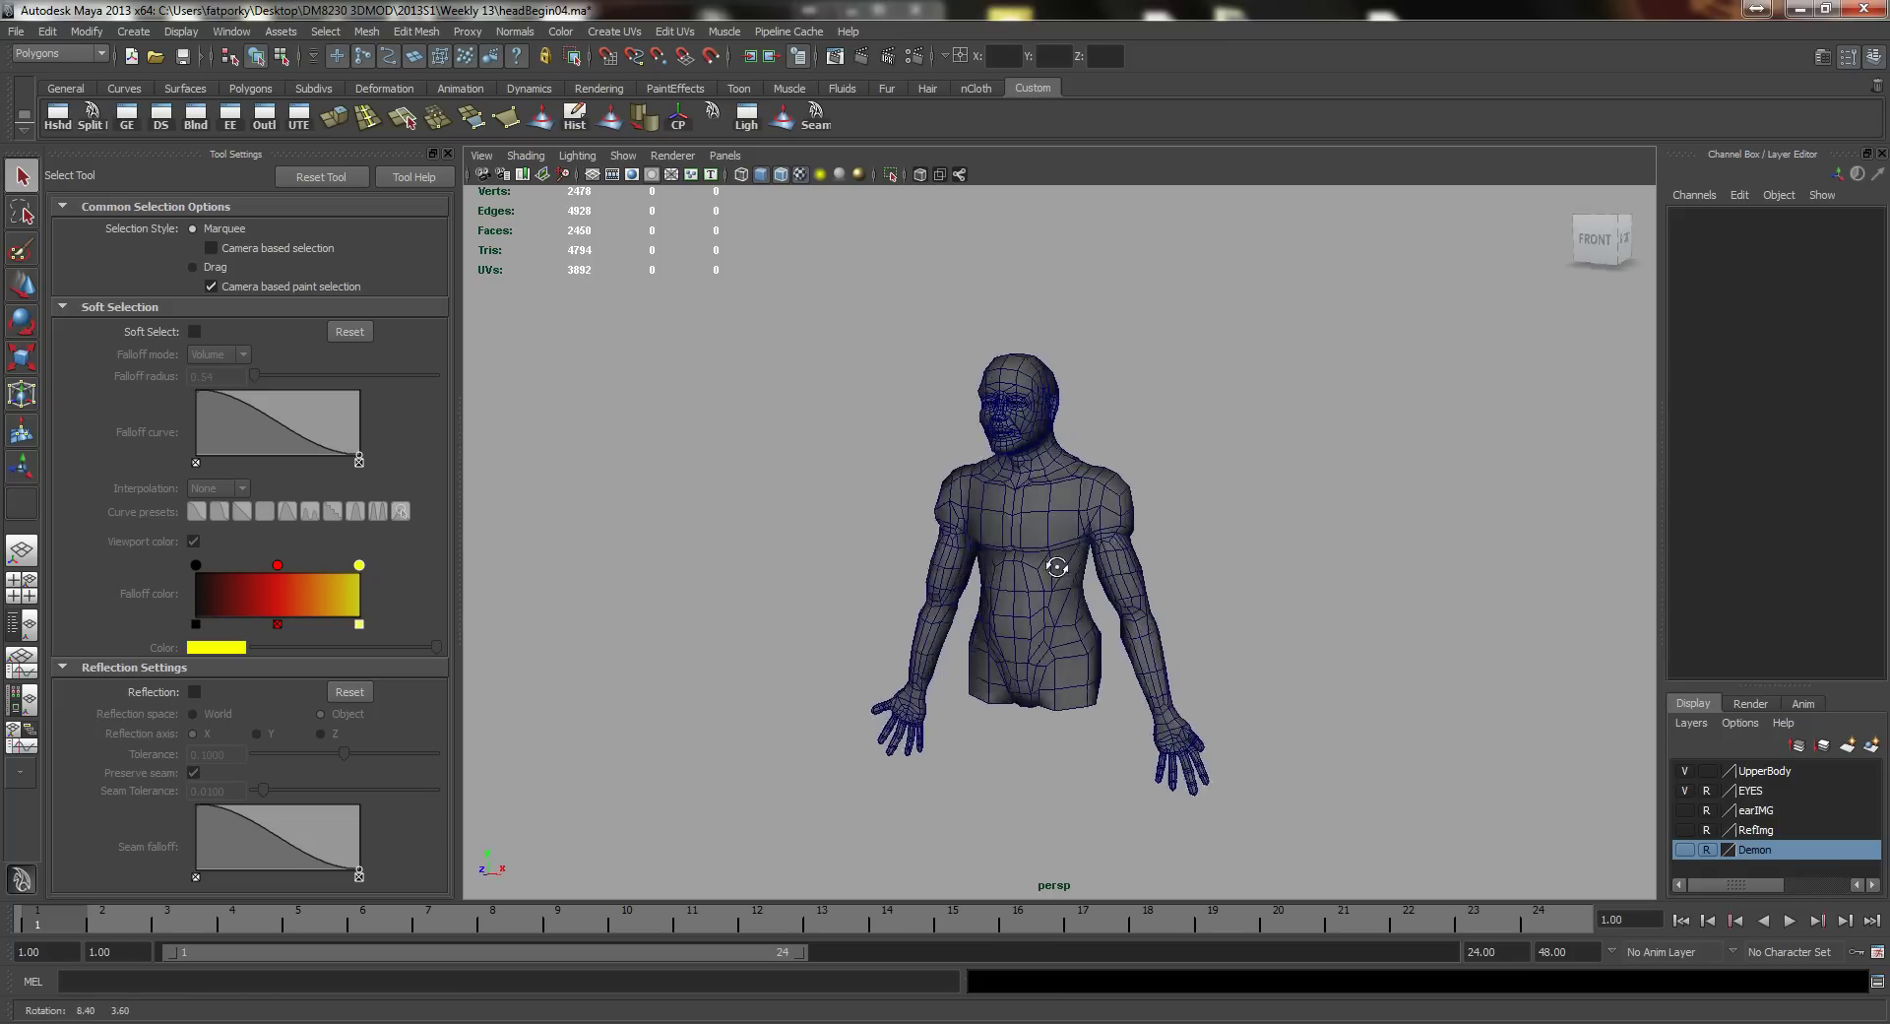
Step: Insert an edge loop across the crotch strip between the two leg openings
{"action": "right_click_drag", "start_coordinate": [924, 560], "coordinate": [1126, 611], "text": "alt"}
{"action": "left_click_drag", "start_coordinate": [1126, 611], "coordinate": [1089, 645], "text": "alt"}
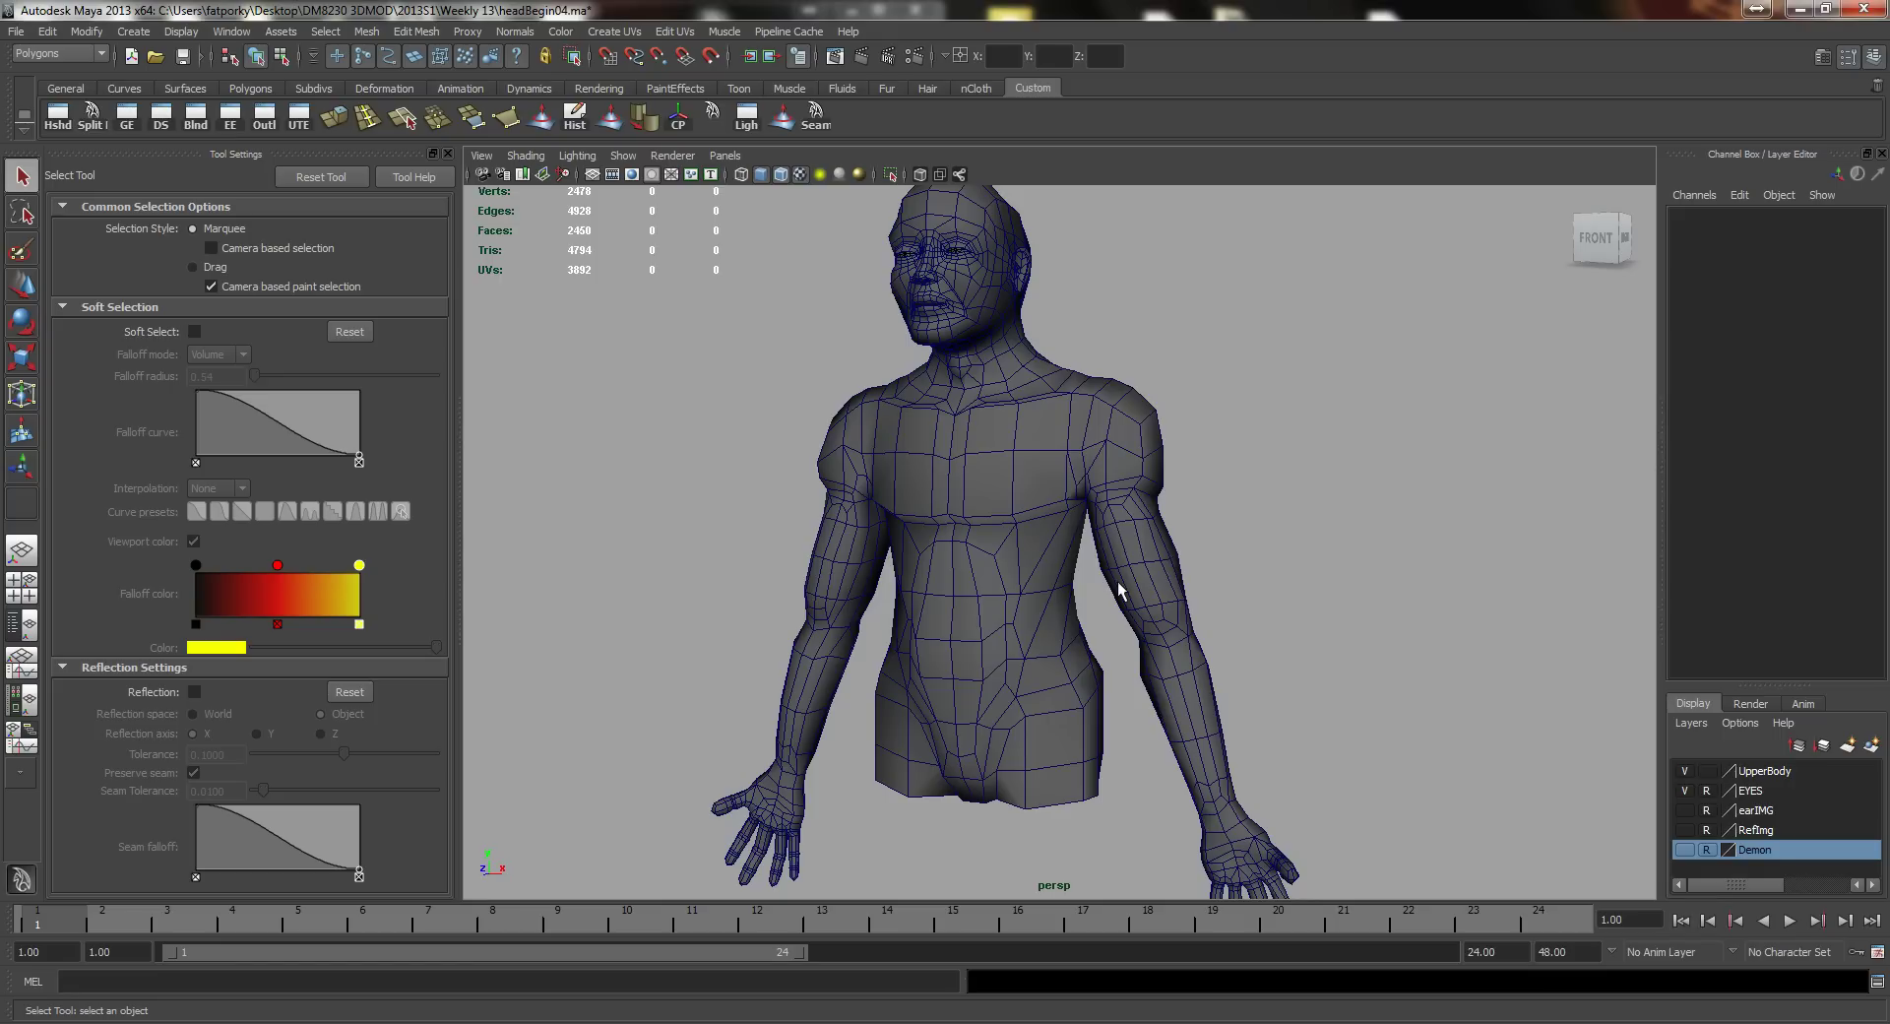
{"action": "left_click_drag", "start_coordinate": [1014, 453], "coordinate": [1371, 636], "text": "alt"}
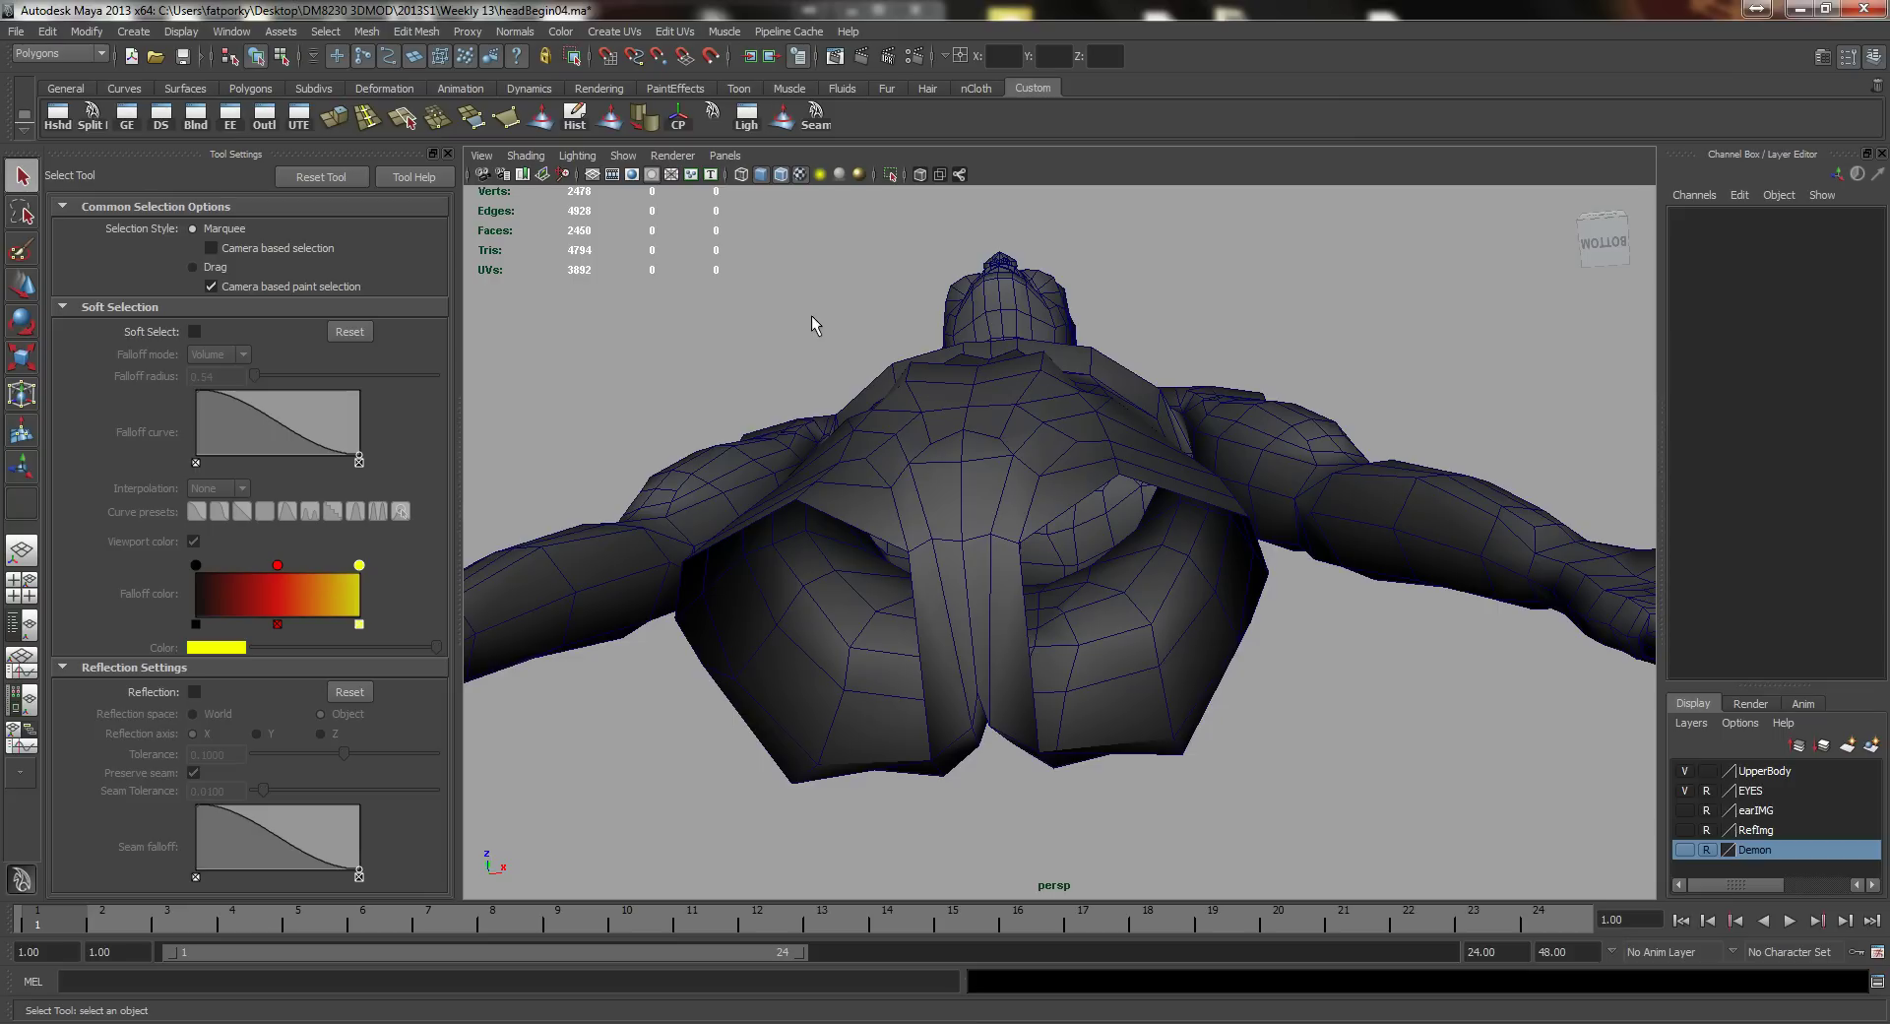
{"action": "left_click", "coordinate": [368, 118]}
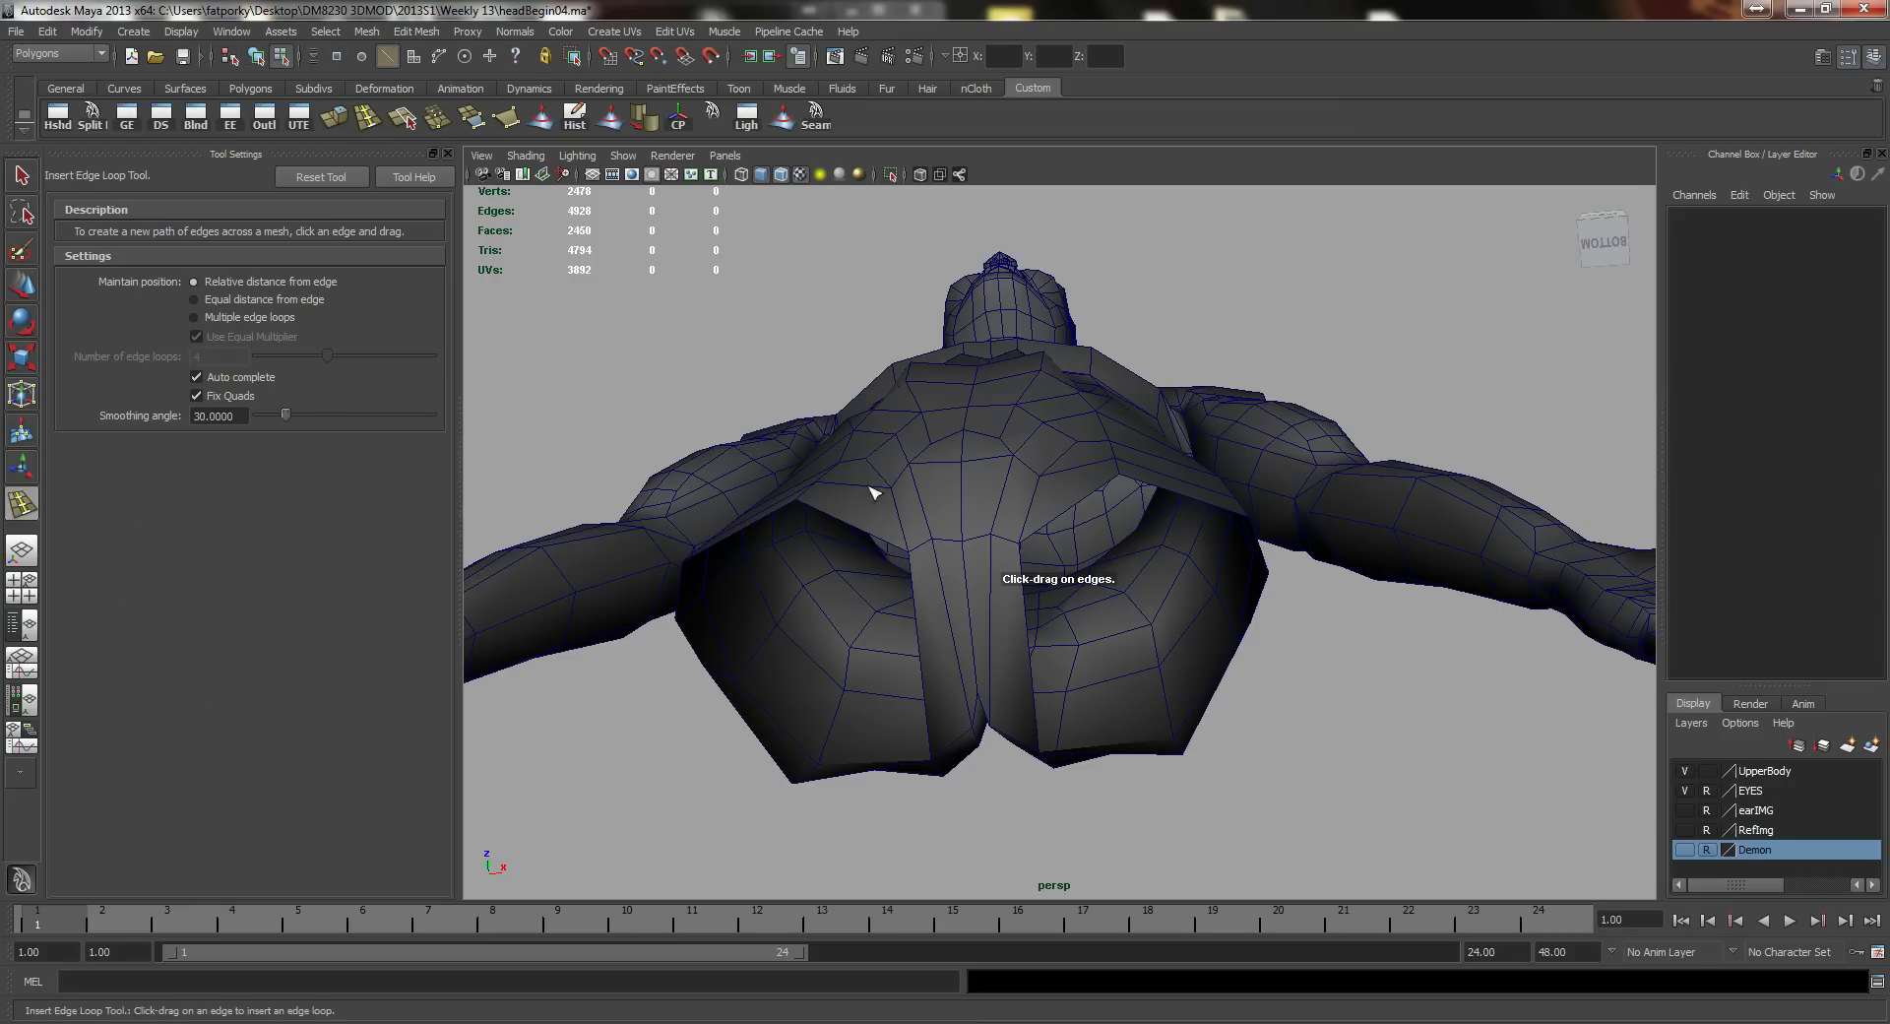
{"action": "left_click", "coordinate": [978, 622]}
{"action": "left_click_drag", "start_coordinate": [969, 610], "coordinate": [925, 695]}
{"action": "right_click_drag", "start_coordinate": [1077, 635], "coordinate": [866, 570], "text": "alt"}
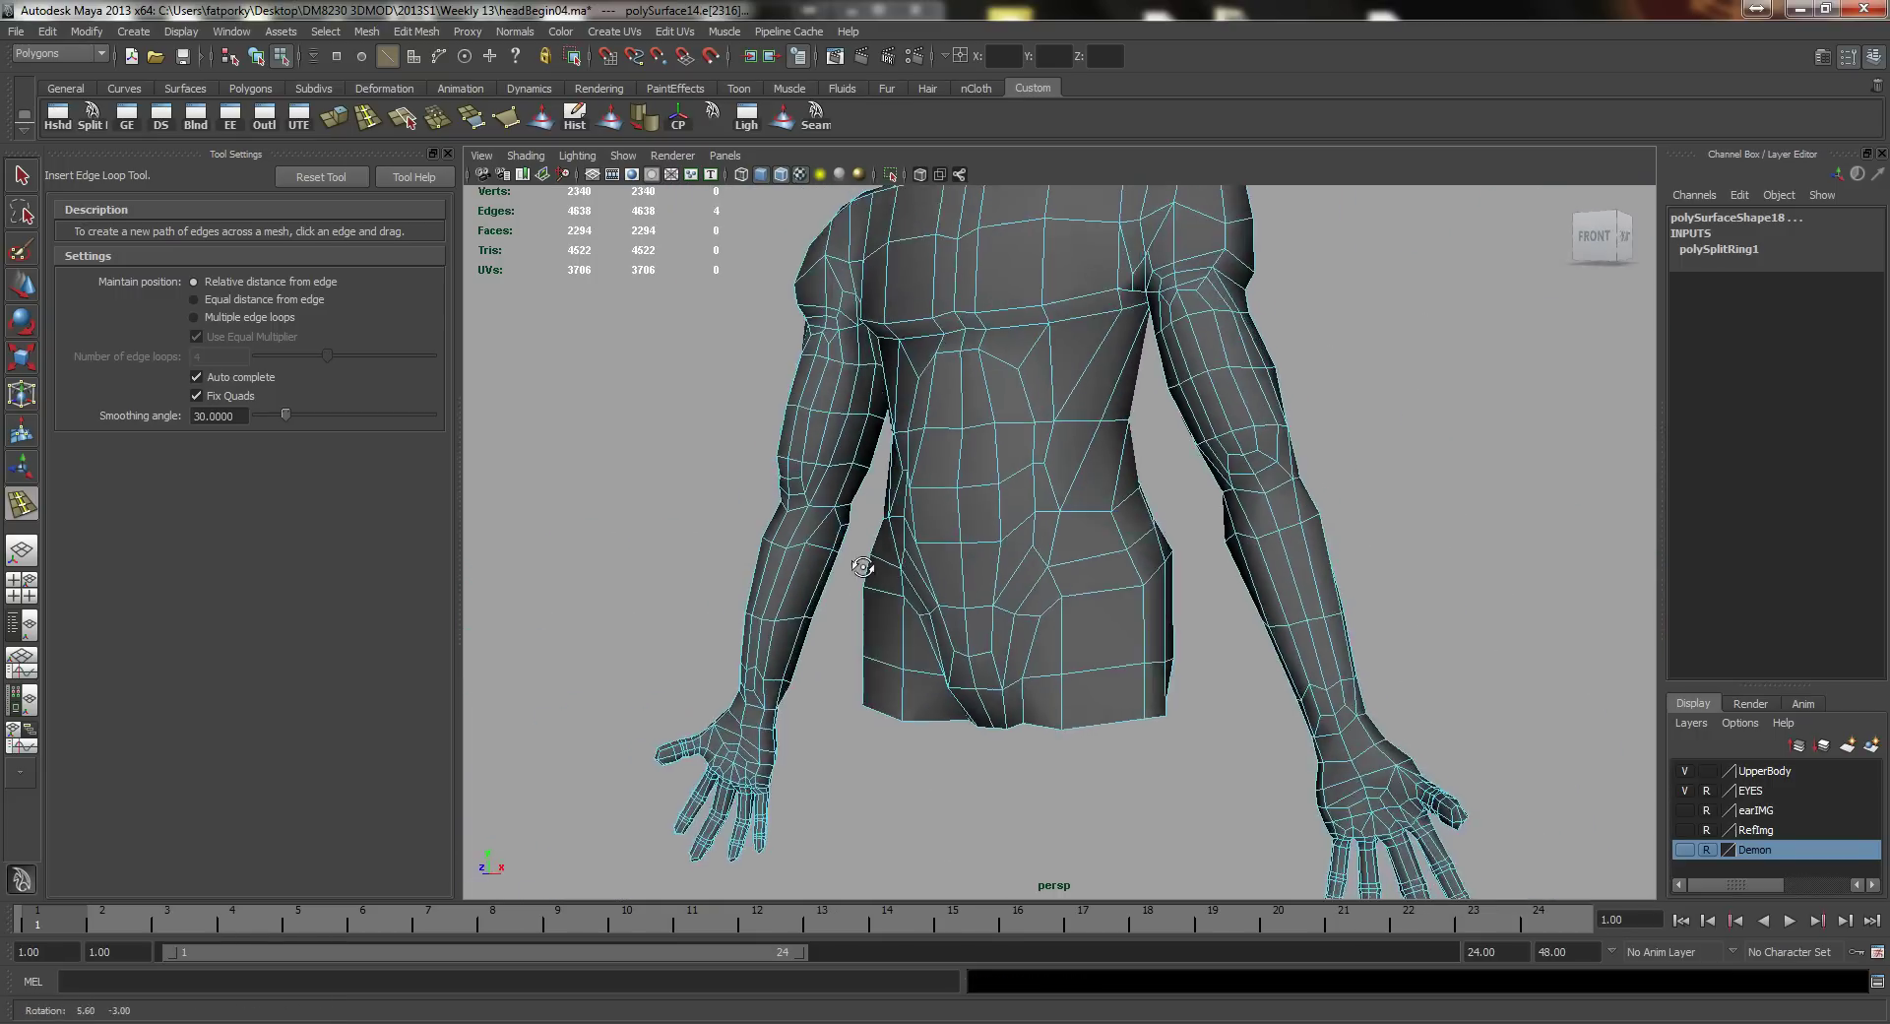
{"action": "left_click_drag", "start_coordinate": [865, 570], "coordinate": [809, 575], "text": "alt"}
{"action": "key", "text": "q"}
Step: Select the border edges of the leg openings, extrude them, and move the new edges down to start the thighs
{"action": "left_click_drag", "start_coordinate": [1055, 624], "coordinate": [1089, 633], "text": "alt"}
{"action": "middle_click_drag", "start_coordinate": [1088, 633], "coordinate": [971, 539], "text": "alt"}
{"action": "left_click_drag", "start_coordinate": [972, 537], "coordinate": [835, 516], "text": "alt"}
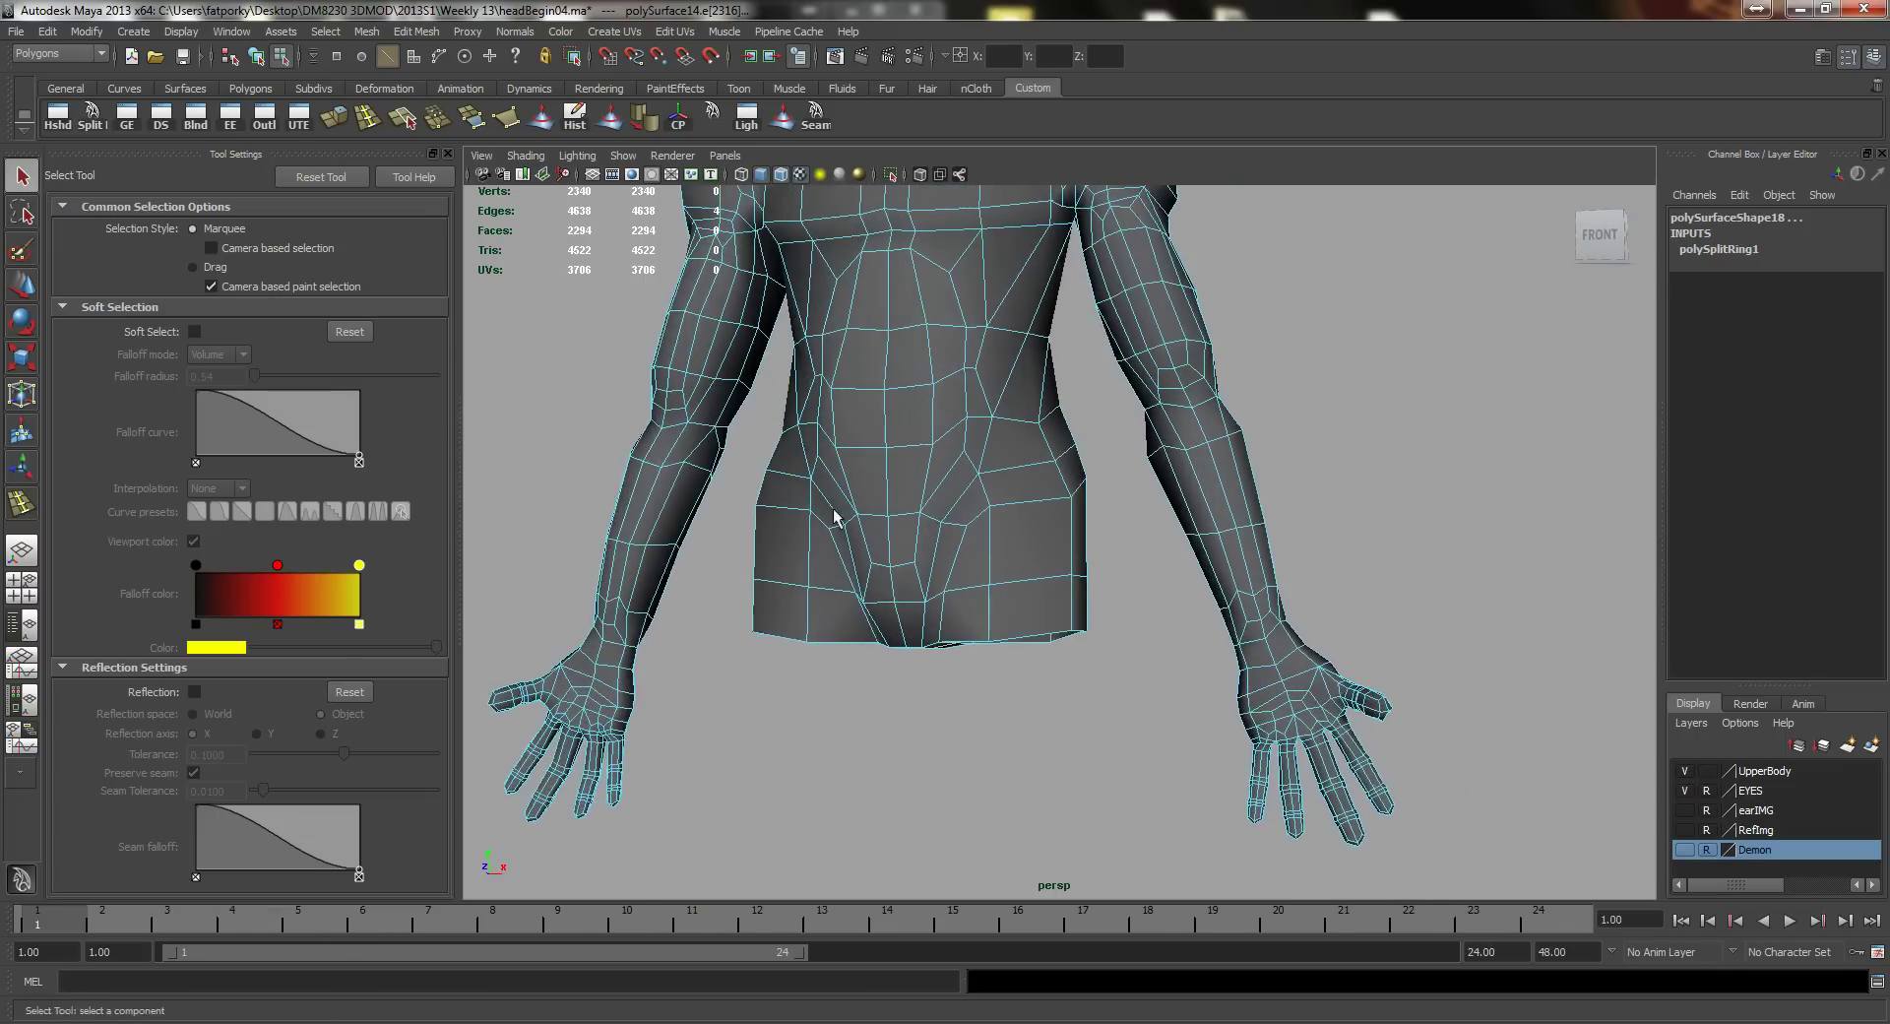
{"action": "right_click_drag", "start_coordinate": [835, 516], "coordinate": [1016, 531], "text": "alt"}
{"action": "left_click_drag", "start_coordinate": [1037, 573], "coordinate": [1014, 536], "text": "alt"}
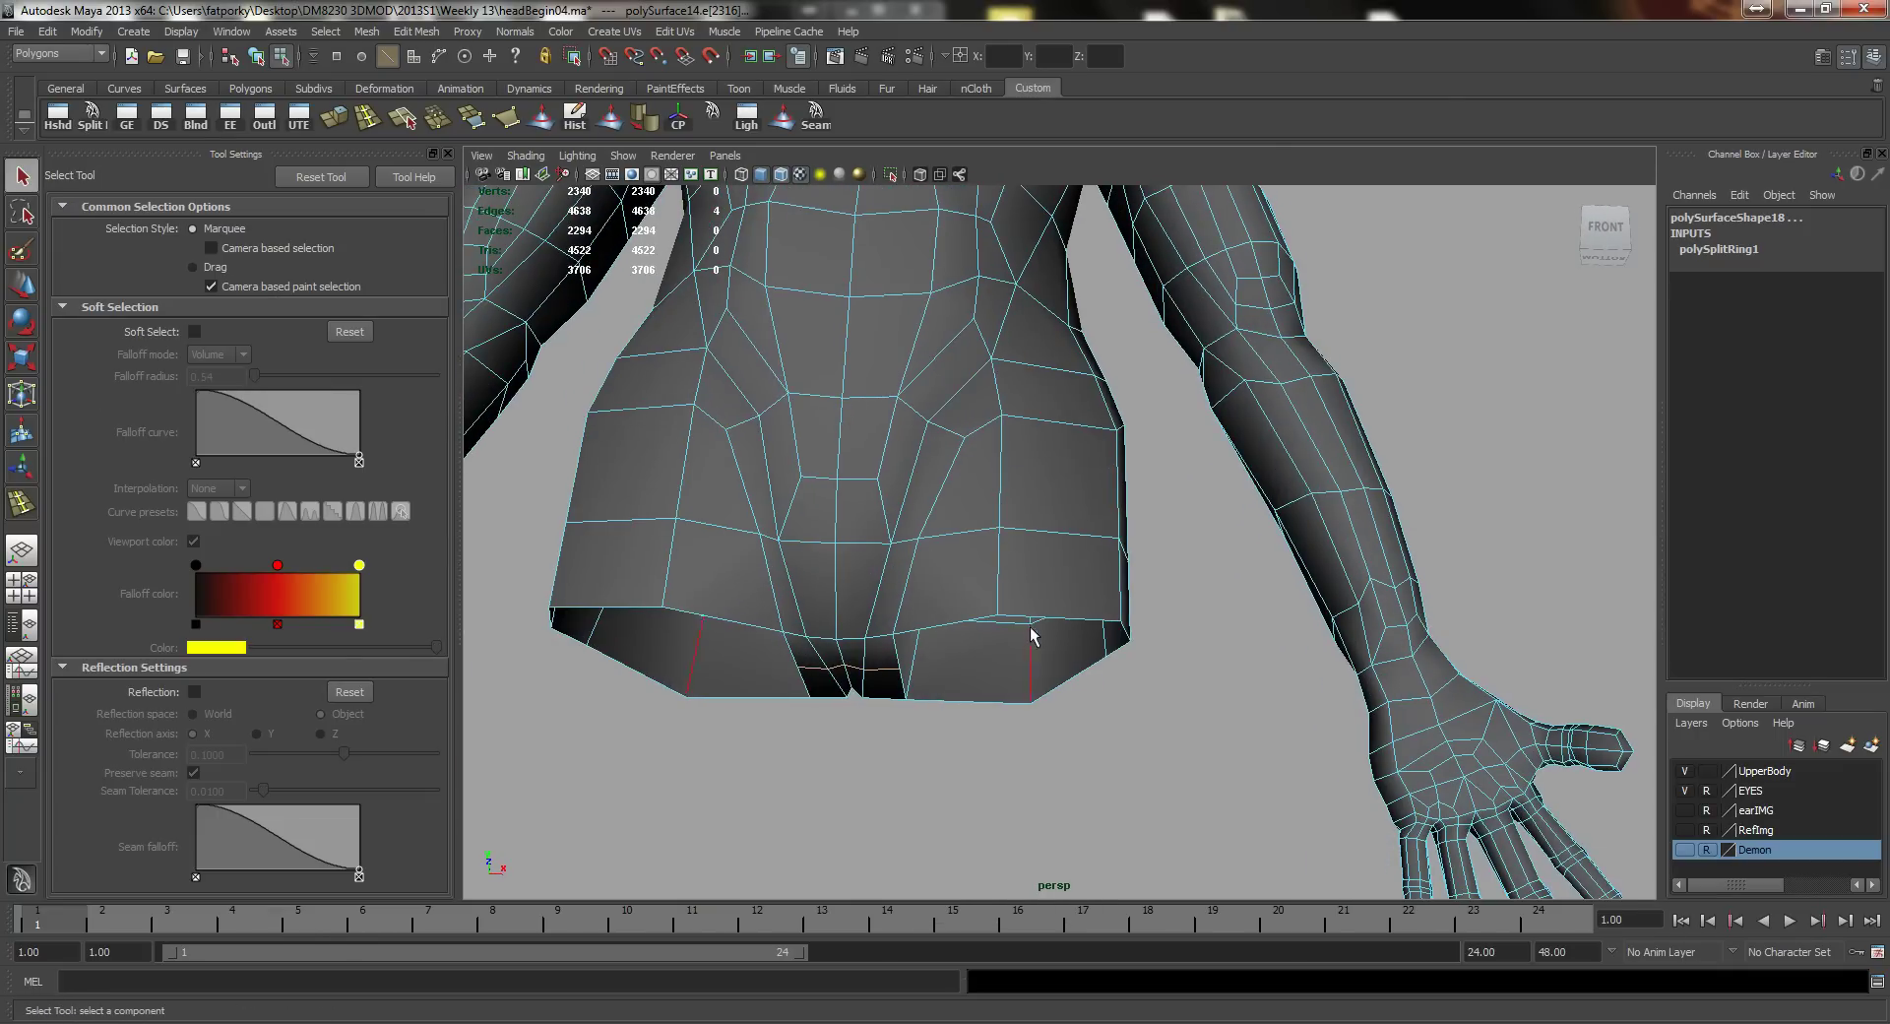
{"action": "double_click", "coordinate": [1048, 616]}
{"action": "left_click_drag", "start_coordinate": [1037, 620], "coordinate": [926, 646], "text": "alt"}
{"action": "left_click", "coordinate": [323, 118]}
{"action": "key", "text": "w"}
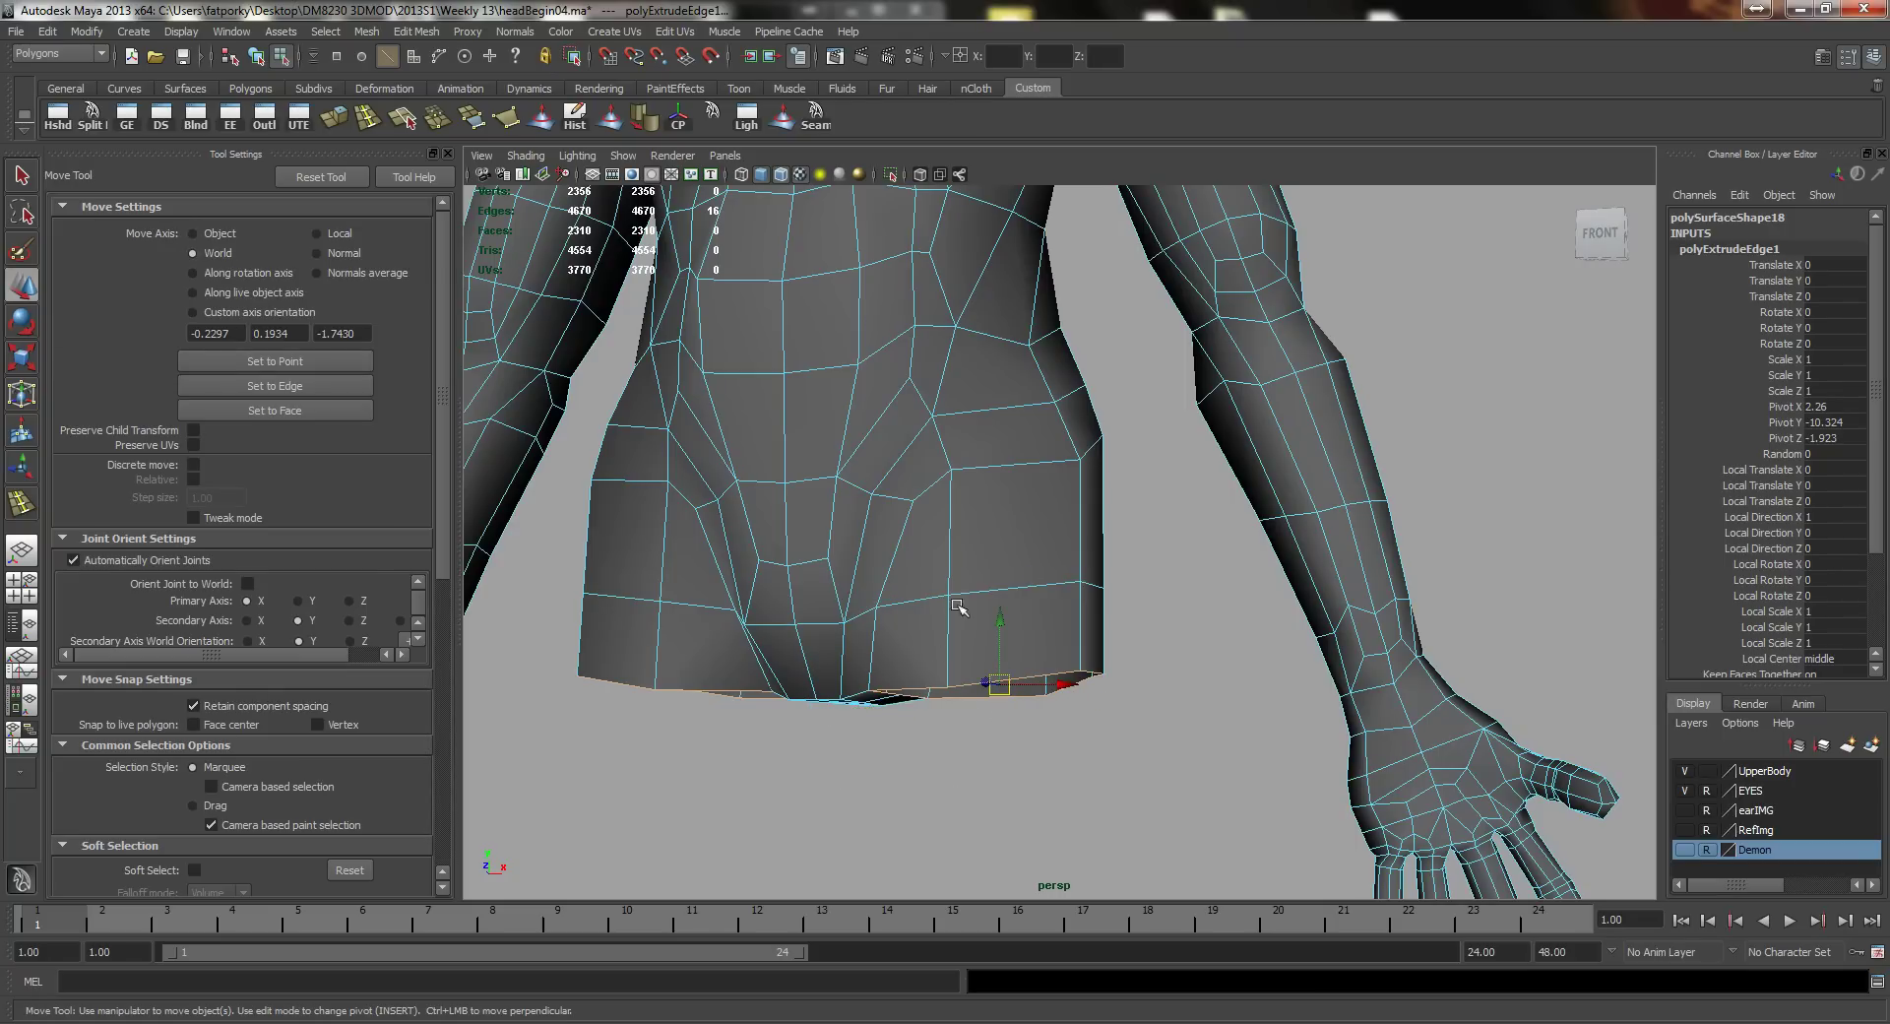
{"action": "left_click_drag", "start_coordinate": [1003, 630], "coordinate": [1013, 687]}
Step: Adjust the inner-thigh edges and vertices of the extruded leg section beside the crotch
{"action": "left_click_drag", "start_coordinate": [895, 604], "coordinate": [771, 654], "text": "alt"}
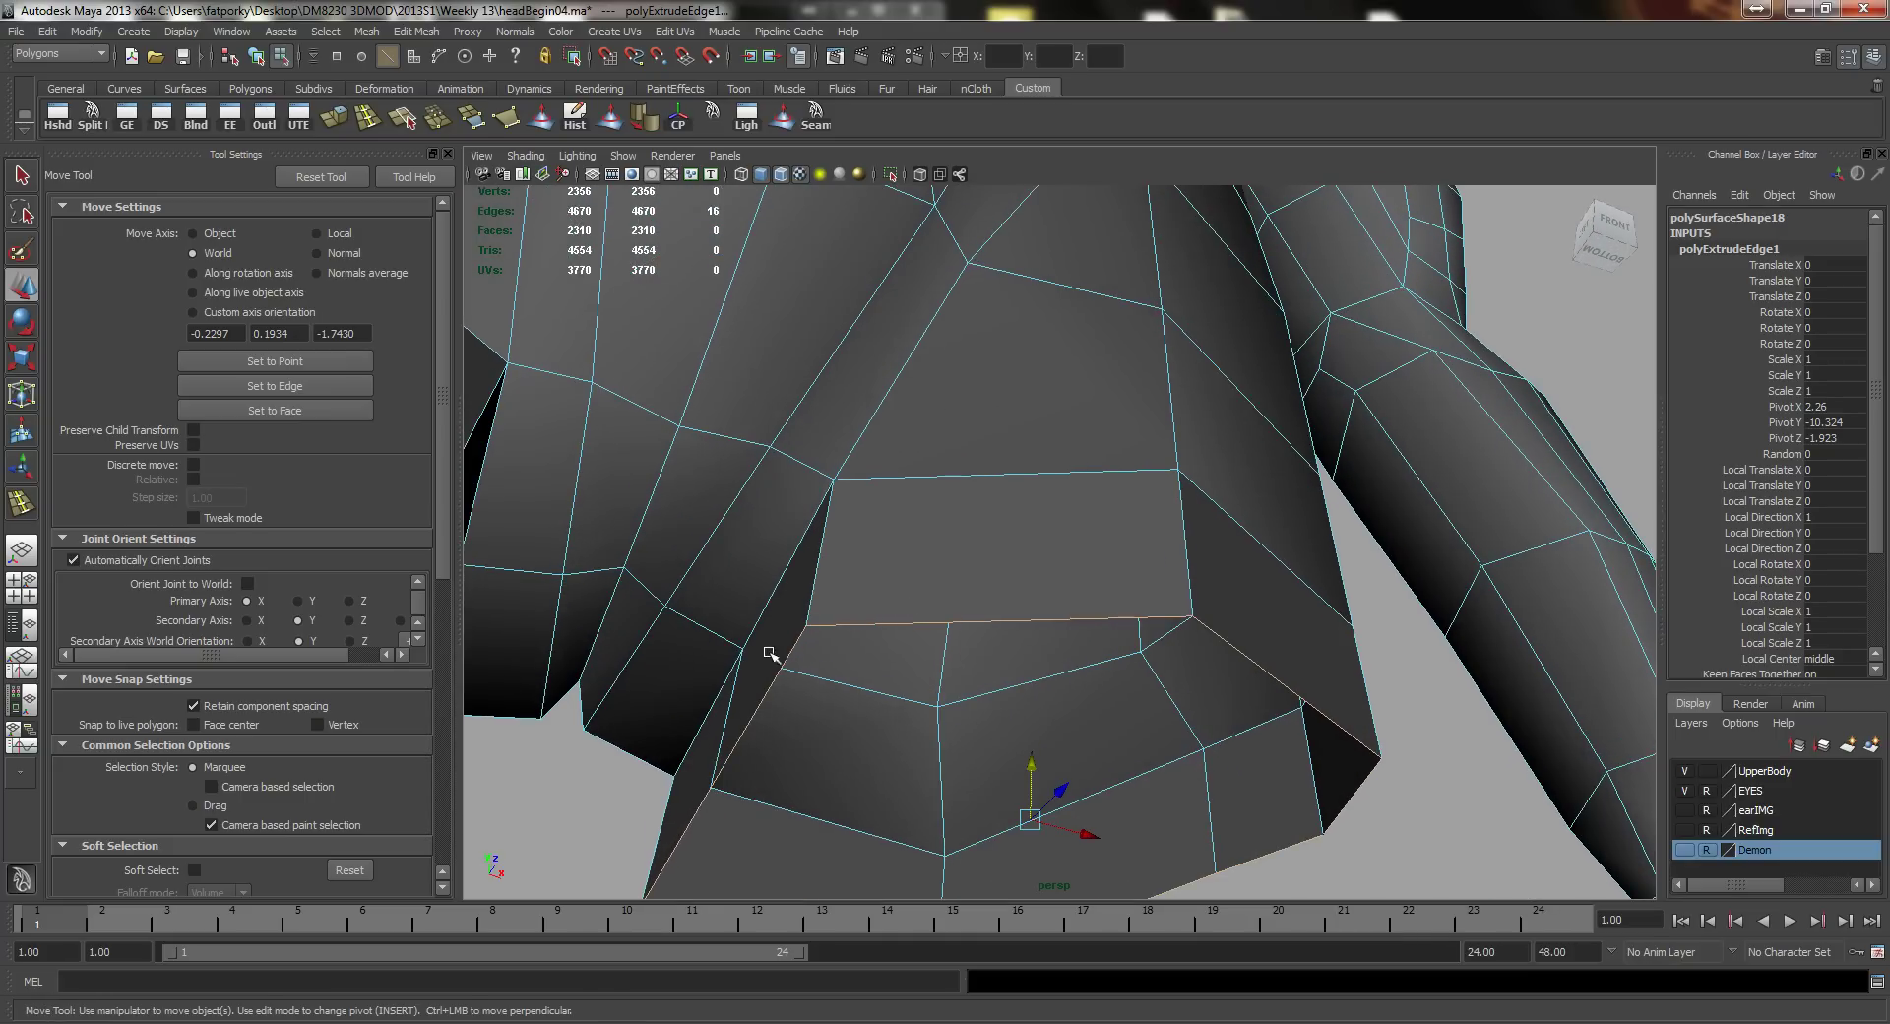
{"action": "right_click", "coordinate": [738, 682]}
{"action": "right_click_drag", "start_coordinate": [741, 674], "coordinate": [739, 638]}
{"action": "left_click_drag", "start_coordinate": [771, 624], "coordinate": [870, 683], "text": "alt"}
{"action": "left_click", "coordinate": [899, 692]}
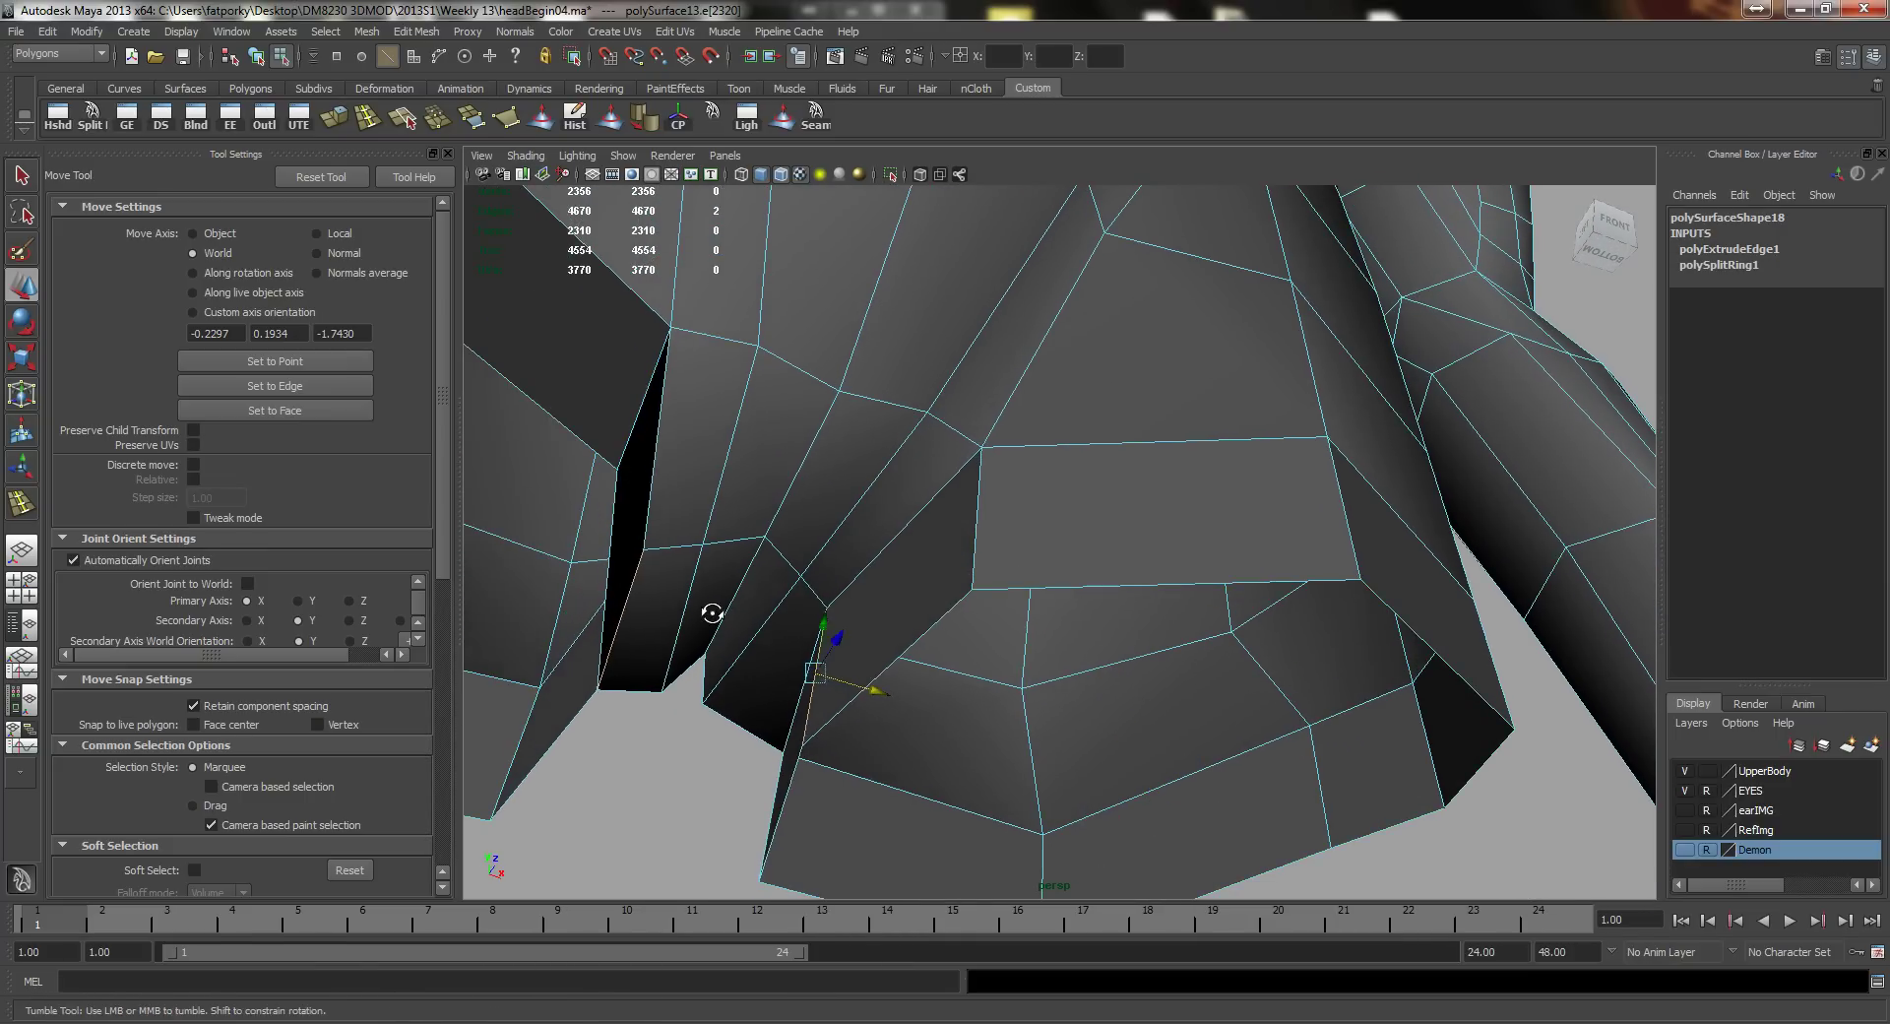
{"action": "left_click_drag", "start_coordinate": [712, 616], "coordinate": [790, 574], "text": "alt"}
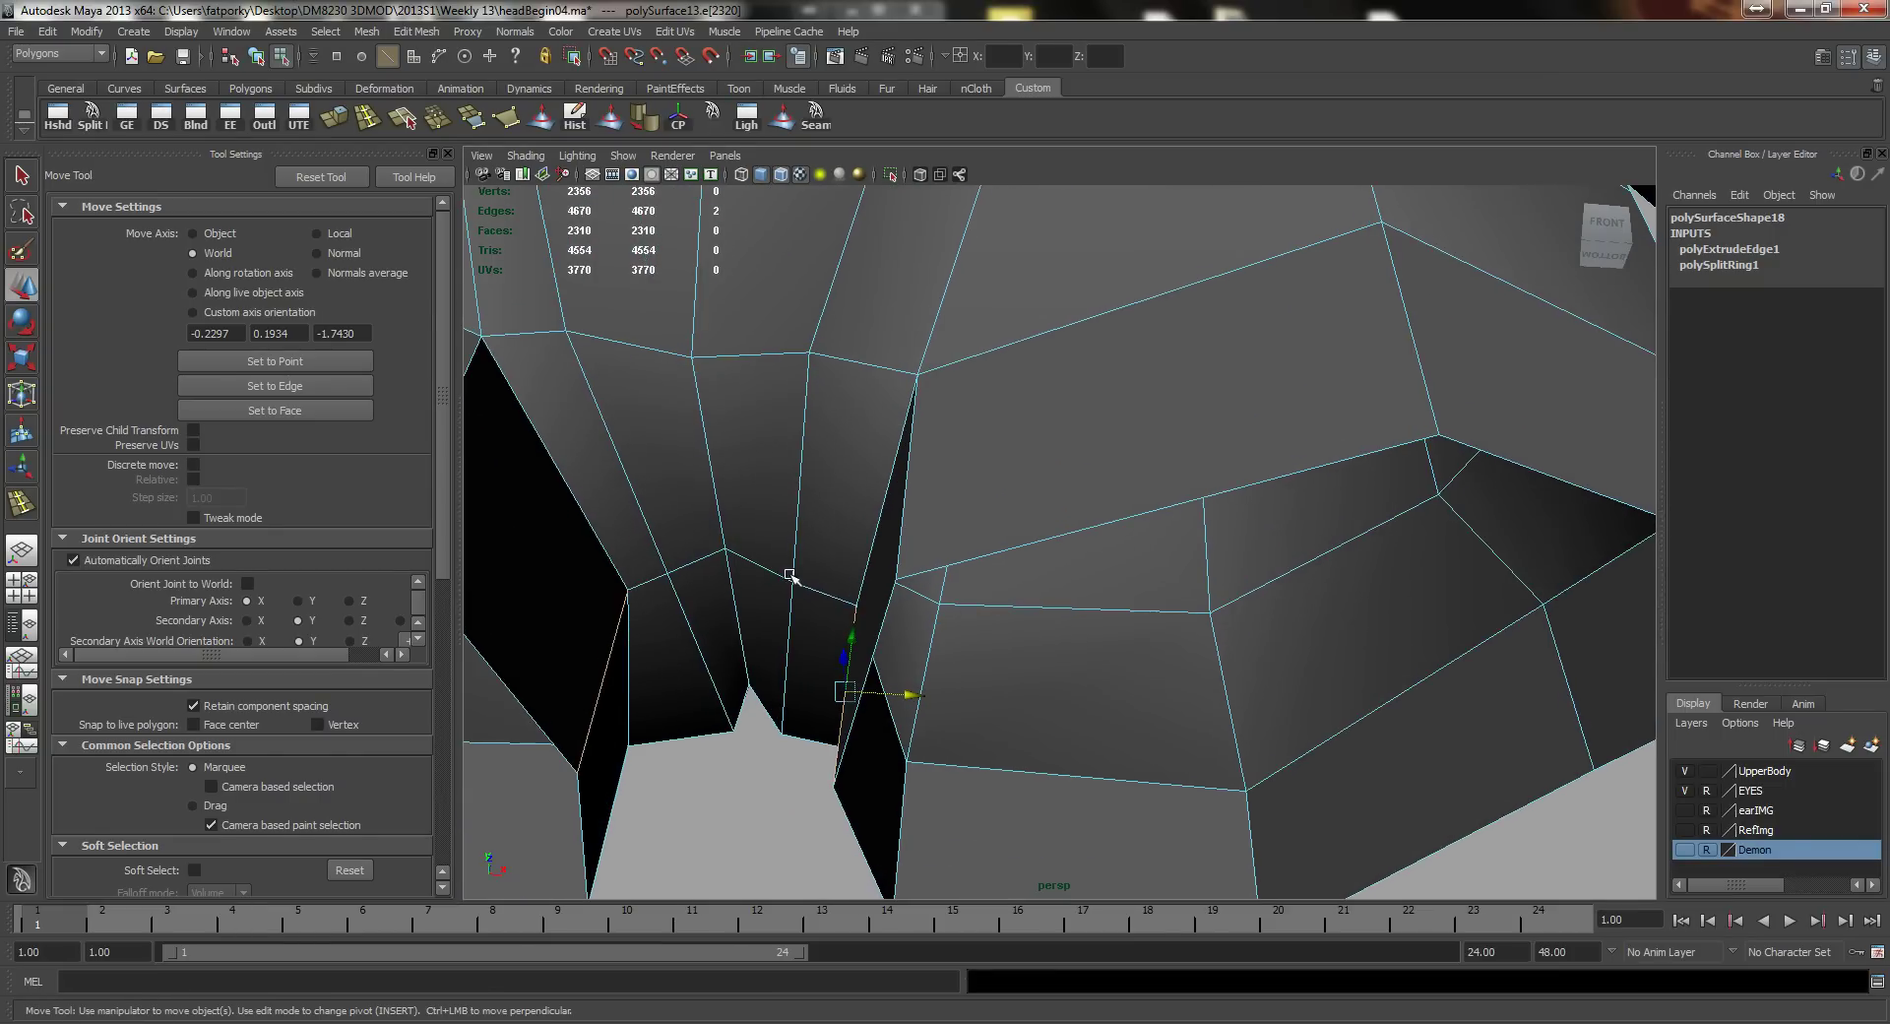
{"action": "right_click_drag", "start_coordinate": [803, 588], "coordinate": [738, 590]}
{"action": "left_click", "coordinate": [794, 580]}
{"action": "left_click_drag", "start_coordinate": [852, 586], "coordinate": [818, 583]}
Step: Nudge the centre edge of the crotch strip along the vertical axis
{"action": "left_click_drag", "start_coordinate": [747, 645], "coordinate": [785, 574], "text": "alt"}
{"action": "left_click", "coordinate": [779, 422]}
{"action": "middle_click_drag", "start_coordinate": [785, 694], "coordinate": [827, 421], "text": "alt"}
{"action": "scroll", "coordinate": [826, 421], "scroll_direction": "down", "scroll_amount": 1}
{"action": "left_click_drag", "start_coordinate": [855, 545], "coordinate": [857, 543]}
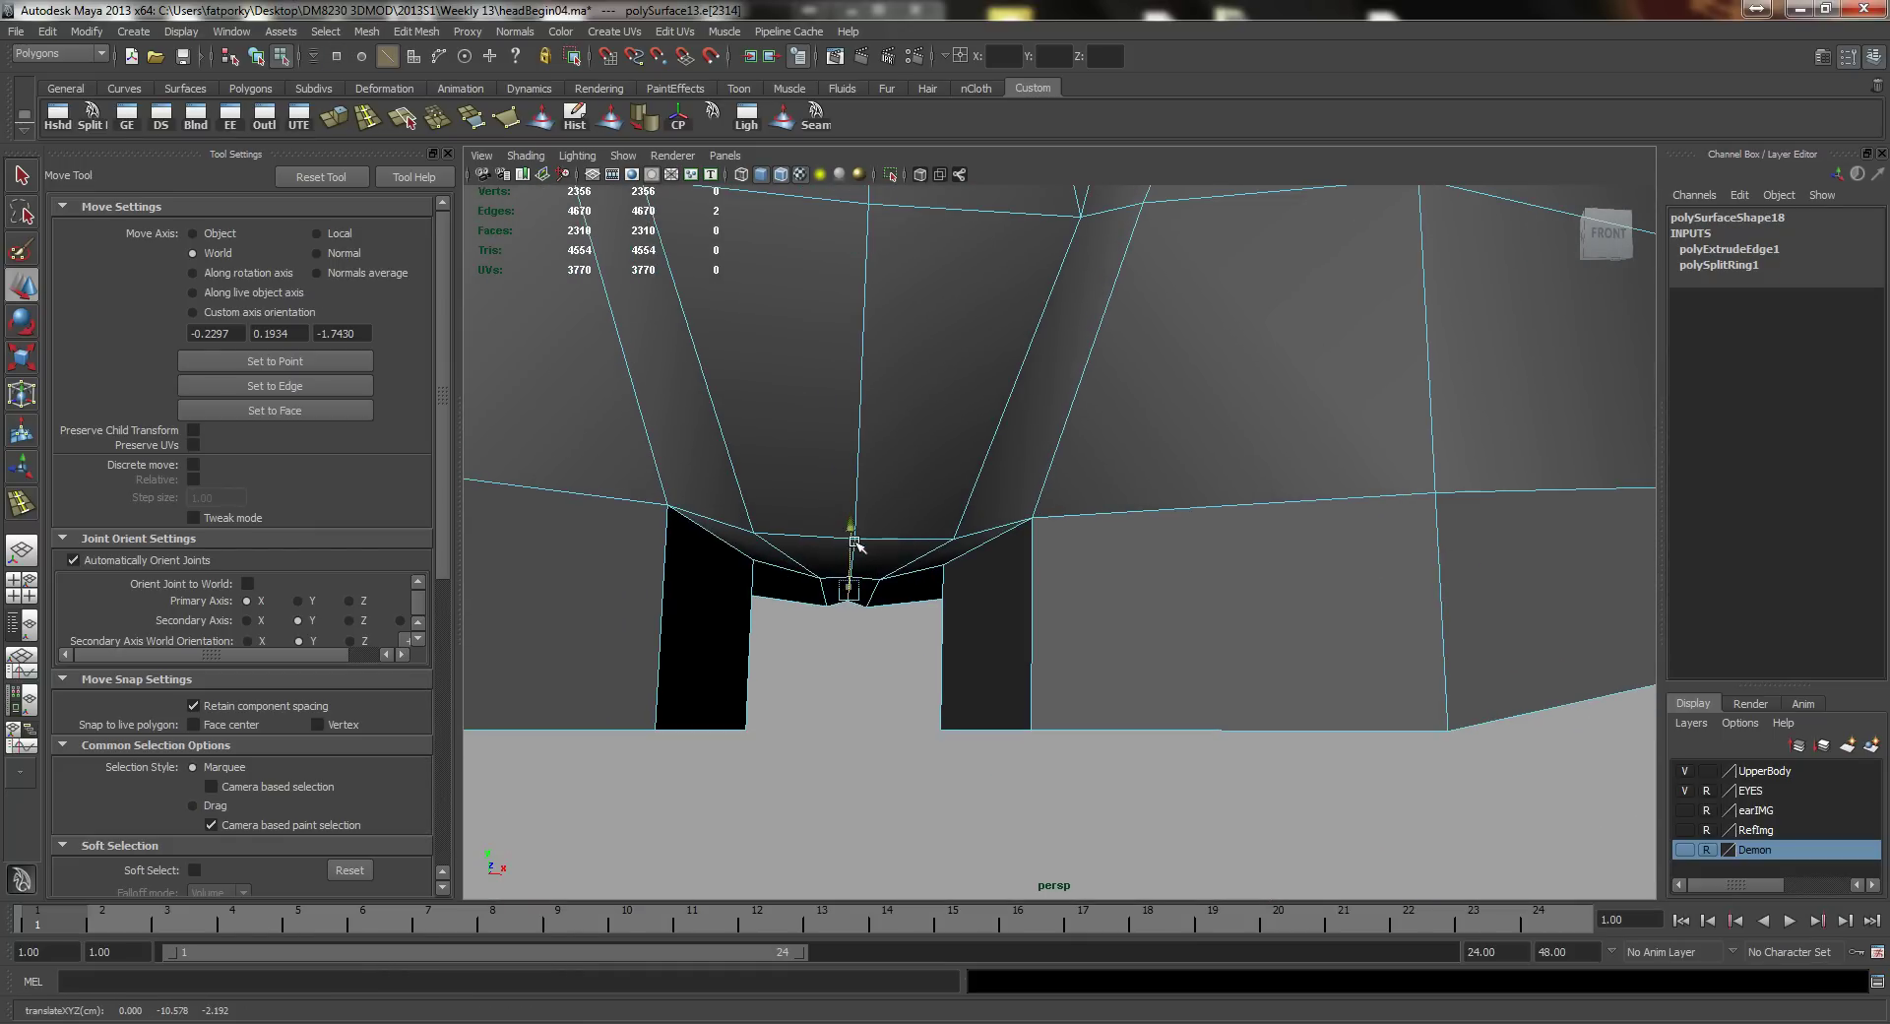
{"action": "scroll", "coordinate": [923, 515], "scroll_direction": "down", "scroll_amount": 6}
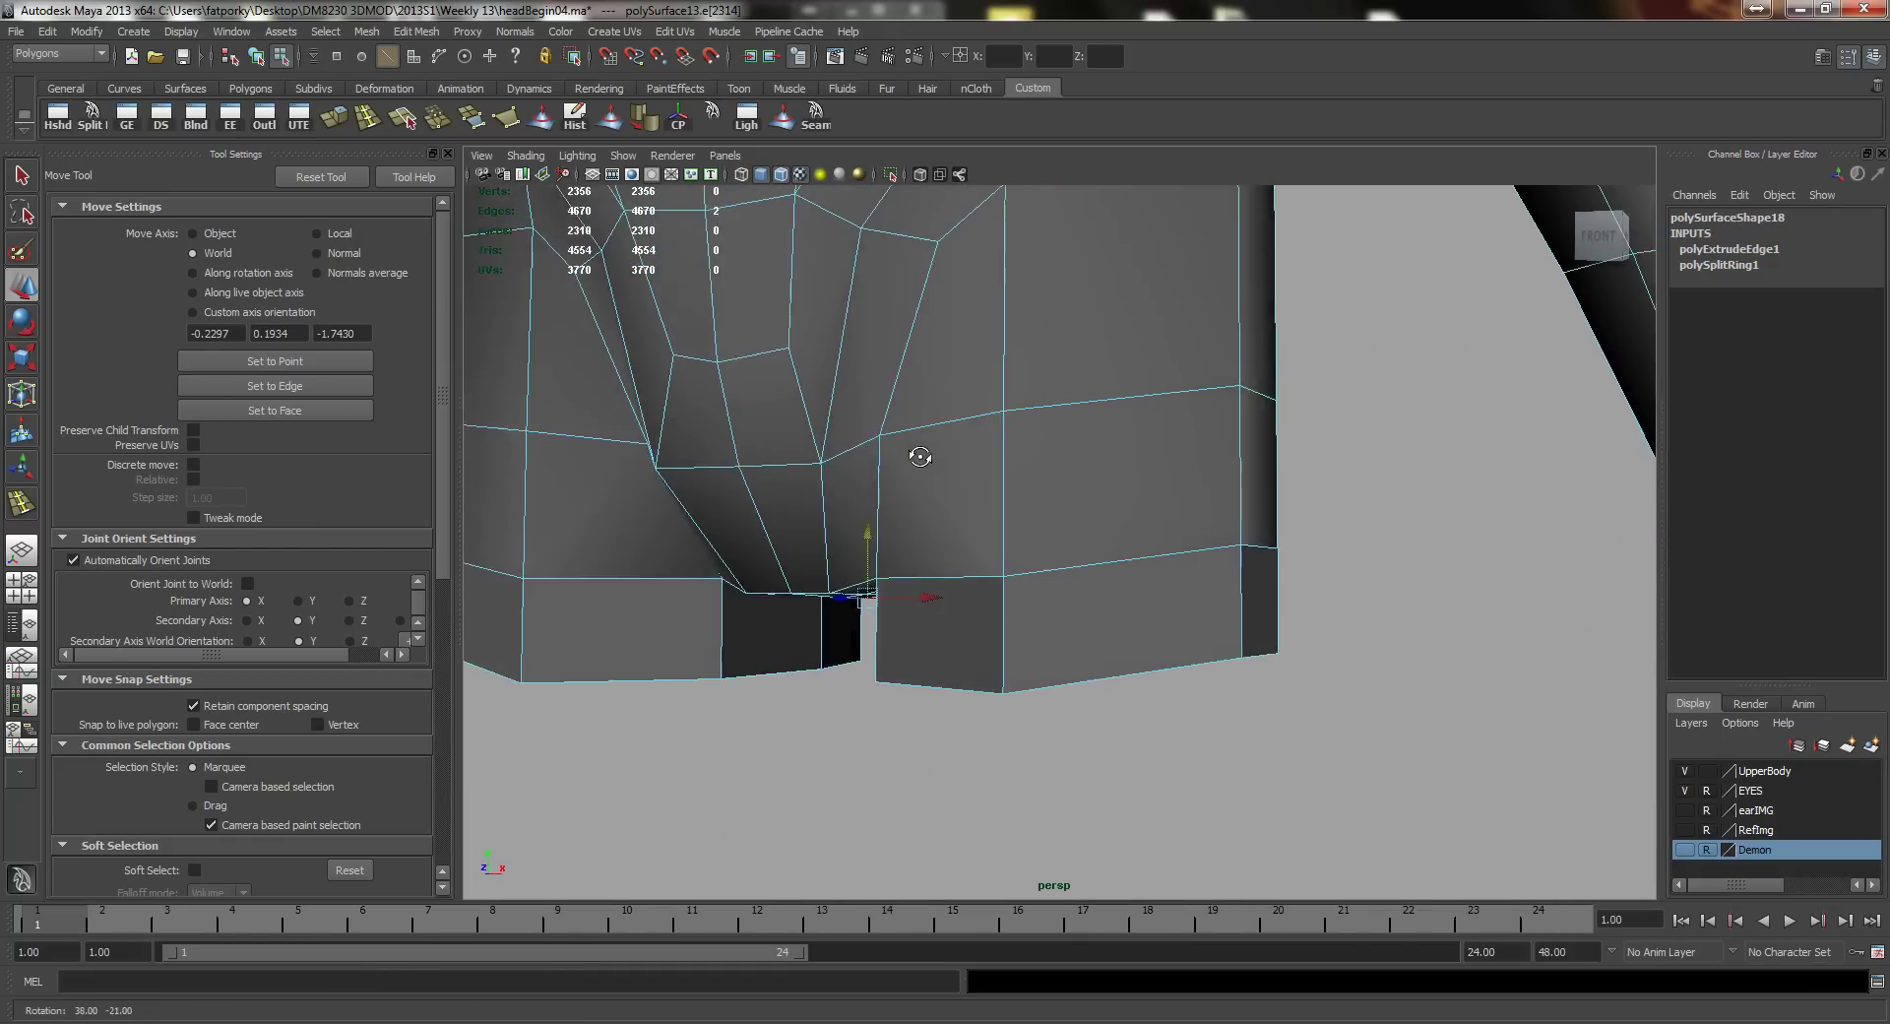
Step: Select the bottom border loop of the extruded thighs and move it further down to lengthen the legs
{"action": "left_click_drag", "start_coordinate": [913, 460], "coordinate": [976, 459], "text": "alt"}
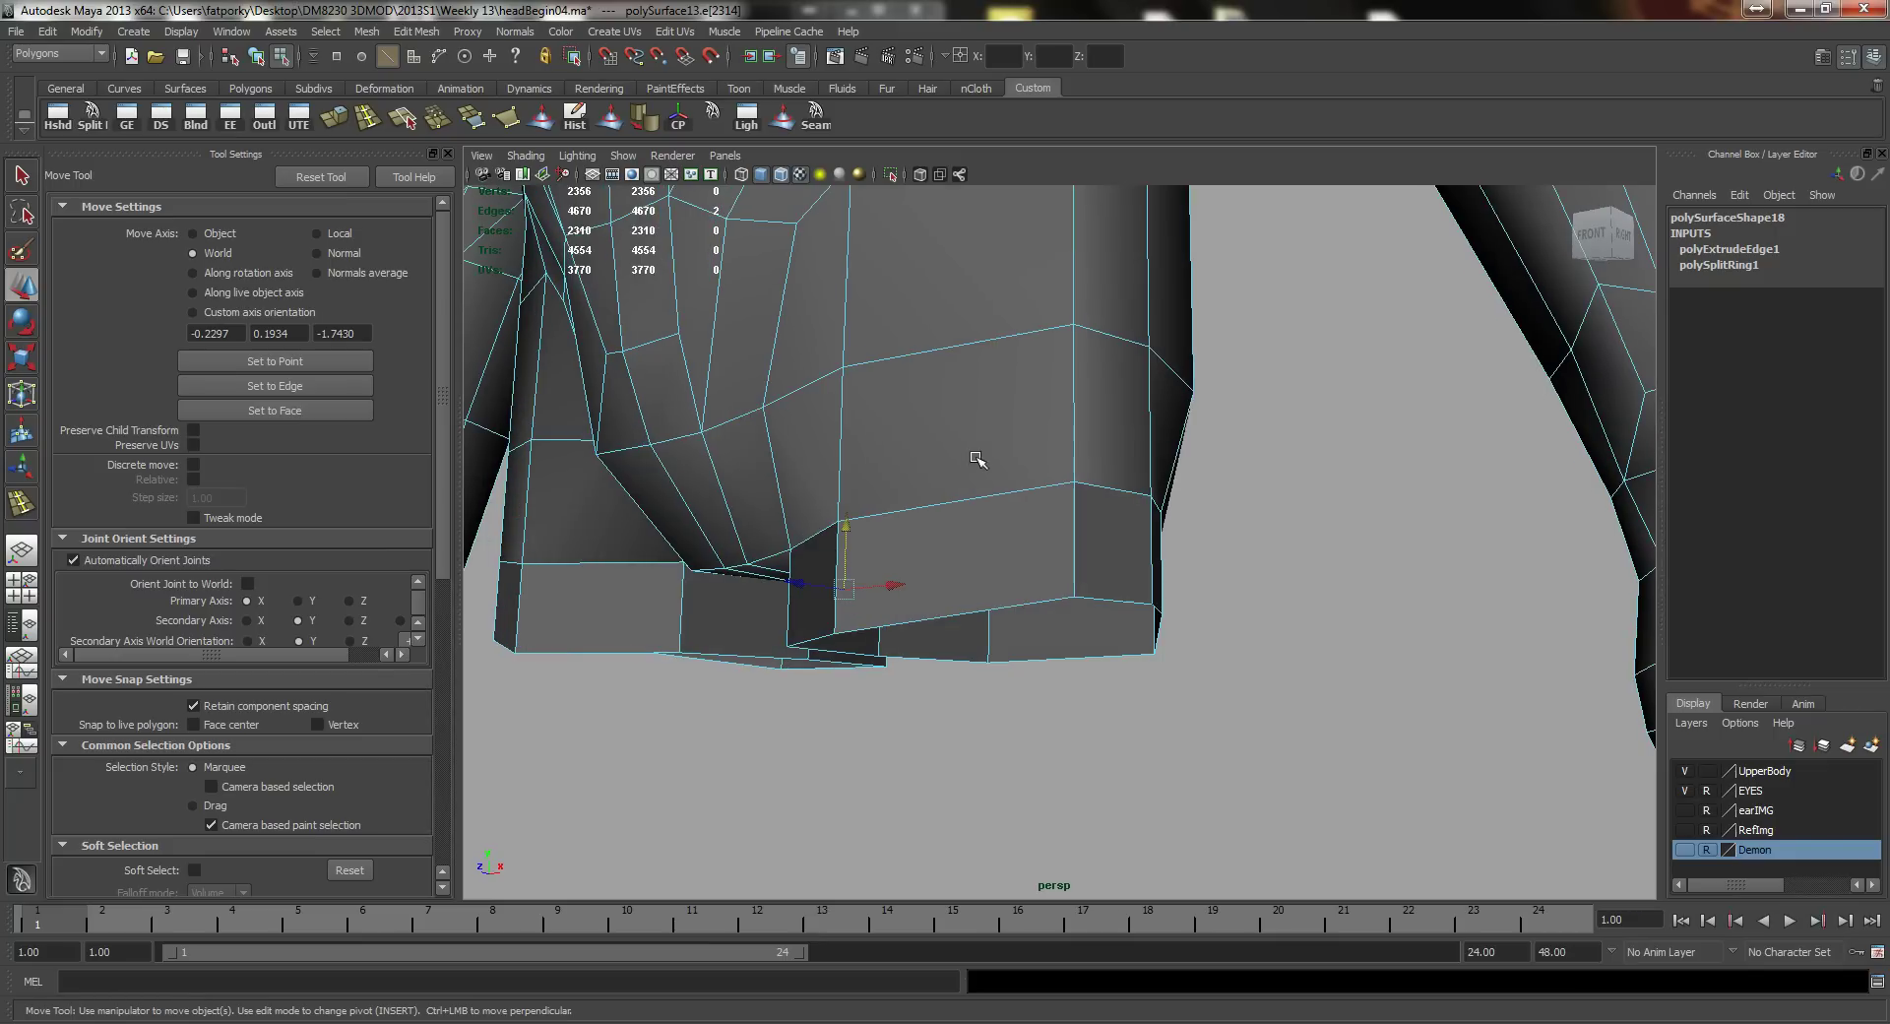
{"action": "left_click", "coordinate": [985, 608]}
{"action": "double_click", "coordinate": [1092, 597]}
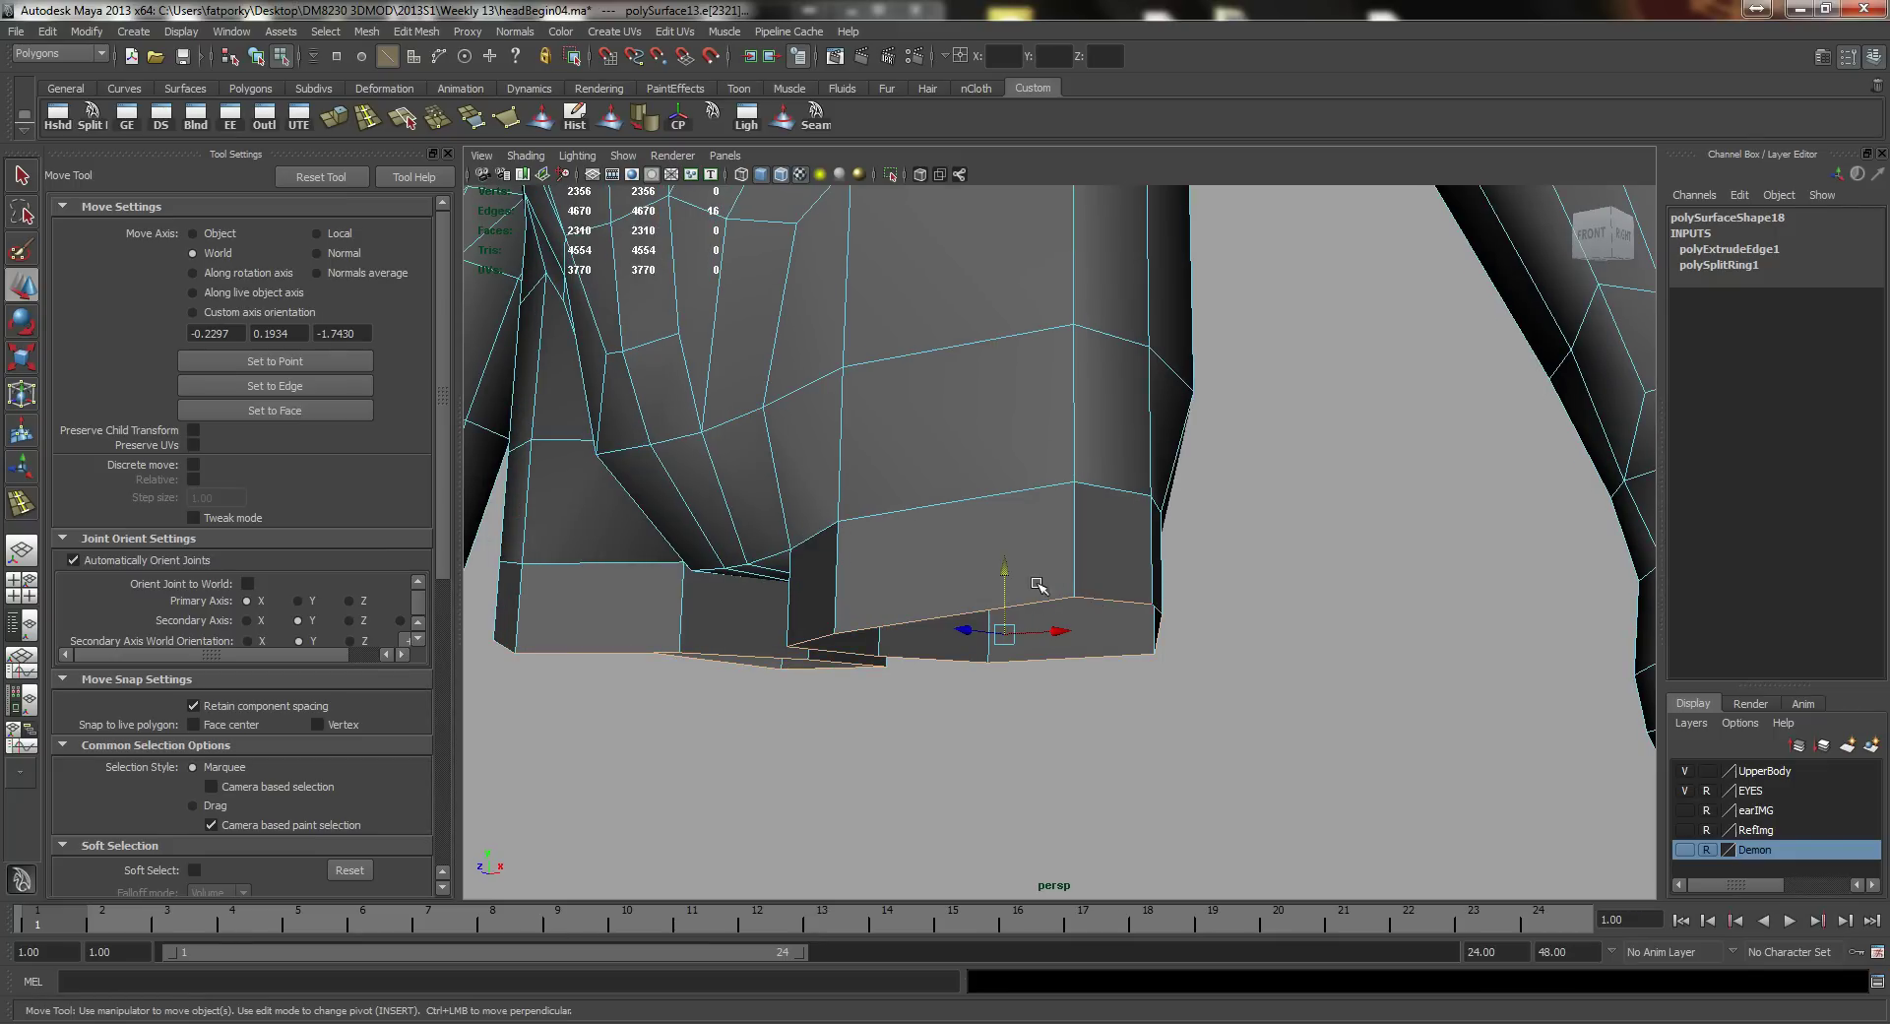
{"action": "left_click_drag", "start_coordinate": [1093, 597], "coordinate": [1013, 604], "text": "alt"}
{"action": "left_click_drag", "start_coordinate": [1155, 631], "coordinate": [1159, 727]}
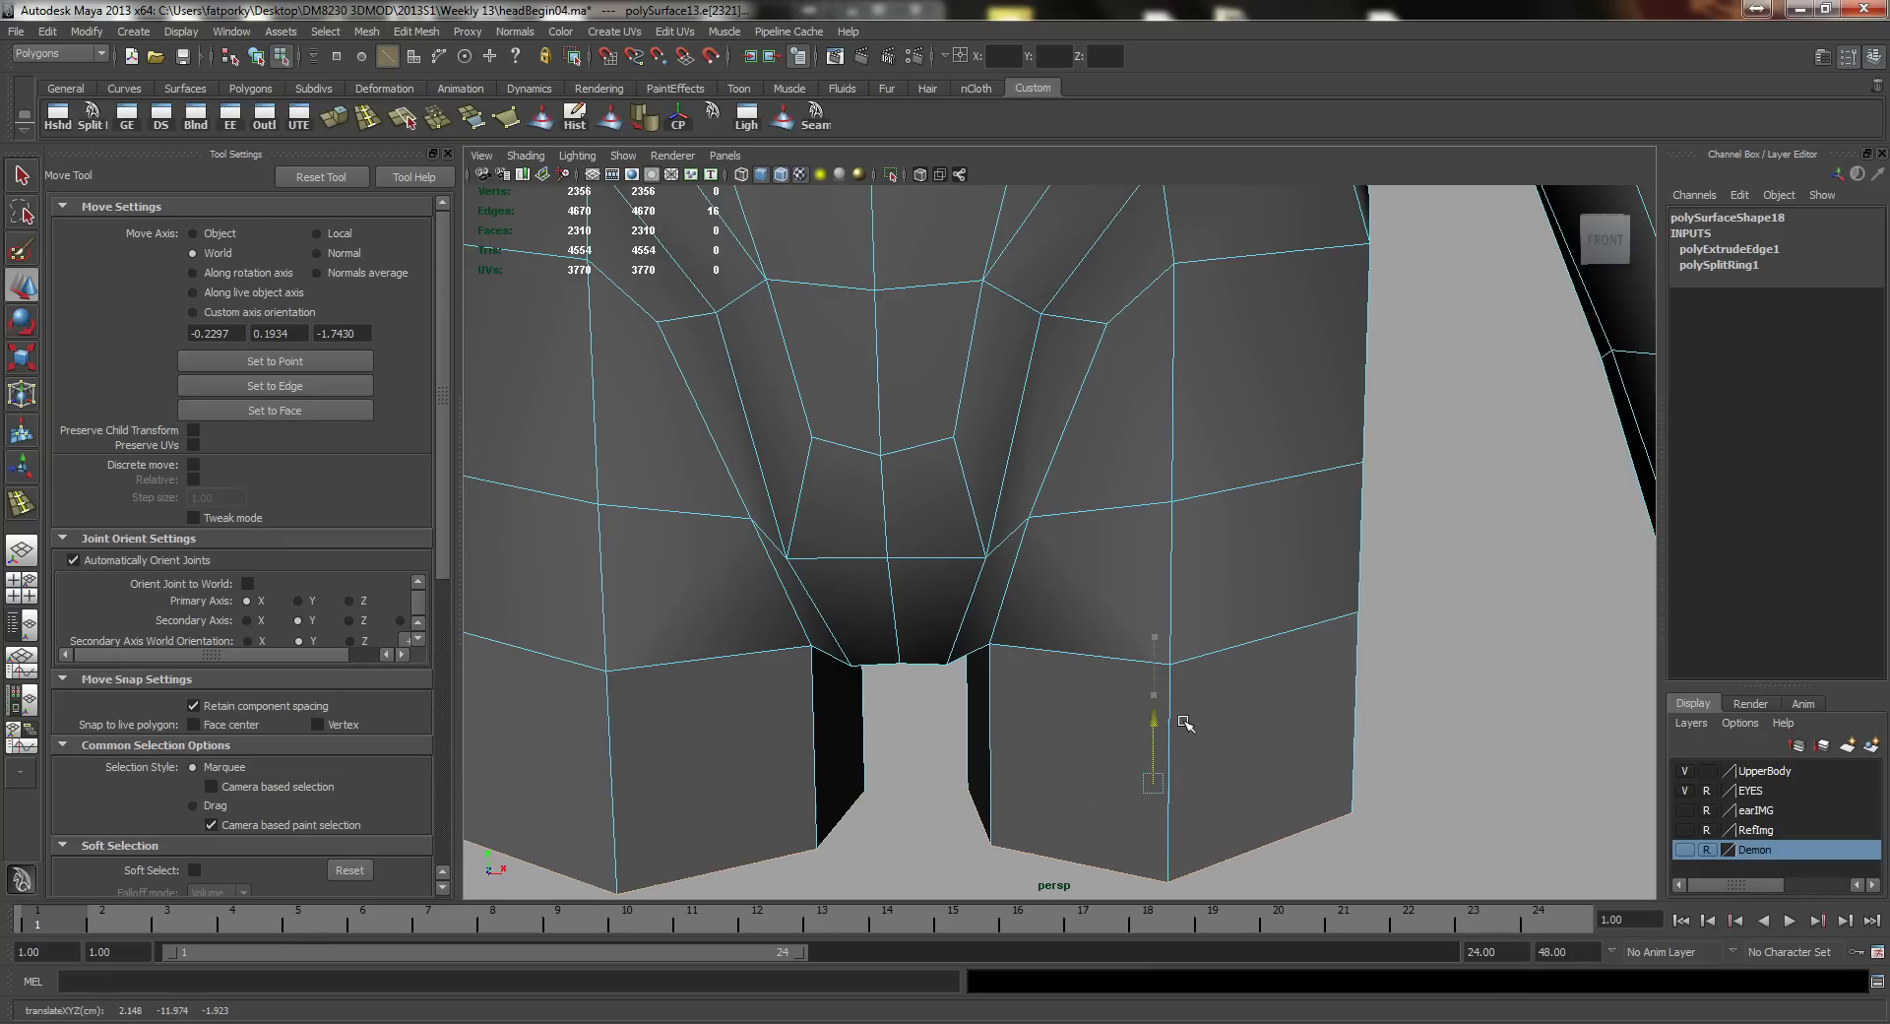
{"action": "right_click_drag", "start_coordinate": [1273, 603], "coordinate": [1198, 572], "text": "alt"}
{"action": "mouse_move", "coordinate": [1198, 573]}
{"action": "left_mouse_down", "text": "alt"}
{"action": "mouse_move", "coordinate": [1133, 559]}
{"action": "mouse_move", "coordinate": [1171, 573]}
{"action": "left_mouse_up", "text": "alt"}
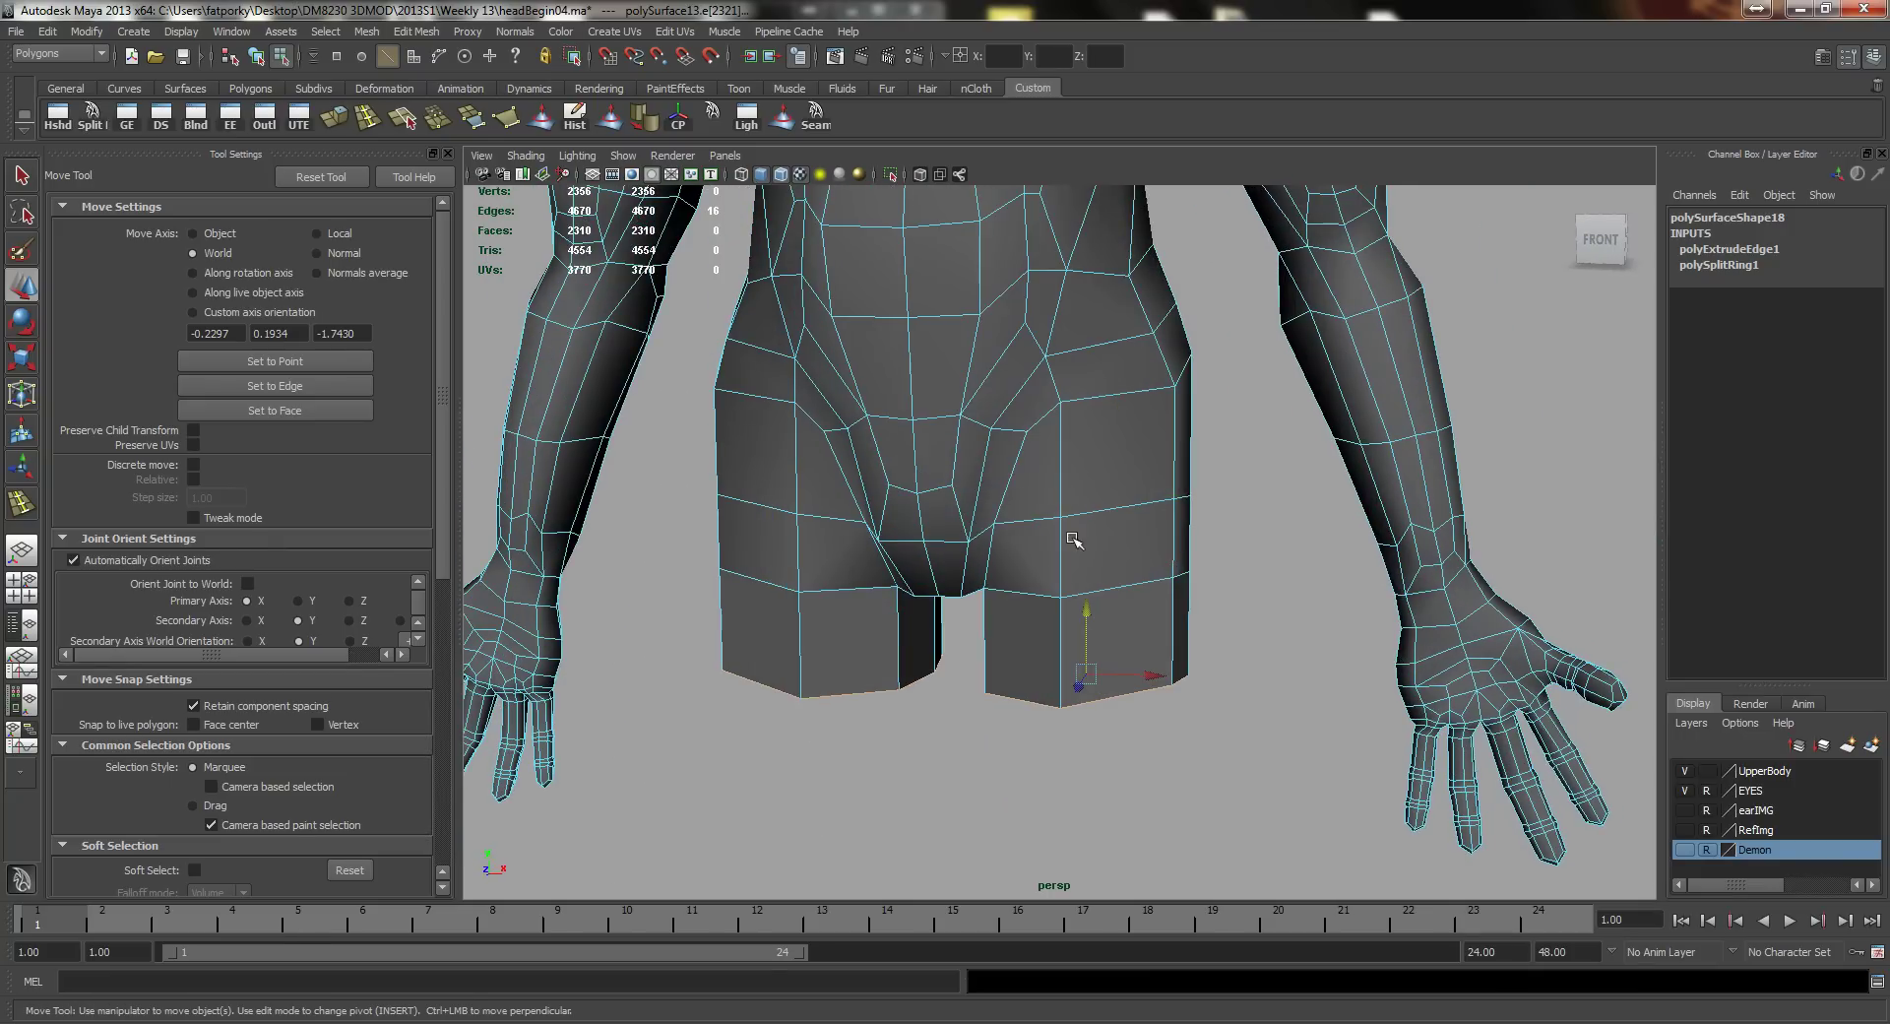
Step: In the front view, move the vertices on the outer side of the hips outward
{"action": "key", "text": "space"}
{"action": "left_click_drag", "start_coordinate": [1075, 539], "coordinate": [1078, 567]}
{"action": "middle_click_drag", "start_coordinate": [830, 495], "coordinate": [1024, 429], "text": "alt"}
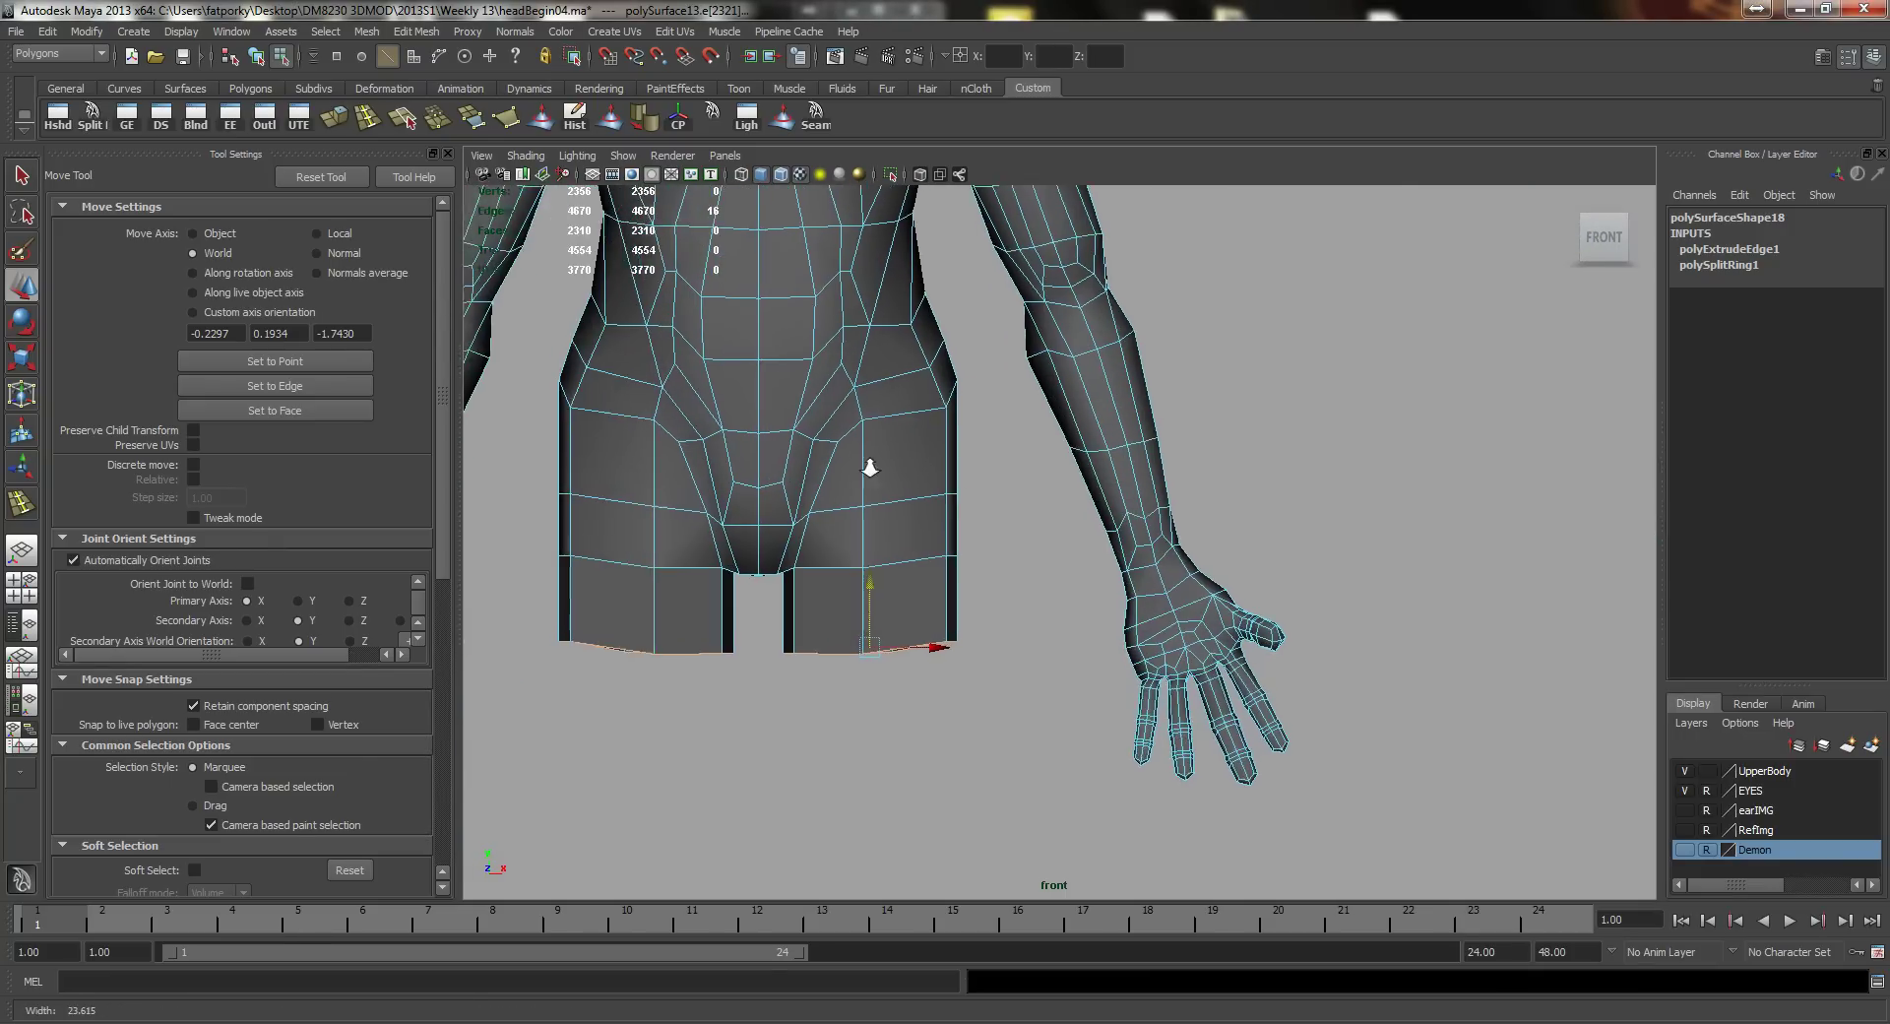
{"action": "right_click_drag", "start_coordinate": [869, 464], "coordinate": [889, 523], "text": "alt"}
{"action": "middle_click_drag", "start_coordinate": [890, 523], "coordinate": [1050, 556], "text": "alt"}
{"action": "mouse_move", "coordinate": [1059, 500]}
{"action": "right_mouse_down", "text": "alt"}
{"action": "mouse_move", "coordinate": [1013, 495]}
{"action": "mouse_move", "coordinate": [1036, 500]}
{"action": "right_mouse_up", "text": "alt"}
{"action": "left_click_drag", "start_coordinate": [1009, 541], "coordinate": [1084, 493]}
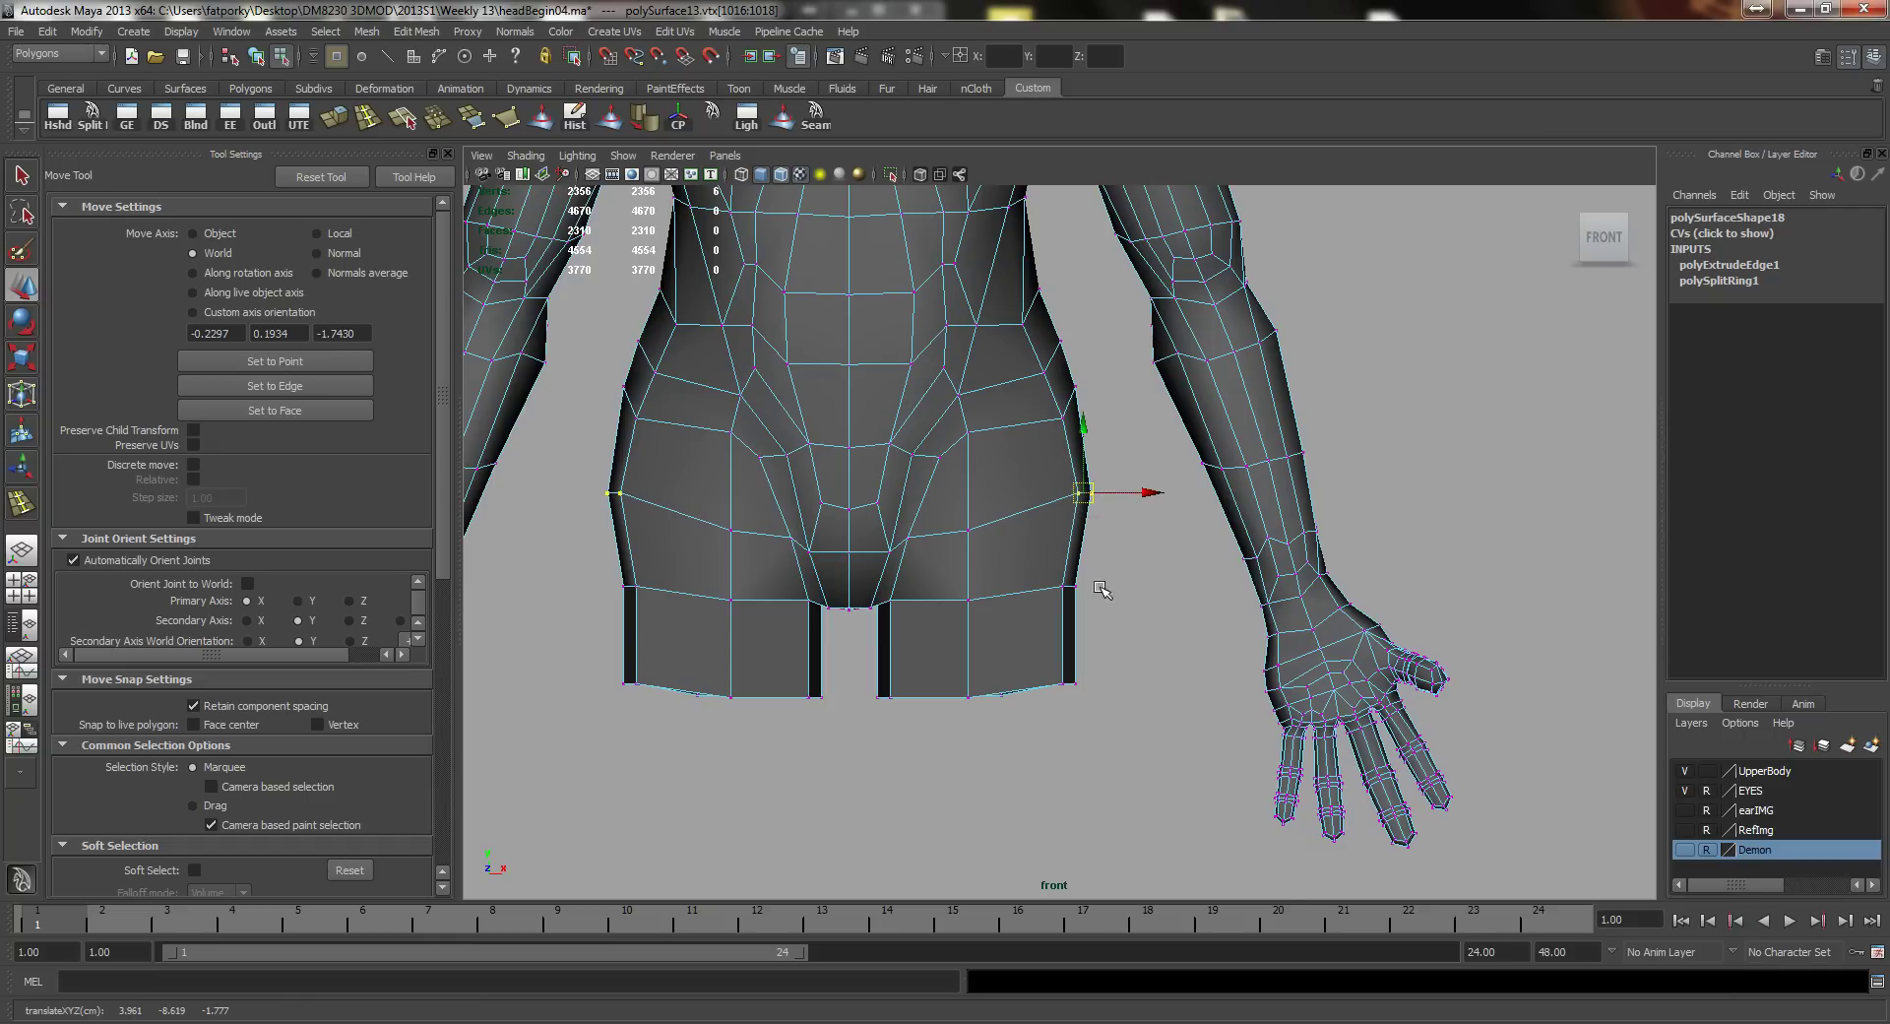
Step: Select the two rows of outer-thigh vertices on the extruded section and move them outward
{"action": "left_click_drag", "start_coordinate": [1118, 553], "coordinate": [1051, 737]}
{"action": "left_click_drag", "start_coordinate": [1073, 633], "coordinate": [1099, 633]}
{"action": "middle_click_drag", "start_coordinate": [1020, 633], "coordinate": [1036, 605], "text": "alt"}
{"action": "right_click_drag", "start_coordinate": [969, 552], "coordinate": [991, 535], "text": "alt"}
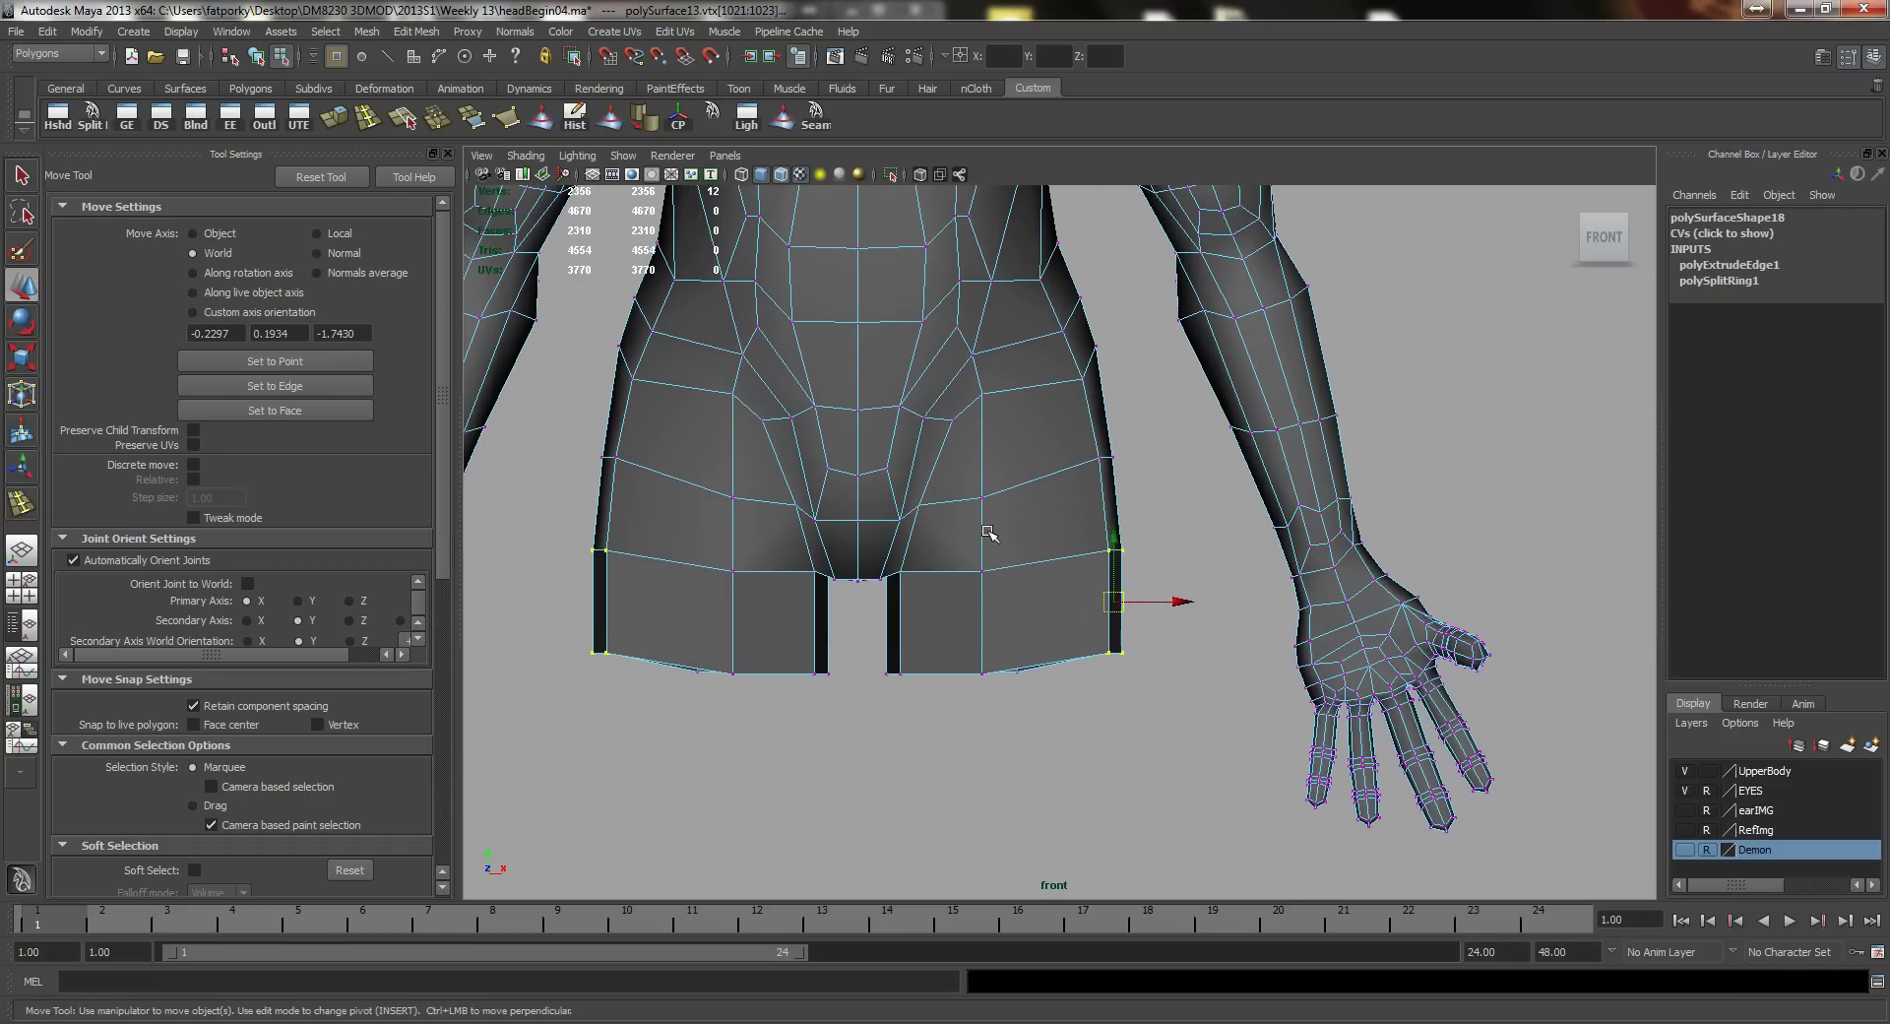
Step: Move the middle column of vertices on the front of the thighs and hips outward, one row at a time
{"action": "middle_click_drag", "start_coordinate": [1024, 548], "coordinate": [1041, 503], "text": "alt"}
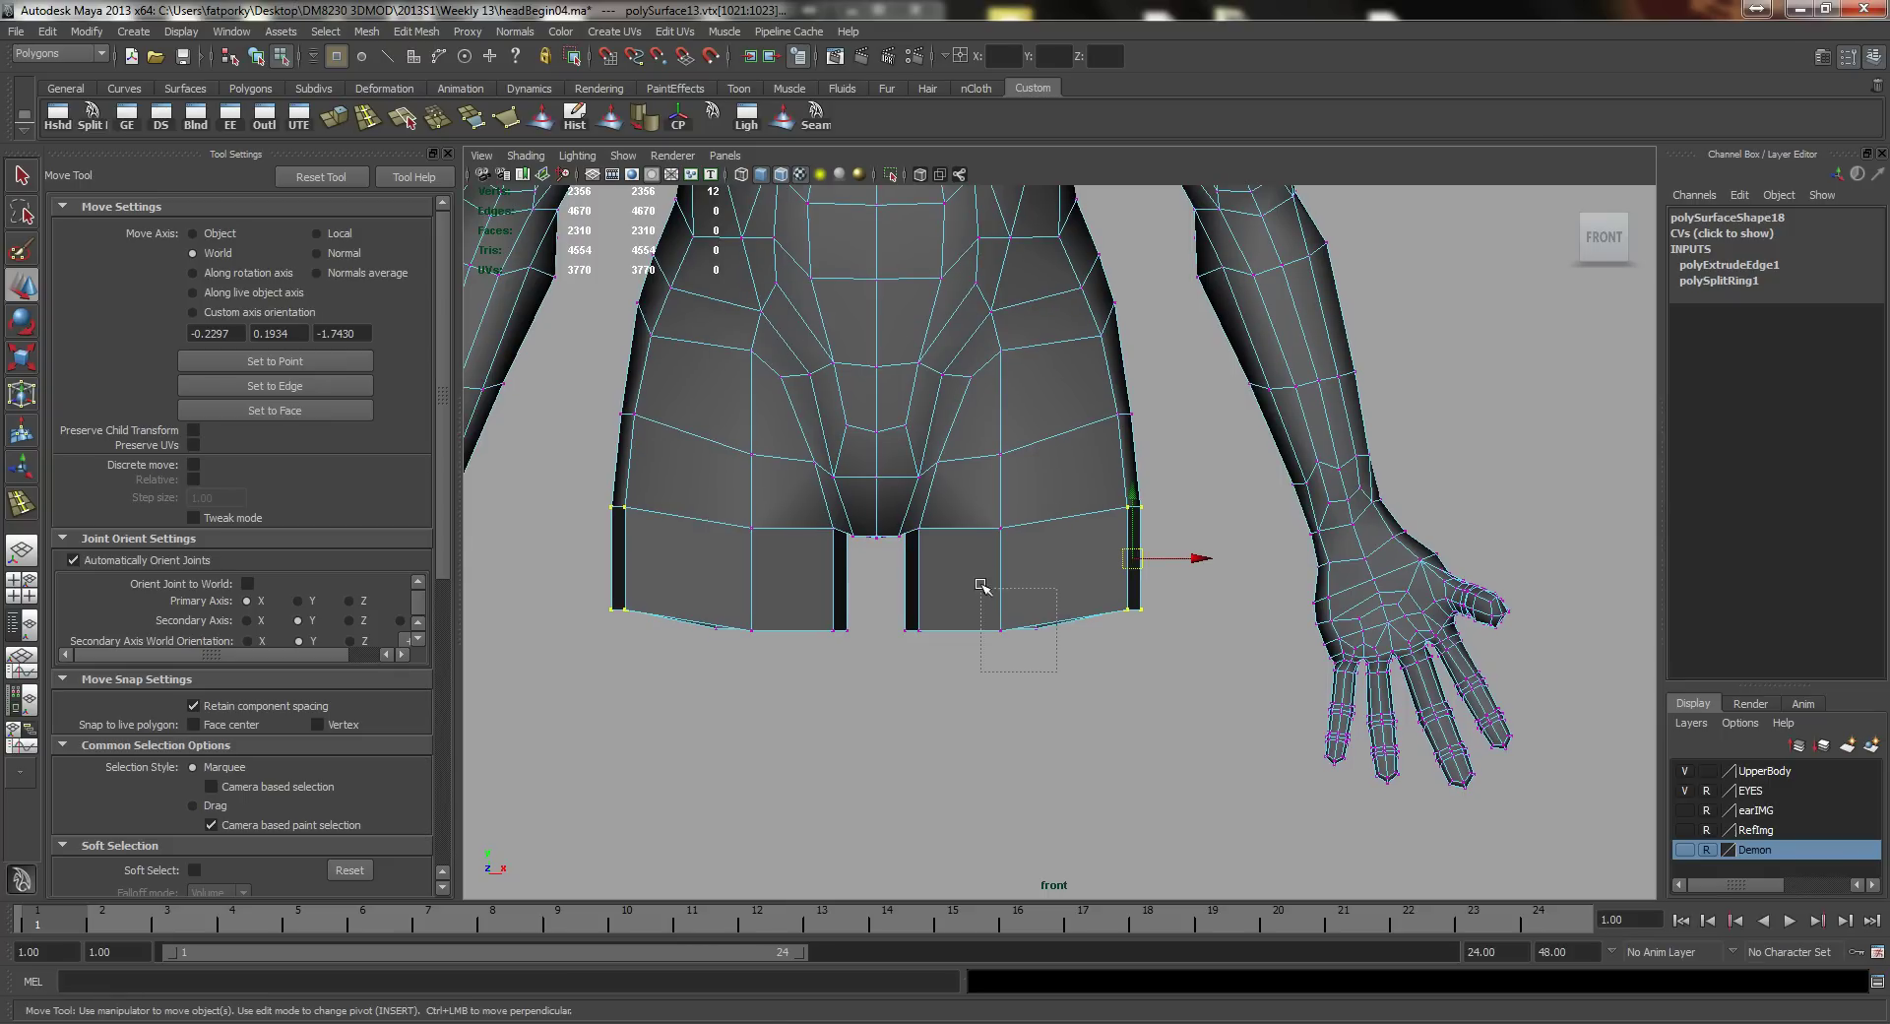
{"action": "left_click_drag", "start_coordinate": [981, 584], "coordinate": [1043, 626]}
{"action": "left_click", "coordinate": [1001, 527]}
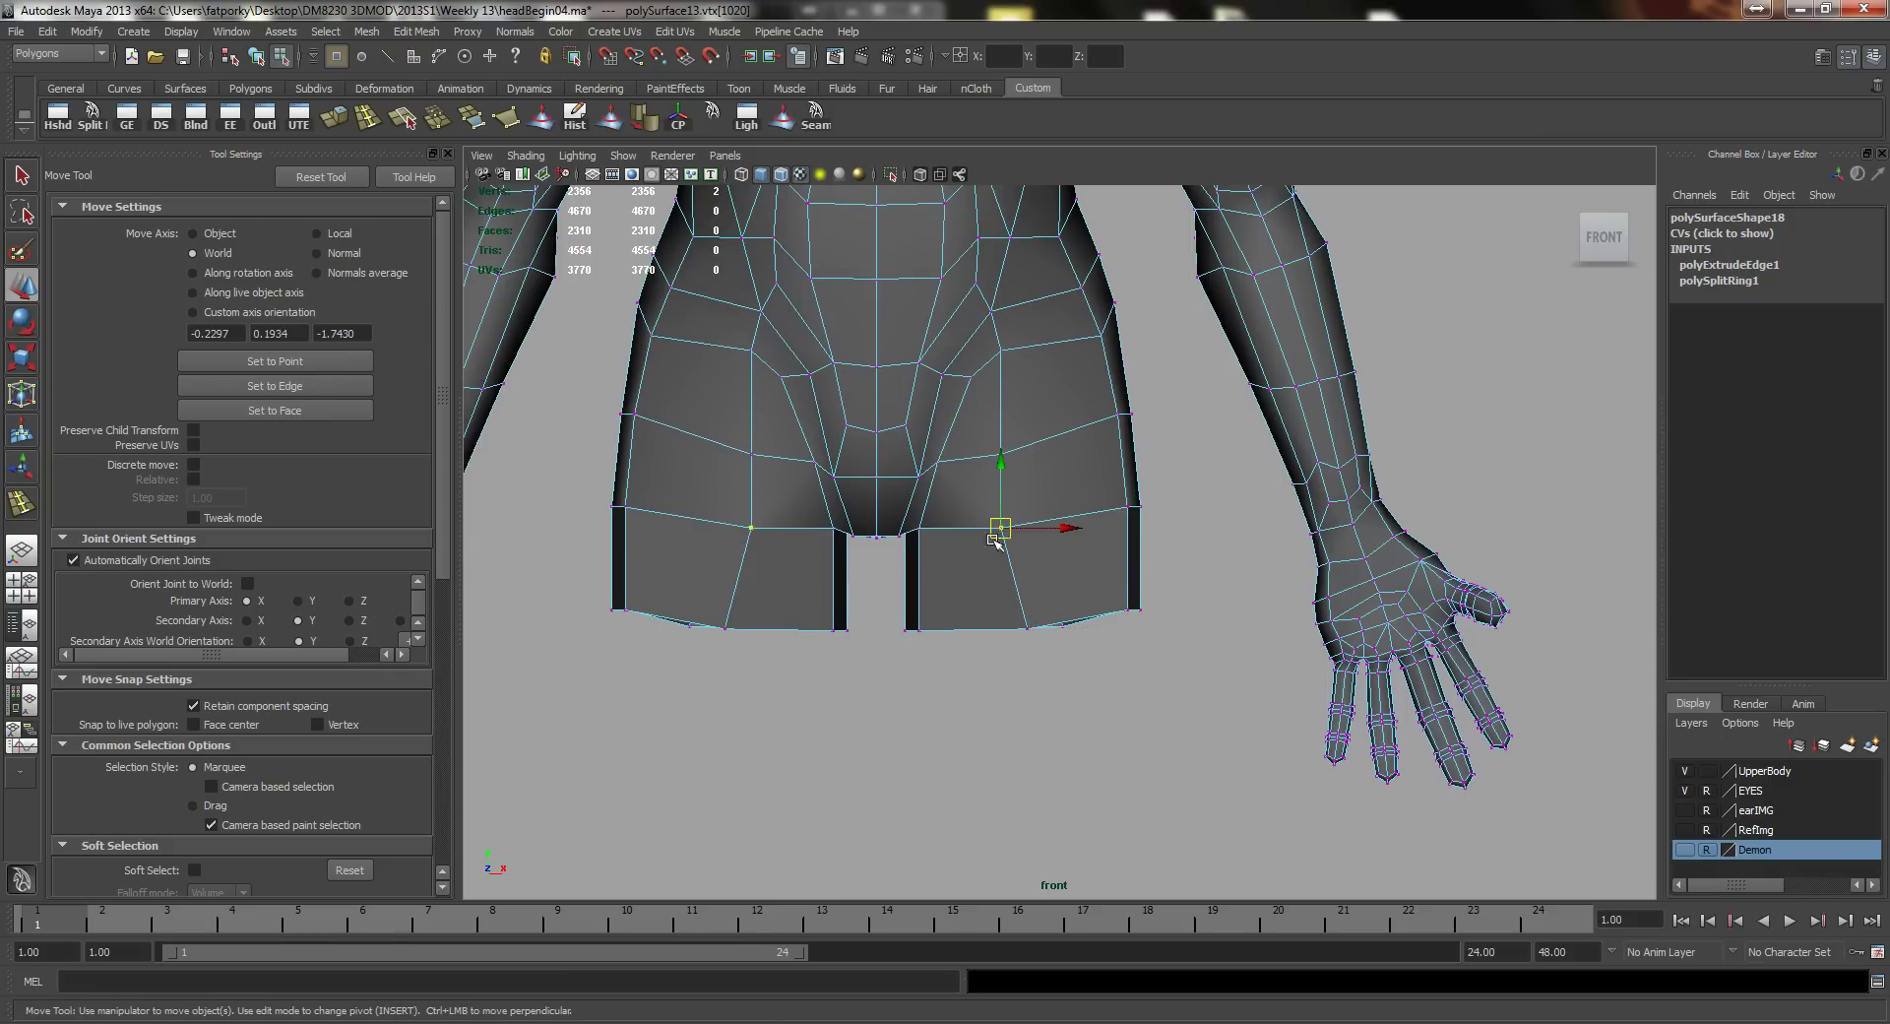
{"action": "left_click_drag", "start_coordinate": [1001, 526], "coordinate": [1027, 523]}
{"action": "left_click", "coordinate": [1003, 450]}
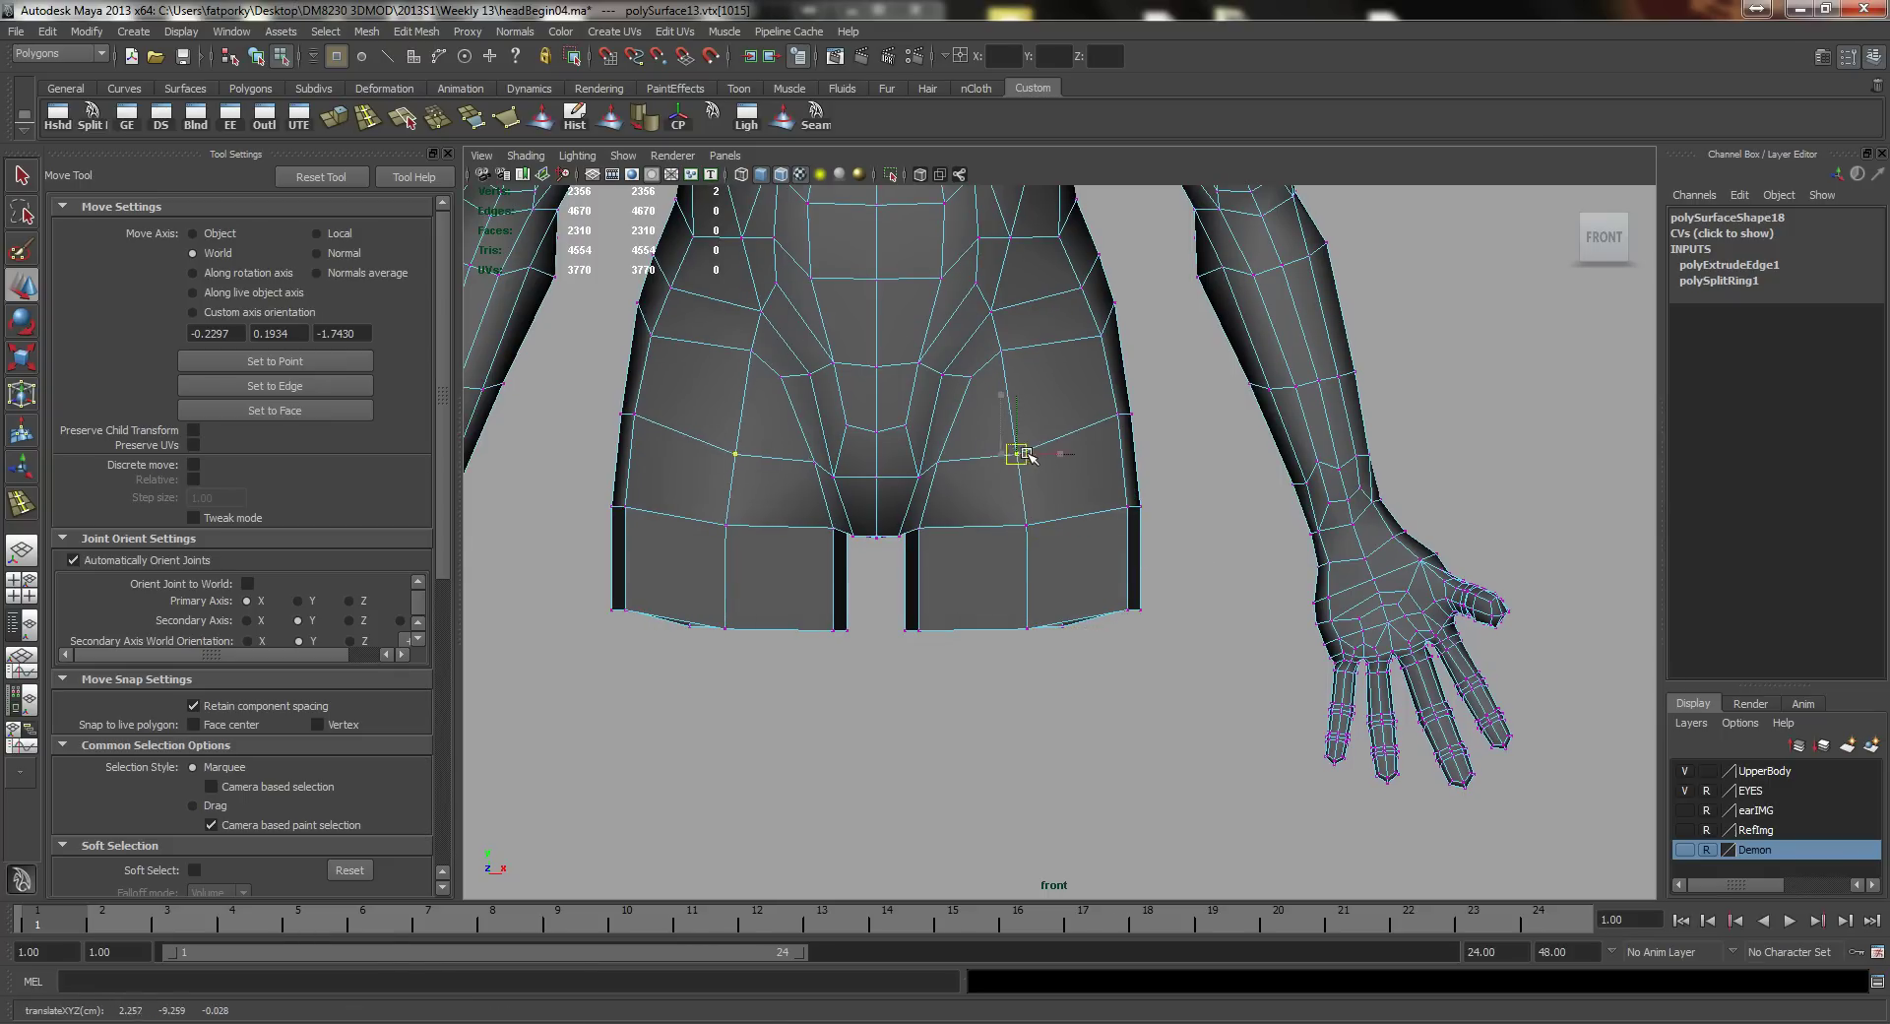
{"action": "middle_click_drag", "start_coordinate": [1004, 448], "coordinate": [1026, 498], "text": "alt"}
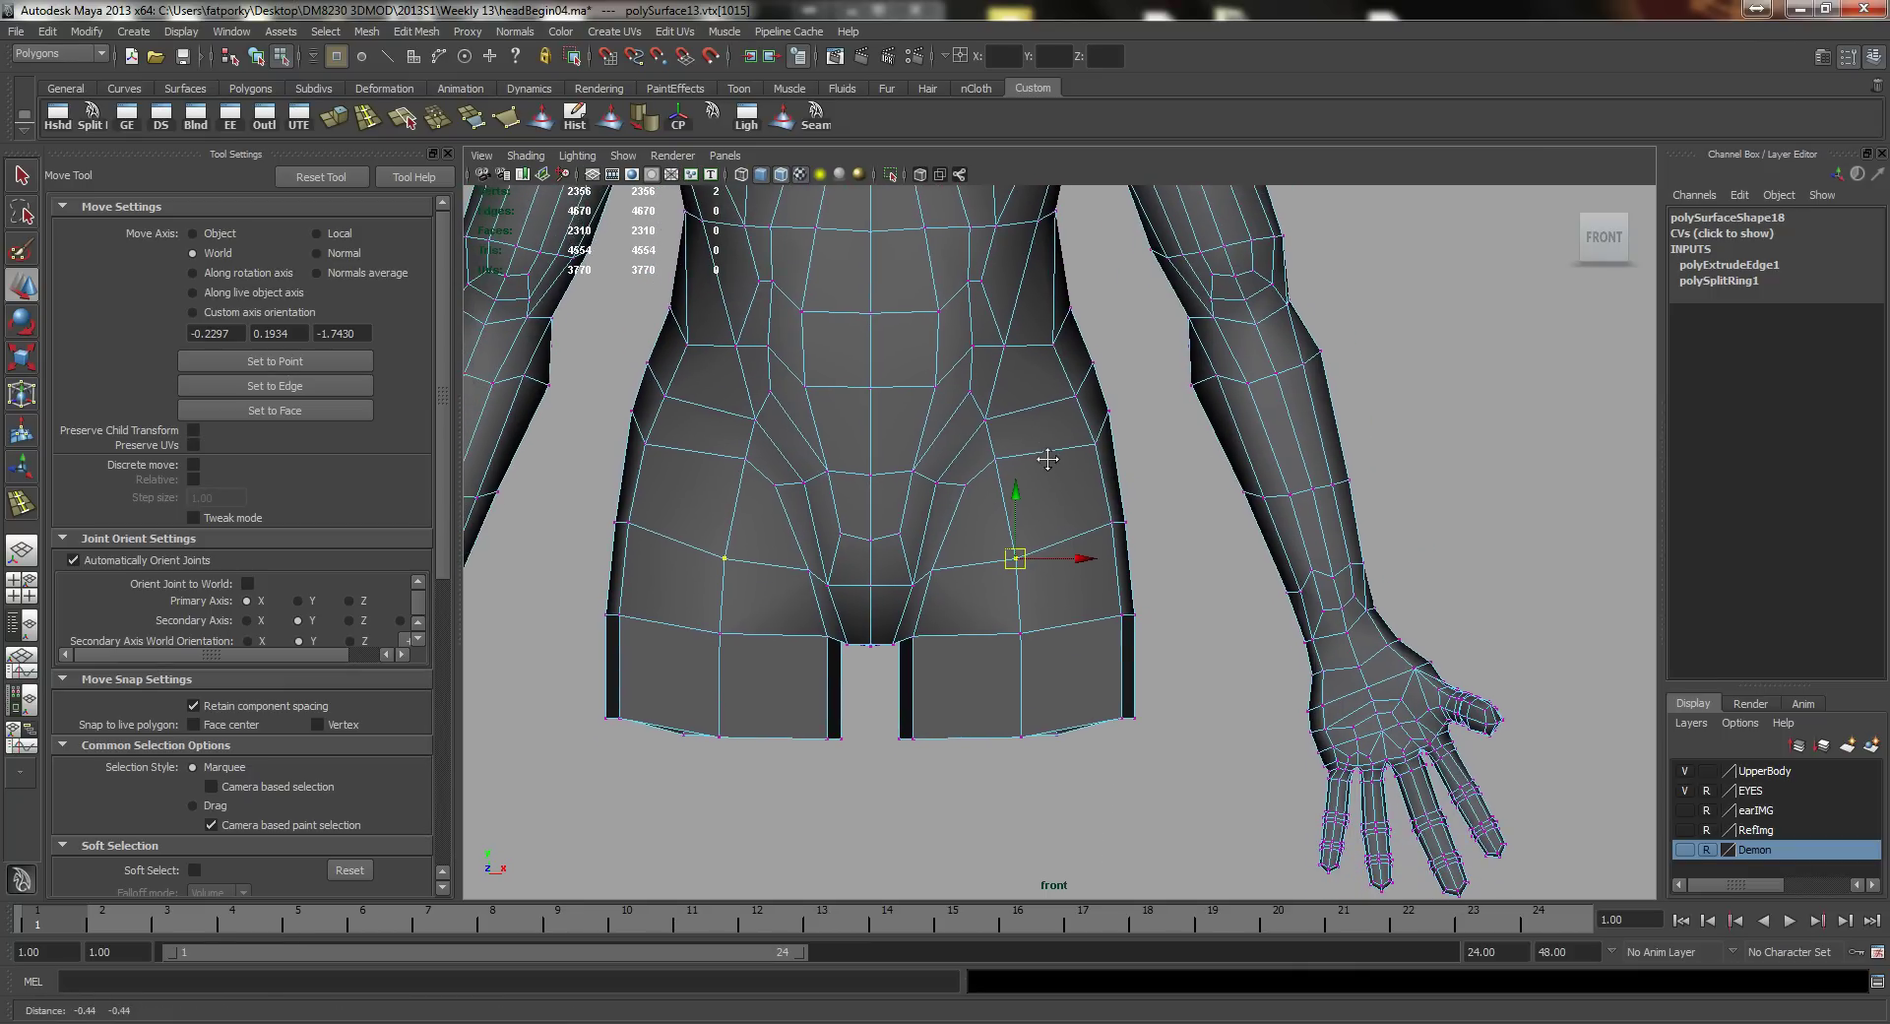
Step: Return to the perspective view and move the middle bottom vertices on the back of the thighs inward
{"action": "key", "text": "space"}
{"action": "mouse_move", "coordinate": [937, 540]}
{"action": "left_mouse_down"}
{"action": "mouse_move", "coordinate": [940, 497]}
{"action": "mouse_move", "coordinate": [723, 504]}
{"action": "mouse_move", "coordinate": [936, 536]}
{"action": "left_mouse_up"}
{"action": "middle_click_drag", "start_coordinate": [844, 451], "coordinate": [827, 493], "text": "alt"}
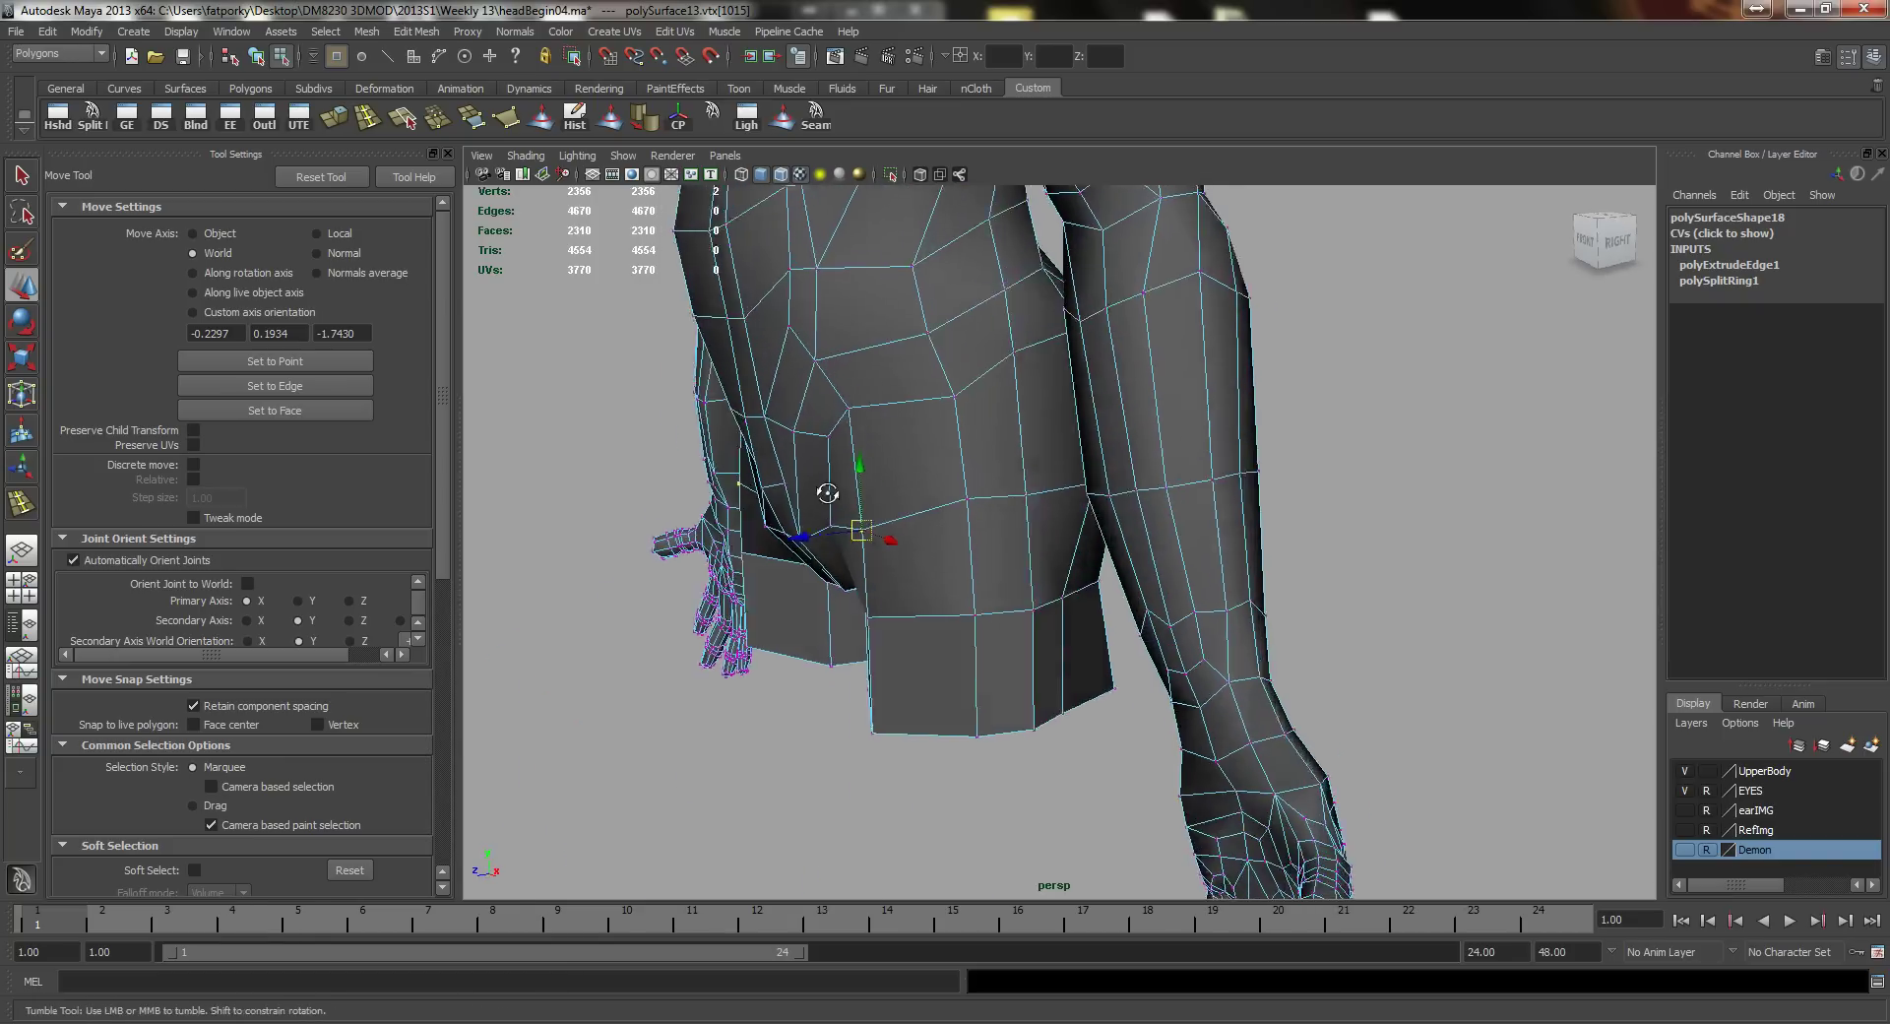
{"action": "left_click_drag", "start_coordinate": [827, 493], "coordinate": [721, 514], "text": "alt"}
{"action": "middle_click_drag", "start_coordinate": [960, 466], "coordinate": [949, 512], "text": "alt"}
{"action": "left_click_drag", "start_coordinate": [949, 511], "coordinate": [864, 608], "text": "alt"}
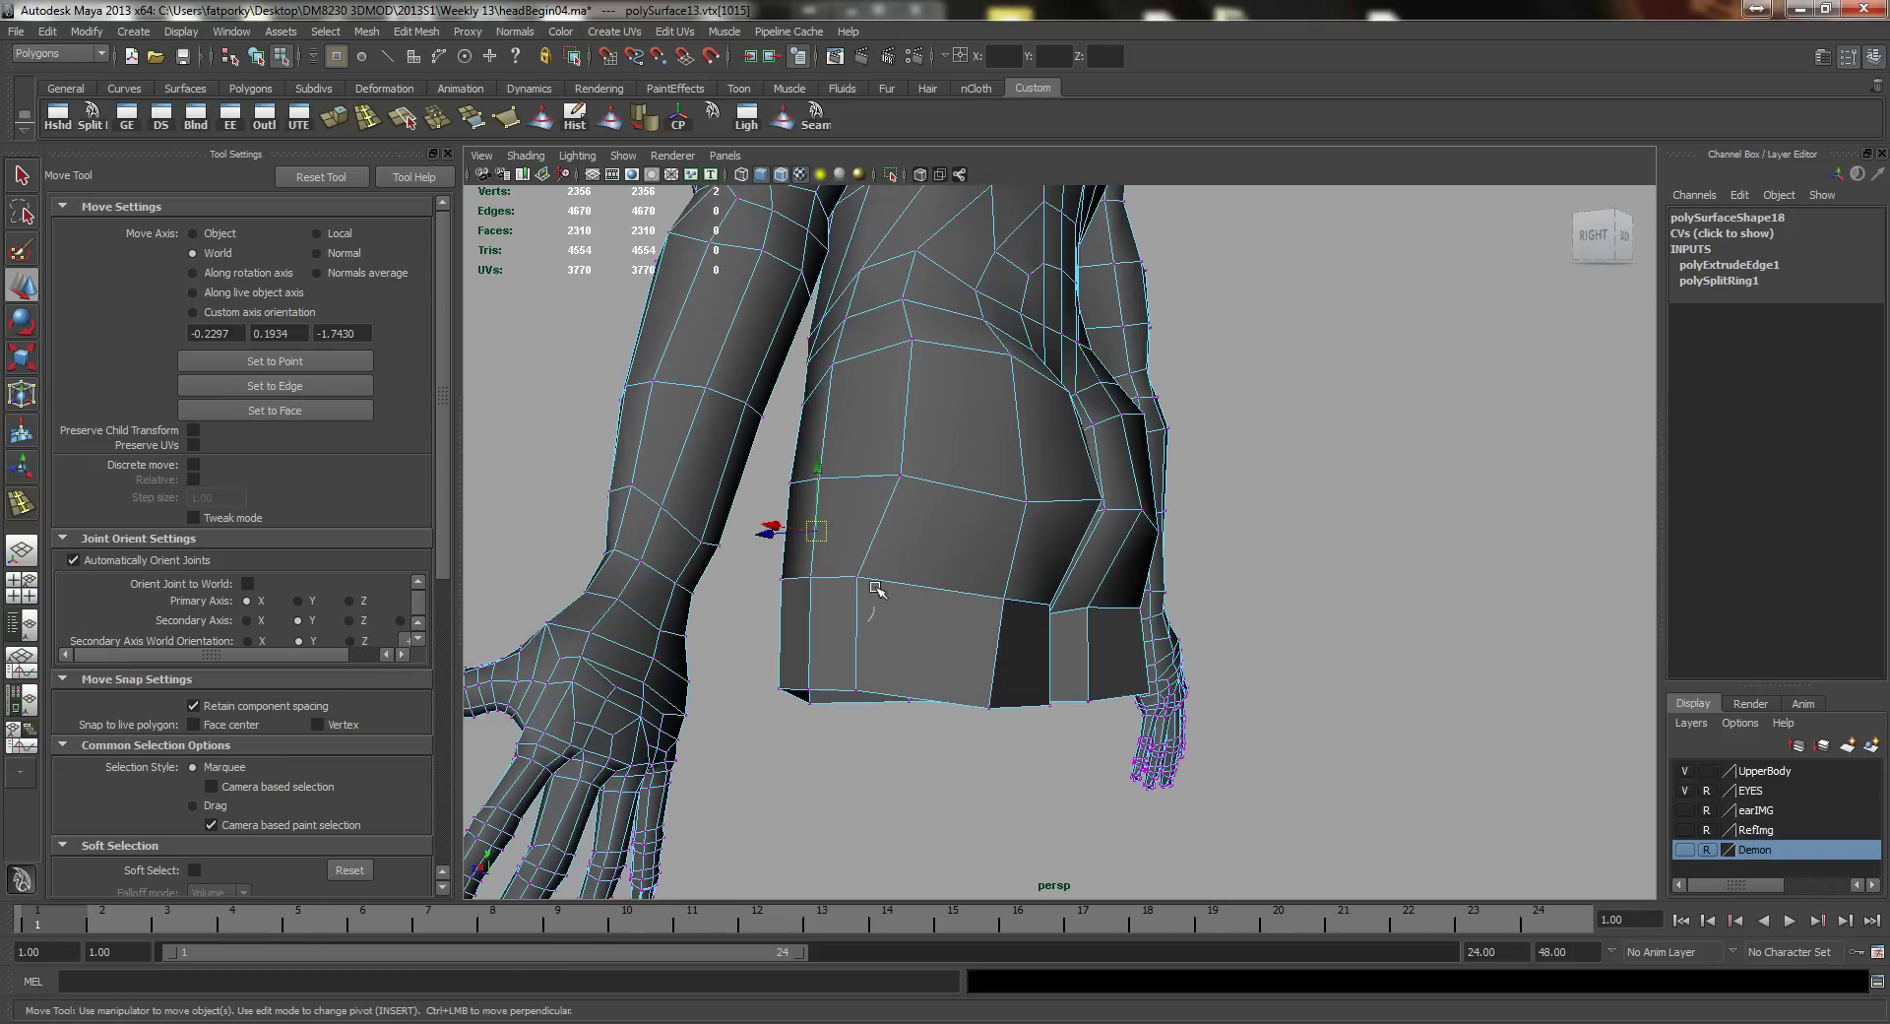
{"action": "right_click_drag", "start_coordinate": [869, 594], "coordinate": [866, 497]}
{"action": "left_click", "coordinate": [854, 623]}
{"action": "left_click_drag", "start_coordinate": [844, 633], "coordinate": [975, 679], "text": "alt"}
{"action": "right_click_drag", "start_coordinate": [976, 678], "coordinate": [903, 753]}
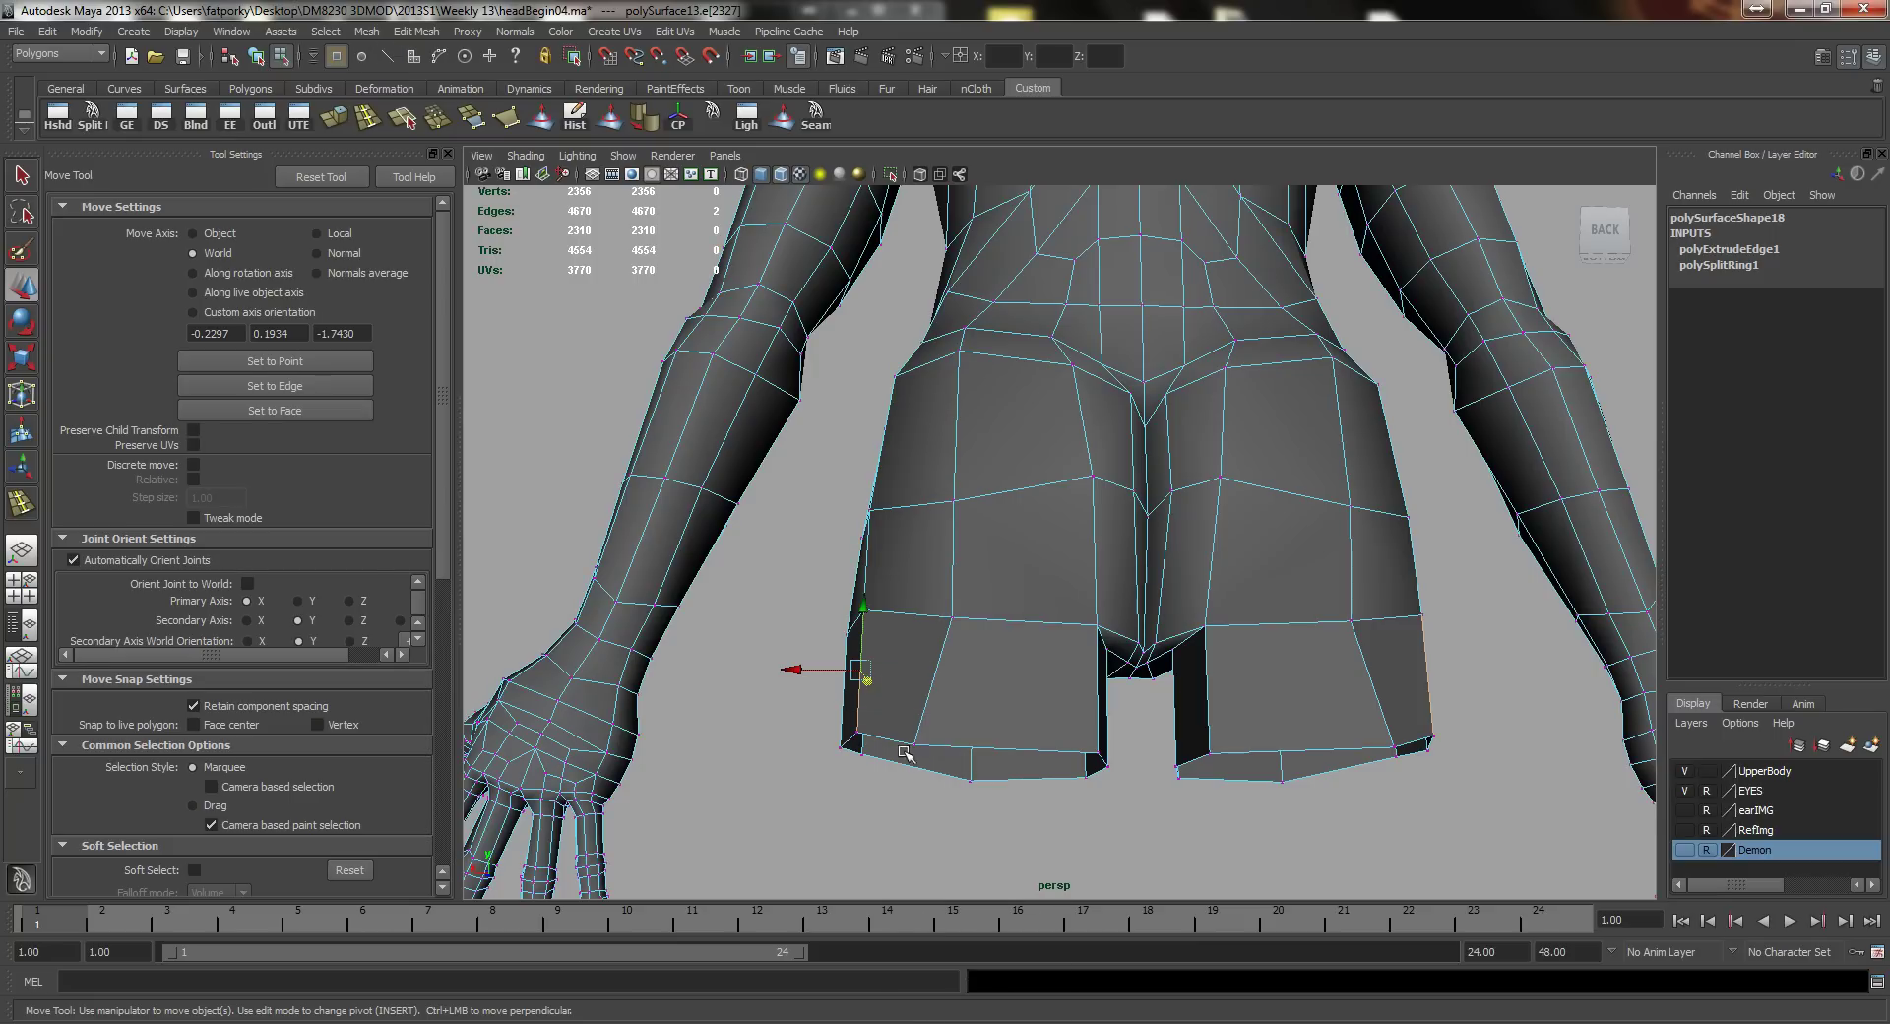
{"action": "left_click", "coordinate": [914, 745]}
{"action": "left_click_drag", "start_coordinate": [887, 744], "coordinate": [913, 748]}
{"action": "left_click_drag", "start_coordinate": [1013, 685], "coordinate": [975, 644], "text": "alt"}
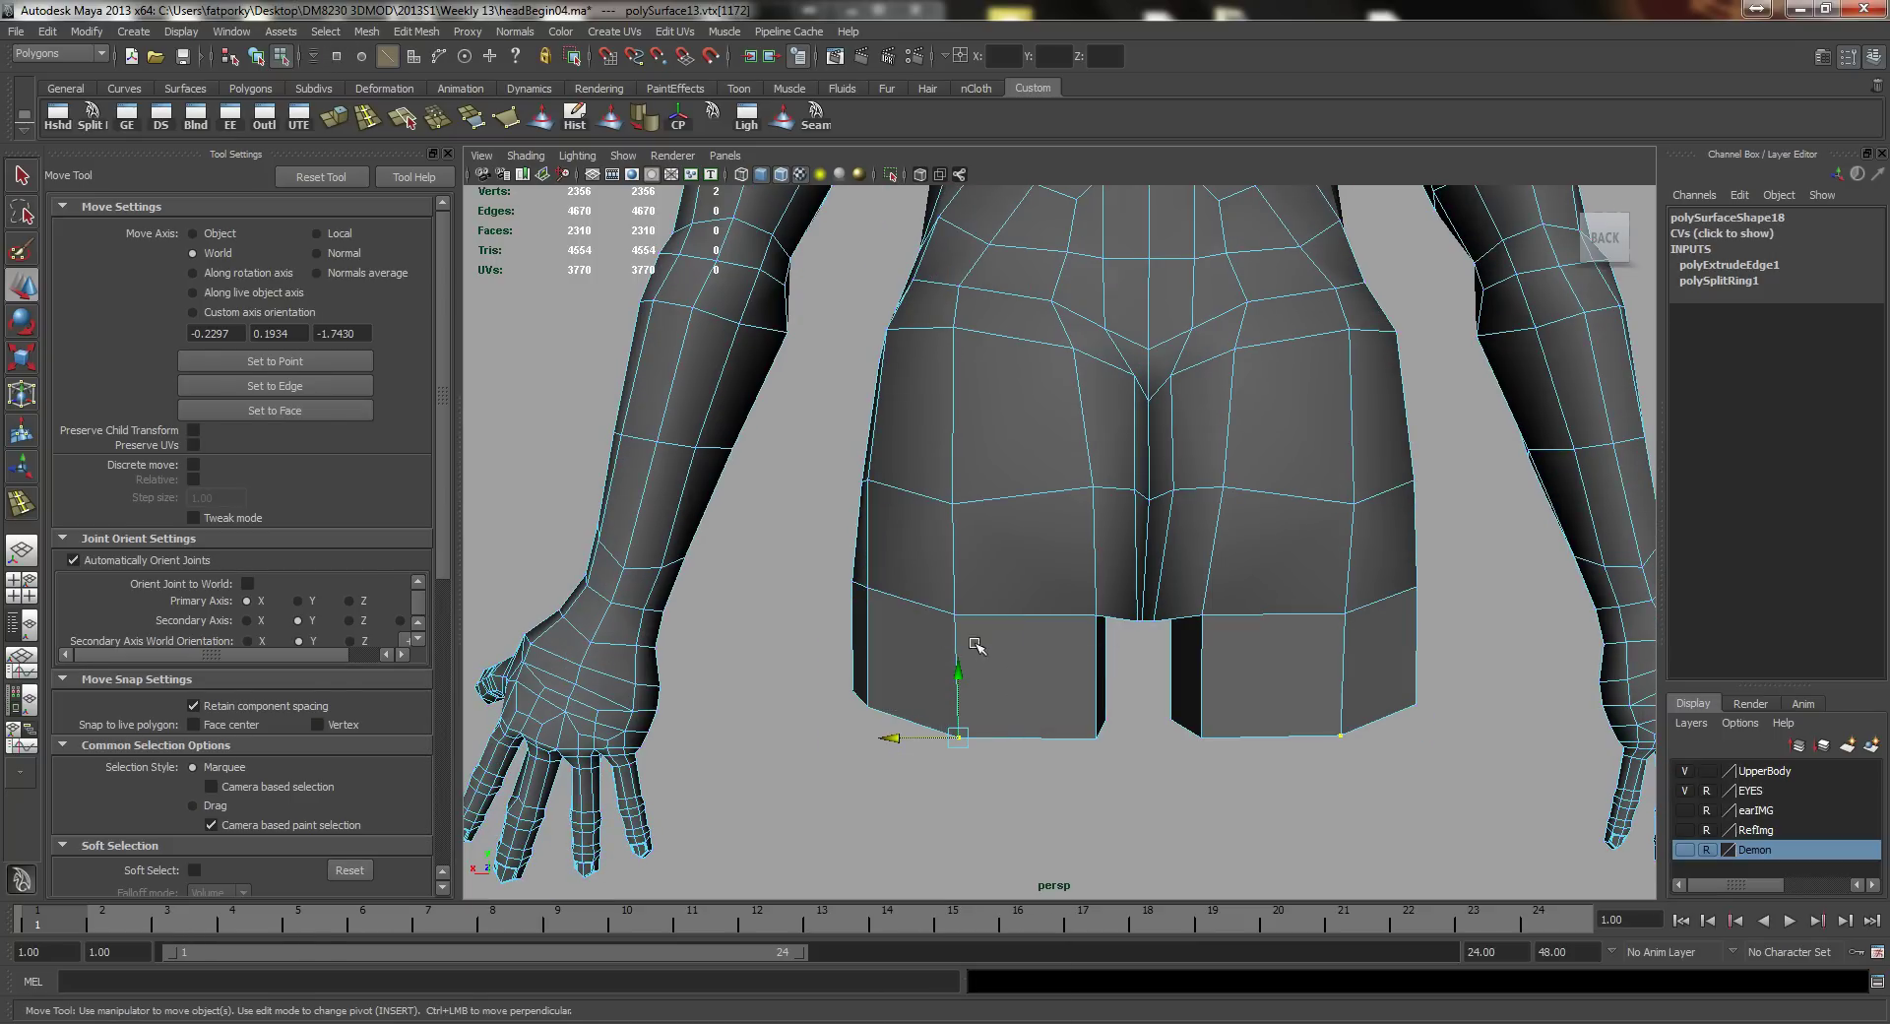
Step: Shift the middle bottom vertices on the back of the thighs further inward and align the vertices above with them
{"action": "left_click", "coordinate": [959, 665]}
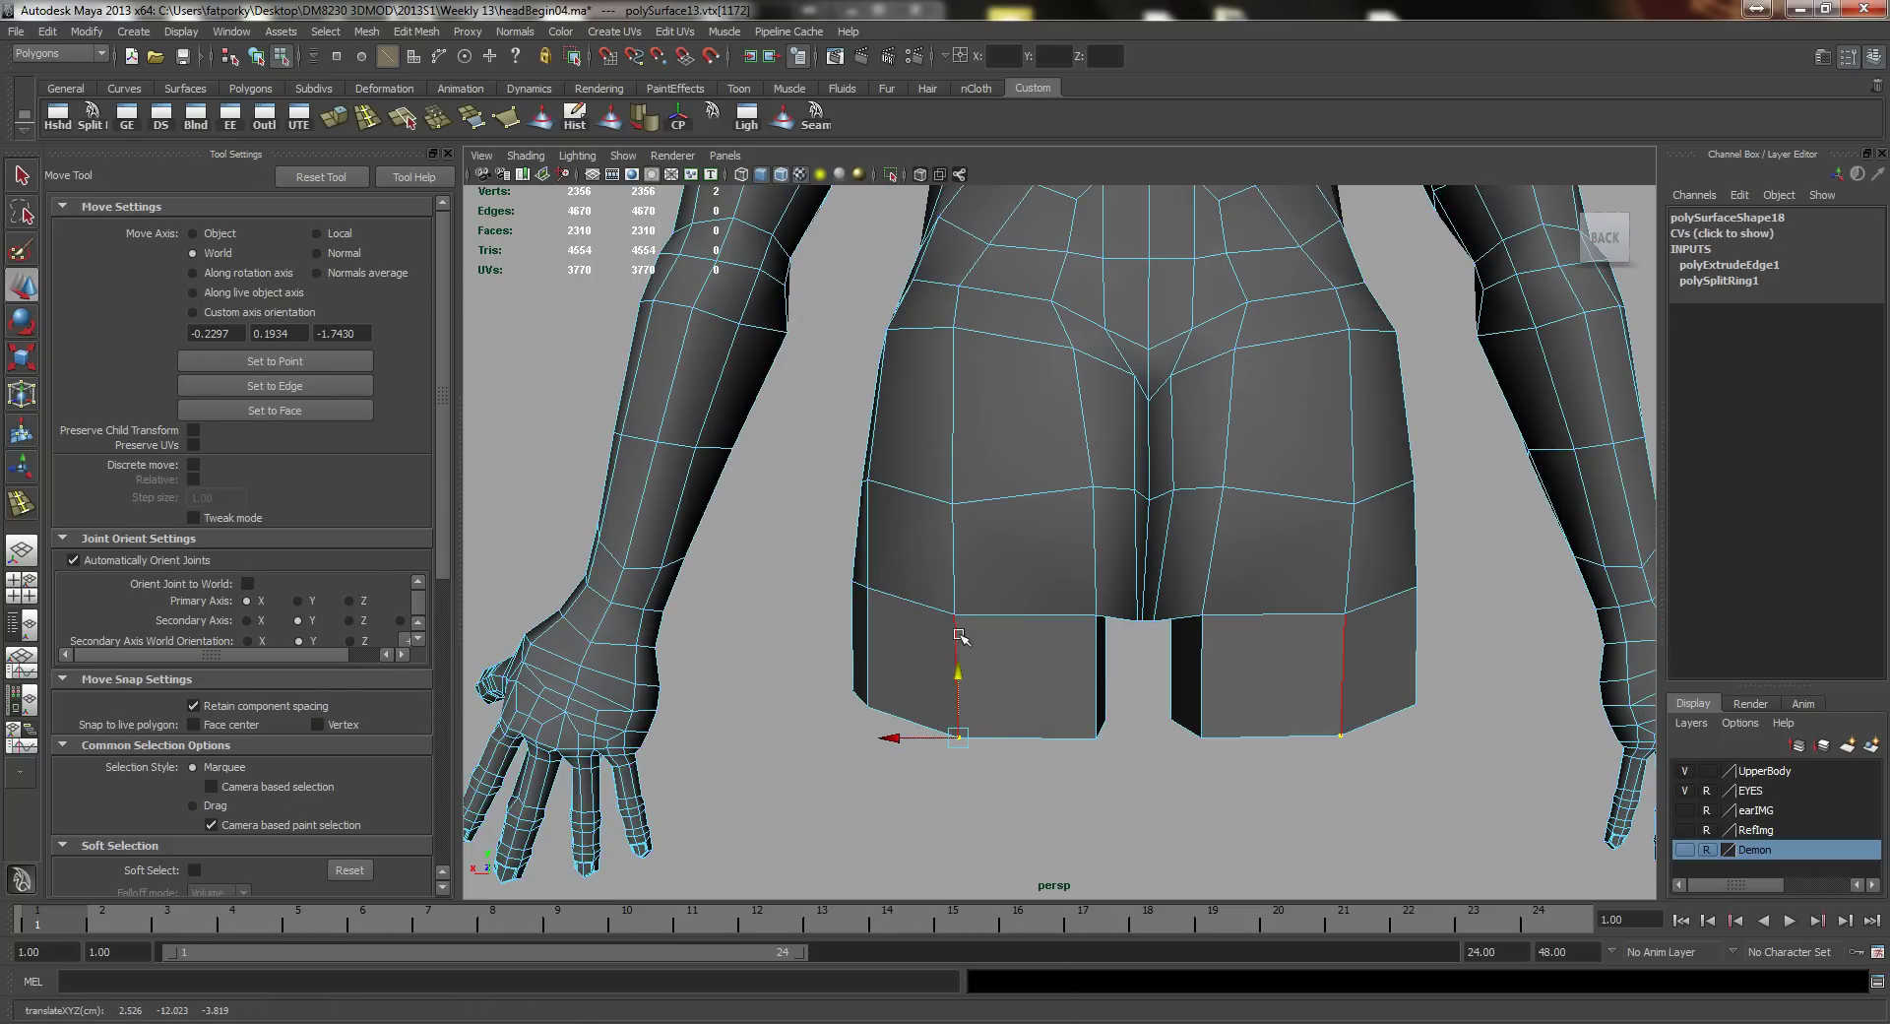
{"action": "left_click", "coordinate": [908, 730]}
{"action": "key", "text": "z"}
{"action": "left_click_drag", "start_coordinate": [905, 737], "coordinate": [928, 745]}
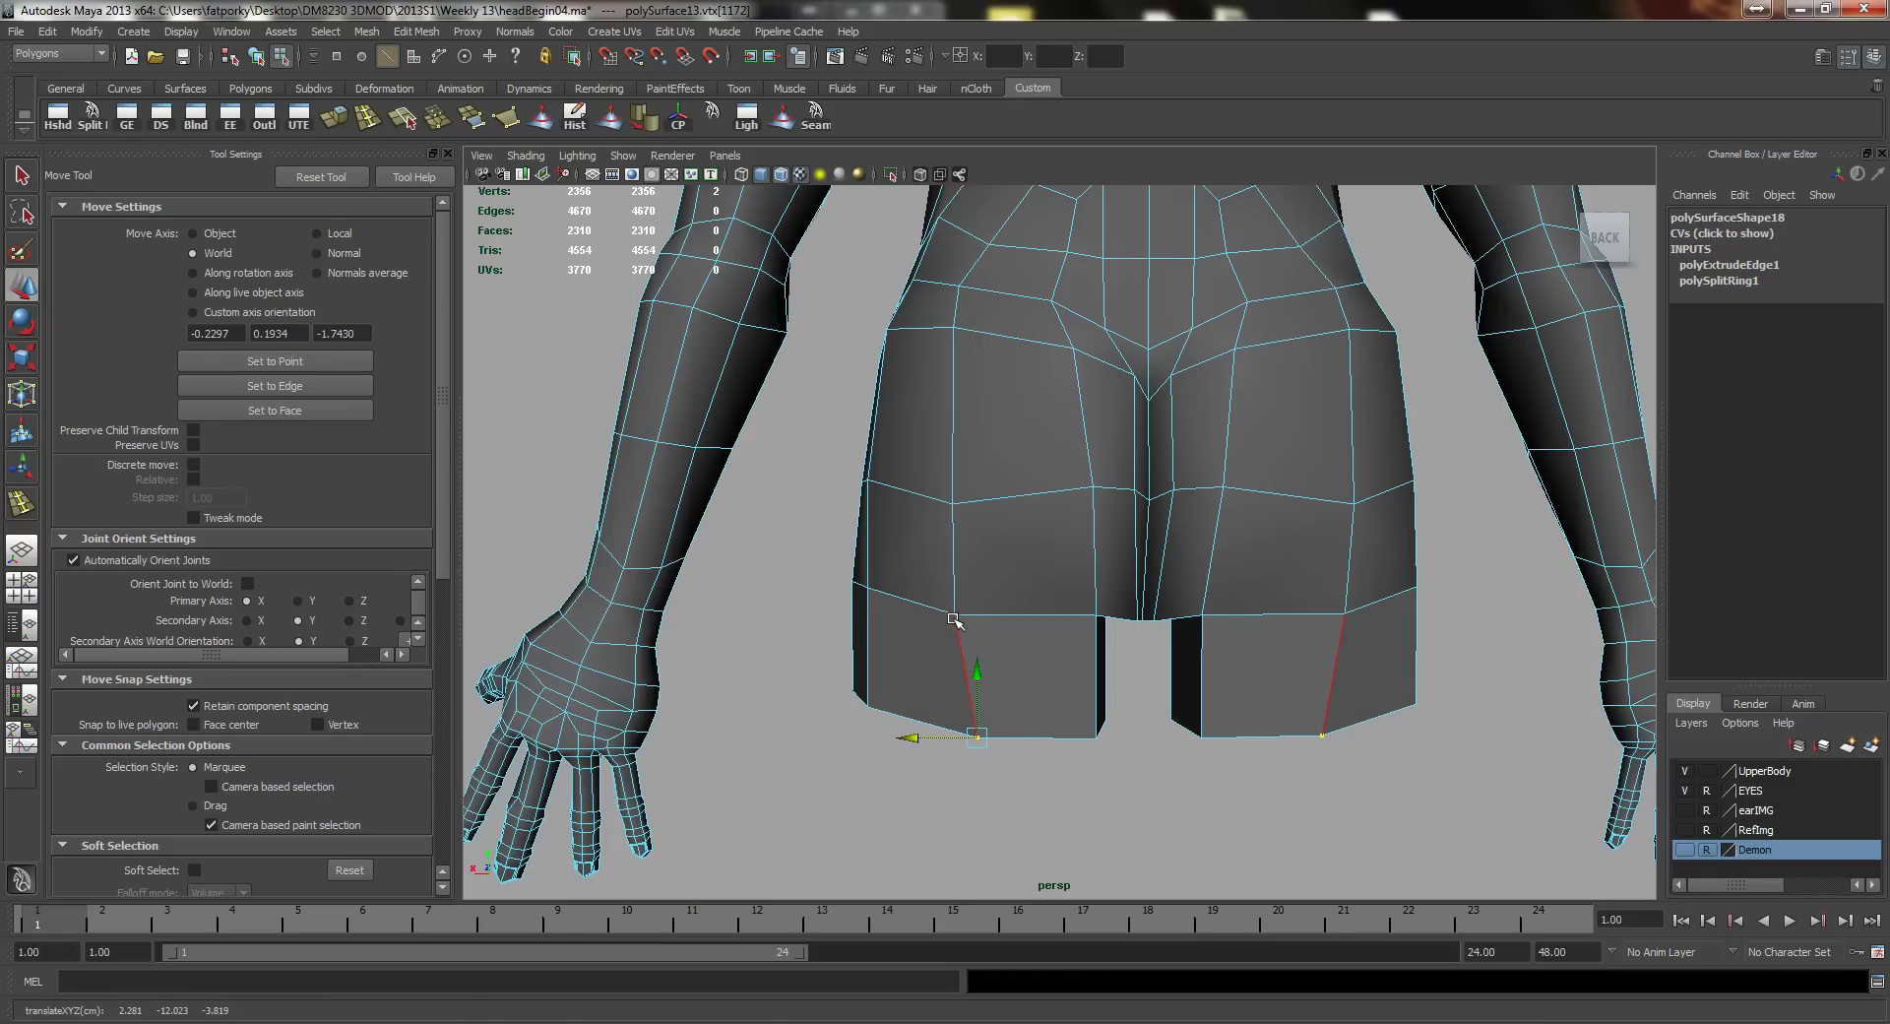
{"action": "right_click_drag", "start_coordinate": [952, 615], "coordinate": [953, 614]}
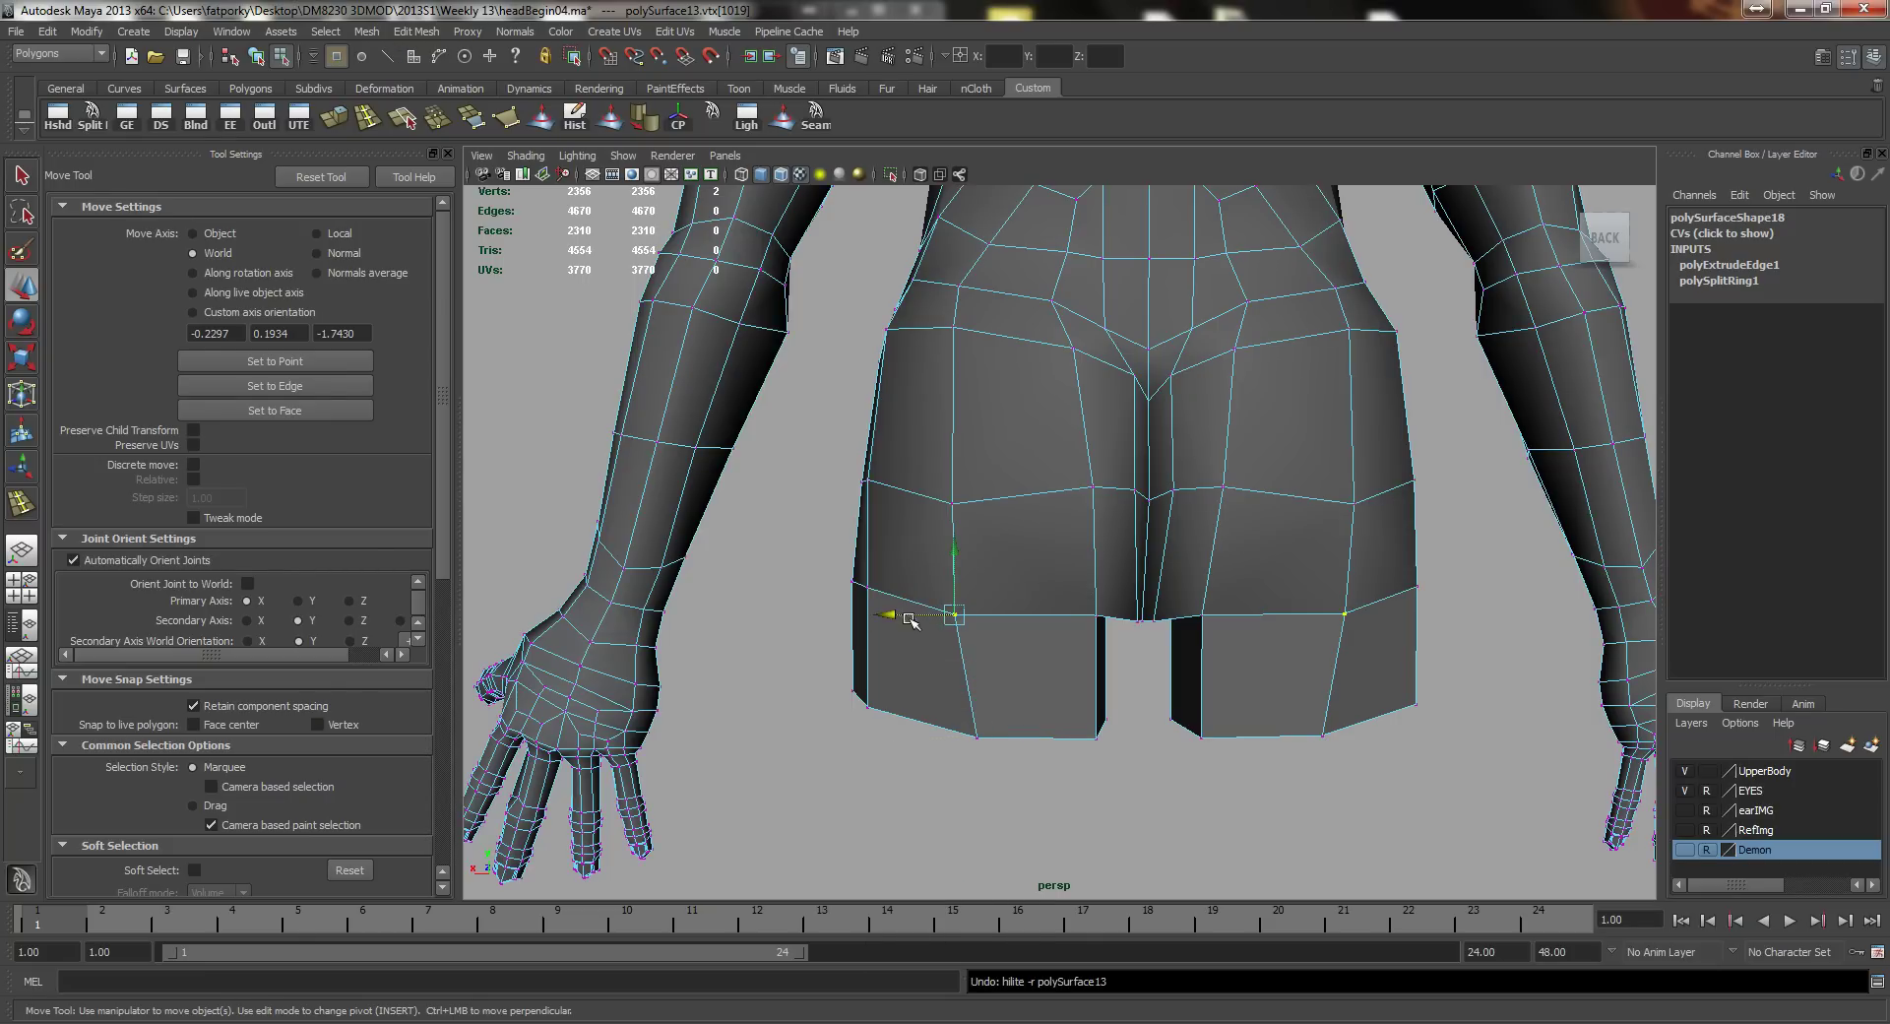
{"action": "left_click_drag", "start_coordinate": [935, 613], "coordinate": [873, 641]}
Step: Move the vertical edge at the outer back corner of the thighs inward to round the leg's cross-section
{"action": "right_click_drag", "start_coordinate": [866, 639], "coordinate": [865, 593]}
{"action": "left_click", "coordinate": [859, 646]}
{"action": "left_click_drag", "start_coordinate": [855, 649], "coordinate": [870, 689], "text": "alt"}
{"action": "left_click_drag", "start_coordinate": [800, 622], "coordinate": [847, 637], "text": "alt"}
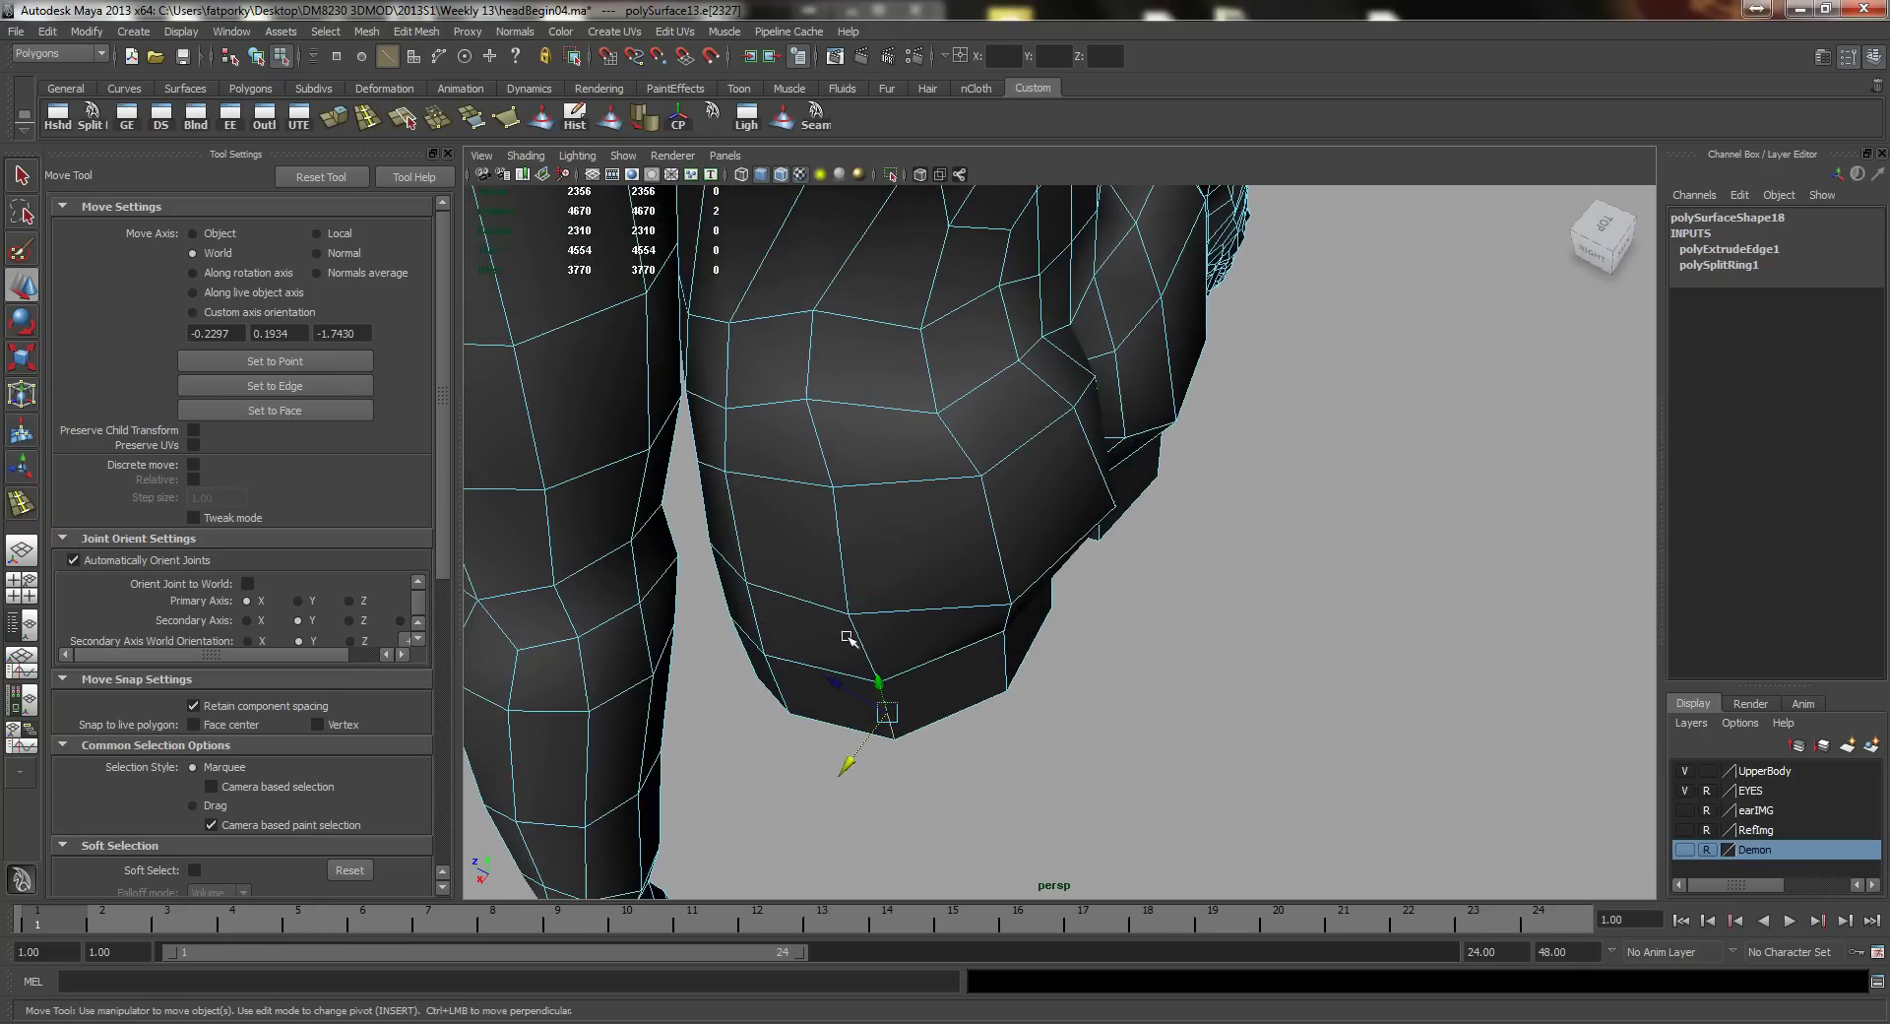
{"action": "middle_click_drag", "start_coordinate": [842, 687], "coordinate": [851, 689]}
{"action": "left_click_drag", "start_coordinate": [866, 762], "coordinate": [879, 744]}
{"action": "left_click_drag", "start_coordinate": [1054, 679], "coordinate": [1024, 644], "text": "alt"}
{"action": "right_click_drag", "start_coordinate": [1024, 645], "coordinate": [949, 641], "text": "alt"}
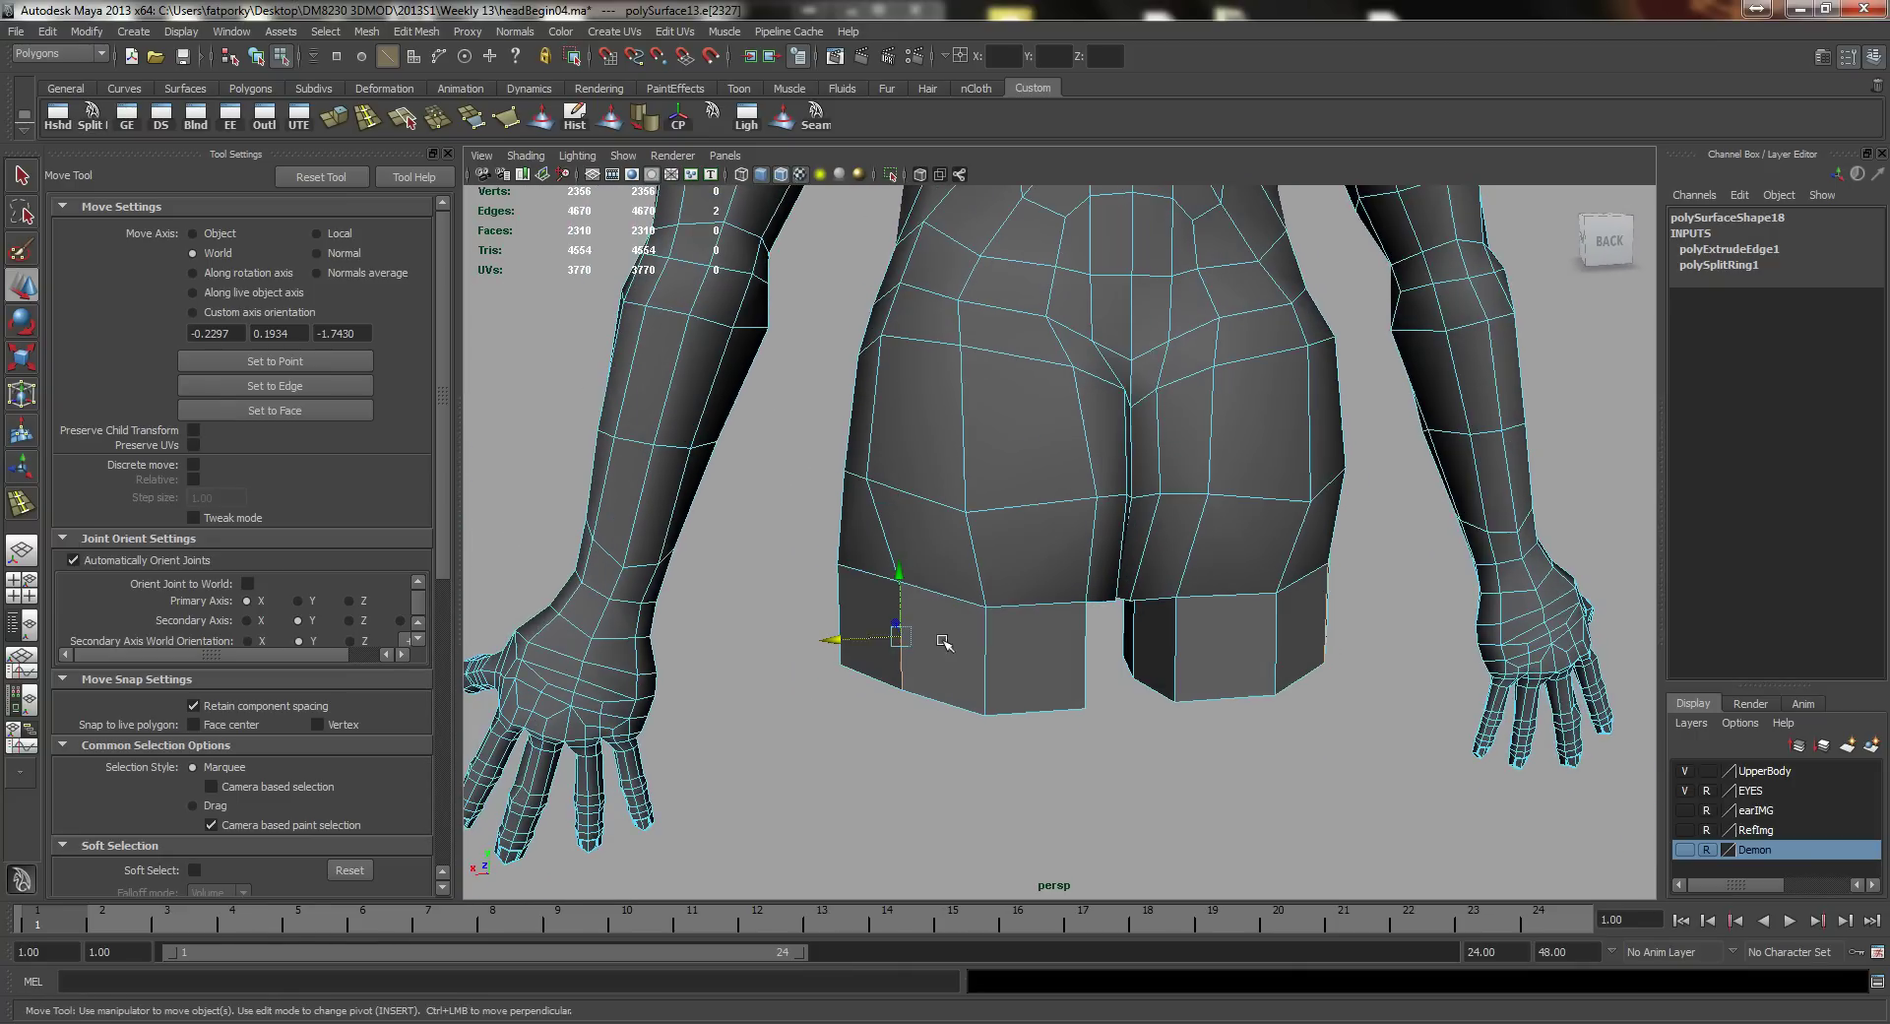
{"action": "left_click_drag", "start_coordinate": [867, 642], "coordinate": [936, 579]}
Step: Shift the vertical edges on the outer side of the thigh and hip toward the back to even their spacing
{"action": "left_click", "coordinate": [962, 681]}
{"action": "left_click", "coordinate": [963, 702]}
{"action": "middle_click_drag", "start_coordinate": [993, 305], "coordinate": [979, 536], "text": "alt"}
{"action": "left_click_drag", "start_coordinate": [980, 536], "coordinate": [974, 464], "text": "alt"}
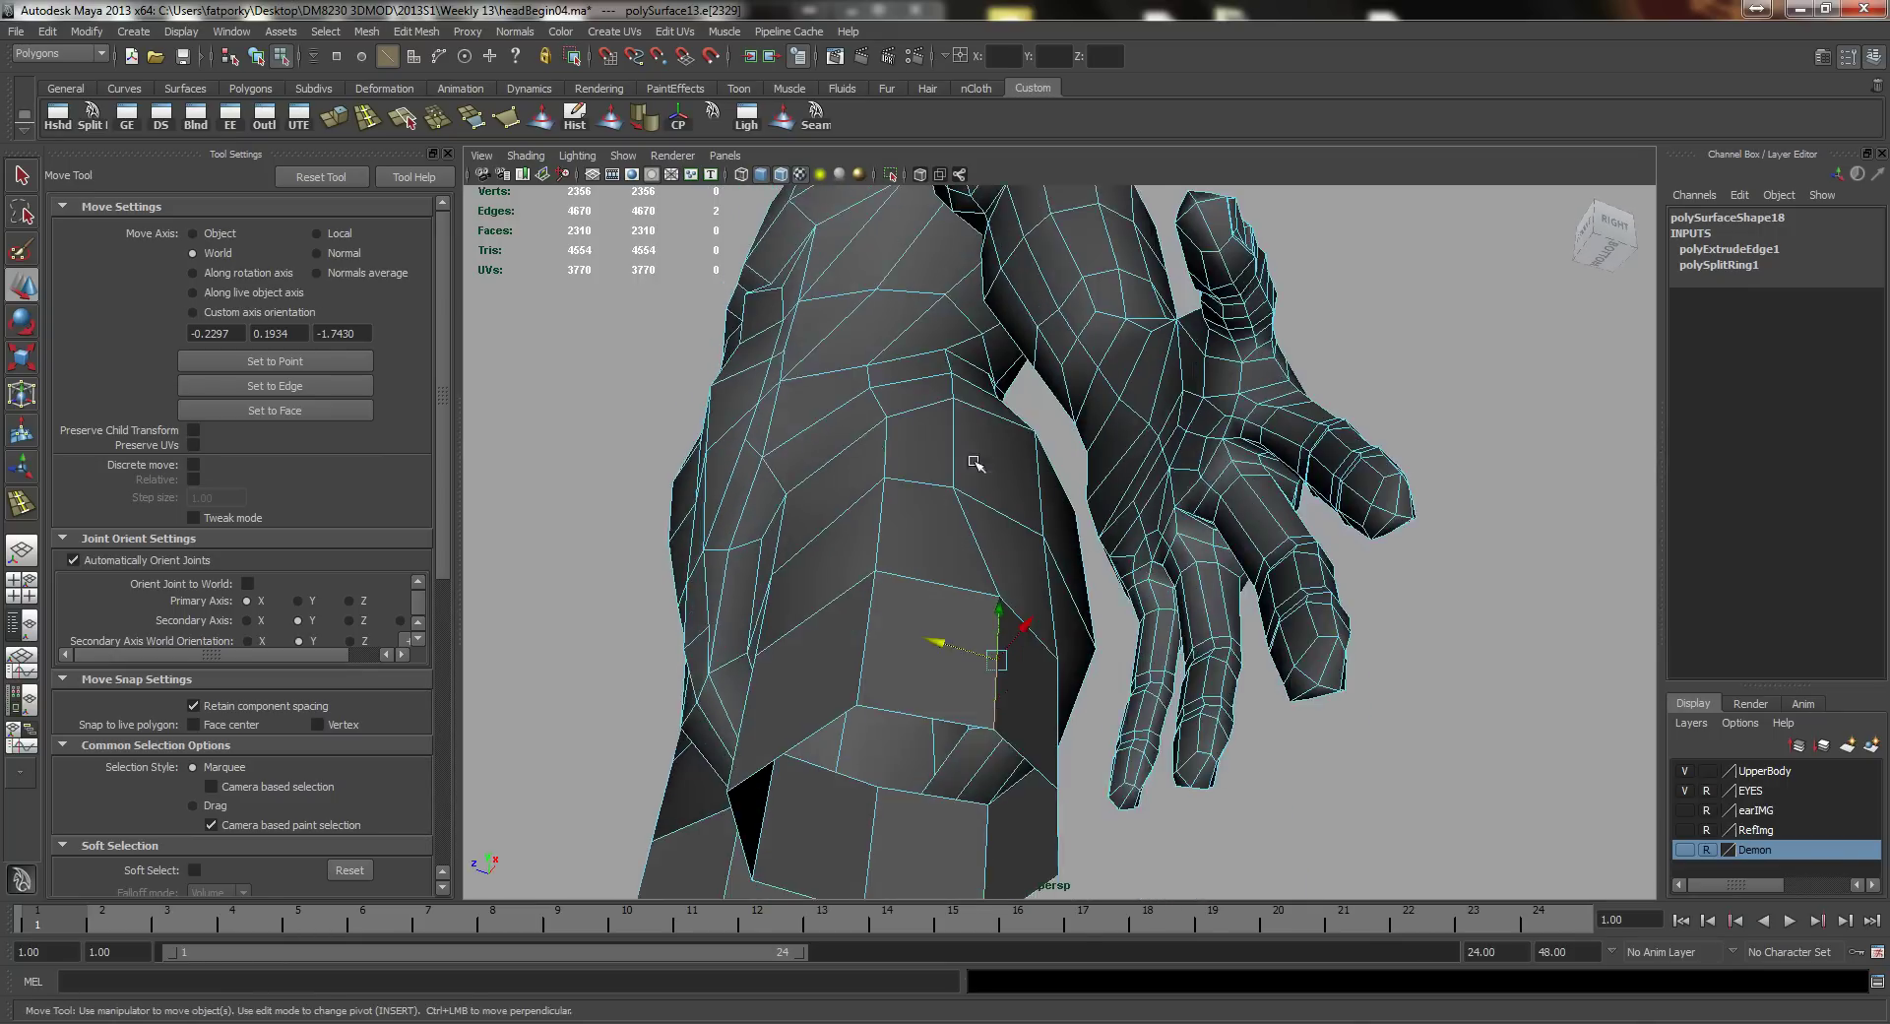
{"action": "right_click_drag", "start_coordinate": [886, 463], "coordinate": [981, 464], "text": "alt"}
{"action": "left_click", "coordinate": [907, 396]}
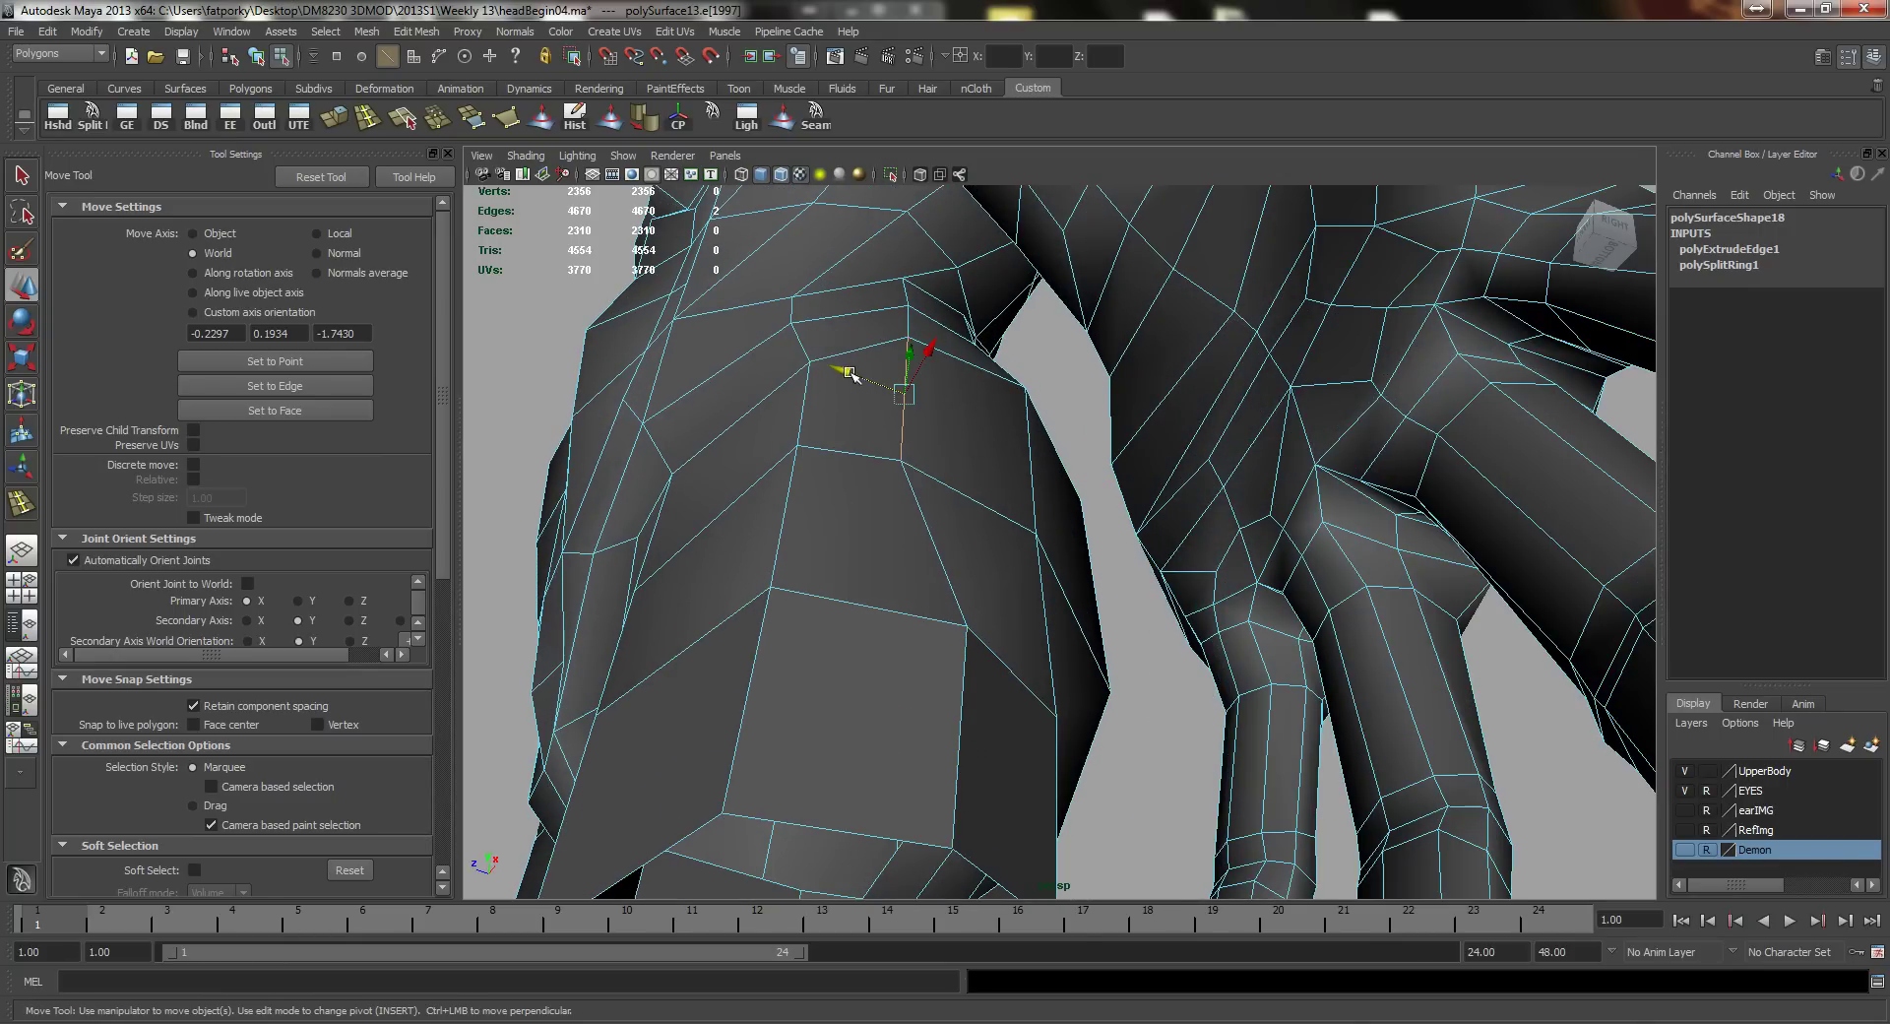
{"action": "left_click_drag", "start_coordinate": [849, 374], "coordinate": [896, 396]}
{"action": "left_click_drag", "start_coordinate": [959, 482], "coordinate": [1087, 566], "text": "alt"}
{"action": "left_click", "coordinate": [903, 523]}
{"action": "left_click", "coordinate": [1019, 640]}
{"action": "key", "text": "q"}
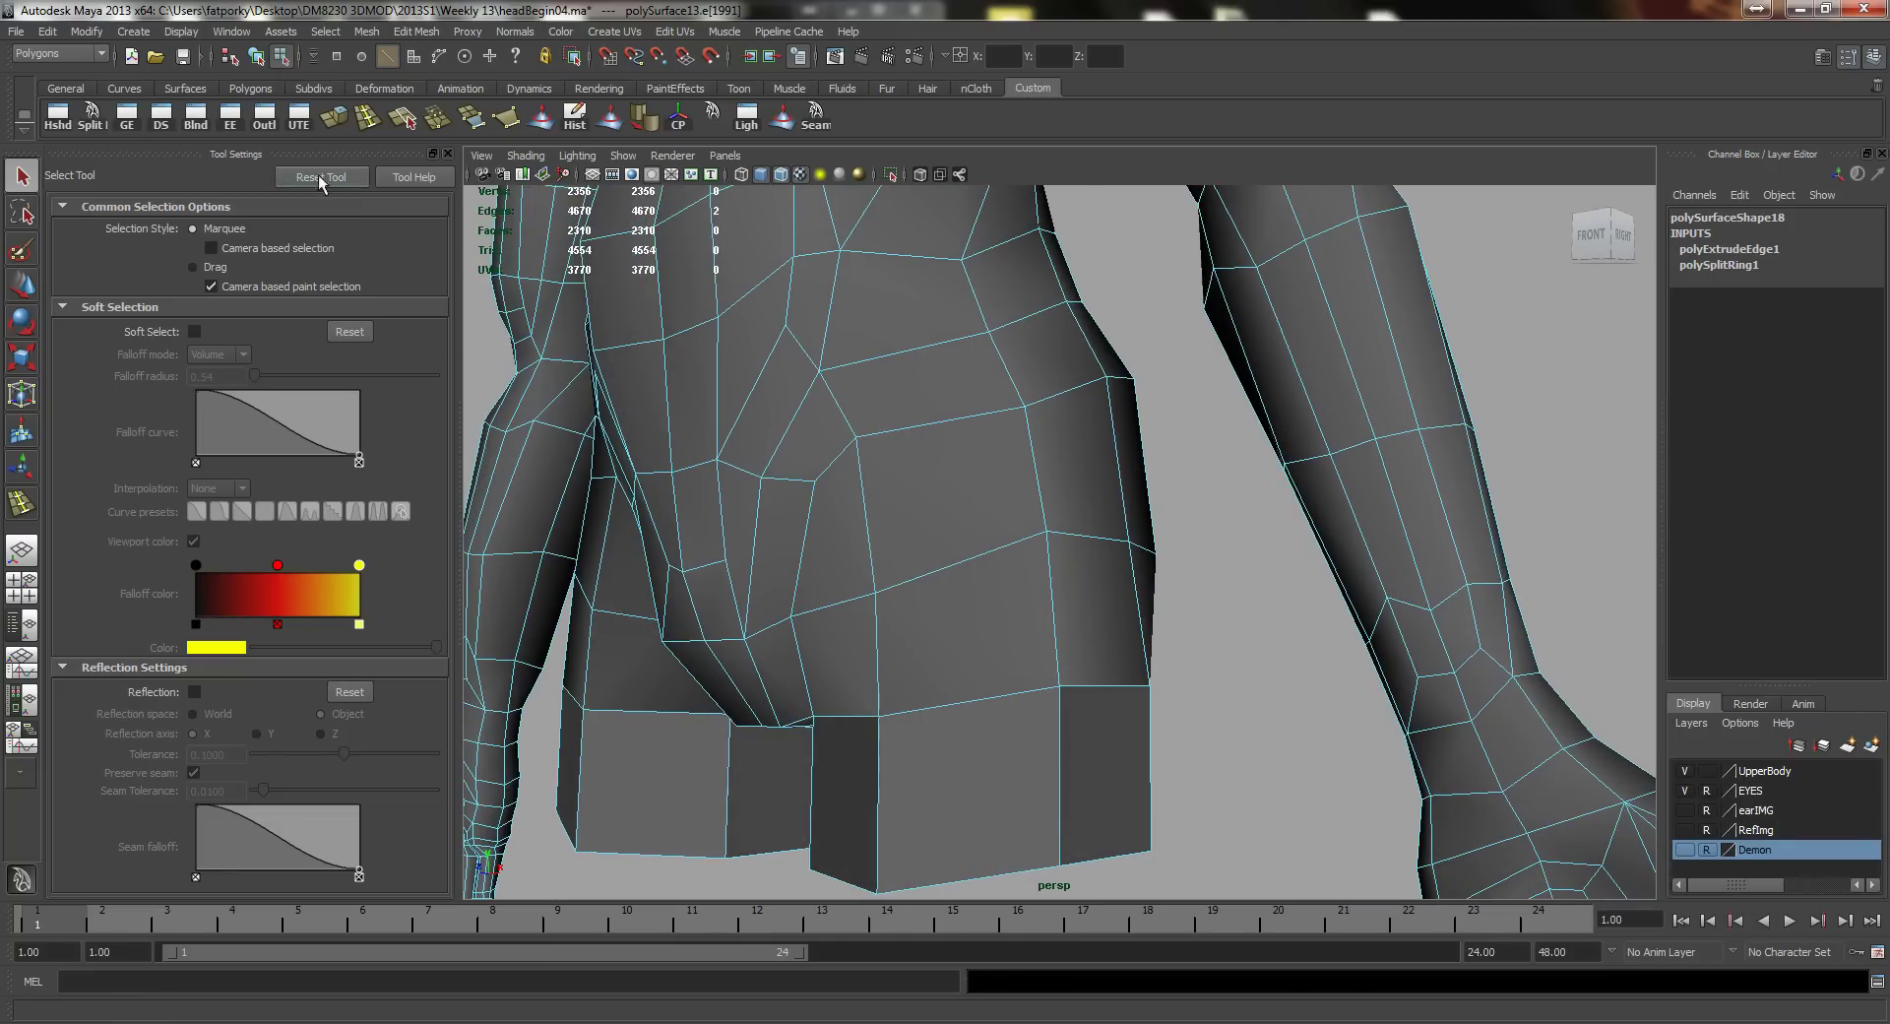
Step: Activate the Split Polygon Tool for cutting new edges into the hip and thigh mesh
{"action": "left_click", "coordinate": [67, 110]}
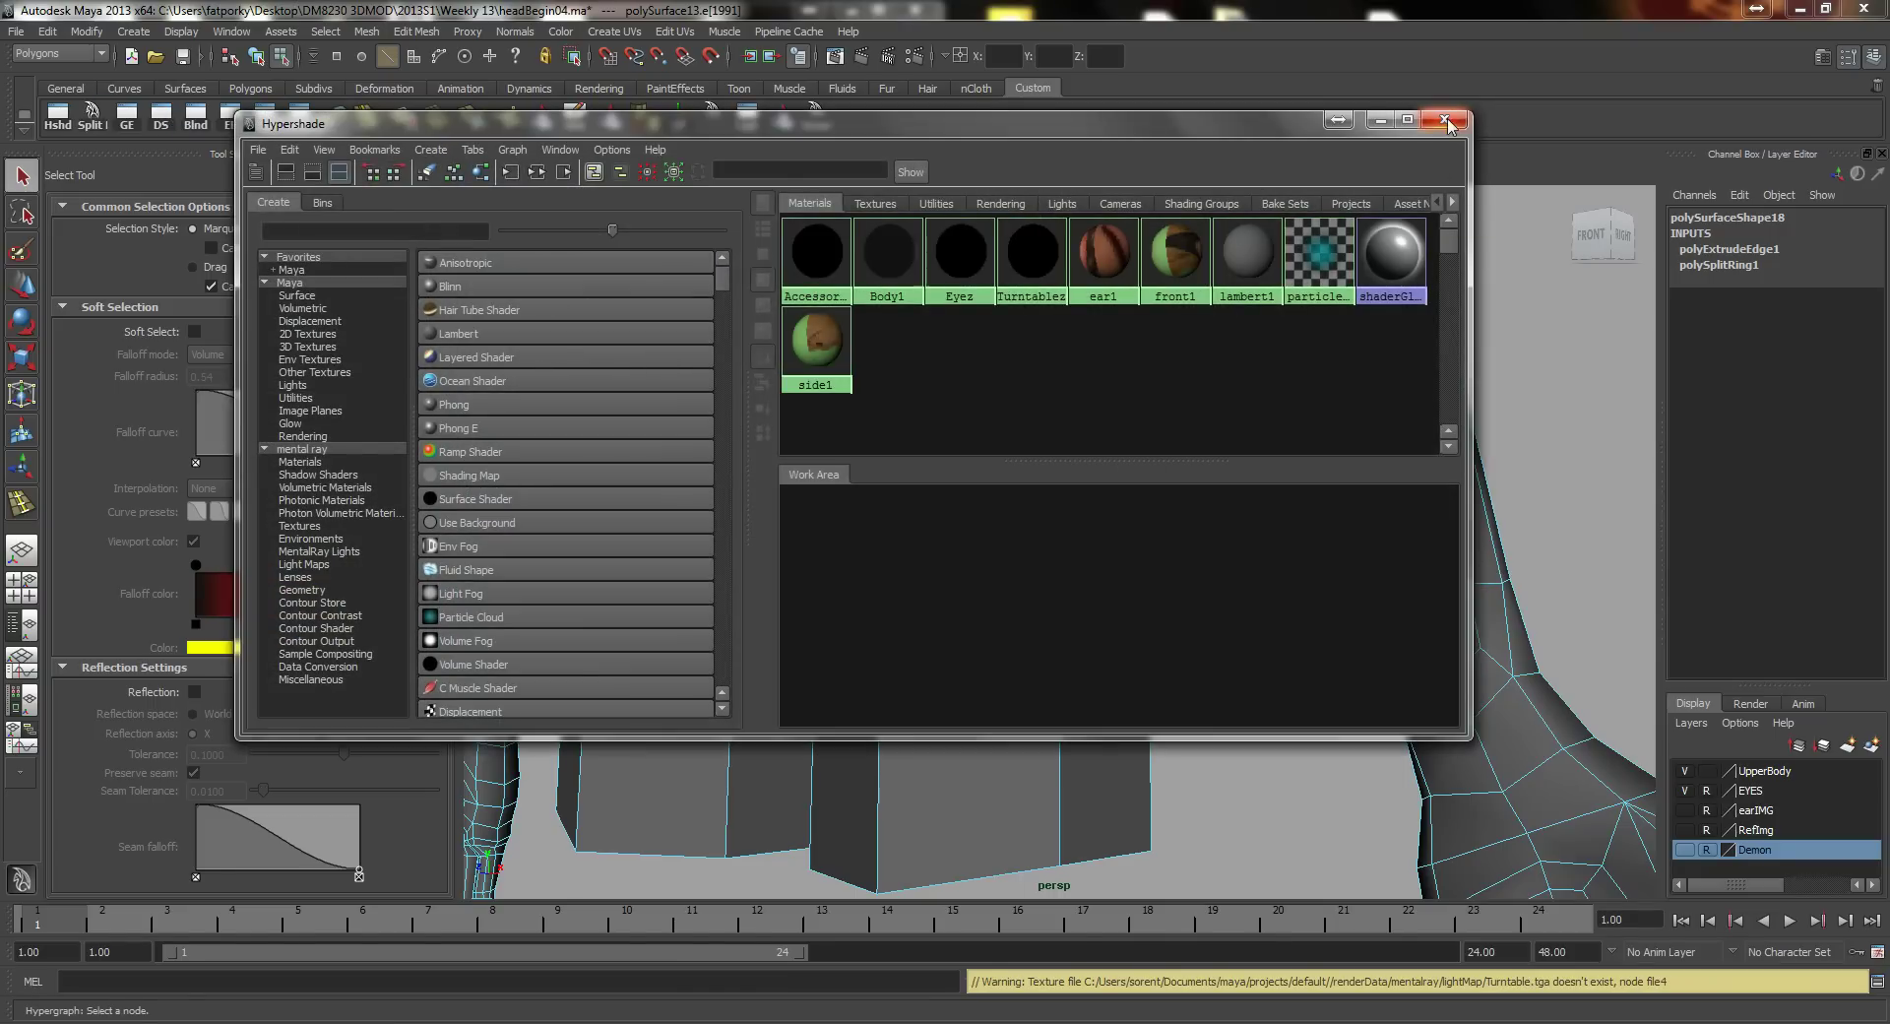
{"action": "left_click", "coordinate": [1459, 111]}
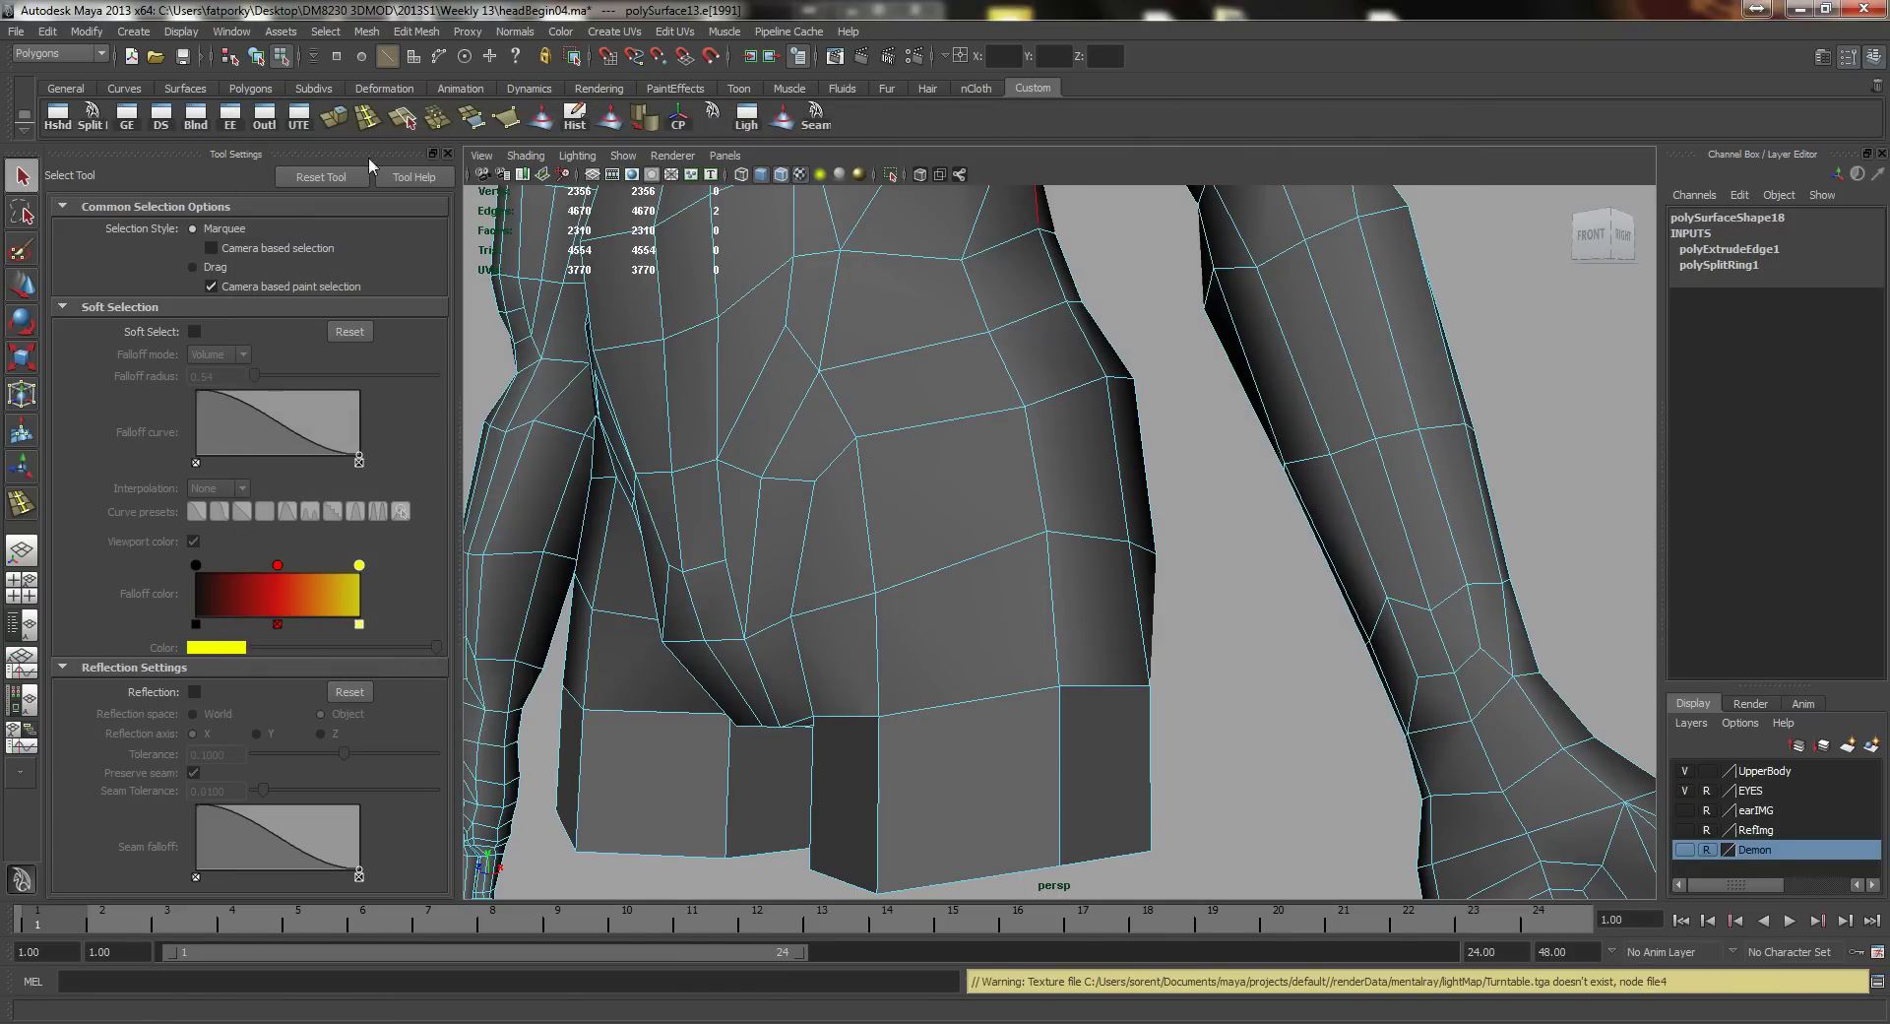
{"action": "left_click", "coordinate": [92, 116]}
{"action": "left_click_drag", "start_coordinate": [688, 363], "coordinate": [879, 477], "text": "alt"}
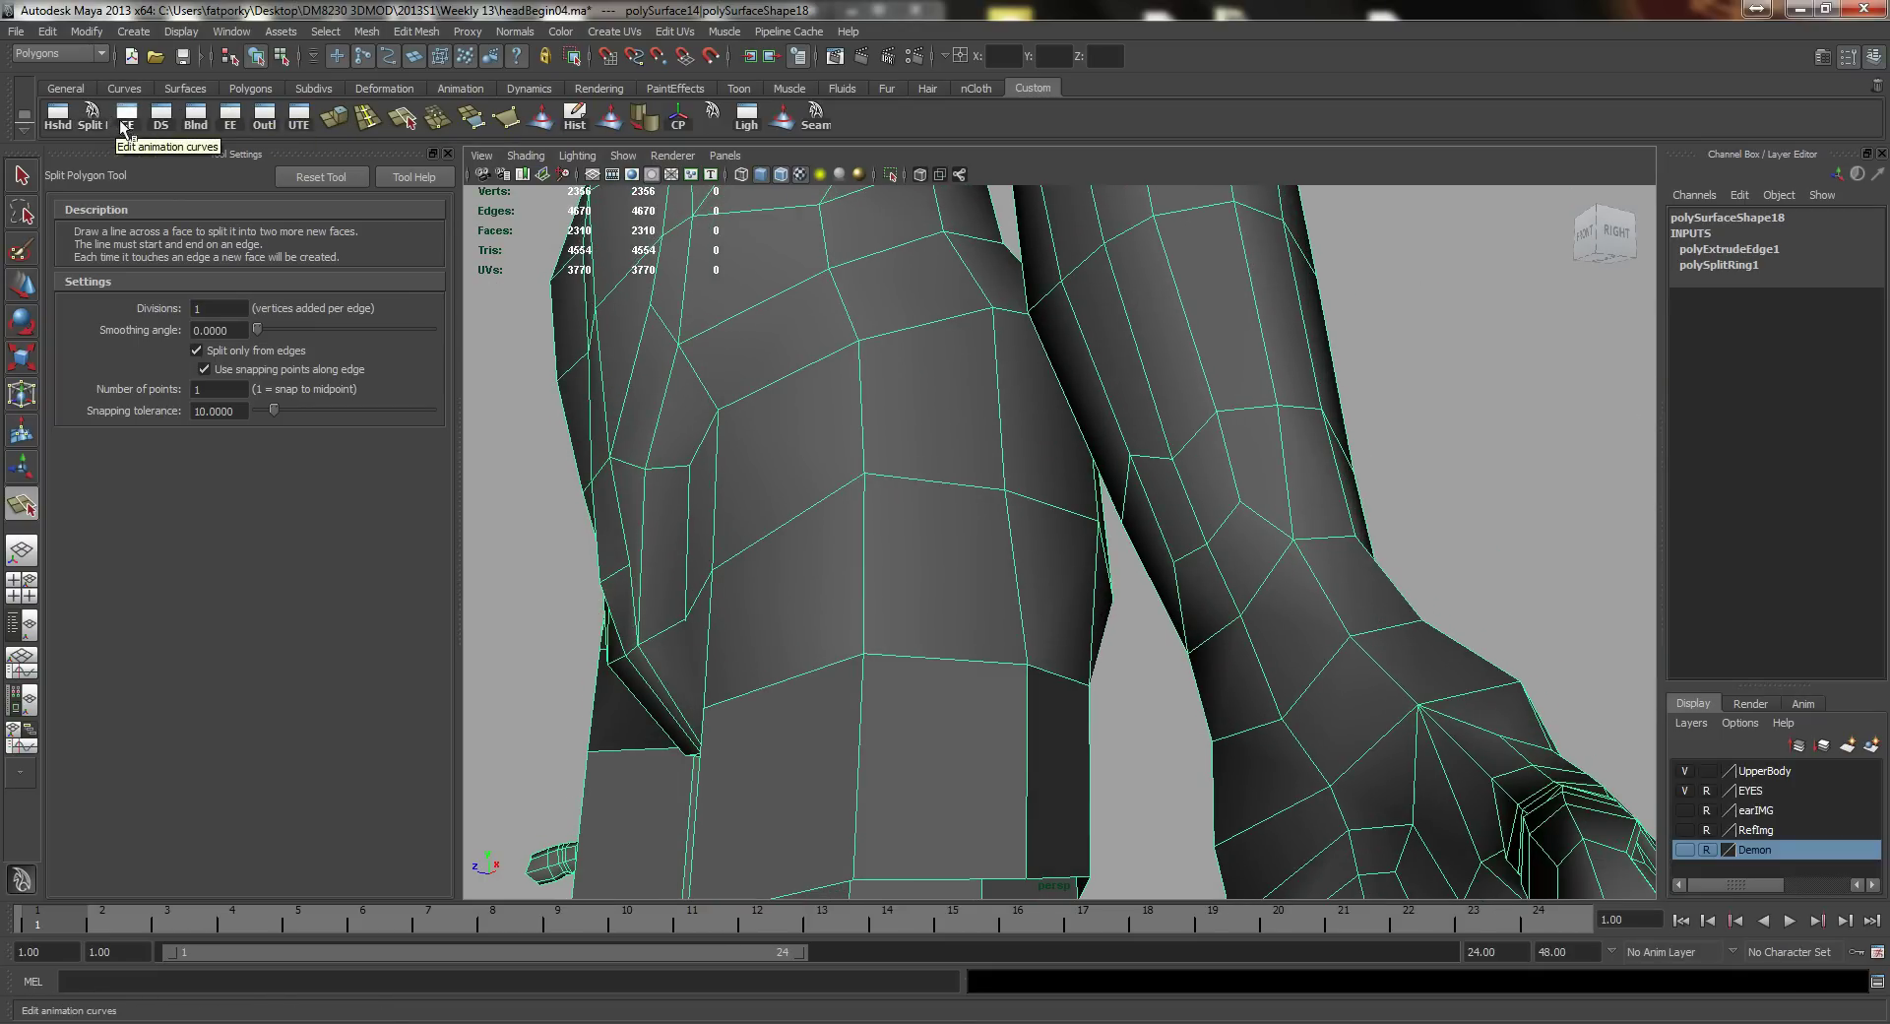
{"action": "left_click", "coordinate": [425, 30]}
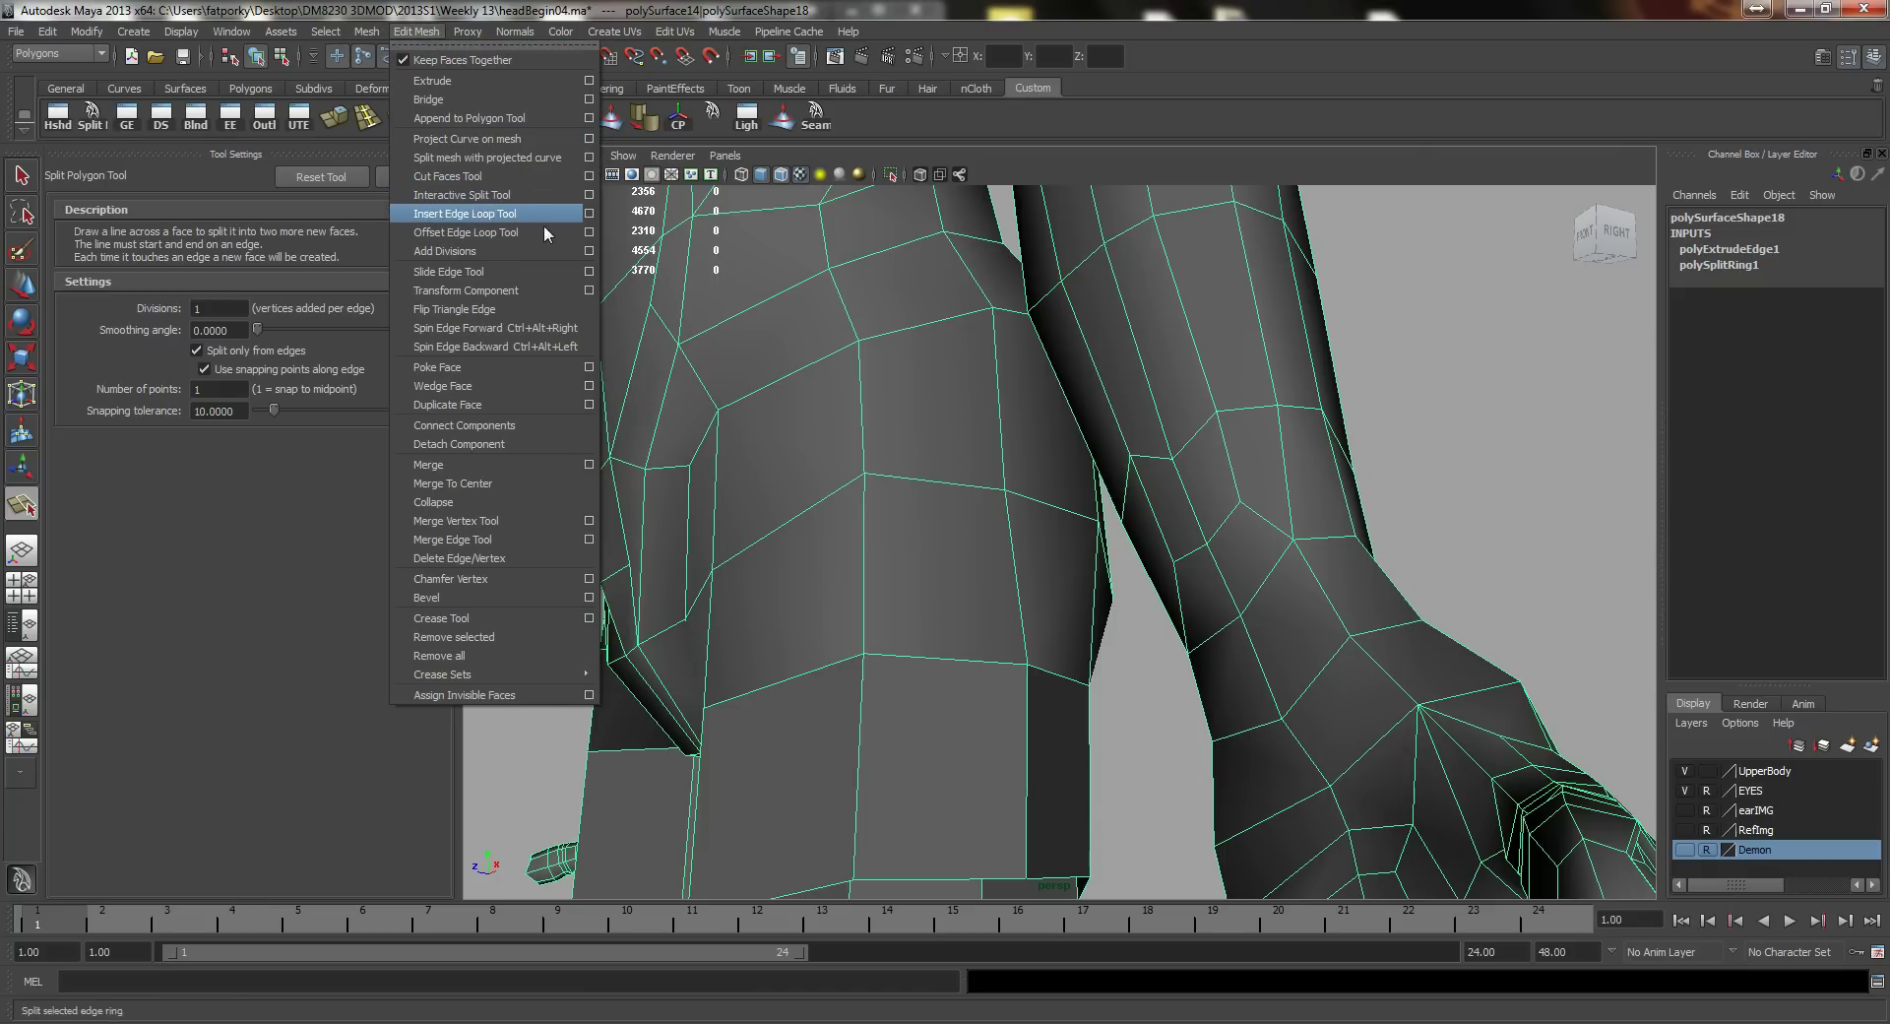
{"action": "left_click", "coordinate": [1138, 8]}
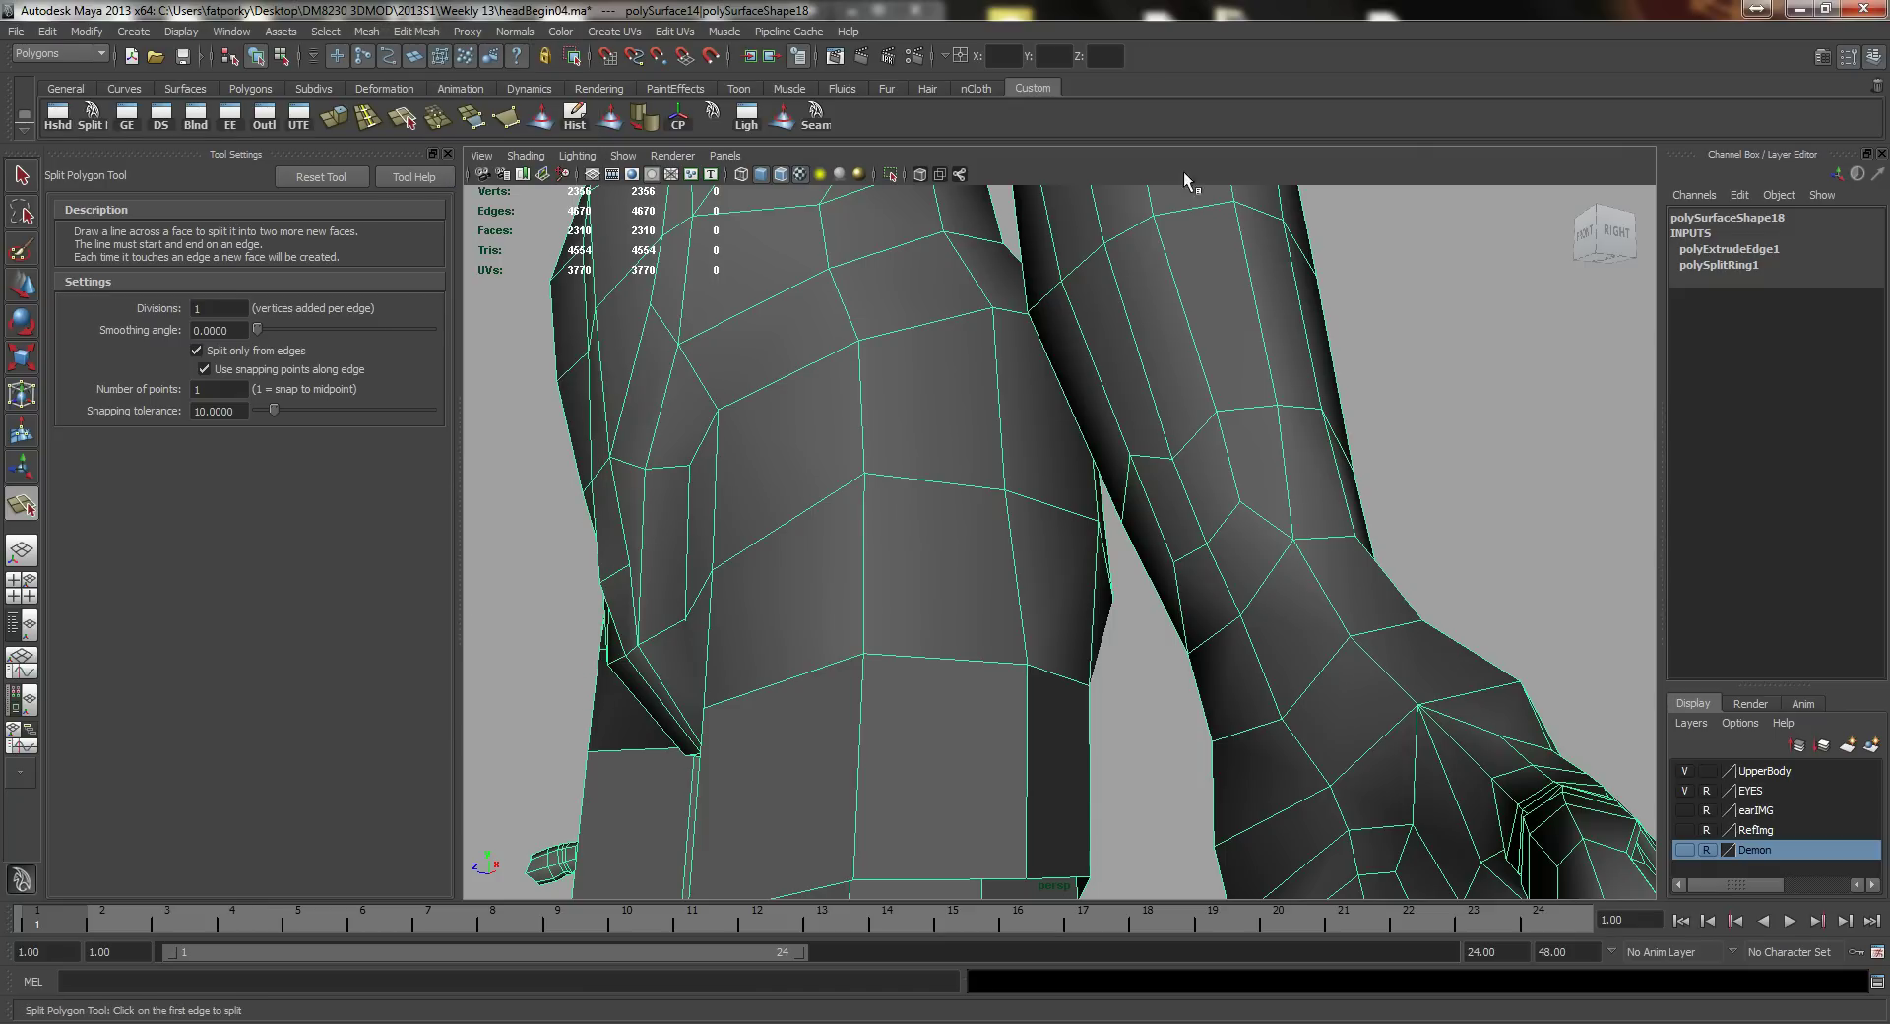
Step: Try to add the SplitPolygonTool; command from the Script Editor to the Custom shelf, and close the editor
{"action": "left_click", "coordinate": [1877, 981]}
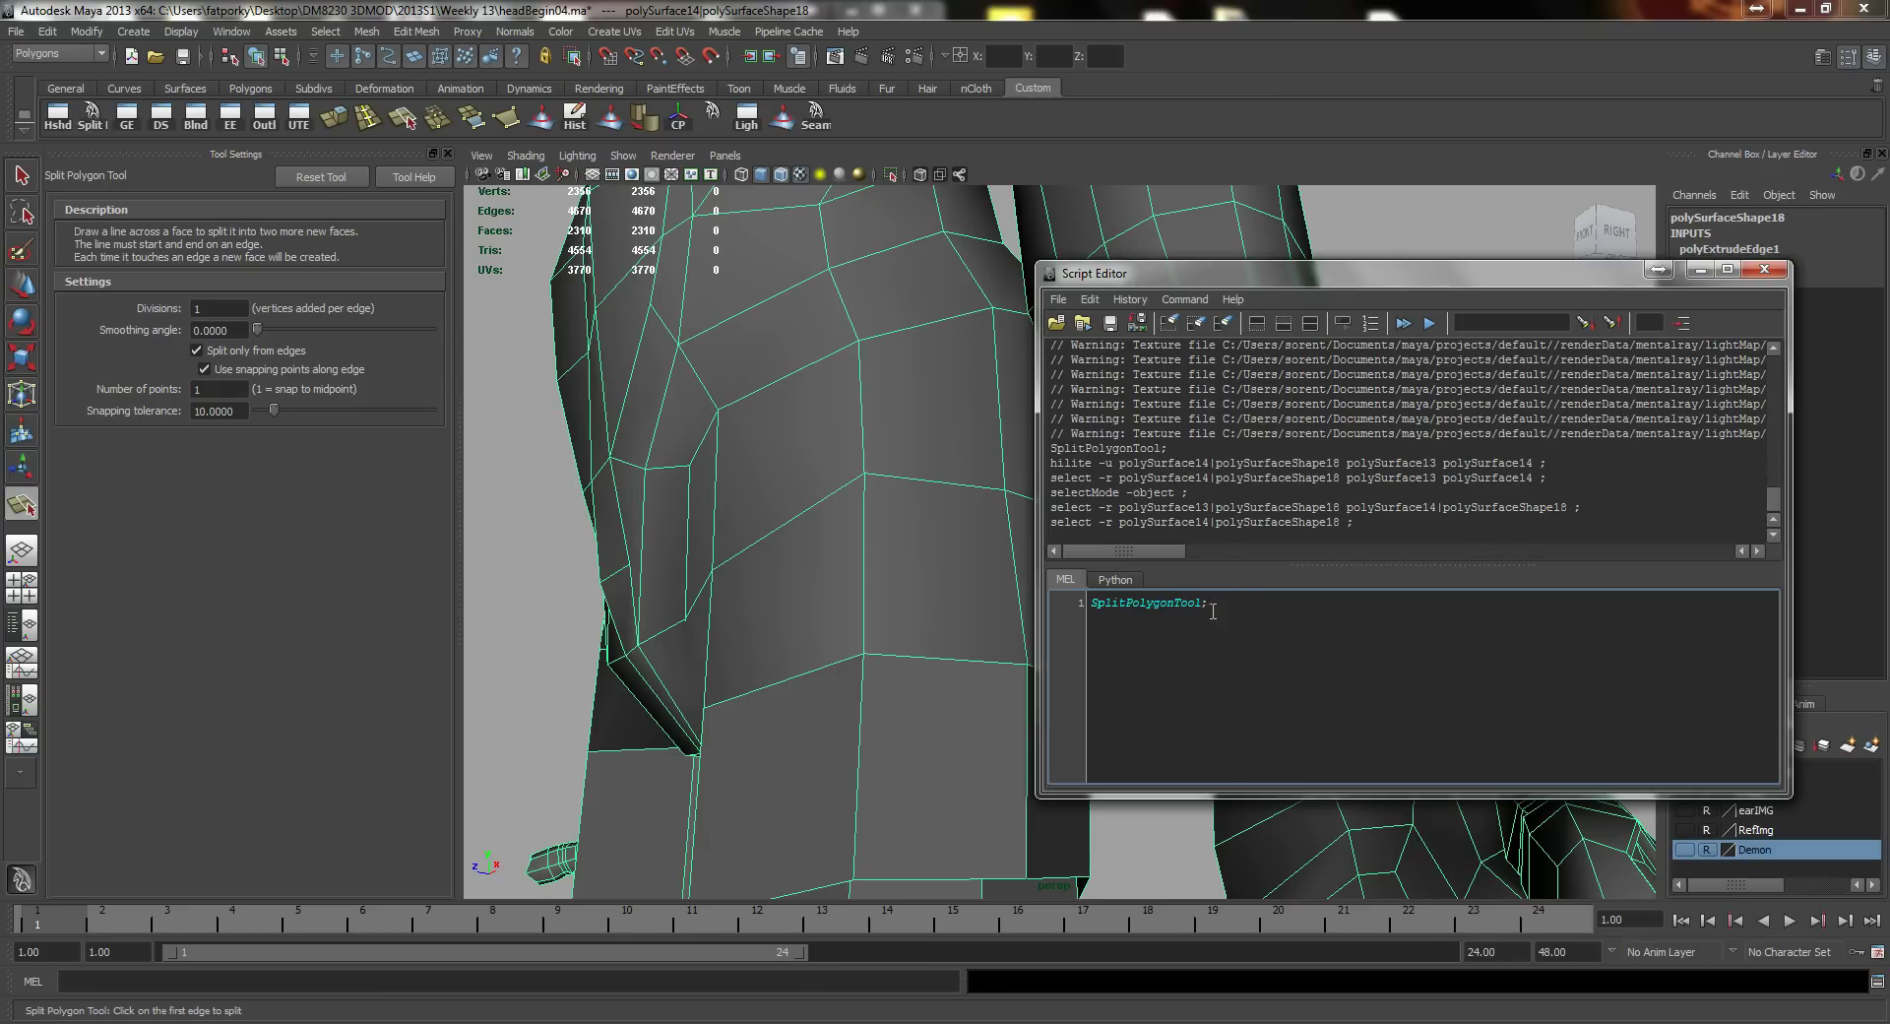
{"action": "left_click_drag", "start_coordinate": [1222, 607], "coordinate": [1081, 601]}
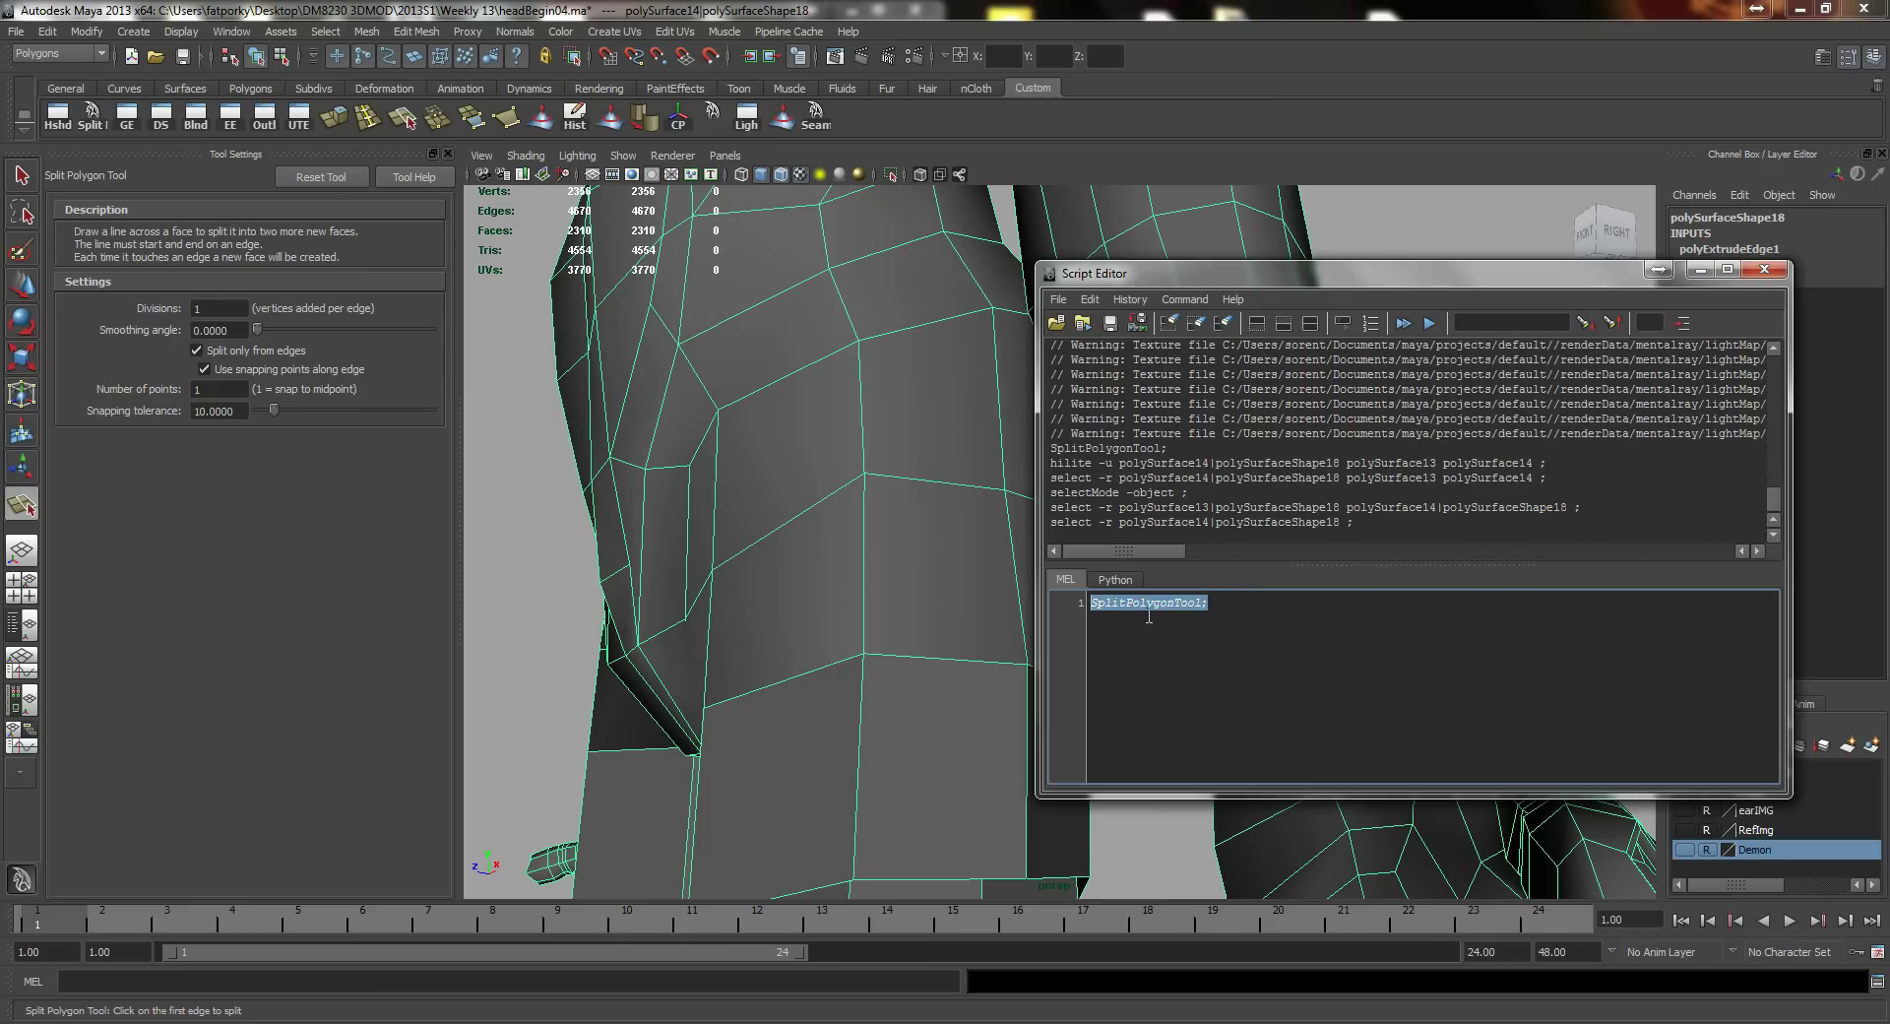
{"action": "middle_click_drag", "start_coordinate": [1142, 609], "coordinate": [1105, 175]}
{"action": "middle_click_drag", "start_coordinate": [1387, 681], "coordinate": [1381, 670]}
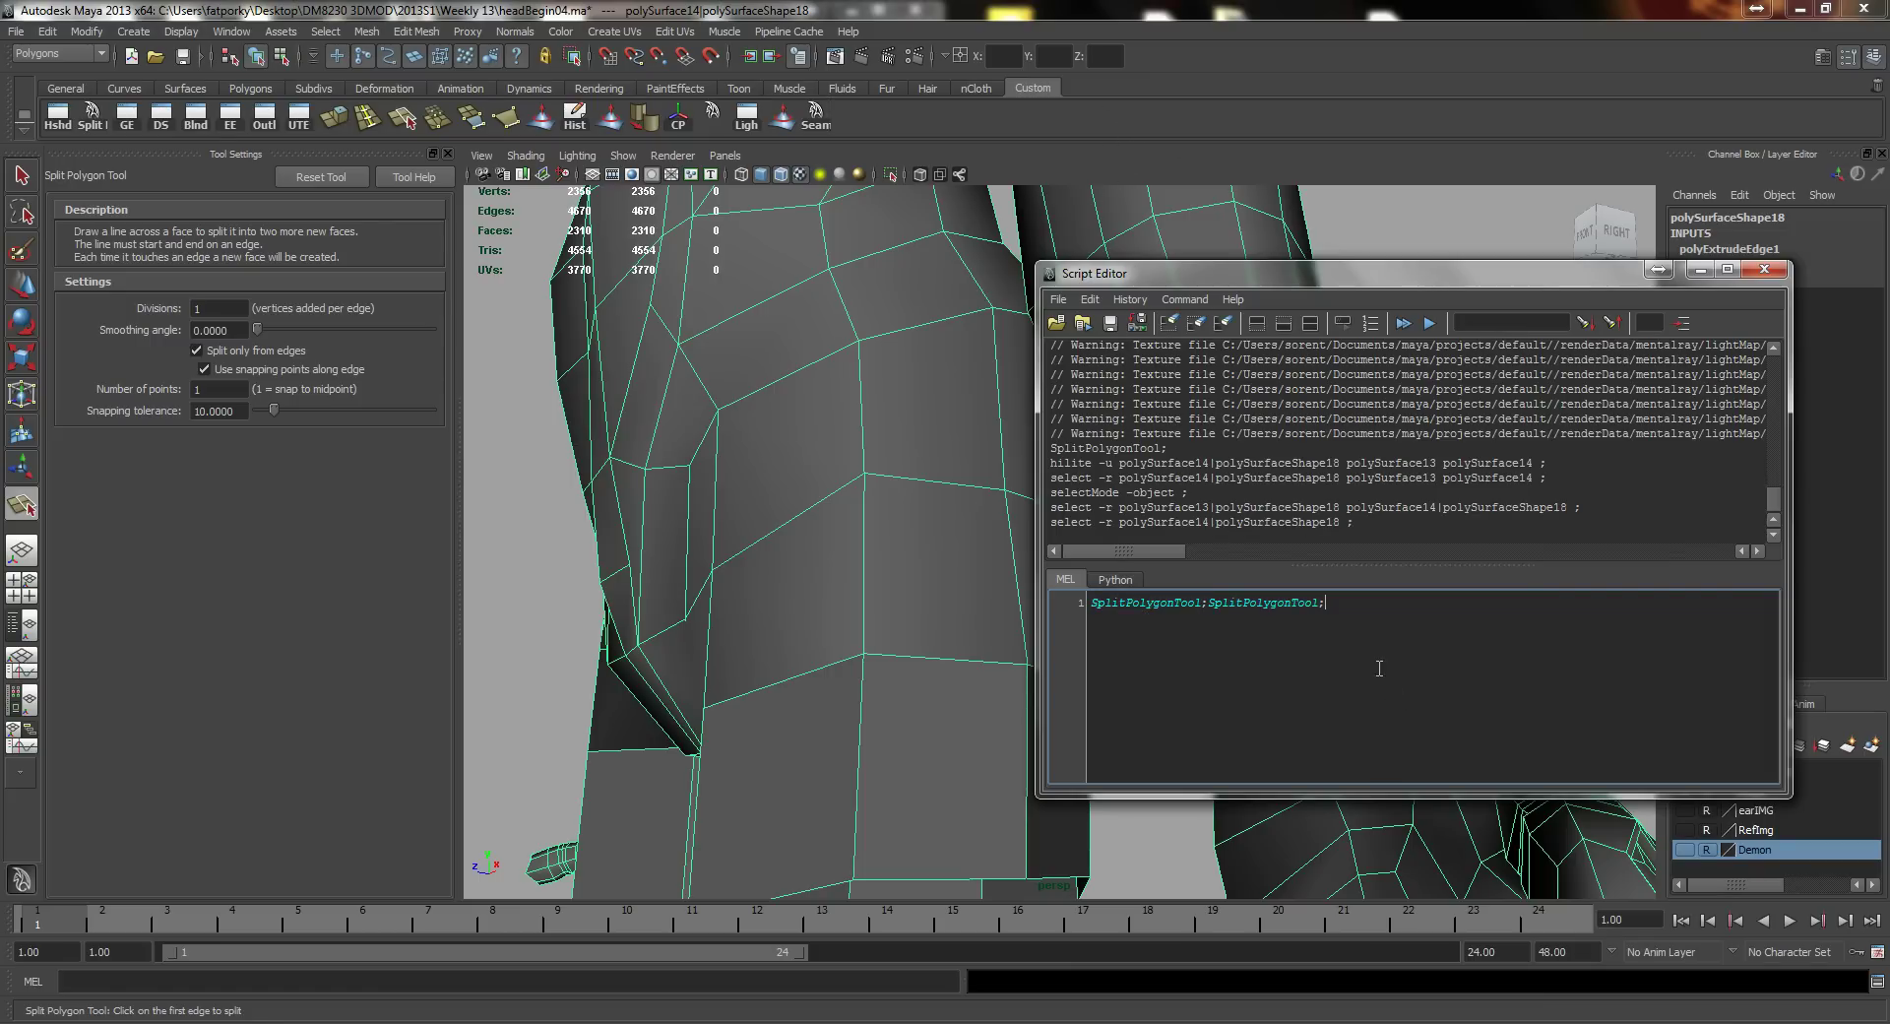
{"action": "left_click", "coordinate": [1764, 269]}
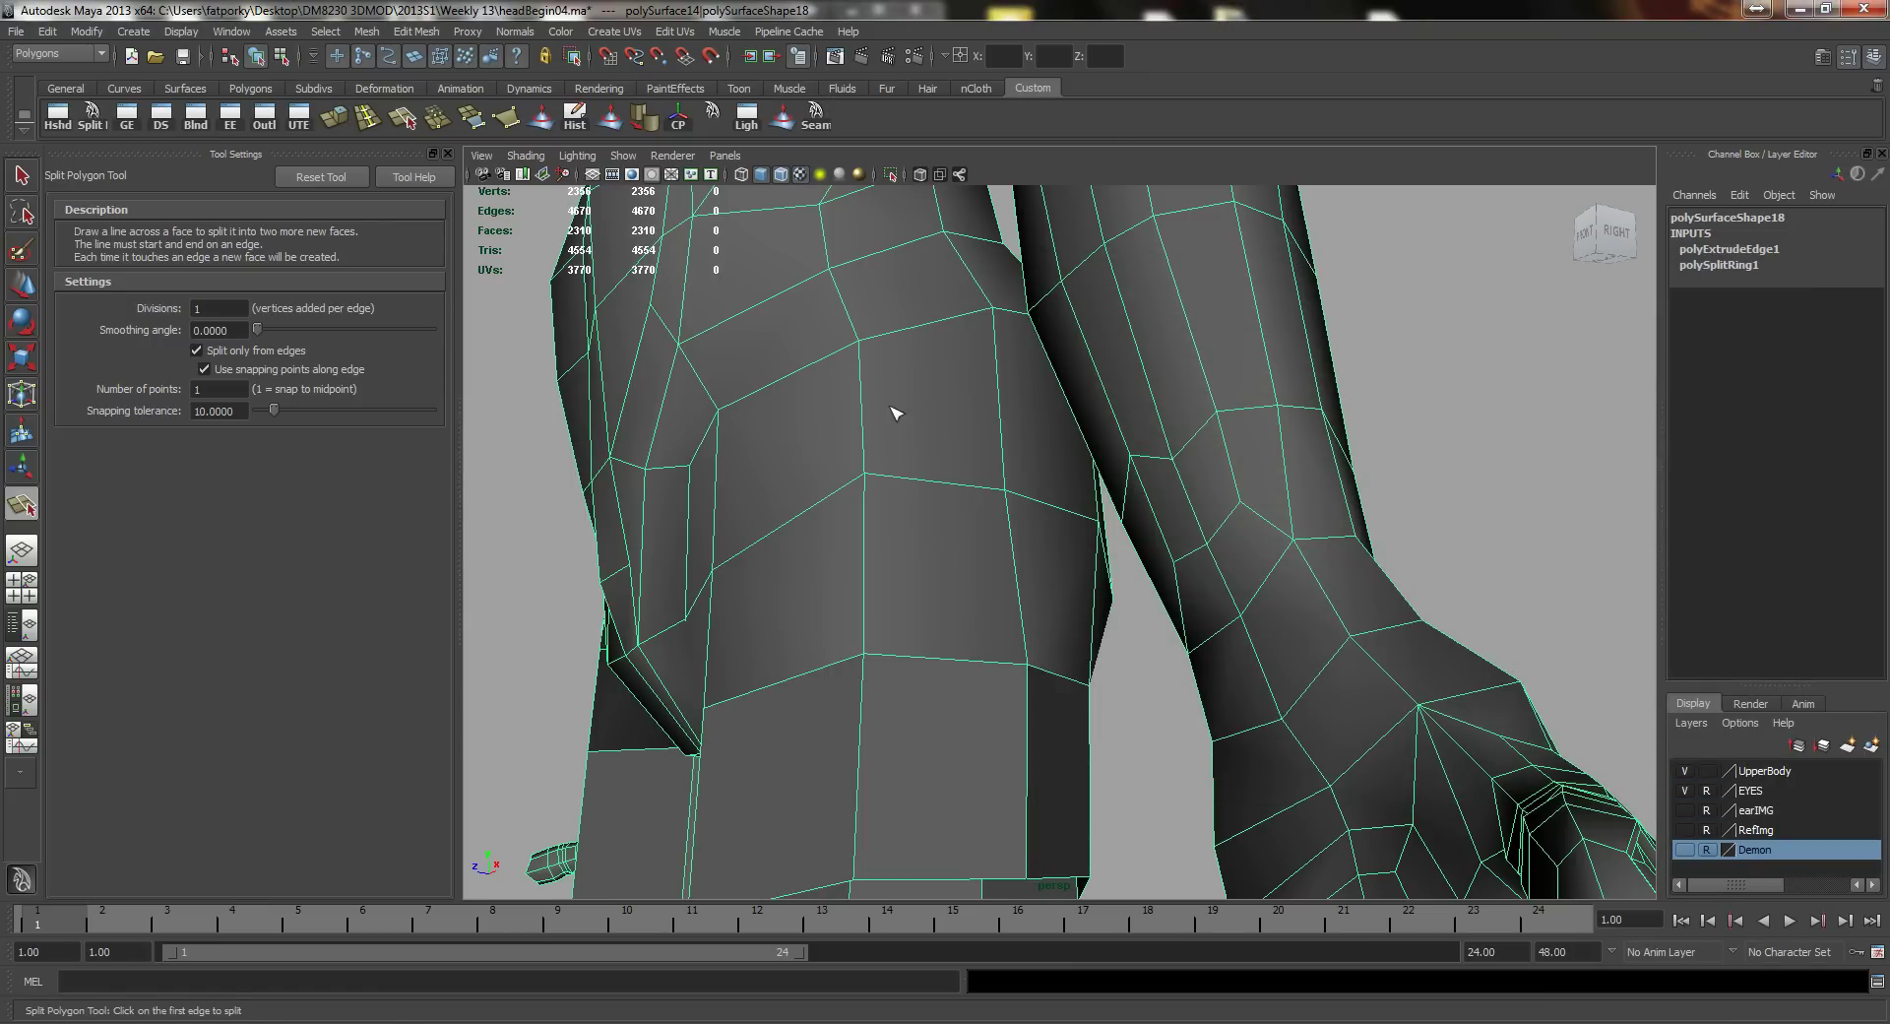
Step: Cut a new edge line with the Split Polygon Tool across the back of the upper thigh, just below the buttock, to the inner side
{"action": "left_click_drag", "start_coordinate": [908, 663], "coordinate": [650, 481], "text": "alt"}
{"action": "left_click_drag", "start_coordinate": [783, 555], "coordinate": [841, 528], "text": "alt"}
{"action": "left_click_drag", "start_coordinate": [1268, 684], "coordinate": [834, 561], "text": "alt"}
{"action": "left_click_drag", "start_coordinate": [829, 666], "coordinate": [864, 701], "text": "alt"}
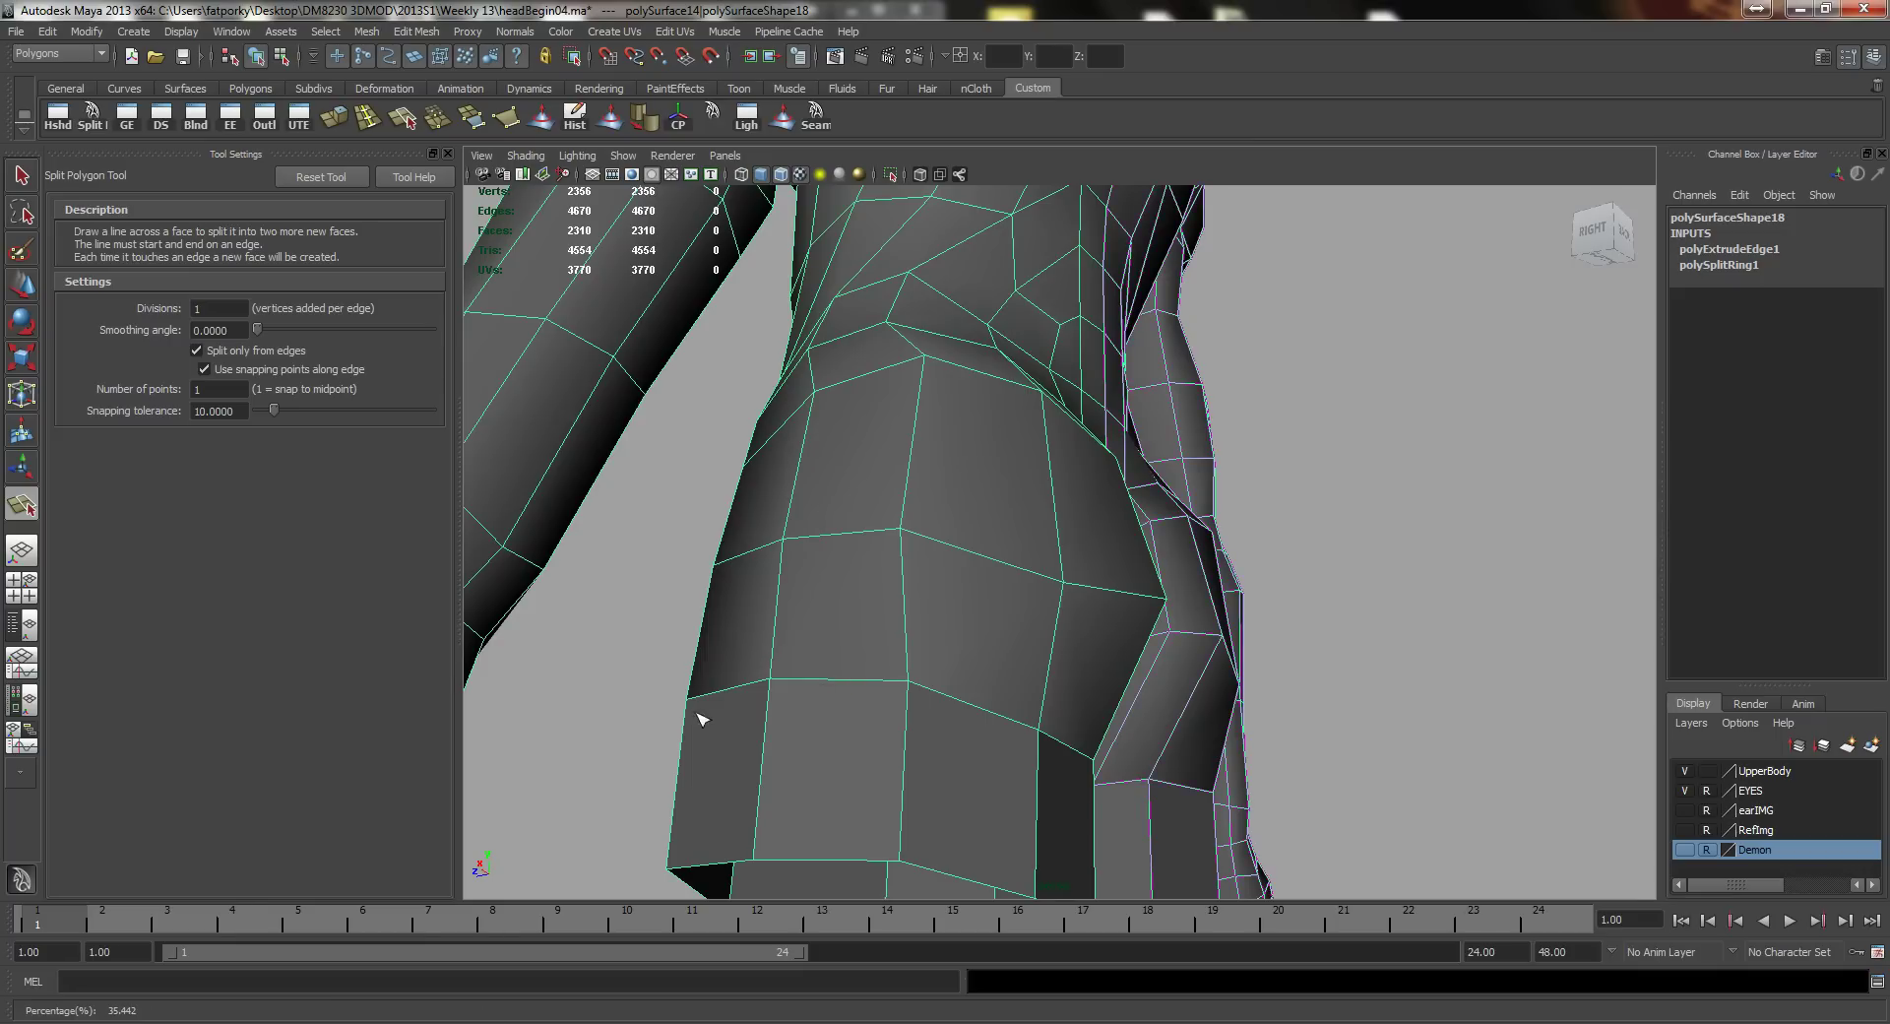
{"action": "key", "text": "q"}
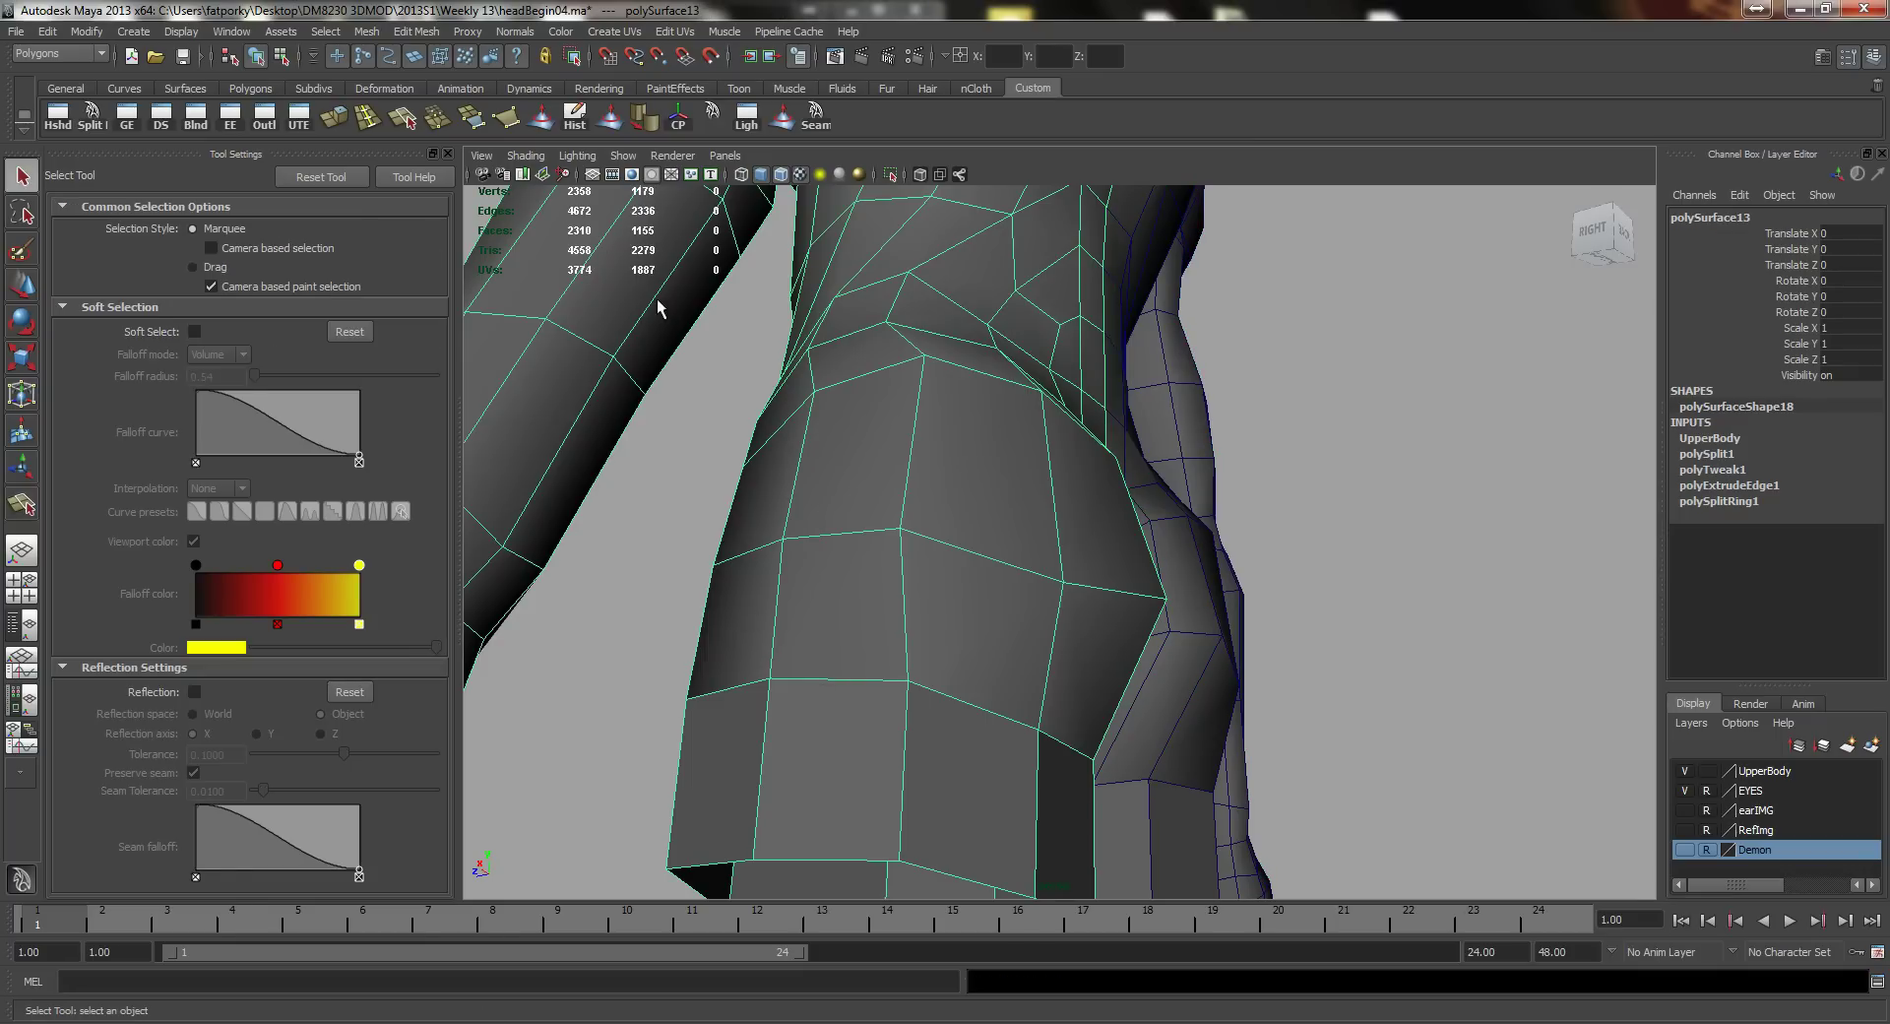
{"action": "key", "text": "y"}
{"action": "left_click_drag", "start_coordinate": [831, 699], "coordinate": [763, 729]}
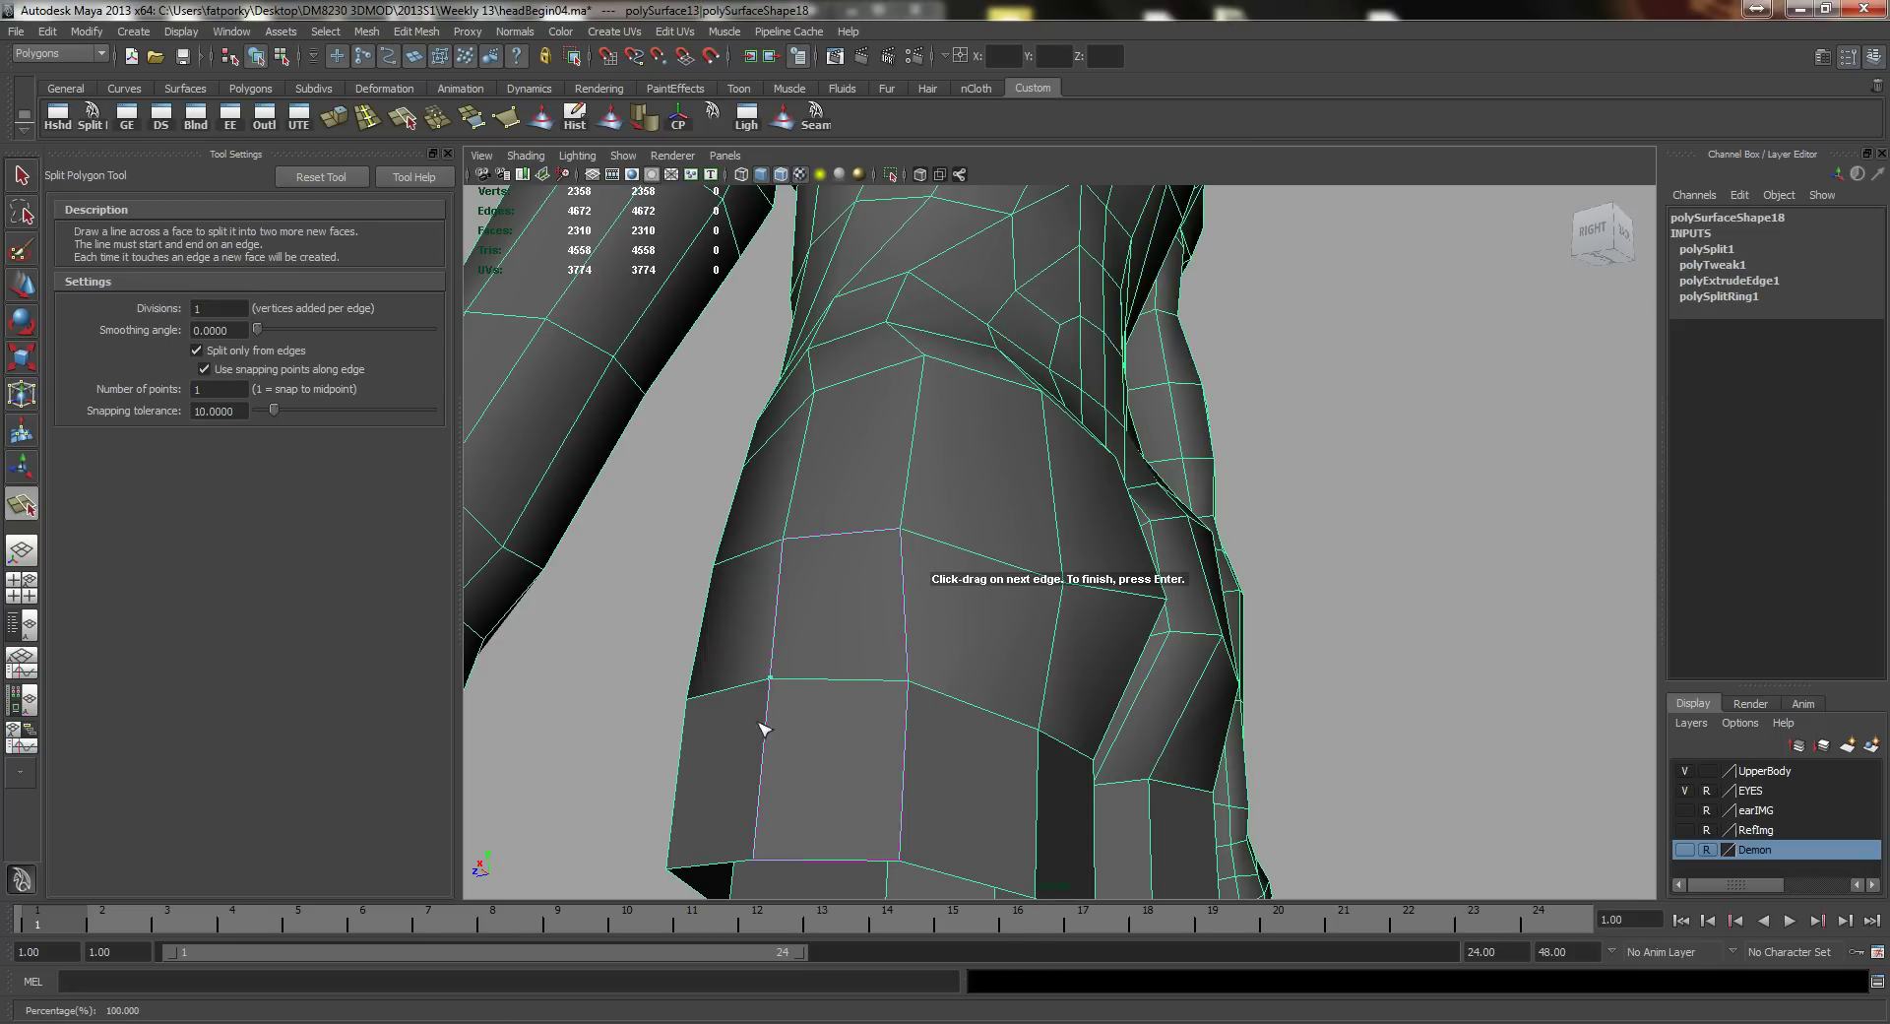
{"action": "left_click_drag", "start_coordinate": [912, 736], "coordinate": [915, 725]}
{"action": "left_click_drag", "start_coordinate": [1053, 777], "coordinate": [917, 735], "text": "alt"}
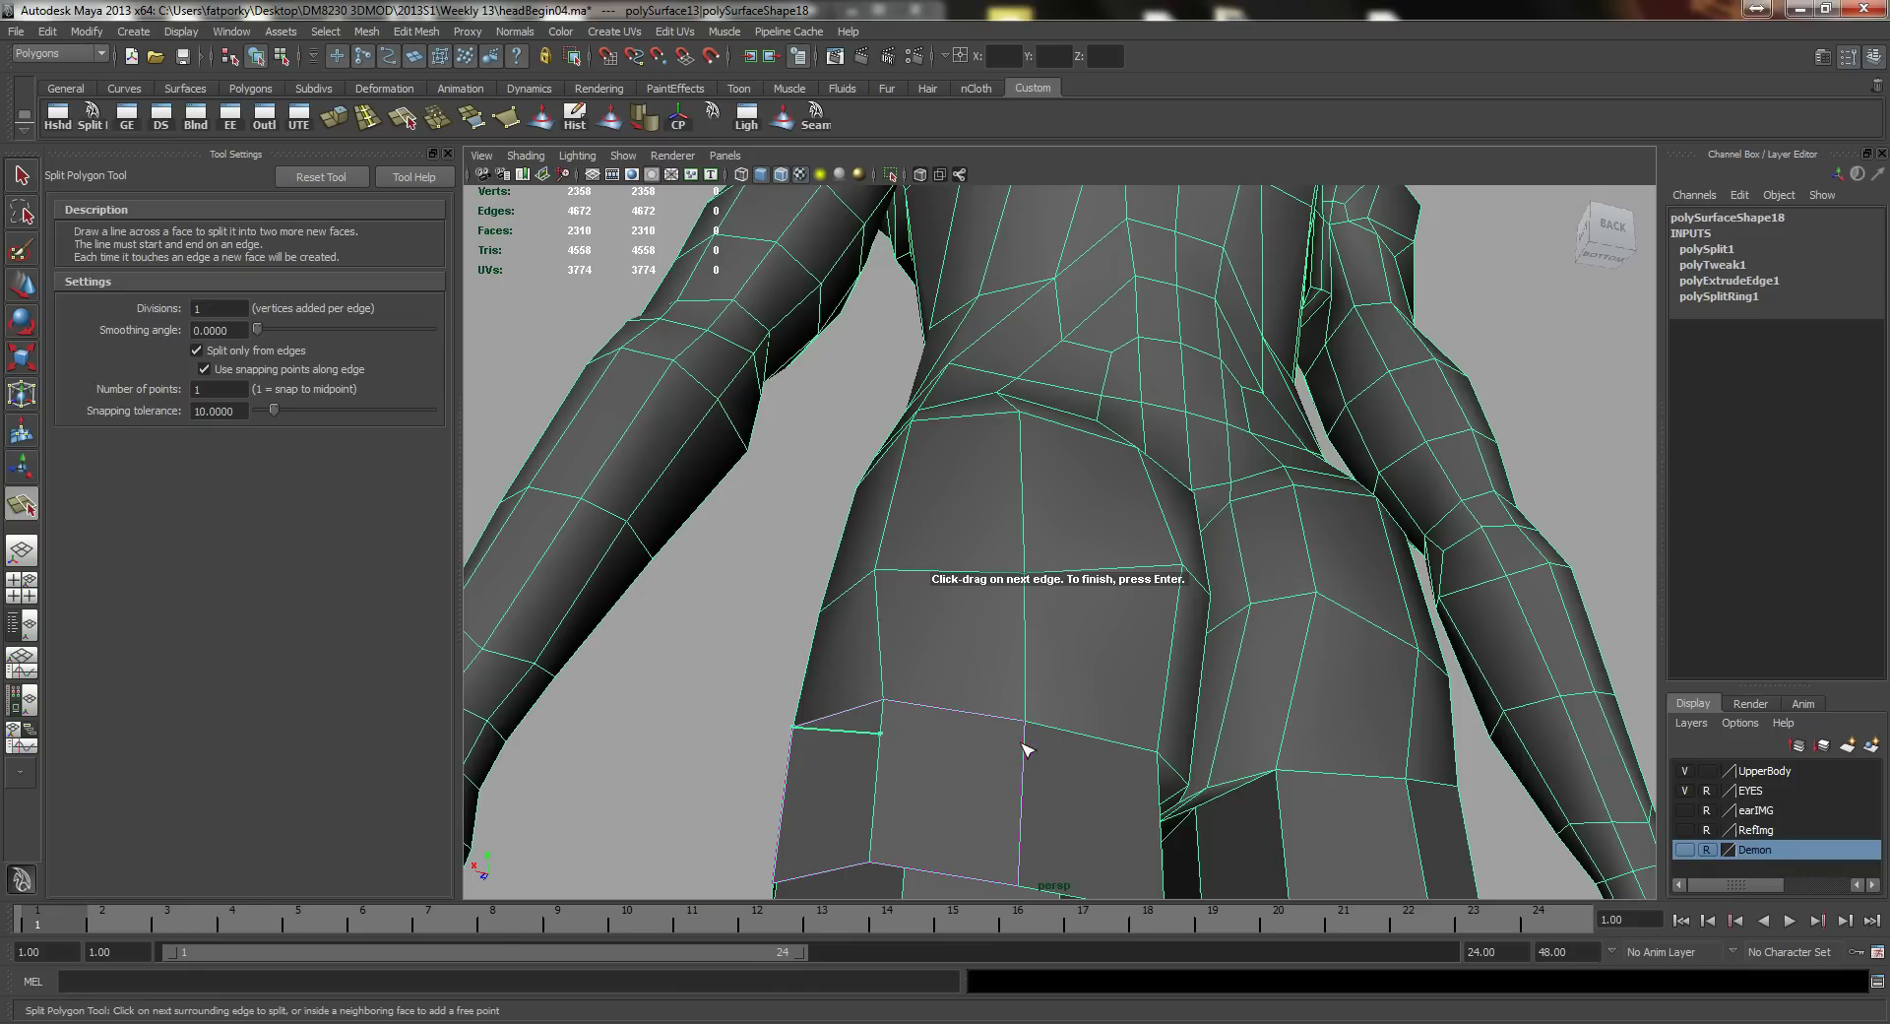
{"action": "left_click_drag", "start_coordinate": [1101, 762], "coordinate": [1134, 799], "text": "alt"}
{"action": "left_click", "coordinate": [1178, 778]}
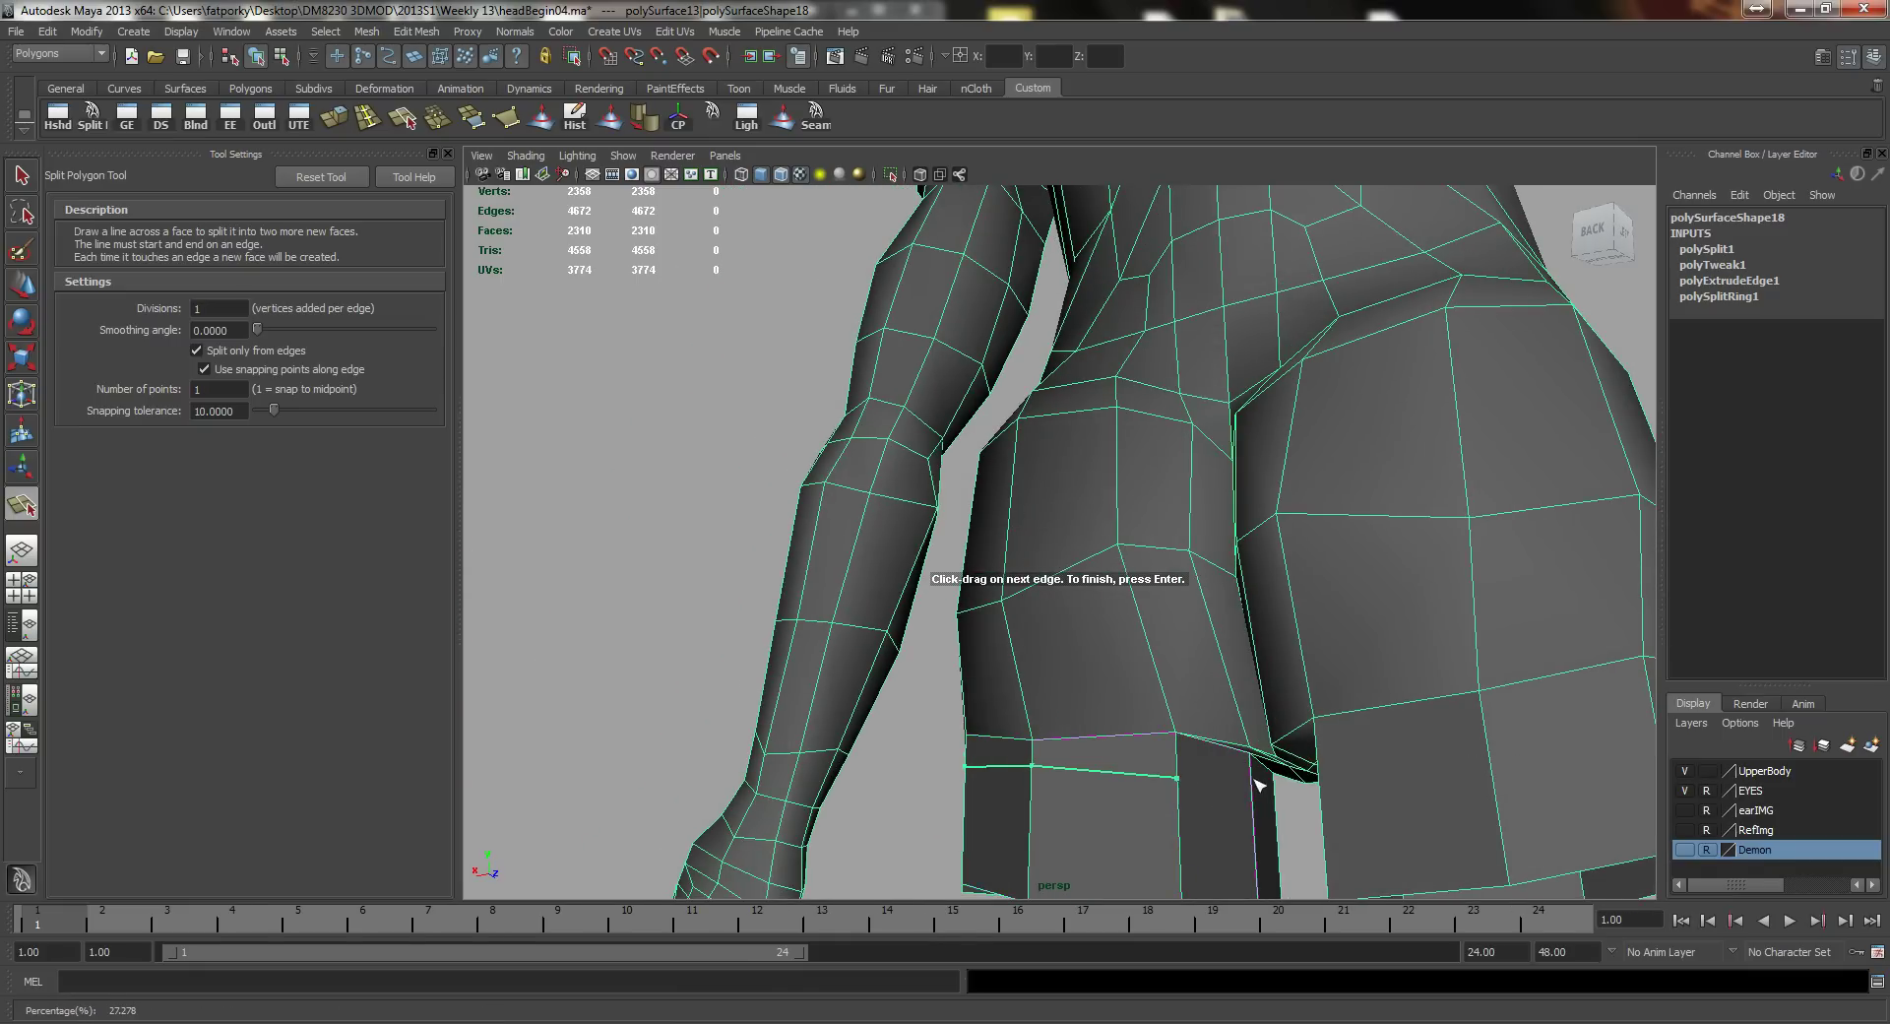
{"action": "left_click_drag", "start_coordinate": [1257, 784], "coordinate": [1297, 669], "text": "alt"}
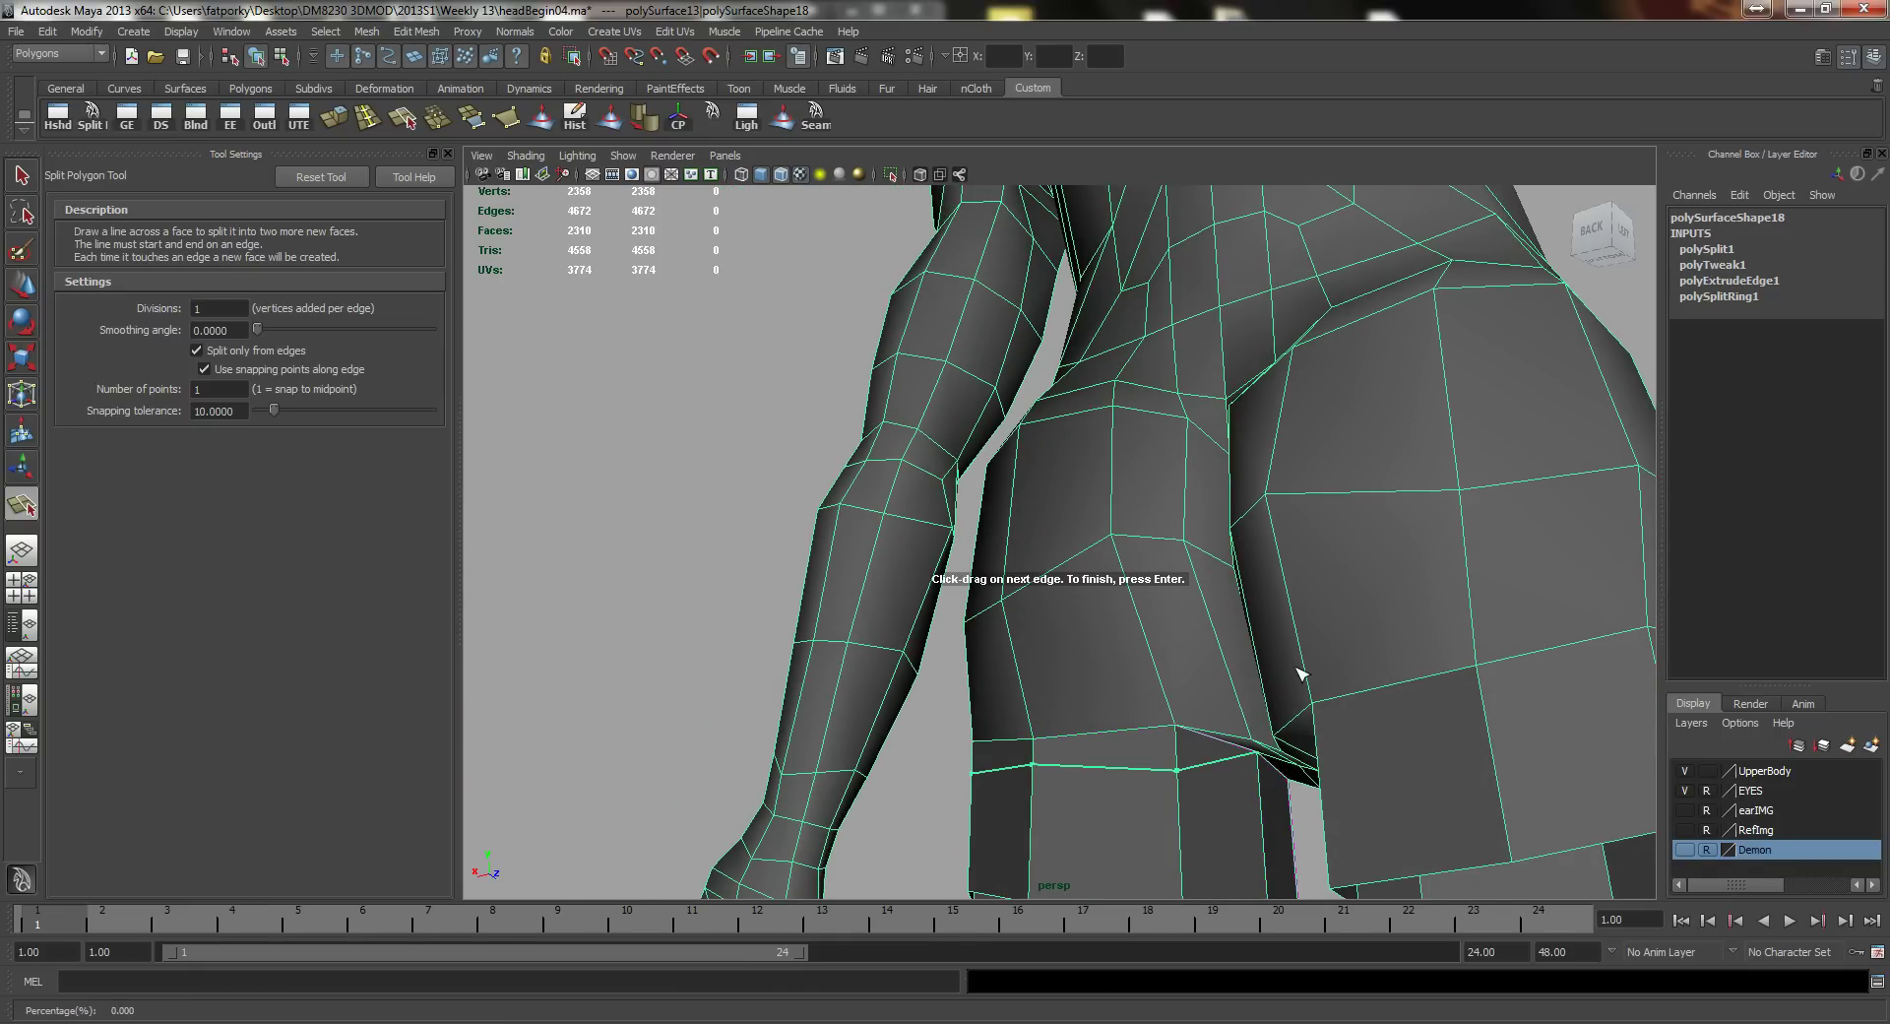
{"action": "key", "text": "q"}
Step: Move the bottom edges of the buttock backward, above the new cut, so they overhang the thigh
{"action": "left_click_drag", "start_coordinate": [968, 650], "coordinate": [1134, 615], "text": "alt"}
{"action": "right_click_drag", "start_coordinate": [1102, 648], "coordinate": [1101, 603]}
{"action": "left_click", "coordinate": [1111, 638]}
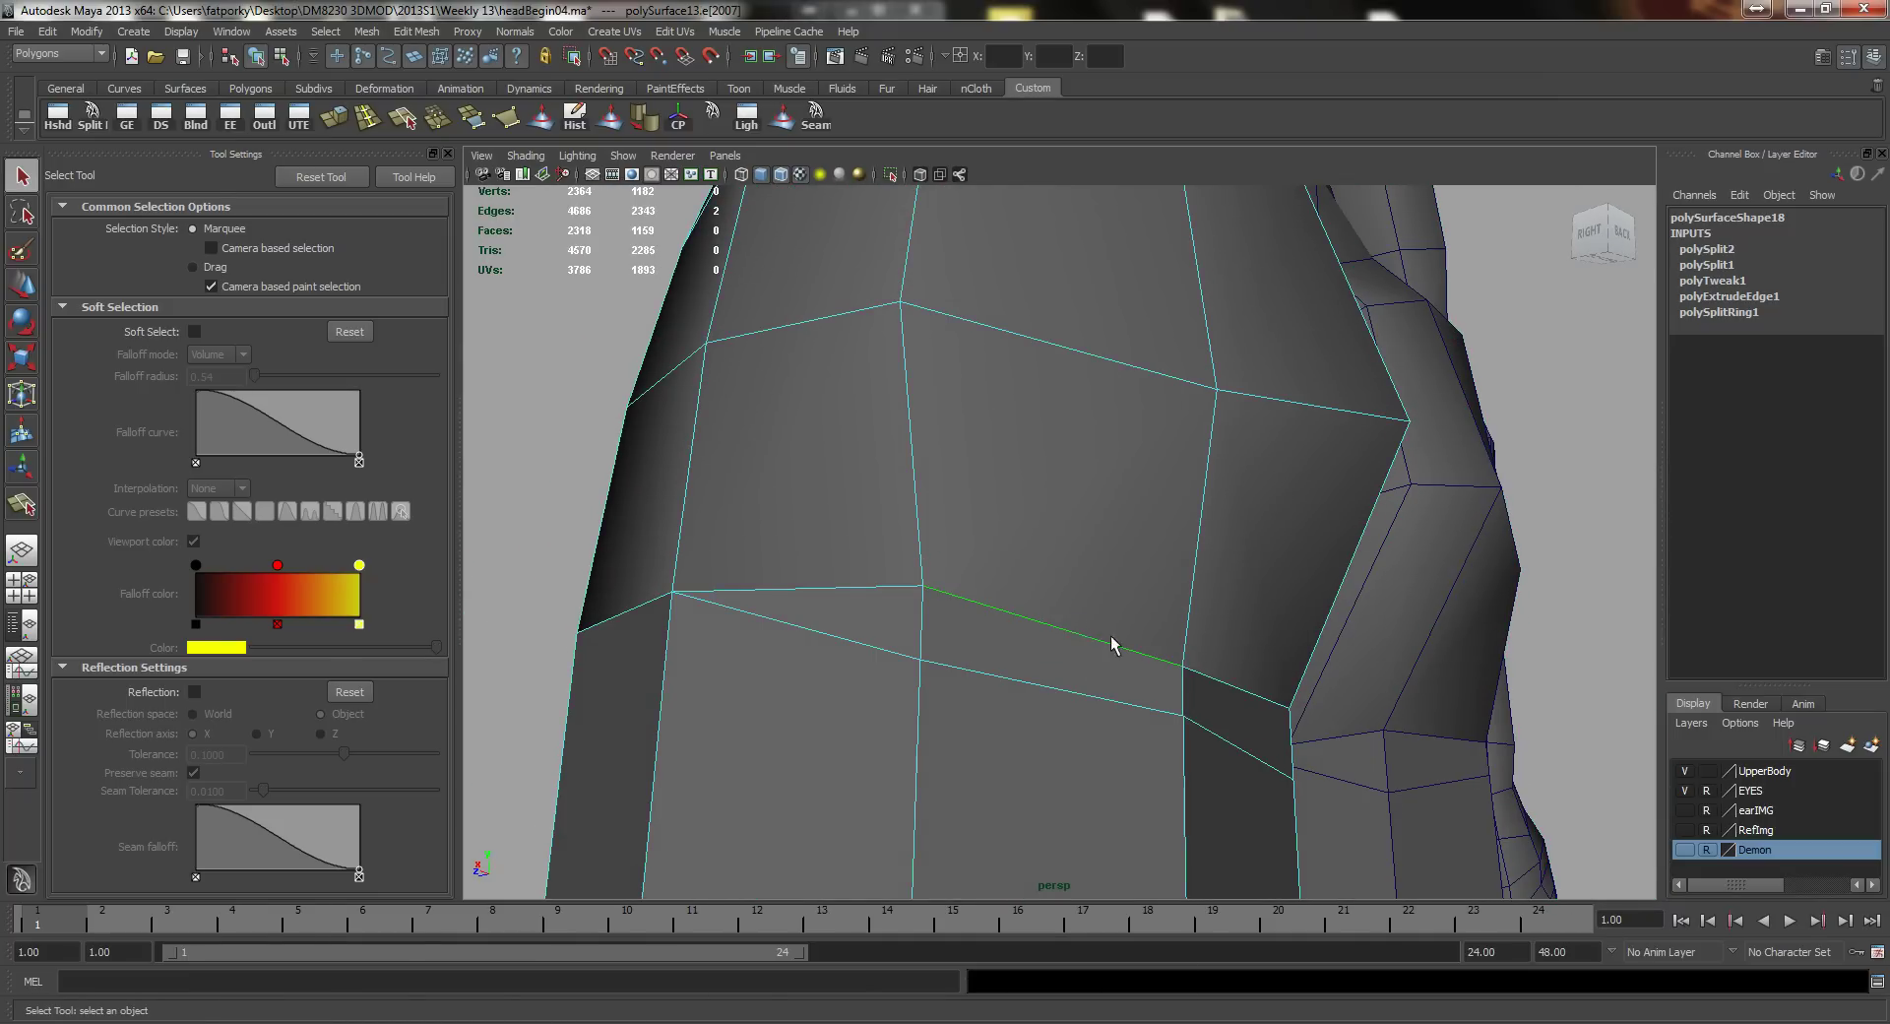
{"action": "left_click", "coordinate": [1227, 679], "text": "shift"}
{"action": "left_click_drag", "start_coordinate": [1088, 671], "coordinate": [1278, 709], "text": "alt"}
{"action": "key", "text": "w"}
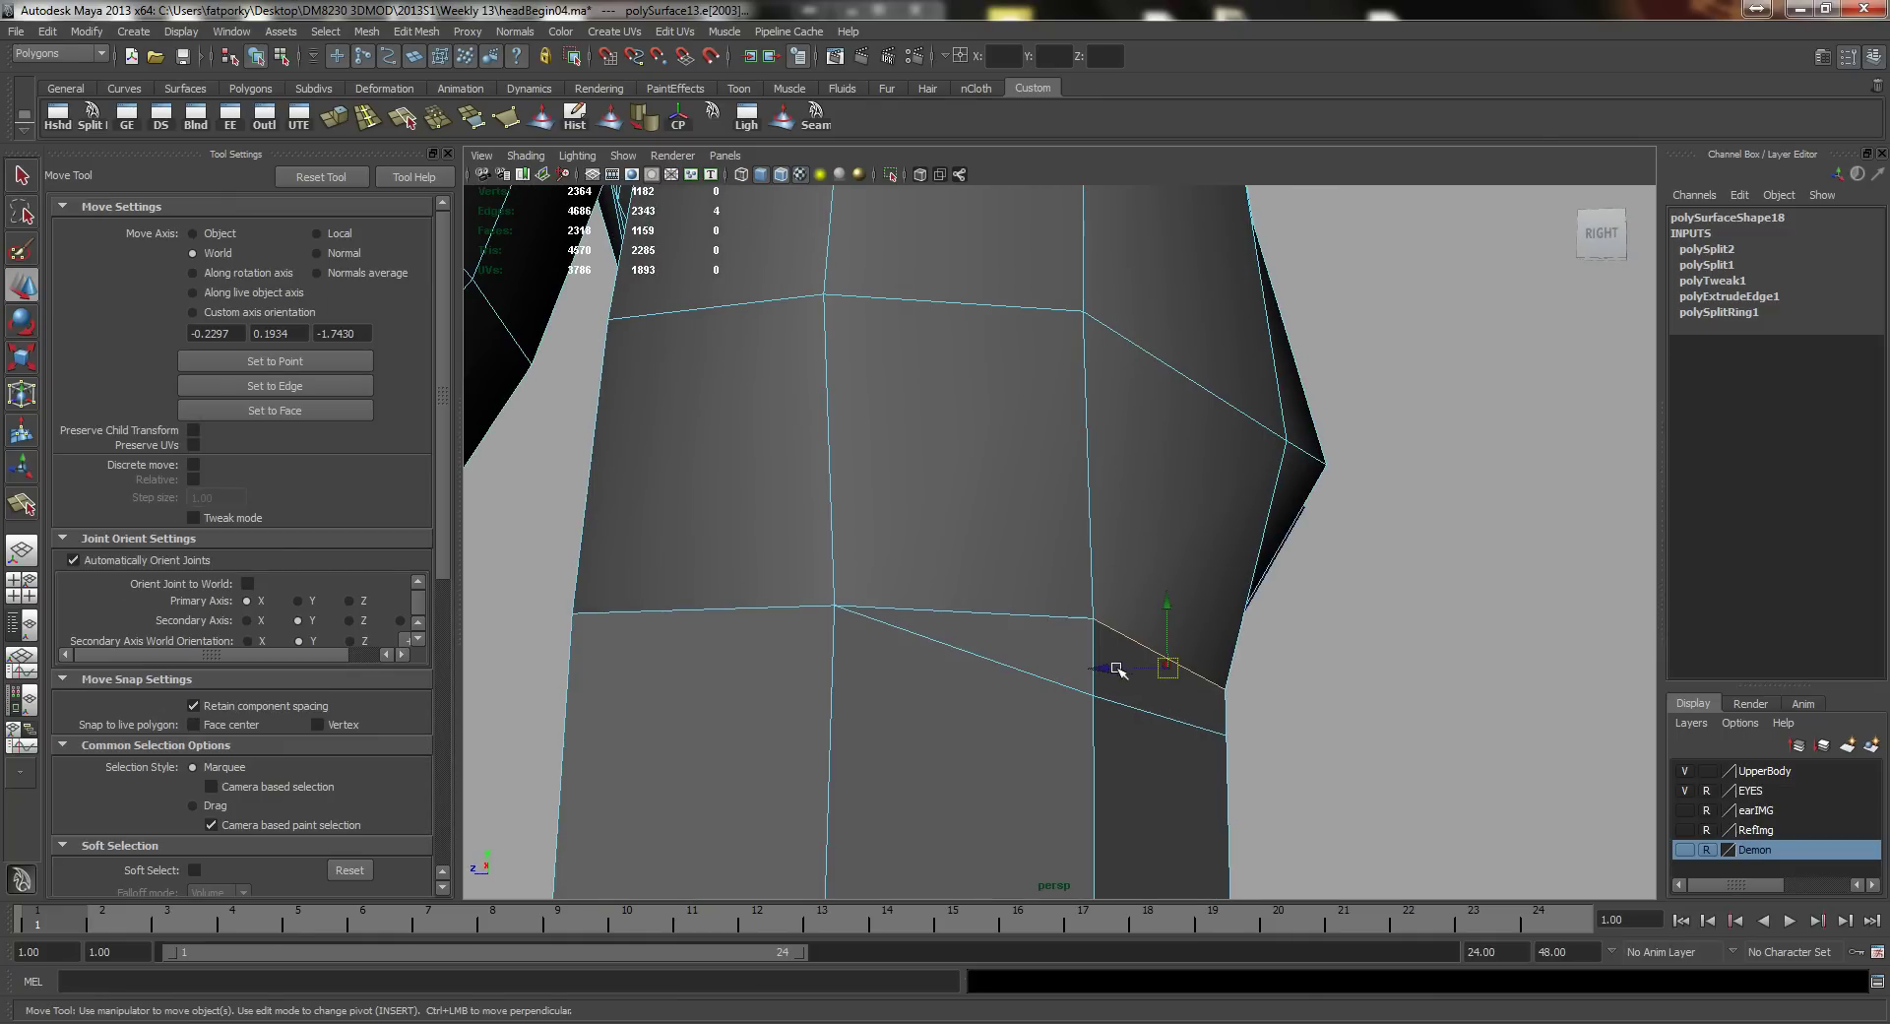
{"action": "left_click_drag", "start_coordinate": [1116, 668], "coordinate": [1274, 641]}
Step: Examine the hips and buttocks in smooth preview from several angles, and return to the unsmoothed mesh
{"action": "key", "text": "3"}
{"action": "right_click_drag", "start_coordinate": [1349, 662], "coordinate": [1181, 620], "text": "alt"}
{"action": "left_click_drag", "start_coordinate": [1182, 620], "coordinate": [1008, 473], "text": "alt"}
{"action": "right_click_drag", "start_coordinate": [1248, 565], "coordinate": [1319, 540]}
{"action": "left_click", "coordinate": [1394, 619]}
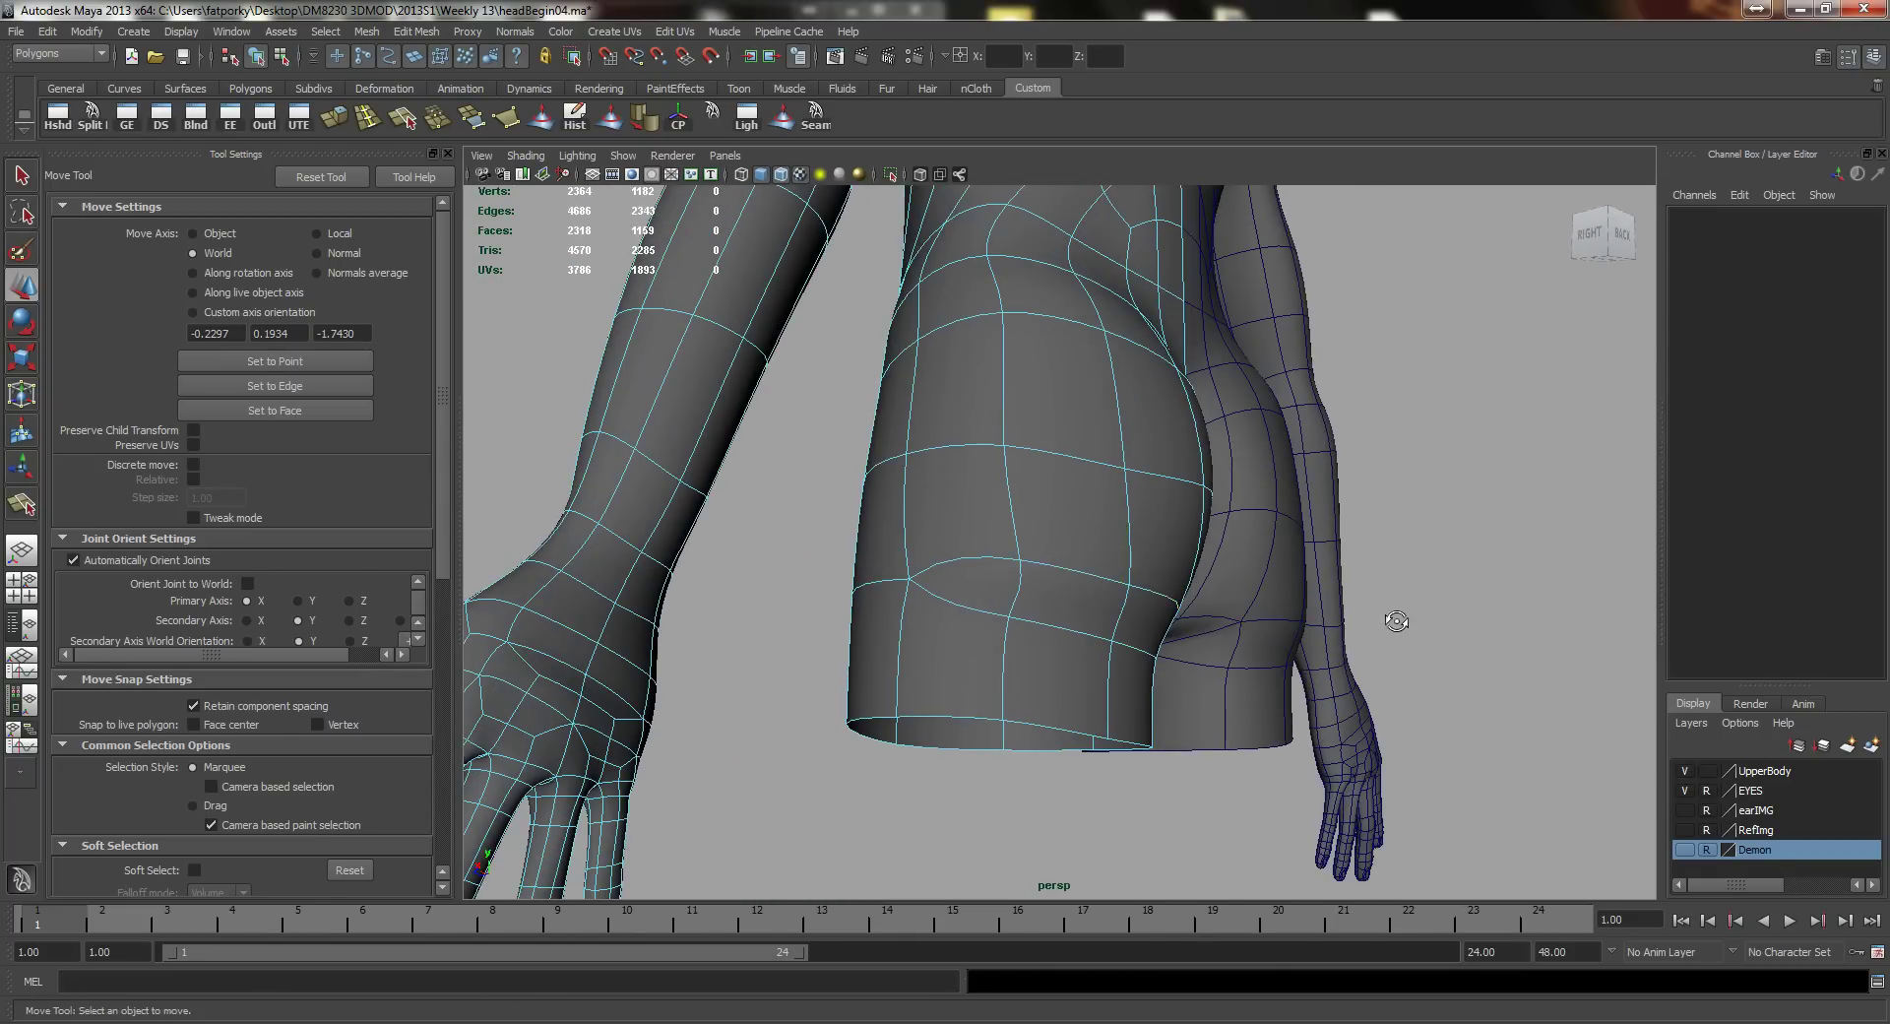
{"action": "left_click_drag", "start_coordinate": [1396, 620], "coordinate": [1201, 700], "text": "alt"}
{"action": "left_click_drag", "start_coordinate": [1033, 641], "coordinate": [1093, 602], "text": "alt"}
{"action": "key", "text": "1"}
{"action": "right_click_drag", "start_coordinate": [1044, 603], "coordinate": [1123, 606], "text": "alt"}
{"action": "left_click_drag", "start_coordinate": [1122, 606], "coordinate": [1038, 598], "text": "alt"}
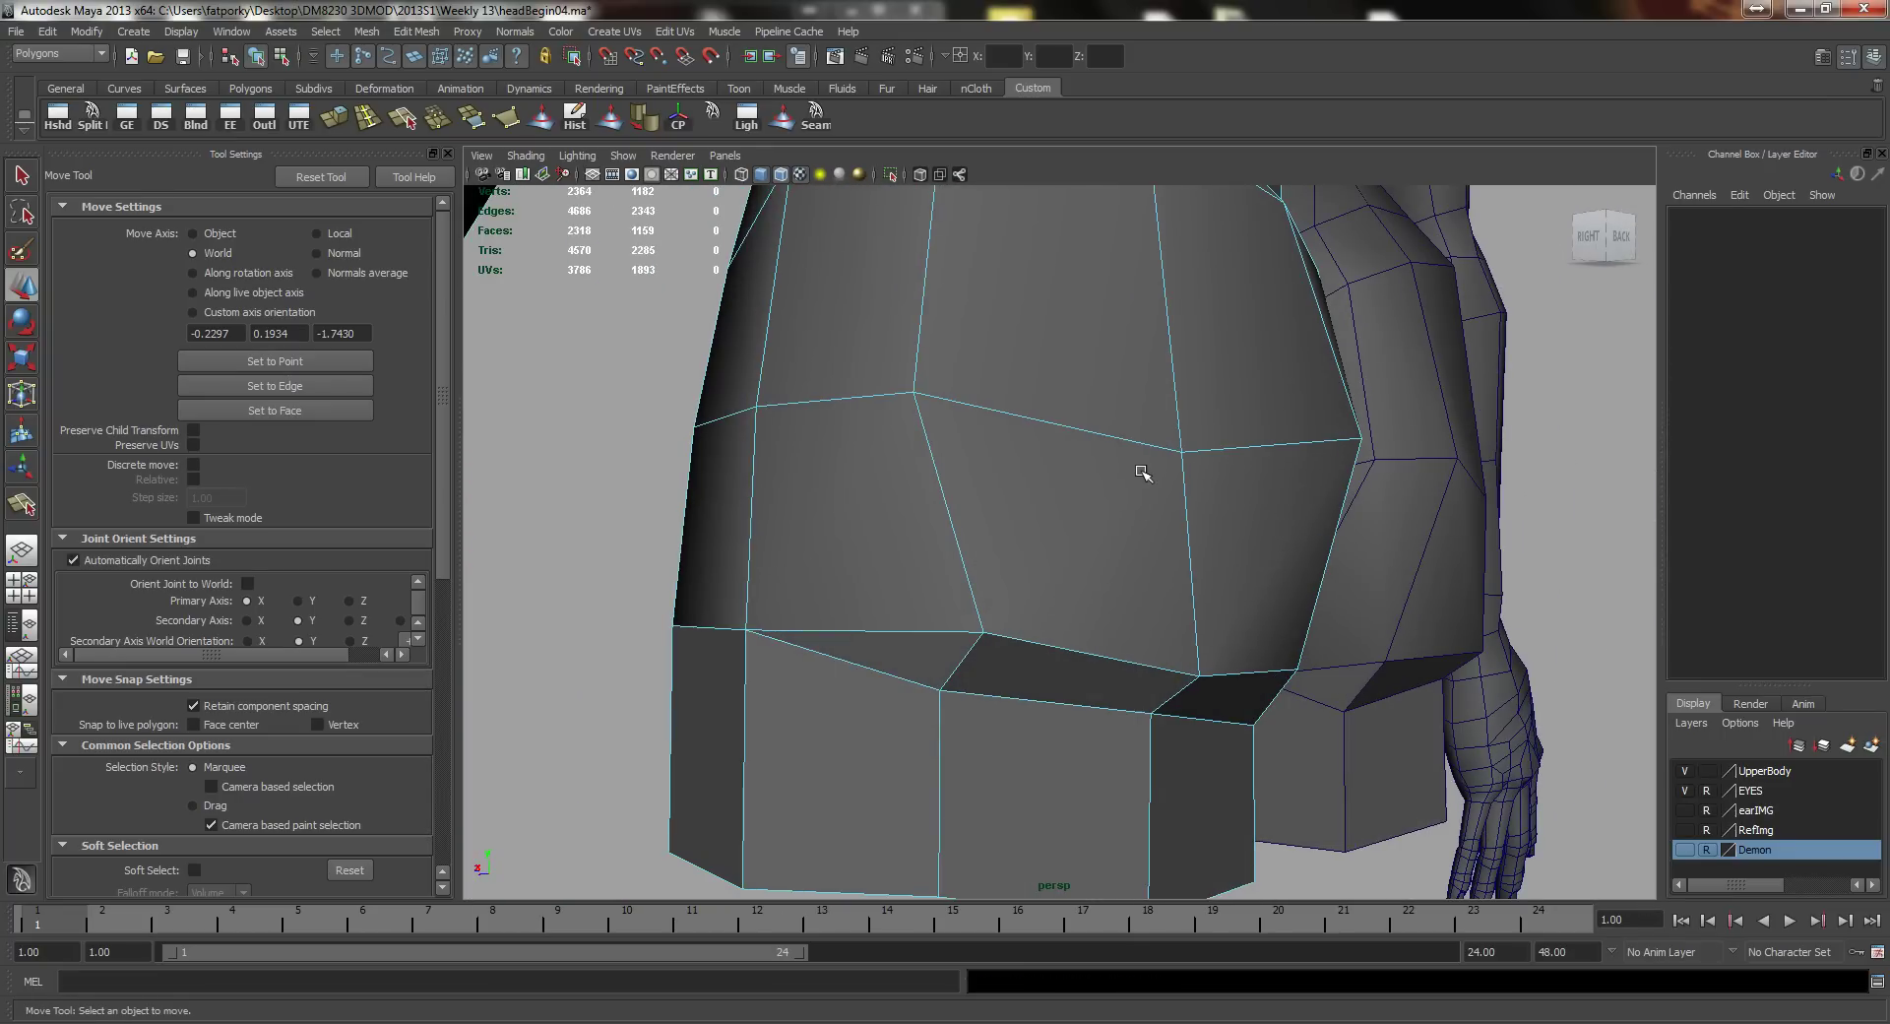
Step: Adjust the vertex at the fullest part of the buttock and move the neighbouring outer vertex backward to even the spacing
{"action": "right_click_drag", "start_coordinate": [1141, 472], "coordinate": [1096, 458]}
{"action": "left_click", "coordinate": [1179, 453]}
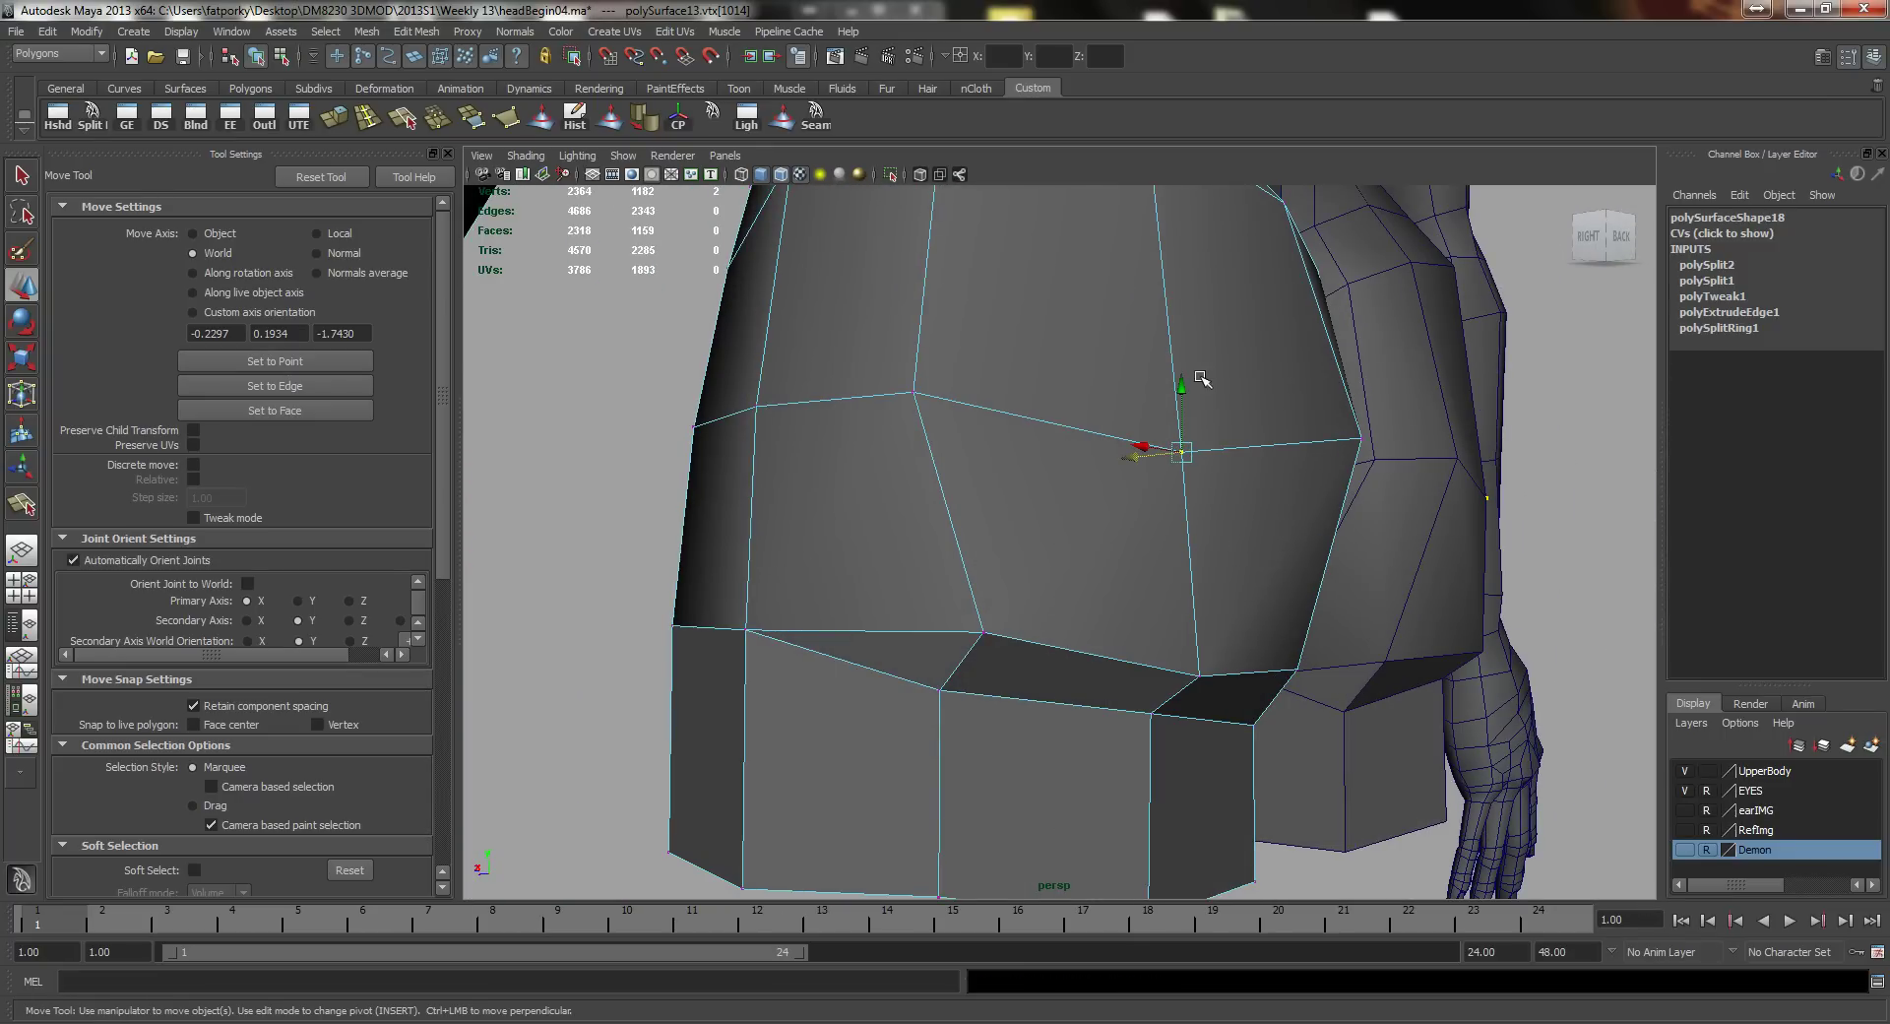
{"action": "left_click_drag", "start_coordinate": [1188, 391], "coordinate": [1143, 616]}
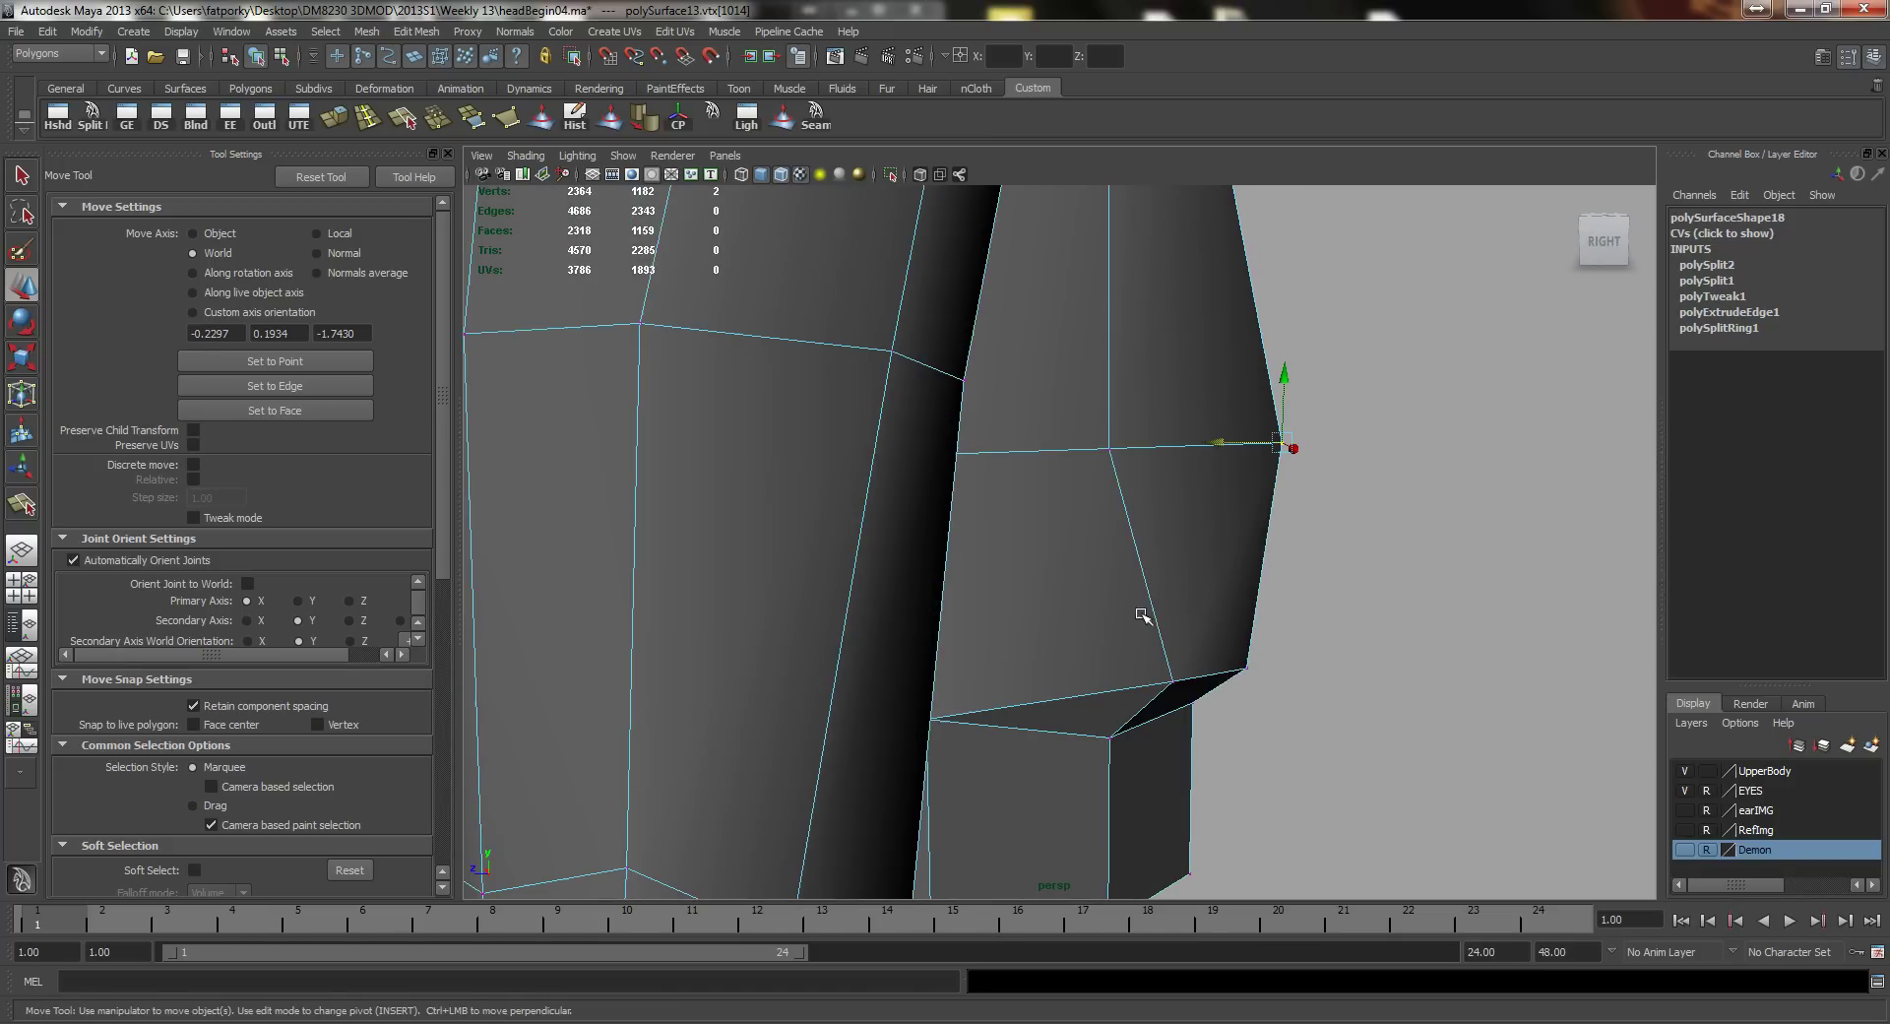
{"action": "left_click", "coordinate": [1112, 448]}
{"action": "left_click_drag", "start_coordinate": [1059, 448], "coordinate": [1103, 447]}
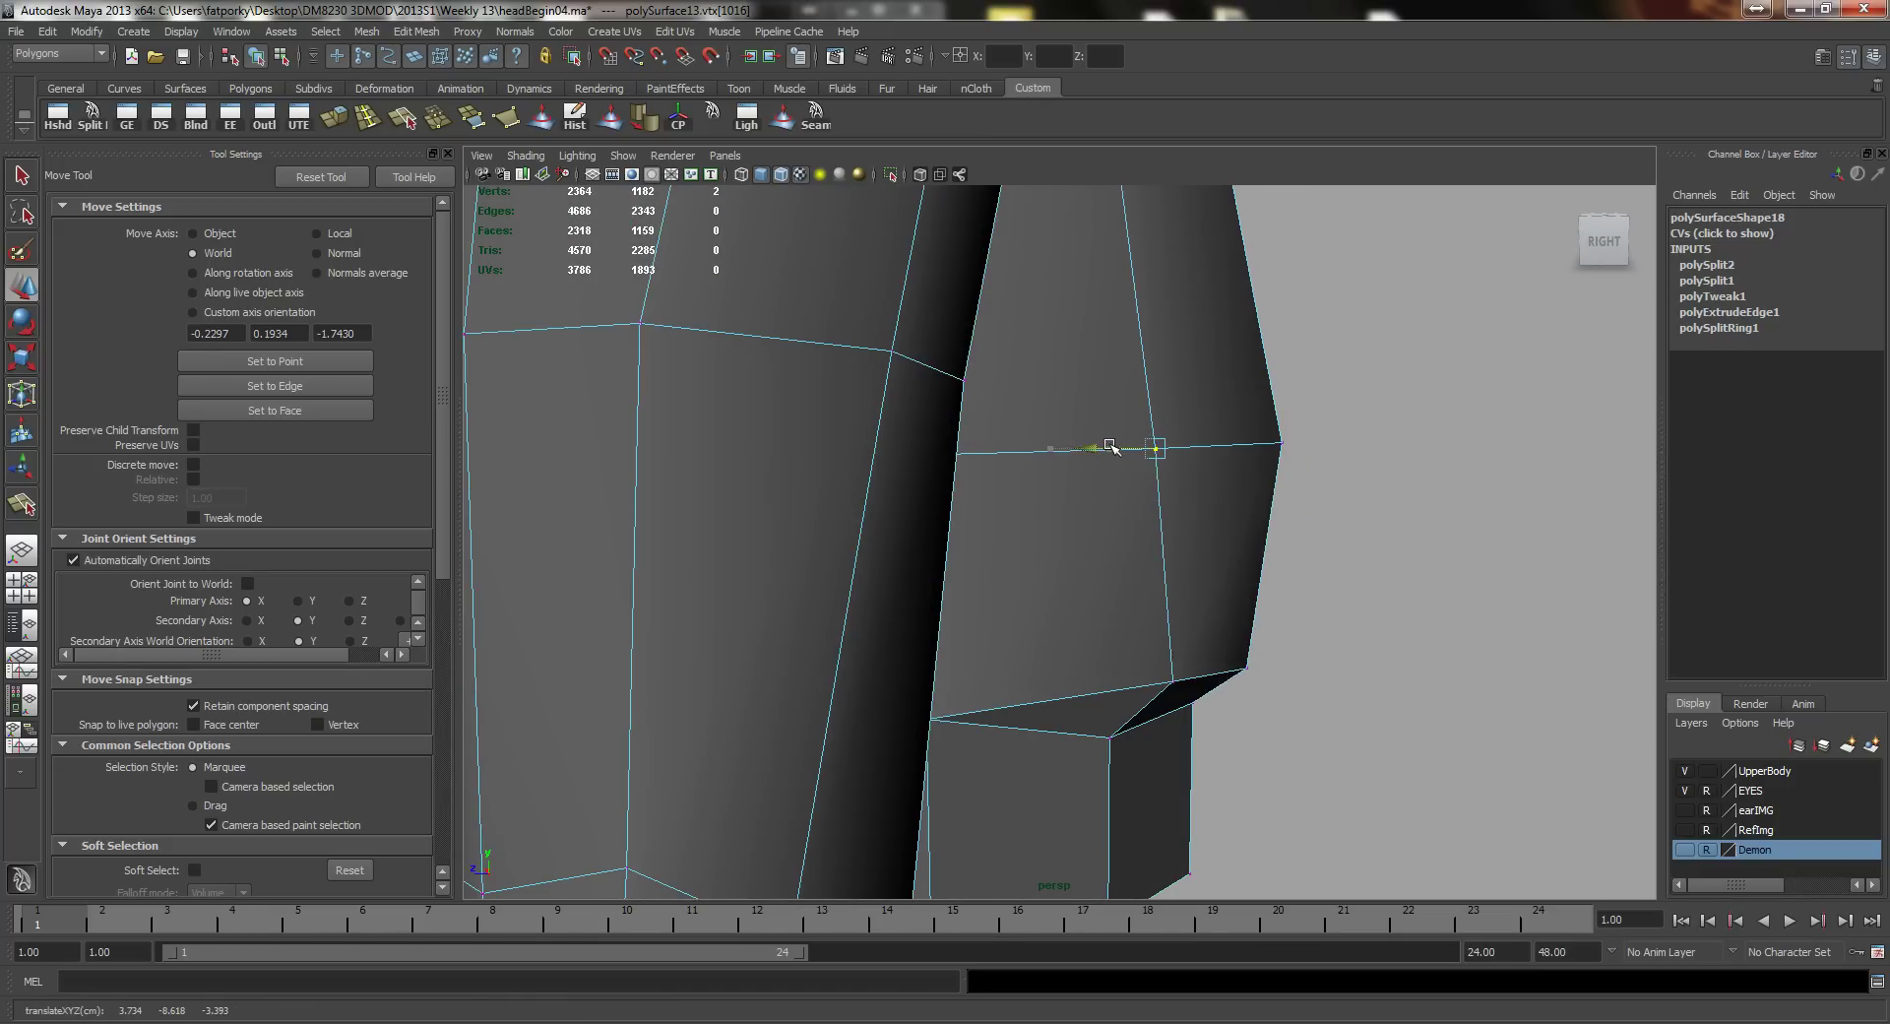
{"action": "right_click_drag", "start_coordinate": [1103, 447], "coordinate": [1011, 413], "text": "alt"}
{"action": "left_click_drag", "start_coordinate": [1011, 413], "coordinate": [1114, 391], "text": "alt"}
{"action": "right_click_drag", "start_coordinate": [1248, 526], "coordinate": [1008, 443], "text": "alt"}
Step: Extrude the border edge loop of the leg openings and move it down to lengthen the thighs
{"action": "key", "text": "q"}
{"action": "left_click_drag", "start_coordinate": [1008, 443], "coordinate": [935, 408], "text": "alt"}
{"action": "right_click_drag", "start_coordinate": [935, 409], "coordinate": [1071, 461], "text": "alt"}
{"action": "right_click_drag", "start_coordinate": [1008, 427], "coordinate": [1008, 380]}
{"action": "left_click_drag", "start_coordinate": [994, 433], "coordinate": [951, 497], "text": "alt"}
{"action": "mouse_move", "coordinate": [1004, 591]}
{"action": "left_mouse_down", "text": "alt"}
{"action": "mouse_move", "coordinate": [964, 610]}
{"action": "mouse_move", "coordinate": [1017, 623]}
{"action": "mouse_move", "coordinate": [1004, 594]}
{"action": "left_mouse_up", "text": "alt"}
{"action": "double_click", "coordinate": [1017, 599]}
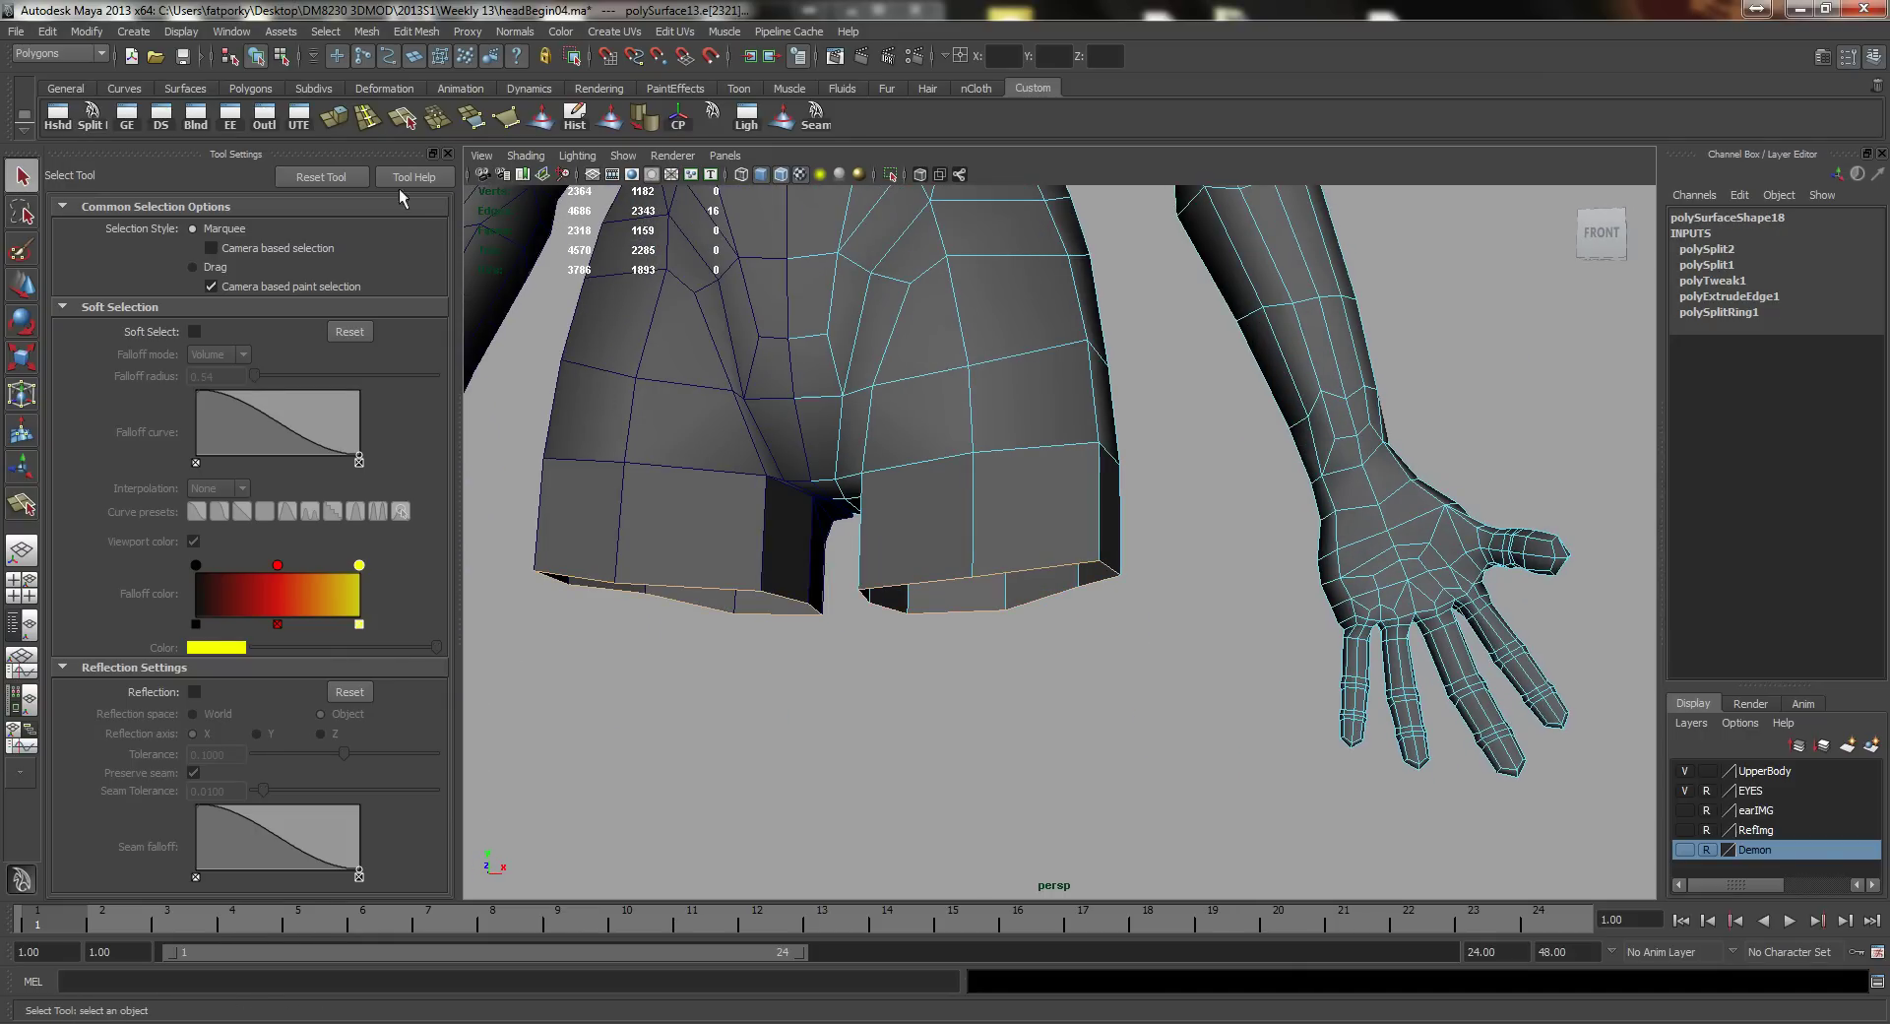
{"action": "left_click", "coordinate": [331, 116]}
{"action": "left_click_drag", "start_coordinate": [1008, 433], "coordinate": [1018, 460], "text": "alt"}
{"action": "right_click_drag", "start_coordinate": [1019, 459], "coordinate": [941, 431], "text": "alt"}
{"action": "key", "text": "w"}
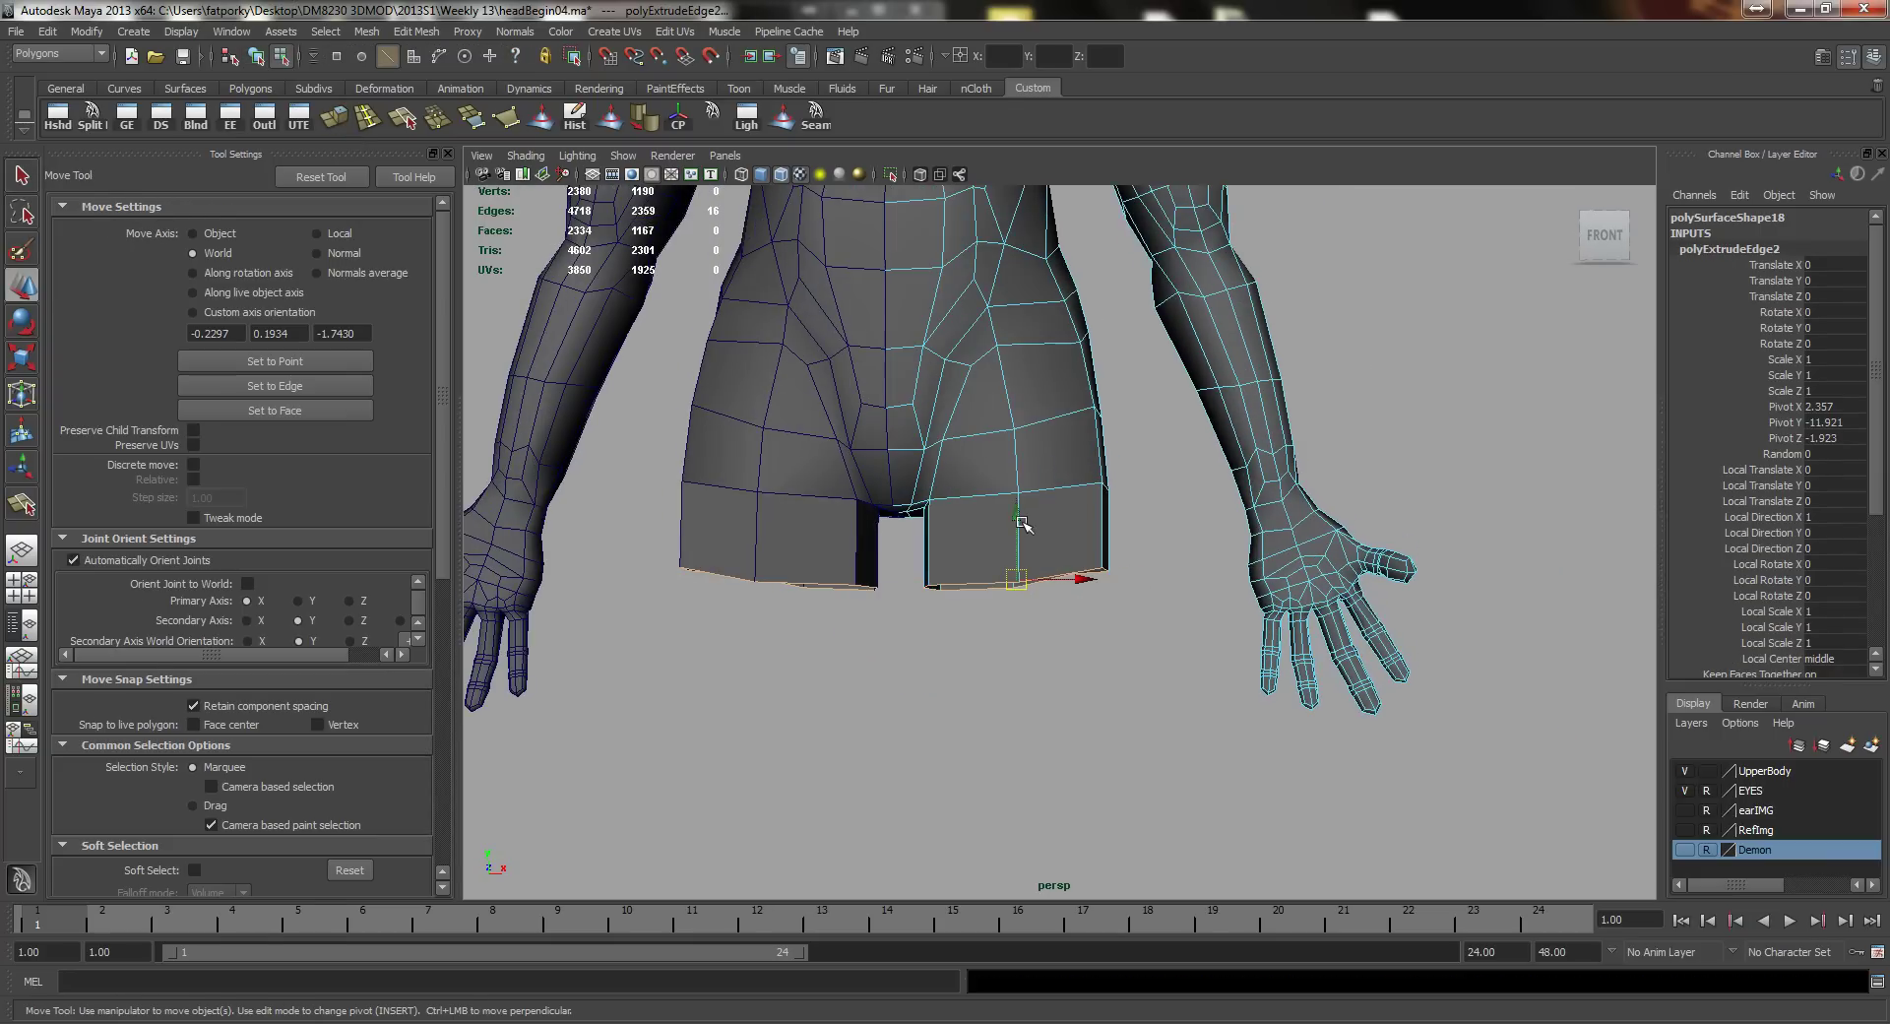
{"action": "left_click_drag", "start_coordinate": [1020, 522], "coordinate": [965, 514]}
{"action": "key", "text": "y"}
{"action": "key", "text": "q"}
{"action": "key", "text": "g"}
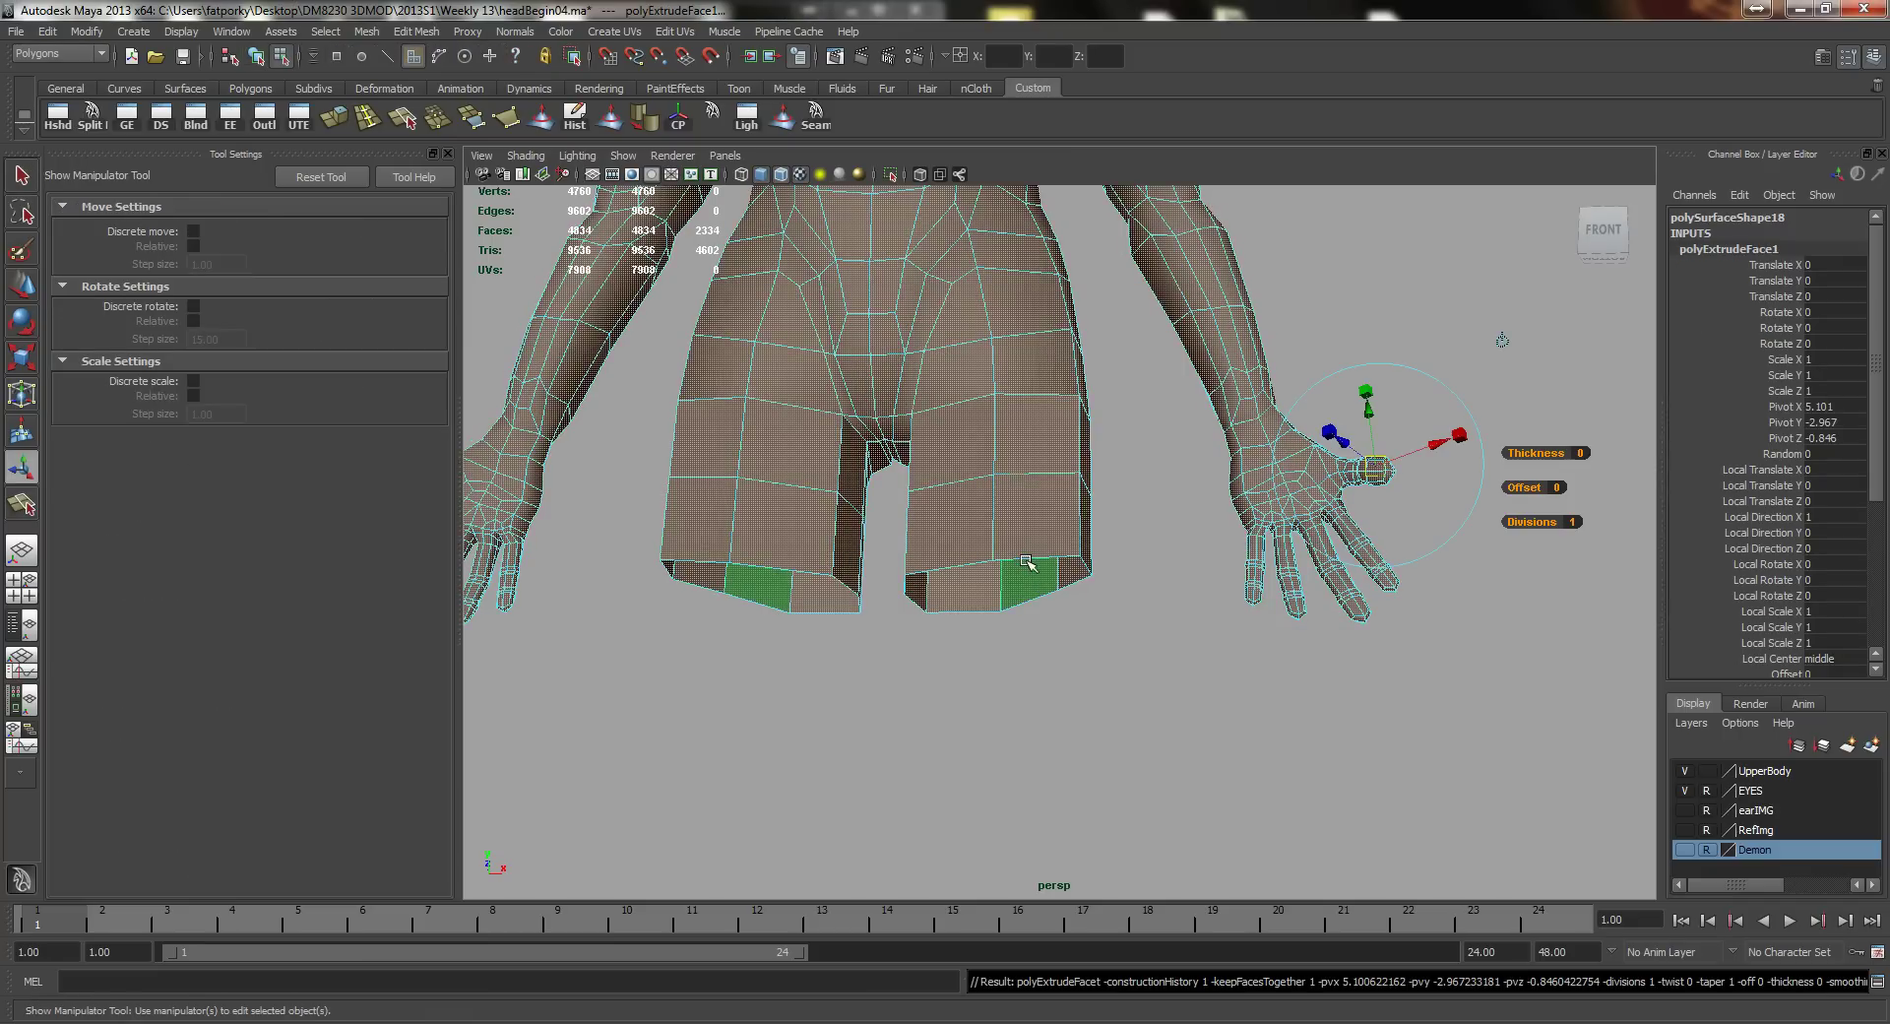
{"action": "key", "text": "ctrl+z"}
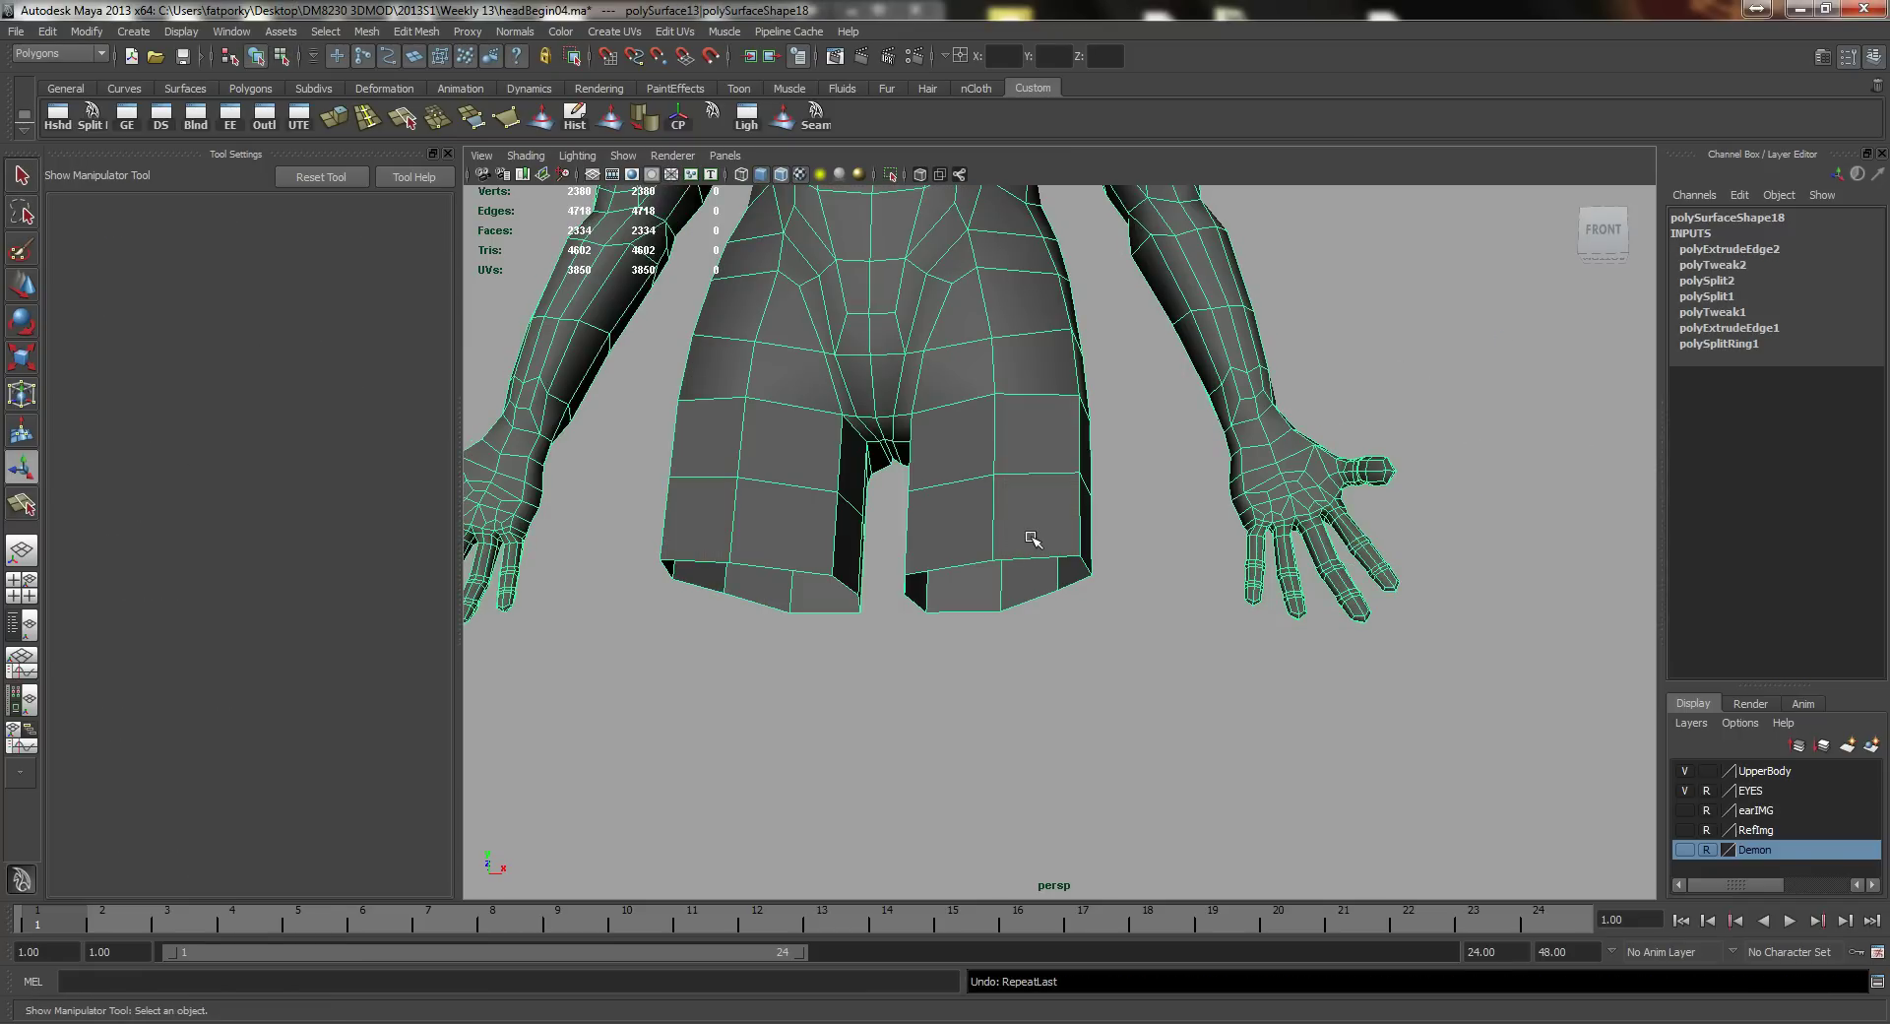
{"action": "key", "text": "g"}
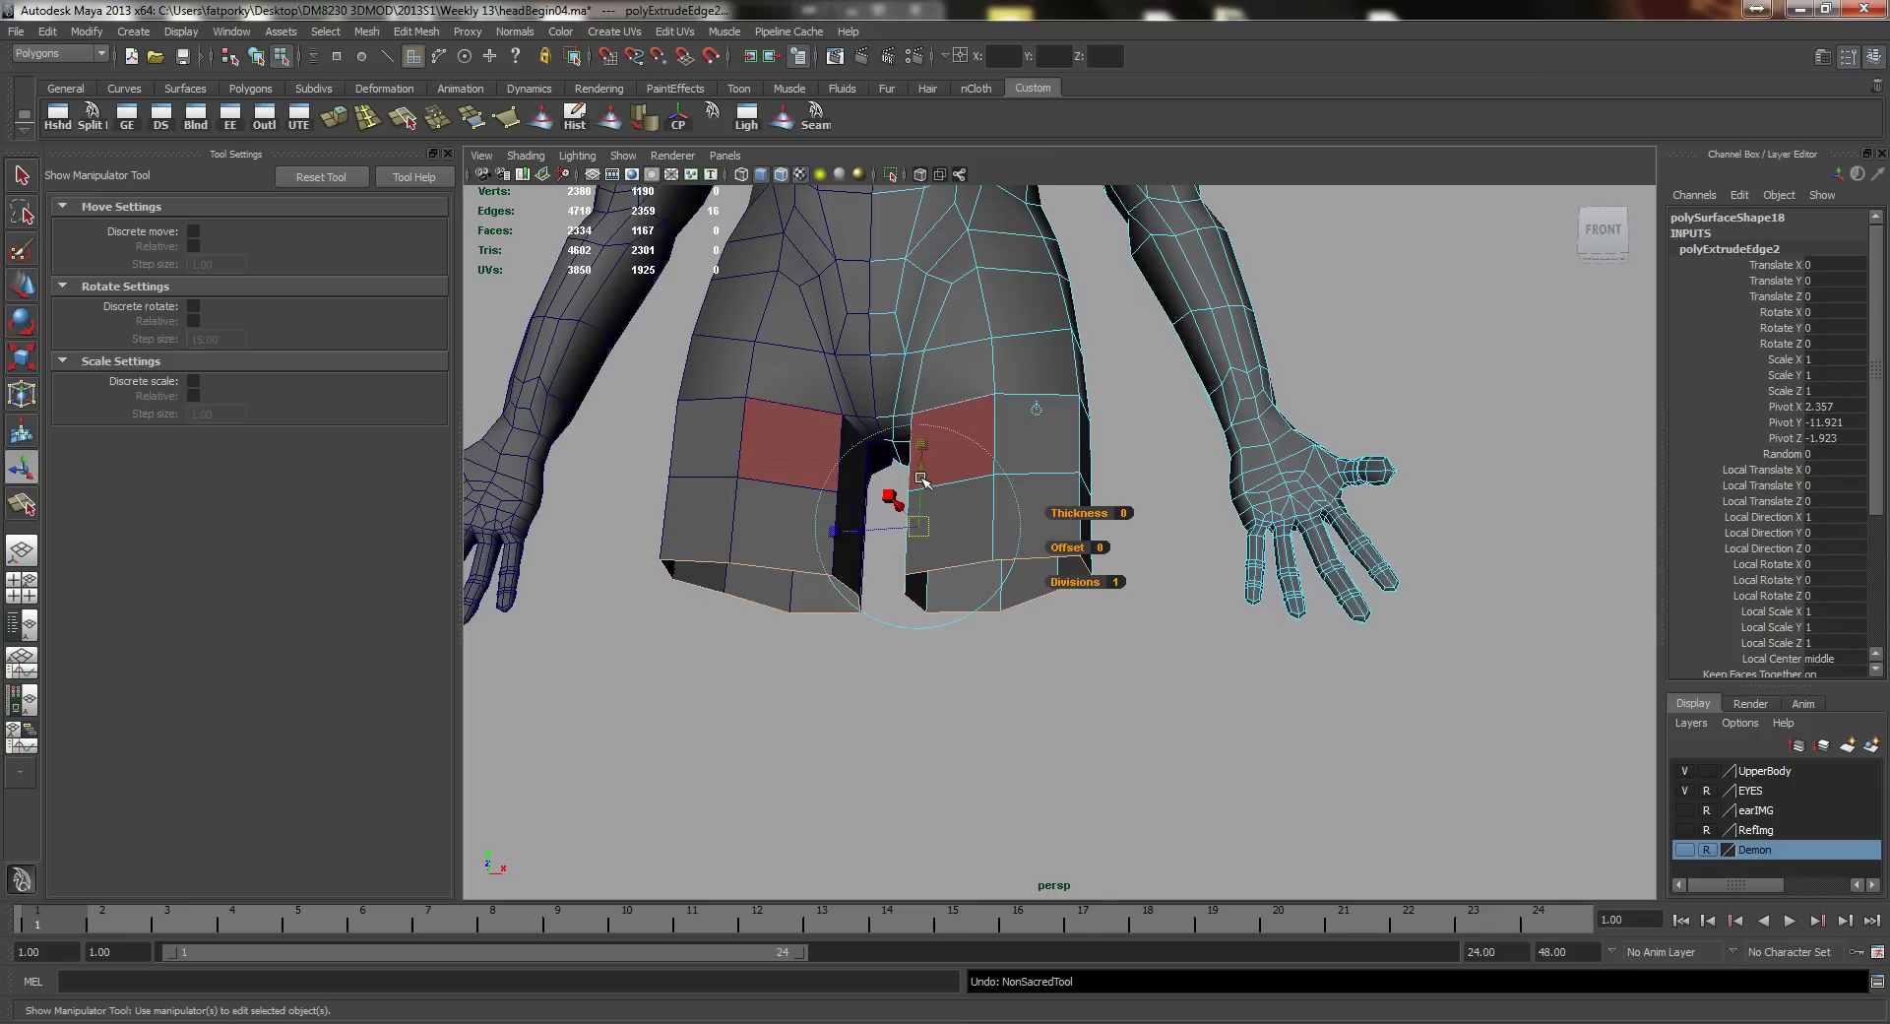
{"action": "mouse_move", "coordinate": [921, 477]}
{"action": "left_mouse_down"}
{"action": "mouse_move", "coordinate": [919, 502]}
{"action": "mouse_move", "coordinate": [913, 483]}
{"action": "left_mouse_up"}
{"action": "key", "text": "ctrl+z"}
{"action": "key", "text": "w"}
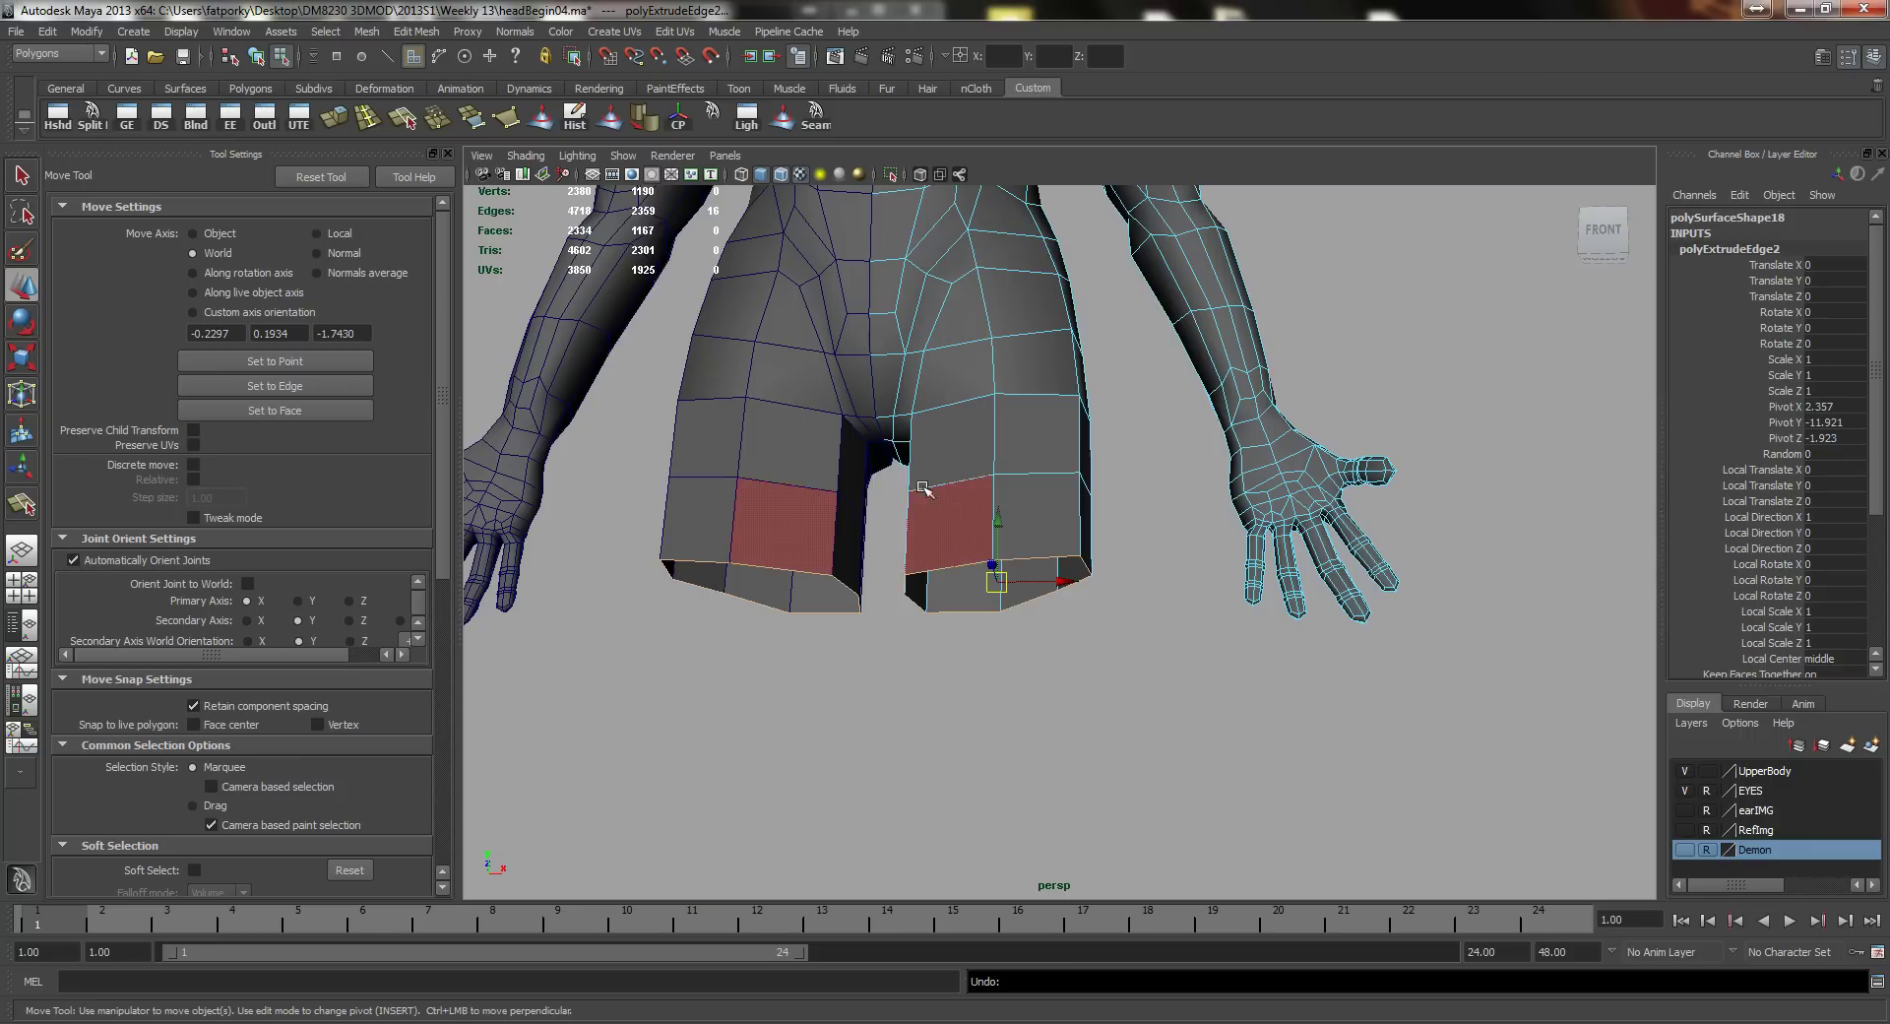
Step: Extrude the leg openings' border edges again and move them down to add another thigh section
{"action": "key", "text": "g"}
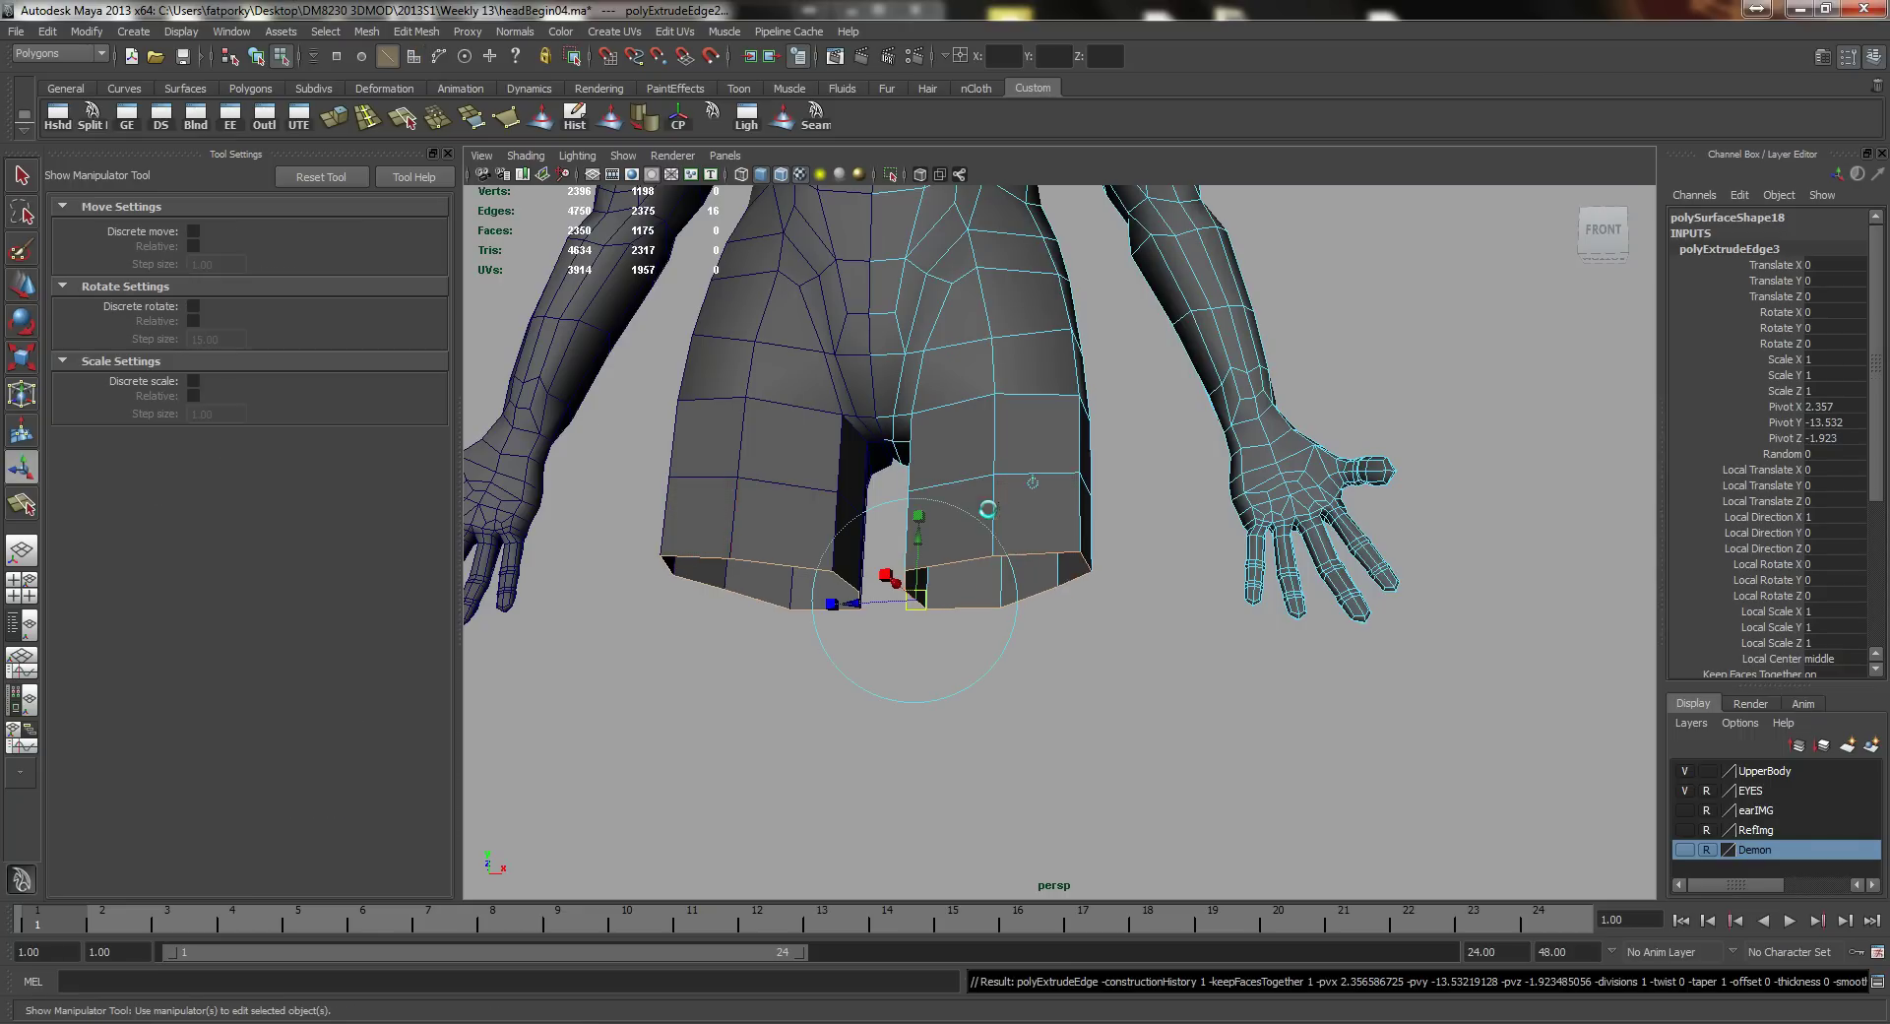
{"action": "key", "text": "w"}
{"action": "left_click_drag", "start_coordinate": [1001, 514], "coordinate": [1021, 604]}
{"action": "scroll", "coordinate": [1020, 603], "scroll_direction": "down", "scroll_amount": 3}
{"action": "right_click_drag", "start_coordinate": [955, 596], "coordinate": [1014, 596], "text": "alt"}
{"action": "mouse_move", "coordinate": [1014, 596]}
{"action": "left_mouse_down", "text": "alt"}
{"action": "mouse_move", "coordinate": [939, 594]}
{"action": "mouse_move", "coordinate": [1002, 631]}
{"action": "mouse_move", "coordinate": [1006, 608]}
{"action": "left_mouse_up", "text": "alt"}
Step: Switch to the AnatomyFull.jpg image in Windows Photo Viewer to study the leg muscles in the anterior and posterior views
{"action": "key", "text": "q"}
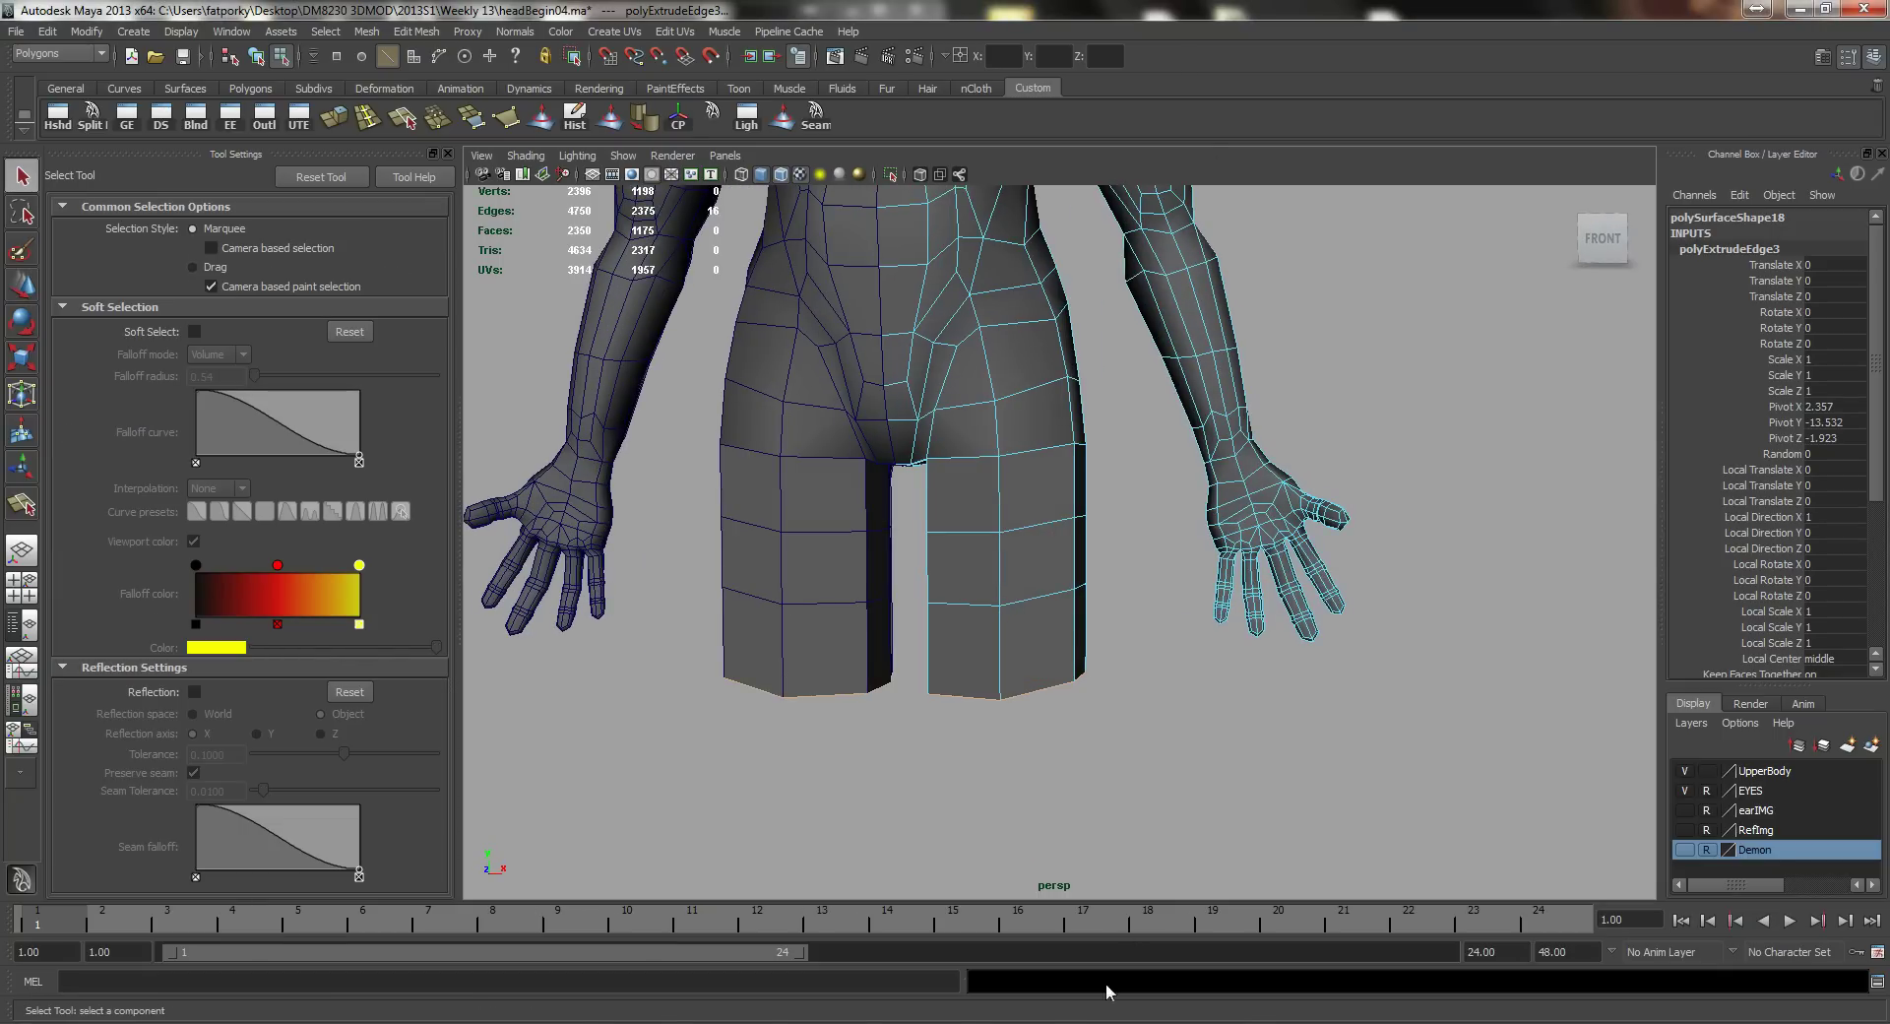
{"action": "left_click", "coordinate": [1103, 1023]}
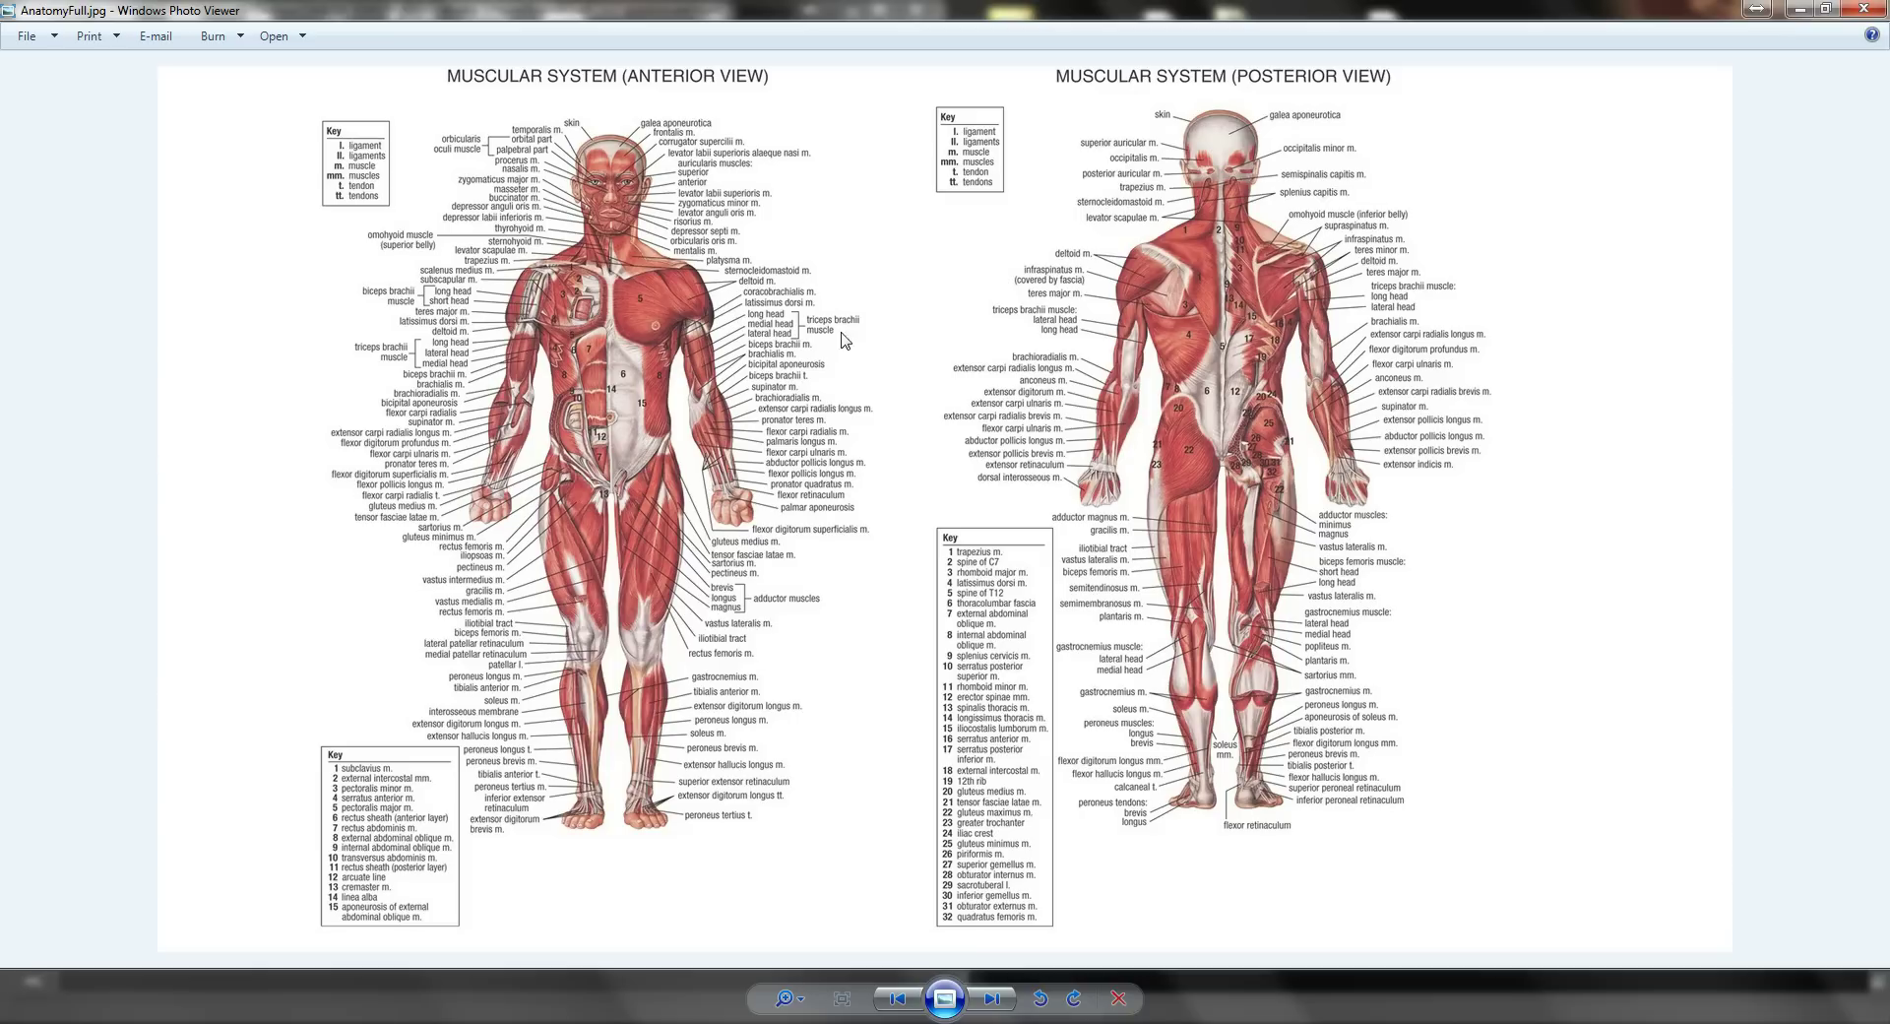
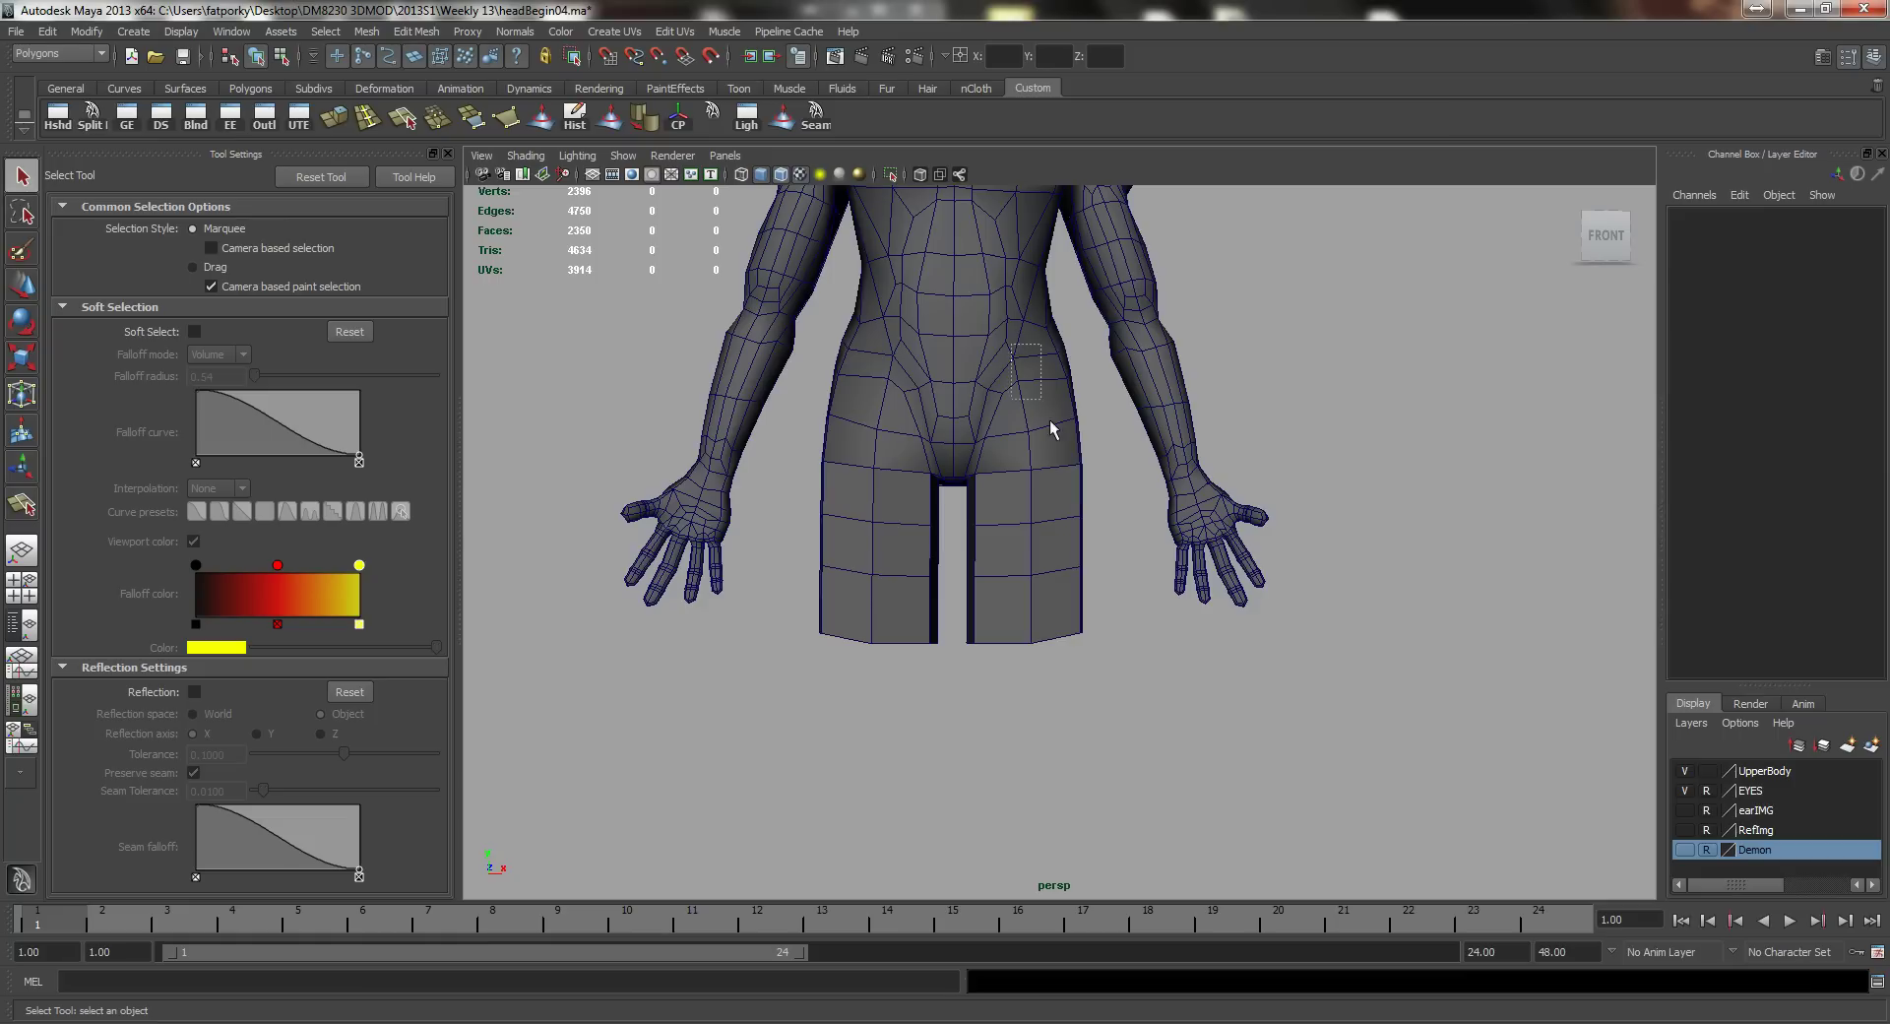
Step: Select the modelled half of the body and soften its edges so the new leg sections shade smoothly
{"action": "left_click", "coordinate": [1051, 430]}
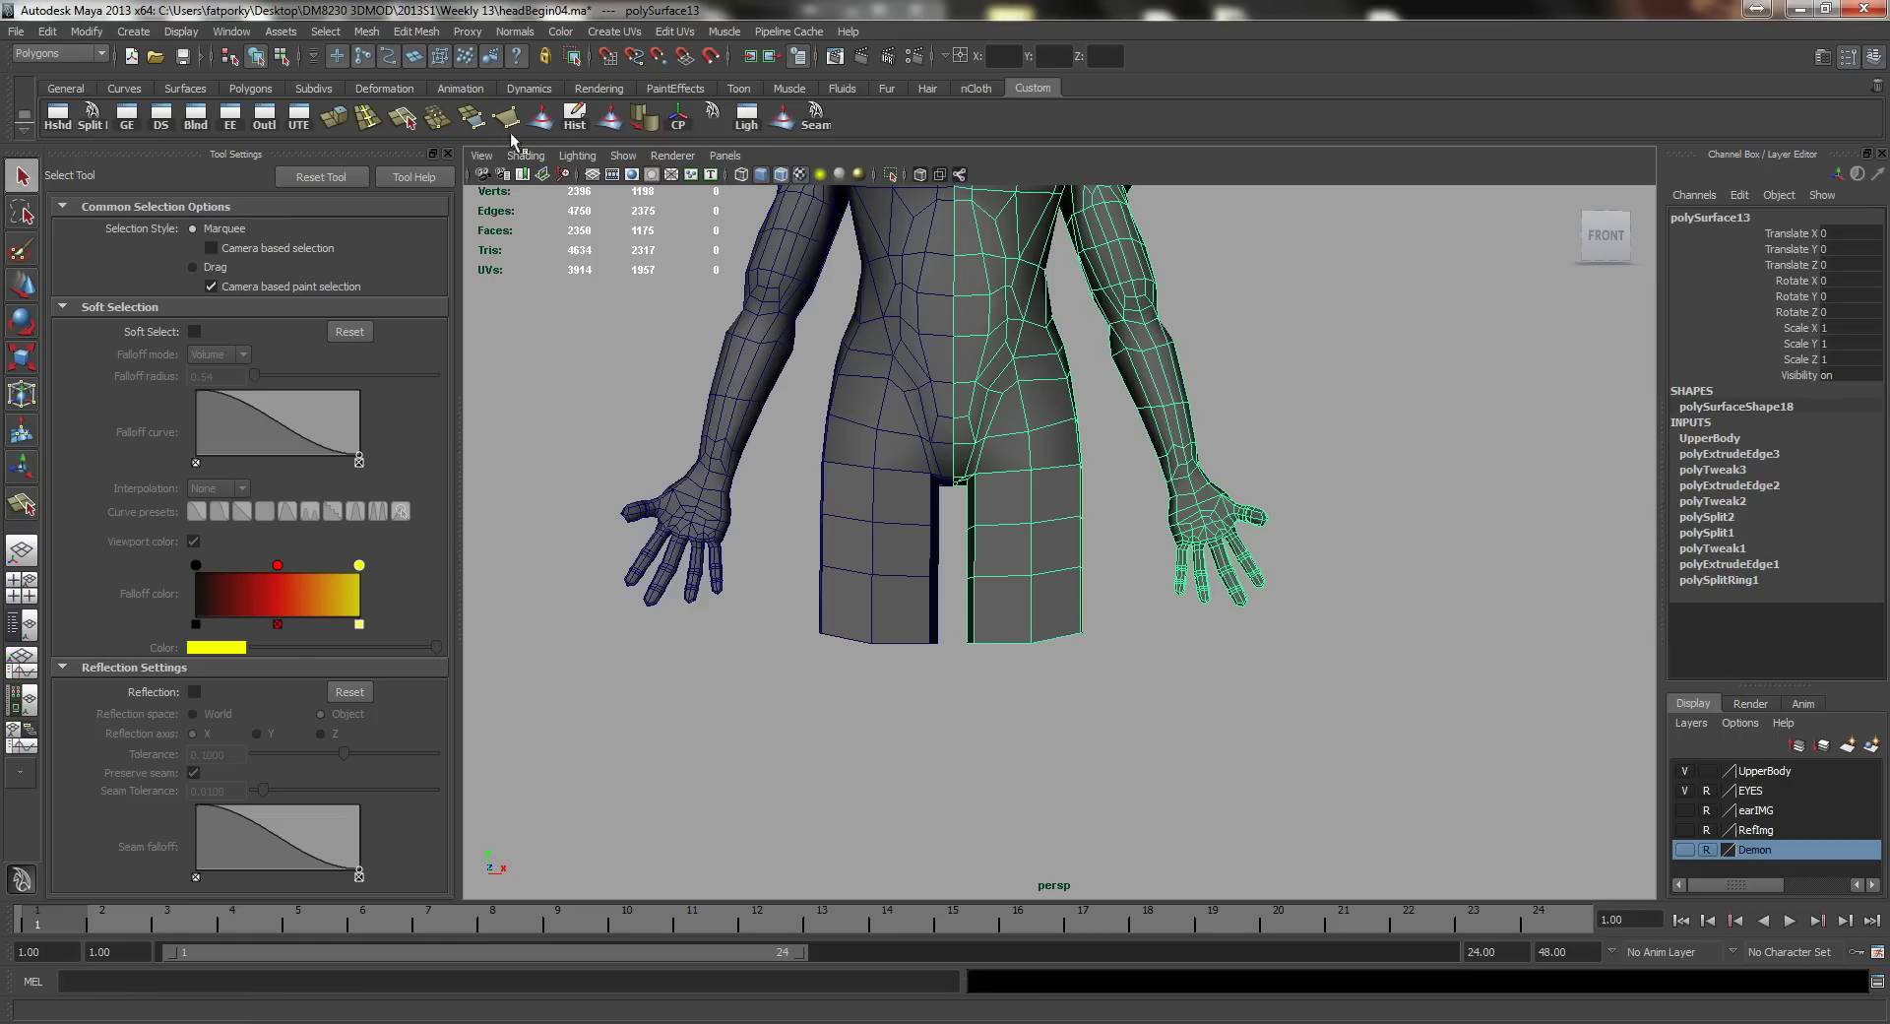
{"action": "left_click", "coordinate": [644, 117]}
{"action": "left_click_drag", "start_coordinate": [945, 423], "coordinate": [876, 501], "text": "alt"}
{"action": "right_click_drag", "start_coordinate": [876, 501], "coordinate": [1072, 611], "text": "alt"}
{"action": "left_click_drag", "start_coordinate": [866, 541], "coordinate": [968, 509], "text": "alt"}
Step: Highlight the faces running down the front and inner thigh to examine how the leg's topology should flow, and clear the selection
{"action": "right_click_drag", "start_coordinate": [970, 511], "coordinate": [970, 542]}
{"action": "left_click", "coordinate": [936, 517]}
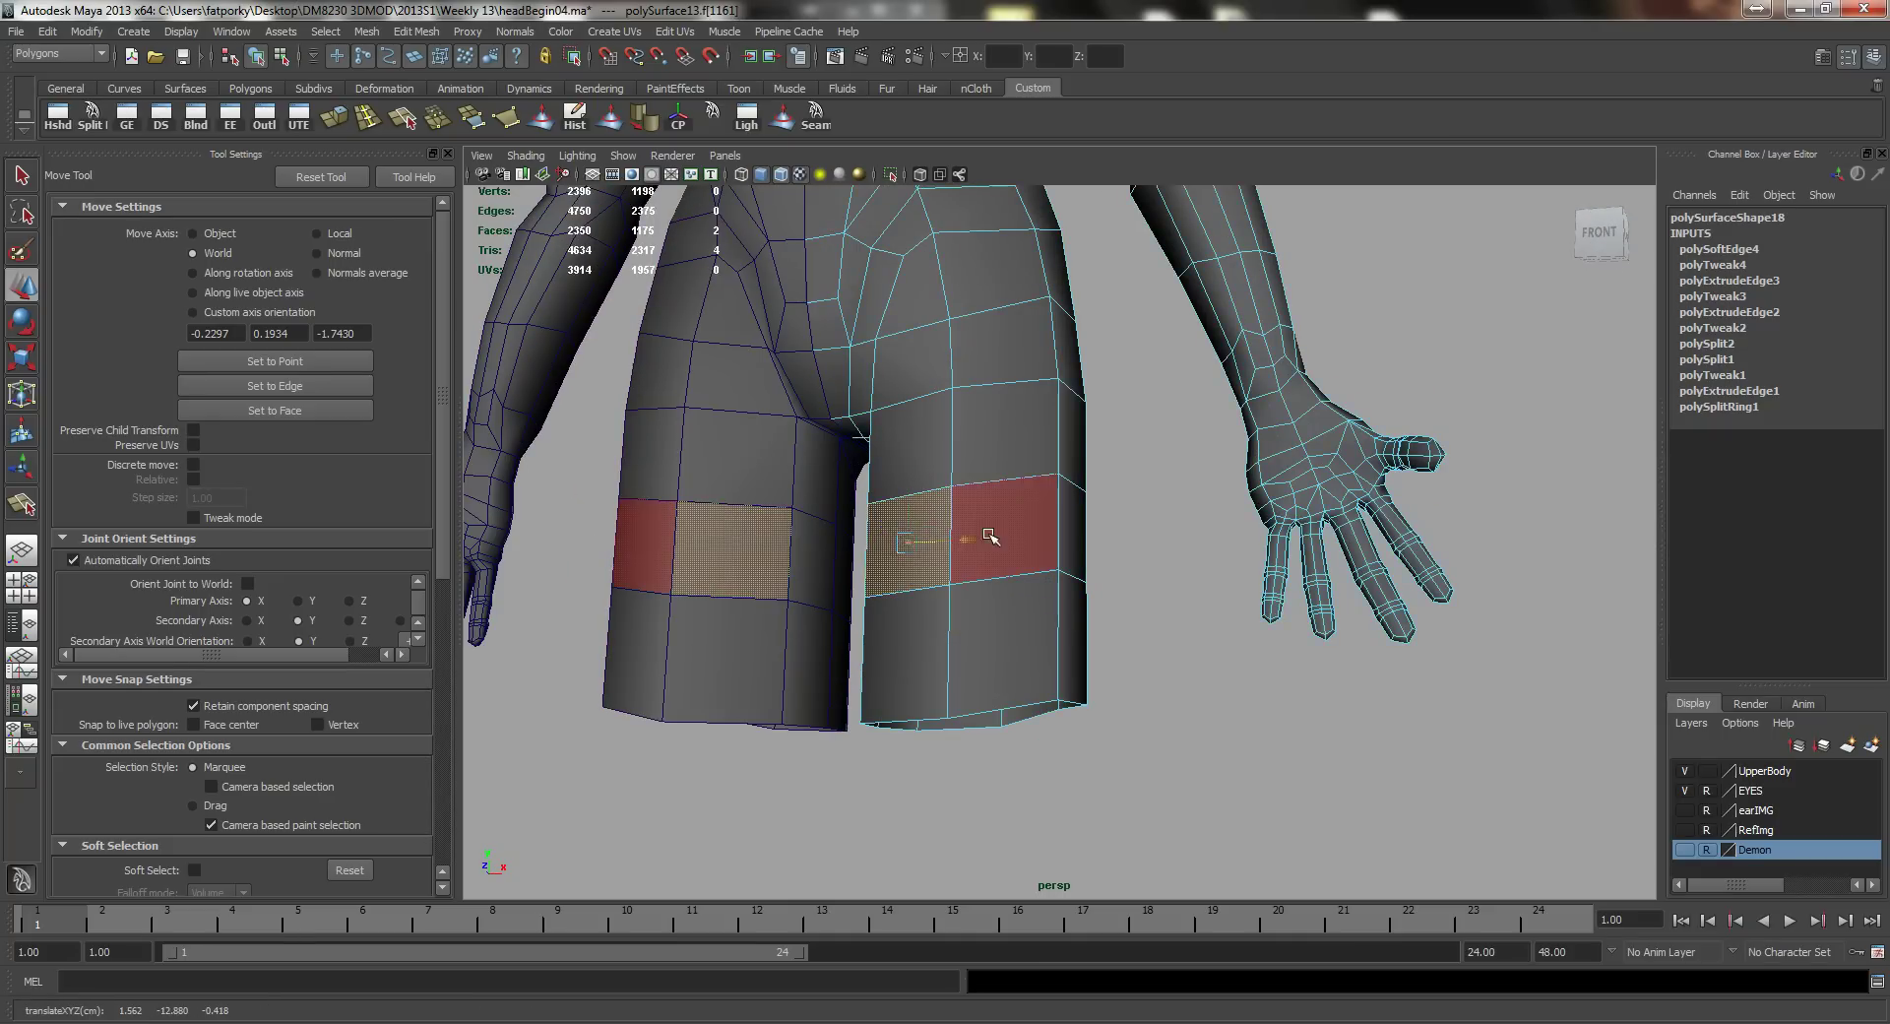
{"action": "left_click", "coordinate": [995, 647], "text": "shift"}
{"action": "left_click", "coordinate": [939, 666], "text": "shift"}
{"action": "left_click_drag", "start_coordinate": [1034, 561], "coordinate": [859, 627], "text": "alt"}
{"action": "left_click", "coordinate": [968, 640], "text": "shift"}
{"action": "left_click_drag", "start_coordinate": [859, 532], "coordinate": [913, 510], "text": "alt"}
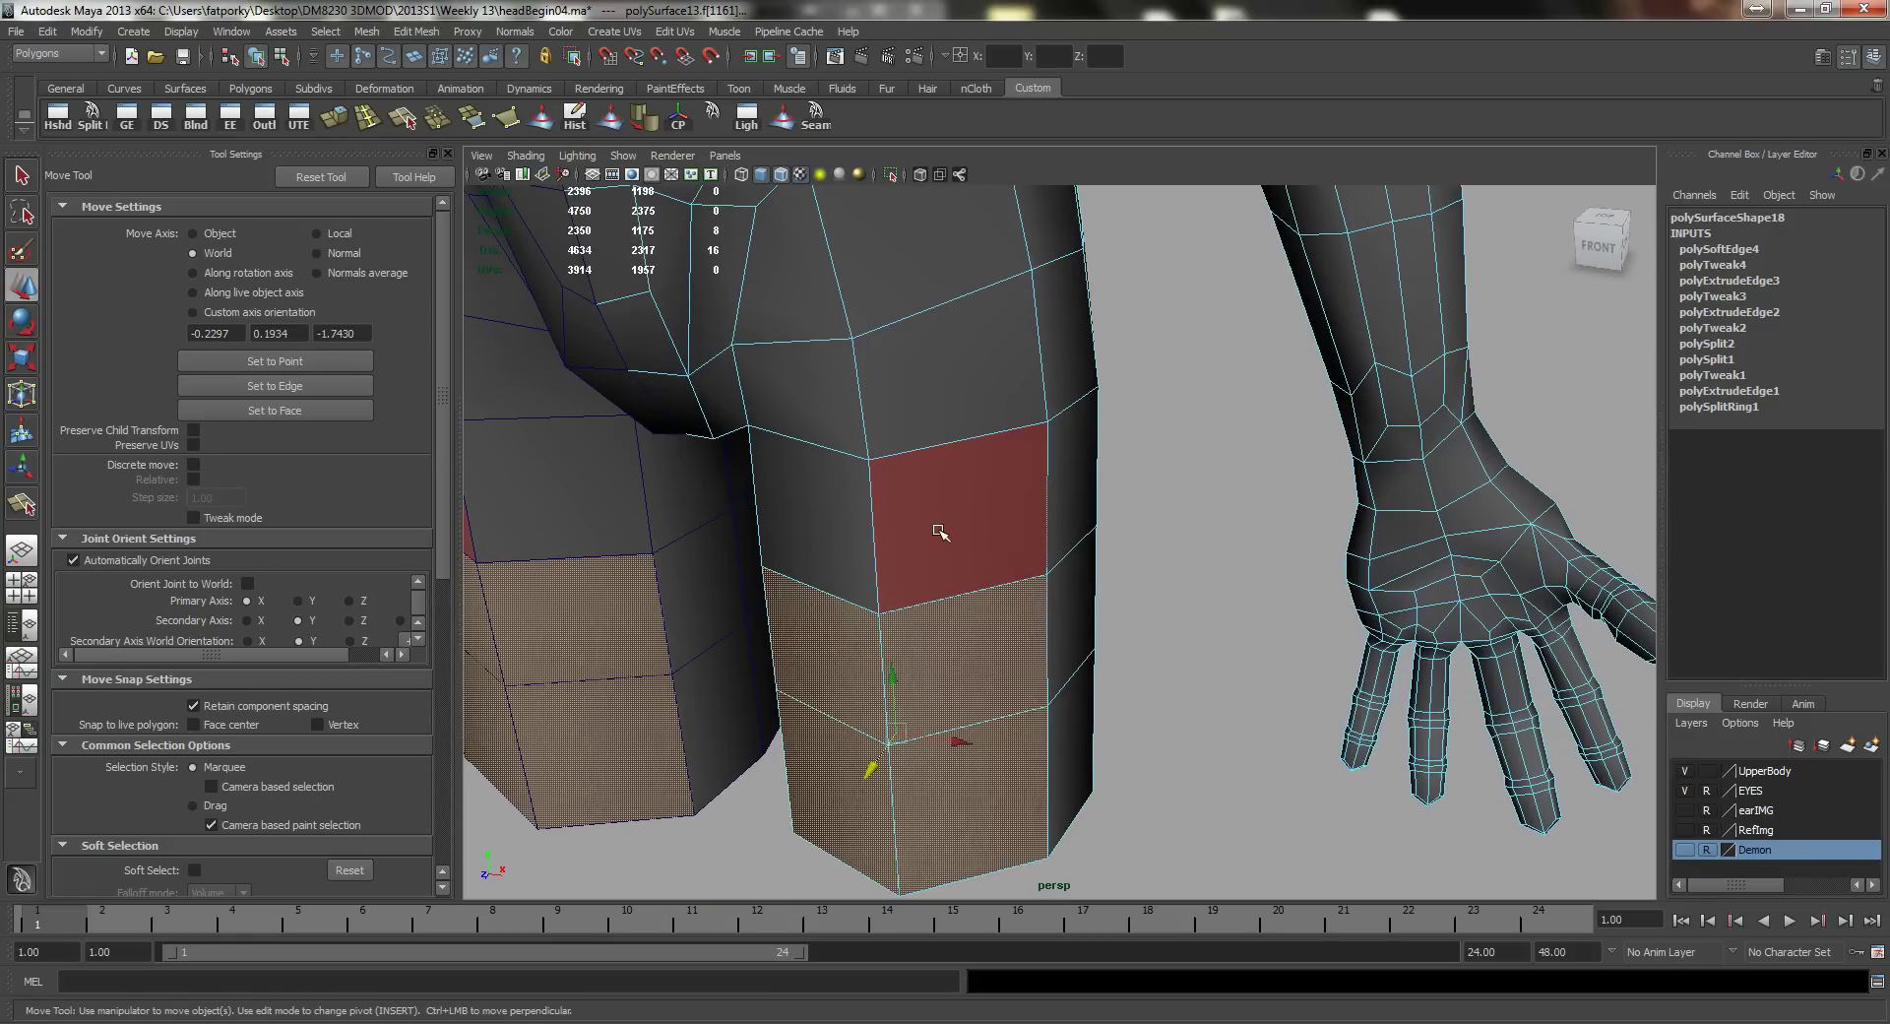
{"action": "key", "text": "b"}
{"action": "left_click_drag", "start_coordinate": [882, 588], "coordinate": [1151, 476], "text": "alt"}
{"action": "key", "text": "b"}
{"action": "left_click_drag", "start_coordinate": [903, 545], "coordinate": [866, 500], "text": "alt"}
{"action": "key", "text": "q"}
{"action": "right_click_drag", "start_coordinate": [892, 461], "coordinate": [932, 446]}
{"action": "left_click_drag", "start_coordinate": [902, 451], "coordinate": [993, 450], "text": "alt"}
{"action": "left_click", "coordinate": [1126, 452]}
{"action": "left_click_drag", "start_coordinate": [1130, 532], "coordinate": [1112, 541], "text": "alt"}
{"action": "right_click_drag", "start_coordinate": [1112, 541], "coordinate": [997, 483], "text": "alt"}
{"action": "left_click_drag", "start_coordinate": [998, 483], "coordinate": [1019, 490], "text": "alt"}
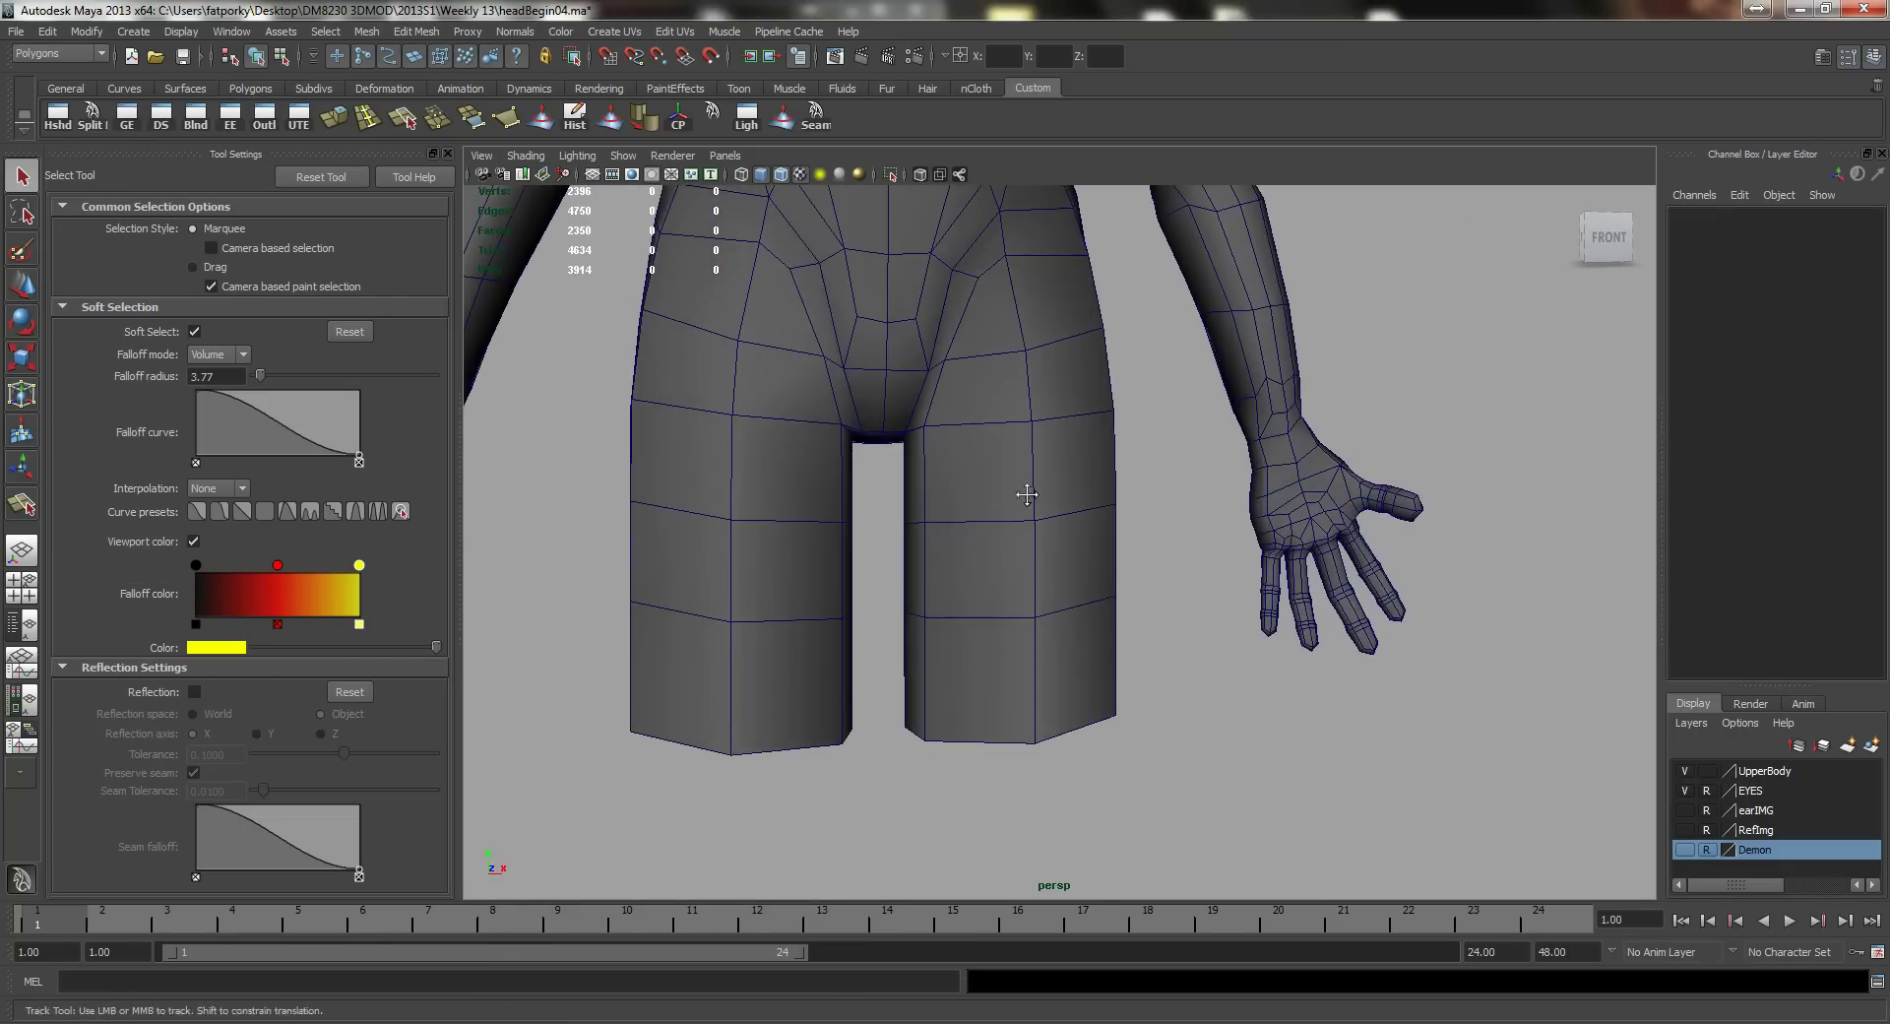
{"action": "middle_click_drag", "start_coordinate": [1025, 493], "coordinate": [1002, 635], "text": "alt"}
{"action": "right_click_drag", "start_coordinate": [1002, 634], "coordinate": [914, 544], "text": "alt"}
{"action": "left_click_drag", "start_coordinate": [914, 544], "coordinate": [923, 549], "text": "alt"}
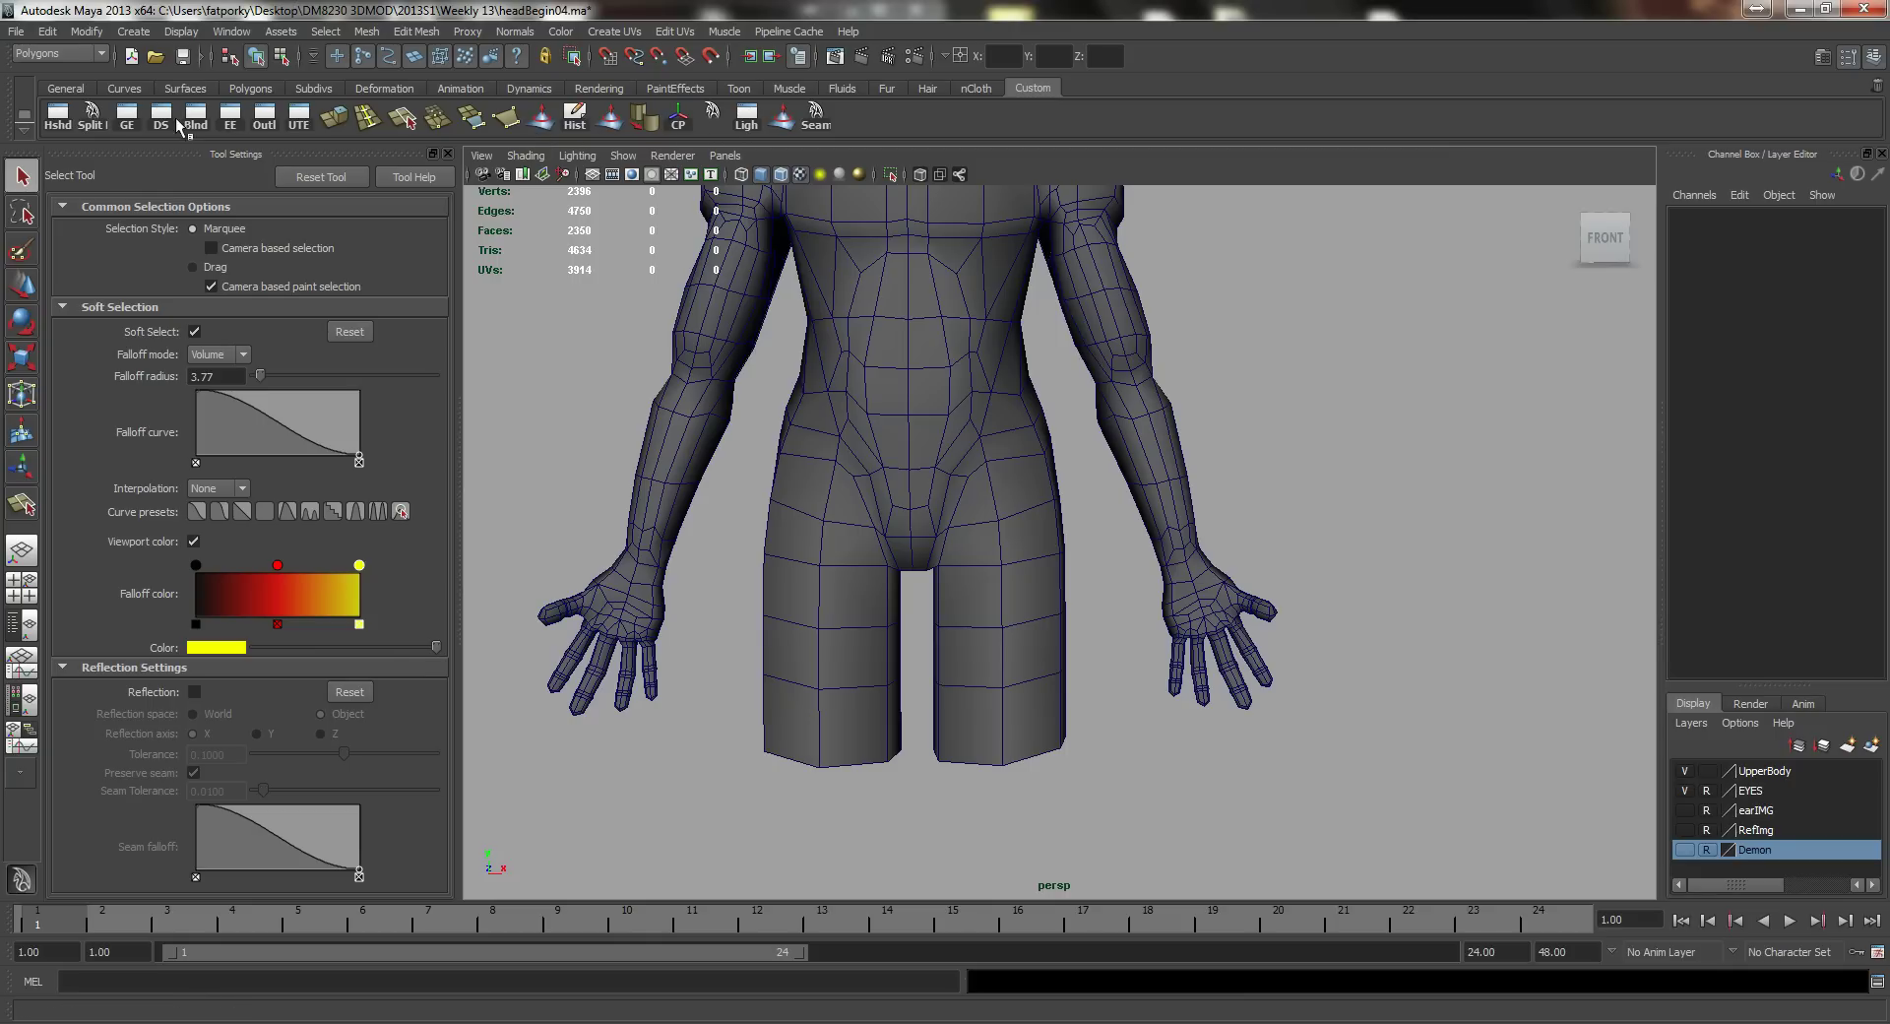
Step: Select the modelled half of the body and begin a Split Polygon cut from the outer hip diagonally across the front of the upper thigh
{"action": "left_click", "coordinate": [91, 115]}
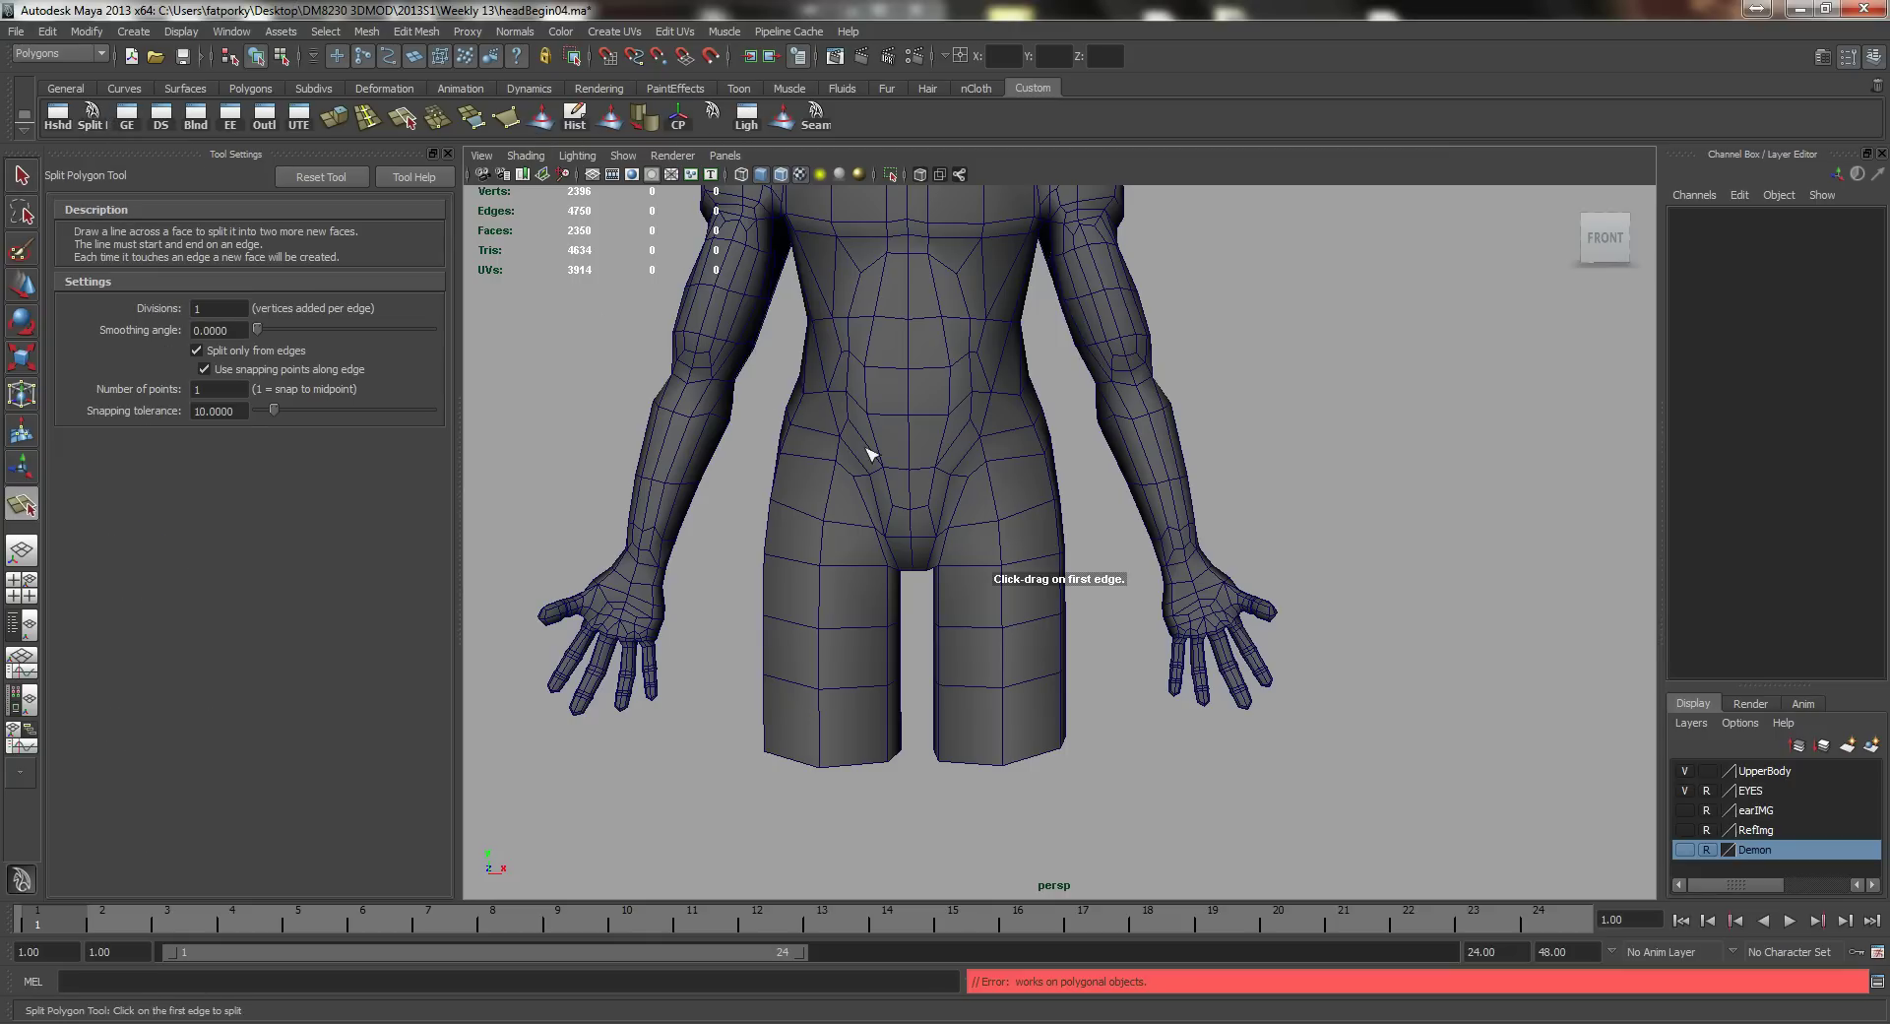
{"action": "left_click", "coordinate": [978, 518]}
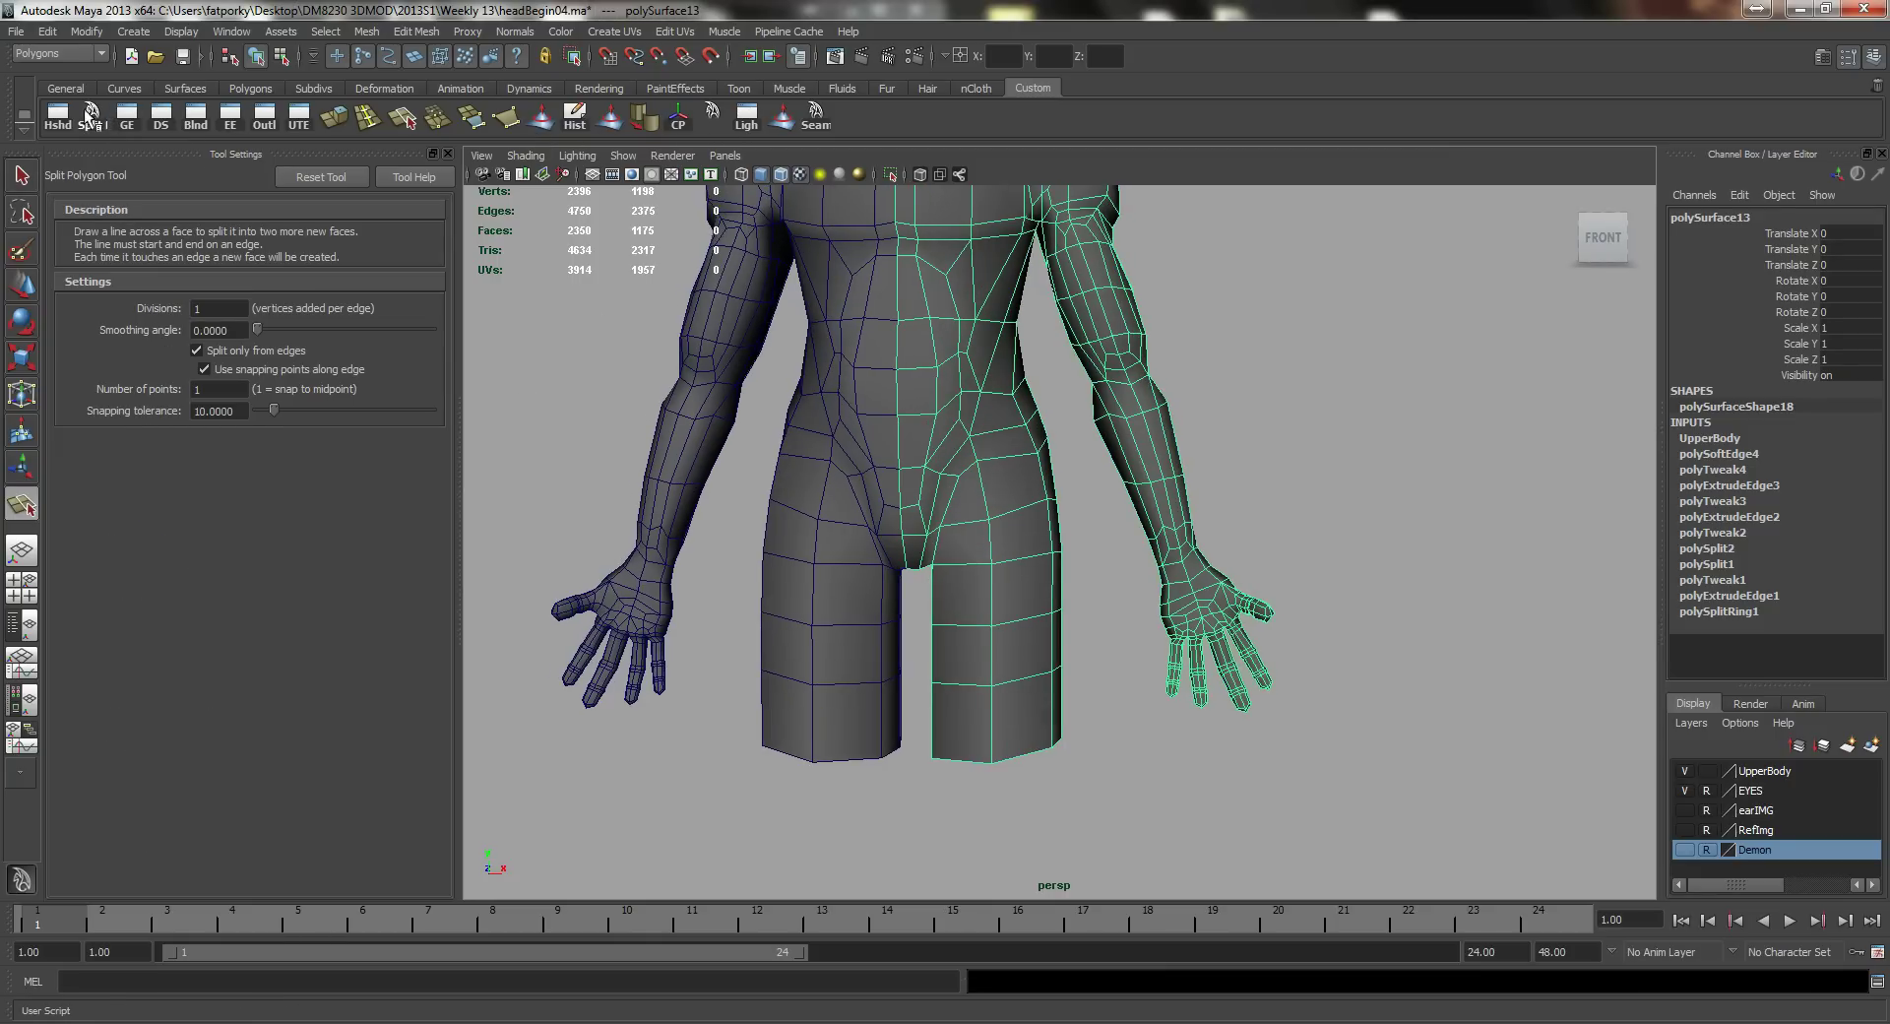
{"action": "left_click", "coordinate": [87, 115]}
{"action": "left_click_drag", "start_coordinate": [886, 448], "coordinate": [801, 443], "text": "alt"}
{"action": "right_click_drag", "start_coordinate": [802, 443], "coordinate": [1008, 498], "text": "alt"}
{"action": "left_click_drag", "start_coordinate": [1008, 497], "coordinate": [996, 480], "text": "alt"}
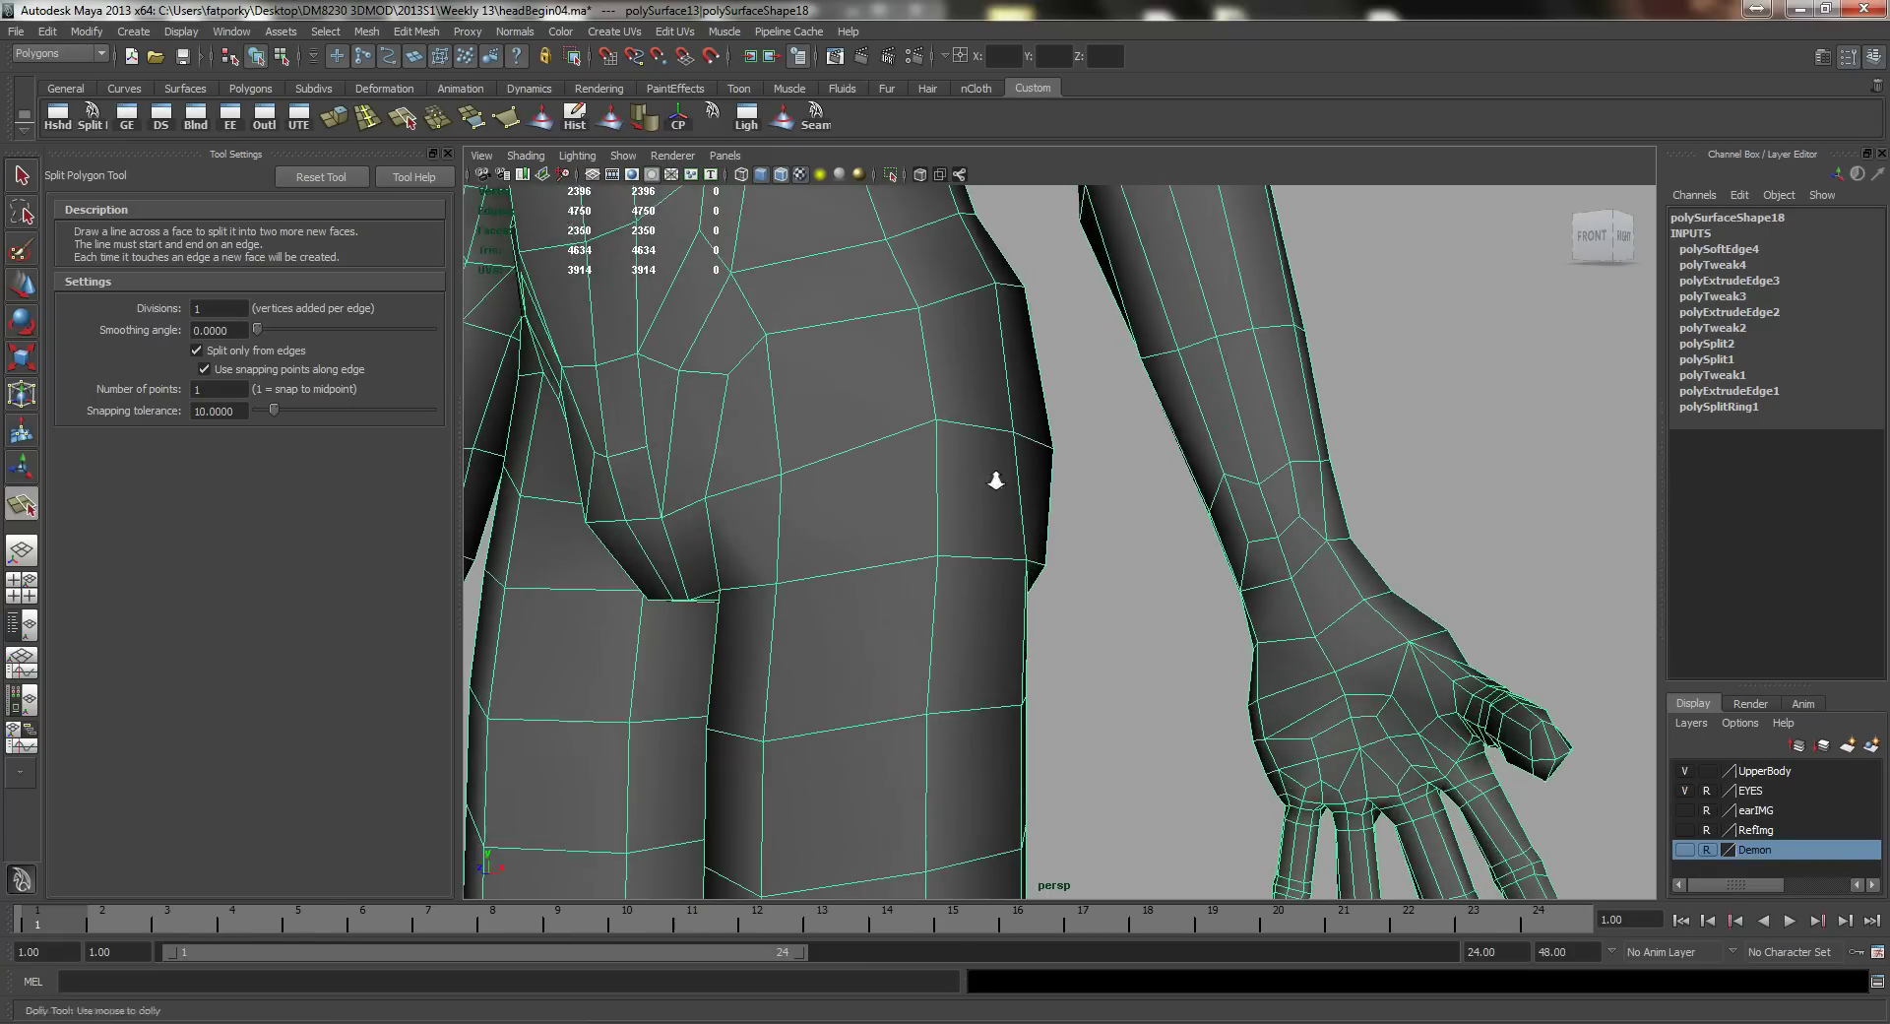
{"action": "right_click_drag", "start_coordinate": [996, 480], "coordinate": [945, 439], "text": "alt"}
{"action": "left_click_drag", "start_coordinate": [945, 439], "coordinate": [1026, 526], "text": "alt"}
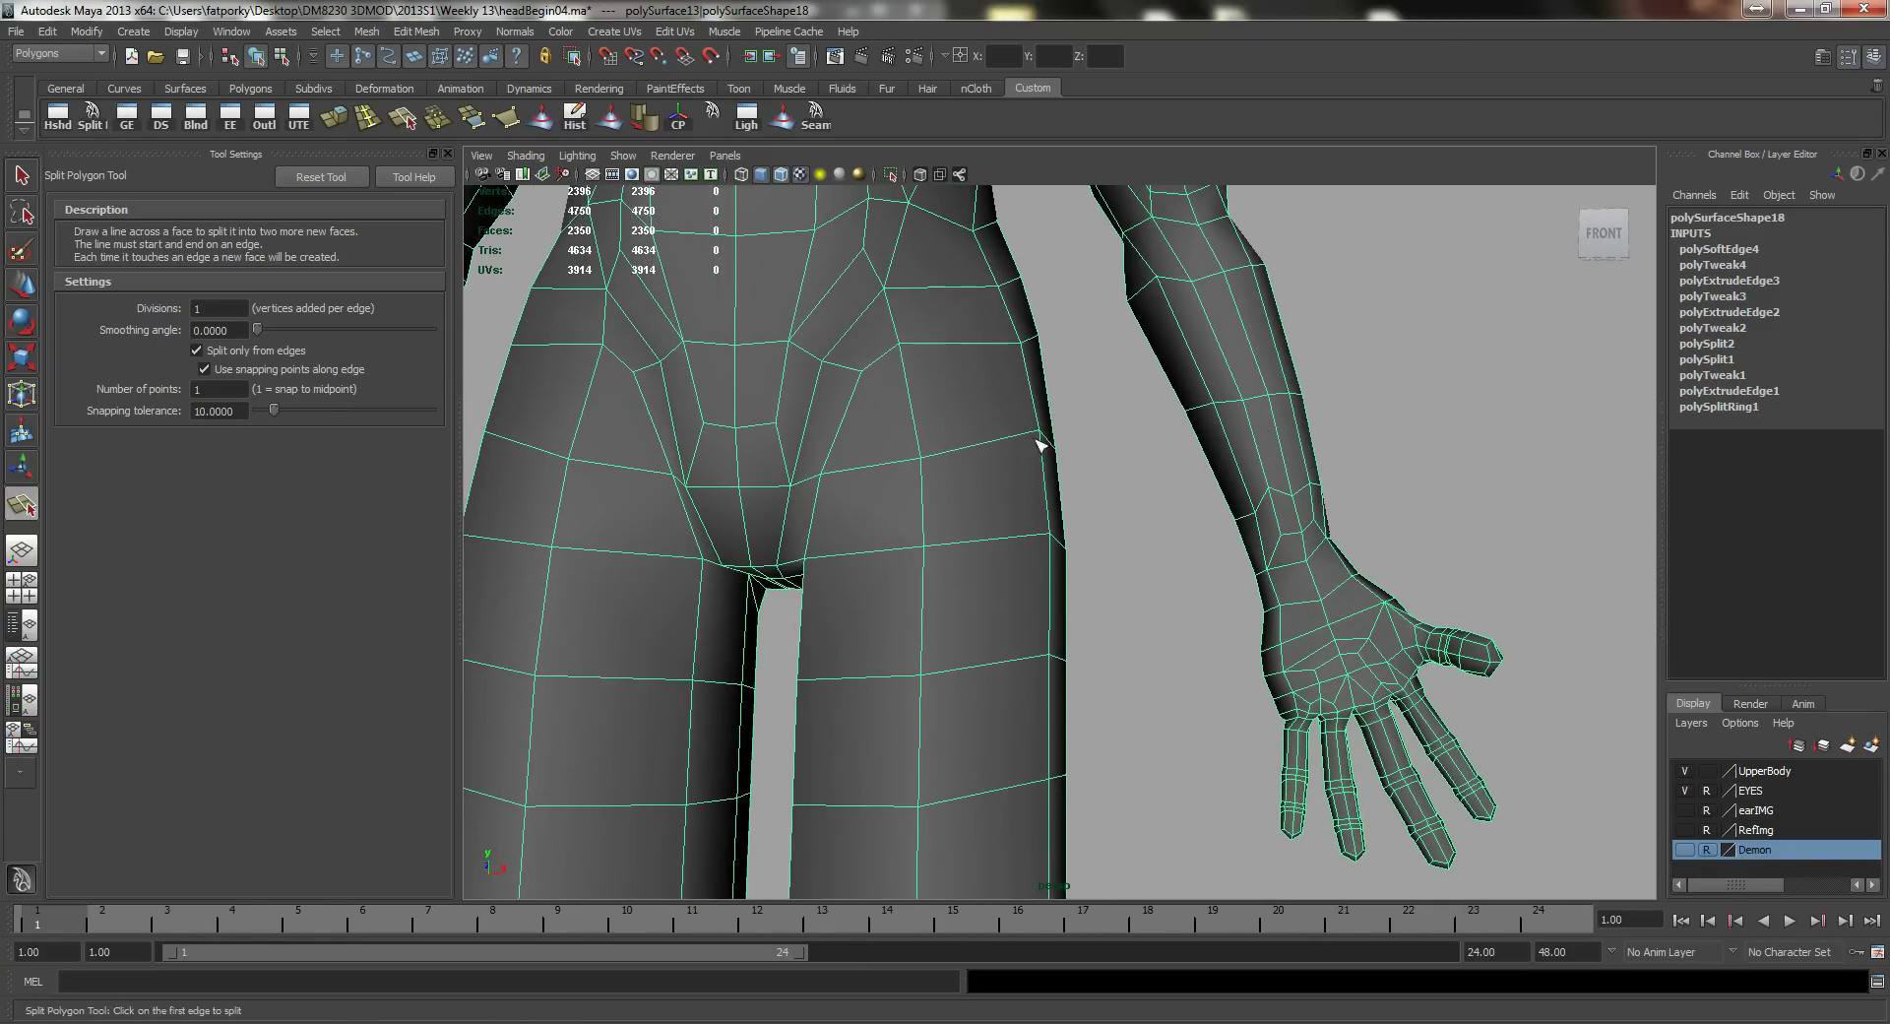
{"action": "left_click_drag", "start_coordinate": [1039, 445], "coordinate": [1009, 509], "text": "alt"}
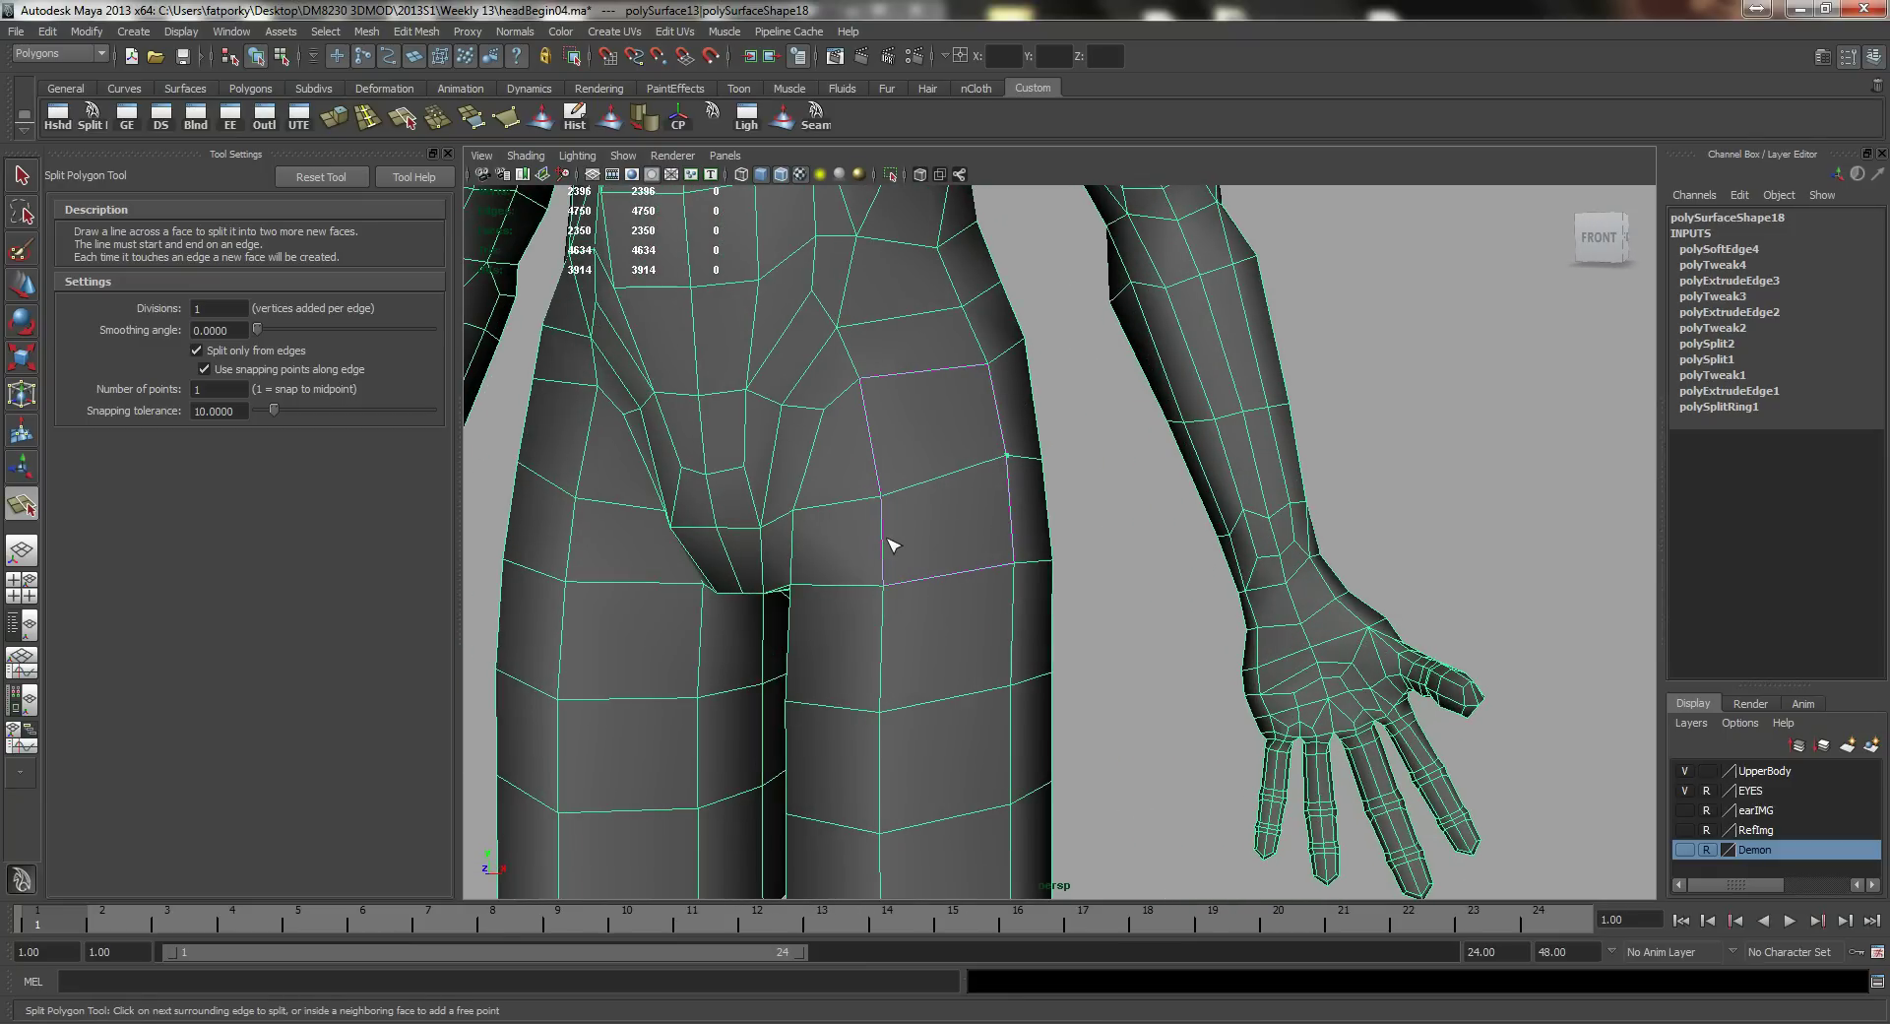
{"action": "left_click", "coordinate": [885, 540]}
Step: Continue the cut down the inner thigh to the leg opening's lower border and complete the split
{"action": "left_click_drag", "start_coordinate": [913, 682], "coordinate": [935, 603], "text": "alt"}
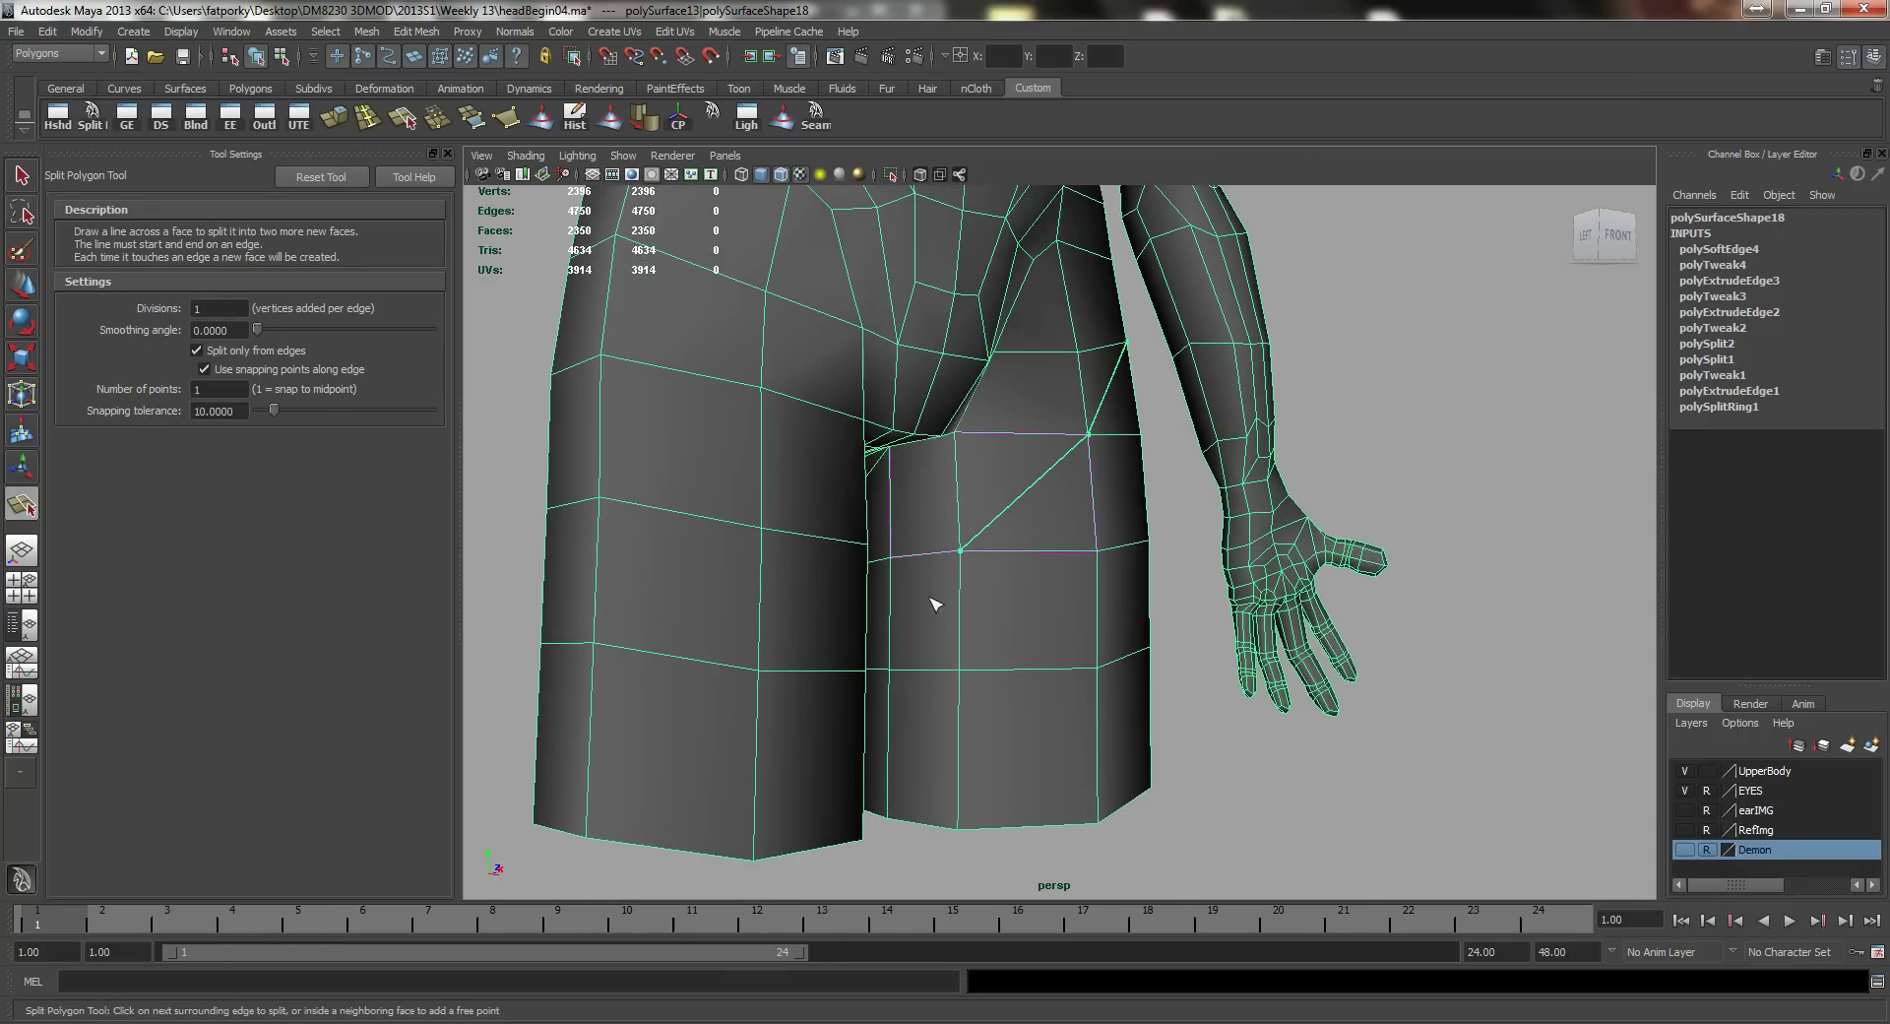
{"action": "left_click", "coordinate": [942, 671]}
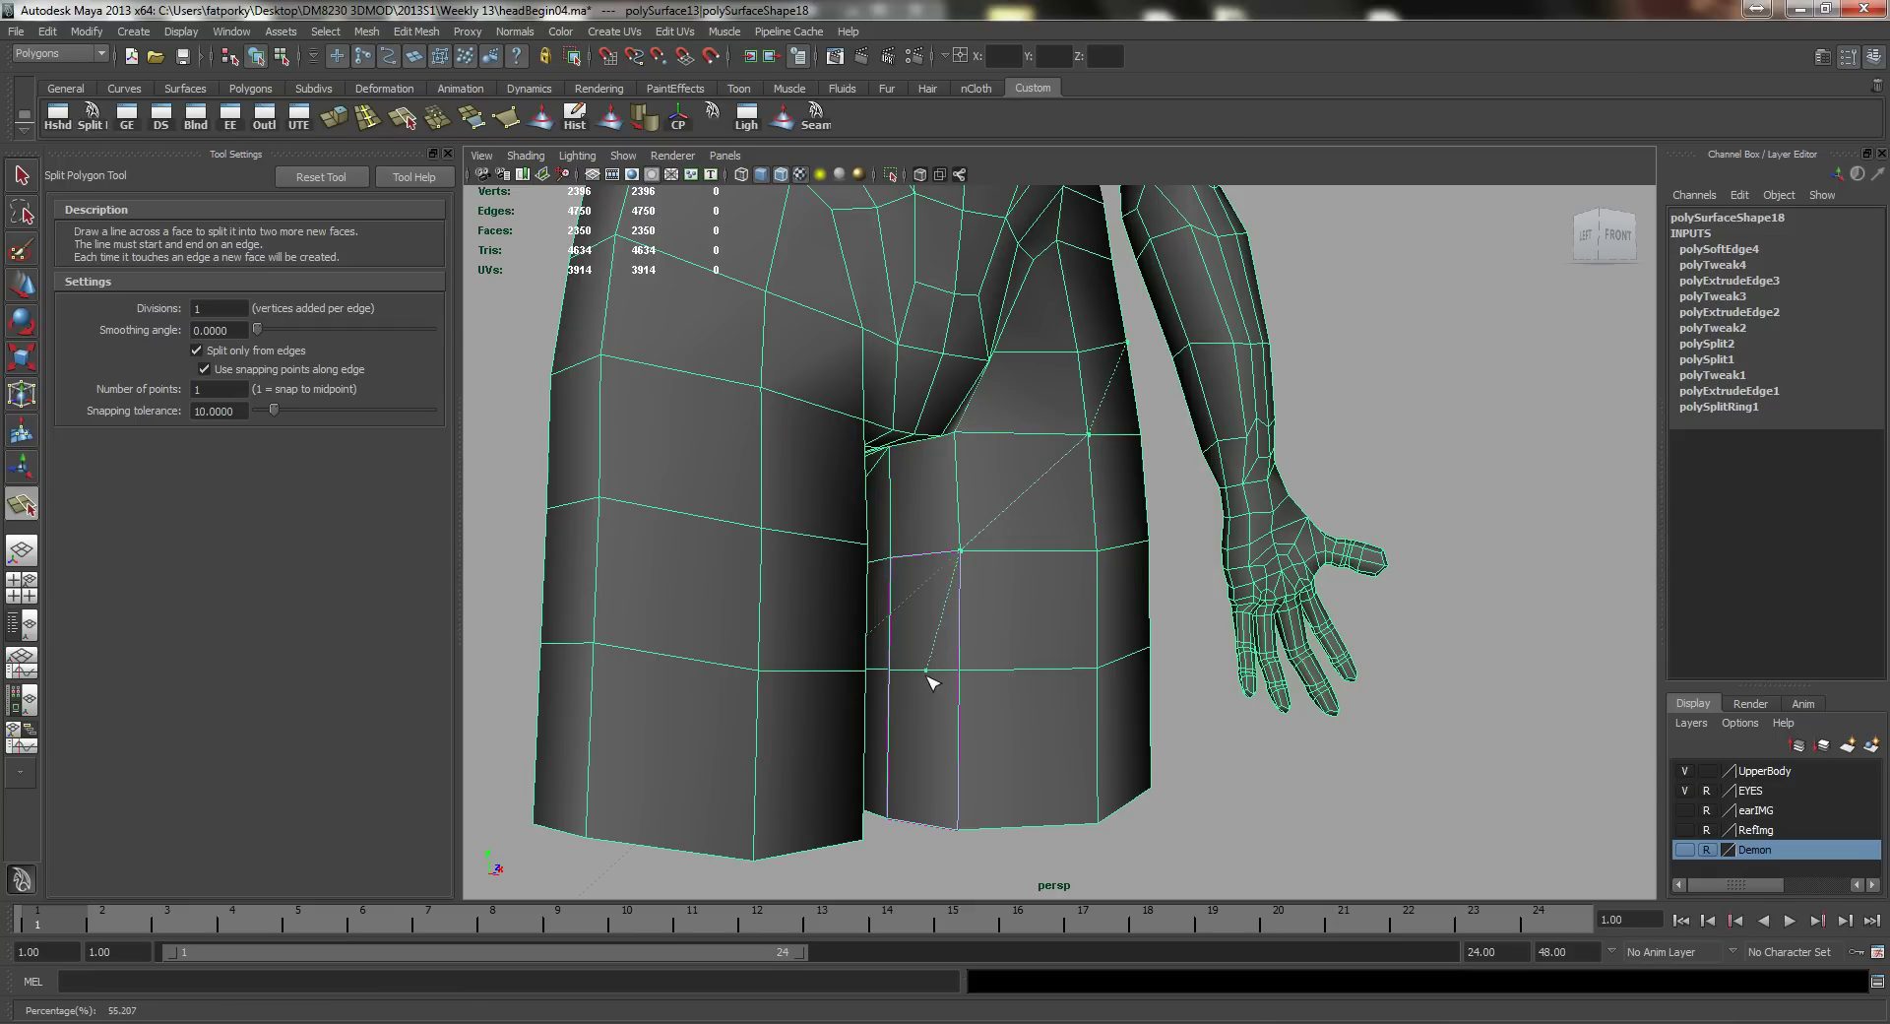
{"action": "left_click_drag", "start_coordinate": [930, 681], "coordinate": [945, 696], "text": "alt"}
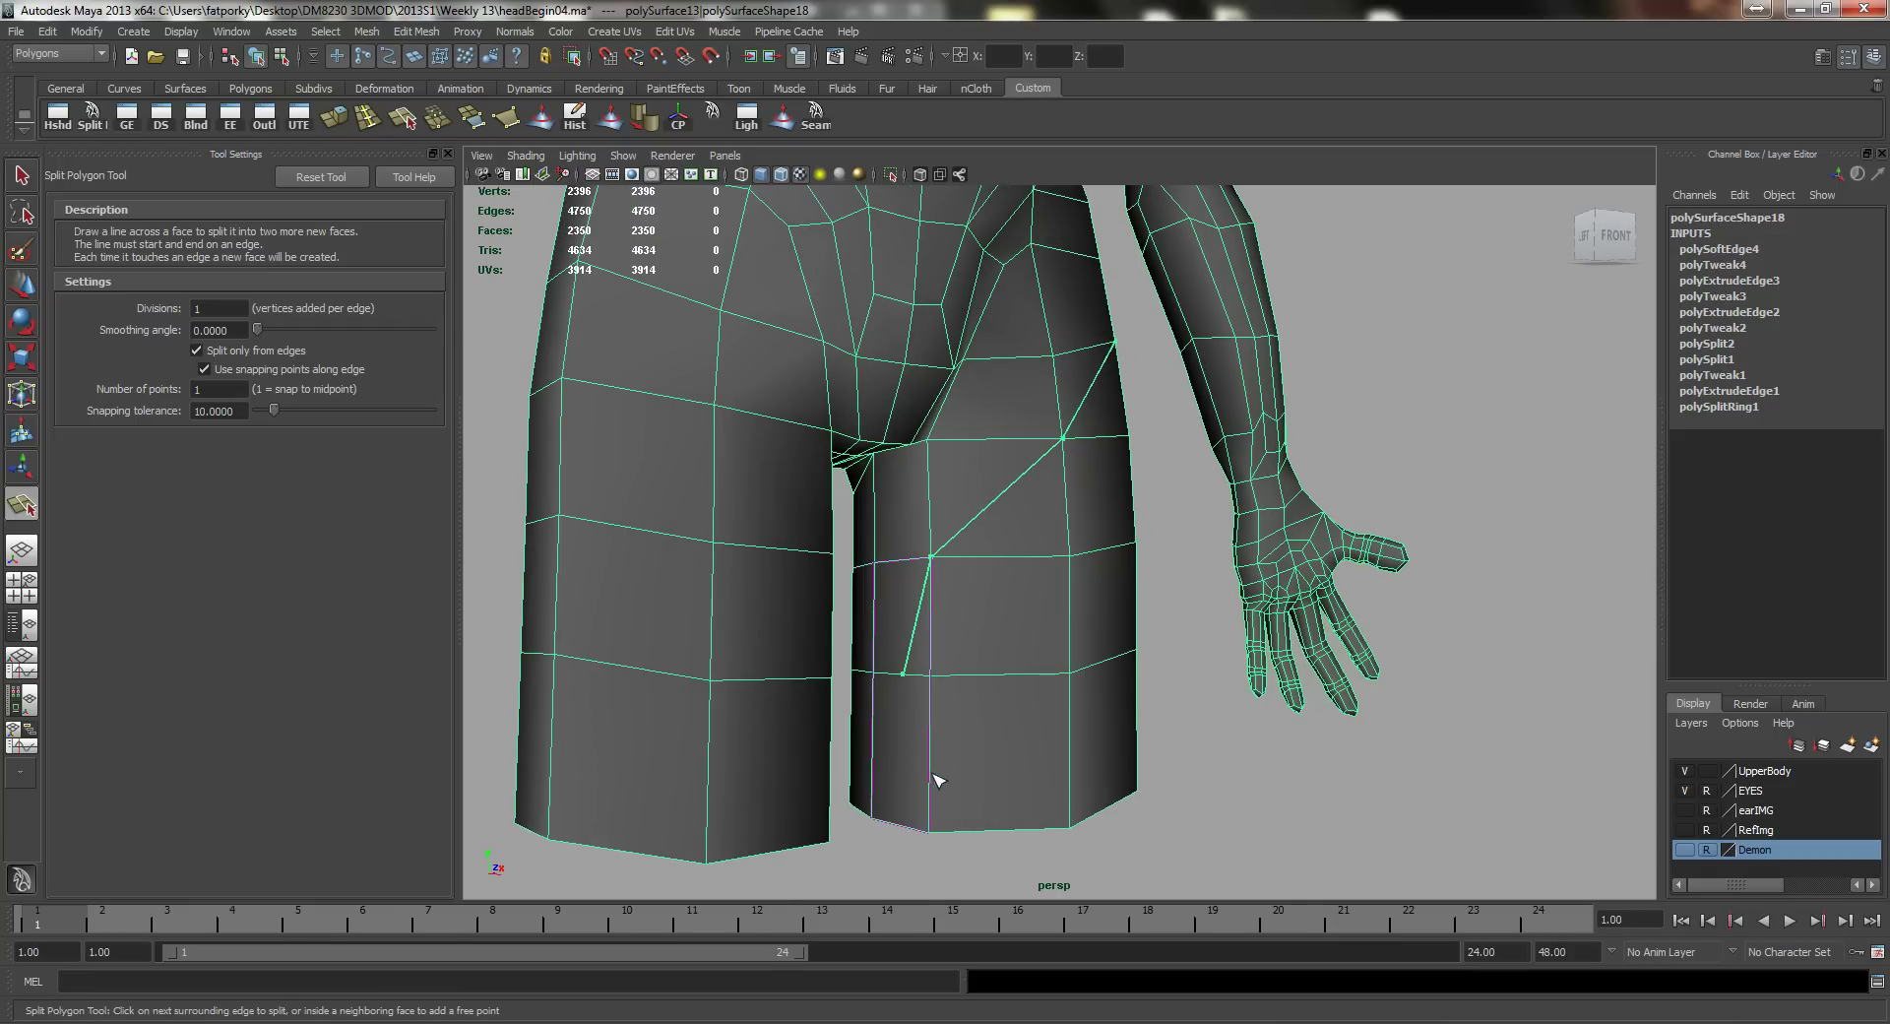
{"action": "left_click_drag", "start_coordinate": [937, 780], "coordinate": [913, 820], "text": "alt"}
{"action": "left_click", "coordinate": [903, 813]}
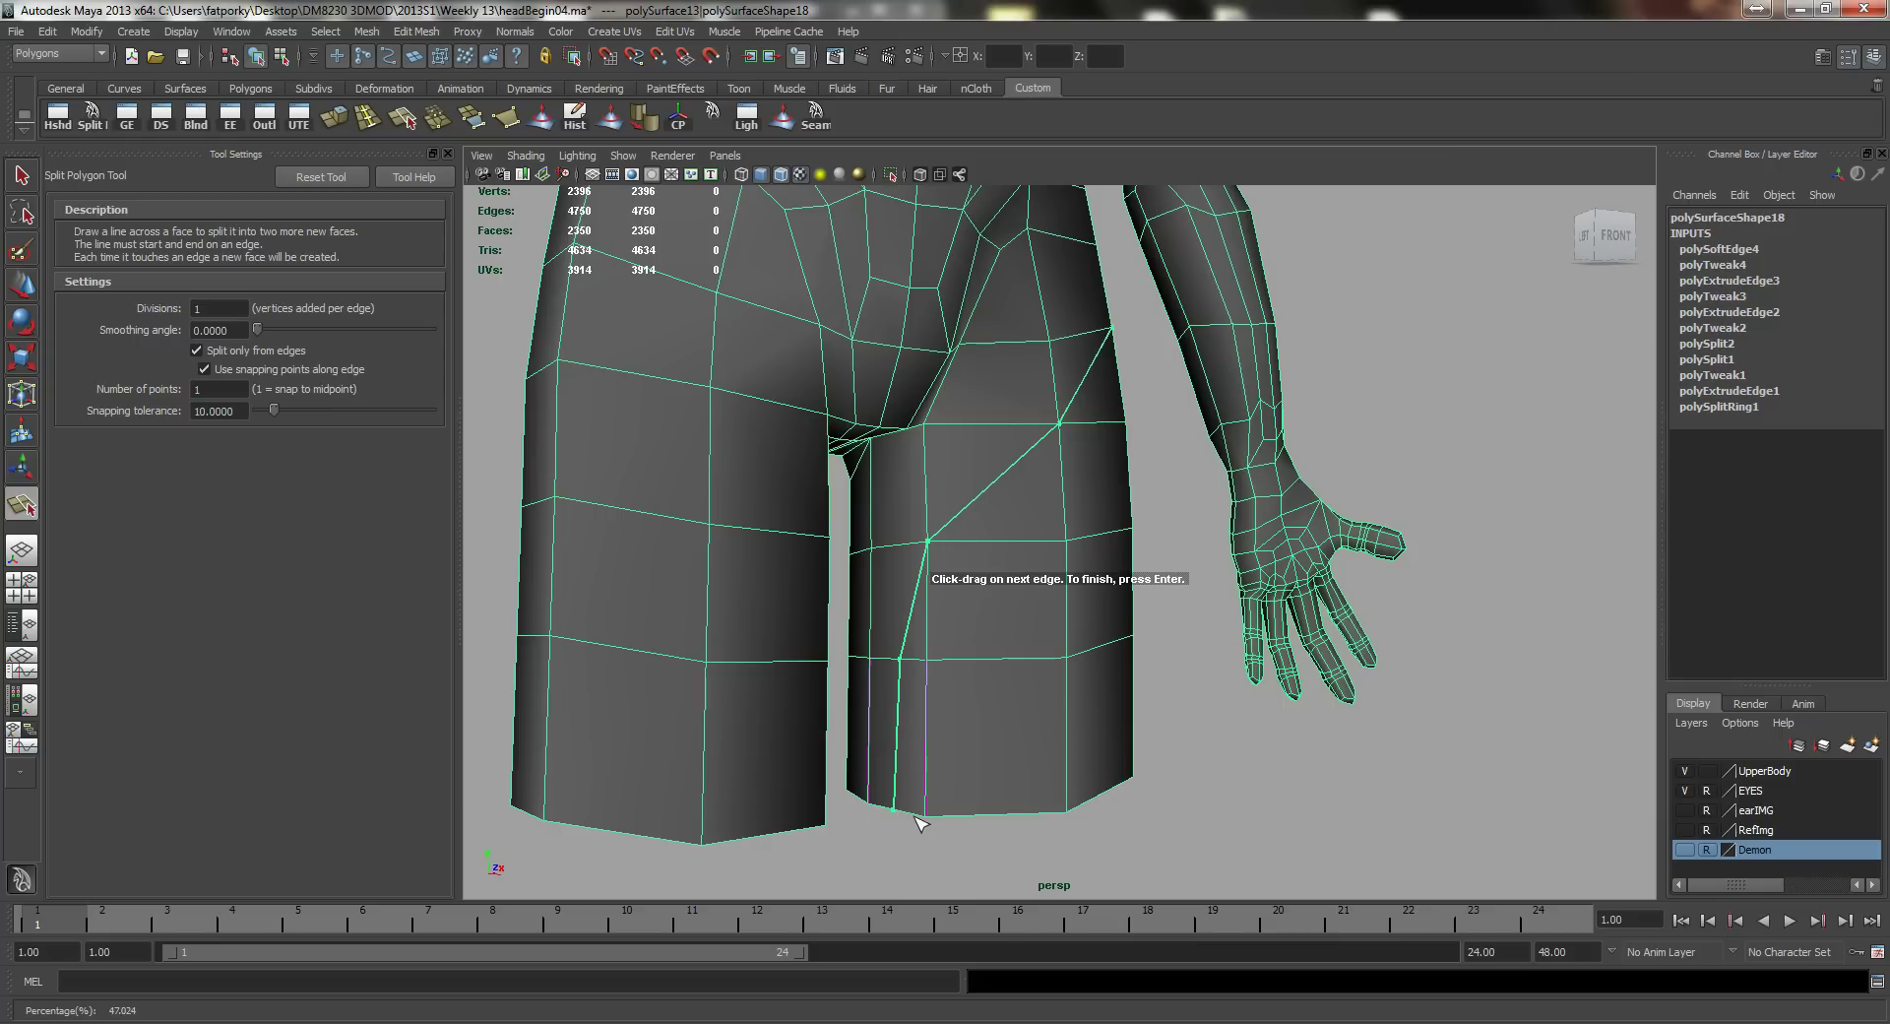
{"action": "key", "text": "Return"}
{"action": "key", "text": "q"}
{"action": "left_click_drag", "start_coordinate": [1014, 634], "coordinate": [896, 637], "text": "alt"}
Step: Split a second diagonal edge line below the first, from the outer thigh down across the front to the inner thigh
{"action": "key", "text": "y"}
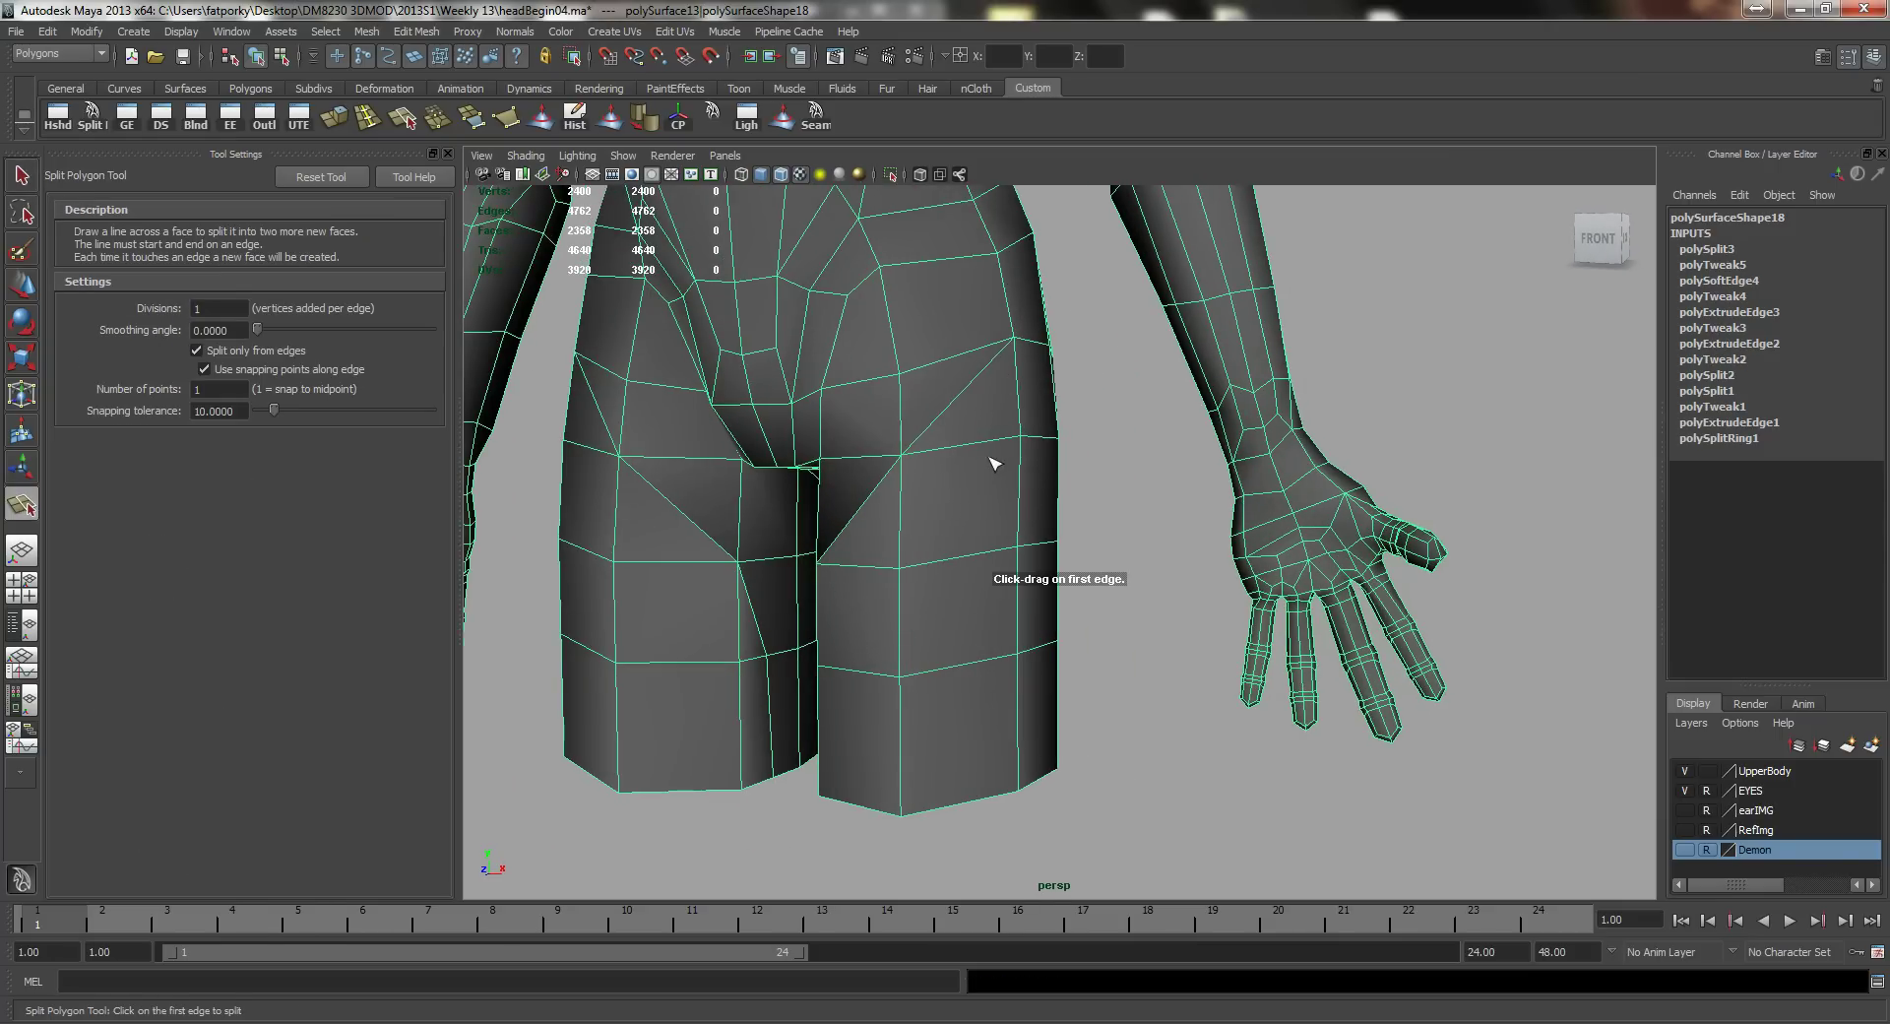
{"action": "left_click_drag", "start_coordinate": [1009, 443], "coordinate": [1036, 436]}
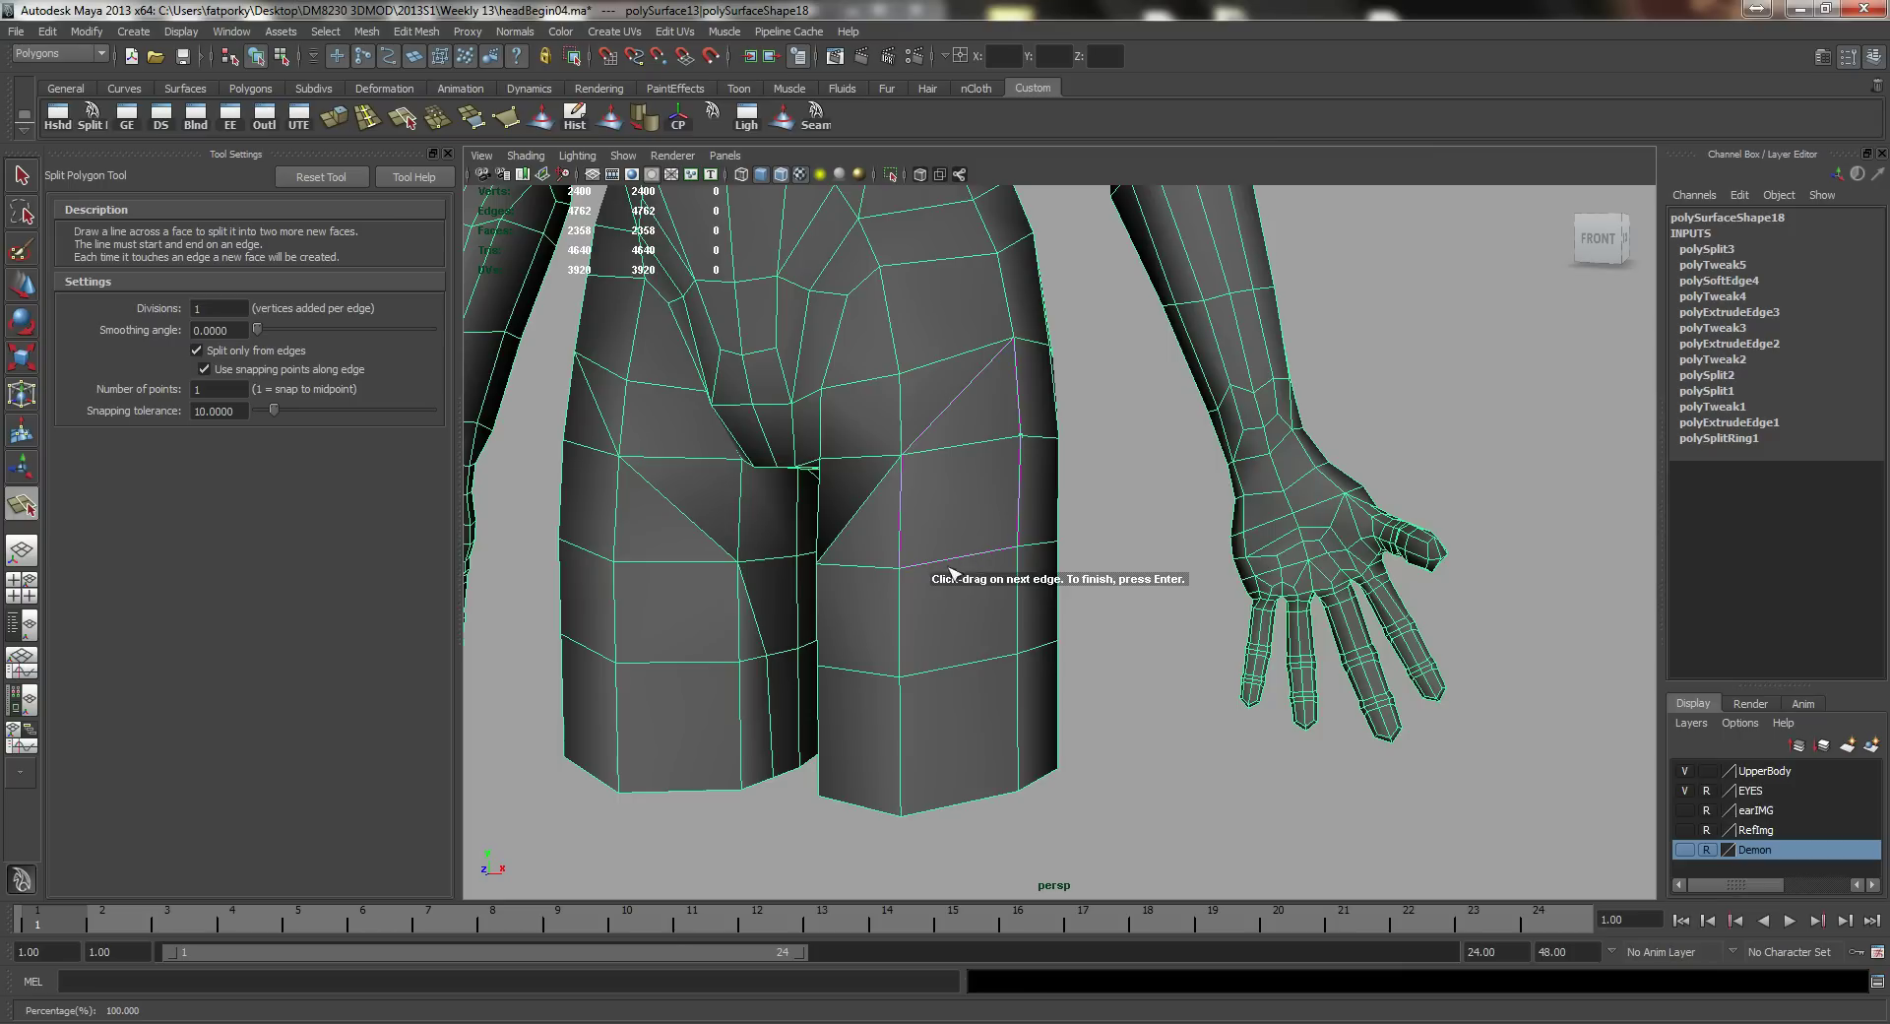
{"action": "left_click_drag", "start_coordinate": [908, 560], "coordinate": [900, 567]}
{"action": "left_click_drag", "start_coordinate": [898, 634], "coordinate": [921, 684], "text": "alt"}
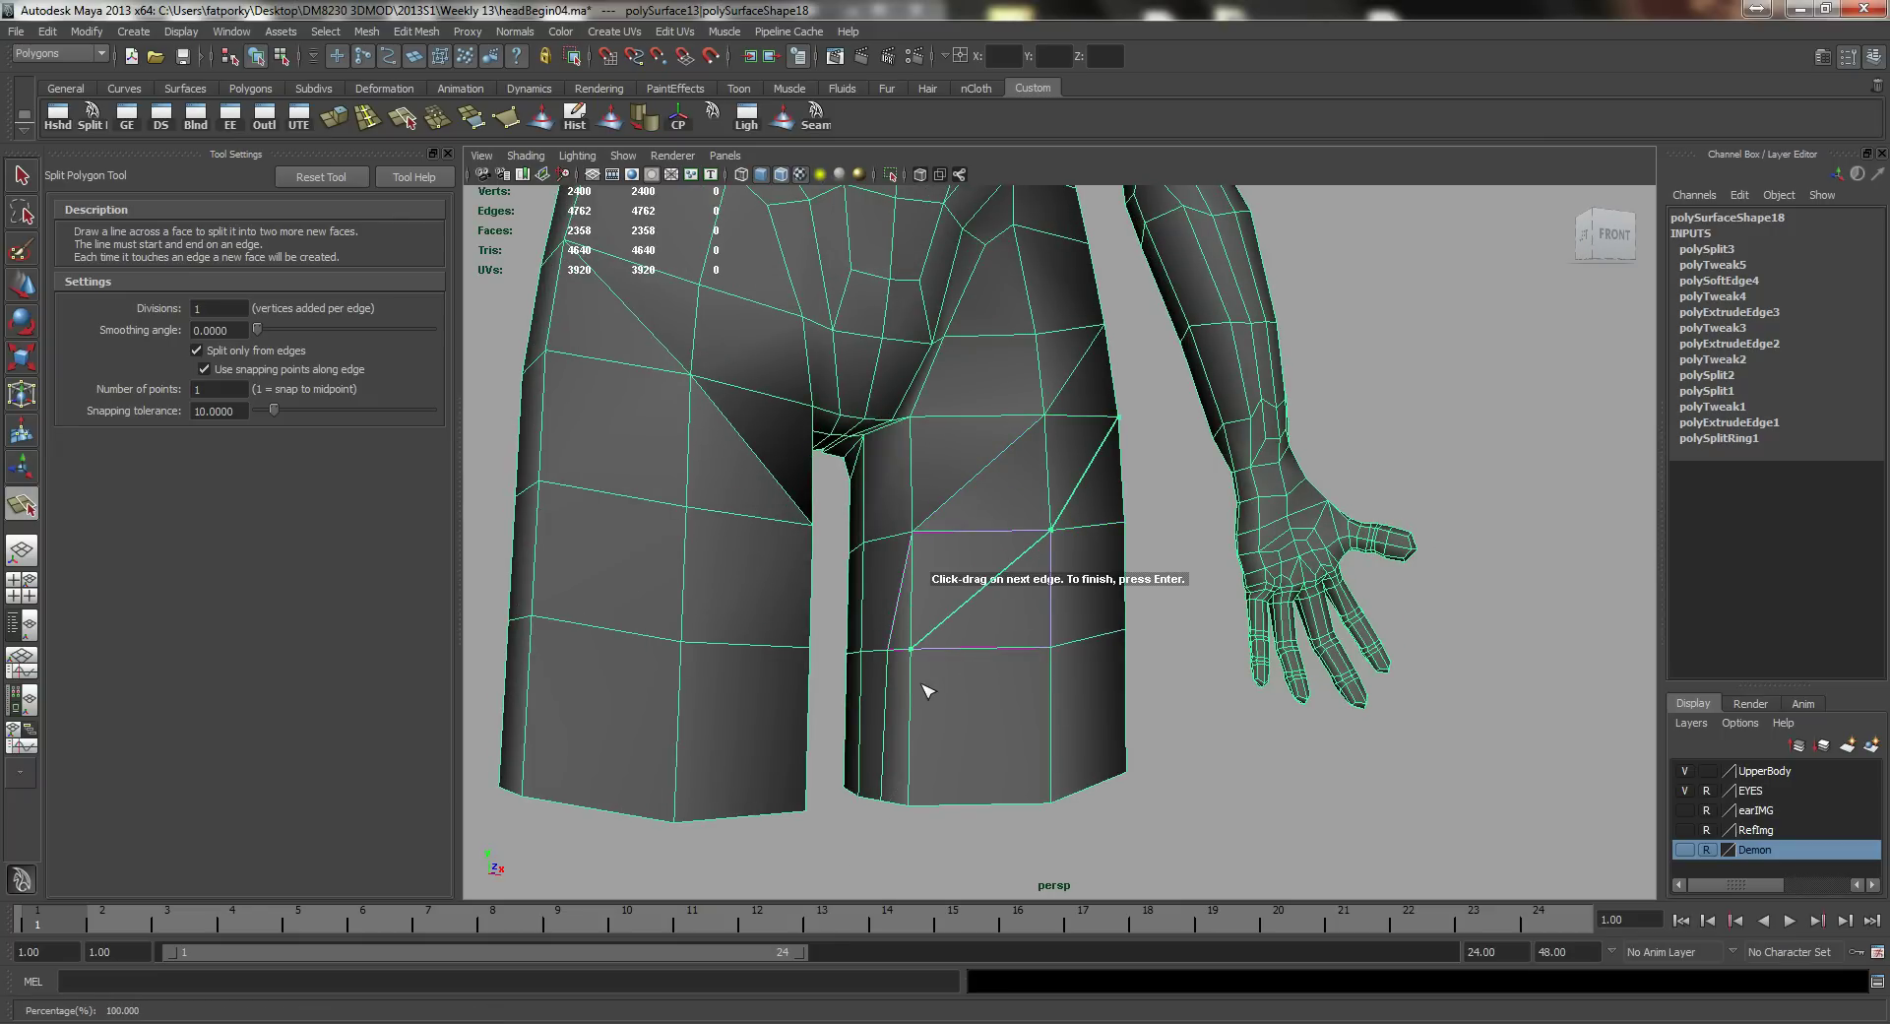
{"action": "key", "text": "q"}
Step: Turn off soft selection and delete the two vertical edges lying between the diagonal cuts on the front of the thigh
{"action": "right_click_drag", "start_coordinate": [915, 624], "coordinate": [906, 551]}
{"action": "left_click", "coordinate": [911, 615]}
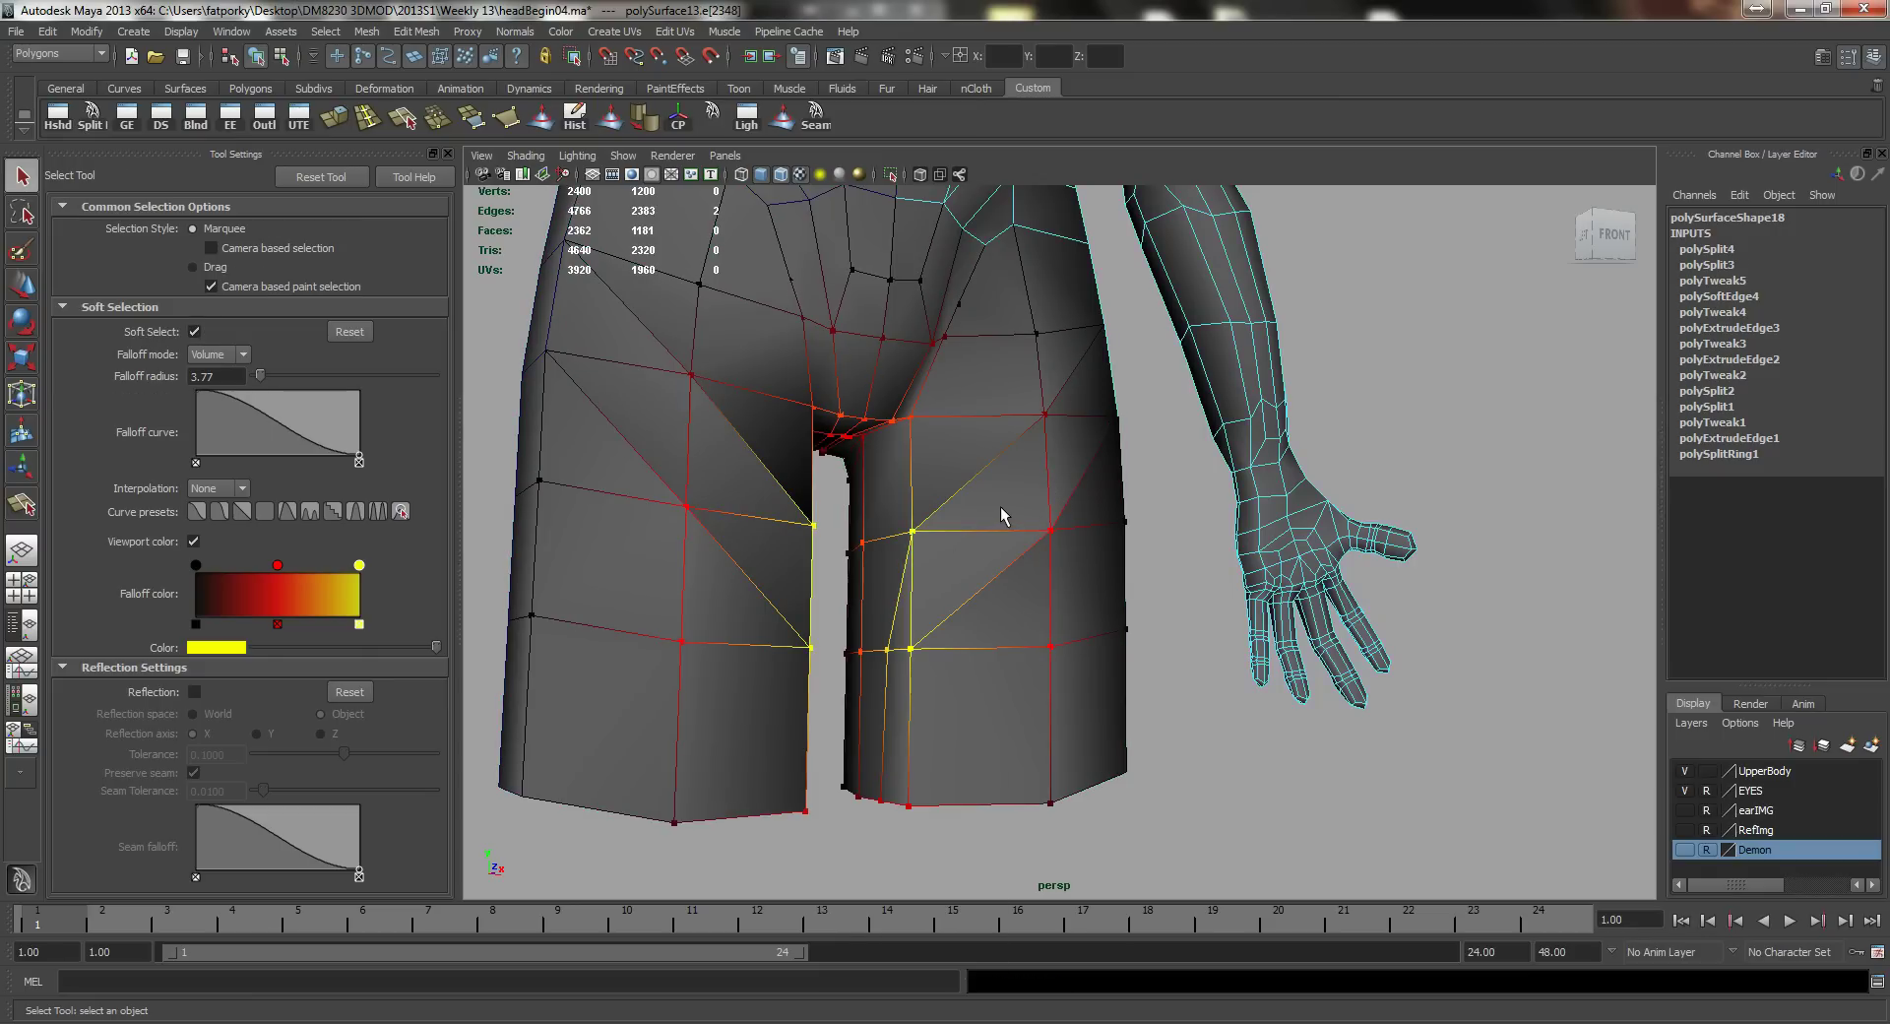
{"action": "key", "text": "b"}
{"action": "left_click", "coordinate": [1046, 500], "text": "shift"}
{"action": "left_click_drag", "start_coordinate": [1046, 500], "coordinate": [989, 620], "text": "alt"}
{"action": "key", "text": "Delete"}
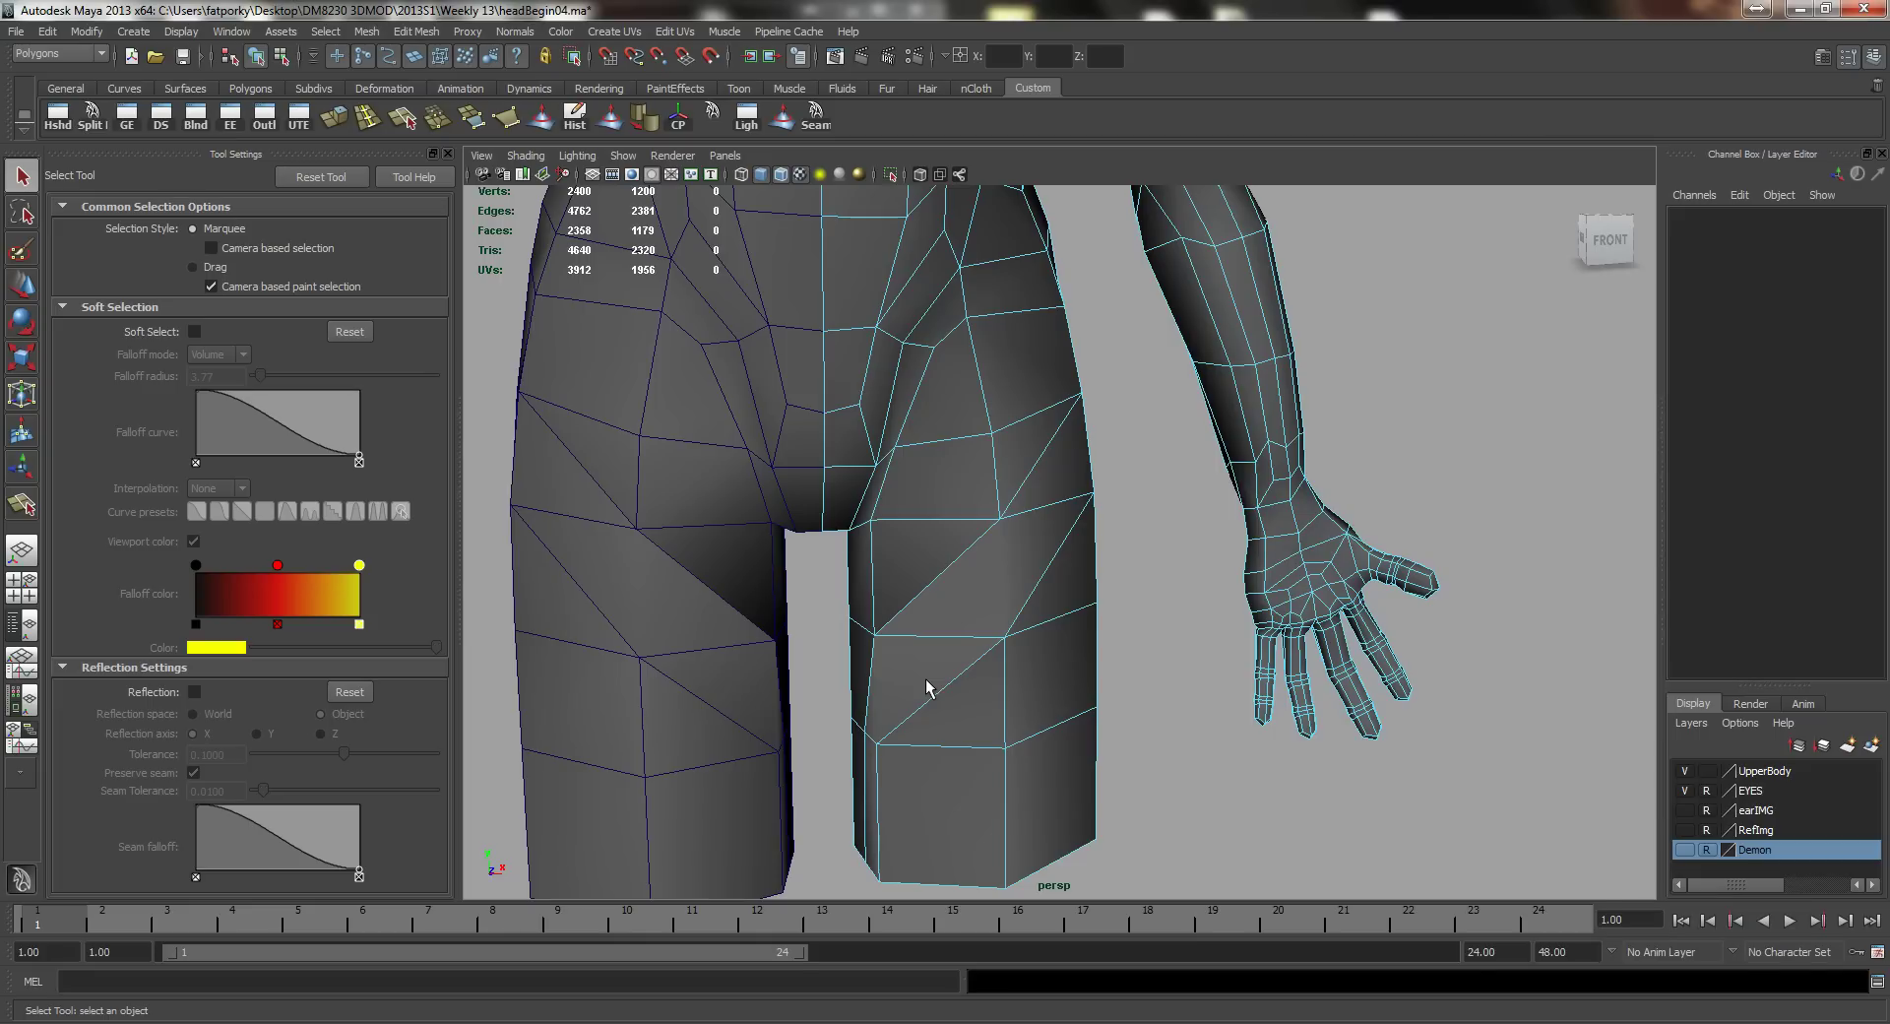
Step: Highlight the faces along the diagonal band from outer hip to inner thigh to examine the new topology flow
{"action": "left_click_drag", "start_coordinate": [943, 670], "coordinate": [940, 551], "text": "alt"}
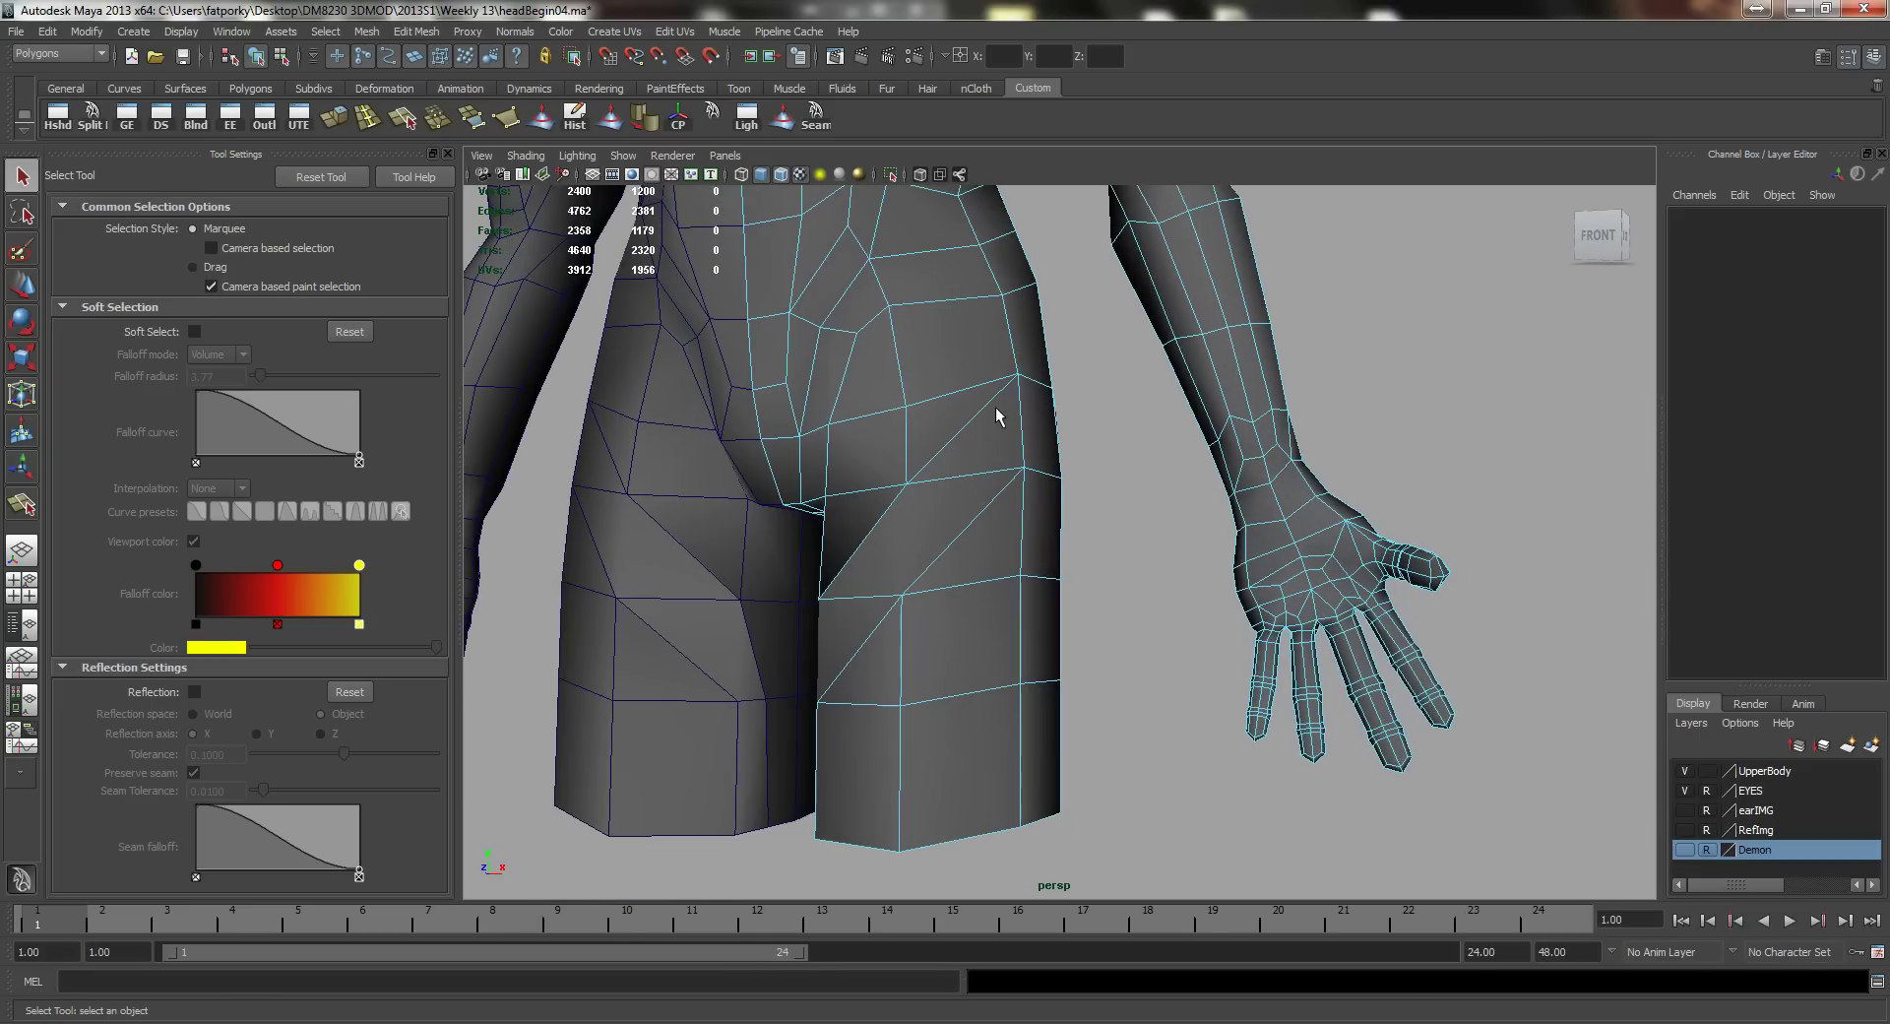
{"action": "right_click_drag", "start_coordinate": [996, 412], "coordinate": [997, 463]}
{"action": "left_click_drag", "start_coordinate": [959, 484], "coordinate": [1016, 494], "text": "alt"}
{"action": "left_click", "coordinate": [983, 552]}
{"action": "left_click_drag", "start_coordinate": [899, 627], "coordinate": [936, 628], "text": "alt"}
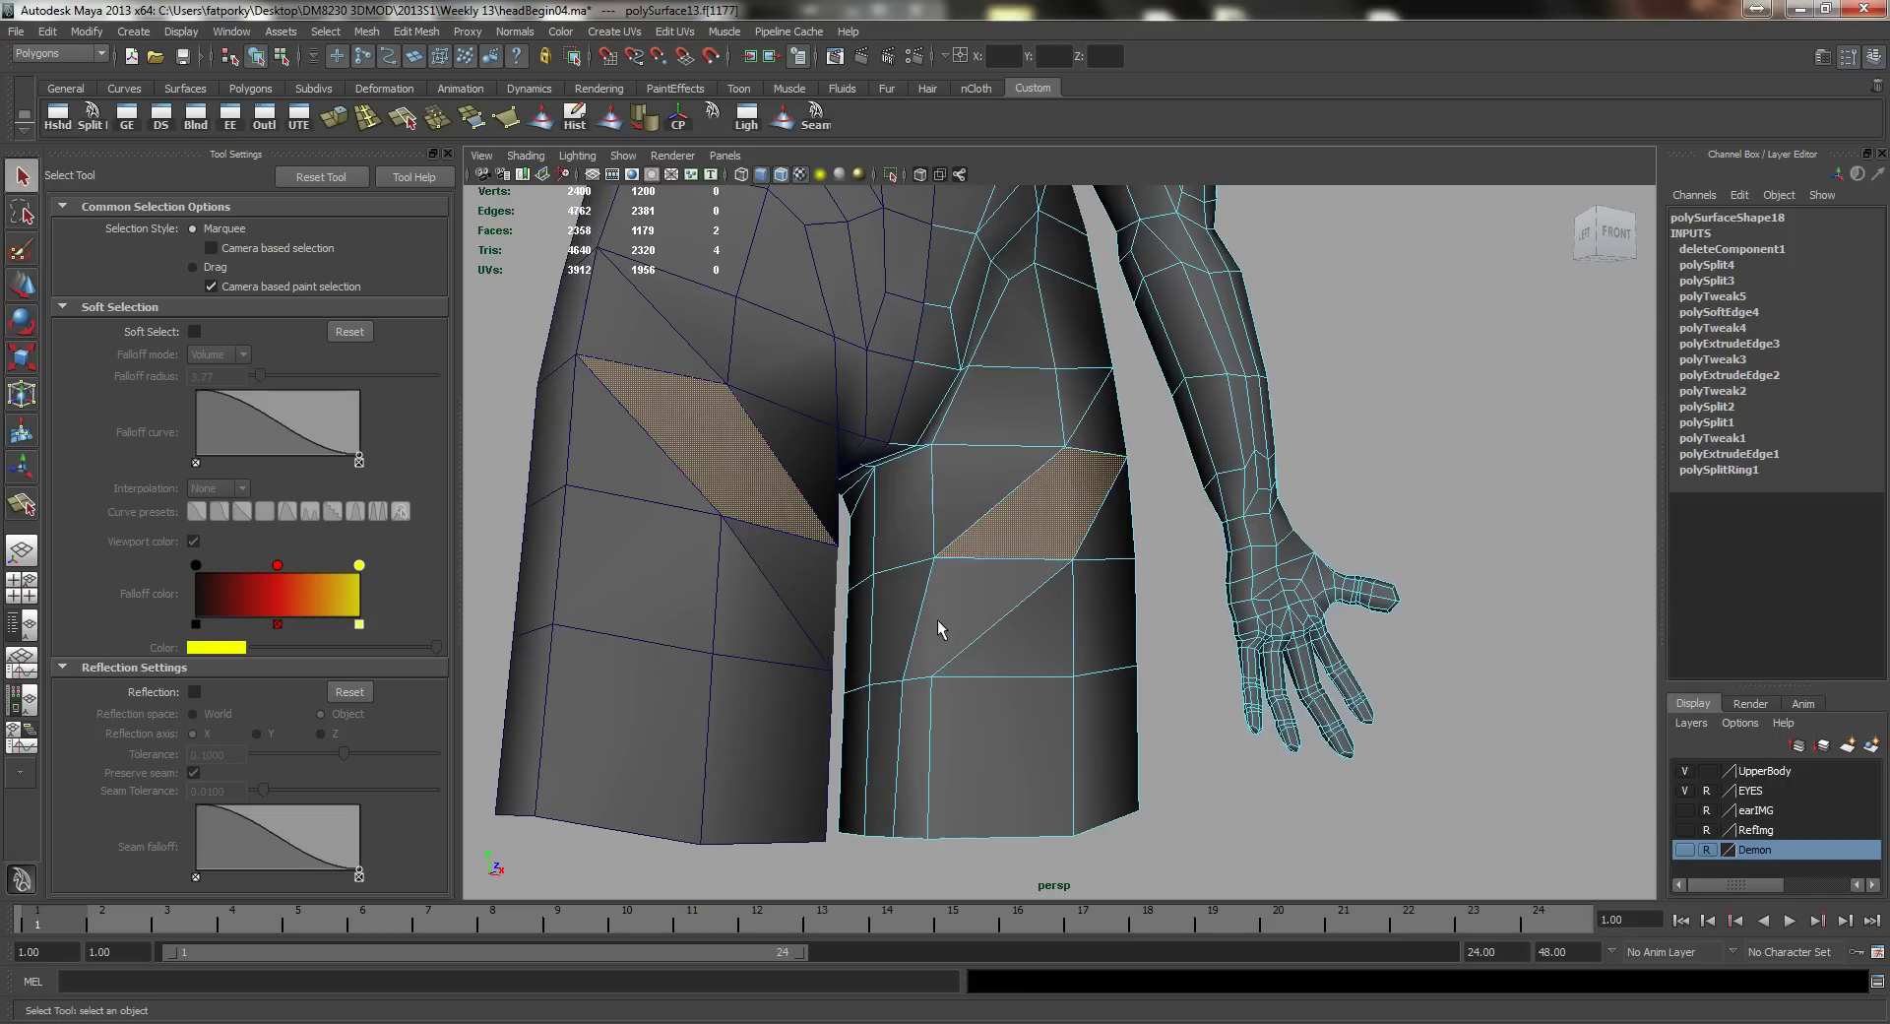
{"action": "left_click", "coordinate": [979, 581], "text": "shift"}
{"action": "left_click_drag", "start_coordinate": [1093, 531], "coordinate": [987, 601], "text": "alt"}
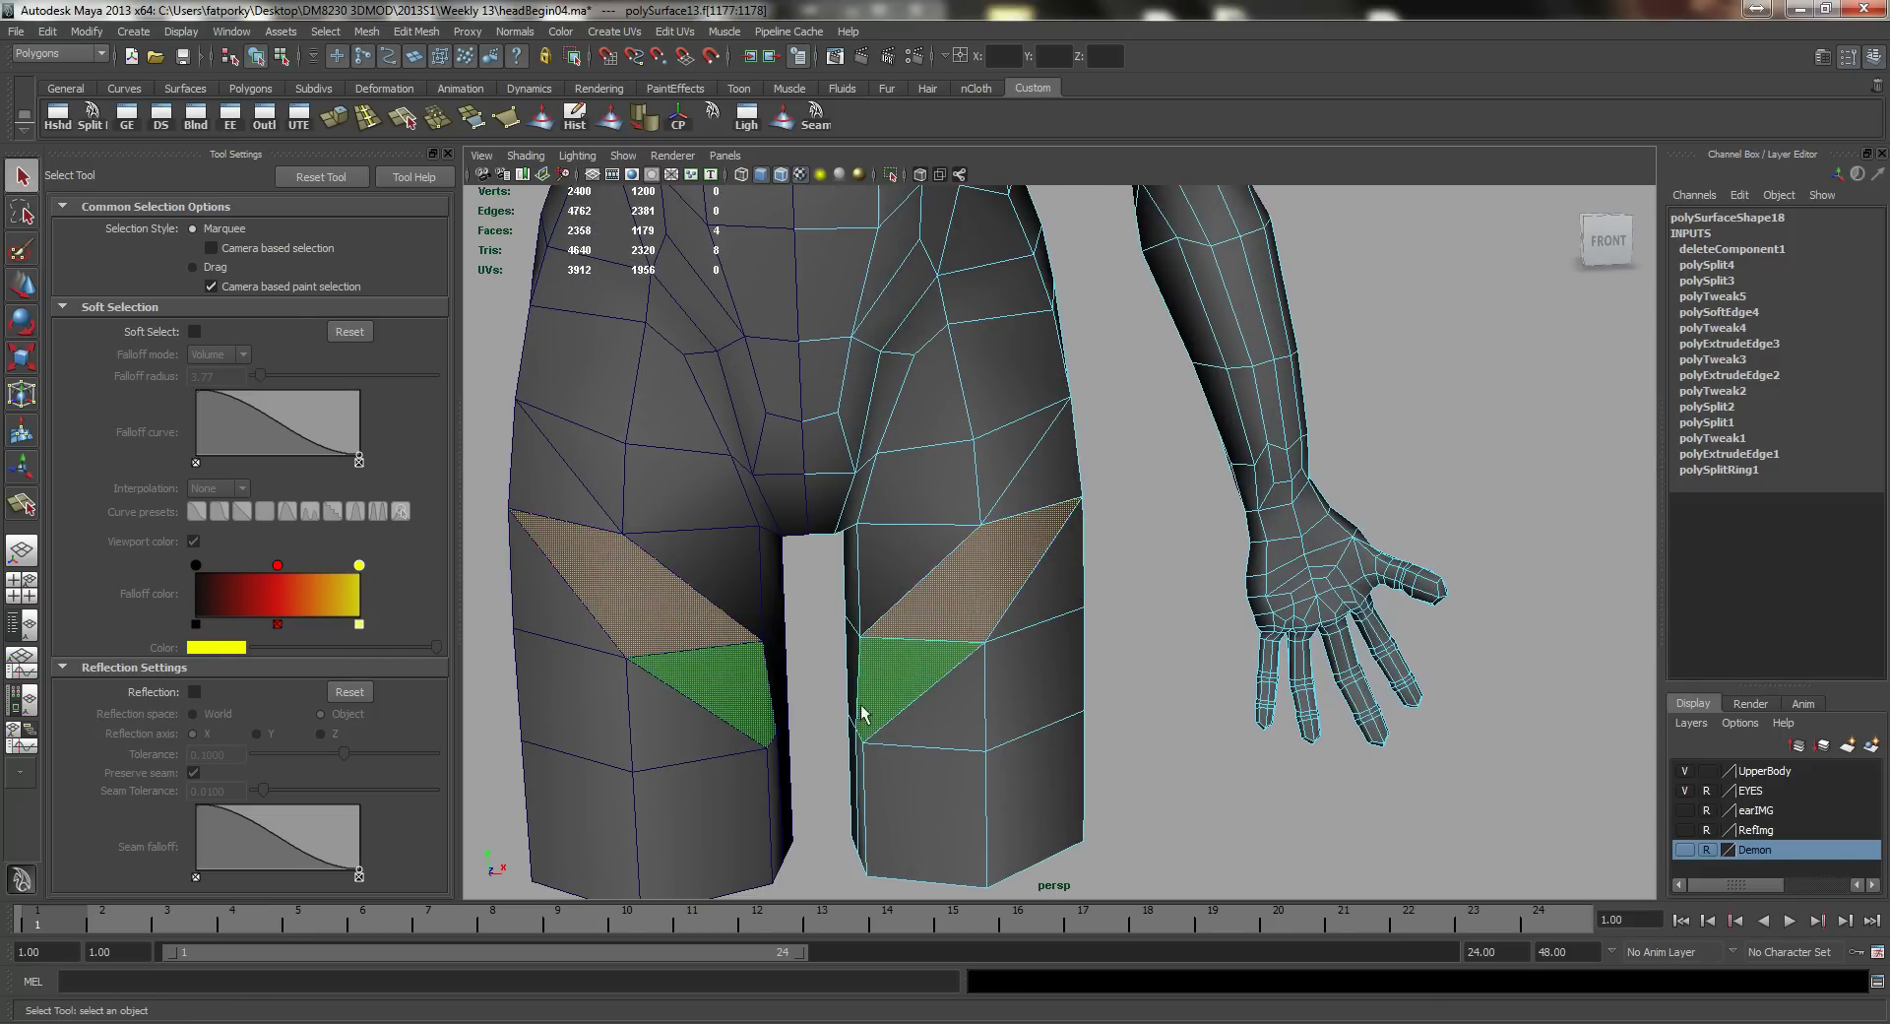
{"action": "left_click_drag", "start_coordinate": [954, 664], "coordinate": [942, 574], "text": "alt"}
{"action": "left_click_drag", "start_coordinate": [1049, 529], "coordinate": [988, 552], "text": "alt"}
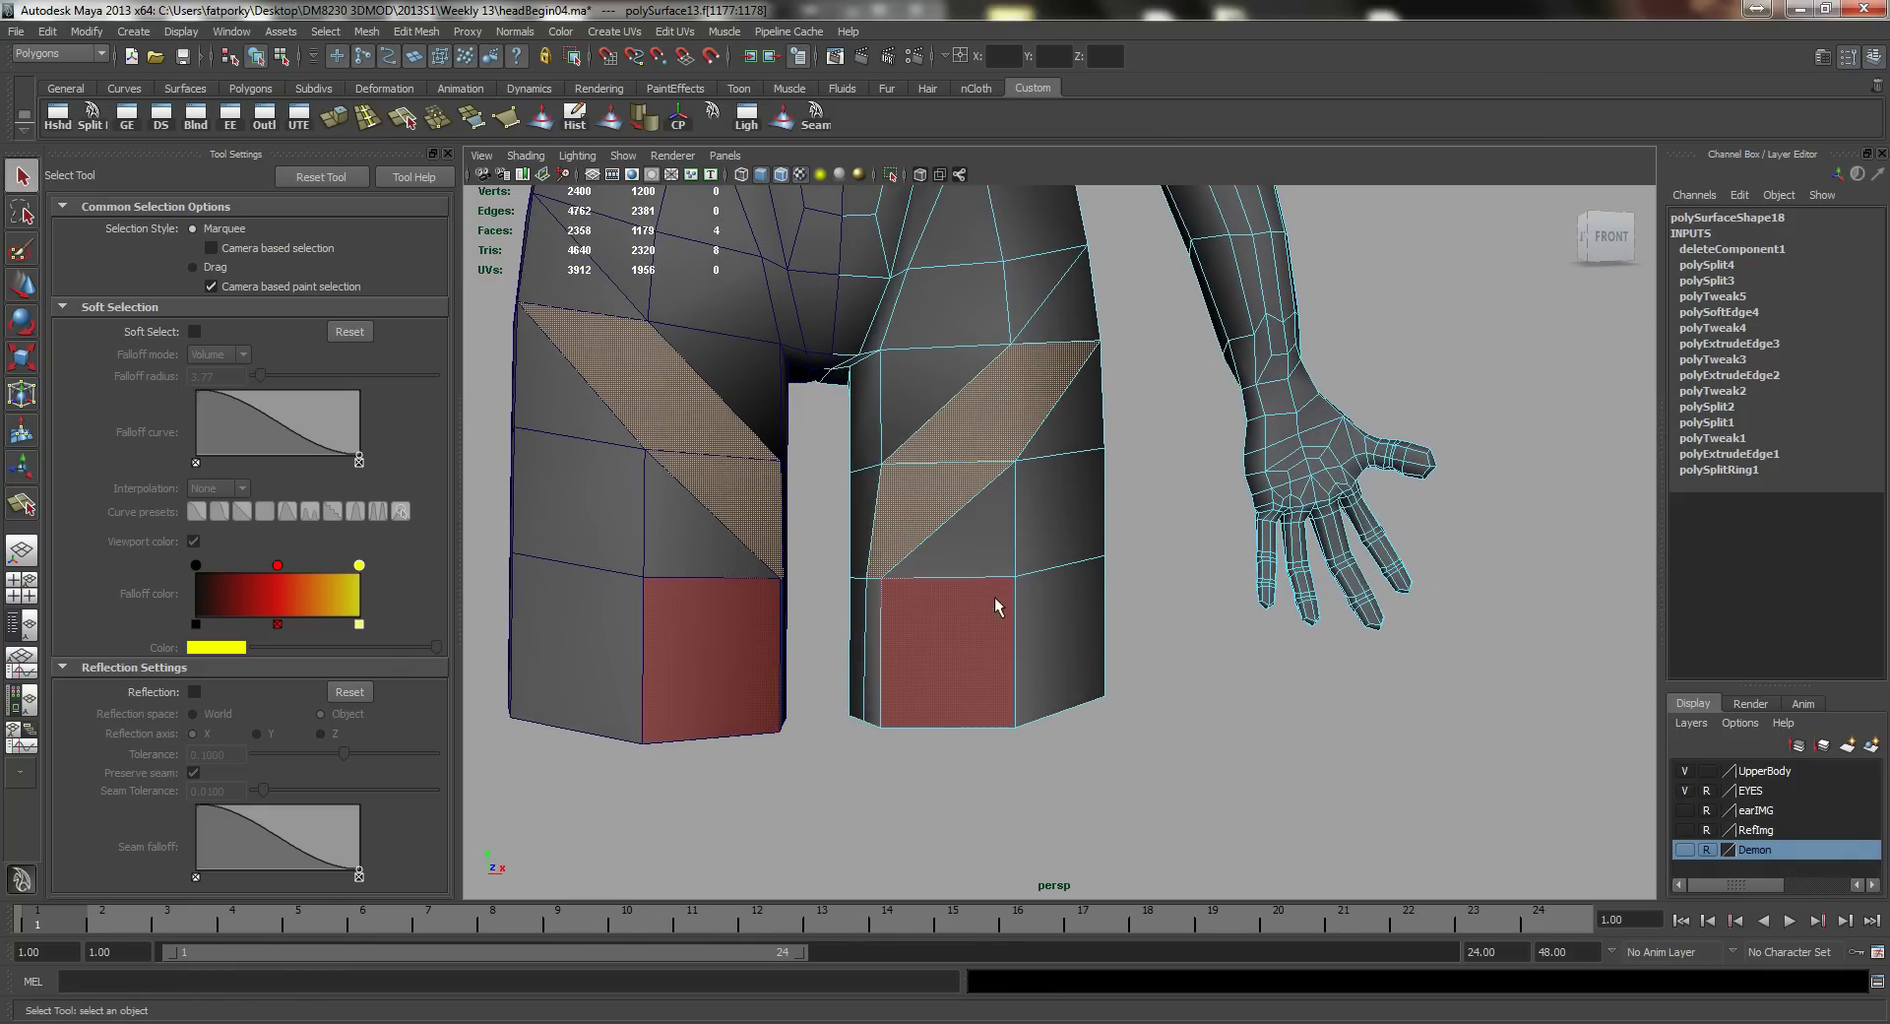
{"action": "left_click_drag", "start_coordinate": [906, 610], "coordinate": [928, 569], "text": "alt"}
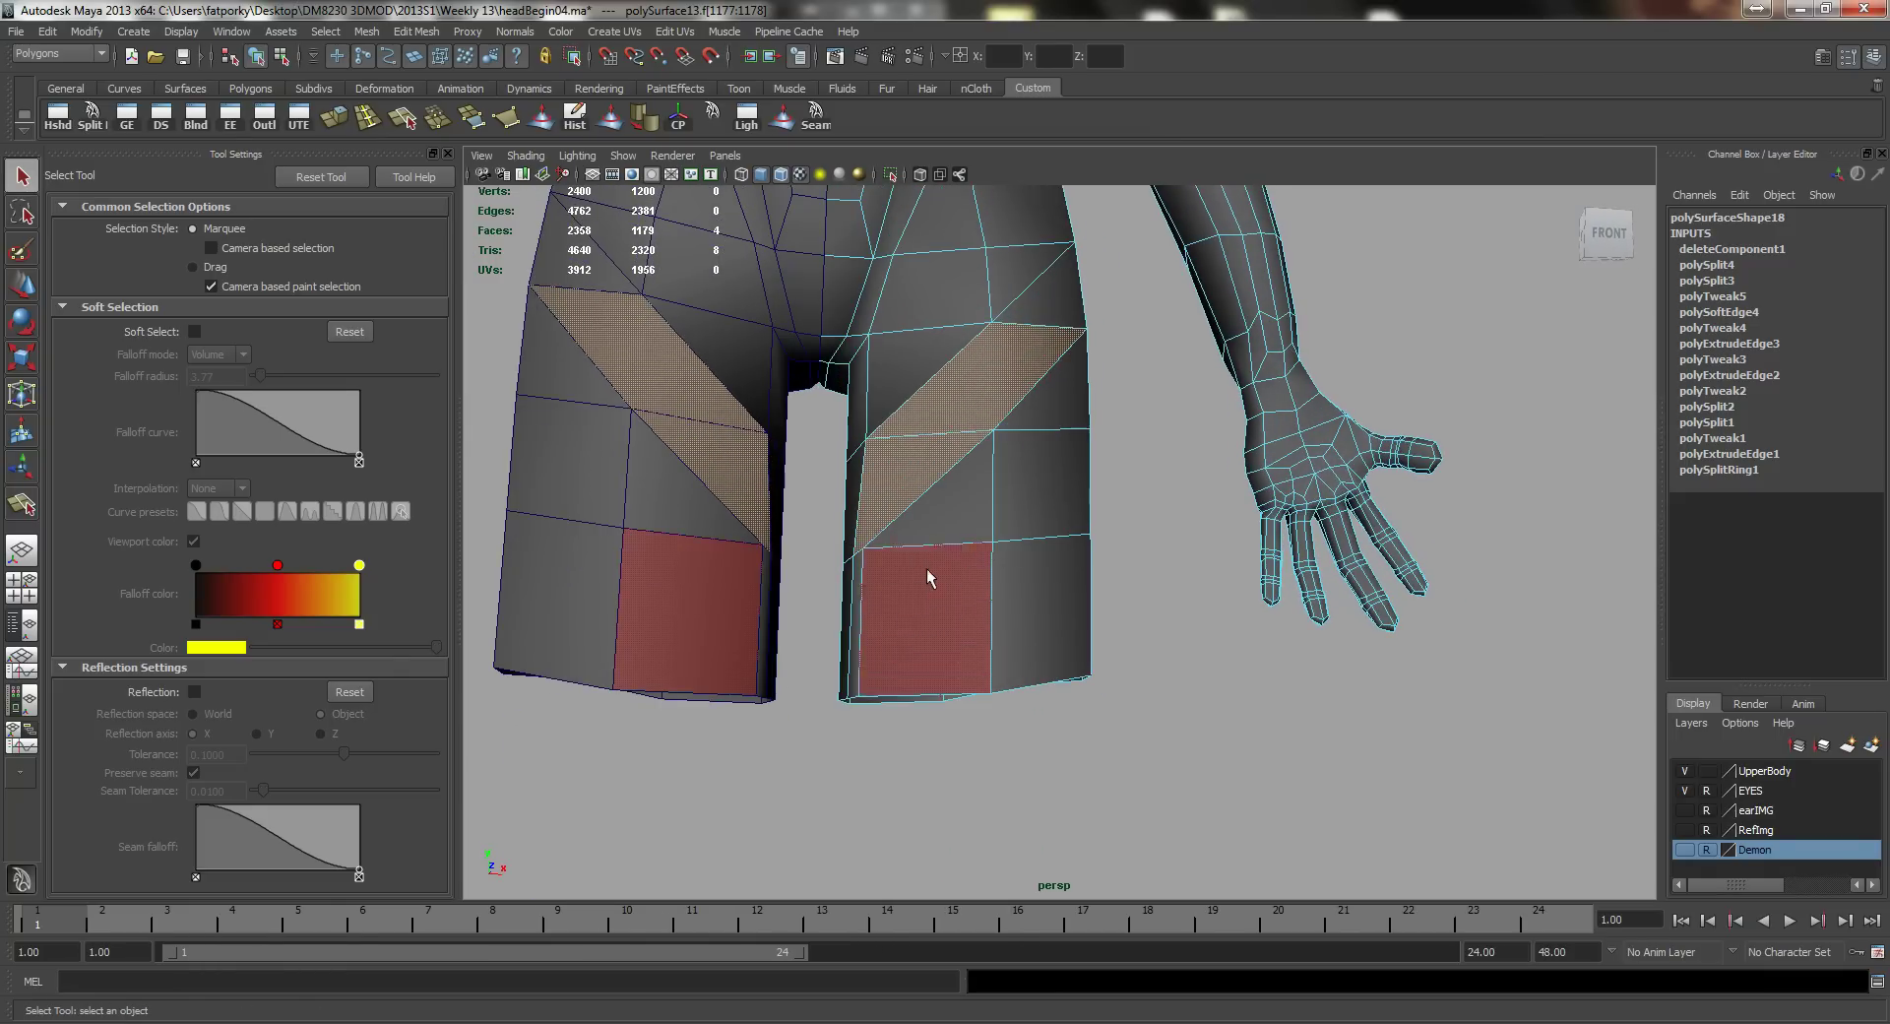
Step: Extrude the border edge loop of the leg openings and move it down to add another thigh section
{"action": "double_click", "coordinate": [933, 693]}
{"action": "left_click_drag", "start_coordinate": [904, 640], "coordinate": [879, 607], "text": "alt"}
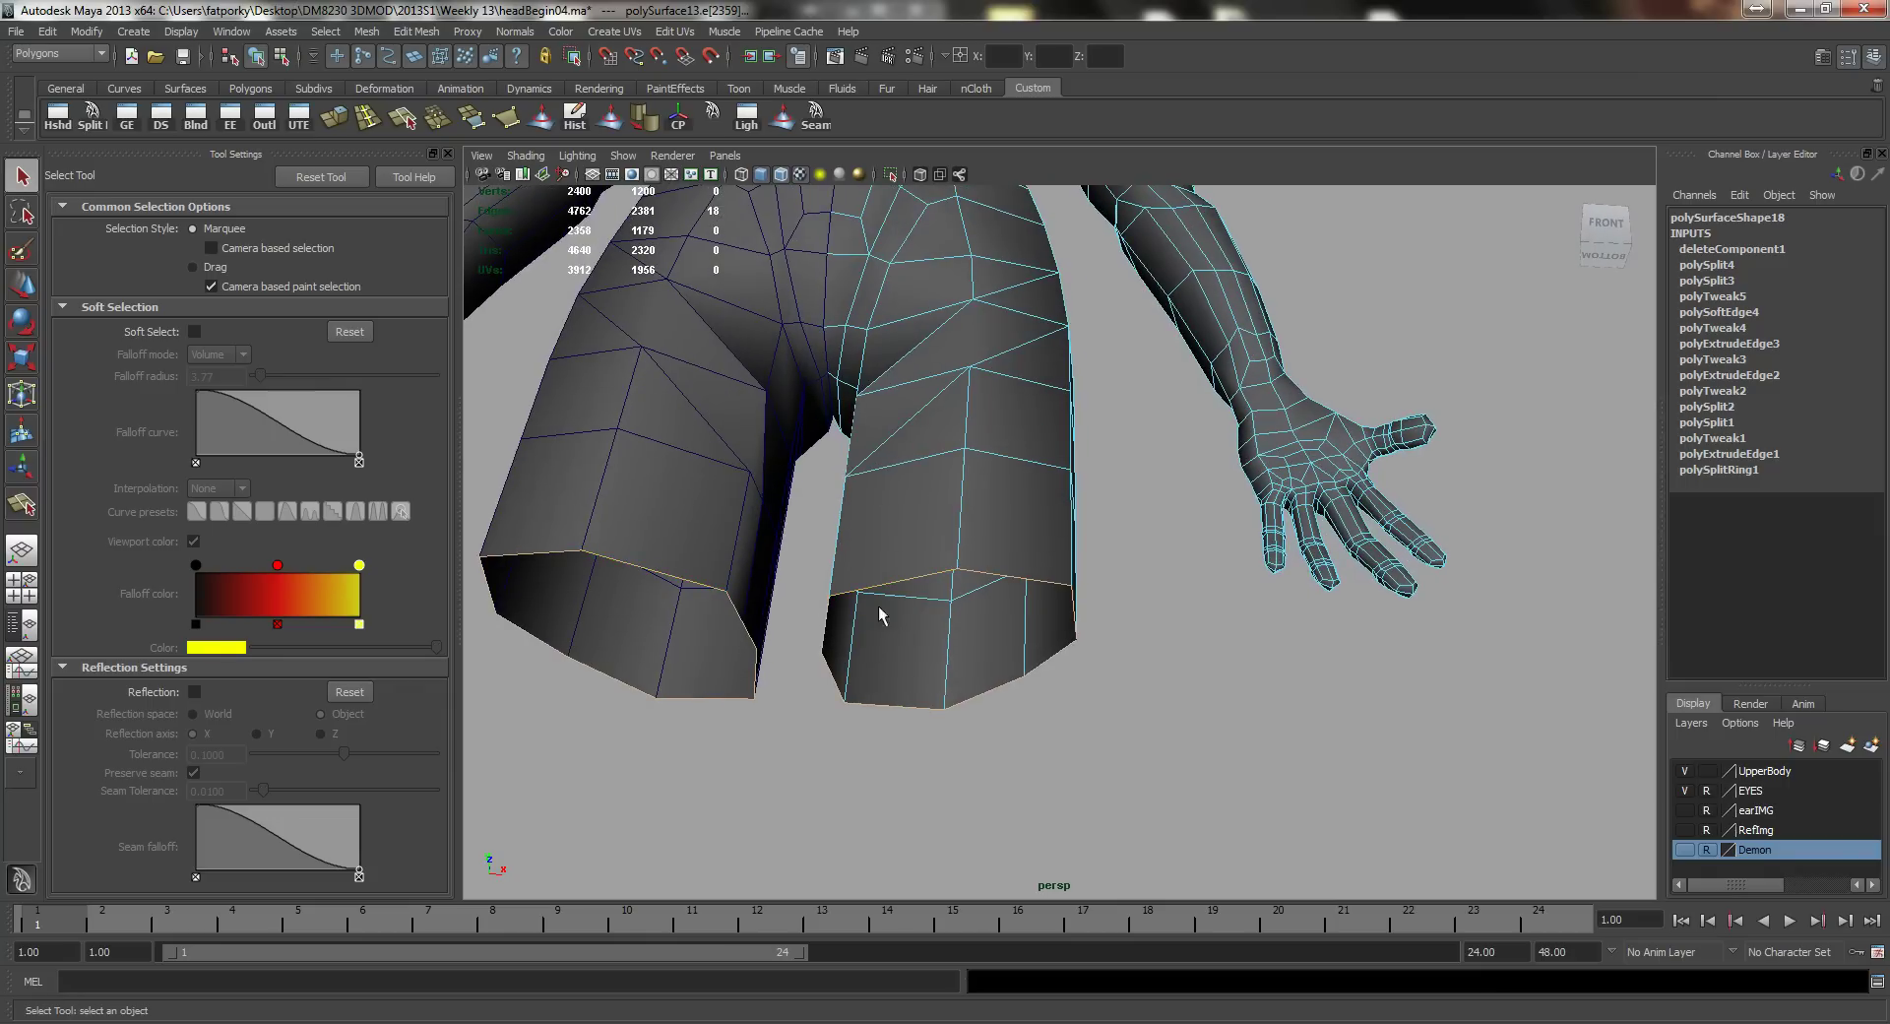
{"action": "key", "text": "ctrl+e"}
{"action": "left_click_drag", "start_coordinate": [986, 637], "coordinate": [962, 731], "text": "alt"}
{"action": "key", "text": "w"}
{"action": "left_click_drag", "start_coordinate": [962, 730], "coordinate": [994, 640], "text": "alt"}
{"action": "middle_click_drag", "start_coordinate": [999, 639], "coordinate": [949, 553], "text": "alt"}
{"action": "scroll", "coordinate": [949, 552], "scroll_direction": "up", "scroll_amount": 3}
{"action": "key", "text": "q"}
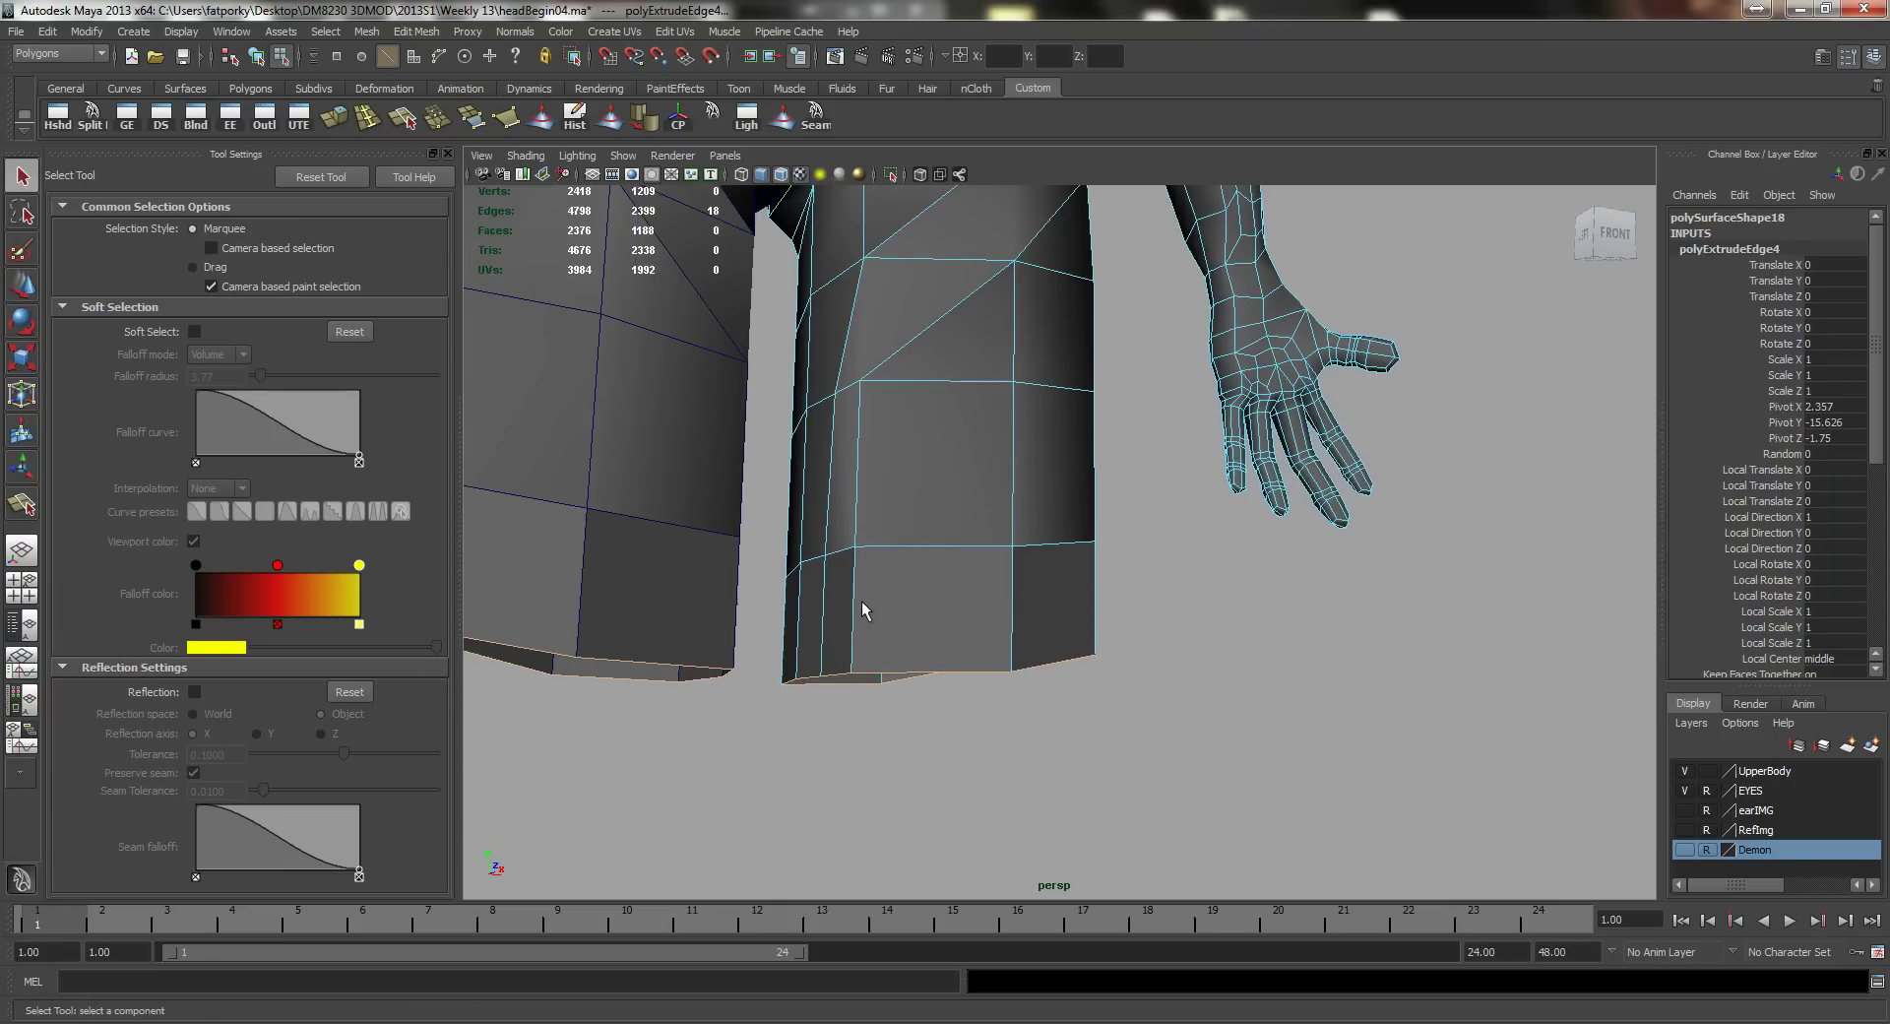
Step: Delete the extra vertical edge on the inner side of the new thigh section and its leftover vertex on the lower border
{"action": "right_click_drag", "start_coordinate": [860, 603], "coordinate": [900, 599]}
{"action": "left_click", "coordinate": [824, 593]}
{"action": "right_click", "coordinate": [929, 607]}
{"action": "left_click_drag", "start_coordinate": [1016, 817], "coordinate": [733, 652]}
{"action": "key", "text": "Delete"}
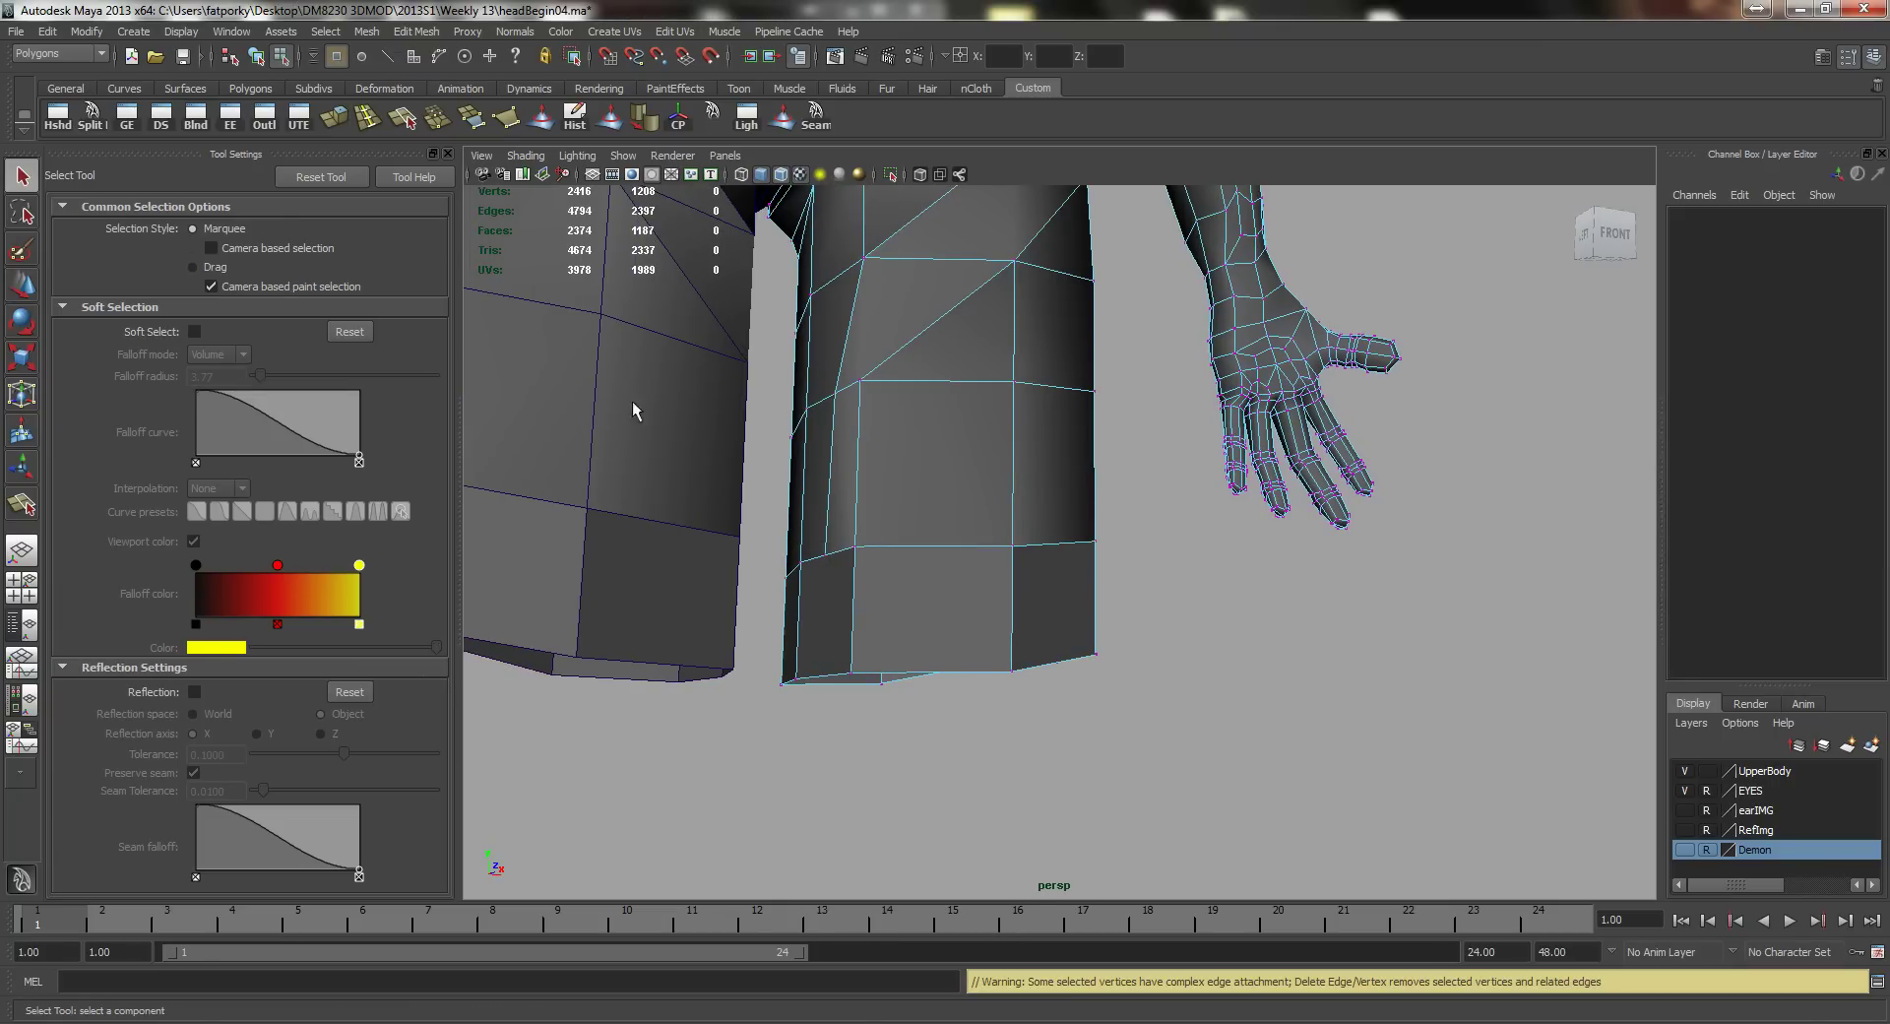
Step: Begin a Split Polygon cut at the end of the inner-thigh edge line and run it across the front of the new section
{"action": "left_click", "coordinate": [93, 115]}
{"action": "scroll", "coordinate": [847, 531], "scroll_direction": "up", "scroll_amount": 4}
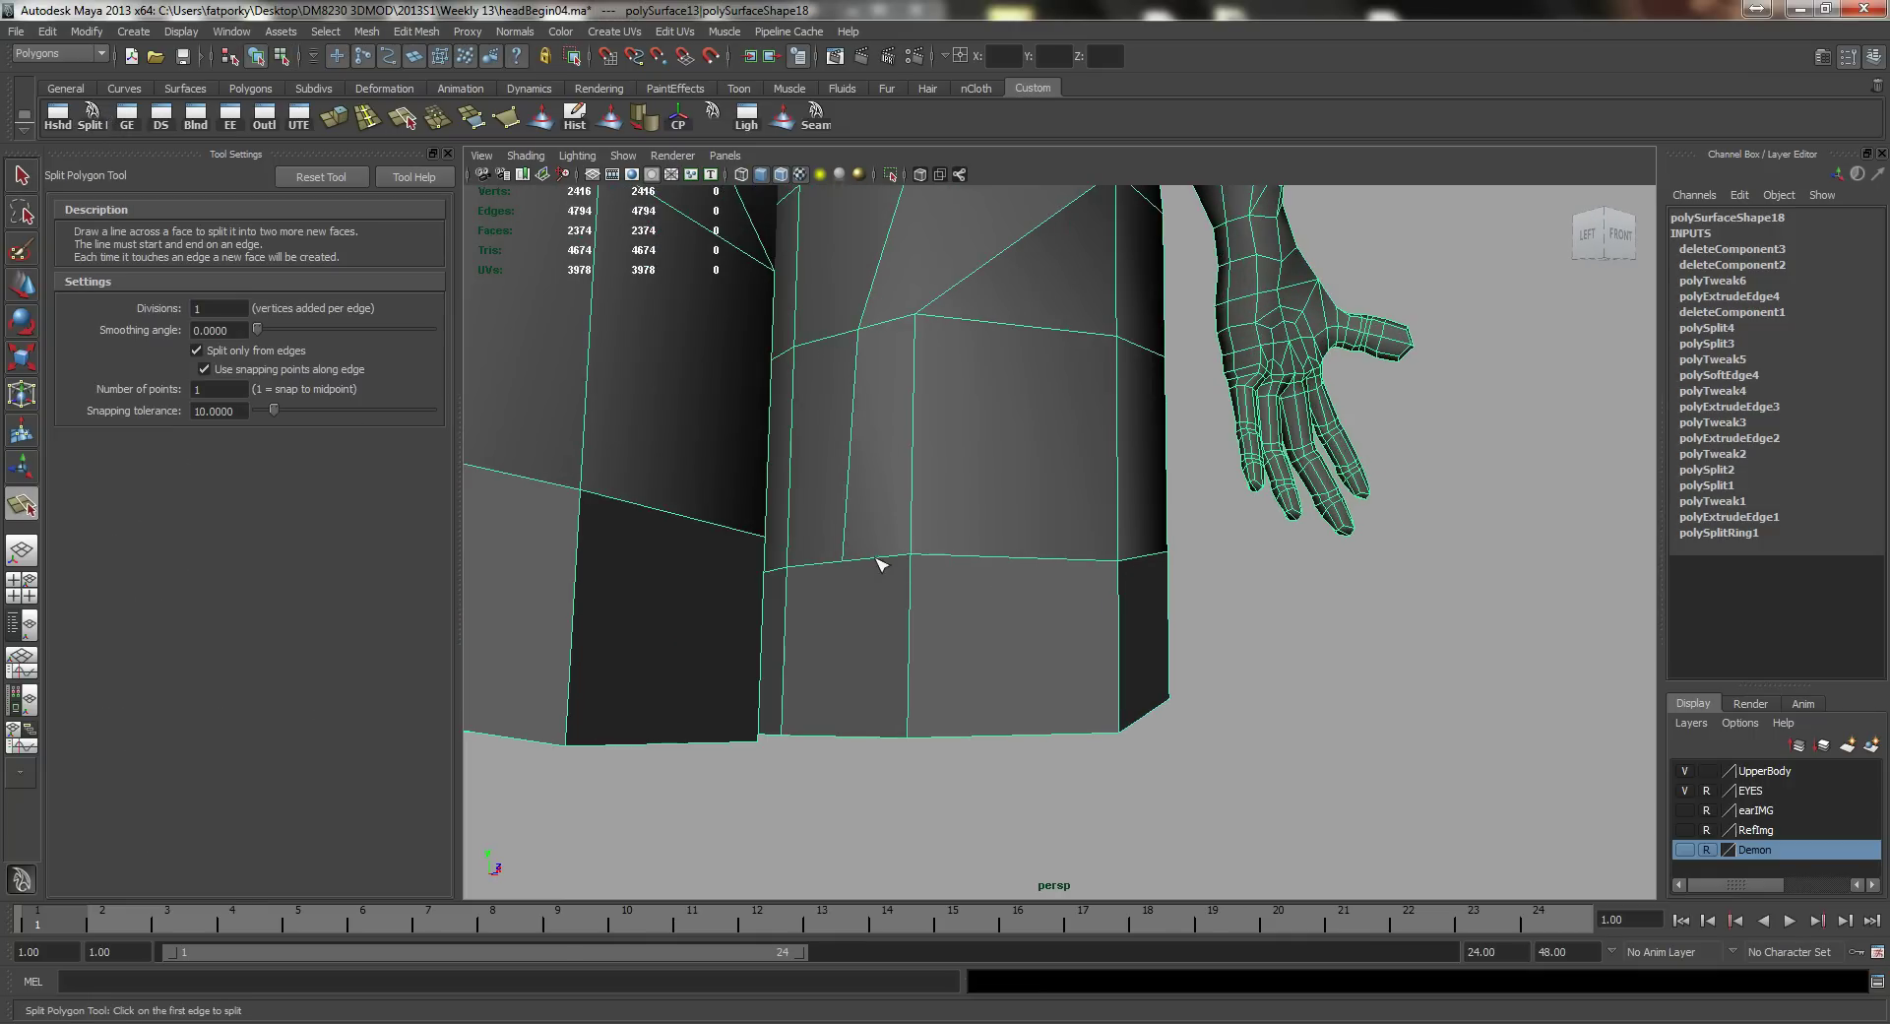
{"action": "left_click", "coordinate": [842, 562]}
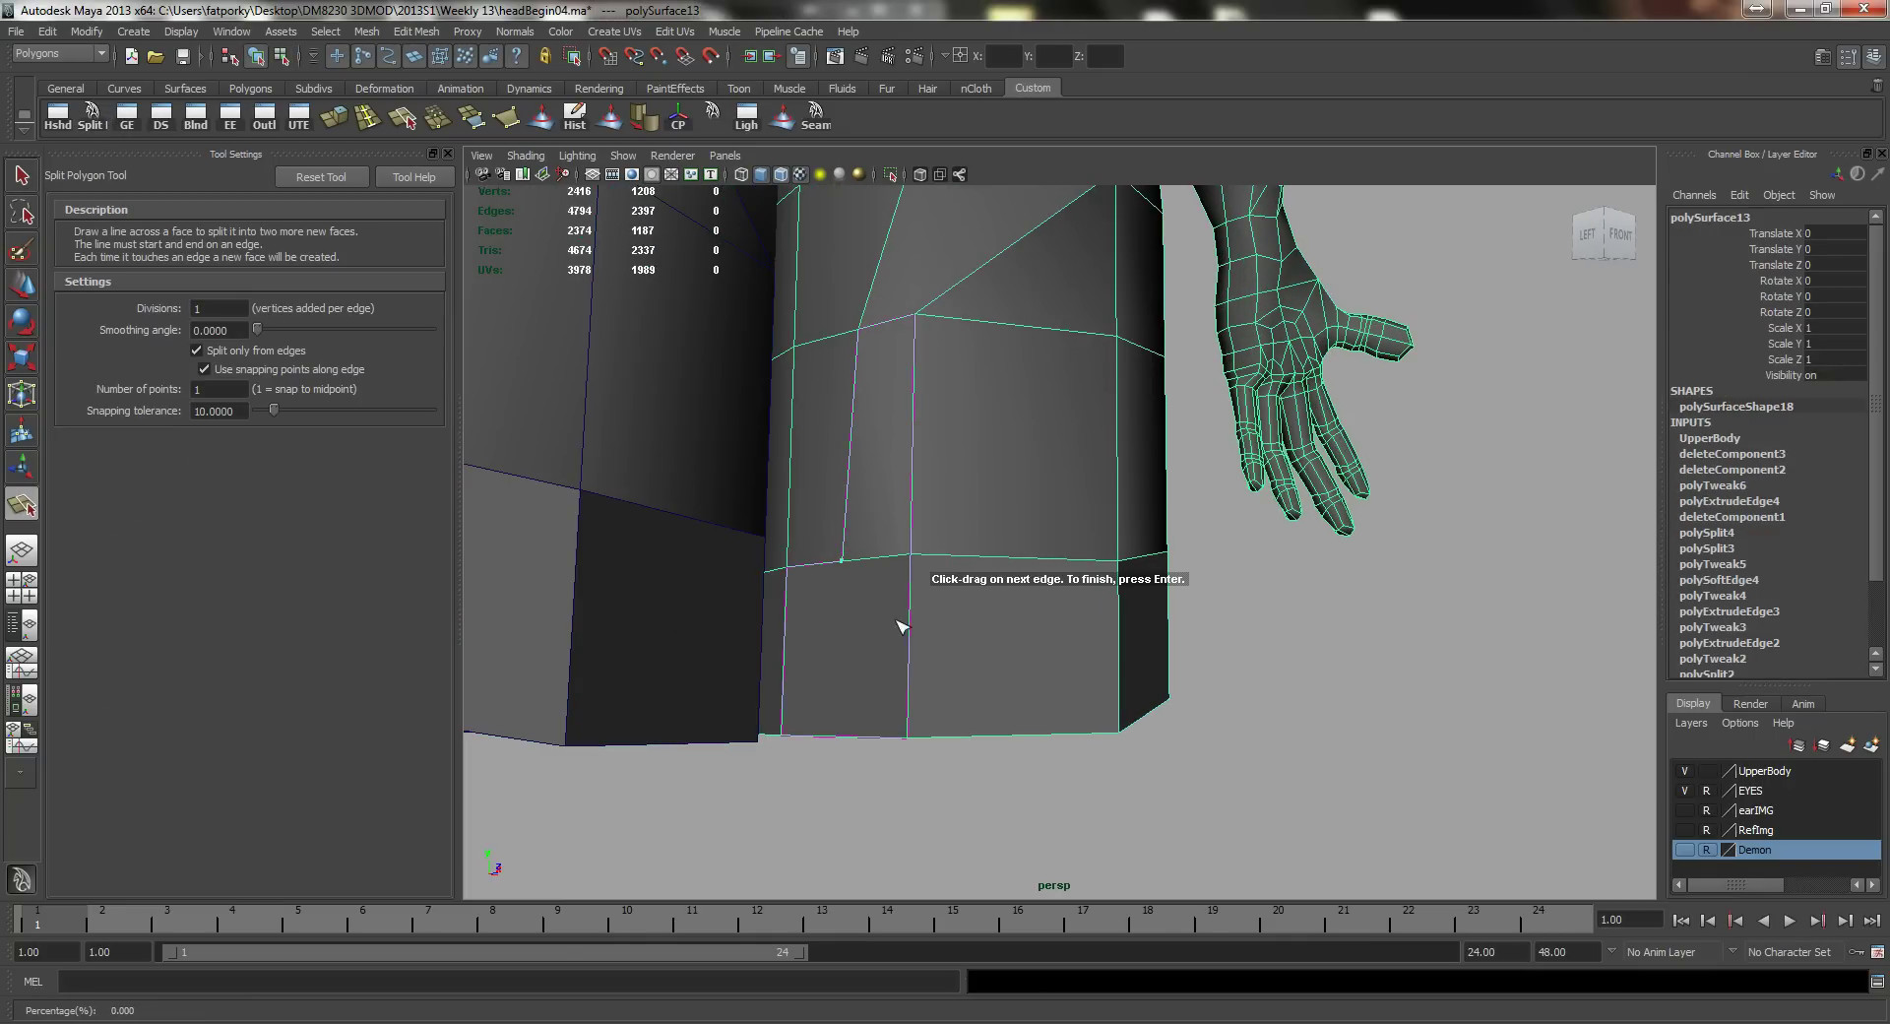
{"action": "left_click", "coordinate": [910, 670]}
{"action": "left_click_drag", "start_coordinate": [1043, 674], "coordinate": [1011, 675], "text": "alt"}
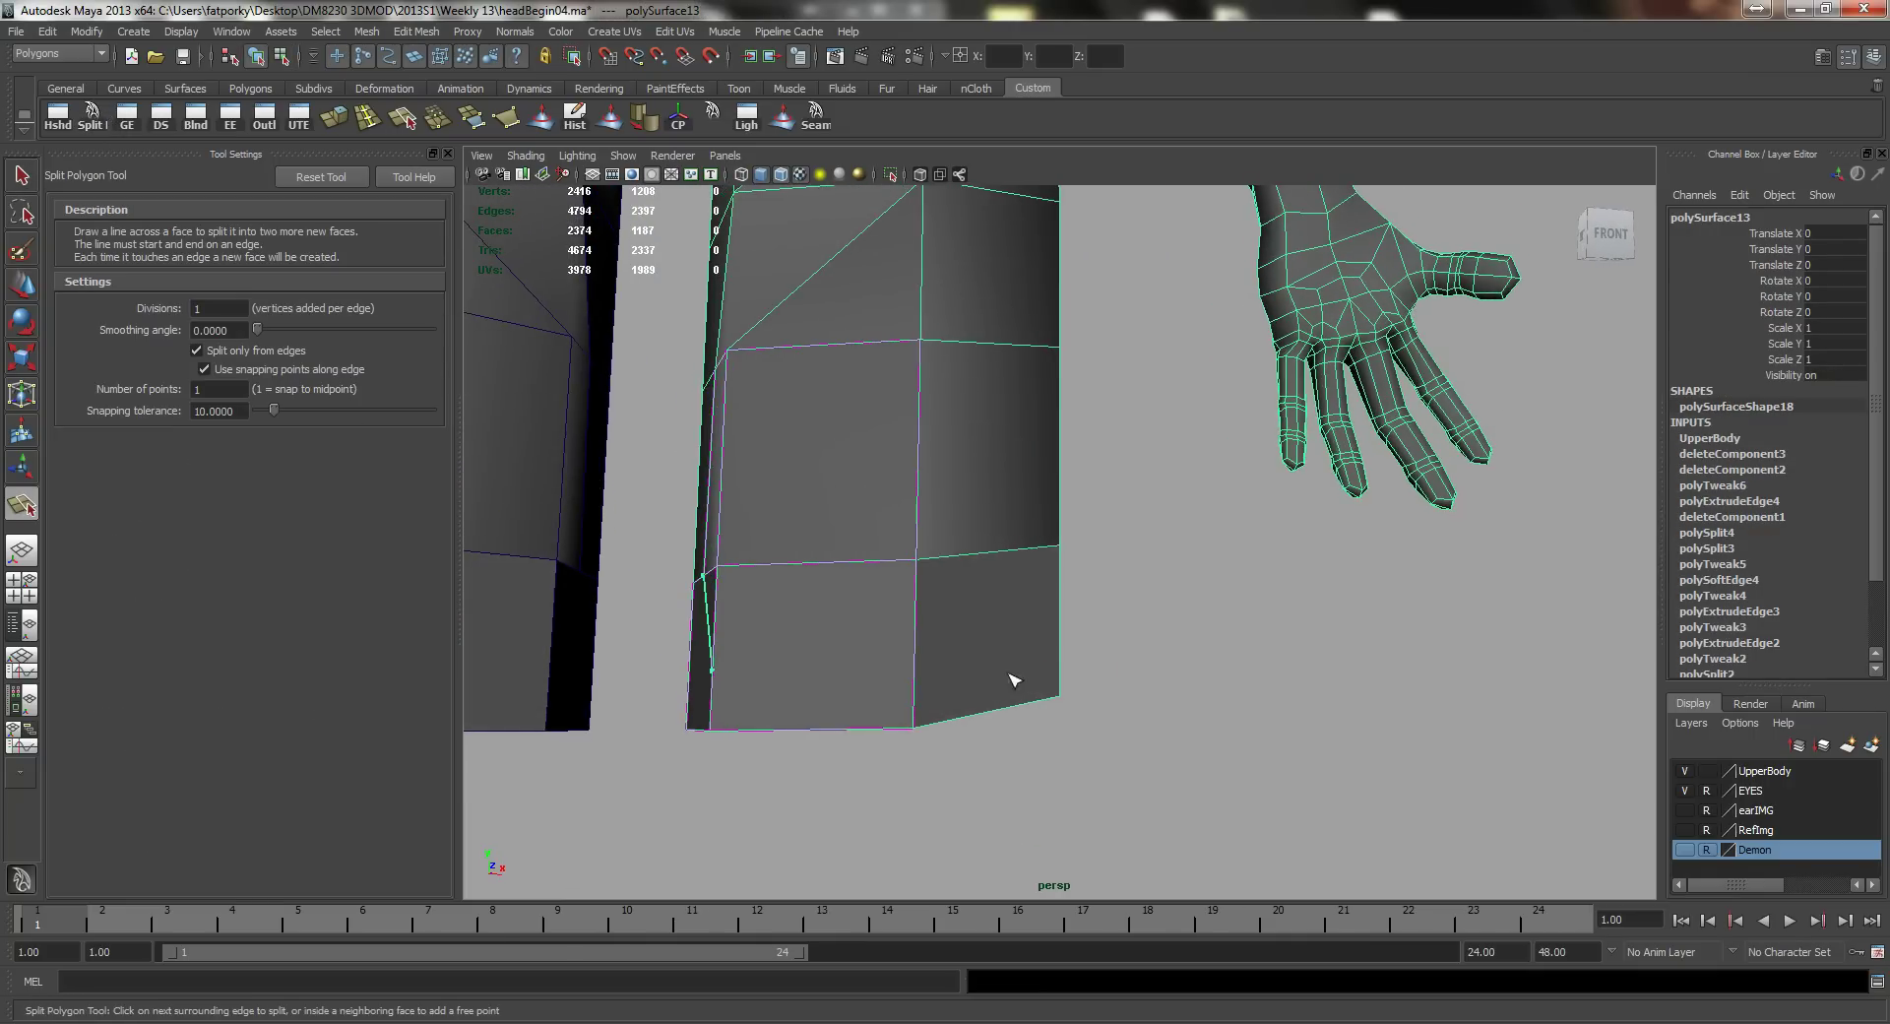
{"action": "mouse_move", "coordinate": [845, 623]}
{"action": "left_mouse_down", "text": "alt"}
{"action": "mouse_move", "coordinate": [877, 628]}
{"action": "mouse_move", "coordinate": [836, 645]}
{"action": "left_mouse_up", "text": "alt"}
{"action": "left_click", "coordinate": [933, 729]}
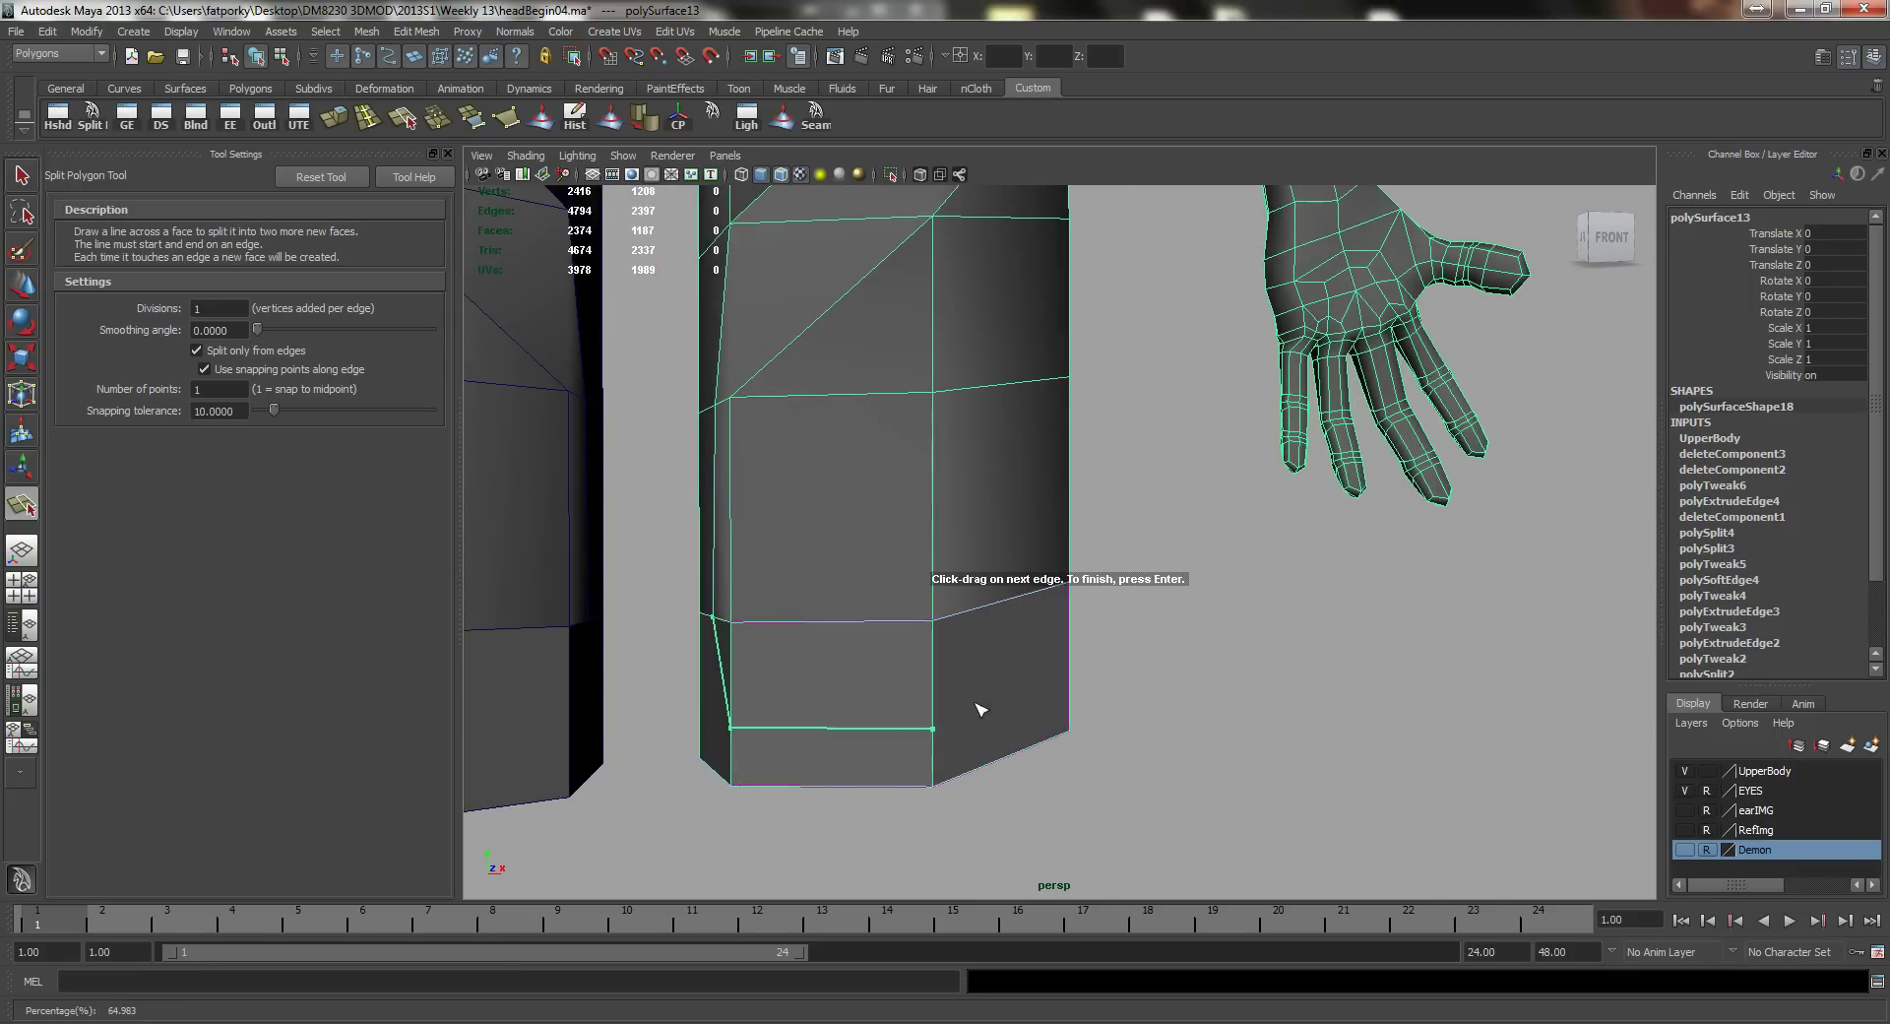
Step: Continue the cut around the outer side of the leg, angling it up across the section boundary on the outer thigh
{"action": "left_click_drag", "start_coordinate": [975, 702], "coordinate": [852, 697], "text": "alt"}
{"action": "left_click", "coordinate": [912, 660]}
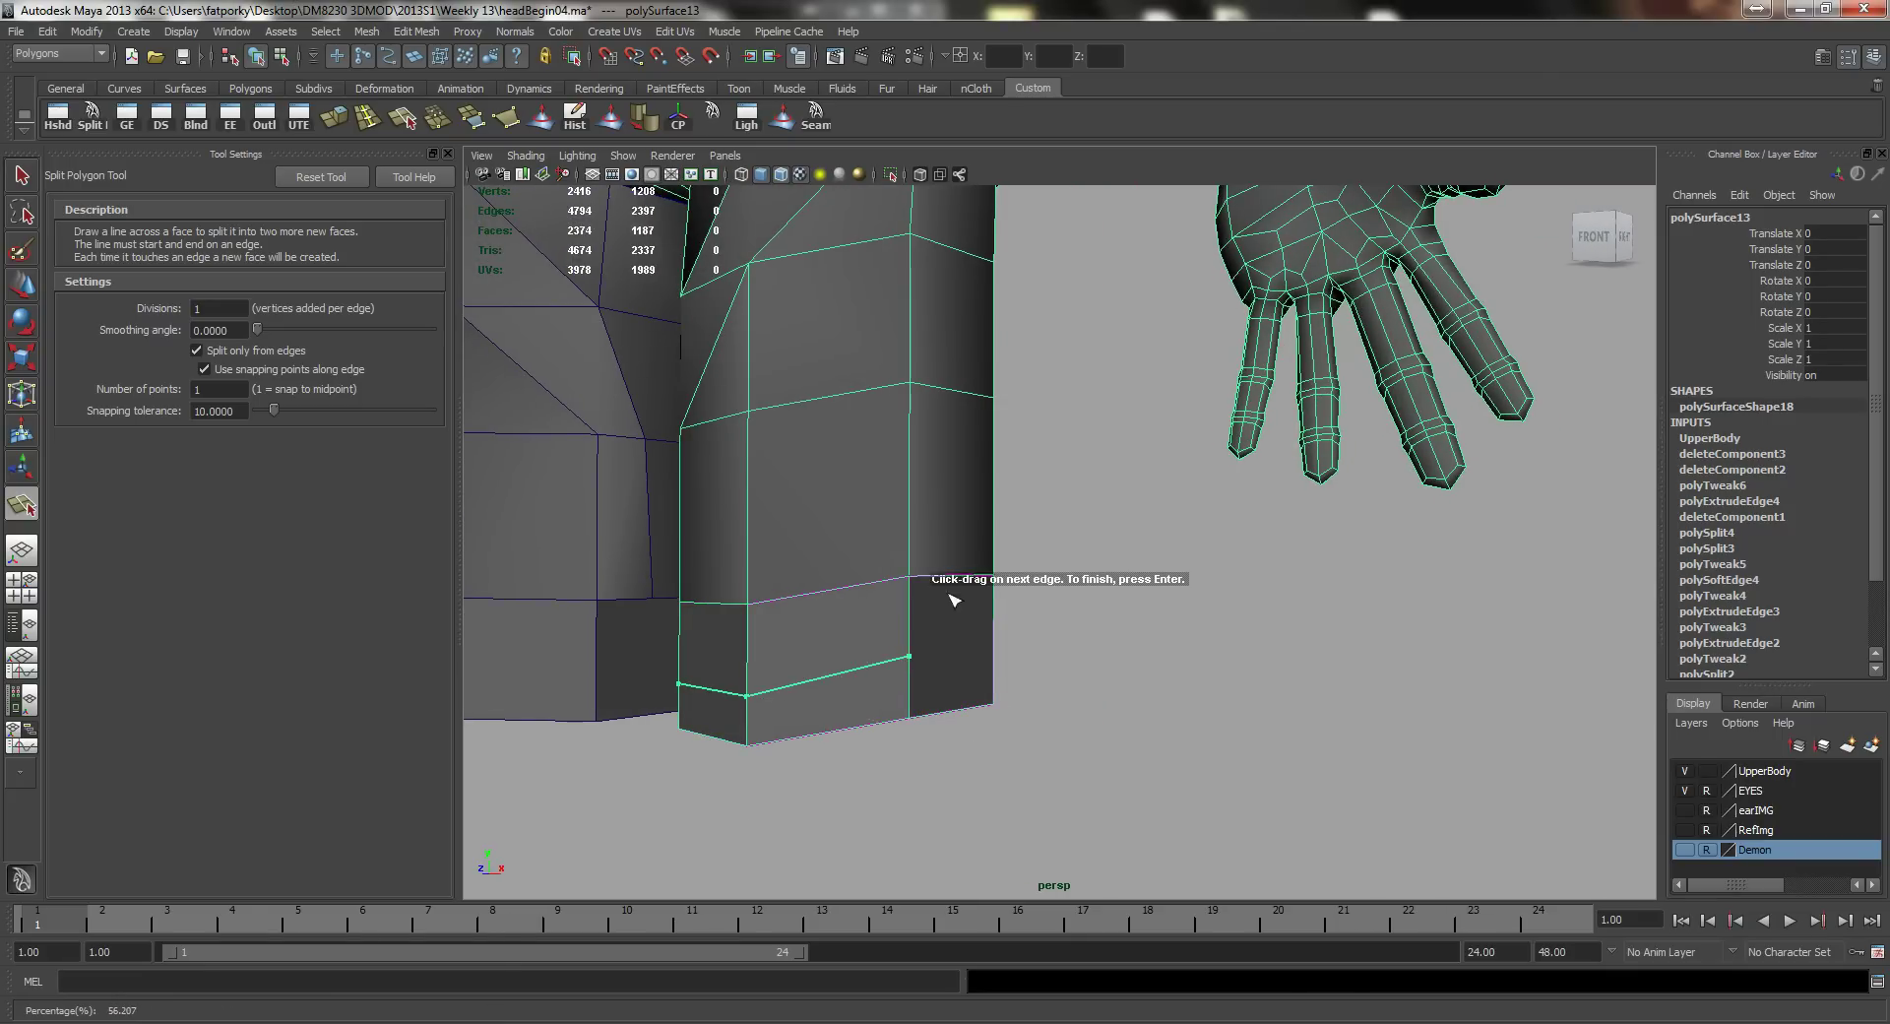
{"action": "mouse_move", "coordinate": [953, 598]}
{"action": "left_mouse_down", "text": "alt"}
{"action": "mouse_move", "coordinate": [867, 579]}
{"action": "mouse_move", "coordinate": [936, 493]}
{"action": "mouse_move", "coordinate": [935, 610]}
{"action": "left_mouse_up", "text": "alt"}
{"action": "left_click_drag", "start_coordinate": [936, 454], "coordinate": [938, 456]}
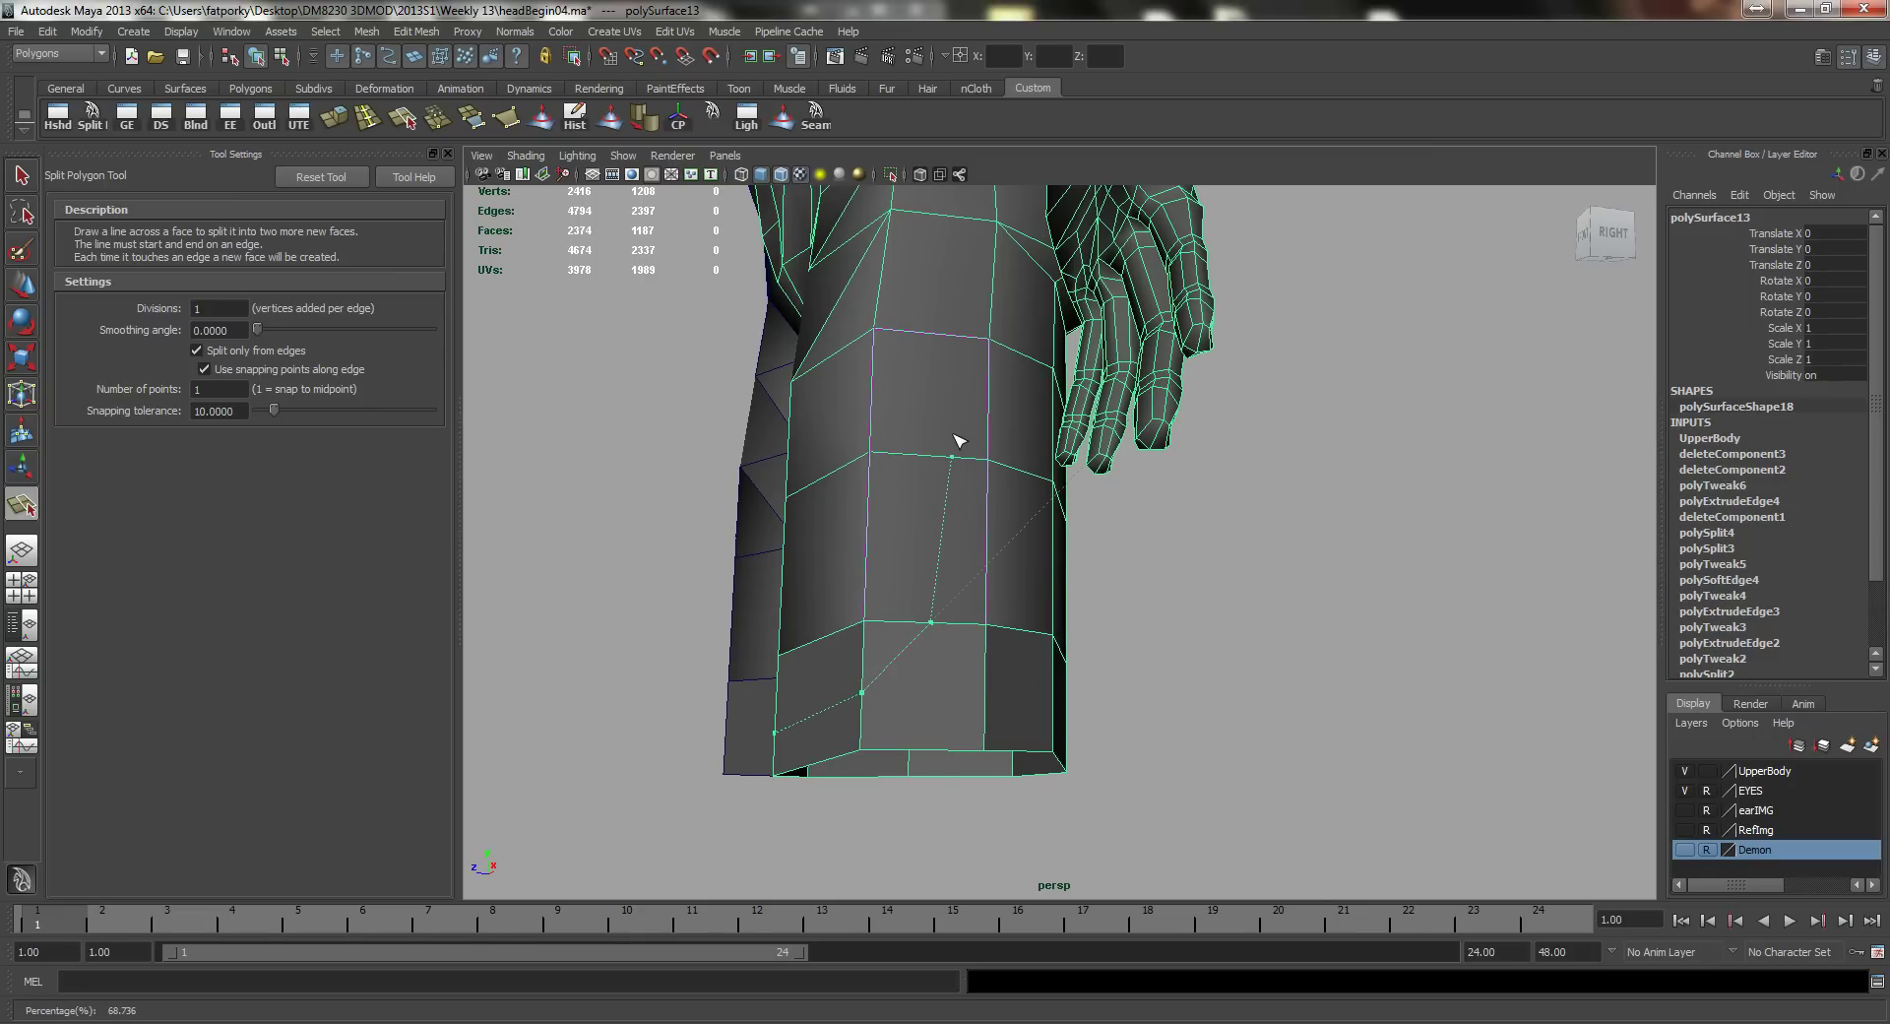
{"action": "key", "text": "Return"}
{"action": "left_click_drag", "start_coordinate": [937, 422], "coordinate": [1051, 520], "text": "alt"}
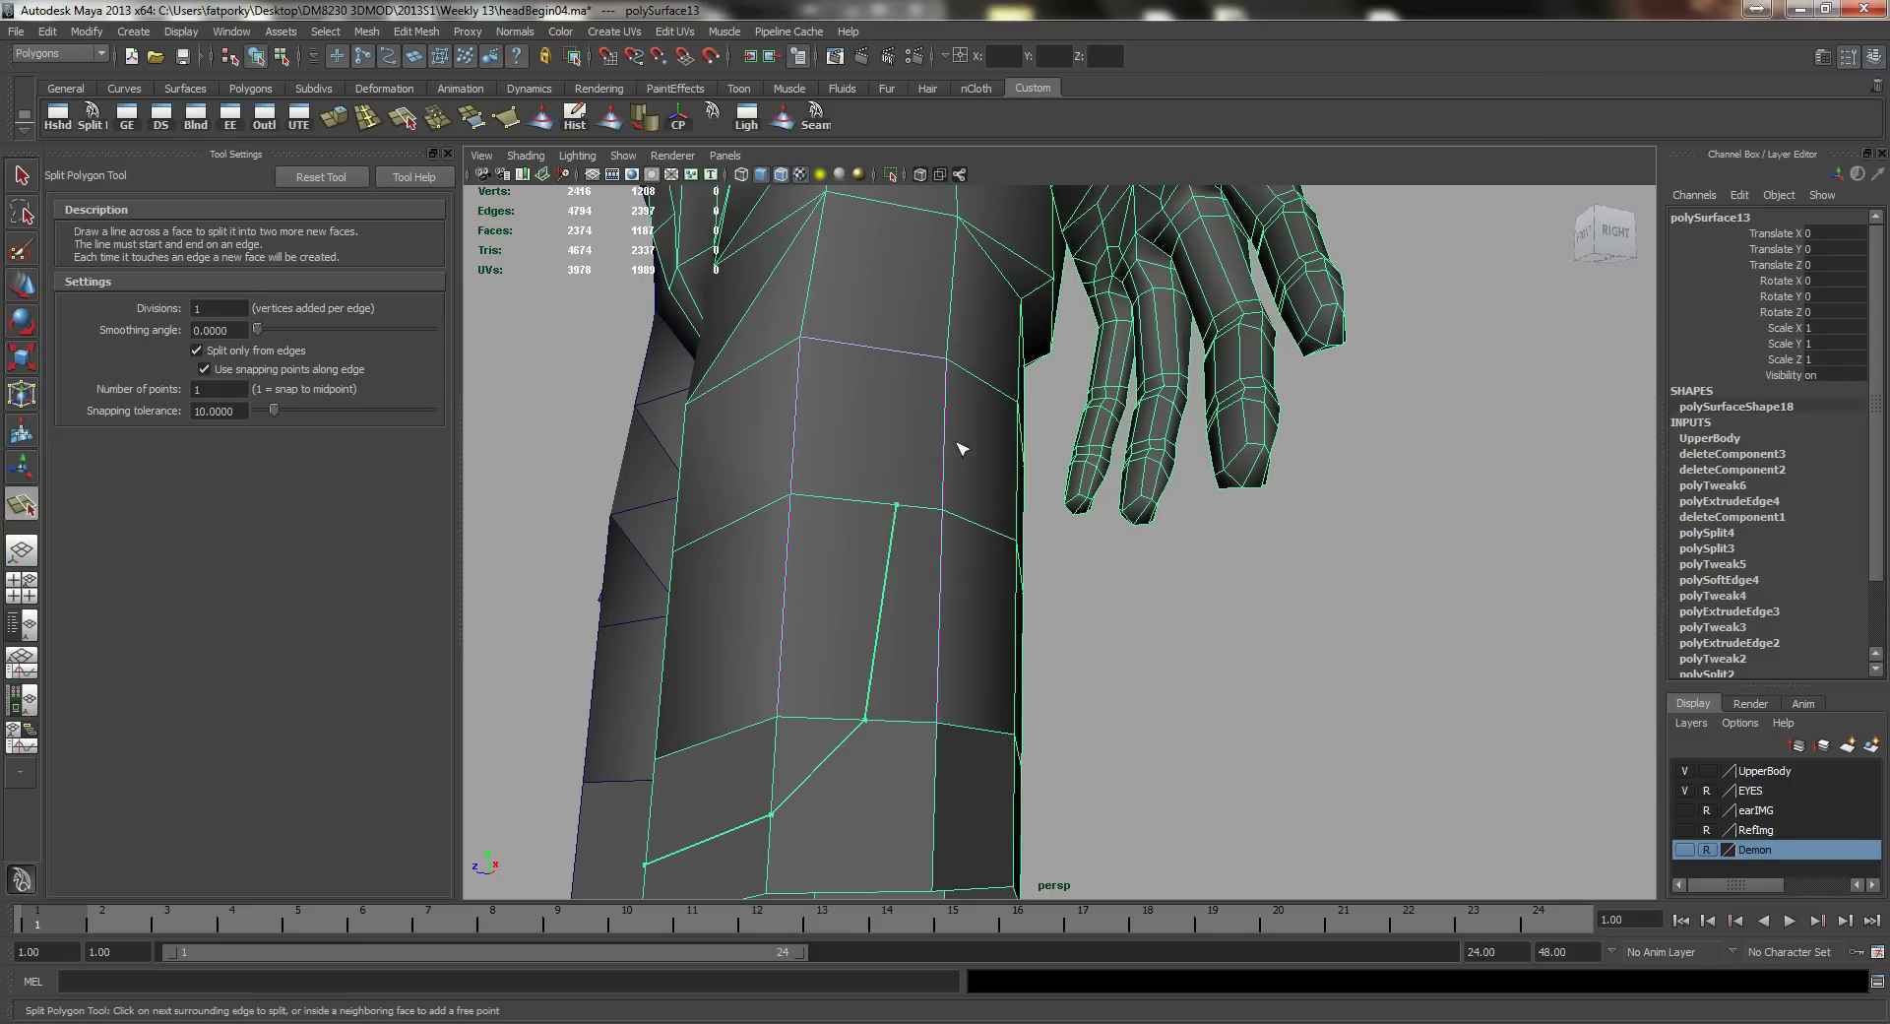
Step: Try to redo the last cut point and run the Split Polygon cut up the outer thigh to the next section boundaries
{"action": "left_click_drag", "start_coordinate": [960, 448], "coordinate": [979, 476], "text": "alt"}
{"action": "key", "text": "ctrl+z"}
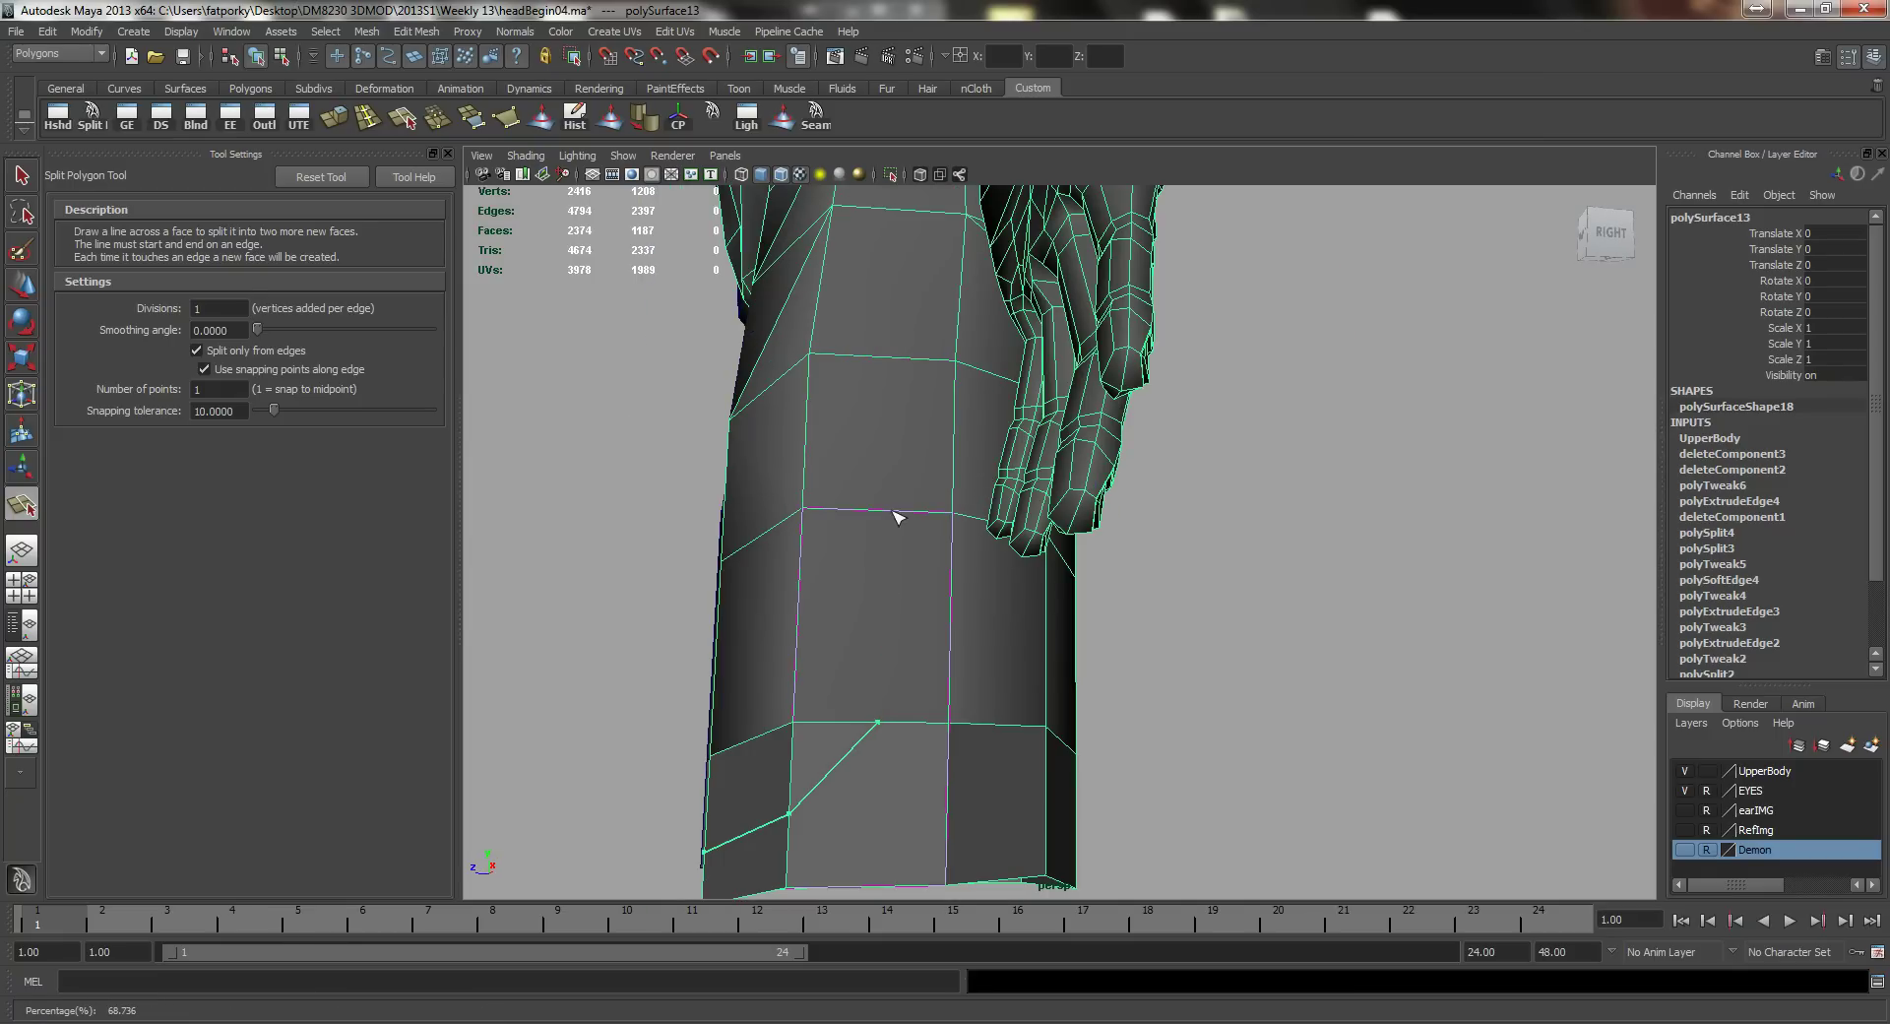
{"action": "left_click_drag", "start_coordinate": [919, 515], "coordinate": [813, 460]}
{"action": "left_click", "coordinate": [1092, 403]}
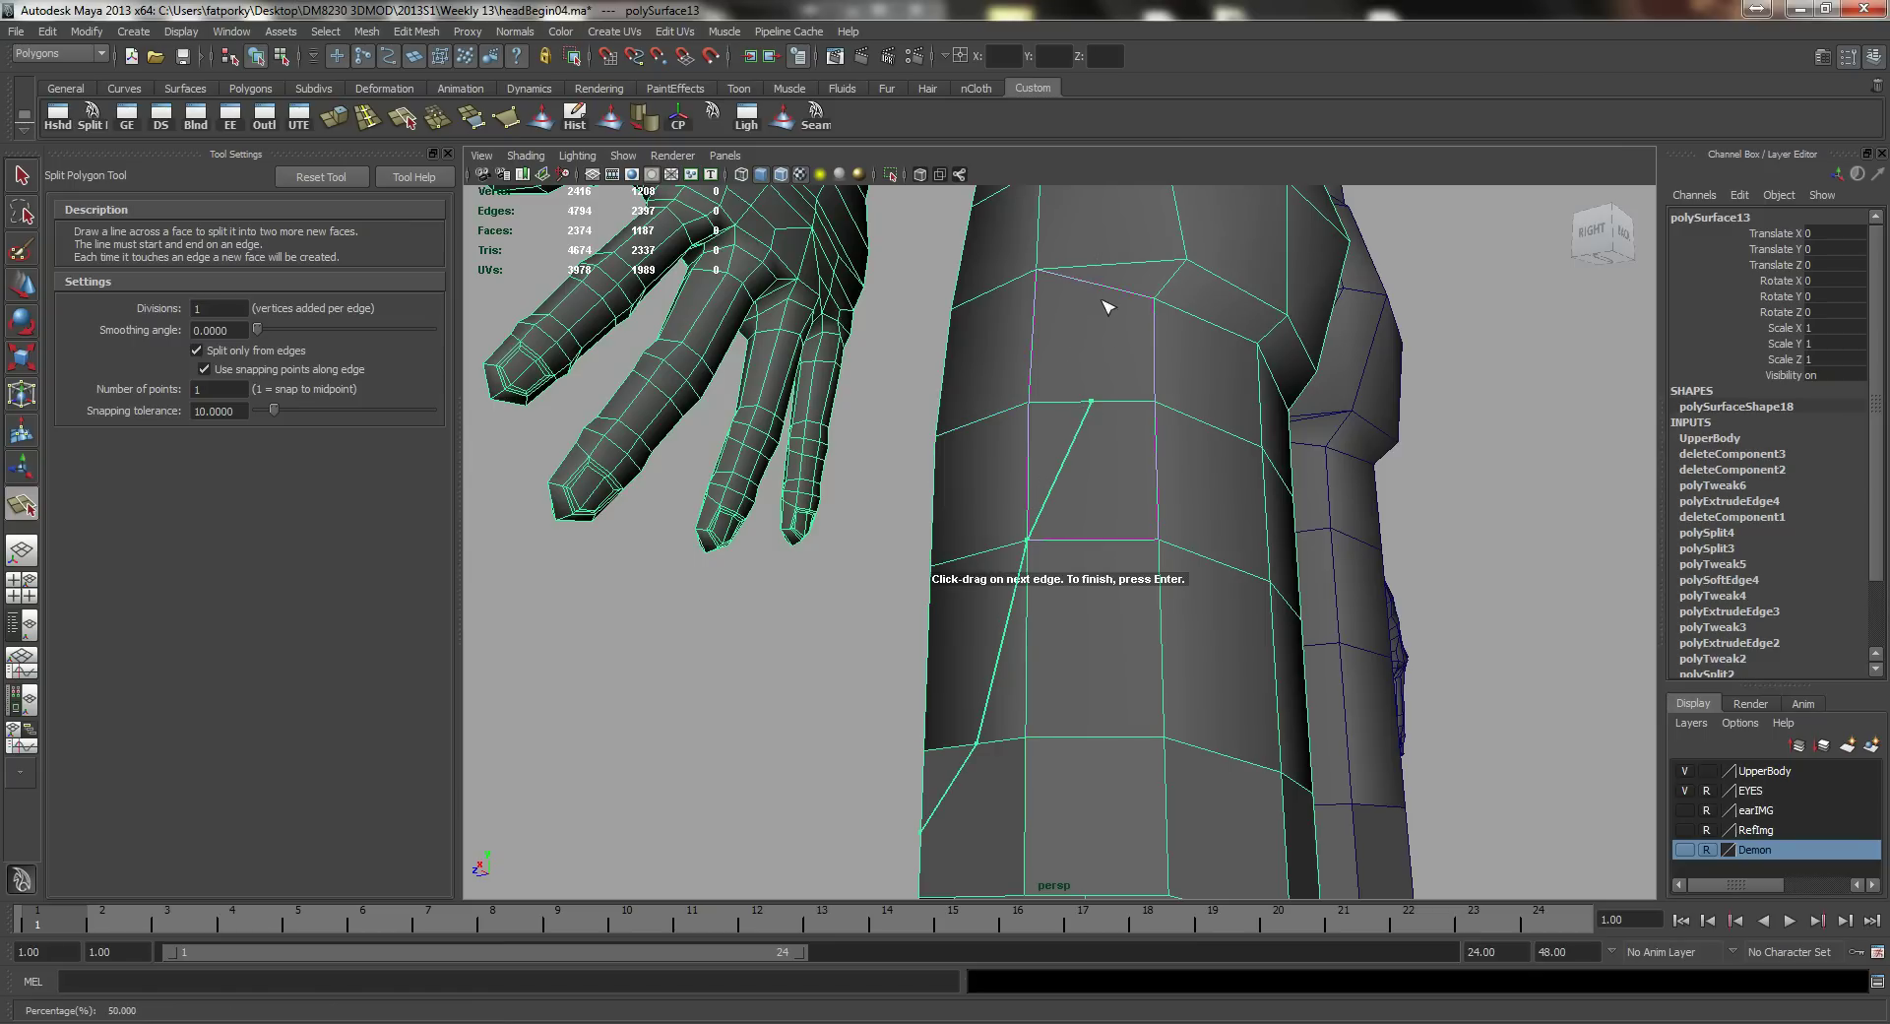
{"action": "left_click", "coordinate": [1102, 289]}
{"action": "key", "text": "q"}
{"action": "scroll", "coordinate": [1152, 384], "scroll_direction": "up", "scroll_amount": 2}
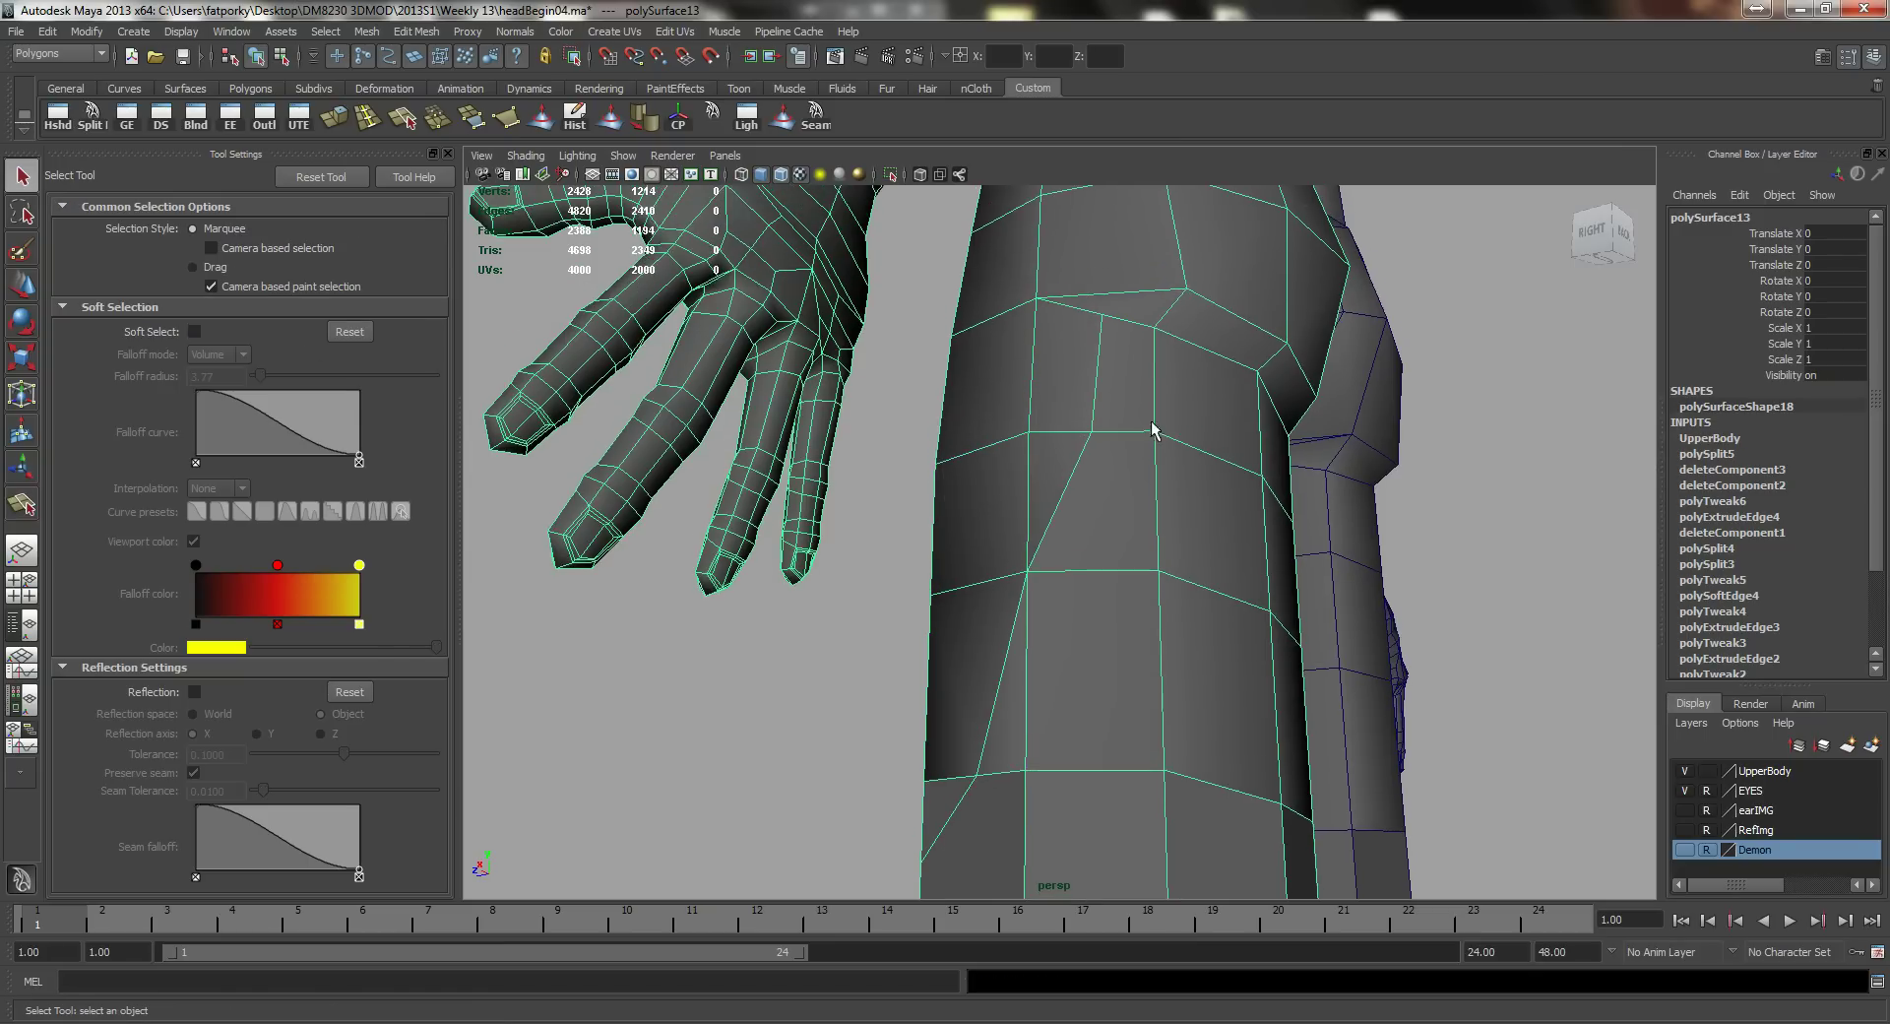
Step: Try to adjust the cut's upper end vertex on the outer thigh, and undo back to before the whole split
{"action": "right_click_drag", "start_coordinate": [1140, 273], "coordinate": [1118, 252]}
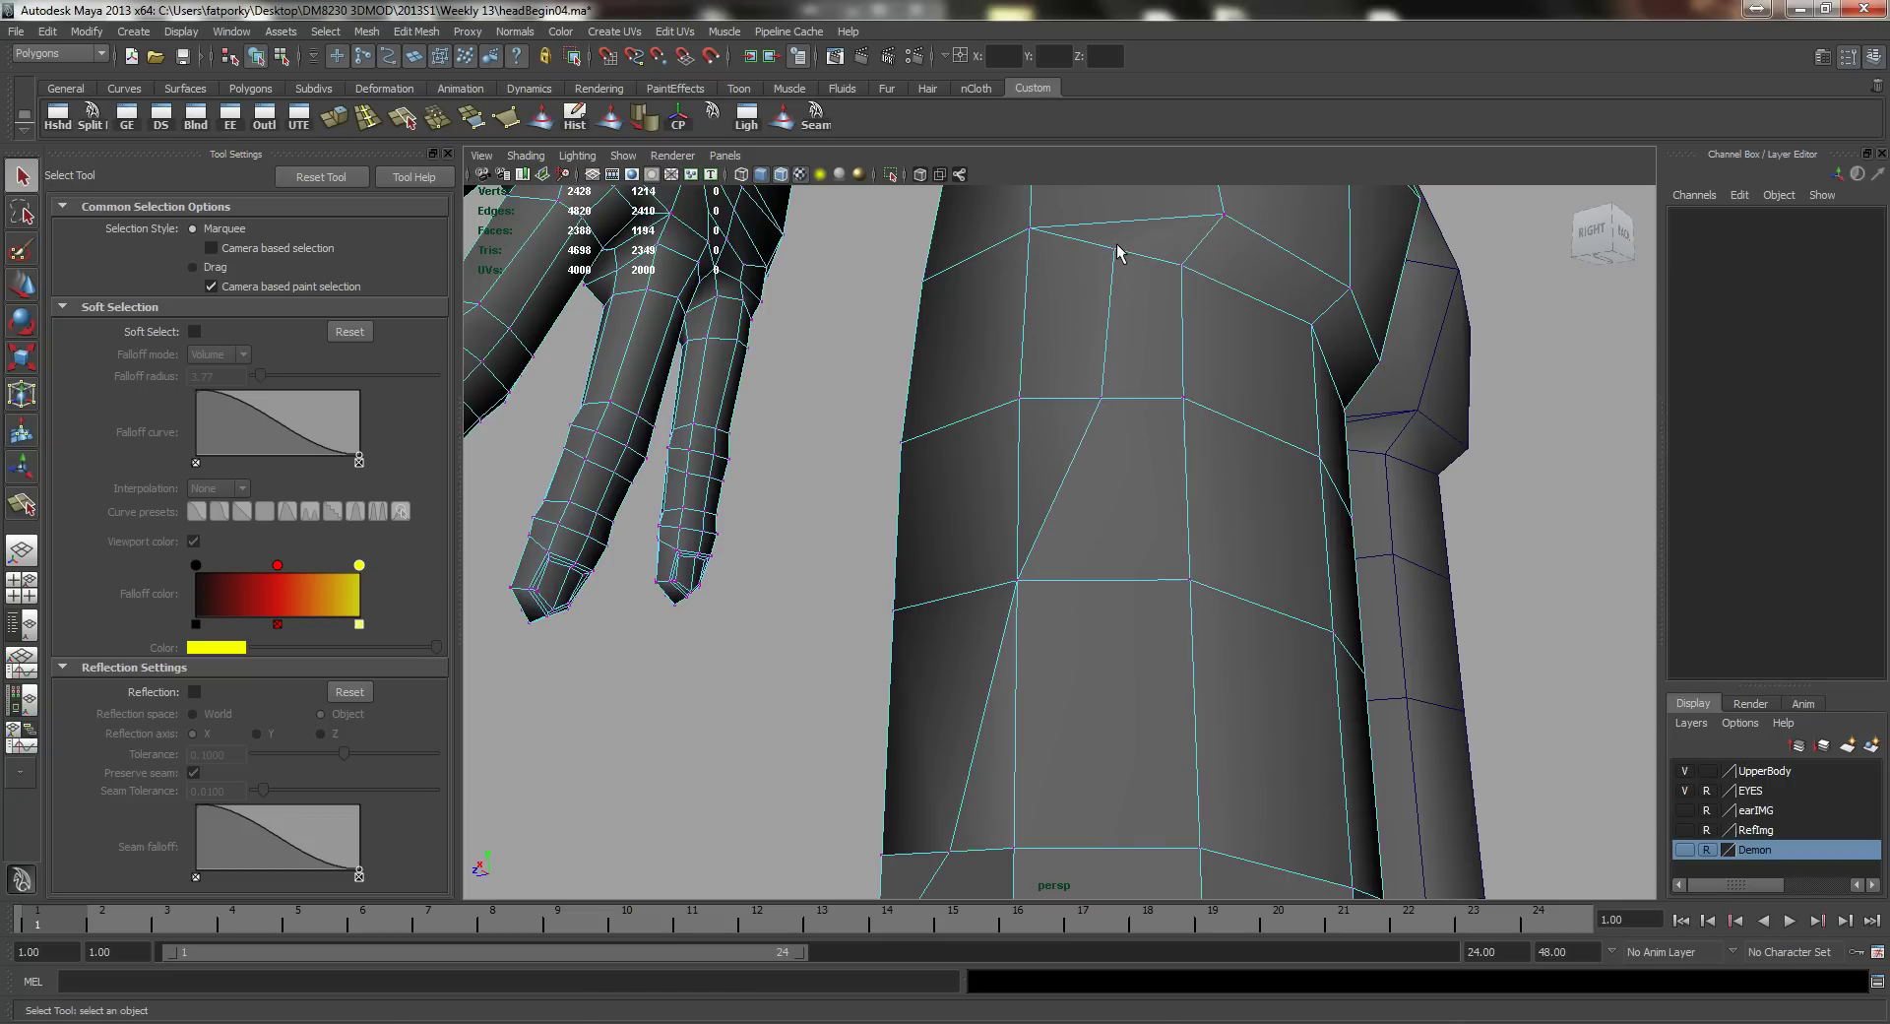
{"action": "left_click", "coordinate": [1115, 251]}
{"action": "key", "text": "w"}
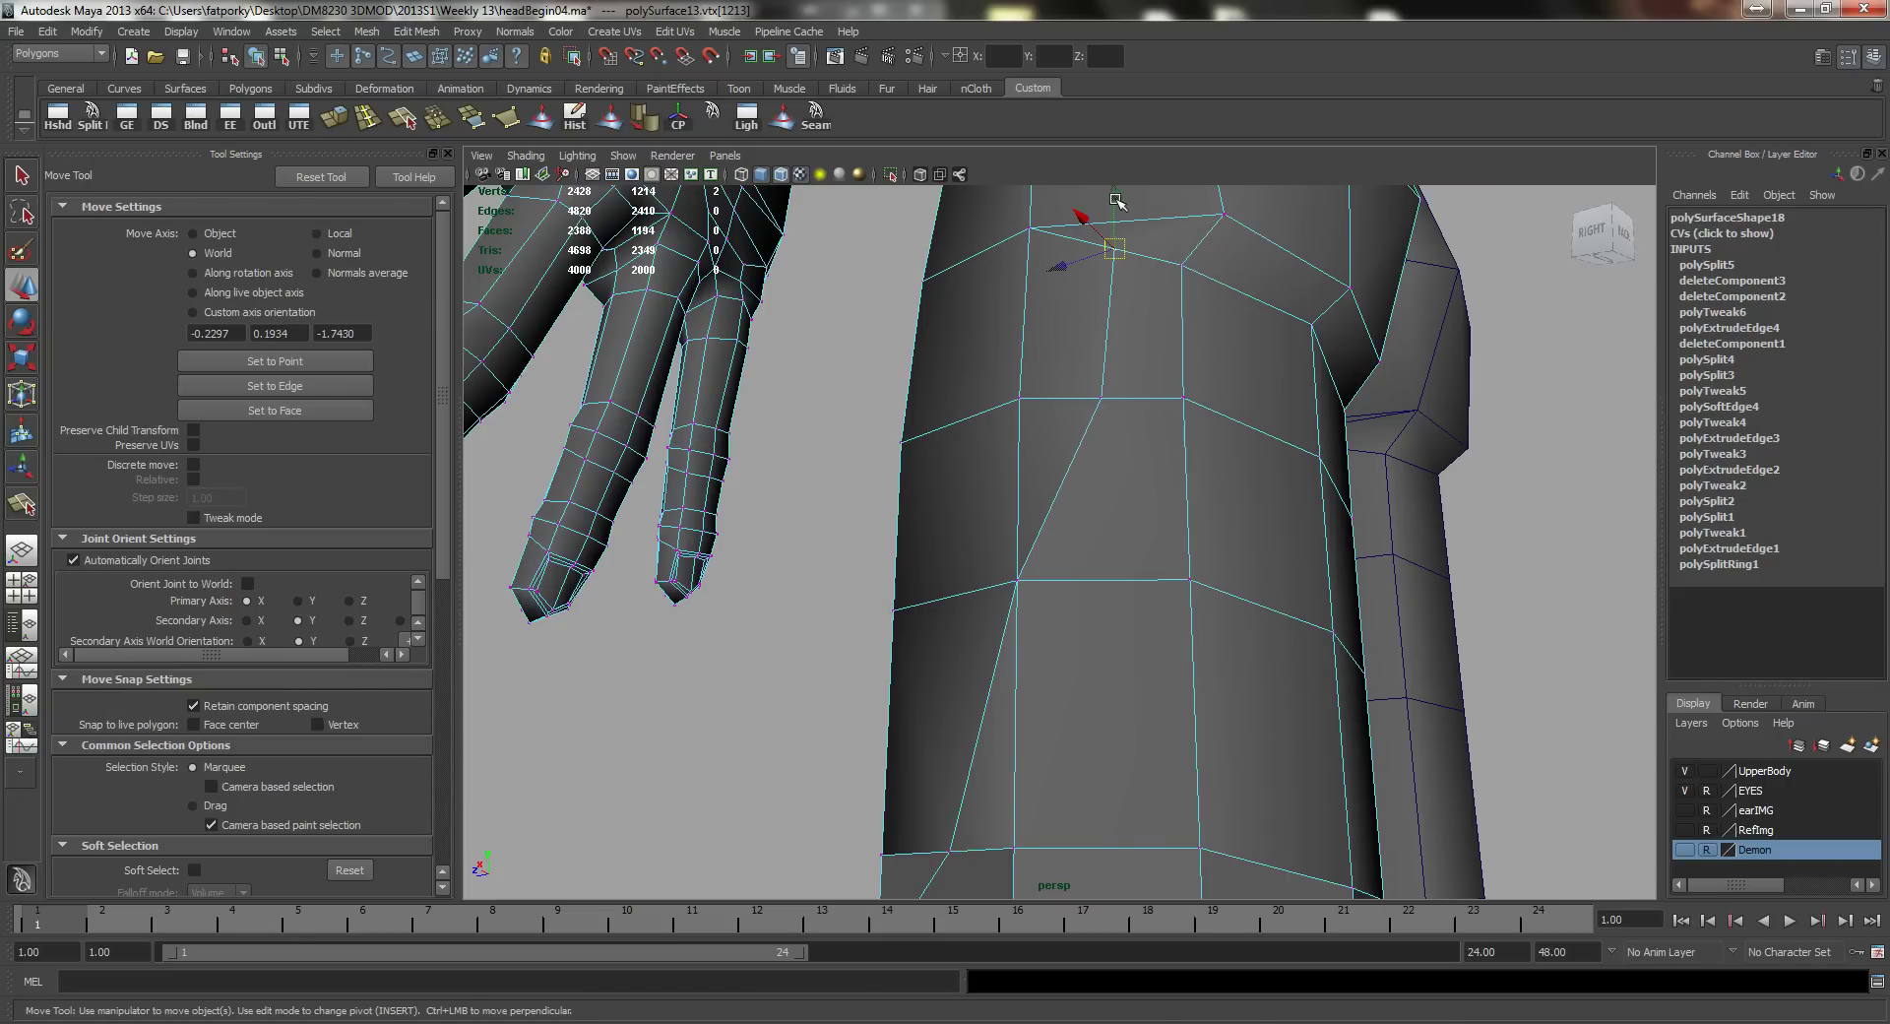
{"action": "left_click_drag", "start_coordinate": [1117, 201], "coordinate": [1122, 240]}
{"action": "key", "text": "z"}
{"action": "key", "text": "z"}
{"action": "key", "text": "z"}
{"action": "key", "text": "z"}
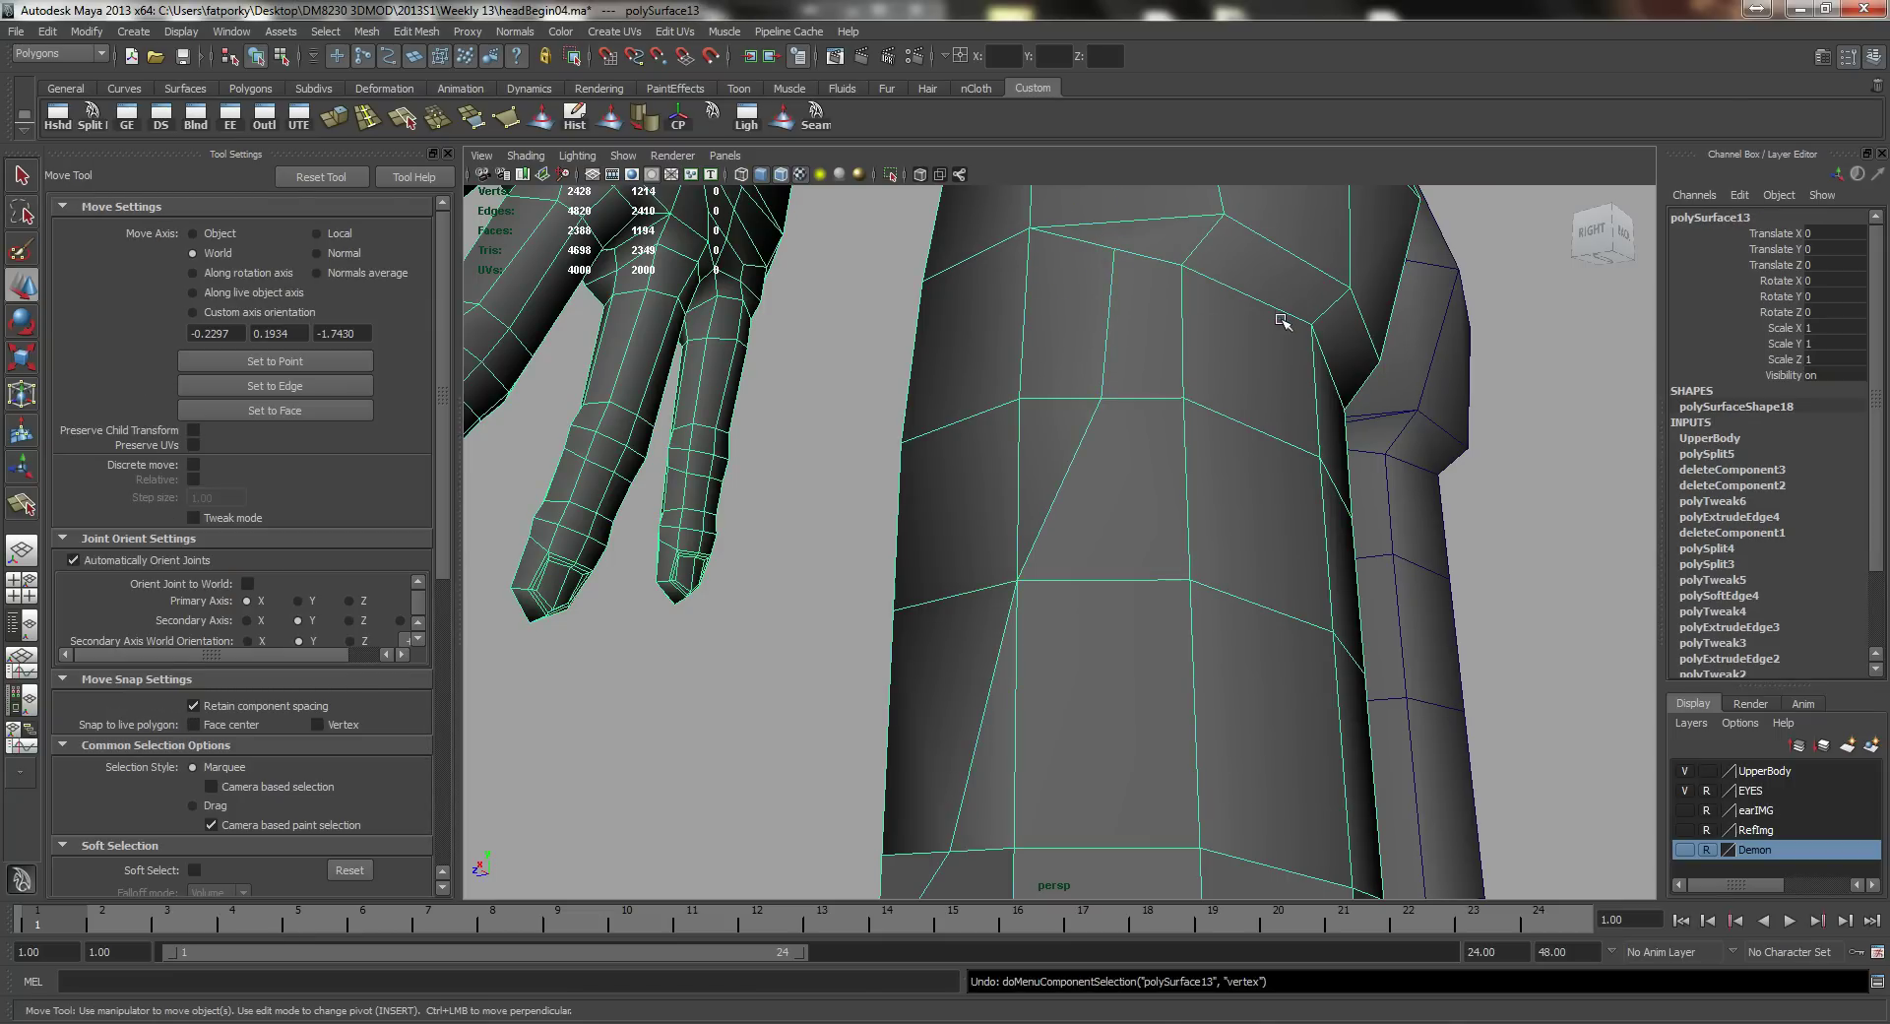
Step: Begin a new Split Polygon cut at the end of the inner-thigh edge line and lead it across the front of the lowest section
{"action": "left_click_drag", "start_coordinate": [898, 508], "coordinate": [1013, 409], "text": "alt"}
{"action": "left_click", "coordinate": [92, 116]}
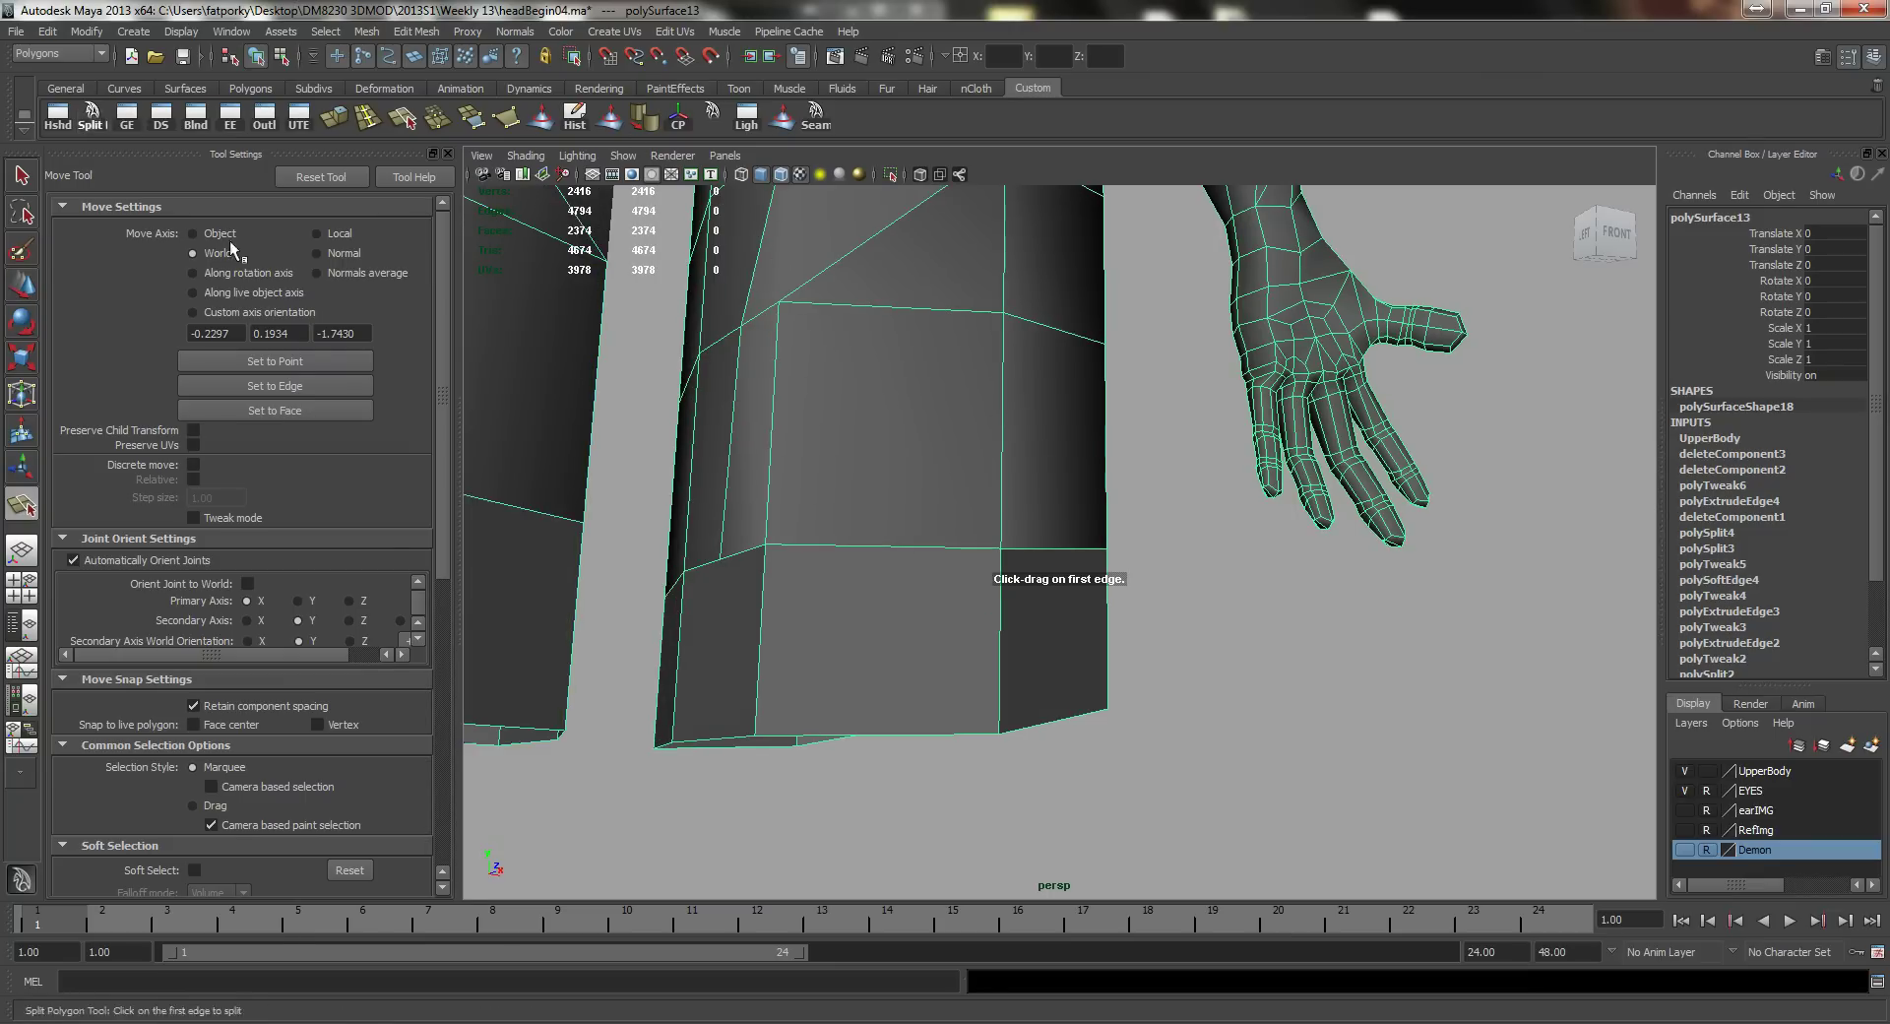
{"action": "left_click", "coordinate": [746, 561]}
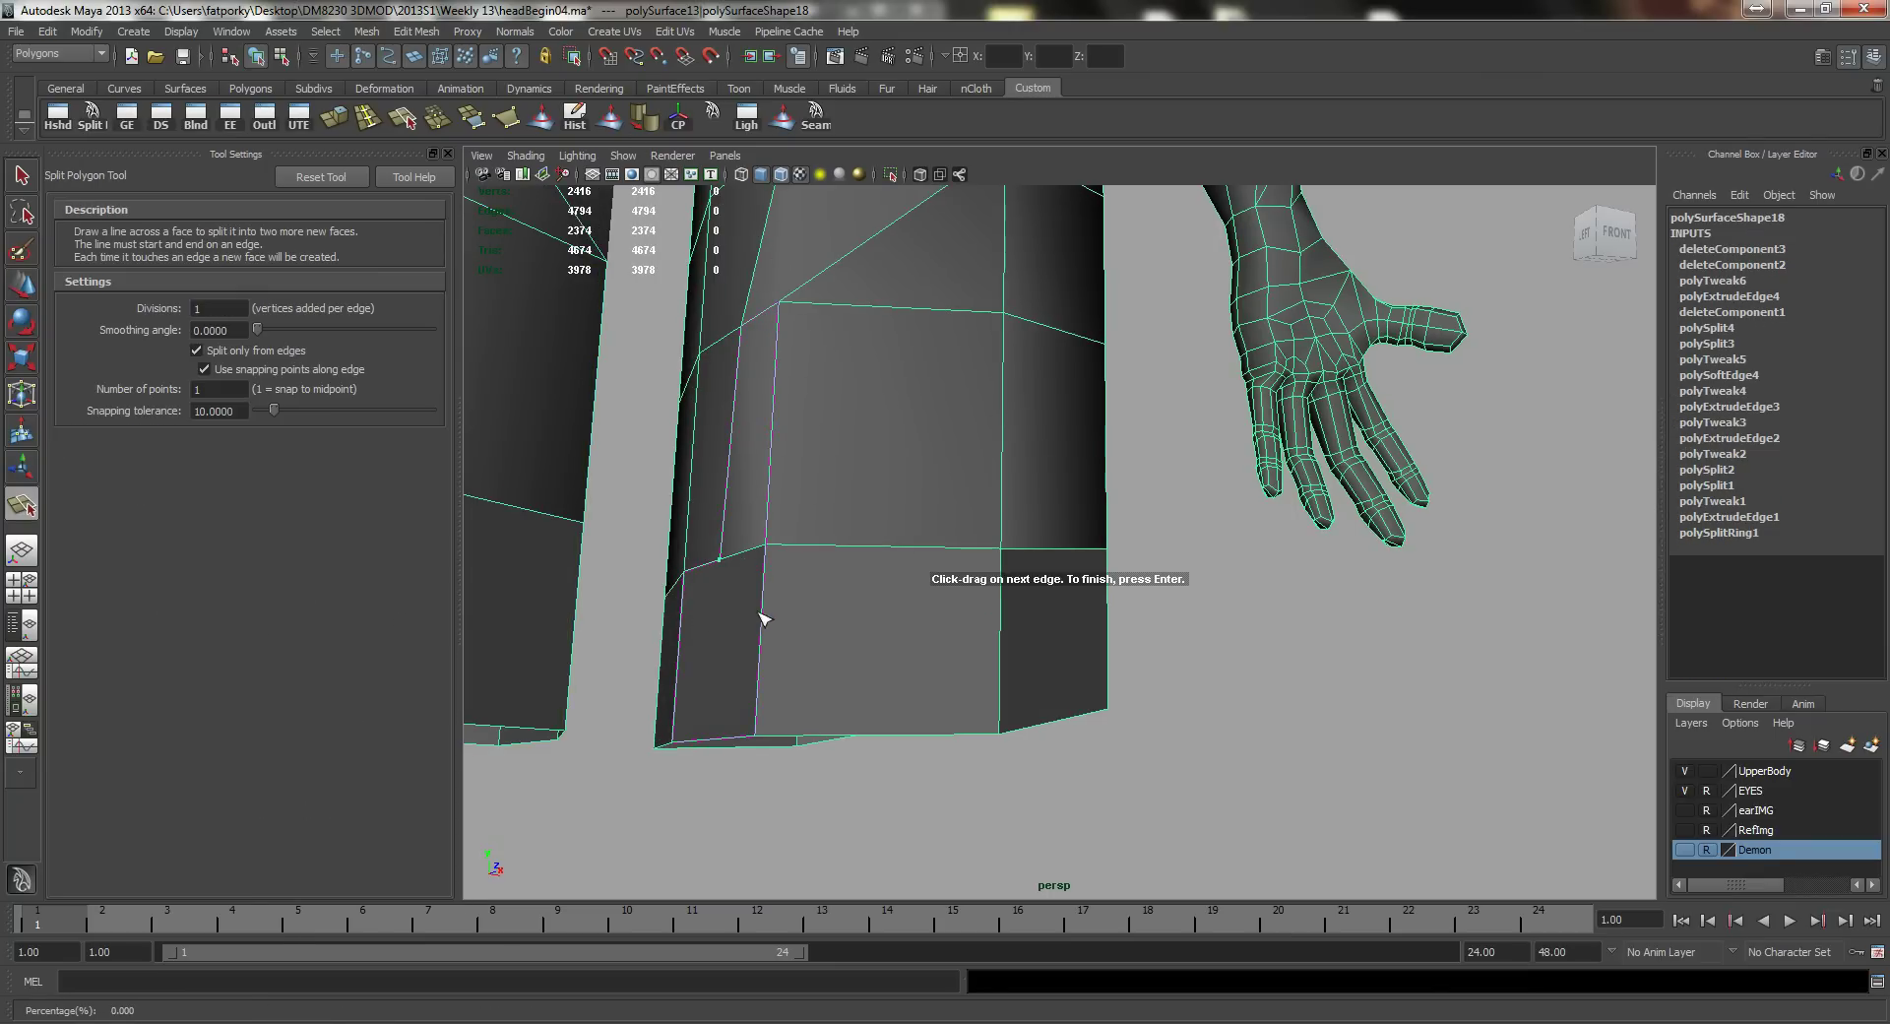
{"action": "left_click", "coordinate": [999, 639]}
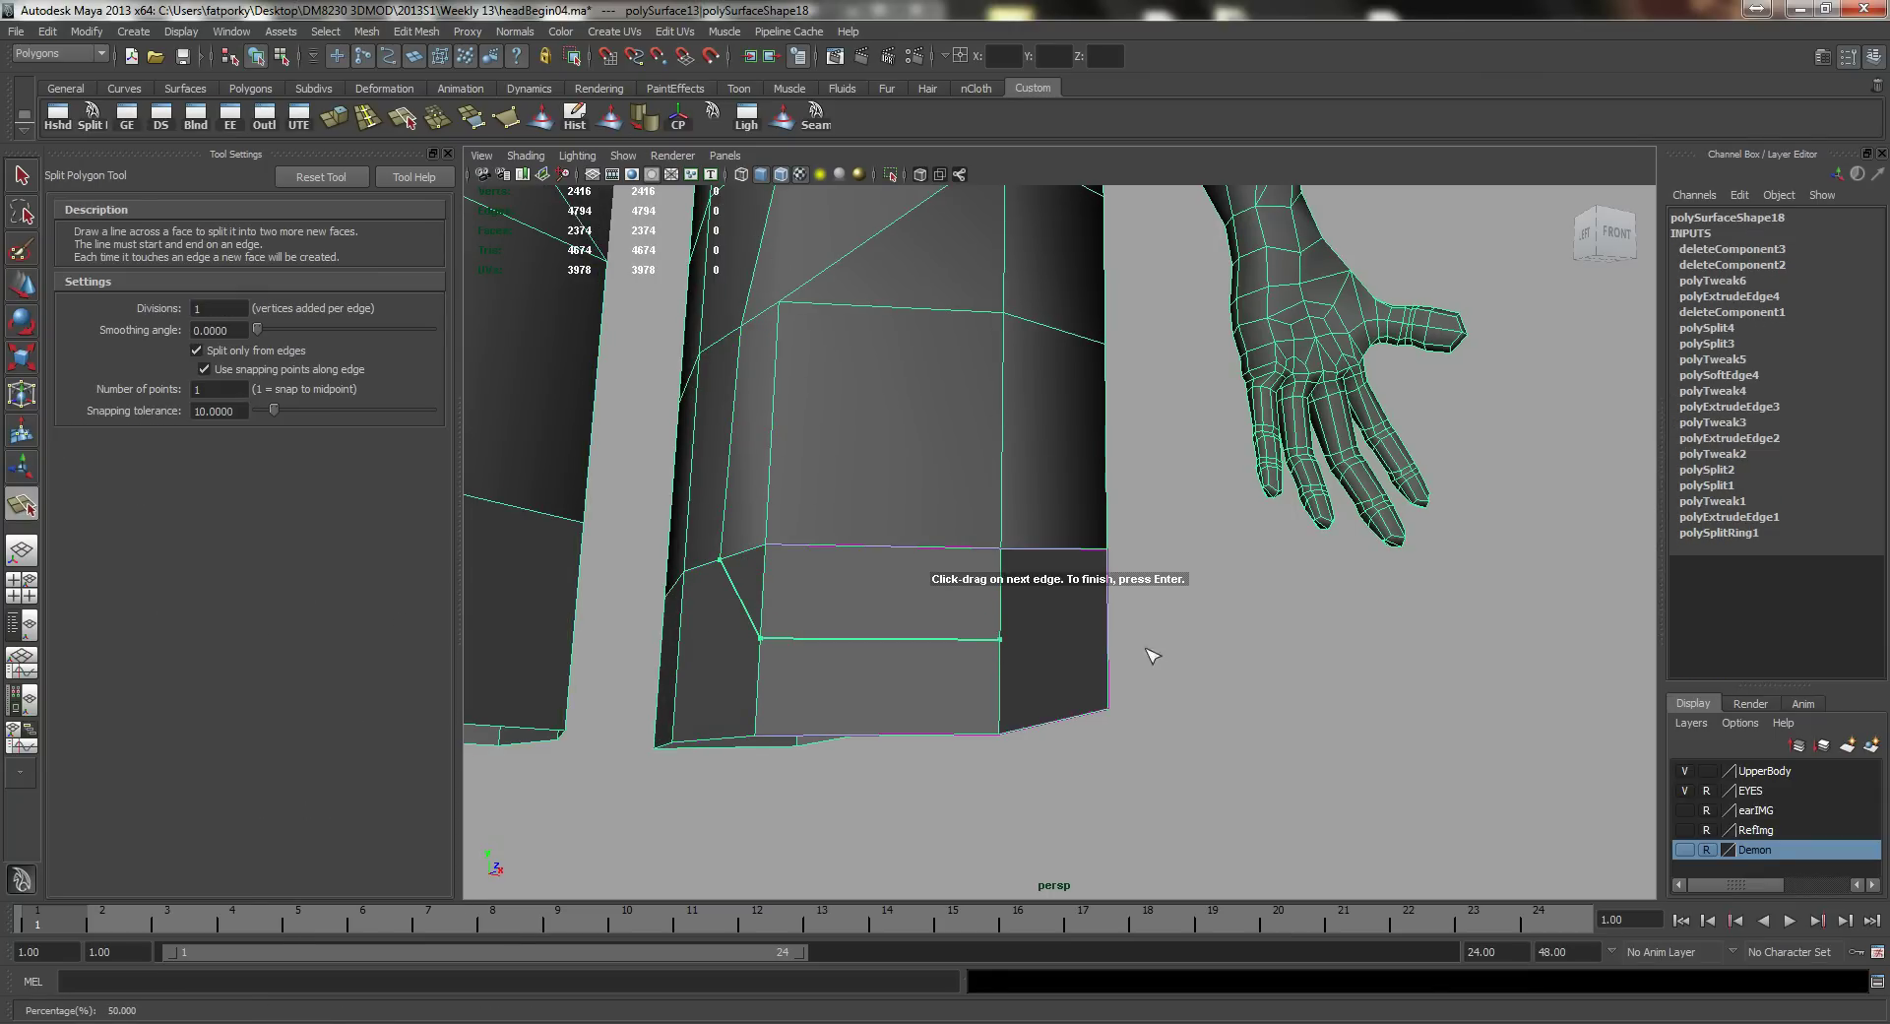
{"action": "left_click_drag", "start_coordinate": [1147, 650], "coordinate": [832, 591], "text": "alt"}
{"action": "right_click_drag", "start_coordinate": [837, 598], "coordinate": [843, 600], "text": "alt"}
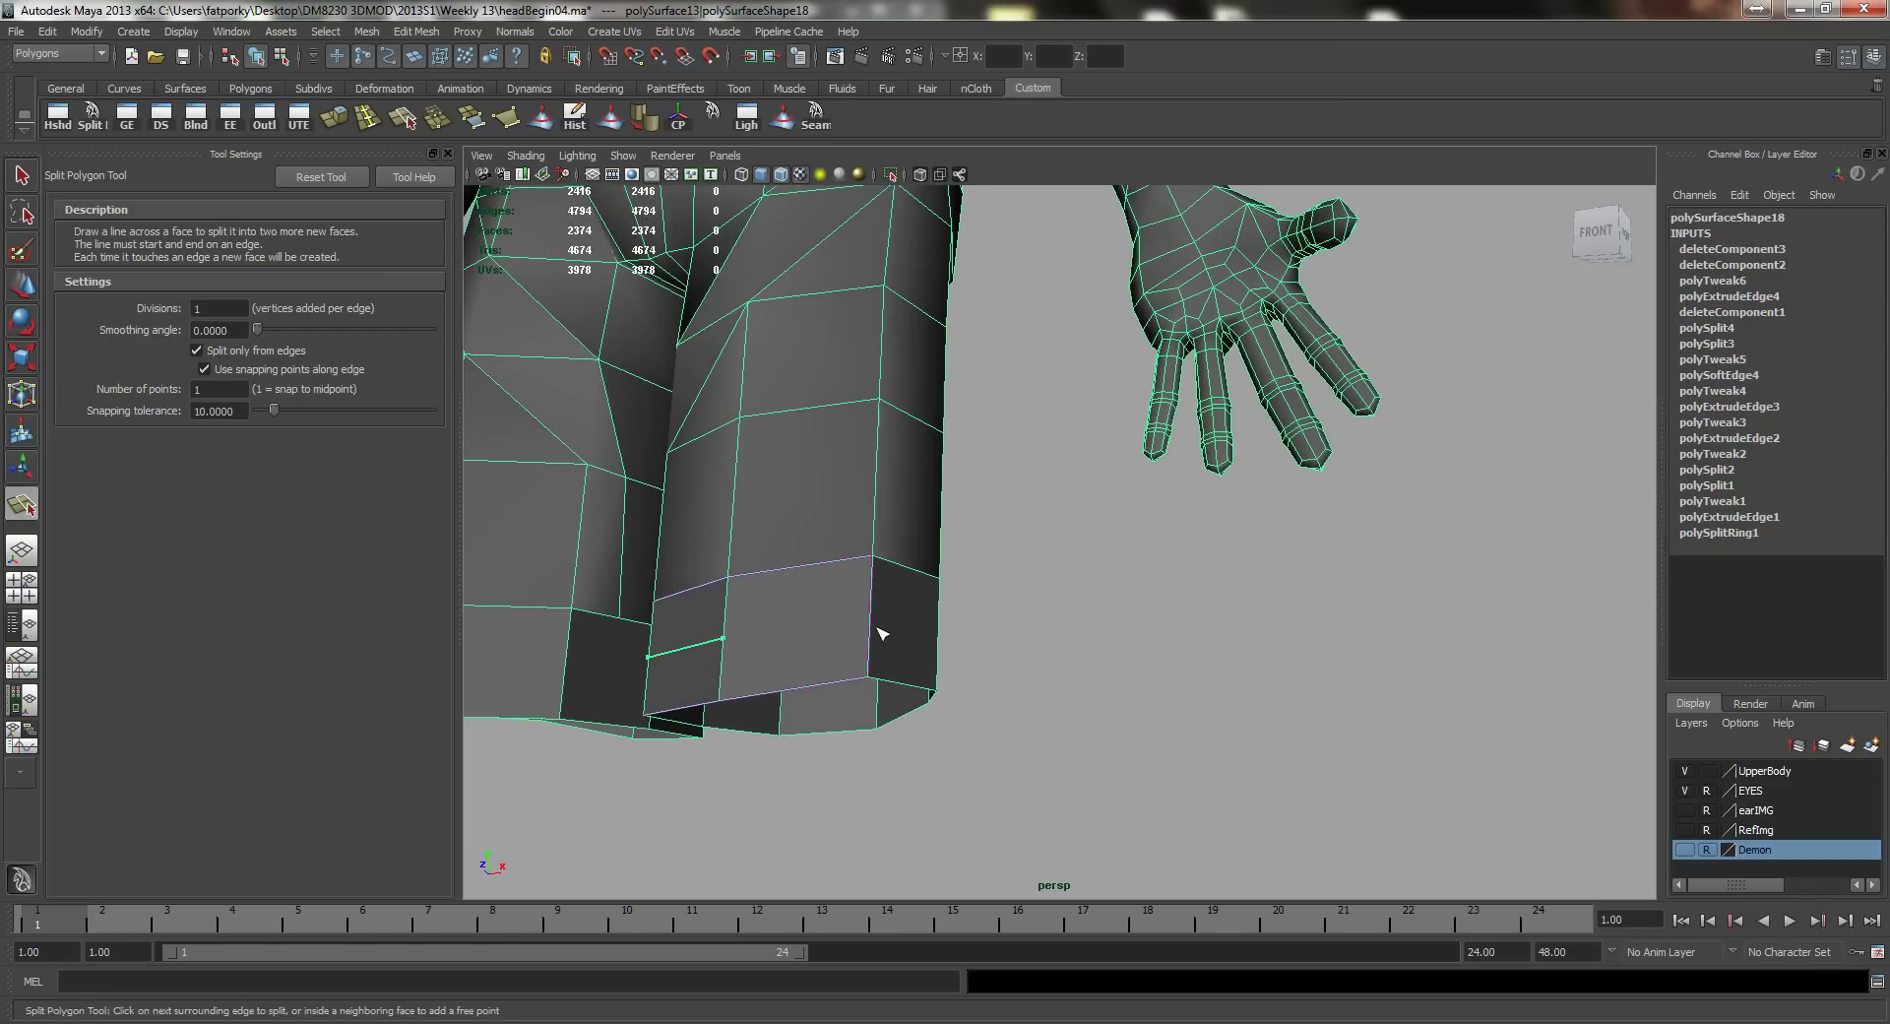
Step: Continue the cut around the front to the outer thigh, angle it up across two section boundaries, and finish it
{"action": "left_click_drag", "start_coordinate": [871, 623], "coordinate": [835, 688], "text": "alt"}
{"action": "left_click_drag", "start_coordinate": [788, 777], "coordinate": [881, 689], "text": "alt"}
{"action": "left_click", "coordinate": [879, 688]}
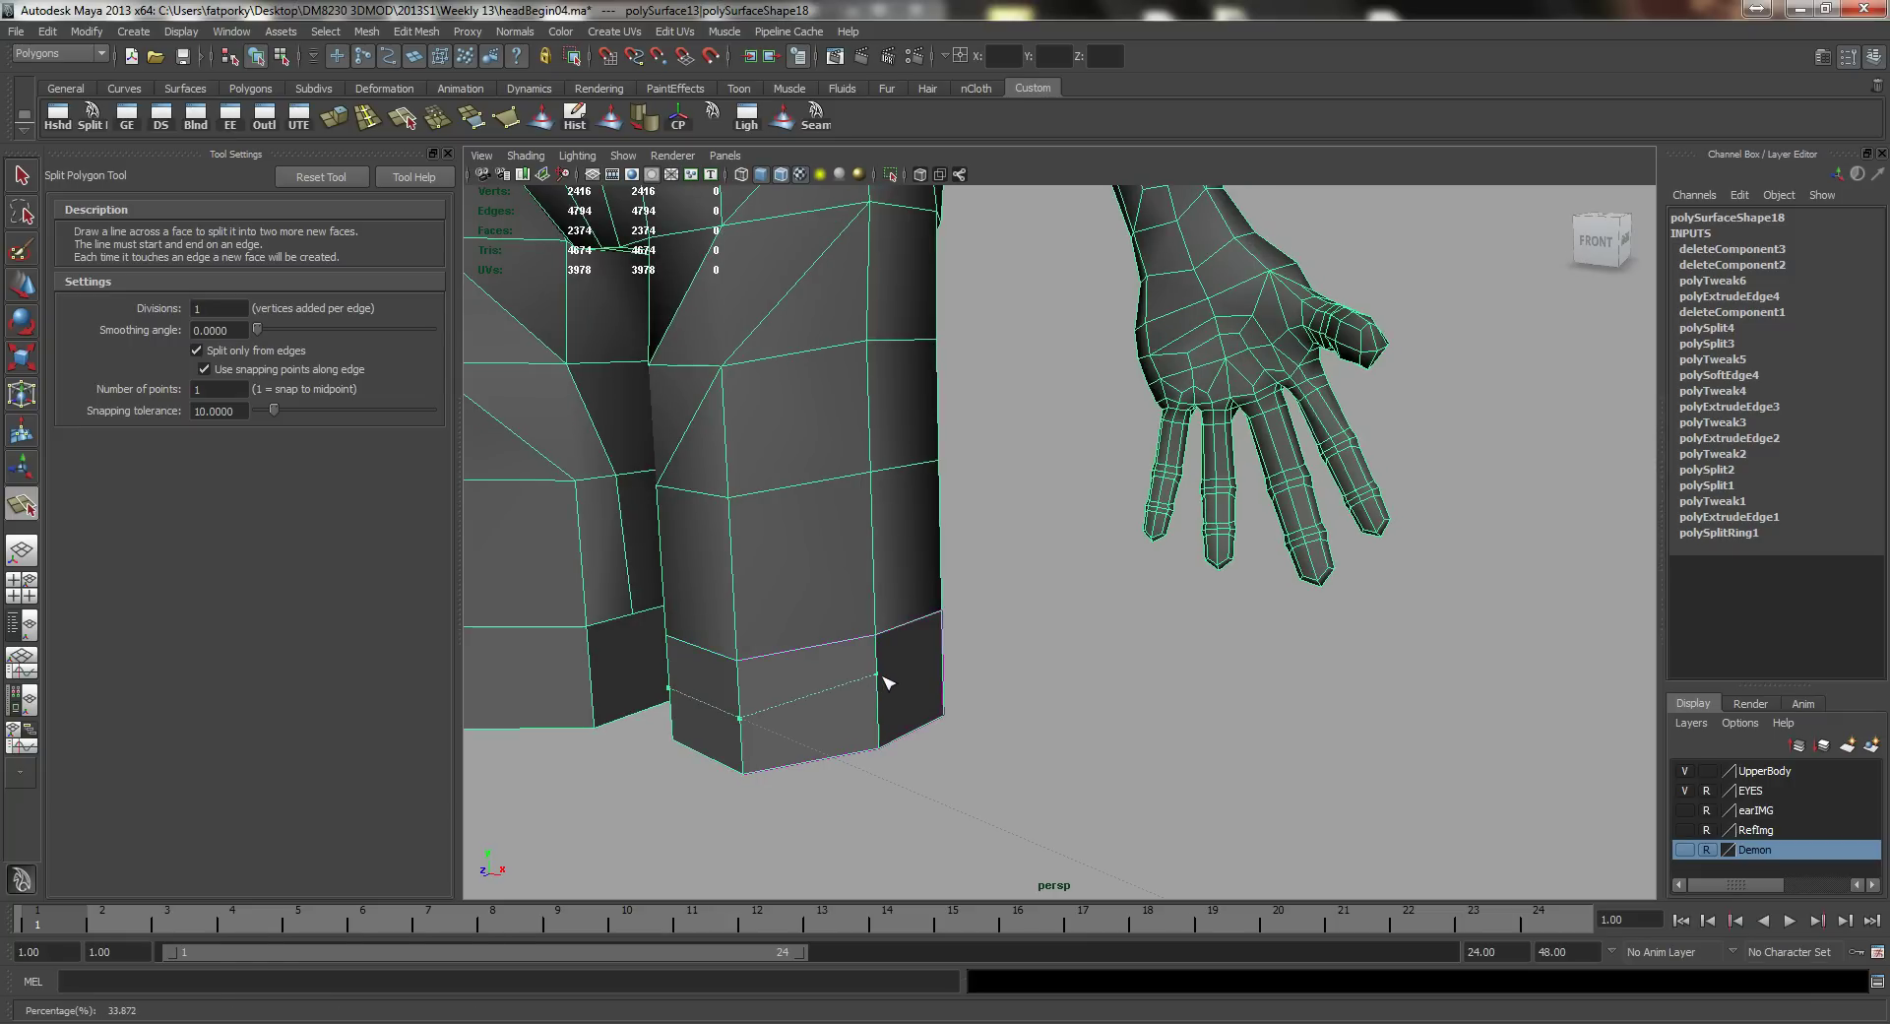
{"action": "left_click_drag", "start_coordinate": [881, 689], "coordinate": [895, 666], "text": "alt"}
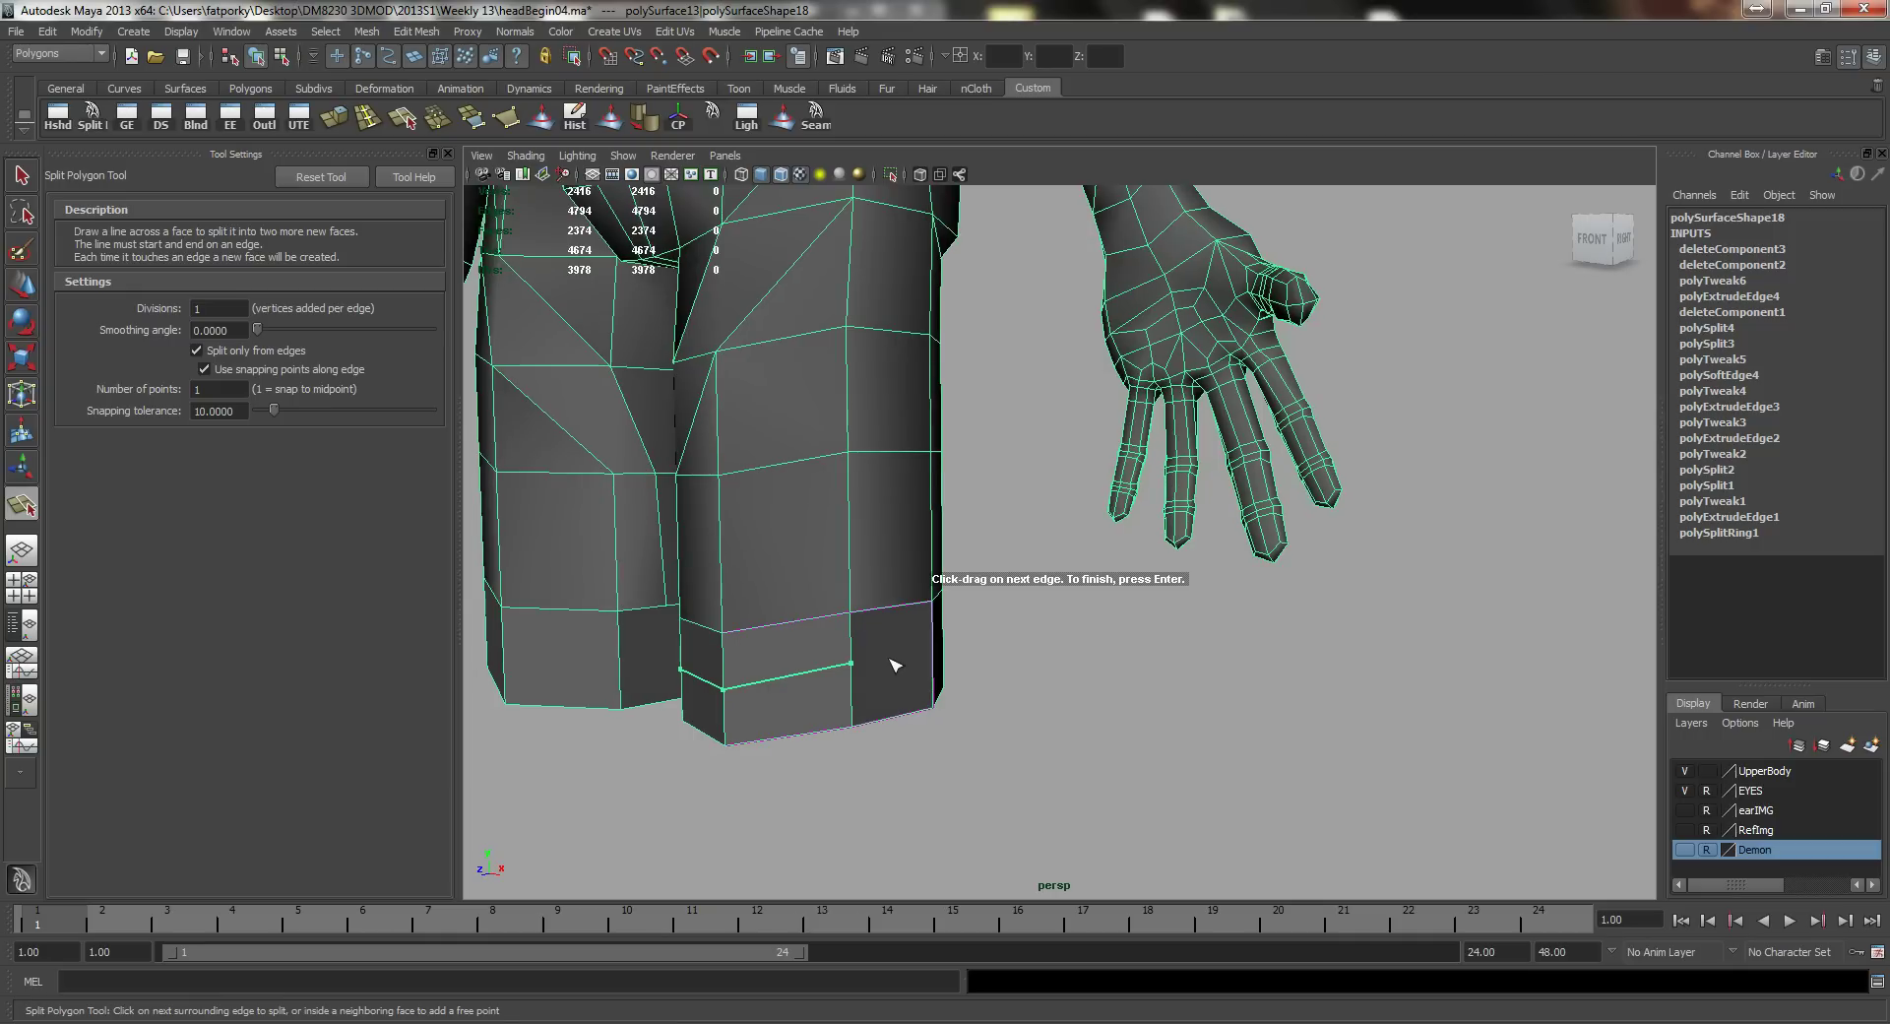
{"action": "left_click", "coordinate": [896, 607]}
{"action": "left_click", "coordinate": [889, 450]}
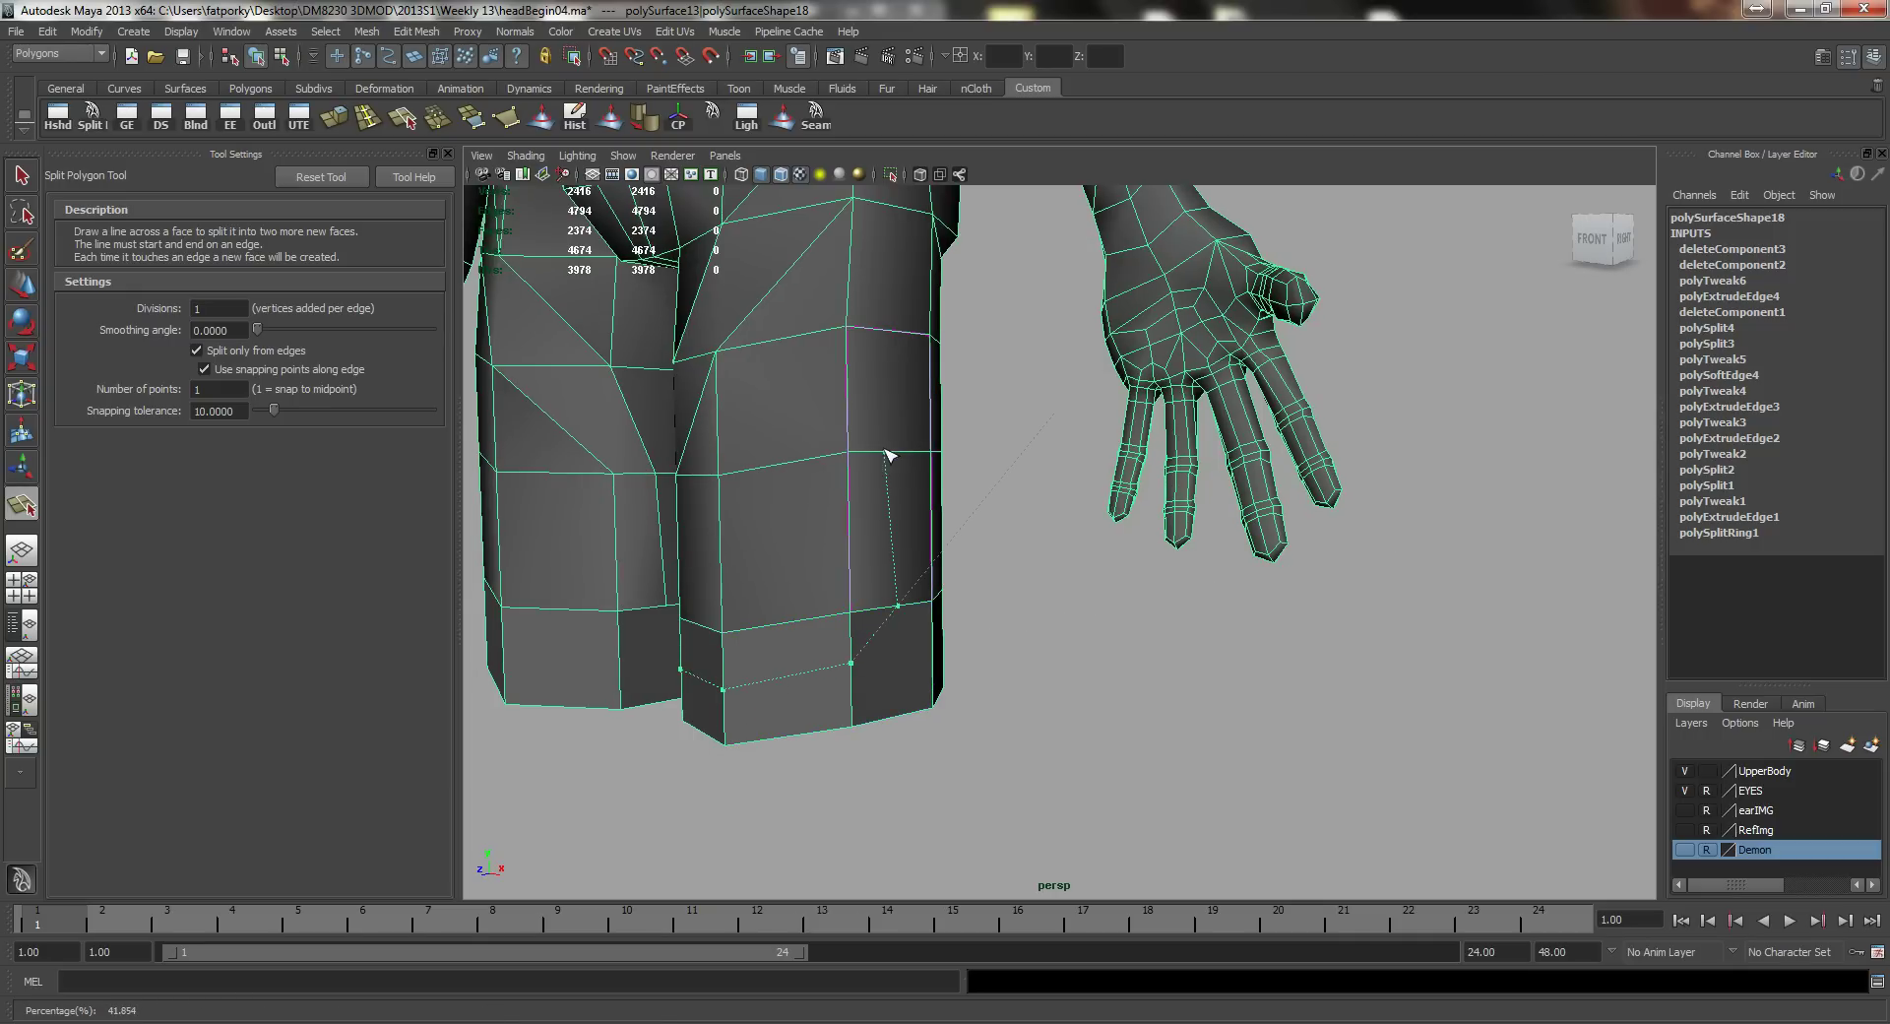
{"action": "key", "text": "w"}
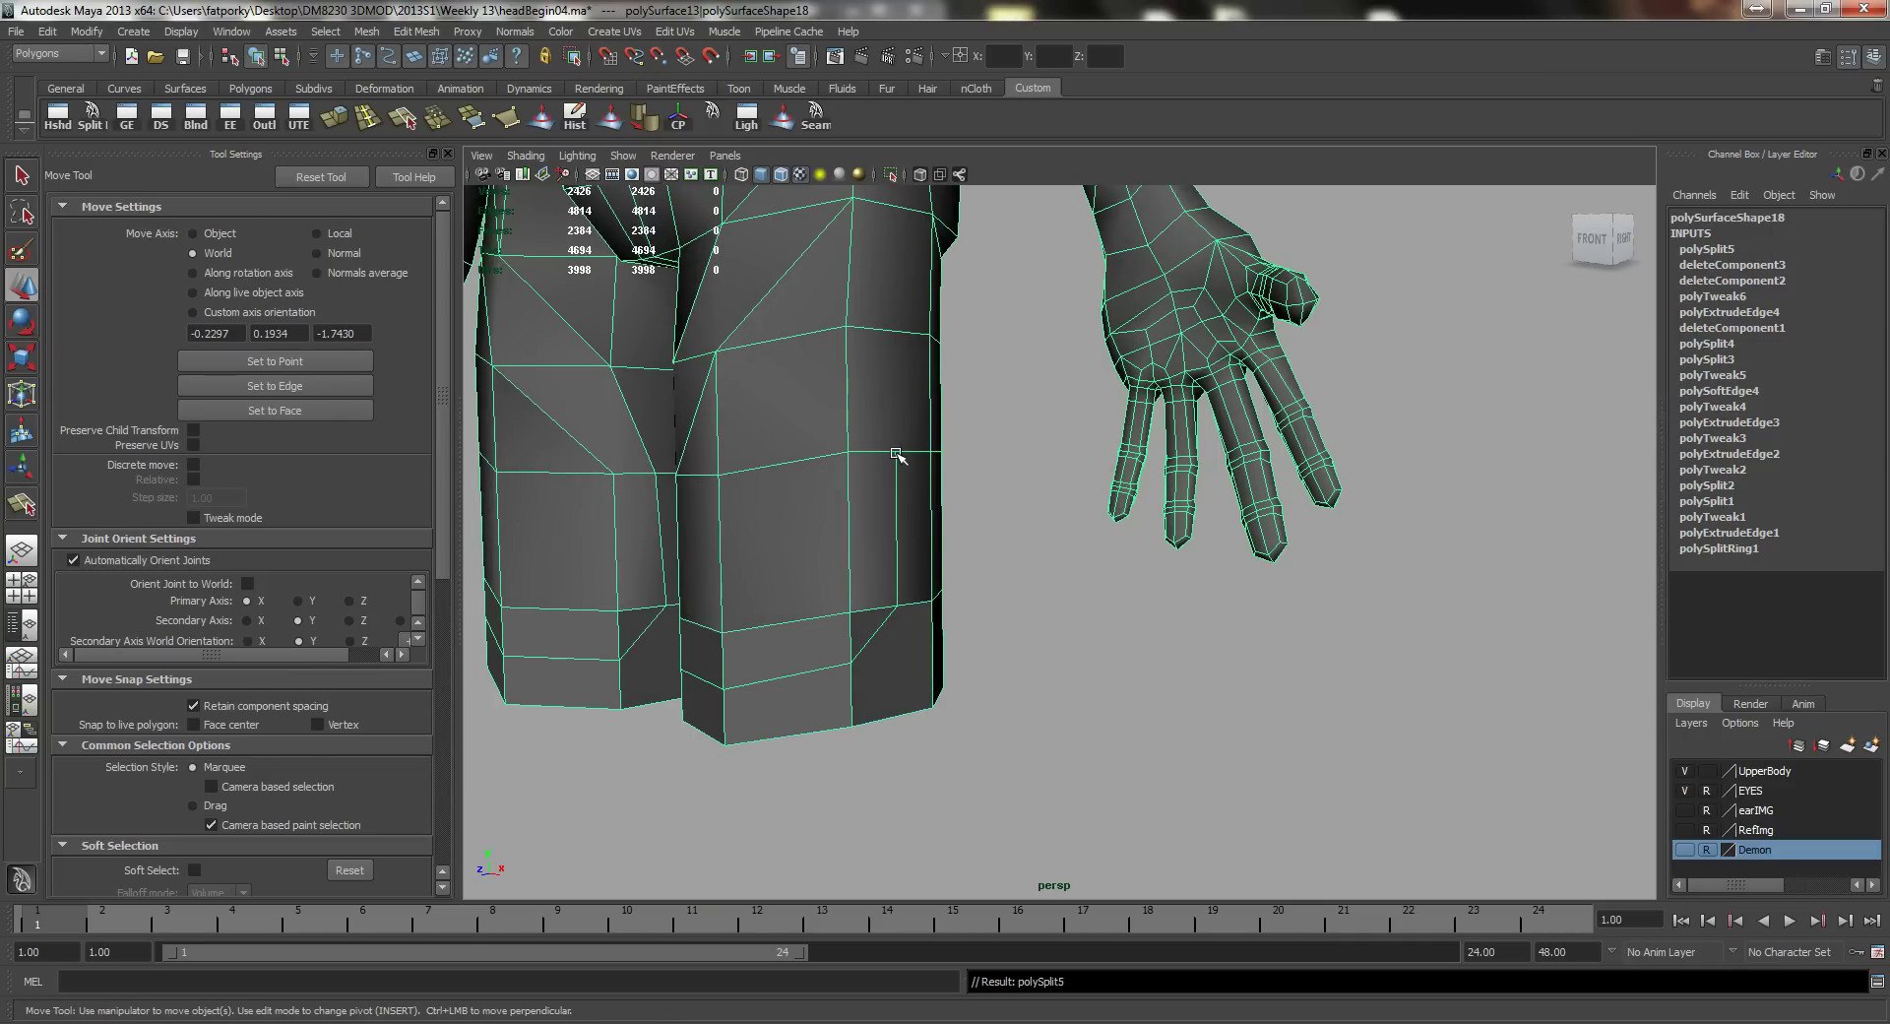
Step: Split the lowest inner-thigh face from the middle of the slanted edge down to the neighbouring vertex on the lower border
{"action": "left_click_drag", "start_coordinate": [899, 458], "coordinate": [828, 486], "text": "alt"}
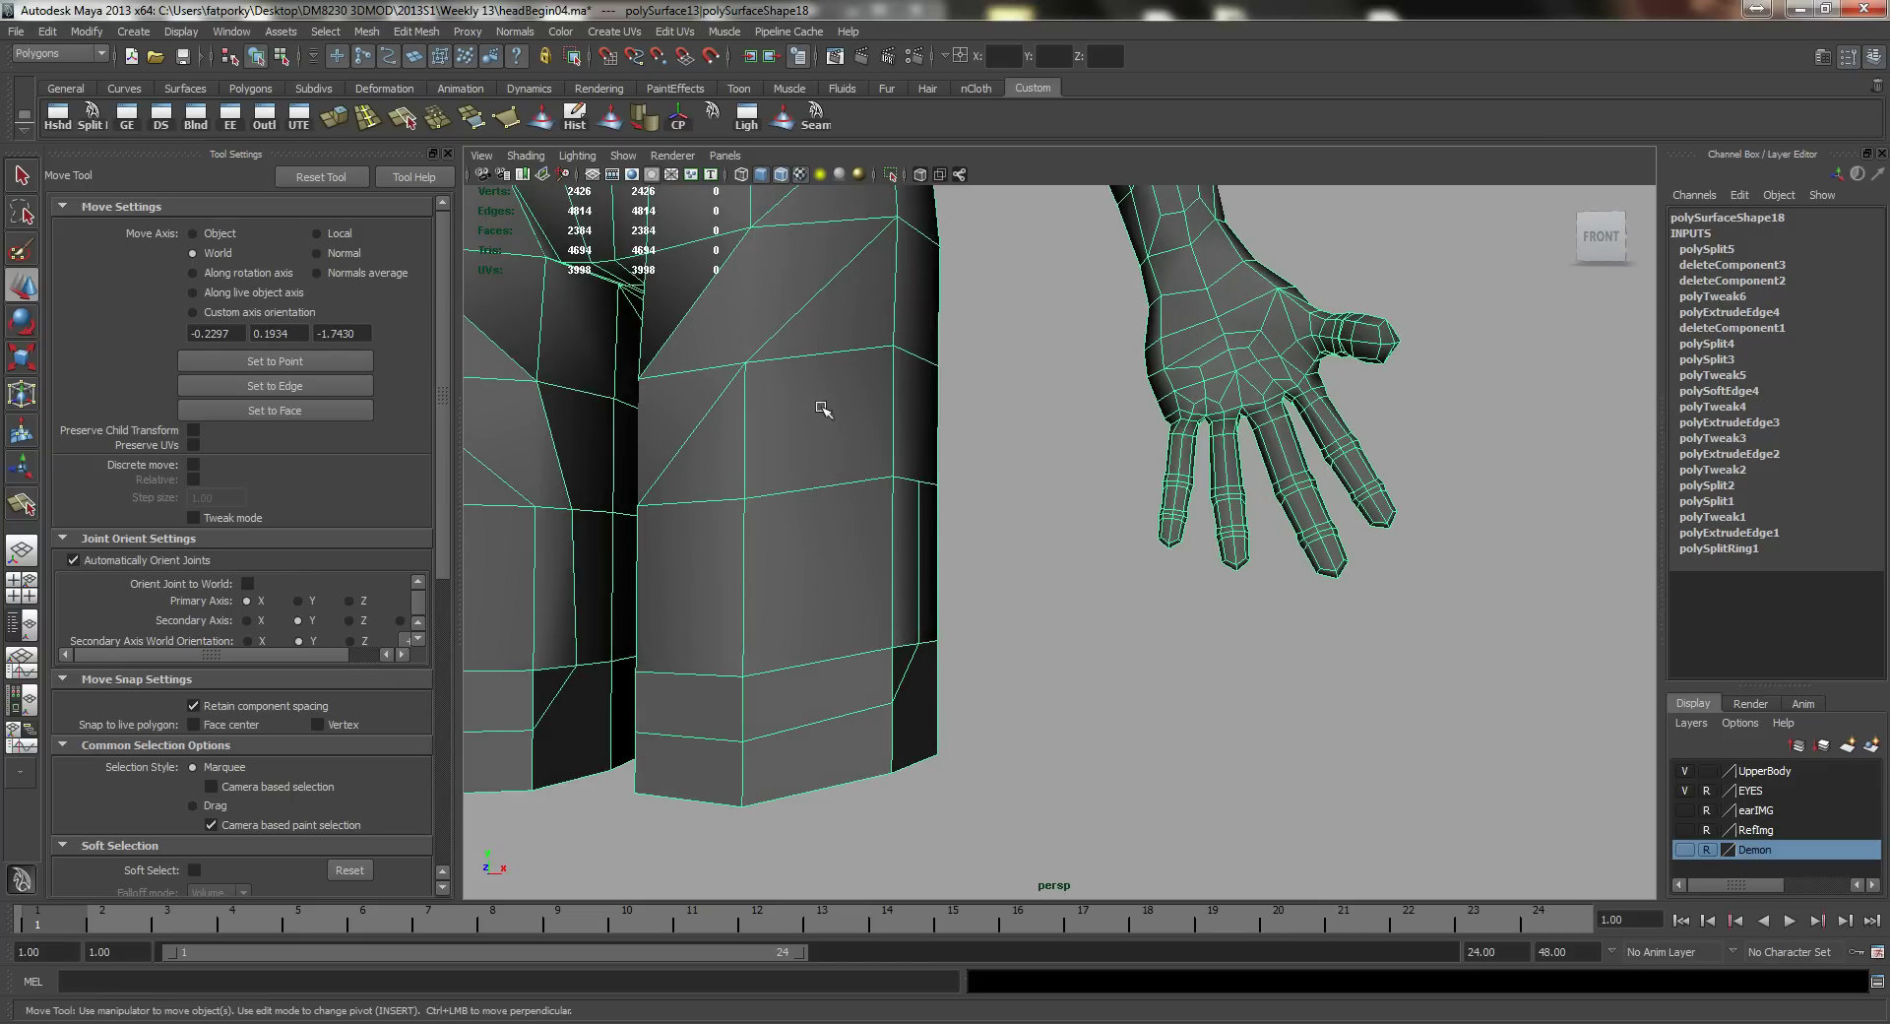
{"action": "left_click_drag", "start_coordinate": [782, 414], "coordinate": [886, 419], "text": "alt"}
{"action": "mouse_move", "coordinate": [905, 415]}
{"action": "right_mouse_down"}
{"action": "mouse_move", "coordinate": [862, 413]}
{"action": "mouse_move", "coordinate": [888, 443]}
{"action": "right_mouse_up"}
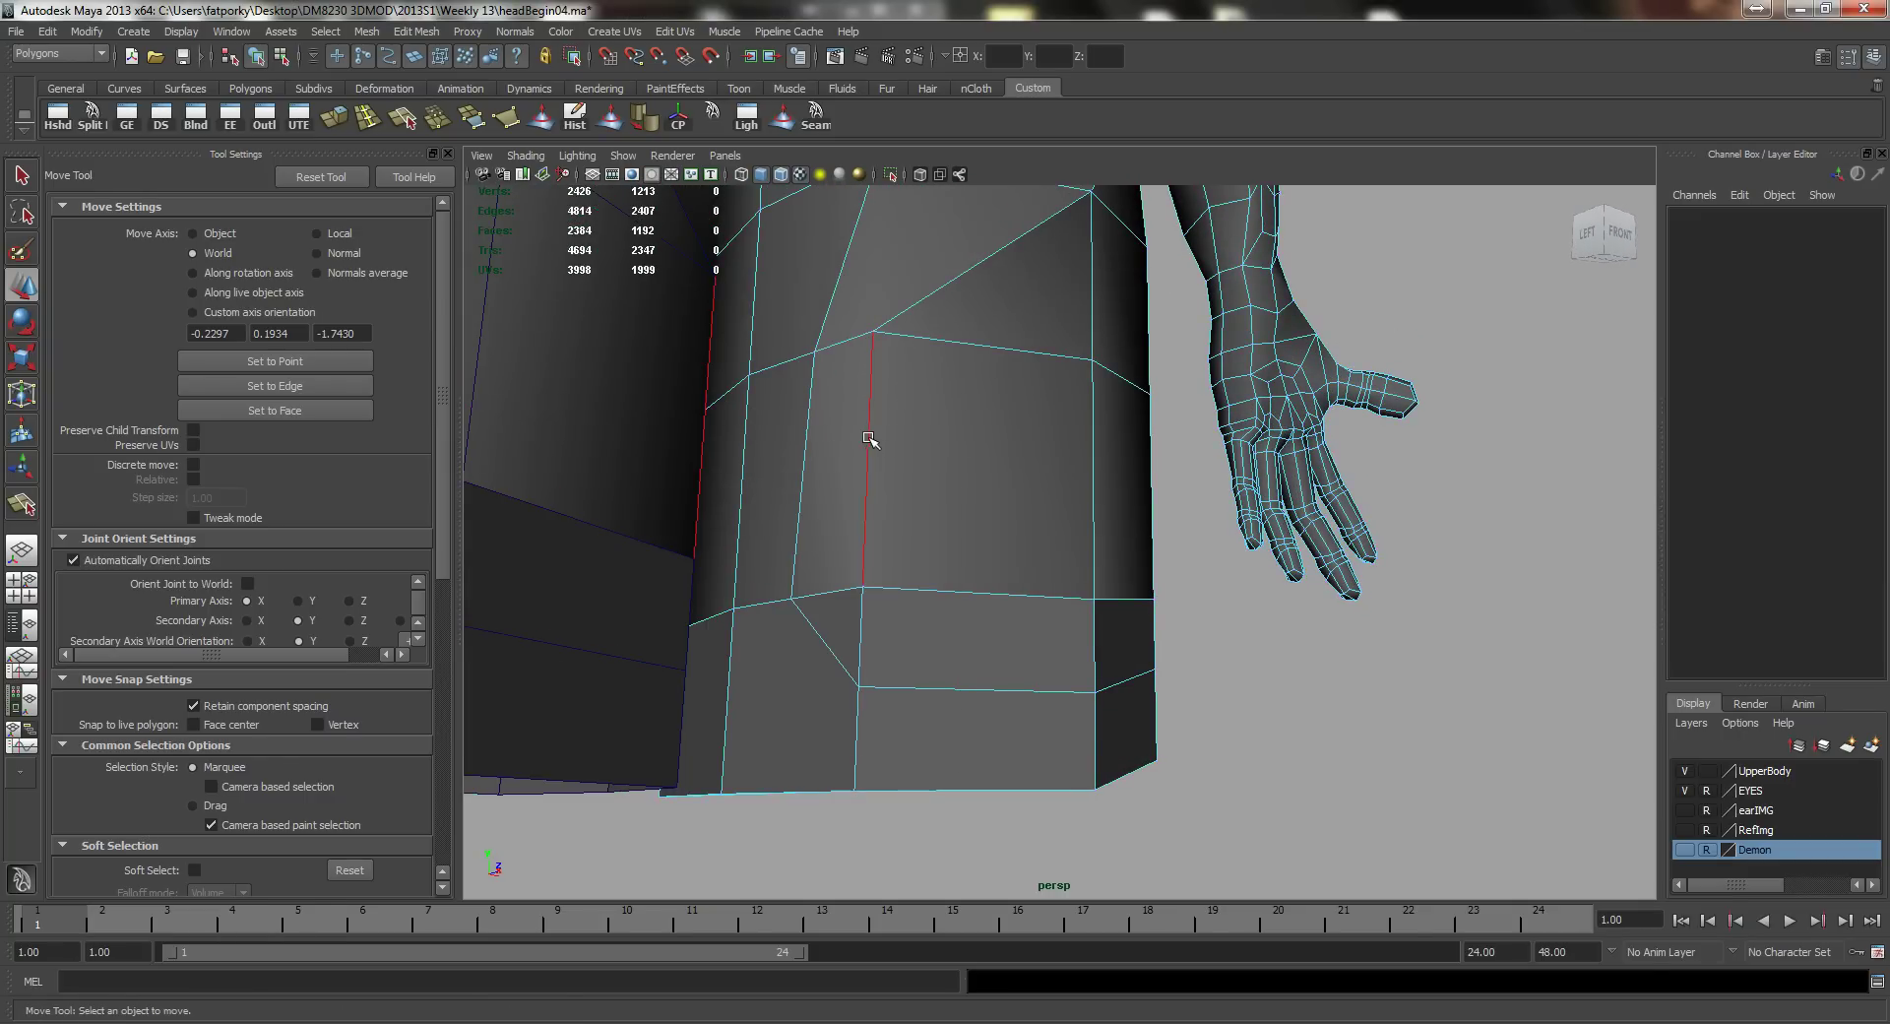
{"action": "left_click", "coordinate": [868, 437]}
{"action": "left_click_drag", "start_coordinate": [920, 497], "coordinate": [838, 541], "text": "alt"}
{"action": "key", "text": "g"}
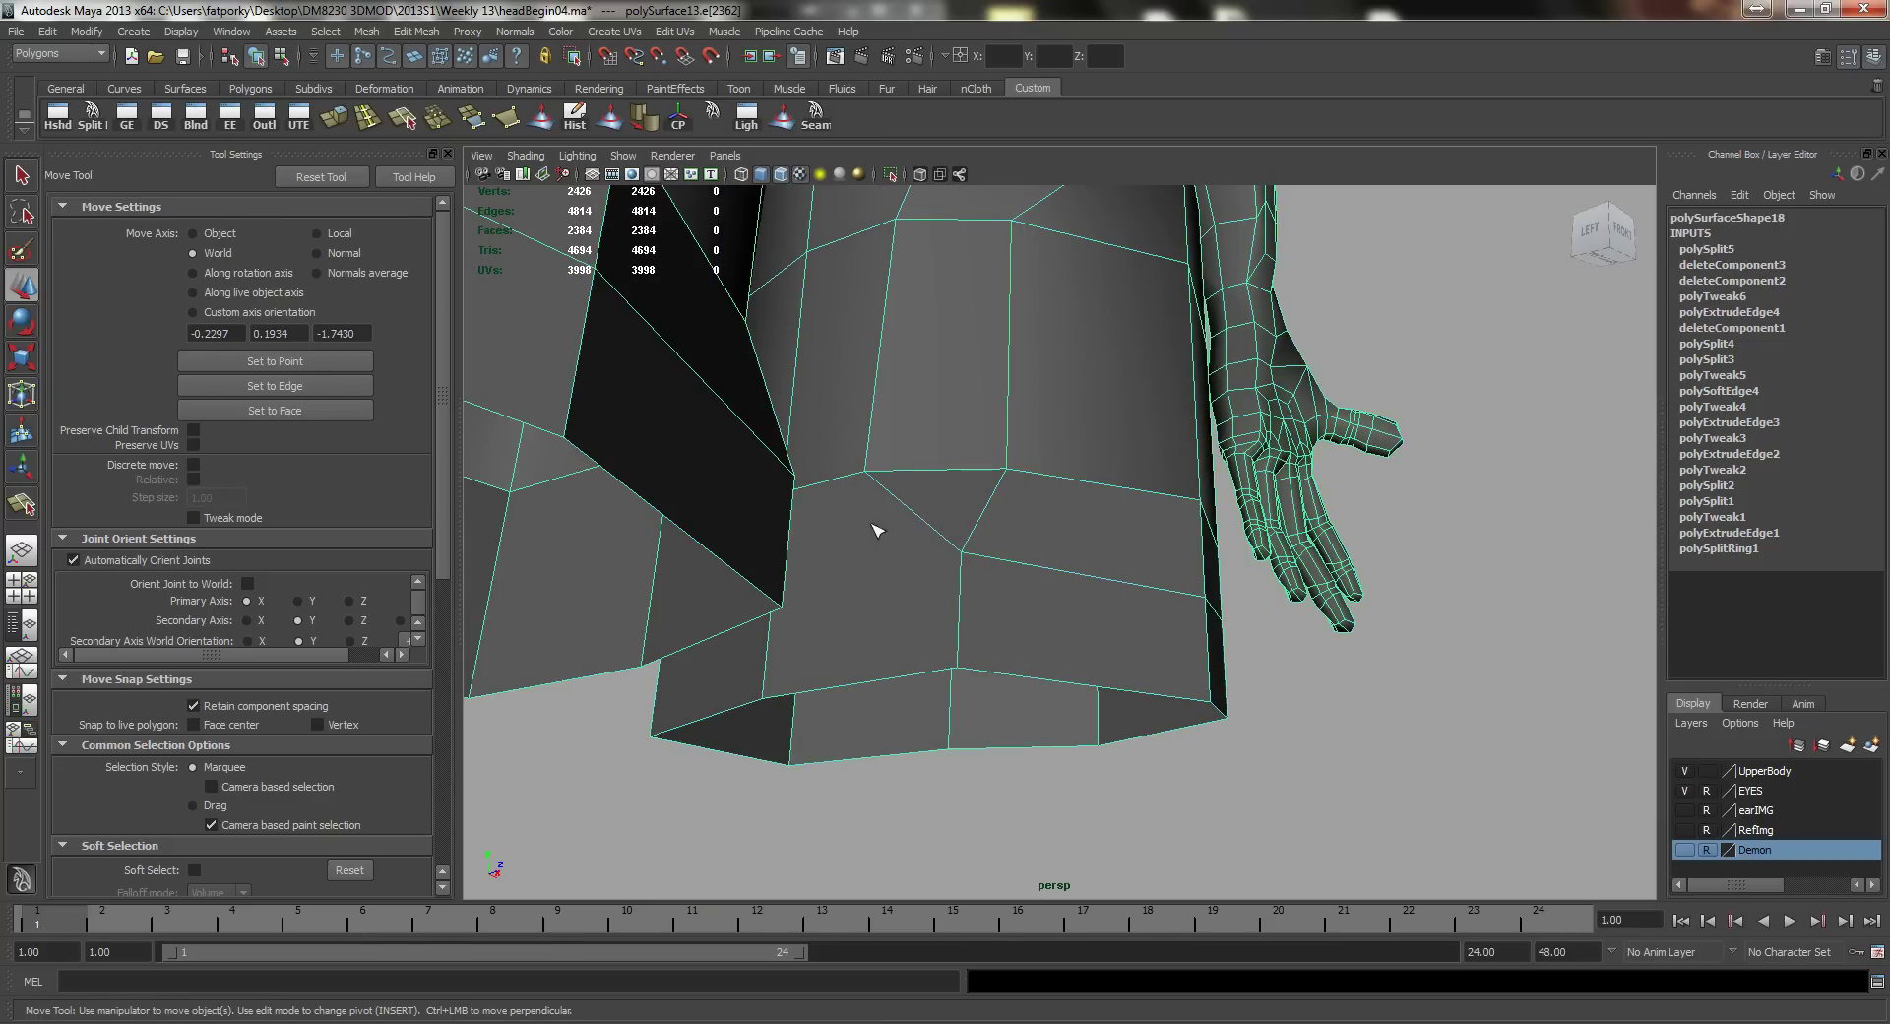
{"action": "left_click", "coordinate": [914, 513]}
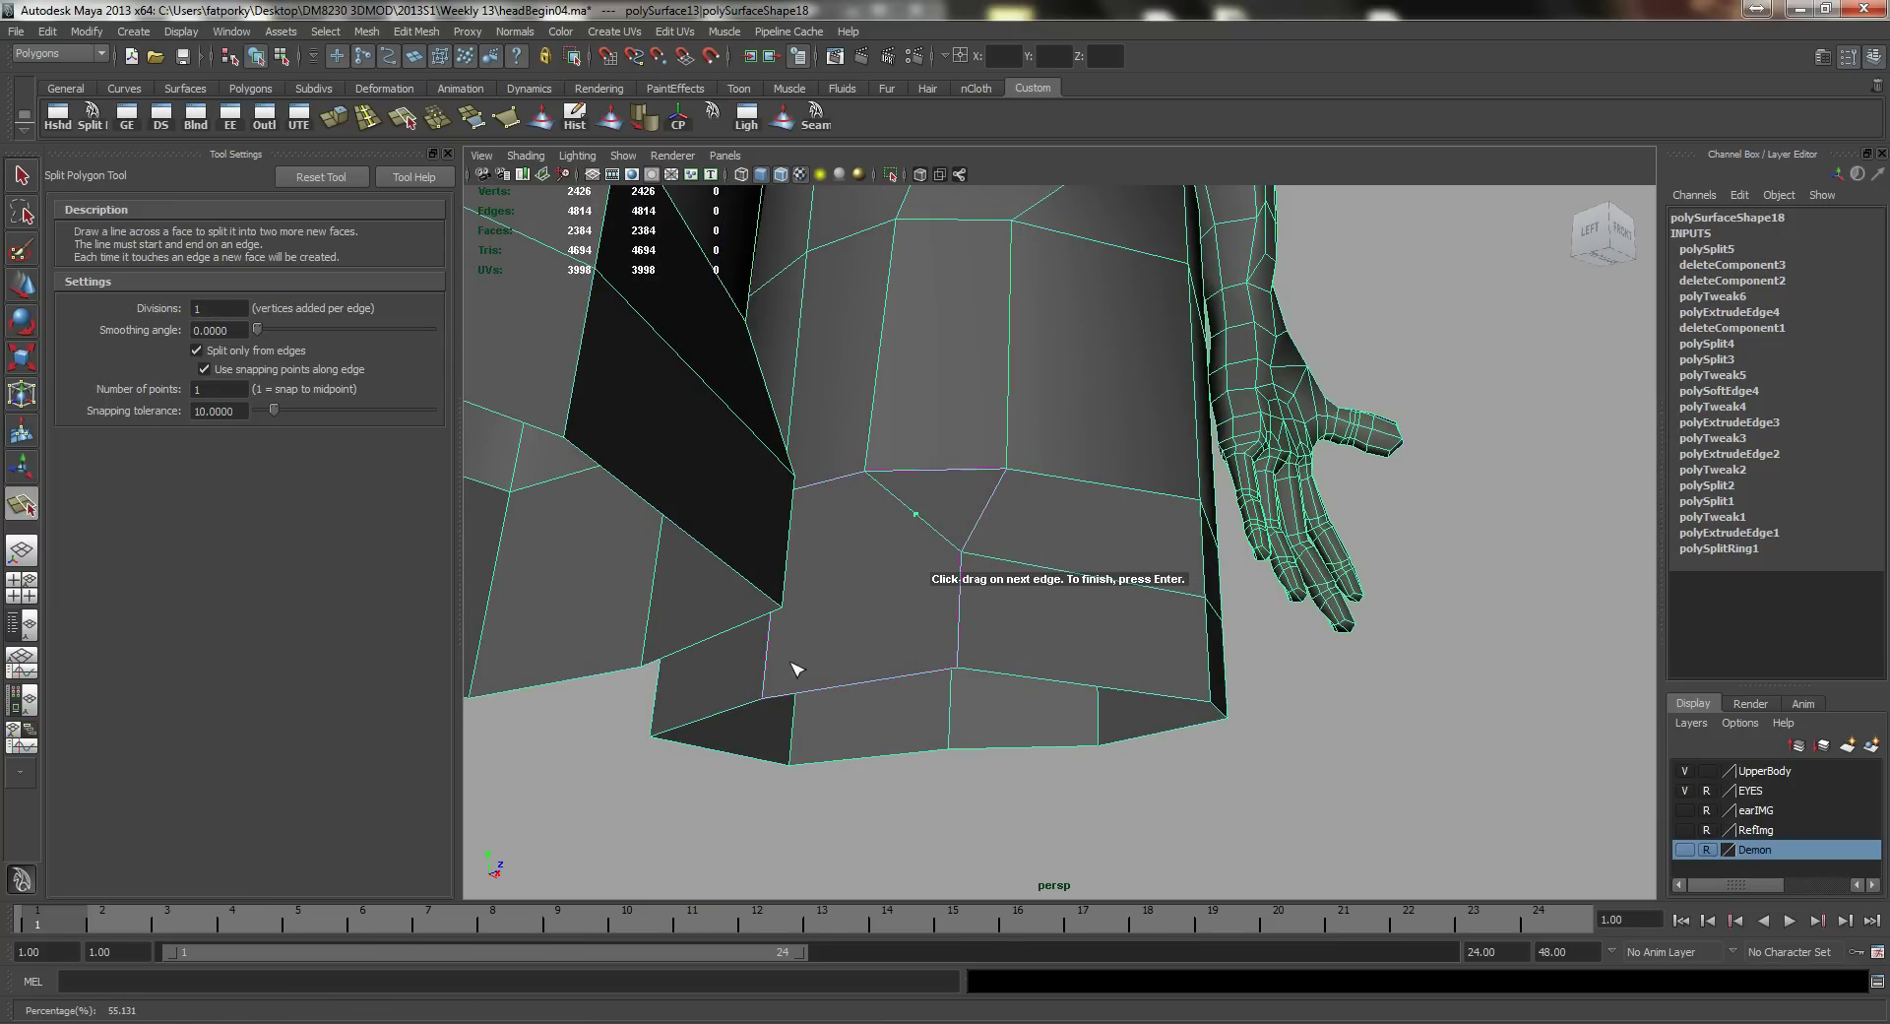
{"action": "left_click", "coordinate": [766, 661]}
{"action": "key", "text": "w"}
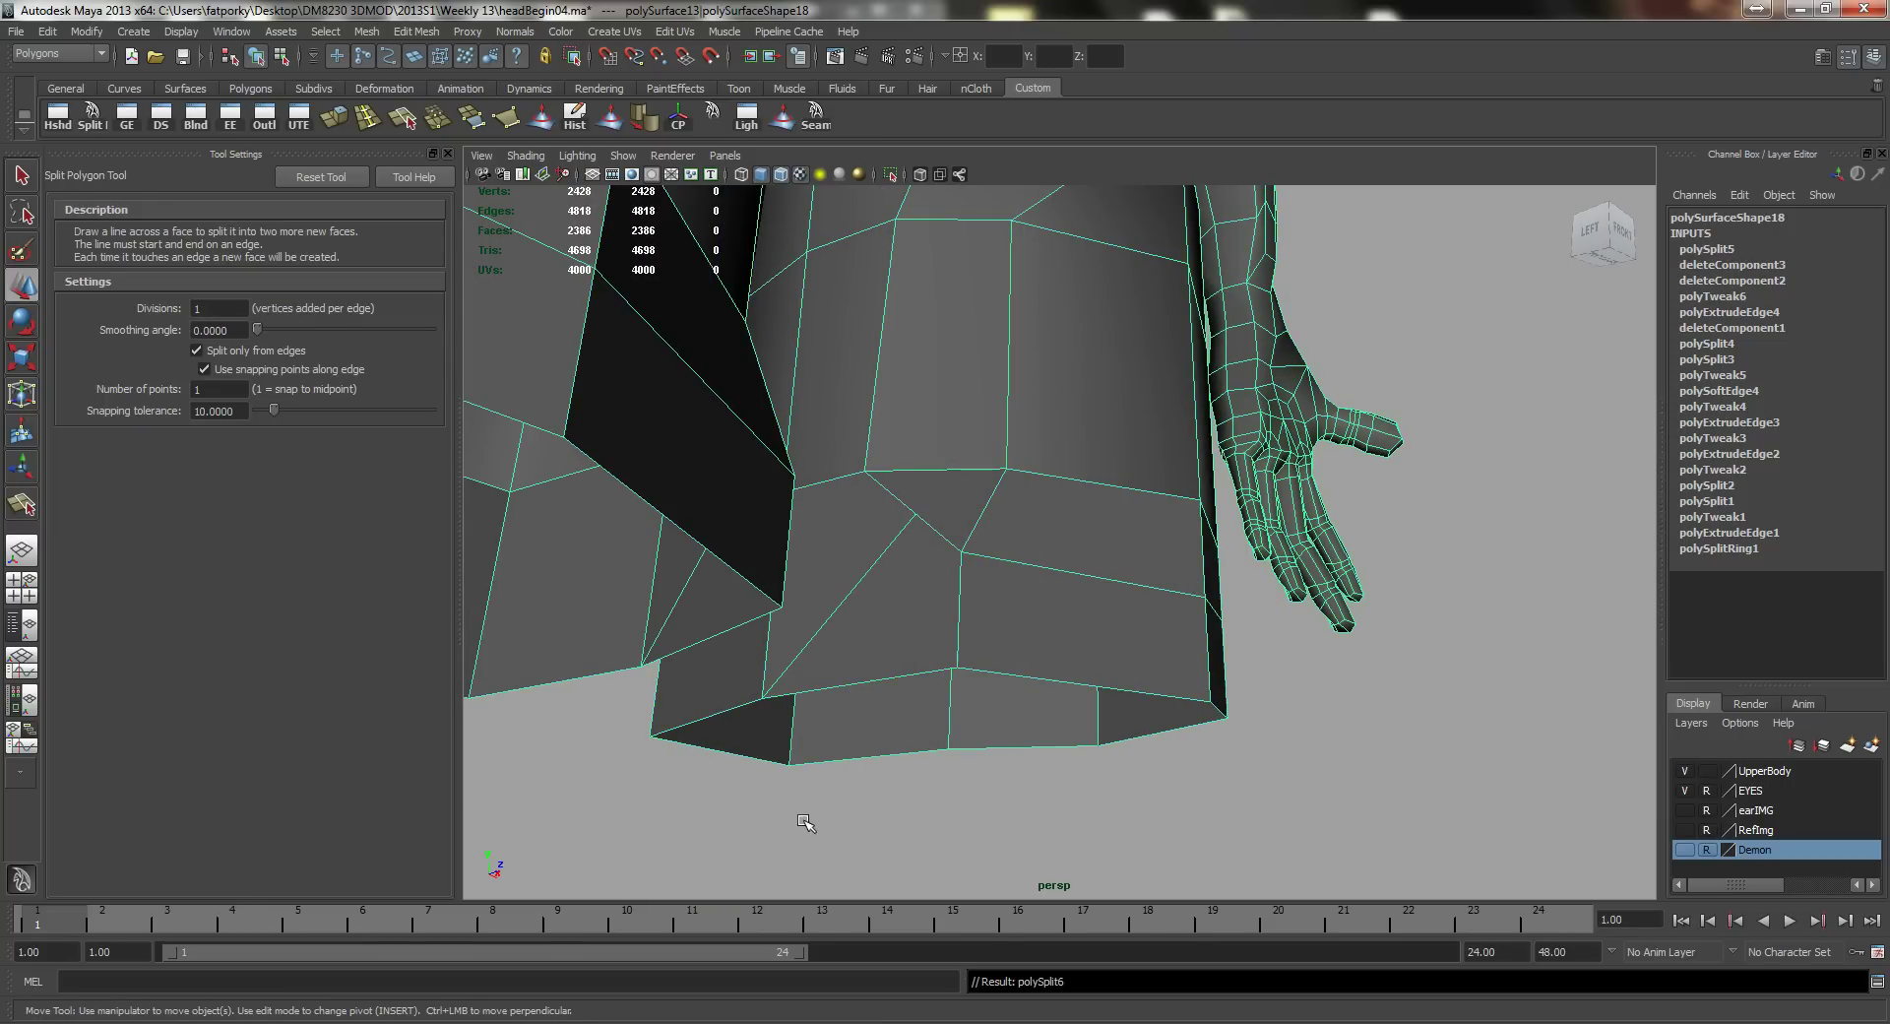
Step: Move the new inner-thigh vertex down and back in line with the horizontal cut across the section
{"action": "right_click_drag", "start_coordinate": [852, 525], "coordinate": [914, 499]}
{"action": "left_click", "coordinate": [916, 512]}
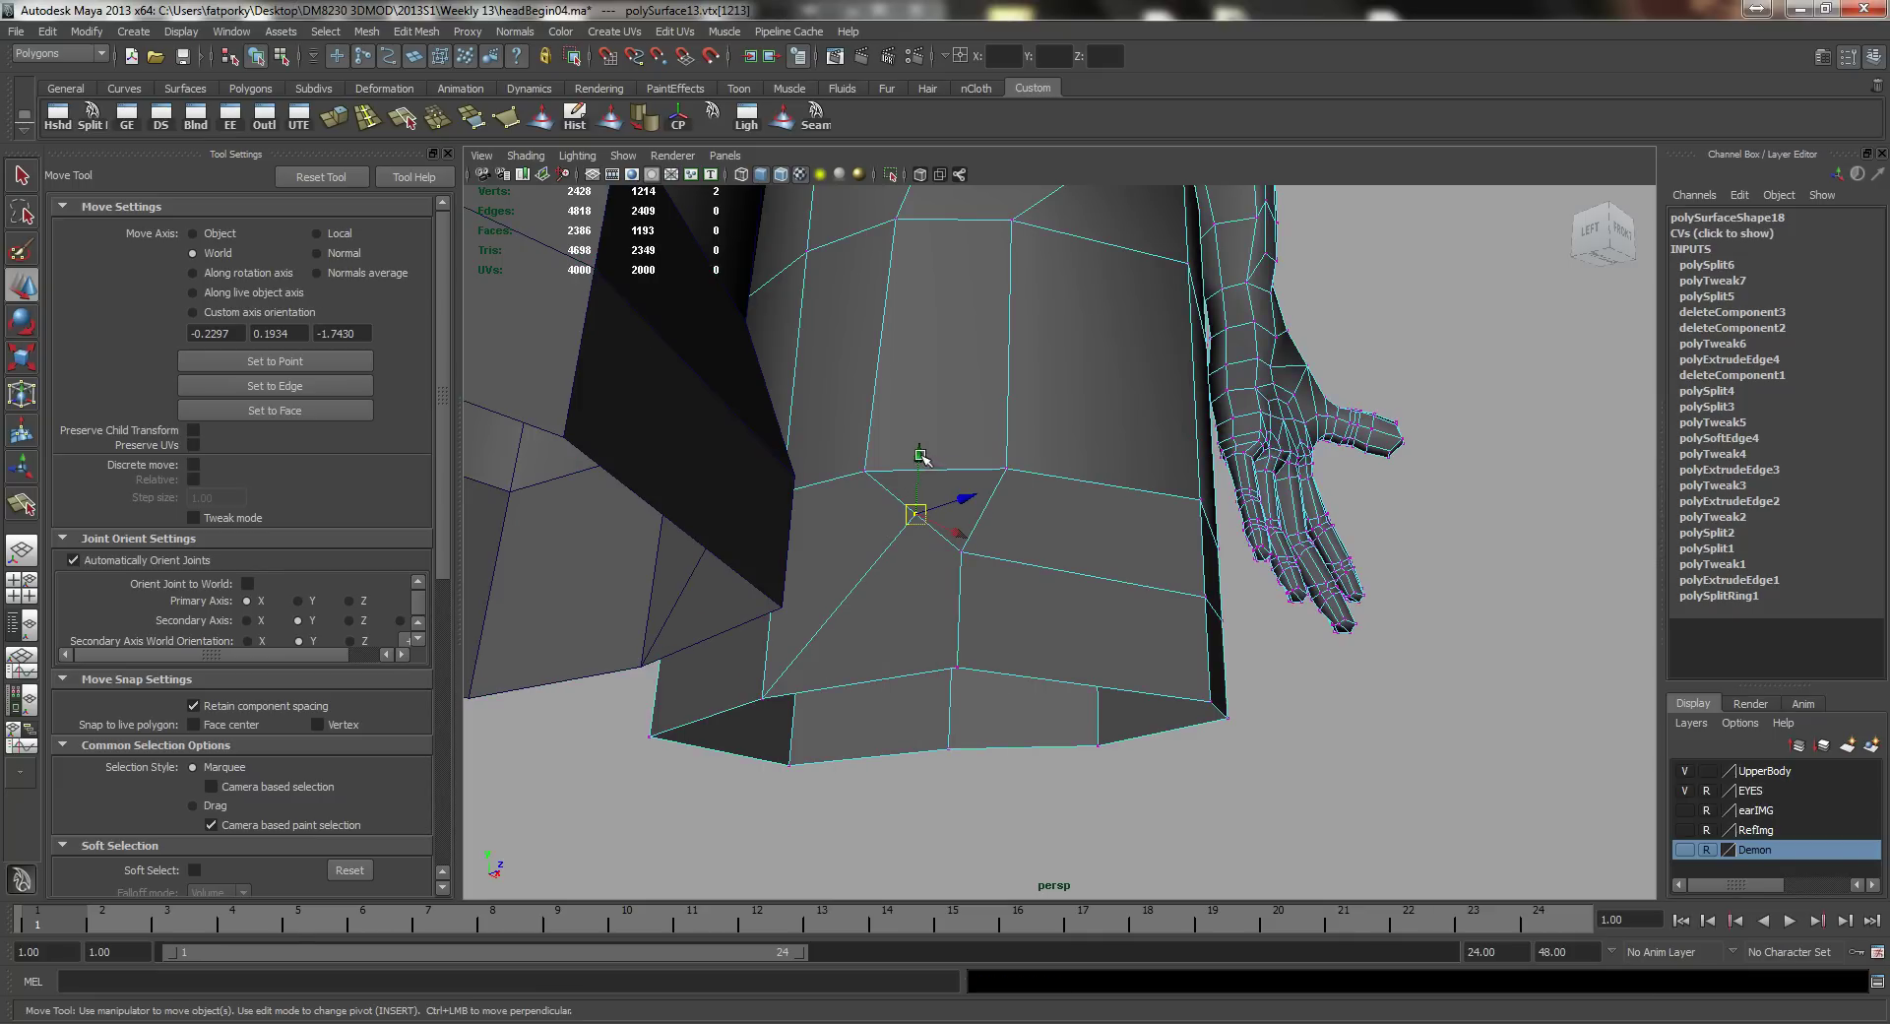
{"action": "left_click_drag", "start_coordinate": [921, 455], "coordinate": [908, 544]}
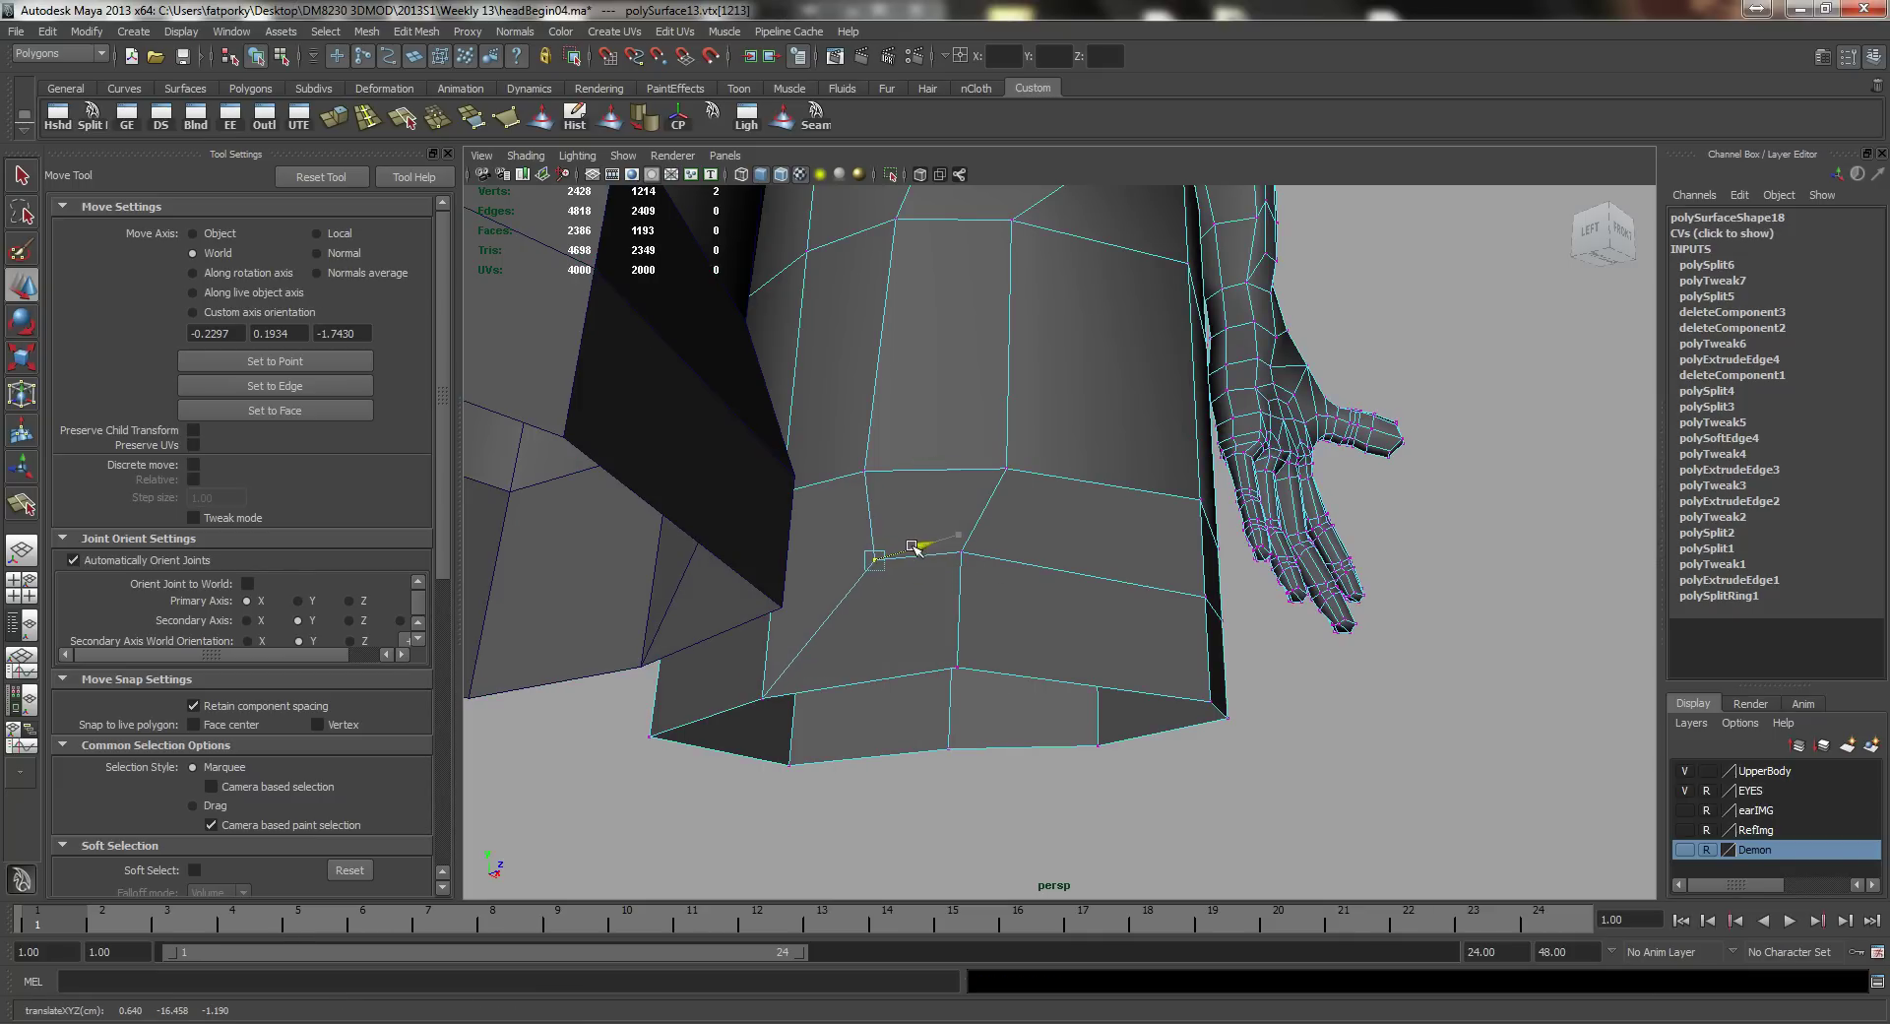
{"action": "left_click_drag", "start_coordinate": [1025, 620], "coordinate": [938, 647], "text": "alt"}
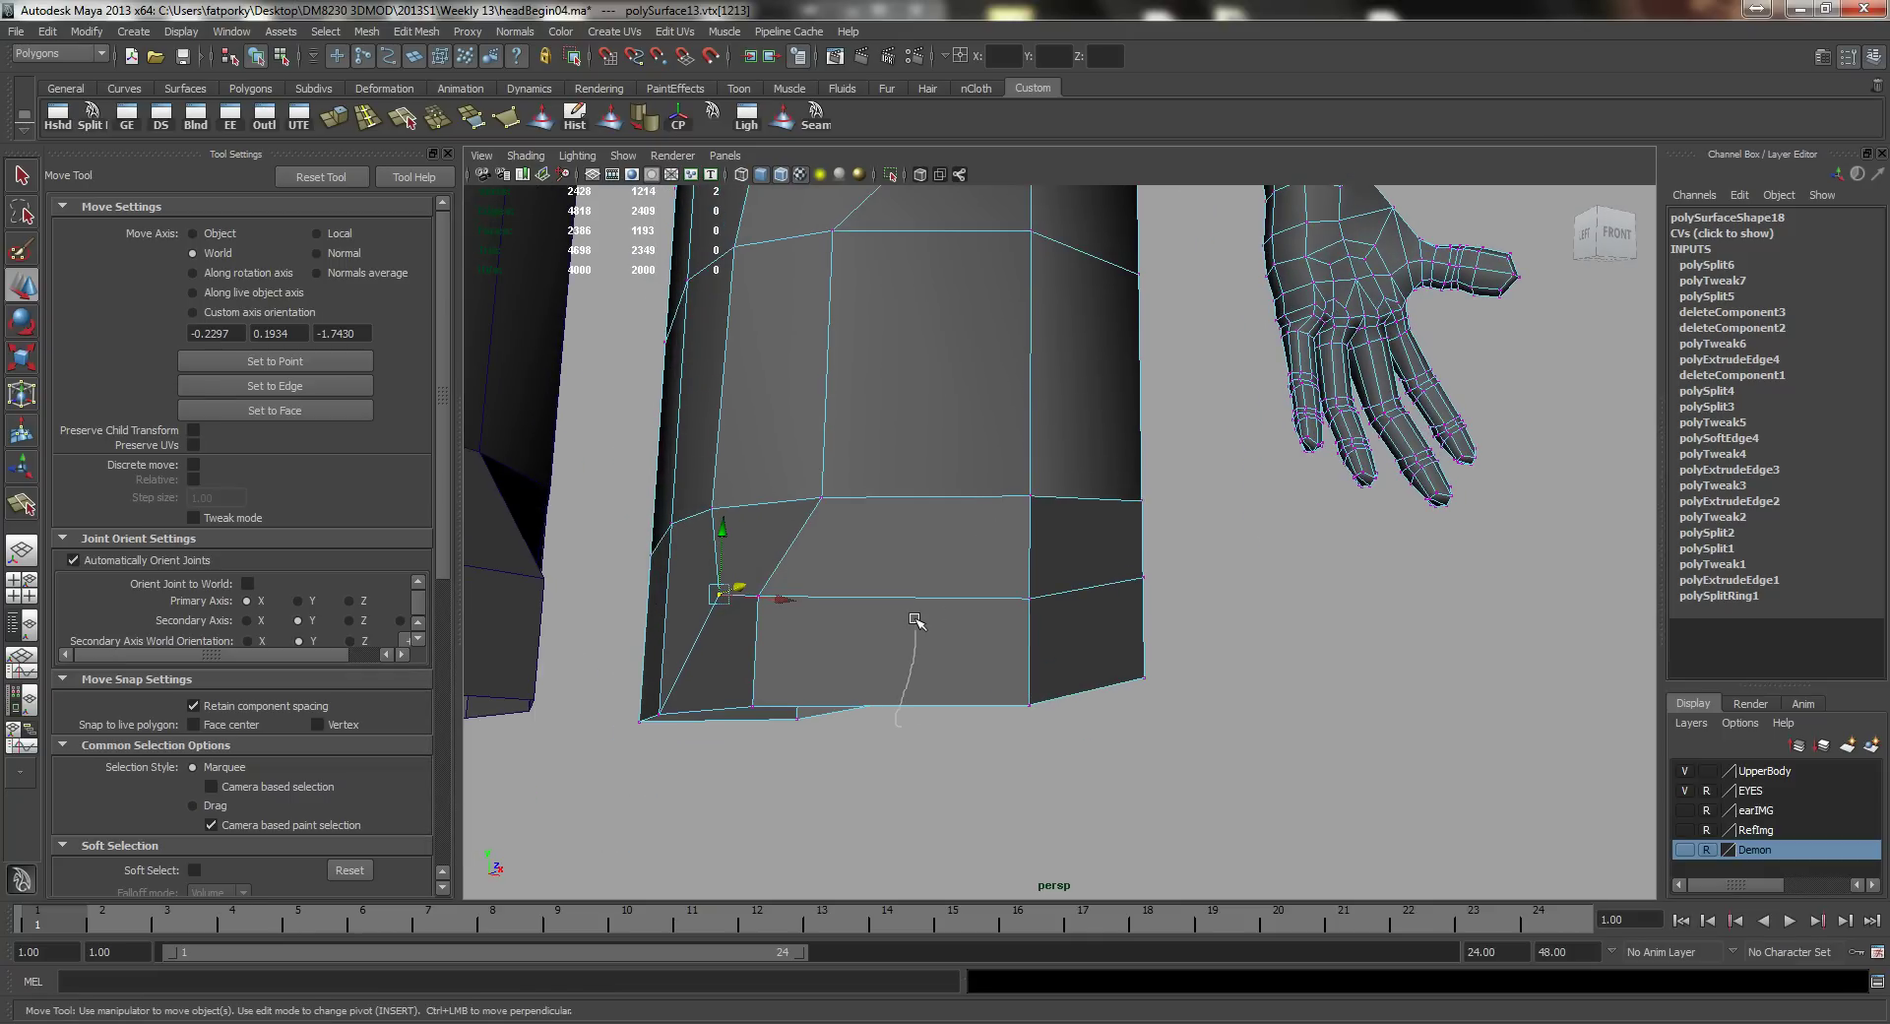
Step: Select the short vertical edge below the cut at the inner front of the leg and shift it slightly in depth
{"action": "right_click_drag", "start_coordinate": [901, 725], "coordinate": [922, 642]}
{"action": "right_click_drag", "start_coordinate": [924, 634], "coordinate": [925, 580]}
{"action": "left_click", "coordinate": [750, 661]}
{"action": "left_click_drag", "start_coordinate": [768, 680], "coordinate": [877, 796], "text": "alt"}
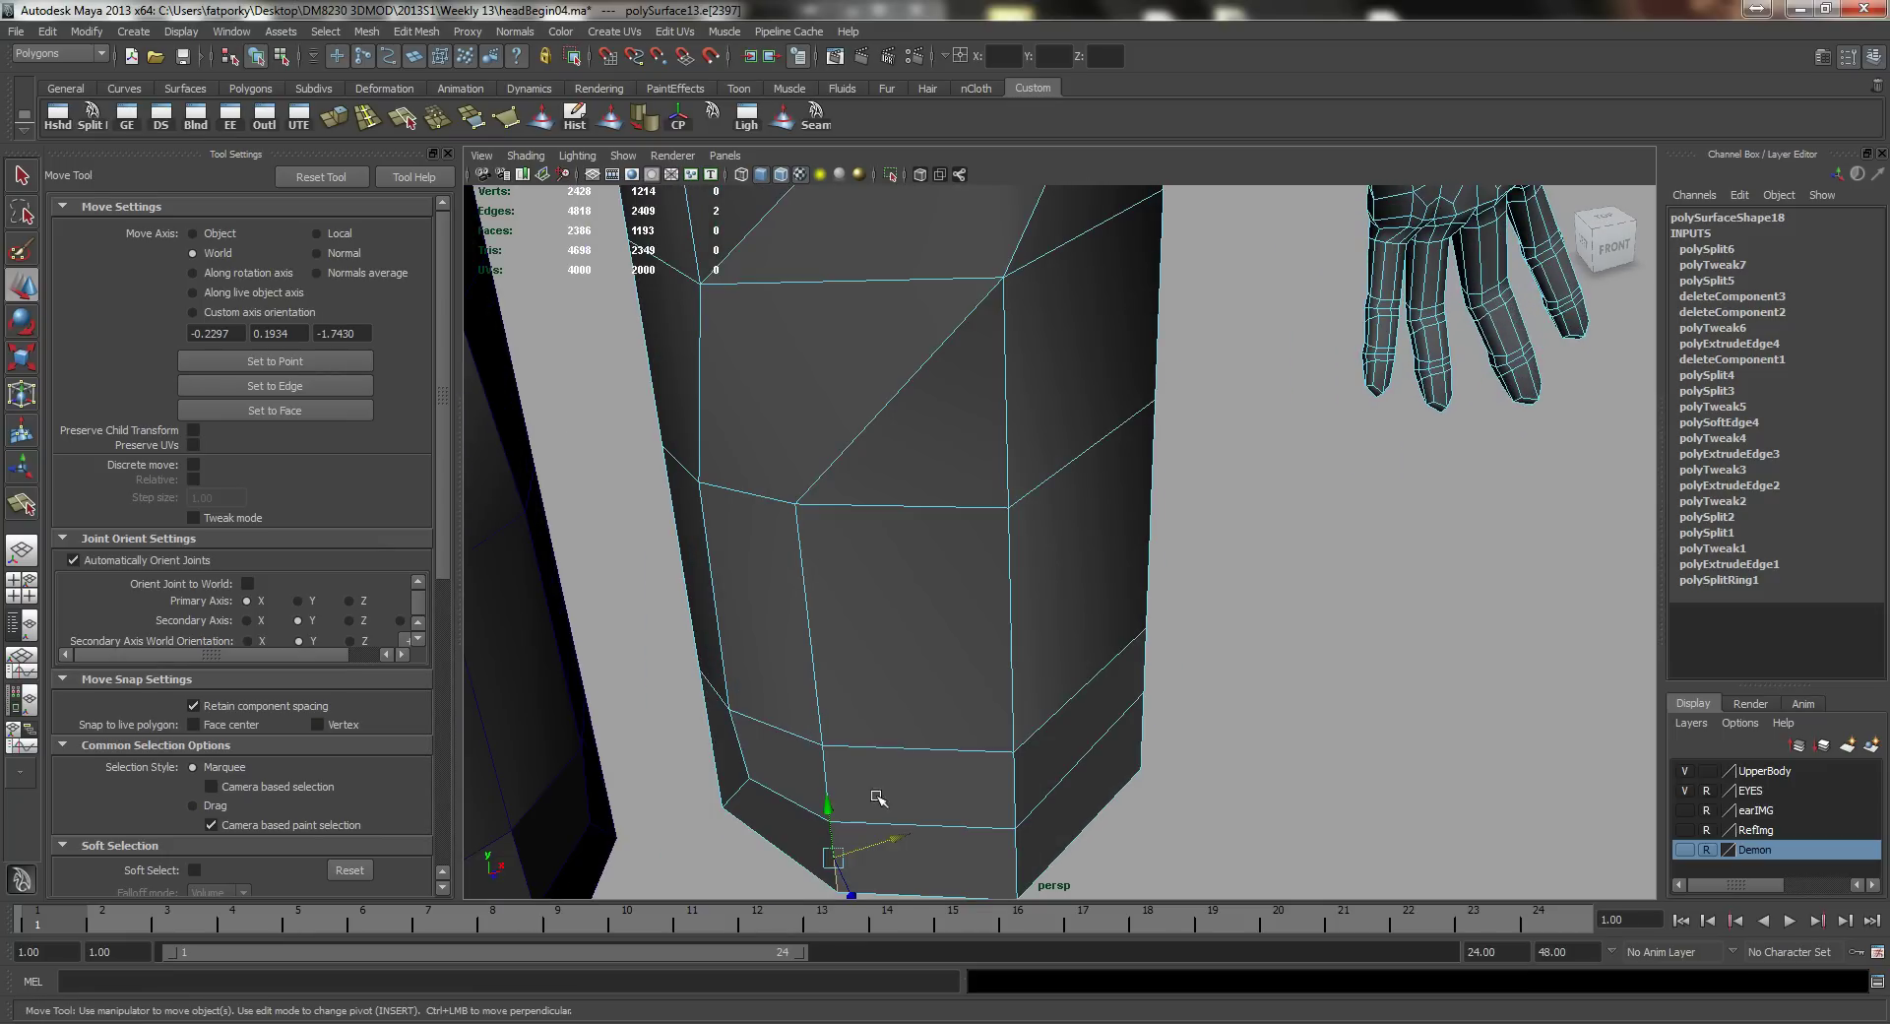
{"action": "left_click_drag", "start_coordinate": [849, 889], "coordinate": [843, 873]}
{"action": "scroll", "coordinate": [843, 873], "scroll_direction": "down", "scroll_amount": 4}
{"action": "left_click_drag", "start_coordinate": [886, 749], "coordinate": [852, 641], "text": "alt"}
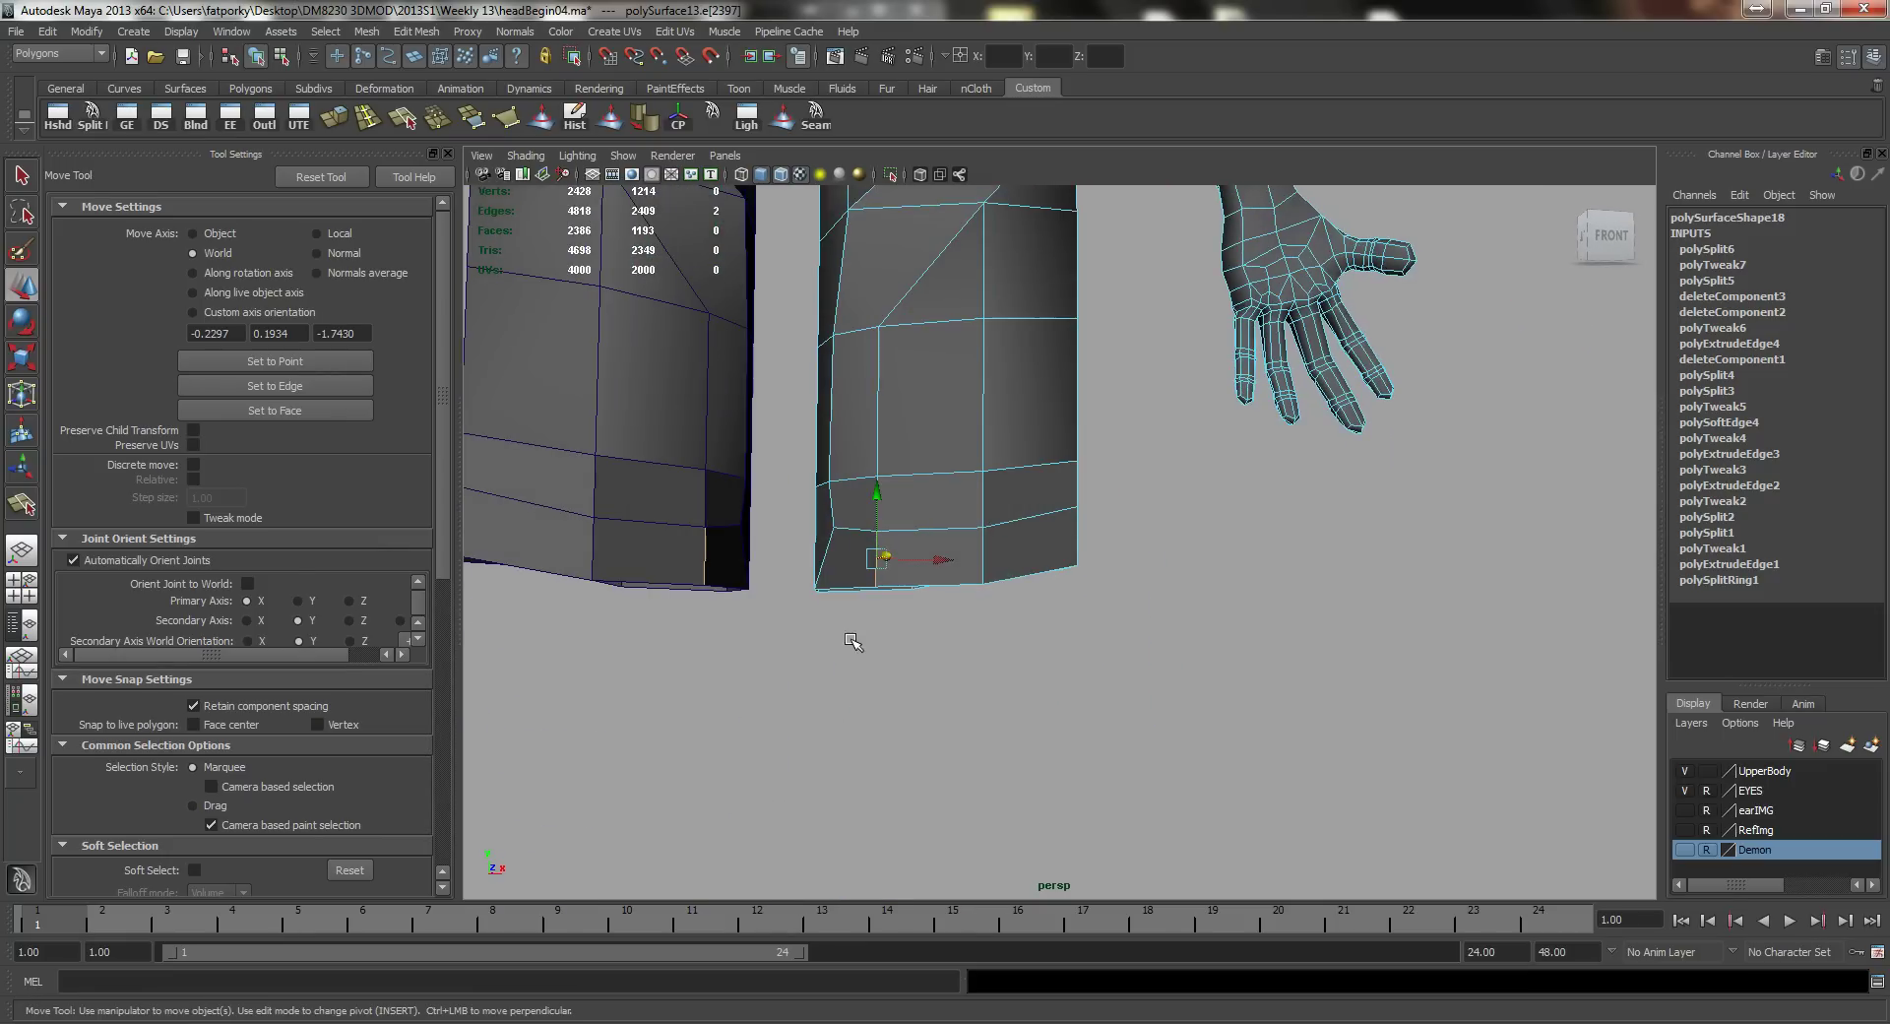
Step: Split the lowest outer-thigh face from the middle of the slanted edge down to the neighbouring vertex on the lower border
{"action": "middle_click_drag", "start_coordinate": [1026, 419], "coordinate": [986, 521], "text": "alt"}
{"action": "left_click_drag", "start_coordinate": [986, 522], "coordinate": [787, 640], "text": "alt"}
{"action": "key", "text": "y"}
{"action": "left_click", "coordinate": [859, 591]}
{"action": "left_click_drag", "start_coordinate": [903, 658], "coordinate": [934, 788]}
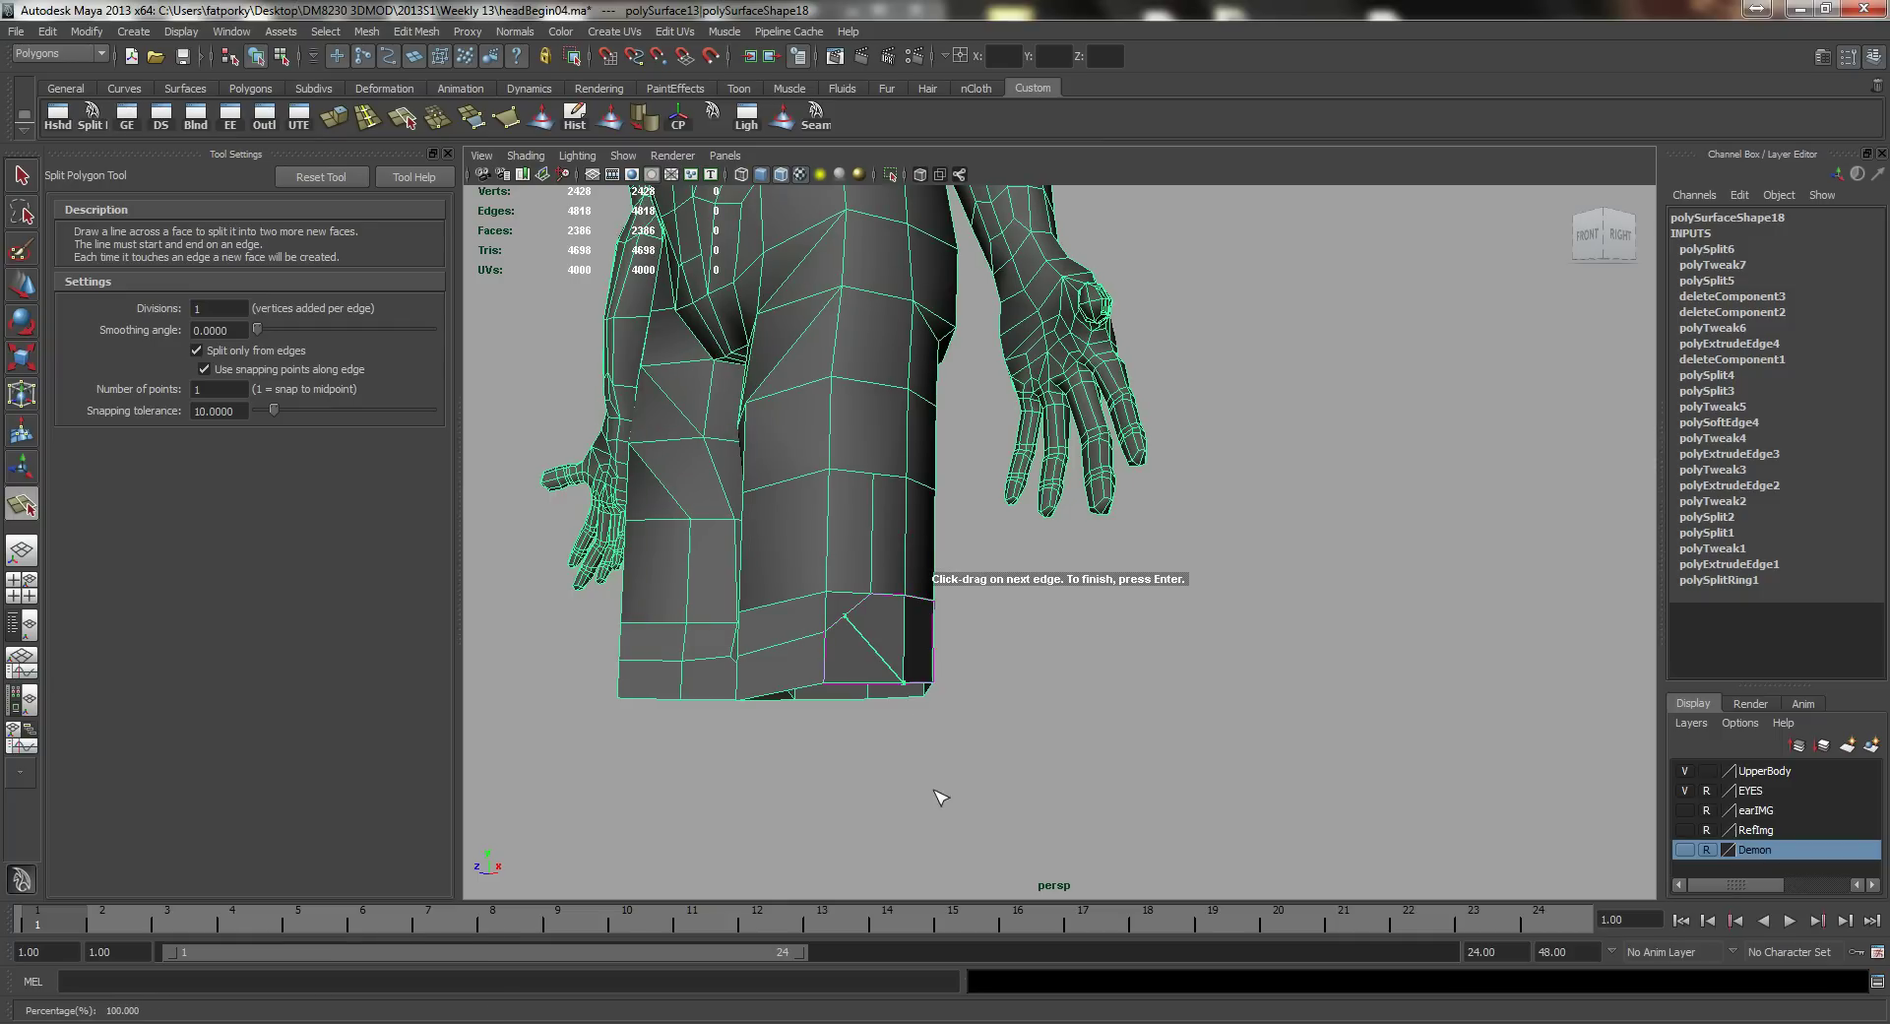
{"action": "key", "text": "w"}
Step: Move the new outer-thigh vertex into line with the horizontal cut around the lowest section
{"action": "left_click_drag", "start_coordinate": [851, 512], "coordinate": [802, 521], "text": "alt"}
{"action": "right_click_drag", "start_coordinate": [803, 521], "coordinate": [793, 628], "text": "alt"}
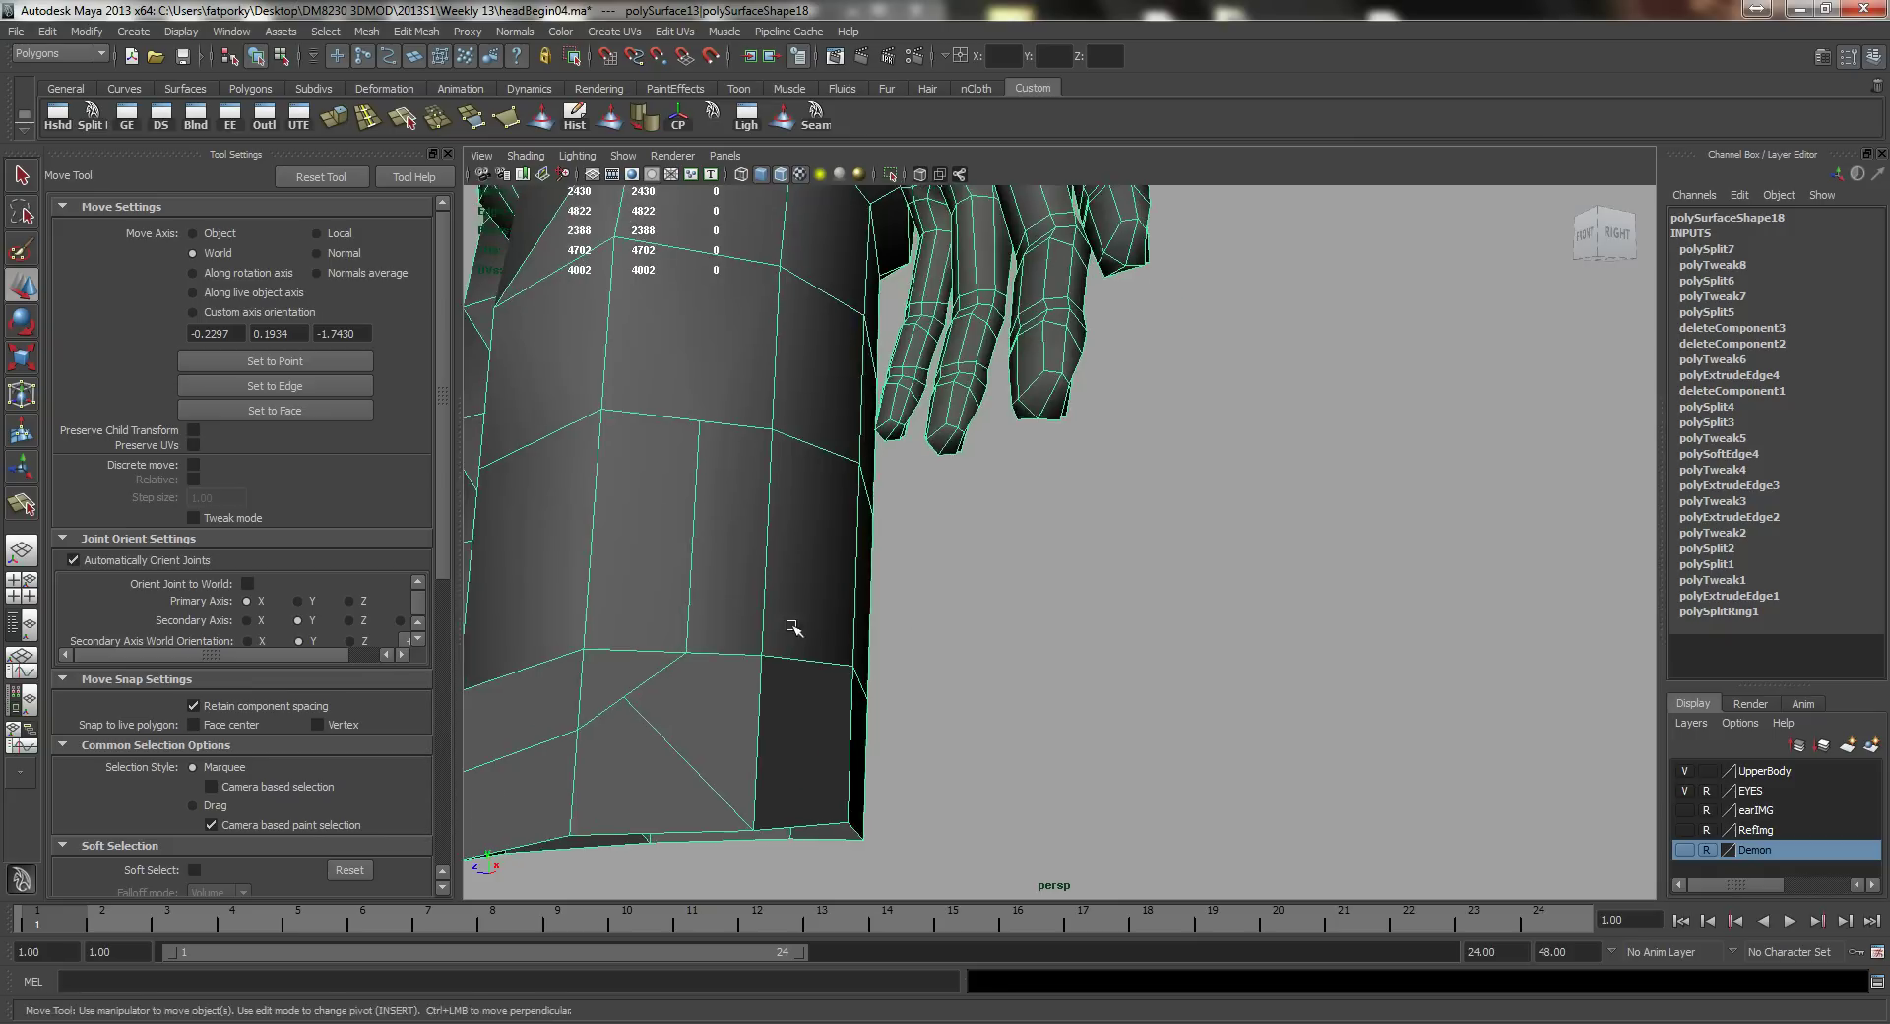
{"action": "middle_click_drag", "start_coordinate": [793, 628], "coordinate": [832, 500], "text": "alt"}
{"action": "right_click_drag", "start_coordinate": [831, 498], "coordinate": [754, 507]}
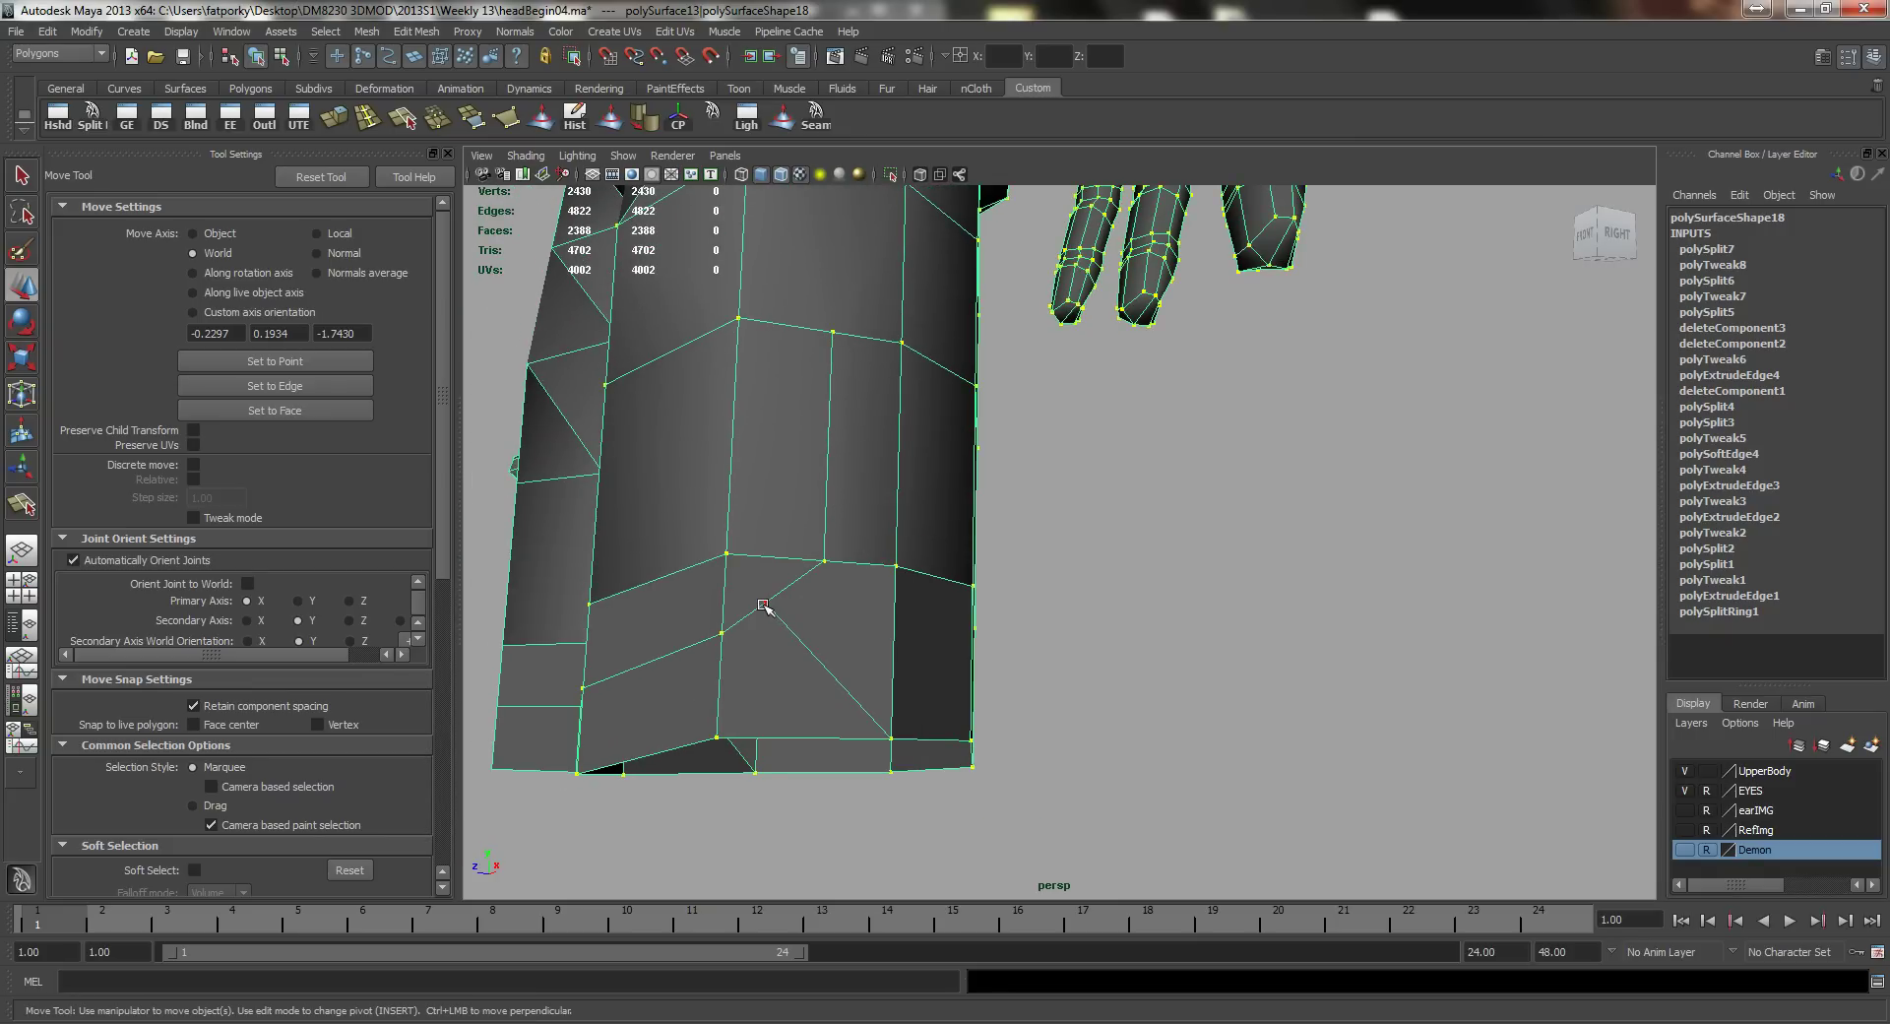
{"action": "left_click", "coordinate": [763, 604]}
{"action": "left_click_drag", "start_coordinate": [738, 596], "coordinate": [924, 545]}
{"action": "left_click_drag", "start_coordinate": [709, 502], "coordinate": [826, 467], "text": "alt"}
{"action": "scroll", "coordinate": [801, 456], "scroll_direction": "down", "scroll_amount": 2}
{"action": "scroll", "coordinate": [801, 477], "scroll_direction": "up", "scroll_amount": 2}
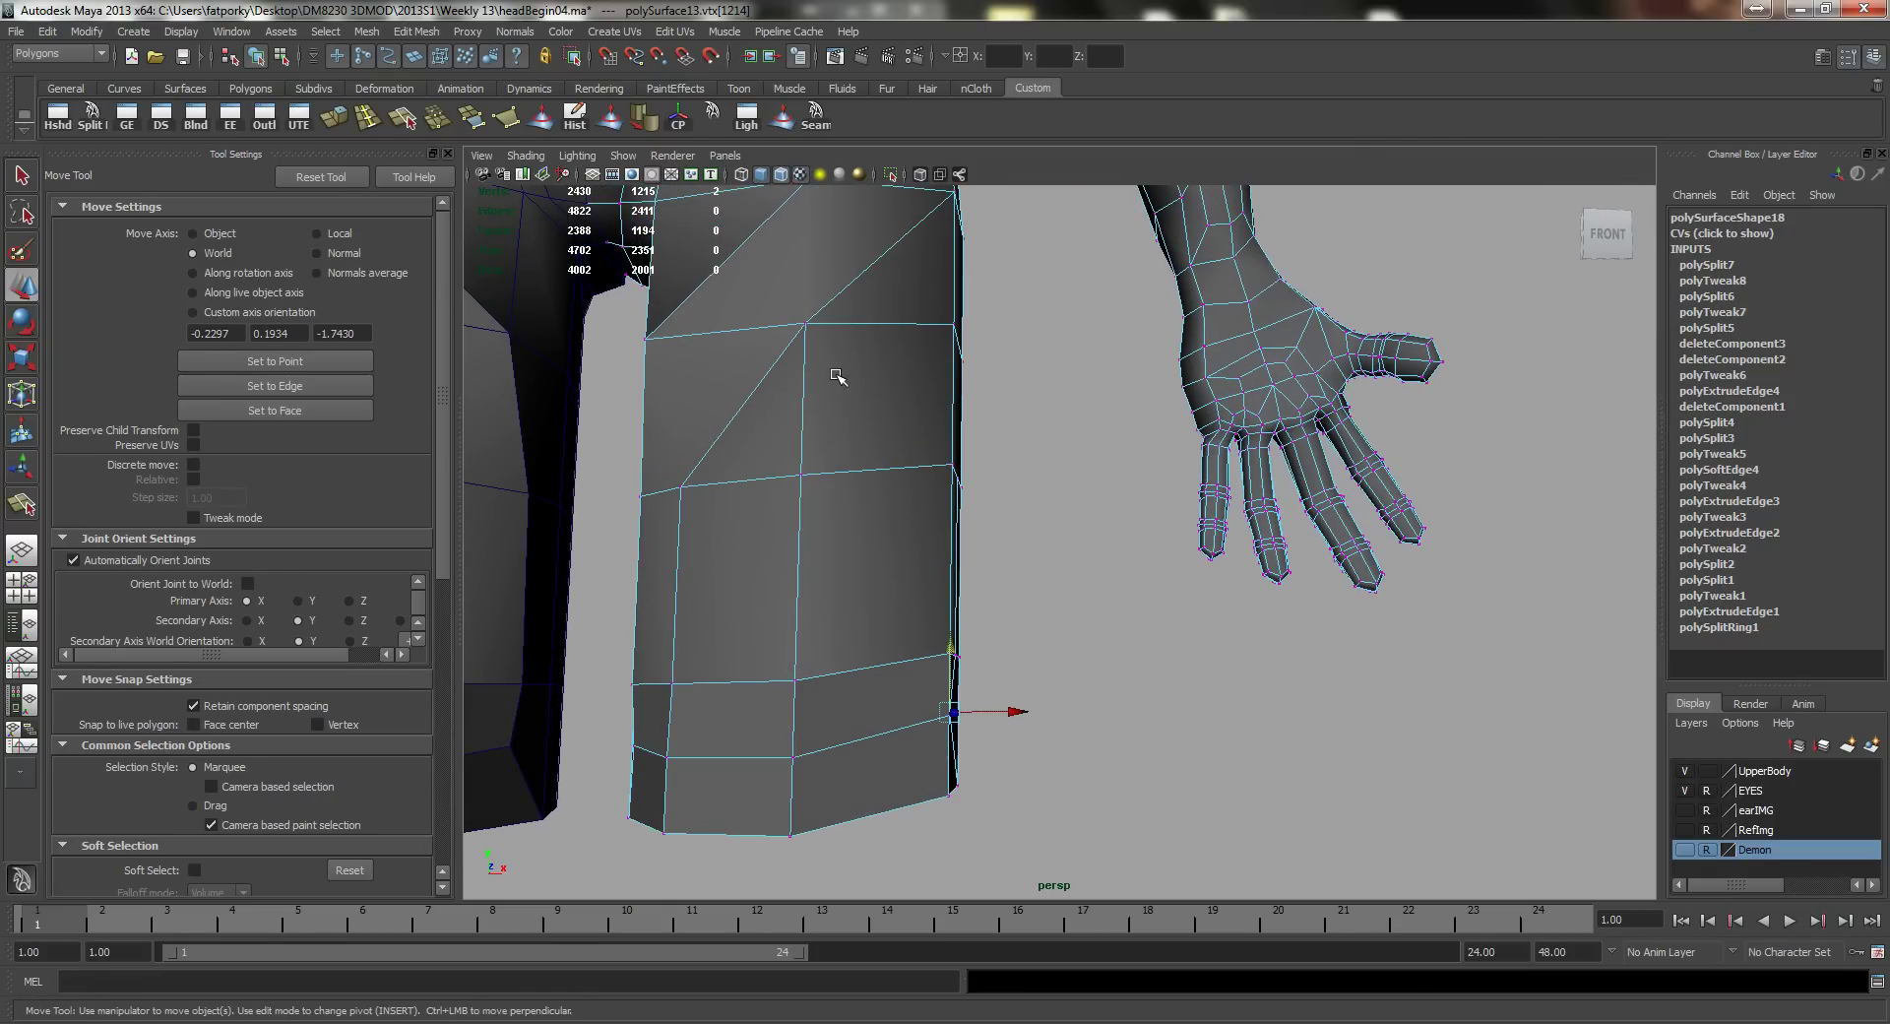
Step: Cut the outer front thigh face diagonally from its upper outer corner to its lower inner corner, above the tall lower section
{"action": "left_click_drag", "start_coordinate": [837, 376], "coordinate": [780, 529], "text": "alt"}
{"action": "key", "text": "g"}
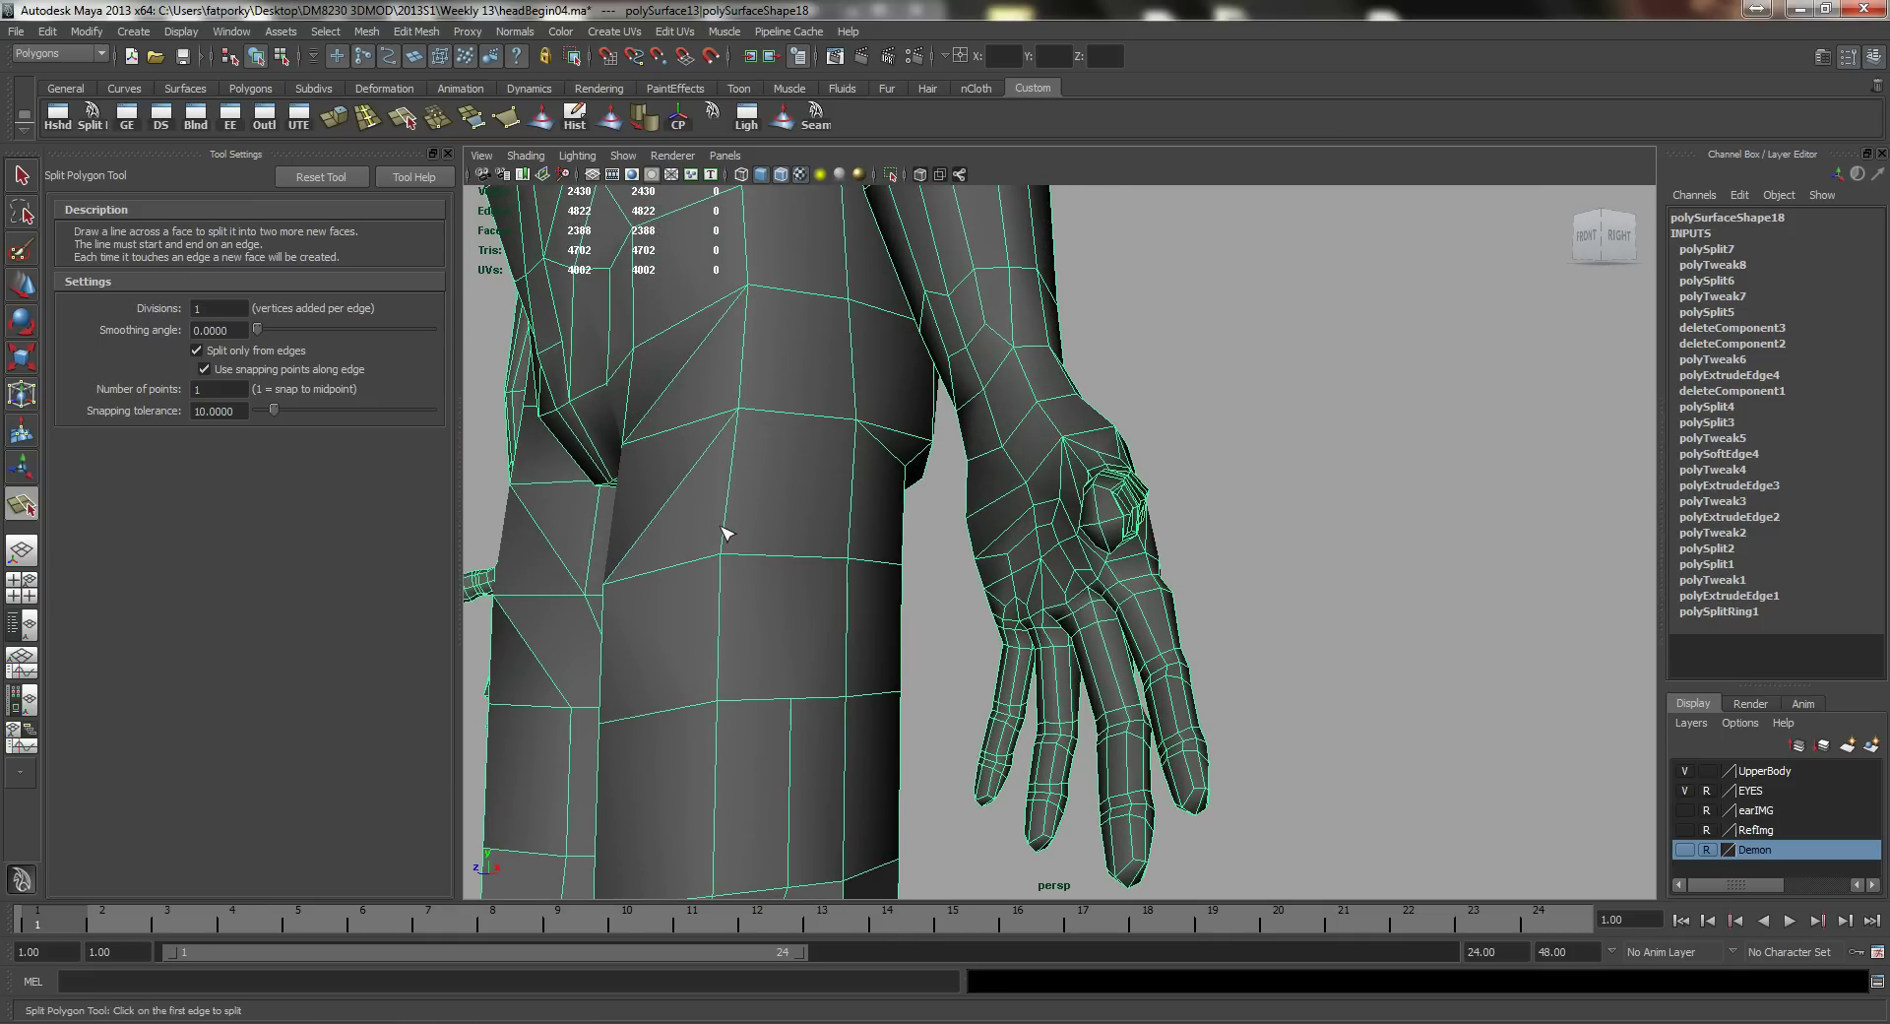
{"action": "left_click_drag", "start_coordinate": [743, 606], "coordinate": [810, 486], "text": "alt"}
{"action": "left_click", "coordinate": [845, 480]}
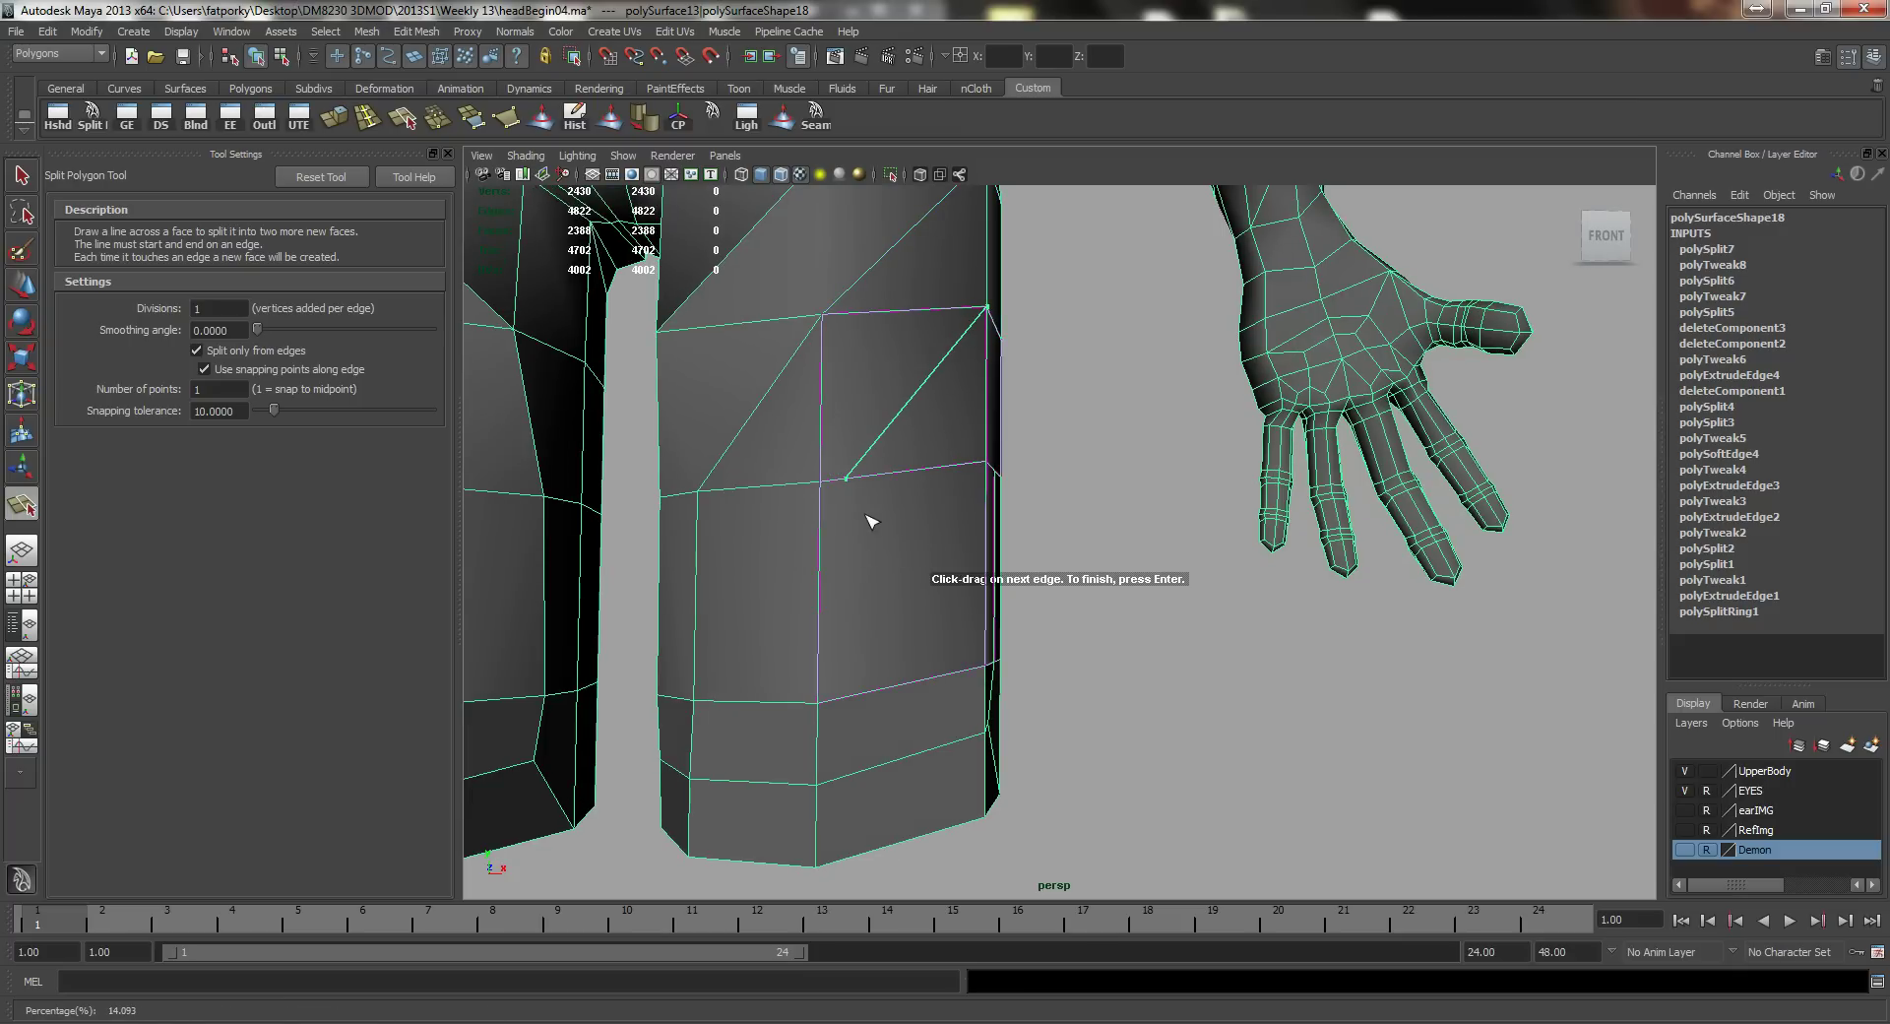
{"action": "key", "text": "BackSpace"}
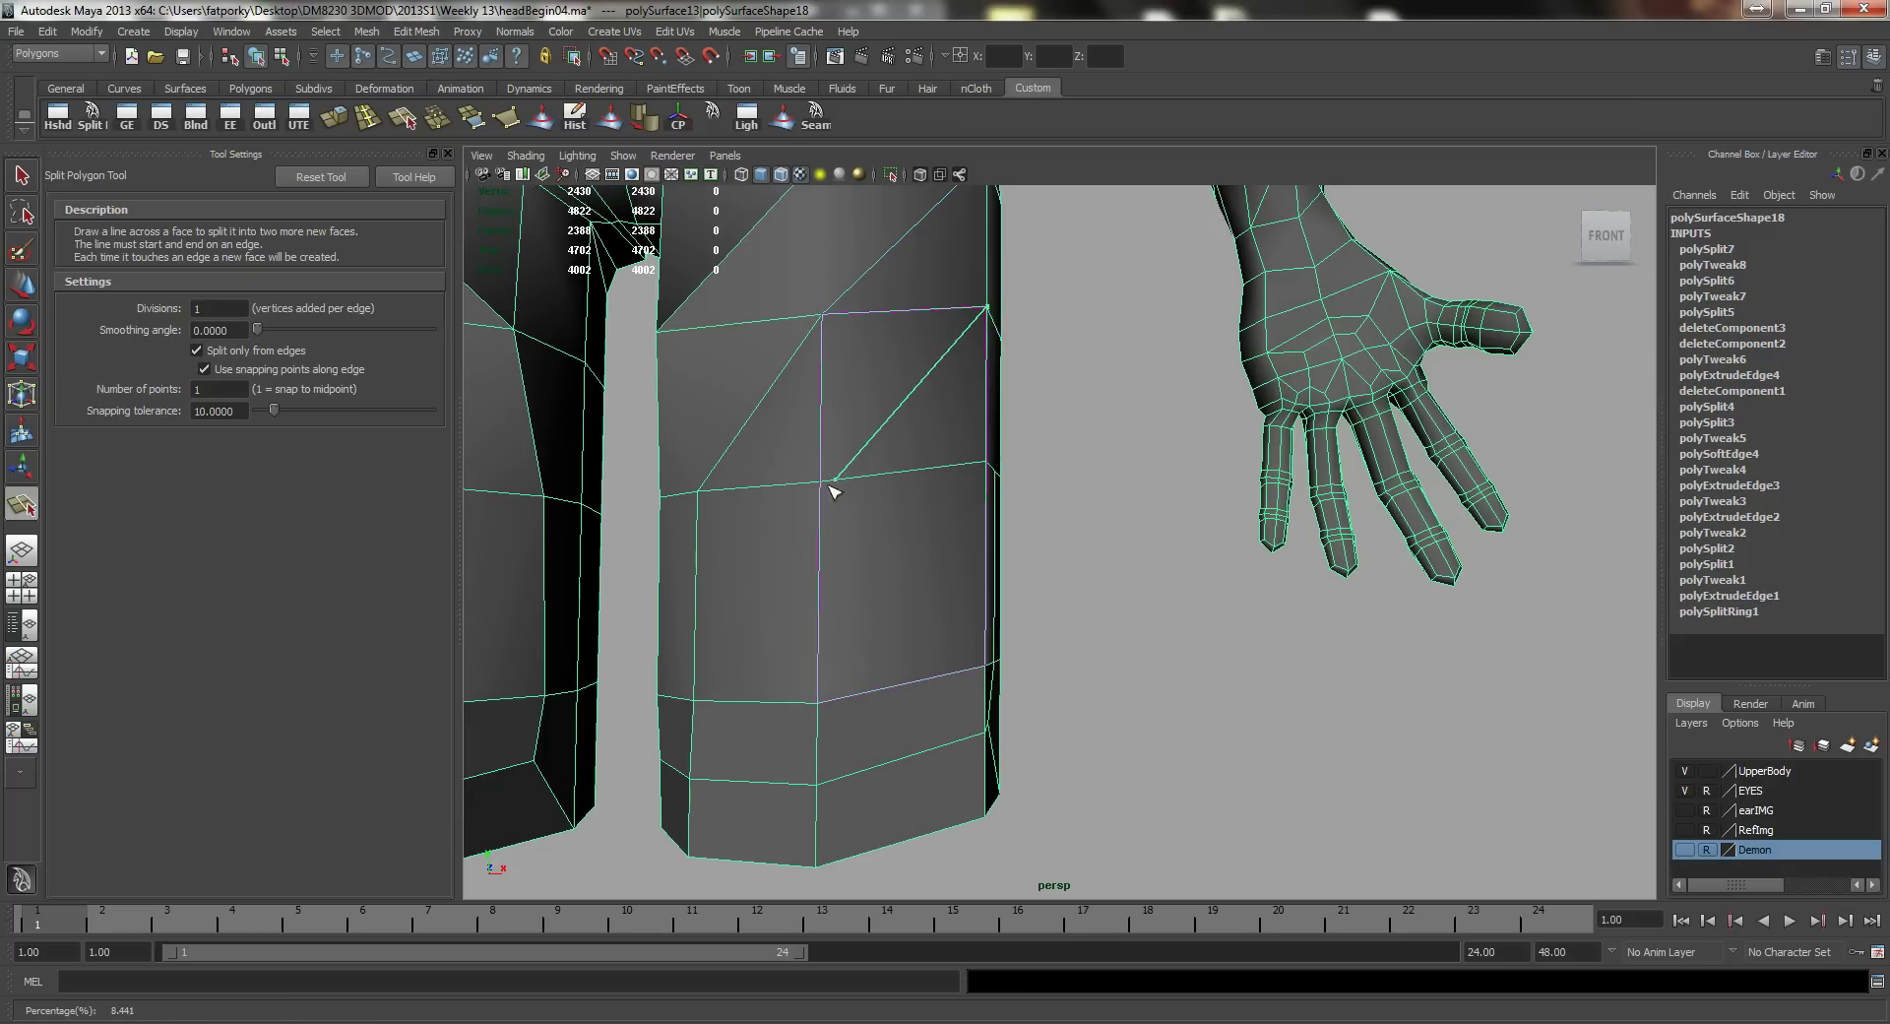
{"action": "mouse_move", "coordinate": [891, 540]}
{"action": "left_mouse_down", "text": "alt"}
{"action": "mouse_move", "coordinate": [865, 535]}
{"action": "mouse_move", "coordinate": [919, 540]}
{"action": "mouse_move", "coordinate": [894, 549]}
{"action": "mouse_move", "coordinate": [914, 515]}
{"action": "left_mouse_up", "text": "alt"}
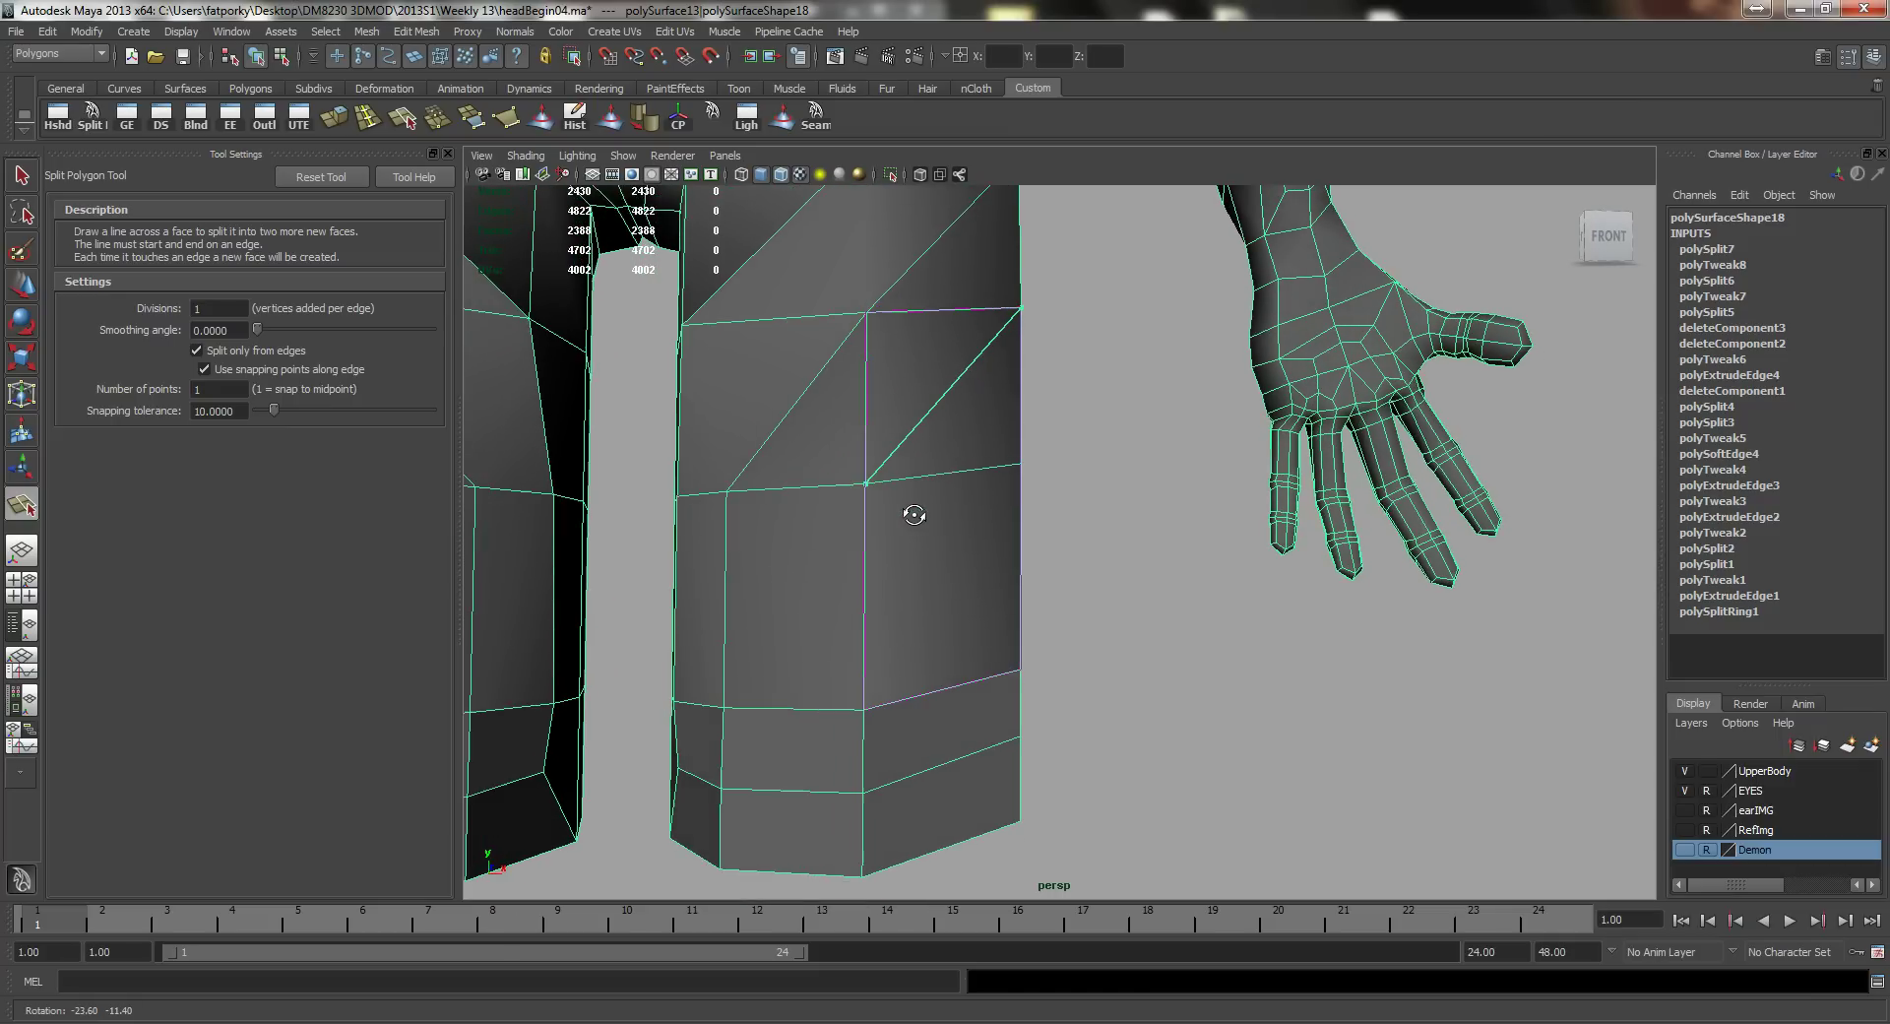
{"action": "key", "text": "w"}
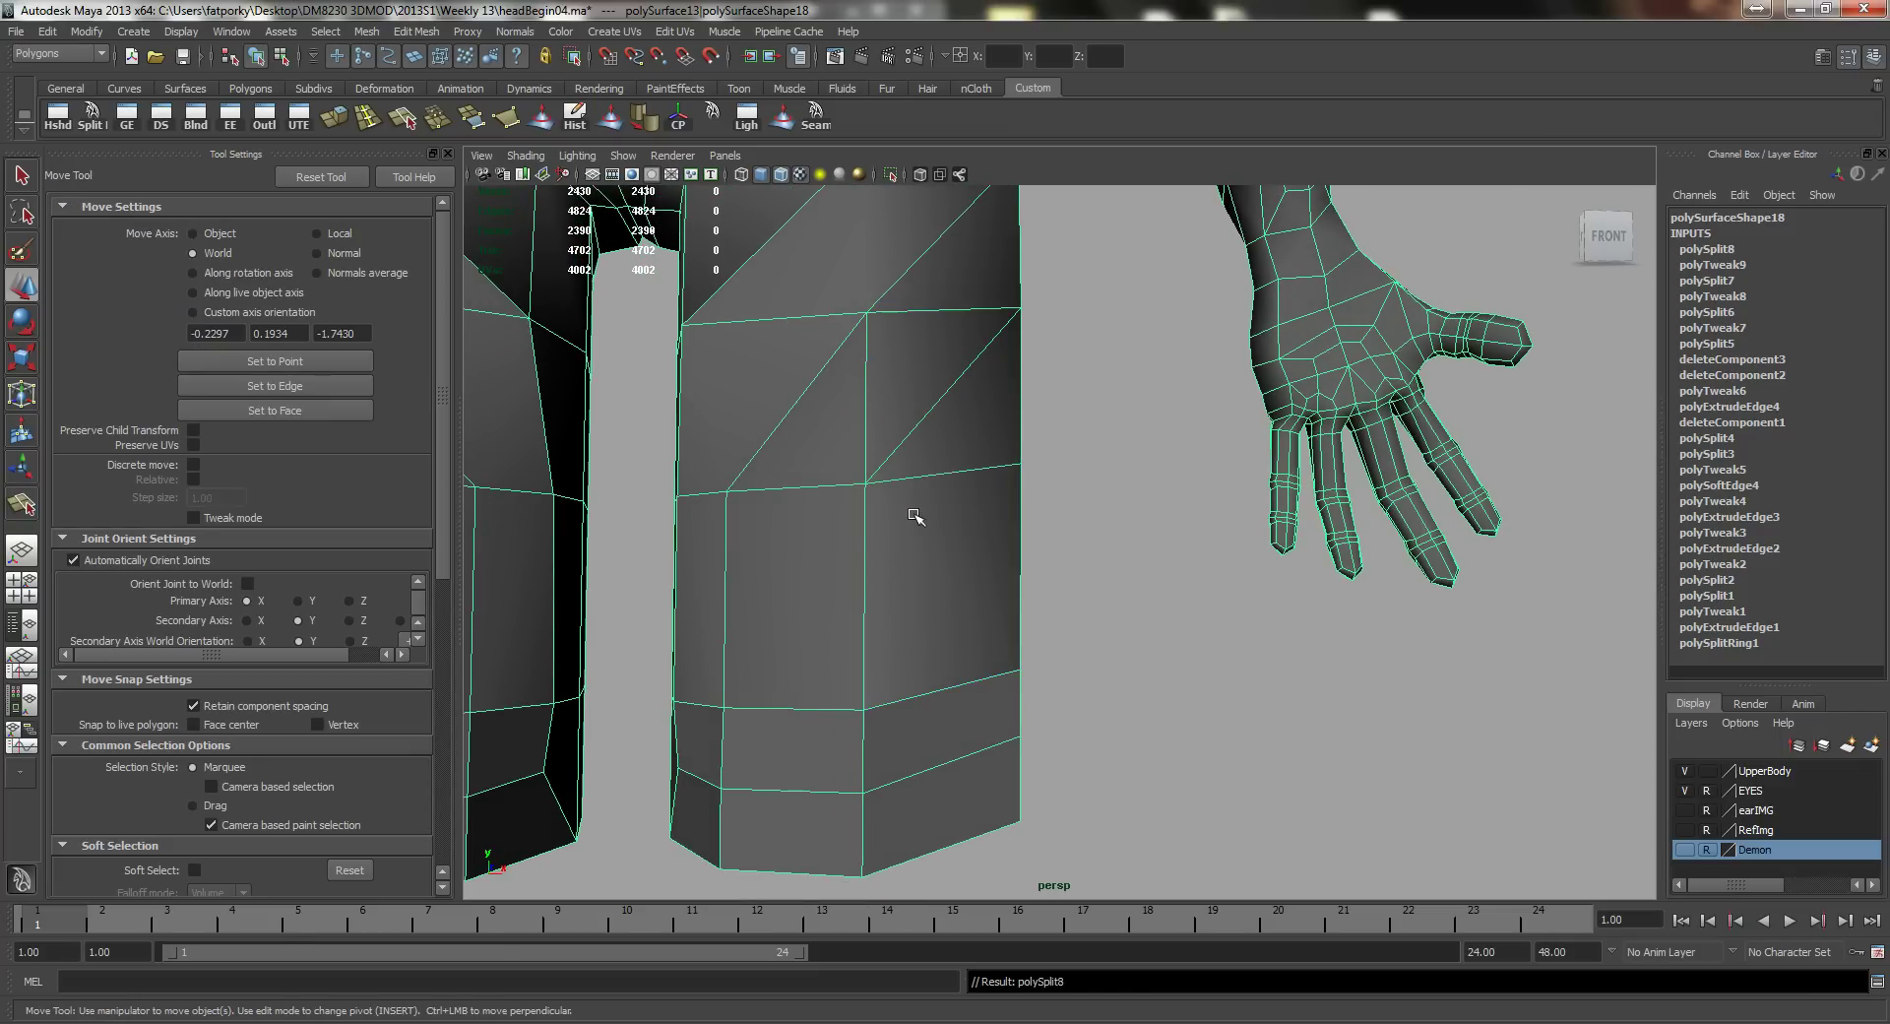
Step: Delete the vertical edge between the two diagonals on the front of the thigh
{"action": "right_click_drag", "start_coordinate": [856, 477], "coordinate": [856, 411]}
{"action": "left_click", "coordinate": [864, 401]}
{"action": "key", "text": "Delete"}
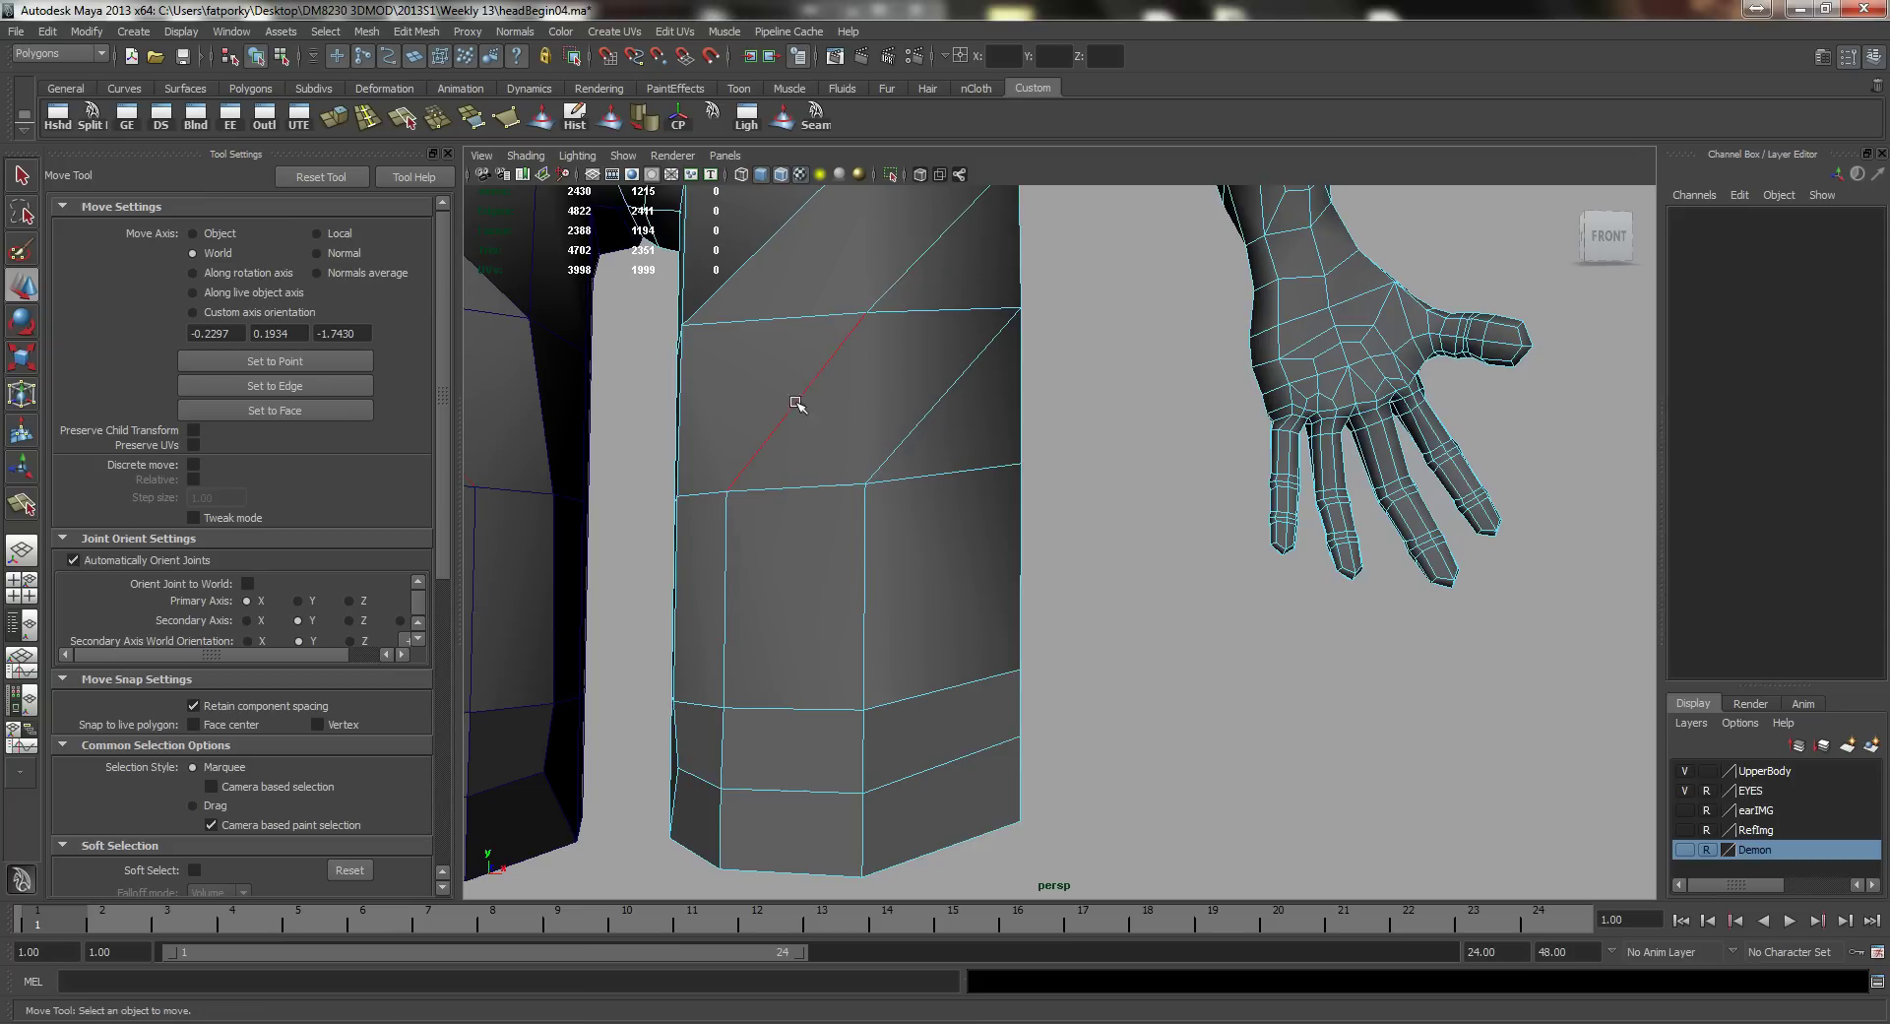
{"action": "scroll", "coordinate": [919, 454], "scroll_direction": "down", "scroll_amount": 3}
{"action": "scroll", "coordinate": [919, 457], "scroll_direction": "down", "scroll_amount": 2}
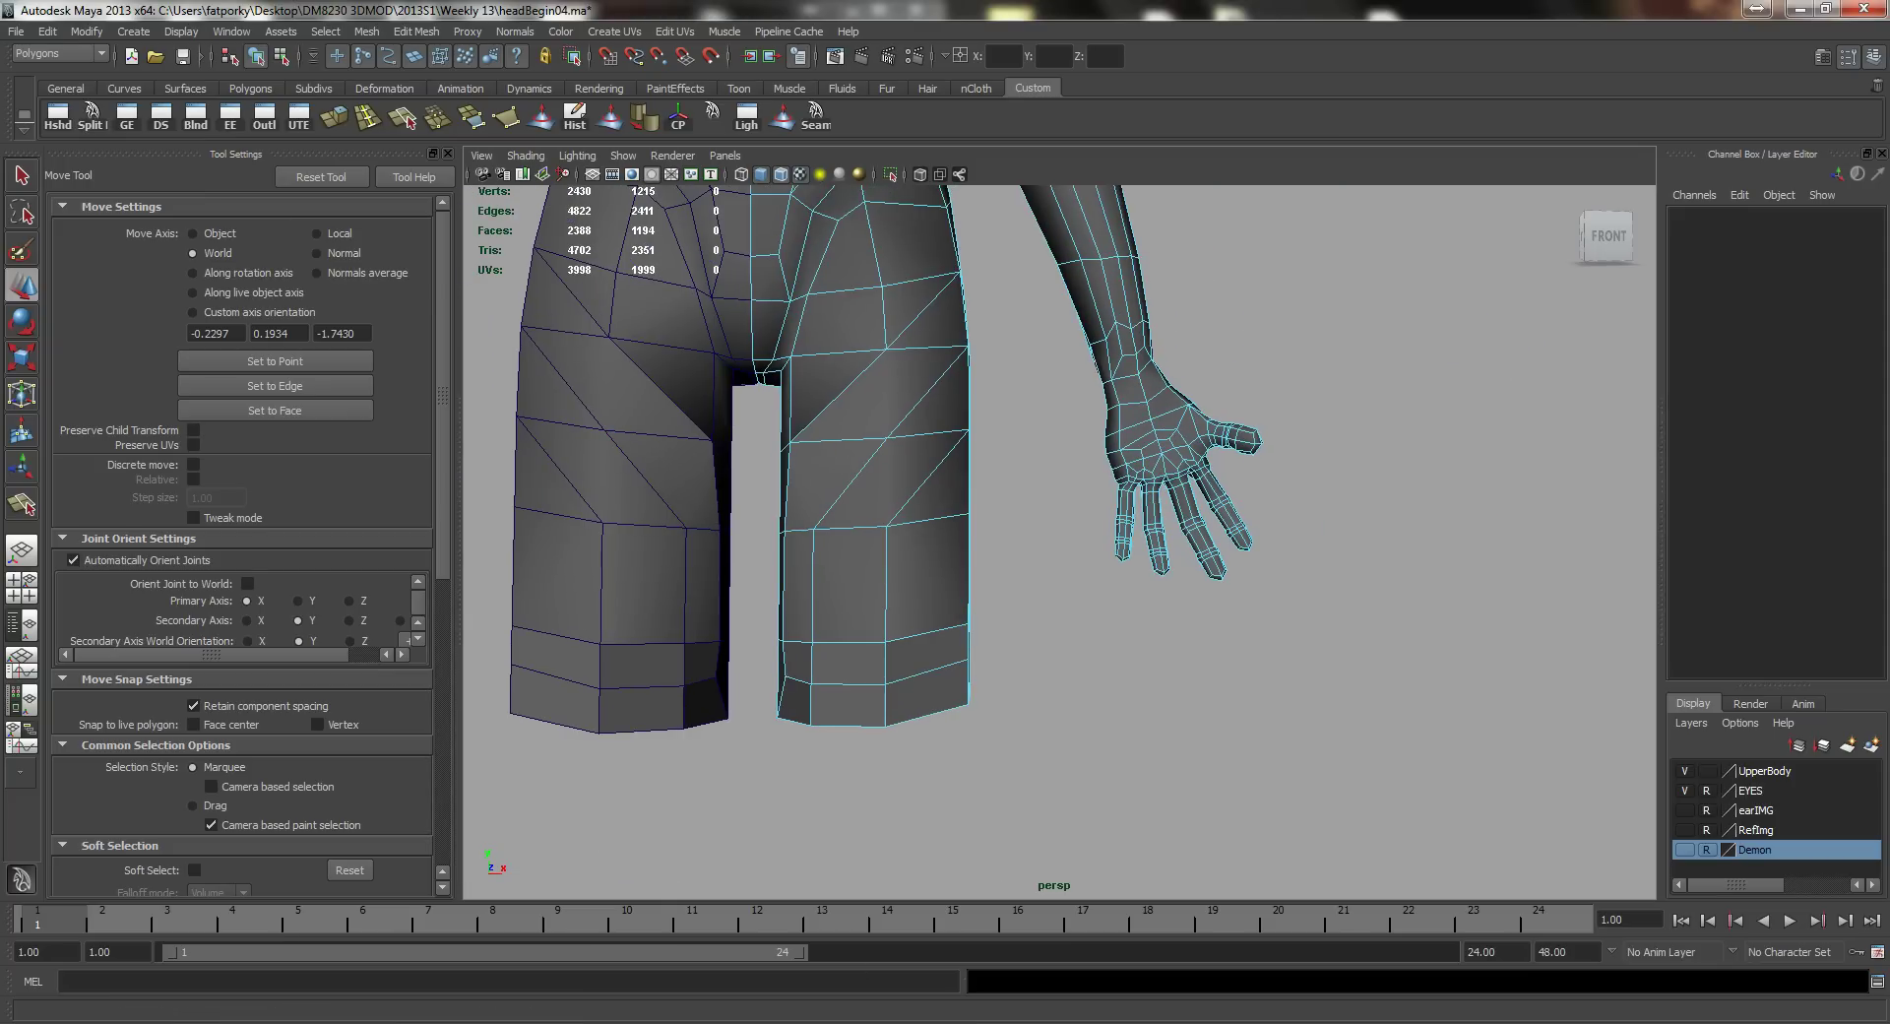
Step: After checking the AnatomyFull.jpg muscle reference, move the short horizontal edge of the lower front thigh outward and tilt it slightly
{"action": "key", "text": "alt+Tab"}
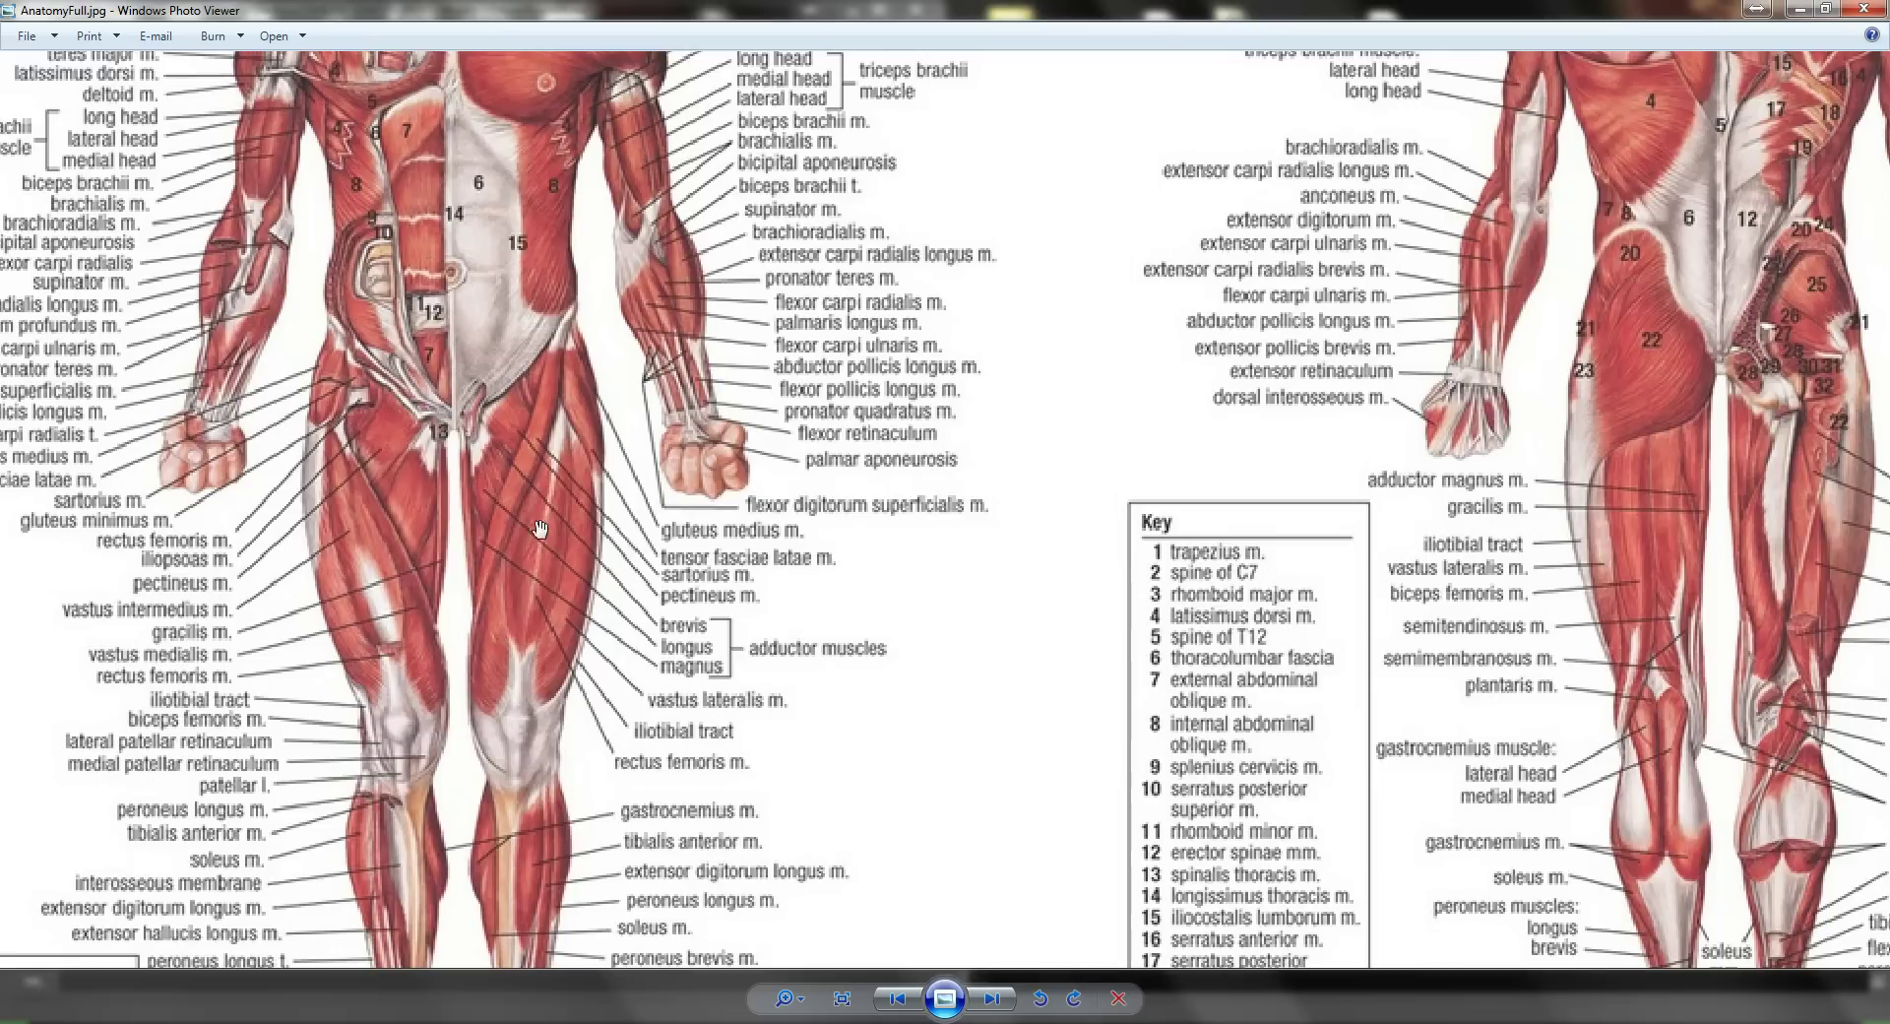
{"action": "key", "text": "alt+Tab"}
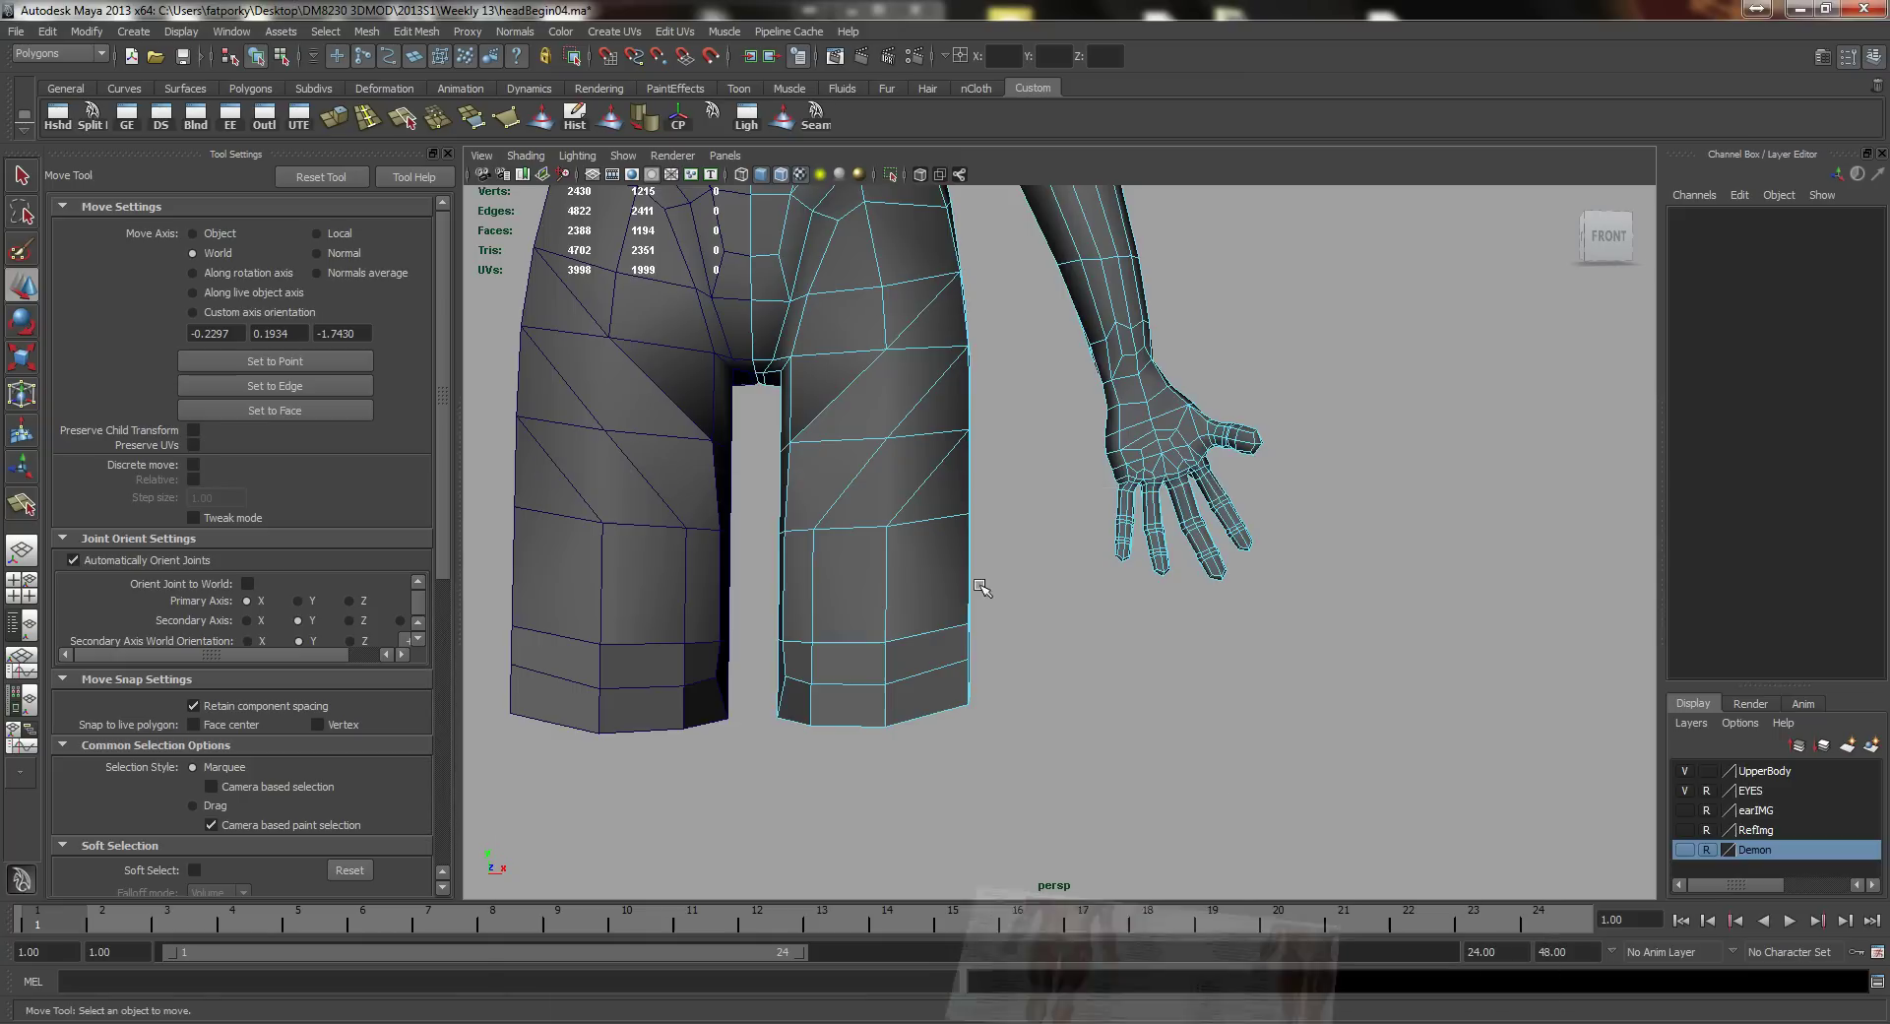
{"action": "left_click_drag", "start_coordinate": [974, 582], "coordinate": [1023, 520], "text": "alt"}
{"action": "scroll", "coordinate": [1023, 520], "scroll_direction": "up", "scroll_amount": 3}
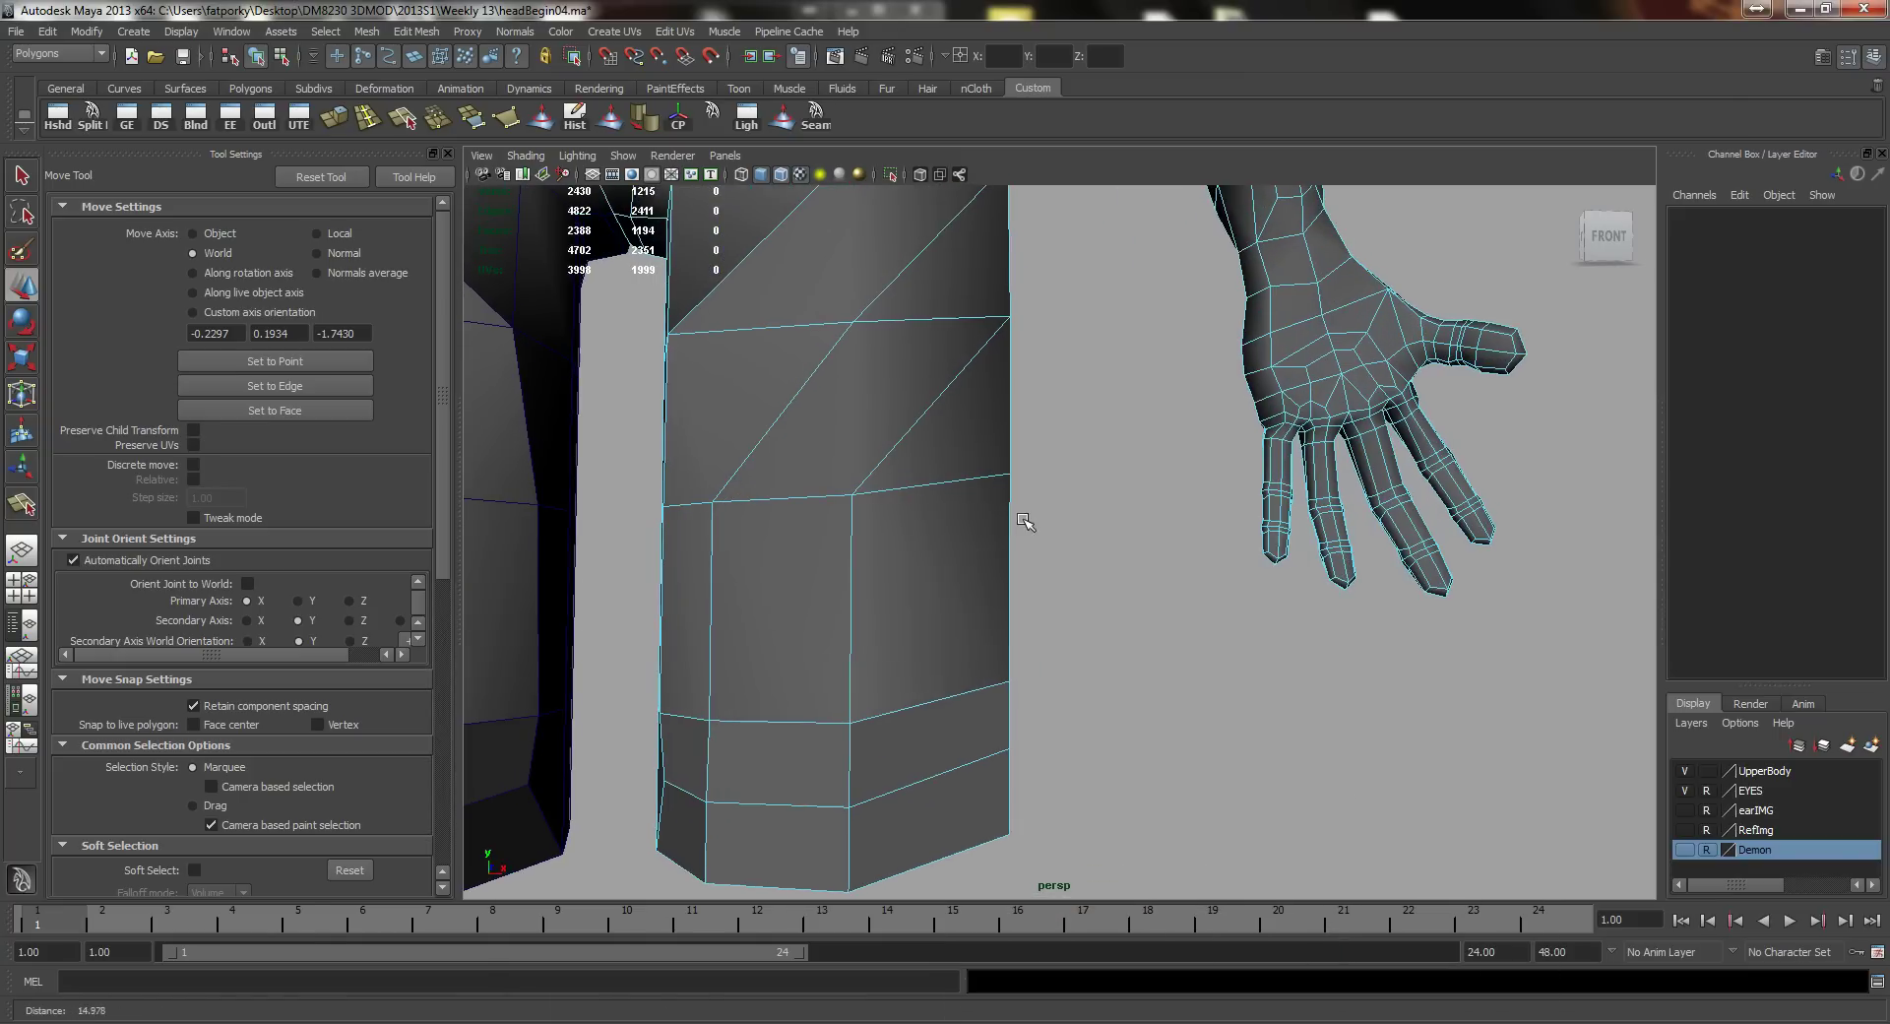
{"action": "right_click_drag", "start_coordinate": [768, 492], "coordinate": [766, 449]}
{"action": "left_click", "coordinate": [778, 498]}
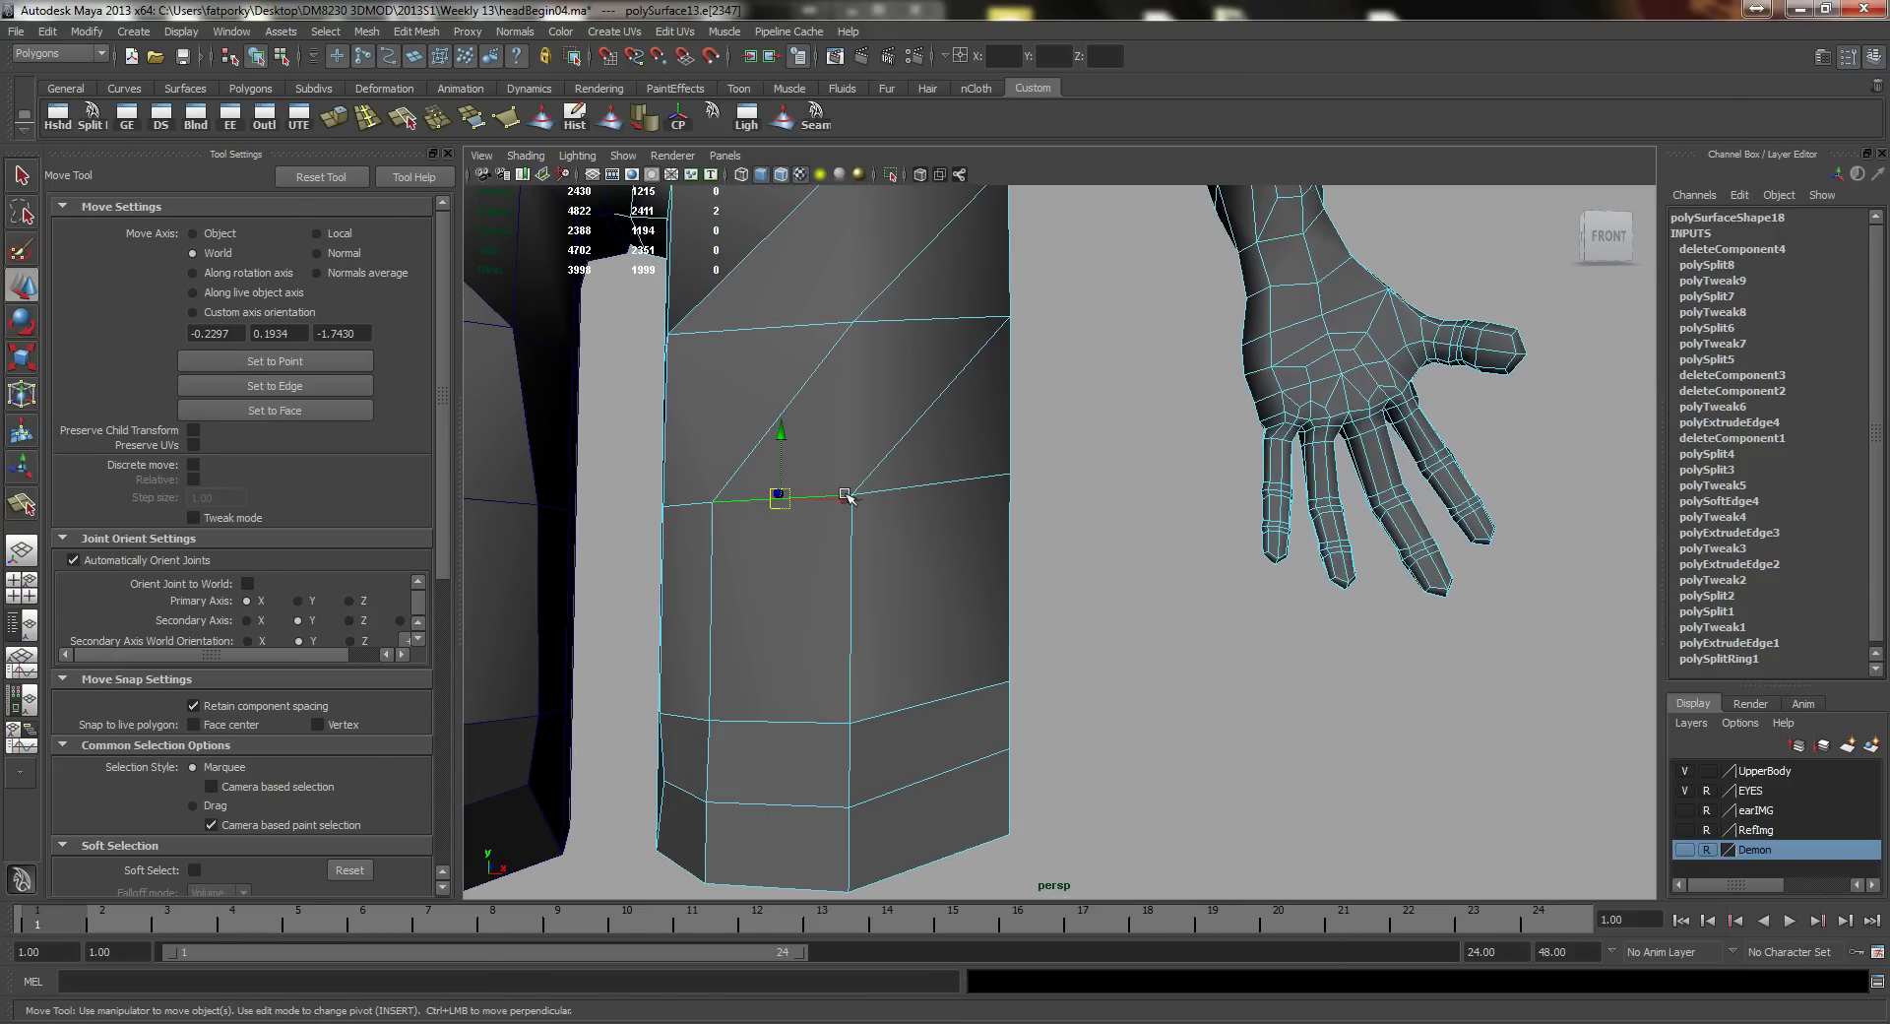
{"action": "left_click_drag", "start_coordinate": [844, 501], "coordinate": [904, 509]}
{"action": "left_click_drag", "start_coordinate": [915, 573], "coordinate": [868, 497], "text": "alt"}
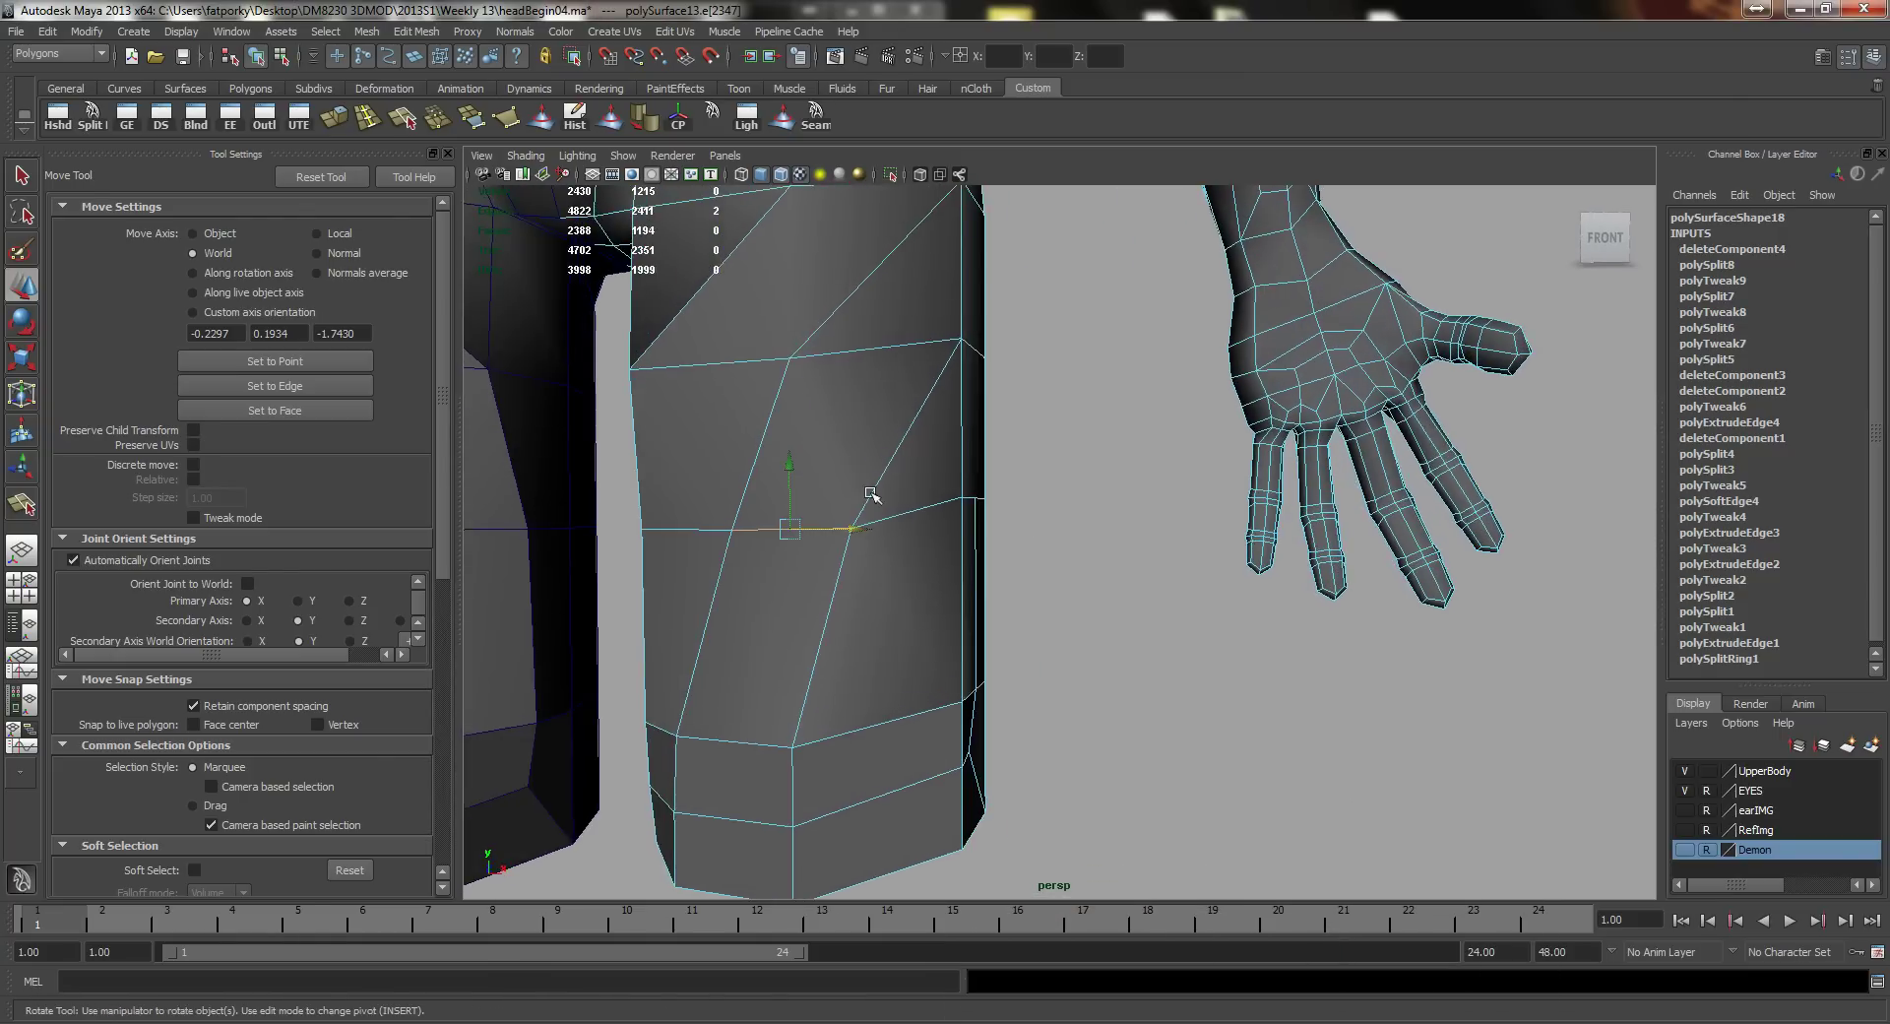
{"action": "key", "text": "e"}
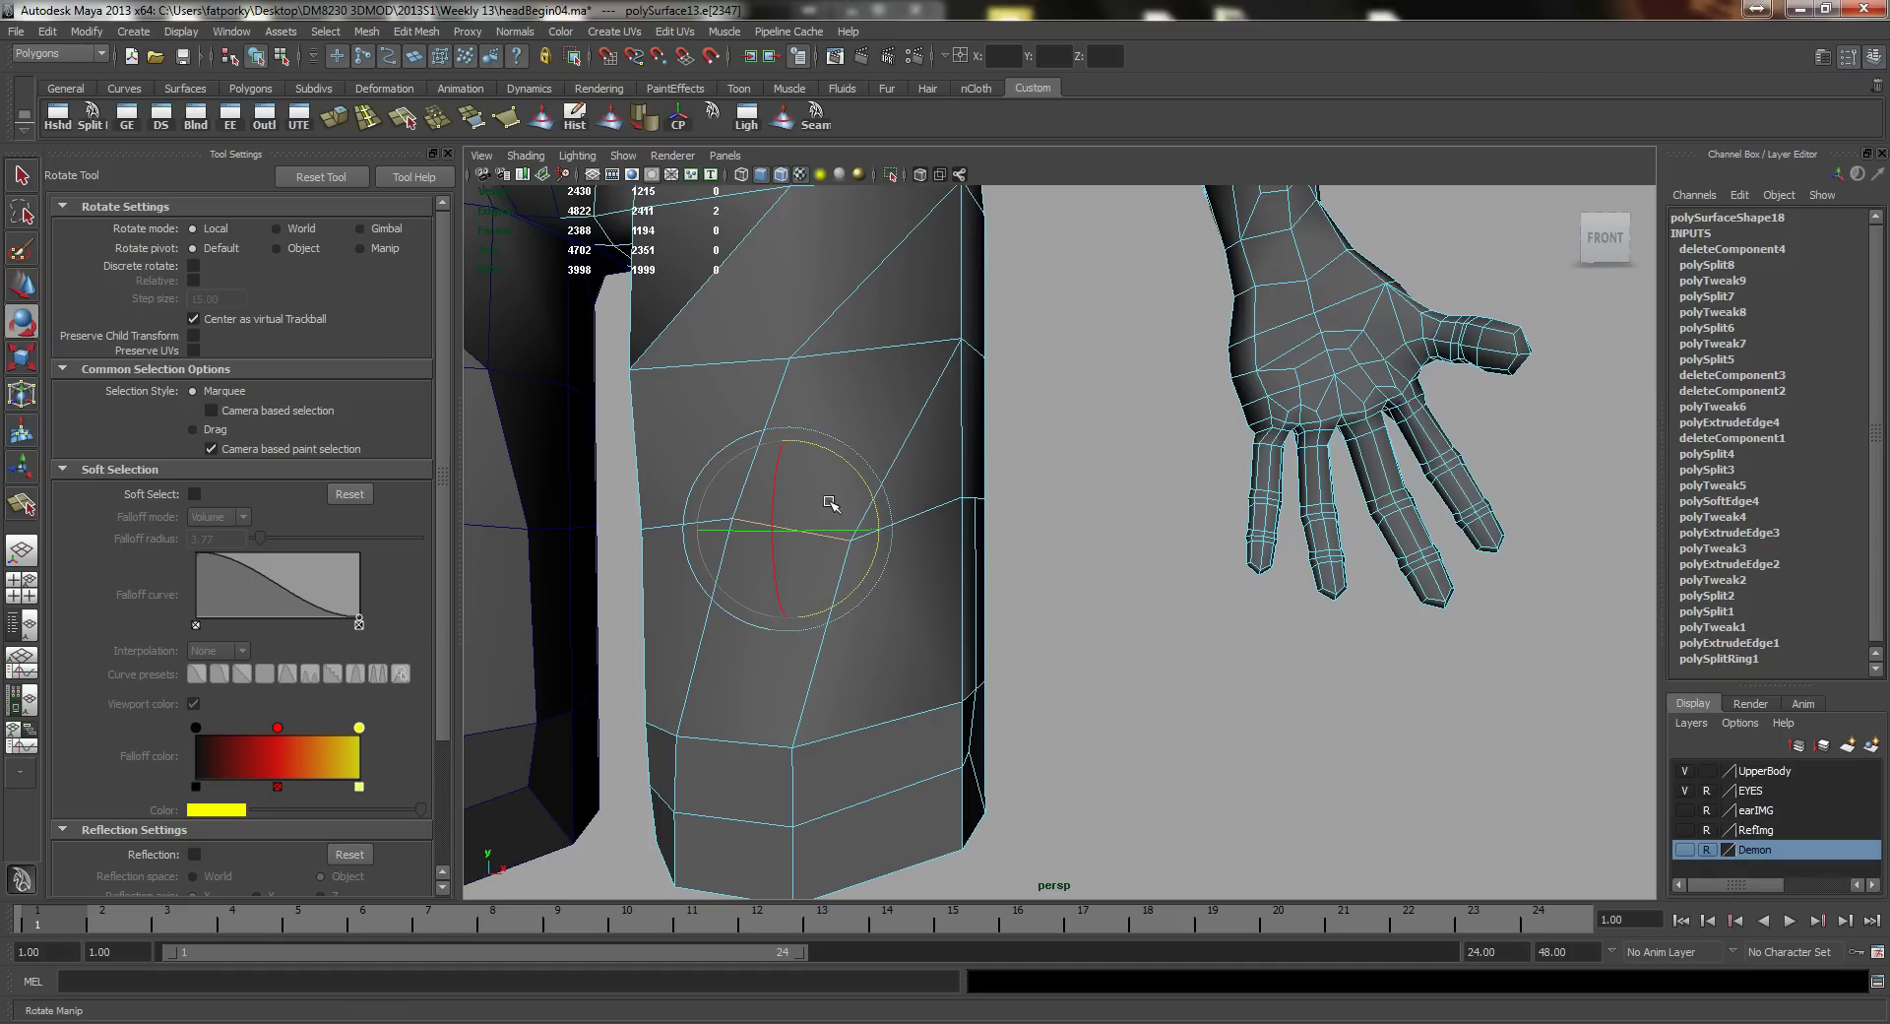
{"action": "middle_click_drag", "start_coordinate": [856, 528], "coordinate": [748, 519], "text": "alt"}
{"action": "left_click_drag", "start_coordinate": [748, 520], "coordinate": [827, 548], "text": "alt"}
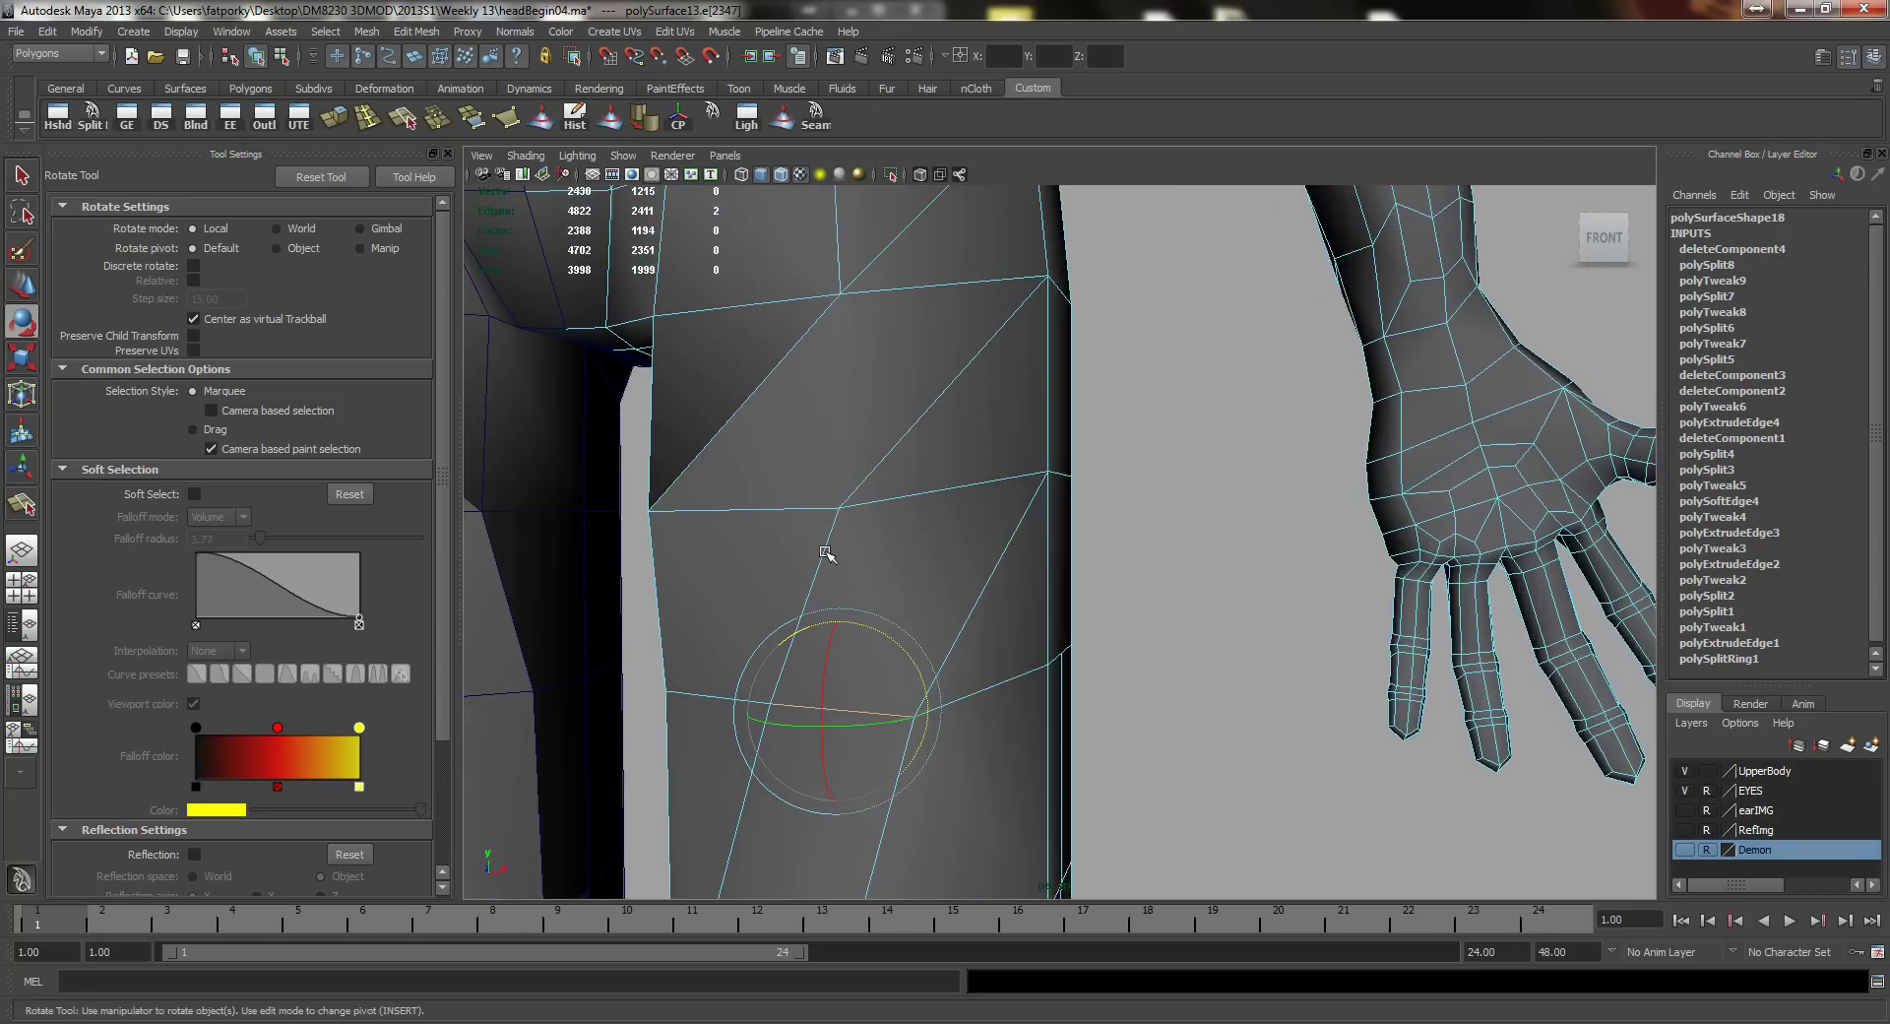
Step: Scale down and rotate the inner horizontal edge on the upper front thigh so it slopes downward toward the outer side
{"action": "middle_click_drag", "start_coordinate": [790, 528], "coordinate": [821, 545], "text": "alt"}
{"action": "left_click", "coordinate": [806, 521]}
{"action": "left_click_drag", "start_coordinate": [755, 549], "coordinate": [763, 489], "text": "alt"}
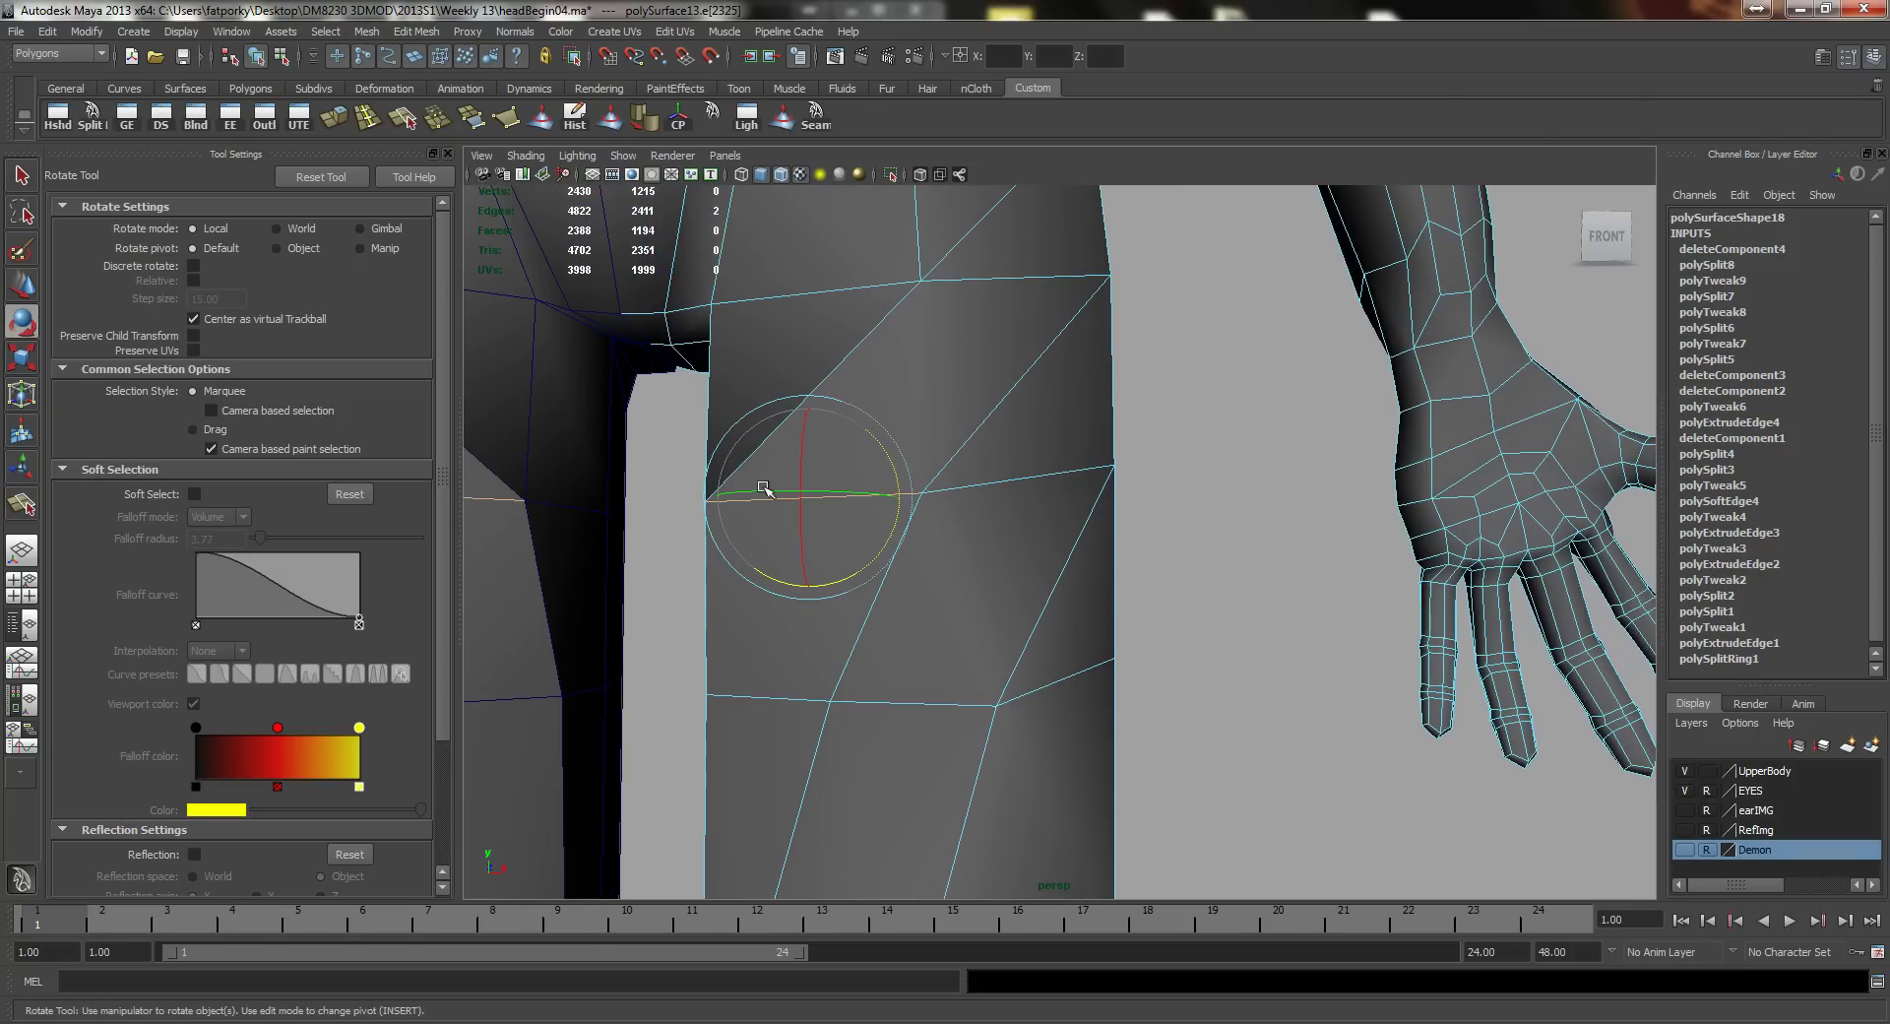
{"action": "key", "text": "r"}
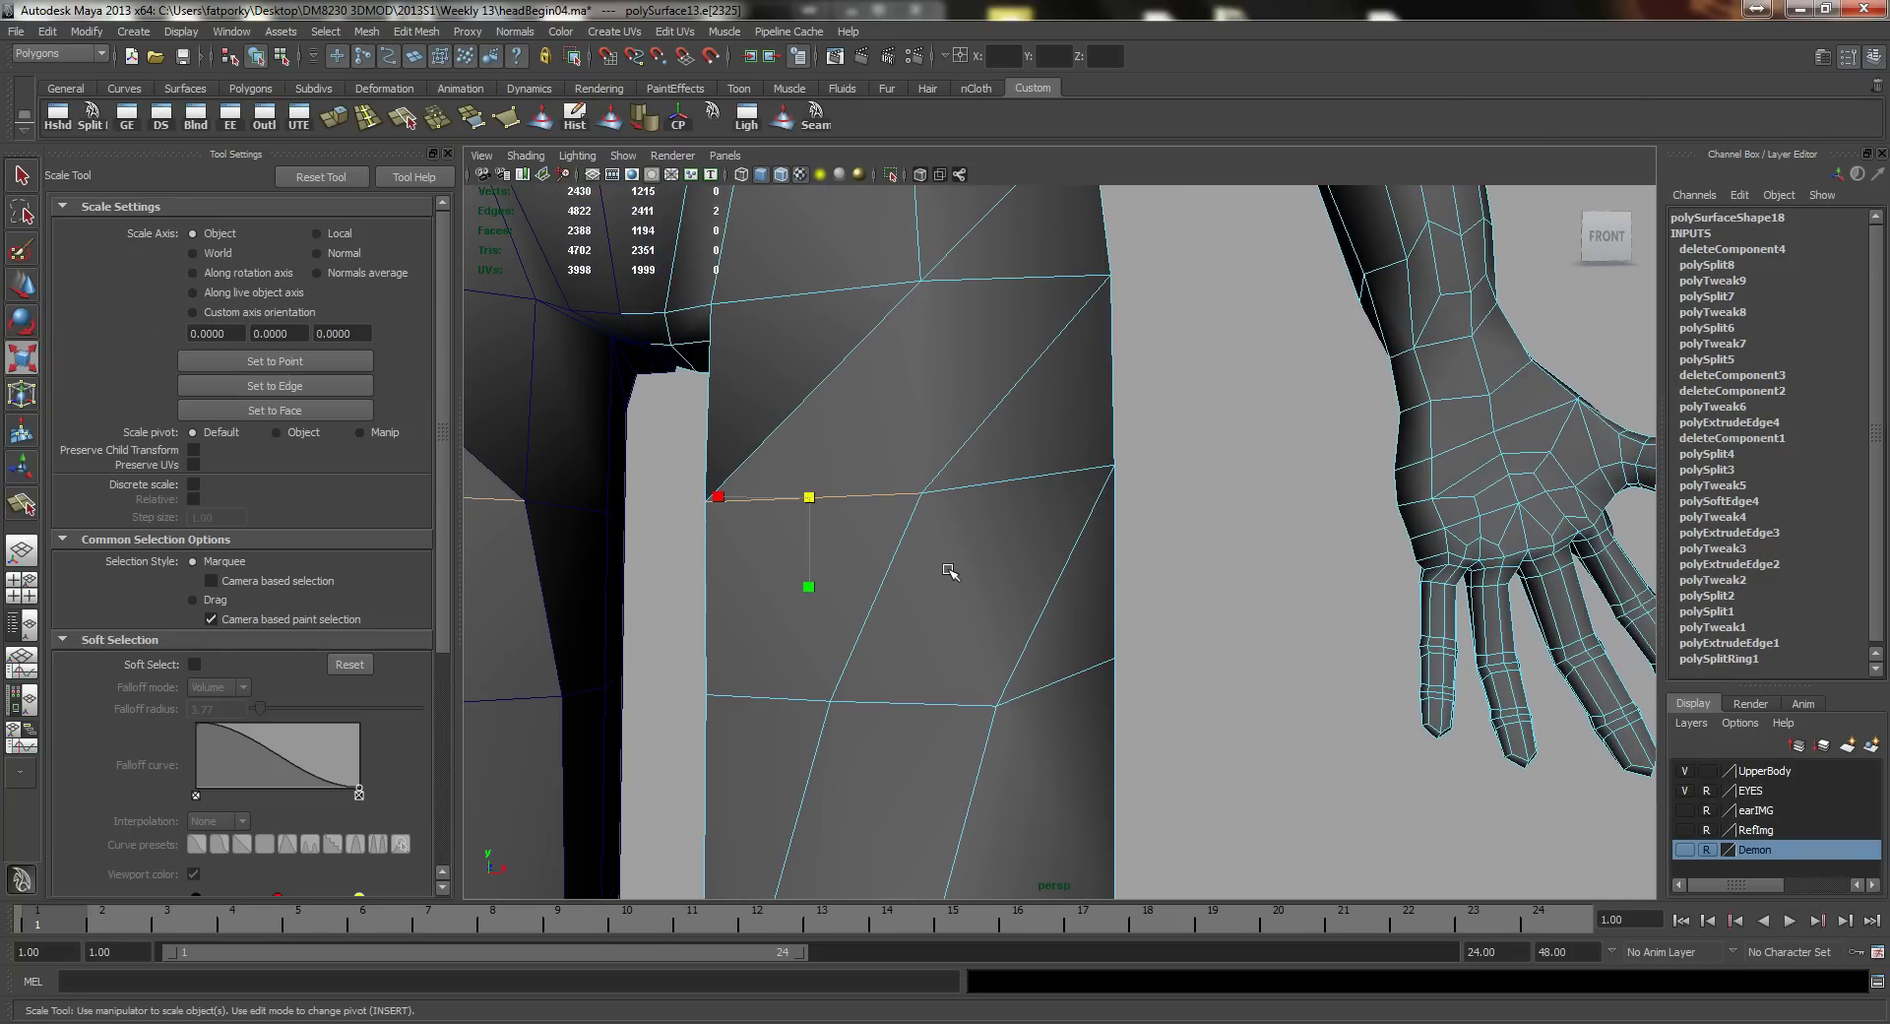
{"action": "middle_click_drag", "start_coordinate": [944, 569], "coordinate": [930, 571]}
{"action": "key", "text": "e"}
{"action": "mouse_move", "coordinate": [883, 561]}
{"action": "left_mouse_down", "text": "alt"}
{"action": "mouse_move", "coordinate": [886, 519]}
{"action": "mouse_move", "coordinate": [886, 544]}
{"action": "mouse_move", "coordinate": [964, 554]}
{"action": "mouse_move", "coordinate": [933, 545]}
{"action": "mouse_move", "coordinate": [1013, 439]}
{"action": "mouse_move", "coordinate": [965, 615]}
{"action": "mouse_move", "coordinate": [916, 548]}
{"action": "left_mouse_up", "text": "alt"}
{"action": "key", "text": "w"}
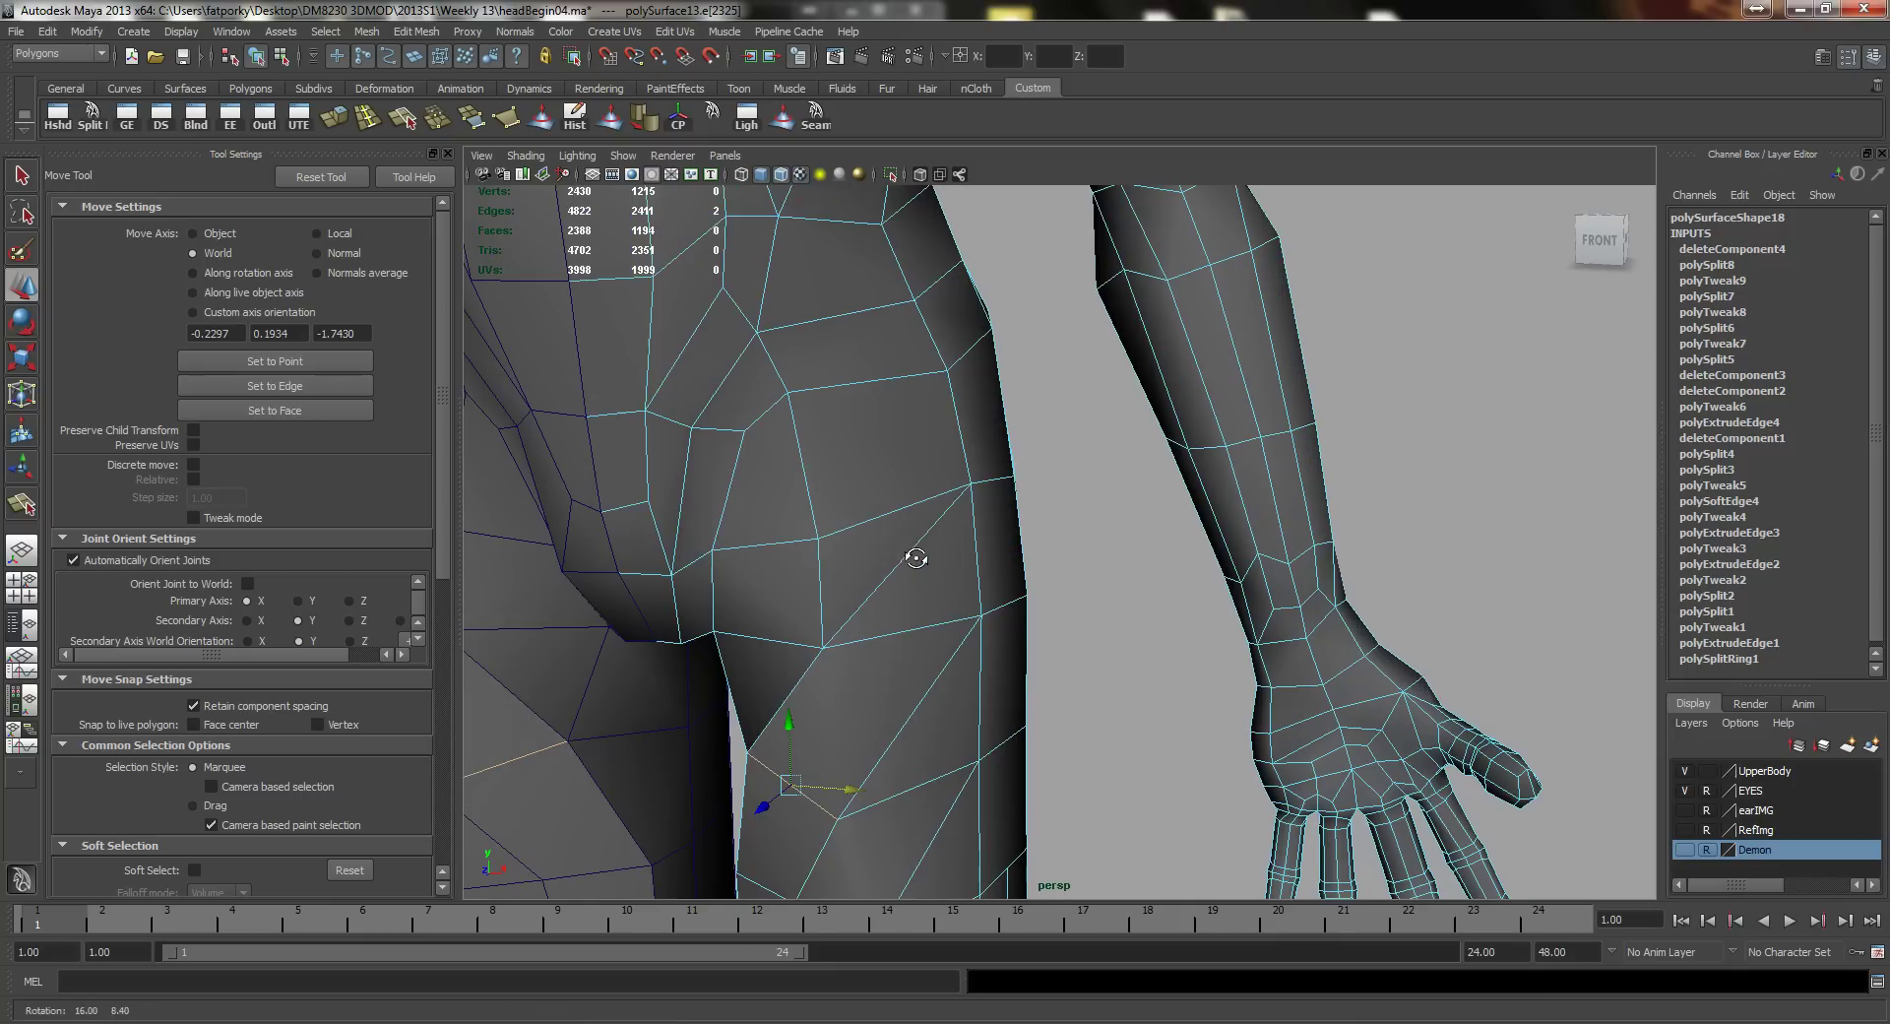
Step: Raise the short horizontal edge on the outer hip where the upper thigh diagonal ends
{"action": "left_click", "coordinate": [1046, 478]}
{"action": "left_click_drag", "start_coordinate": [1045, 479], "coordinate": [980, 500], "text": "alt"}
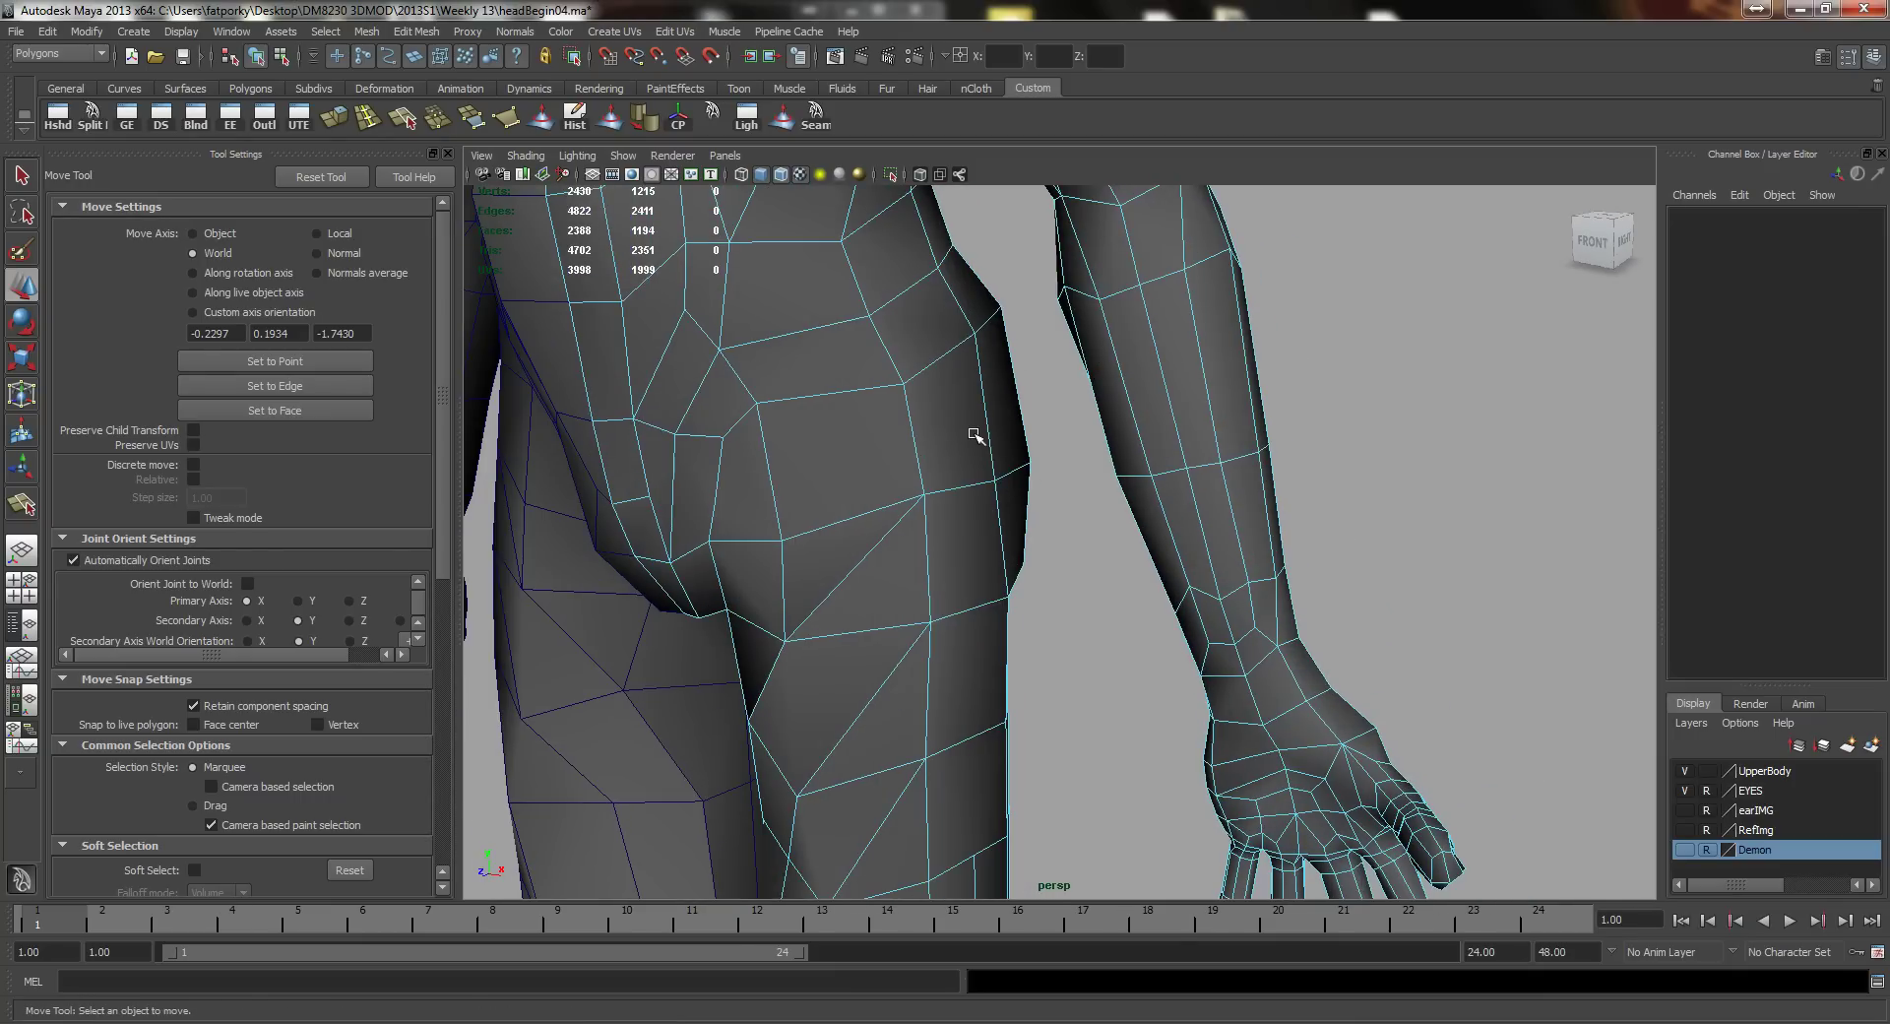
{"action": "left_click", "coordinate": [963, 489]}
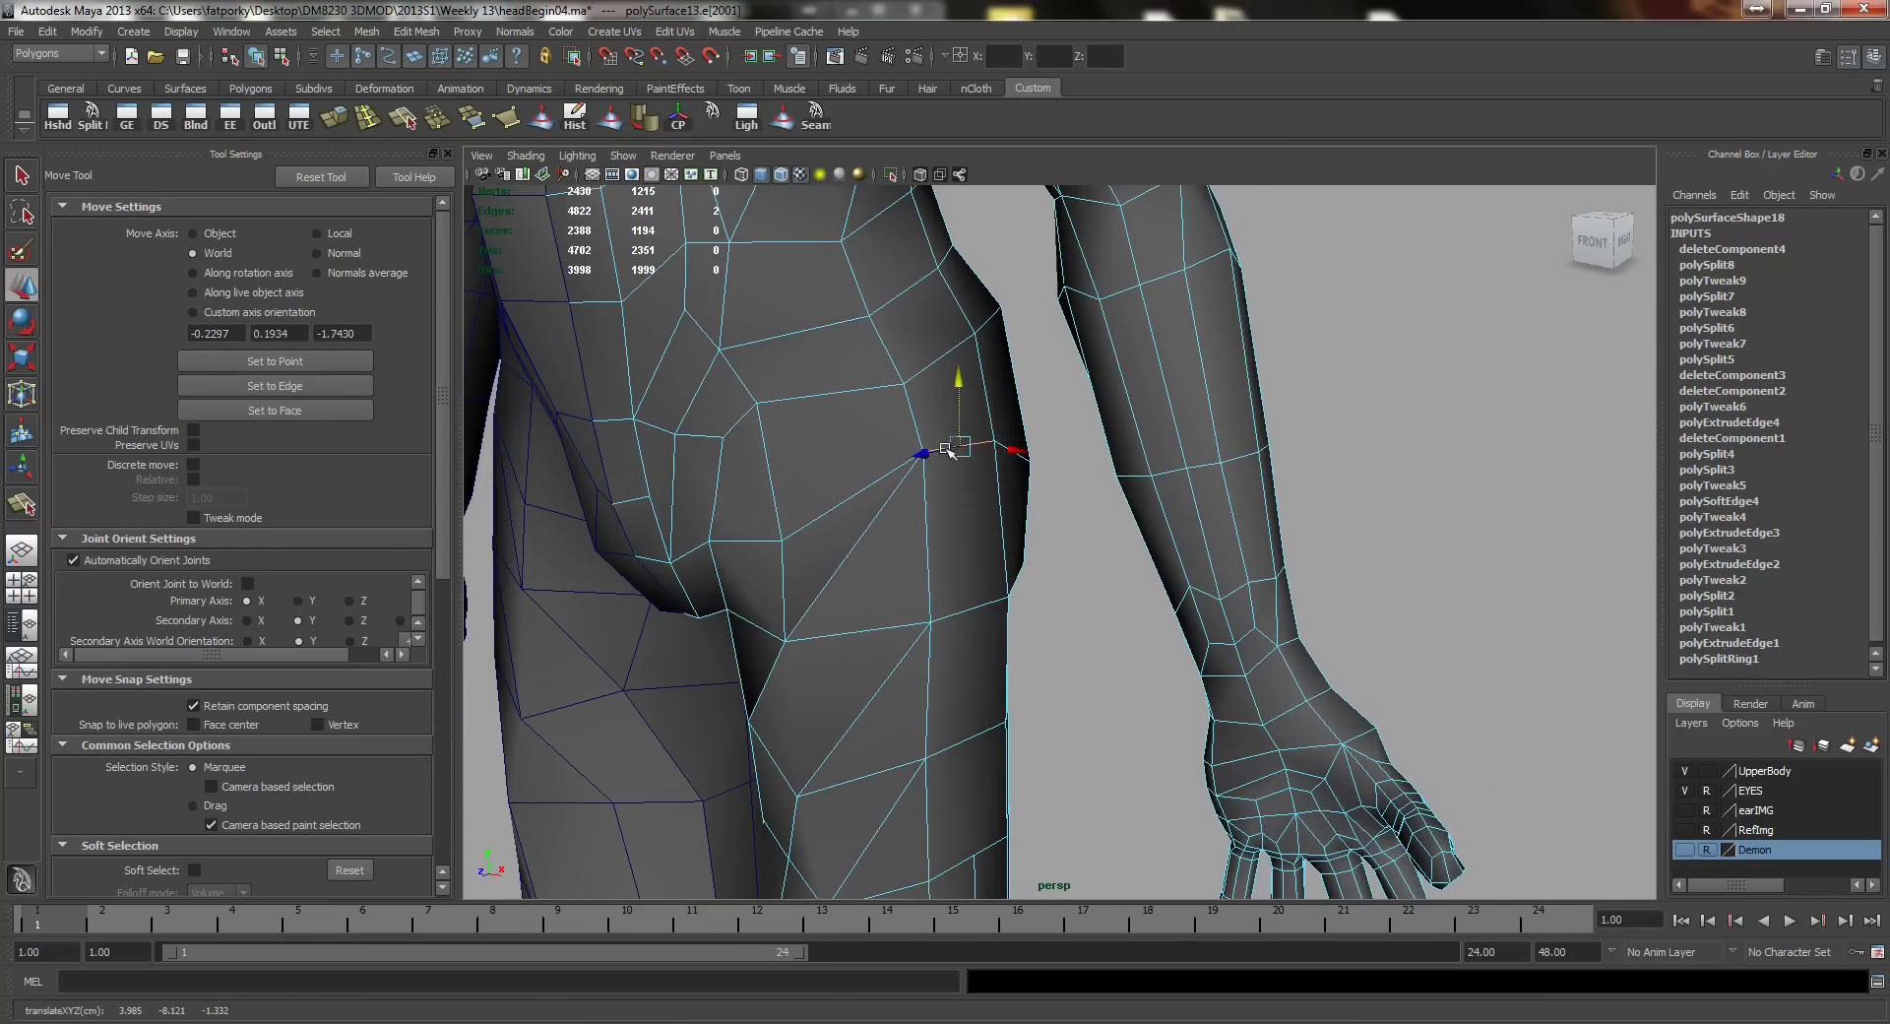
{"action": "left_click_drag", "start_coordinate": [955, 428], "coordinate": [1092, 416], "text": "alt"}
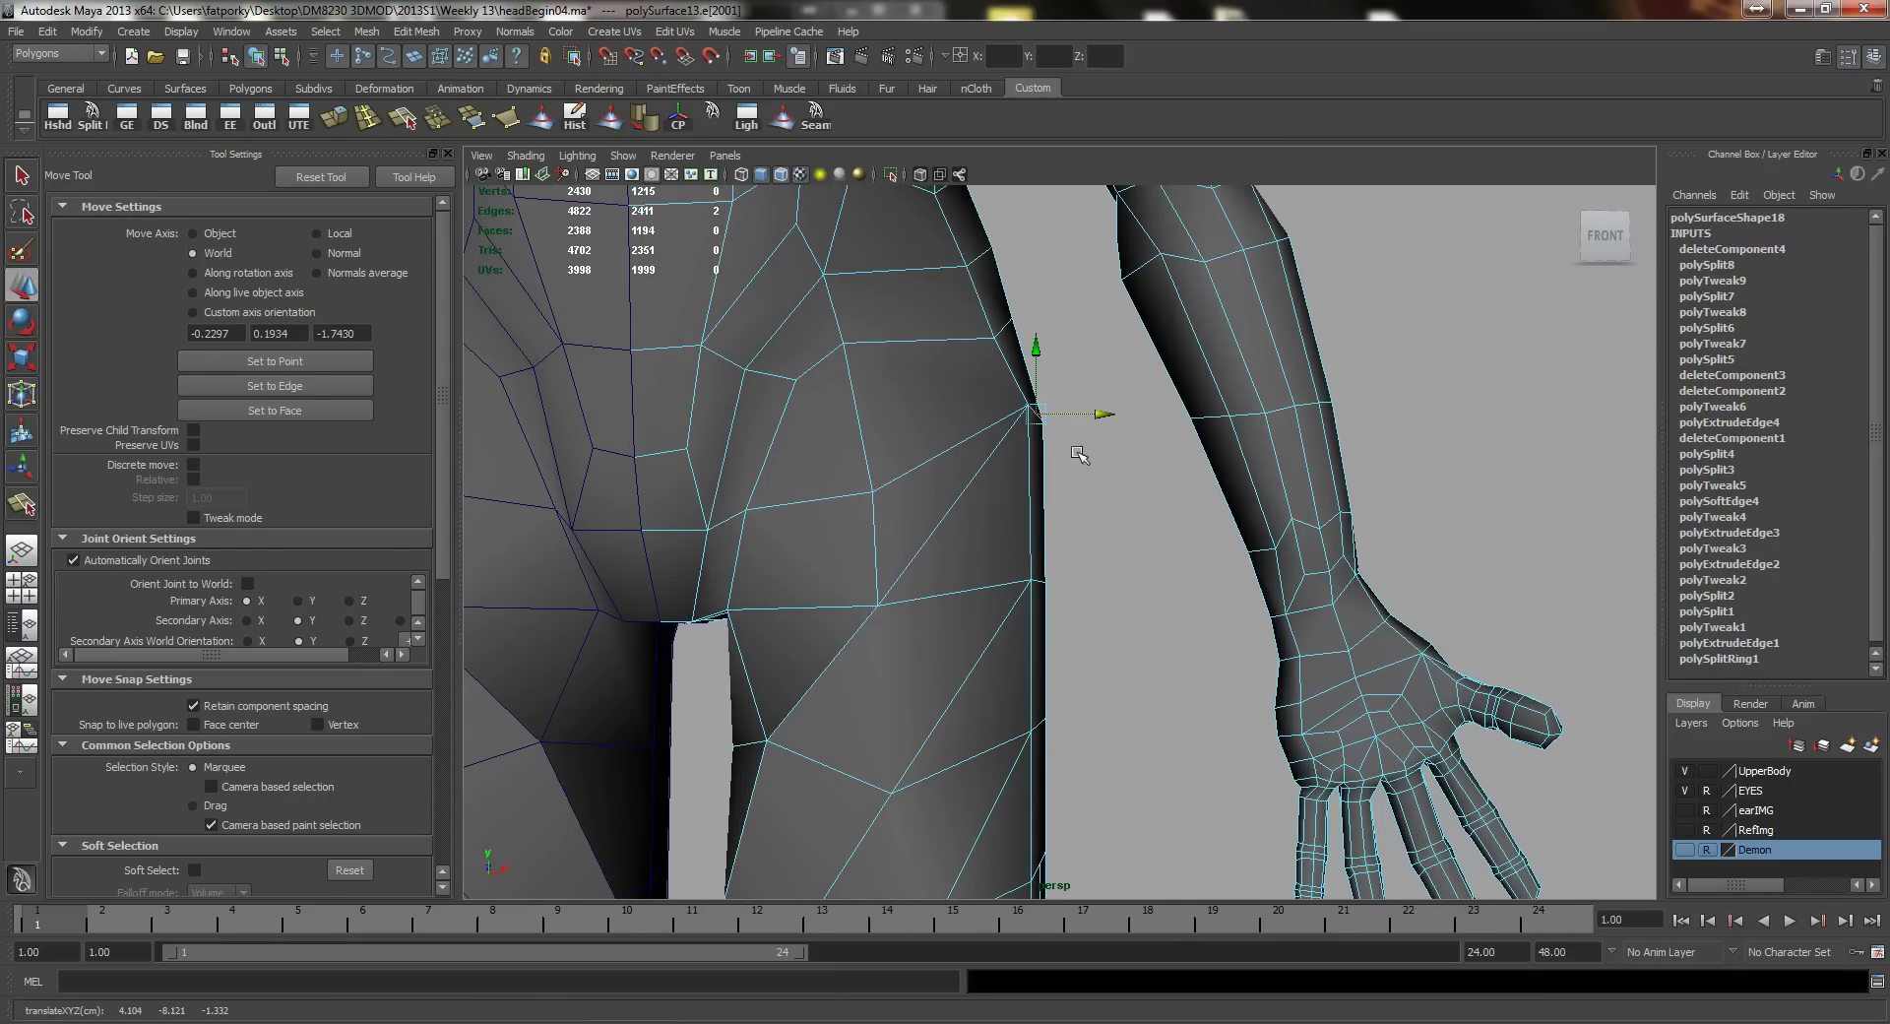
{"action": "left_click_drag", "start_coordinate": [1054, 506], "coordinate": [949, 528], "text": "alt"}
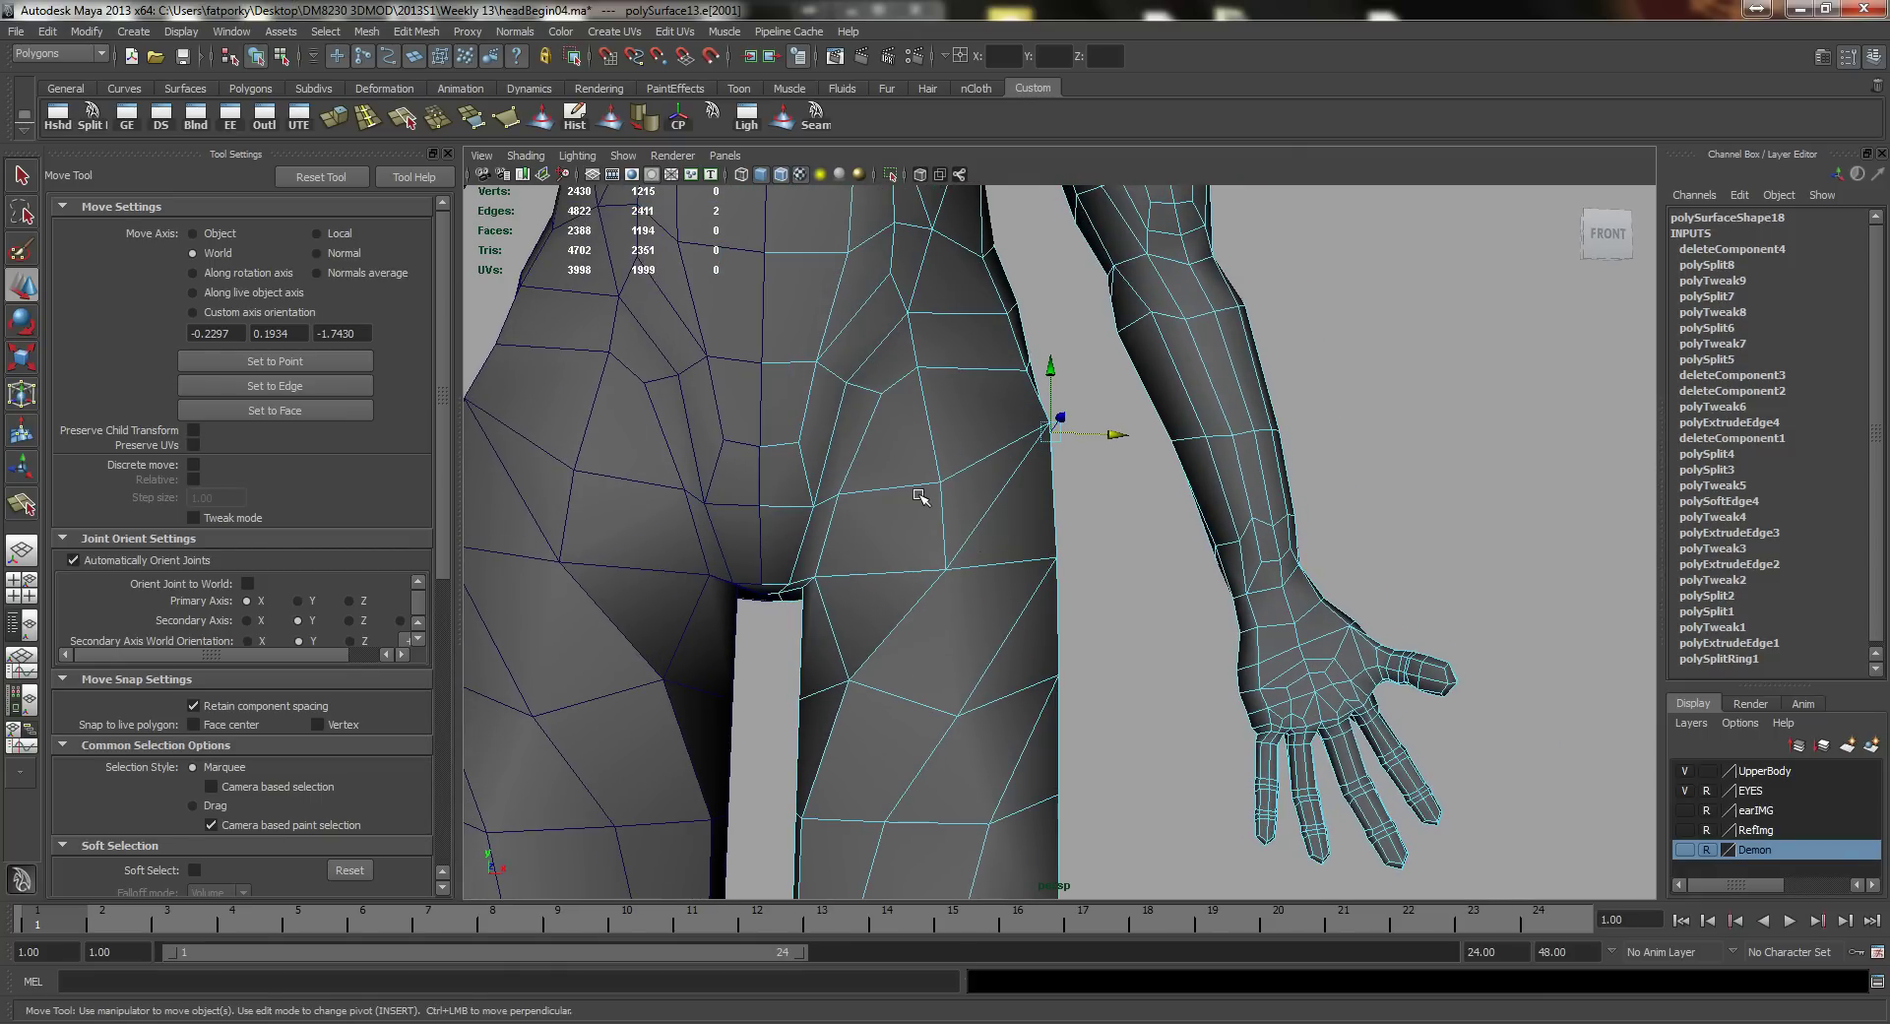
Step: Delete the vertical edge joining the two horizontal edge lines at the top of the front thigh
{"action": "left_click", "coordinate": [940, 507]}
{"action": "left_click_drag", "start_coordinate": [890, 620], "coordinate": [911, 615], "text": "alt"}
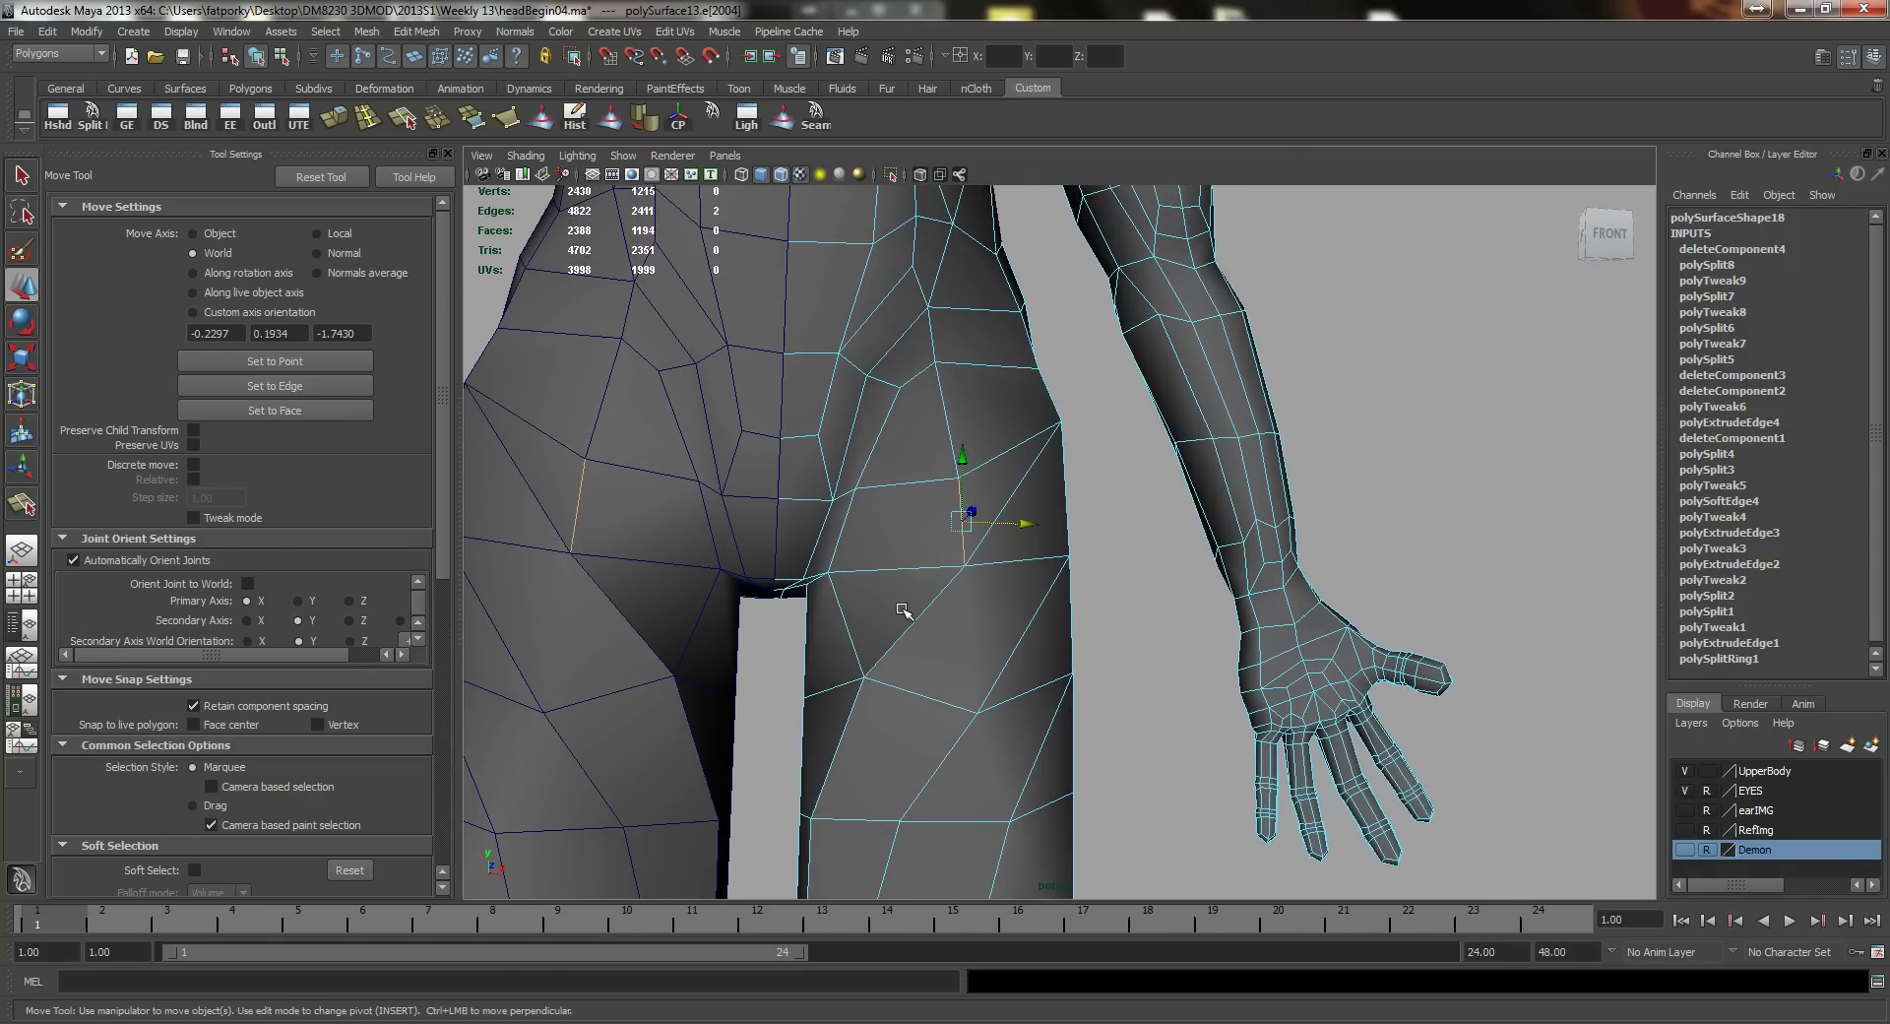
{"action": "key", "text": "Delete"}
Step: Split the upper front thigh face diagonally from its upper vertex to the midpoint of the horizontal edge beside the crotch
{"action": "key", "text": "y"}
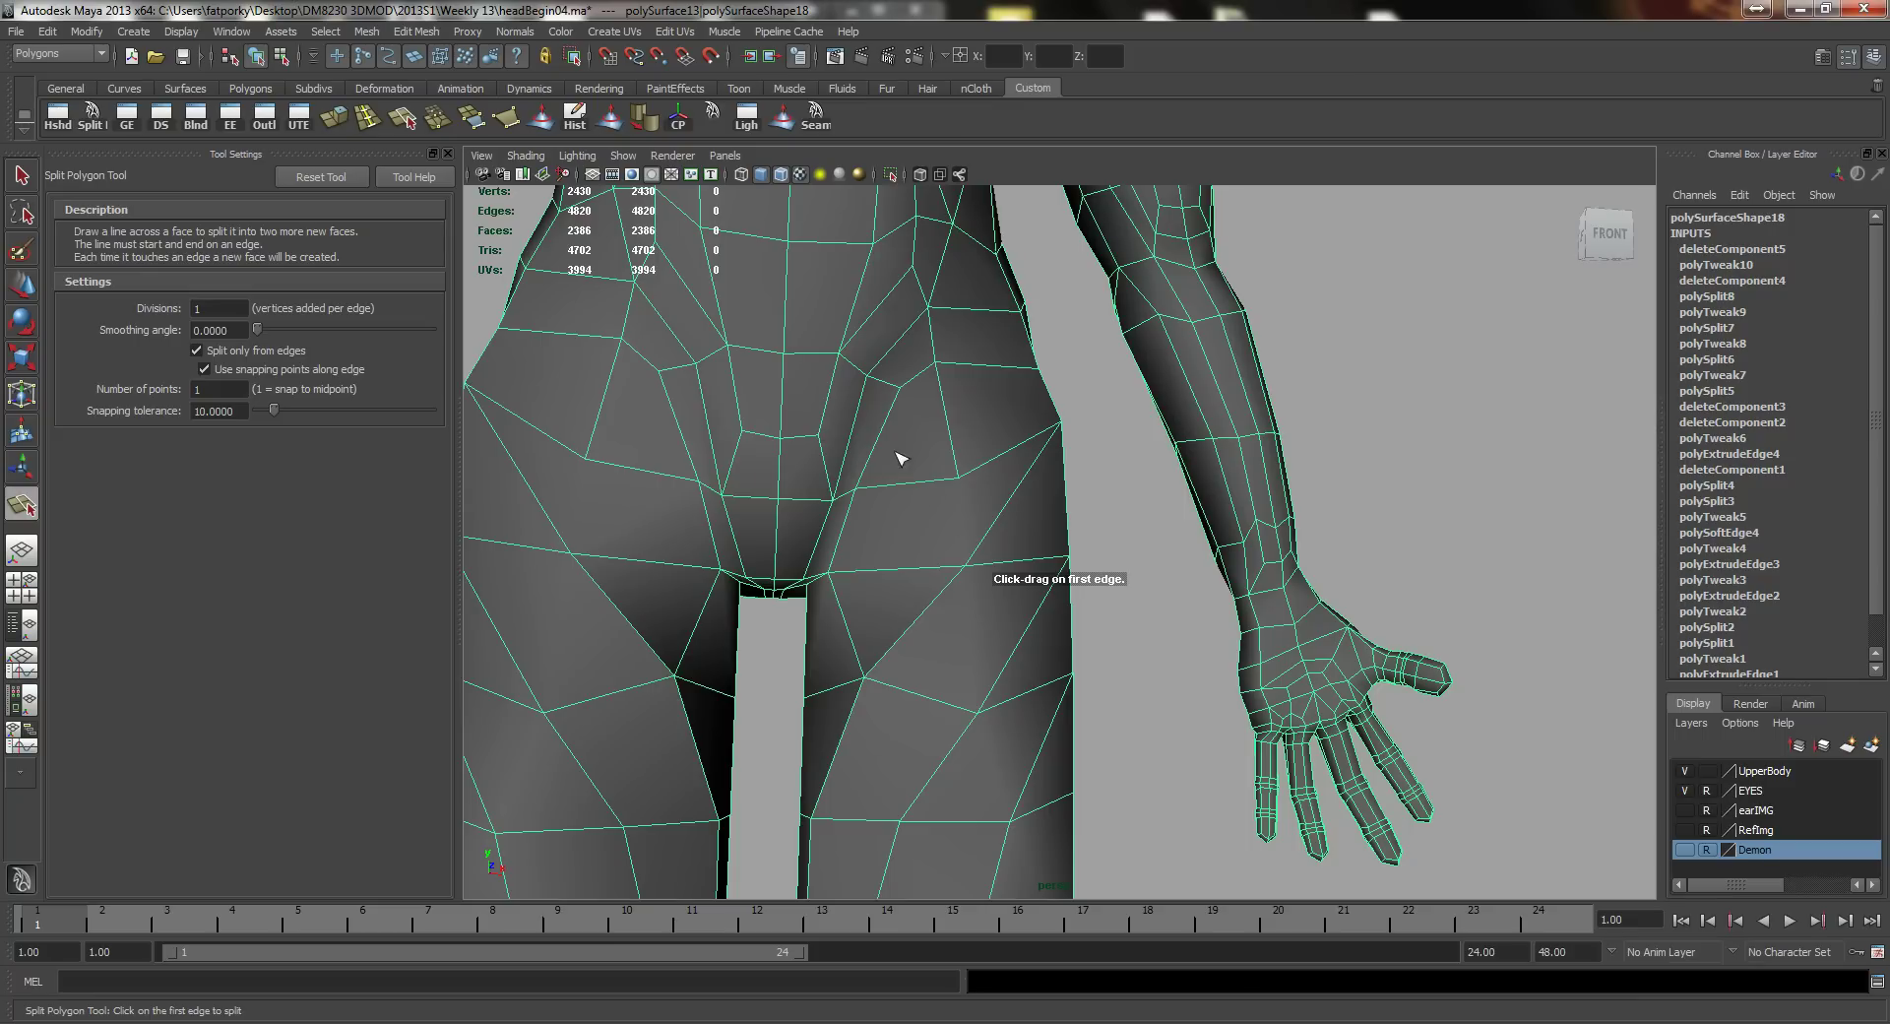
{"action": "left_click_drag", "start_coordinate": [925, 487], "coordinate": [971, 502]}
{"action": "left_click_drag", "start_coordinate": [903, 571], "coordinate": [894, 571]}
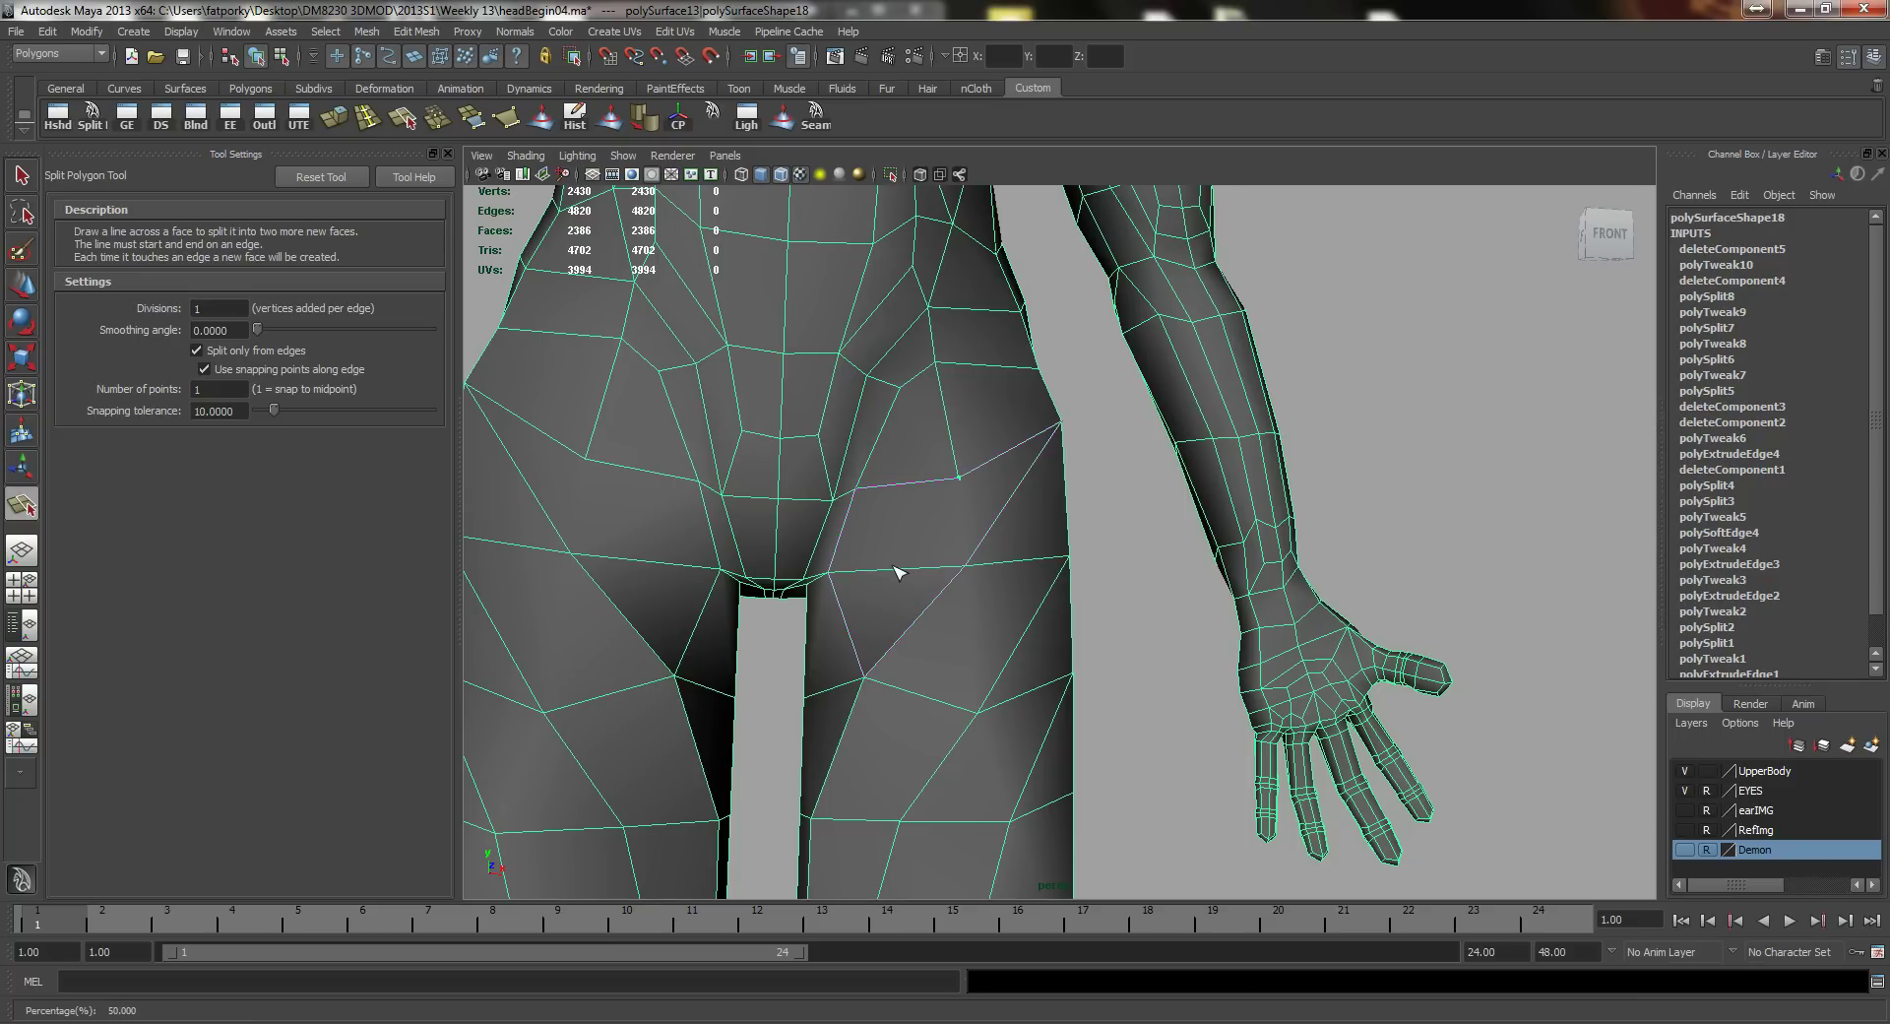
{"action": "key", "text": "w"}
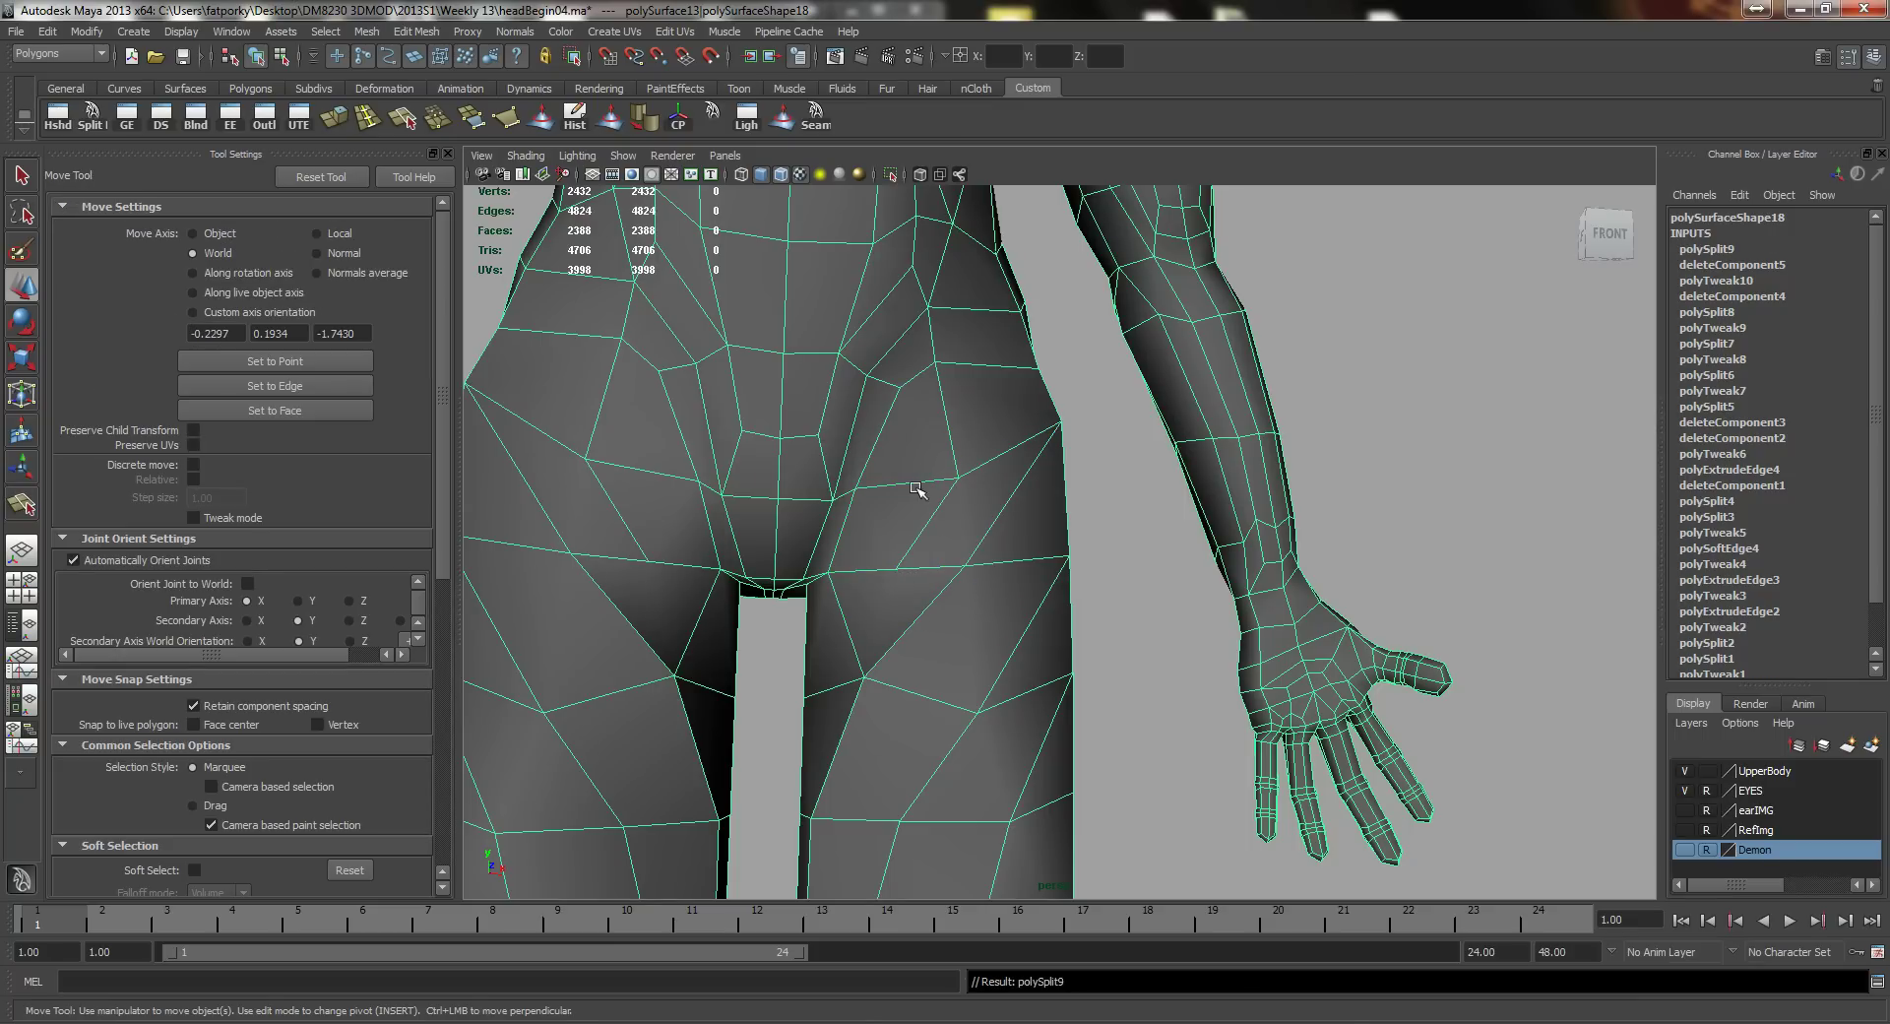
Step: Raise the new midpoint vertex, shift the diagonal's upper vertex inward, and check the thigh in smooth preview
{"action": "key", "text": "F9"}
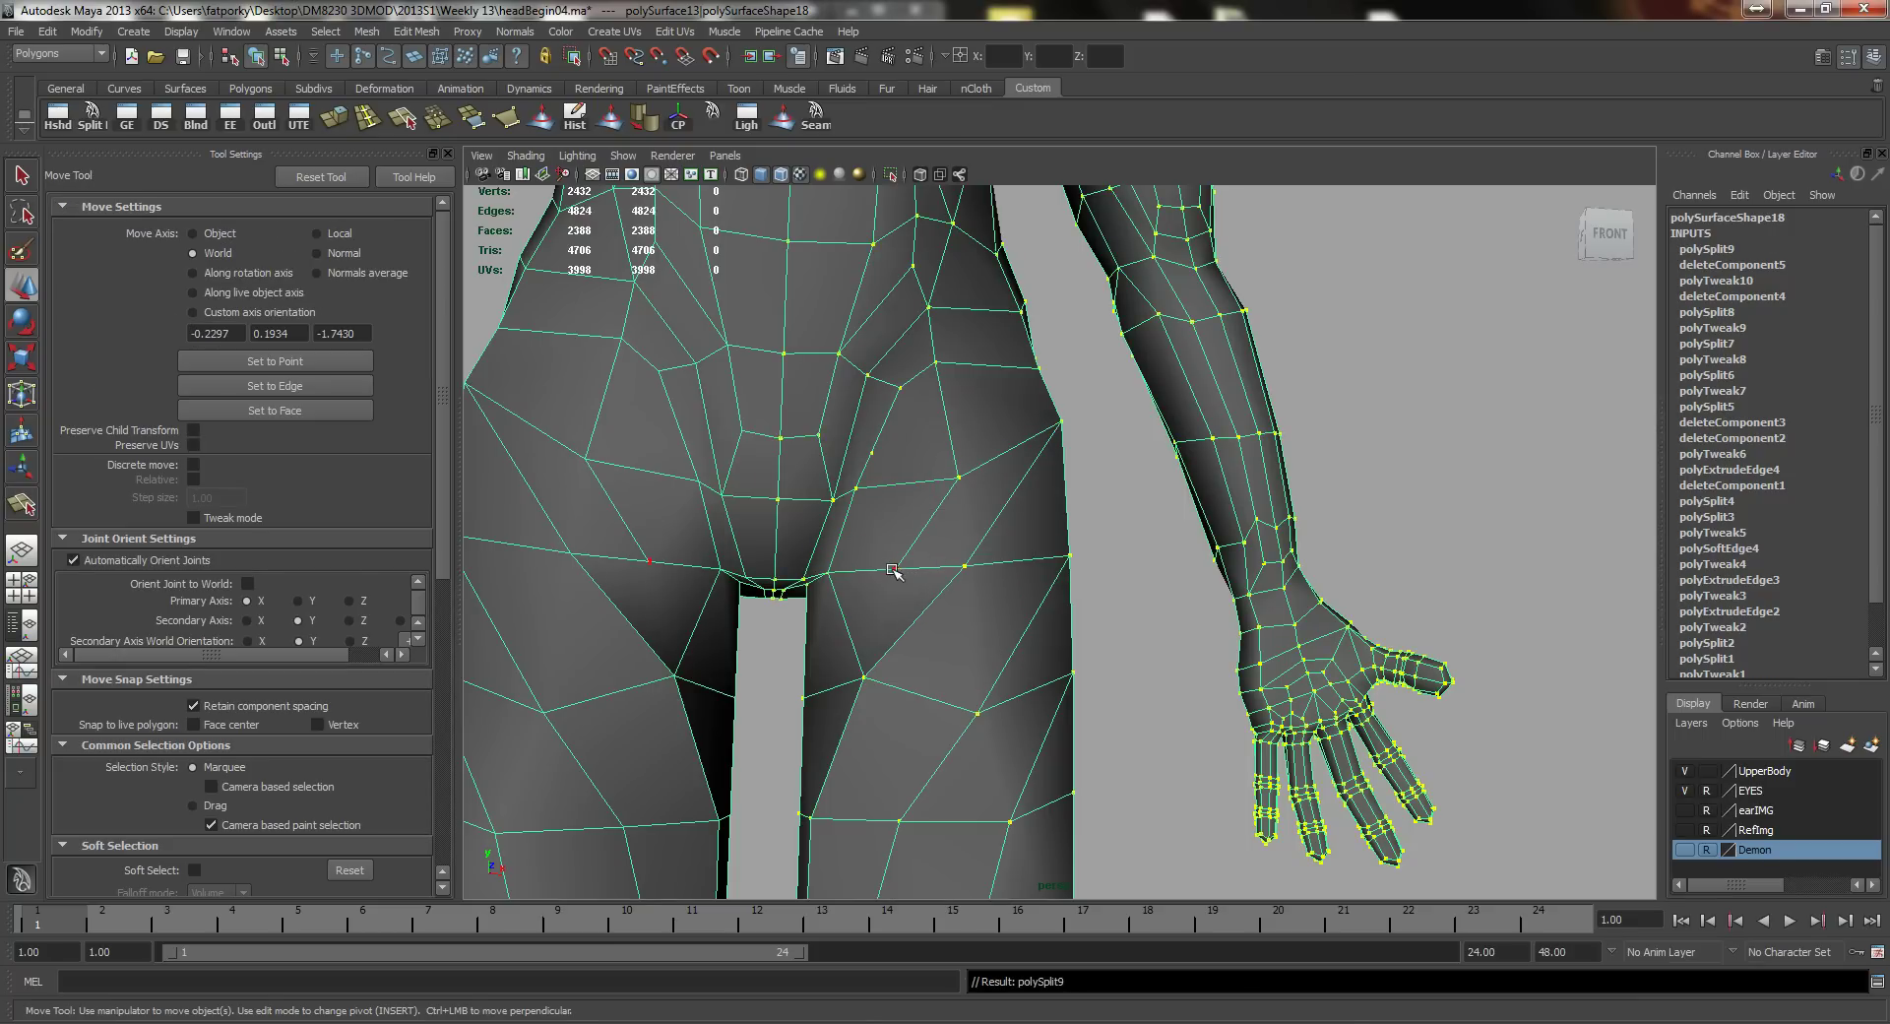
{"action": "left_click", "coordinate": [893, 570]}
{"action": "left_click_drag", "start_coordinate": [898, 522], "coordinate": [978, 478]}
{"action": "left_click", "coordinate": [960, 479]}
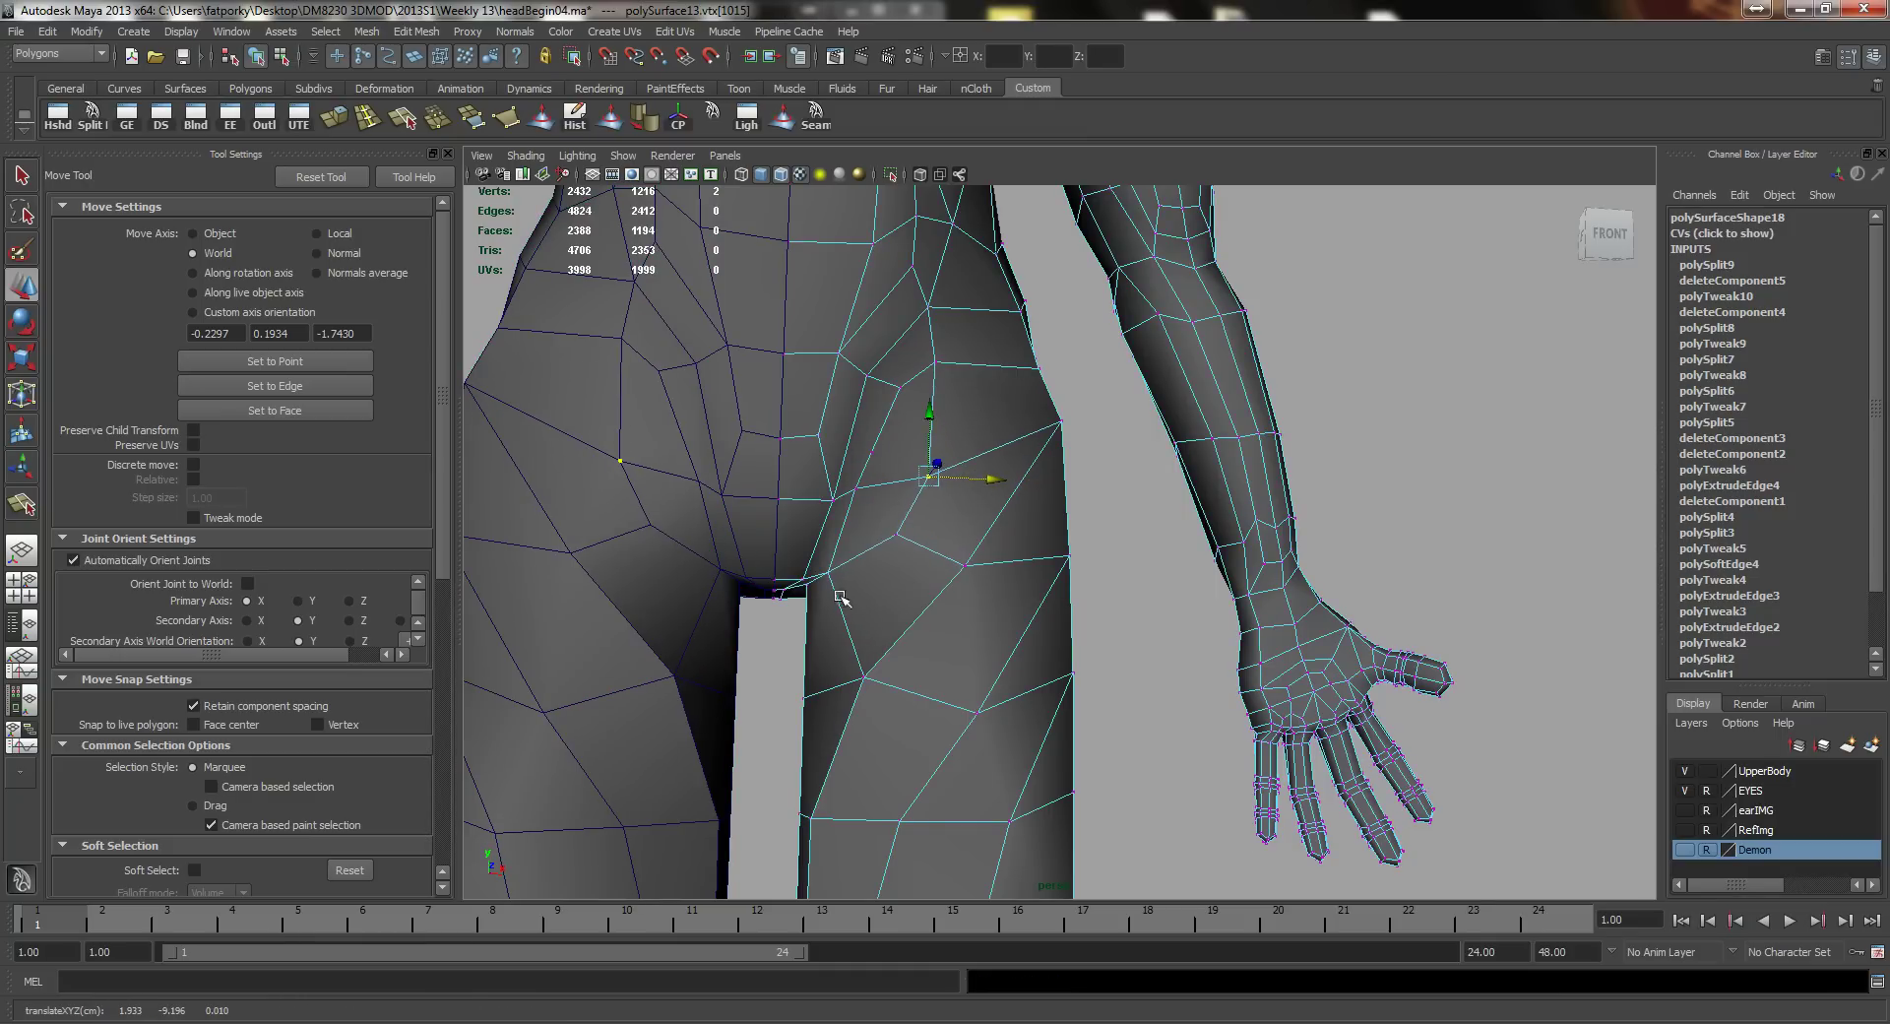
{"action": "scroll", "coordinate": [847, 630], "scroll_direction": "down", "scroll_amount": 2}
{"action": "key", "text": "3"}
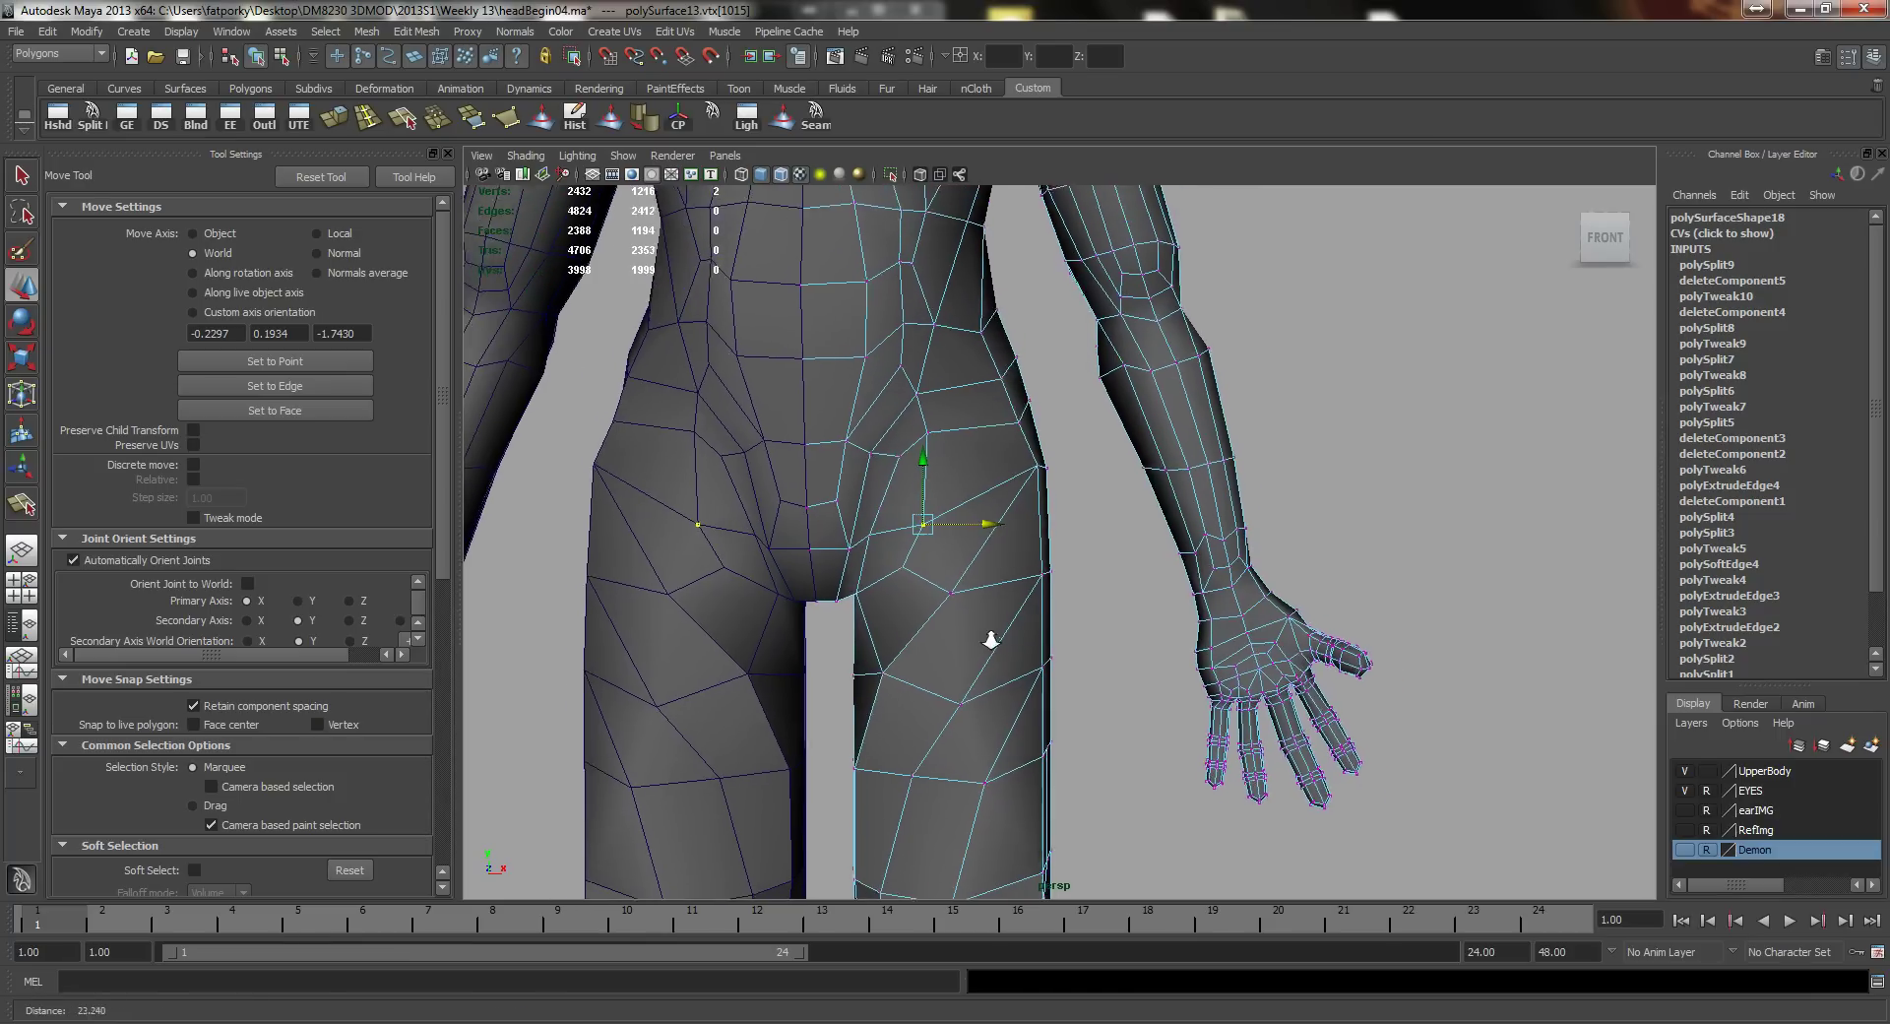
{"action": "left_click_drag", "start_coordinate": [987, 663], "coordinate": [984, 561], "text": "alt"}
{"action": "left_click", "coordinate": [957, 697]}
{"action": "key", "text": "1"}
Step: Move the short outer-front vertical edge at the thigh's lower opening toward the inside of the leg
{"action": "right_click_drag", "start_coordinate": [918, 588], "coordinate": [926, 526]}
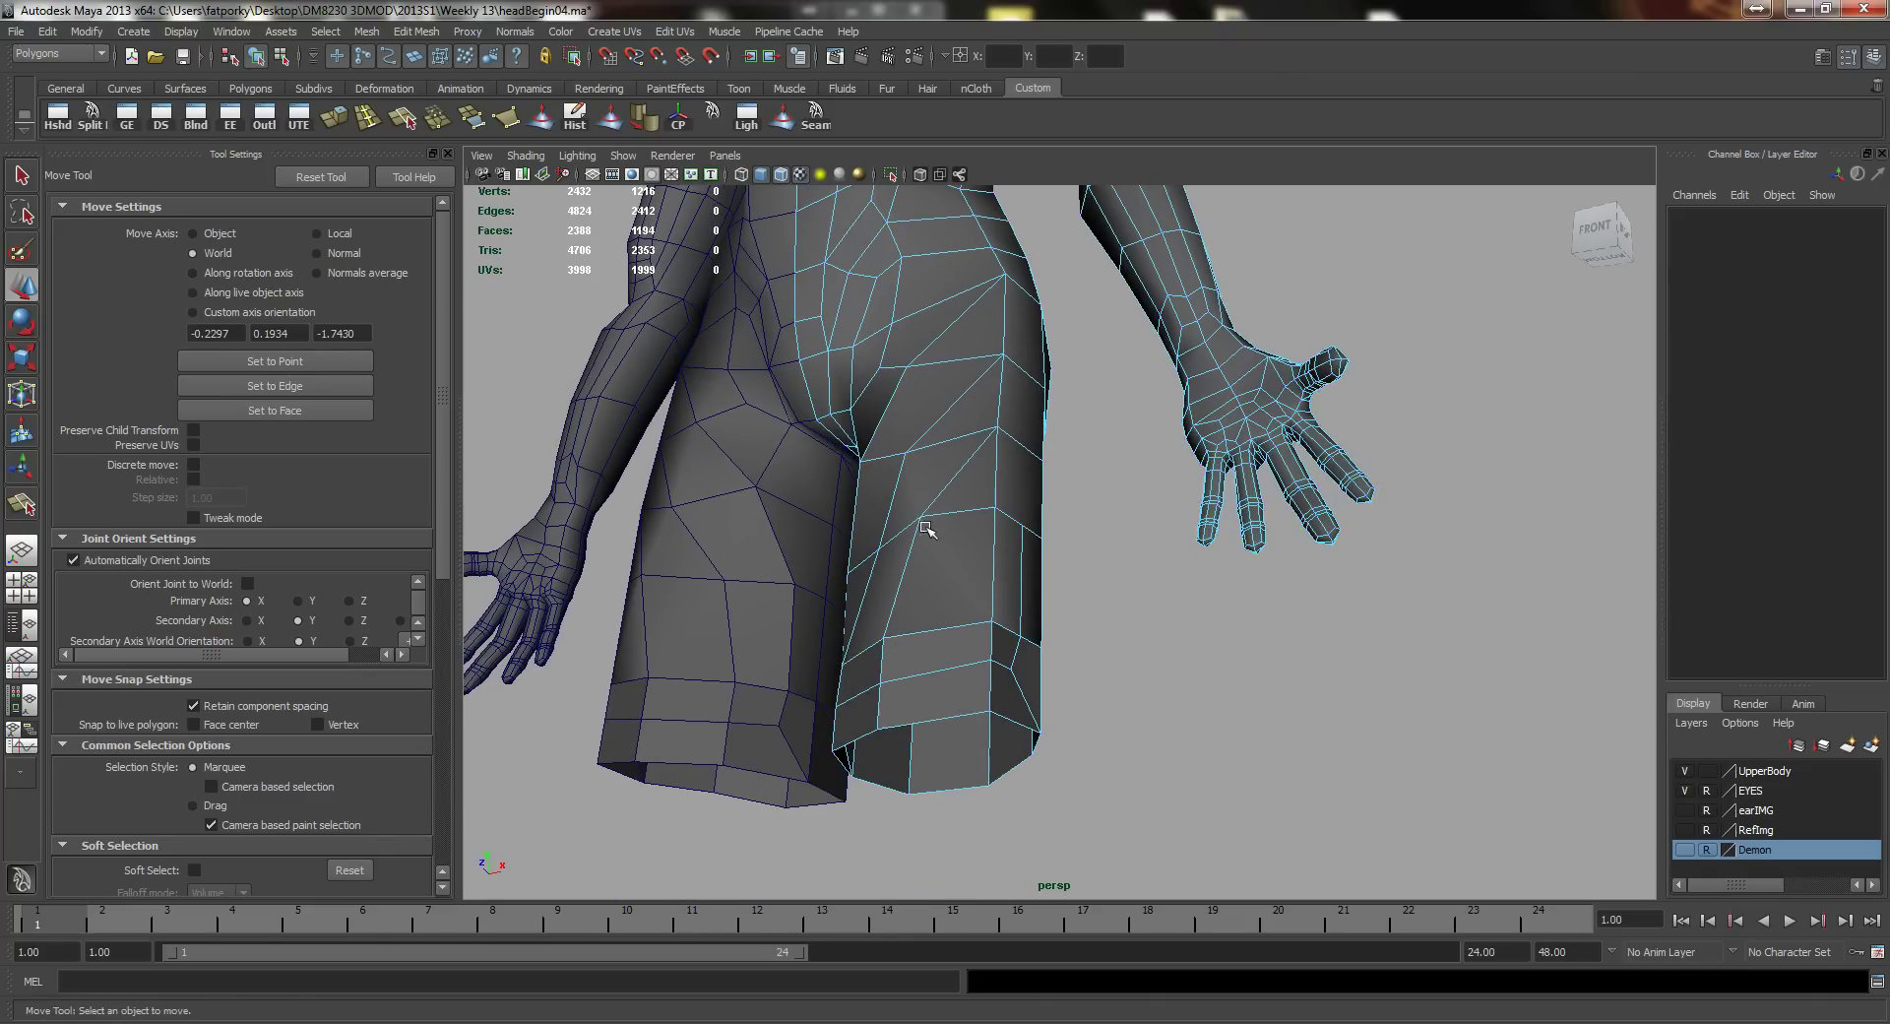
{"action": "right_click_drag", "start_coordinate": [780, 563], "coordinate": [954, 581], "text": "alt"}
{"action": "left_click", "coordinate": [944, 581]}
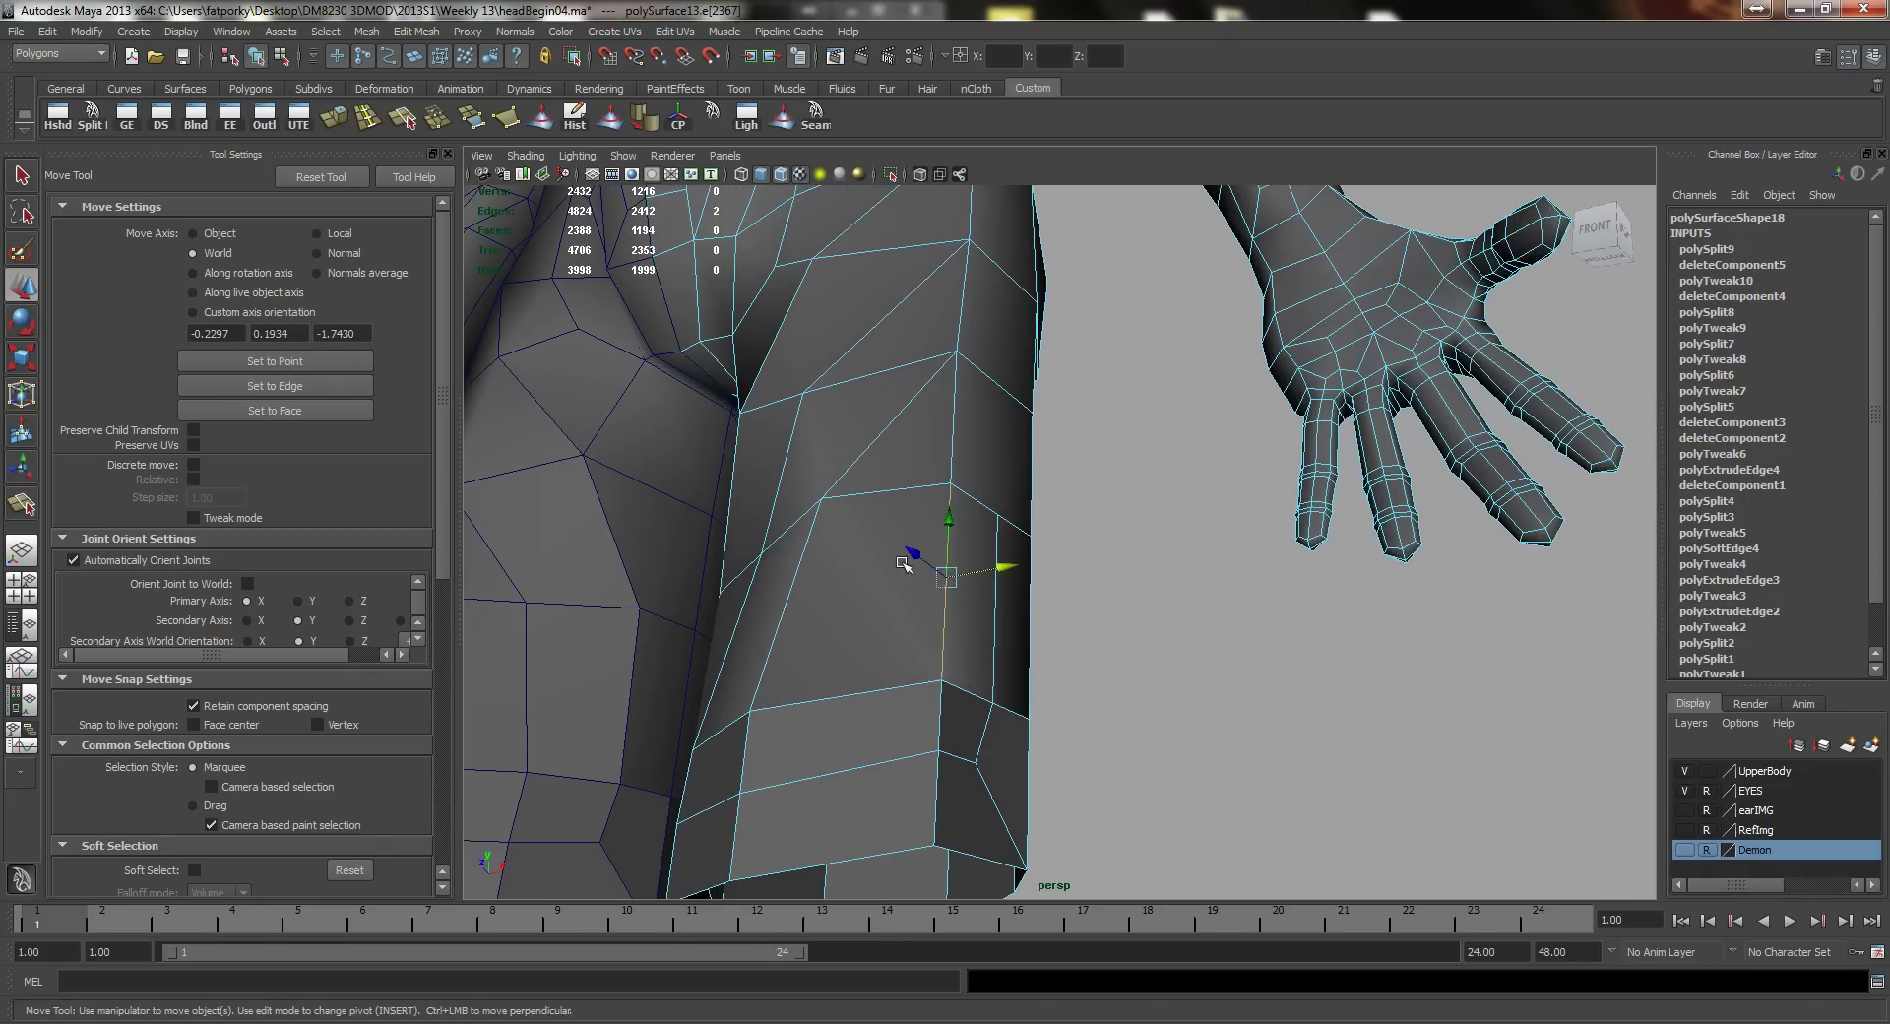
{"action": "left_click_drag", "start_coordinate": [947, 586], "coordinate": [1123, 629], "text": "alt"}
{"action": "right_click_drag", "start_coordinate": [1196, 696], "coordinate": [960, 665], "text": "alt"}
{"action": "left_click_drag", "start_coordinate": [949, 654], "coordinate": [940, 591], "text": "alt"}
{"action": "right_click_drag", "start_coordinate": [886, 650], "coordinate": [1014, 674], "text": "alt"}
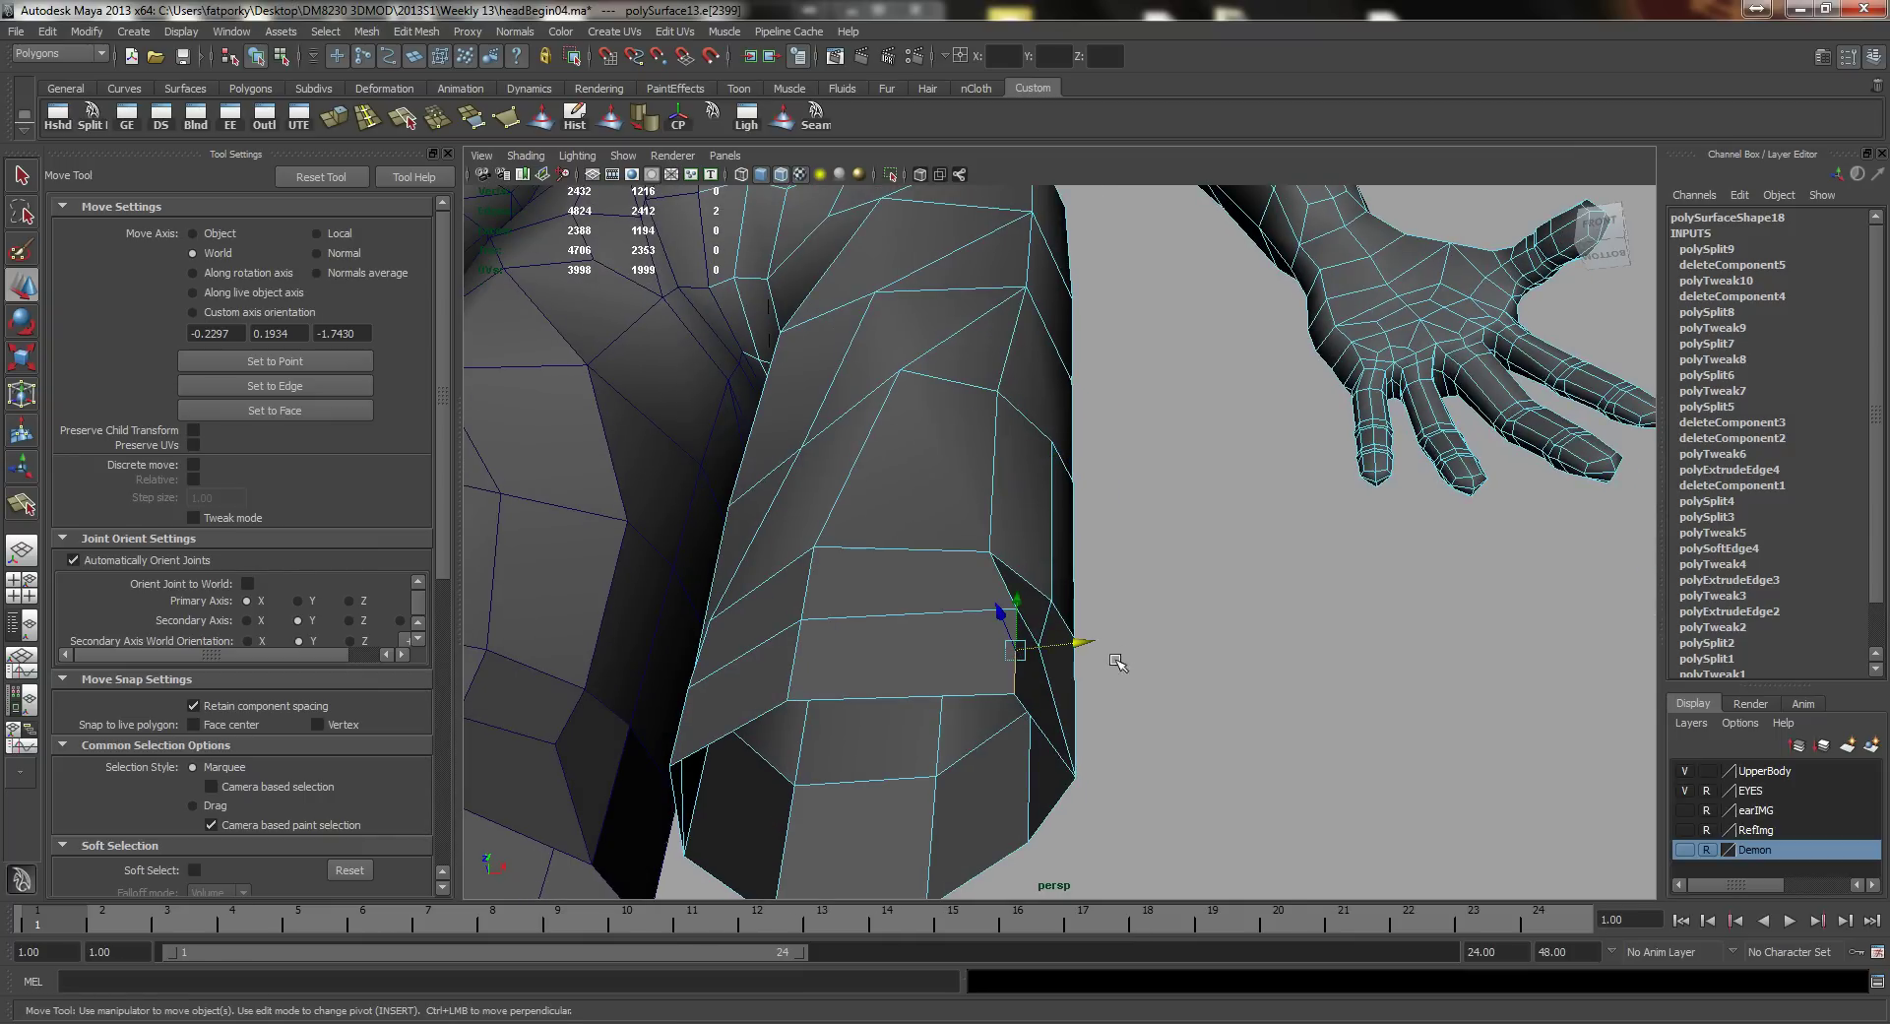
{"action": "left_click_drag", "start_coordinate": [1087, 644], "coordinate": [1023, 654]}
Step: Extend the dead-end vertical cut on the outer thigh up through the middle of the next horizontal edge to the corner vertex above
{"action": "left_click_drag", "start_coordinate": [902, 589], "coordinate": [945, 620], "text": "alt"}
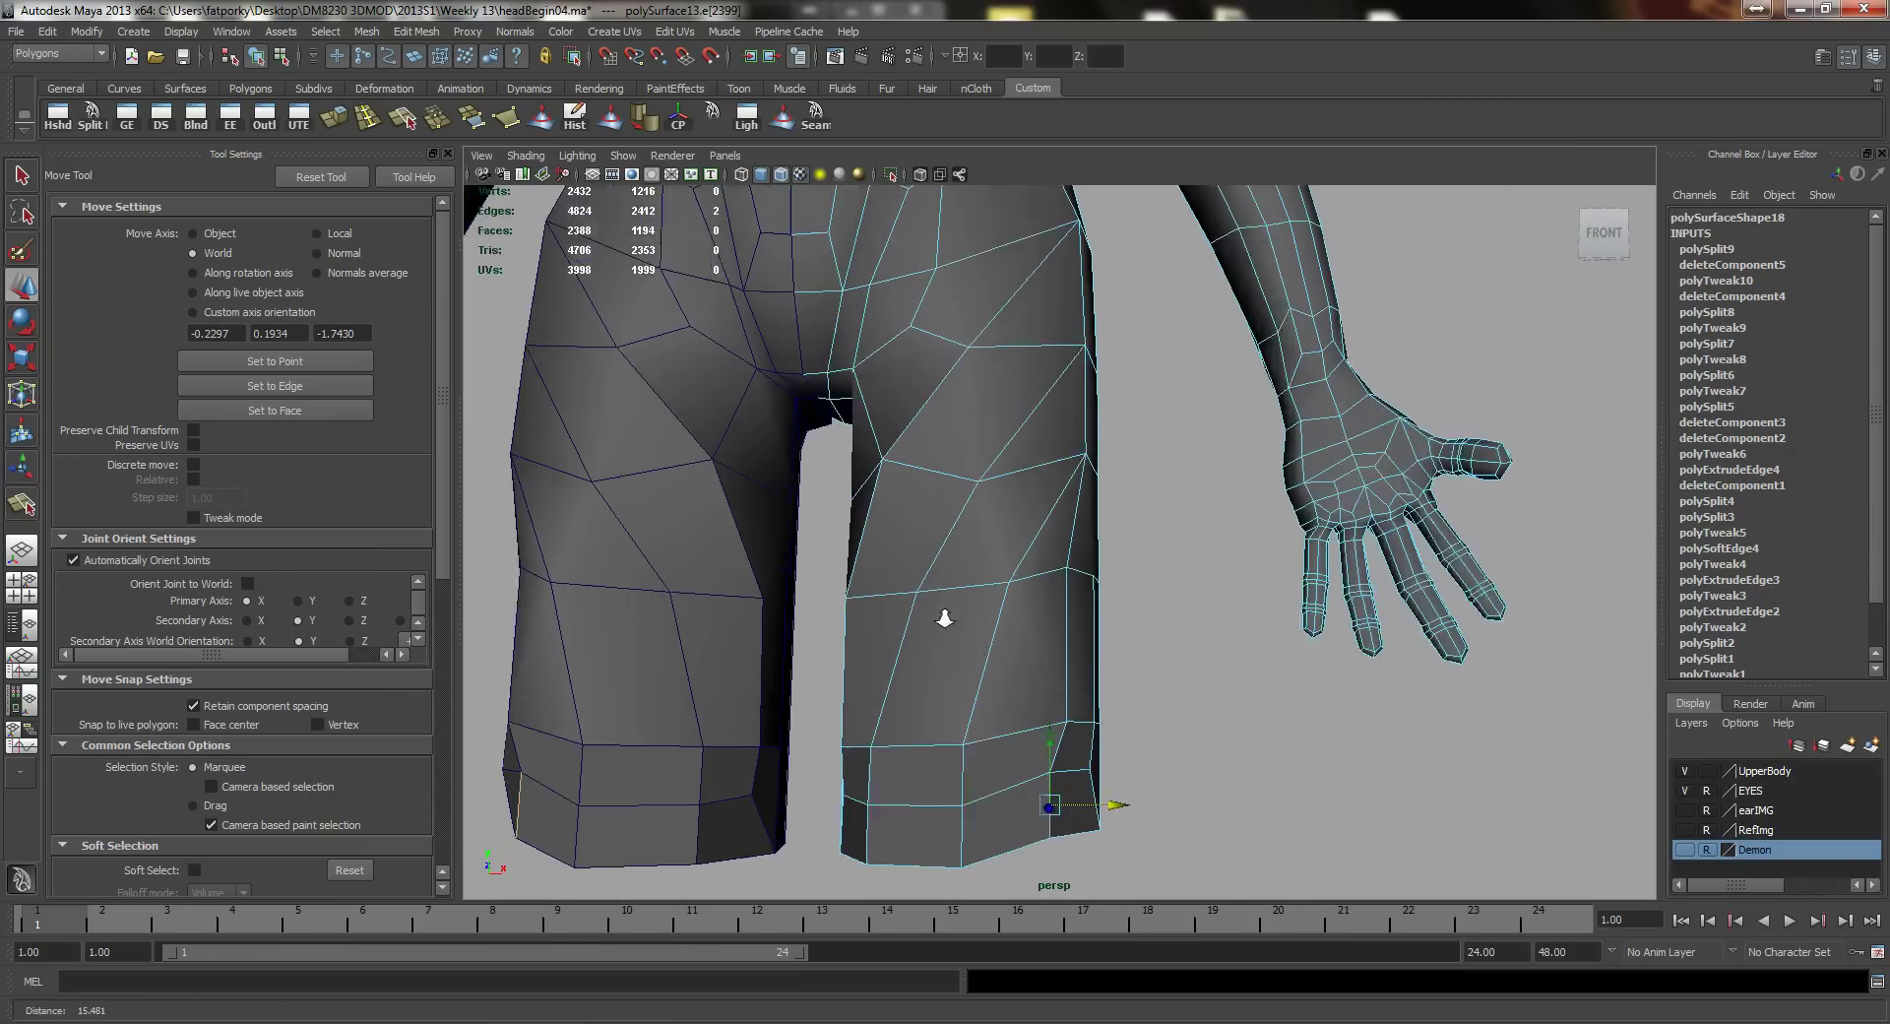
{"action": "middle_click_drag", "start_coordinate": [945, 620], "coordinate": [966, 552], "text": "alt"}
{"action": "left_click_drag", "start_coordinate": [965, 551], "coordinate": [987, 594], "text": "alt"}
{"action": "middle_click_drag", "start_coordinate": [987, 594], "coordinate": [1053, 619], "text": "alt"}
{"action": "left_click_drag", "start_coordinate": [1053, 620], "coordinate": [875, 536], "text": "alt"}
{"action": "left_click_drag", "start_coordinate": [942, 615], "coordinate": [919, 481], "text": "alt"}
{"action": "right_click_drag", "start_coordinate": [919, 481], "coordinate": [980, 477], "text": "alt"}
{"action": "middle_click_drag", "start_coordinate": [965, 480], "coordinate": [986, 560], "text": "alt"}
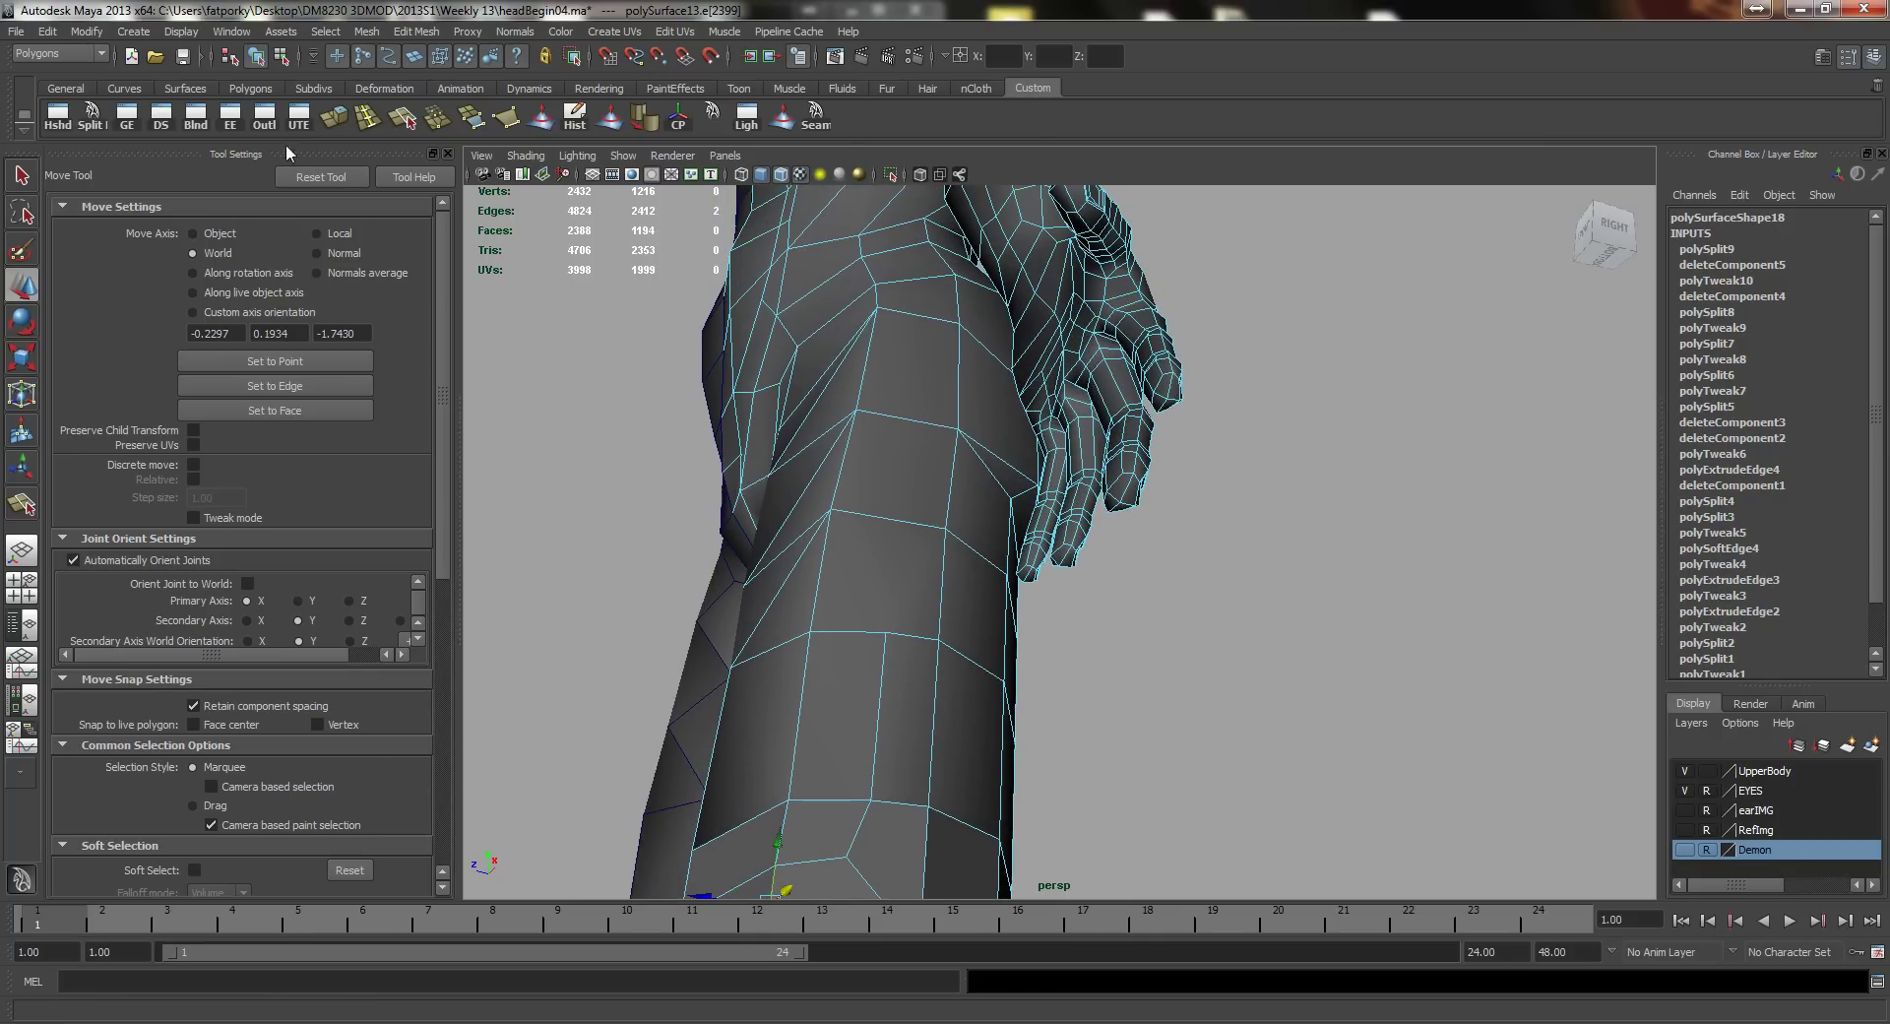
{"action": "left_click", "coordinate": [93, 117]}
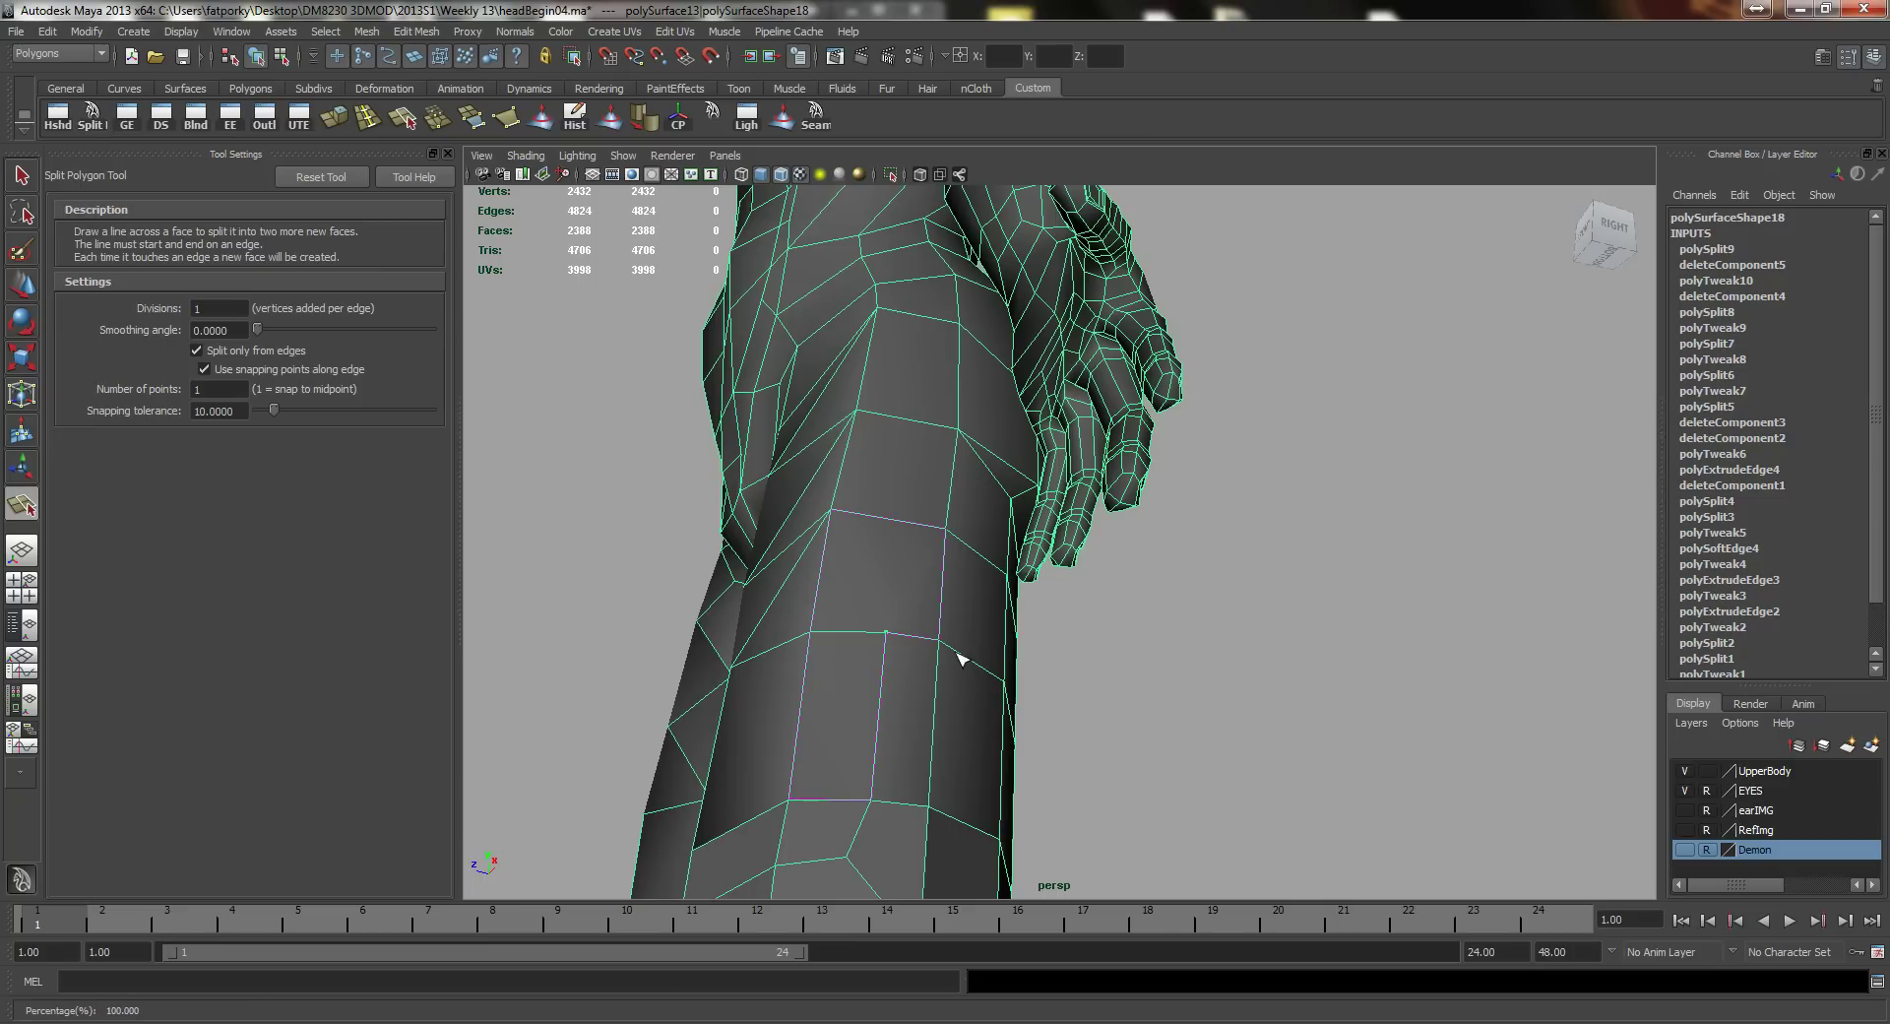
{"action": "left_click", "coordinate": [902, 536]}
{"action": "left_click_drag", "start_coordinate": [908, 531], "coordinate": [943, 571], "text": "alt"}
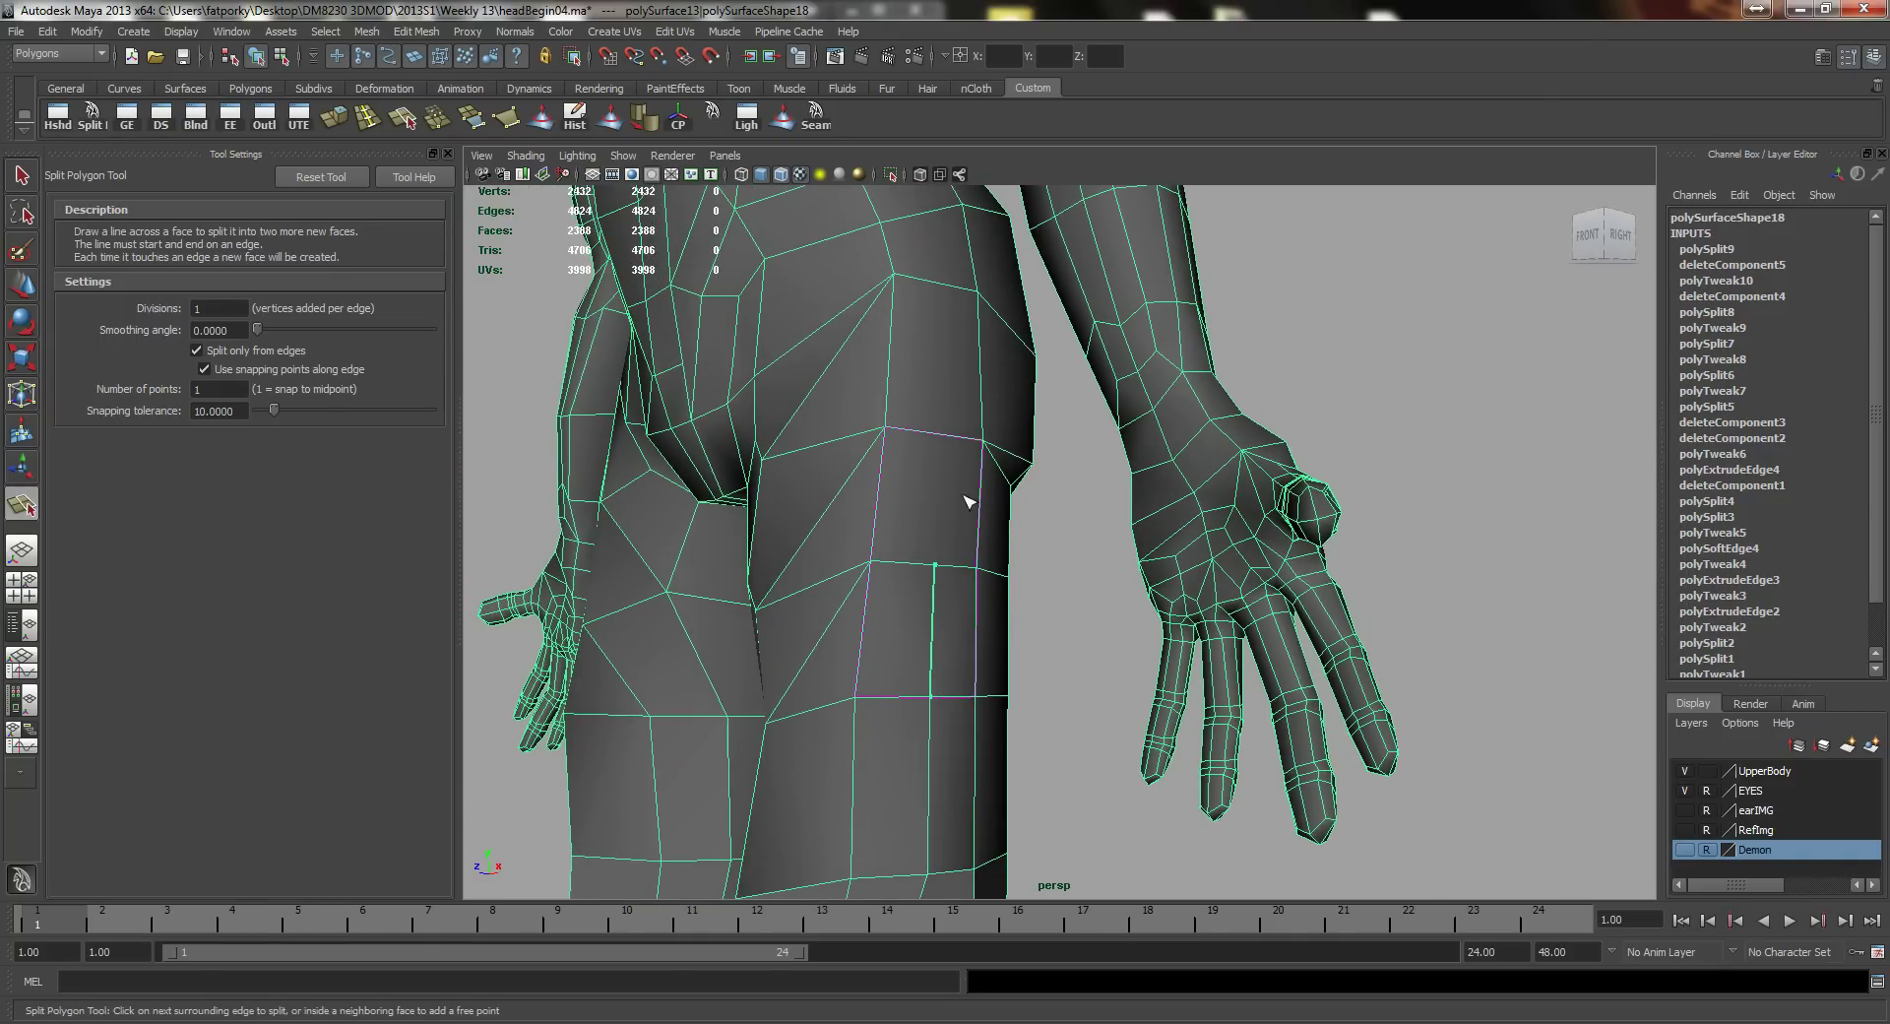
{"action": "left_click", "coordinate": [982, 443]}
{"action": "key", "text": "Return"}
{"action": "key", "text": "w"}
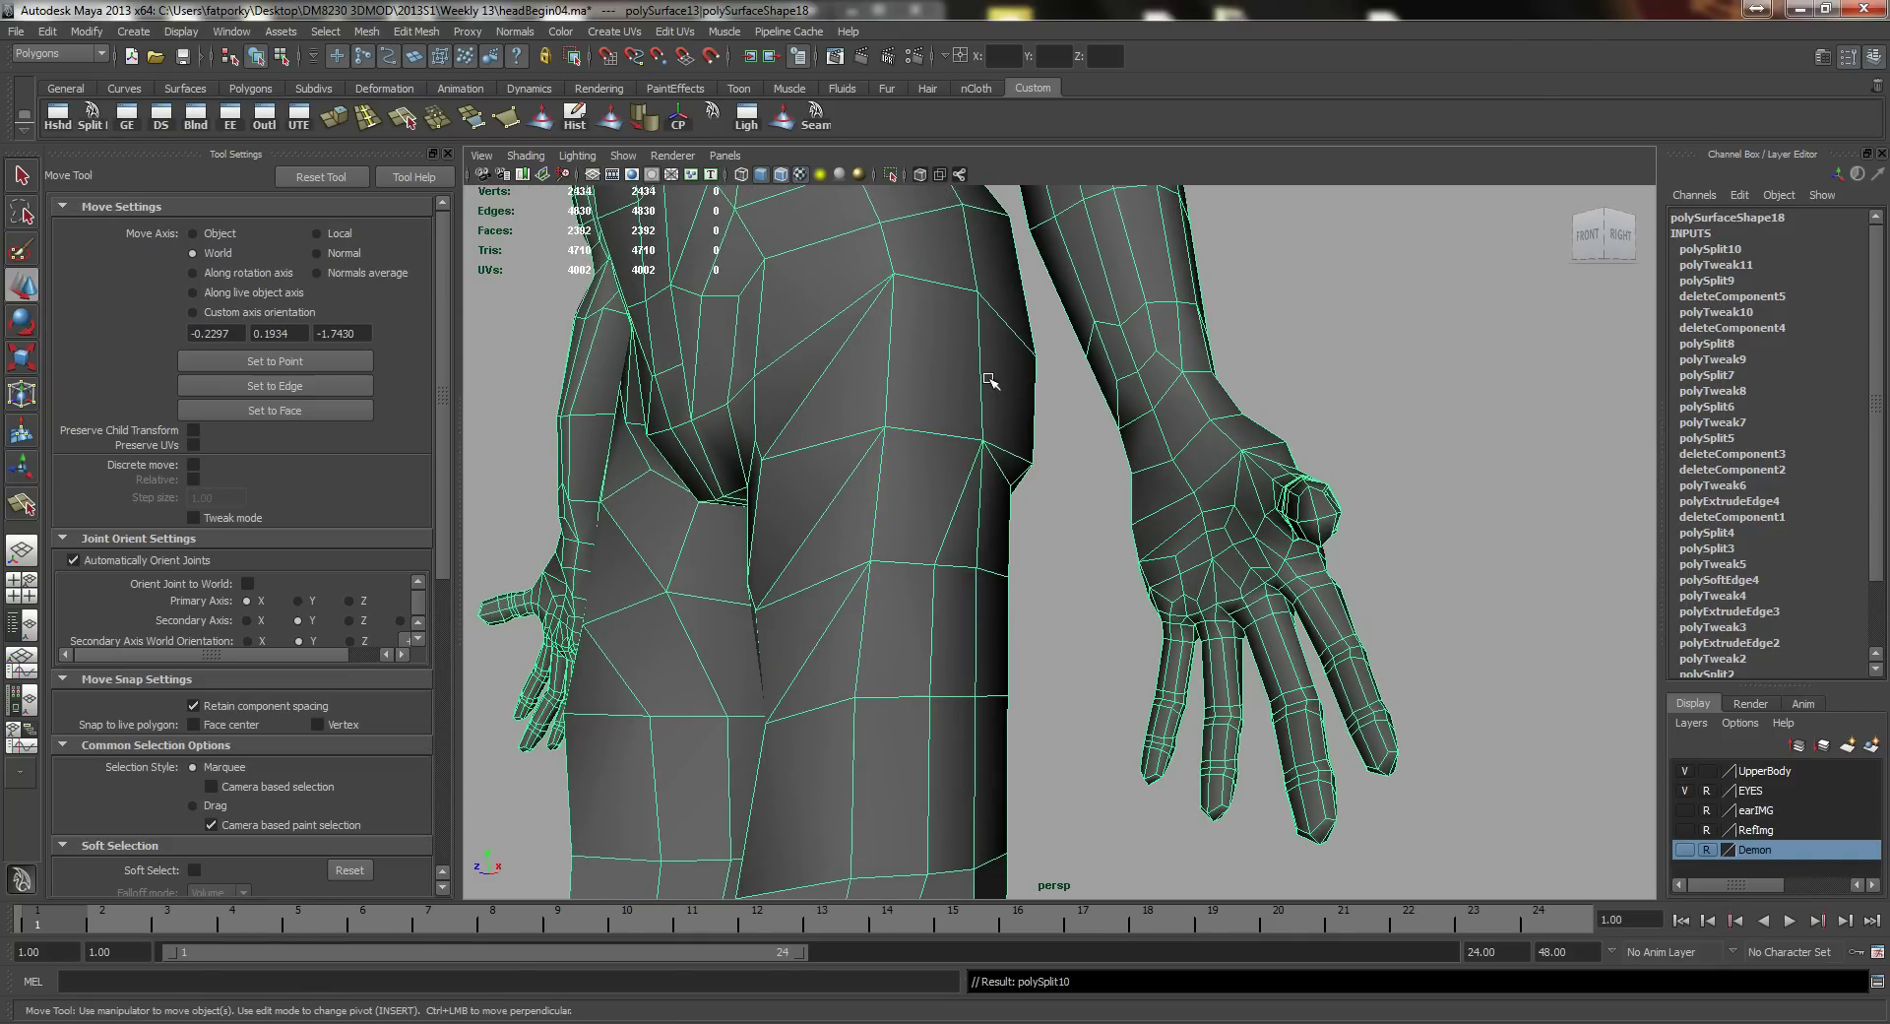
Step: Delete the near-vertical edge on the outer front thigh just in front of the newly extended cut
{"action": "mouse_move", "coordinate": [907, 455]}
{"action": "left_mouse_down", "text": "alt"}
{"action": "mouse_move", "coordinate": [994, 478]}
{"action": "mouse_move", "coordinate": [930, 467]}
{"action": "mouse_move", "coordinate": [944, 511]}
{"action": "mouse_move", "coordinate": [995, 443]}
{"action": "mouse_move", "coordinate": [925, 451]}
{"action": "mouse_move", "coordinate": [942, 466]}
{"action": "left_mouse_up", "text": "alt"}
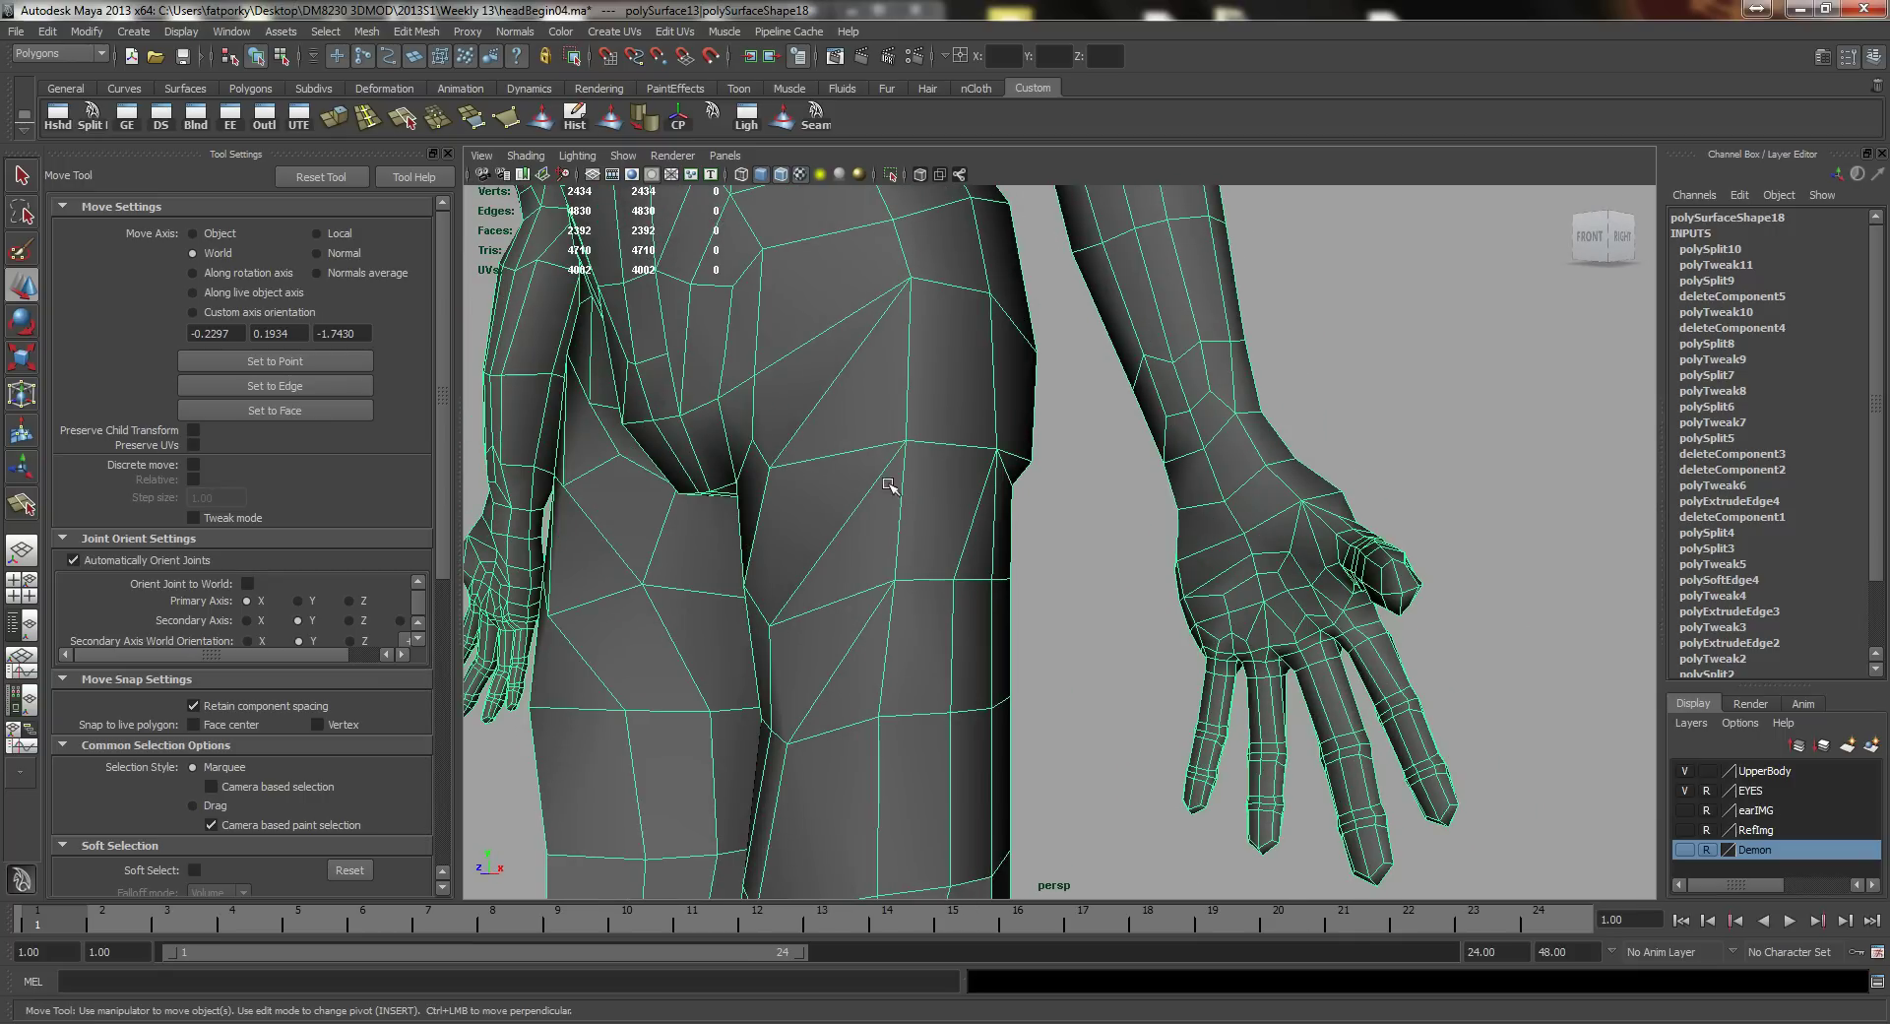
{"action": "left_click_drag", "start_coordinate": [896, 532], "coordinate": [948, 507], "text": "alt"}
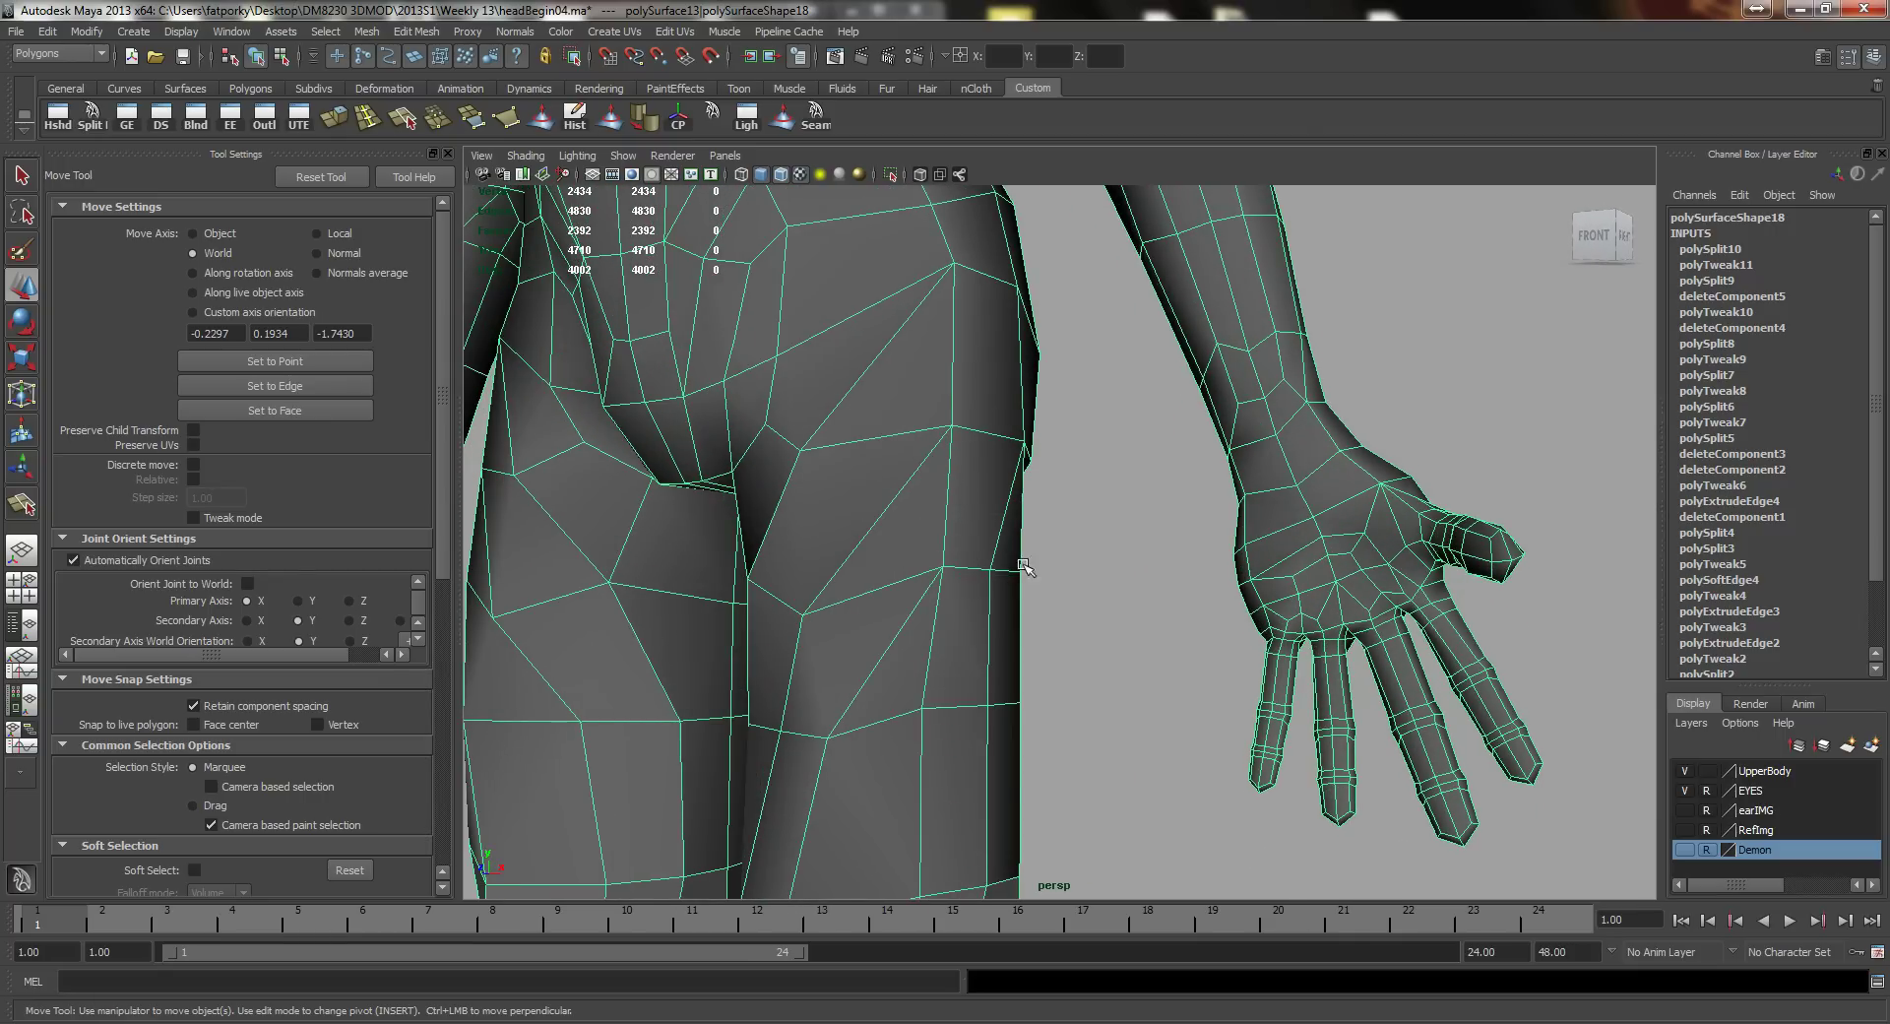
{"action": "left_click_drag", "start_coordinate": [1023, 566], "coordinate": [966, 553], "text": "alt"}
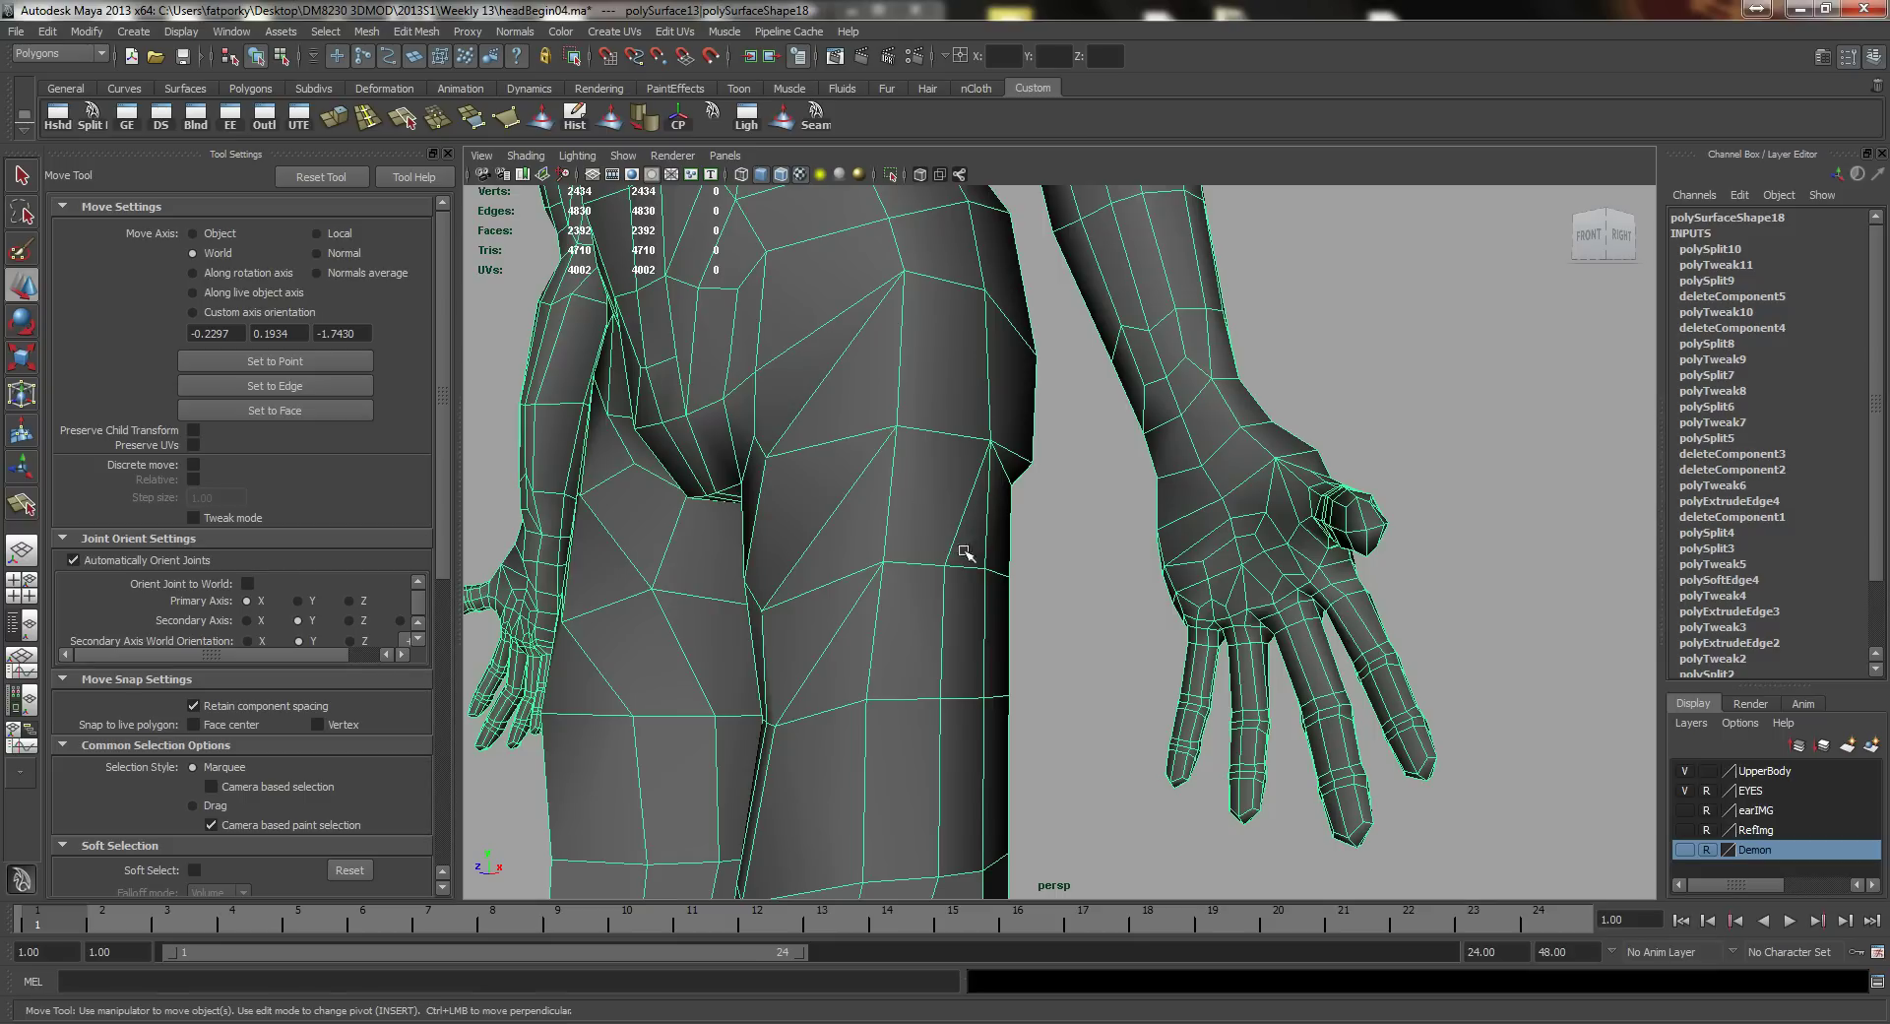
{"action": "left_click", "coordinate": [875, 645]}
{"action": "right_click_drag", "start_coordinate": [936, 641], "coordinate": [981, 611], "text": "alt"}
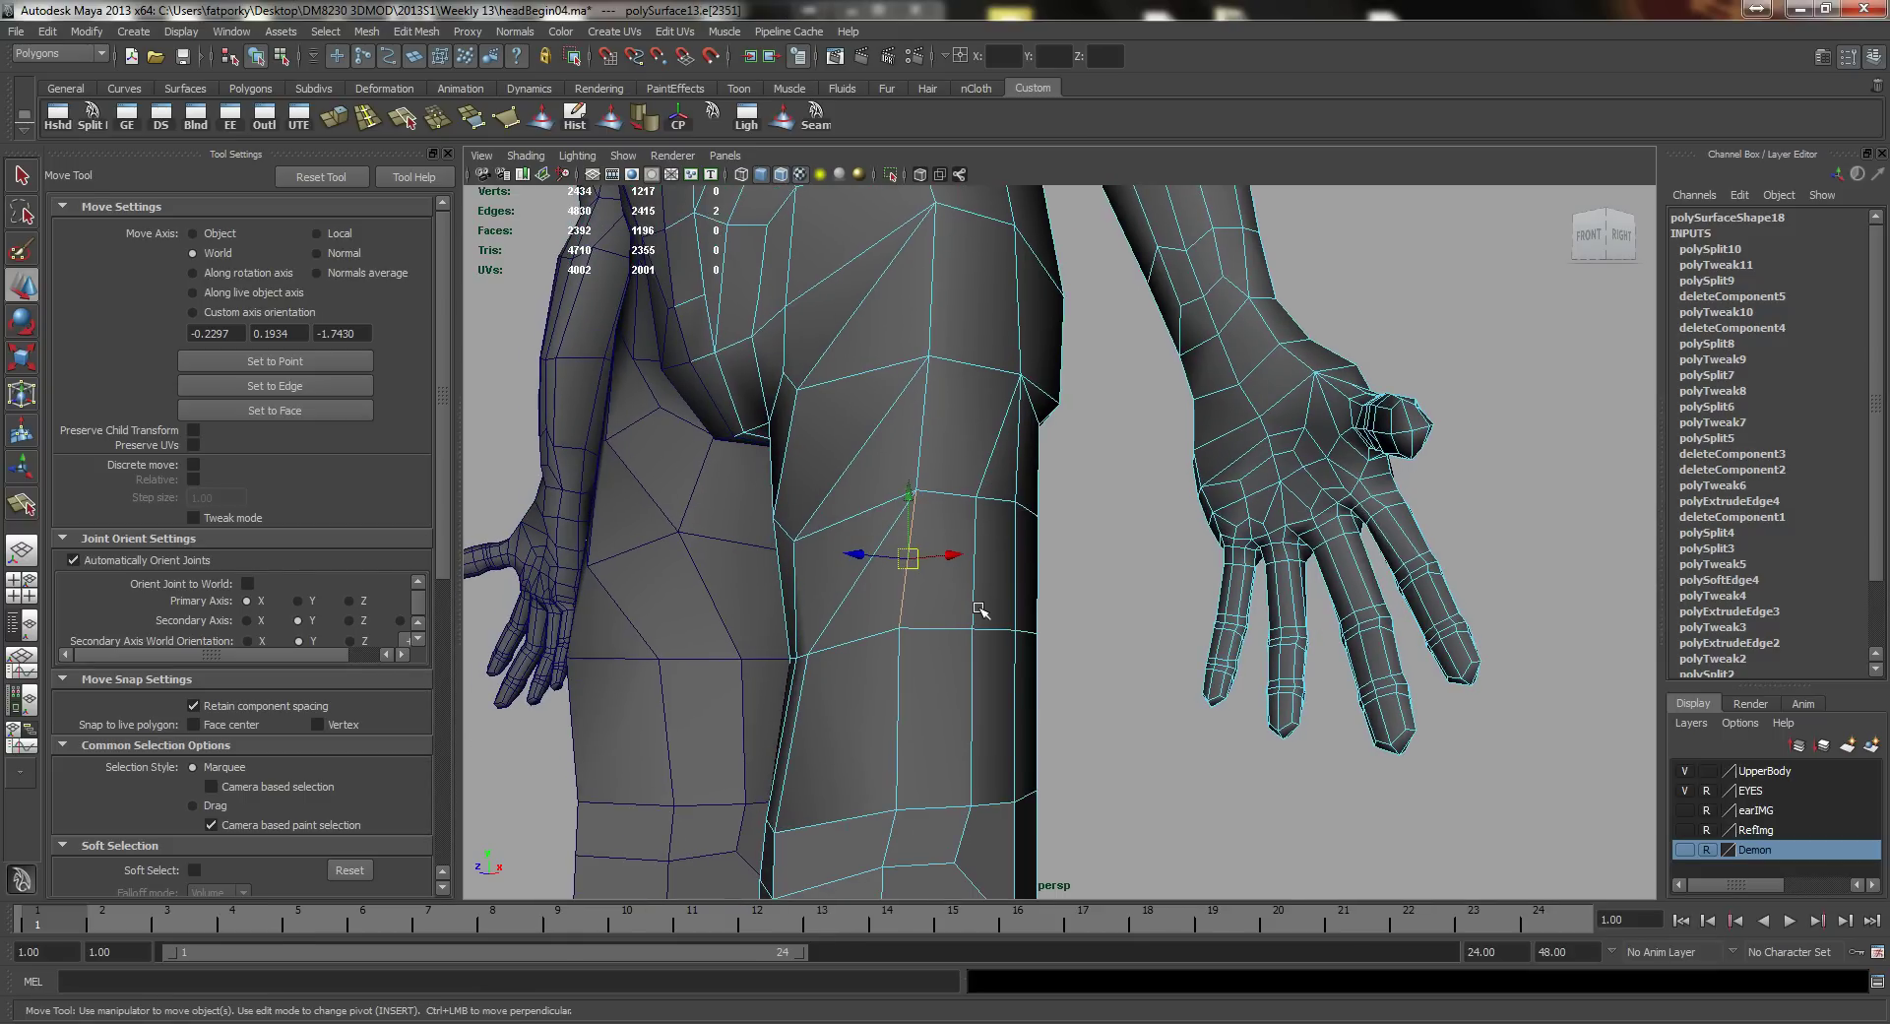
{"action": "key", "text": "Delete"}
Step: Cut a new edge line up the outer front thigh from the existing vertical edge's end through the next horizontal edge to the inner vertical edge's midpoint
{"action": "key", "text": "y"}
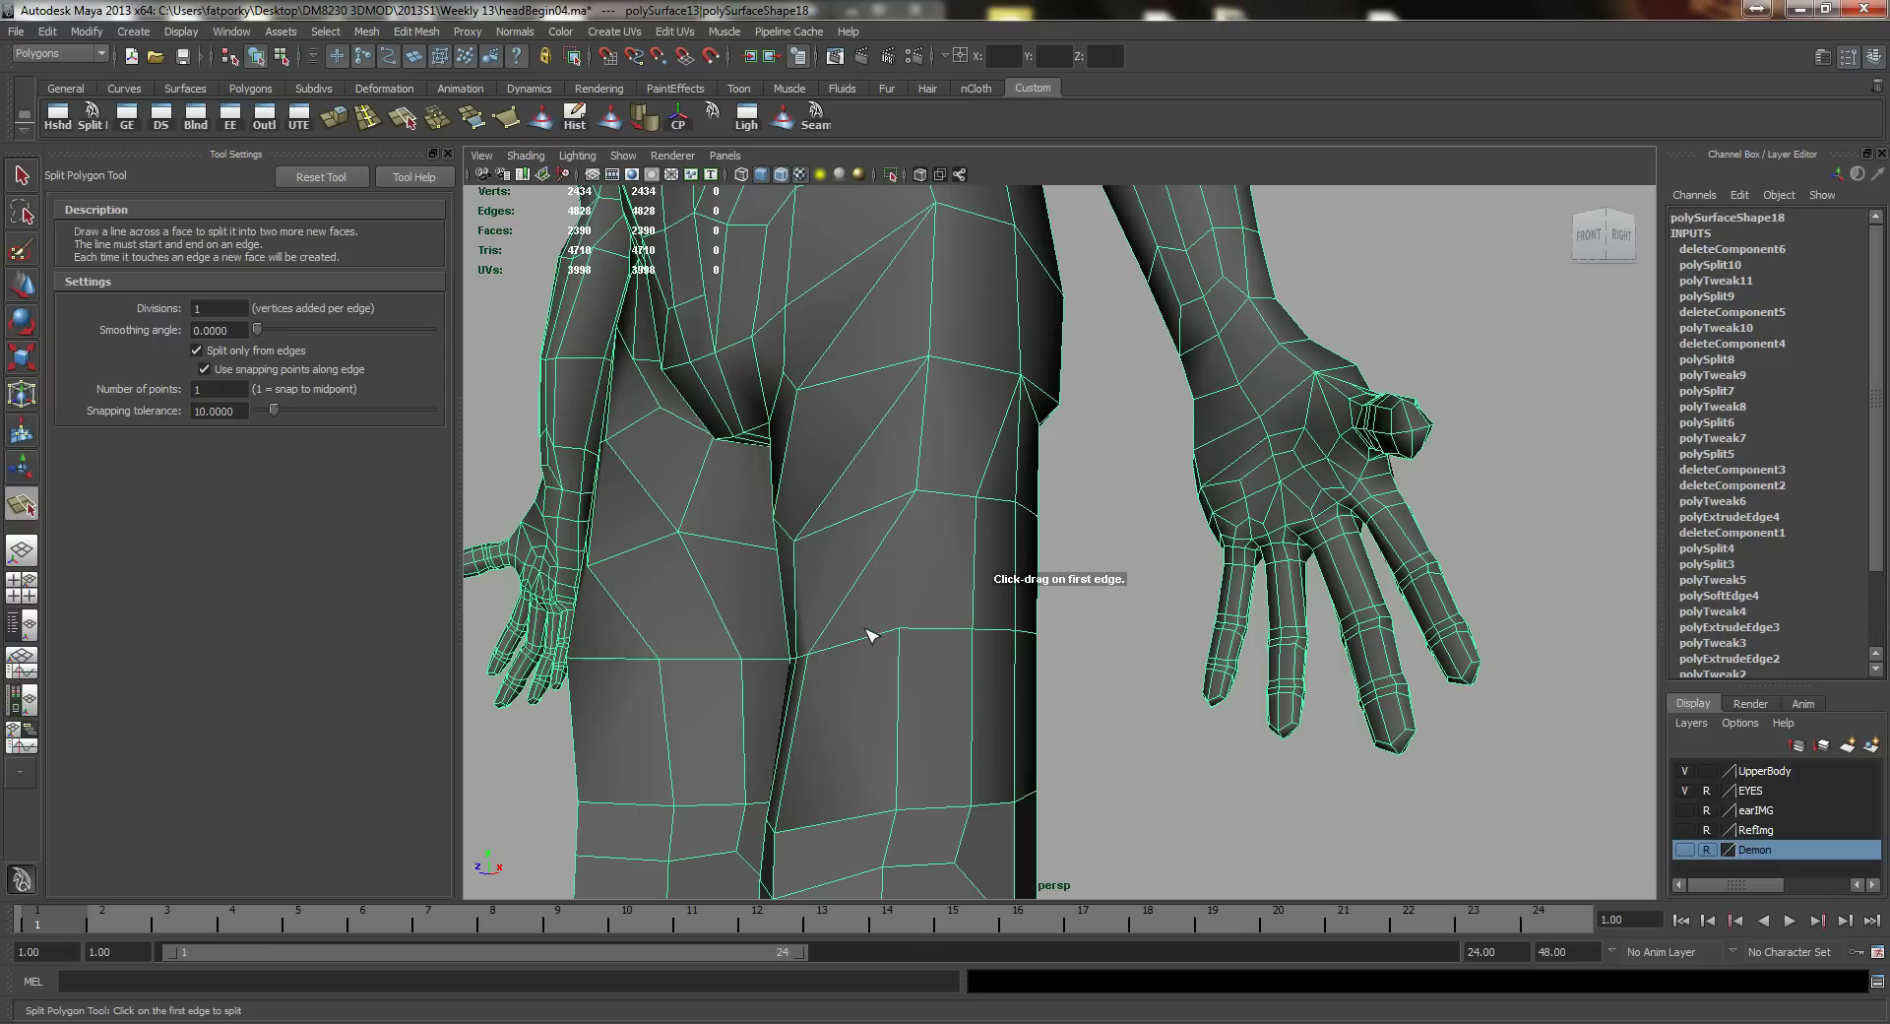
{"action": "left_click_drag", "start_coordinate": [870, 635], "coordinate": [895, 638]}
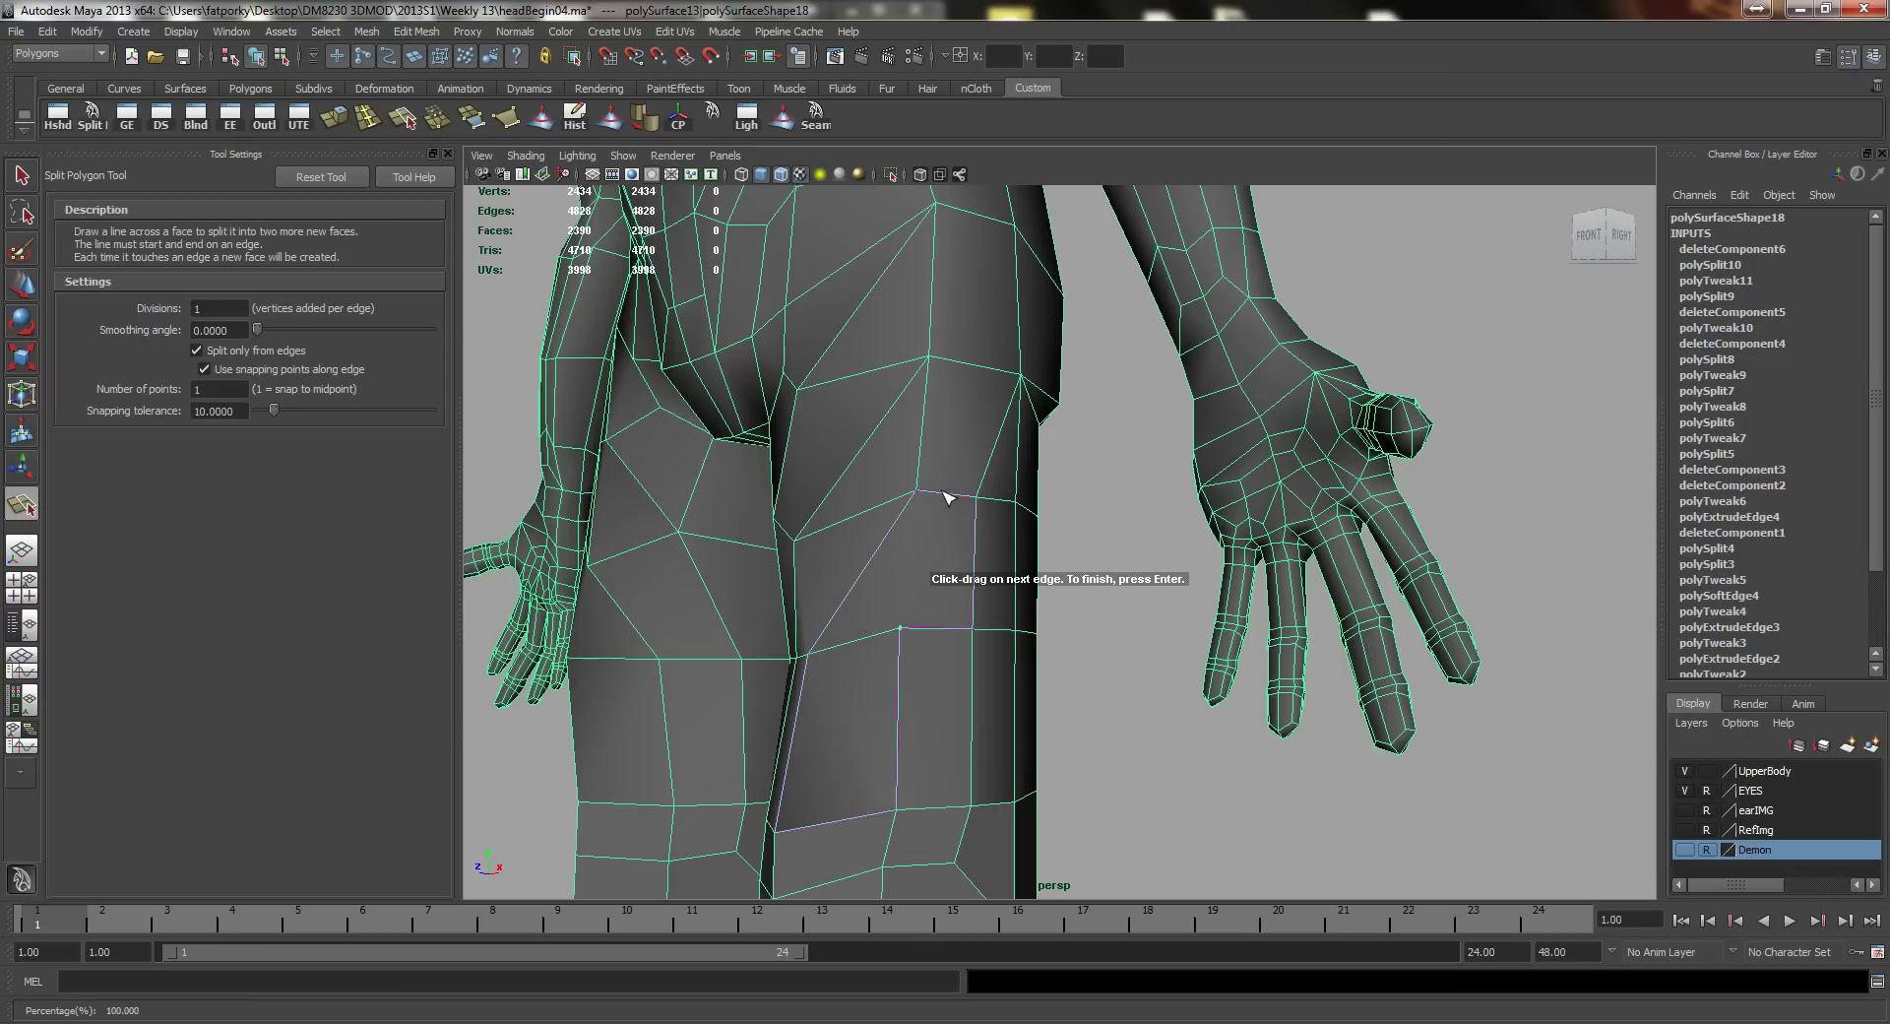
{"action": "left_click_drag", "start_coordinate": [946, 497], "coordinate": [966, 408], "text": "alt"}
{"action": "left_click_drag", "start_coordinate": [966, 407], "coordinate": [931, 284], "text": "alt"}
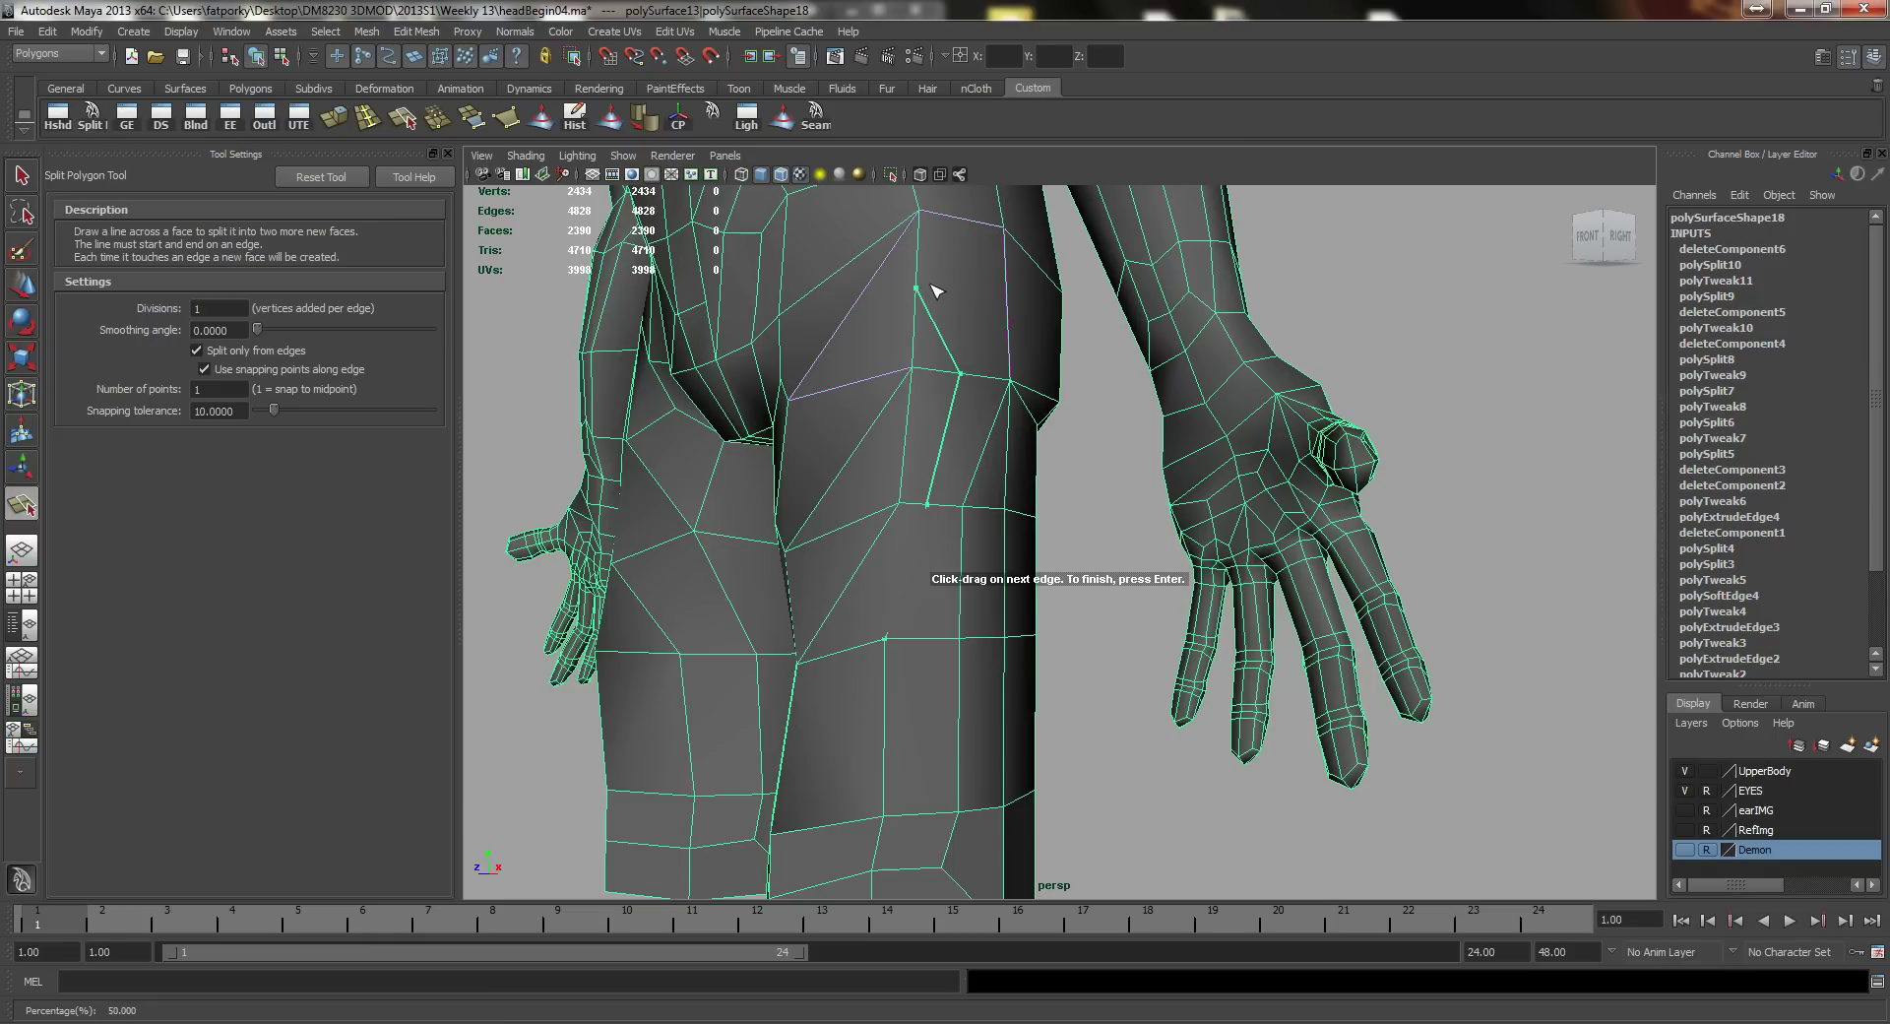
{"action": "key", "text": "Return"}
{"action": "key", "text": "w"}
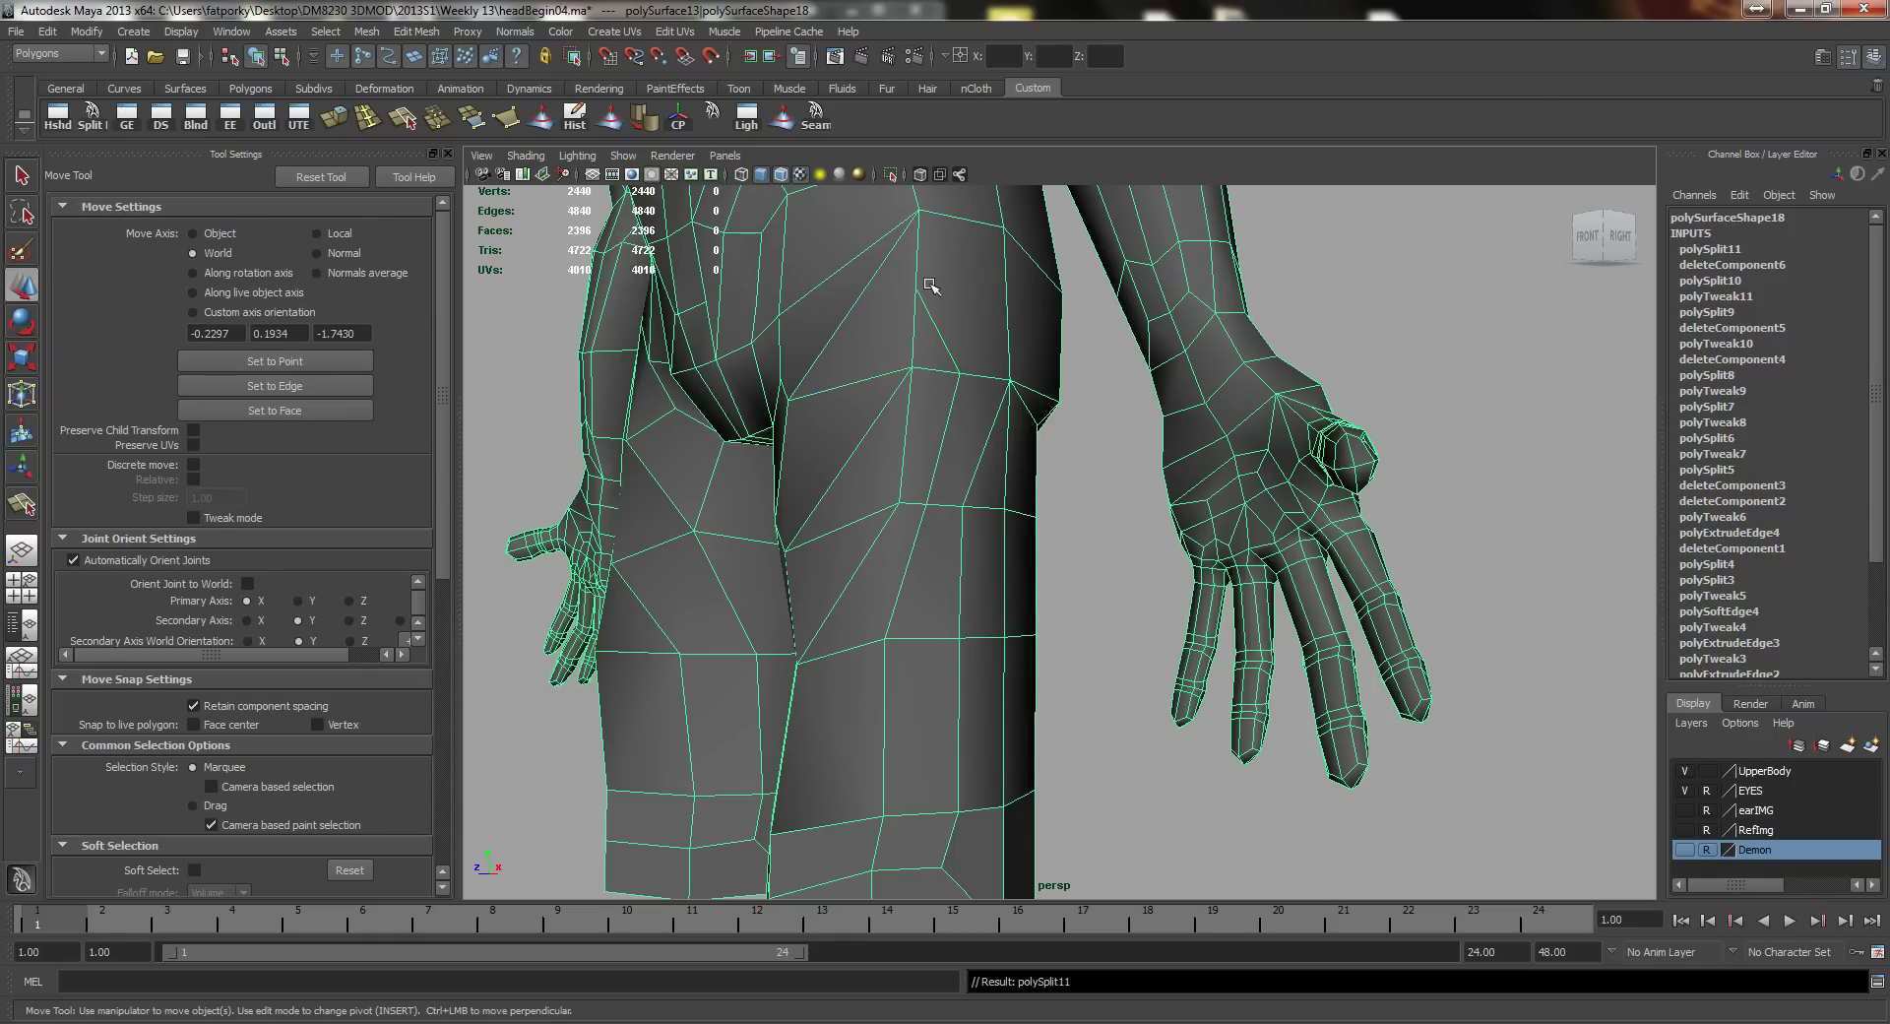
Step: Split the upper outer-front thigh face from the middle of the new diagonal edge to the face's upper outer corner
{"action": "key", "text": "y"}
{"action": "left_click_drag", "start_coordinate": [953, 332], "coordinate": [947, 325]}
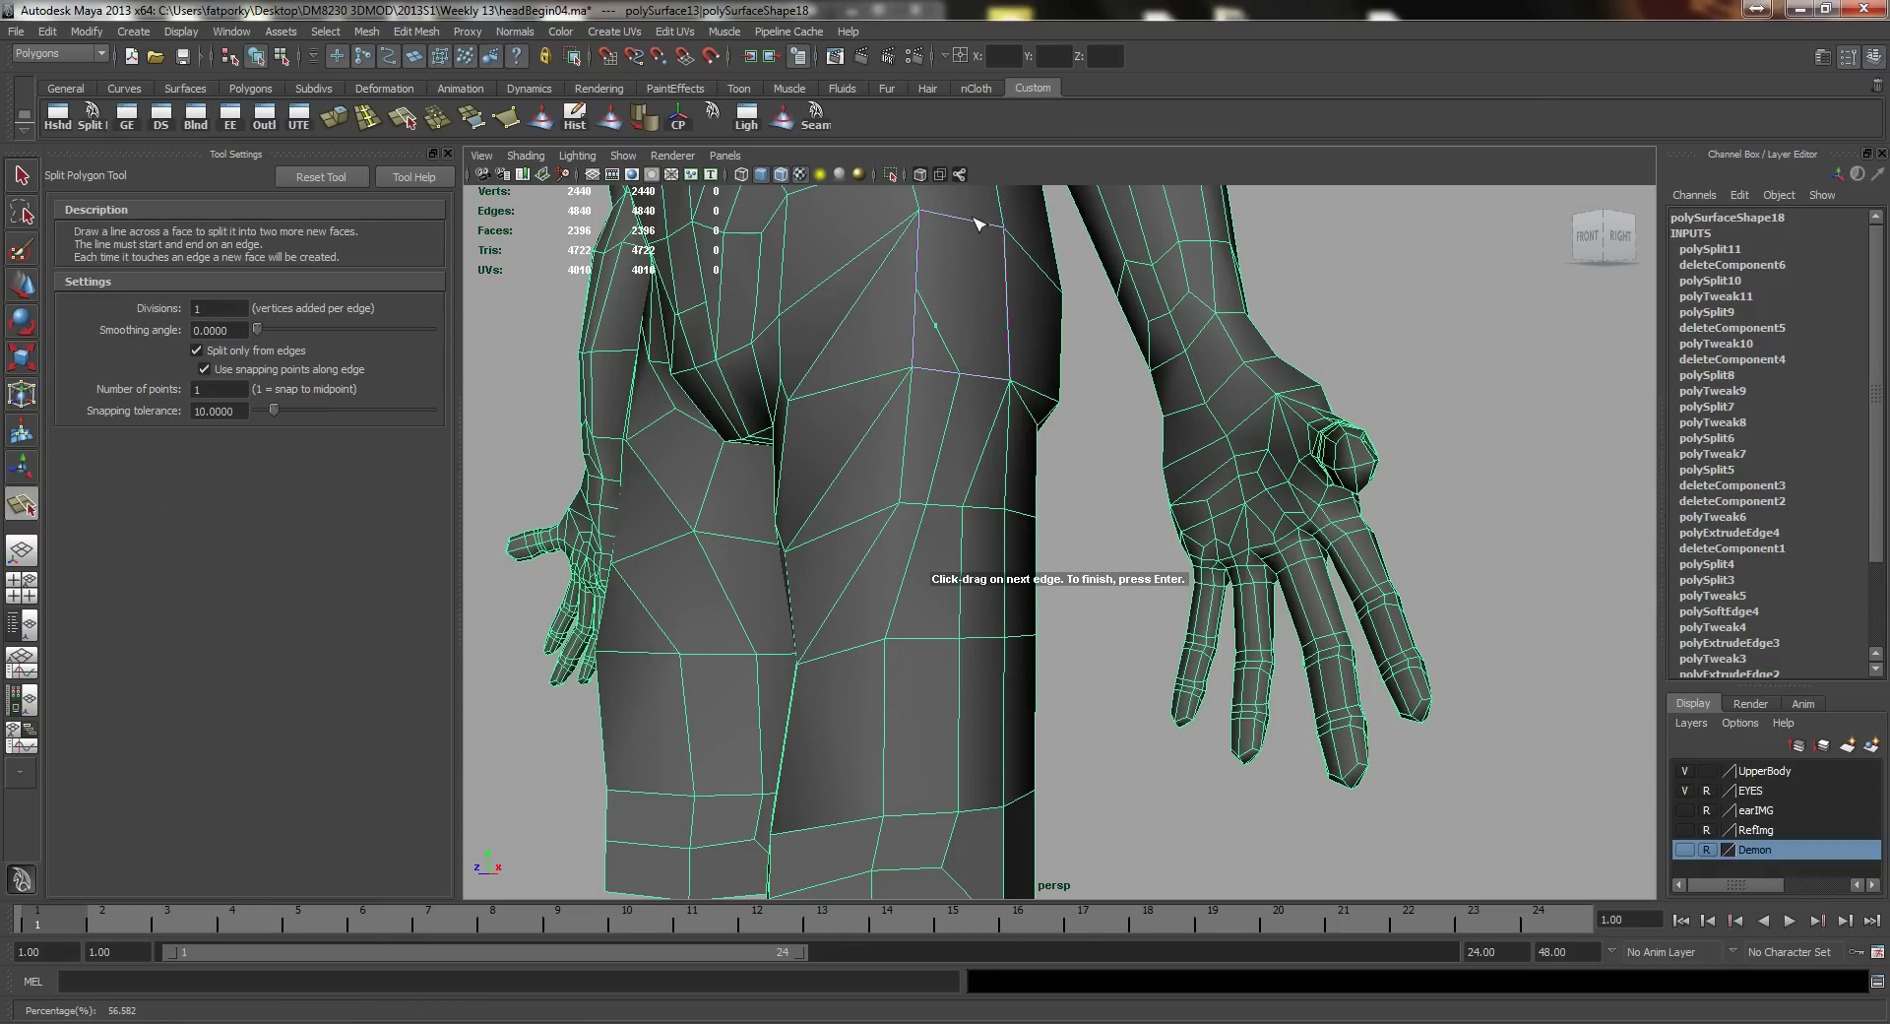
{"action": "left_click_drag", "start_coordinate": [982, 229], "coordinate": [1099, 277]}
{"action": "key", "text": "w"}
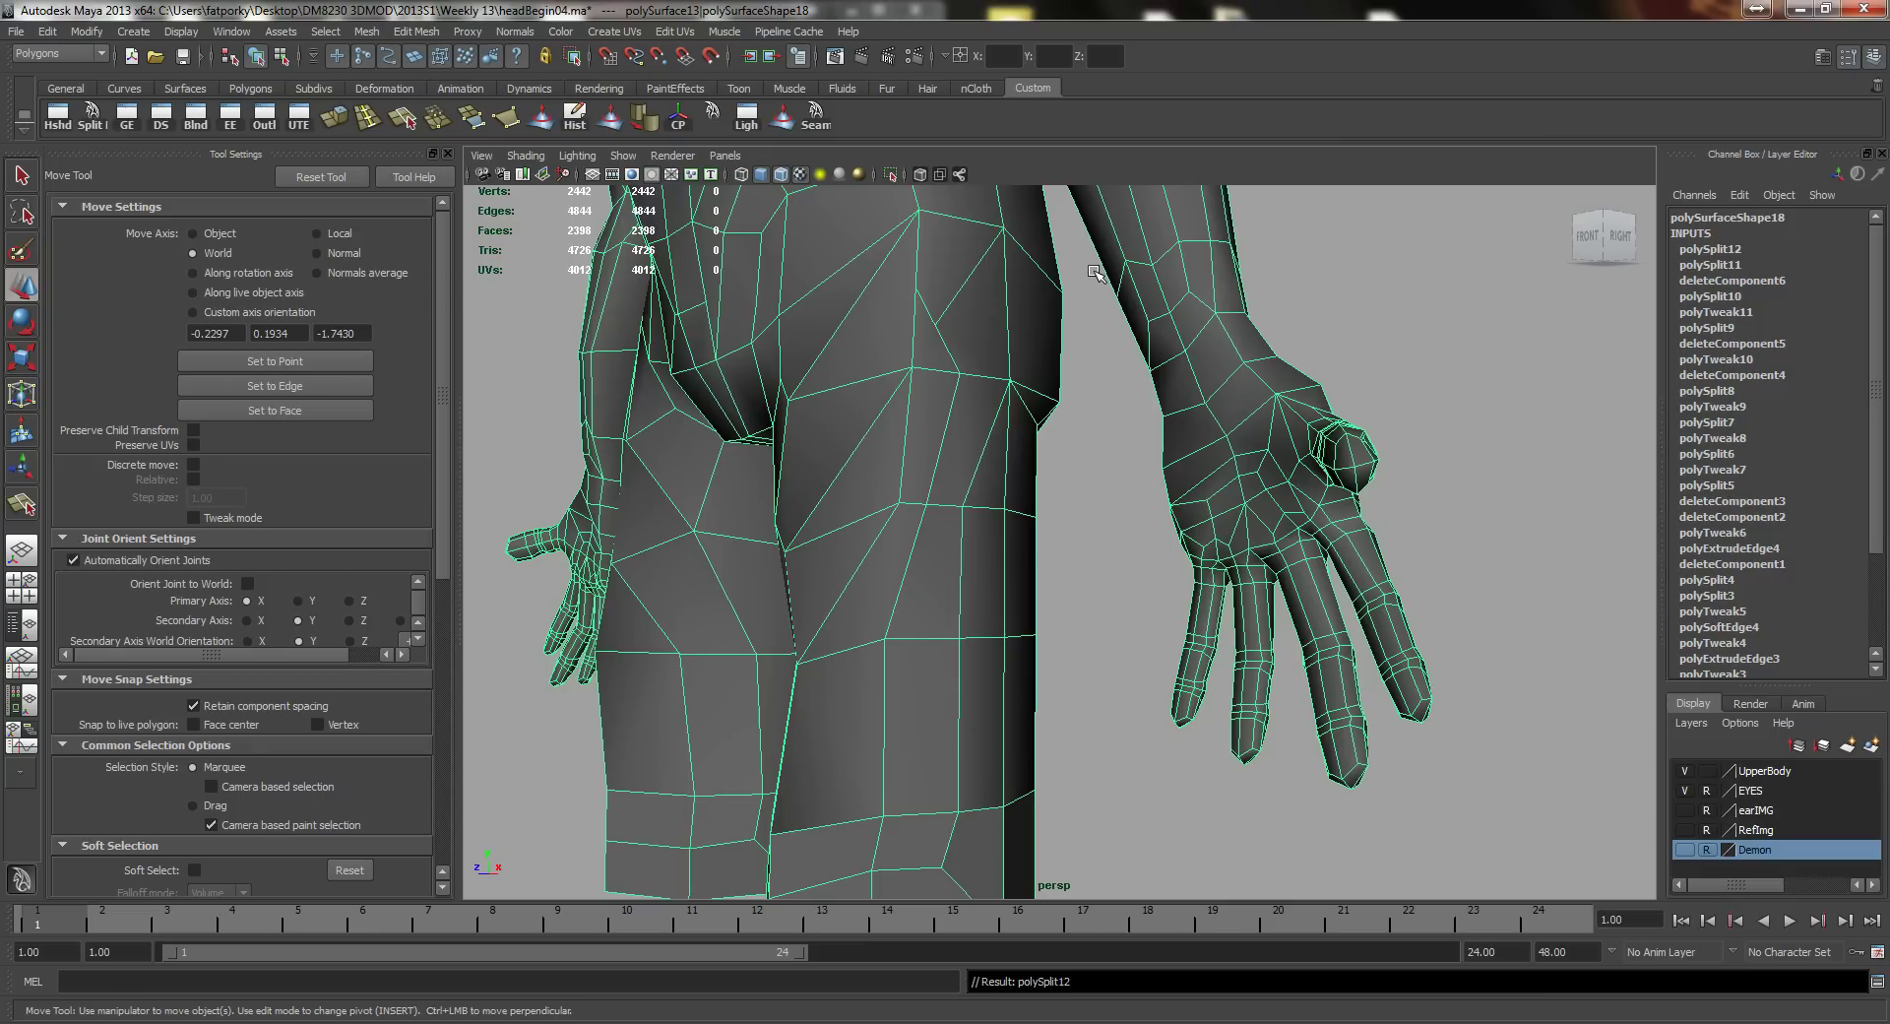
Step: Move the new vertex on the diagonal outward and slightly up, and adjust the neighbouring vertex on the inner vertical edge
{"action": "right_click_drag", "start_coordinate": [953, 316], "coordinate": [940, 322]}
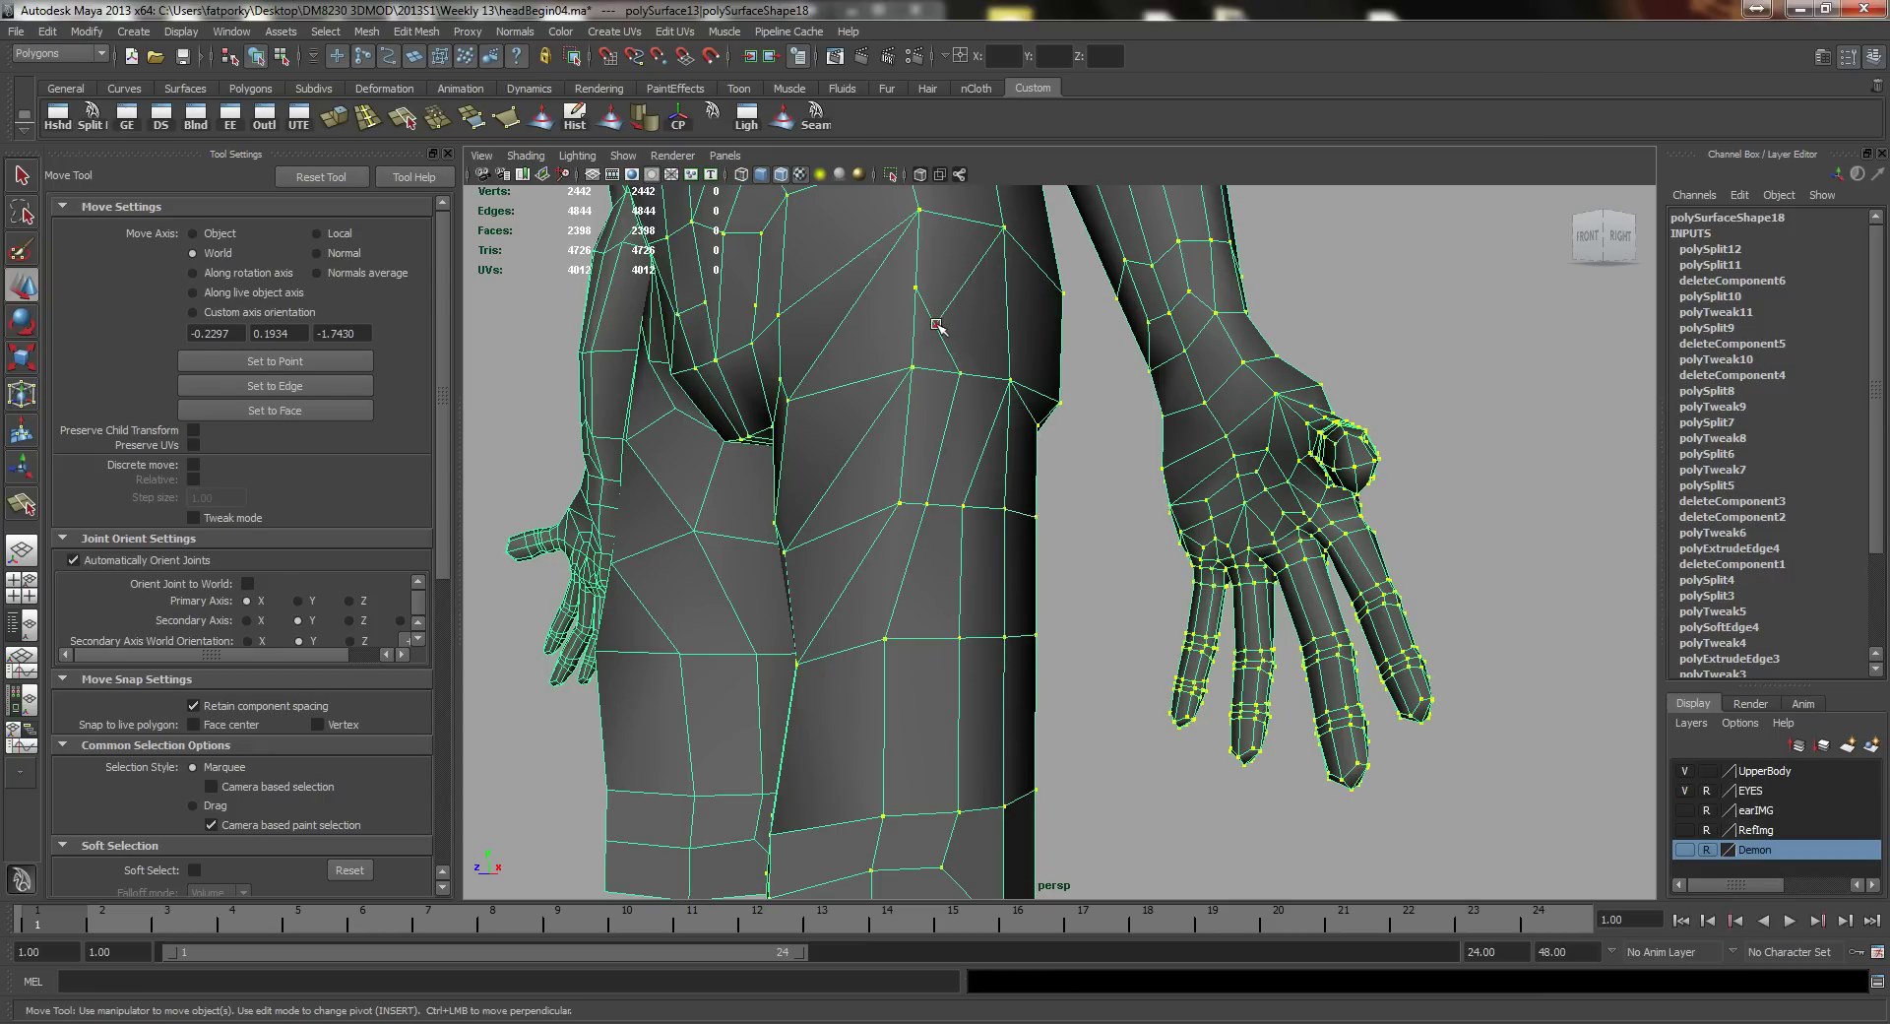
{"action": "left_click", "coordinate": [937, 324]}
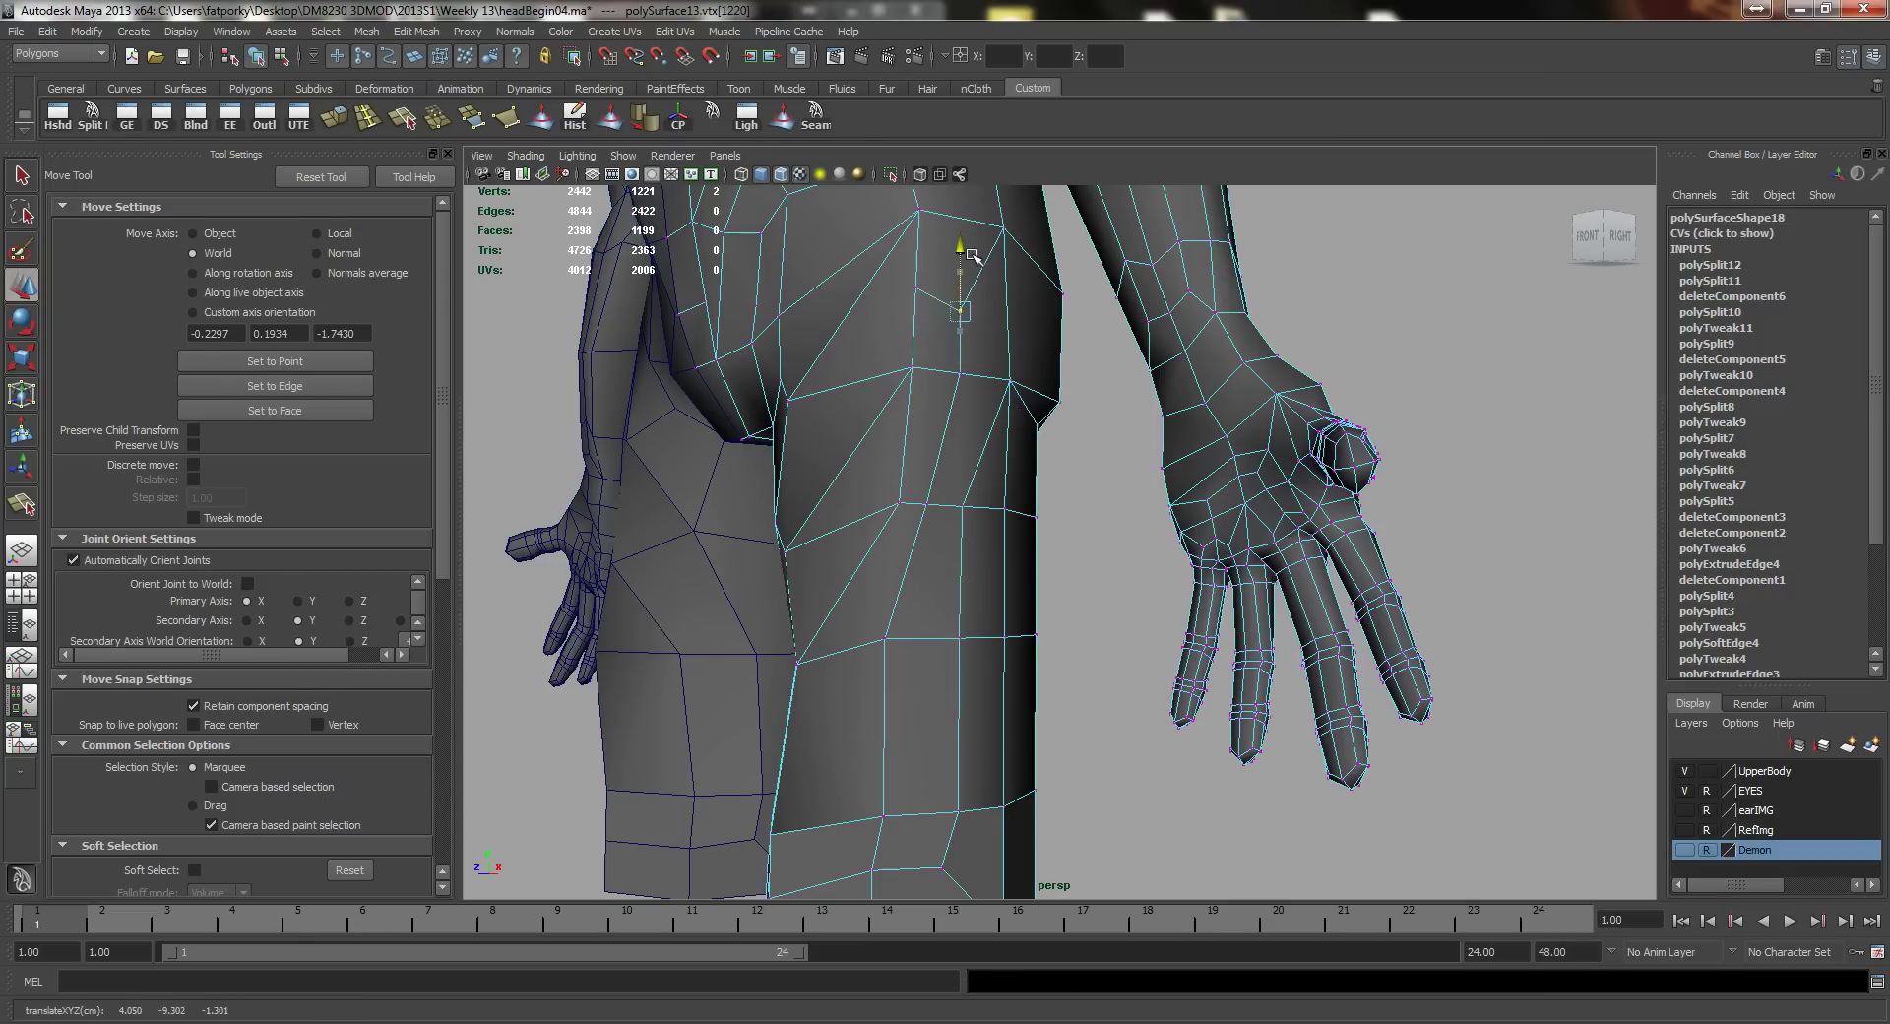
{"action": "left_click_drag", "start_coordinate": [873, 337], "coordinate": [864, 363], "text": "alt"}
{"action": "right_click_drag", "start_coordinate": [864, 363], "coordinate": [987, 363], "text": "alt"}
{"action": "left_click_drag", "start_coordinate": [987, 362], "coordinate": [886, 292], "text": "alt"}
{"action": "key", "text": "q"}
{"action": "left_click", "coordinate": [967, 277]}
{"action": "key", "text": "w"}
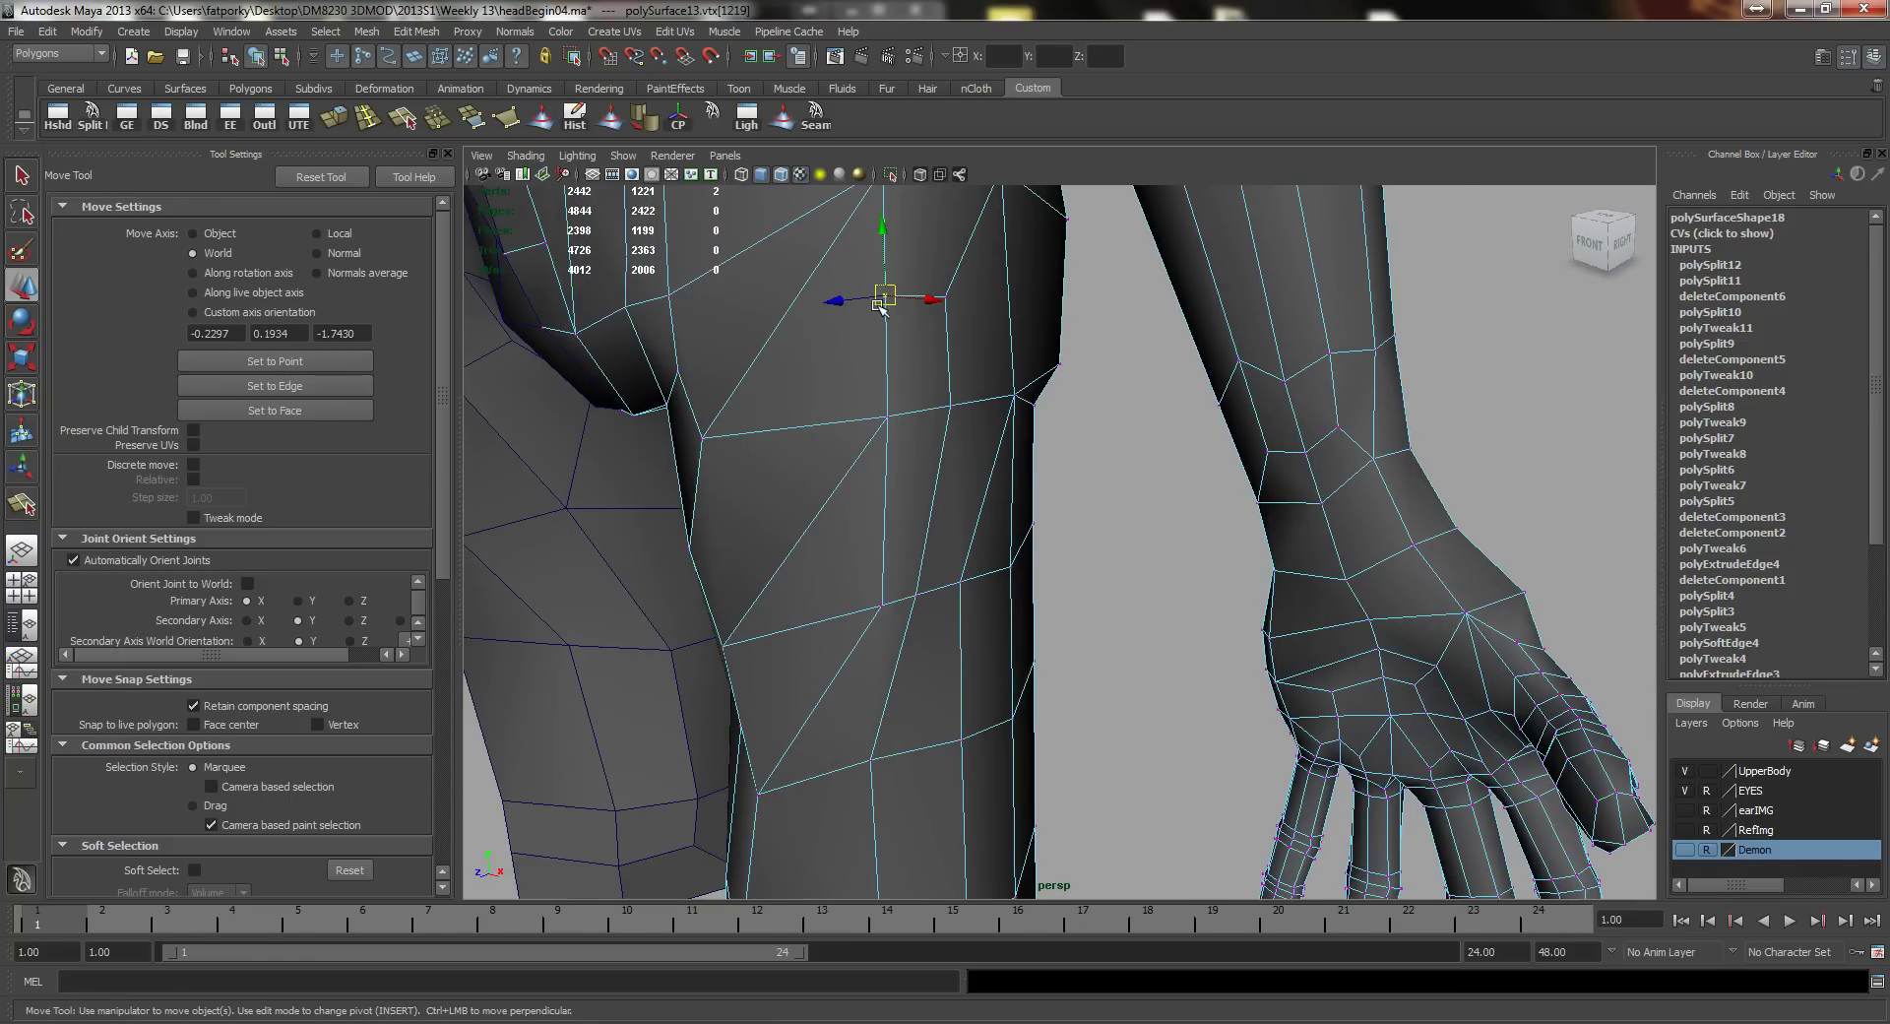
{"action": "left_click", "coordinate": [886, 293]}
{"action": "left_click_drag", "start_coordinate": [932, 357], "coordinate": [906, 349], "text": "alt"}
{"action": "key", "text": "q"}
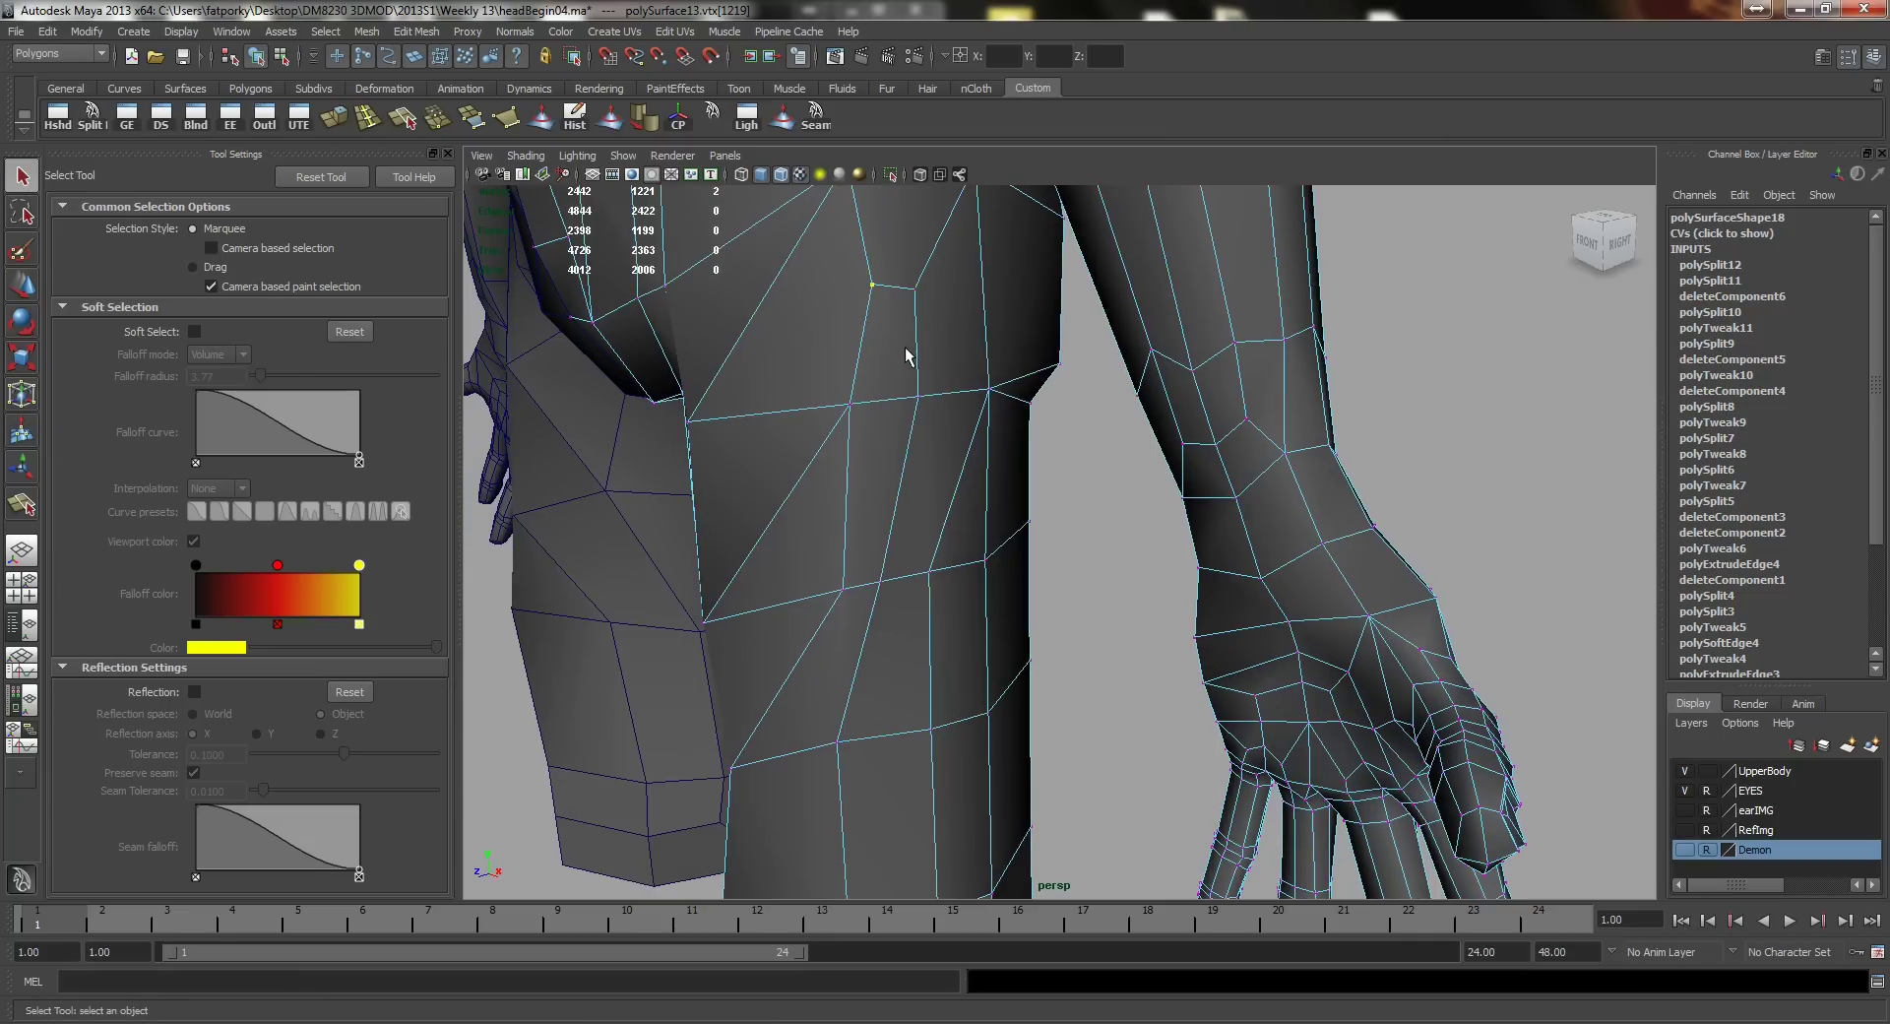
{"action": "left_click", "coordinate": [894, 291]}
Step: Delete the short vertical edge between the two upper horizontal edge rows on the outer side of the thigh
{"action": "left_click_drag", "start_coordinate": [899, 295], "coordinate": [961, 489], "text": "alt"}
{"action": "key", "text": "w"}
{"action": "right_click_drag", "start_coordinate": [962, 489], "coordinate": [971, 552], "text": "alt"}
{"action": "middle_click_drag", "start_coordinate": [971, 553], "coordinate": [1004, 469], "text": "alt"}
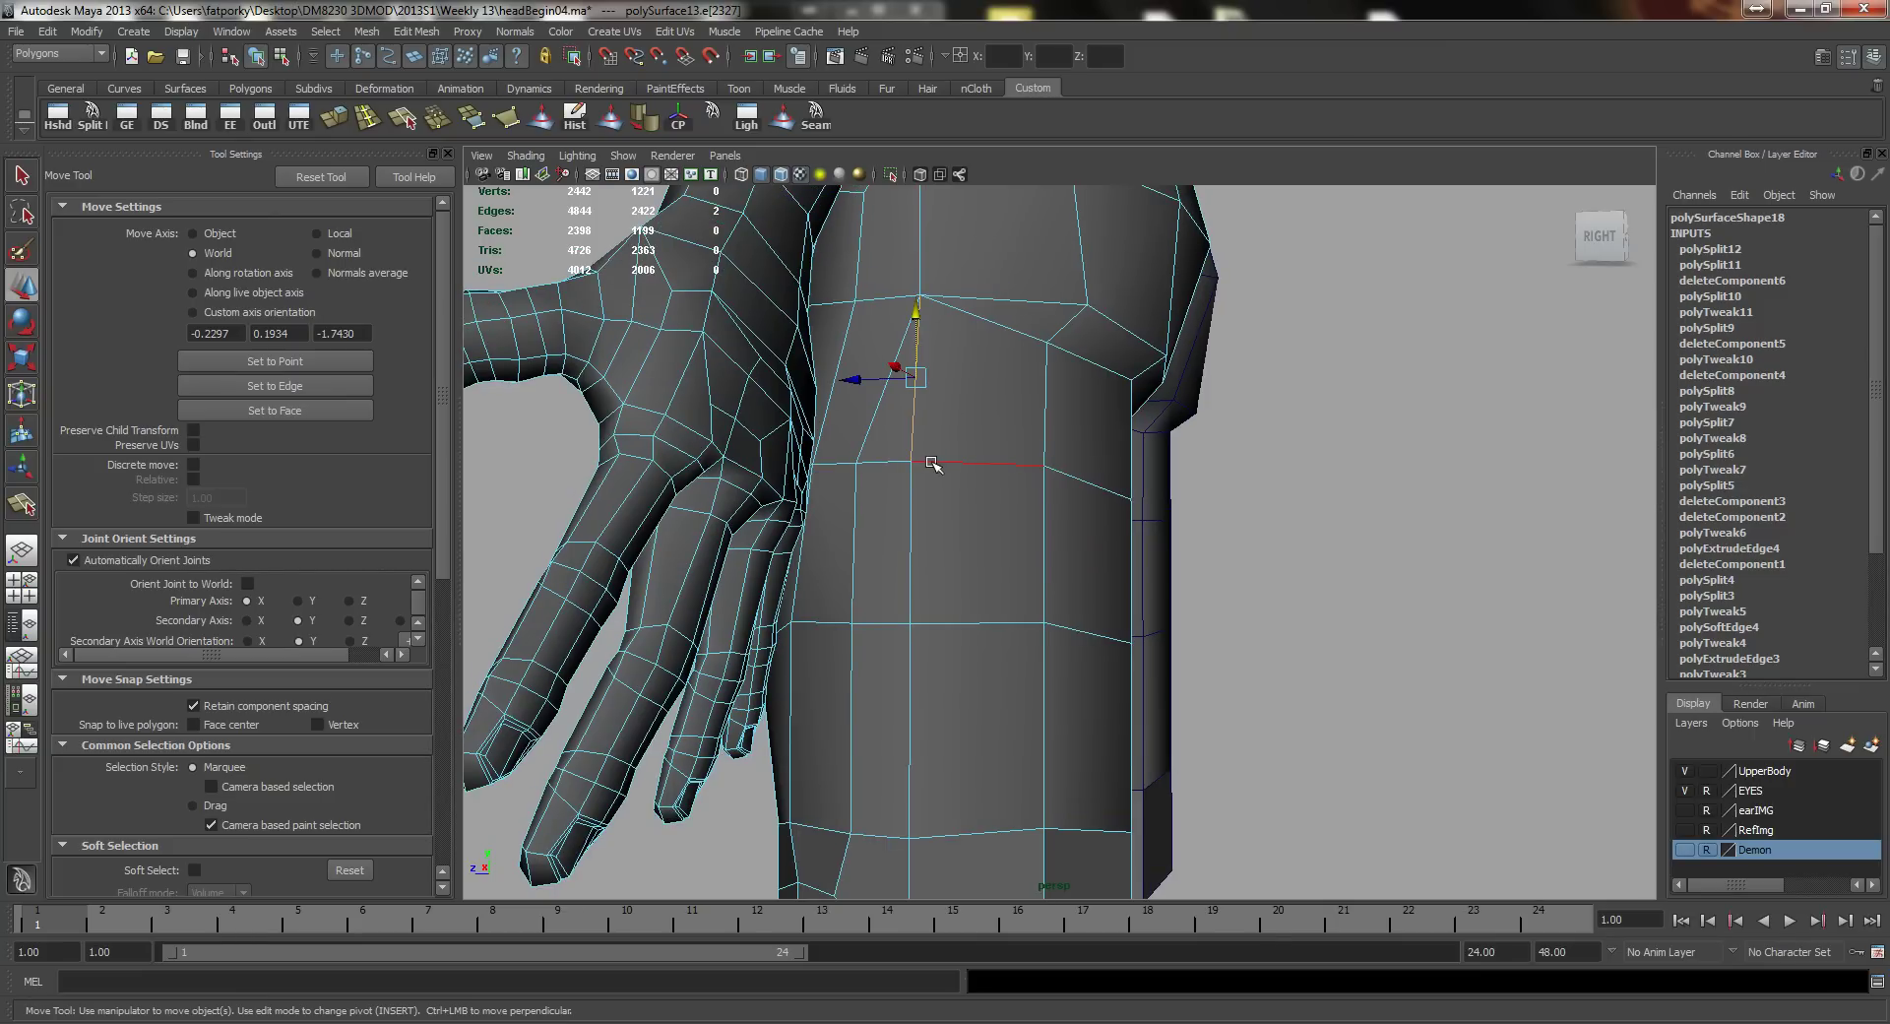
{"action": "key", "text": "Delete"}
Step: Cut a diagonal edge from the dead-end vertex on the outer thigh up to the middle of the slanted edge above
{"action": "key", "text": "y"}
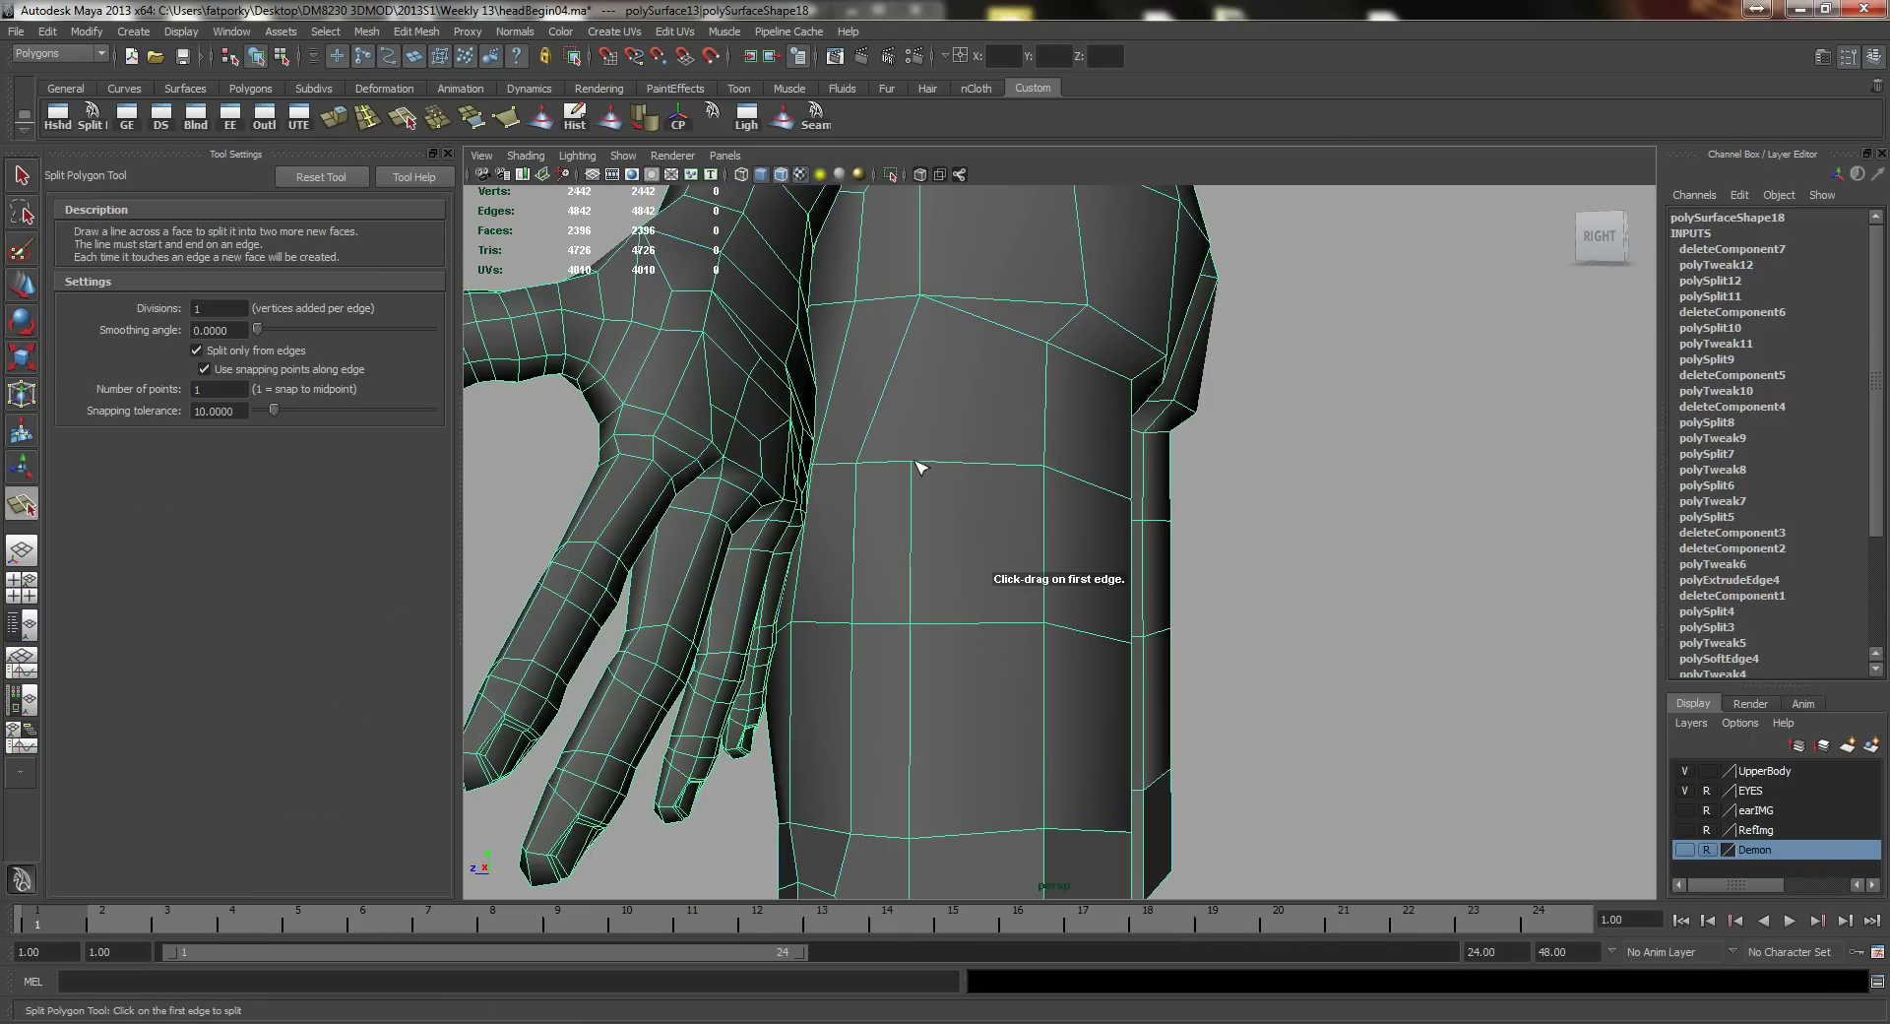
{"action": "left_click_drag", "start_coordinate": [929, 462], "coordinate": [857, 478]}
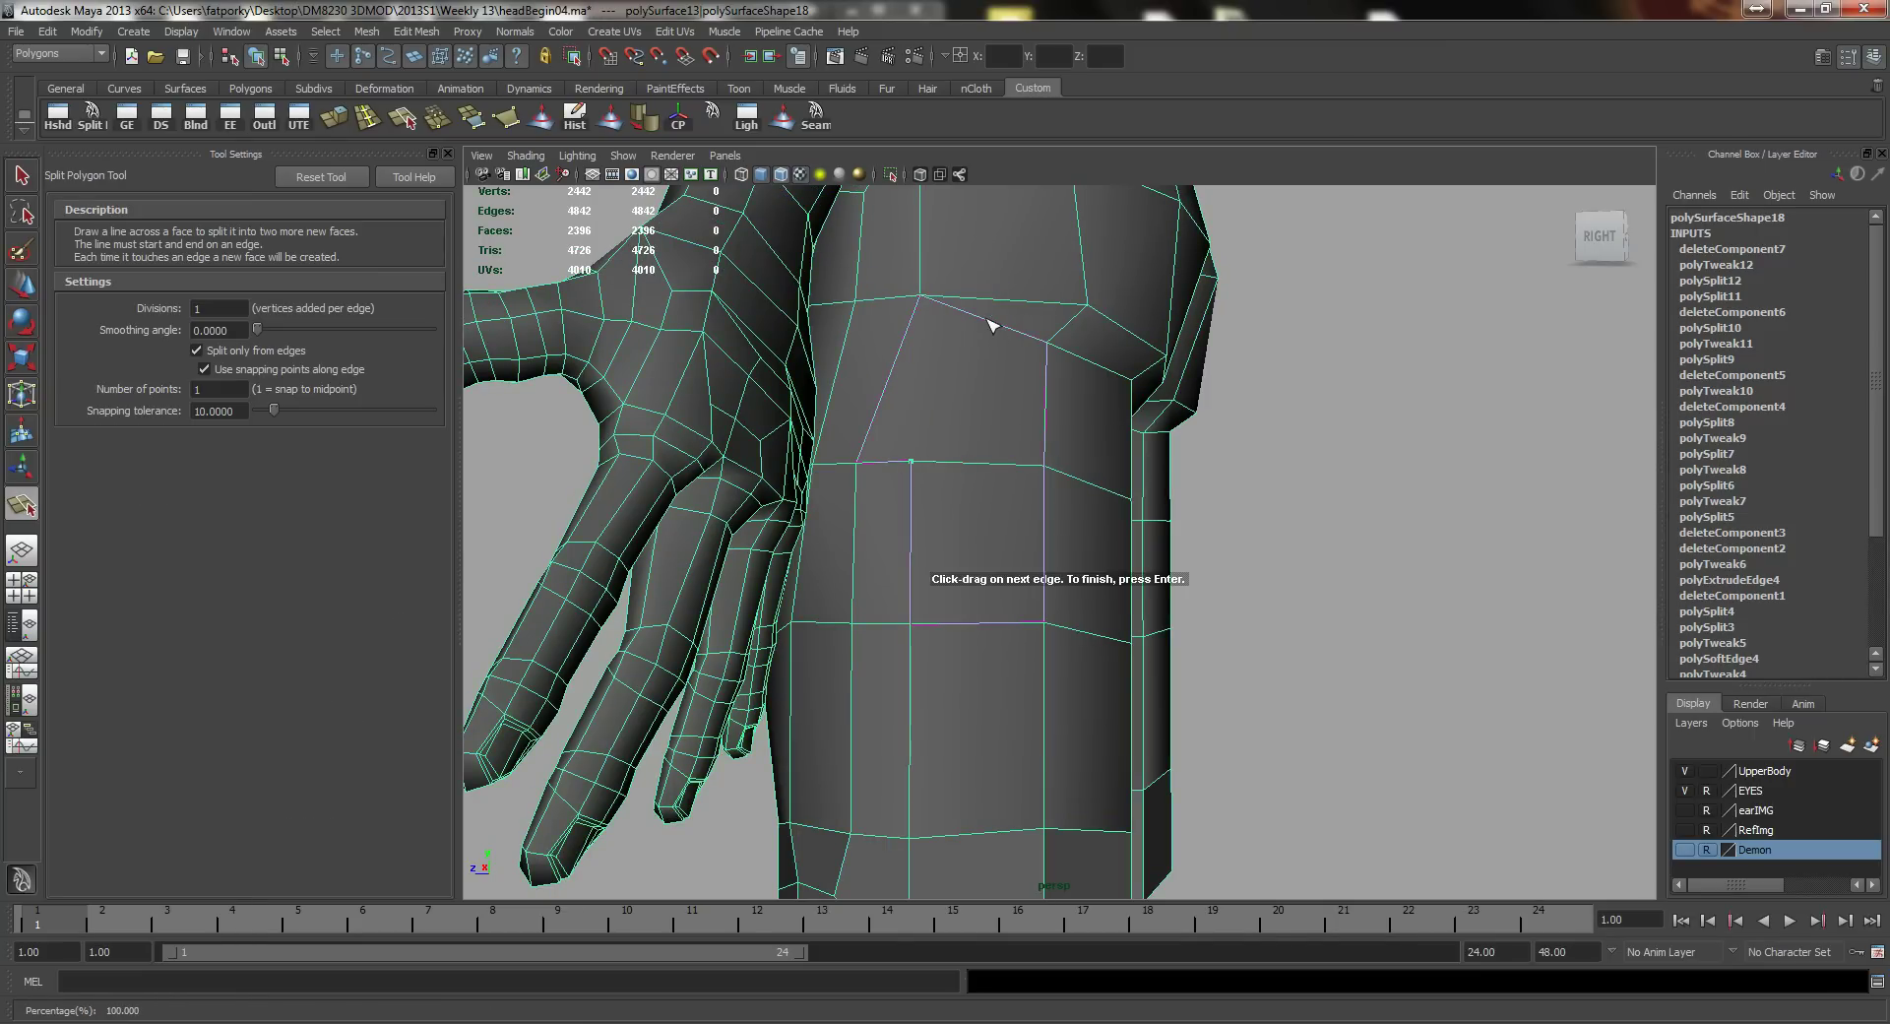
{"action": "left_click", "coordinate": [991, 326]}
{"action": "left_click_drag", "start_coordinate": [1012, 316], "coordinate": [978, 346], "text": "alt"}
{"action": "key", "text": "Return"}
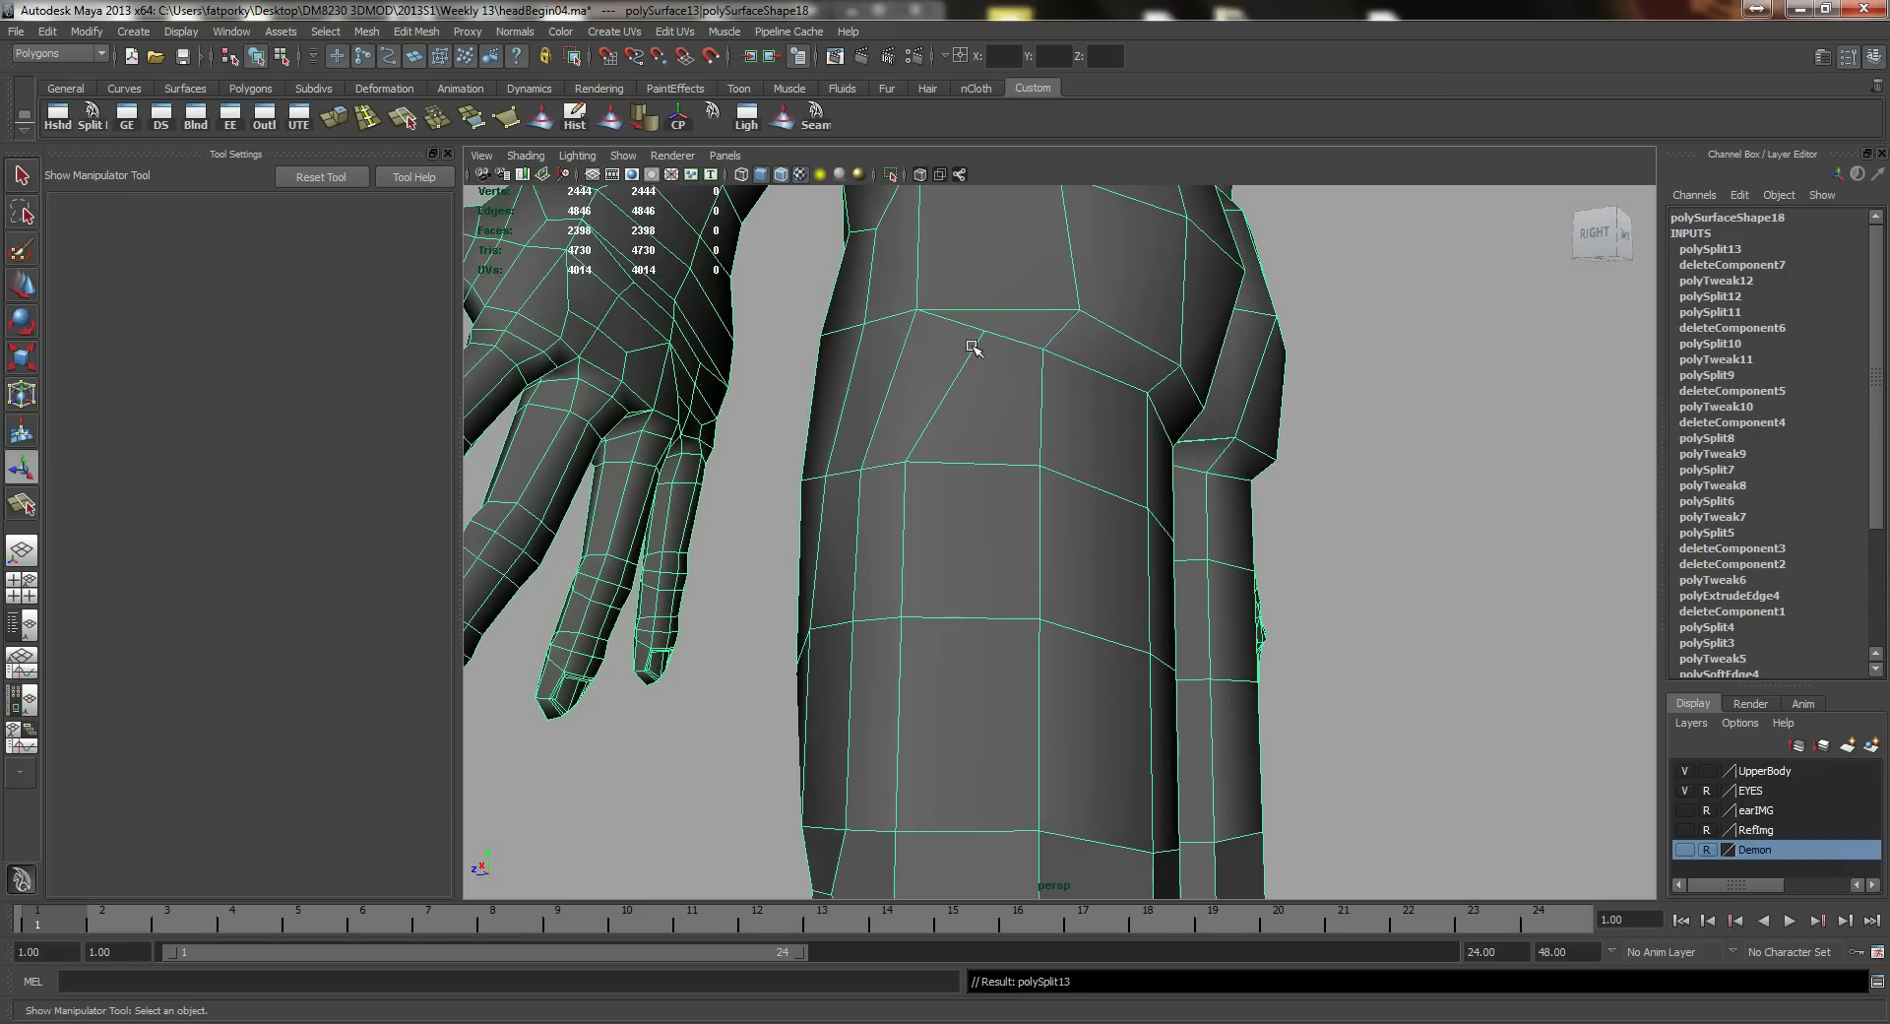
Step: Lower the new midpoint vertex on the slanted edge of the outer thigh
{"action": "right_click_drag", "start_coordinate": [1020, 341], "coordinate": [969, 336]}
{"action": "left_click", "coordinate": [985, 331]}
{"action": "key", "text": "w"}
{"action": "left_click_drag", "start_coordinate": [991, 274], "coordinate": [985, 300]}
{"action": "left_click_drag", "start_coordinate": [984, 301], "coordinate": [1009, 394], "text": "alt"}
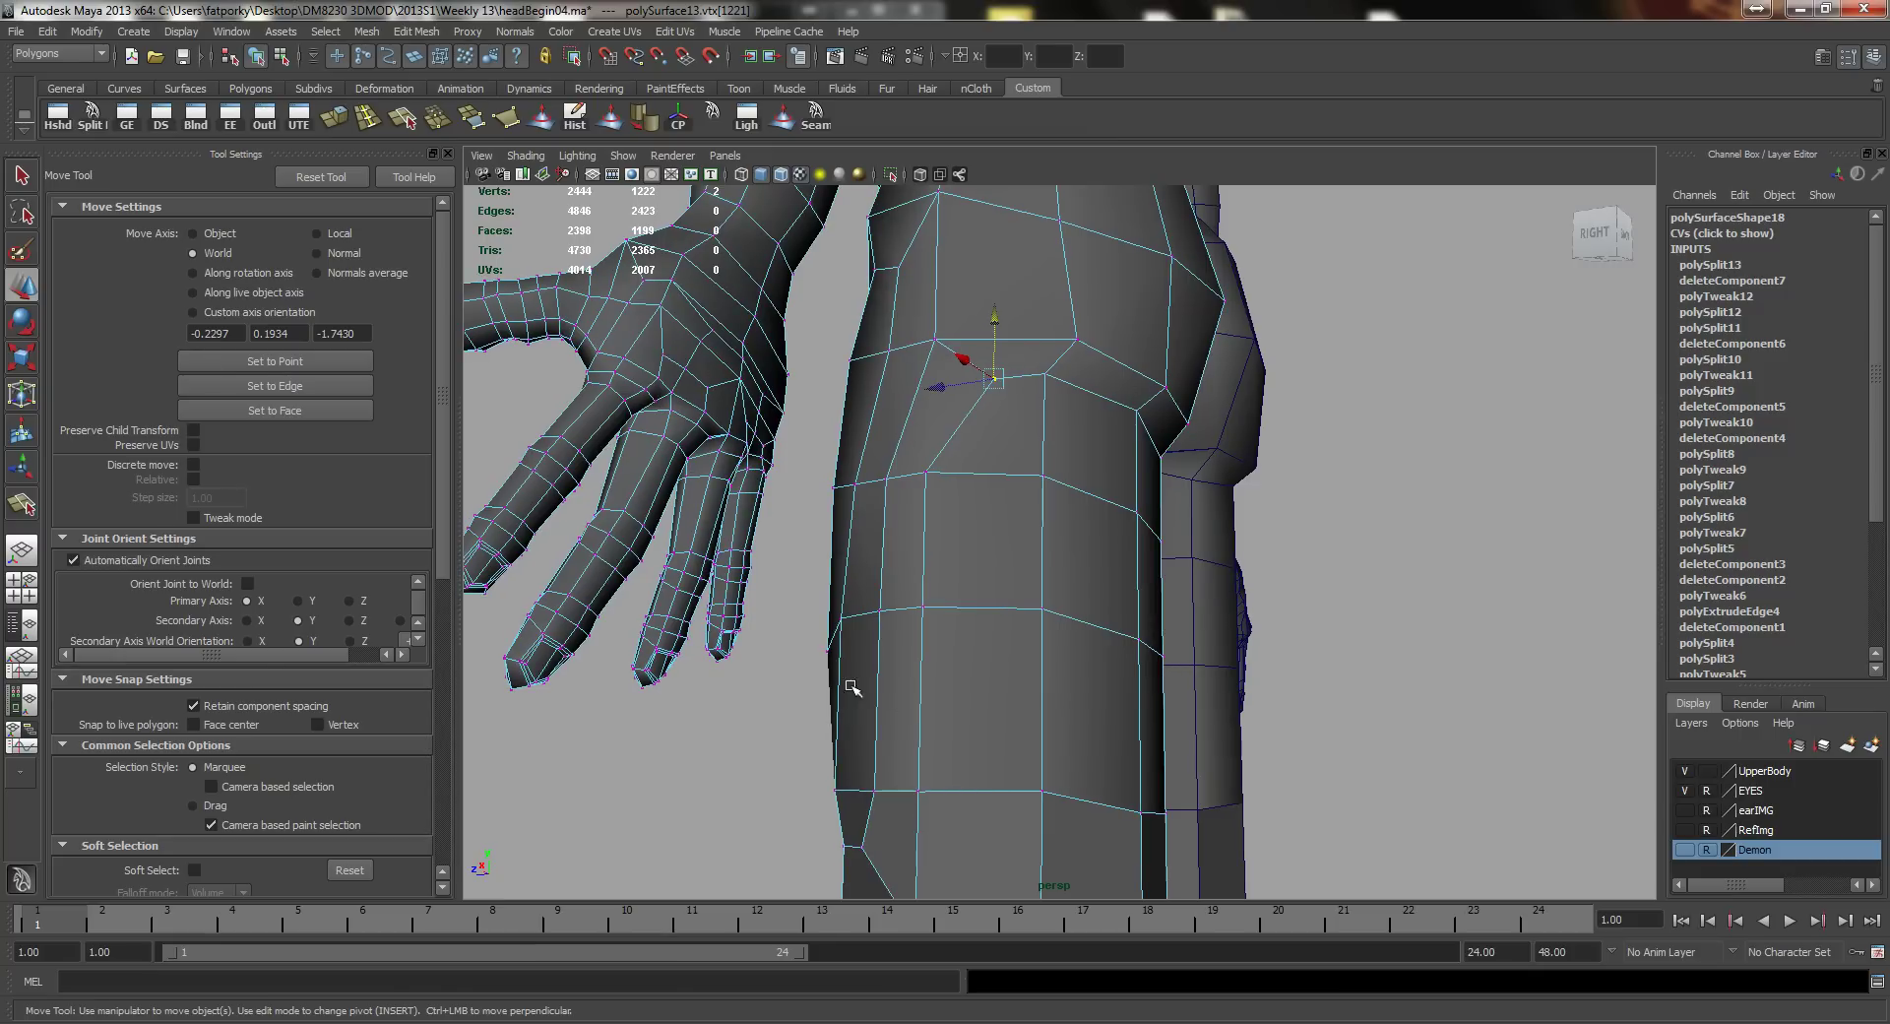
Step: Select the three lowest face rows of the leg and scale them down to taper it
{"action": "left_click_drag", "start_coordinate": [981, 688], "coordinate": [1092, 472], "text": "alt"}
{"action": "right_click", "coordinate": [1093, 522]}
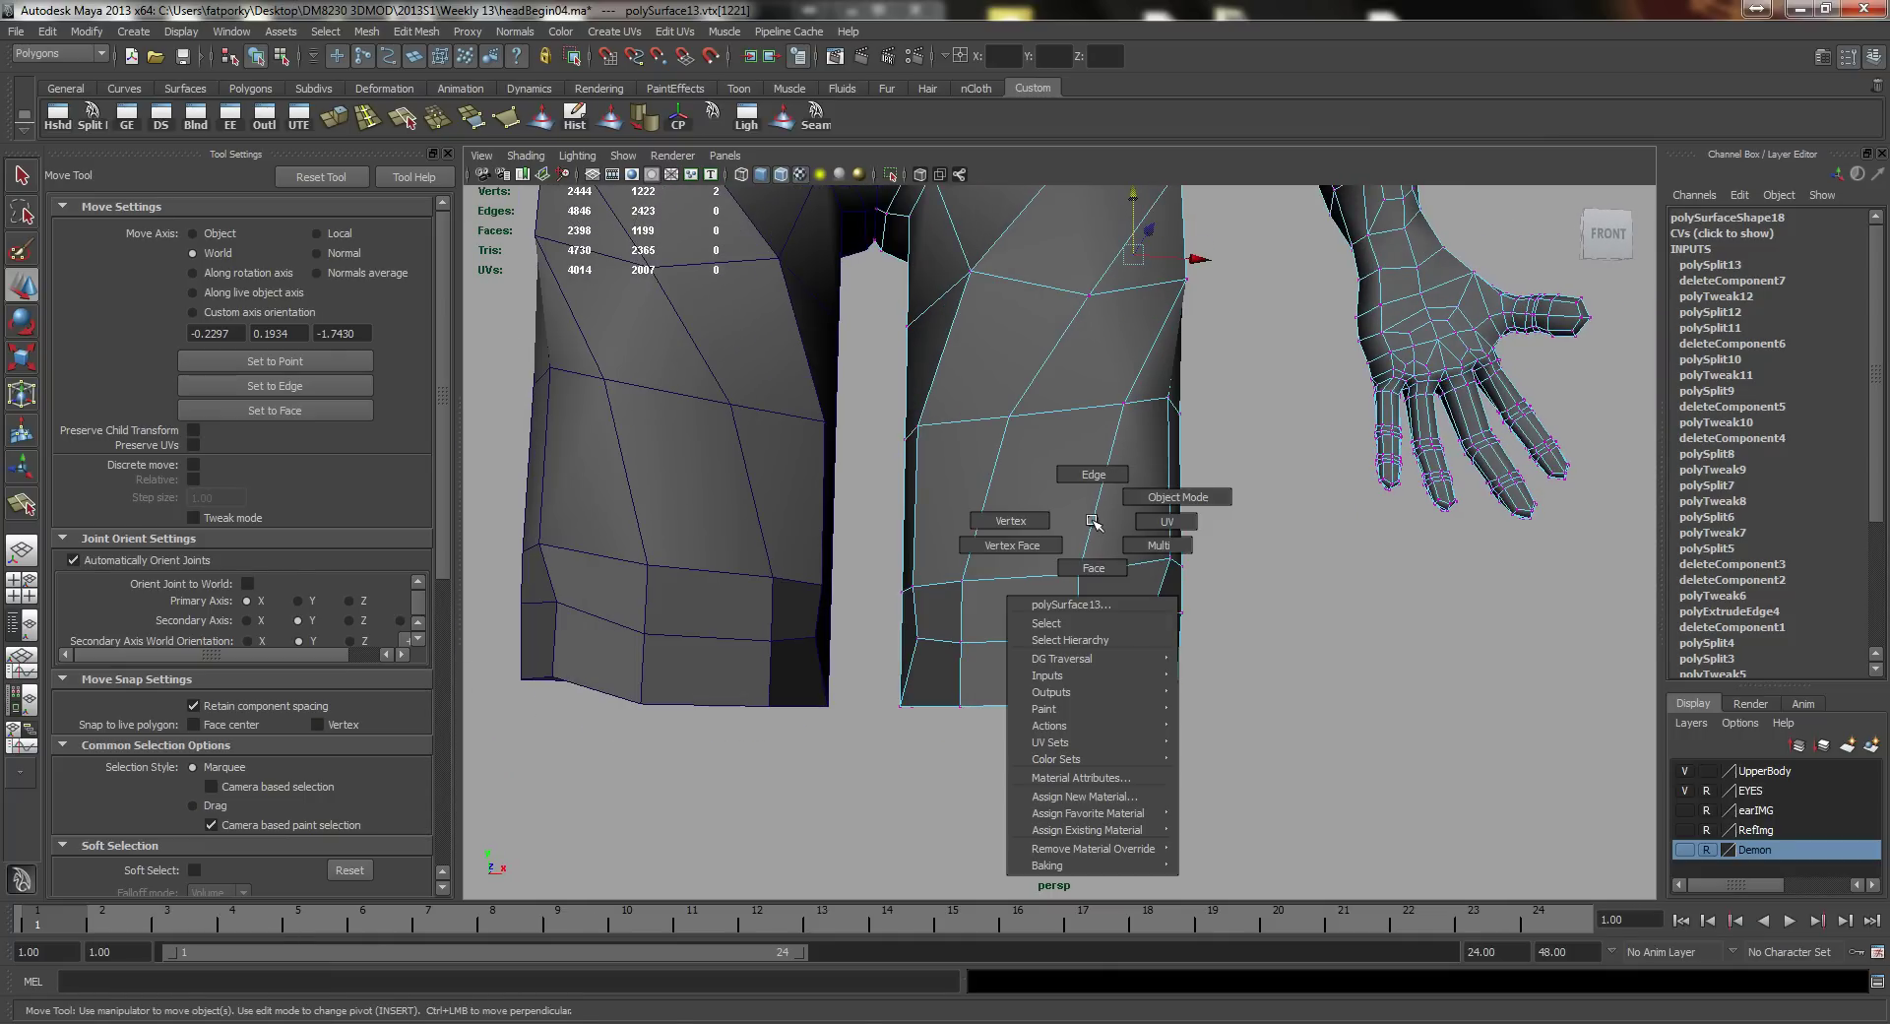
{"action": "right_click_drag", "start_coordinate": [1091, 548], "coordinate": [1093, 553]}
{"action": "left_click_drag", "start_coordinate": [856, 569], "coordinate": [855, 507]}
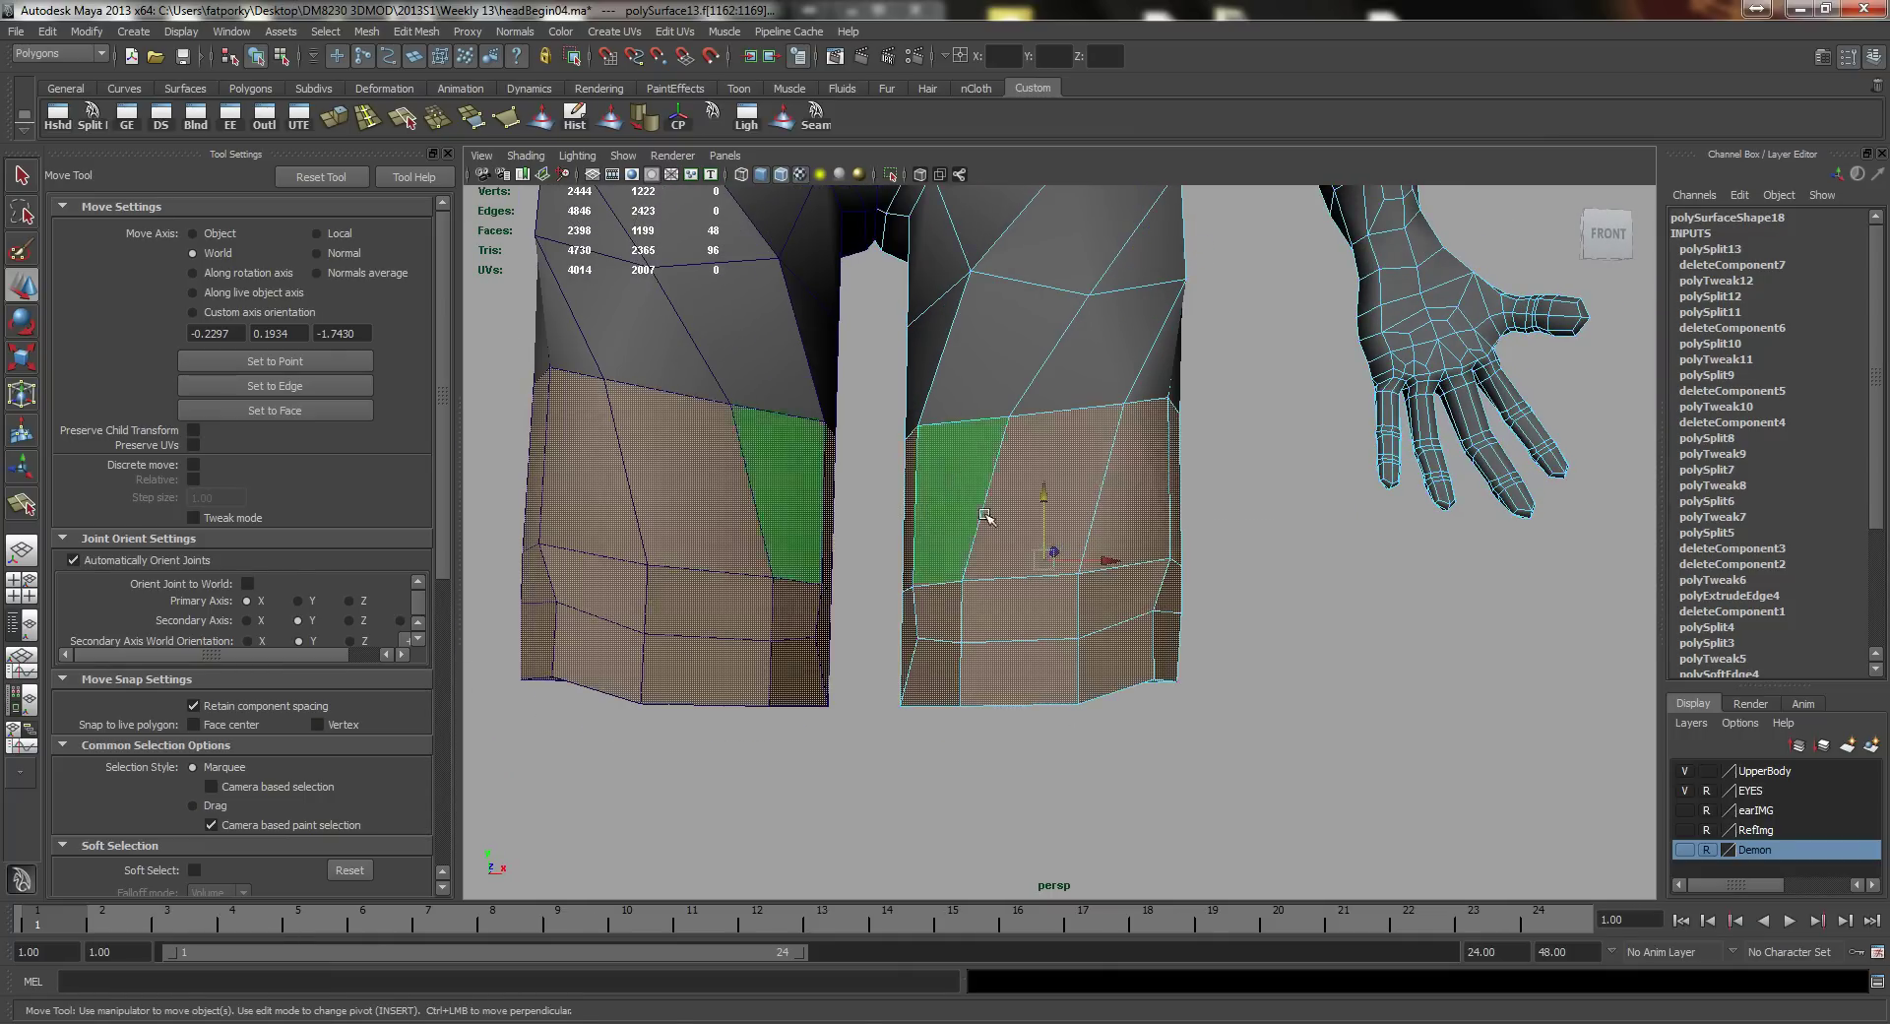
{"action": "key", "text": "r"}
{"action": "middle_click_drag", "start_coordinate": [1265, 651], "coordinate": [1221, 638]}
{"action": "scroll", "coordinate": [1250, 633], "scroll_direction": "down", "scroll_amount": 5}
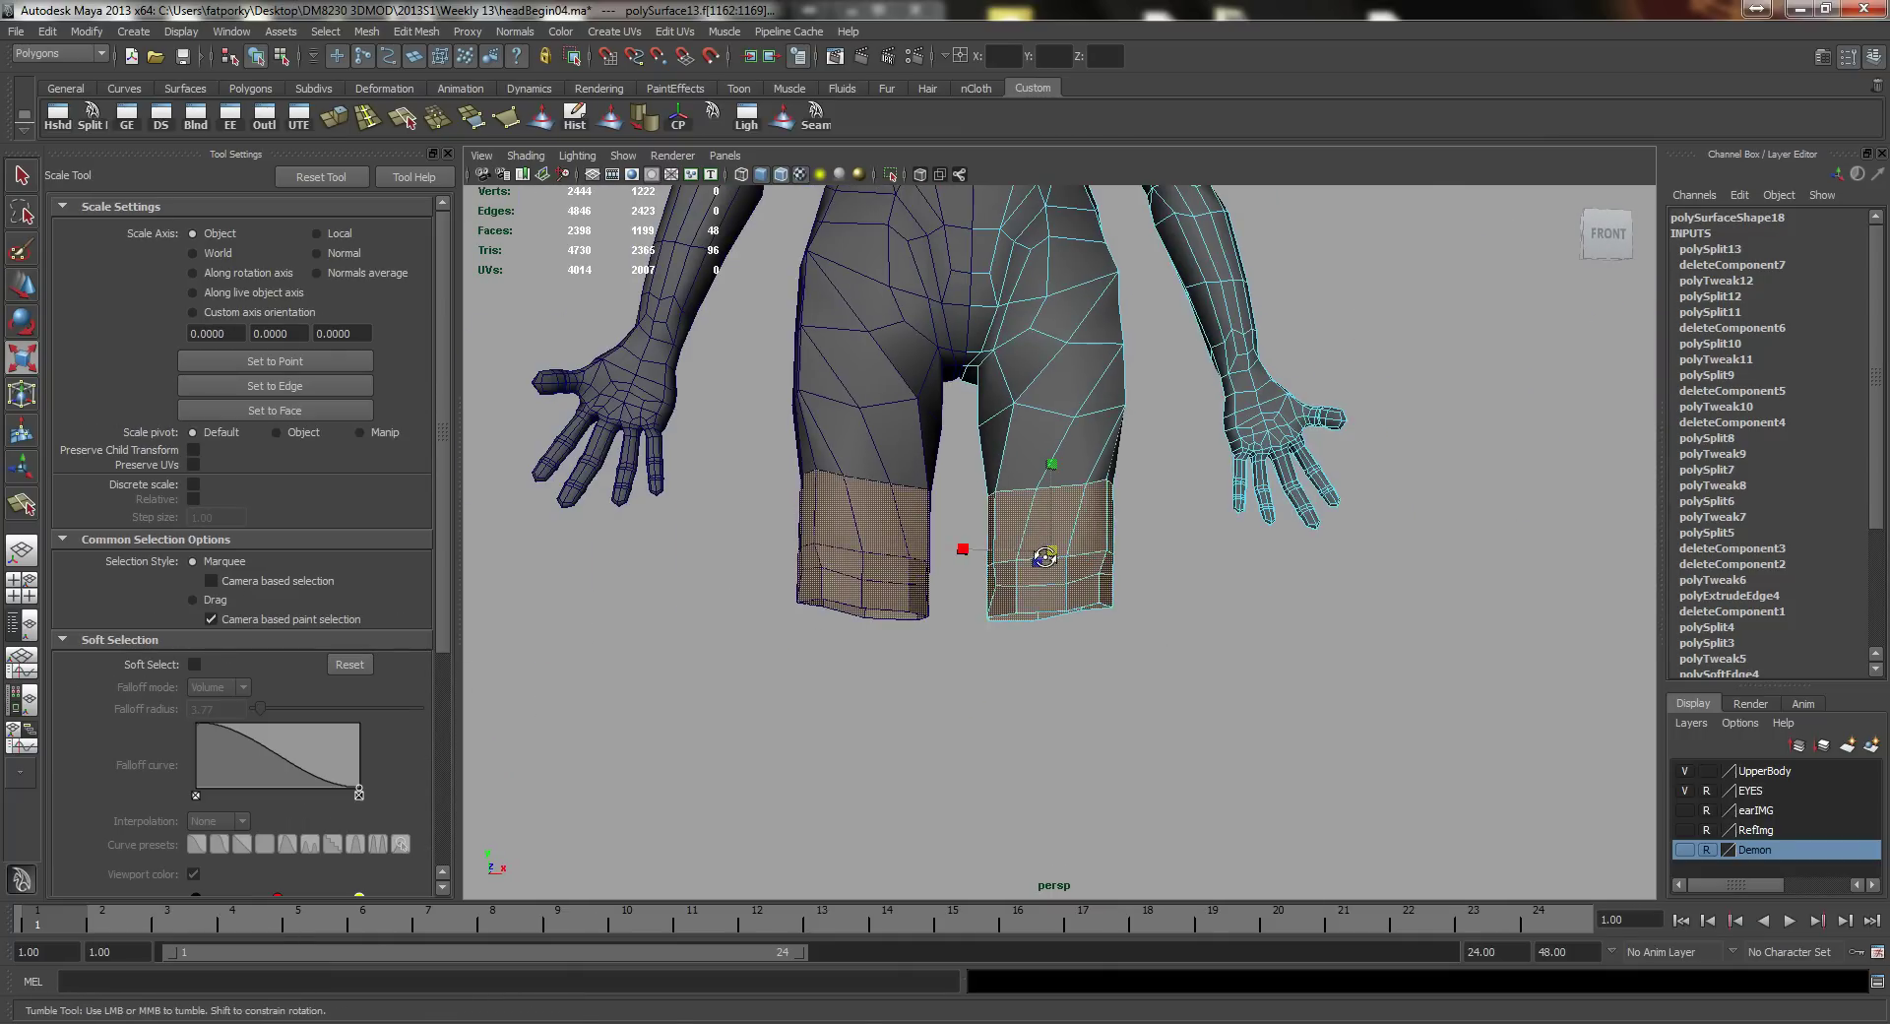
Step: Select only the leg's two bottom face rows and scale them narrower
{"action": "scroll", "coordinate": [1158, 742], "scroll_direction": "up", "scroll_amount": 5}
{"action": "key", "text": "q"}
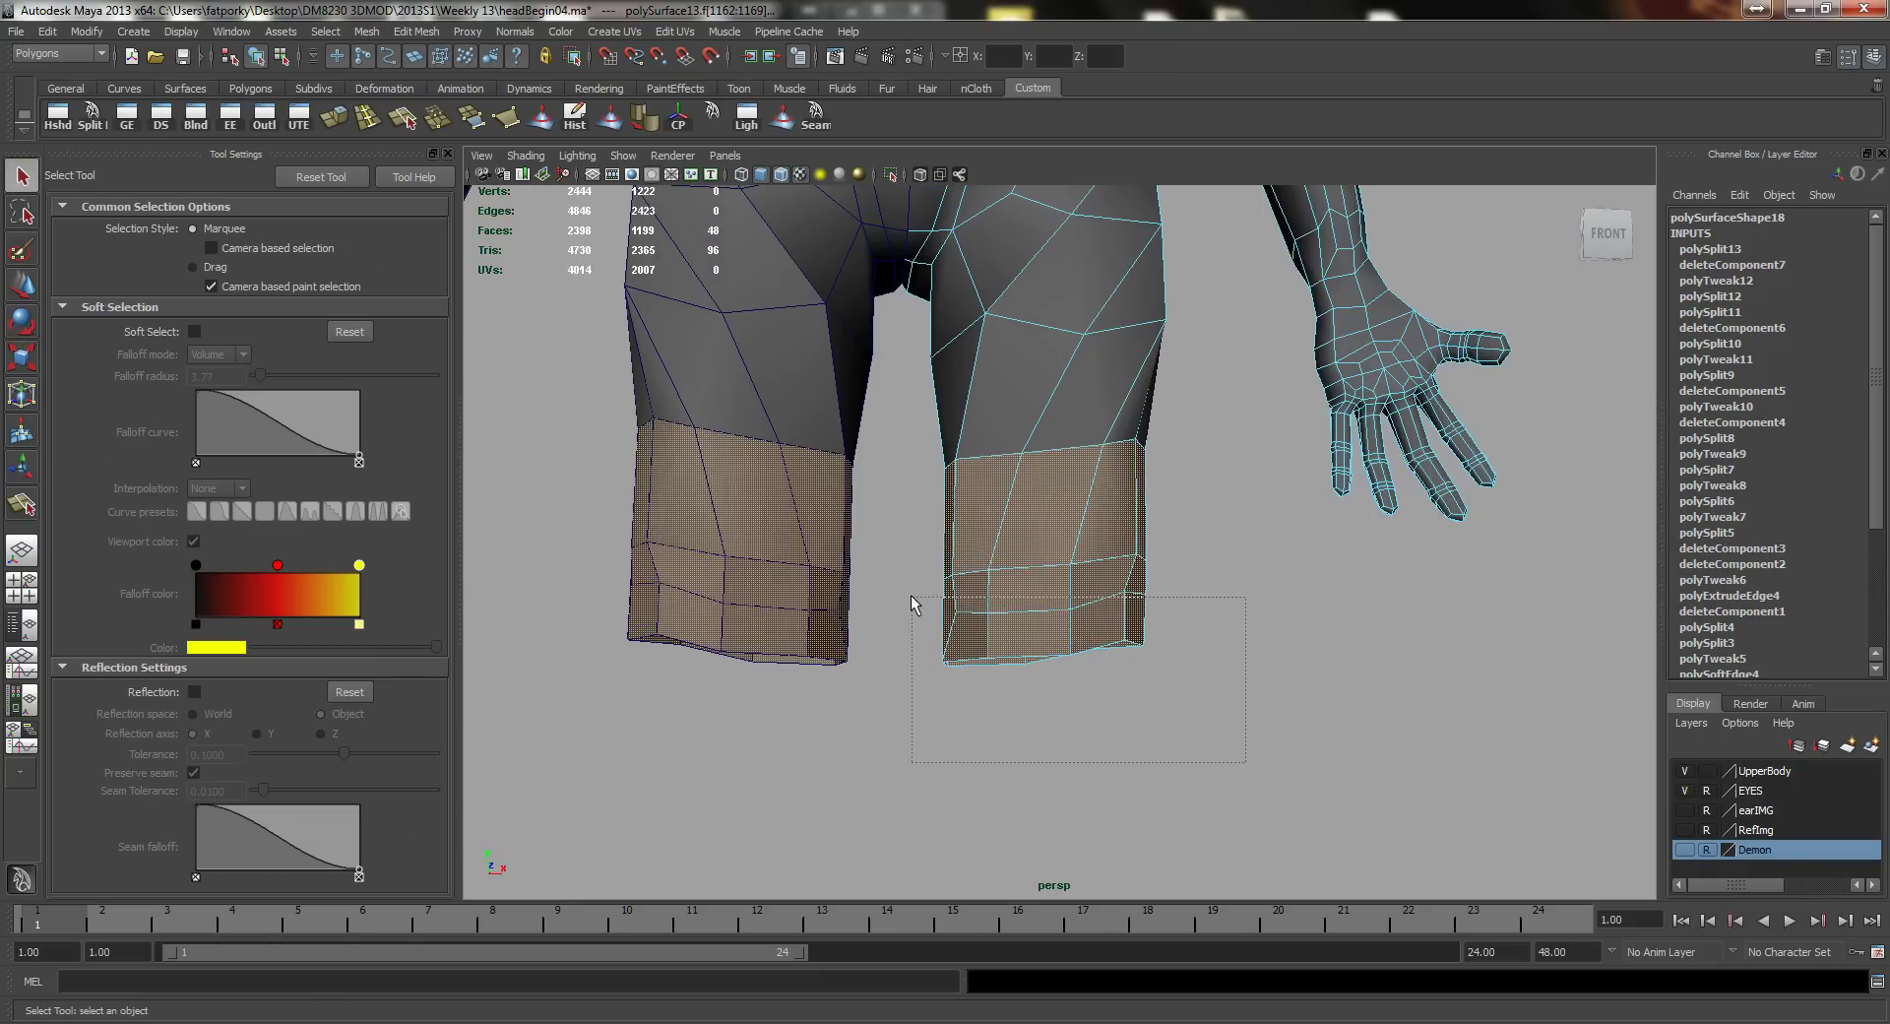
{"action": "left_click_drag", "start_coordinate": [912, 603], "coordinate": [911, 603]}
{"action": "key", "text": "r"}
{"action": "middle_click_drag", "start_coordinate": [1190, 726], "coordinate": [1154, 705]}
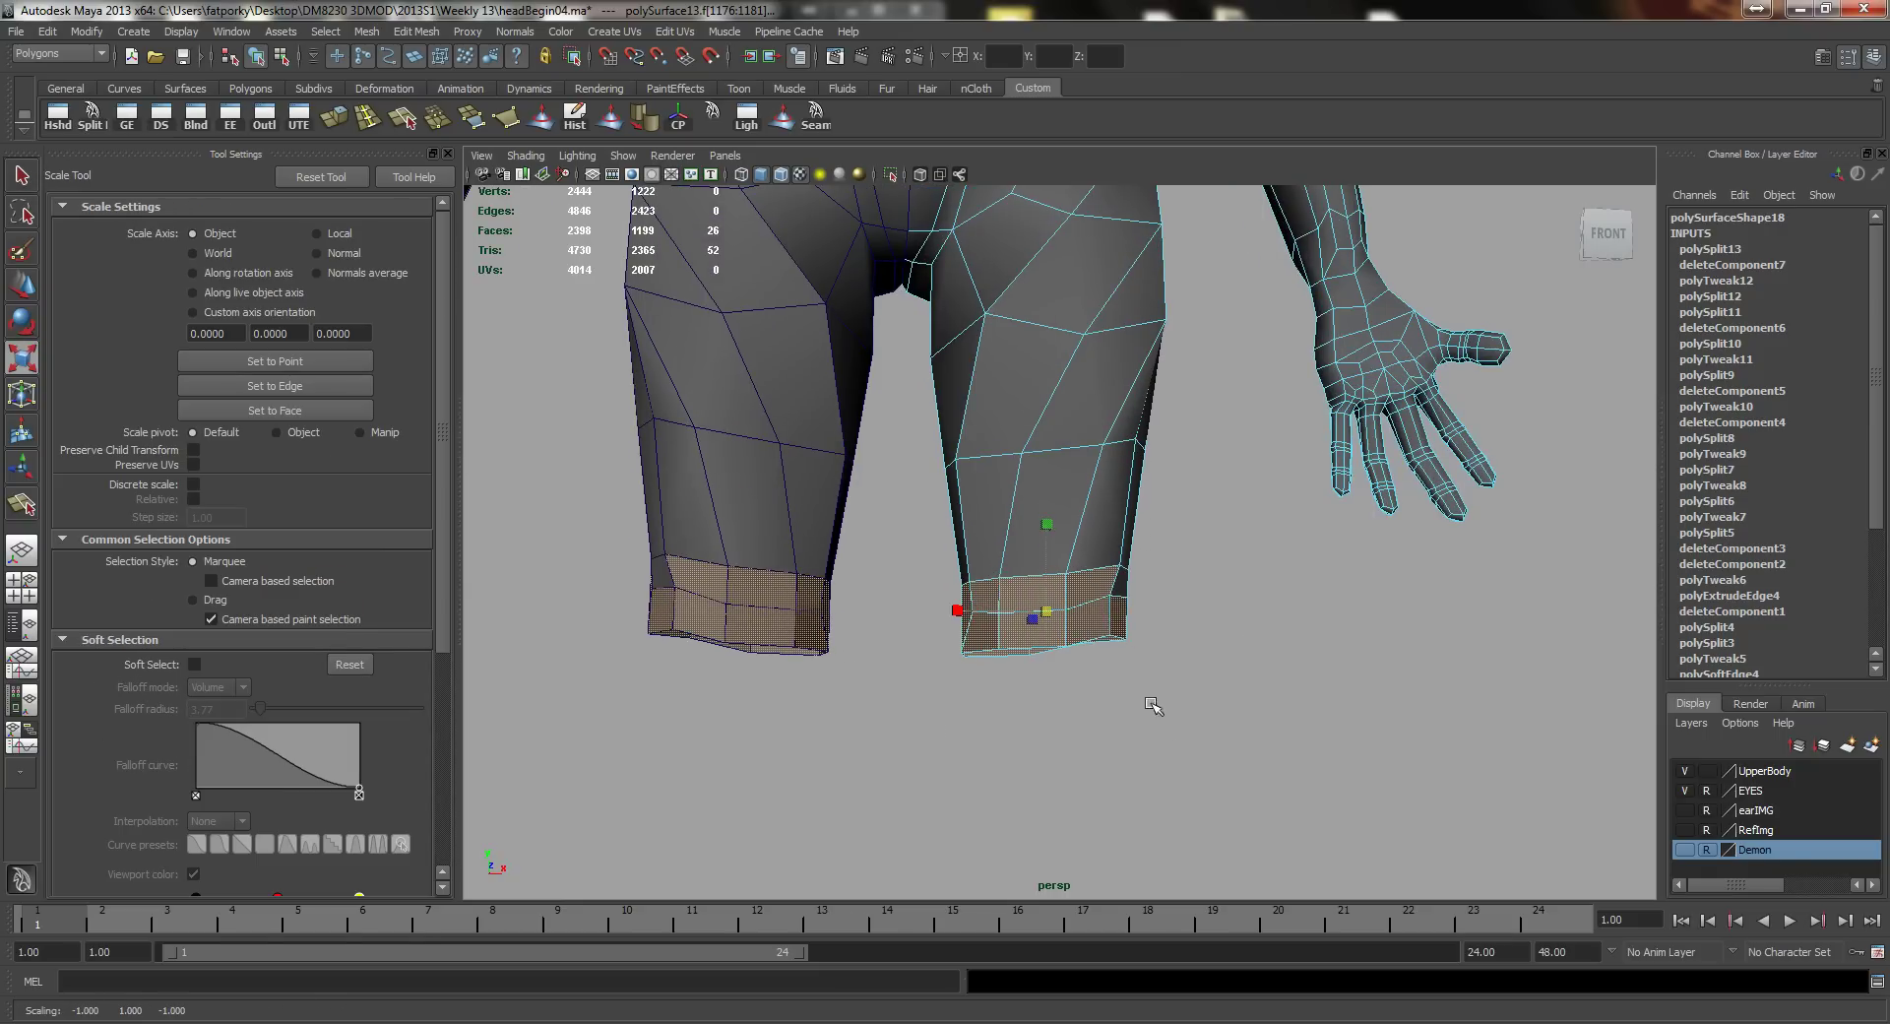
Step: Move the leg's bottom face rows down to lengthen the thigh
{"action": "key", "text": "w"}
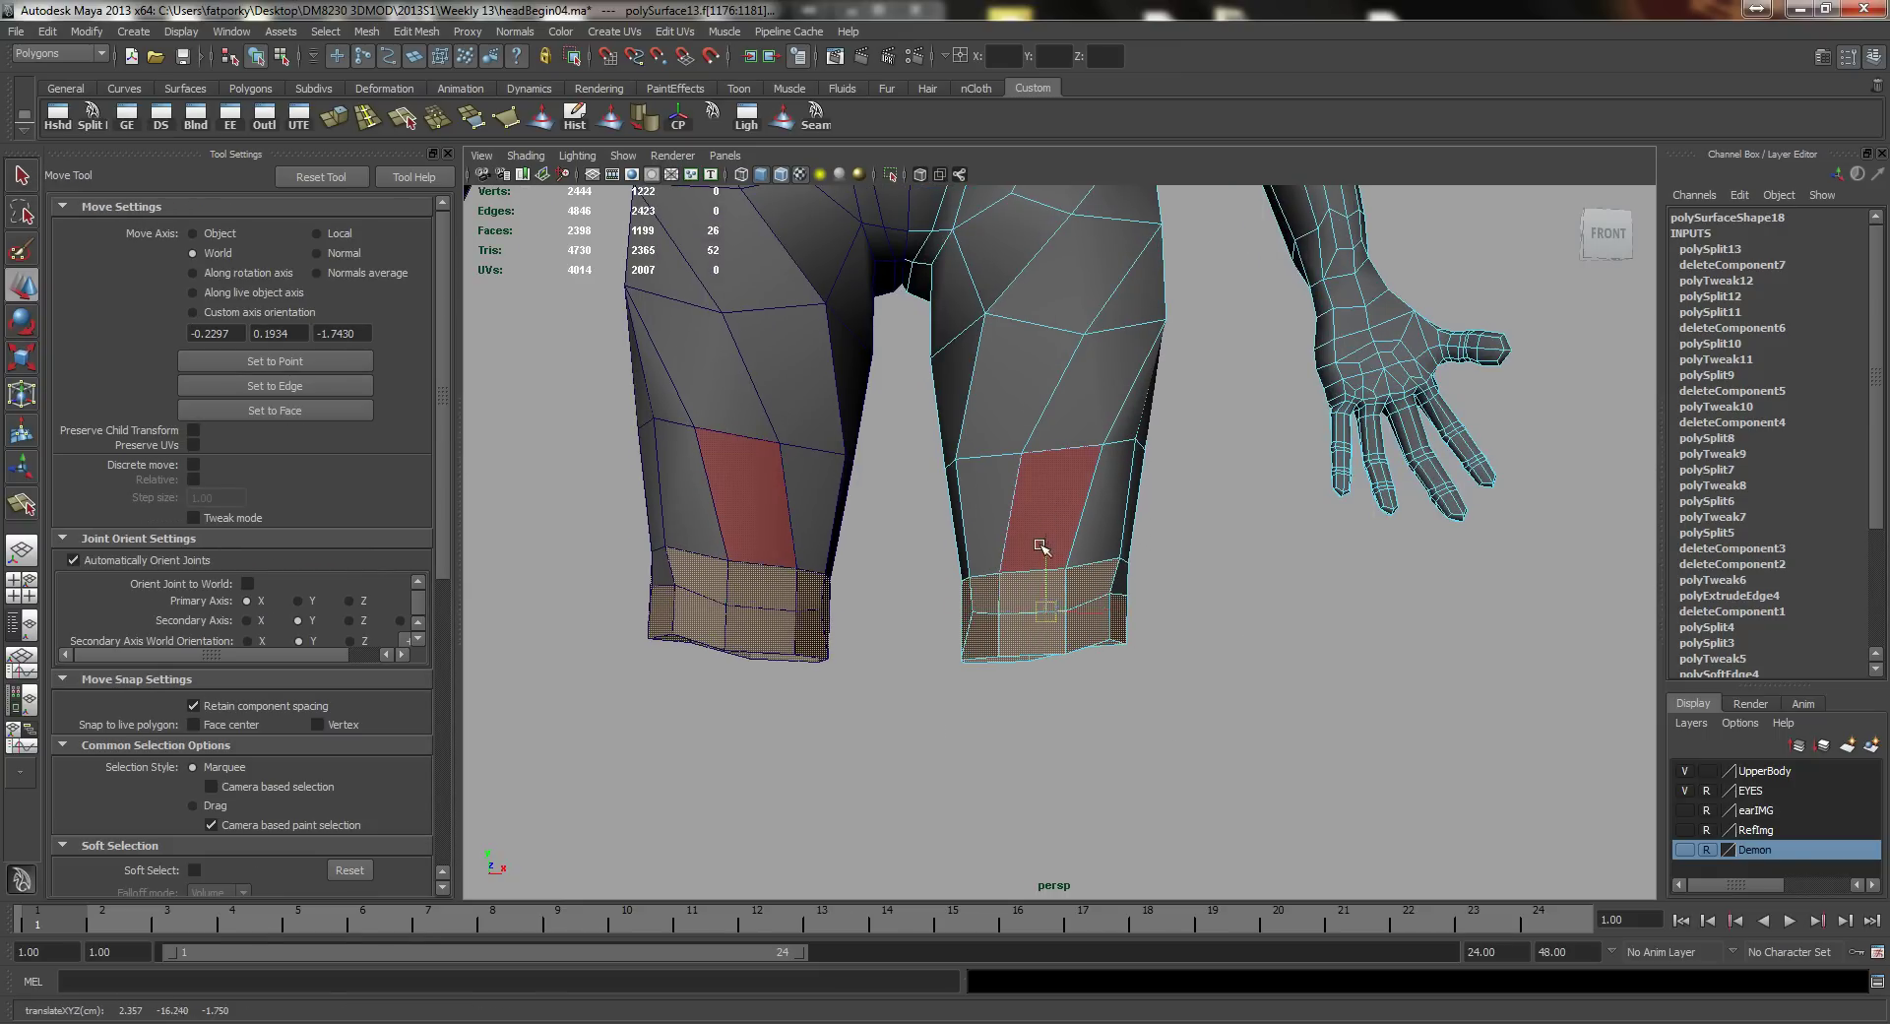
{"action": "middle_click_drag", "start_coordinate": [1038, 519], "coordinate": [1042, 601]}
{"action": "scroll", "coordinate": [1033, 557], "scroll_direction": "down", "scroll_amount": 8}
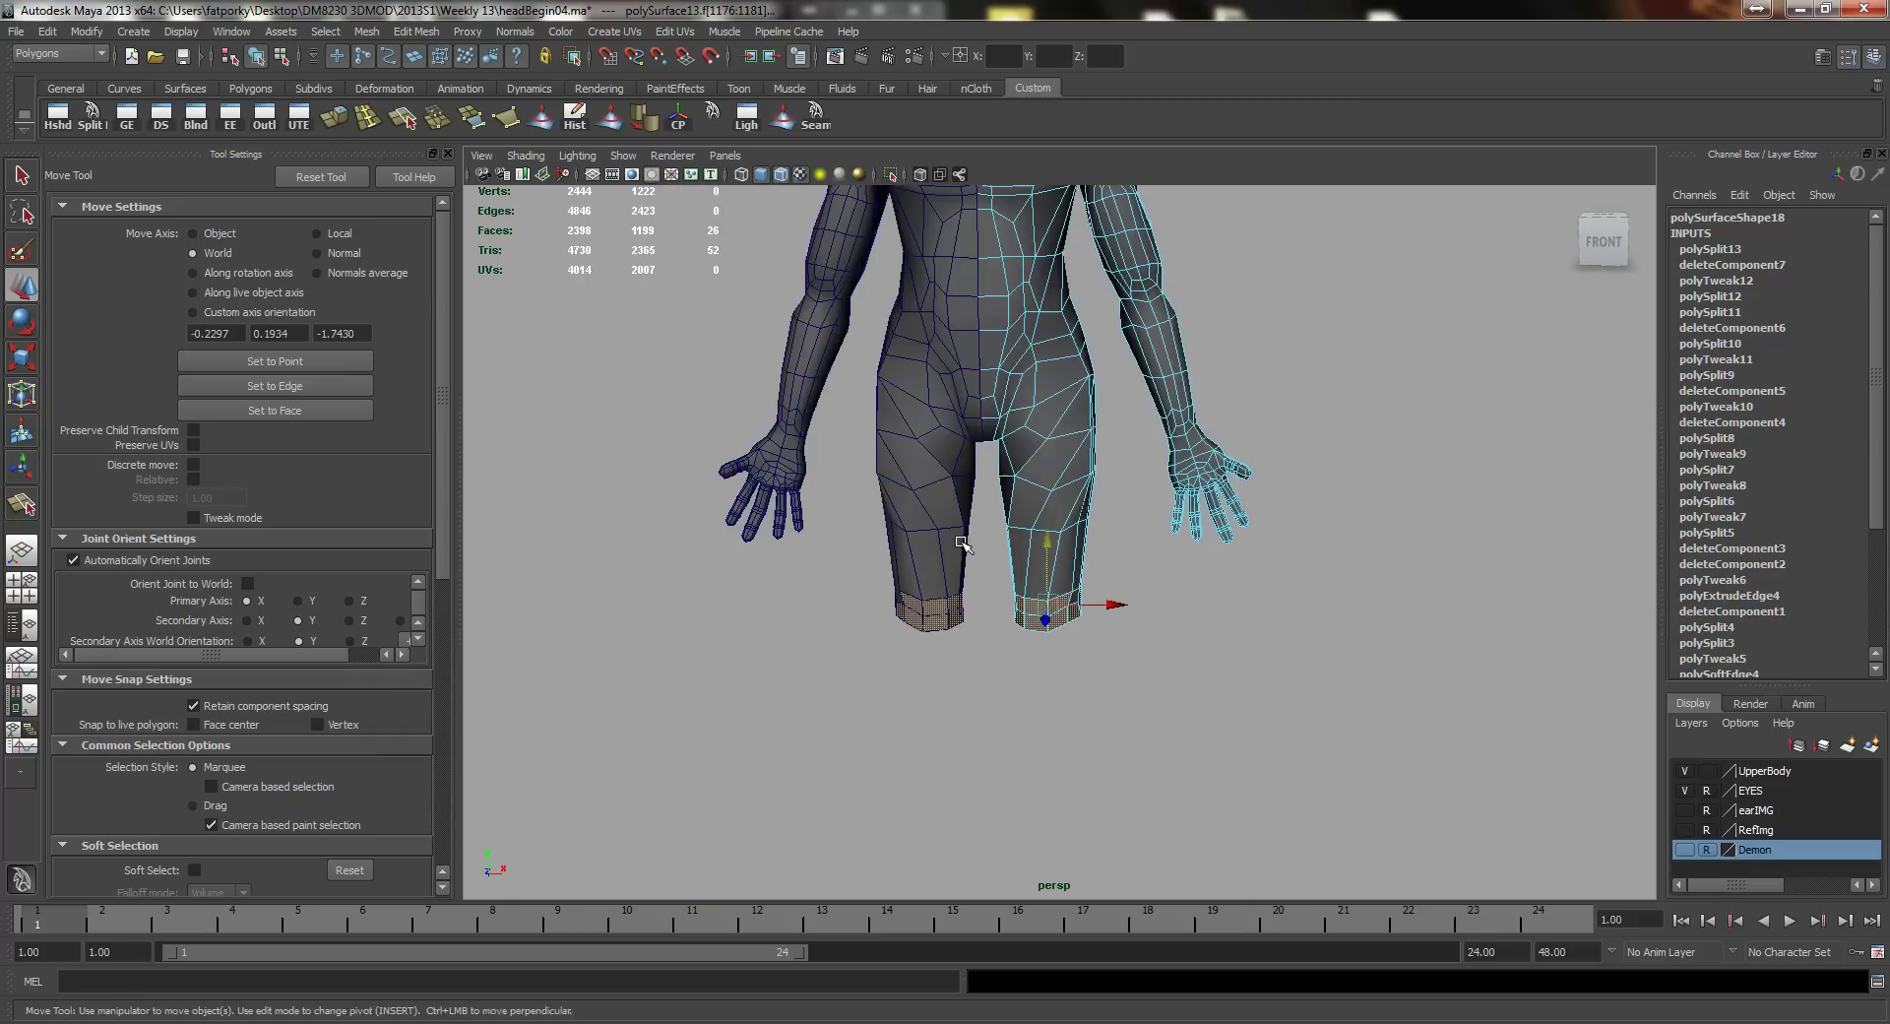
Step: Select the body half as an object and soften all of its edges
{"action": "key", "text": "q"}
{"action": "right_click_drag", "start_coordinate": [958, 550], "coordinate": [1055, 506], "text": "alt"}
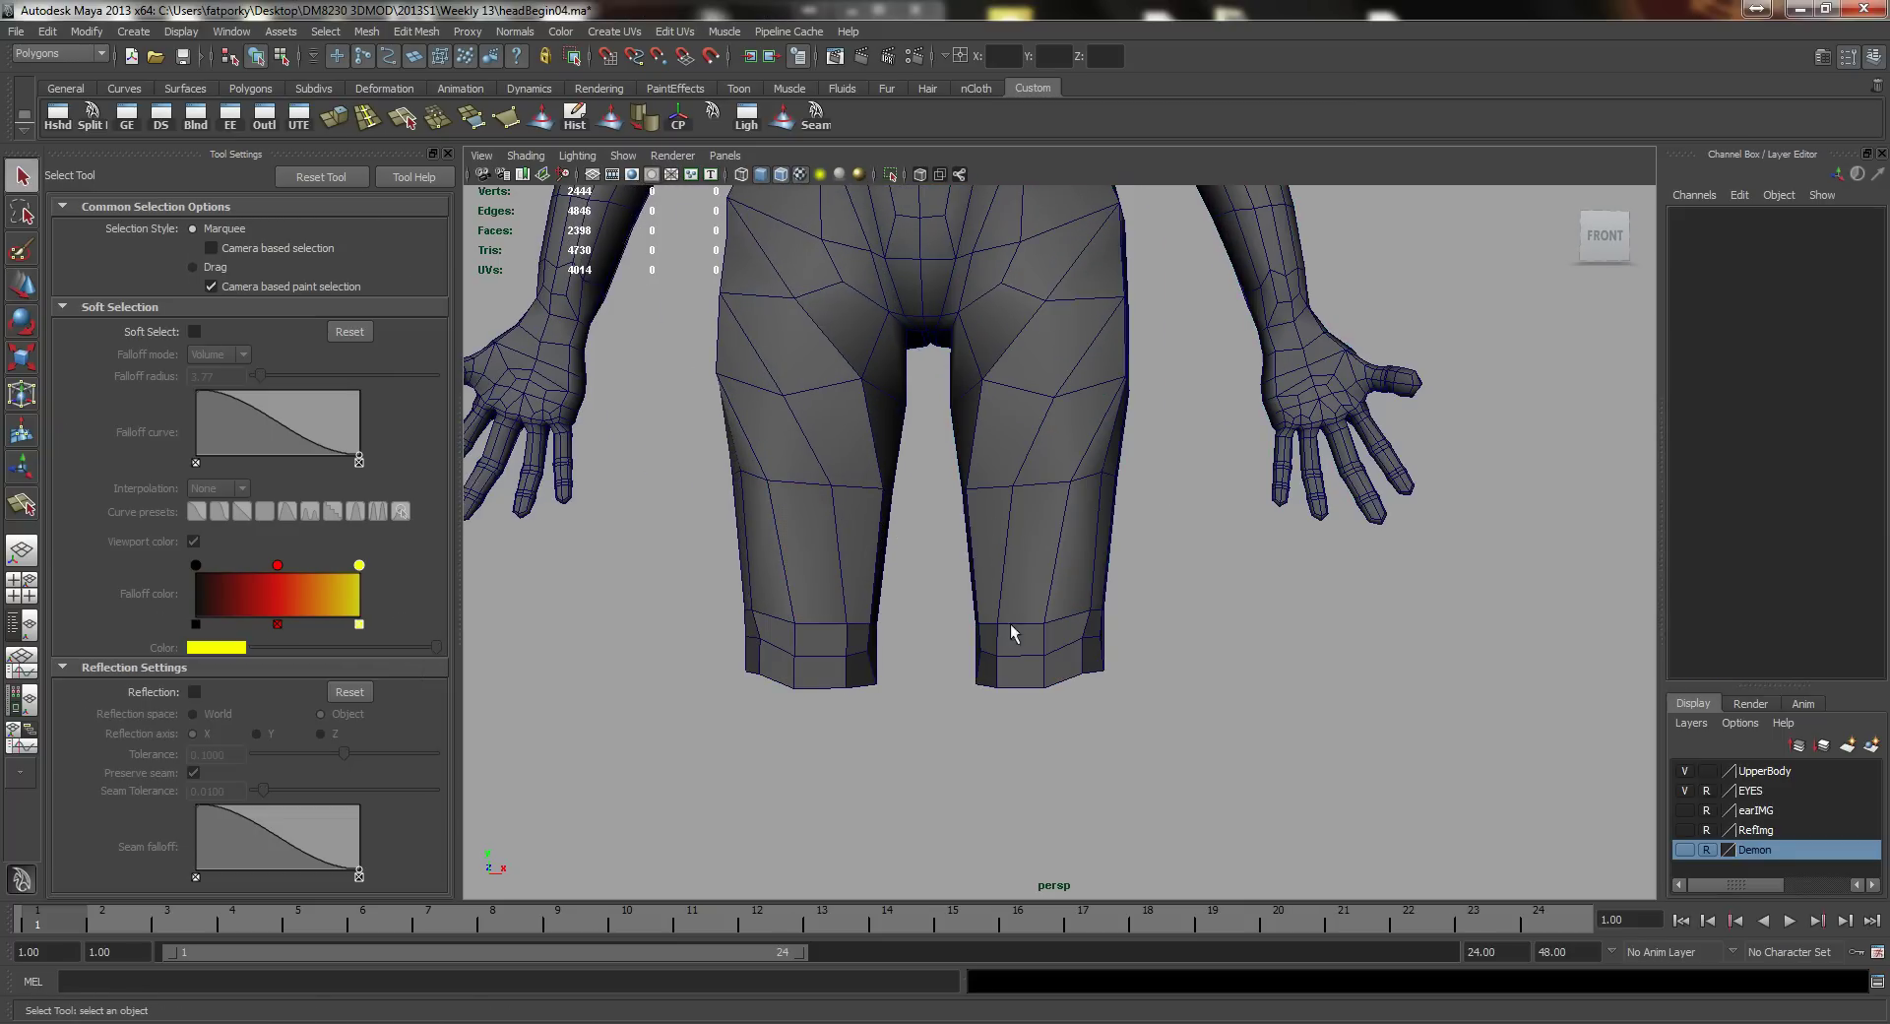
{"action": "left_click", "coordinate": [1068, 585]}
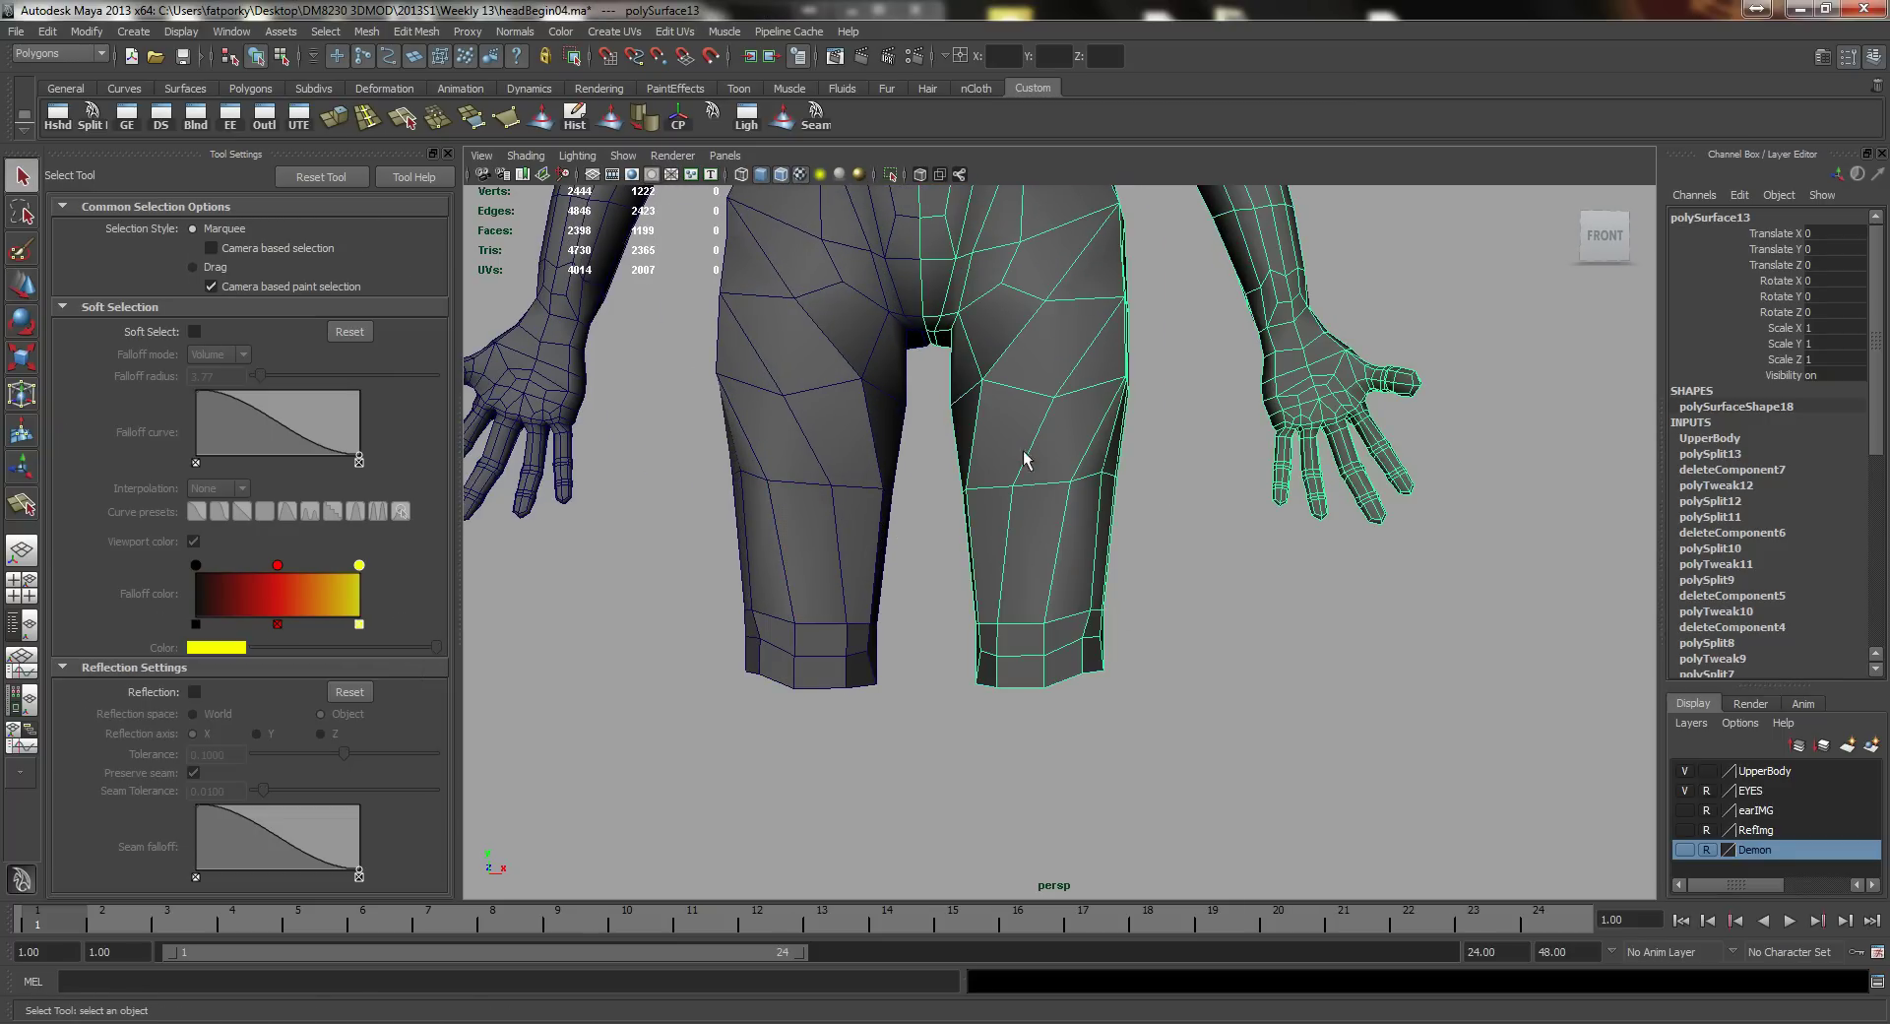
{"action": "left_click", "coordinate": [644, 118]}
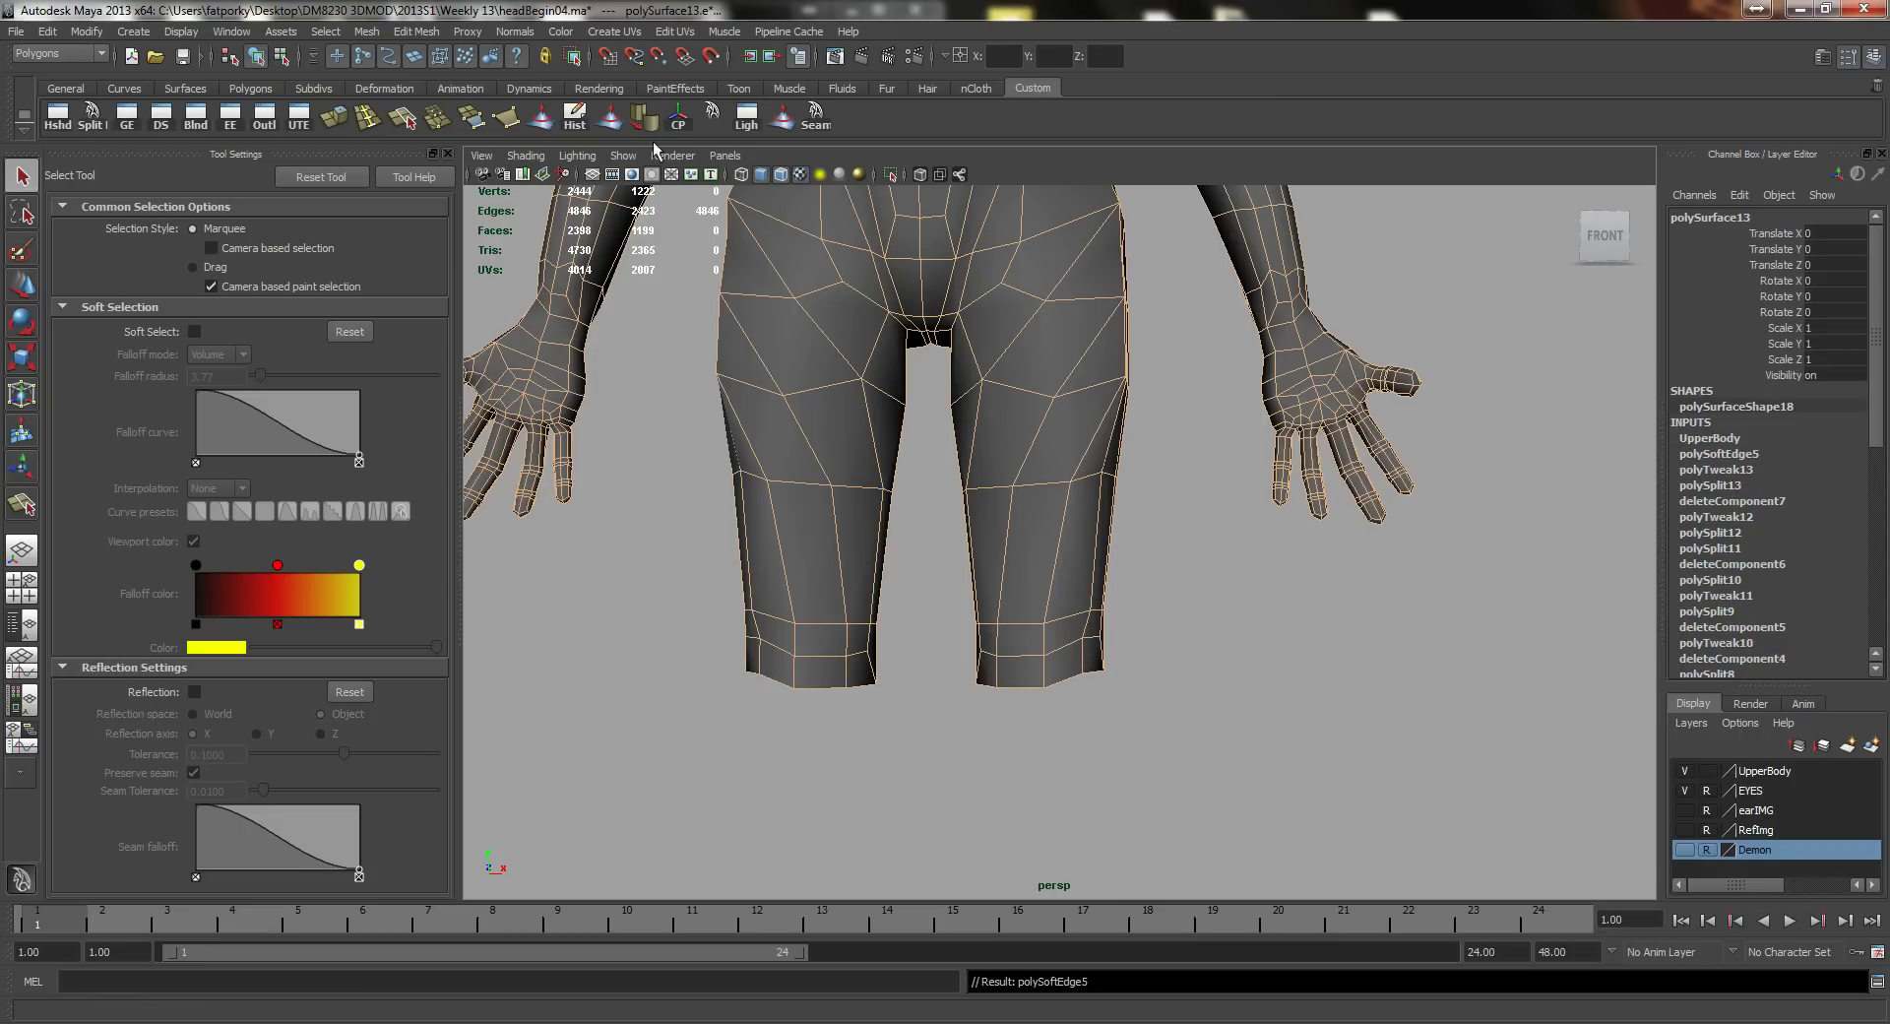
Step: Inspect the vertical edge flow on the inner thigh and around the leg's lower opening
{"action": "left_click_drag", "start_coordinate": [951, 511], "coordinate": [936, 451], "text": "alt"}
{"action": "left_click_drag", "start_coordinate": [1077, 476], "coordinate": [1093, 439], "text": "alt"}
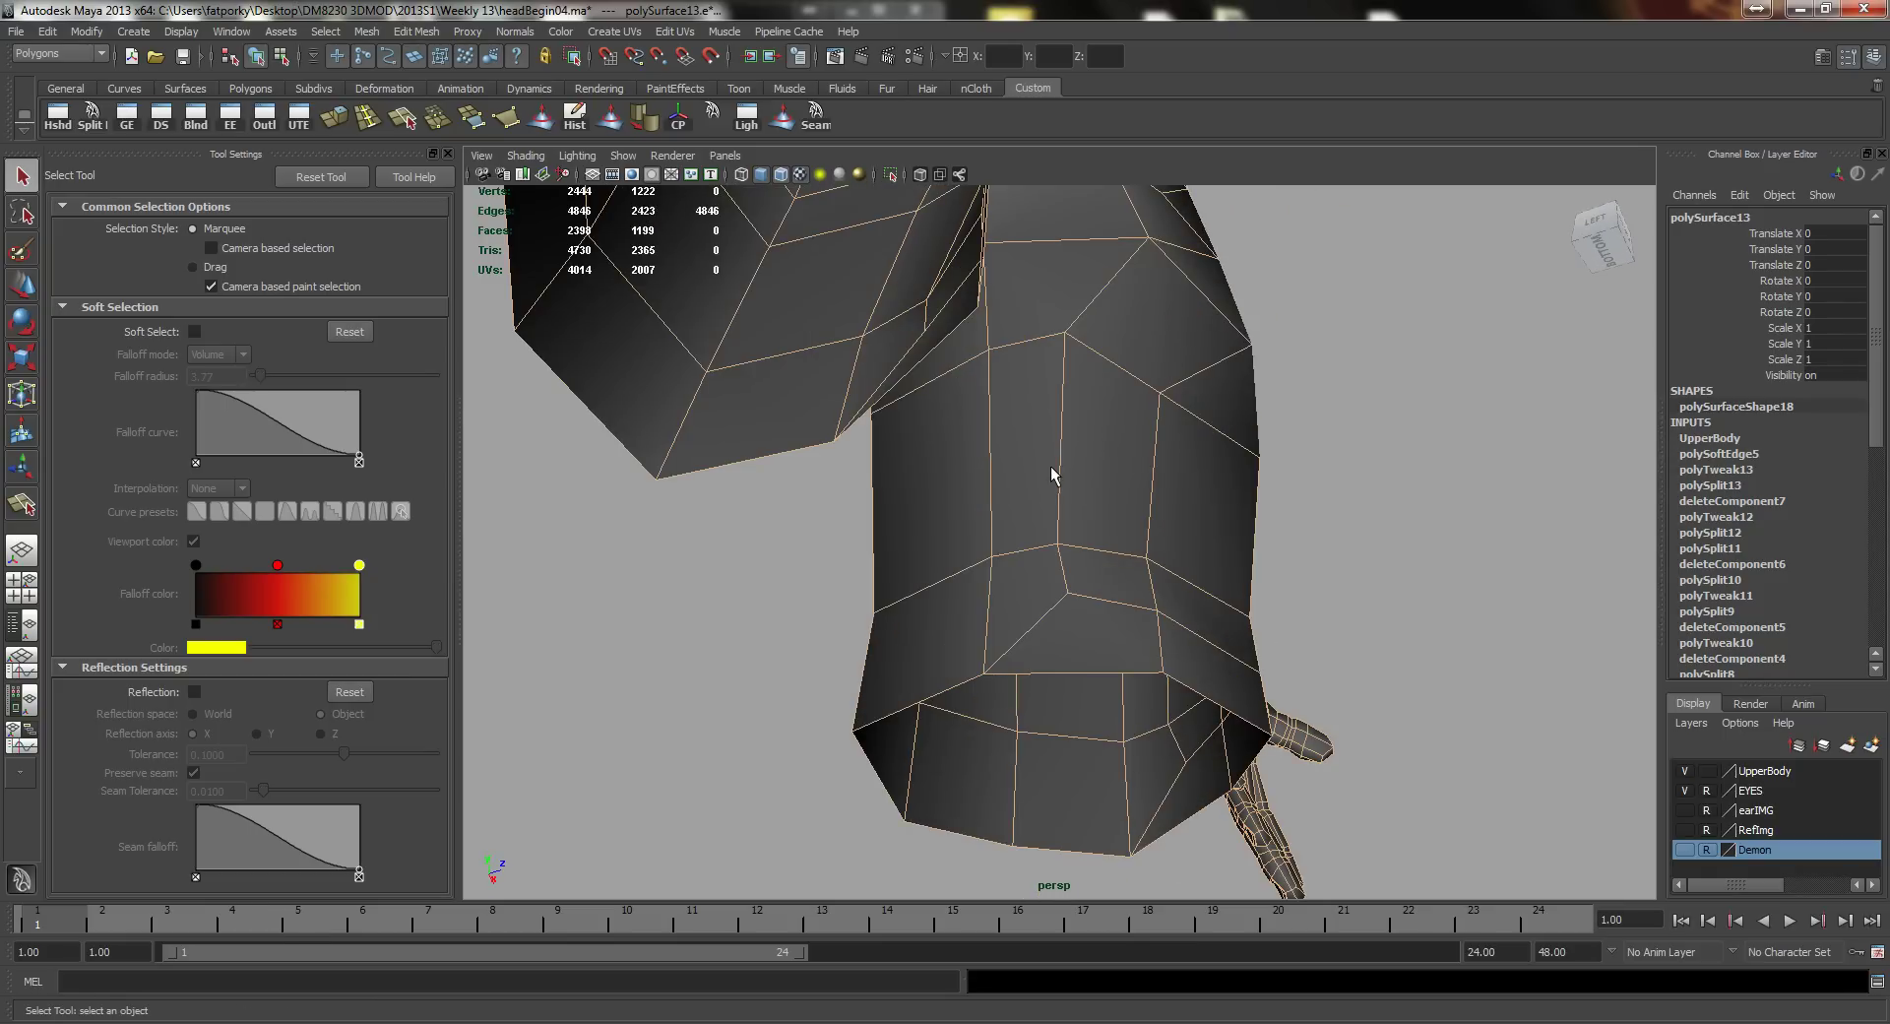
{"action": "right_click_drag", "start_coordinate": [1051, 467], "coordinate": [1052, 440]}
{"action": "left_click", "coordinate": [1060, 454]}
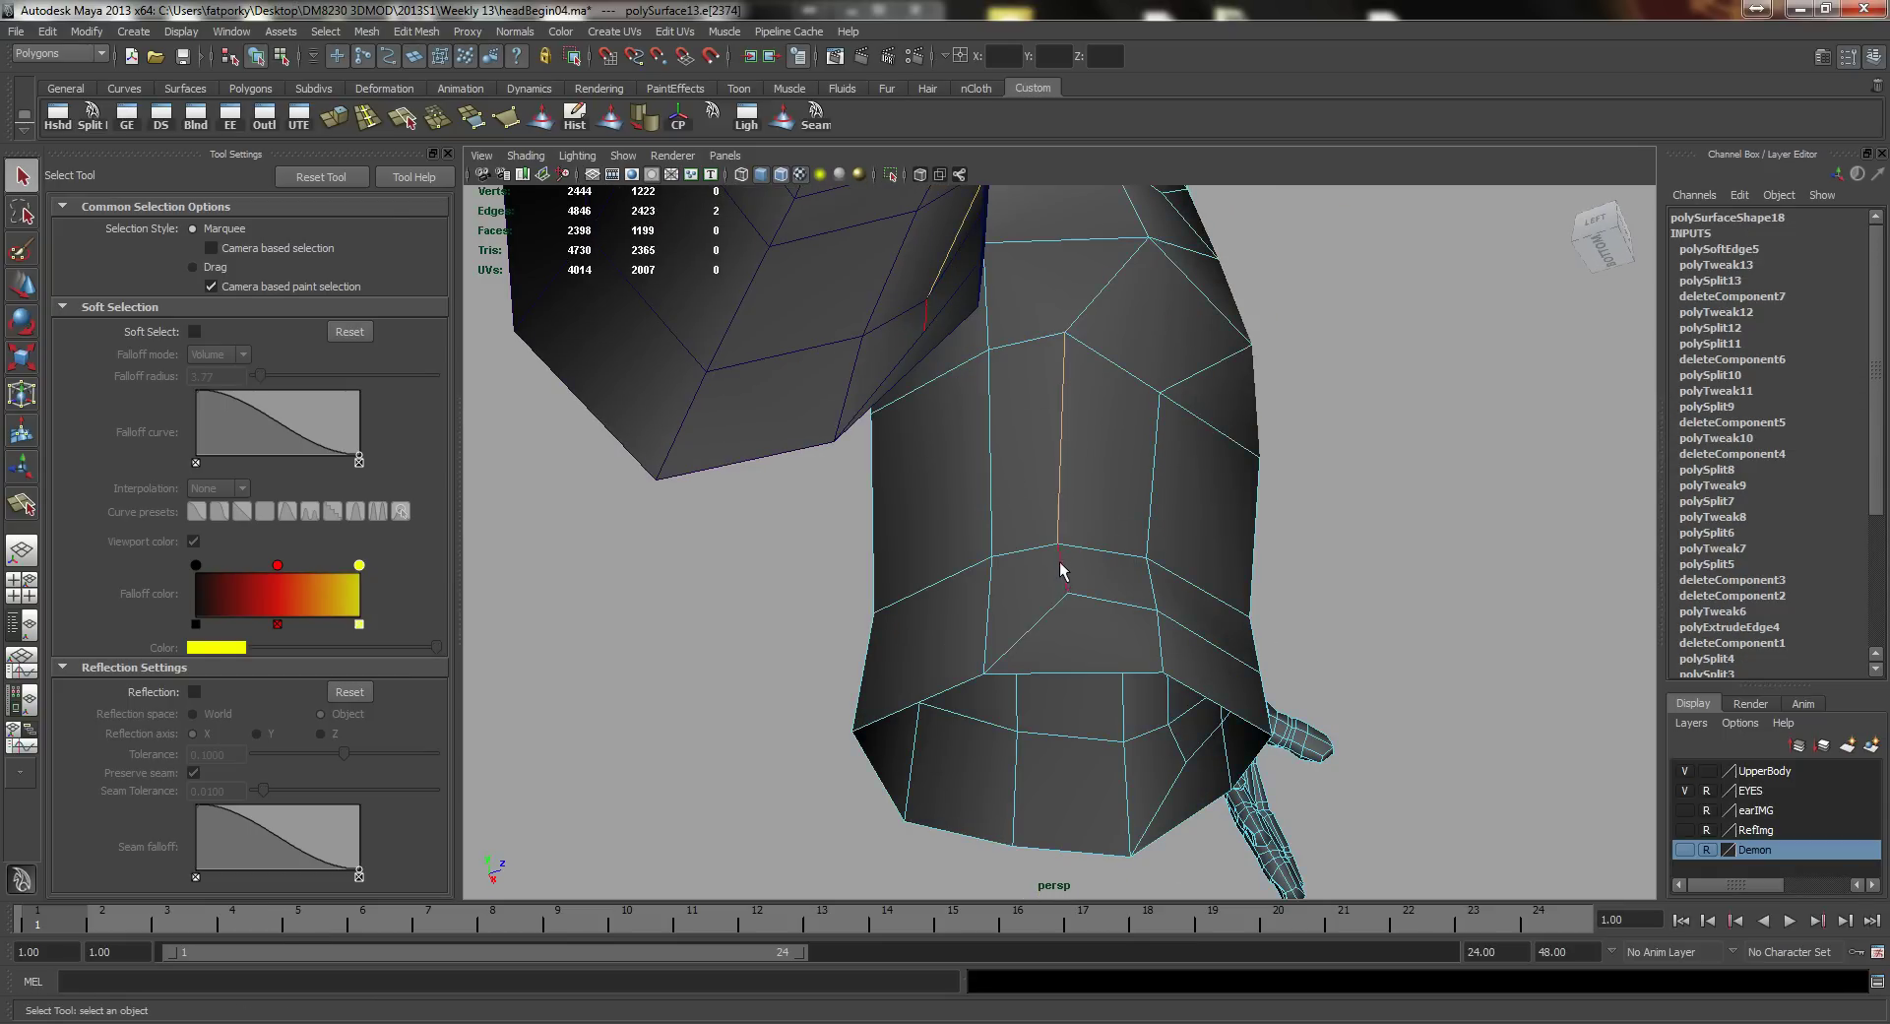
{"action": "left_click_drag", "start_coordinate": [1116, 602], "coordinate": [1080, 619], "text": "alt"}
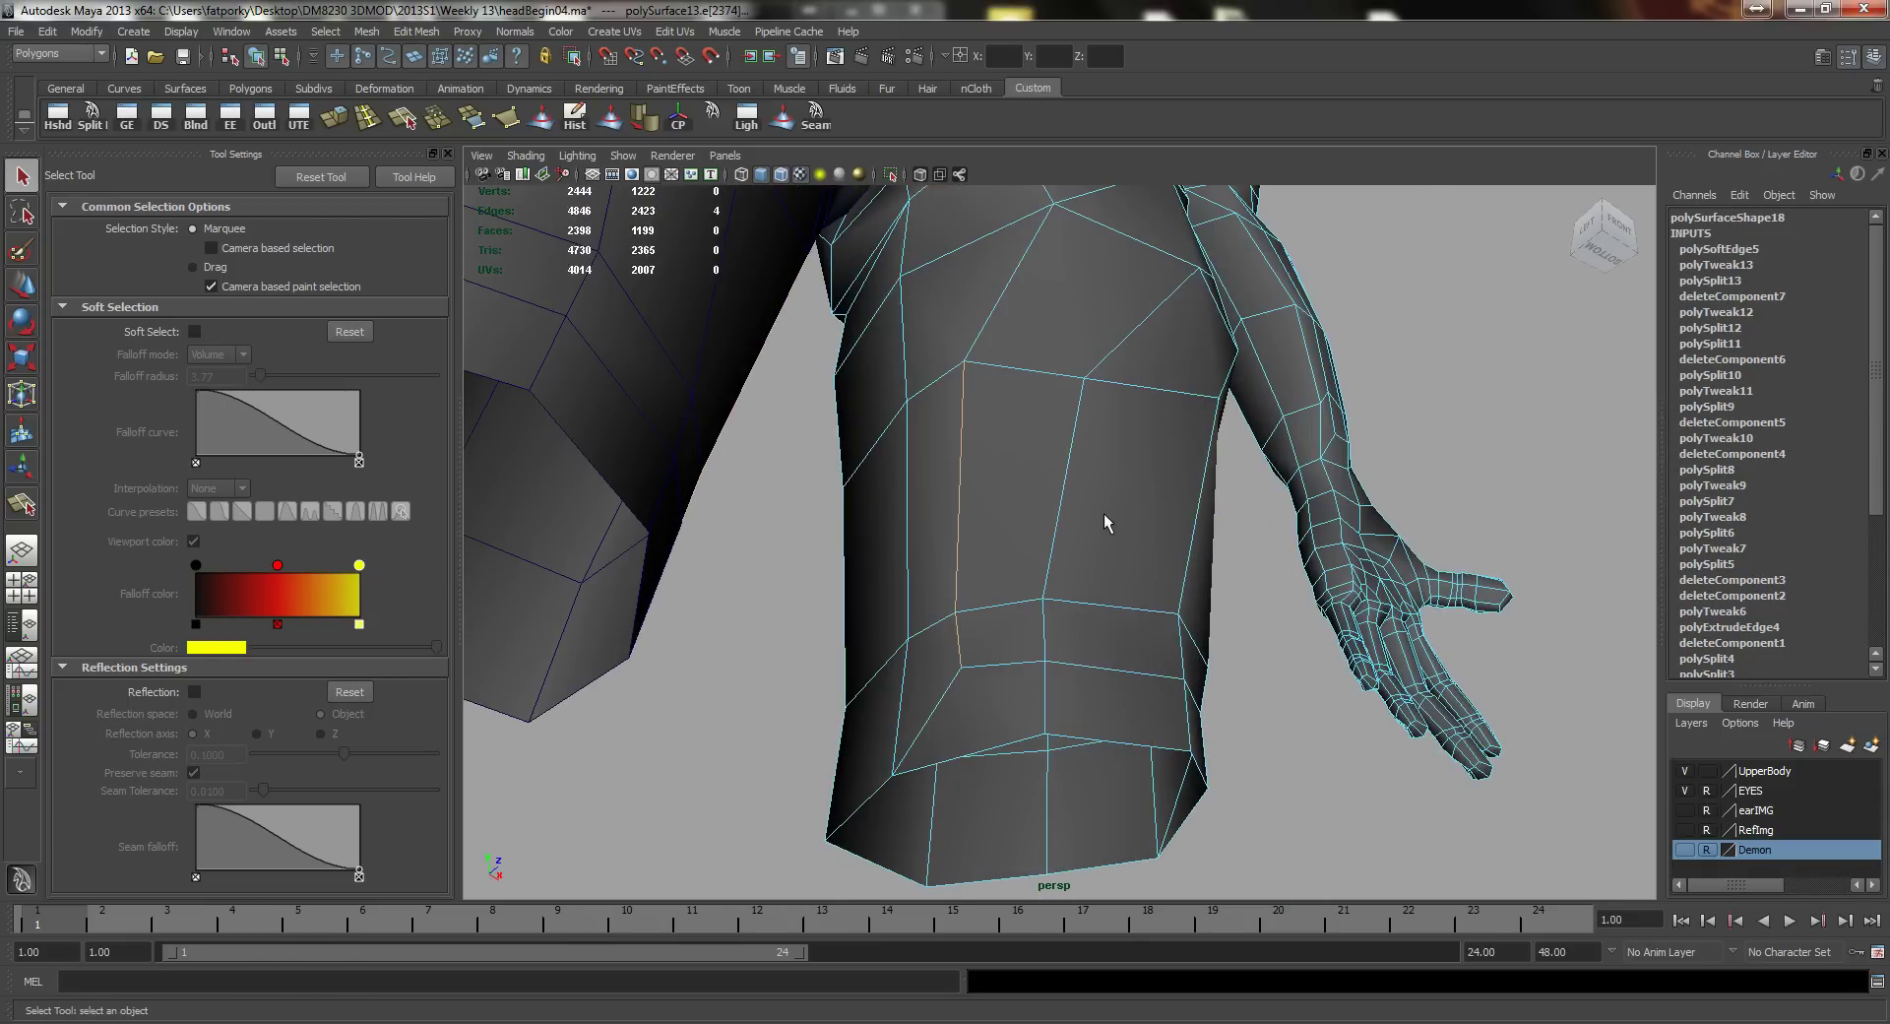
Step: Smooth the thigh all around with the Sculpt Geometry Tool's smooth brush at radius 0.6446, and return to object selection
{"action": "right_click_drag", "start_coordinate": [1106, 523], "coordinate": [1171, 492]}
{"action": "left_click_drag", "start_coordinate": [1104, 650], "coordinate": [1178, 769], "text": "alt"}
{"action": "left_click", "coordinate": [1178, 769]}
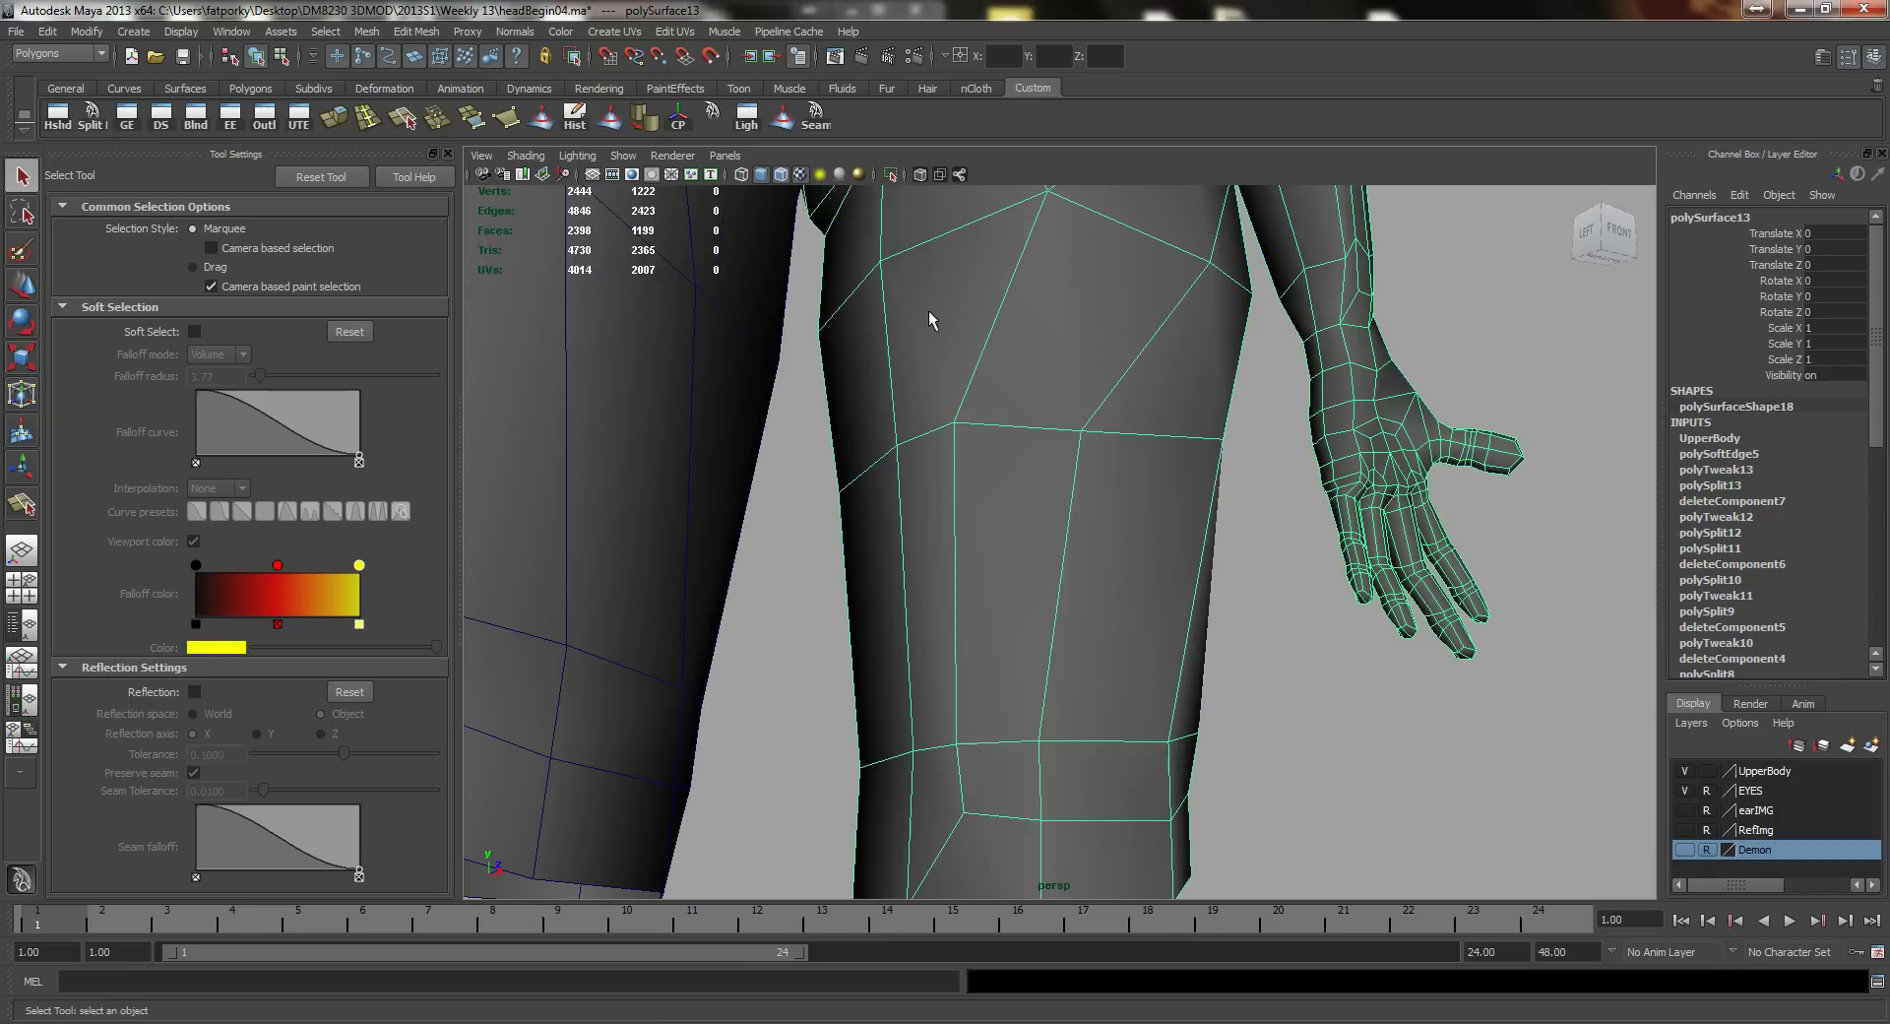
{"action": "left_click", "coordinate": [611, 120]}
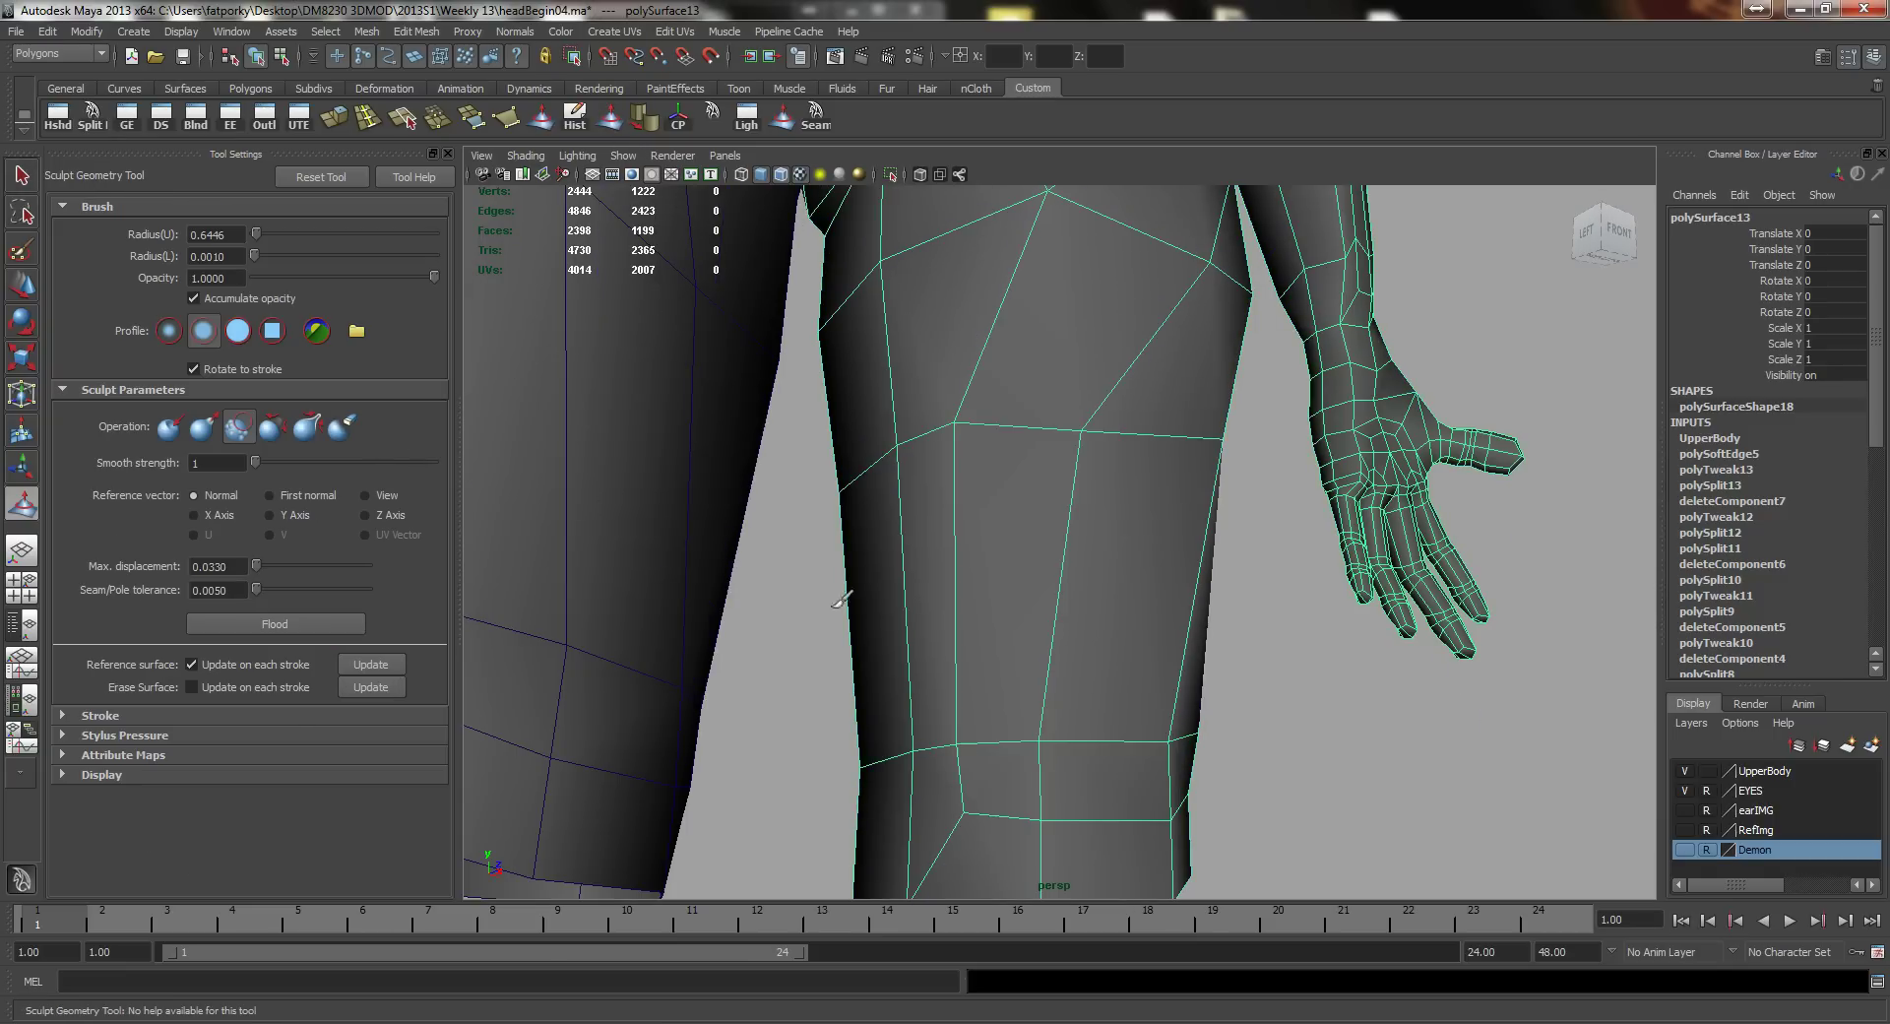
{"action": "left_click_drag", "start_coordinate": [1108, 748], "coordinate": [1132, 650], "text": "alt"}
{"action": "left_click_drag", "start_coordinate": [970, 555], "coordinate": [938, 463], "text": "alt"}
{"action": "left_click_drag", "start_coordinate": [1021, 349], "coordinate": [1147, 498], "text": "alt"}
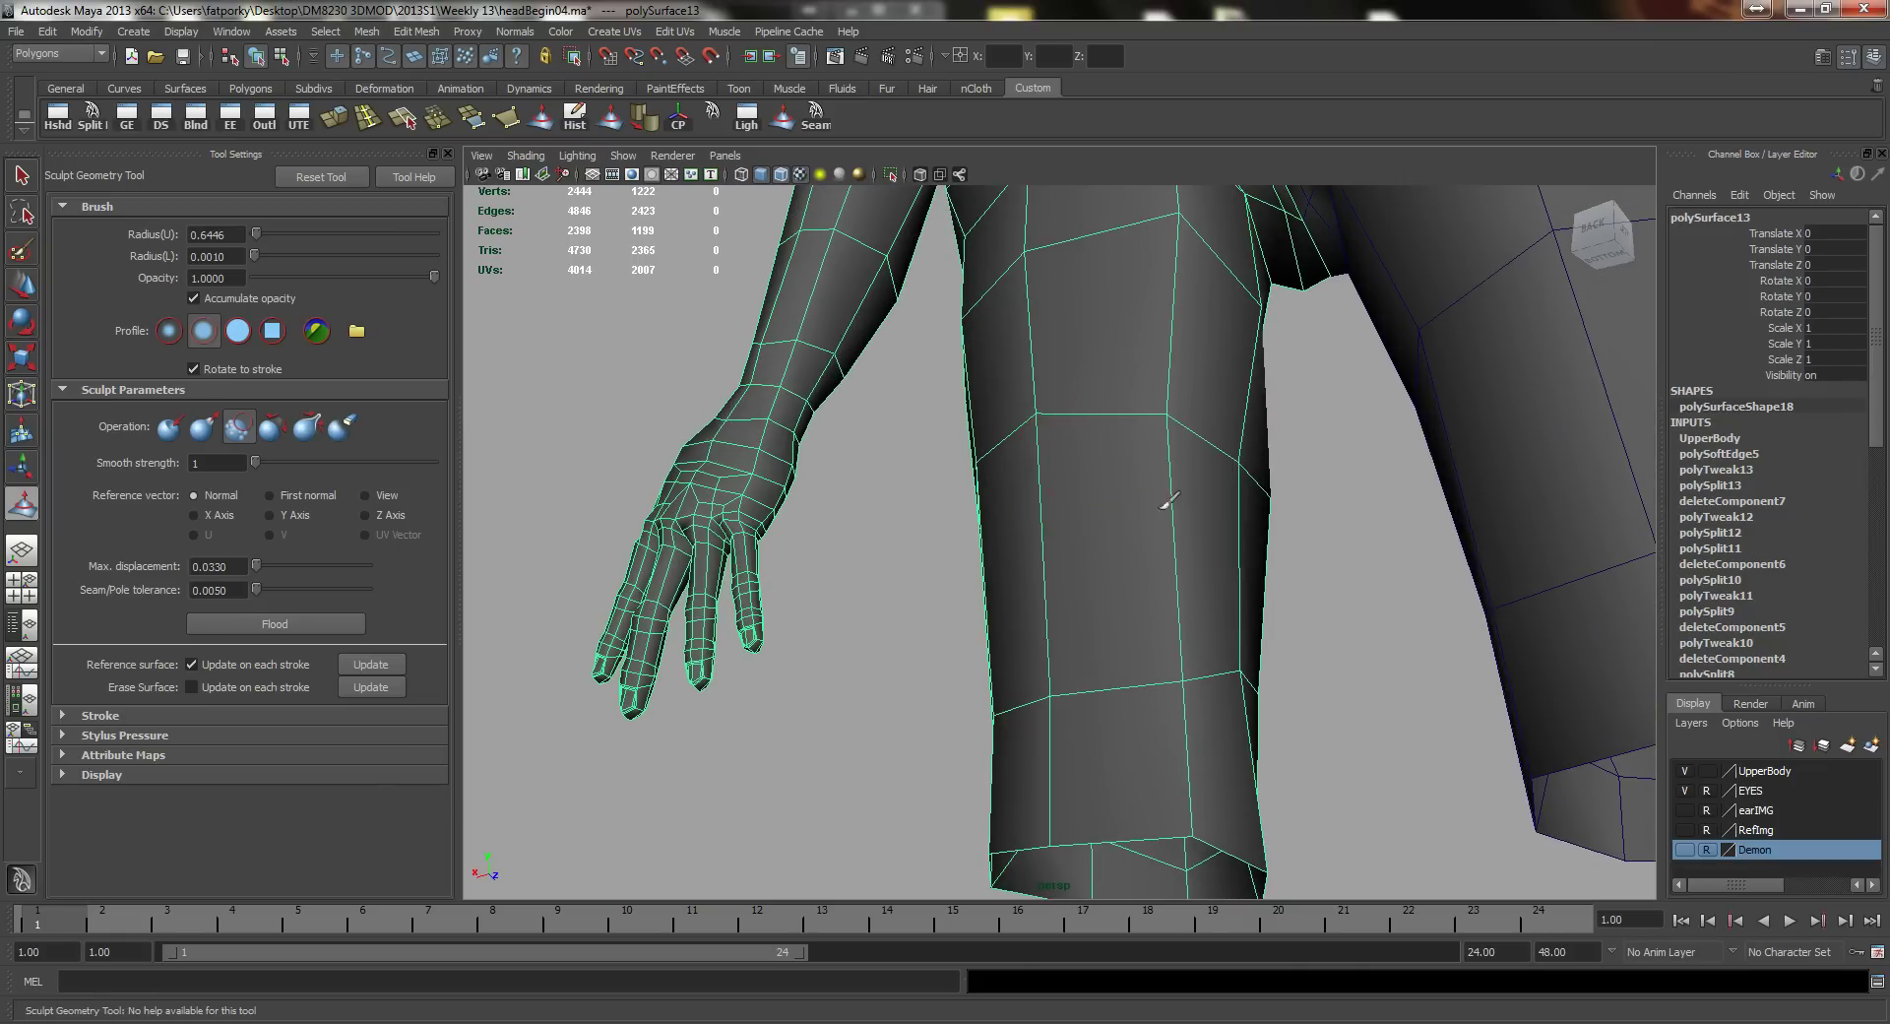
{"action": "right_click_drag", "start_coordinate": [995, 552], "coordinate": [1103, 427], "text": "alt"}
{"action": "left_click_drag", "start_coordinate": [1034, 489], "coordinate": [1124, 635], "text": "alt"}
{"action": "left_click_drag", "start_coordinate": [1272, 507], "coordinate": [997, 413], "text": "alt"}
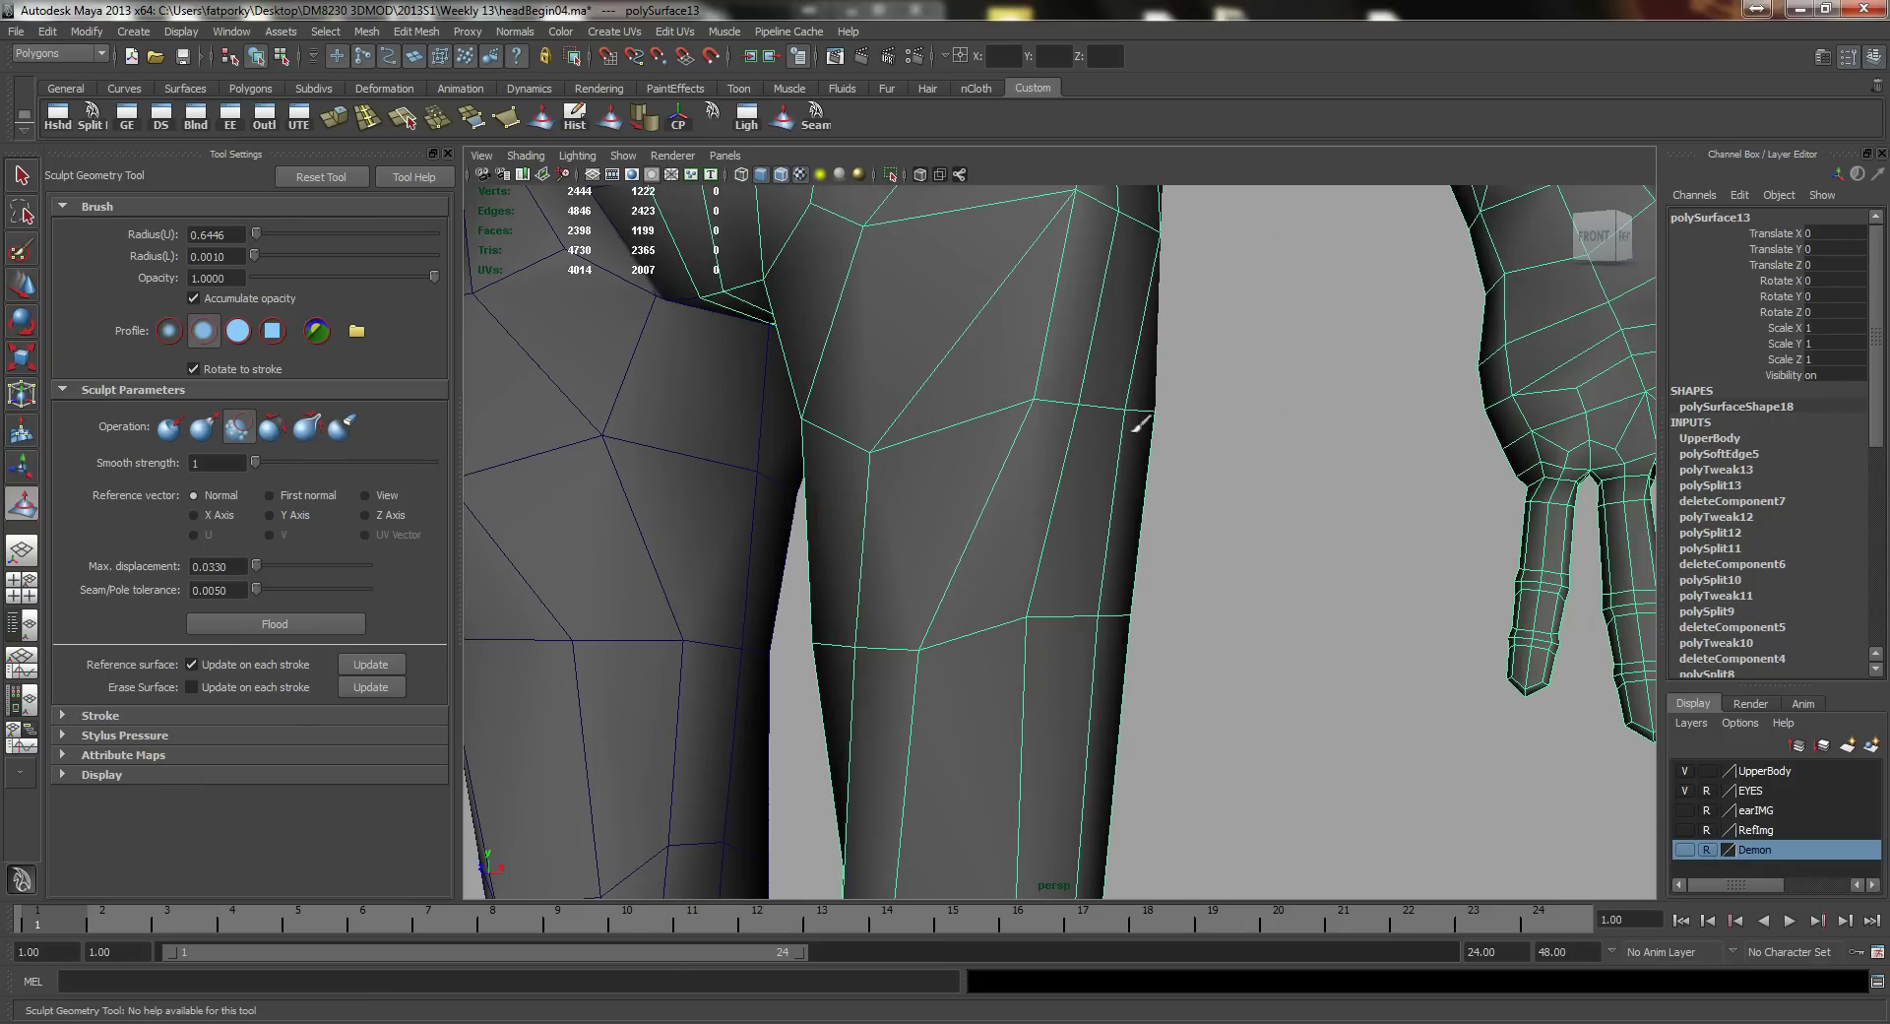
{"action": "left_click_drag", "start_coordinate": [1141, 423], "coordinate": [955, 379], "text": "alt"}
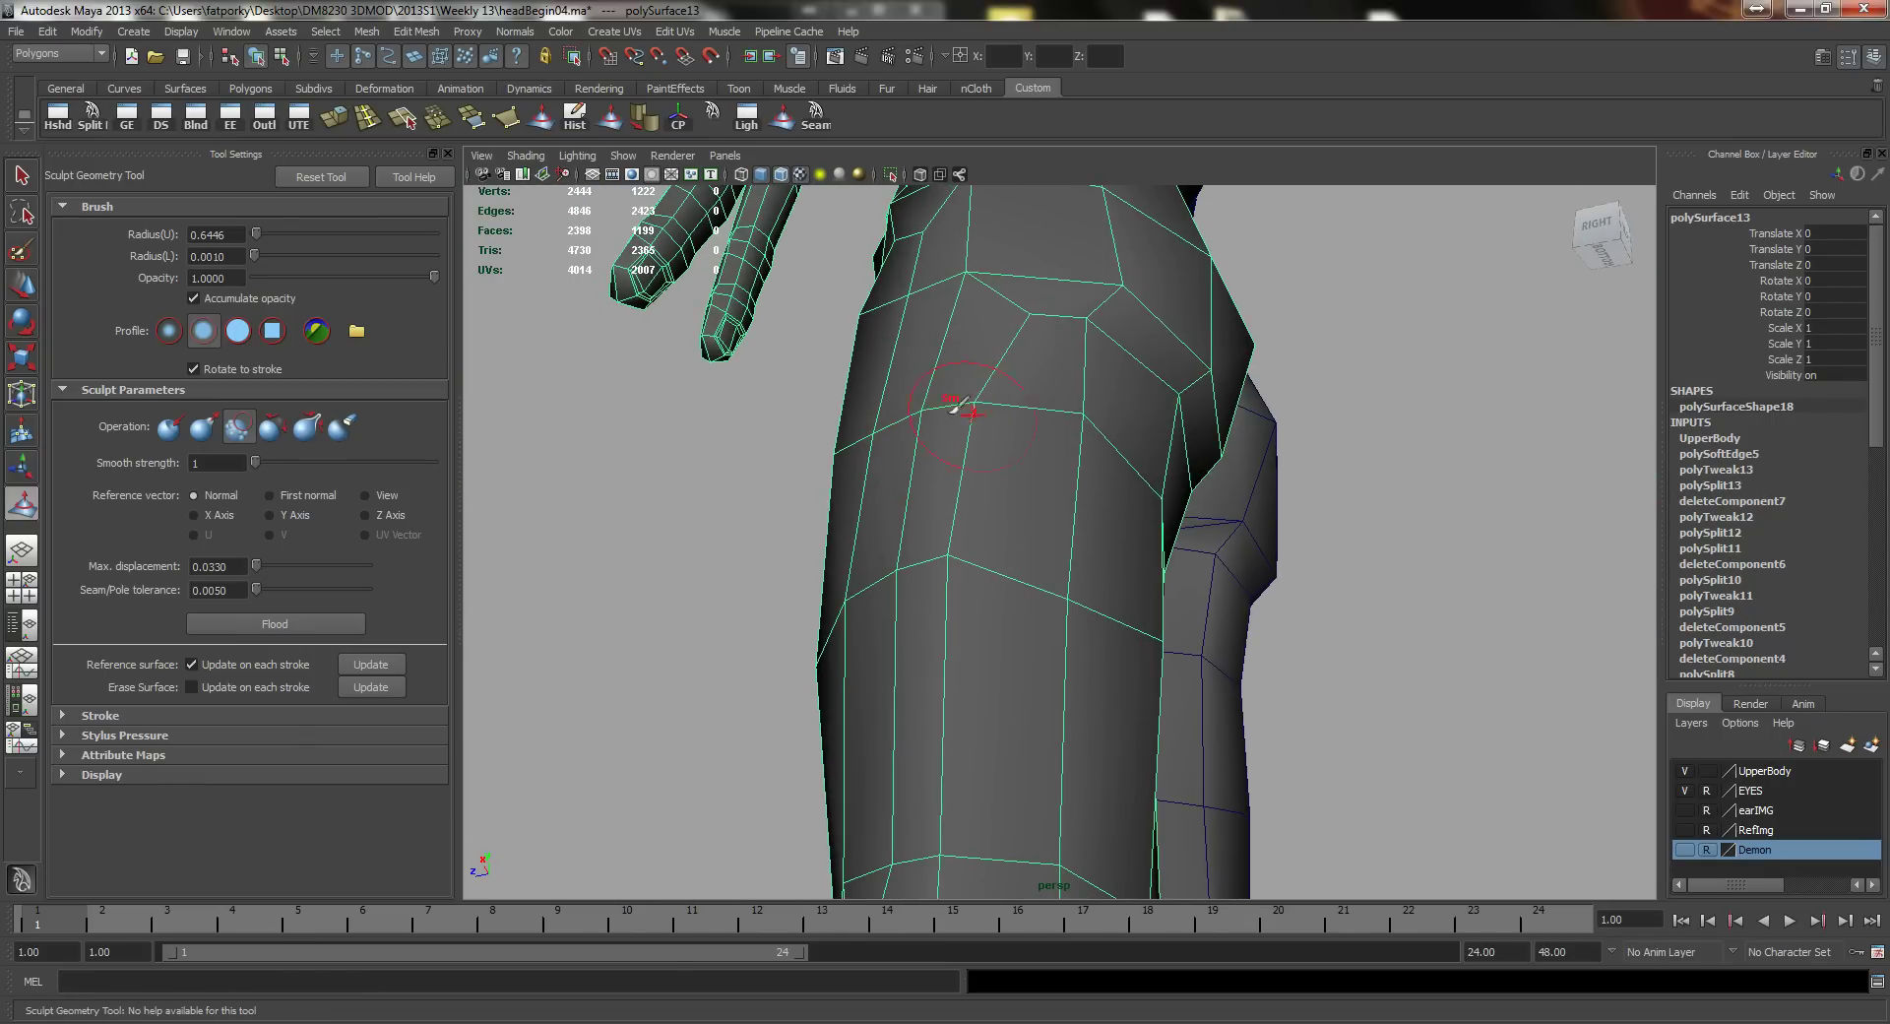
{"action": "left_click_drag", "start_coordinate": [1115, 492], "coordinate": [962, 499], "text": "alt"}
{"action": "left_click_drag", "start_coordinate": [1156, 489], "coordinate": [952, 709], "text": "alt"}
{"action": "scroll", "coordinate": [952, 710], "scroll_direction": "down", "scroll_amount": 8}
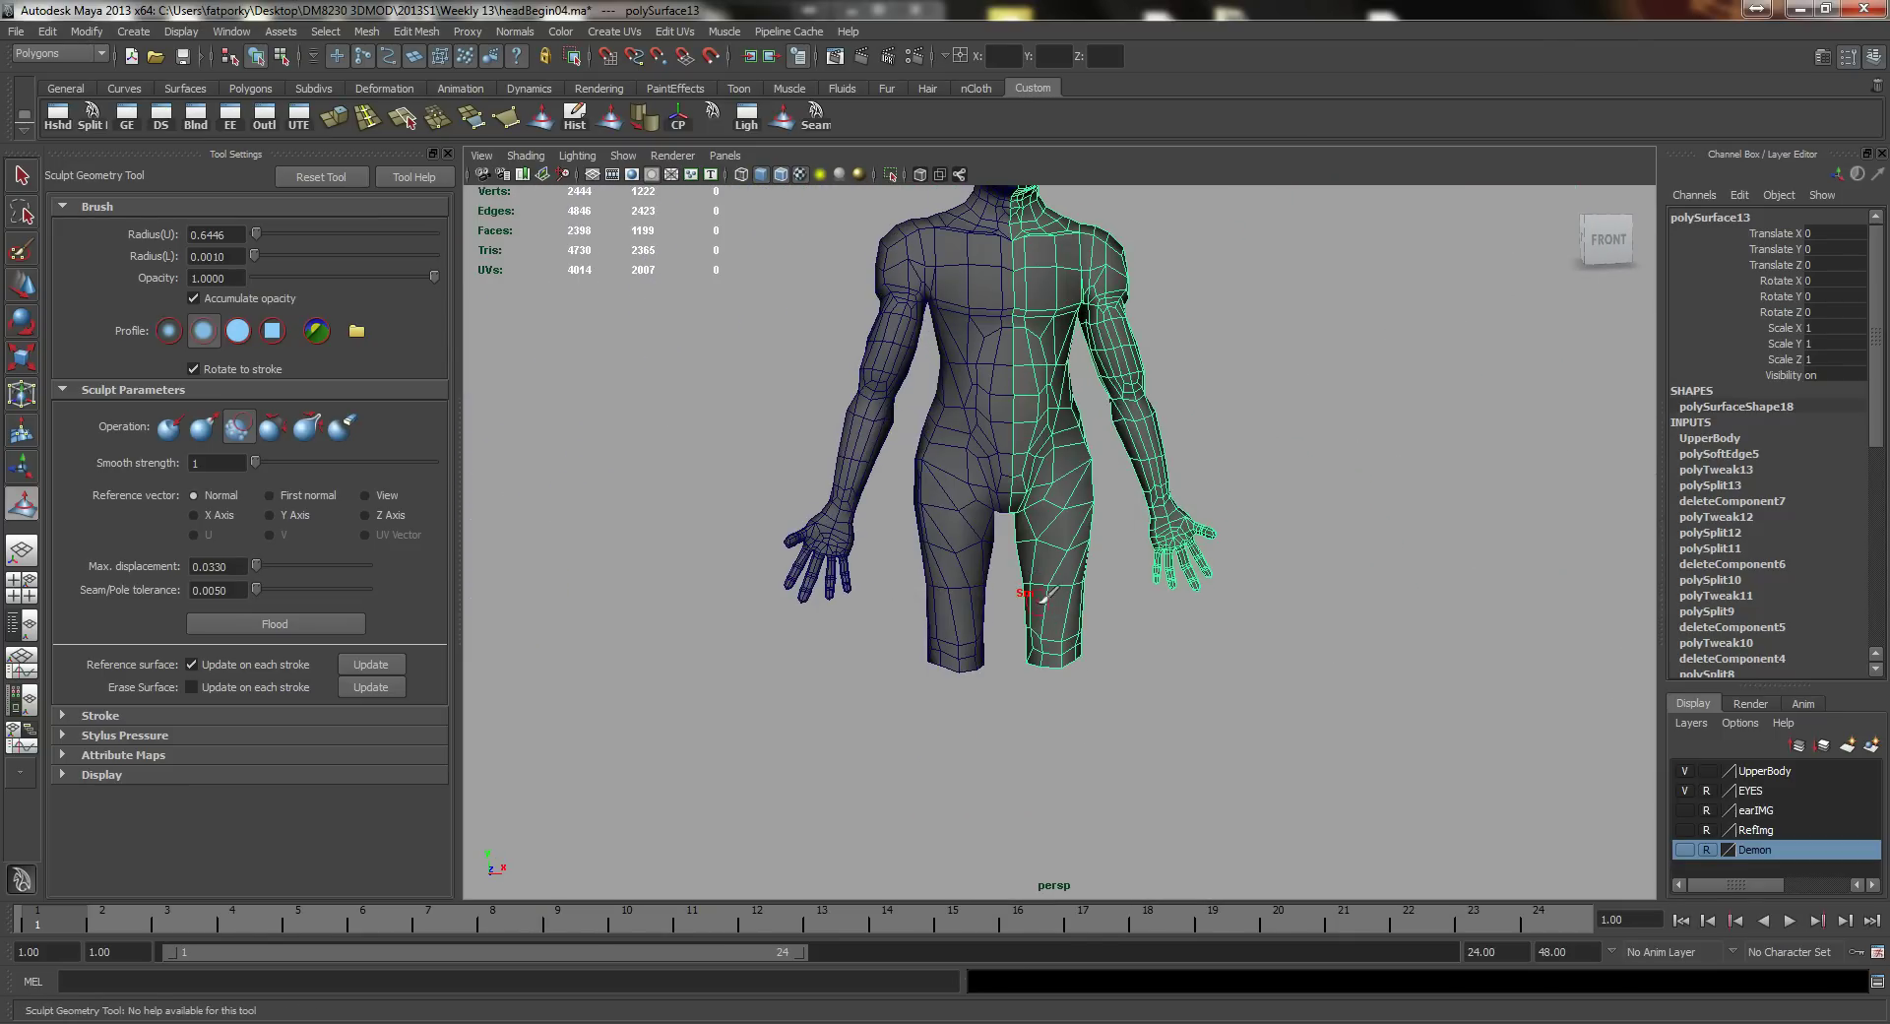
{"action": "scroll", "coordinate": [1024, 625], "scroll_direction": "up", "scroll_amount": 6}
{"action": "key", "text": "q"}
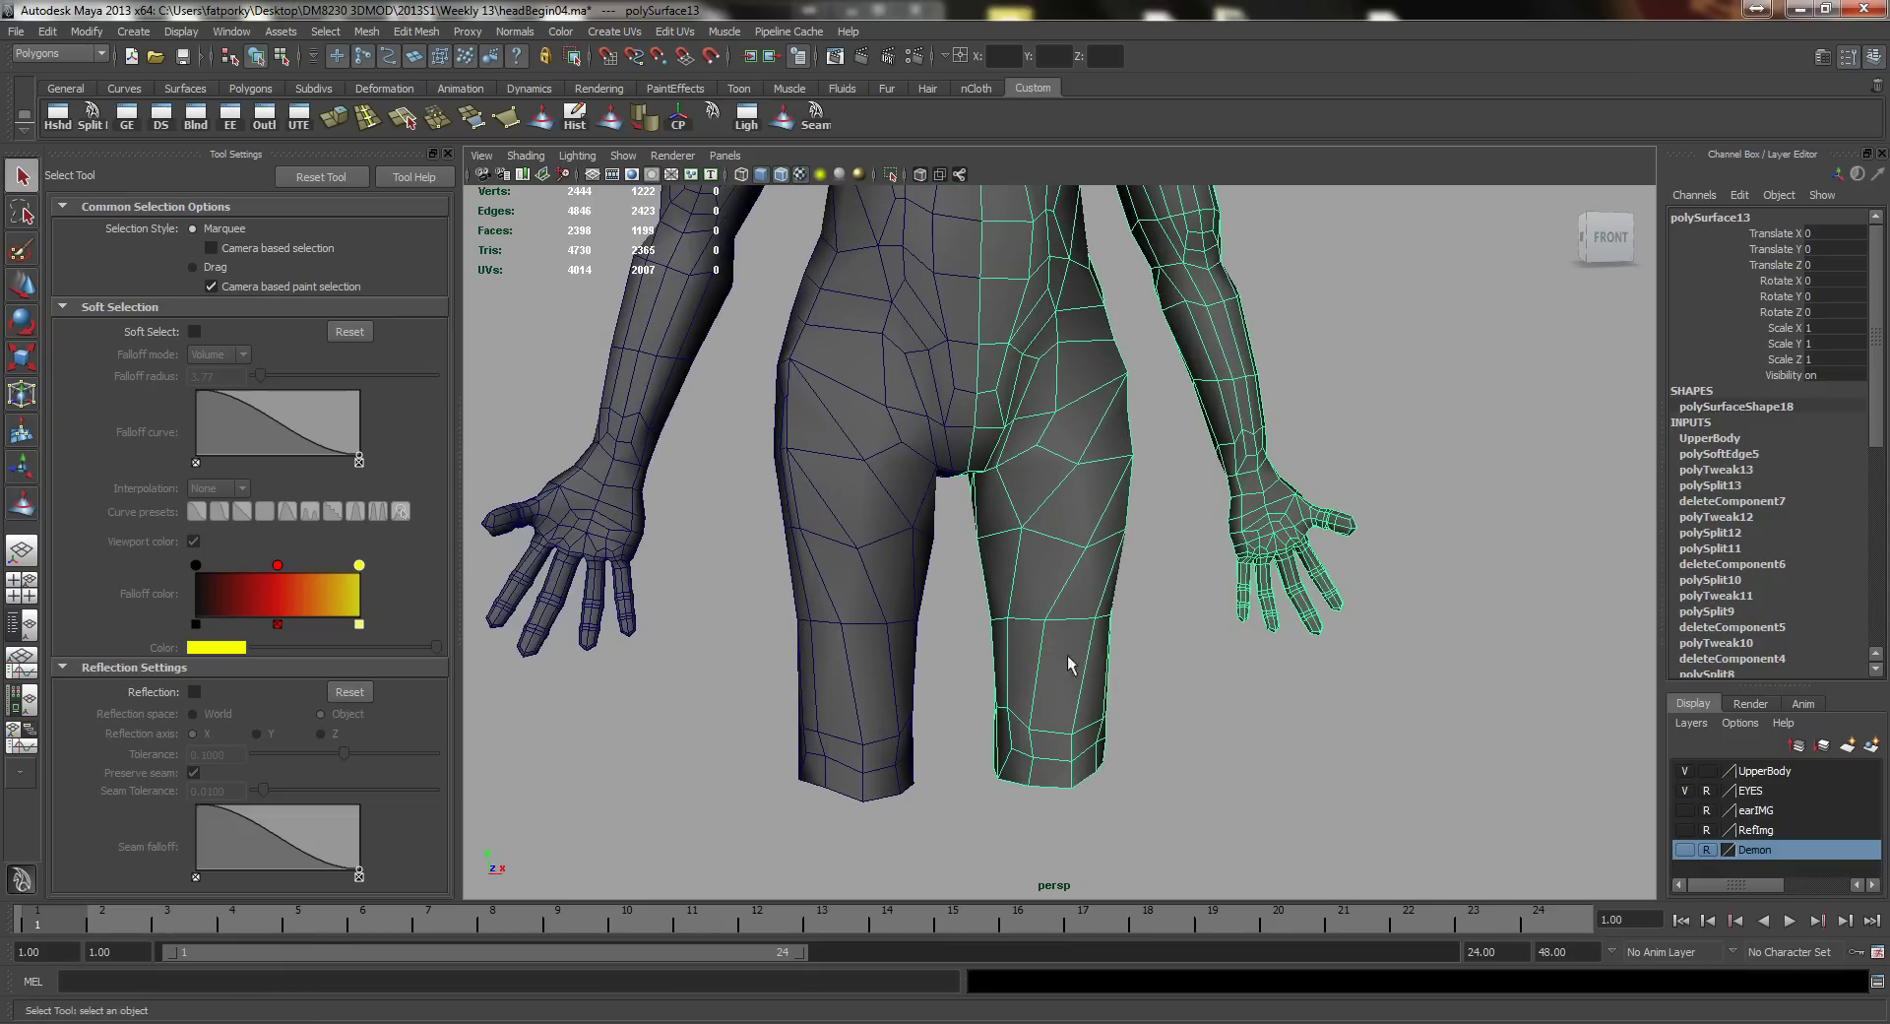
Step: Scale the front edges of the middle row above the leg's lower opening inward to start the kneecap shape
{"action": "scroll", "coordinate": [1063, 675], "scroll_direction": "up", "scroll_amount": 3}
{"action": "mouse_move", "coordinate": [1063, 676]}
{"action": "left_mouse_down", "text": "alt"}
{"action": "mouse_move", "coordinate": [877, 464]}
{"action": "mouse_move", "coordinate": [1223, 489]}
{"action": "mouse_move", "coordinate": [1152, 471]}
{"action": "mouse_move", "coordinate": [1181, 480]}
{"action": "mouse_move", "coordinate": [1089, 514]}
{"action": "left_mouse_up", "text": "alt"}
{"action": "right_click_drag", "start_coordinate": [1088, 514], "coordinate": [1107, 638], "text": "alt"}
{"action": "middle_click_drag", "start_coordinate": [1106, 638], "coordinate": [1088, 571], "text": "alt"}
{"action": "right_click_drag", "start_coordinate": [1078, 558], "coordinate": [1089, 571]}
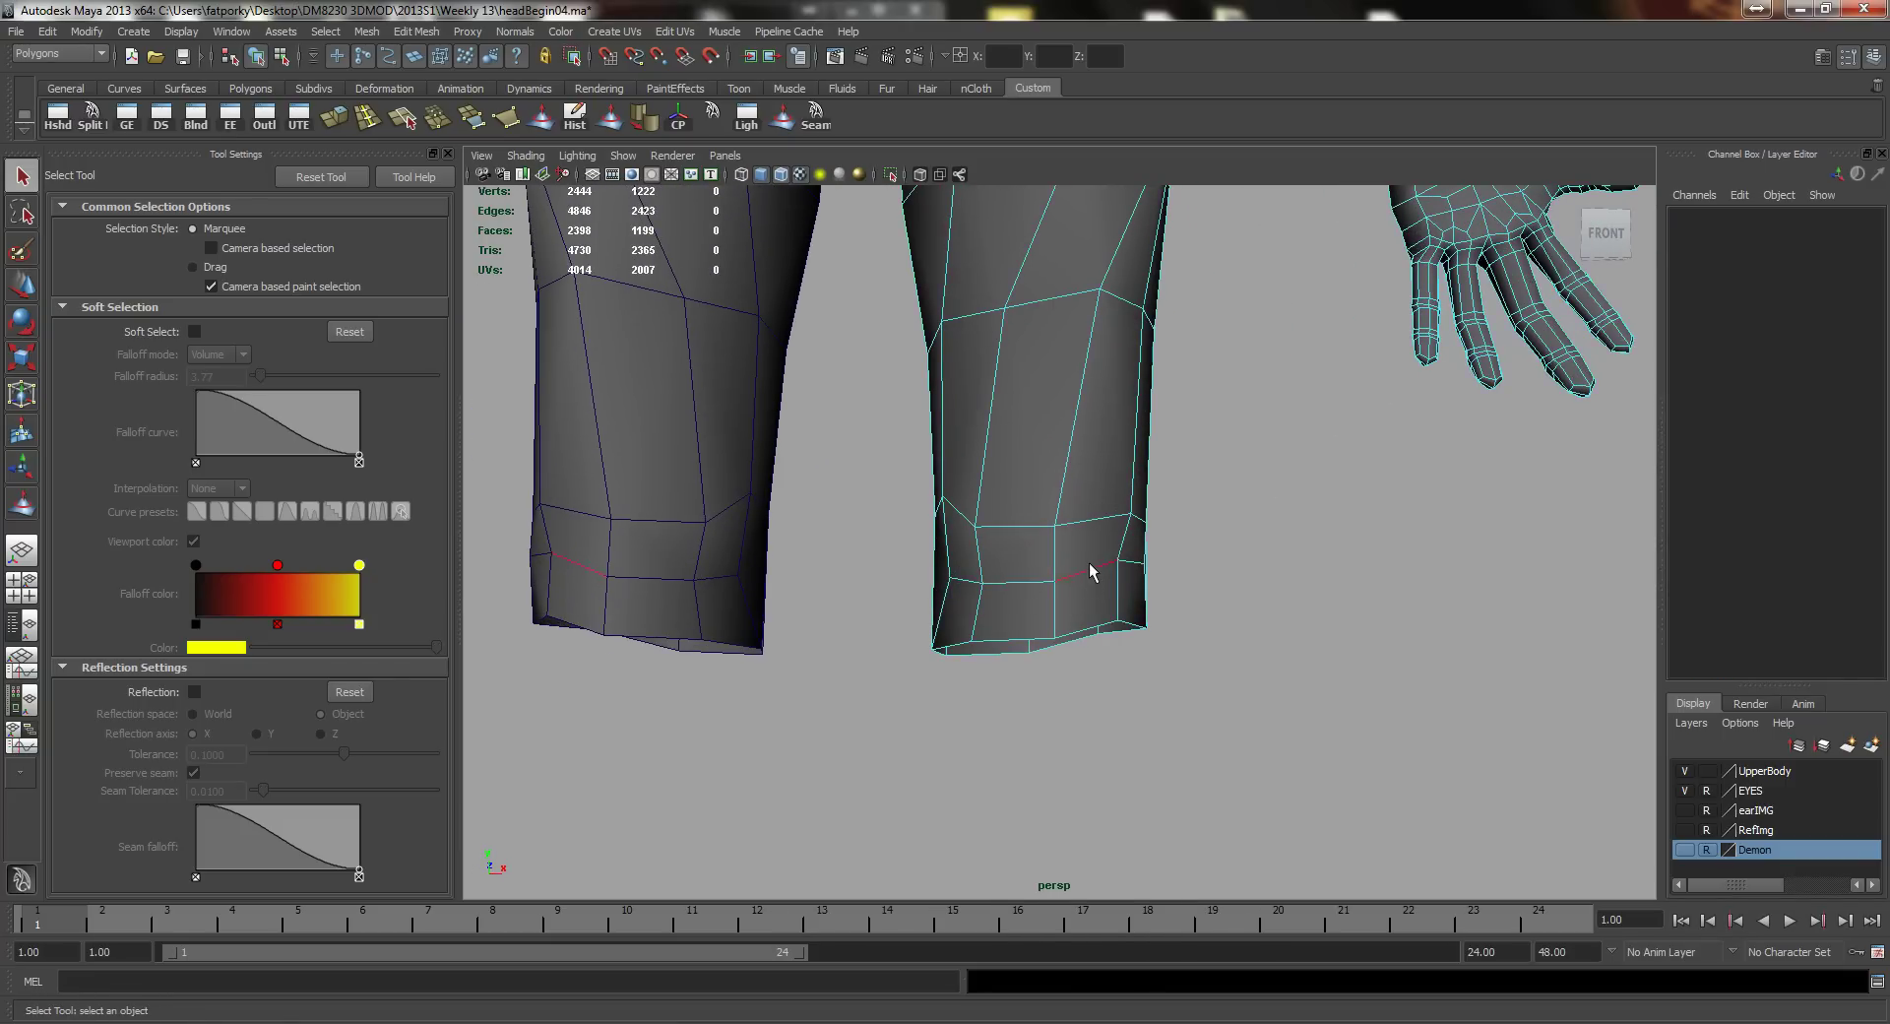
{"action": "left_click", "coordinate": [1087, 576]}
{"action": "left_click", "coordinate": [962, 587], "text": "shift"}
{"action": "left_click_drag", "start_coordinate": [962, 587], "coordinate": [922, 580], "text": "alt"}
{"action": "right_click_drag", "start_coordinate": [921, 581], "coordinate": [1035, 605], "text": "alt"}
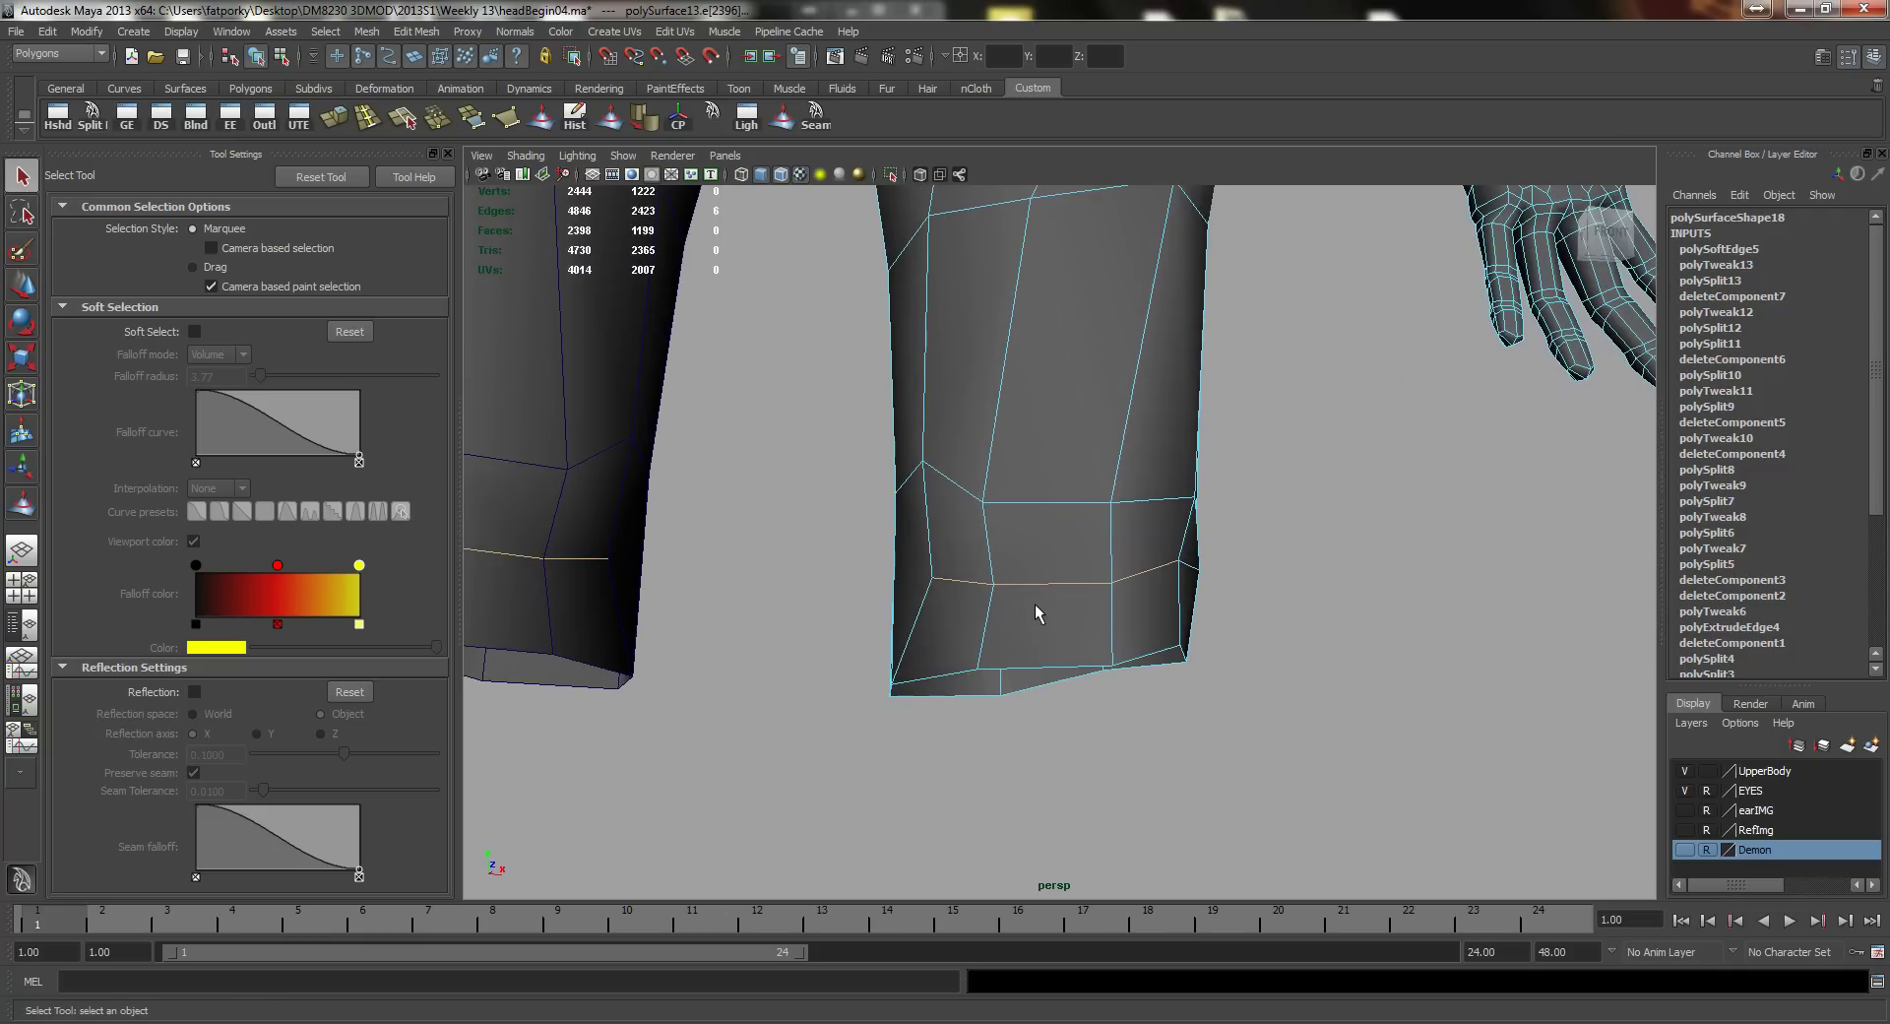
{"action": "key", "text": "r"}
{"action": "middle_click_drag", "start_coordinate": [1295, 759], "coordinate": [1265, 745]}
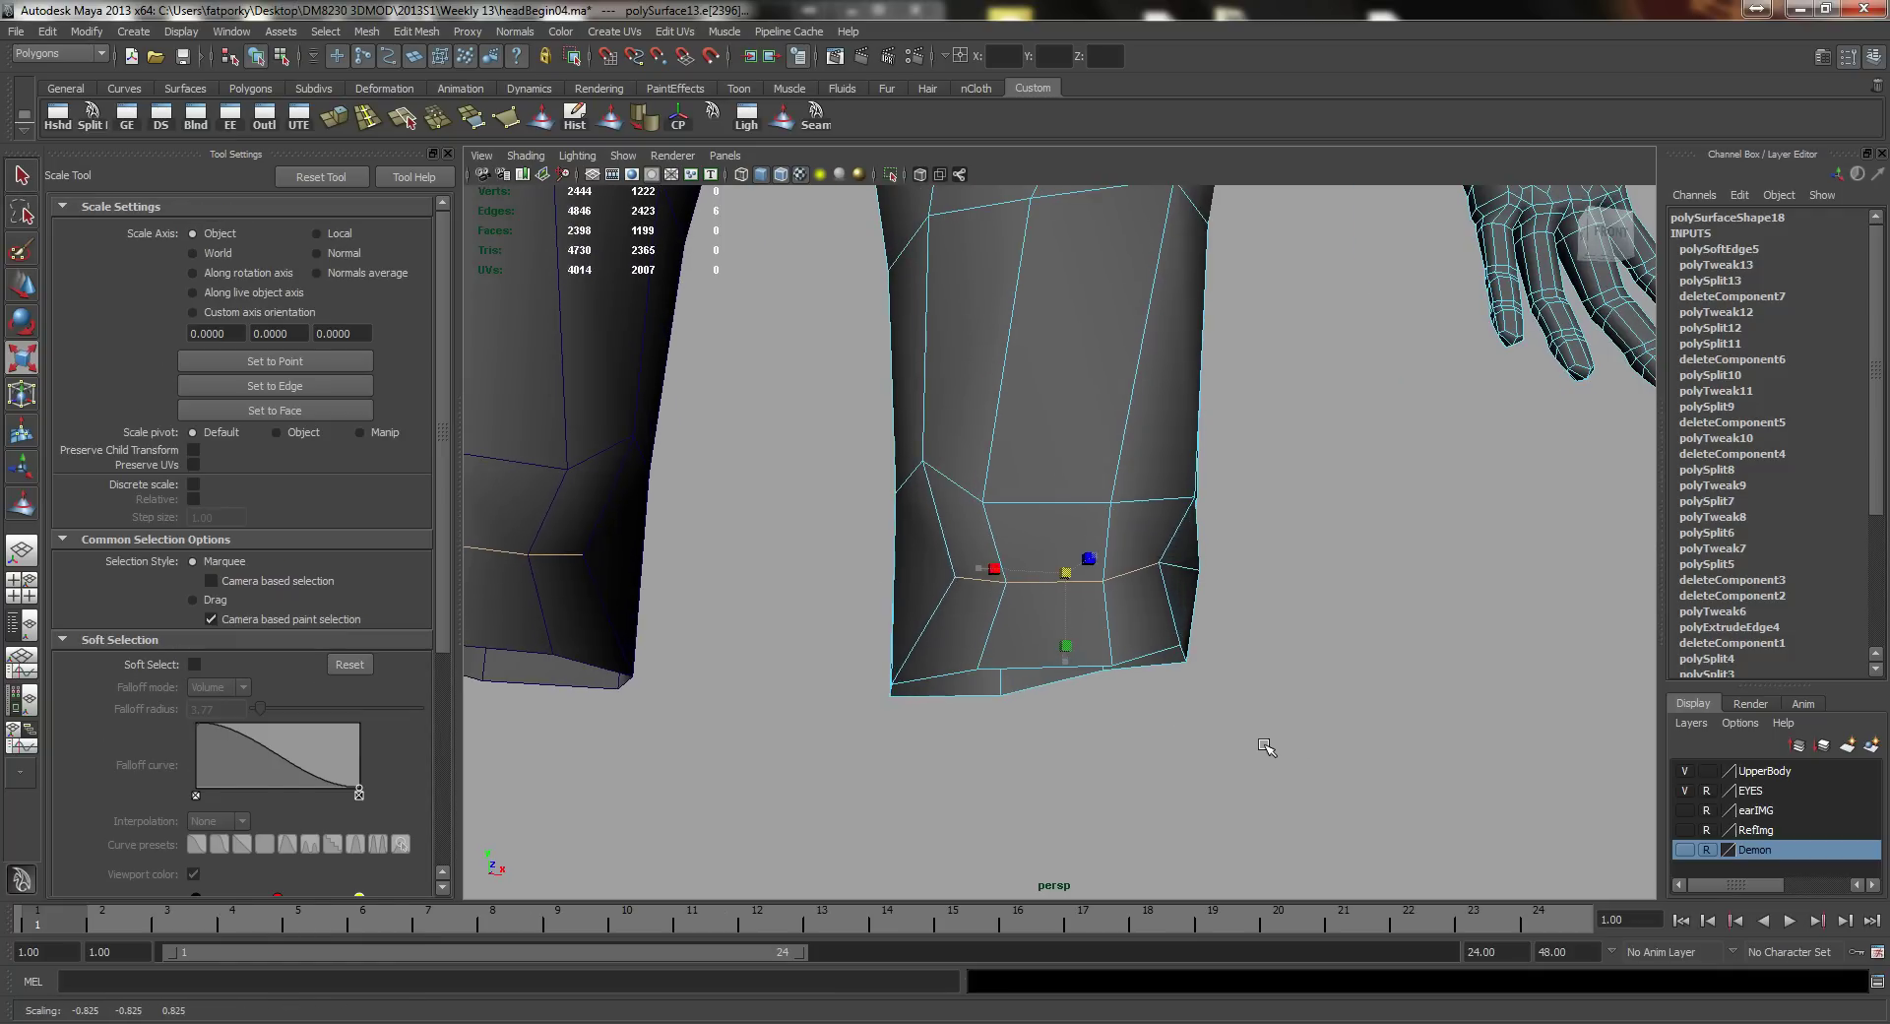
Step: Scale the front edge directly above the kneecap row to narrow the top of the knee
{"action": "key", "text": "q"}
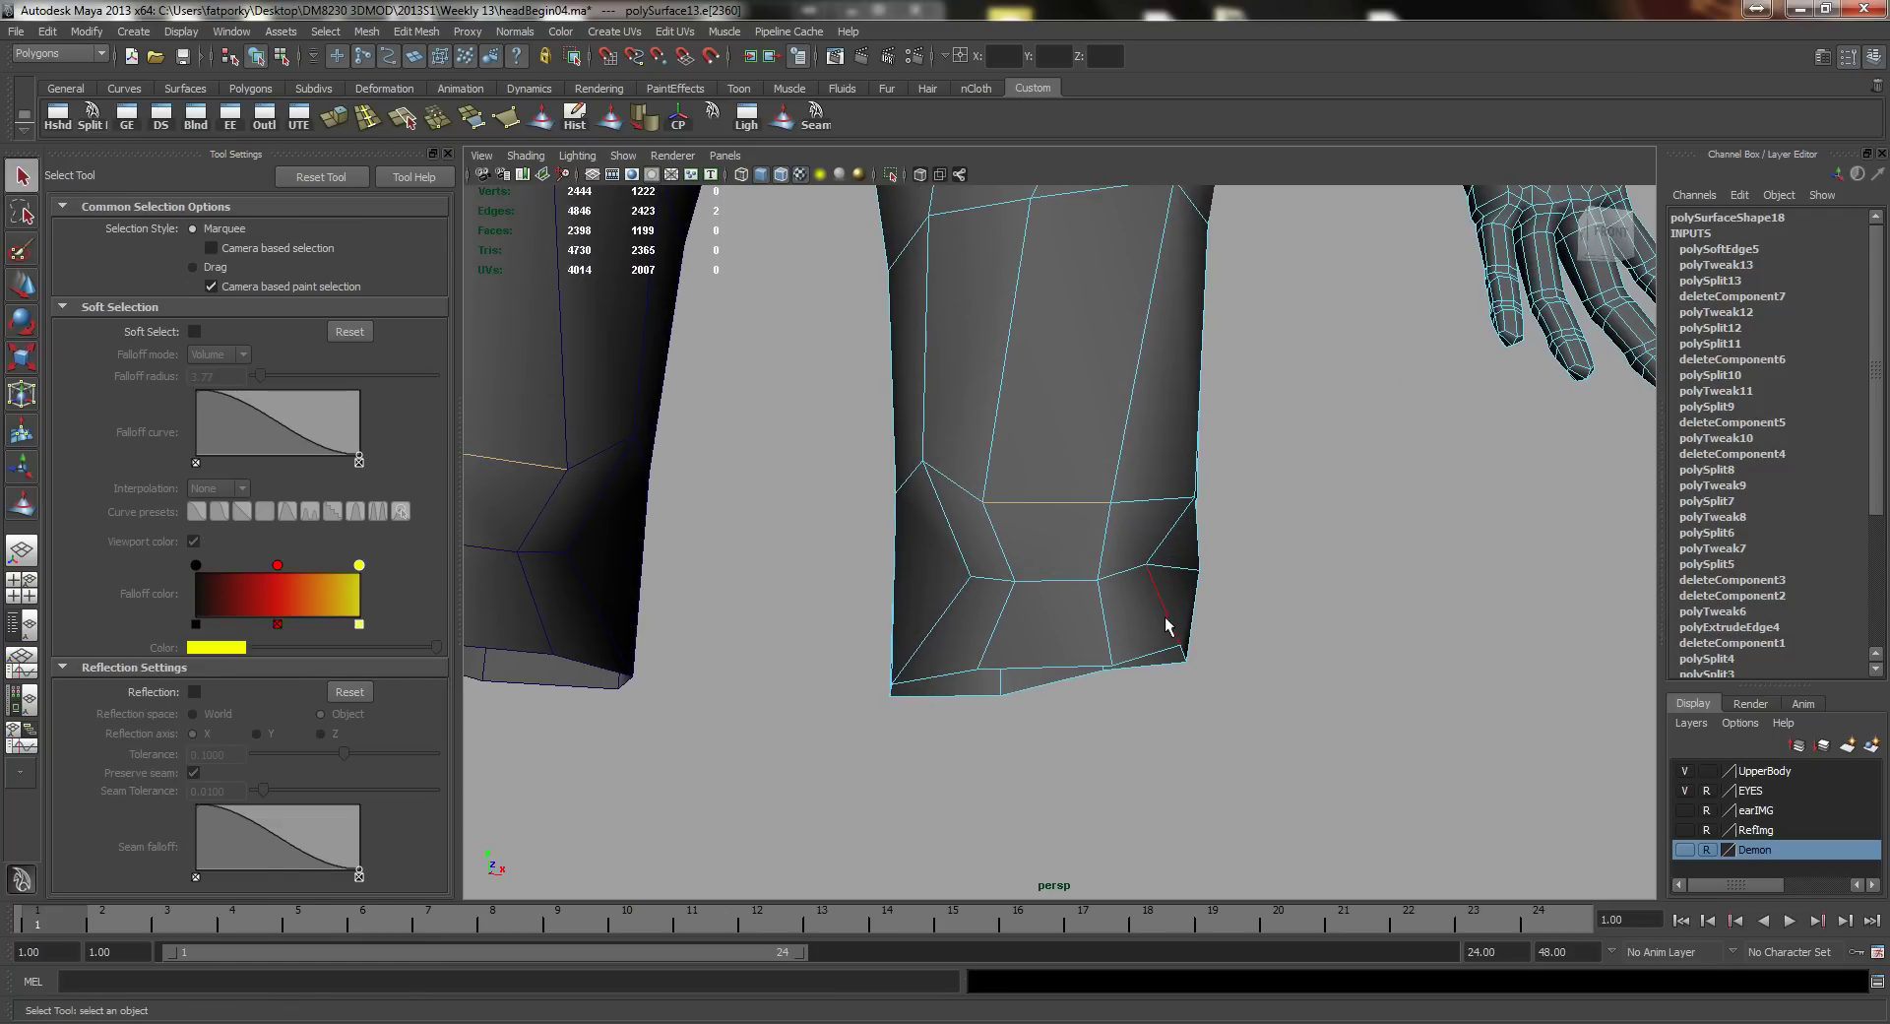
{"action": "key", "text": "r"}
{"action": "middle_click_drag", "start_coordinate": [1227, 661], "coordinate": [1186, 654]}
Step: Adjust a side vertex of the knee and select a face at the knee for shaping
{"action": "left_click_drag", "start_coordinate": [974, 580], "coordinate": [1157, 589], "text": "alt"}
{"action": "right_click_drag", "start_coordinate": [1158, 588], "coordinate": [1109, 584]}
{"action": "left_click", "coordinate": [1159, 590]}
{"action": "left_click_drag", "start_coordinate": [1159, 591], "coordinate": [1232, 595], "text": "alt"}
{"action": "key", "text": "w"}
{"action": "left_click_drag", "start_coordinate": [1101, 624], "coordinate": [877, 502], "text": "alt"}
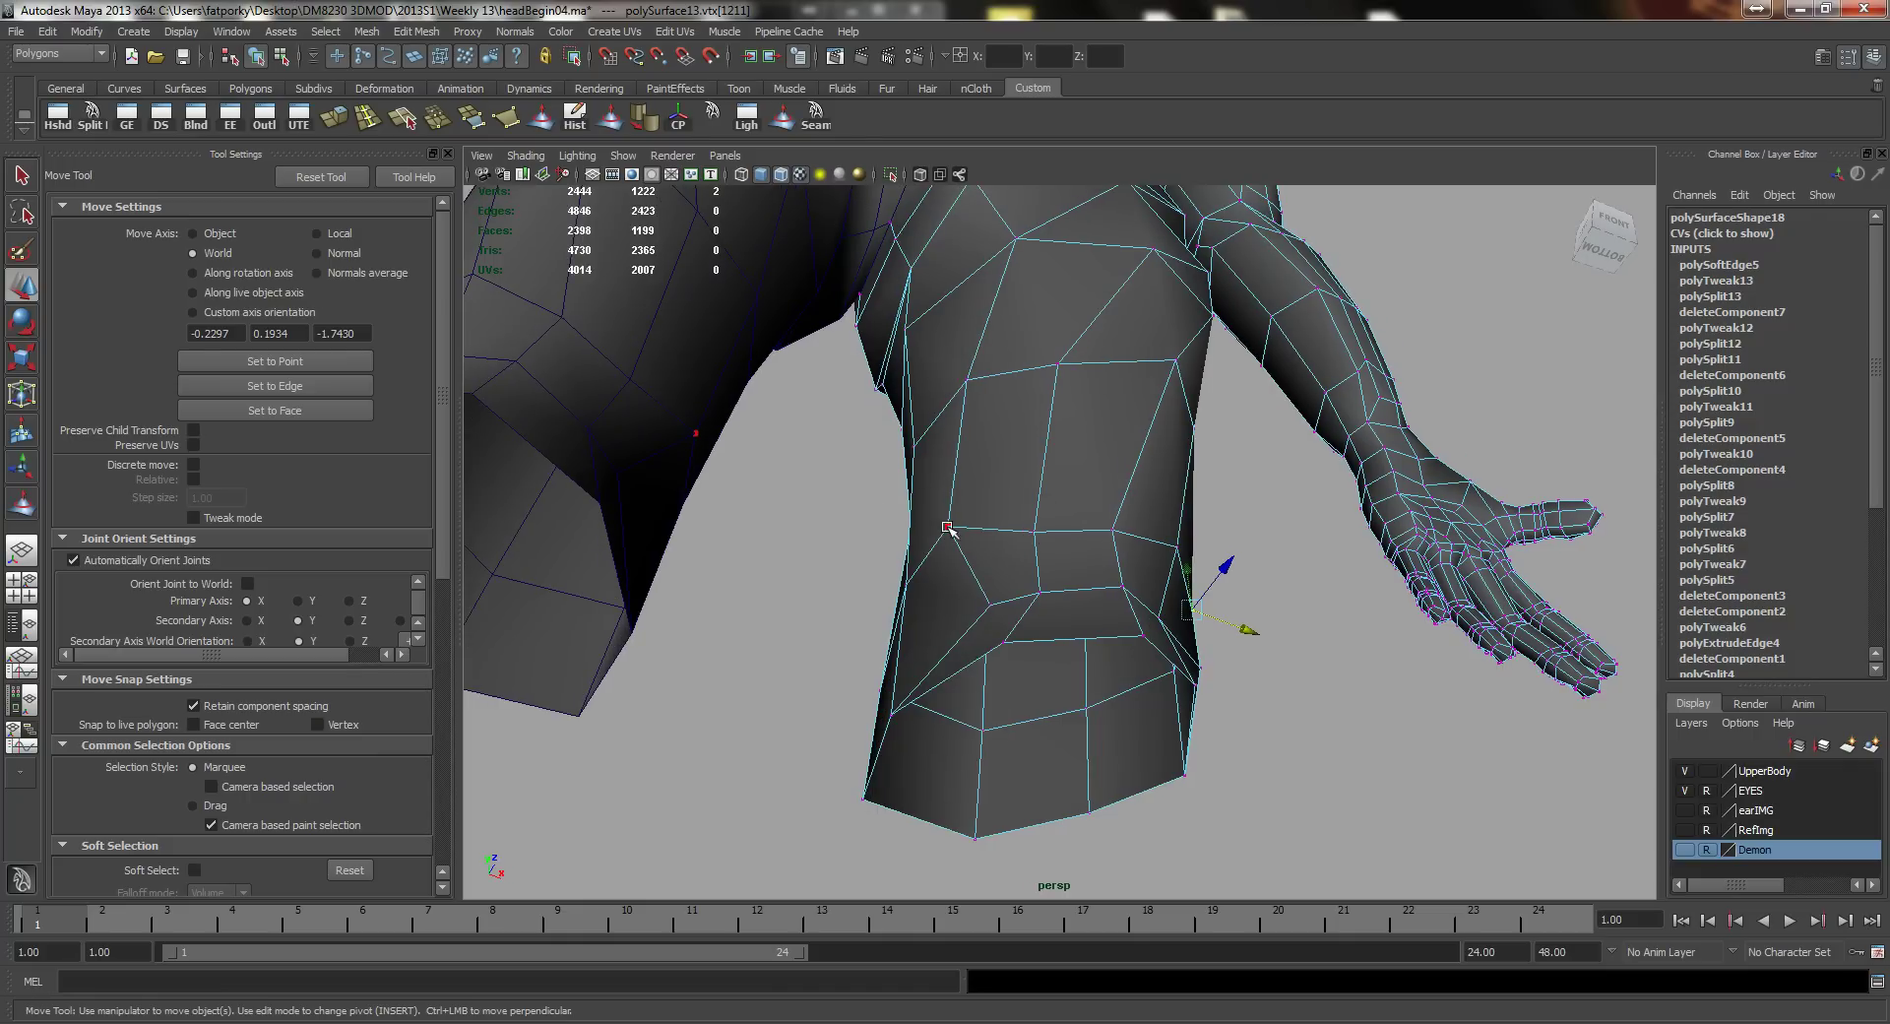
{"action": "left_click_drag", "start_coordinate": [960, 561], "coordinate": [1088, 556], "text": "alt"}
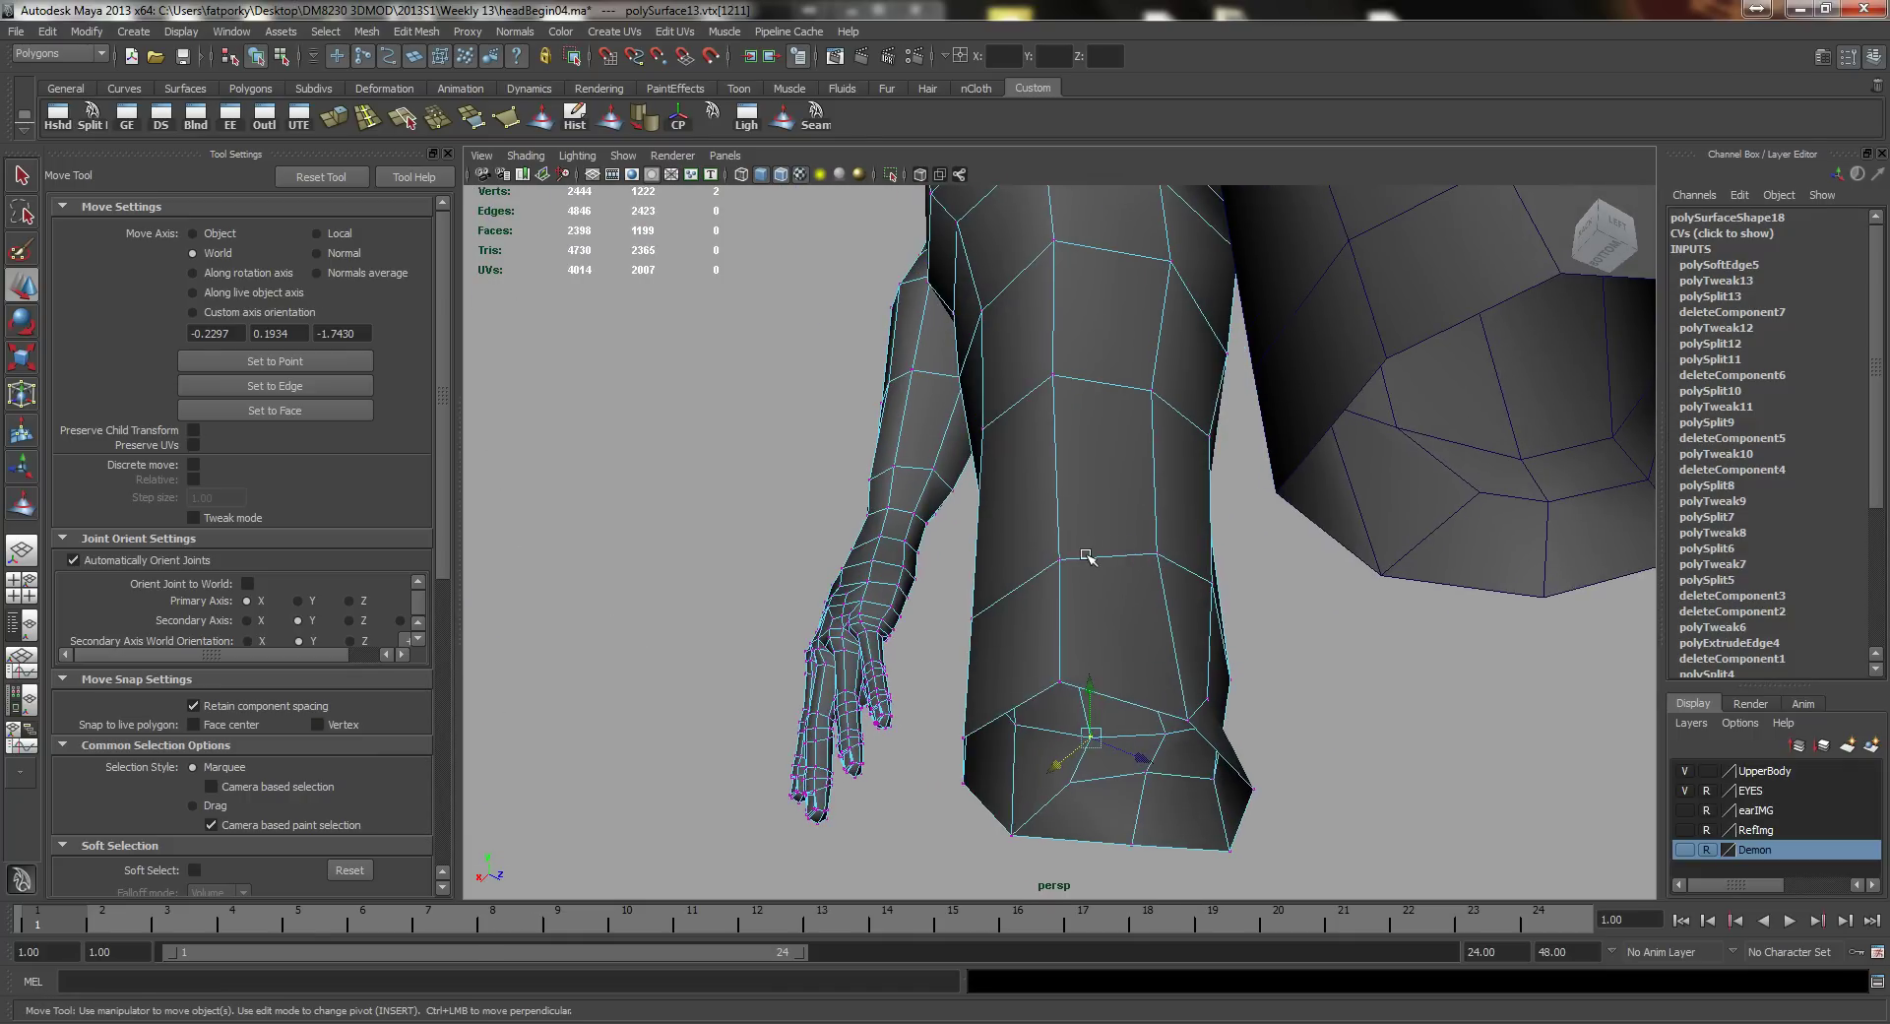
{"action": "right_click_drag", "start_coordinate": [1086, 557], "coordinate": [1095, 612]}
{"action": "left_click", "coordinate": [1114, 613]}
Step: Rotate and reposition the upper front edge of the kneecap so it slants across the knee
{"action": "left_click_drag", "start_coordinate": [1116, 615], "coordinate": [1061, 760], "text": "alt"}
{"action": "middle_click_drag", "start_coordinate": [1265, 699], "coordinate": [1228, 776], "text": "alt"}
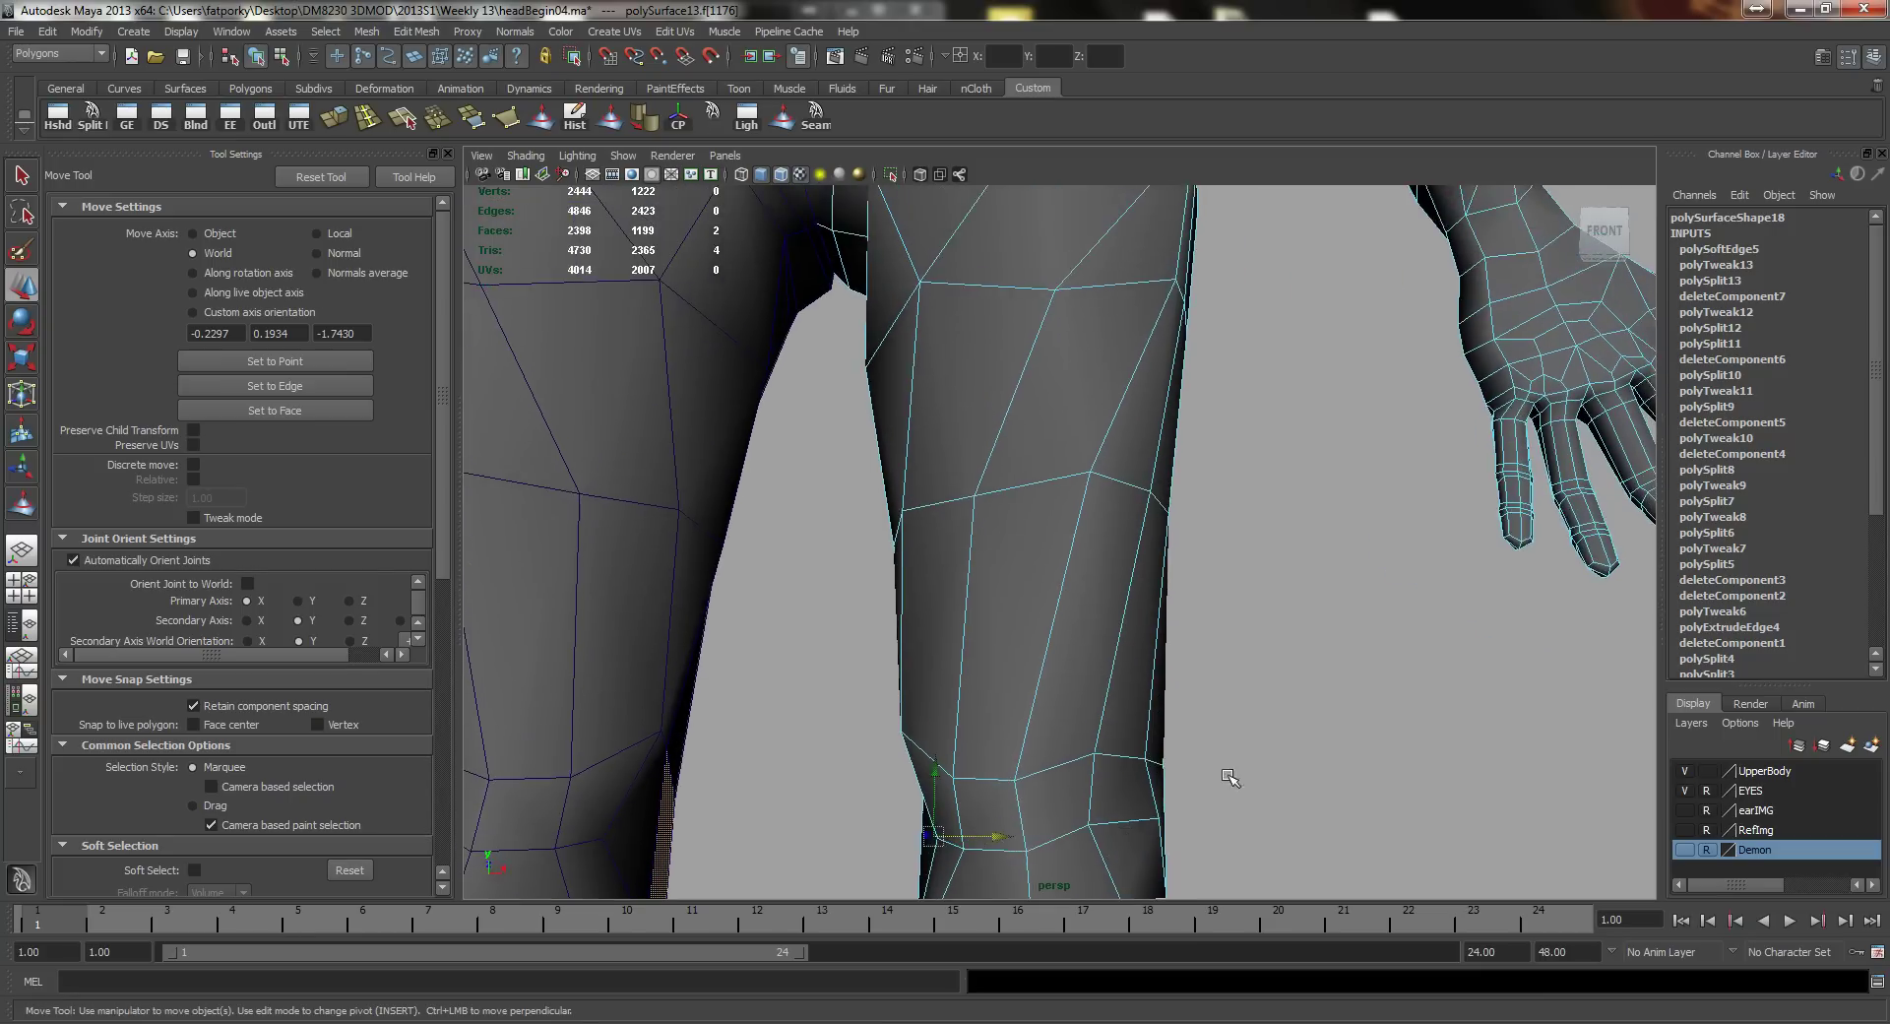
{"action": "right_click_drag", "start_coordinate": [1228, 777], "coordinate": [1065, 760], "text": "alt"}
{"action": "left_click_drag", "start_coordinate": [1065, 760], "coordinate": [994, 644], "text": "alt"}
{"action": "scroll", "coordinate": [1014, 659], "scroll_direction": "up", "scroll_amount": 5}
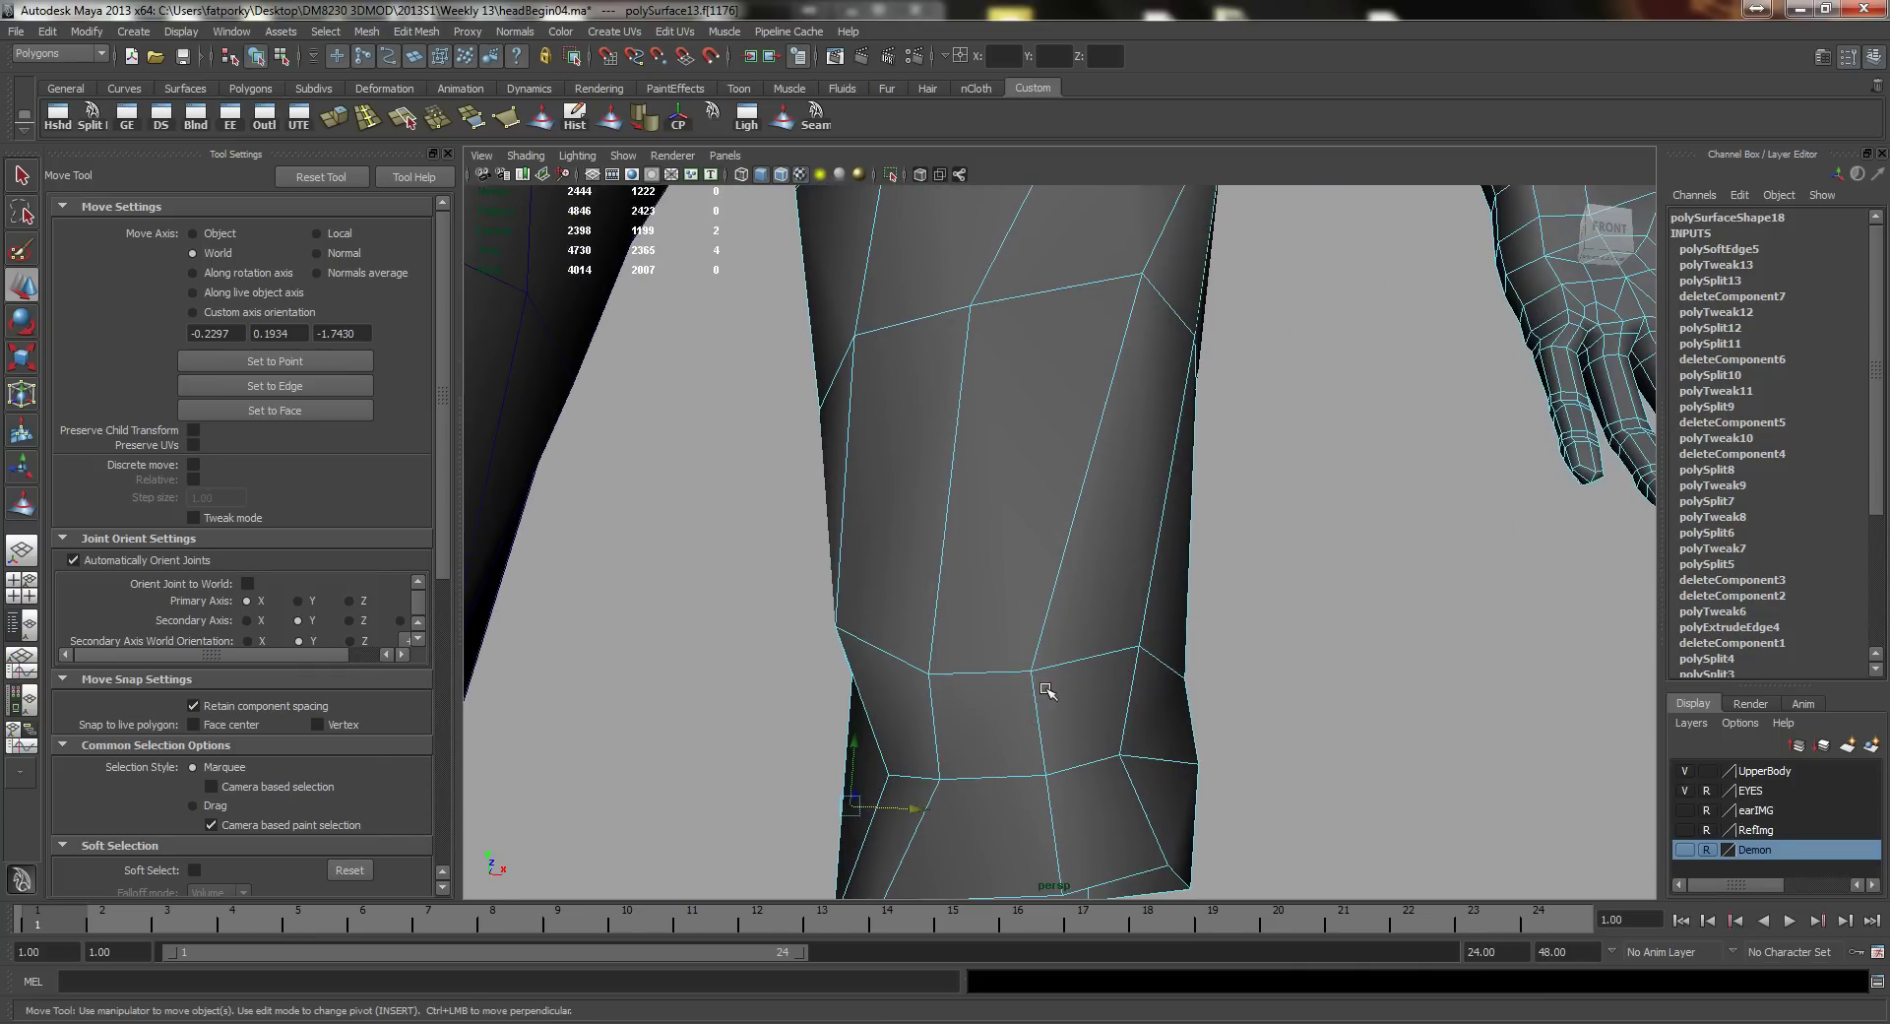
{"action": "left_click", "coordinate": [992, 670]}
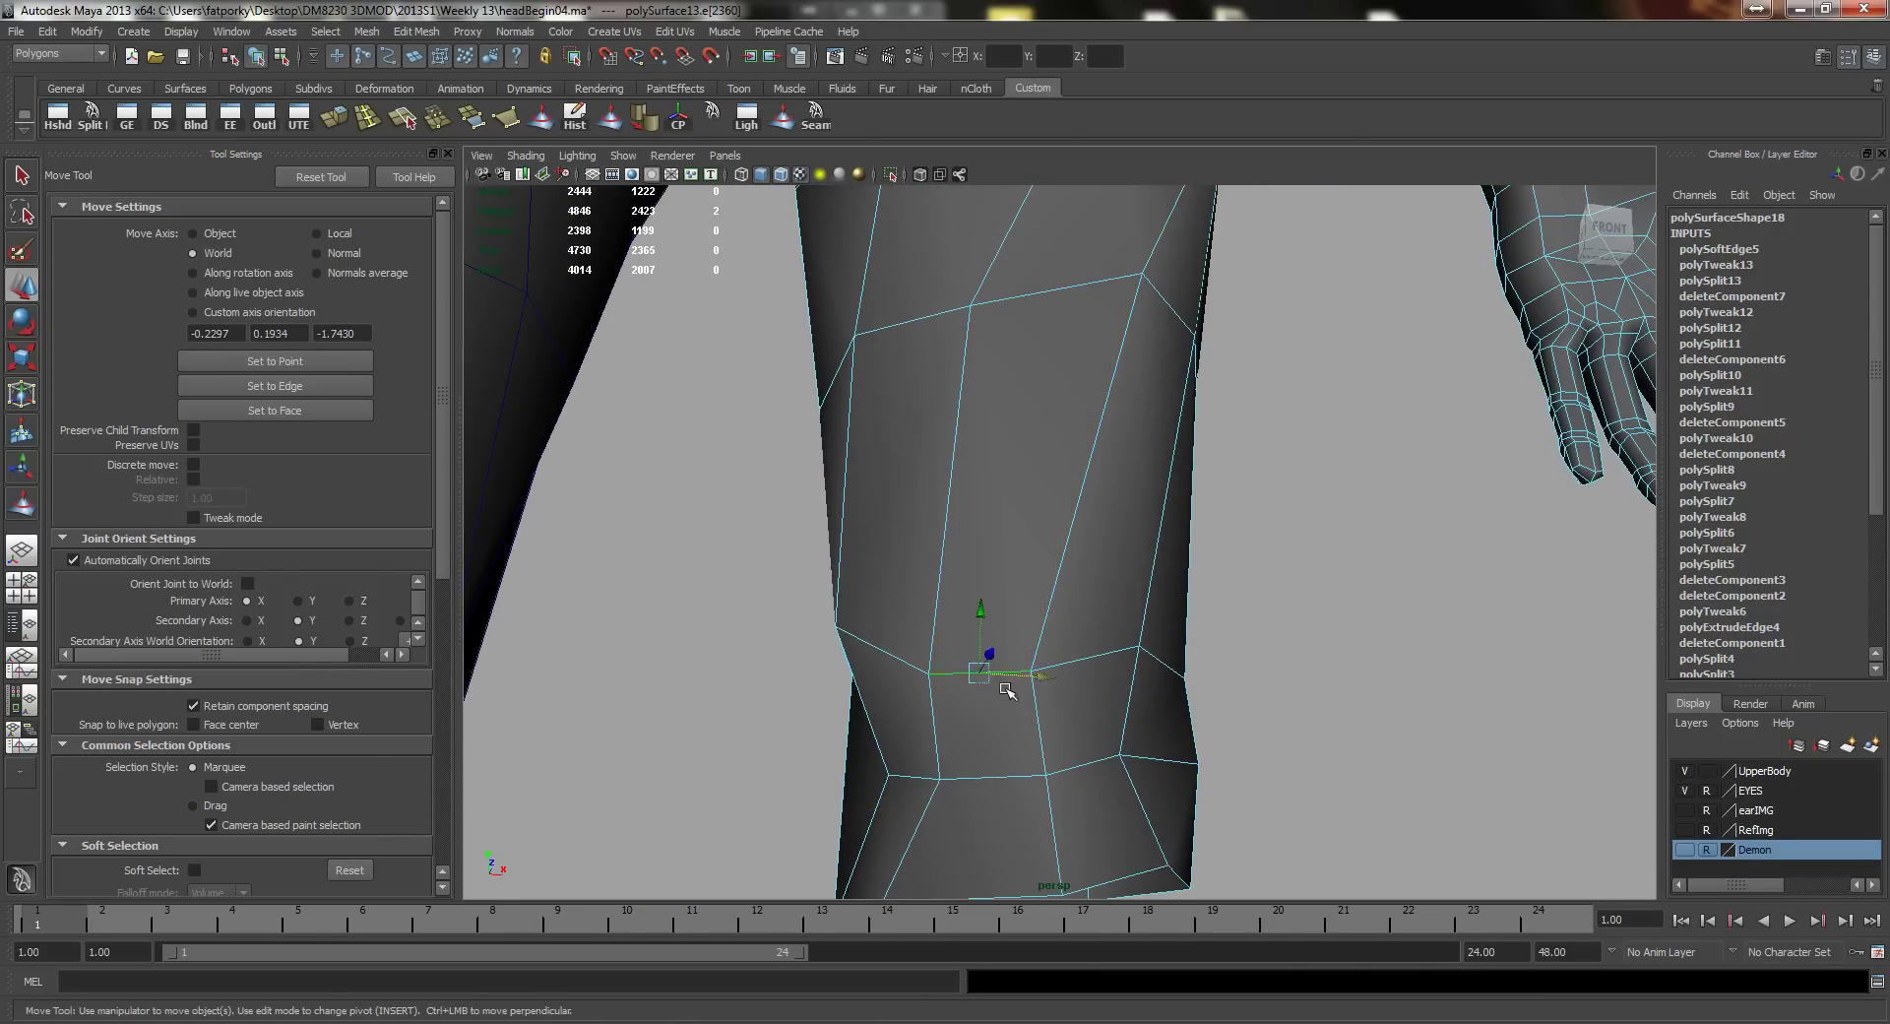
{"action": "left_click_drag", "start_coordinate": [1006, 689], "coordinate": [1053, 597], "text": "alt"}
{"action": "key", "text": "e"}
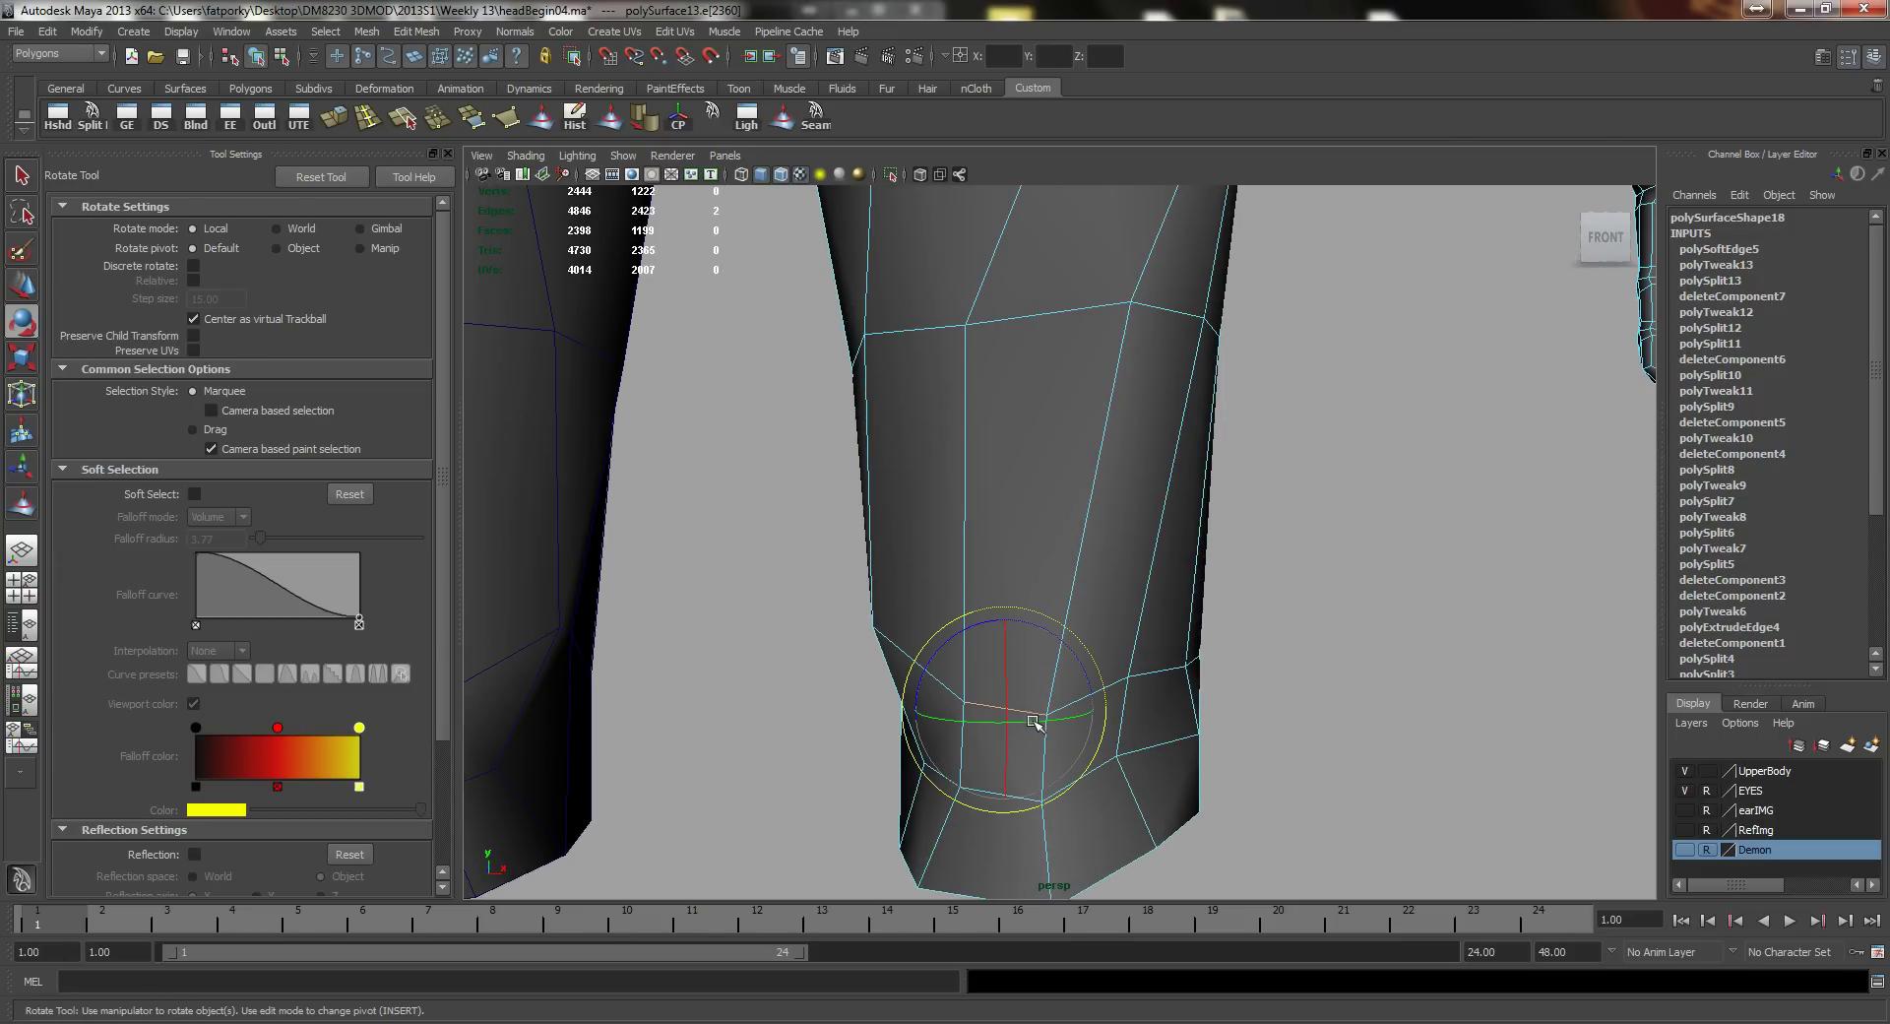
{"action": "left_click_drag", "start_coordinate": [1208, 692], "coordinate": [1026, 531], "text": "alt"}
{"action": "key", "text": "w"}
{"action": "left_click_drag", "start_coordinate": [1051, 469], "coordinate": [1041, 548], "text": "alt"}
{"action": "right_click_drag", "start_coordinate": [1040, 548], "coordinate": [925, 493], "text": "alt"}
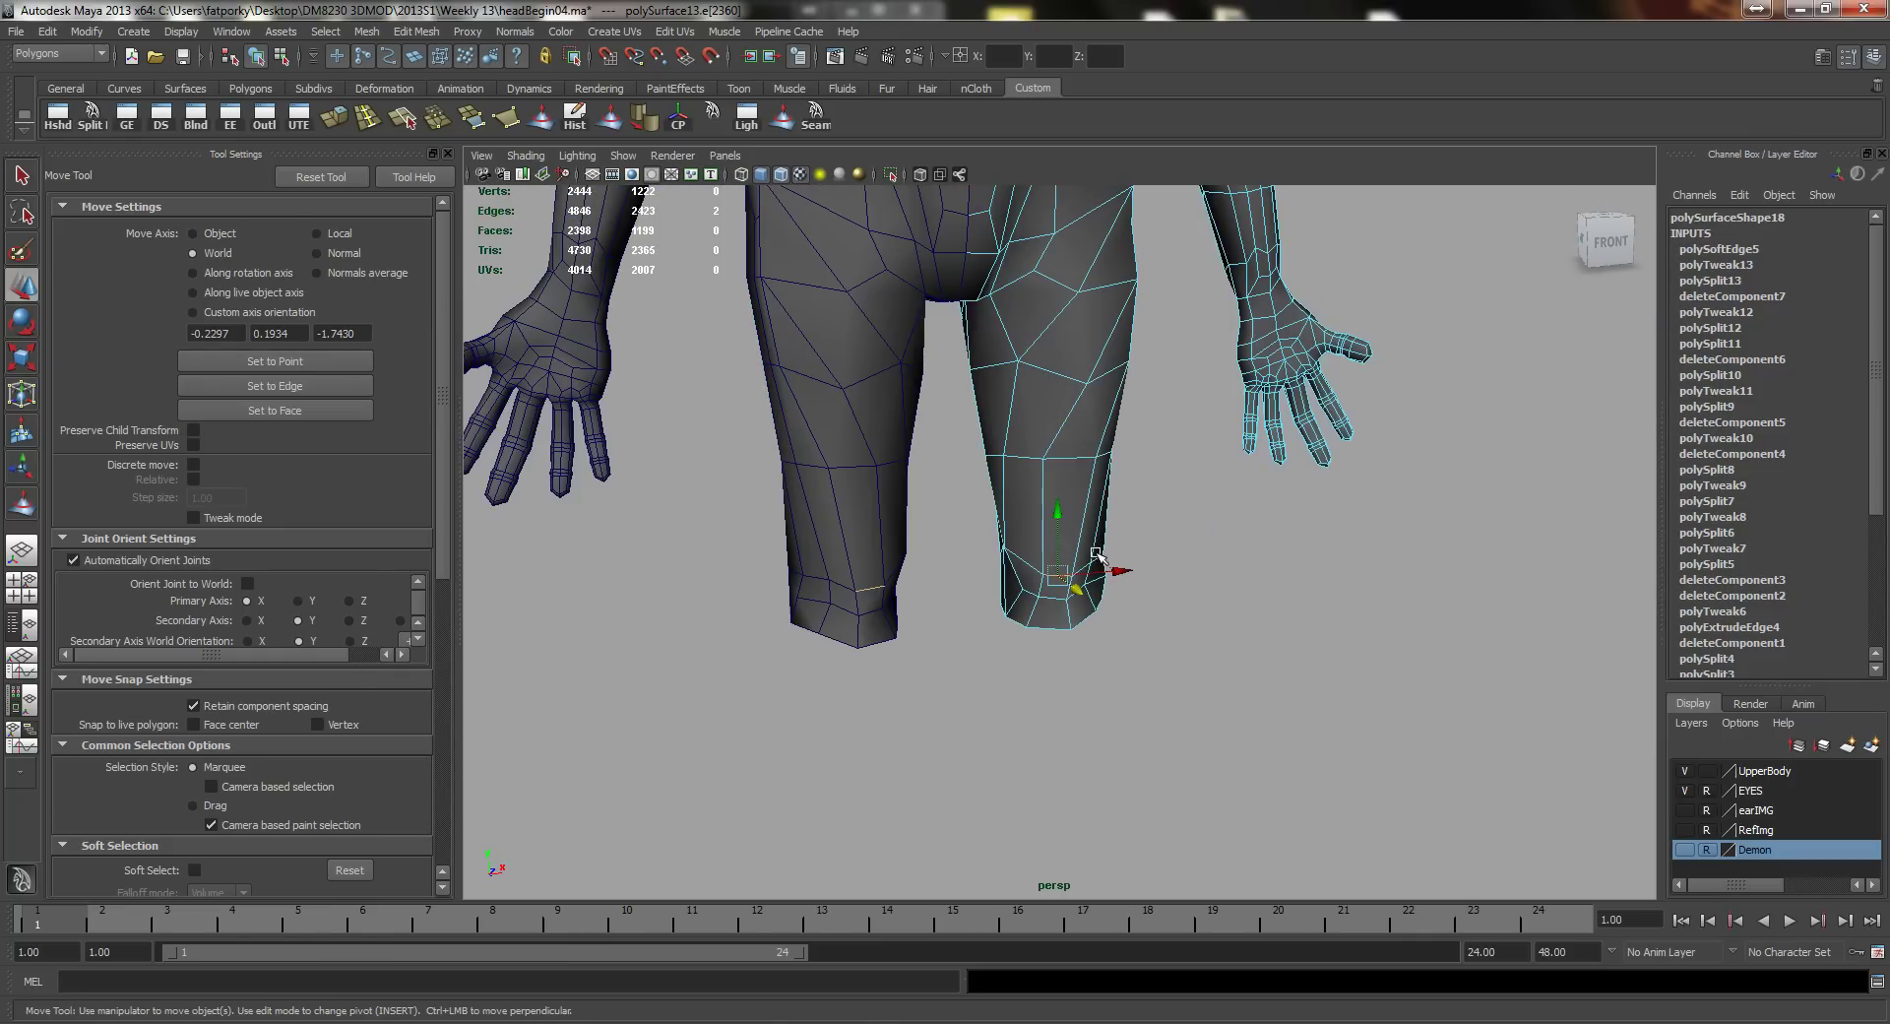
Step: Select all vertices of the knee rows at the leg's lower end and reposition them together
{"action": "key", "text": "q"}
{"action": "right_click_drag", "start_coordinate": [1069, 500], "coordinate": [1013, 502]}
{"action": "left_click_drag", "start_coordinate": [1013, 502], "coordinate": [1033, 568], "text": "alt"}
{"action": "left_click_drag", "start_coordinate": [1171, 724], "coordinate": [1063, 564]}
{"action": "key", "text": "w"}
{"action": "right_click_drag", "start_coordinate": [1063, 564], "coordinate": [1041, 520], "text": "alt"}
{"action": "key", "text": "q"}
{"action": "right_click_drag", "start_coordinate": [974, 571], "coordinate": [992, 613], "text": "alt"}
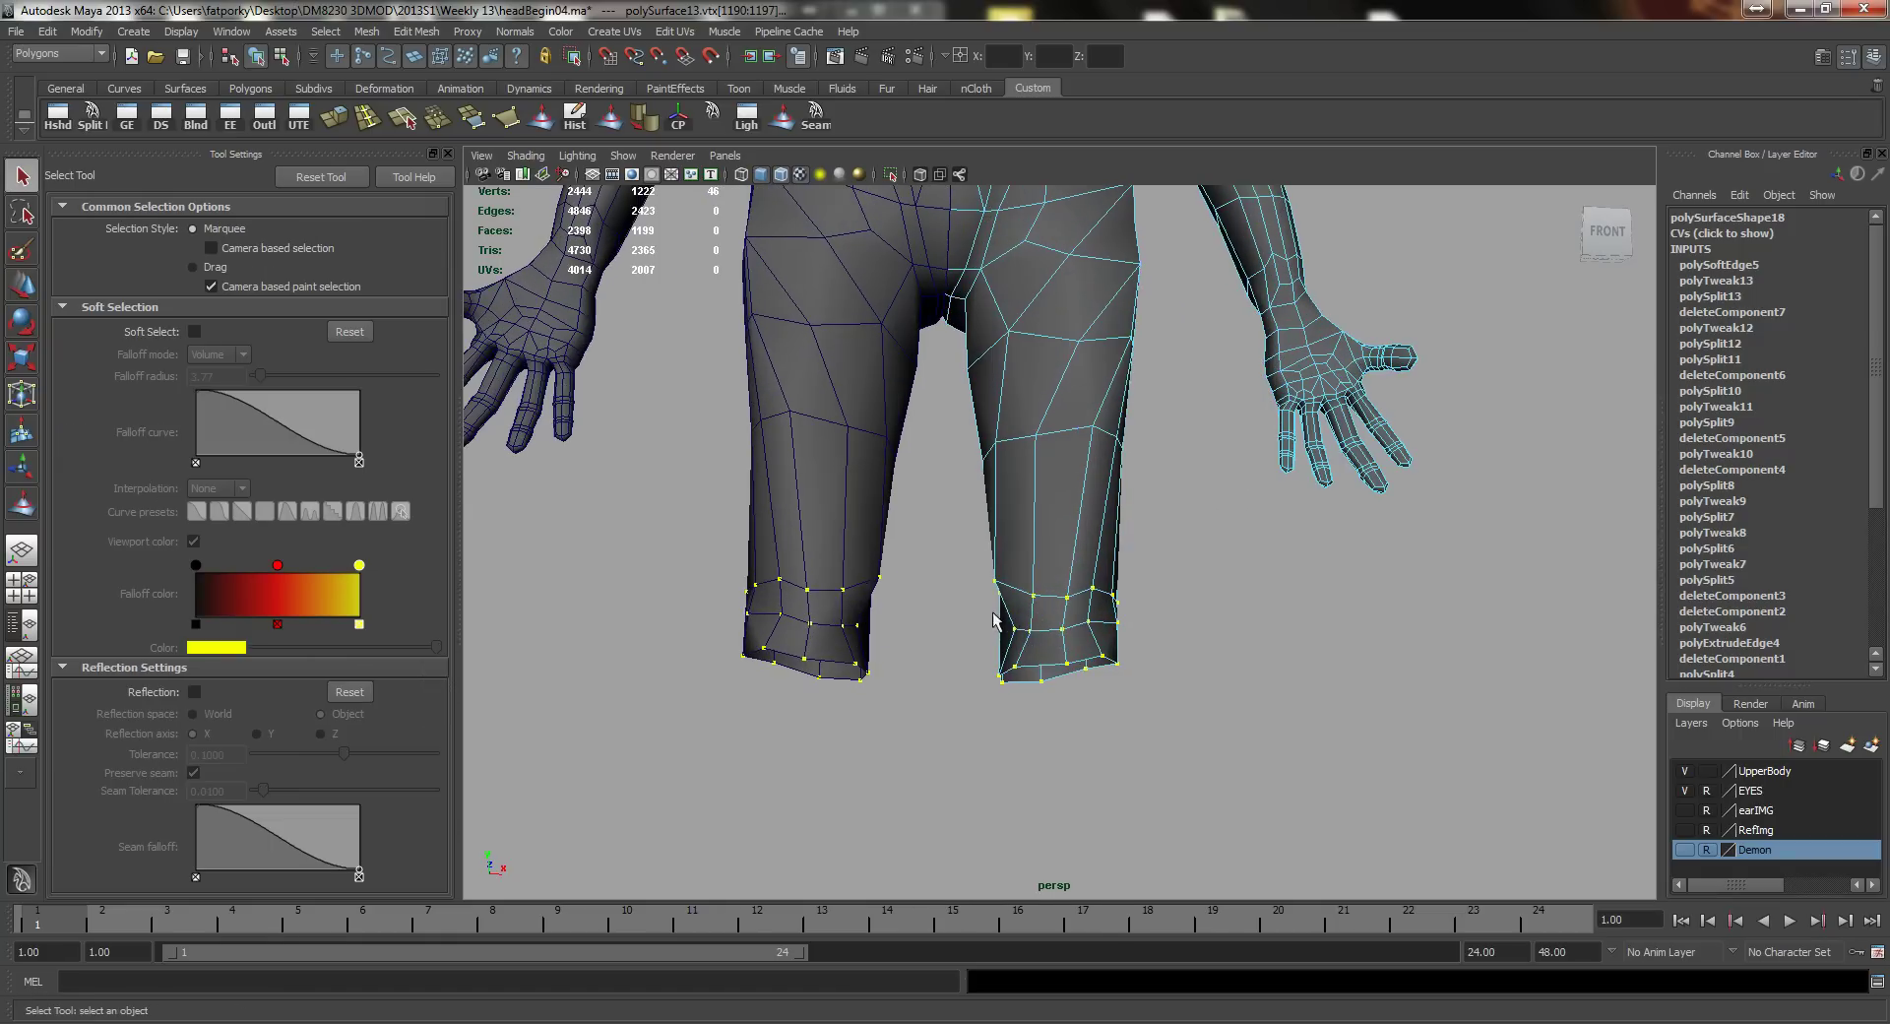
Step: Extrude the border edge loop of the leg's lower opening and move it down to begin the lower leg
{"action": "double_click", "coordinate": [1045, 666]}
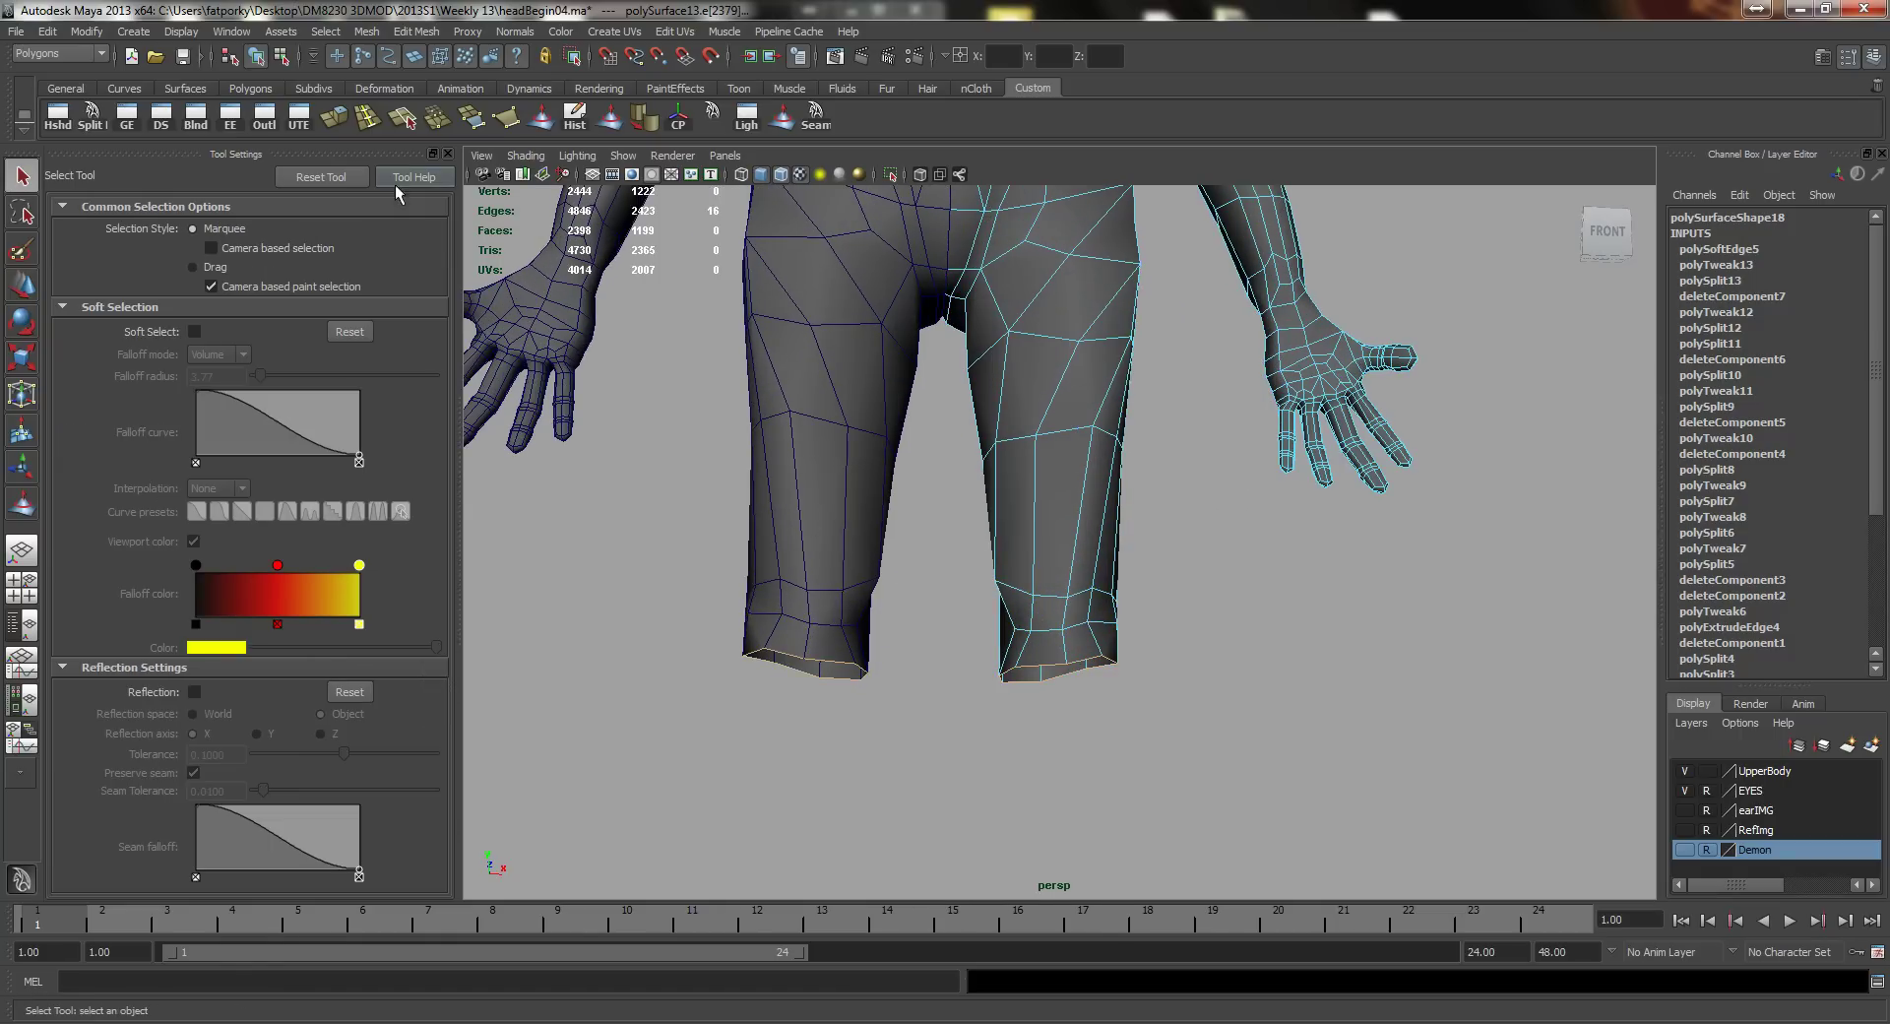
{"action": "left_click_drag", "start_coordinate": [1058, 406], "coordinate": [1066, 808], "text": "alt"}
{"action": "key", "text": "w"}
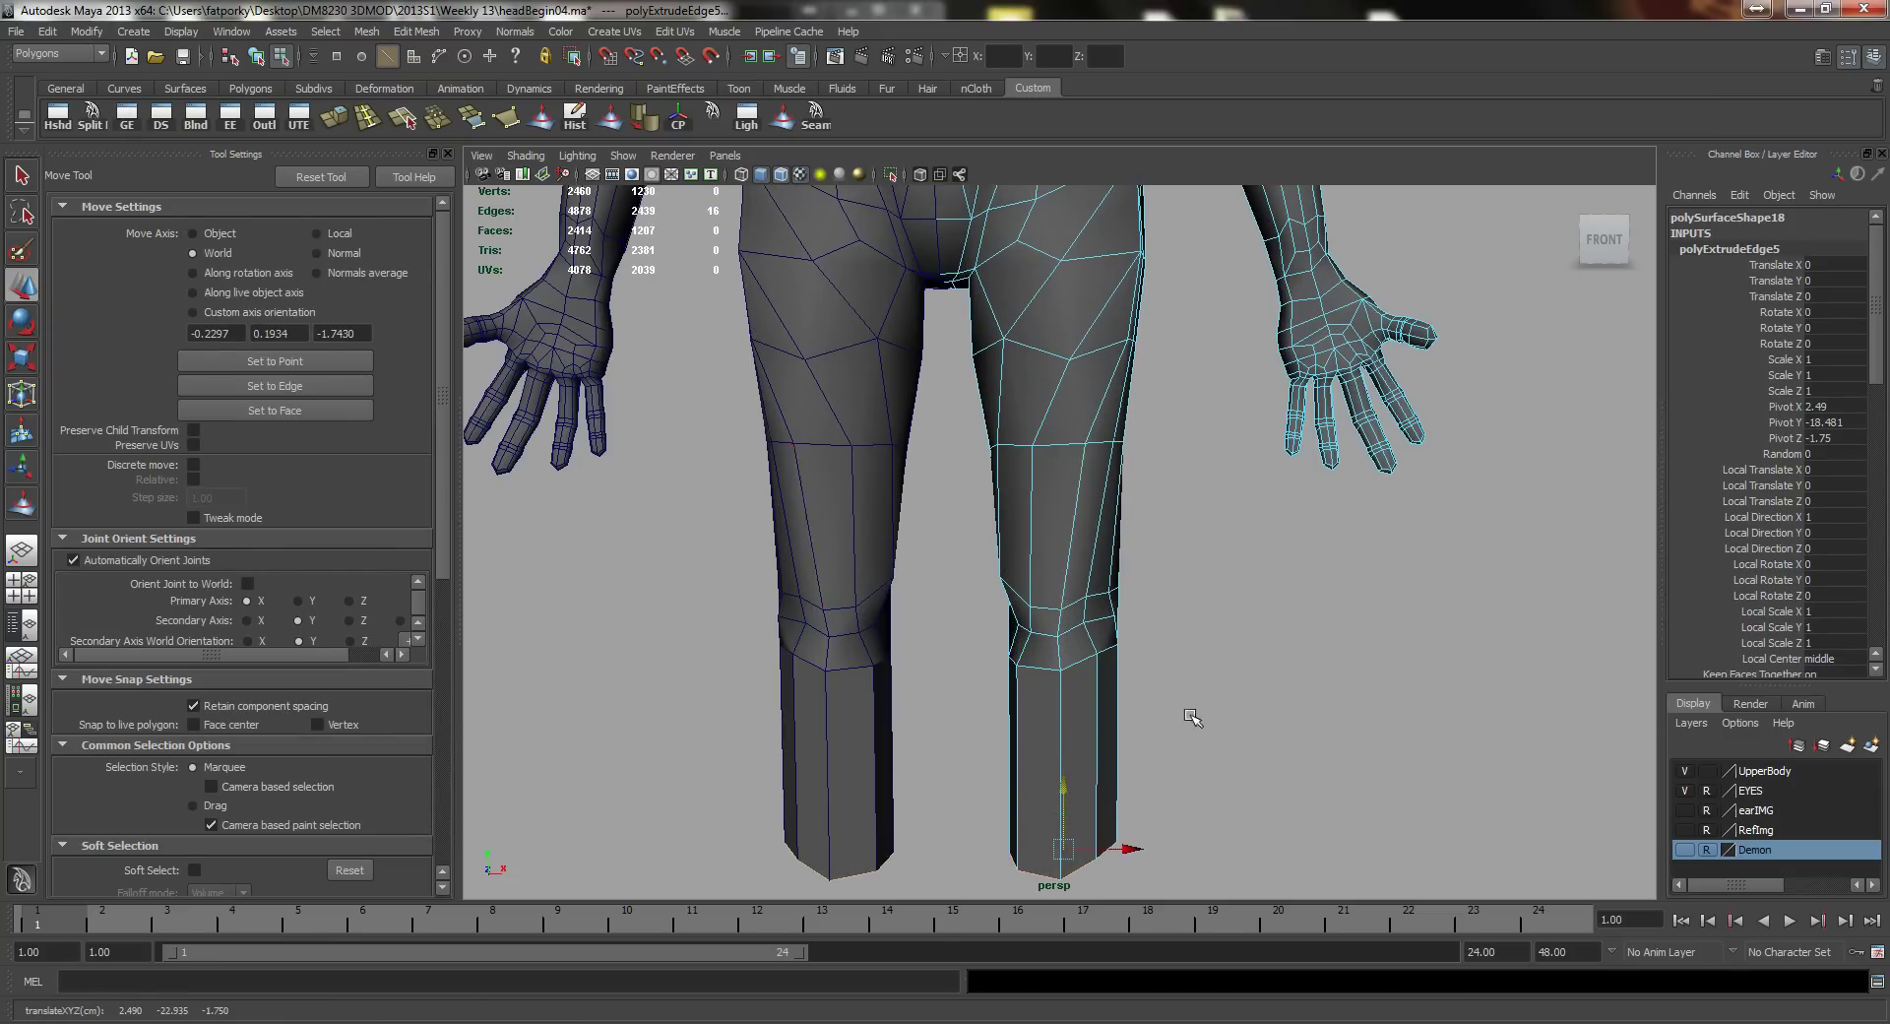
{"action": "left_click_drag", "start_coordinate": [1194, 717], "coordinate": [1012, 664], "text": "alt"}
Step: Select the body half as an object, soften its edges, and clear the selection
{"action": "right_click_drag", "start_coordinate": [1045, 565], "coordinate": [1117, 531]}
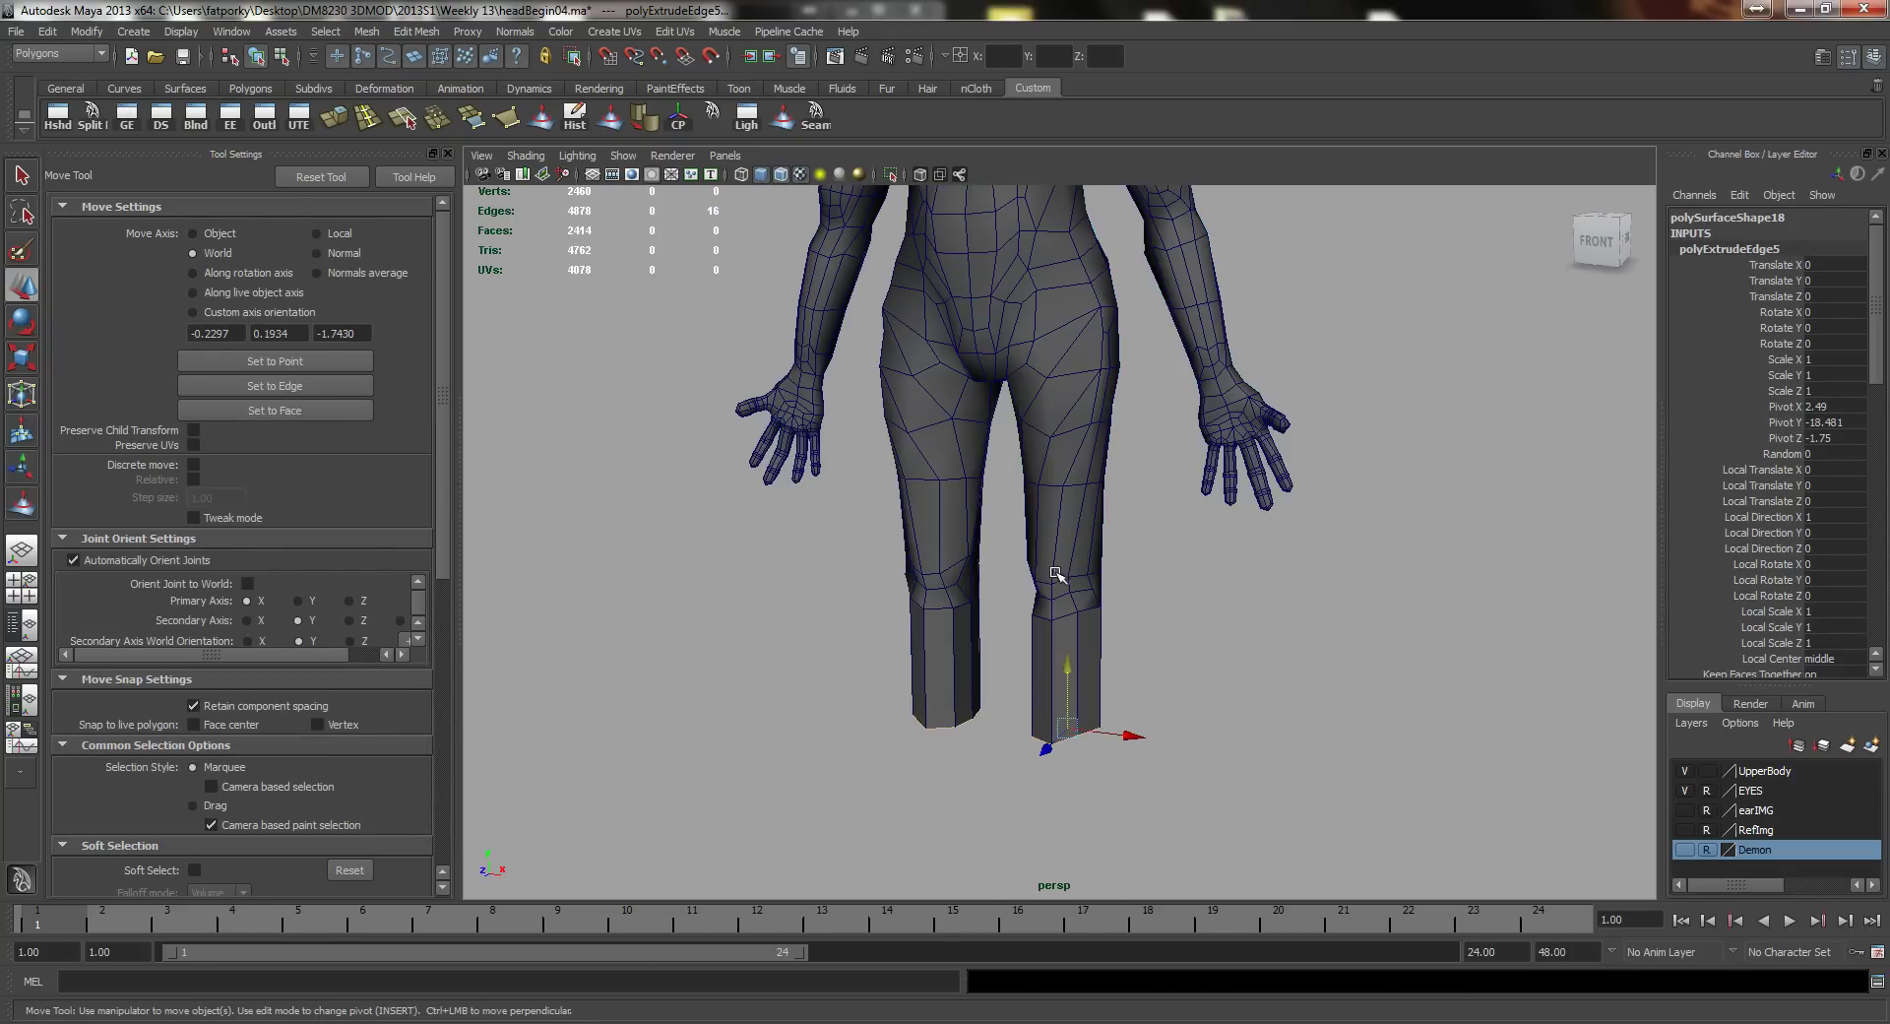
{"action": "left_click", "coordinate": [1041, 543]}
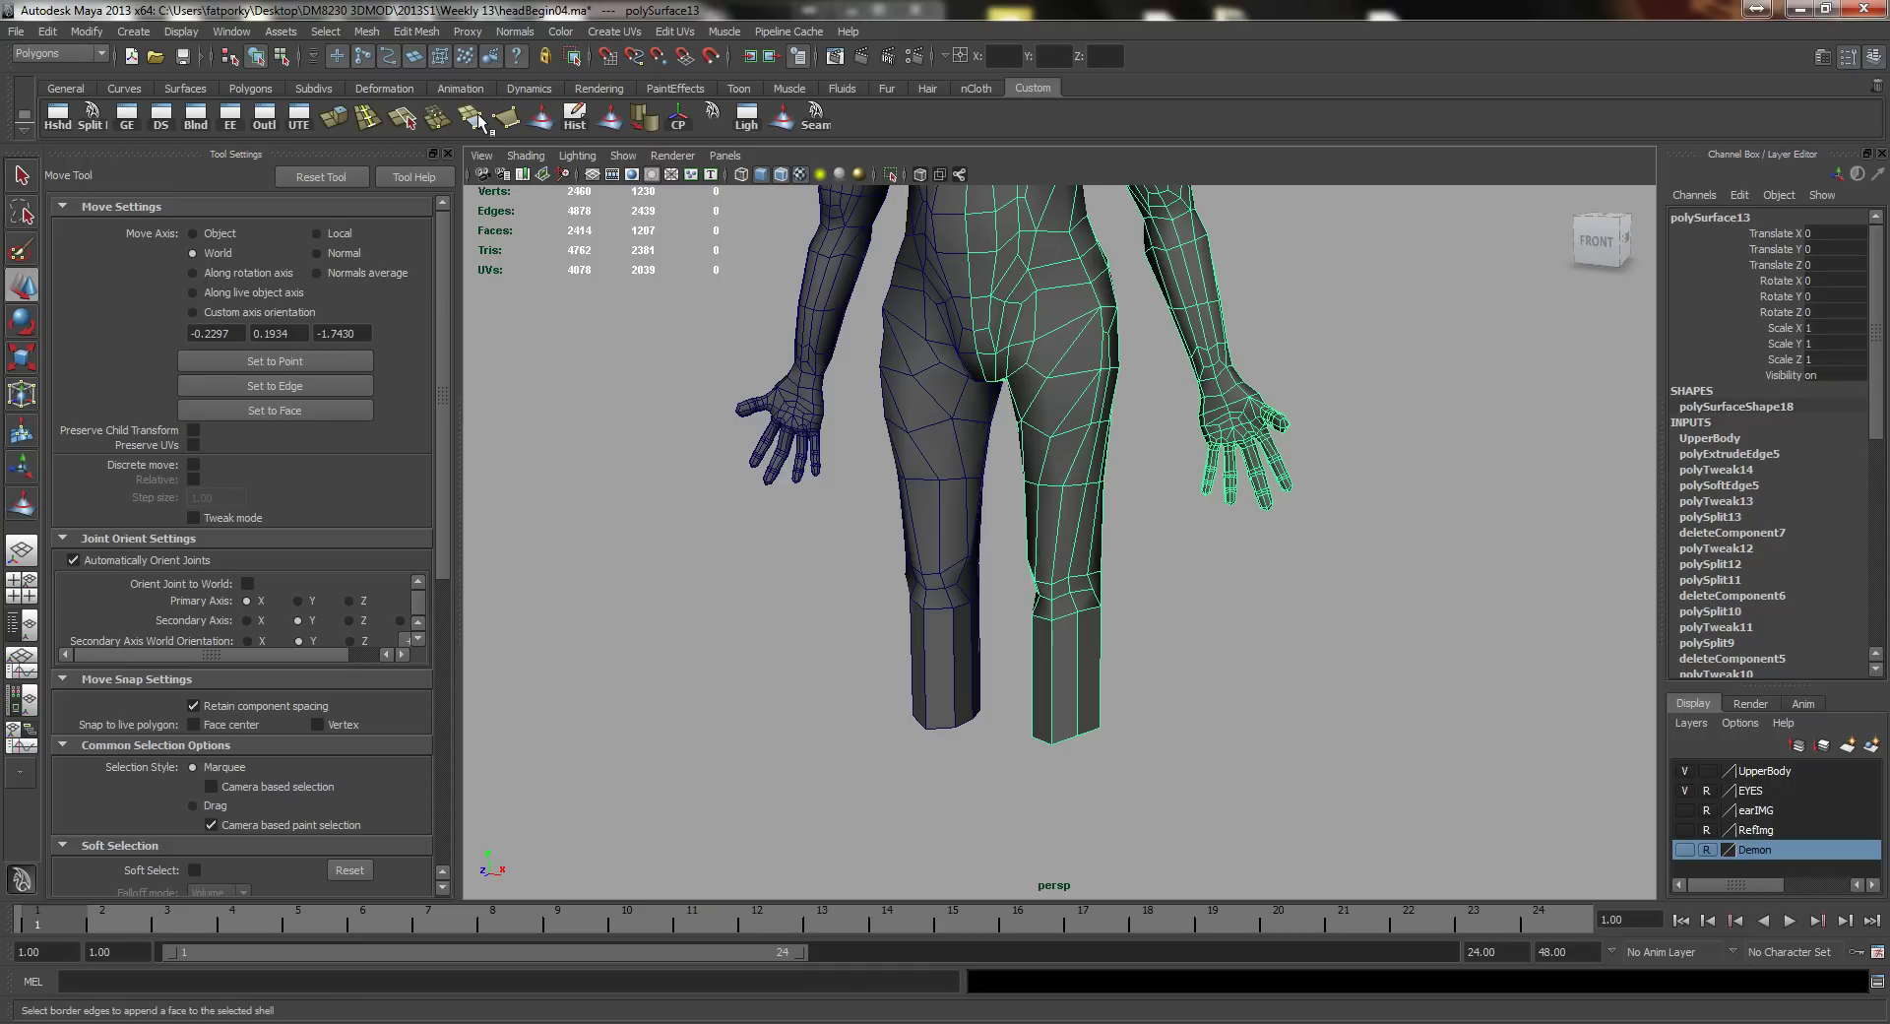
{"action": "left_click", "coordinate": [652, 125]}
{"action": "left_click_drag", "start_coordinate": [1113, 657], "coordinate": [1177, 677], "text": "alt"}
{"action": "left_click", "coordinate": [1195, 704]}
{"action": "right_click_drag", "start_coordinate": [1024, 655], "coordinate": [1013, 653], "text": "alt"}
{"action": "left_click_drag", "start_coordinate": [1012, 654], "coordinate": [1090, 681], "text": "alt"}
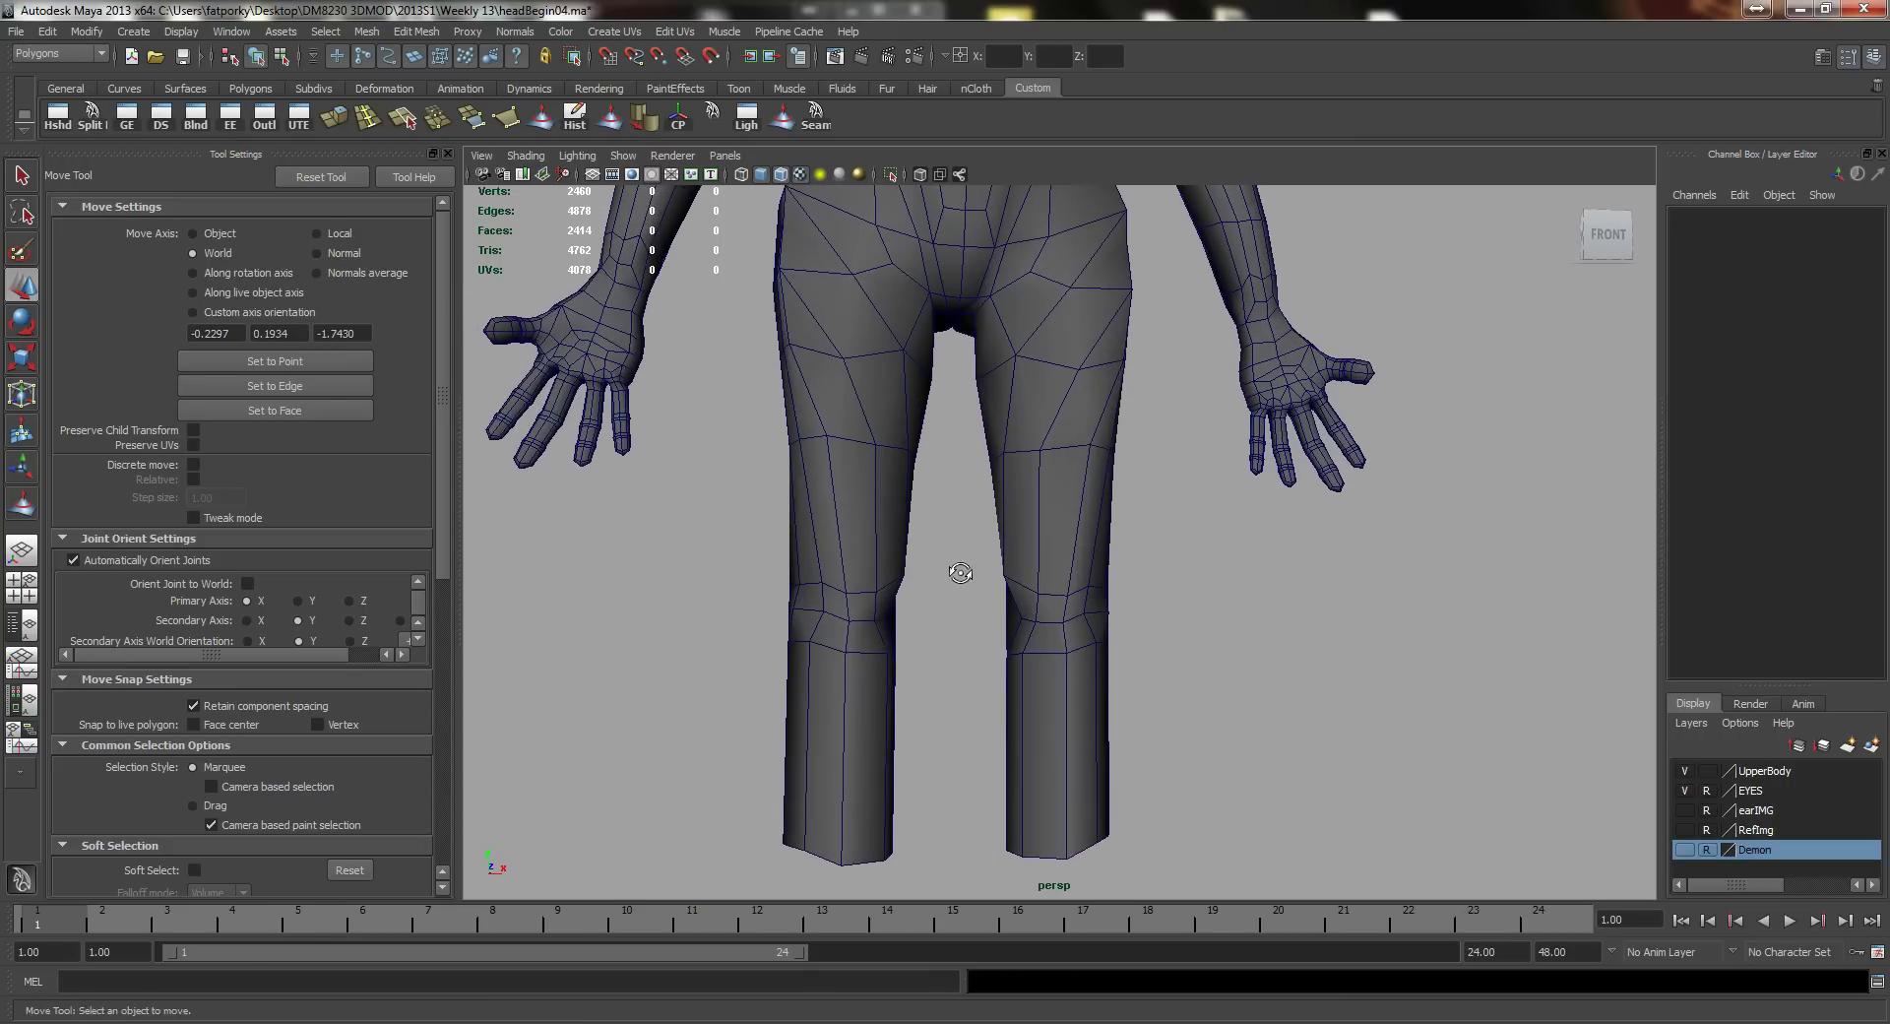
Step: Move a face on the inner lower thigh and one on the outer lower thigh to round the leg's contour
{"action": "left_click_drag", "start_coordinate": [959, 572], "coordinate": [962, 561], "text": "alt"}
{"action": "right_click_drag", "start_coordinate": [961, 561], "coordinate": [1033, 541], "text": "alt"}
{"action": "left_click_drag", "start_coordinate": [969, 526], "coordinate": [997, 487], "text": "alt"}
{"action": "right_click_drag", "start_coordinate": [903, 497], "coordinate": [909, 544]}
{"action": "left_click", "coordinate": [853, 542]}
{"action": "left_click_drag", "start_coordinate": [901, 556], "coordinate": [836, 628], "text": "alt"}
{"action": "left_click_drag", "start_coordinate": [938, 519], "coordinate": [1188, 594]}
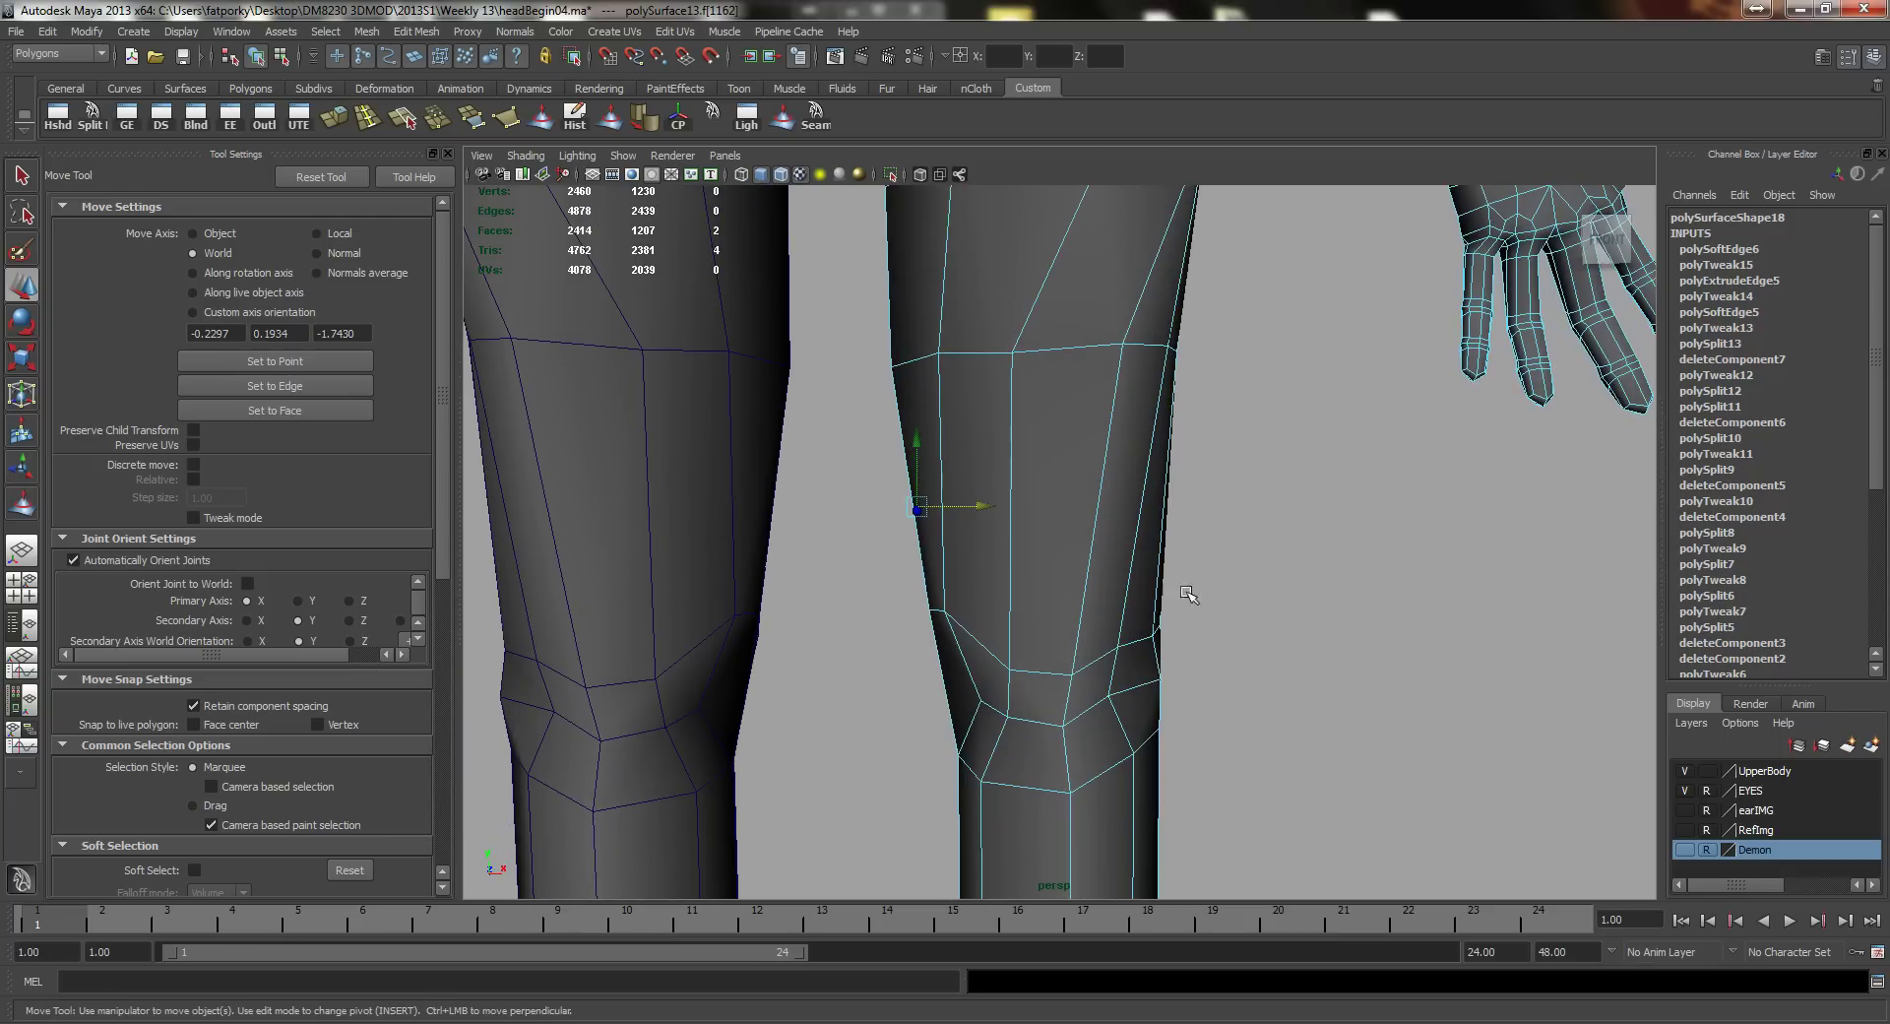
{"action": "left_click", "coordinate": [1166, 563]}
{"action": "left_click_drag", "start_coordinate": [1211, 493], "coordinate": [1253, 489]}
Step: Enable soft selection with a falloff radius of 2.11 and pull two faces of the upper outer thigh outward
{"action": "right_click_drag", "start_coordinate": [1253, 489], "coordinate": [1200, 491], "text": "alt"}
{"action": "middle_click_drag", "start_coordinate": [1200, 491], "coordinate": [1216, 715], "text": "alt"}
{"action": "left_click_drag", "start_coordinate": [1167, 606], "coordinate": [1122, 612], "text": "alt"}
{"action": "left_click_drag", "start_coordinate": [1205, 545], "coordinate": [1155, 538], "text": "alt"}
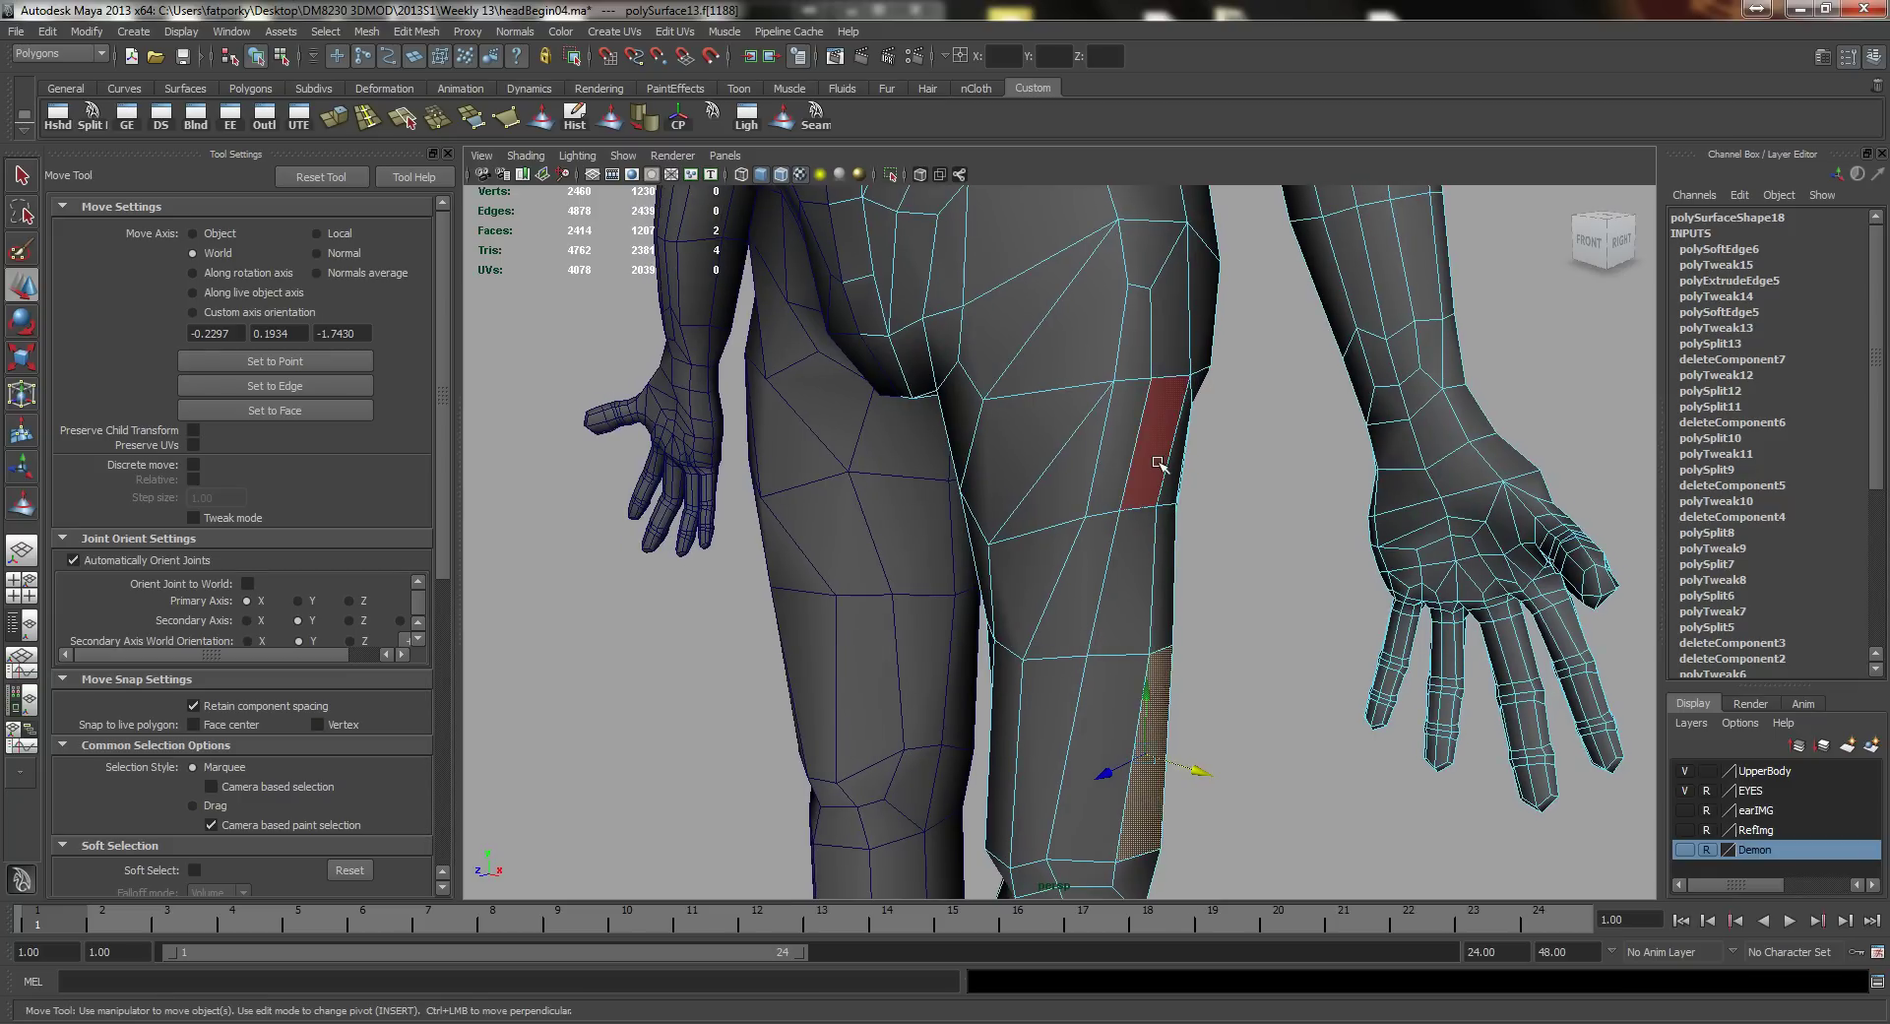
{"action": "left_click", "coordinate": [1157, 458]}
{"action": "left_click_drag", "start_coordinate": [1162, 463], "coordinate": [1270, 440], "text": "alt"}
{"action": "key", "text": "b"}
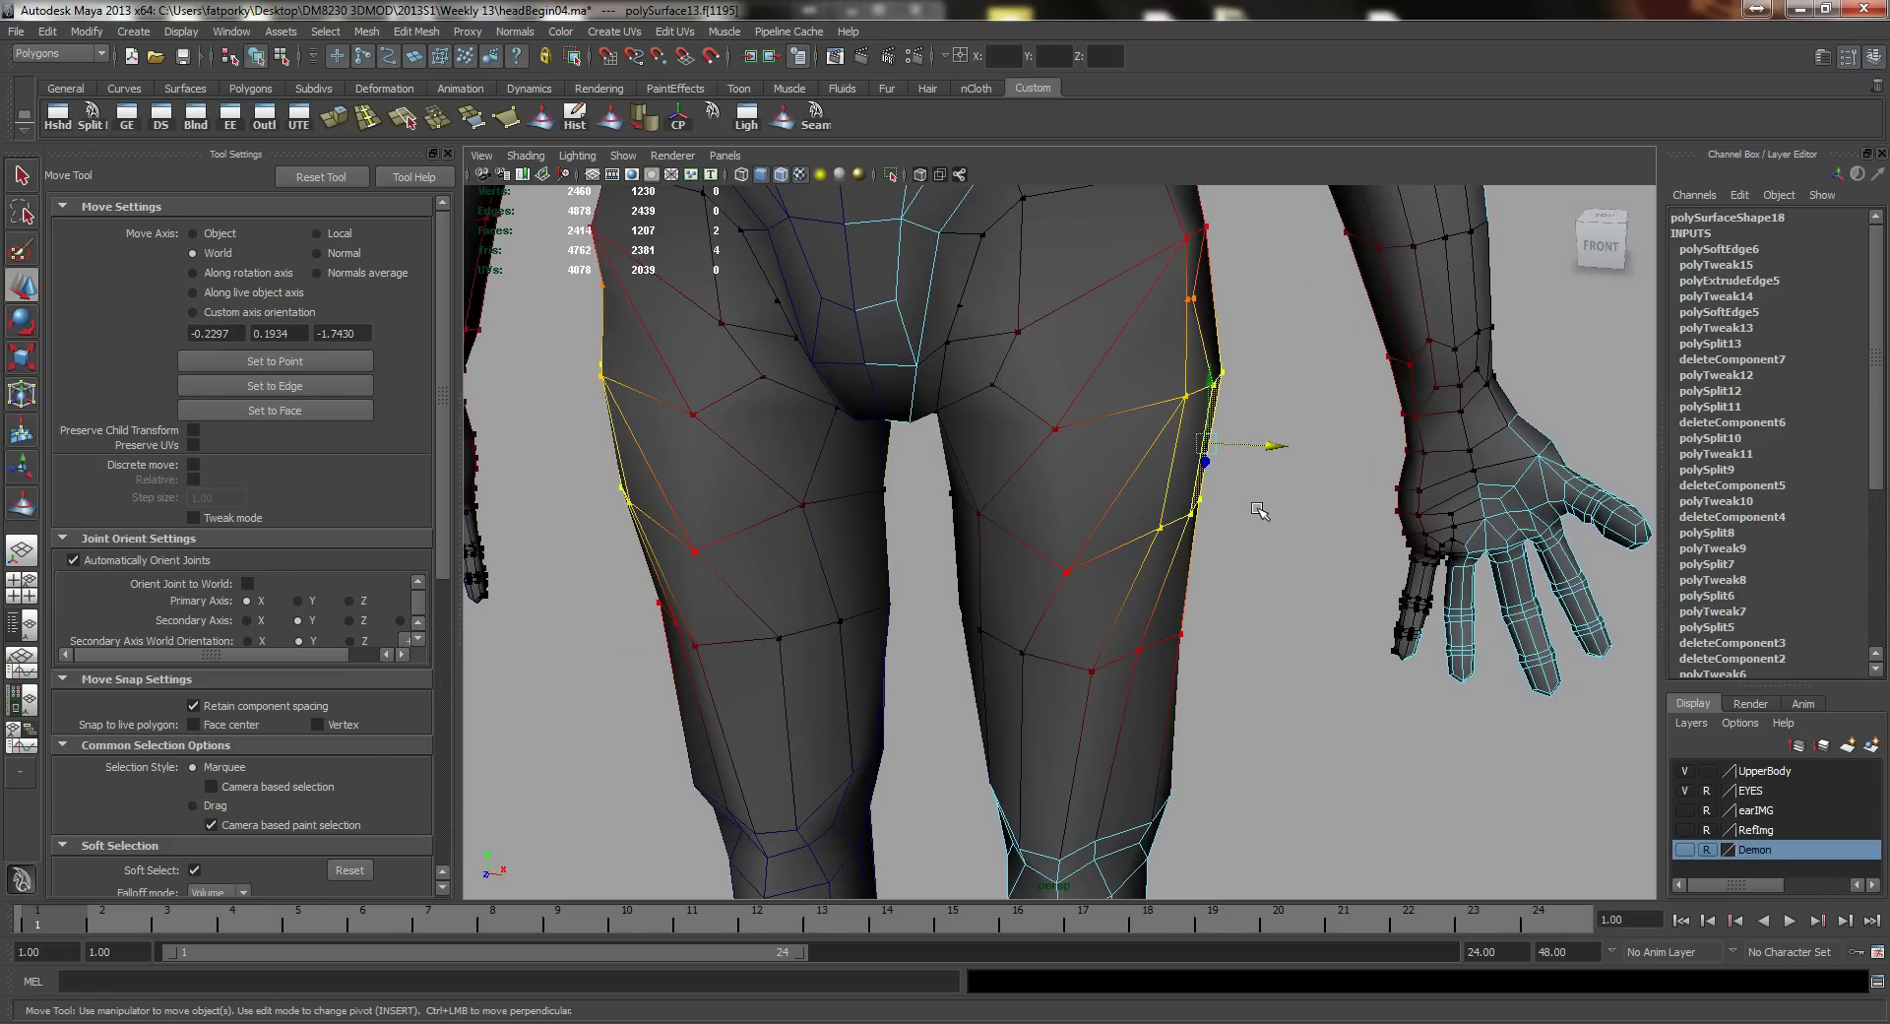
{"action": "left_click_drag", "start_coordinate": [1258, 509], "coordinate": [1159, 559]}
{"action": "left_click_drag", "start_coordinate": [1260, 435], "coordinate": [1273, 432]}
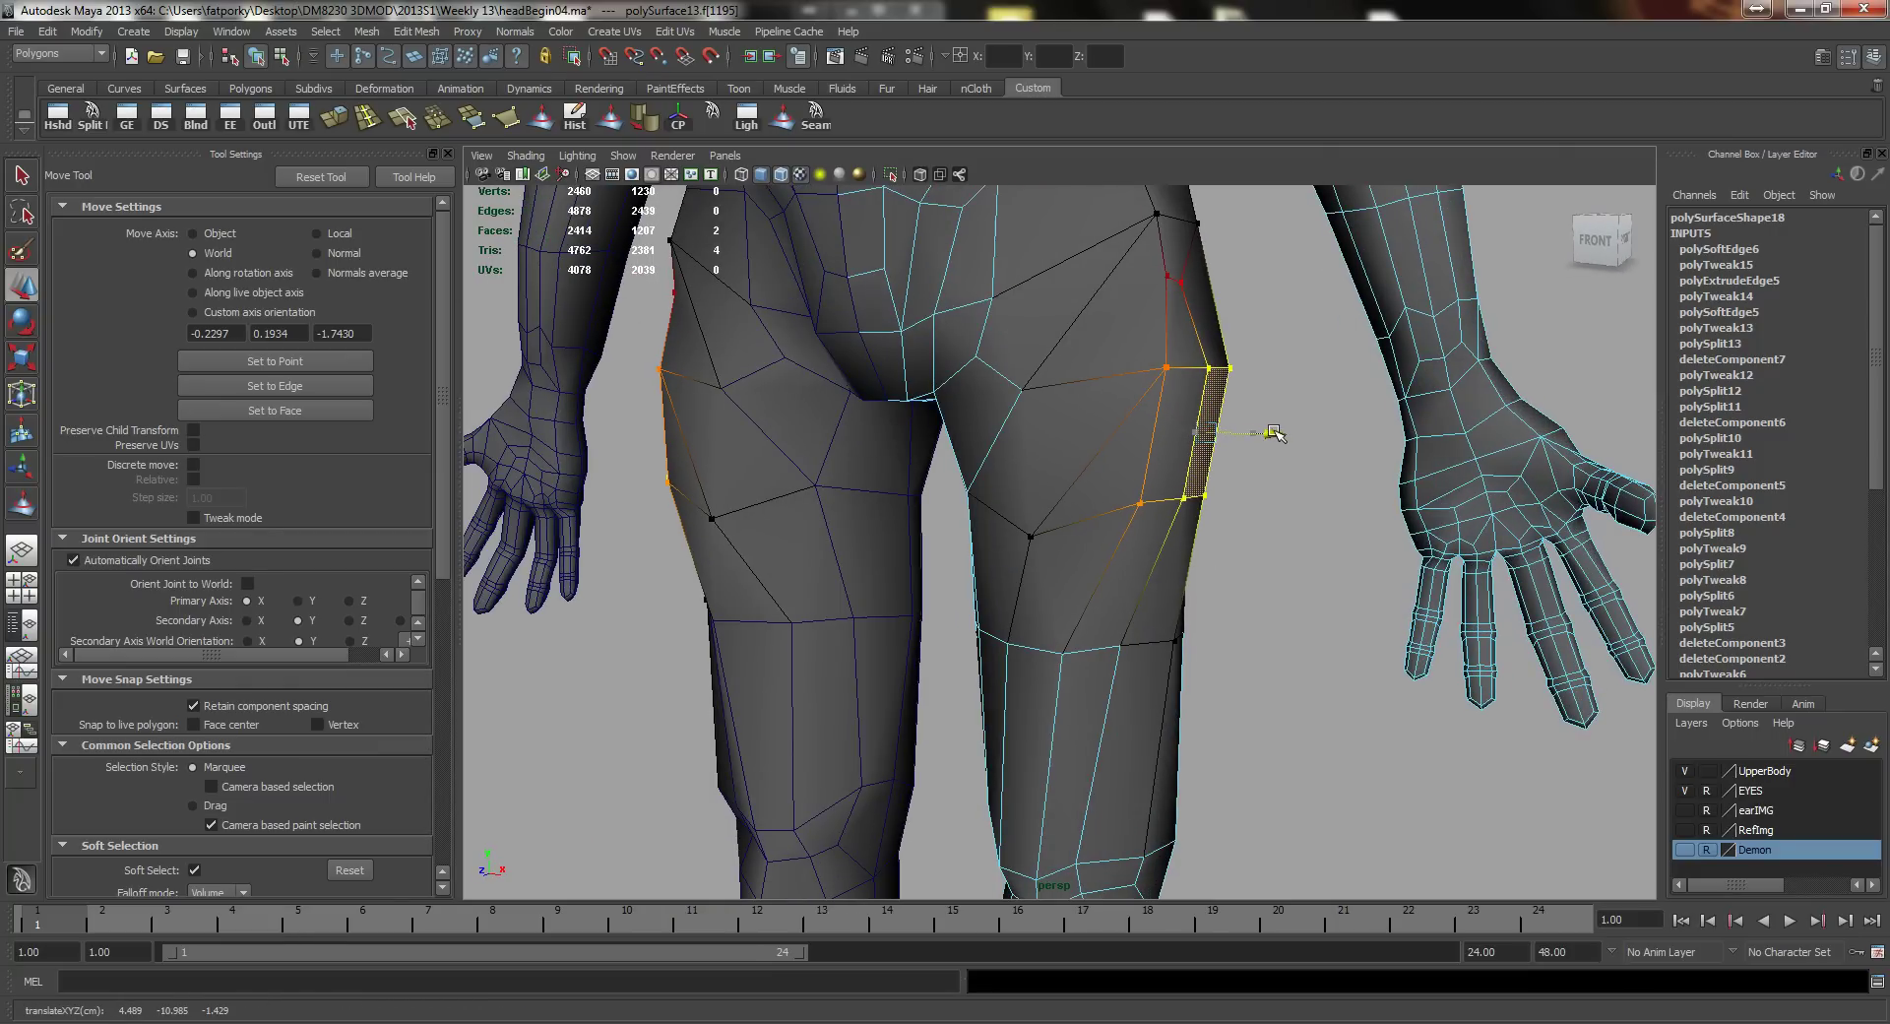
{"action": "left_click", "coordinate": [1174, 582]}
{"action": "left_click_drag", "start_coordinate": [1227, 574], "coordinate": [1245, 574]}
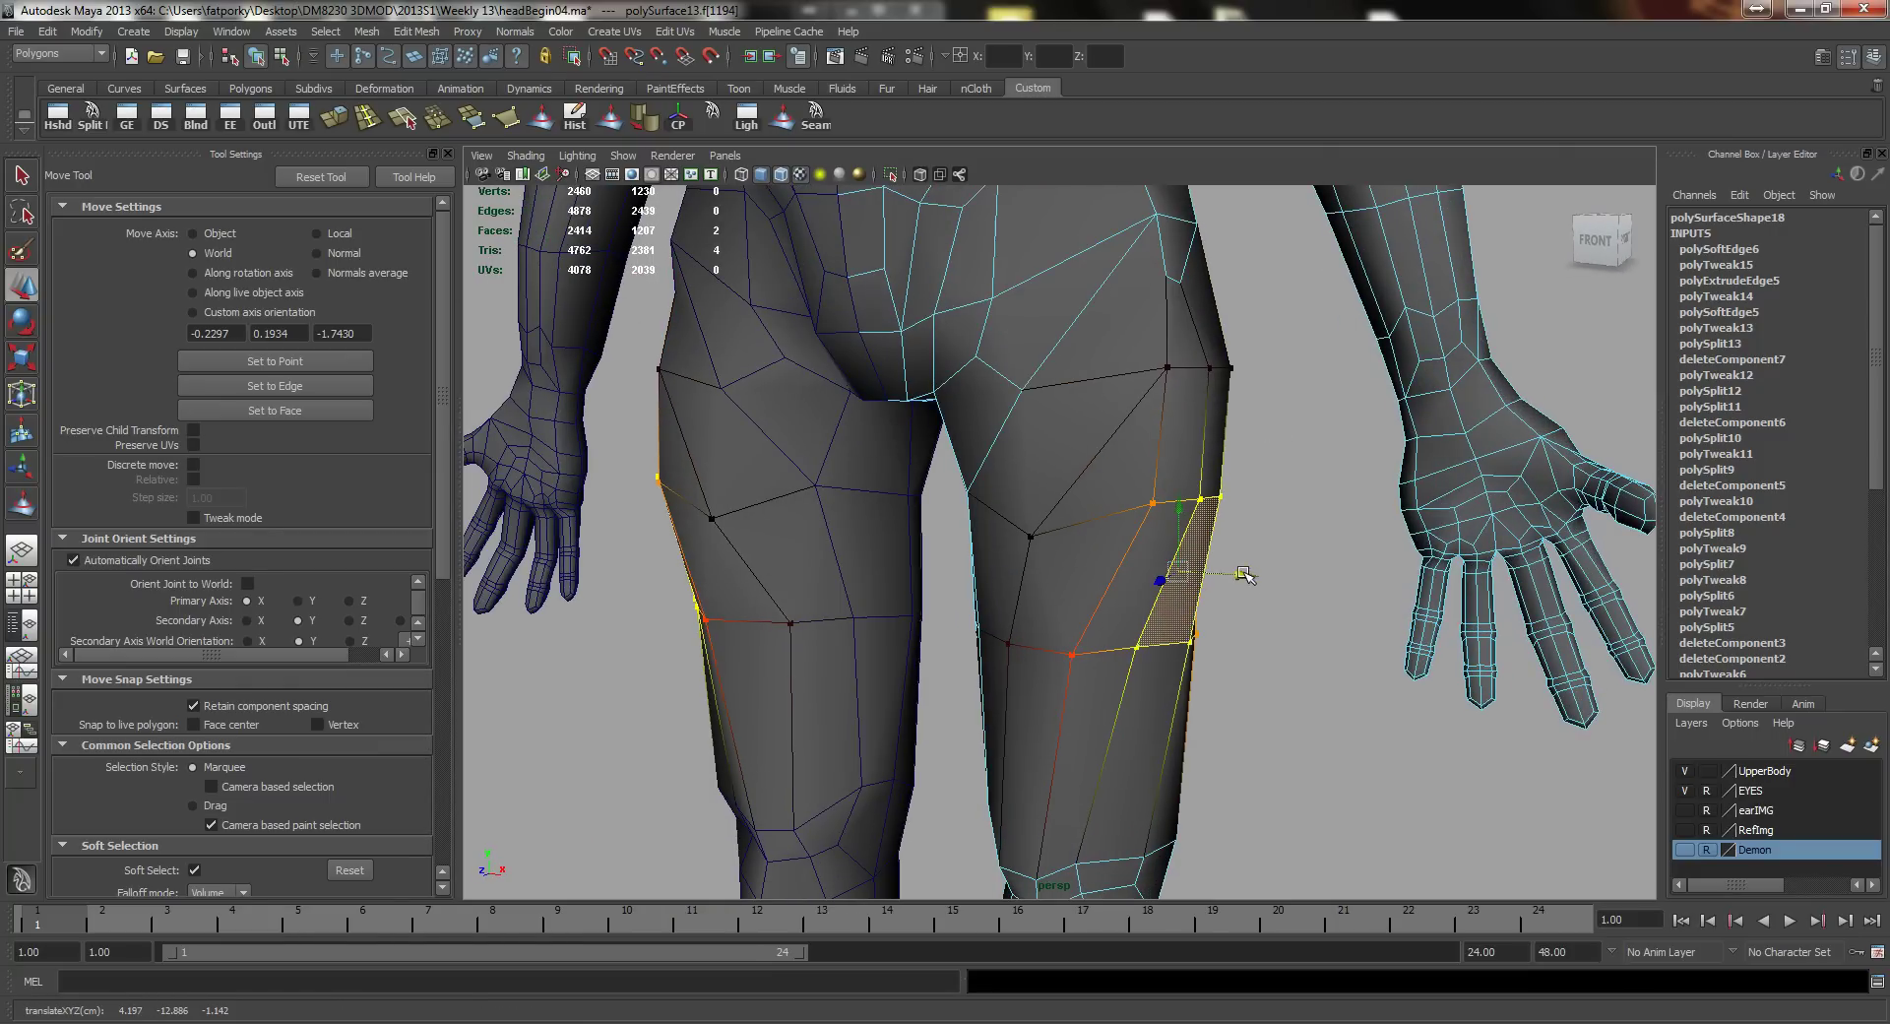
Step: Select four adjoining faces on the back of the thigh and move them with soft selection to fill out the hamstring
{"action": "left_click", "coordinate": [1163, 732]}
{"action": "left_click_drag", "start_coordinate": [1248, 762], "coordinate": [1250, 571], "text": "alt"}
{"action": "left_click", "coordinate": [1055, 504]}
{"action": "left_click", "coordinate": [1056, 611], "text": "shift"}
{"action": "left_click", "coordinate": [1110, 630], "text": "shift"}
{"action": "left_click", "coordinate": [1103, 511], "text": "shift"}
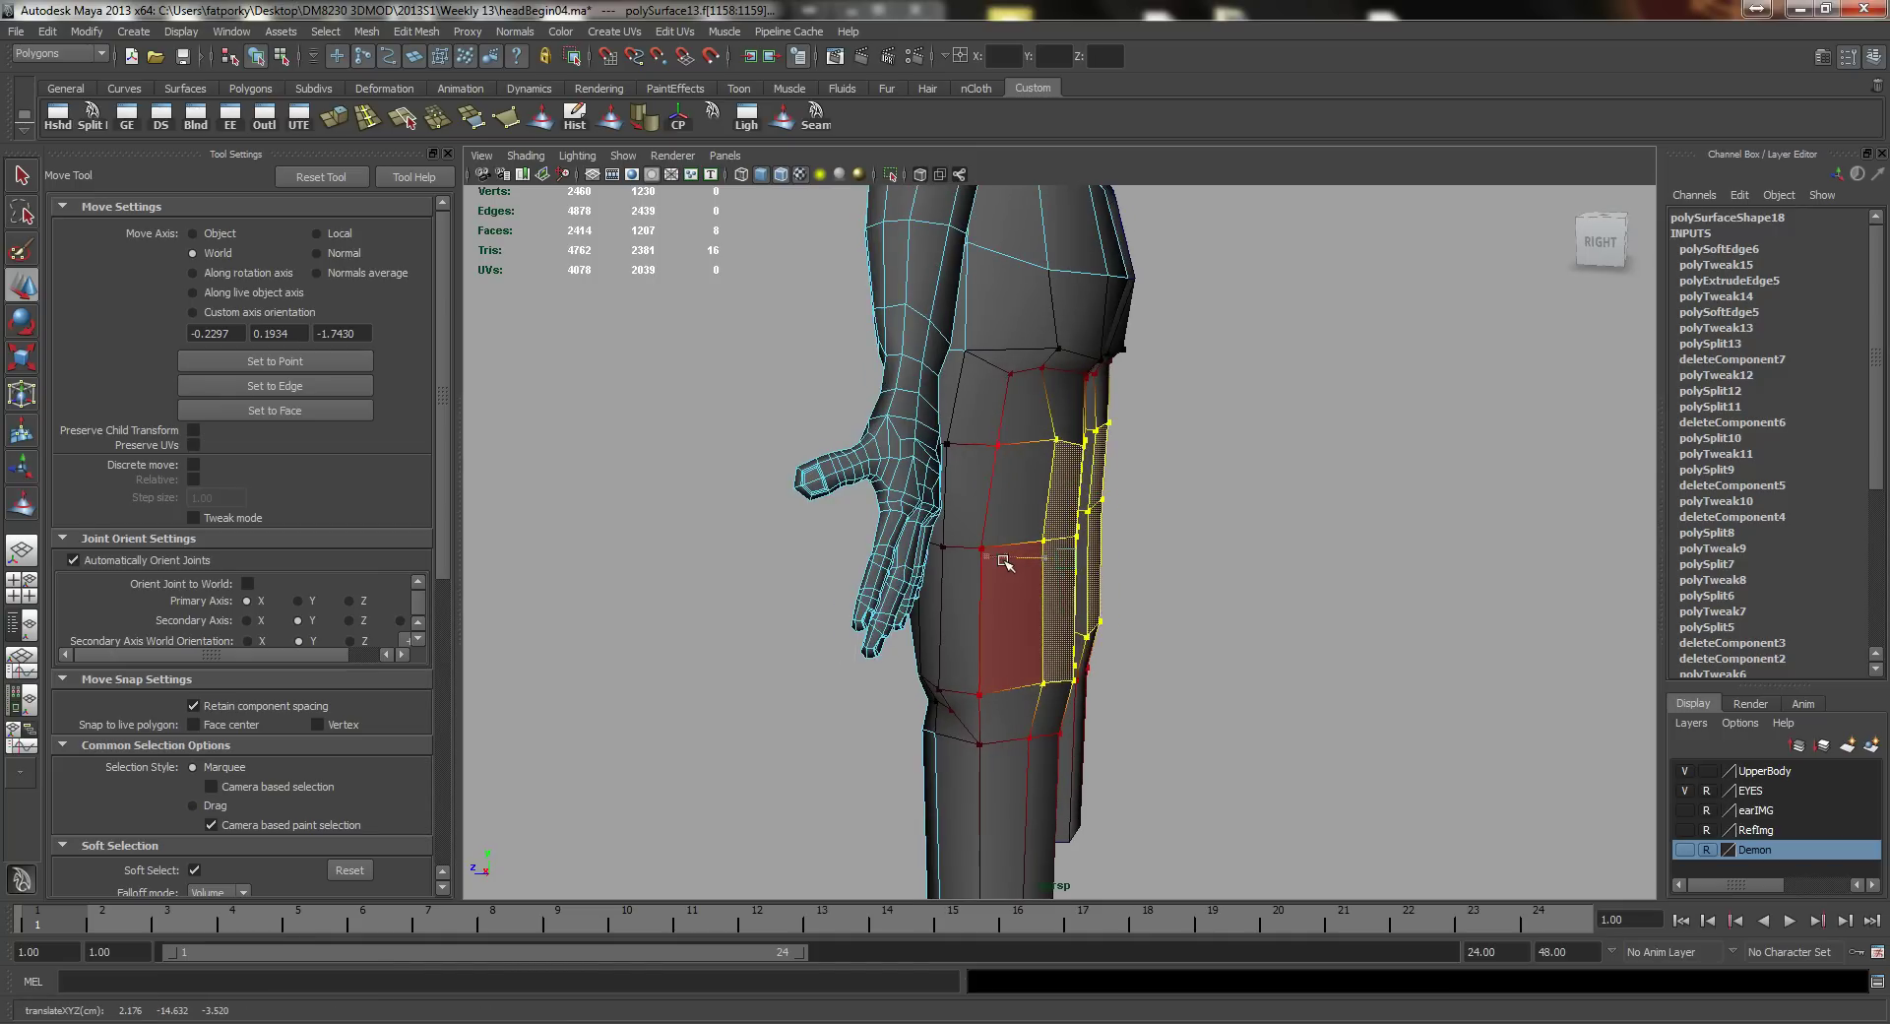
{"action": "mouse_move", "coordinate": [977, 557]}
{"action": "left_mouse_down", "text": "alt"}
{"action": "mouse_move", "coordinate": [966, 614]}
{"action": "mouse_move", "coordinate": [966, 548]}
{"action": "left_mouse_up", "text": "alt"}
Step: Move the horizontal edge in the middle of the back thigh with soft selection
{"action": "key", "text": "q"}
{"action": "right_click", "coordinate": [1067, 588]}
{"action": "right_click_drag", "start_coordinate": [966, 548], "coordinate": [1097, 589], "text": "alt"}
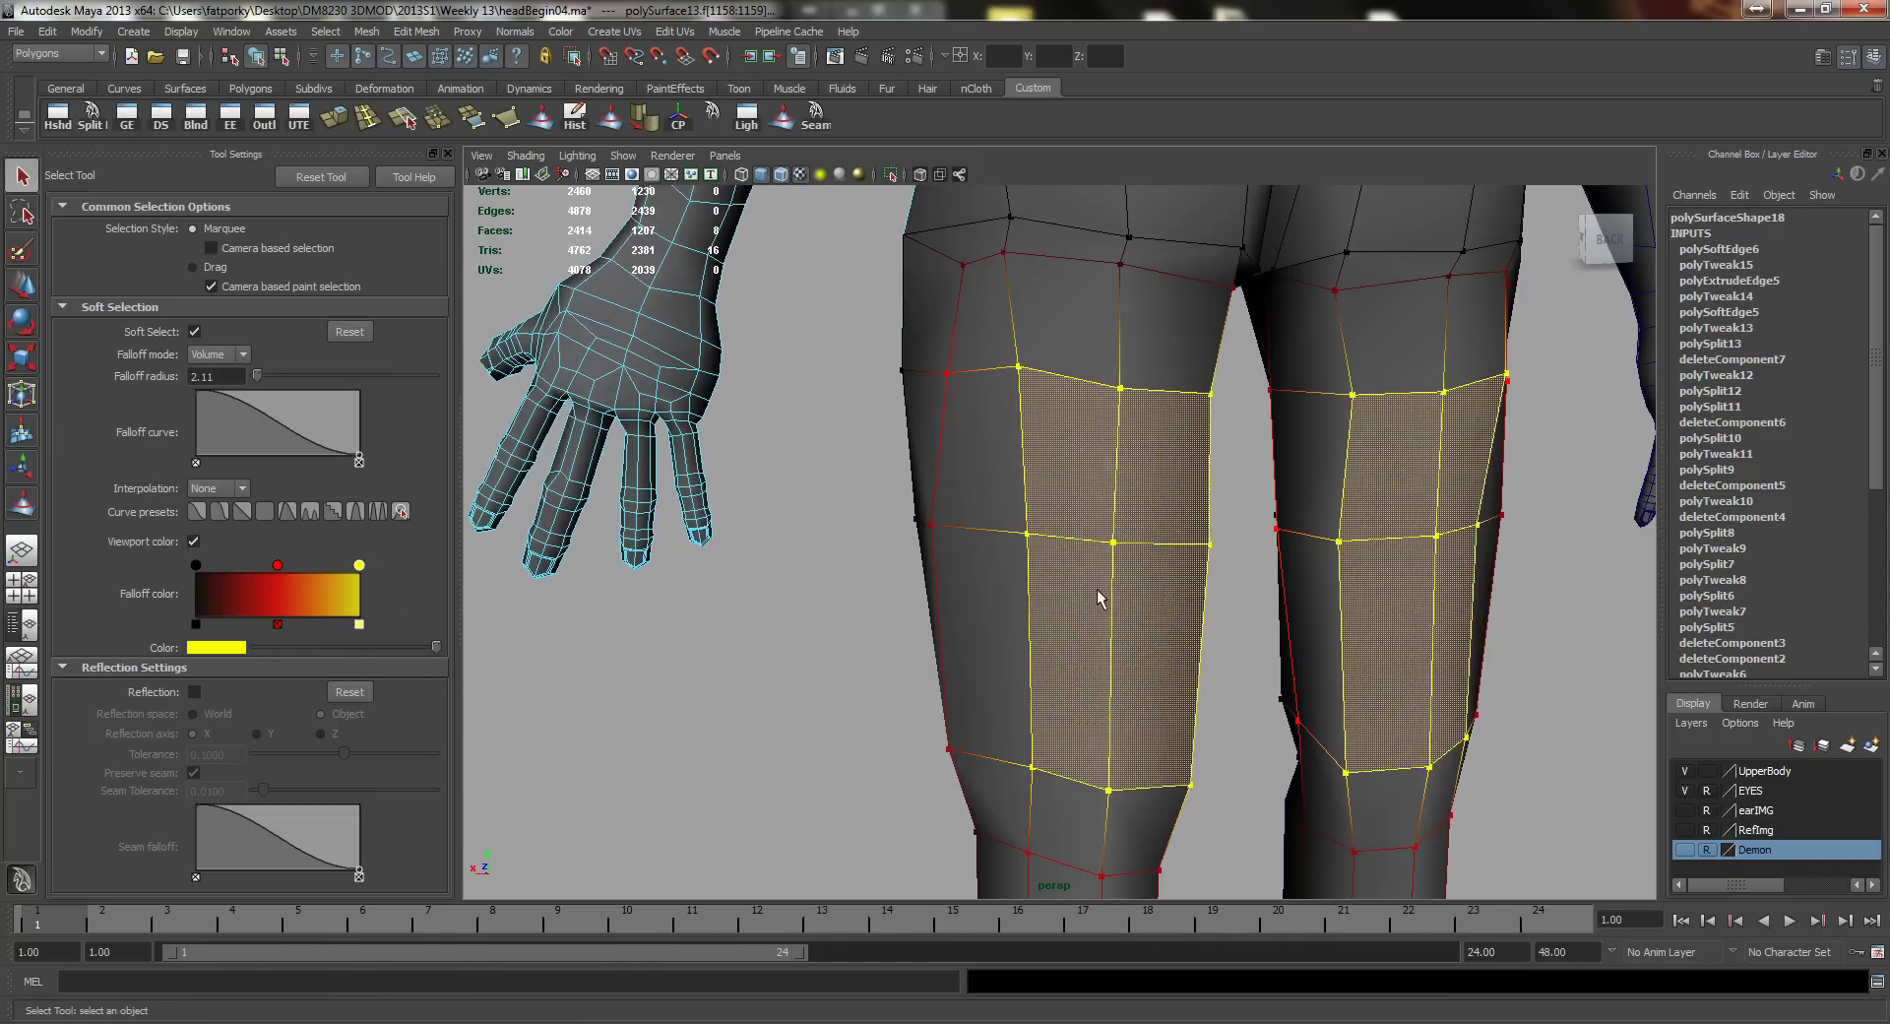
{"action": "key", "text": "F10"}
{"action": "left_click", "coordinate": [1061, 539]}
{"action": "left_click_drag", "start_coordinate": [1050, 595], "coordinate": [1043, 641], "text": "alt"}
{"action": "key", "text": "w"}
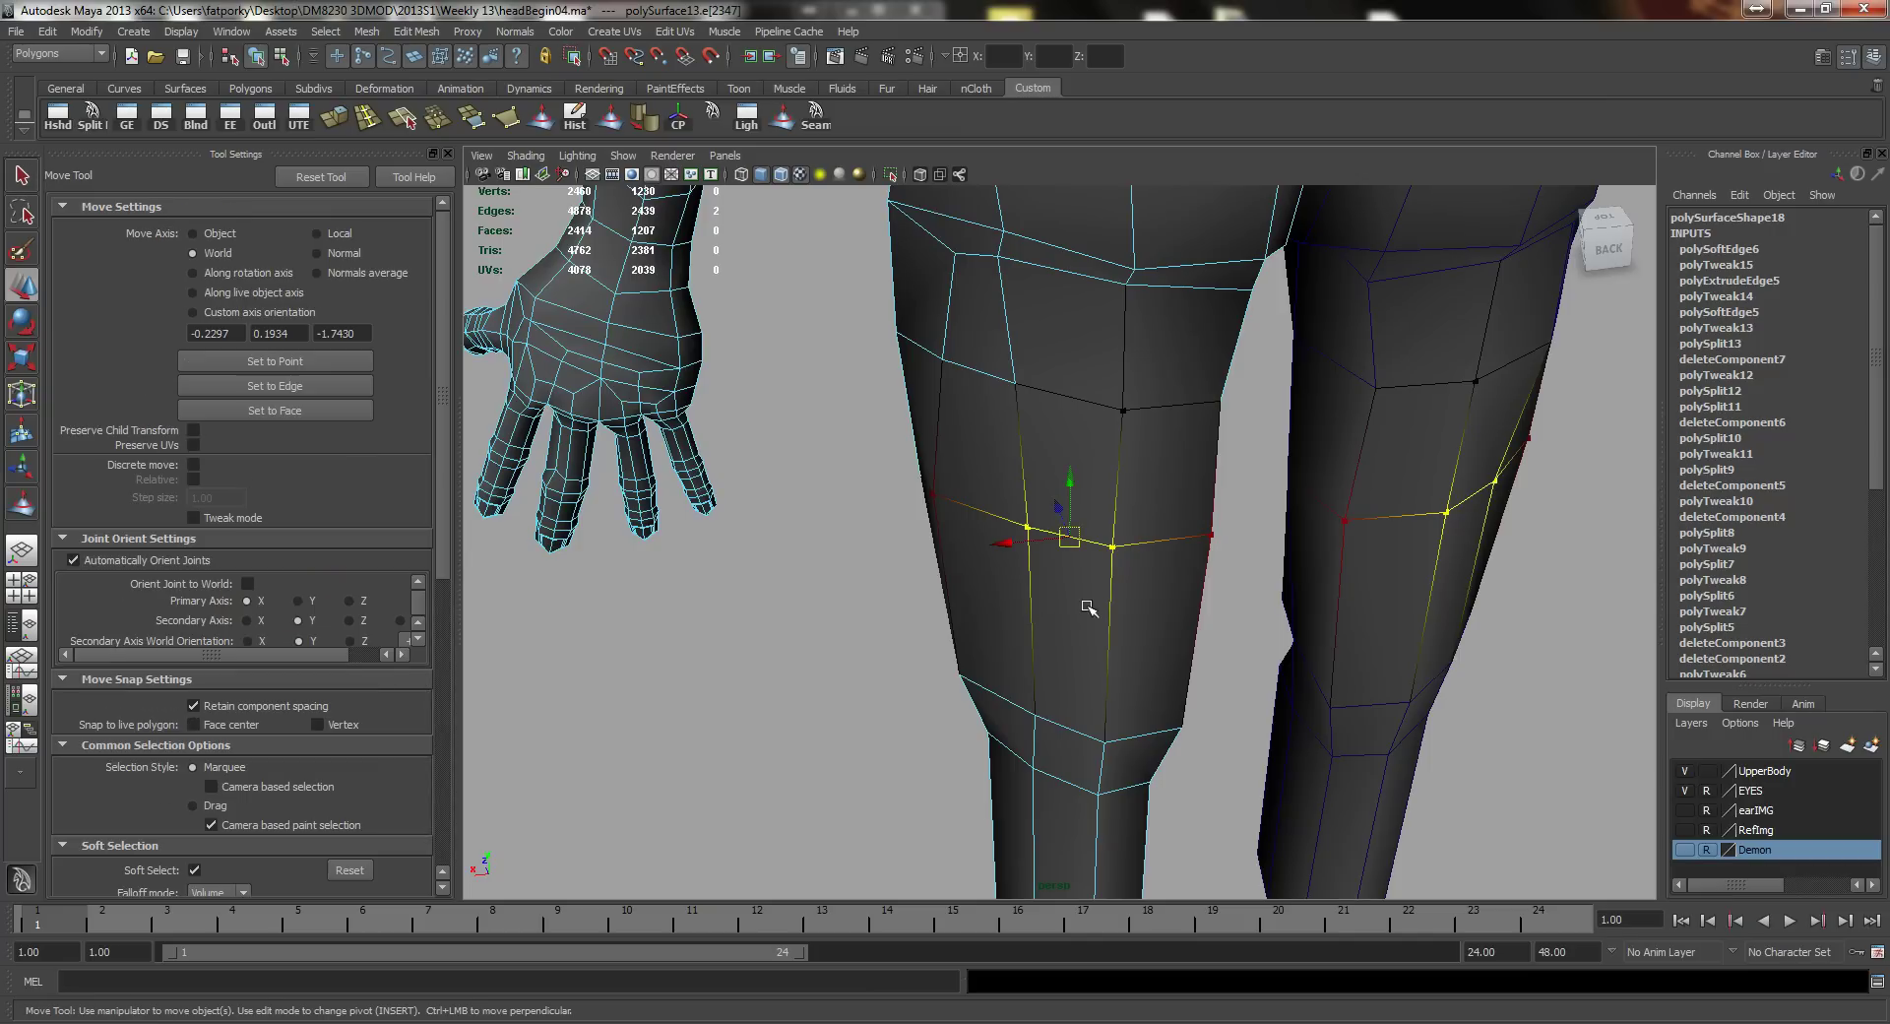
{"action": "left_click_drag", "start_coordinate": [1040, 533], "coordinate": [1027, 483]}
Step: Turn off soft selection and shift a lengthwise edge on the back of the thigh sideways toward the inner leg
{"action": "key", "text": "b"}
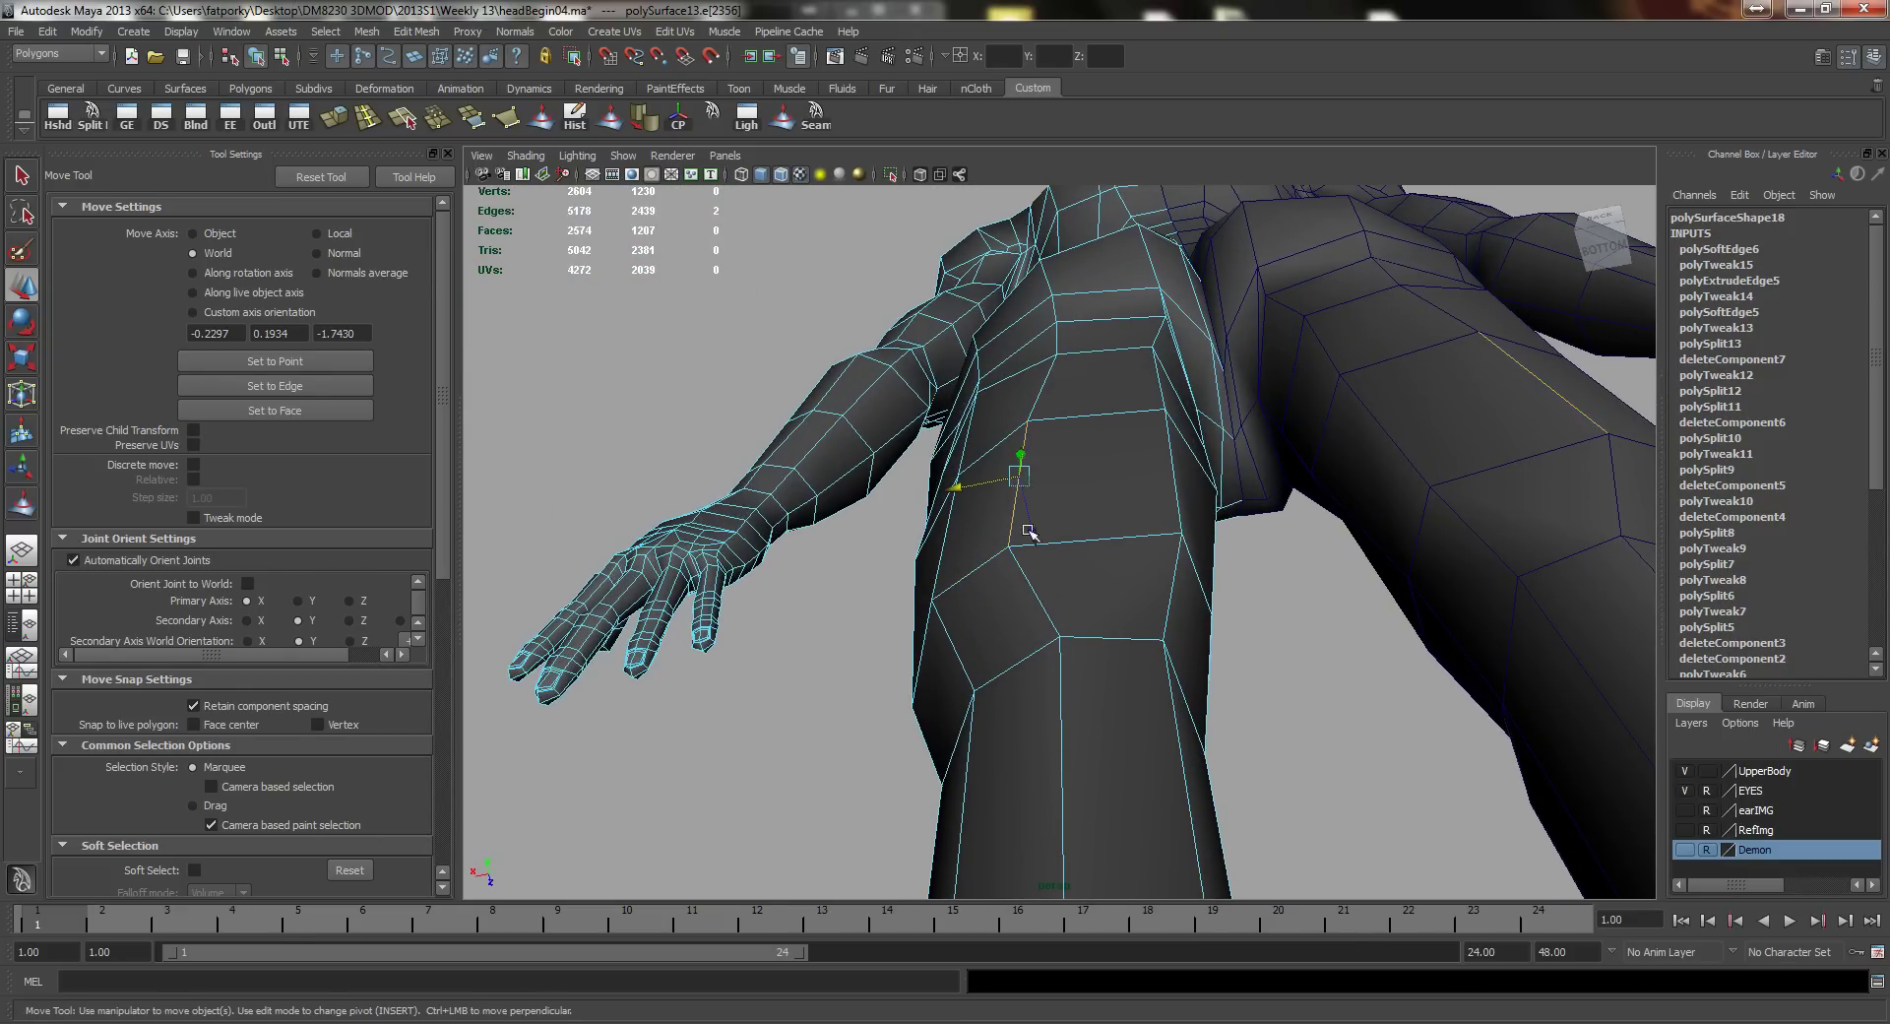
{"action": "key", "text": "q"}
{"action": "key", "text": "w"}
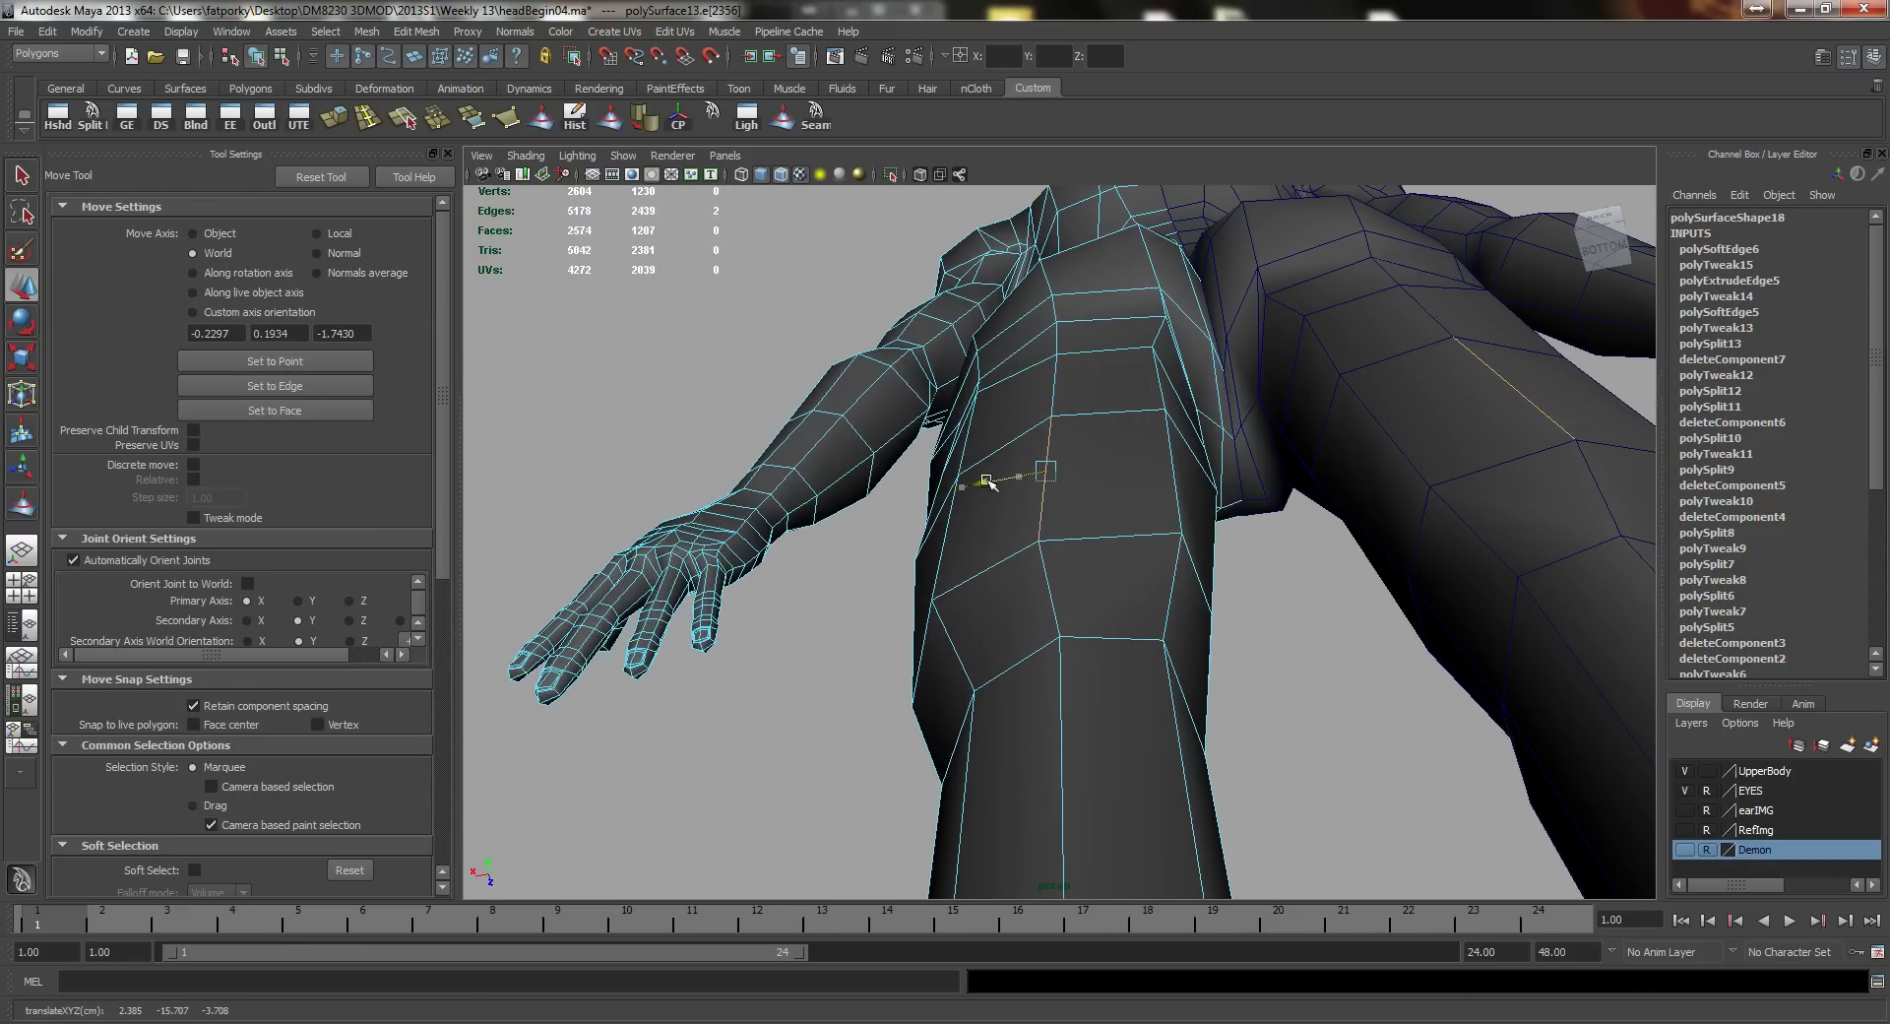
{"action": "left_click_drag", "start_coordinate": [989, 482], "coordinate": [1047, 492], "text": "alt"}
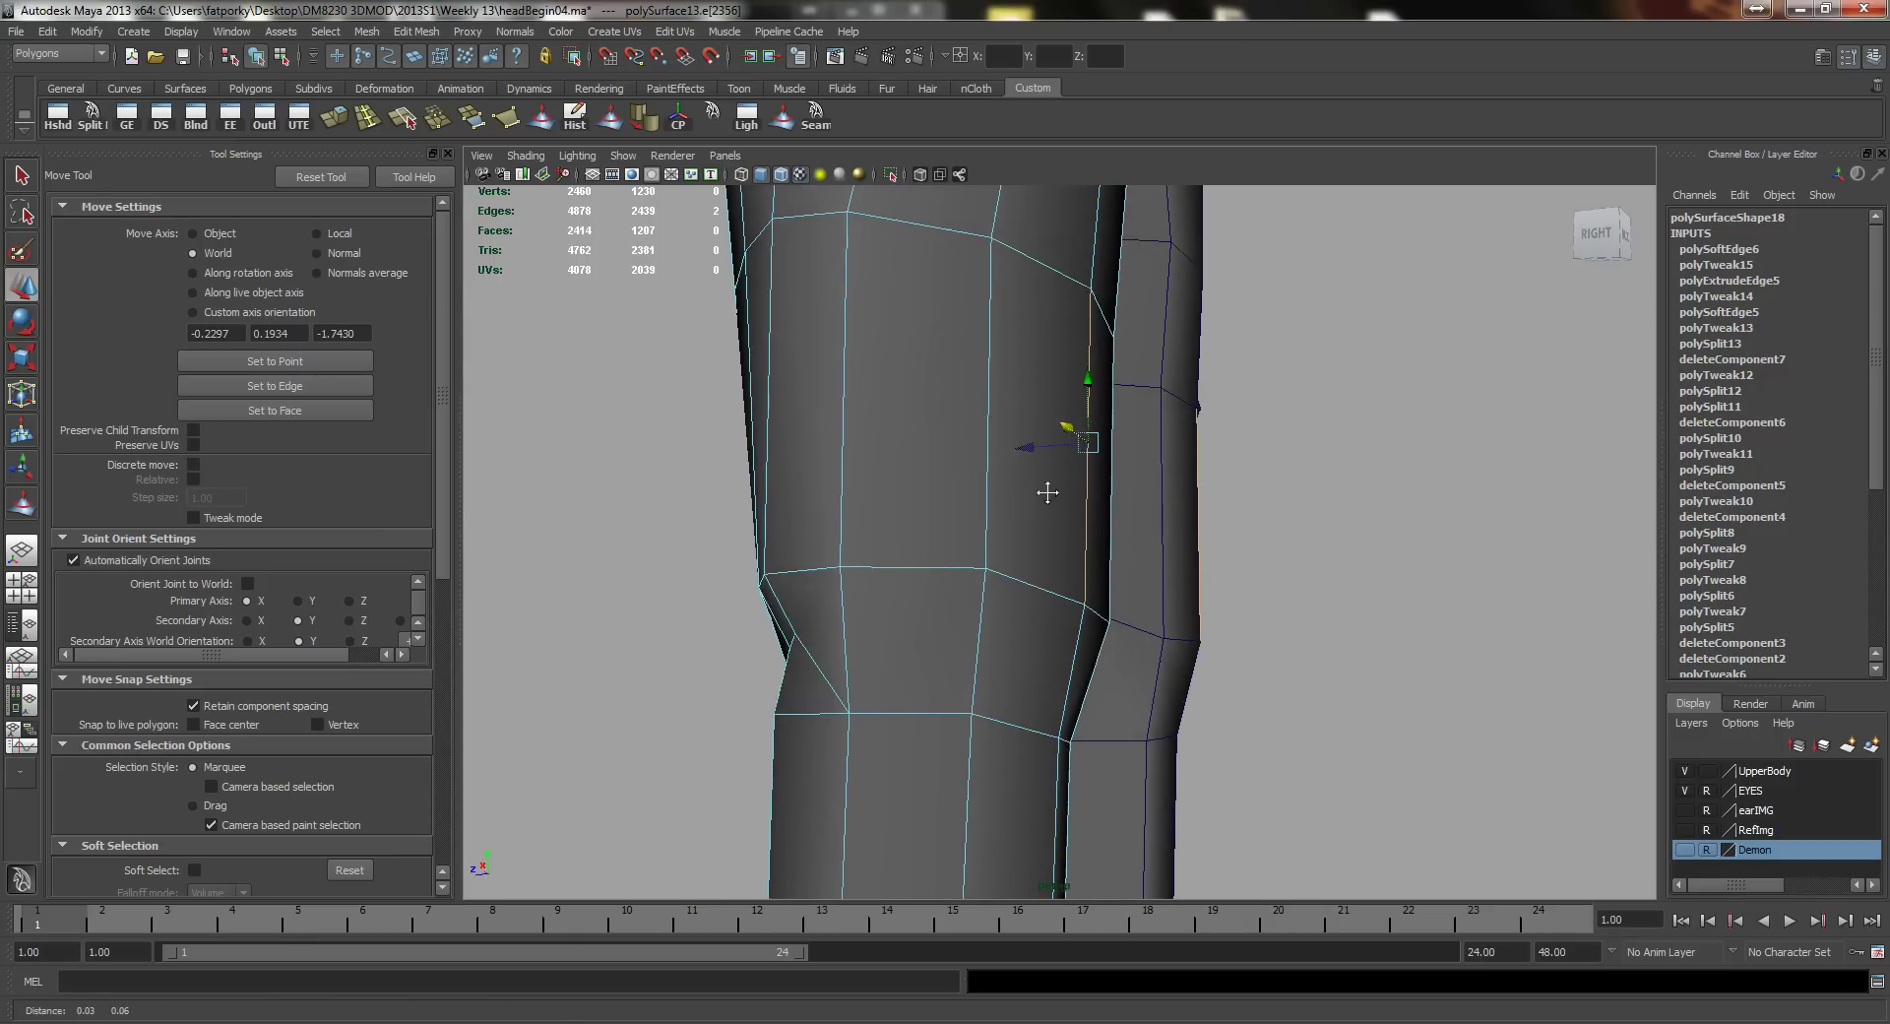
Step: Adjust the horizontal edges of the middle thigh row across the back of the leg
{"action": "middle_click_drag", "start_coordinate": [1047, 493], "coordinate": [1060, 570], "text": "alt"}
{"action": "left_click_drag", "start_coordinate": [1059, 570], "coordinate": [1016, 588], "text": "alt"}
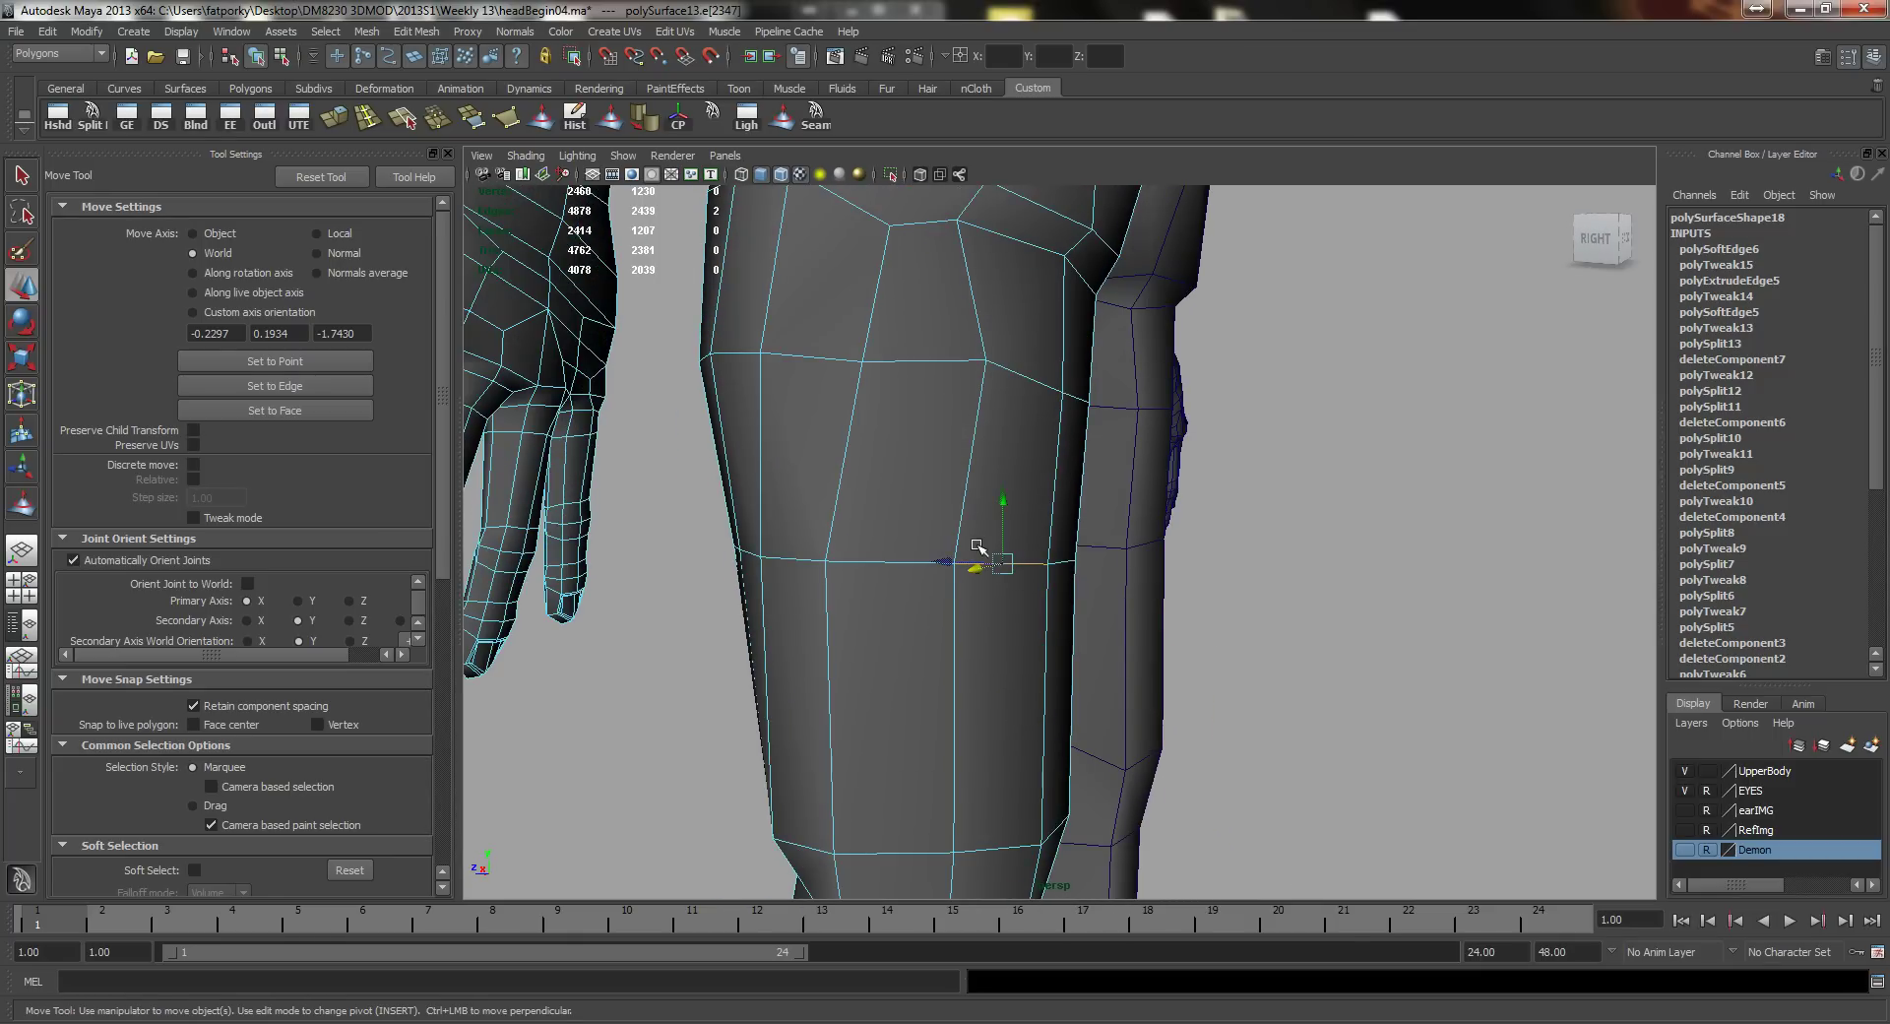
{"action": "mouse_move", "coordinate": [1054, 601]}
{"action": "left_mouse_down", "text": "alt"}
{"action": "mouse_move", "coordinate": [1099, 561]}
{"action": "mouse_move", "coordinate": [1030, 585]}
{"action": "left_mouse_up", "text": "alt"}
{"action": "left_click_drag", "start_coordinate": [1025, 511], "coordinate": [1078, 510], "text": "alt"}
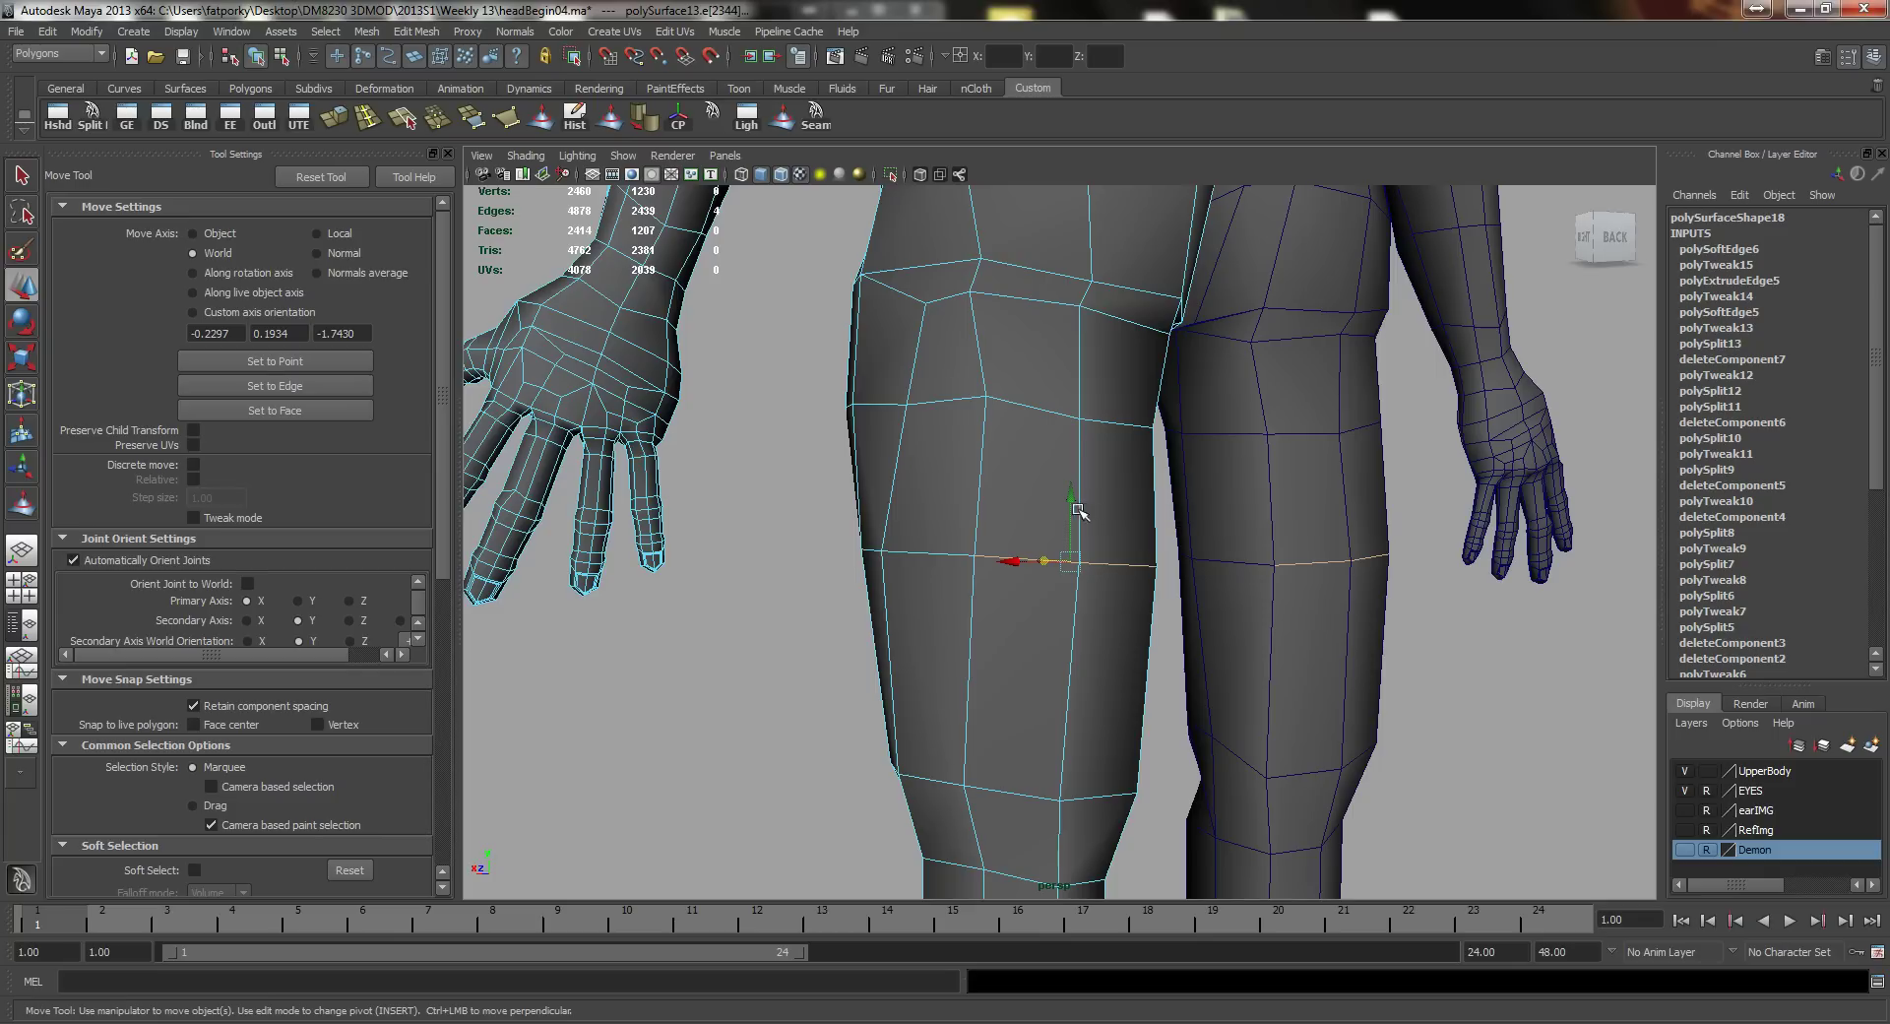
Step: Select the four faces on the inner back of the thigh and adjust the hamstring area
{"action": "right_click_drag", "start_coordinate": [1083, 480], "coordinate": [1078, 537]}
{"action": "left_click", "coordinate": [1030, 493]}
{"action": "left_click", "coordinate": [1034, 633], "text": "shift"}
{"action": "left_click", "coordinate": [1097, 625], "text": "shift"}
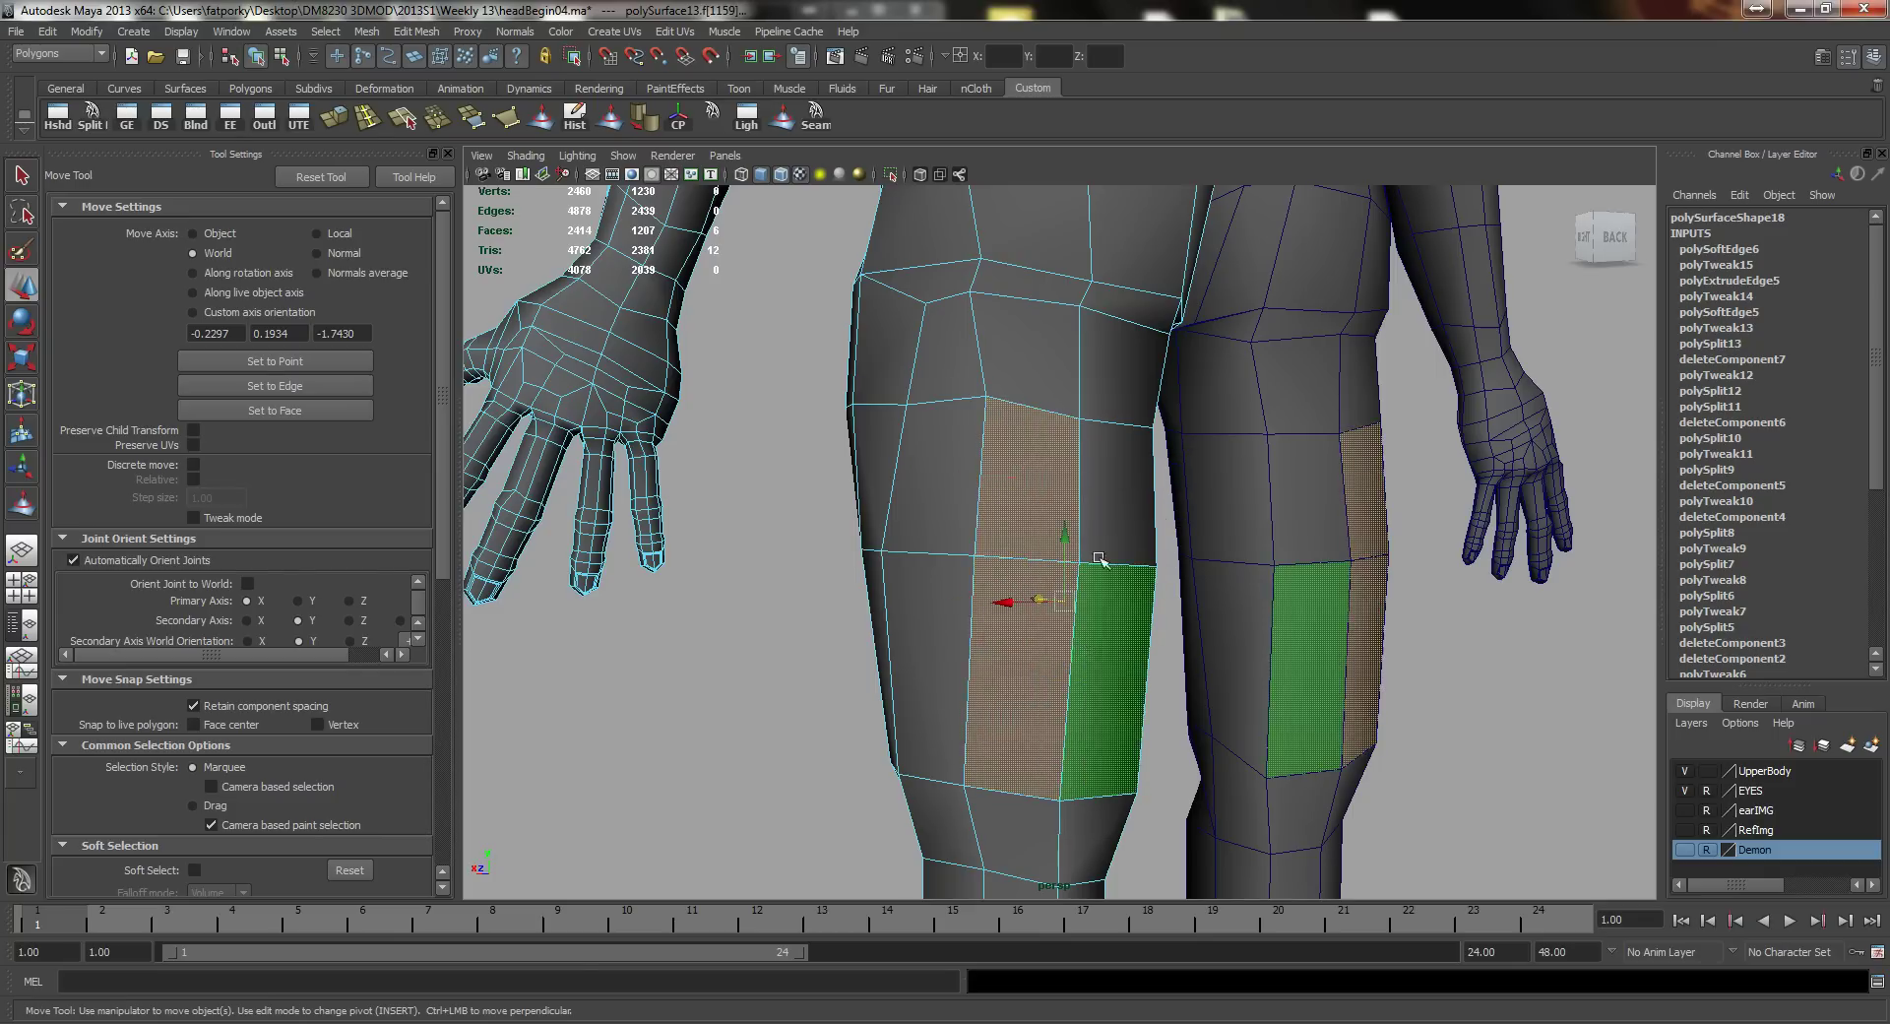
{"action": "left_click", "coordinate": [1105, 522], "text": "shift"}
{"action": "left_click_drag", "start_coordinate": [1083, 556], "coordinate": [940, 519], "text": "alt"}
Step: Move the two connected lengthwise edges on the outer side of the thigh to even out their spacing
{"action": "right_click_drag", "start_coordinate": [942, 519], "coordinate": [905, 482]}
{"action": "left_click", "coordinate": [899, 480]}
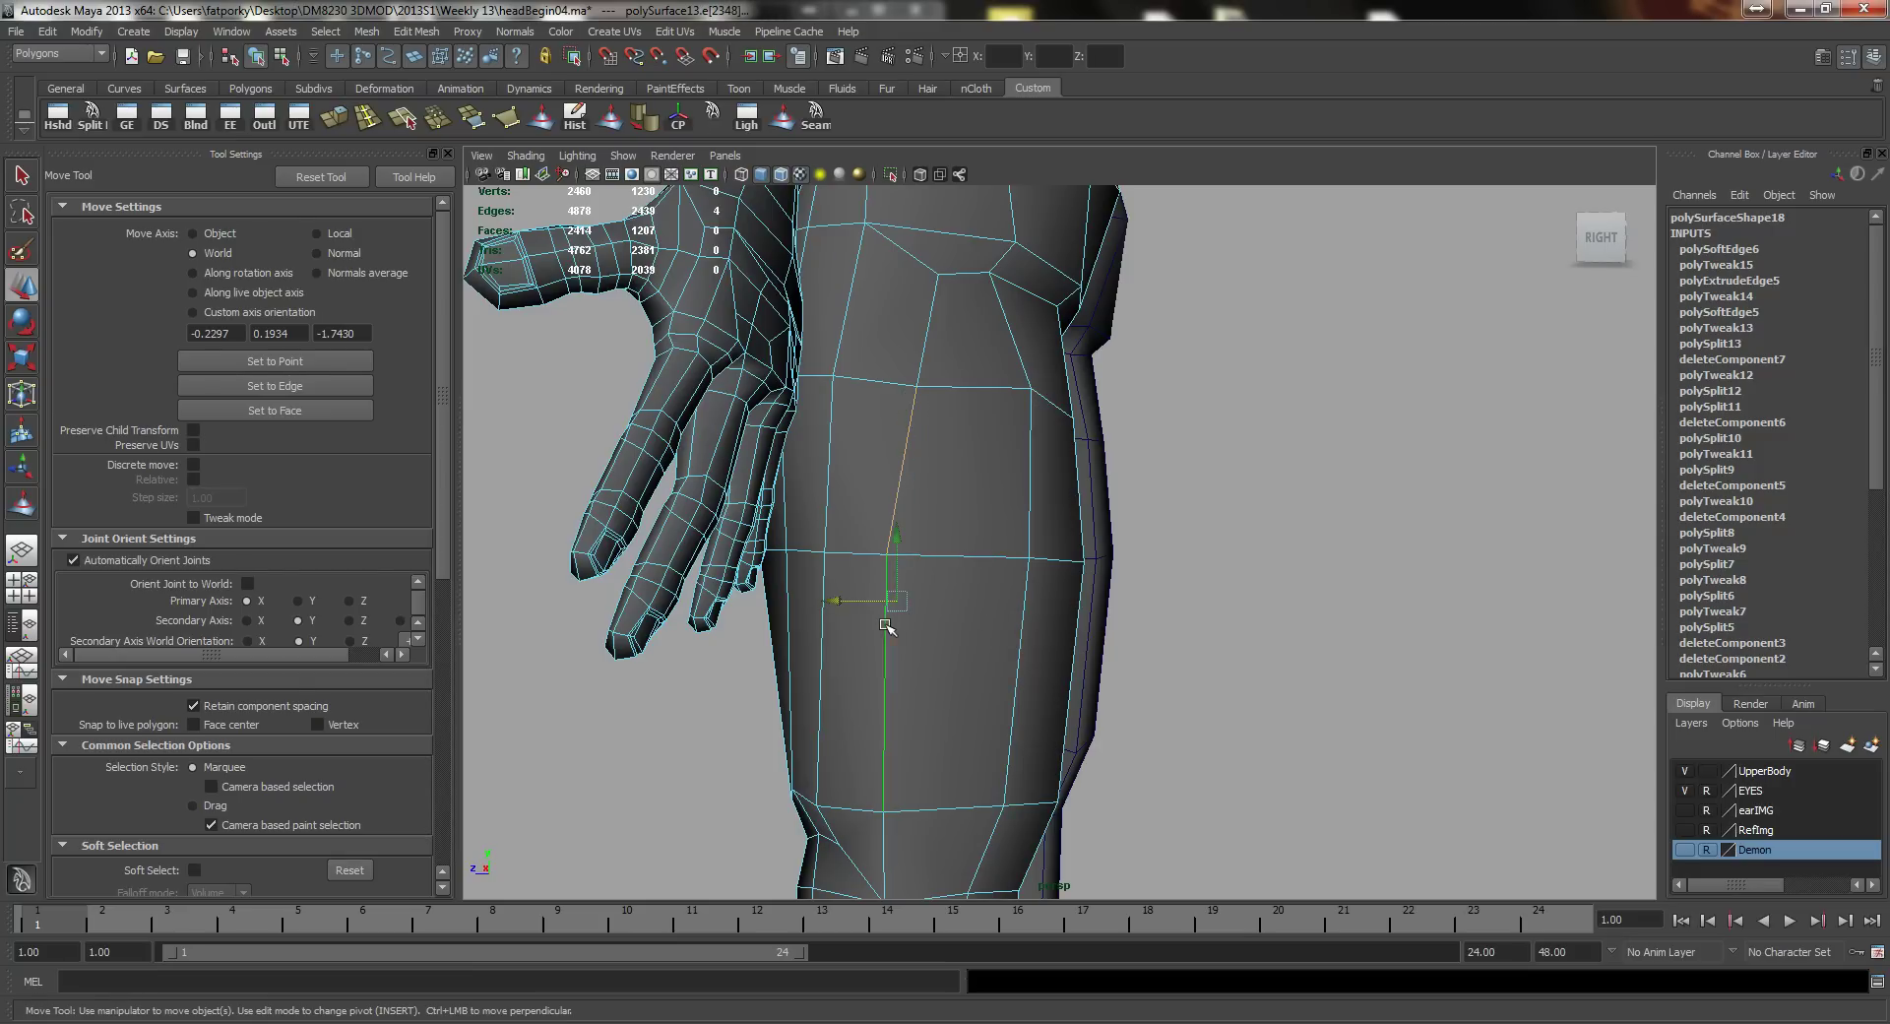
{"action": "left_click_drag", "start_coordinate": [887, 627], "coordinate": [947, 505], "text": "alt"}
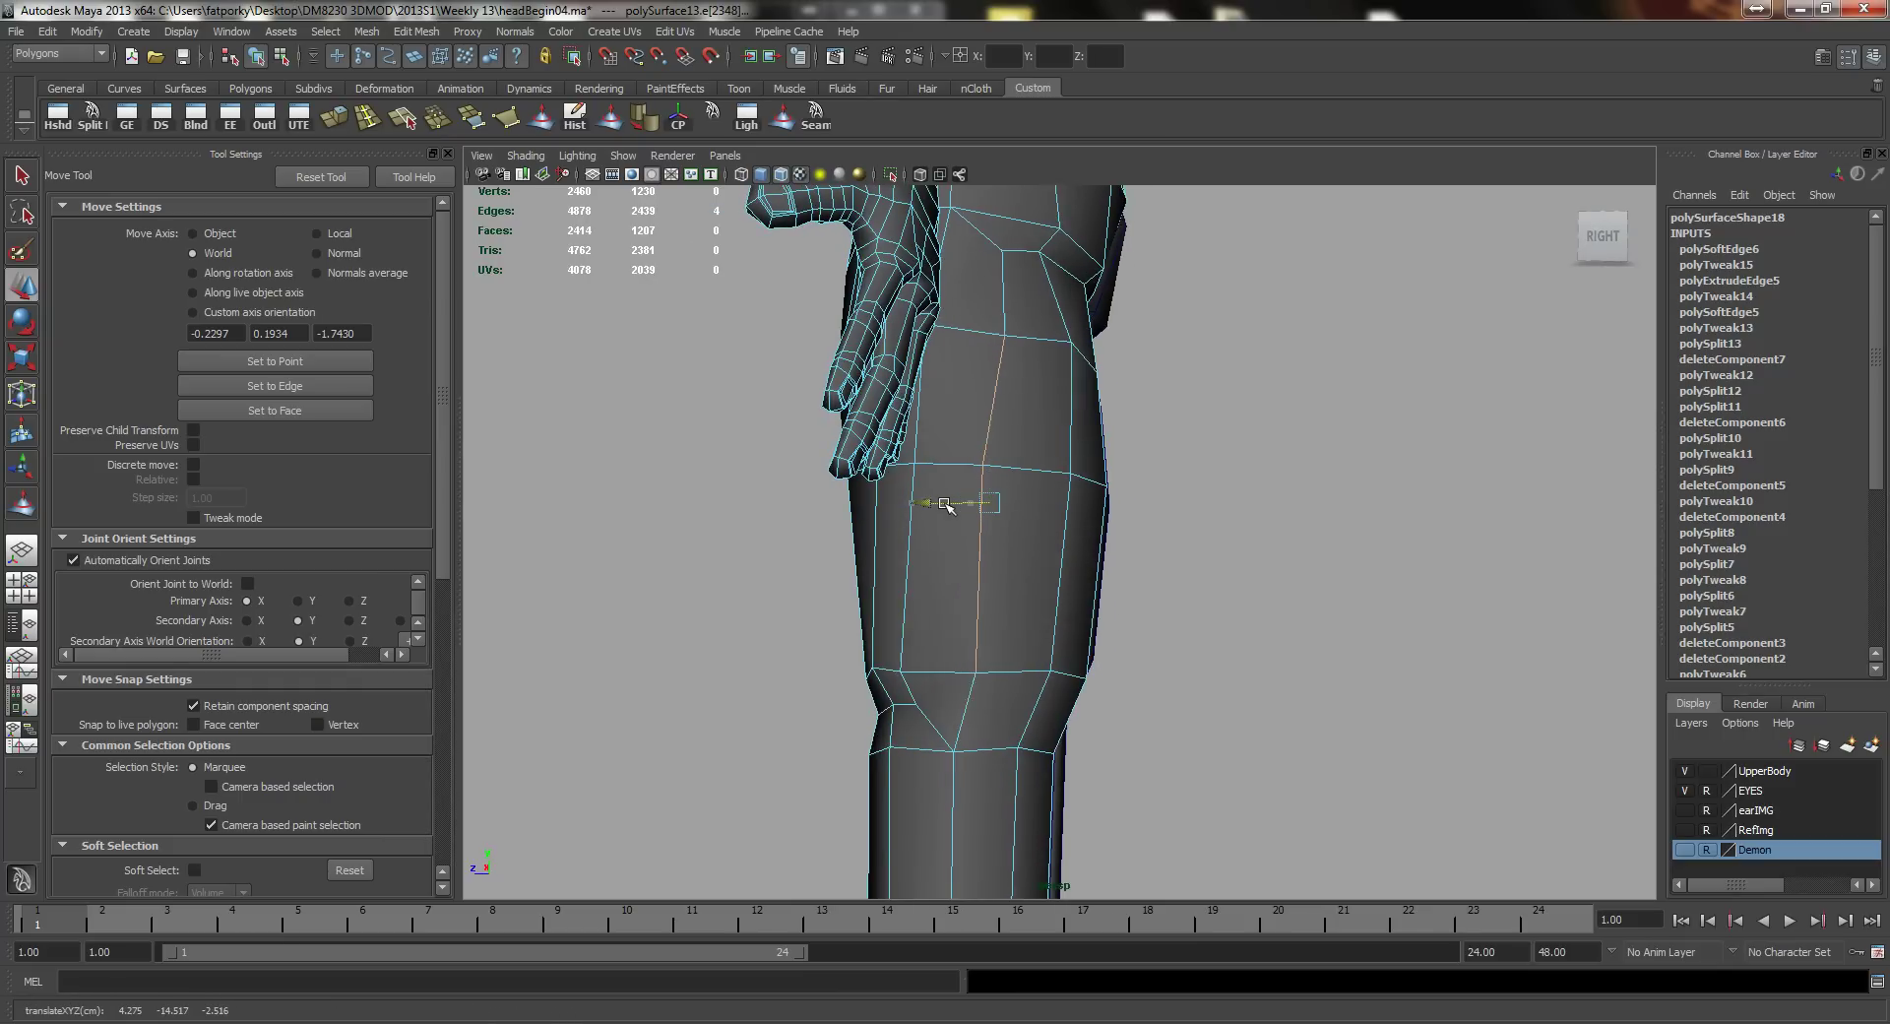
{"action": "key", "text": "q"}
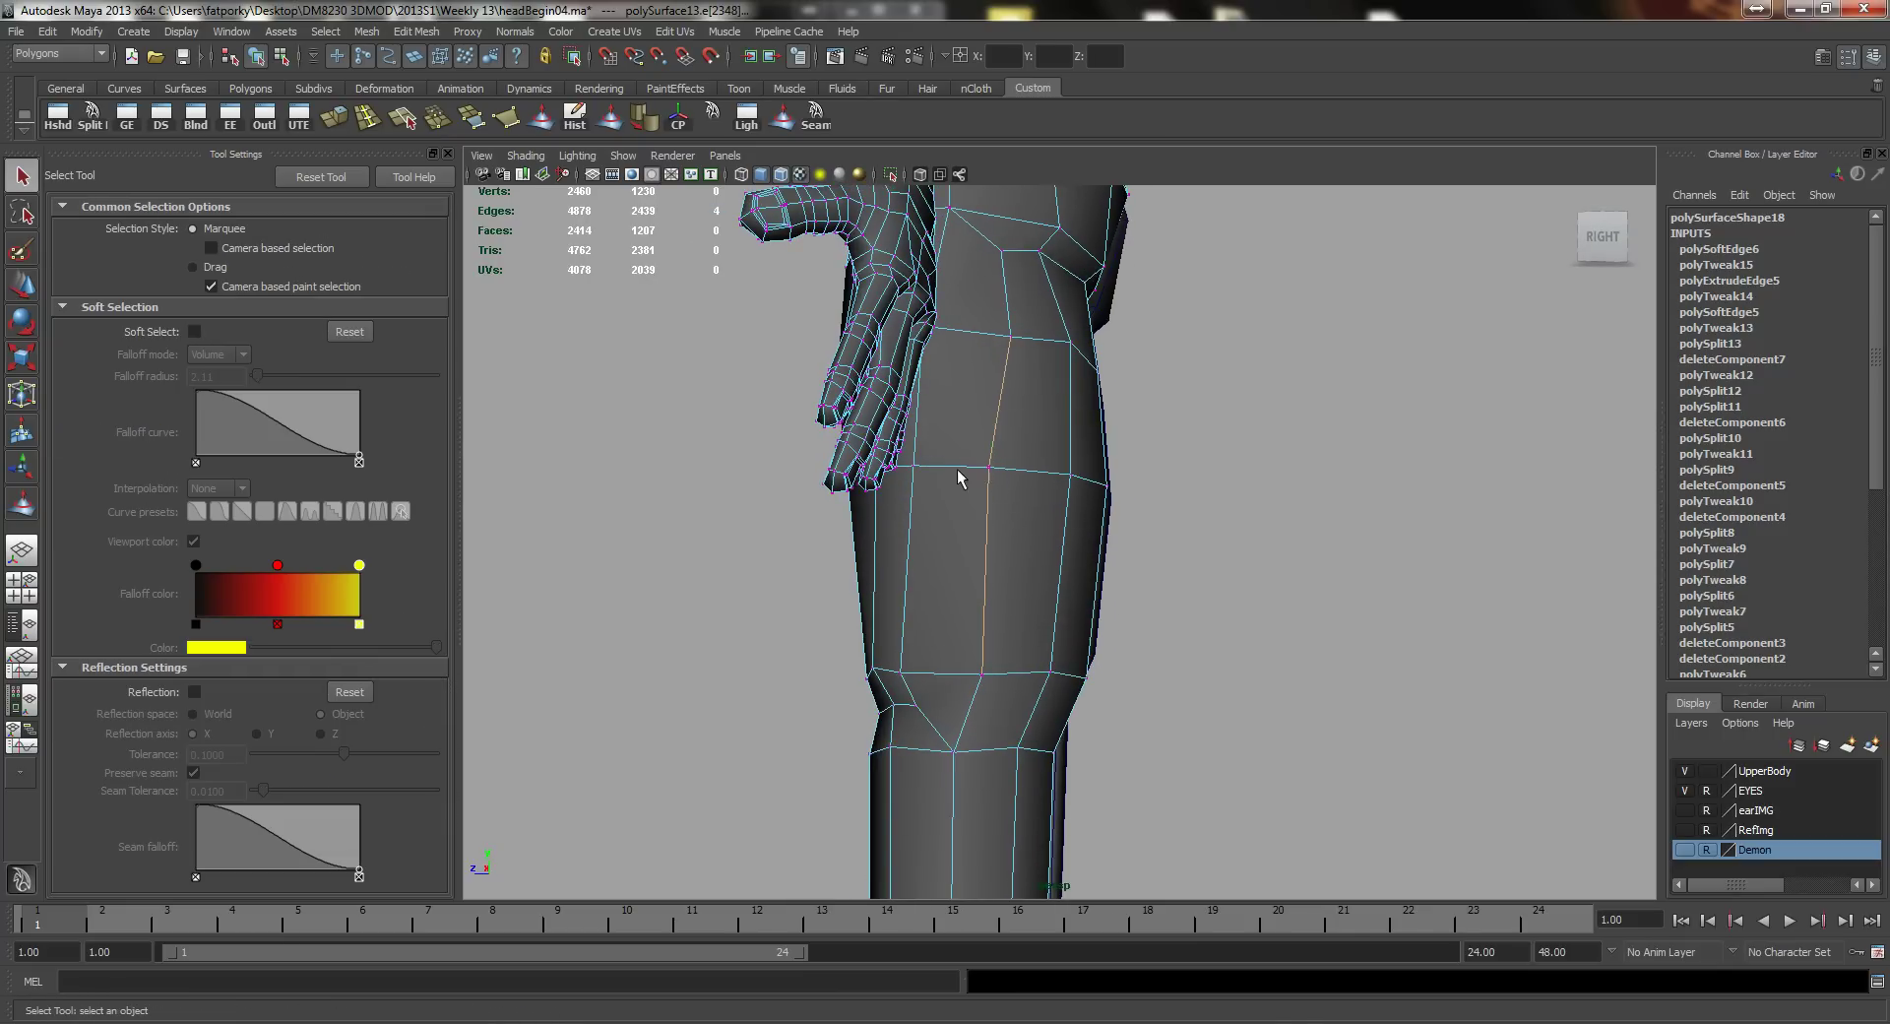
Step: Reposition the mid-thigh vertex where the two outer lengthwise edges meet
{"action": "left_click", "coordinate": [990, 477]}
{"action": "key", "text": "w"}
{"action": "left_click_drag", "start_coordinate": [953, 471], "coordinate": [898, 434], "text": "alt"}
{"action": "key", "text": "q"}
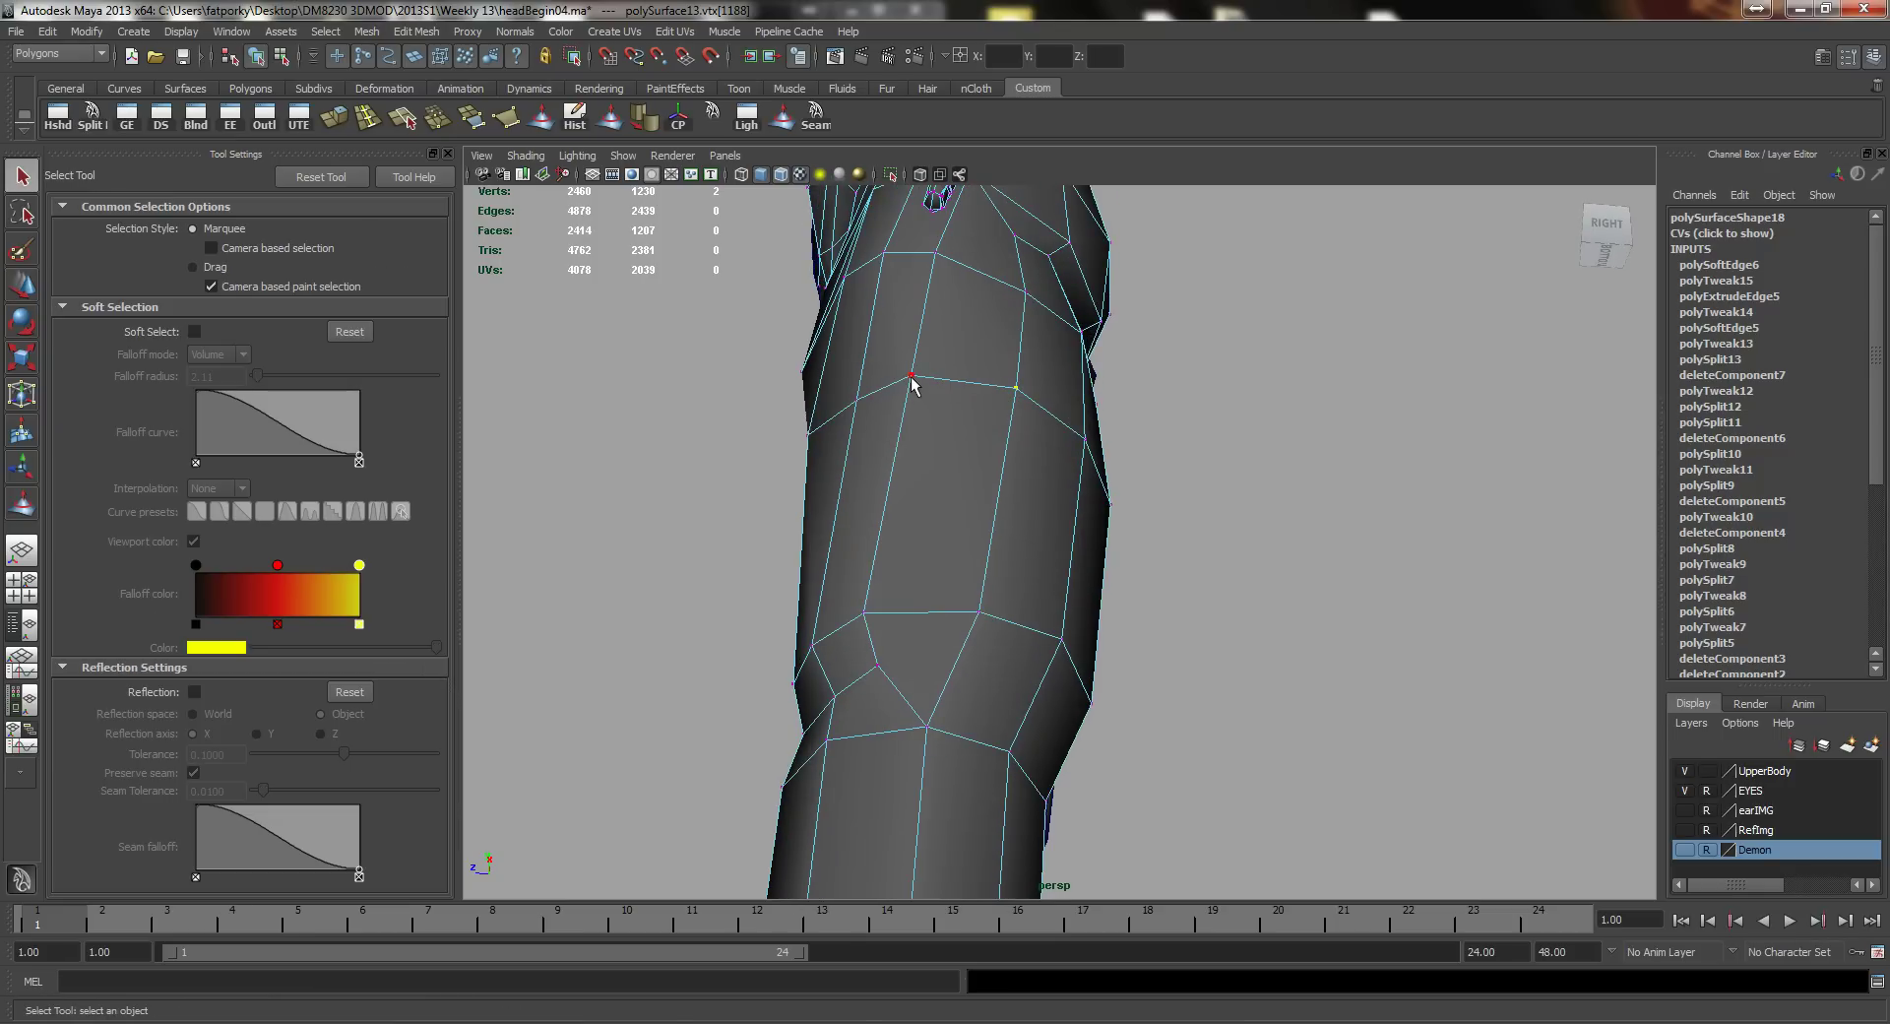
Step: Select the two connected lengthwise edges on the outer side of the thigh and adjust their position
{"action": "right_click_drag", "start_coordinate": [912, 384], "coordinate": [920, 338]}
{"action": "left_click", "coordinate": [923, 317]}
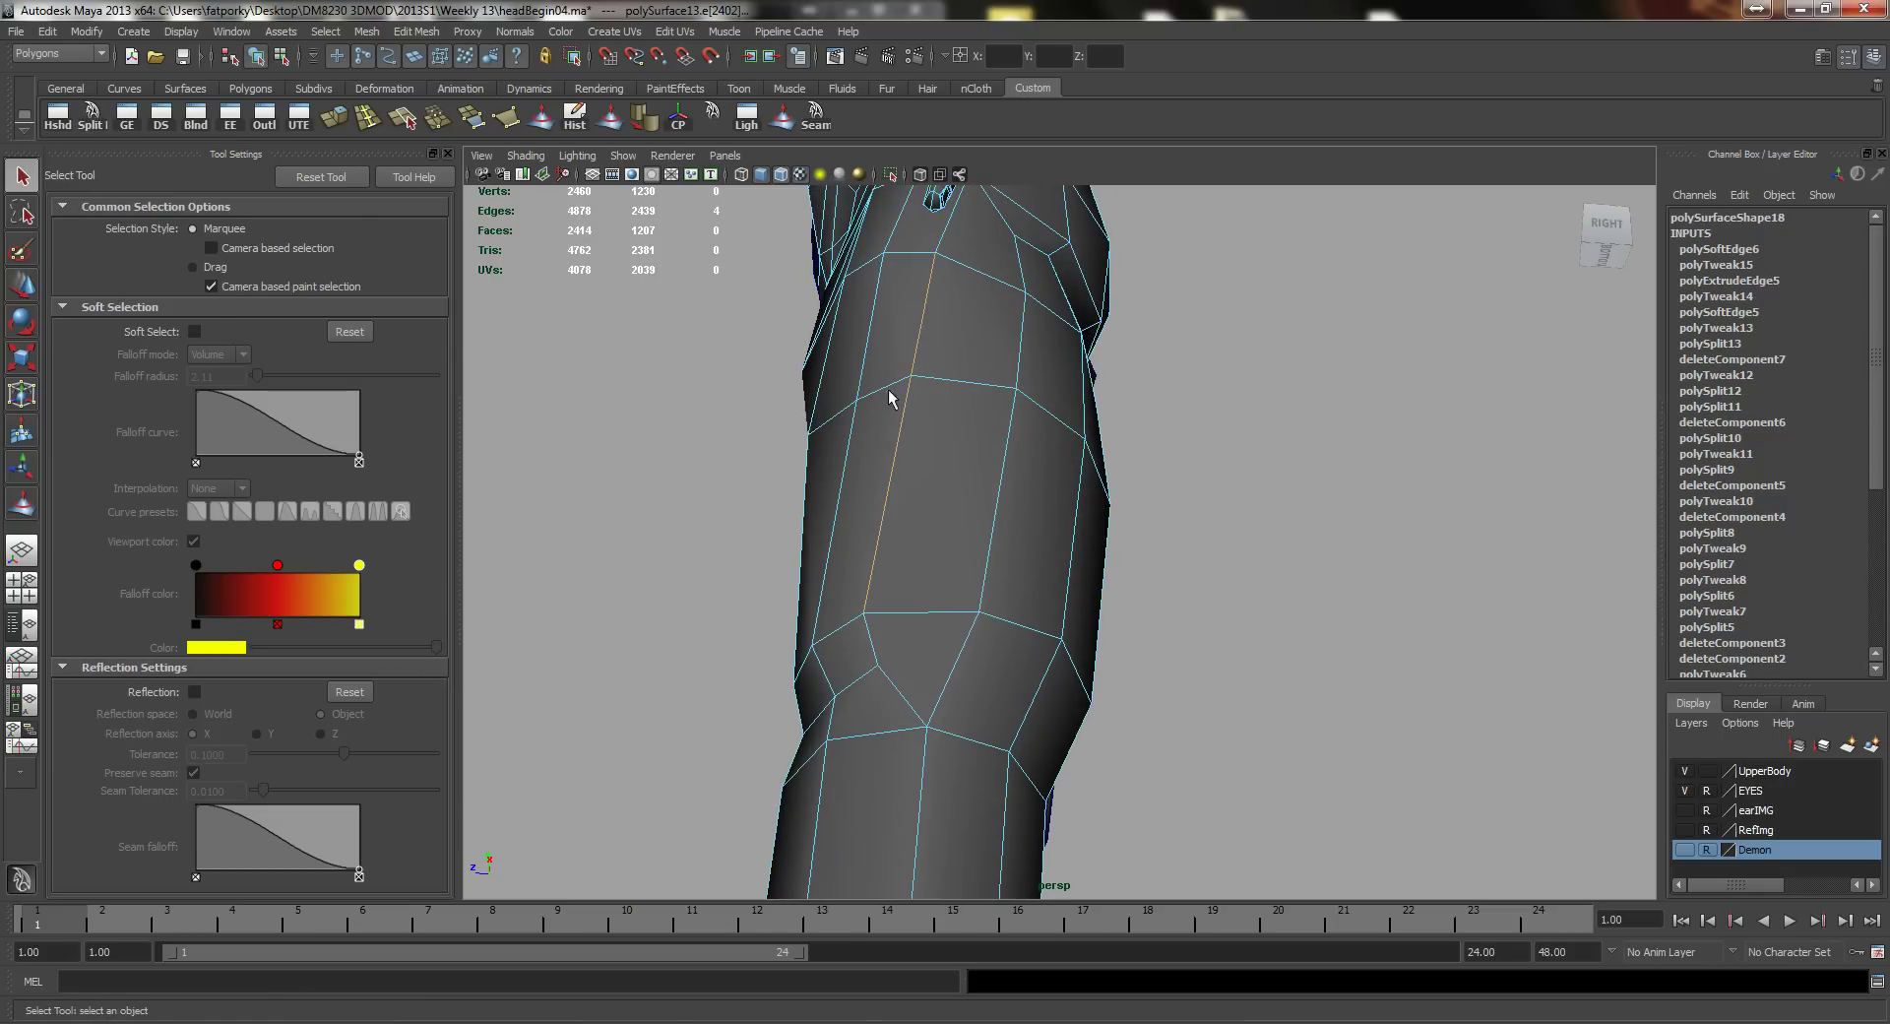
{"action": "key", "text": "w"}
{"action": "left_click_drag", "start_coordinate": [850, 414], "coordinate": [1035, 489]}
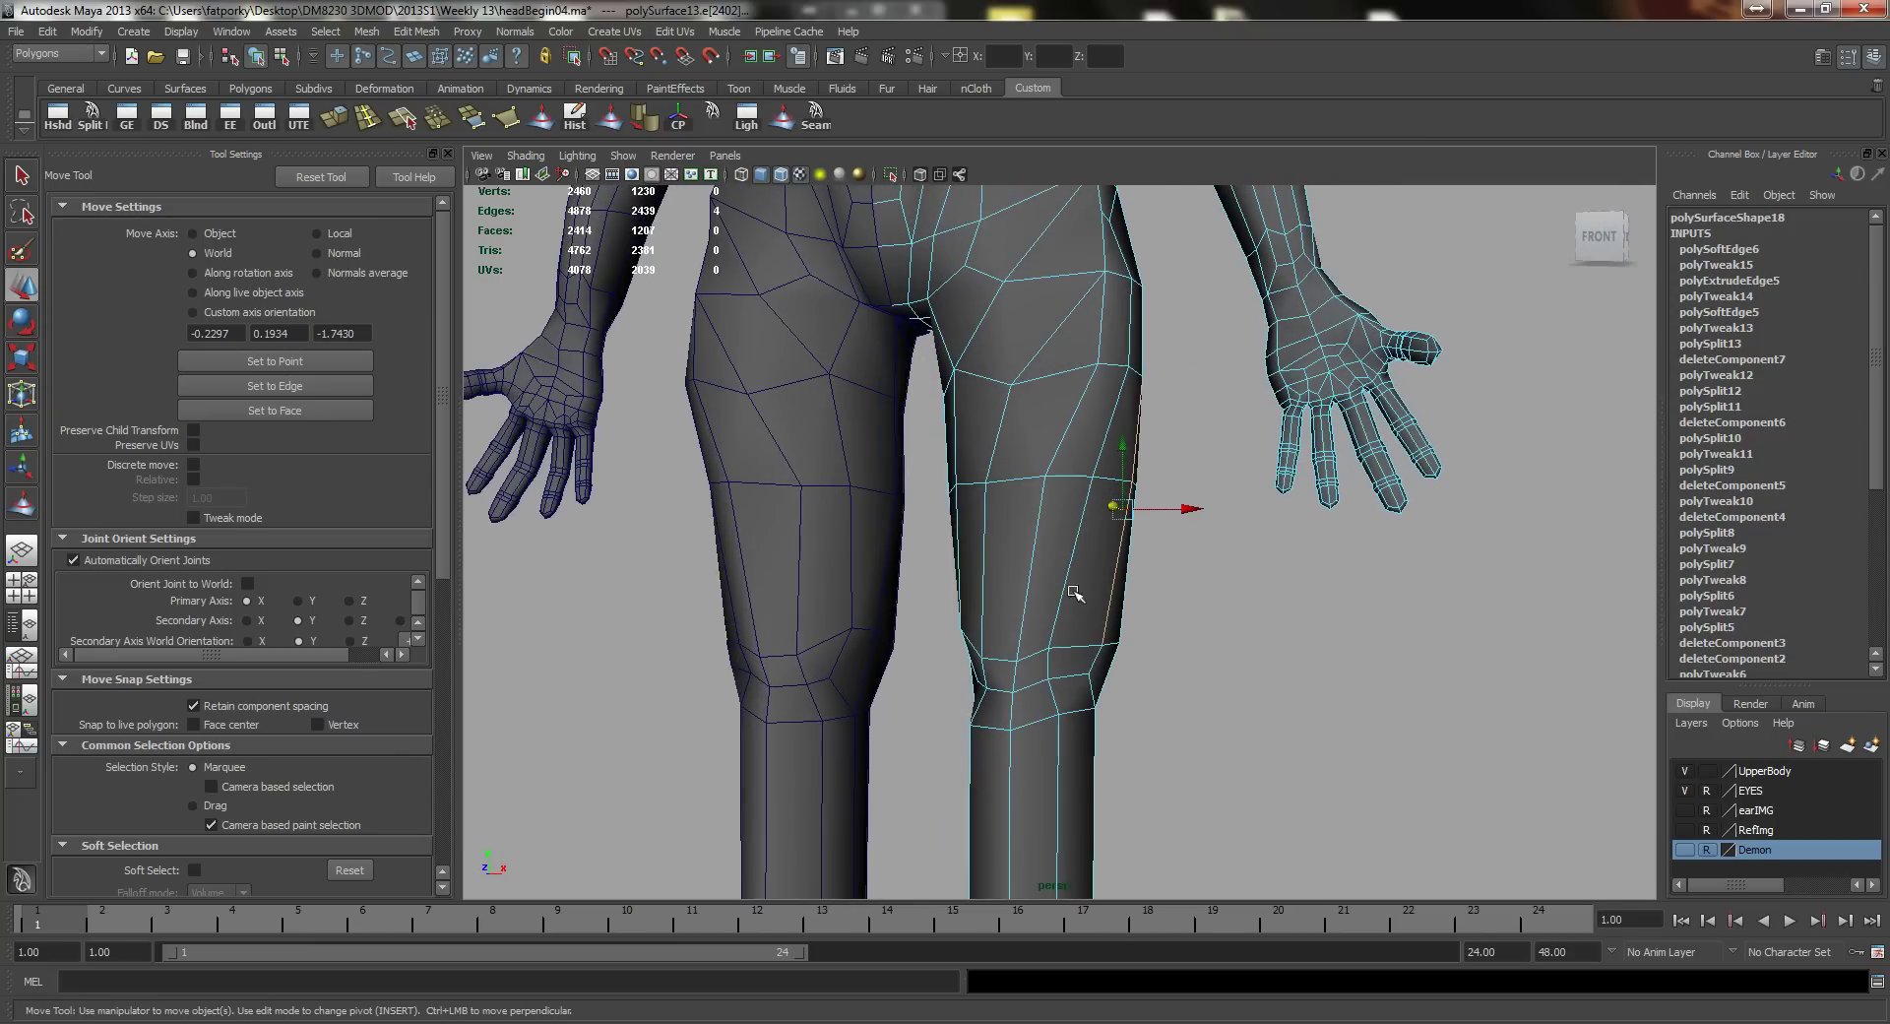
Step: Move the connected lengthwise edges on the outer front of the knee and lower leg outward
{"action": "right_click_drag", "start_coordinate": [1073, 593], "coordinate": [1132, 649], "text": "alt"}
{"action": "middle_click_drag", "start_coordinate": [1132, 649], "coordinate": [1103, 493], "text": "alt"}
{"action": "right_click_drag", "start_coordinate": [1103, 512], "coordinate": [1142, 625], "text": "alt"}
{"action": "left_click_drag", "start_coordinate": [1143, 624], "coordinate": [1112, 652], "text": "alt"}
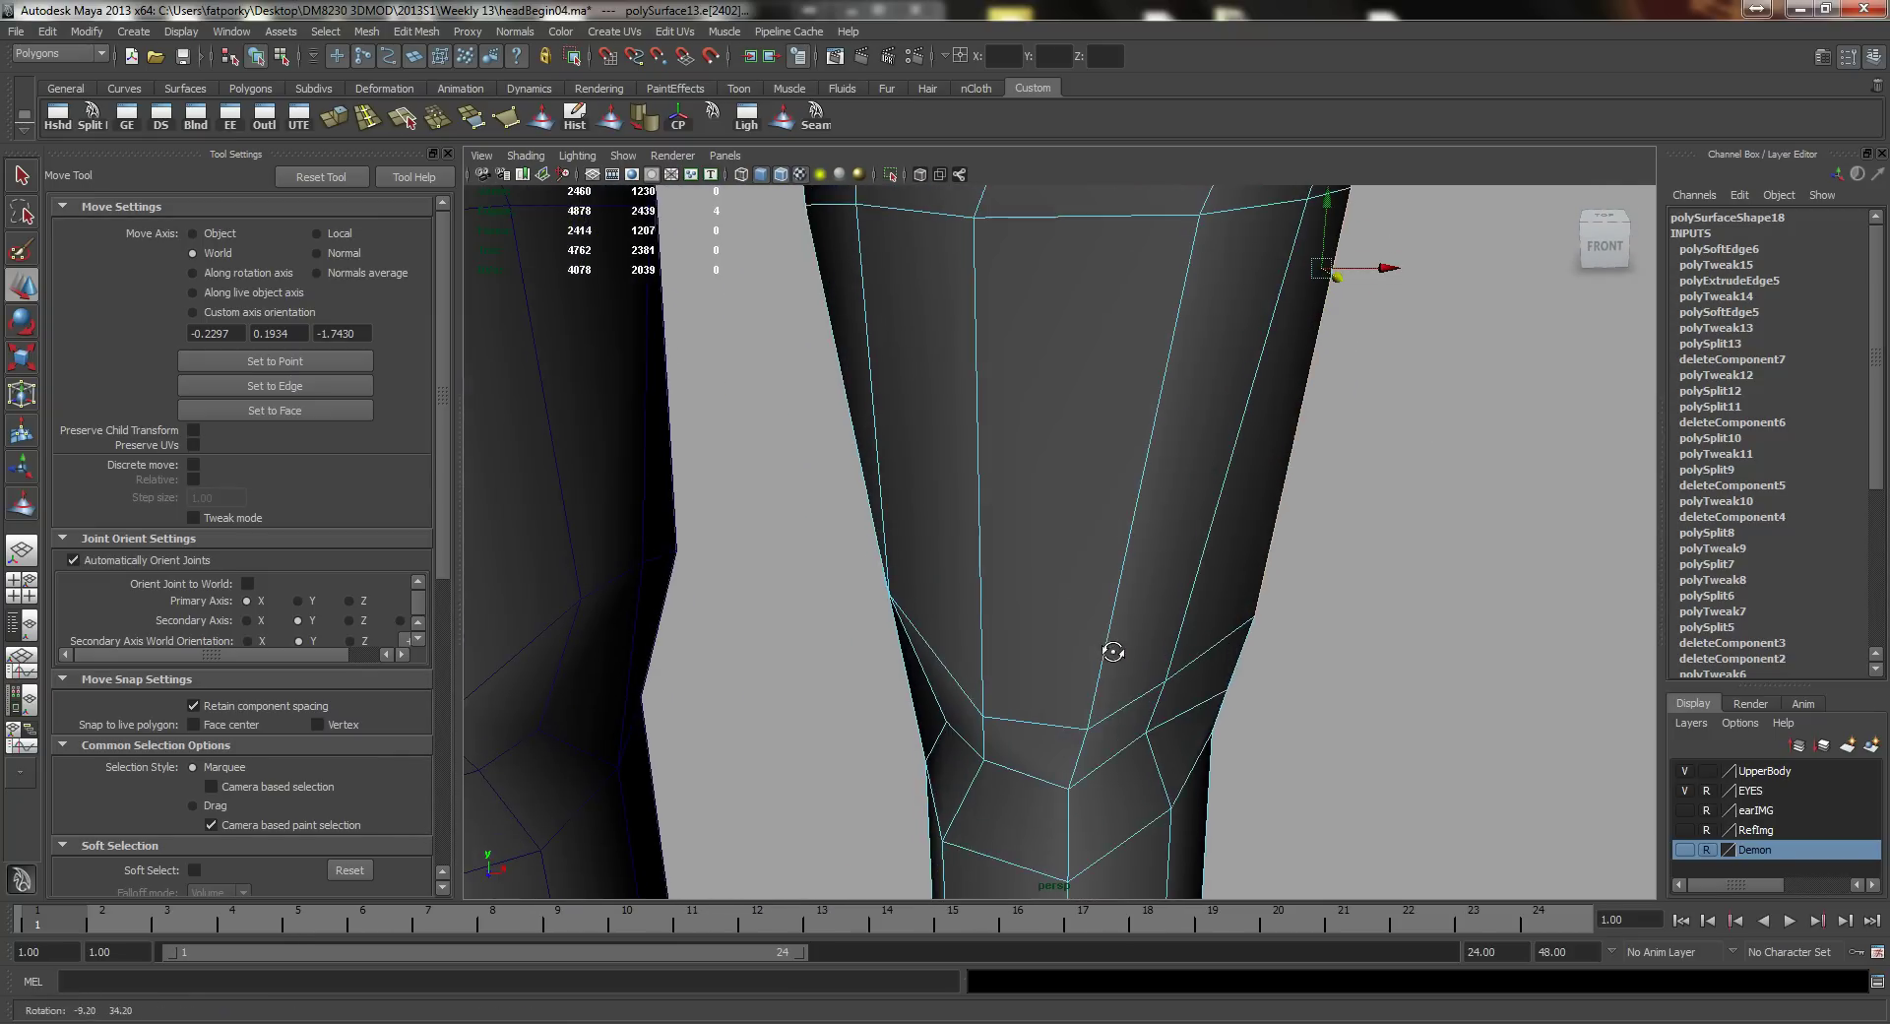
{"action": "middle_click_drag", "start_coordinate": [1112, 651], "coordinate": [1086, 581], "text": "alt"}
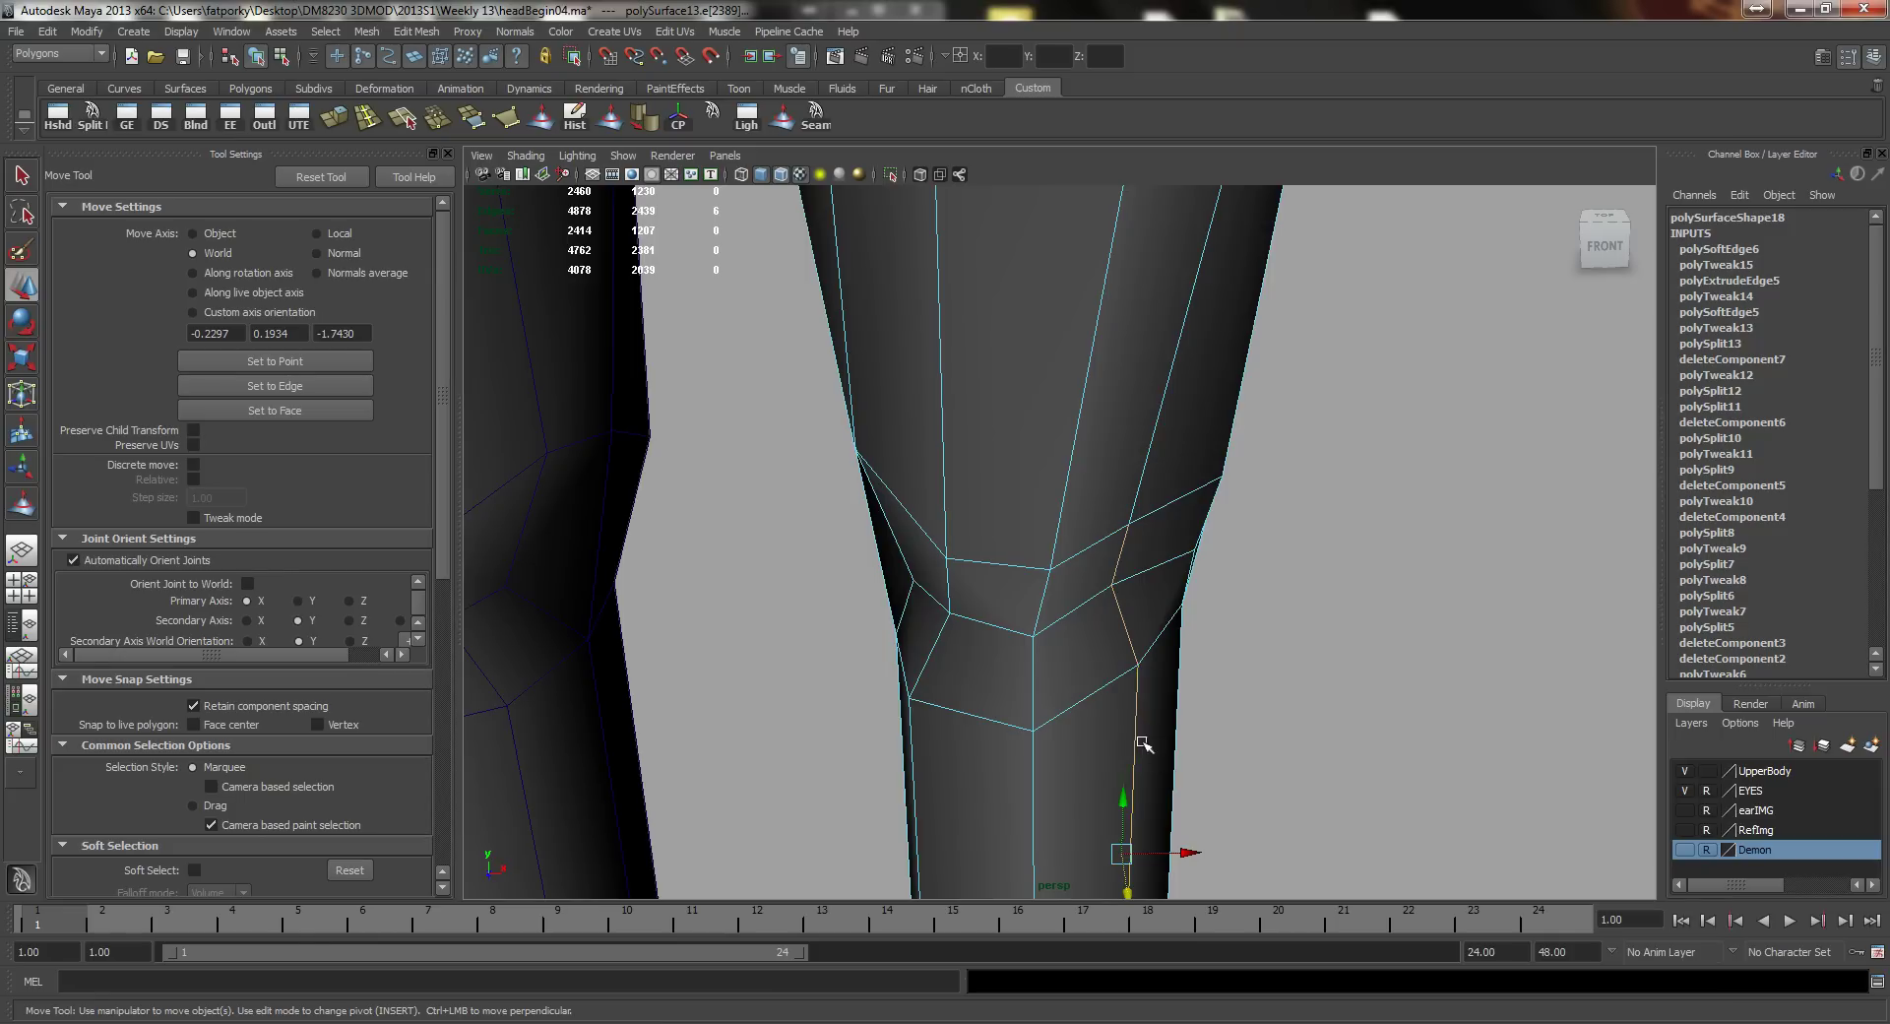
{"action": "left_click_drag", "start_coordinate": [1144, 743], "coordinate": [1109, 843], "text": "alt"}
{"action": "middle_click_drag", "start_coordinate": [1101, 844], "coordinate": [1112, 852]}
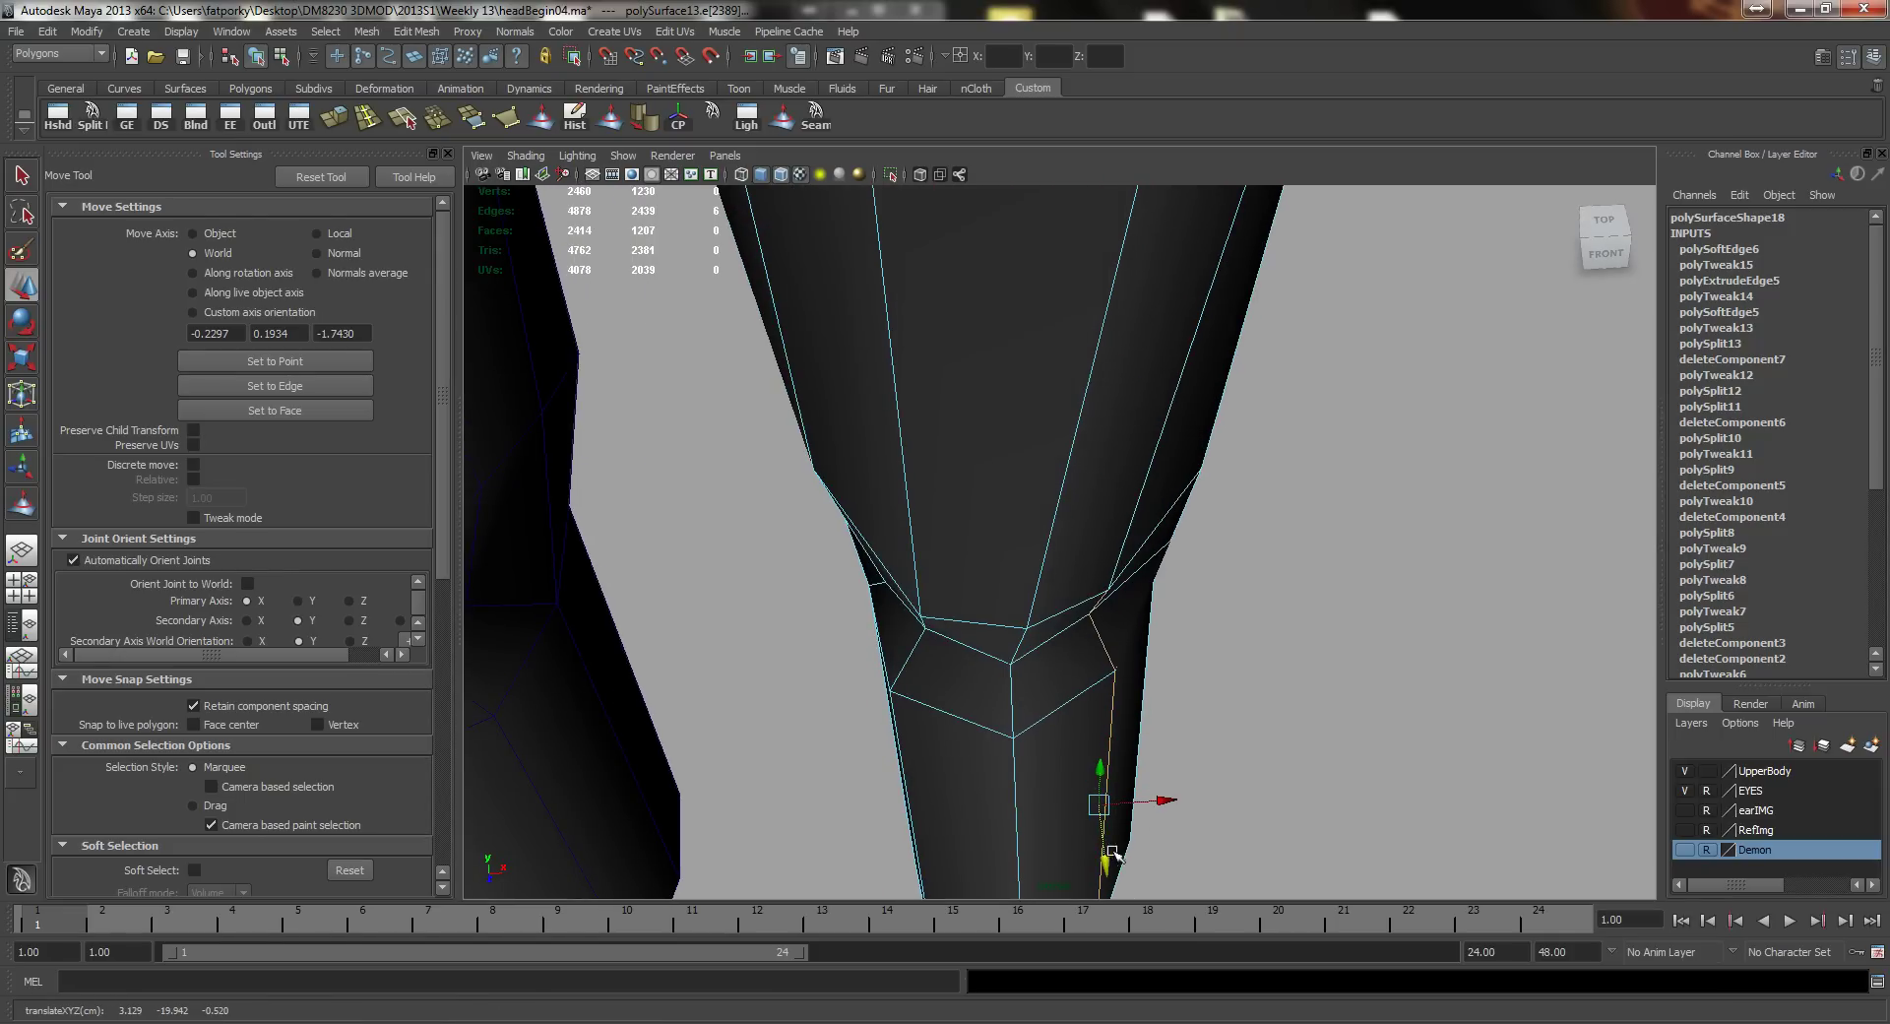
{"action": "left_click_drag", "start_coordinate": [1172, 801], "coordinate": [1191, 805]}
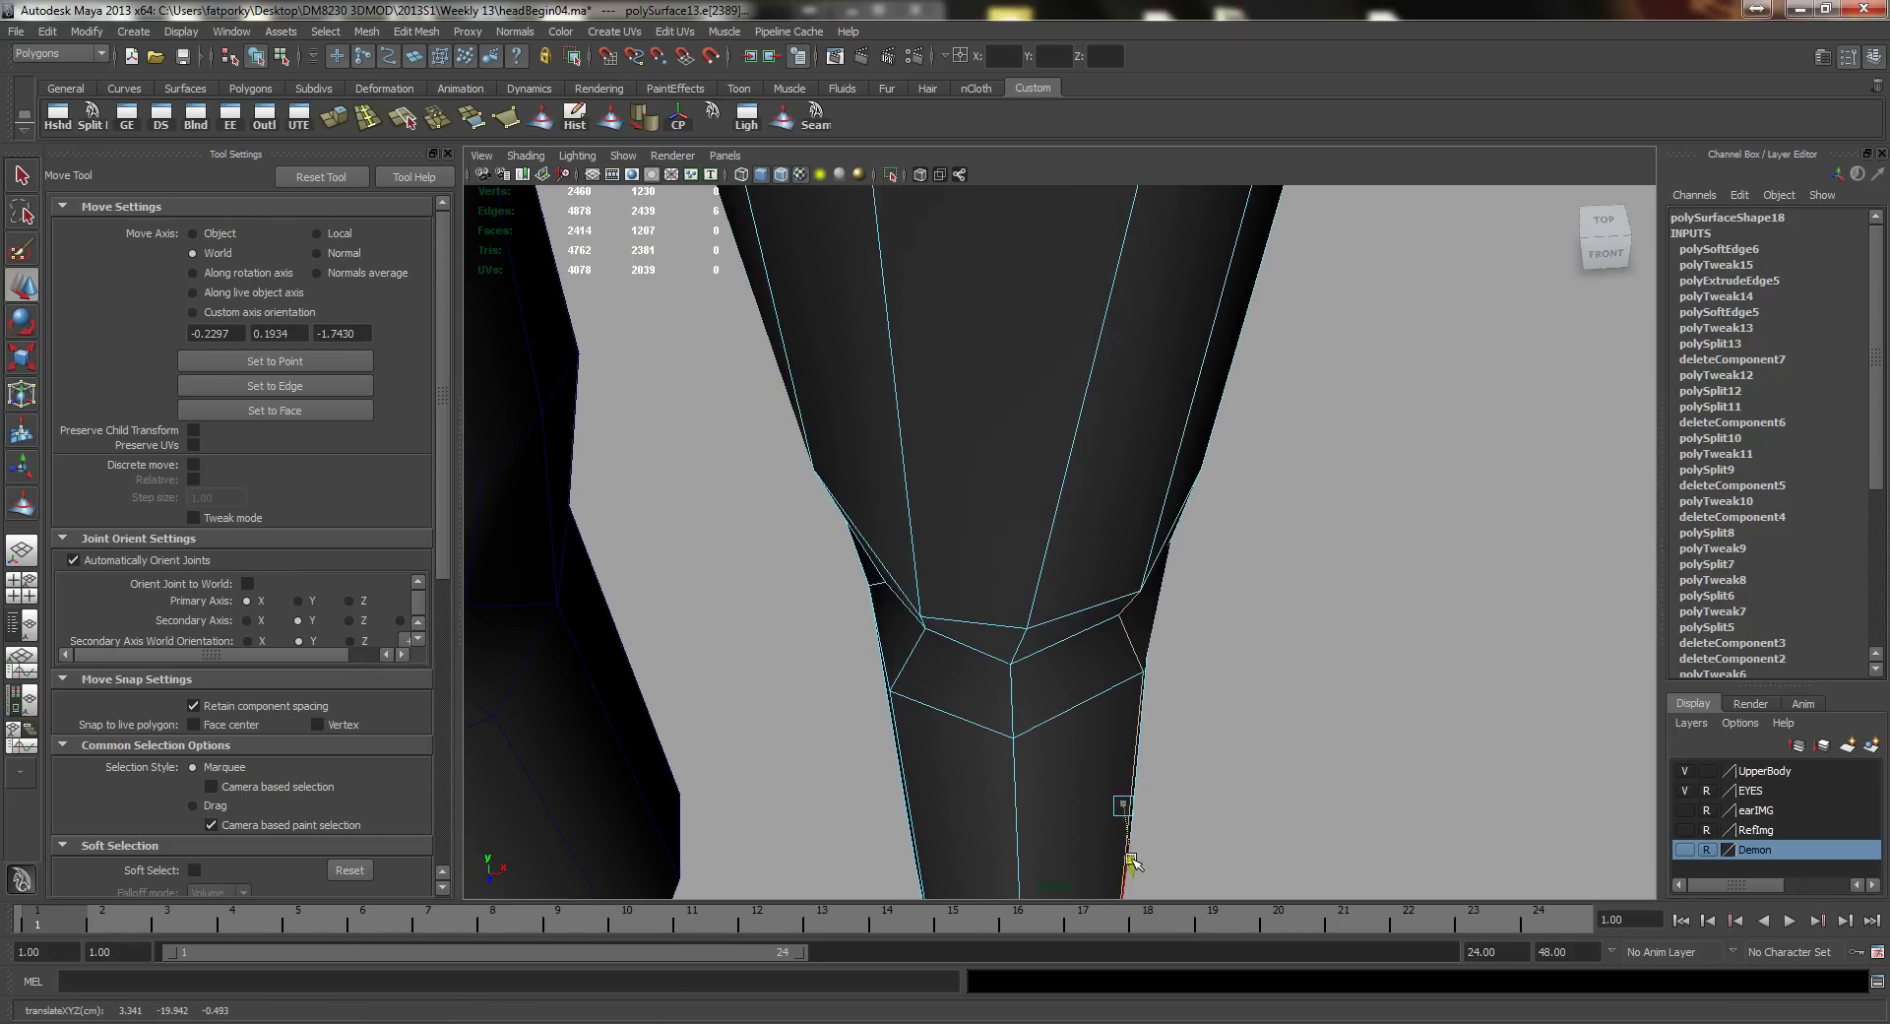
{"action": "left_click_drag", "start_coordinate": [1132, 859], "coordinate": [1134, 868]}
Step: Preview the legs smoothed with the wireframe hidden and examine the shape of the thighs and knees
{"action": "left_click_drag", "start_coordinate": [1127, 787], "coordinate": [1109, 616], "text": "alt"}
{"action": "right_click_drag", "start_coordinate": [1109, 616], "coordinate": [853, 434], "text": "alt"}
{"action": "left_click_drag", "start_coordinate": [852, 434], "coordinate": [994, 514], "text": "alt"}
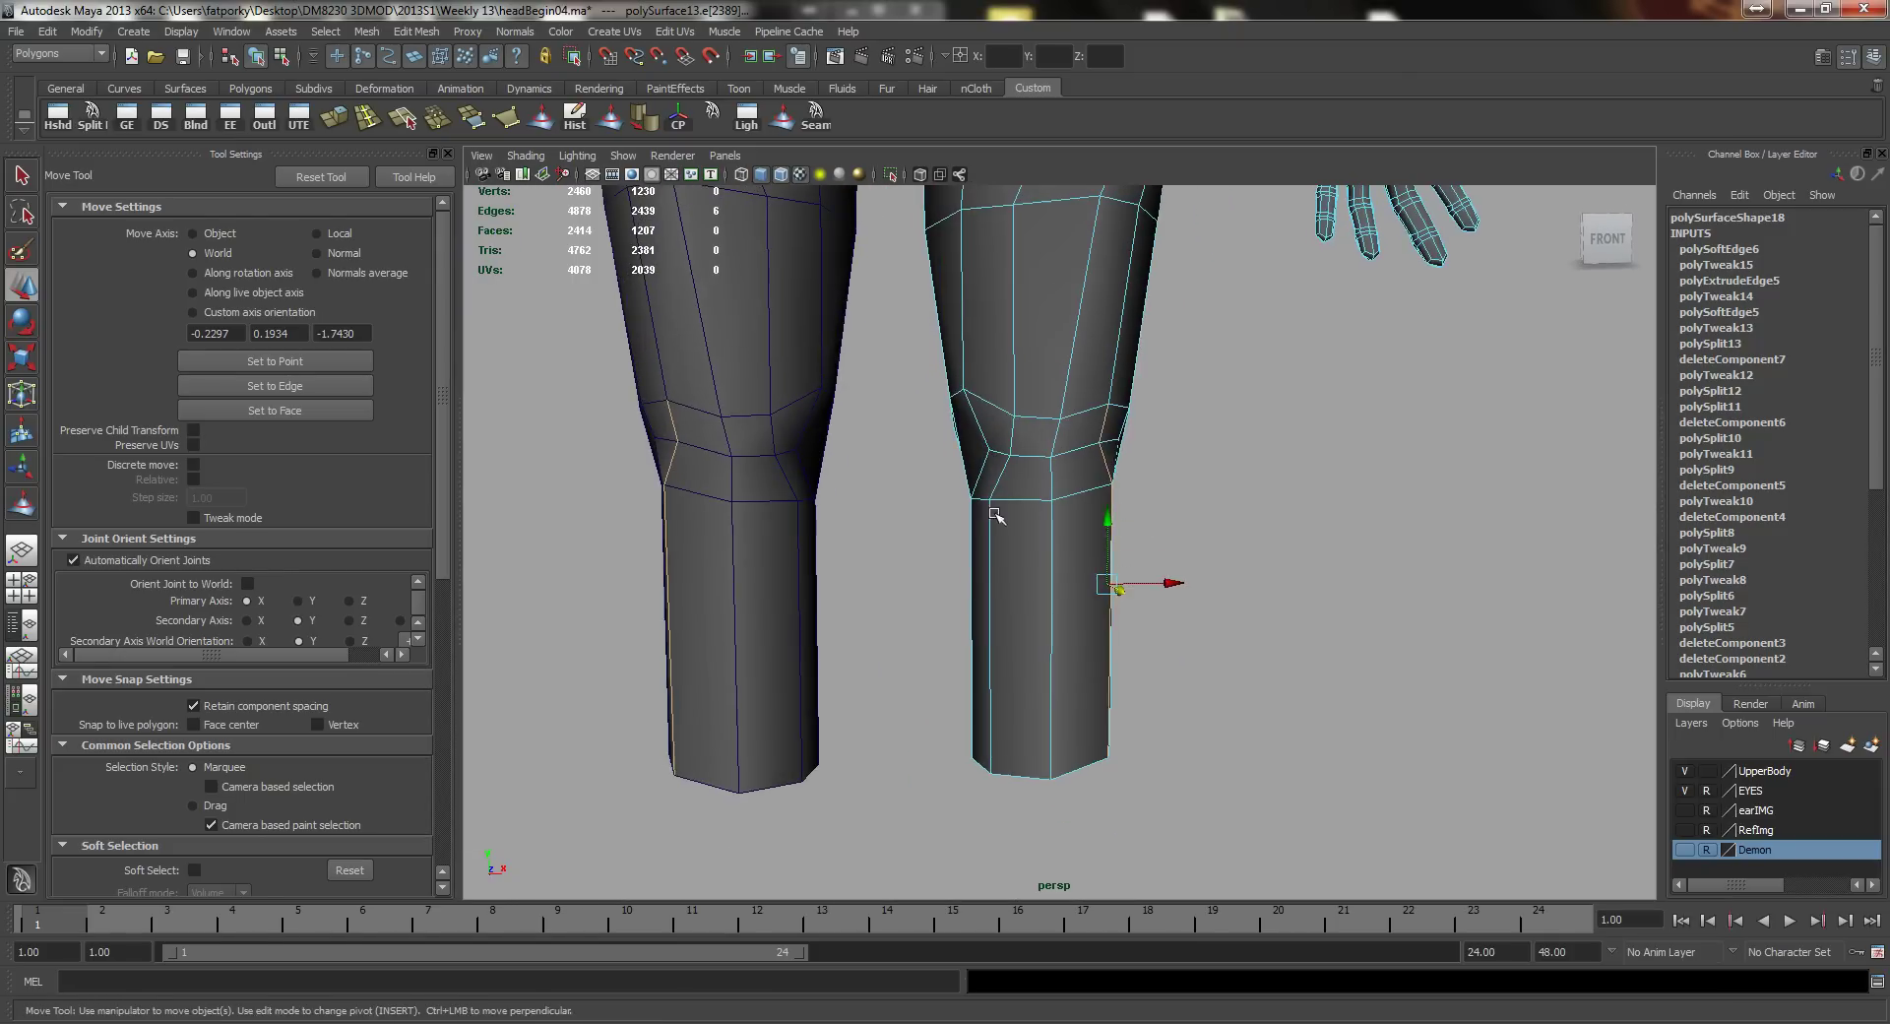
{"action": "right_click_drag", "start_coordinate": [1058, 430], "coordinate": [1113, 414]}
{"action": "middle_click_drag", "start_coordinate": [1172, 396], "coordinate": [1195, 622], "text": "alt"}
{"action": "left_click", "coordinate": [1195, 620]}
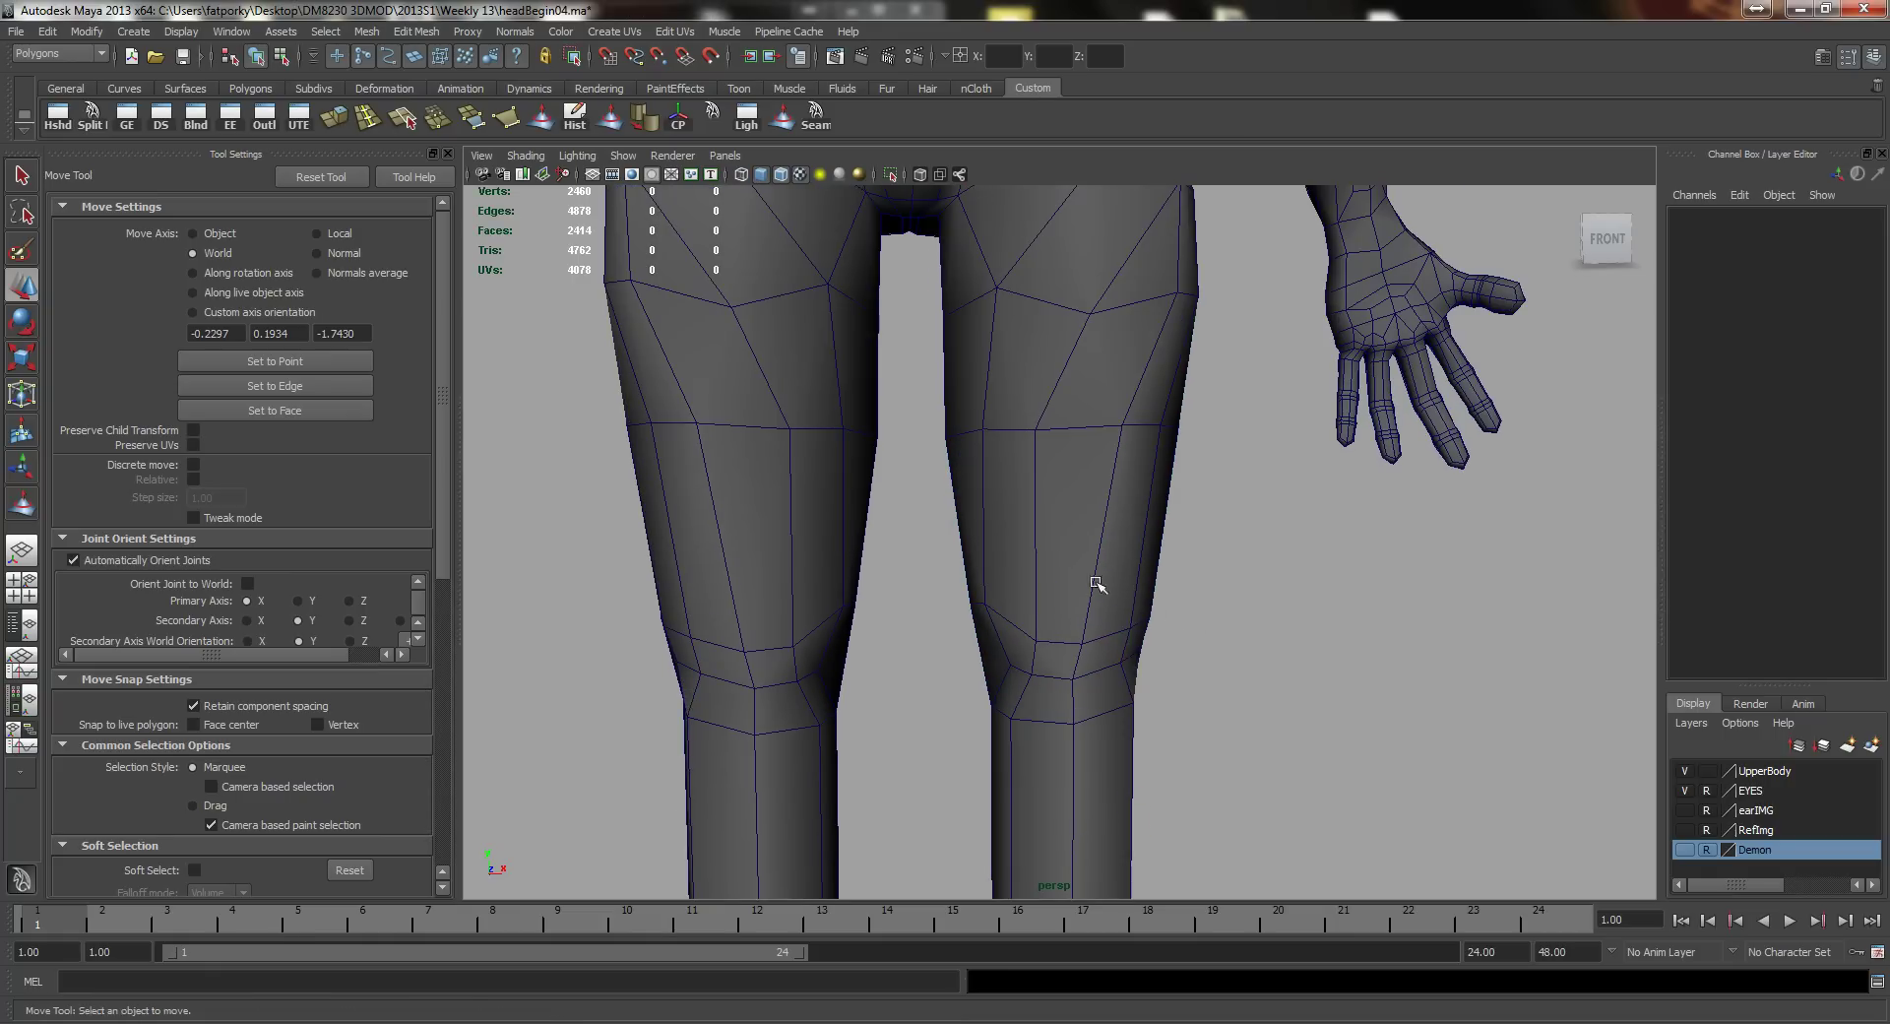
{"action": "left_click", "coordinate": [1098, 584]}
{"action": "key", "text": "3"}
{"action": "left_click", "coordinate": [1256, 722]}
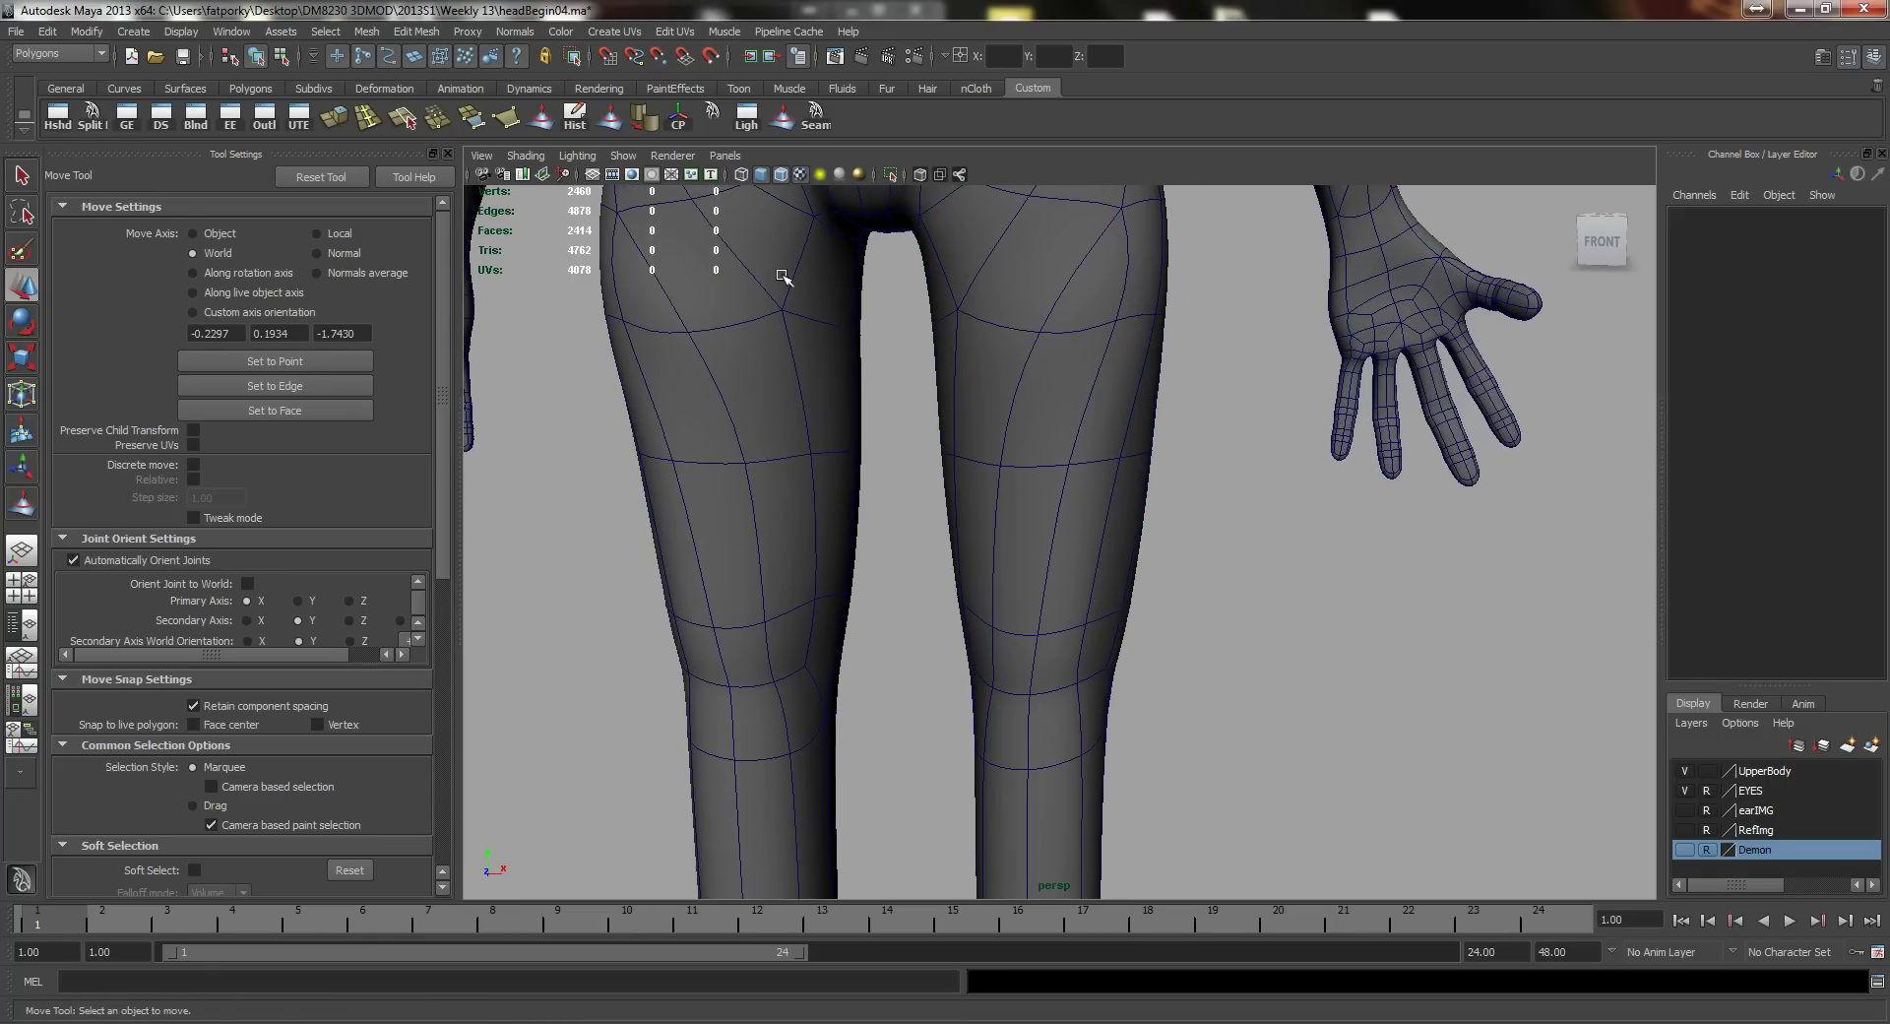
{"action": "left_click", "coordinate": [781, 183]}
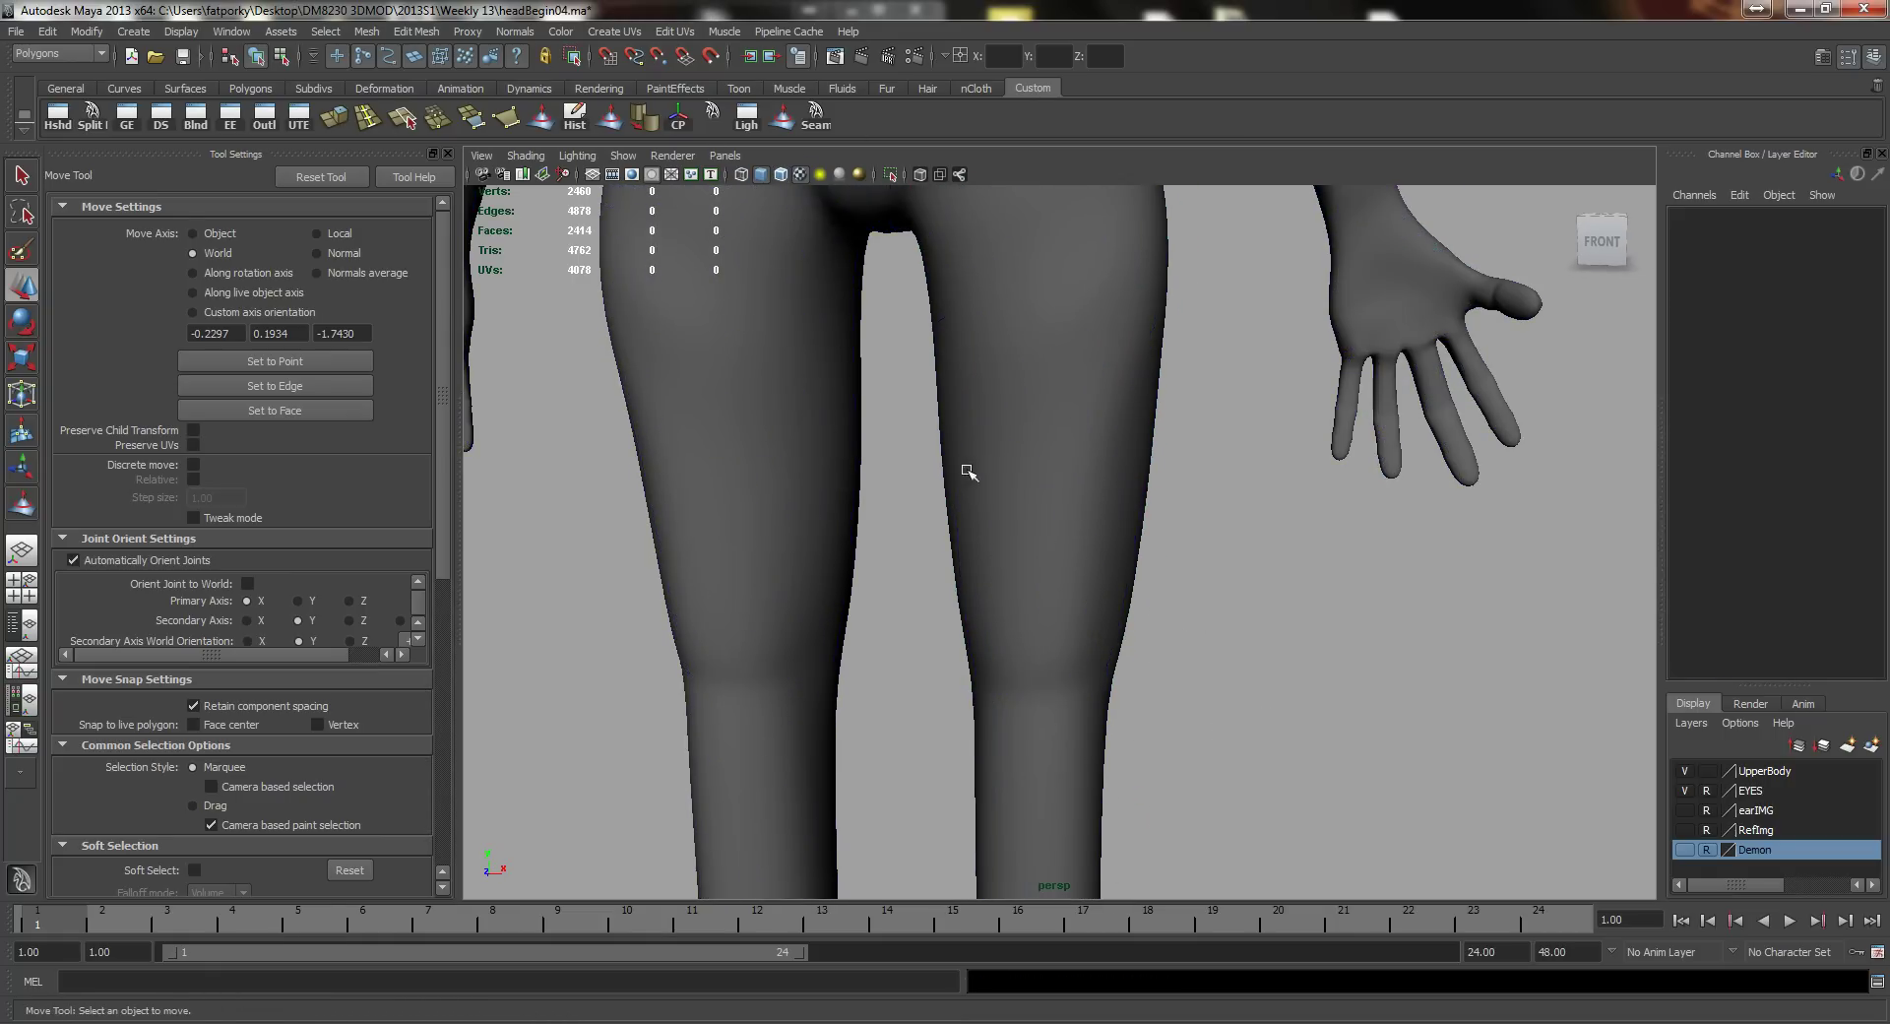
{"action": "mouse_move", "coordinate": [961, 468]}
{"action": "left_mouse_down", "text": "alt"}
{"action": "mouse_move", "coordinate": [961, 535]}
{"action": "mouse_move", "coordinate": [1013, 591]}
{"action": "mouse_move", "coordinate": [1182, 618]}
{"action": "mouse_move", "coordinate": [919, 683]}
{"action": "mouse_move", "coordinate": [995, 641]}
{"action": "mouse_move", "coordinate": [981, 615]}
{"action": "mouse_move", "coordinate": [1037, 636]}
{"action": "left_mouse_up", "text": "alt"}
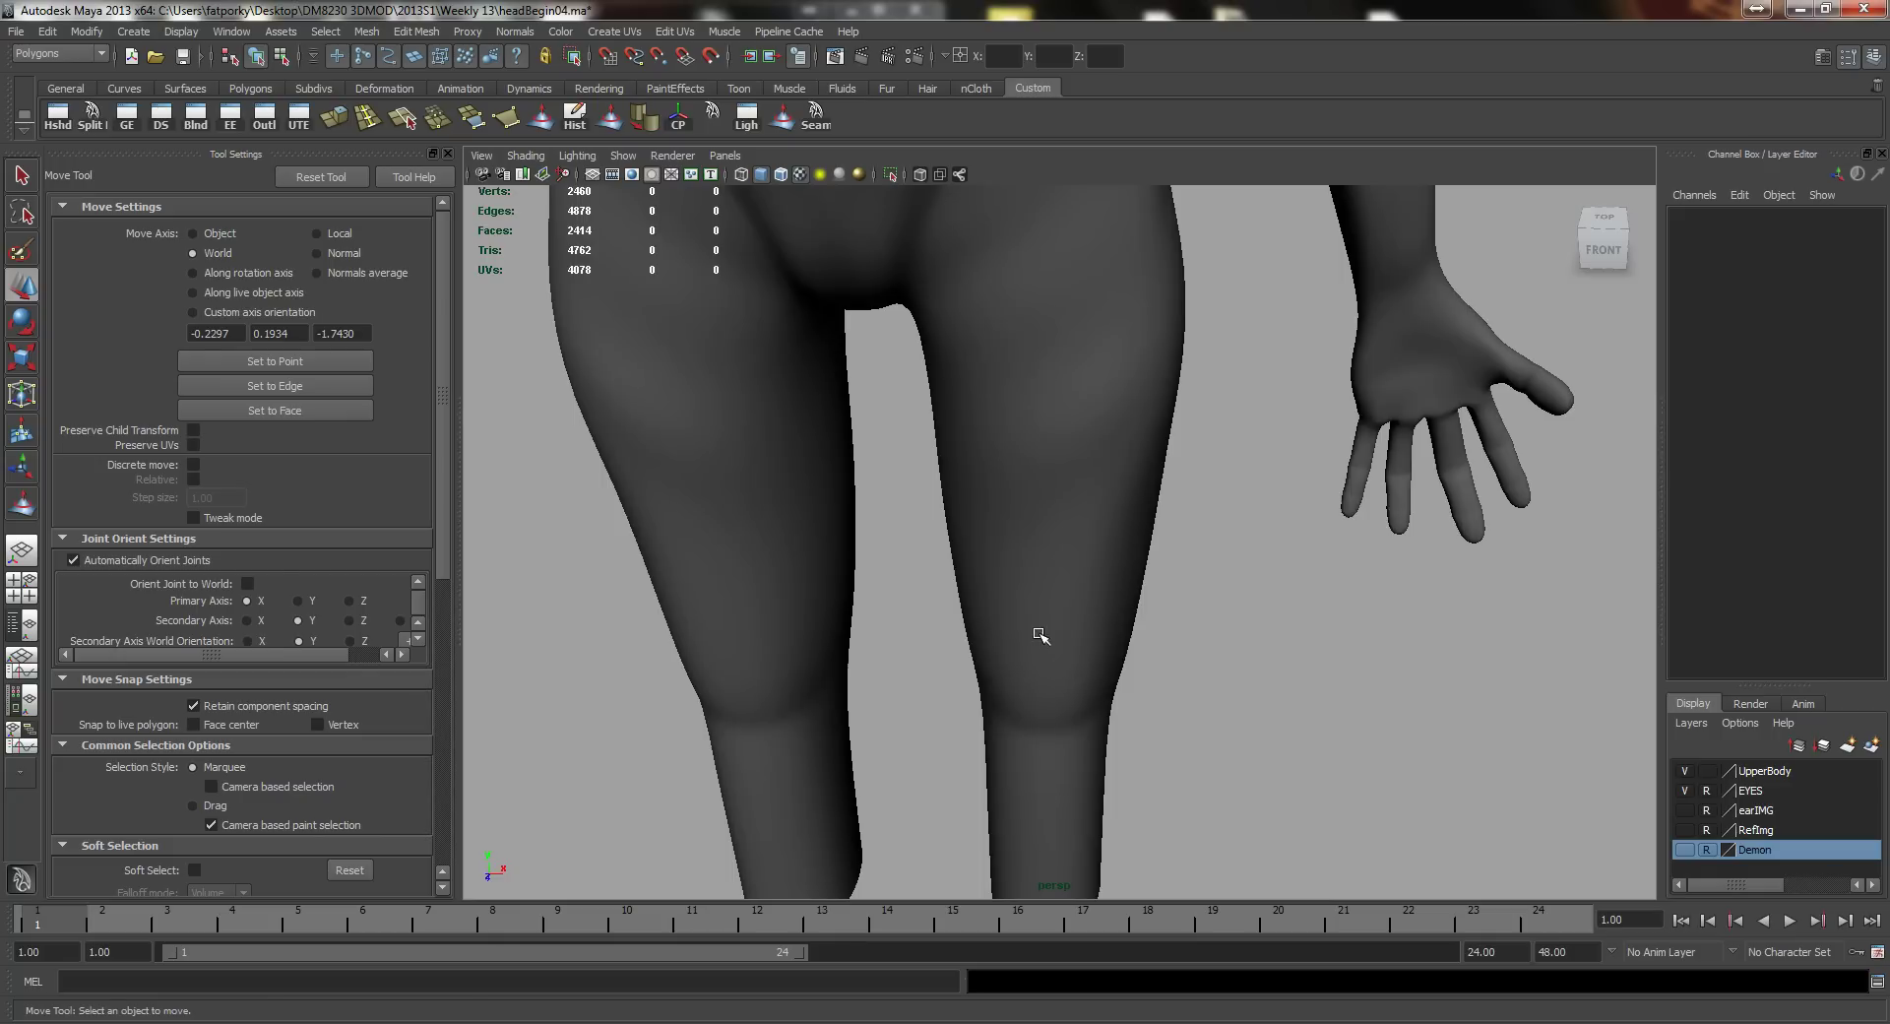
Step: Return the leg to its unsmoothed display and adjust the short edge on the inner side of the knee
{"action": "left_click", "coordinate": [978, 467]}
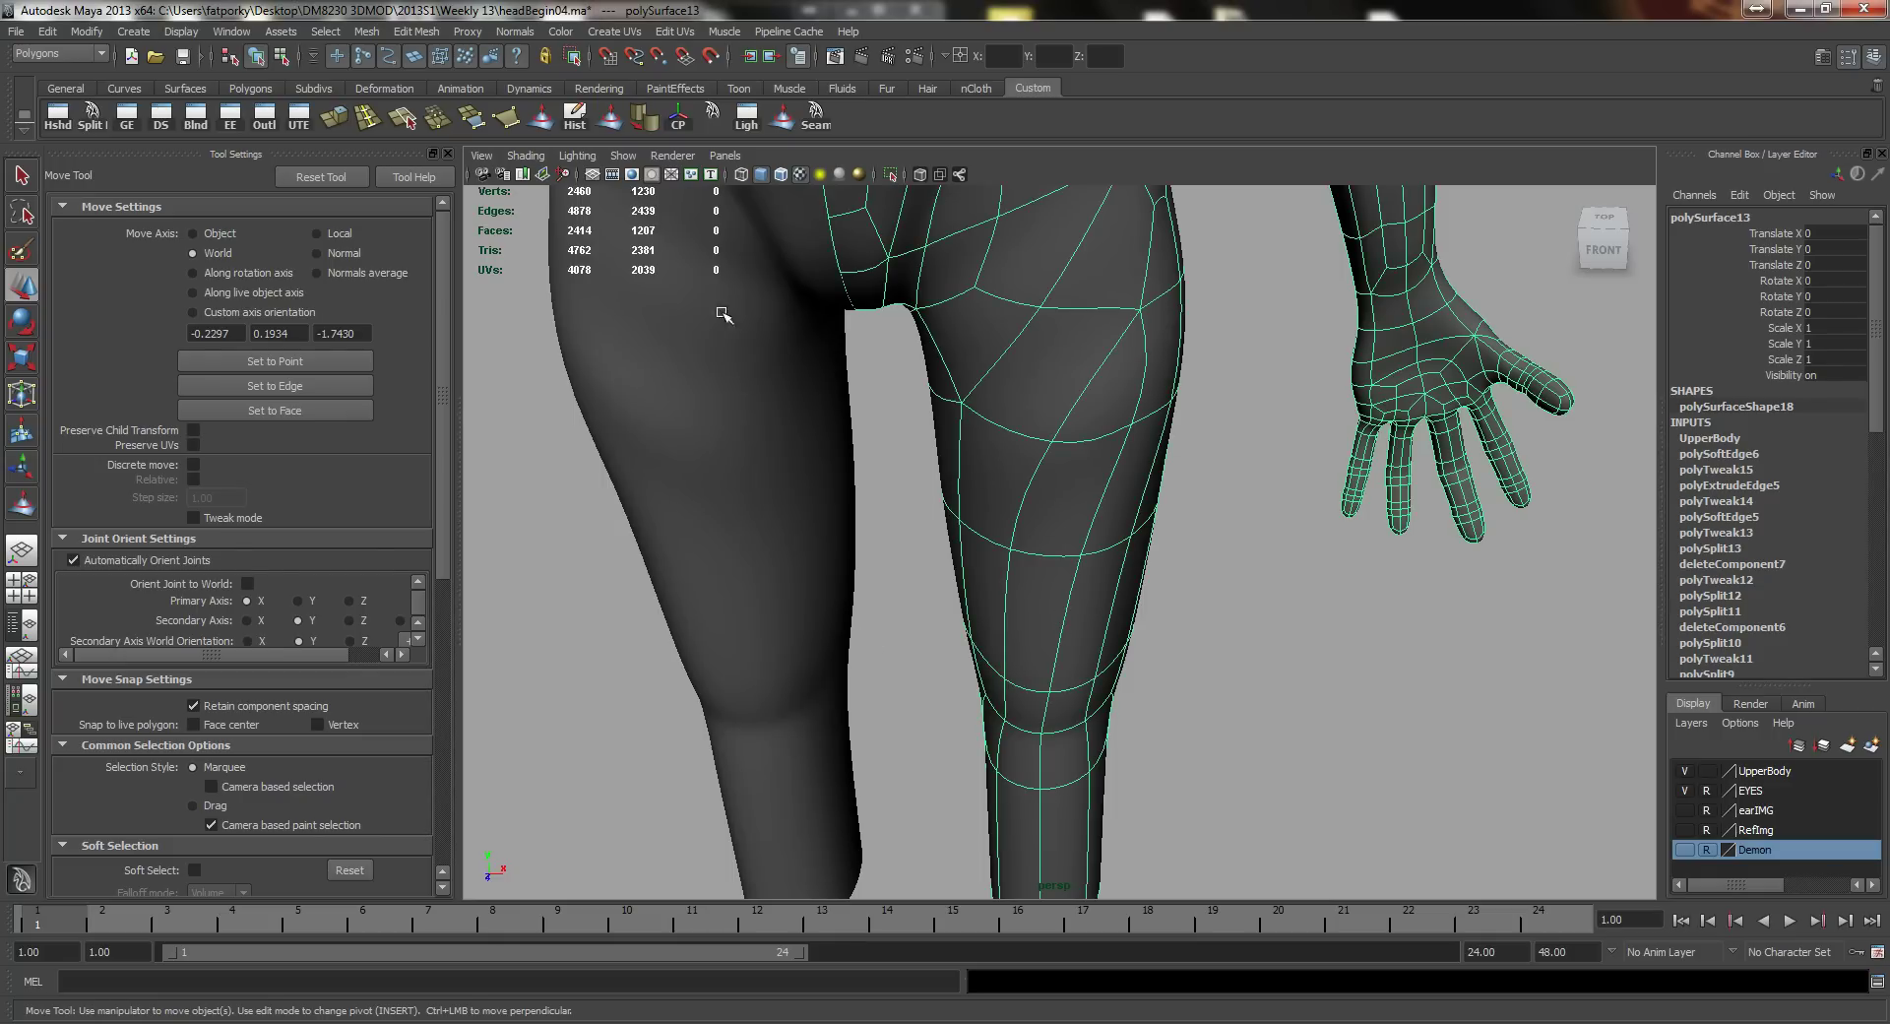
{"action": "left_click_drag", "start_coordinate": [1046, 539], "coordinate": [993, 563], "text": "alt"}
{"action": "mouse_move", "coordinate": [996, 492]}
{"action": "left_mouse_down", "text": "alt"}
{"action": "mouse_move", "coordinate": [970, 528]}
{"action": "mouse_move", "coordinate": [1103, 500]}
{"action": "mouse_move", "coordinate": [1021, 552]}
{"action": "mouse_move", "coordinate": [1038, 506]}
{"action": "mouse_move", "coordinate": [1013, 549]}
{"action": "mouse_move", "coordinate": [926, 496]}
{"action": "mouse_move", "coordinate": [987, 489]}
{"action": "left_mouse_up", "text": "alt"}
{"action": "right_click_drag", "start_coordinate": [987, 489], "coordinate": [1078, 463], "text": "alt"}
{"action": "left_click", "coordinate": [1022, 501]}
{"action": "left_click_drag", "start_coordinate": [1022, 501], "coordinate": [1028, 648], "text": "alt"}
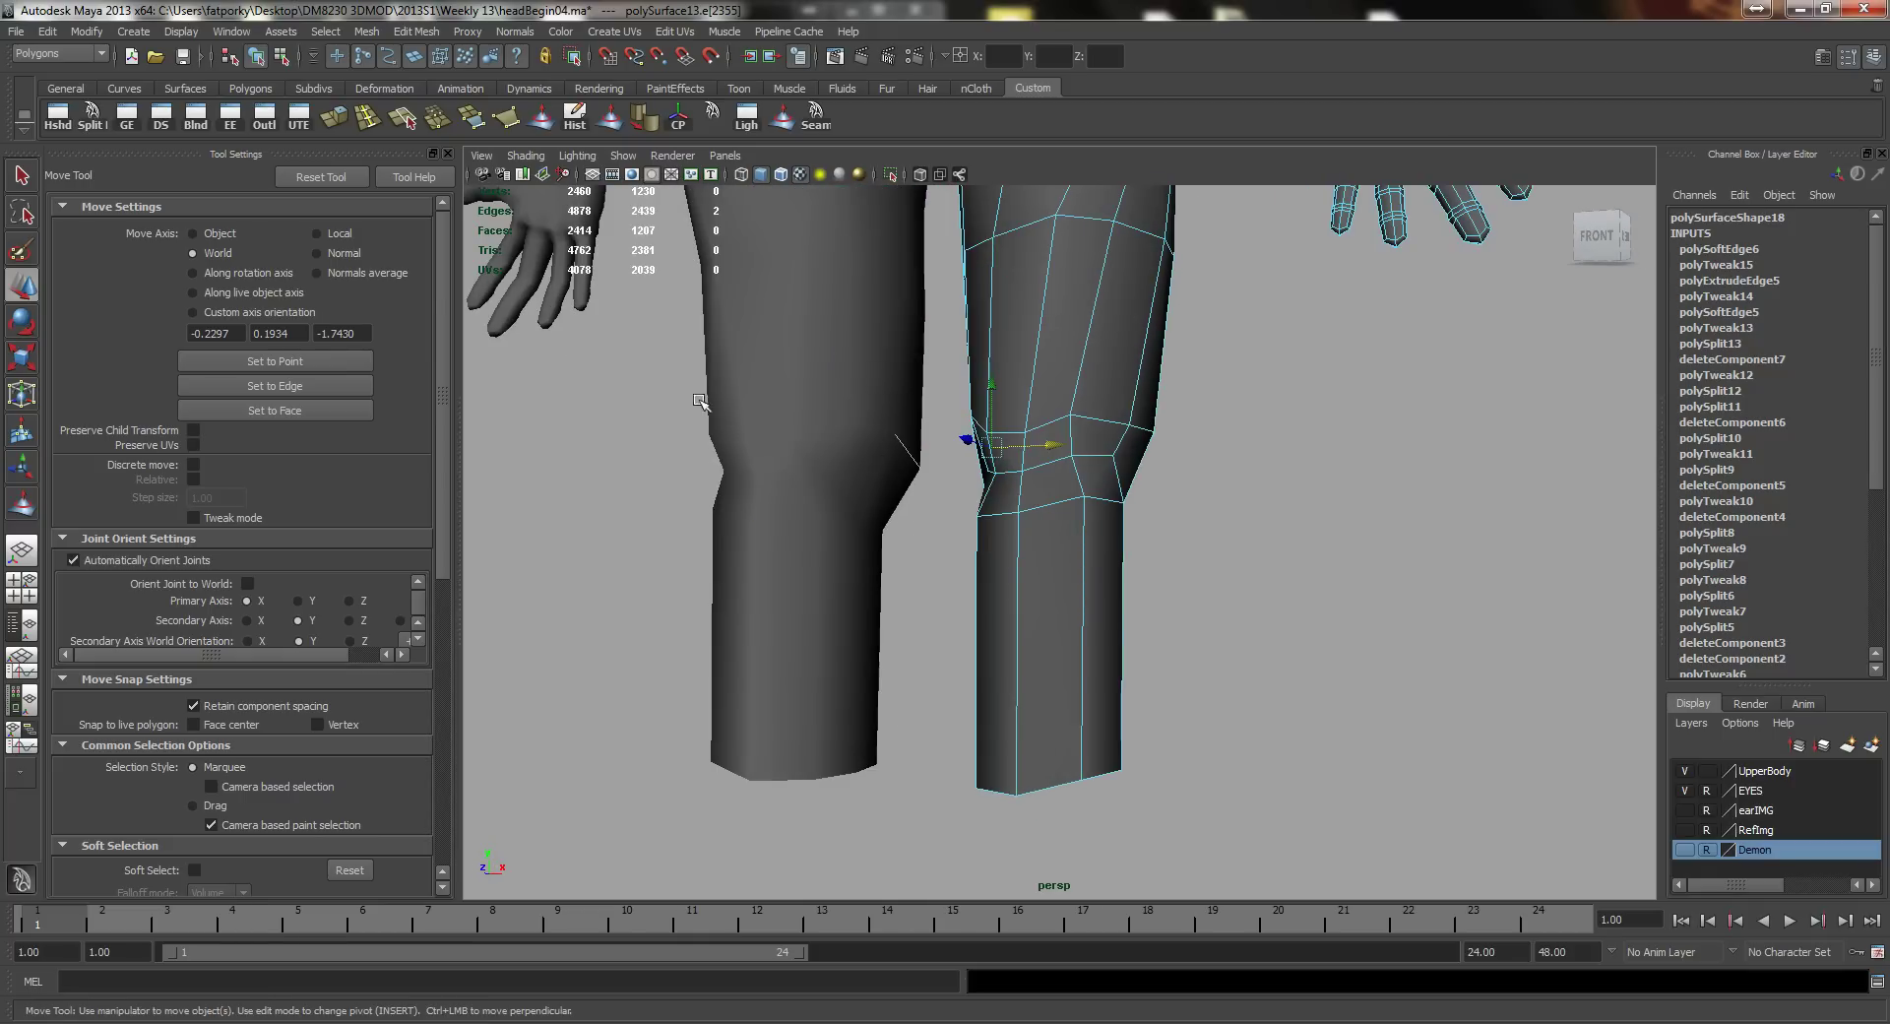
Step: Insert an edge loop around the lower leg just below the knee
{"action": "left_click_drag", "start_coordinate": [700, 401], "coordinate": [1142, 669], "text": "alt"}
{"action": "left_click", "coordinate": [367, 117]}
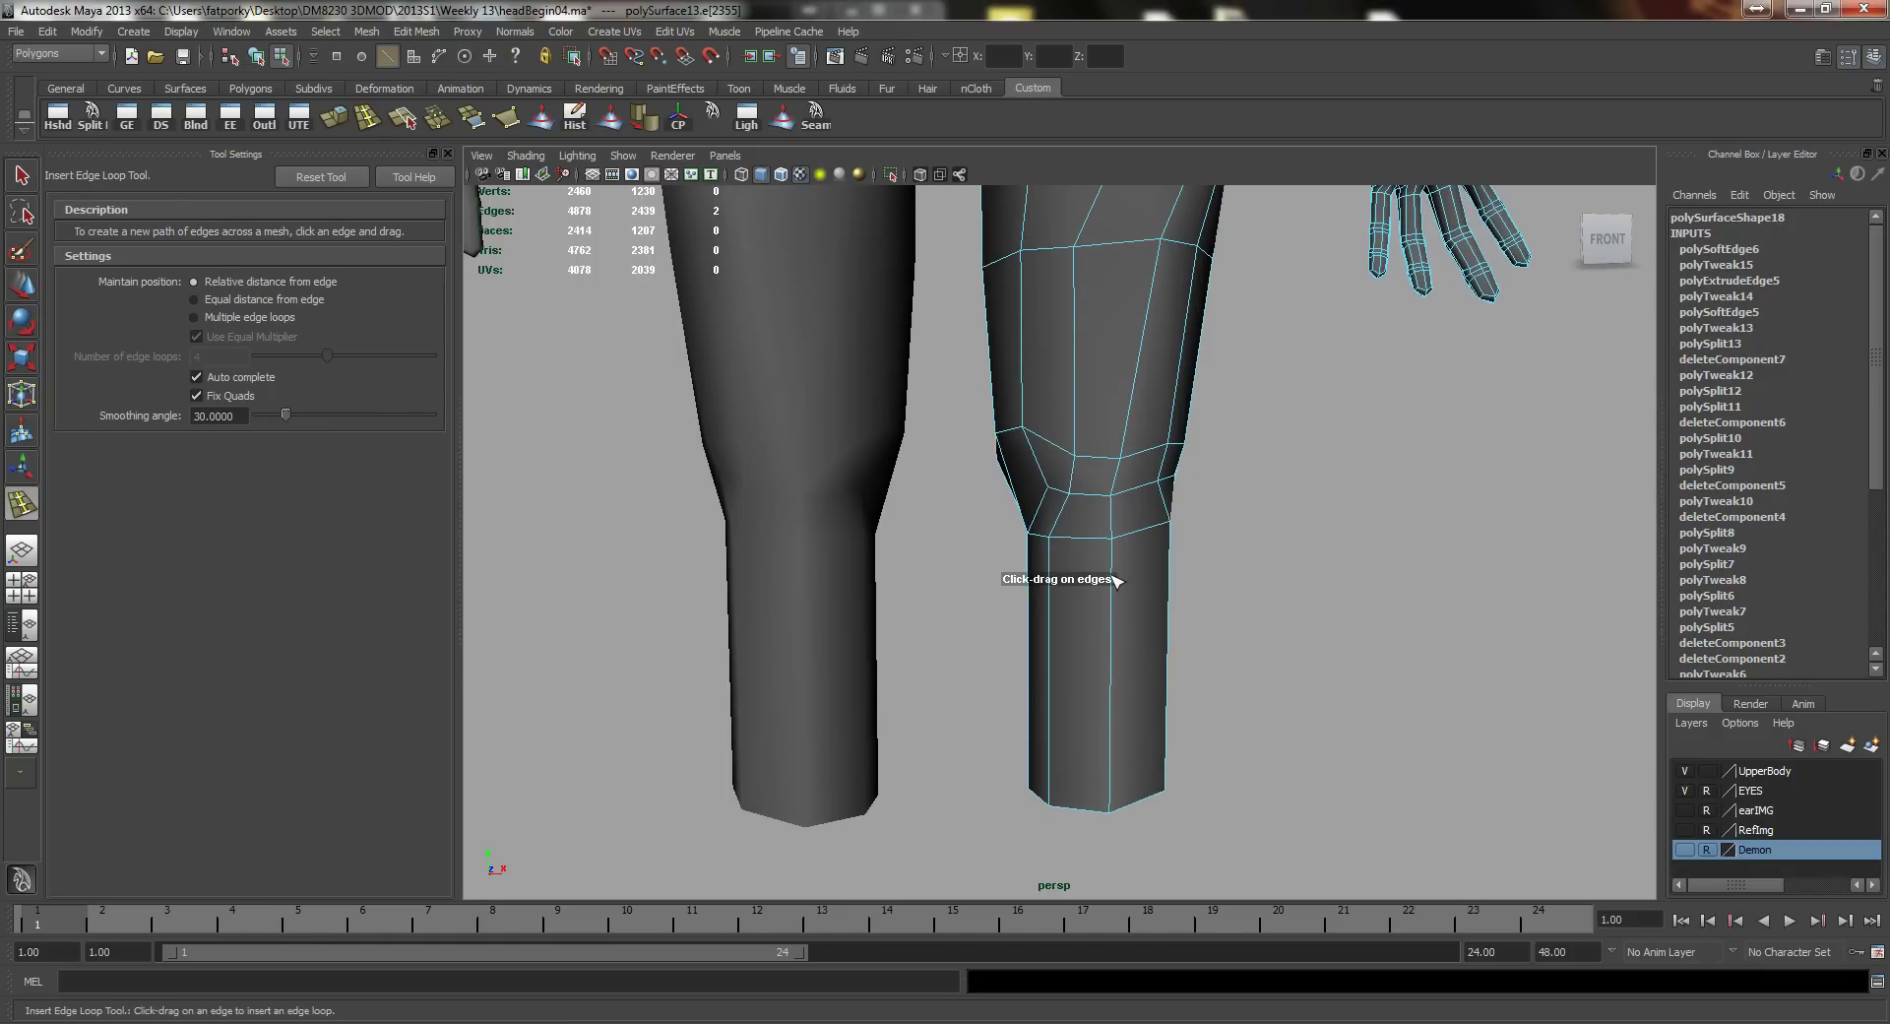
{"action": "left_click", "coordinate": [1118, 617]}
{"action": "left_click_drag", "start_coordinate": [1118, 617], "coordinate": [987, 652], "text": "alt"}
{"action": "right_click_drag", "start_coordinate": [987, 651], "coordinate": [1088, 661], "text": "alt"}
{"action": "key", "text": "q"}
Step: Select the two connected lengthwise edges on the outer back of the lower leg and adjust their position
{"action": "left_click_drag", "start_coordinate": [1087, 662], "coordinate": [884, 469], "text": "alt"}
{"action": "left_click", "coordinate": [942, 622]}
{"action": "key", "text": "F8"}
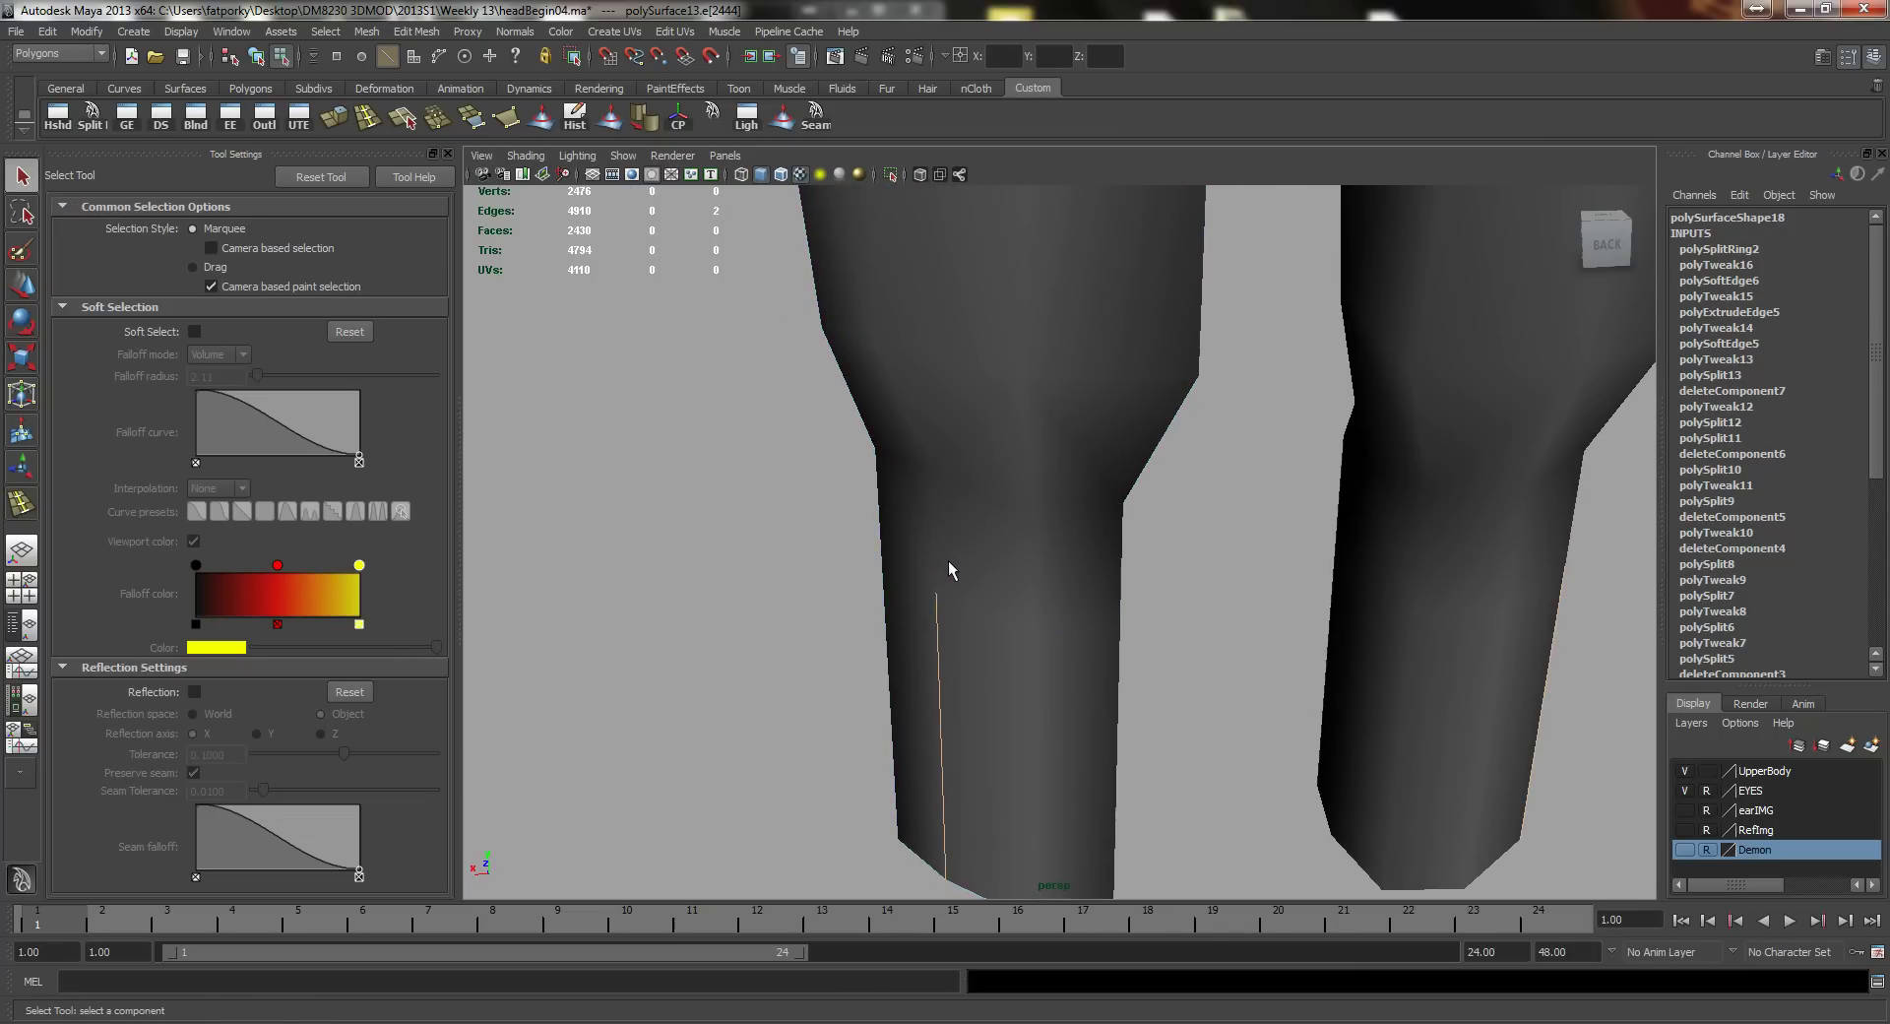
{"action": "key", "text": "ctrl+z"}
{"action": "left_click", "coordinate": [937, 541], "text": "shift"}
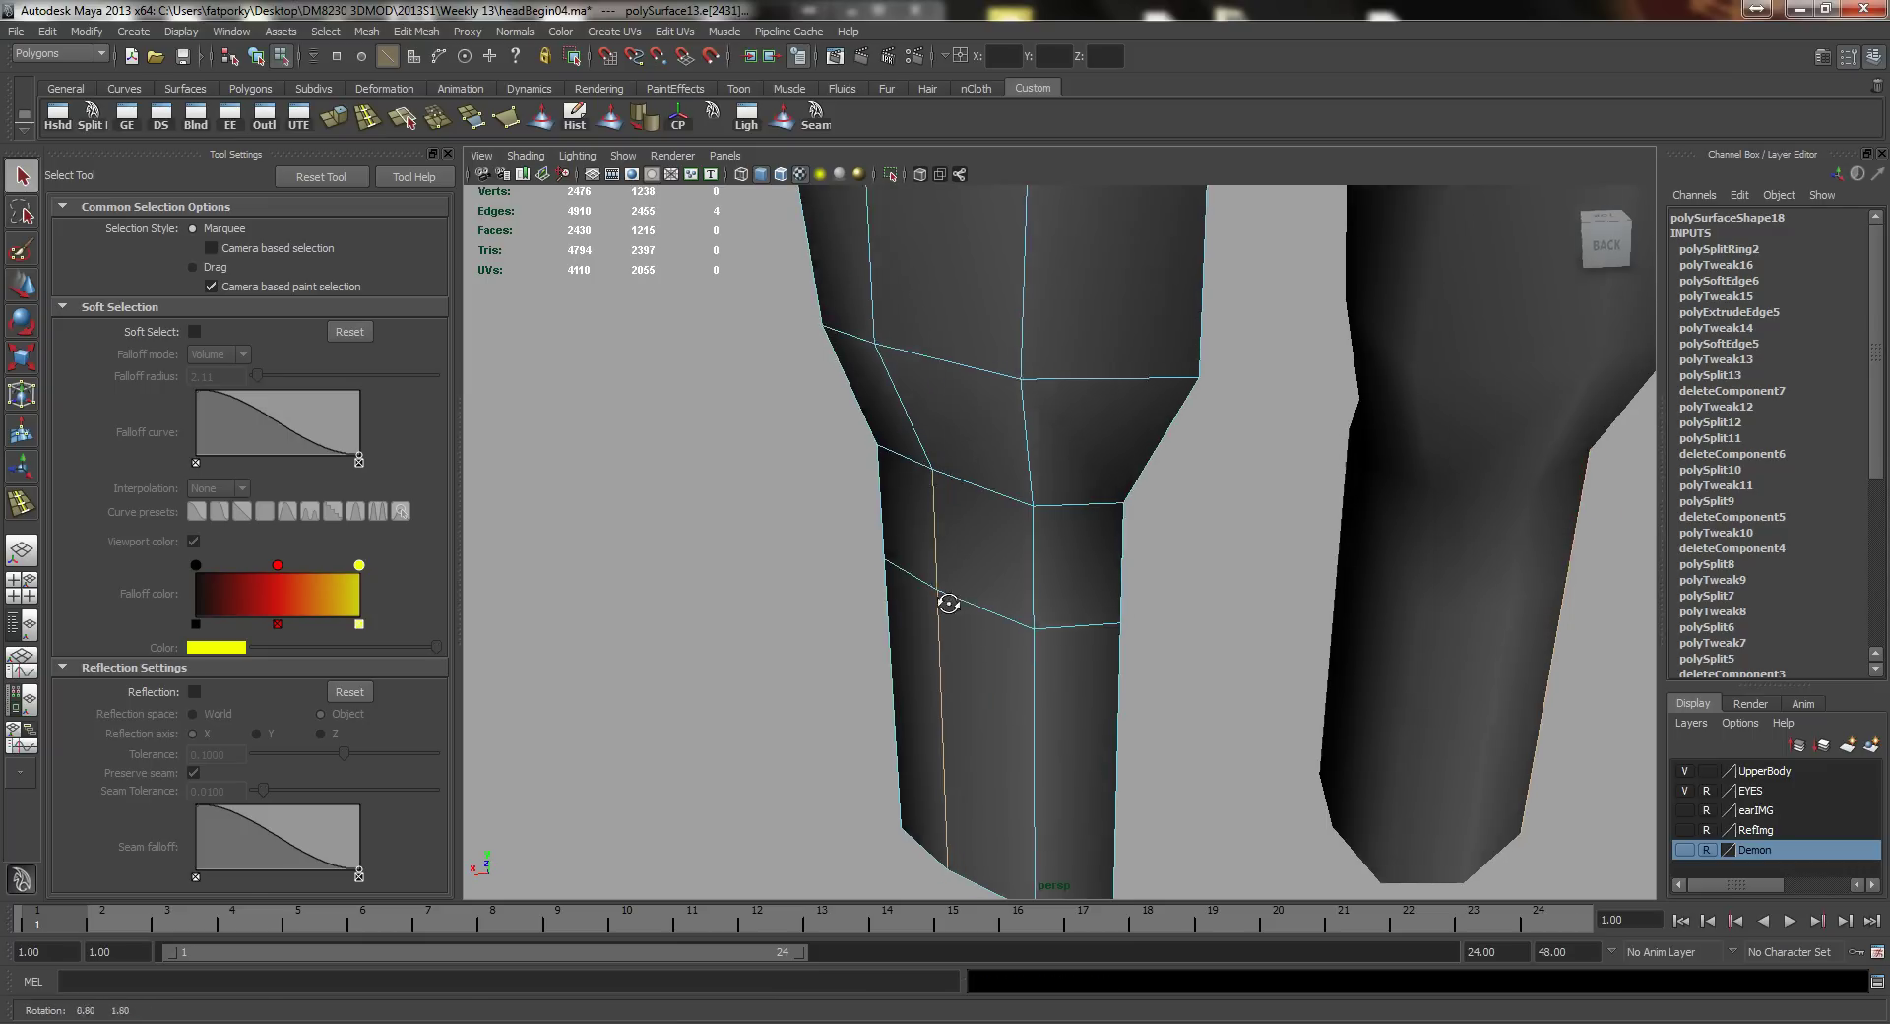
{"action": "left_click_drag", "start_coordinate": [949, 598], "coordinate": [1048, 597], "text": "alt"}
{"action": "key", "text": "w"}
{"action": "mouse_move", "coordinate": [906, 652]}
{"action": "left_mouse_down", "text": "alt"}
{"action": "mouse_move", "coordinate": [861, 645]}
{"action": "mouse_move", "coordinate": [1030, 670]}
{"action": "mouse_move", "coordinate": [890, 748]}
{"action": "mouse_move", "coordinate": [1017, 708]}
{"action": "mouse_move", "coordinate": [1051, 654]}
{"action": "mouse_move", "coordinate": [923, 639]}
{"action": "left_mouse_up", "text": "alt"}
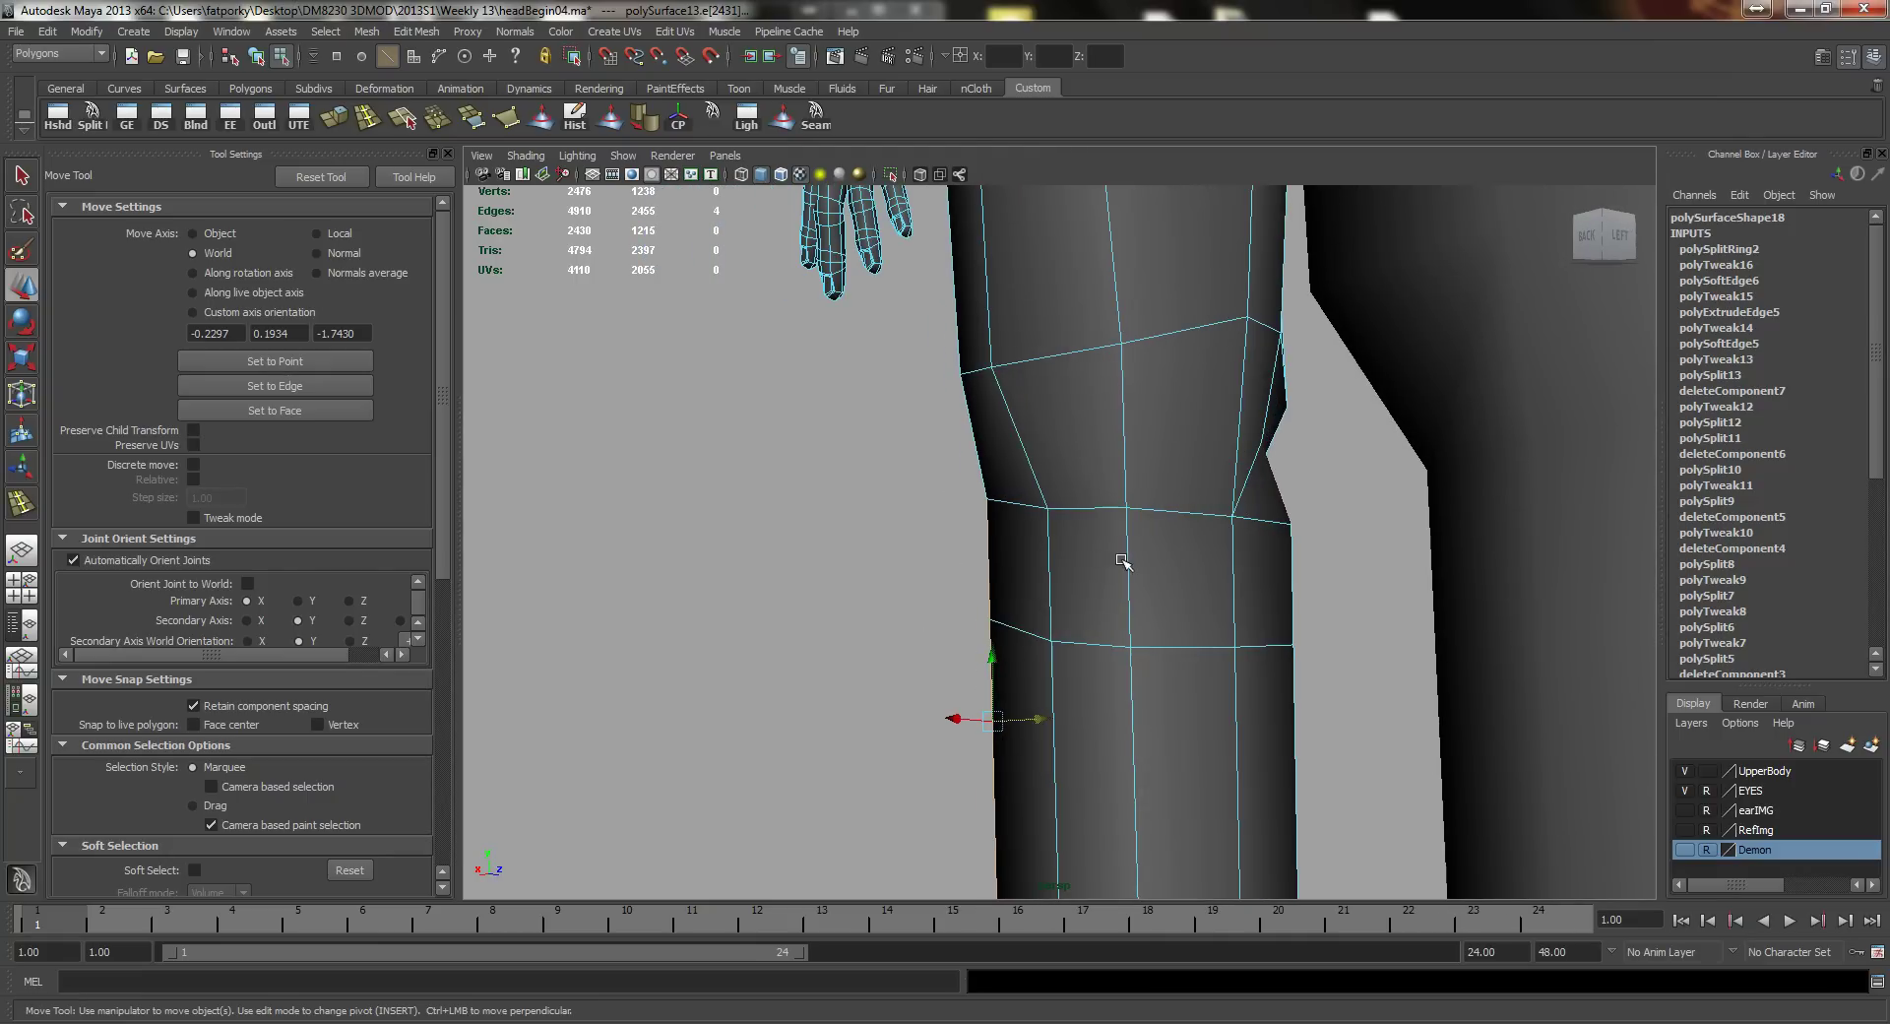
Step: Reposition the lengthwise edges behind the knee and lower thigh to even out their spacing
{"action": "left_click_drag", "start_coordinate": [1130, 564], "coordinate": [1209, 664], "text": "alt"}
{"action": "left_click_drag", "start_coordinate": [1159, 576], "coordinate": [1000, 362], "text": "alt"}
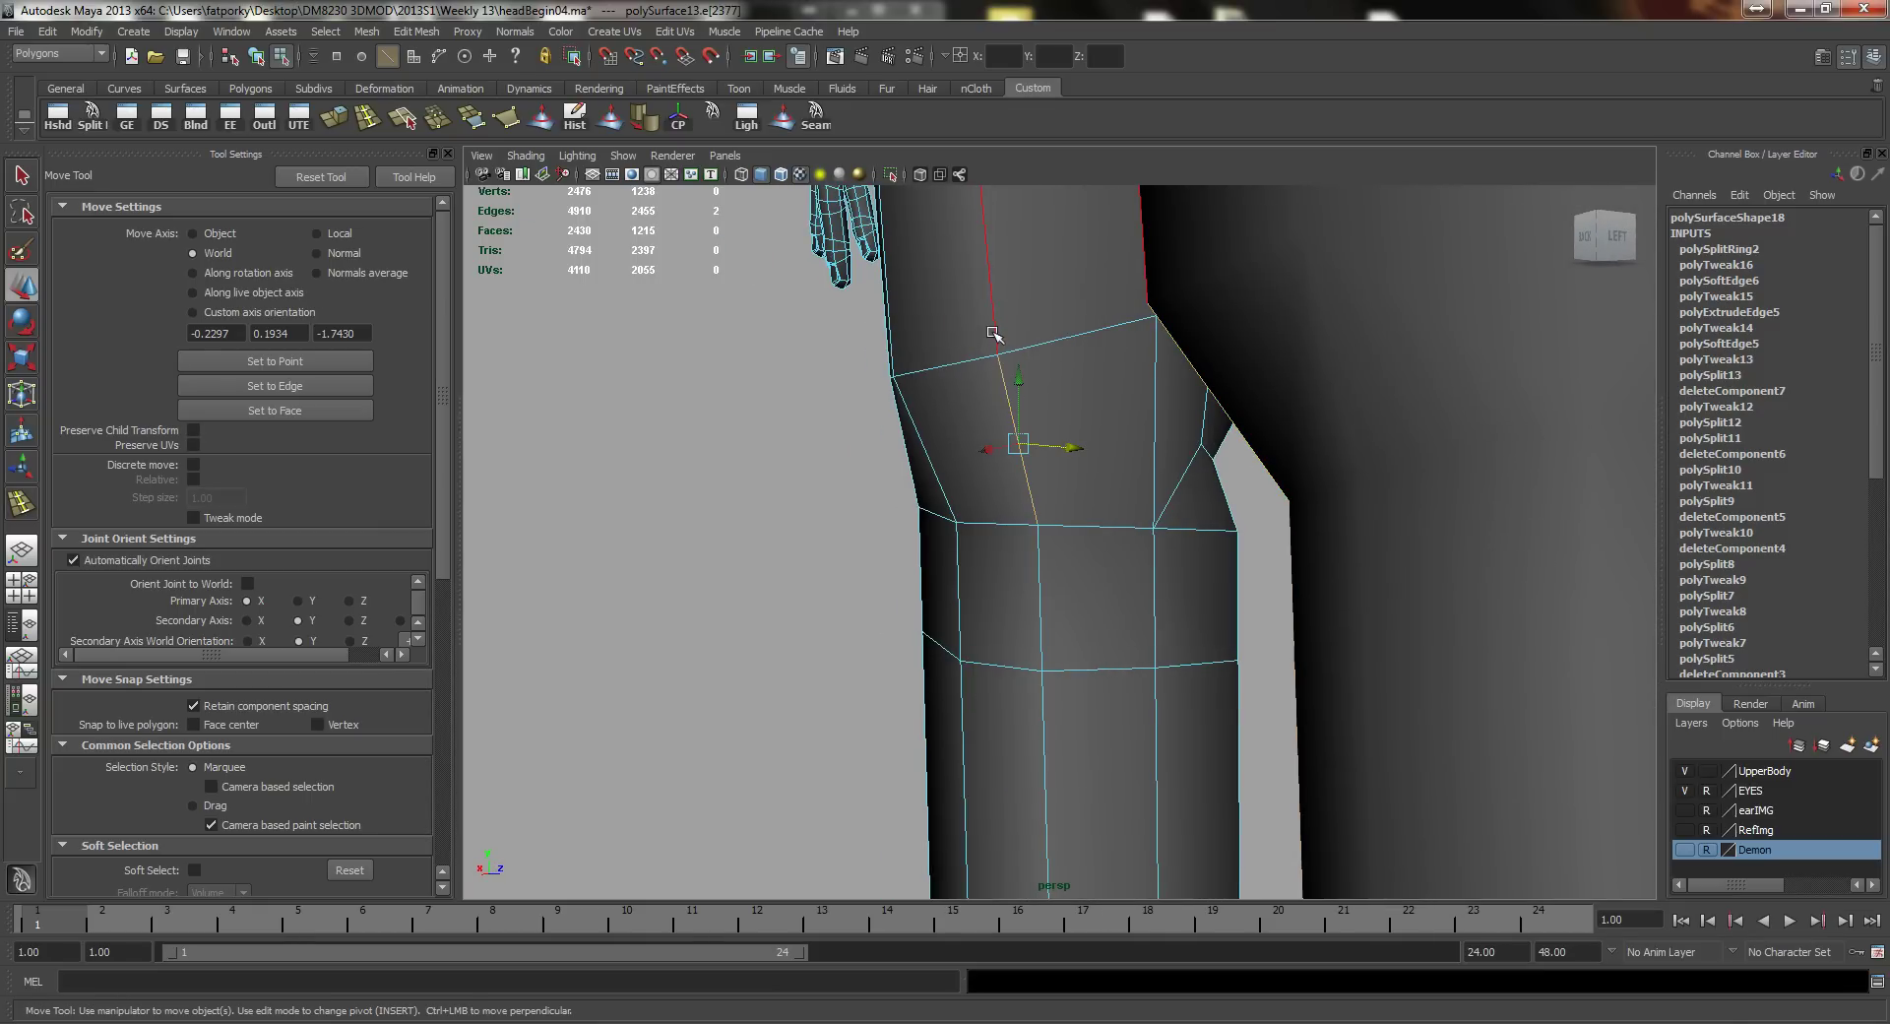
{"action": "middle_click_drag", "start_coordinate": [987, 356], "coordinate": [1046, 475], "text": "alt"}
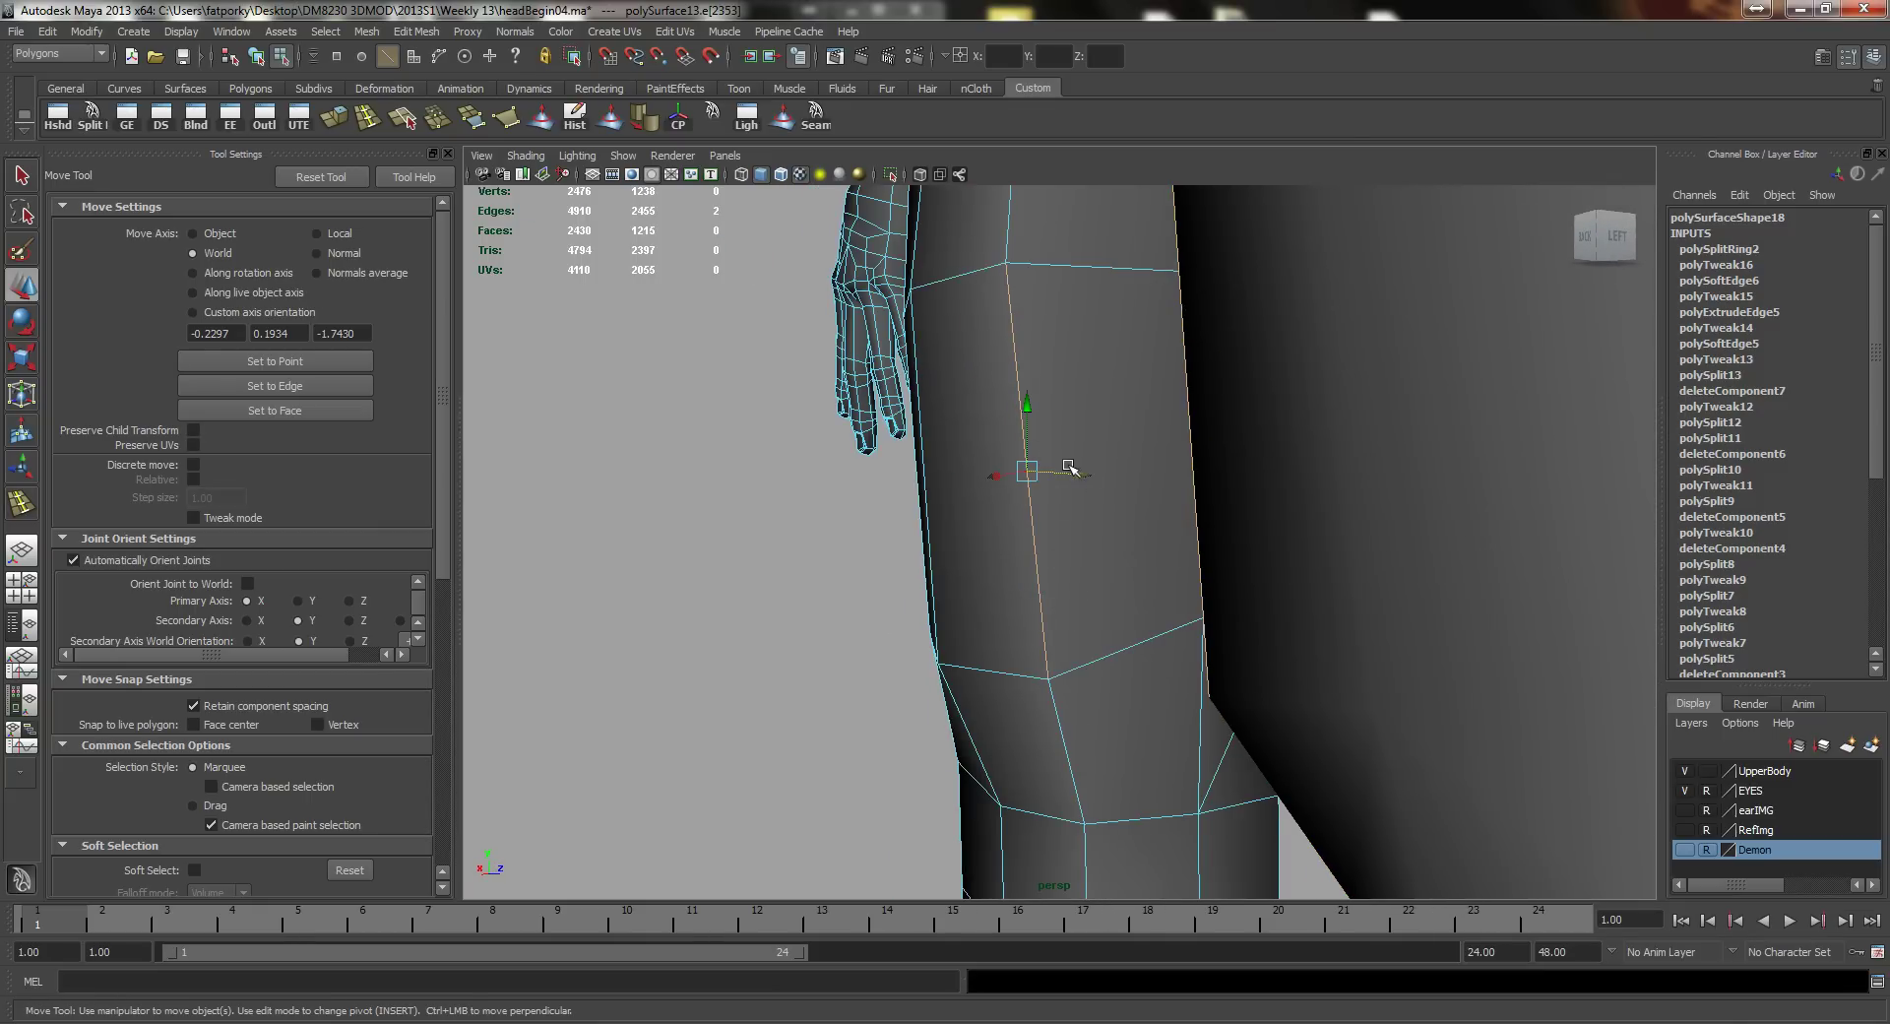
{"action": "left_click_drag", "start_coordinate": [1070, 467], "coordinate": [1155, 633]}
Step: Move the vertex on the inner back of the leg at the upper edge of the knee
{"action": "right_click_drag", "start_coordinate": [1154, 632], "coordinate": [1158, 586]}
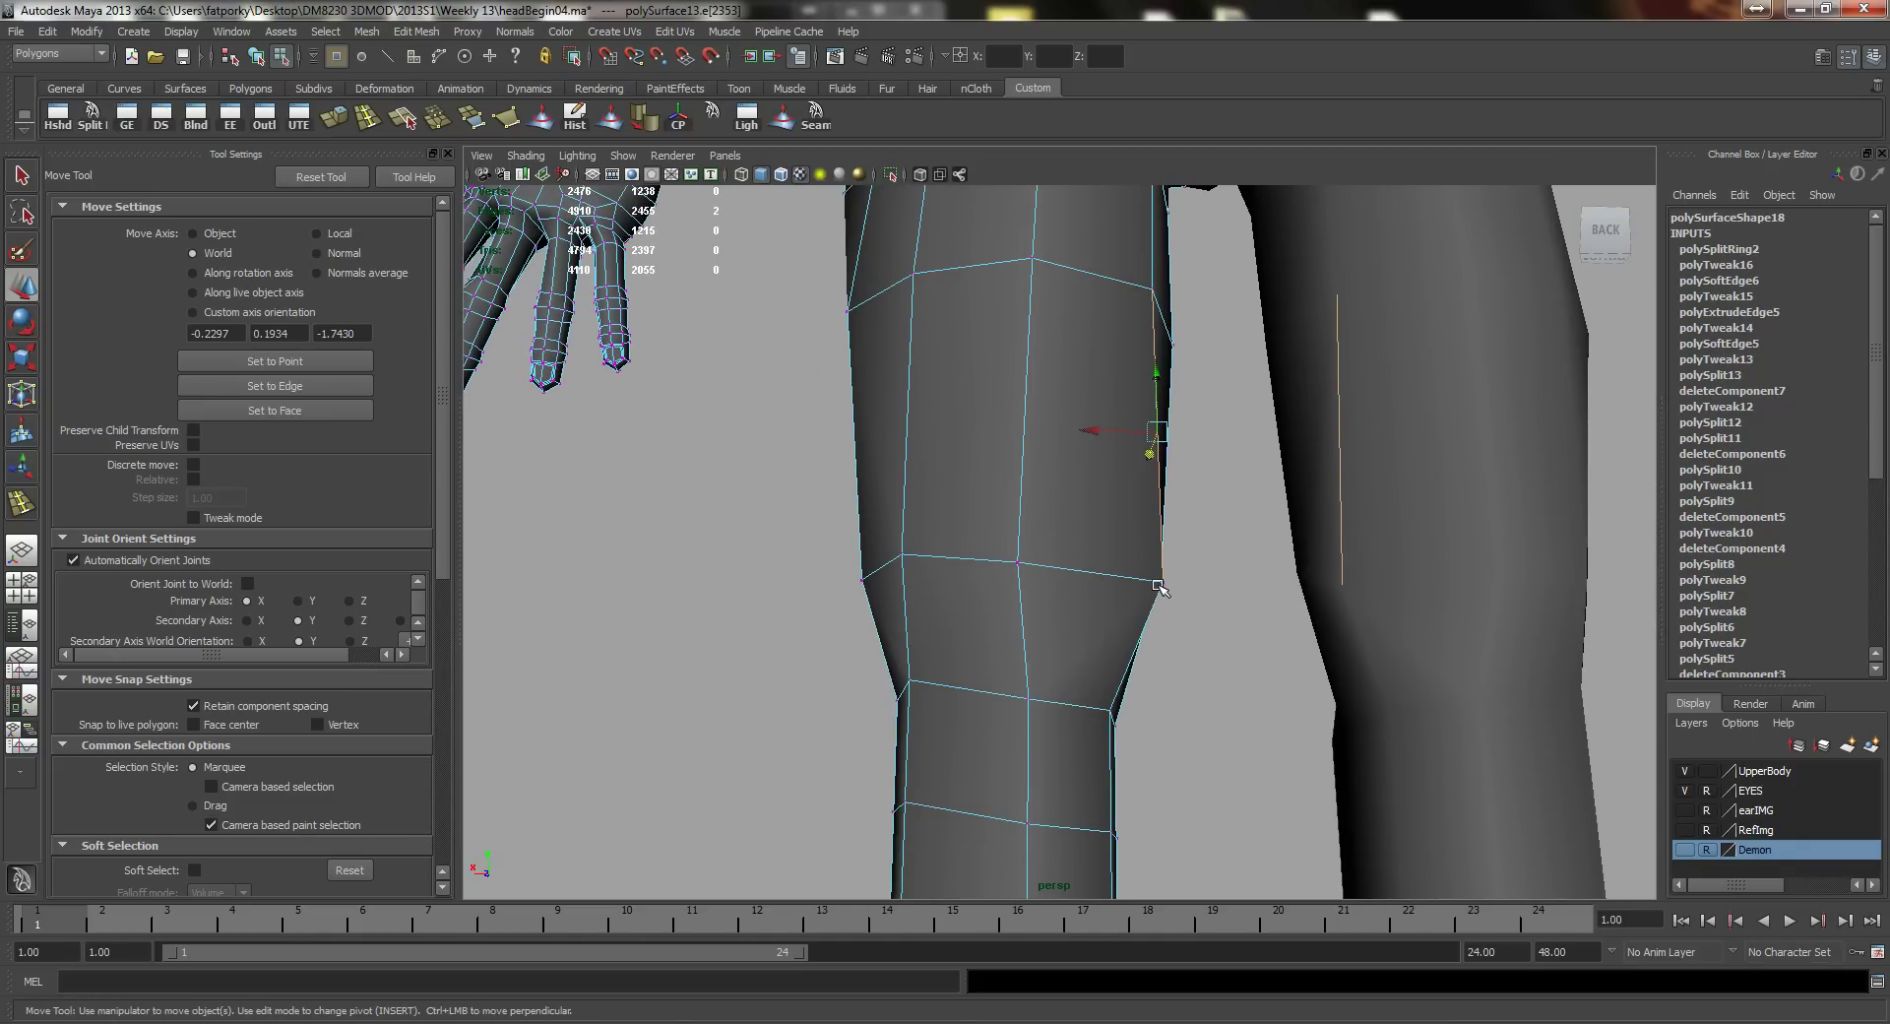
{"action": "left_click", "coordinate": [1162, 583]}
{"action": "left_click_drag", "start_coordinate": [1105, 578], "coordinate": [1073, 631]}
Step: Reposition the lengthwise edge on the back of the lower leg below the new loop
{"action": "right_click_drag", "start_coordinate": [1073, 631], "coordinate": [1083, 569]}
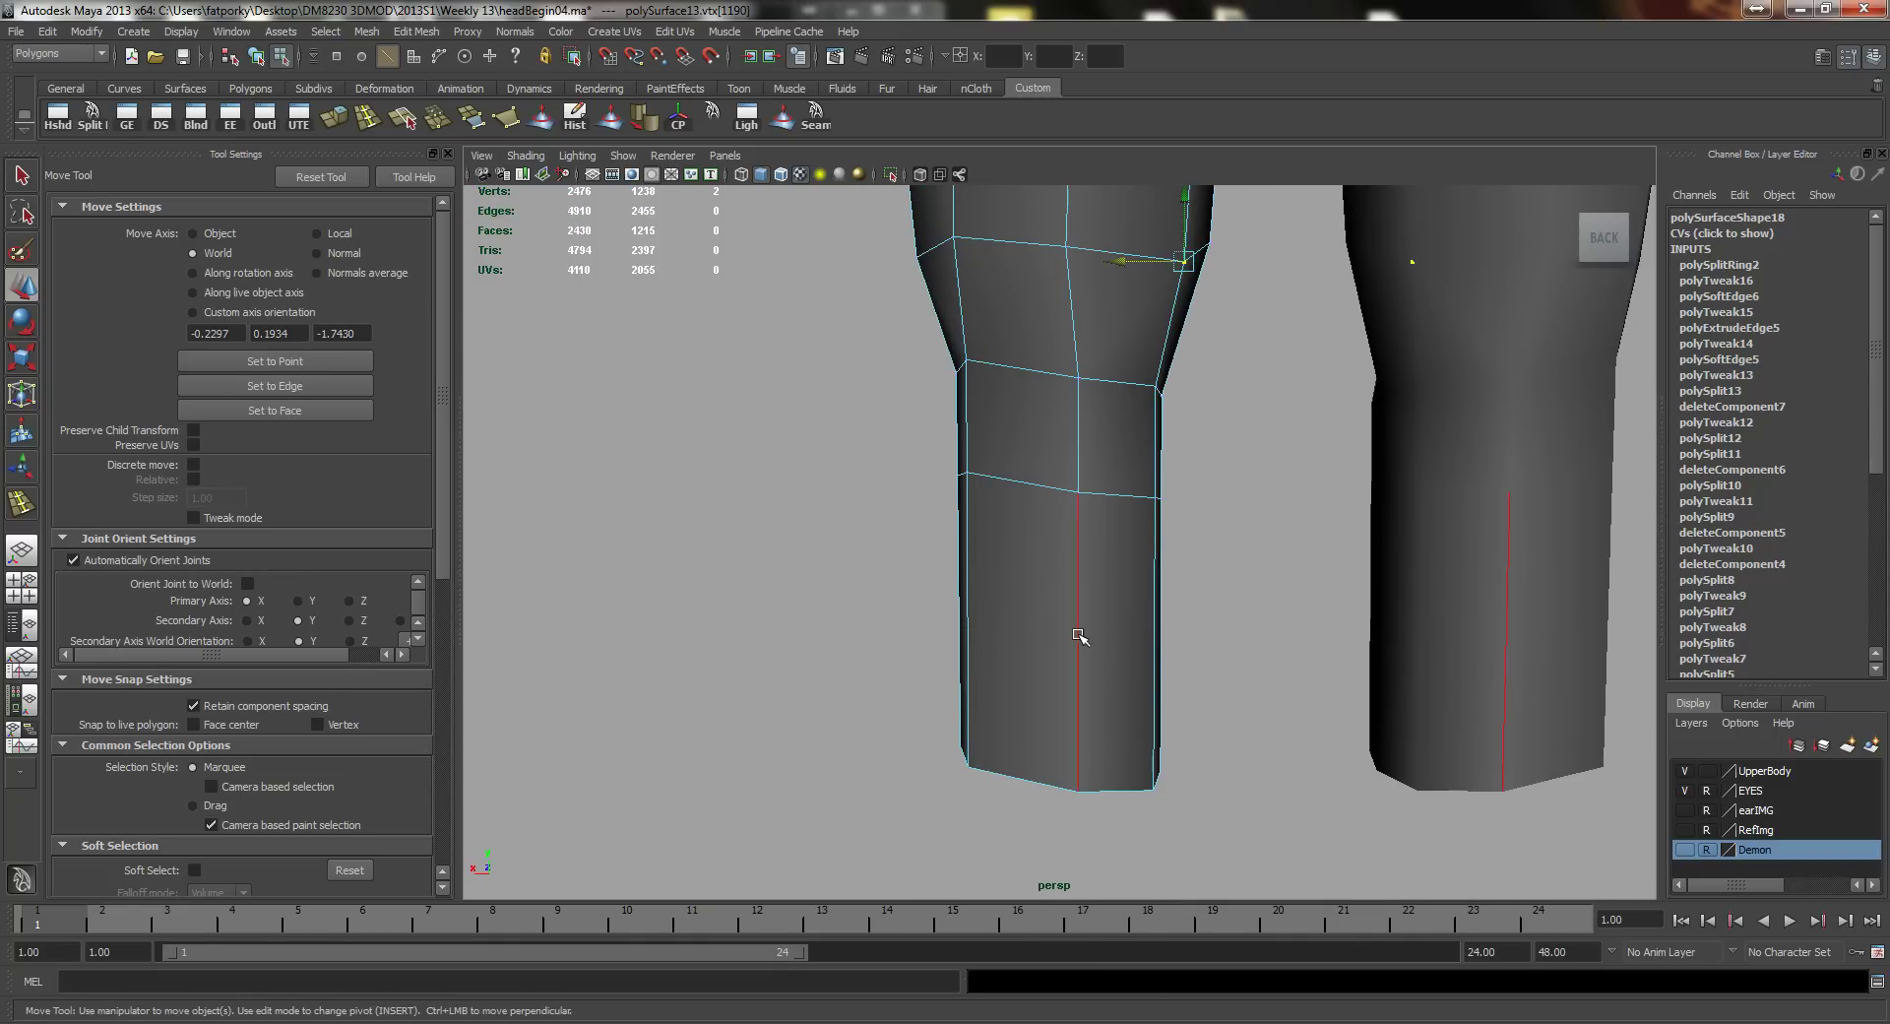
{"action": "left_click", "coordinate": [1078, 634]}
{"action": "left_click_drag", "start_coordinate": [1030, 642], "coordinate": [1051, 561]}
{"action": "key", "text": "q"}
{"action": "left_click_drag", "start_coordinate": [965, 477], "coordinate": [1005, 490], "text": "alt"}
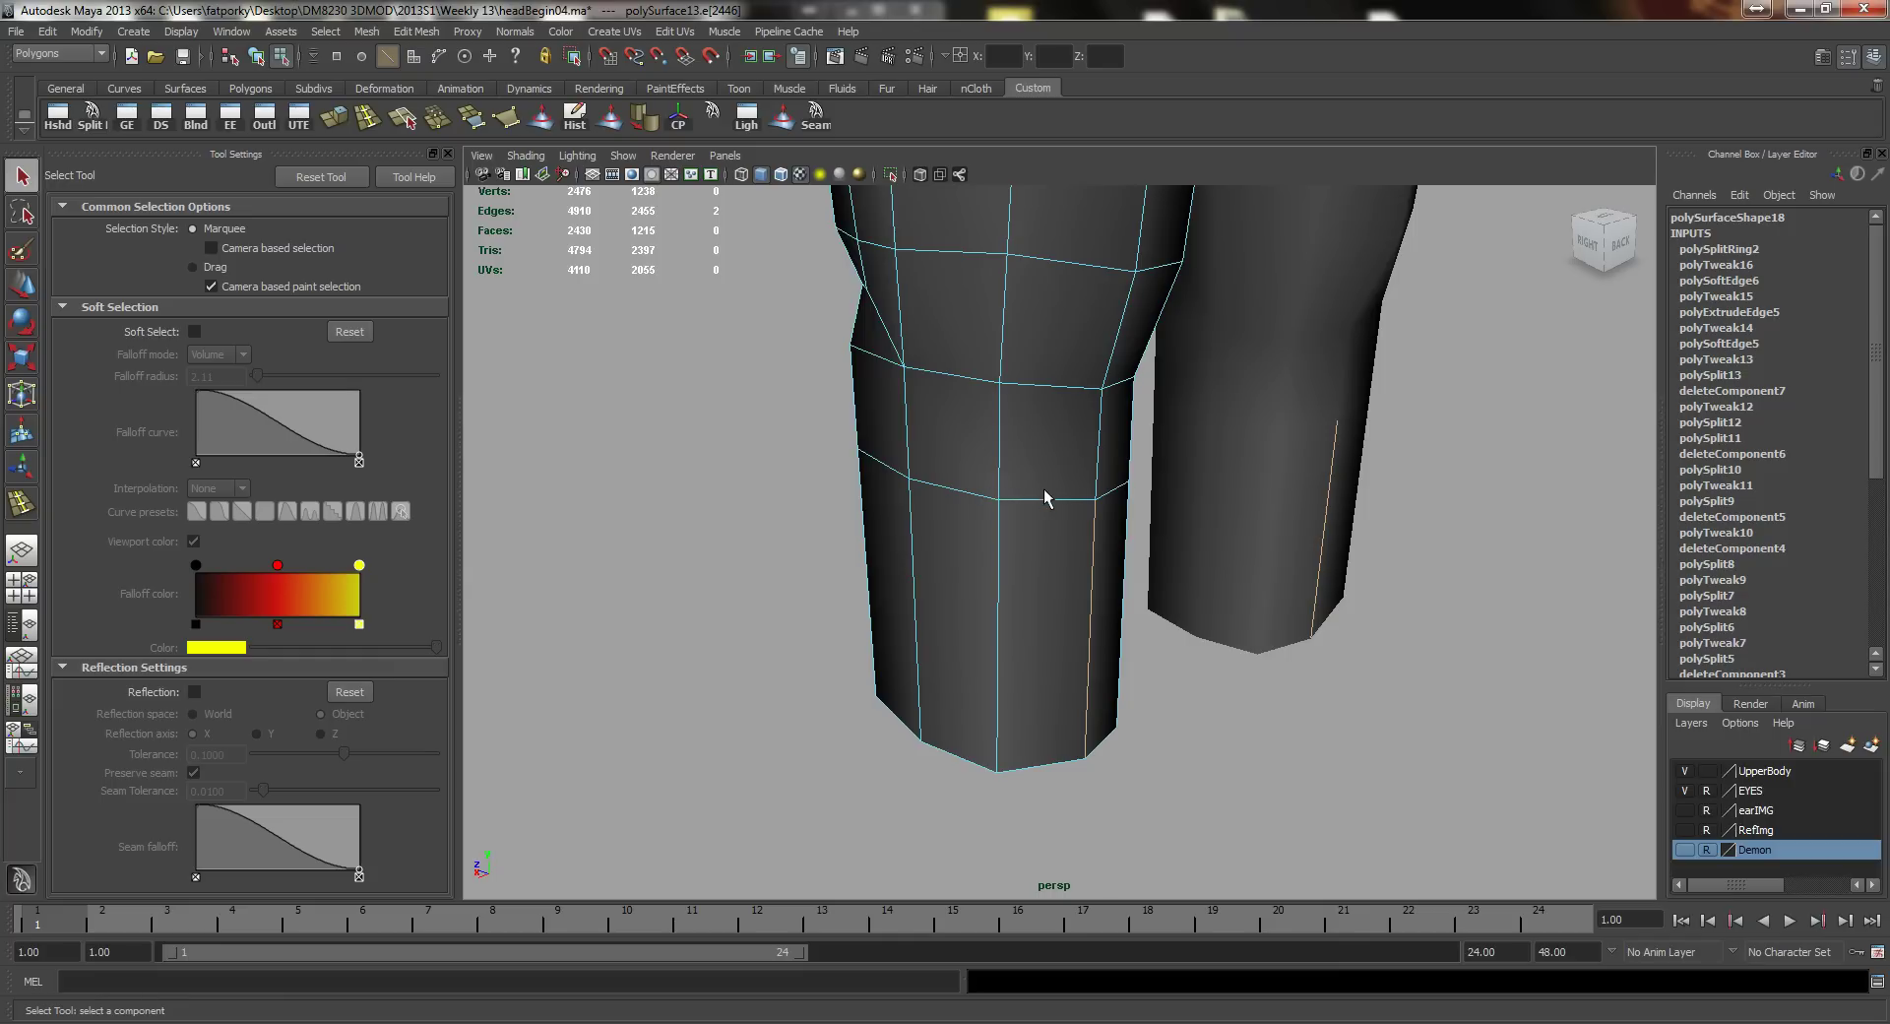
Step: Select the back edges of the new loop below the knee and move them backward to bulge the calf
{"action": "right_click_drag", "start_coordinate": [1046, 497], "coordinate": [1048, 519]}
{"action": "left_click", "coordinate": [1049, 501]}
{"action": "left_click_drag", "start_coordinate": [1050, 507], "coordinate": [930, 480], "text": "alt"}
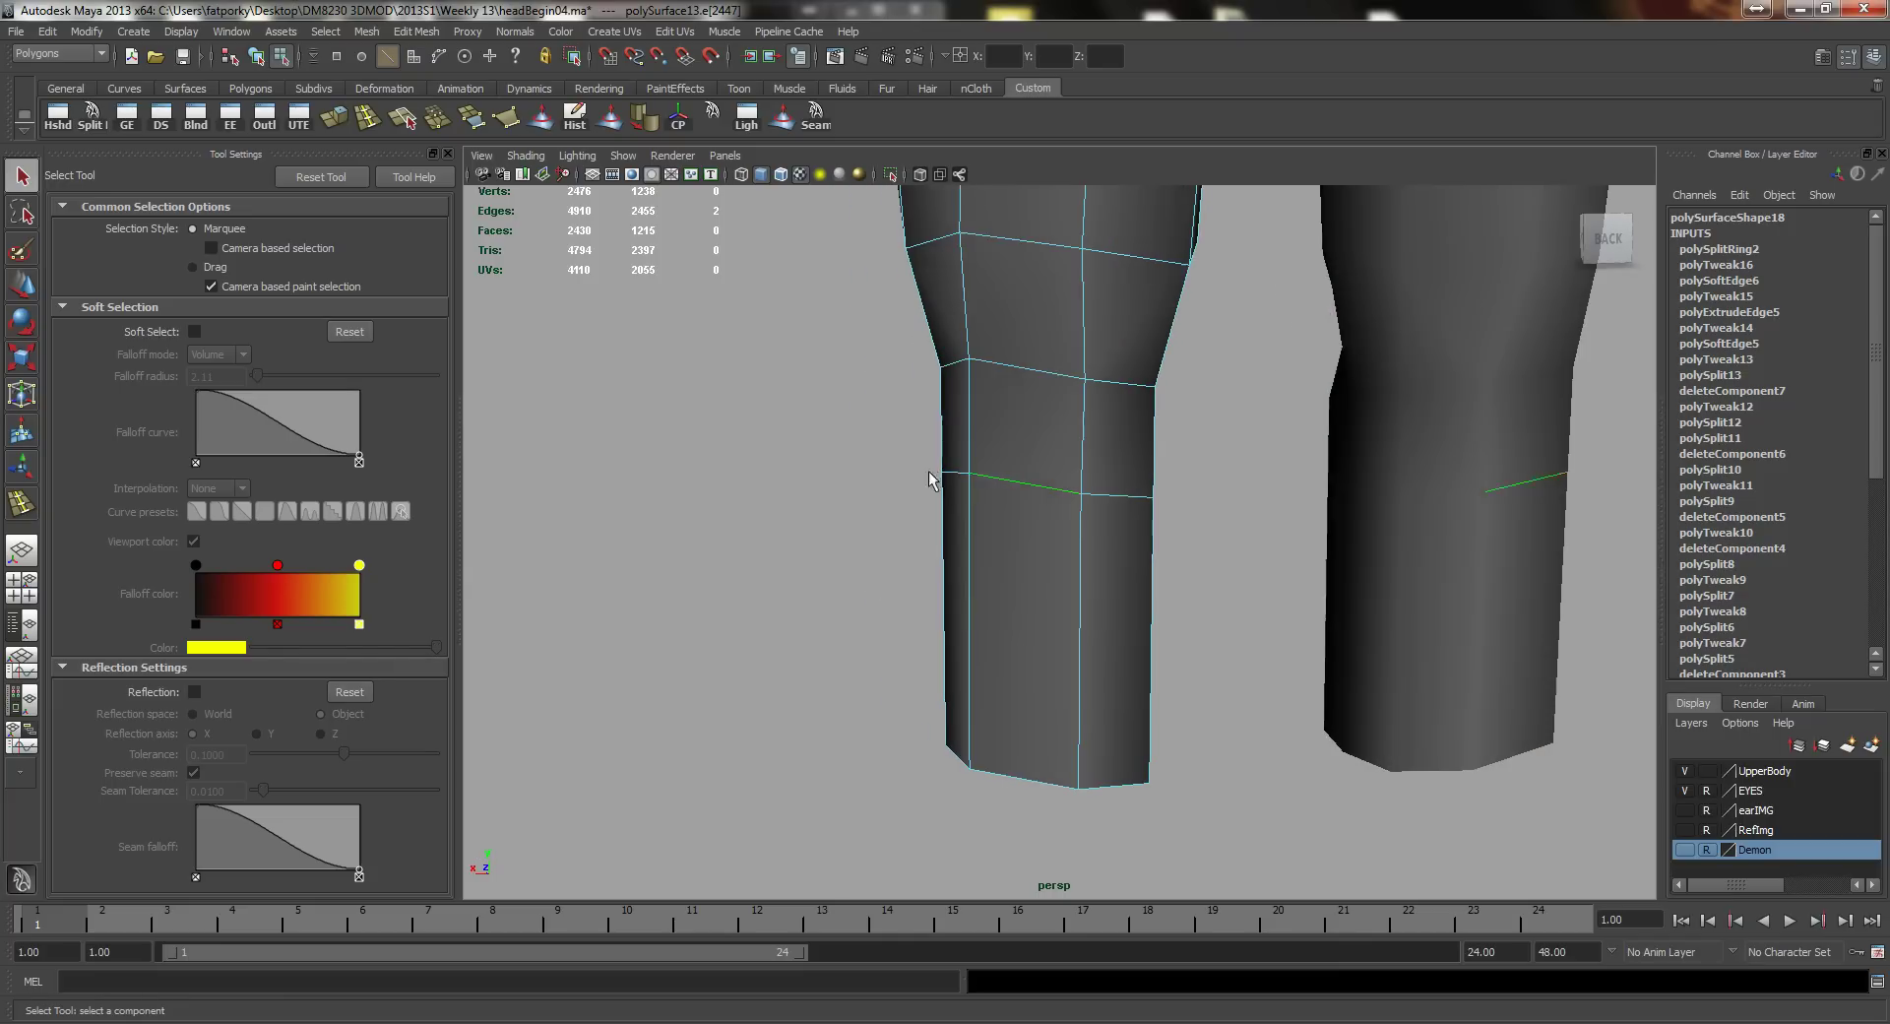
{"action": "left_click_drag", "start_coordinate": [1102, 502], "coordinate": [1139, 498], "text": "alt"}
{"action": "key", "text": "w"}
{"action": "left_click_drag", "start_coordinate": [962, 444], "coordinate": [1131, 498]}
{"action": "key", "text": "q"}
{"action": "key", "text": "w"}
{"action": "left_click_drag", "start_coordinate": [1018, 438], "coordinate": [1051, 446]}
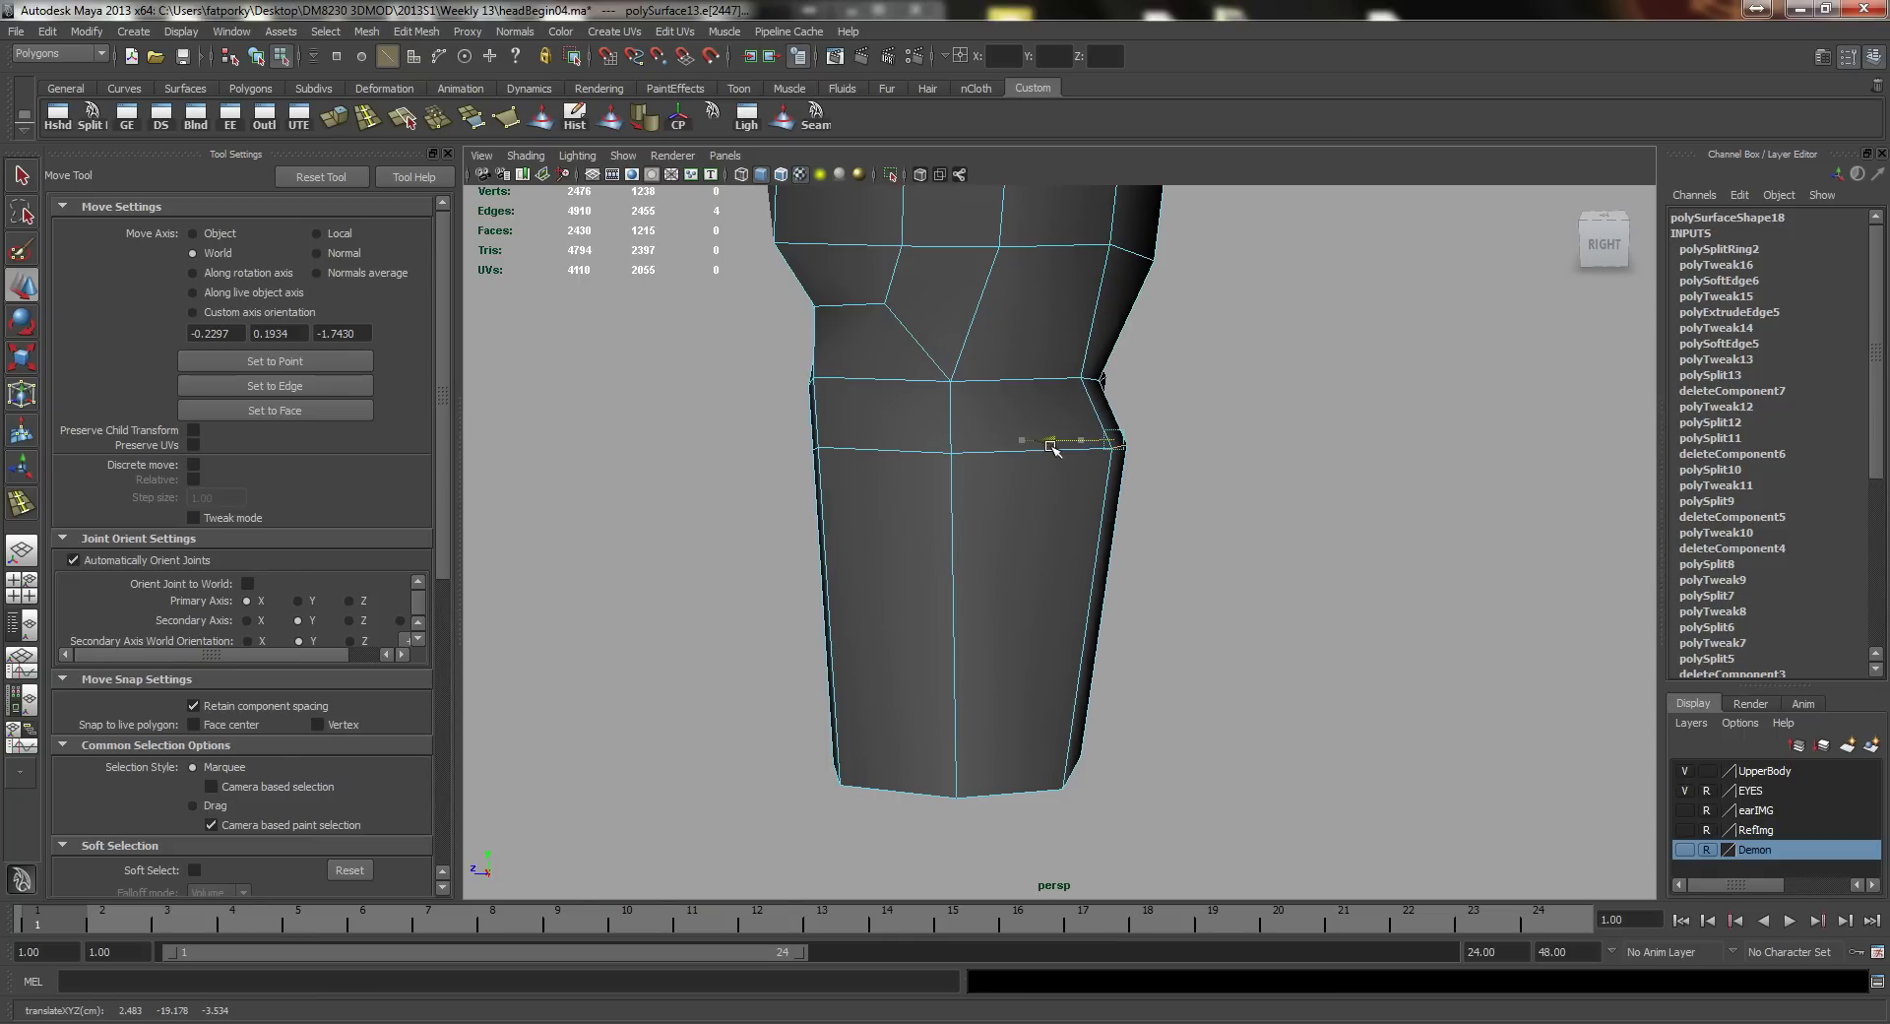
{"action": "left_click_drag", "start_coordinate": [1045, 554], "coordinate": [1031, 556], "text": "alt"}
{"action": "left_click_drag", "start_coordinate": [984, 433], "coordinate": [916, 440]}
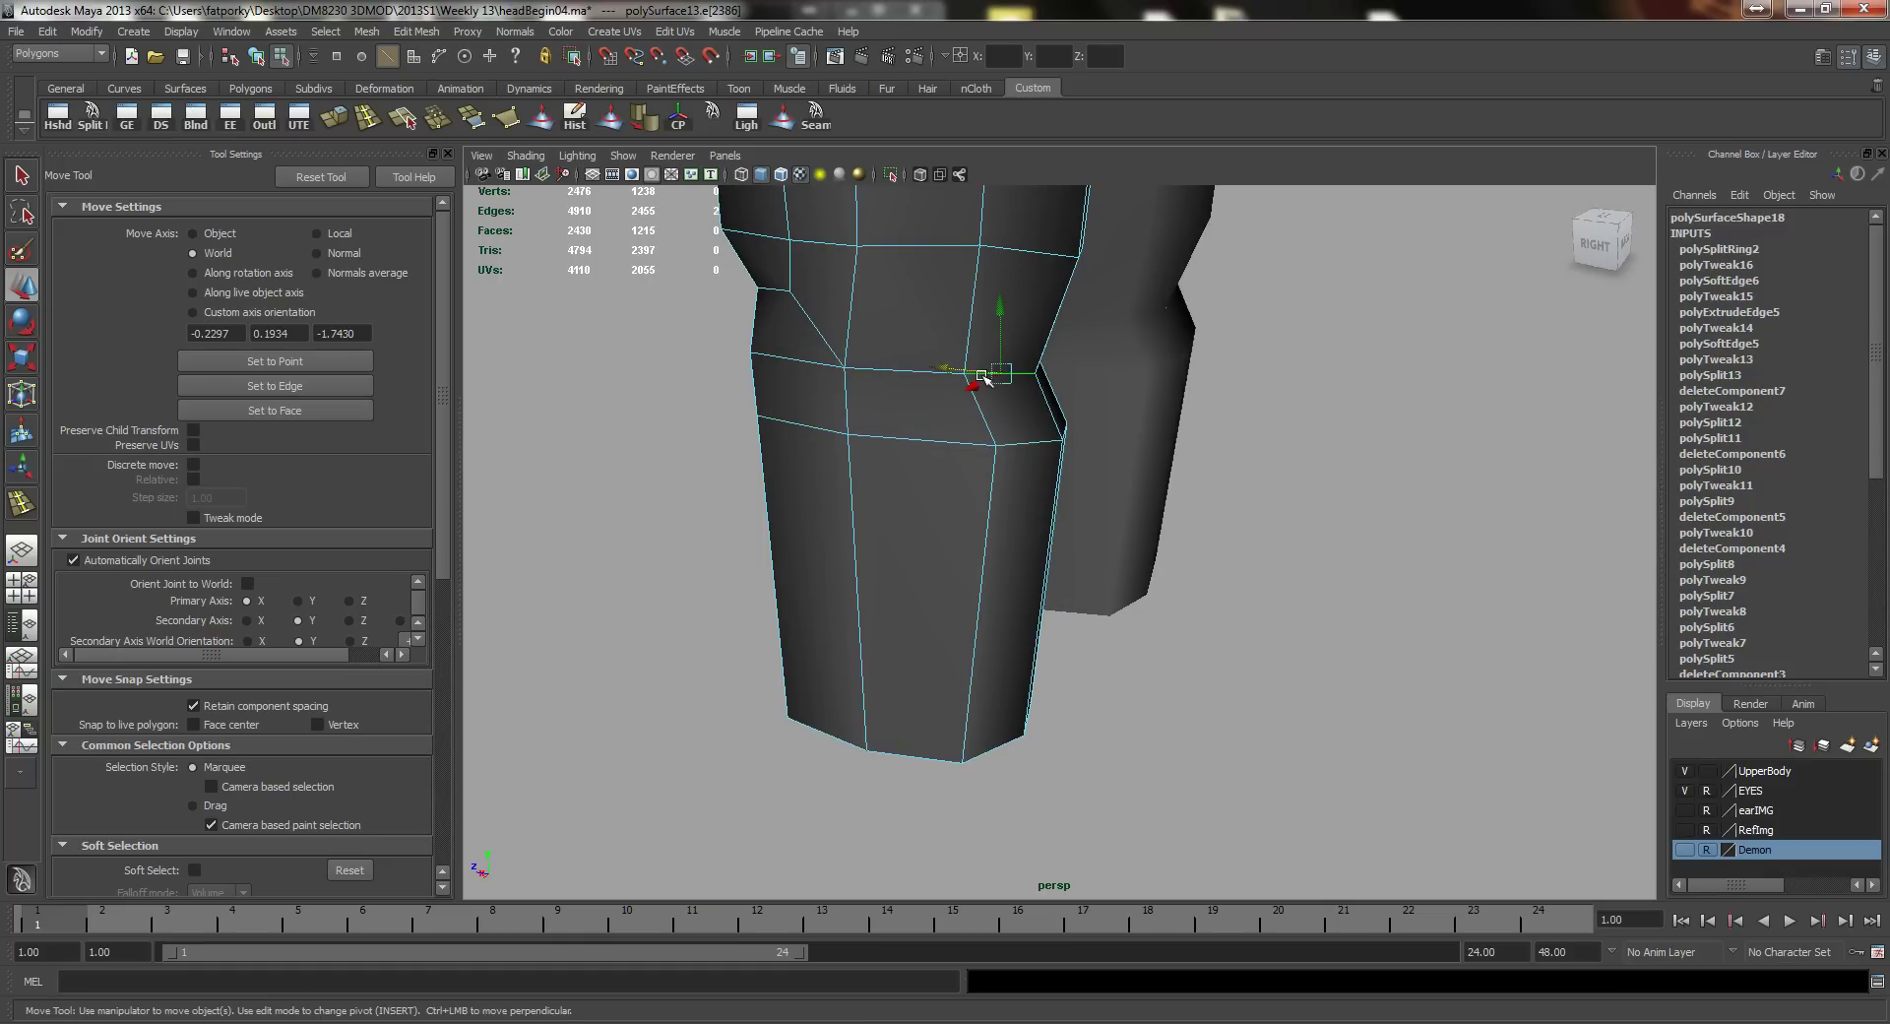
Step: Adjust the row of edges at the back-of-knee crease and reposition the back calf edges beneath it
{"action": "key", "text": "q"}
{"action": "left_click", "coordinate": [906, 372], "text": "shift"}
{"action": "left_click_drag", "start_coordinate": [902, 374], "coordinate": [871, 412], "text": "alt"}
{"action": "key", "text": "w"}
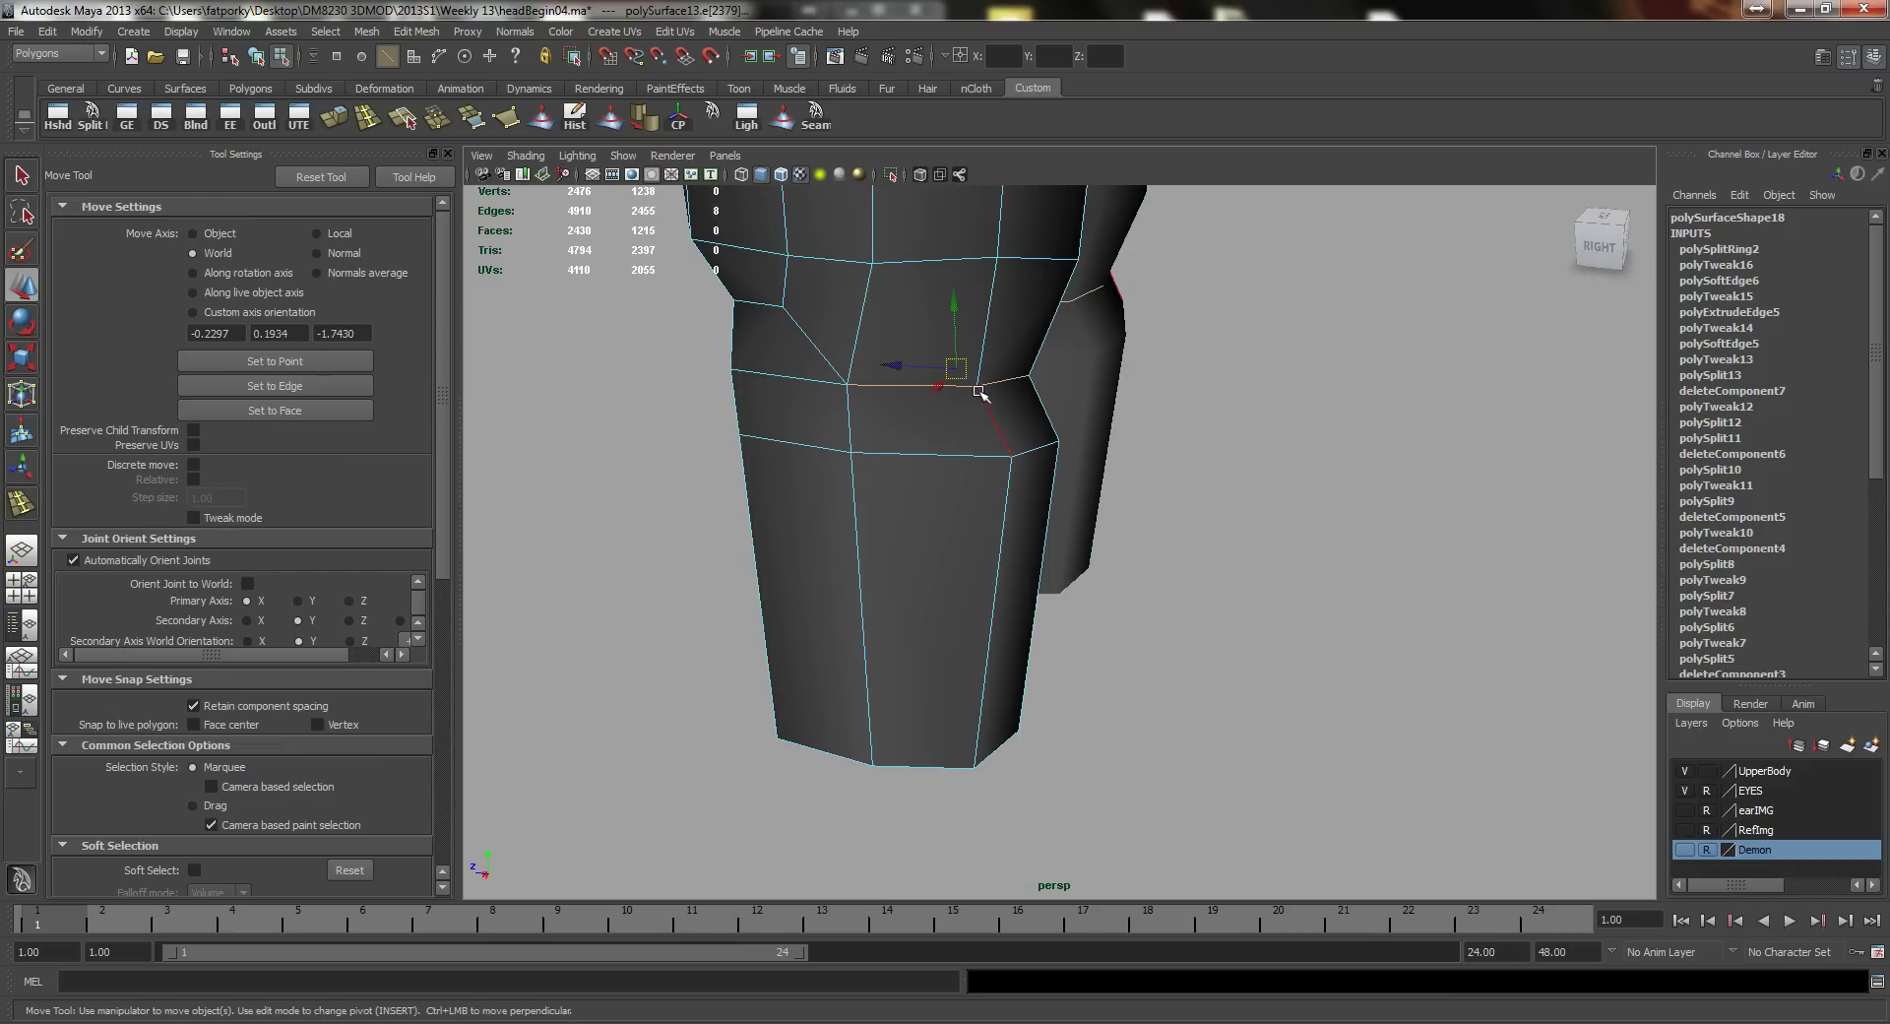
{"action": "key", "text": "r"}
{"action": "left_click_drag", "start_coordinate": [974, 401], "coordinate": [958, 452], "text": "alt"}
{"action": "key", "text": "w"}
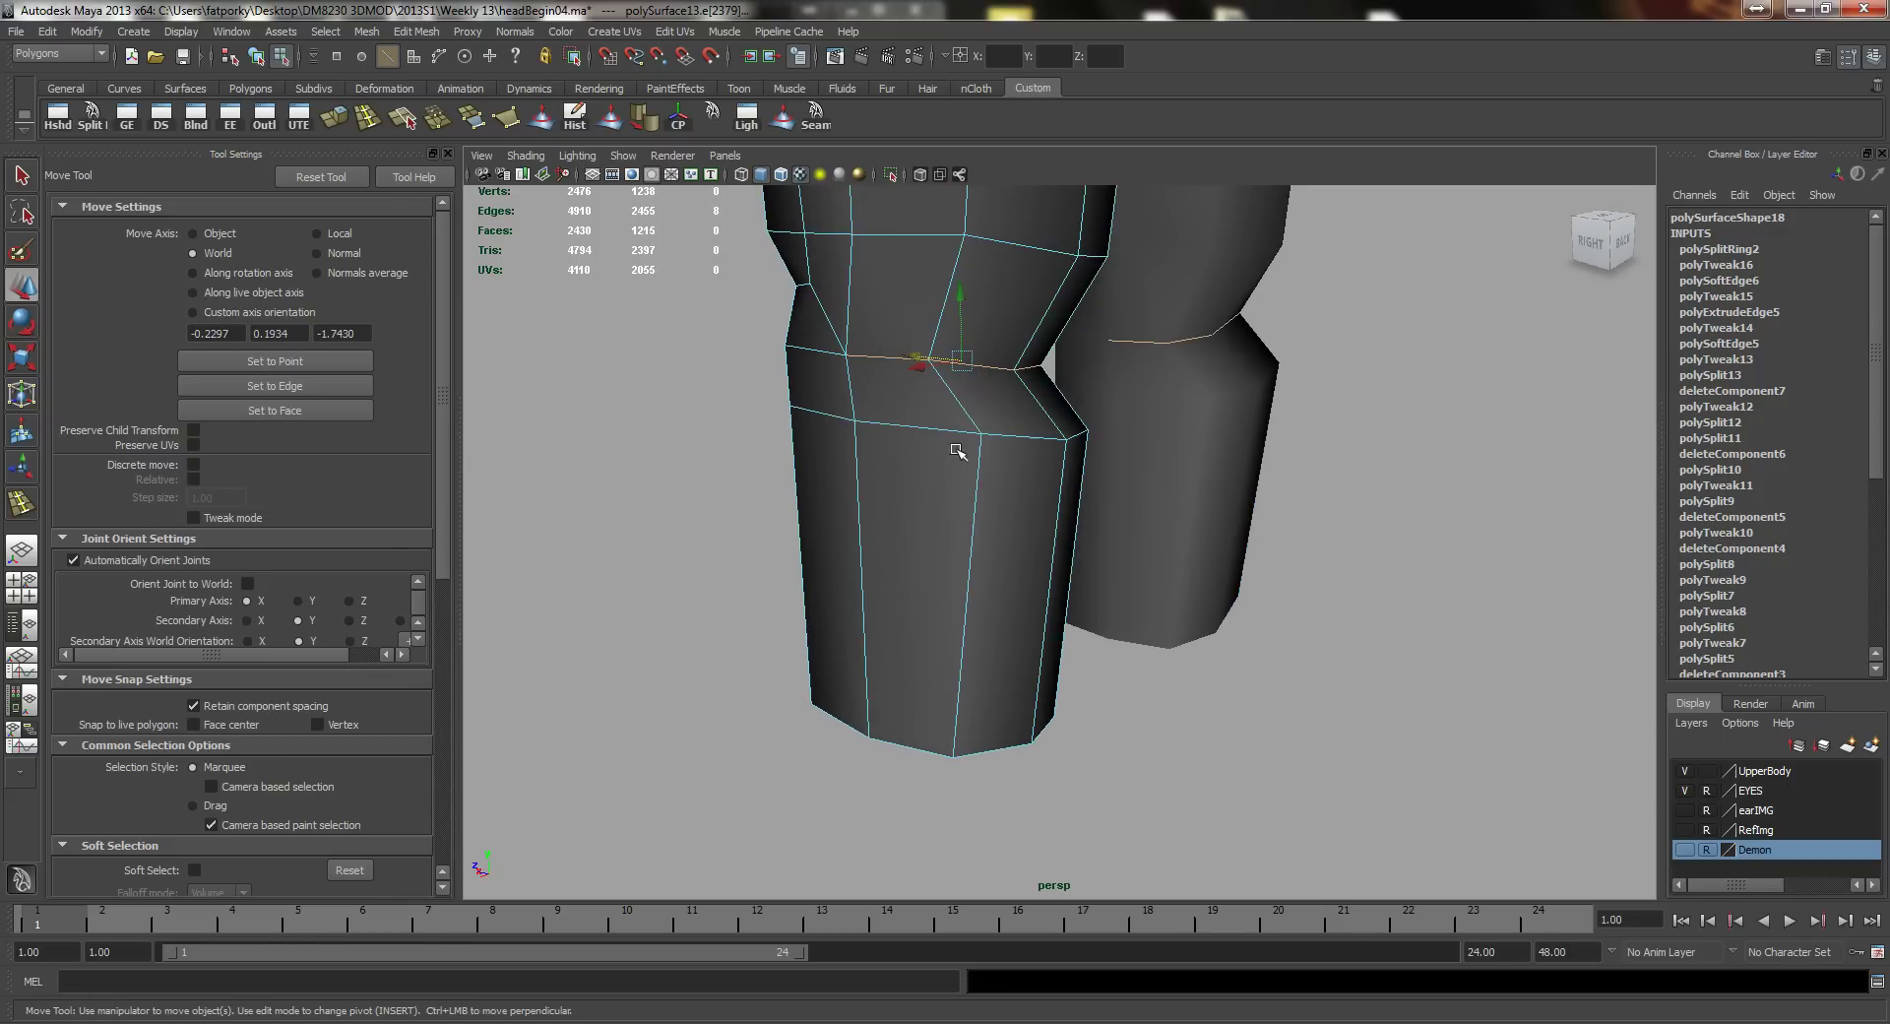
{"action": "left_click", "coordinate": [1008, 435]}
{"action": "left_click_drag", "start_coordinate": [1063, 496], "coordinate": [1027, 458], "text": "alt"}
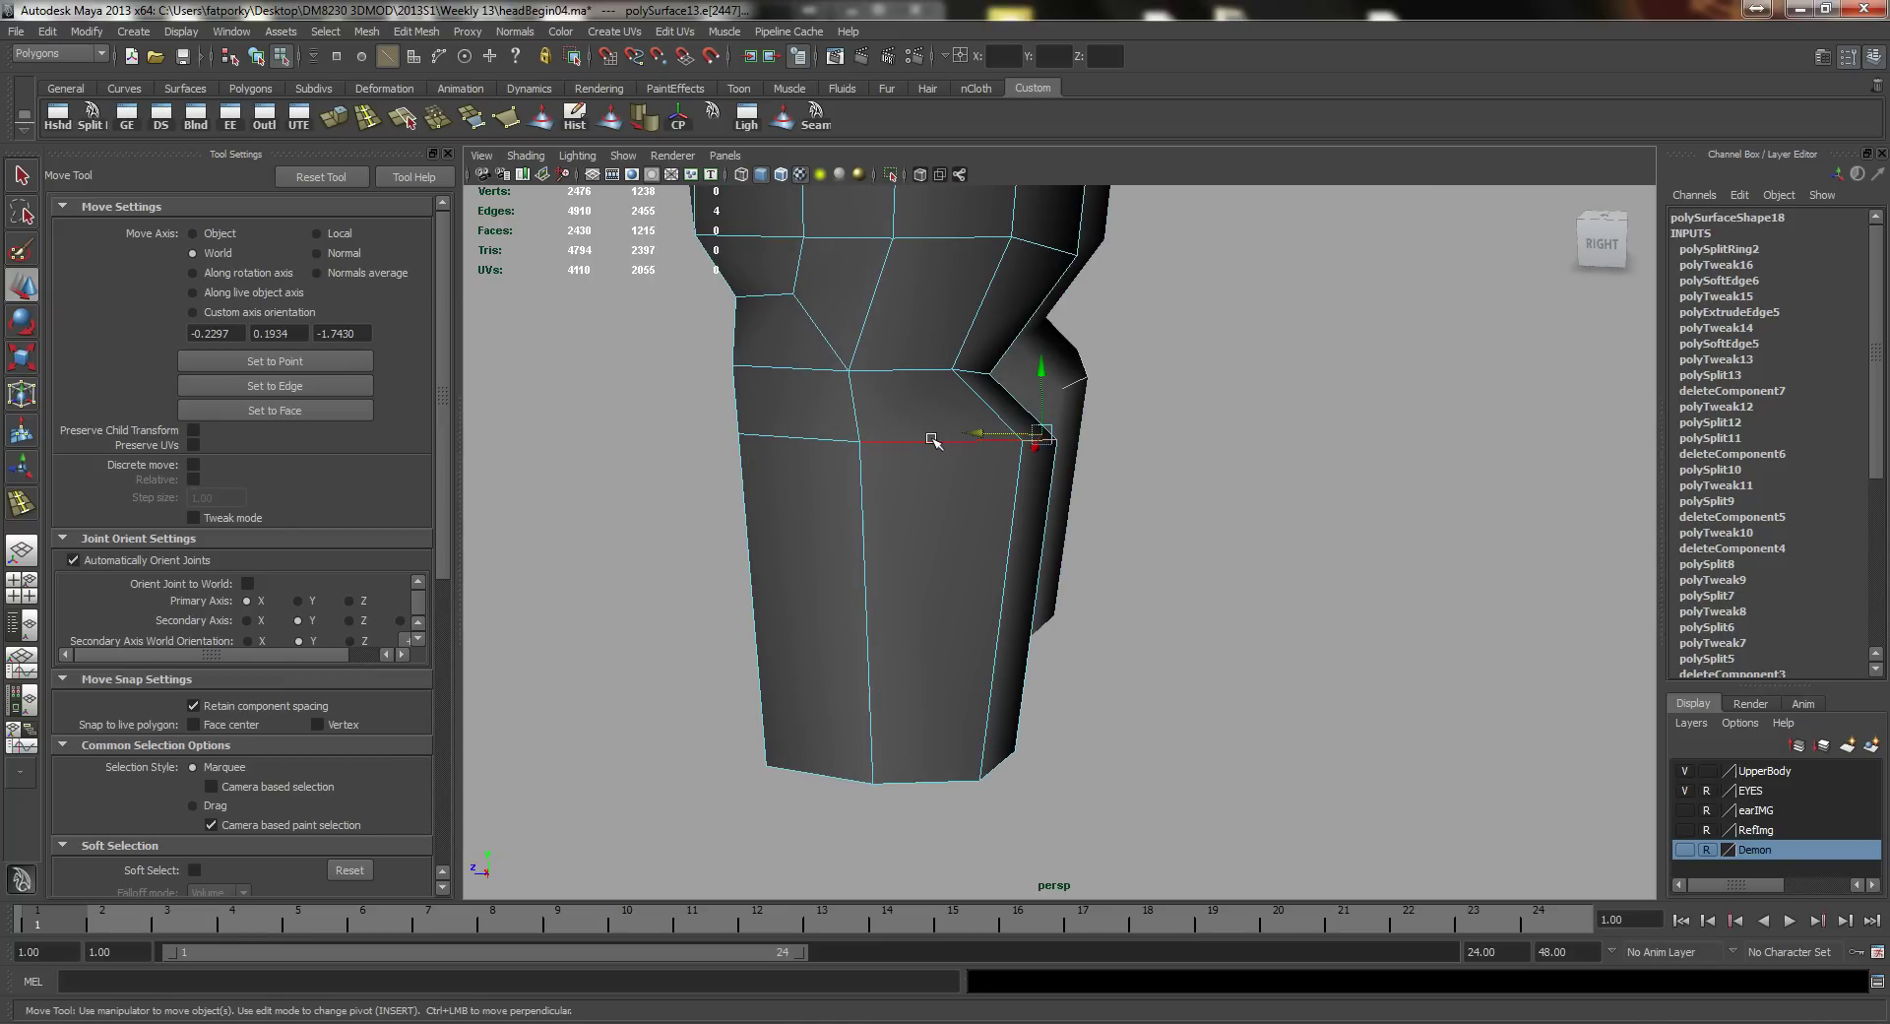
Step: Select the whole edge loop at the top of the calf, scale it wider and flatten it vertically
{"action": "left_click_drag", "start_coordinate": [864, 456], "coordinate": [1088, 477], "text": "alt"}
{"action": "key", "text": "r"}
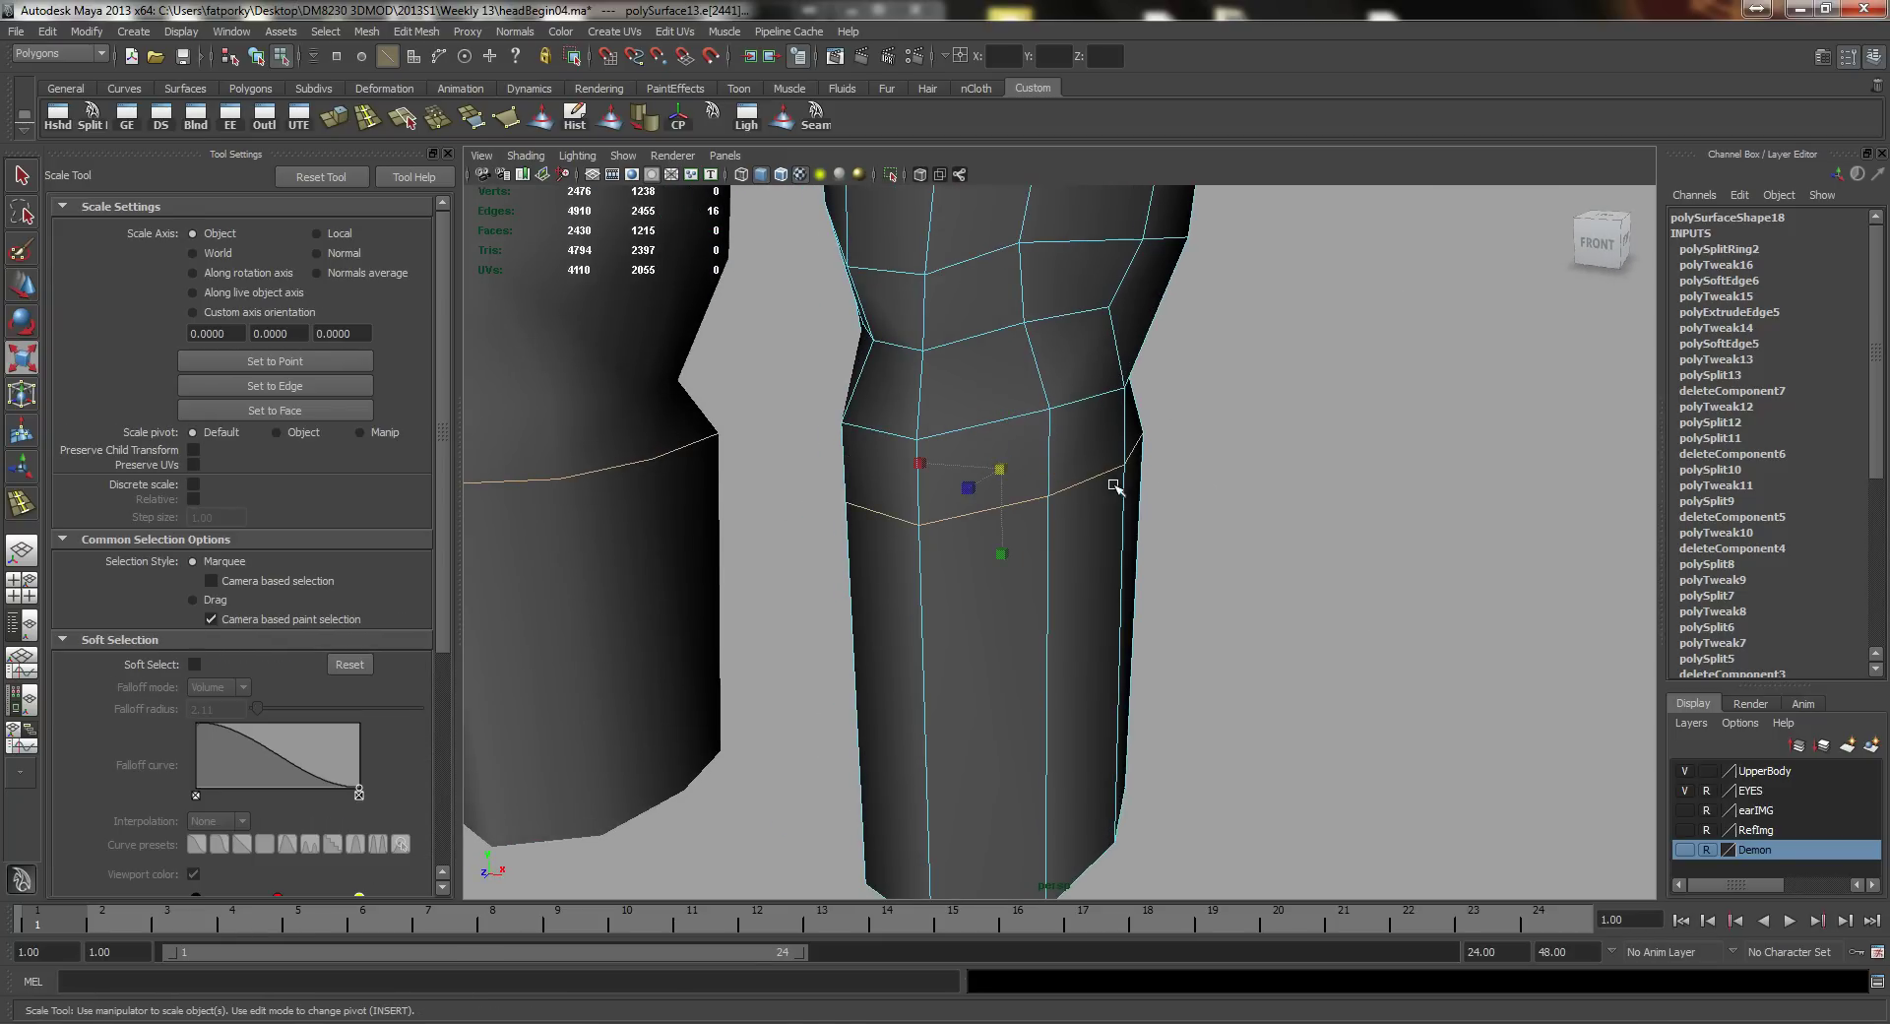
{"action": "left_click_drag", "start_coordinate": [925, 481], "coordinate": [950, 448], "text": "alt"}
{"action": "scroll", "coordinate": [950, 448], "scroll_direction": "down", "scroll_amount": 6}
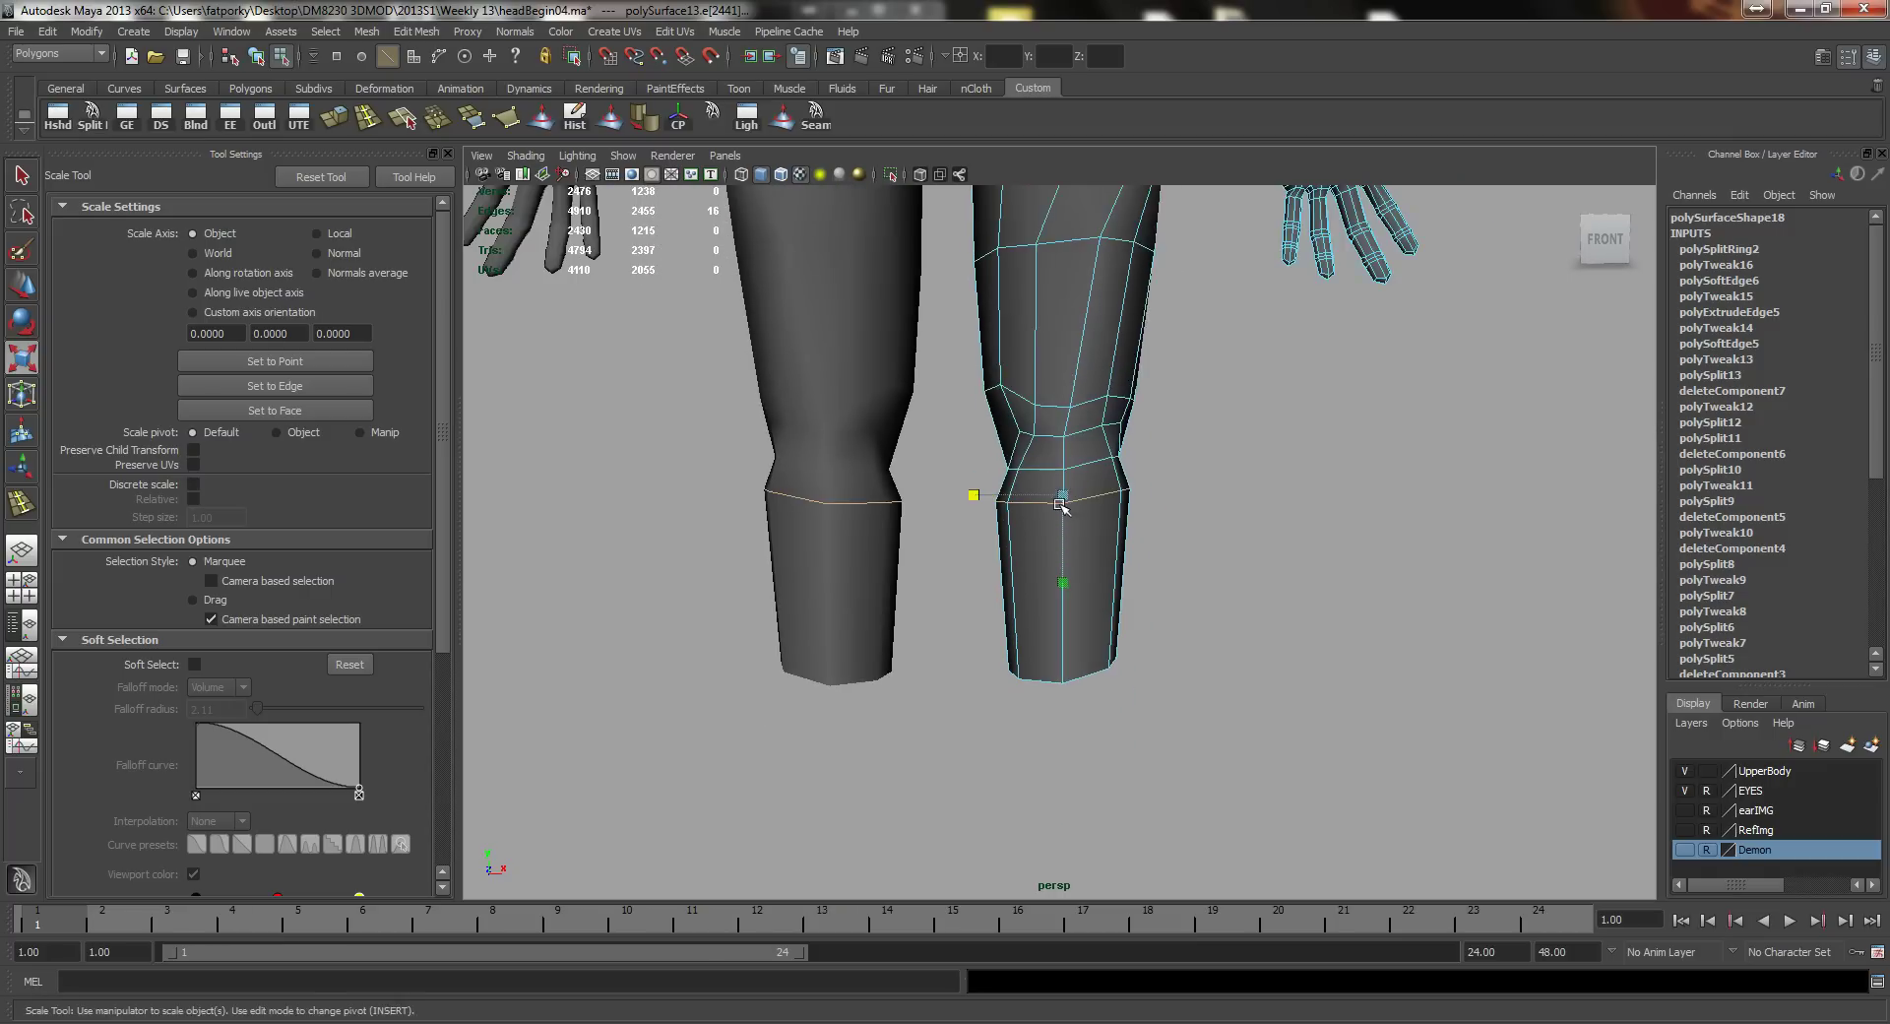
{"action": "left_click_drag", "start_coordinate": [969, 507], "coordinate": [968, 503]}
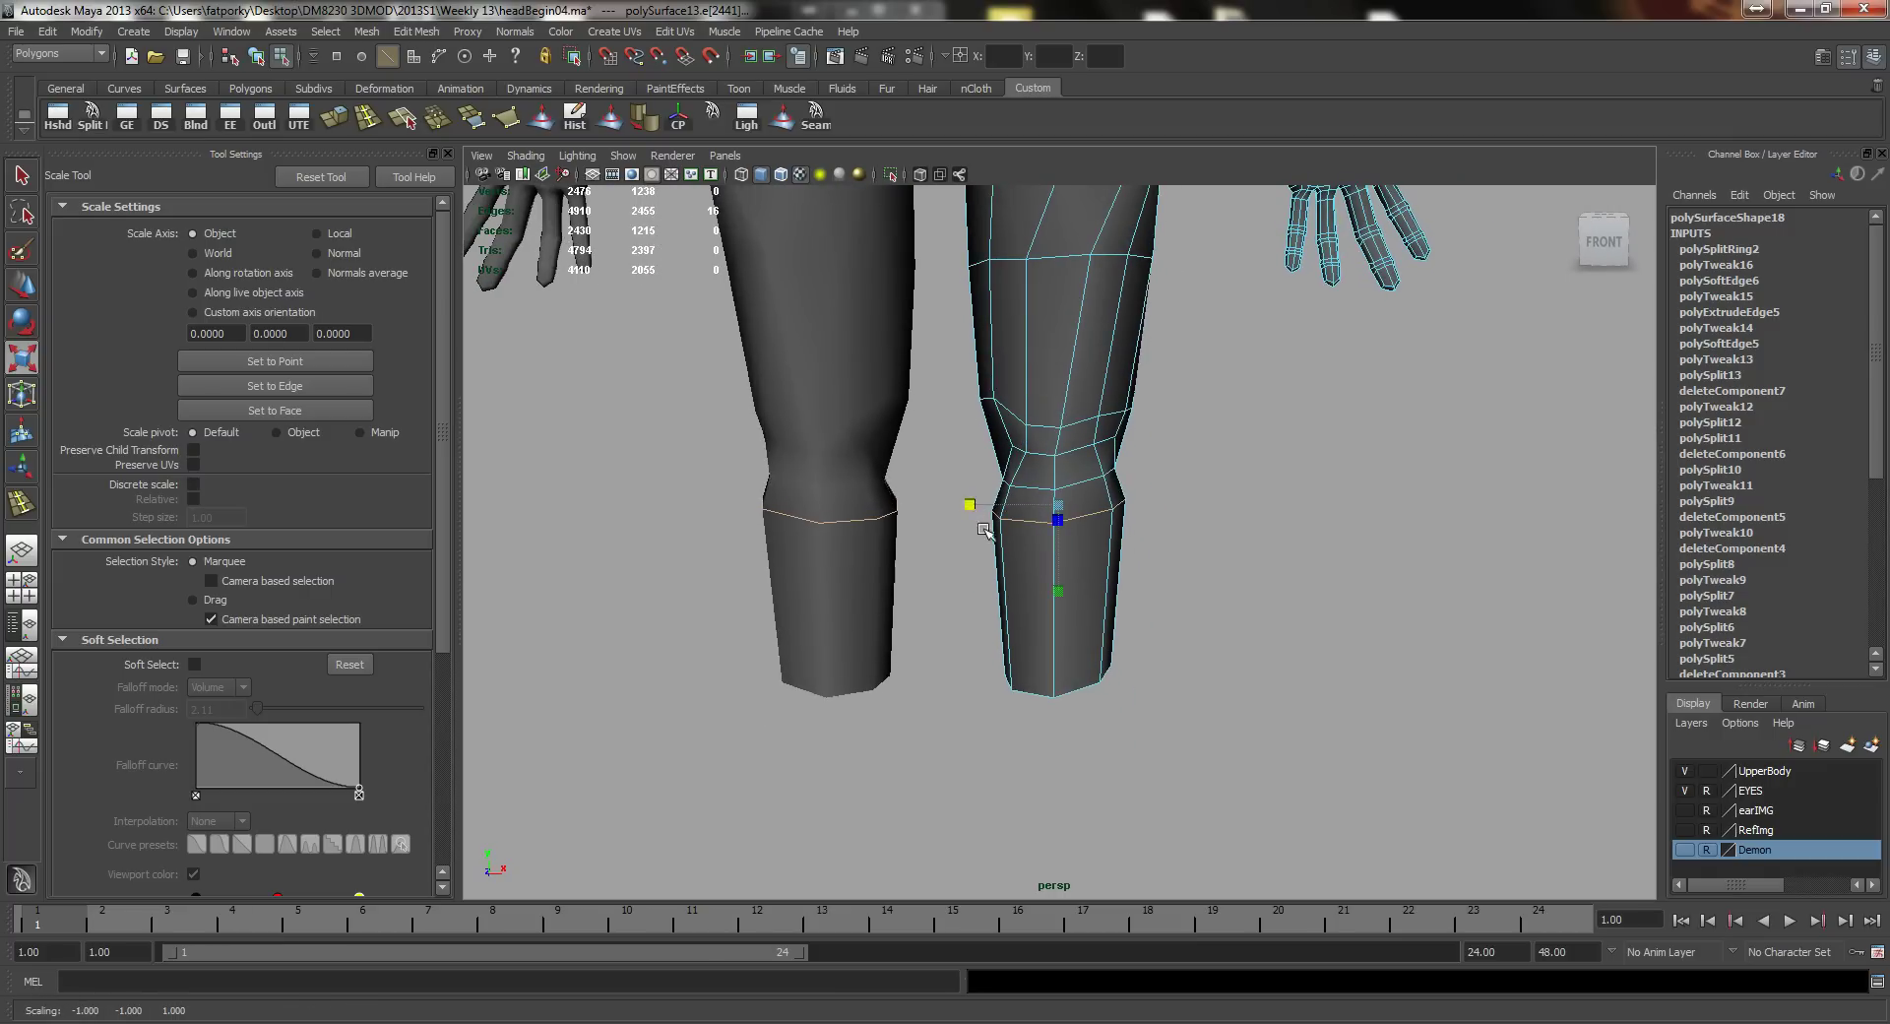
{"action": "scroll", "coordinate": [984, 529], "scroll_direction": "up", "scroll_amount": 3}
{"action": "key", "text": "e"}
{"action": "key", "text": "r"}
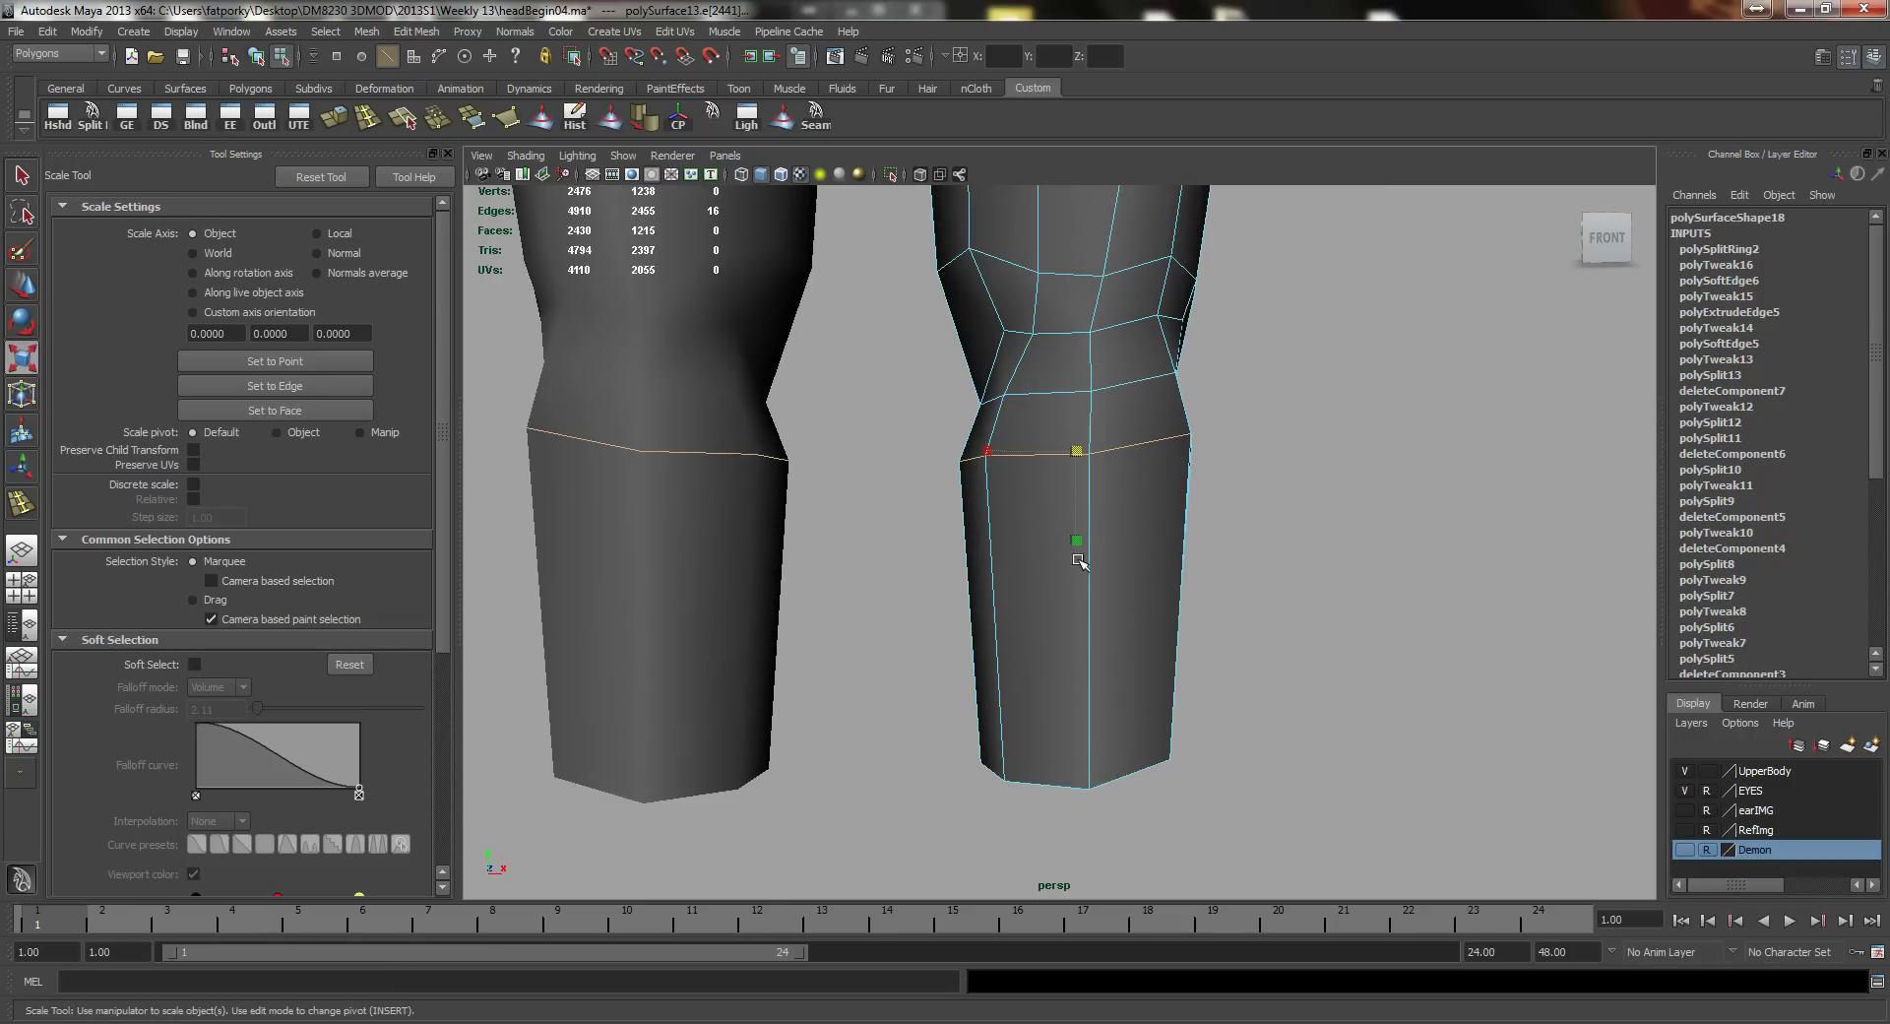
{"action": "left_click_drag", "start_coordinate": [1080, 551], "coordinate": [1076, 494]}
Step: Select the edge loop just below the knee, above the top calf loop, and flatten it vertically
{"action": "left_click_drag", "start_coordinate": [1113, 500], "coordinate": [1073, 519], "text": "alt"}
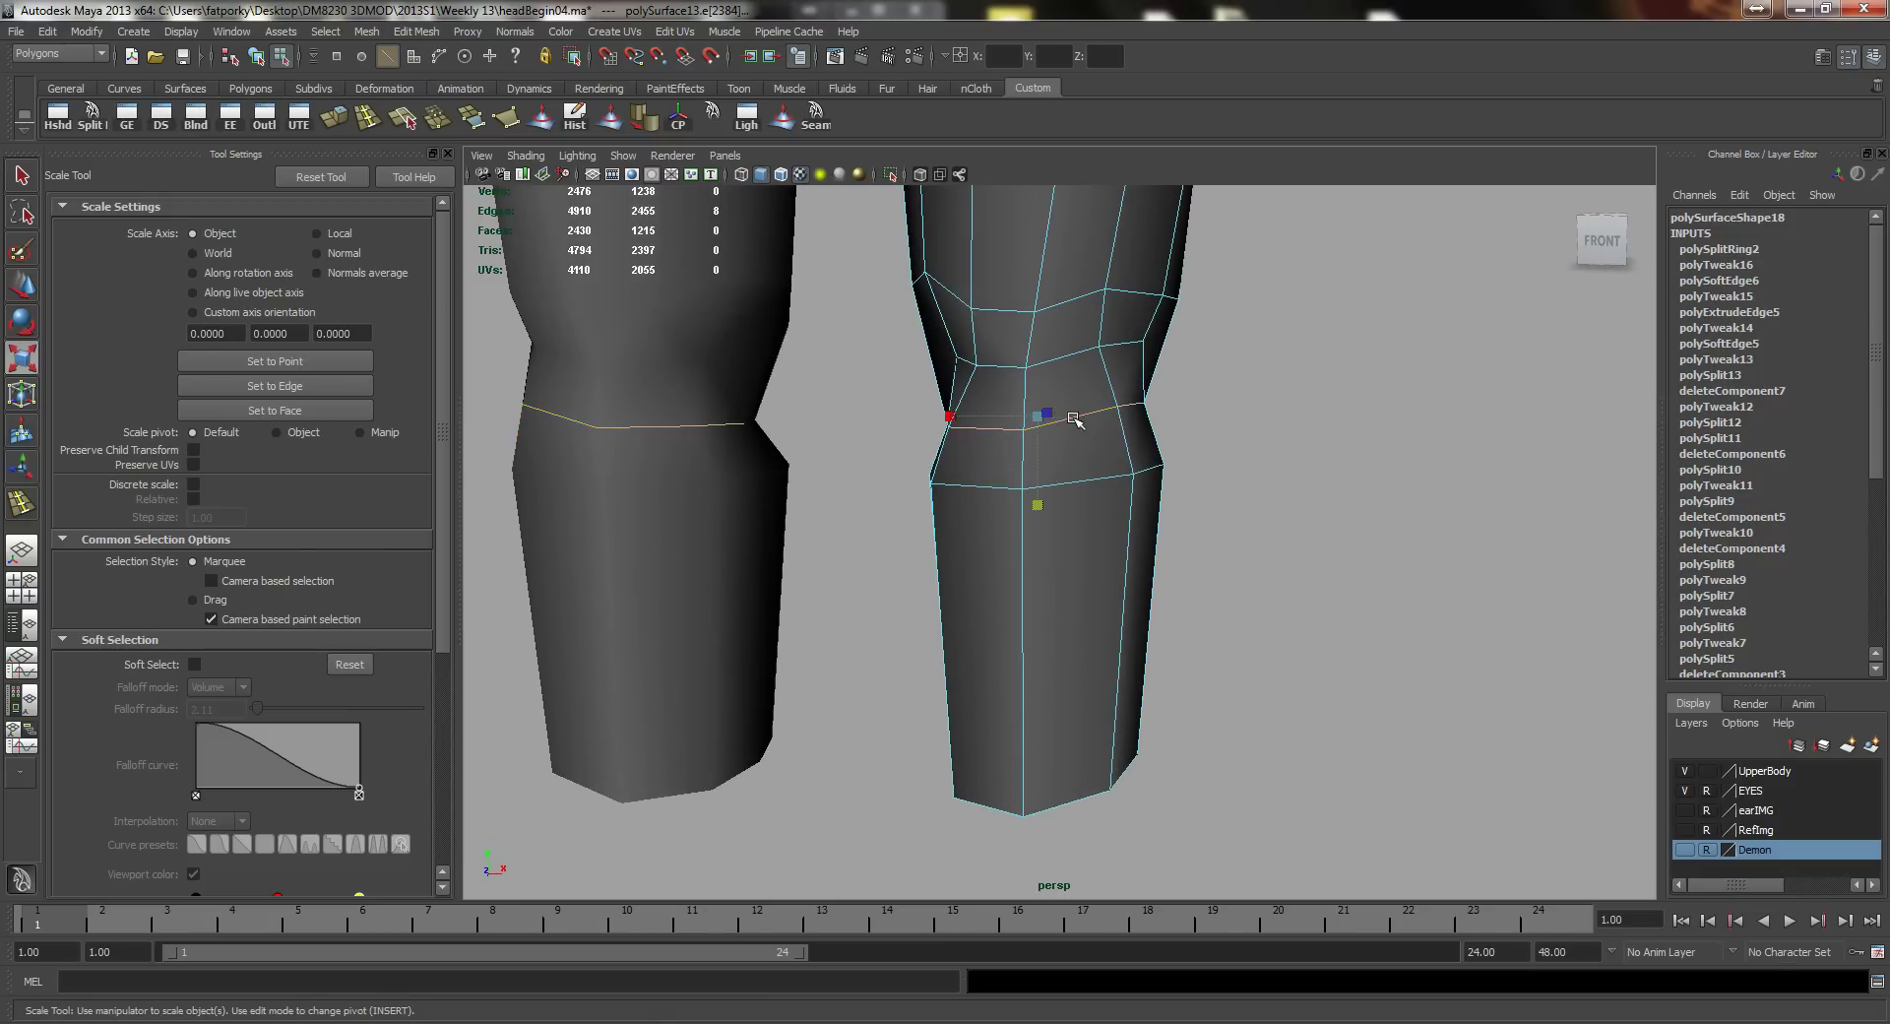
{"action": "left_click_drag", "start_coordinate": [1074, 418], "coordinate": [1102, 478], "text": "alt"}
{"action": "key", "text": "q"}
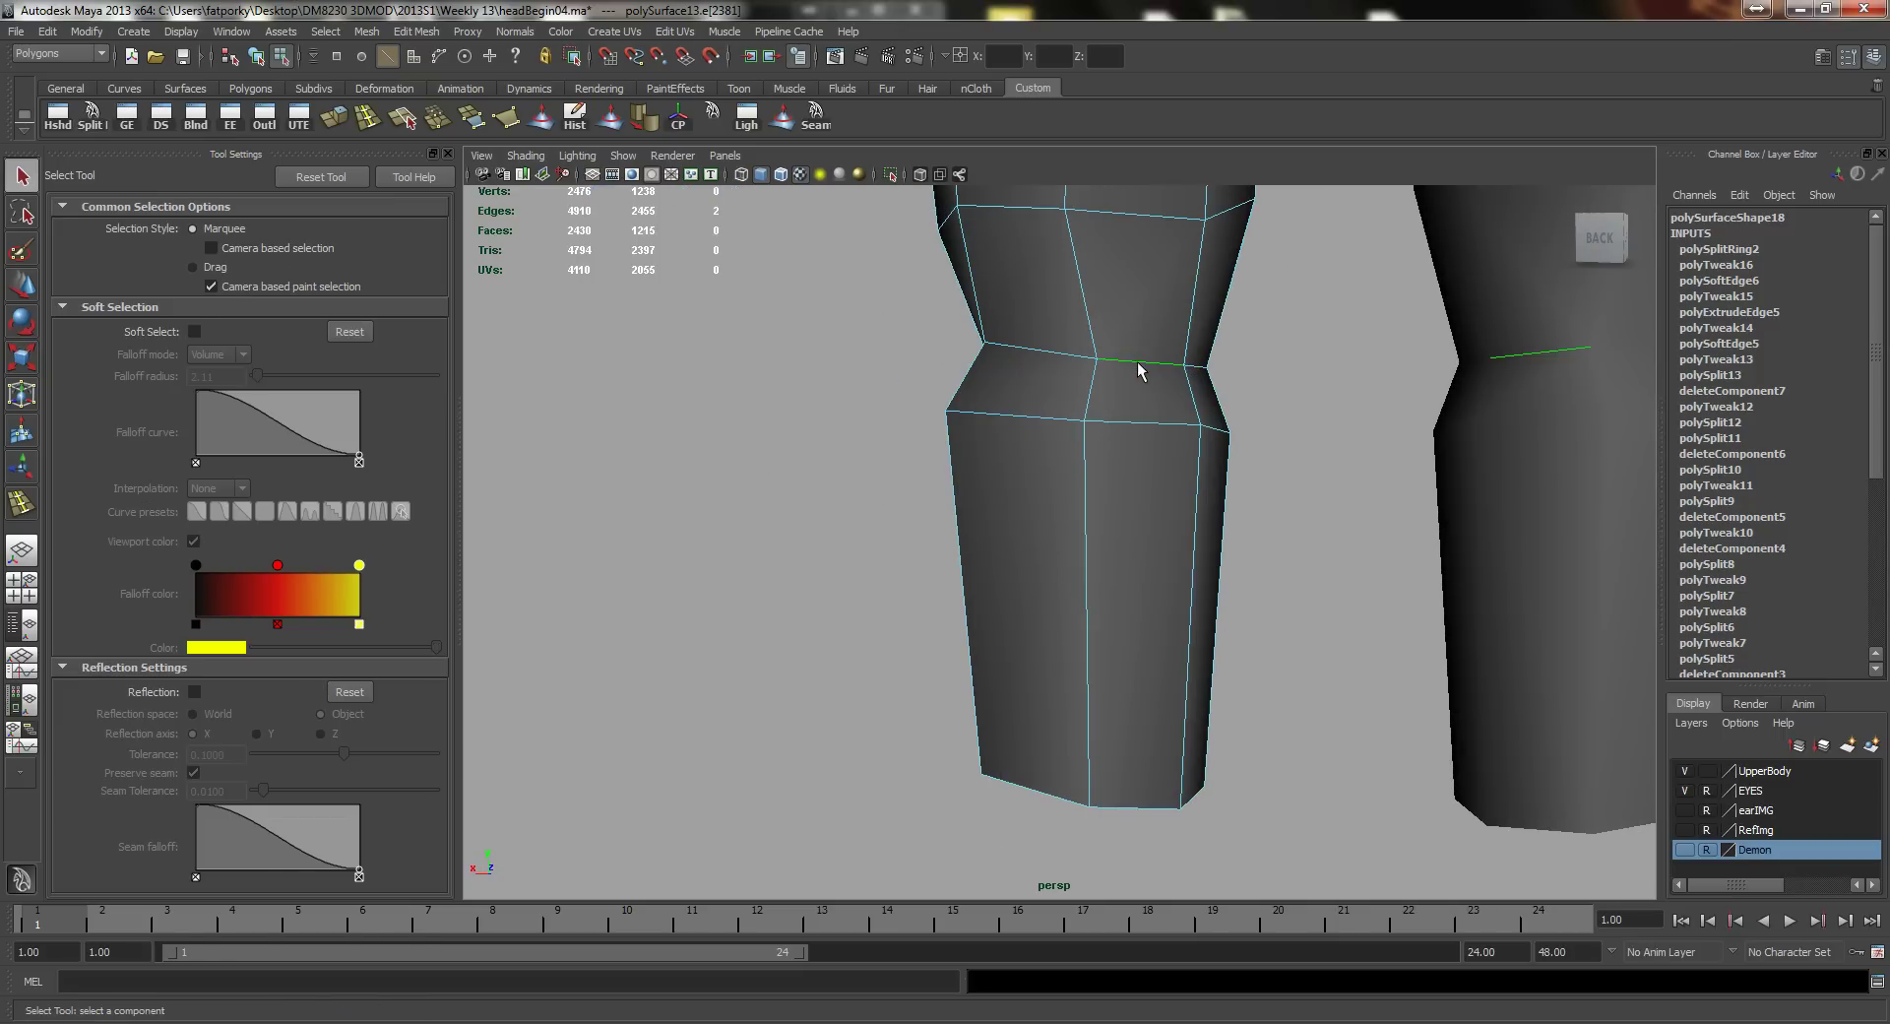
{"action": "key", "text": "r"}
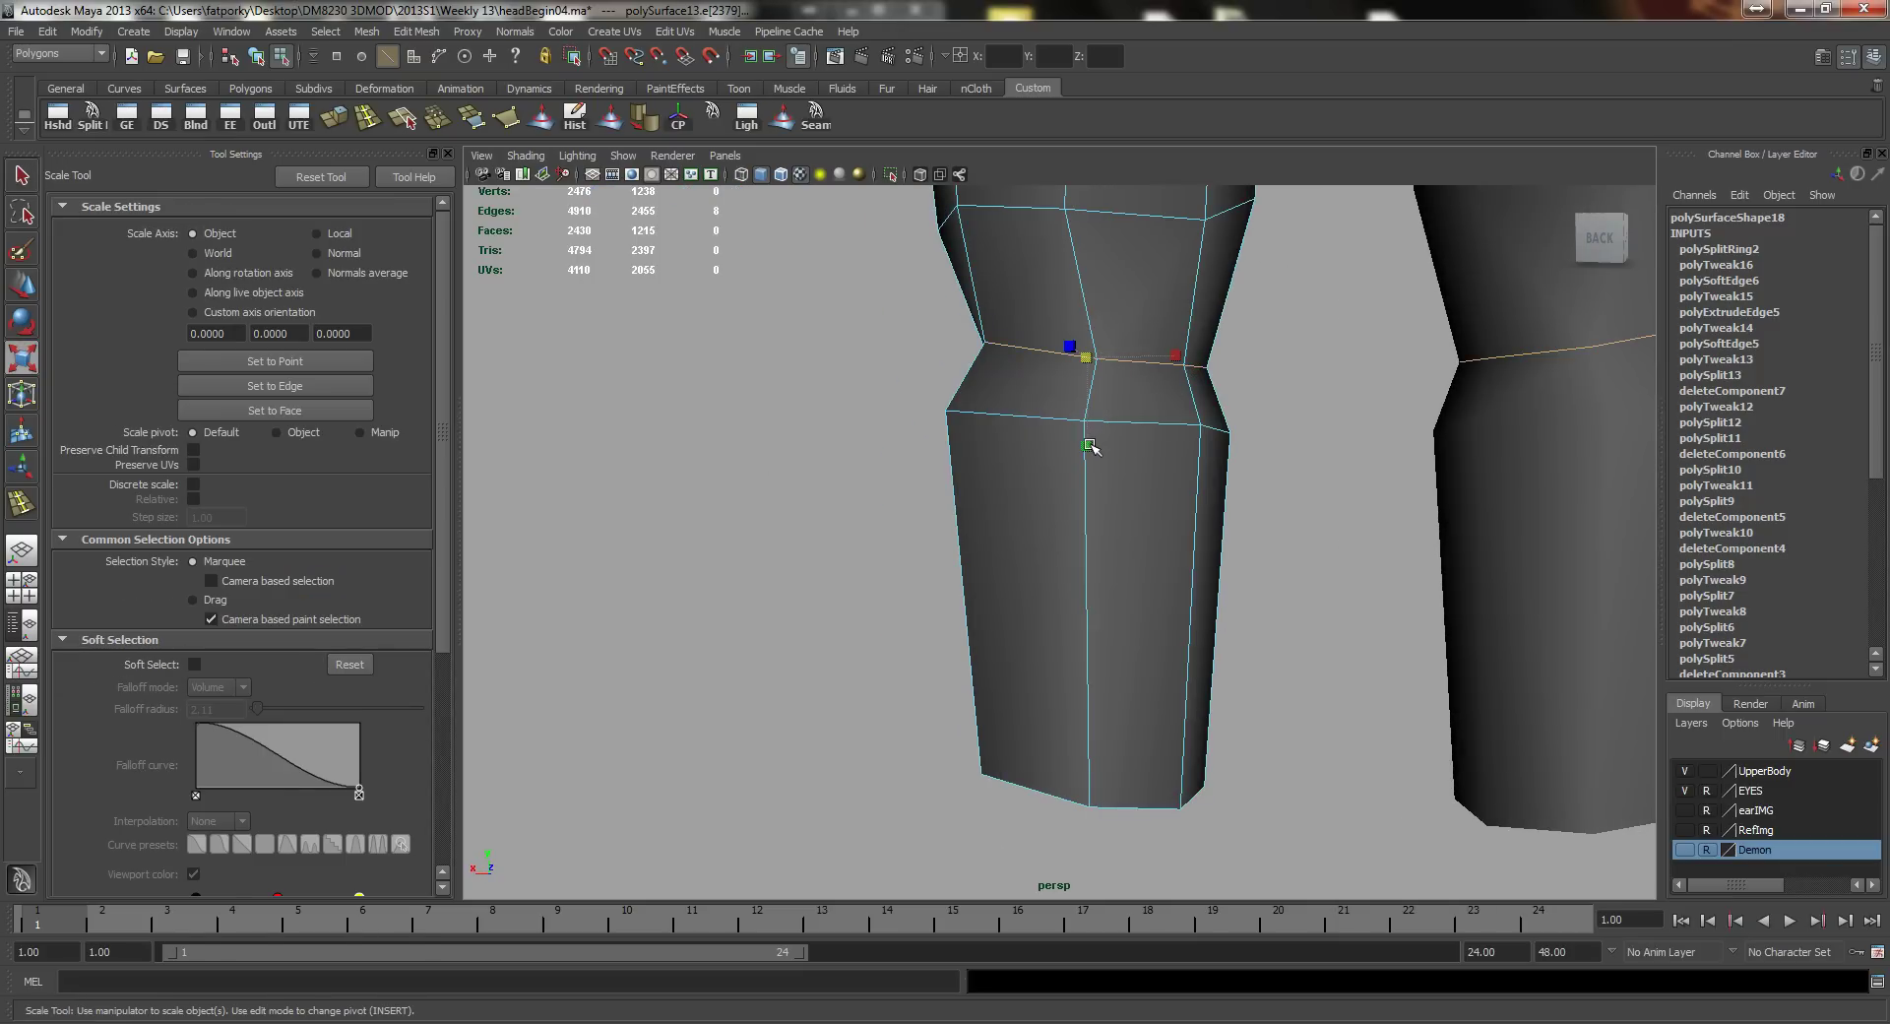
{"action": "left_click_drag", "start_coordinate": [1090, 445], "coordinate": [1091, 403]}
{"action": "left_click_drag", "start_coordinate": [931, 369], "coordinate": [1127, 480], "text": "alt"}
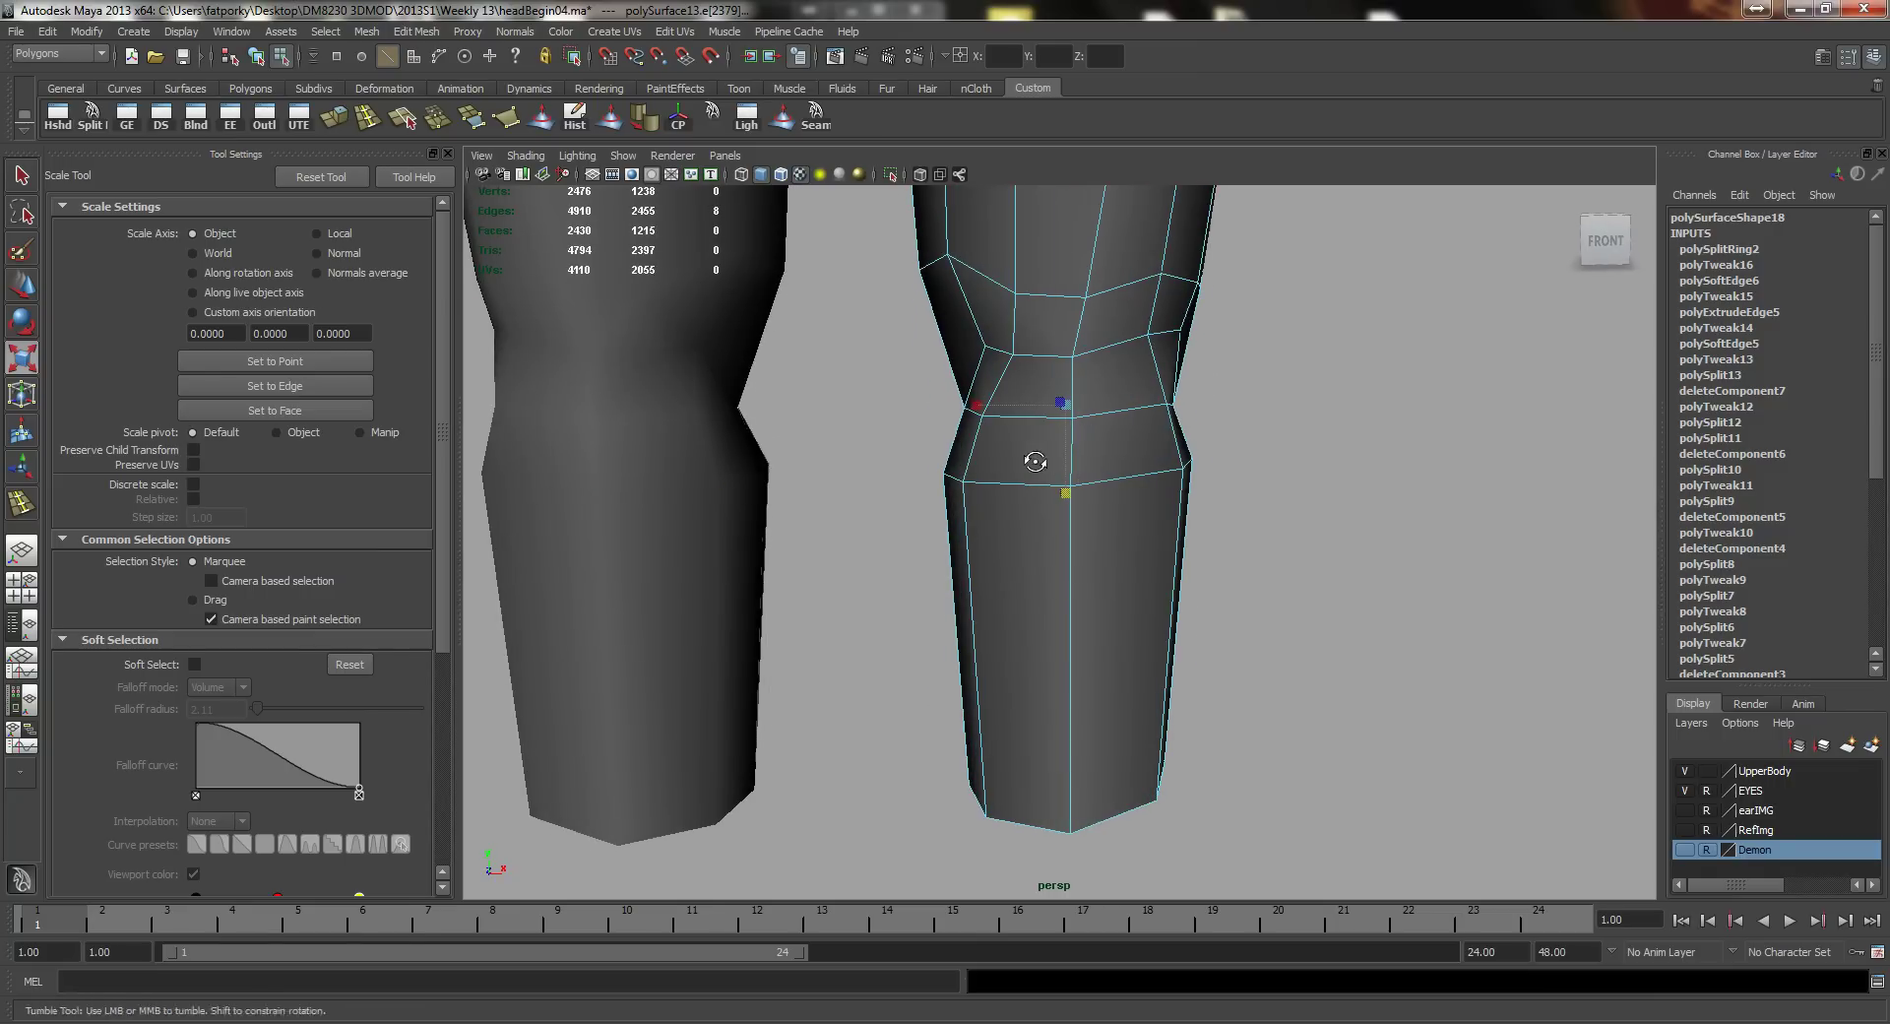
Step: Preview the legs with smooth display from the front, then return the mesh to its unsmoothed display
{"action": "key", "text": "q"}
{"action": "left_click", "coordinate": [1224, 451]}
{"action": "right_click_drag", "start_coordinate": [1328, 506], "coordinate": [1122, 491], "text": "alt"}
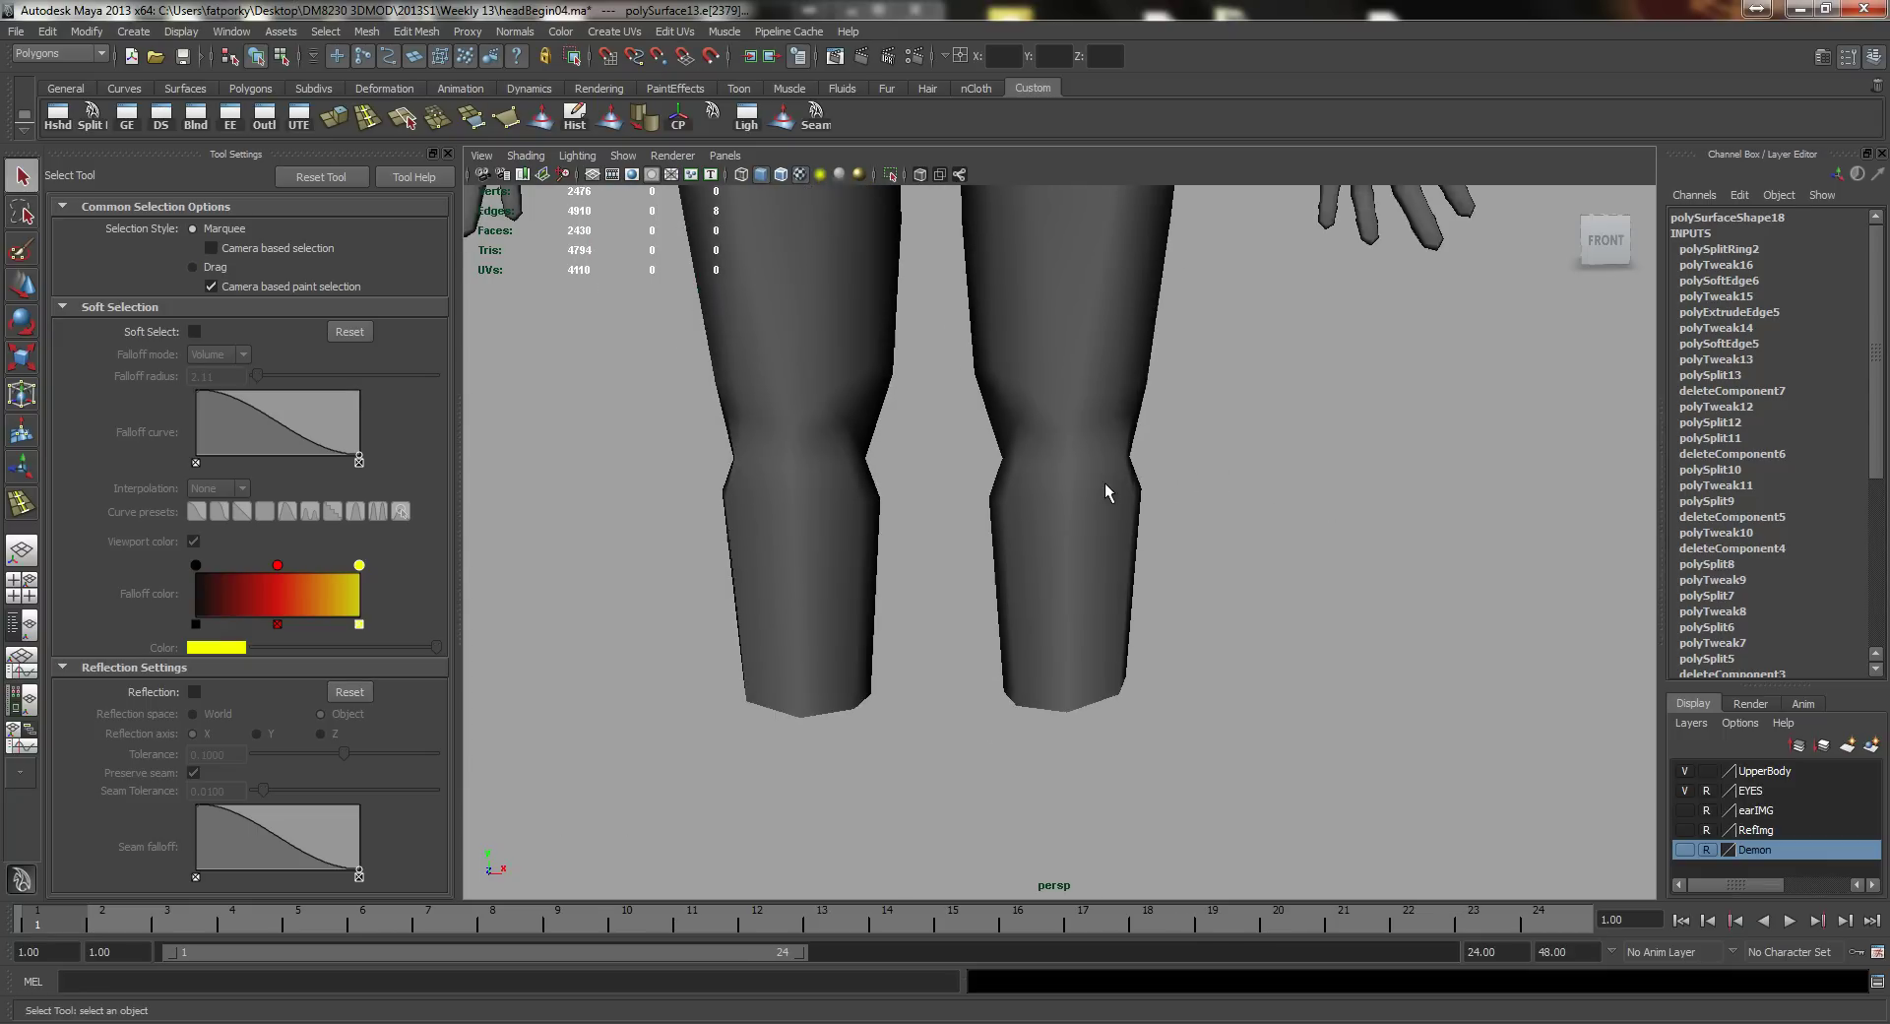
{"action": "left_click", "coordinate": [1105, 485]}
{"action": "key", "text": "3"}
{"action": "left_click", "coordinate": [1283, 527]}
{"action": "left_click_drag", "start_coordinate": [1174, 496], "coordinate": [1034, 485], "text": "alt"}
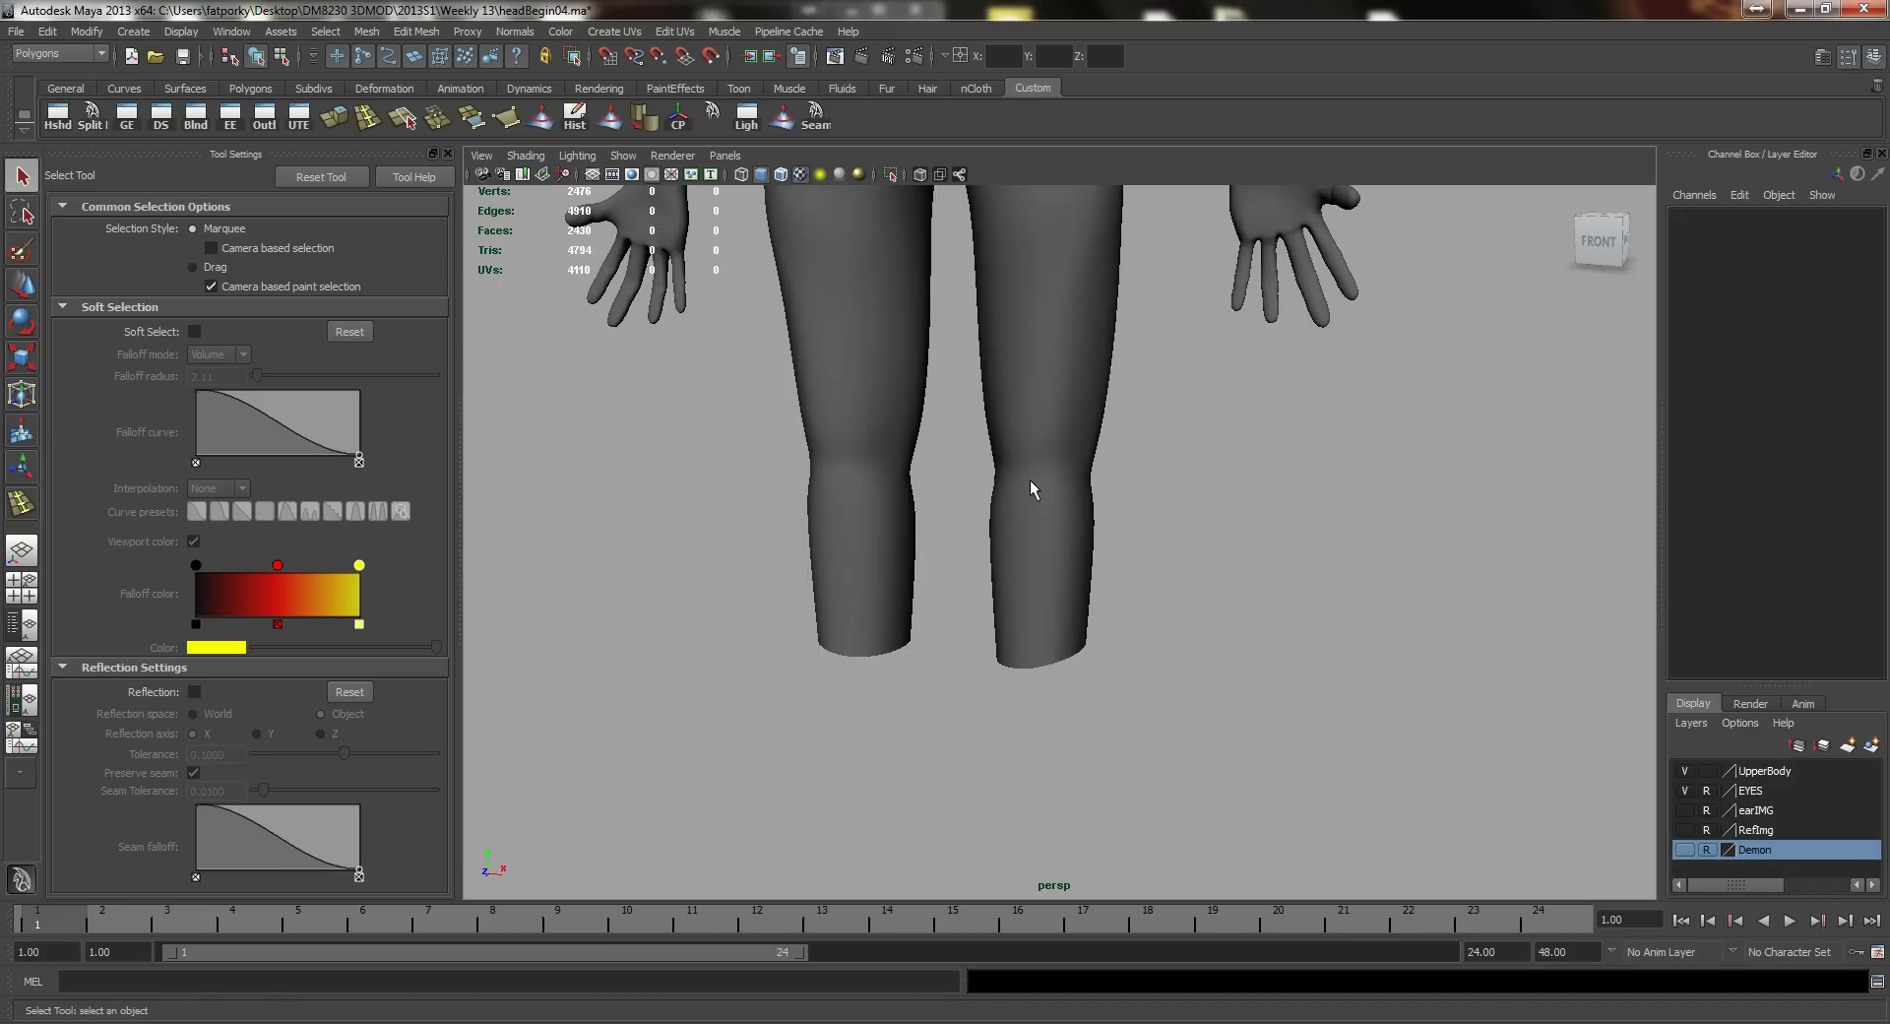
{"action": "left_click", "coordinate": [1034, 487]}
{"action": "right_click_drag", "start_coordinate": [1000, 527], "coordinate": [1085, 513], "text": "alt"}
{"action": "left_click_drag", "start_coordinate": [1086, 513], "coordinate": [1047, 436], "text": "alt"}
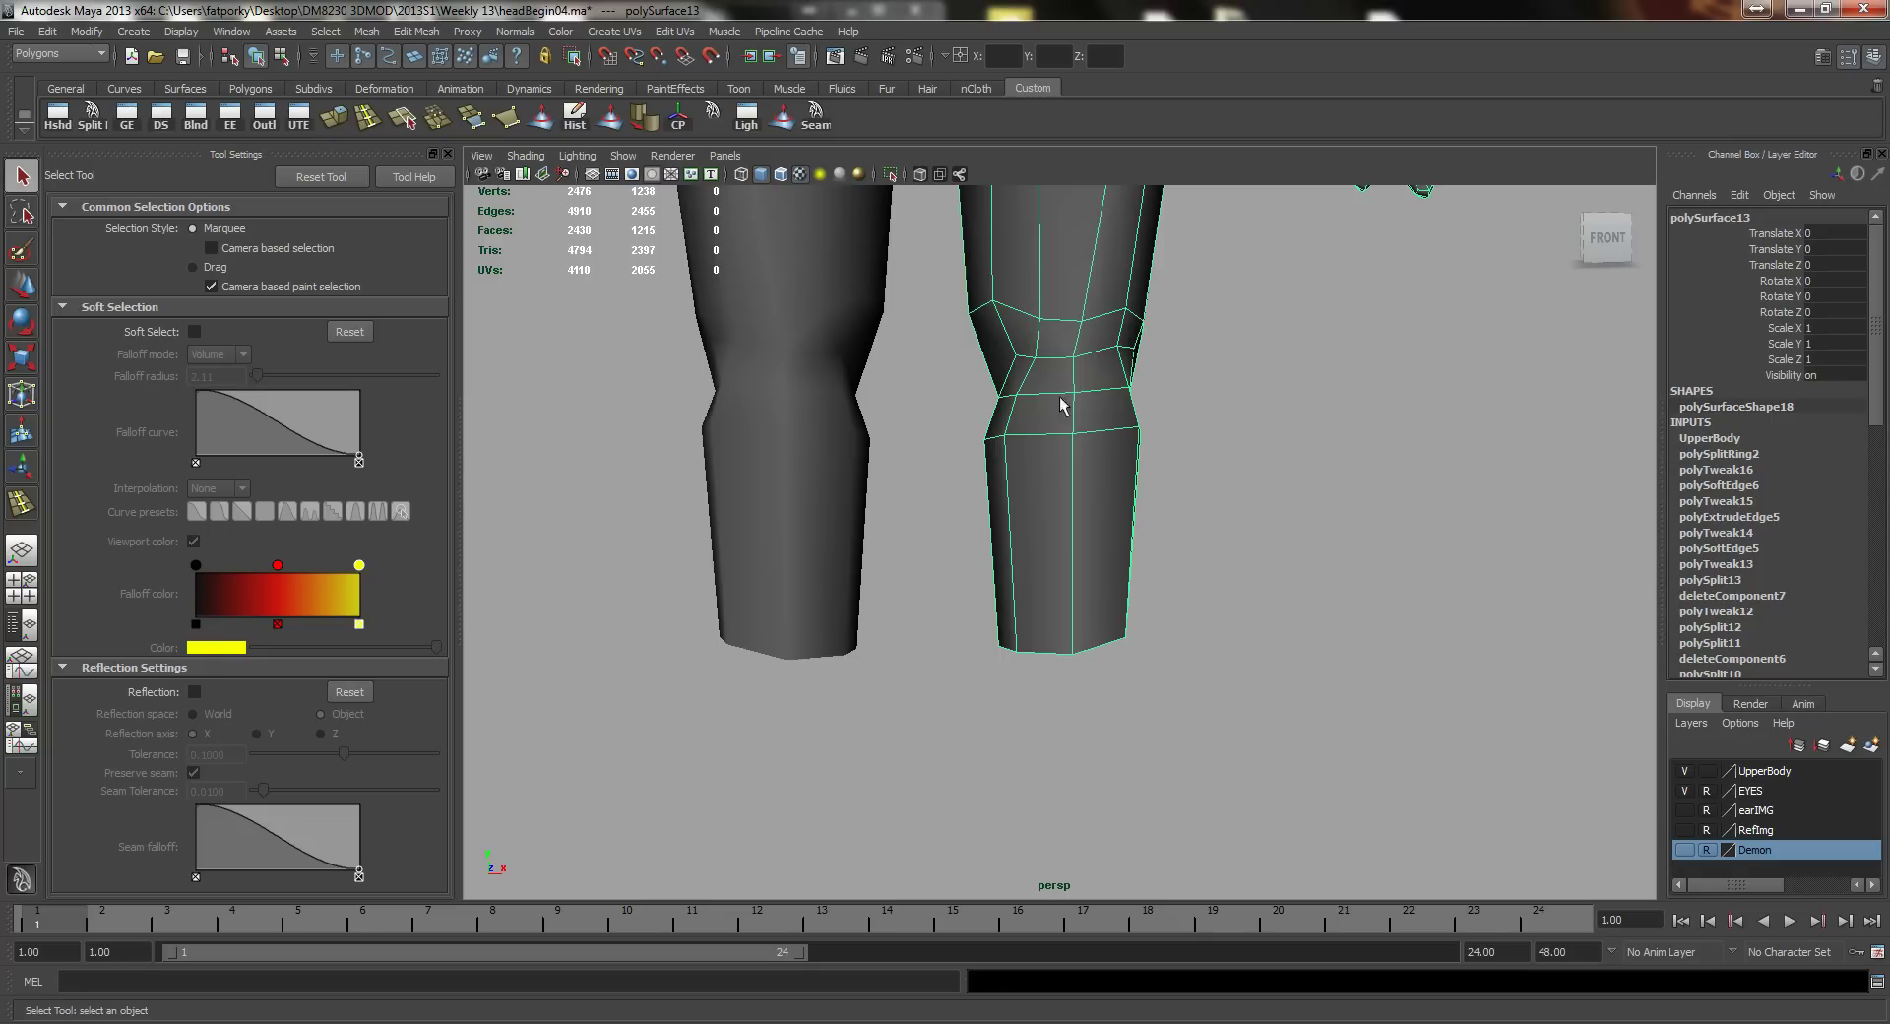
Step: Select the open border edge loop at the lower end of the leg and flatten it vertically
{"action": "left_click_drag", "start_coordinate": [1073, 343], "coordinate": [1016, 435], "text": "alt"}
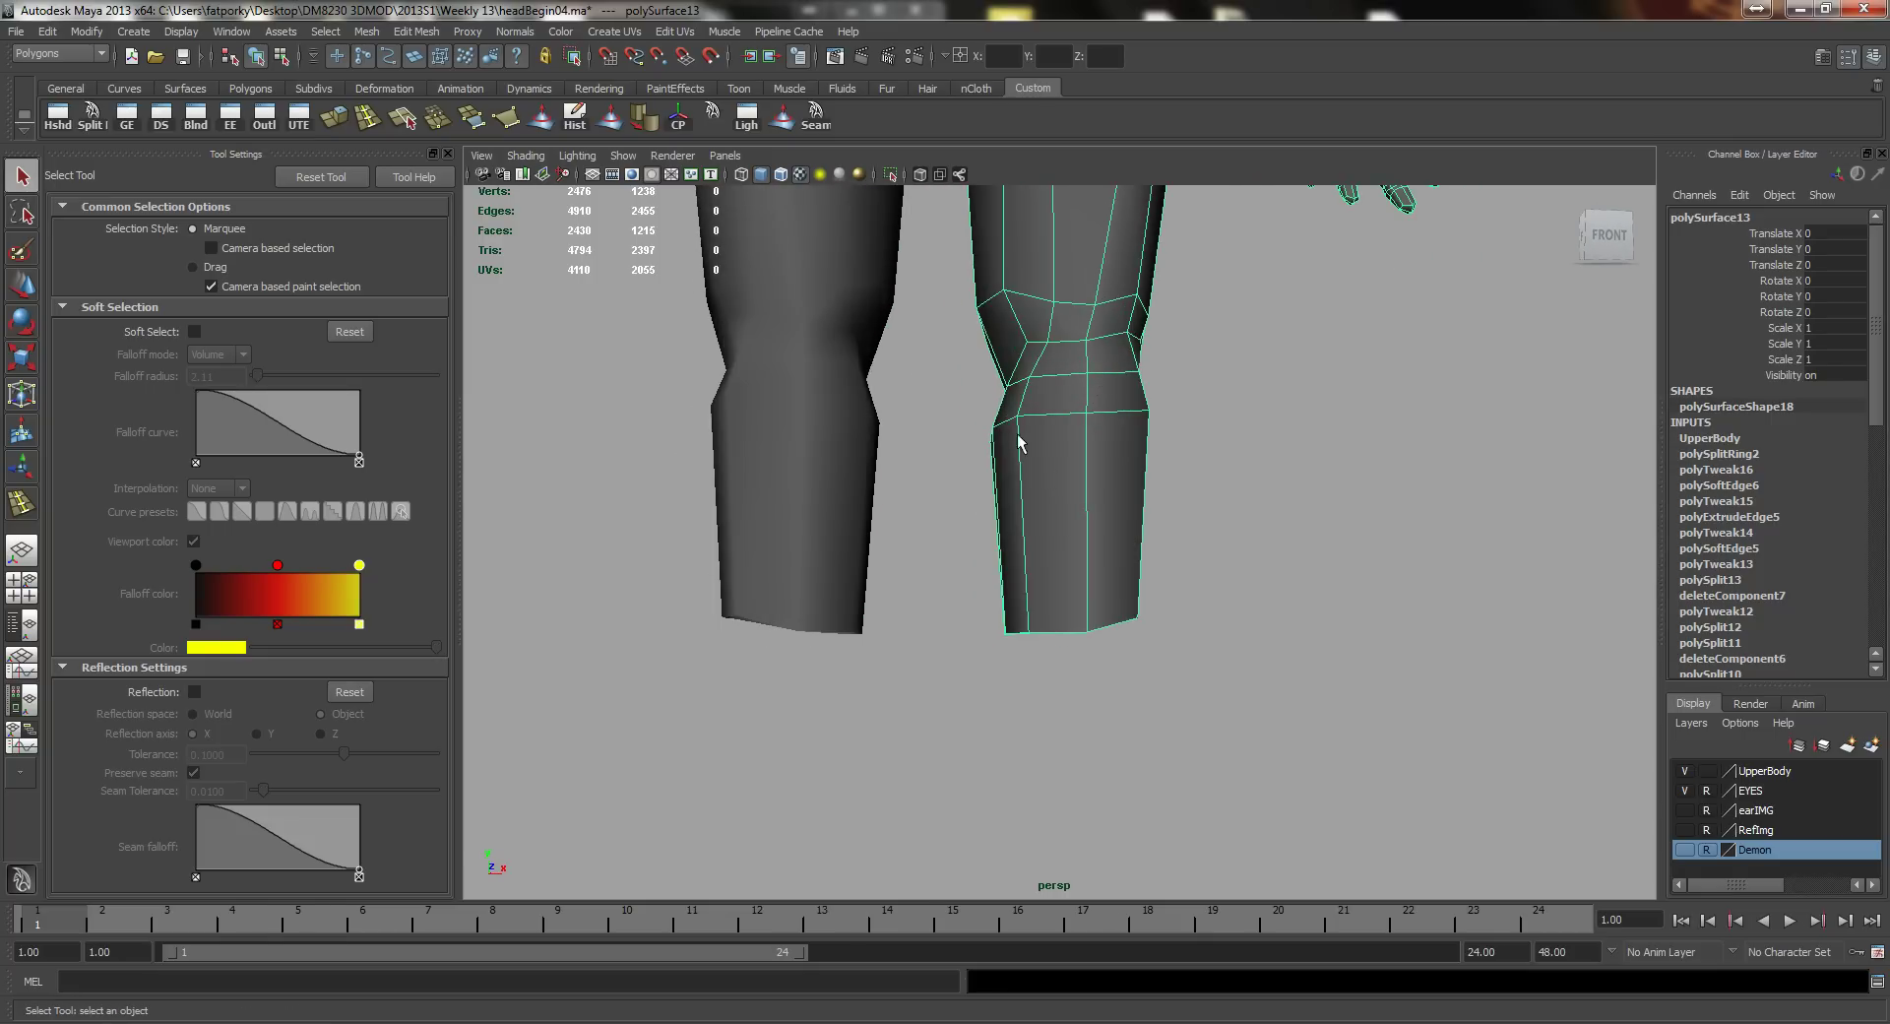
{"action": "middle_click_drag", "start_coordinate": [1174, 515], "coordinate": [1119, 372], "text": "alt"}
{"action": "left_click_drag", "start_coordinate": [1118, 379], "coordinate": [1028, 443], "text": "alt"}
{"action": "left_click", "coordinate": [1045, 567]}
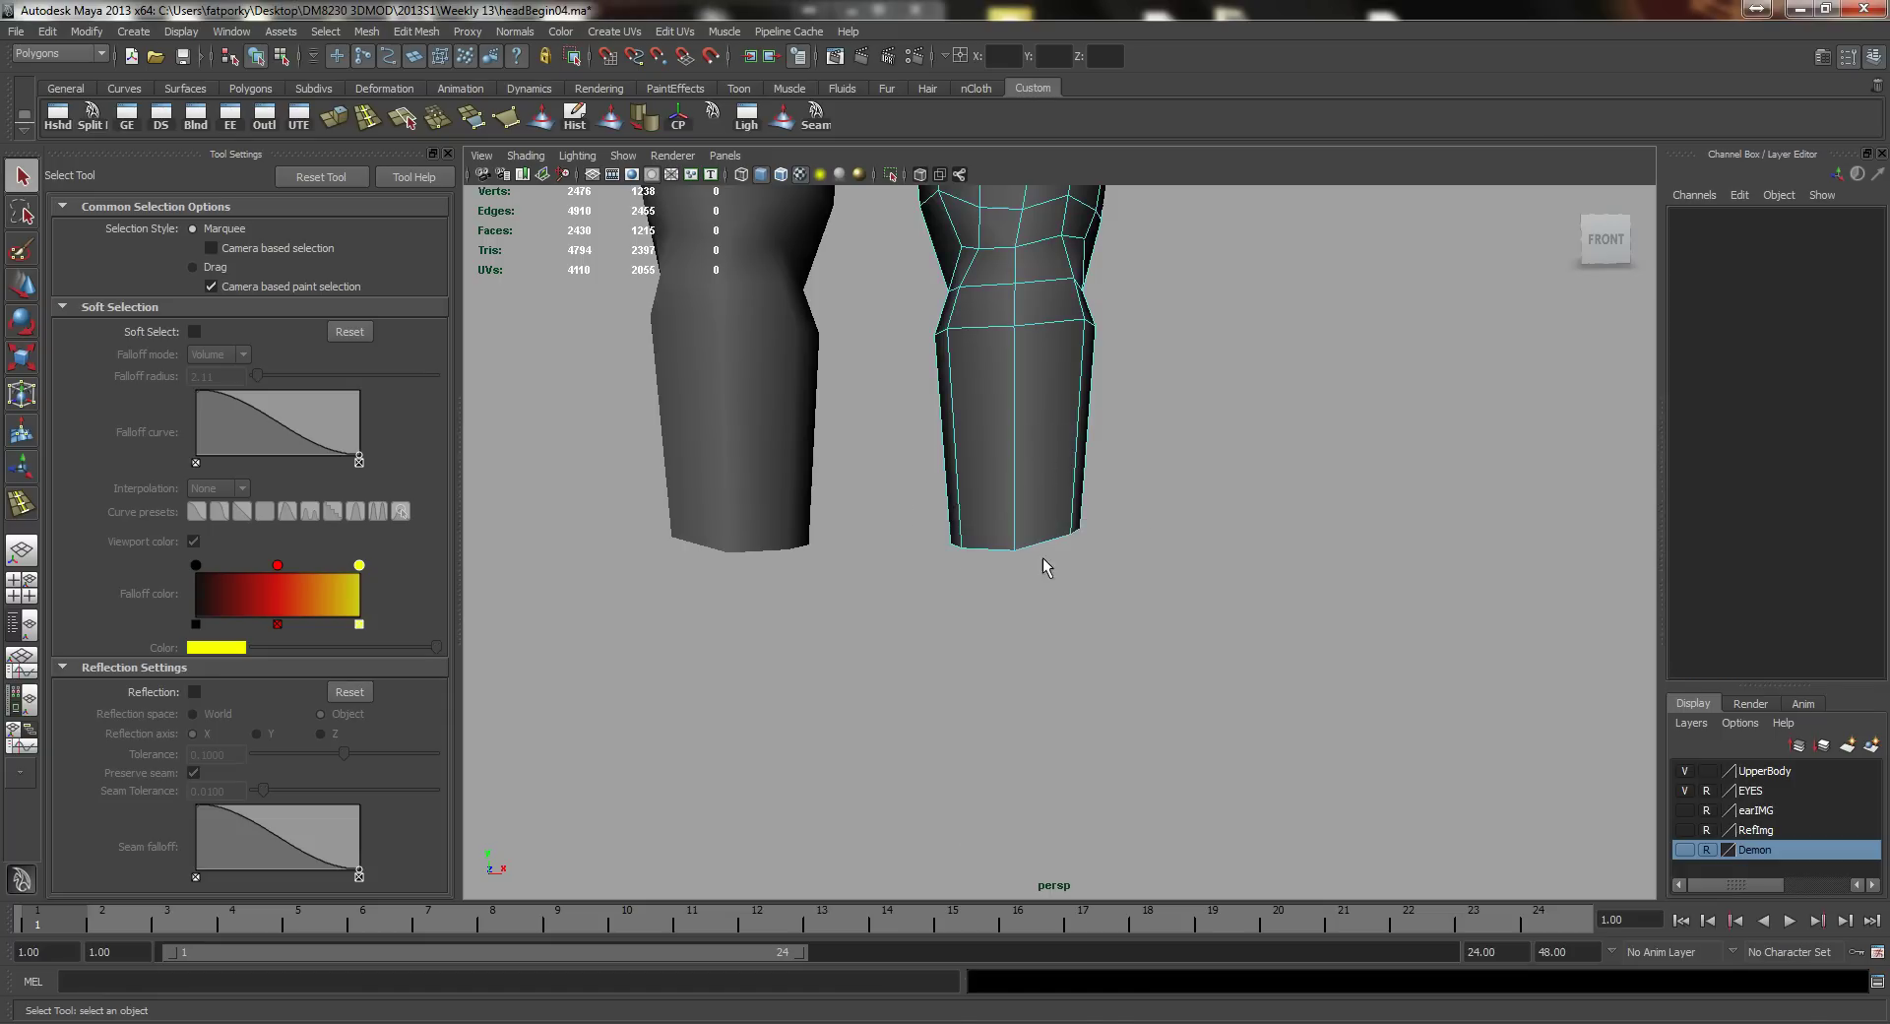
{"action": "double_click", "coordinate": [1036, 546]}
{"action": "key", "text": "r"}
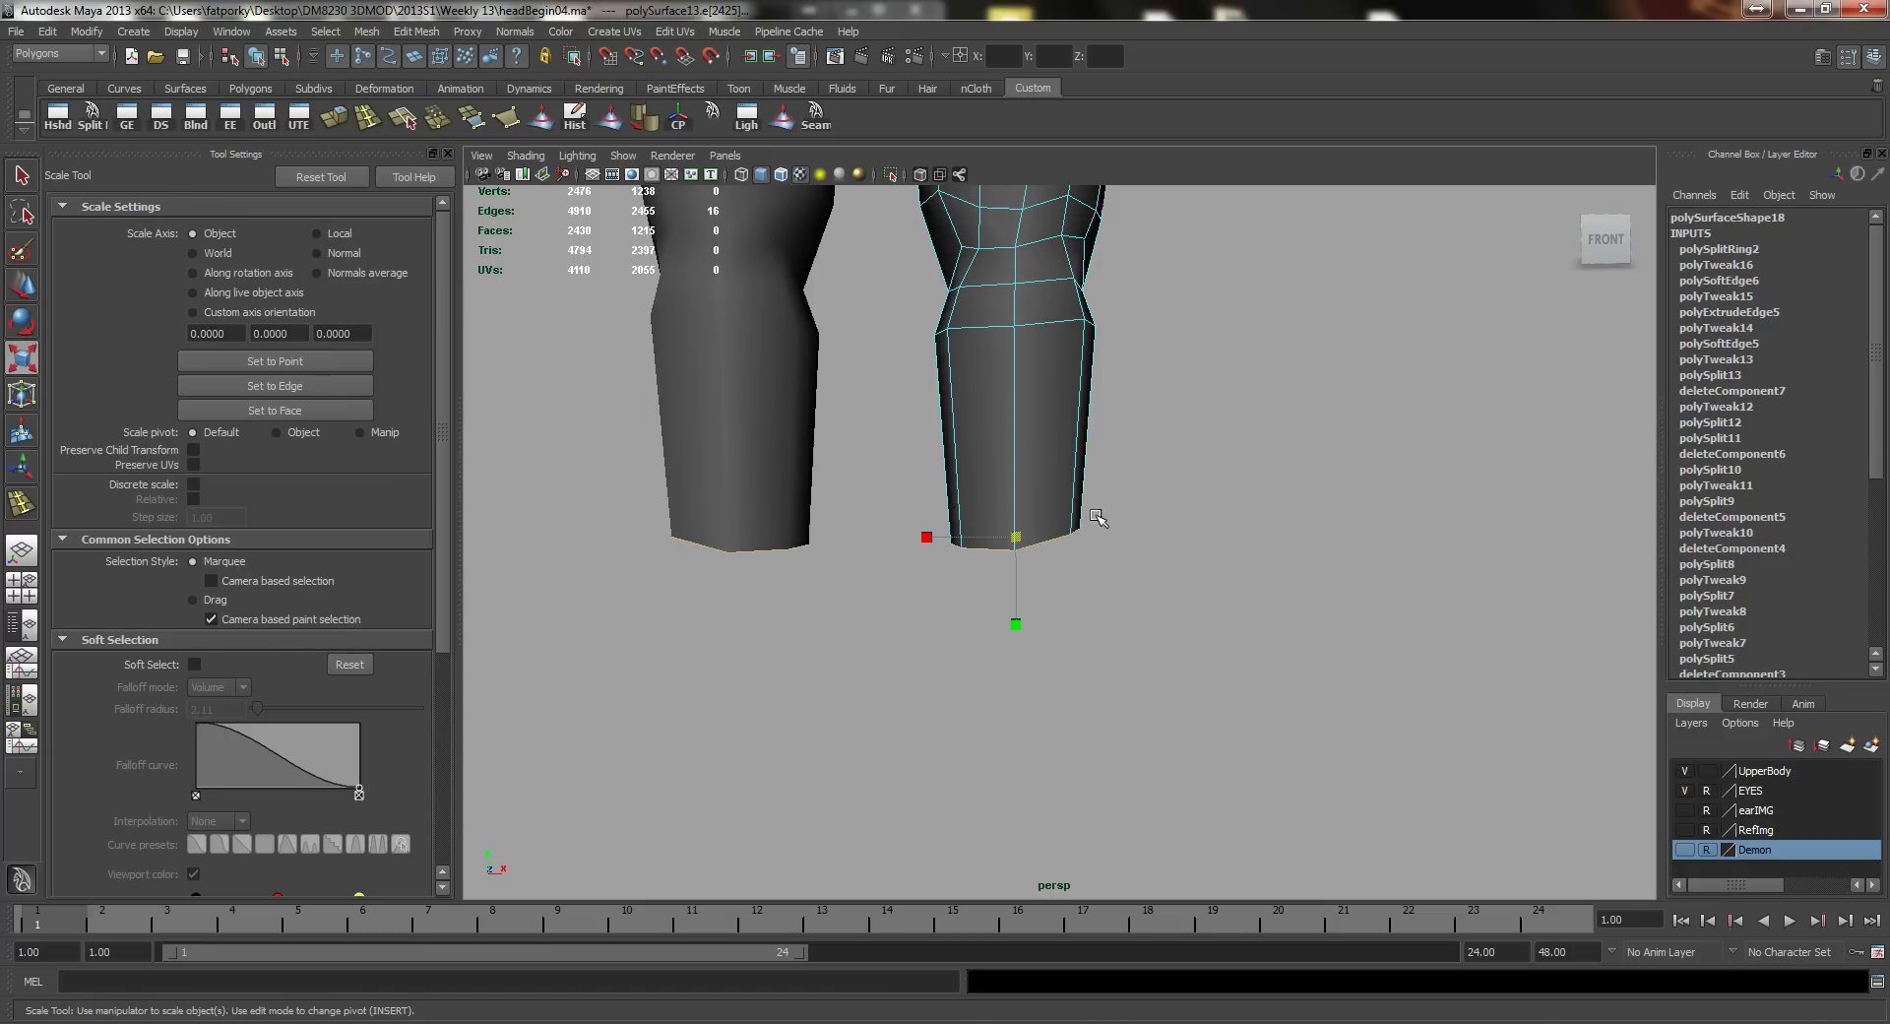
{"action": "left_click_drag", "start_coordinate": [1020, 624], "coordinate": [1015, 605]}
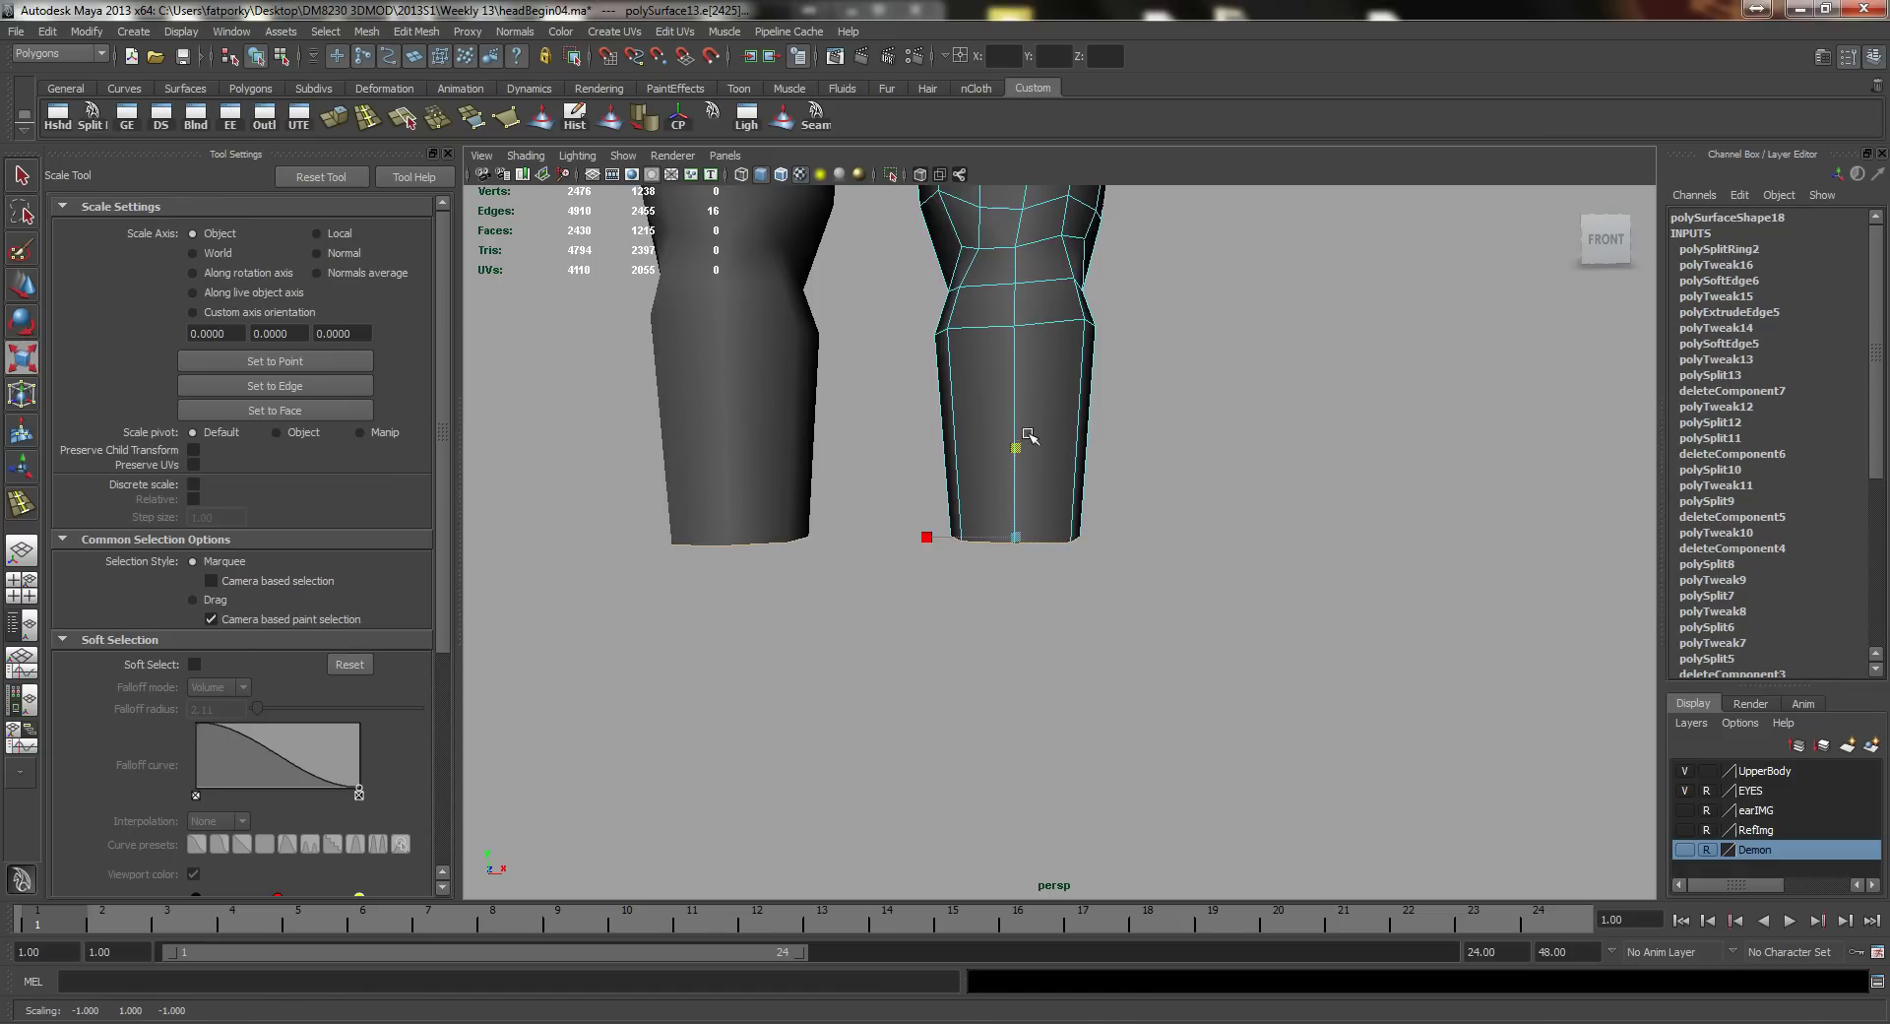
{"action": "left_click_drag", "start_coordinate": [1015, 450], "coordinate": [1015, 492]}
{"action": "left_click_drag", "start_coordinate": [1112, 488], "coordinate": [940, 481], "text": "alt"}
{"action": "key", "text": "q"}
{"action": "right_click_drag", "start_coordinate": [960, 481], "coordinate": [1015, 480], "text": "alt"}
{"action": "left_click_drag", "start_coordinate": [1015, 480], "coordinate": [1214, 561], "text": "alt"}
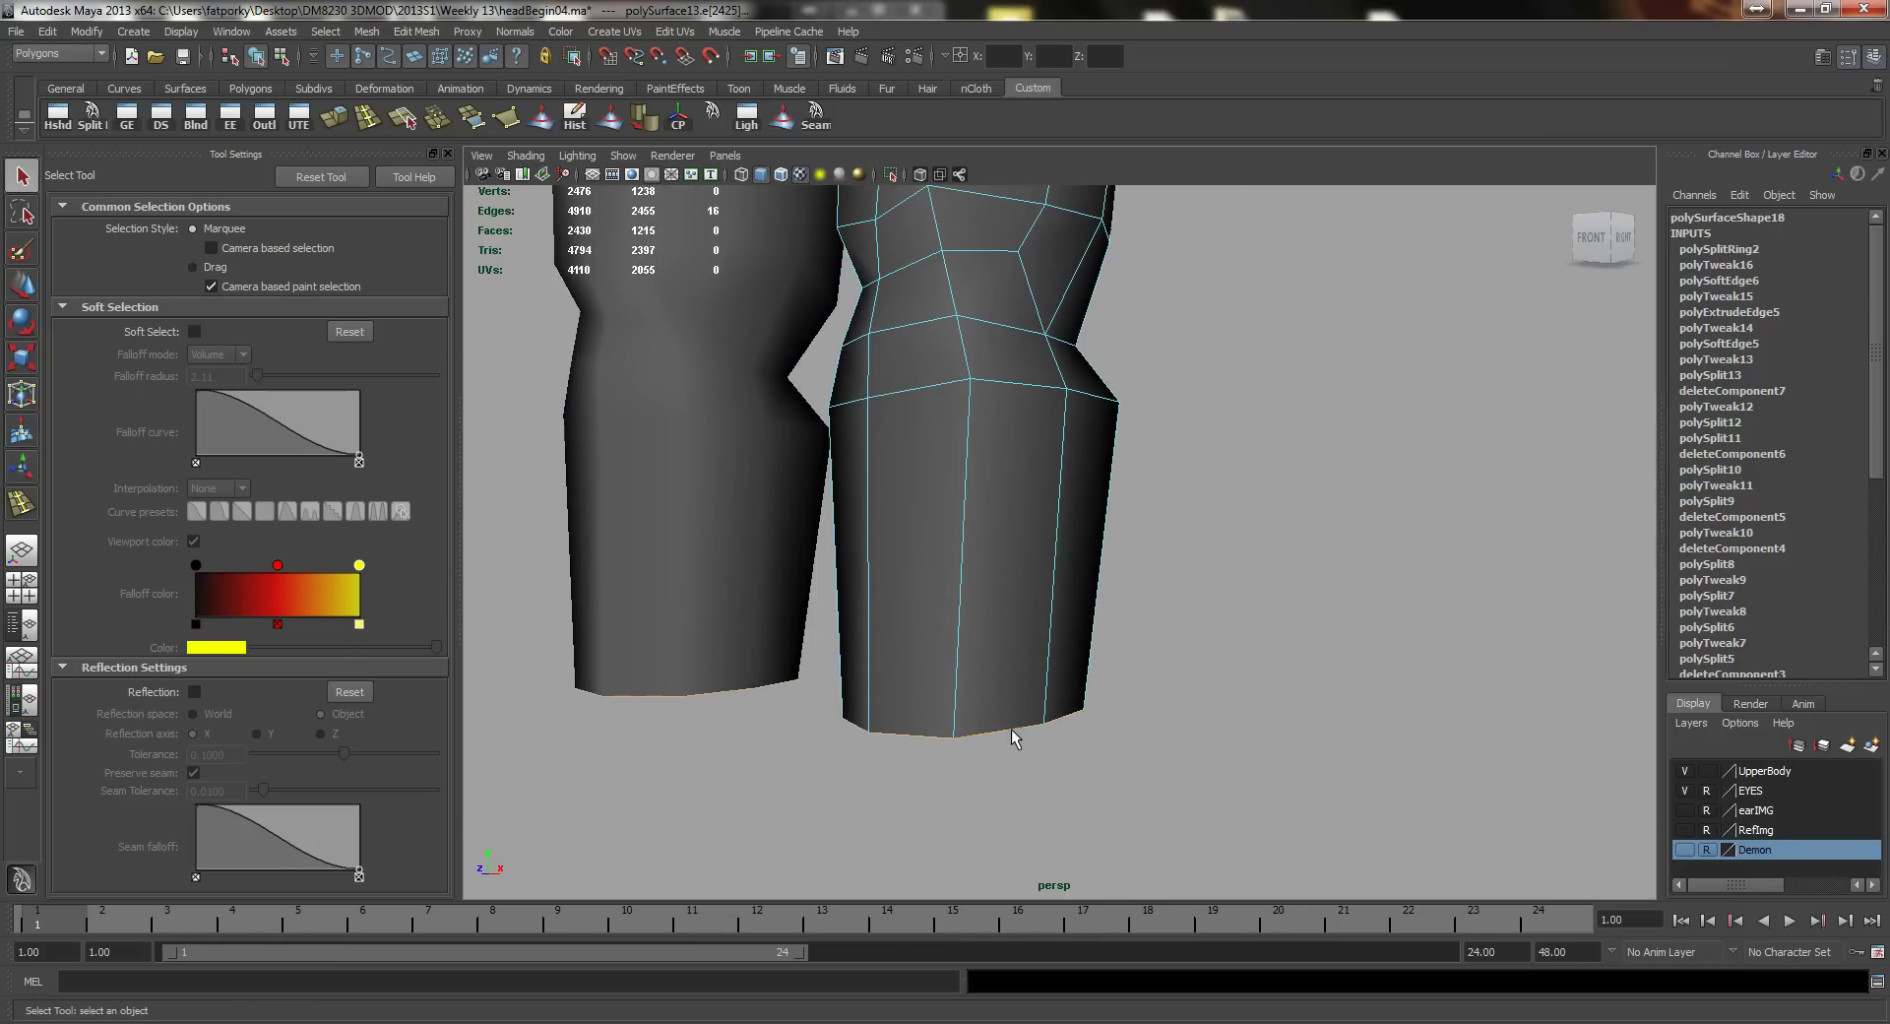
{"action": "left_click_drag", "start_coordinate": [966, 684], "coordinate": [1055, 574], "text": "alt"}
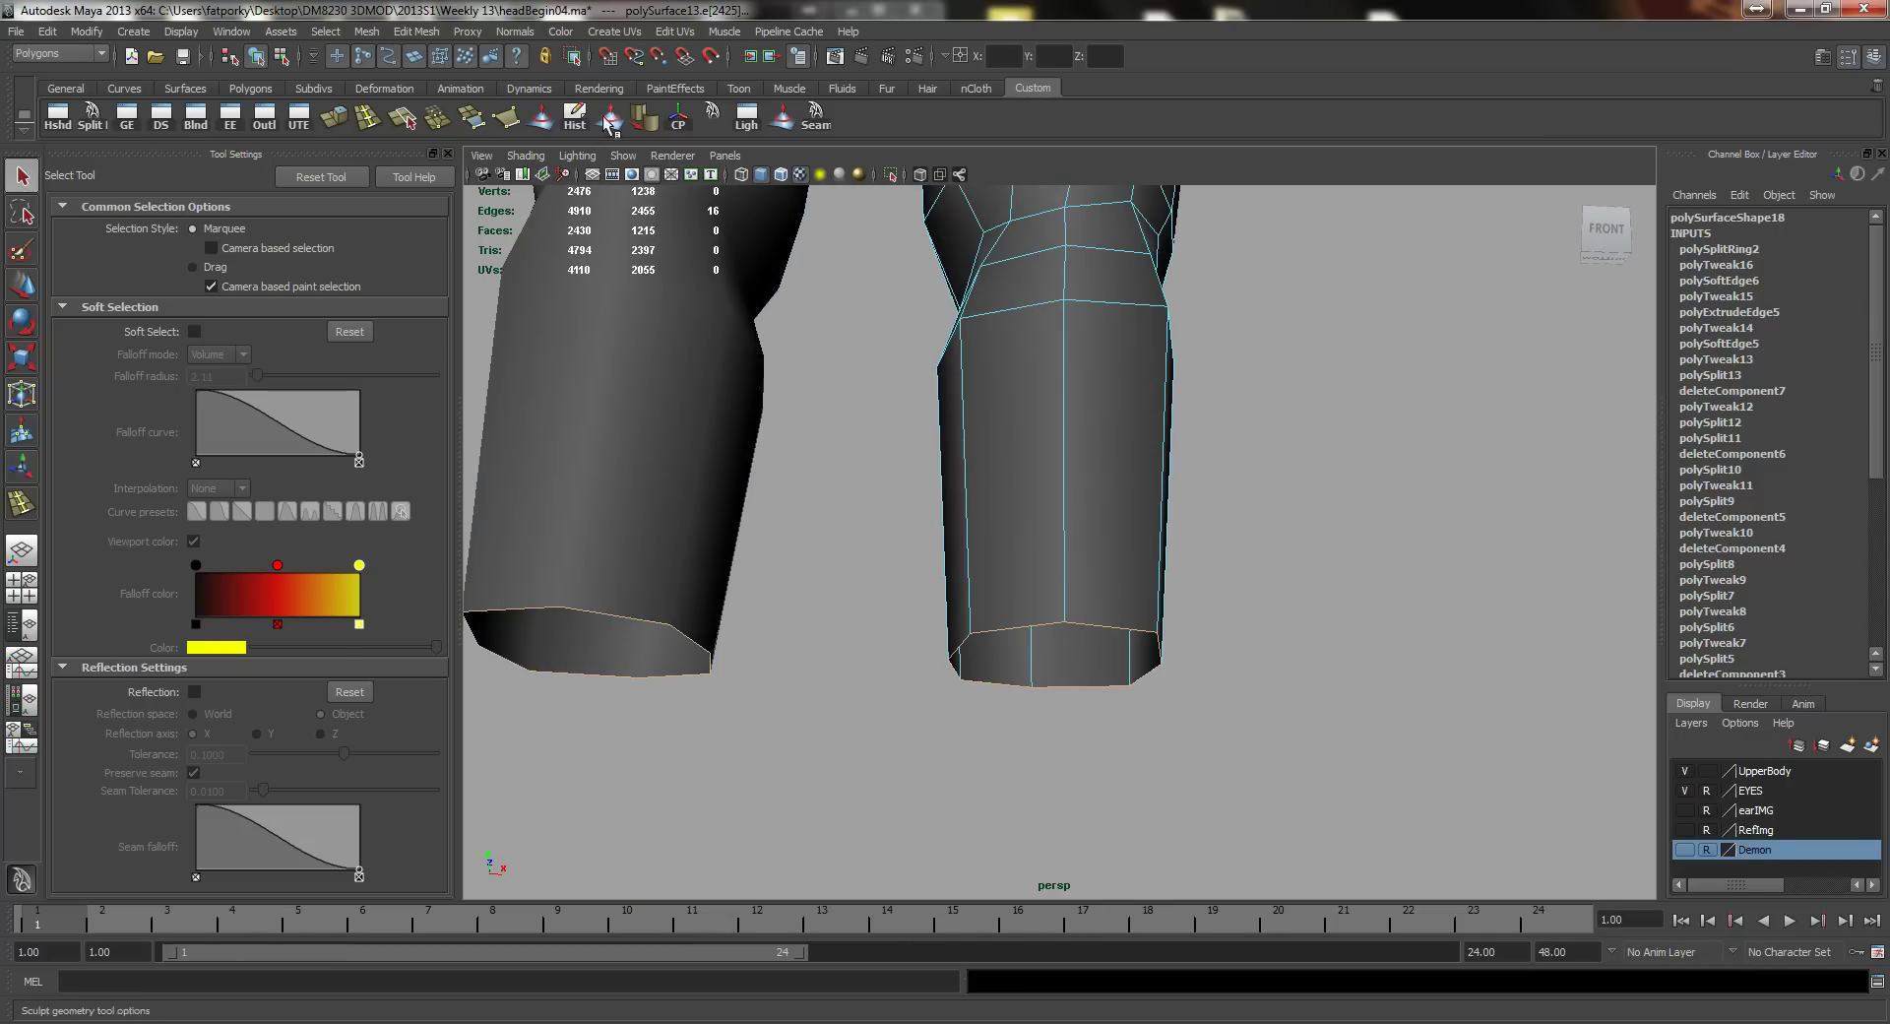
{"action": "right_click_drag", "start_coordinate": [1054, 448], "coordinate": [925, 404], "text": "alt"}
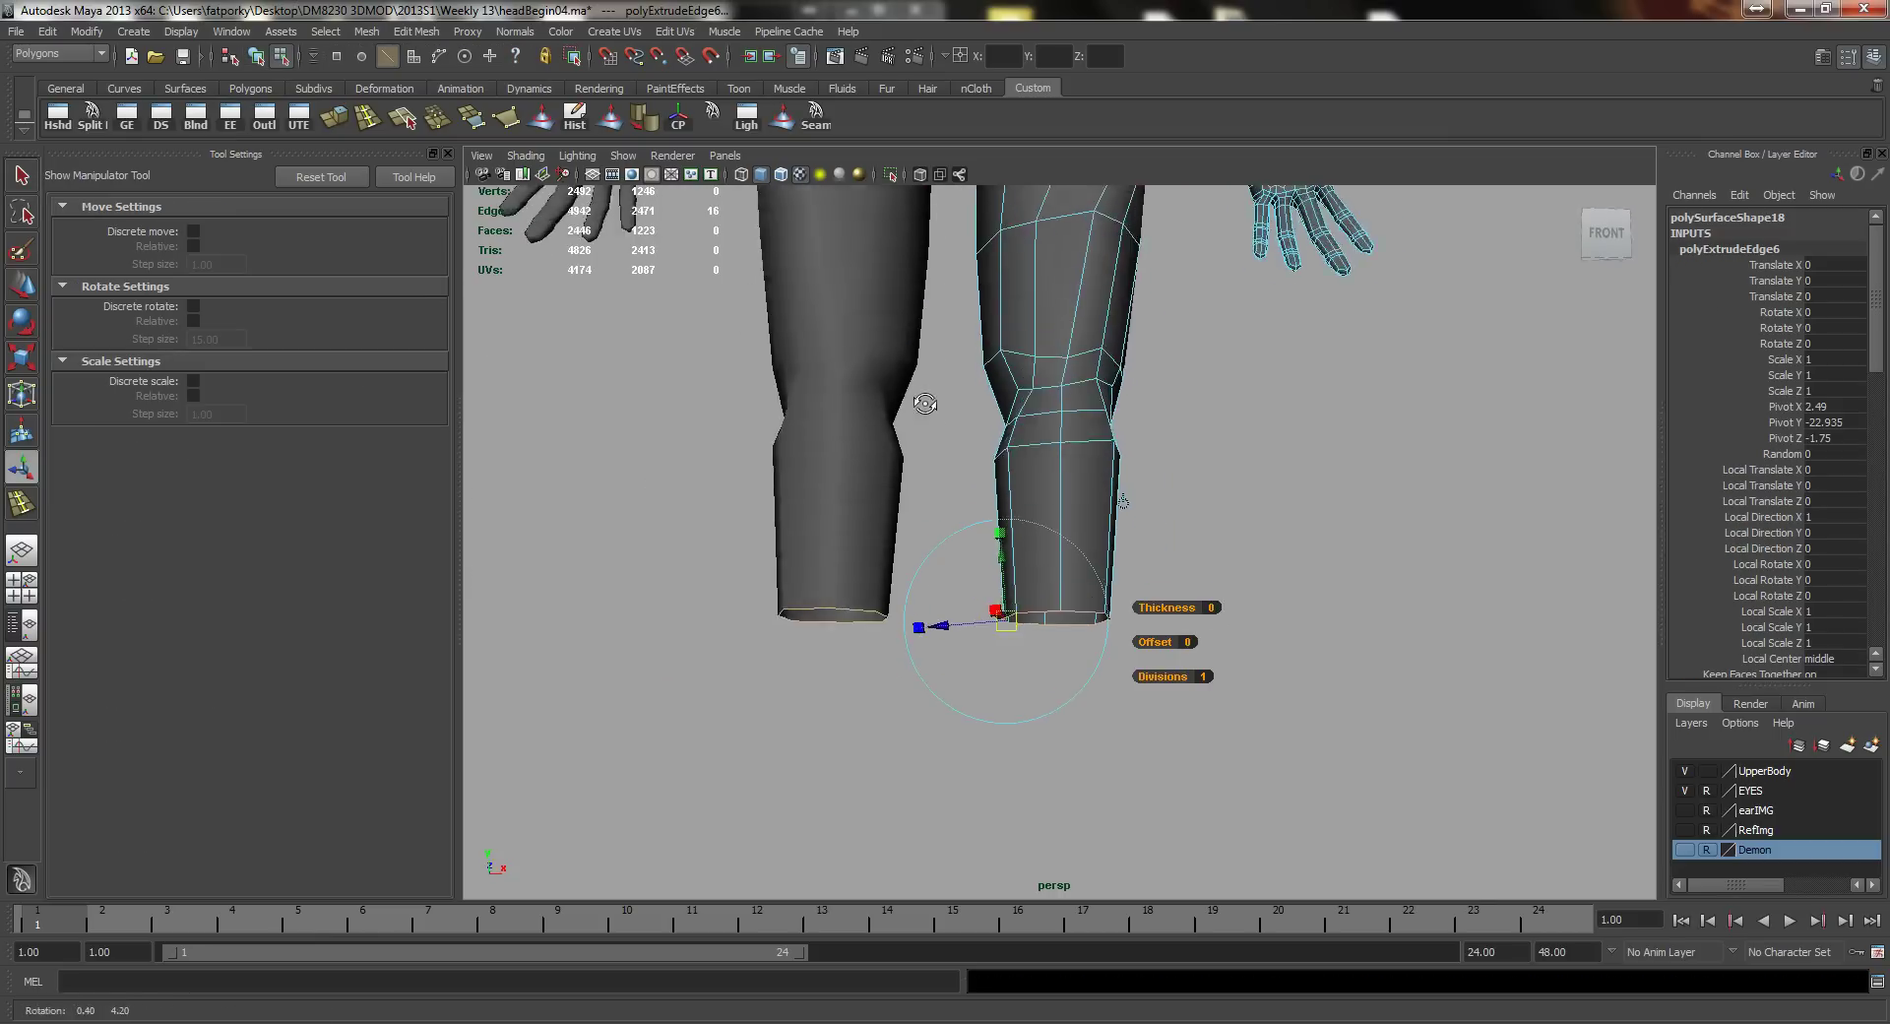
{"action": "left_click_drag", "start_coordinate": [925, 405], "coordinate": [1059, 341], "text": "alt"}
{"action": "key", "text": "w"}
{"action": "left_click_drag", "start_coordinate": [1033, 465], "coordinate": [1077, 614]}
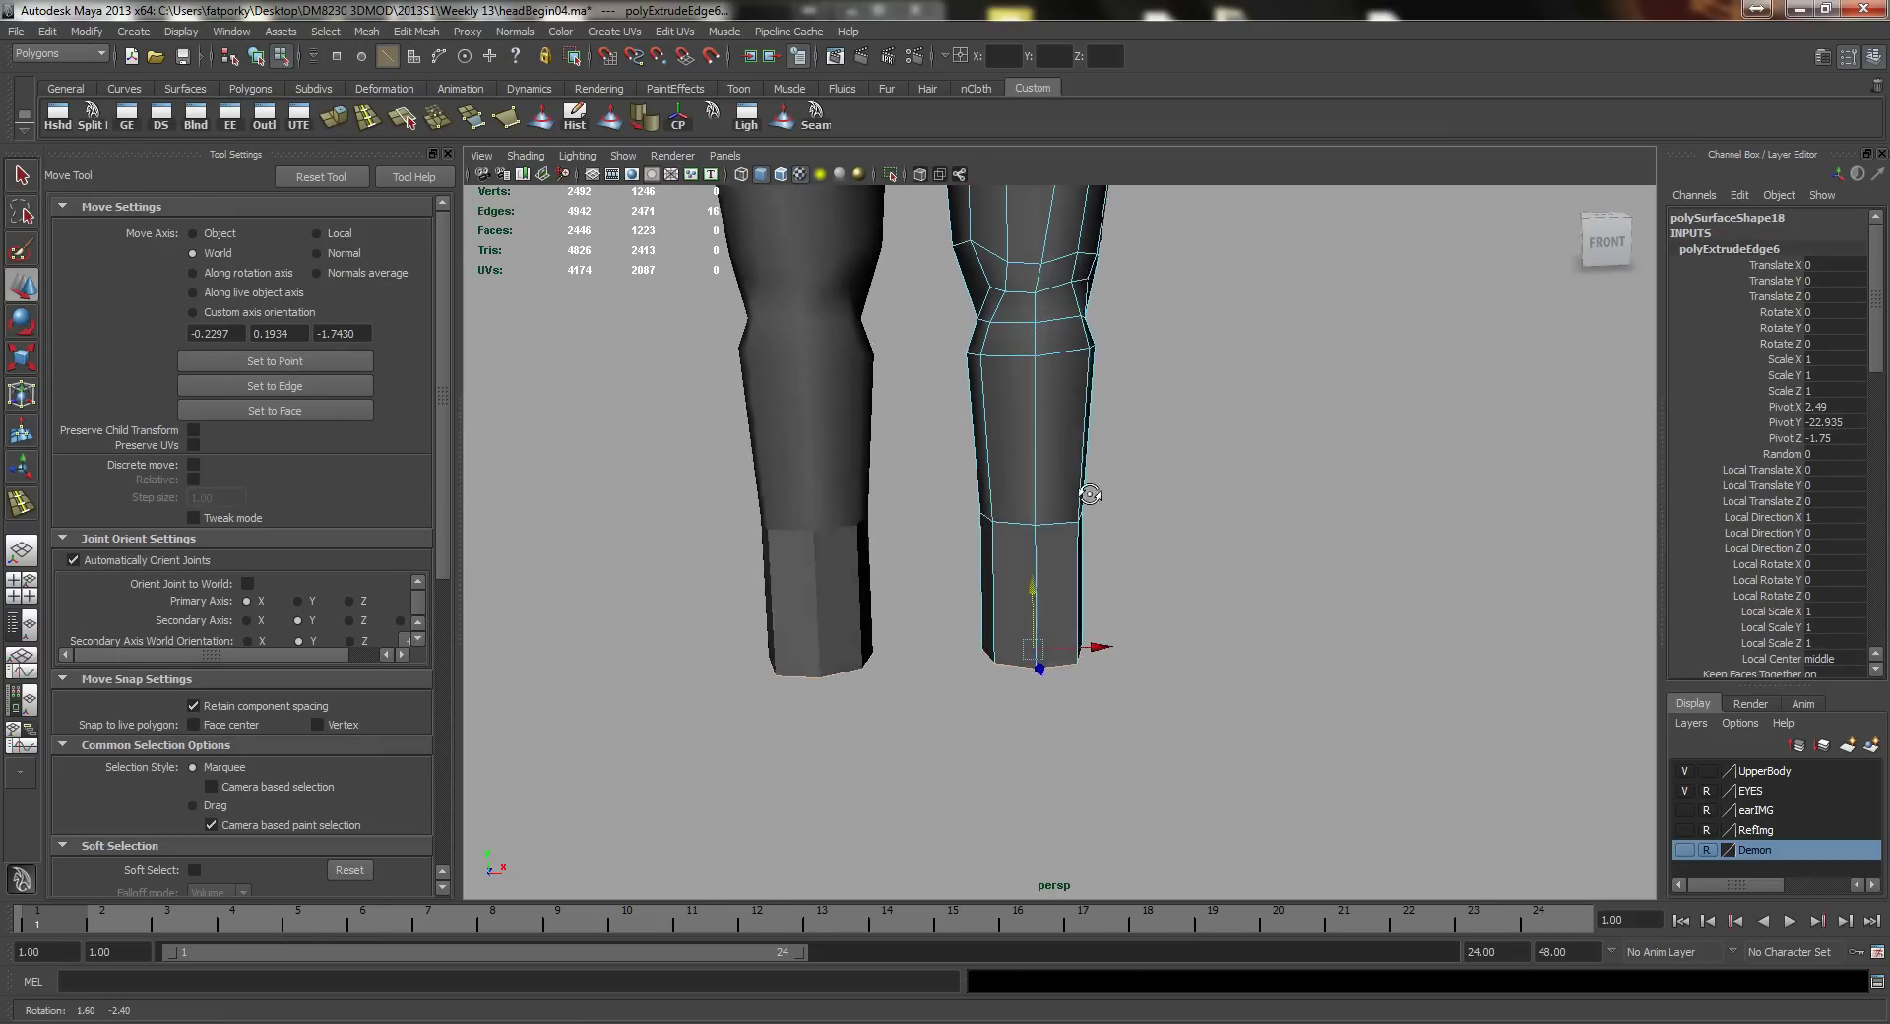
{"action": "left_click_drag", "start_coordinate": [1084, 497], "coordinate": [949, 458], "text": "alt"}
{"action": "key", "text": "ctrl+z"}
{"action": "key", "text": "ctrl+z"}
{"action": "key", "text": "ctrl+z"}
{"action": "right_click_drag", "start_coordinate": [951, 460], "coordinate": [1014, 468], "text": "alt"}
{"action": "left_click_drag", "start_coordinate": [1004, 462], "coordinate": [1006, 519]}
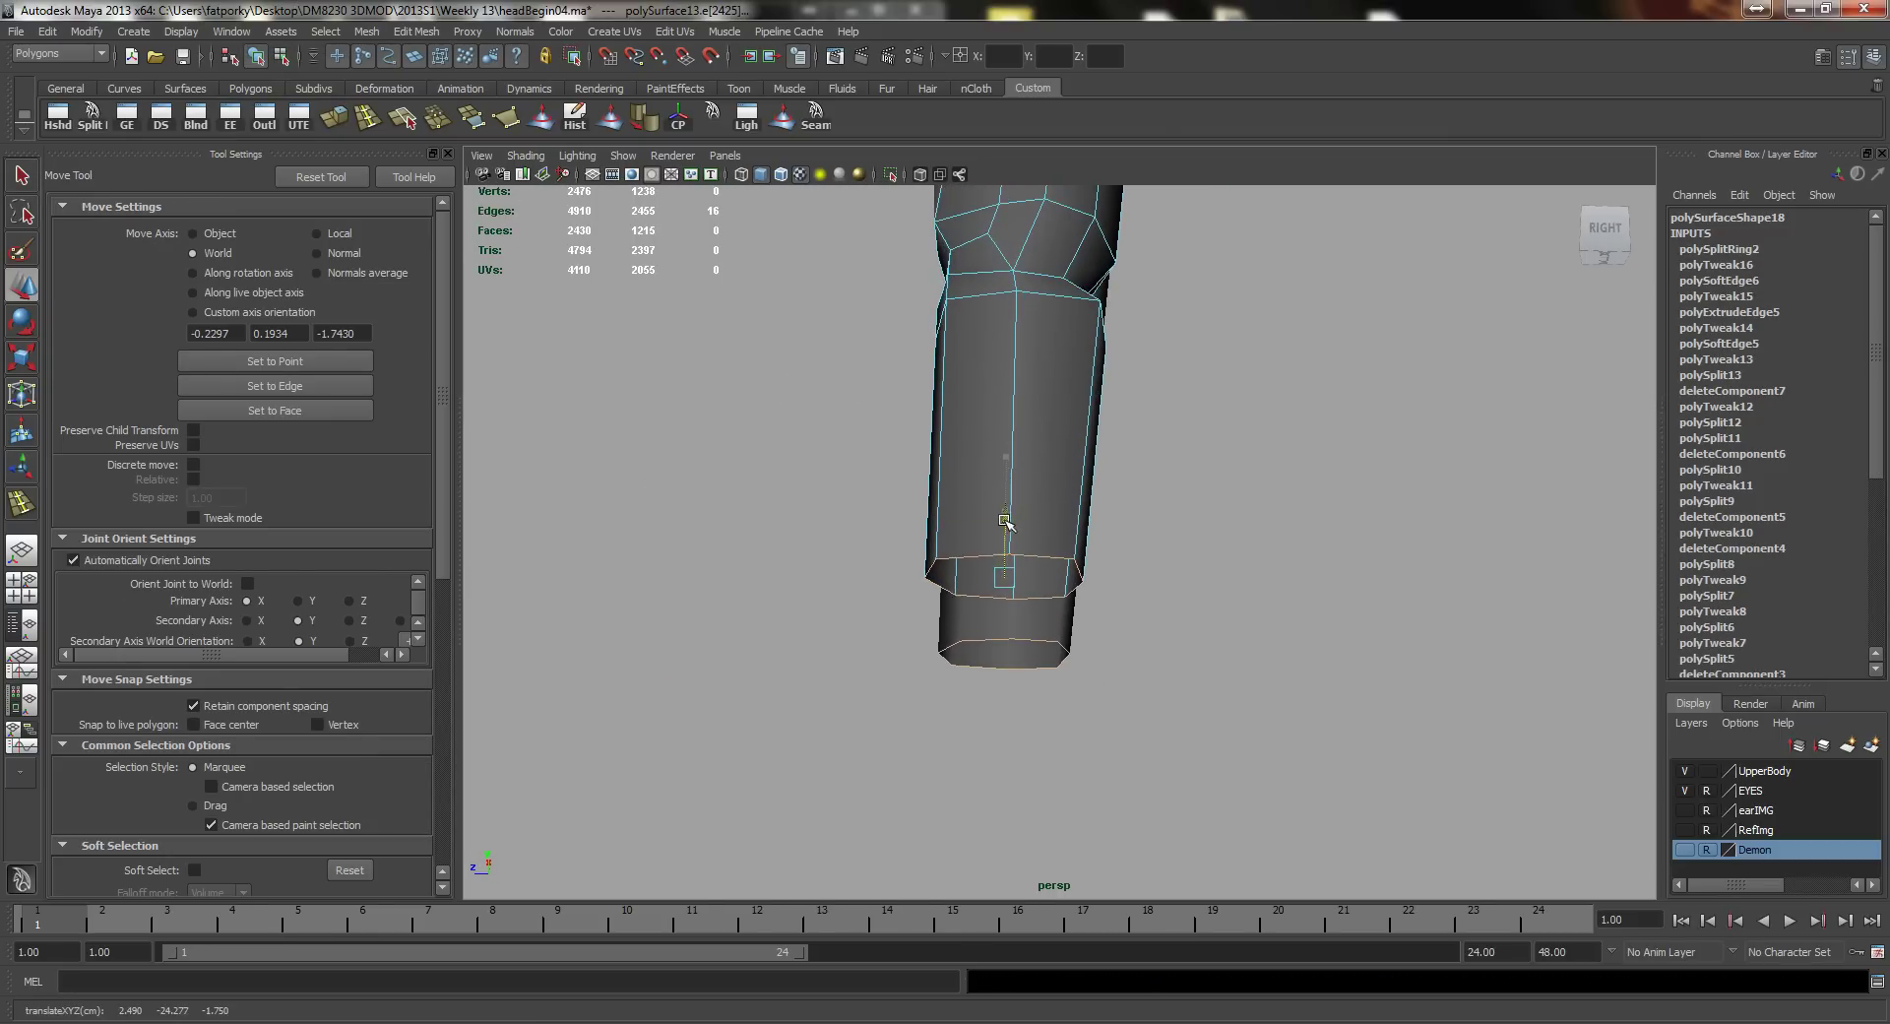
{"action": "key", "text": "ctrl+z"}
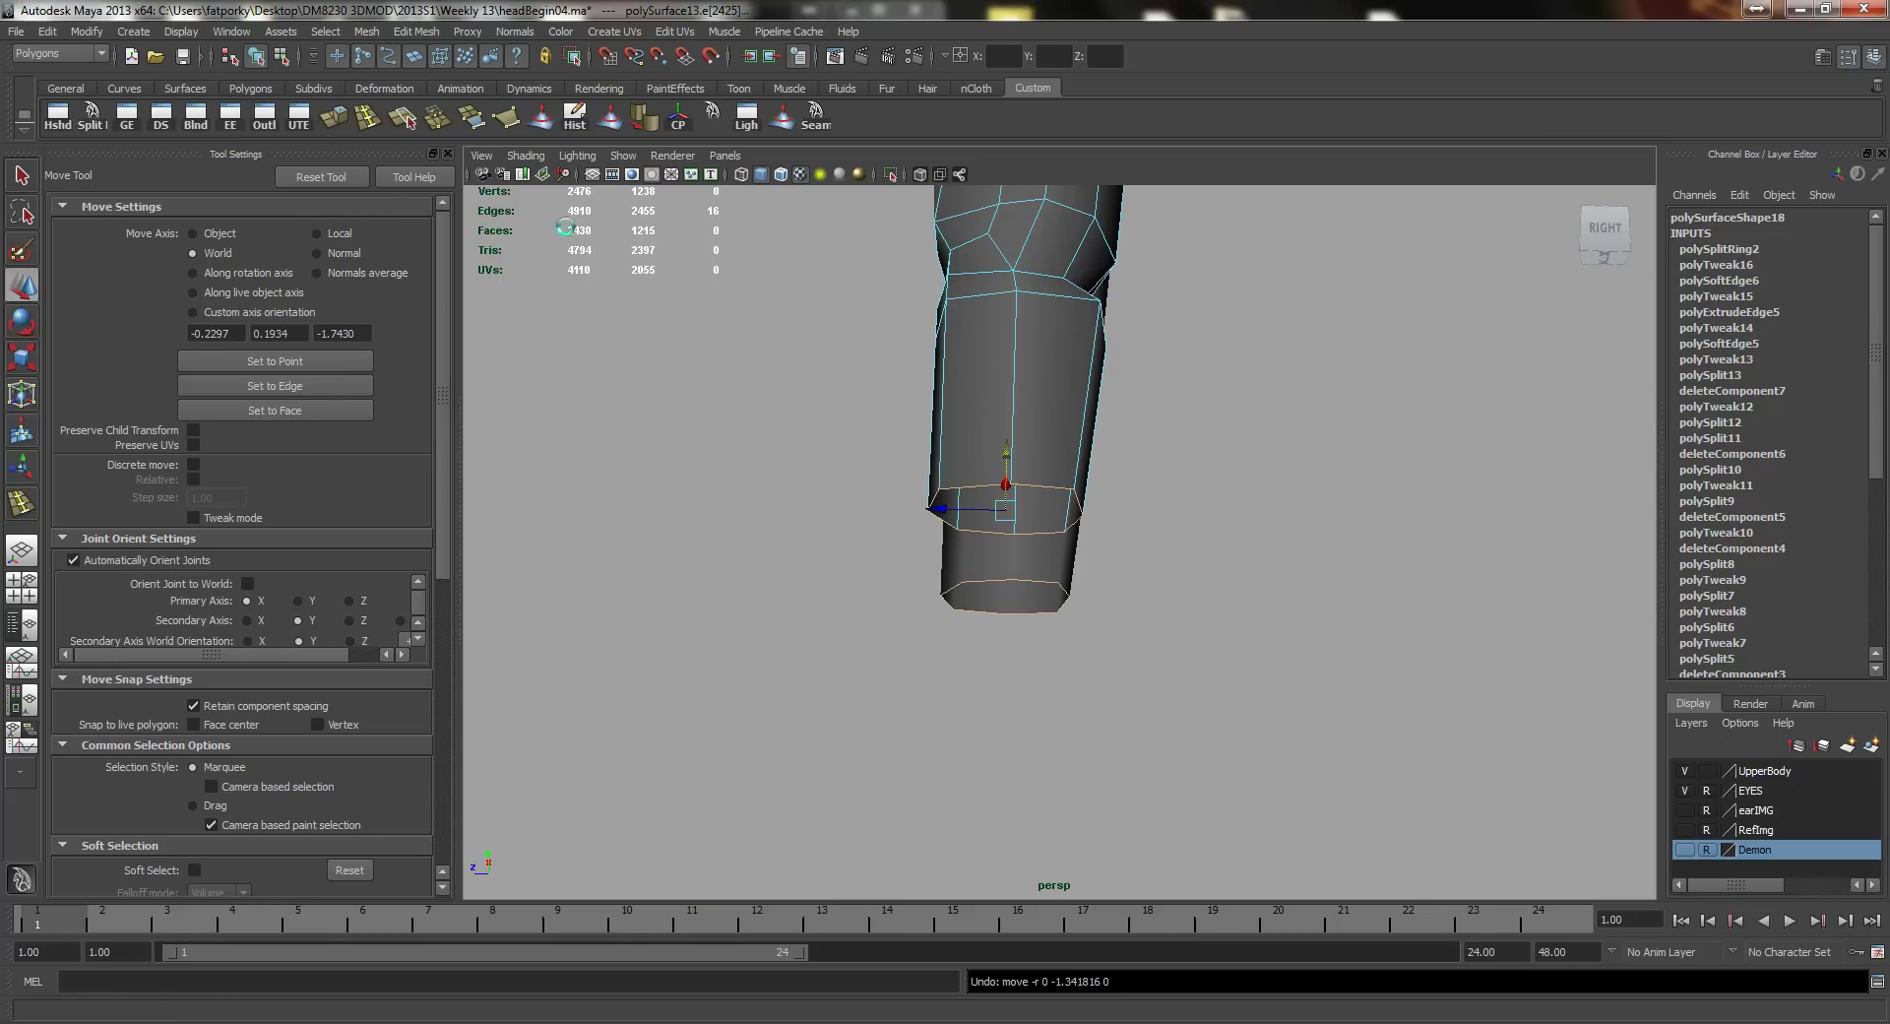
Step: Extrude the leg's open border edges downward twice to add two new segments for the lower shin
{"action": "right_click_drag", "start_coordinate": [1225, 404], "coordinate": [1155, 410], "text": "alt"}
{"action": "left_click_drag", "start_coordinate": [1156, 410], "coordinate": [1248, 435], "text": "alt"}
{"action": "key", "text": "w"}
{"action": "left_click_drag", "start_coordinate": [1010, 447], "coordinate": [1042, 592]}
{"action": "left_click_drag", "start_coordinate": [946, 477], "coordinate": [1148, 522], "text": "alt"}
{"action": "right_click_drag", "start_coordinate": [1148, 521], "coordinate": [1015, 478], "text": "alt"}
{"action": "left_click_drag", "start_coordinate": [1016, 478], "coordinate": [951, 525], "text": "alt"}
{"action": "key", "text": "ctrl+e"}
{"action": "key", "text": "q"}
{"action": "right_click_drag", "start_coordinate": [950, 525], "coordinate": [1006, 490], "text": "alt"}
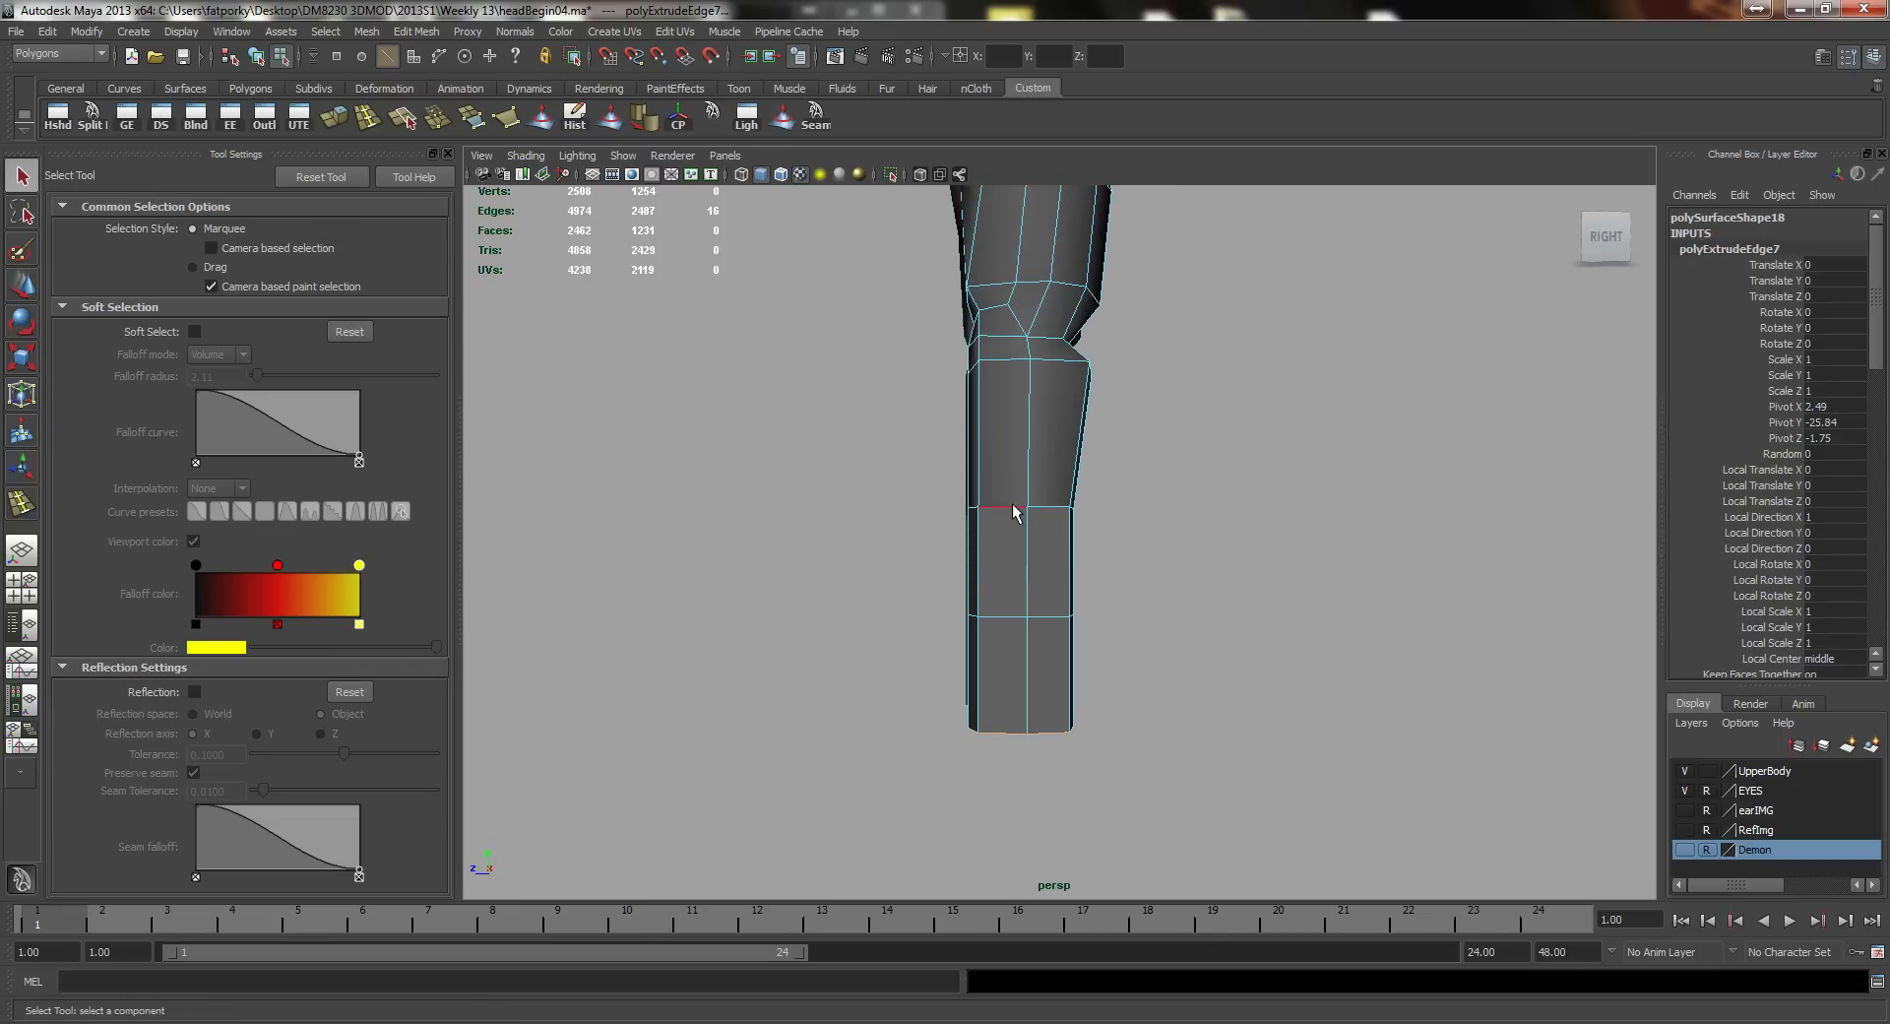
Step: Select the edge loop where the first new segment begins, scale it wider and move it backward to fill the calf
{"action": "double_click", "coordinate": [1012, 506]}
{"action": "left_click_drag", "start_coordinate": [1012, 506], "coordinate": [886, 451], "text": "alt"}
{"action": "key", "text": "w"}
{"action": "scroll", "coordinate": [1147, 523], "scroll_direction": "up", "scroll_amount": 3}
{"action": "key", "text": "r"}
{"action": "mouse_move", "coordinate": [1167, 516]}
{"action": "middle_mouse_down"}
{"action": "mouse_move", "coordinate": [1189, 519]}
{"action": "mouse_move", "coordinate": [1170, 506]}
{"action": "middle_mouse_up"}
{"action": "key", "text": "w"}
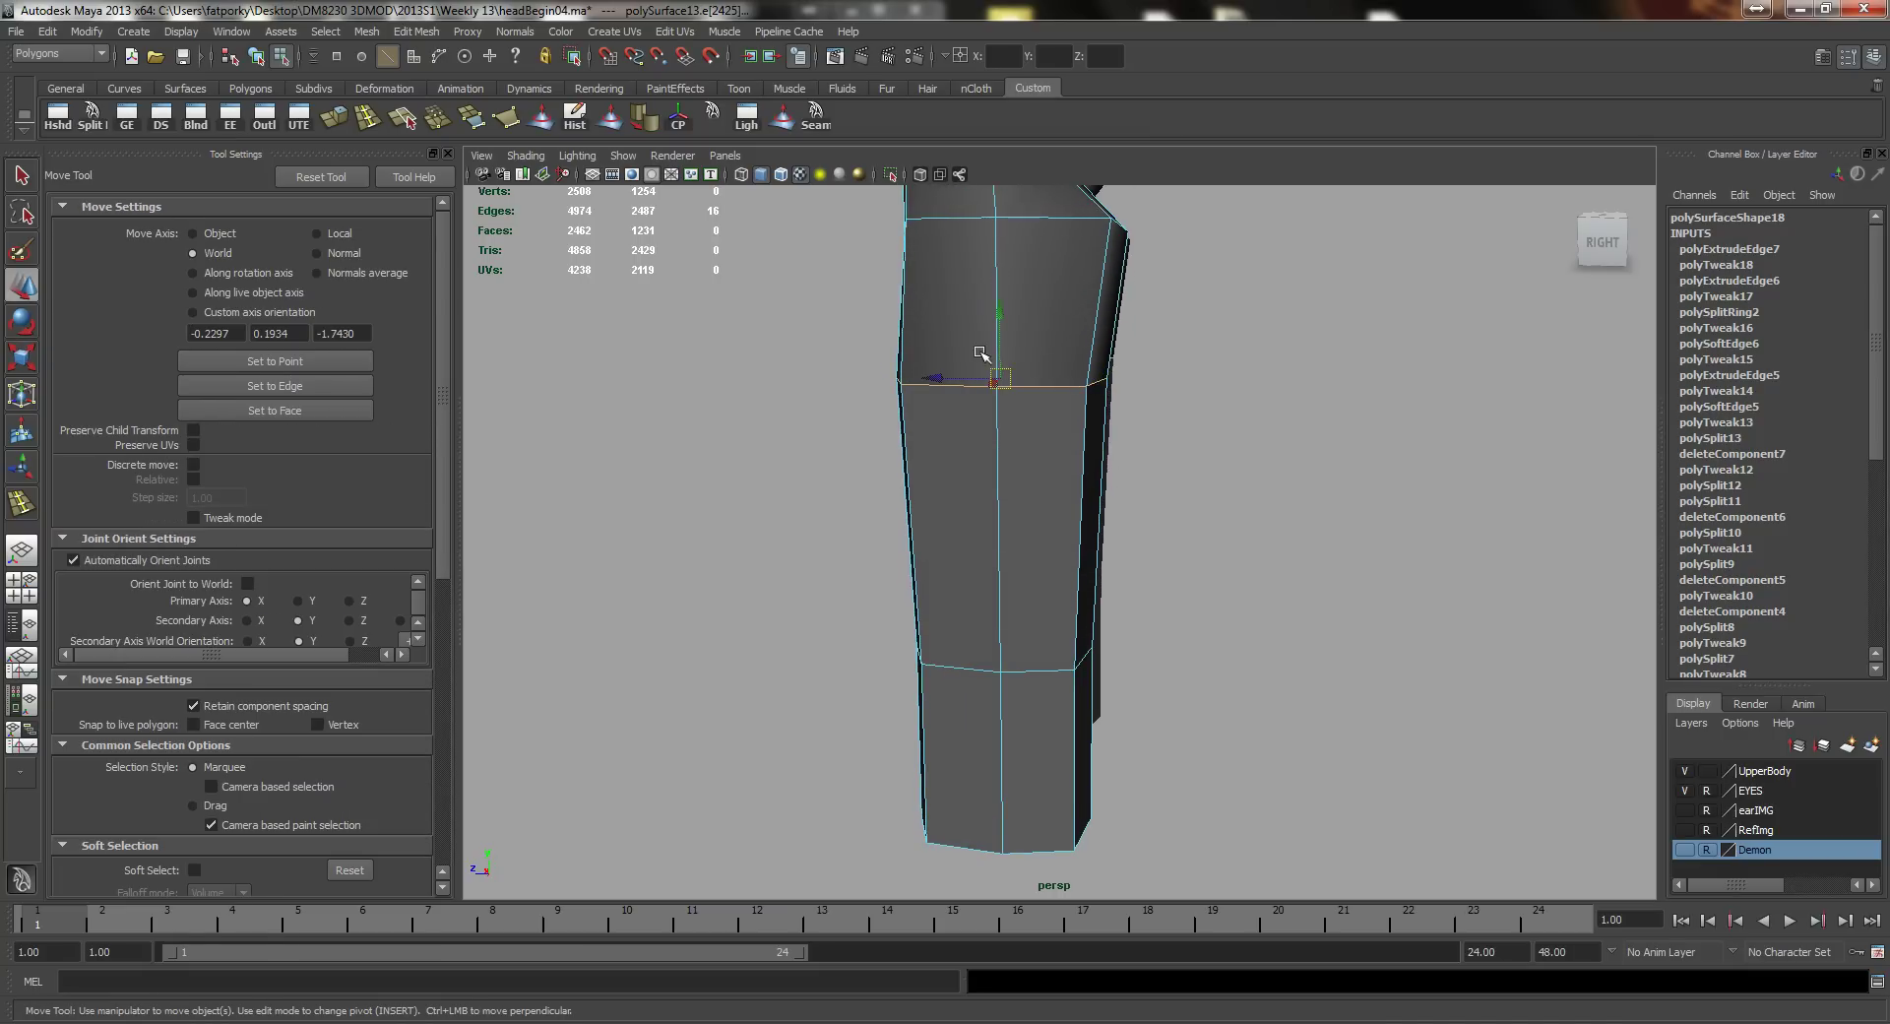
{"action": "left_click_drag", "start_coordinate": [937, 377], "coordinate": [957, 379]}
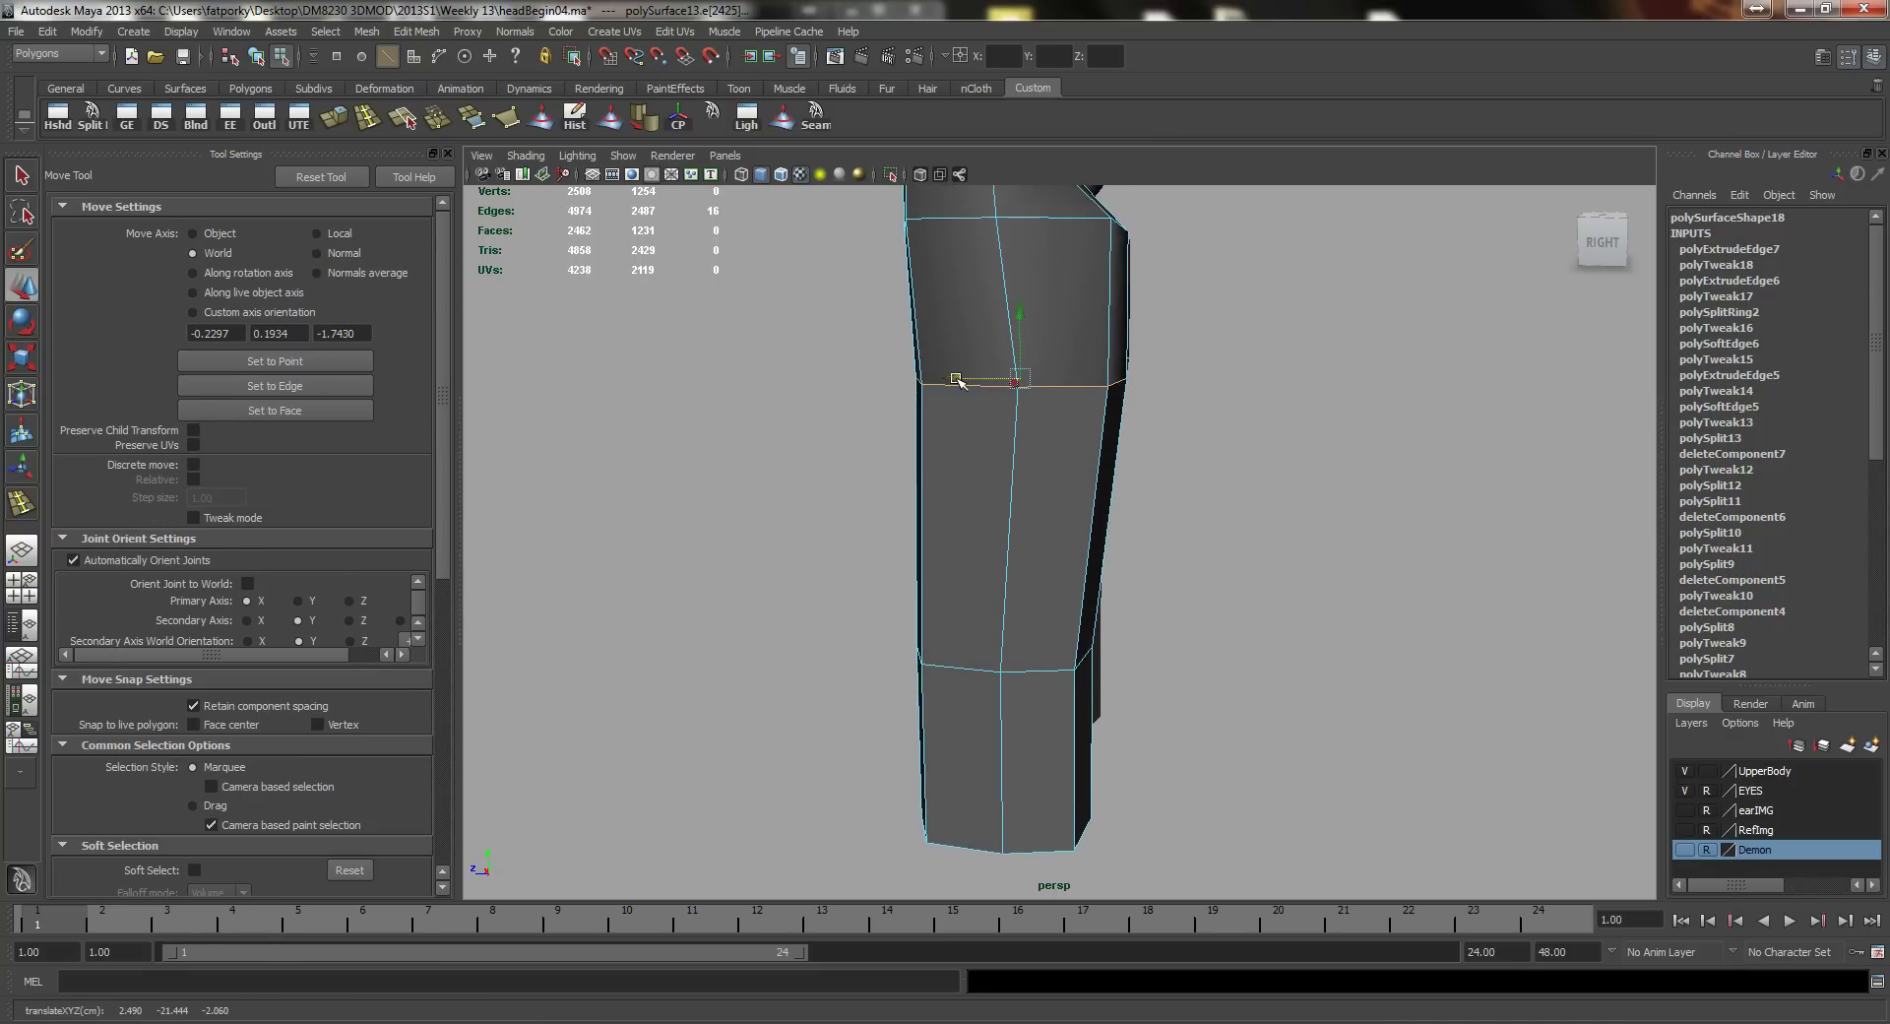
Step: Raise the edge loop between the two new shin segments and shift it slightly backward
{"action": "middle_click_drag", "start_coordinate": [1013, 464], "coordinate": [1004, 374], "text": "alt"}
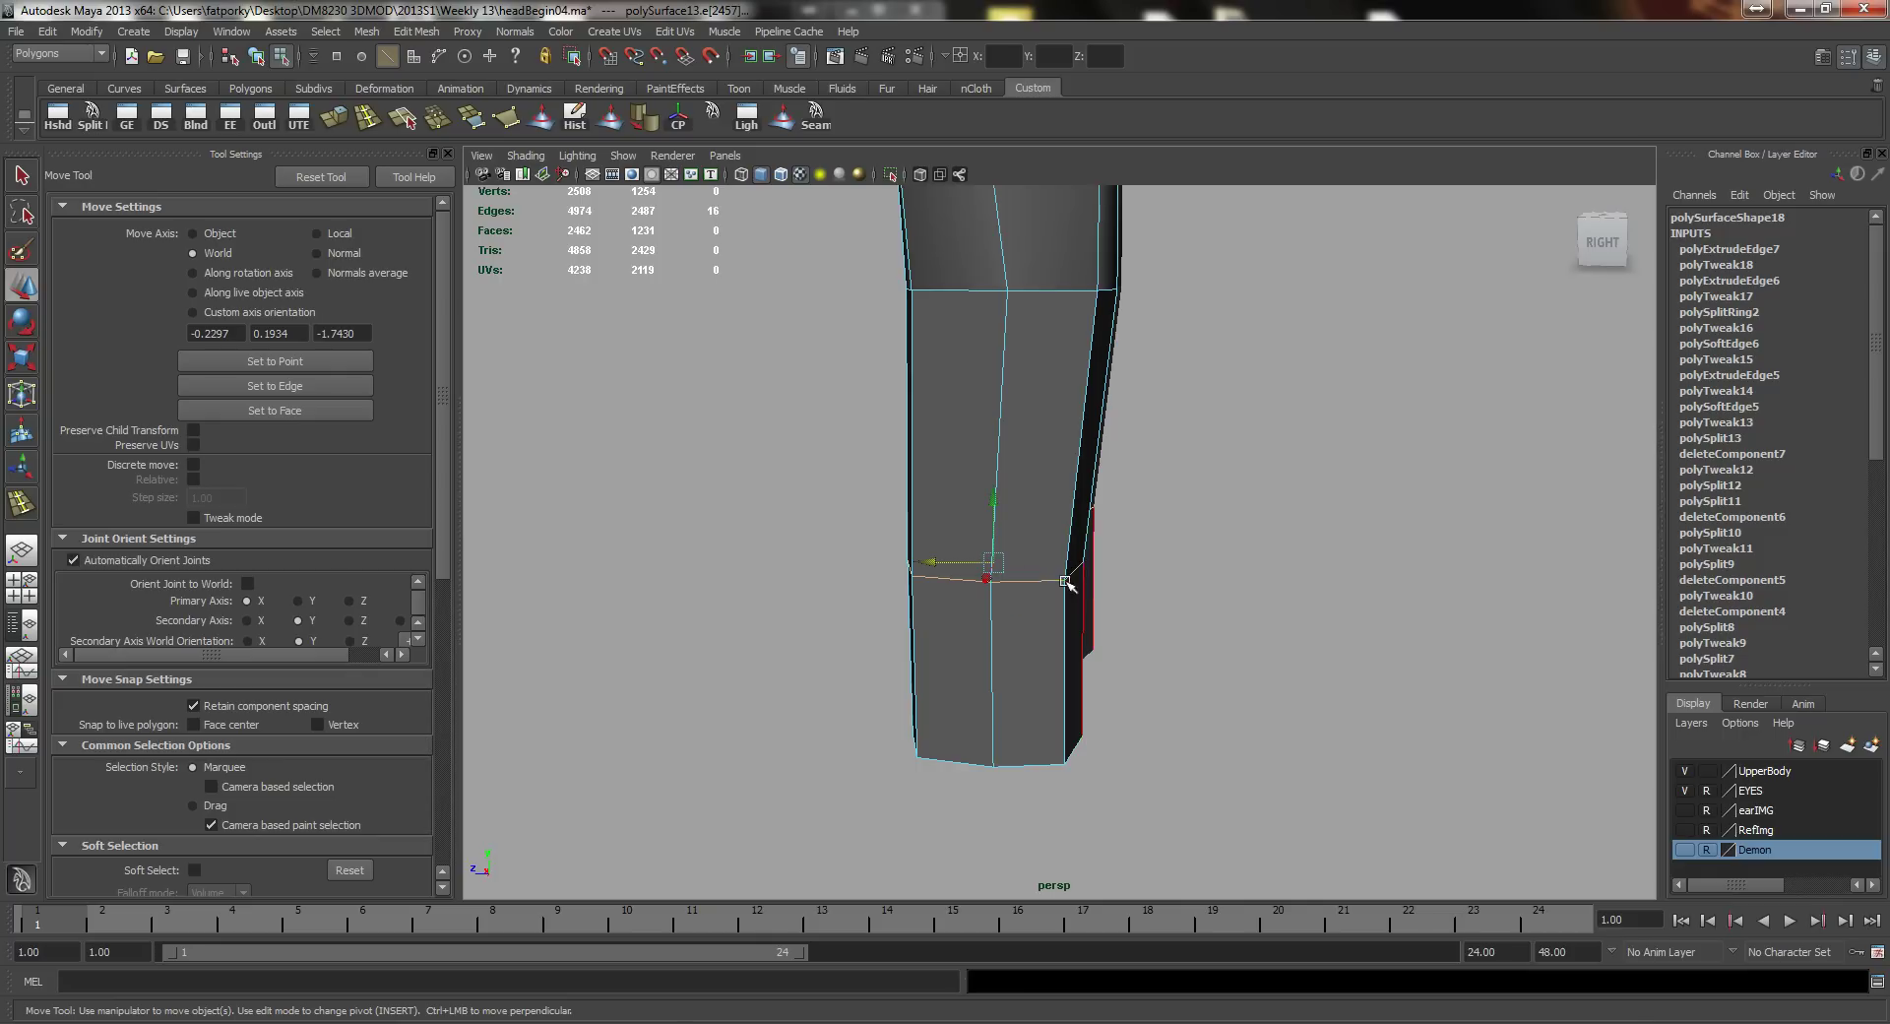
{"action": "left_click_drag", "start_coordinate": [991, 504], "coordinate": [1007, 394]}
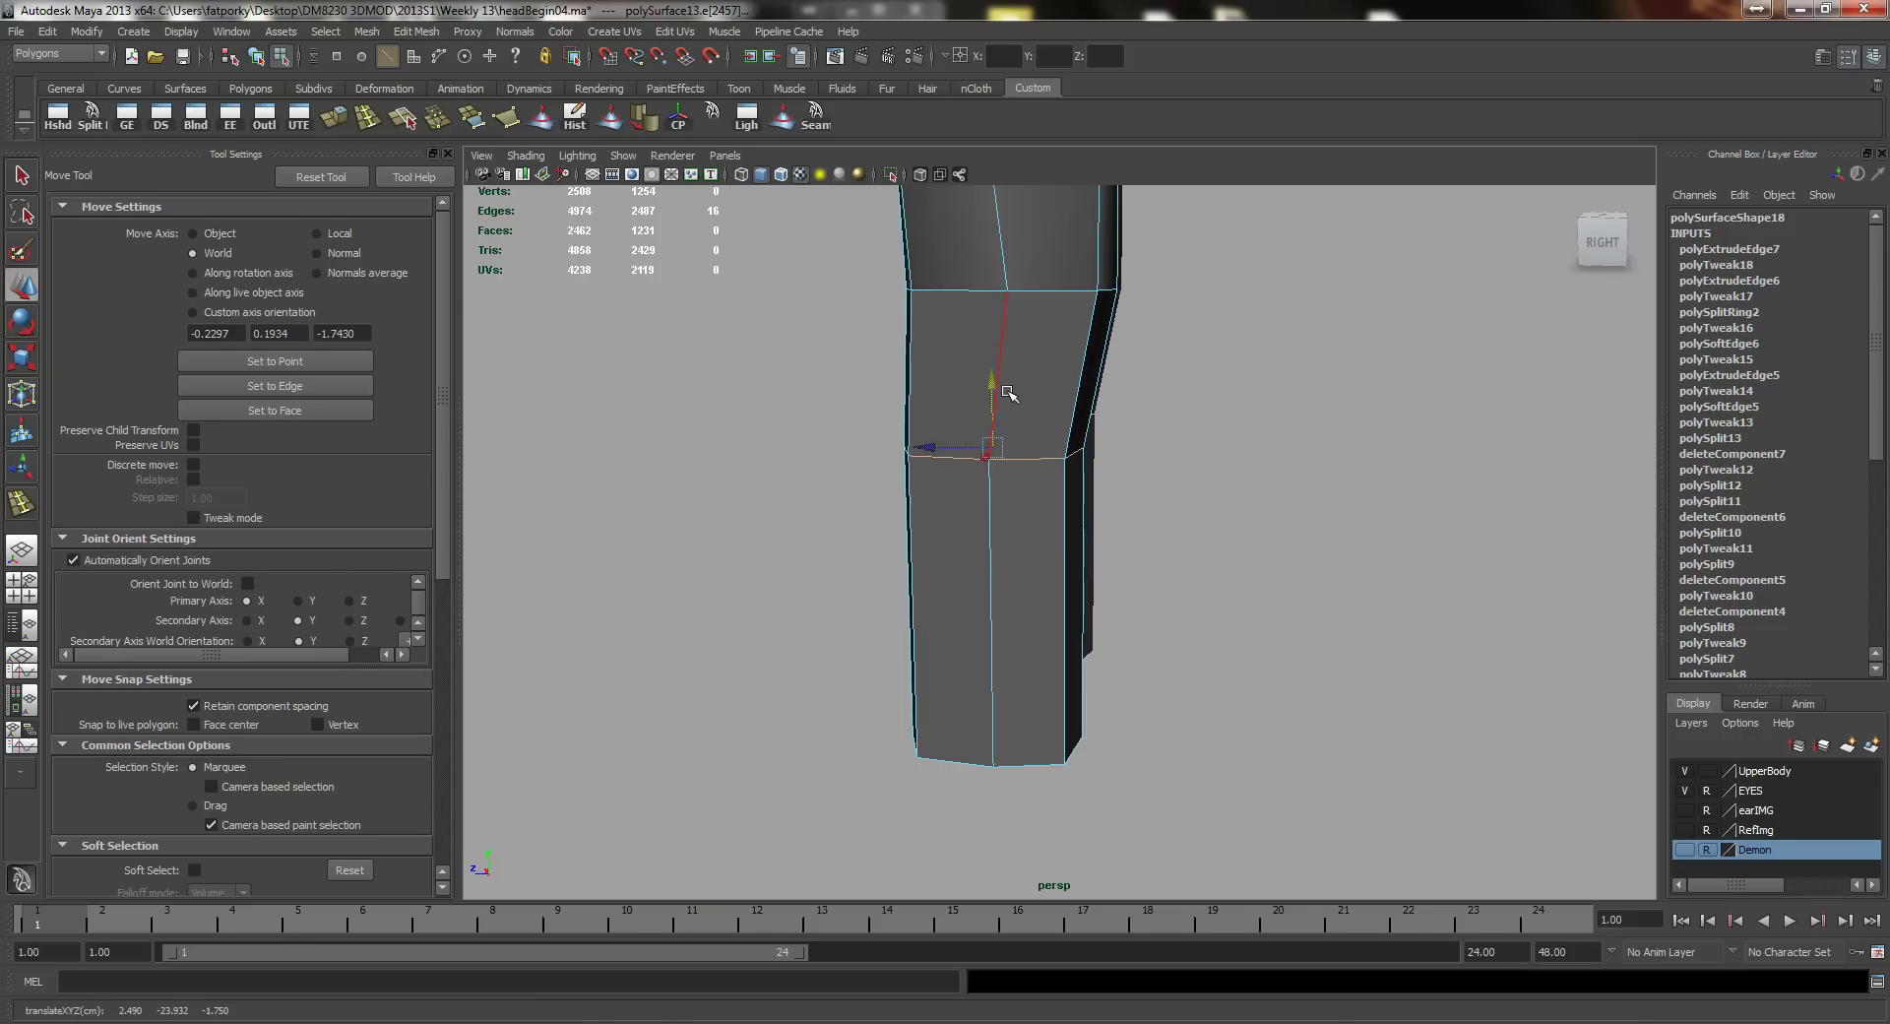
{"action": "left_click_drag", "start_coordinate": [938, 449], "coordinate": [951, 449]}
Step: Move the bottom border loop up and slightly backward, and scale it narrower to taper the leg toward the ankle
{"action": "left_click_drag", "start_coordinate": [1051, 521], "coordinate": [879, 646], "text": "alt"}
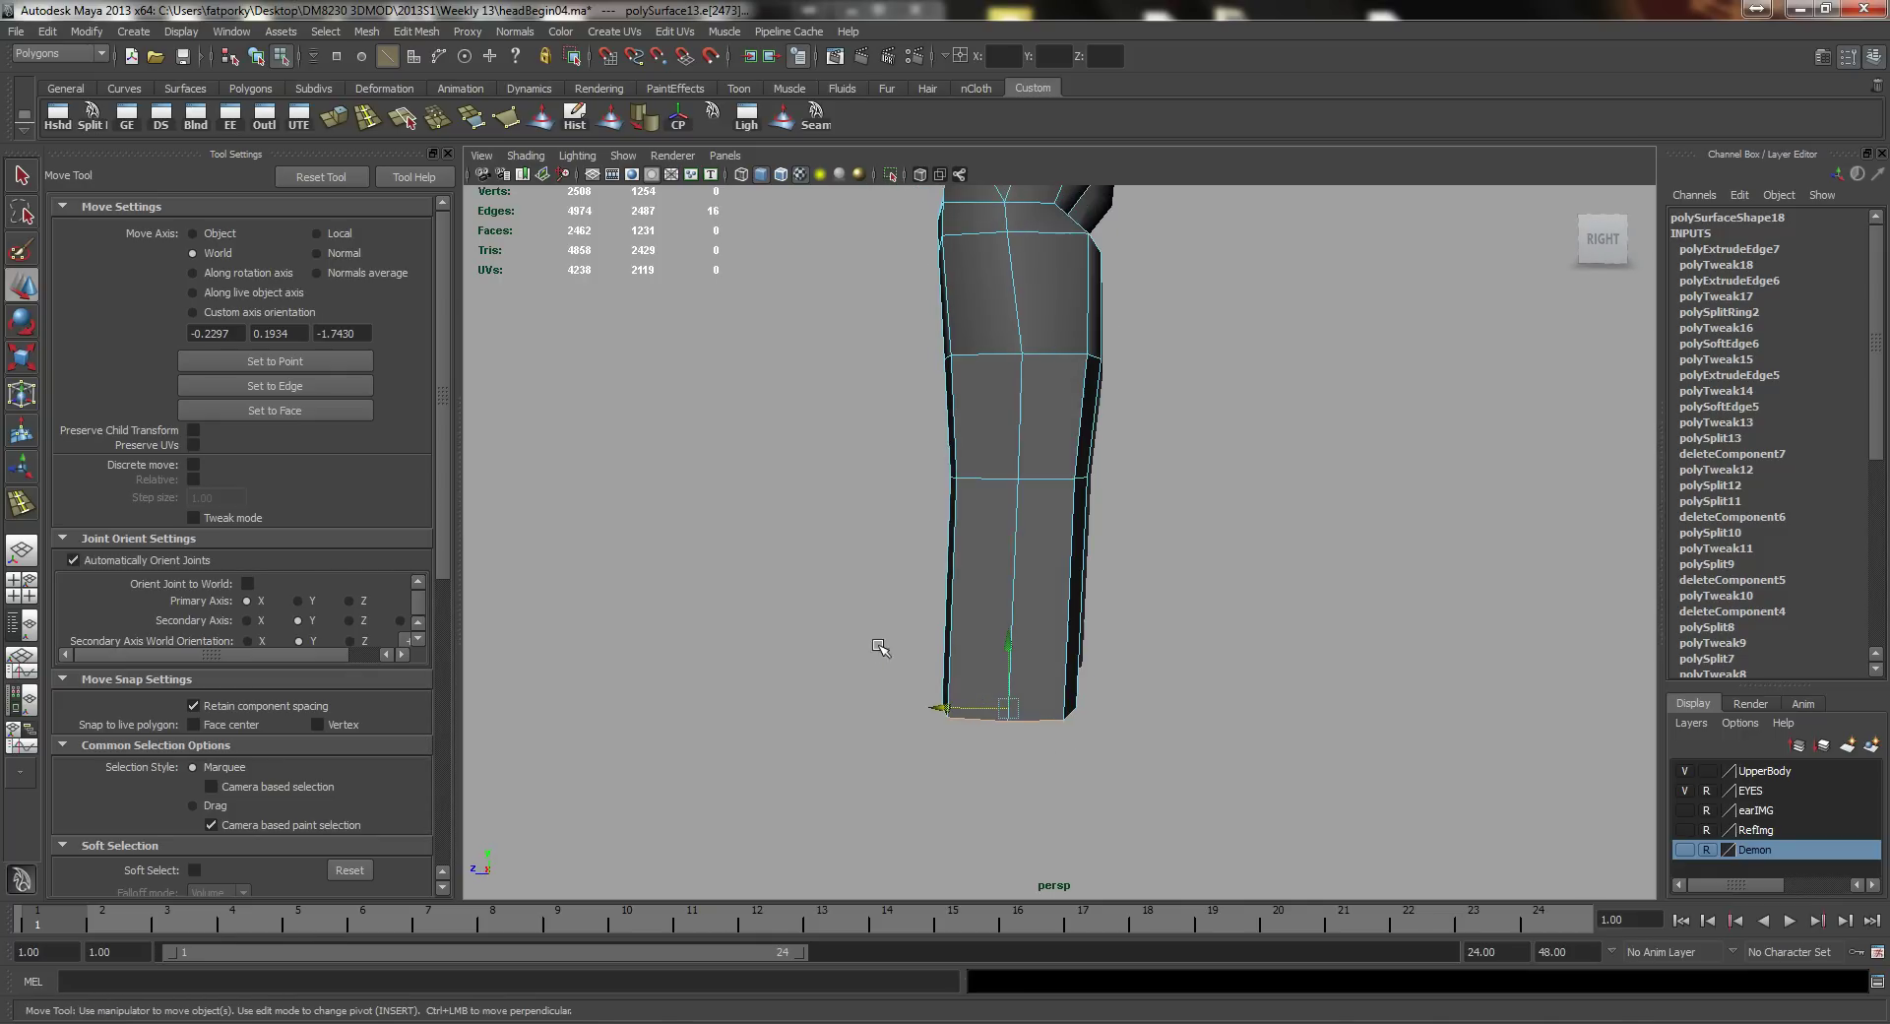
{"action": "left_click_drag", "start_coordinate": [1008, 652], "coordinate": [1026, 547]}
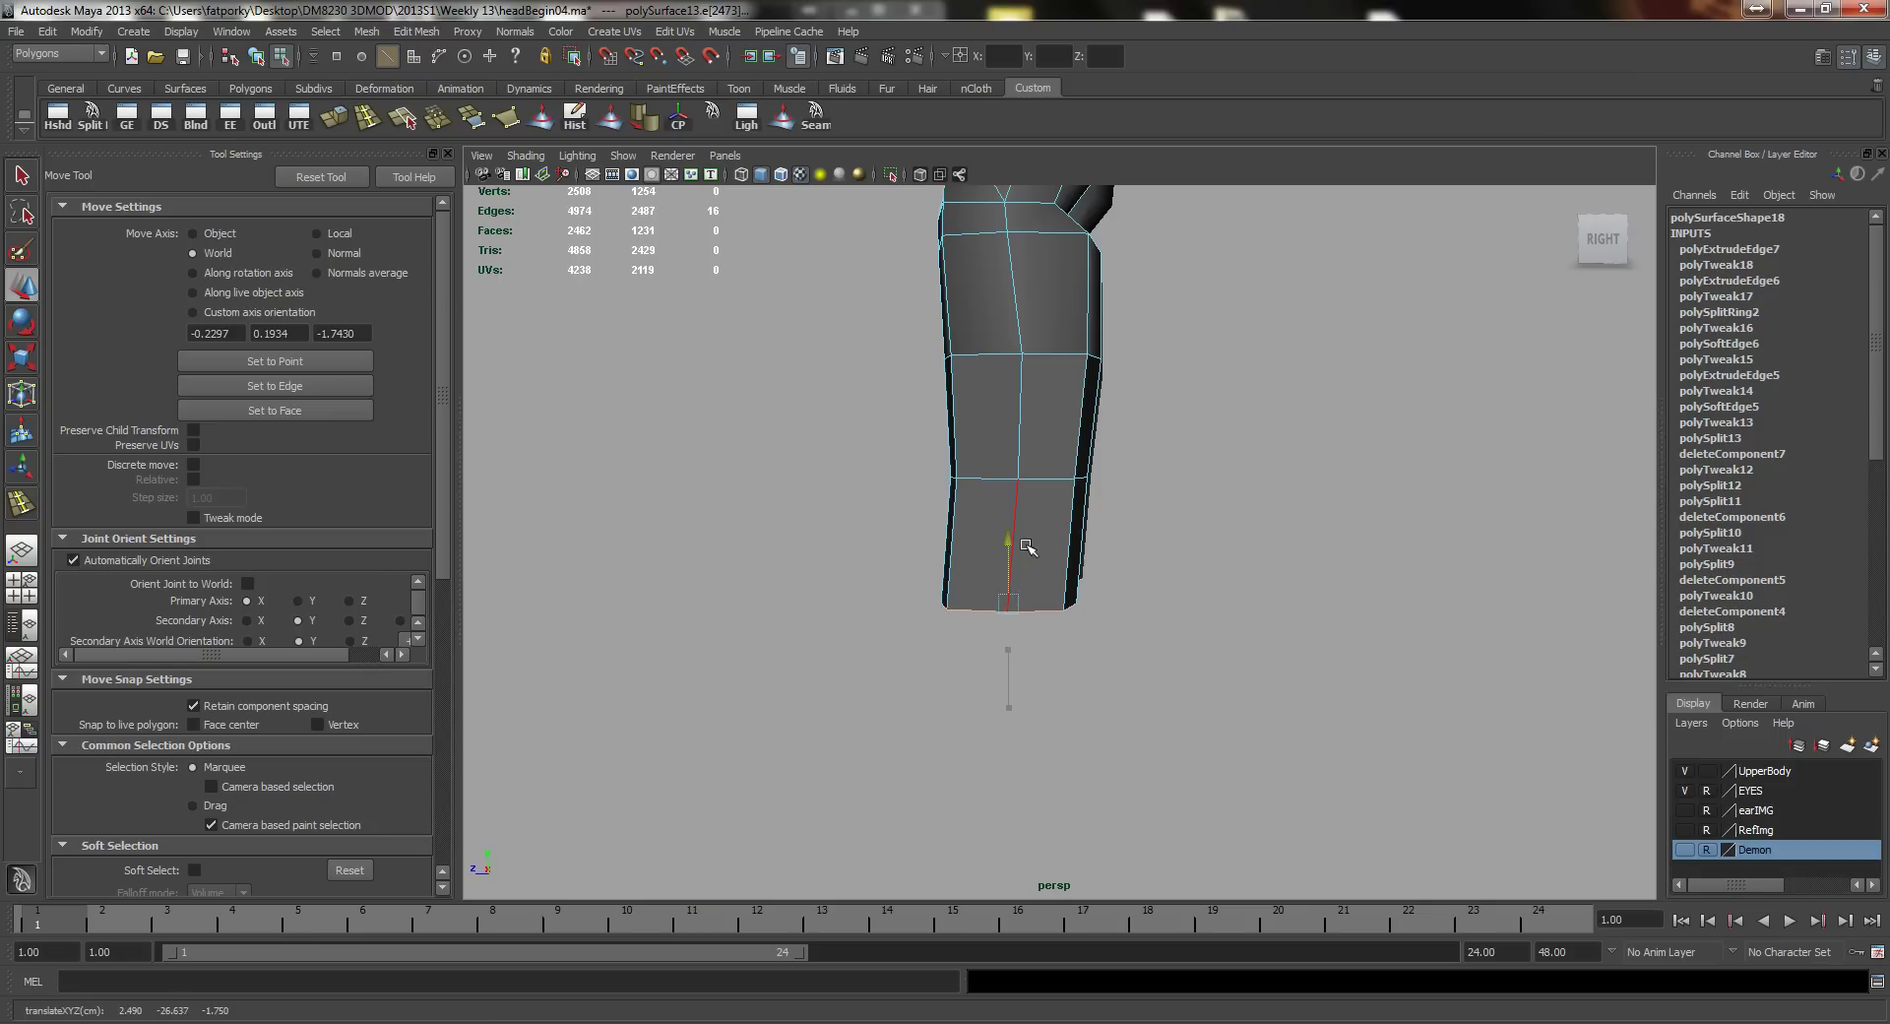
{"action": "left_click_drag", "start_coordinate": [940, 608], "coordinate": [946, 608]}
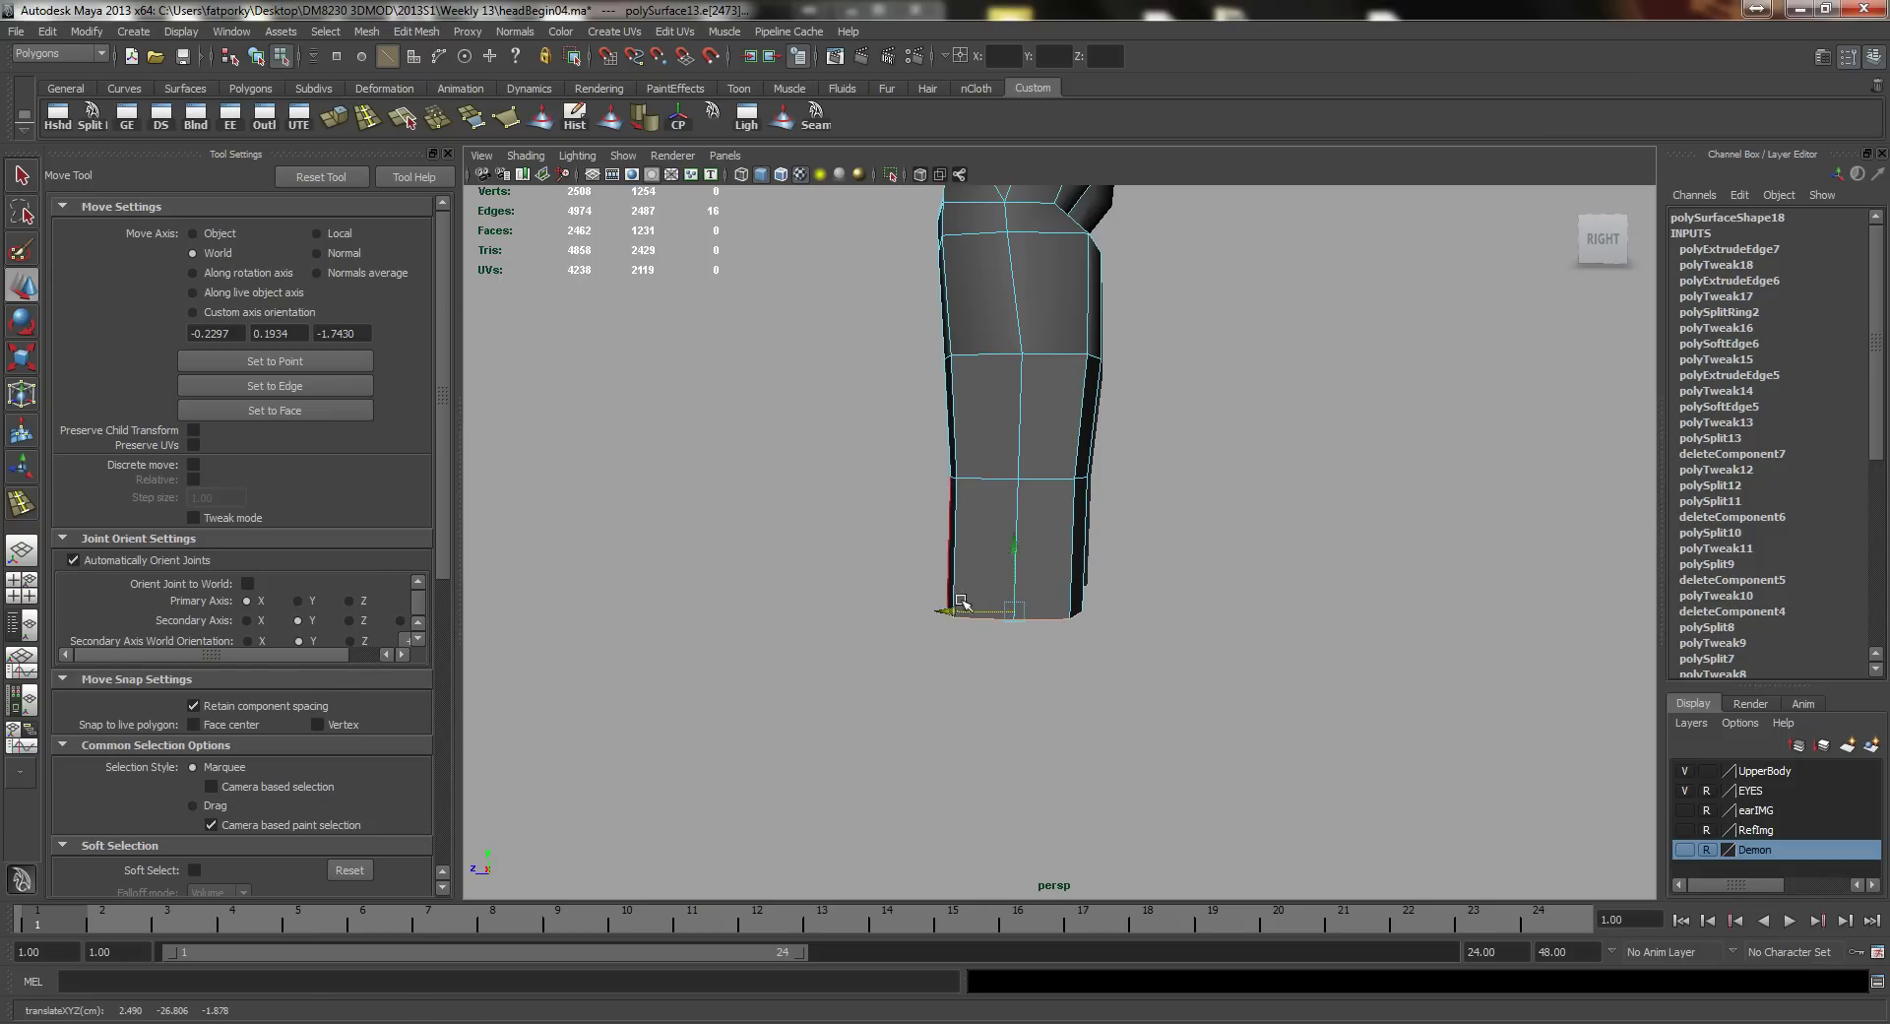
{"action": "key", "text": "r"}
{"action": "middle_click_drag", "start_coordinate": [1222, 570], "coordinate": [1199, 565]}
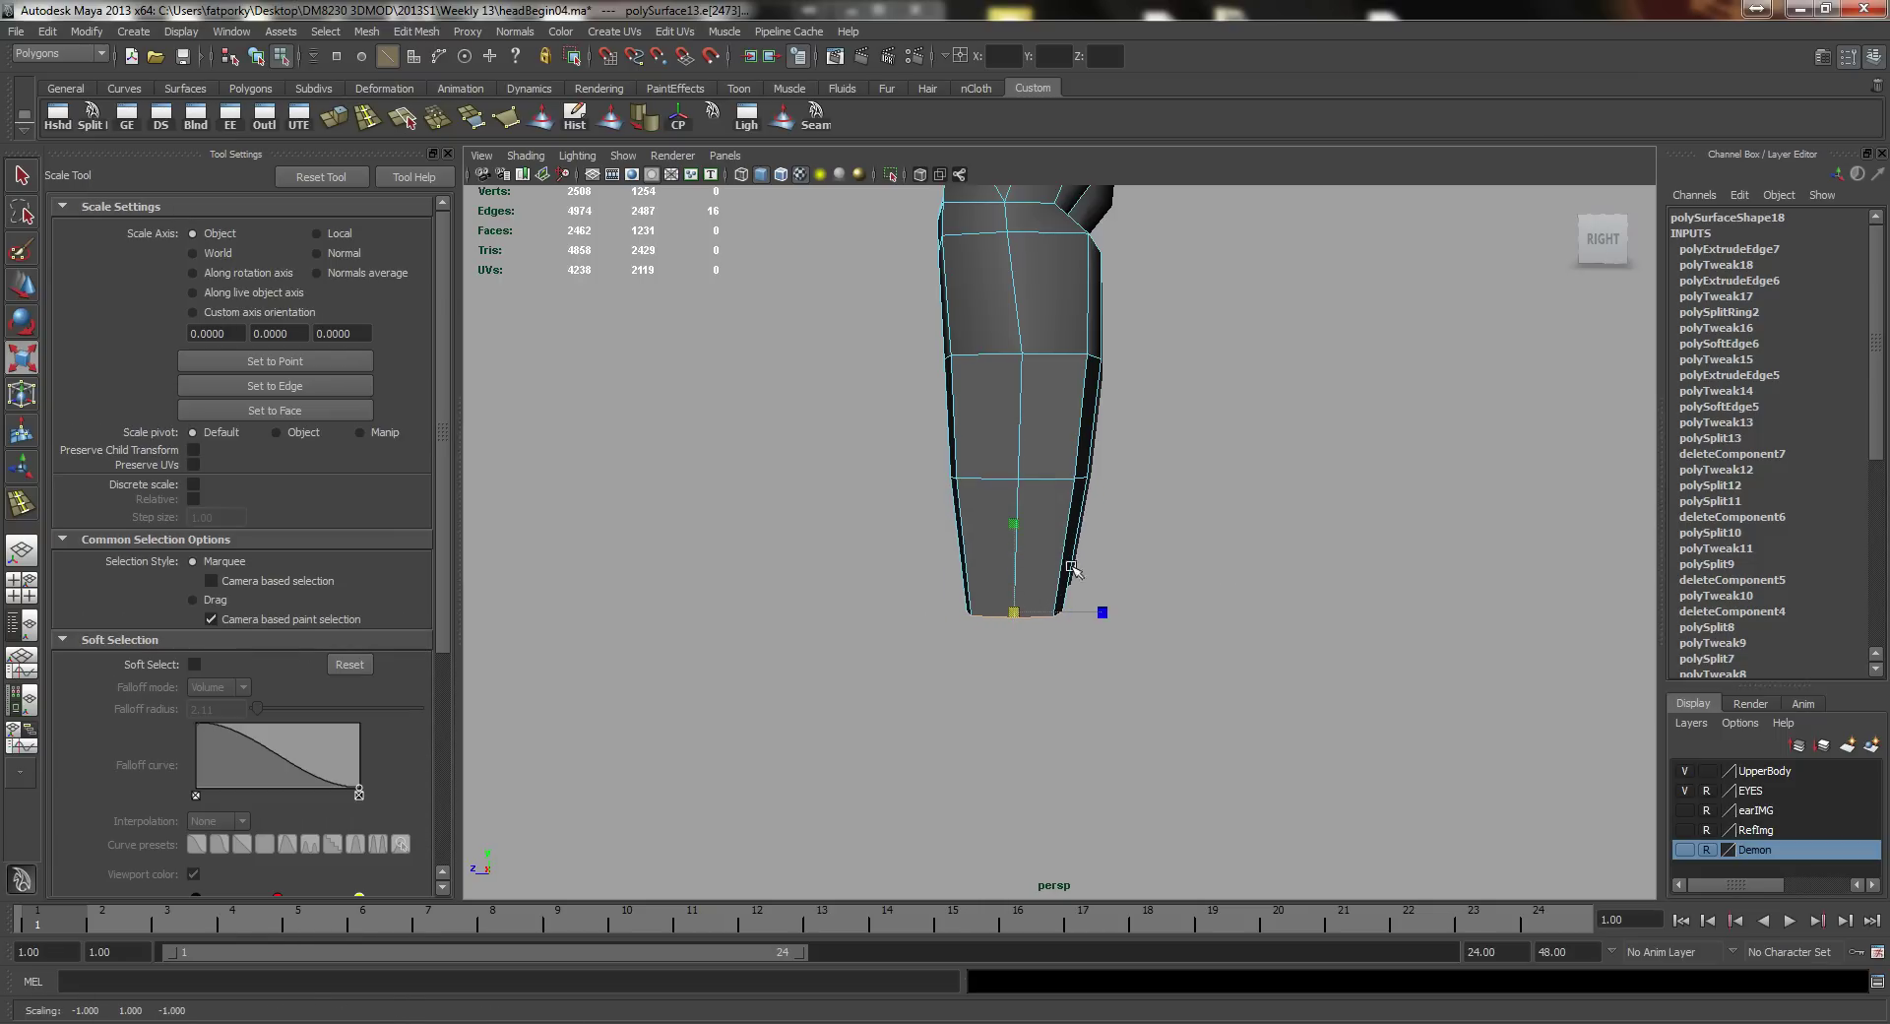
Step: Scale the edge loop between the two new shin segments narrower and reposition it higher below the calf
{"action": "double_click", "coordinate": [1044, 479]}
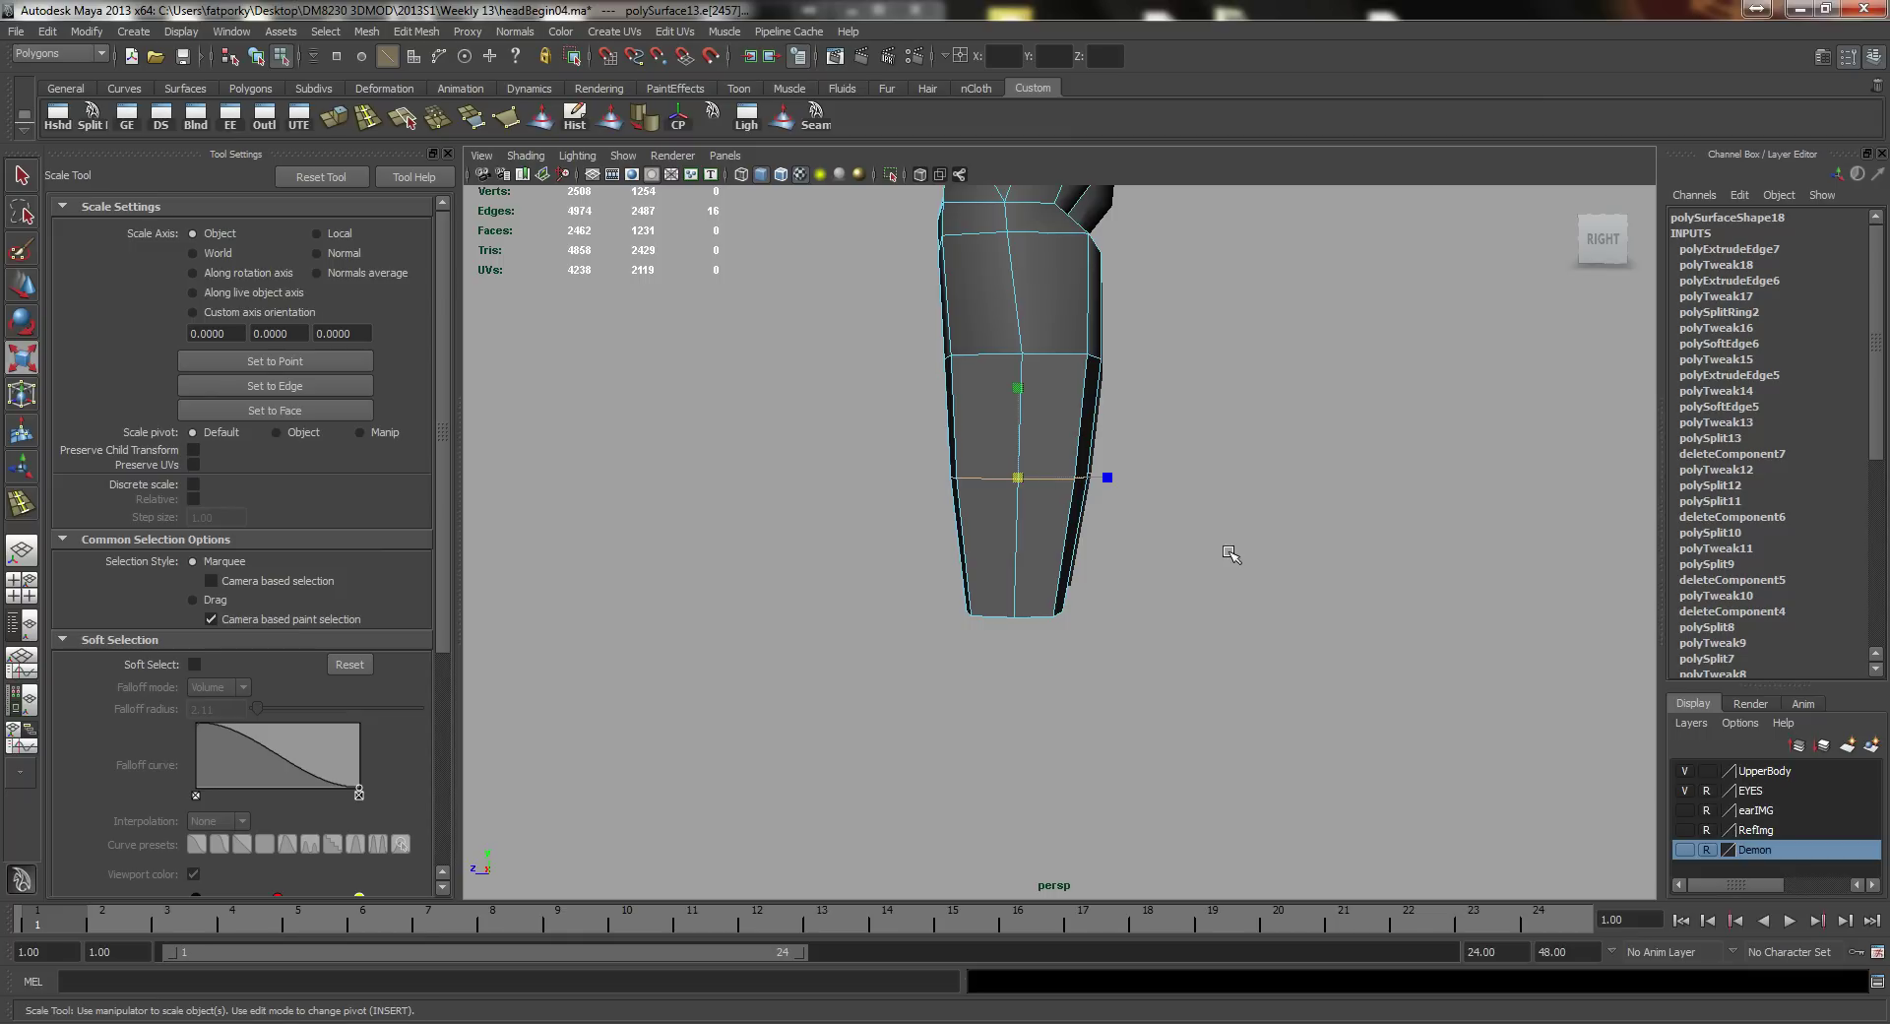
{"action": "mouse_move", "coordinate": [1230, 555]}
{"action": "middle_mouse_down"}
{"action": "mouse_move", "coordinate": [1207, 546]}
{"action": "mouse_move", "coordinate": [1222, 541]}
{"action": "middle_mouse_up"}
{"action": "left_click_drag", "start_coordinate": [1105, 520], "coordinate": [1102, 461], "text": "alt"}
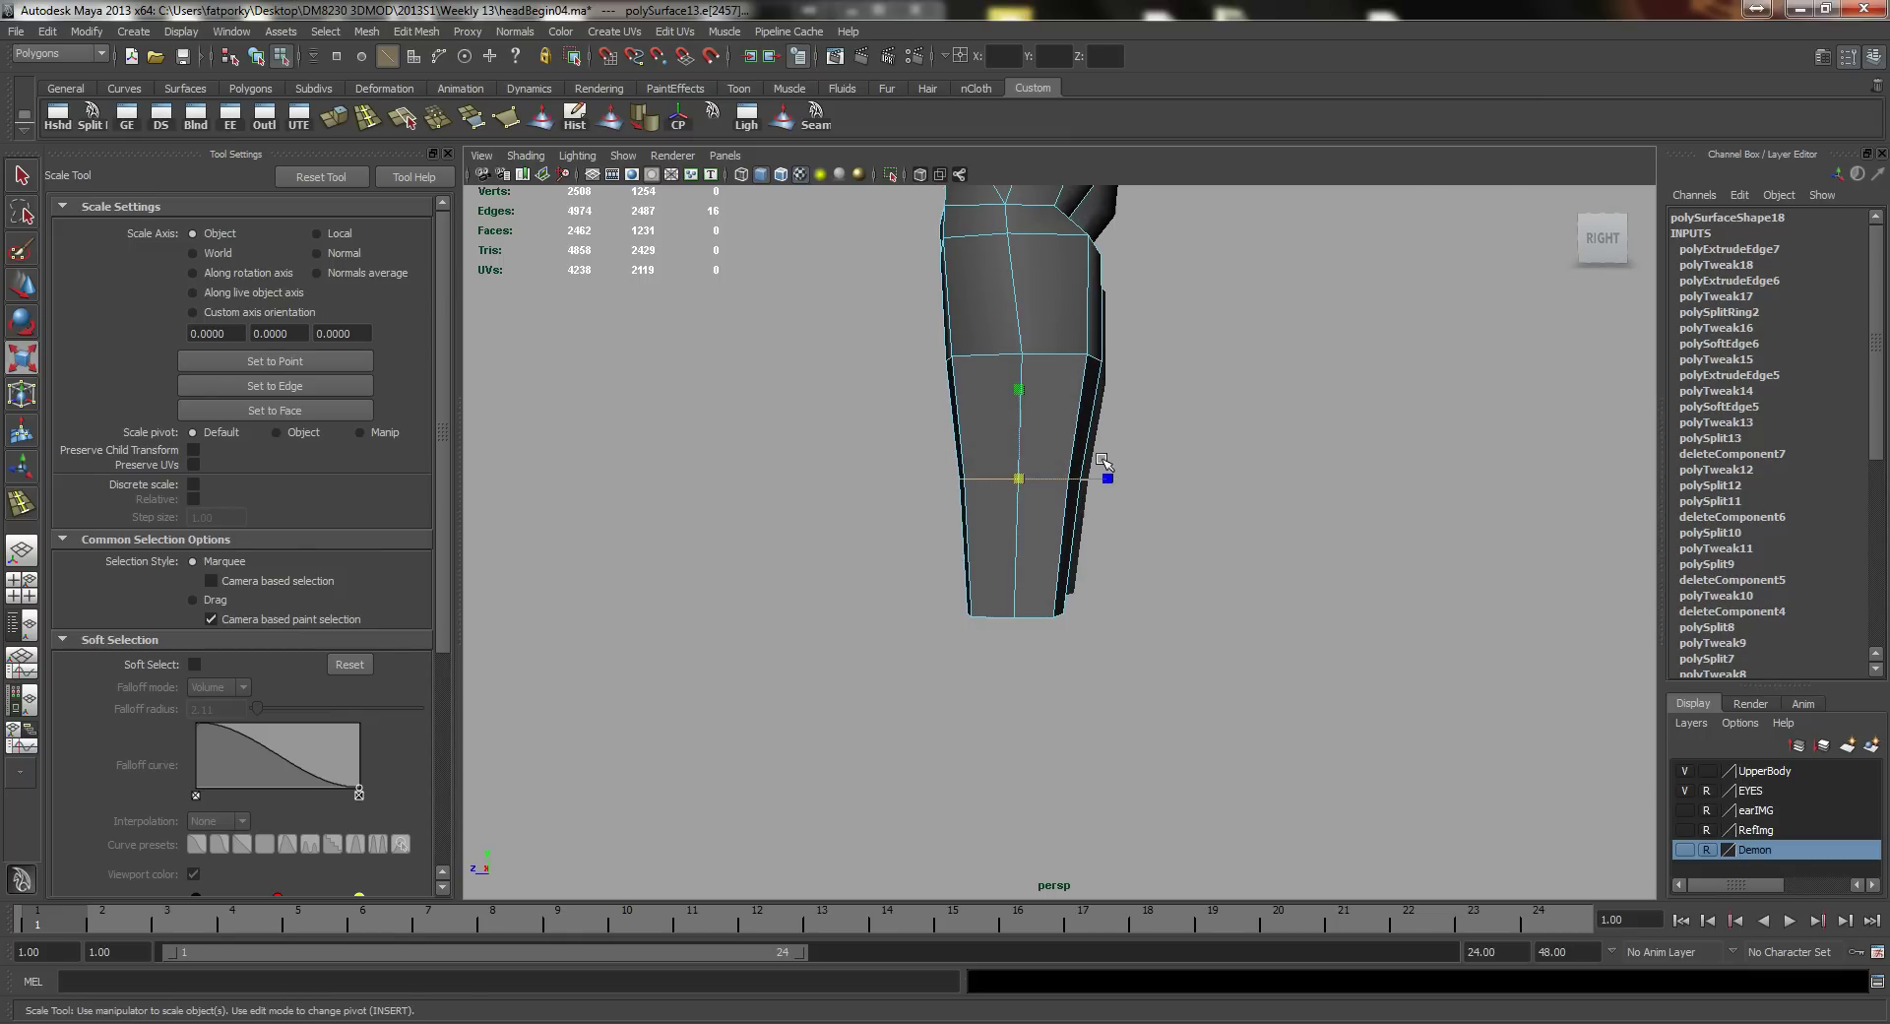
{"action": "key", "text": "w"}
{"action": "middle_click_drag", "start_coordinate": [1097, 463], "coordinate": [1063, 434]}
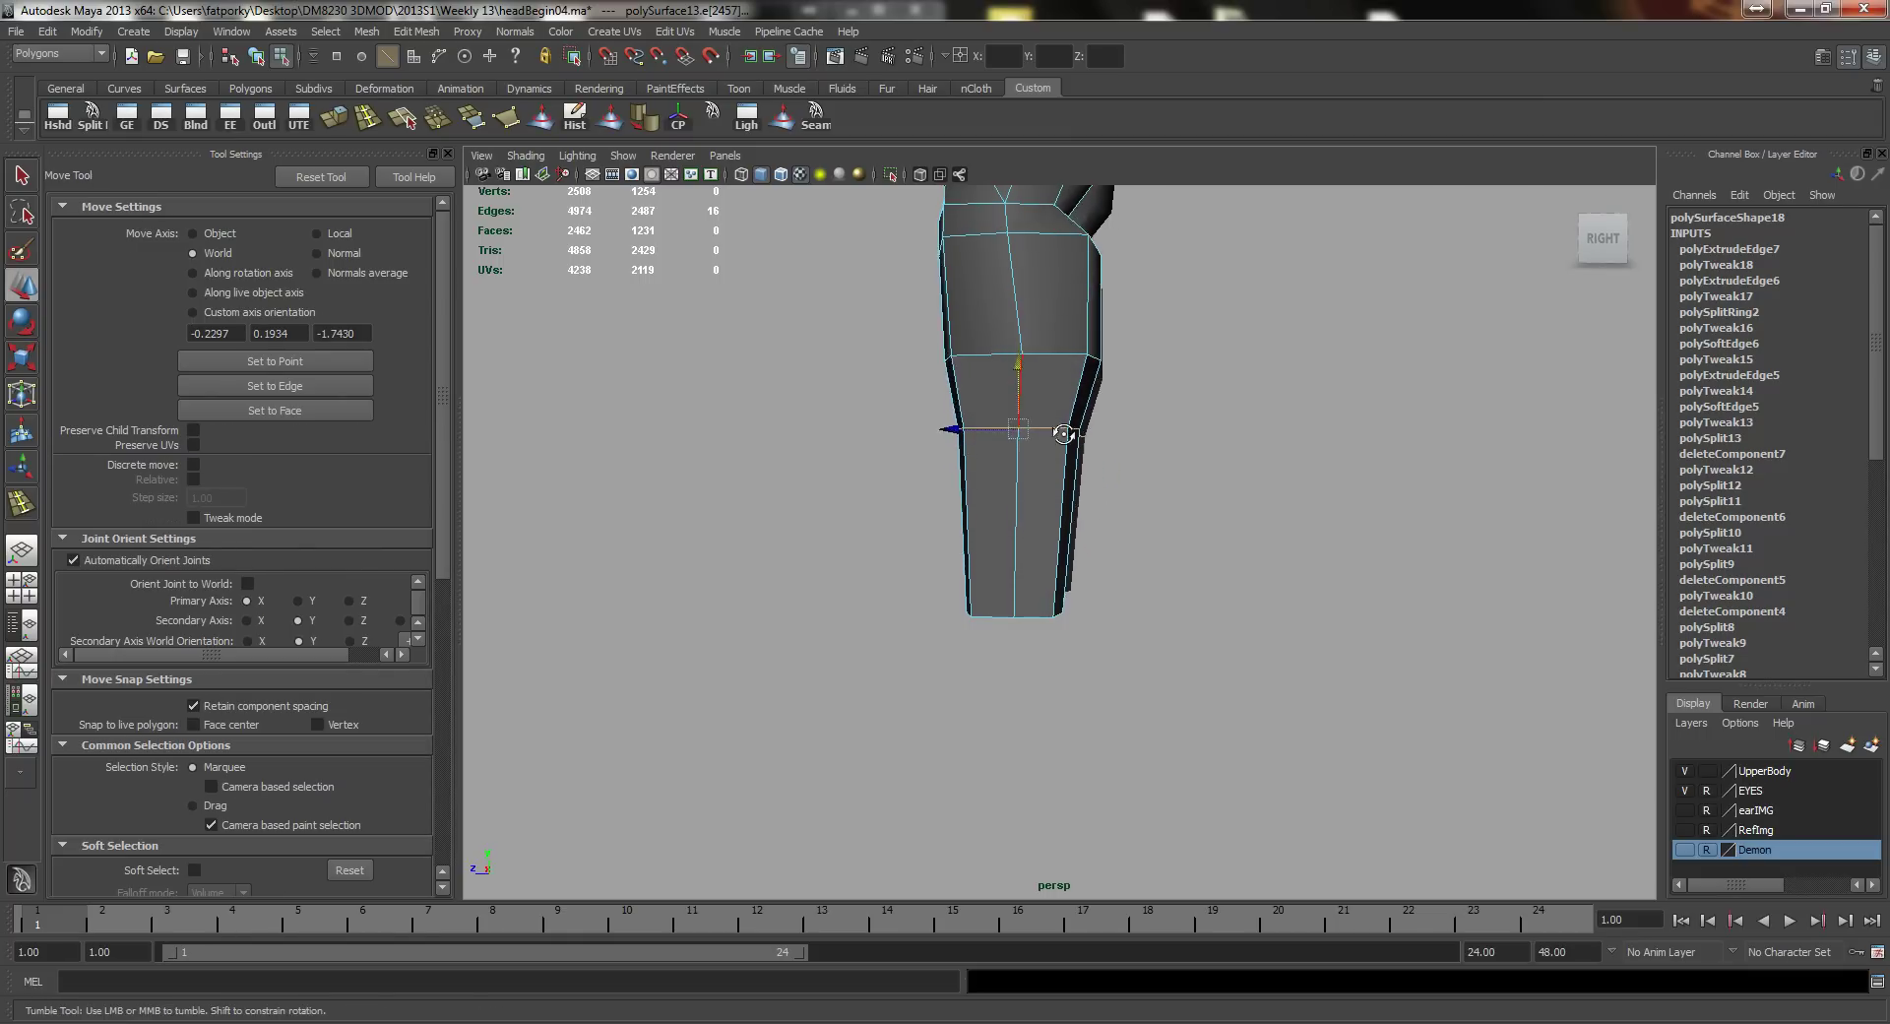
{"action": "left_click_drag", "start_coordinate": [1064, 433], "coordinate": [1144, 544], "text": "alt"}
{"action": "left_click", "coordinate": [917, 483]}
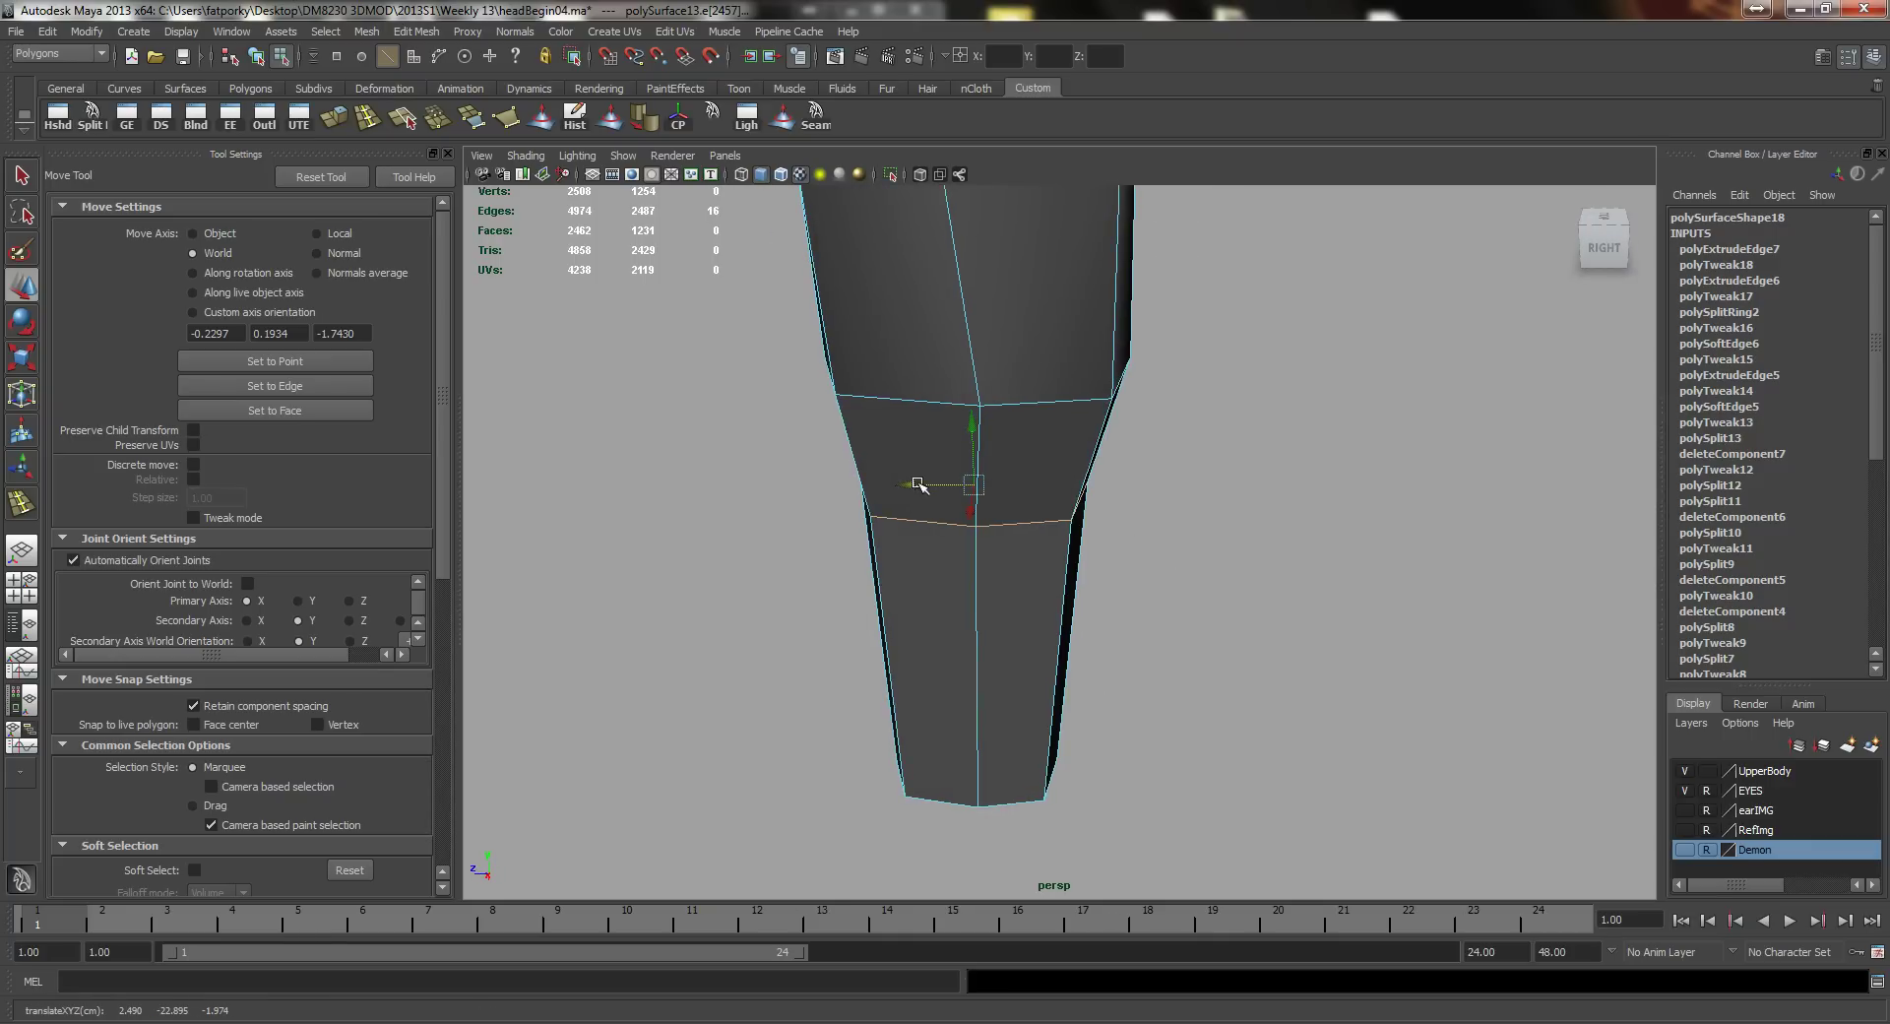
{"action": "left_click_drag", "start_coordinate": [918, 489], "coordinate": [985, 477]}
{"action": "middle_click_drag", "start_coordinate": [985, 476], "coordinate": [1050, 569], "text": "alt"}
Step: Return to object selection and soften the edge normals of the whole mesh
{"action": "left_click_drag", "start_coordinate": [960, 492], "coordinate": [1072, 478], "text": "alt"}
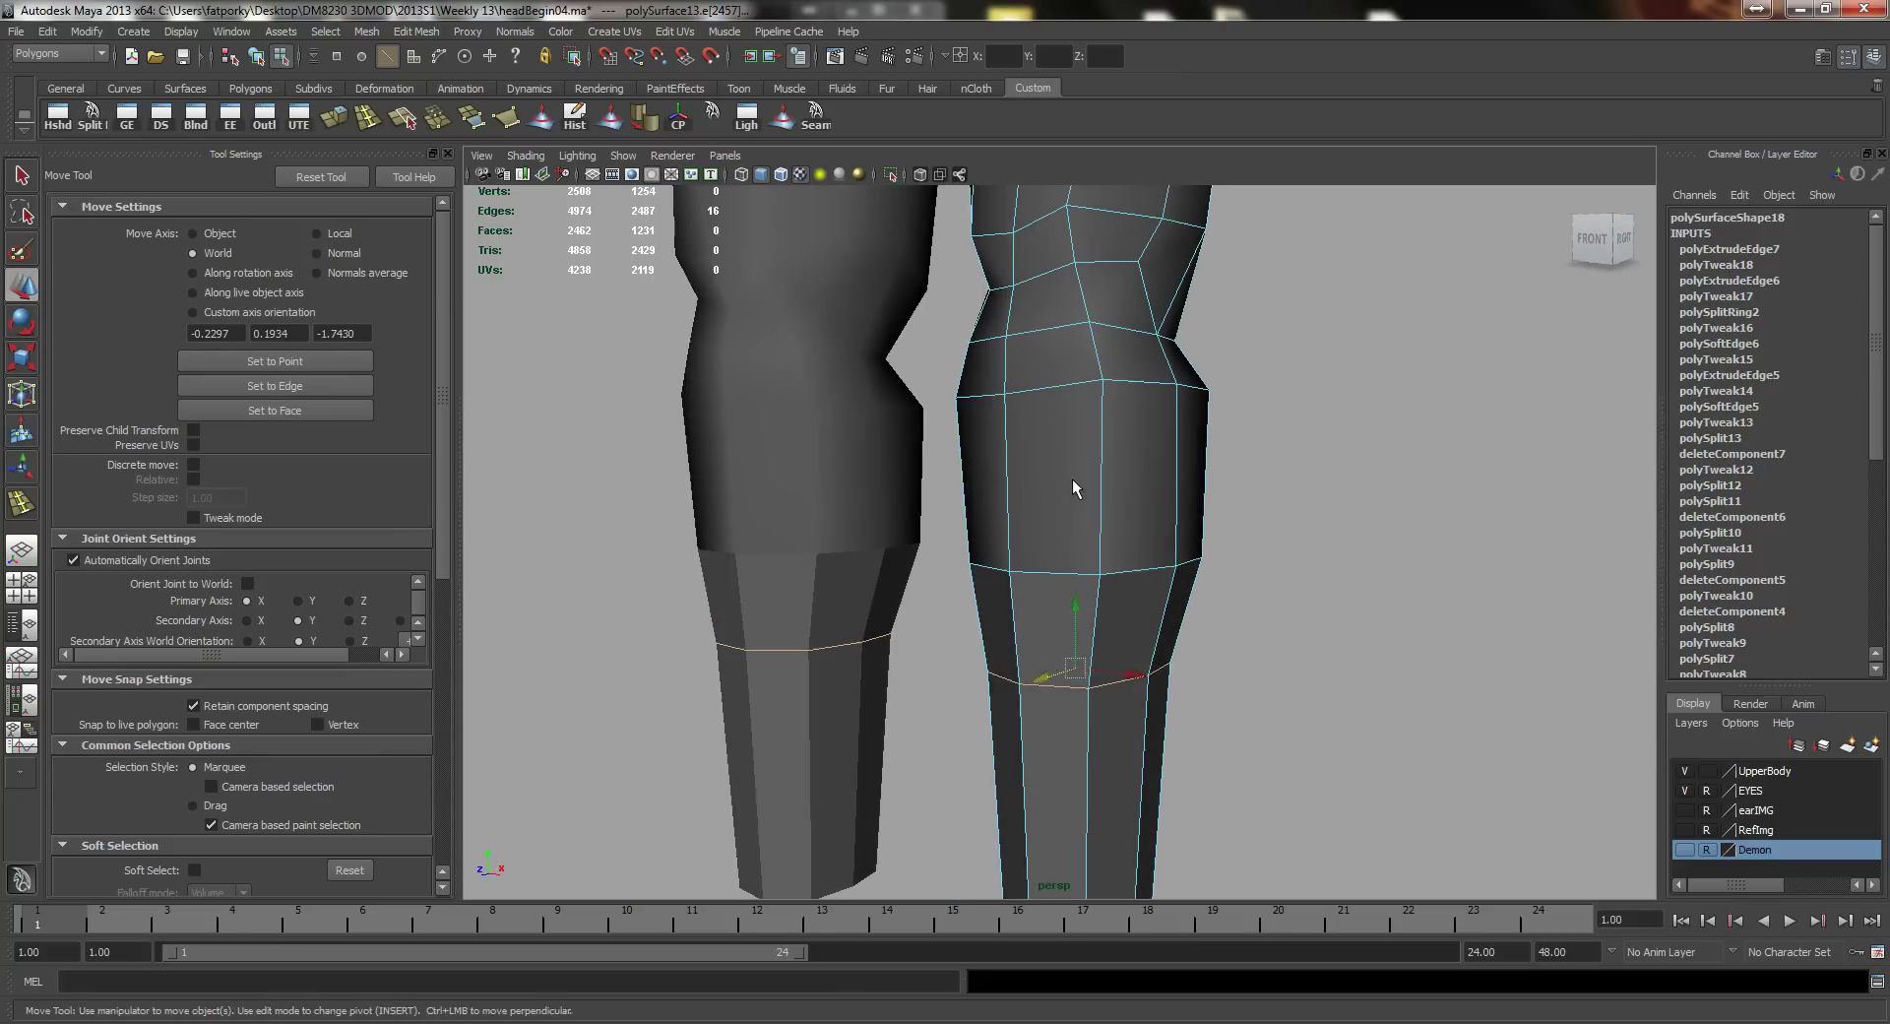
{"action": "key", "text": "q"}
{"action": "right_click_drag", "start_coordinate": [1072, 467], "coordinate": [1149, 443]}
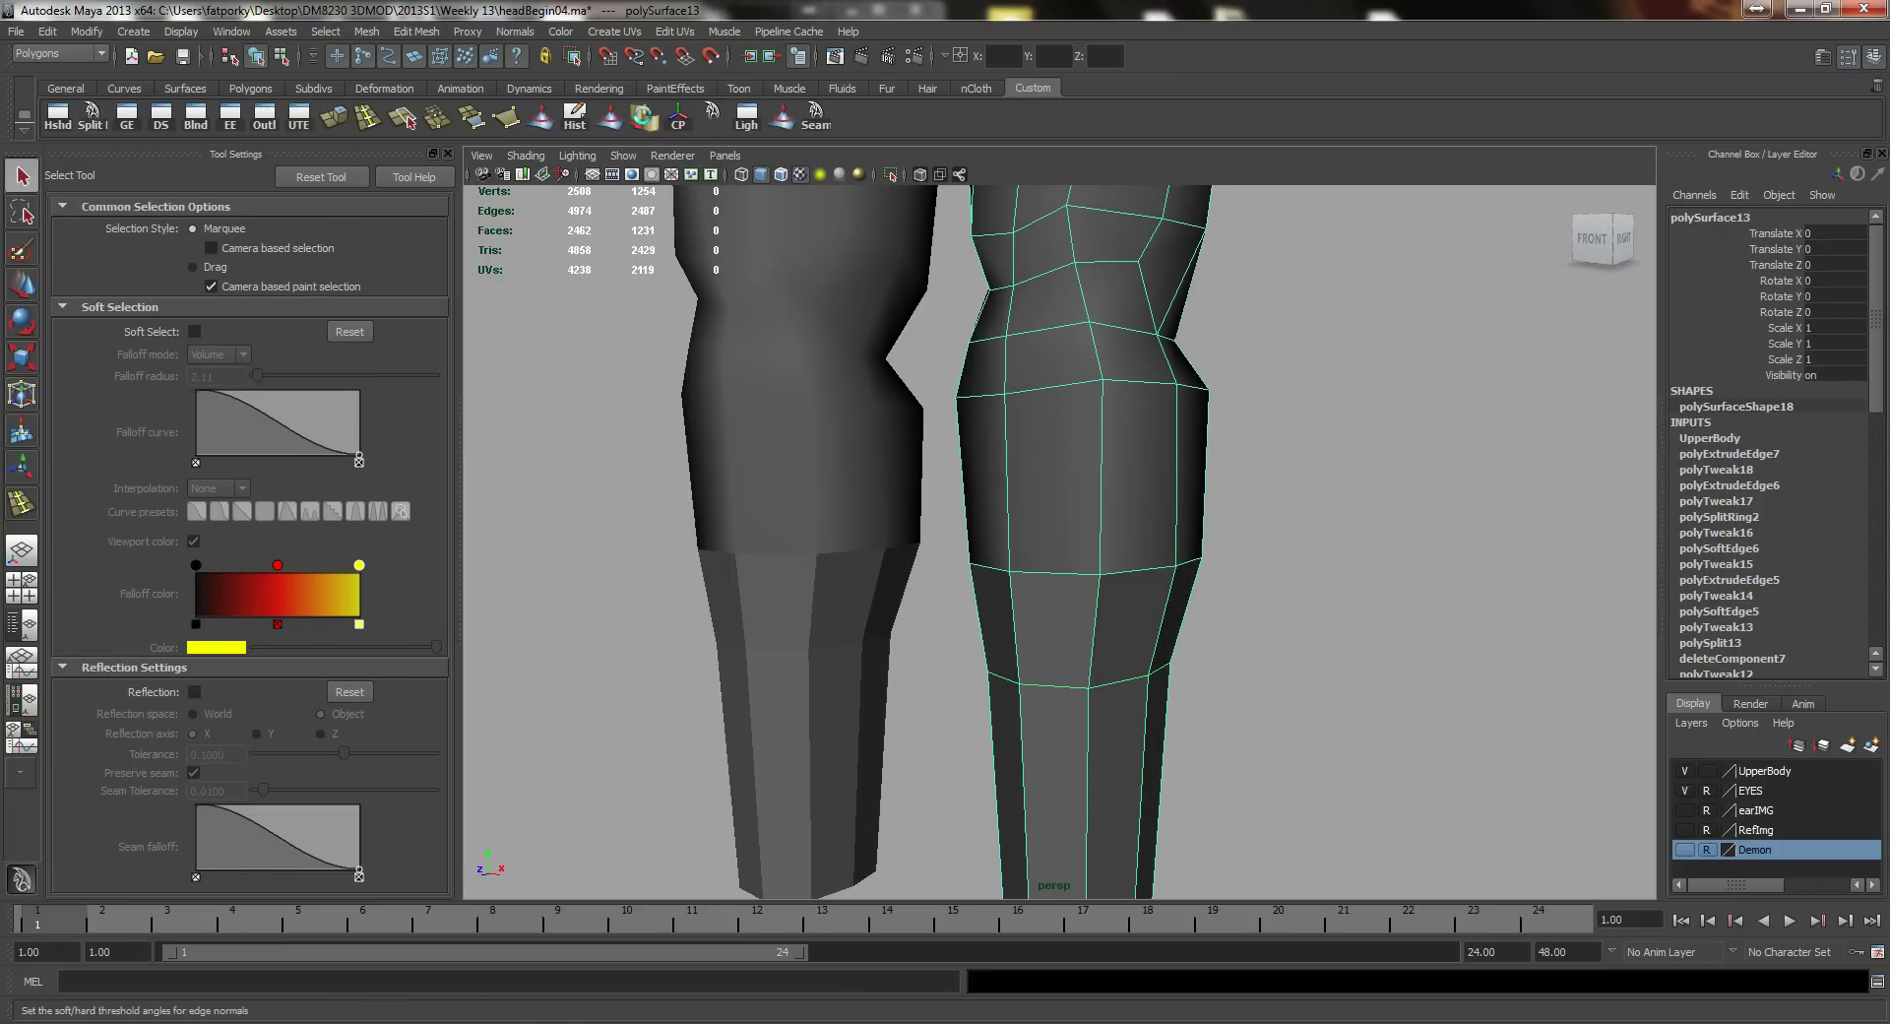
{"action": "key", "text": "w"}
{"action": "left_click", "coordinate": [1392, 476]}
Step: Examine the calf and shin from the side and back with the leg mesh selected
{"action": "right_click_drag", "start_coordinate": [1392, 477], "coordinate": [1004, 388], "text": "alt"}
{"action": "left_click_drag", "start_coordinate": [1004, 388], "coordinate": [801, 452], "text": "alt"}
{"action": "right_click_drag", "start_coordinate": [801, 453], "coordinate": [1009, 551], "text": "alt"}
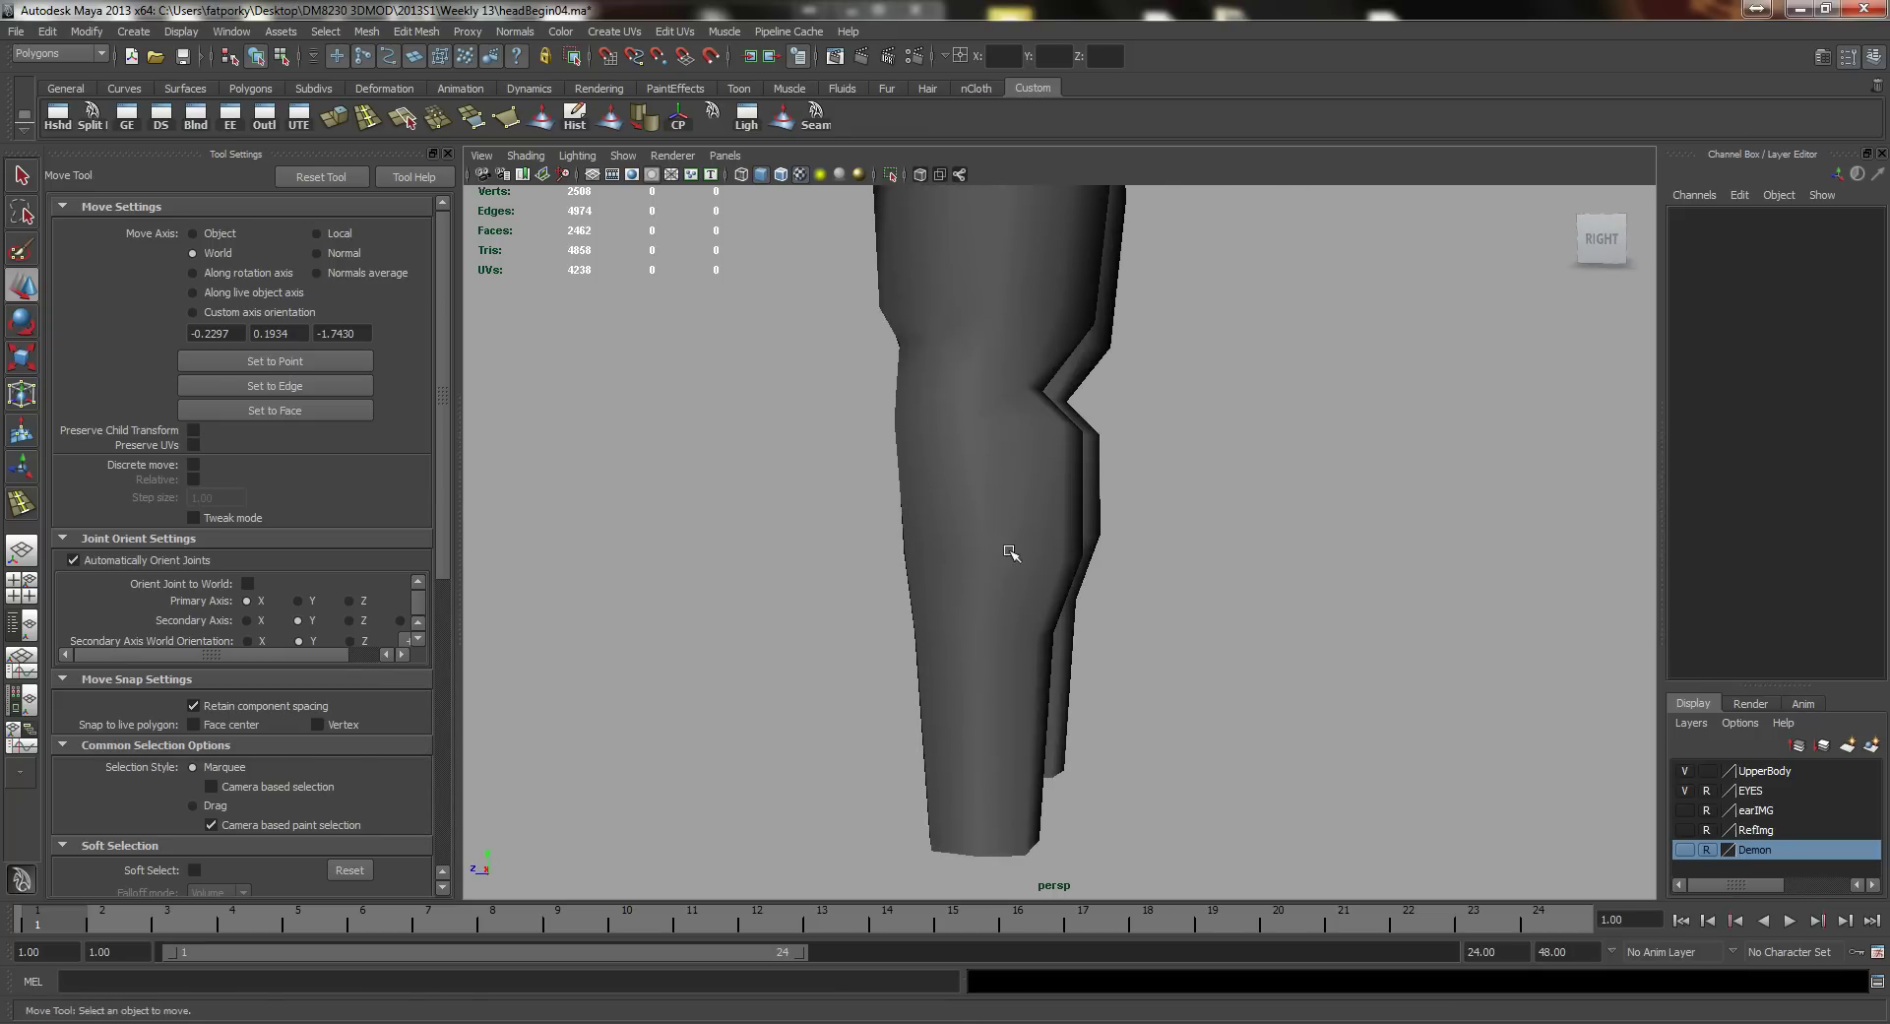
{"action": "left_click", "coordinate": [1011, 552]}
{"action": "left_click_drag", "start_coordinate": [1016, 560], "coordinate": [1092, 560], "text": "alt"}
{"action": "right_click_drag", "start_coordinate": [1093, 560], "coordinate": [962, 525], "text": "alt"}
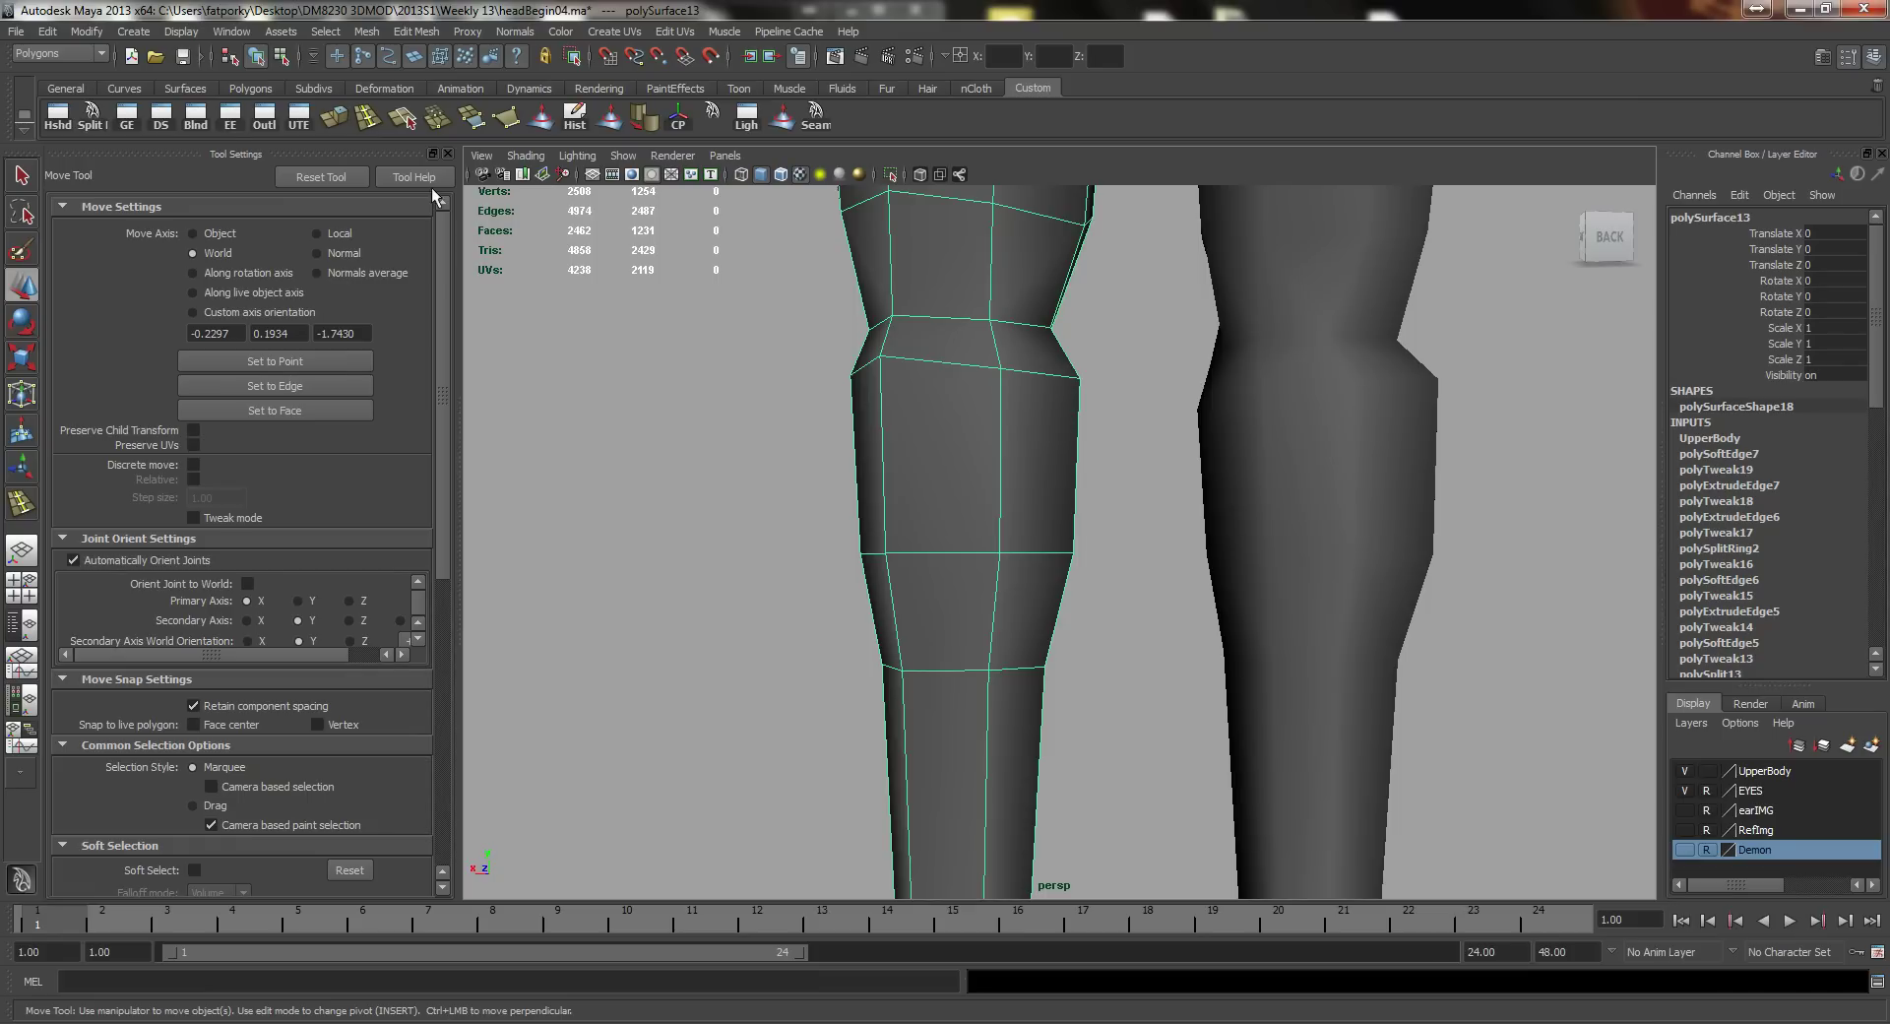
{"action": "mouse_move", "coordinate": [899, 427]}
{"action": "left_mouse_down", "text": "alt"}
{"action": "mouse_move", "coordinate": [1029, 447]}
{"action": "mouse_move", "coordinate": [932, 439]}
{"action": "left_mouse_up", "text": "alt"}
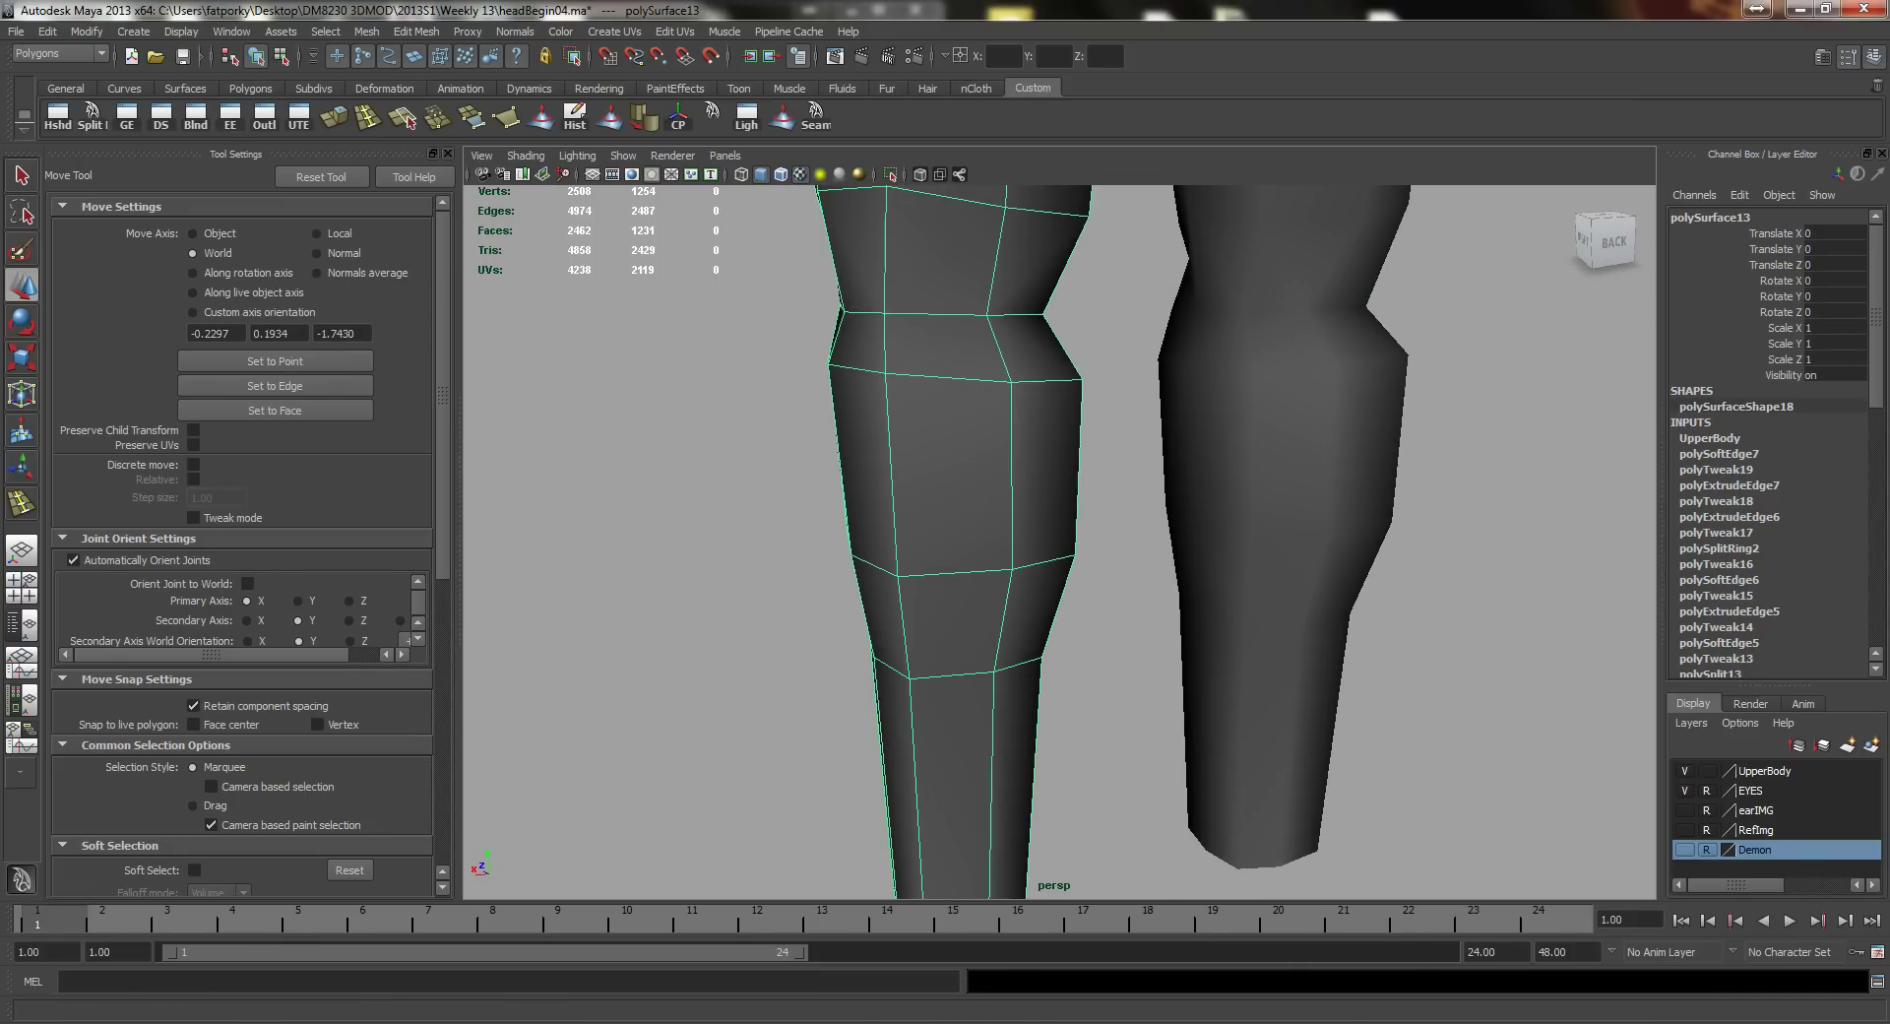
Step: Switch to the anatomy reference image in Windows Photo Viewer and study the leg and calf muscles from behind
{"action": "left_click", "coordinate": [1122, 1022]}
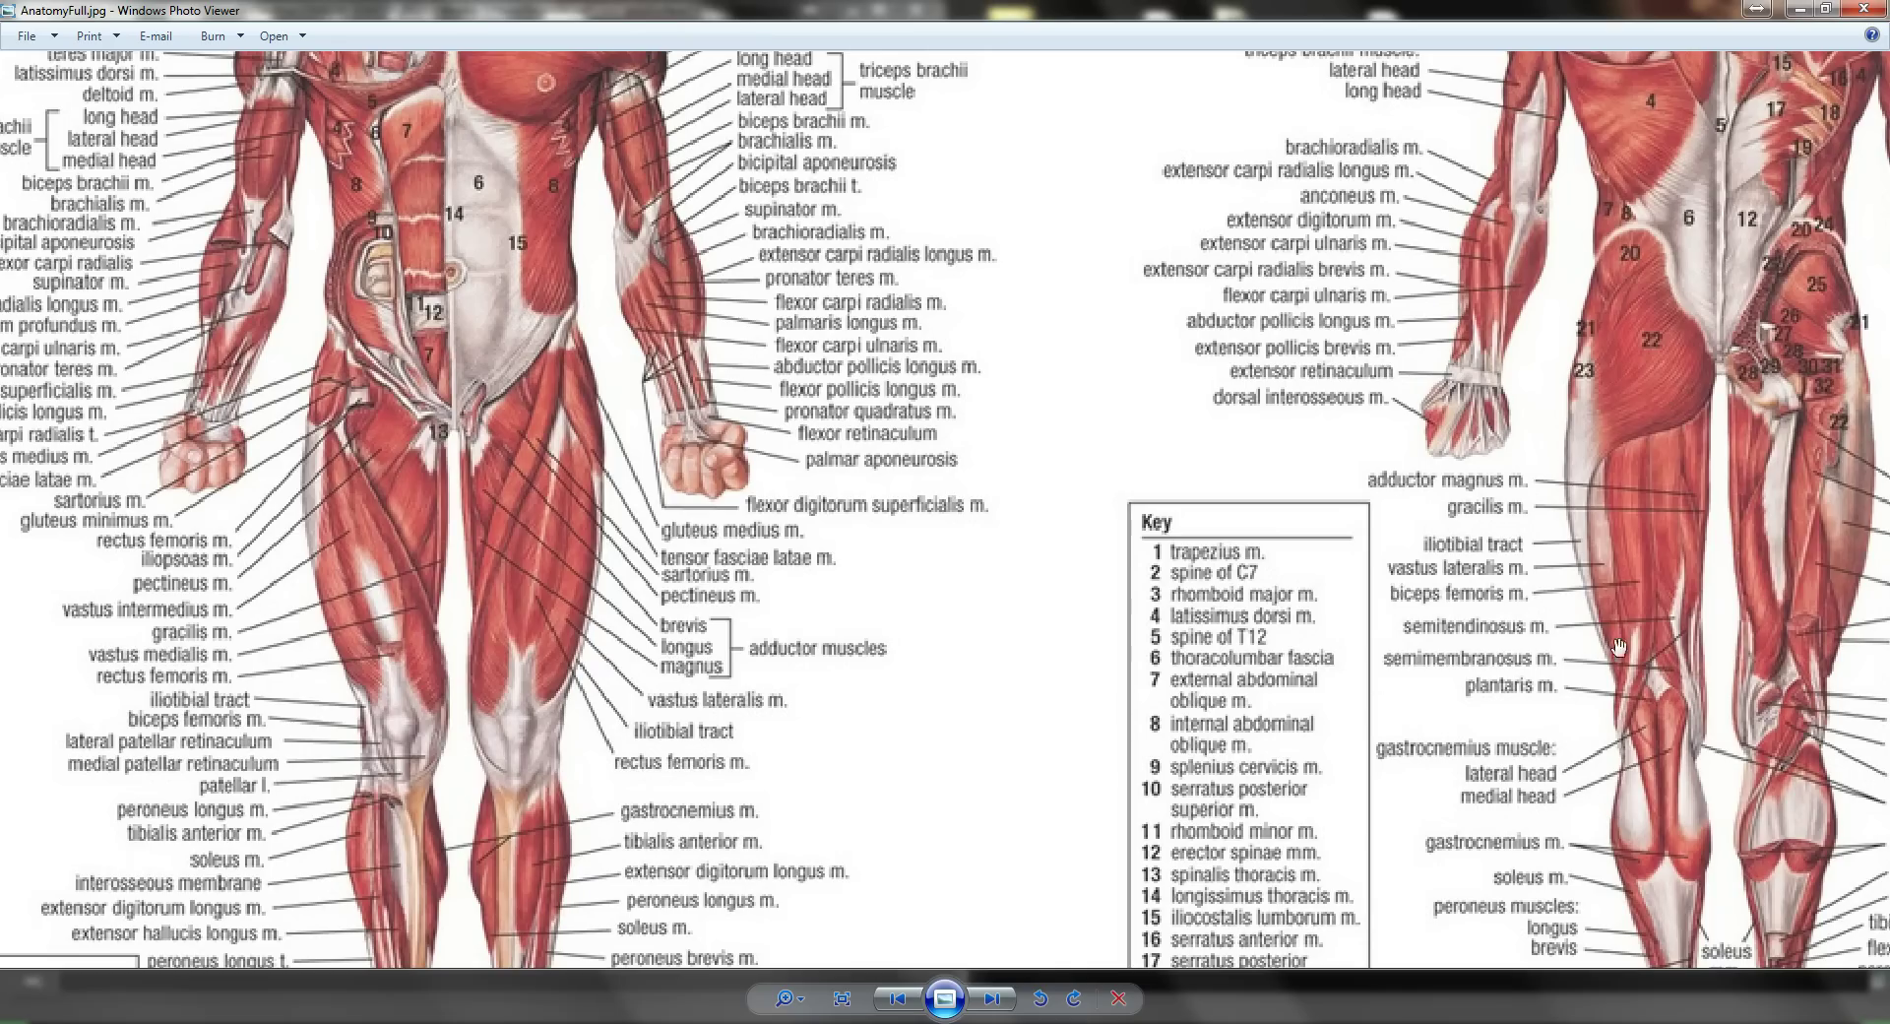
{"action": "left_click_drag", "start_coordinate": [1619, 647], "coordinate": [955, 622]}
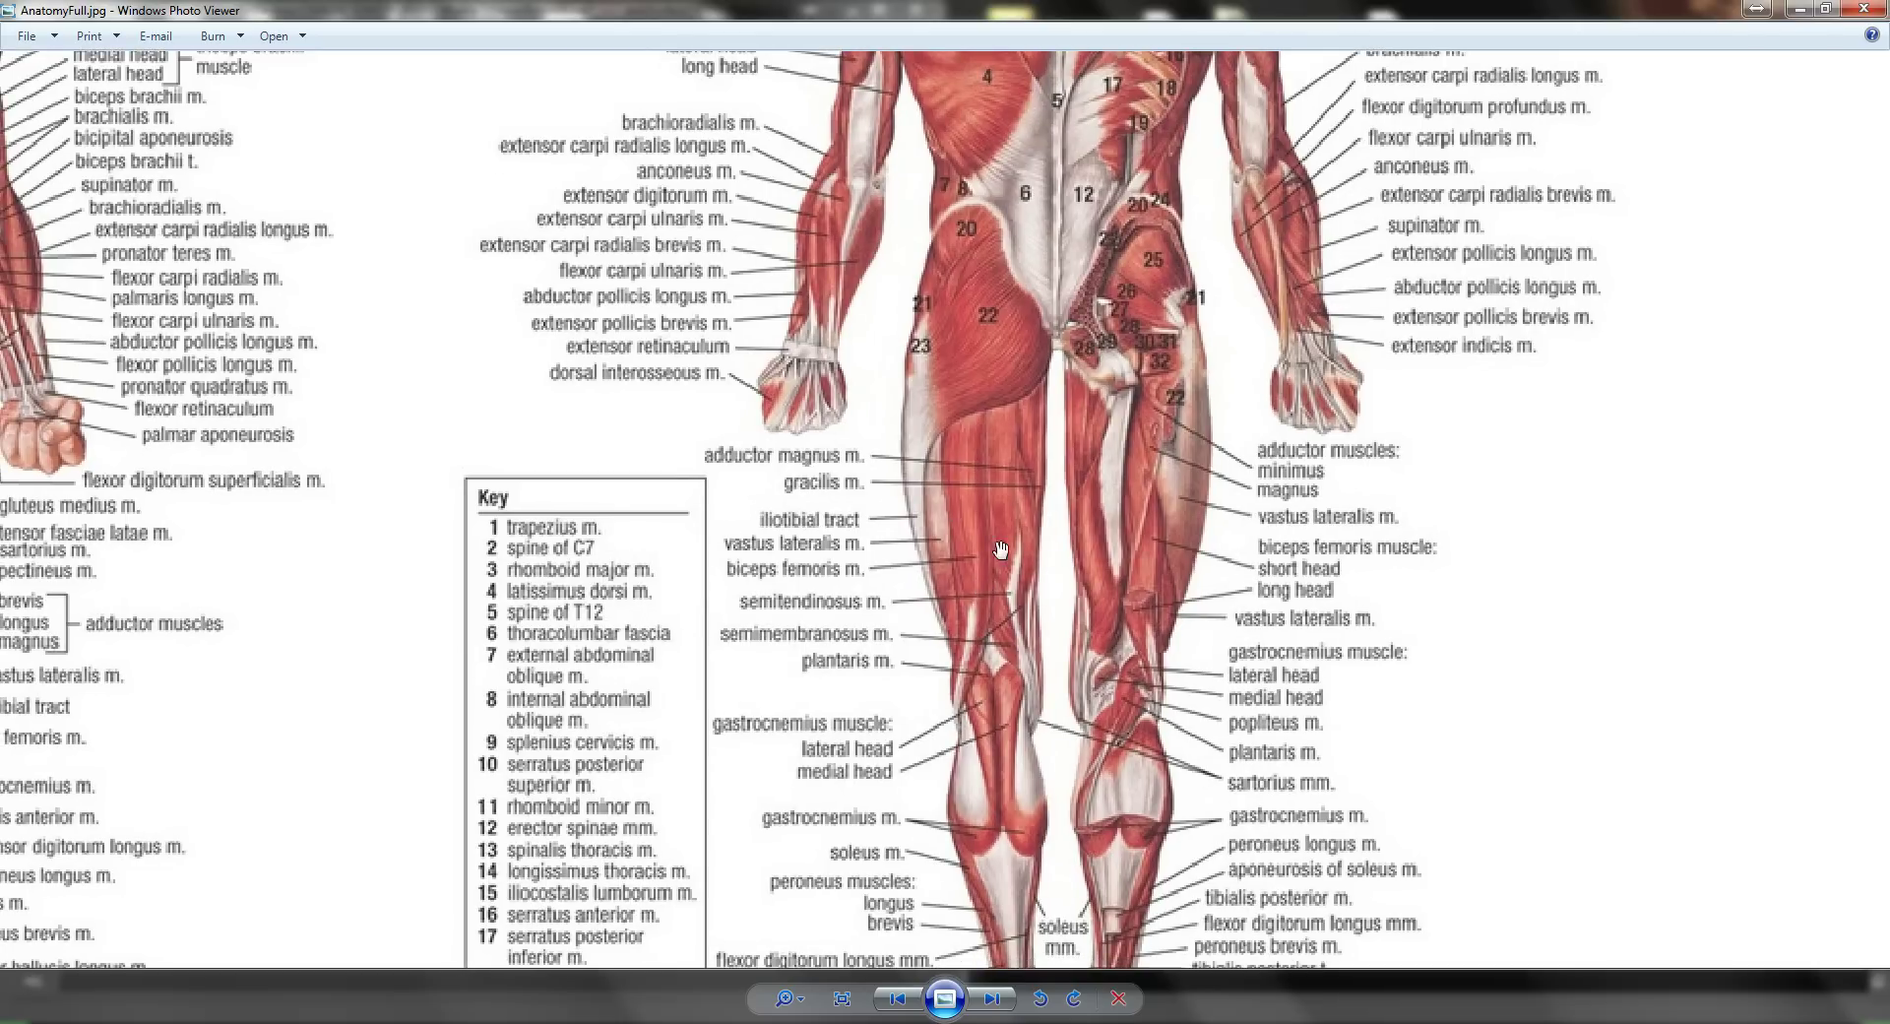
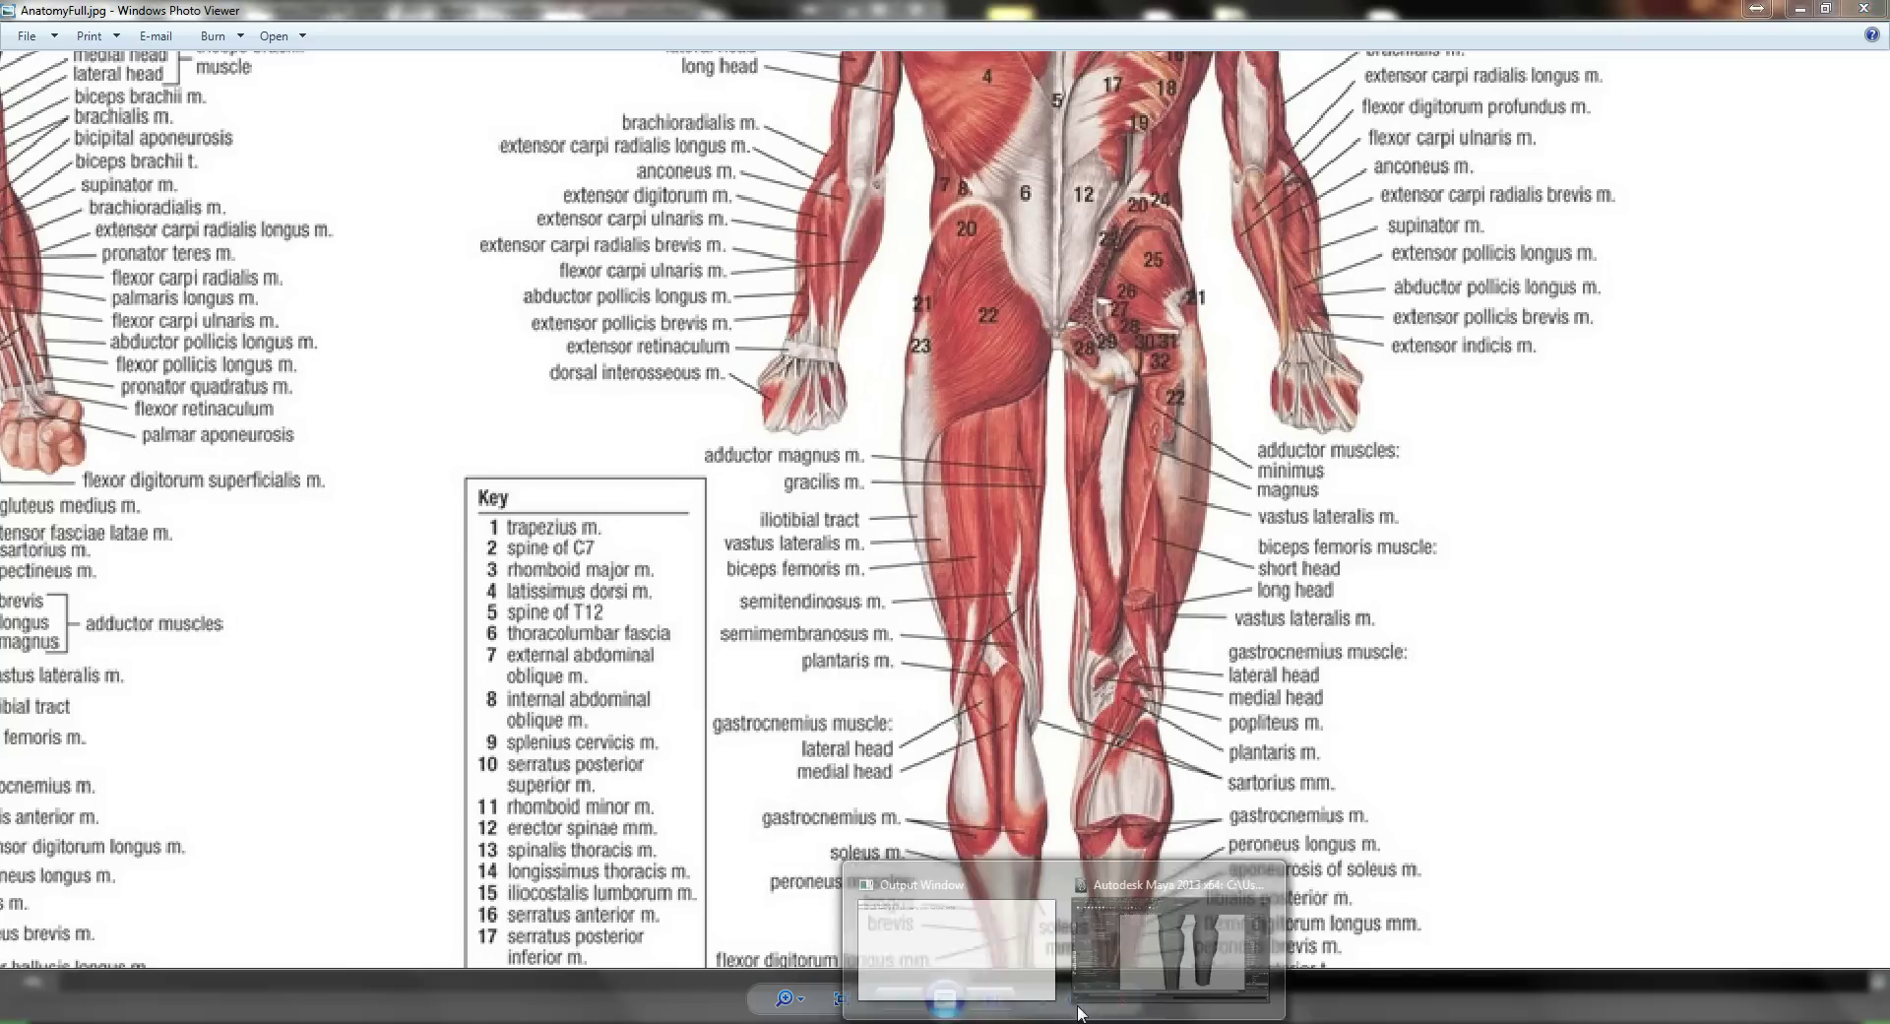
{"action": "left_click", "coordinate": [1109, 929]}
Step: Switch back to Maya and insert an edge loop around the leg midway through the upper calf segment
{"action": "left_click_drag", "start_coordinate": [997, 450], "coordinate": [1168, 504], "text": "alt"}
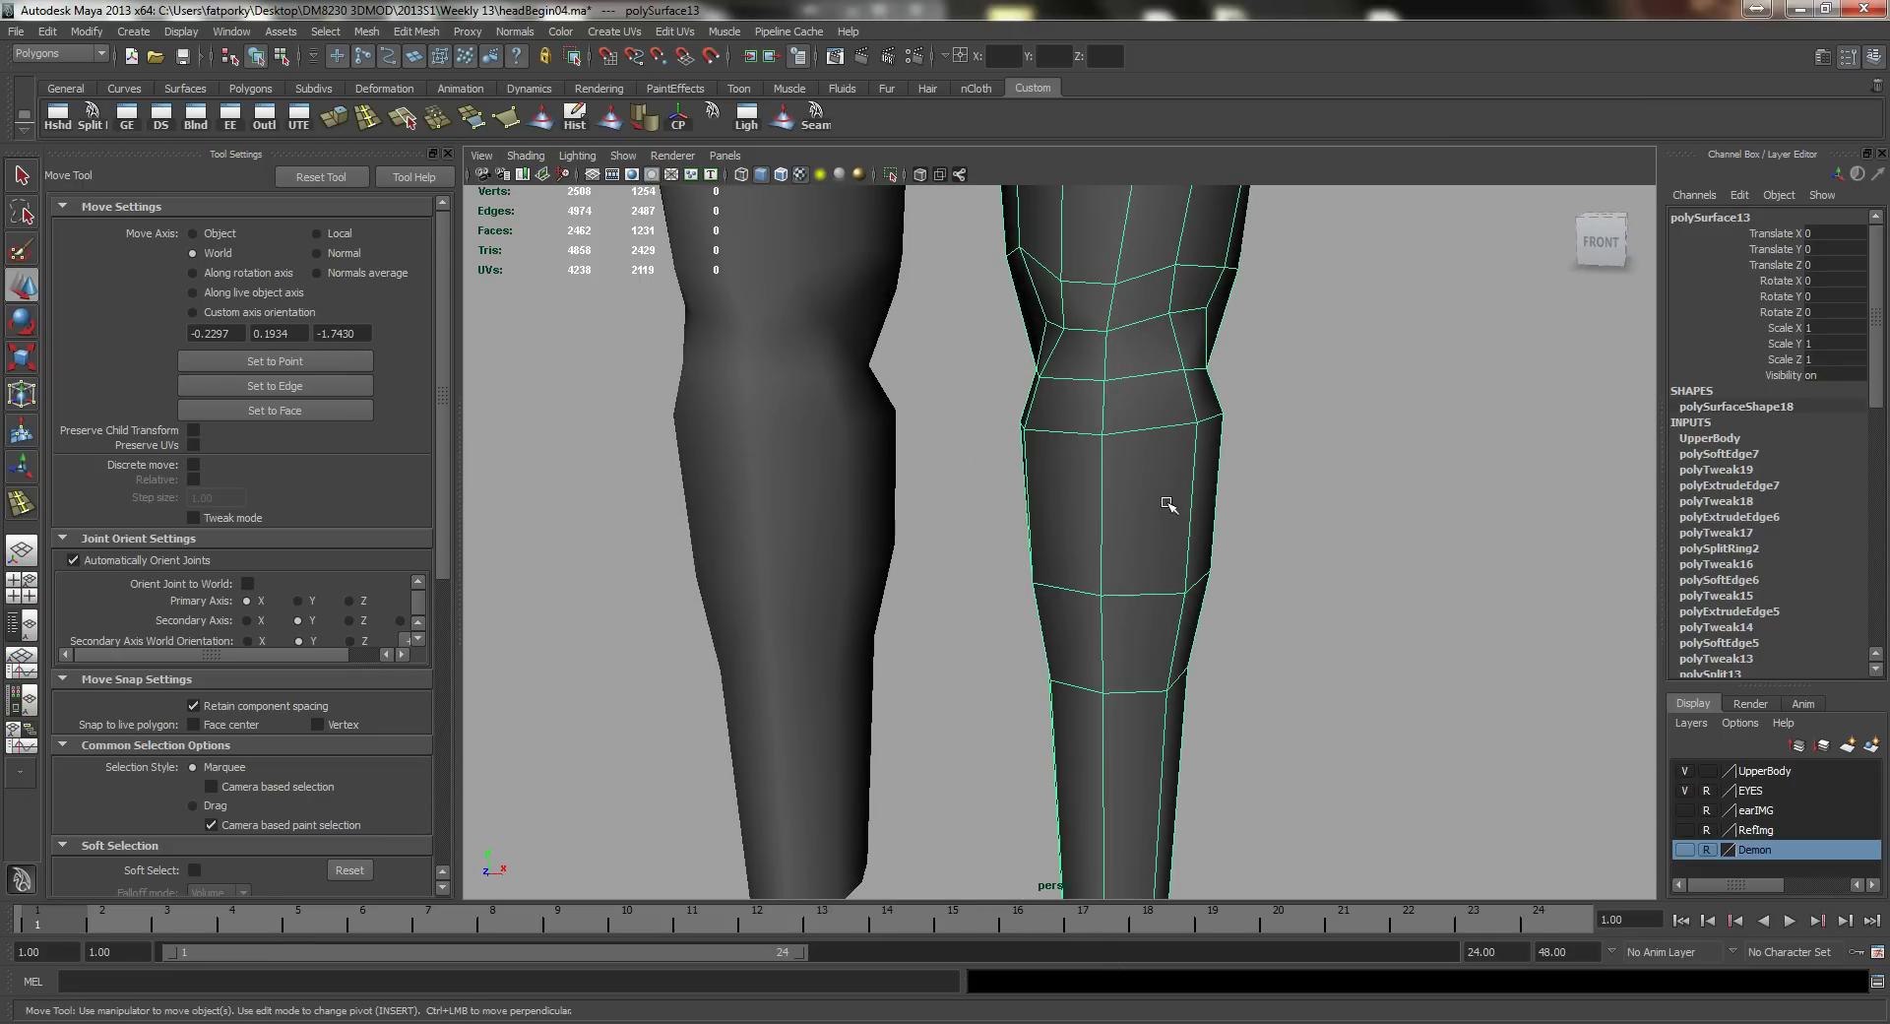
{"action": "left_click", "coordinate": [369, 118]}
{"action": "left_click_drag", "start_coordinate": [1013, 577], "coordinate": [1119, 513], "text": "alt"}
{"action": "left_click_drag", "start_coordinate": [1119, 513], "coordinate": [857, 480], "text": "alt"}
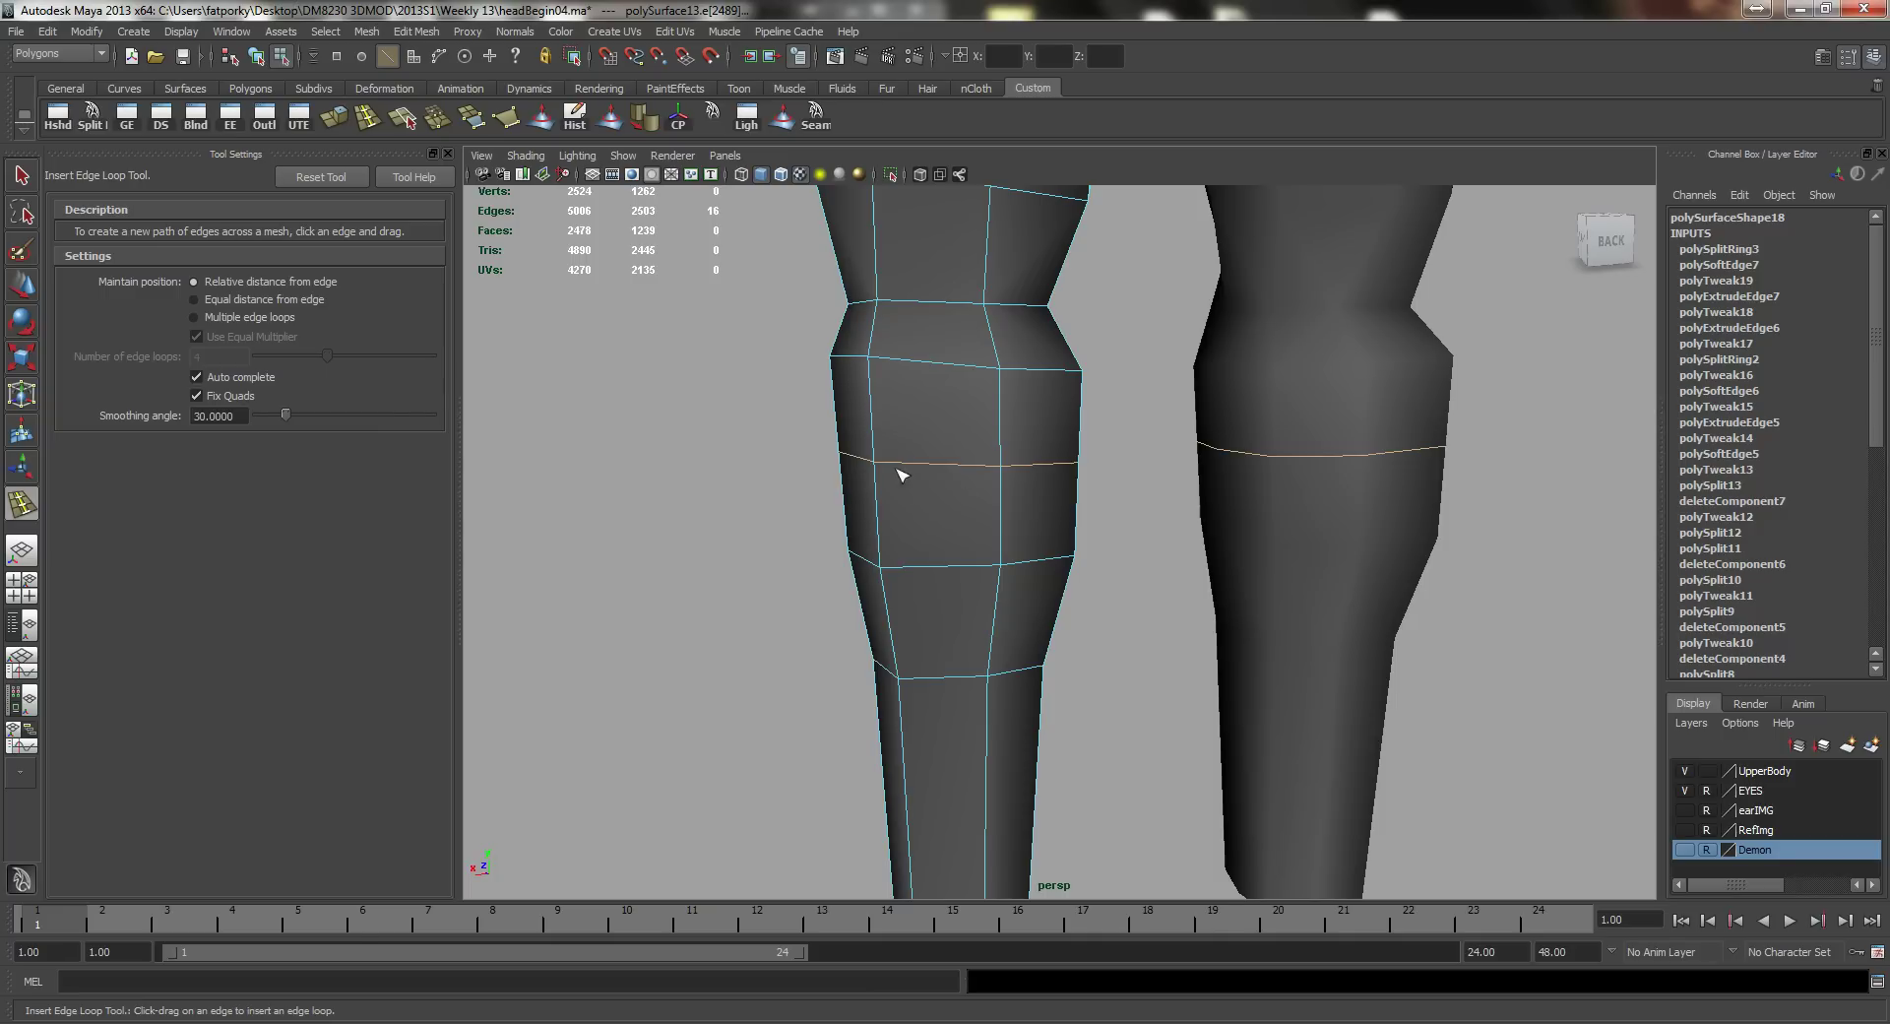
Step: Scale the new calf edge loop wider and adjust its front-to-back position to round out the calf
{"action": "key", "text": "q"}
{"action": "left_click_drag", "start_coordinate": [1024, 497], "coordinate": [974, 481], "text": "alt"}
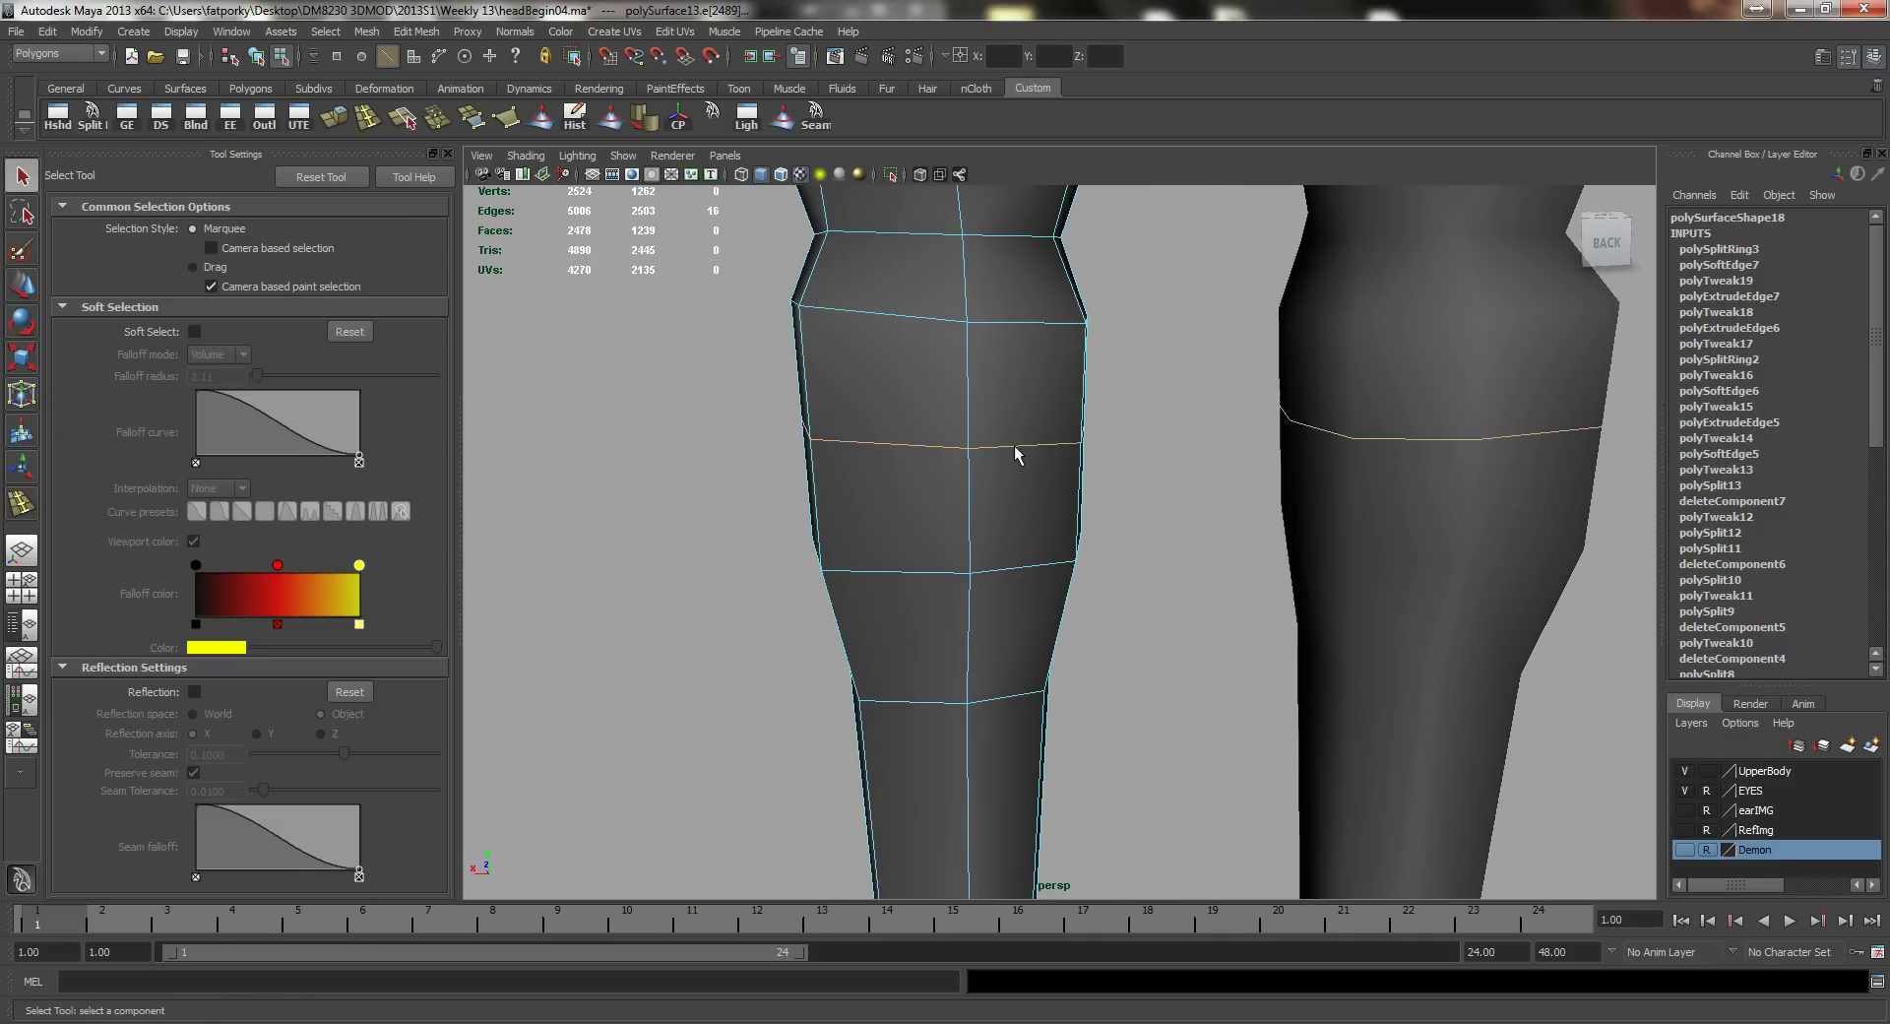
{"action": "key", "text": "r"}
{"action": "left_click_drag", "start_coordinate": [742, 418], "coordinate": [1059, 464], "text": "alt"}
{"action": "key", "text": "w"}
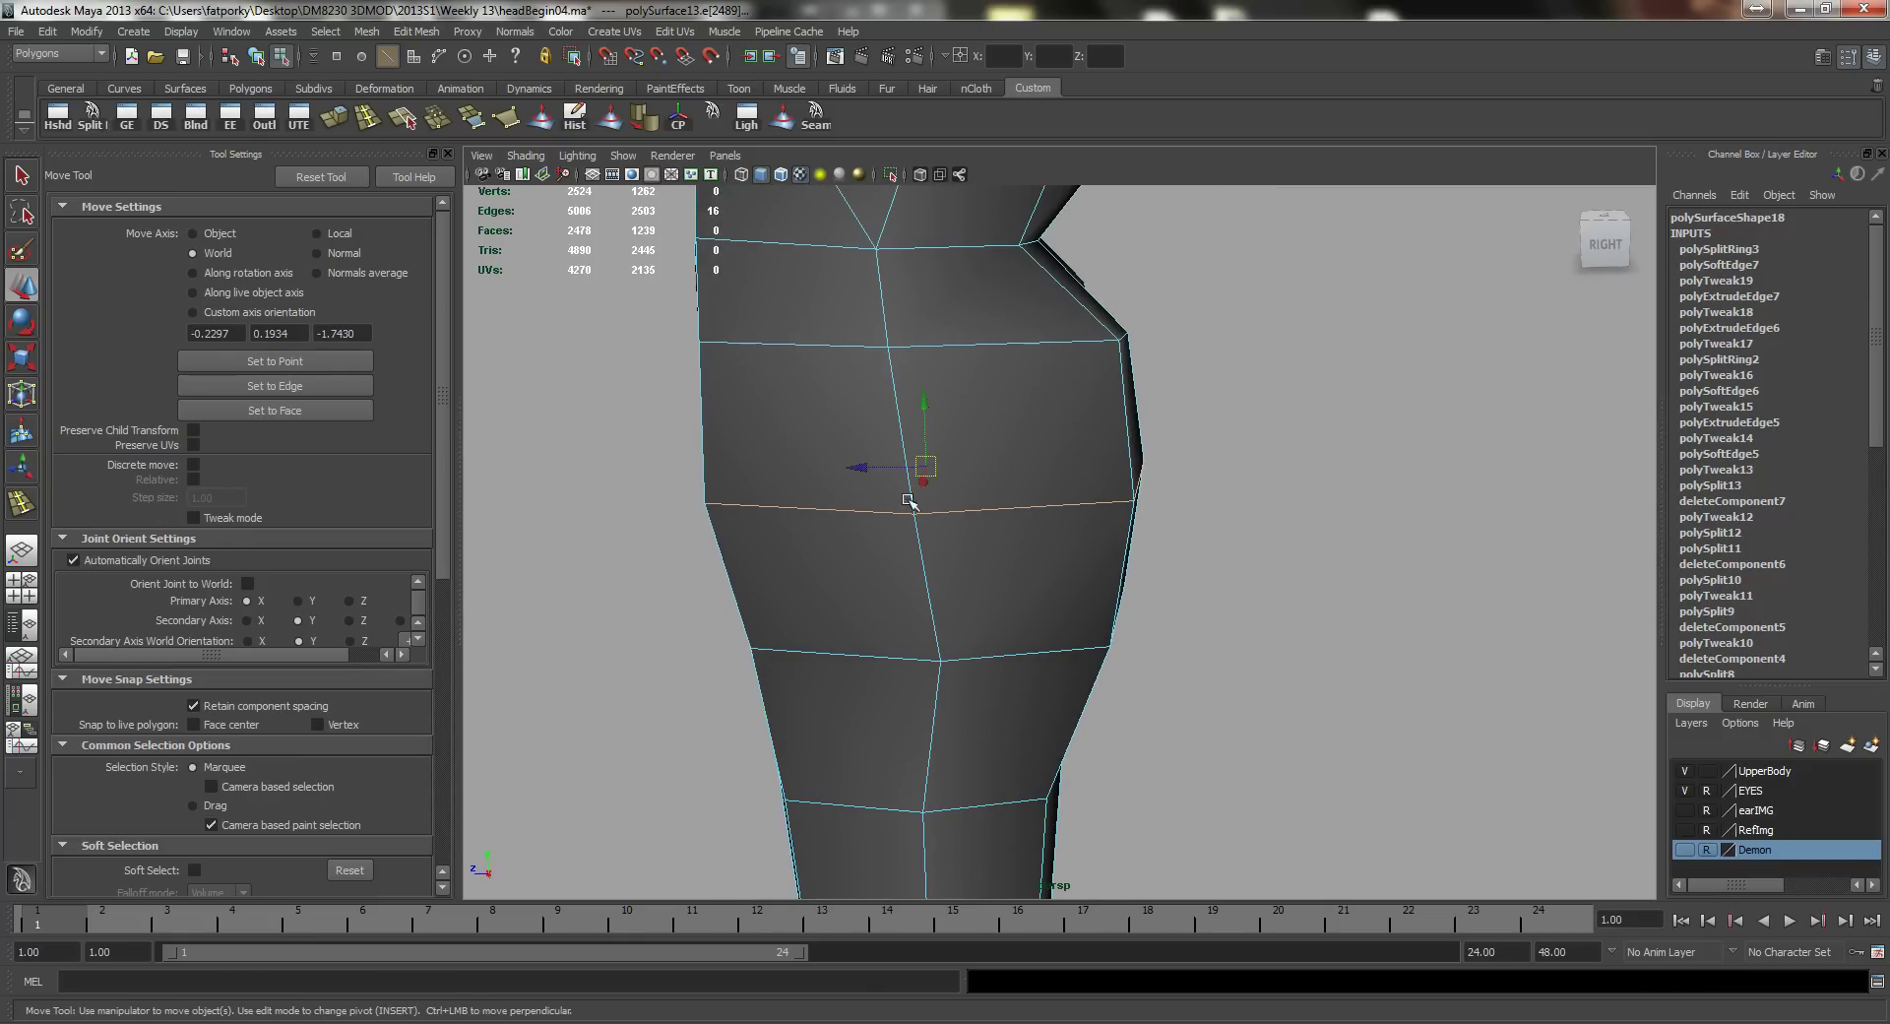
{"action": "left_click_drag", "start_coordinate": [866, 467], "coordinate": [1384, 527]}
{"action": "right_click_drag", "start_coordinate": [1383, 528], "coordinate": [1090, 386], "text": "alt"}
{"action": "left_click_drag", "start_coordinate": [1091, 386], "coordinate": [1098, 390], "text": "alt"}
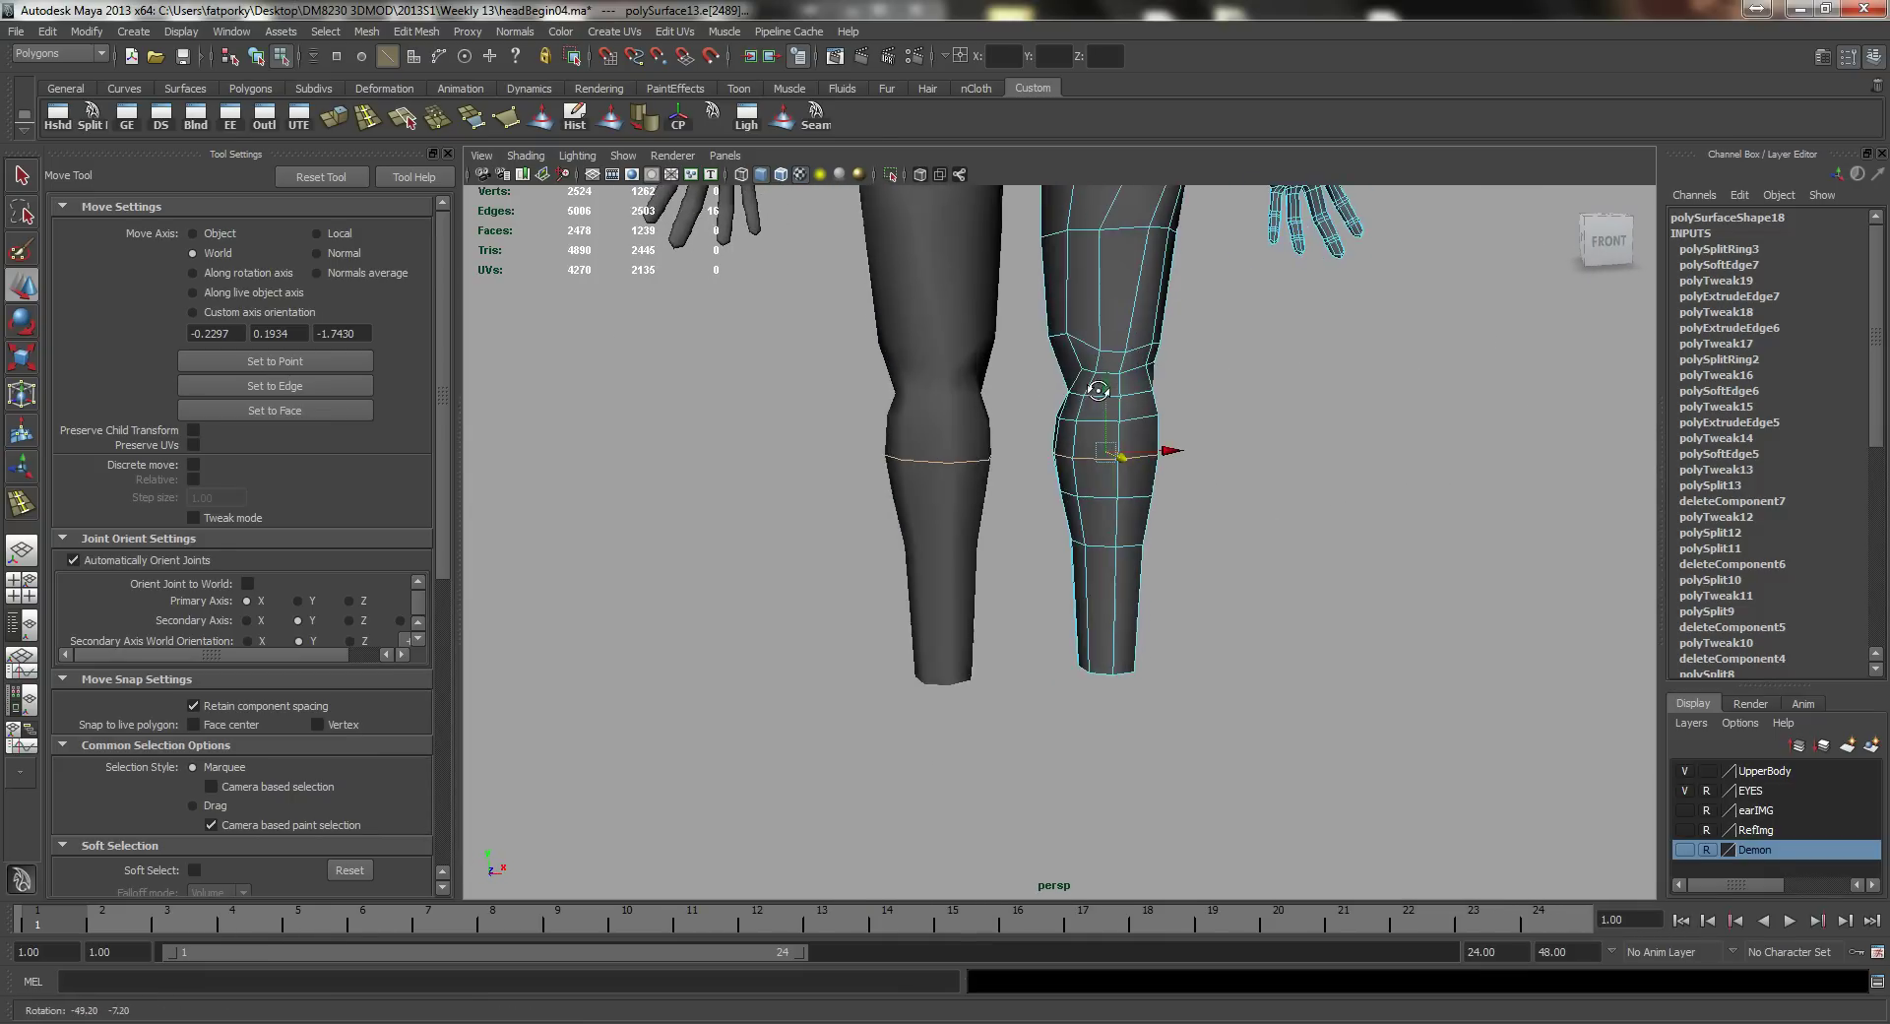
{"action": "right_click_drag", "start_coordinate": [1098, 390], "coordinate": [1231, 499], "text": "alt"}
{"action": "middle_click_drag", "start_coordinate": [1231, 498], "coordinate": [1126, 599], "text": "alt"}
{"action": "left_click_drag", "start_coordinate": [1126, 598], "coordinate": [1049, 587], "text": "alt"}
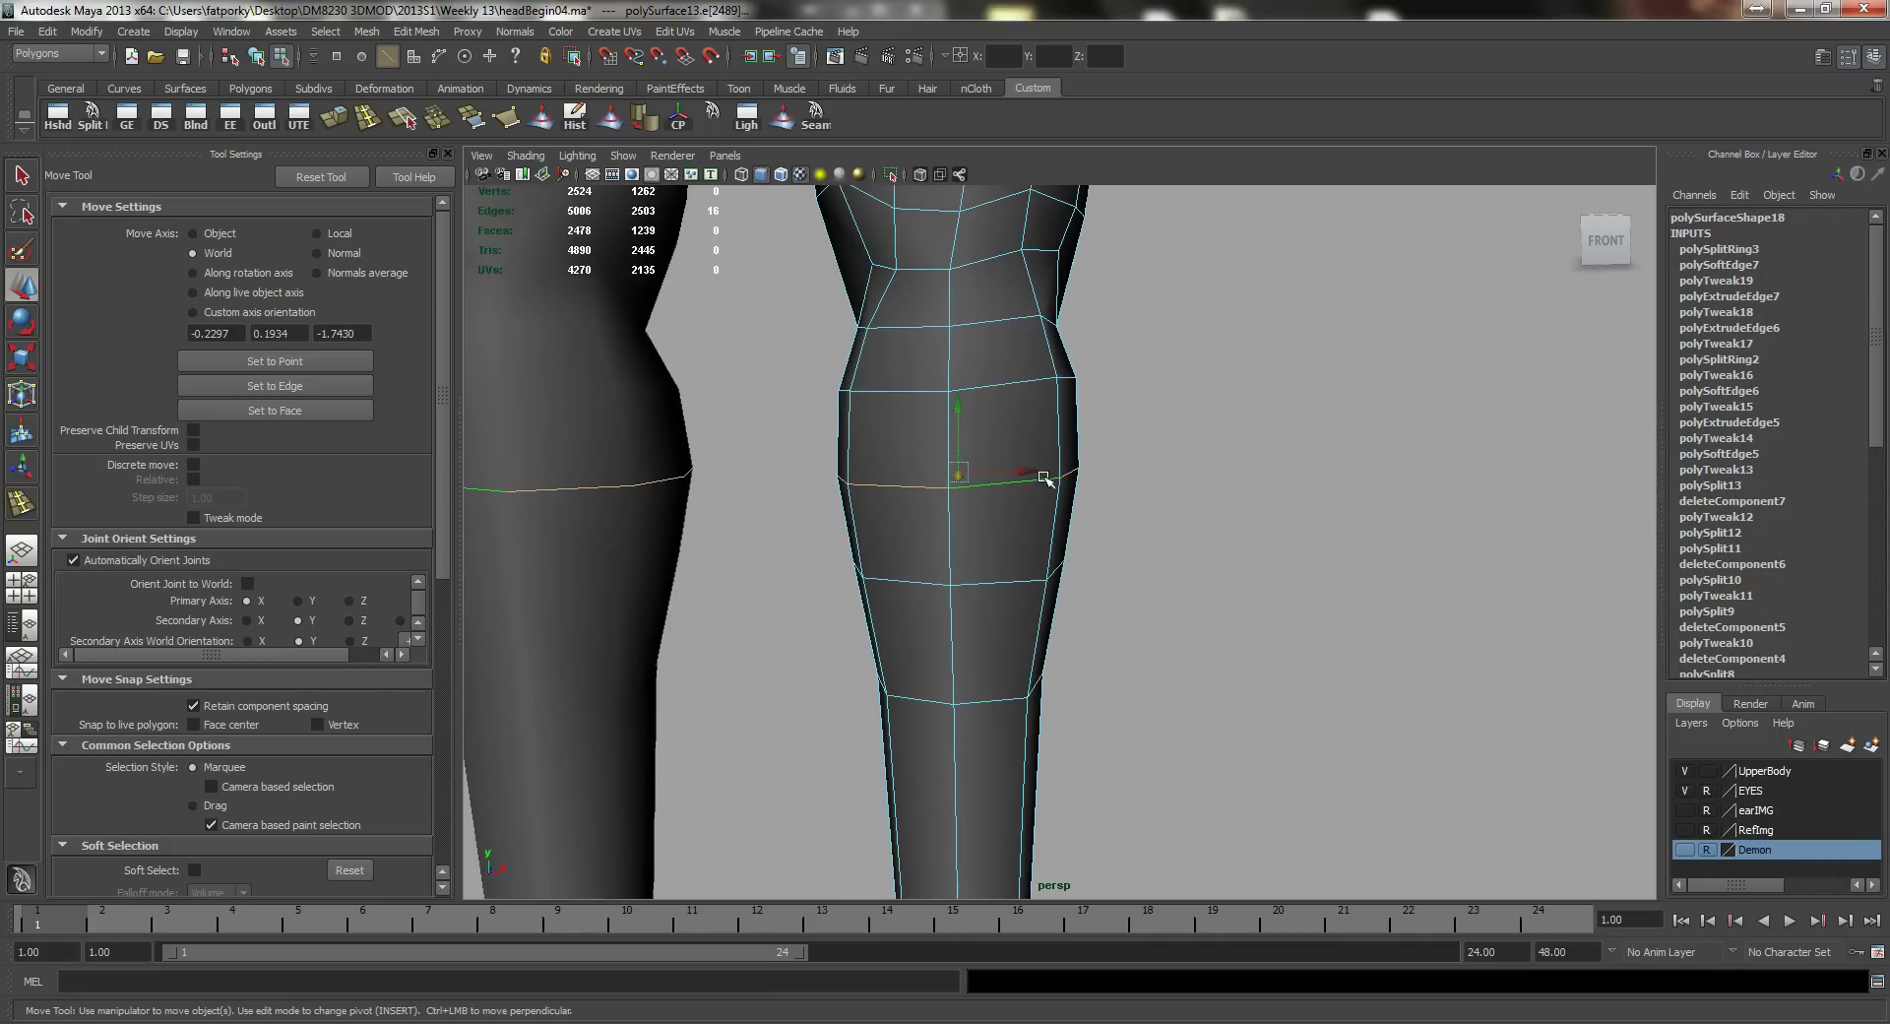
{"action": "left_click_drag", "start_coordinate": [1029, 469], "coordinate": [1078, 479], "text": "alt"}
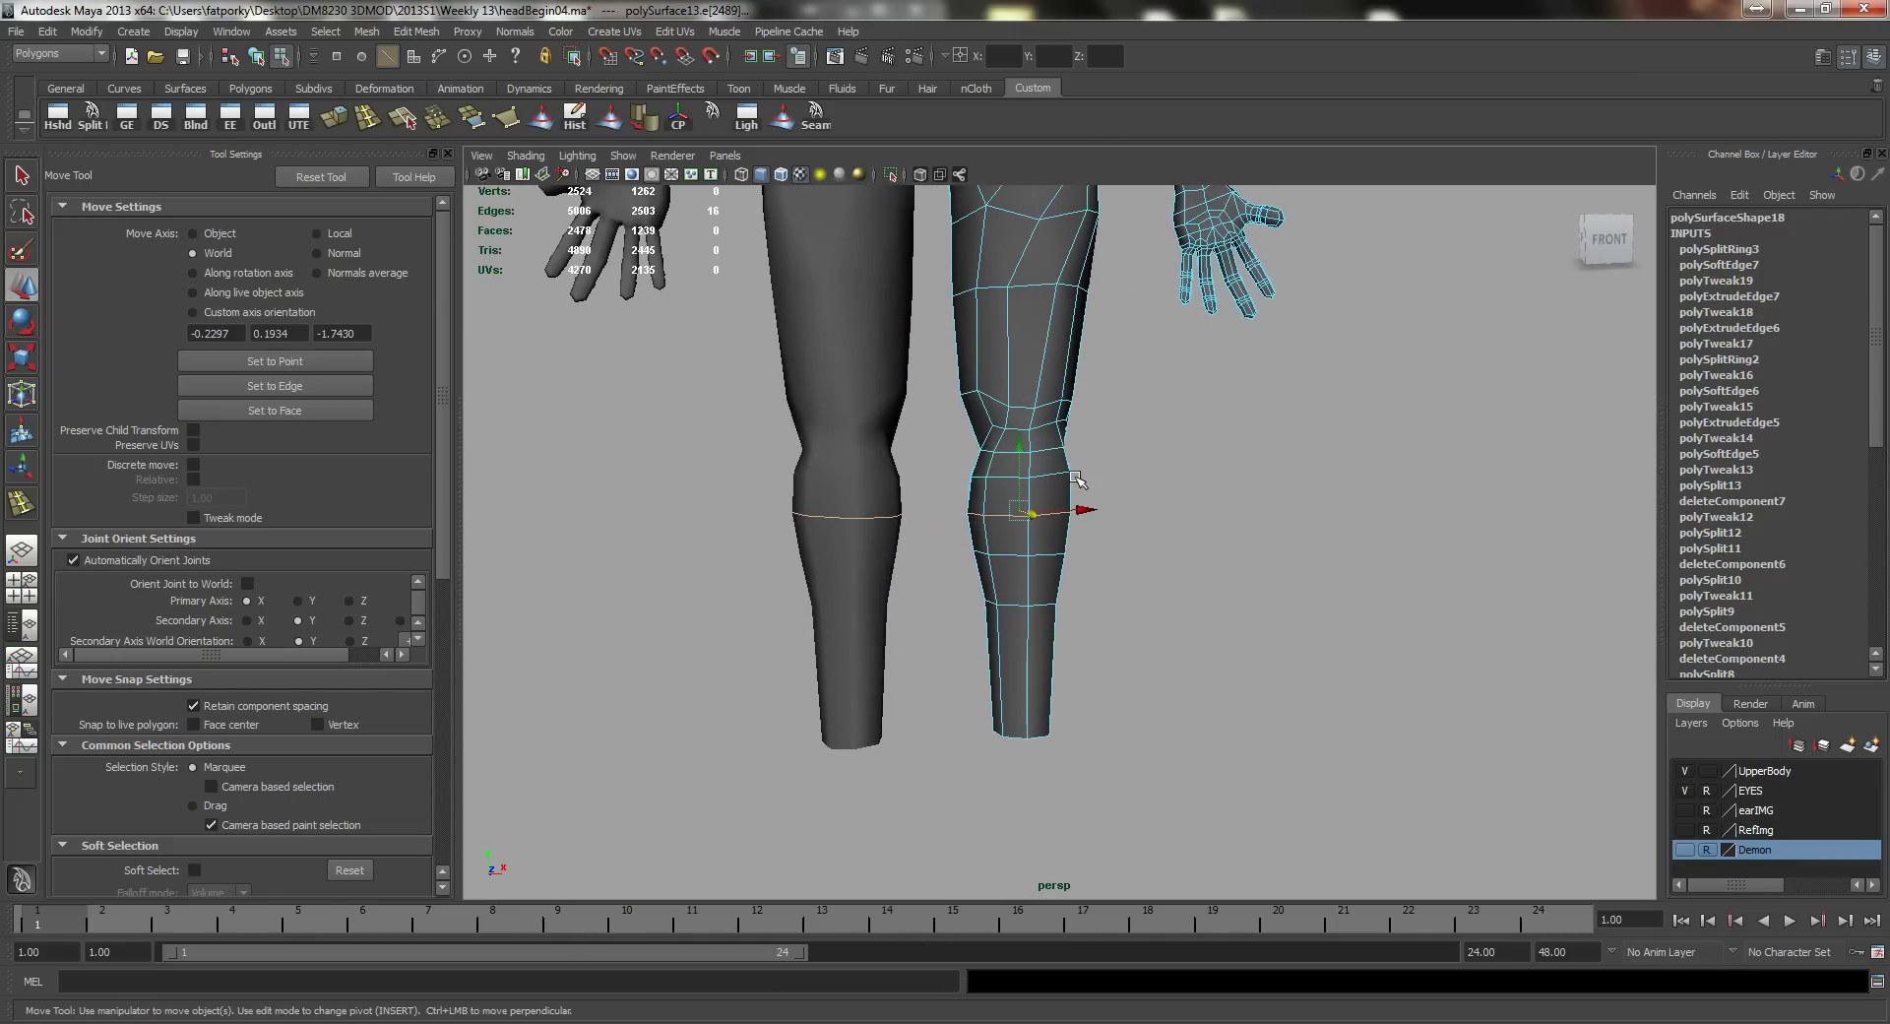
Step: Adjust the scale and position of the edge loop where the base of the calf meets the shin
{"action": "middle_click_drag", "start_coordinate": [1046, 604], "coordinate": [1051, 463], "text": "alt"}
{"action": "left_click_drag", "start_coordinate": [1050, 464], "coordinate": [1035, 464], "text": "alt"}
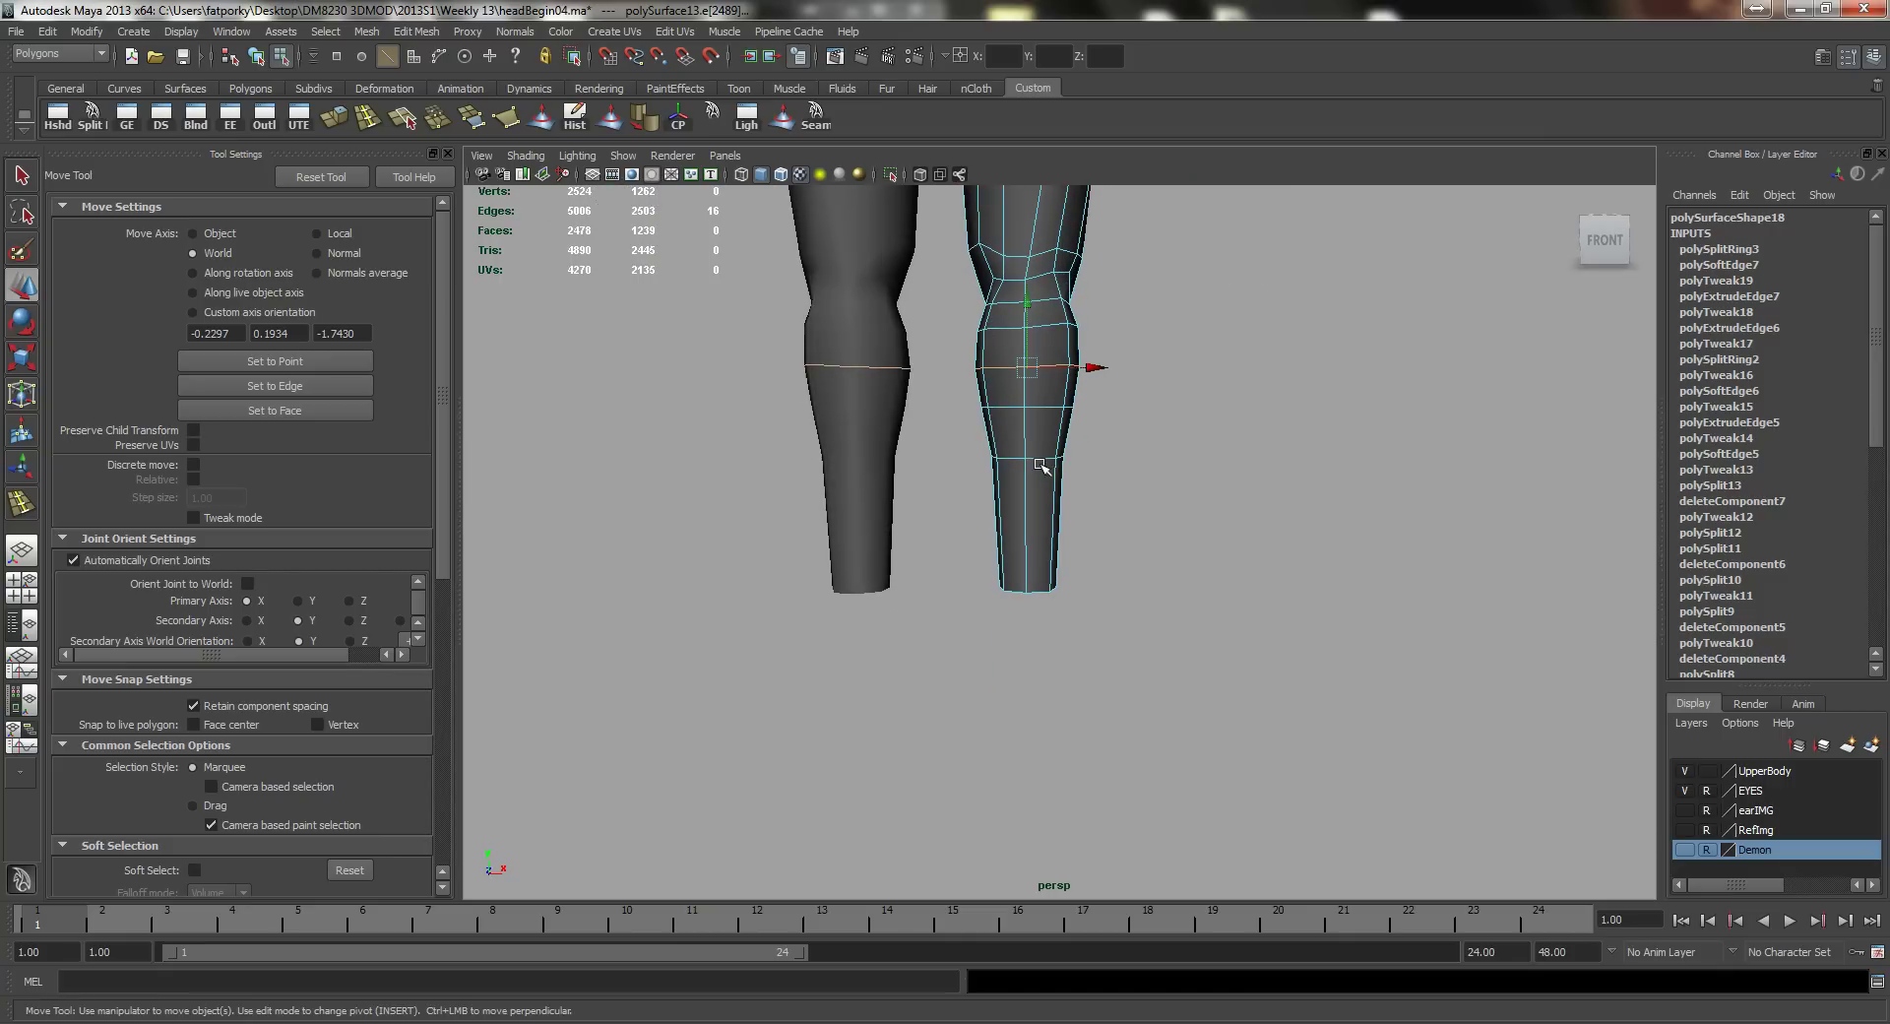
{"action": "left_click_drag", "start_coordinate": [1084, 542], "coordinate": [773, 512], "text": "alt"}
{"action": "right_click_drag", "start_coordinate": [847, 579], "coordinate": [1041, 574], "text": "alt"}
{"action": "key", "text": "r"}
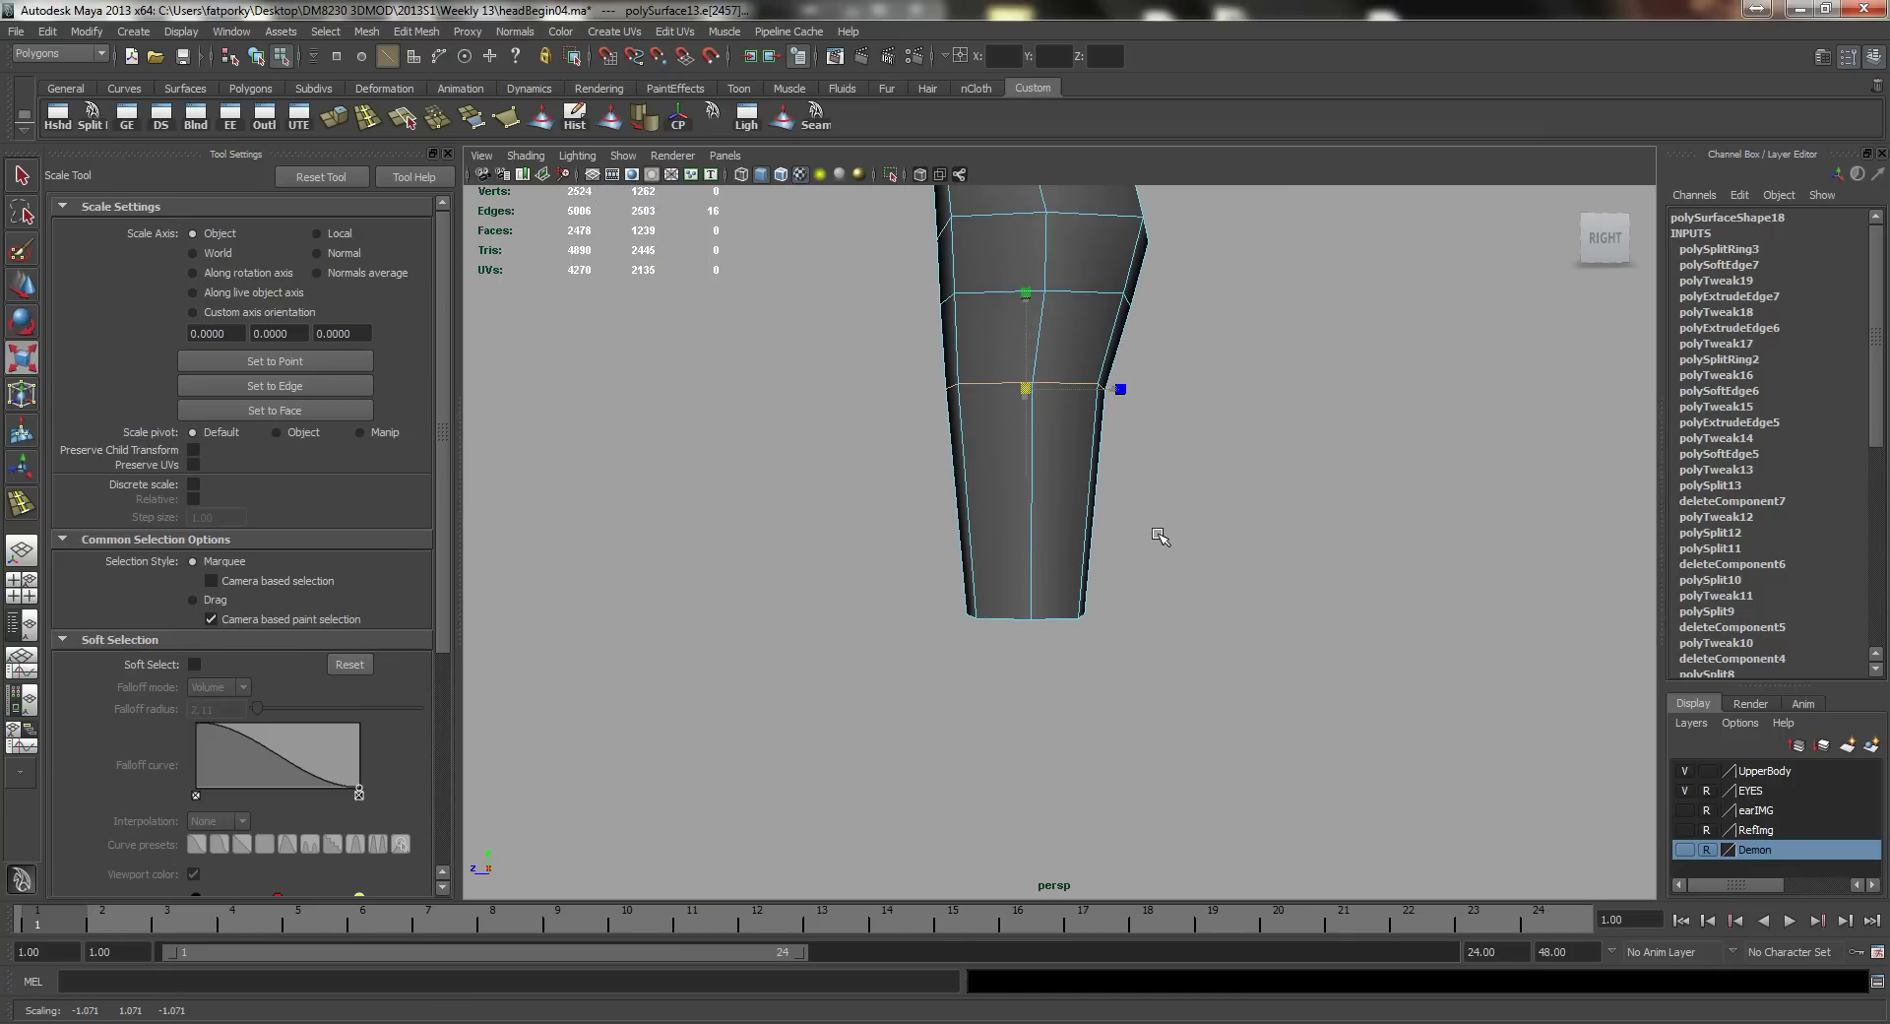
{"action": "left_click_drag", "start_coordinate": [1160, 535], "coordinate": [1072, 522], "text": "alt"}
{"action": "key", "text": "w"}
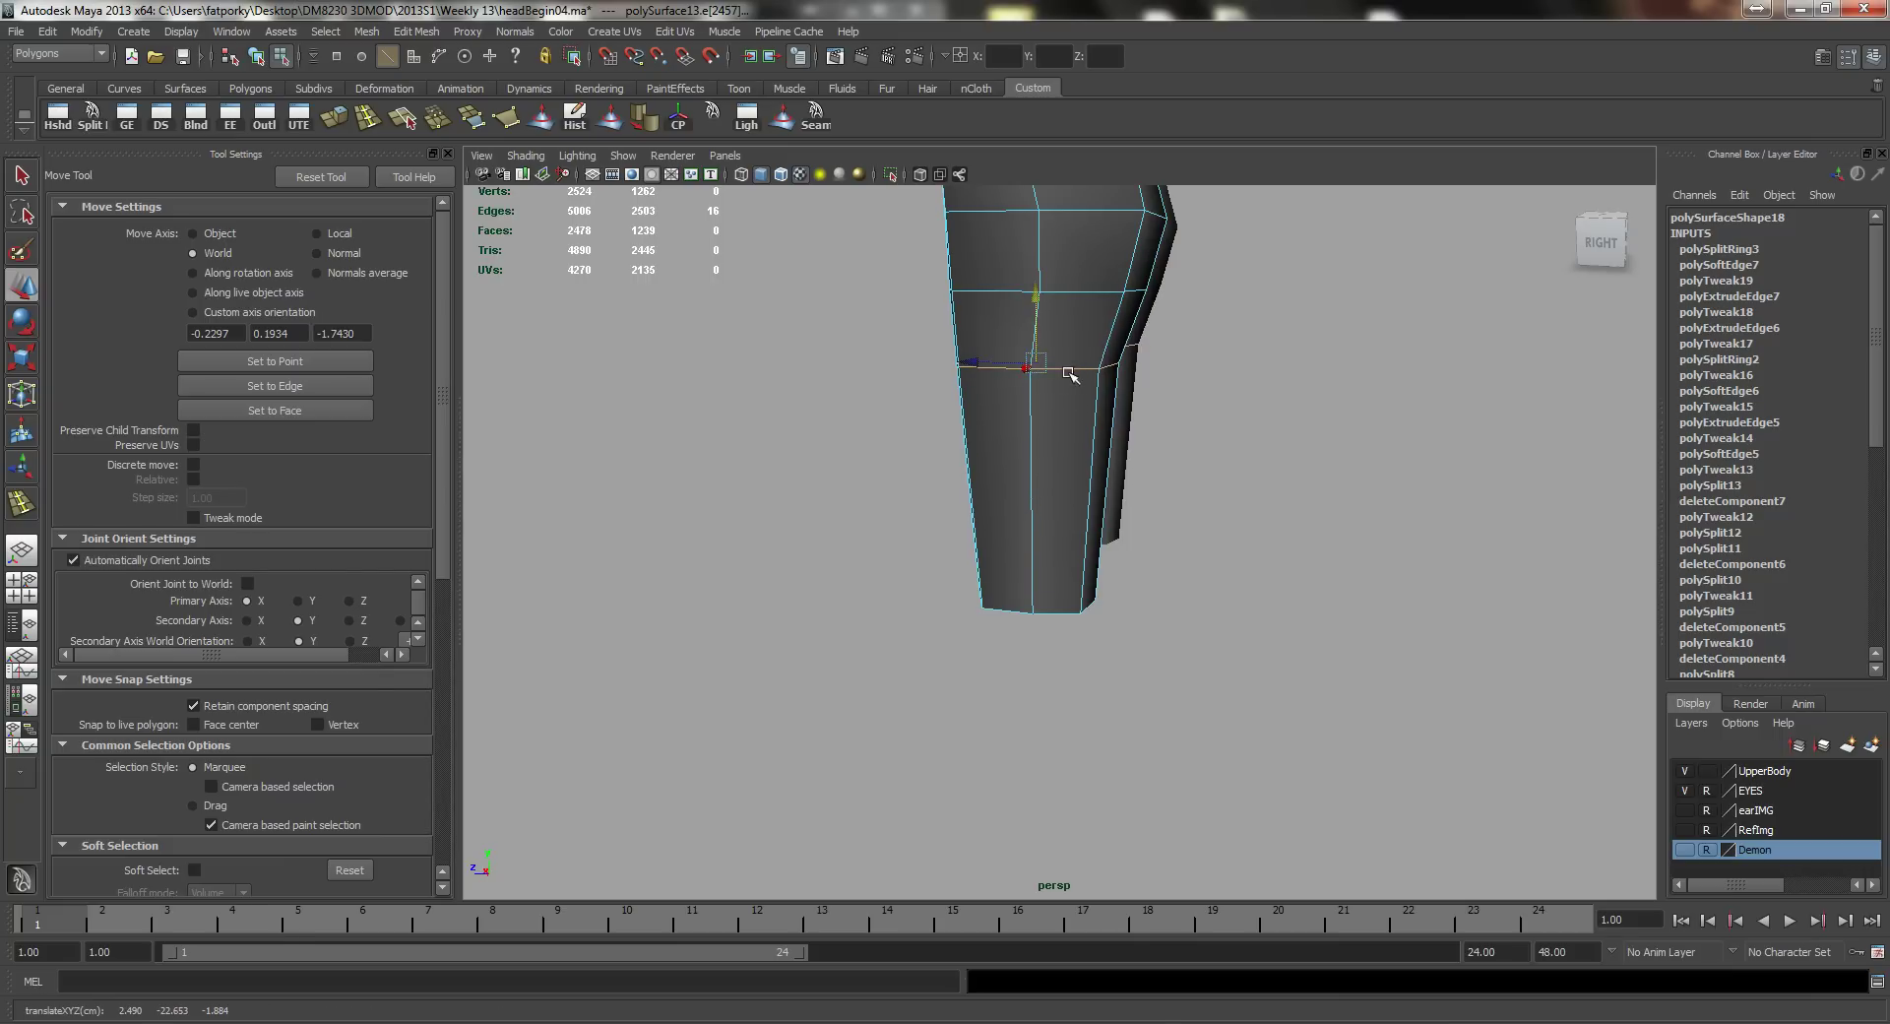
{"action": "left_click_drag", "start_coordinate": [991, 363], "coordinate": [1139, 401], "text": "alt"}
{"action": "right_click_drag", "start_coordinate": [1139, 400], "coordinate": [1110, 561], "text": "alt"}
{"action": "left_click_drag", "start_coordinate": [1110, 561], "coordinate": [899, 540], "text": "alt"}
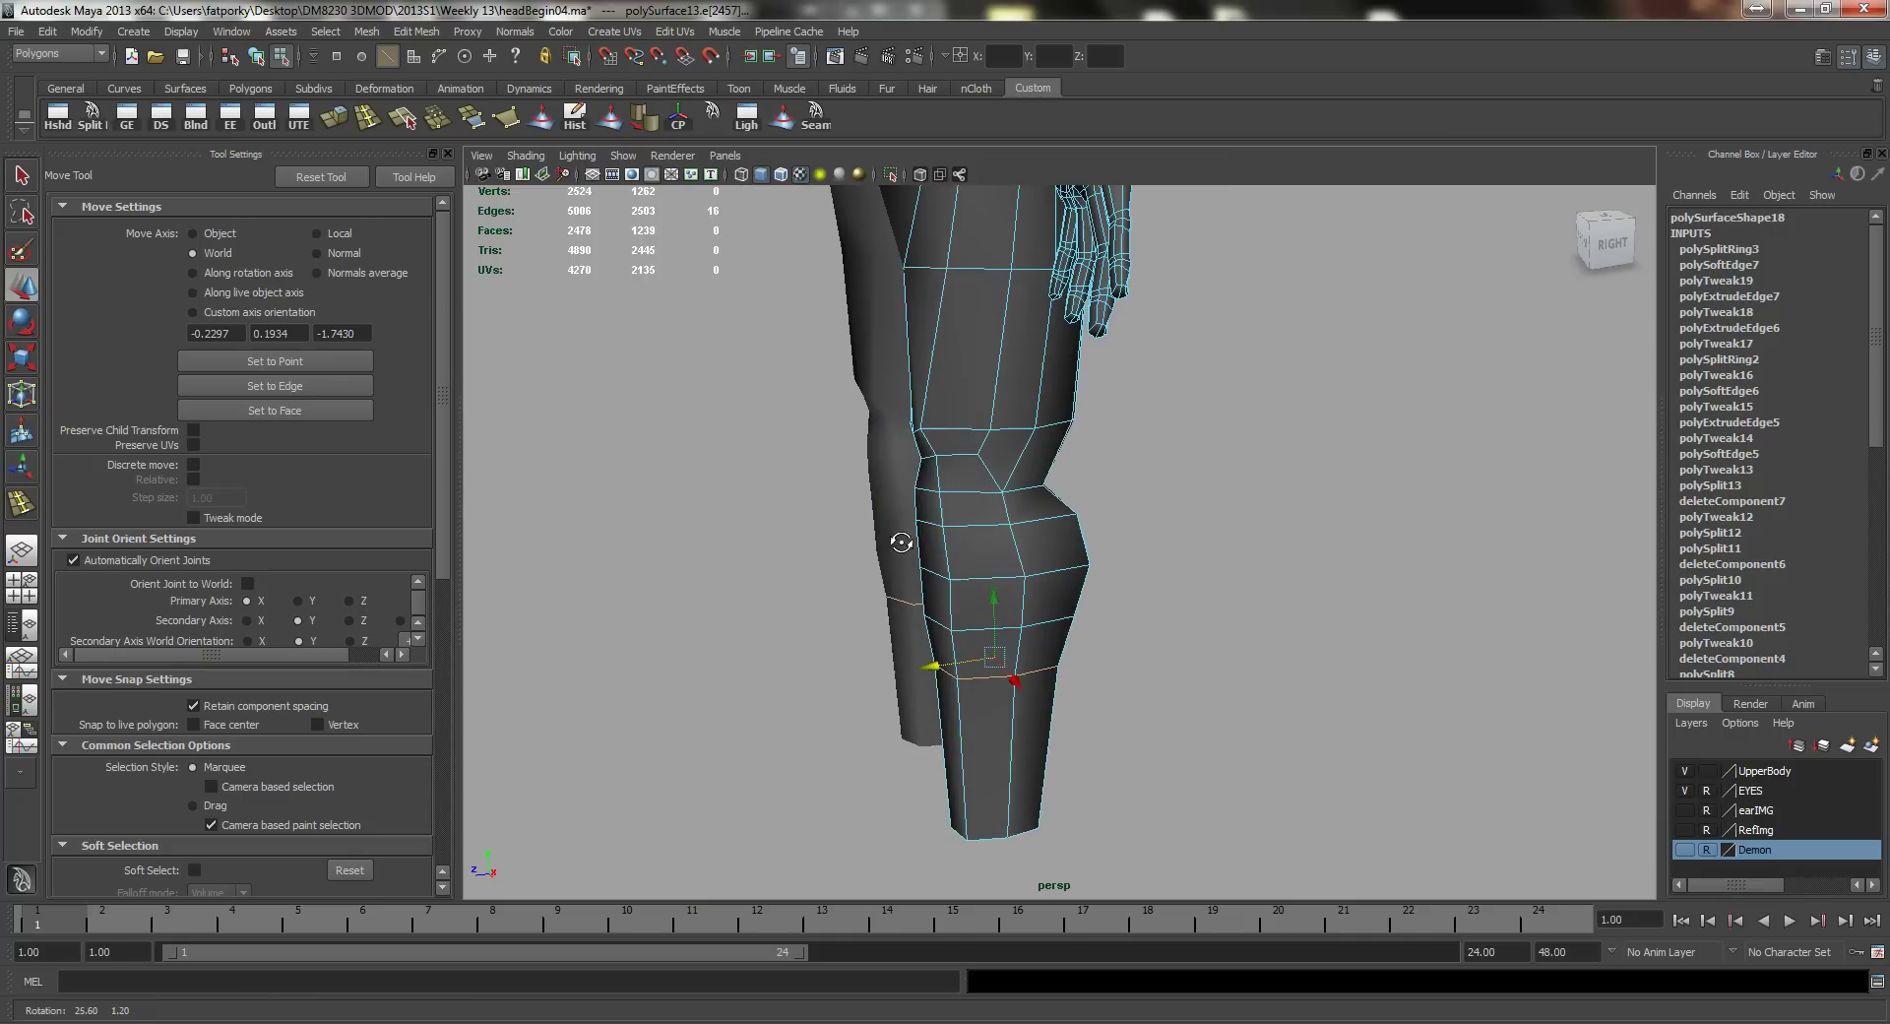
Step: Examine the thighs, knees and lower legs from the front, side and below to judge their proportions
{"action": "key", "text": "q"}
{"action": "right_click_drag", "start_coordinate": [1004, 511], "coordinate": [1029, 432], "text": "alt"}
{"action": "left_click_drag", "start_coordinate": [1063, 573], "coordinate": [1093, 301], "text": "alt"}
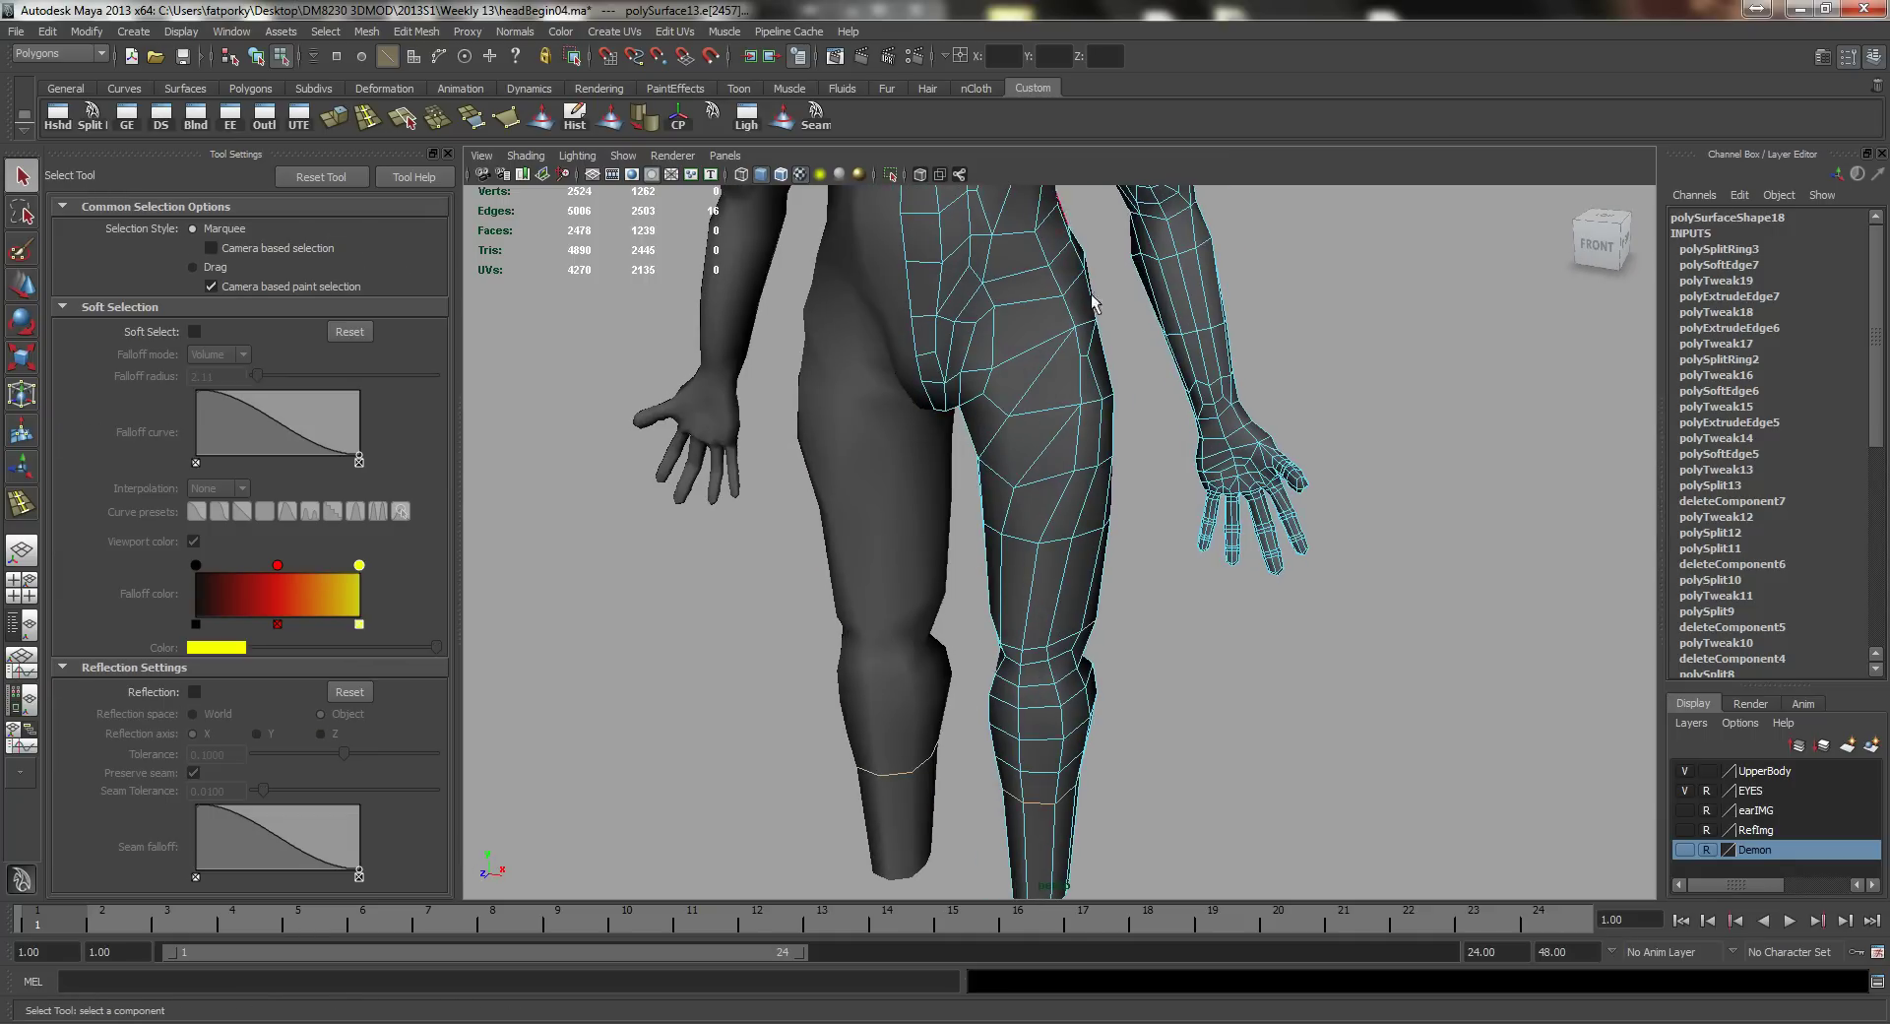
{"action": "middle_click_drag", "start_coordinate": [1081, 518], "coordinate": [1068, 464], "text": "alt"}
{"action": "left_click_drag", "start_coordinate": [1069, 464], "coordinate": [1109, 463], "text": "alt"}
{"action": "middle_click_drag", "start_coordinate": [1100, 512], "coordinate": [1088, 468], "text": "alt"}
{"action": "scroll", "coordinate": [1089, 467], "scroll_direction": "up", "scroll_amount": 3}
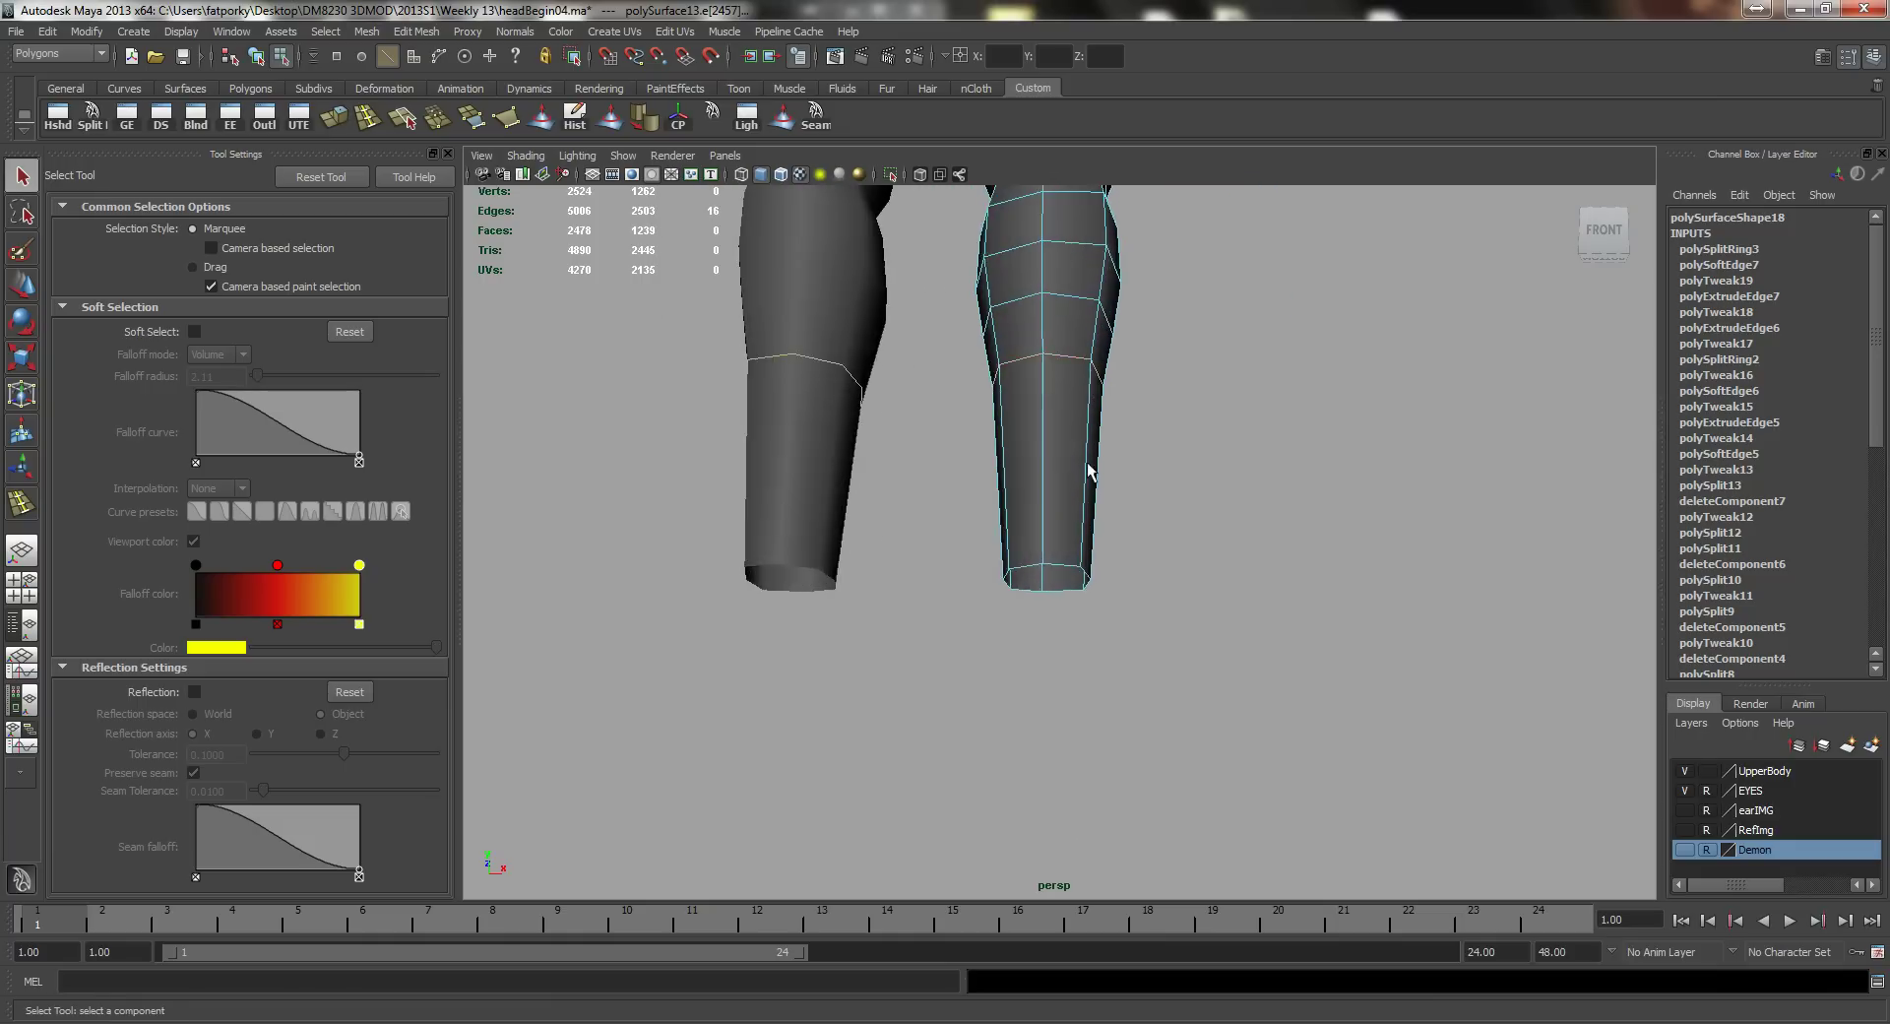
{"action": "left_click_drag", "start_coordinate": [1086, 455], "coordinate": [1127, 399], "text": "alt"}
{"action": "key", "text": "w"}
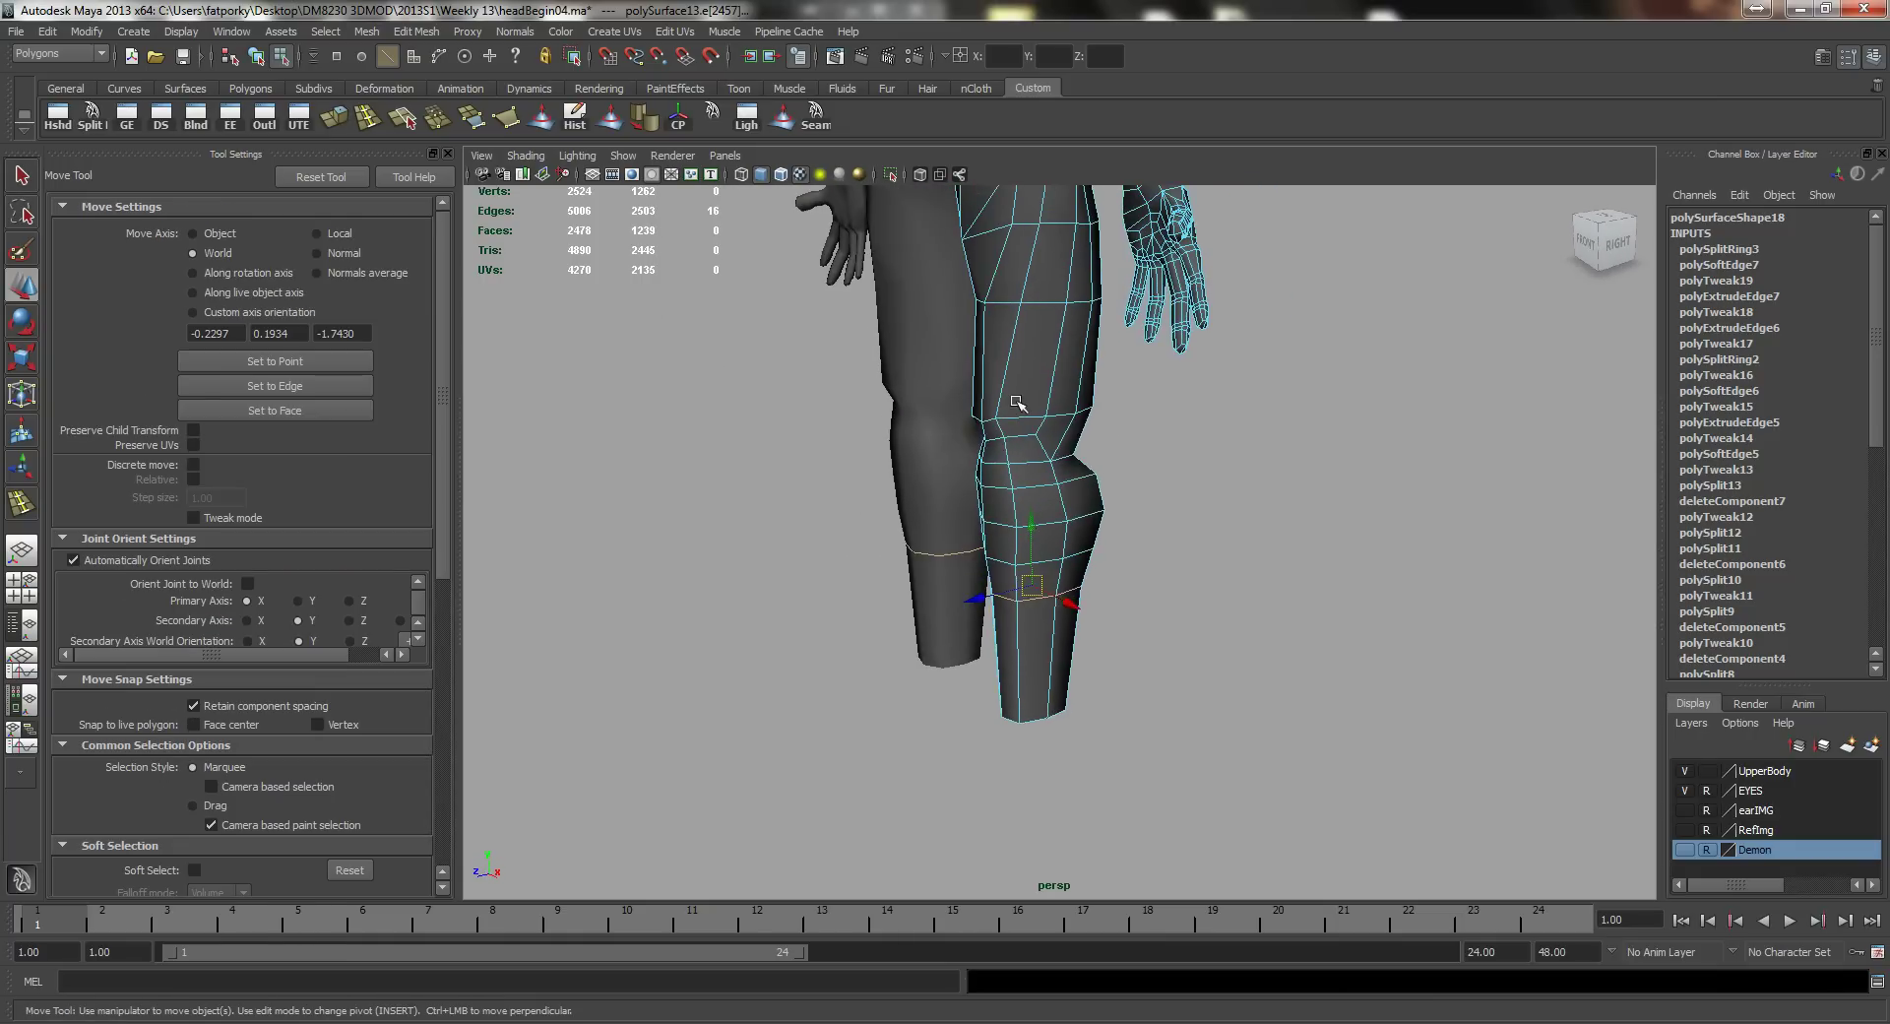
Step: Return to object selection, preview the mesh smoothed, inspect the legs from several sides, and restore the unsmoothed display
{"action": "right_click_drag", "start_coordinate": [1016, 402], "coordinate": [1103, 350]}
{"action": "left_click", "coordinate": [1208, 445]}
{"action": "left_click_drag", "start_coordinate": [1124, 460], "coordinate": [1022, 469], "text": "alt"}
{"action": "left_click", "coordinate": [1018, 479]}
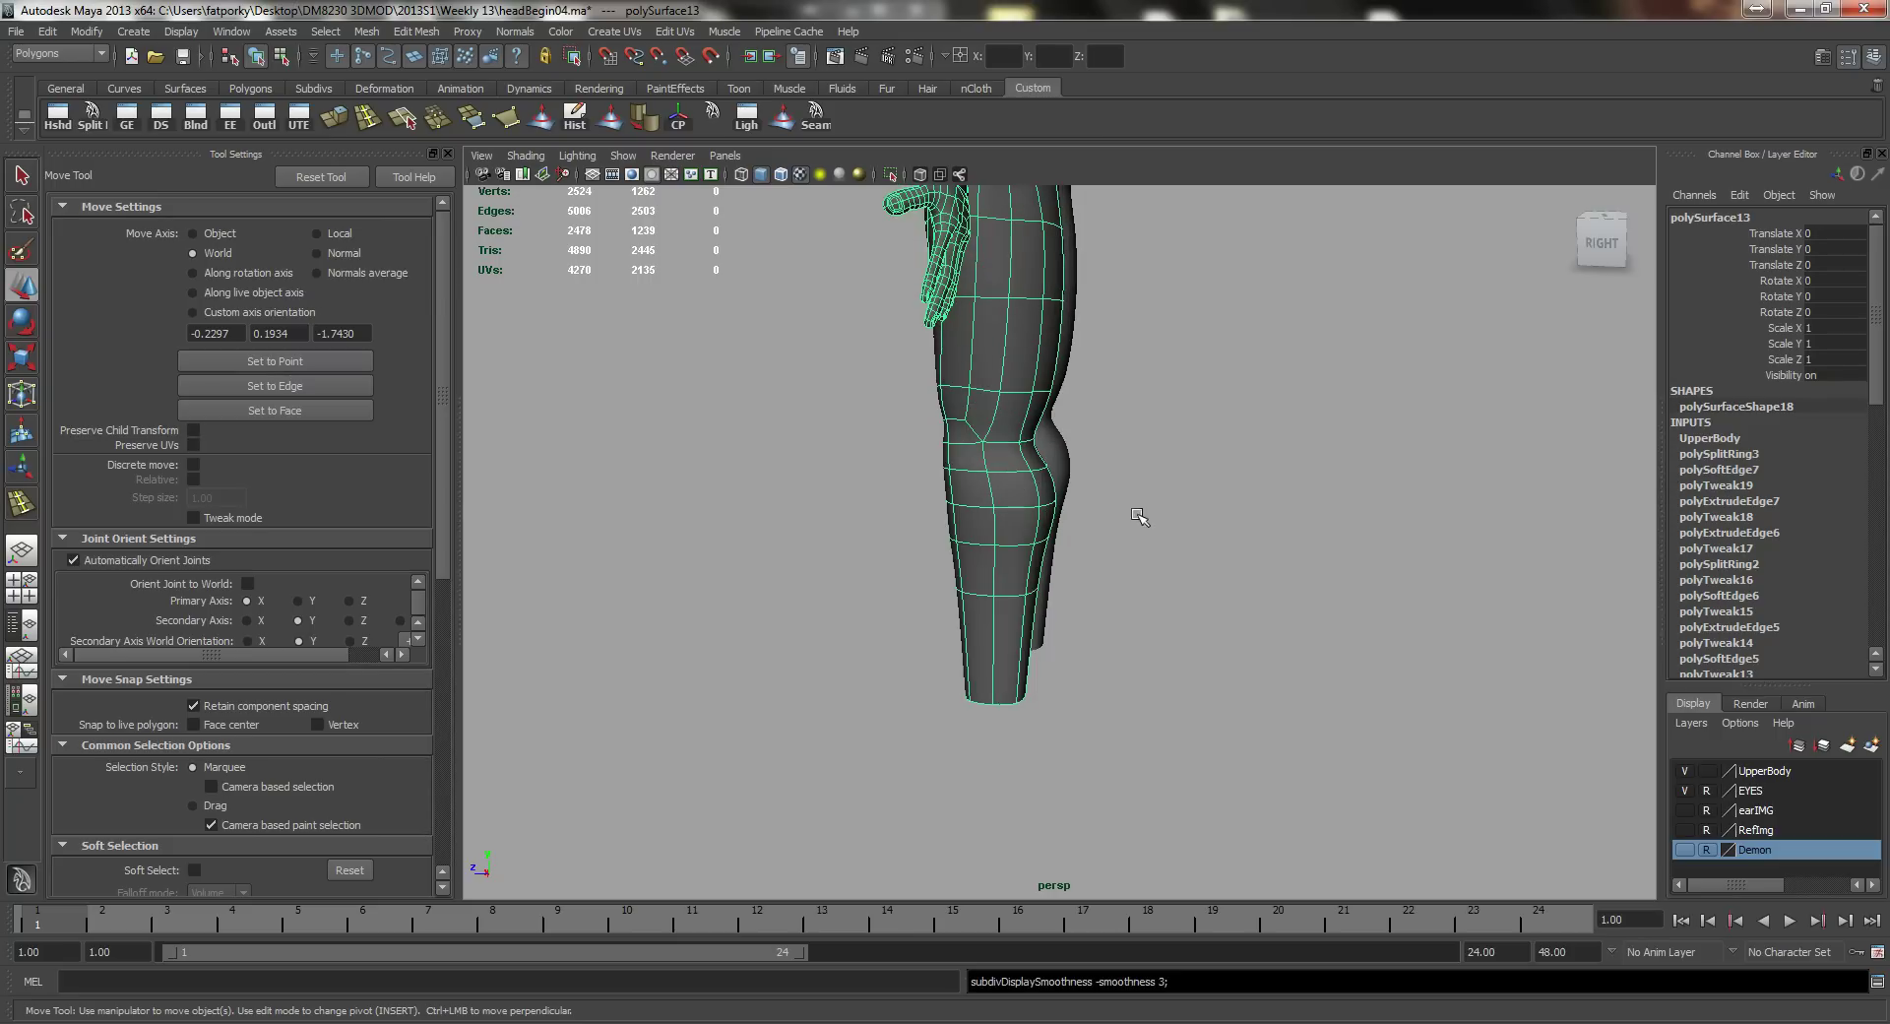
{"action": "left_click_drag", "start_coordinate": [1130, 519], "coordinate": [991, 517], "text": "alt"}
{"action": "left_click", "coordinate": [1103, 549]}
{"action": "left_click_drag", "start_coordinate": [1102, 548], "coordinate": [935, 484], "text": "alt"}
{"action": "left_click", "coordinate": [1132, 487]}
{"action": "right_click_drag", "start_coordinate": [935, 484], "coordinate": [1046, 480], "text": "alt"}
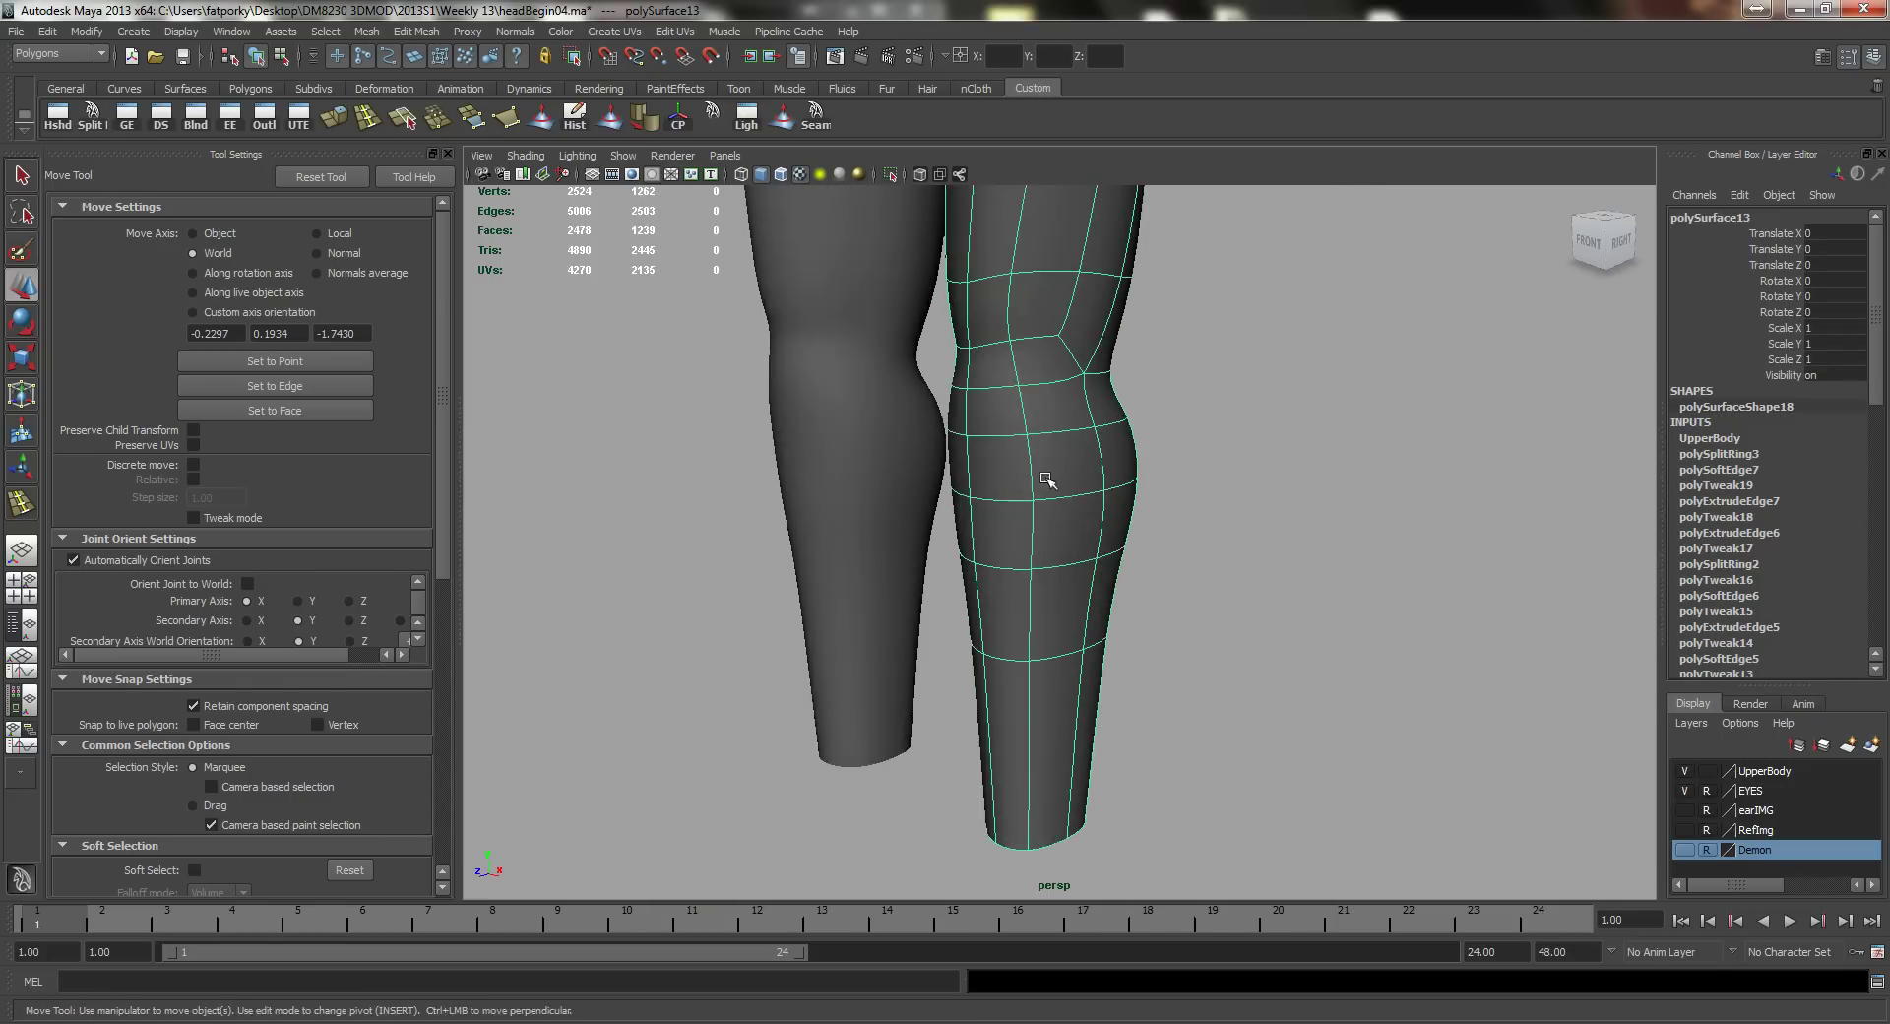
{"action": "left_click_drag", "start_coordinate": [1047, 481], "coordinate": [1004, 475], "text": "alt"}
{"action": "key", "text": "1"}
Step: Raise the edge on the outer side of the leg in the loop just above the knee
{"action": "middle_click_drag", "start_coordinate": [1003, 475], "coordinate": [1034, 564], "text": "alt"}
{"action": "left_click_drag", "start_coordinate": [1034, 564], "coordinate": [1201, 519], "text": "alt"}
{"action": "mouse_move", "coordinate": [1301, 449]}
{"action": "right_mouse_down"}
{"action": "mouse_move", "coordinate": [1309, 411]}
{"action": "mouse_move", "coordinate": [1301, 426]}
{"action": "right_mouse_up"}
{"action": "left_click_drag", "start_coordinate": [1283, 452], "coordinate": [1201, 472], "text": "alt"}
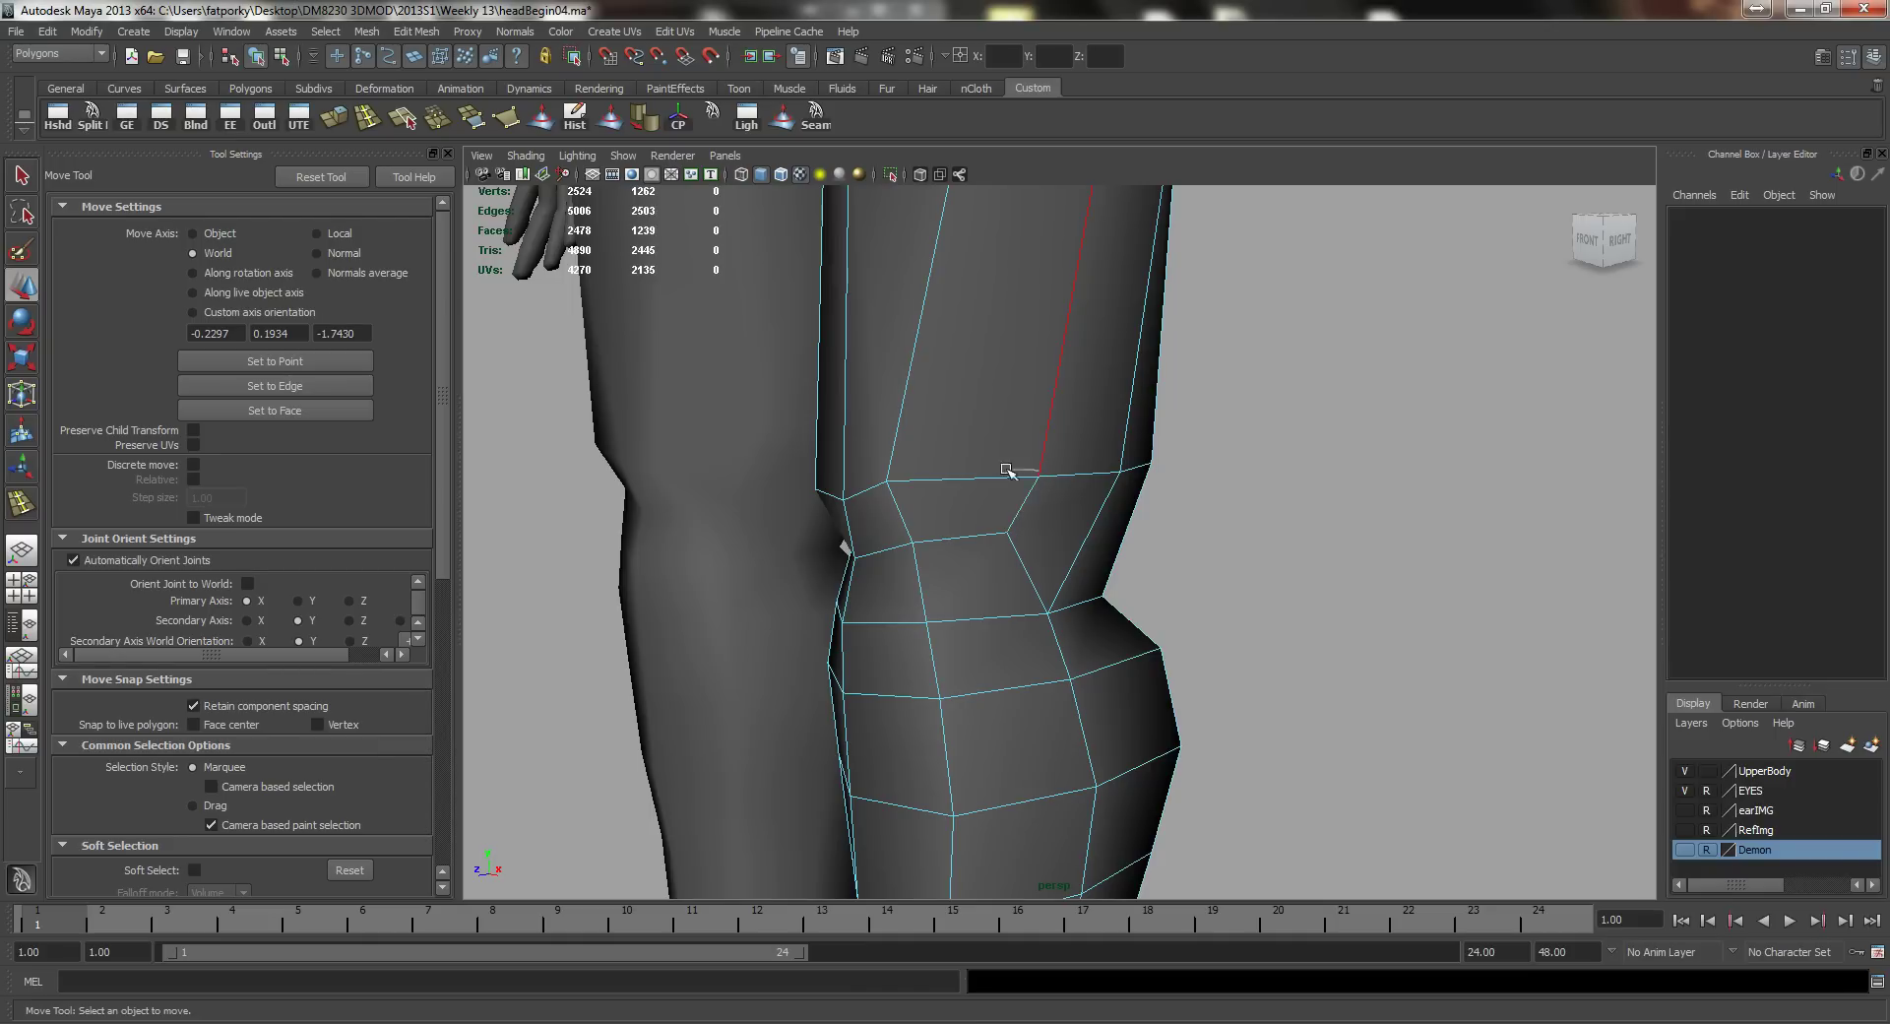
{"action": "right_click_drag", "start_coordinate": [1006, 469], "coordinate": [1080, 423]}
{"action": "left_click", "coordinate": [1088, 475]}
{"action": "key", "text": "q"}
{"action": "left_click", "coordinate": [1093, 478]}
{"action": "key", "text": "w"}
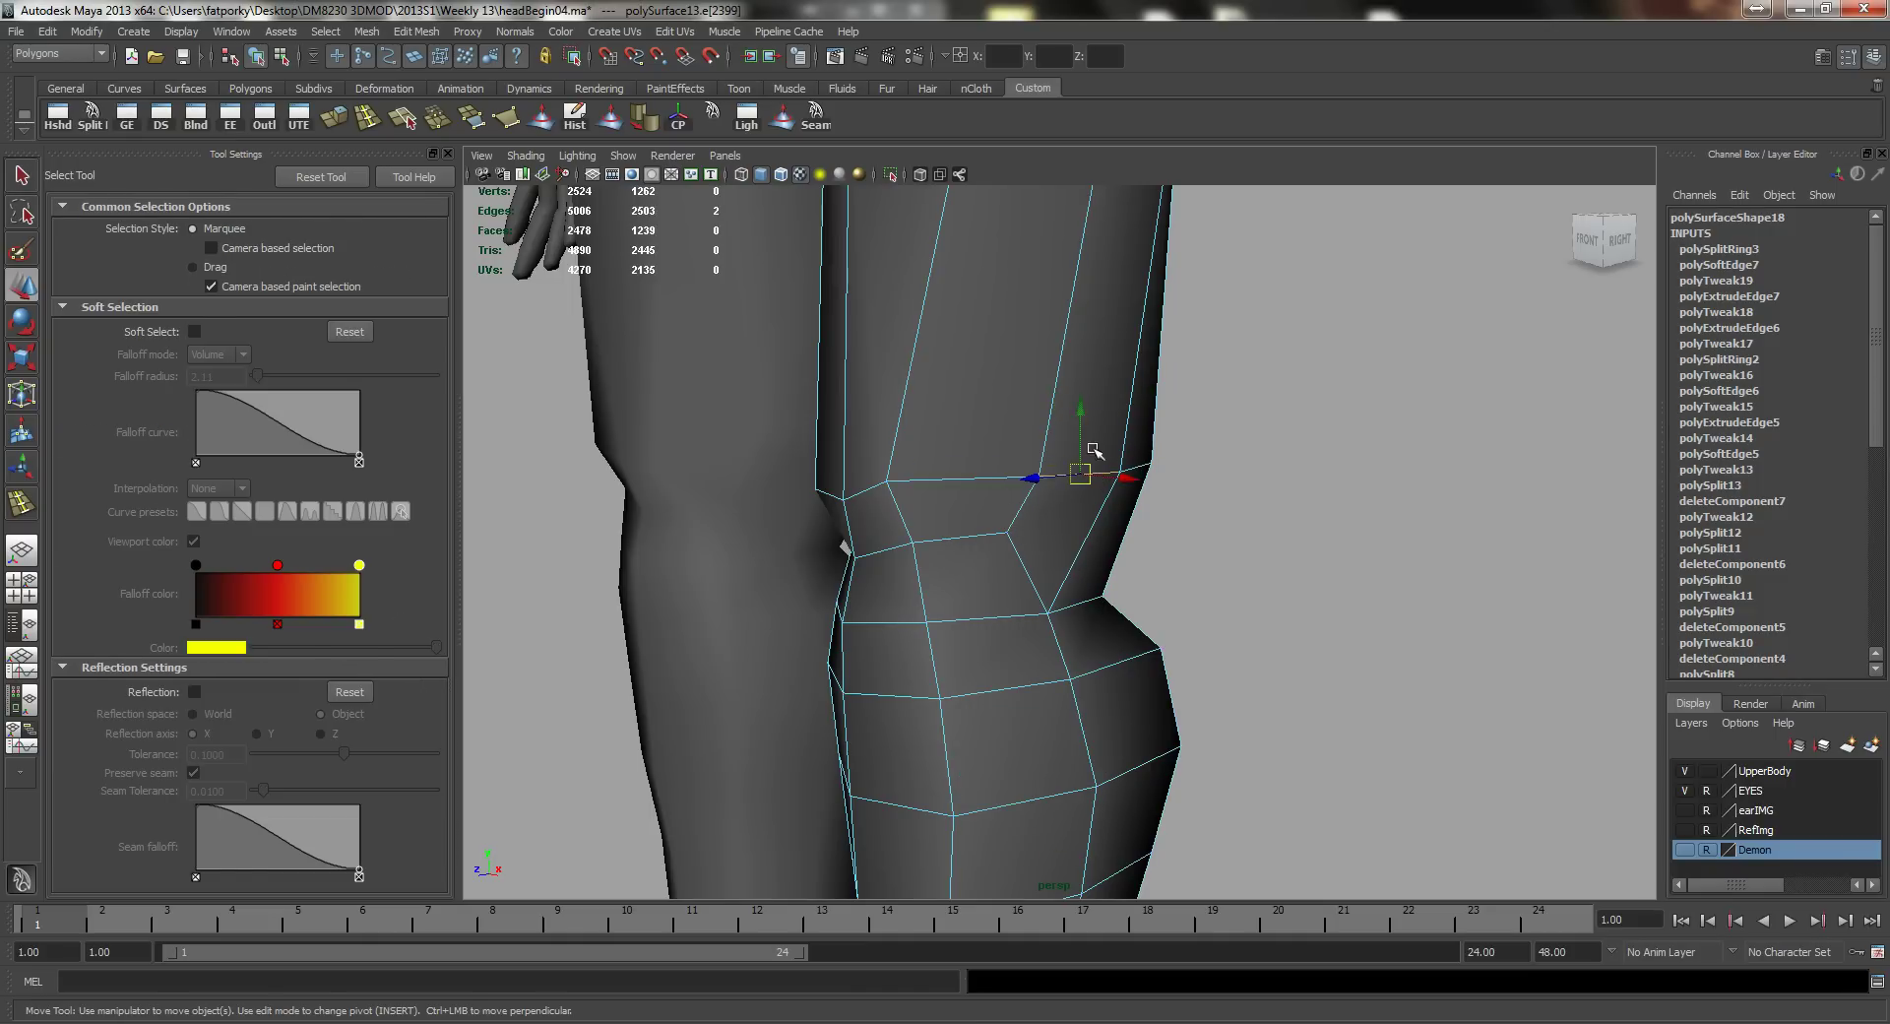
{"action": "left_click_drag", "start_coordinate": [1081, 411], "coordinate": [1082, 364]}
{"action": "left_click_drag", "start_coordinate": [1056, 428], "coordinate": [1161, 460], "text": "alt"}
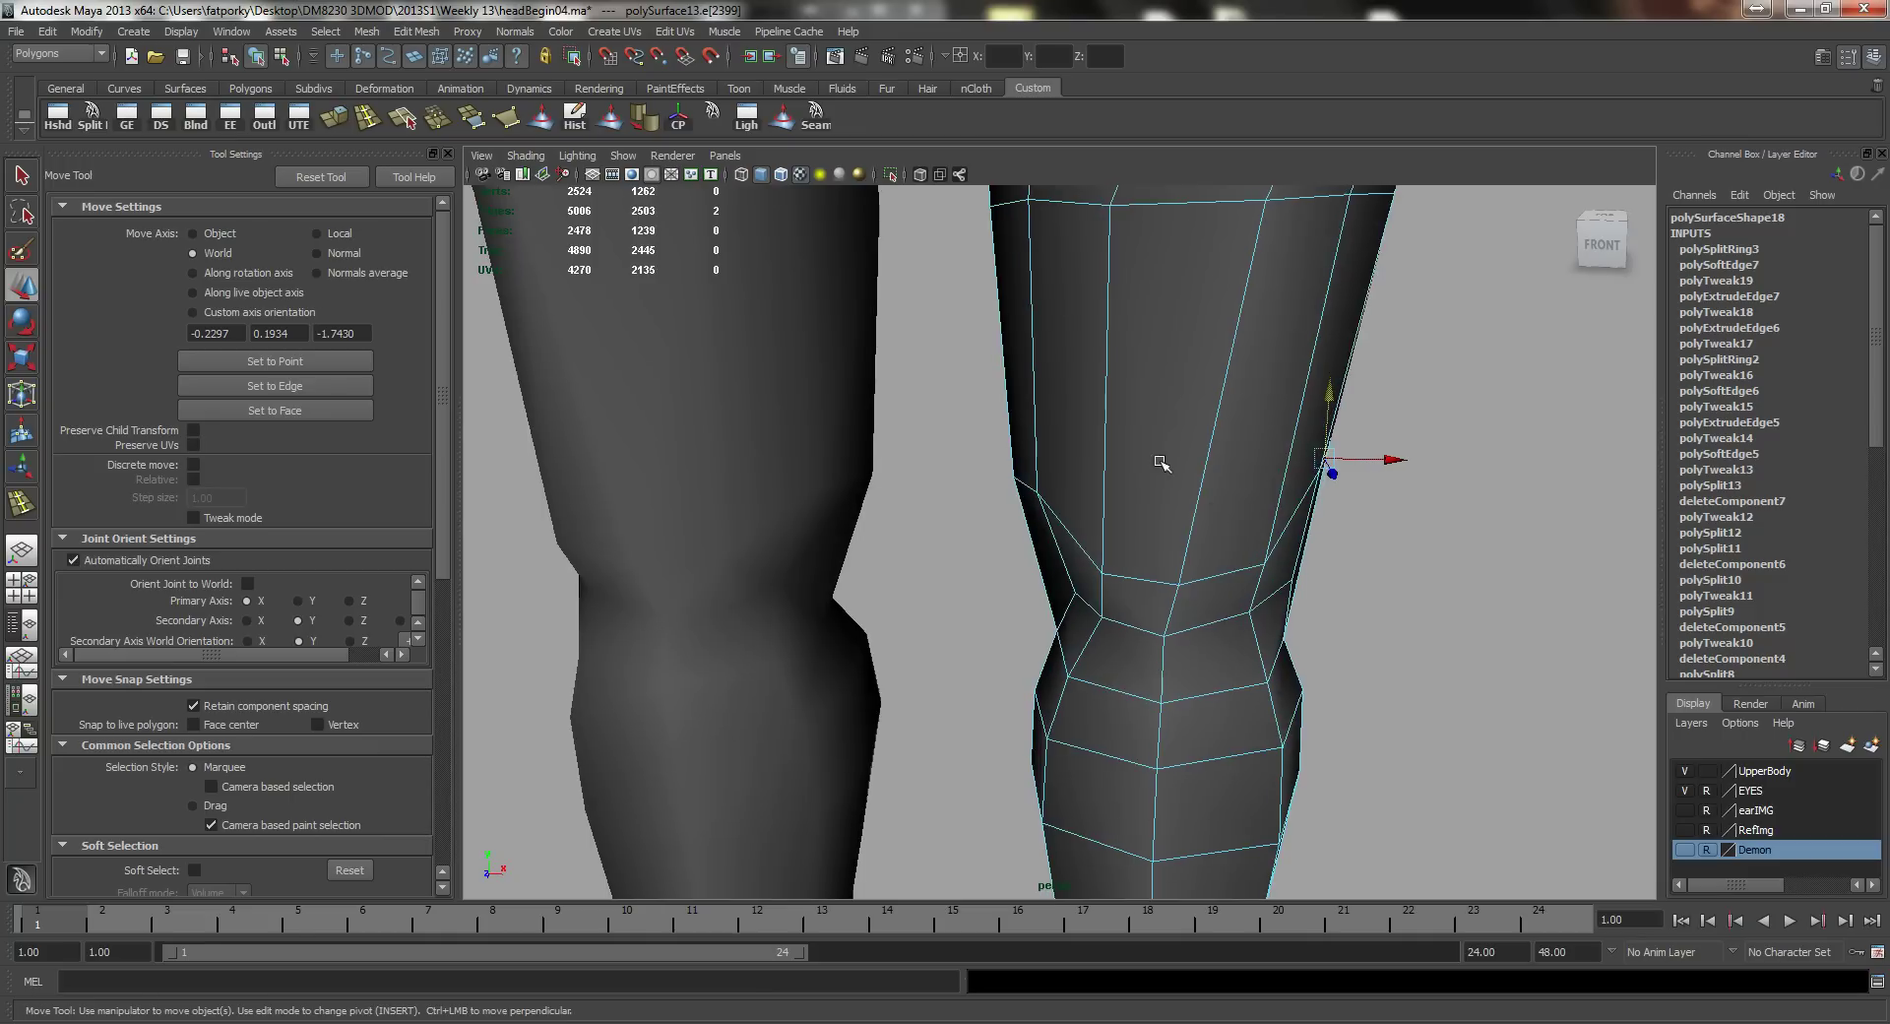
{"action": "left_click_drag", "start_coordinate": [1231, 519], "coordinate": [1220, 501], "text": "alt"}
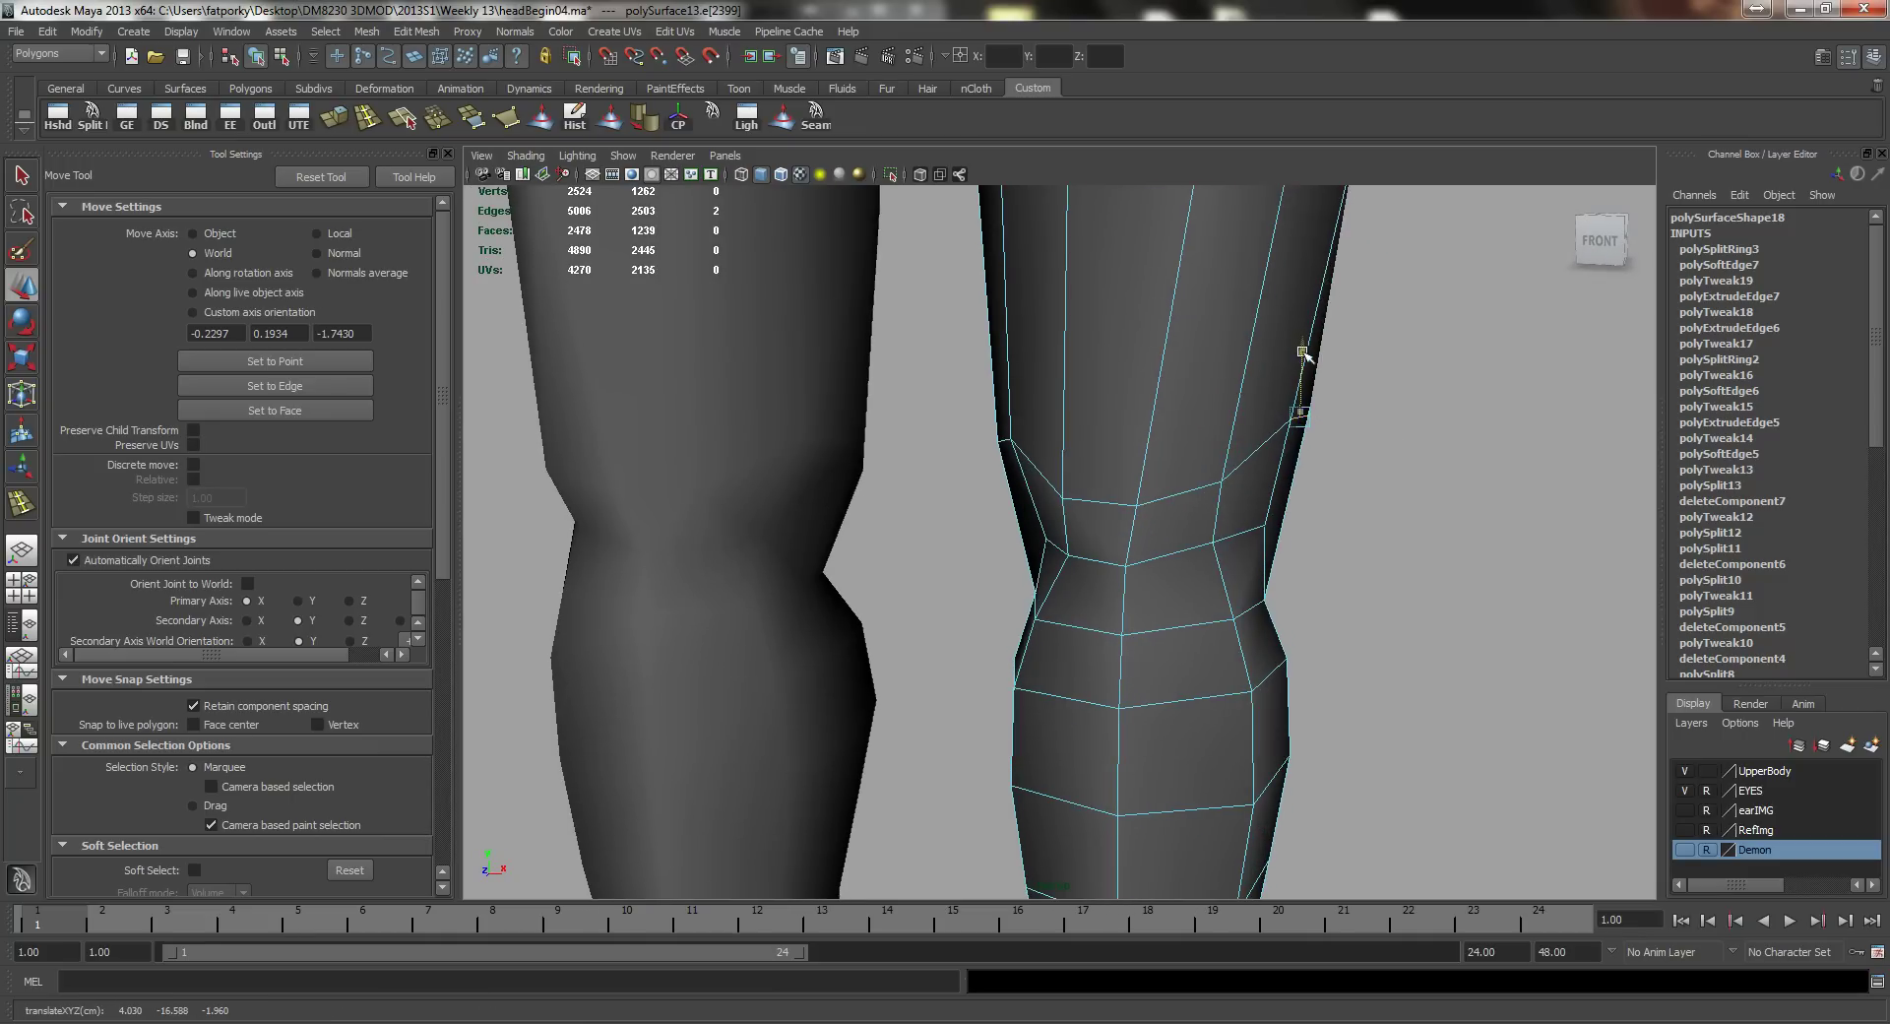
{"action": "left_click_drag", "start_coordinate": [1305, 355], "coordinate": [1306, 488], "text": "alt"}
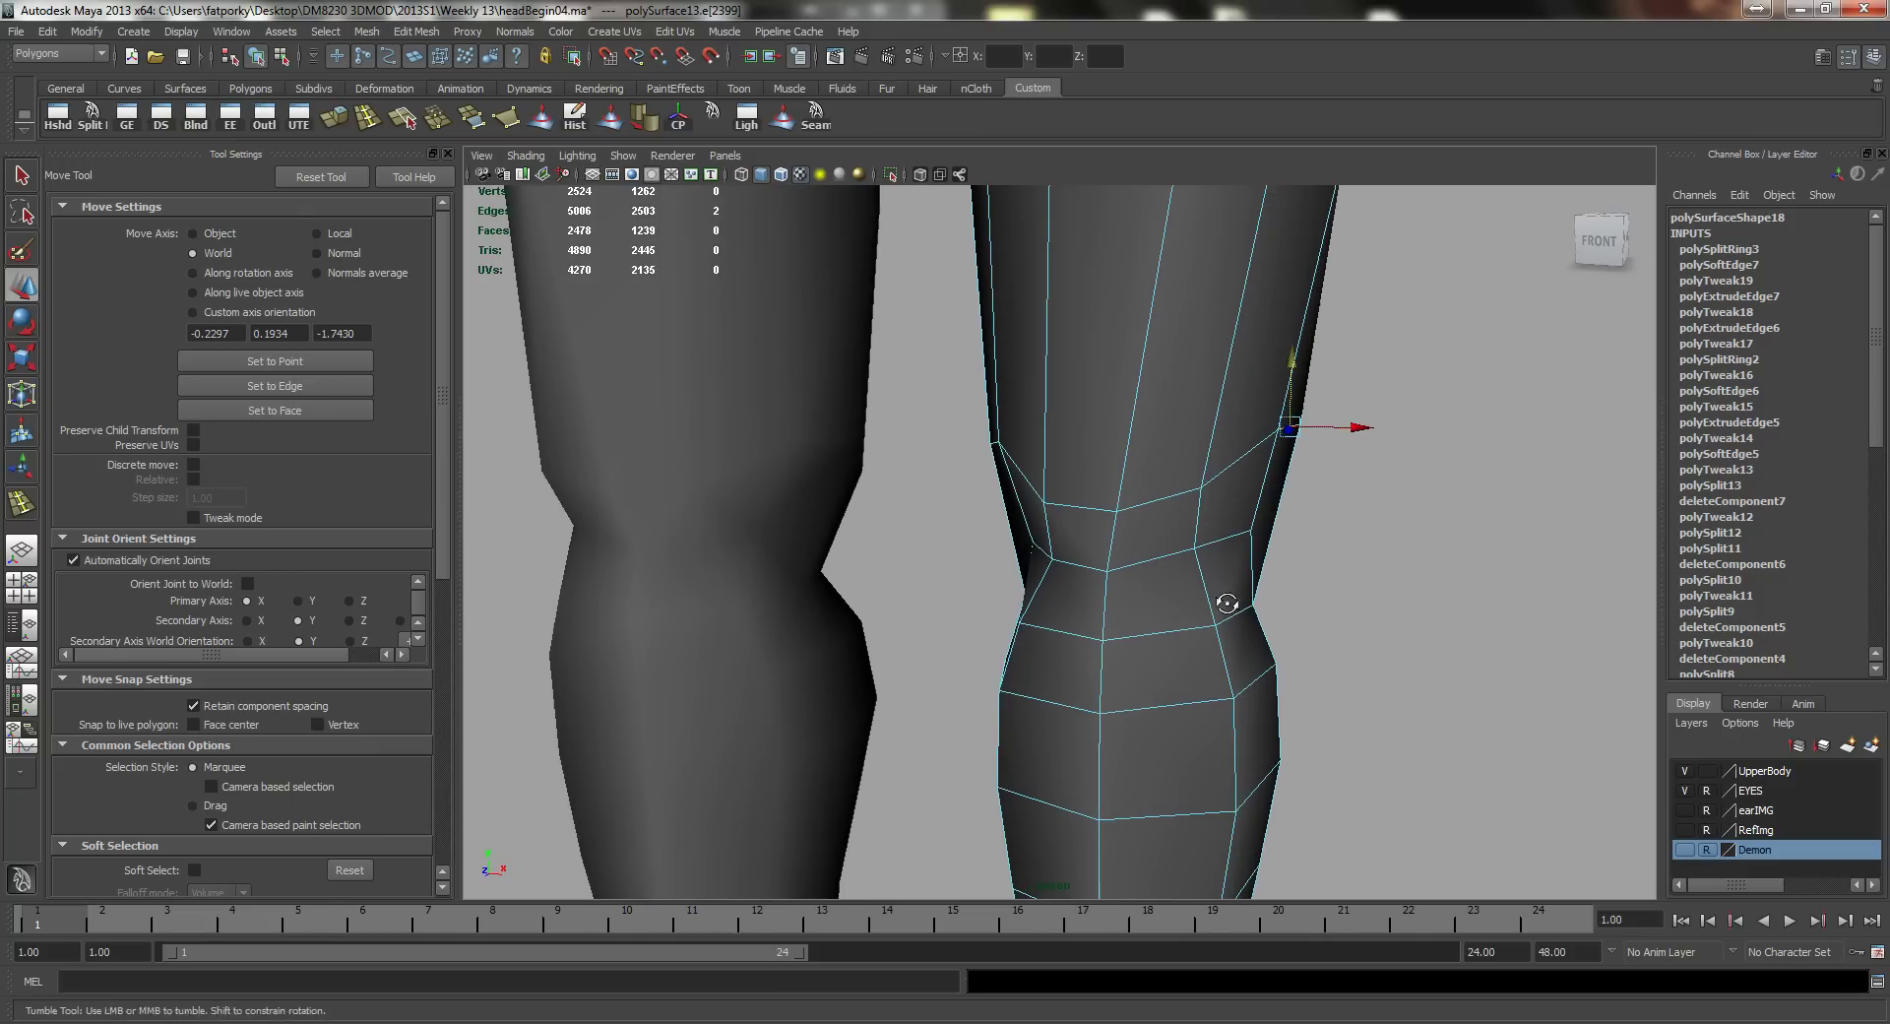
Step: Move the matching edge on the inner side of the leg upward in the loop just above the knee
{"action": "left_click_drag", "start_coordinate": [1226, 603], "coordinate": [1083, 487], "text": "alt"}
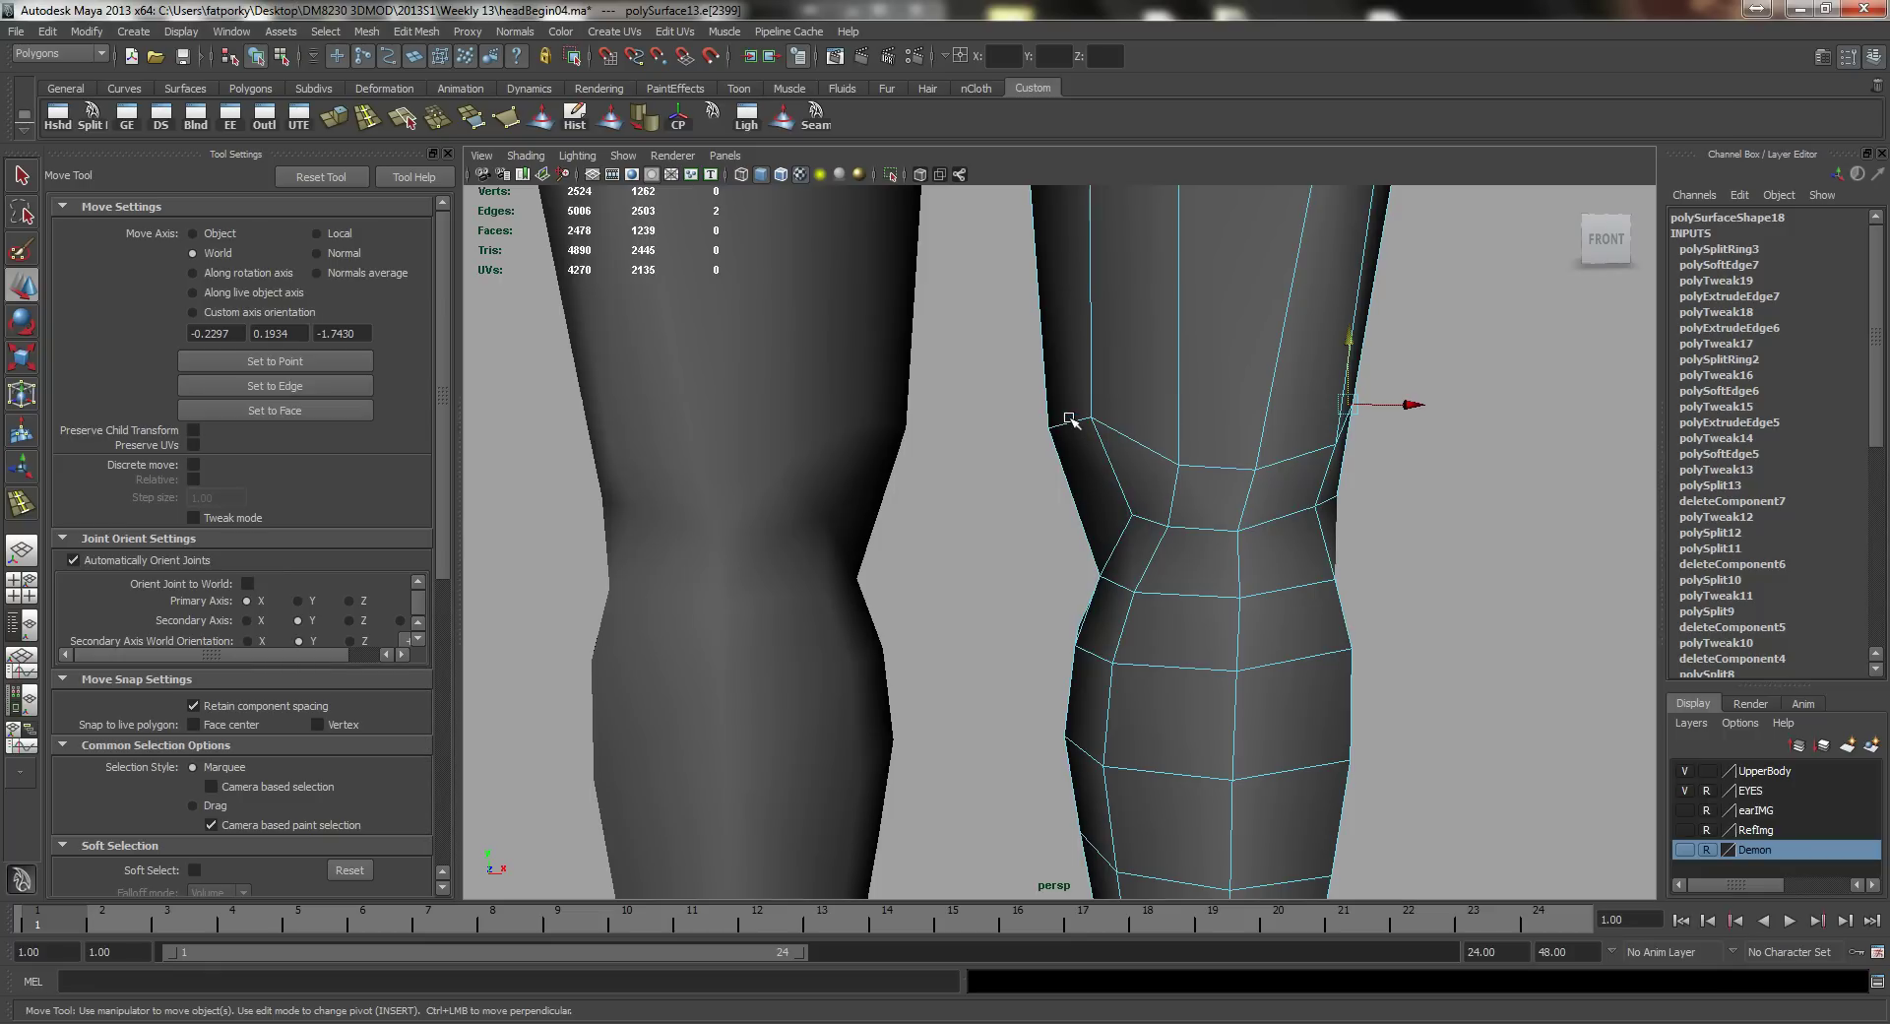
{"action": "key", "text": "q"}
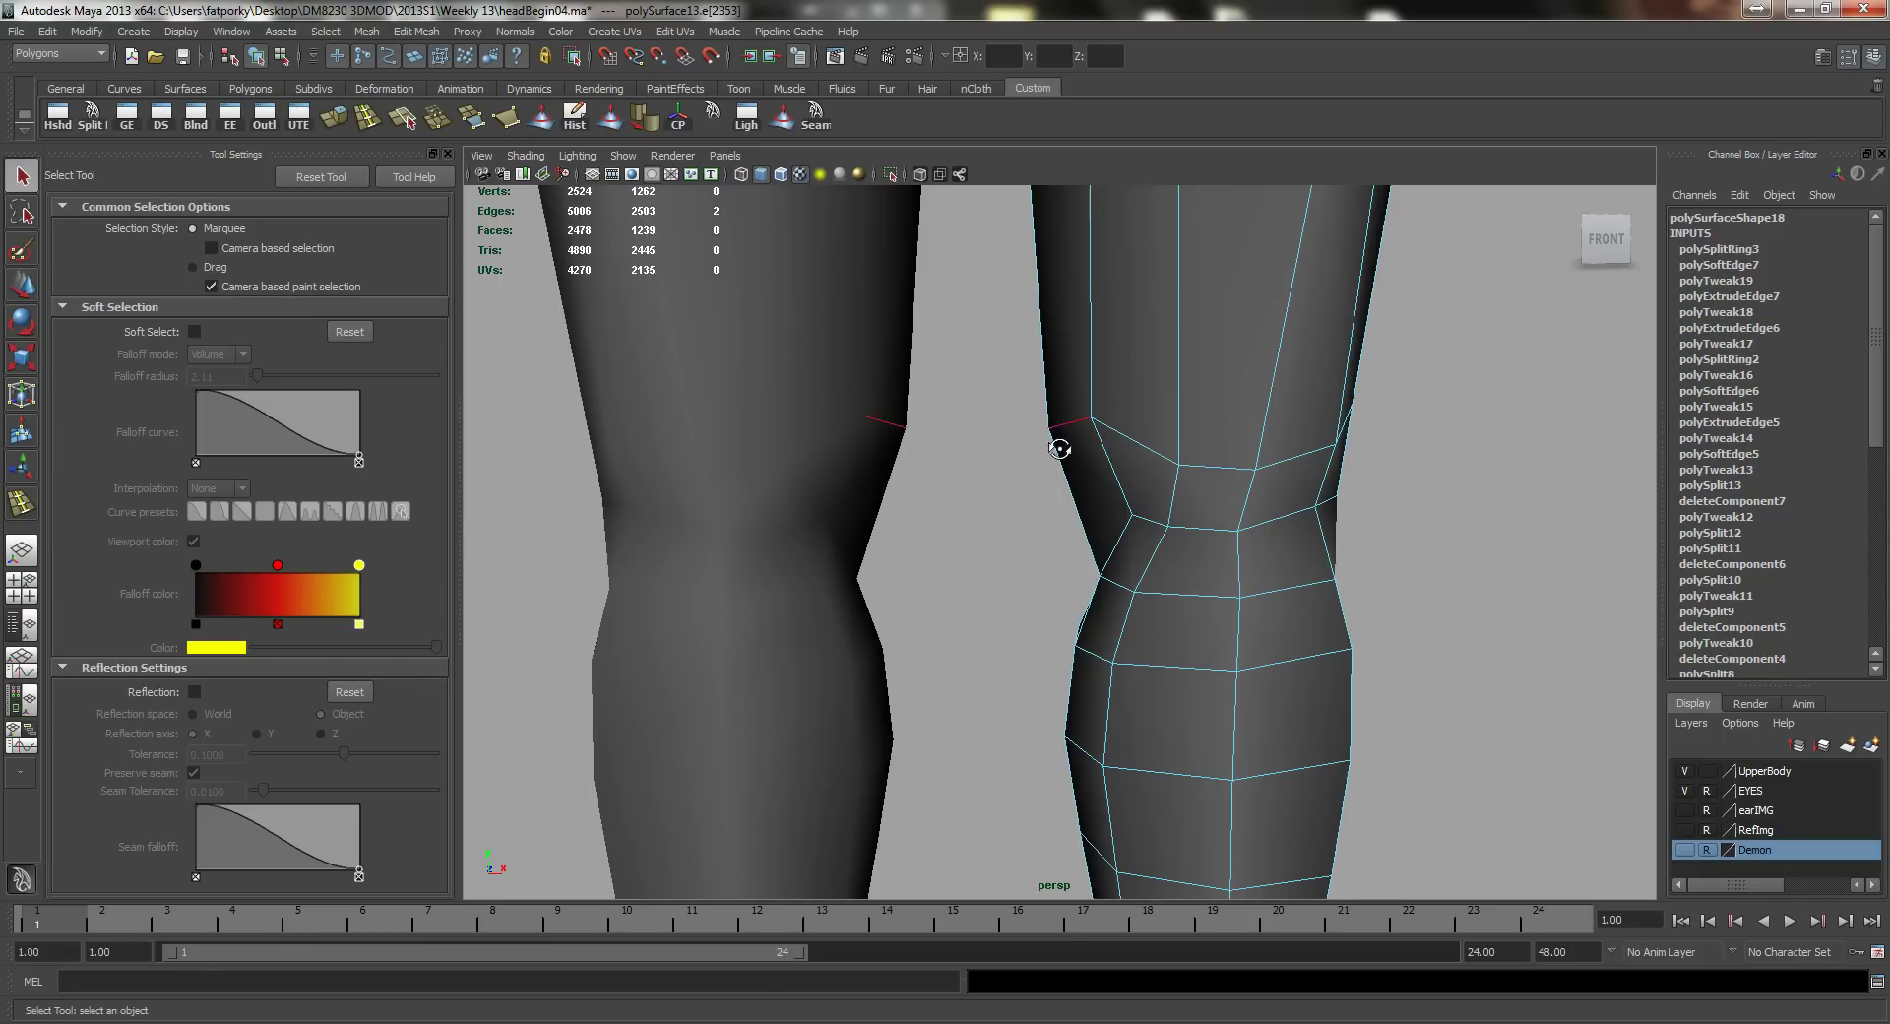
{"action": "left_click_drag", "start_coordinate": [1059, 452], "coordinate": [1084, 469], "text": "alt"}
{"action": "left_click", "coordinate": [1080, 457]}
{"action": "key", "text": "w"}
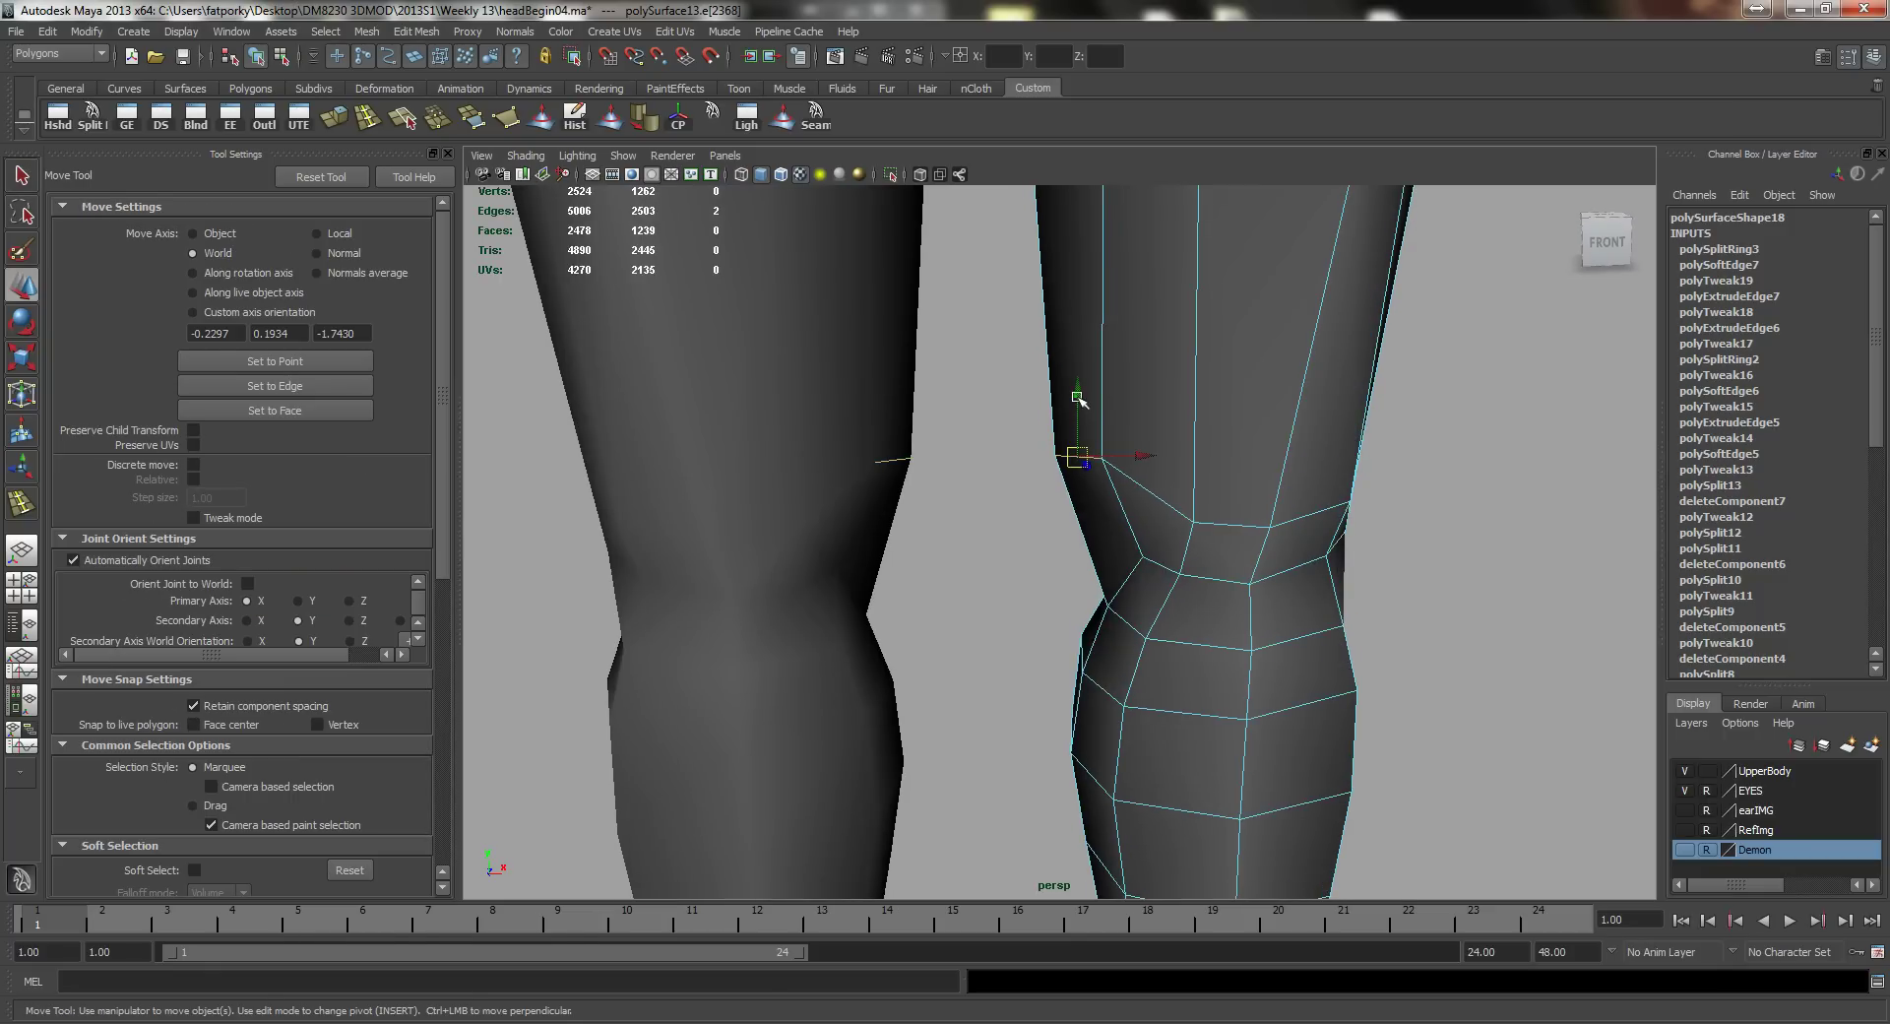
{"action": "left_click_drag", "start_coordinate": [1076, 401], "coordinate": [1178, 531], "text": "alt"}
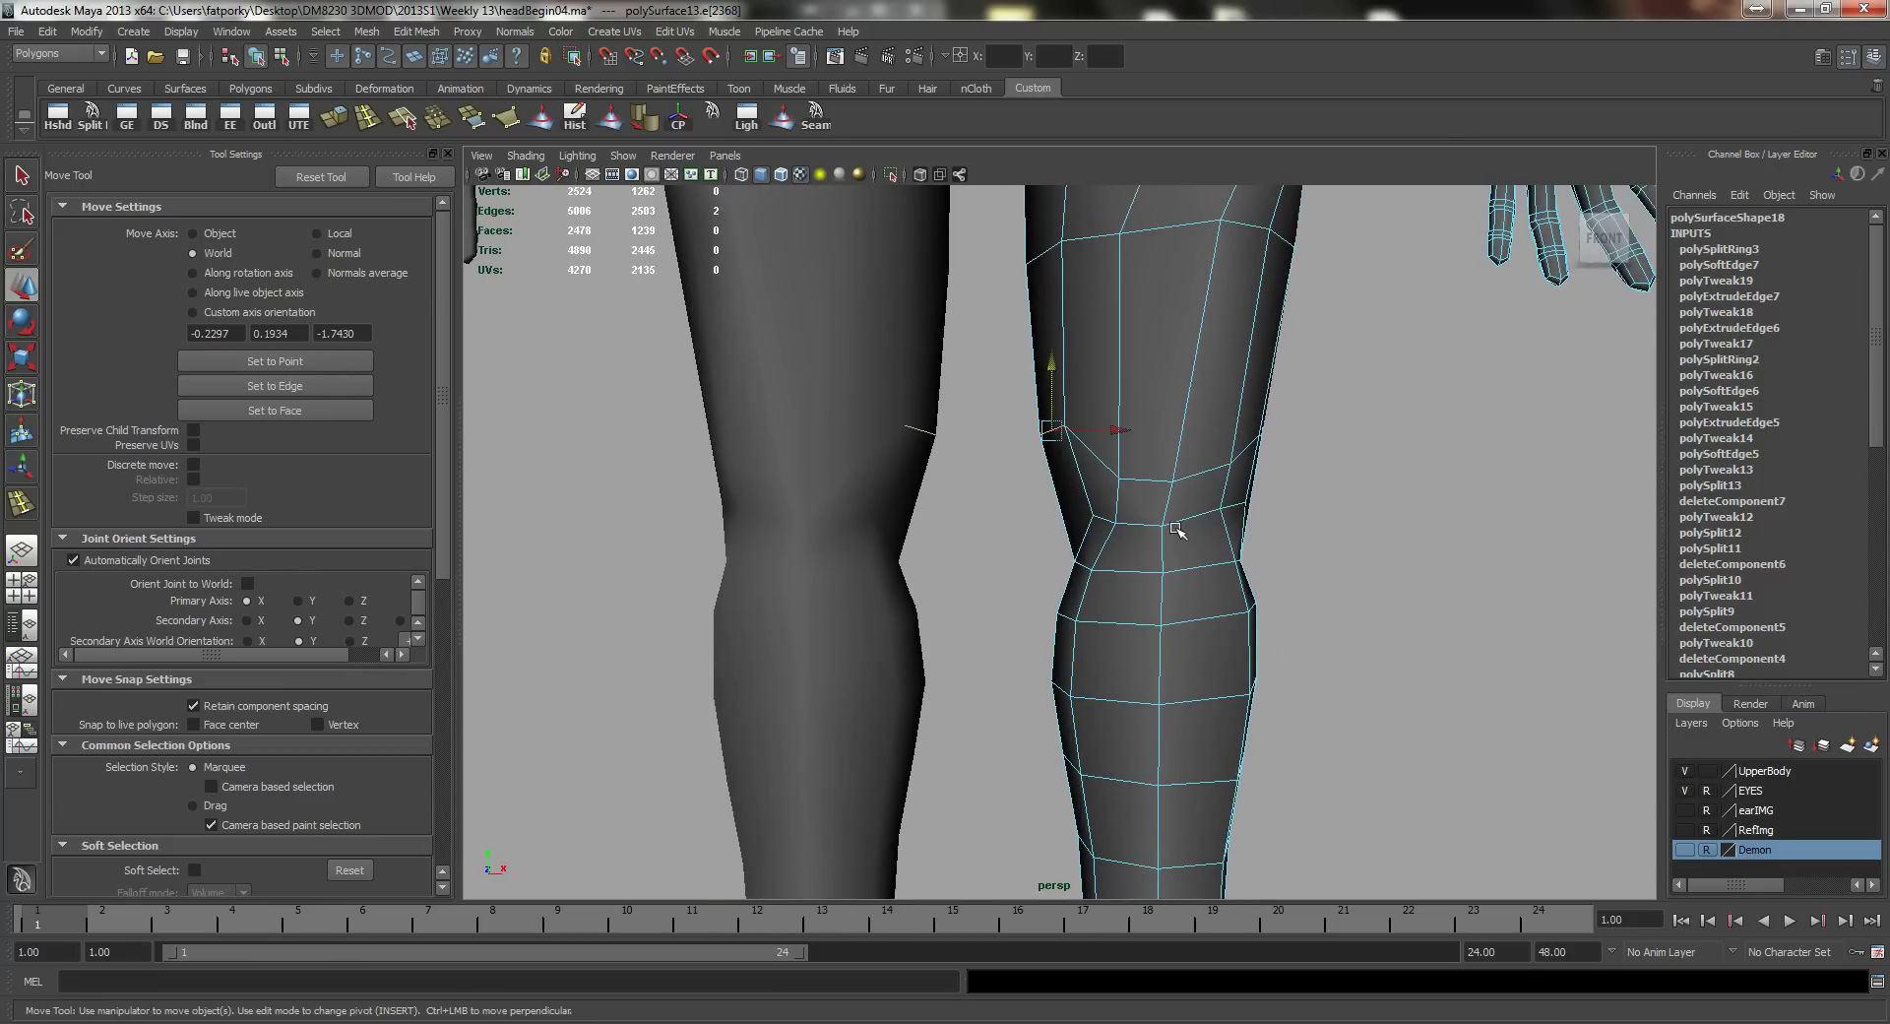
Step: Select the front face just above the kneecap and adjust its placement on the knee
{"action": "key", "text": "e"}
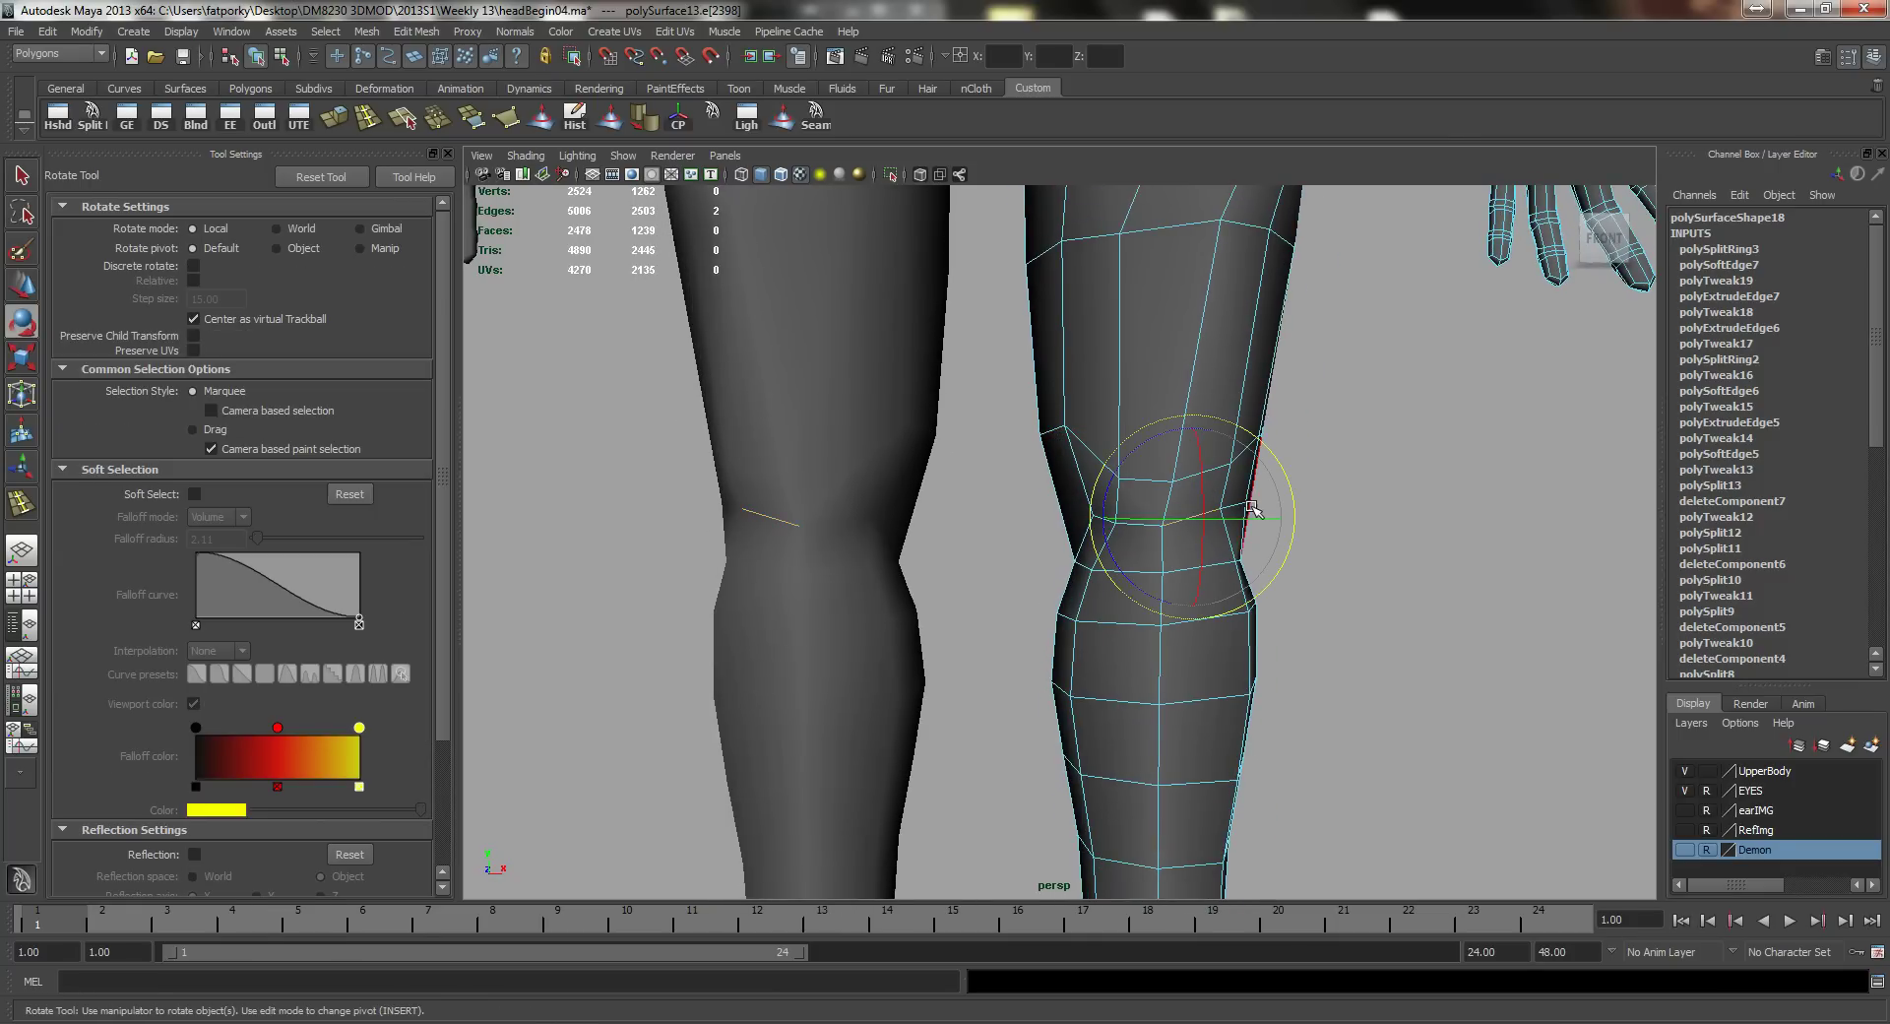
{"action": "scroll", "coordinate": [1203, 487], "scroll_direction": "up", "scroll_amount": 5}
{"action": "key", "text": "q"}
{"action": "right_click_drag", "start_coordinate": [1242, 522], "coordinate": [1190, 492]}
{"action": "left_click", "coordinate": [1188, 493]}
{"action": "key", "text": "e"}
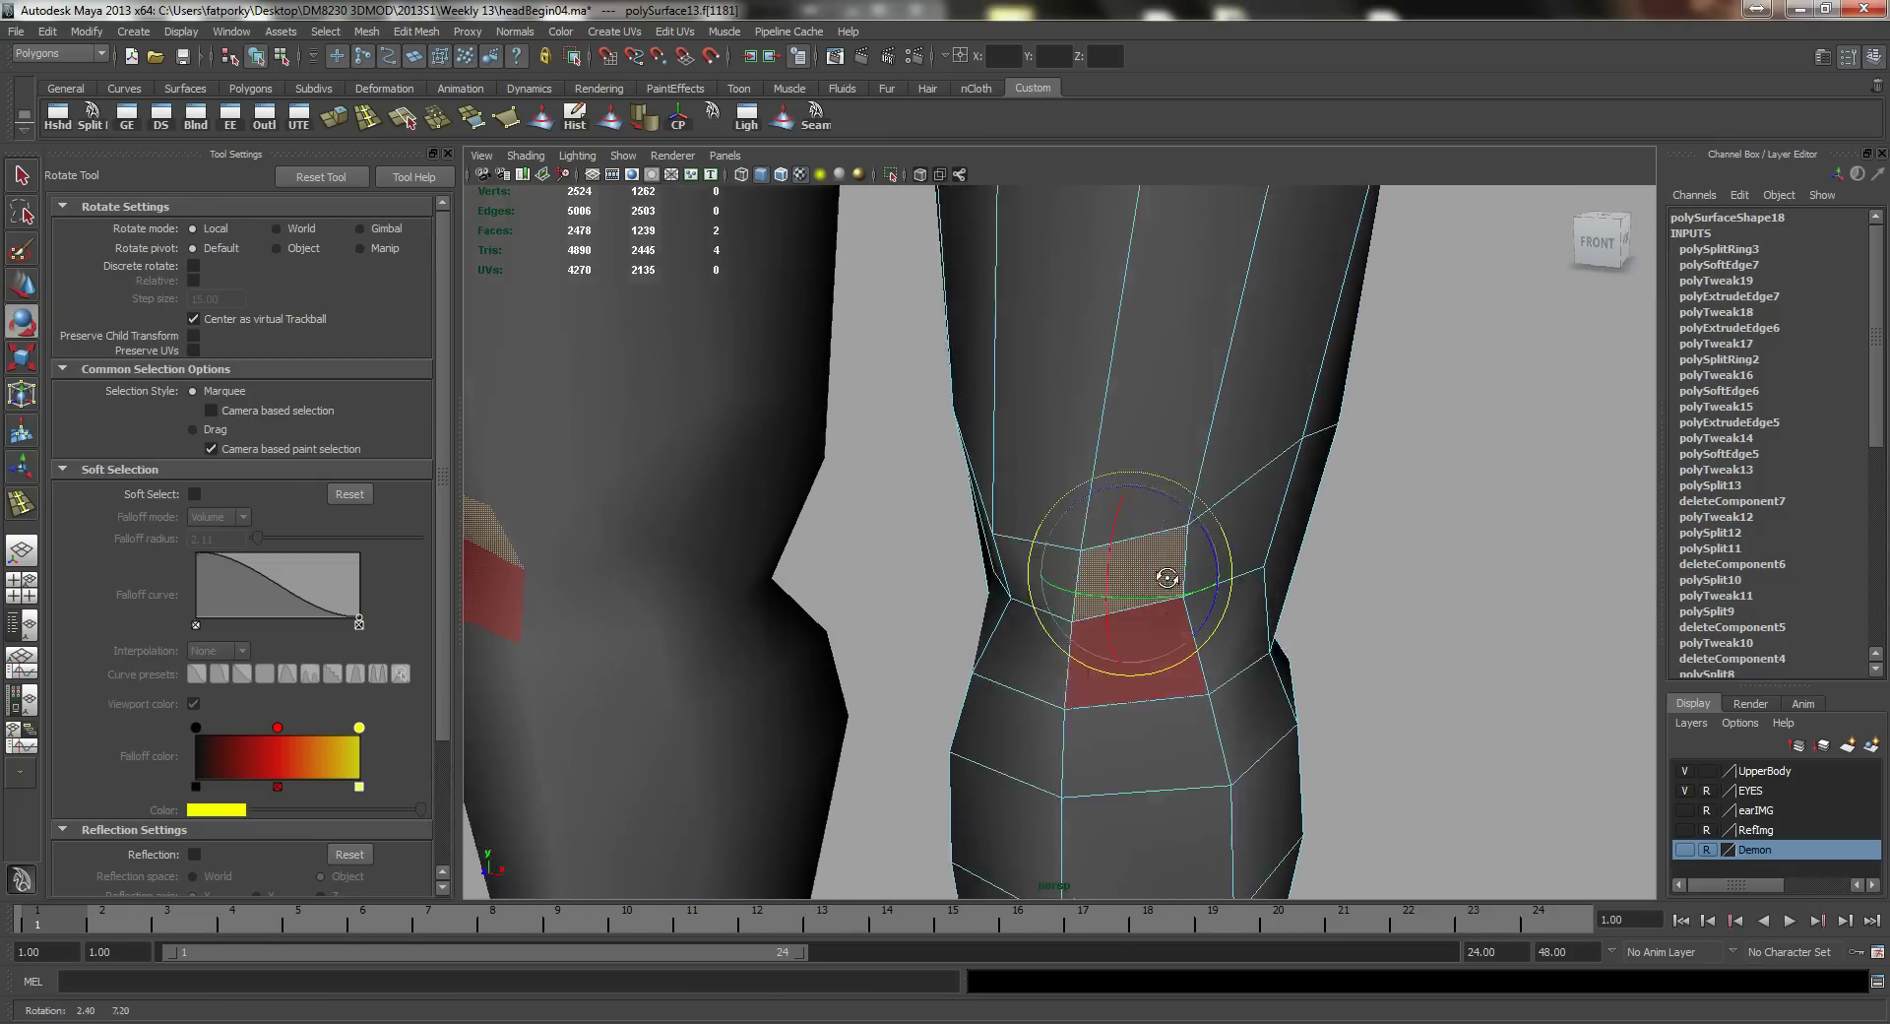
{"action": "left_click_drag", "start_coordinate": [1194, 532], "coordinate": [1172, 568], "text": "alt"}
{"action": "key", "text": "w"}
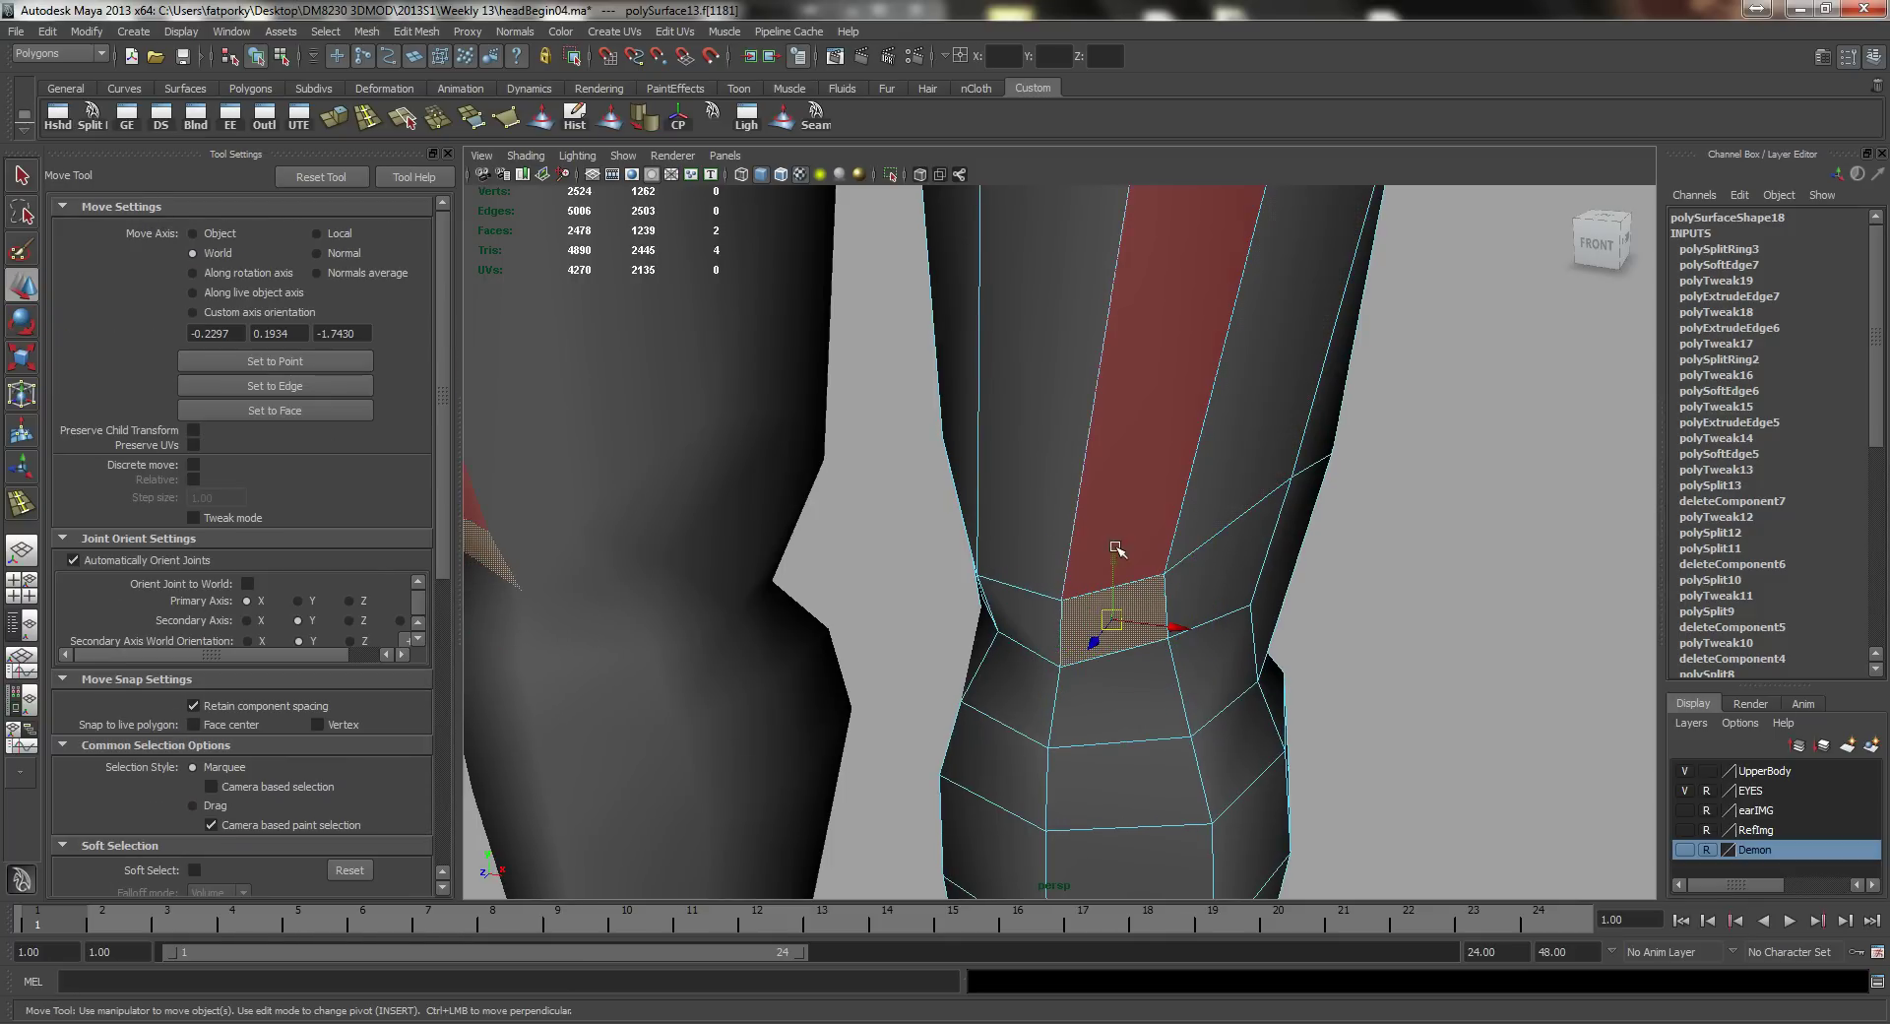
{"action": "left_click_drag", "start_coordinate": [1063, 582], "coordinate": [1139, 540], "text": "alt"}
Step: Raise the short vertical edge on the outer front of the leg just above the kneecap
{"action": "key", "text": "q"}
{"action": "right_click_drag", "start_coordinate": [1260, 519], "coordinate": [1272, 475]}
{"action": "left_click", "coordinate": [1276, 472]}
{"action": "key", "text": "w"}
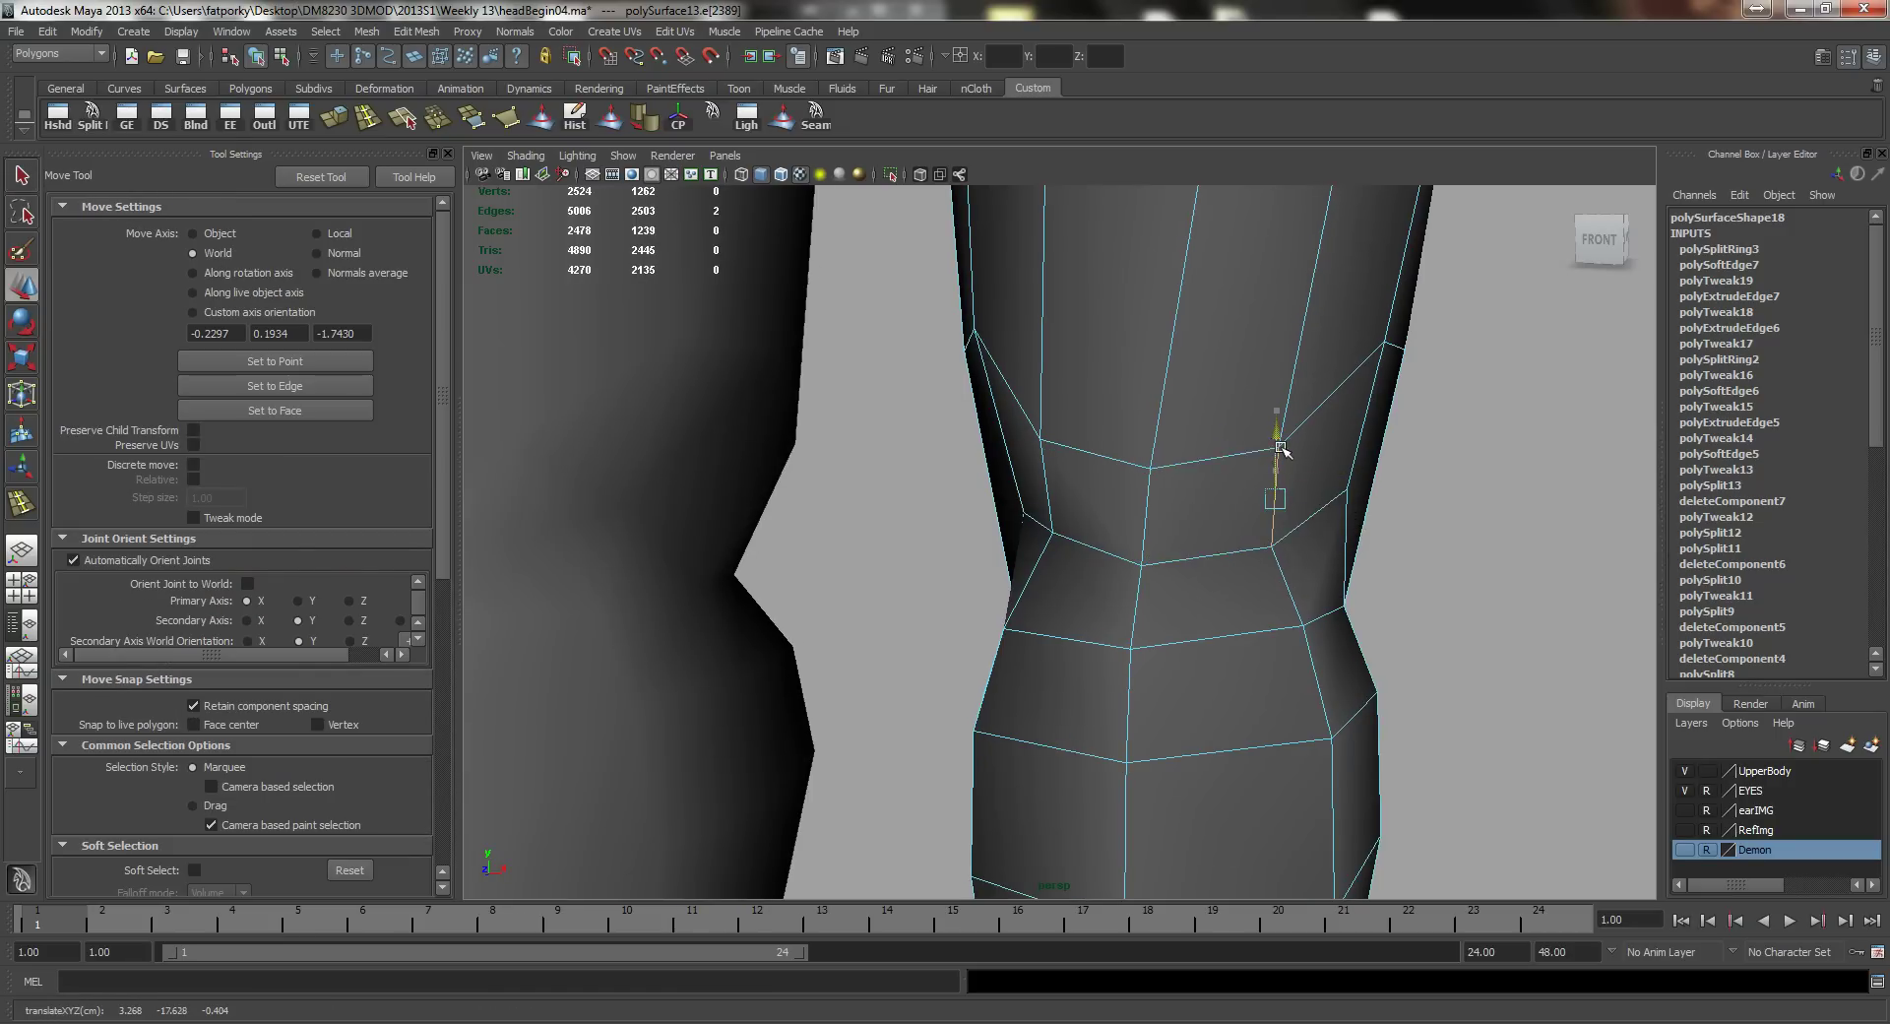
{"action": "left_click_drag", "start_coordinate": [1279, 460], "coordinate": [930, 500], "text": "alt"}
Step: Adjust the front-to-back position of the short horizontal edge across the front of the knee
{"action": "right_click_drag", "start_coordinate": [930, 500], "coordinate": [953, 496], "text": "alt"}
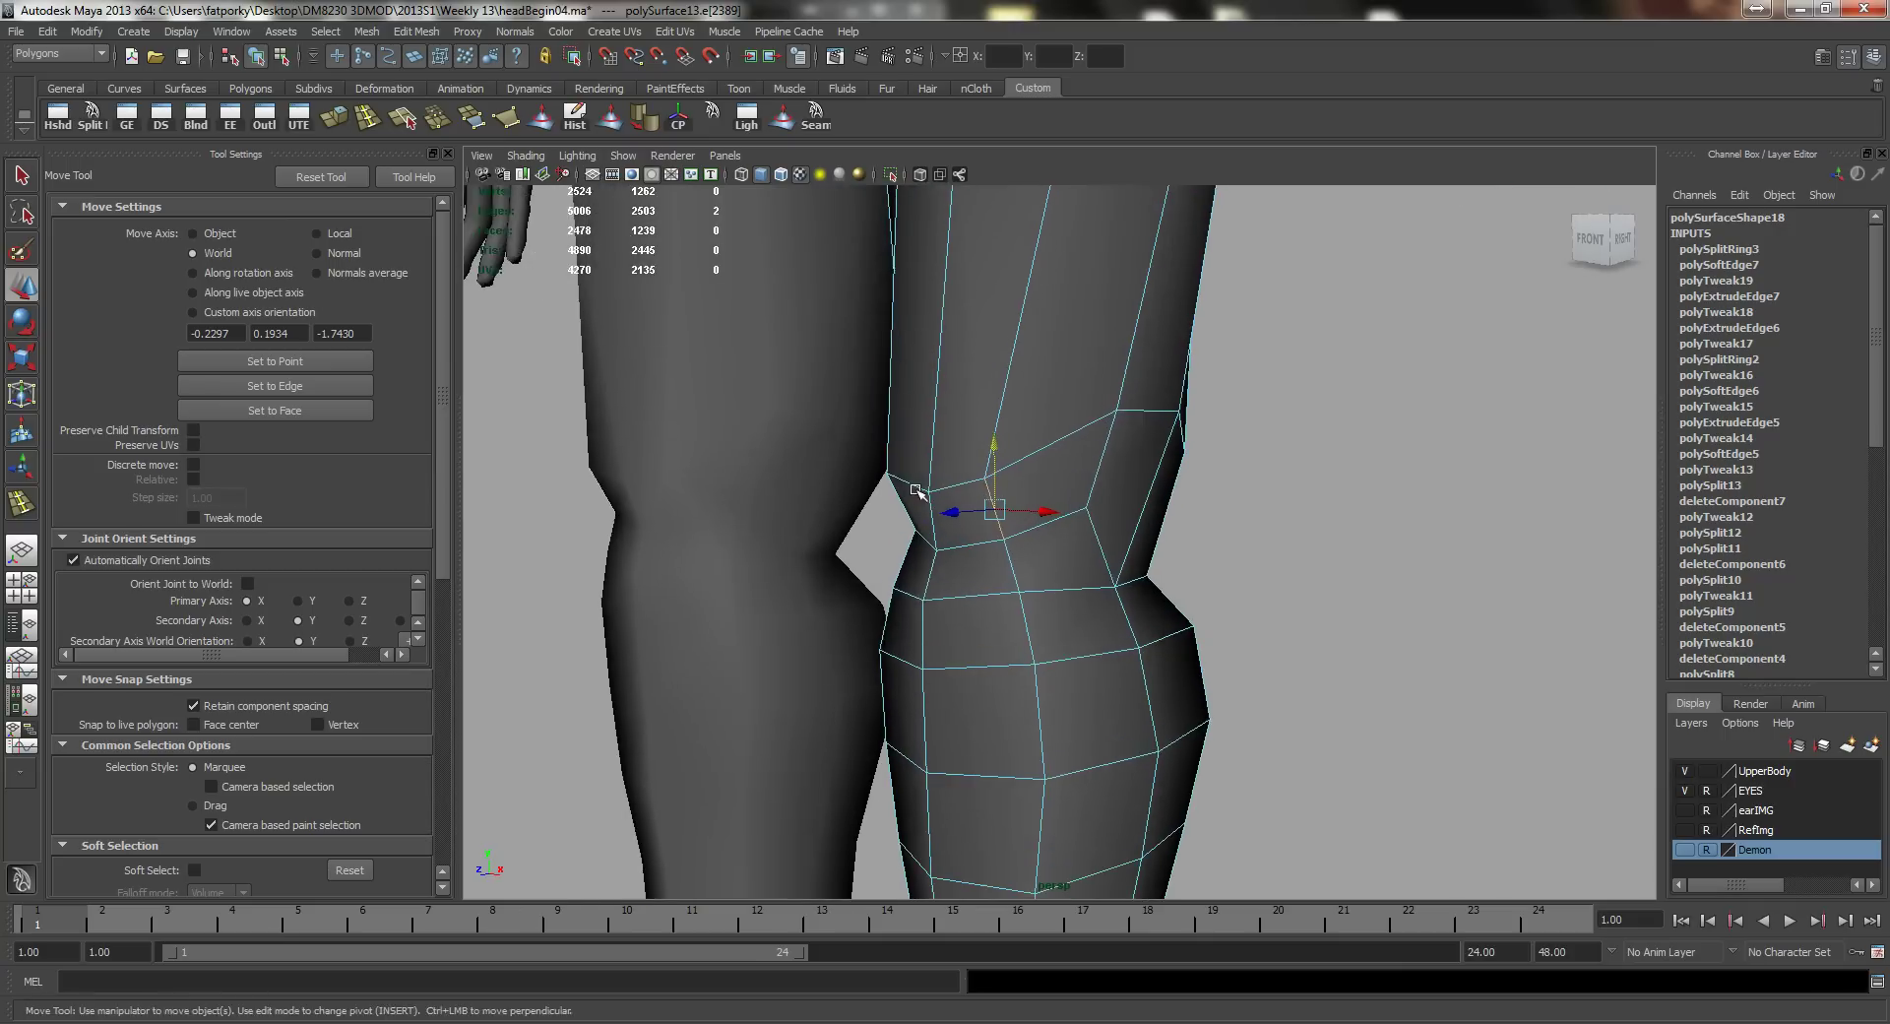
{"action": "left_click_drag", "start_coordinate": [953, 495], "coordinate": [843, 540], "text": "alt"}
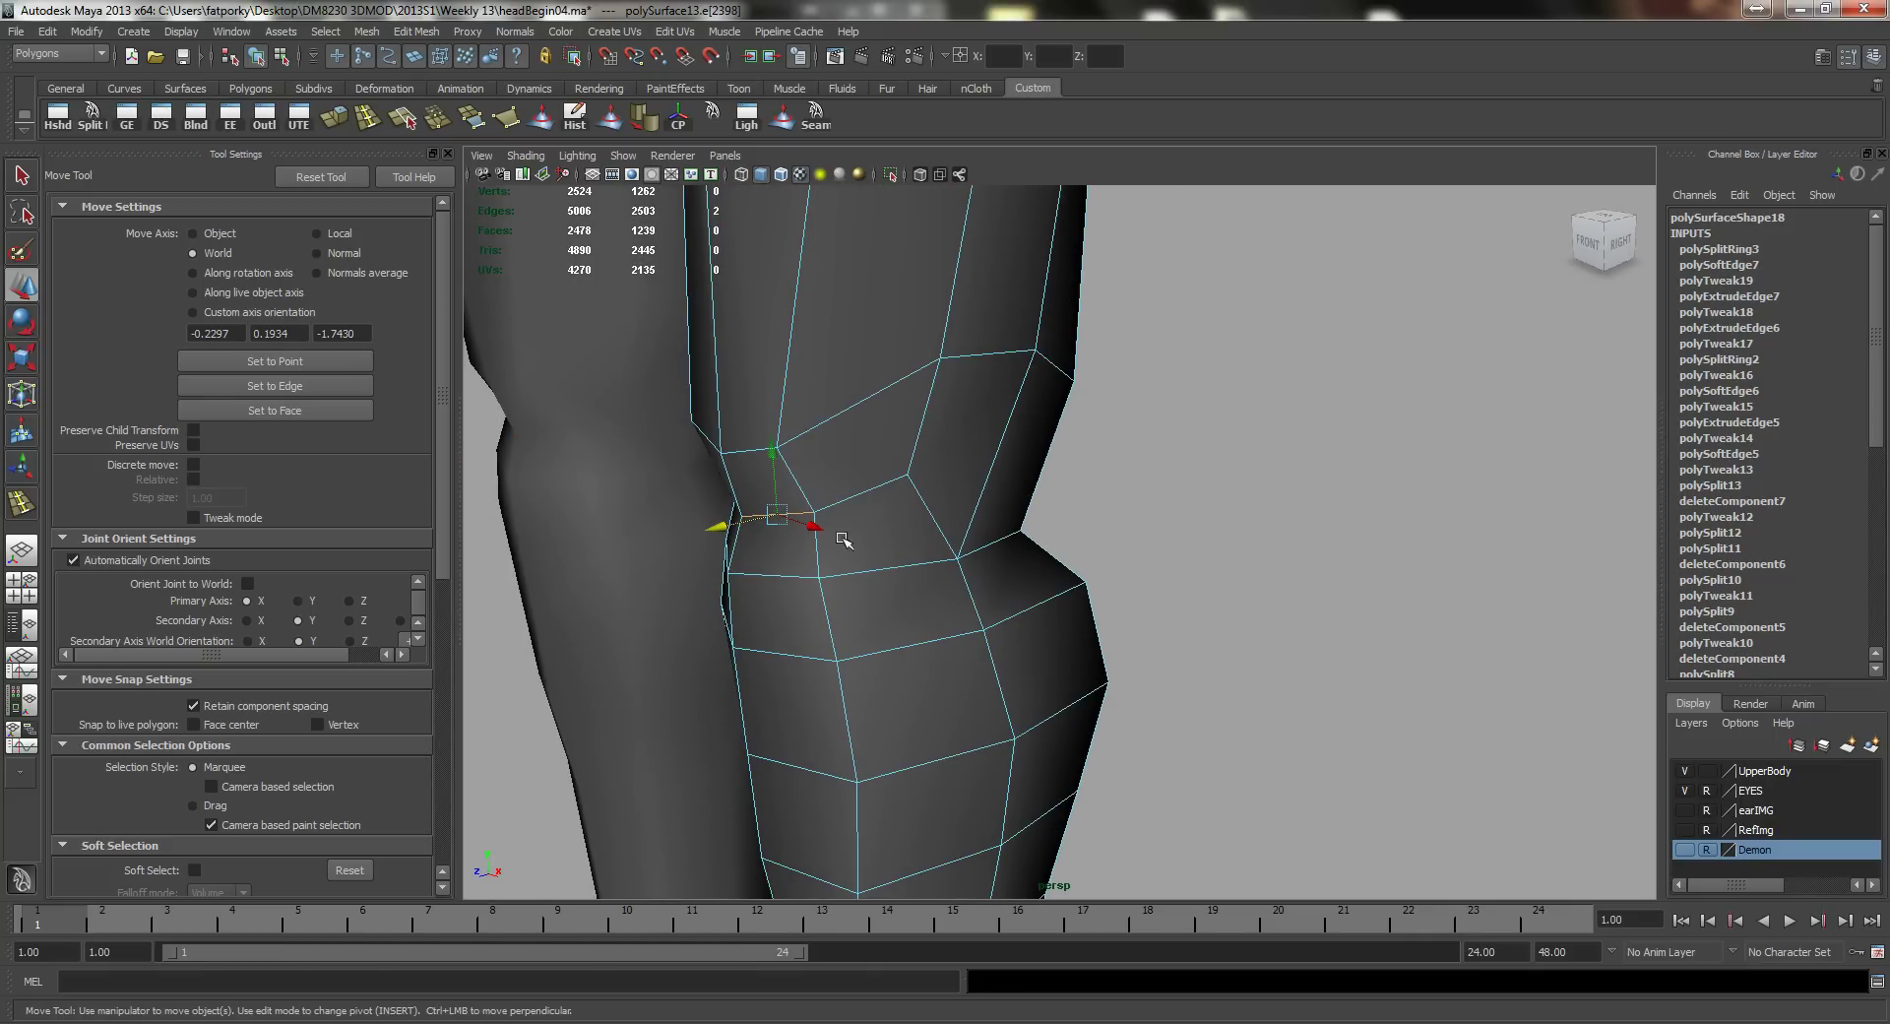
{"action": "left_click_drag", "start_coordinate": [734, 522], "coordinate": [1033, 603], "text": "alt"}
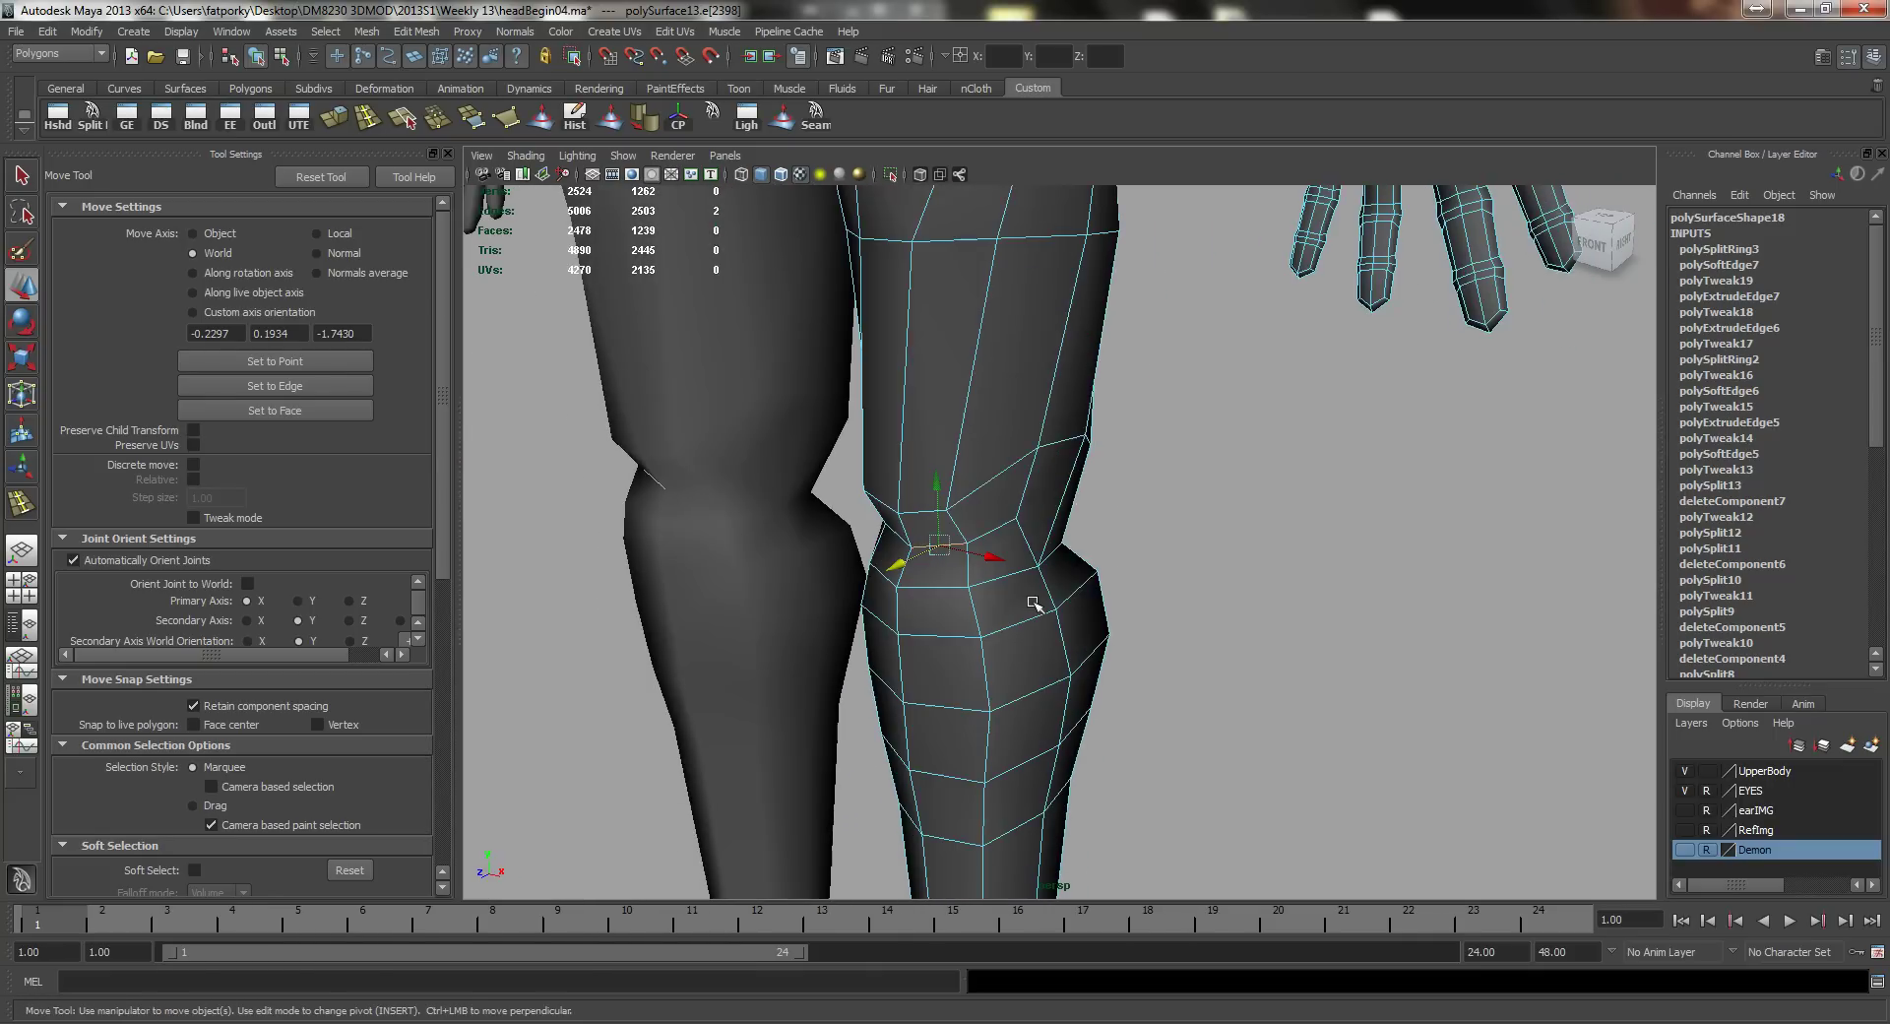
Step: Preview the whole figure with smoothing, examine the leg shape, and return the body half to its unsmoothed display
{"action": "left_click_drag", "start_coordinate": [911, 571], "coordinate": [873, 560], "text": "alt"}
{"action": "key", "text": "q"}
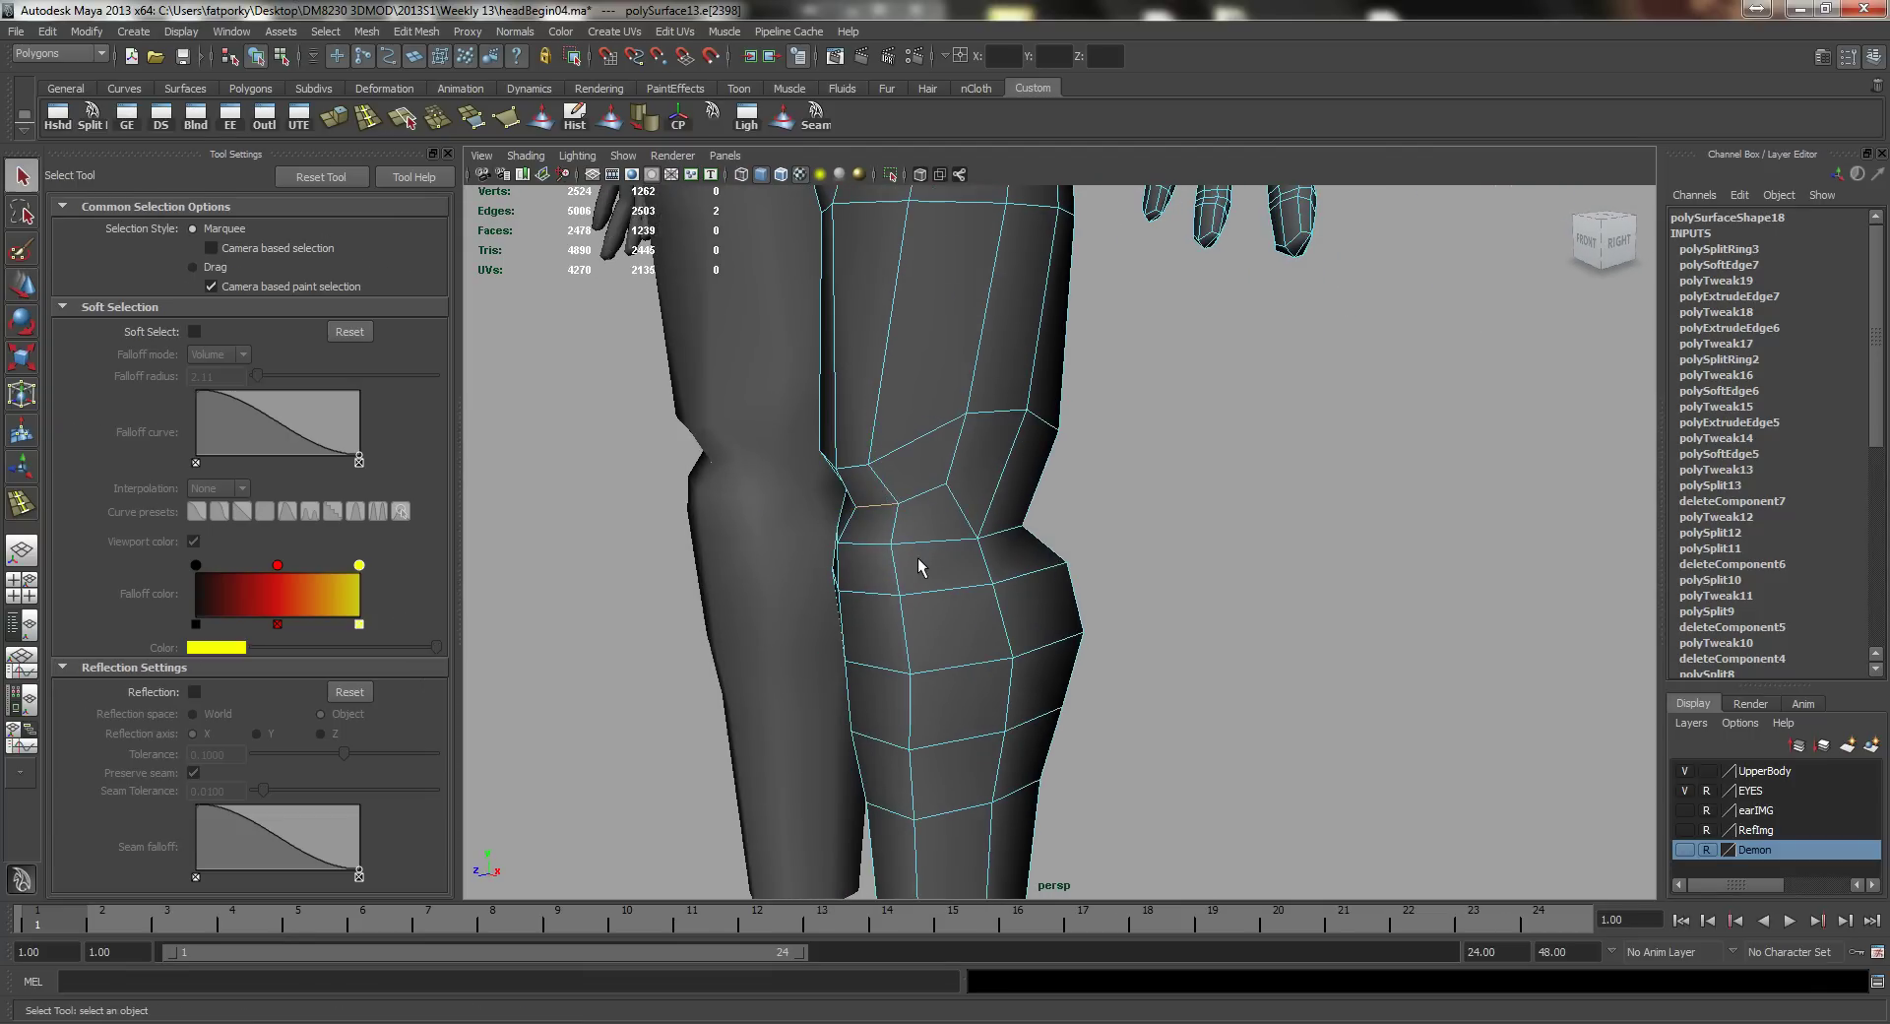
{"action": "right_click_drag", "start_coordinate": [919, 563], "coordinate": [970, 535]}
{"action": "right_click_drag", "start_coordinate": [1020, 529], "coordinate": [983, 529], "text": "alt"}
{"action": "left_click_drag", "start_coordinate": [982, 527], "coordinate": [1085, 558], "text": "alt"}
{"action": "left_click", "coordinate": [1029, 568]}
{"action": "key", "text": "3"}
{"action": "left_click", "coordinate": [1173, 598]}
{"action": "right_click_drag", "start_coordinate": [1145, 588], "coordinate": [992, 568], "text": "alt"}
{"action": "left_click_drag", "start_coordinate": [1155, 577], "coordinate": [1029, 548], "text": "alt"}
{"action": "middle_click_drag", "start_coordinate": [1029, 548], "coordinate": [1024, 630], "text": "alt"}
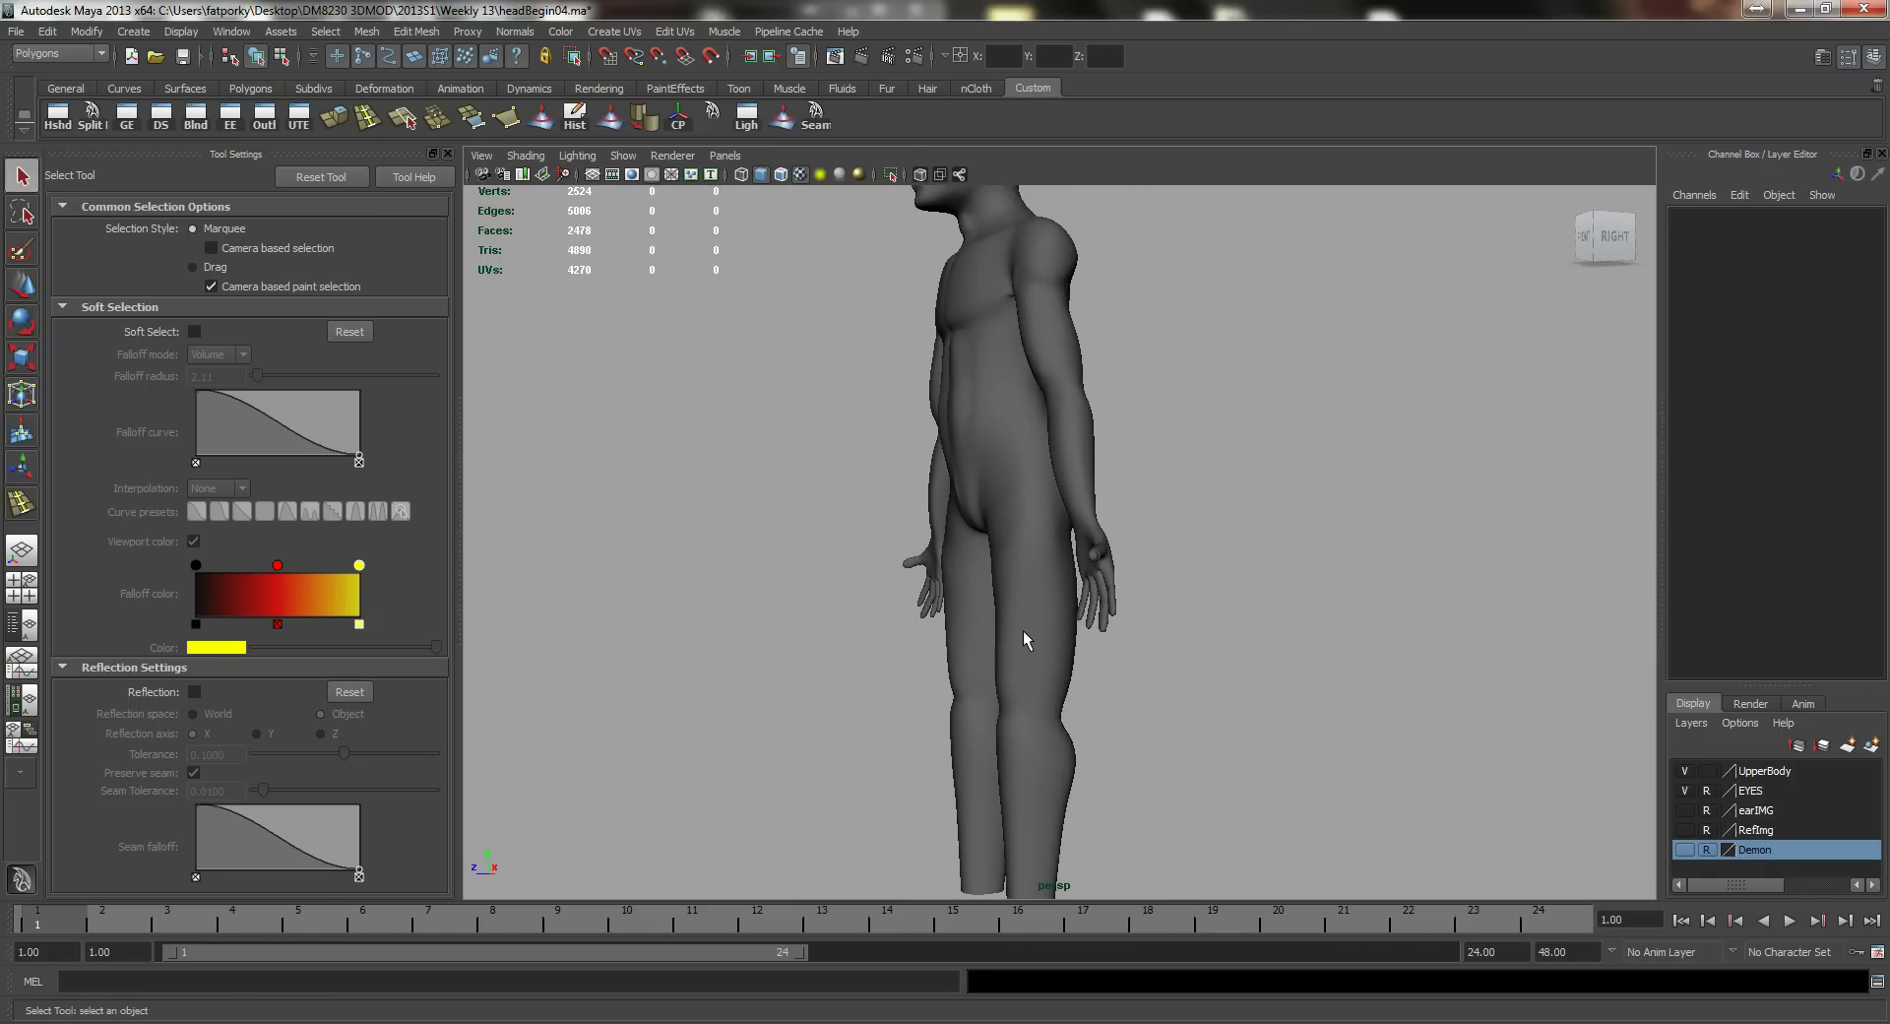
{"action": "left_click", "coordinate": [1022, 618]}
{"action": "key", "text": "1"}
Step: Try to move the inner front thigh faces with soft selection, and undo the move
{"action": "left_click_drag", "start_coordinate": [1022, 616], "coordinate": [940, 607], "text": "alt"}
{"action": "right_click_drag", "start_coordinate": [940, 607], "coordinate": [1045, 552], "text": "alt"}
{"action": "middle_click_drag", "start_coordinate": [1045, 551], "coordinate": [1042, 471], "text": "alt"}
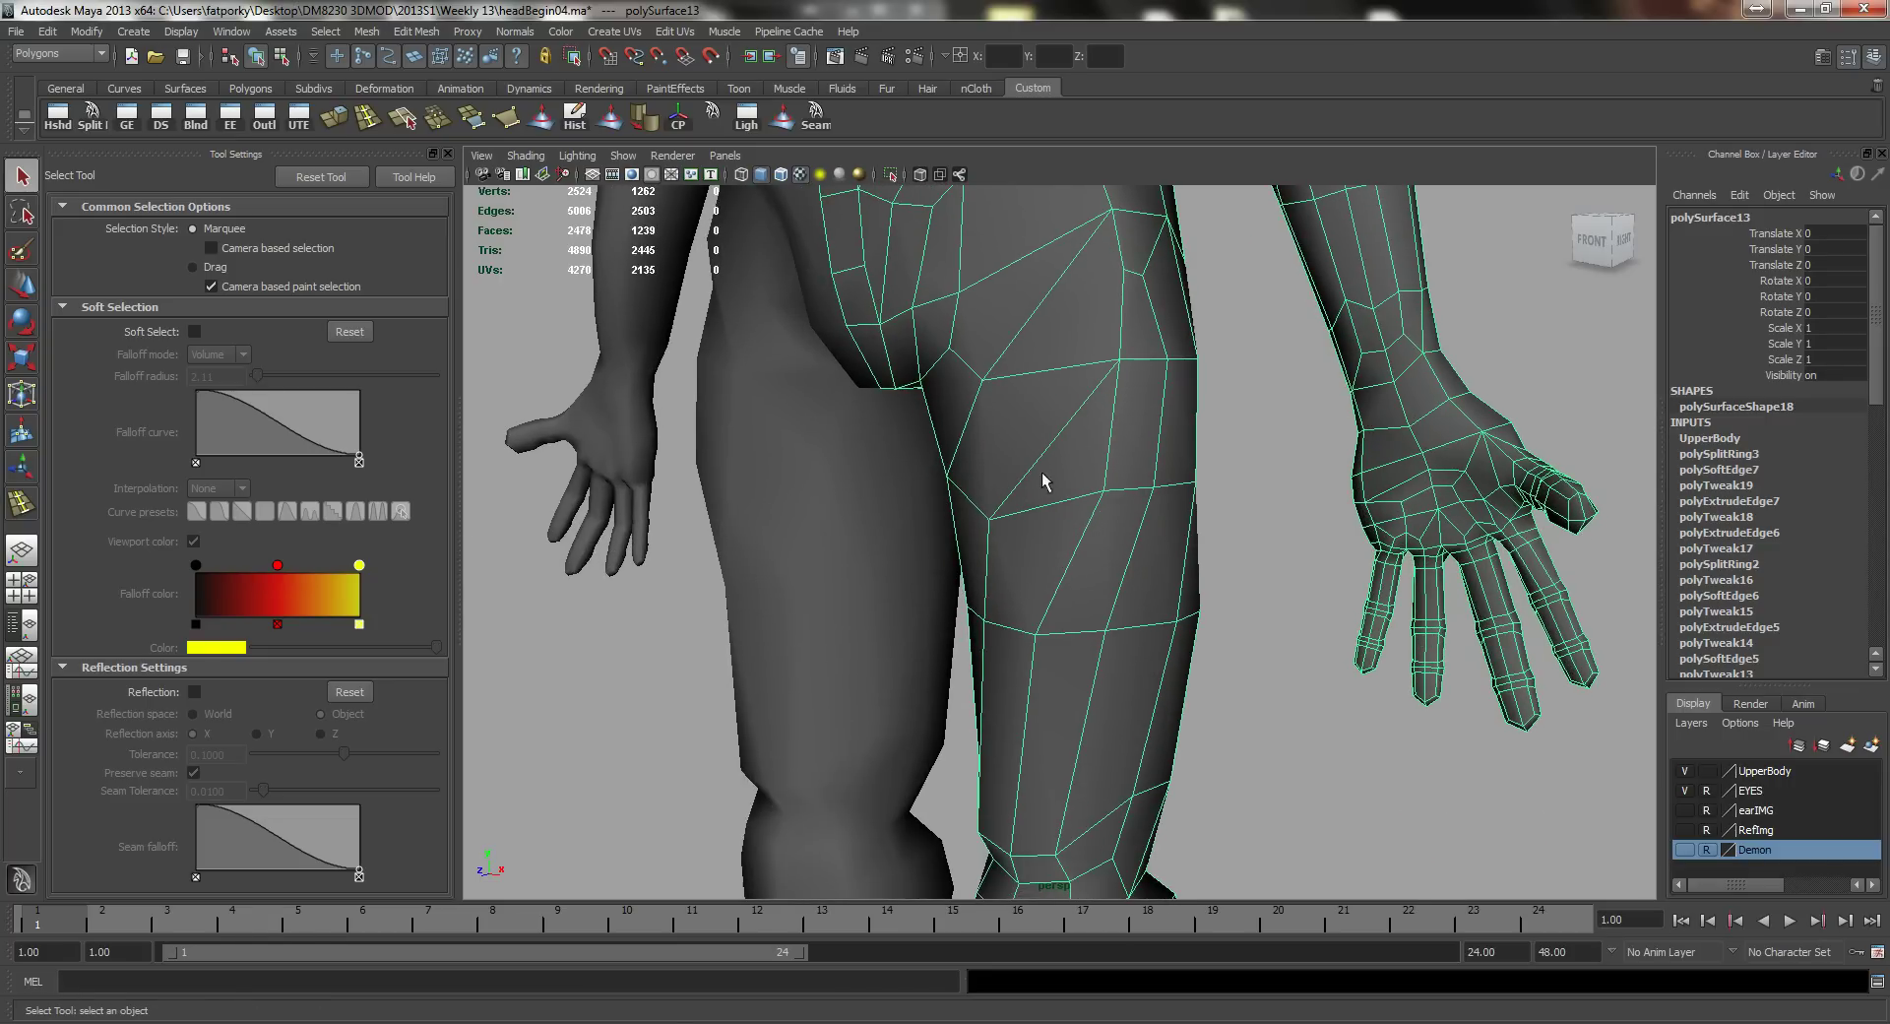
{"action": "right_click_drag", "start_coordinate": [1041, 471], "coordinate": [1043, 547]}
{"action": "left_click", "coordinate": [1044, 547]}
{"action": "left_click_drag", "start_coordinate": [1030, 632], "coordinate": [983, 663], "text": "alt"}
{"action": "key", "text": "b"}
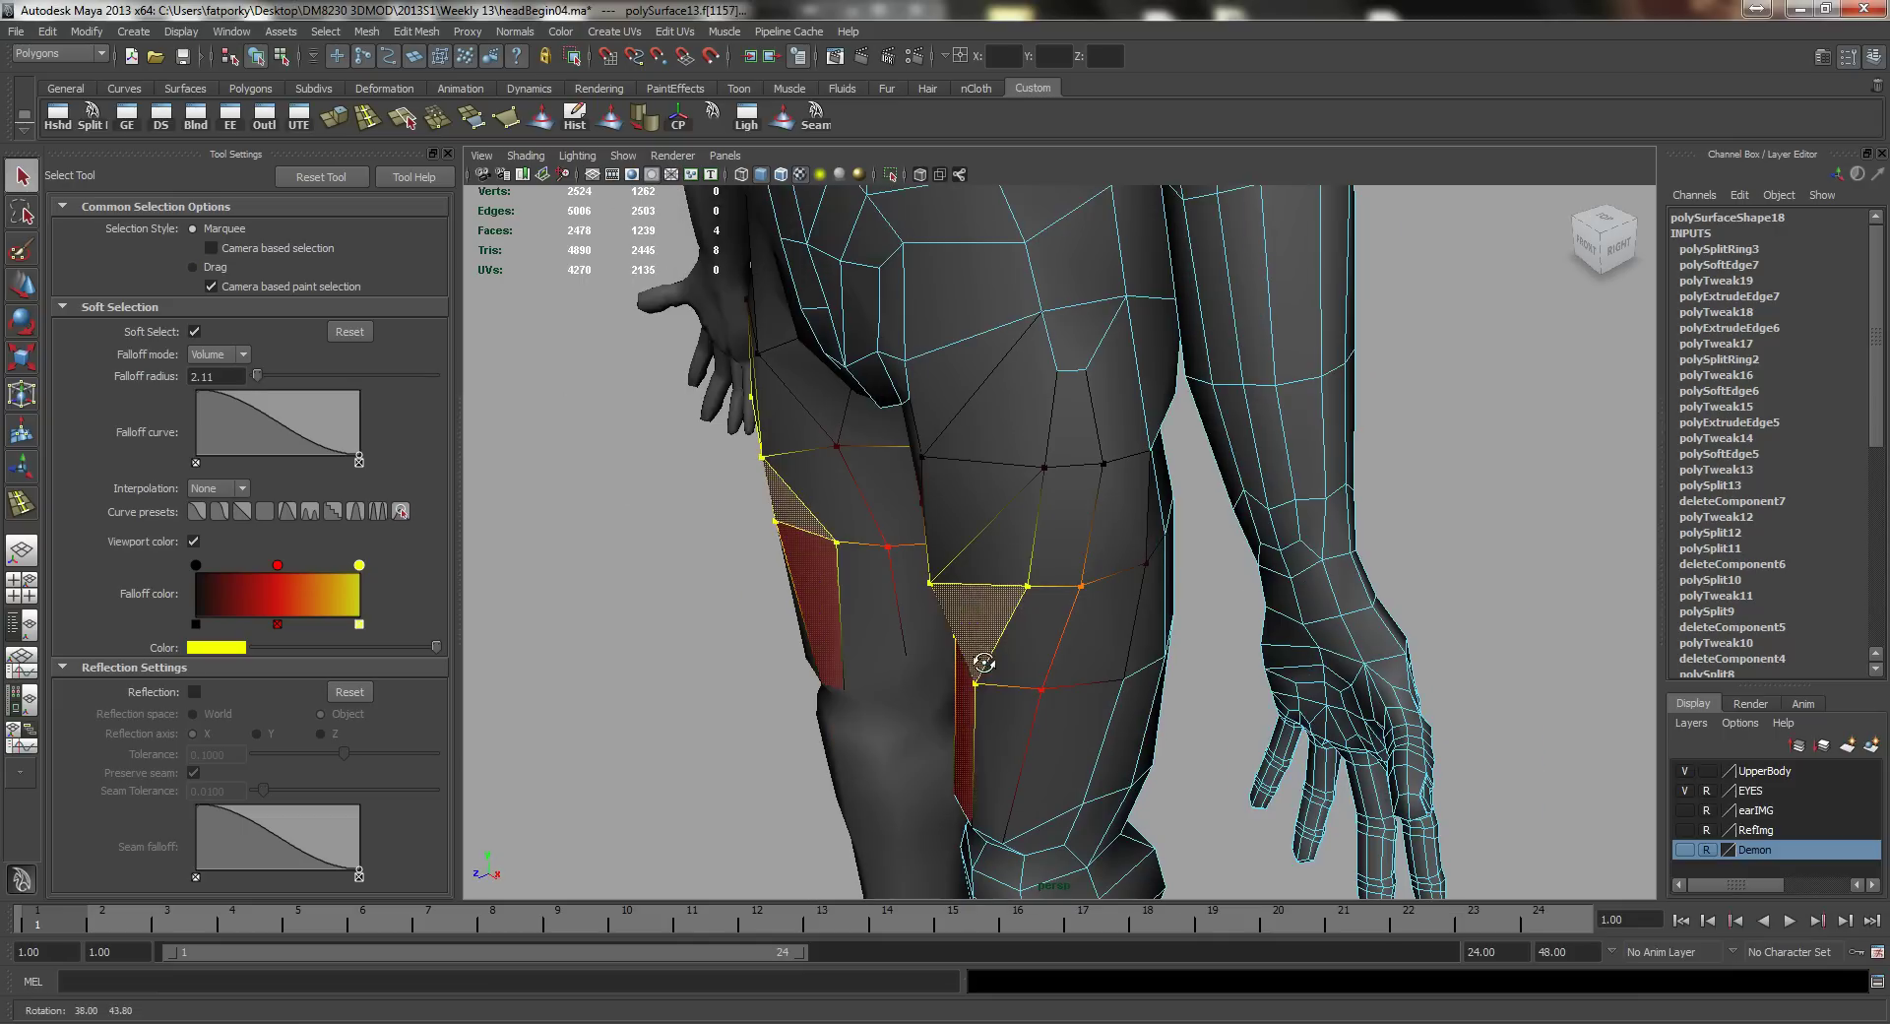
{"action": "left_click_drag", "start_coordinate": [983, 569], "coordinate": [1078, 671], "text": "alt"}
{"action": "key", "text": "w"}
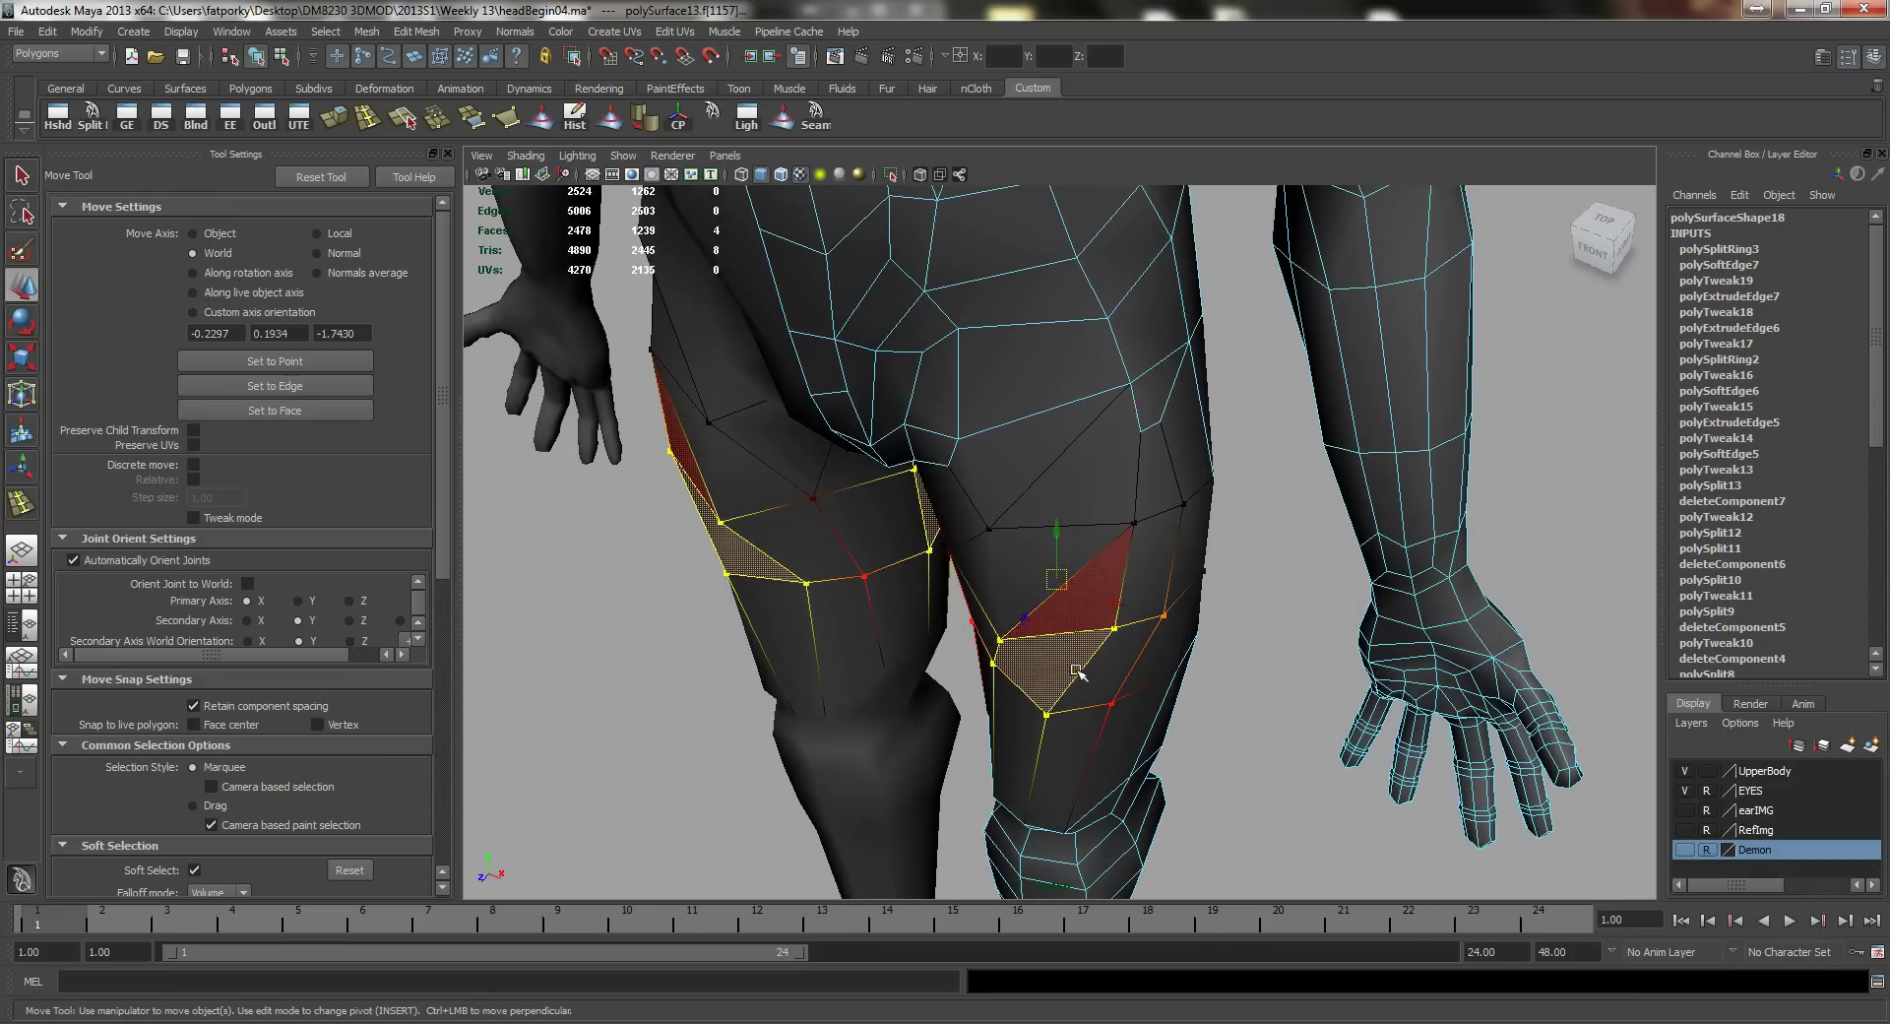
{"action": "mouse_move", "coordinate": [1027, 614]}
{"action": "left_mouse_down"}
{"action": "mouse_move", "coordinate": [1013, 638]}
{"action": "mouse_move", "coordinate": [1004, 600]}
{"action": "left_mouse_up"}
{"action": "key", "text": "ctrl+z"}
Step: Extend the soft selection up across the inner front thigh faces, and select the front hip face instead
{"action": "left_click", "coordinate": [983, 518], "text": "shift"}
{"action": "left_click", "coordinate": [1015, 417], "text": "shift"}
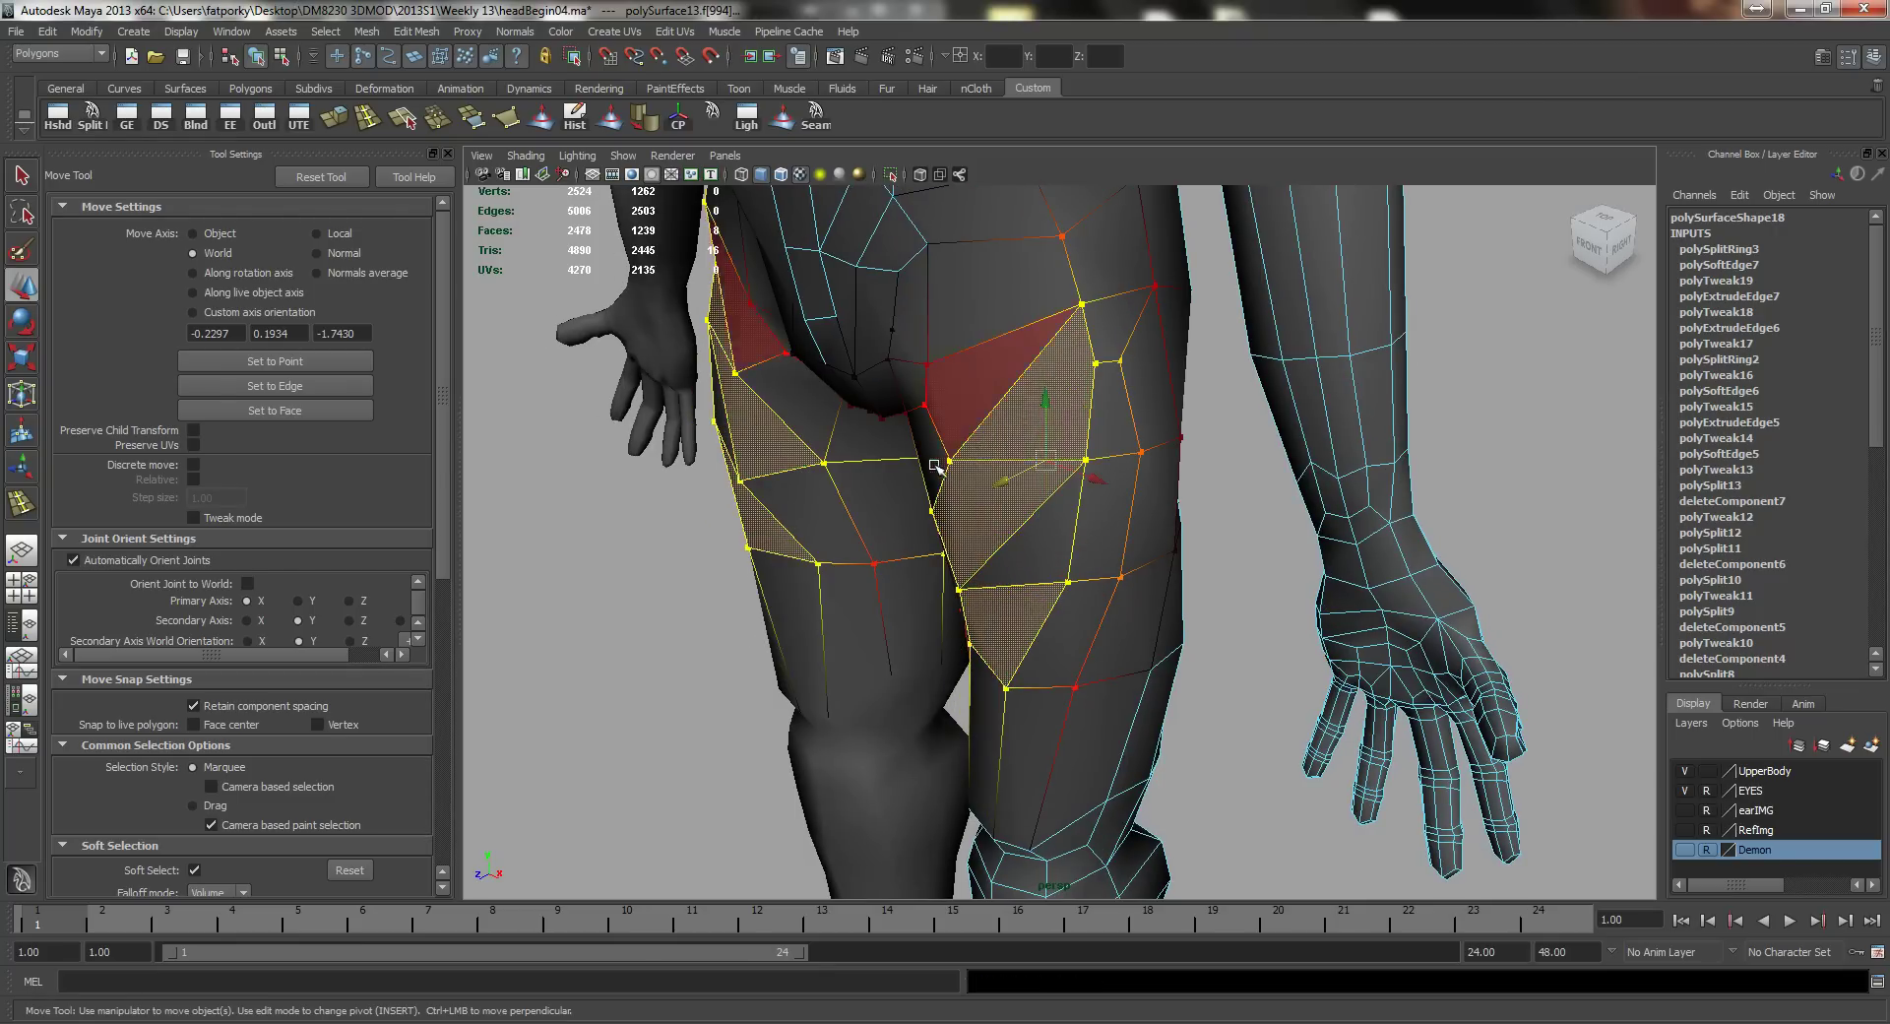
{"action": "left_click", "coordinate": [943, 459], "text": "shift"}
{"action": "left_click", "coordinate": [977, 394], "text": "shift"}
{"action": "left_click_drag", "start_coordinate": [970, 569], "coordinate": [985, 698], "text": "alt"}
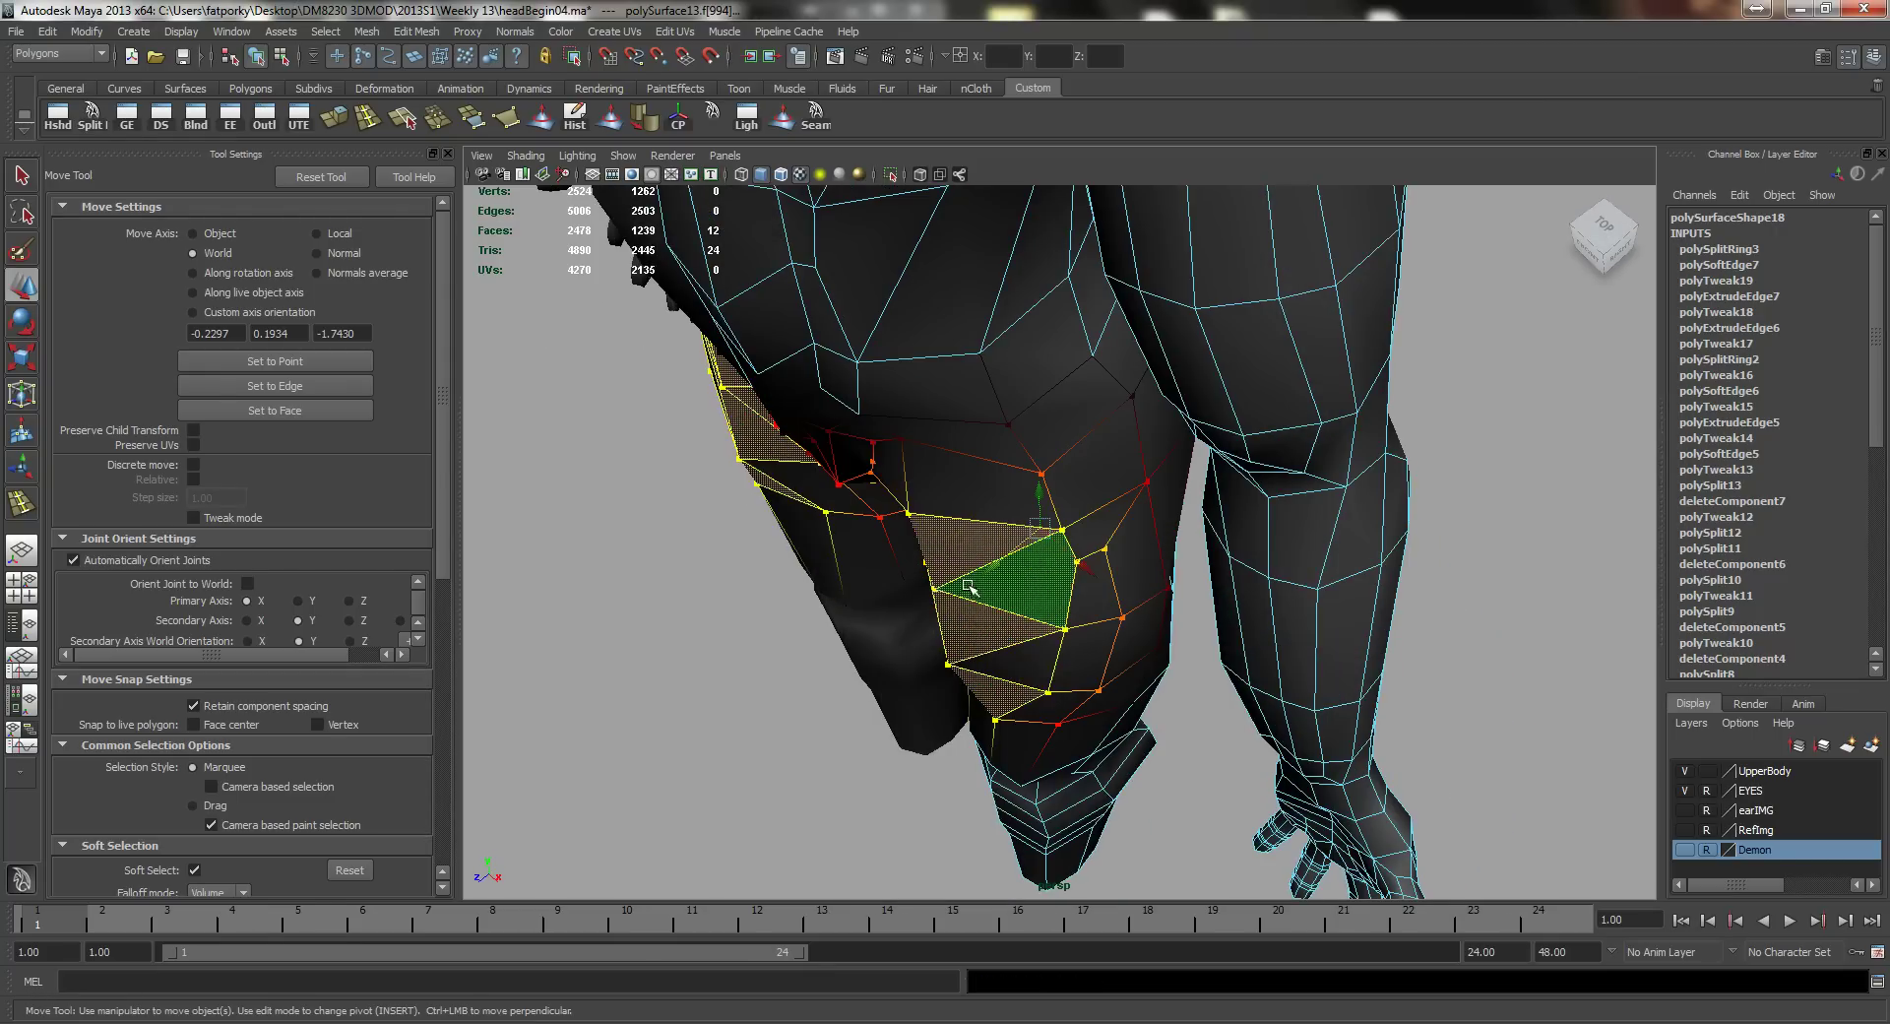
{"action": "left_click_drag", "start_coordinate": [989, 570], "coordinate": [1097, 549], "text": "alt"}
{"action": "left_click", "coordinate": [942, 481]}
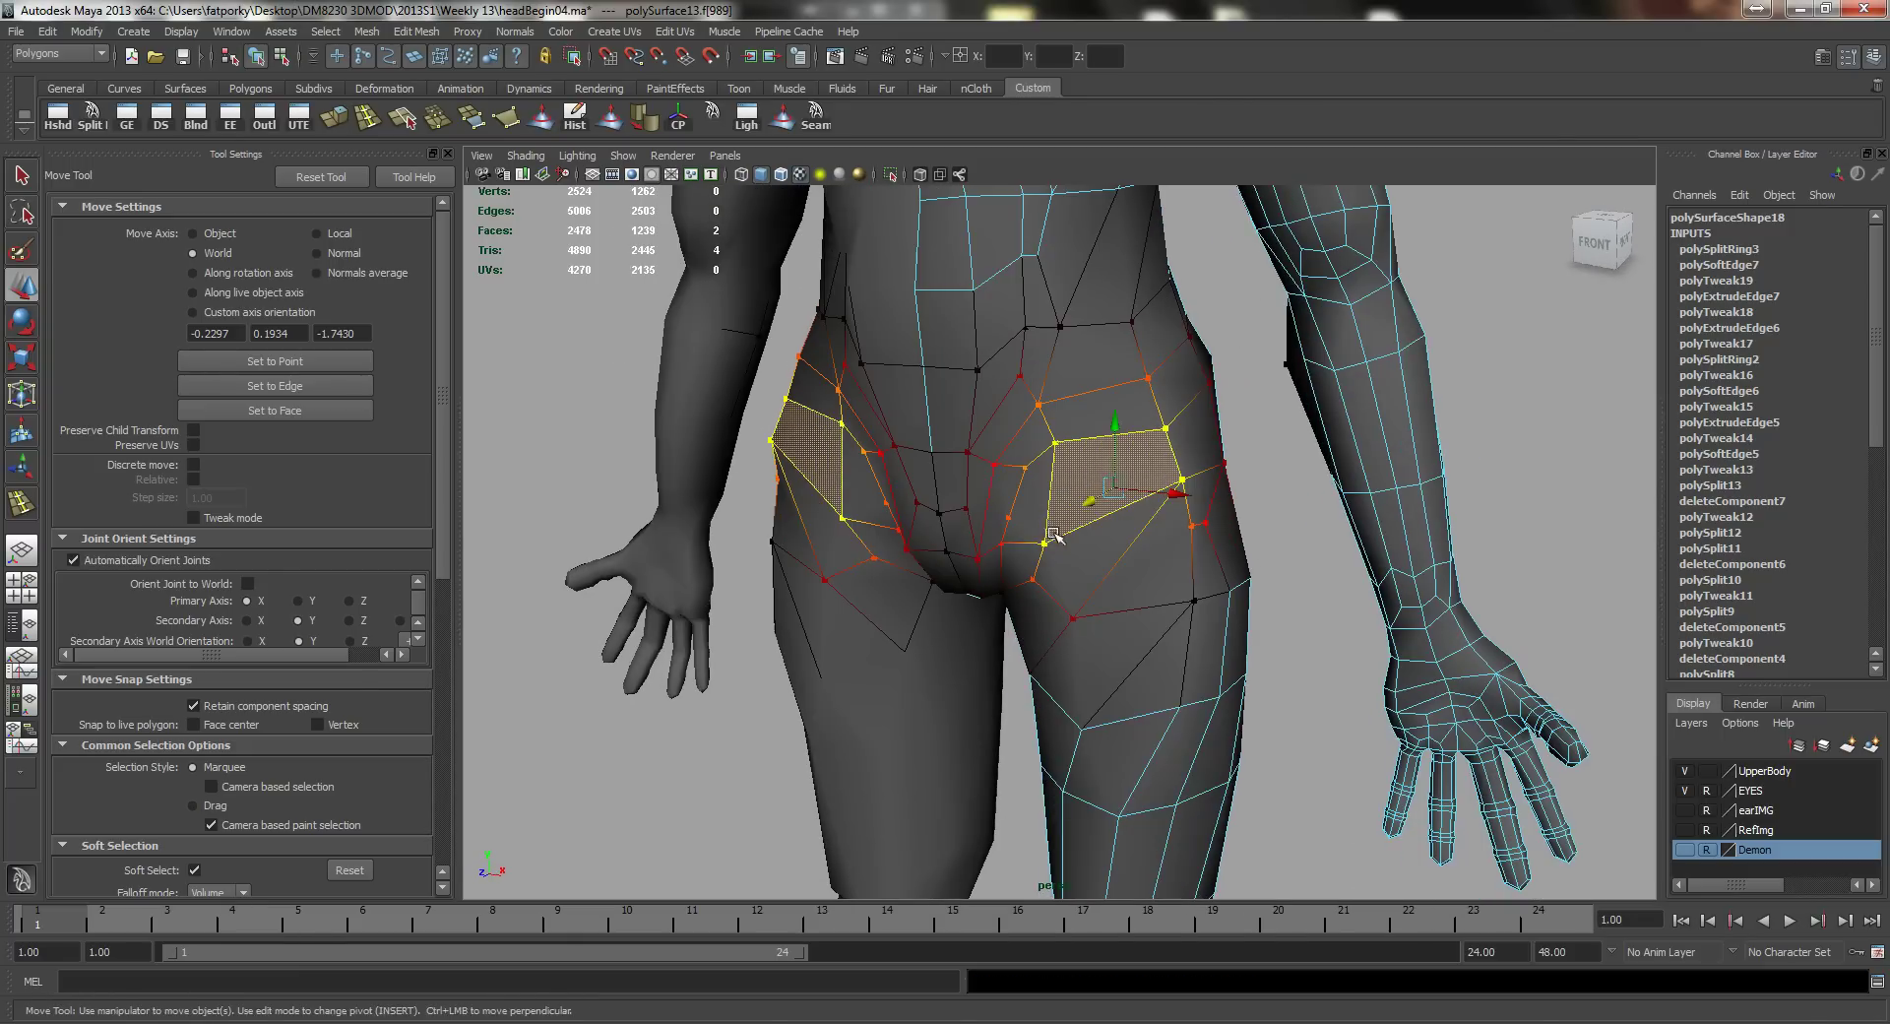
Step: Return to object mode and examine the proportions of the hips and thighs on the whole figure
{"action": "key", "text": "q"}
{"action": "right_click_drag", "start_coordinate": [1098, 549], "coordinate": [1193, 521]}
{"action": "left_click_drag", "start_coordinate": [1115, 601], "coordinate": [1257, 726], "text": "alt"}
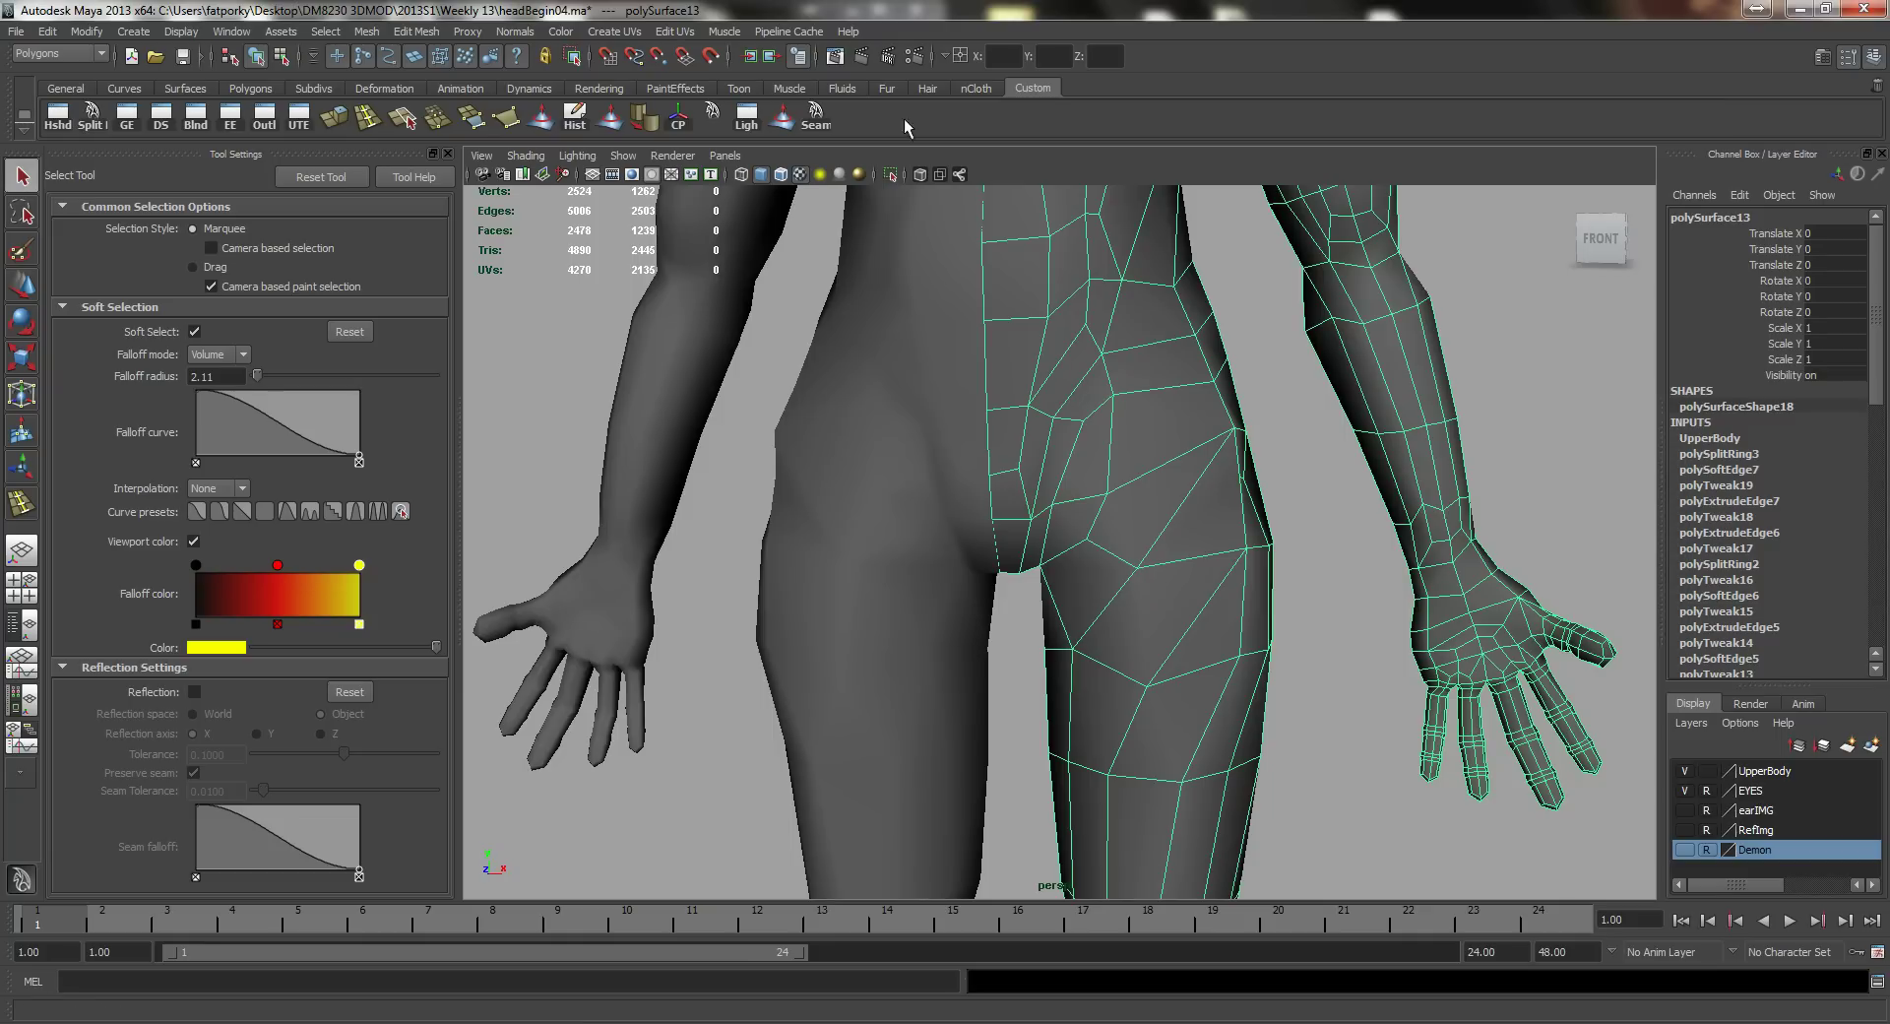
{"action": "left_click_drag", "start_coordinate": [1053, 472], "coordinate": [1296, 488], "text": "alt"}
{"action": "right_click_drag", "start_coordinate": [1295, 488], "coordinate": [1067, 571], "text": "alt"}
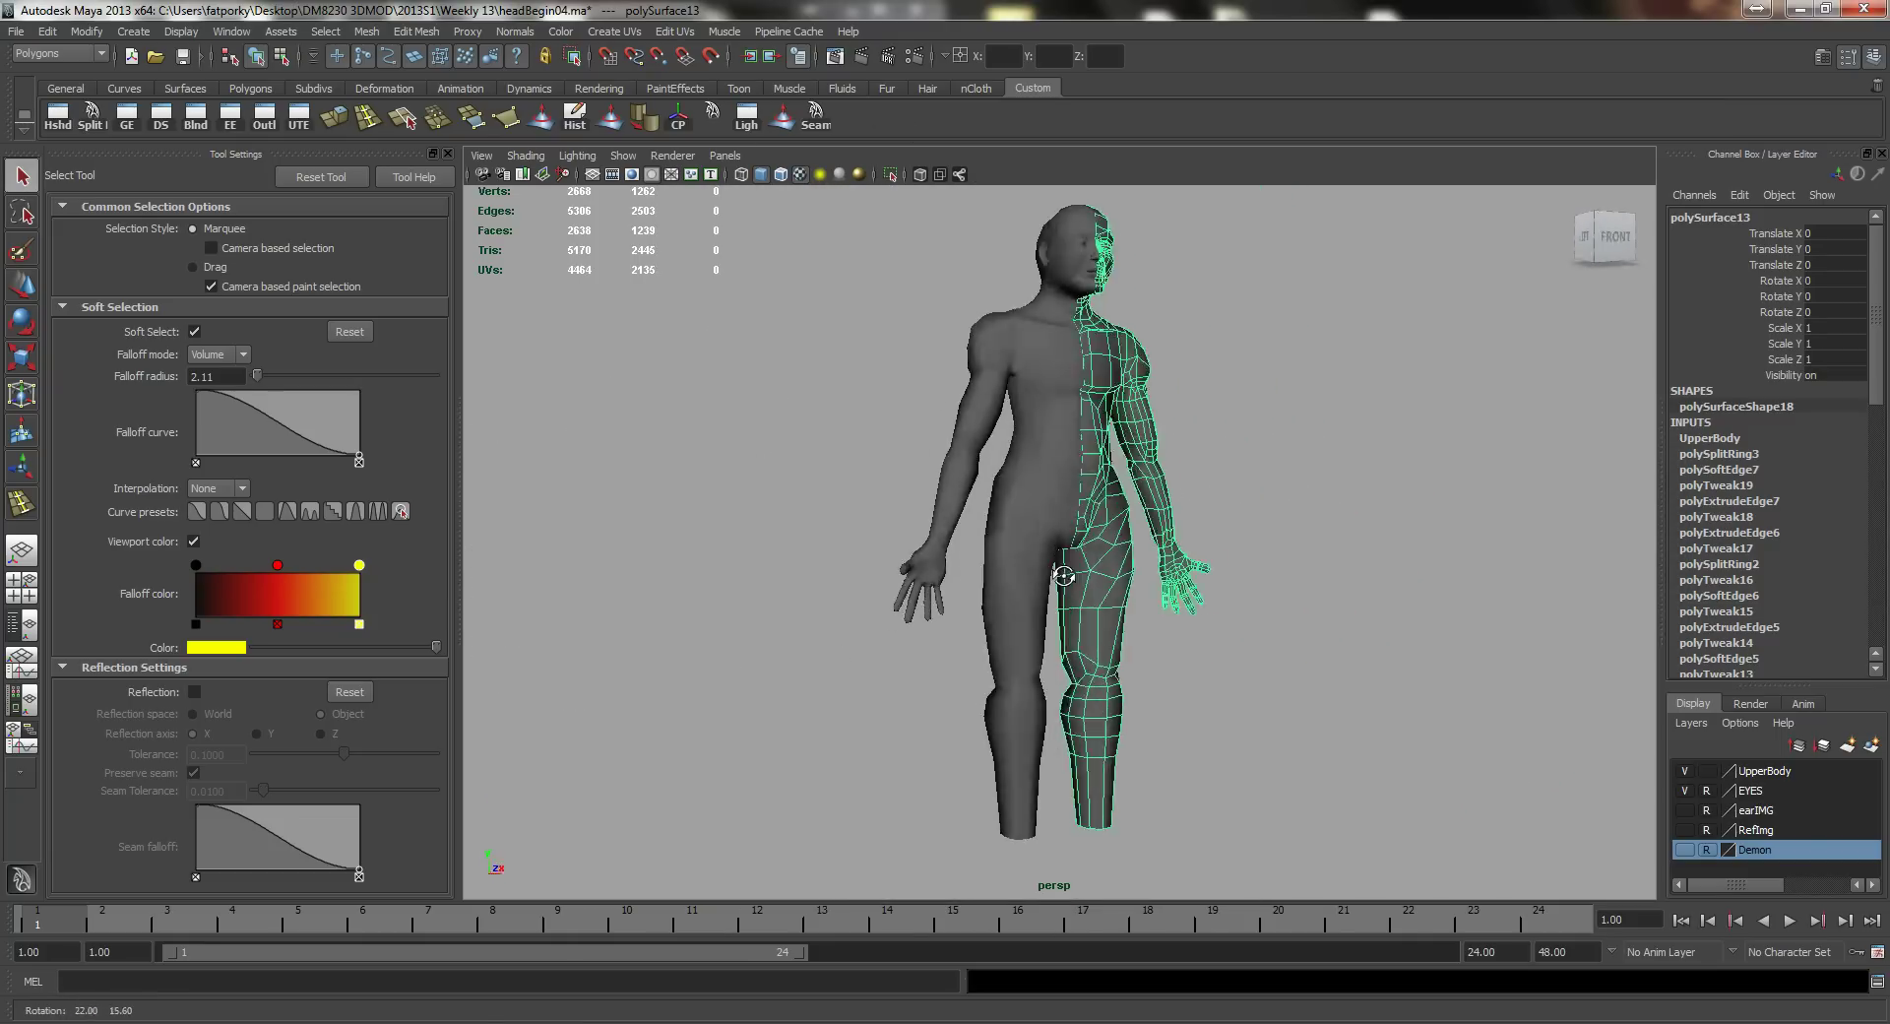
{"action": "left_click_drag", "start_coordinate": [1067, 571], "coordinate": [1070, 627], "text": "alt"}
{"action": "middle_click_drag", "start_coordinate": [1070, 627], "coordinate": [1085, 512], "text": "alt"}
{"action": "right_click_drag", "start_coordinate": [900, 464], "coordinate": [1172, 467], "text": "alt"}
{"action": "middle_click_drag", "start_coordinate": [1171, 467], "coordinate": [1136, 452], "text": "alt"}
{"action": "left_click", "coordinate": [1201, 580]}
{"action": "mouse_move", "coordinate": [1142, 575]}
{"action": "left_mouse_down", "text": "alt"}
{"action": "mouse_move", "coordinate": [1029, 554]}
{"action": "mouse_move", "coordinate": [1132, 568]}
{"action": "left_mouse_up", "text": "alt"}
{"action": "left_click", "coordinate": [1134, 502]}
{"action": "middle_click_drag", "start_coordinate": [1133, 501], "coordinate": [1061, 629], "text": "alt"}
{"action": "left_click_drag", "start_coordinate": [1056, 592], "coordinate": [960, 581], "text": "alt"}
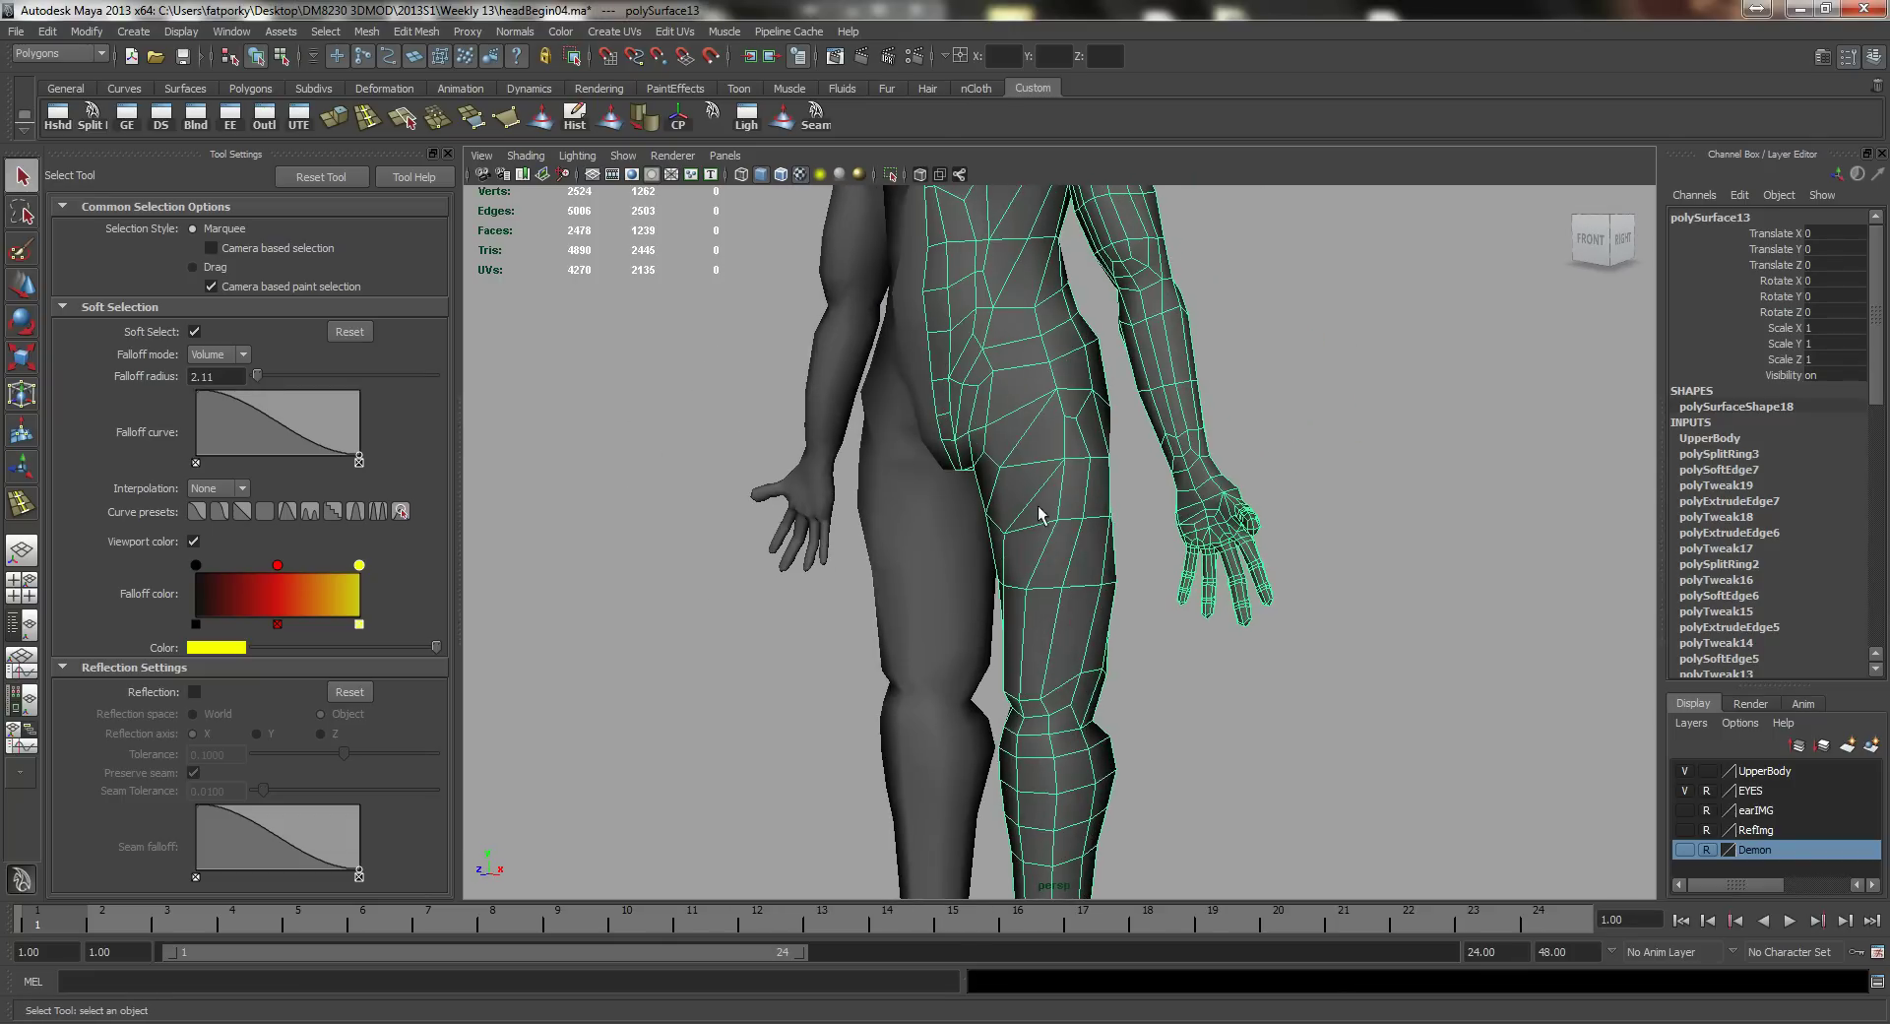
Step: Select the four faces on the outer hip and upper thigh and shift them sideways with soft selection
{"action": "right_click_drag", "start_coordinate": [1063, 445], "coordinate": [1061, 511]}
{"action": "left_click", "coordinate": [1072, 453]}
{"action": "left_click_drag", "start_coordinate": [1153, 445], "coordinate": [1085, 433], "text": "alt"}
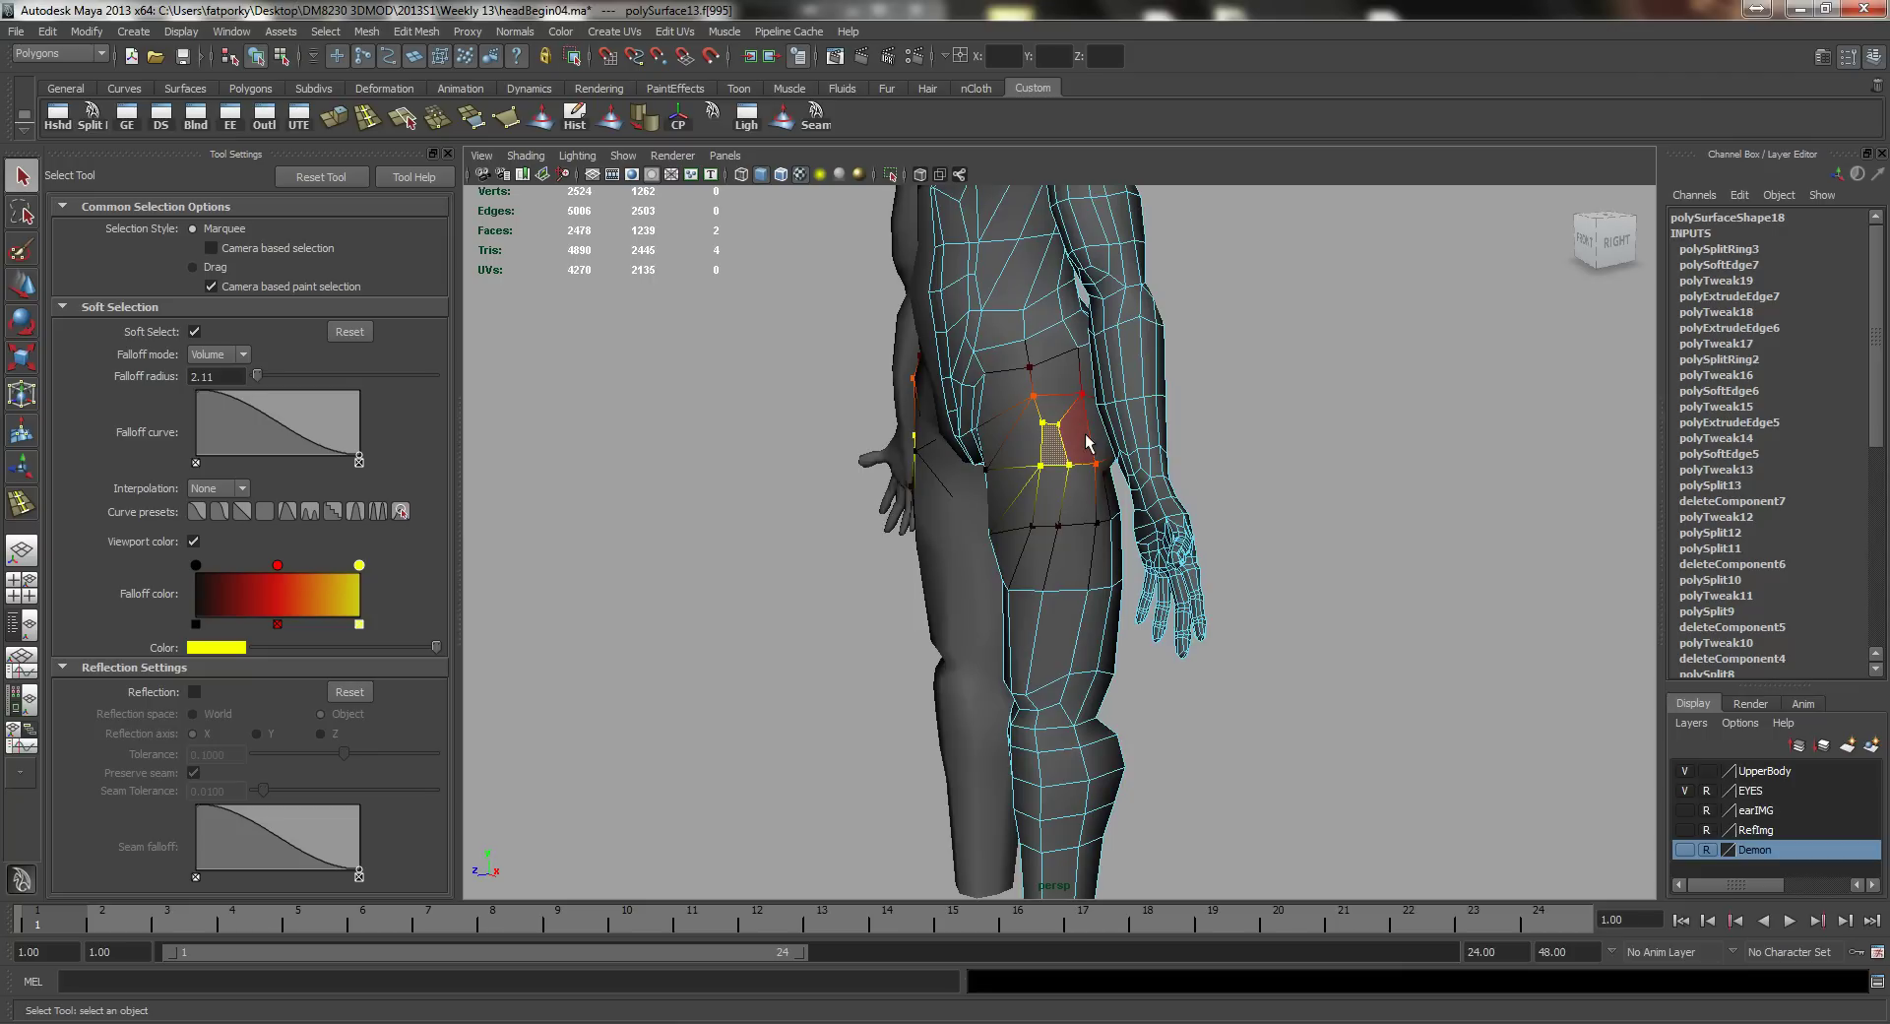
{"action": "left_click", "coordinate": [1083, 433], "text": "shift"}
{"action": "left_click", "coordinate": [1084, 502], "text": "shift"}
{"action": "left_click", "coordinate": [1050, 498], "text": "shift"}
{"action": "left_click_drag", "start_coordinate": [915, 515], "coordinate": [1033, 512], "text": "alt"}
{"action": "right_click_drag", "start_coordinate": [1034, 513], "coordinate": [1097, 506], "text": "alt"}
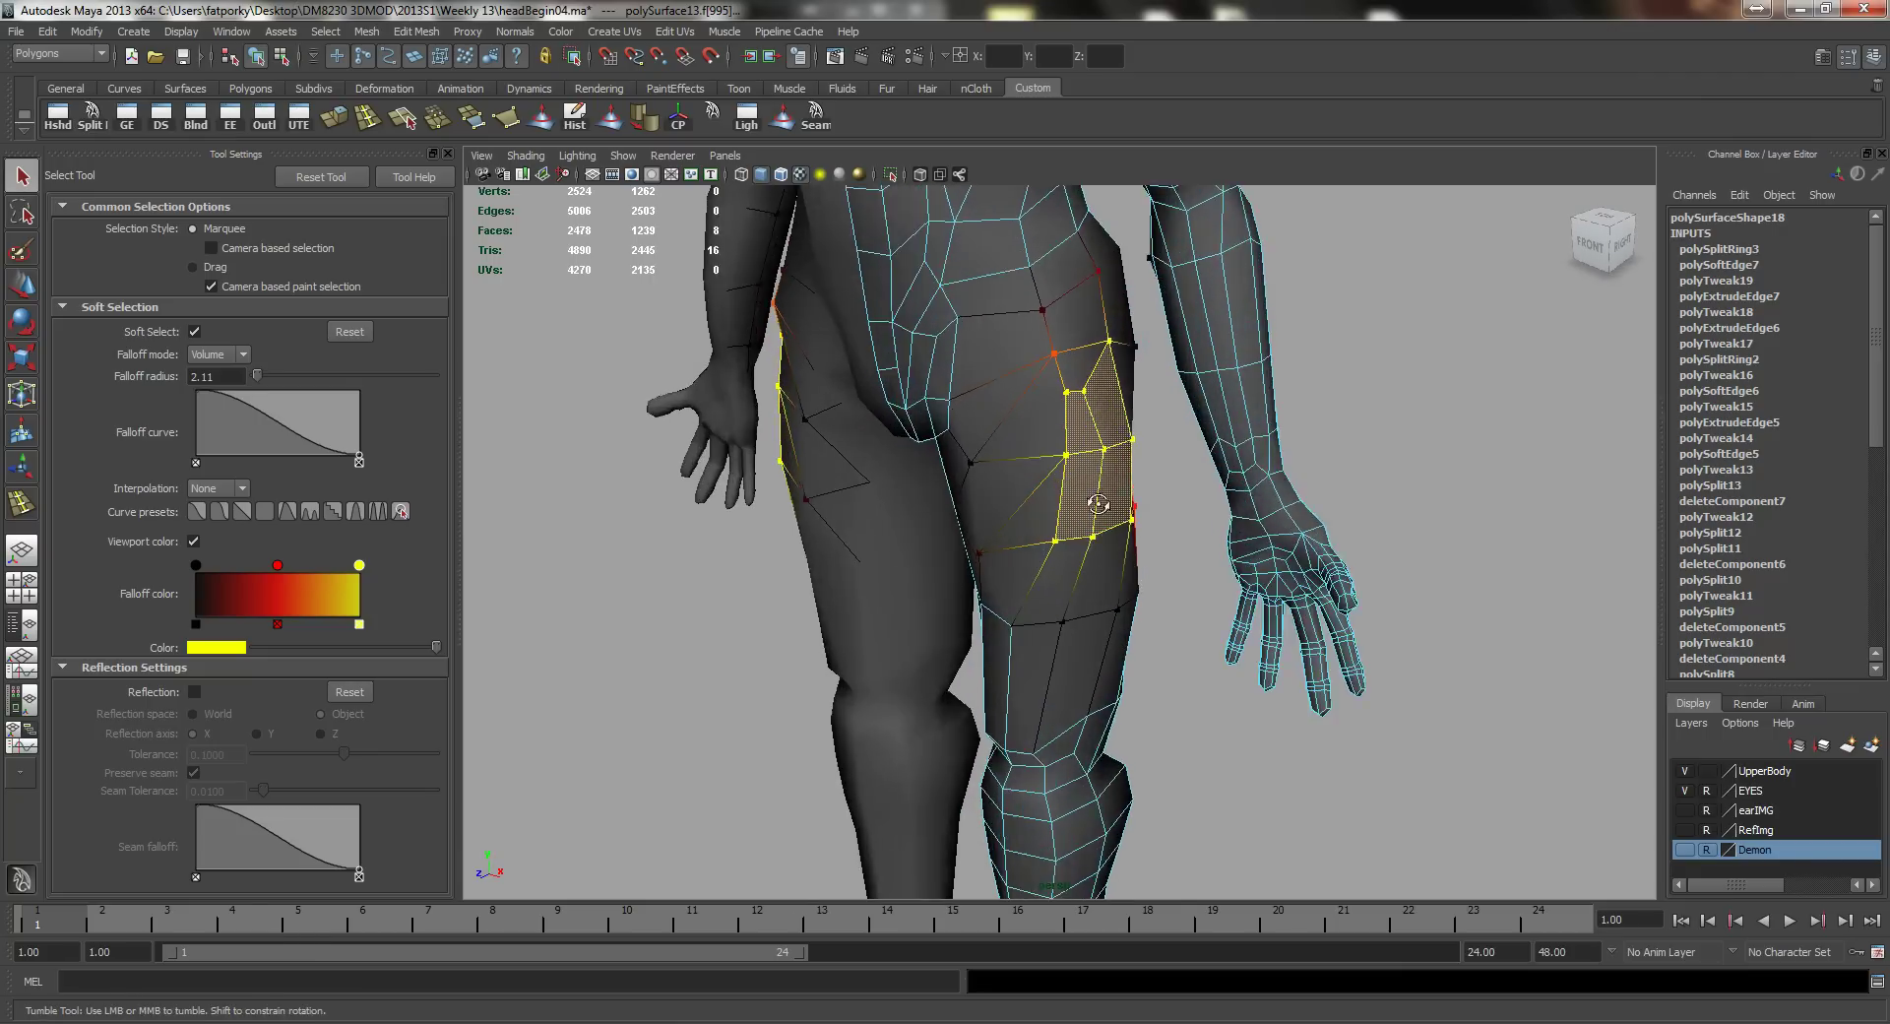
{"action": "left_click_drag", "start_coordinate": [1097, 506], "coordinate": [1132, 499], "text": "alt"}
{"action": "middle_click_drag", "start_coordinate": [1132, 499], "coordinate": [1123, 516], "text": "alt"}
{"action": "left_click_drag", "start_coordinate": [1124, 516], "coordinate": [1167, 535], "text": "alt"}
{"action": "key", "text": "w"}
{"action": "key", "text": "b"}
{"action": "key", "text": "ctrl+z"}
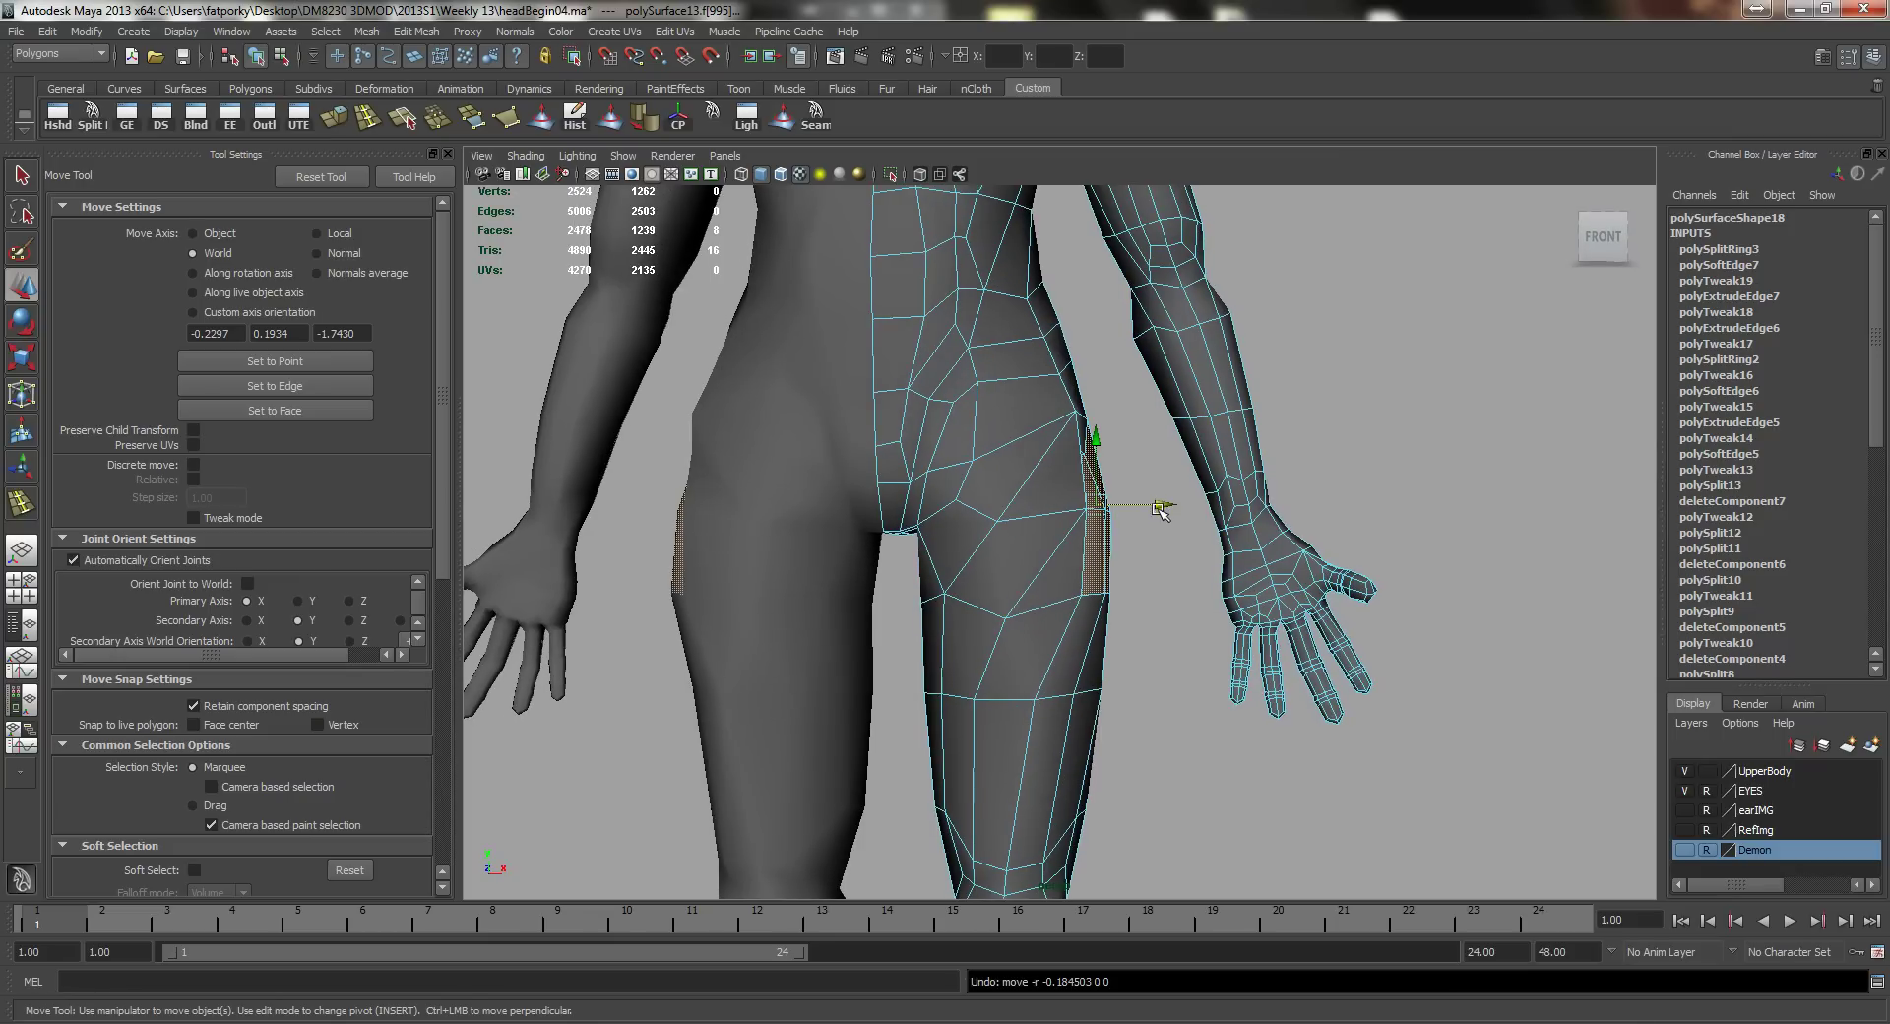
{"action": "key", "text": "b"}
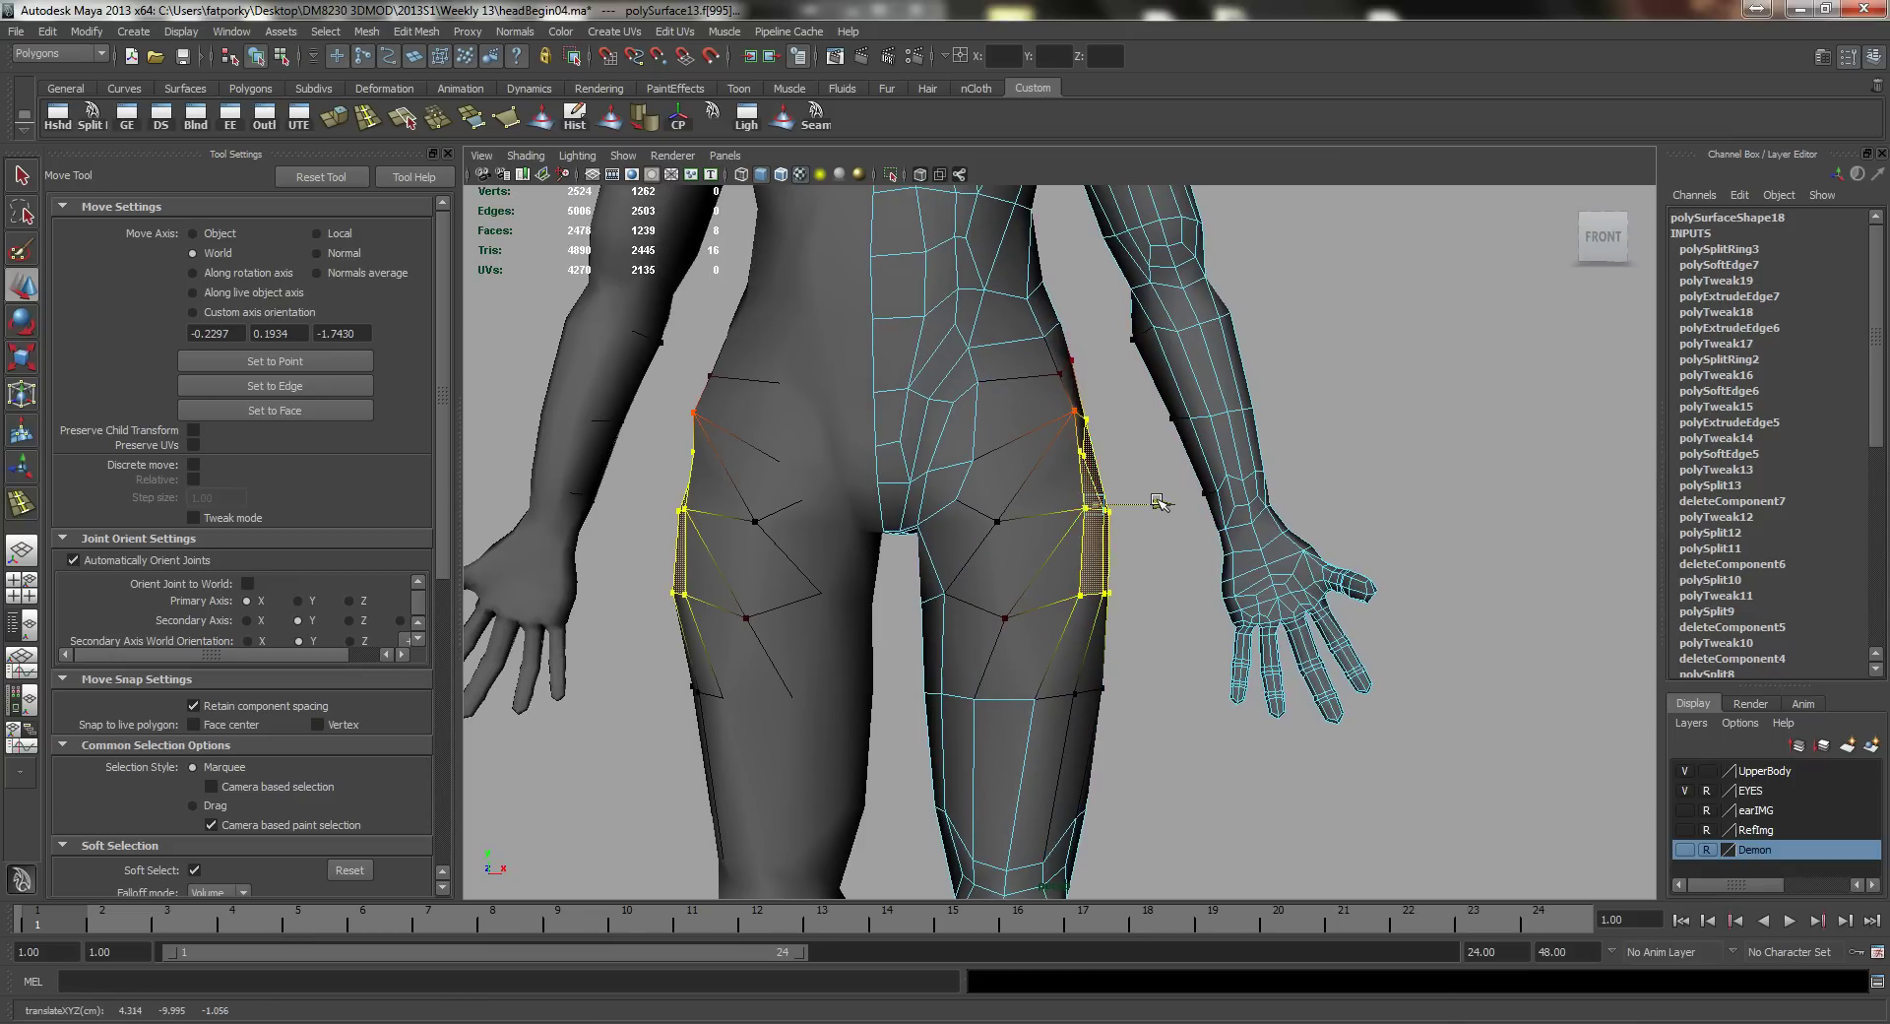
{"action": "left_click_drag", "start_coordinate": [1101, 562], "coordinate": [1095, 554], "text": "alt"}
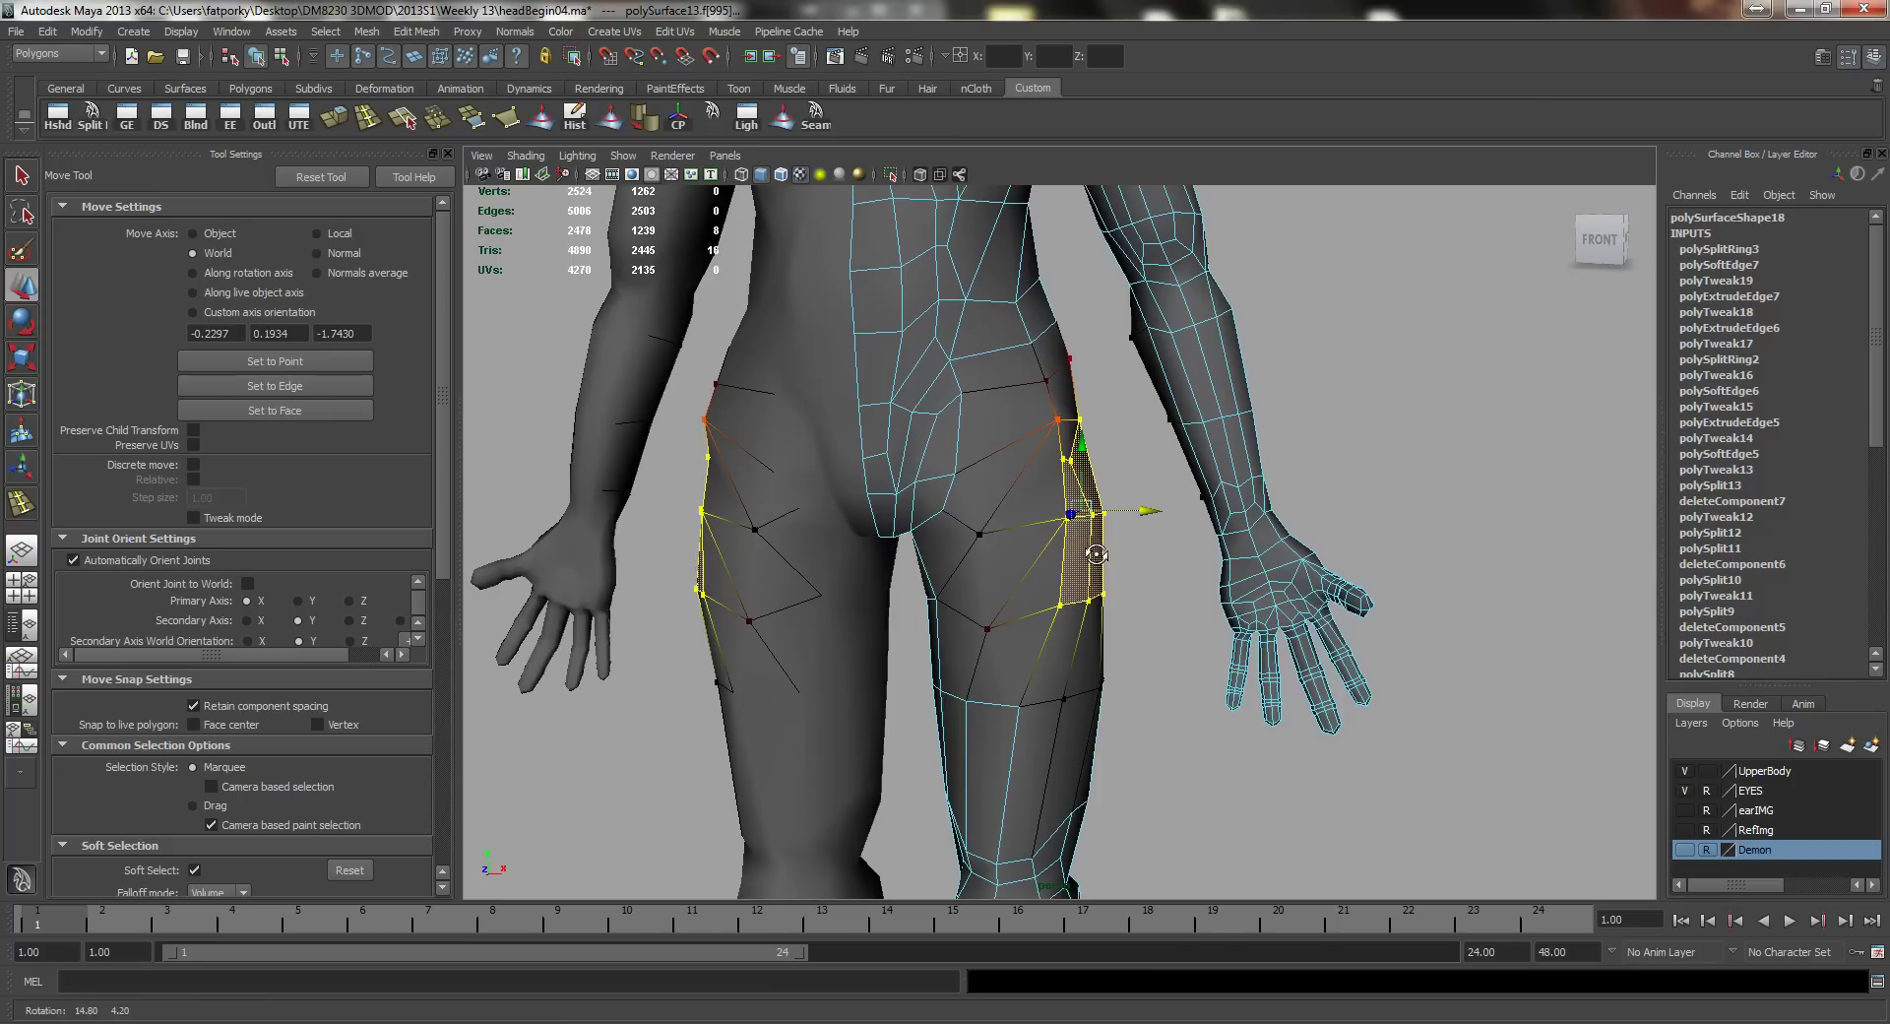
Step: Move the face on the side of the waist outward with soft selection and select the face at the waist's outer edge
{"action": "left_click", "coordinate": [1032, 279]}
{"action": "left_click_drag", "start_coordinate": [1069, 259], "coordinate": [1088, 256]}
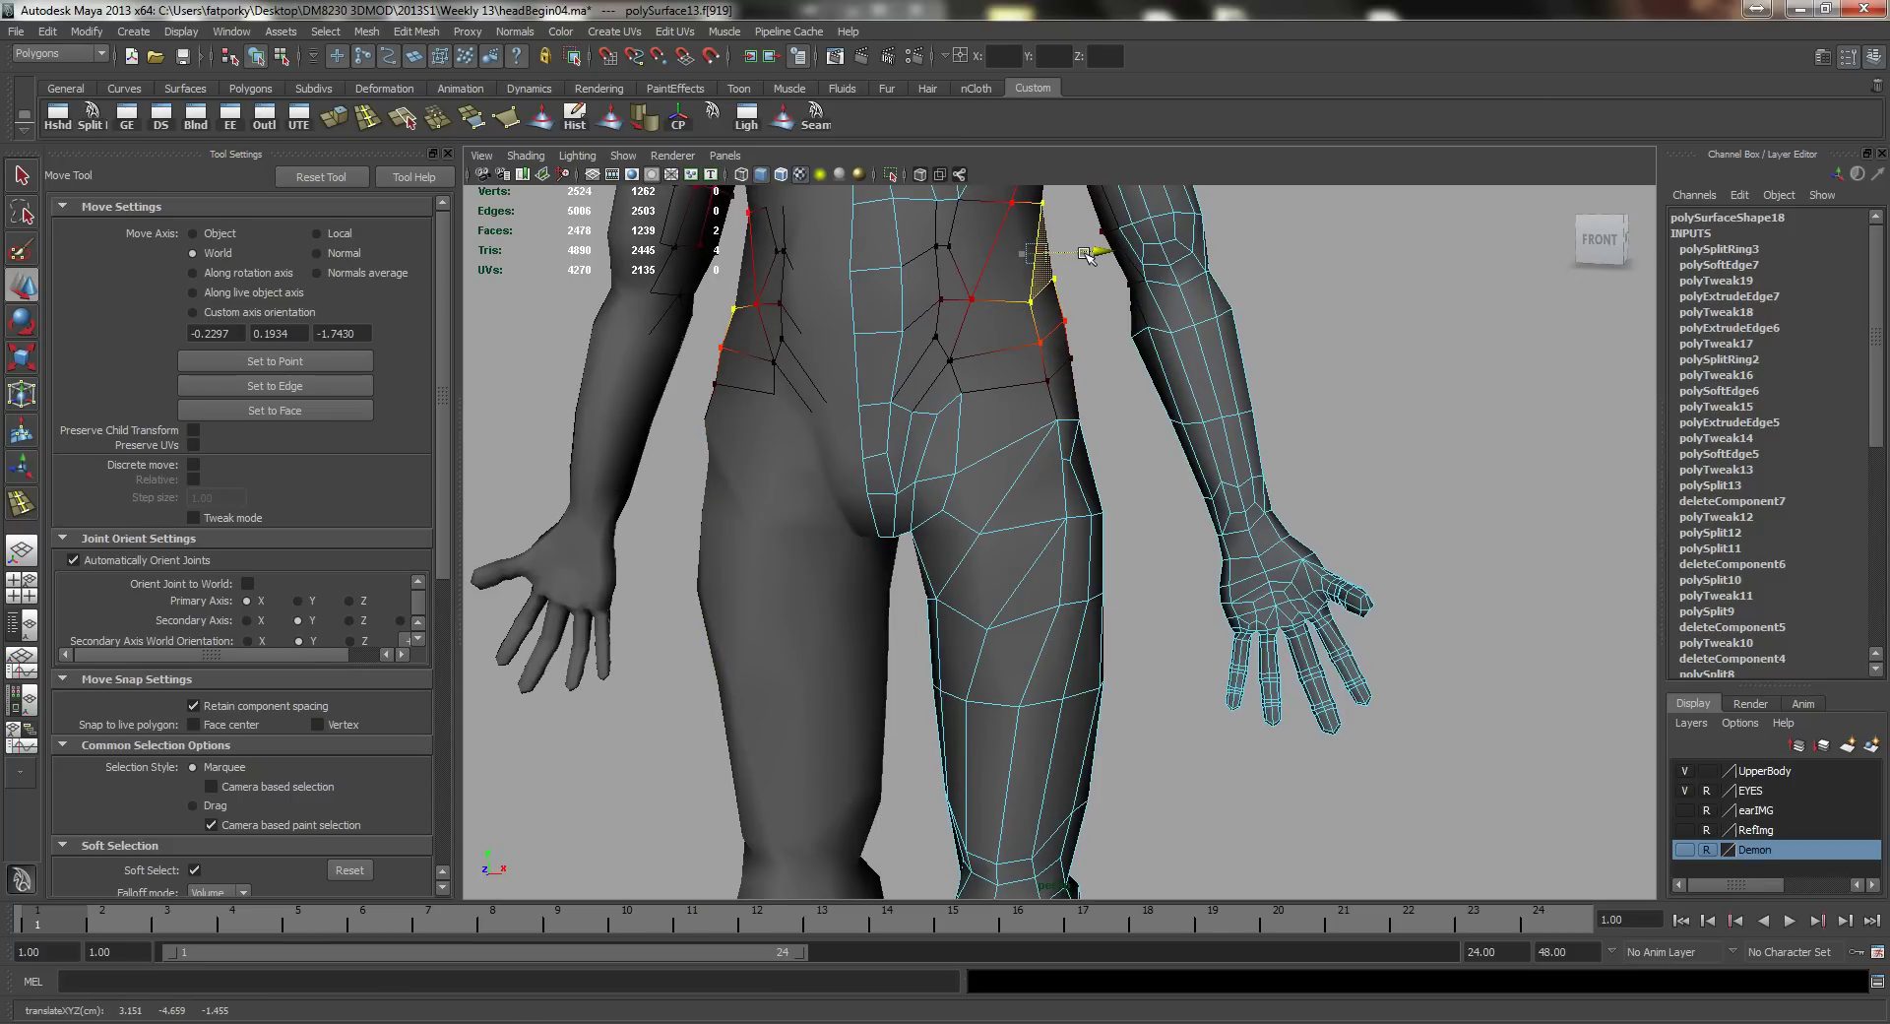
{"action": "left_click_drag", "start_coordinate": [1040, 333], "coordinate": [1099, 311], "text": "alt"}
{"action": "left_click", "coordinate": [1046, 315]}
{"action": "left_click_drag", "start_coordinate": [977, 365], "coordinate": [982, 408], "text": "alt"}
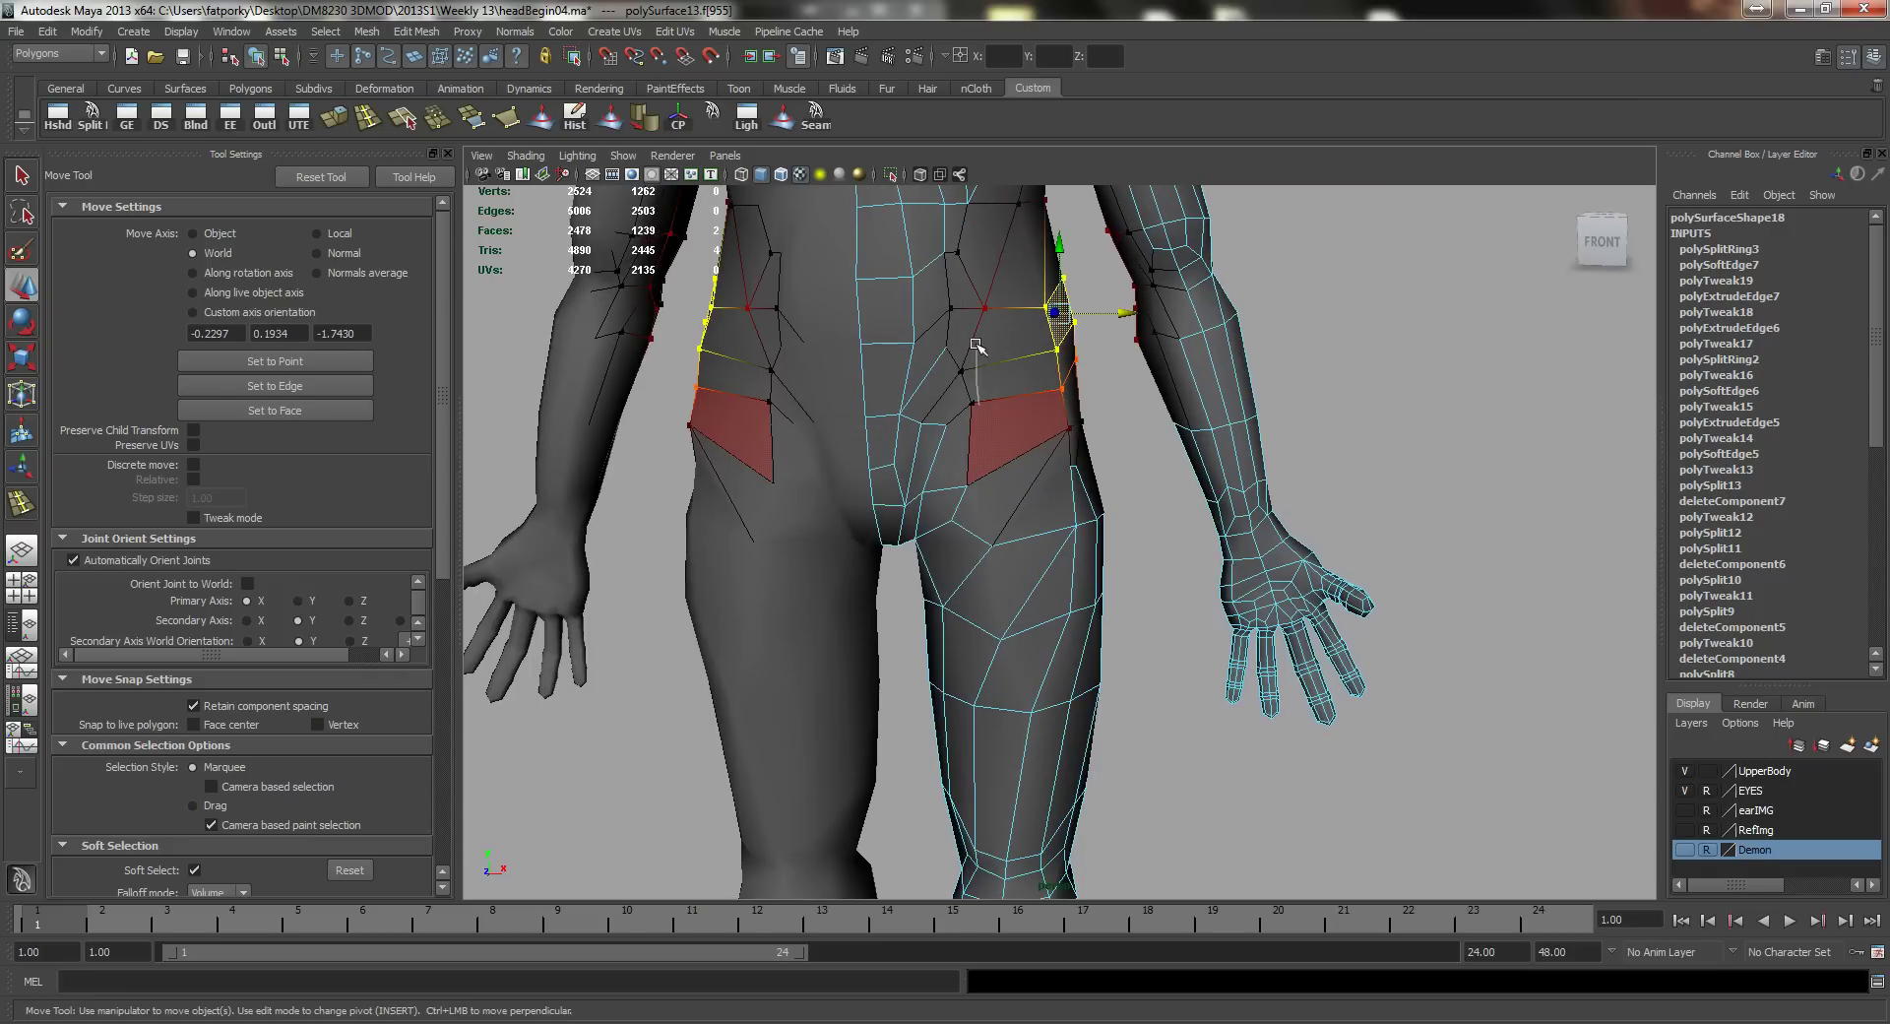
Step: Move the short edge on the front of the hip above the groin outward with soft selection
{"action": "left_click", "coordinate": [967, 386]}
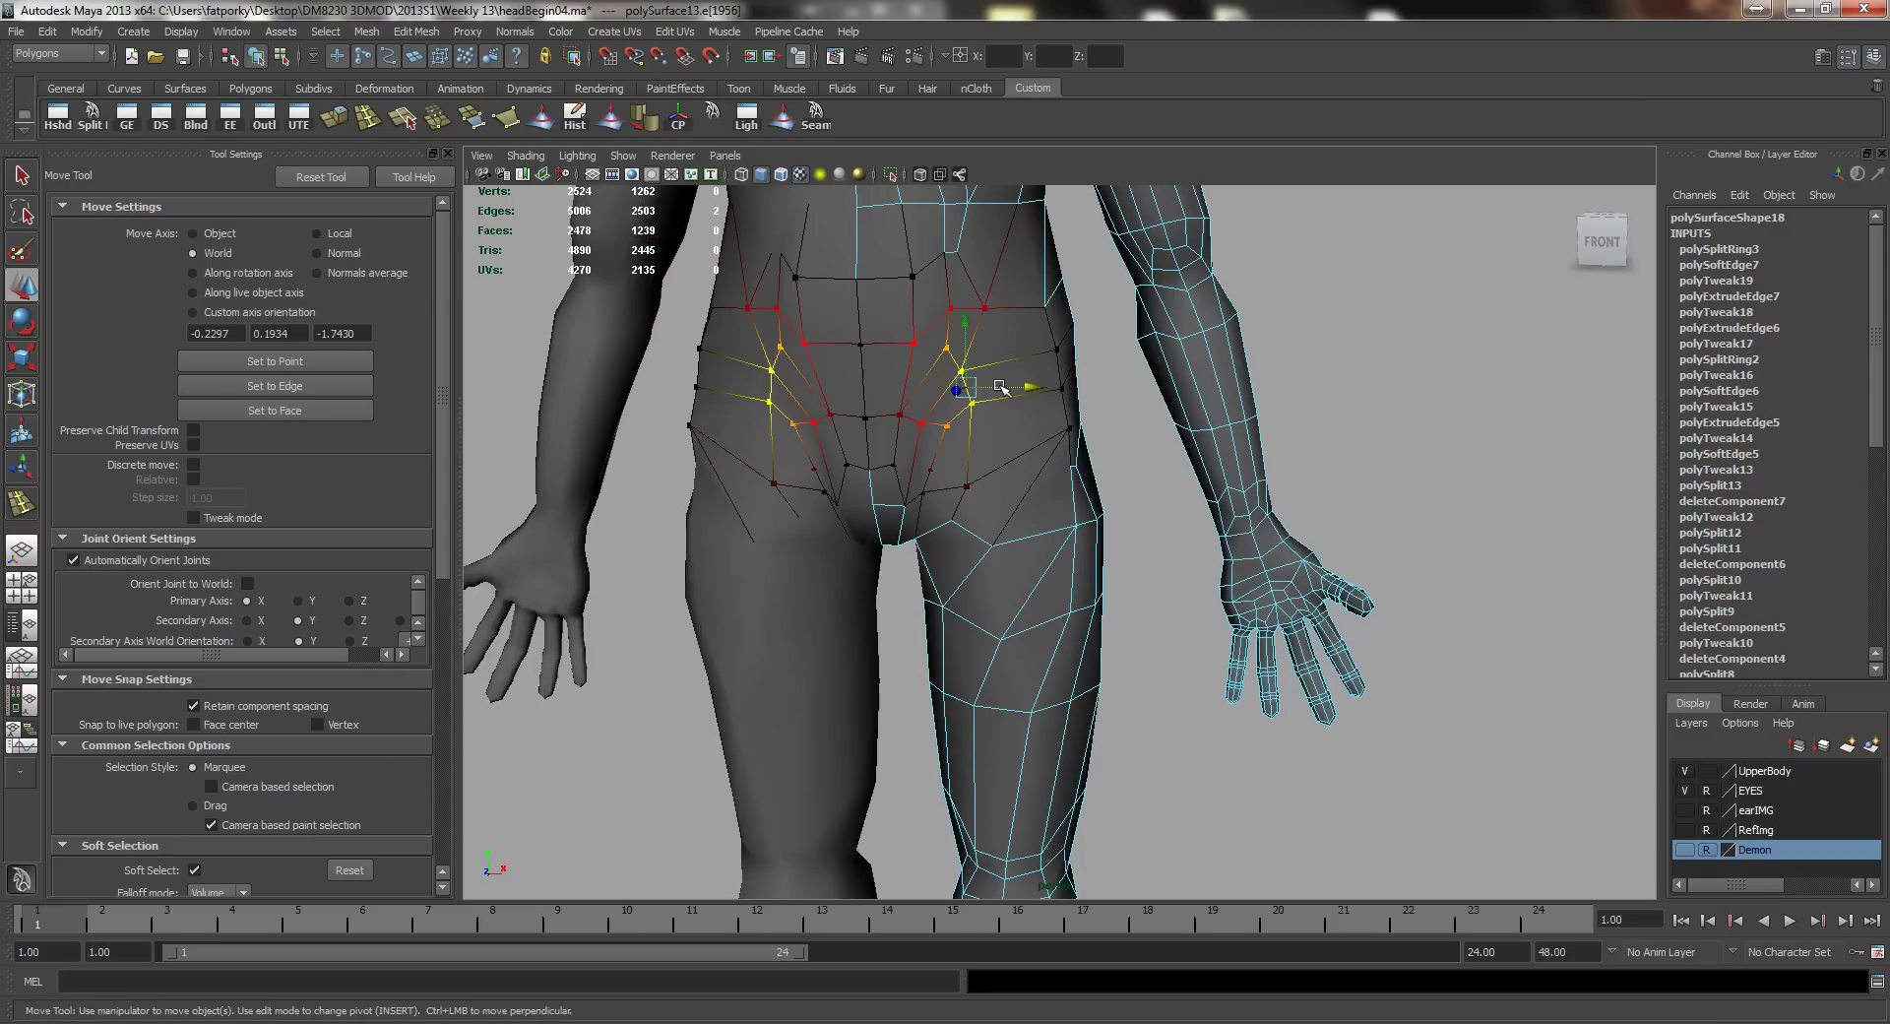
{"action": "left_click_drag", "start_coordinate": [1000, 387], "coordinate": [1020, 389]}
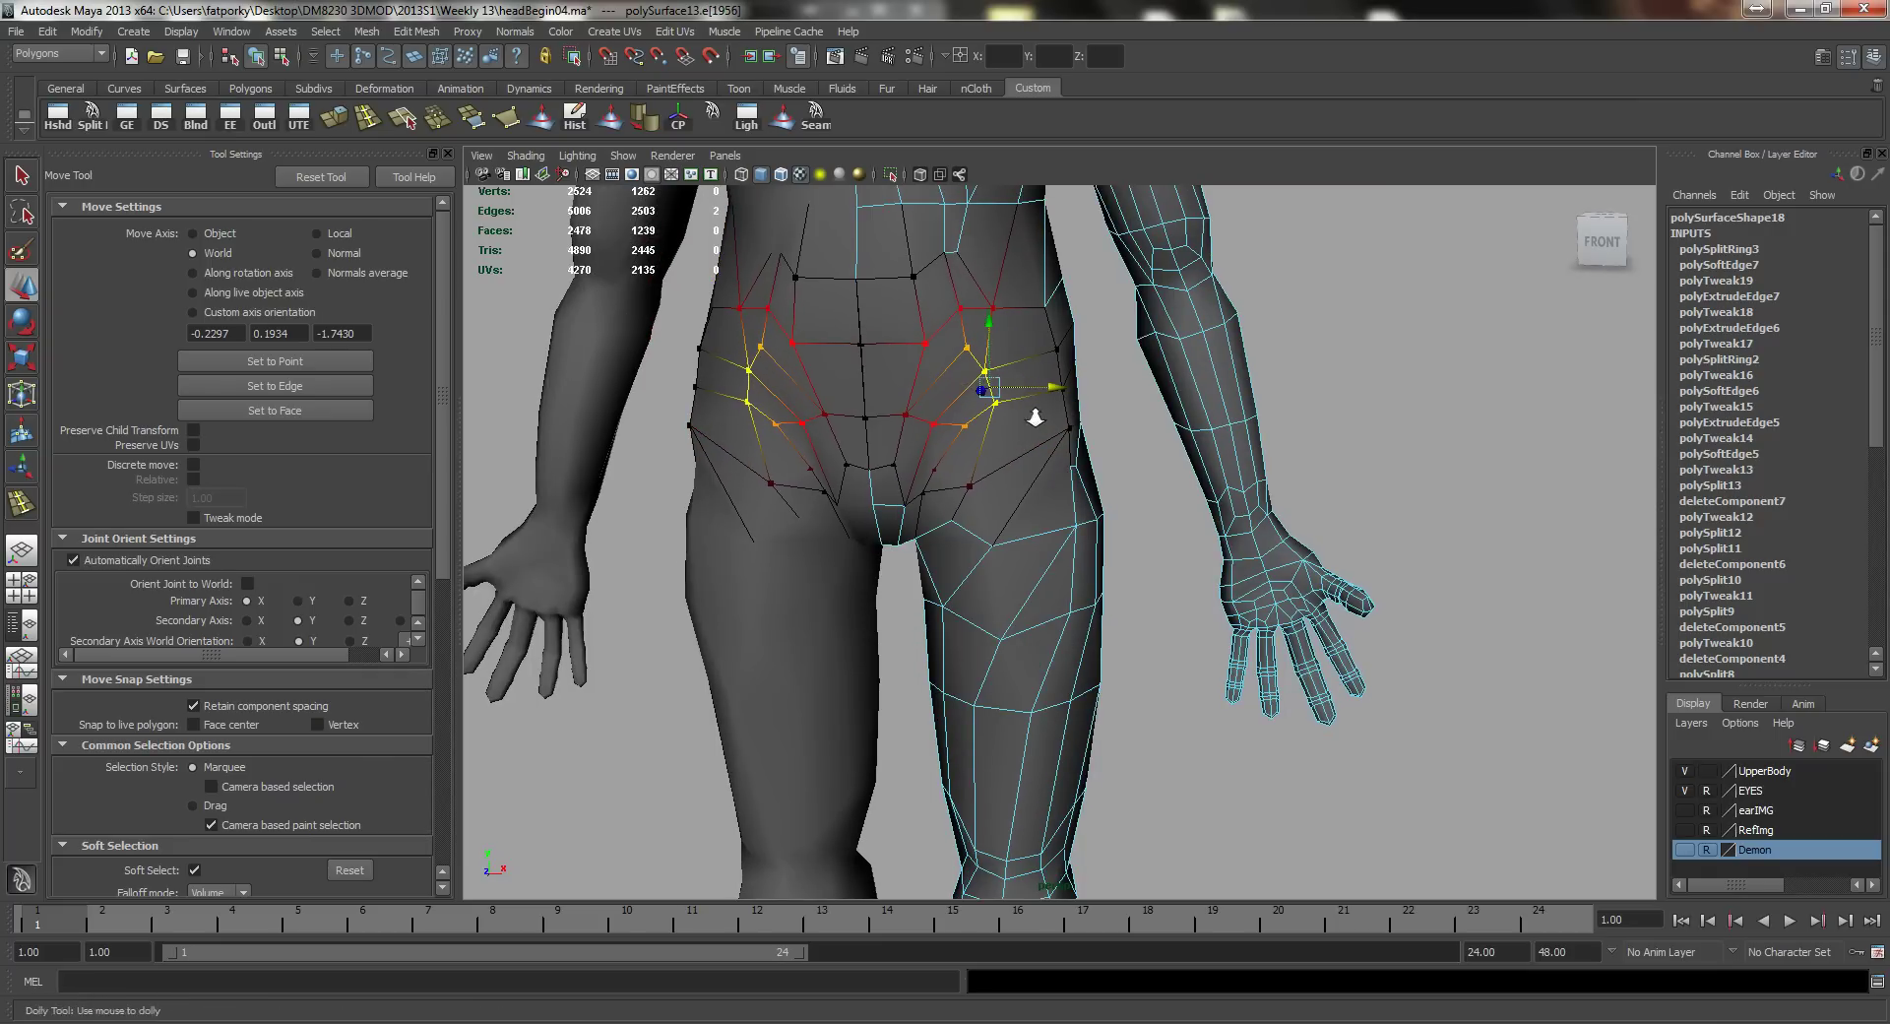
{"action": "right_click_drag", "start_coordinate": [1036, 418], "coordinate": [998, 407], "text": "alt"}
Step: Reduce the soft-selection falloff radius to 1.38 for adjusting the diagonal edge beside the groin
{"action": "left_click_drag", "start_coordinate": [998, 407], "coordinate": [1063, 472], "text": "alt"}
{"action": "left_click", "coordinate": [996, 470]}
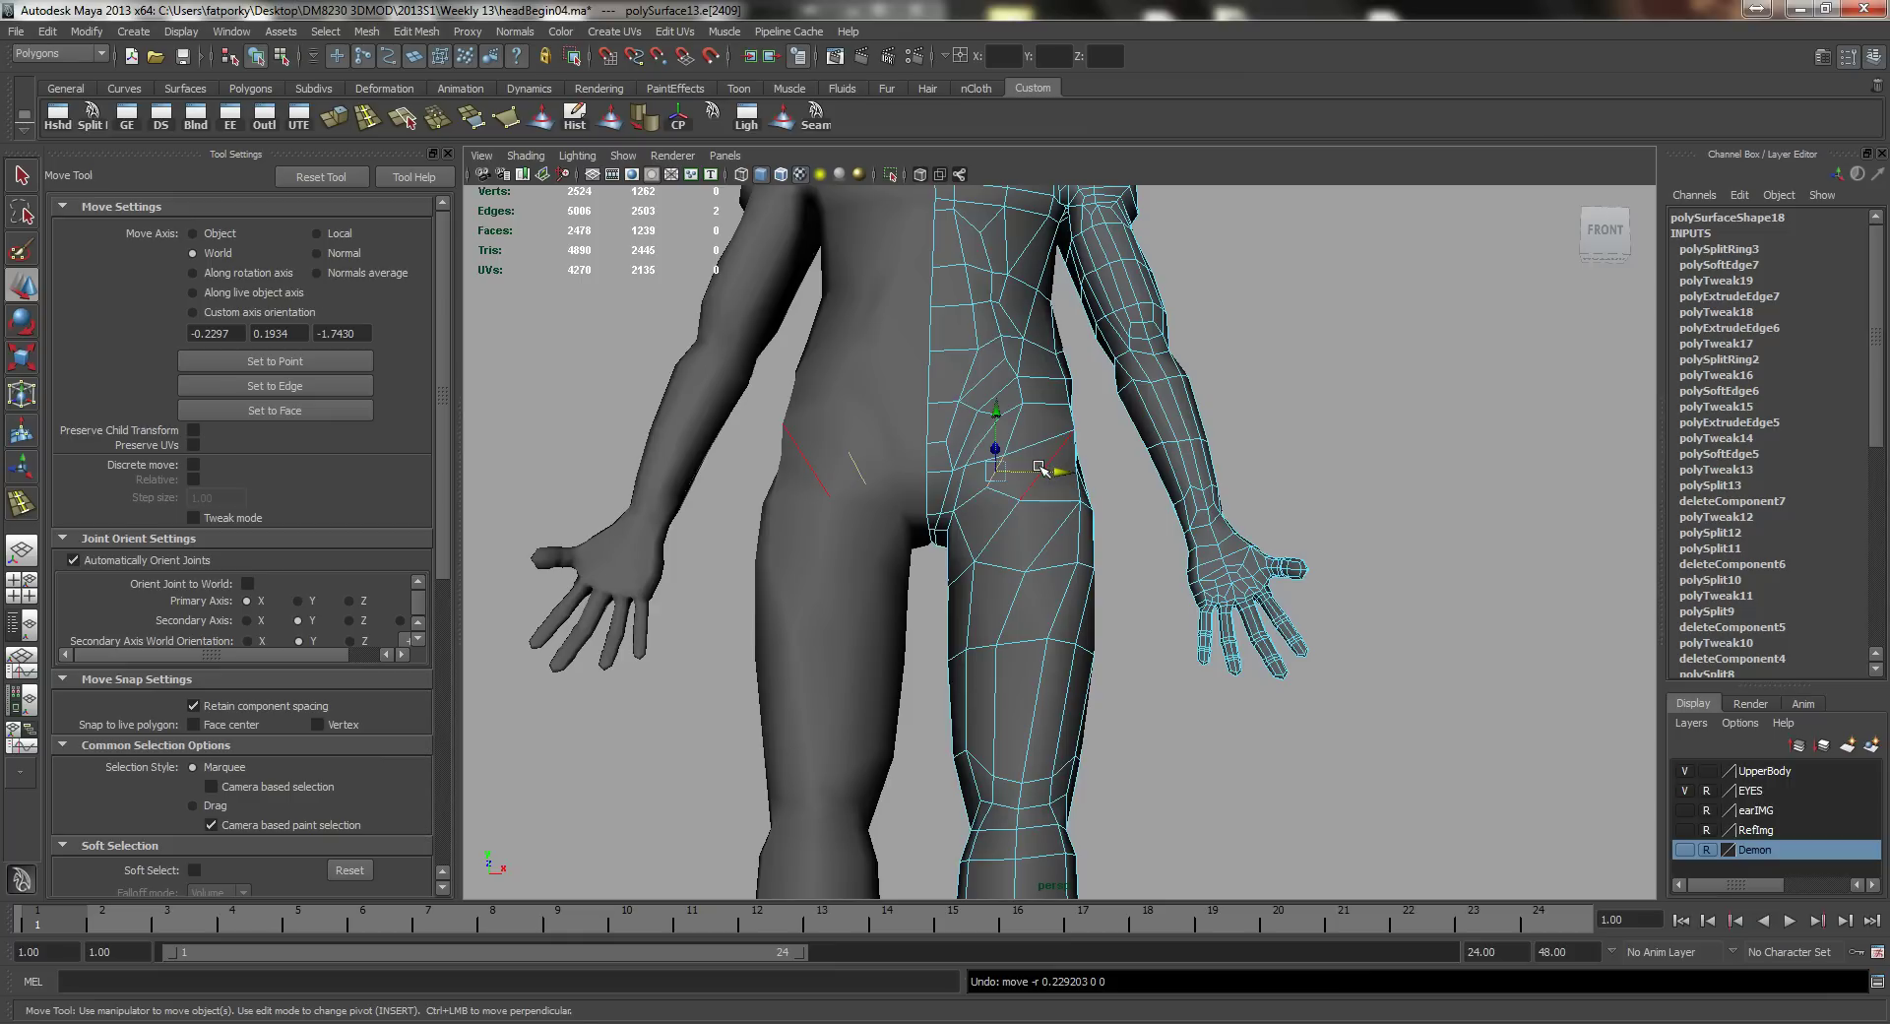
{"action": "key", "text": "b"}
{"action": "left_click_drag", "start_coordinate": [1056, 454], "coordinate": [1028, 458]}
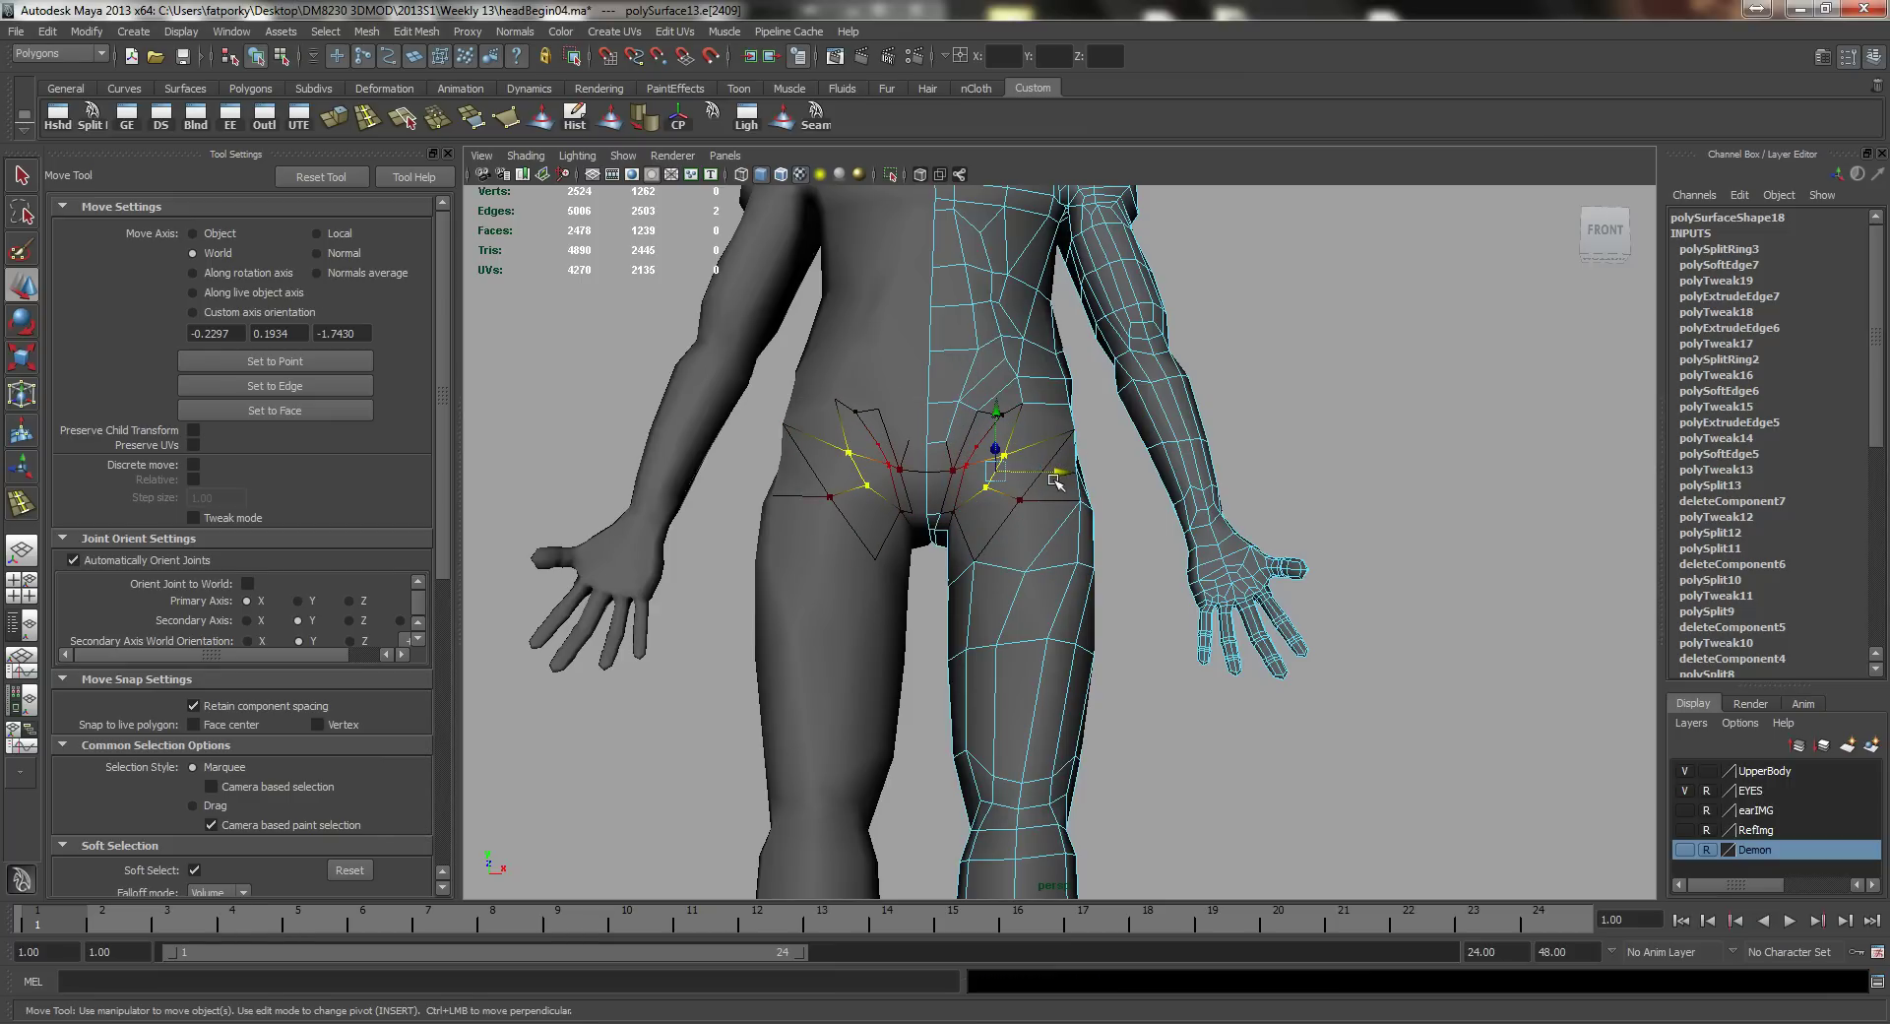
{"action": "left_click_drag", "start_coordinate": [1065, 505], "coordinate": [1041, 595], "text": "alt"}
{"action": "key", "text": "q"}
{"action": "left_click", "coordinate": [1036, 494]}
{"action": "key", "text": "w"}
{"action": "key", "text": "q"}
Step: Return to object mode and examine the full body and the lower legs from the front, side and back
{"action": "right_click_drag", "start_coordinate": [1039, 593], "coordinate": [1112, 574]}
{"action": "left_click", "coordinate": [1101, 740]}
{"action": "right_click_drag", "start_coordinate": [1100, 740], "coordinate": [1060, 759], "text": "alt"}
{"action": "left_click_drag", "start_coordinate": [1060, 759], "coordinate": [1080, 641], "text": "alt"}
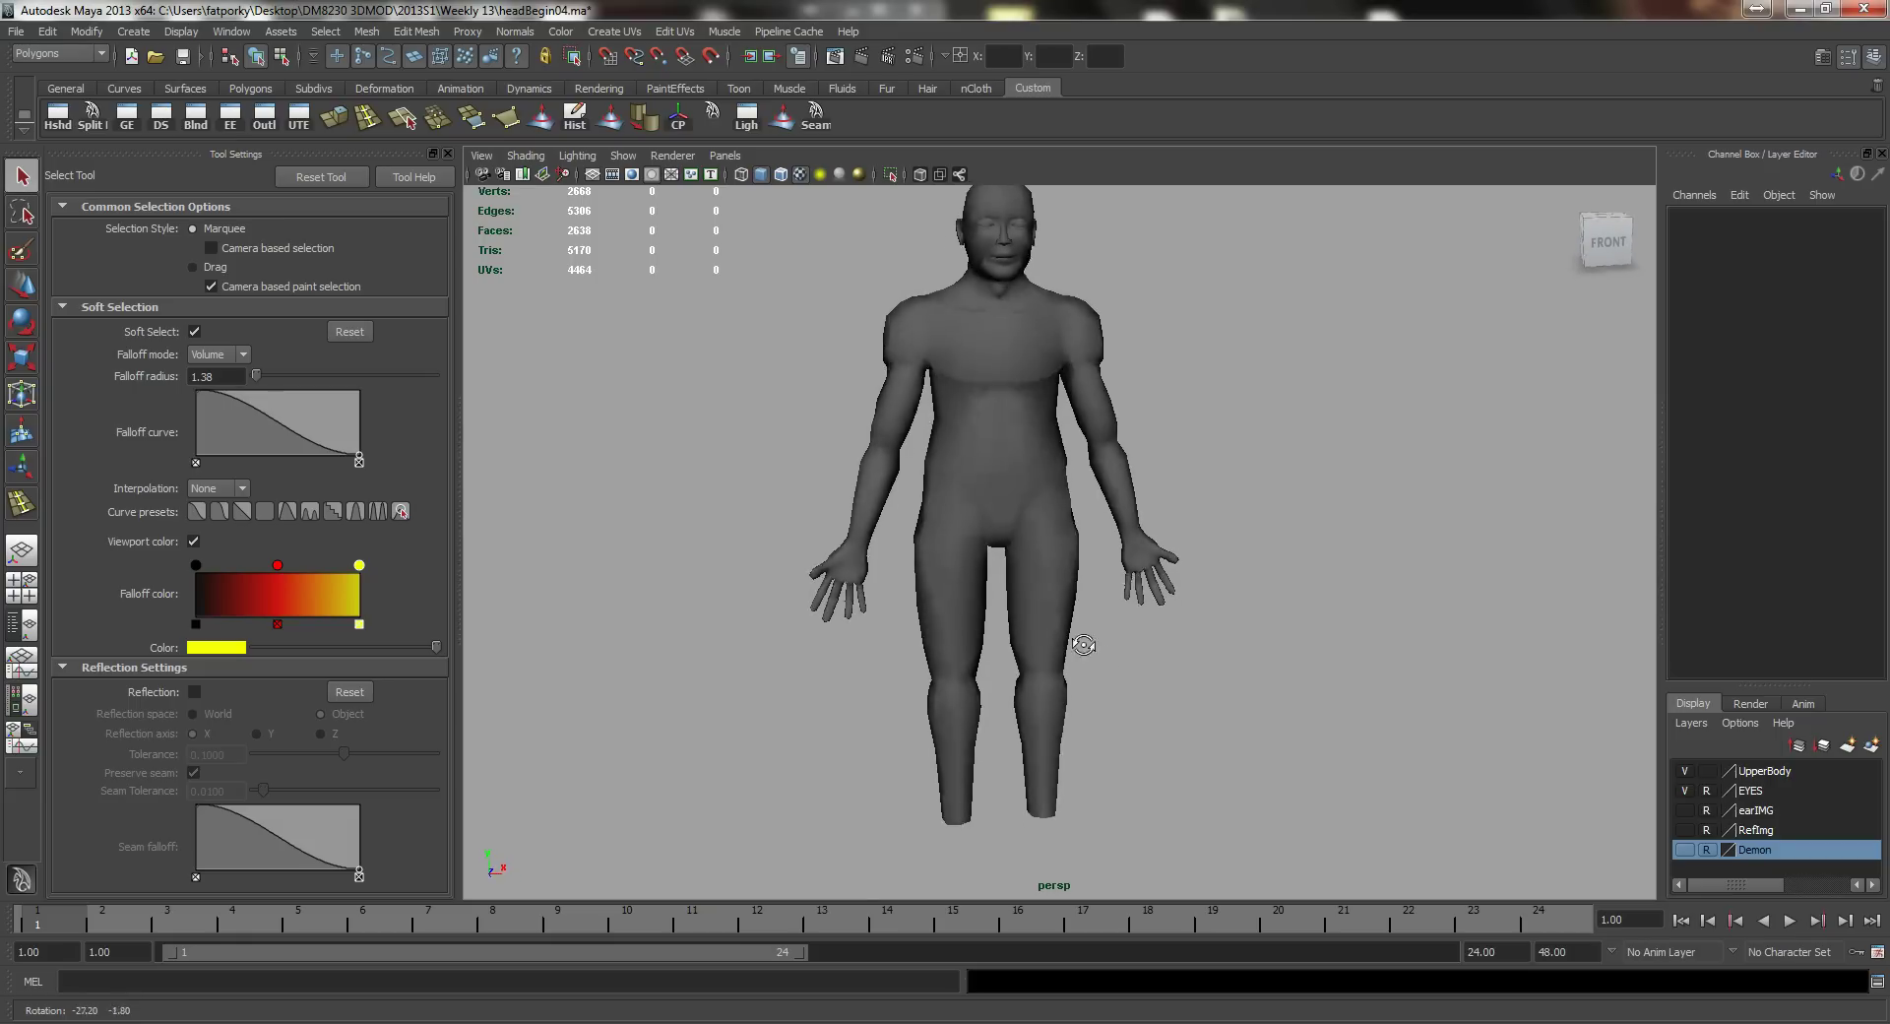
{"action": "left_click", "coordinate": [1035, 669]}
{"action": "middle_click_drag", "start_coordinate": [1035, 669], "coordinate": [1010, 497], "text": "alt"}
{"action": "right_click_drag", "start_coordinate": [1010, 498], "coordinate": [1034, 617], "text": "alt"}
{"action": "left_click_drag", "start_coordinate": [1034, 616], "coordinate": [978, 620], "text": "alt"}
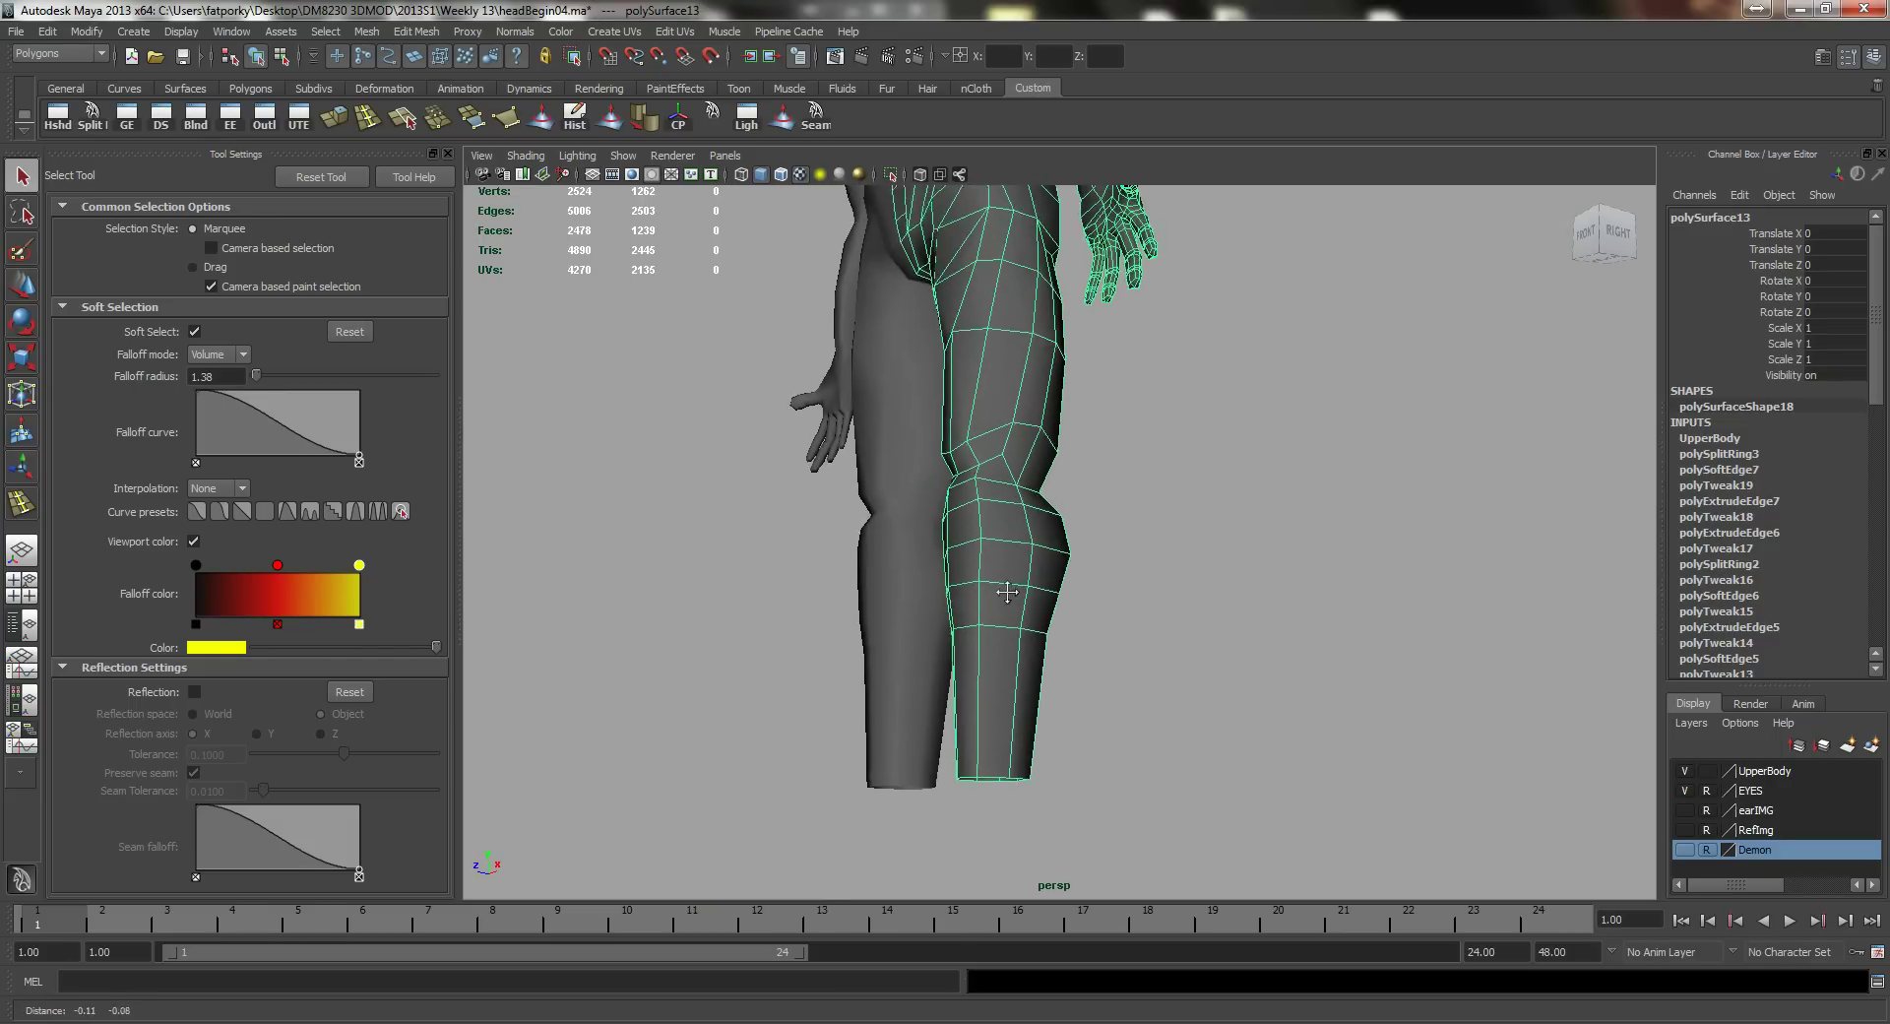
{"action": "middle_click_drag", "start_coordinate": [979, 620], "coordinate": [1016, 516], "text": "alt"}
{"action": "right_click_drag", "start_coordinate": [1015, 517], "coordinate": [1024, 519], "text": "alt"}
{"action": "left_click_drag", "start_coordinate": [1024, 519], "coordinate": [1084, 514], "text": "alt"}
{"action": "left_click_drag", "start_coordinate": [978, 569], "coordinate": [1101, 554], "text": "alt"}
{"action": "left_click_drag", "start_coordinate": [1119, 380], "coordinate": [1141, 411], "text": "alt"}
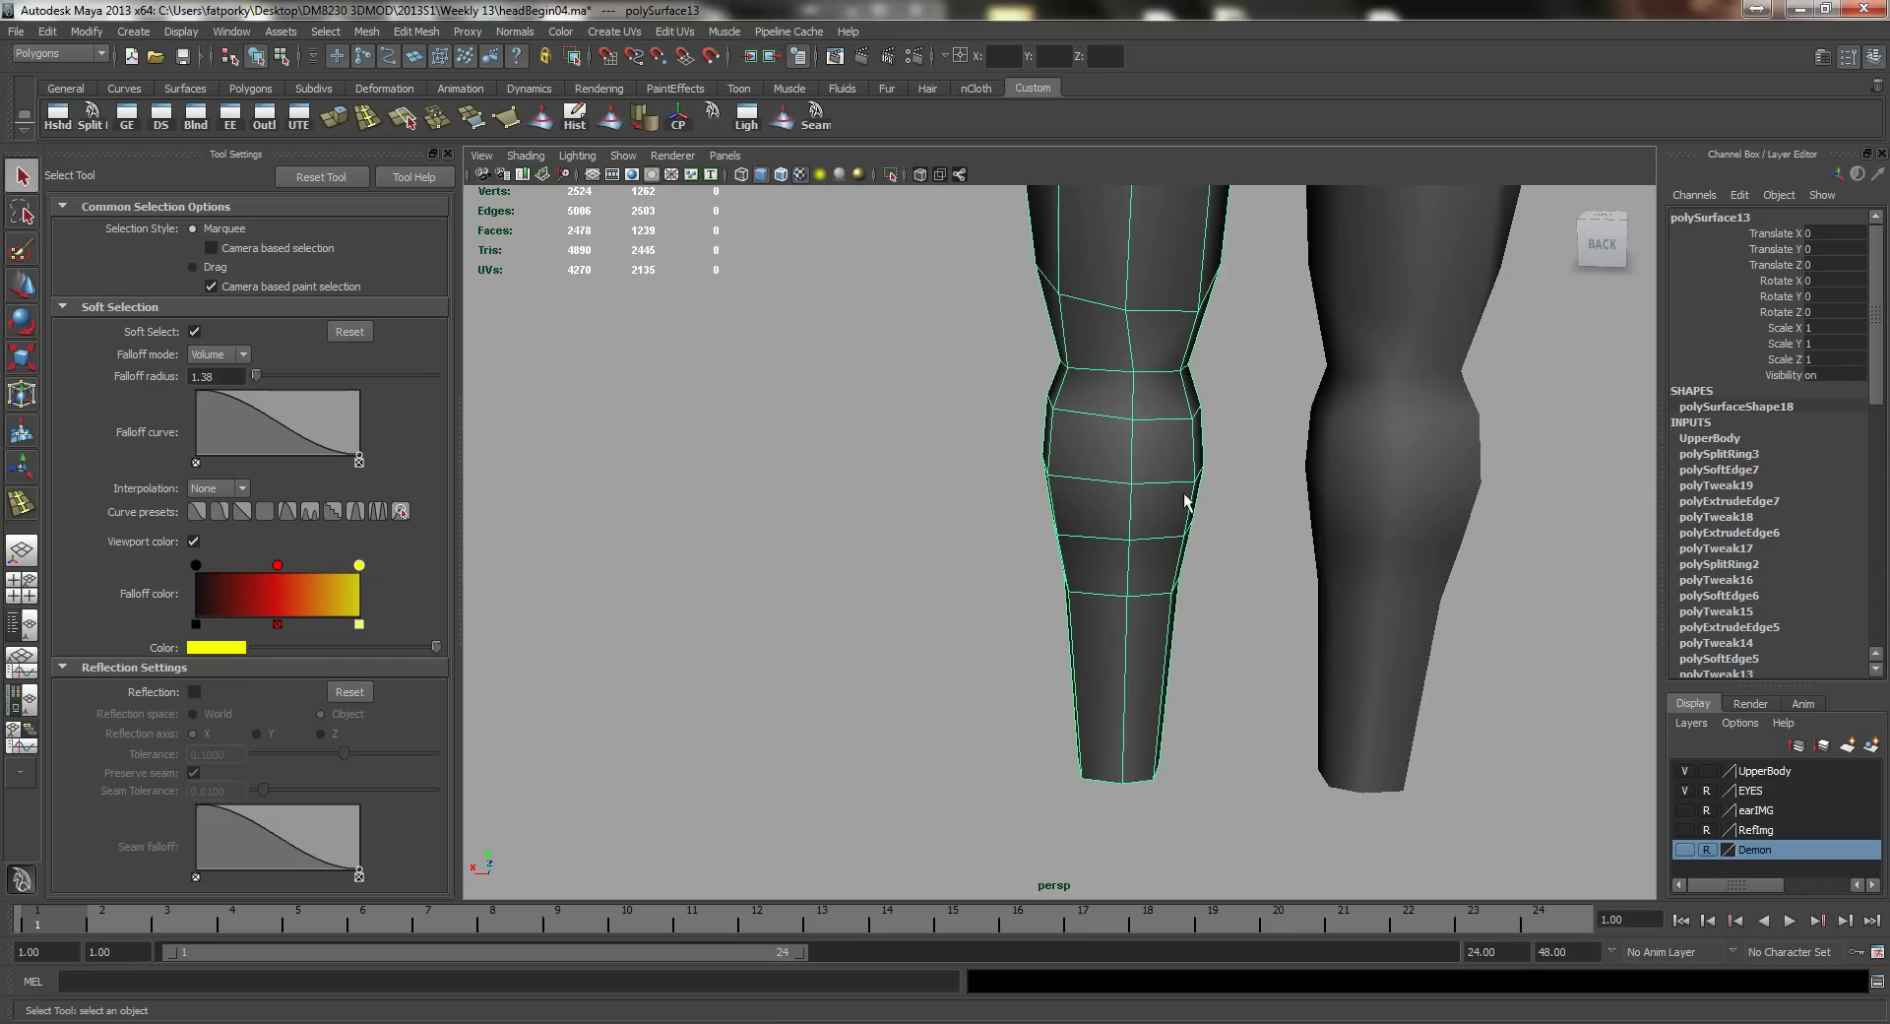
{"action": "left_click_drag", "start_coordinate": [1082, 561], "coordinate": [1126, 506], "text": "alt"}
{"action": "middle_click_drag", "start_coordinate": [1172, 494], "coordinate": [1156, 541], "text": "alt"}
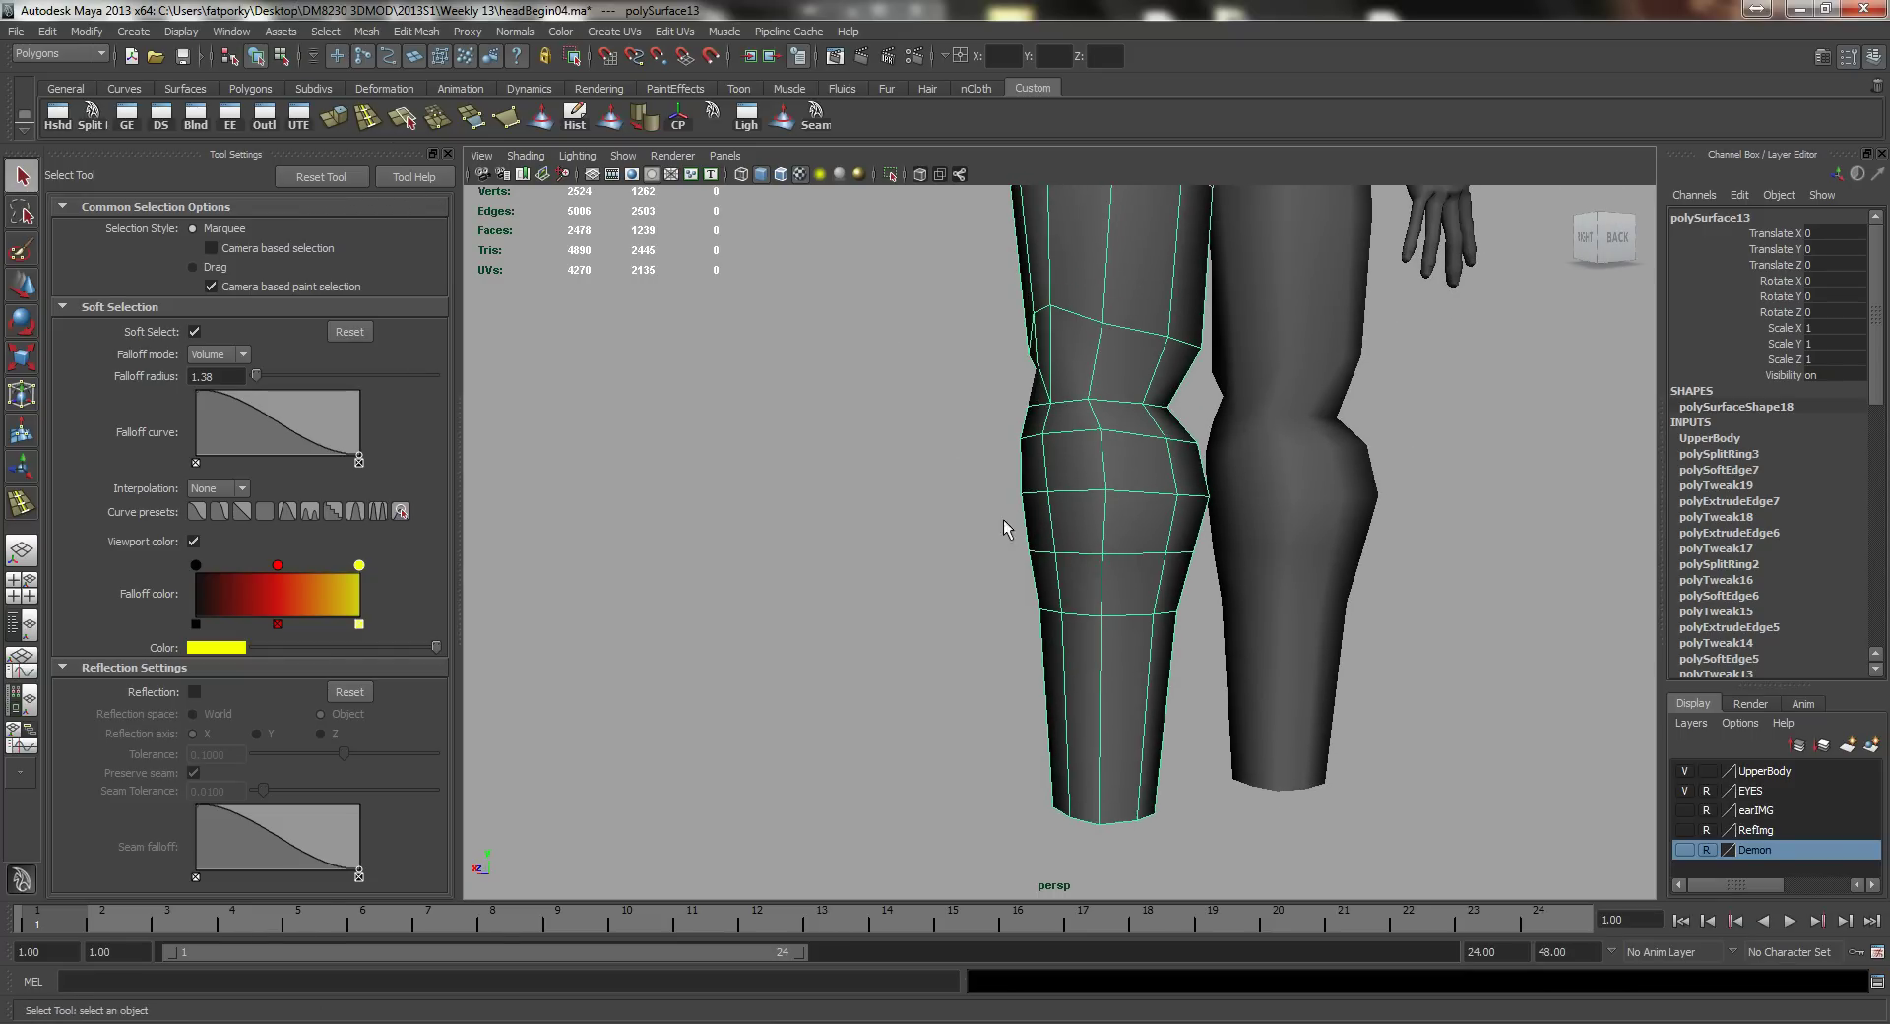
{"action": "mouse_move", "coordinate": [1004, 529]}
{"action": "left_mouse_down", "text": "alt"}
{"action": "mouse_move", "coordinate": [1113, 527]}
{"action": "mouse_move", "coordinate": [953, 532]}
{"action": "mouse_move", "coordinate": [1400, 569]}
{"action": "mouse_move", "coordinate": [1304, 532]}
{"action": "mouse_move", "coordinate": [1088, 677]}
{"action": "mouse_move", "coordinate": [984, 590]}
{"action": "mouse_move", "coordinate": [969, 522]}
{"action": "left_mouse_up", "text": "alt"}
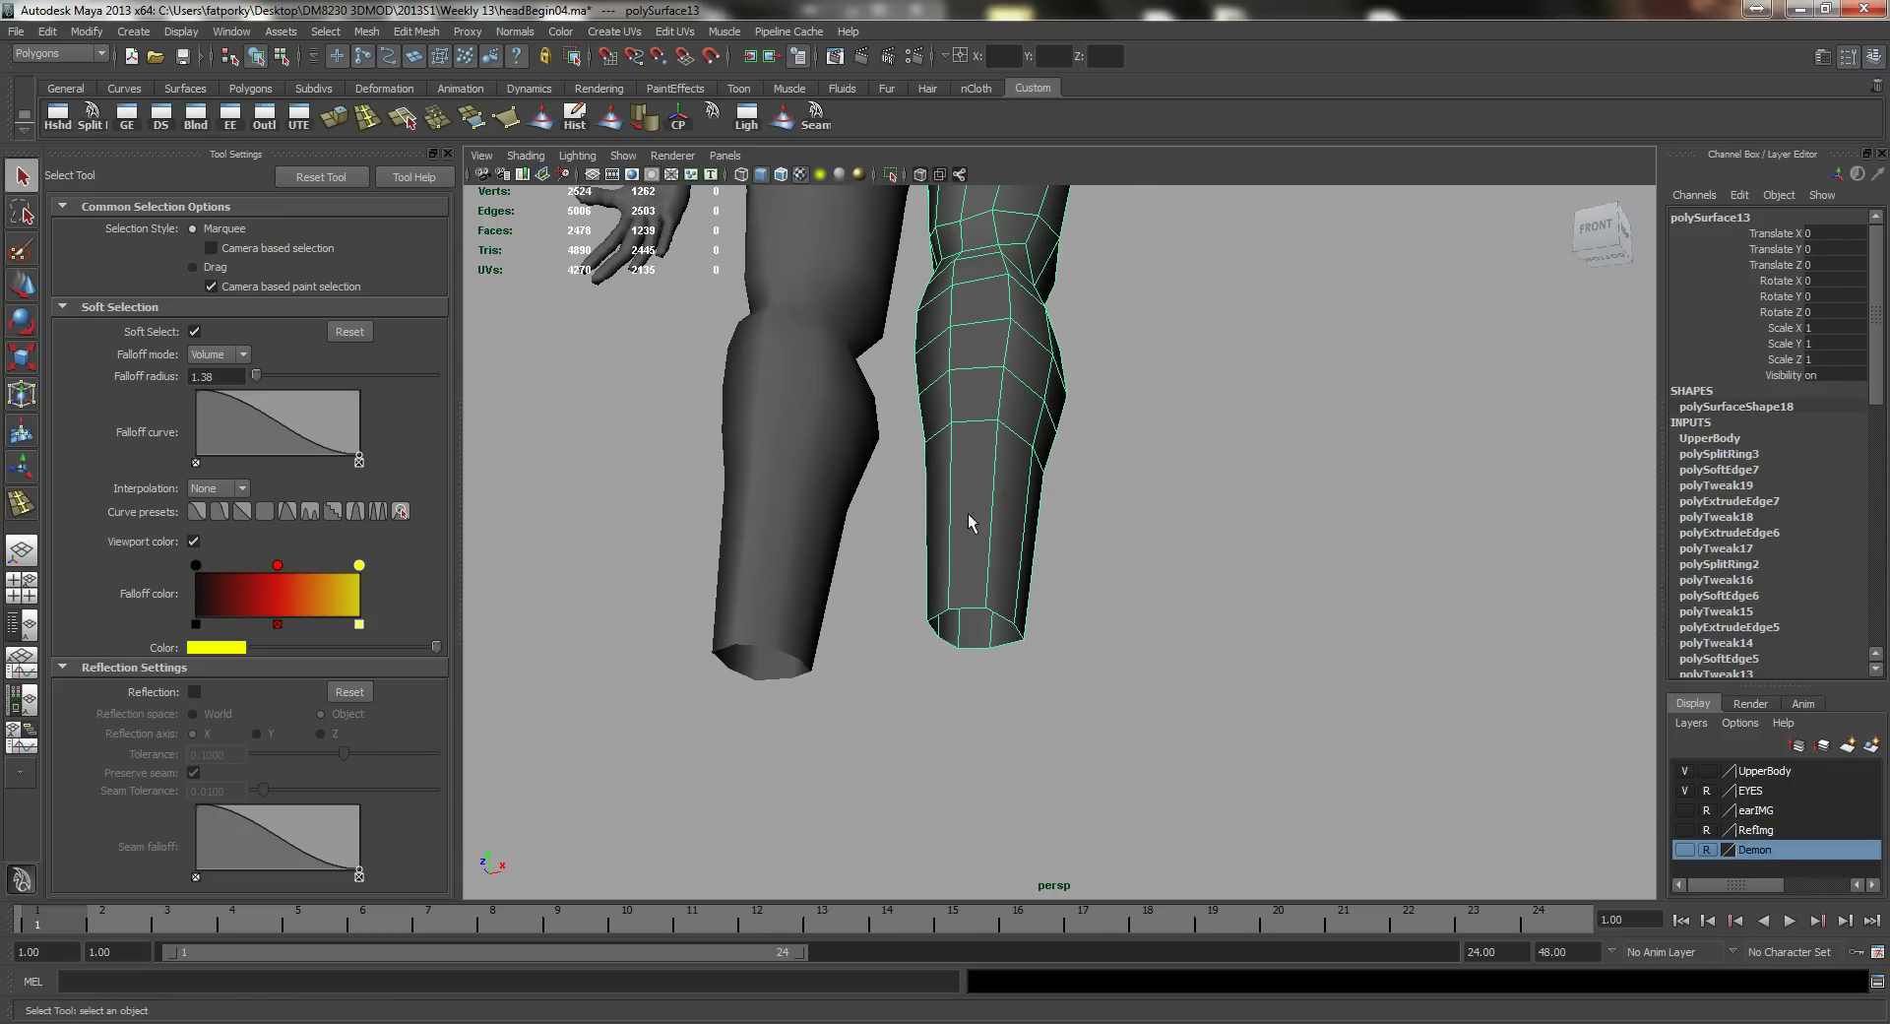
Step: Turn off soft selection, extrude the open edge loop at the bottom of the shin and pull it down
{"action": "key", "text": "F10"}
{"action": "double_click", "coordinate": [972, 609]}
{"action": "key", "text": "b"}
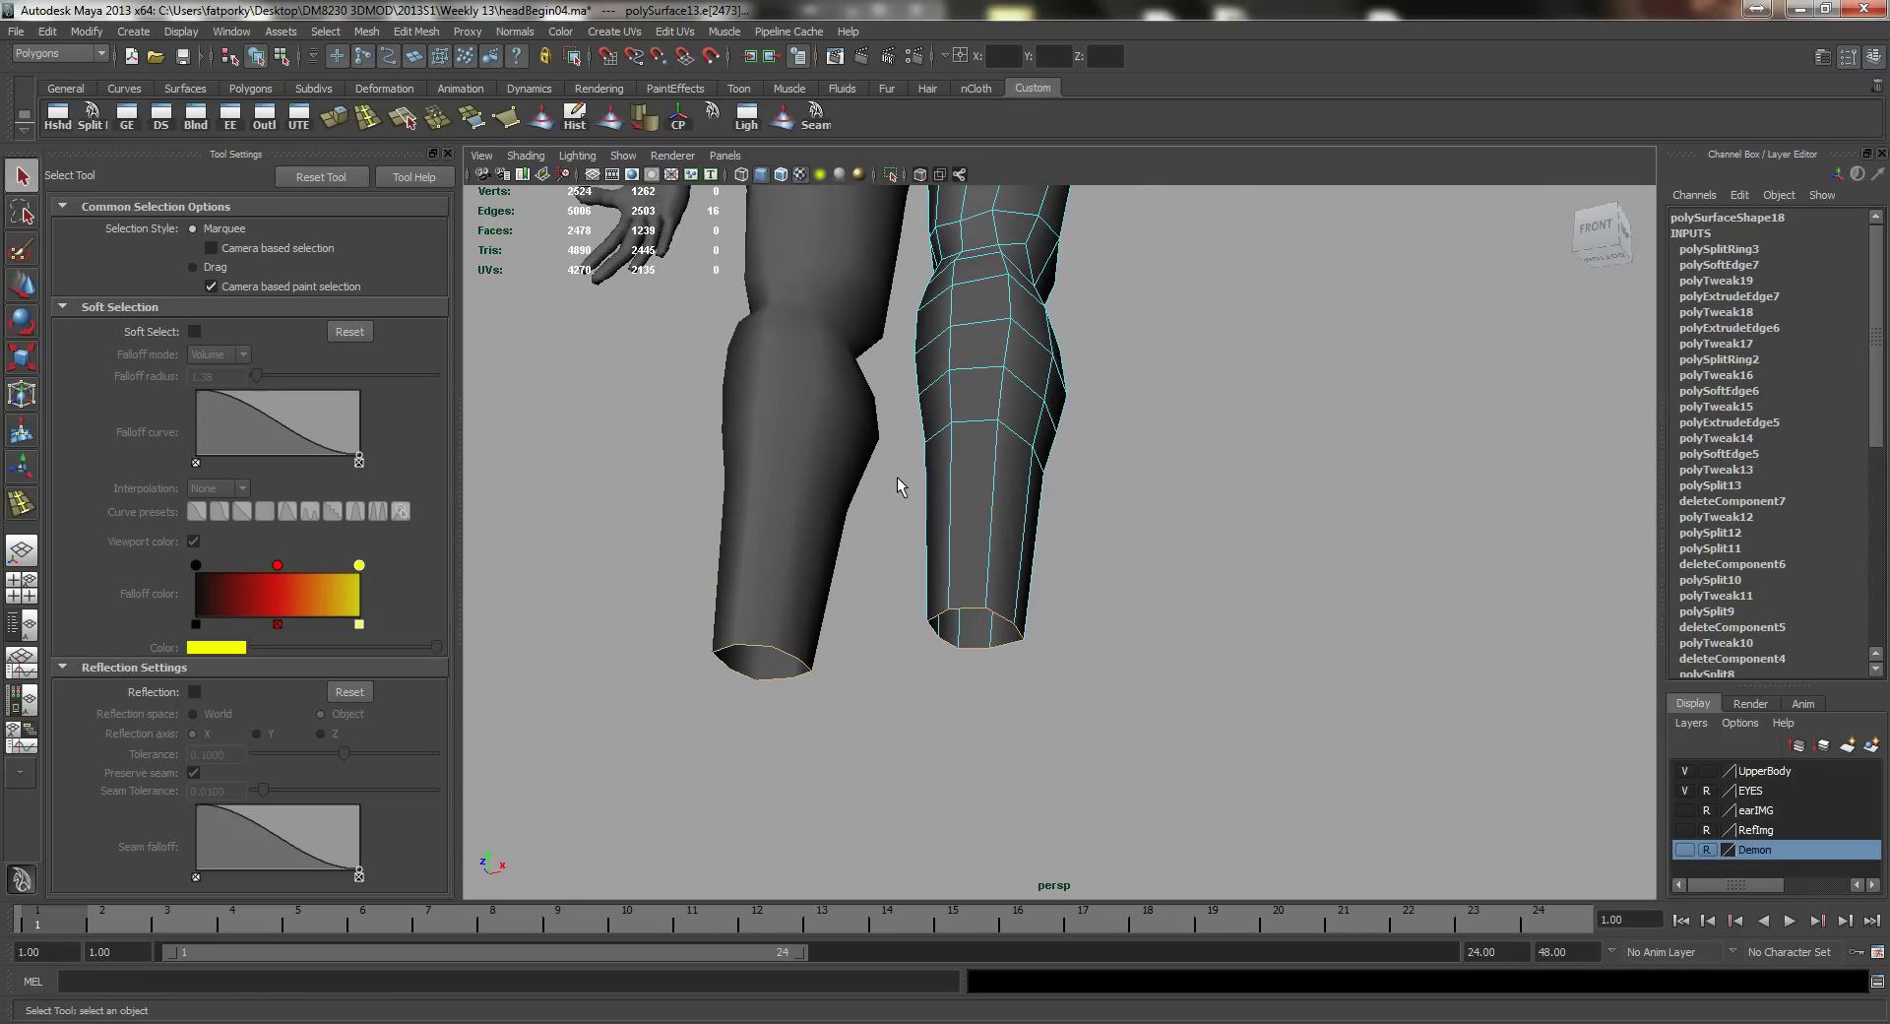
{"action": "left_click", "coordinate": [334, 118]}
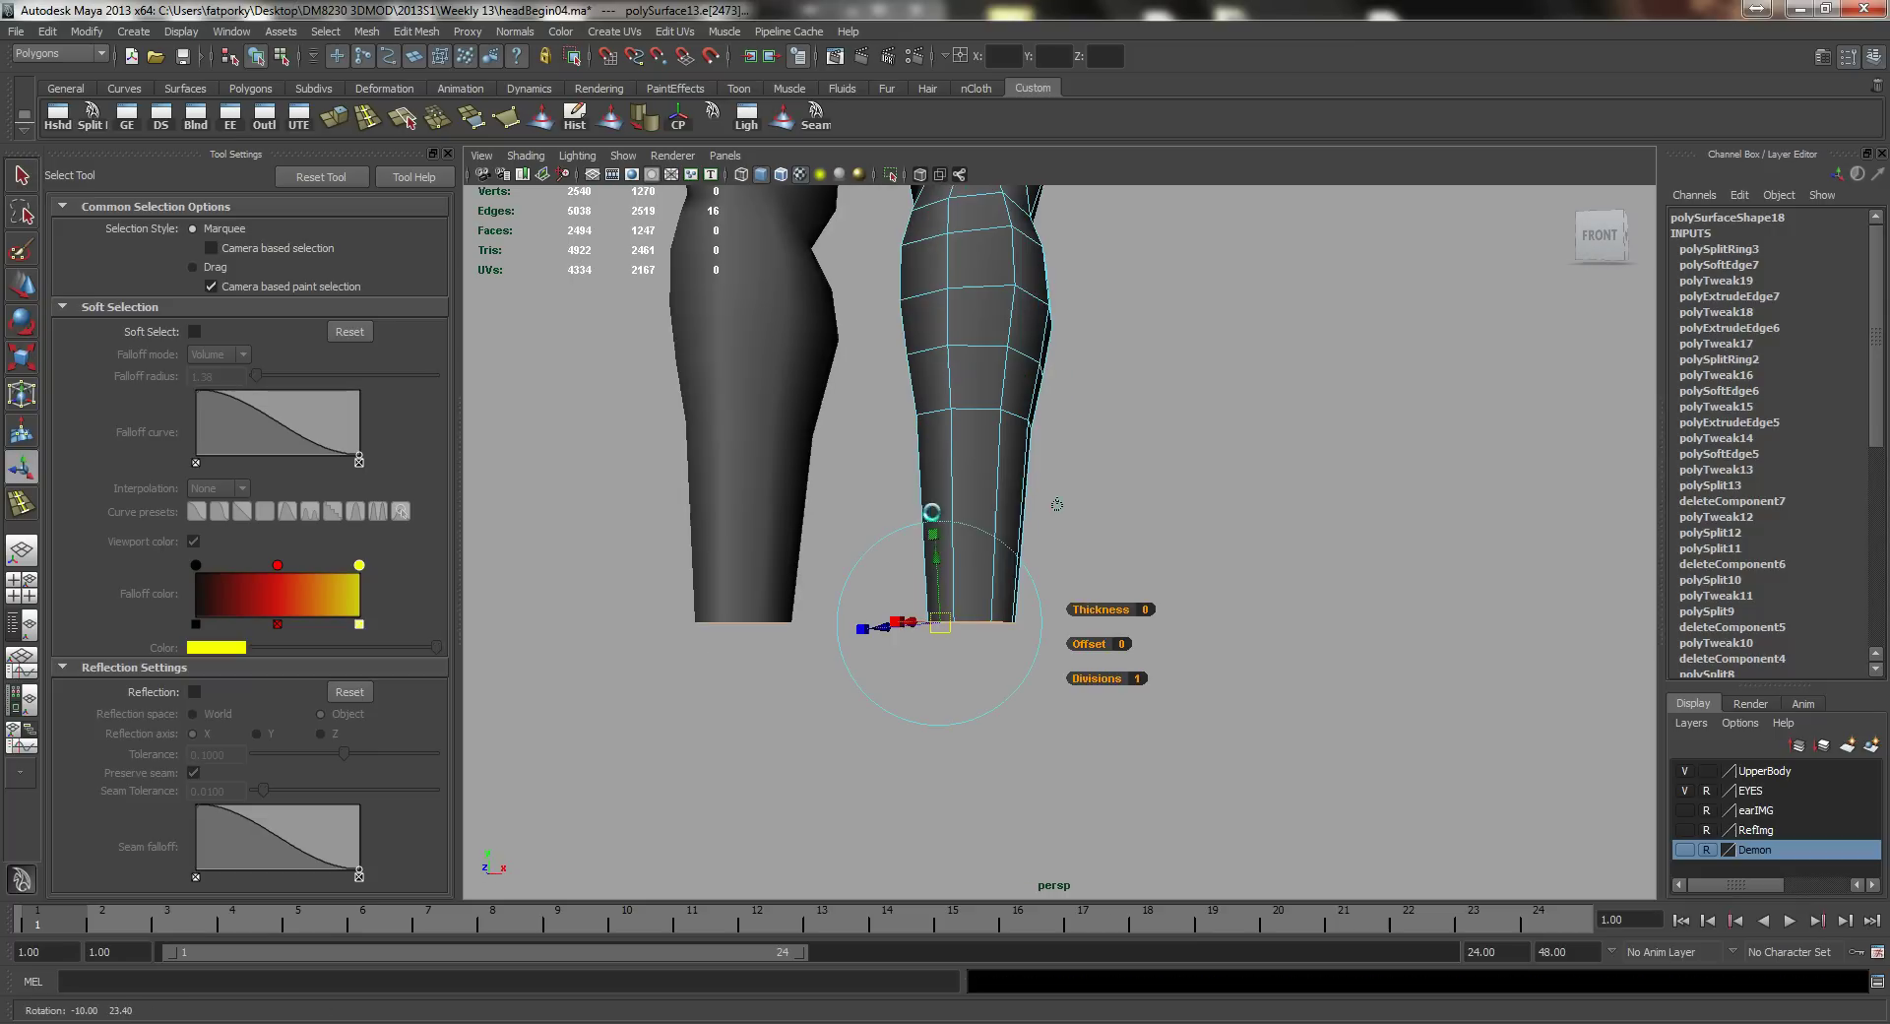
{"action": "key", "text": "w"}
{"action": "mouse_move", "coordinate": [965, 560]}
{"action": "left_mouse_down"}
{"action": "mouse_move", "coordinate": [975, 651]}
{"action": "mouse_move", "coordinate": [966, 580]}
{"action": "left_mouse_up"}
Step: Extrude the bottom edge loop again and move it down to add a second ankle ring
{"action": "right_click_drag", "start_coordinate": [965, 580], "coordinate": [802, 448], "text": "alt"}
{"action": "left_click_drag", "start_coordinate": [801, 448], "coordinate": [921, 463], "text": "alt"}
{"action": "right_click_drag", "start_coordinate": [920, 463], "coordinate": [1126, 498], "text": "alt"}
{"action": "left_click_drag", "start_coordinate": [1126, 498], "coordinate": [962, 473], "text": "alt"}
{"action": "right_click_drag", "start_coordinate": [962, 472], "coordinate": [1093, 502], "text": "alt"}
{"action": "middle_click_drag", "start_coordinate": [1093, 502], "coordinate": [1179, 458], "text": "alt"}
{"action": "mouse_move", "coordinate": [1111, 574]}
{"action": "left_mouse_down", "text": "alt"}
{"action": "mouse_move", "coordinate": [1059, 561]}
{"action": "mouse_move", "coordinate": [1094, 583]}
{"action": "left_mouse_up", "text": "alt"}
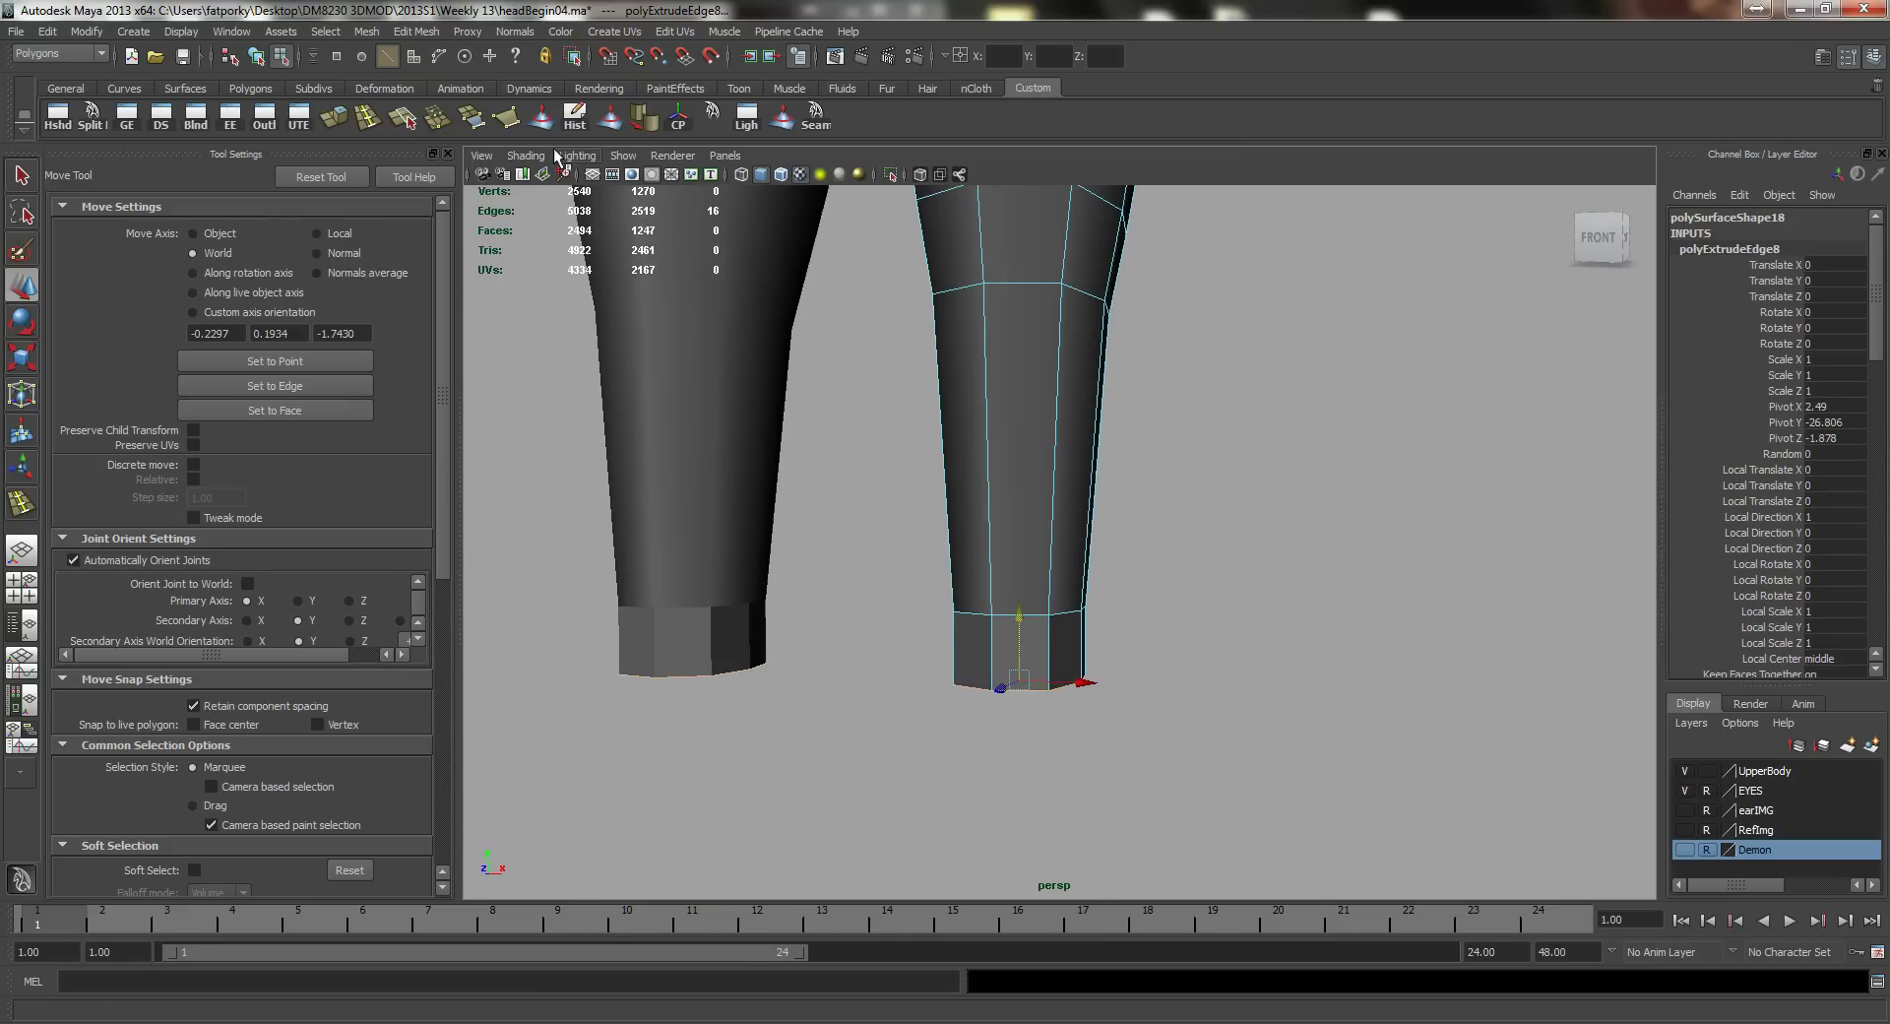
{"action": "key", "text": "w"}
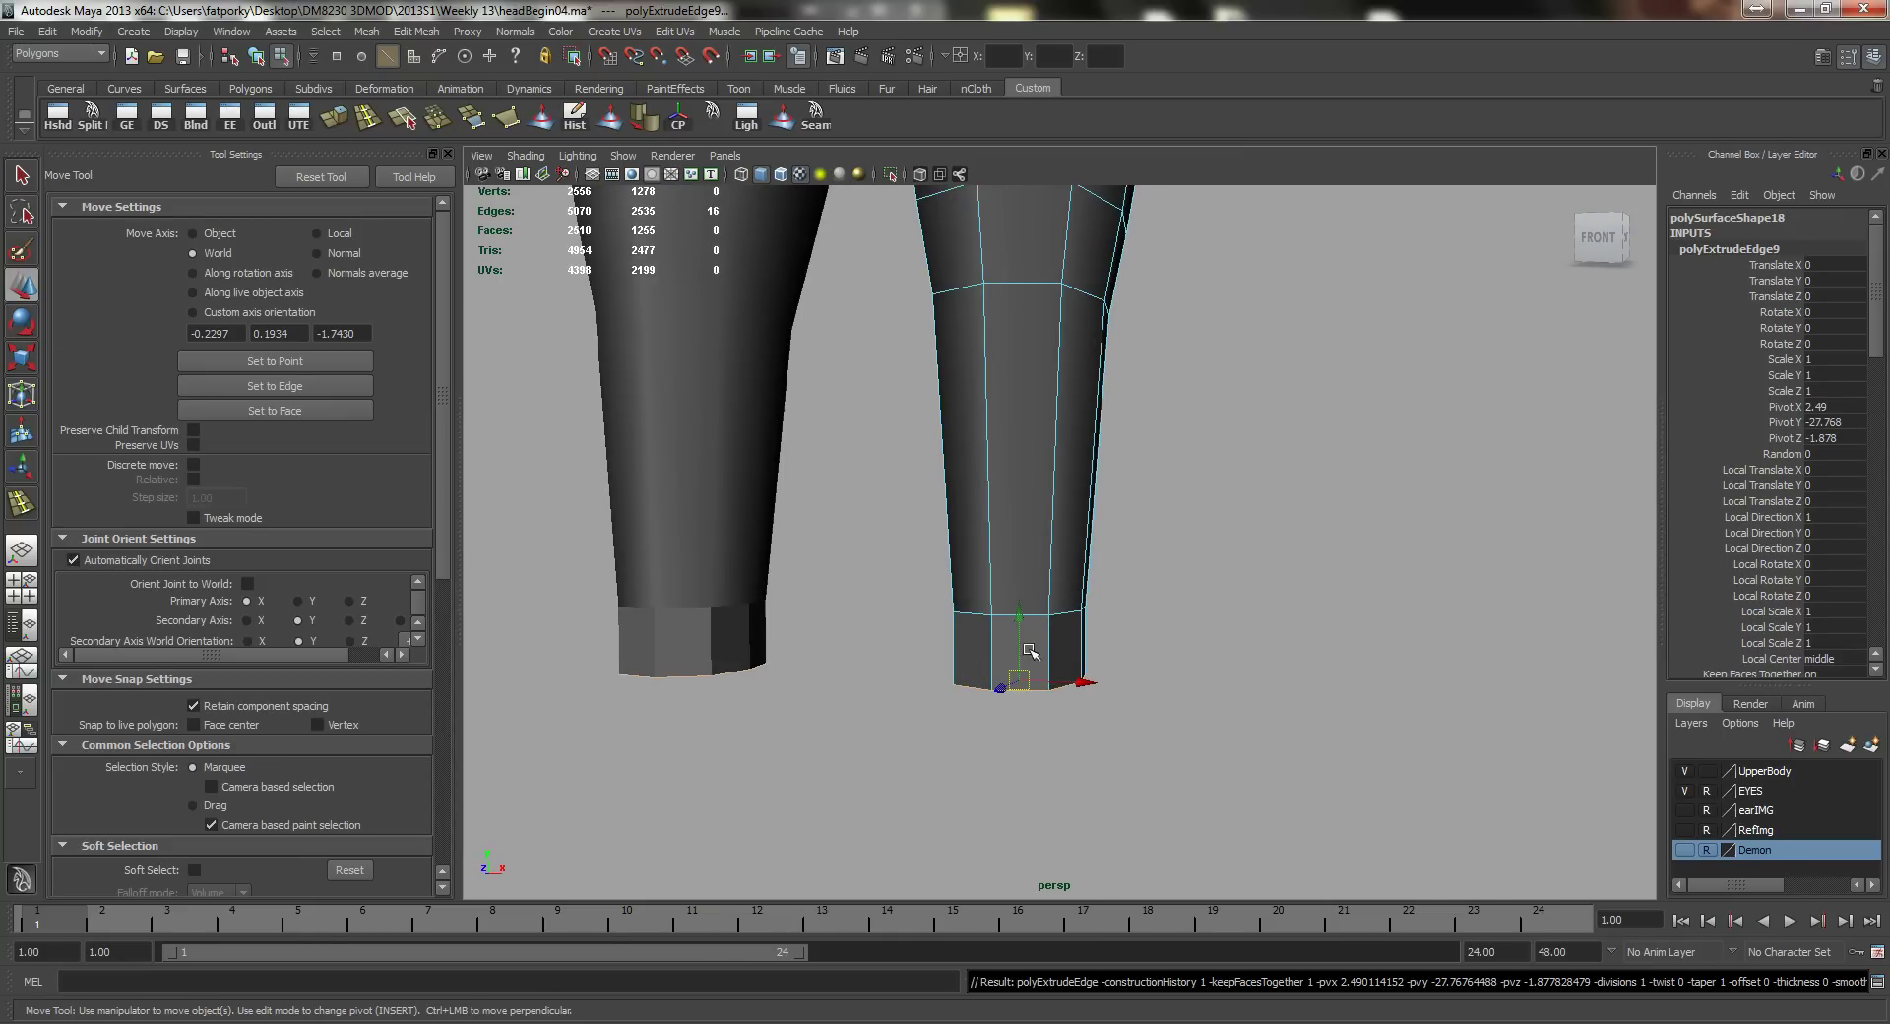
{"action": "mouse_move", "coordinate": [1017, 642]}
{"action": "left_mouse_down"}
{"action": "mouse_move", "coordinate": [1020, 662]}
{"action": "mouse_move", "coordinate": [995, 596]}
{"action": "mouse_move", "coordinate": [1017, 695]}
{"action": "mouse_move", "coordinate": [967, 632]}
{"action": "mouse_move", "coordinate": [1039, 617]}
{"action": "left_mouse_up"}
Step: Select the vertices of the ankle rings and scale them vertically to about 0.73
{"action": "key", "text": "q"}
{"action": "right_click_drag", "start_coordinate": [1034, 612], "coordinate": [956, 612]}
{"action": "left_click_drag", "start_coordinate": [886, 552], "coordinate": [1242, 850]}
{"action": "key", "text": "r"}
{"action": "left_click_drag", "start_coordinate": [1020, 588], "coordinate": [1017, 620]}
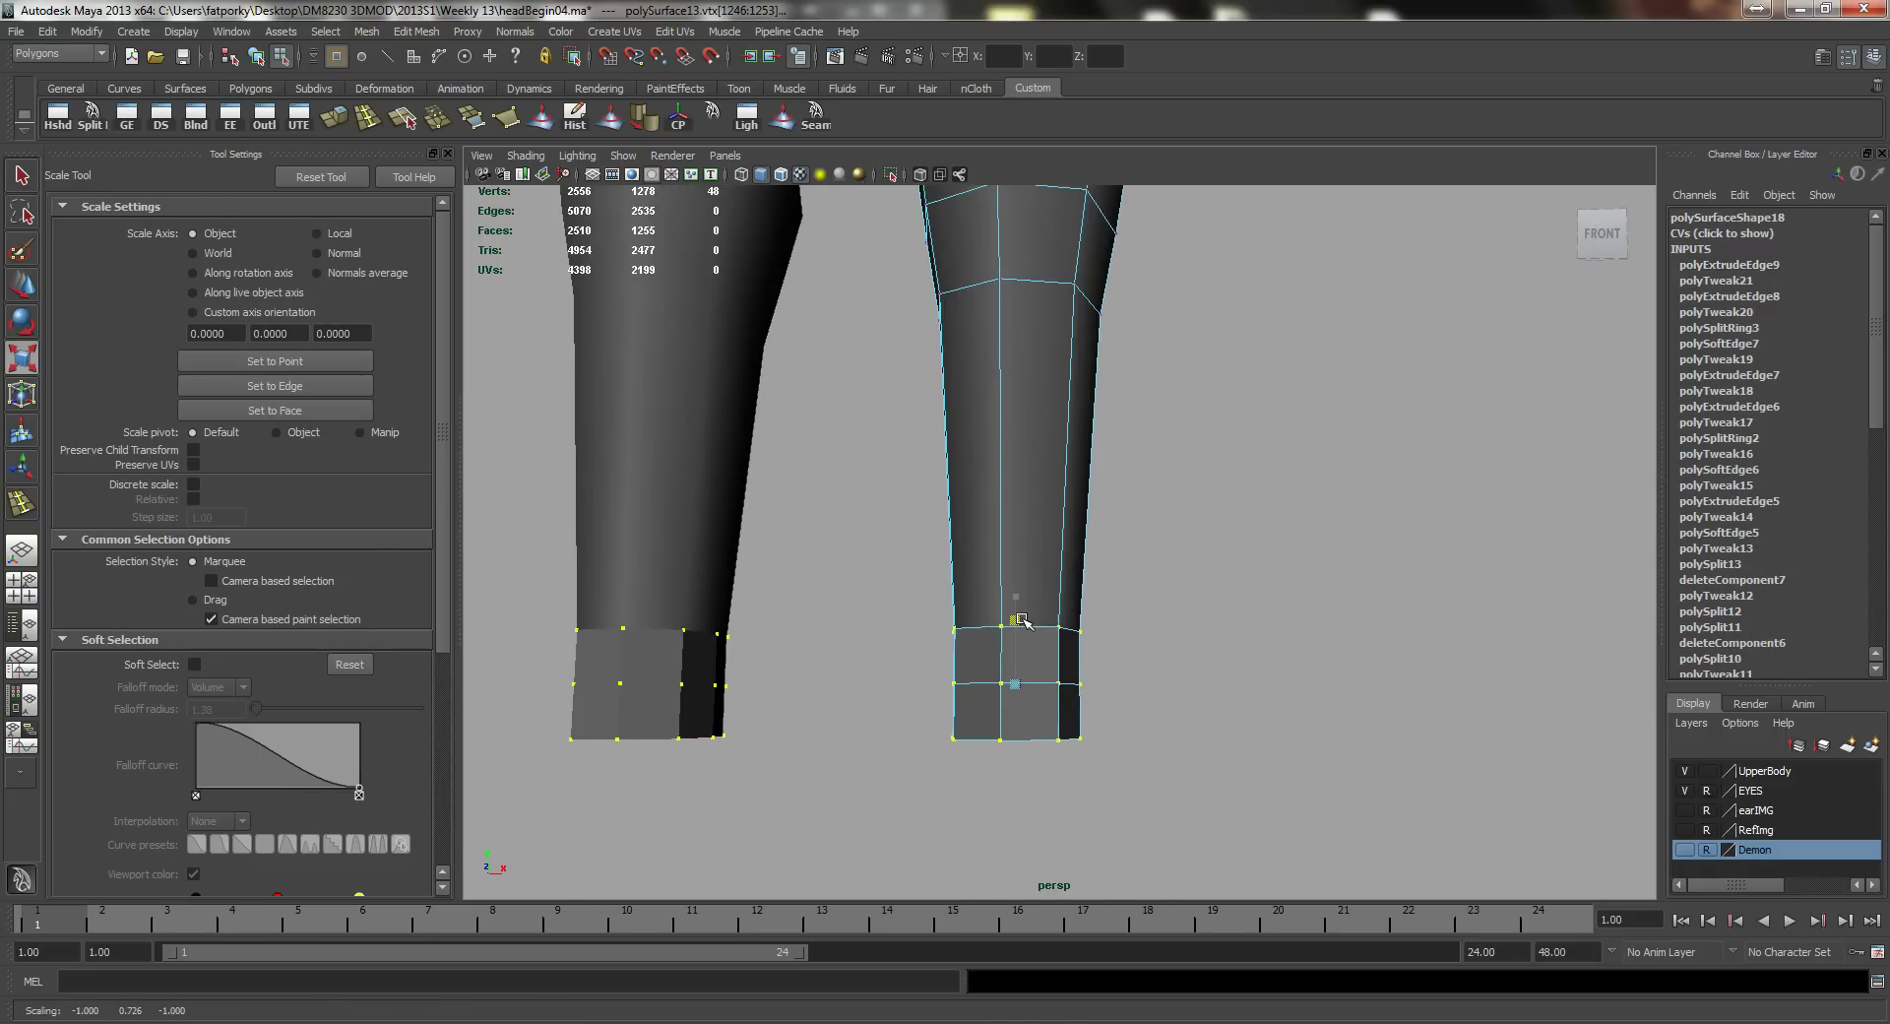
Step: Soften the selected edges of the lower shin and the ankle rings
{"action": "key", "text": "q"}
{"action": "right_click_drag", "start_coordinate": [1037, 648], "coordinate": [1027, 598]}
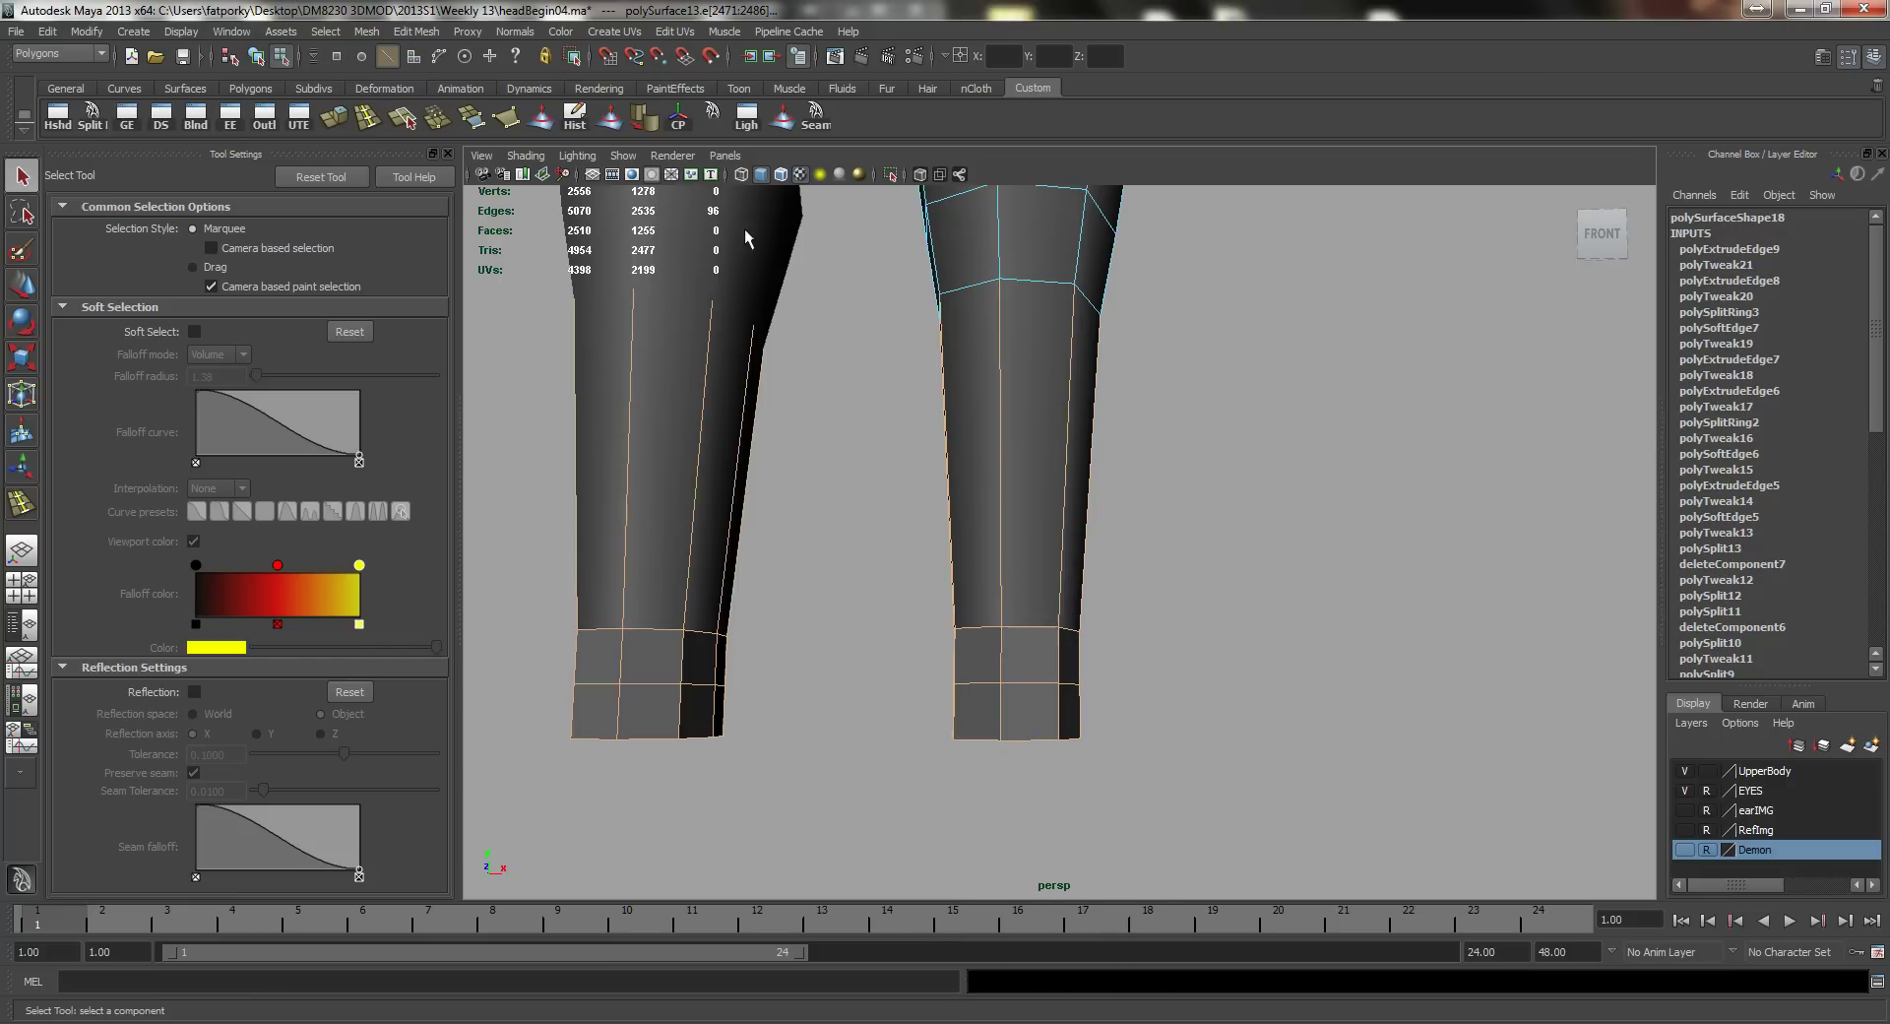
{"action": "left_click", "coordinate": [610, 116]}
Step: Extrude the front faces of the lowest ankle ring and pull them forward to form a foot
{"action": "key", "text": "w"}
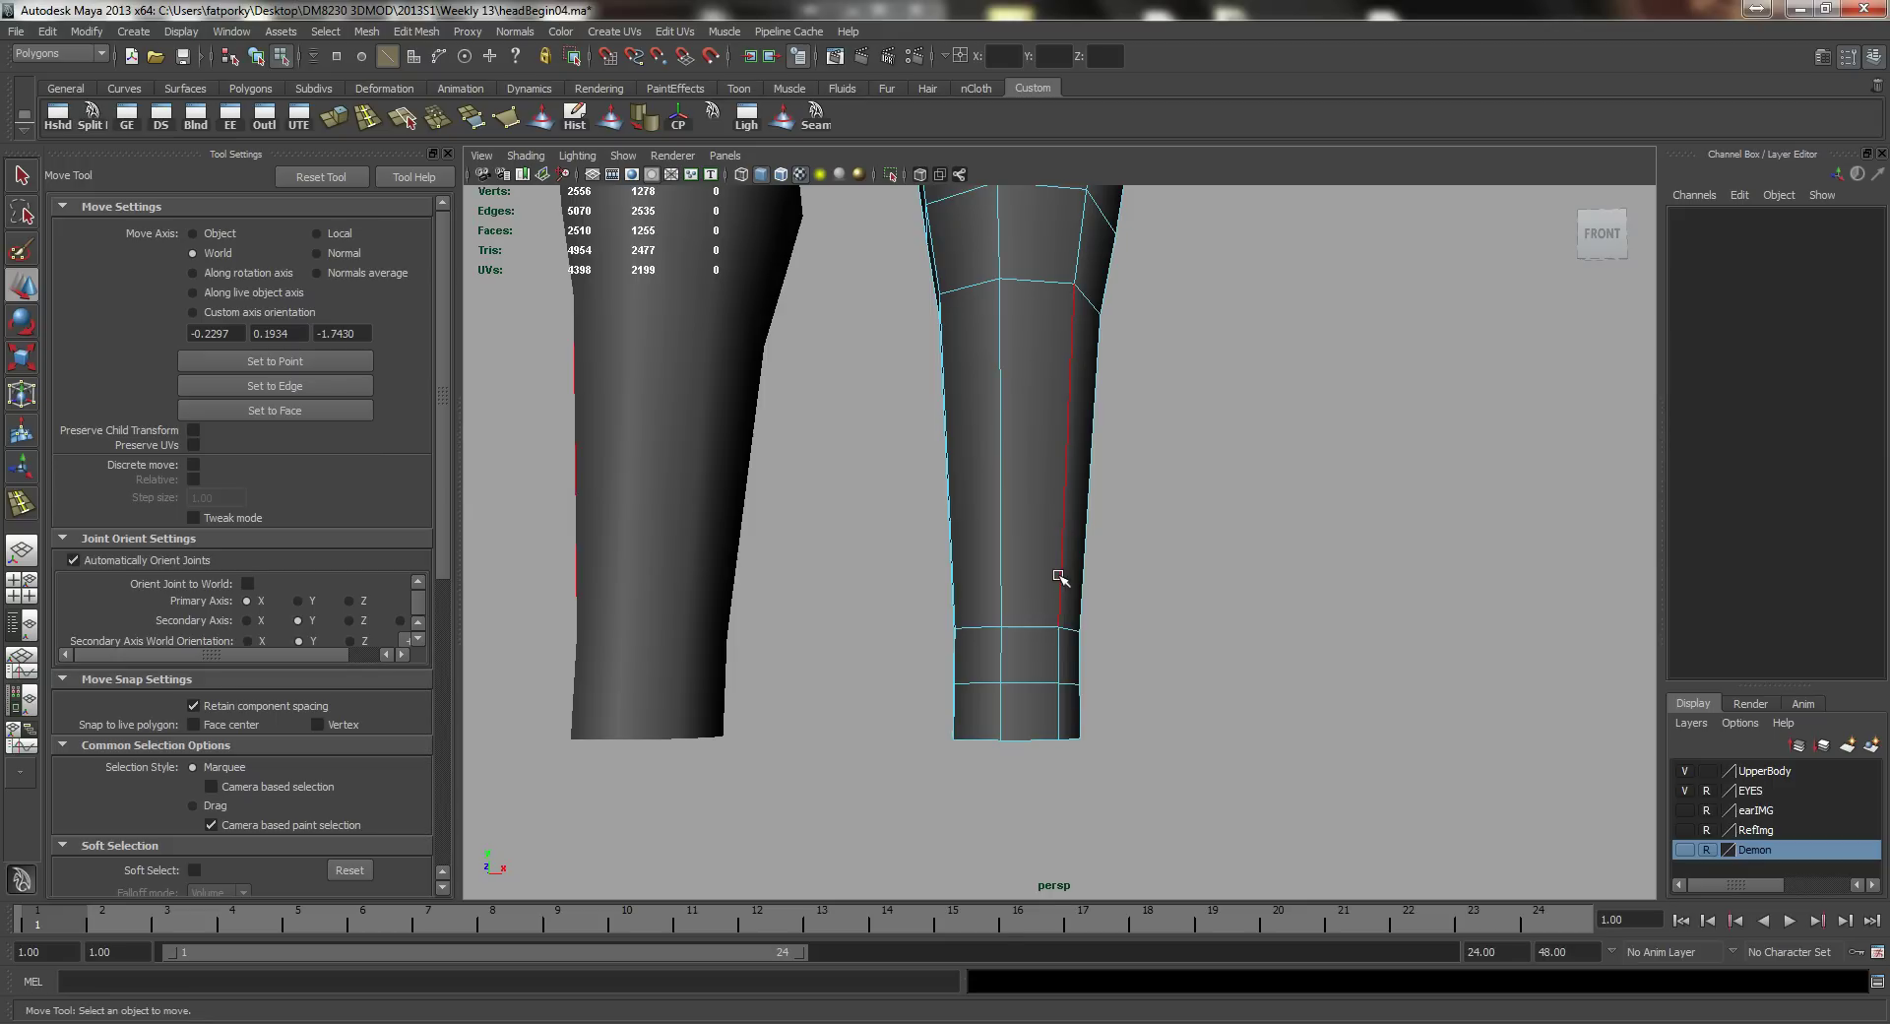
{"action": "right_click_drag", "start_coordinate": [1065, 616], "coordinate": [1067, 630]}
{"action": "left_click", "coordinate": [978, 705]}
{"action": "left_click", "coordinate": [1018, 706], "text": "shift"}
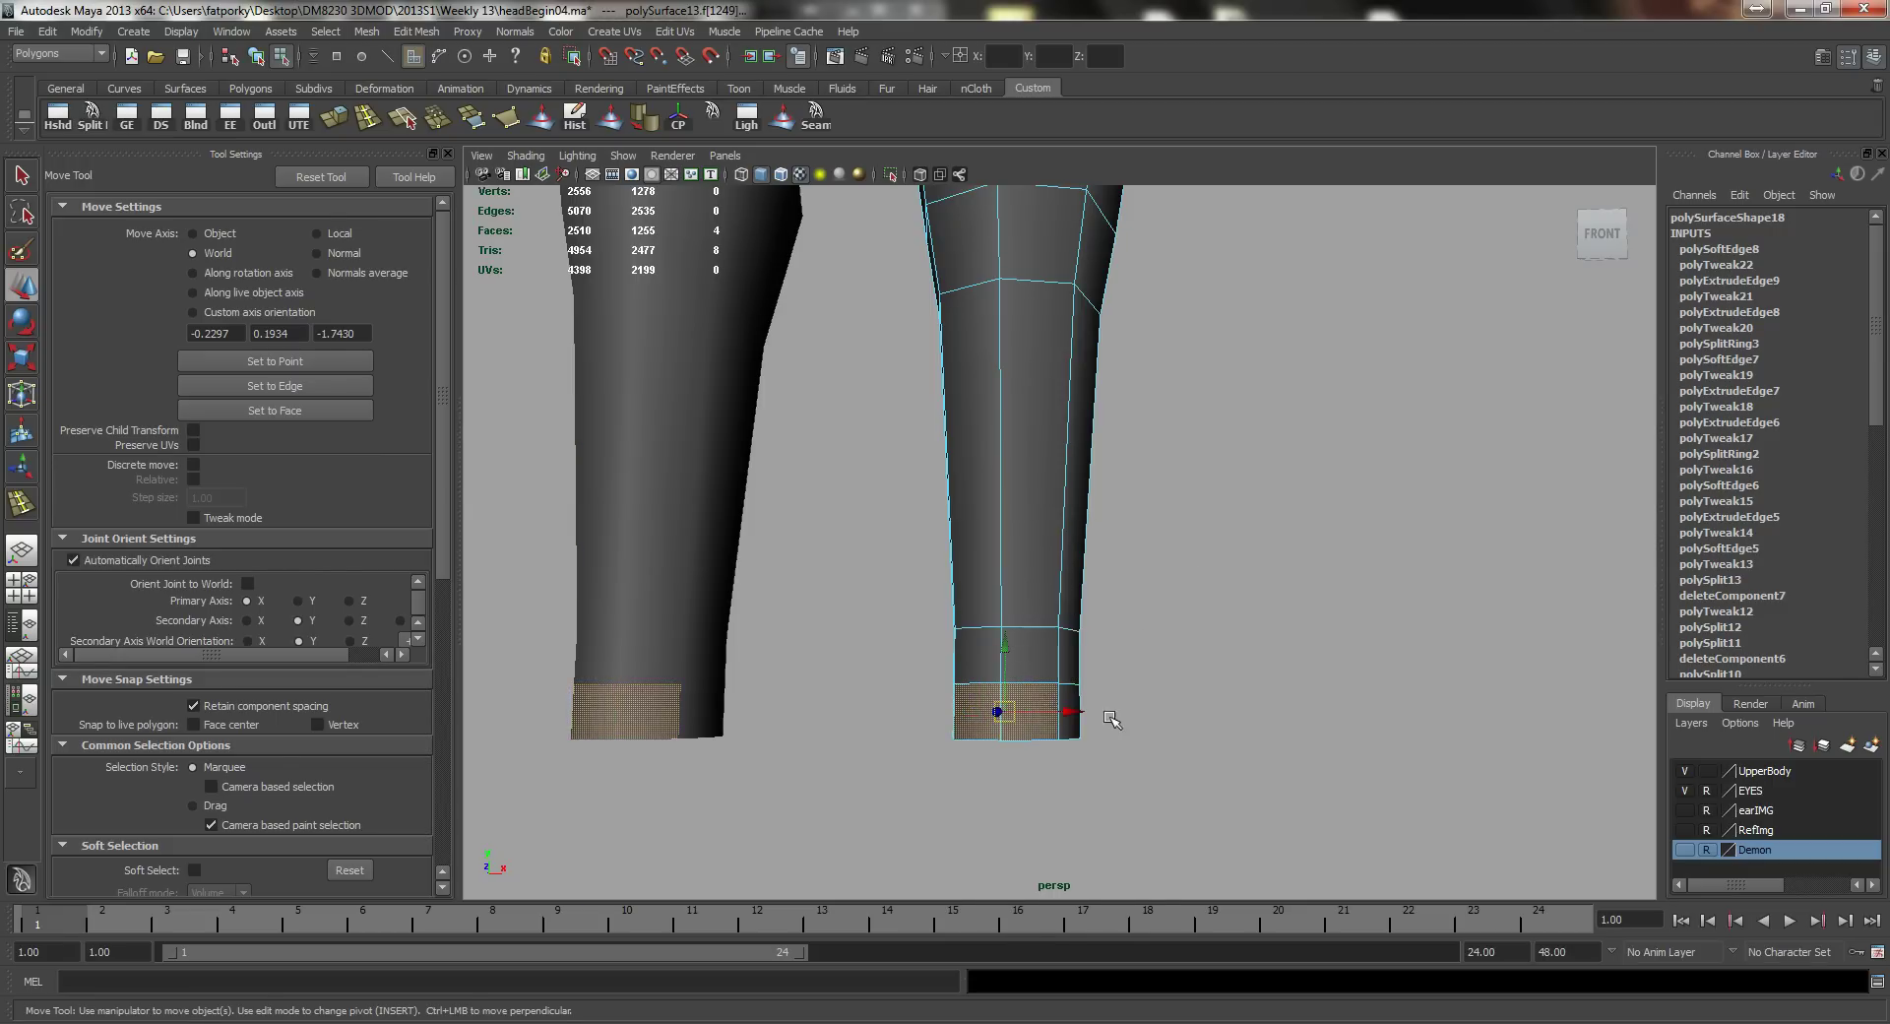
{"action": "left_click", "coordinate": [1077, 694], "text": "shift"}
{"action": "left_click_drag", "start_coordinate": [977, 556], "coordinate": [1038, 557], "text": "alt"}
{"action": "right_click_drag", "start_coordinate": [1039, 557], "coordinate": [954, 458], "text": "alt"}
{"action": "left_click_drag", "start_coordinate": [956, 461], "coordinate": [1107, 608], "text": "alt"}
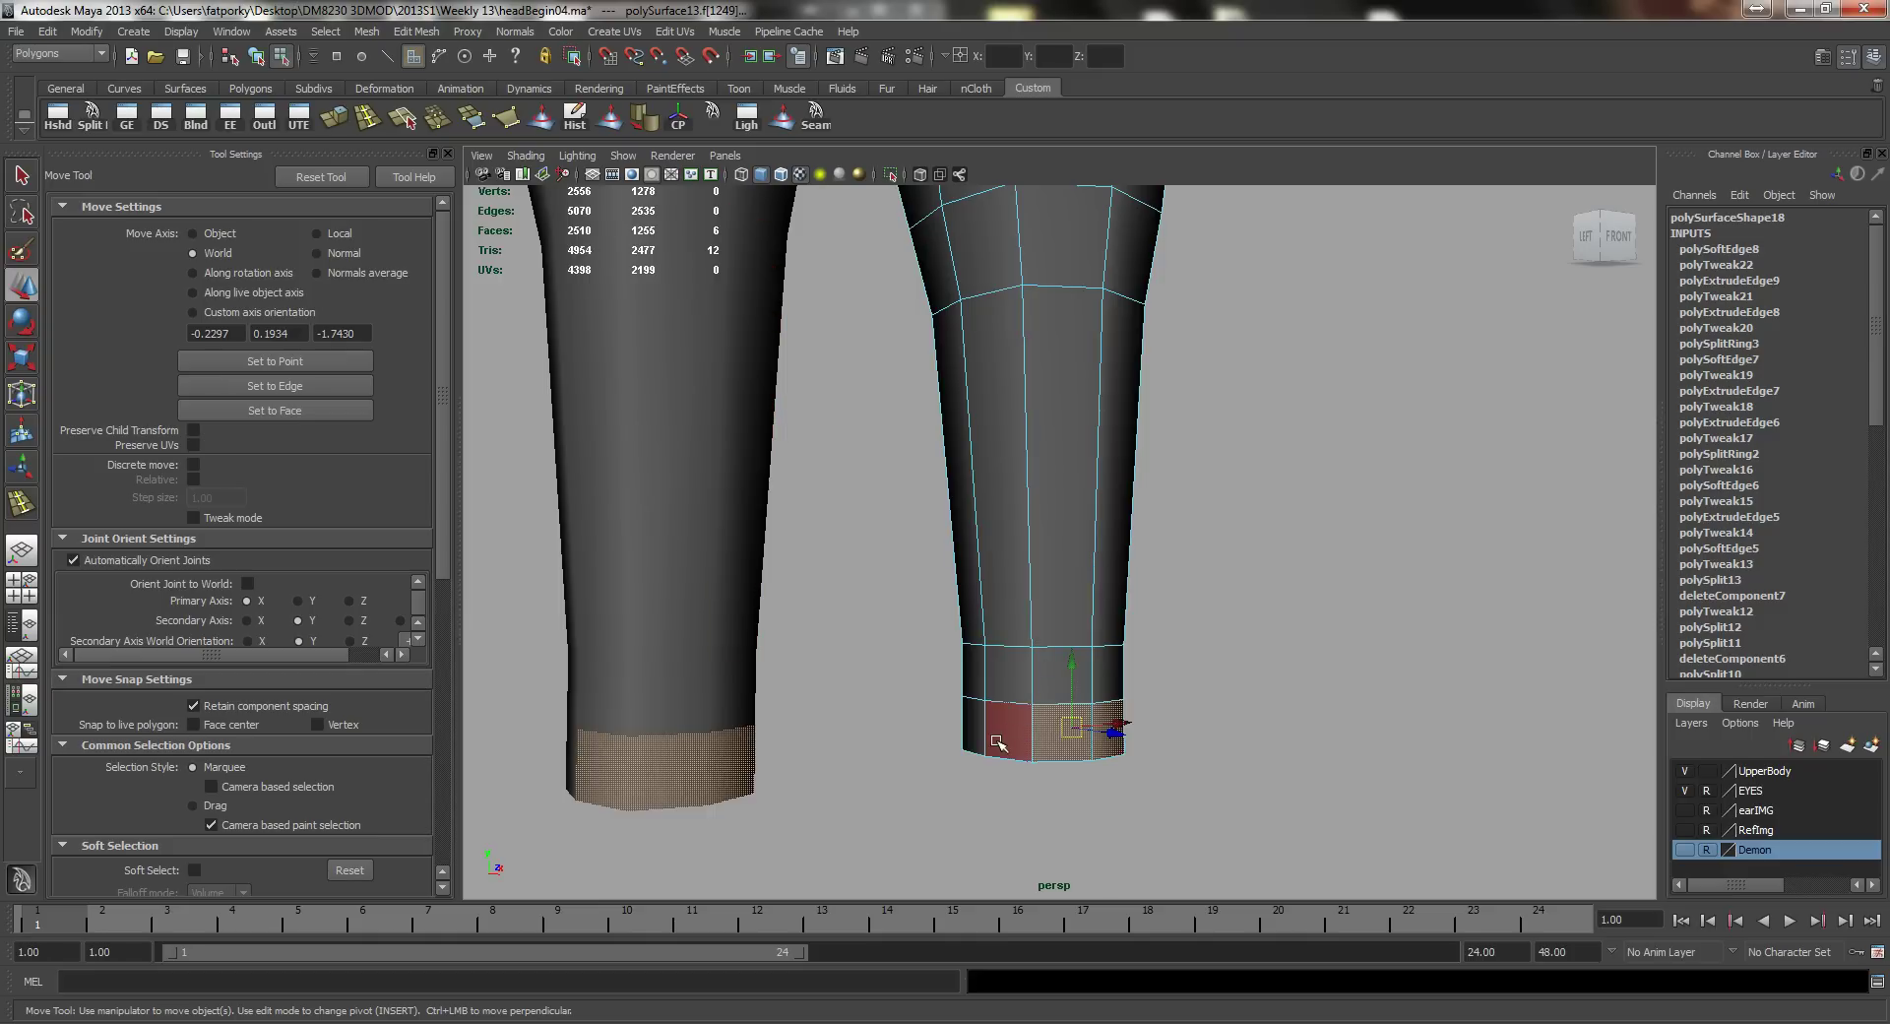
{"action": "left_click", "coordinate": [997, 740], "text": "shift"}
{"action": "left_click_drag", "start_coordinate": [1002, 637], "coordinate": [879, 508], "text": "alt"}
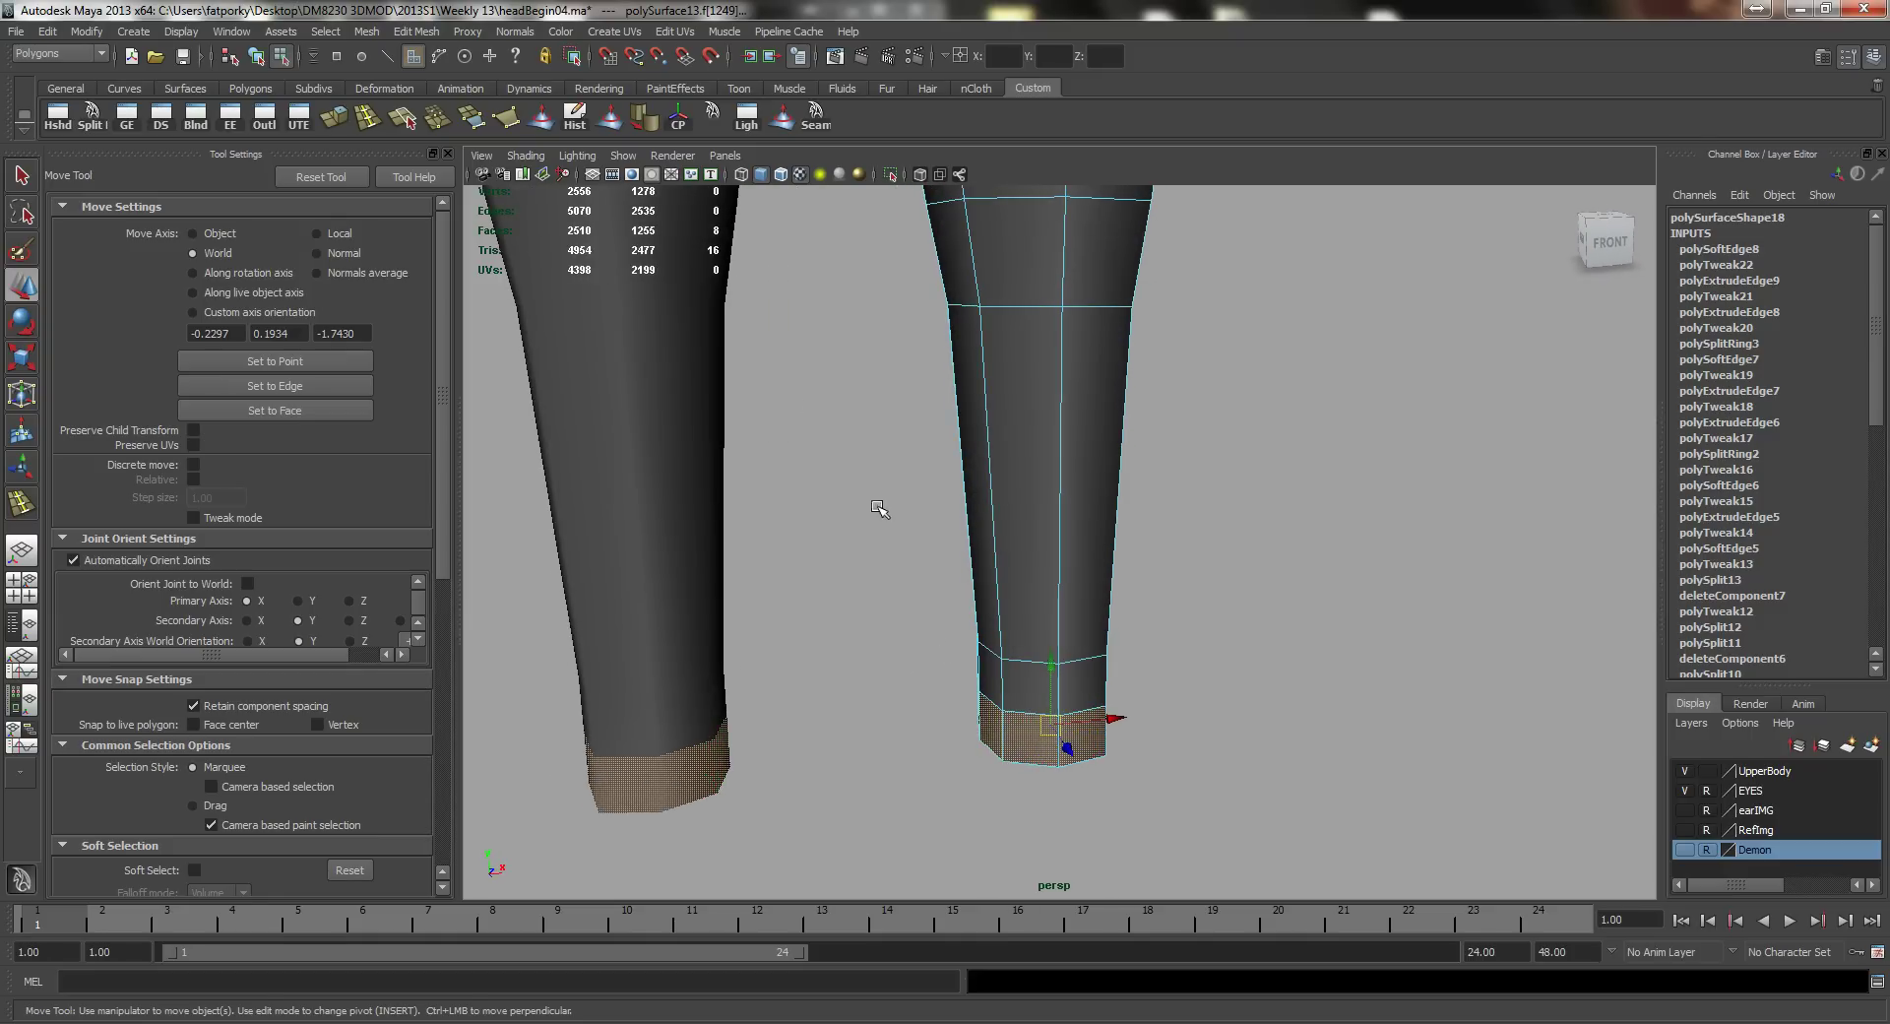
{"action": "left_click", "coordinate": [341, 112]}
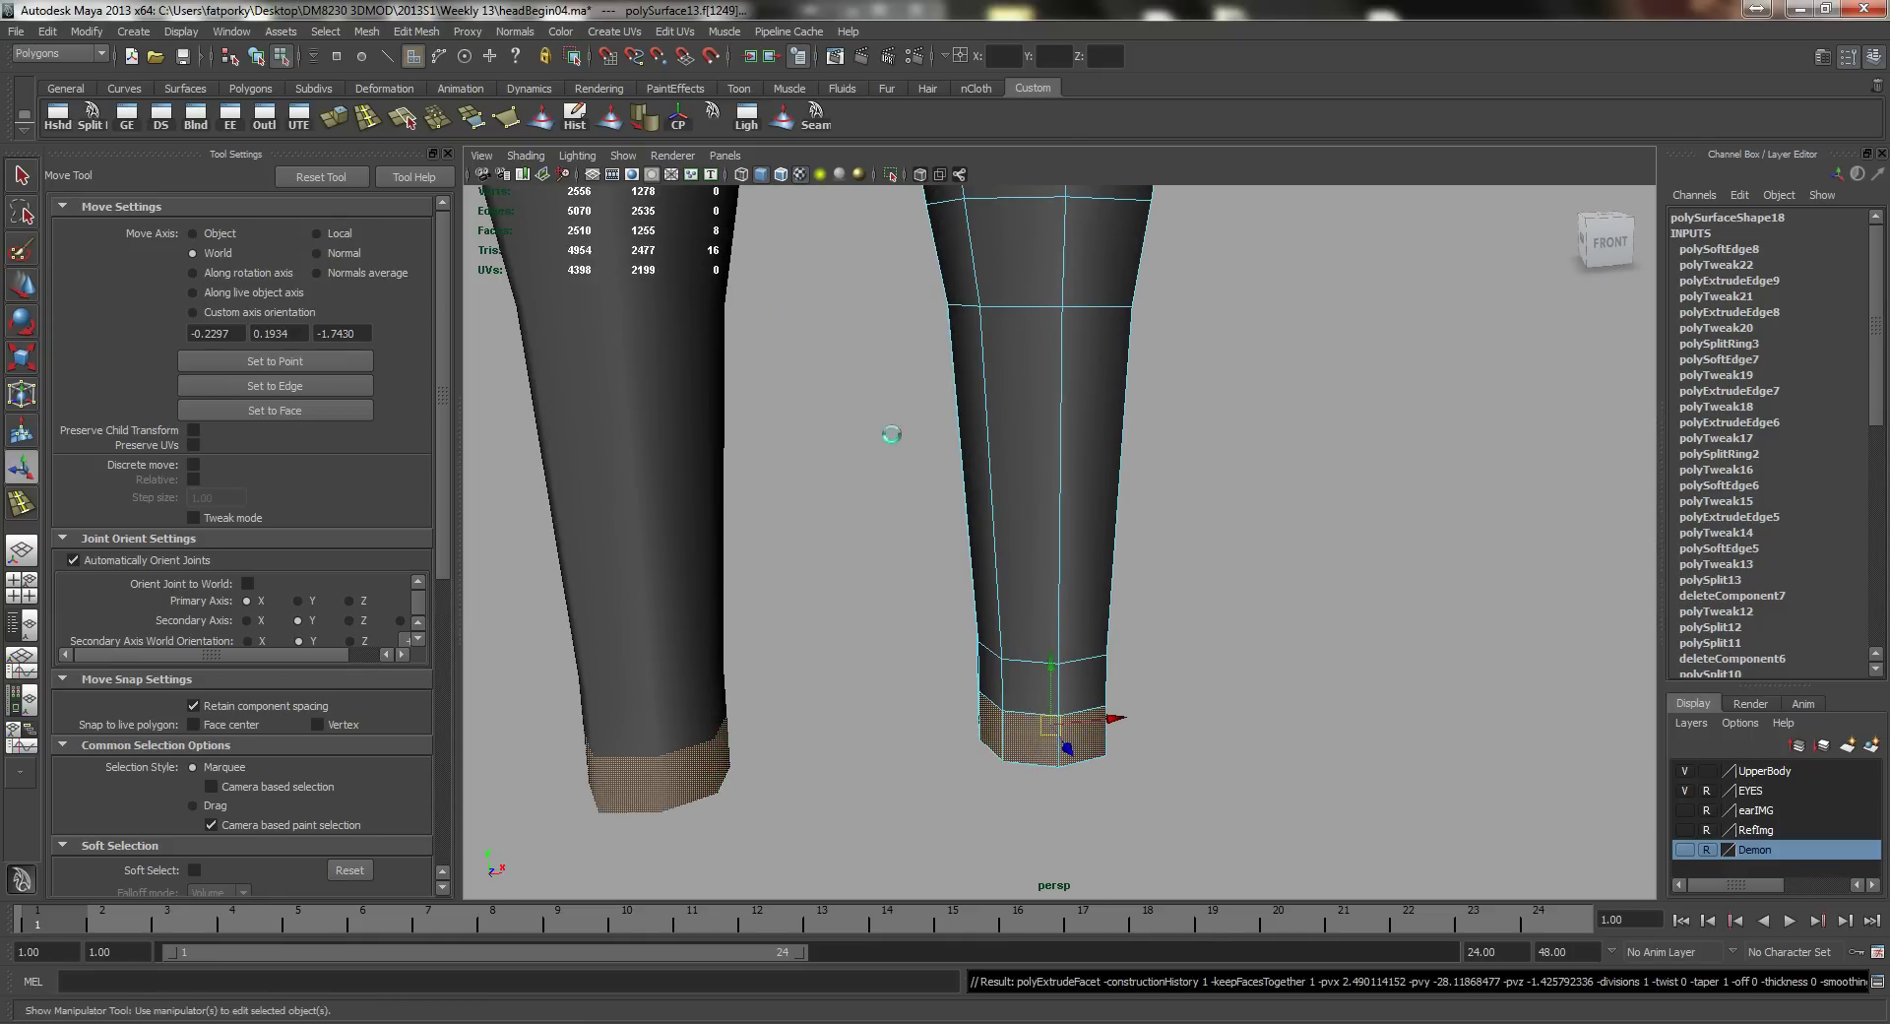
{"action": "left_click_drag", "start_coordinate": [1108, 497], "coordinate": [945, 581], "text": "alt"}
{"action": "key", "text": "w"}
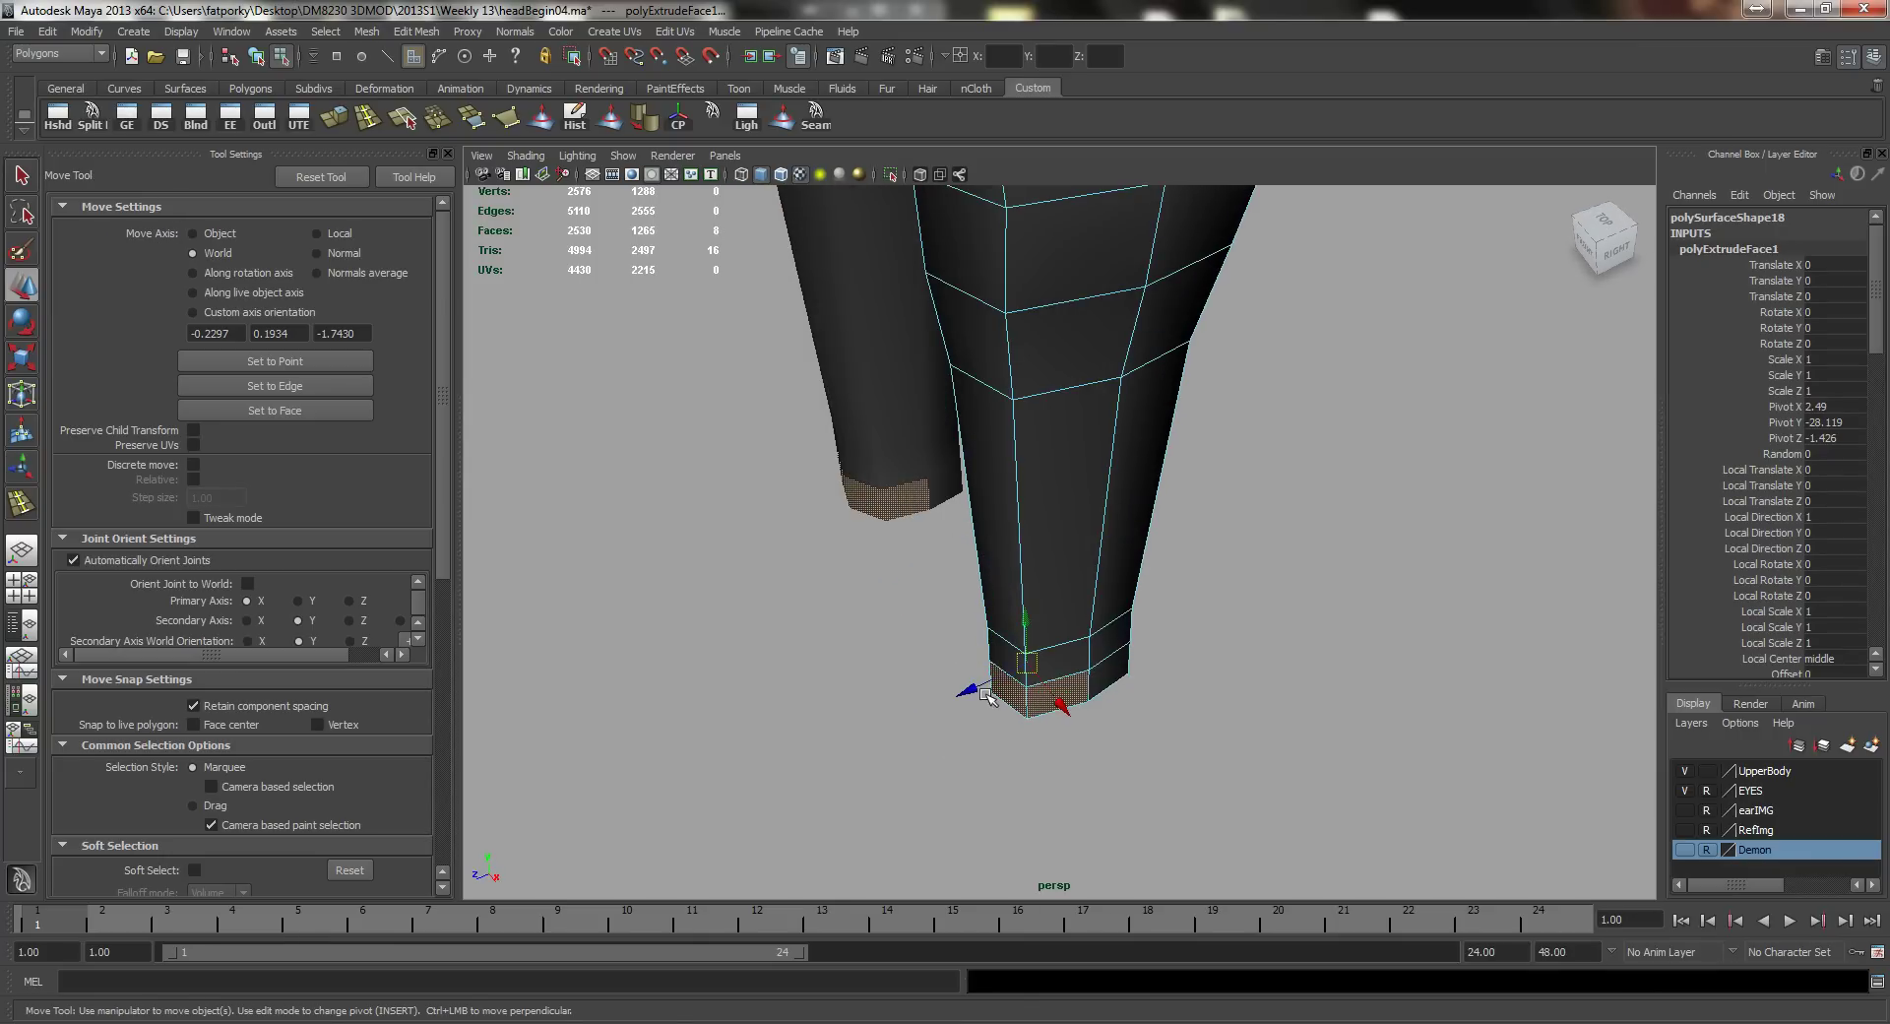
{"action": "left_click_drag", "start_coordinate": [984, 693], "coordinate": [1076, 704]}
Step: Scale the extruded end faces to widen the front of the foot
{"action": "key", "text": "r"}
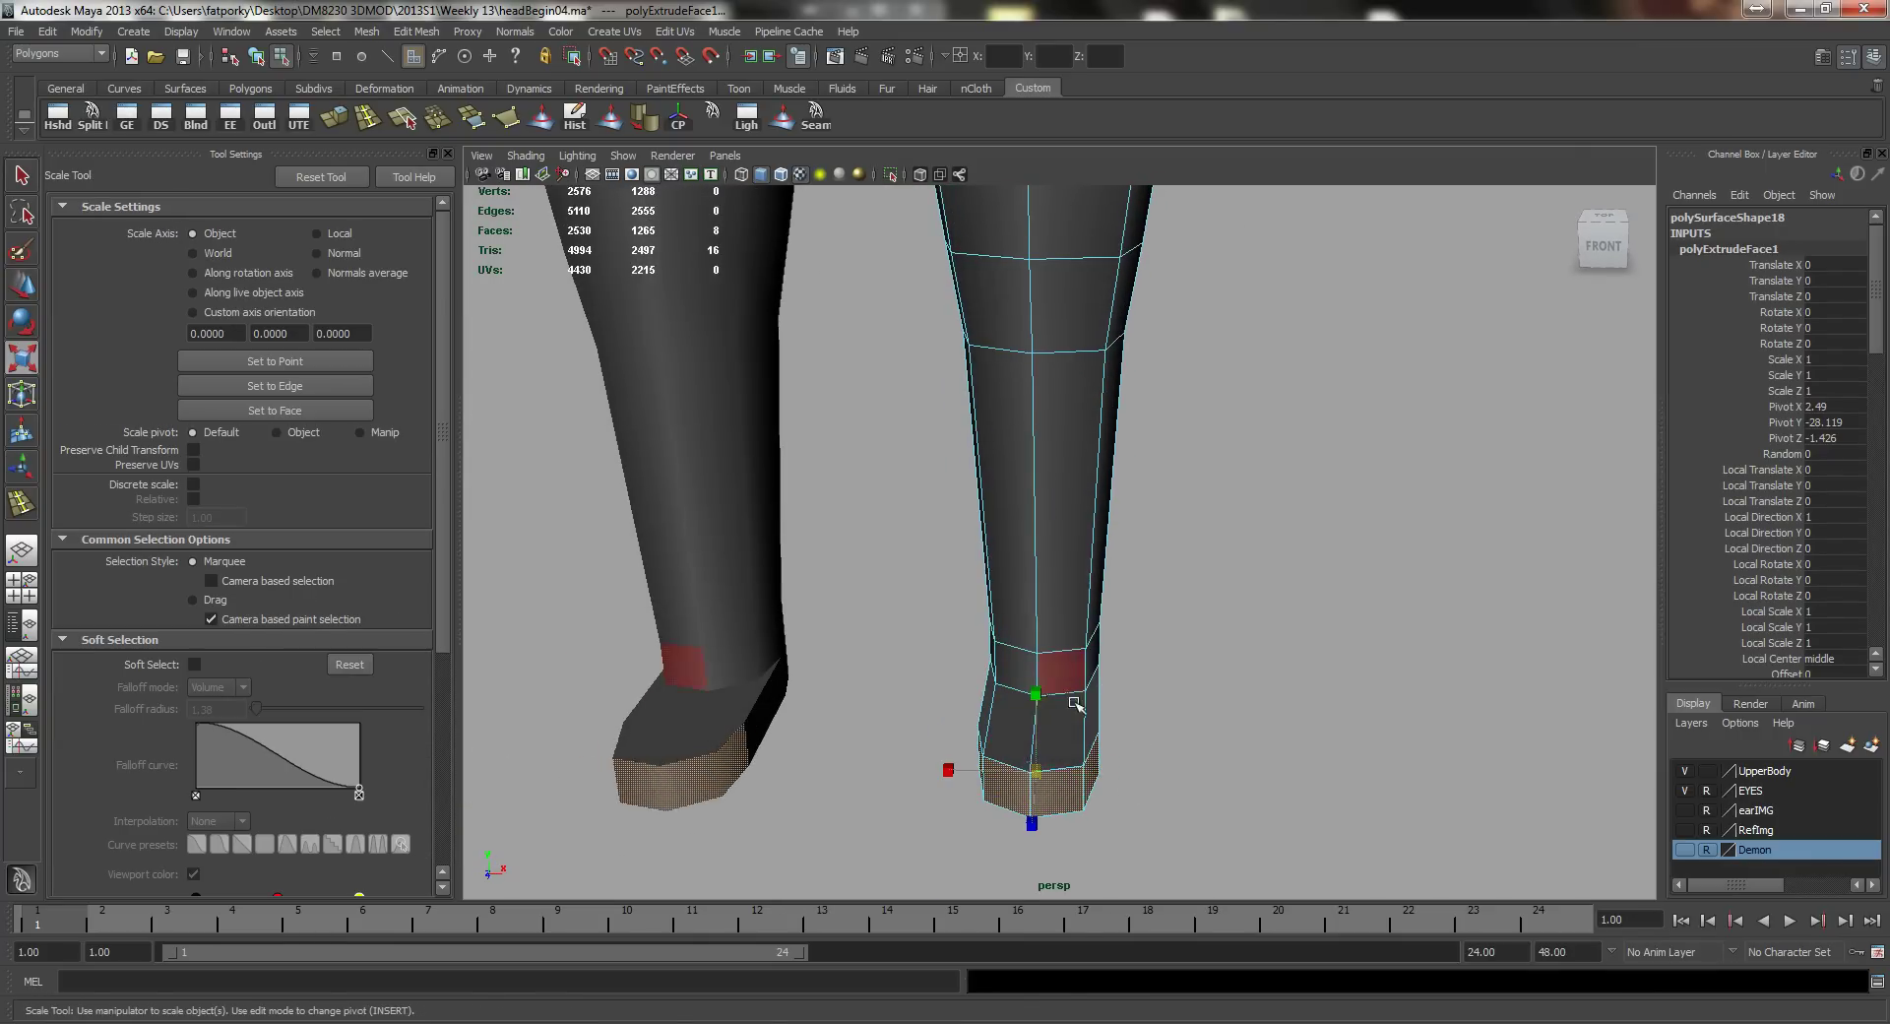
{"action": "left_click_drag", "start_coordinate": [945, 773], "coordinate": [818, 741]}
{"action": "key", "text": "w"}
{"action": "key", "text": "r"}
{"action": "left_click_drag", "start_coordinate": [862, 647], "coordinate": [1021, 637]}
Step: Reposition the short vertical front edges of the ankle ring to round the ankle above the foot
{"action": "key", "text": "q"}
{"action": "left_click", "coordinate": [953, 633]}
{"action": "key", "text": "w"}
{"action": "left_click_drag", "start_coordinate": [1002, 716], "coordinate": [1008, 727]}
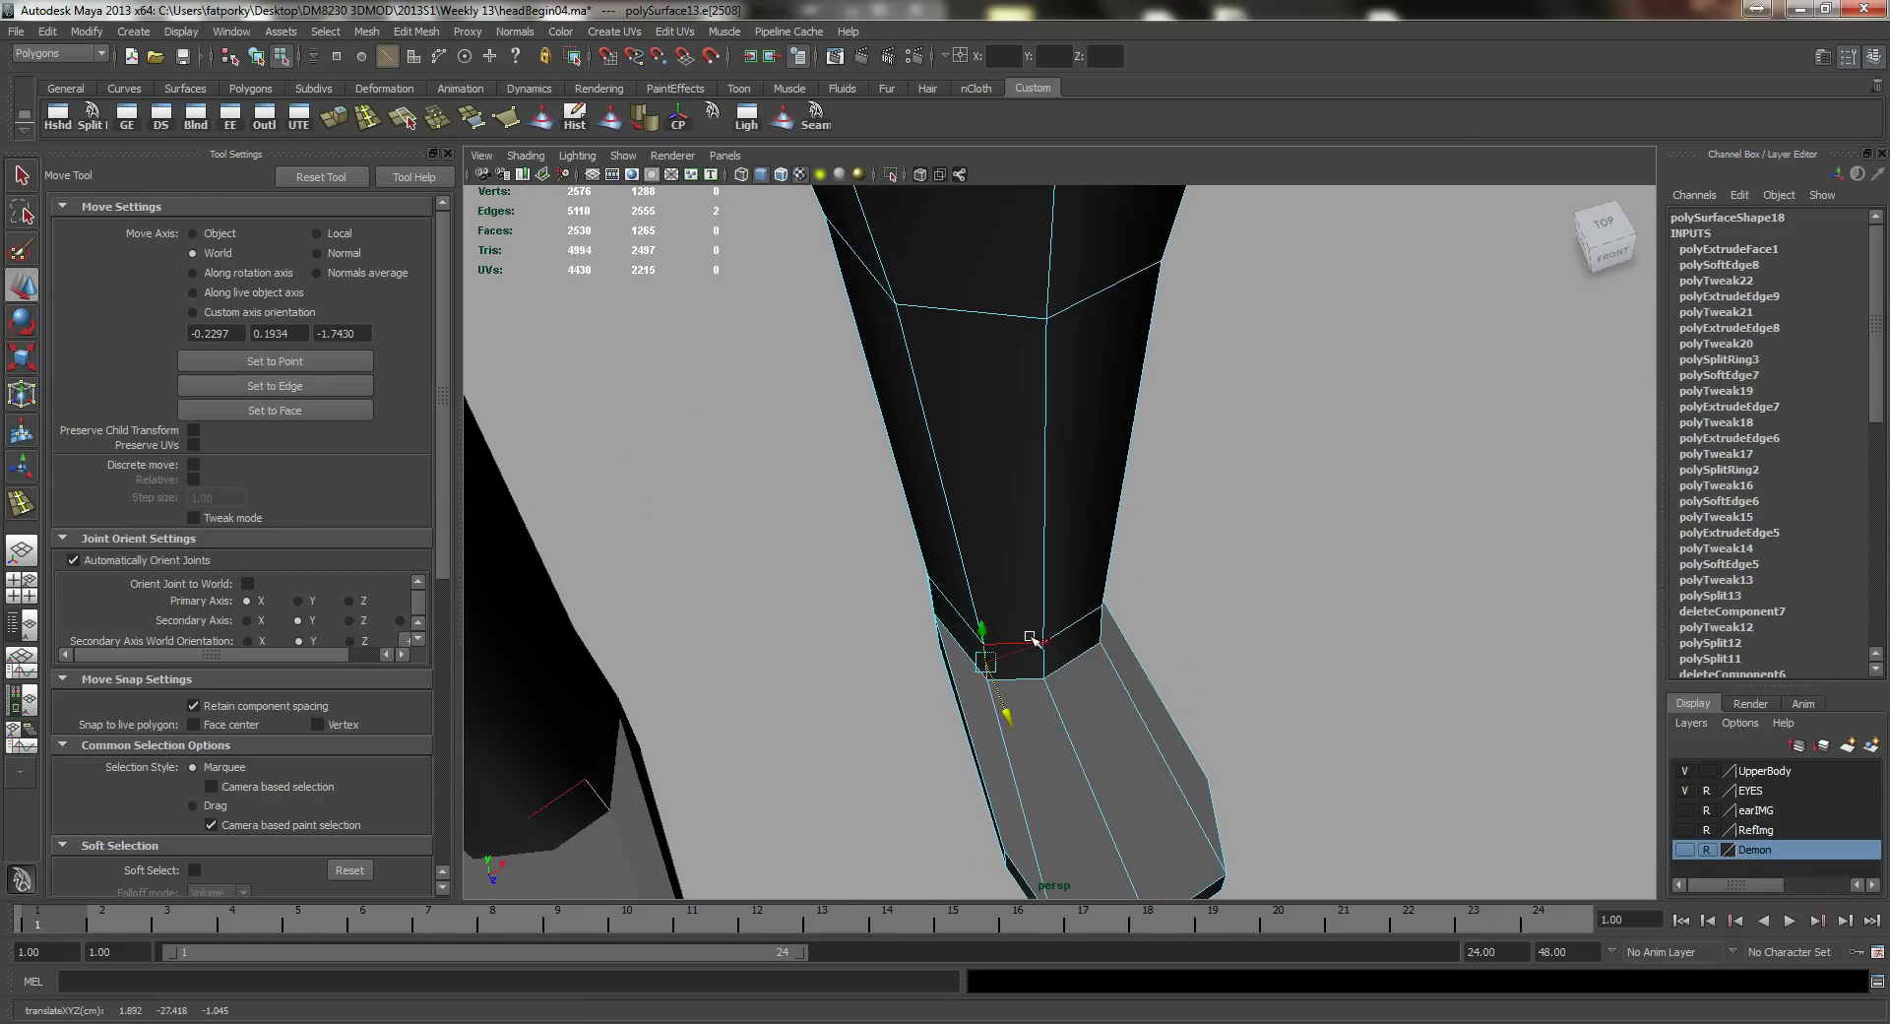
{"action": "left_click_drag", "start_coordinate": [1038, 649], "coordinate": [1028, 589], "text": "alt"}
{"action": "left_click", "coordinate": [1071, 656]}
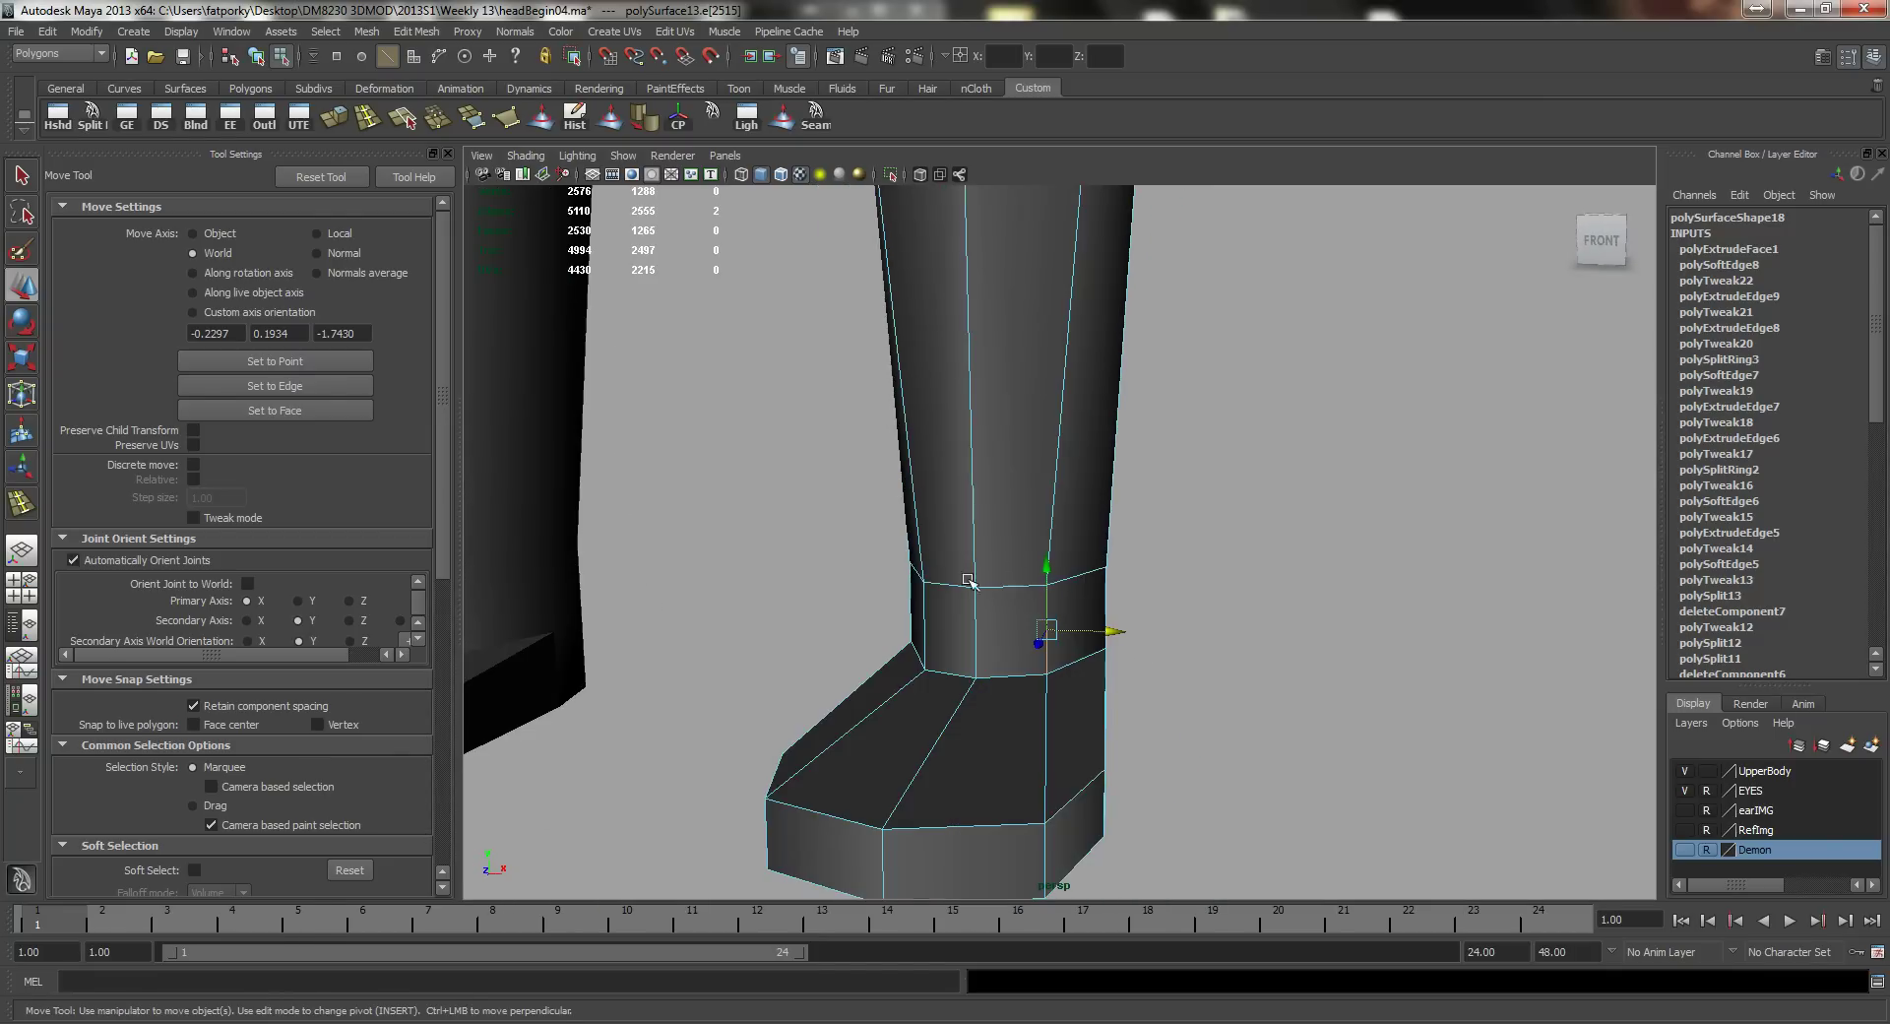
{"action": "left_click_drag", "start_coordinate": [843, 584], "coordinate": [835, 691], "text": "alt"}
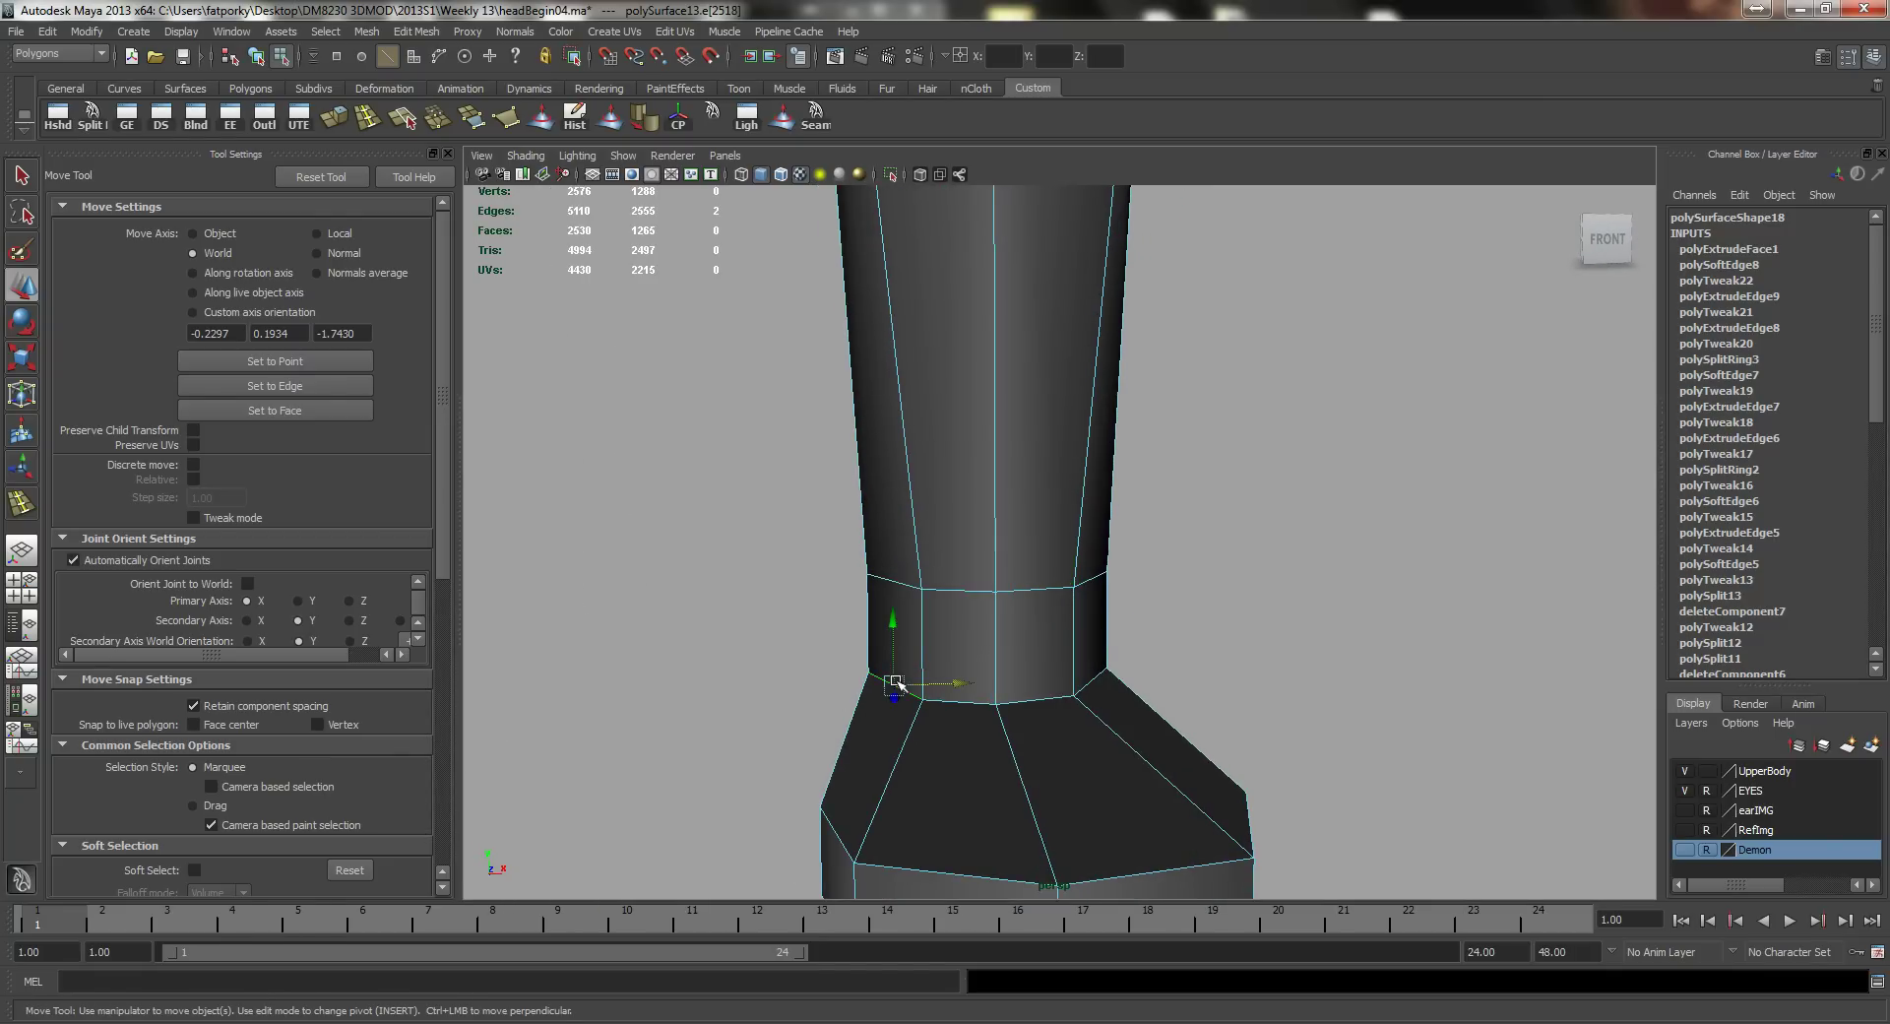
{"action": "left_click_drag", "start_coordinate": [898, 632], "coordinate": [911, 607]}
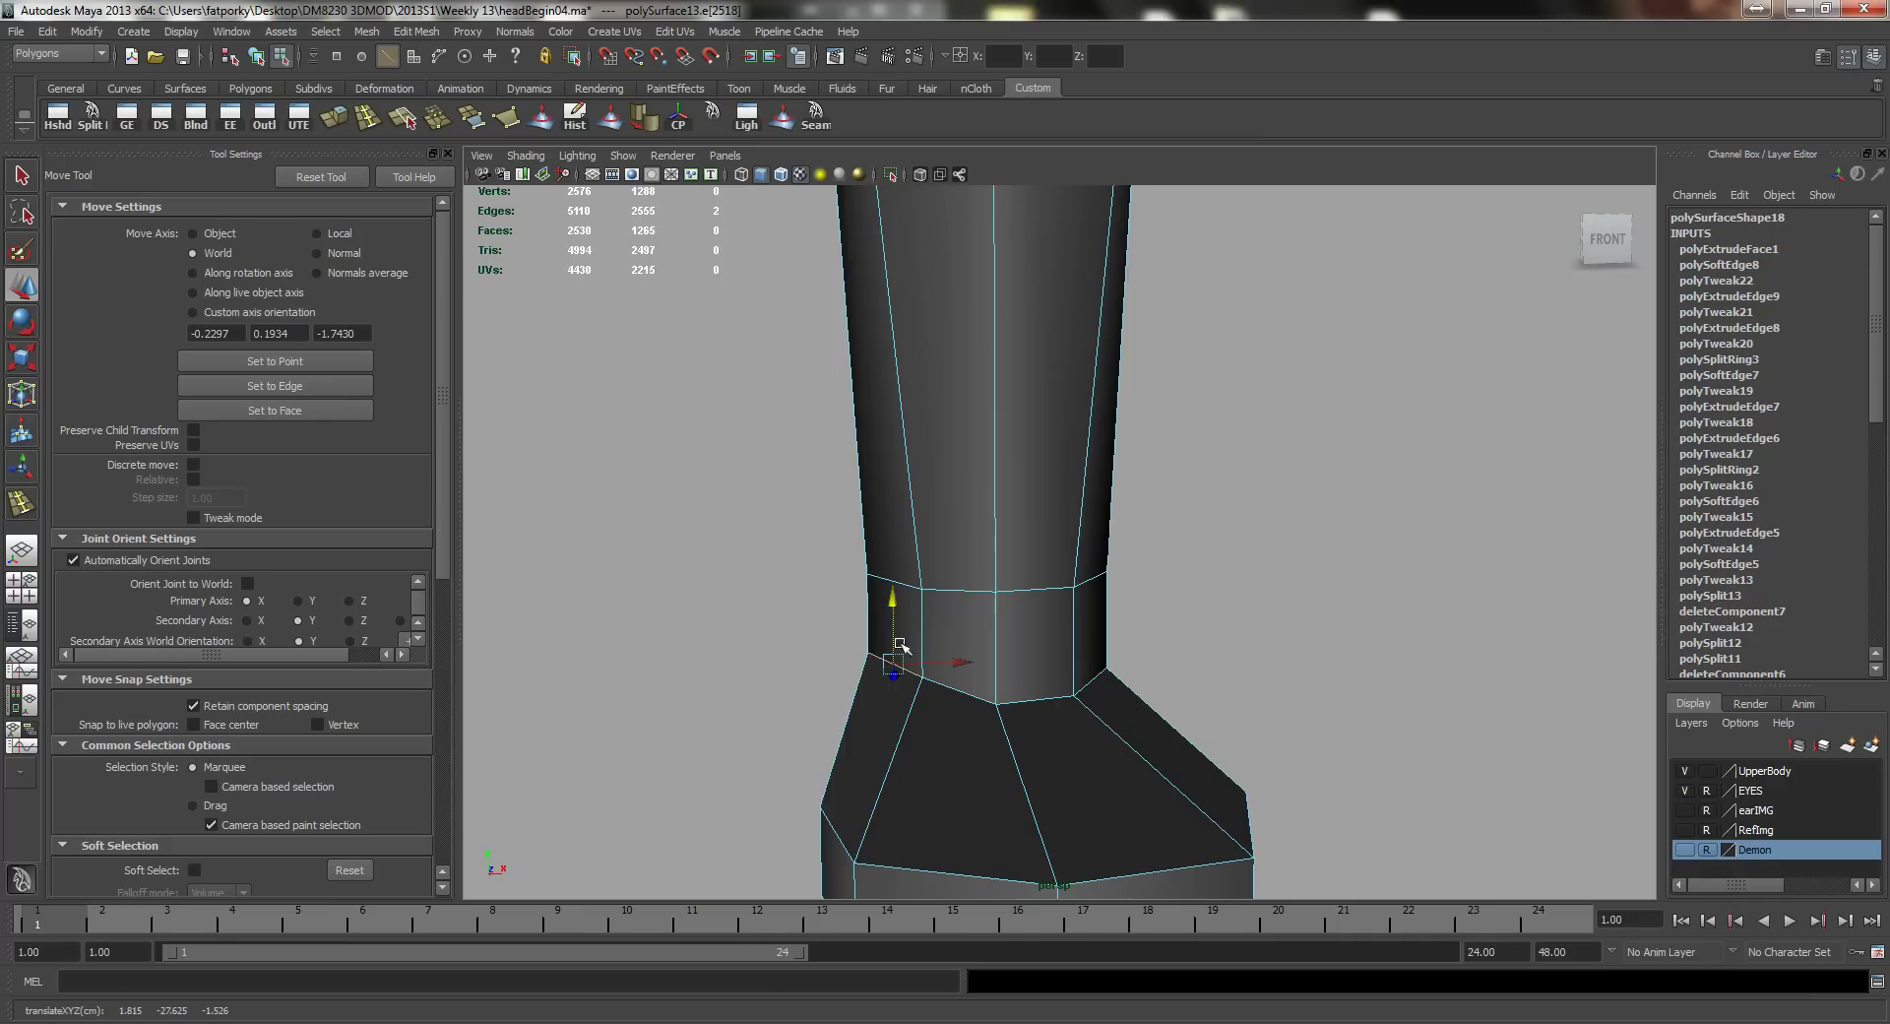
{"action": "key", "text": "ctrl+z"}
Step: Select the two inner top faces of the foot and move them vertically to reshape the instep
{"action": "key", "text": "q"}
{"action": "right_click_drag", "start_coordinate": [869, 728], "coordinate": [874, 756]}
{"action": "left_click", "coordinate": [876, 730]}
{"action": "key", "text": "w"}
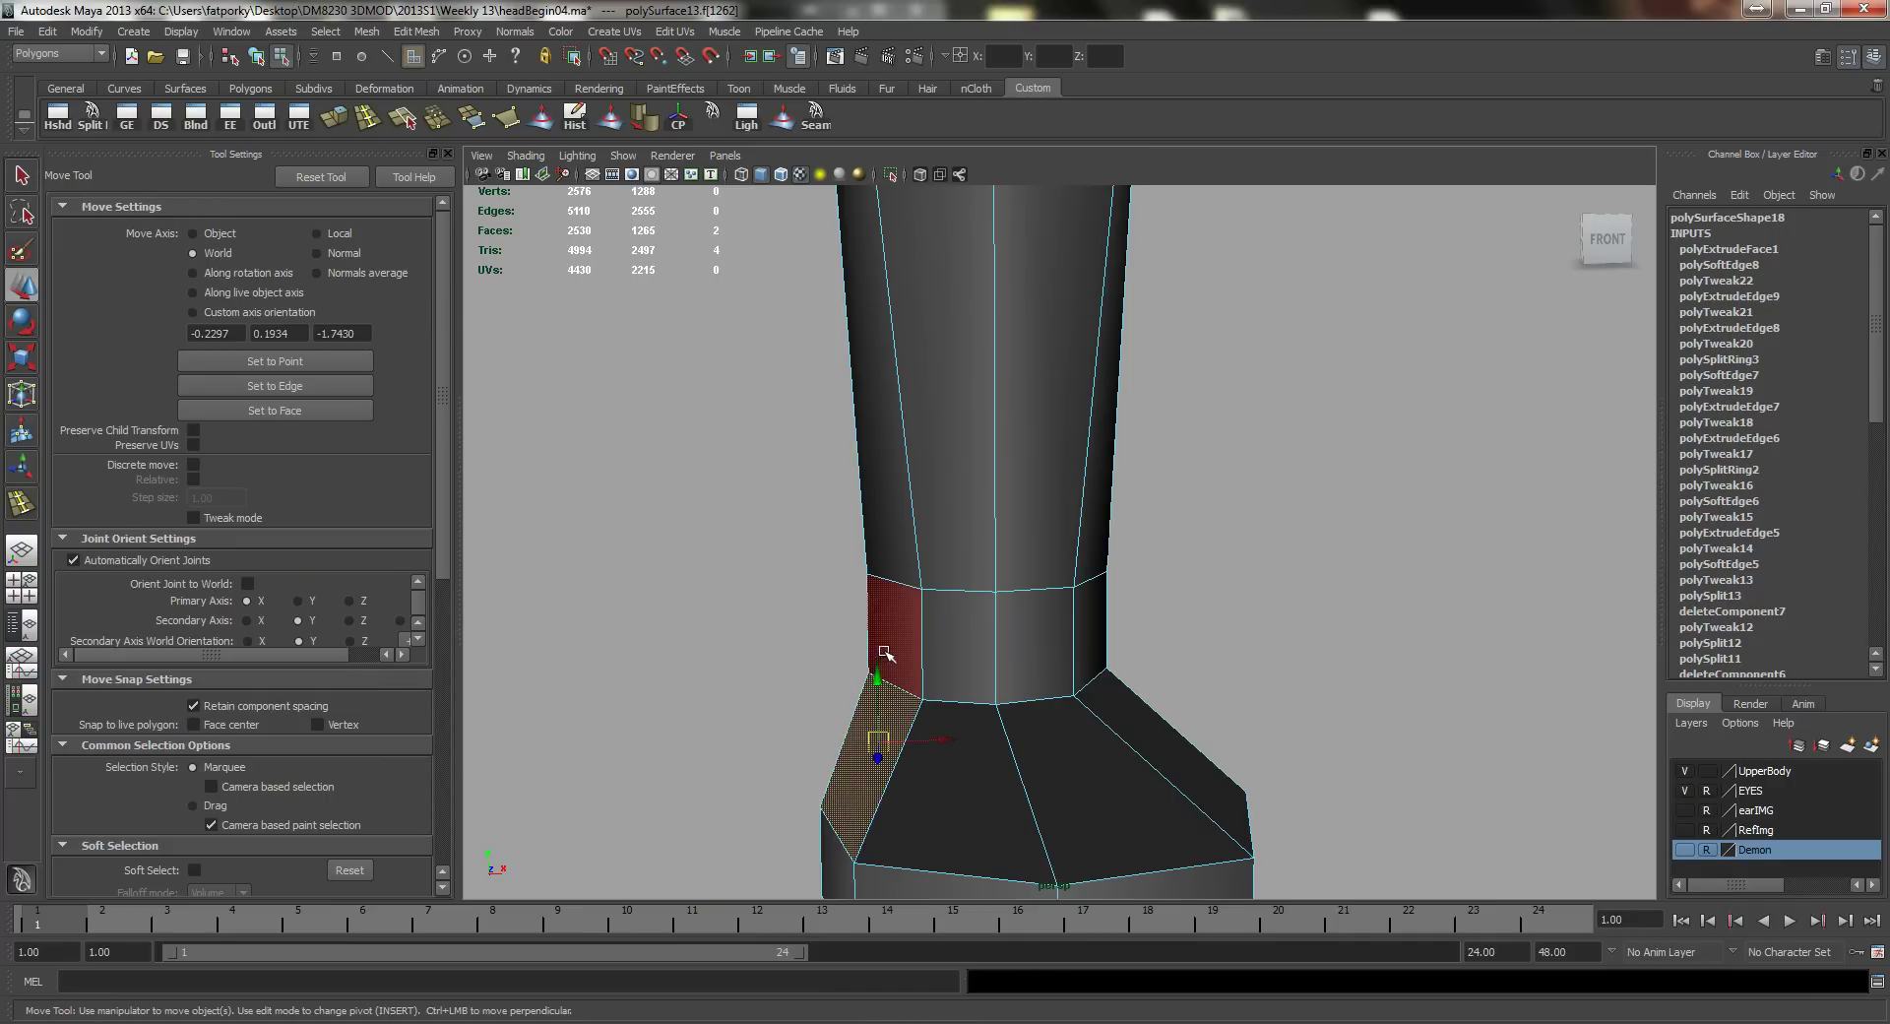
{"action": "left_click_drag", "start_coordinate": [874, 677], "coordinate": [881, 654]}
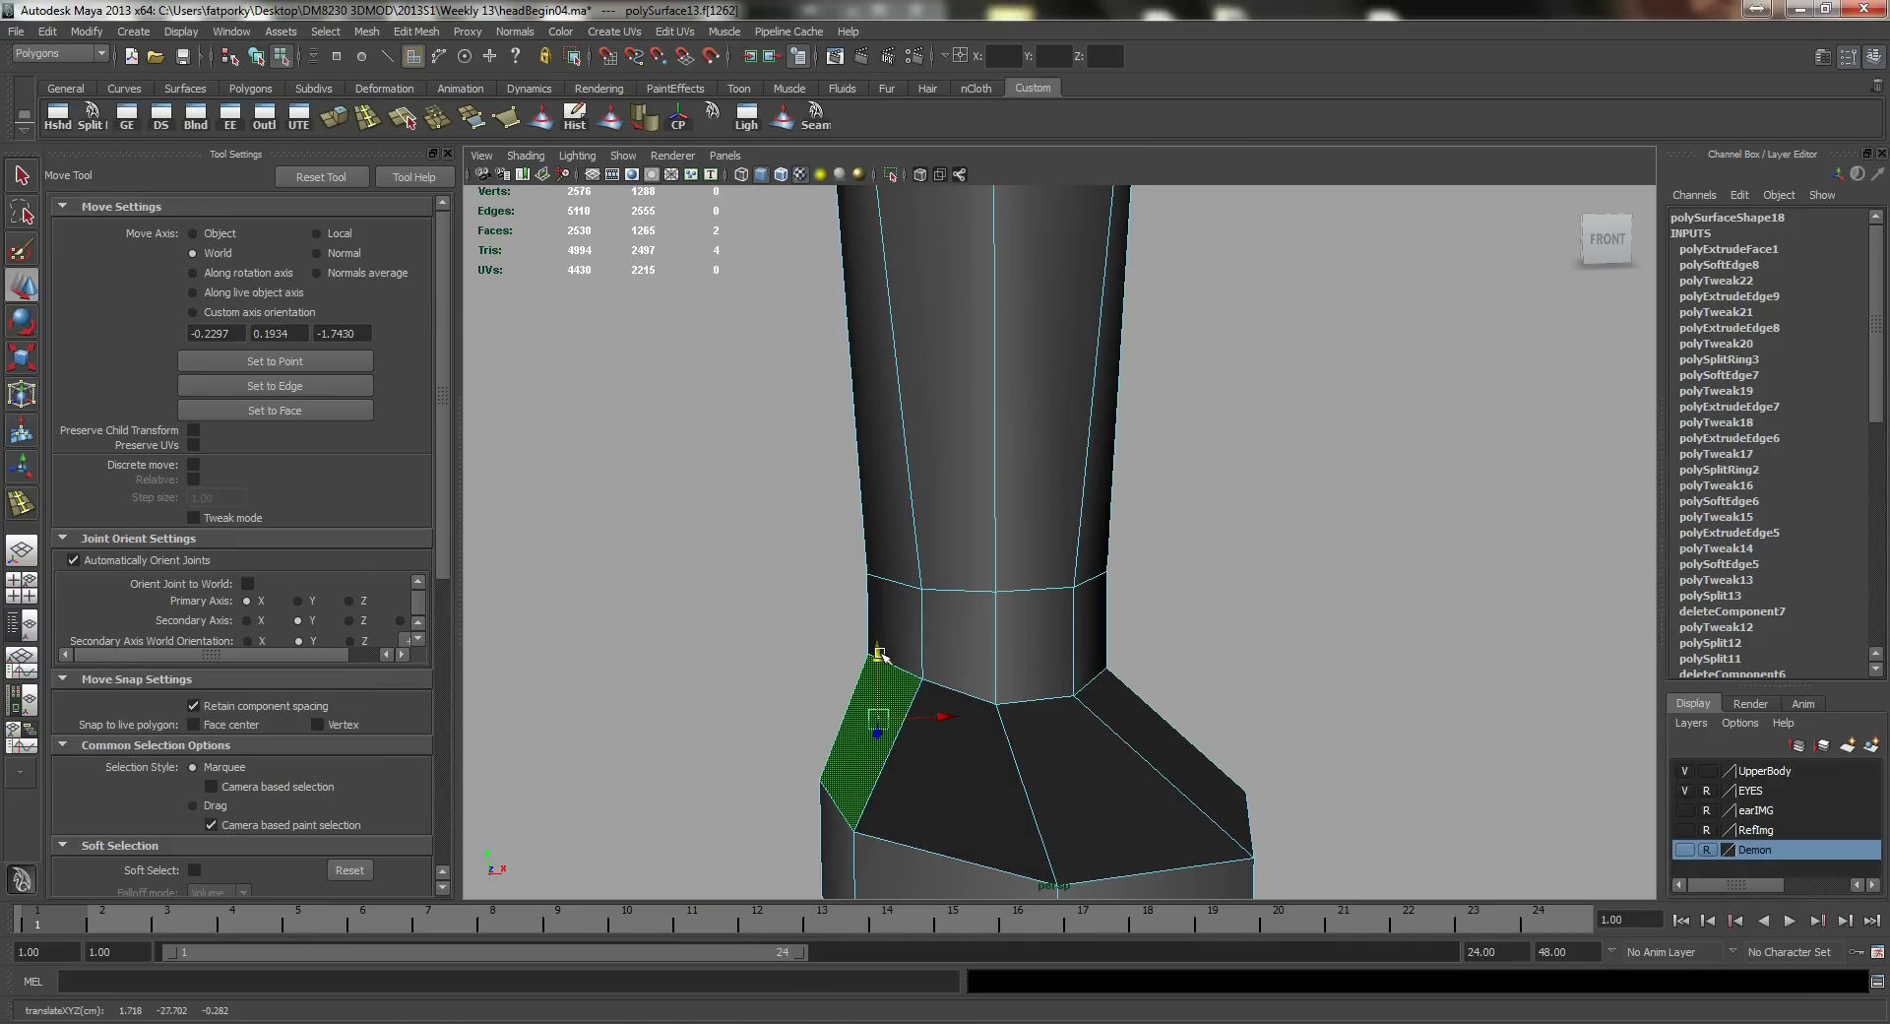
{"action": "left_click", "coordinate": [940, 762], "text": "shift"}
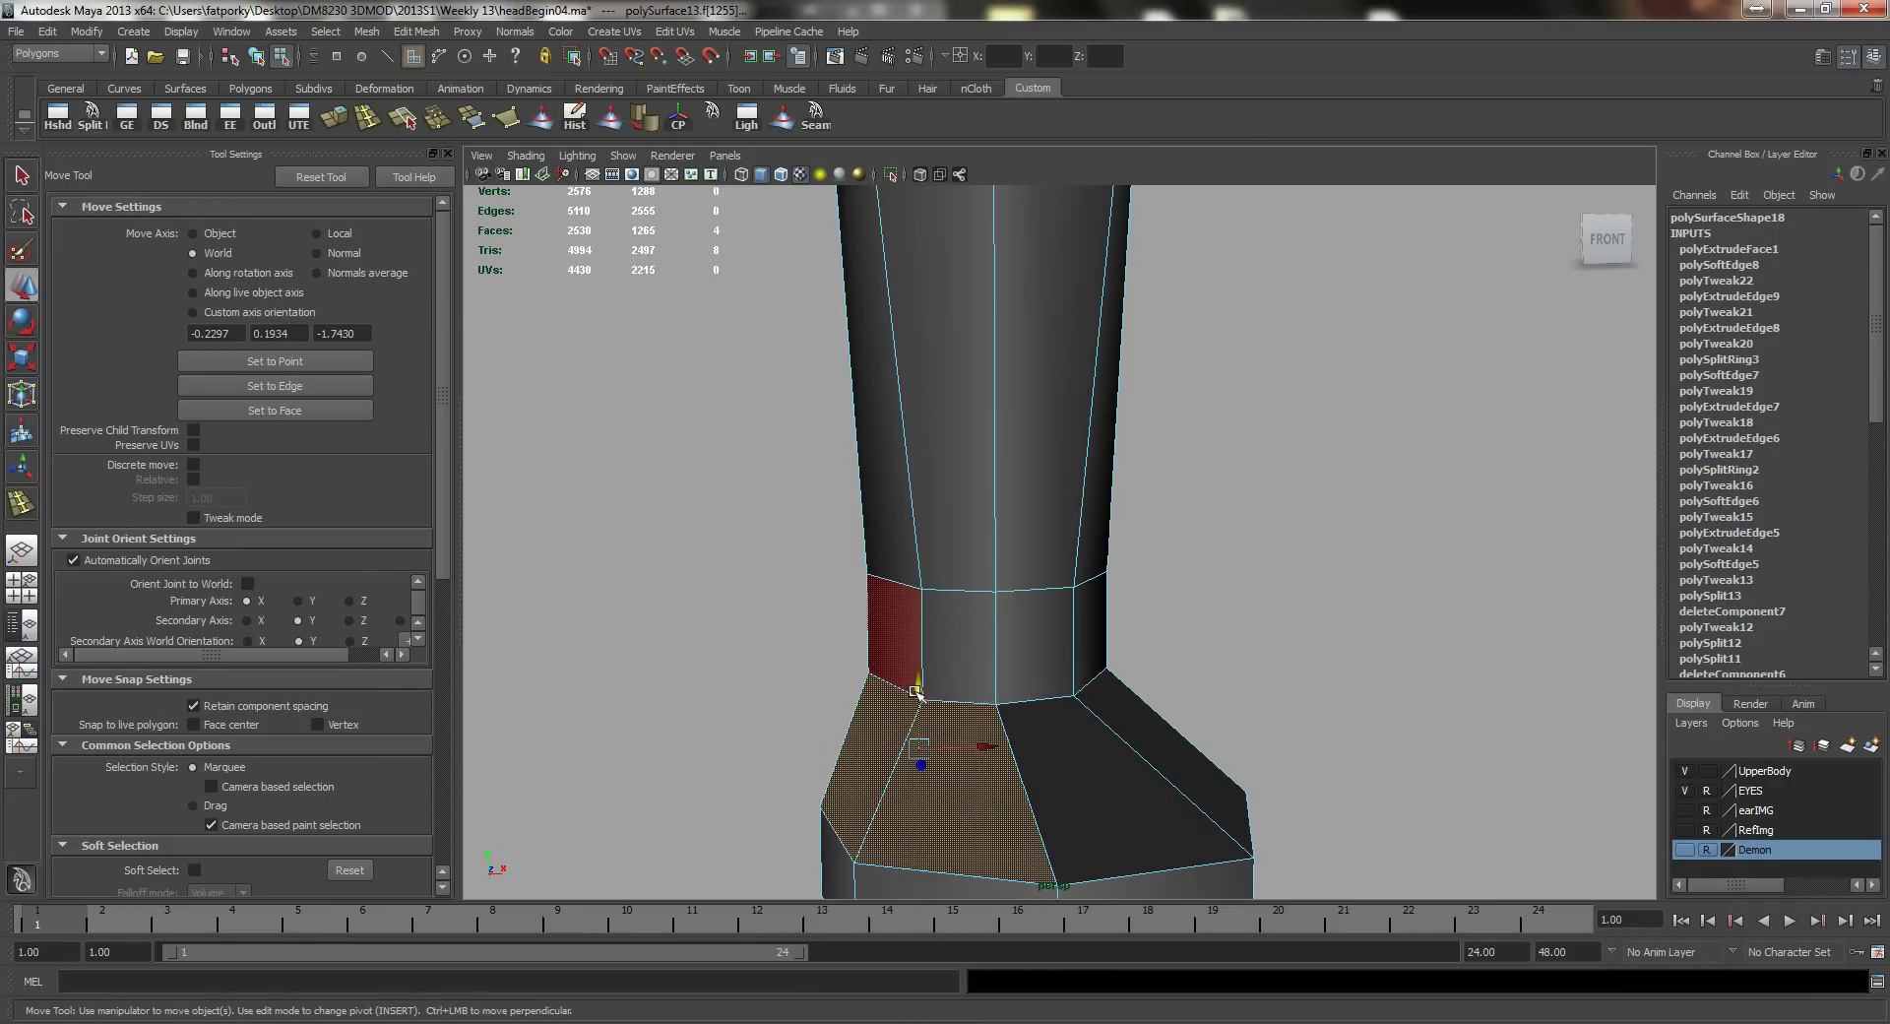
{"action": "left_click_drag", "start_coordinate": [920, 682], "coordinate": [920, 730]}
Step: Move the outer top edges of the foot down so the upper surface slopes toward the outside
{"action": "right_click_drag", "start_coordinate": [987, 710], "coordinate": [986, 656]}
{"action": "left_click", "coordinate": [999, 698]}
{"action": "left_click_drag", "start_coordinate": [999, 698], "coordinate": [972, 682], "text": "alt"}
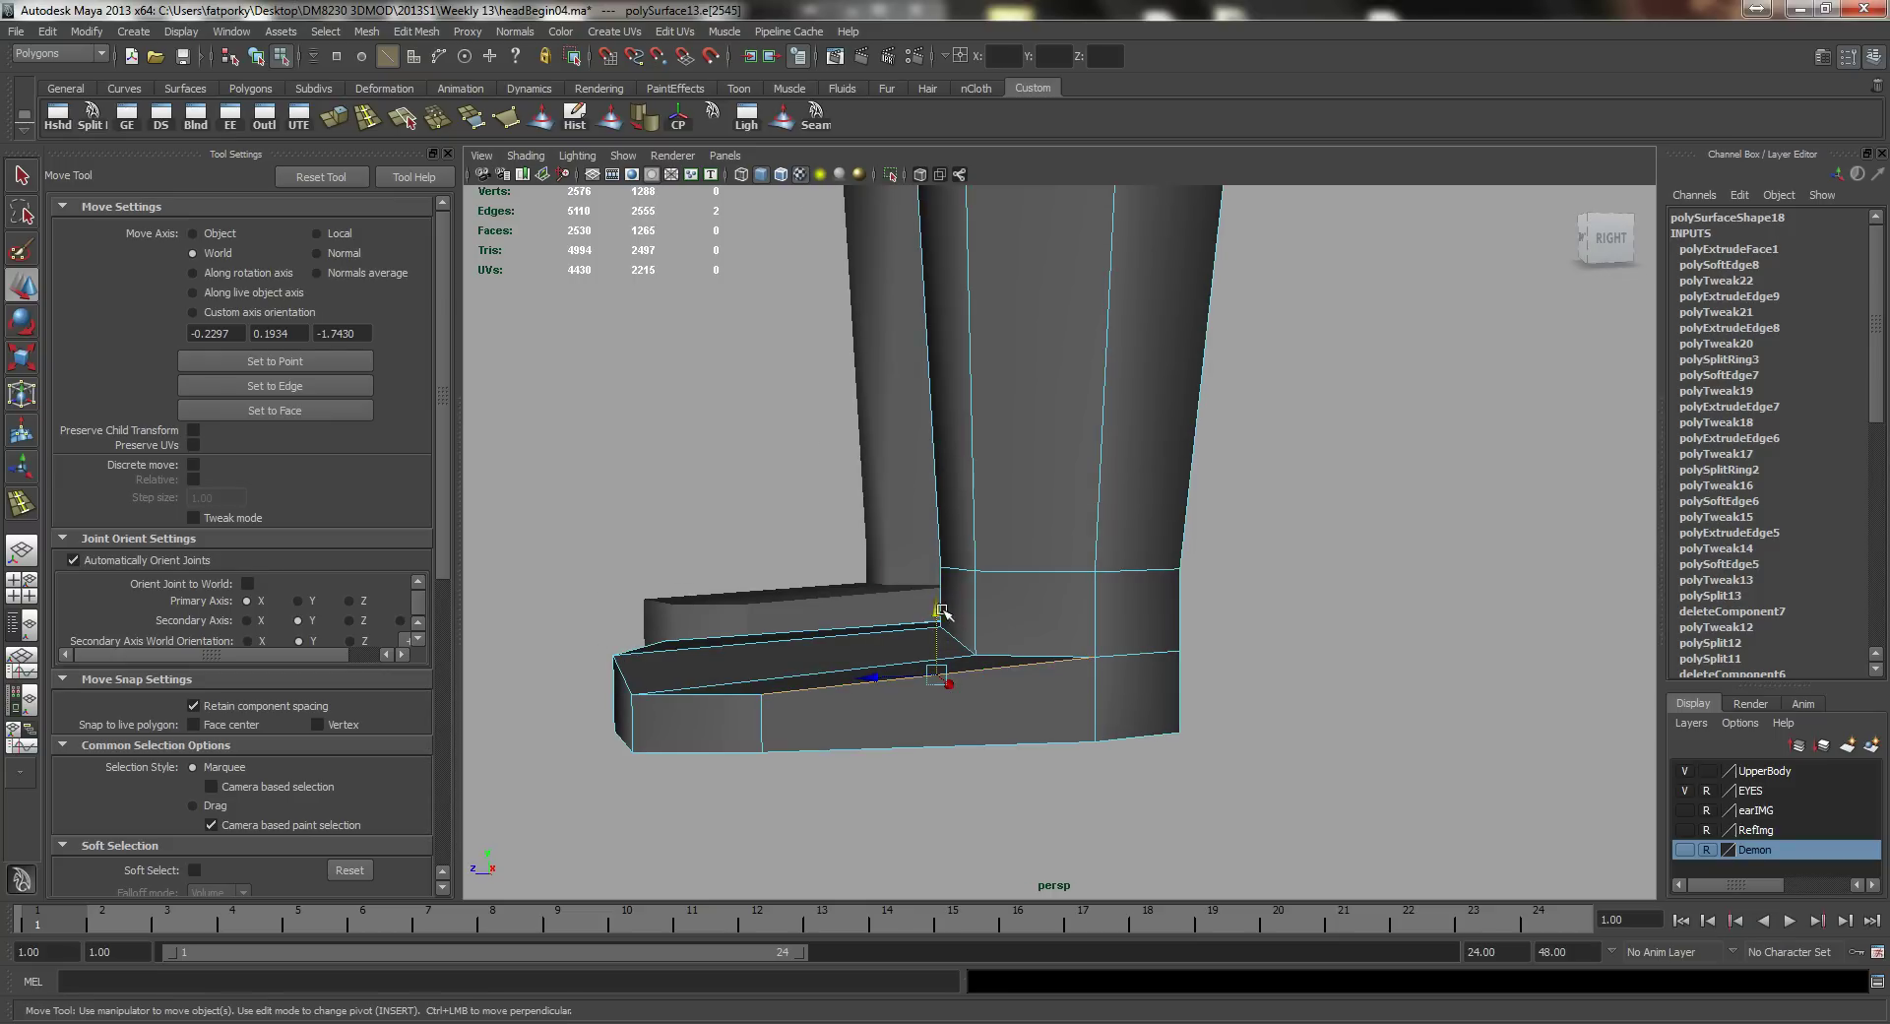
{"action": "left_click_drag", "start_coordinate": [942, 611], "coordinate": [964, 704]}
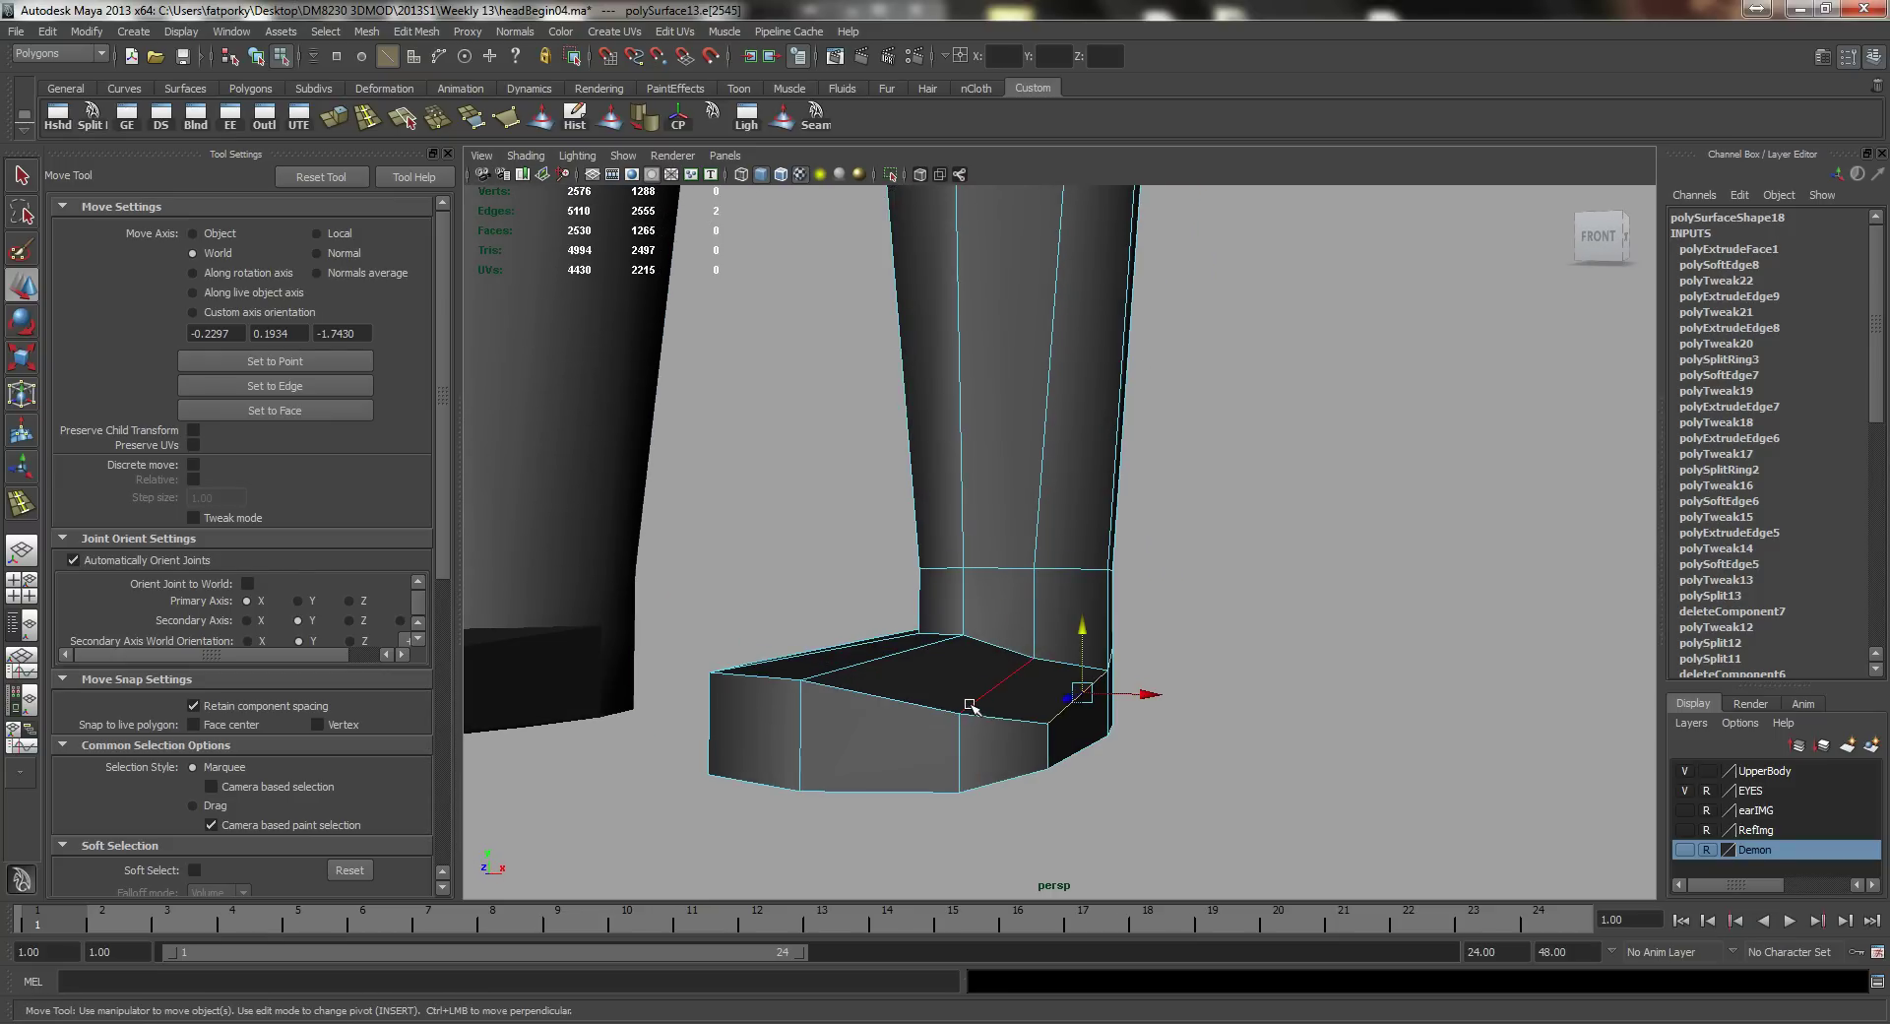
{"action": "mouse_move", "coordinate": [997, 642]}
{"action": "left_mouse_down"}
{"action": "mouse_move", "coordinate": [1033, 646]}
{"action": "mouse_move", "coordinate": [827, 653]}
{"action": "mouse_move", "coordinate": [999, 657]}
{"action": "left_mouse_up"}
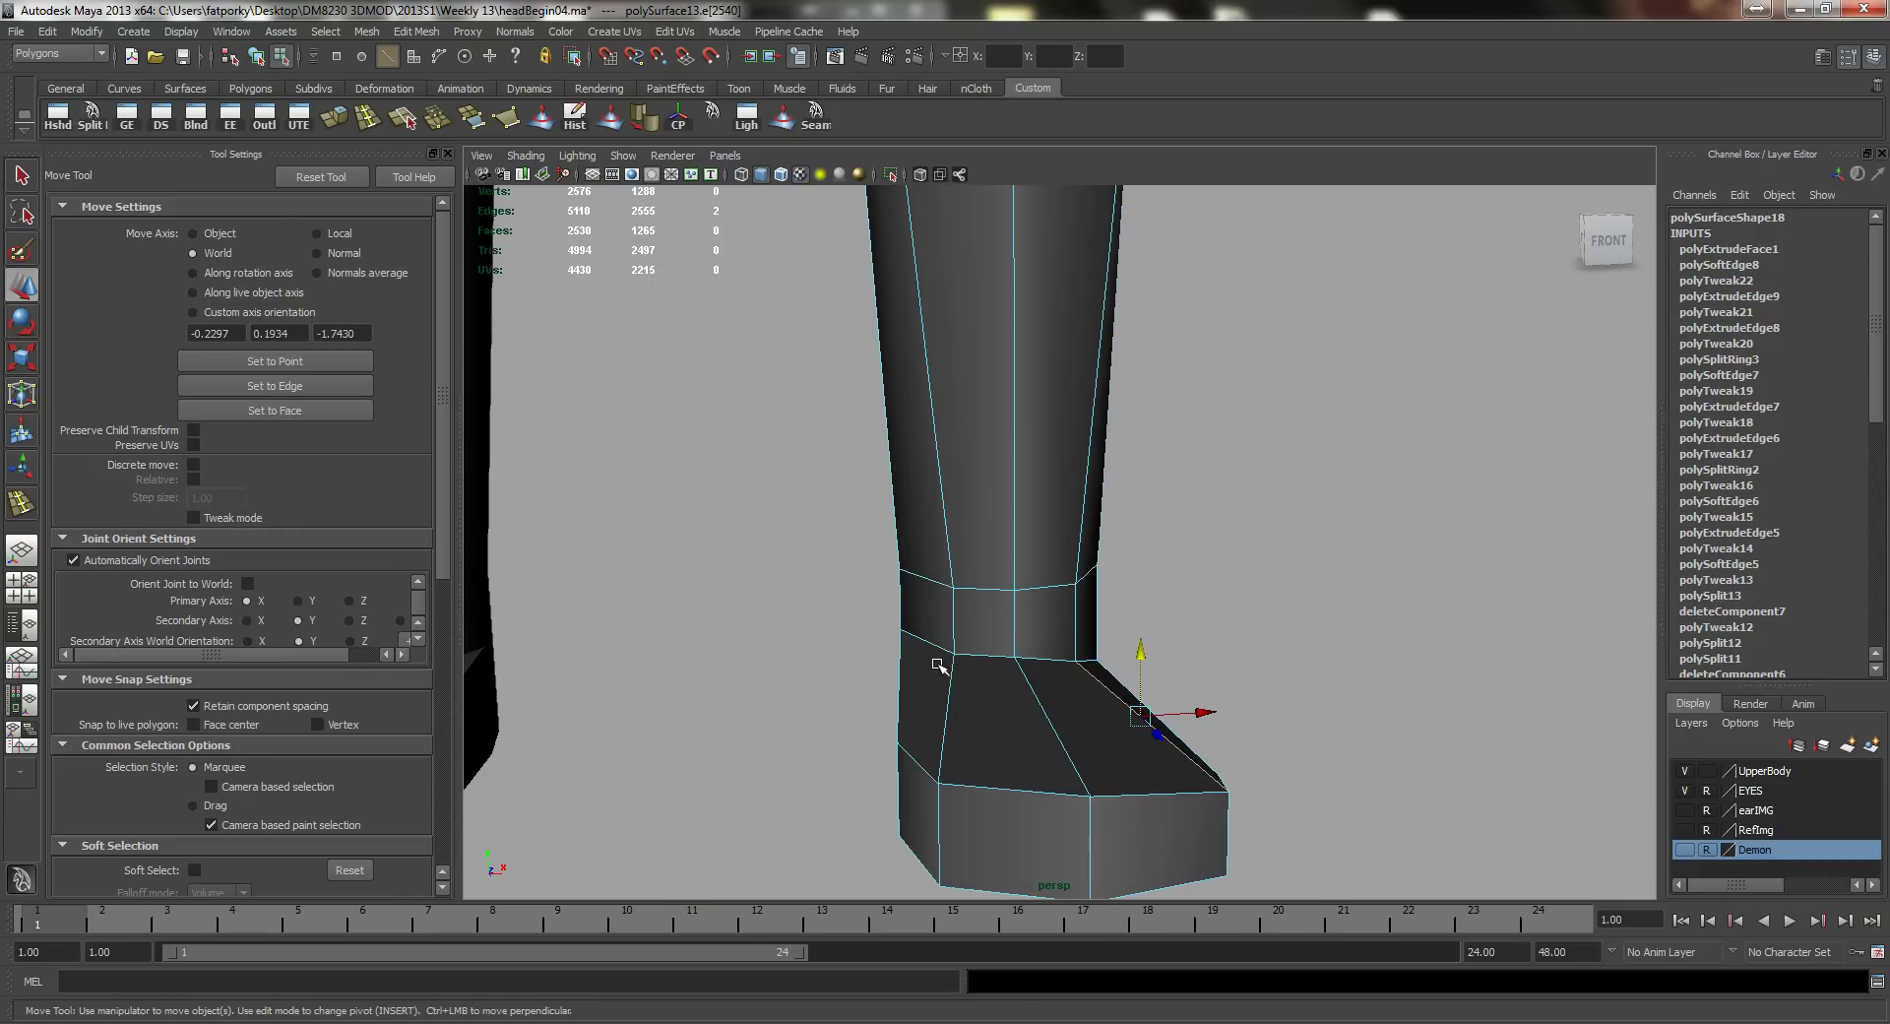
Step: Adjust the height of the innermost top face of the foot beside the ankle
{"action": "right_click_drag", "start_coordinate": [936, 663], "coordinate": [936, 710]}
{"action": "left_click", "coordinate": [931, 695]}
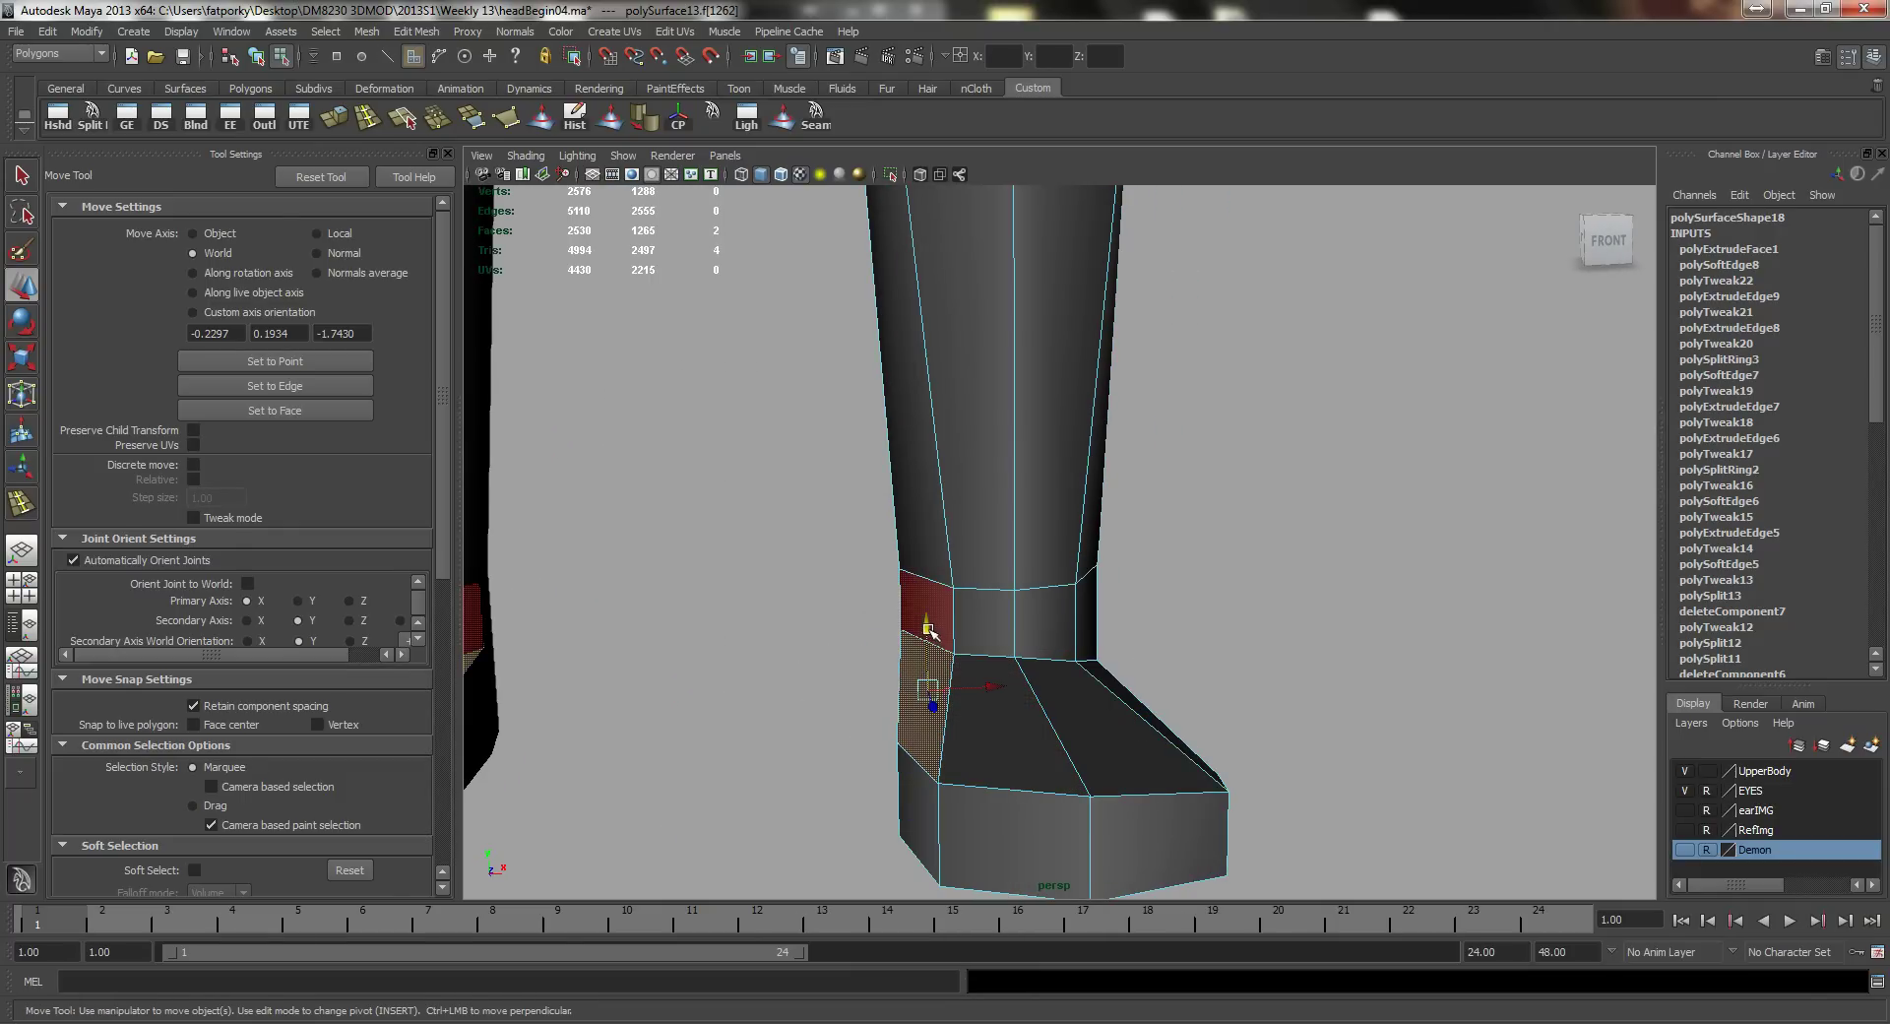
{"action": "left_click_drag", "start_coordinate": [943, 666], "coordinate": [943, 701], "text": "alt"}
{"action": "right_click_drag", "start_coordinate": [917, 703], "coordinate": [919, 730]}
{"action": "right_click_drag", "start_coordinate": [917, 657], "coordinate": [919, 657]}
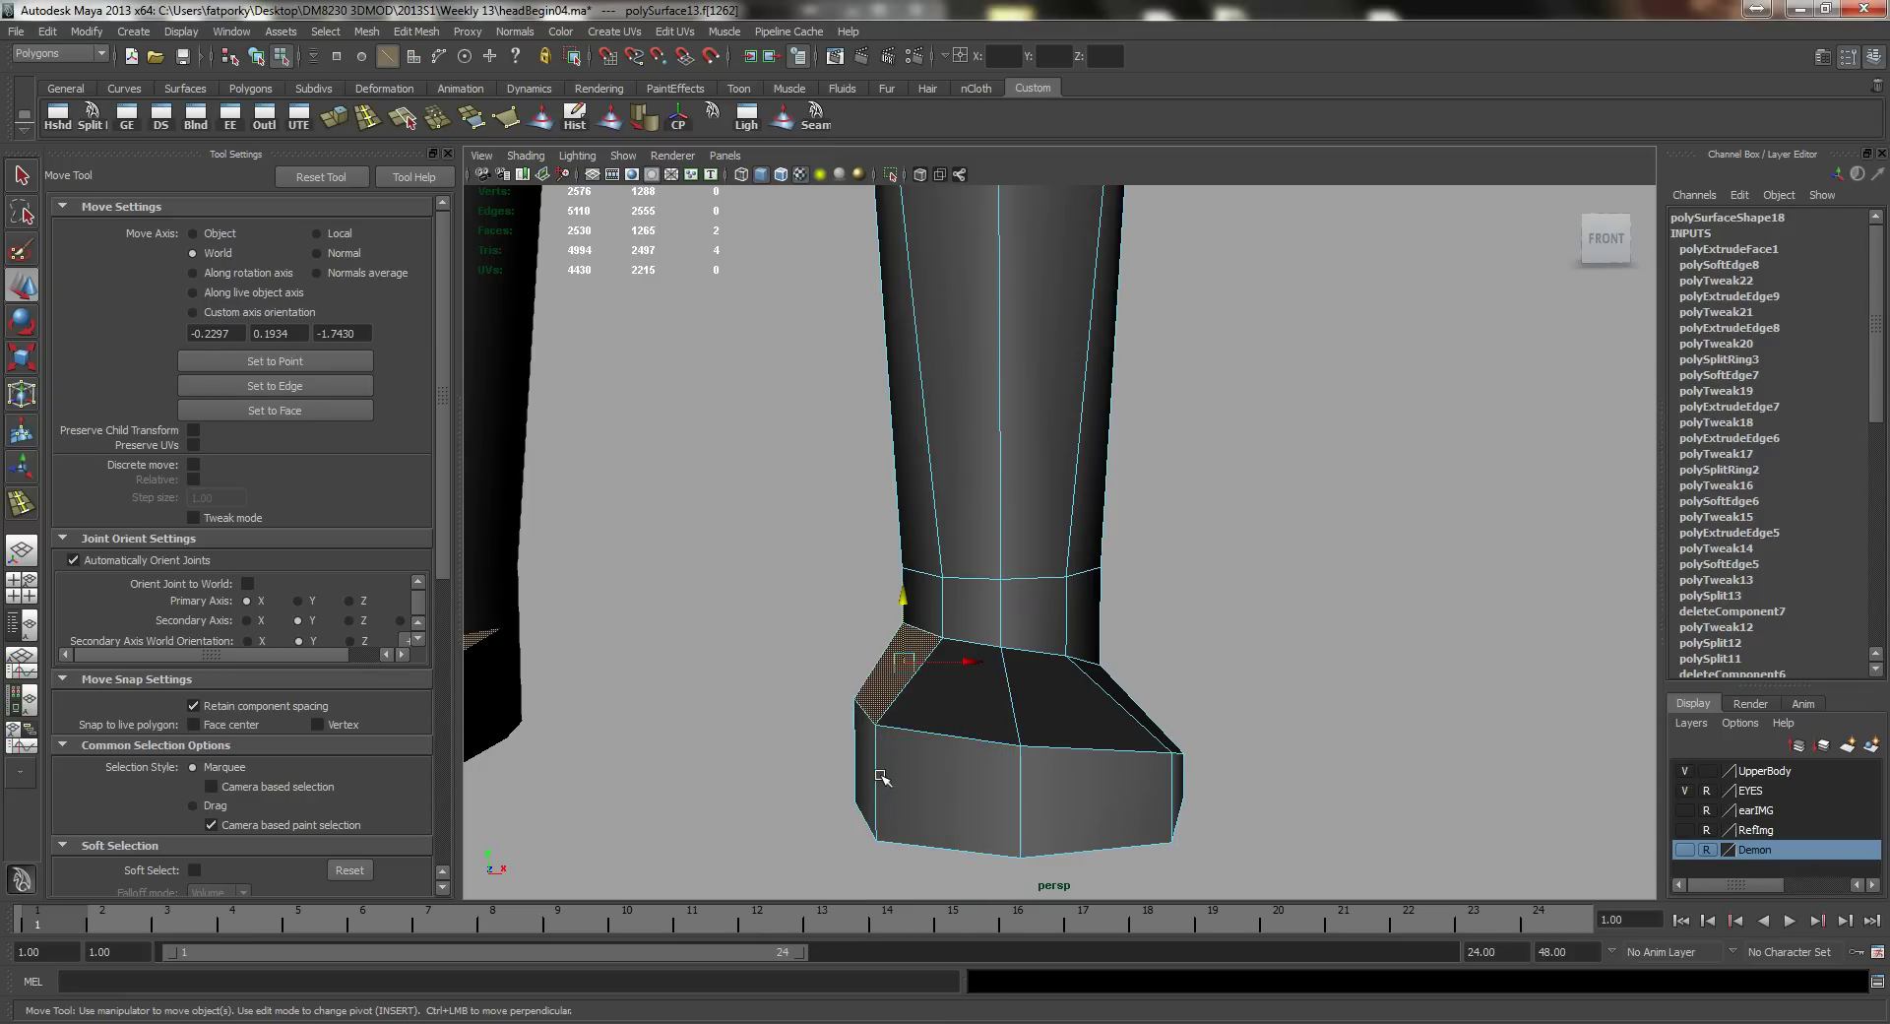
Step: Reposition the vertical edges at the inner front corner of the foot
{"action": "left_click", "coordinate": [875, 766]}
{"action": "left_click_drag", "start_coordinate": [938, 784], "coordinate": [1069, 705]}
{"action": "left_click", "coordinate": [1149, 758]}
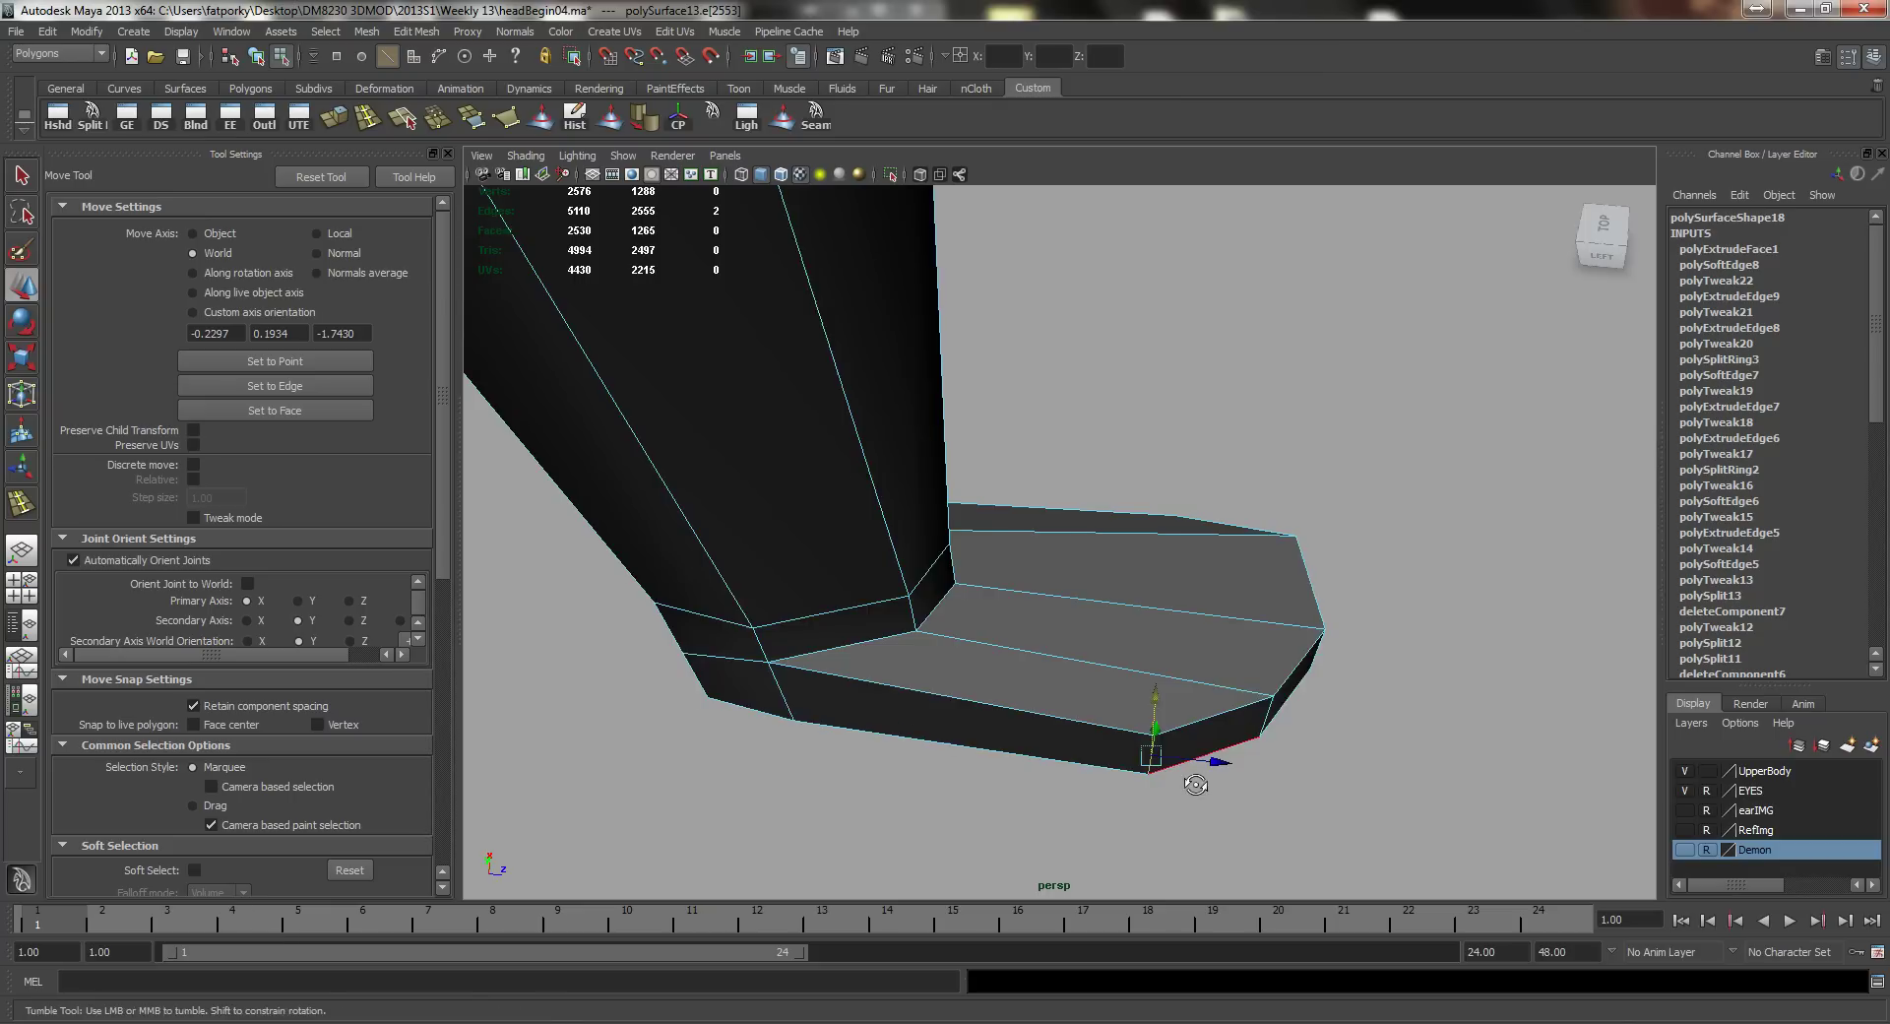
{"action": "mouse_move", "coordinate": [1195, 779]}
{"action": "left_mouse_down", "text": "alt"}
{"action": "mouse_move", "coordinate": [1252, 783]}
{"action": "mouse_move", "coordinate": [1210, 751]}
{"action": "left_mouse_up", "text": "alt"}
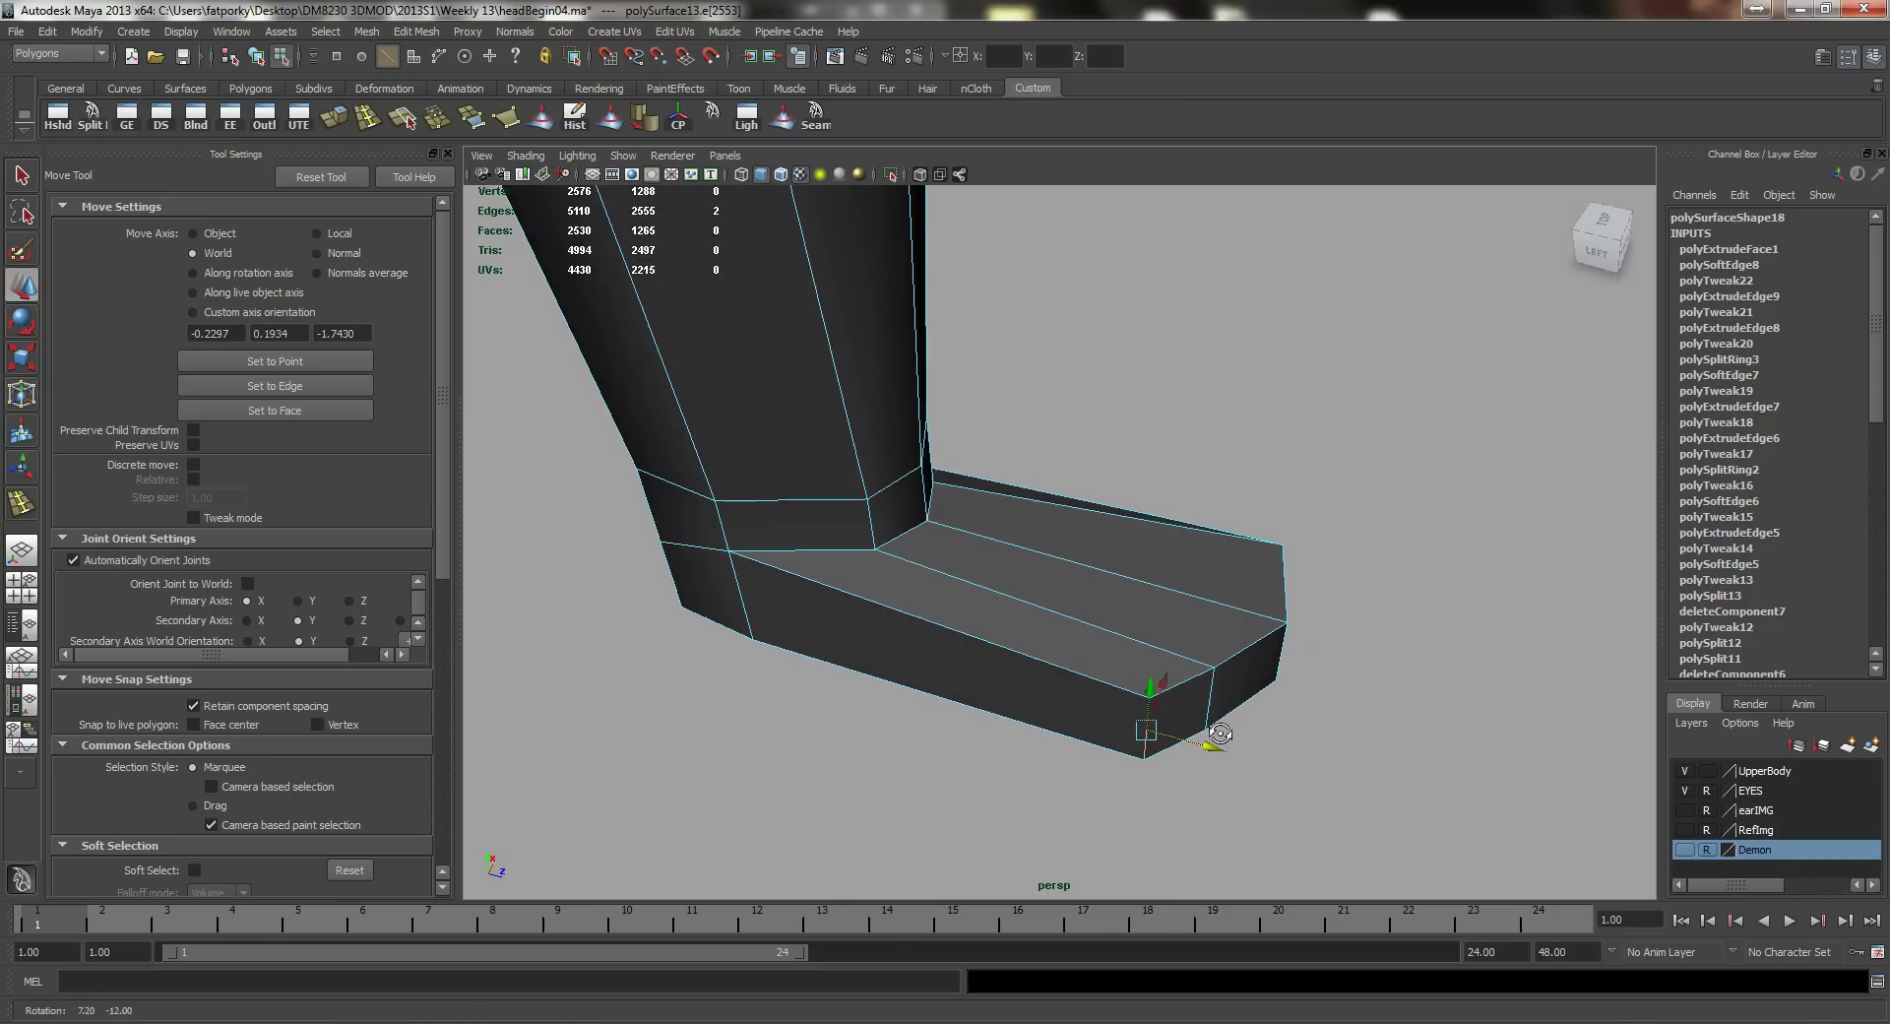
Step: Rotate the inner front face of the foot and set it up for moving along the foot's length
{"action": "right_click_drag", "start_coordinate": [1189, 679], "coordinate": [1188, 730]}
{"action": "left_click", "coordinate": [1178, 728]}
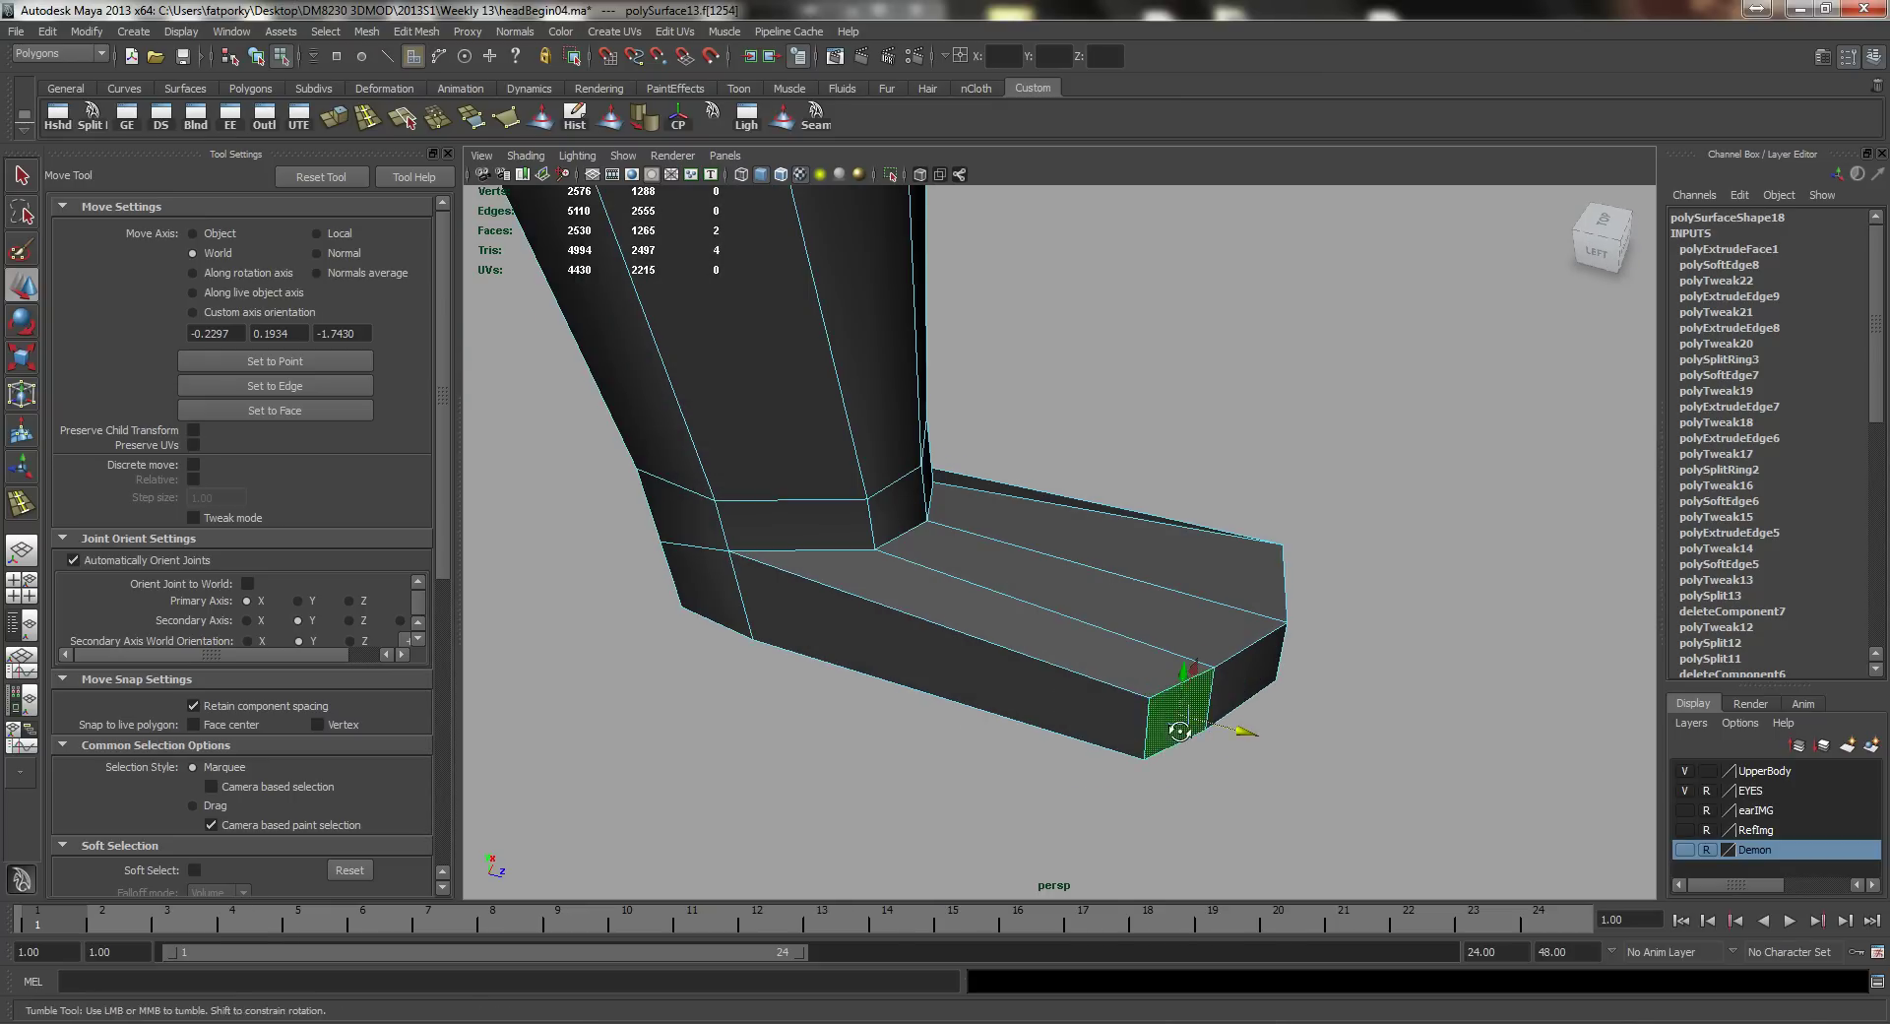
{"action": "left_click_drag", "start_coordinate": [1178, 731], "coordinate": [1034, 752], "text": "alt"}
{"action": "key", "text": "e"}
{"action": "left_click_drag", "start_coordinate": [995, 871], "coordinate": [914, 585]}
{"action": "key", "text": "w"}
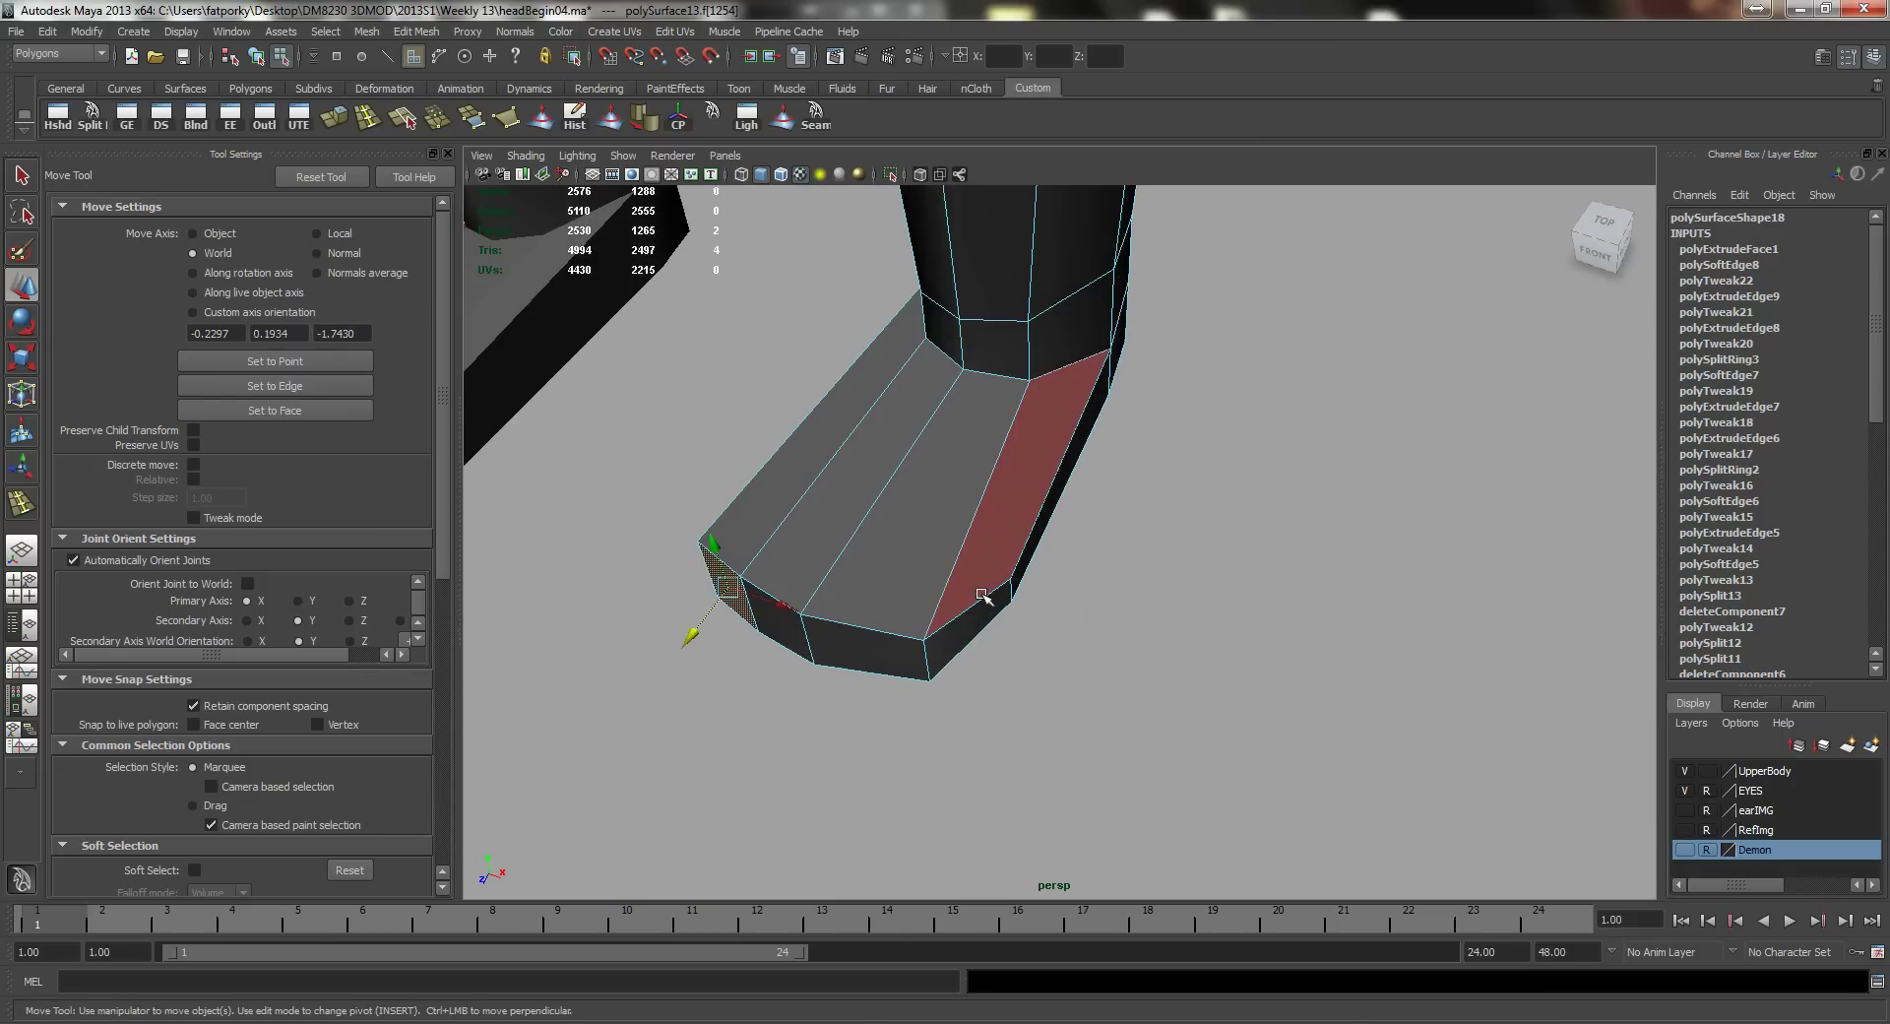
Step: Move the vertical edges along the front of the foot one by one to curve the toe line
{"action": "right_click_drag", "start_coordinate": [981, 595], "coordinate": [930, 651]}
{"action": "left_click", "coordinate": [925, 662]}
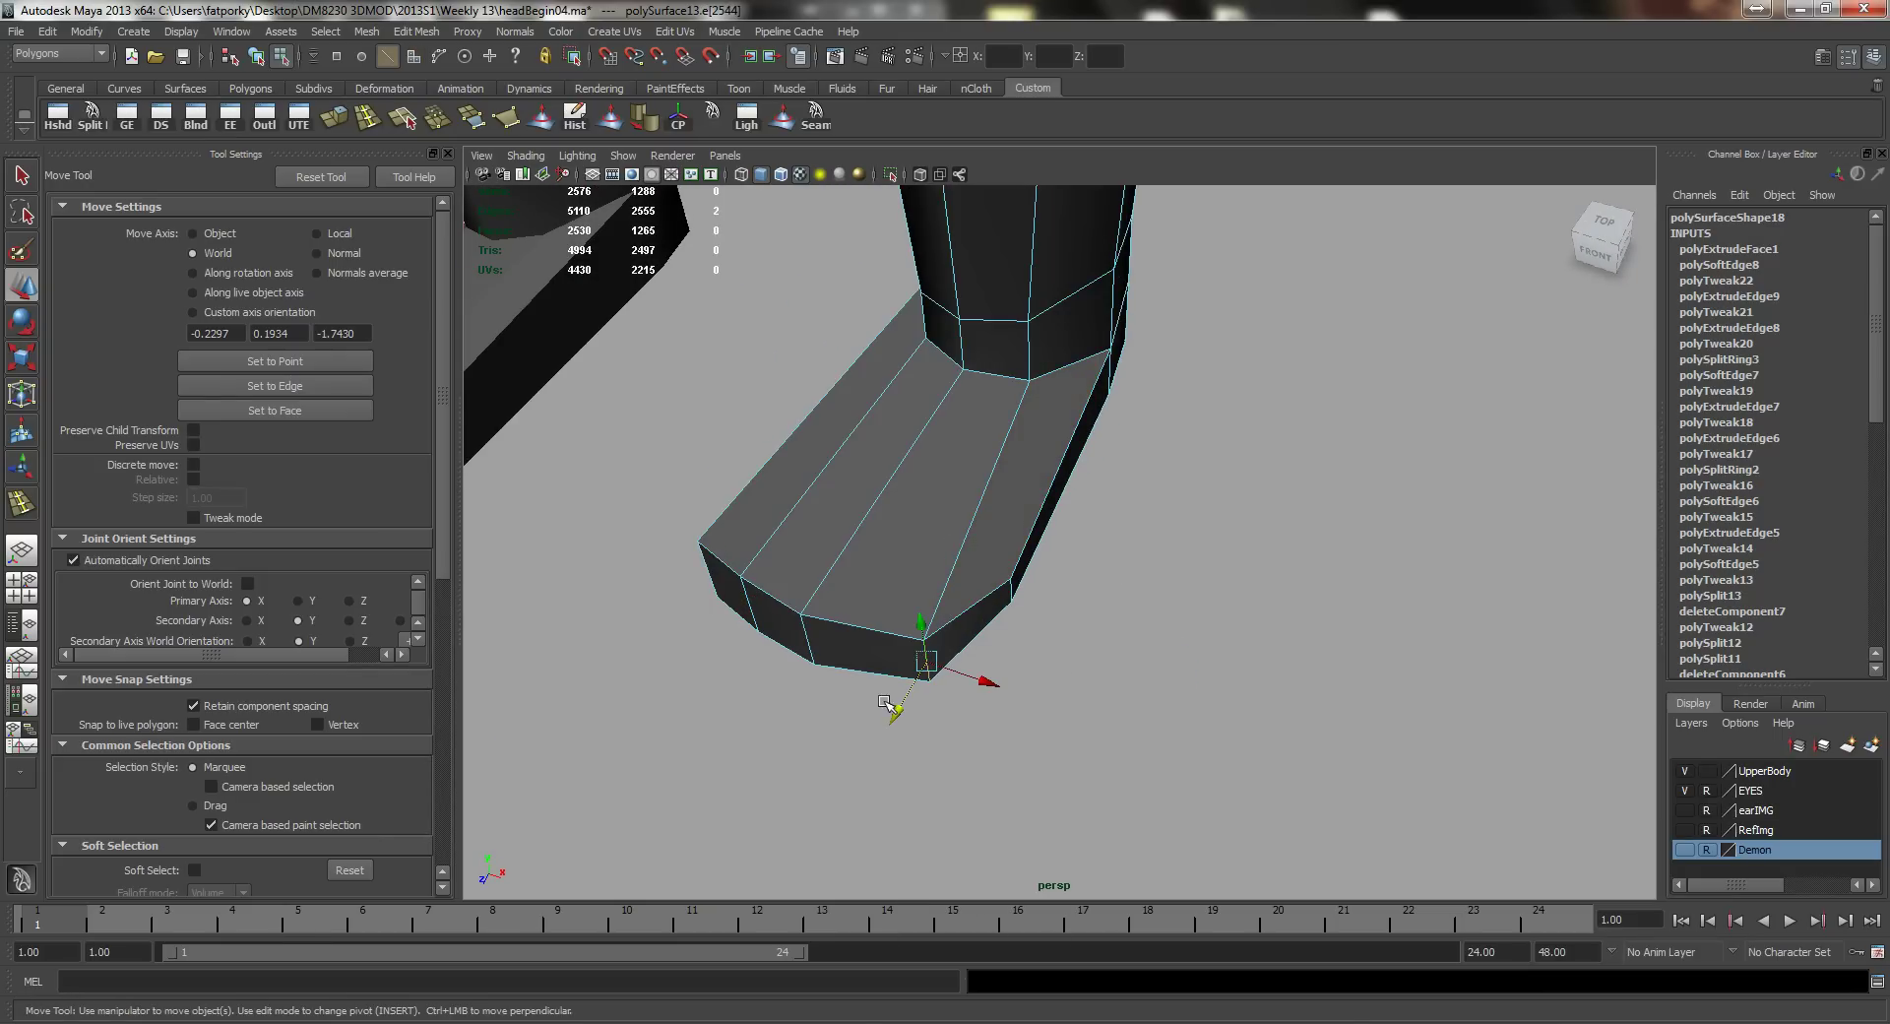
{"action": "left_click_drag", "start_coordinate": [884, 701], "coordinate": [1004, 793]}
{"action": "left_click", "coordinate": [946, 534]}
{"action": "left_click", "coordinate": [942, 768], "text": "shift"}
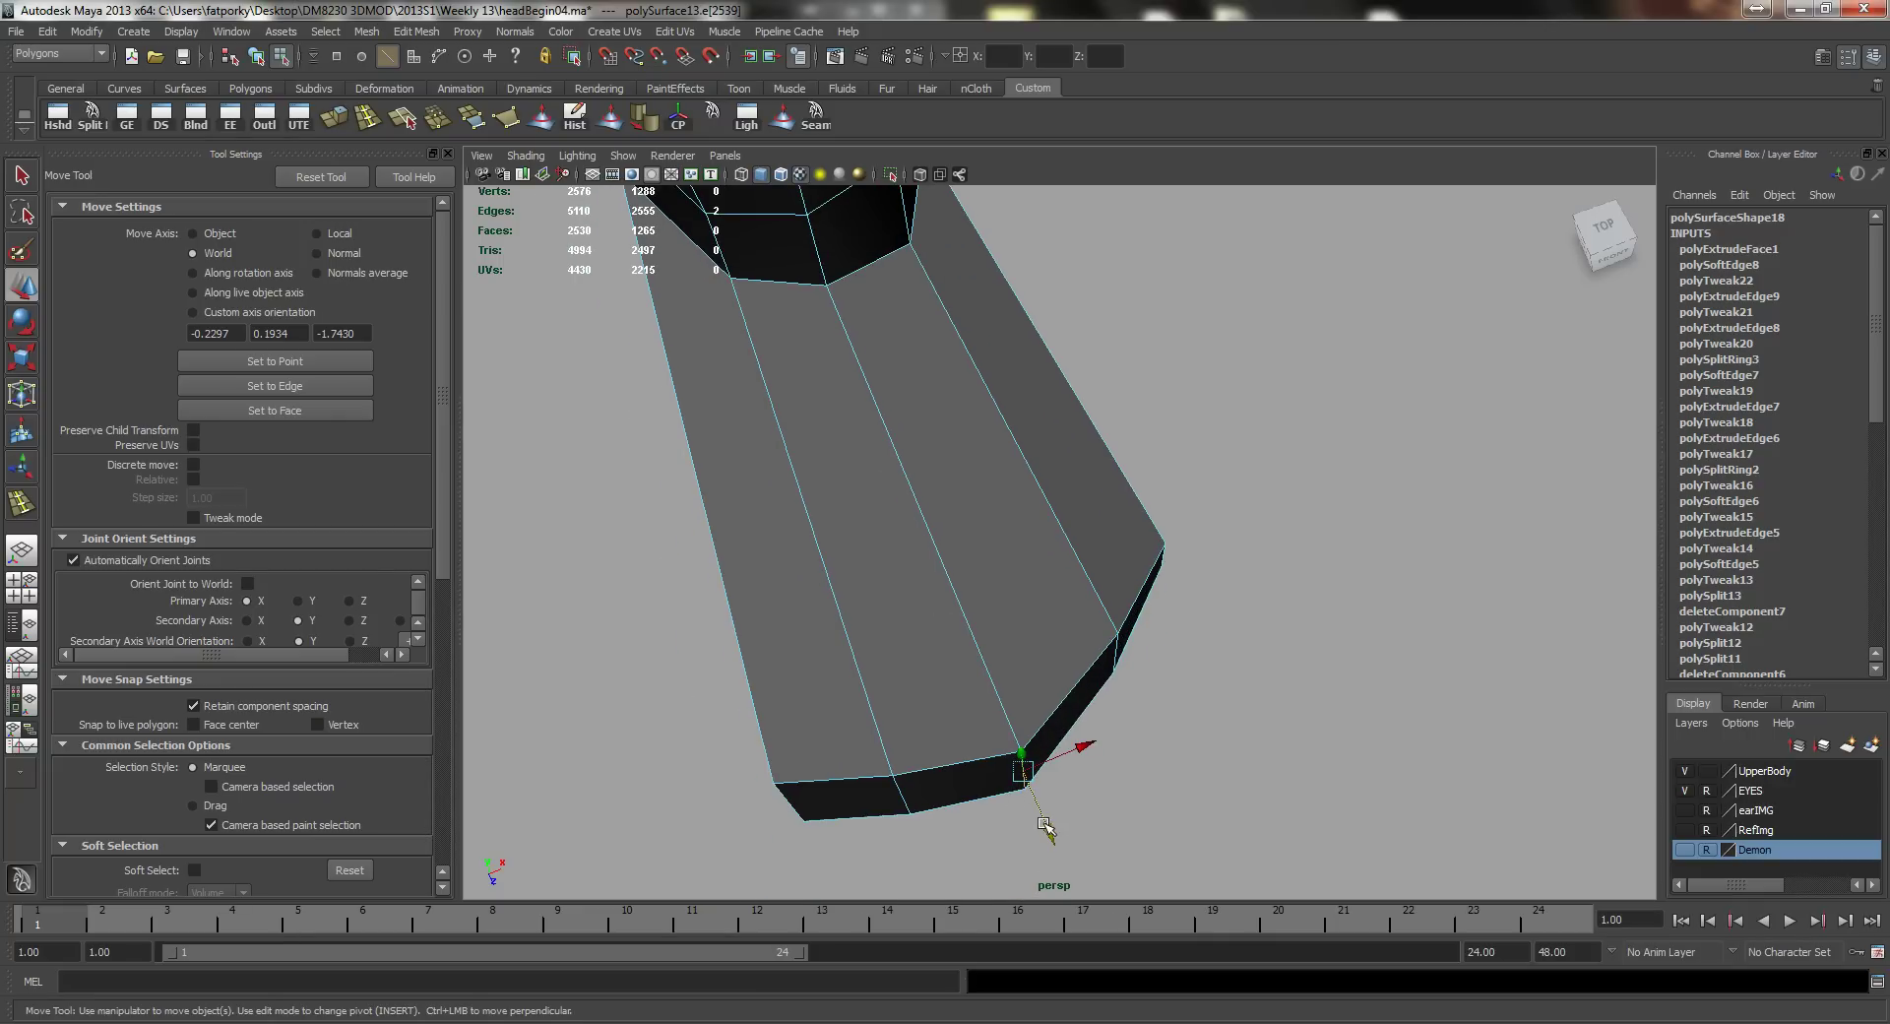
Step: Move the selected edge at the toe end of the foot slightly back toward the leg
{"action": "middle_click_drag", "start_coordinate": [1045, 827], "coordinate": [1037, 802]}
{"action": "left_click_drag", "start_coordinate": [1076, 725], "coordinate": [870, 548], "text": "alt"}
{"action": "key", "text": "q"}
Step: Return to object selection and soften the edges of the leg and foot mesh
{"action": "key", "text": "F8"}
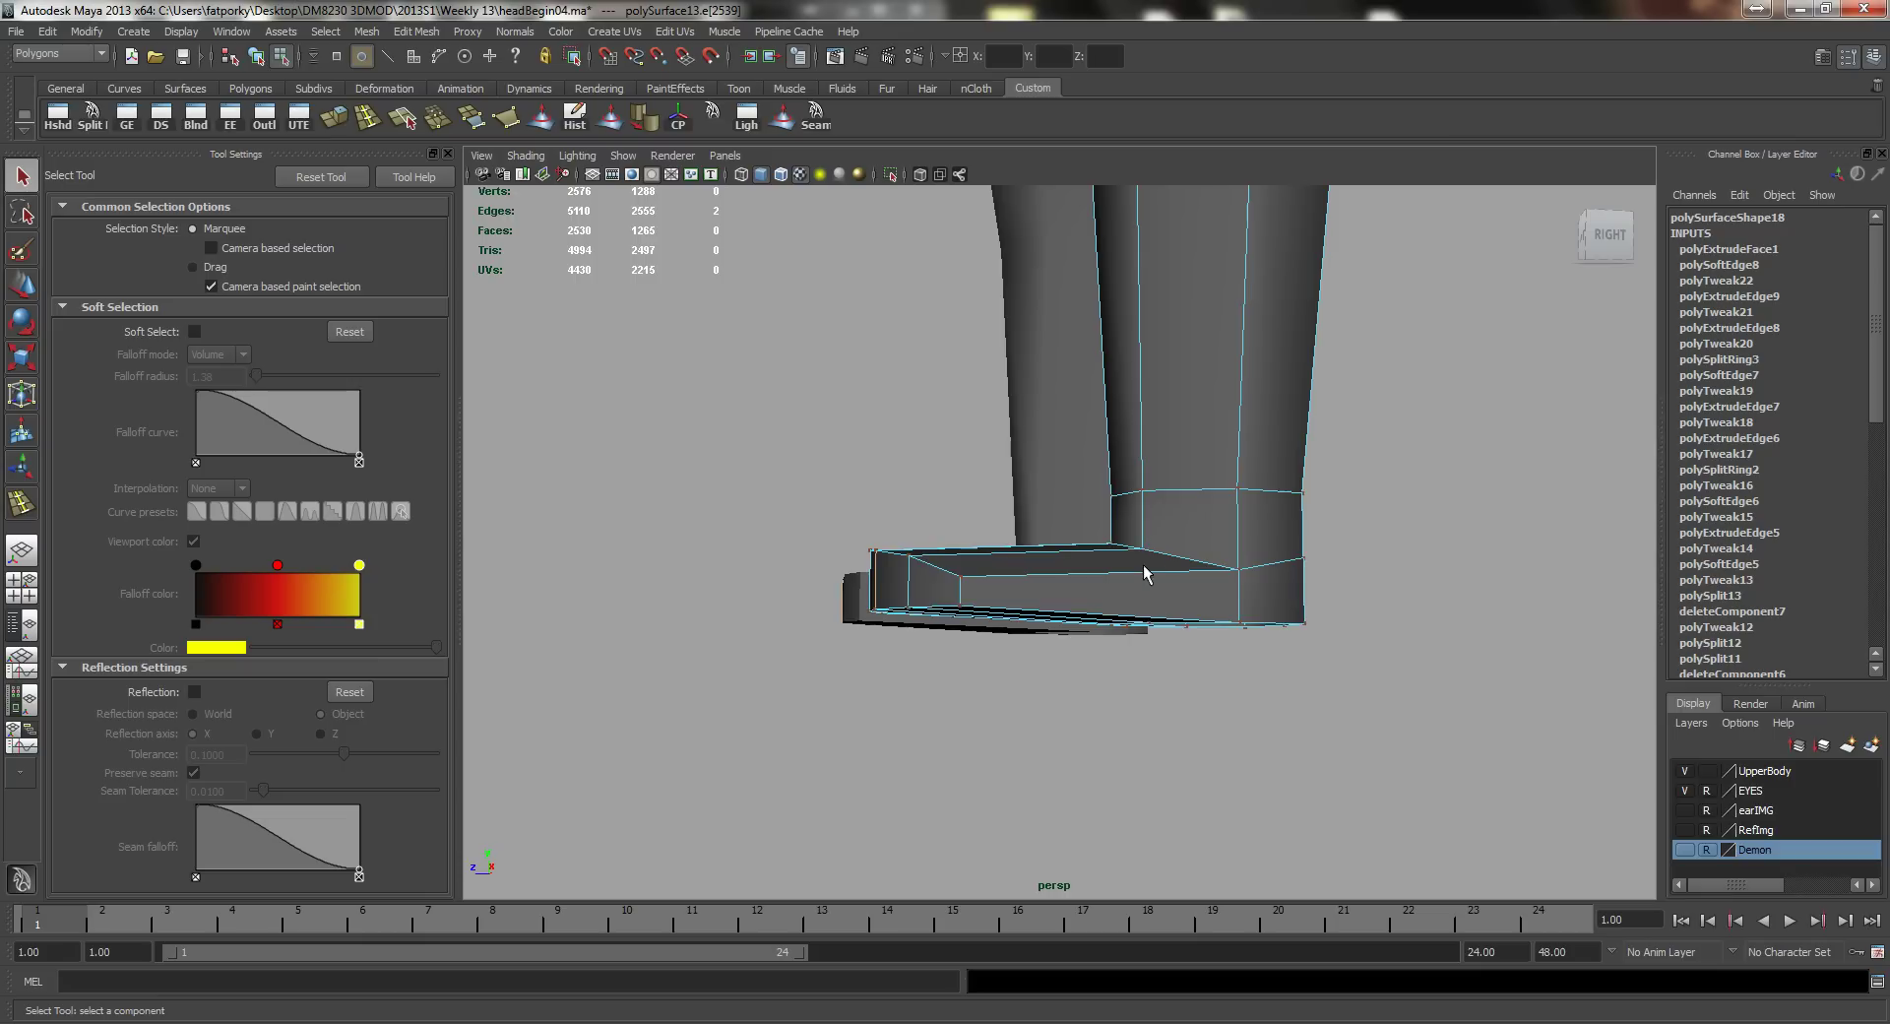
{"action": "right_click_drag", "start_coordinate": [1109, 602], "coordinate": [1207, 569]}
{"action": "left_click_drag", "start_coordinate": [1004, 595], "coordinate": [1065, 620], "text": "alt"}
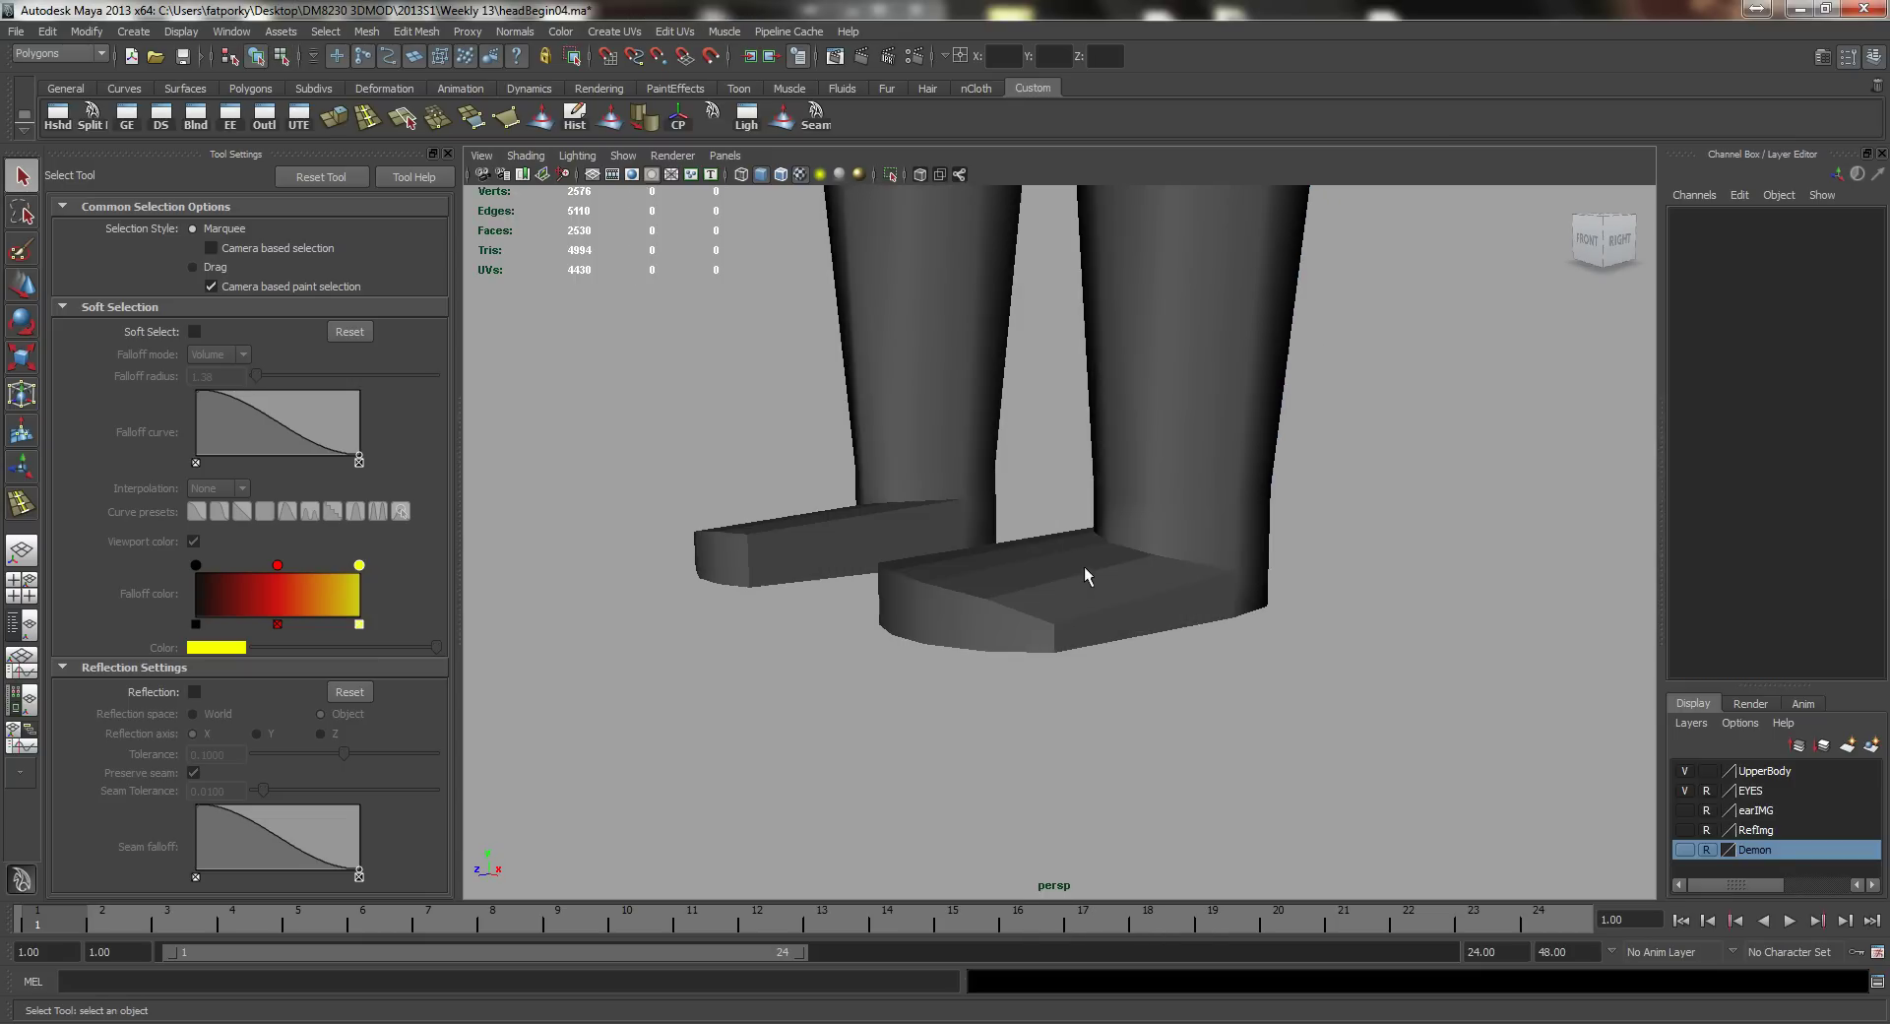
{"action": "left_click", "coordinate": [1088, 576]}
{"action": "left_click", "coordinate": [645, 117]}
Step: Extrude the open border edge loop under the heel and scale it inward to narrow the hole
{"action": "left_click_drag", "start_coordinate": [881, 408], "coordinate": [792, 424], "text": "alt"}
{"action": "right_click_drag", "start_coordinate": [792, 424], "coordinate": [1194, 924], "text": "alt"}
{"action": "left_click", "coordinate": [1199, 921]}
{"action": "left_click", "coordinate": [1117, 753]}
{"action": "left_click_drag", "start_coordinate": [1117, 753], "coordinate": [1210, 338], "text": "alt"}
{"action": "left_click", "coordinate": [1020, 491]}
{"action": "left_click_drag", "start_coordinate": [1071, 545], "coordinate": [965, 603], "text": "alt"}
{"action": "right_click_drag", "start_coordinate": [874, 675], "coordinate": [874, 634]}
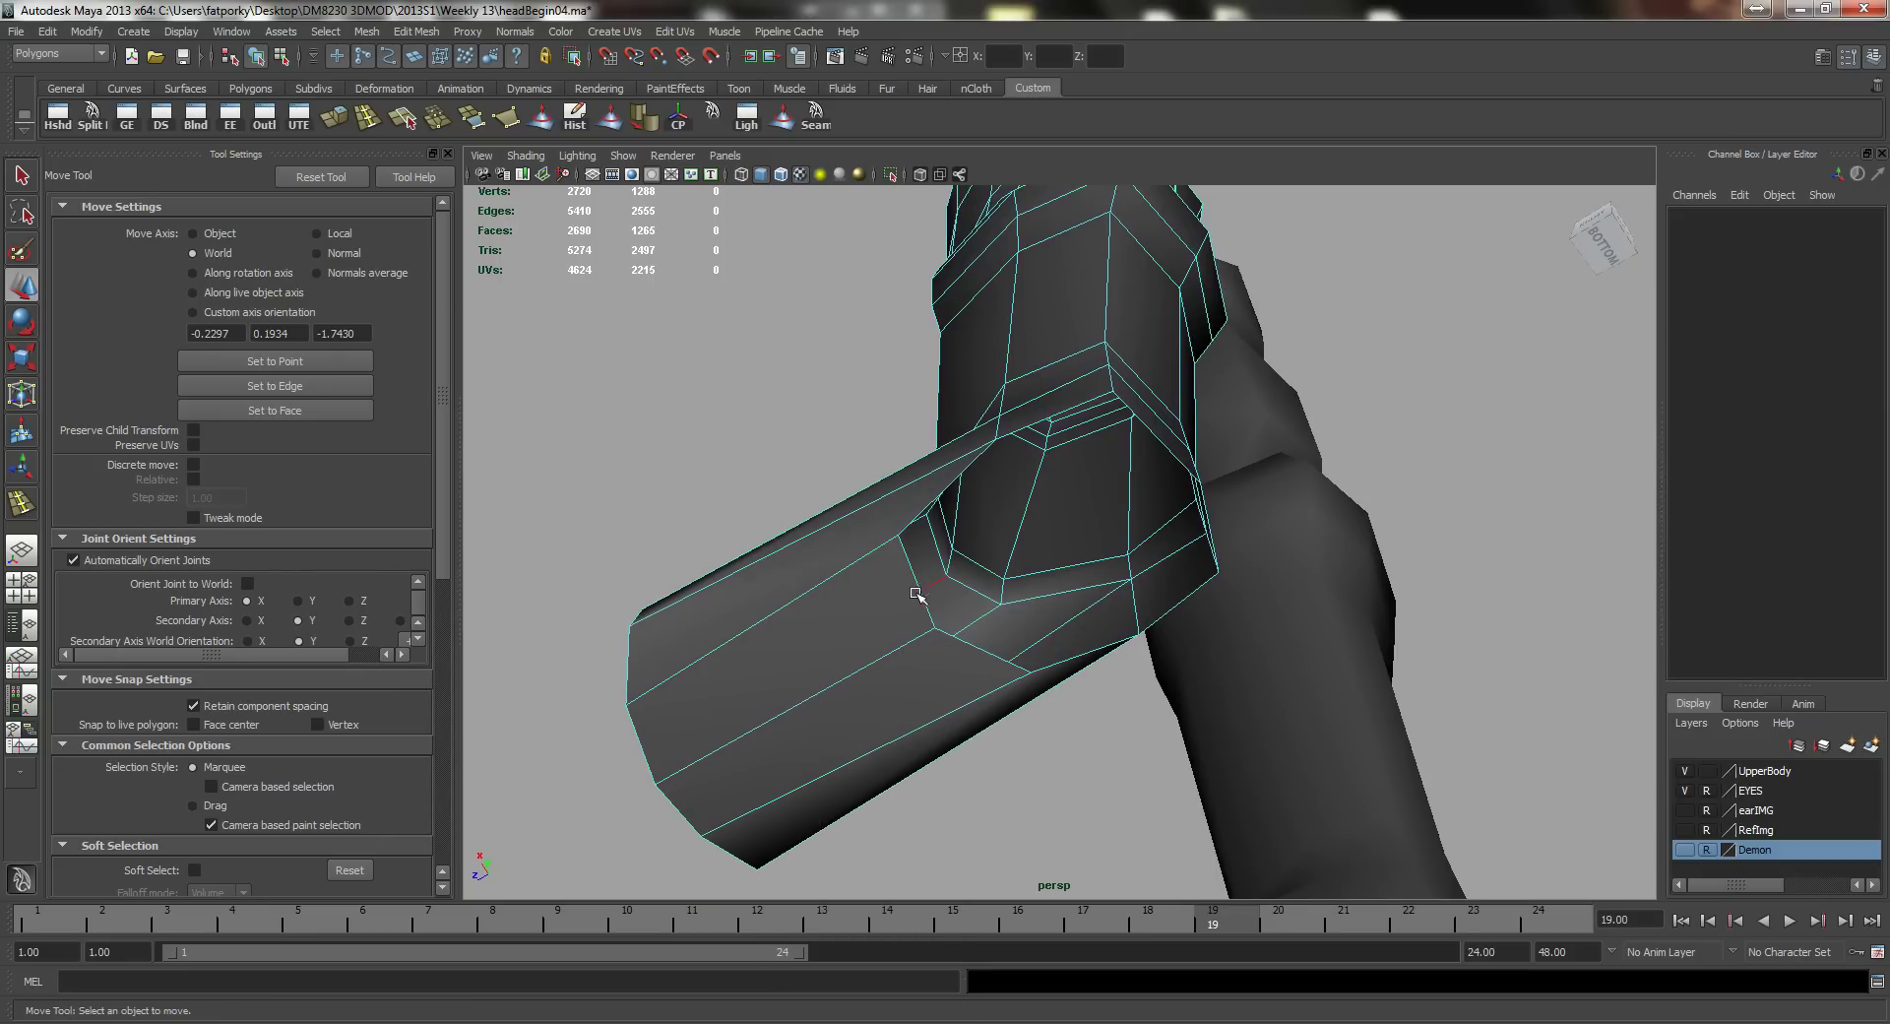
{"action": "left_click", "coordinate": [917, 589]}
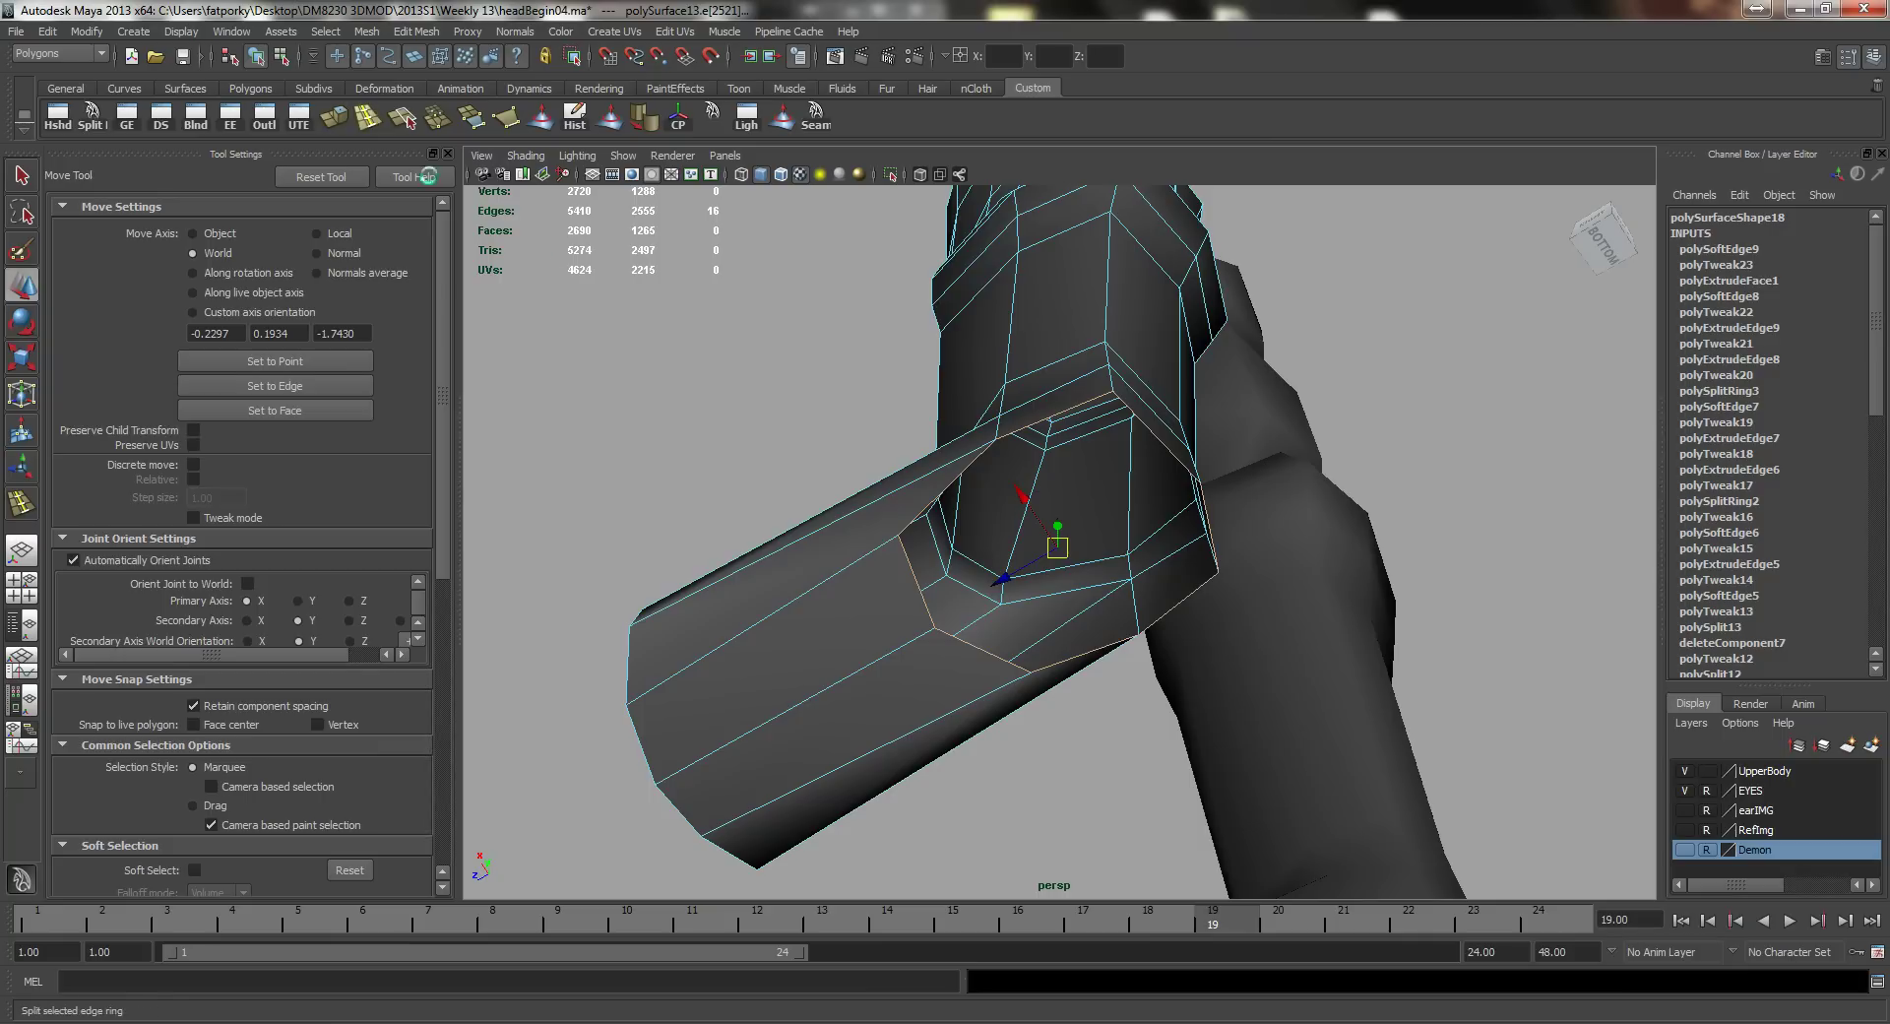
{"action": "left_click", "coordinate": [334, 117]}
{"action": "key", "text": "r"}
{"action": "left_click_drag", "start_coordinate": [1058, 548], "coordinate": [894, 464]}
{"action": "scroll", "coordinate": [984, 492], "scroll_direction": "up", "scroll_amount": 5}
{"action": "key", "text": "q"}
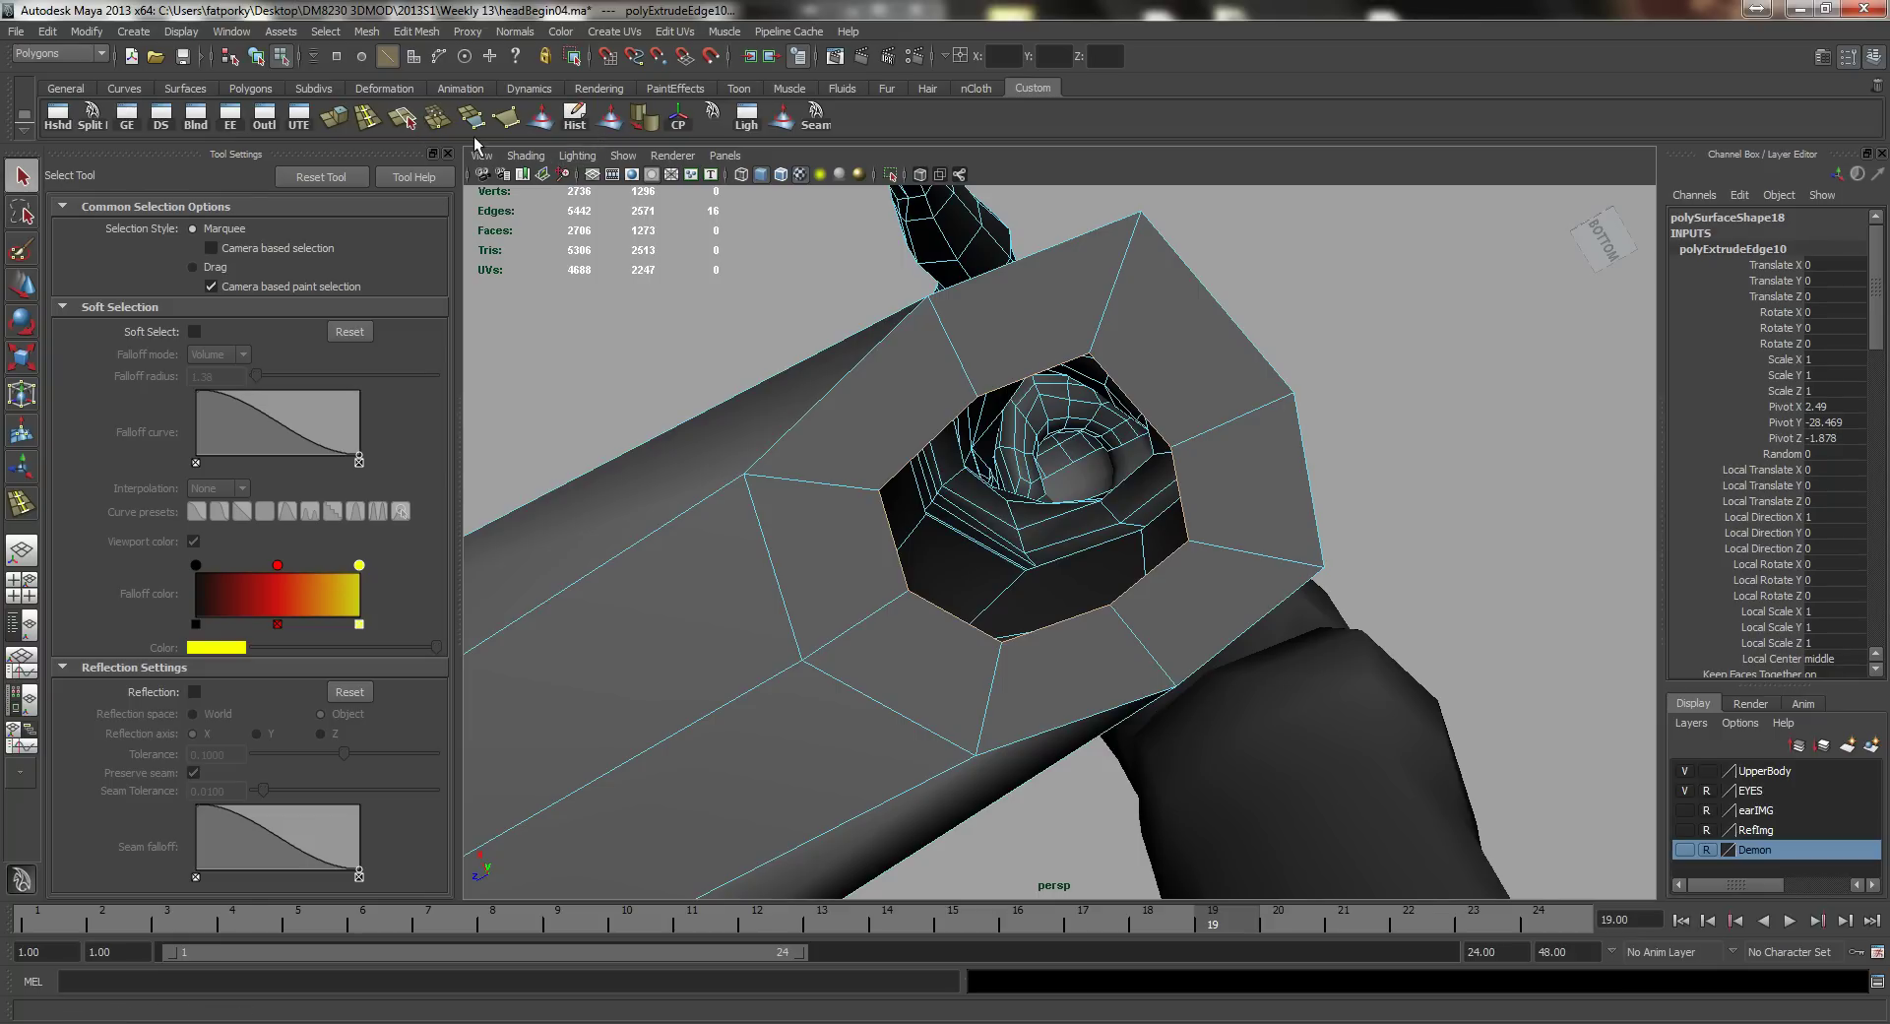
Step: Bridge the middle of the sole's hole with two four-sided faces using the Append to Polygon tool
{"action": "left_click", "coordinate": [370, 34]}
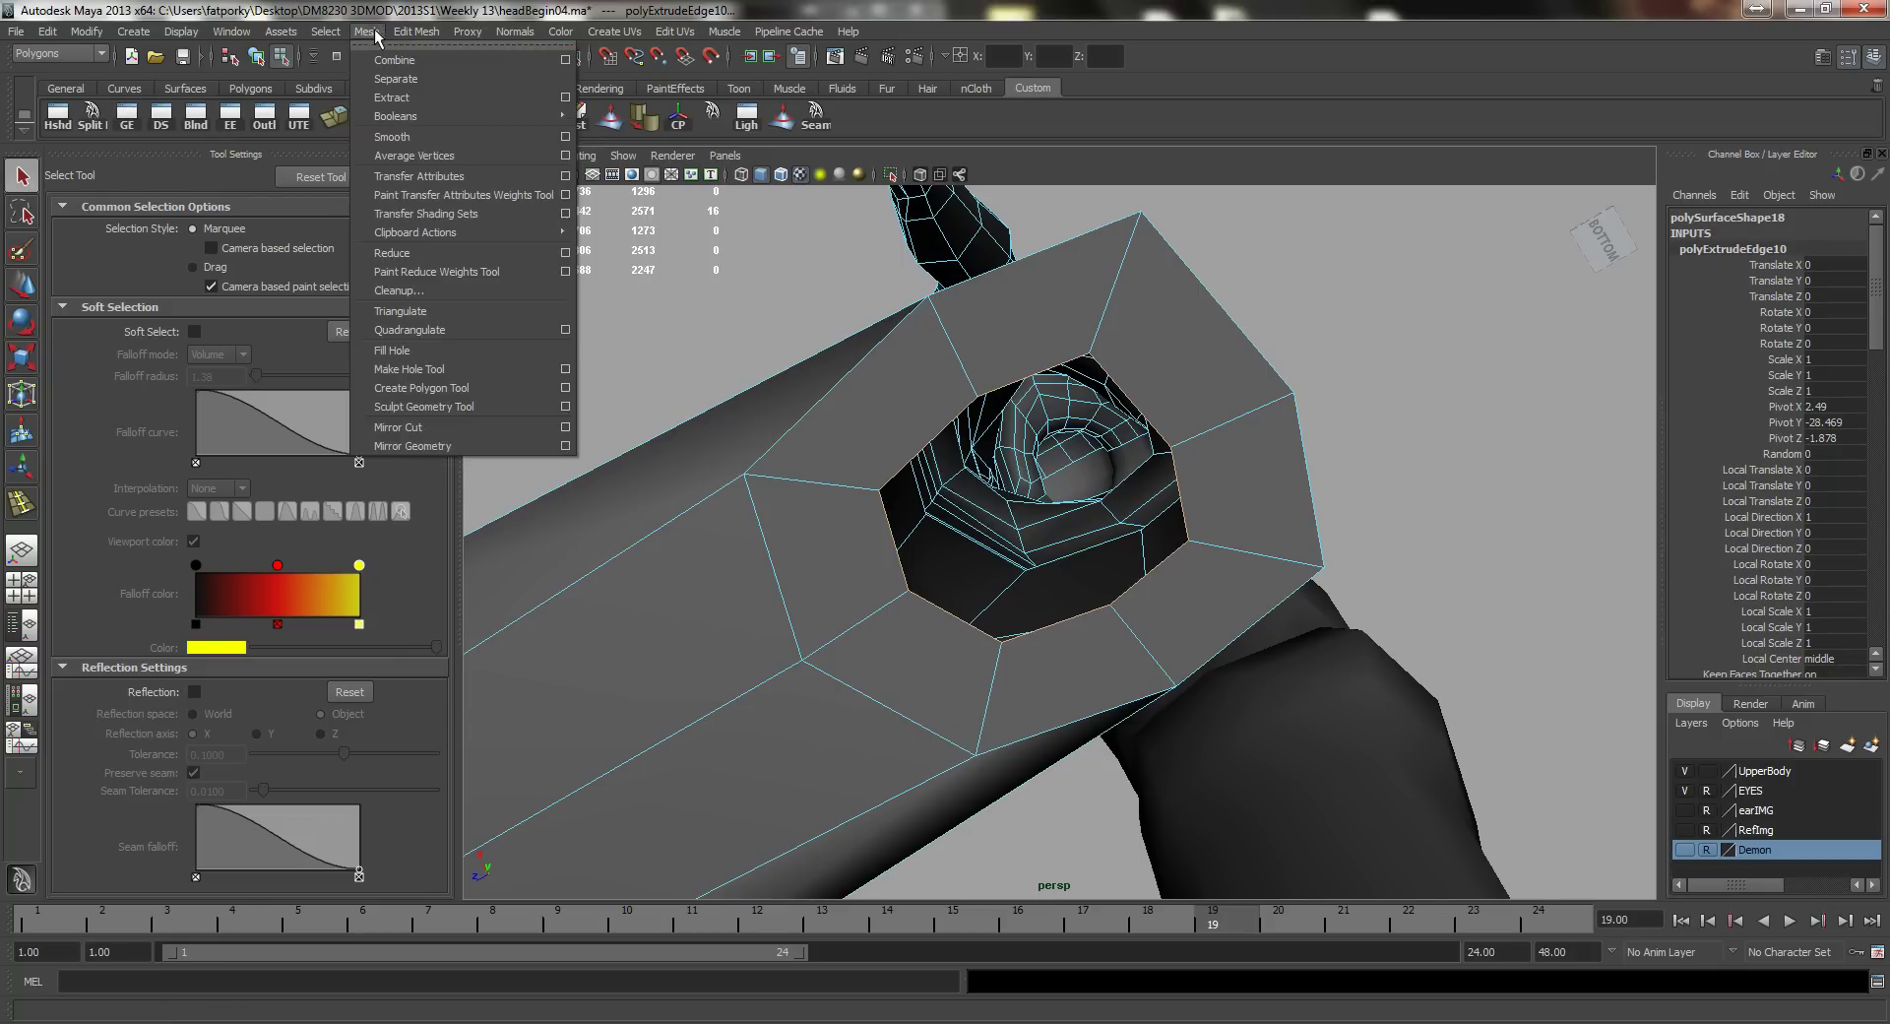
{"action": "mouse_move", "coordinate": [416, 31]}
{"action": "left_click", "coordinate": [449, 119]}
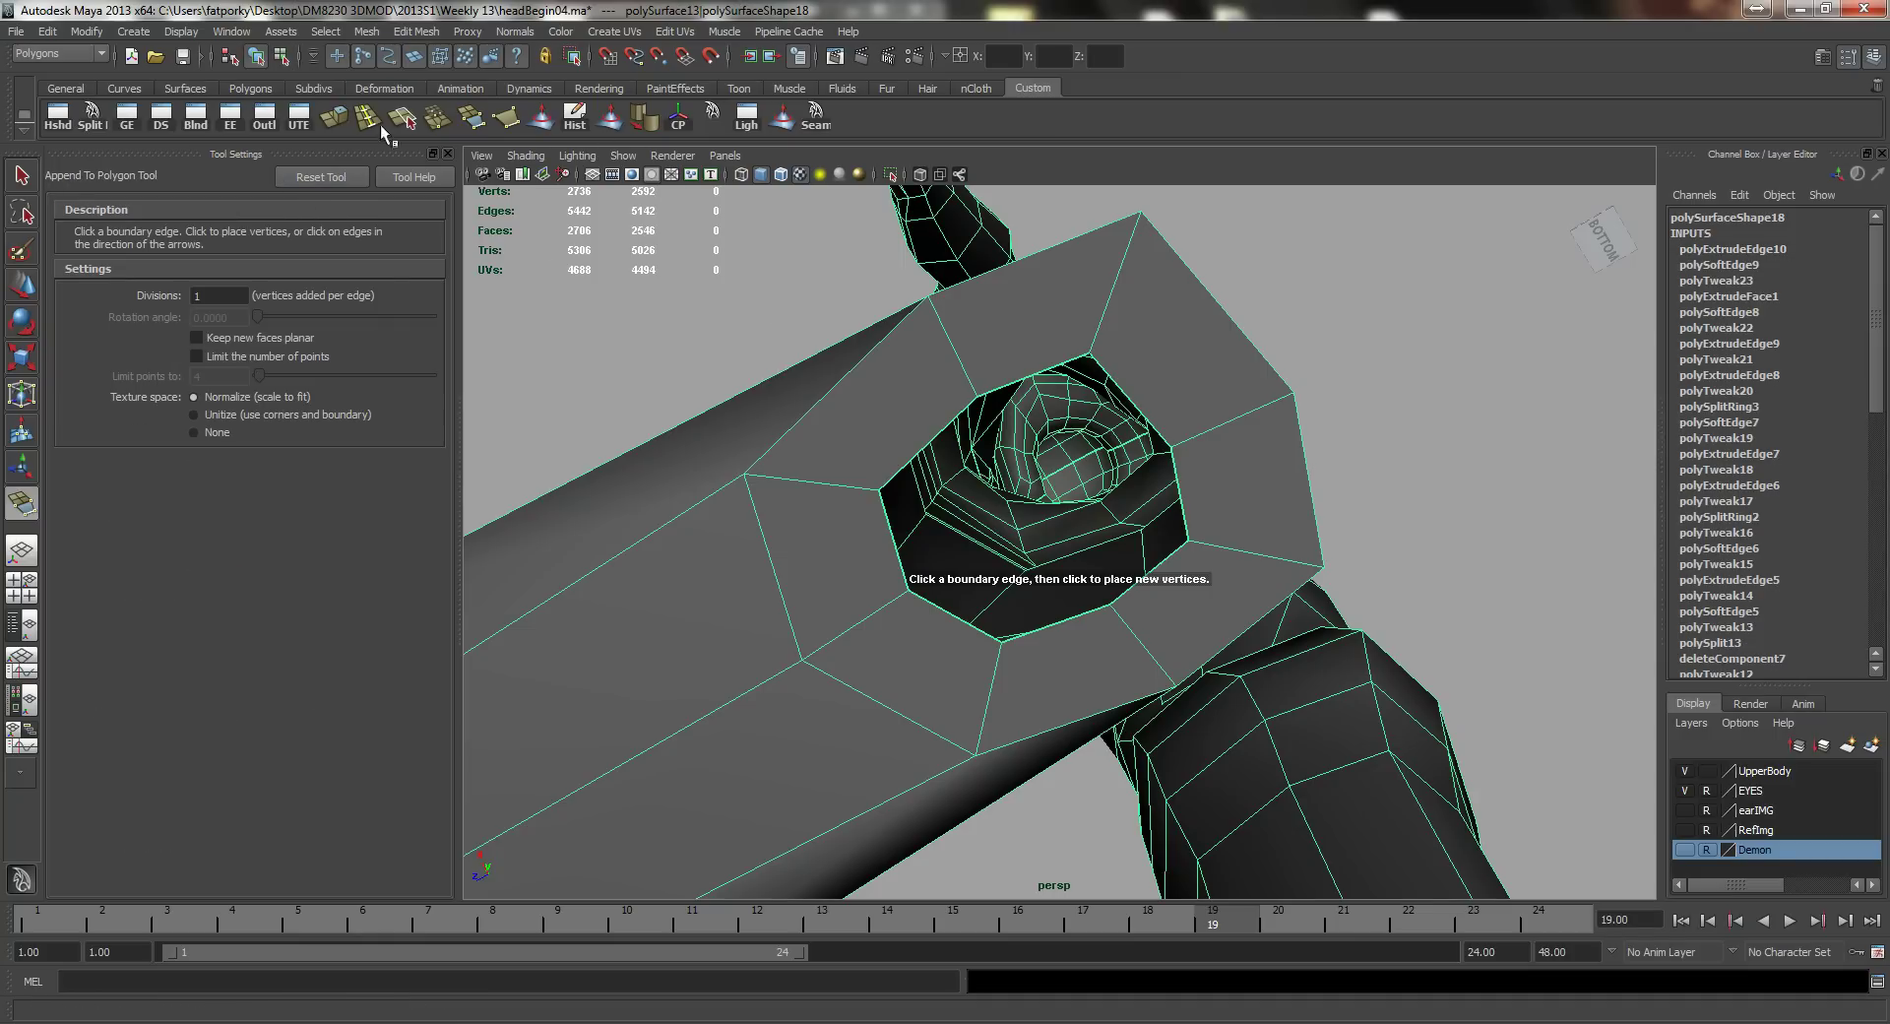
{"action": "left_click_drag", "start_coordinate": [942, 576], "coordinate": [946, 532], "text": "alt"}
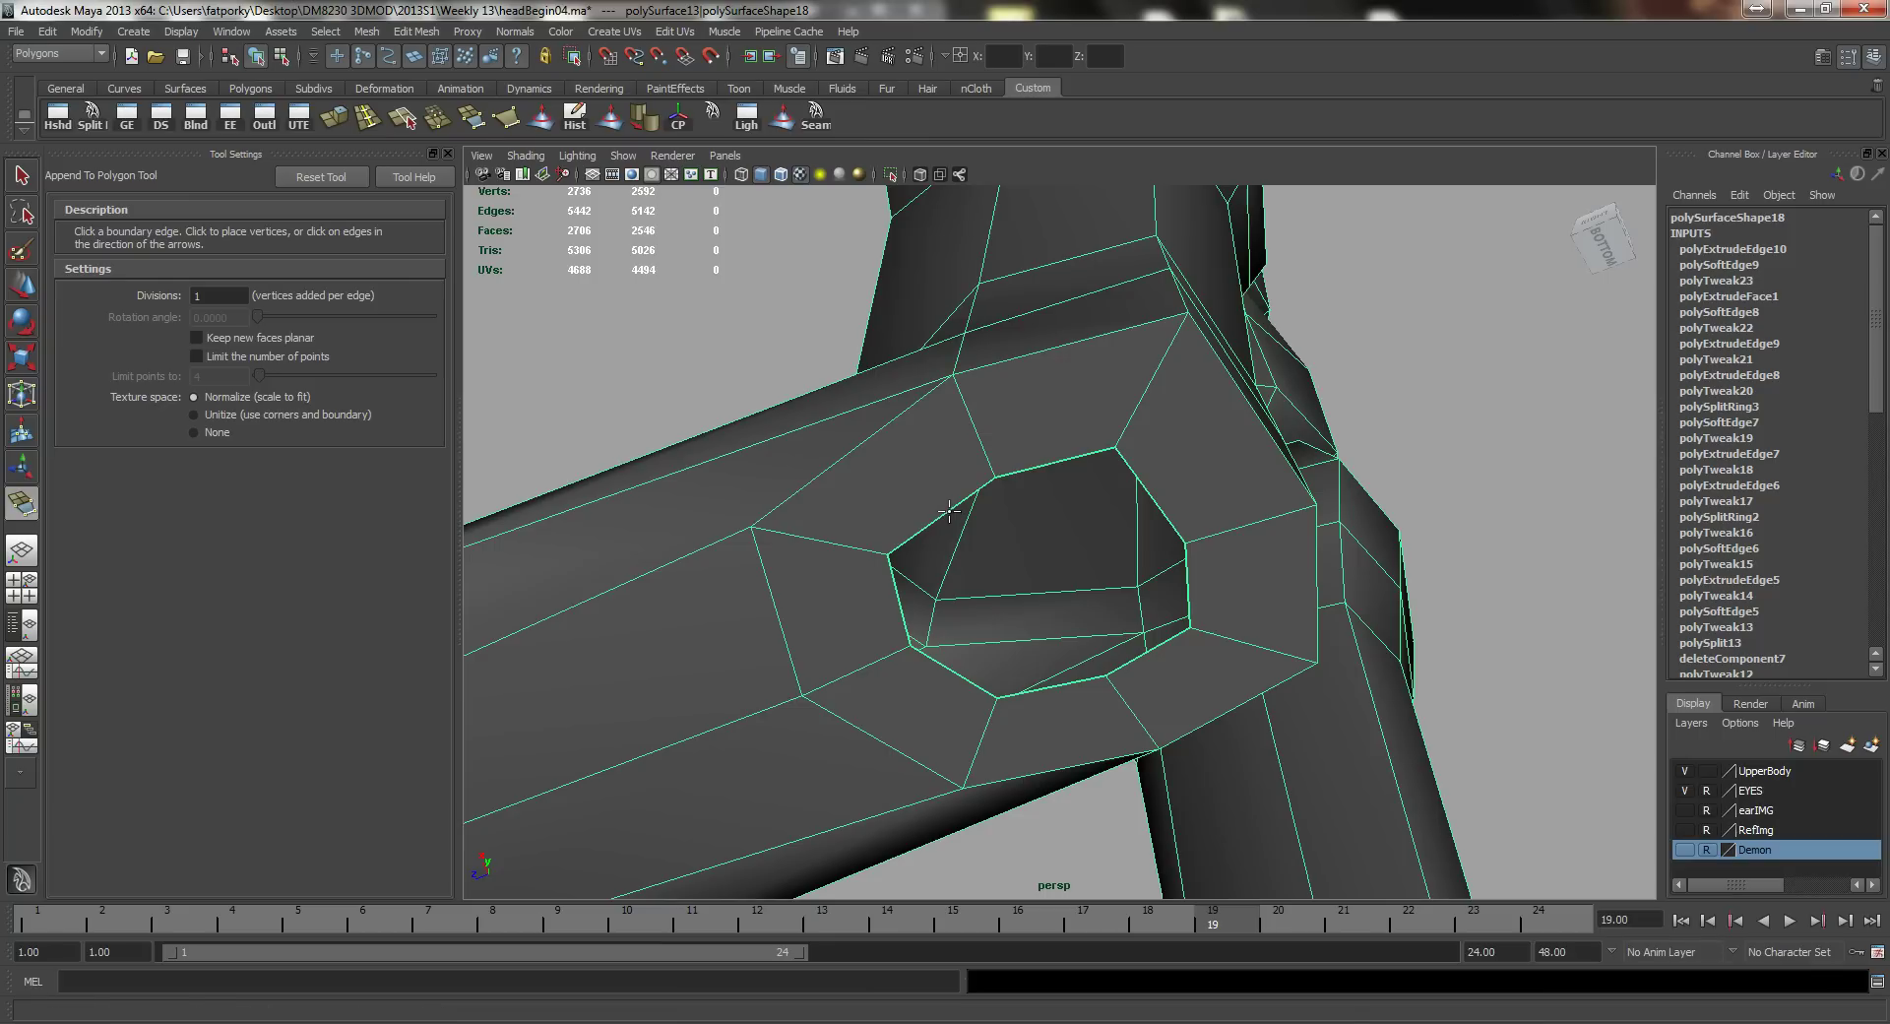
{"action": "left_click", "coordinate": [949, 508]}
{"action": "left_click", "coordinate": [1048, 684]}
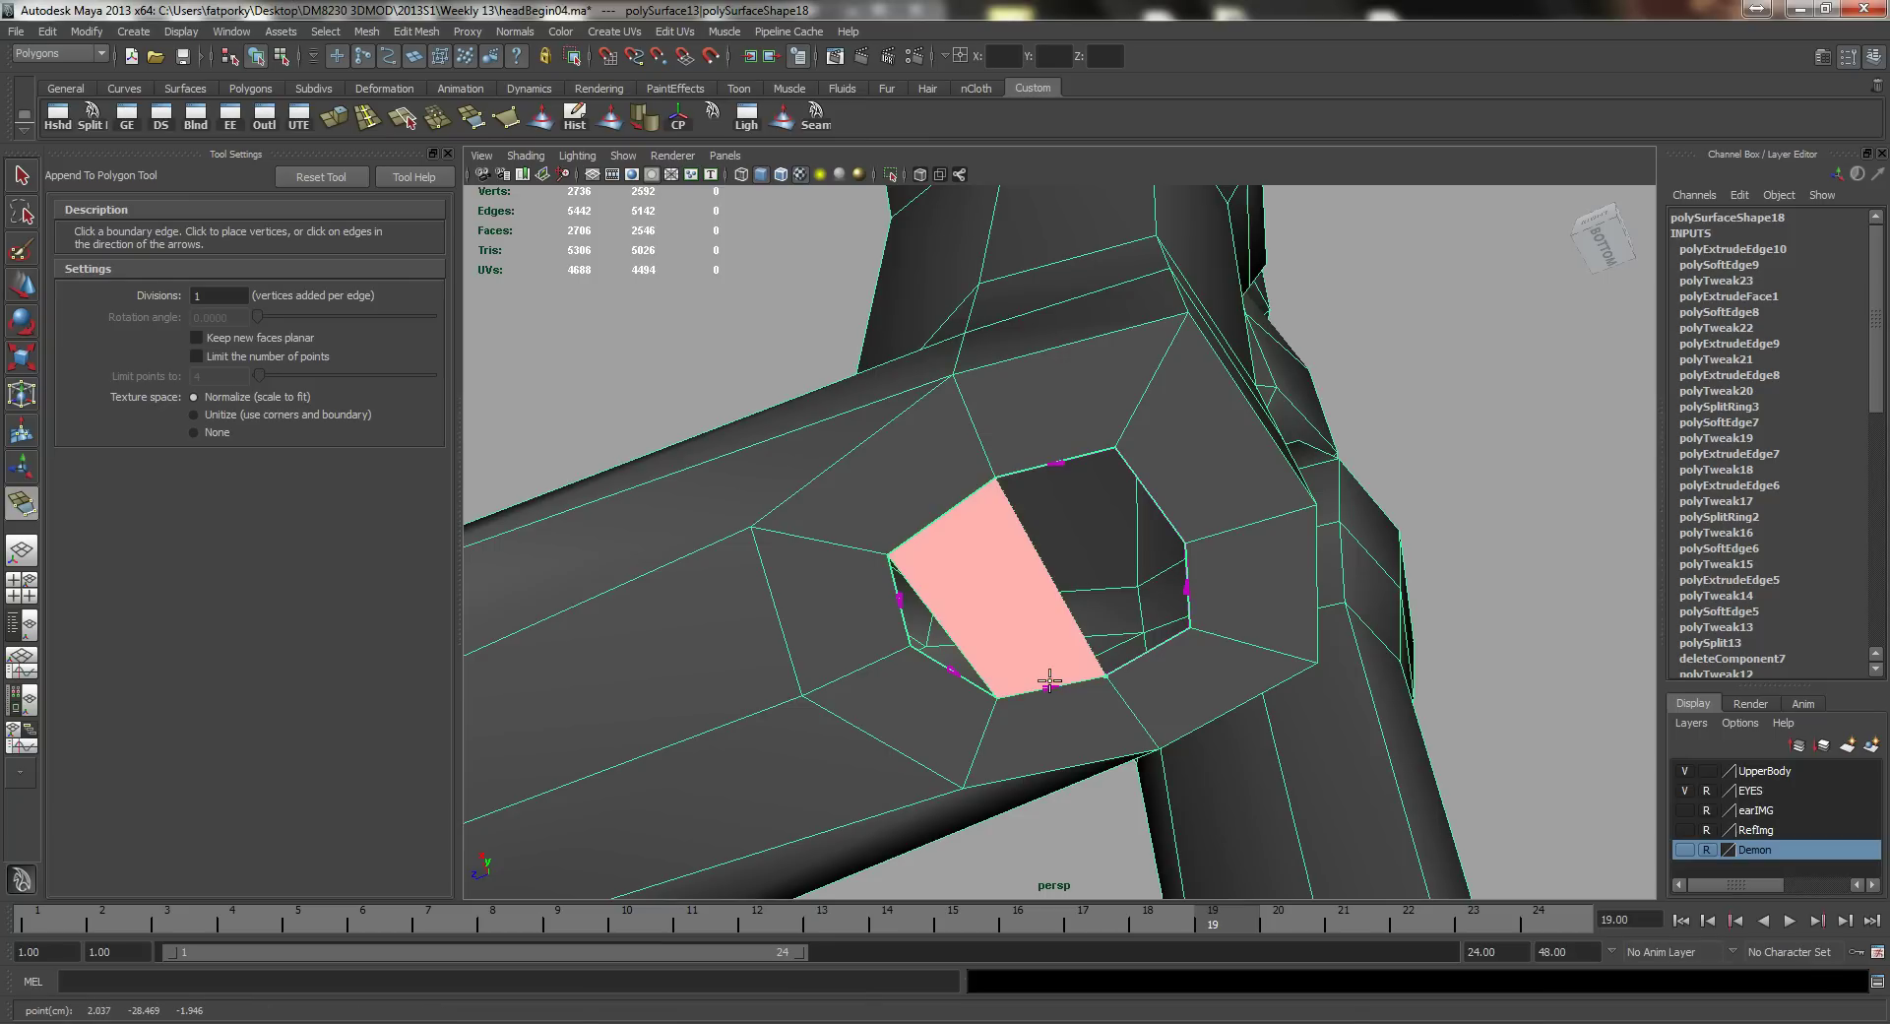
{"action": "key", "text": "Return"}
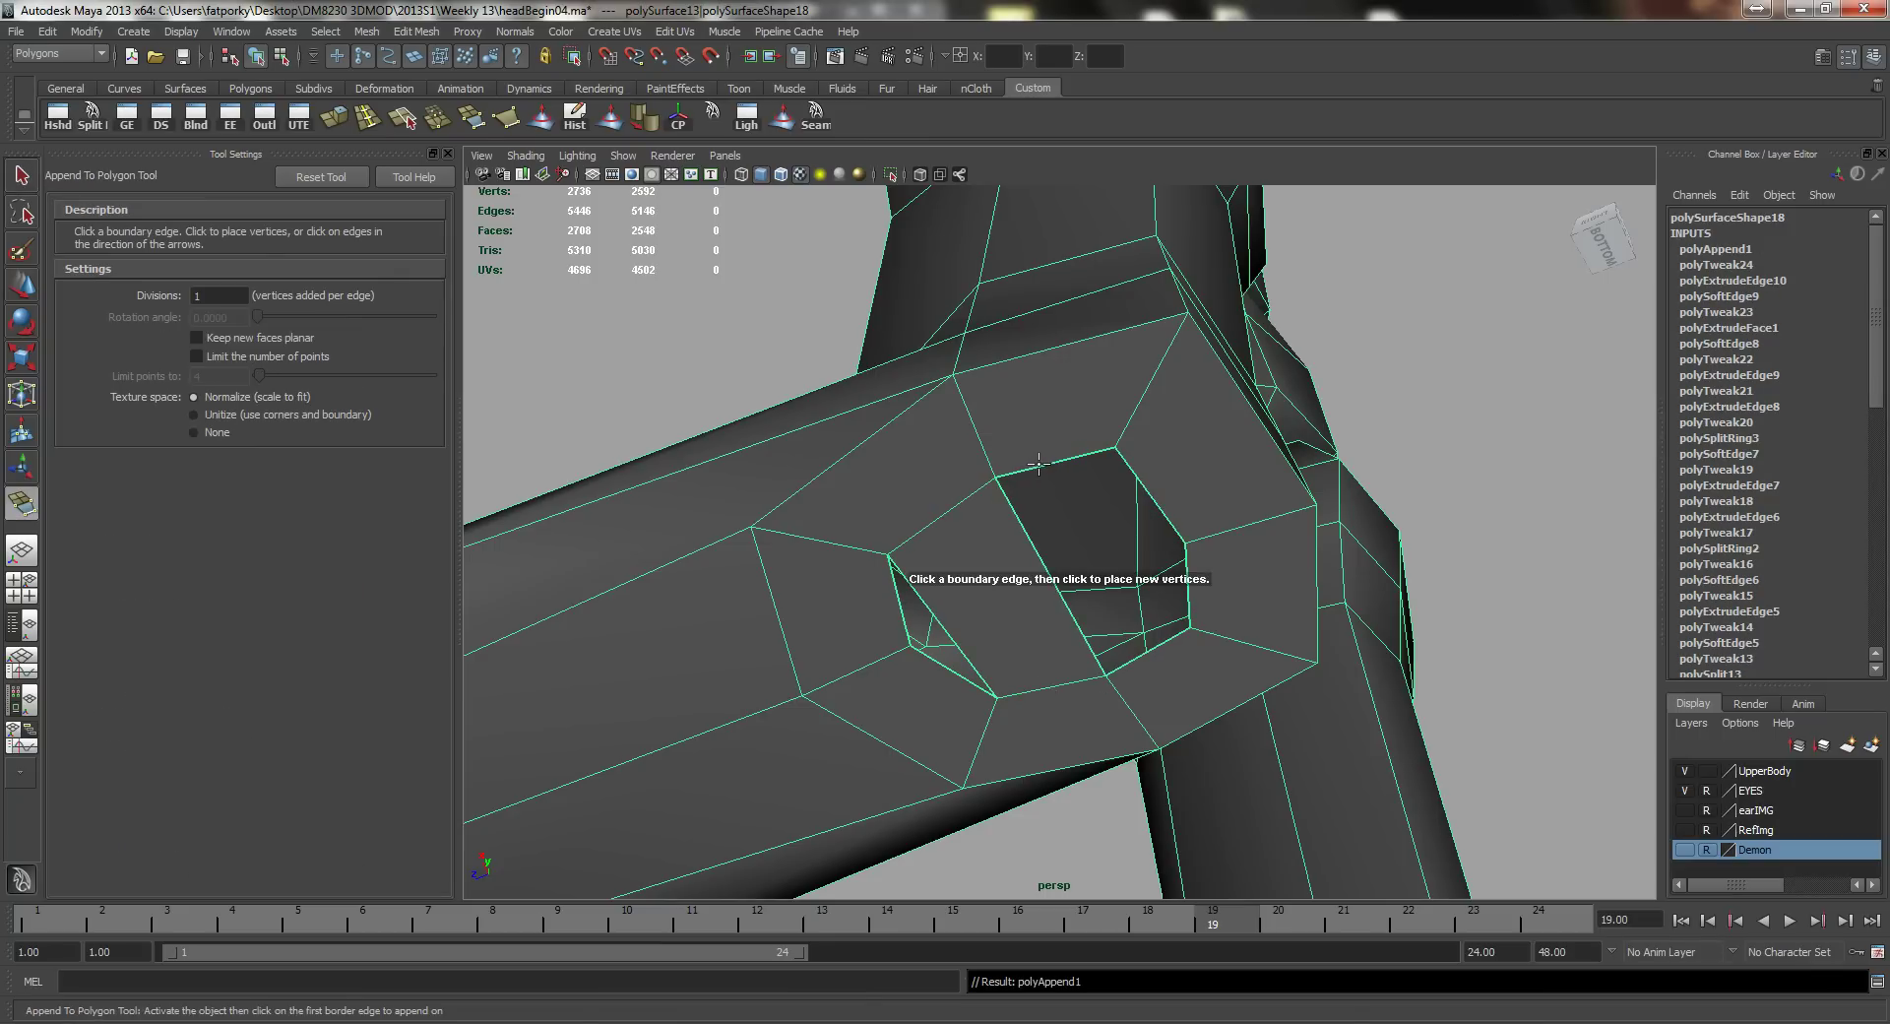
{"action": "left_click", "coordinate": [1043, 462]}
{"action": "left_click", "coordinate": [1149, 645]}
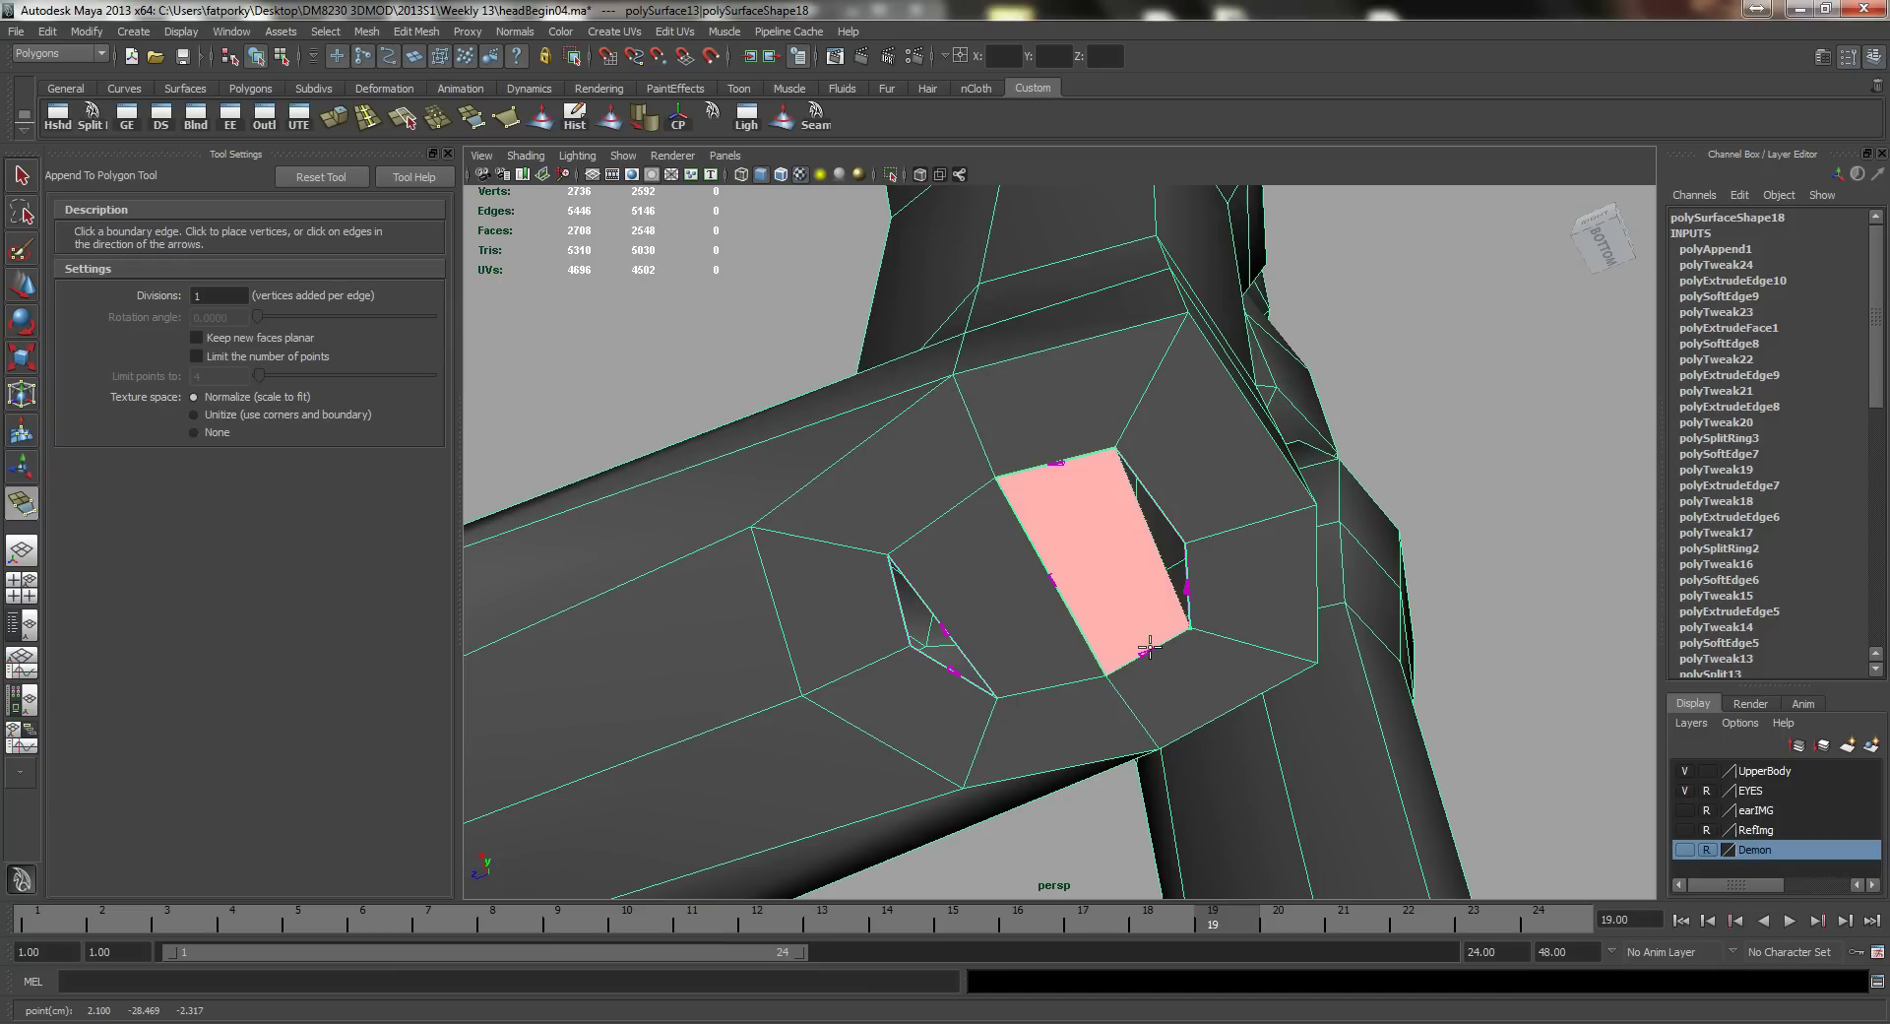
{"action": "key", "text": "q"}
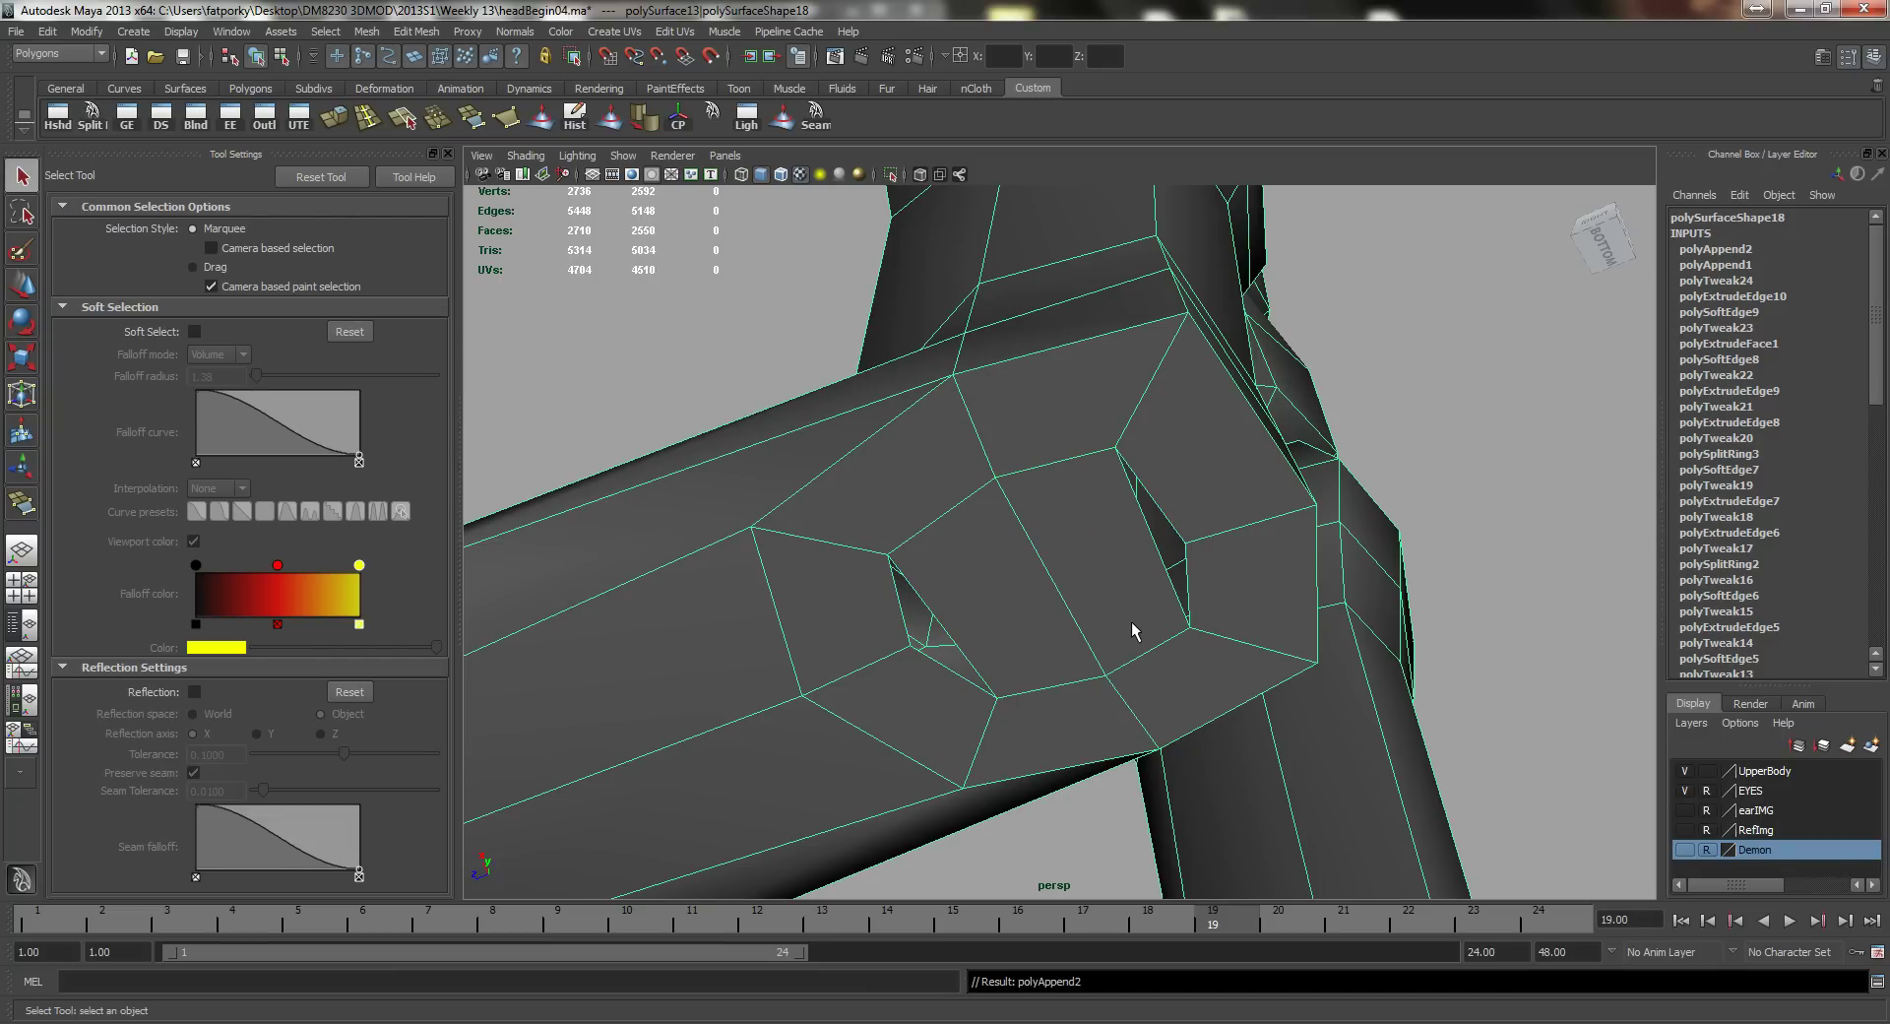
Step: Close the two remaining triangular gaps in the sole with Append to Polygon faces
{"action": "key", "text": "y"}
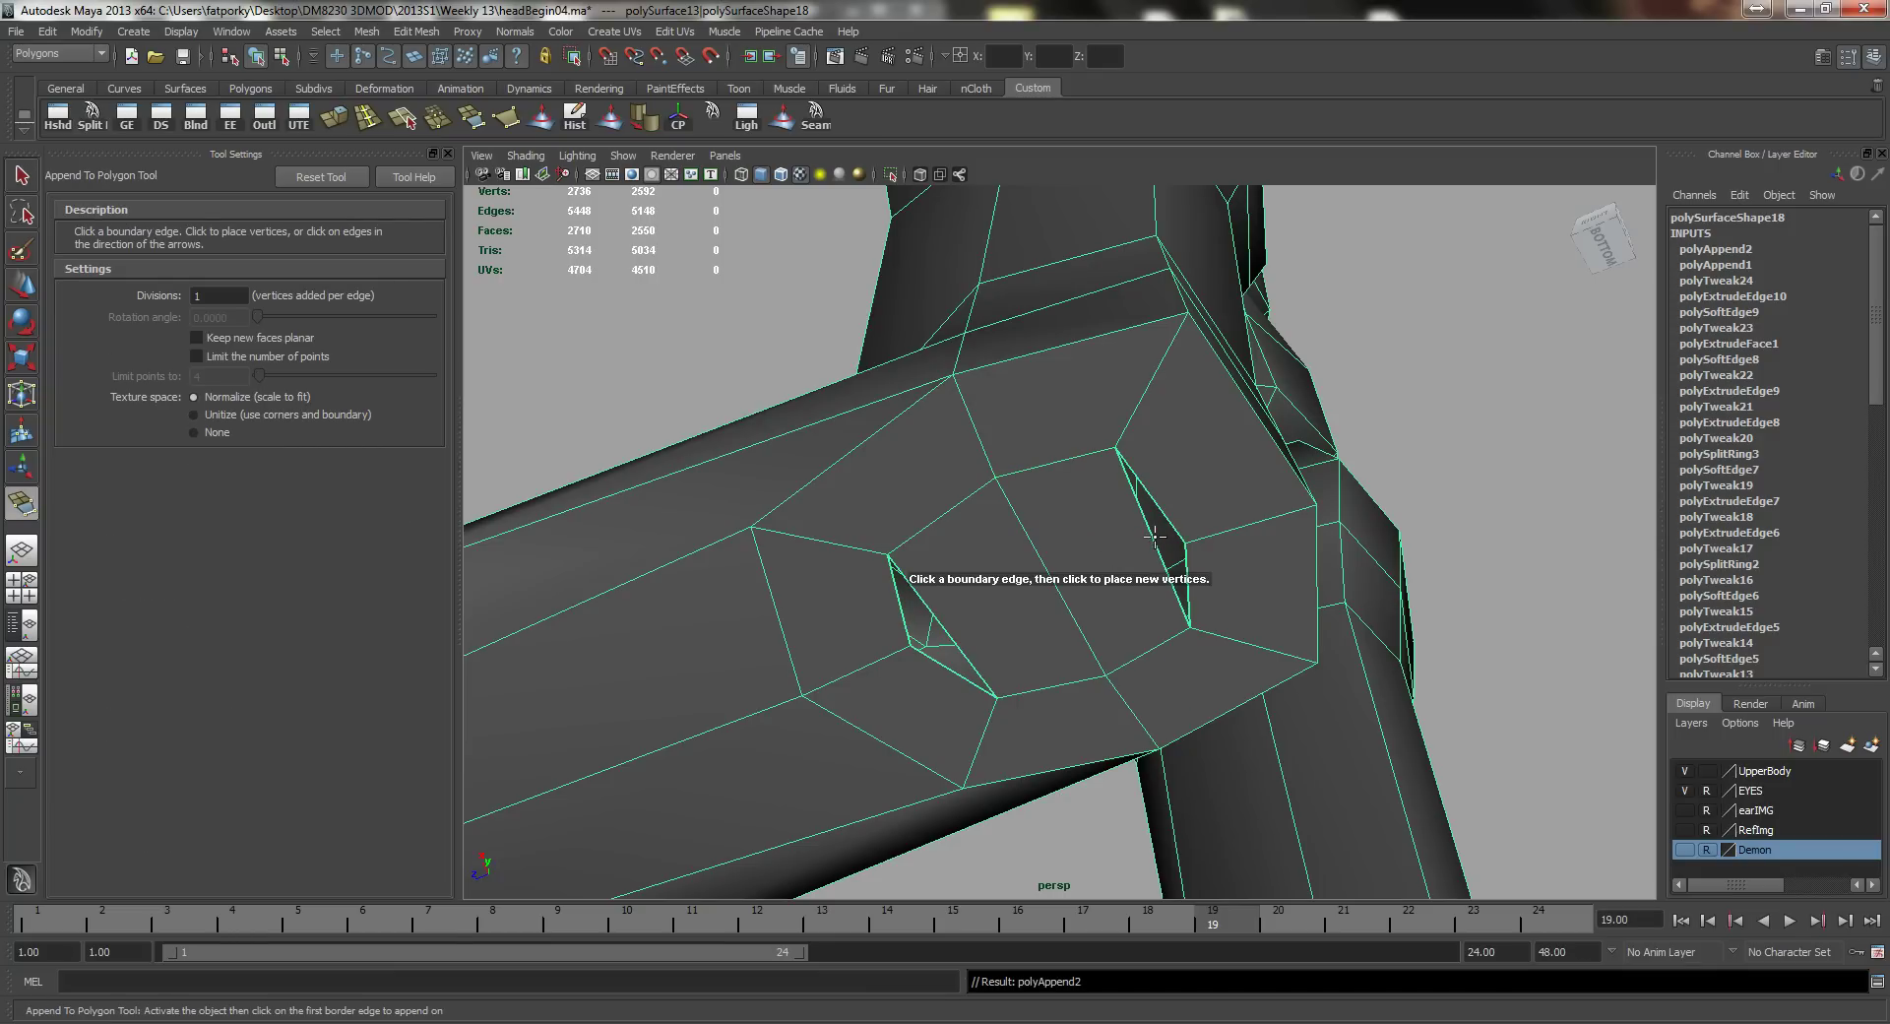
{"action": "left_click", "coordinate": [1154, 536]}
{"action": "left_click", "coordinate": [1180, 534]}
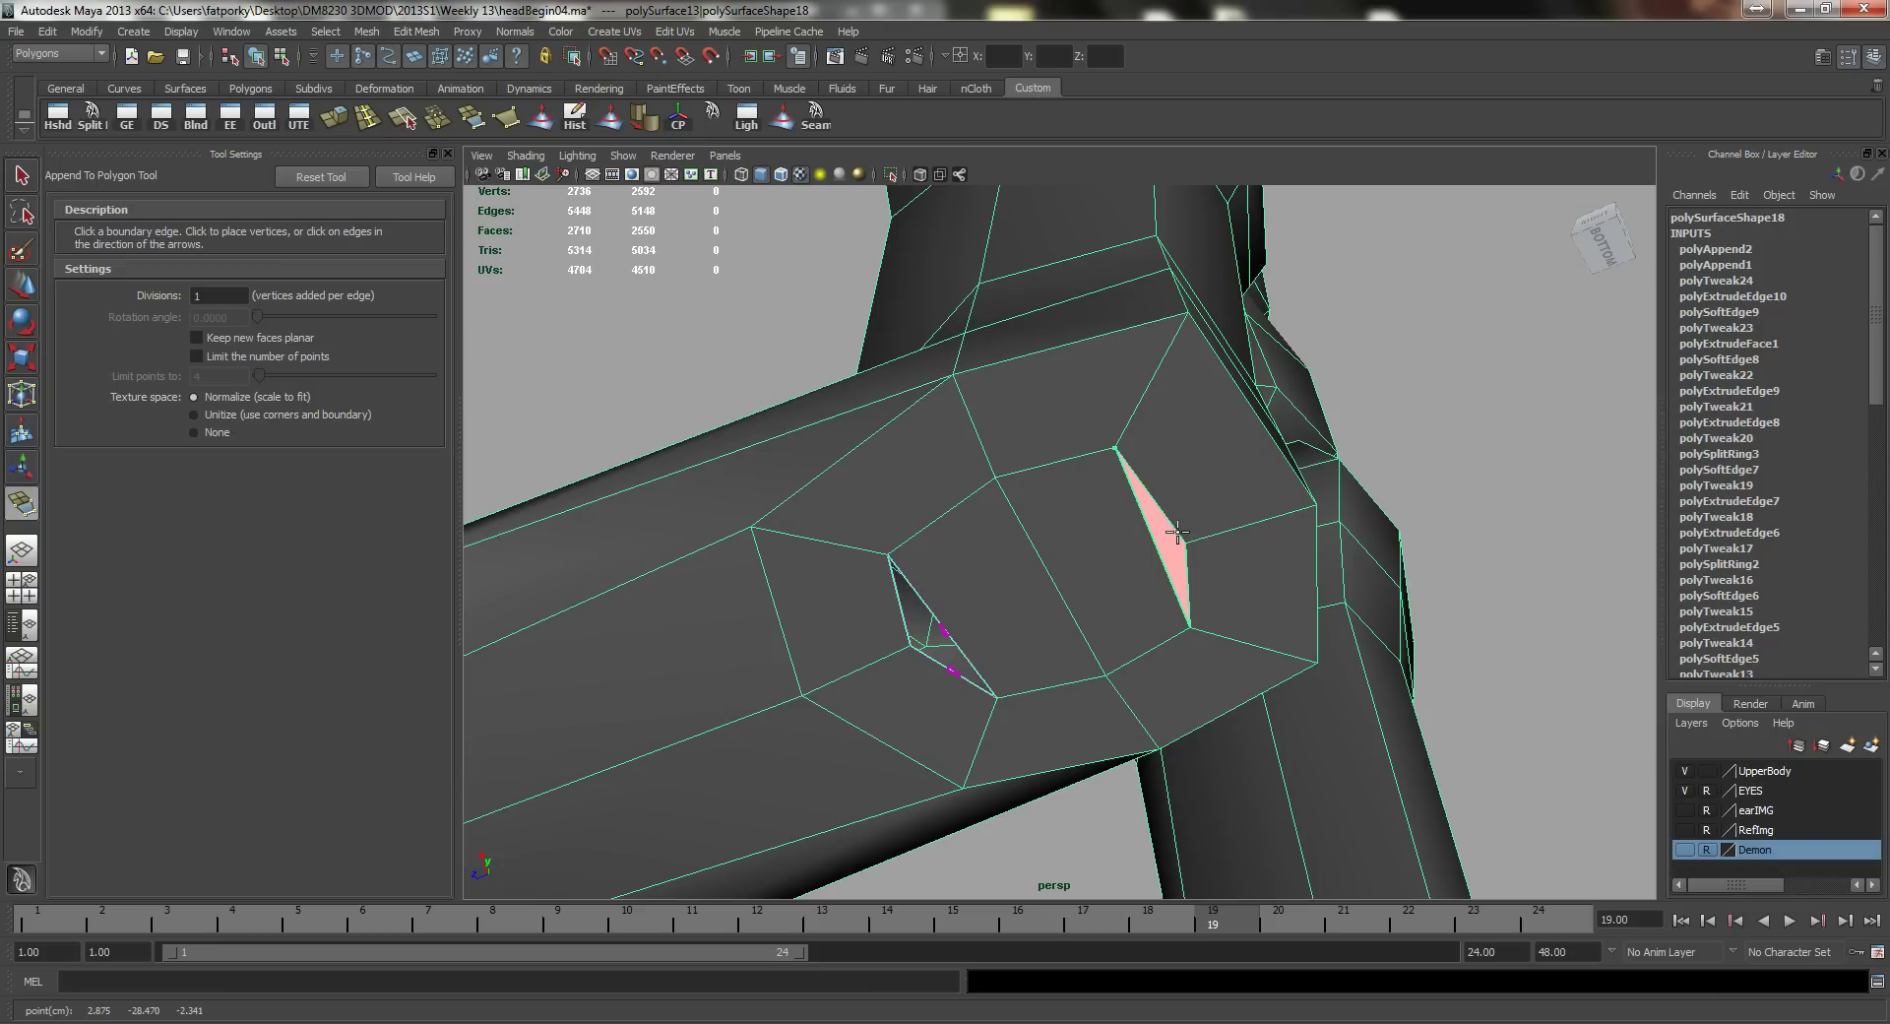
{"action": "key", "text": "Return"}
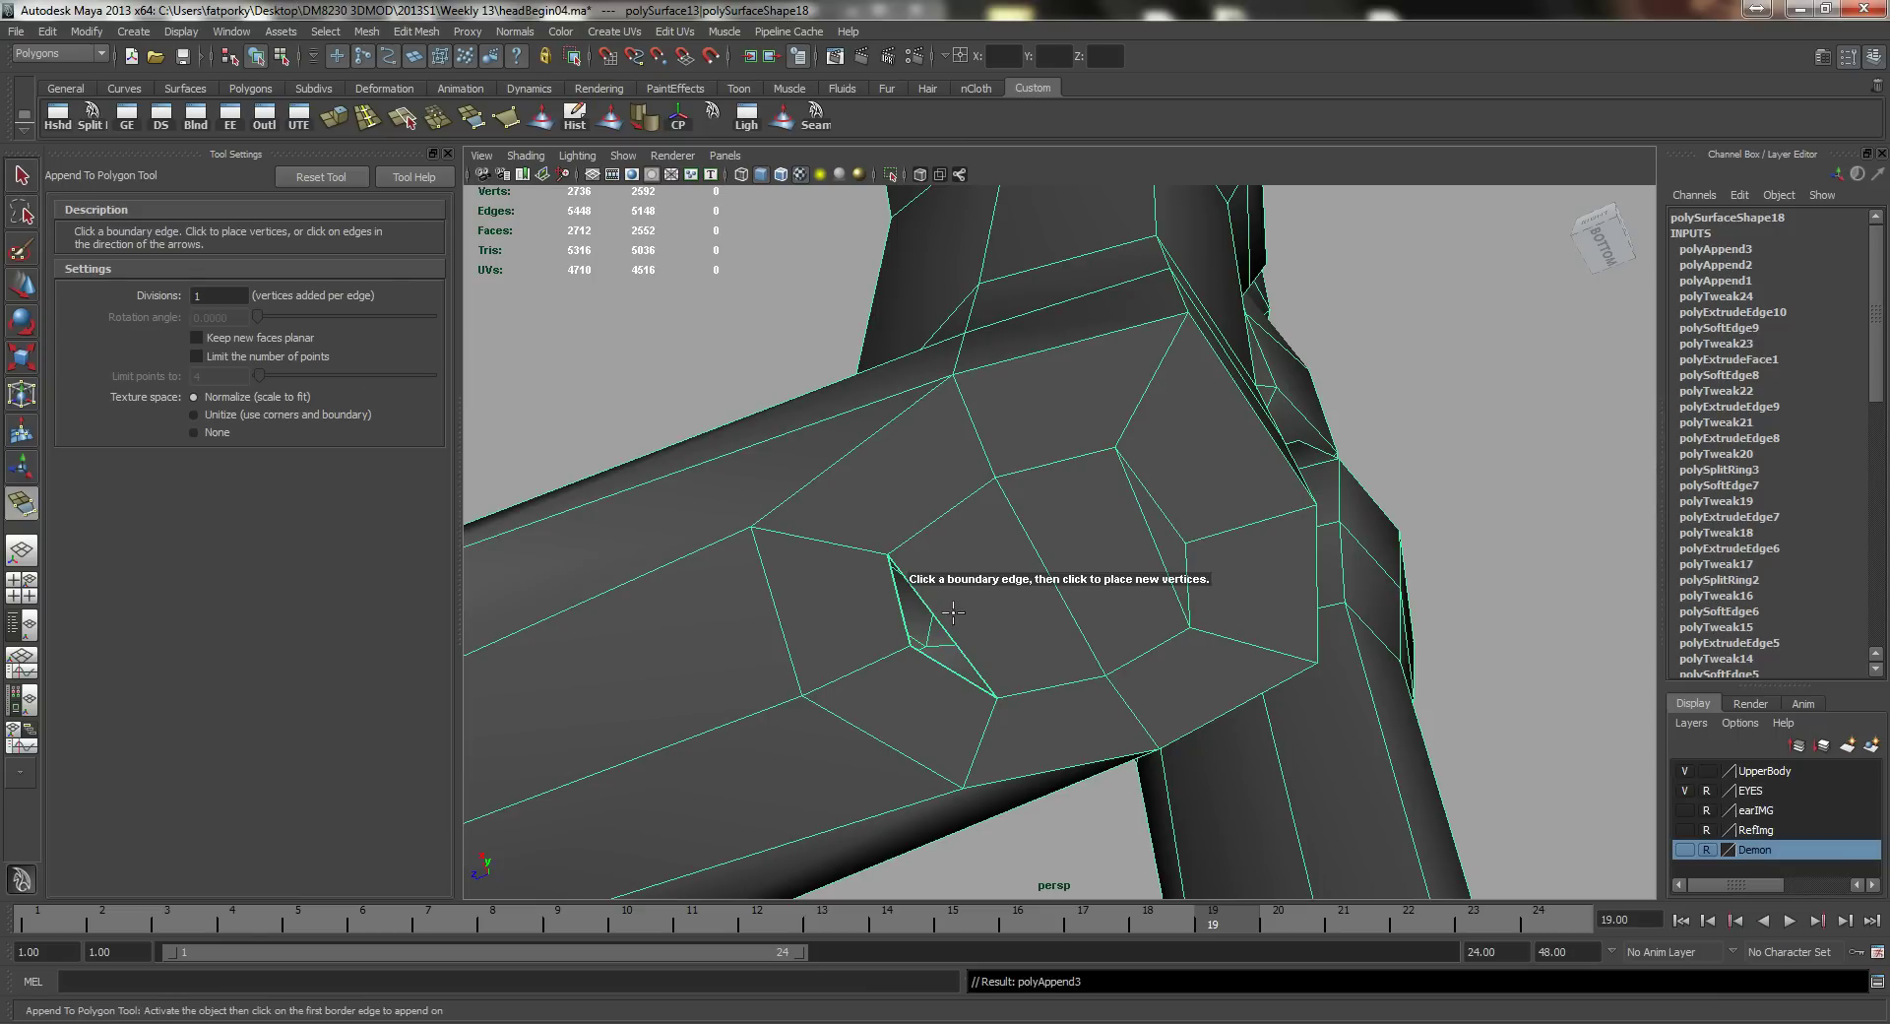
{"action": "left_click", "coordinate": [945, 632]}
{"action": "left_click", "coordinate": [949, 670]}
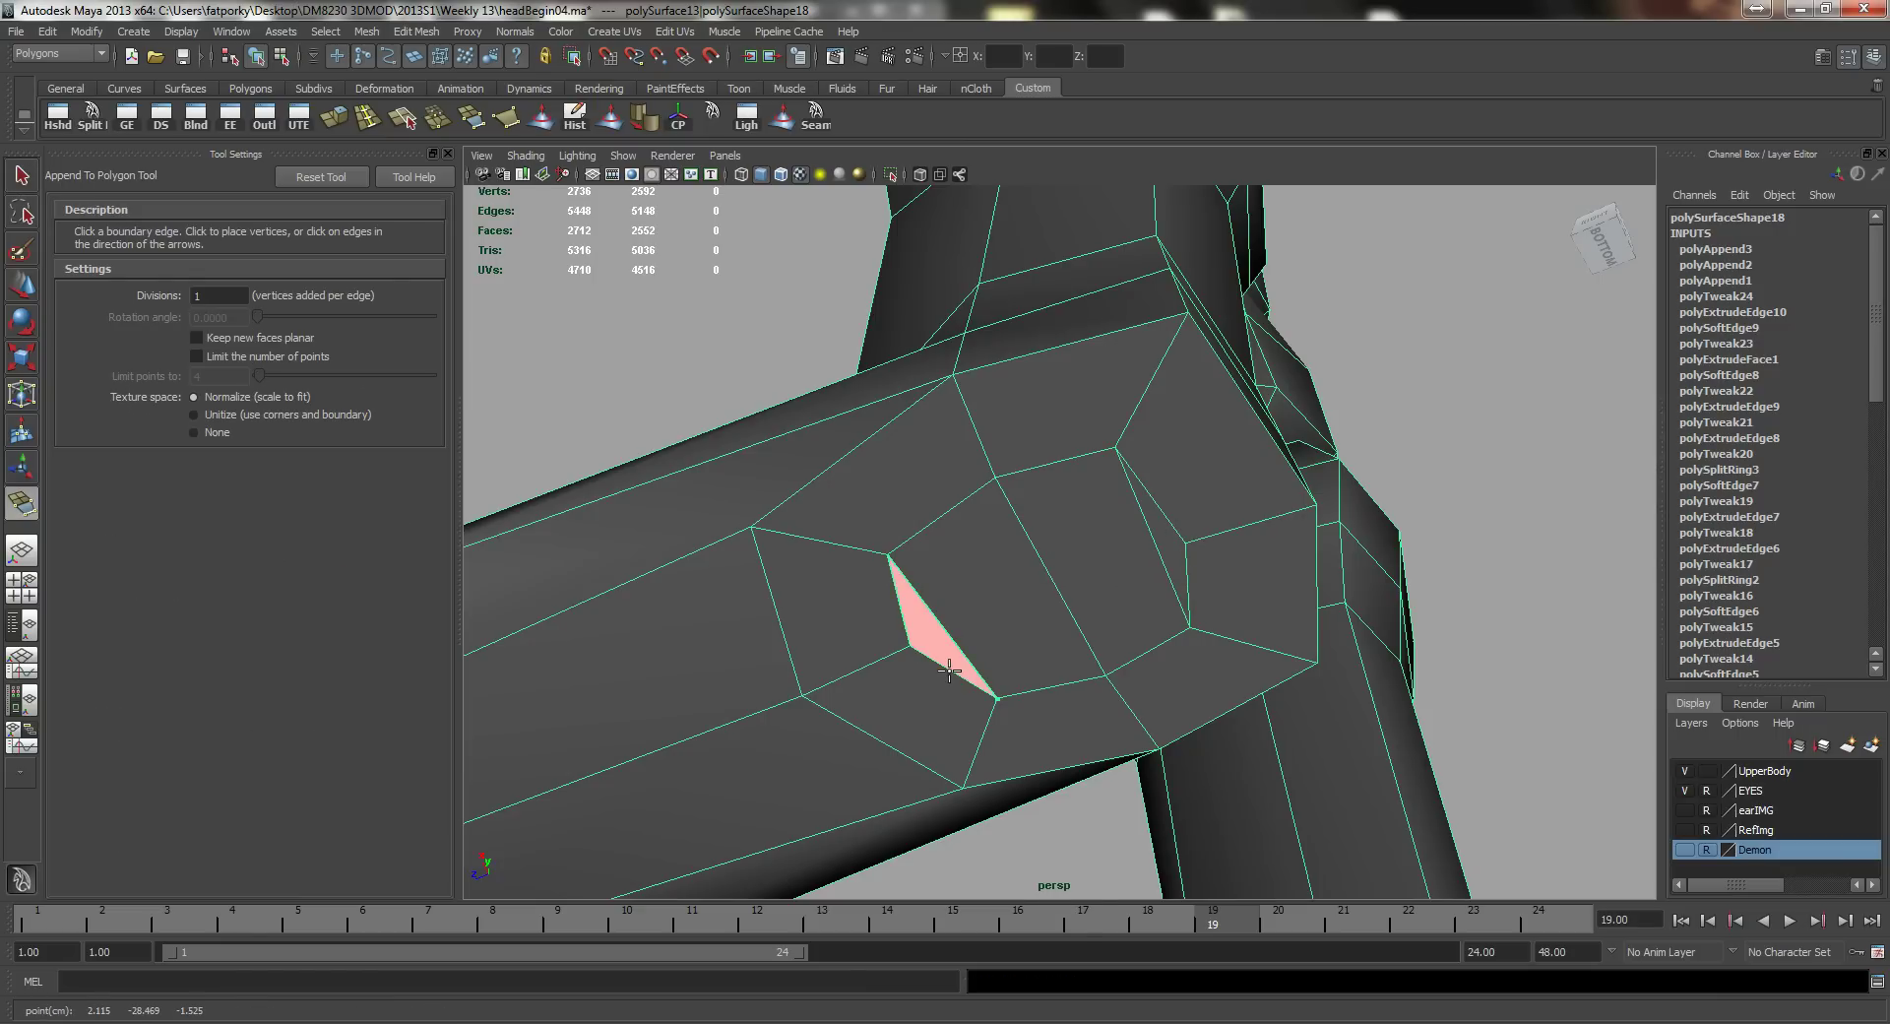
{"action": "key", "text": "q"}
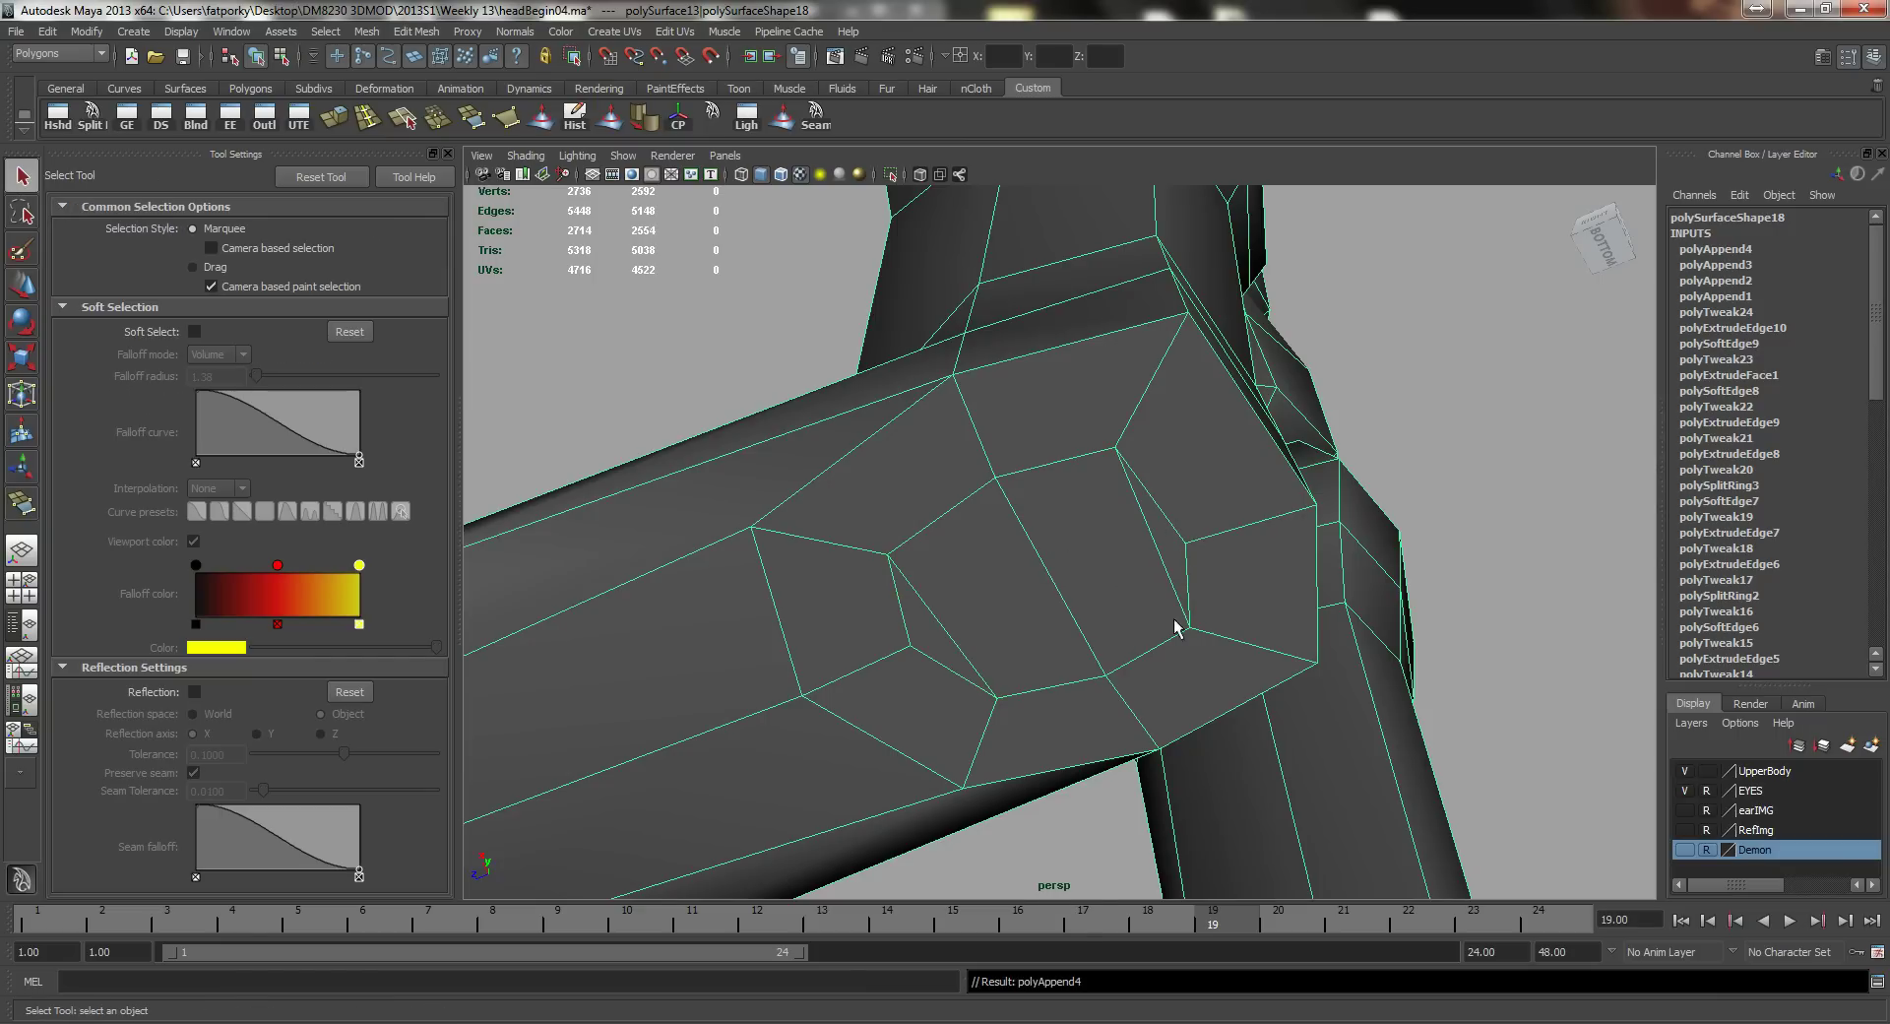
Step: Insert an edge loop around the foot's side walls, between the sole and the upper edge
{"action": "left_click_drag", "start_coordinate": [1177, 627], "coordinate": [902, 439], "text": "alt"}
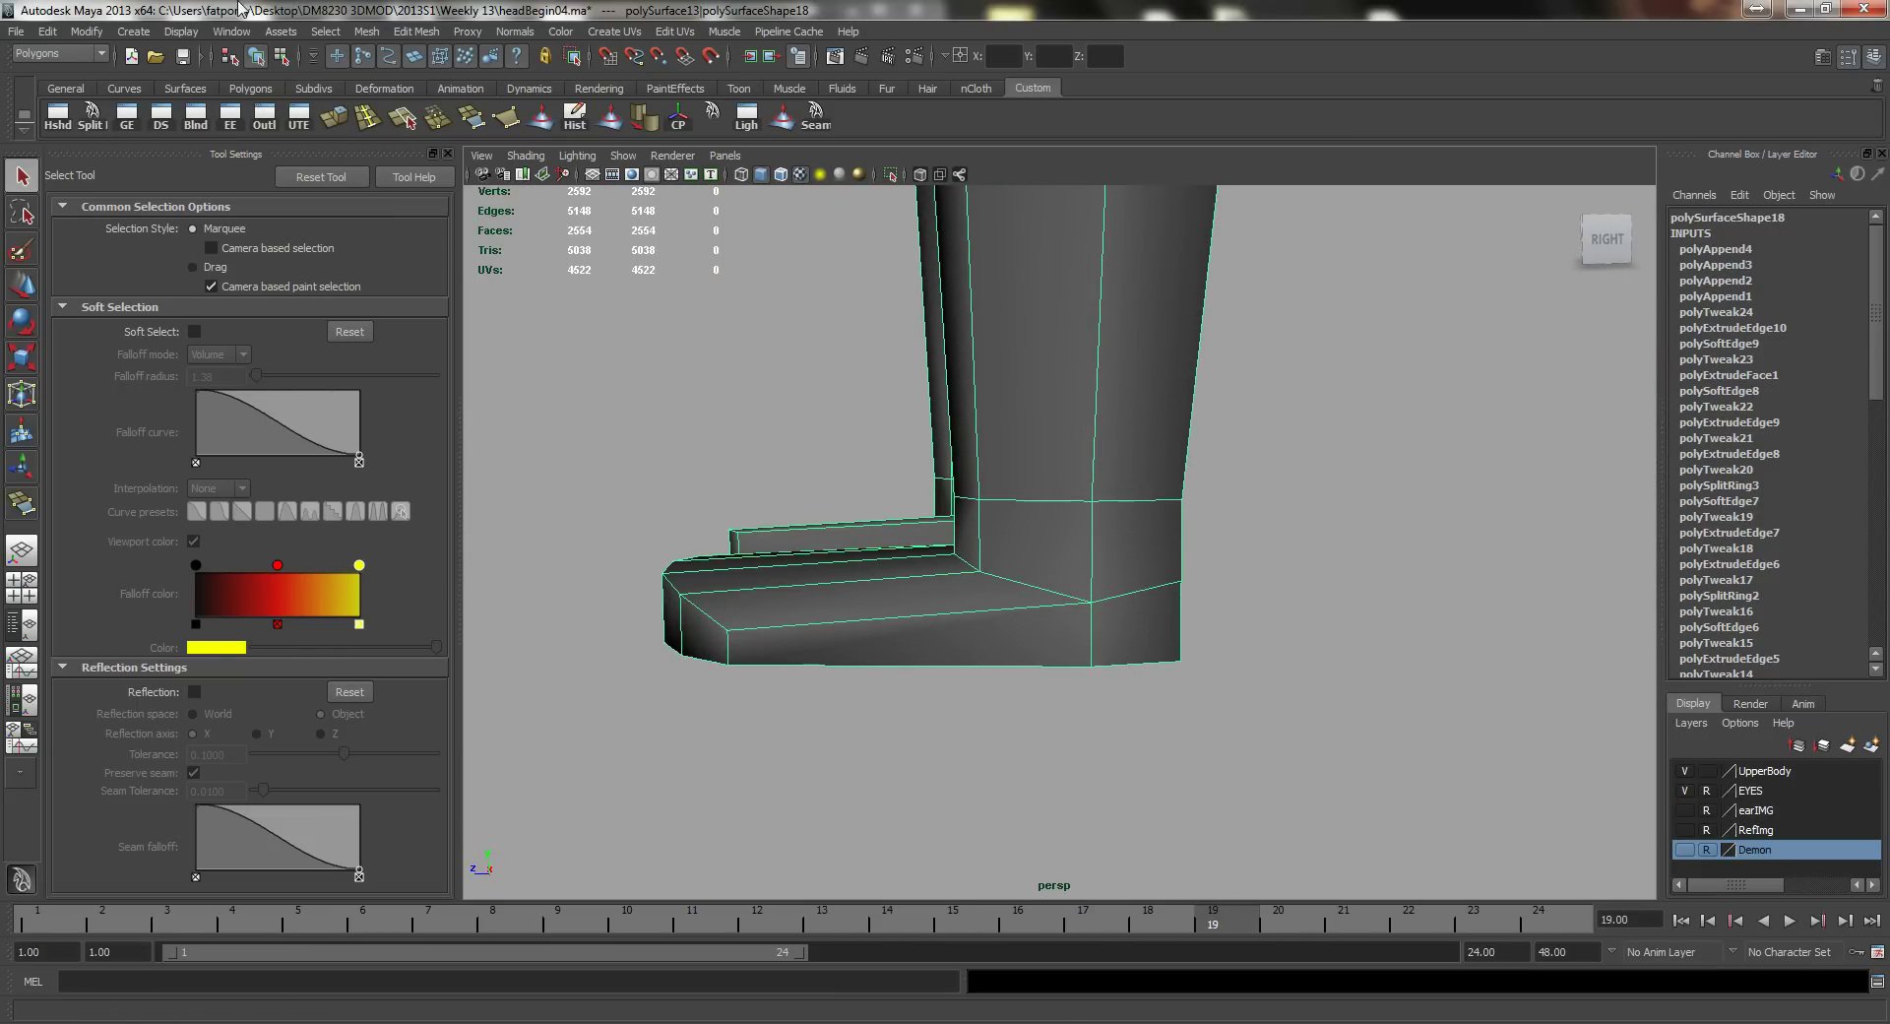
{"action": "left_click", "coordinate": [371, 118]}
{"action": "left_click_drag", "start_coordinate": [920, 728], "coordinate": [890, 658], "text": "alt"}
{"action": "right_click_drag", "start_coordinate": [890, 658], "coordinate": [1004, 675], "text": "alt"}
{"action": "left_click_drag", "start_coordinate": [1004, 676], "coordinate": [995, 608], "text": "alt"}
{"action": "left_click_drag", "start_coordinate": [994, 609], "coordinate": [831, 637], "text": "alt"}
{"action": "left_click_drag", "start_coordinate": [953, 718], "coordinate": [886, 720], "text": "alt"}
{"action": "left_click_drag", "start_coordinate": [748, 720], "coordinate": [1095, 565], "text": "alt"}
{"action": "key", "text": "q"}
{"action": "left_click_drag", "start_coordinate": [1095, 565], "coordinate": [1336, 738], "text": "alt"}
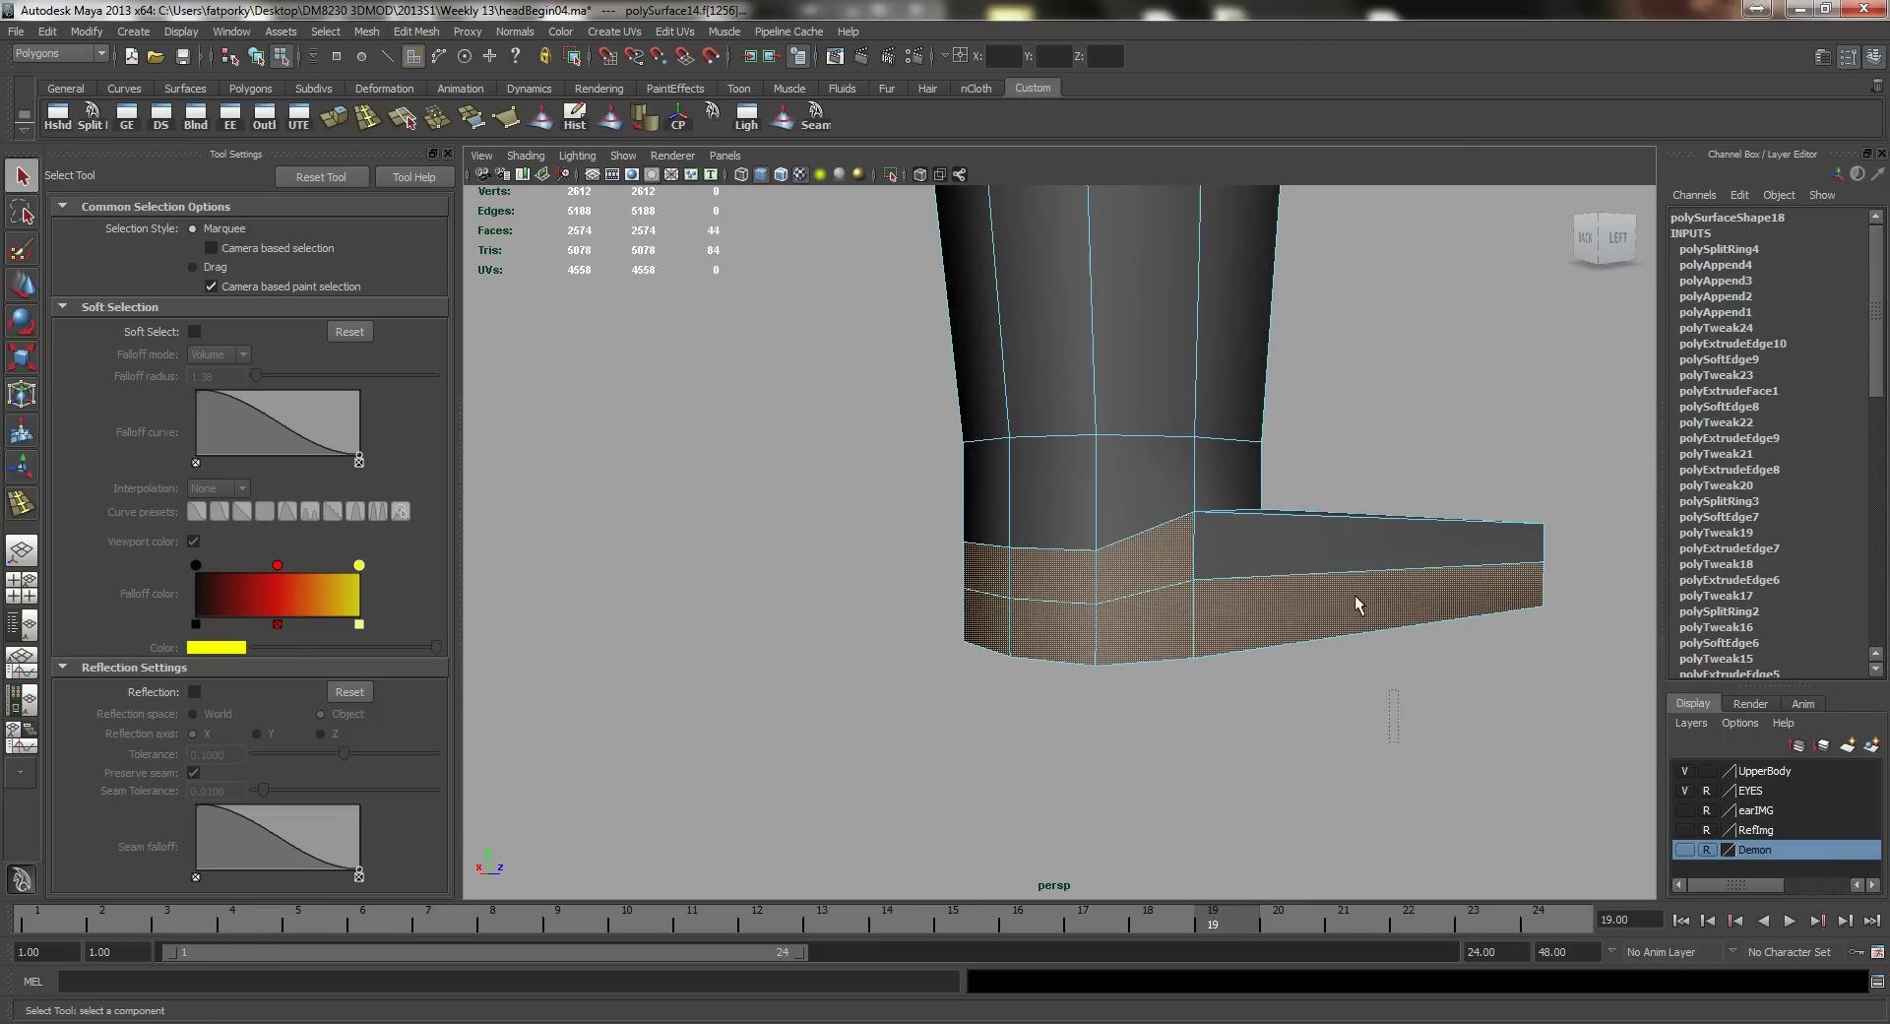
{"action": "left_click_drag", "start_coordinate": [1356, 603], "coordinate": [1342, 521], "text": "ctrl"}
{"action": "left_click_drag", "start_coordinate": [1029, 595], "coordinate": [1103, 586], "text": "alt"}
{"action": "key", "text": "r"}
{"action": "left_click_drag", "start_coordinate": [1299, 332], "coordinate": [1297, 330], "text": "ctrl"}
{"action": "mouse_move", "coordinate": [1014, 519]}
{"action": "left_mouse_down", "text": "alt"}
{"action": "mouse_move", "coordinate": [958, 519]}
{"action": "mouse_move", "coordinate": [919, 481]}
{"action": "mouse_move", "coordinate": [1027, 543]}
{"action": "mouse_move", "coordinate": [1004, 536]}
{"action": "mouse_move", "coordinate": [1024, 502]}
{"action": "mouse_move", "coordinate": [1004, 536]}
{"action": "left_mouse_up", "text": "alt"}
{"action": "left_click", "coordinate": [1127, 669]}
Step: Try to scale the band of faces around the heel inward
{"action": "left_click_drag", "start_coordinate": [1127, 669], "coordinate": [1110, 675], "text": "alt"}
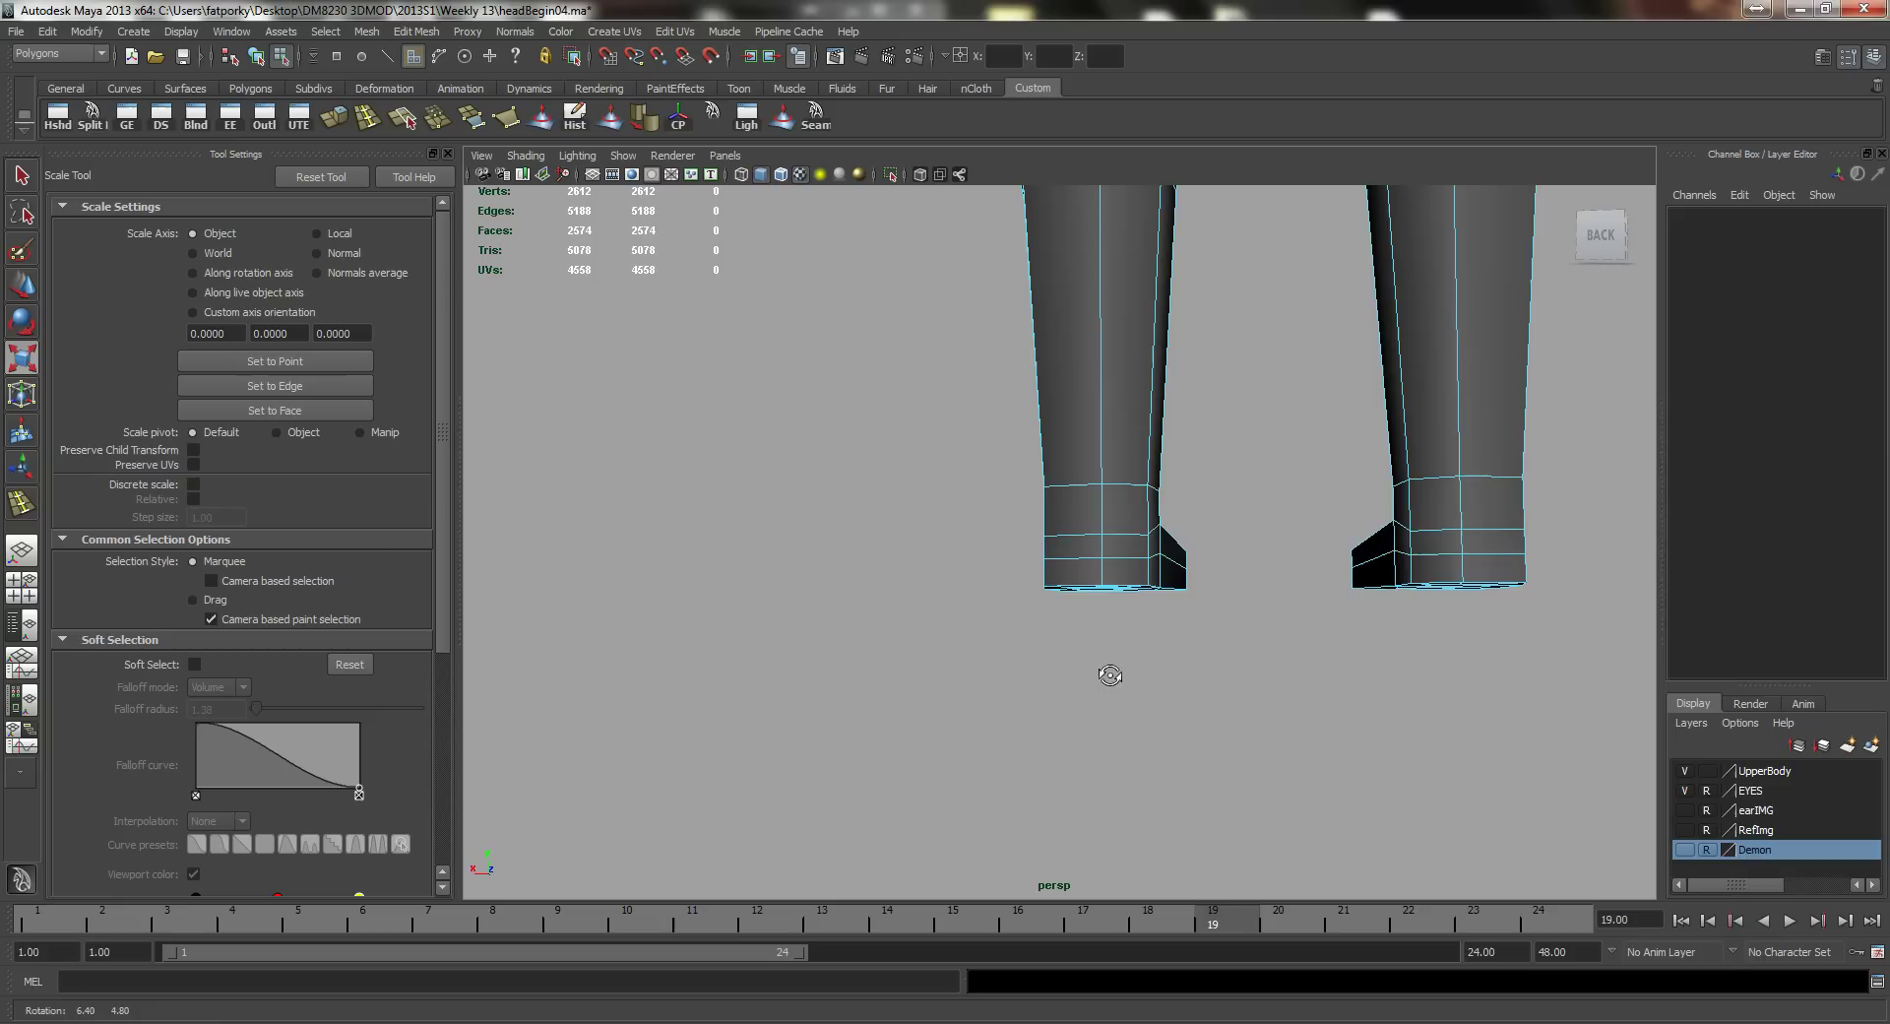
{"action": "left_click_drag", "start_coordinate": [1018, 554], "coordinate": [1018, 554]}
{"action": "left_click_drag", "start_coordinate": [1018, 554], "coordinate": [1163, 596], "text": "alt"}
{"action": "left_click_drag", "start_coordinate": [906, 624], "coordinate": [930, 658], "text": "ctrl"}
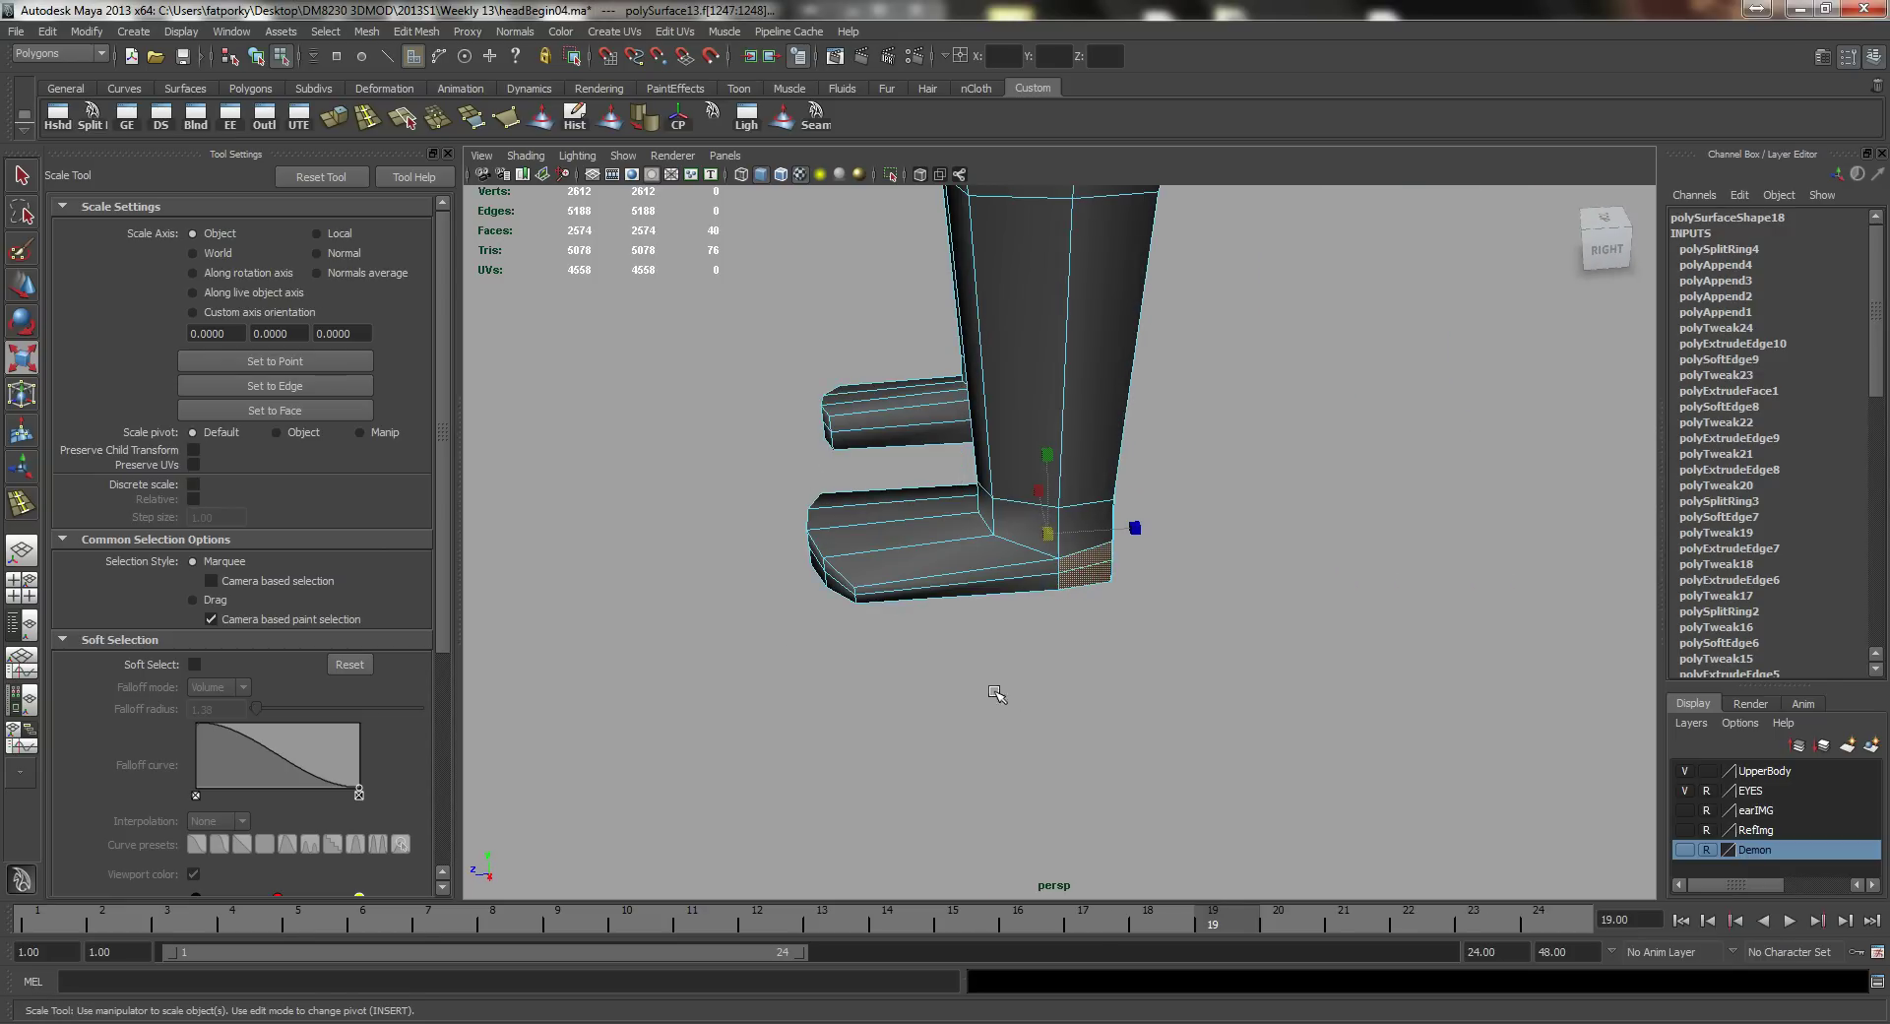
{"action": "left_click_drag", "start_coordinate": [1102, 633], "coordinate": [911, 611], "text": "alt"}
{"action": "middle_click_drag", "start_coordinate": [1136, 663], "coordinate": [1128, 660]}
{"action": "mouse_move", "coordinate": [1129, 661]}
{"action": "left_mouse_down", "text": "alt"}
{"action": "mouse_move", "coordinate": [983, 663]}
{"action": "mouse_move", "coordinate": [1155, 669]}
{"action": "left_mouse_up", "text": "alt"}
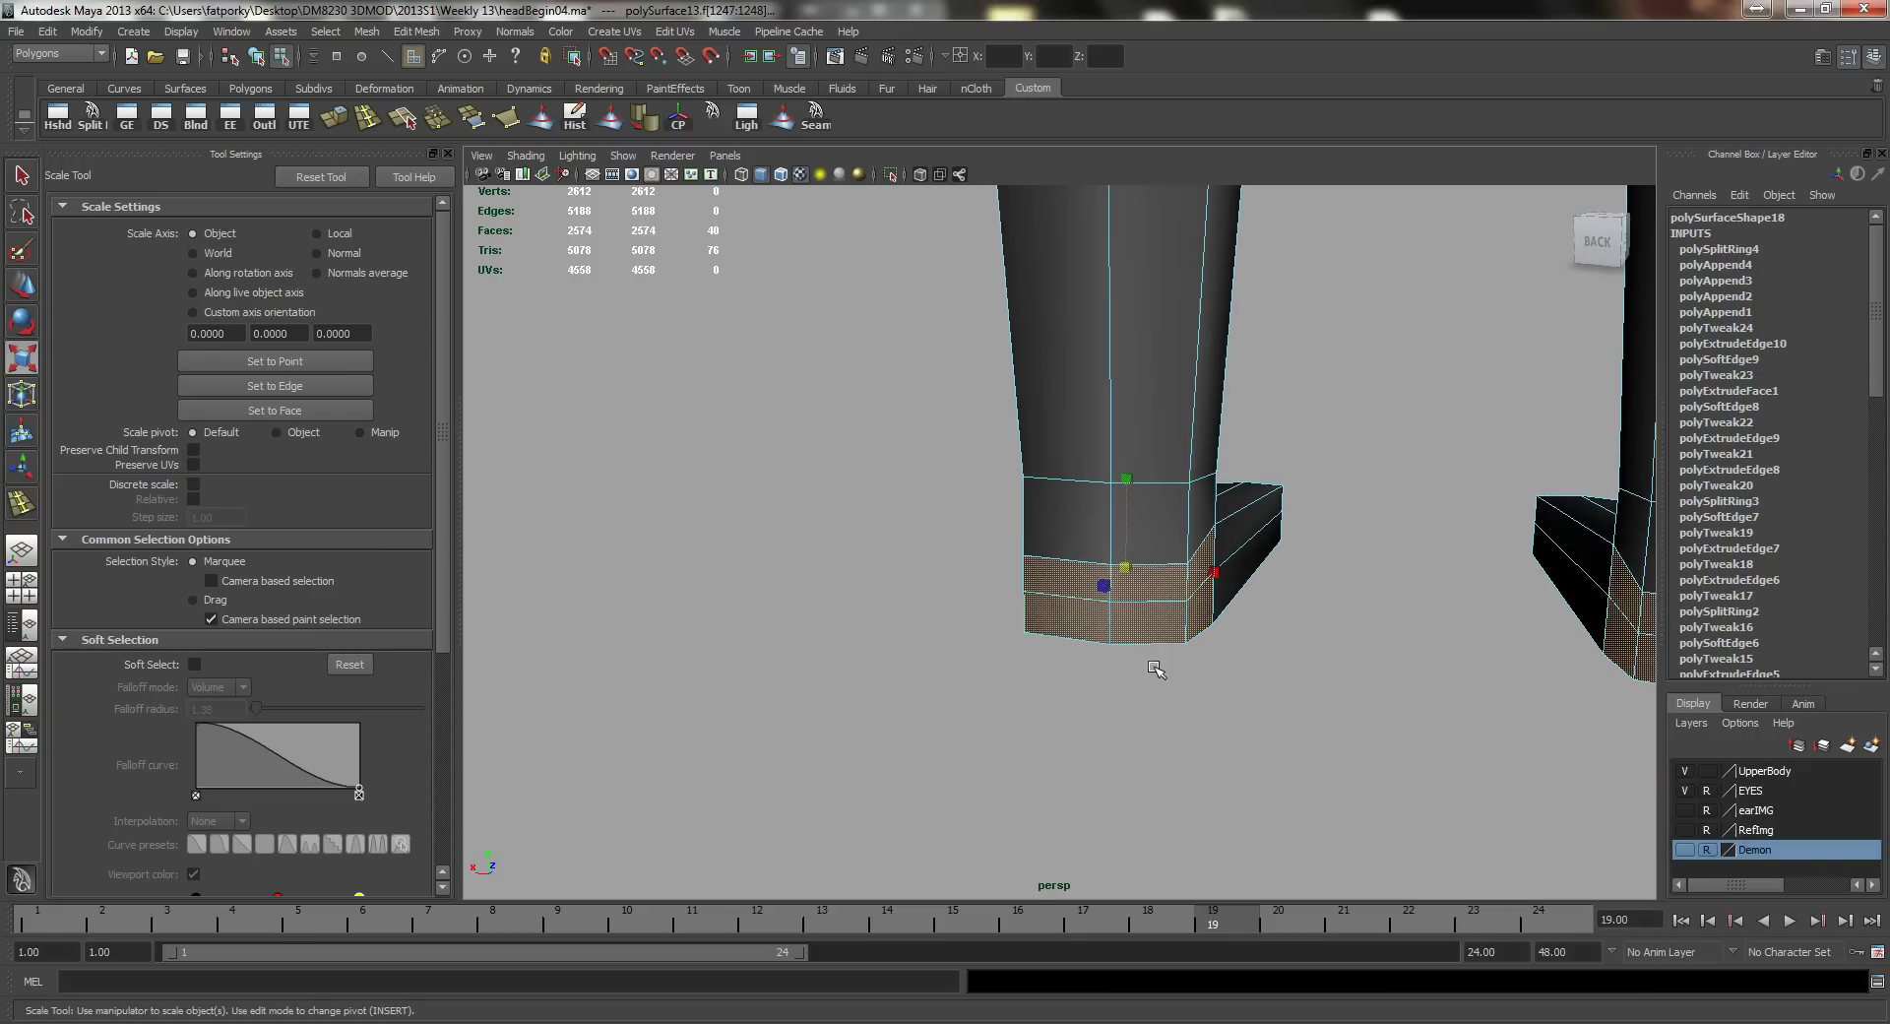
{"action": "left_click_drag", "start_coordinate": [903, 645], "coordinate": [992, 674], "text": "alt"}
{"action": "middle_click_drag", "start_coordinate": [991, 675], "coordinate": [1040, 709]}
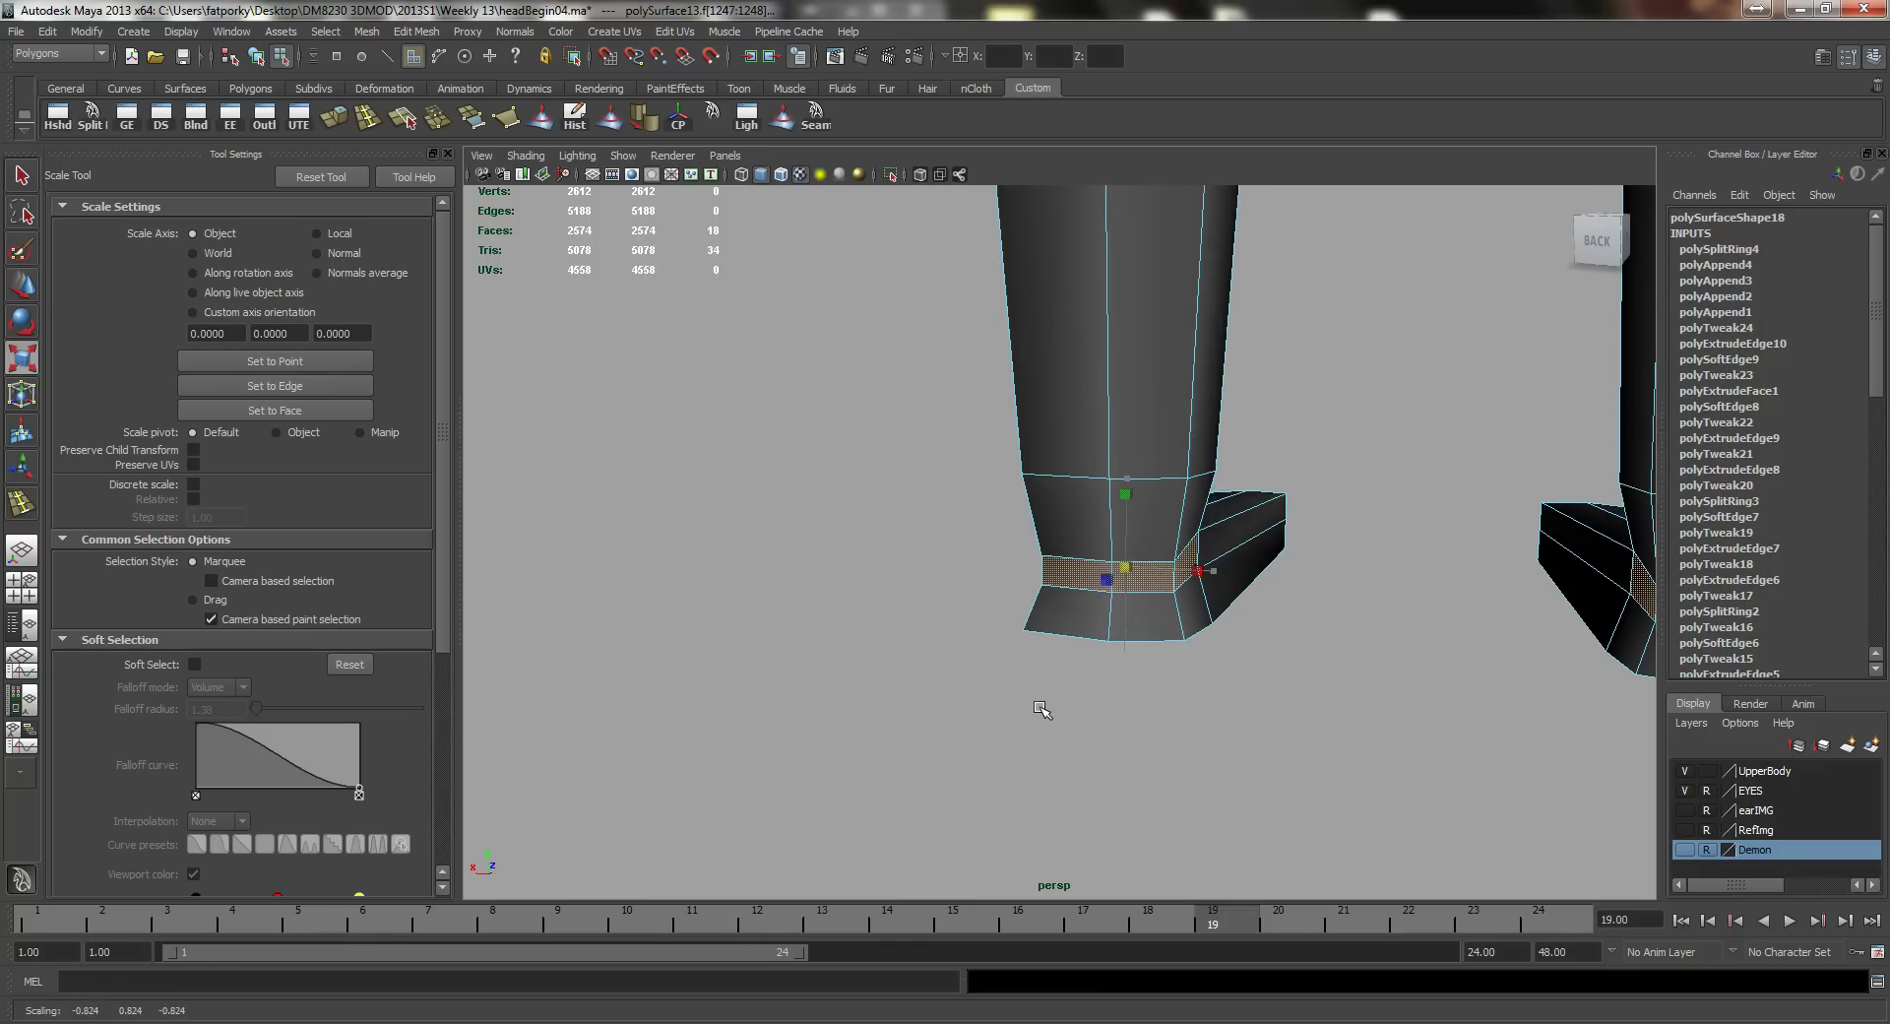
{"action": "left_click_drag", "start_coordinate": [1047, 699], "coordinate": [1053, 582], "text": "alt"}
Step: Scale the edge loops around the ankle inward to make the ankle narrower than the heel
{"action": "key", "text": "q"}
{"action": "right_click_drag", "start_coordinate": [1053, 582], "coordinate": [1065, 540]}
{"action": "double_click", "coordinate": [1048, 561]}
{"action": "left_click_drag", "start_coordinate": [1047, 611], "coordinate": [1236, 729], "text": "alt"}
{"action": "key", "text": "r"}
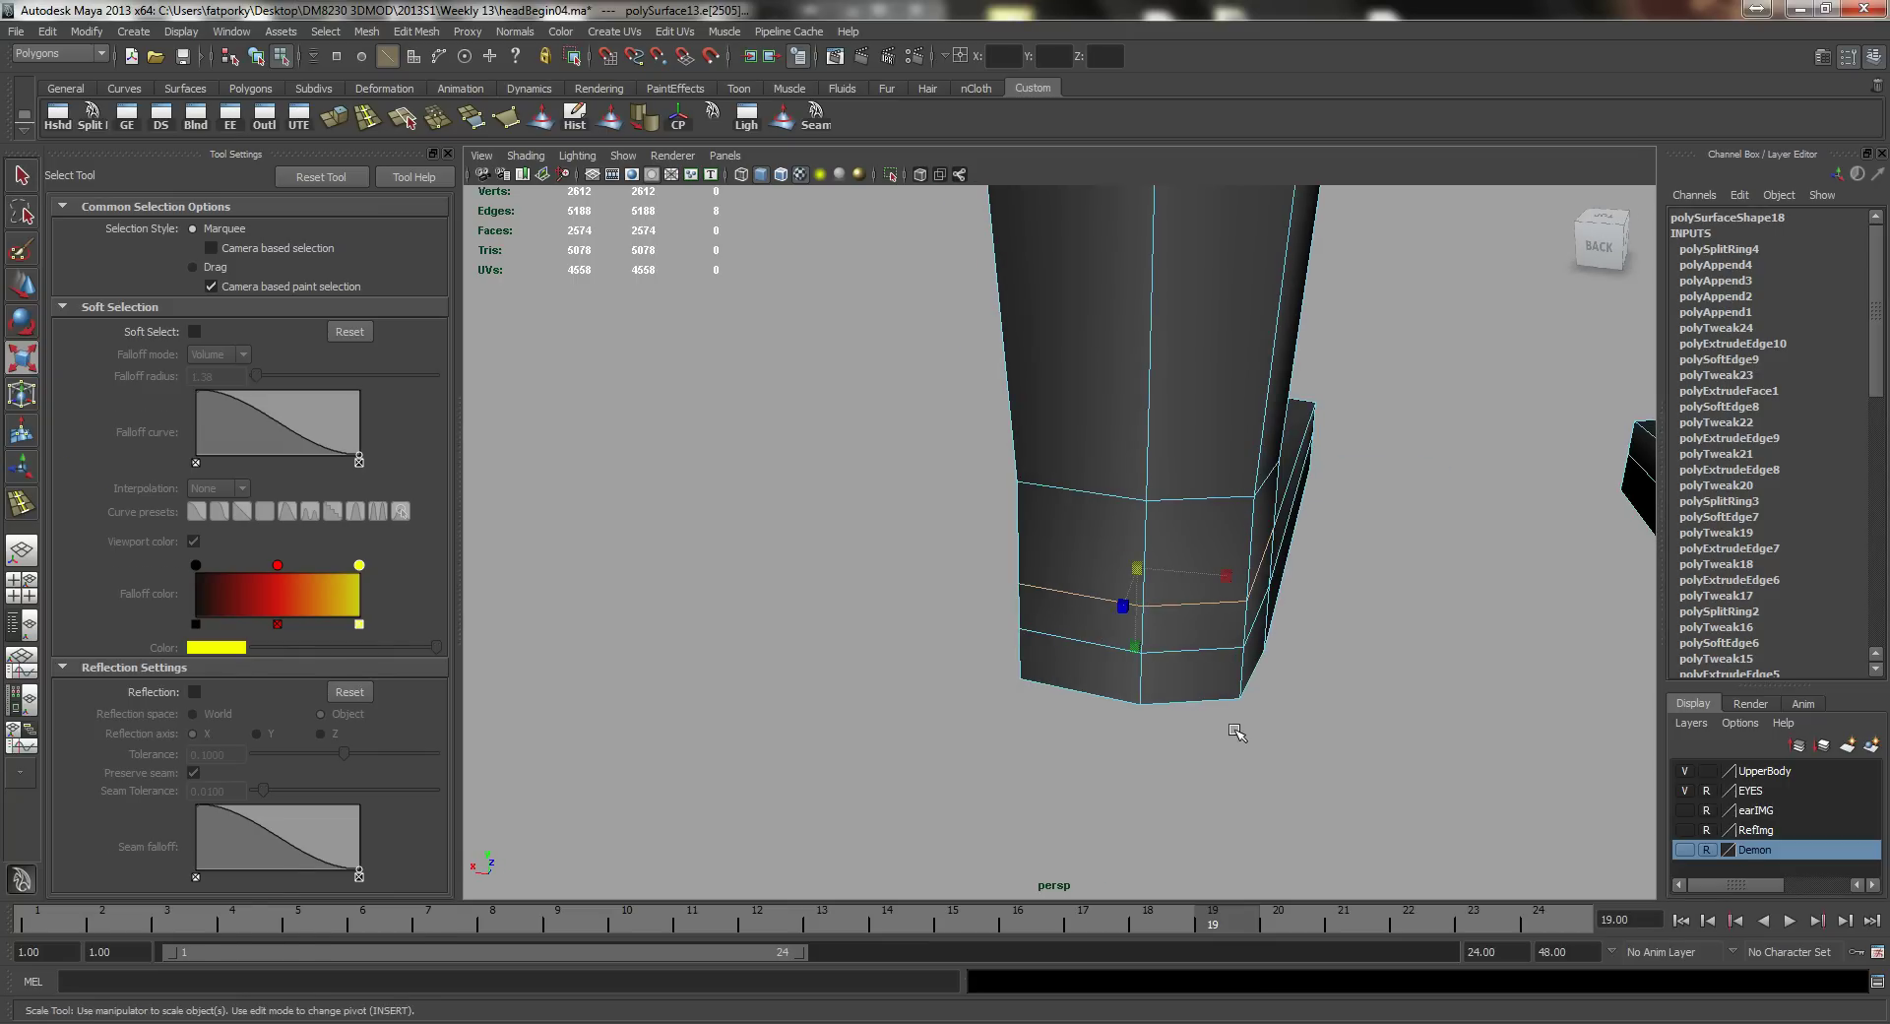
{"action": "middle_click_drag", "start_coordinate": [1236, 730], "coordinate": [1195, 719]}
{"action": "left_click_drag", "start_coordinate": [1196, 719], "coordinate": [827, 564], "text": "alt"}
Step: Examine the proportions of the lower legs, ankles and feet from the front and the side
{"action": "right_click_drag", "start_coordinate": [1059, 529], "coordinate": [891, 536], "text": "alt"}
{"action": "middle_click_drag", "start_coordinate": [1000, 485], "coordinate": [976, 605], "text": "alt"}
{"action": "right_click_drag", "start_coordinate": [1096, 559], "coordinate": [1000, 537], "text": "alt"}
{"action": "left_click_drag", "start_coordinate": [1000, 538], "coordinate": [929, 577], "text": "alt"}
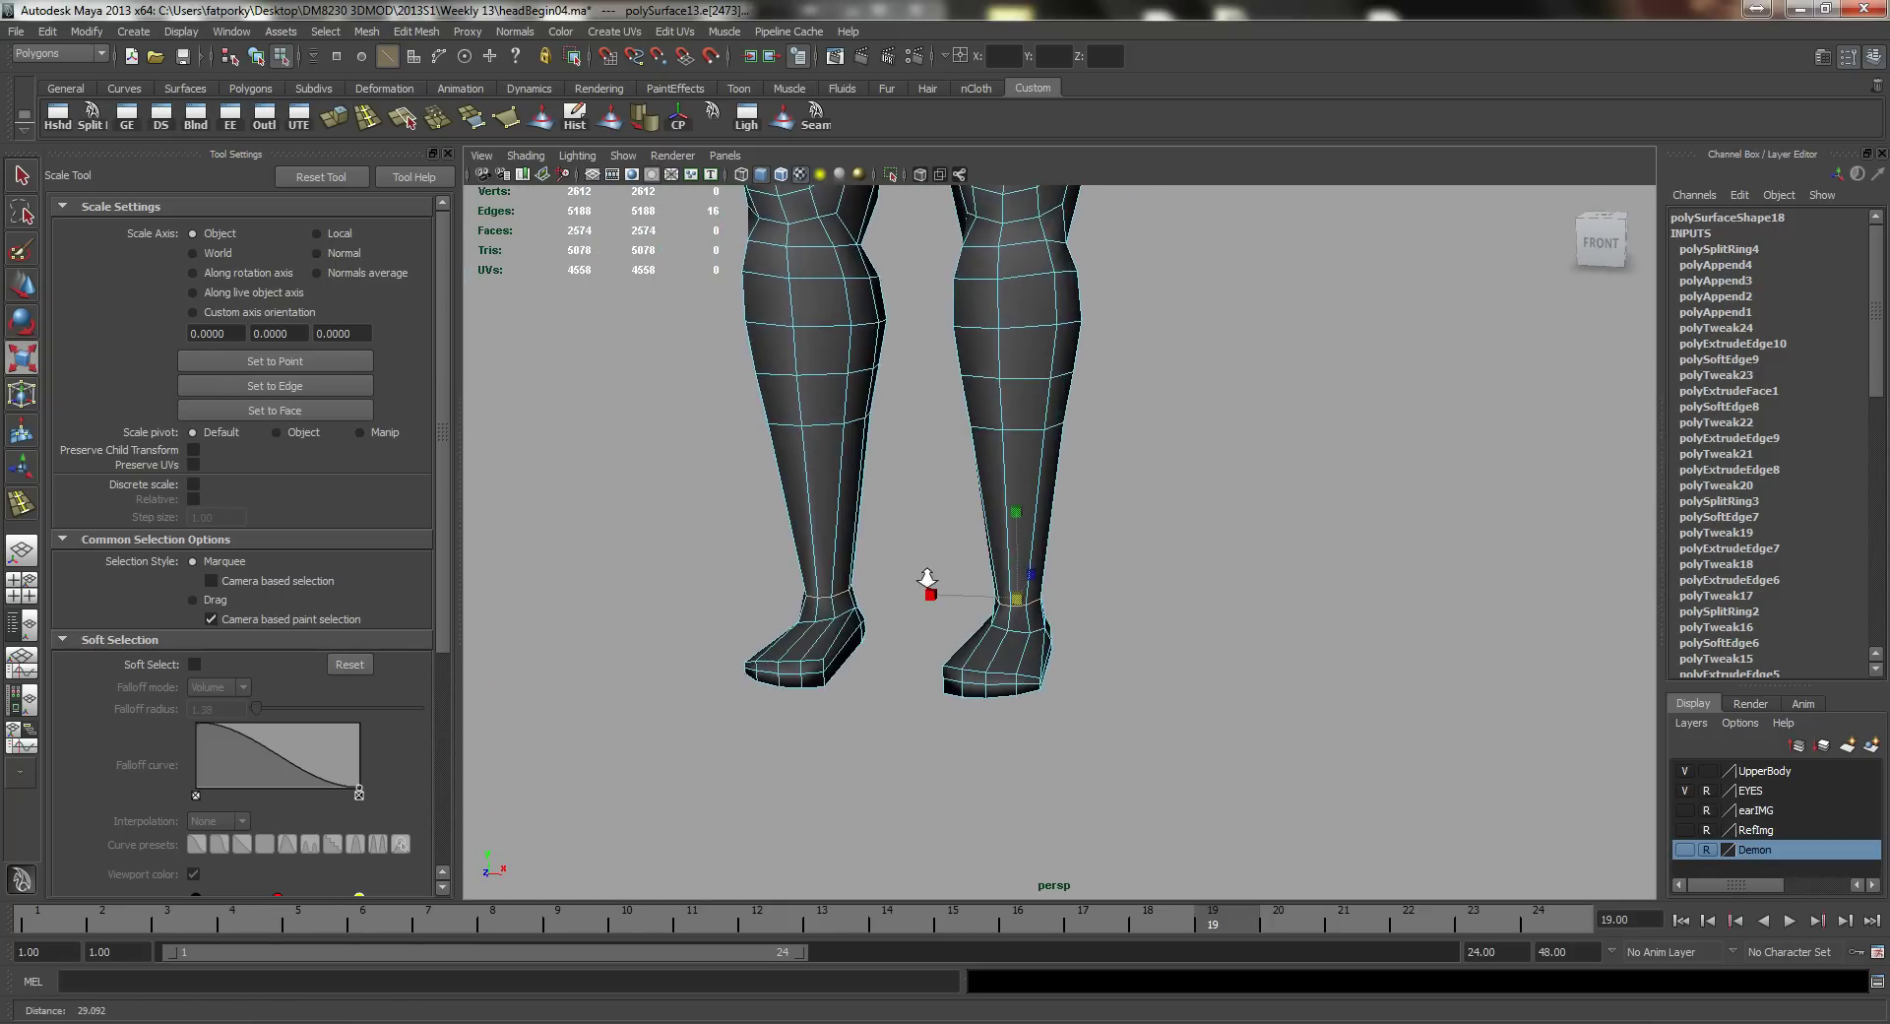
{"action": "right_click_drag", "start_coordinate": [928, 578], "coordinate": [1106, 537], "text": "alt"}
{"action": "left_click_drag", "start_coordinate": [1105, 537], "coordinate": [983, 530], "text": "alt"}
{"action": "right_click_drag", "start_coordinate": [981, 530], "coordinate": [1172, 620], "text": "alt"}
{"action": "left_click_drag", "start_coordinate": [1172, 620], "coordinate": [1089, 581], "text": "alt"}
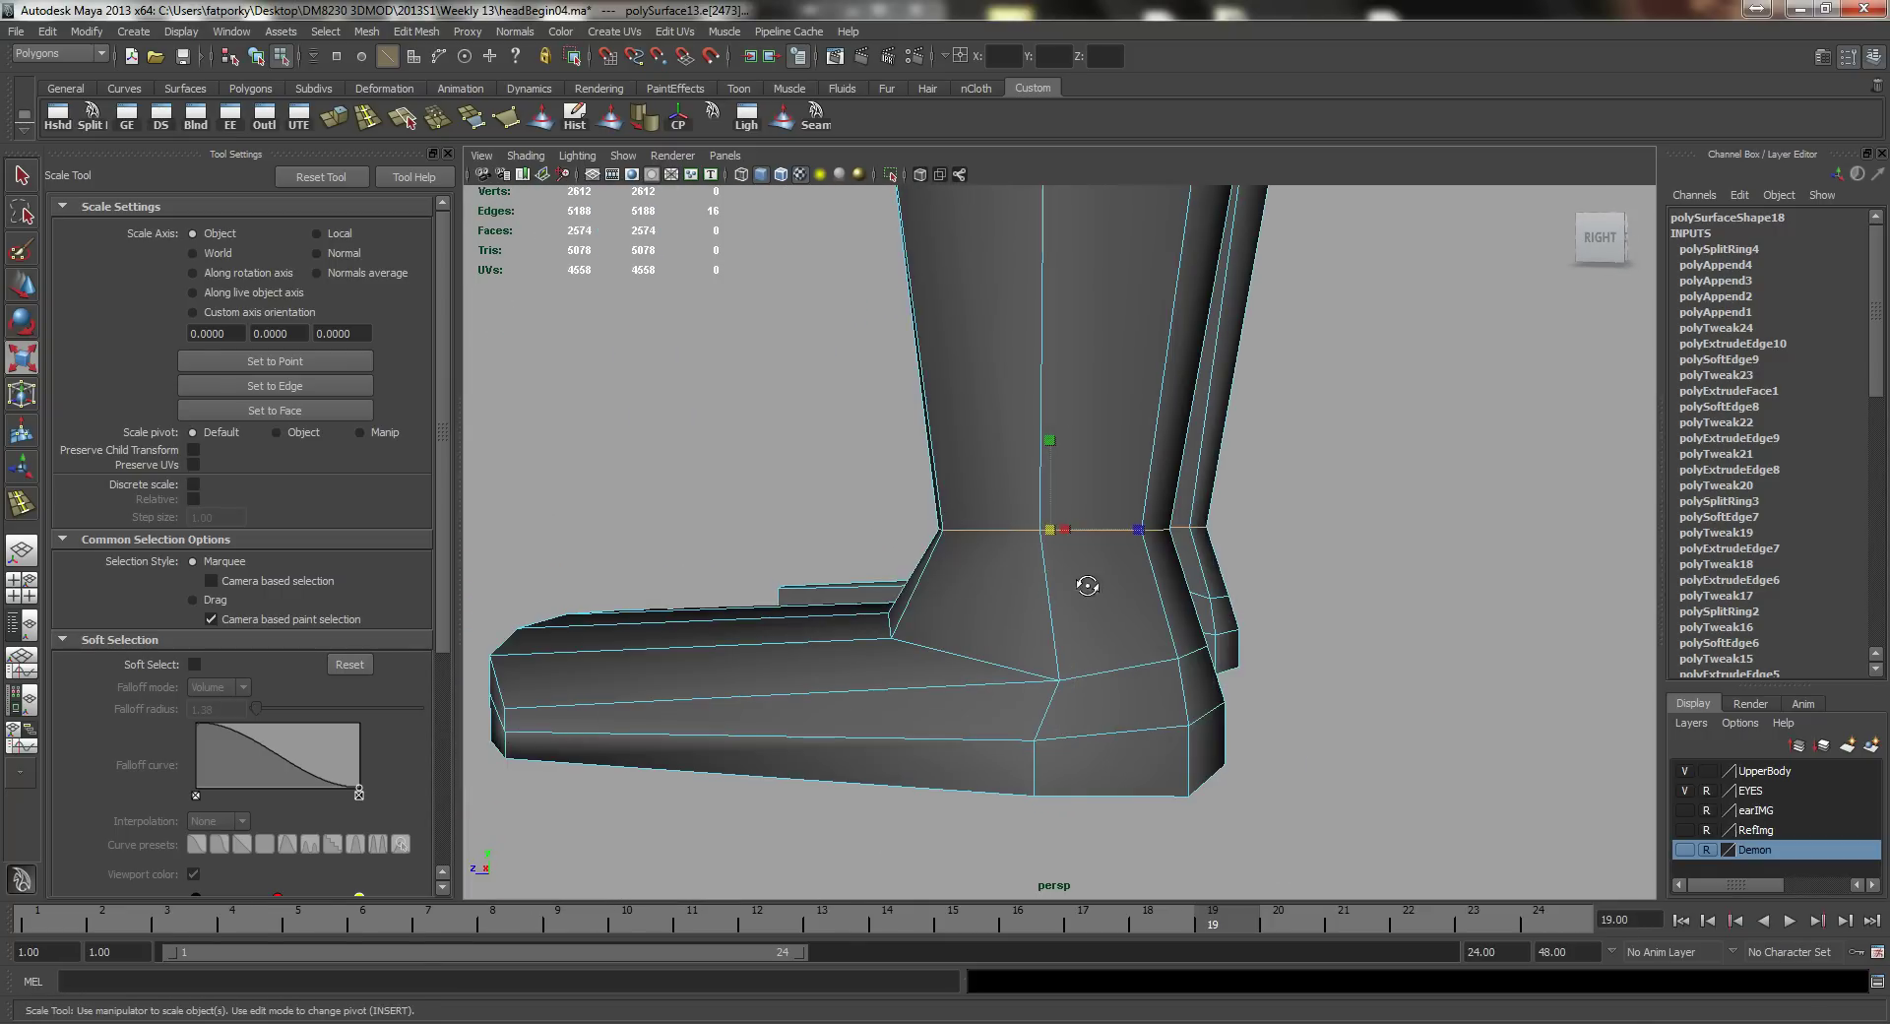
Step: Select the adjoining edges at the upper side of the heel and reposition them to refine its shape
{"action": "right_click_drag", "start_coordinate": [1088, 582], "coordinate": [1157, 661], "text": "alt"}
{"action": "left_click", "coordinate": [1181, 653]}
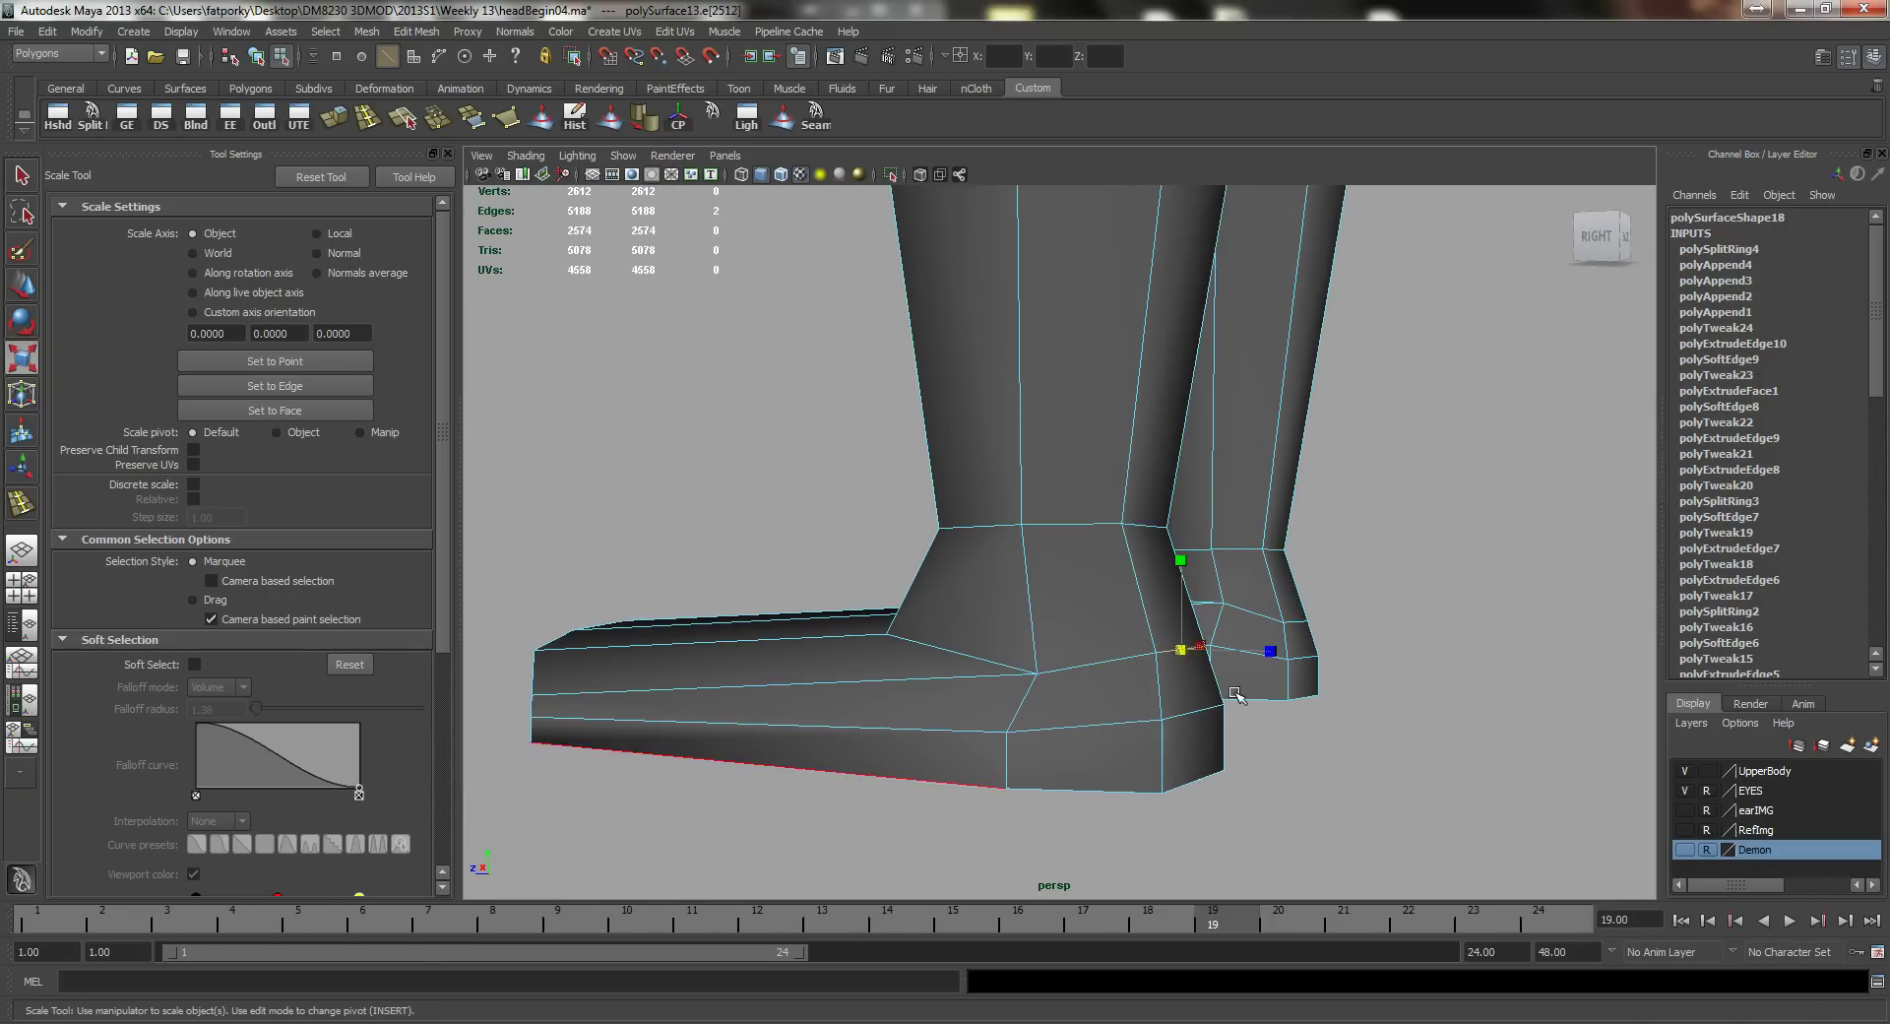
{"action": "left_click_drag", "start_coordinate": [1181, 653], "coordinate": [1329, 687], "text": "alt"}
{"action": "left_click", "coordinate": [1164, 651], "text": "shift"}
{"action": "key", "text": "w"}
{"action": "left_click_drag", "start_coordinate": [1189, 597], "coordinate": [1056, 750]}
Step: Adjust the position of the lengthwise edges along the side of the foot
{"action": "left_click", "coordinate": [1051, 758]}
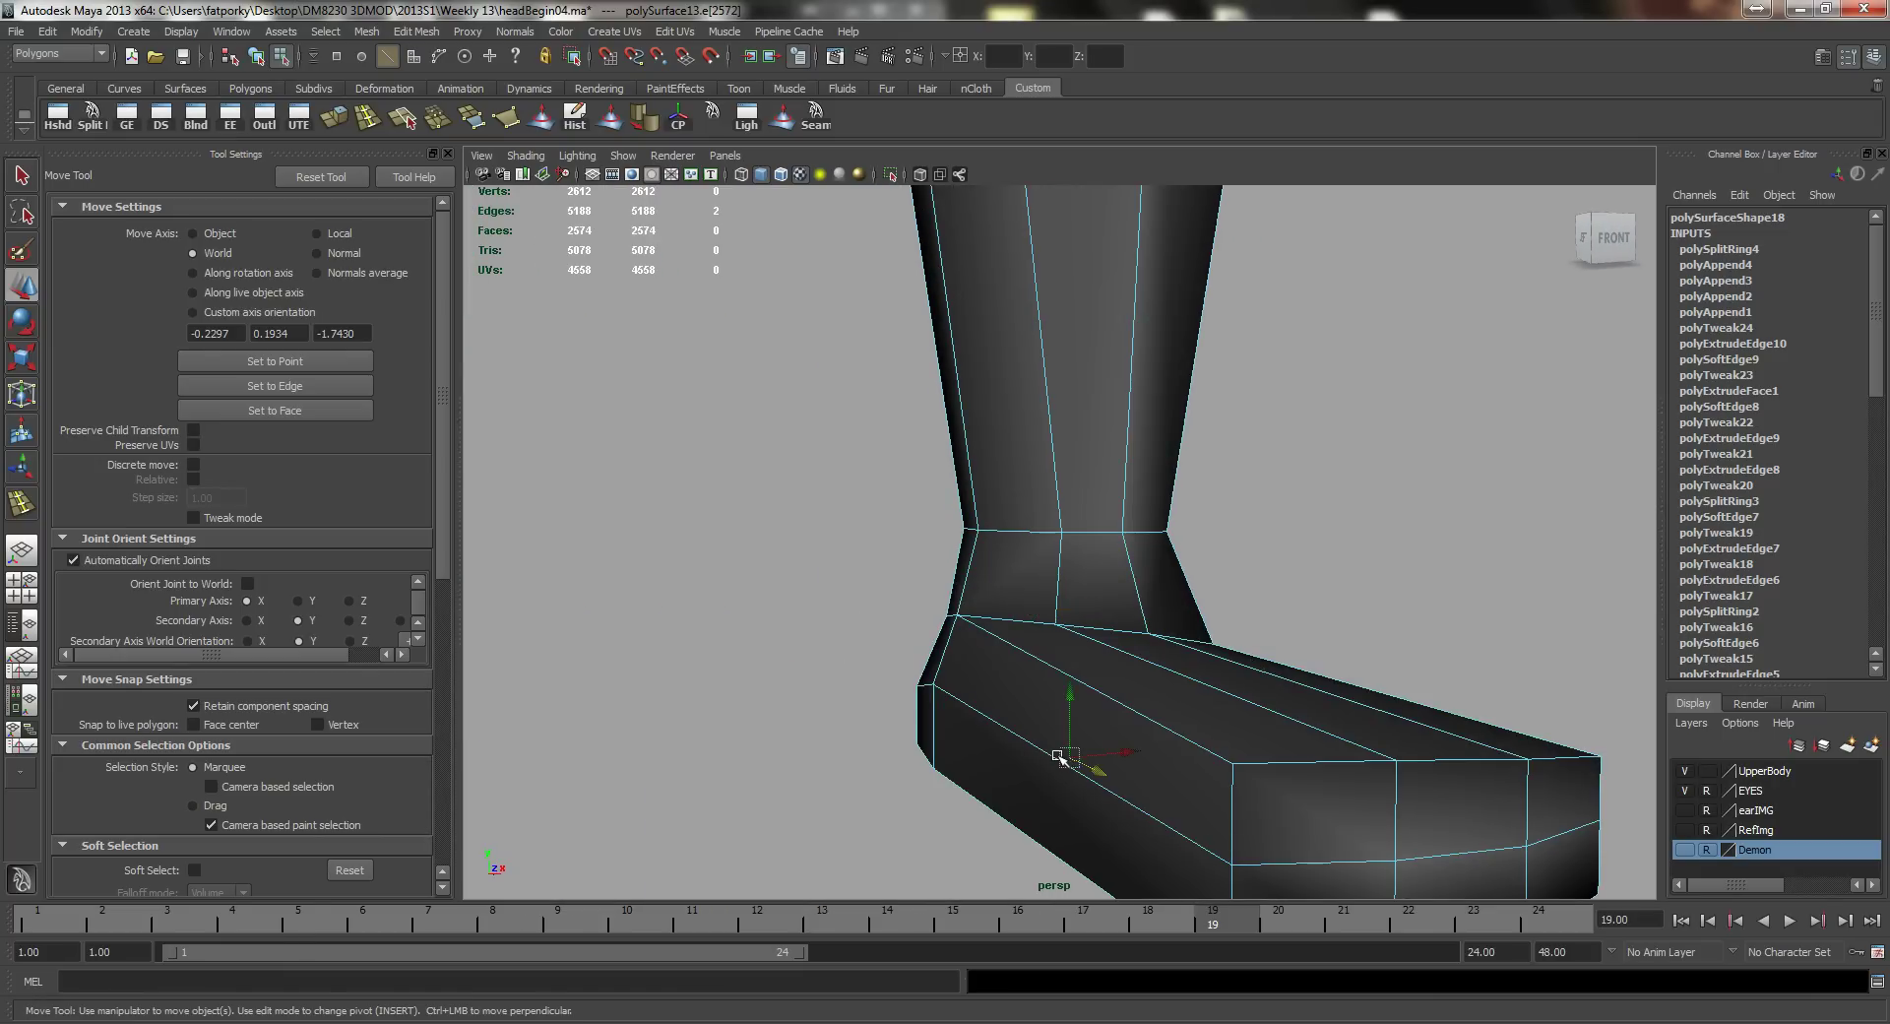
{"action": "key", "text": "q"}
{"action": "left_click_drag", "start_coordinate": [1078, 776], "coordinate": [994, 599], "text": "alt"}
{"action": "key", "text": "w"}
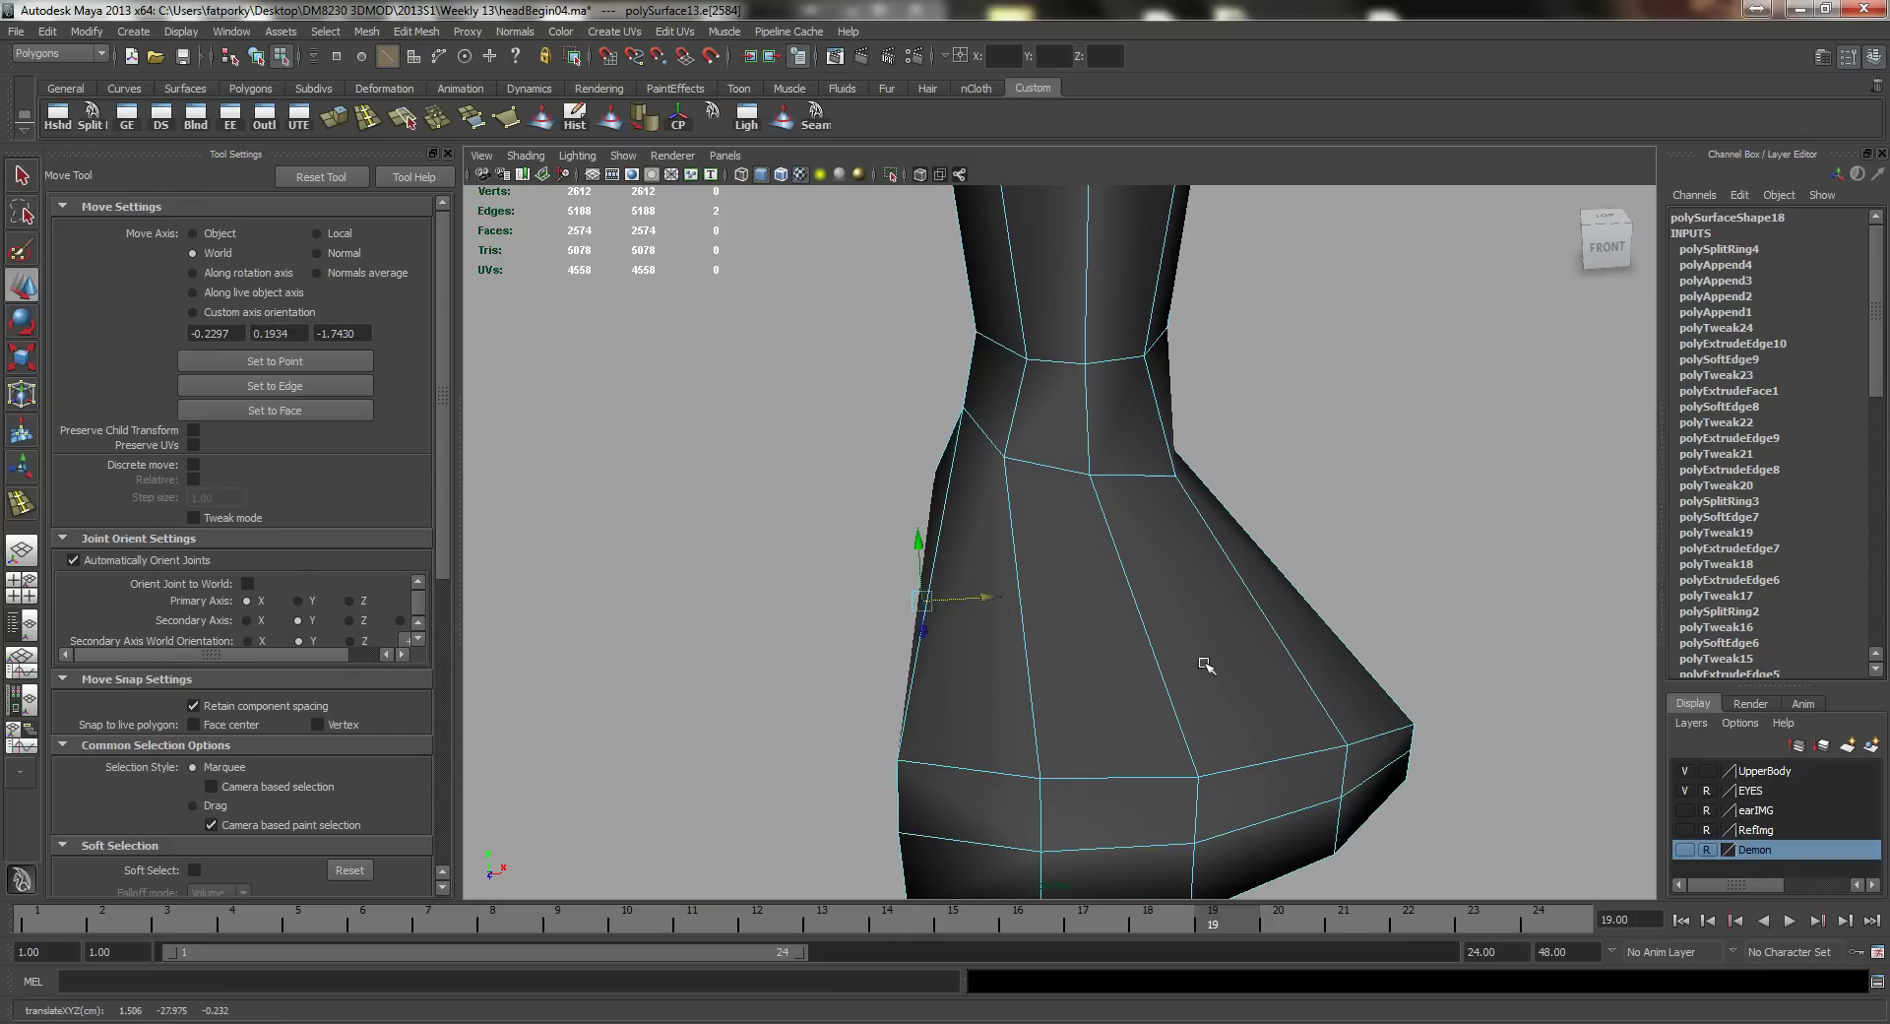
{"action": "left_click_drag", "start_coordinate": [1205, 665], "coordinate": [877, 595], "text": "alt"}
{"action": "key", "text": "q"}
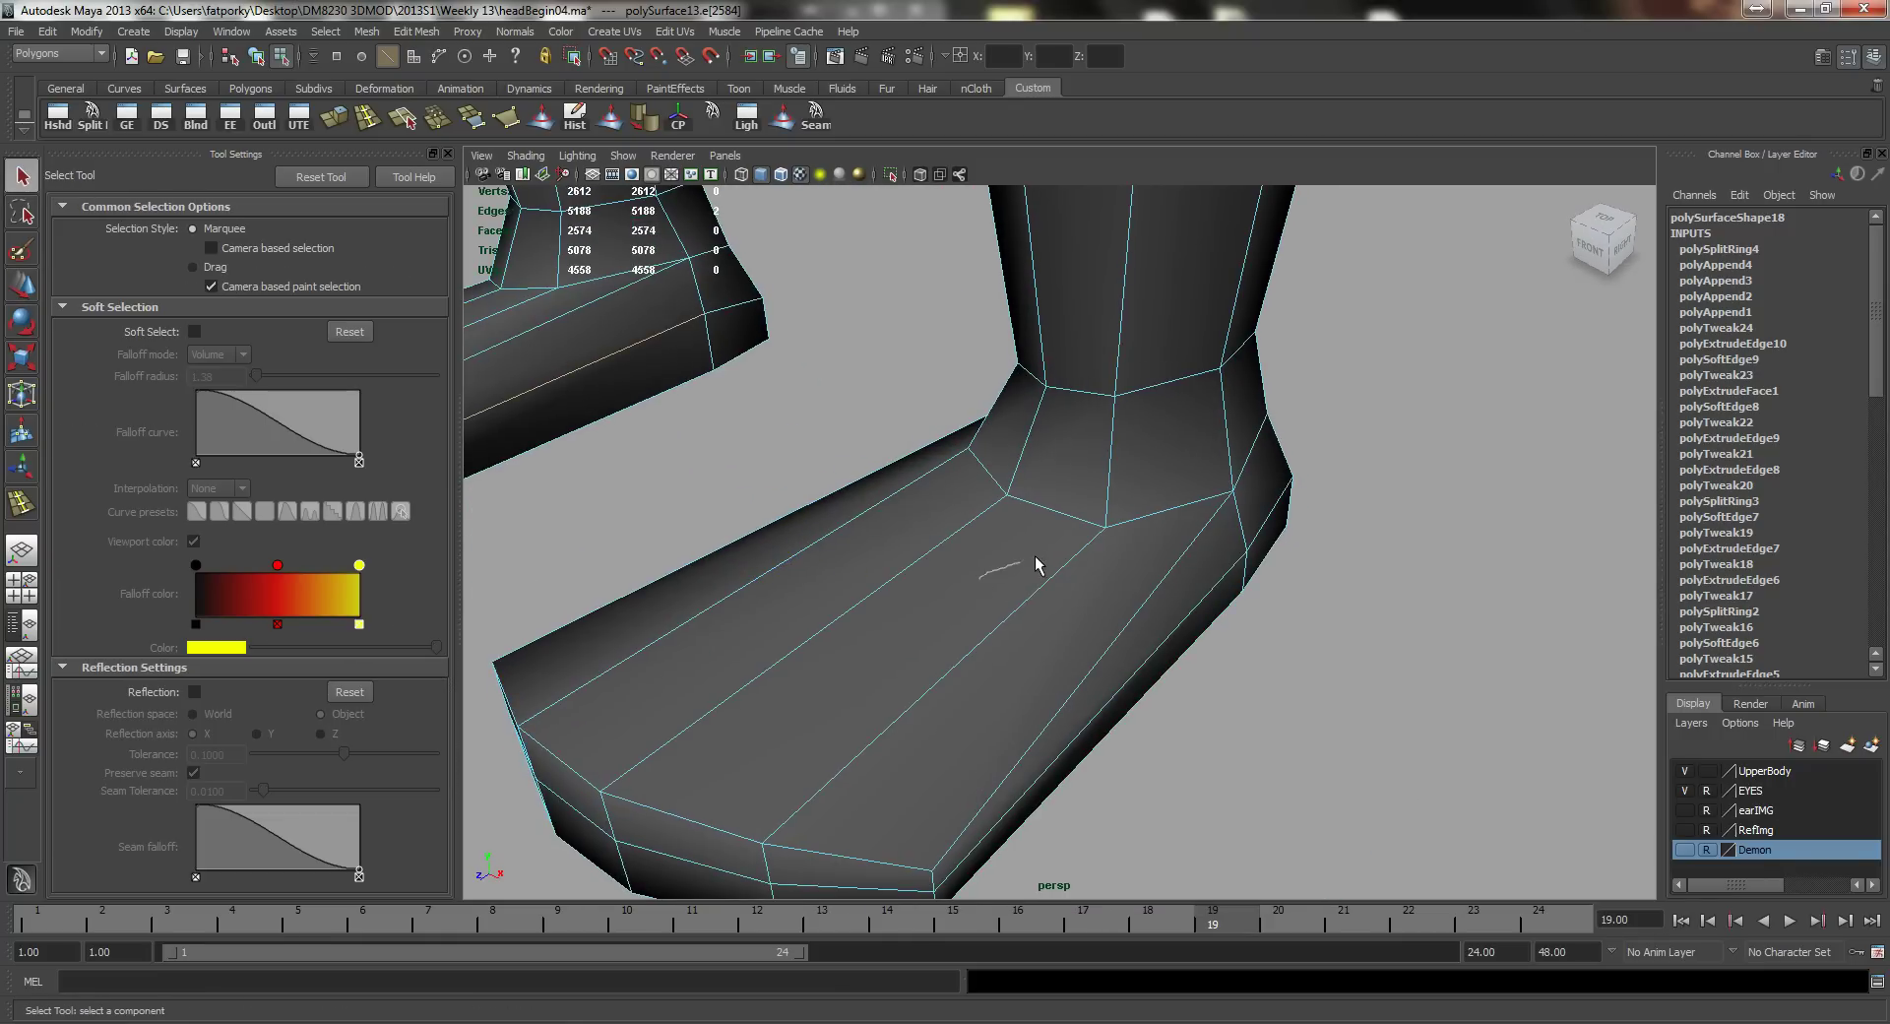
Step: Return to object selection, select the body mesh and delete its construction history
{"action": "right_click_drag", "start_coordinate": [1039, 553], "coordinate": [986, 613]}
{"action": "left_click_drag", "start_coordinate": [986, 612], "coordinate": [953, 570], "text": "alt"}
{"action": "left_click", "coordinate": [1092, 650]}
{"action": "left_click_drag", "start_coordinate": [1194, 591], "coordinate": [1127, 522], "text": "alt"}
{"action": "right_click_drag", "start_coordinate": [1112, 591], "coordinate": [1165, 659], "text": "alt"}
{"action": "middle_click_drag", "start_coordinate": [1146, 669], "coordinate": [1051, 364], "text": "alt"}
{"action": "left_click_drag", "start_coordinate": [886, 389], "coordinate": [794, 481], "text": "alt"}
{"action": "right_click_drag", "start_coordinate": [793, 481], "coordinate": [1010, 571], "text": "alt"}
{"action": "left_click", "coordinate": [1009, 571]}
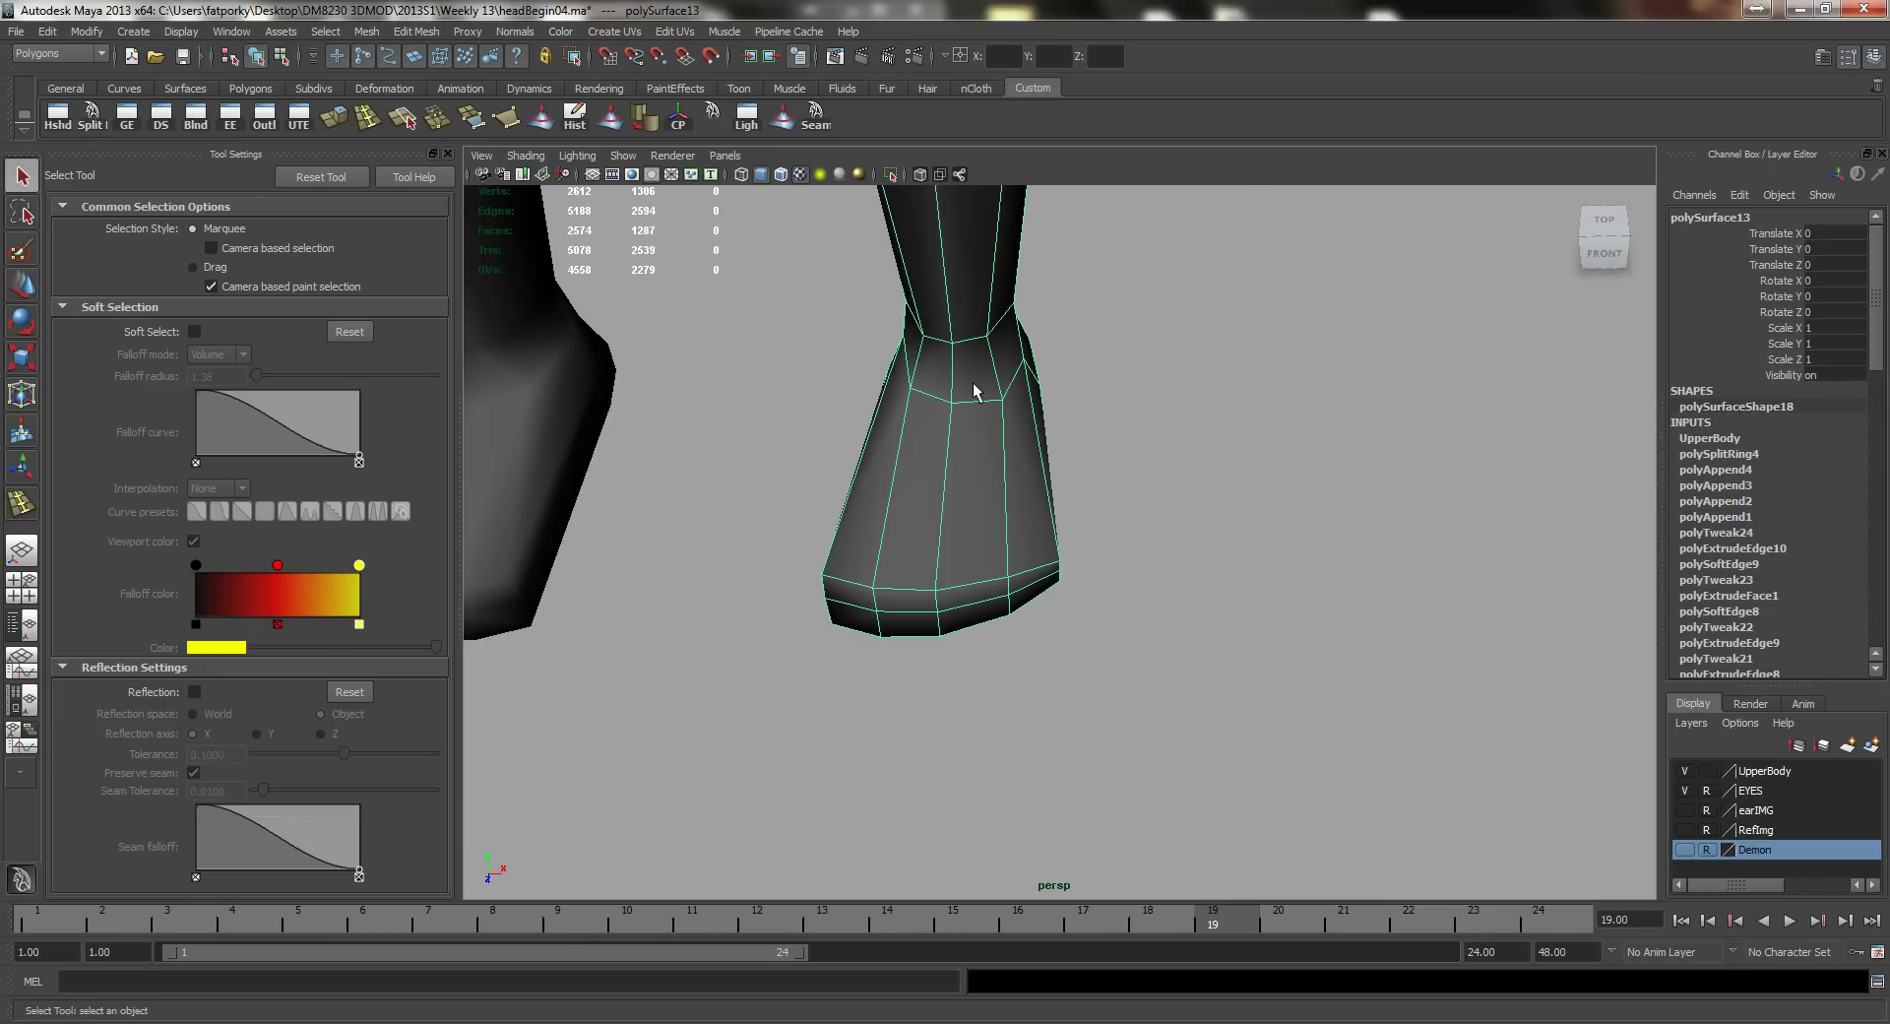
{"action": "left_click_drag", "start_coordinate": [1061, 441], "coordinate": [998, 394], "text": "alt"}
{"action": "left_click", "coordinate": [590, 129]}
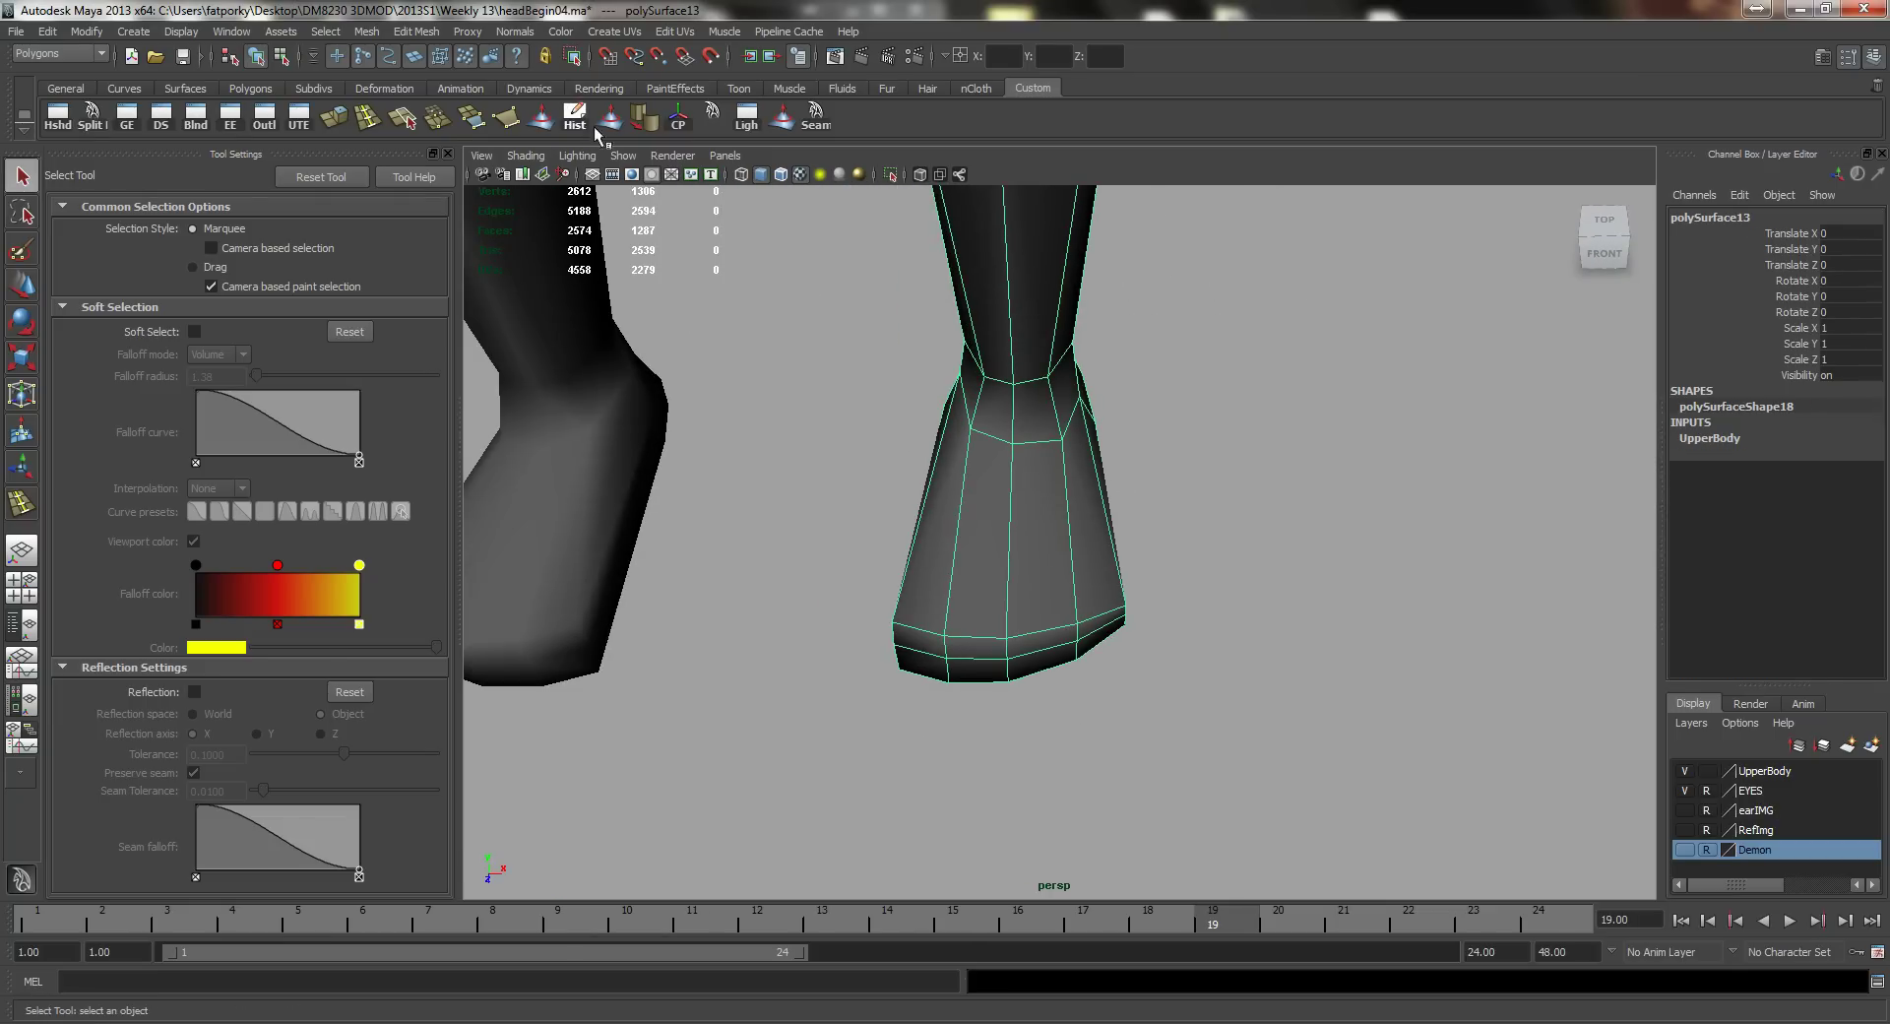
Step: Insert an edge loop across the foot, between the ankle and the toe end
{"action": "left_click_drag", "start_coordinate": [1030, 486], "coordinate": [932, 492], "text": "alt"}
{"action": "right_click_drag", "start_coordinate": [932, 493], "coordinate": [1021, 515], "text": "alt"}
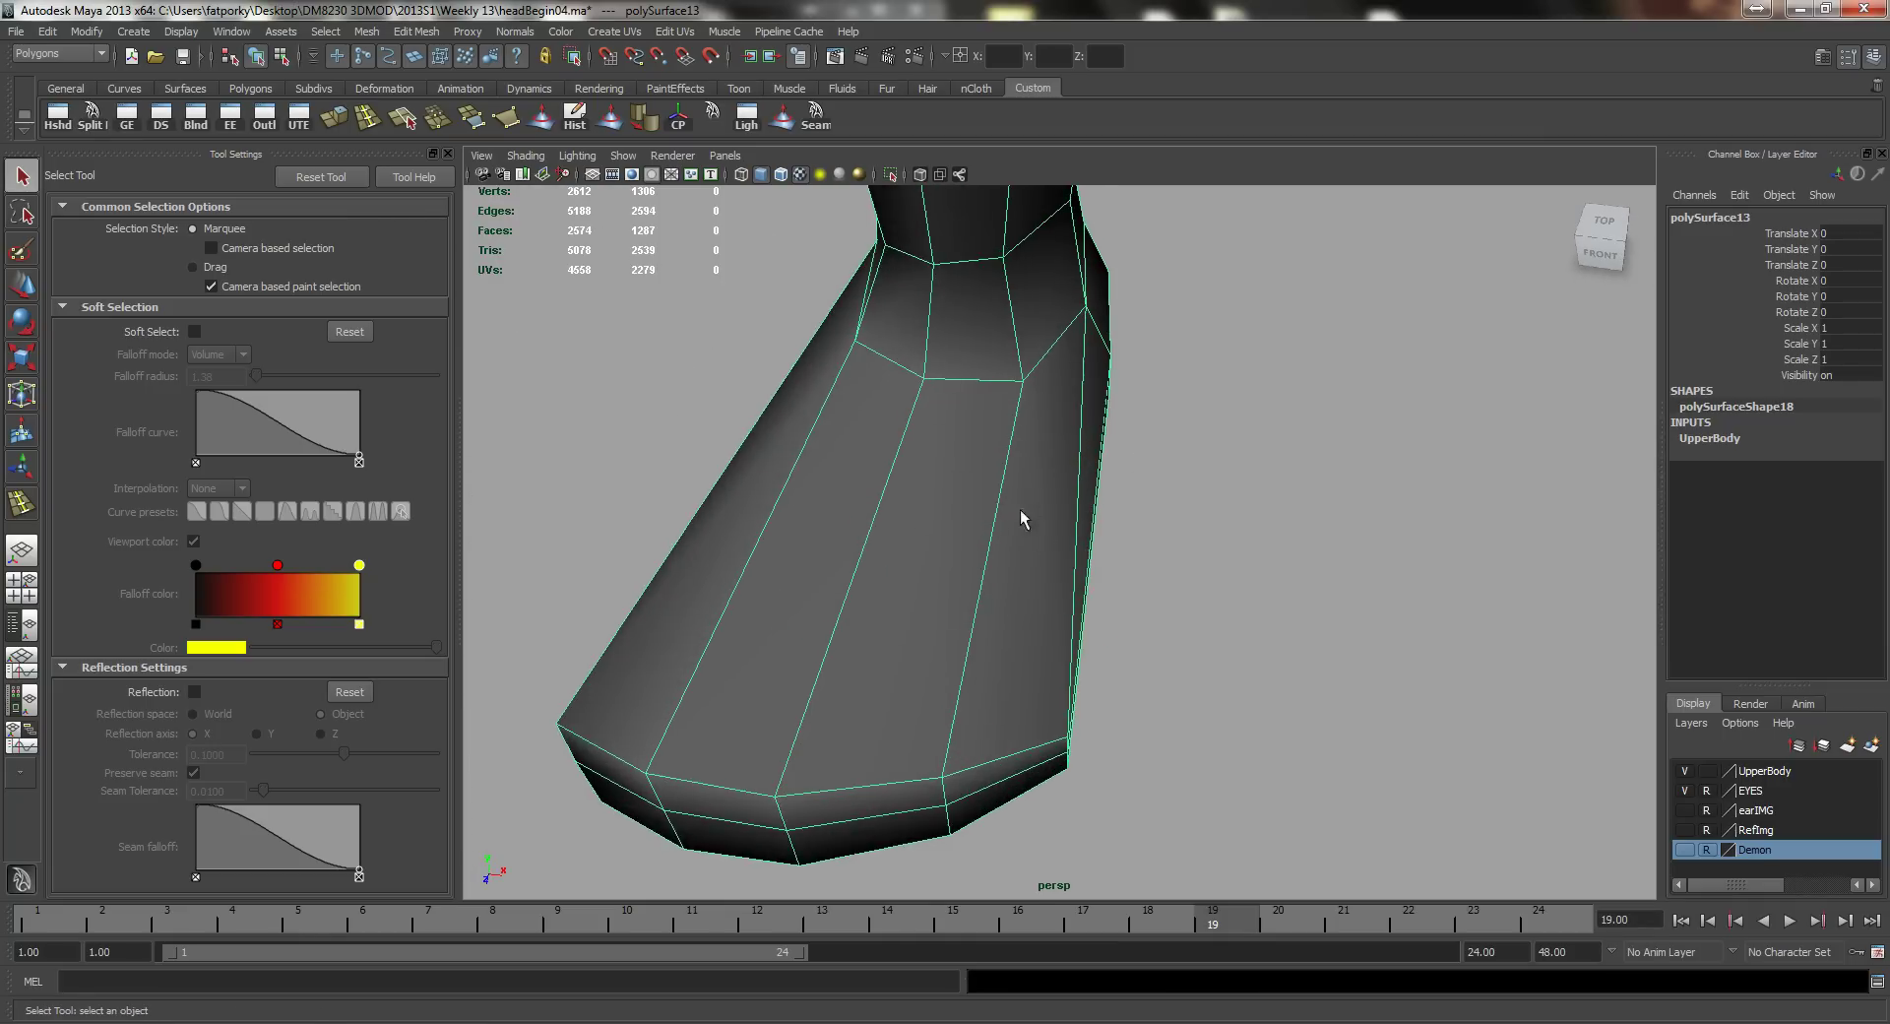
{"action": "middle_click_drag", "start_coordinate": [1021, 515], "coordinate": [1061, 559], "text": "alt"}
{"action": "left_click", "coordinate": [364, 123]}
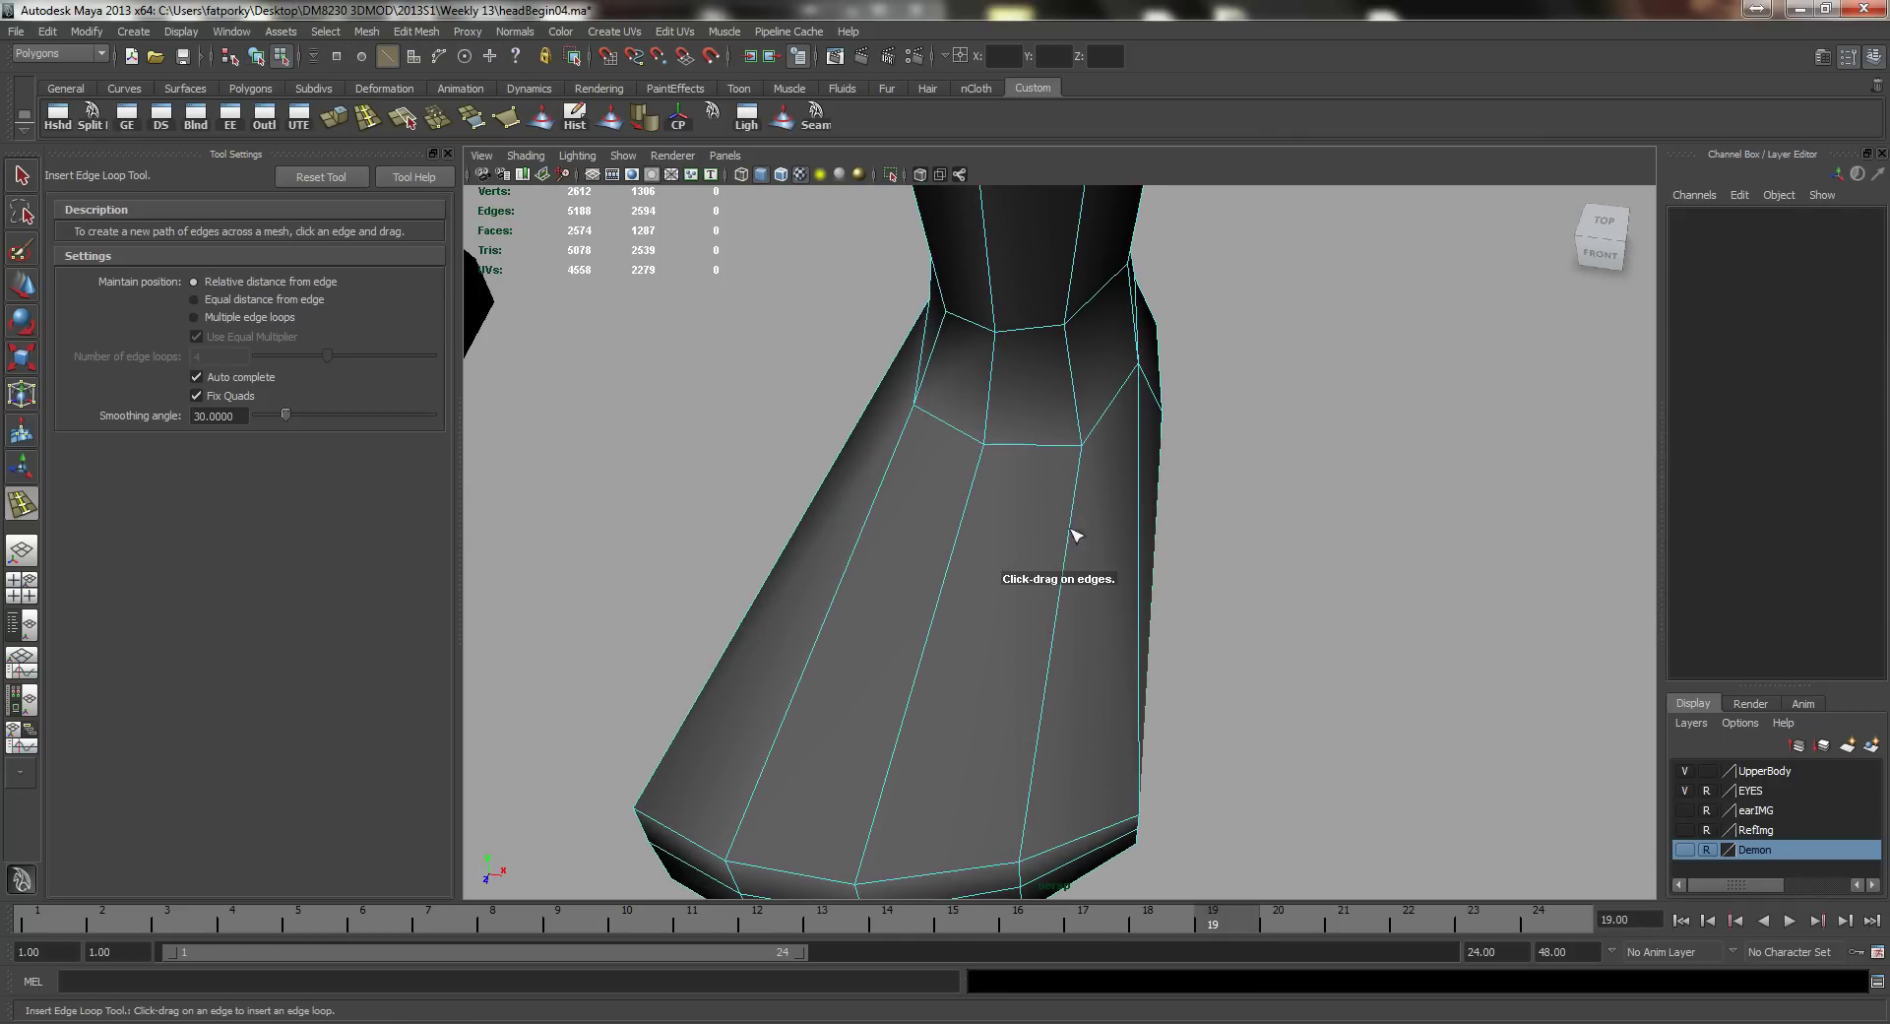
{"action": "mouse_move", "coordinate": [950, 564]}
{"action": "left_mouse_down"}
{"action": "mouse_move", "coordinate": [980, 532]}
{"action": "mouse_move", "coordinate": [968, 569]}
{"action": "left_mouse_up"}
{"action": "left_click_drag", "start_coordinate": [969, 569], "coordinate": [895, 473], "text": "alt"}
{"action": "middle_click_drag", "start_coordinate": [894, 472], "coordinate": [1050, 547], "text": "alt"}
{"action": "right_click_drag", "start_coordinate": [955, 492], "coordinate": [1041, 493], "text": "alt"}
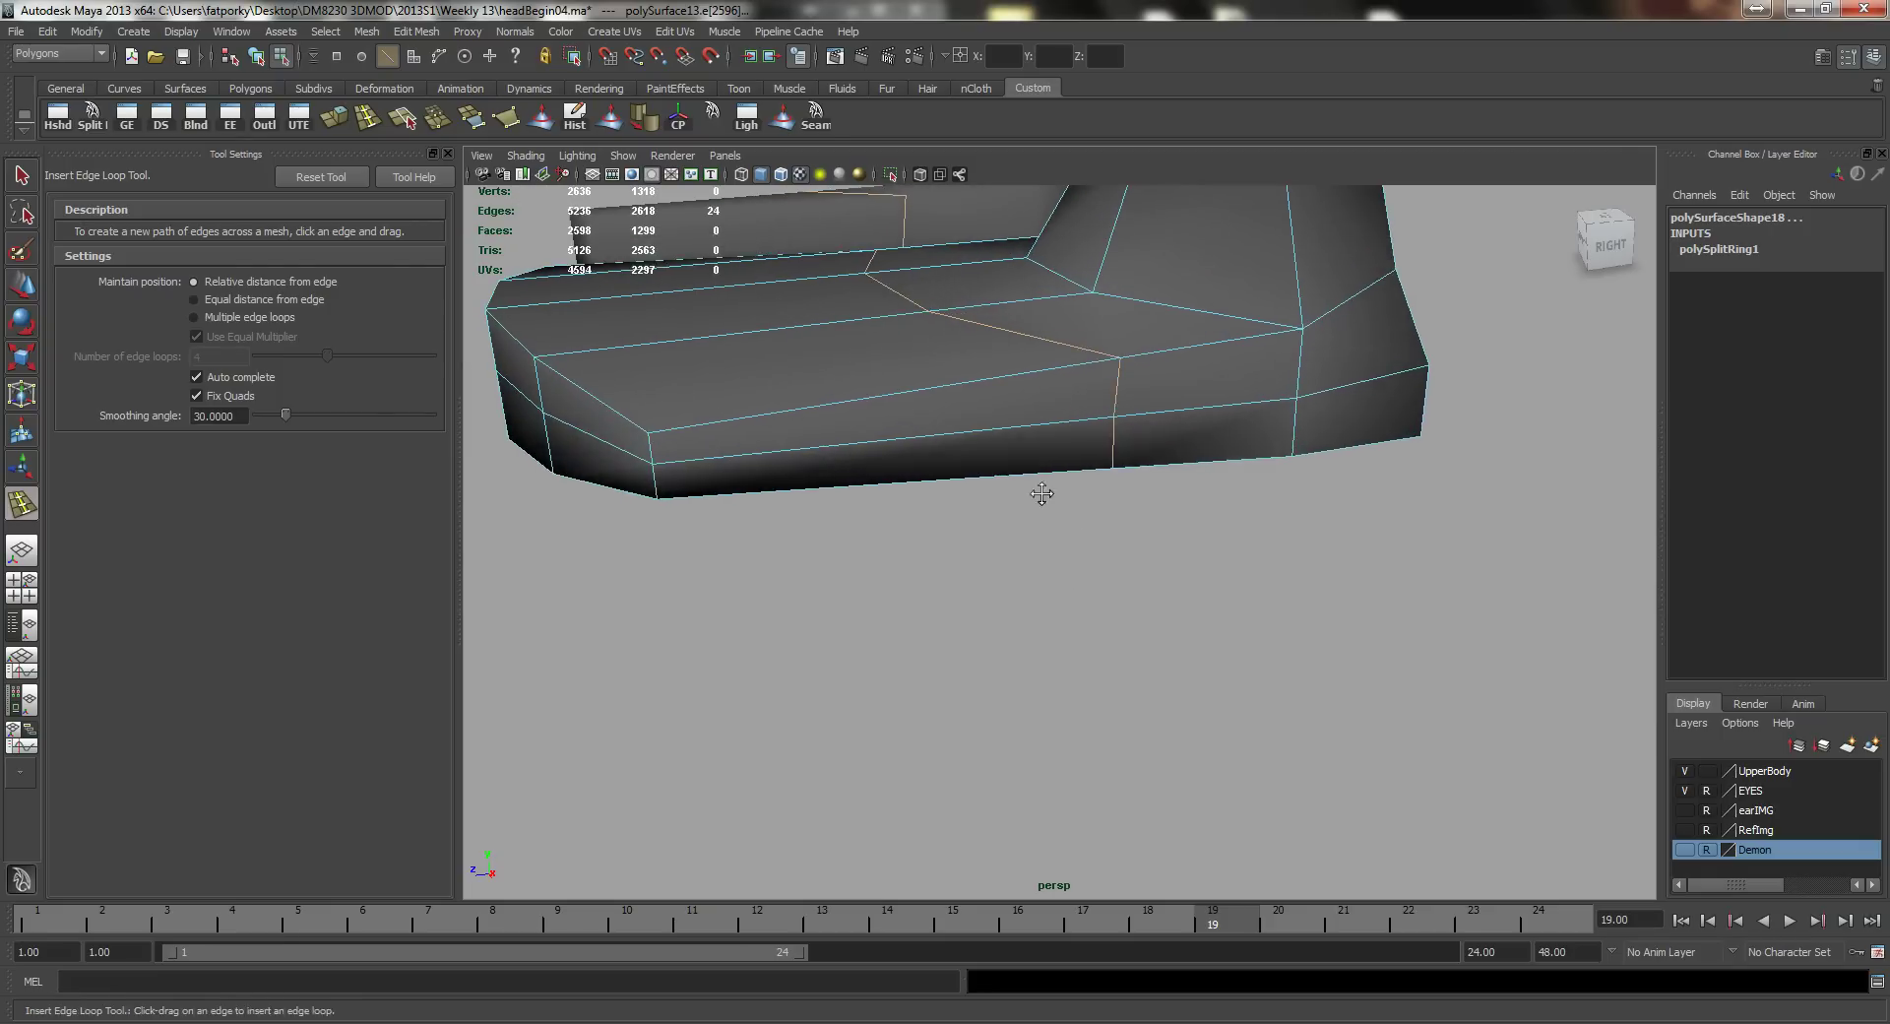
Step: Select the new loop's edges on the inner side of the foot and reposition them
{"action": "key", "text": "q"}
{"action": "left_click_drag", "start_coordinate": [1043, 493], "coordinate": [1098, 485], "text": "alt"}
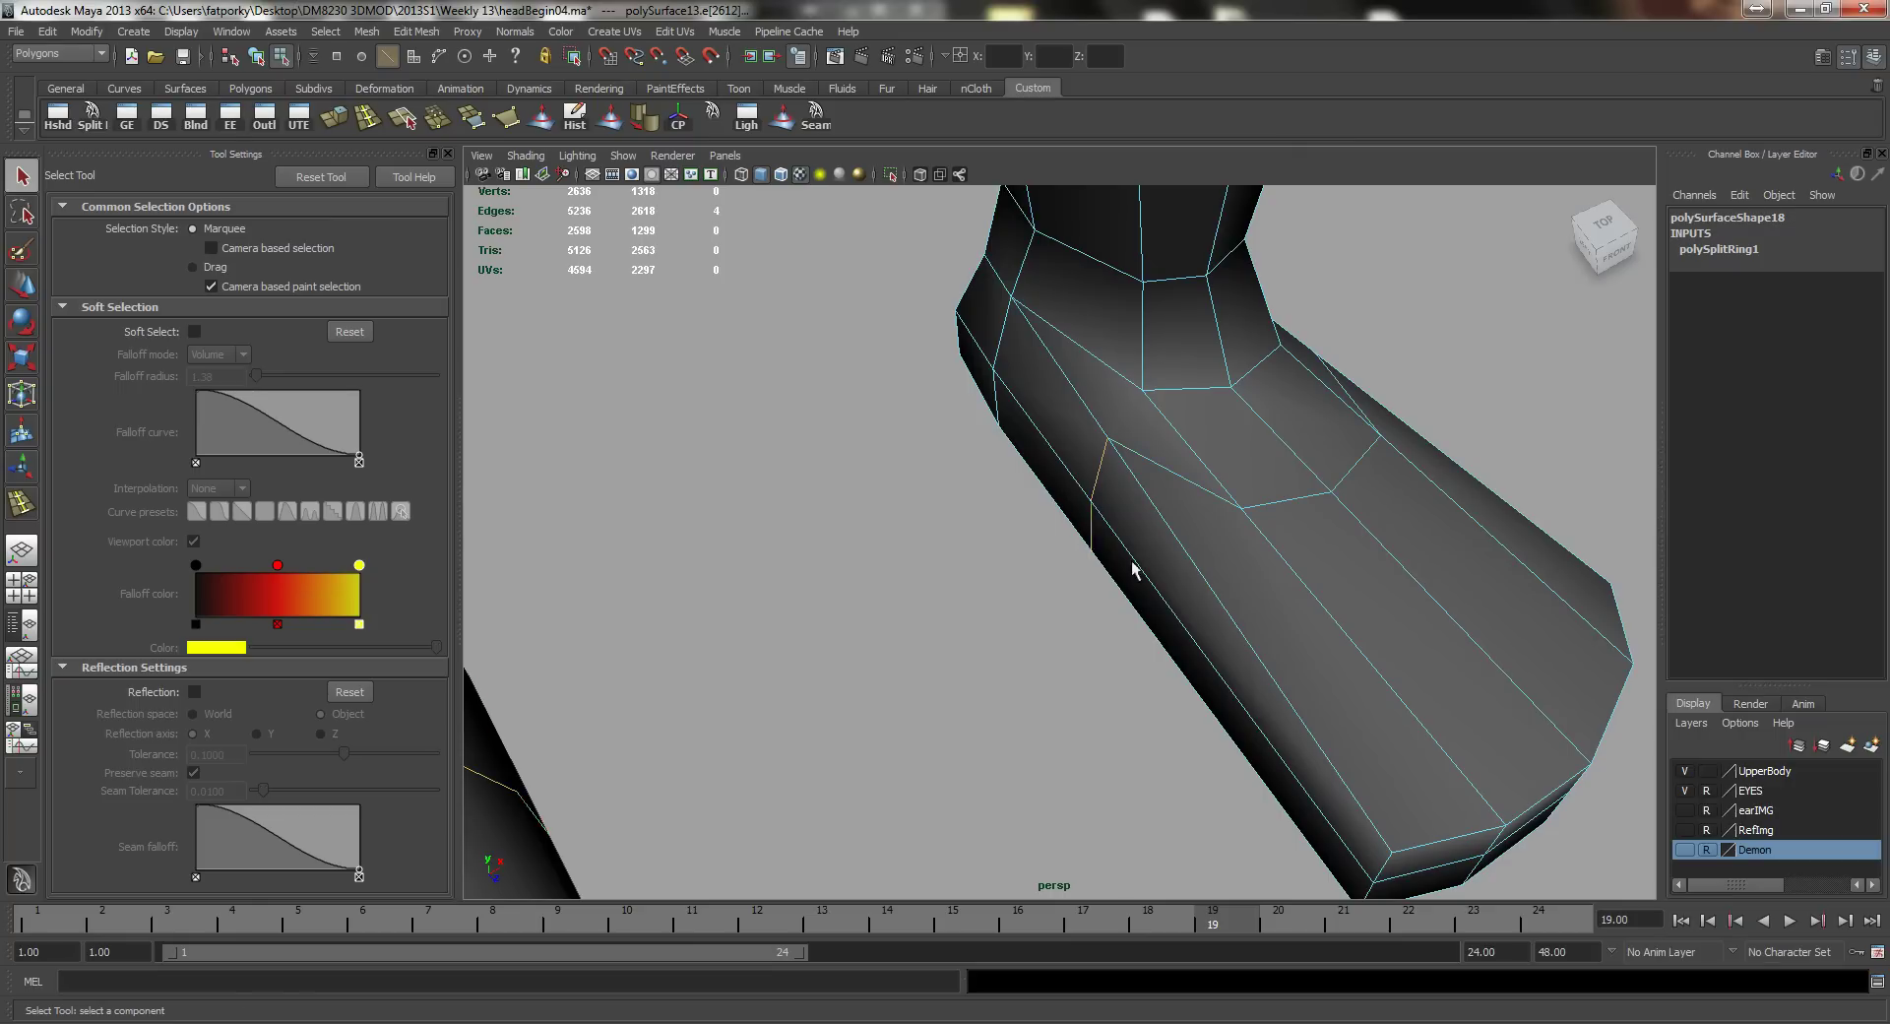
{"action": "left_click_drag", "start_coordinate": [1132, 569], "coordinate": [1080, 582], "text": "alt"}
{"action": "key", "text": "w"}
{"action": "mouse_move", "coordinate": [1122, 507]}
{"action": "left_mouse_down"}
{"action": "mouse_move", "coordinate": [1145, 518]}
{"action": "mouse_move", "coordinate": [1127, 520]}
{"action": "left_mouse_up"}
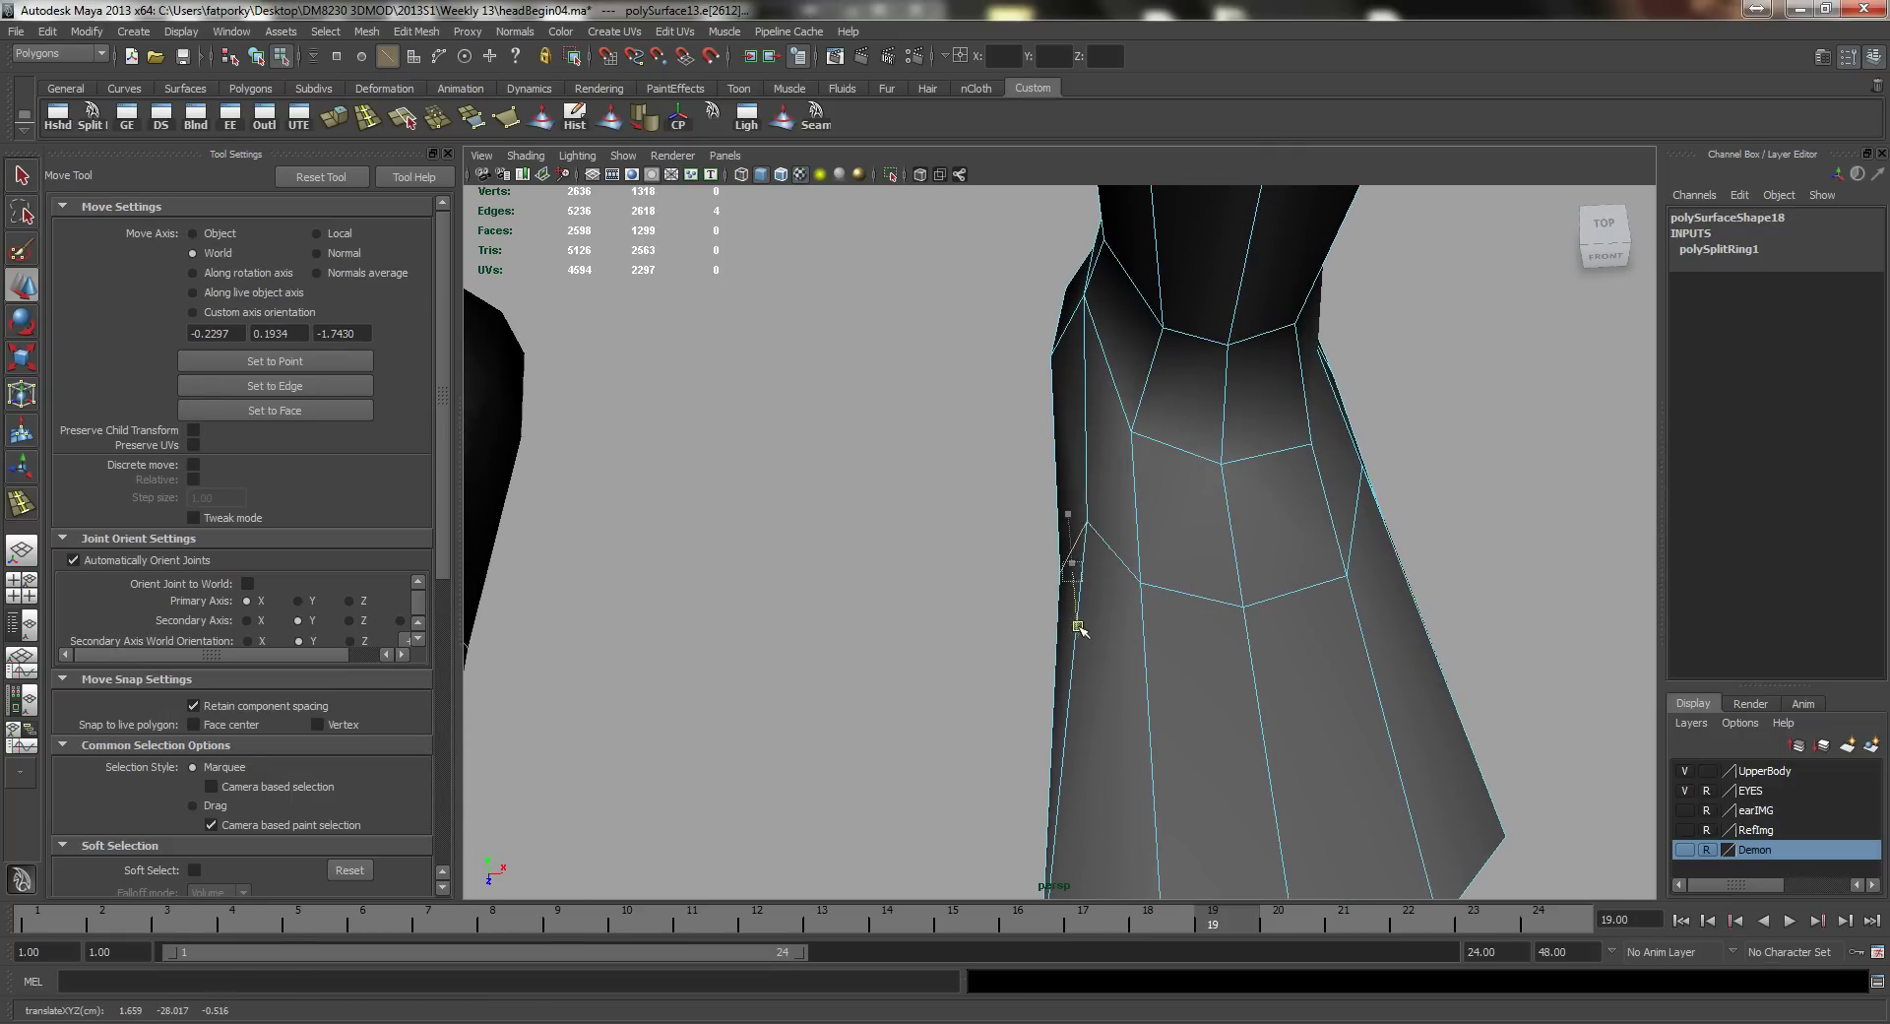
Step: Reposition the same loop's edges on the outer side of the foot
{"action": "left_click_drag", "start_coordinate": [1089, 624], "coordinate": [1029, 583], "text": "alt"}
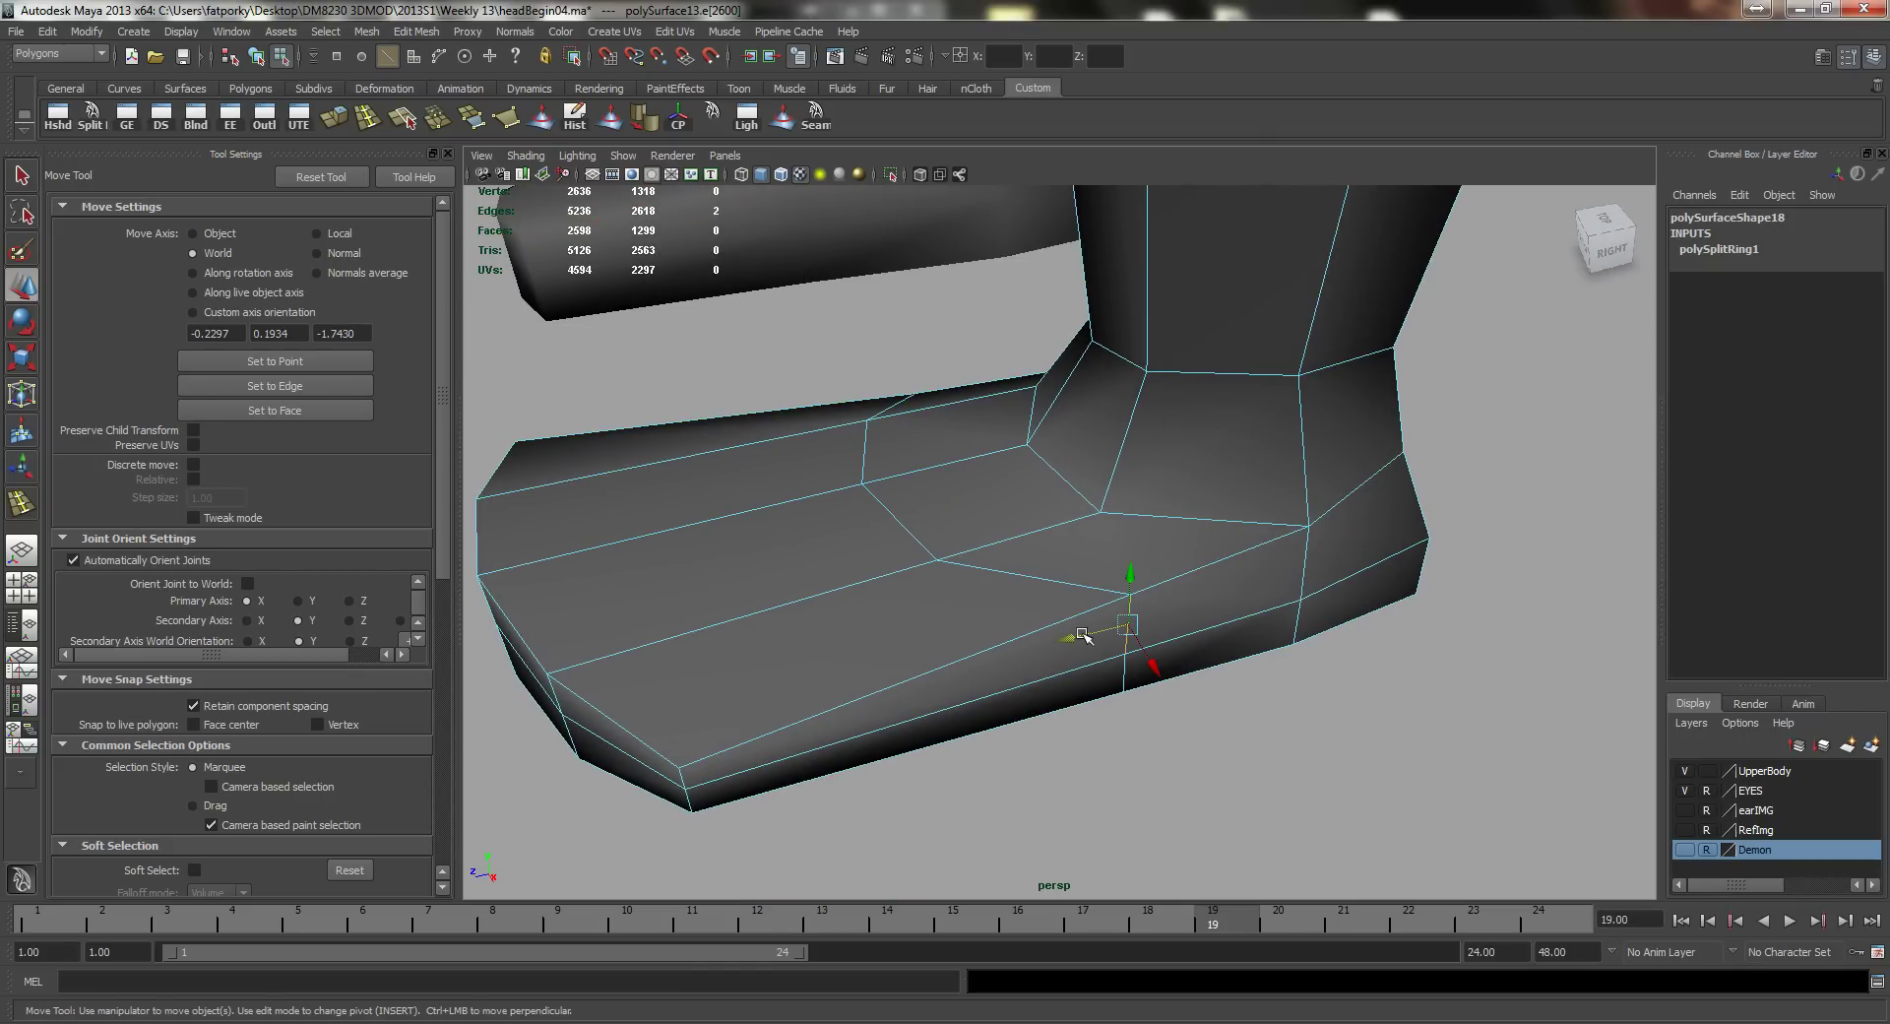
{"action": "left_click_drag", "start_coordinate": [995, 643], "coordinate": [1361, 699], "text": "alt"}
{"action": "left_click_drag", "start_coordinate": [1171, 649], "coordinate": [1065, 591], "text": "alt"}
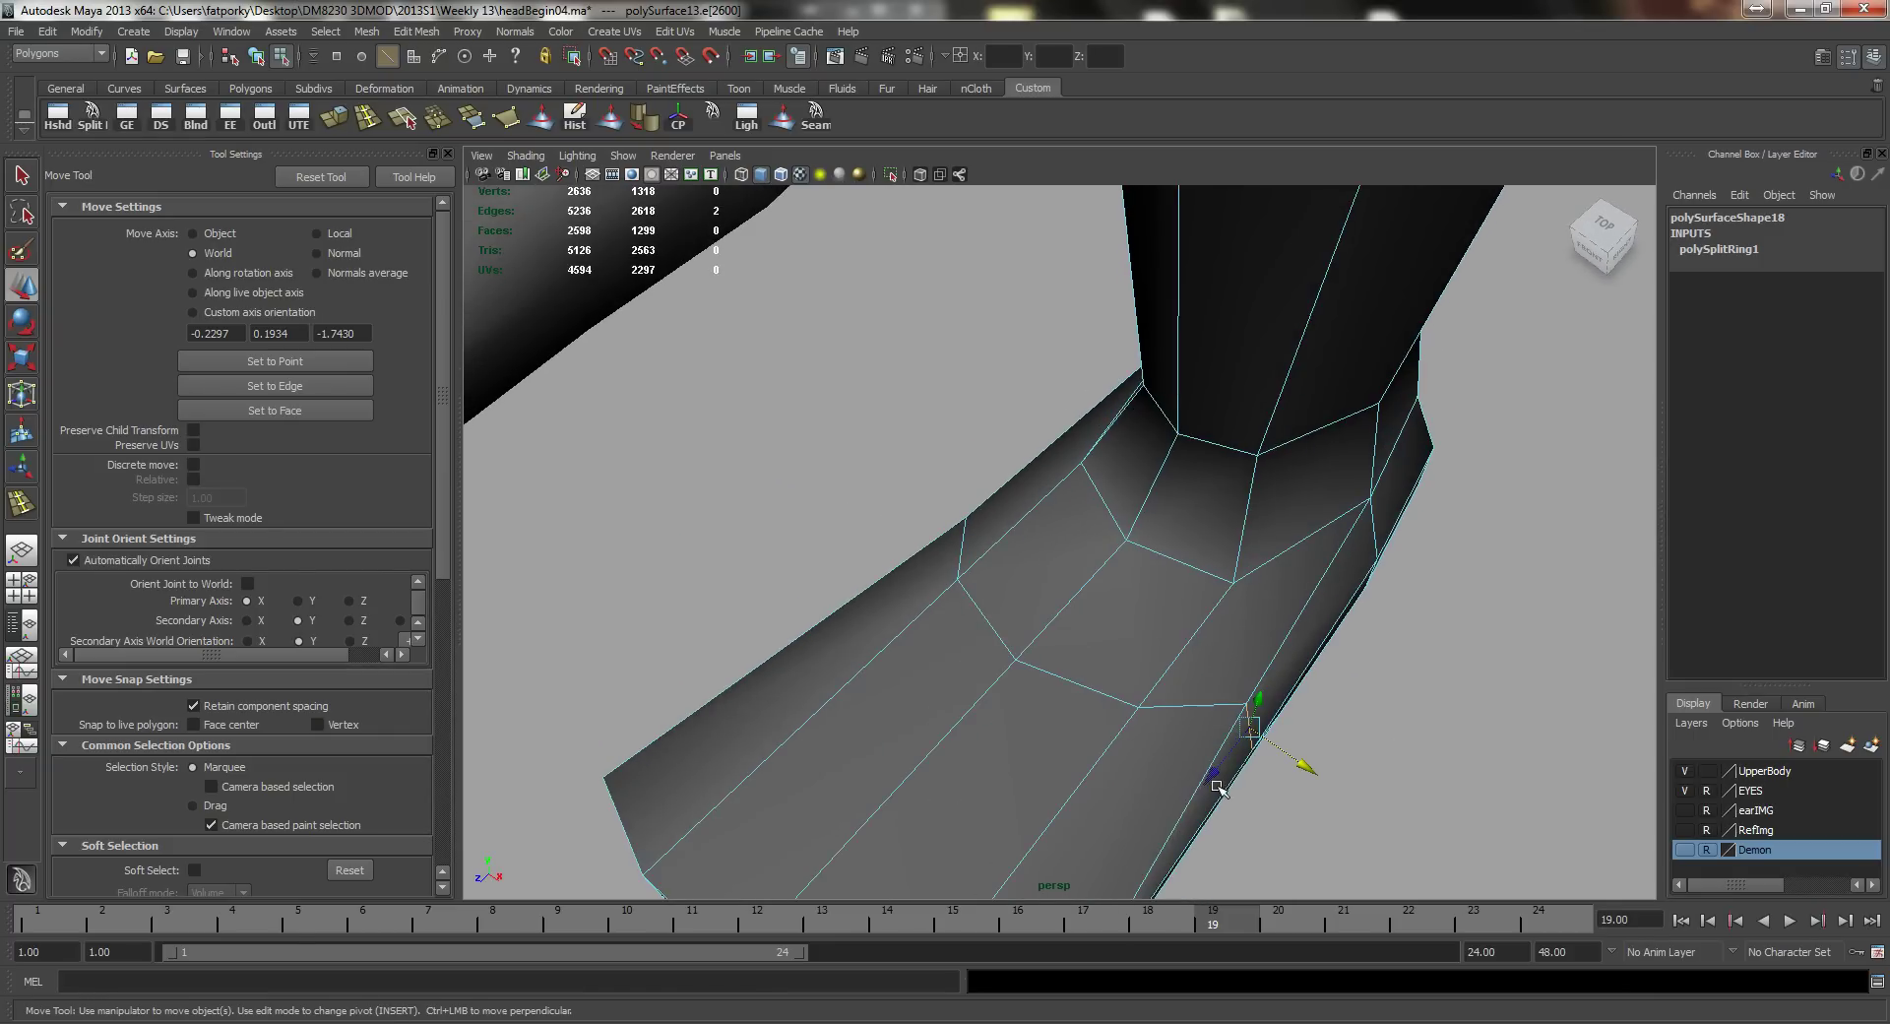
{"action": "left_click_drag", "start_coordinate": [1214, 776], "coordinate": [1126, 649]}
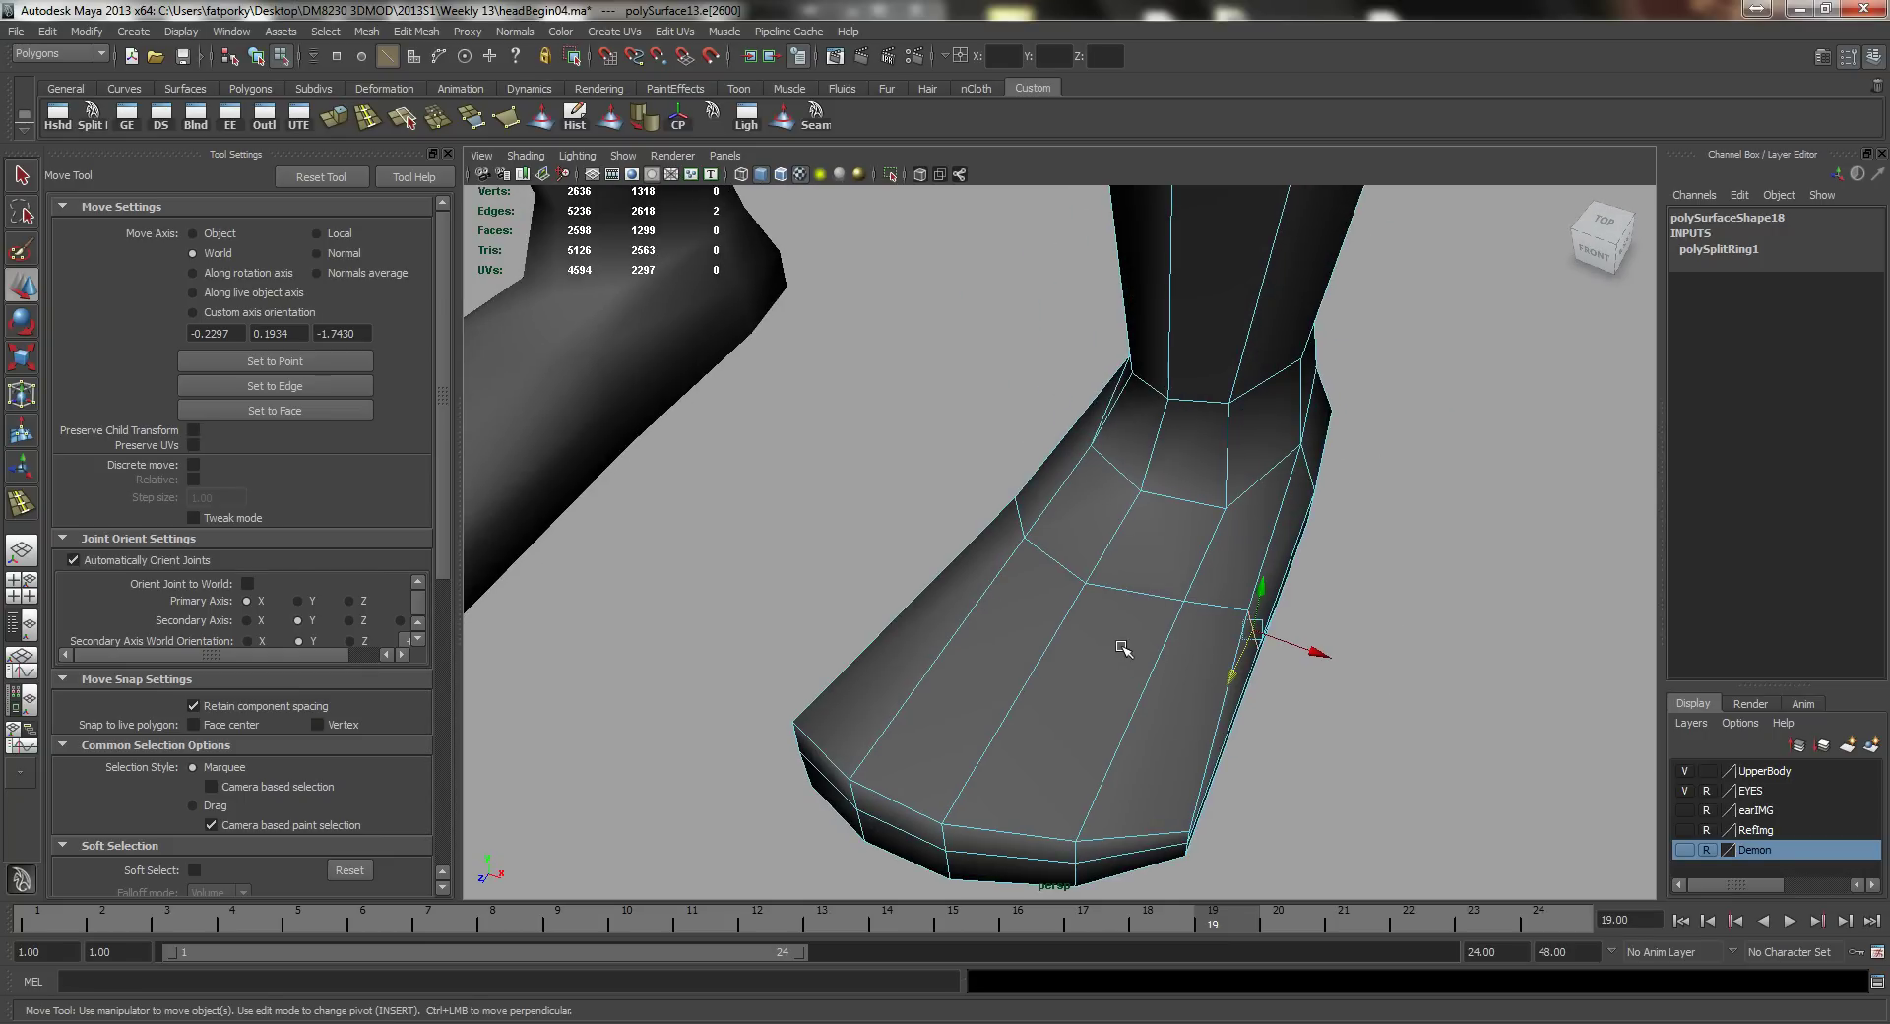
{"action": "right_click_drag", "start_coordinate": [1119, 649], "coordinate": [1028, 527], "text": "alt"}
{"action": "left_click_drag", "start_coordinate": [1027, 527], "coordinate": [984, 529], "text": "alt"}
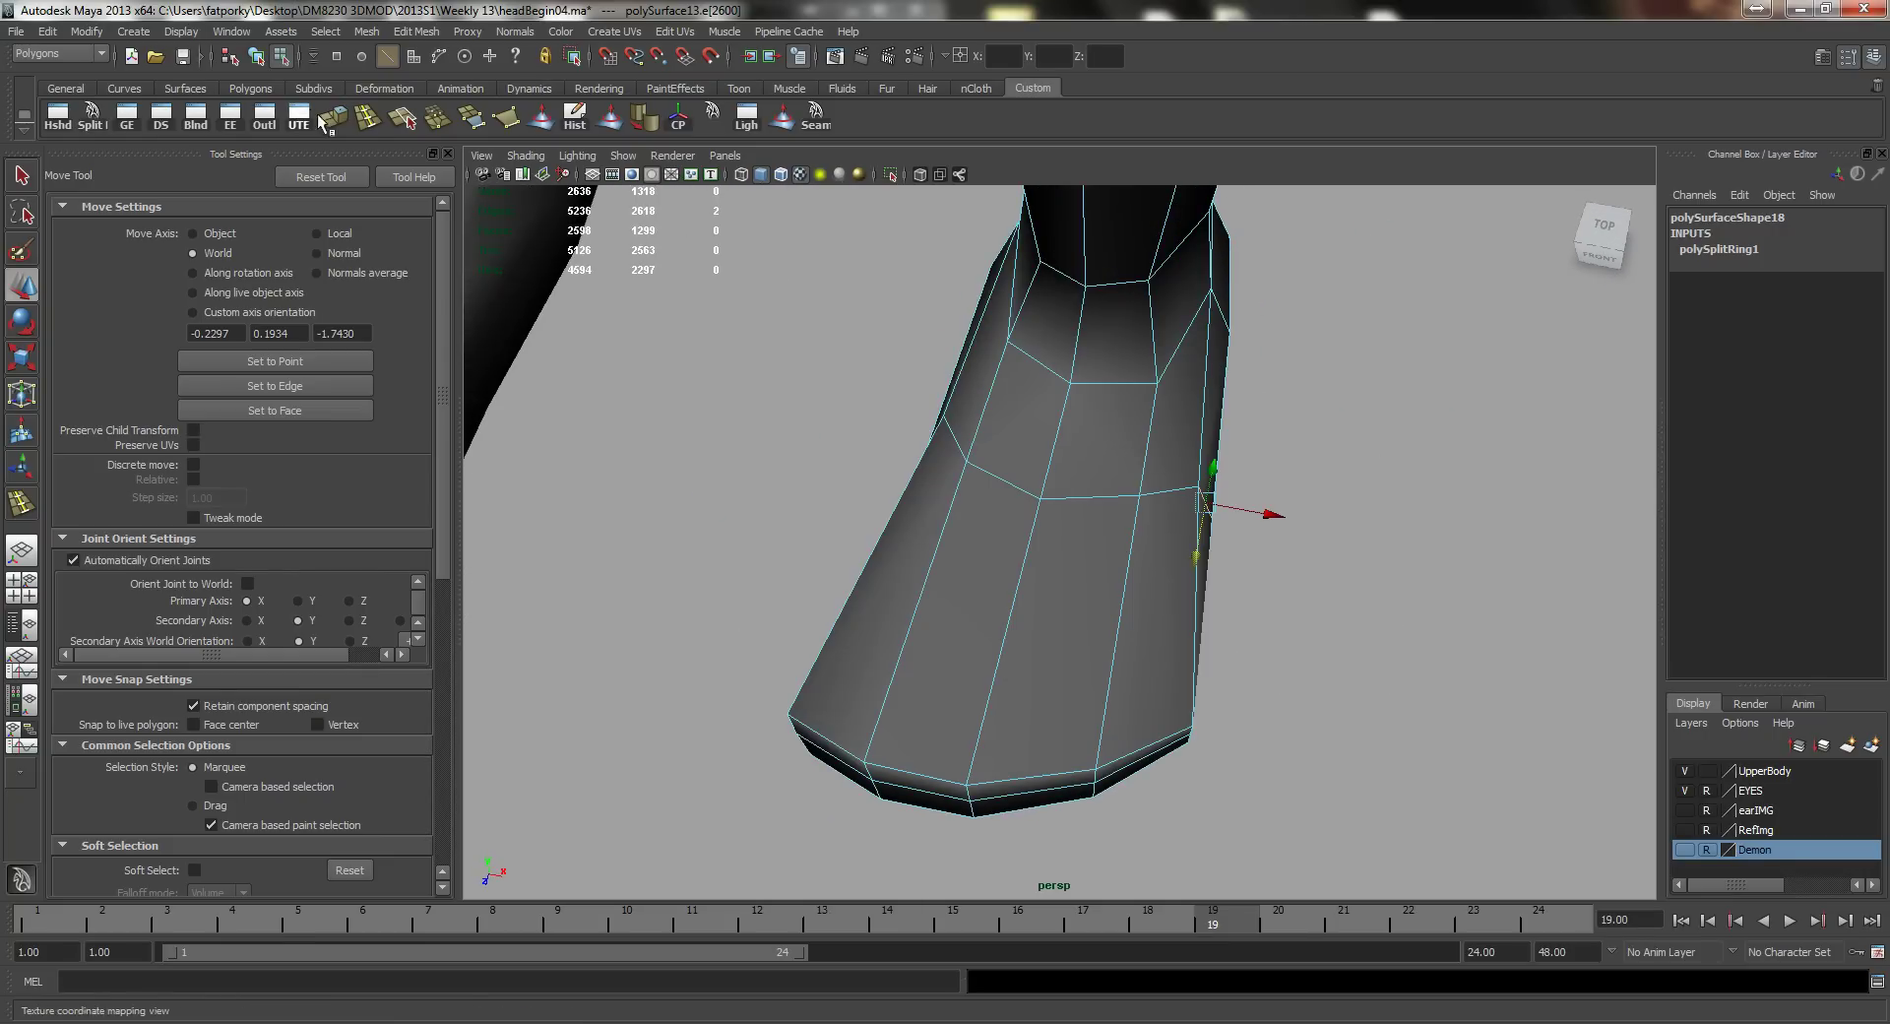
Step: Insert a second edge loop across the foot, between the previous loop and the toe end
{"action": "left_click", "coordinate": [367, 118]}
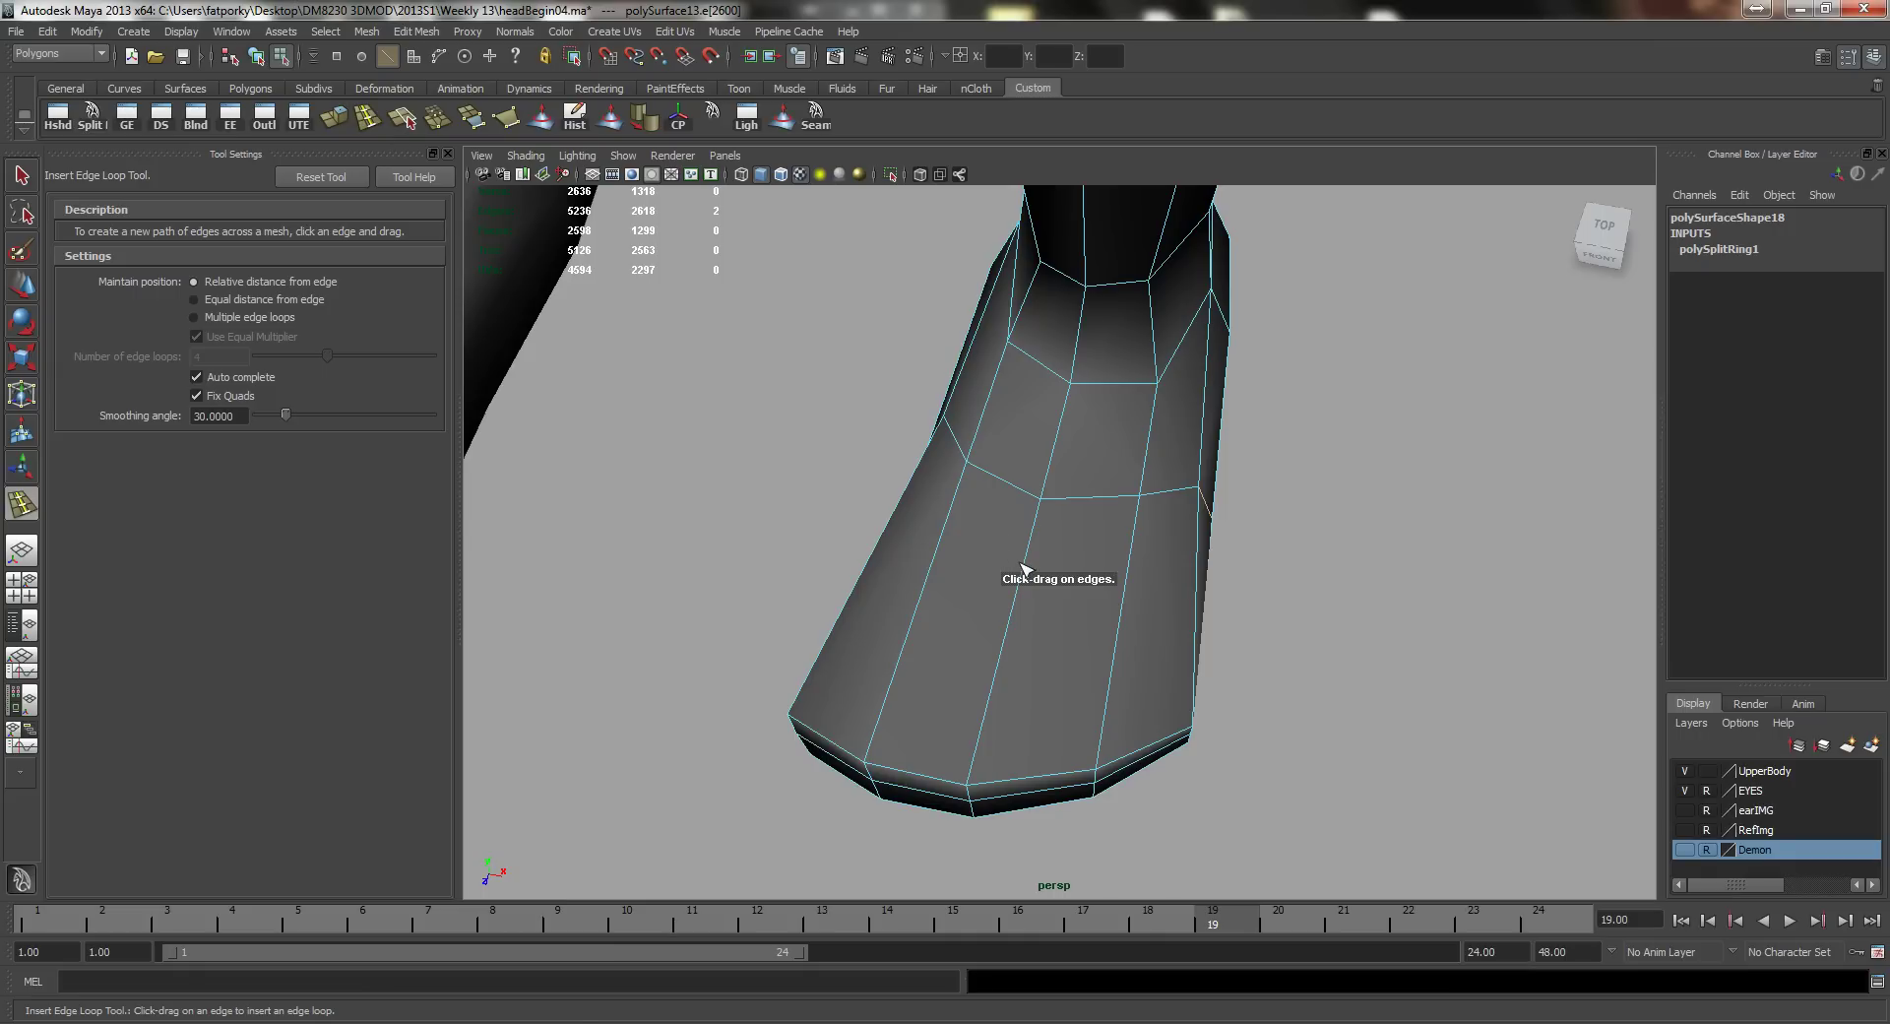
{"action": "left_click_drag", "start_coordinate": [1049, 627], "coordinate": [1052, 627]}
{"action": "left_click_drag", "start_coordinate": [1051, 627], "coordinate": [949, 628], "text": "alt"}
{"action": "key", "text": "q"}
Step: Select the front loop's edges on the outer side of the foot and move them along the foot's length
{"action": "left_click_drag", "start_coordinate": [863, 539], "coordinate": [903, 318], "text": "alt"}
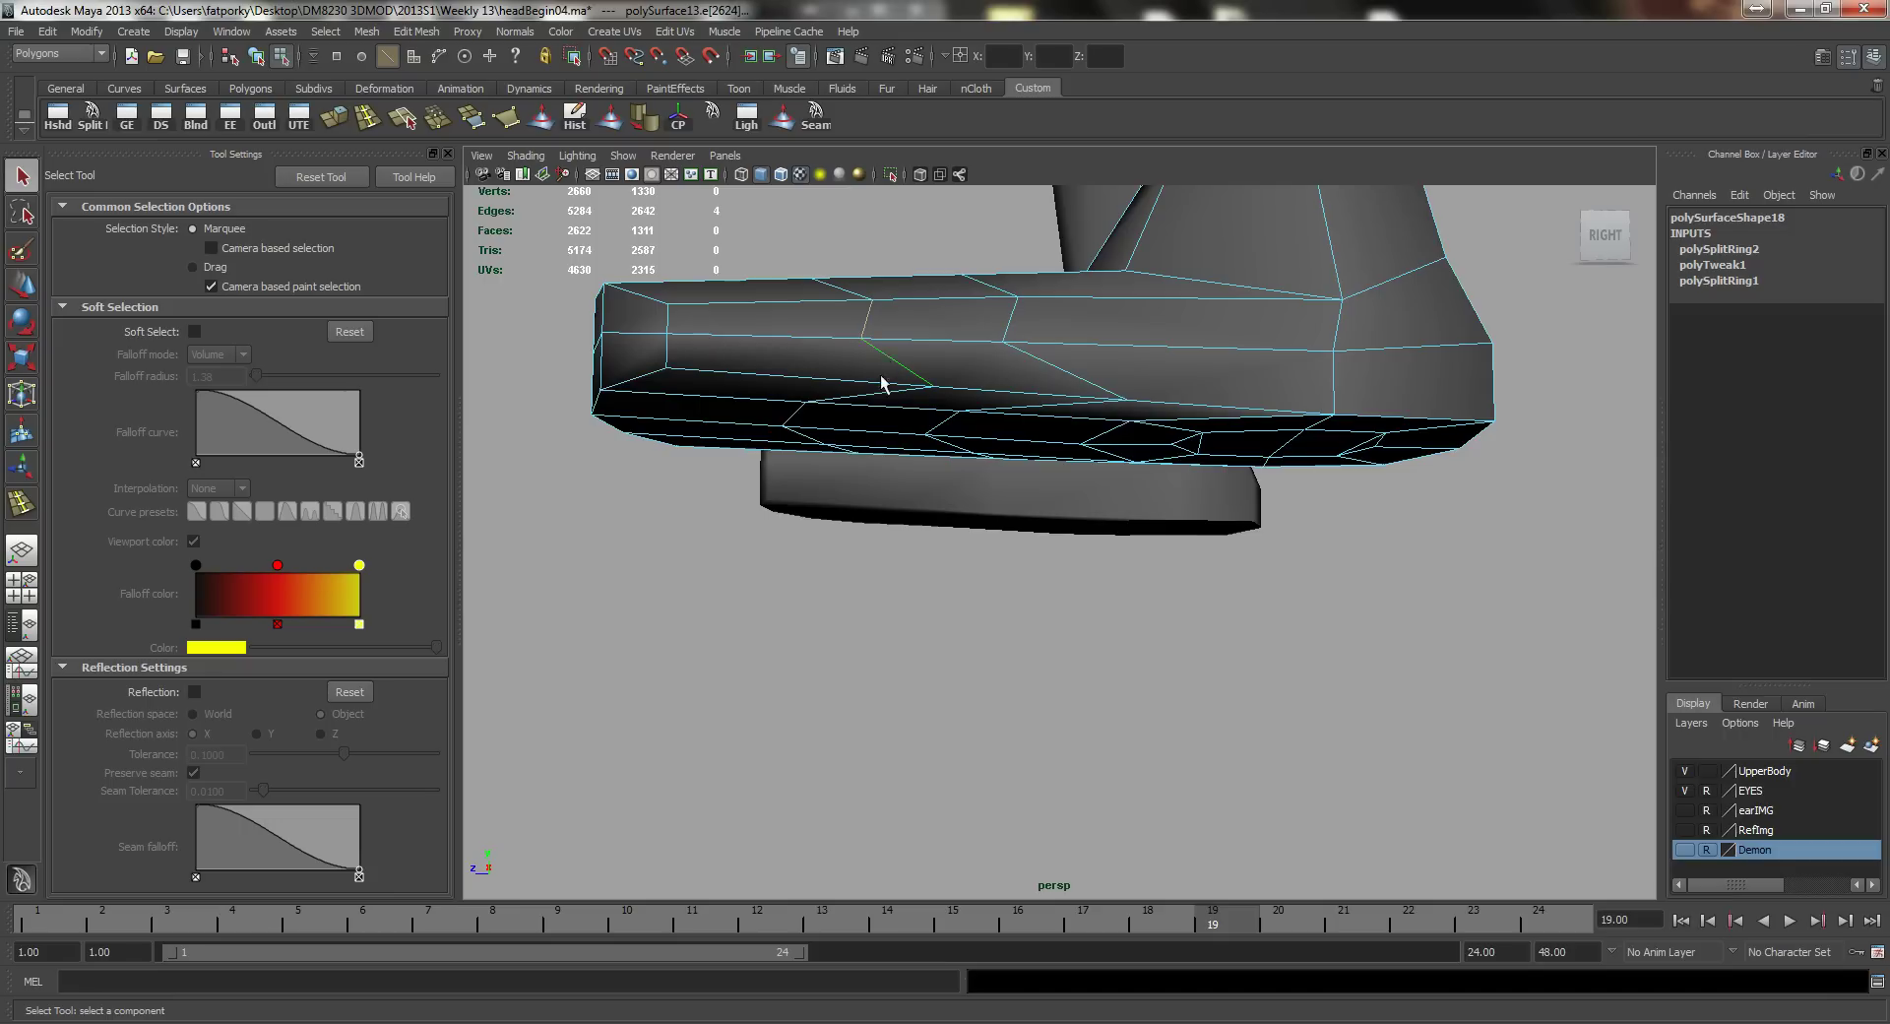
{"action": "key", "text": "r"}
{"action": "left_click_drag", "start_coordinate": [807, 347], "coordinate": [991, 587]}
{"action": "key", "text": "w"}
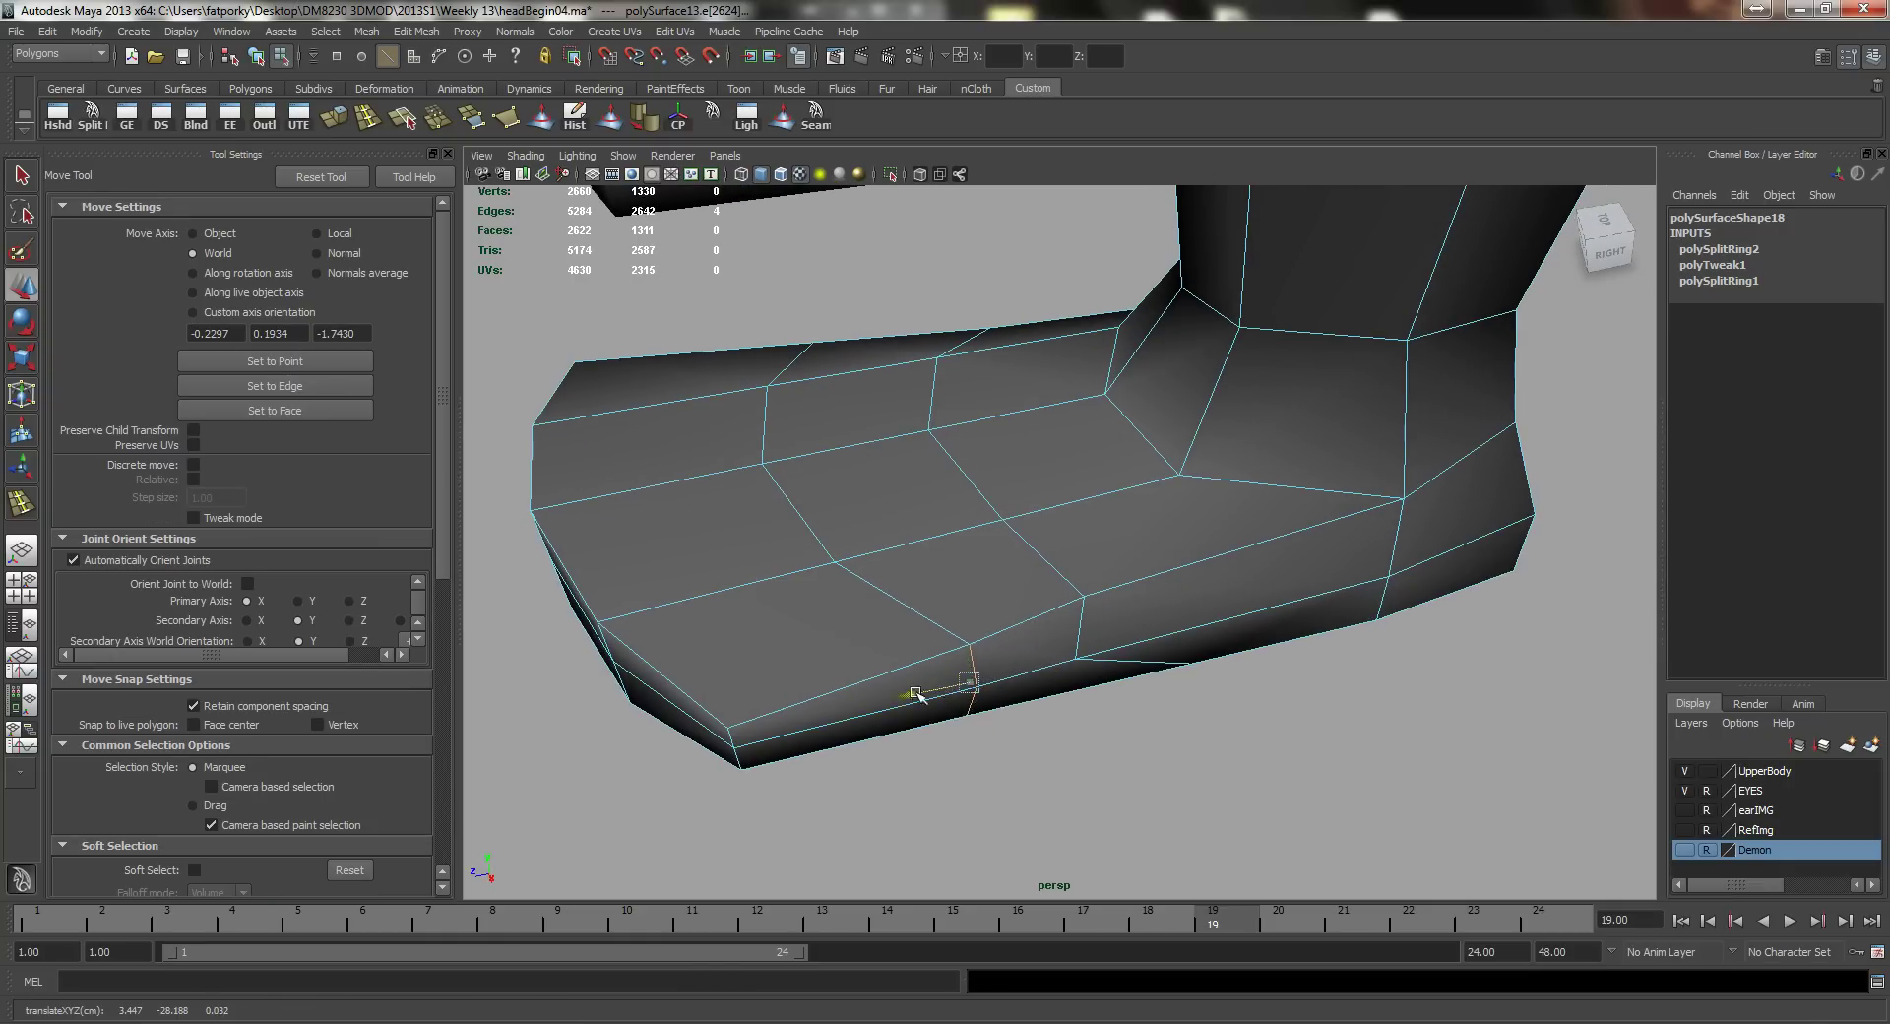
Step: Scale the rear loop's outer side edges along the foot's length to straighten them into a vertical line
{"action": "left_click_drag", "start_coordinate": [843, 717], "coordinate": [888, 342], "text": "alt"}
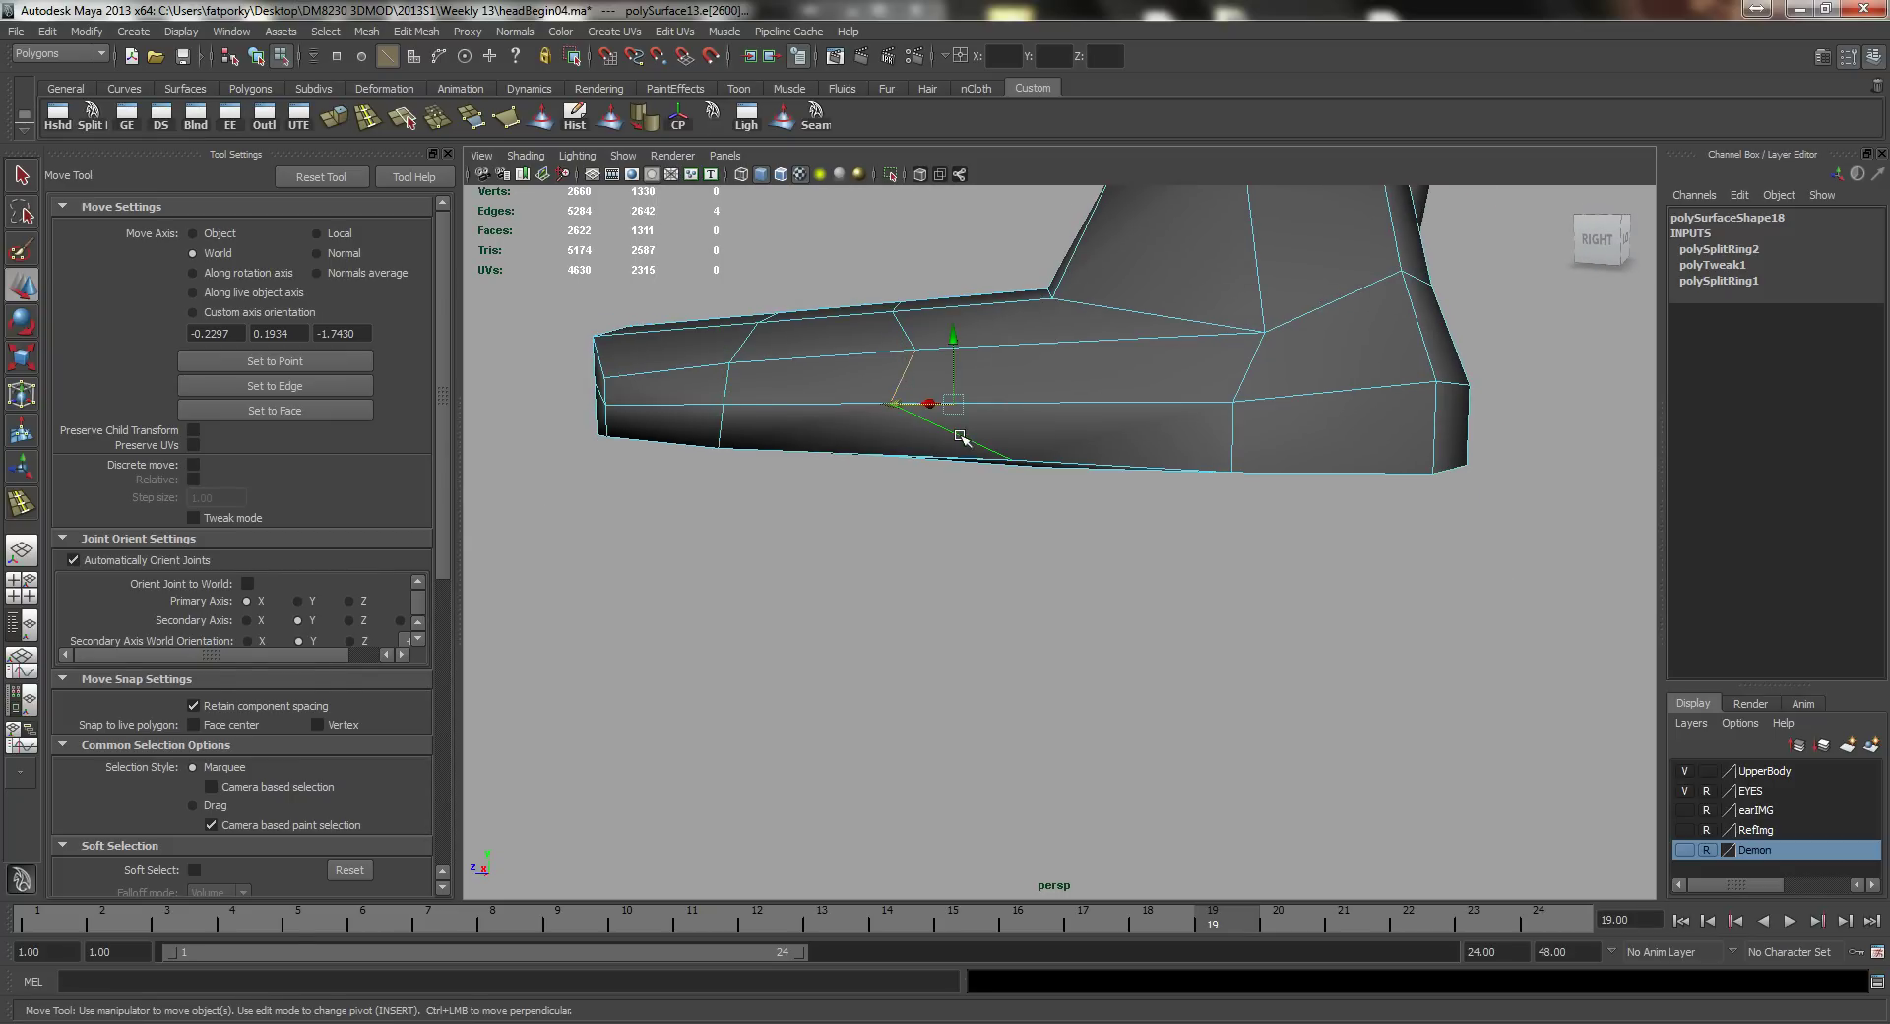
{"action": "key", "text": "r"}
{"action": "left_click_drag", "start_coordinate": [879, 404], "coordinate": [922, 408]}
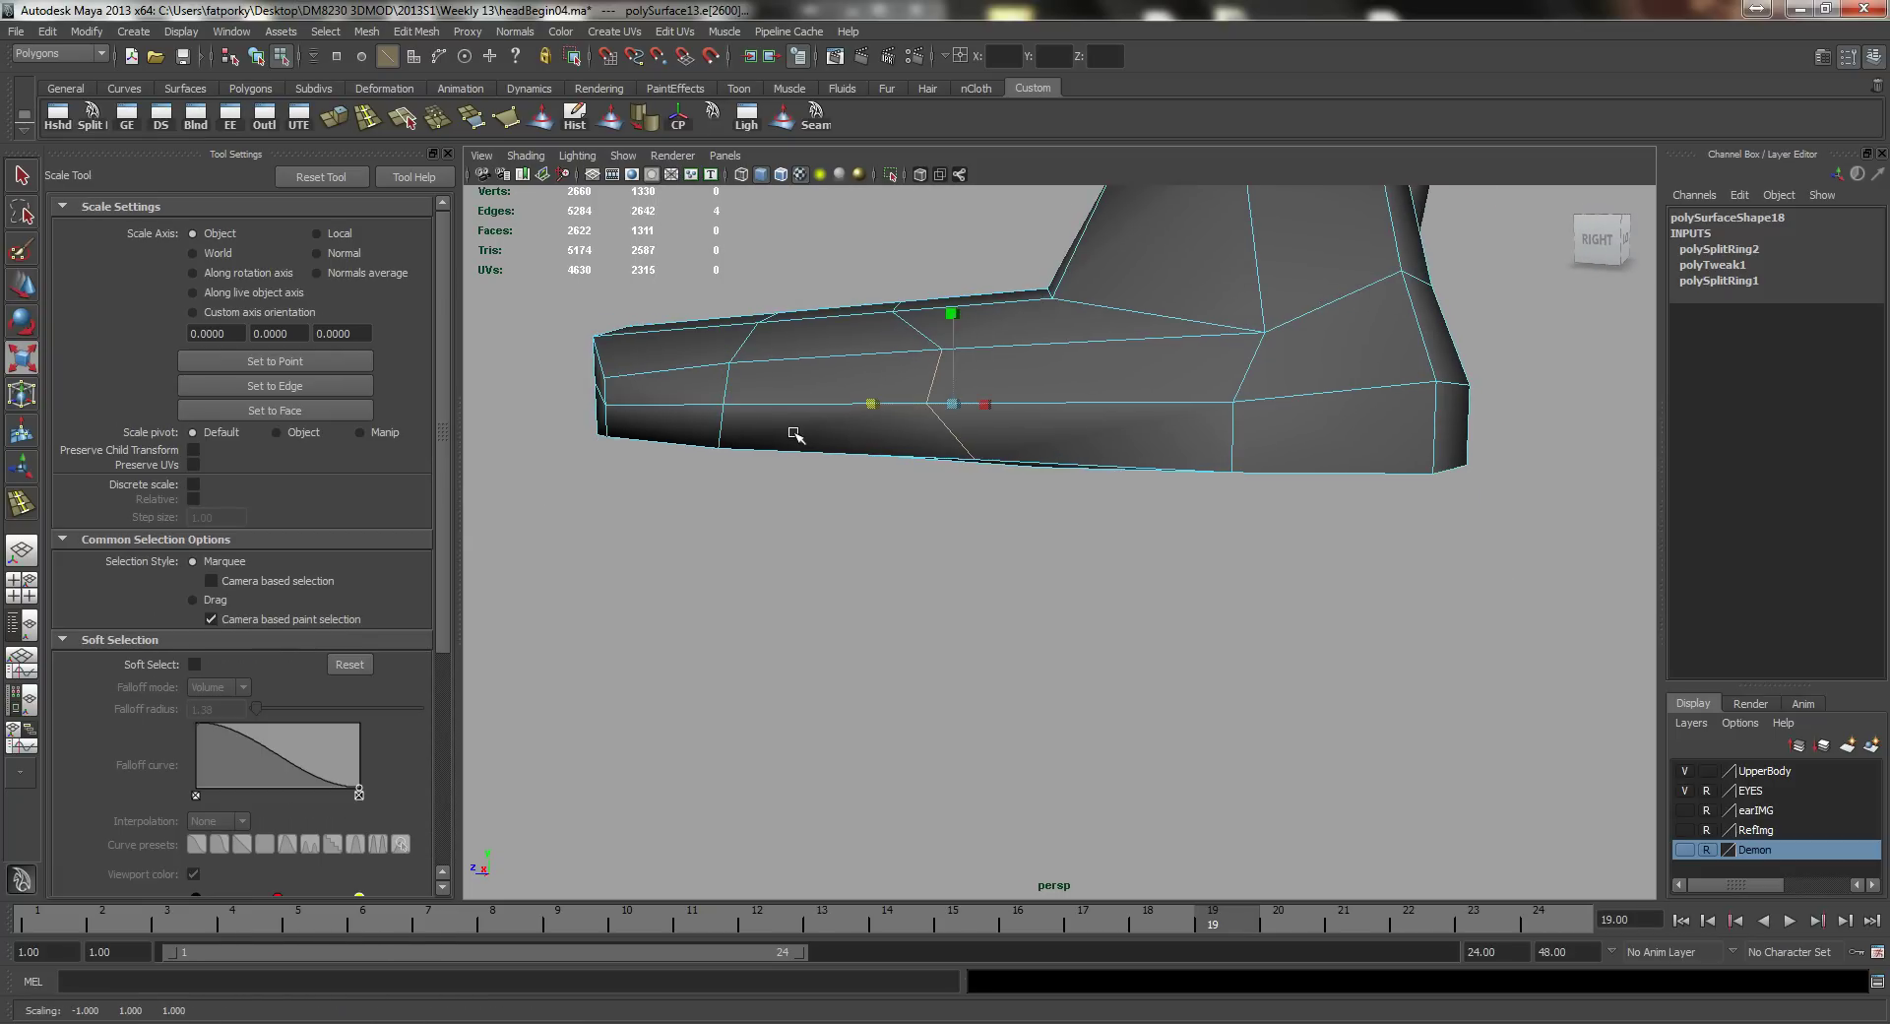
{"action": "key", "text": "ctrl+z"}
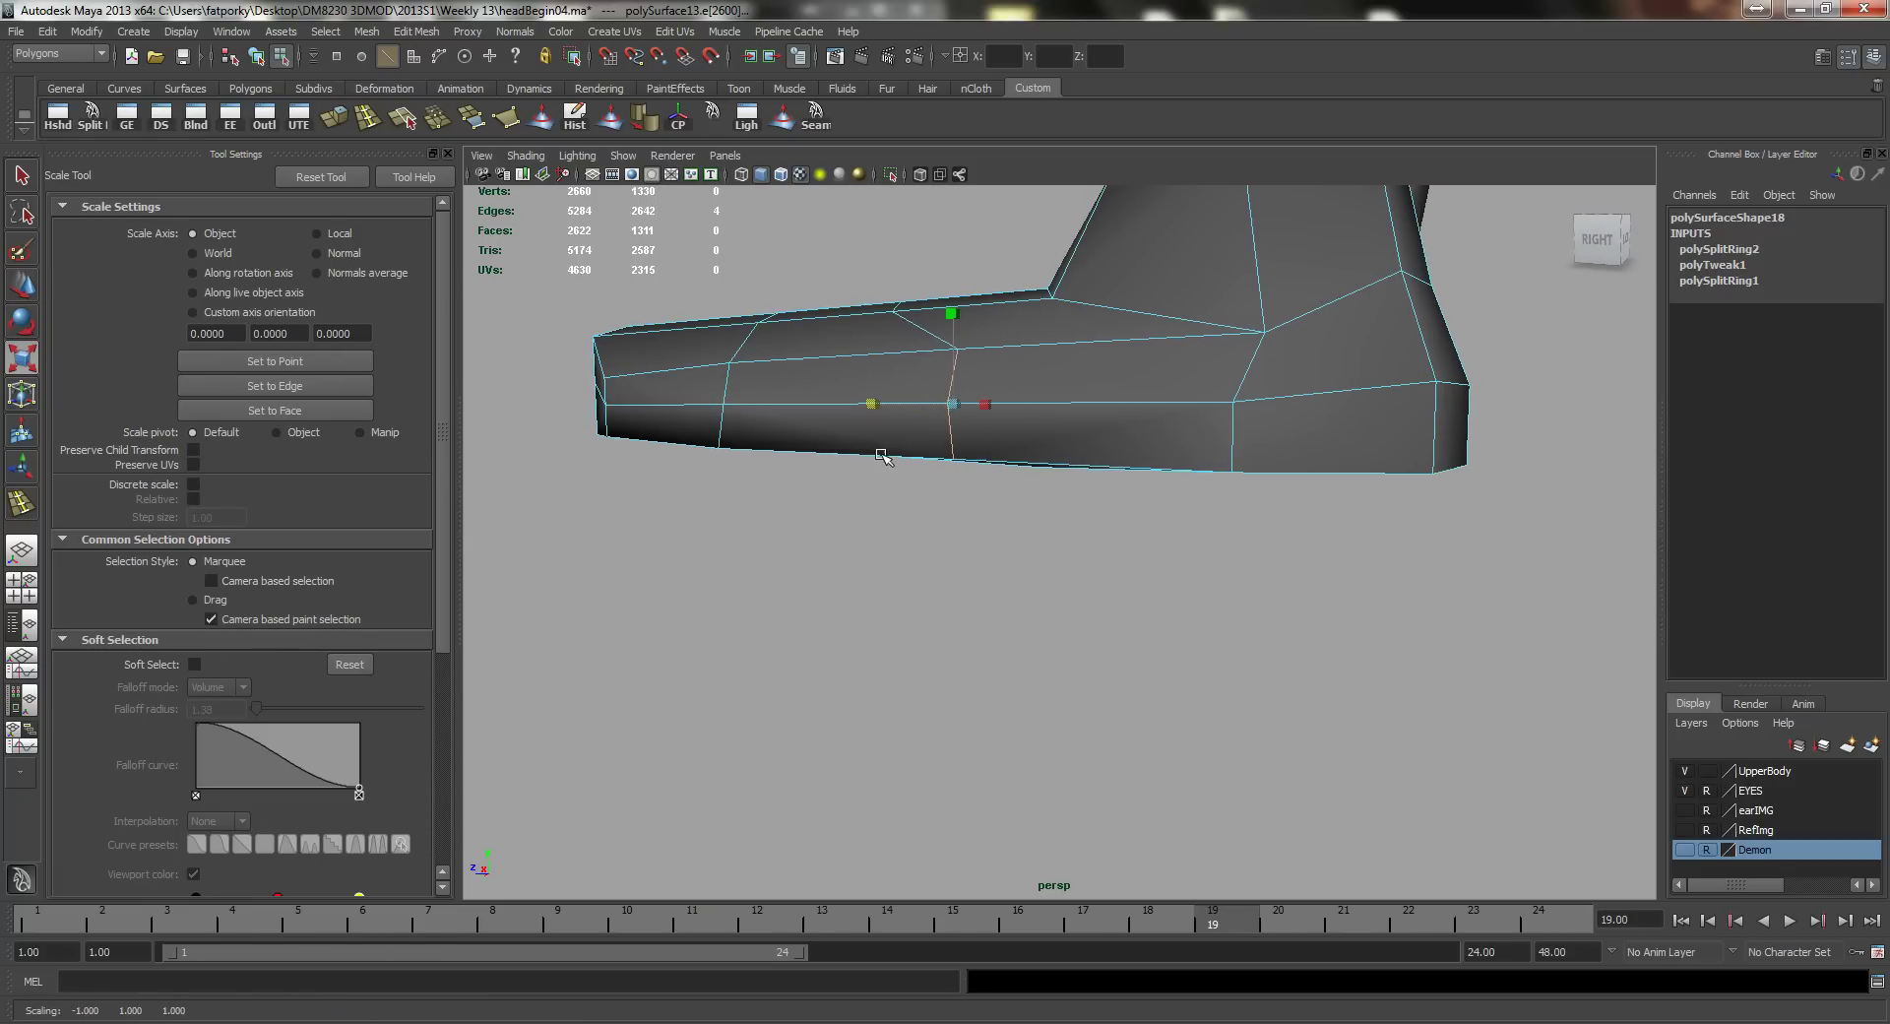
Step: Adjust the front loop's edges on the inner side of the foot using soft selection, and turn soft selection off
{"action": "left_click_drag", "start_coordinate": [881, 456], "coordinate": [963, 724], "text": "alt"}
{"action": "key", "text": "w"}
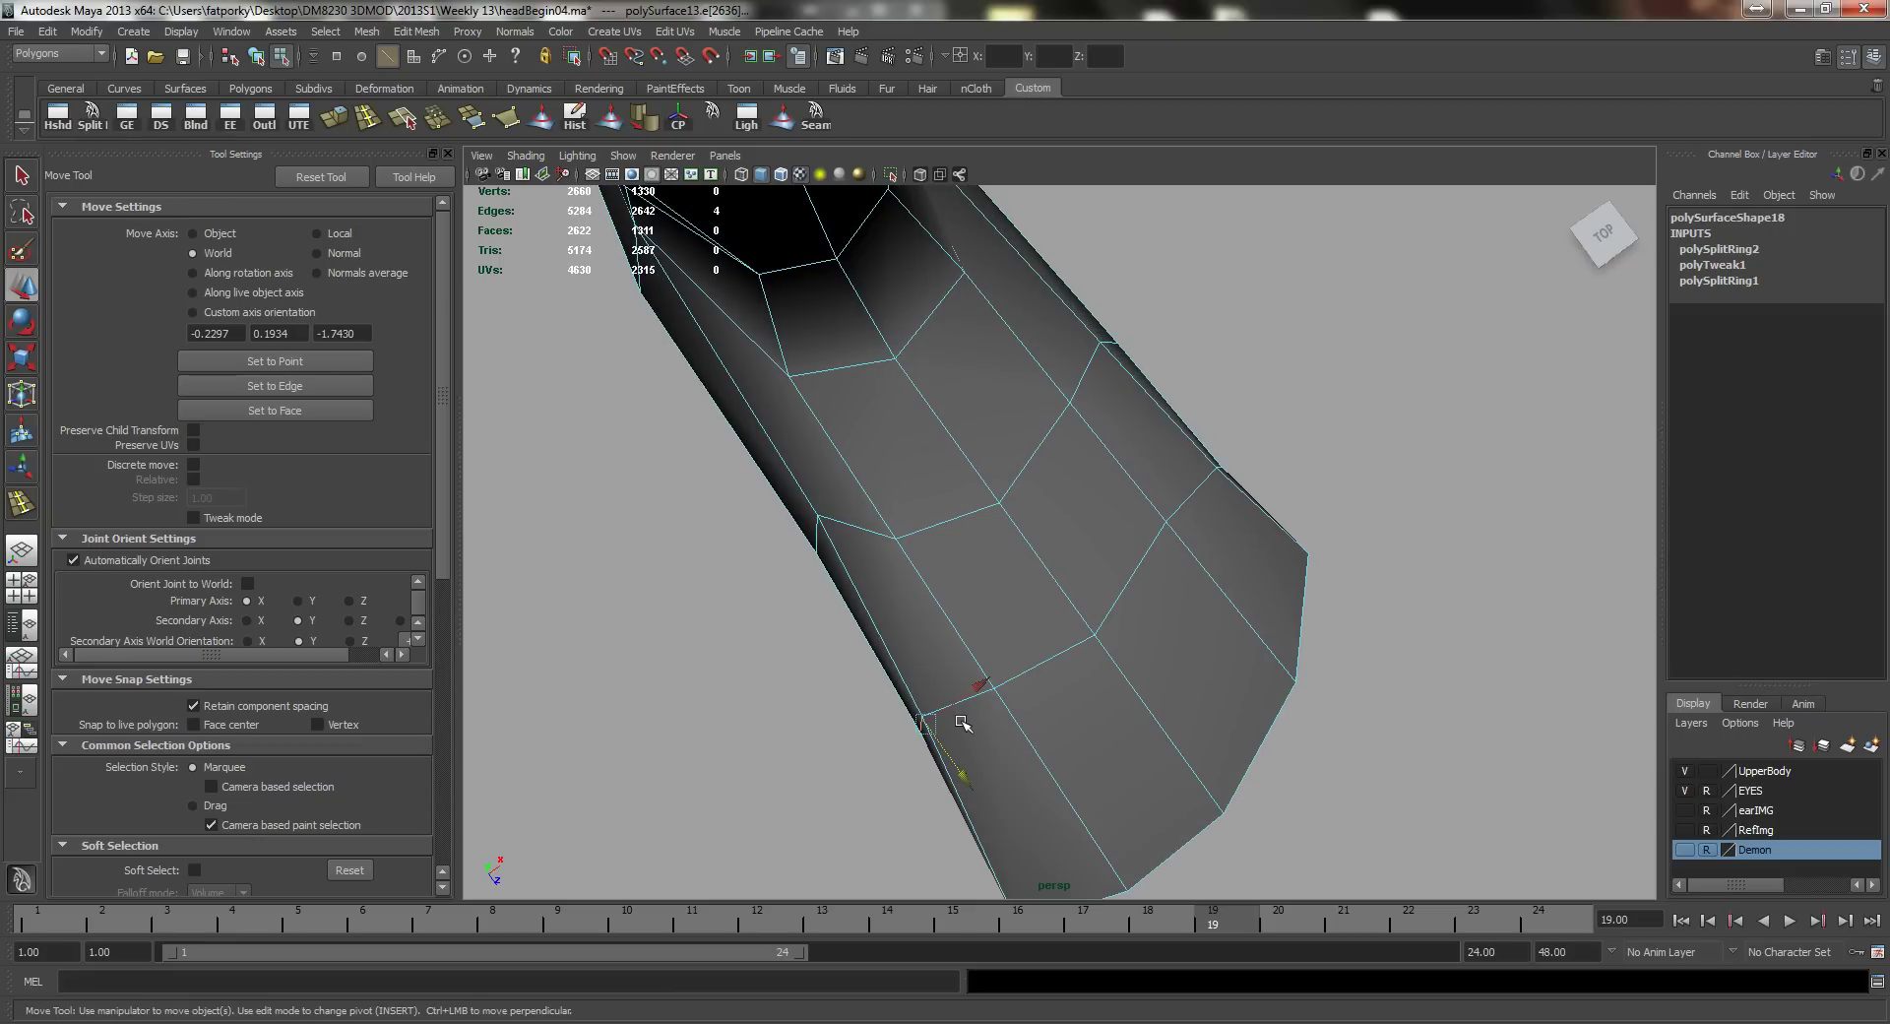
{"action": "key", "text": "b"}
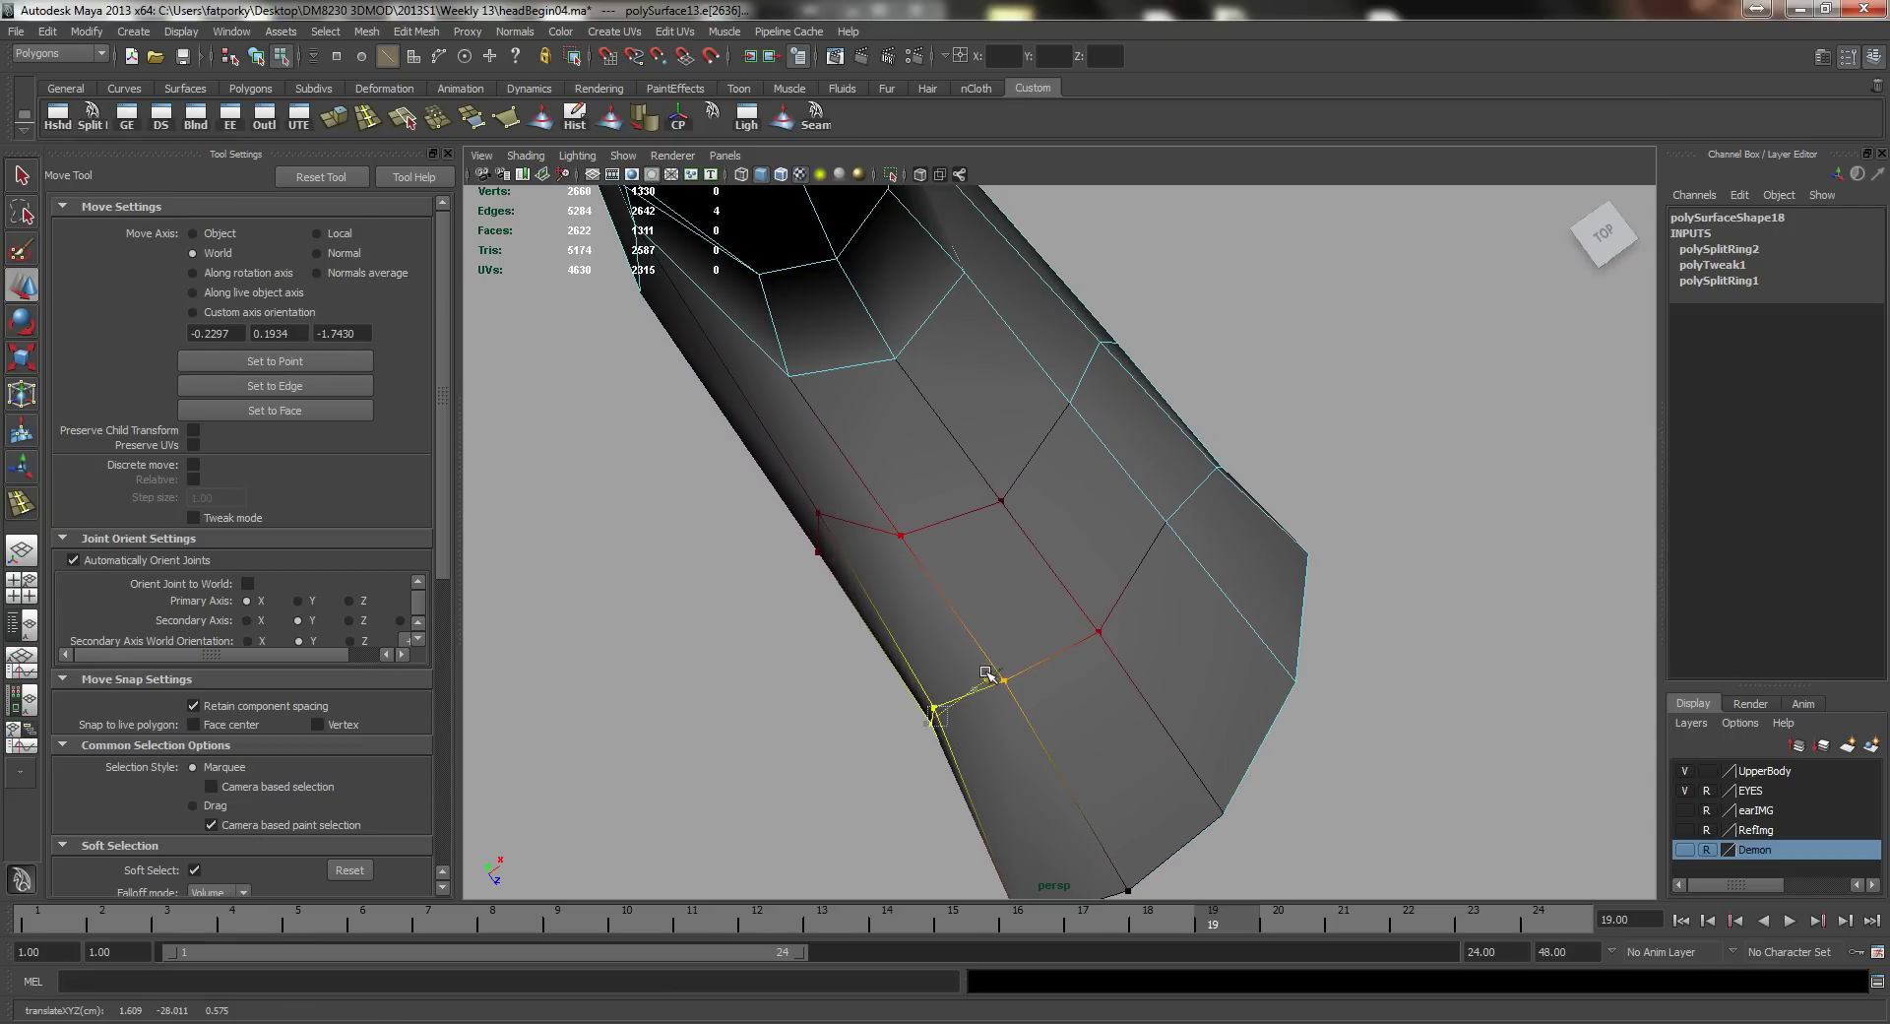
{"action": "middle_click_drag", "start_coordinate": [1071, 716], "coordinate": [996, 552], "text": "alt"}
{"action": "mouse_move", "coordinate": [996, 552]}
{"action": "left_mouse_down", "text": "alt"}
{"action": "mouse_move", "coordinate": [1033, 528]}
{"action": "mouse_move", "coordinate": [1046, 603]}
{"action": "mouse_move", "coordinate": [1096, 641]}
{"action": "mouse_move", "coordinate": [969, 552]}
{"action": "left_mouse_up", "text": "alt"}
{"action": "key", "text": "q"}
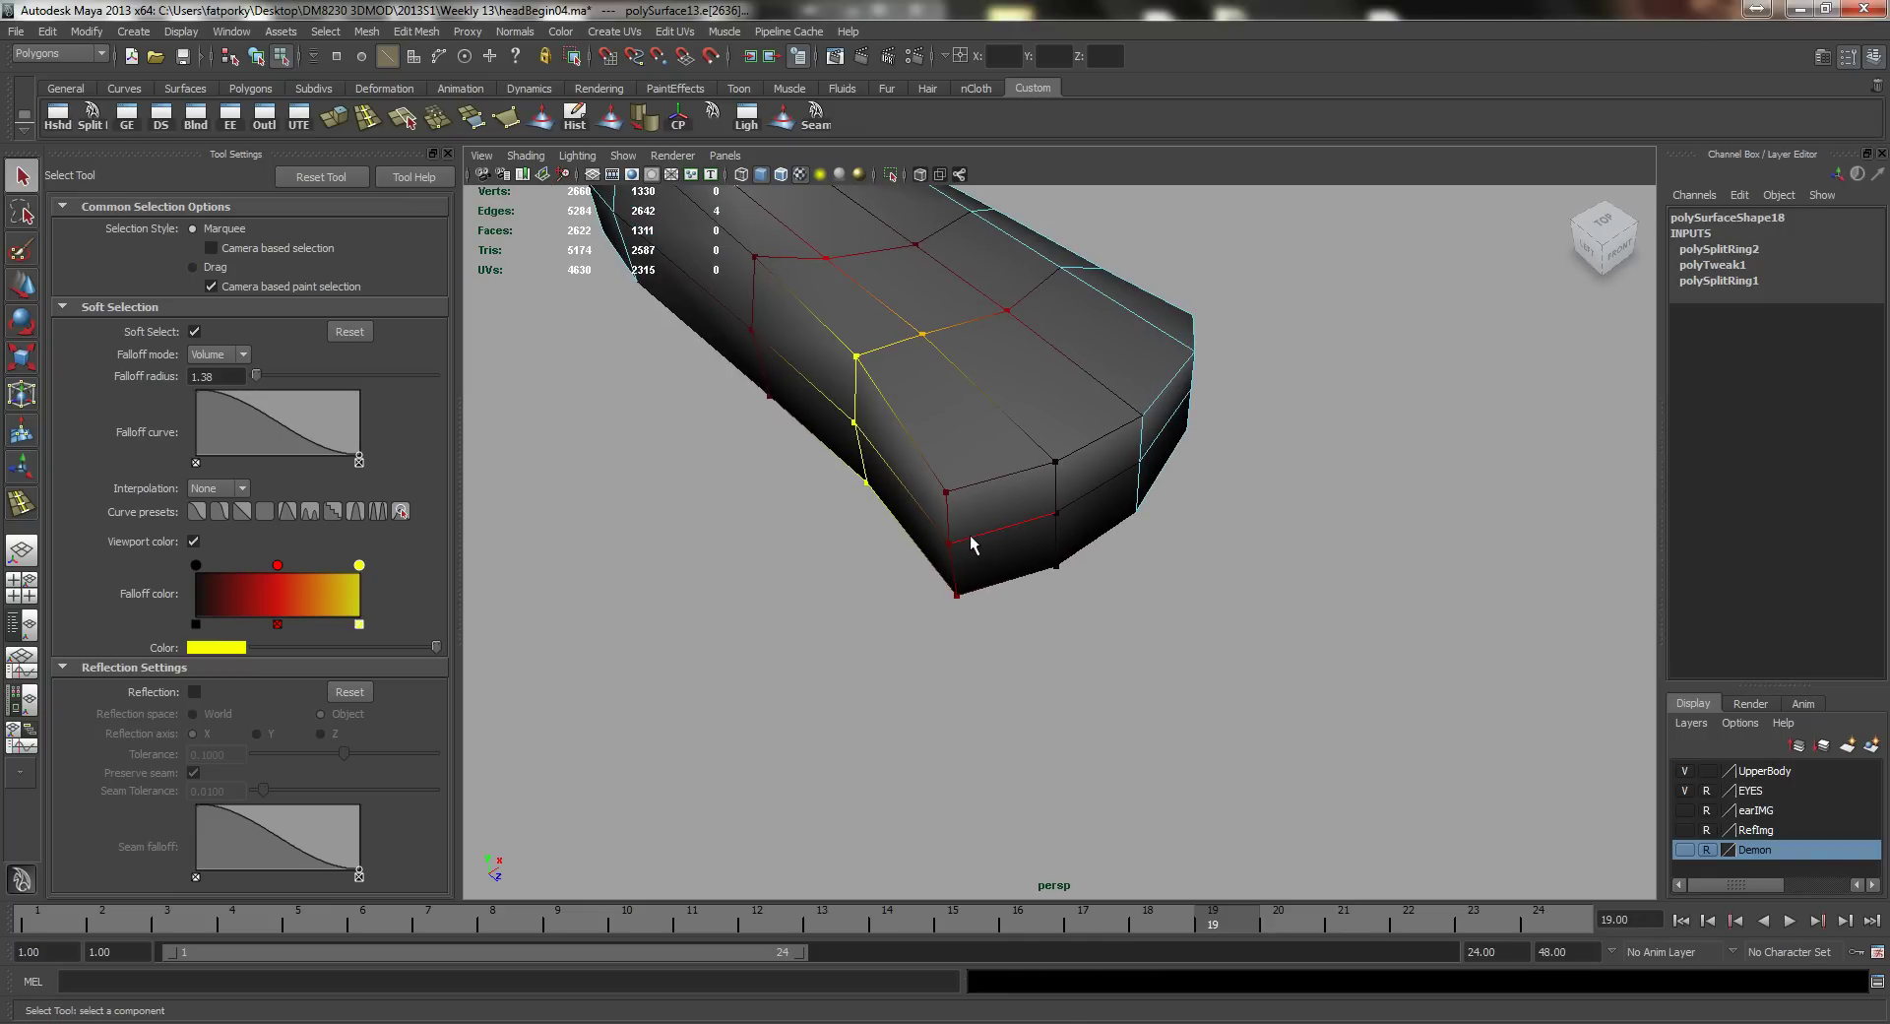
{"action": "key", "text": "b"}
Step: Adjust the vertical edges at the inner corner of the toe end and the neighbouring column of edges
{"action": "right_click_drag", "start_coordinate": [958, 517], "coordinate": [963, 477]}
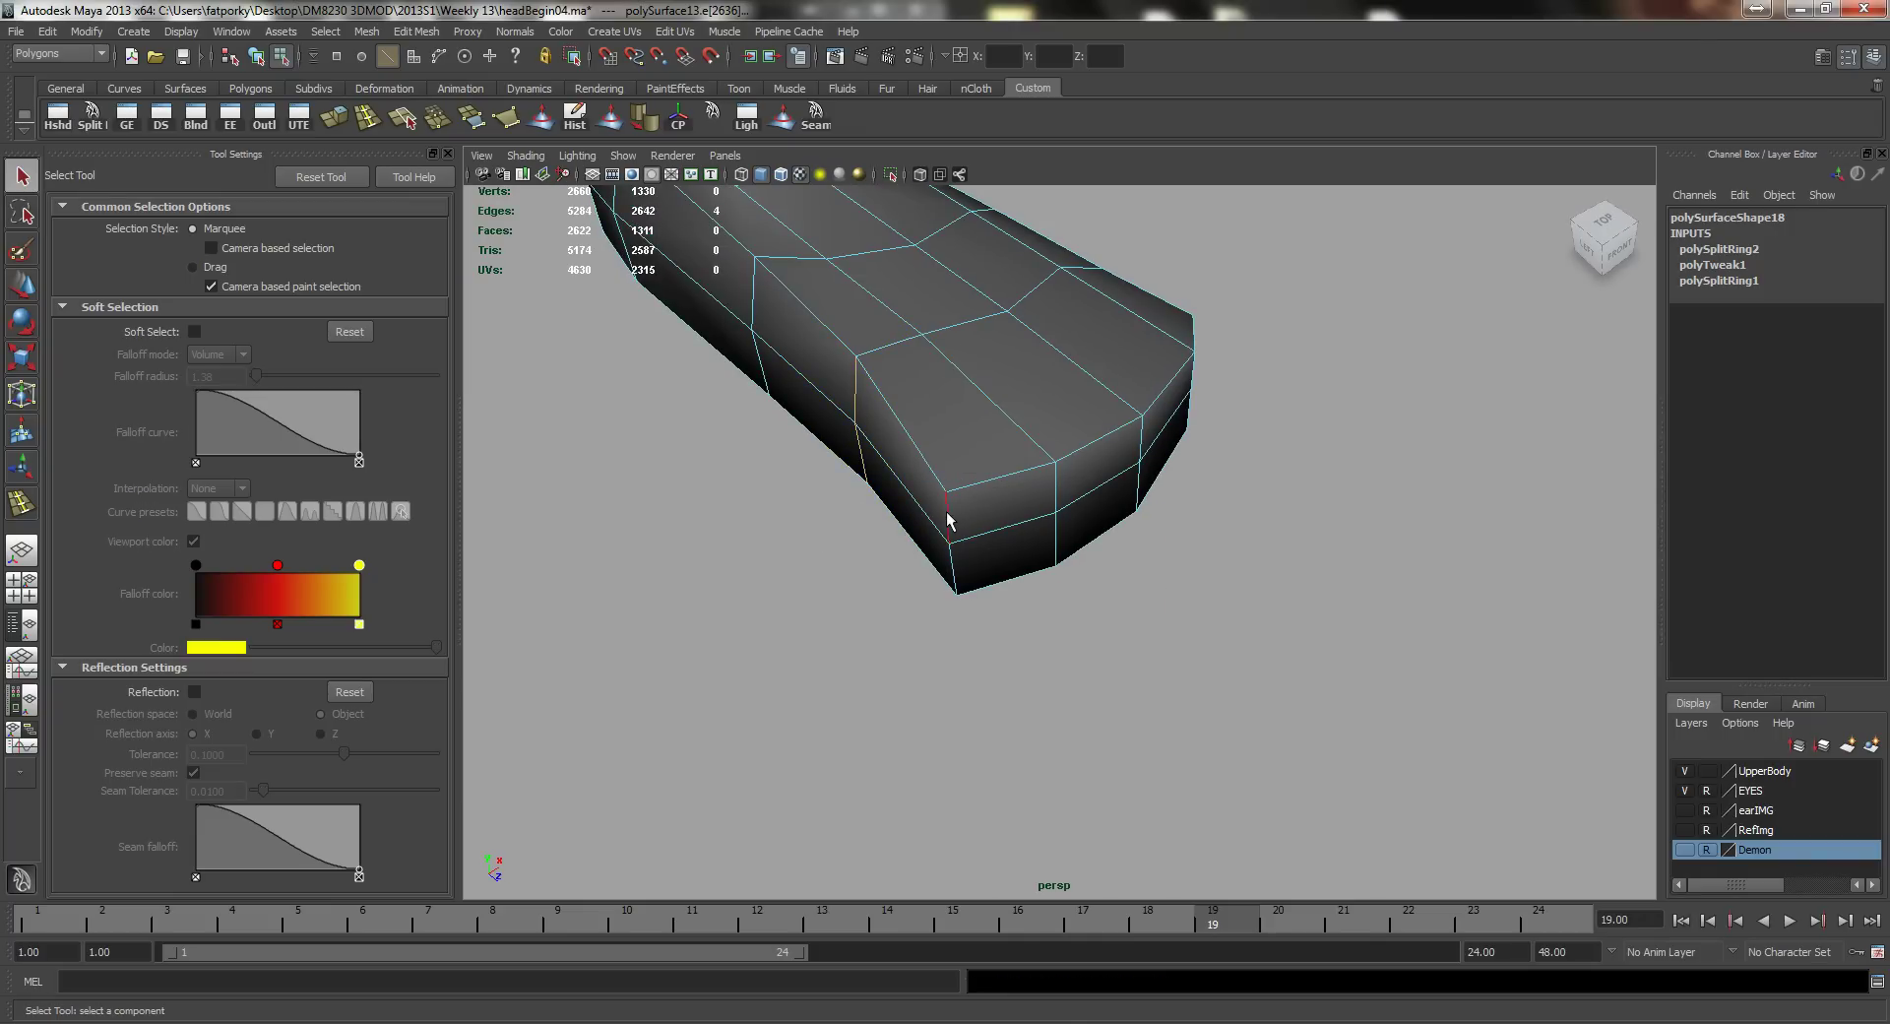
{"action": "left_click_drag", "start_coordinate": [956, 582], "coordinate": [962, 441], "text": "alt"}
{"action": "key", "text": "w"}
{"action": "key", "text": "q"}
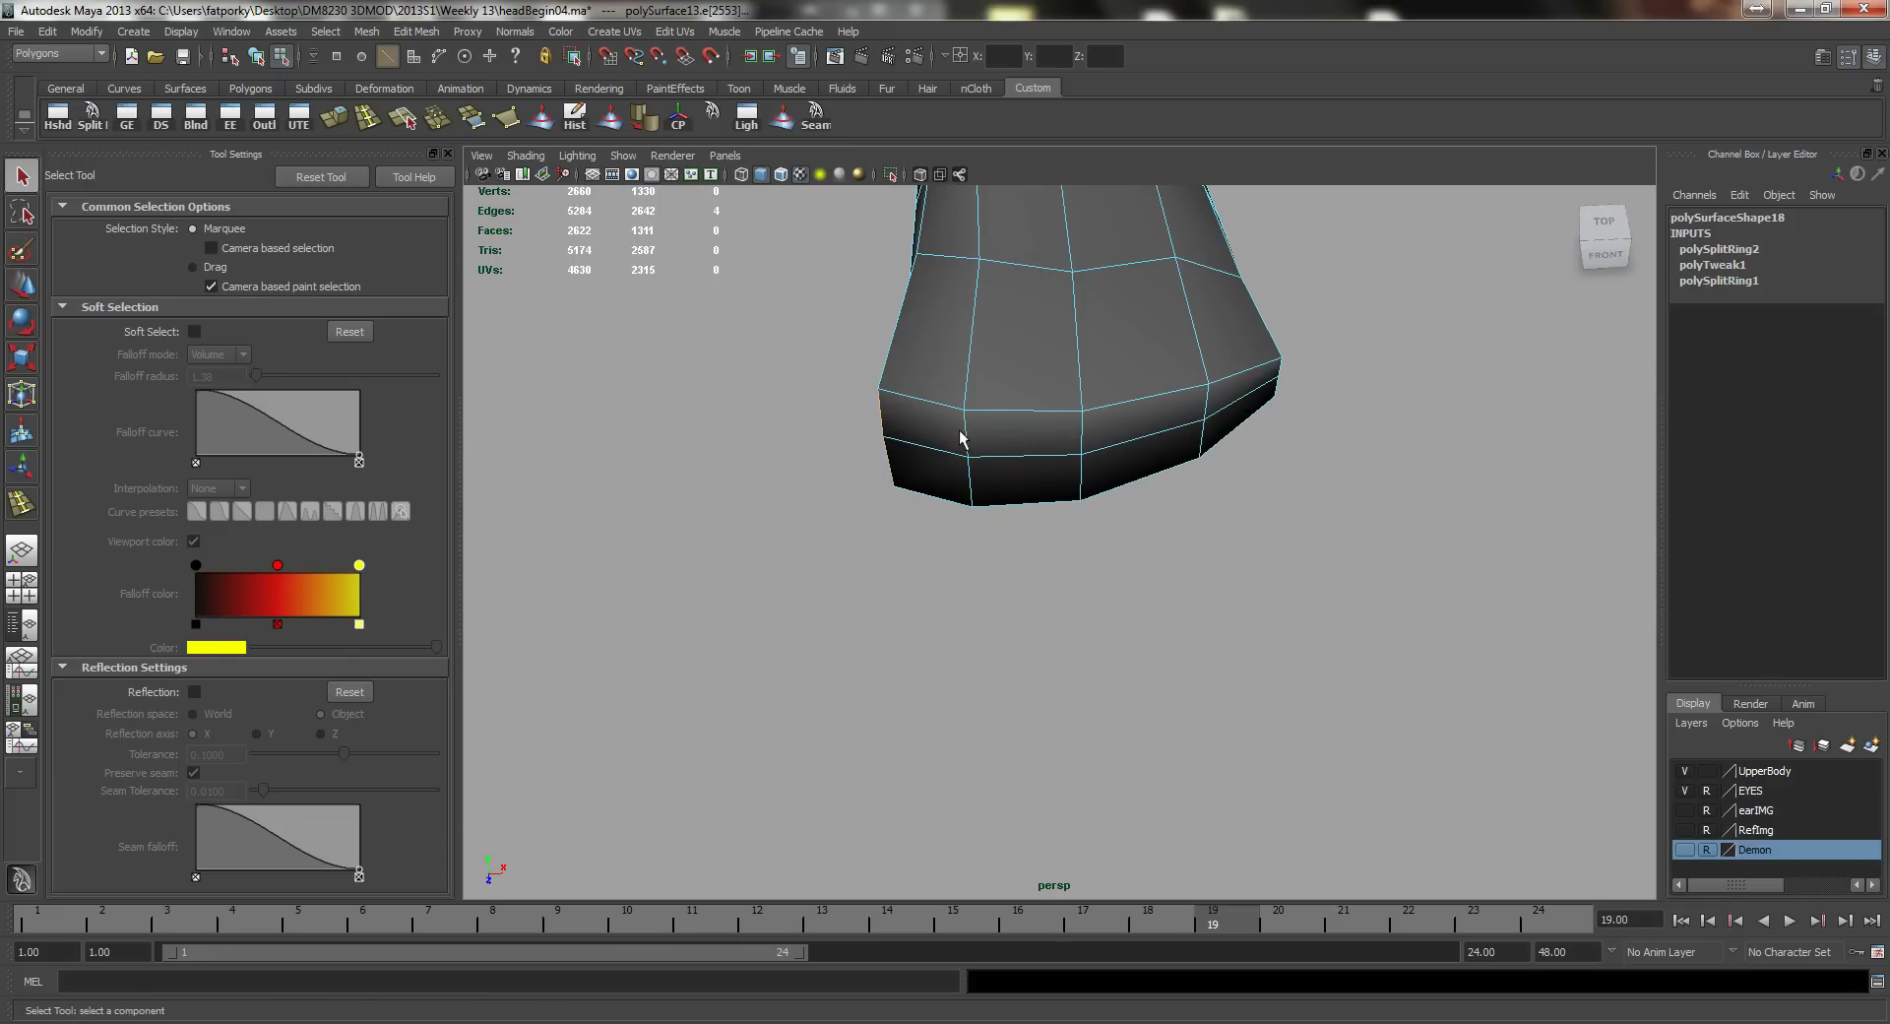
{"action": "left_click", "coordinate": [970, 484]}
{"action": "key", "text": "w"}
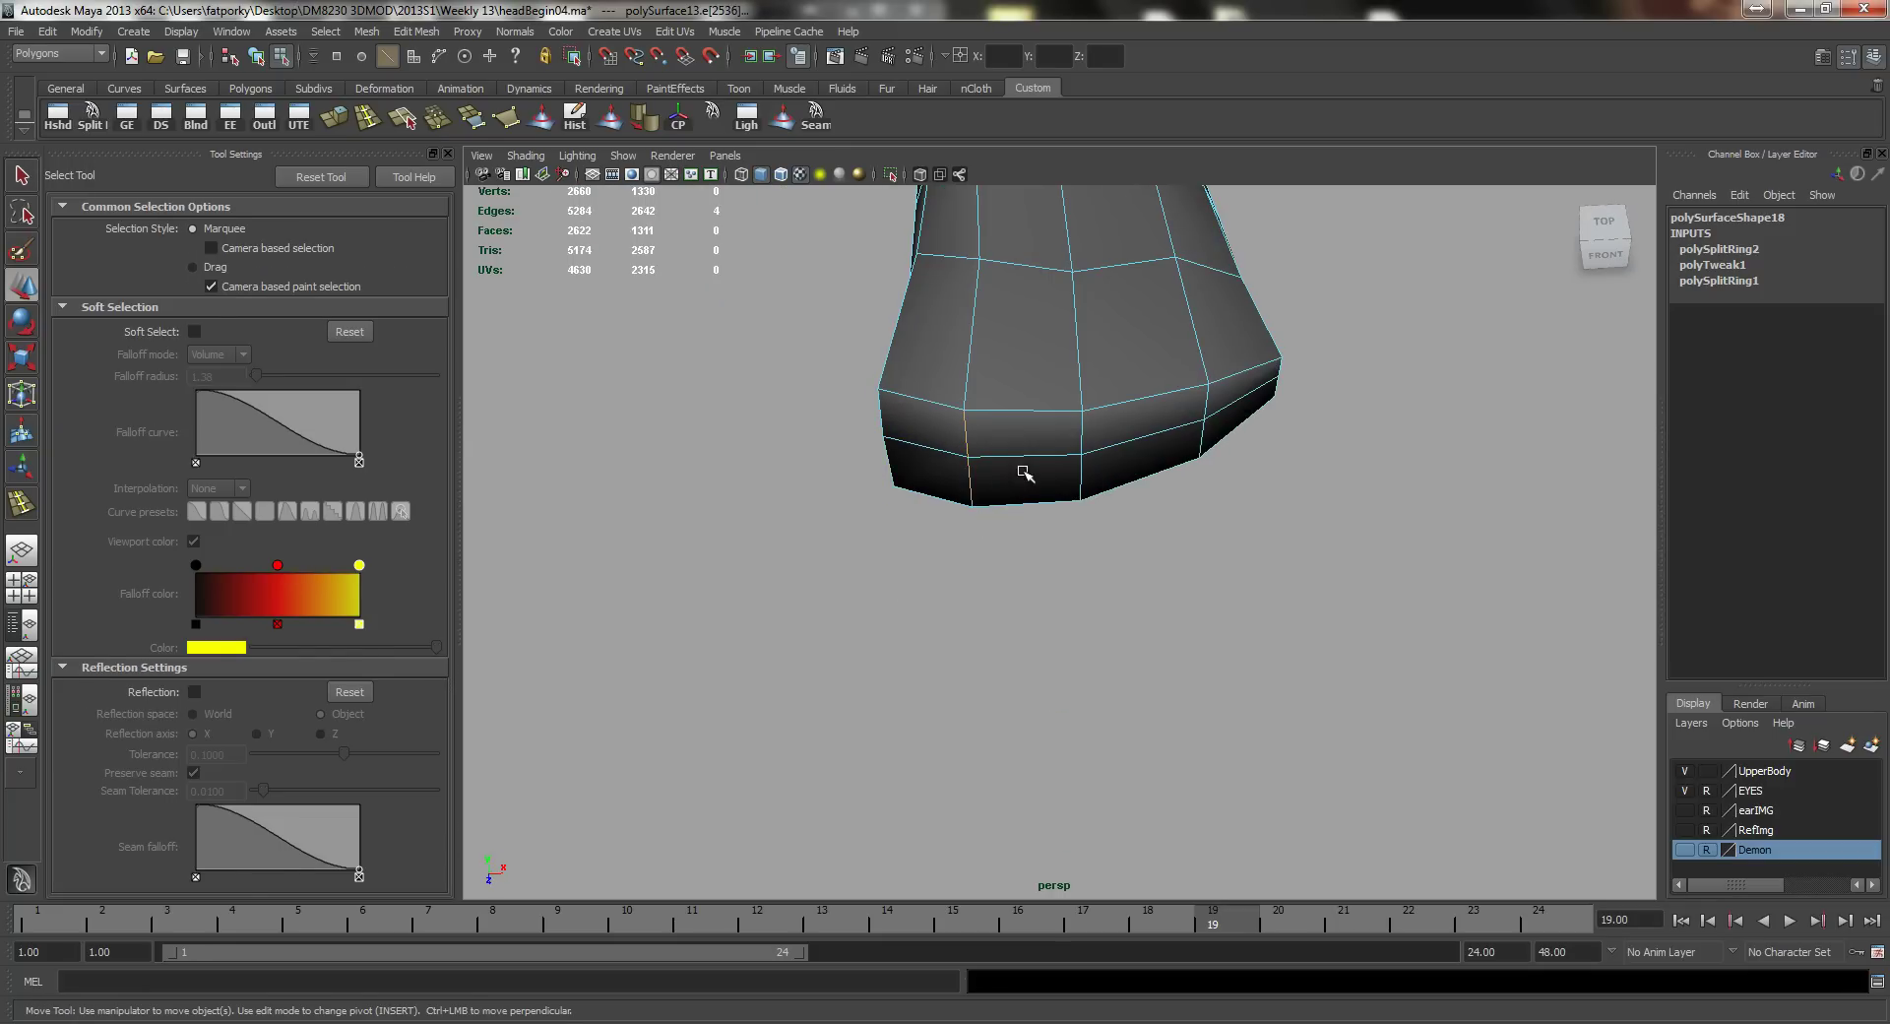
{"action": "left_click_drag", "start_coordinate": [1016, 459], "coordinate": [907, 495]}
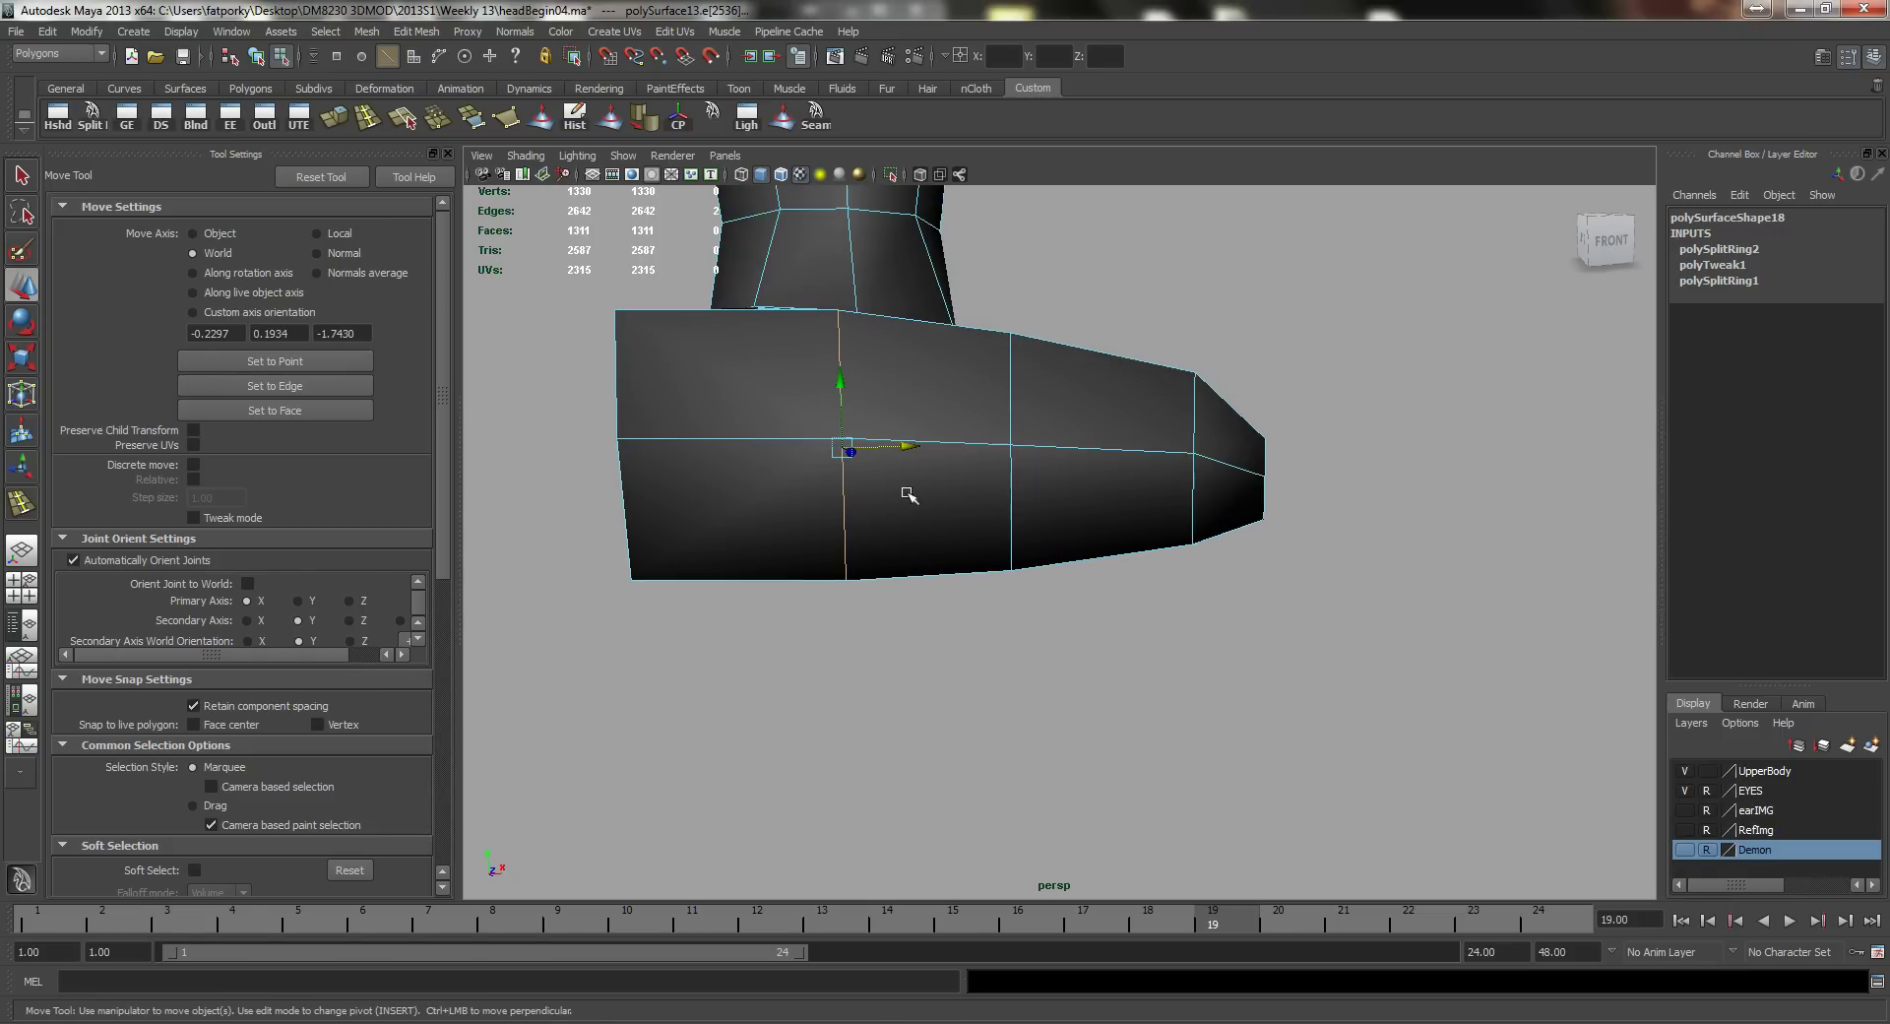
Step: Move the middle and outer columns of vertical edges on the toe end toward the foot's outer side
{"action": "left_click", "coordinate": [1010, 492], "text": "shift"}
{"action": "left_click", "coordinate": [1076, 448], "text": "shift"}
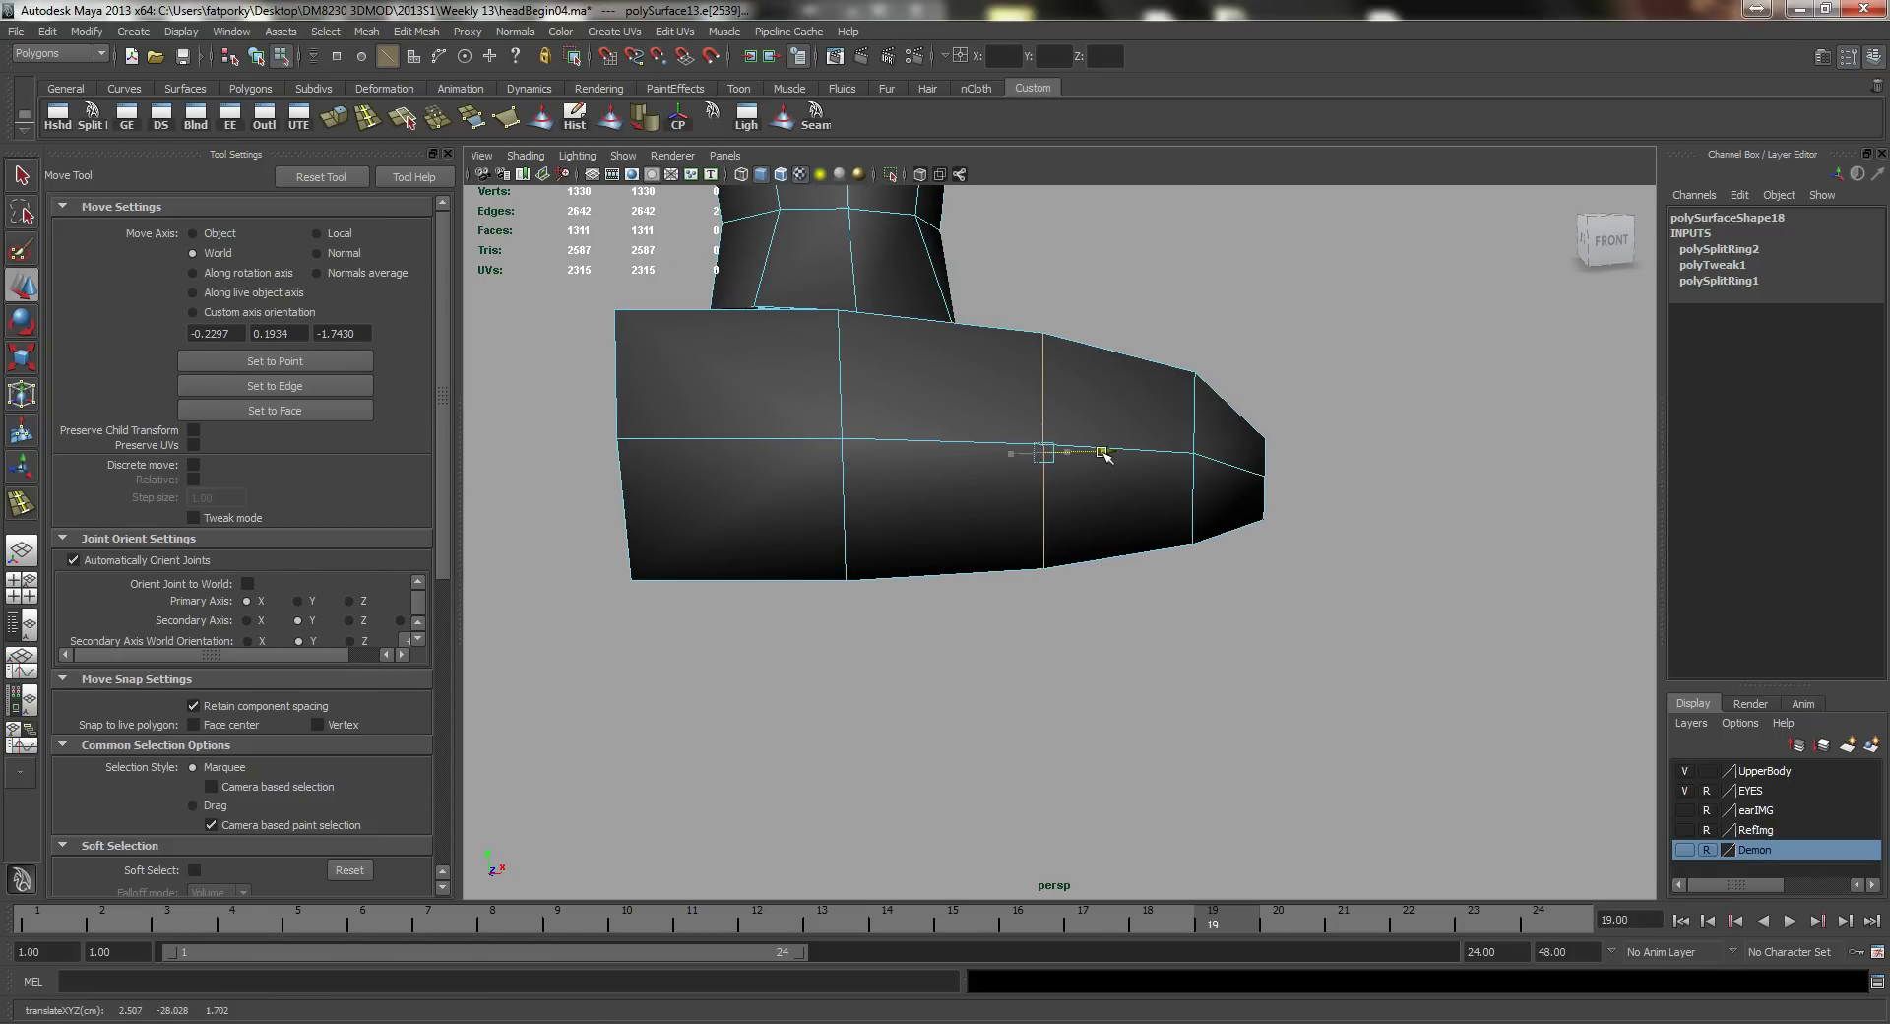
{"action": "left_click_drag", "start_coordinate": [1106, 455], "coordinate": [1142, 467], "text": "alt"}
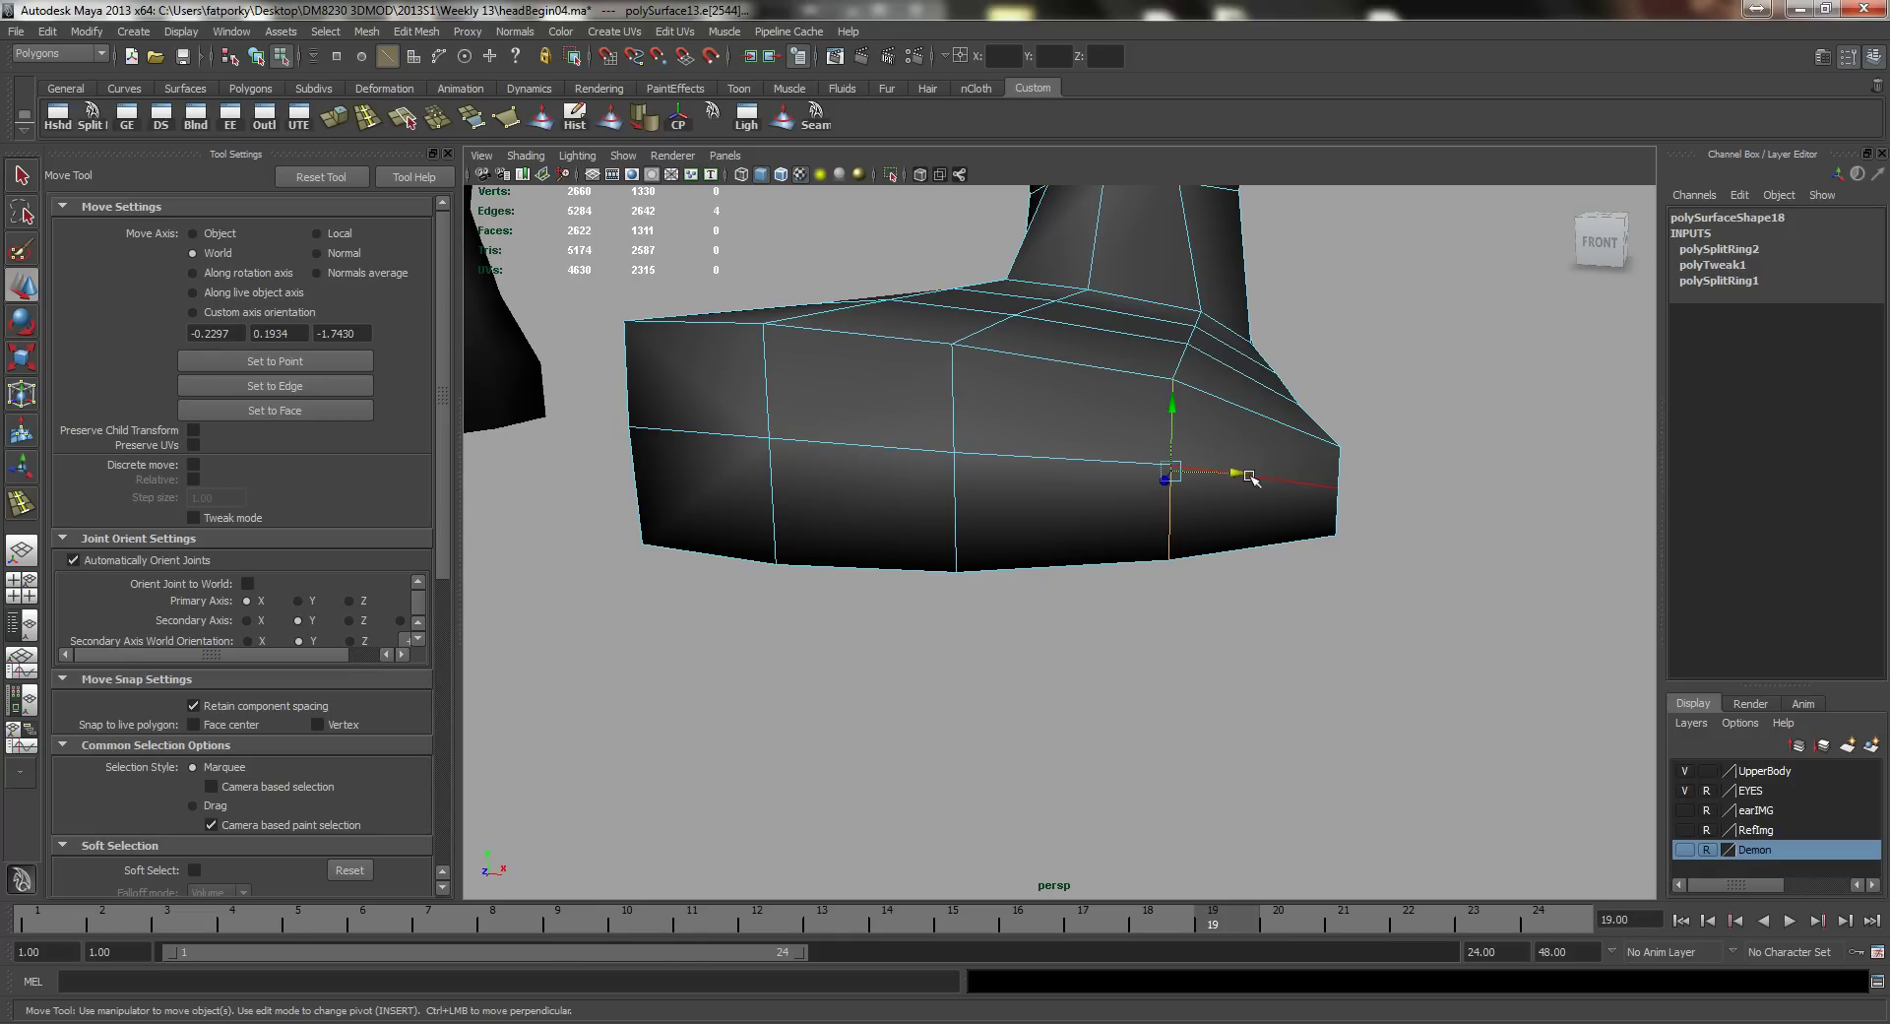
{"action": "mouse_move", "coordinate": [1250, 477]}
{"action": "left_mouse_down"}
{"action": "mouse_move", "coordinate": [1308, 475]}
{"action": "mouse_move", "coordinate": [1280, 485]}
{"action": "left_mouse_up"}
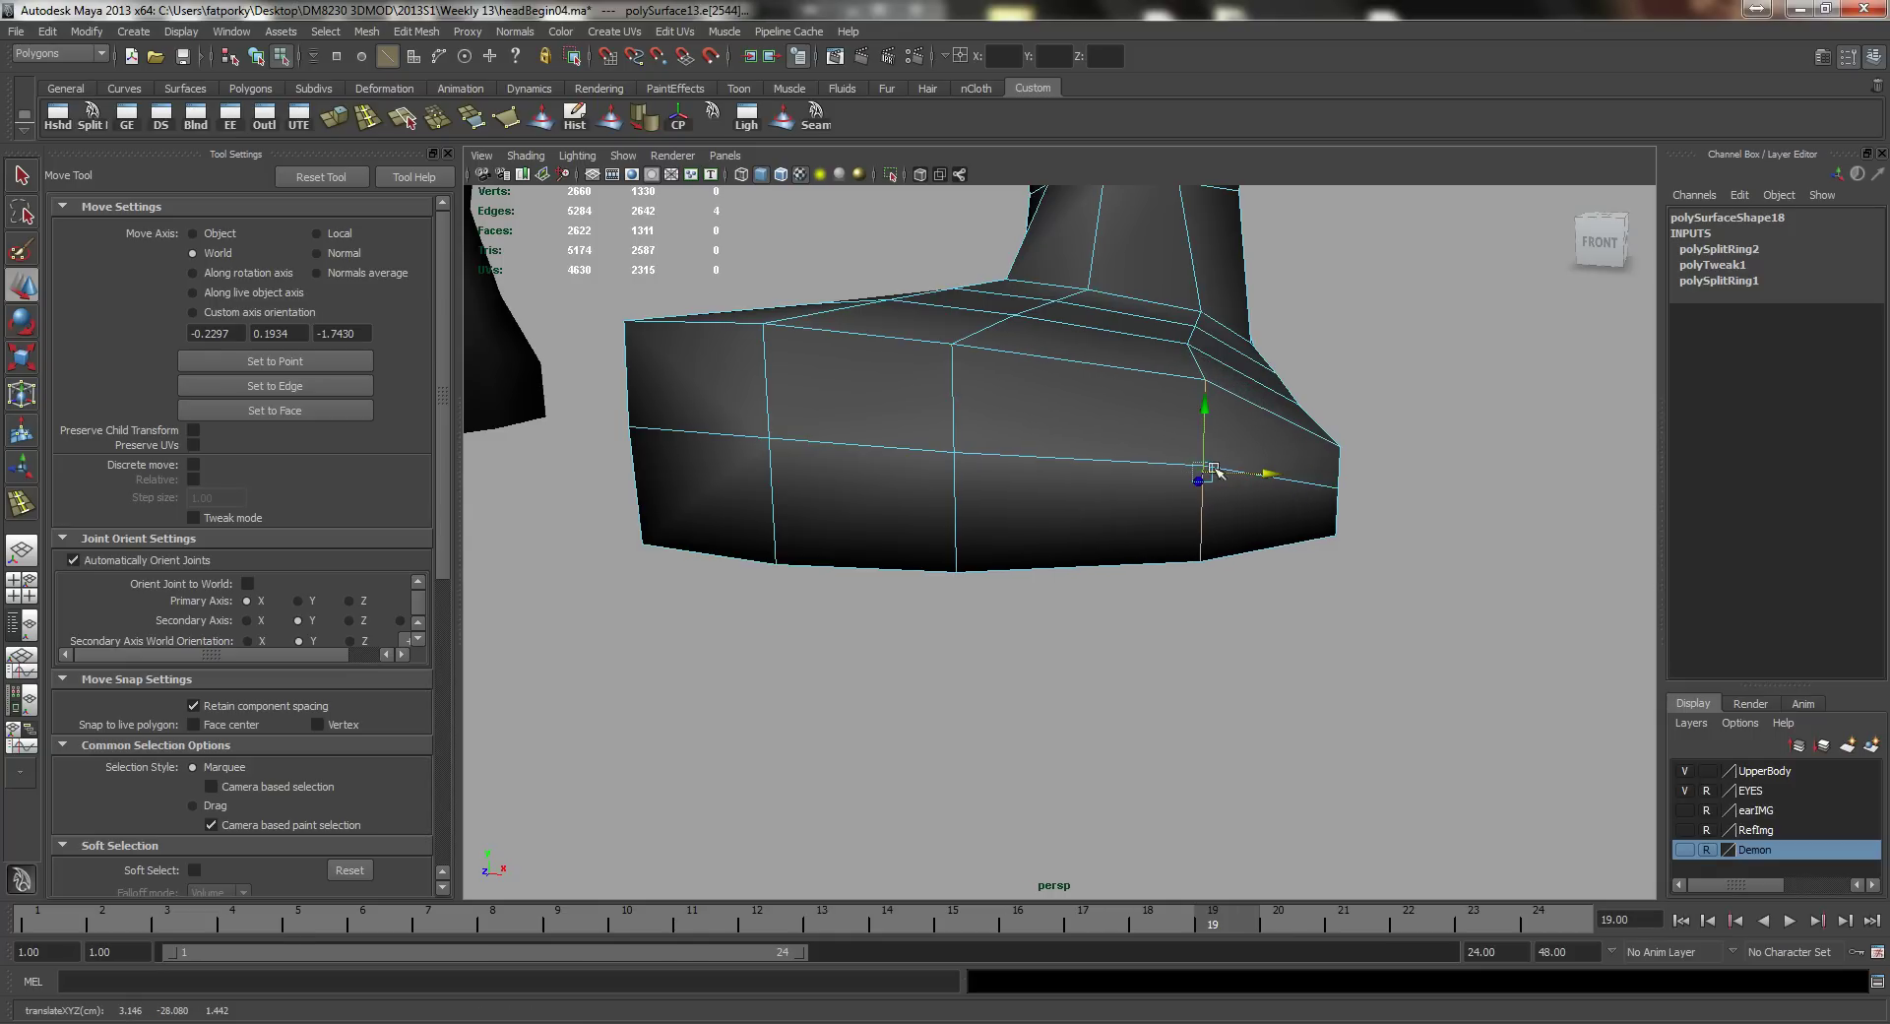
Step: Even out the spacing of the toe end by shifting its middle and inner columns of vertical edges
{"action": "left_click", "coordinate": [948, 393]}
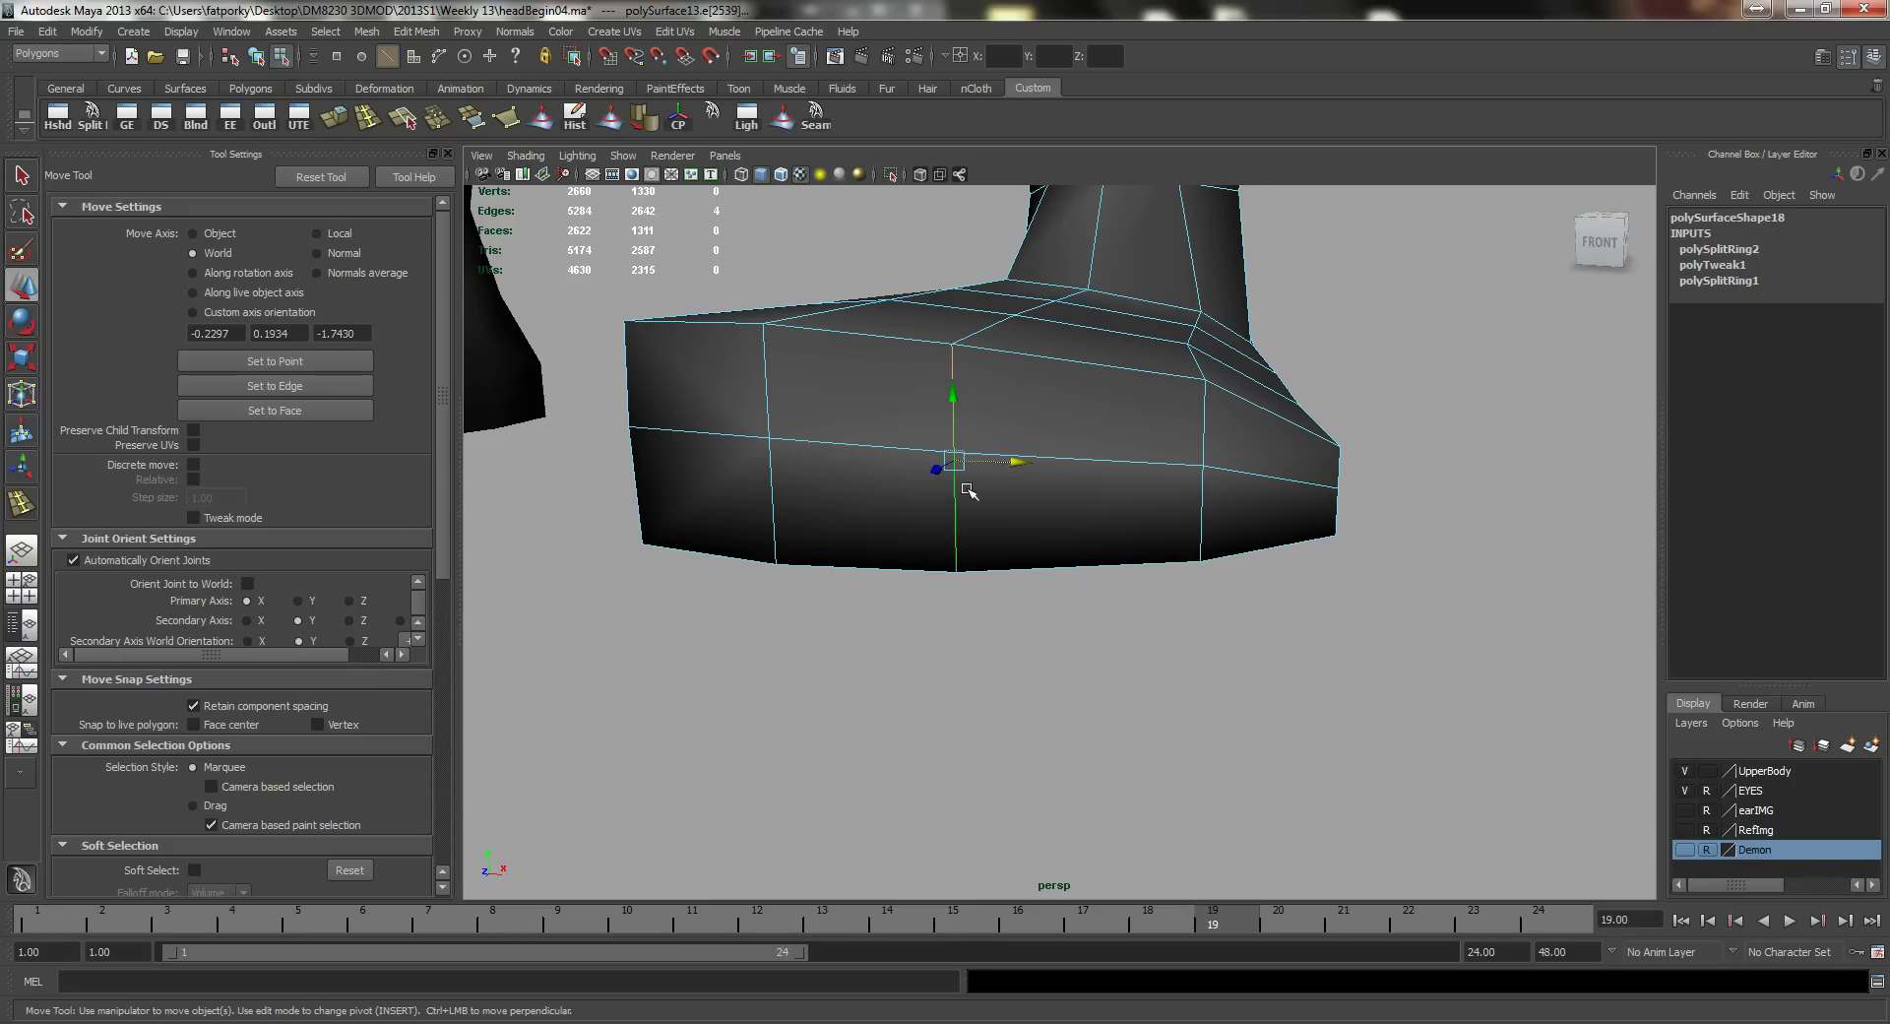
{"action": "left_click_drag", "start_coordinate": [1020, 473], "coordinate": [882, 413]}
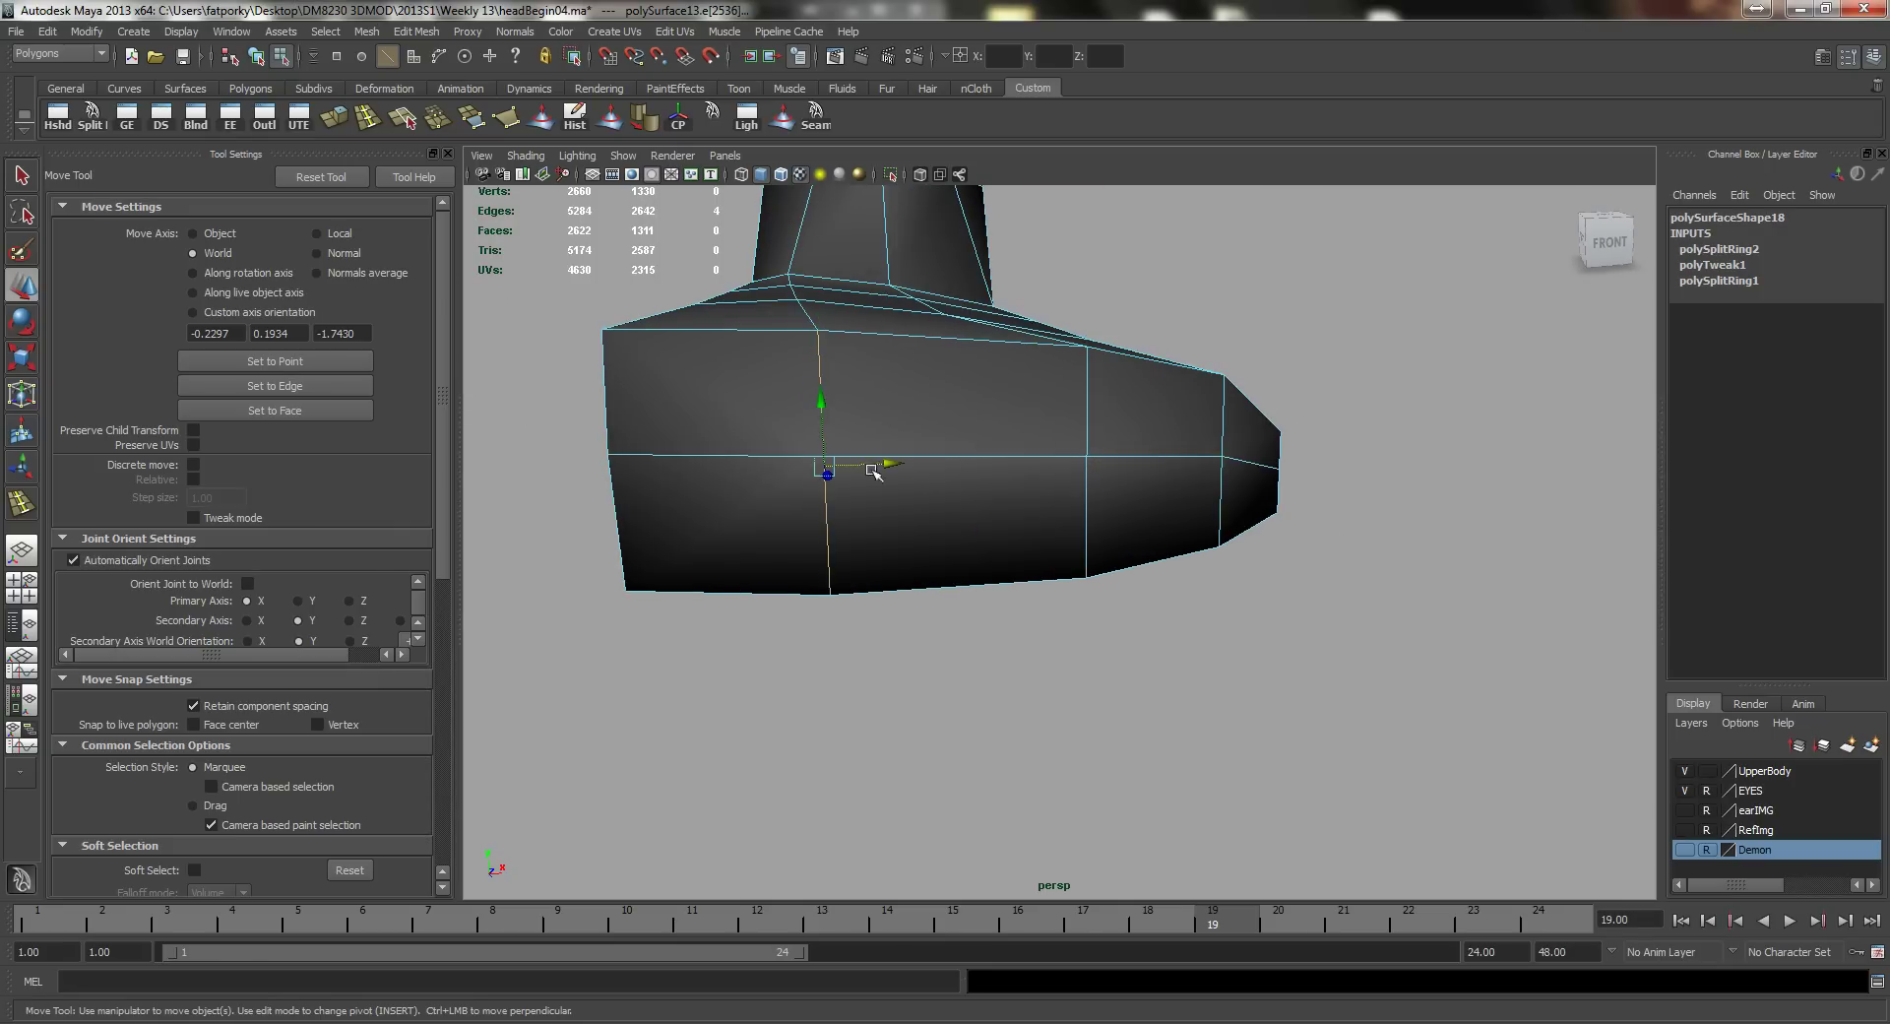
{"action": "left_click_drag", "start_coordinate": [884, 466], "coordinate": [947, 488]}
Step: Switch to face selection and raise the face at the inner front of the ankle
{"action": "right_click_drag", "start_coordinate": [947, 488], "coordinate": [1142, 578], "text": "alt"}
{"action": "left_click_drag", "start_coordinate": [1142, 578], "coordinate": [1122, 404], "text": "alt"}
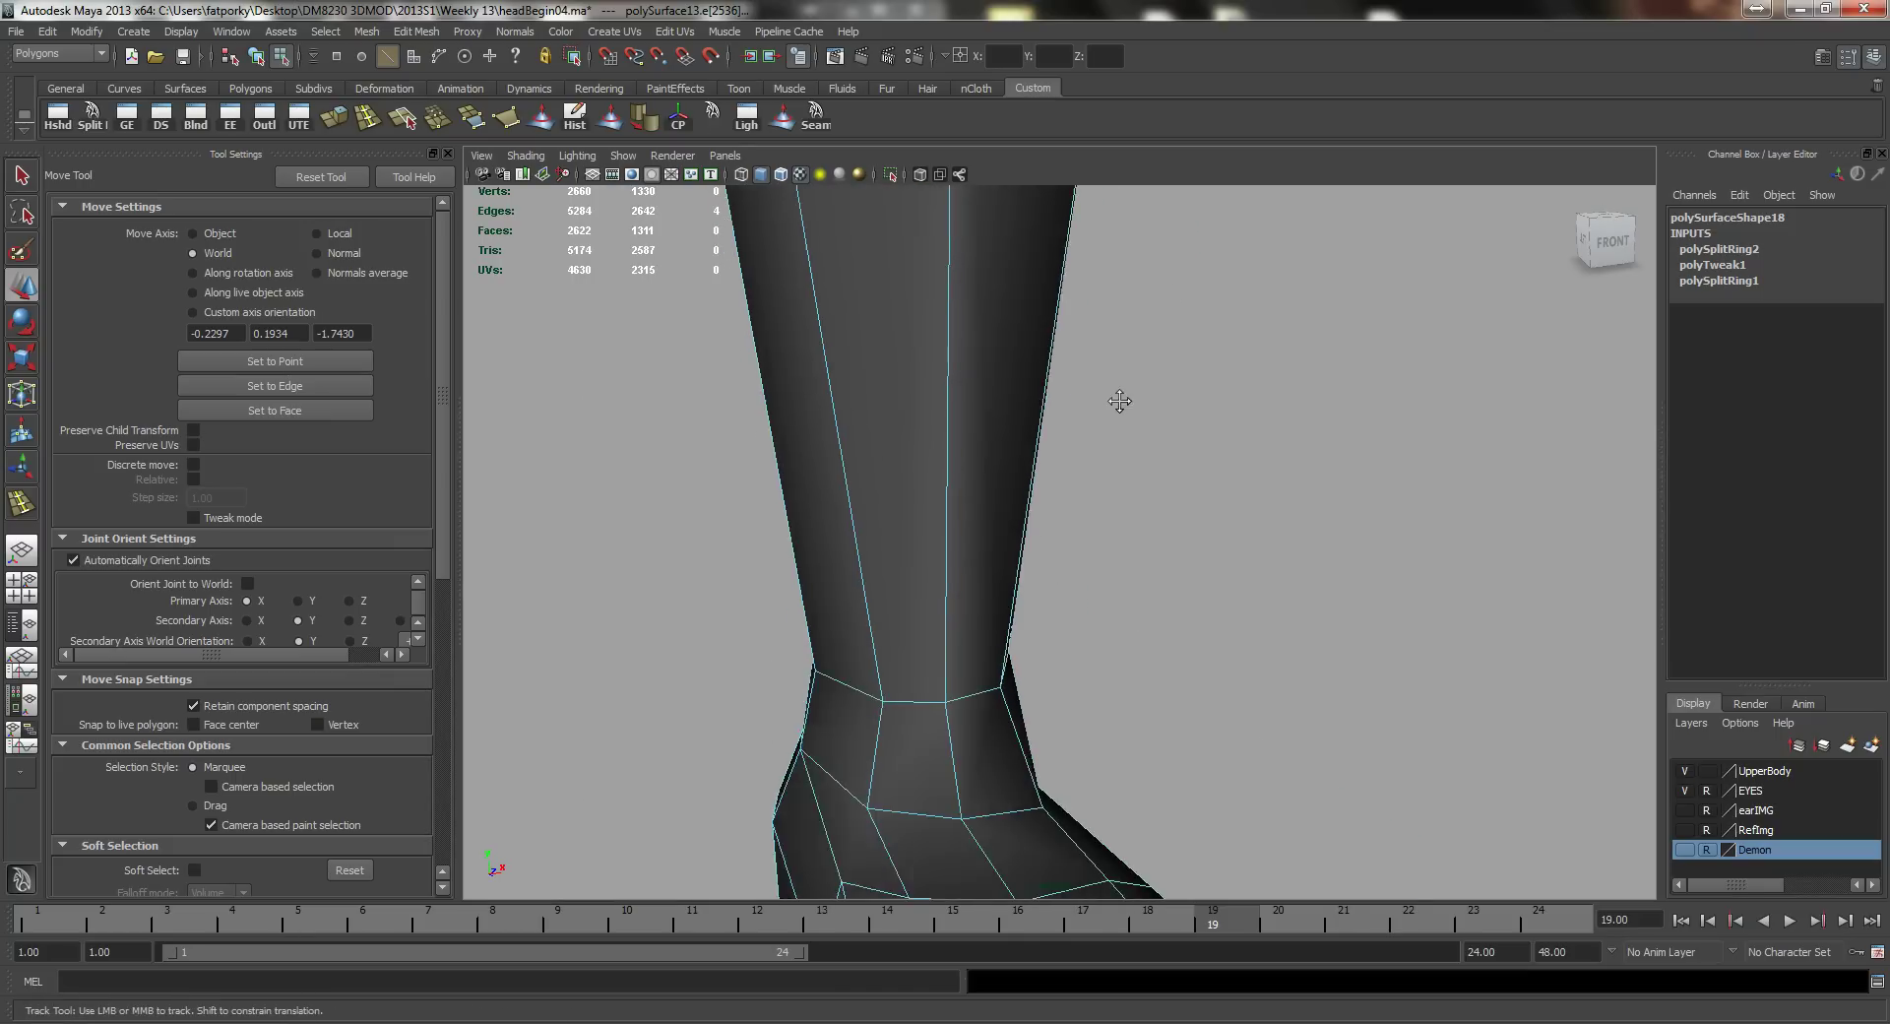
{"action": "middle_click_drag", "start_coordinate": [1122, 405], "coordinate": [1191, 236], "text": "alt"}
{"action": "right_click", "coordinate": [938, 637]}
{"action": "right_click_drag", "start_coordinate": [938, 637], "coordinate": [940, 682]}
{"action": "left_click", "coordinate": [935, 638]}
{"action": "left_click_drag", "start_coordinate": [940, 640], "coordinate": [879, 664], "text": "alt"}
{"action": "left_click_drag", "start_coordinate": [850, 548], "coordinate": [848, 500]}
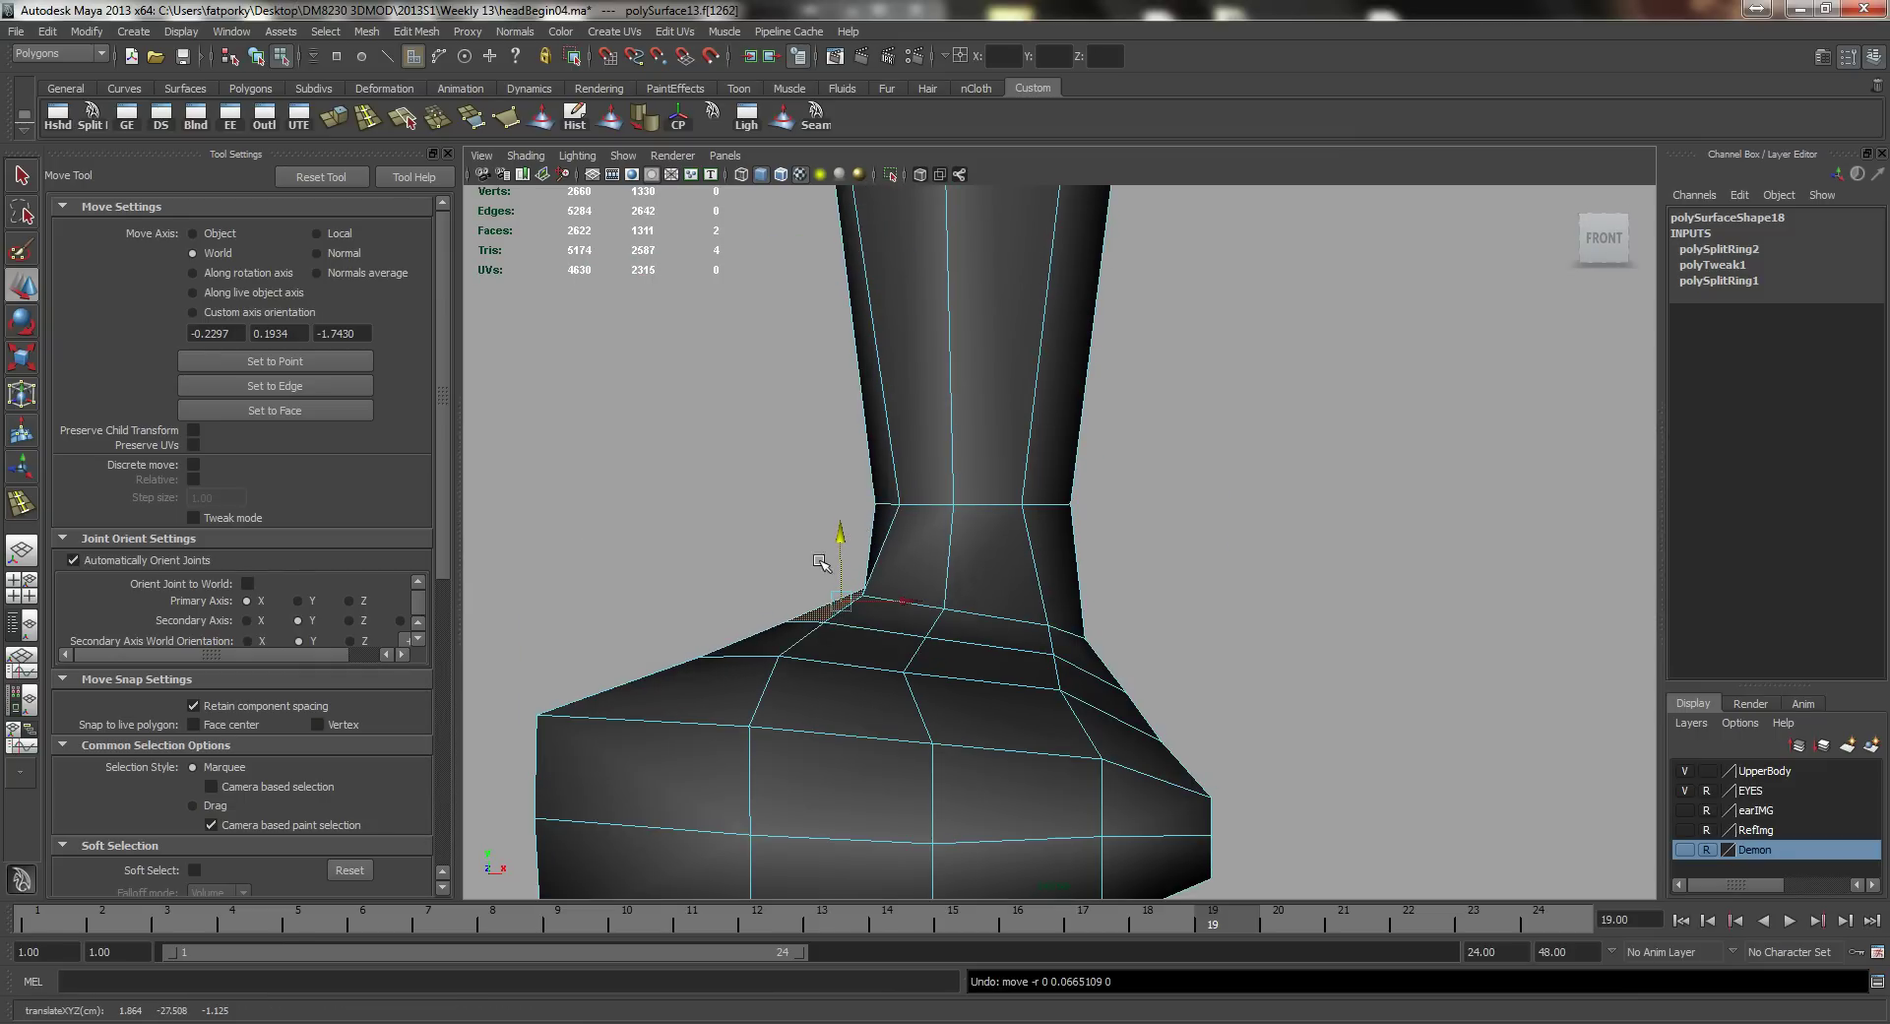
Step: Raise the inner ankle face together with the adjacent face toward the toes
{"action": "left_click", "coordinate": [773, 643], "text": "shift"}
{"action": "left_click_drag", "start_coordinate": [815, 541], "coordinate": [855, 586]}
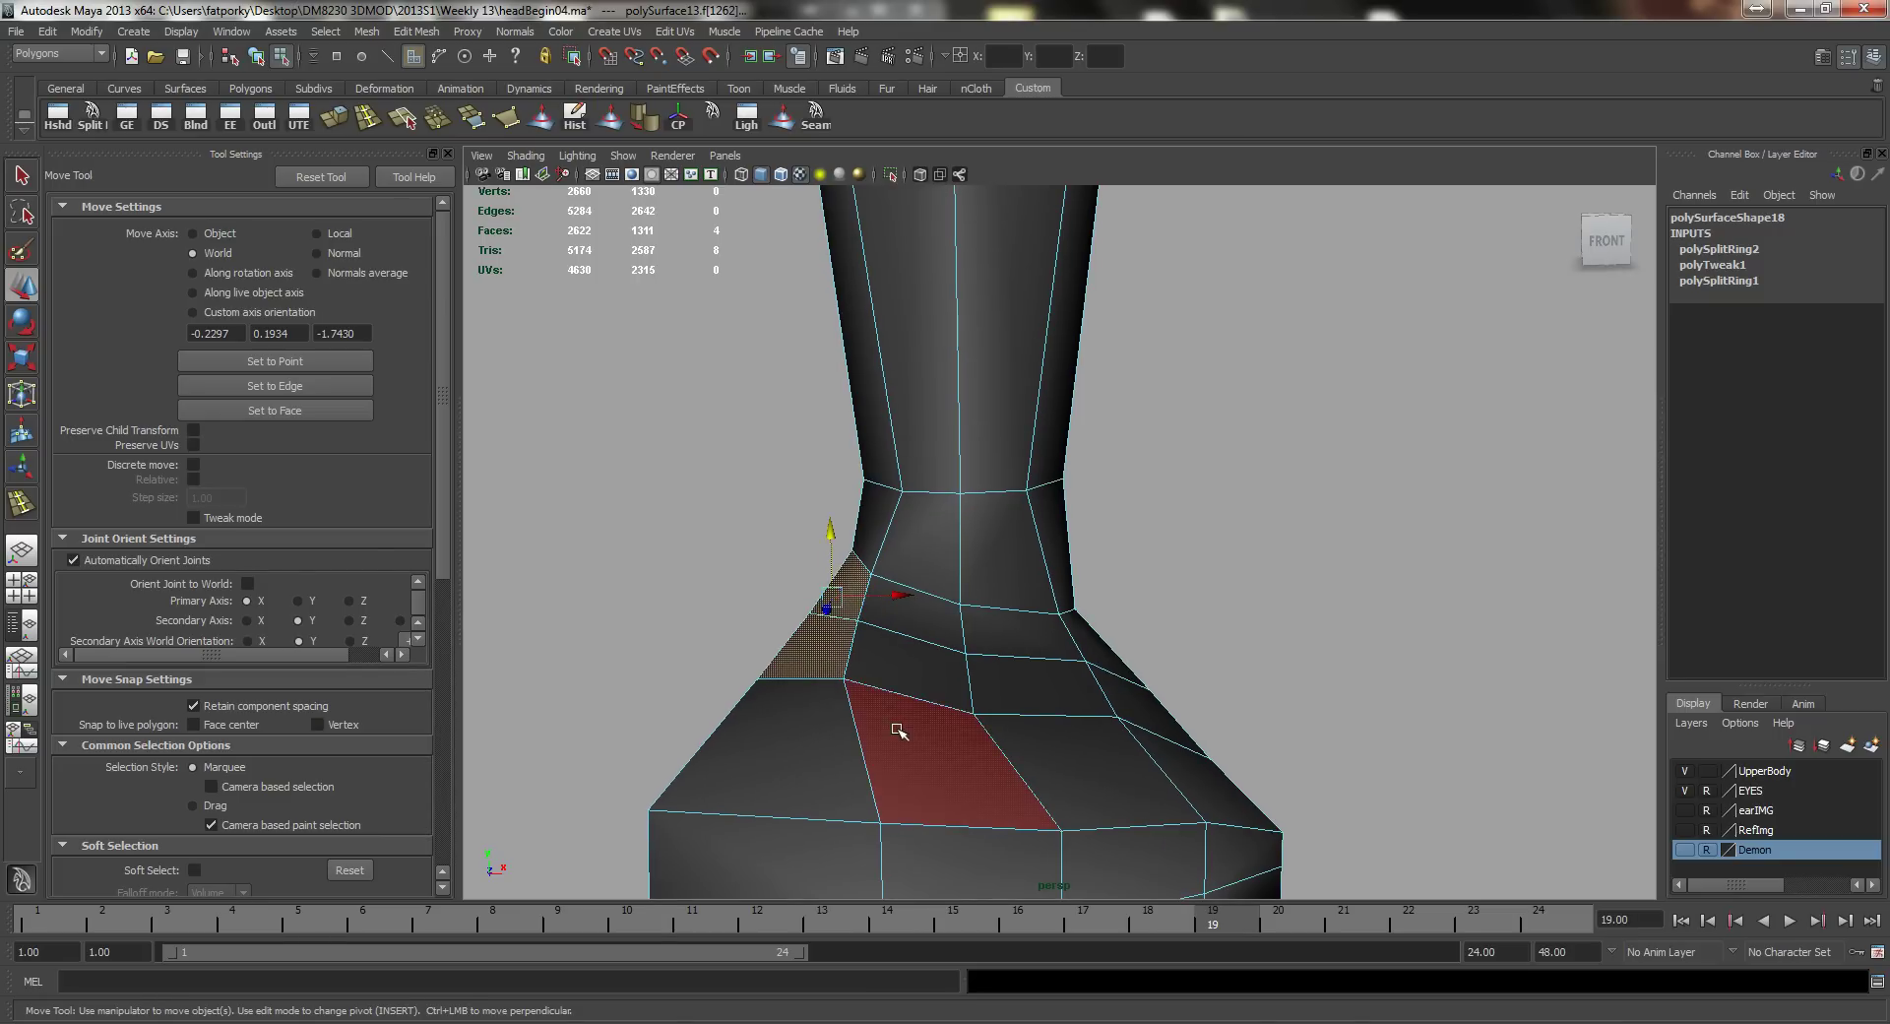
{"action": "left_click_drag", "start_coordinate": [897, 729], "coordinate": [776, 648], "text": "ctrl"}
{"action": "left_click_drag", "start_coordinate": [844, 508], "coordinate": [858, 548], "text": "alt"}
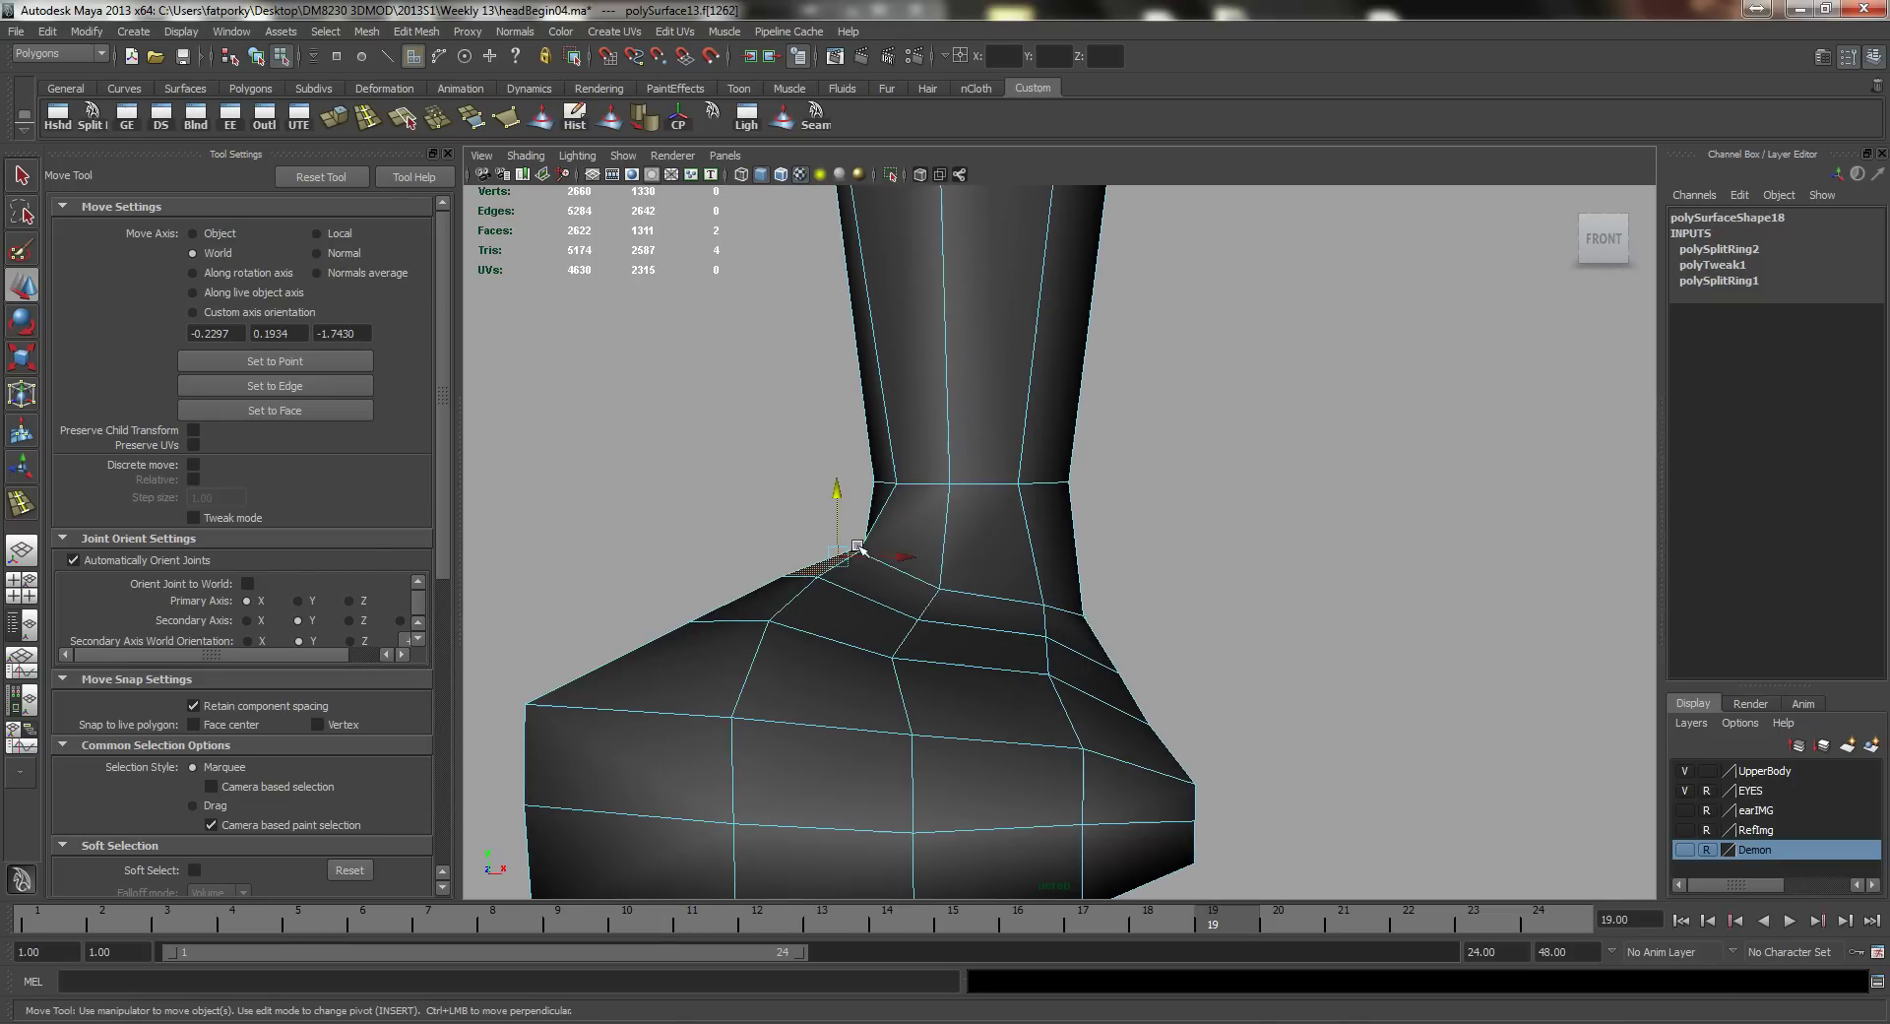
Step: Raise the short edge at the front of the ankle and the instep vertex just ahead of it
{"action": "right_click_drag", "start_coordinate": [923, 603], "coordinate": [919, 546]}
{"action": "left_click", "coordinate": [927, 602]}
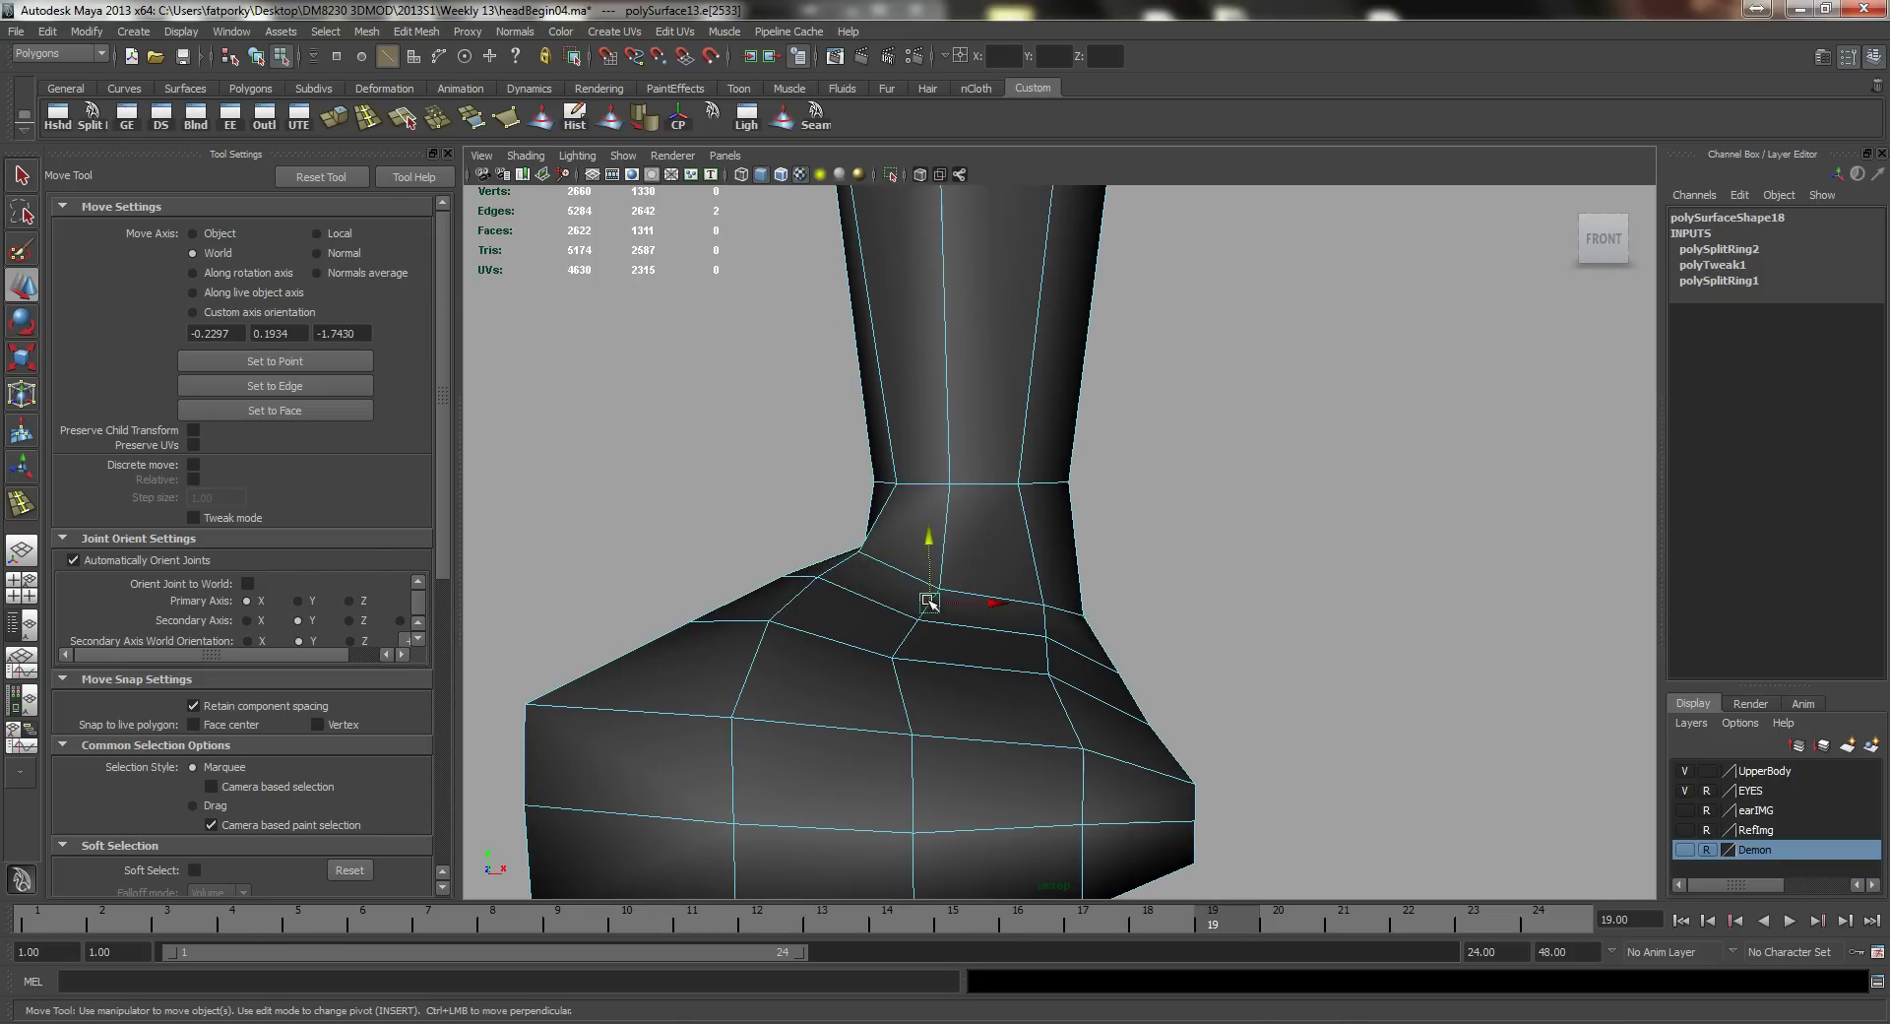
{"action": "left_click_drag", "start_coordinate": [925, 553], "coordinate": [931, 520]}
{"action": "right_click_drag", "start_coordinate": [910, 644], "coordinate": [861, 649]}
{"action": "left_click", "coordinate": [891, 655]}
{"action": "left_click_drag", "start_coordinate": [894, 595], "coordinate": [889, 567]}
Step: Move the vertex on the outer side of the ankle slightly forward and up
{"action": "right_click_drag", "start_coordinate": [982, 607], "coordinate": [866, 569], "text": "alt"}
{"action": "left_click_drag", "start_coordinate": [866, 569], "coordinate": [1200, 632], "text": "alt"}
{"action": "left_click", "coordinate": [1130, 600]}
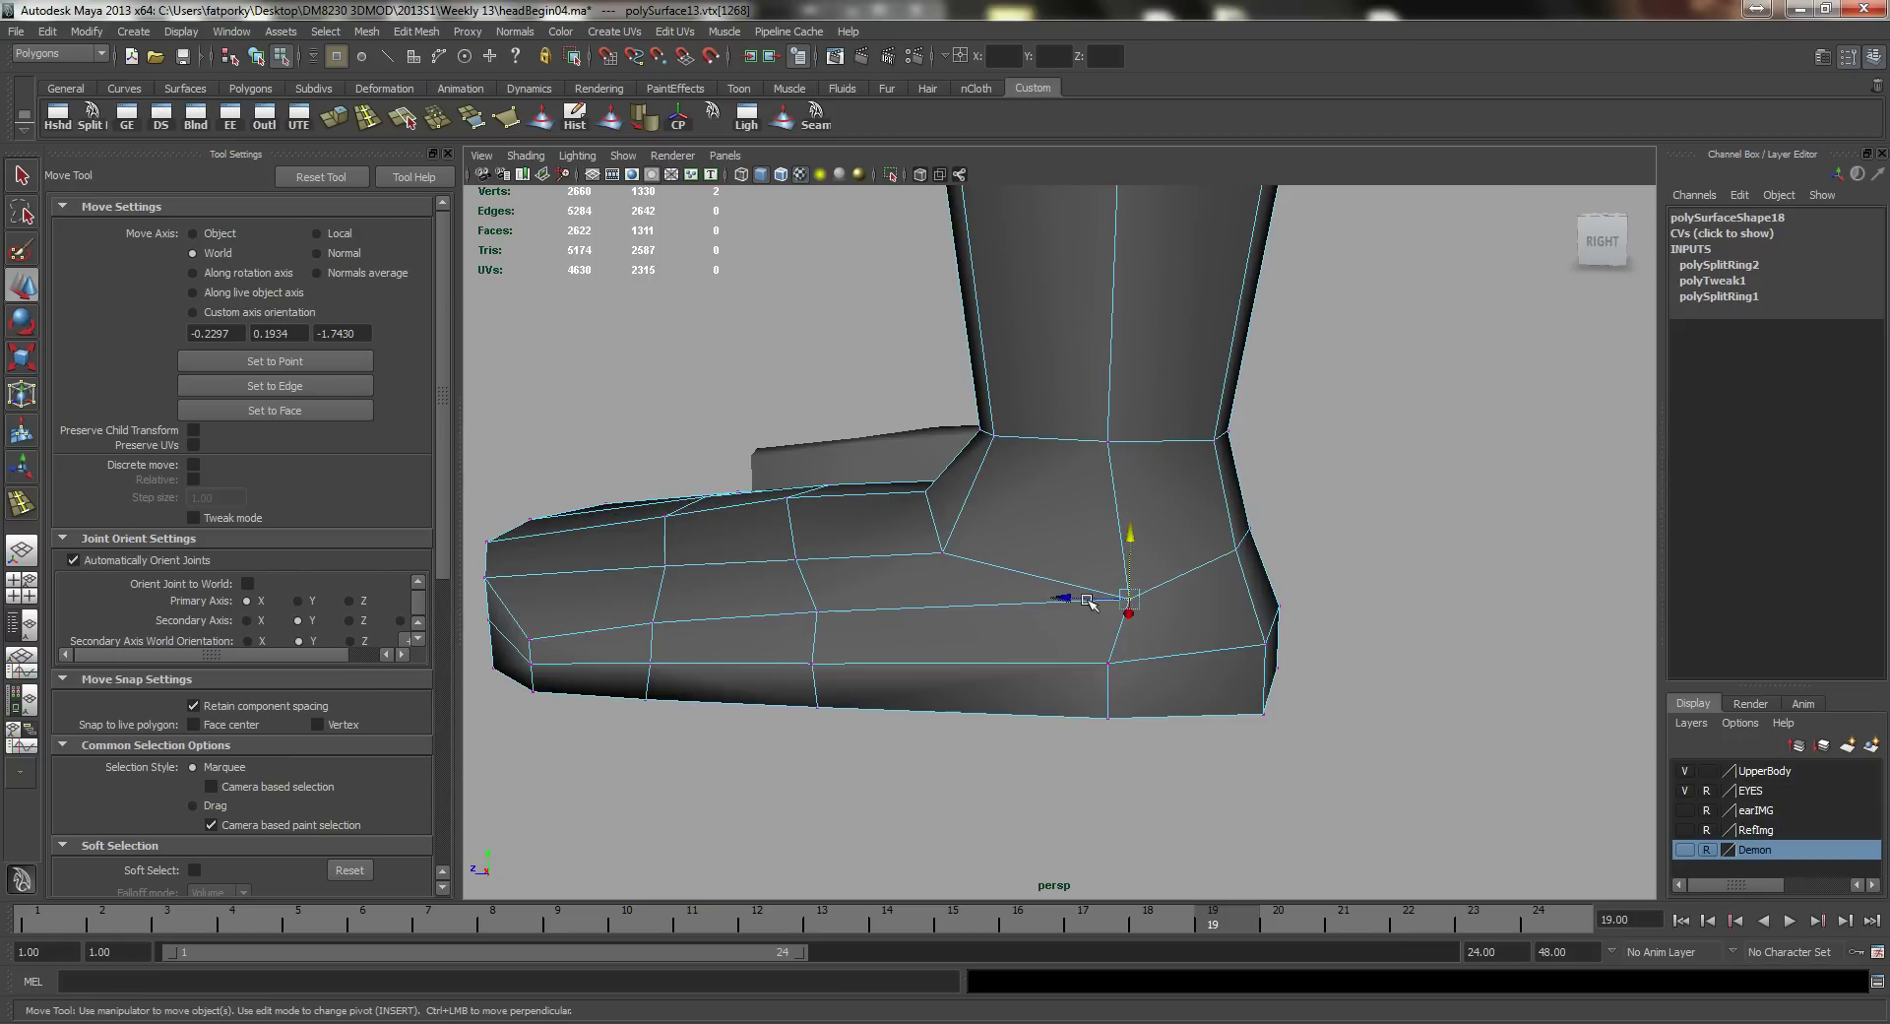
{"action": "left_click_drag", "start_coordinate": [1087, 598], "coordinate": [1053, 597]}
{"action": "left_click_drag", "start_coordinate": [1098, 531], "coordinate": [1097, 514]}
{"action": "middle_click_drag", "start_coordinate": [1071, 445], "coordinate": [1008, 560], "text": "alt"}
{"action": "left_click_drag", "start_coordinate": [1008, 560], "coordinate": [984, 537], "text": "alt"}
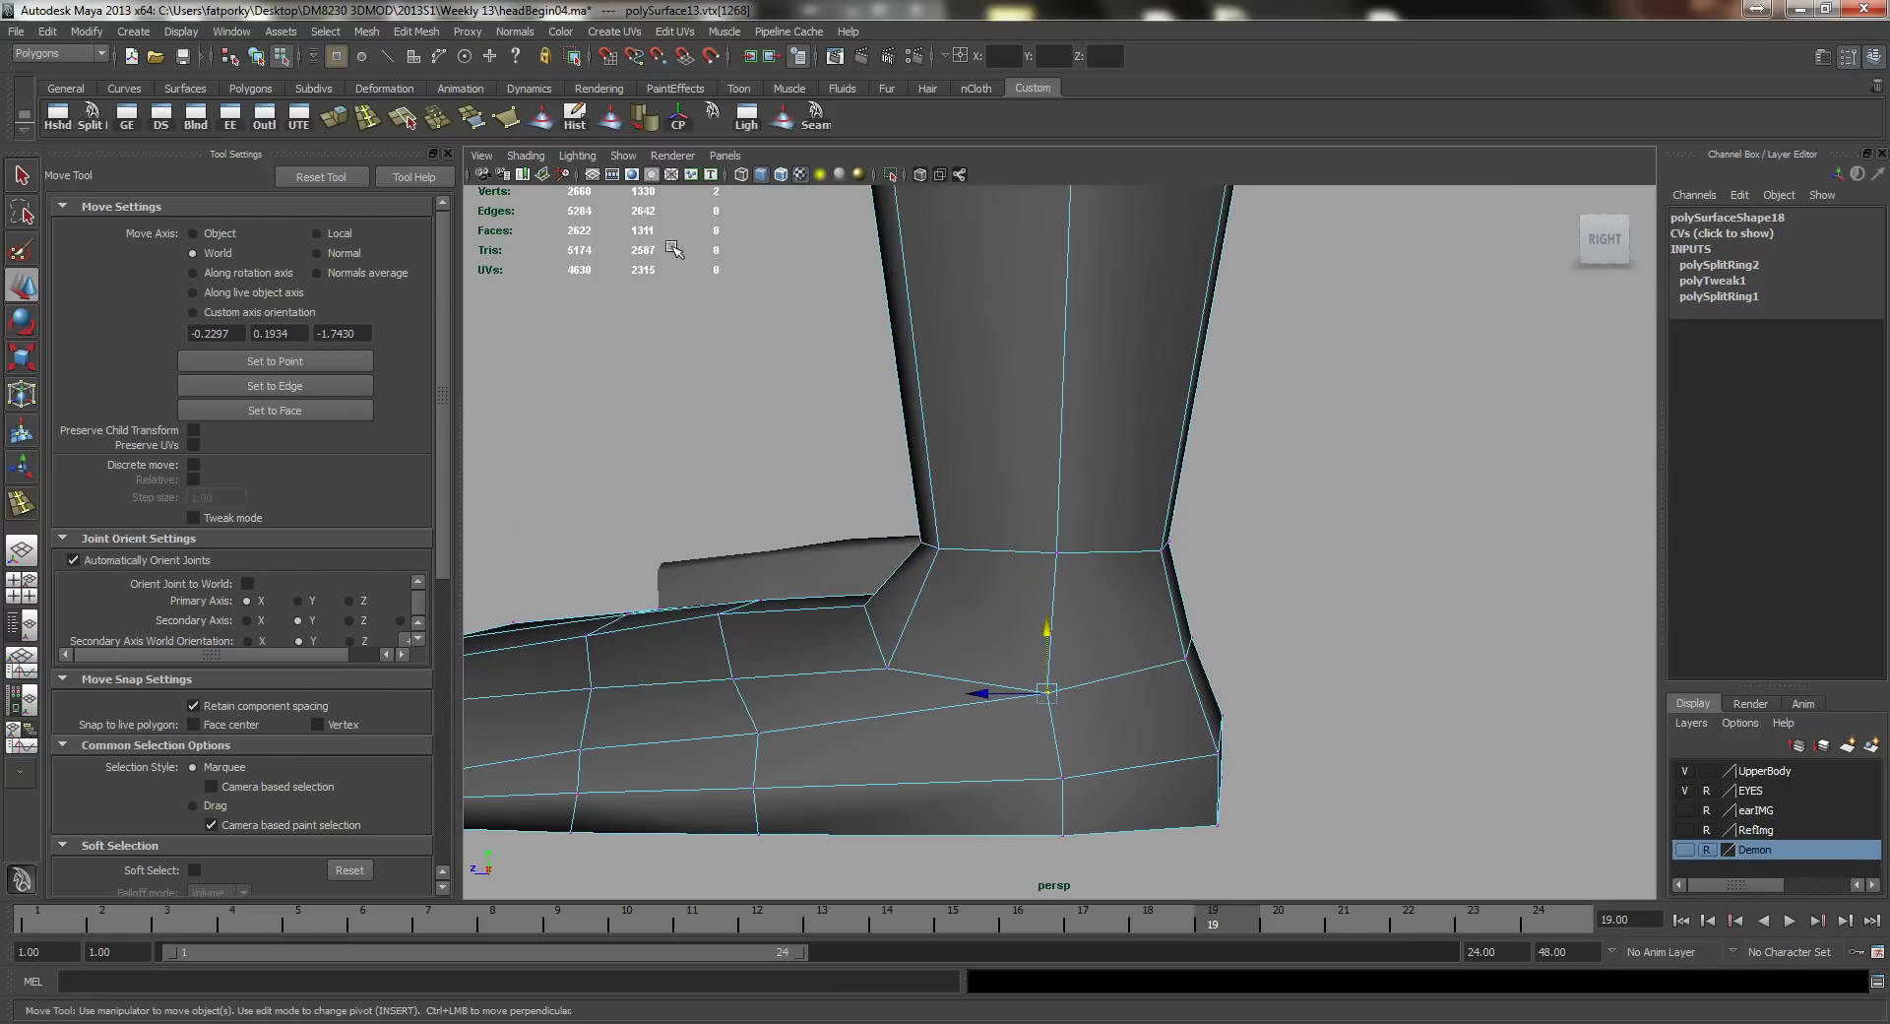
Step: Insert an edge loop around the lower leg above the ankle and scale it slightly inward
{"action": "left_click", "coordinate": [402, 116]}
{"action": "mouse_move", "coordinate": [1066, 364]}
{"action": "left_mouse_down"}
{"action": "mouse_move", "coordinate": [1083, 295]}
{"action": "mouse_move", "coordinate": [1089, 343]}
{"action": "left_mouse_up"}
{"action": "left_click_drag", "start_coordinate": [1130, 472], "coordinate": [1080, 489], "text": "alt"}
{"action": "key", "text": "r"}
{"action": "middle_click_drag", "start_coordinate": [1257, 541], "coordinate": [1243, 544]}
Step: Insert an edge loop around the lower leg between the calf and ankle, then scale it inward to slim the shin
{"action": "left_click_drag", "start_coordinate": [1241, 539], "coordinate": [1090, 435], "text": "alt"}
{"action": "left_click", "coordinate": [1111, 392]}
{"action": "key", "text": "w"}
{"action": "left_click_drag", "start_coordinate": [1054, 321], "coordinate": [1071, 429]}
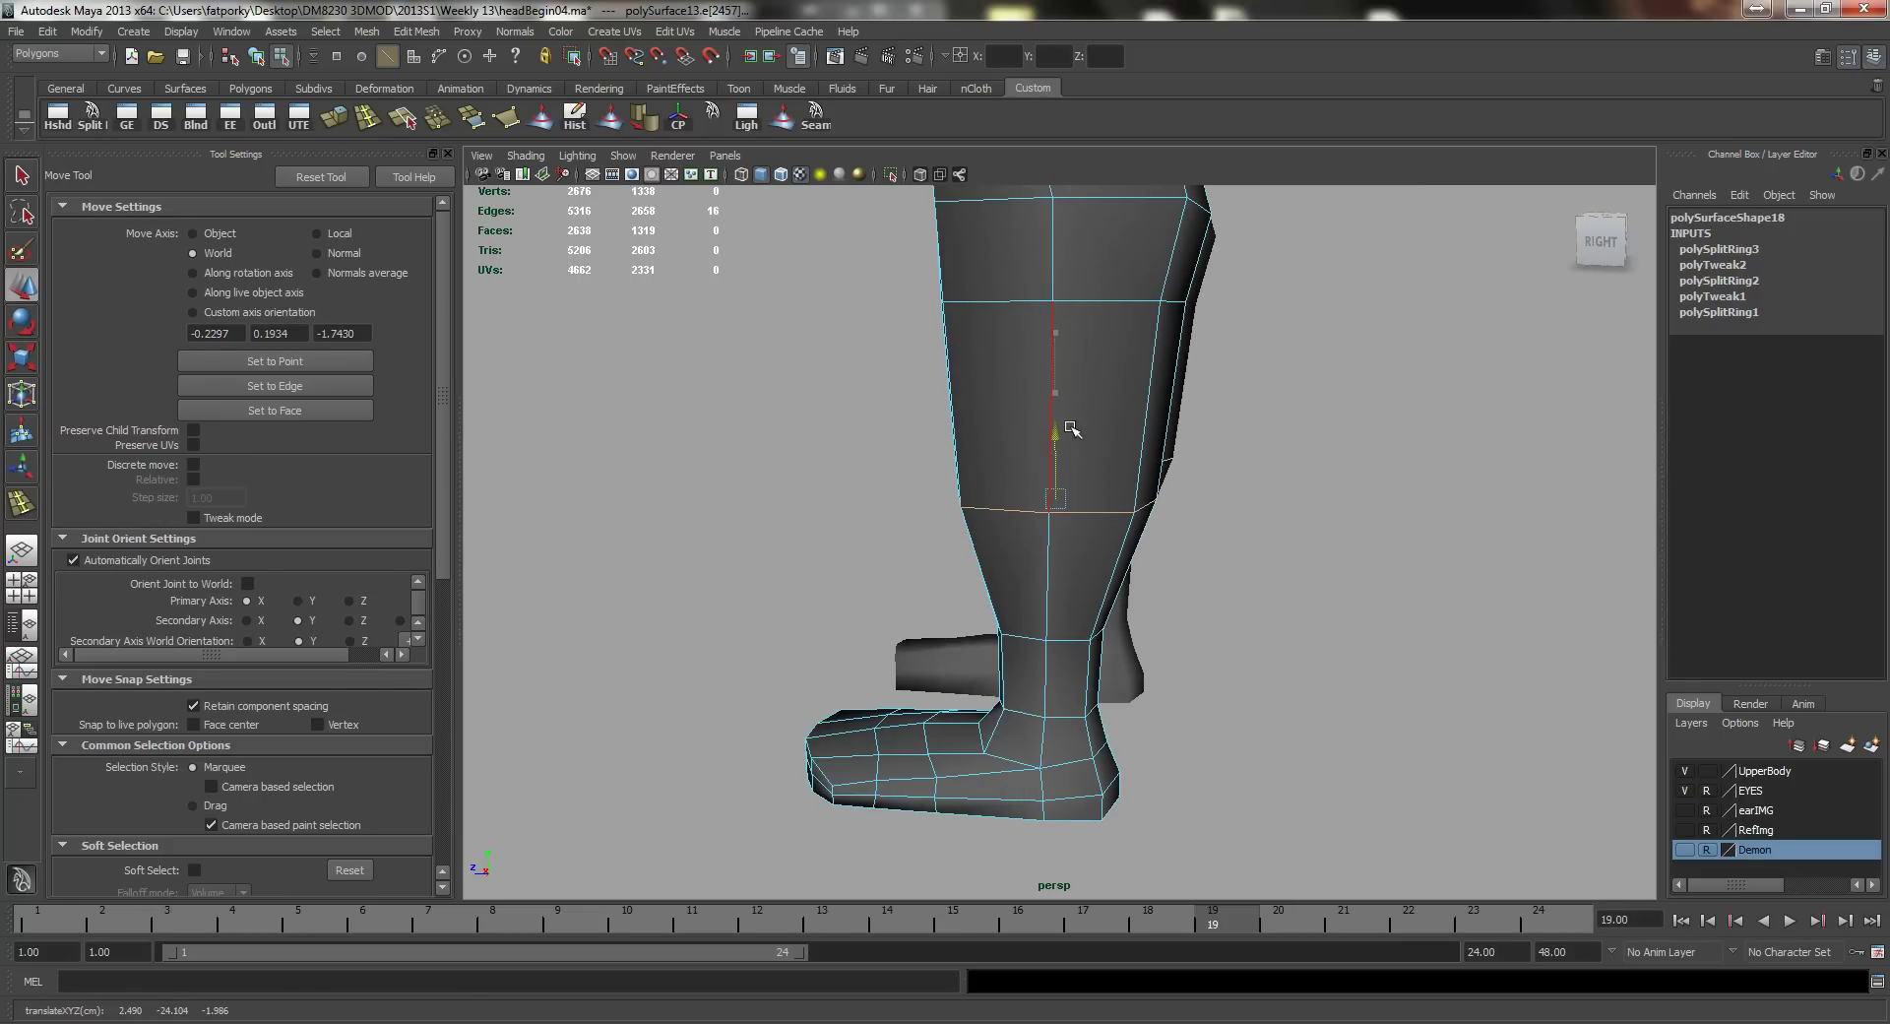
{"action": "key", "text": "r"}
{"action": "middle_click_drag", "start_coordinate": [1257, 535], "coordinate": [1231, 544]}
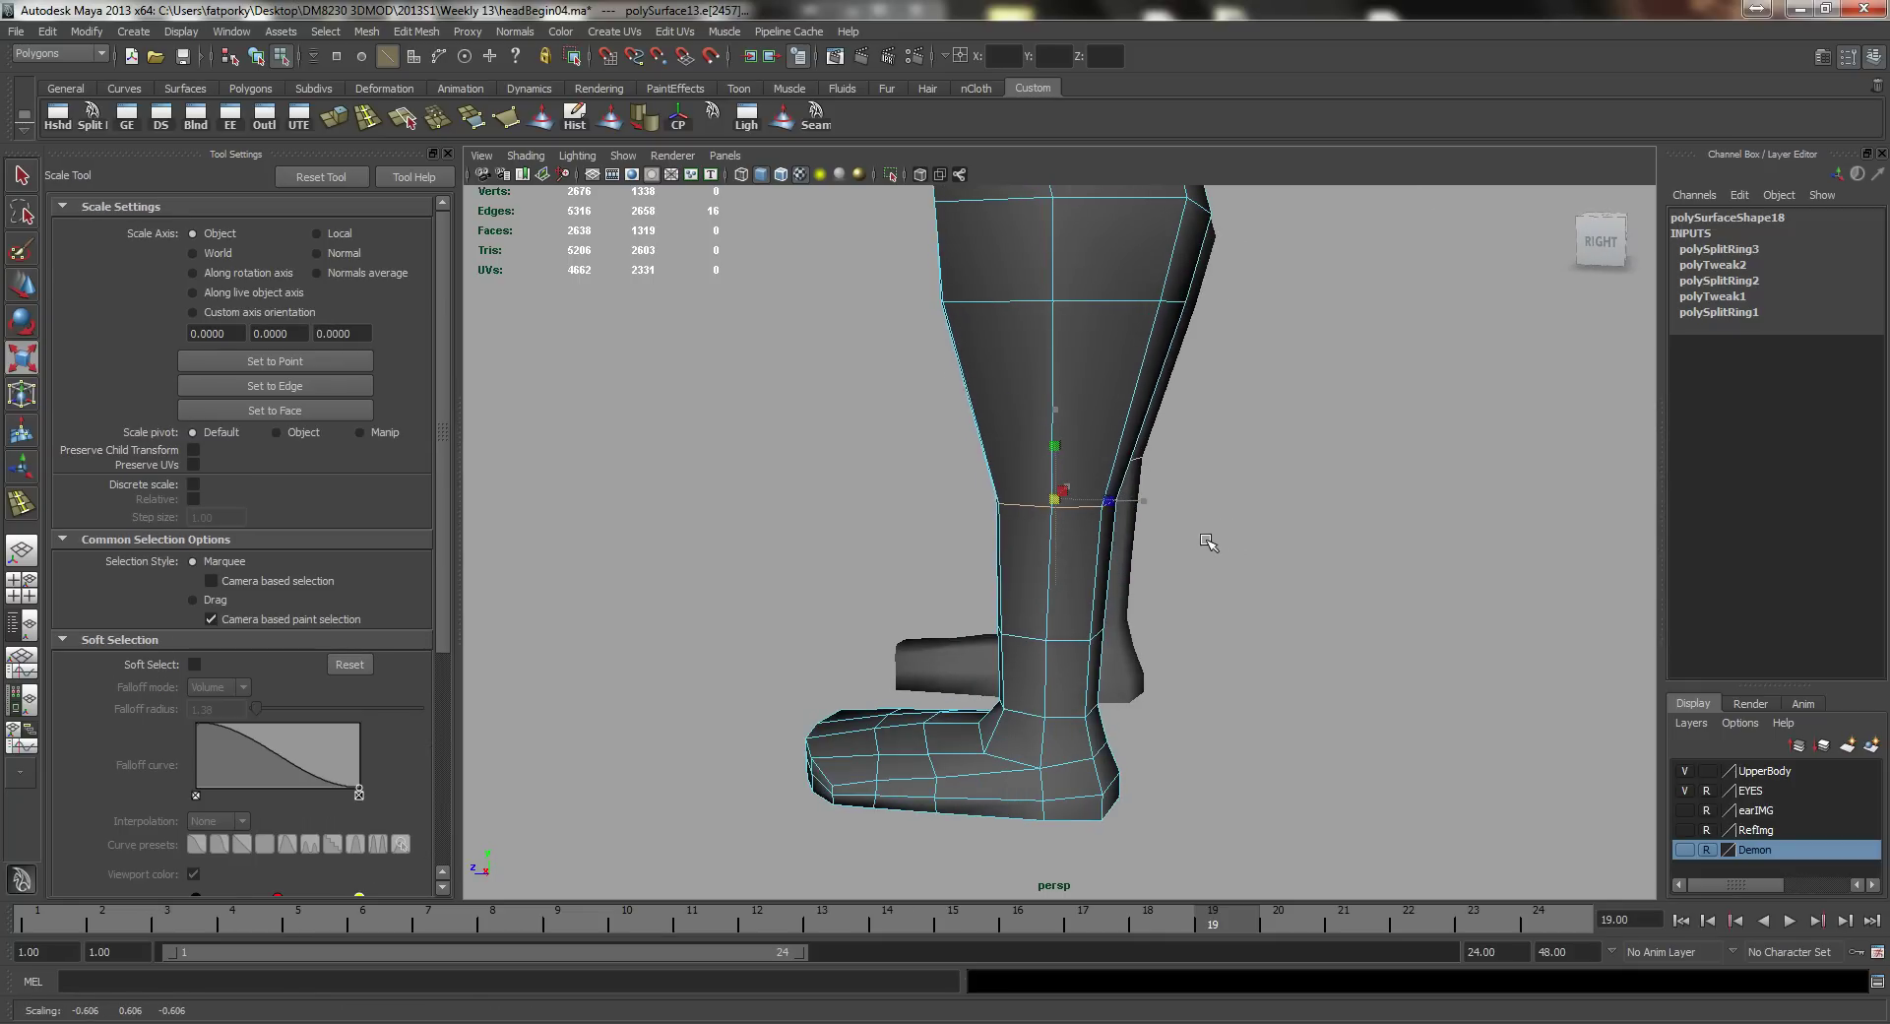
{"action": "key", "text": "w"}
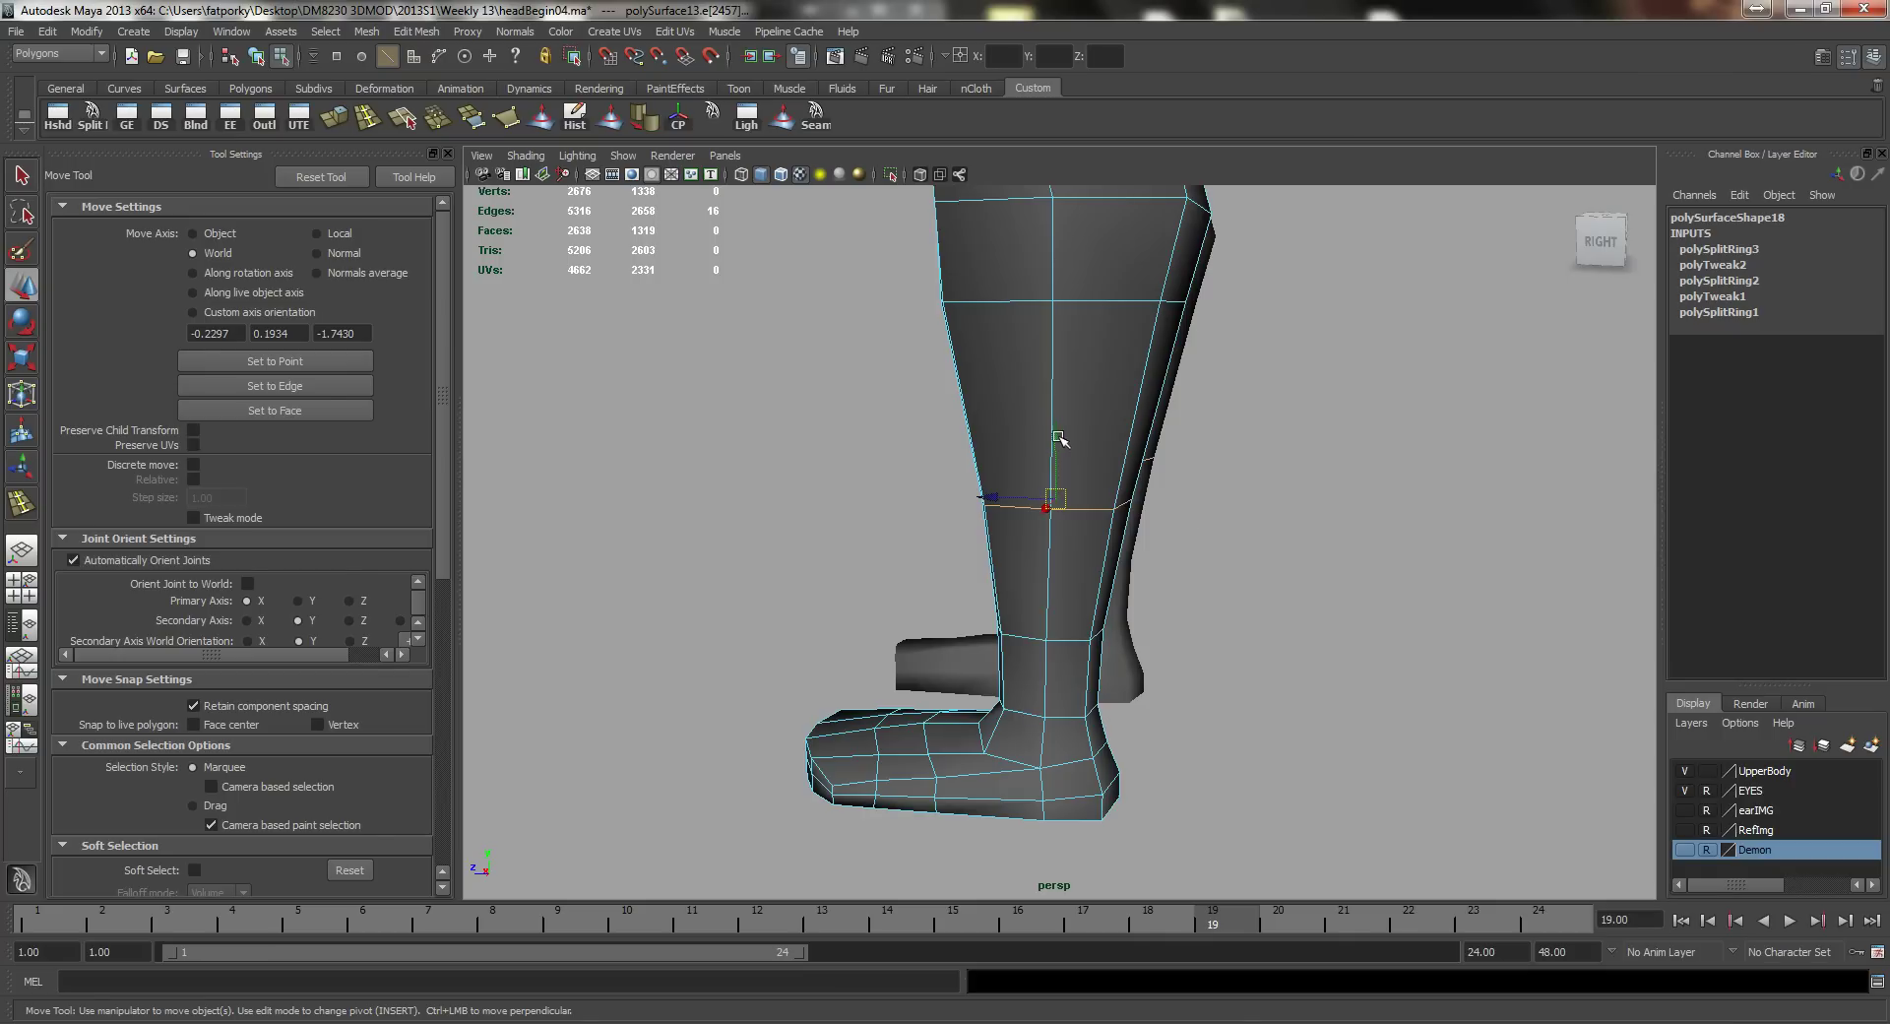
{"action": "left_click_drag", "start_coordinate": [1059, 438], "coordinate": [1018, 492]}
{"action": "key", "text": "r"}
{"action": "middle_click_drag", "start_coordinate": [1073, 339], "coordinate": [1055, 493], "text": "alt"}
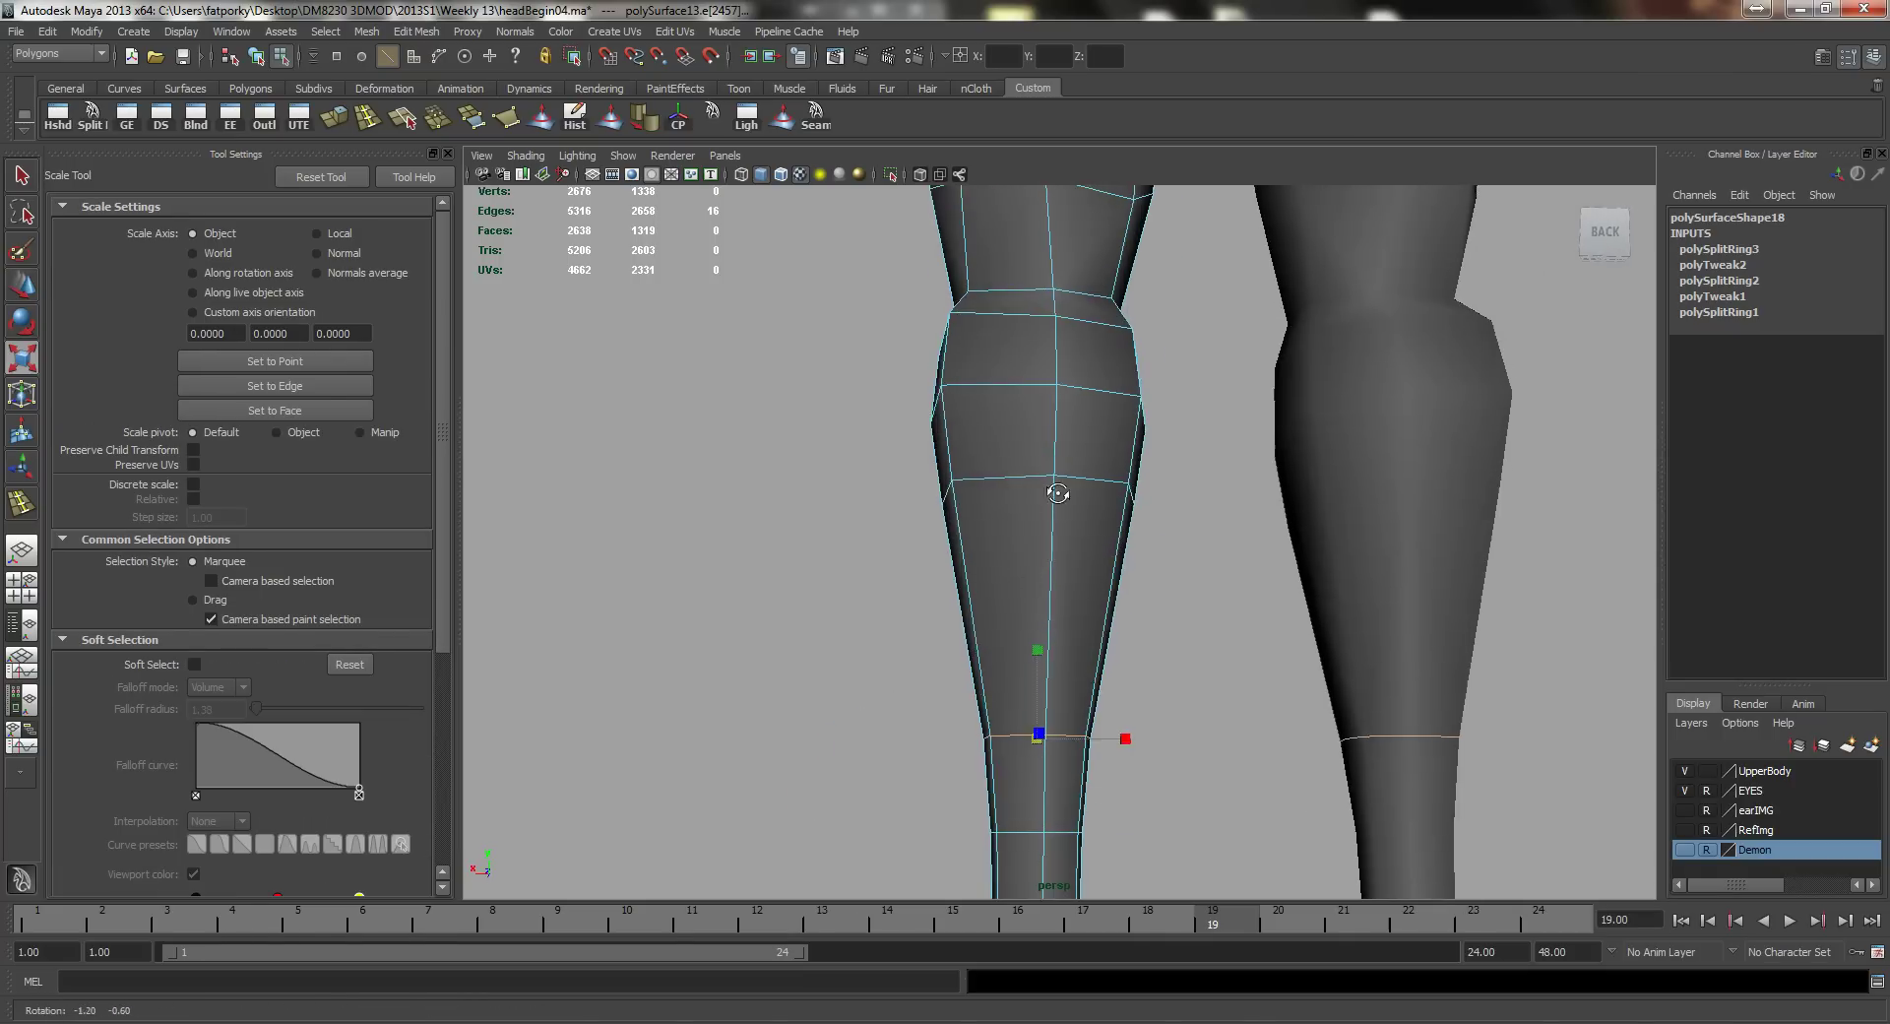
{"action": "left_click_drag", "start_coordinate": [1054, 493], "coordinate": [1178, 531], "text": "alt"}
{"action": "left_click", "coordinate": [1058, 484]}
{"action": "key", "text": "ctrl+z"}
{"action": "key", "text": "ctrl+z"}
{"action": "key", "text": "ctrl+z"}
{"action": "key", "text": "ctrl+z"}
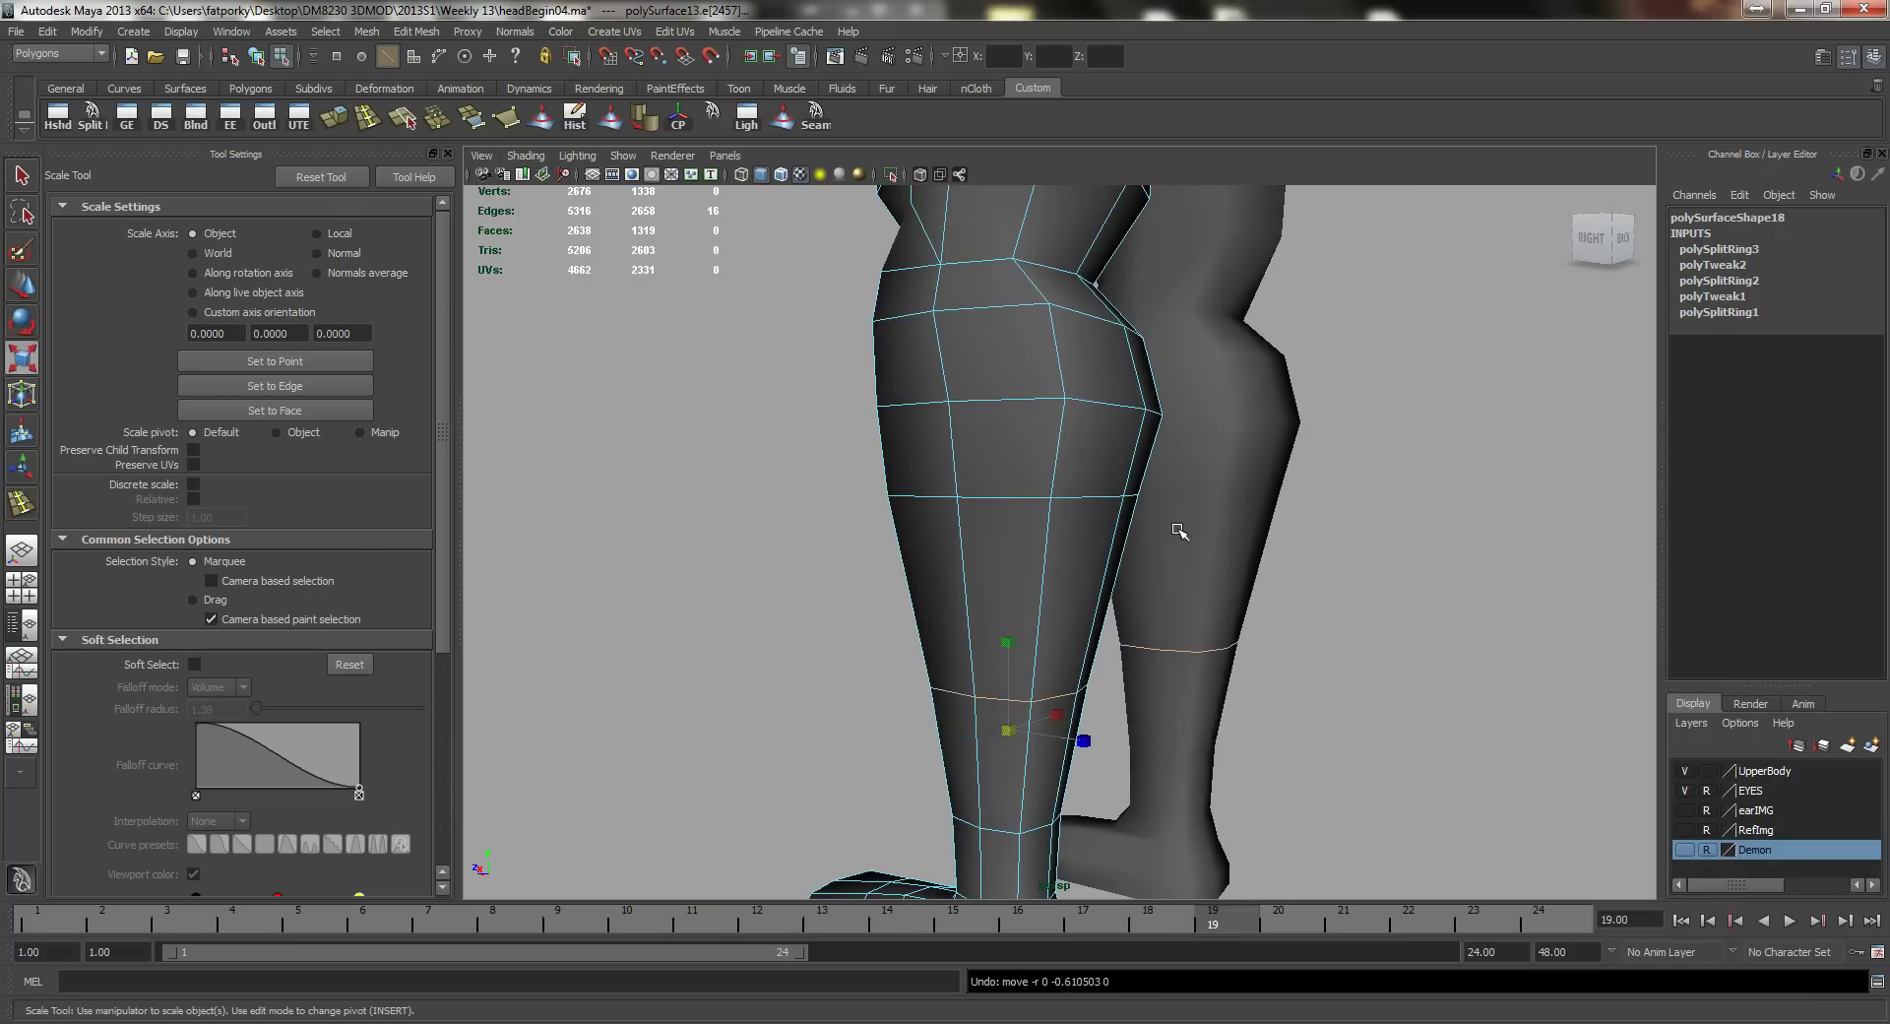
Step: Select the whole edge loop on the shin and raise it to just below the calf
{"action": "left_click_drag", "start_coordinate": [1033, 557], "coordinate": [1094, 575], "text": "alt"}
{"action": "double_click", "coordinate": [1065, 590]}
{"action": "middle_click_drag", "start_coordinate": [1135, 692], "coordinate": [1081, 445], "text": "alt"}
{"action": "left_click_drag", "start_coordinate": [962, 593], "coordinate": [995, 439], "text": "alt"}
{"action": "key", "text": "w"}
{"action": "left_click_drag", "start_coordinate": [983, 376], "coordinate": [984, 334]}
{"action": "left_click_drag", "start_coordinate": [1122, 384], "coordinate": [986, 390], "text": "alt"}
{"action": "middle_click_drag", "start_coordinate": [1012, 380], "coordinate": [1028, 542], "text": "alt"}
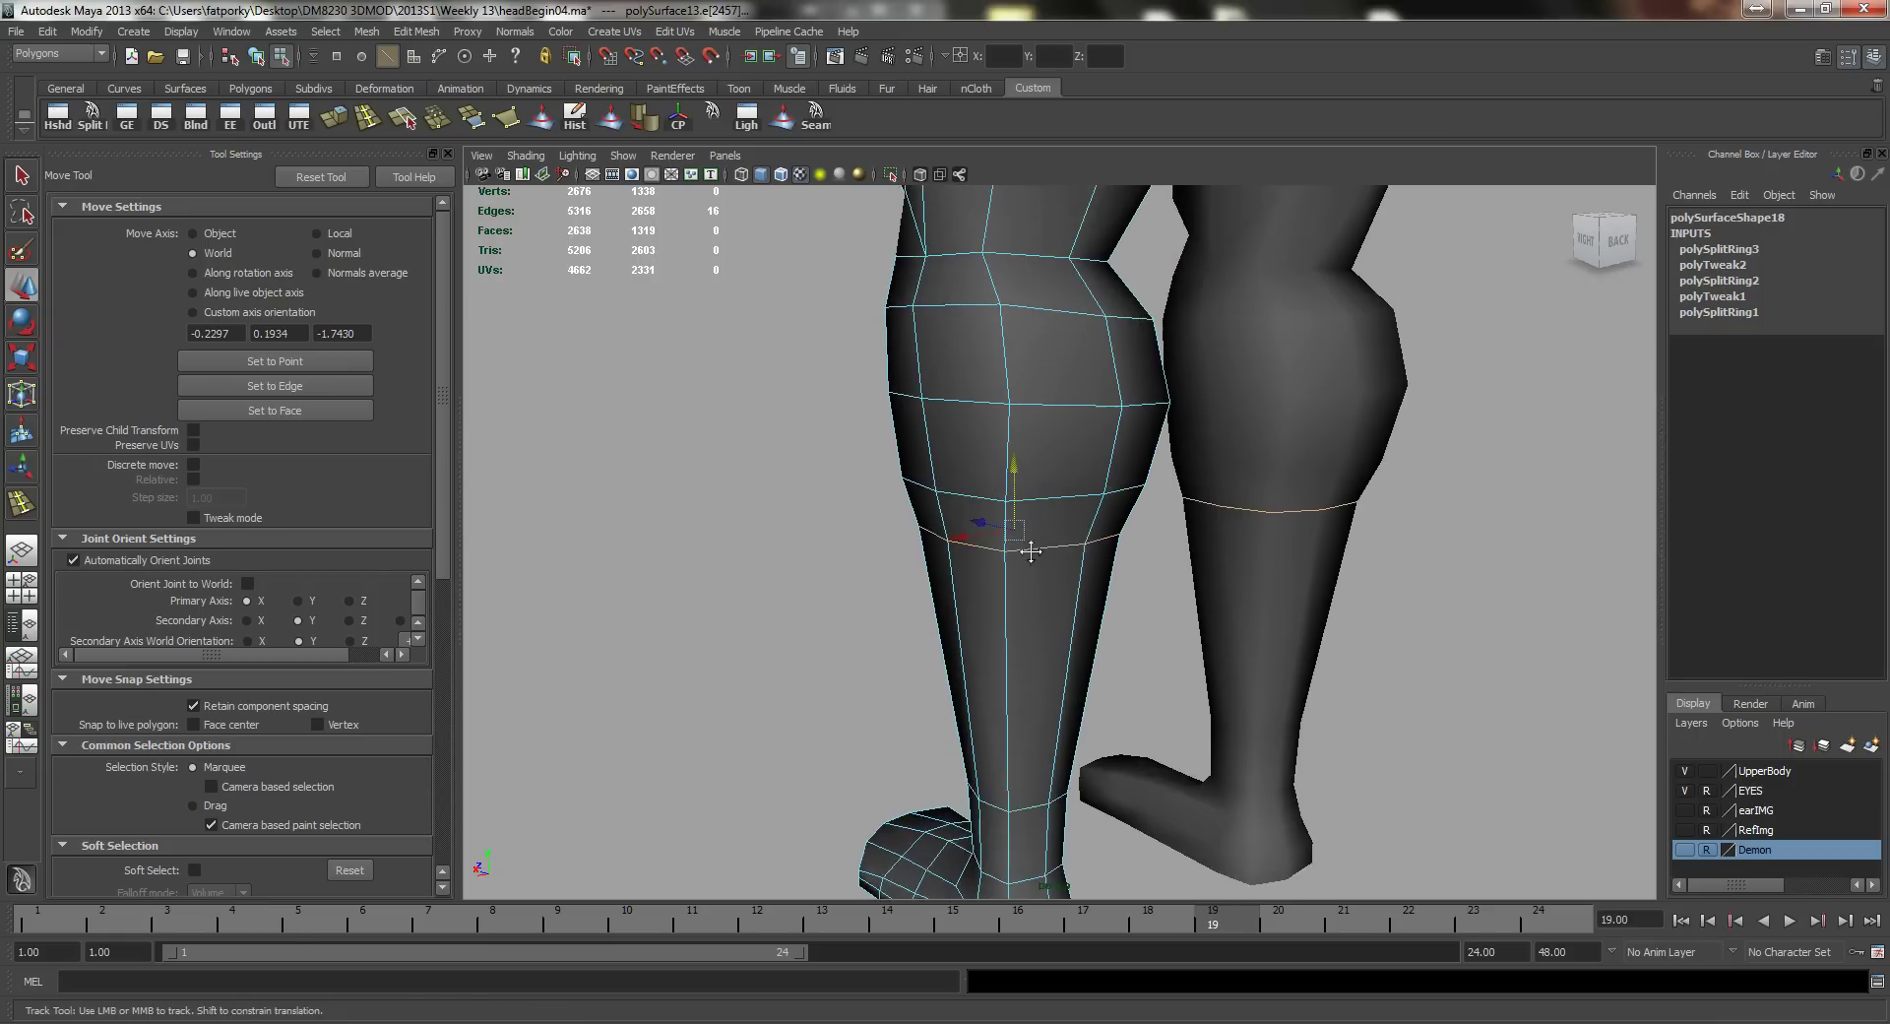
Step: Lower the two rear edges of the loop at the base of the calf and adjust their position
{"action": "left_click_drag", "start_coordinate": [1028, 541], "coordinate": [1000, 511], "text": "alt"}
{"action": "right_click_drag", "start_coordinate": [1000, 511], "coordinate": [1075, 525], "text": "alt"}
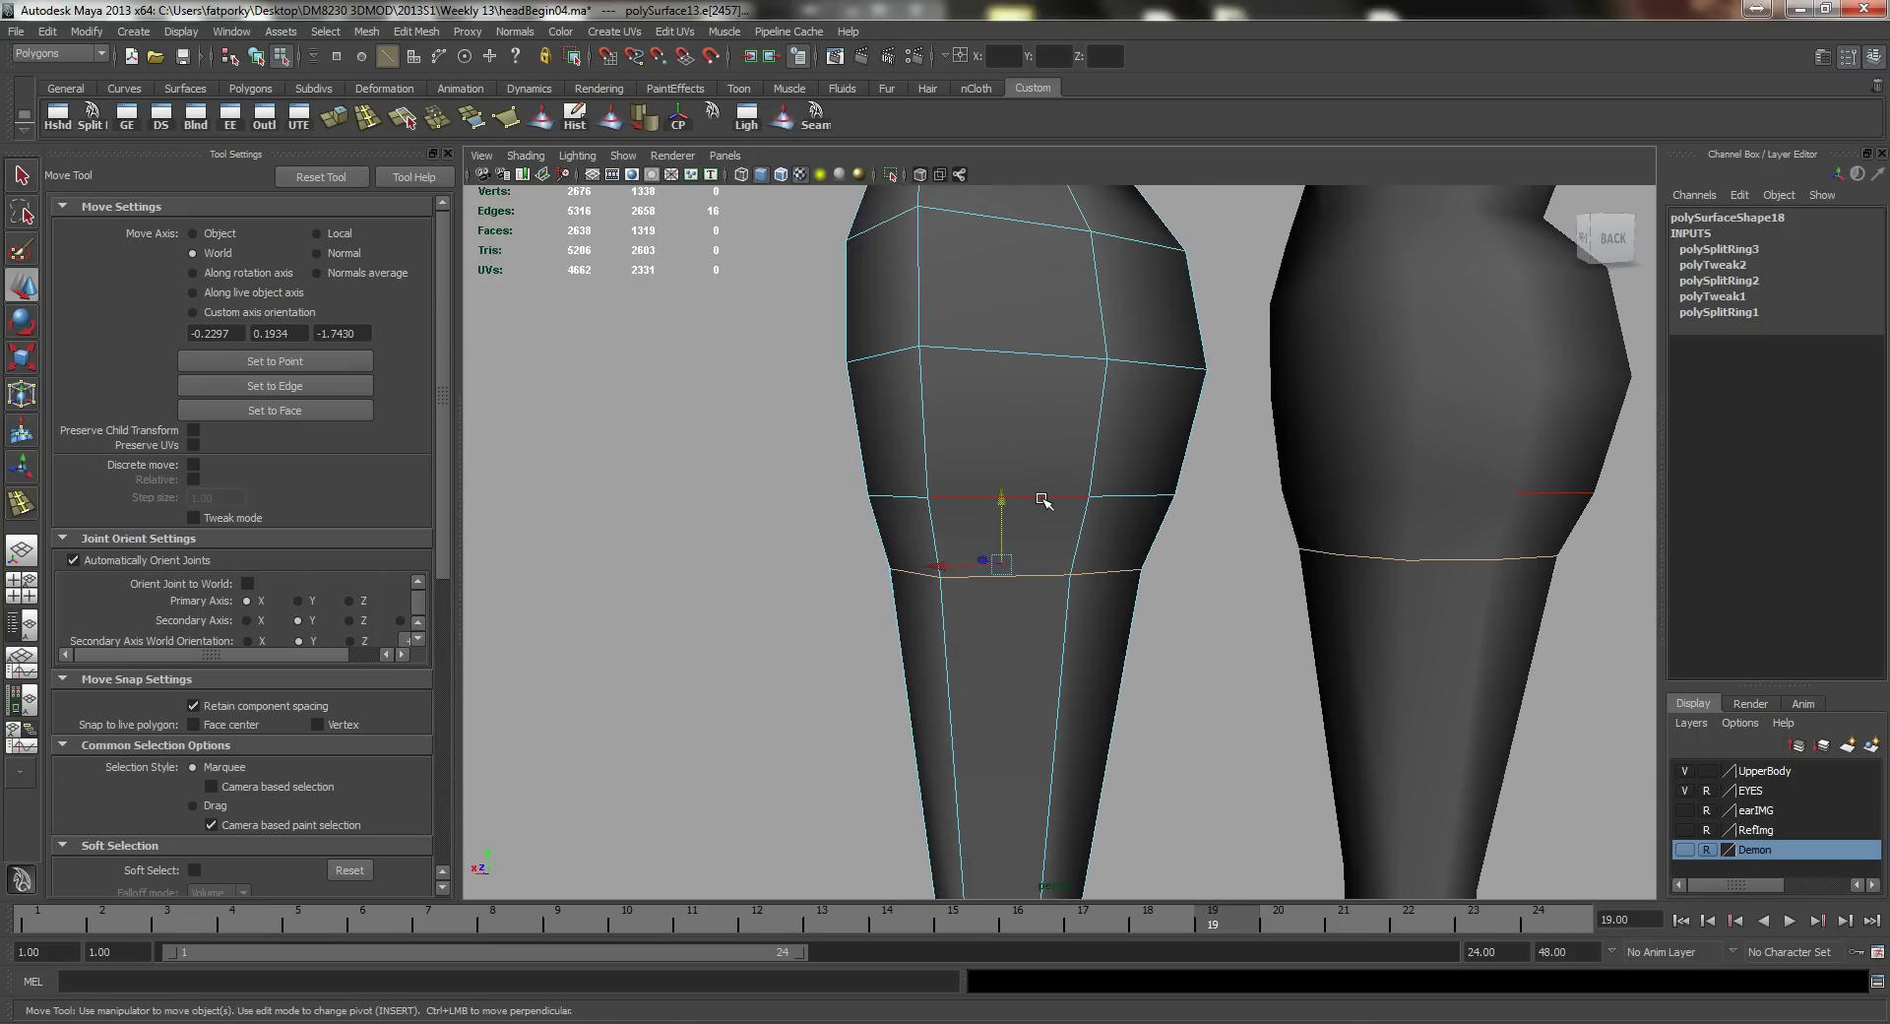
{"action": "left_click", "coordinate": [1042, 499]}
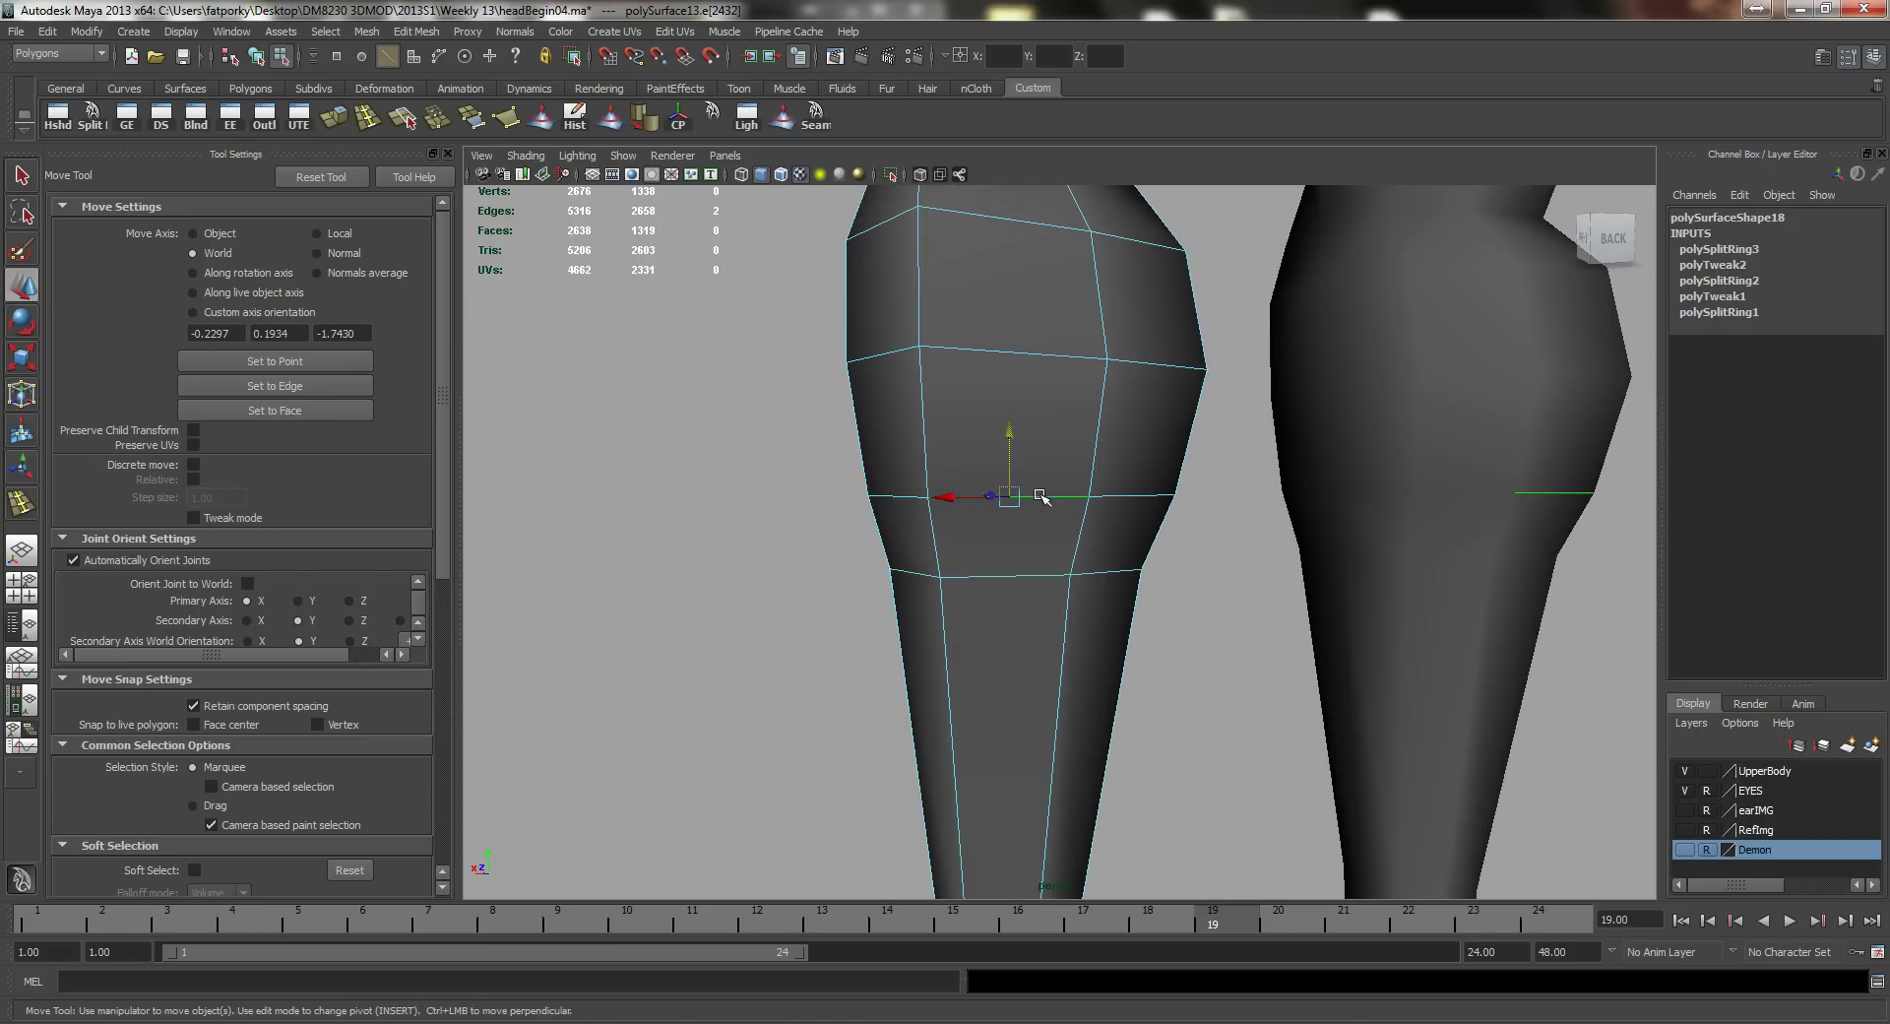
{"action": "left_click", "coordinate": [1126, 496], "text": "shift"}
{"action": "mouse_move", "coordinate": [1075, 522]}
{"action": "left_mouse_down", "text": "alt"}
{"action": "mouse_move", "coordinate": [1137, 524]}
{"action": "mouse_move", "coordinate": [1109, 511]}
{"action": "mouse_move", "coordinate": [1142, 500]}
{"action": "mouse_move", "coordinate": [1087, 513]}
{"action": "left_mouse_up", "text": "alt"}
{"action": "right_click_drag", "start_coordinate": [1086, 513], "coordinate": [1119, 526], "text": "alt"}
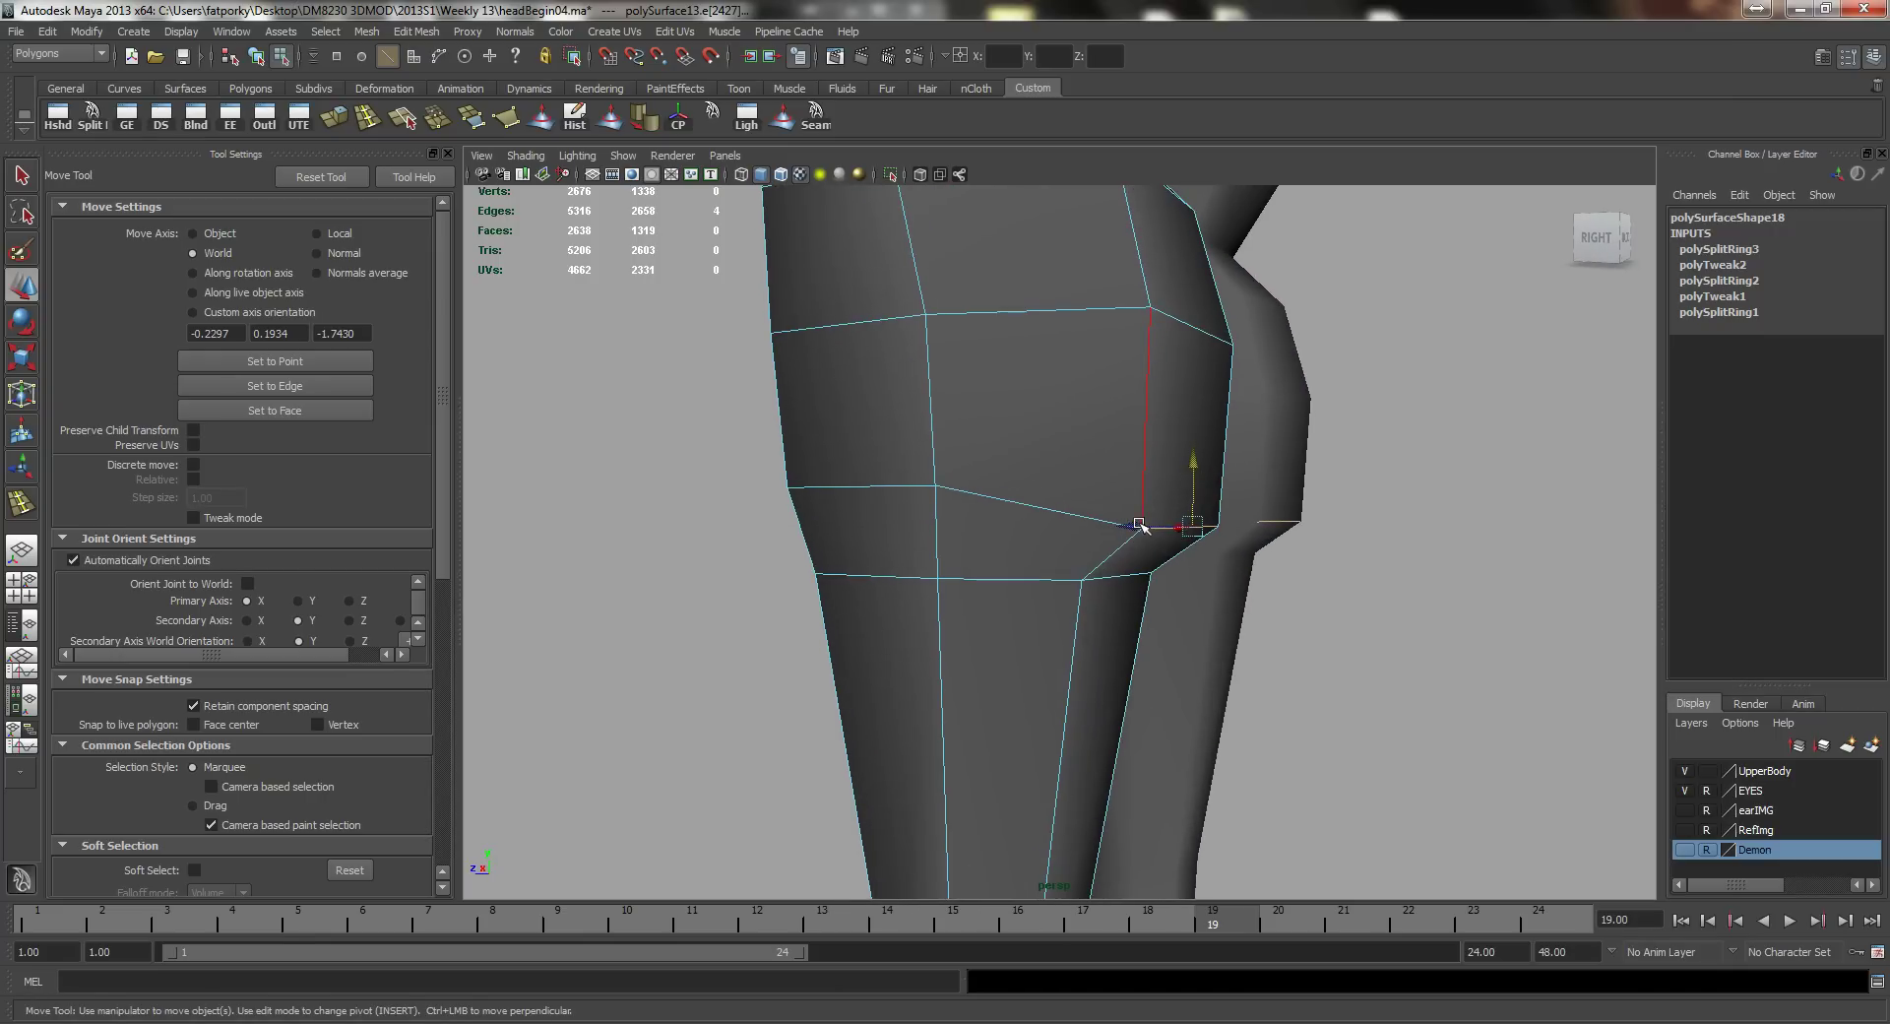
{"action": "left_click_drag", "start_coordinate": [1139, 526], "coordinate": [1004, 561]}
Step: Lower the two rear edges of the loop directly beneath the calf slightly
{"action": "right_click_drag", "start_coordinate": [1065, 552], "coordinate": [1031, 497]}
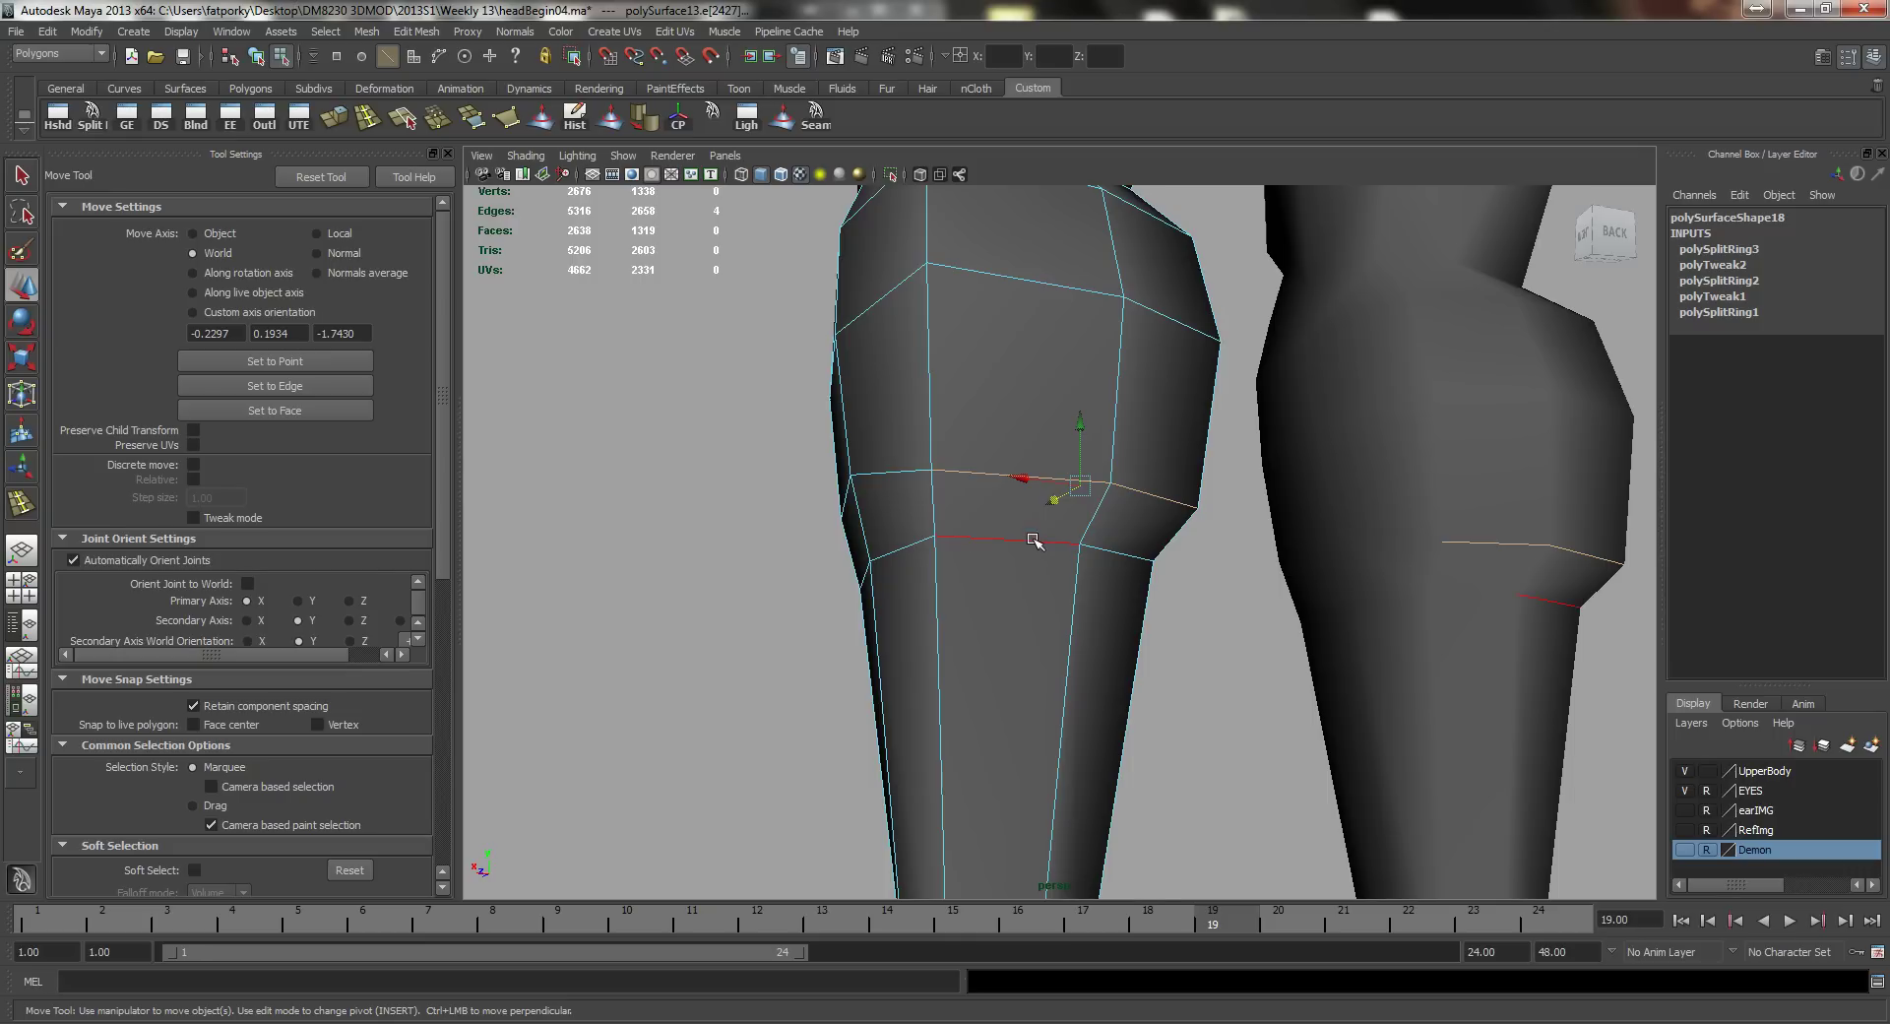
{"action": "left_click", "coordinate": [1031, 541]}
{"action": "left_click", "coordinate": [1126, 558], "text": "shift"}
{"action": "left_click_drag", "start_coordinate": [1020, 552], "coordinate": [1054, 561], "text": "alt"}
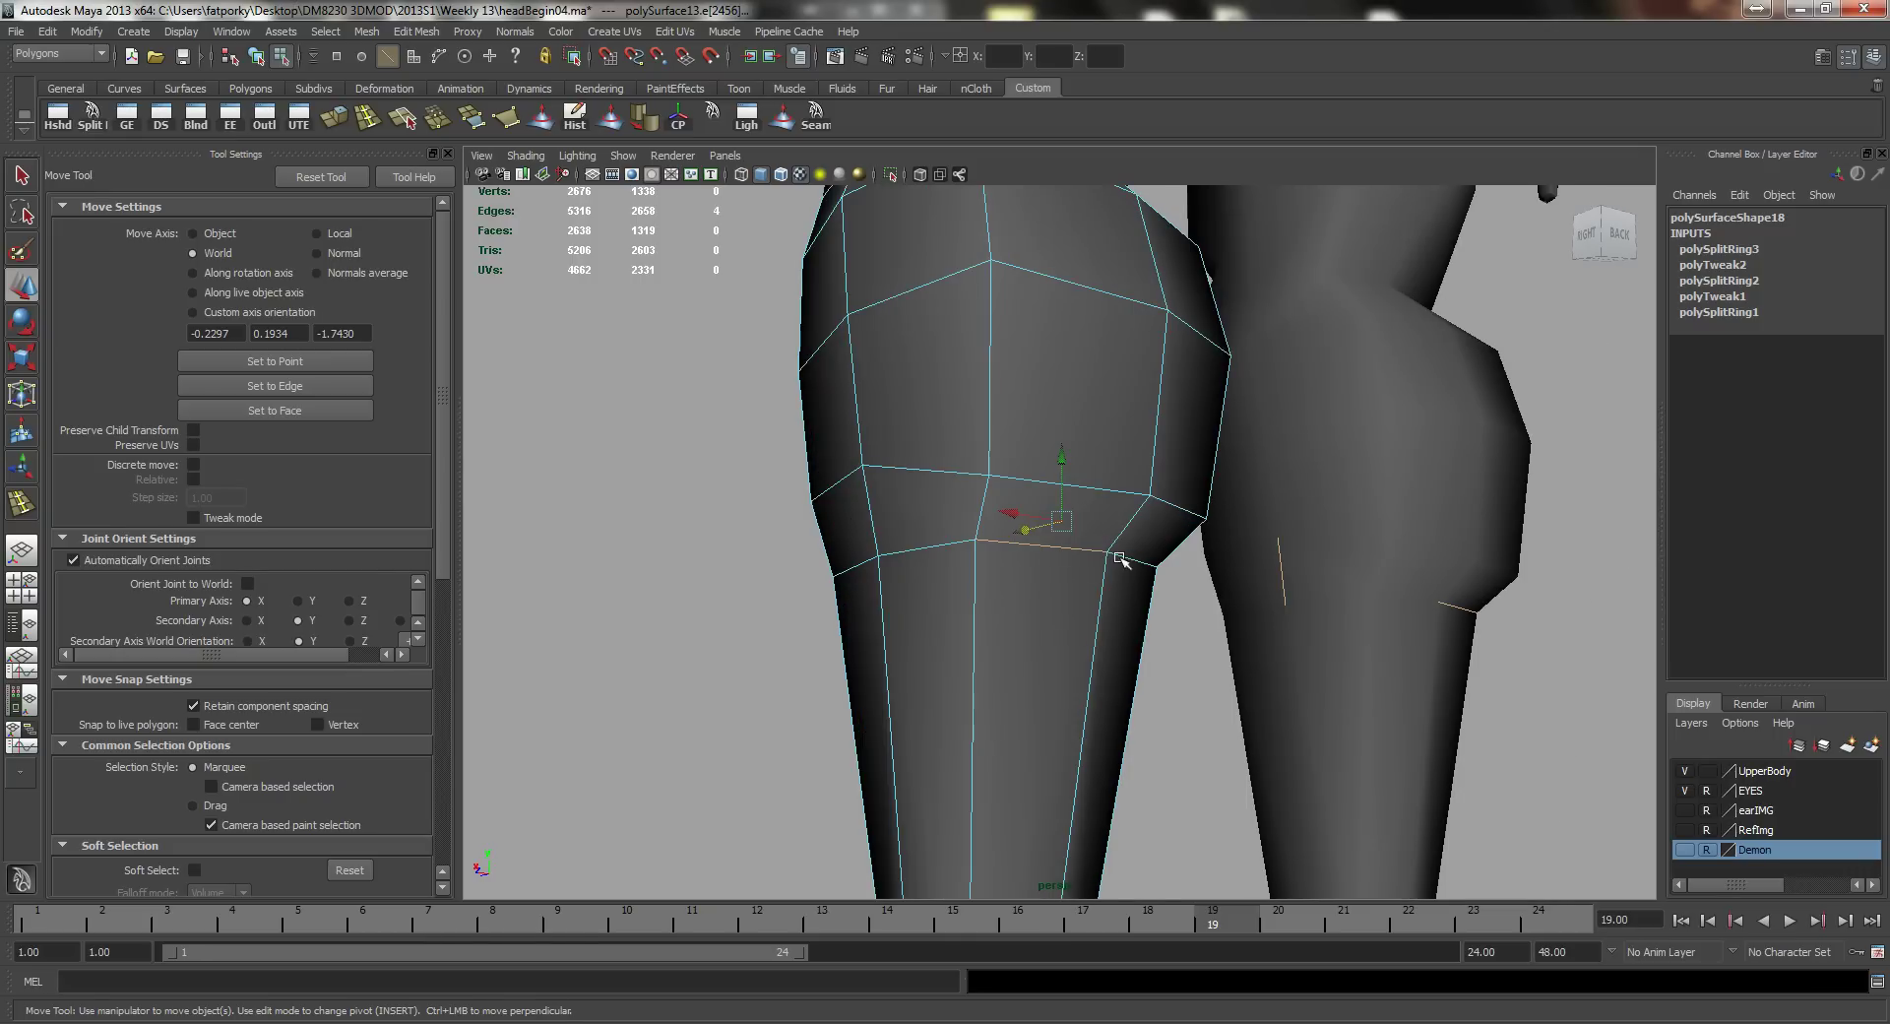
{"action": "left_click_drag", "start_coordinate": [1185, 633], "coordinate": [1093, 628], "text": "alt"}
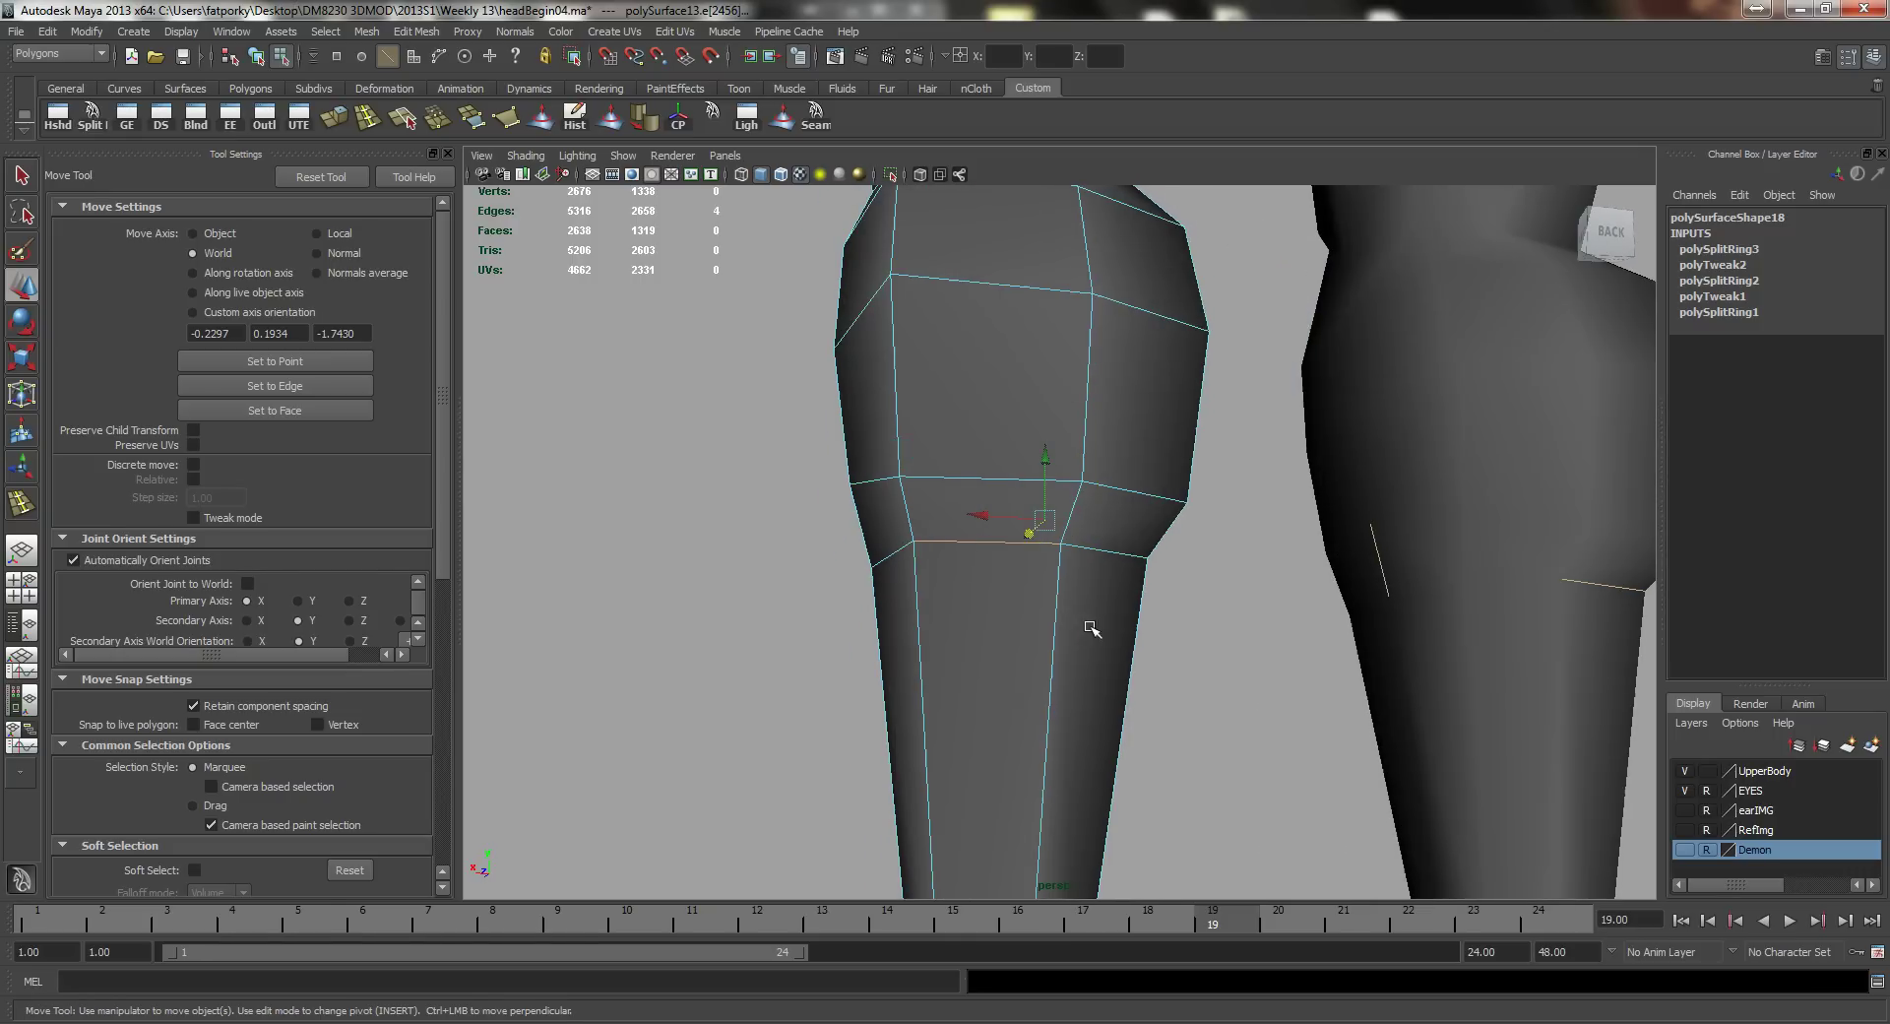
{"action": "left_click_drag", "start_coordinate": [1125, 508], "coordinate": [1113, 500], "text": "ctrl"}
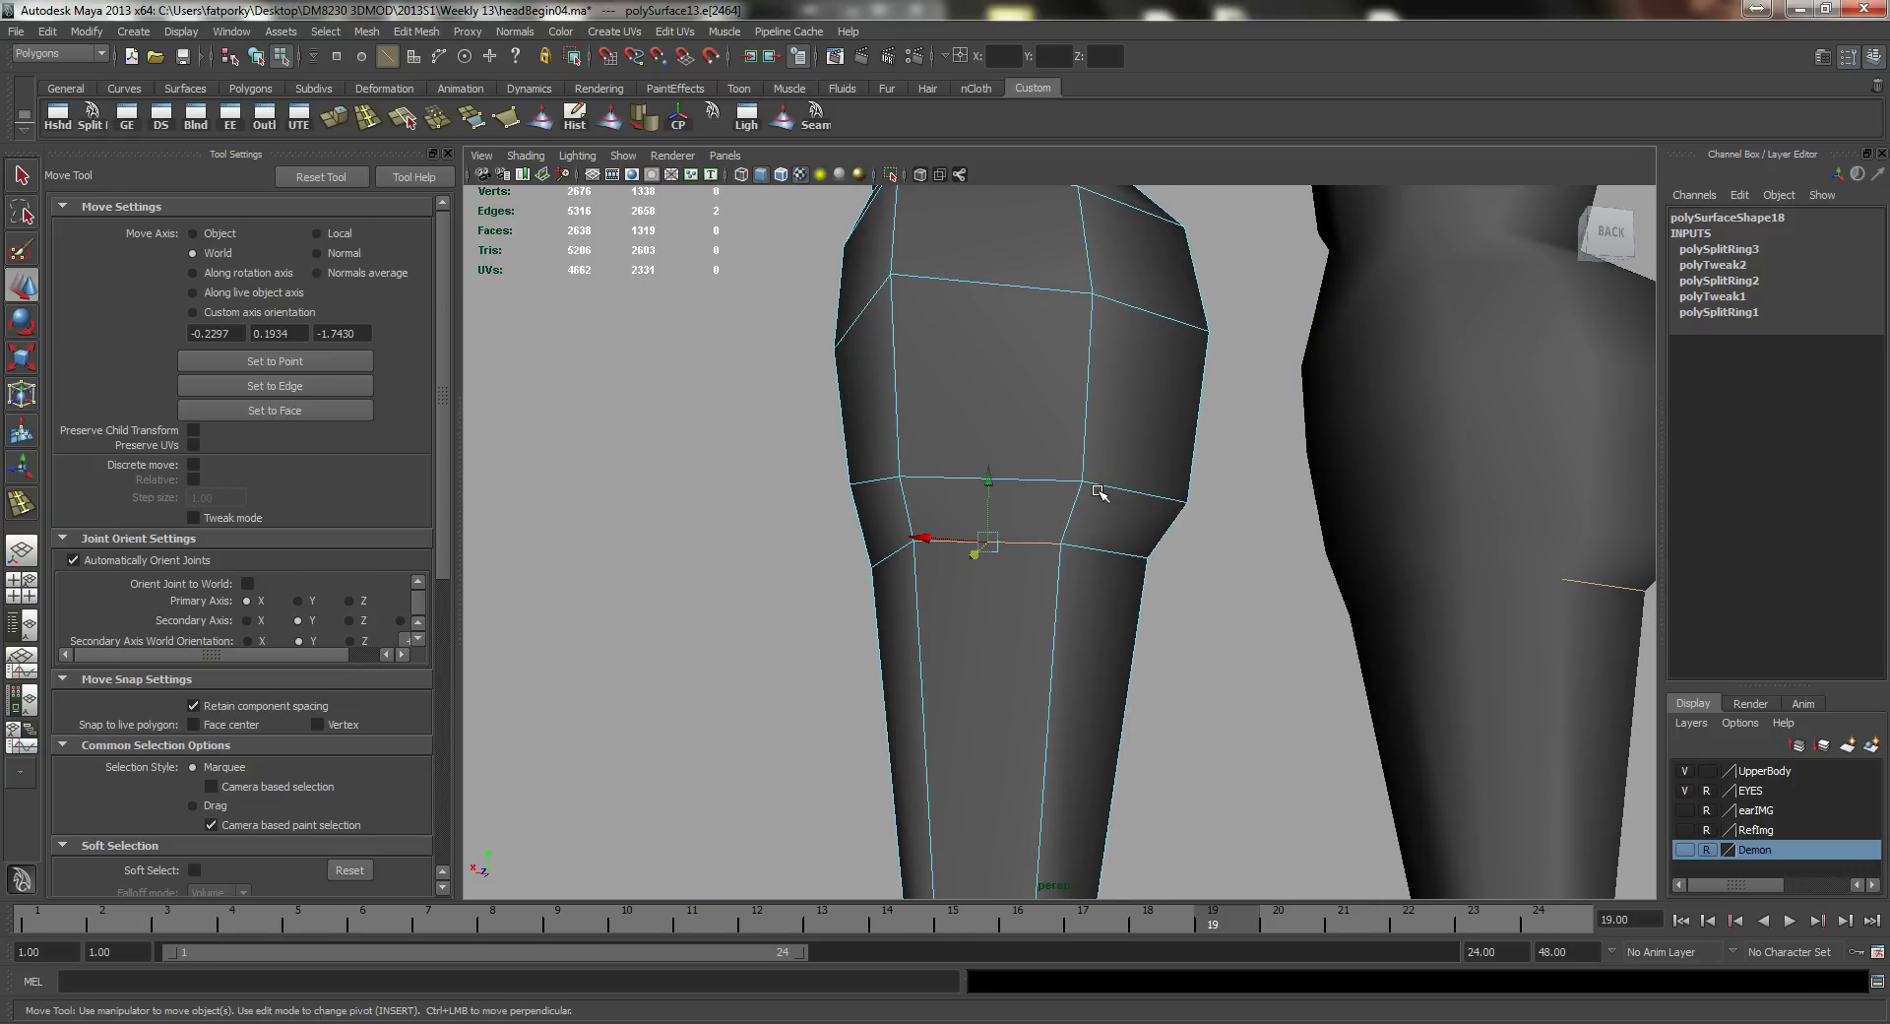
{"action": "left_click", "coordinate": [1090, 548], "text": "shift"}
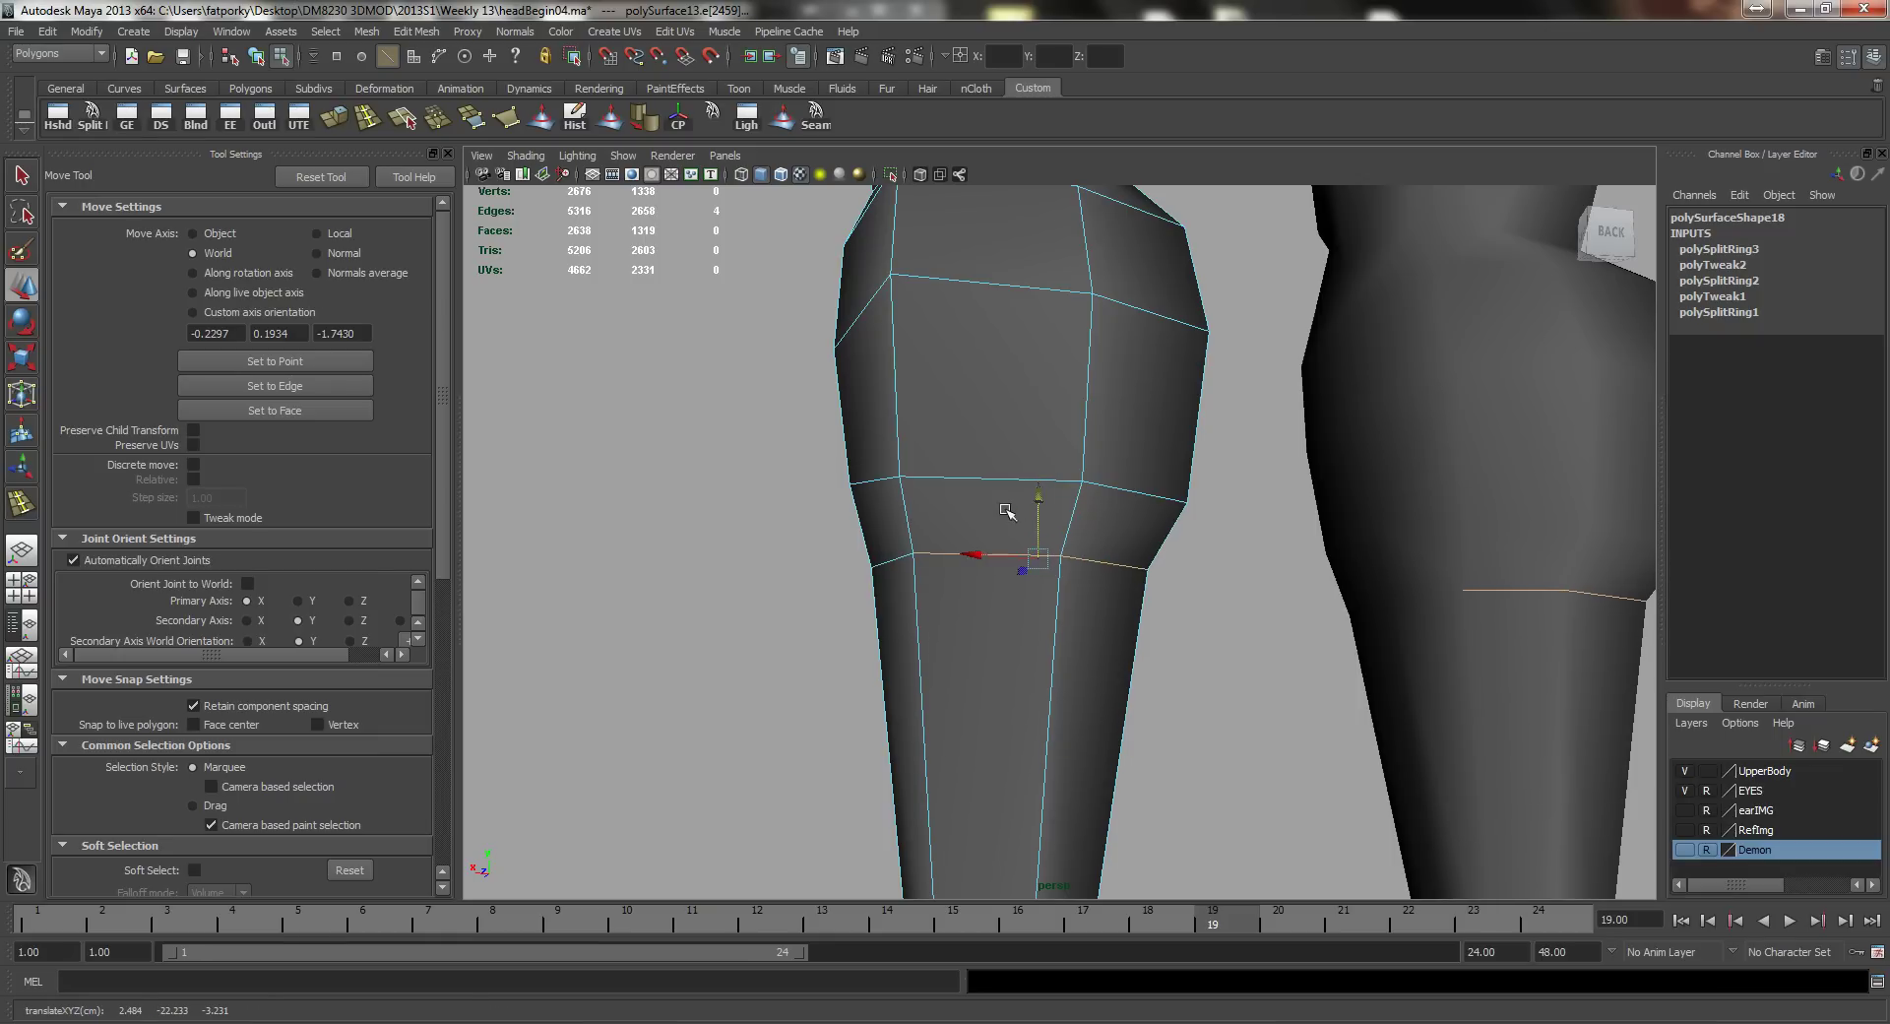
{"action": "left_click_drag", "start_coordinate": [1035, 522], "coordinate": [1051, 568], "text": "alt"}
{"action": "middle_click_drag", "start_coordinate": [1051, 566], "coordinate": [972, 382], "text": "alt"}
{"action": "left_click_drag", "start_coordinate": [972, 382], "coordinate": [1028, 391], "text": "alt"}
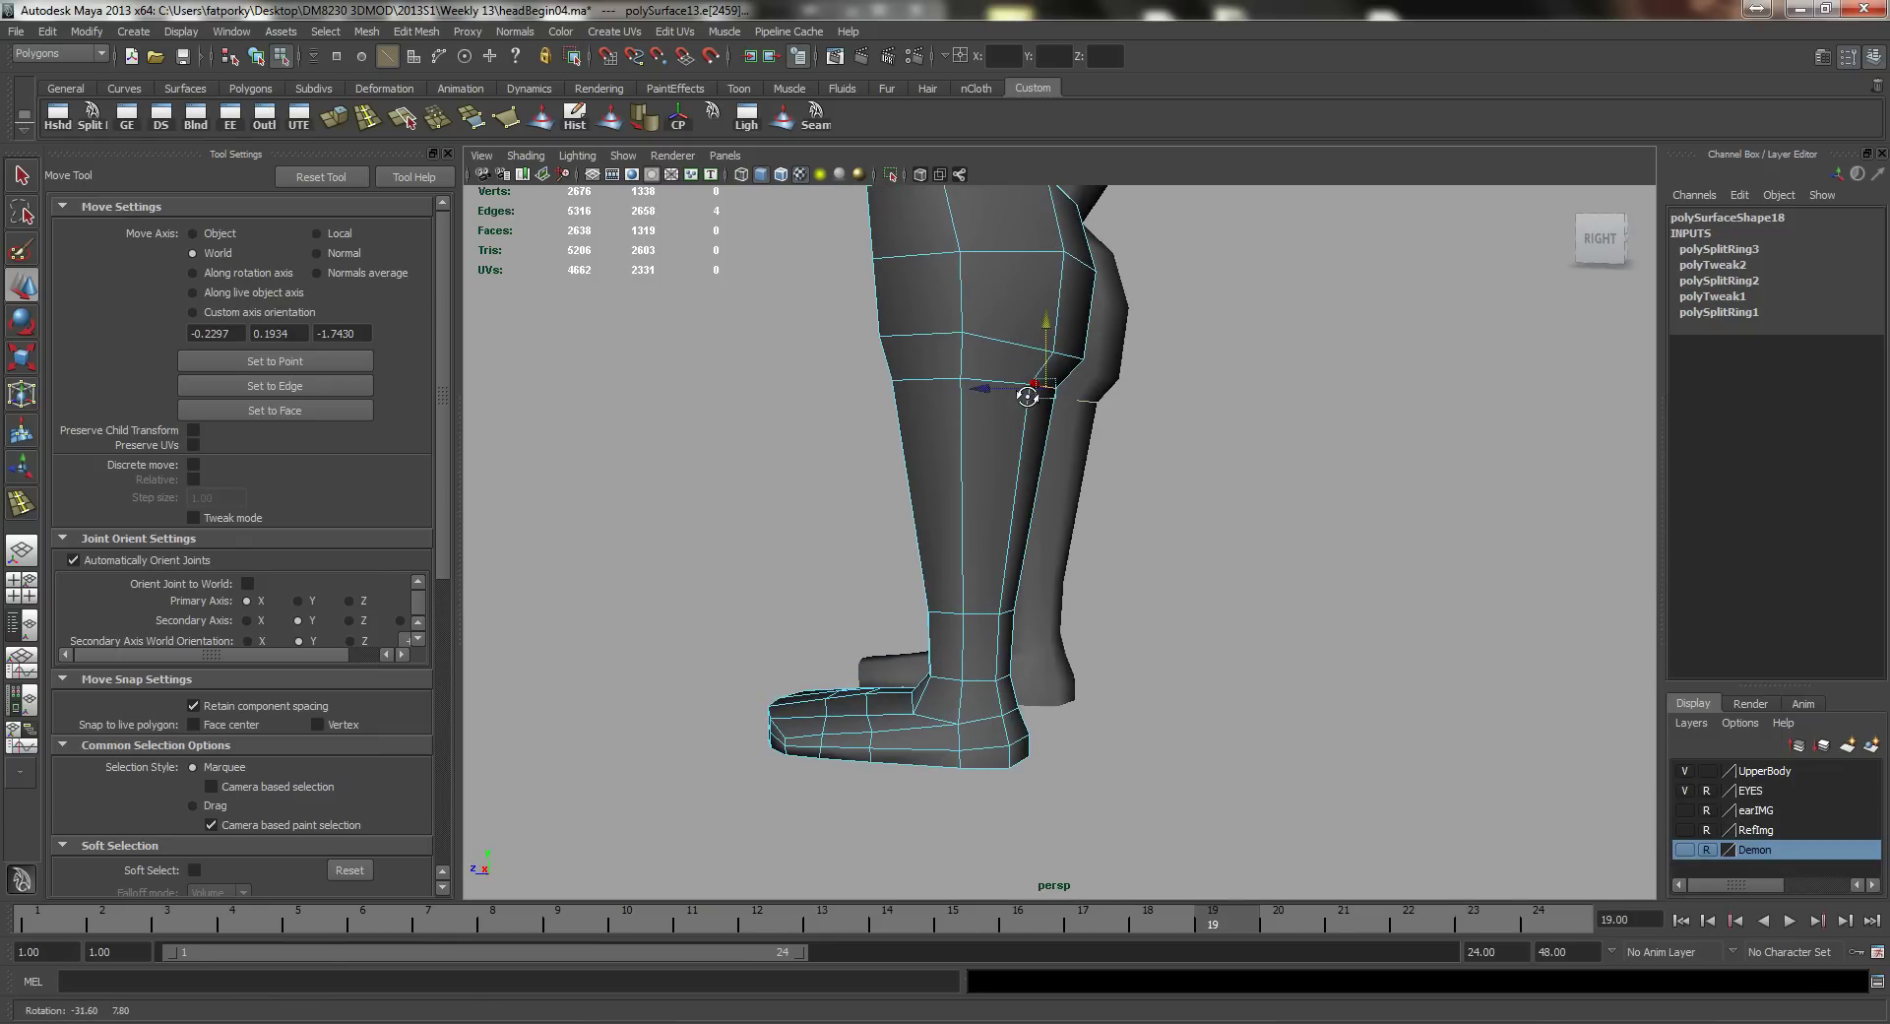
{"action": "key", "text": "q"}
{"action": "middle_click_drag", "start_coordinate": [1024, 405], "coordinate": [998, 369], "text": "alt"}
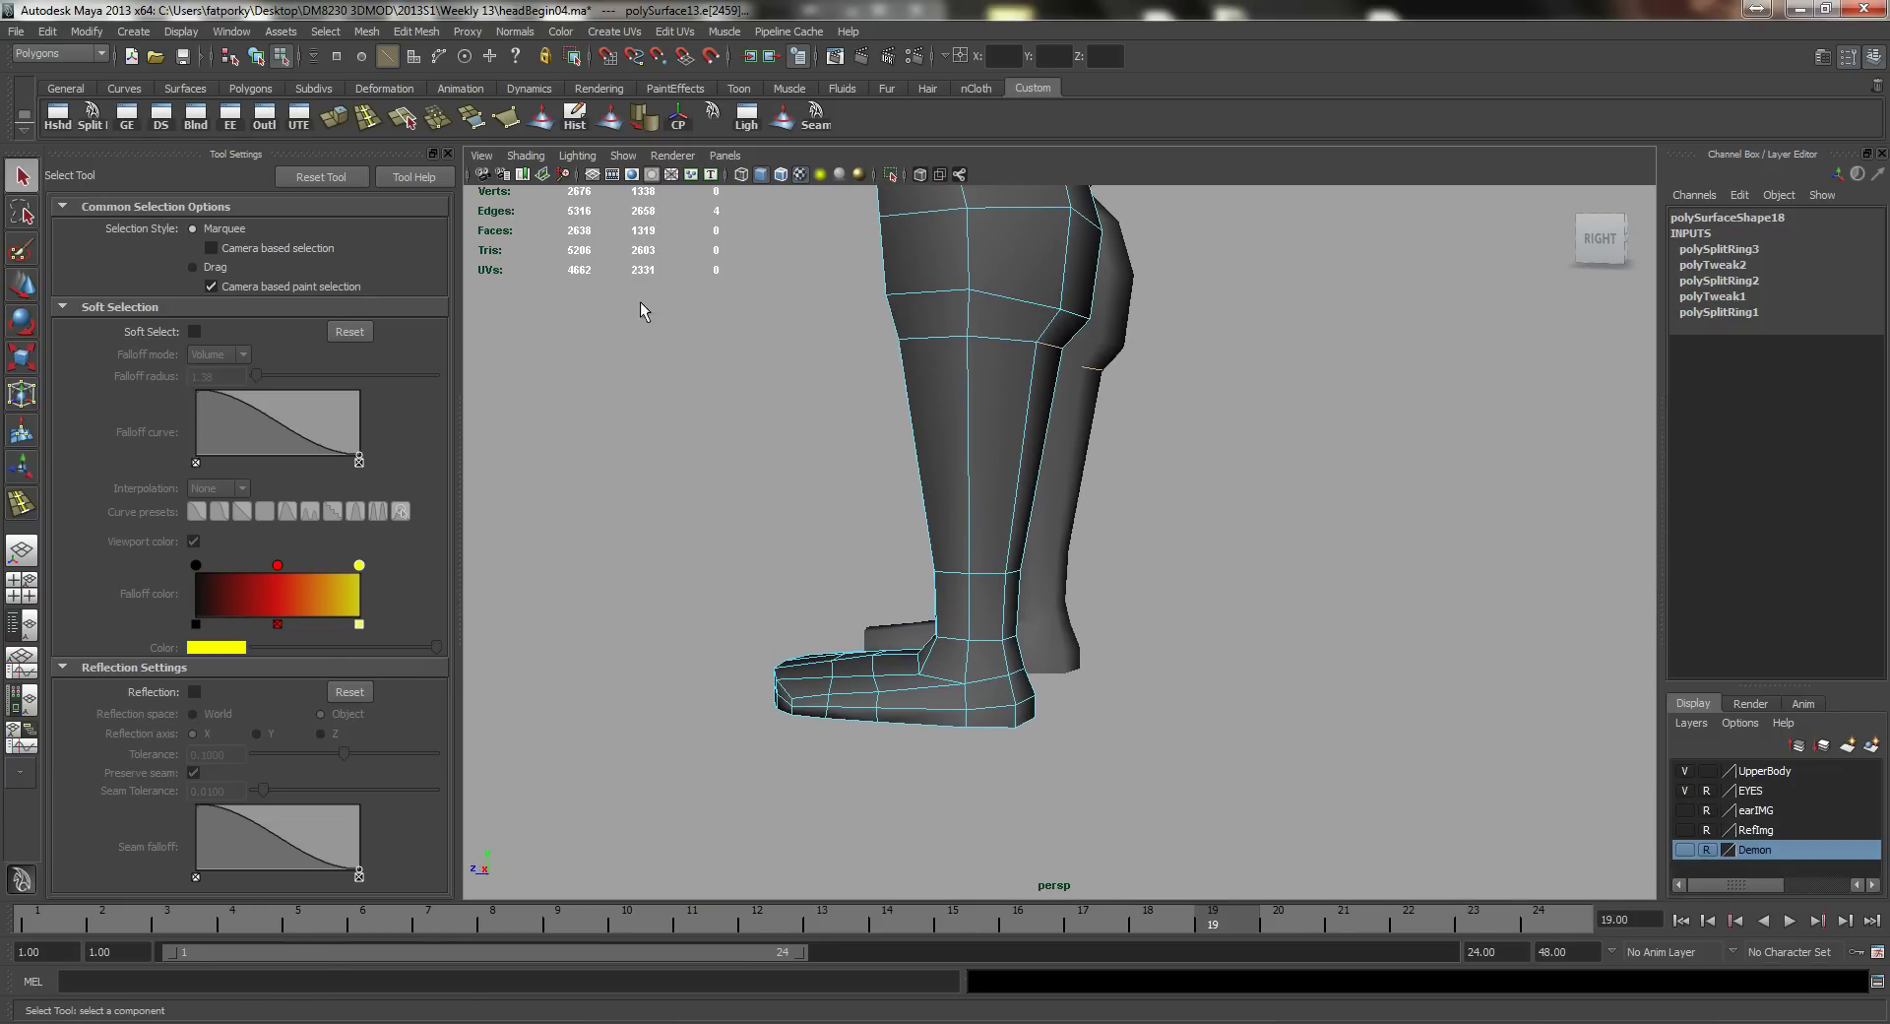
{"action": "left_click_drag", "start_coordinate": [868, 541], "coordinate": [751, 629], "text": "alt"}
{"action": "right_click_drag", "start_coordinate": [751, 629], "coordinate": [985, 694], "text": "alt"}
{"action": "left_click_drag", "start_coordinate": [990, 725], "coordinate": [969, 654], "text": "alt"}
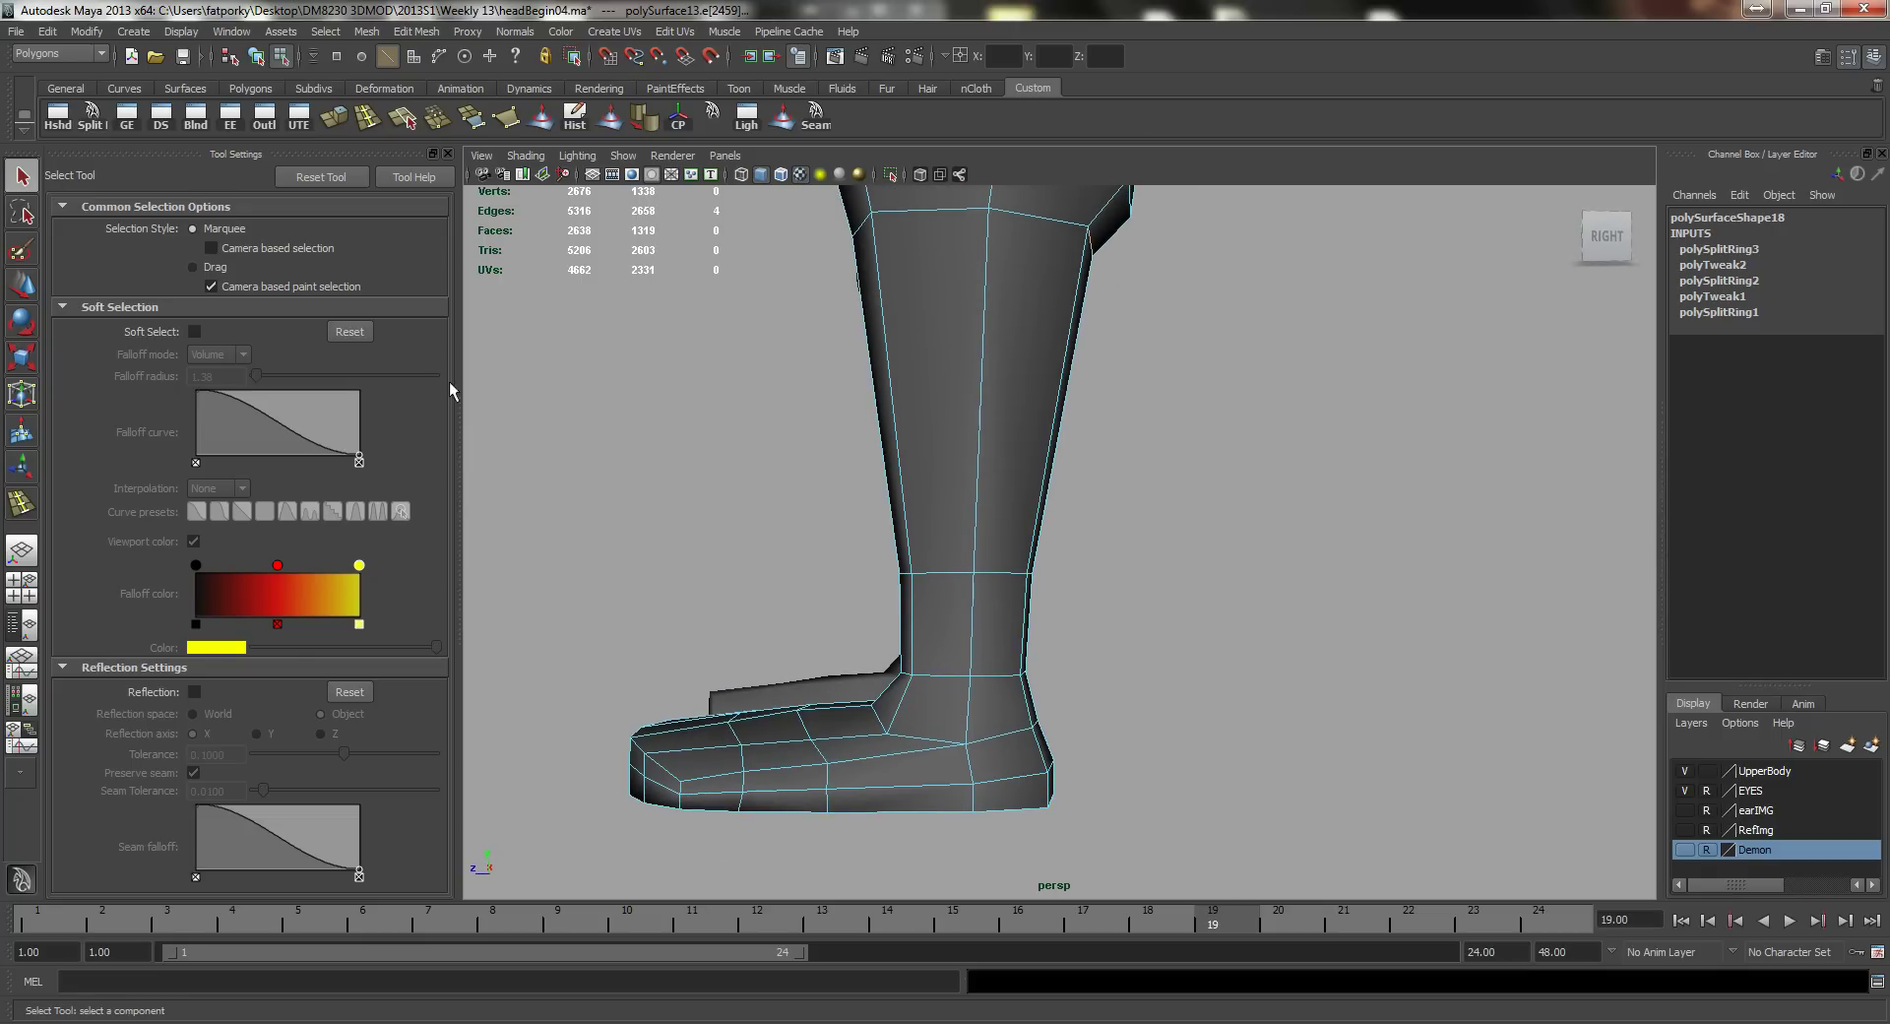
{"action": "left_click", "coordinate": [91, 116]}
{"action": "scroll", "coordinate": [961, 704], "scroll_direction": "up", "scroll_amount": 3}
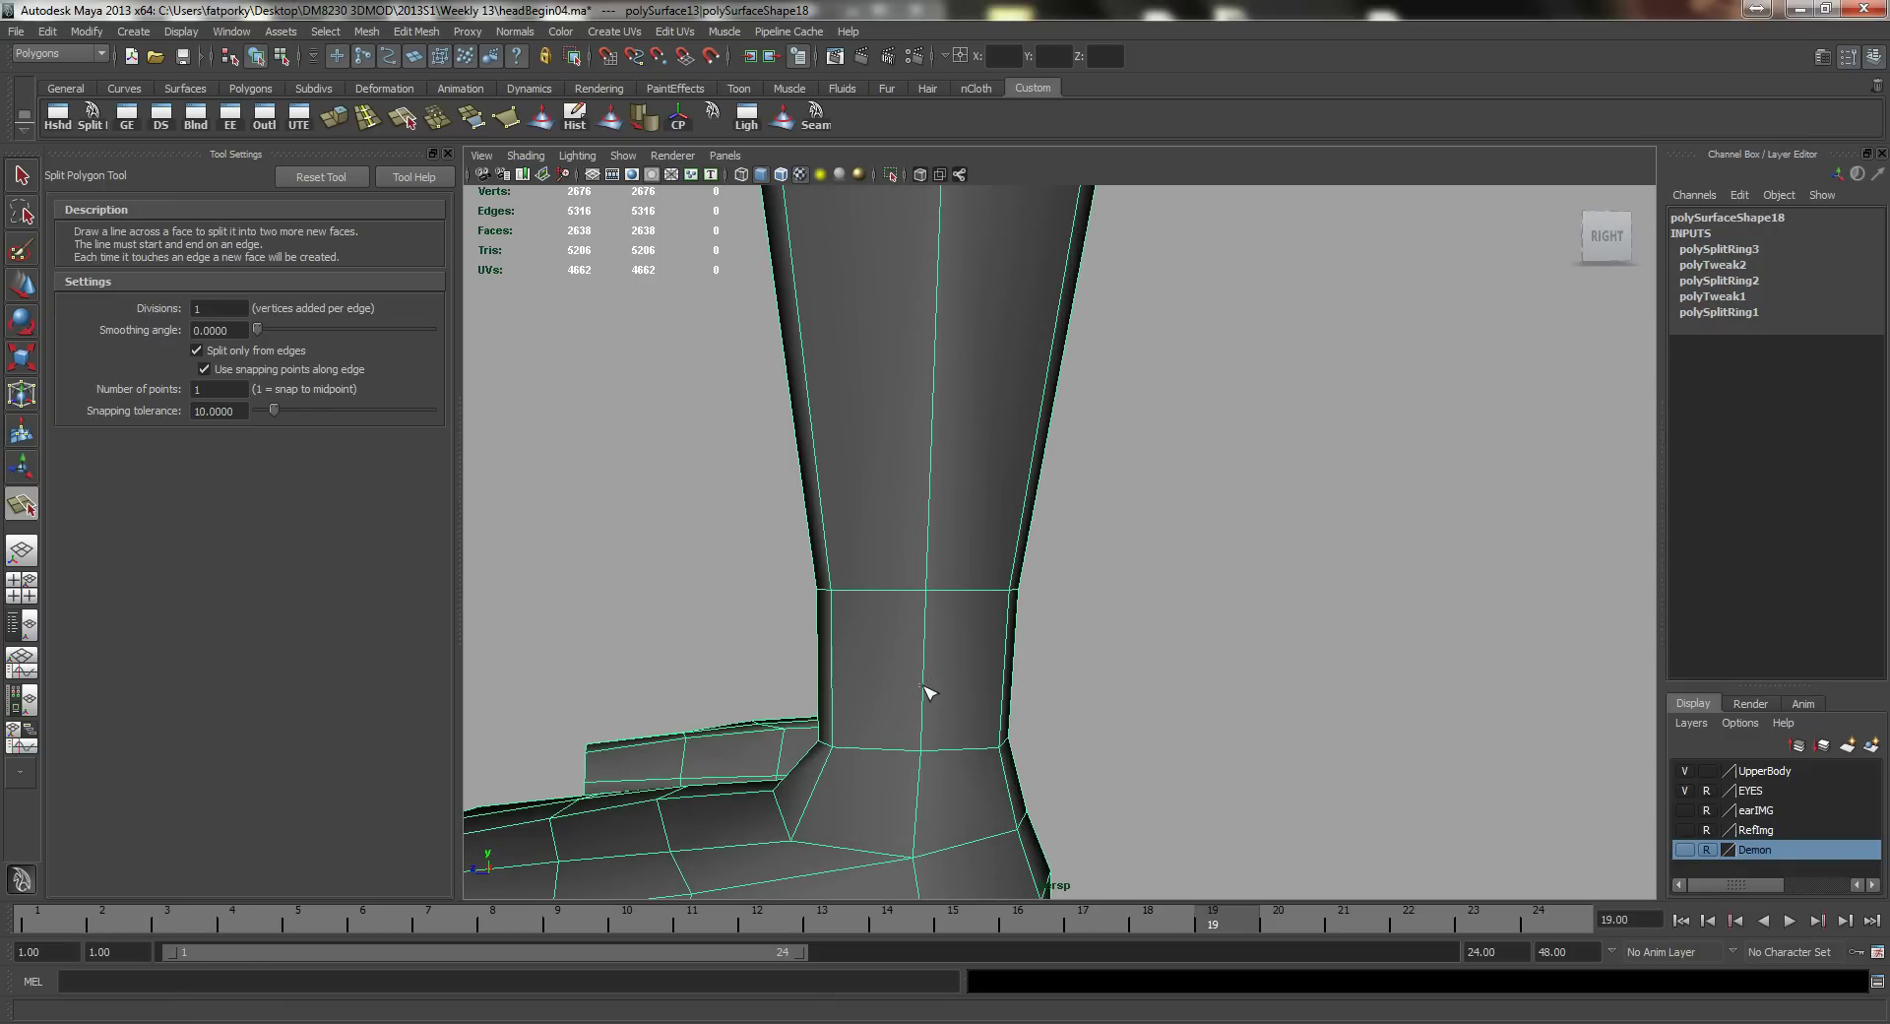
{"action": "left_click", "coordinate": [931, 679]}
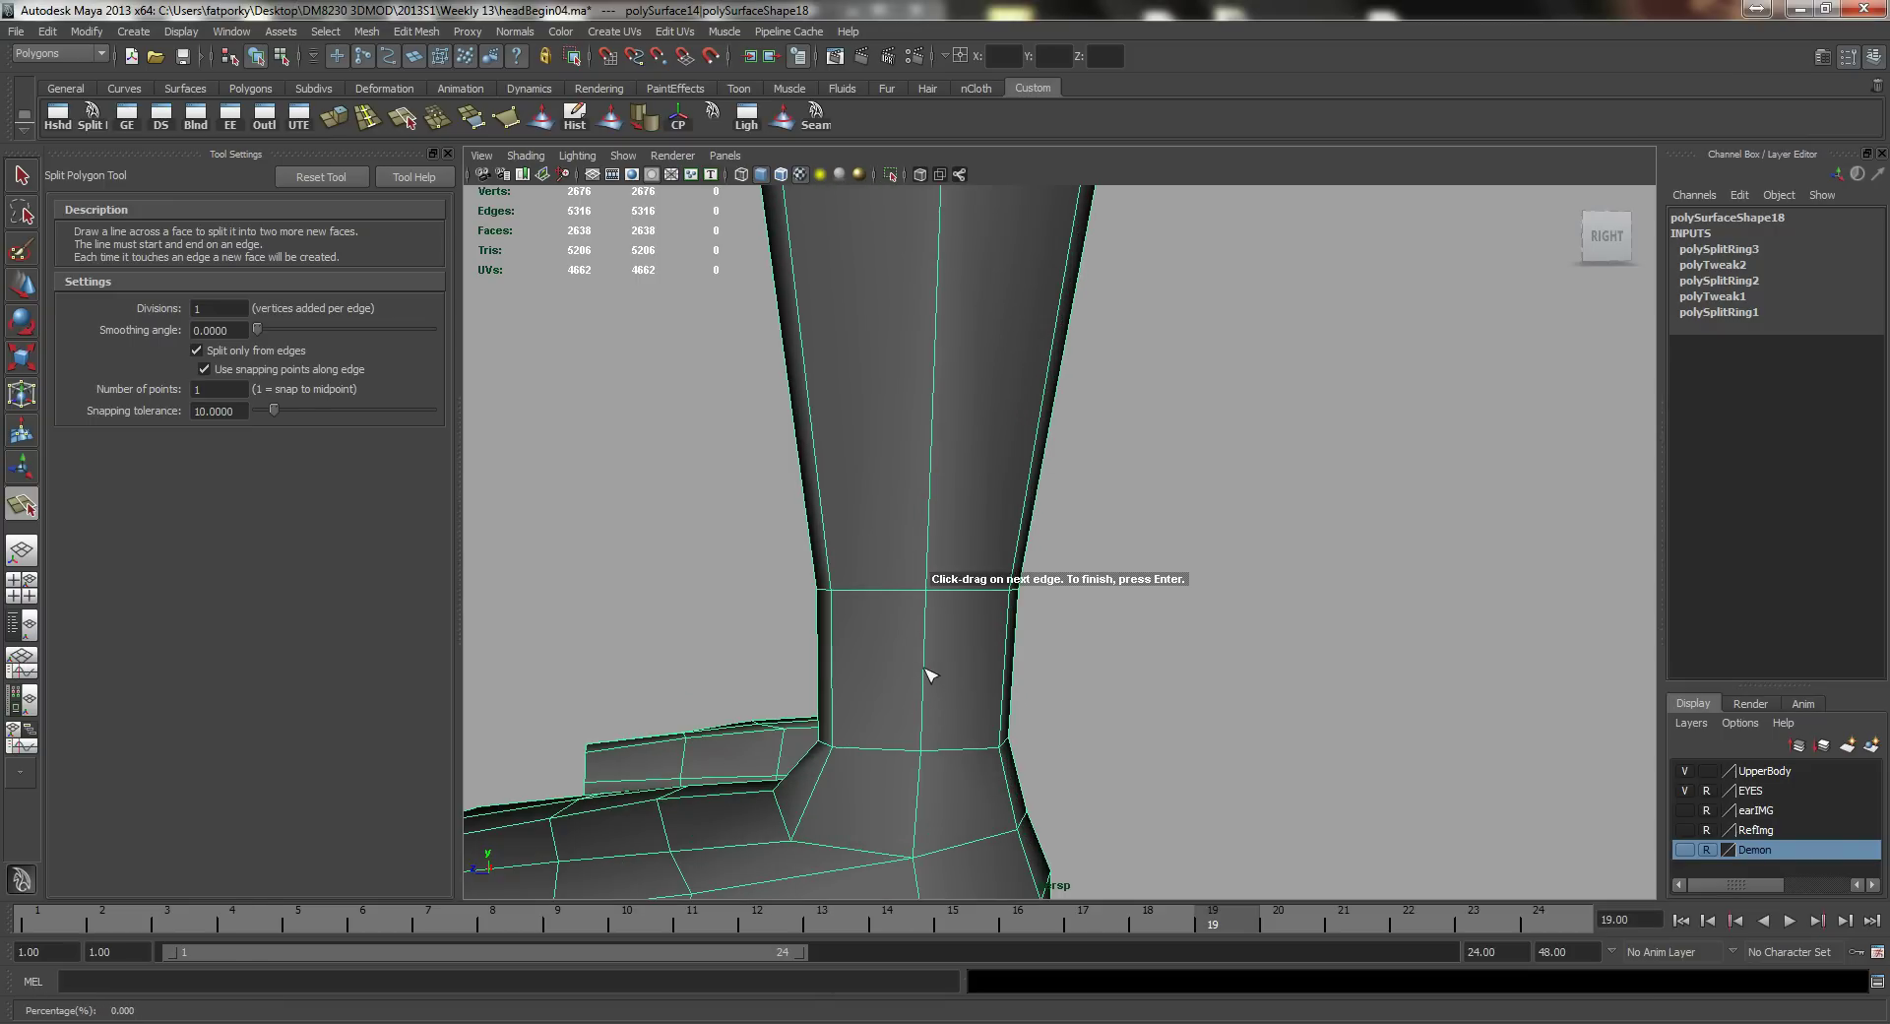
{"action": "key", "text": "q"}
{"action": "left_click", "coordinate": [852, 650]}
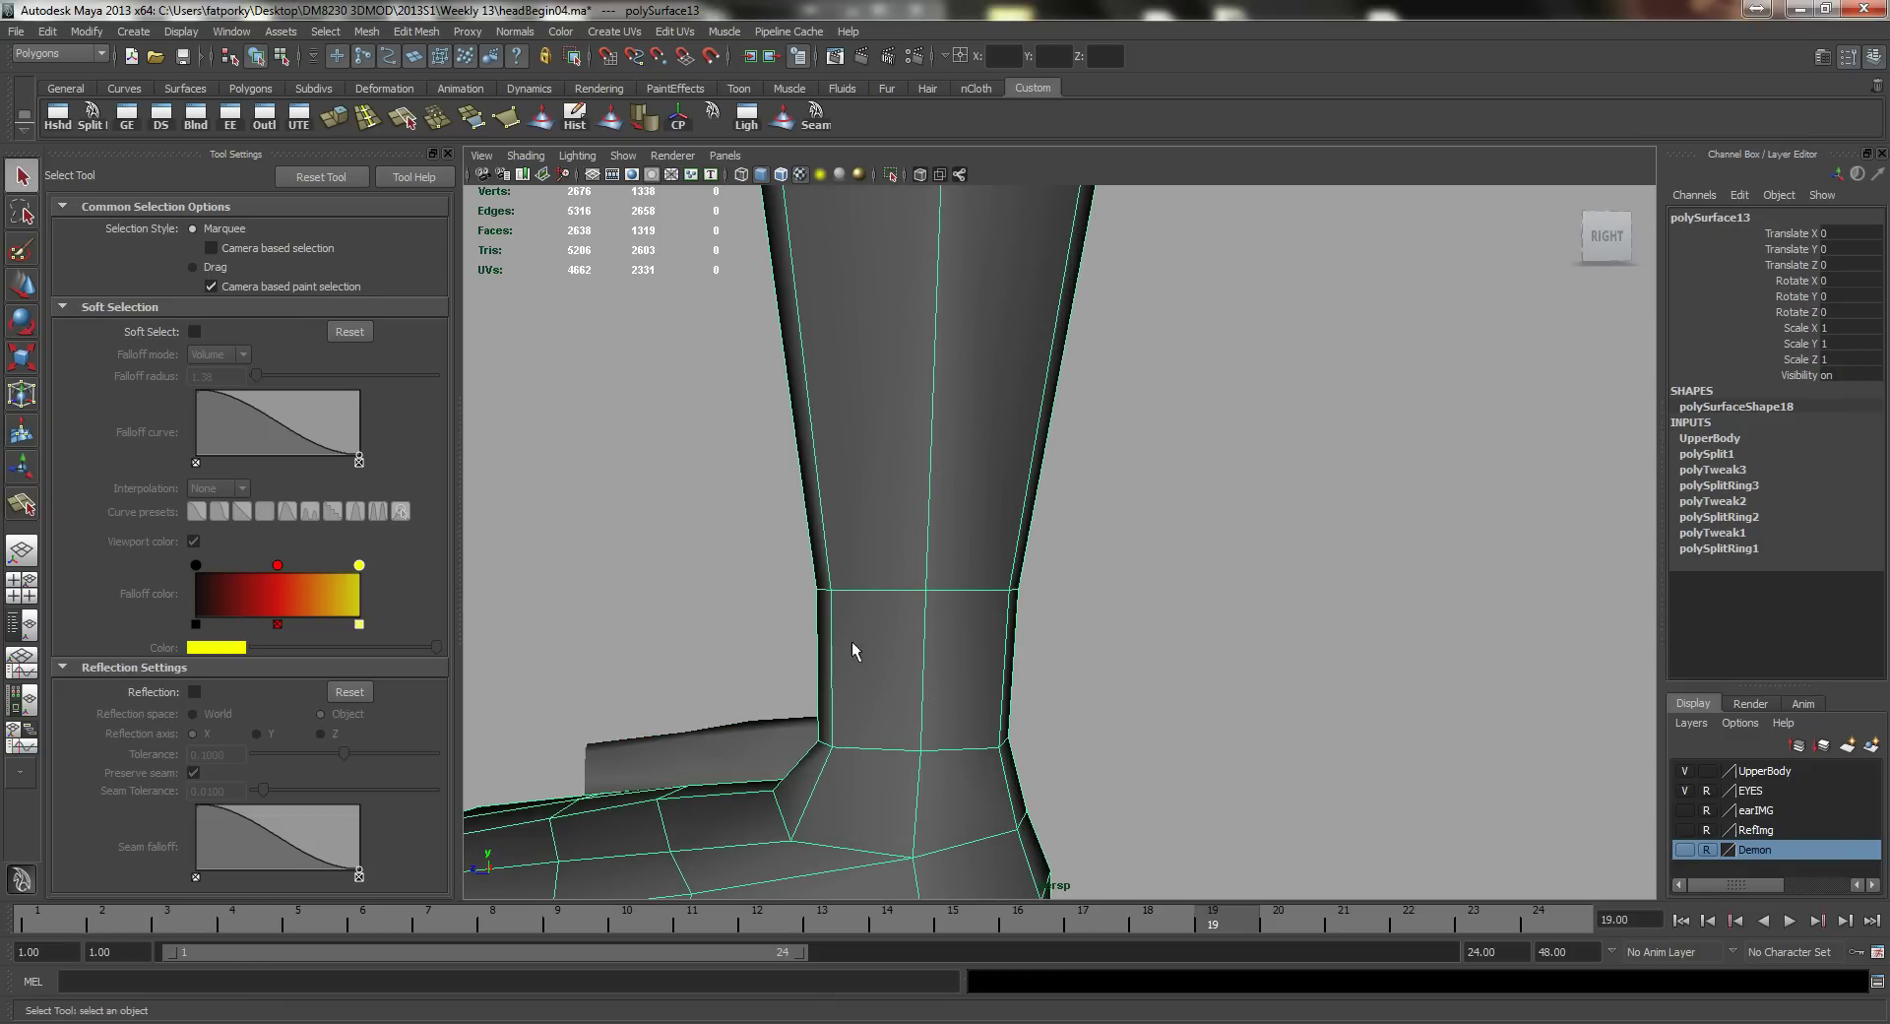
Step: Cut a diamond of edges around the outer ankle vertex with the Split Polygon tool, crossing the four surrounding edges near their midpoints
{"action": "left_click_drag", "start_coordinate": [873, 627], "coordinate": [943, 628], "text": "alt"}
{"action": "key", "text": "g"}
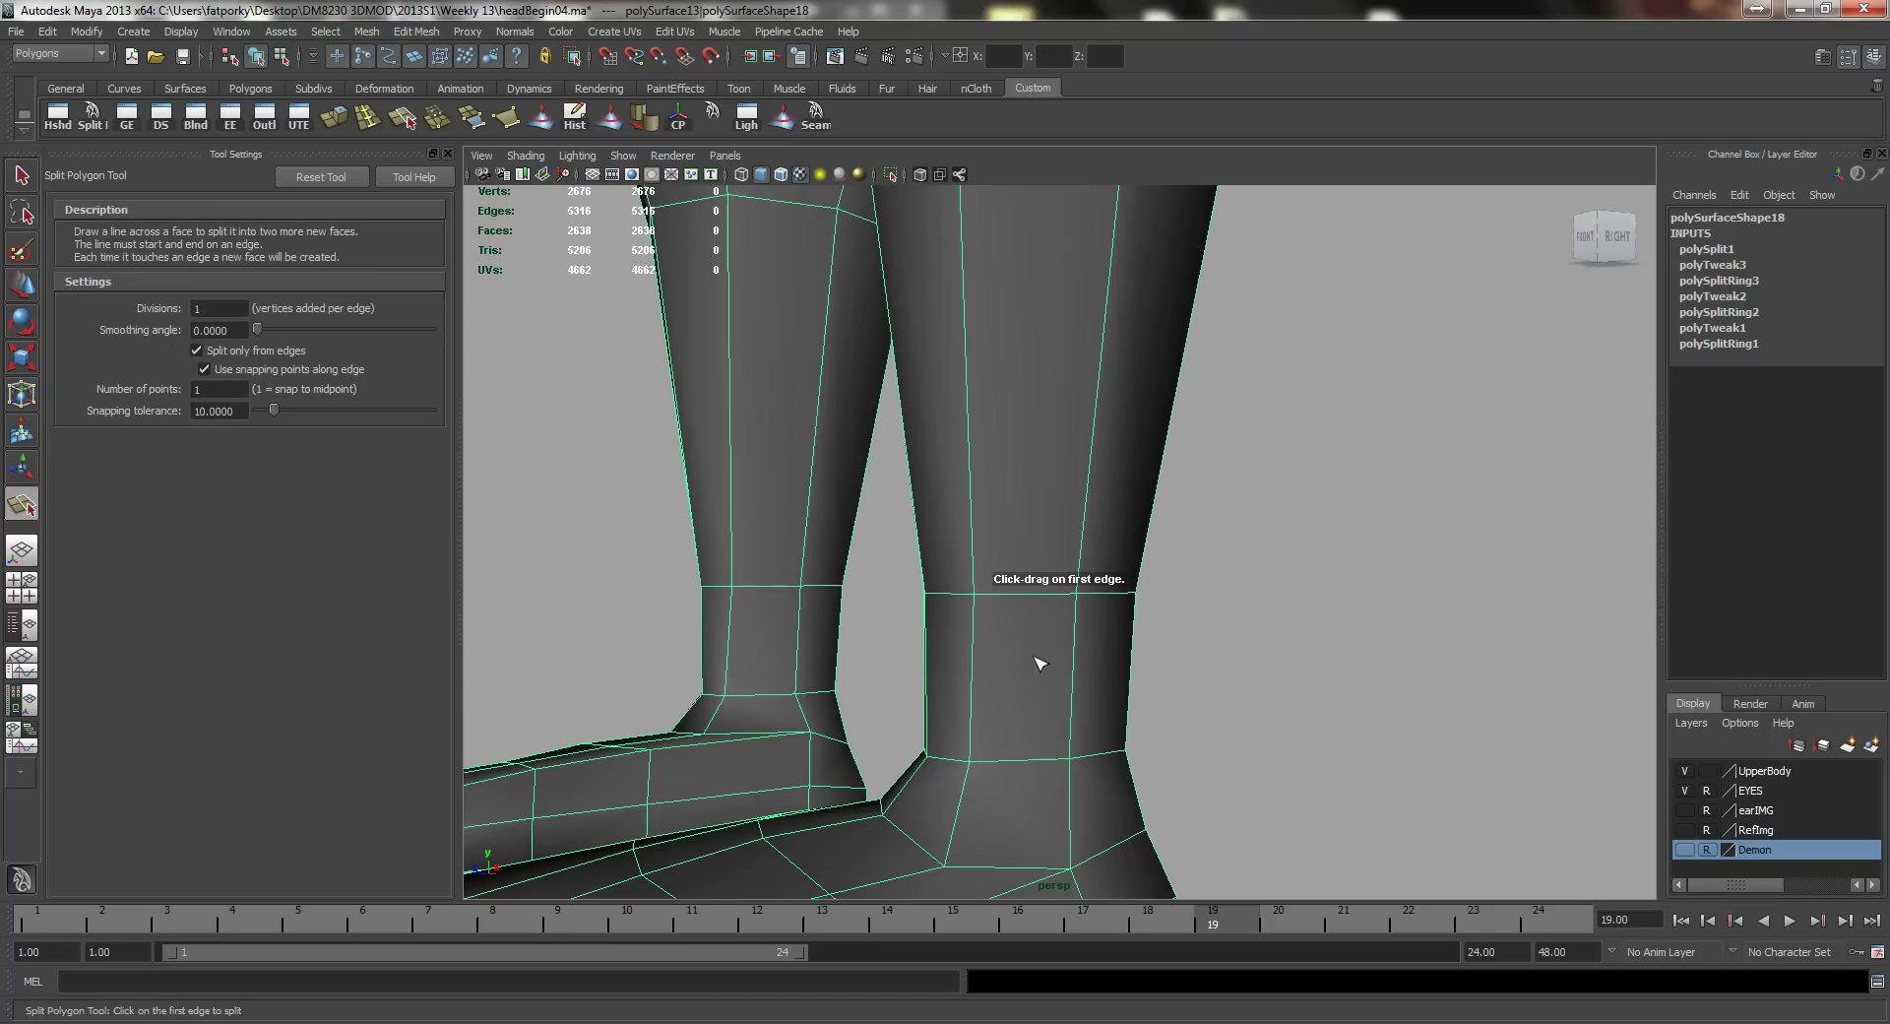
{"action": "left_click", "coordinate": [1073, 675]}
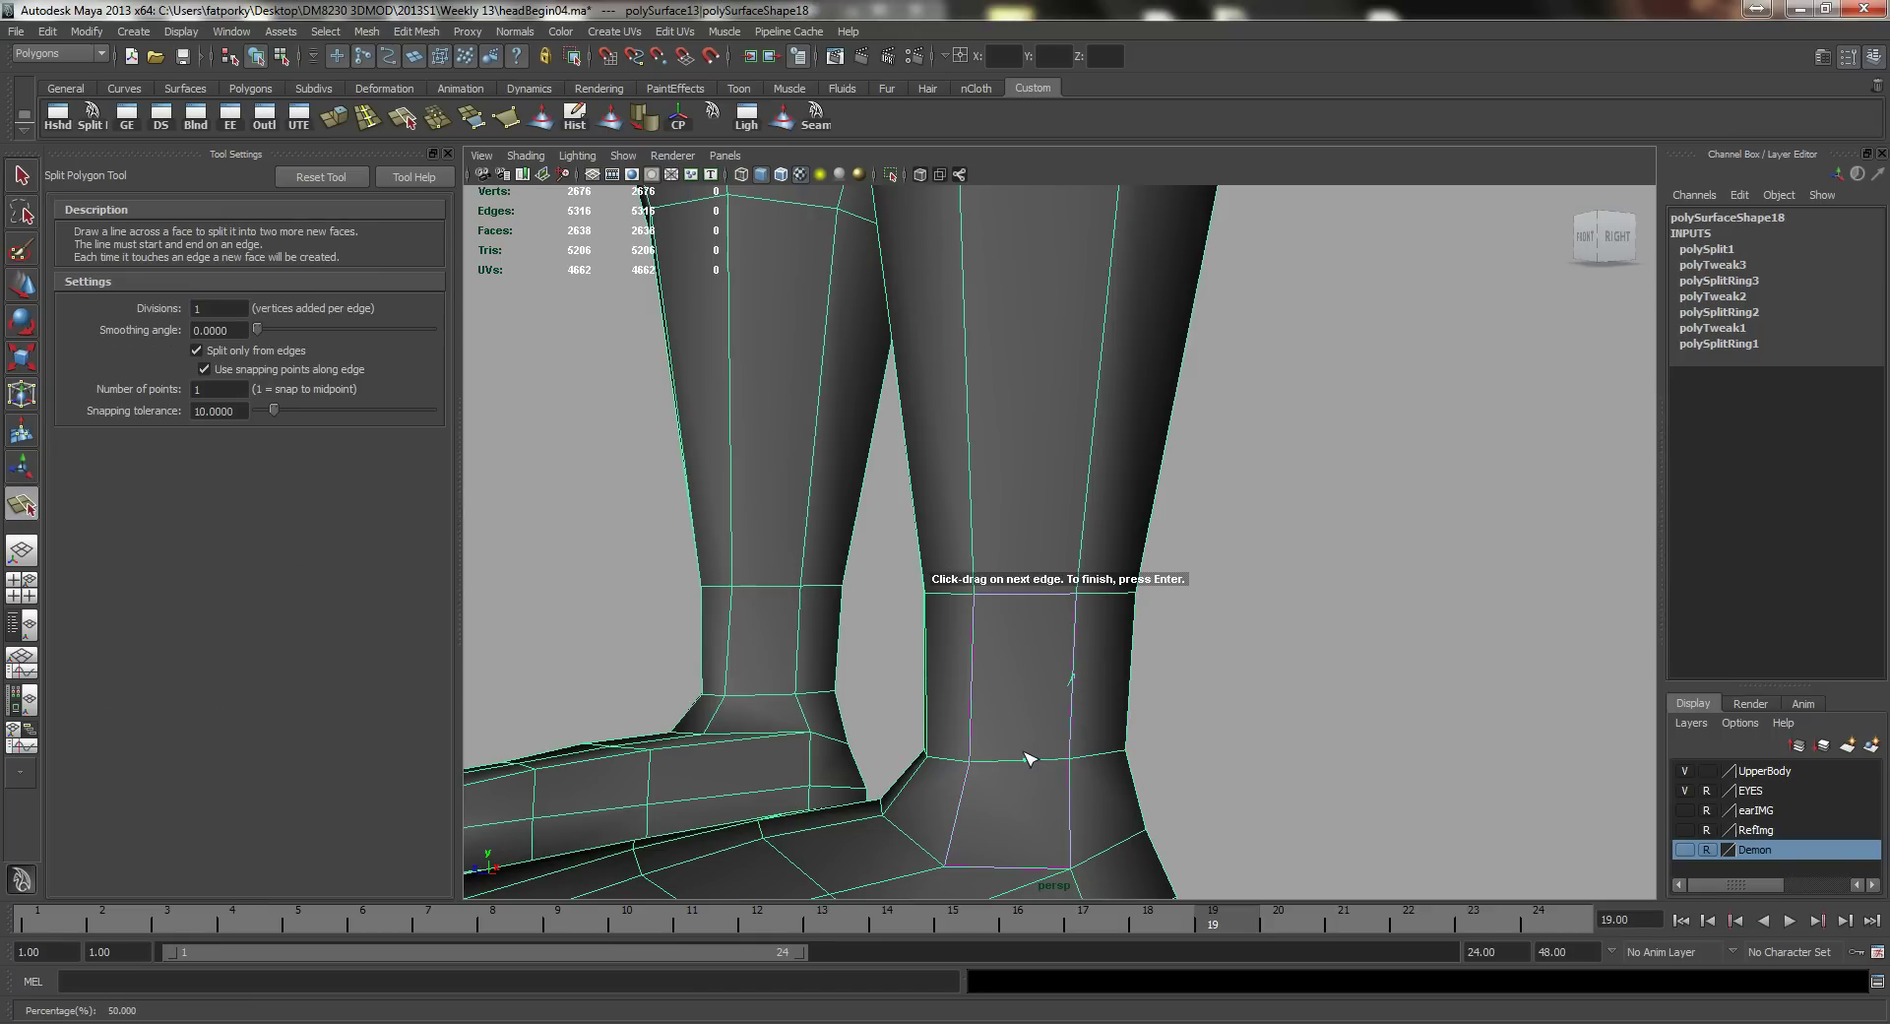
{"action": "left_click_drag", "start_coordinate": [1080, 827], "coordinate": [1061, 761], "text": "alt"}
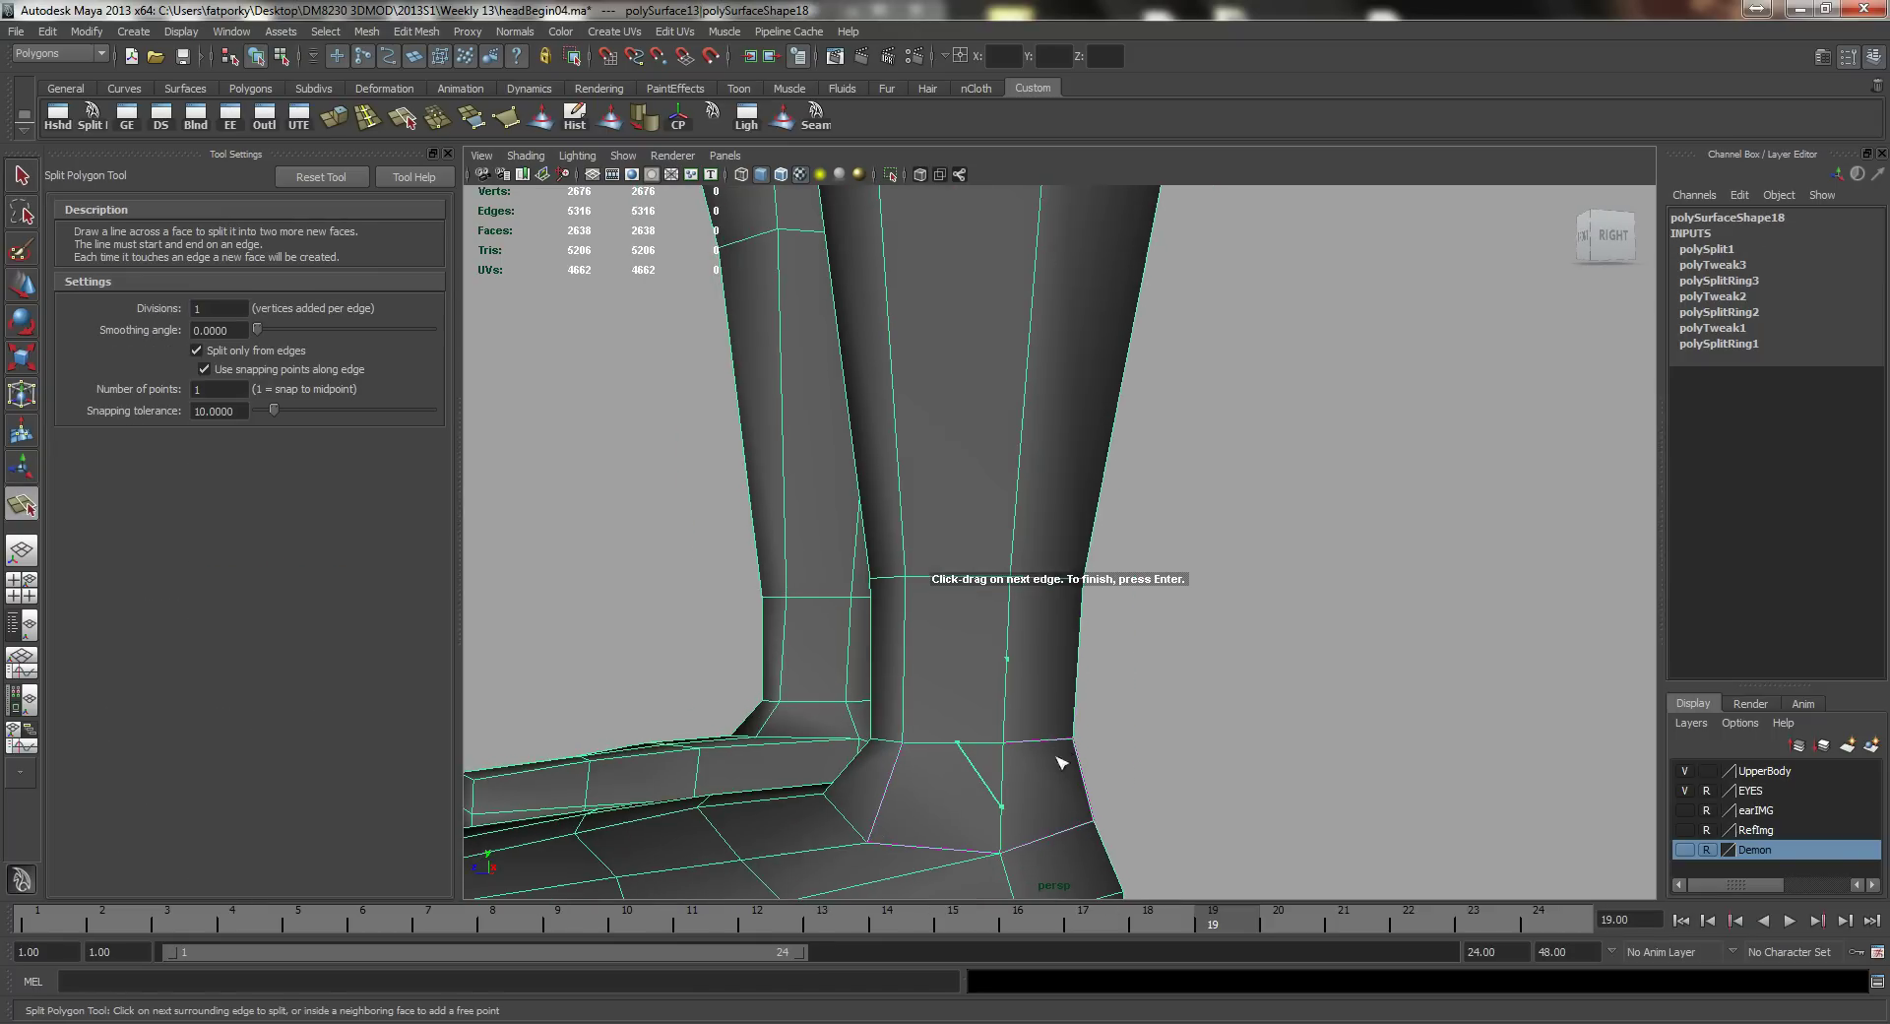
{"action": "left_click", "coordinate": [1049, 740]}
{"action": "left_click_drag", "start_coordinate": [1011, 671], "coordinate": [1016, 660]}
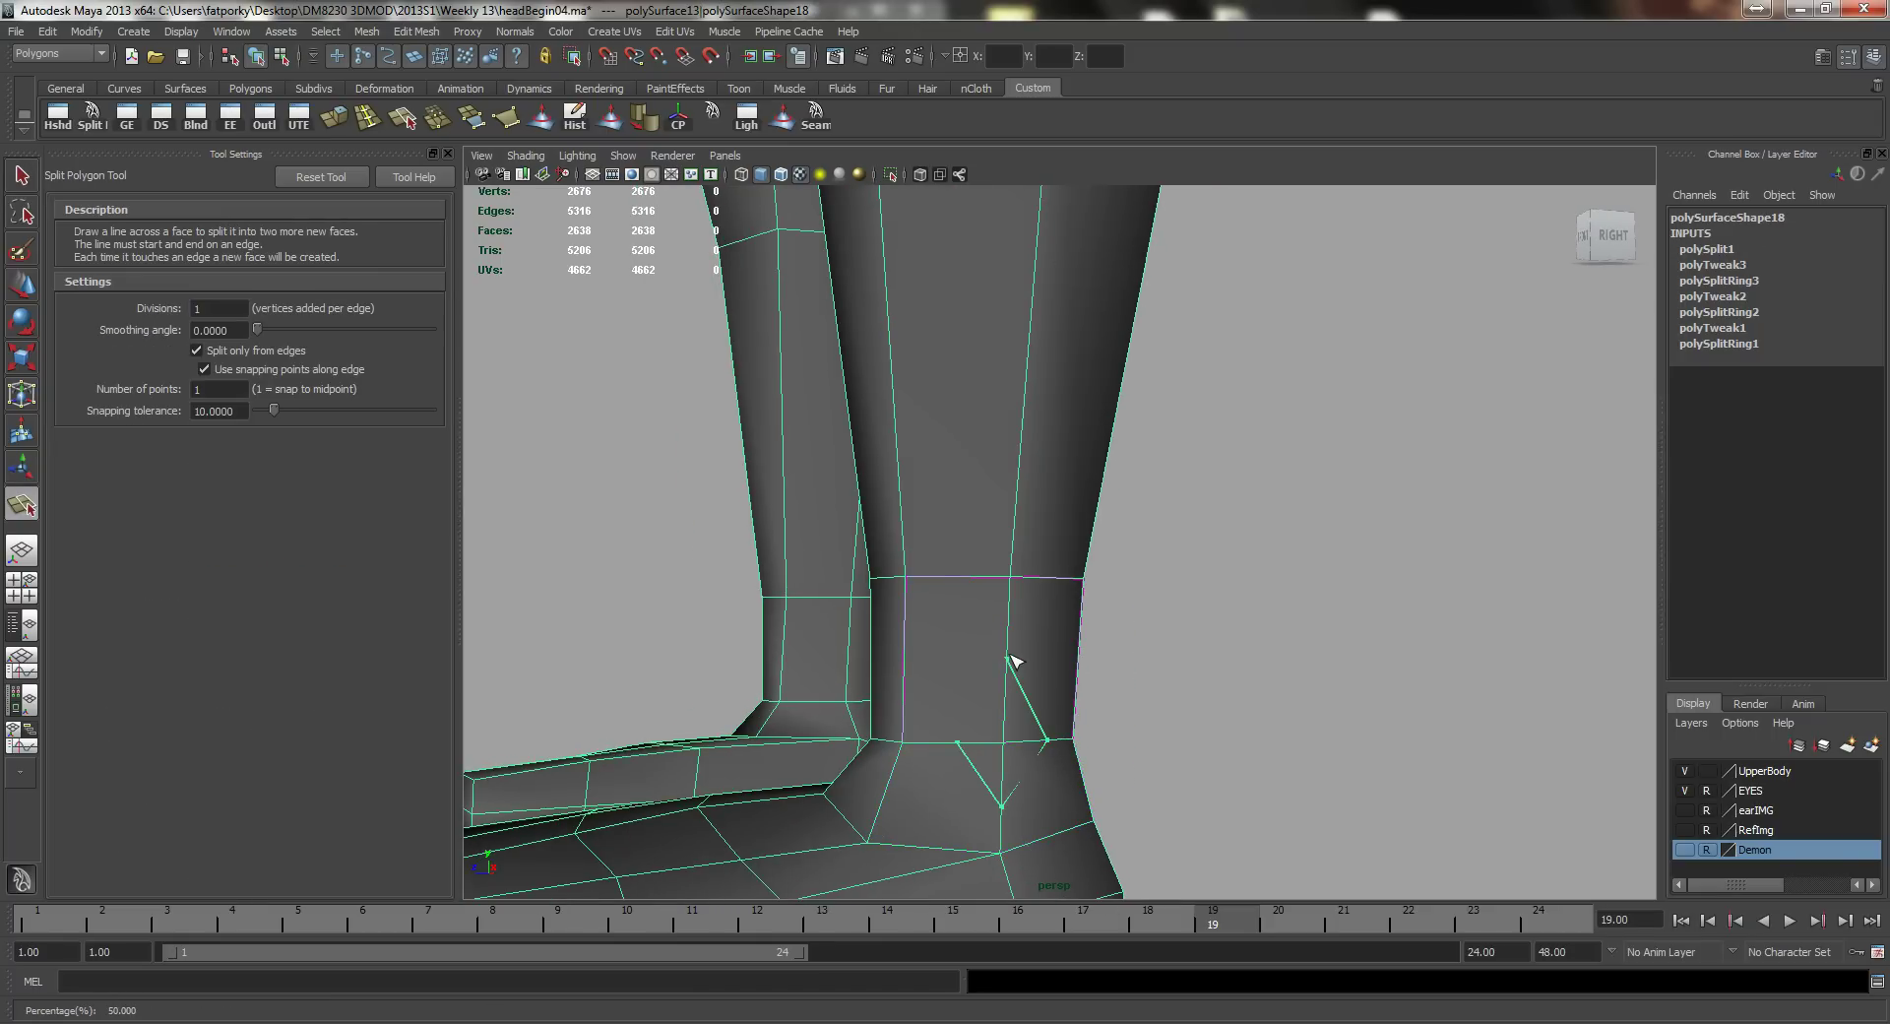
{"action": "key", "text": "q"}
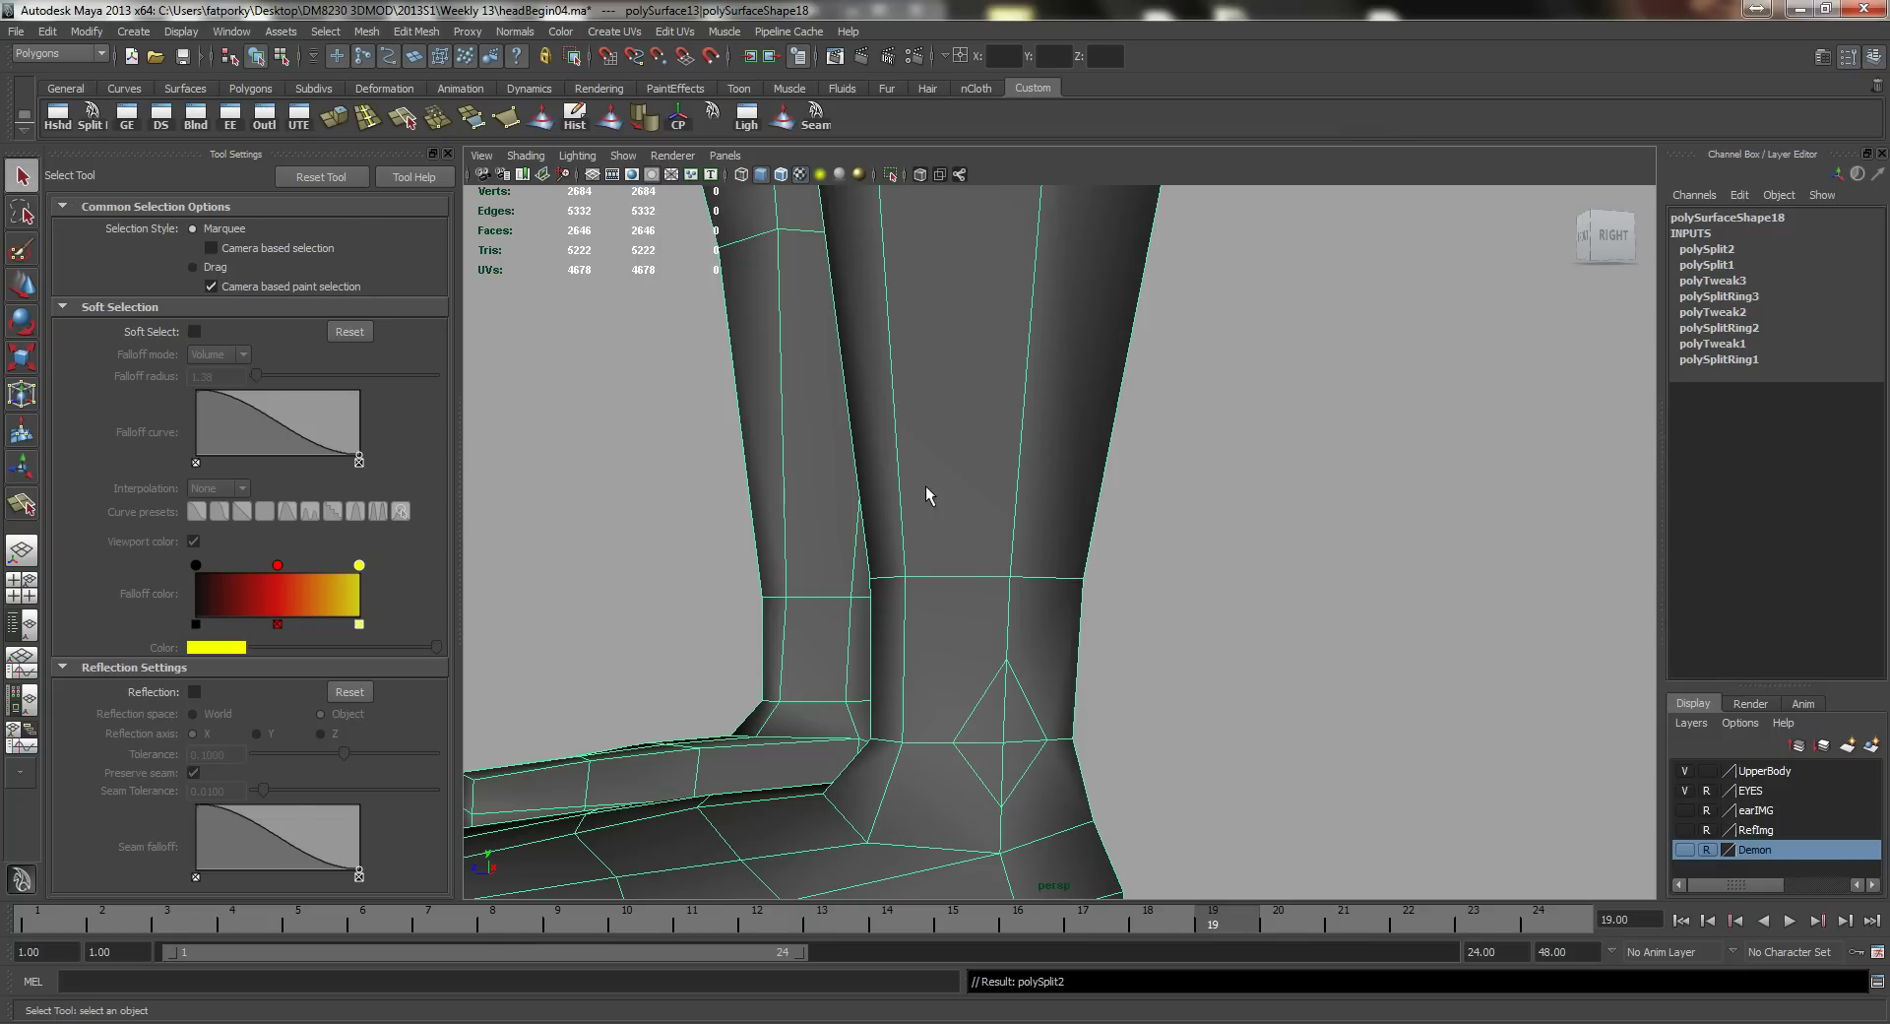
Step: Split edges from near the middle of the diamond's two upper sides to the front and back vertices of the loop above
{"action": "left_click_drag", "start_coordinate": [925, 495], "coordinate": [992, 590], "text": "alt"}
{"action": "key", "text": "y"}
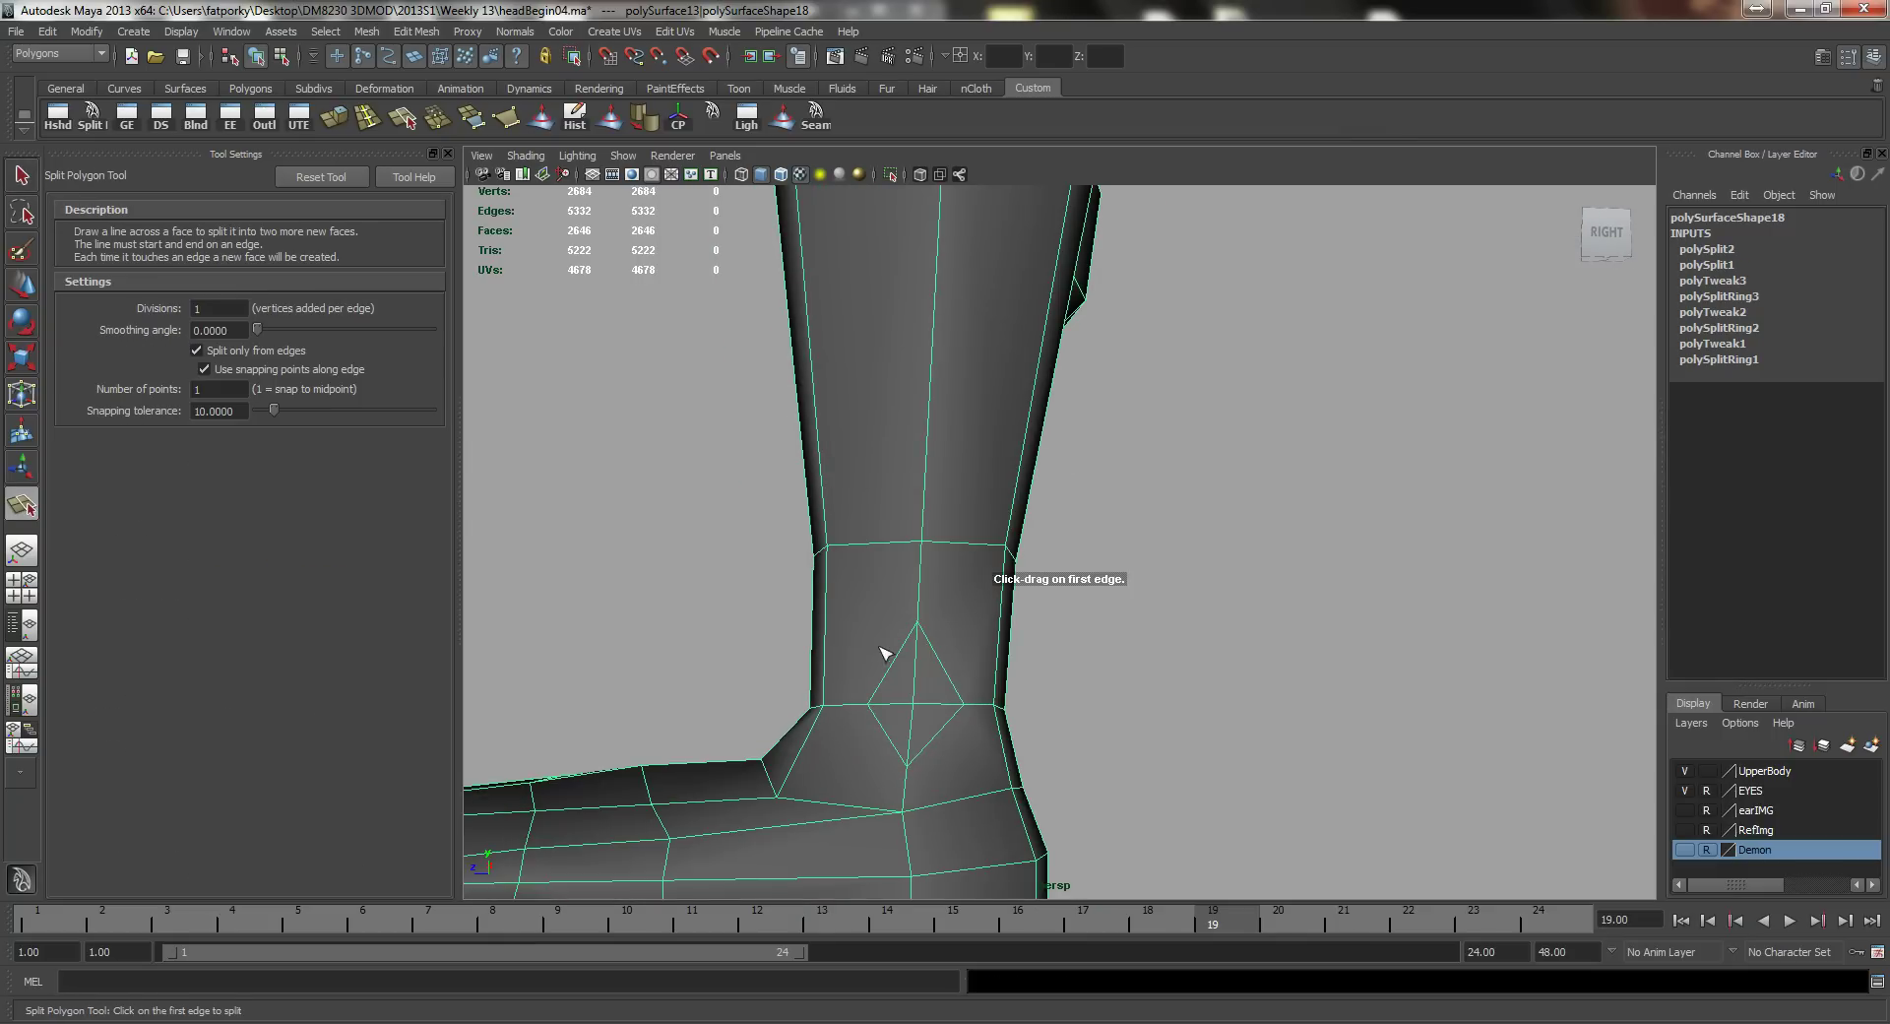
{"action": "left_click", "coordinate": [891, 665]}
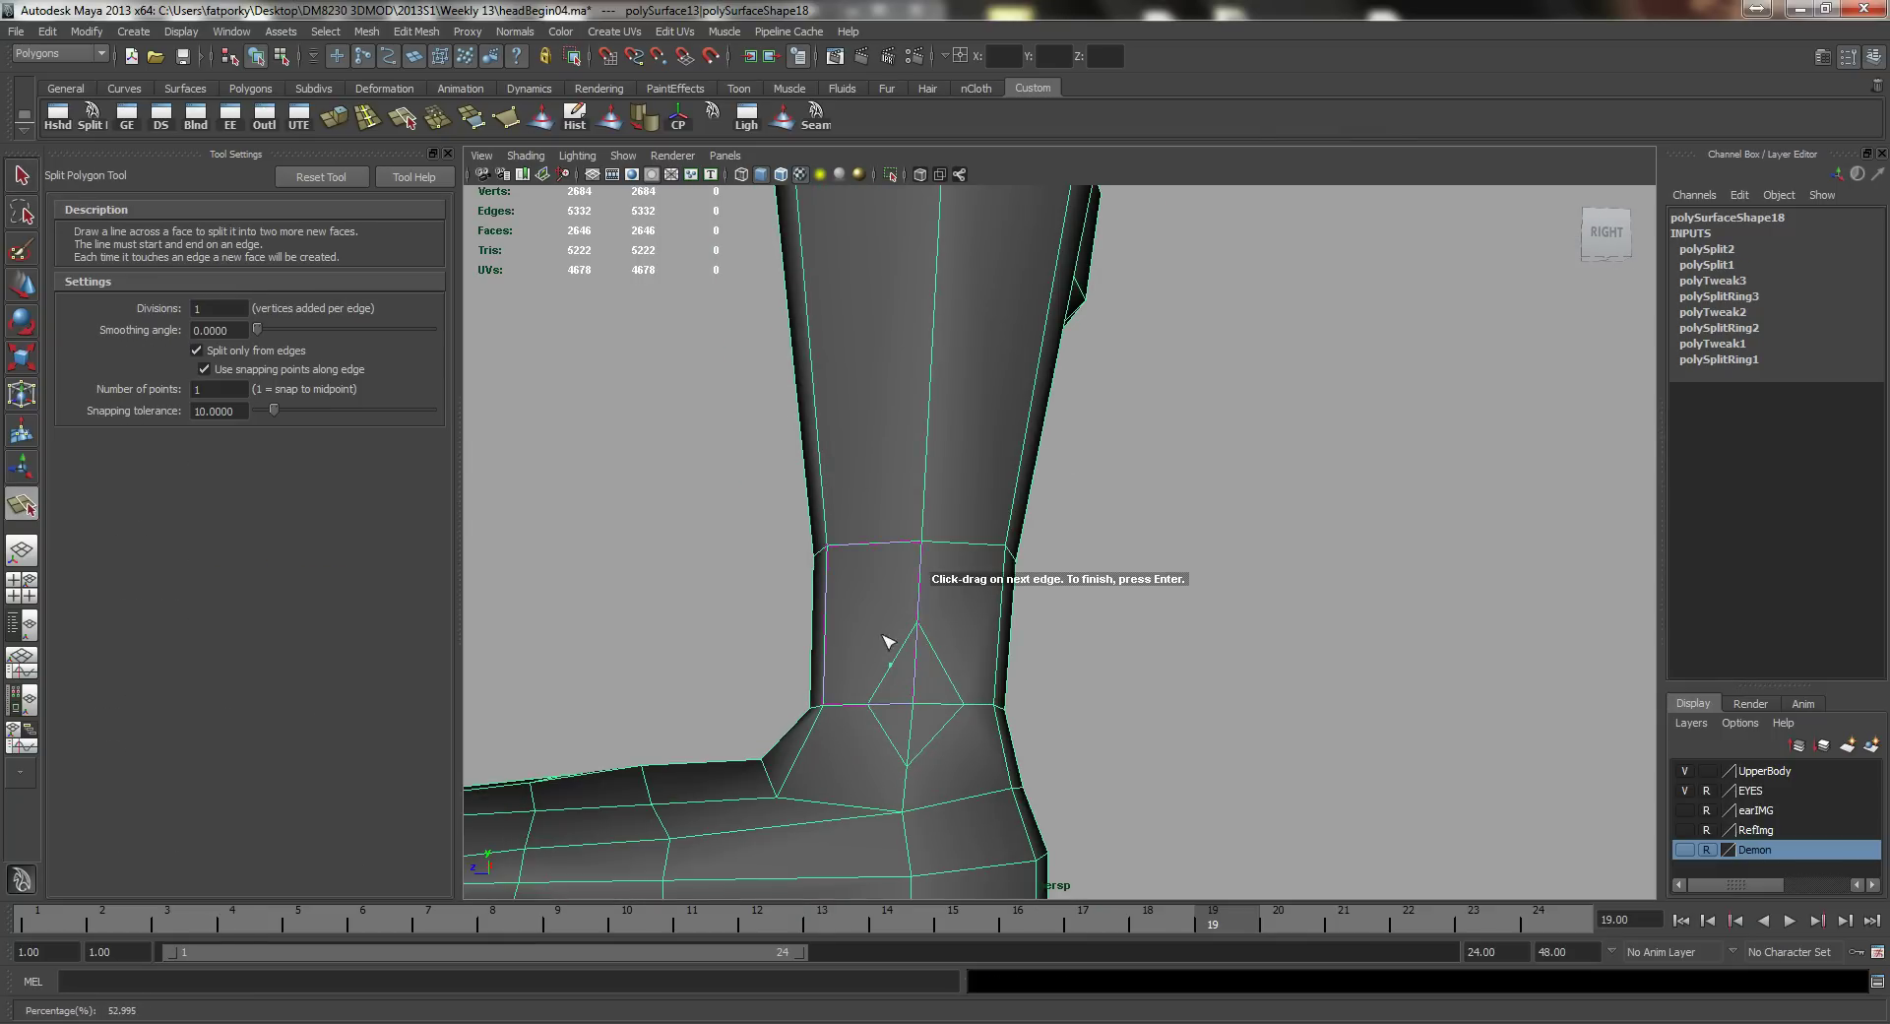
{"action": "left_click", "coordinate": [856, 548]}
{"action": "key", "text": "Return"}
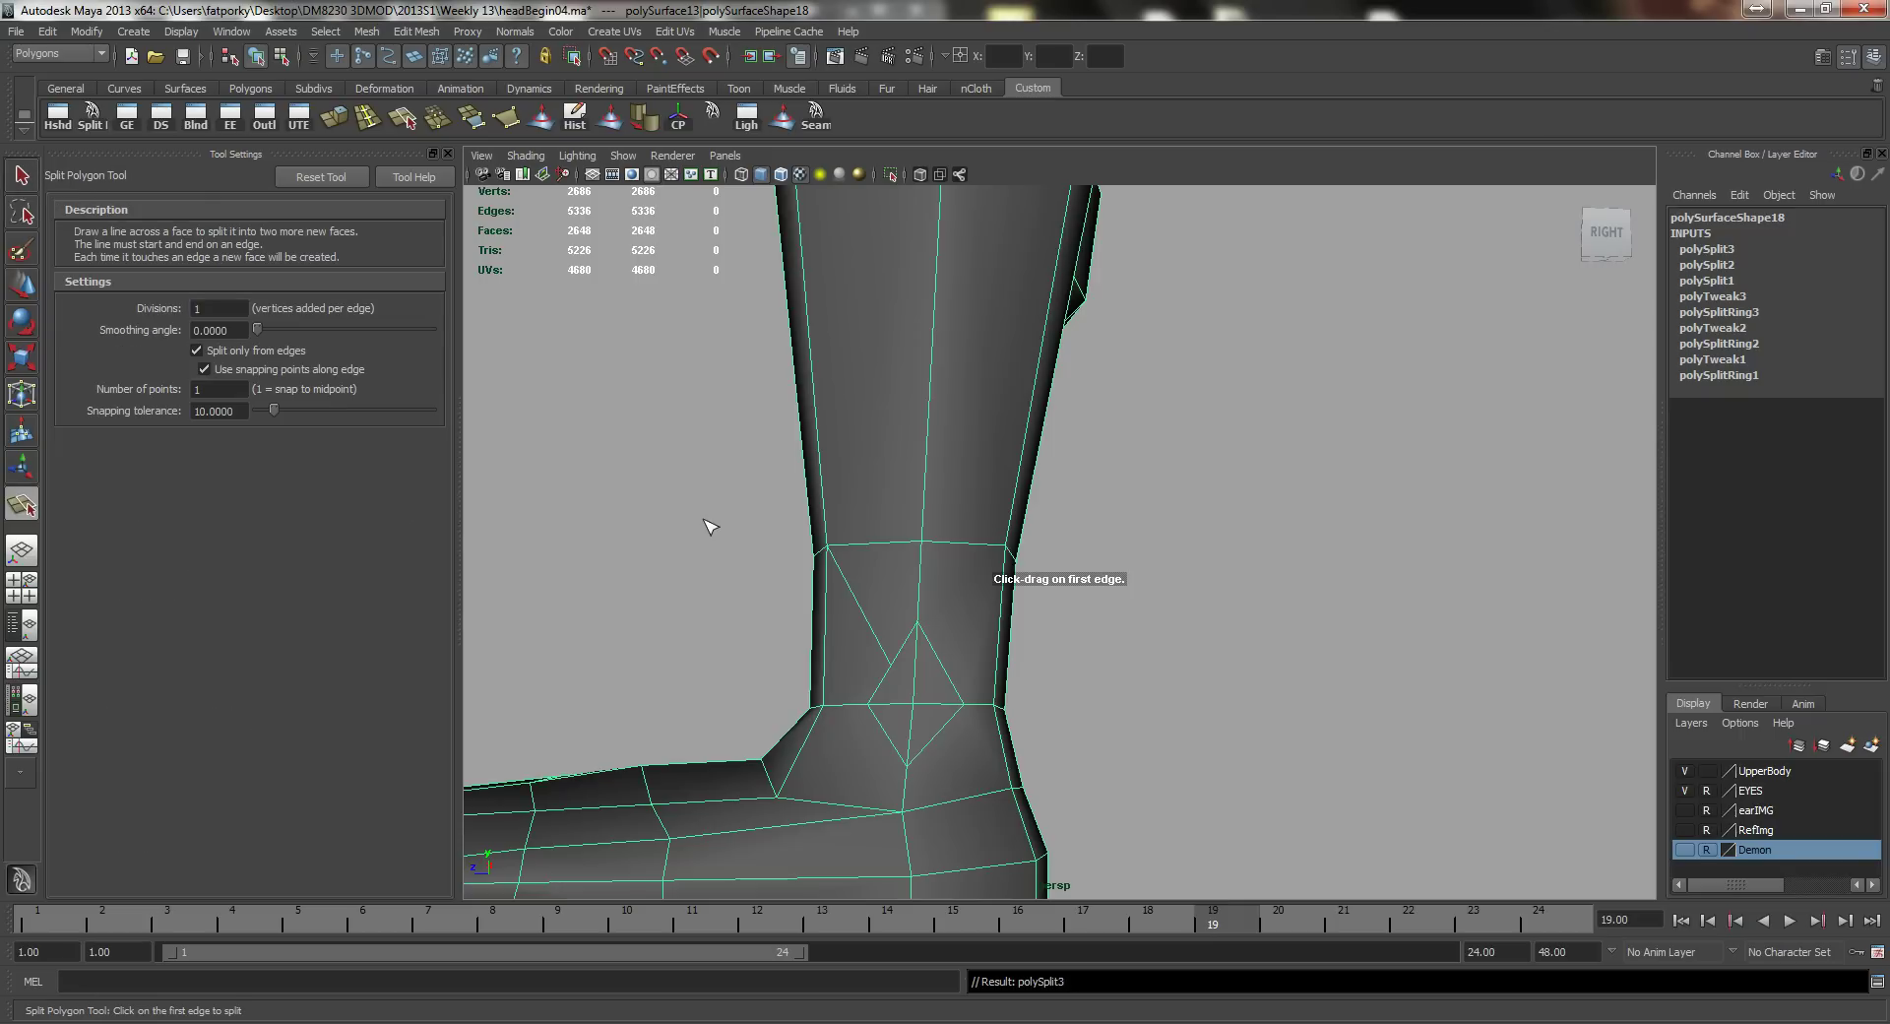
{"action": "left_click", "coordinate": [940, 662]}
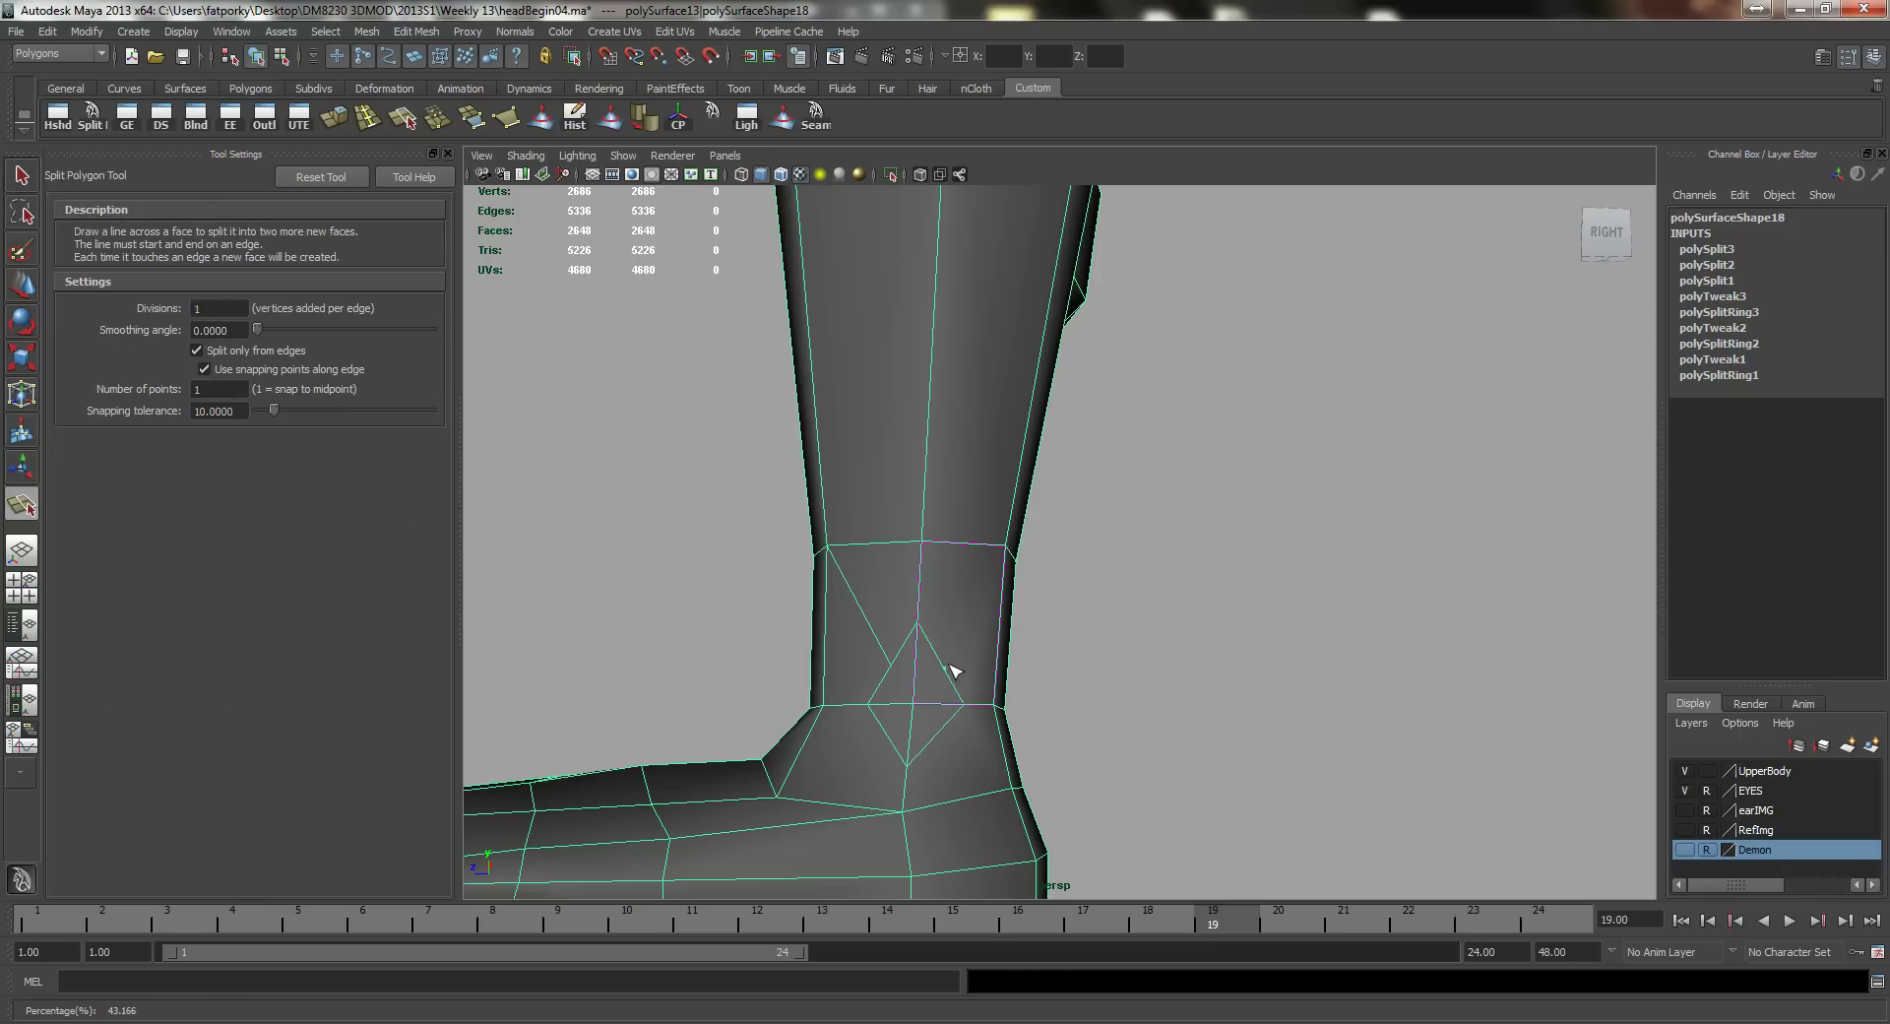
{"action": "left_click_drag", "start_coordinate": [960, 549], "coordinate": [1131, 591]}
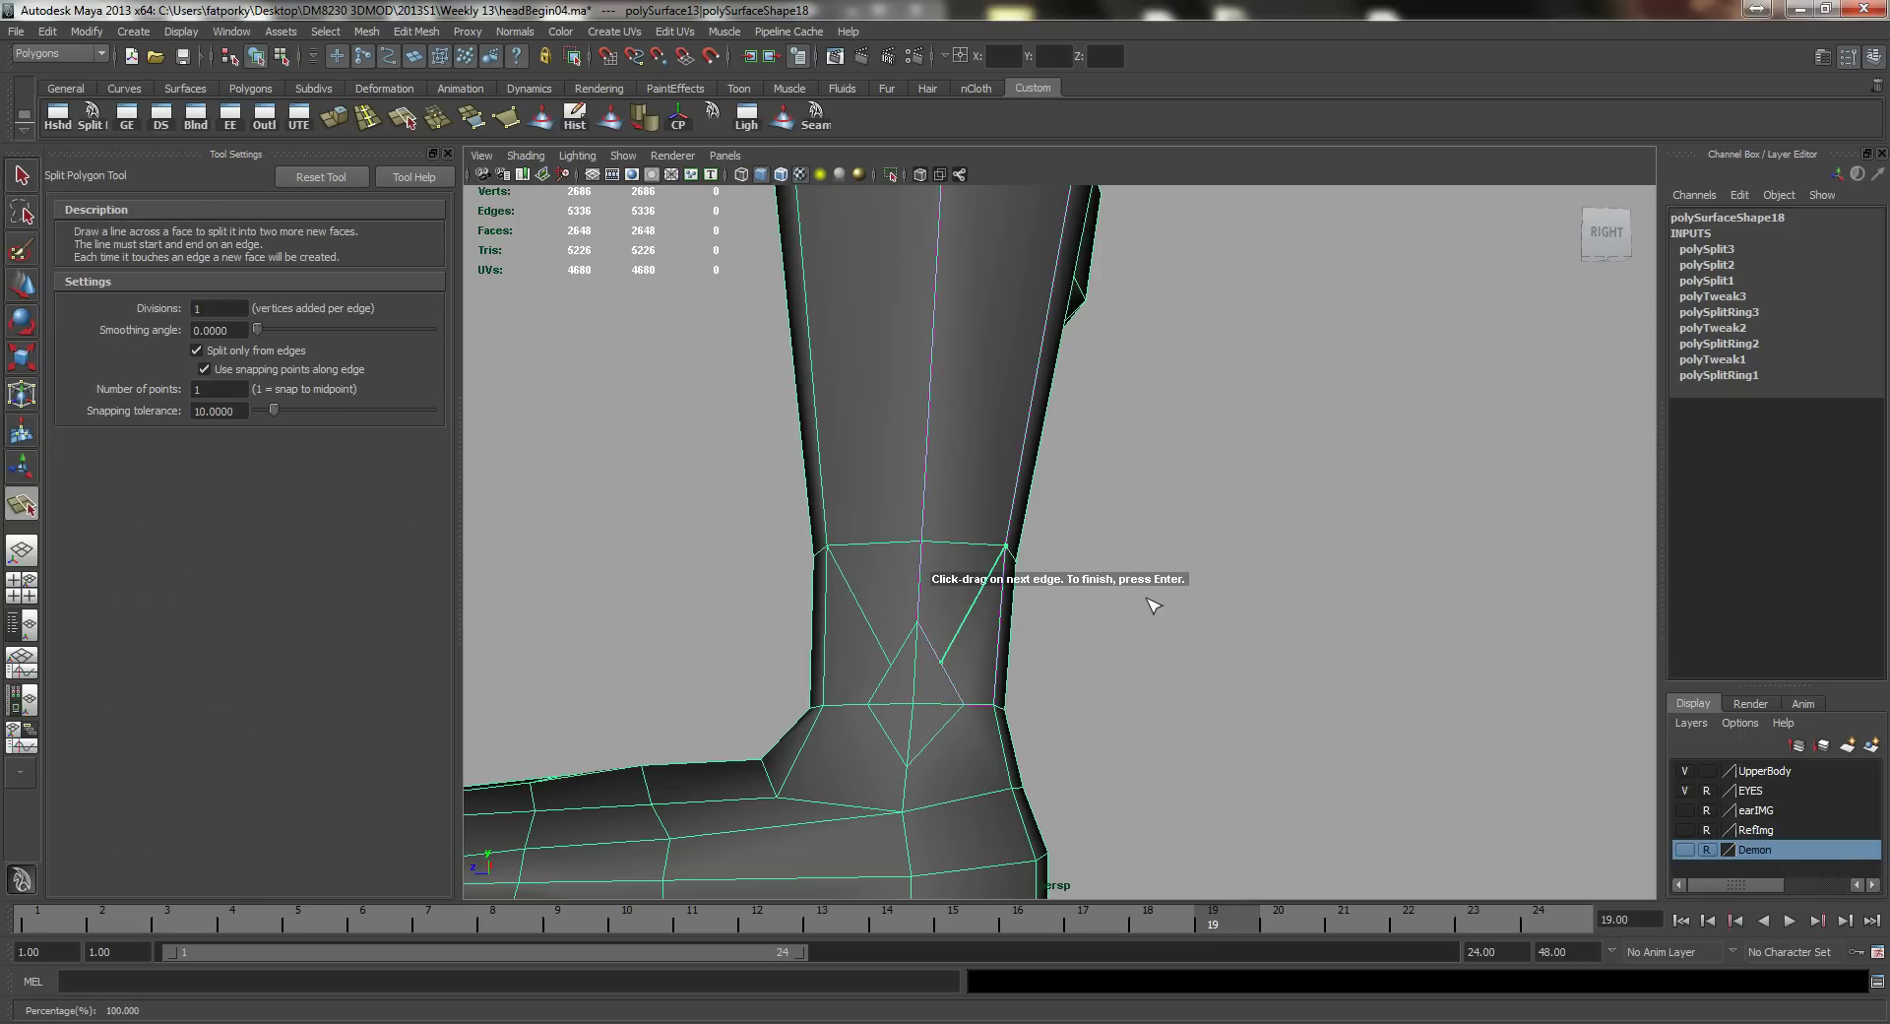
{"action": "key", "text": "q"}
Step: Split edges from near the middle of the diamond's two lower sides to the instep vertex in front and the heel vertex behind
{"action": "key", "text": "y"}
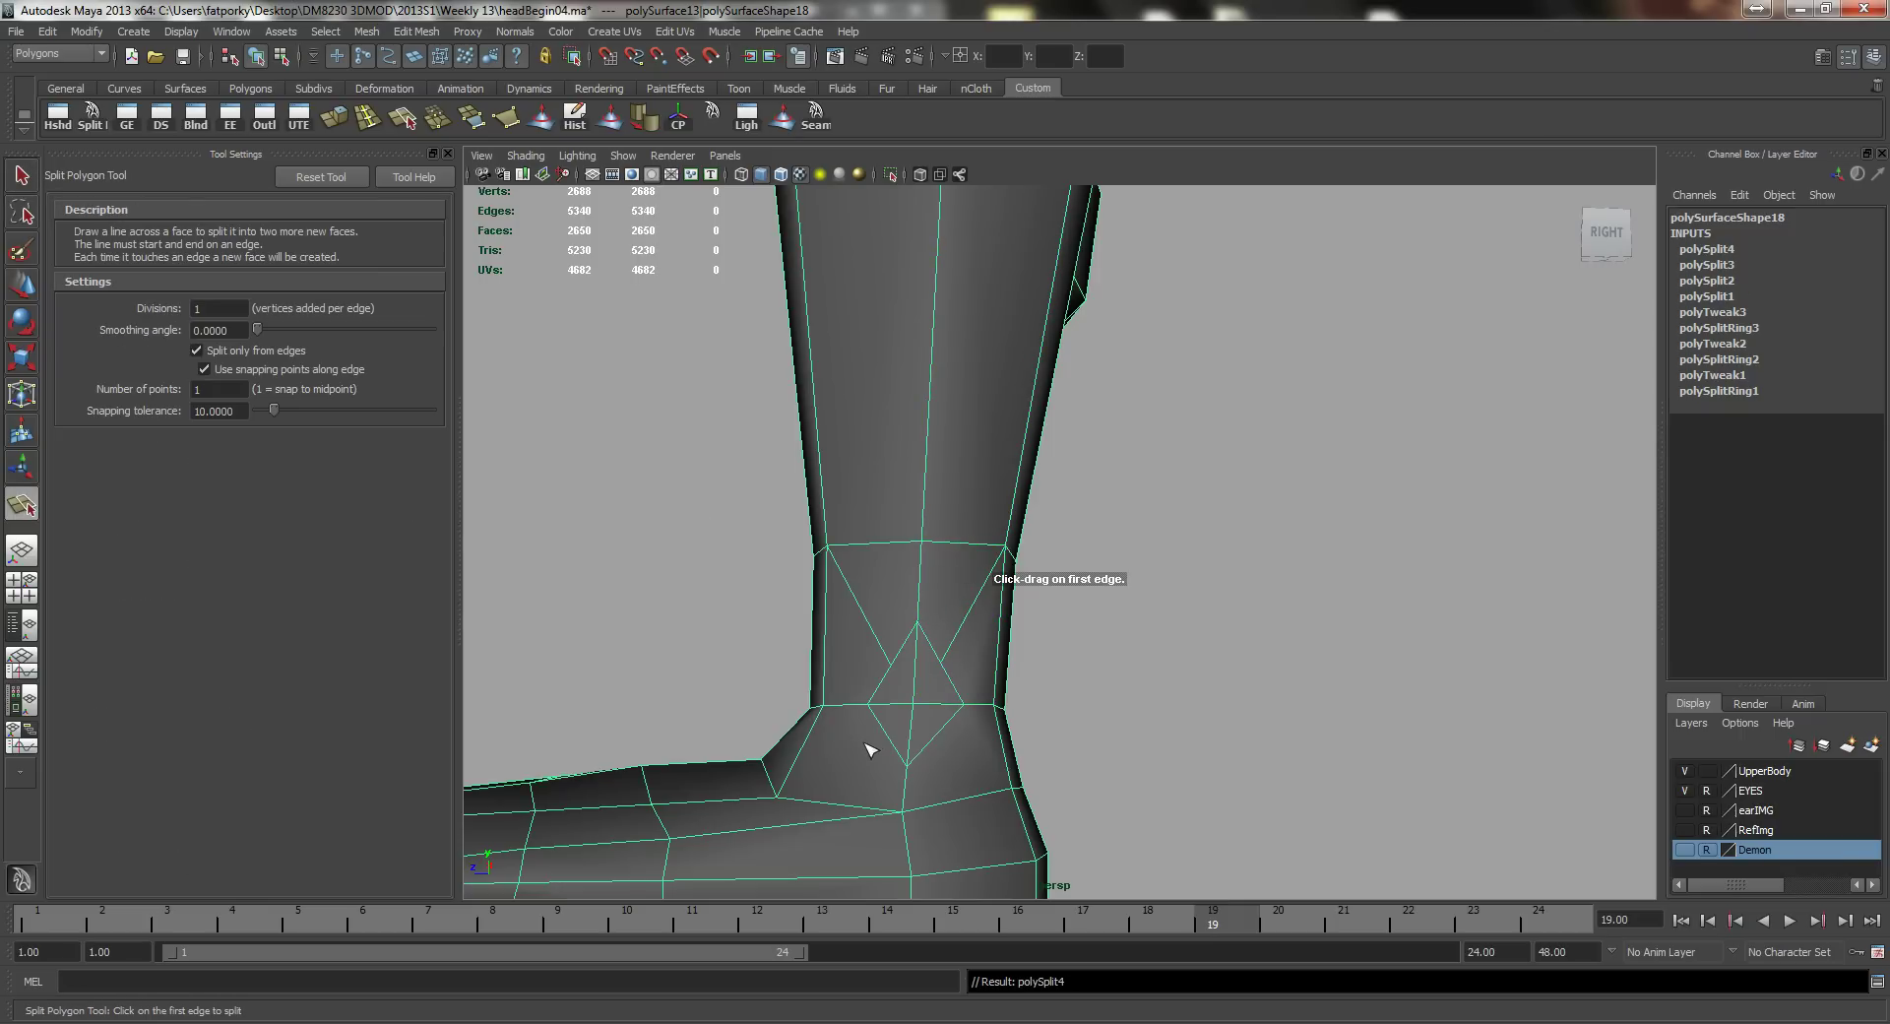
{"action": "left_click", "coordinate": [886, 735]}
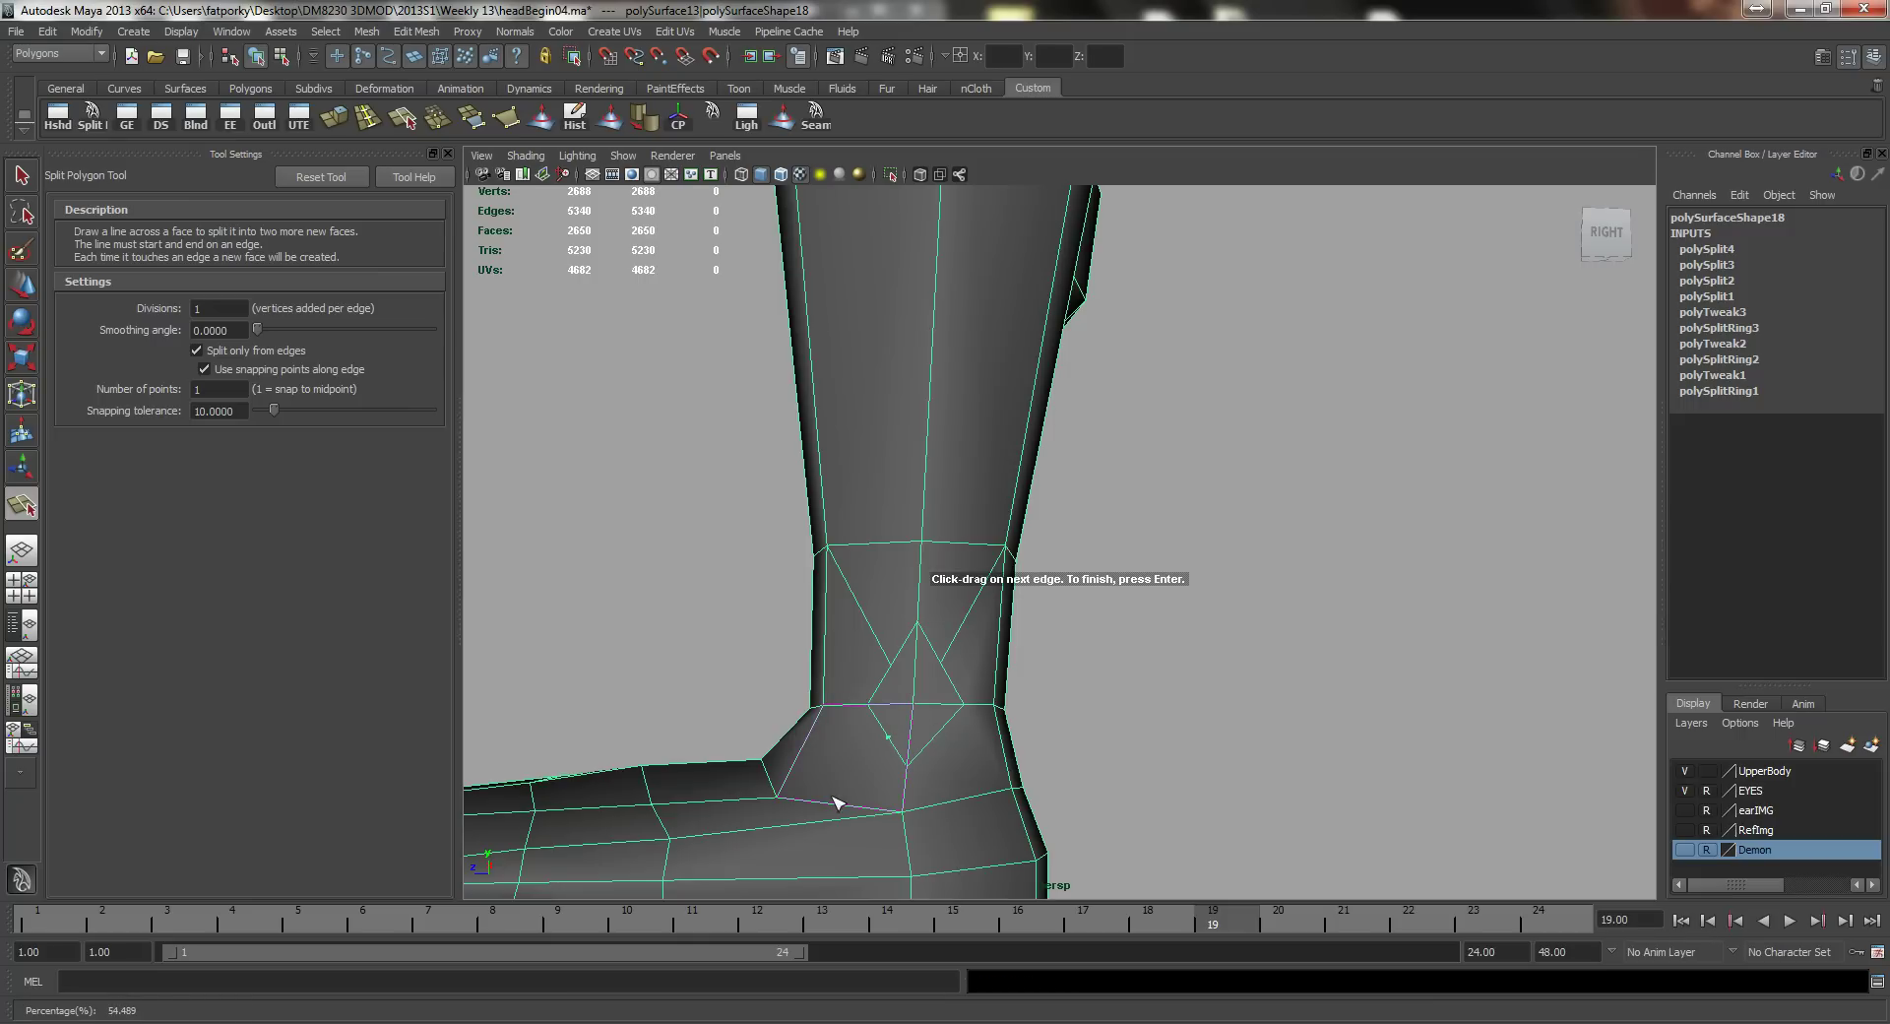
{"action": "left_click", "coordinate": [725, 784]}
{"action": "key", "text": "Return"}
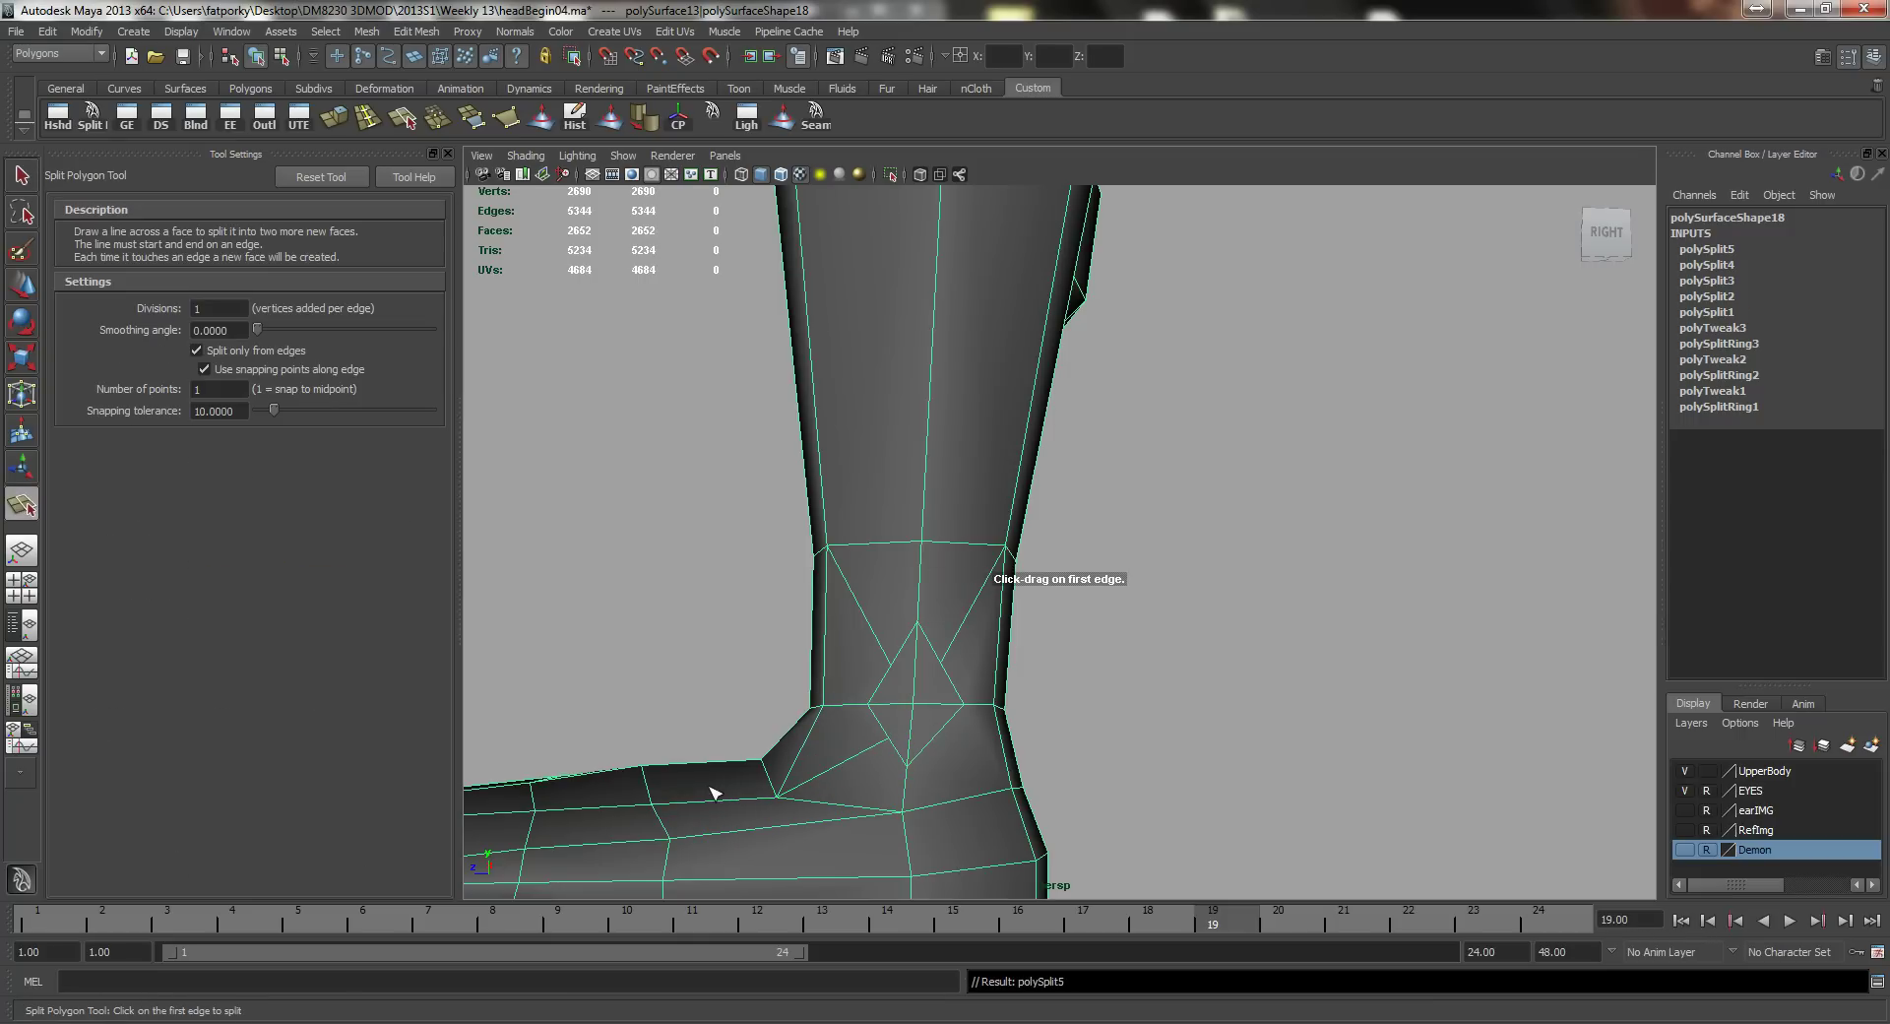
{"action": "left_click", "coordinate": [942, 734]}
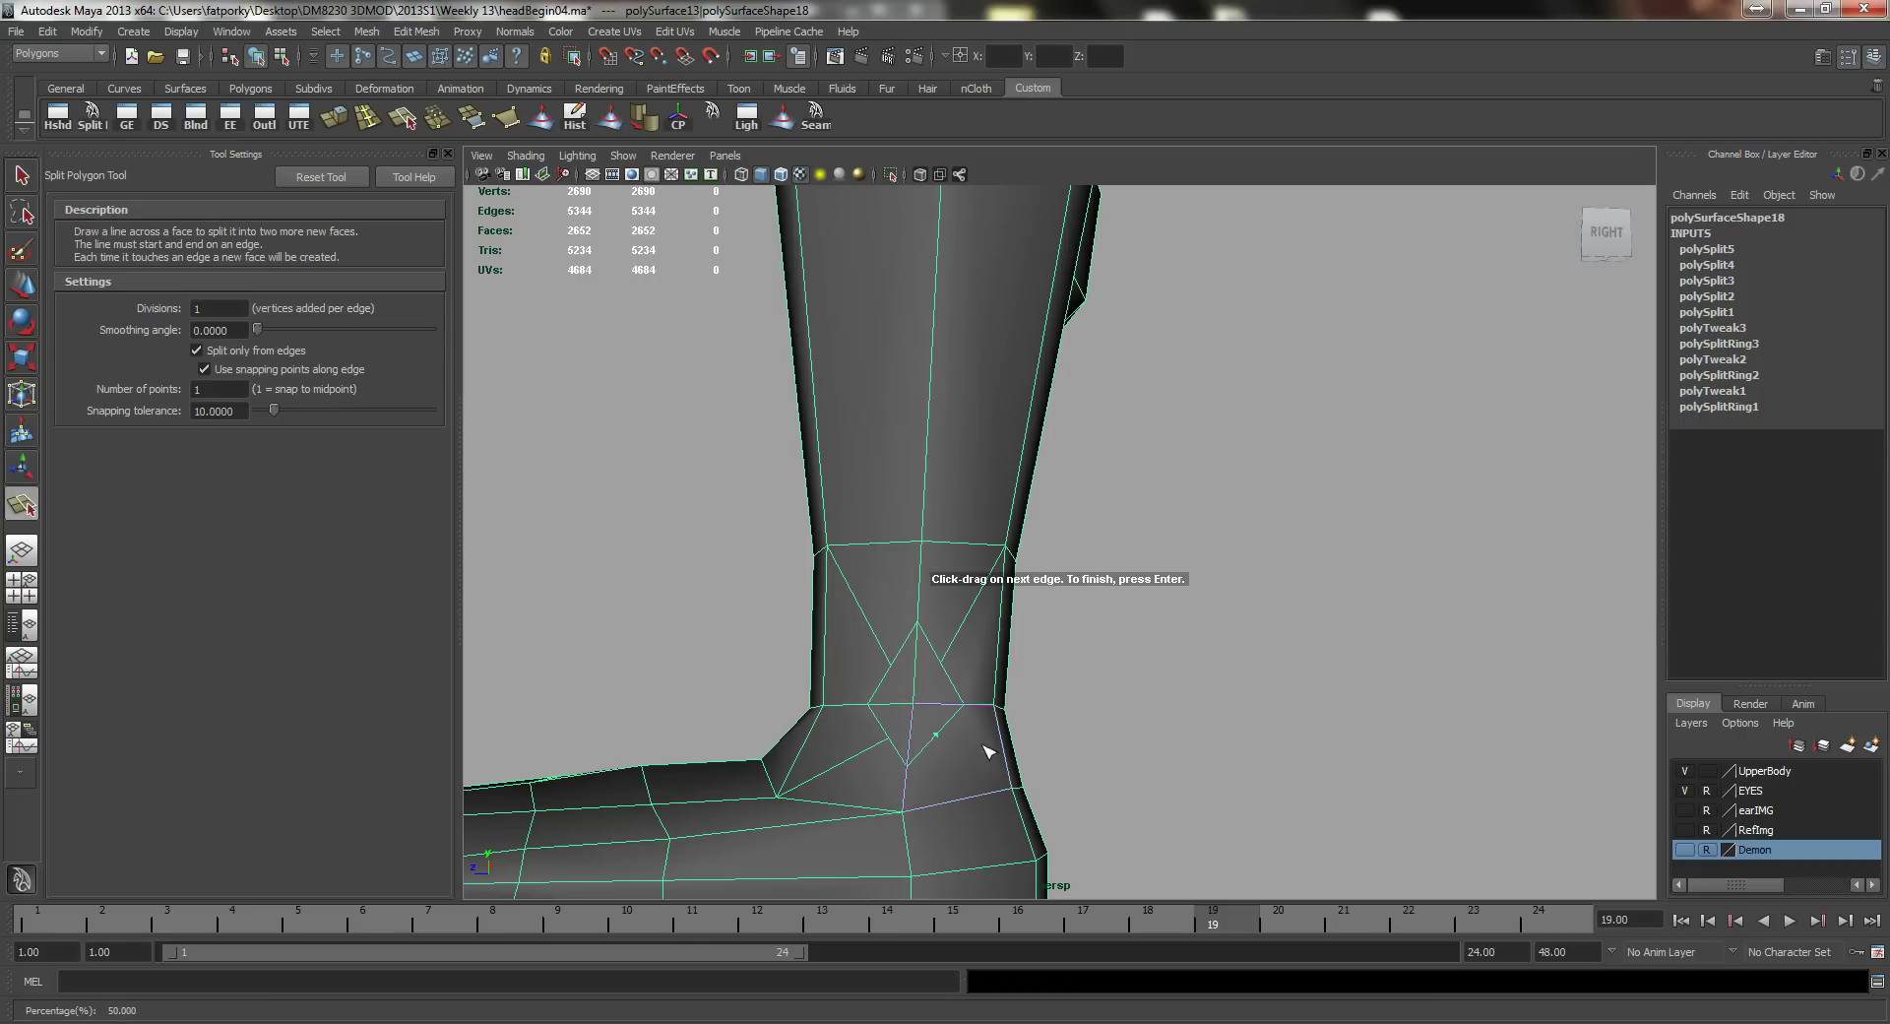
{"action": "left_click", "coordinate": [1011, 763]}
{"action": "key", "text": "Return"}
{"action": "key", "text": "q"}
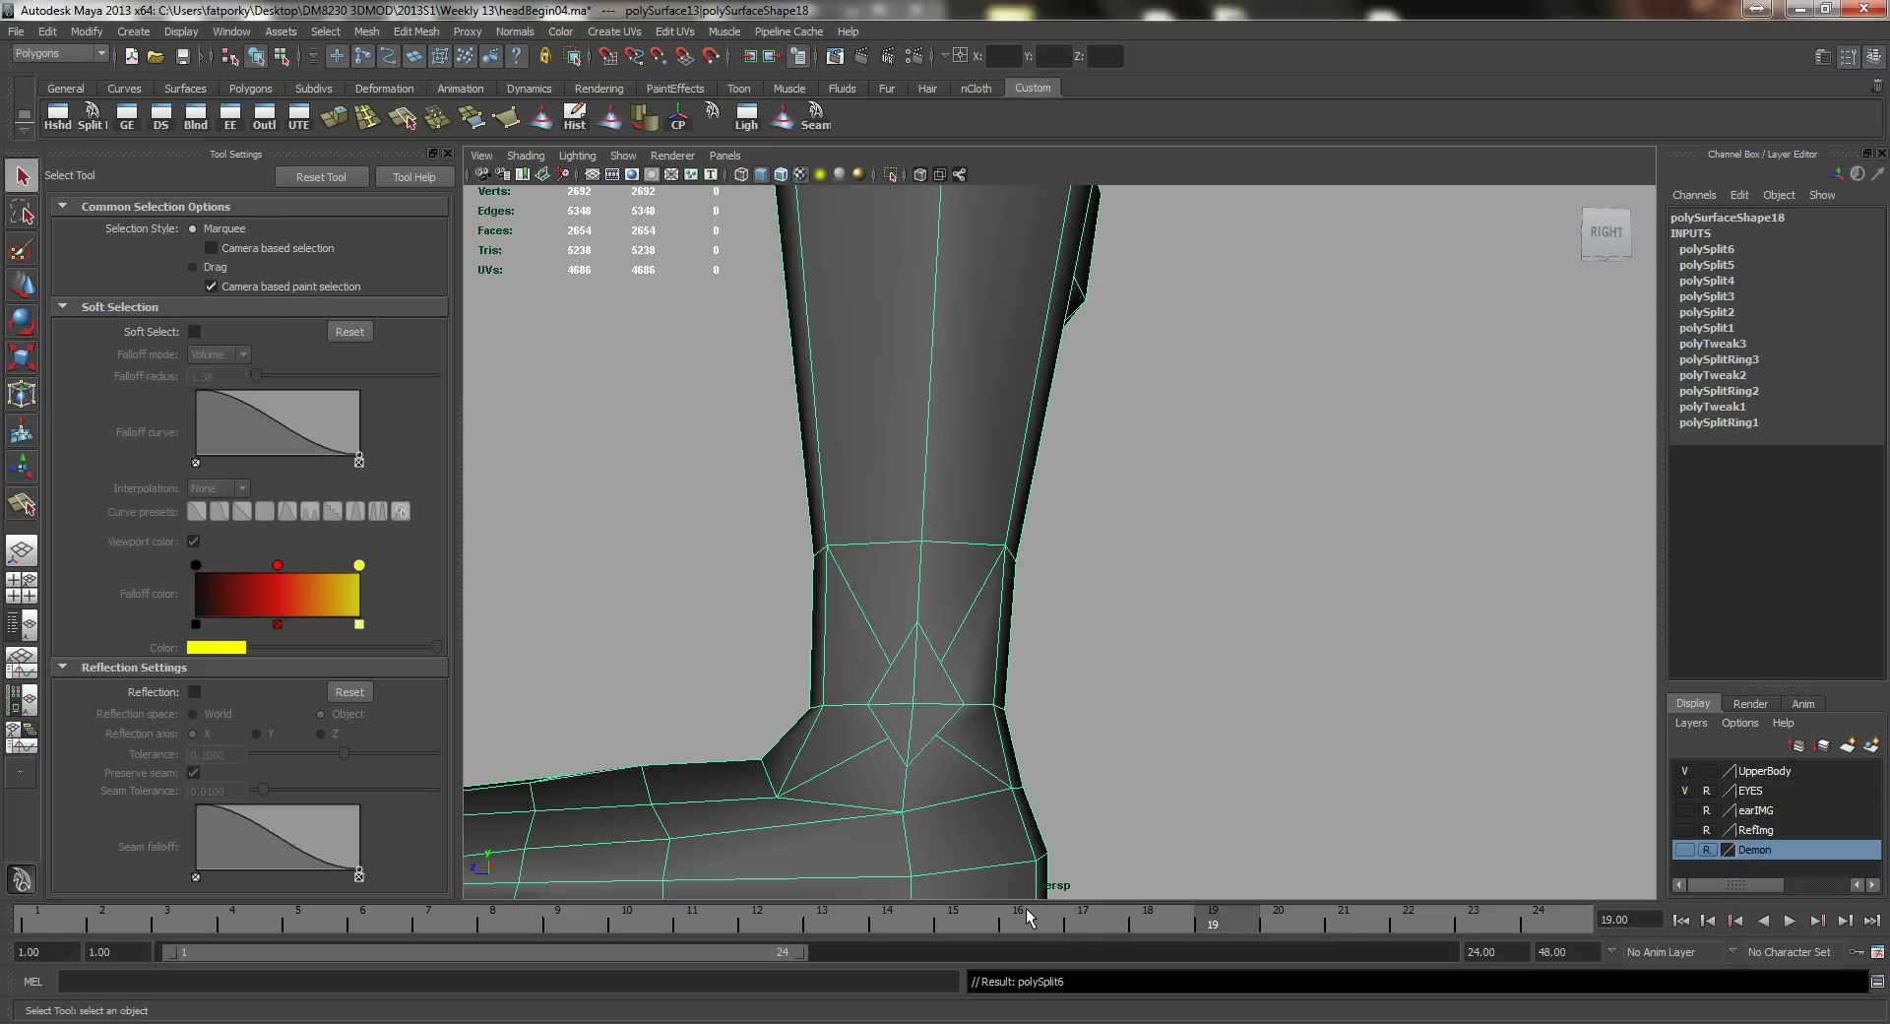
Step: Scale the four vertices midway along the outer ankle diamond's sides outward to round the shape
{"action": "right_click_drag", "start_coordinate": [890, 651], "coordinate": [870, 763]}
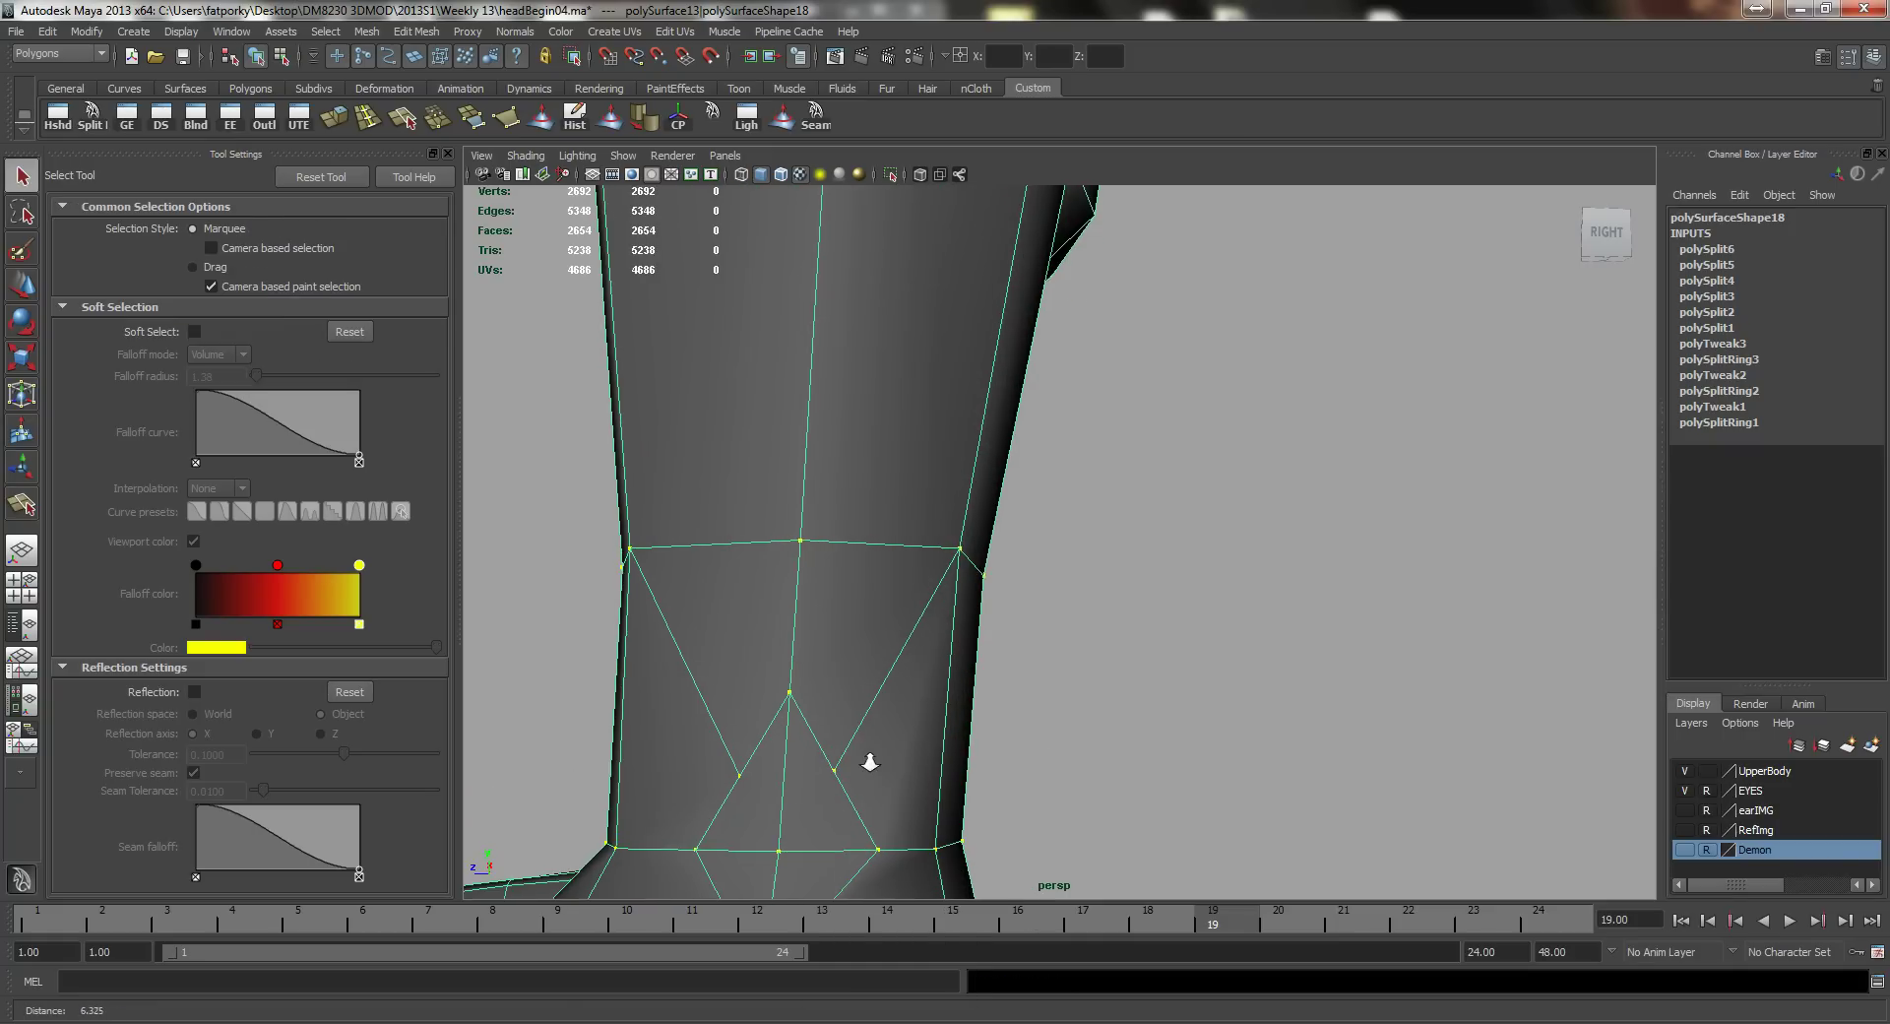
{"action": "middle_click_drag", "start_coordinate": [884, 761], "coordinate": [967, 654], "text": "alt"}
{"action": "left_click", "coordinate": [962, 618]}
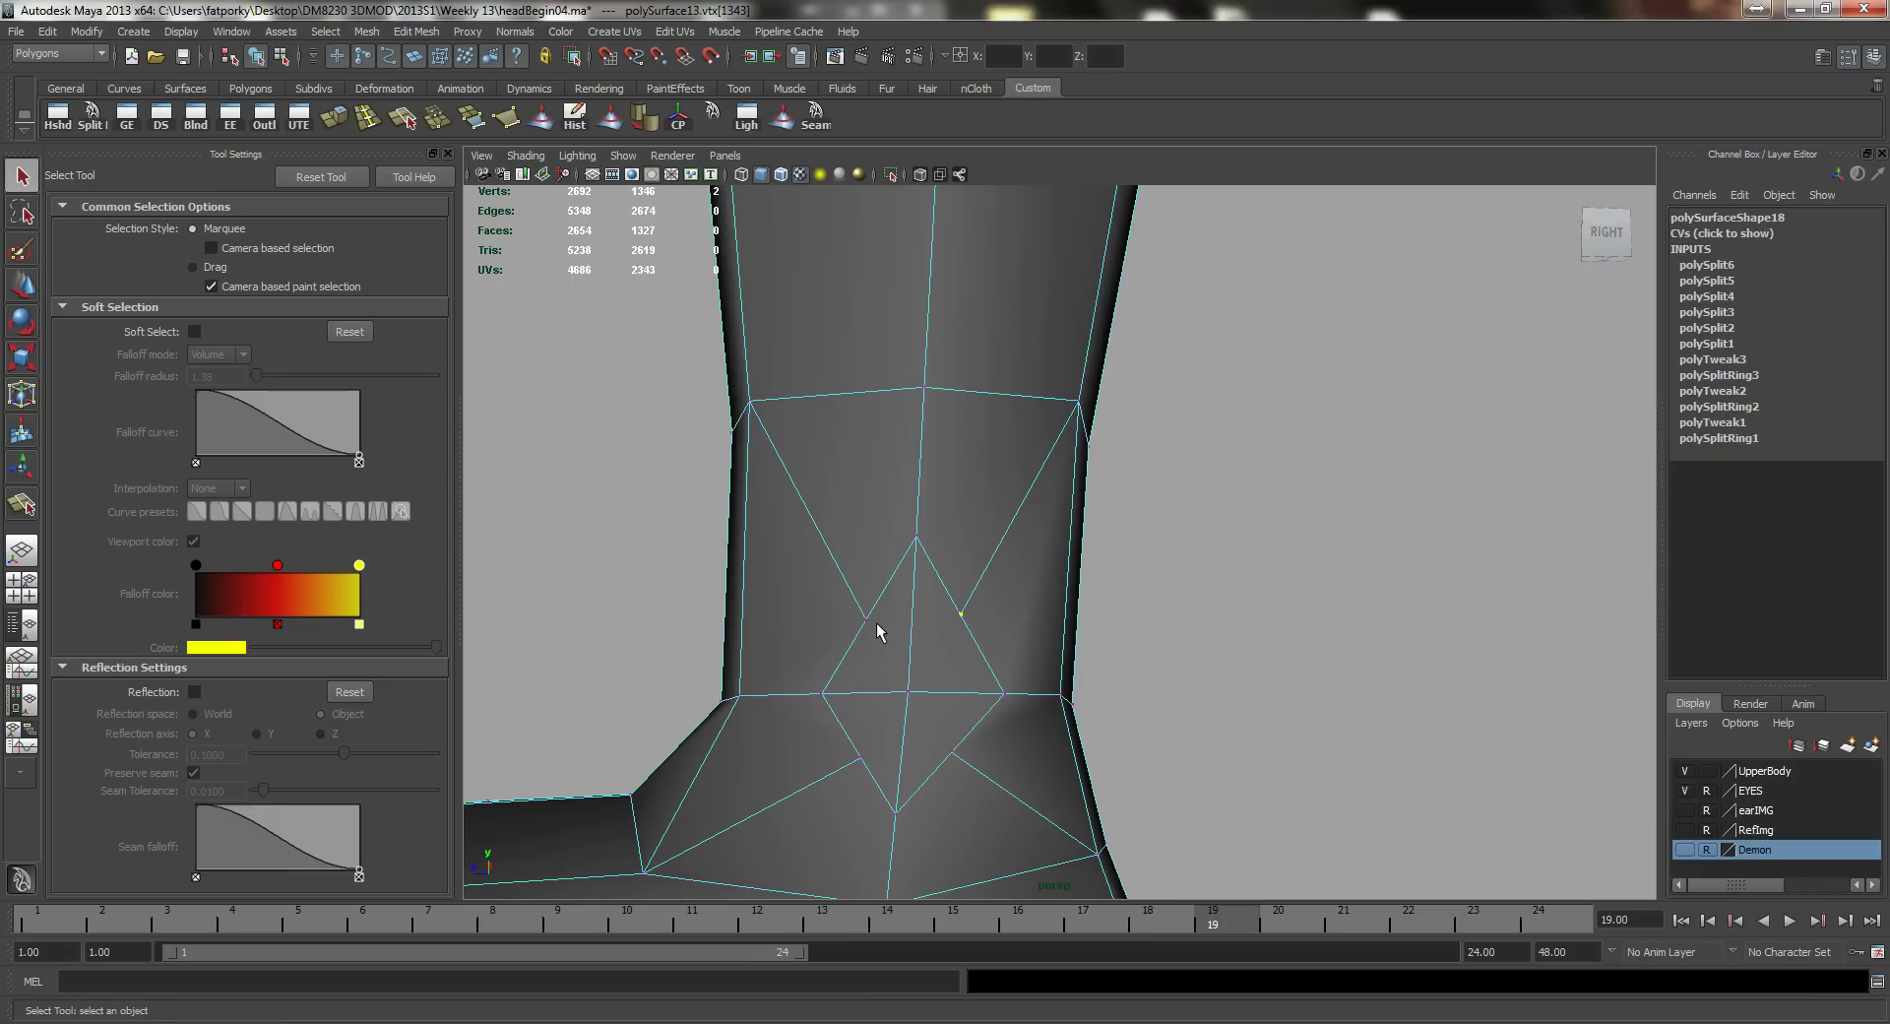
{"action": "left_click", "coordinate": [867, 624], "text": "shift"}
{"action": "key", "text": "r"}
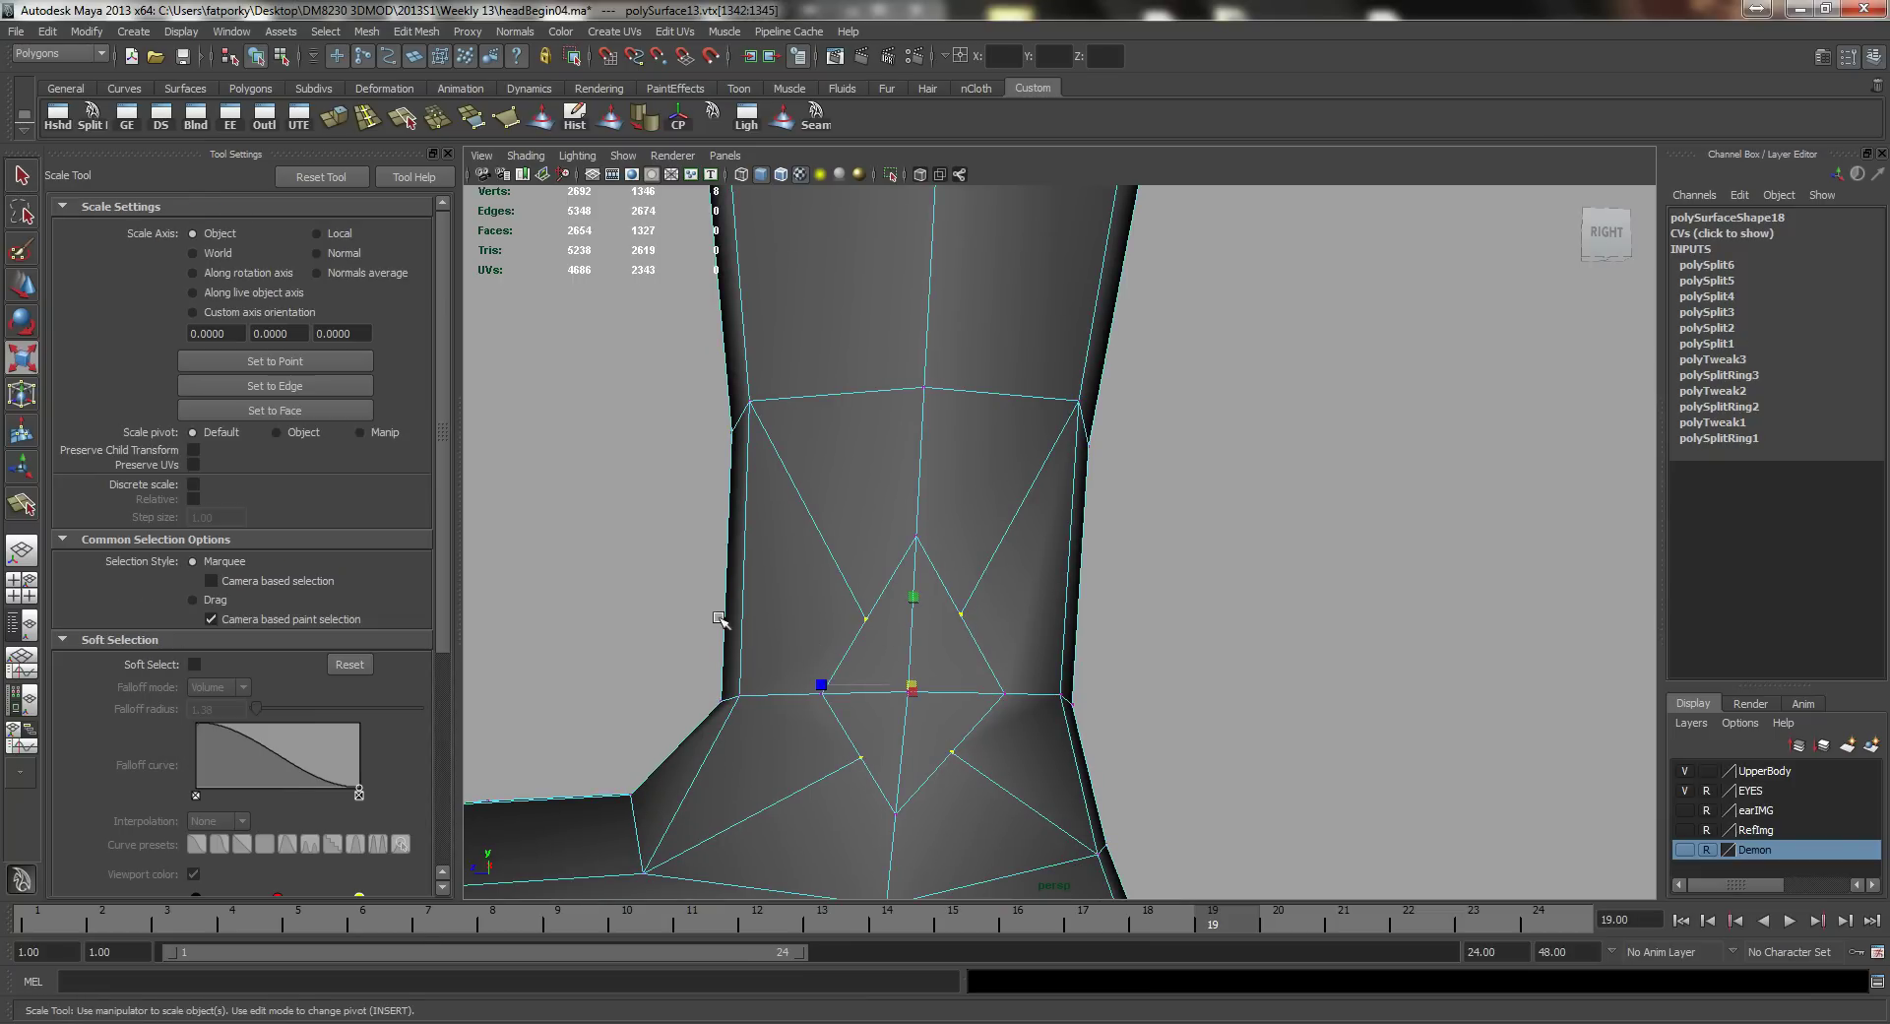
{"action": "middle_click_drag", "start_coordinate": [689, 602], "coordinate": [733, 589]}
{"action": "mouse_move", "coordinate": [811, 590]}
{"action": "left_mouse_down", "text": "alt"}
{"action": "mouse_move", "coordinate": [958, 632]}
{"action": "mouse_move", "coordinate": [808, 617]}
{"action": "left_mouse_up", "text": "alt"}
{"action": "right_click_drag", "start_coordinate": [808, 617], "coordinate": [893, 597], "text": "alt"}
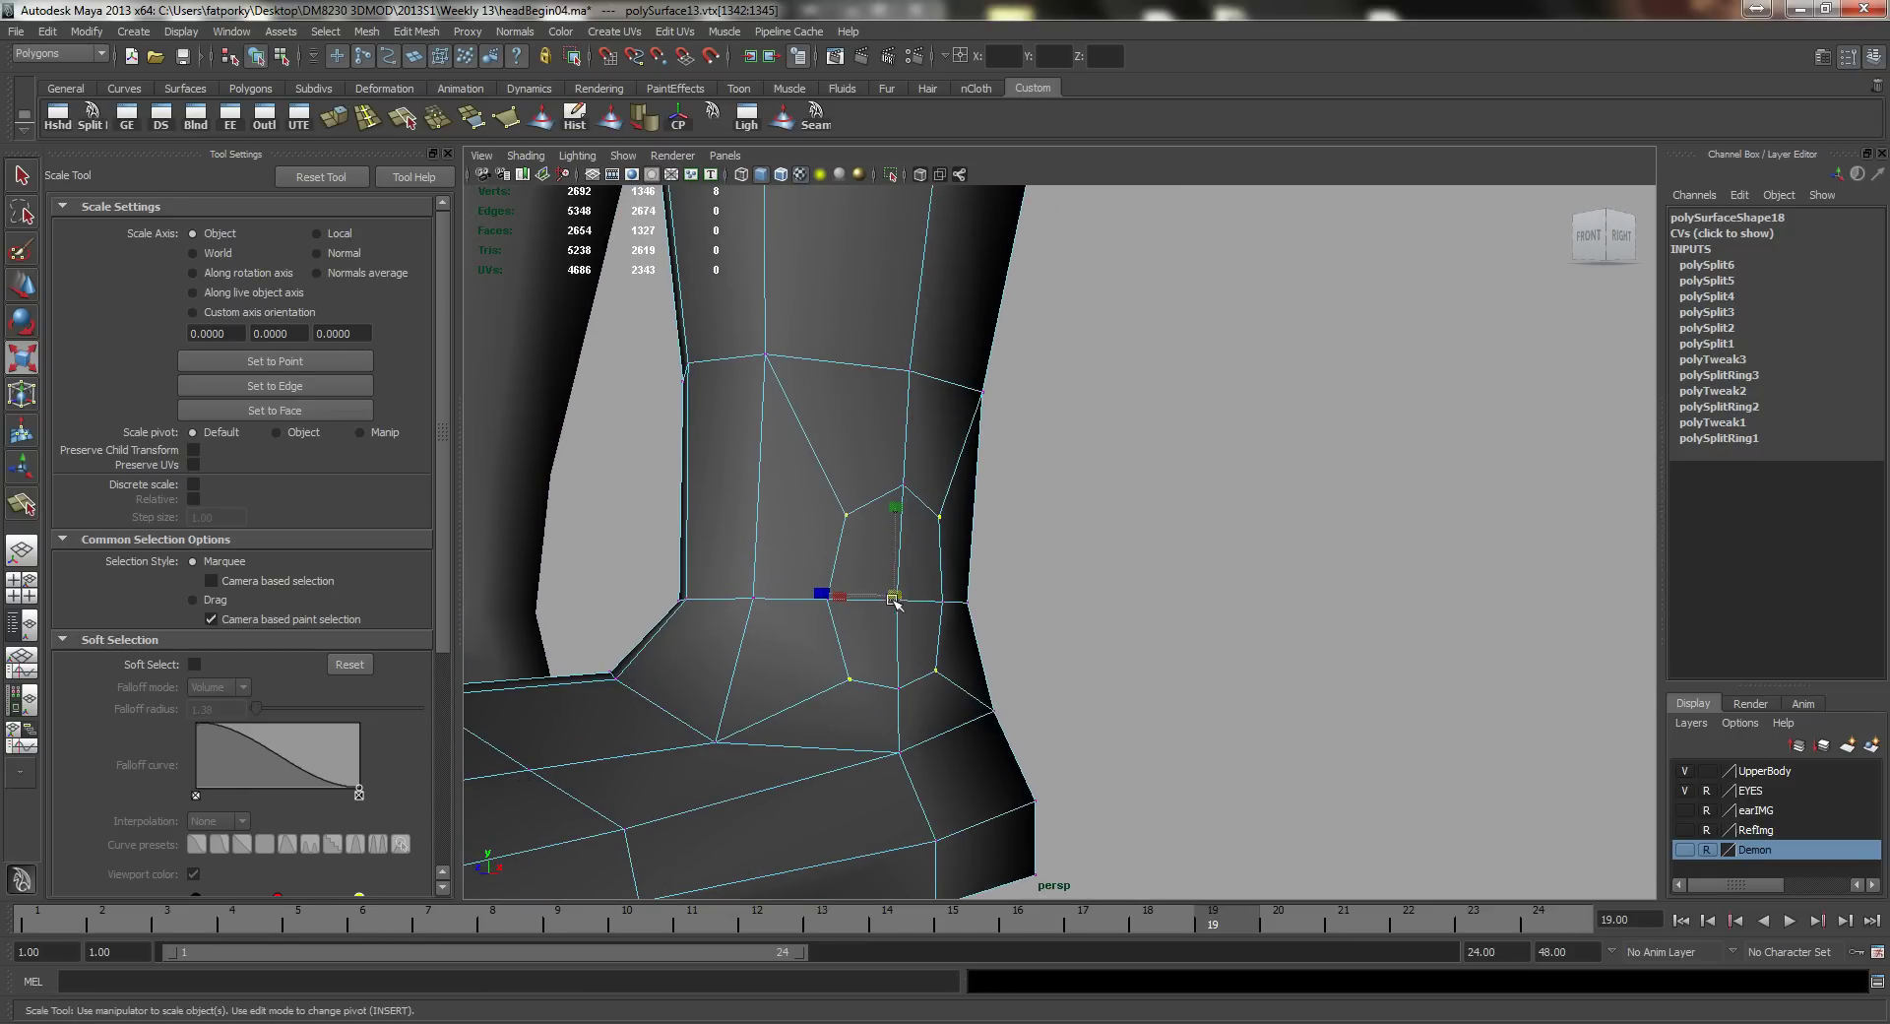
{"action": "key", "text": "q"}
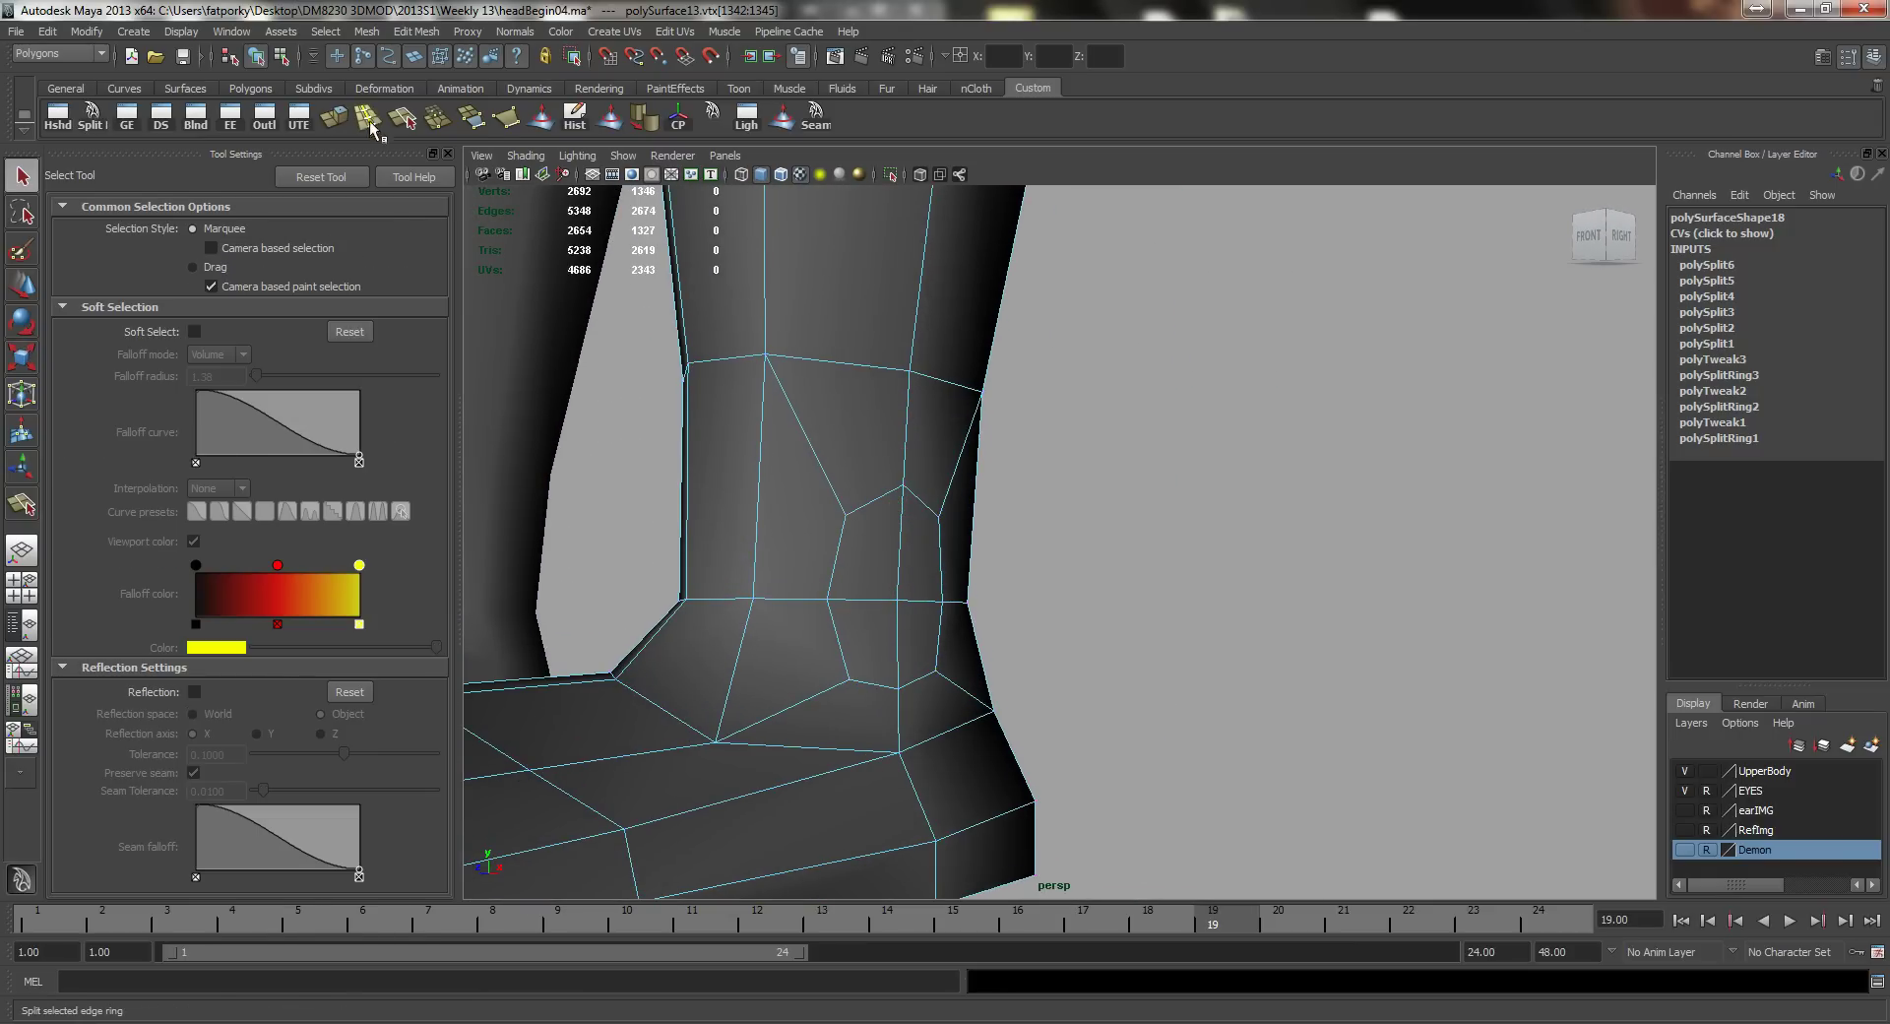
Step: Insert an edge loop encircling the rounded ankle shape, between it and the surrounding vertices
{"action": "left_click", "coordinate": [370, 118]}
{"action": "left_click_drag", "start_coordinate": [823, 472], "coordinate": [808, 433]}
{"action": "left_click_drag", "start_coordinate": [811, 434], "coordinate": [771, 434], "text": "alt"}
{"action": "middle_click_drag", "start_coordinate": [772, 434], "coordinate": [828, 453], "text": "alt"}
{"action": "right_click_drag", "start_coordinate": [828, 453], "coordinate": [772, 442], "text": "alt"}
{"action": "key", "text": "q"}
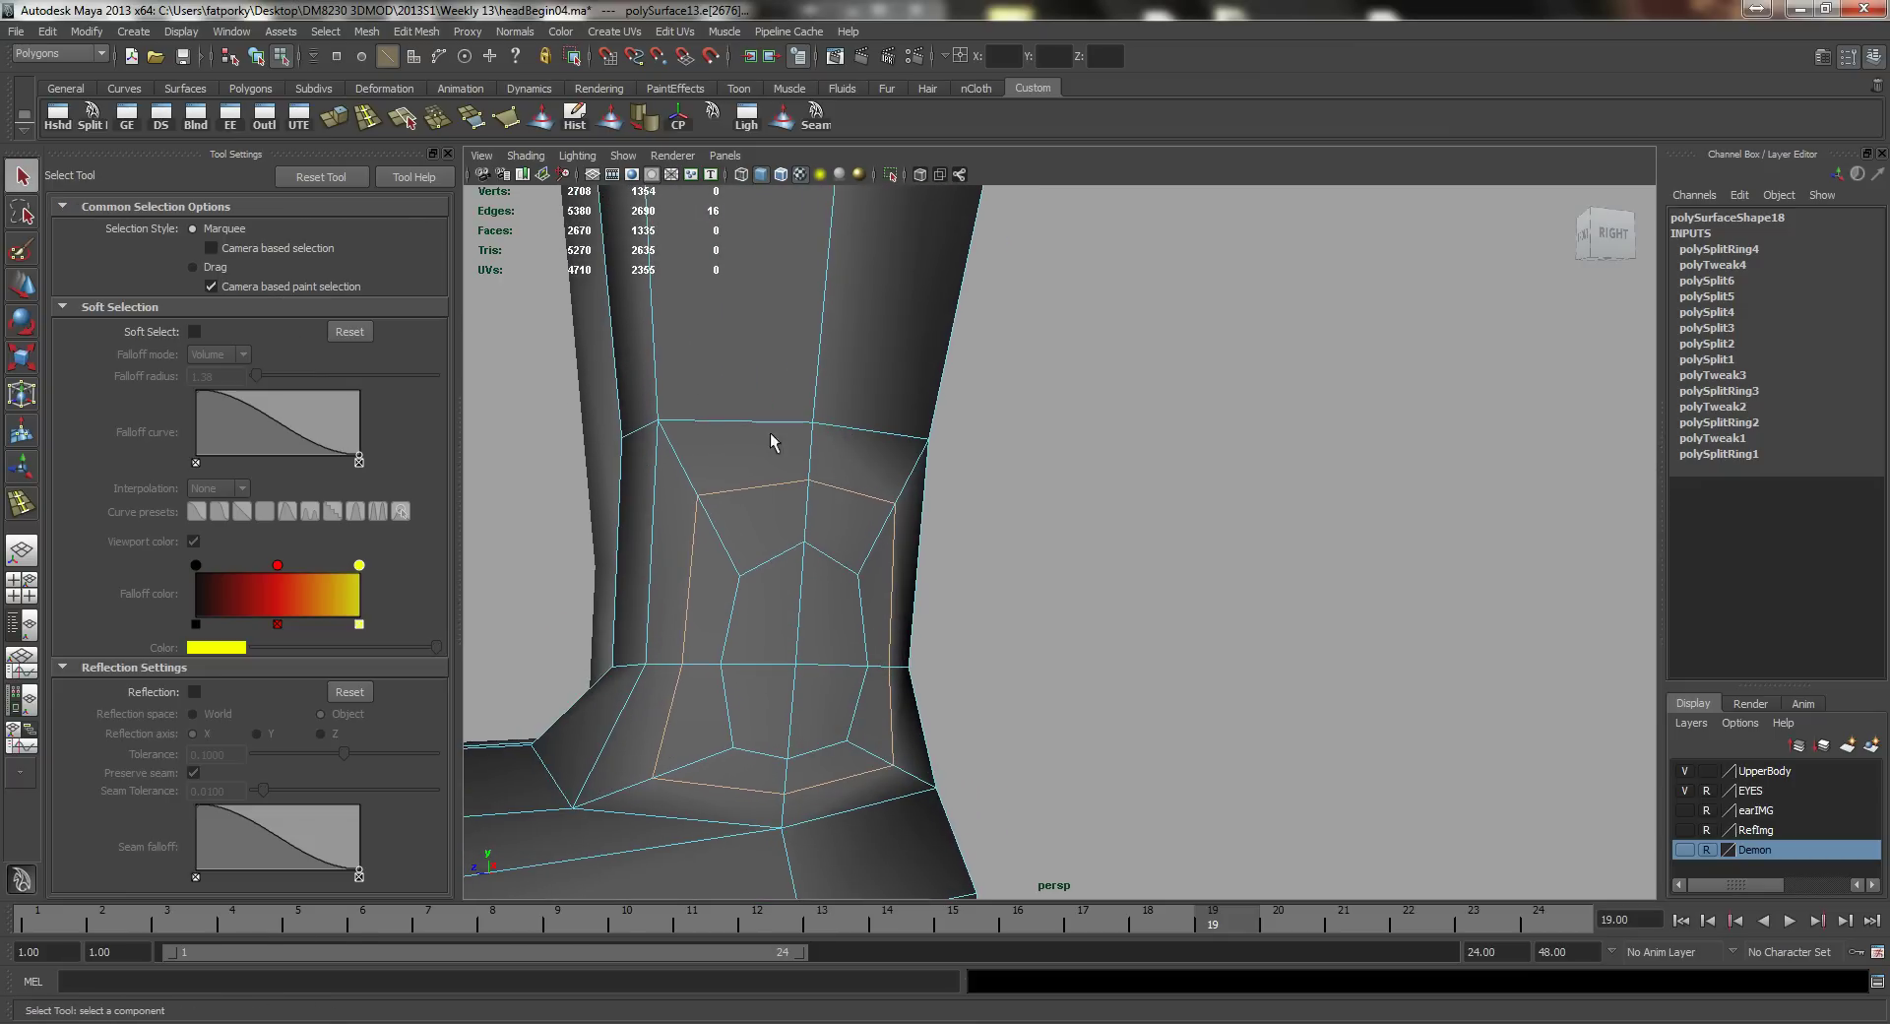
Step: Delete the diagonal edge joining the new ring's upper front corner to the loop above, and try inserting another edge loop there
{"action": "left_click", "coordinate": [686, 480]}
{"action": "key", "text": "y"}
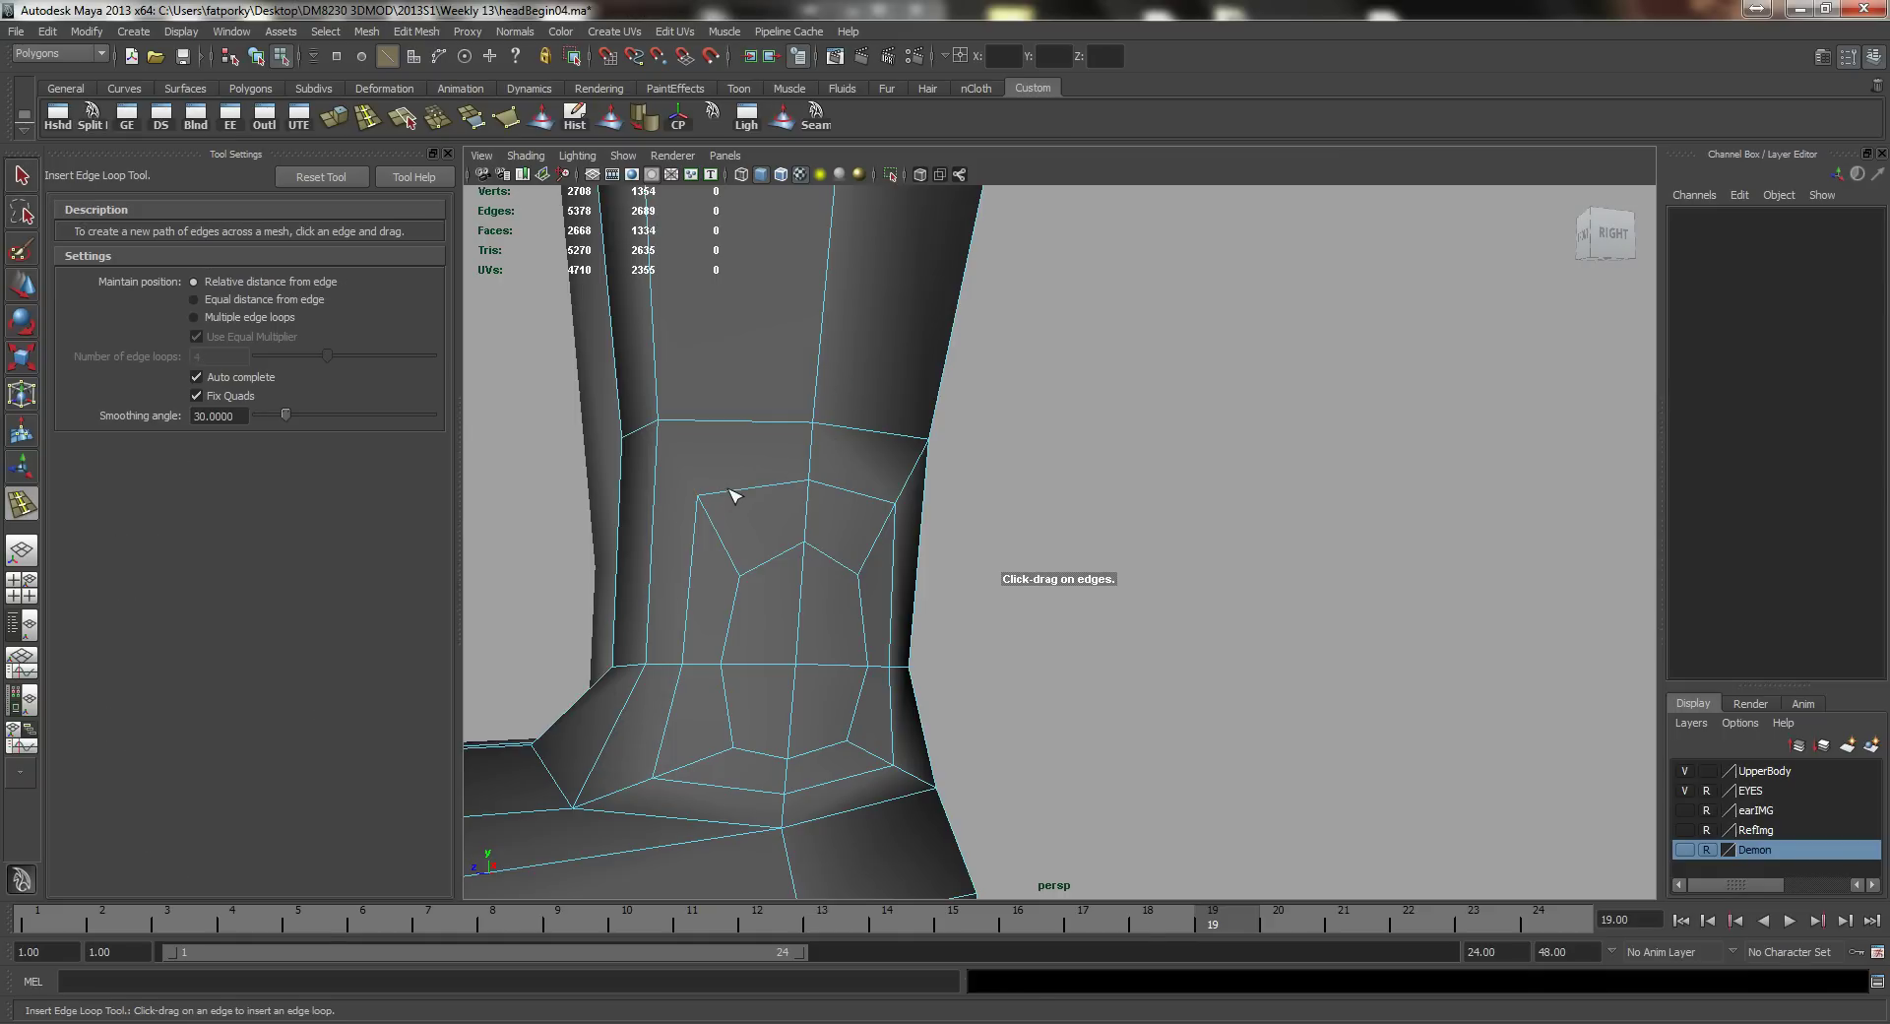
{"action": "left_click_drag", "start_coordinate": [731, 490], "coordinate": [645, 509]}
{"action": "key", "text": "ctrl+z"}
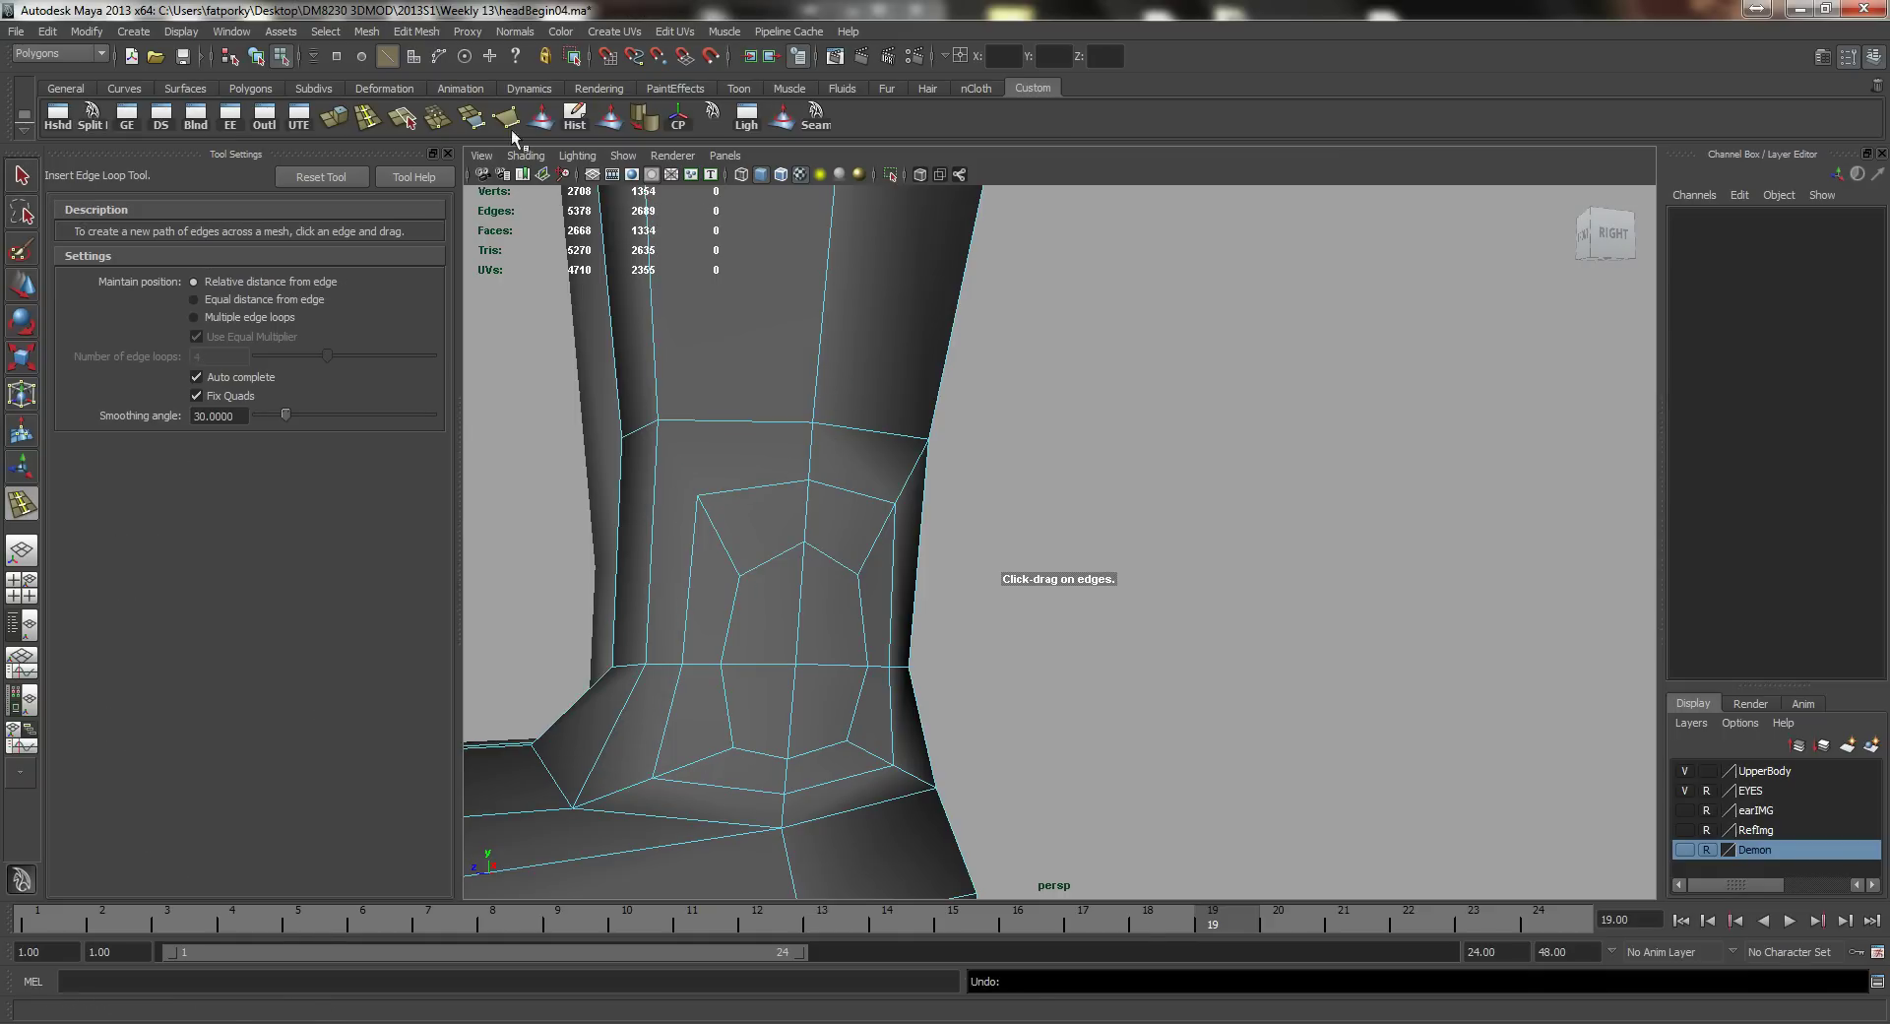
{"action": "left_click", "coordinate": [91, 116]}
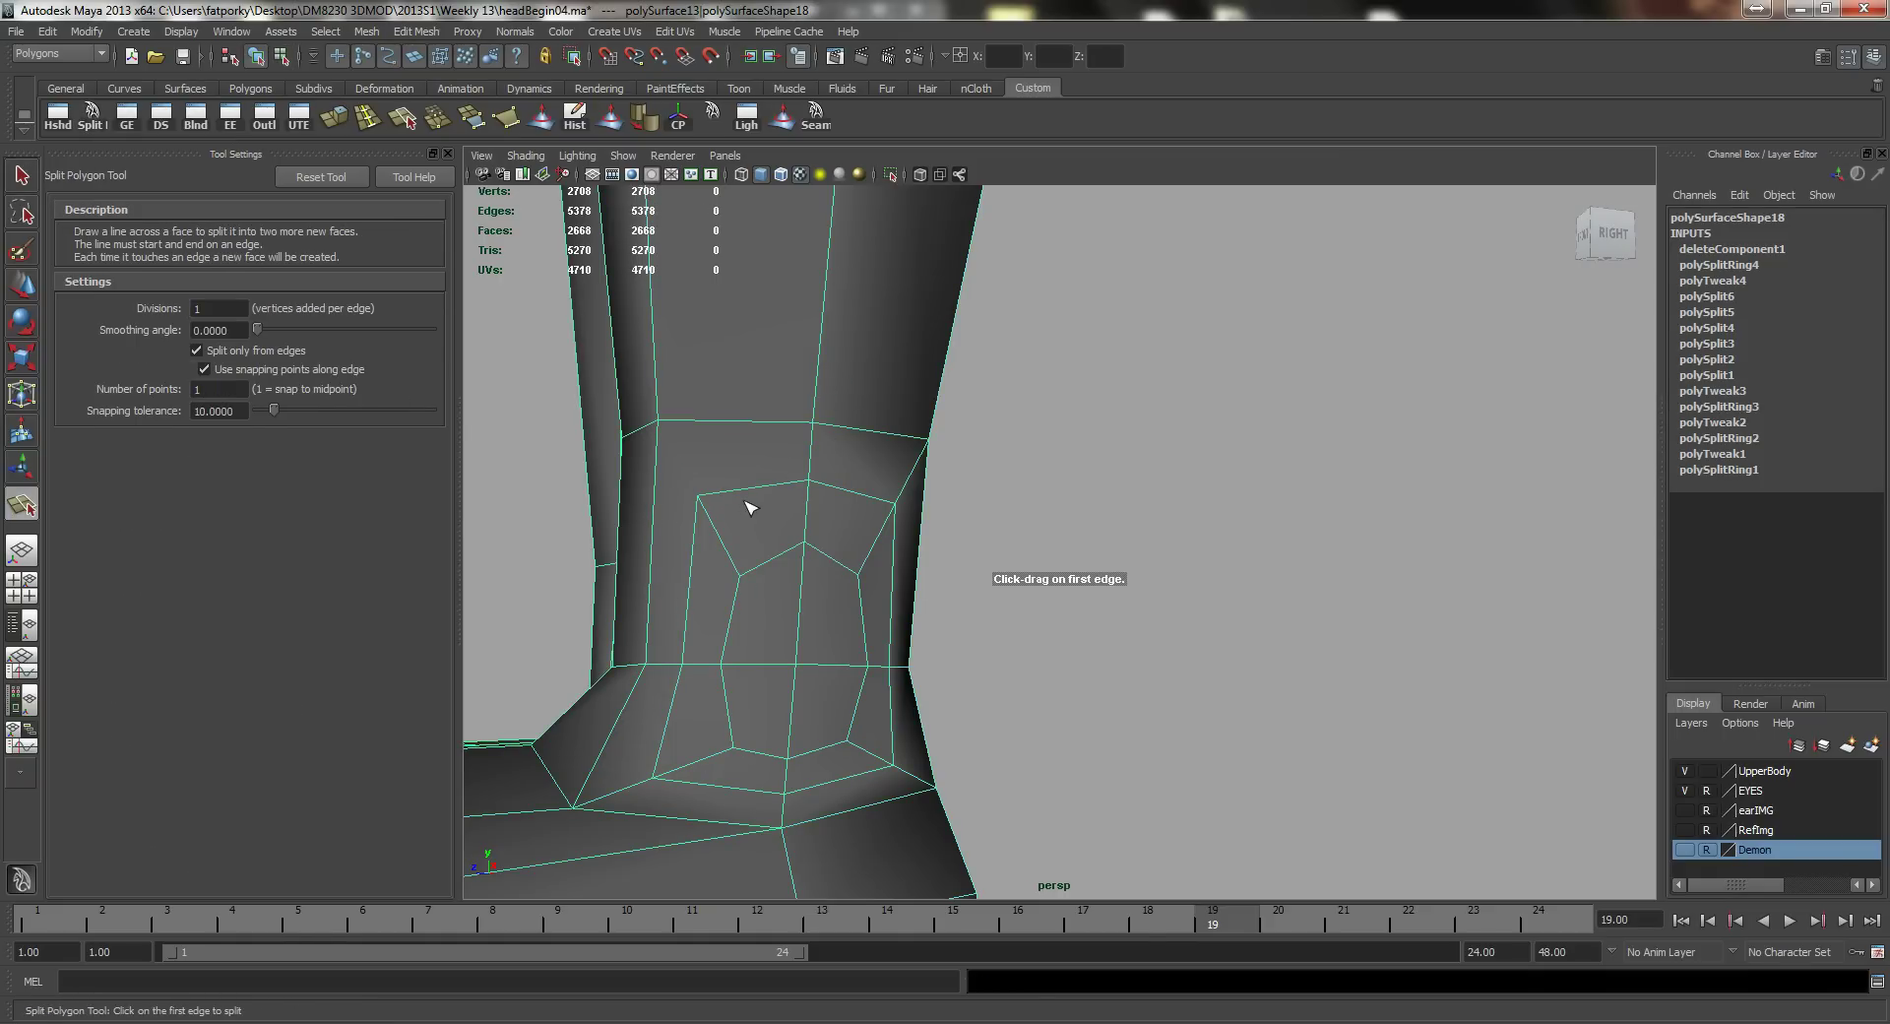
{"action": "left_click_drag", "start_coordinate": [741, 491], "coordinate": [639, 520]}
{"action": "left_click", "coordinate": [708, 420]}
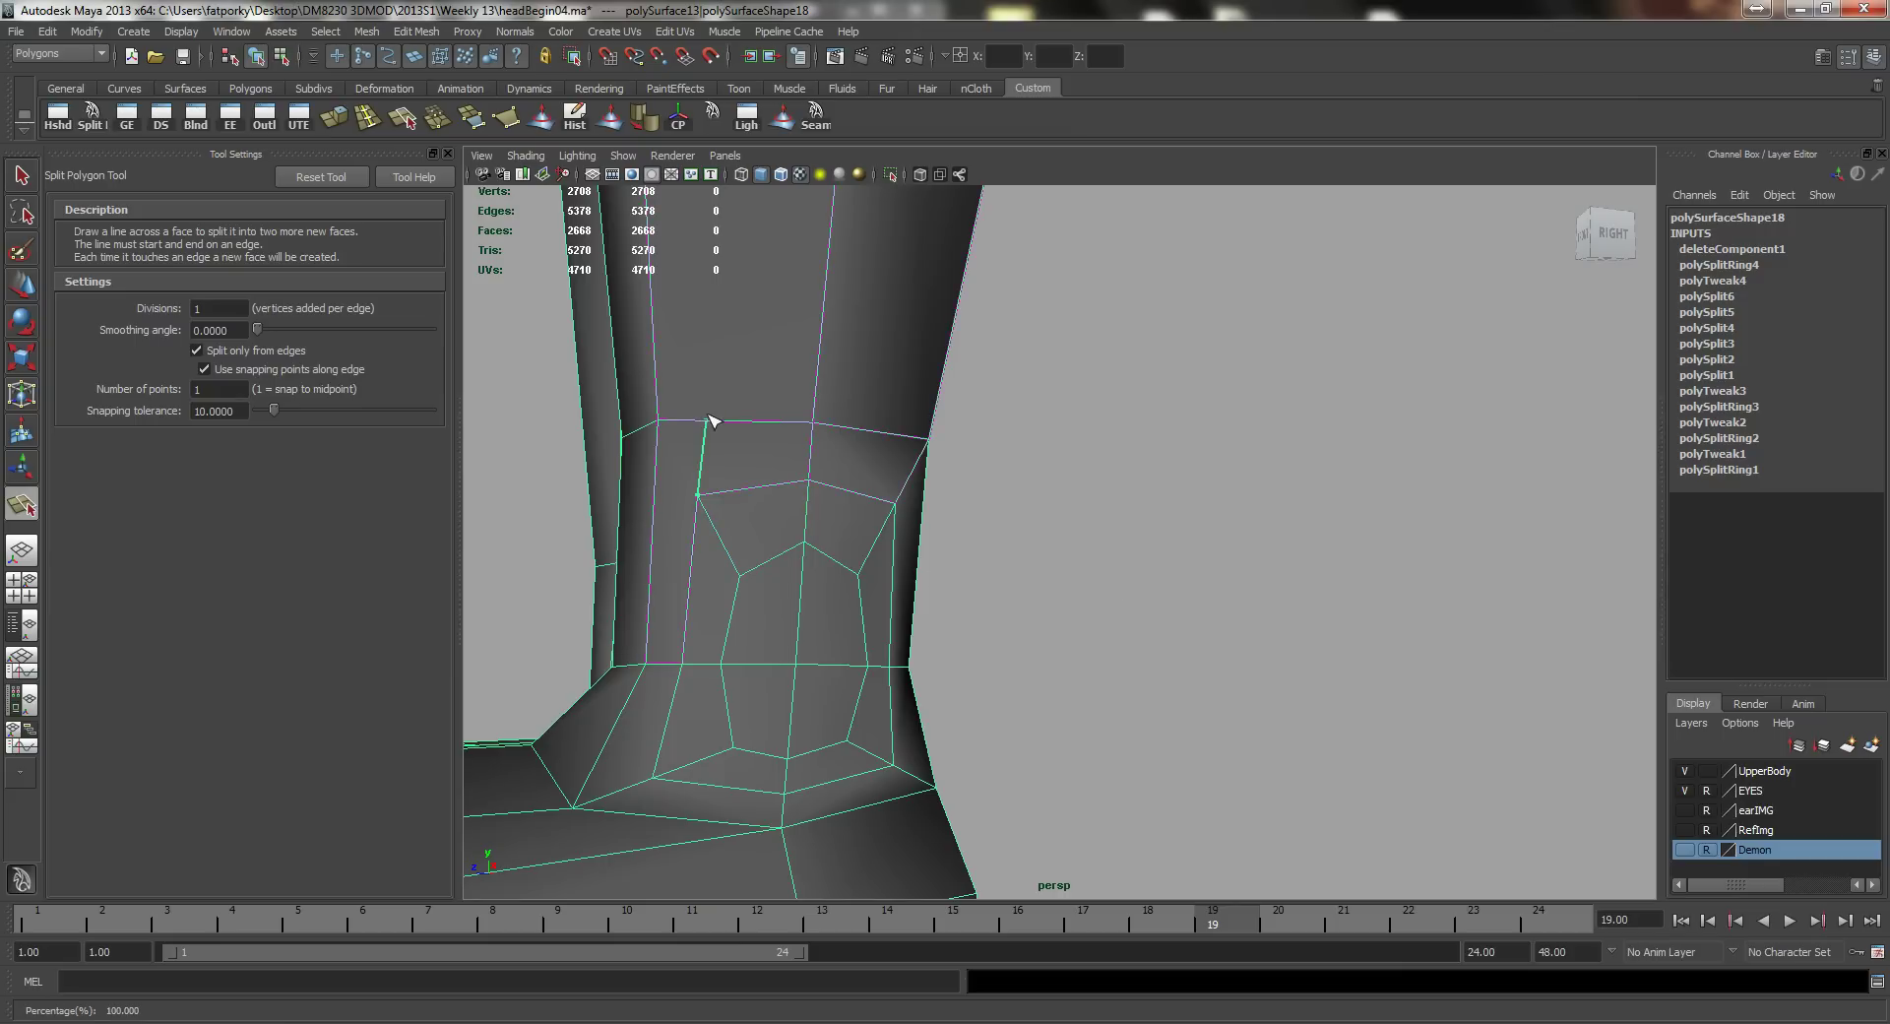
{"action": "middle_click_drag", "start_coordinate": [727, 305], "coordinate": [726, 577], "text": "alt"}
{"action": "right_click_drag", "start_coordinate": [726, 532], "coordinate": [616, 396], "text": "alt"}
{"action": "middle_click_drag", "start_coordinate": [682, 325], "coordinate": [700, 511], "text": "alt"}
{"action": "right_click_drag", "start_coordinate": [857, 492], "coordinate": [801, 443], "text": "alt"}
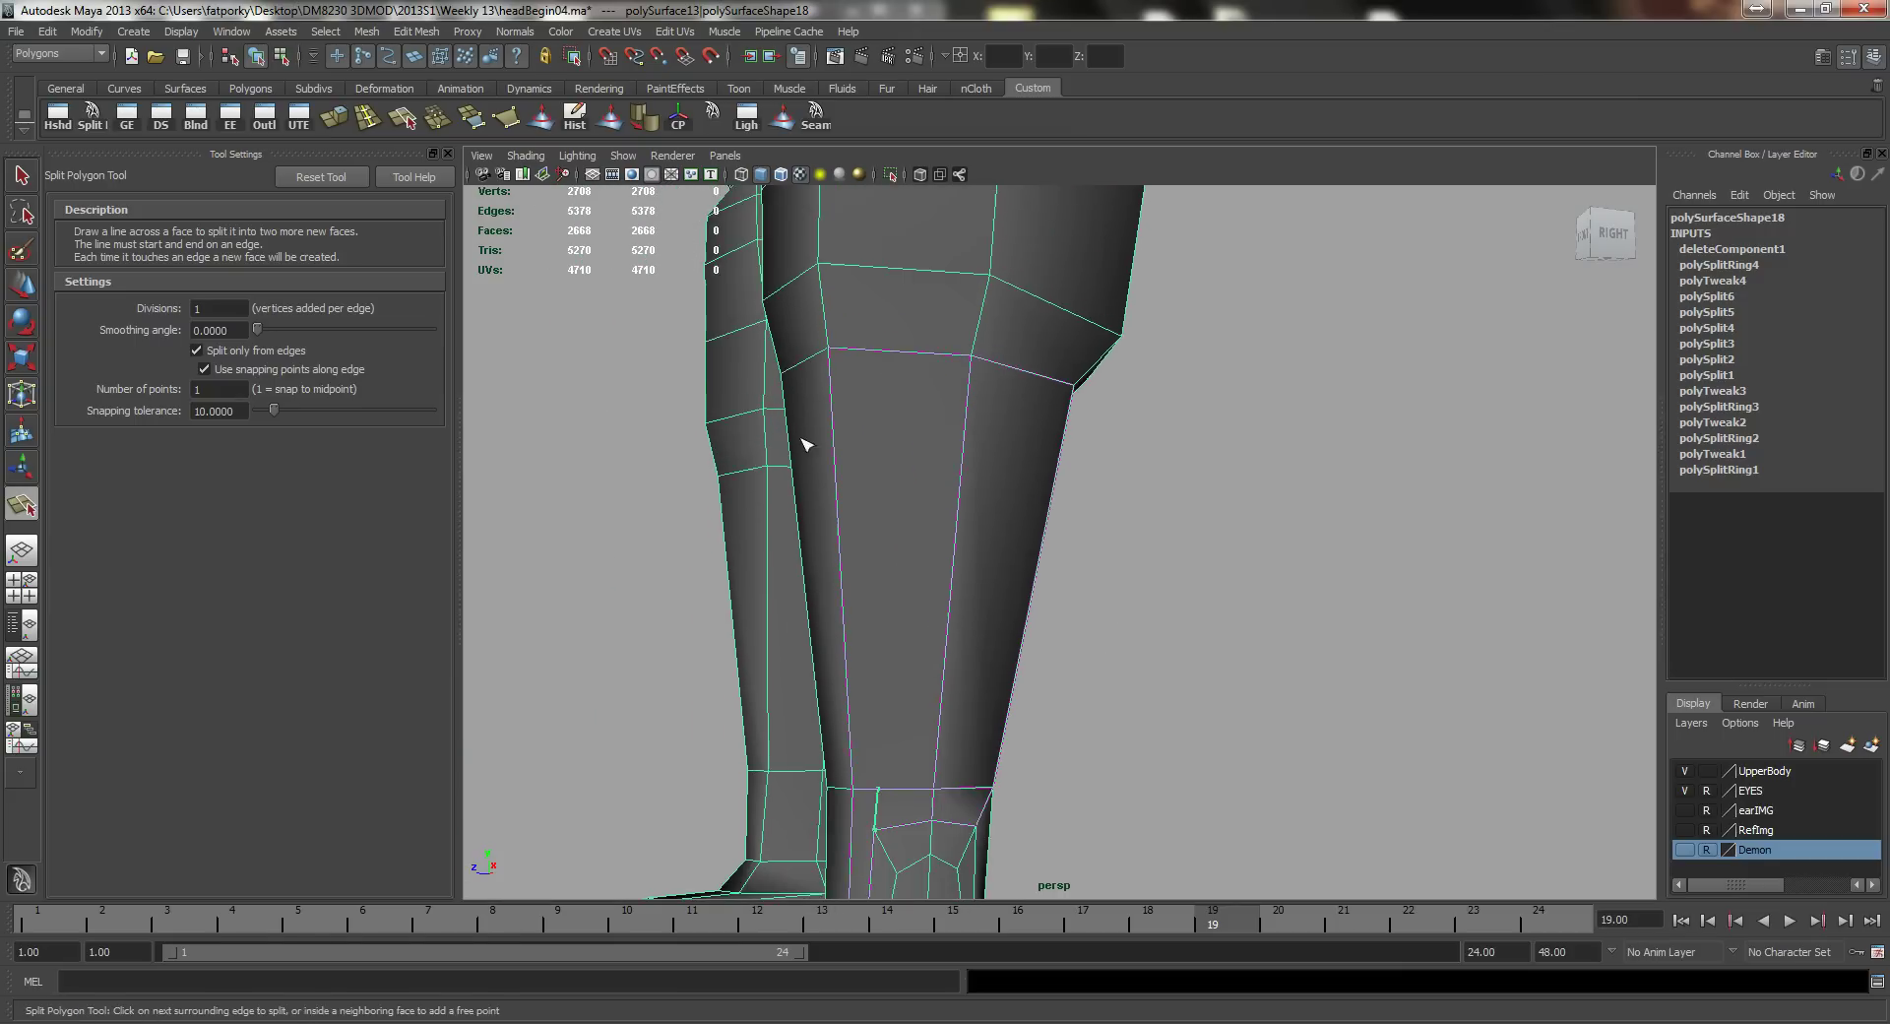
{"action": "left_click_drag", "start_coordinate": [896, 477], "coordinate": [946, 484], "text": "alt"}
{"action": "middle_click_drag", "start_coordinate": [944, 482], "coordinate": [935, 497], "text": "alt"}
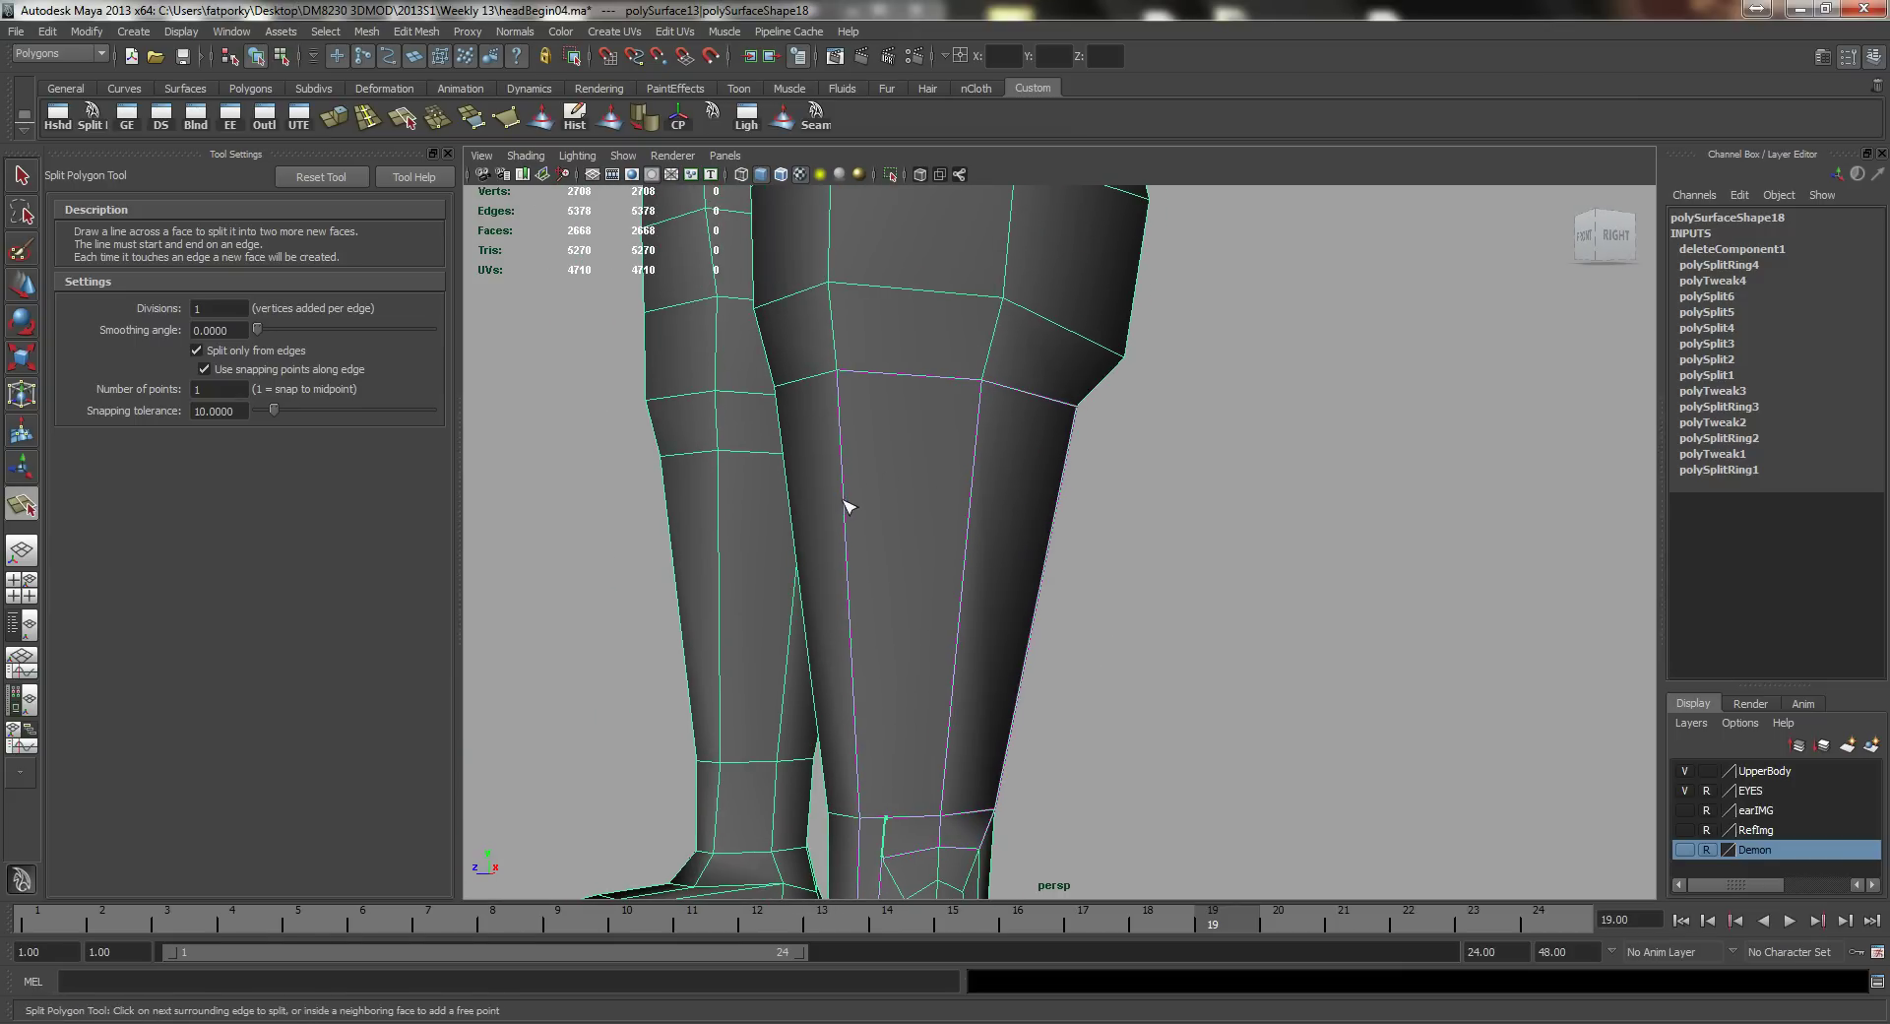
{"action": "left_click_drag", "start_coordinate": [844, 505], "coordinate": [960, 589]}
{"action": "left_click_drag", "start_coordinate": [1002, 648], "coordinate": [919, 638], "text": "alt"}
{"action": "key", "text": "q"}
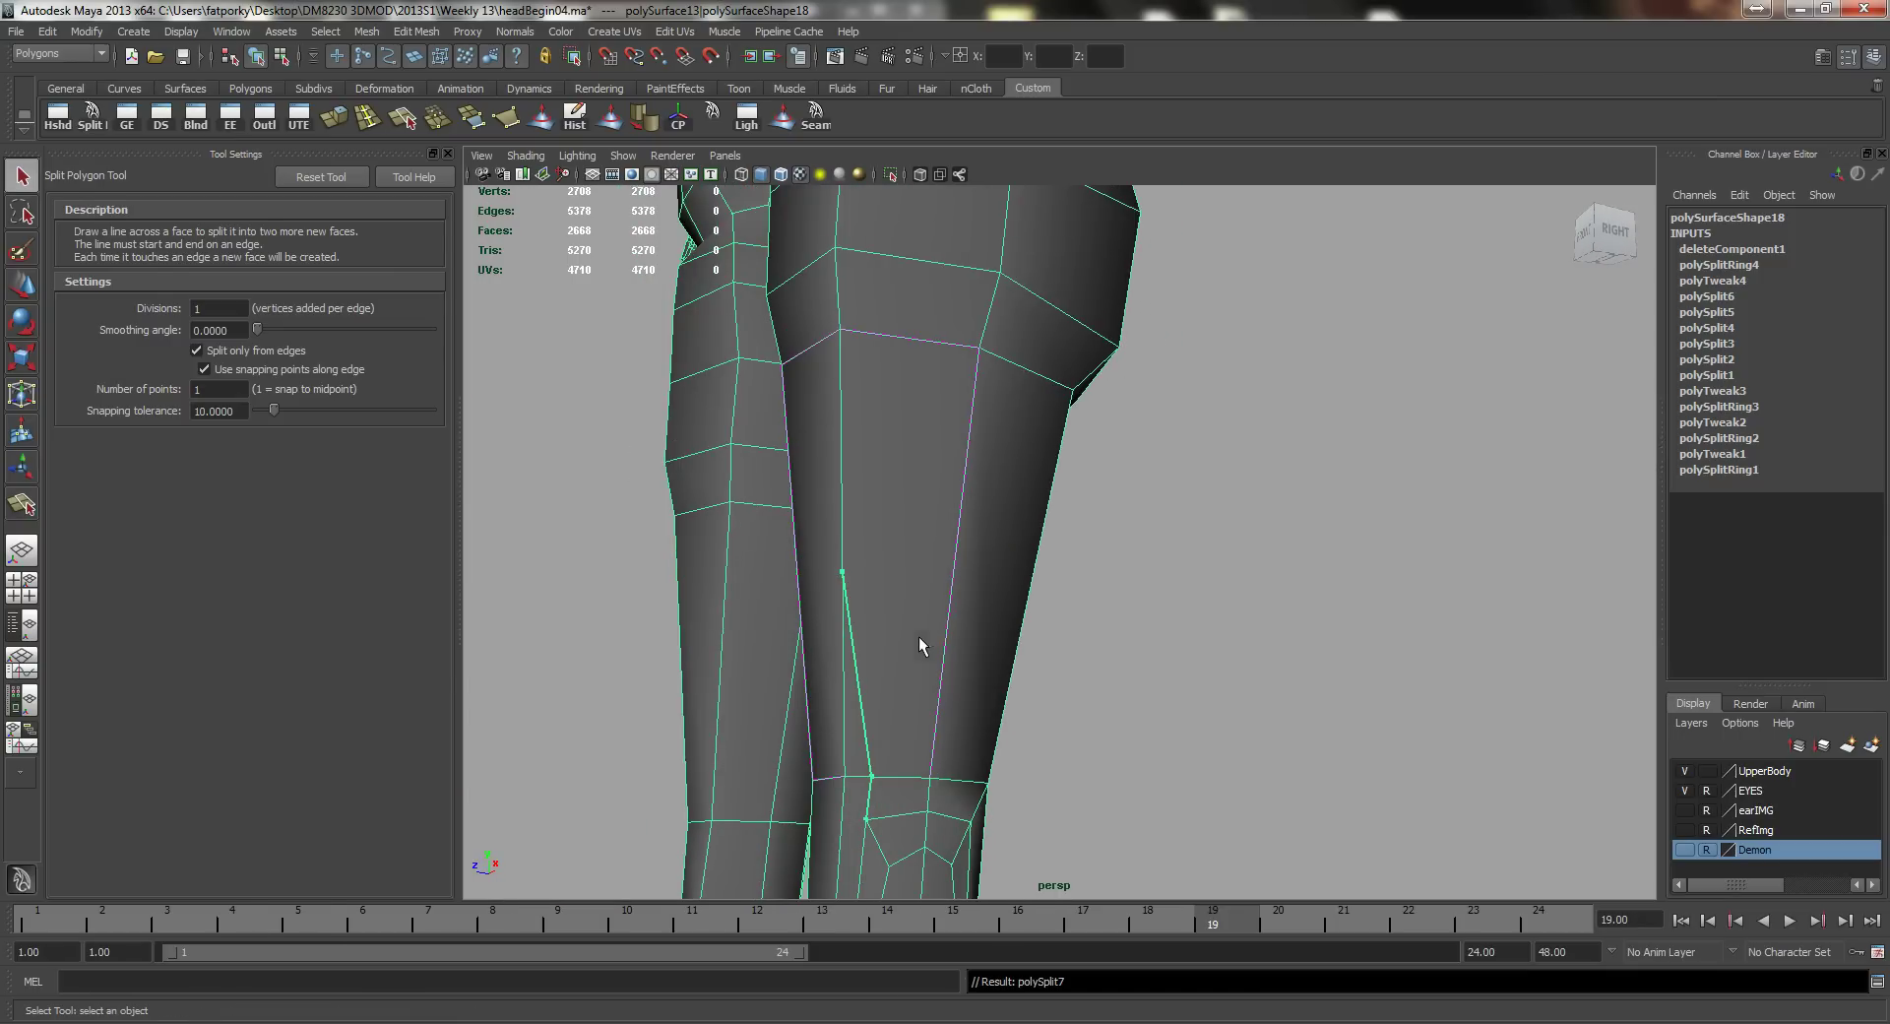
{"action": "key", "text": "ctrl+z"}
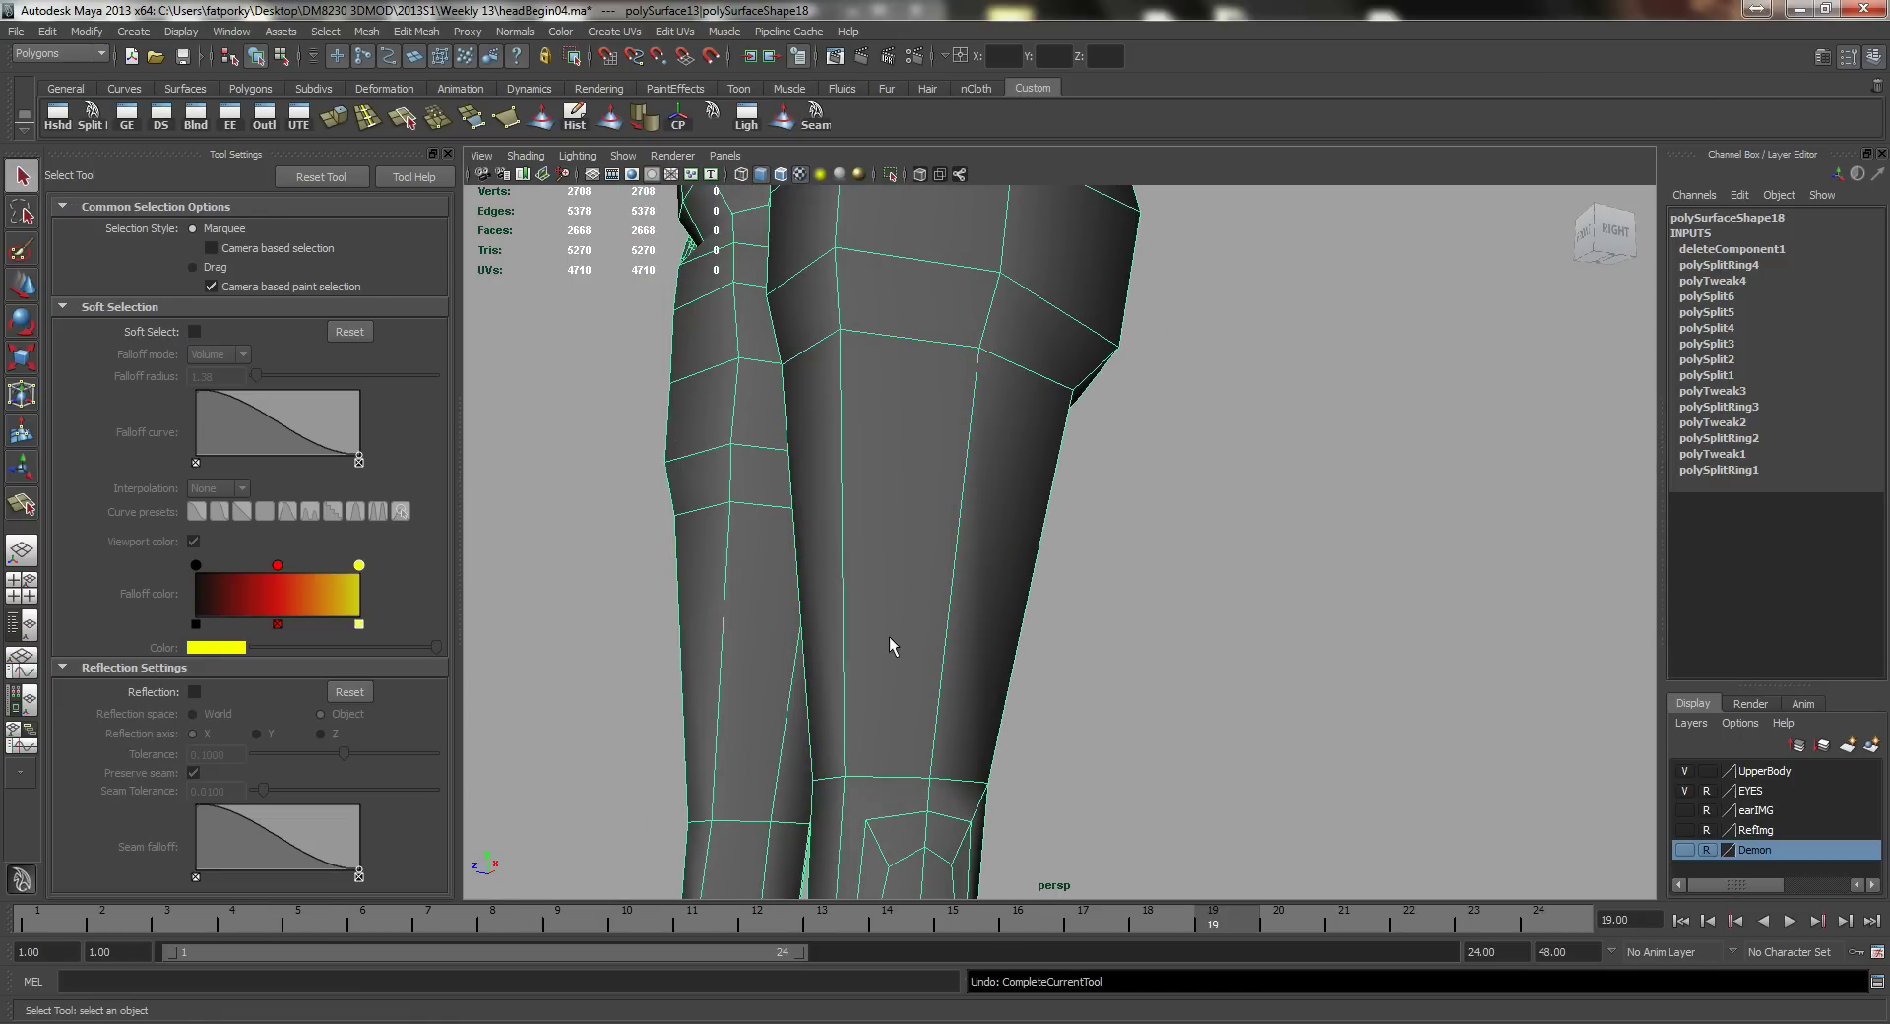
Step: Split edges from the lower part of the front shin edge through the loop above the ankle to the ring's upper front corner
{"action": "key", "text": "y"}
{"action": "left_click", "coordinate": [844, 633]}
{"action": "left_click", "coordinate": [872, 776]}
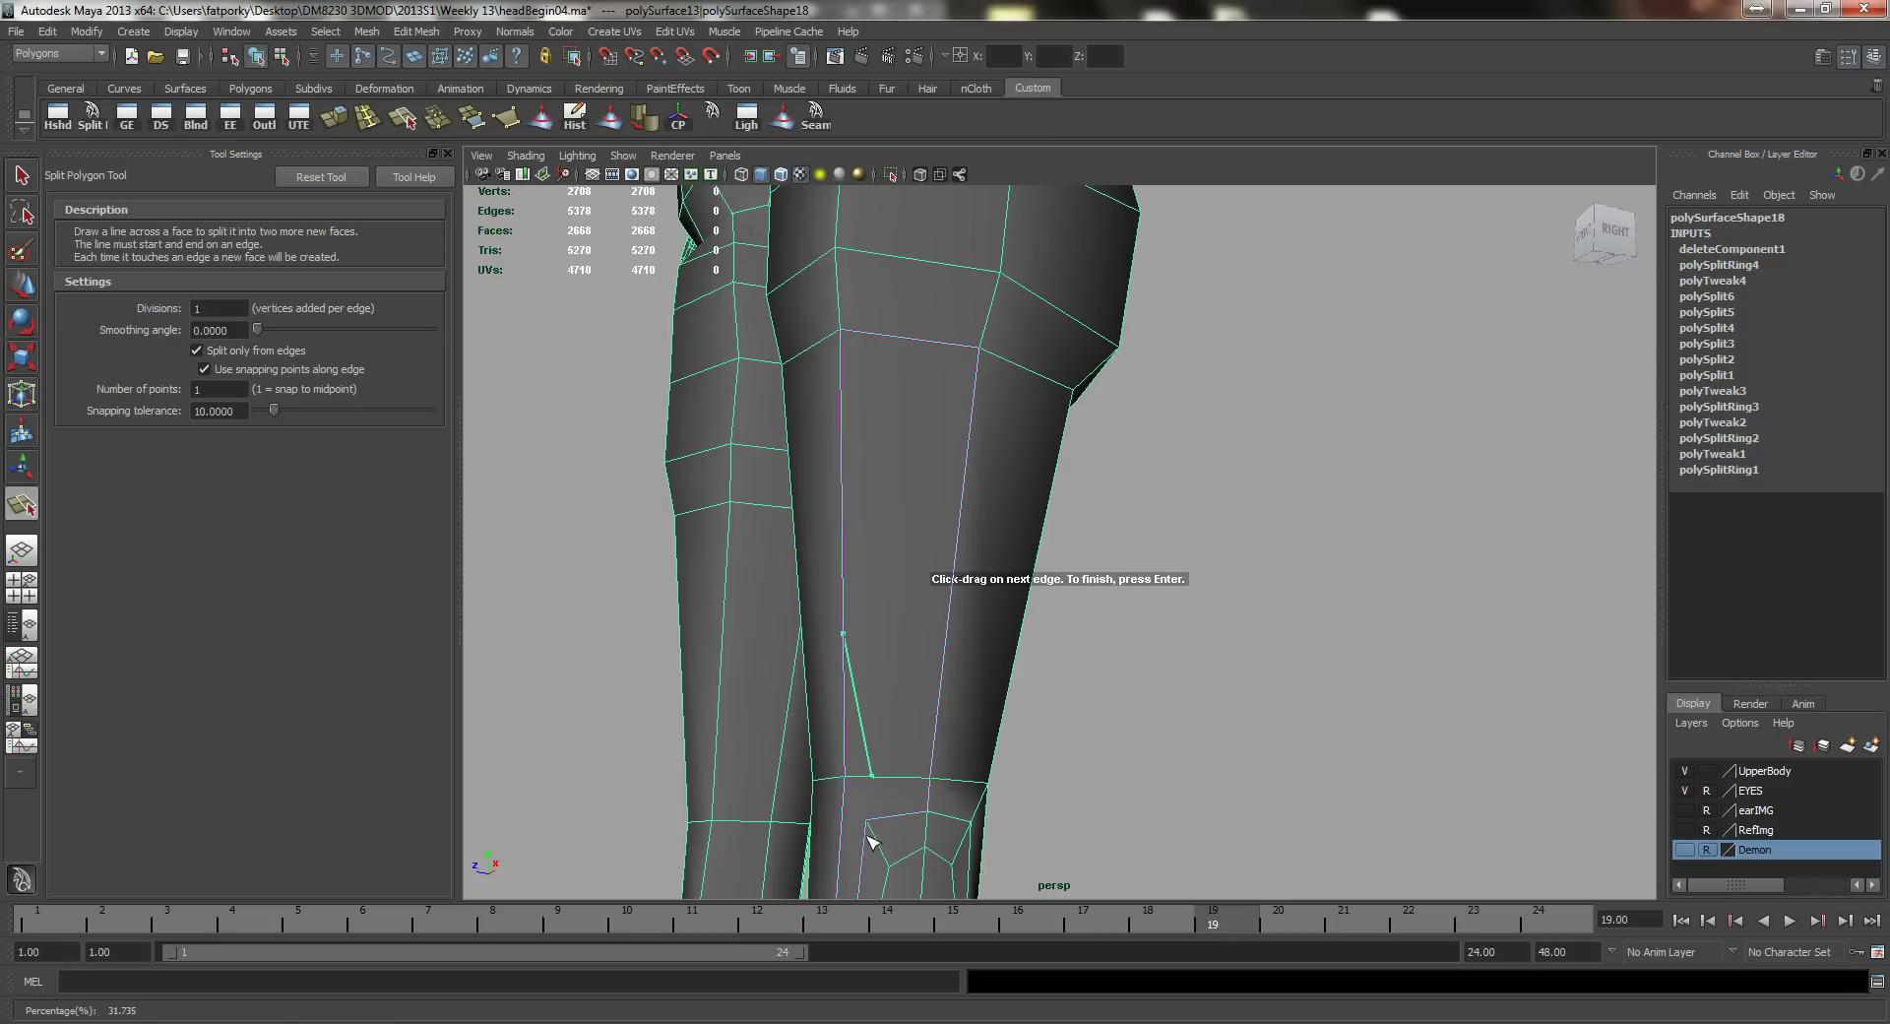
{"action": "key", "text": "q"}
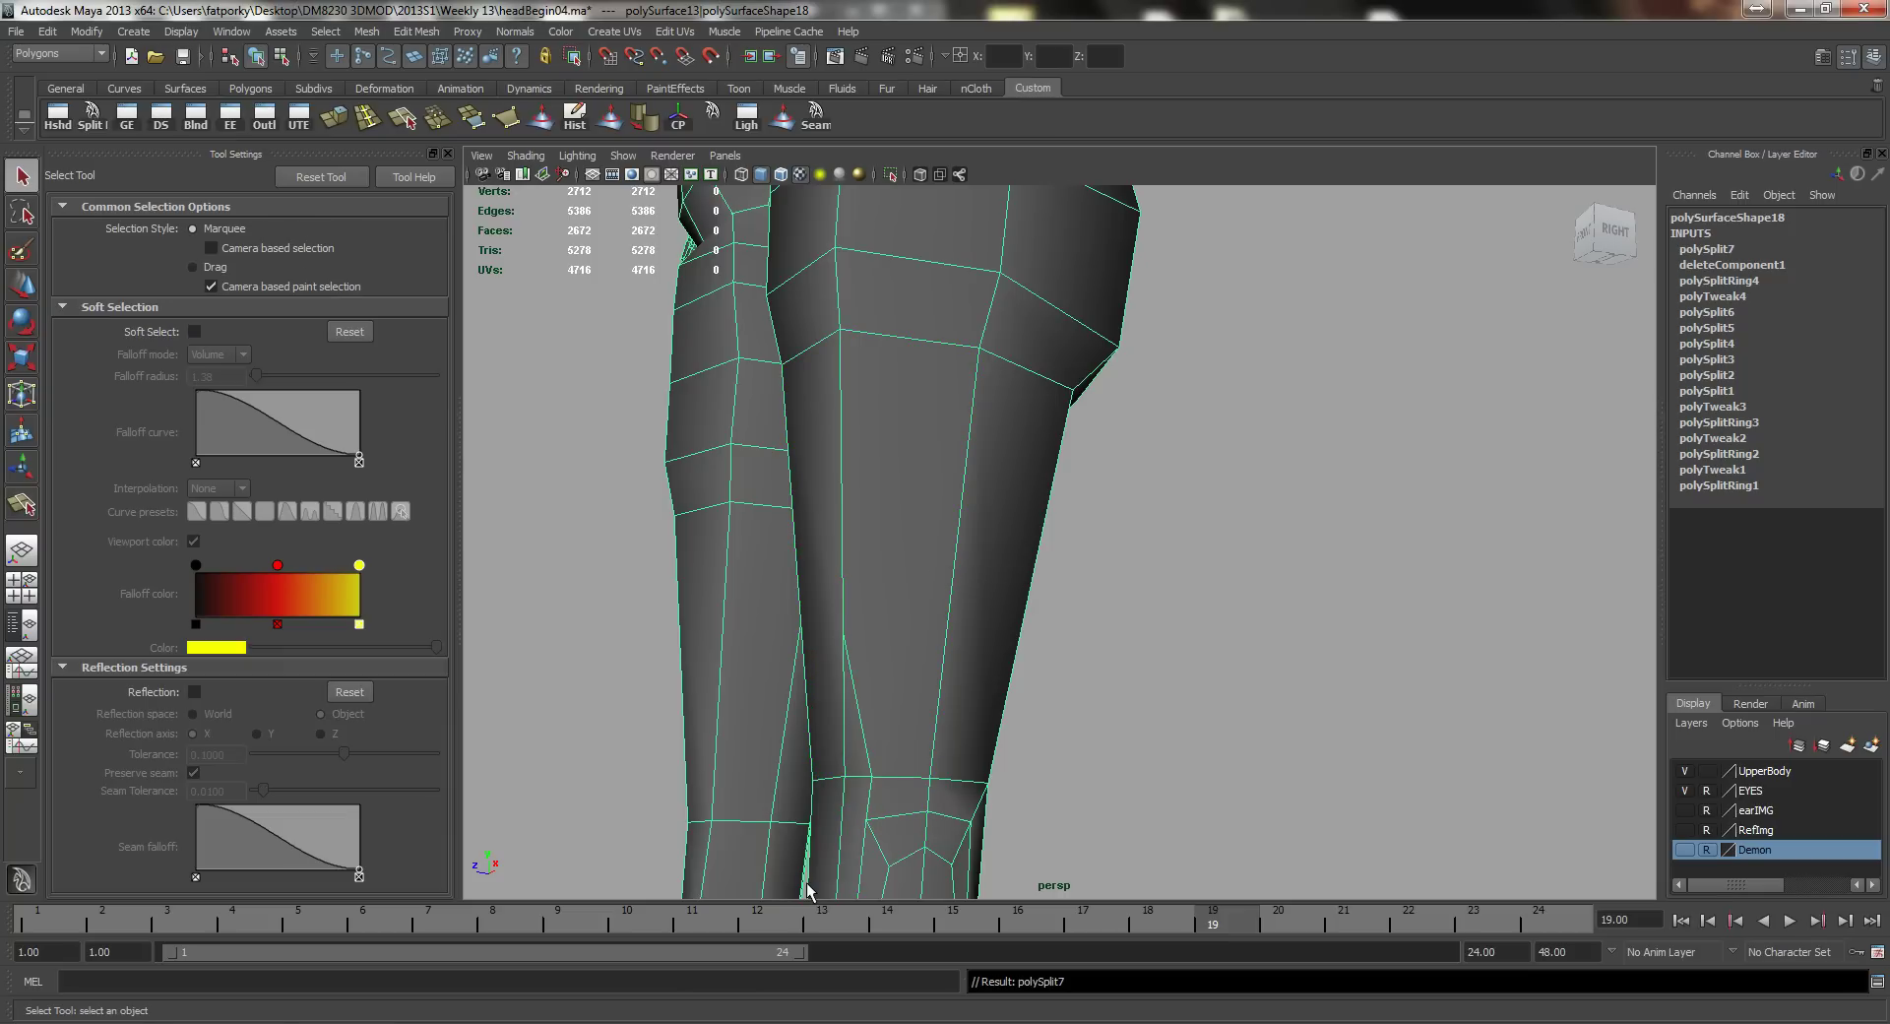
Step: Split edges from the rear lower-leg edge through the loop above the ankle to the ring's upper rear corner
{"action": "left_click_drag", "start_coordinate": [807, 889], "coordinate": [954, 623], "text": "alt"}
{"action": "key", "text": "y"}
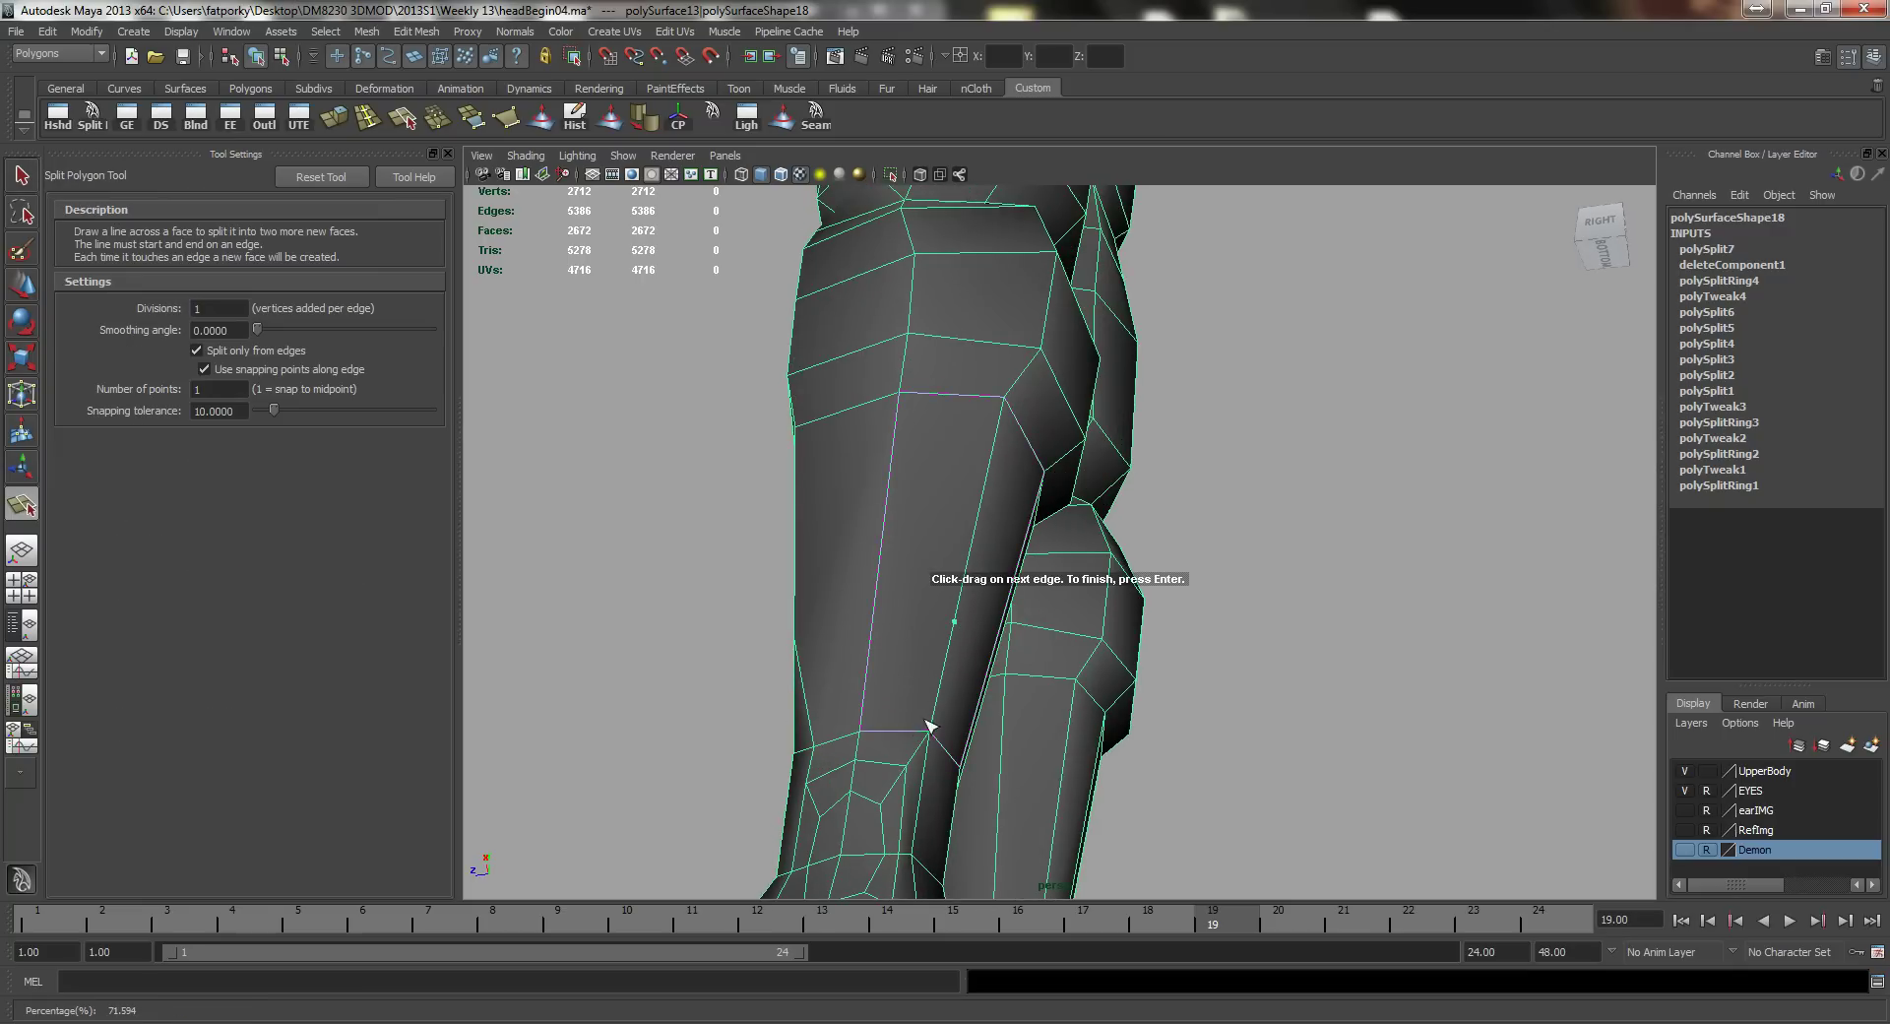
{"action": "left_click", "coordinate": [900, 733]}
{"action": "left_click", "coordinate": [906, 765]}
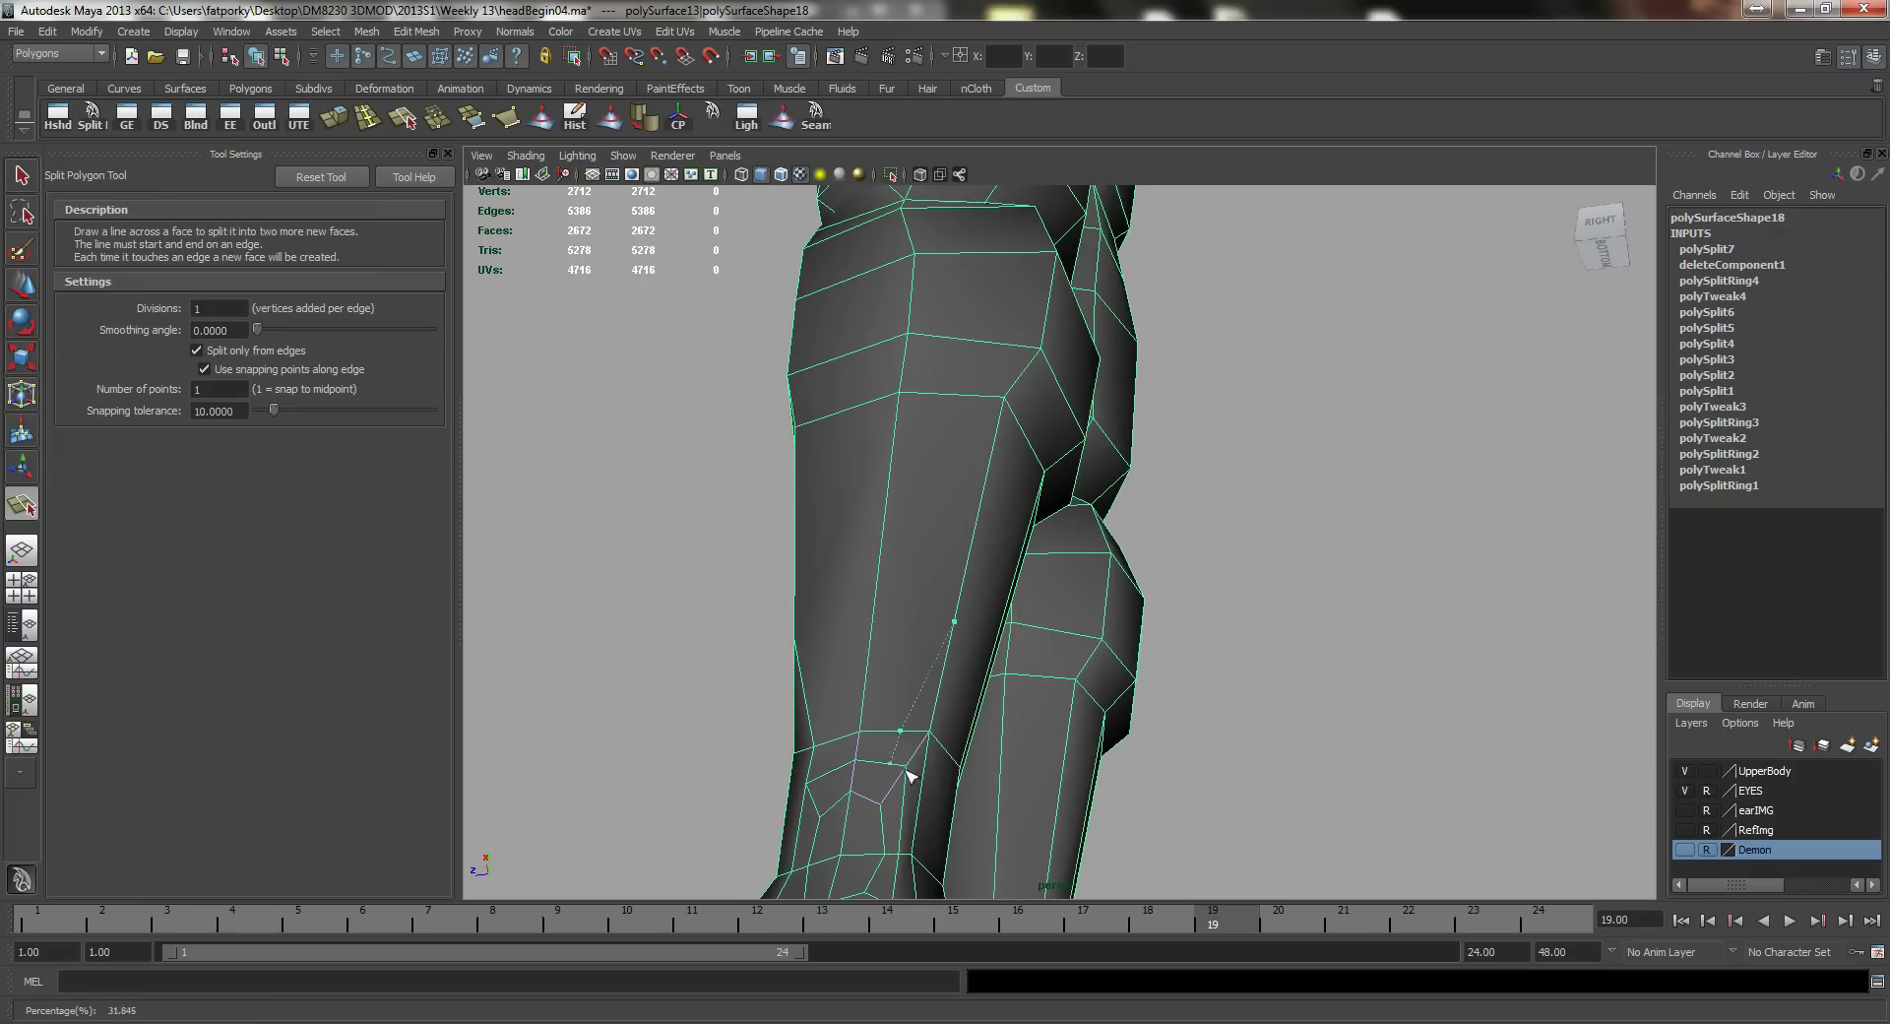
{"action": "key", "text": "Return"}
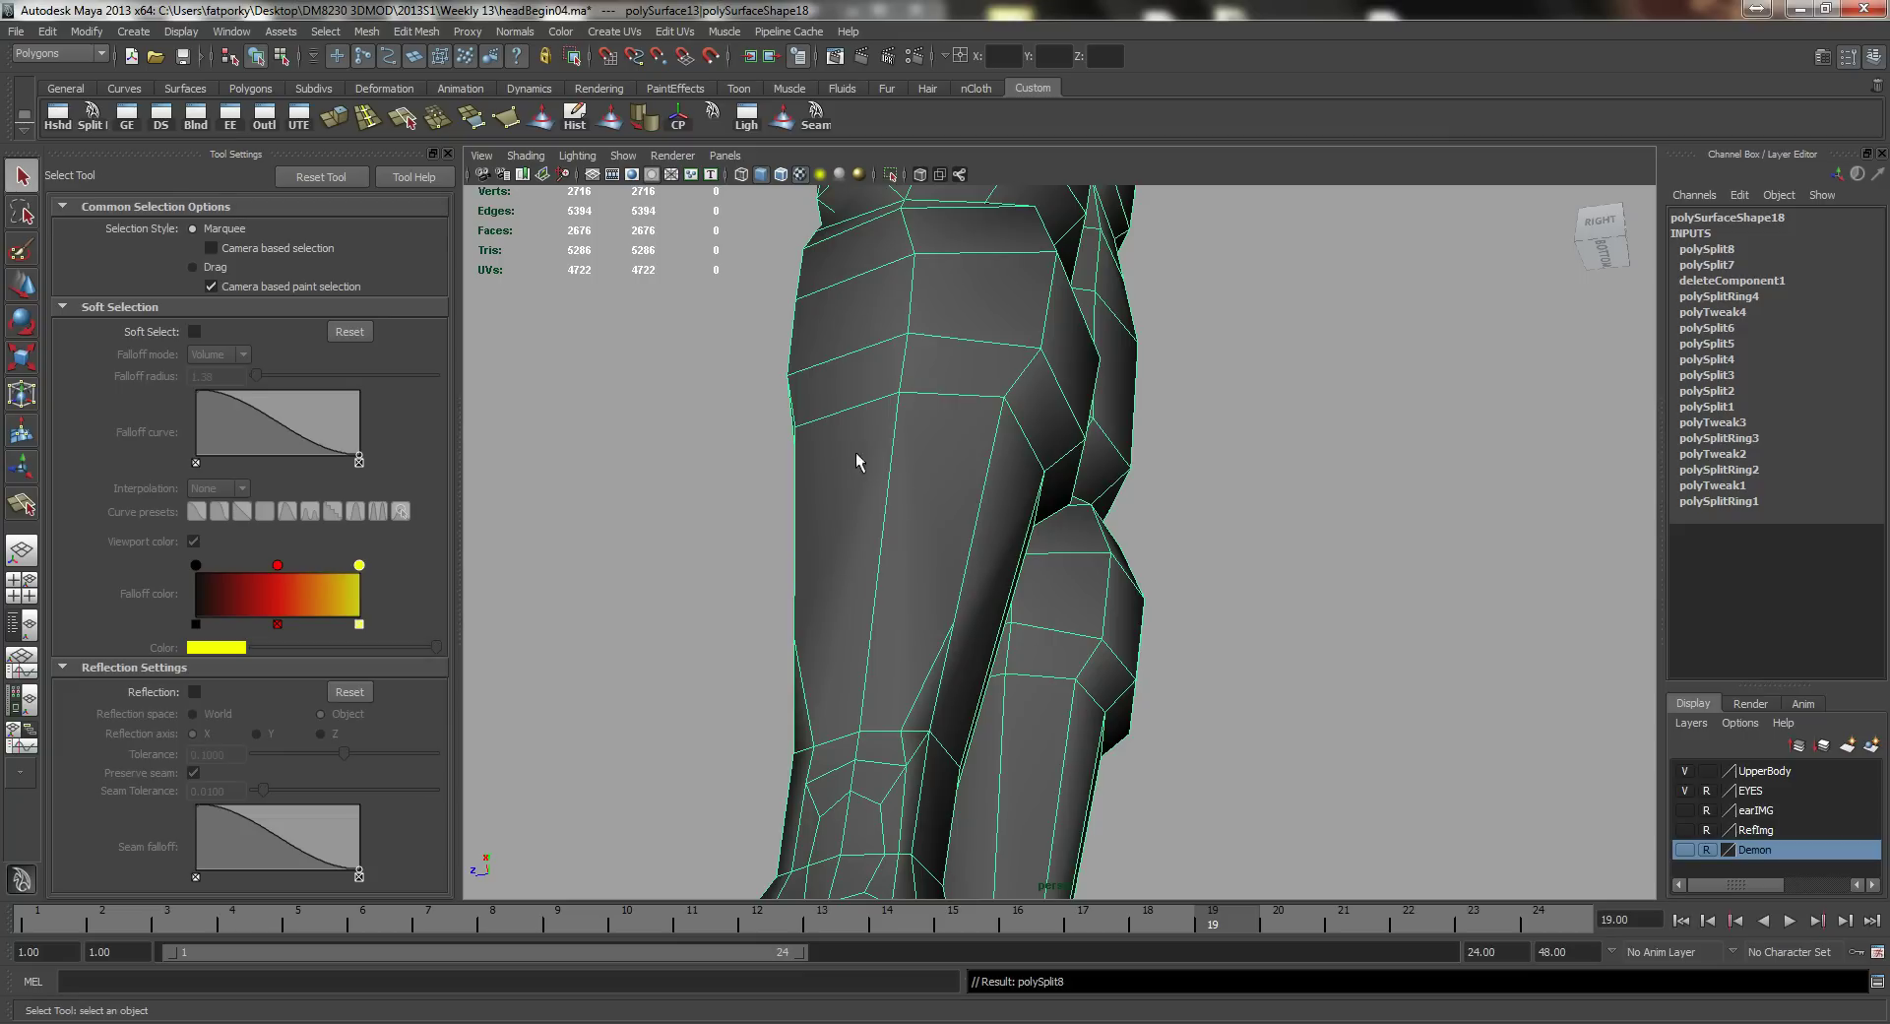
Step: Move the two lower edges of the inner ankle ring outward from the leg to build up the ankle bone
{"action": "middle_click_drag", "start_coordinate": [882, 654], "coordinate": [889, 565], "text": "alt"}
{"action": "left_click_drag", "start_coordinate": [889, 571], "coordinate": [1029, 645], "text": "alt"}
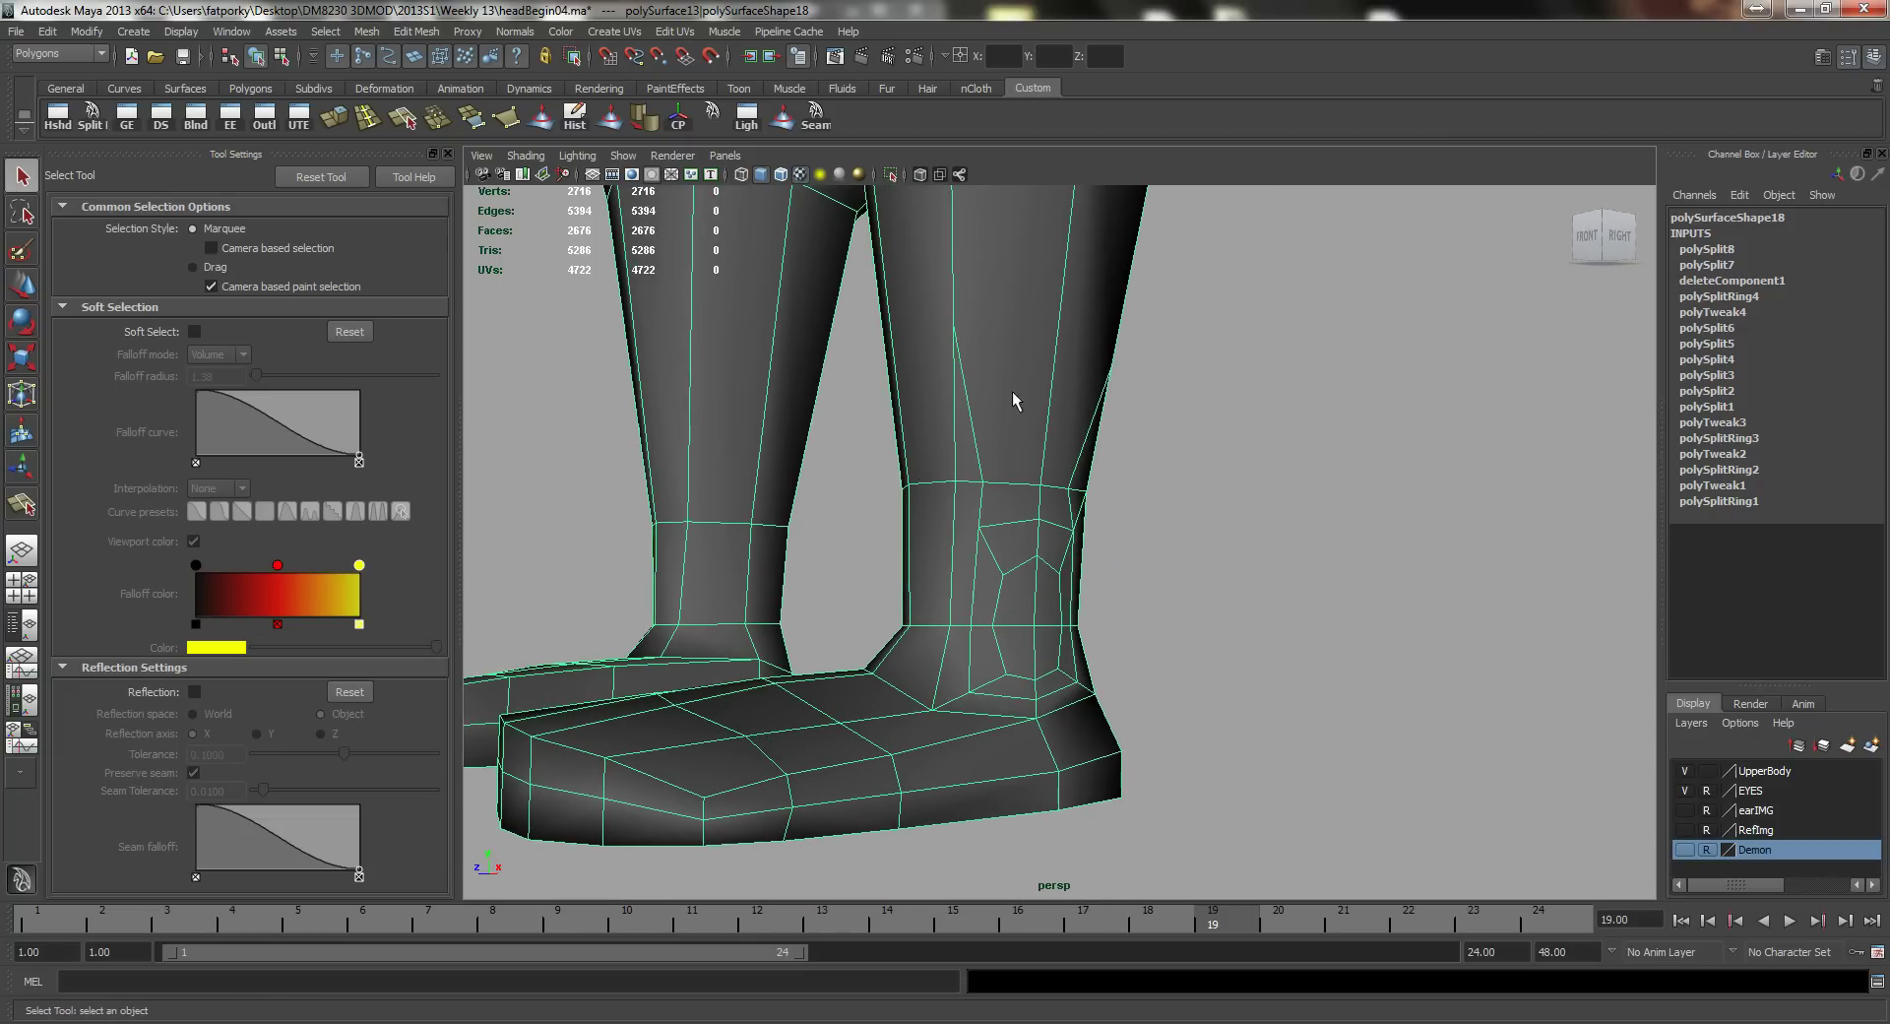
{"action": "left_click_drag", "start_coordinate": [1056, 396], "coordinate": [1000, 561], "text": "alt"}
{"action": "right_click_drag", "start_coordinate": [1000, 561], "coordinate": [1053, 610], "text": "alt"}
{"action": "left_click_drag", "start_coordinate": [1054, 610], "coordinate": [1117, 681], "text": "alt"}
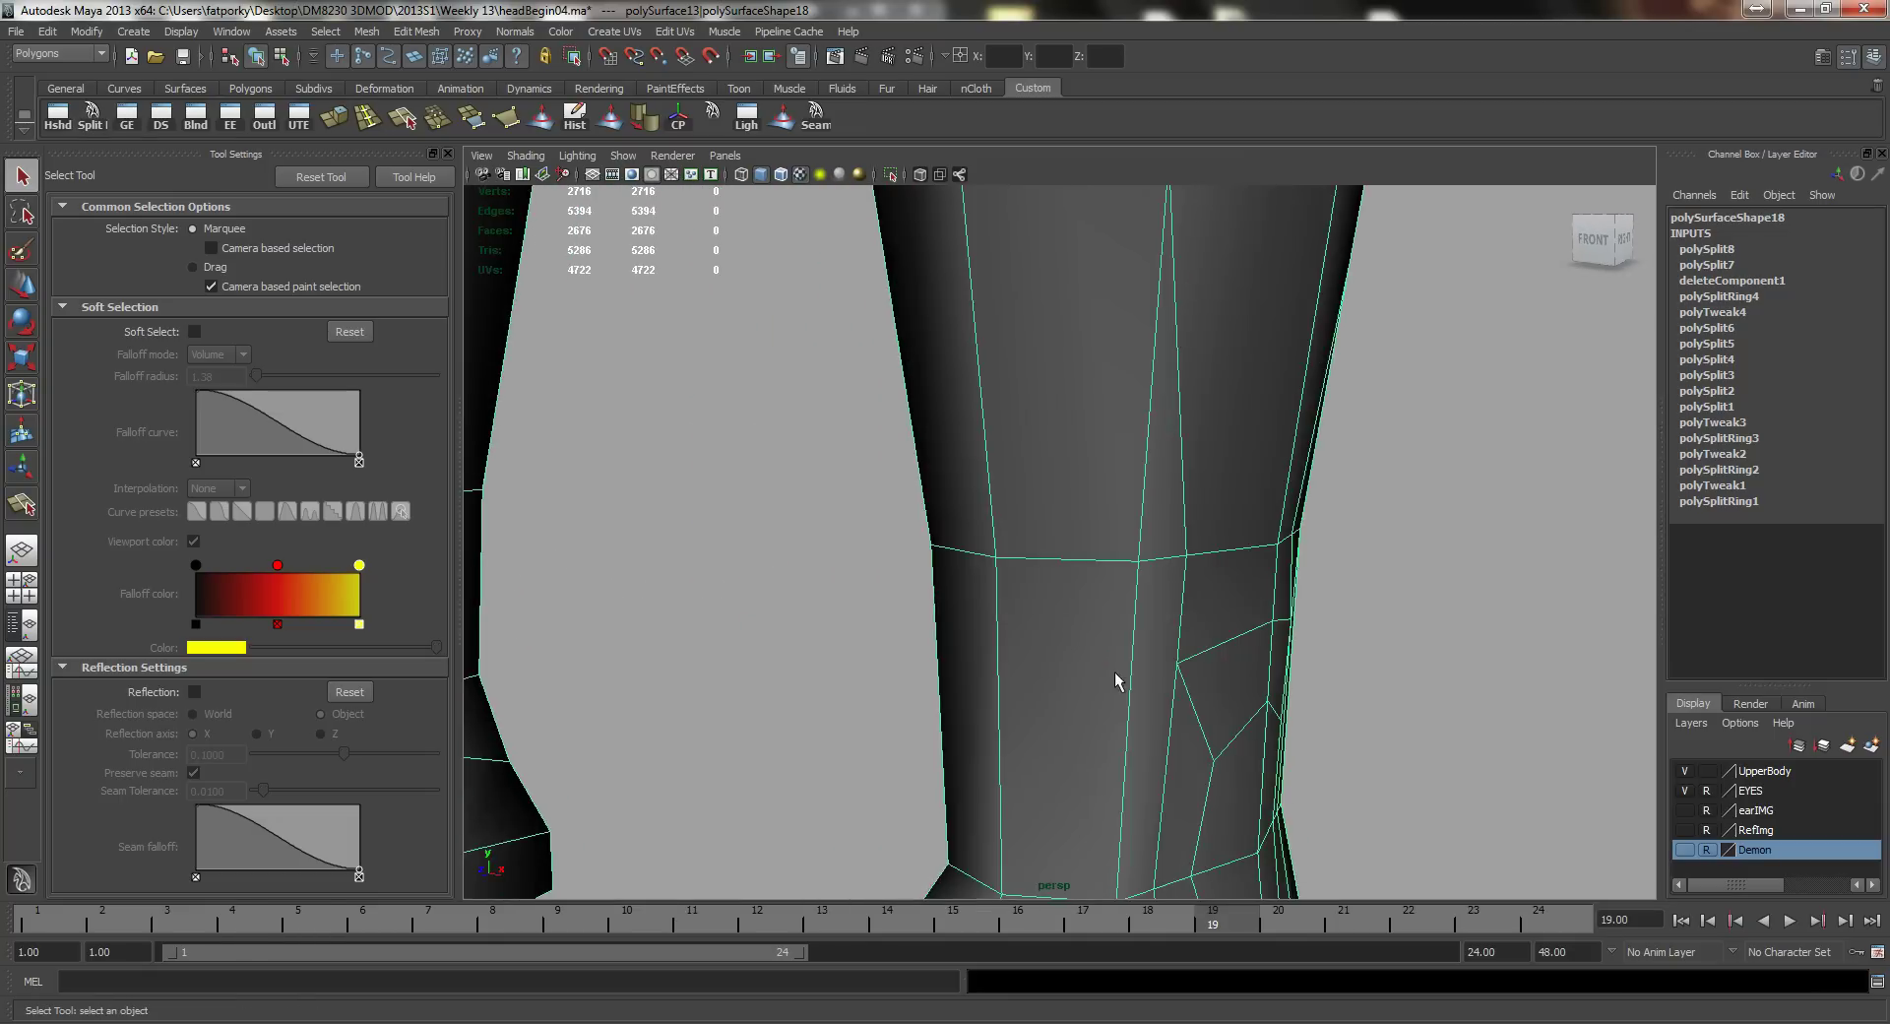
{"action": "middle_click_drag", "start_coordinate": [1118, 681], "coordinate": [971, 514], "text": "alt"}
{"action": "left_click_drag", "start_coordinate": [971, 513], "coordinate": [883, 534], "text": "alt"}
{"action": "right_click_drag", "start_coordinate": [853, 500], "coordinate": [846, 454]}
{"action": "left_click", "coordinate": [830, 495]}
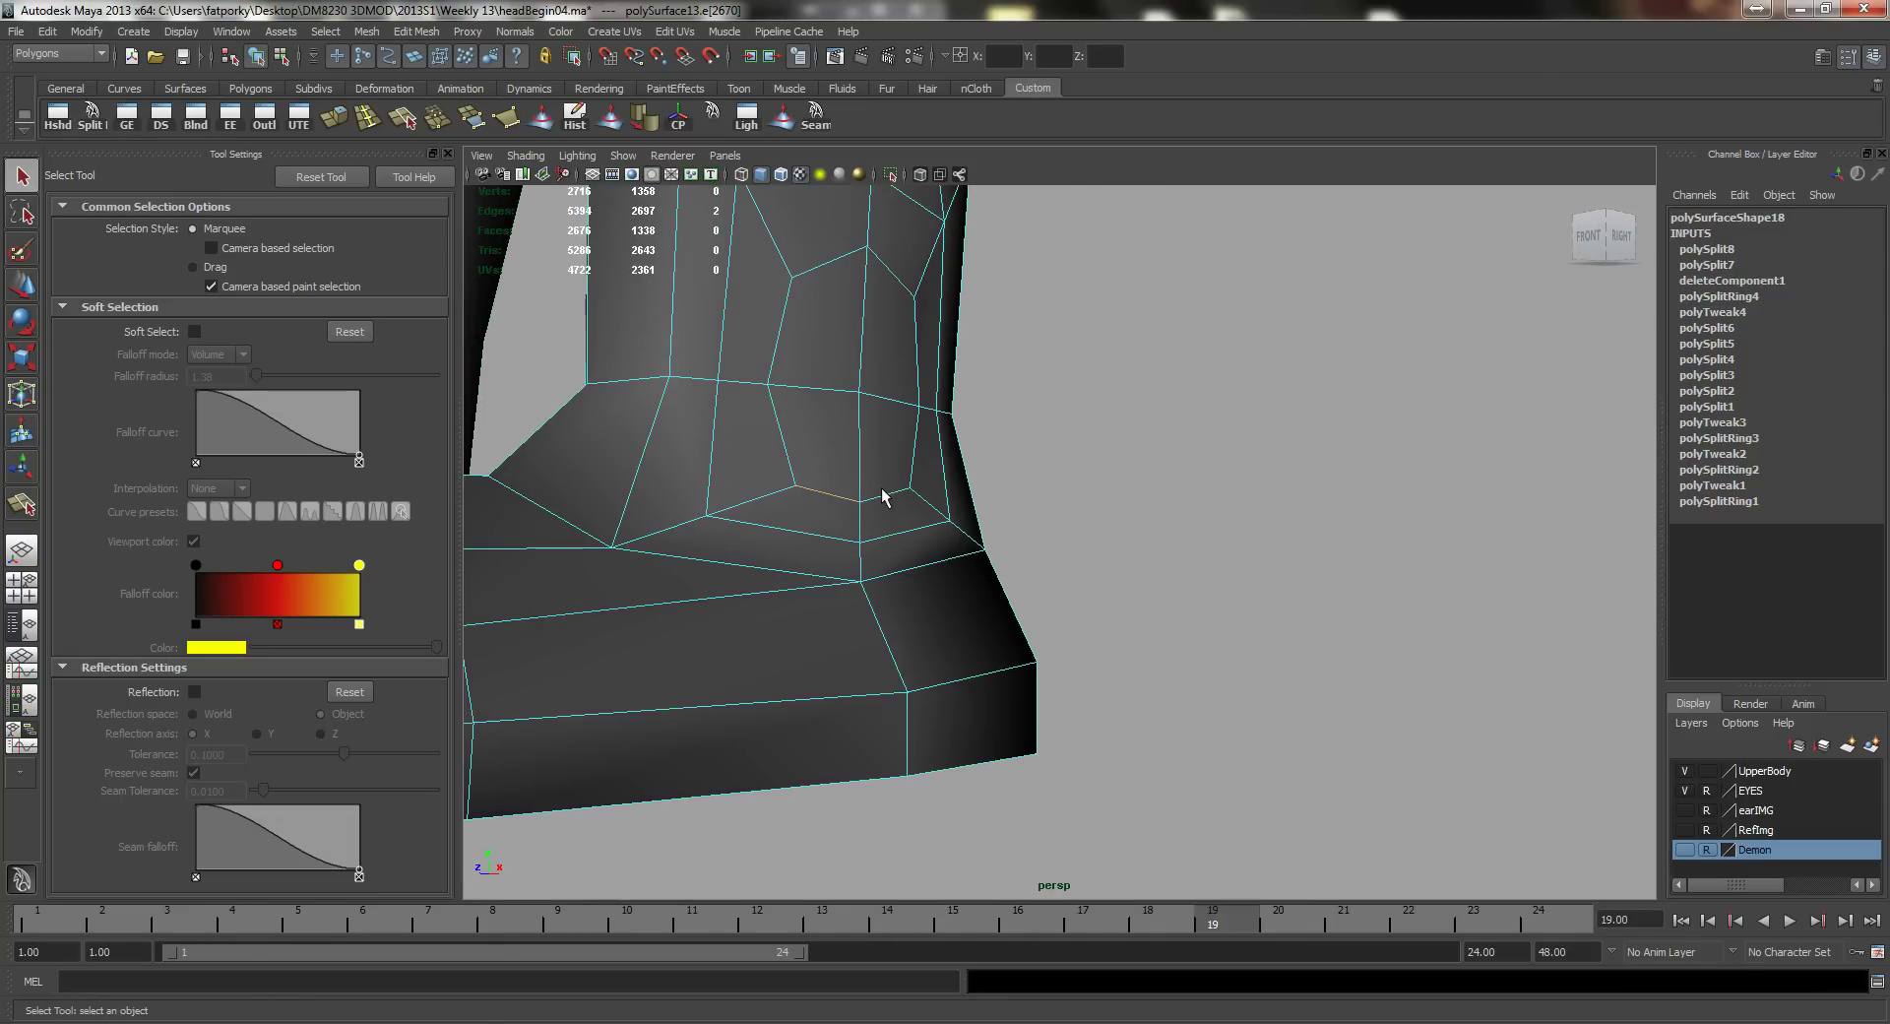
{"action": "left_click", "coordinate": [883, 499], "text": "shift"}
{"action": "left_click_drag", "start_coordinate": [852, 490], "coordinate": [903, 486], "text": "alt"}
{"action": "right_click_drag", "start_coordinate": [903, 486], "coordinate": [933, 517], "text": "alt"}
{"action": "key", "text": "w"}
{"action": "left_click_drag", "start_coordinate": [1139, 604], "coordinate": [1184, 606]}
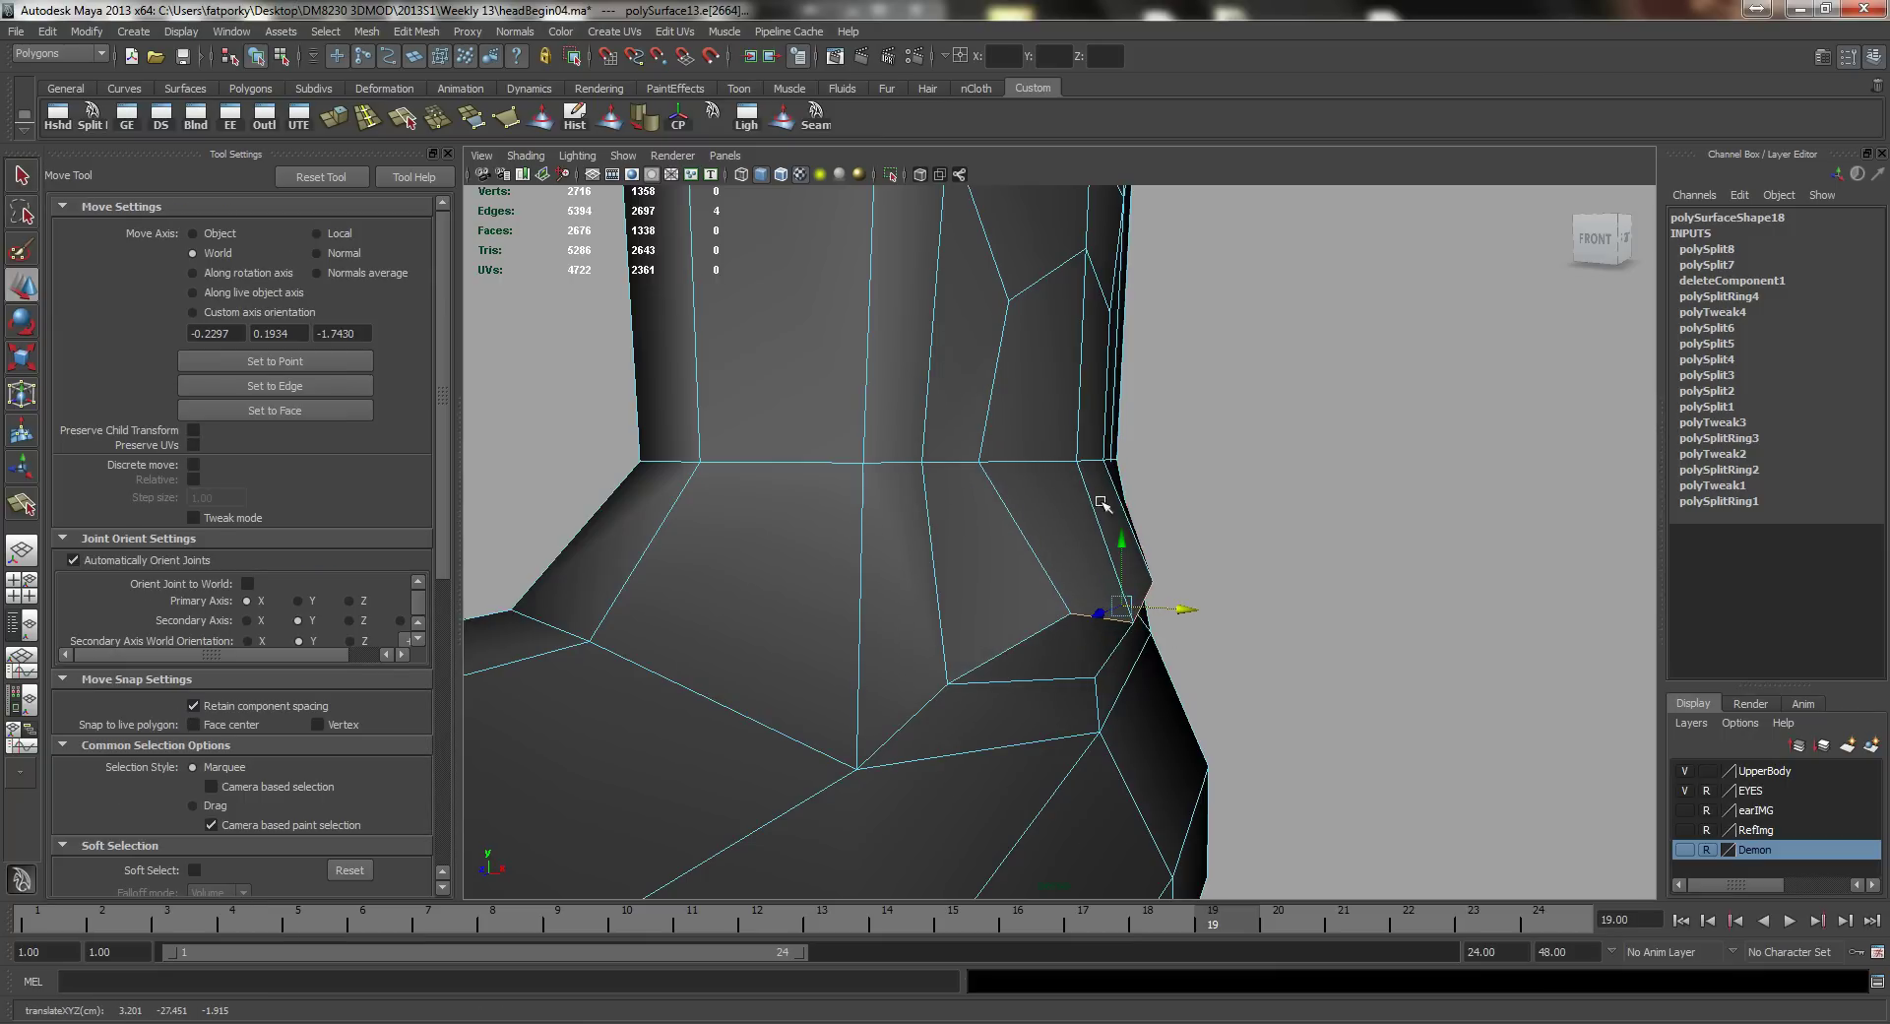
Step: Move the two horizontal edges across the middle of the ankle bone slightly outward and preview the mesh smoothed
{"action": "left_click_drag", "start_coordinate": [1047, 556], "coordinate": [1034, 564], "text": "alt"}
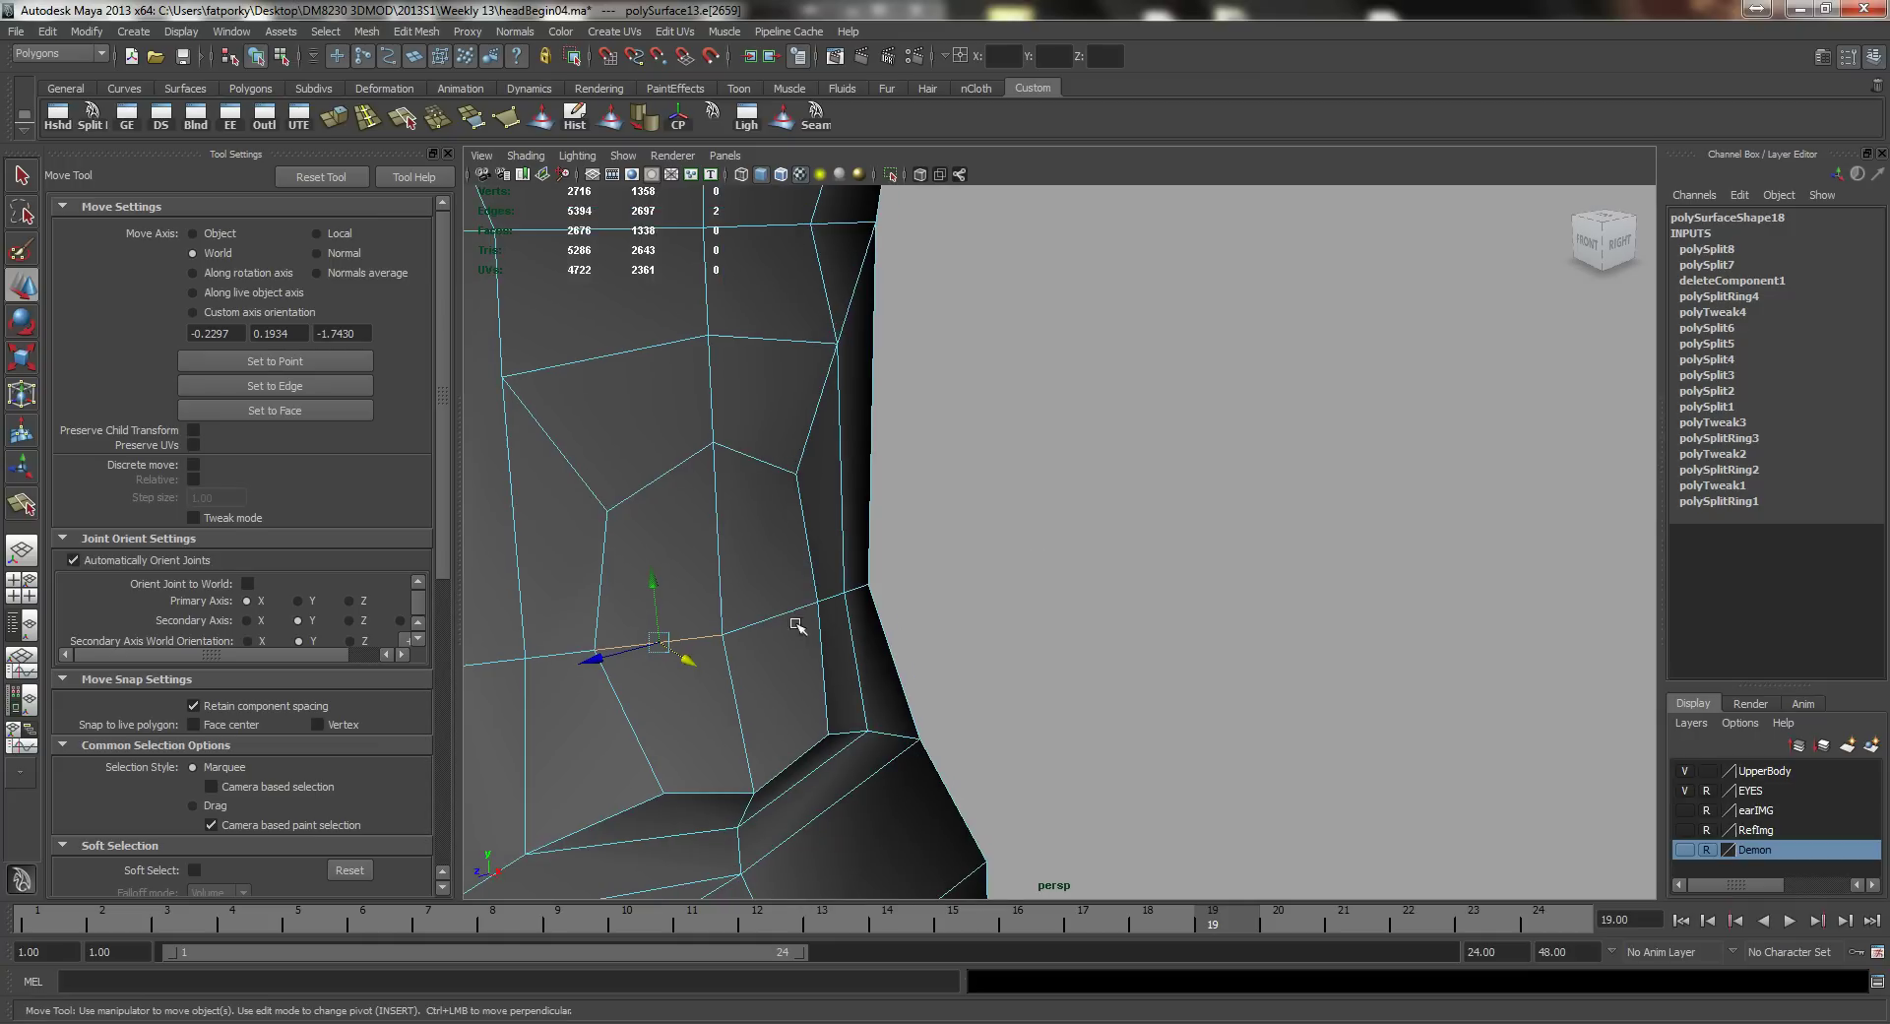
{"action": "left_click_drag", "start_coordinate": [769, 620], "coordinate": [1012, 619], "text": "alt"}
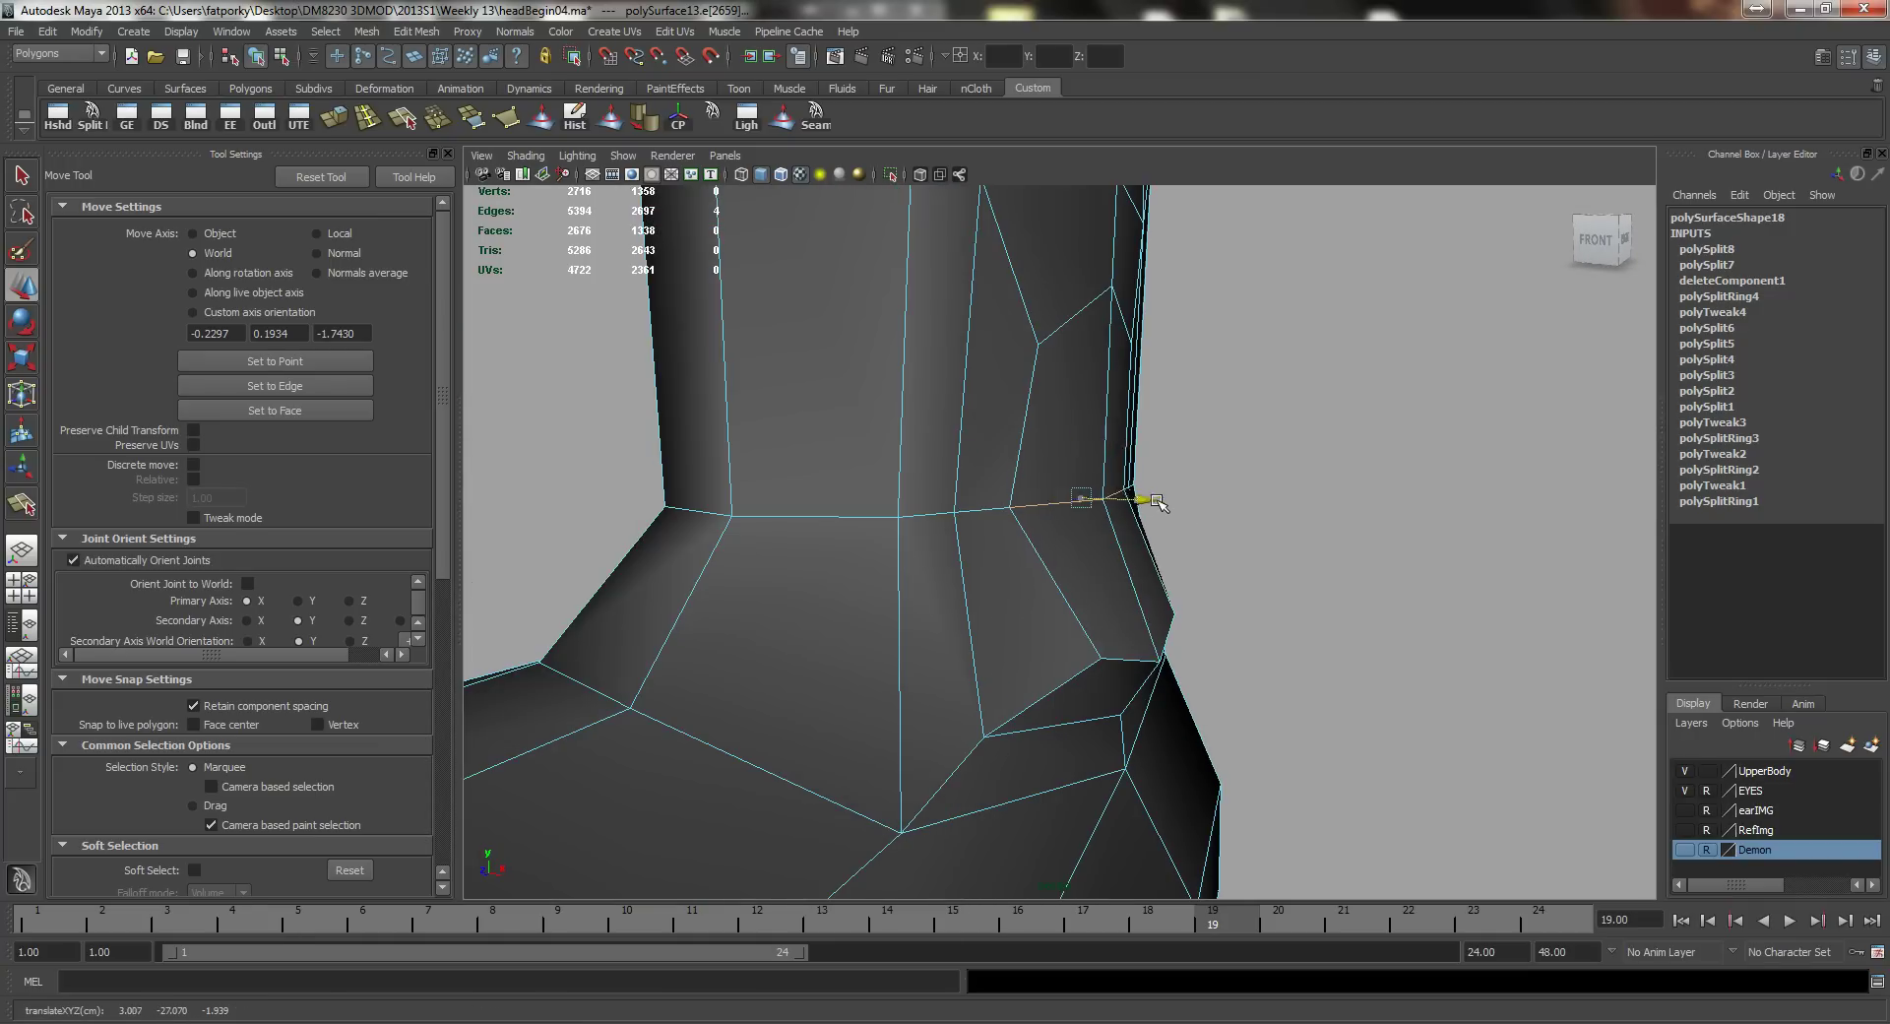
{"action": "left_click_drag", "start_coordinate": [1160, 502], "coordinate": [1026, 547]}
{"action": "key", "text": "3"}
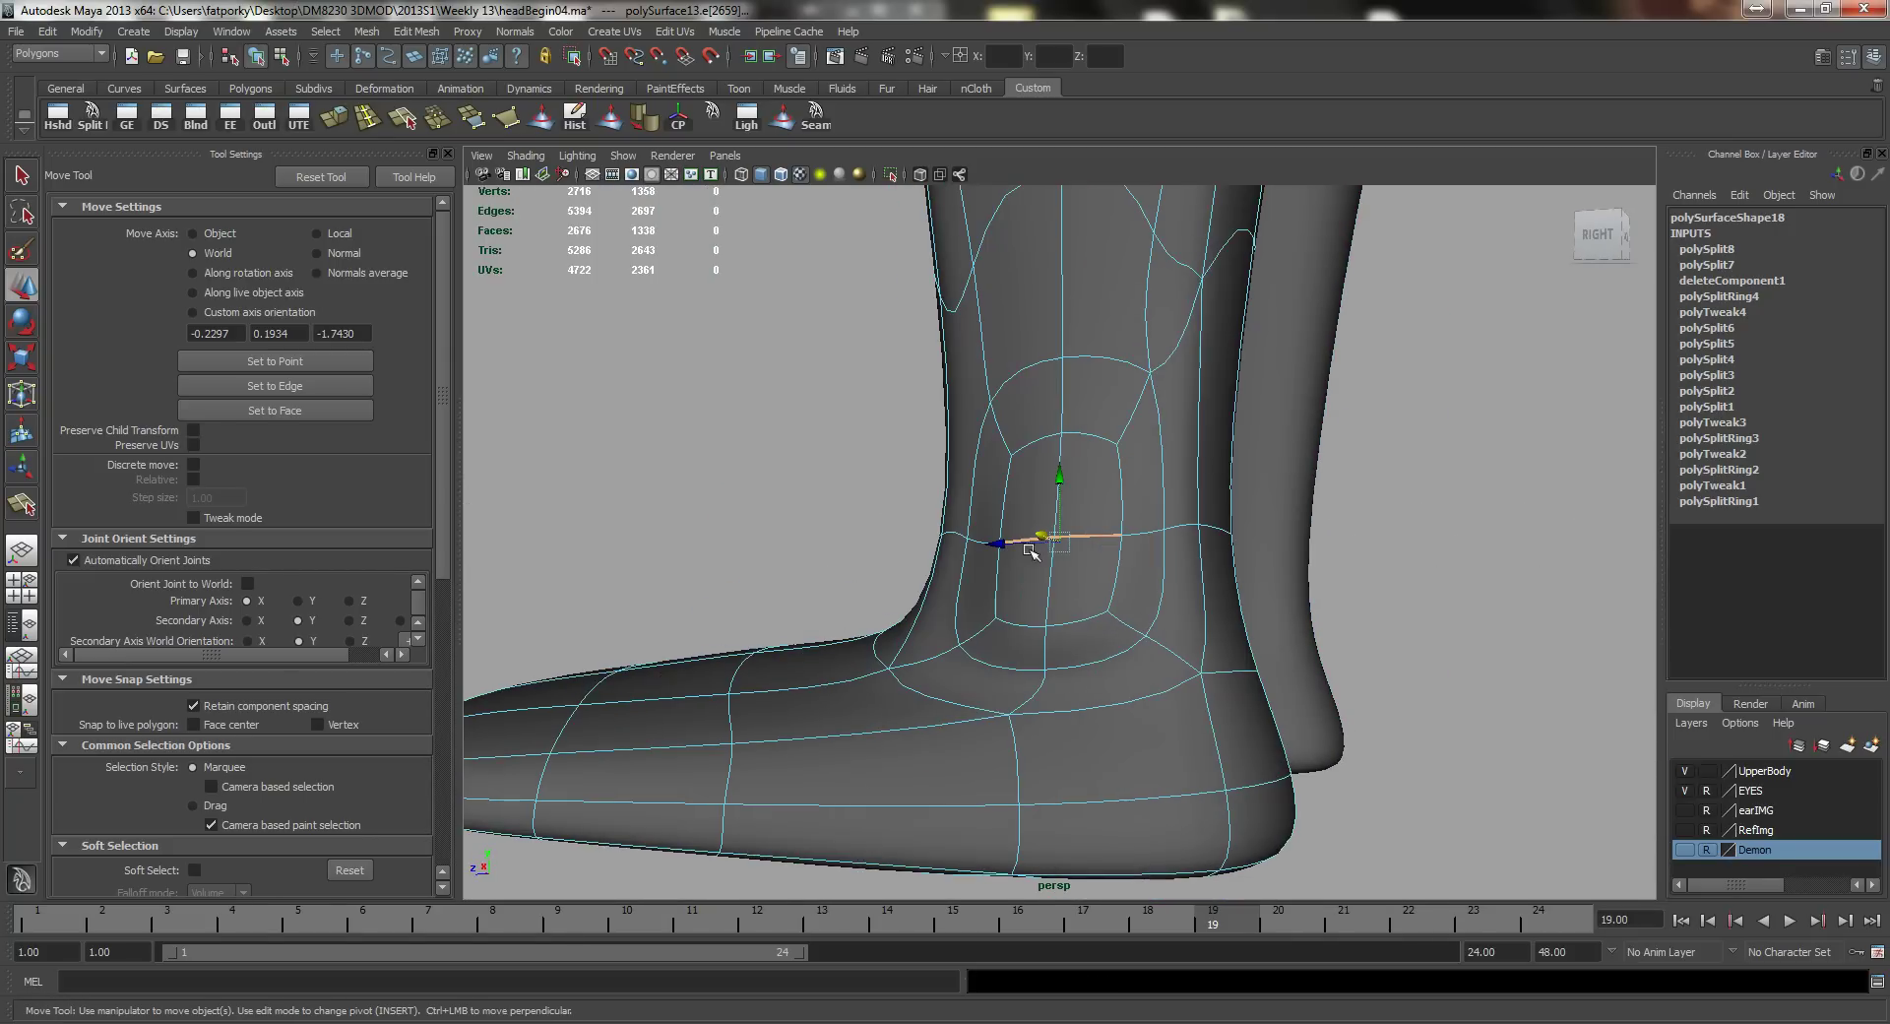
Step: Raise the two faces beneath the ankle bone slightly, using soft selection with a falloff radius of 0.58
{"action": "key", "text": "q"}
{"action": "right_click_drag", "start_coordinate": [1037, 574], "coordinate": [1037, 627]}
{"action": "left_click", "coordinate": [1027, 651]}
{"action": "left_click", "coordinate": [1083, 647], "text": "shift"}
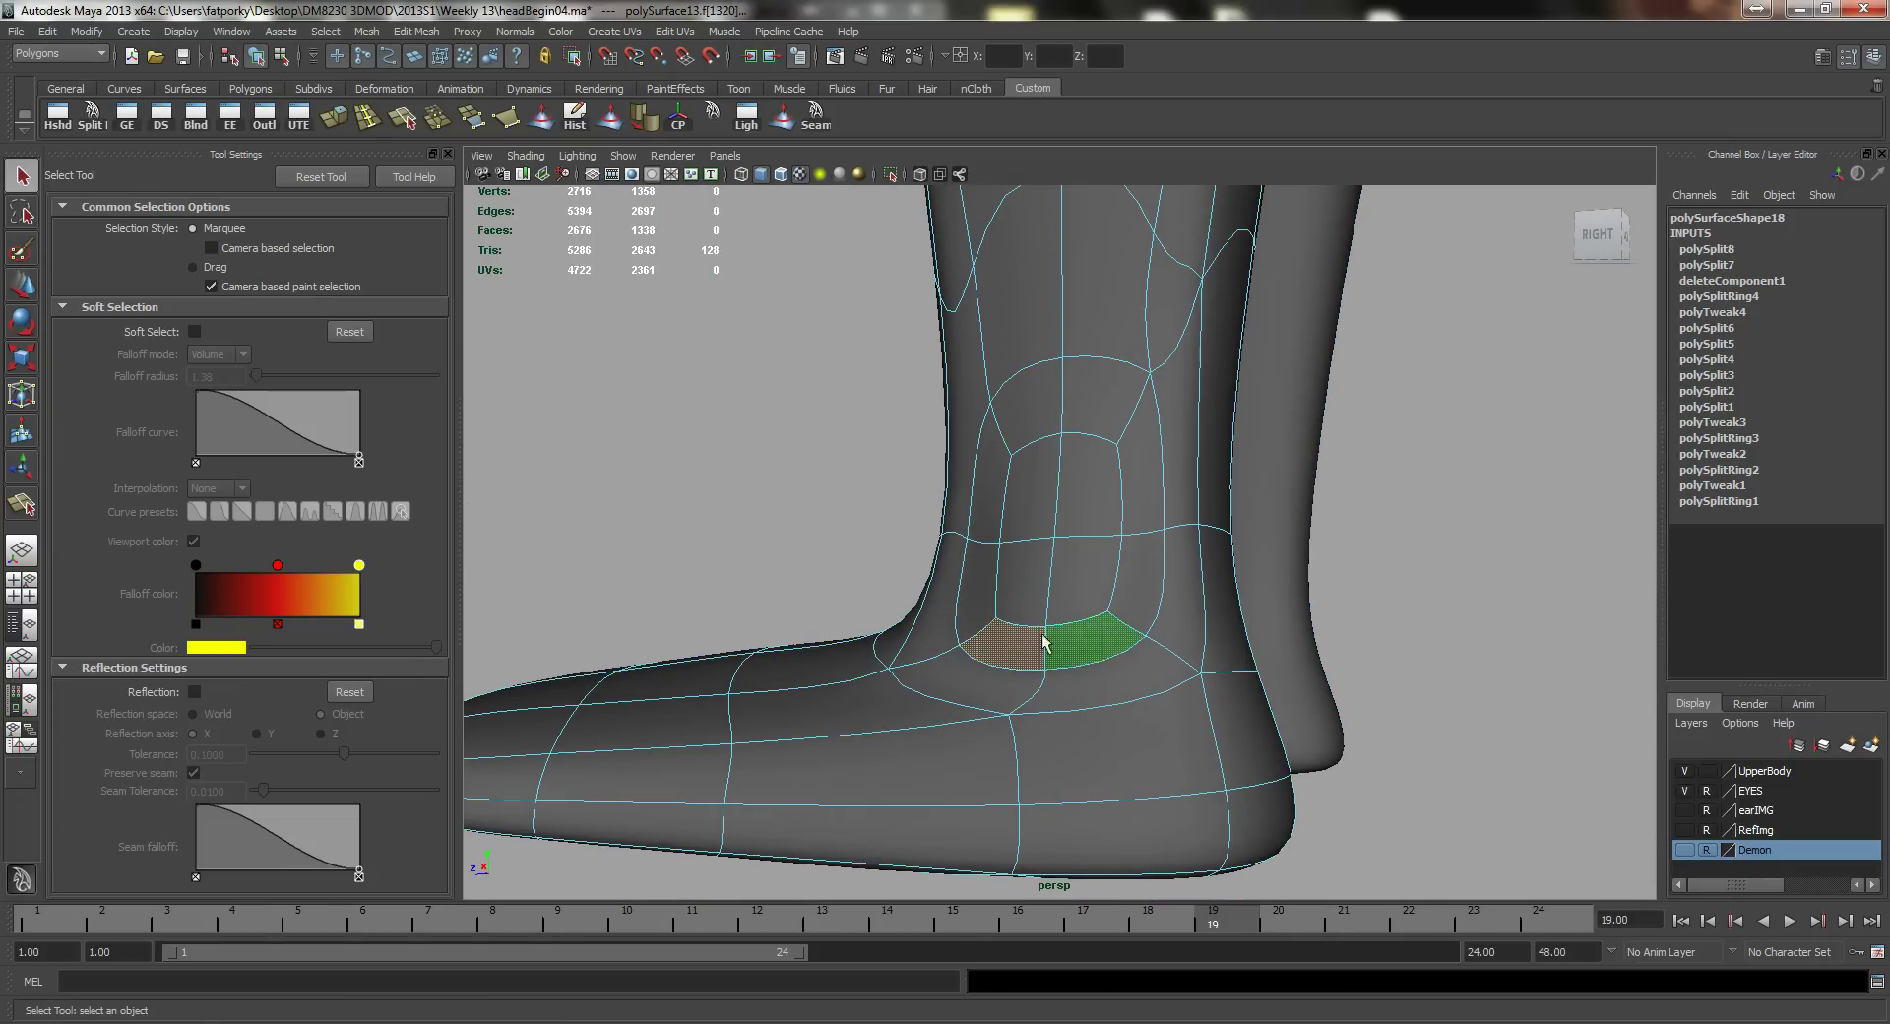
{"action": "left_click_drag", "start_coordinate": [1083, 648], "coordinate": [1182, 645], "text": "alt"}
{"action": "key", "text": "w"}
{"action": "key", "text": "b"}
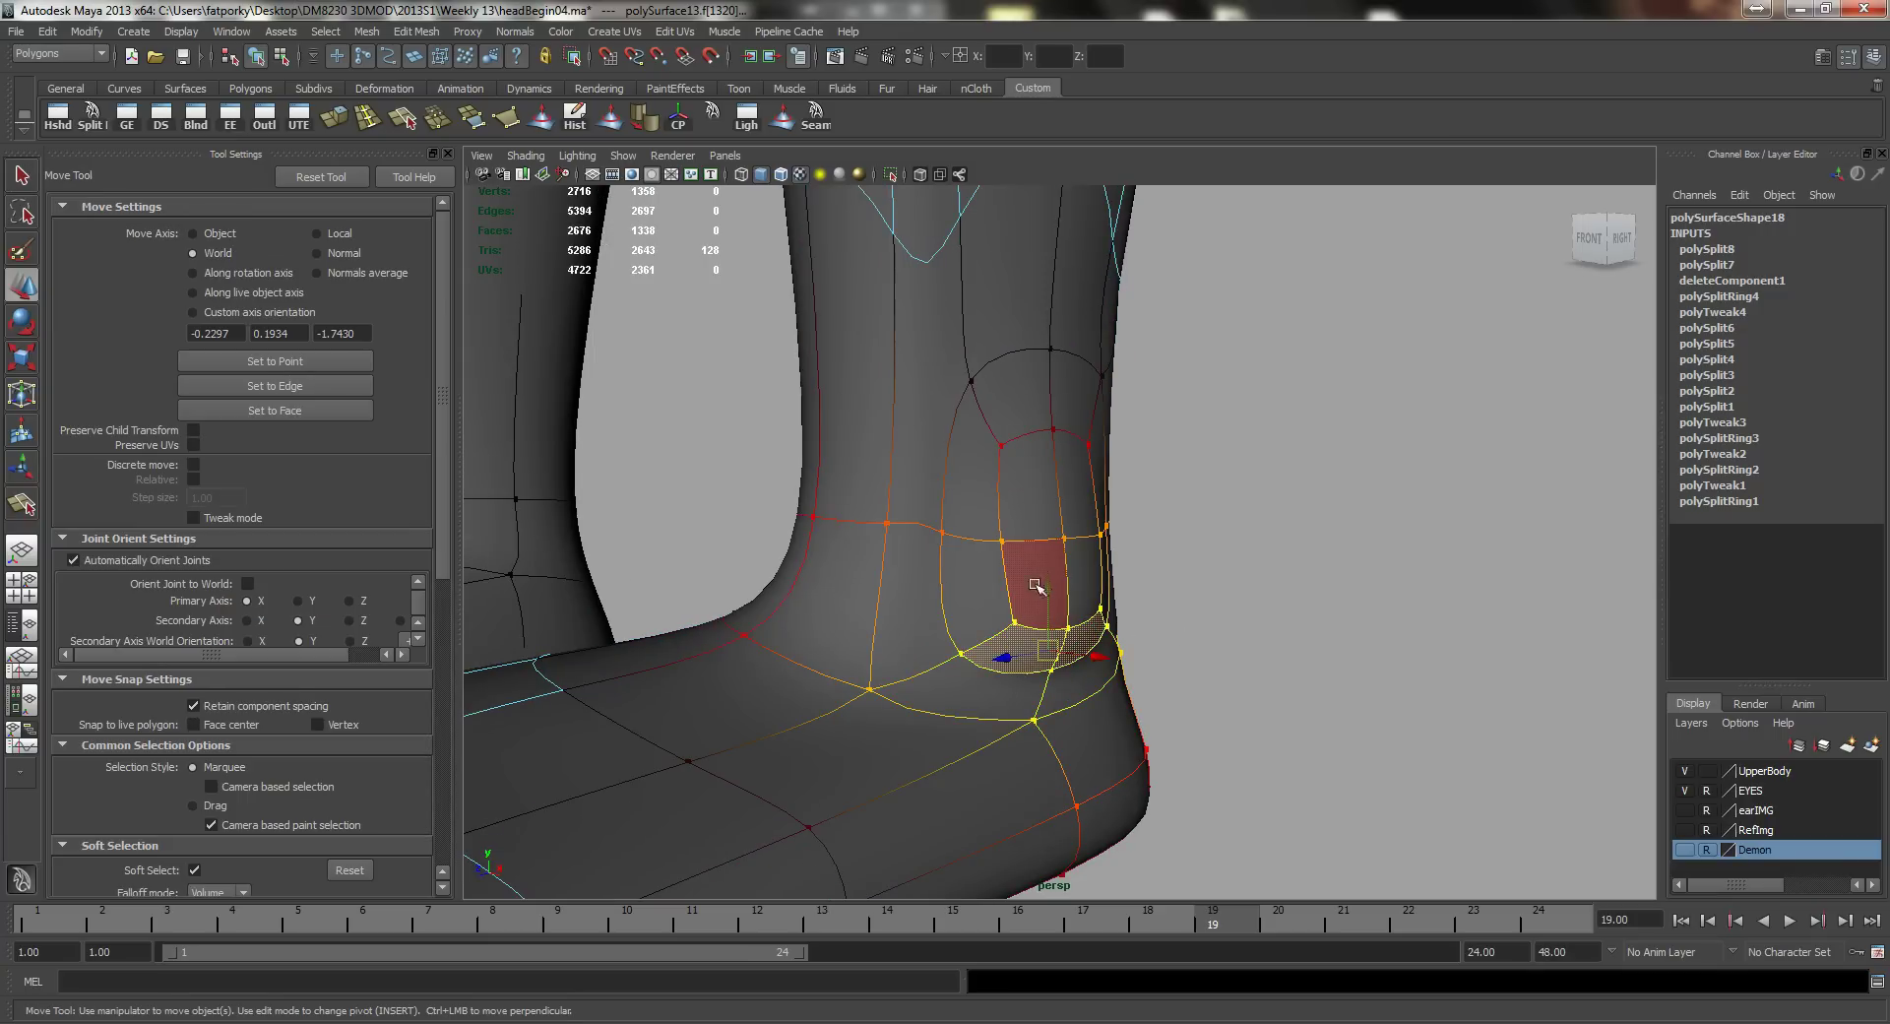
{"action": "left_click_drag", "start_coordinate": [1048, 597], "coordinate": [857, 571]}
{"action": "key", "text": "ctrl+z"}
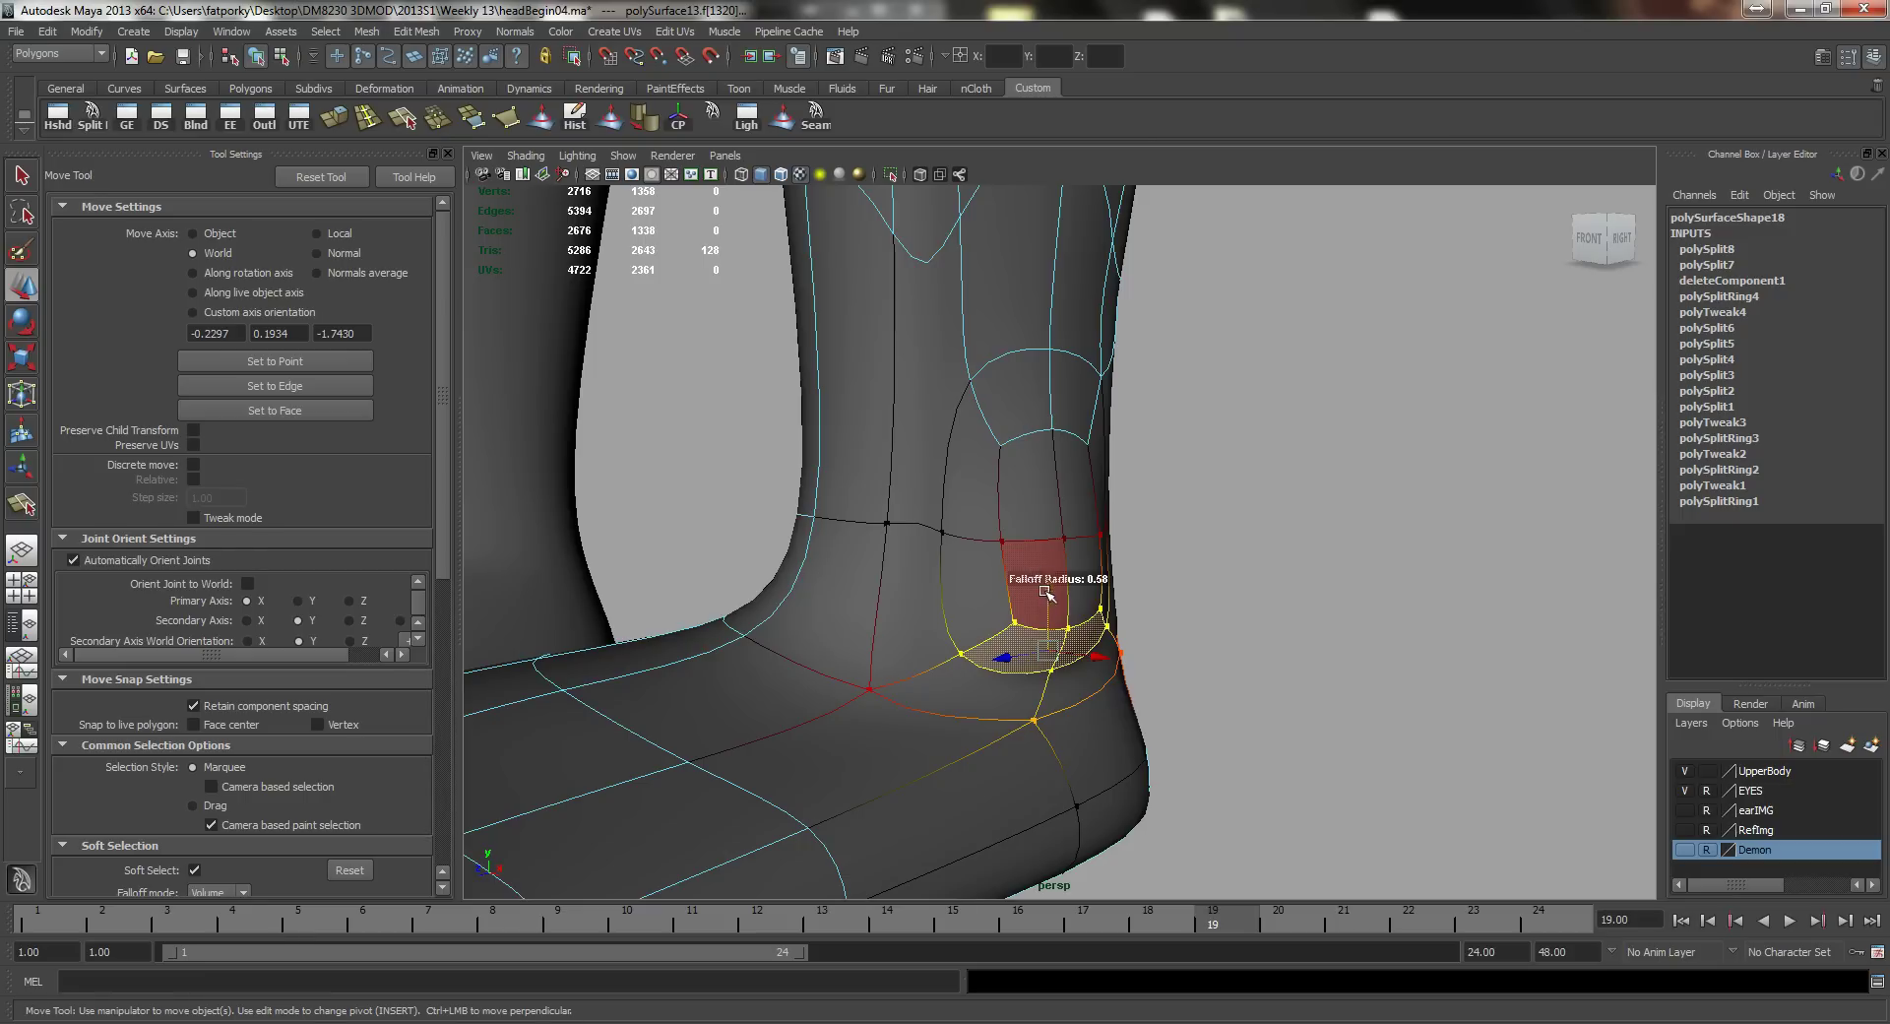
{"action": "left_click_drag", "start_coordinate": [1046, 591], "coordinate": [1048, 576]}
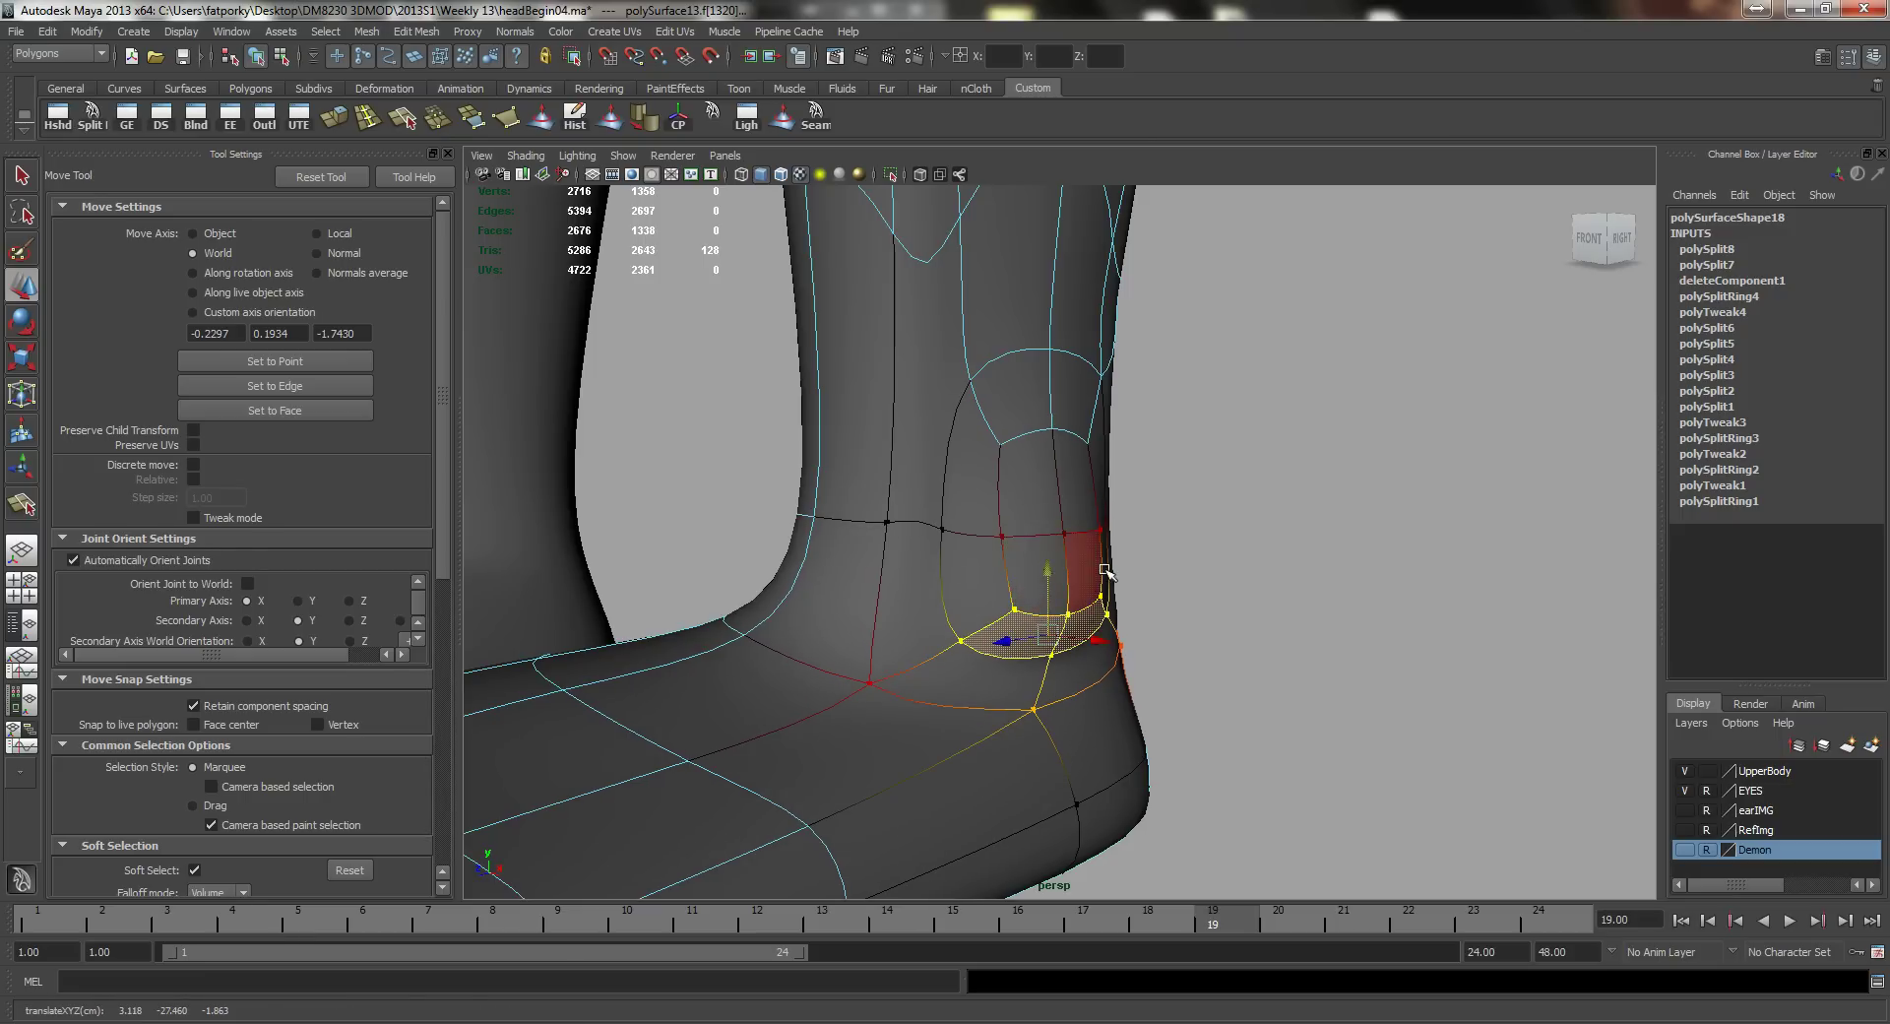
{"action": "left_click", "coordinate": [1081, 561], "text": "shift"}
{"action": "key", "text": "ctrl+z"}
Step: Leave the smooth preview and adjust the height of all outer ankle bone faces, including the surrounding ring, using soft selection
{"action": "key", "text": "q"}
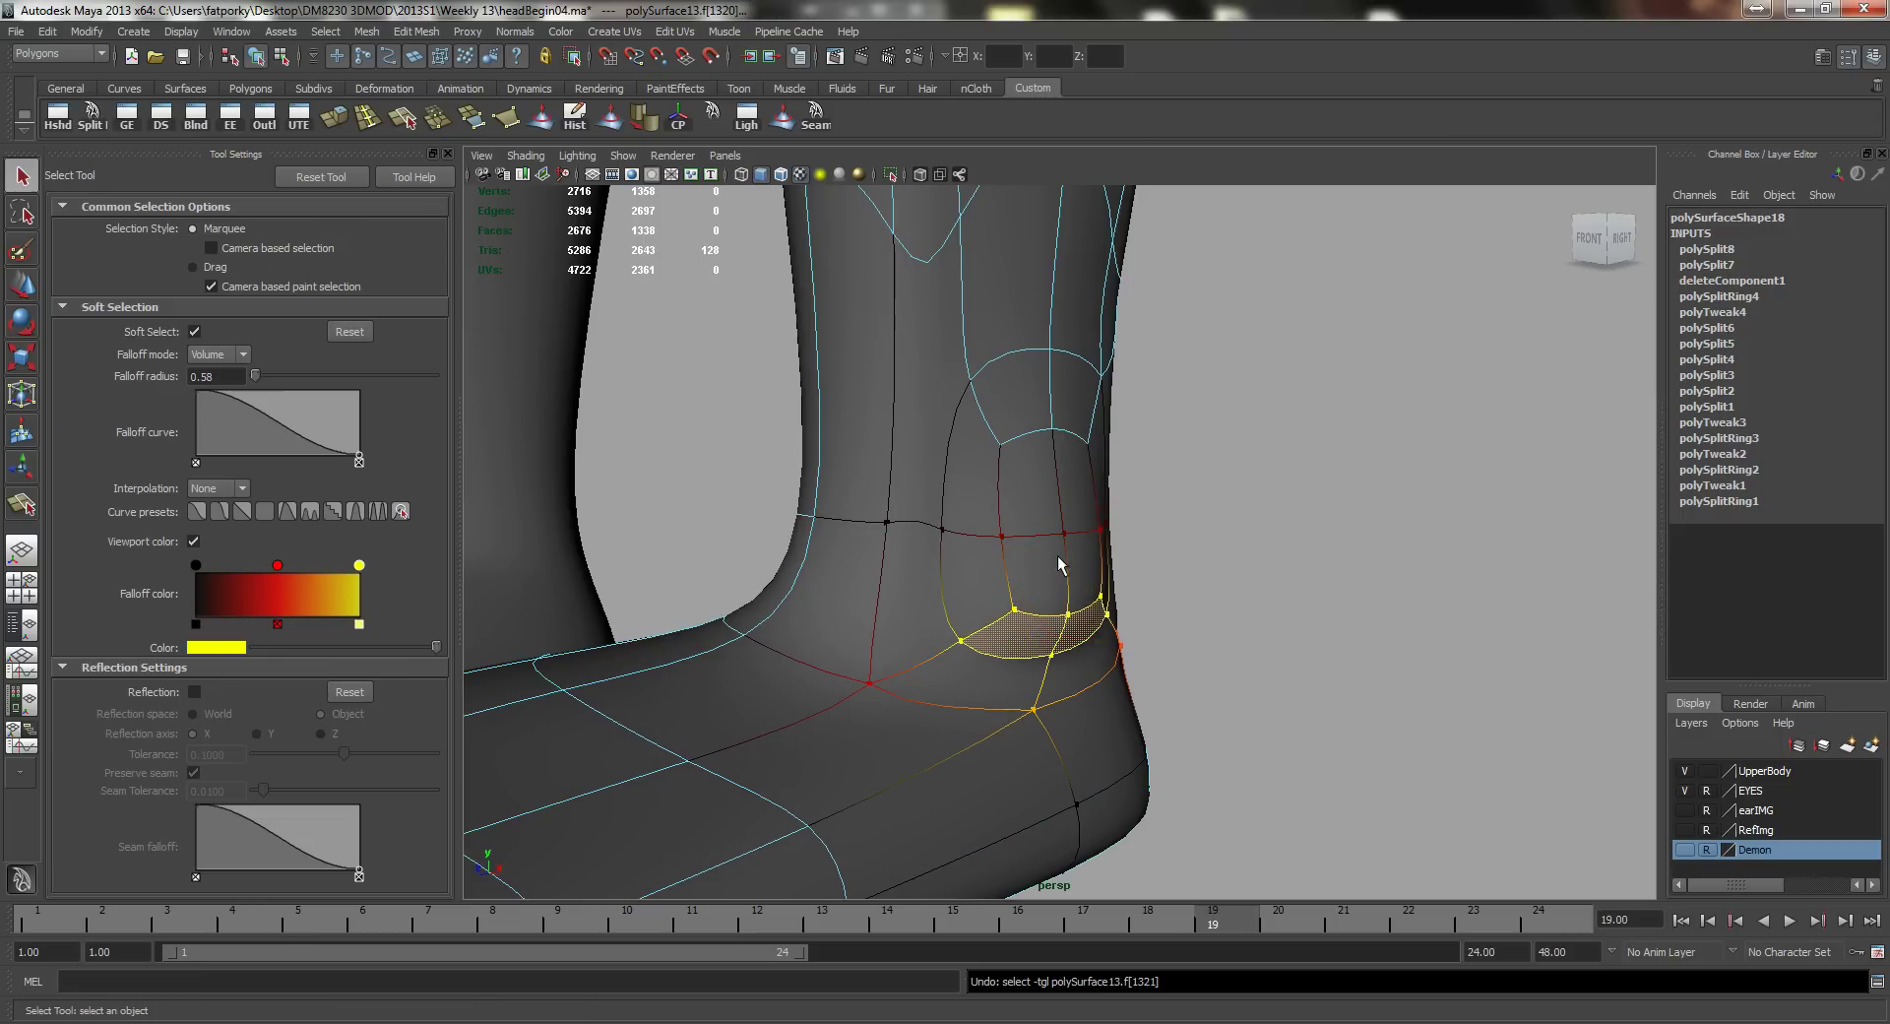
{"action": "key", "text": "1"}
{"action": "left_click", "coordinate": [1084, 568]}
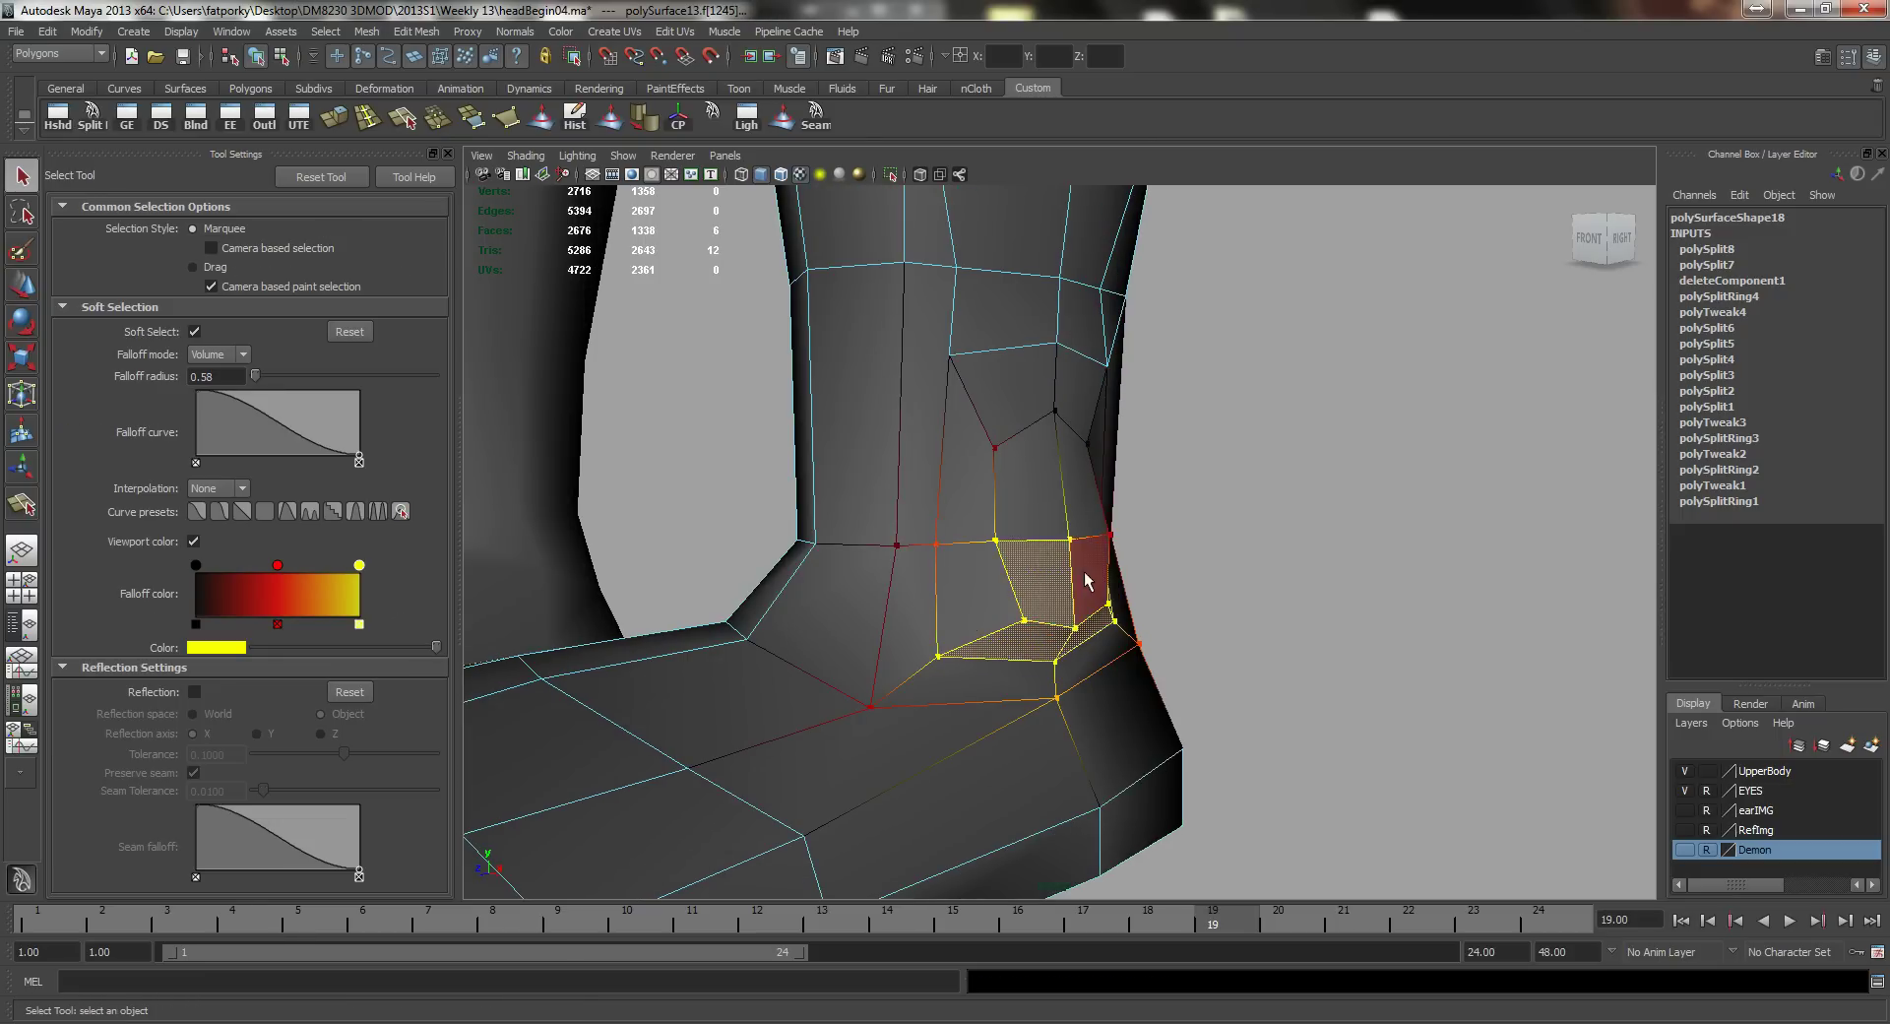
{"action": "left_click", "coordinate": [1040, 498], "text": "shift"}
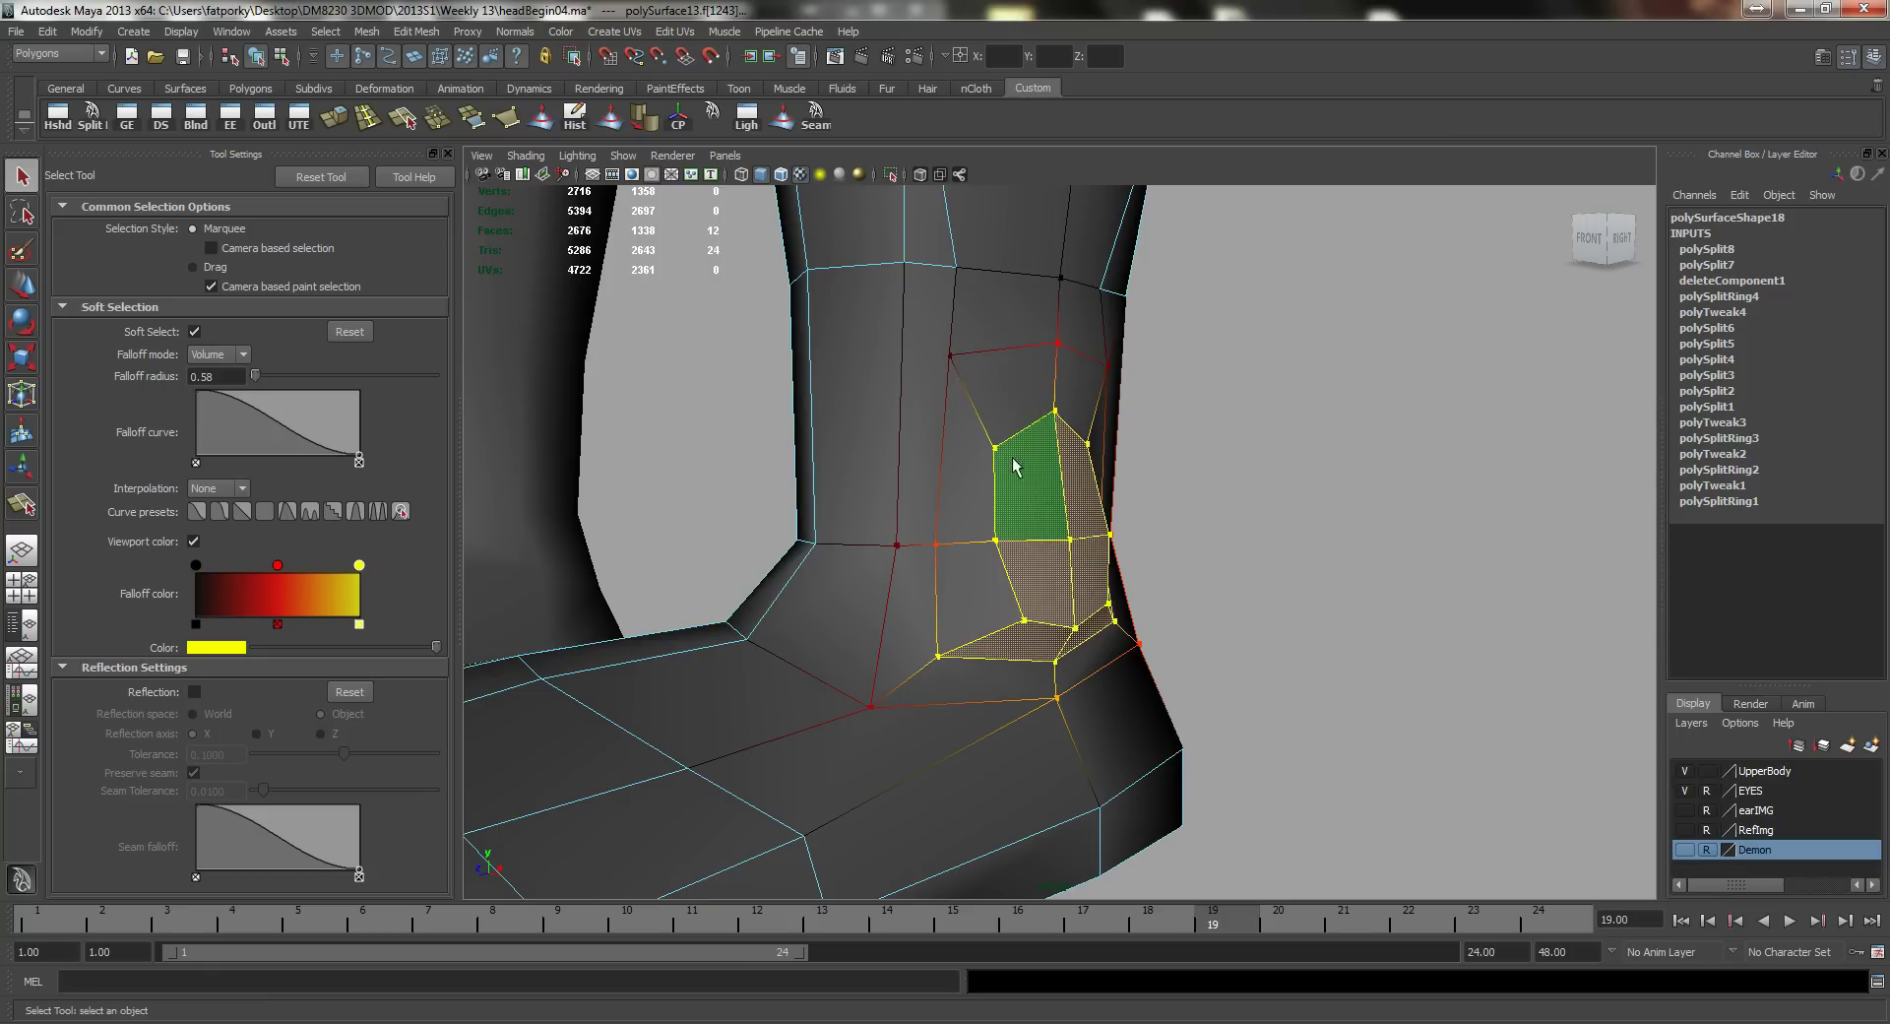
{"action": "left_click", "coordinate": [1075, 376], "text": "shift"}
{"action": "left_click", "coordinate": [1022, 328], "text": "shift"}
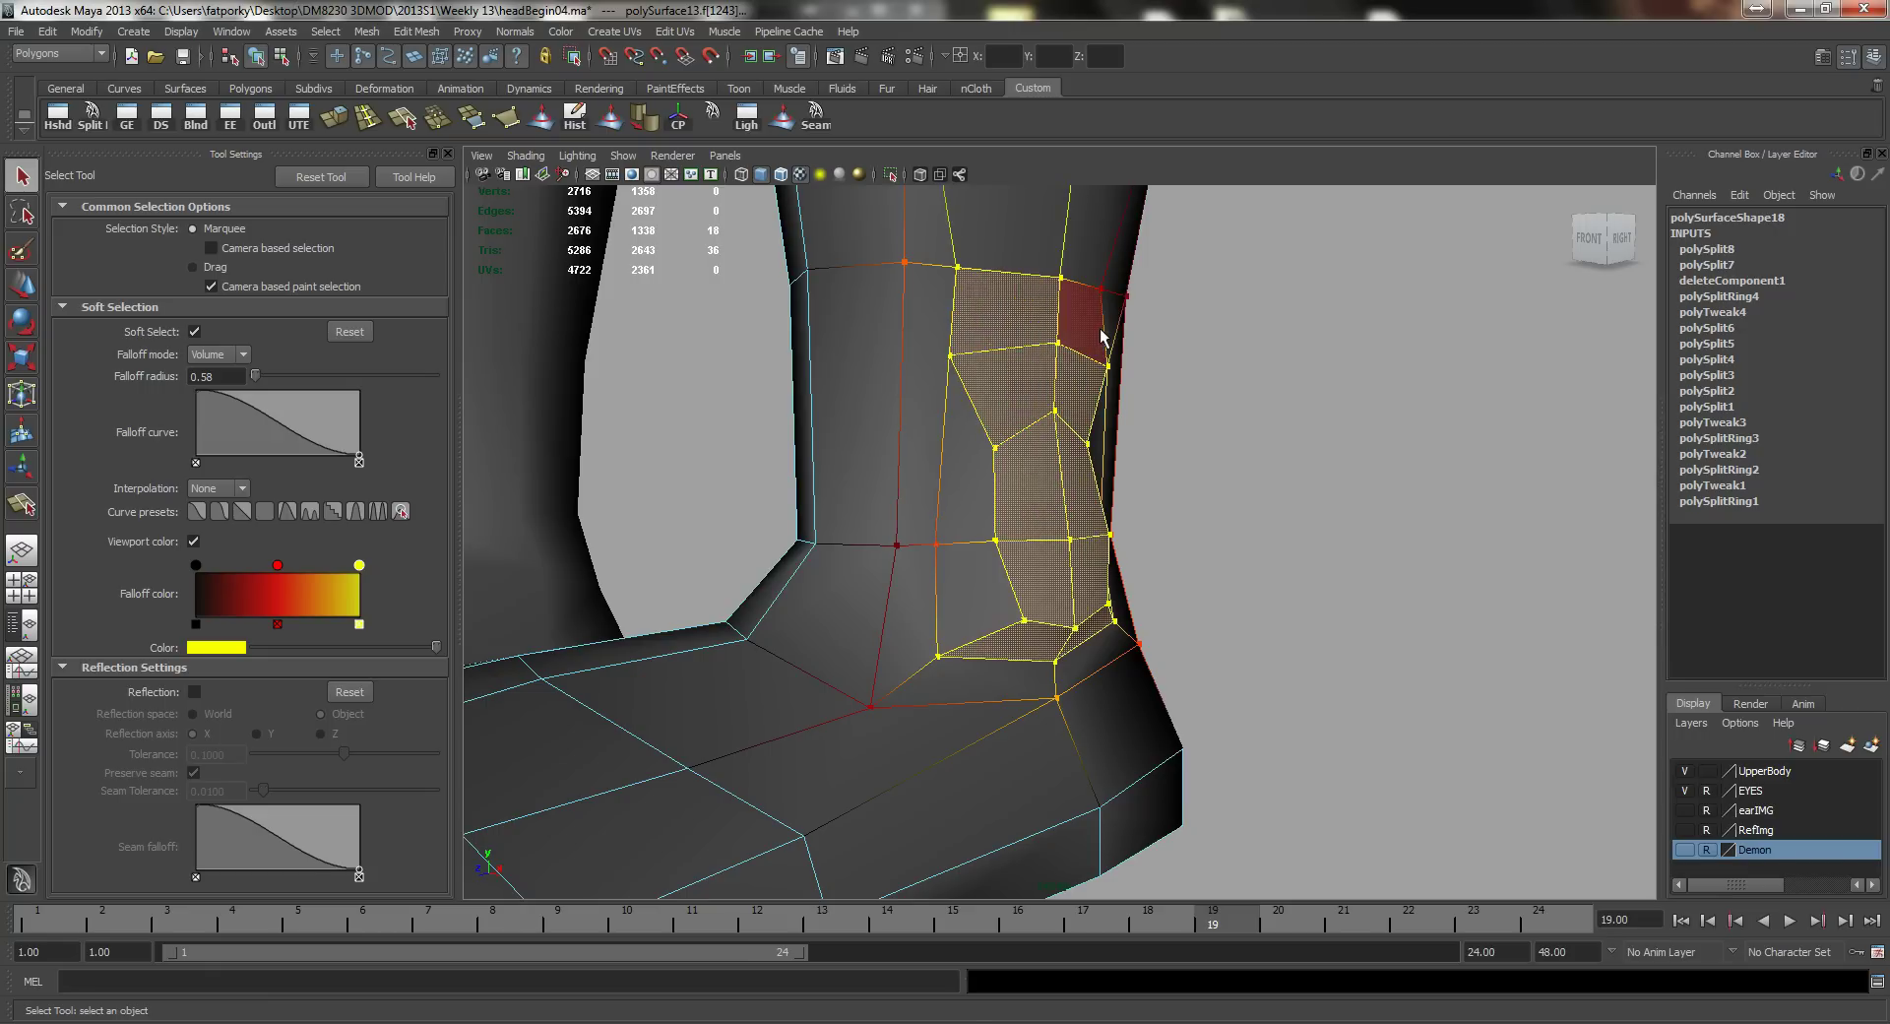
{"action": "left_click", "coordinate": [1083, 325], "text": "shift"}
{"action": "left_click", "coordinate": [955, 482], "text": "shift"}
{"action": "left_click", "coordinate": [990, 596], "text": "shift"}
{"action": "left_click_drag", "start_coordinate": [1037, 577], "coordinate": [884, 555], "text": "alt"}
{"action": "left_click", "coordinate": [1112, 495], "text": "shift"}
{"action": "left_click", "coordinate": [1147, 462], "text": "shift"}
{"action": "left_click", "coordinate": [1140, 575], "text": "shift"}
{"action": "key", "text": "w"}
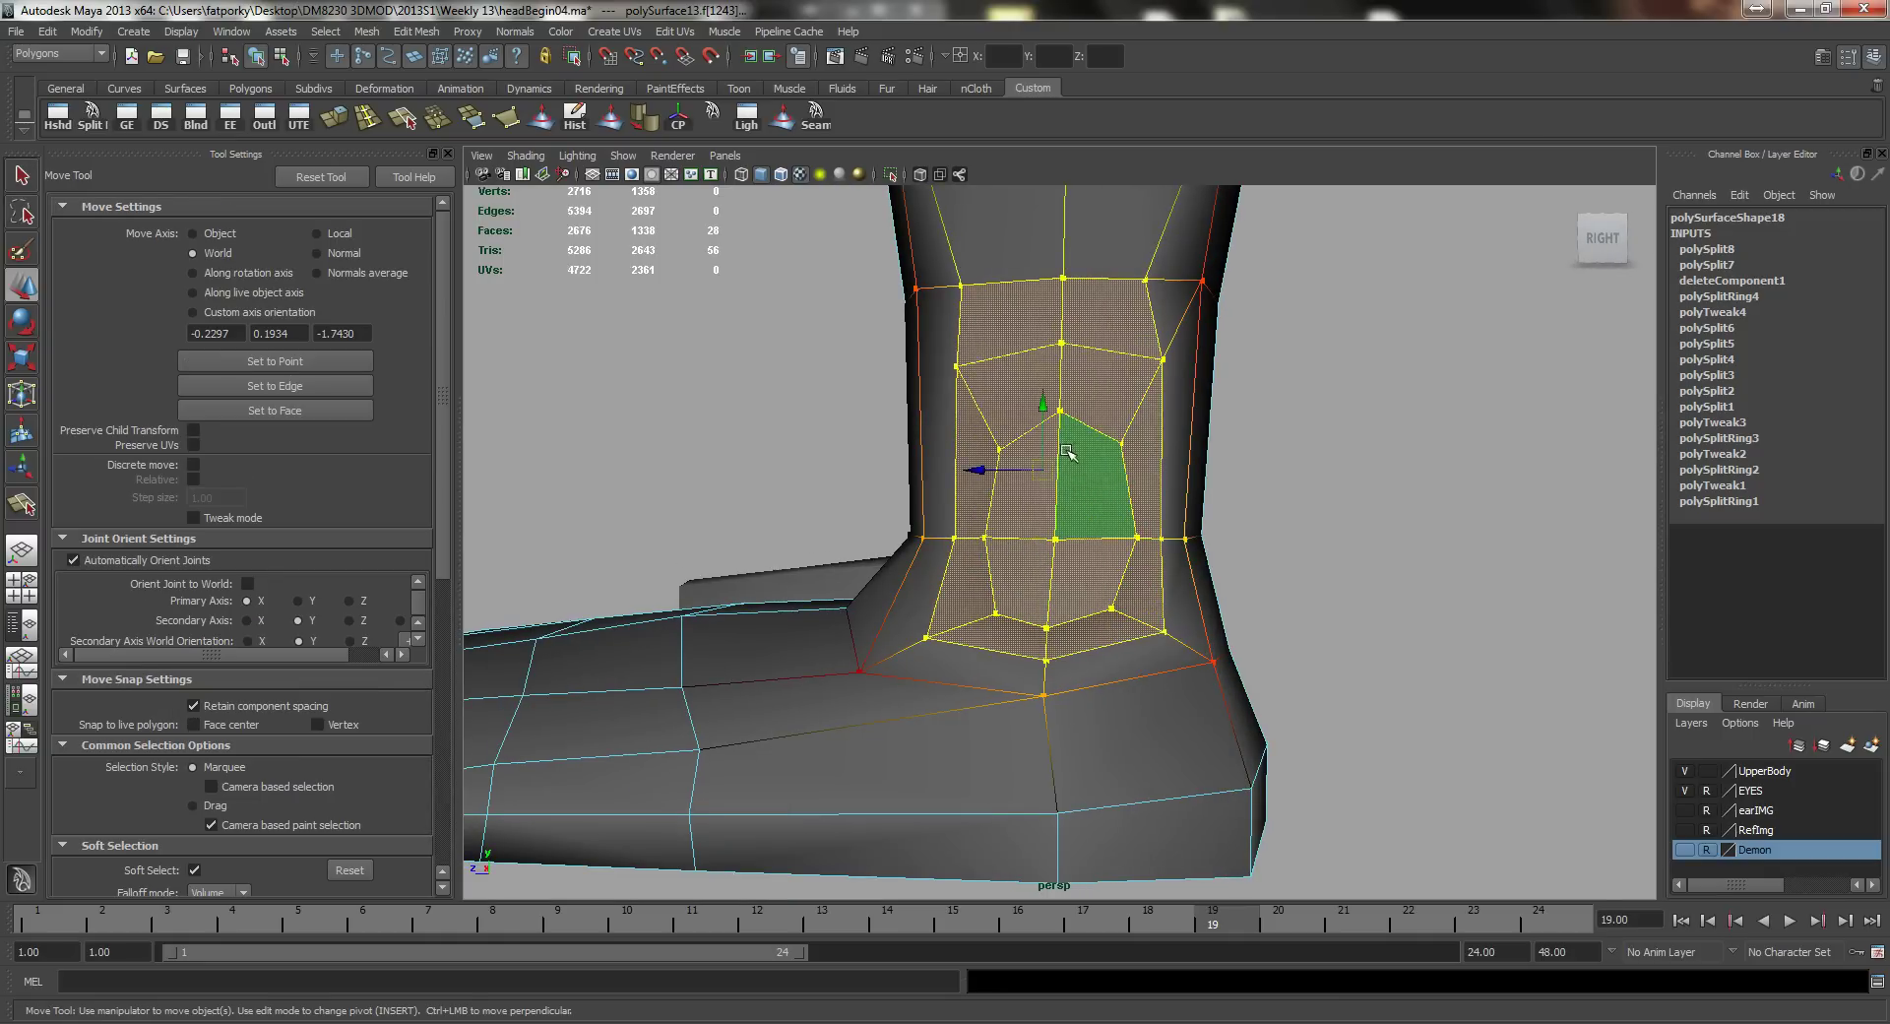
{"action": "left_click", "coordinate": [1026, 477], "text": "shift"}
{"action": "left_click_drag", "start_coordinate": [1043, 405], "coordinate": [1080, 444]}
Step: Raise the four inner faces of the outer ankle bone slightly, using soft selection
{"action": "right_click_drag", "start_coordinate": [1080, 445], "coordinate": [1029, 433], "text": "alt"}
{"action": "left_click_drag", "start_coordinate": [1206, 398], "coordinate": [1130, 396], "text": "alt"}
{"action": "left_click_drag", "start_coordinate": [955, 475], "coordinate": [1073, 453], "text": "alt"}
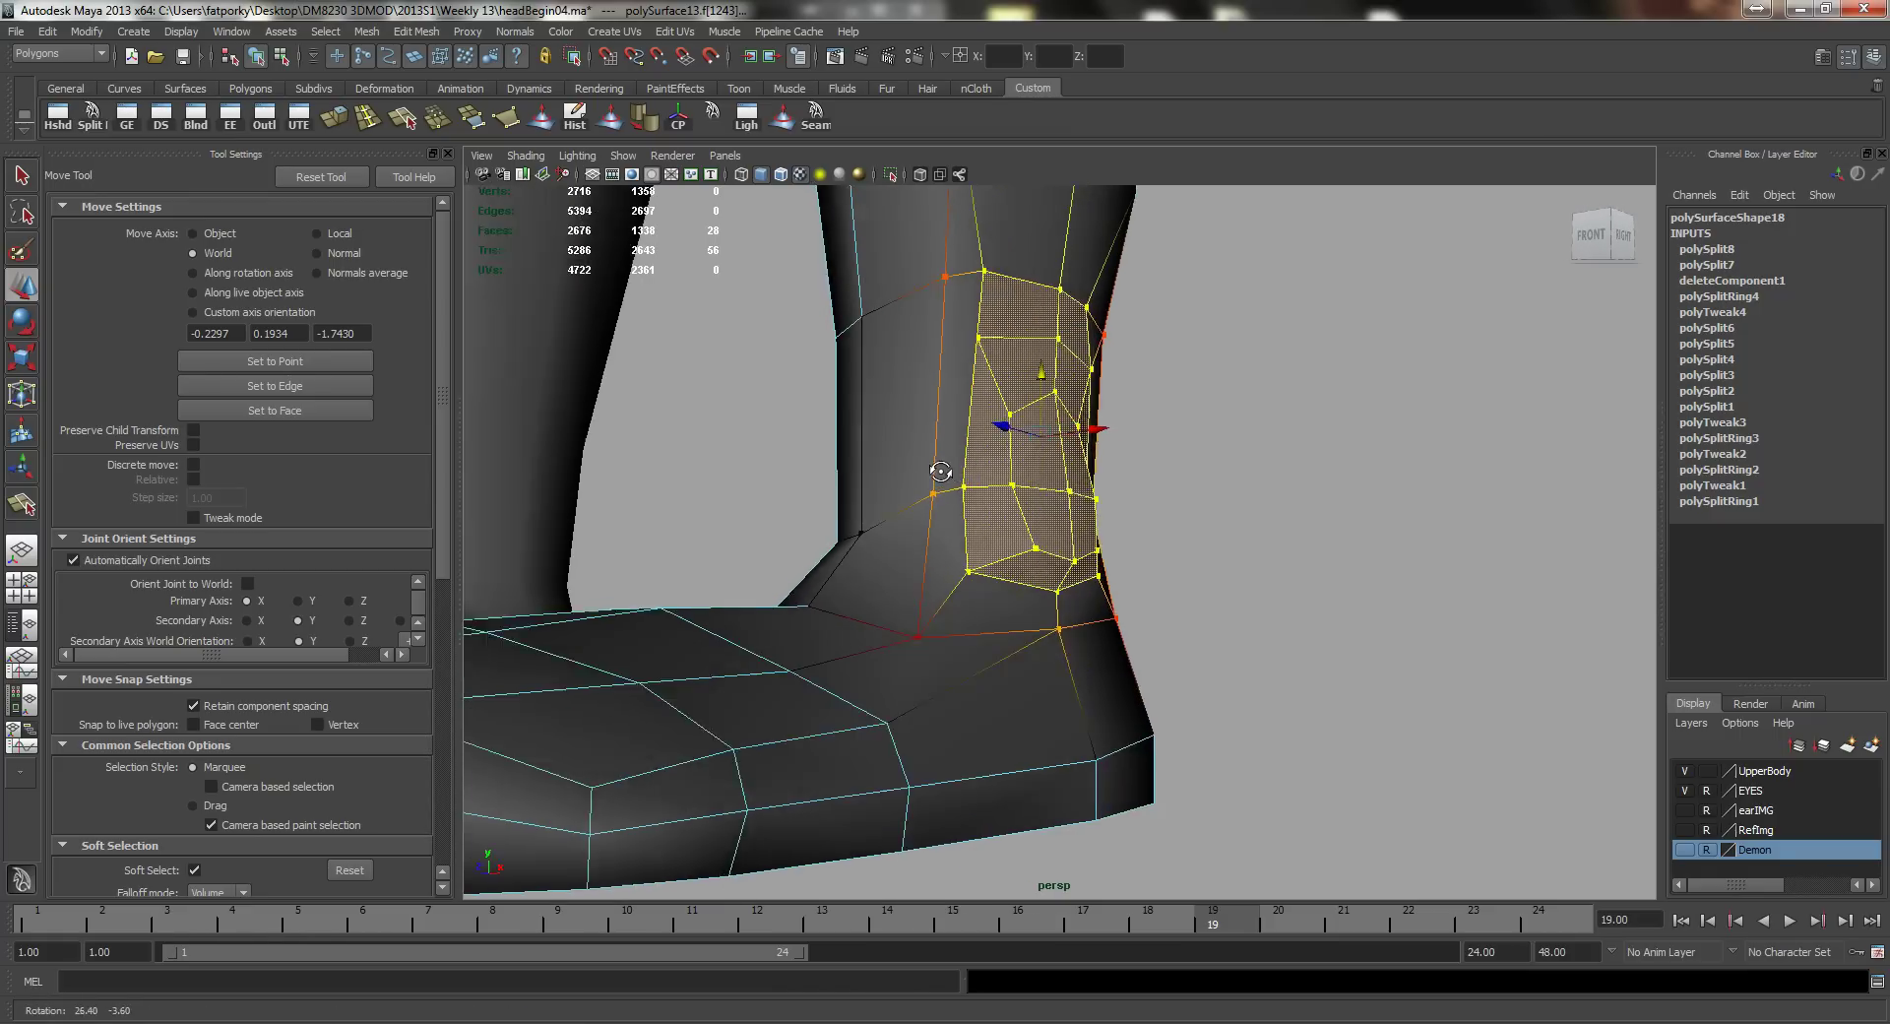
{"action": "right_click_drag", "start_coordinate": [935, 550], "coordinate": [1006, 552], "text": "alt"}
{"action": "middle_click_drag", "start_coordinate": [1006, 551], "coordinate": [991, 634], "text": "alt"}
{"action": "left_click", "coordinate": [1013, 507]}
{"action": "left_click", "coordinate": [1020, 603], "text": "shift"}
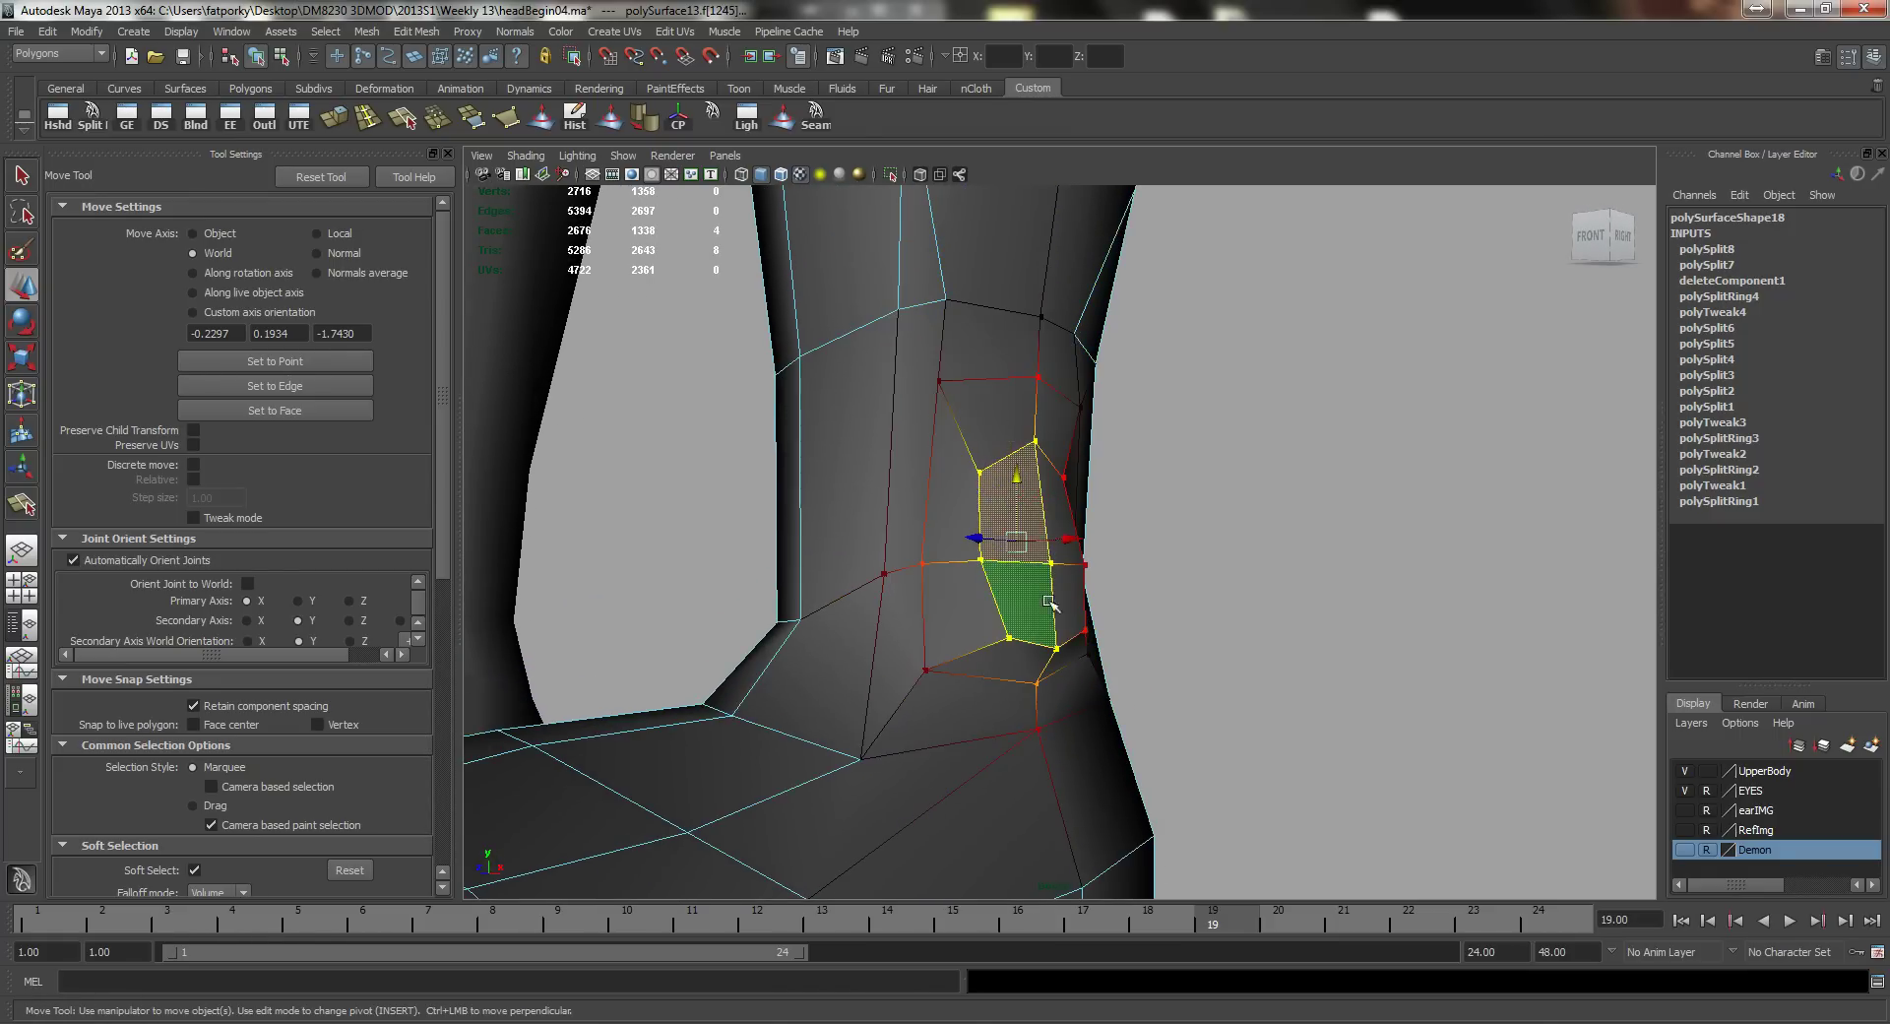
{"action": "left_click", "coordinate": [1068, 603], "text": "shift"}
{"action": "left_click", "coordinate": [1063, 507], "text": "shift"}
{"action": "left_click_drag", "start_coordinate": [1040, 479], "coordinate": [1041, 444]}
{"action": "right_click_drag", "start_coordinate": [1092, 462], "coordinate": [1013, 463], "text": "alt"}
{"action": "left_click_drag", "start_coordinate": [936, 455], "coordinate": [1017, 434], "text": "alt"}
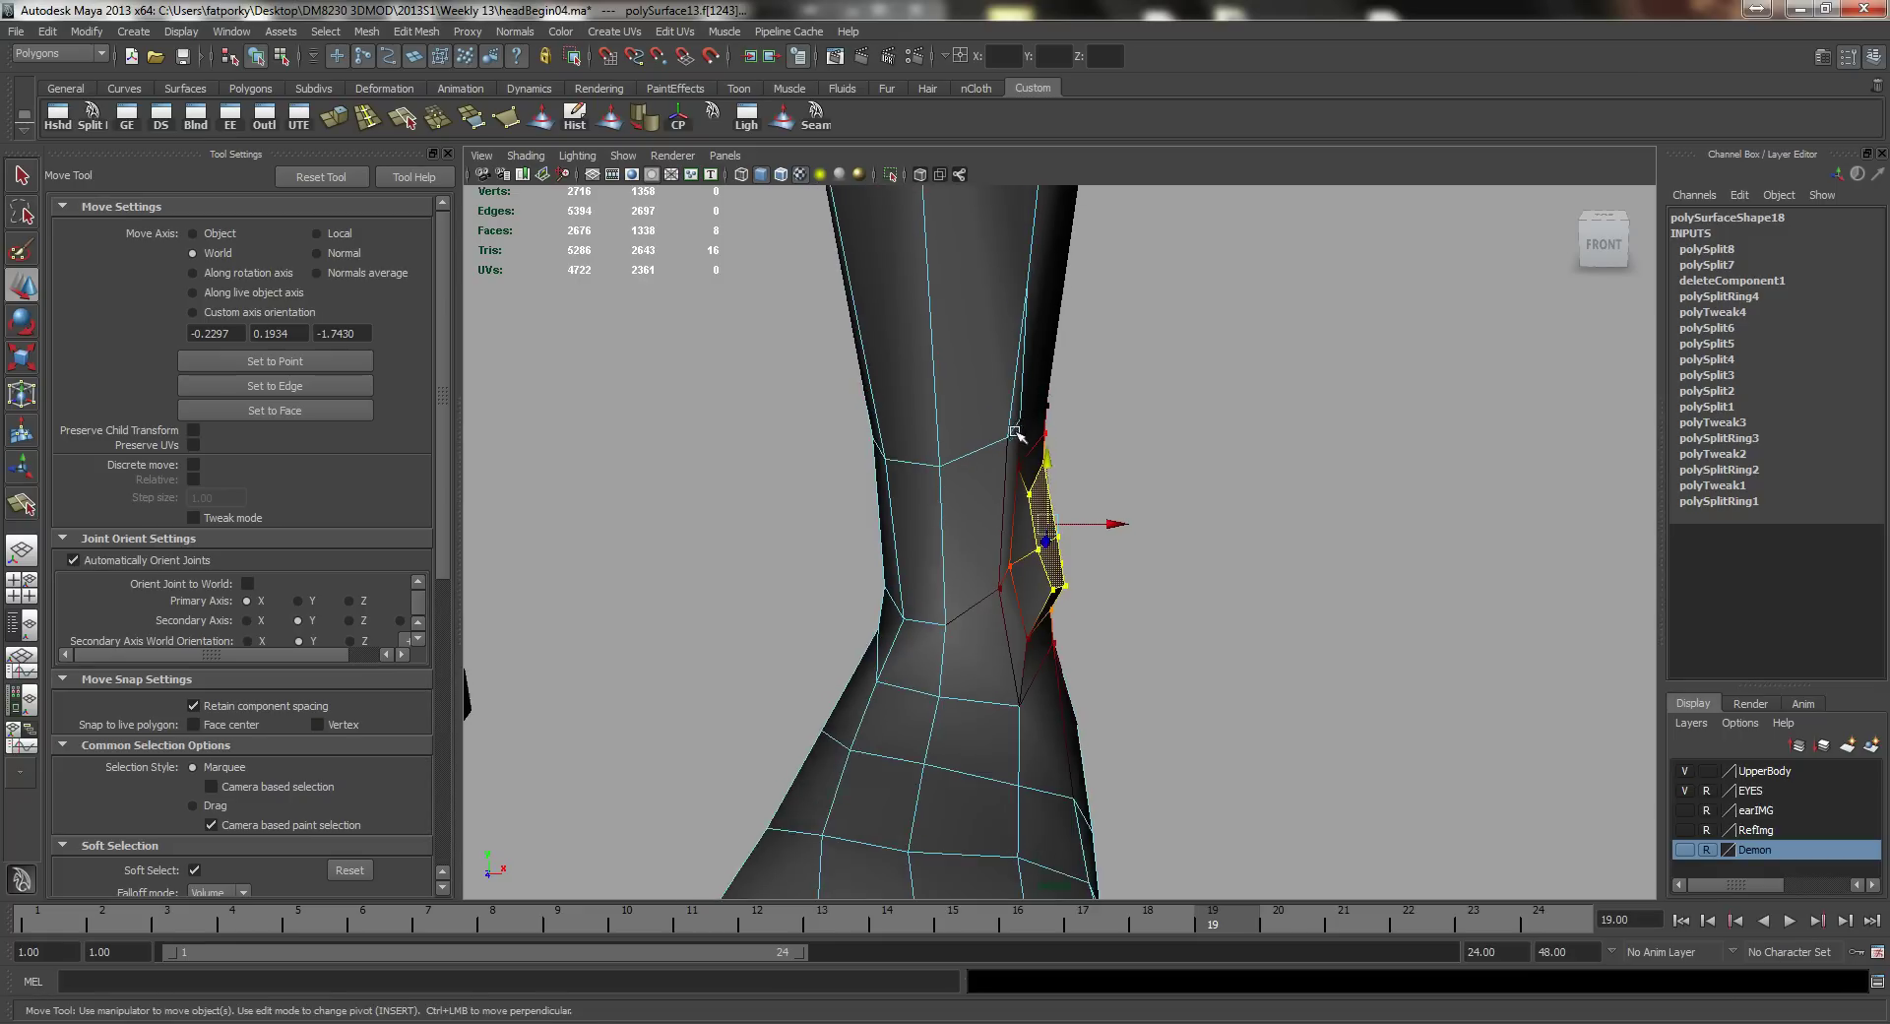
{"action": "middle_click_drag", "start_coordinate": [1017, 434], "coordinate": [1046, 532], "text": "alt"}
{"action": "left_click_drag", "start_coordinate": [1112, 576], "coordinate": [1056, 605], "text": "alt"}
Step: Return the leg mesh to object mode and soften its edges
{"action": "key", "text": "q"}
{"action": "right_click_drag", "start_coordinate": [1058, 604], "coordinate": [994, 581]}
{"action": "left_click", "coordinate": [1191, 616]}
{"action": "left_click_drag", "start_coordinate": [995, 583], "coordinate": [1016, 609], "text": "alt"}
{"action": "left_click", "coordinate": [1016, 609]}
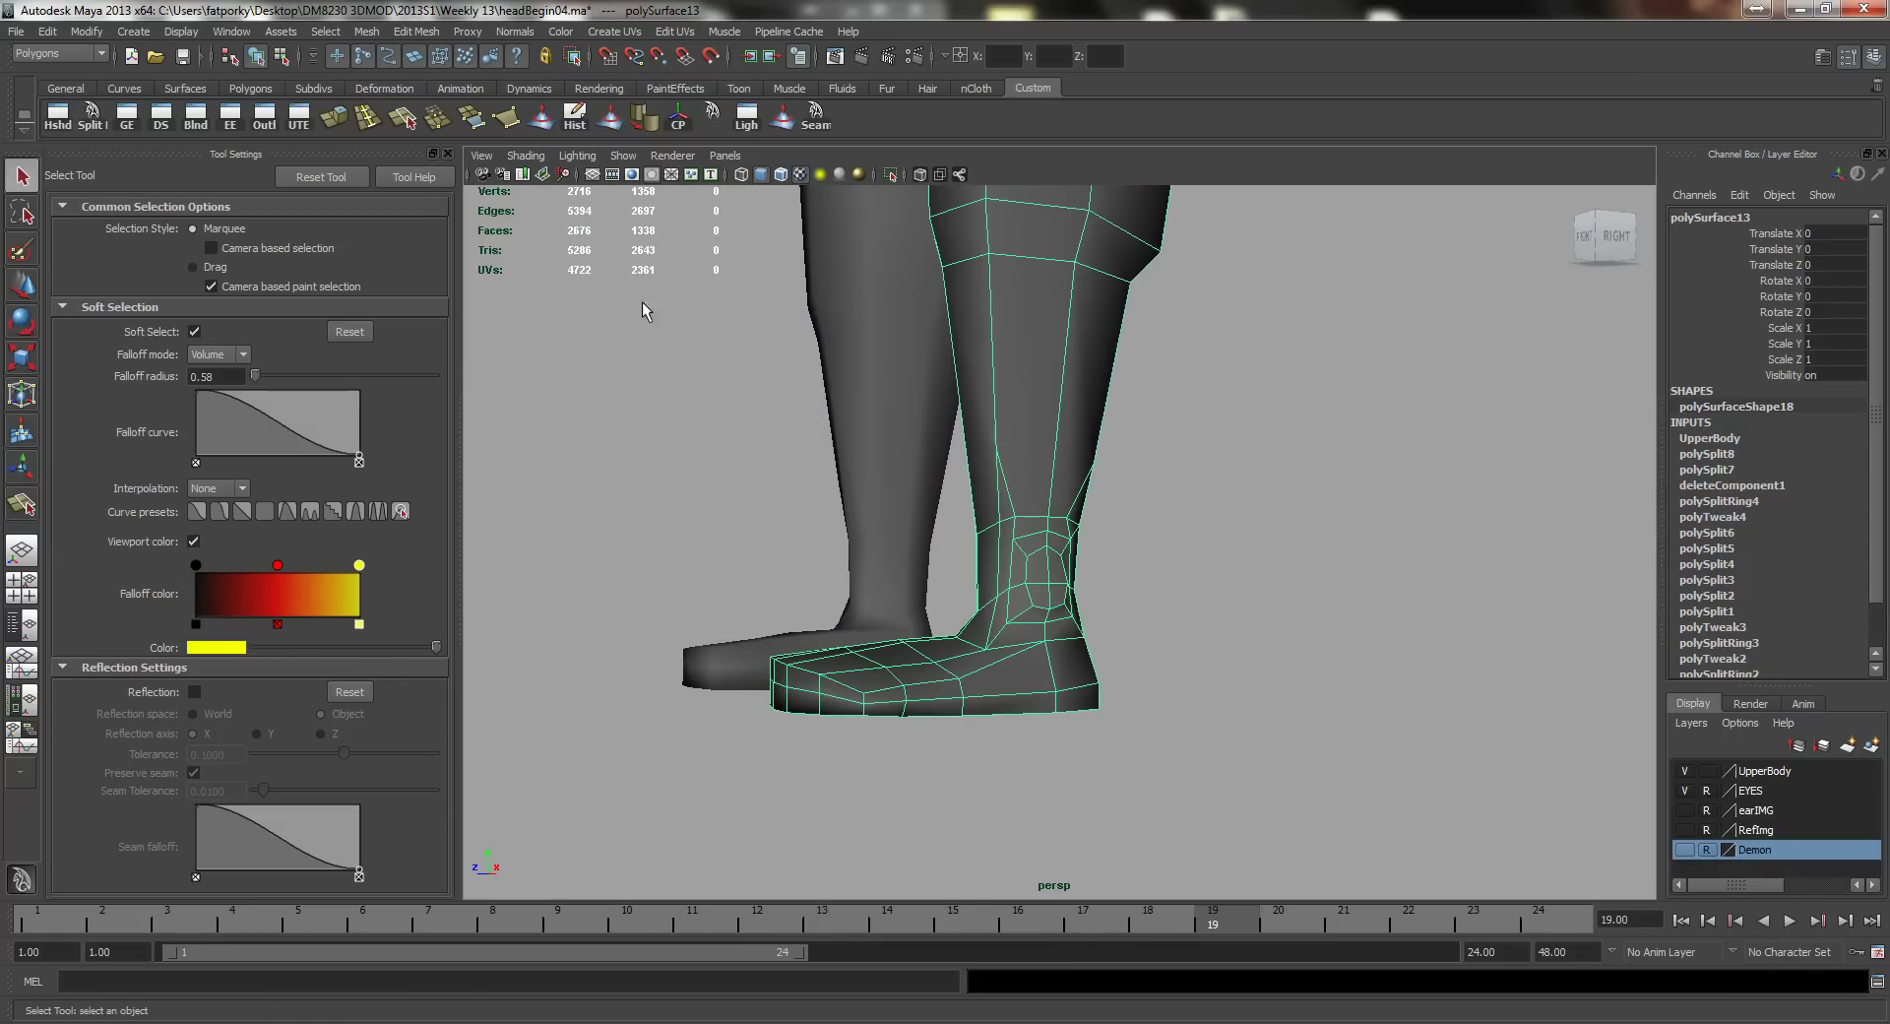
{"action": "left_click", "coordinate": [643, 120]}
{"action": "key", "text": "w"}
{"action": "left_click_drag", "start_coordinate": [1024, 517], "coordinate": [974, 523], "text": "alt"}
{"action": "left_click", "coordinate": [995, 591]}
{"action": "left_click_drag", "start_coordinate": [995, 591], "coordinate": [810, 548], "text": "alt"}
{"action": "right_click_drag", "start_coordinate": [810, 549], "coordinate": [982, 539], "text": "alt"}
{"action": "left_click_drag", "start_coordinate": [983, 540], "coordinate": [1044, 597]}
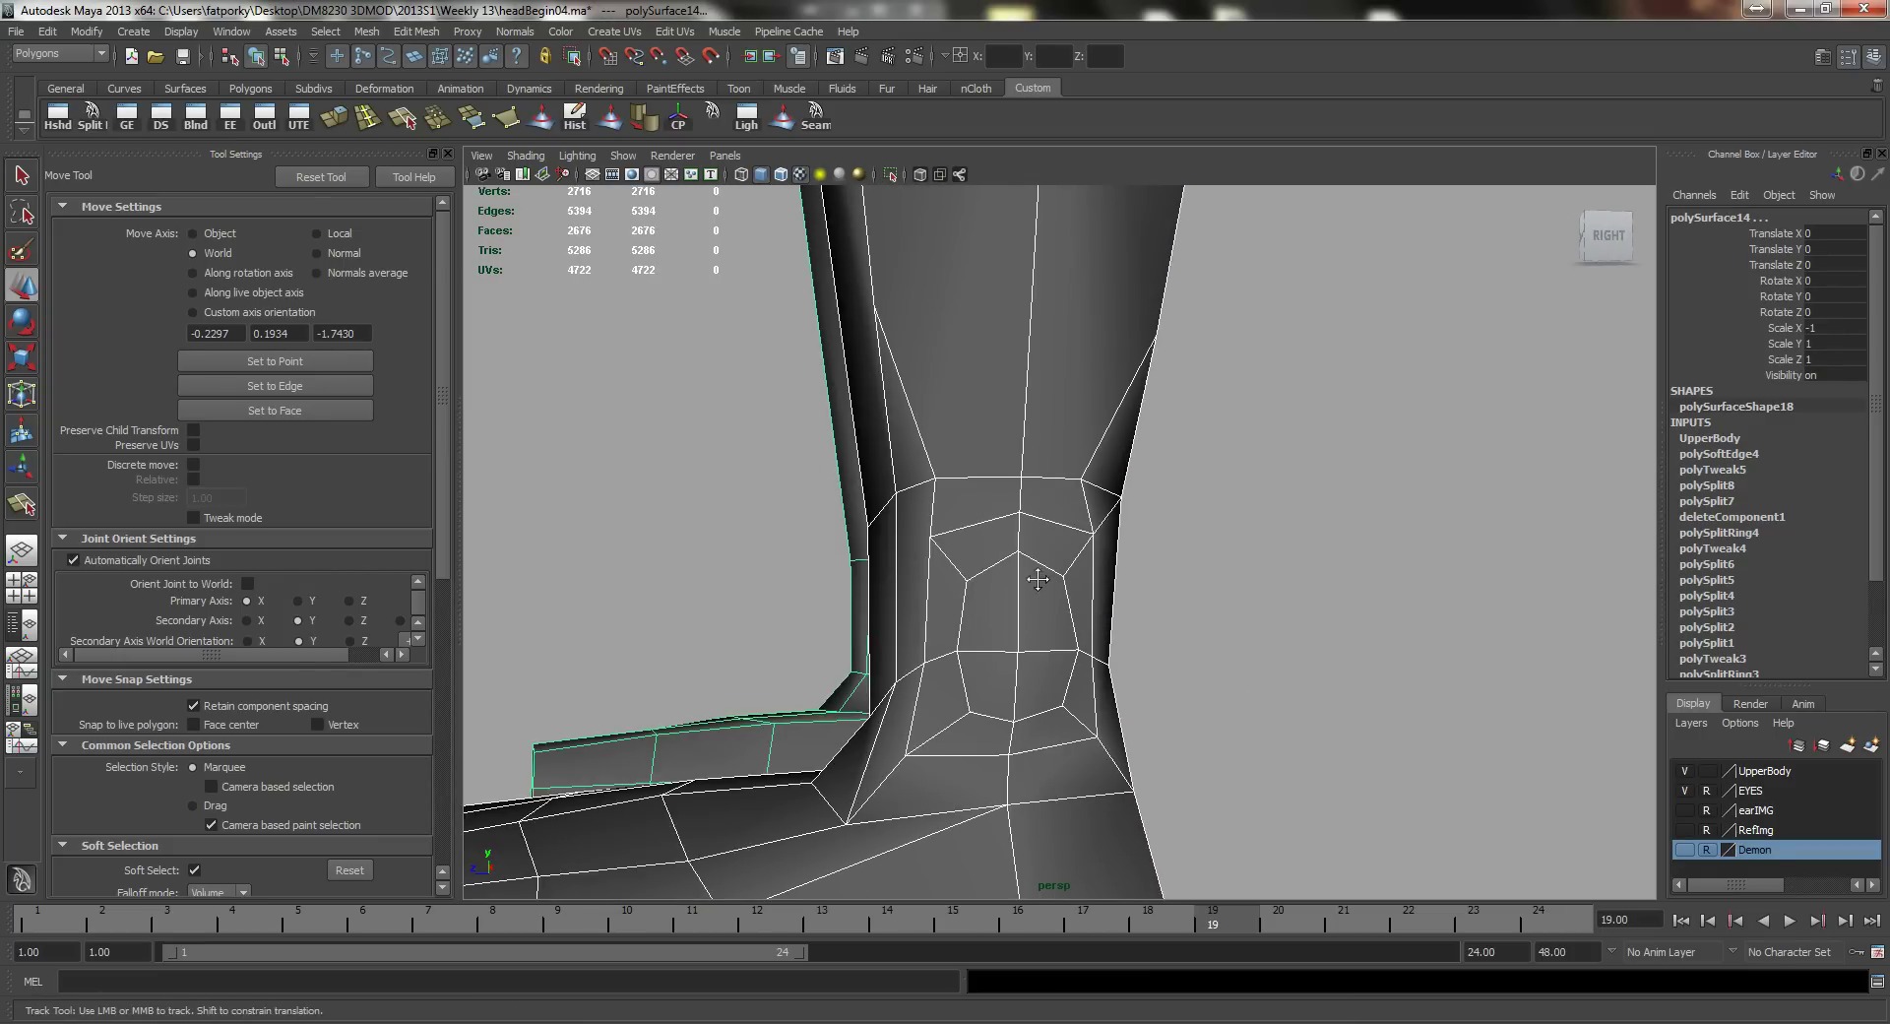
{"action": "middle_click_drag", "start_coordinate": [1043, 597], "coordinate": [1035, 687], "text": "alt"}
{"action": "left_click_drag", "start_coordinate": [897, 576], "coordinate": [930, 552], "text": "alt"}
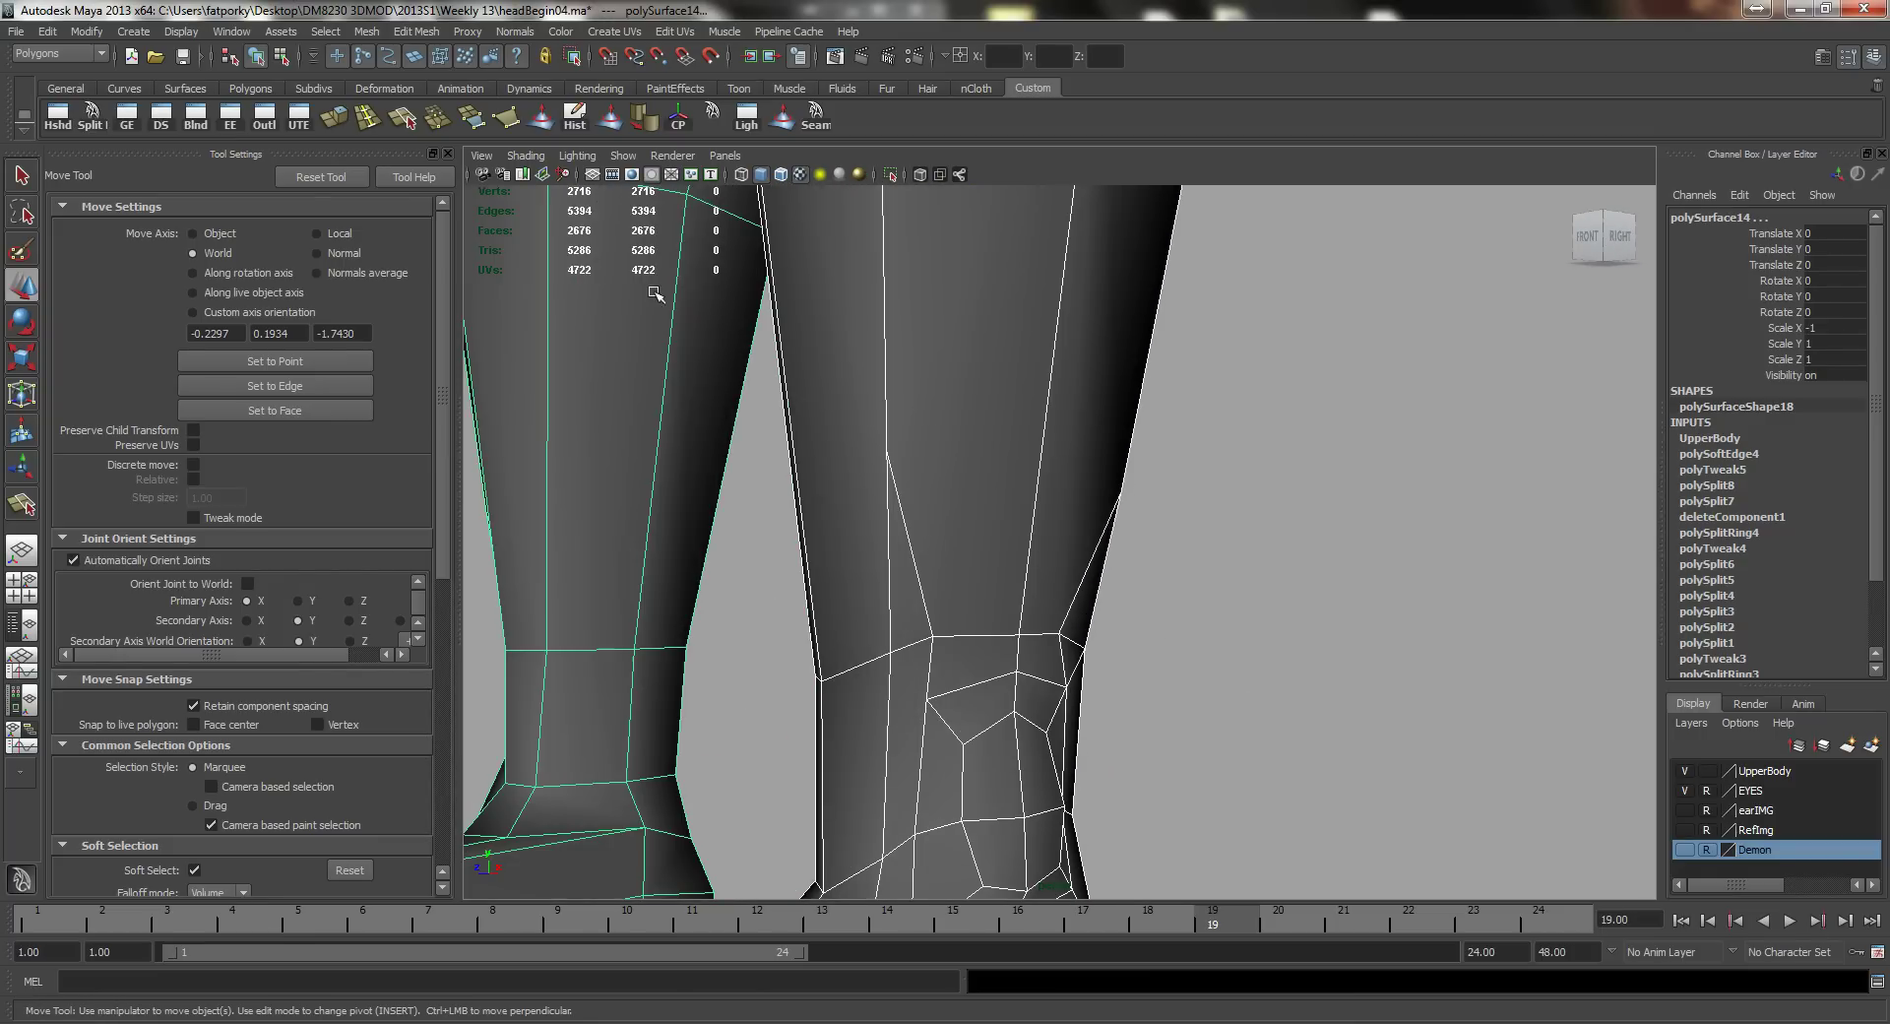
Step: Split an edge across the outer shin from the front vertex above the ankle to the outer side's middle vertical edge
{"action": "left_click", "coordinate": [91, 114]}
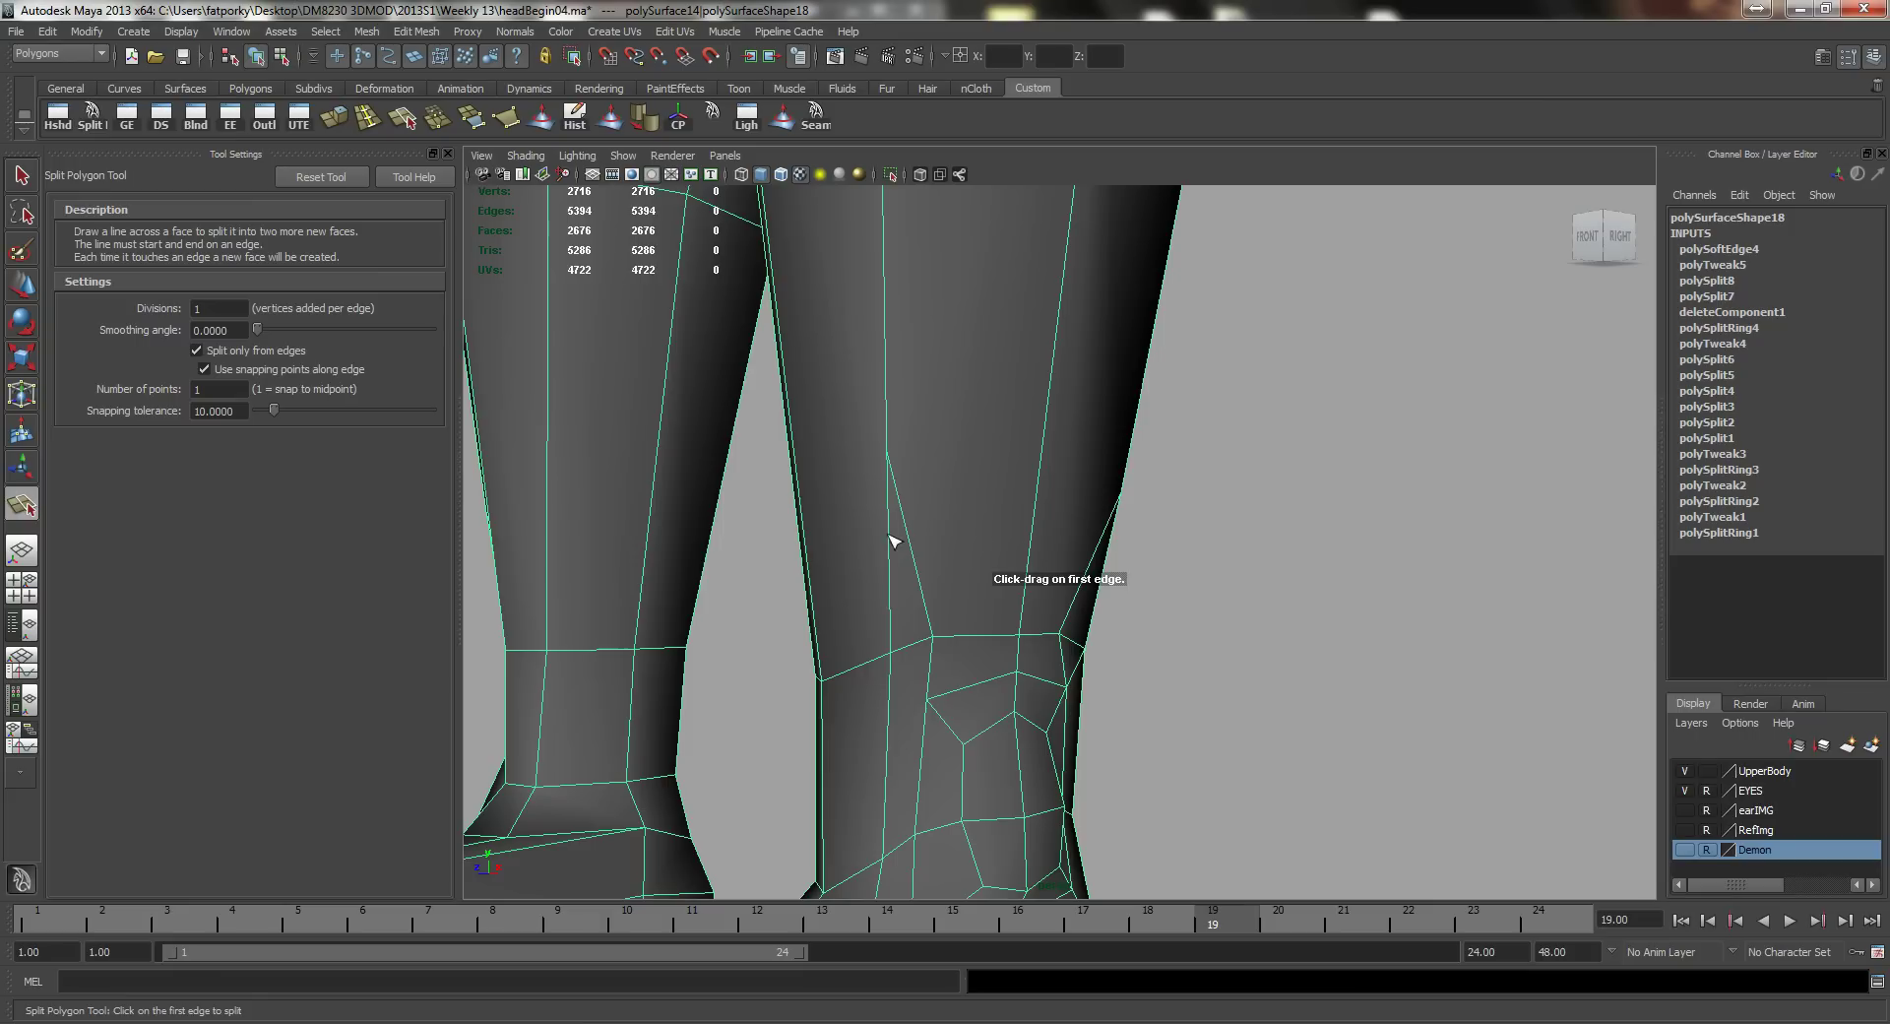
{"action": "left_click", "coordinate": [898, 434]}
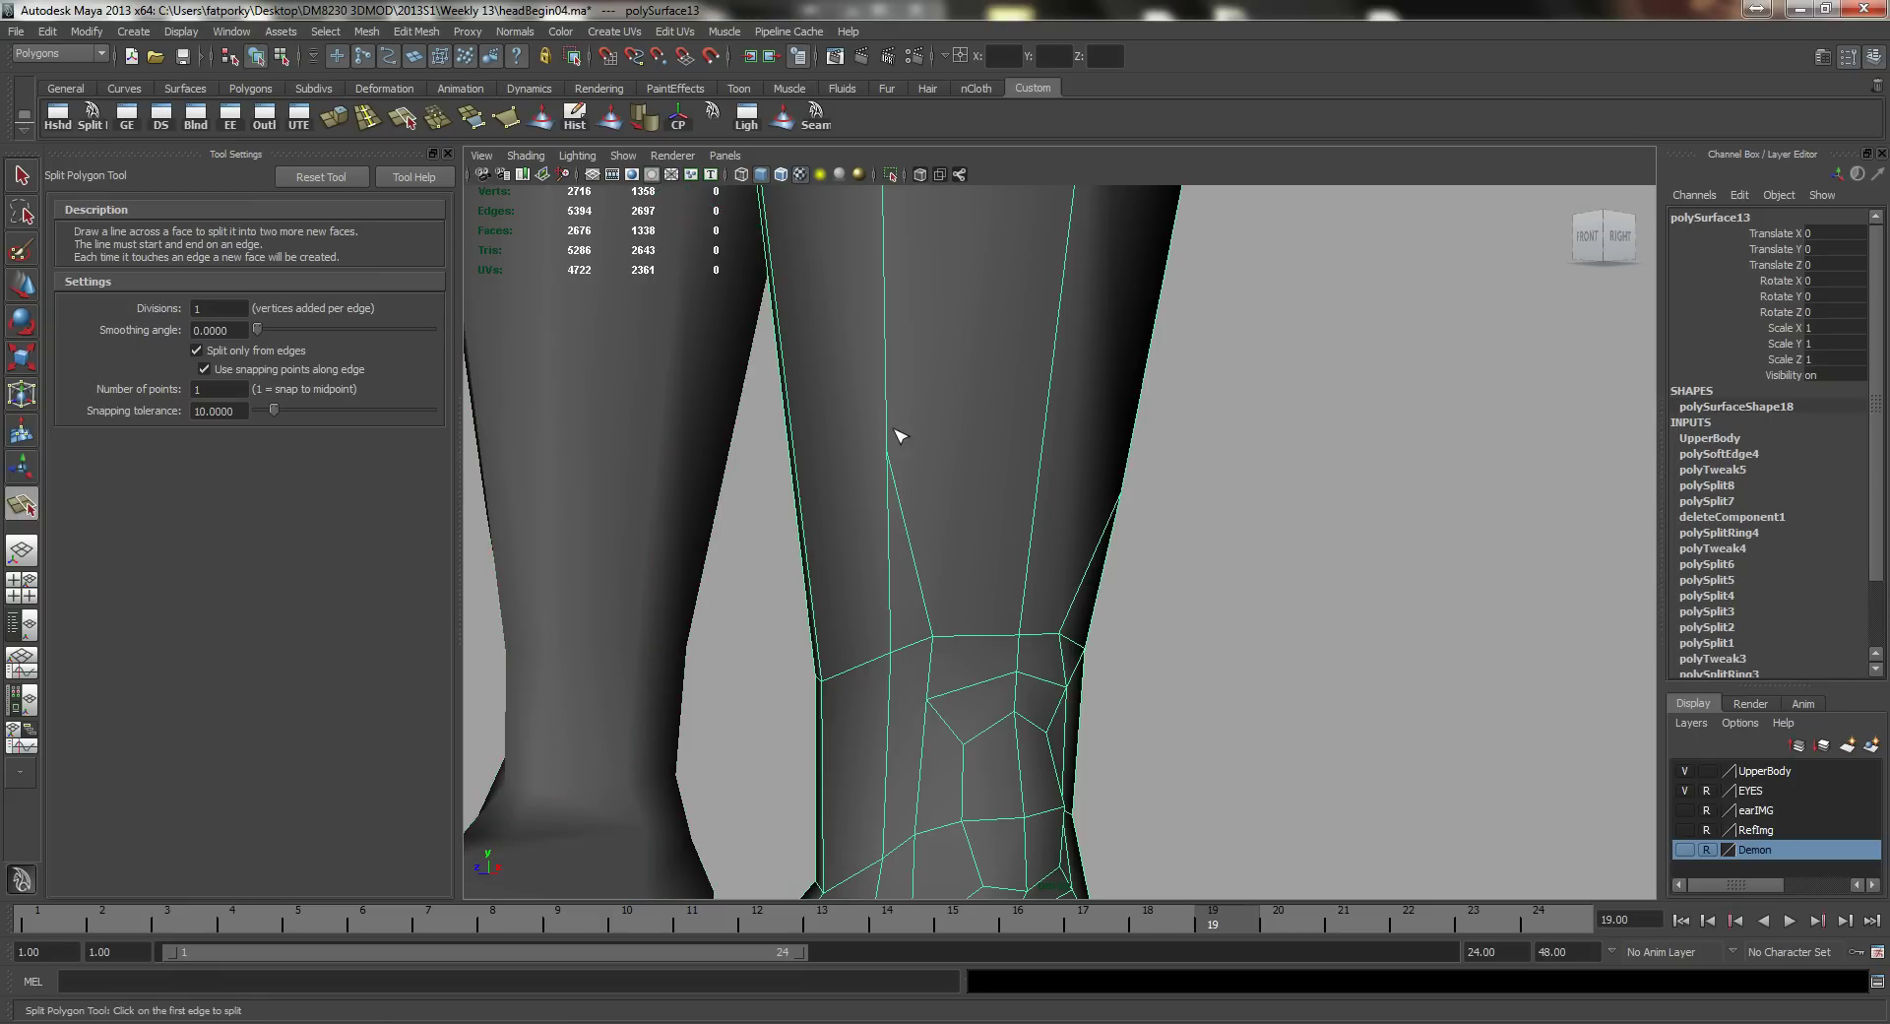
{"action": "left_click", "coordinate": [1045, 487]}
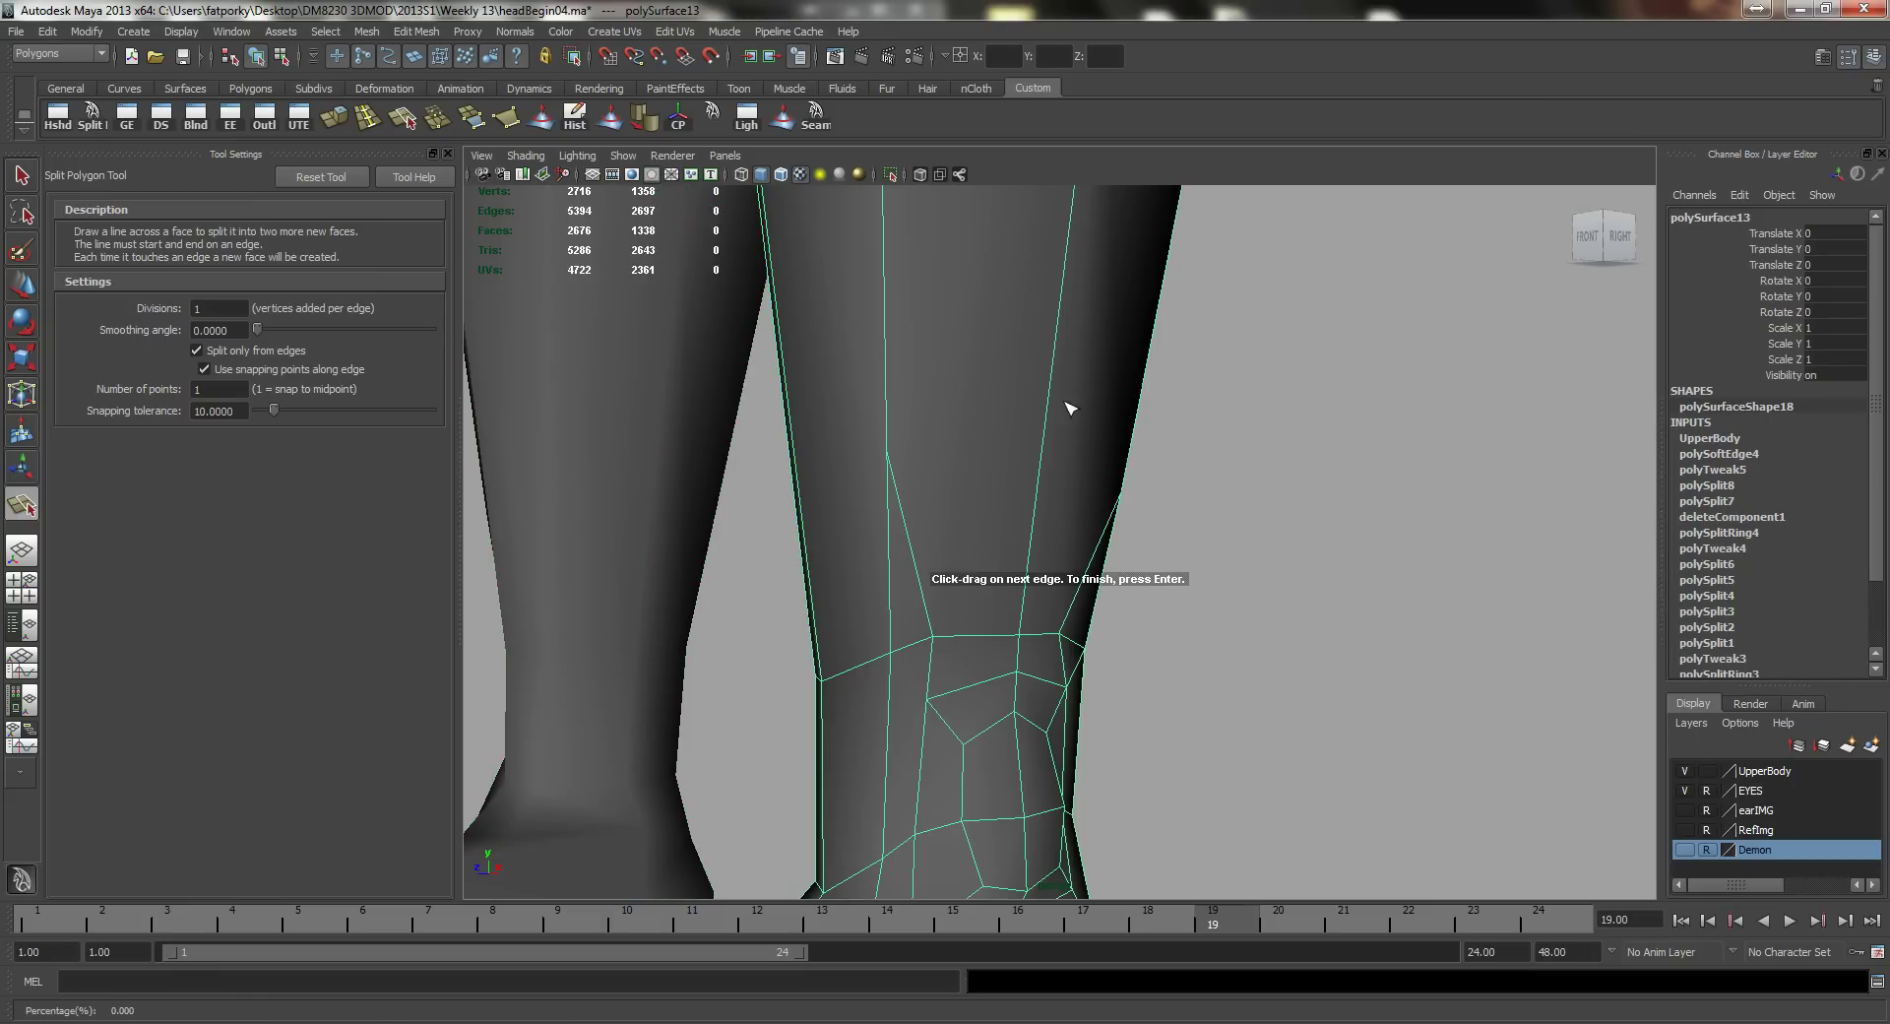
{"action": "key", "text": "q"}
{"action": "left_click", "coordinate": [1013, 518]}
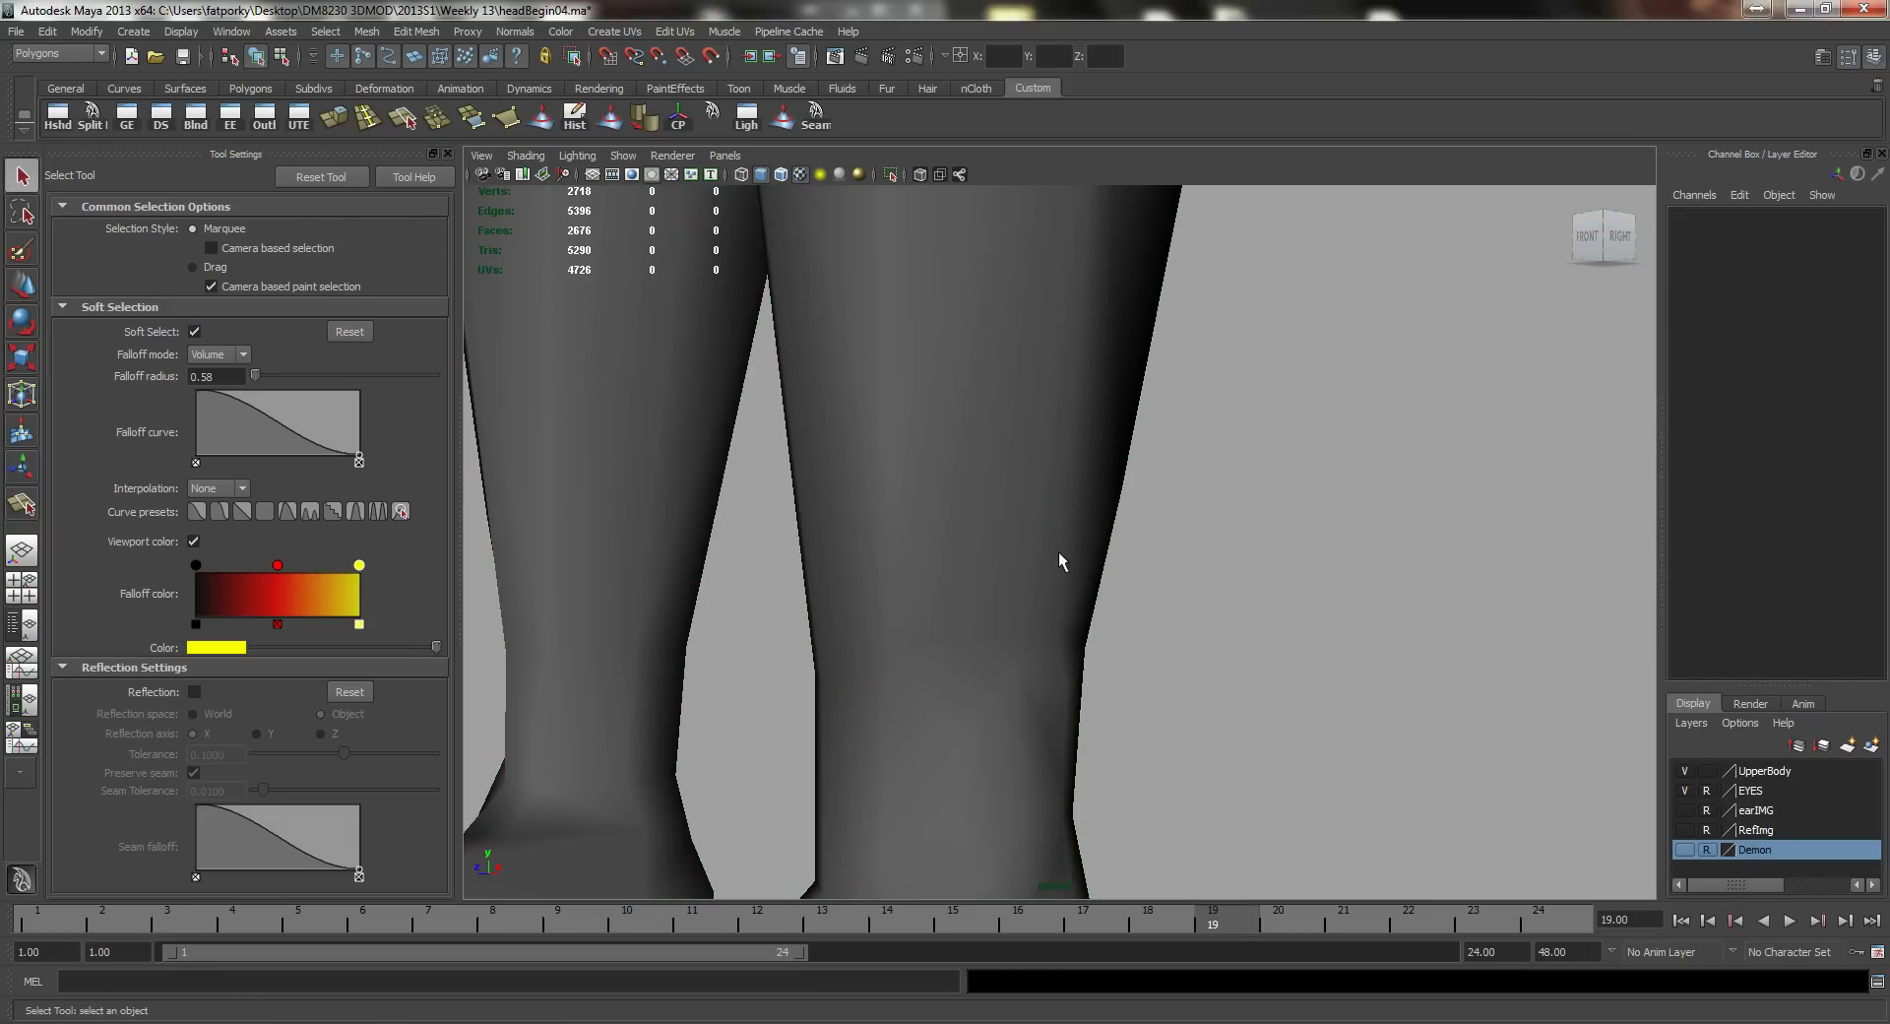
{"action": "key", "text": "y"}
{"action": "left_click", "coordinate": [1002, 516]}
{"action": "left_click_drag", "start_coordinate": [1041, 516], "coordinate": [1061, 445]}
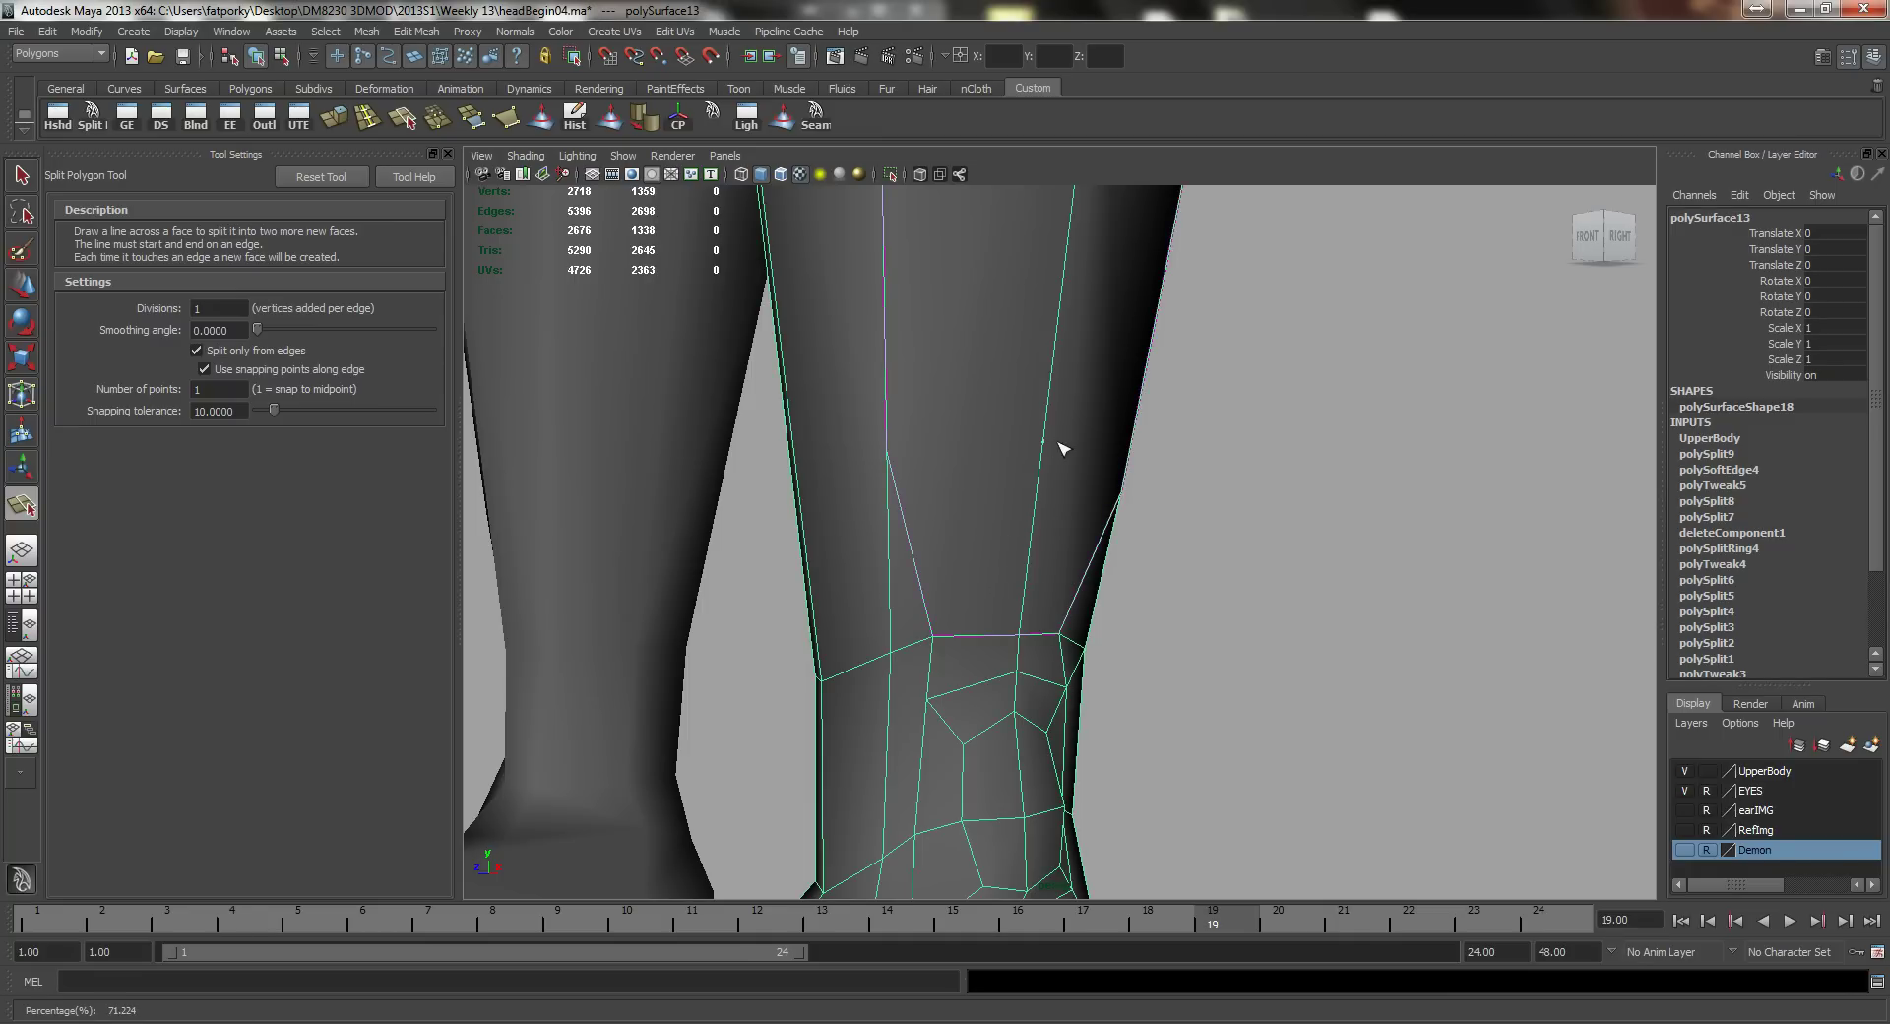
{"action": "left_click", "coordinate": [887, 451]}
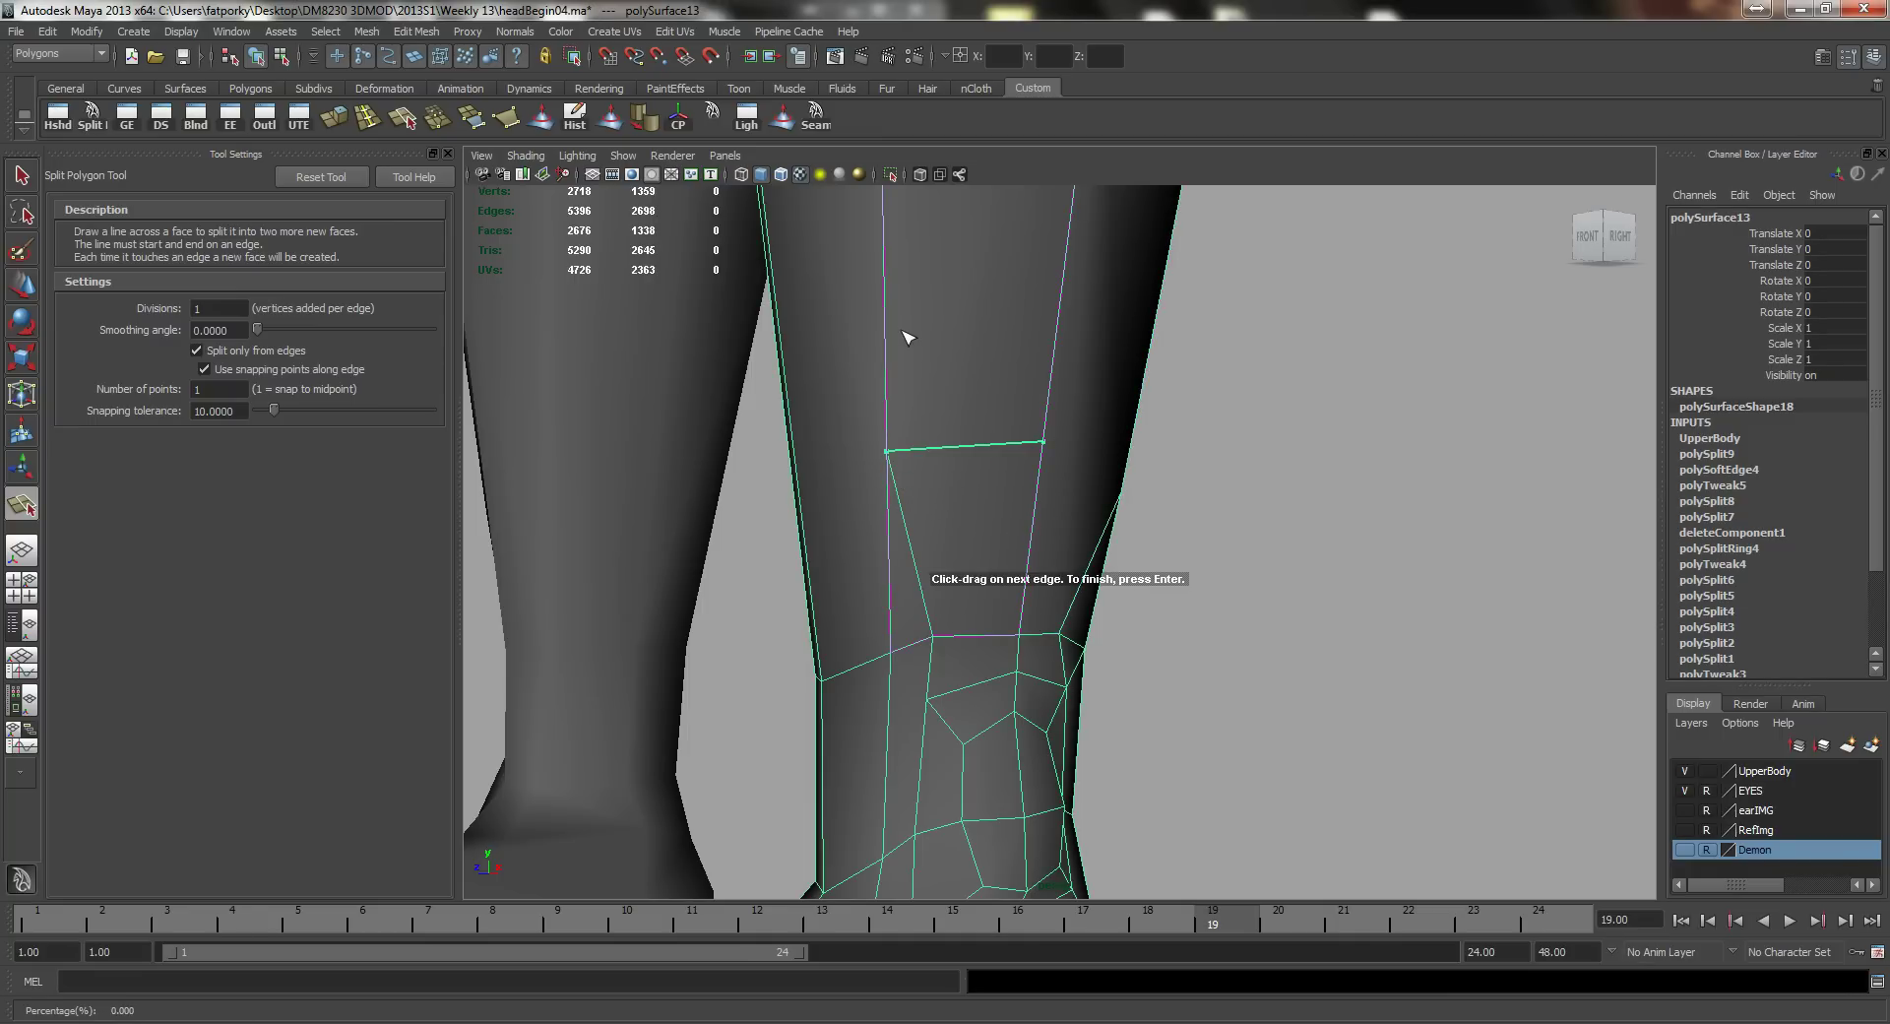
{"action": "key", "text": "q"}
{"action": "key", "text": "y"}
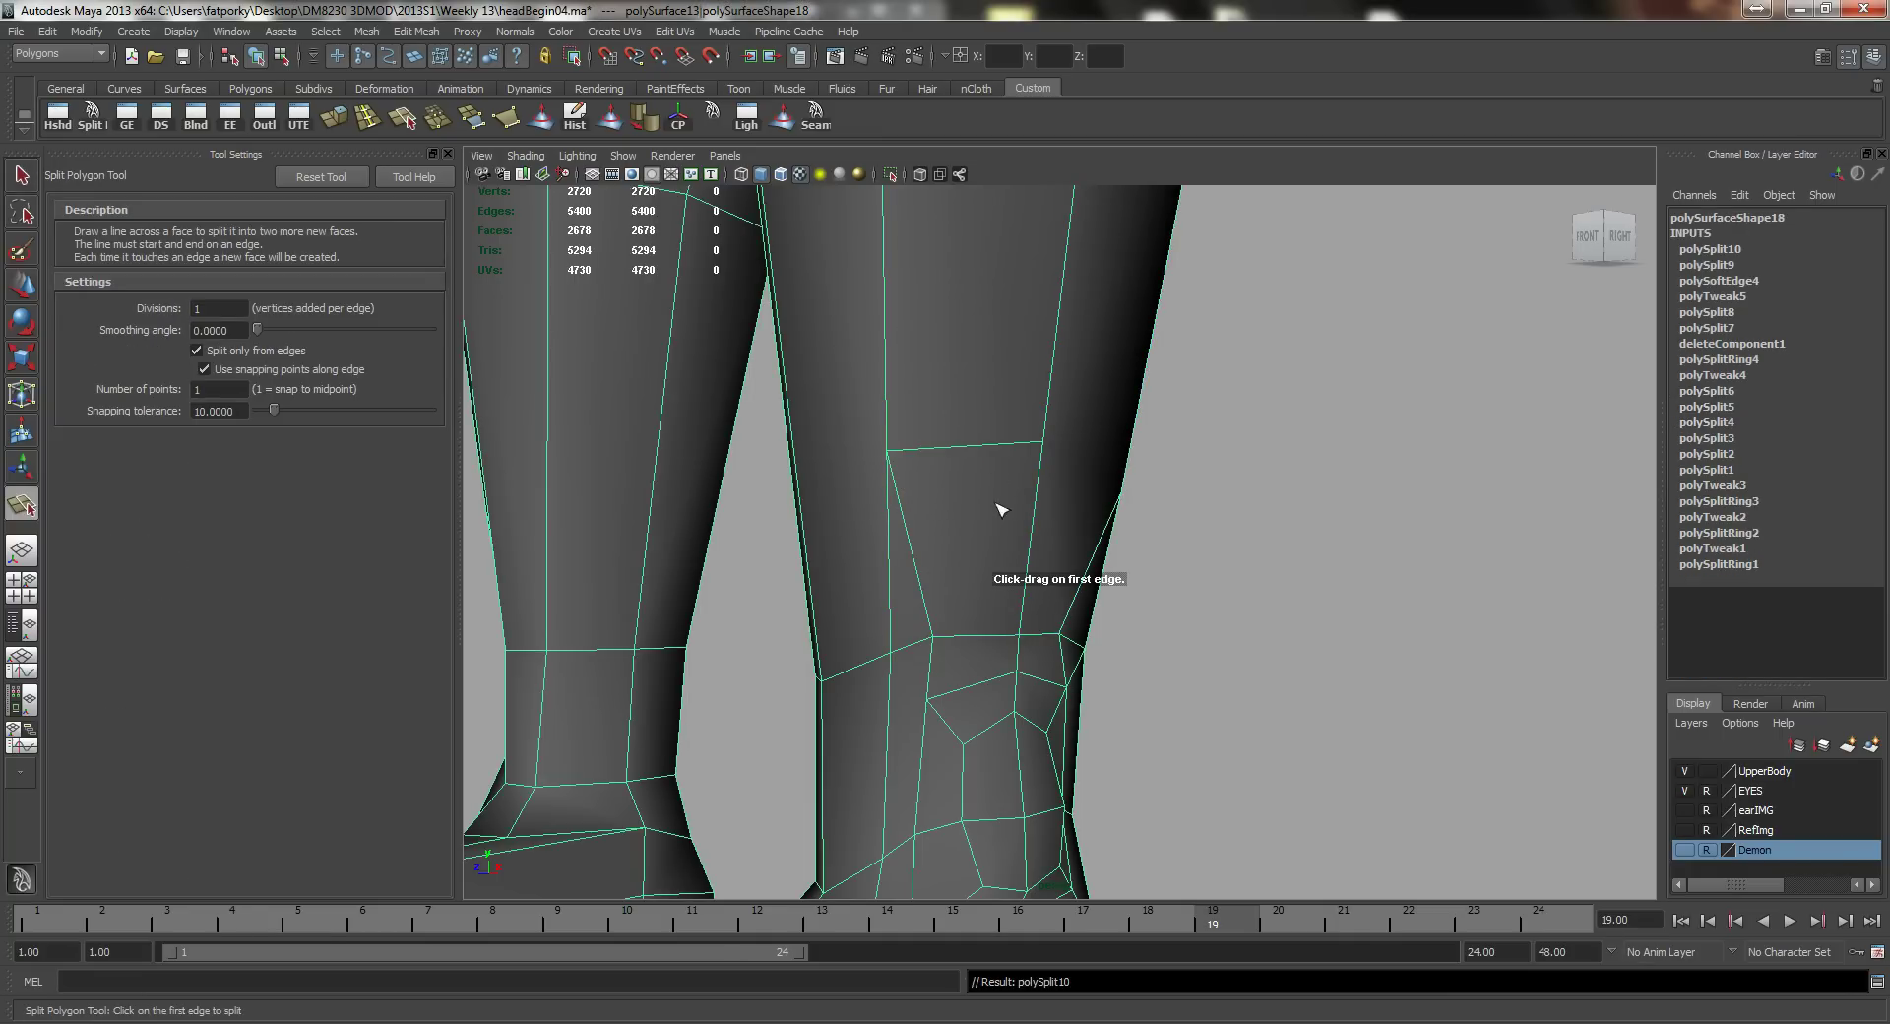
Step: Continue the split from the outer side's middle vertical edge to the rear vertex above the ankle
{"action": "left_click_drag", "start_coordinate": [994, 531], "coordinate": [1082, 569], "text": "alt"}
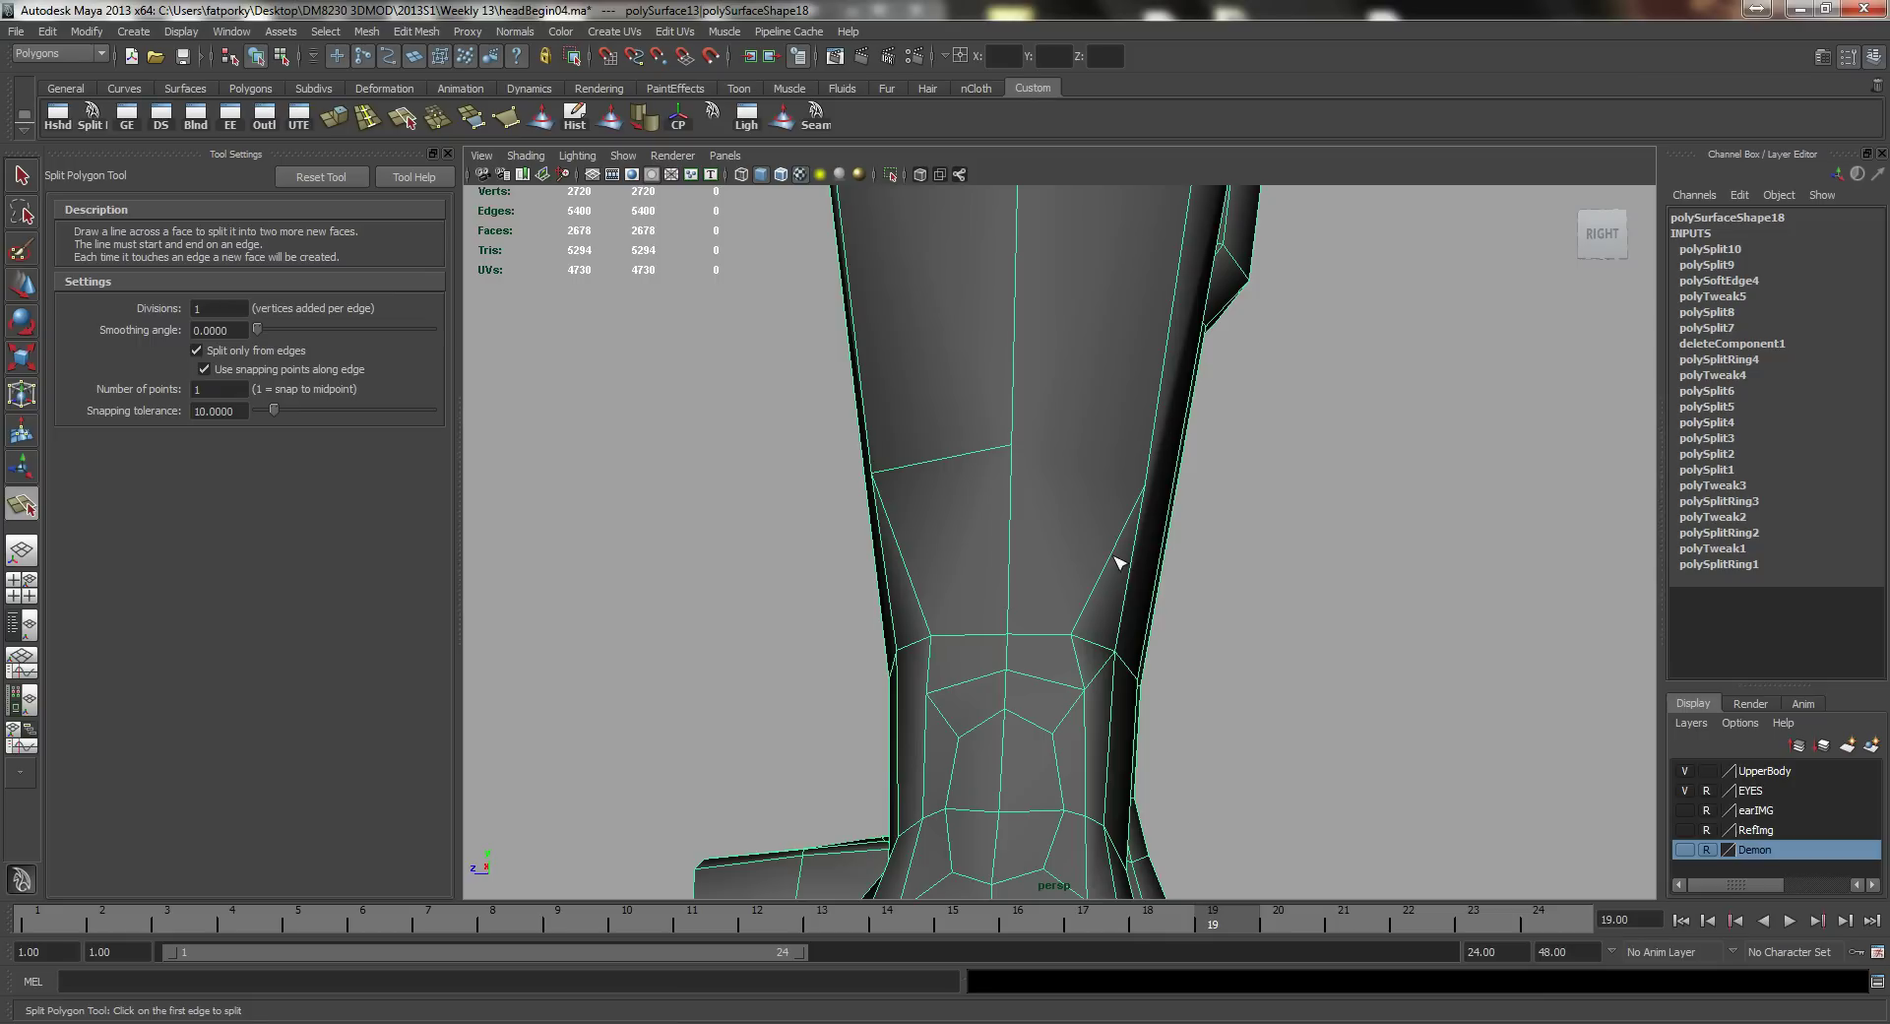
{"action": "left_click", "coordinate": [1010, 484]}
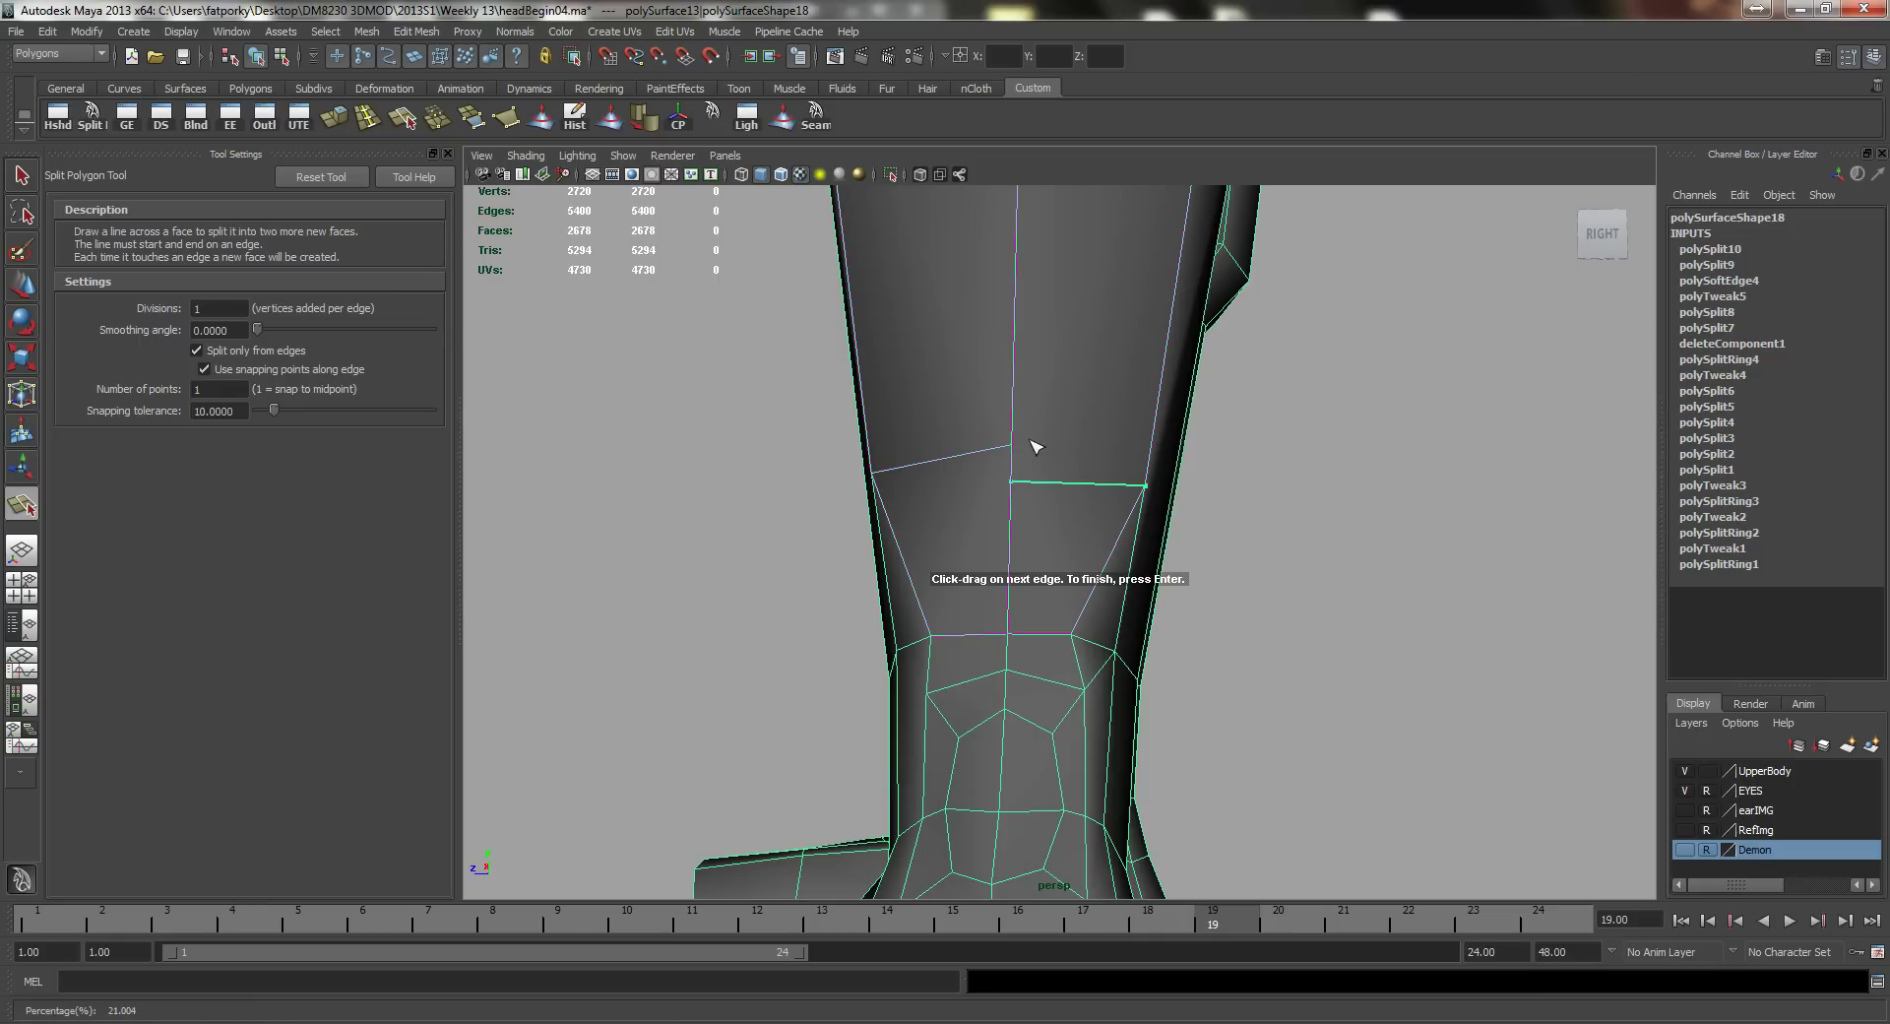
{"action": "left_click_drag", "start_coordinate": [1034, 446], "coordinate": [890, 412]}
{"action": "key", "text": "Return"}
{"action": "key", "text": "q"}
{"action": "key", "text": "y"}
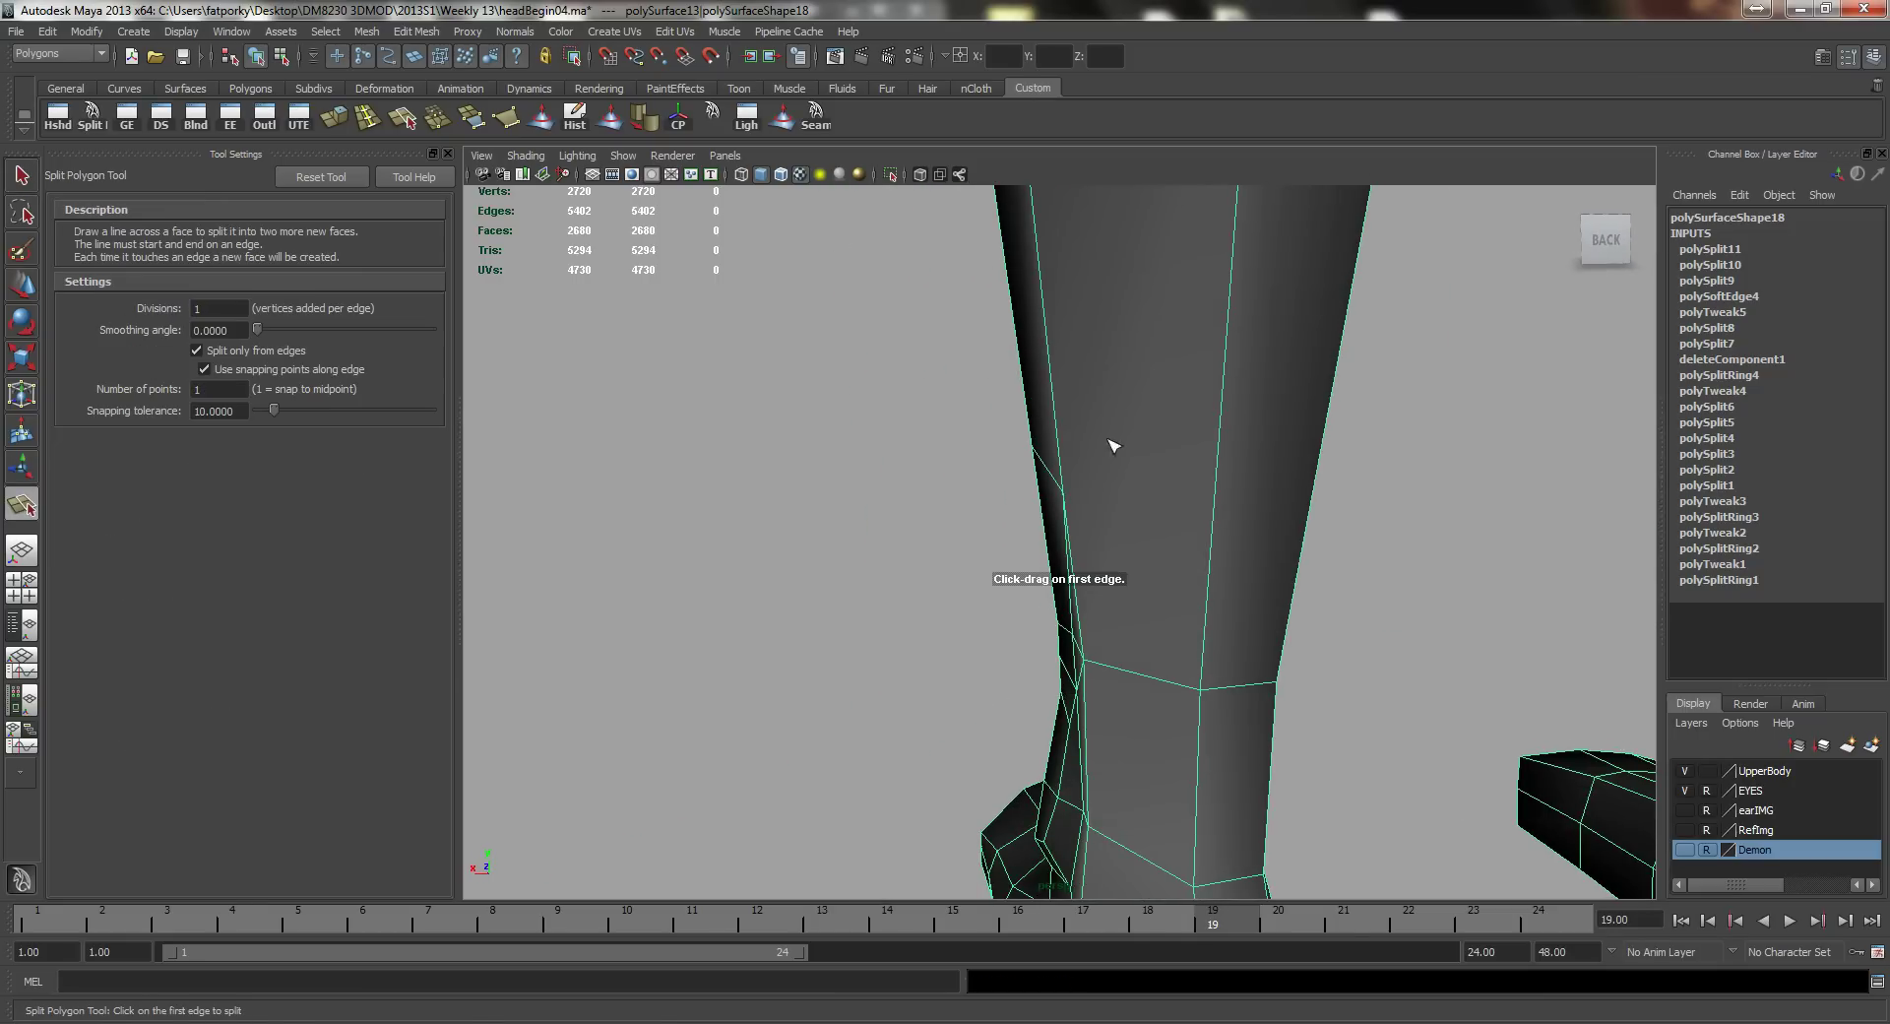
Step: Split an edge from that rear vertex across the back of the lower leg to the next vertical edge
{"action": "left_click", "coordinate": [1230, 479]}
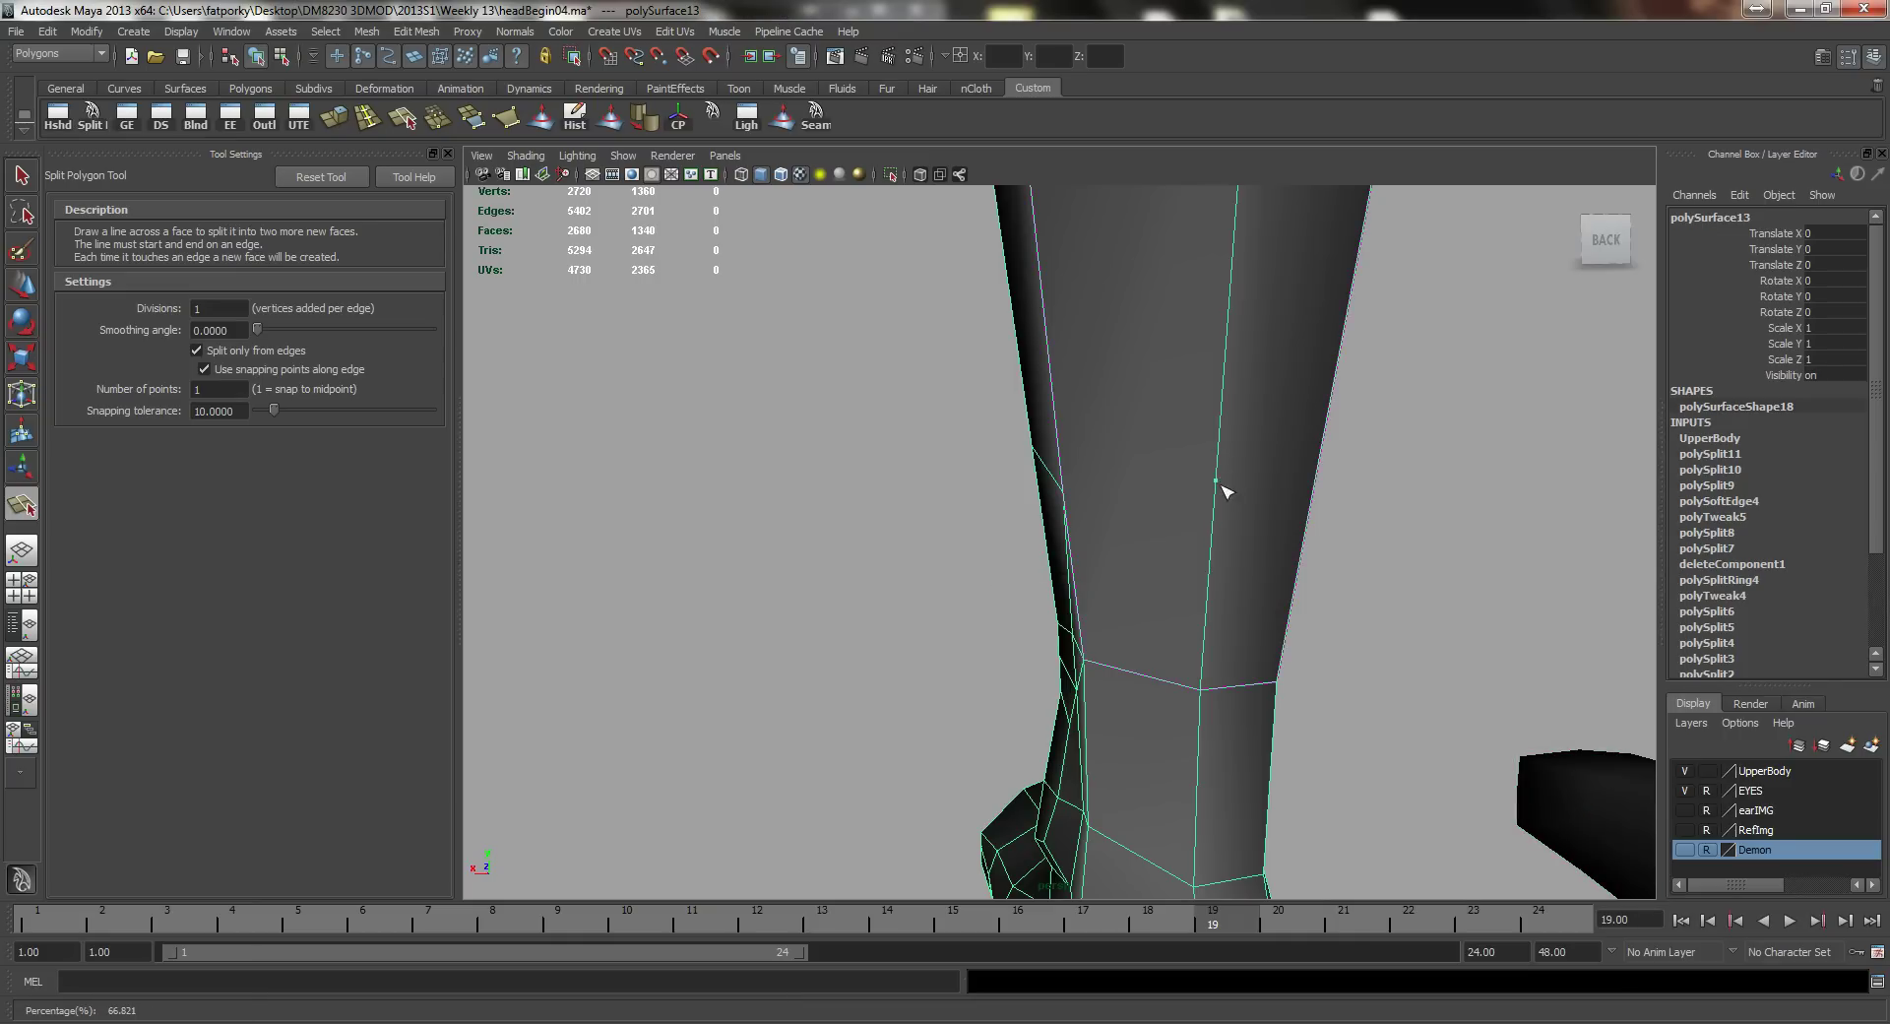
{"action": "left_click_drag", "start_coordinate": [1097, 486], "coordinate": [1128, 605], "text": "alt"}
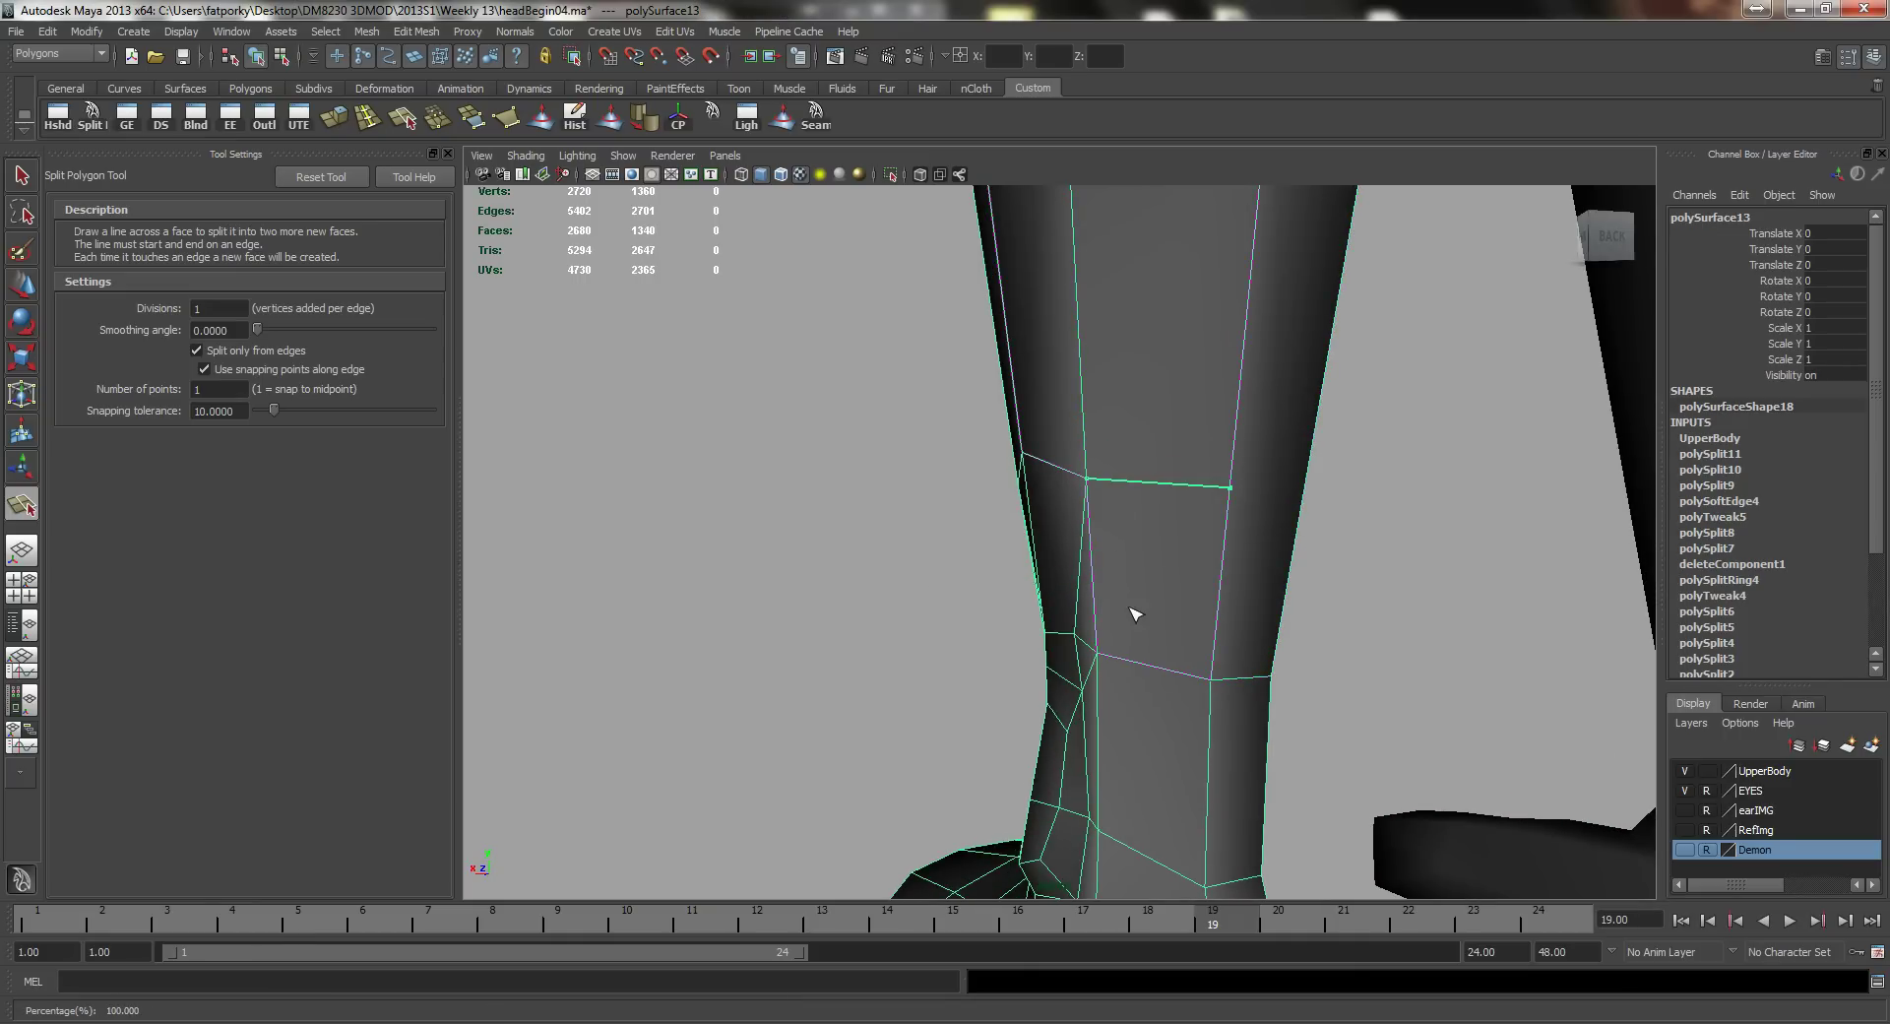
{"action": "key", "text": "Return"}
{"action": "key", "text": "y"}
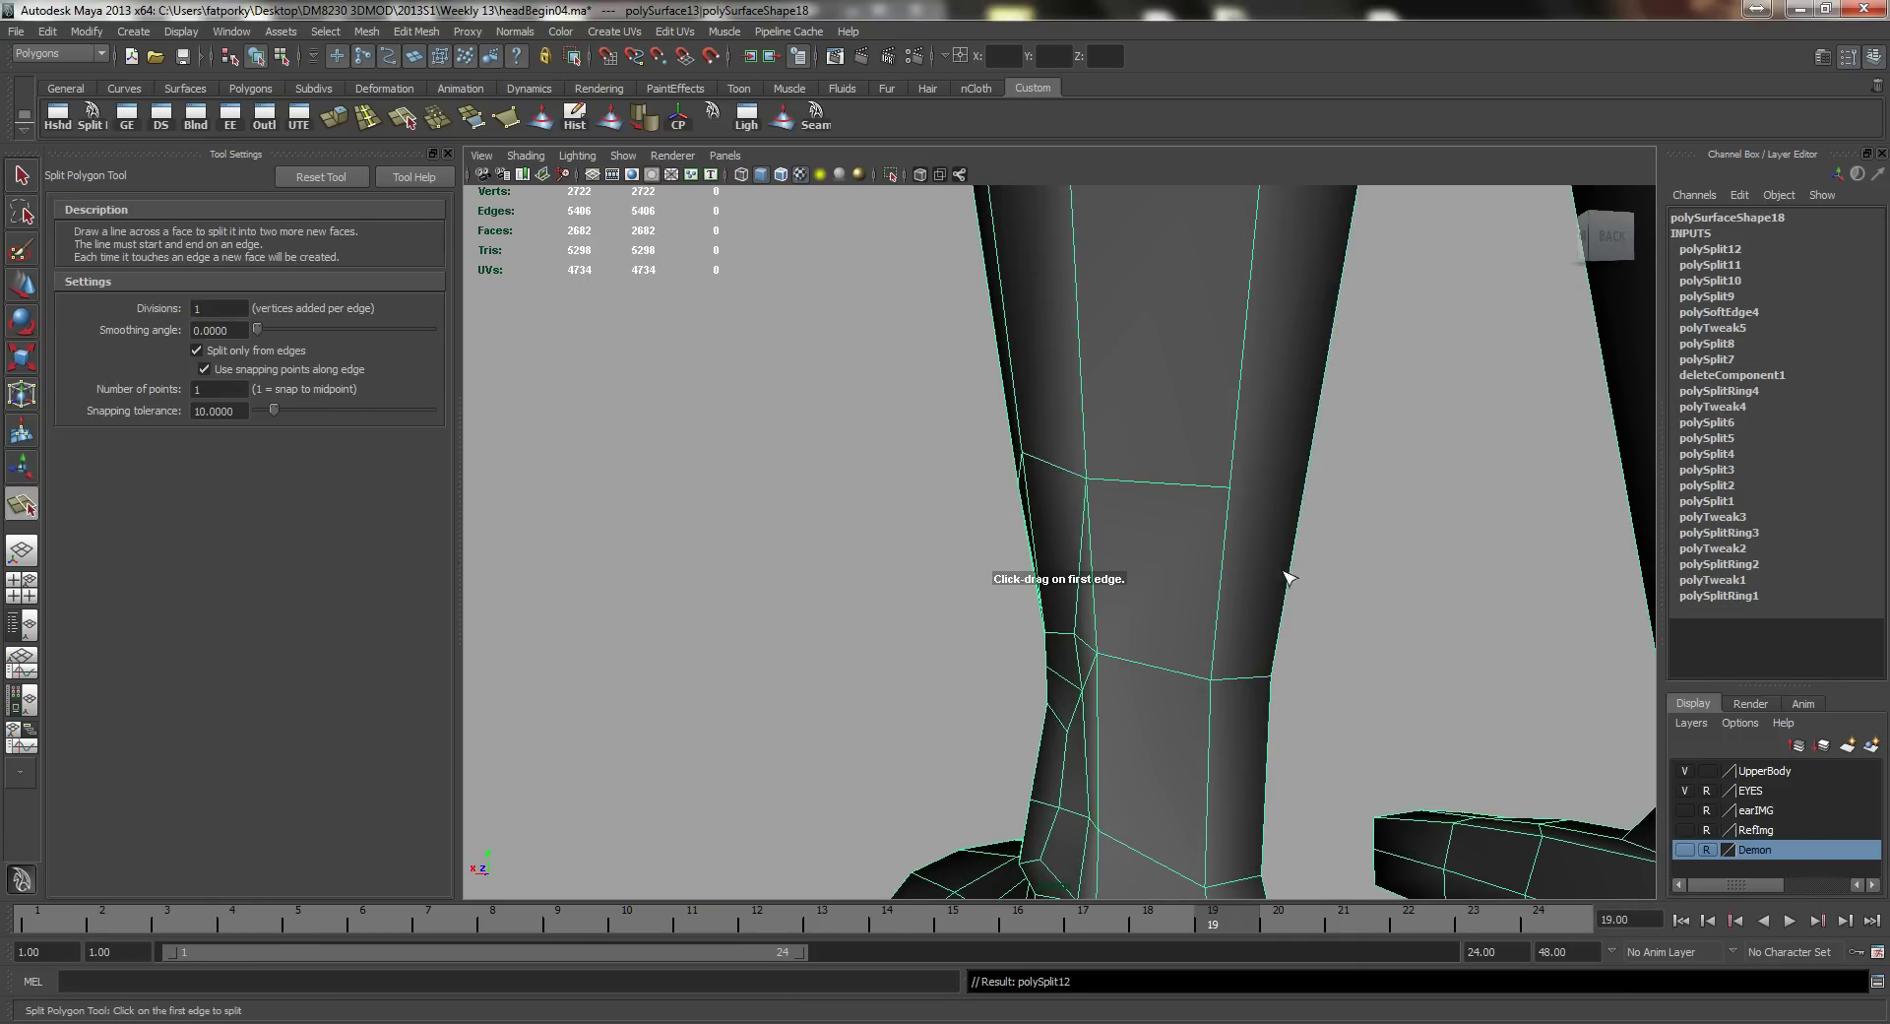
Step: Split edges from the front vertex around the shin and inner side of the leg, closing the loop at the back
{"action": "left_click_drag", "start_coordinate": [1286, 577], "coordinate": [748, 537], "text": "alt"}
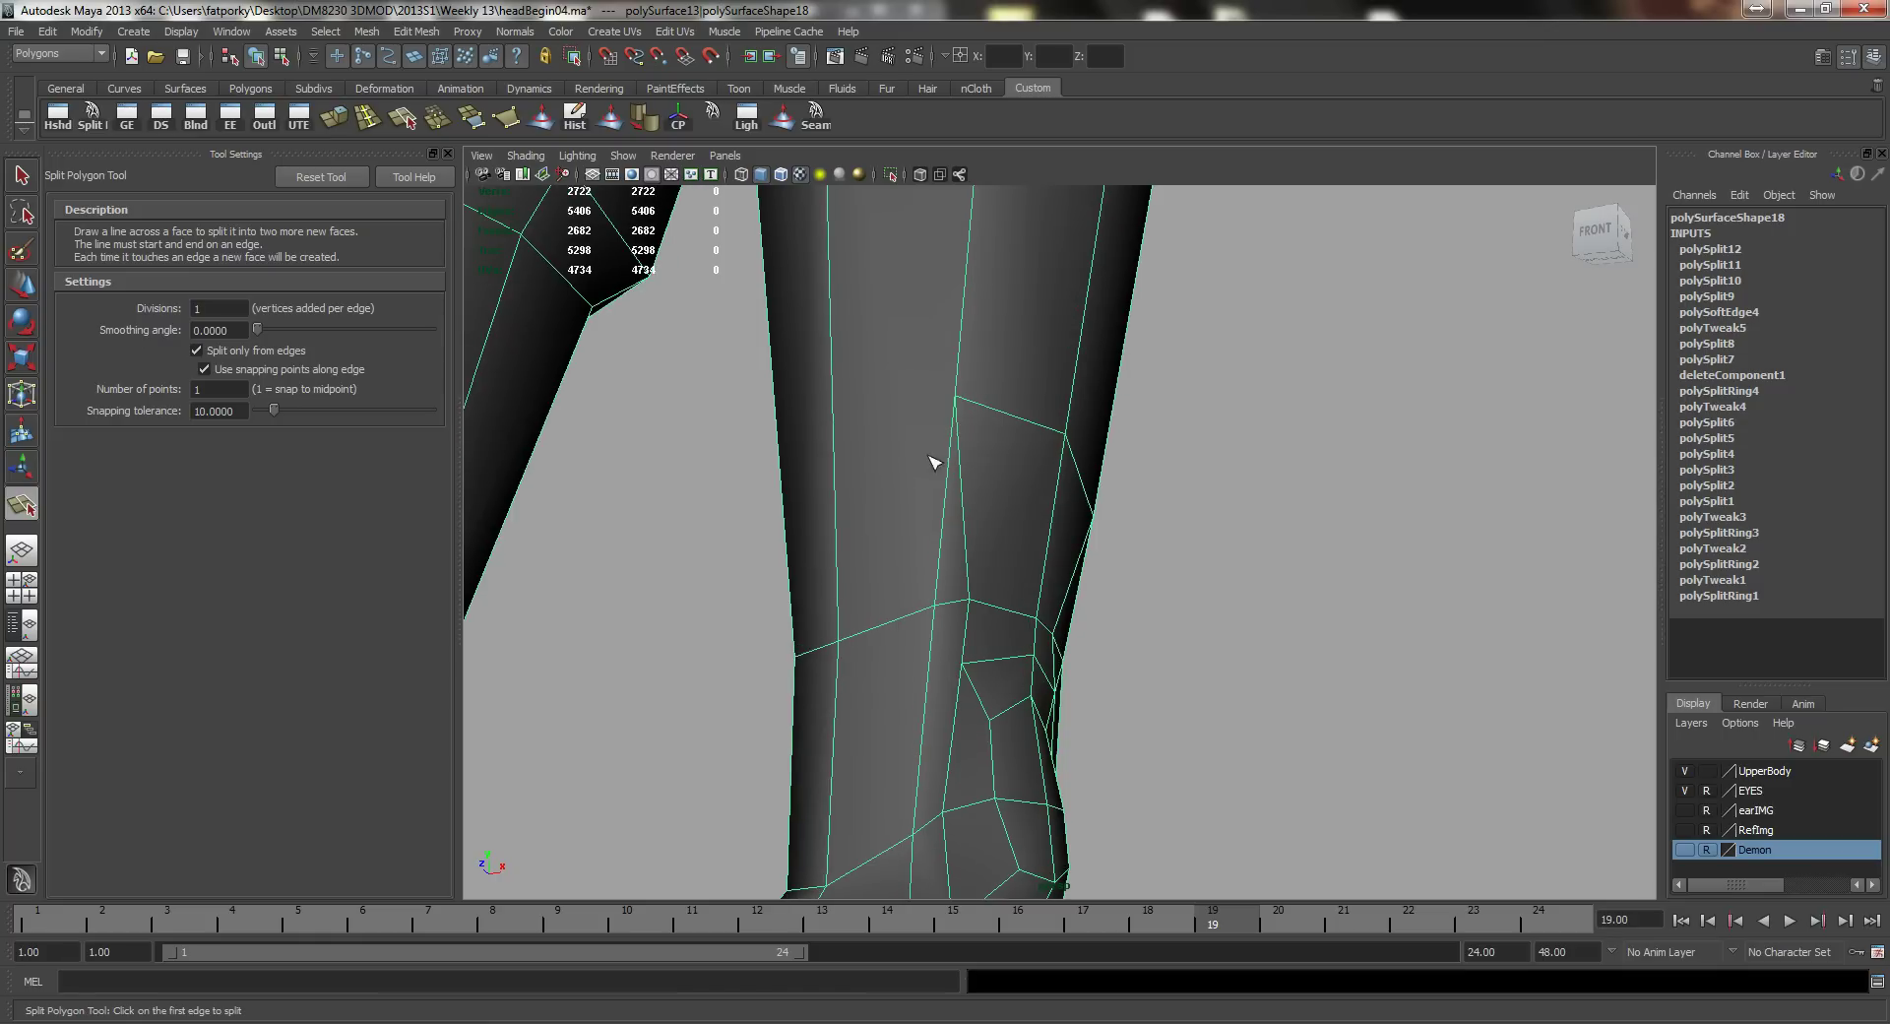
{"action": "left_click", "coordinate": [836, 425]}
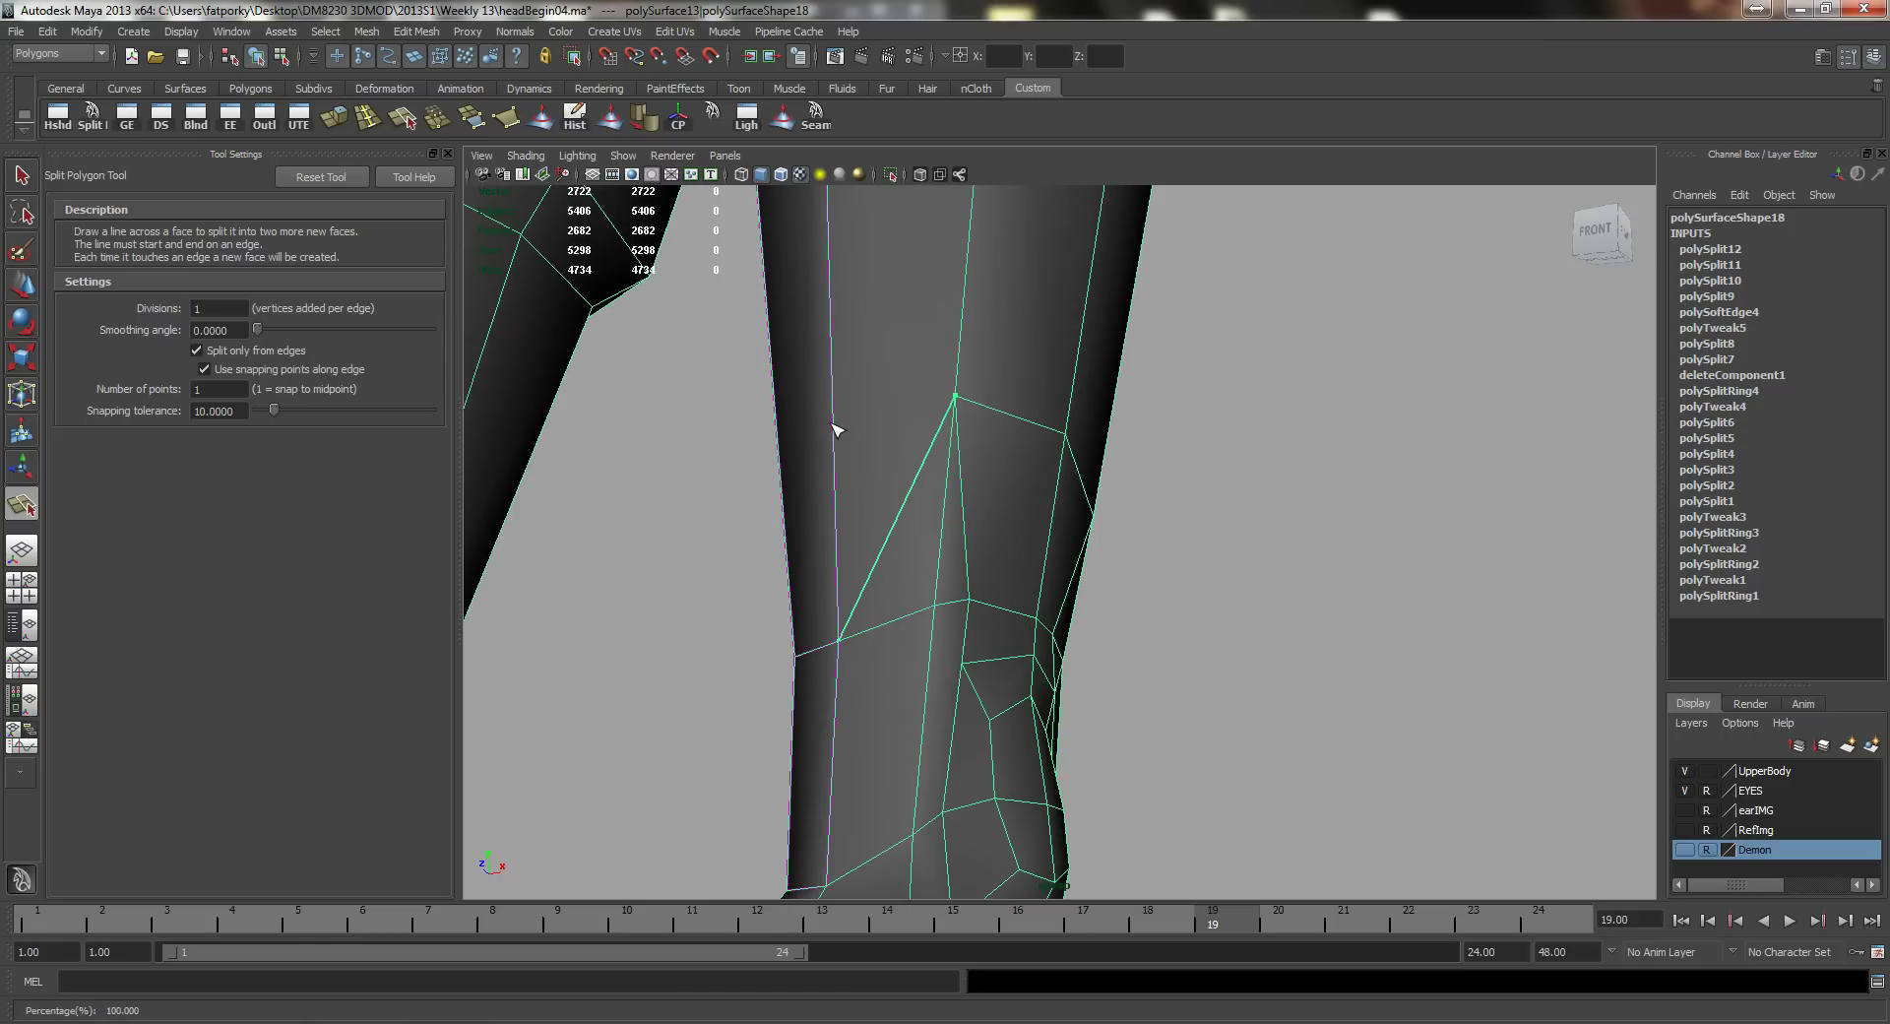
{"action": "key", "text": "BackSpace"}
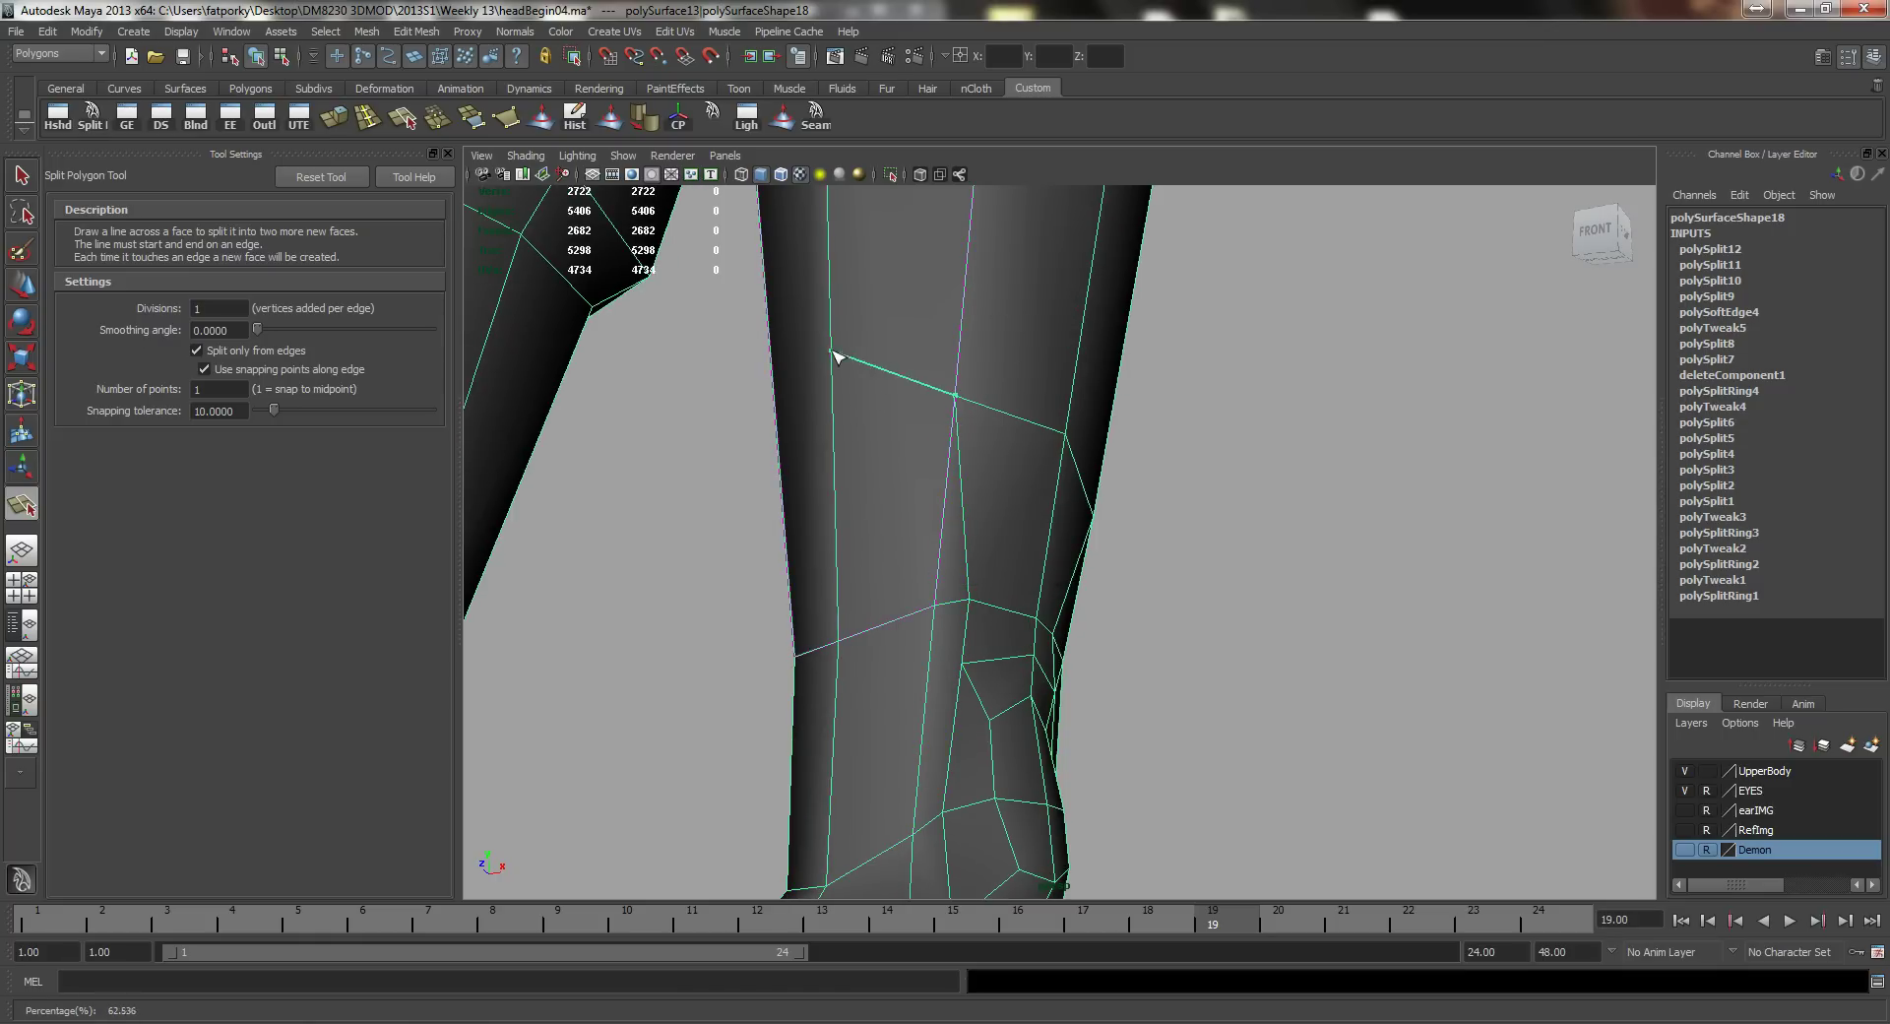
{"action": "left_click_drag", "start_coordinate": [856, 406], "coordinate": [1076, 364], "text": "alt"}
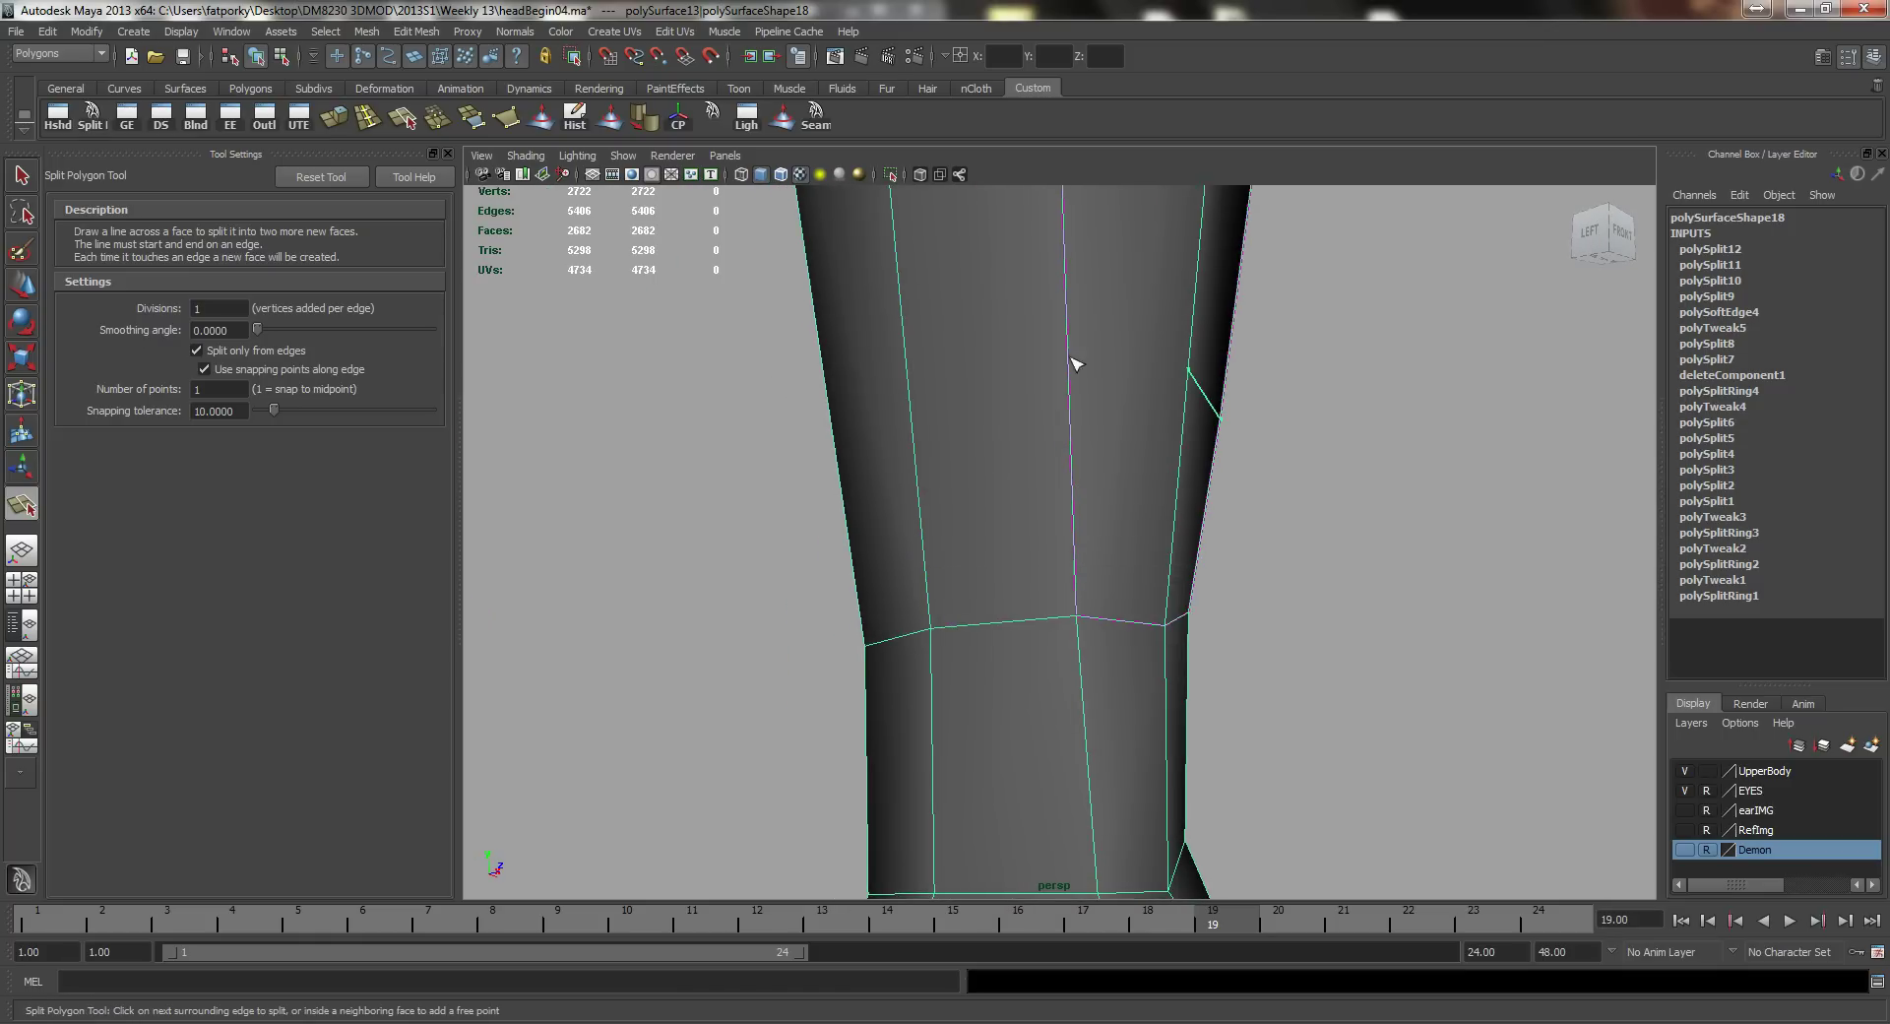
{"action": "left_click", "coordinate": [1076, 357]}
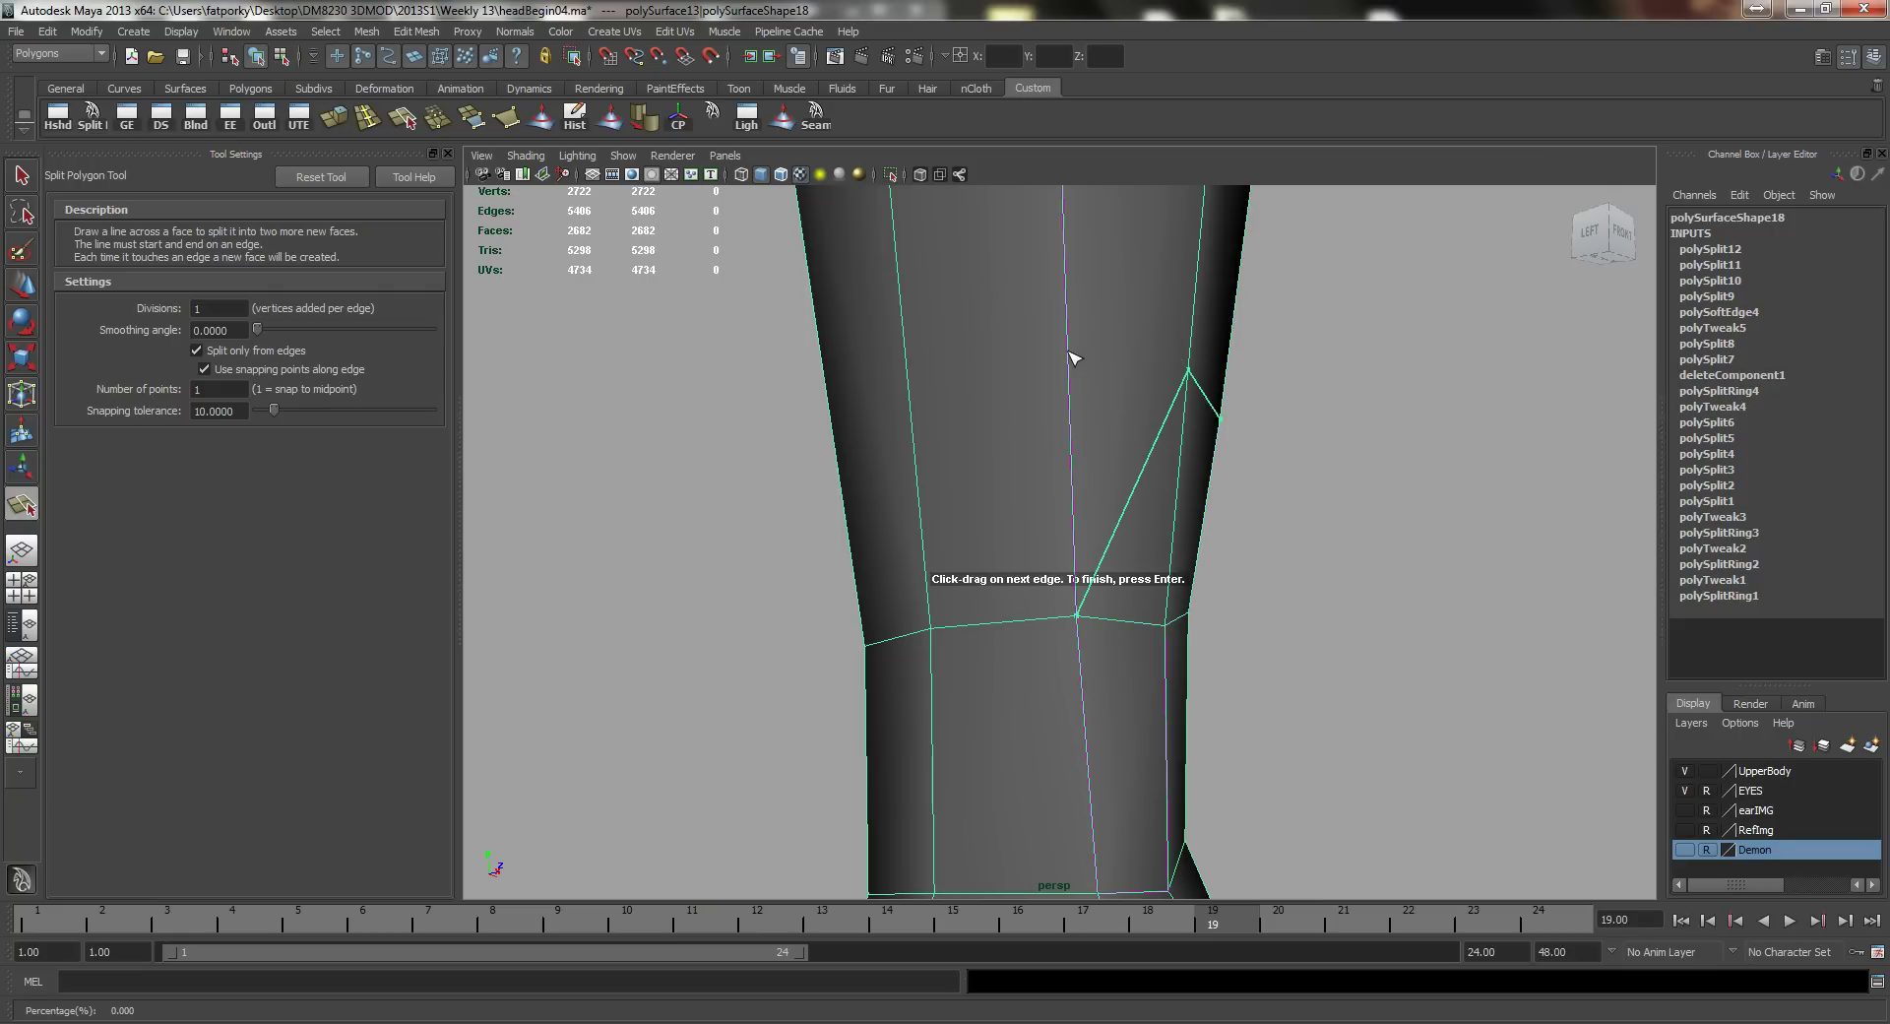
{"action": "key", "text": "BackSpace"}
{"action": "left_click_drag", "start_coordinate": [1073, 400], "coordinate": [1234, 457]}
{"action": "left_click", "coordinate": [1170, 410]}
{"action": "left_click", "coordinate": [1213, 451]}
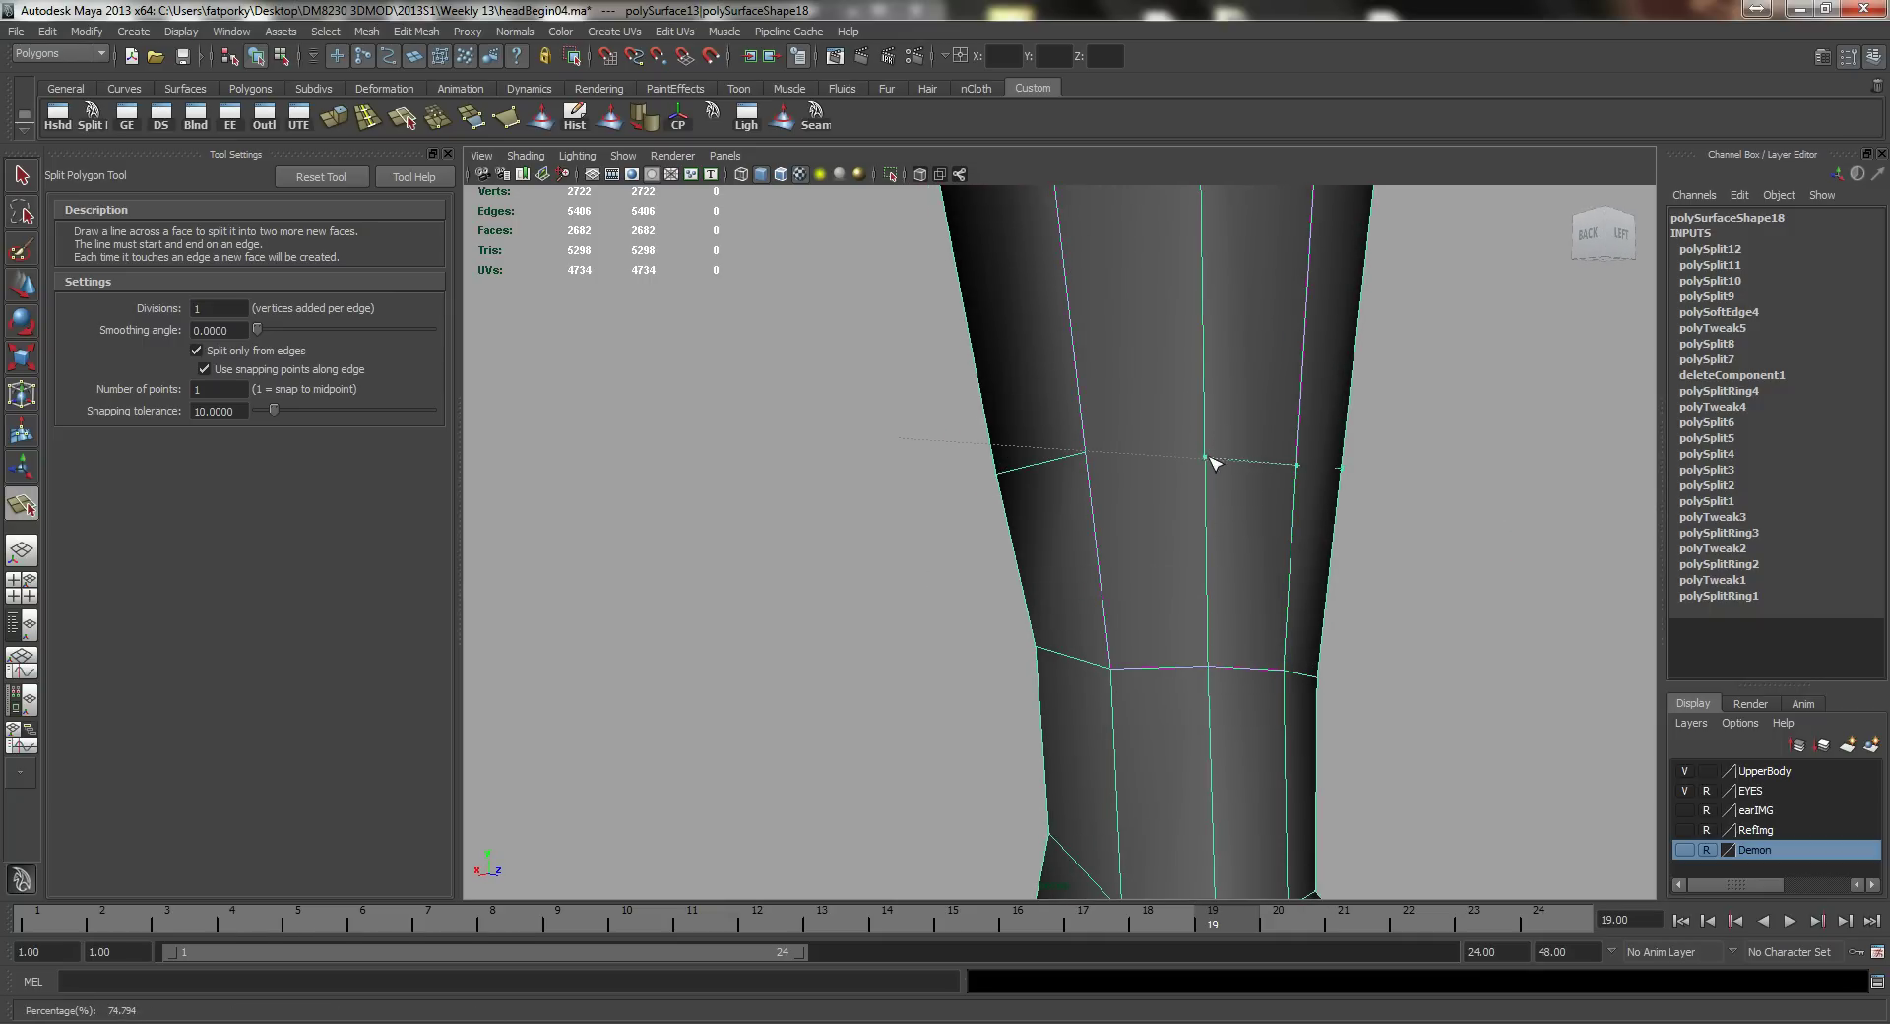
{"action": "left_click_drag", "start_coordinate": [1096, 556], "coordinate": [1081, 368]}
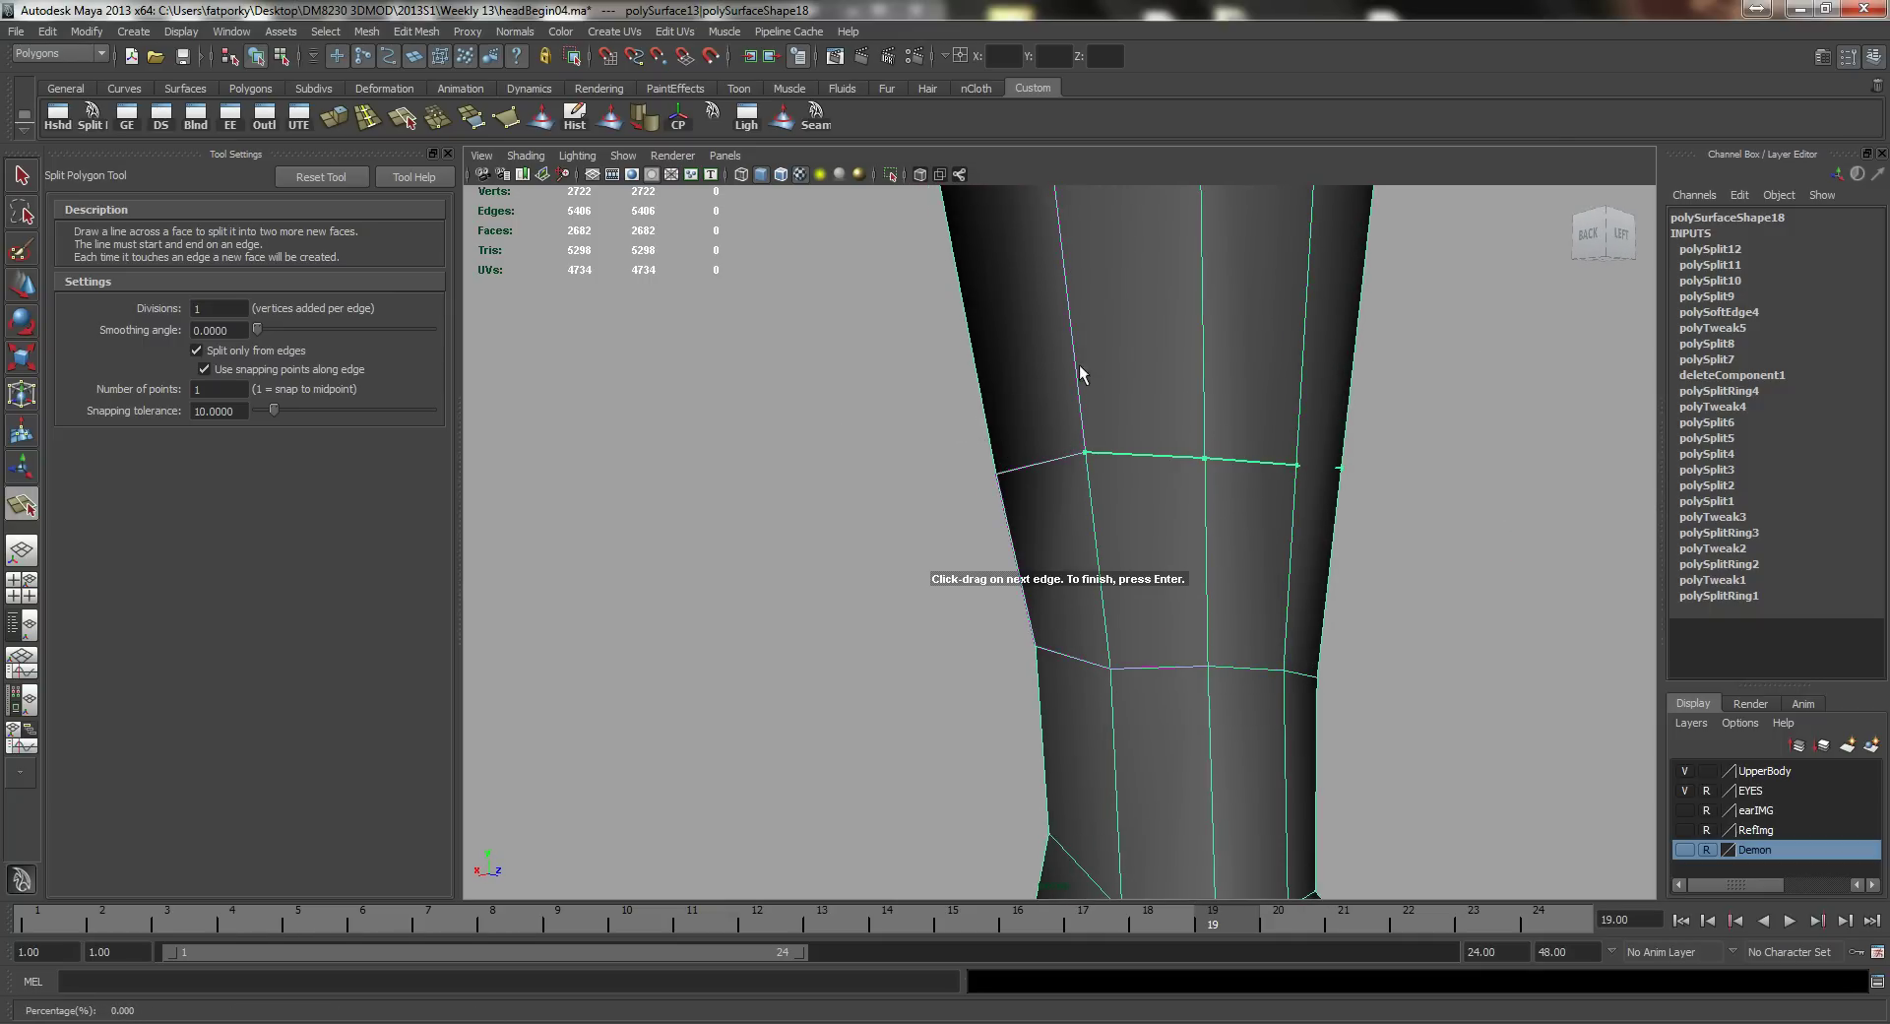
{"action": "key", "text": "Return"}
Step: Turn off soft selection and delete the short slanted edge behind the top corner of the outer ankle's upper loop
{"action": "right_click_drag", "start_coordinate": [1257, 472], "coordinate": [1155, 431], "text": "alt"}
{"action": "left_click_drag", "start_coordinate": [1156, 430], "coordinate": [1334, 458], "text": "alt"}
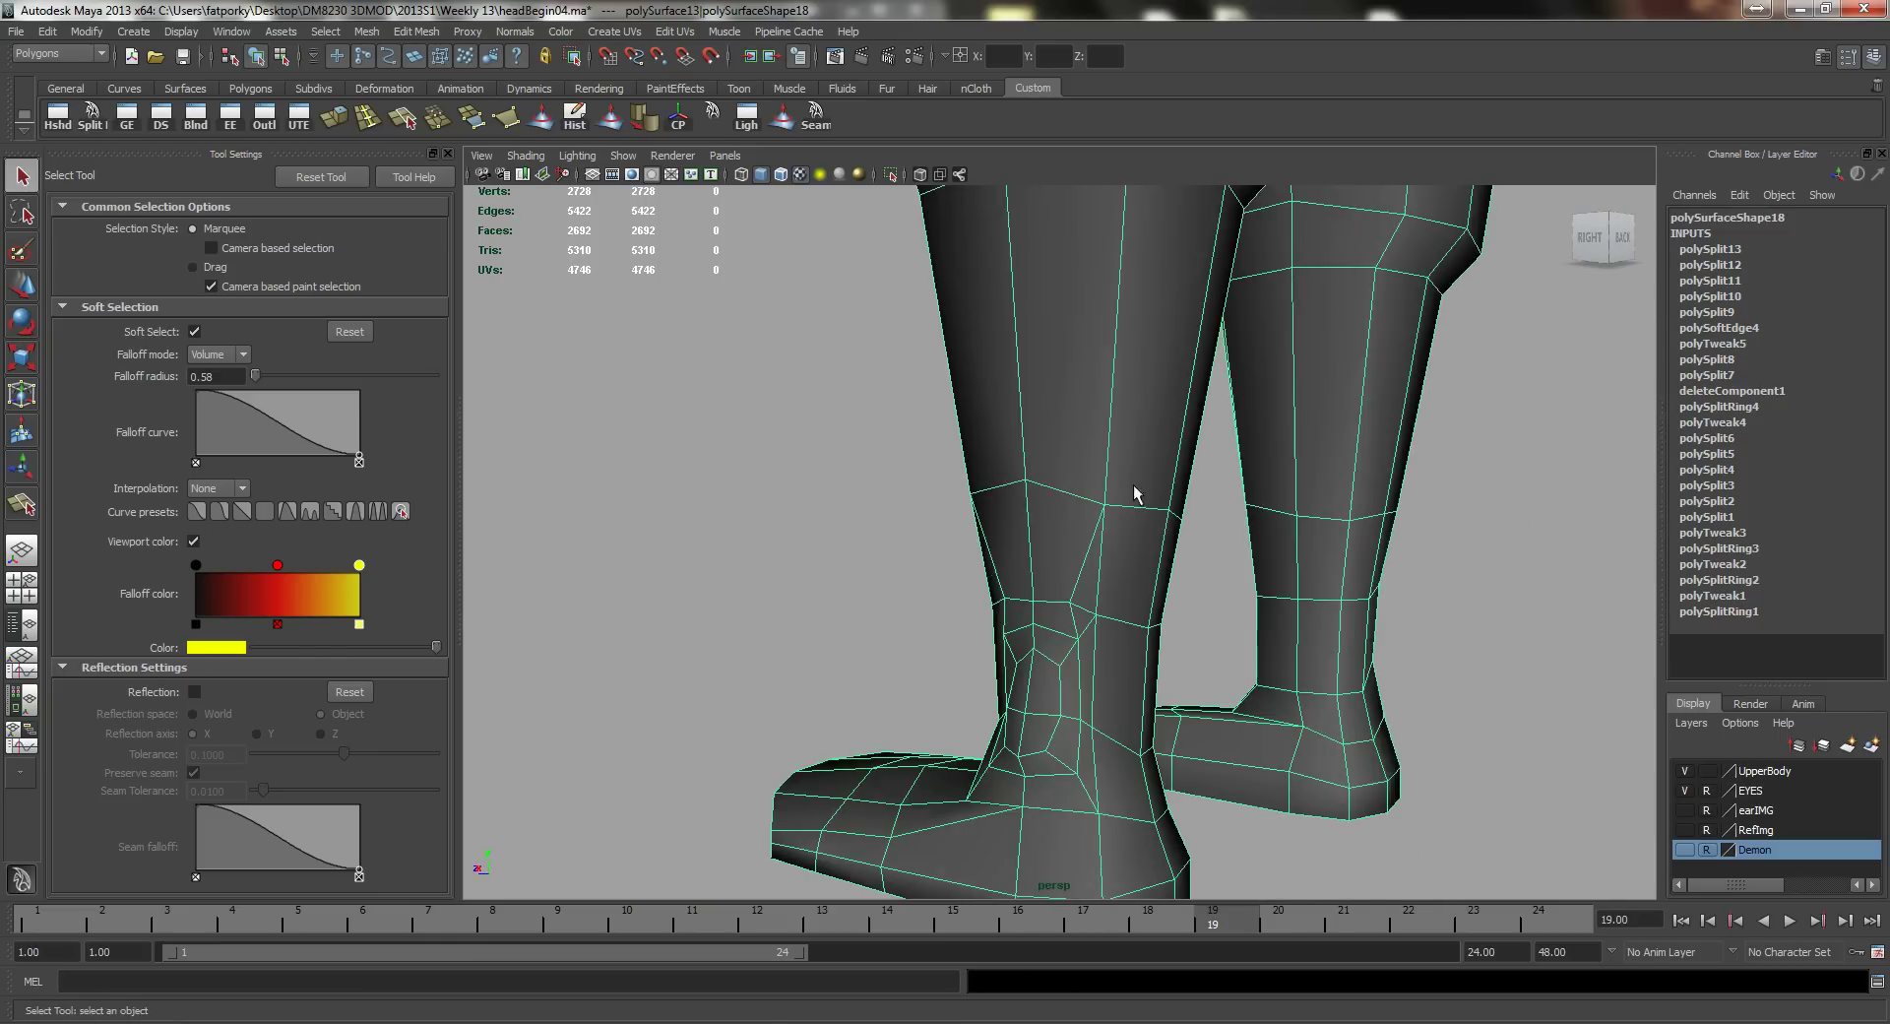
{"action": "left_click_drag", "start_coordinate": [1135, 492], "coordinate": [1126, 599], "text": "alt"}
{"action": "middle_click_drag", "start_coordinate": [1126, 599], "coordinate": [1024, 542], "text": "alt"}
{"action": "right_click_drag", "start_coordinate": [1023, 541], "coordinate": [1064, 553], "text": "alt"}
{"action": "left_click_drag", "start_coordinate": [1063, 553], "coordinate": [984, 506], "text": "alt"}
{"action": "right_click_drag", "start_coordinate": [983, 506], "coordinate": [1210, 593], "text": "alt"}
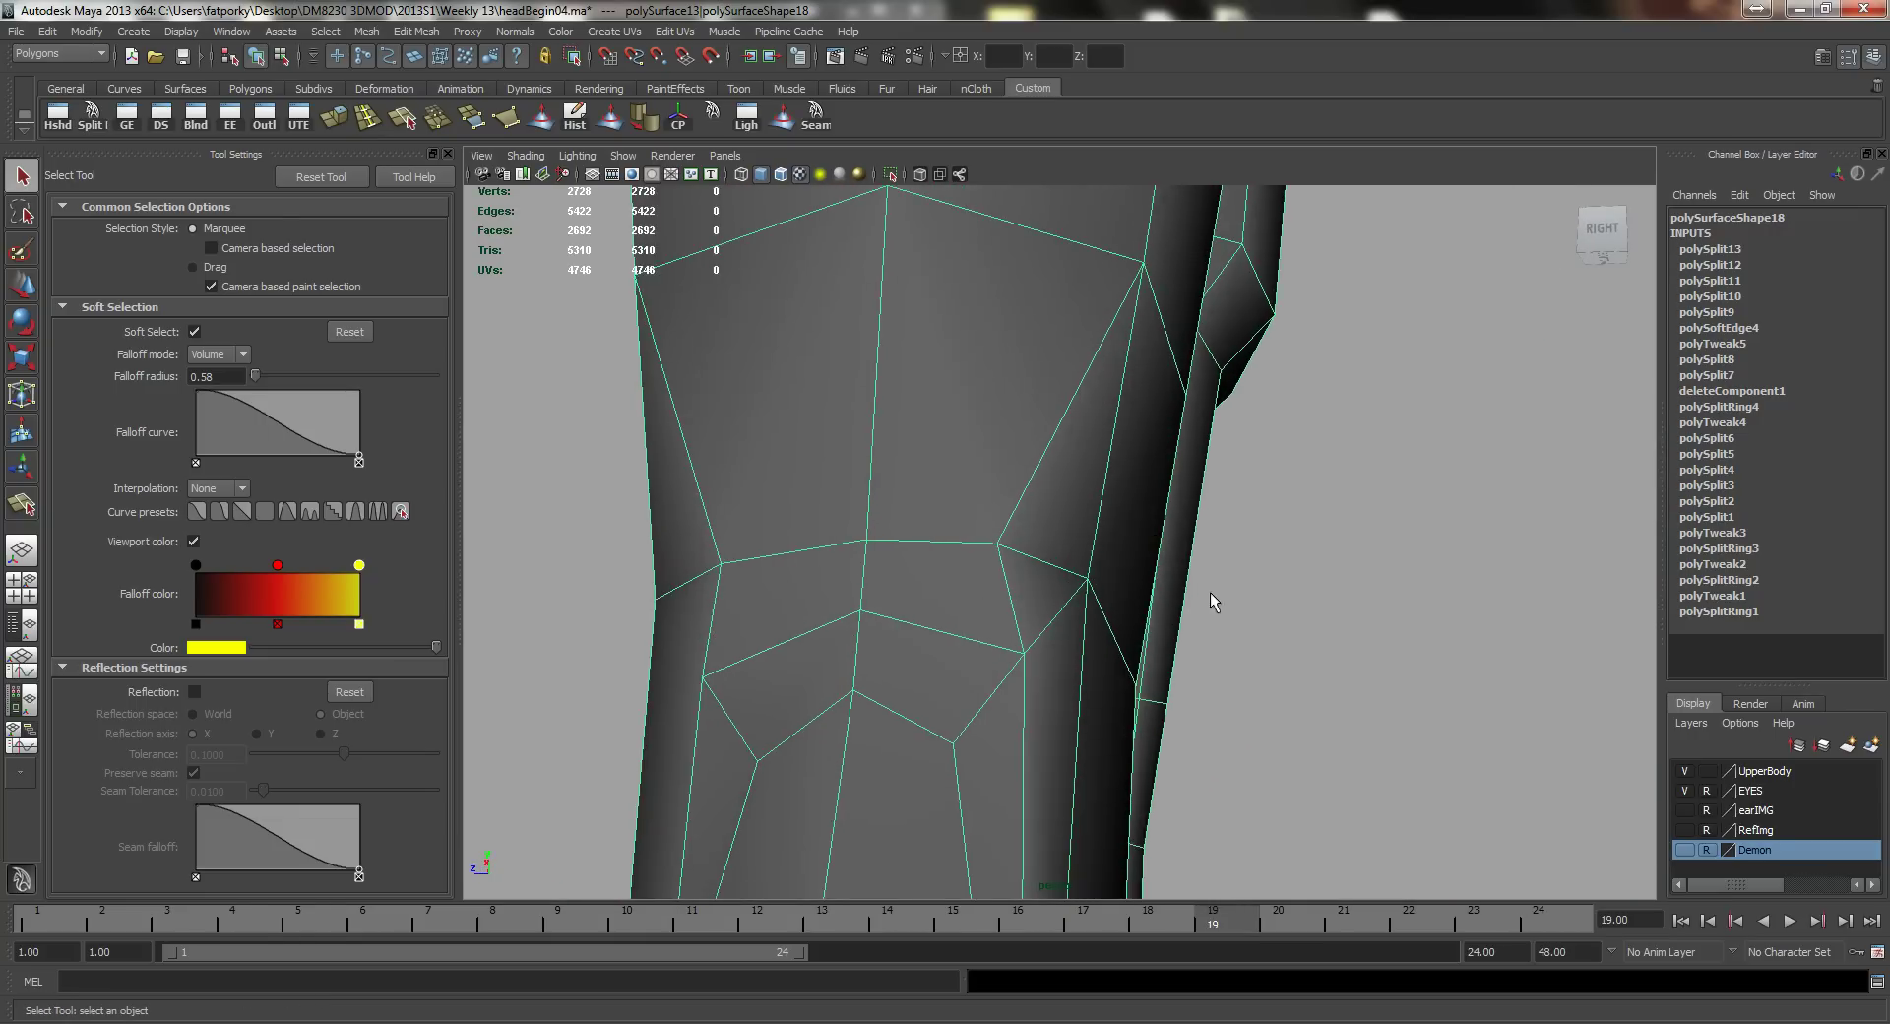
{"action": "left_click_drag", "start_coordinate": [1210, 592], "coordinate": [1077, 616], "text": "alt"}
{"action": "right_click_drag", "start_coordinate": [996, 621], "coordinate": [1067, 650], "text": "alt"}
{"action": "left_click_drag", "start_coordinate": [1067, 650], "coordinate": [1129, 651], "text": "alt"}
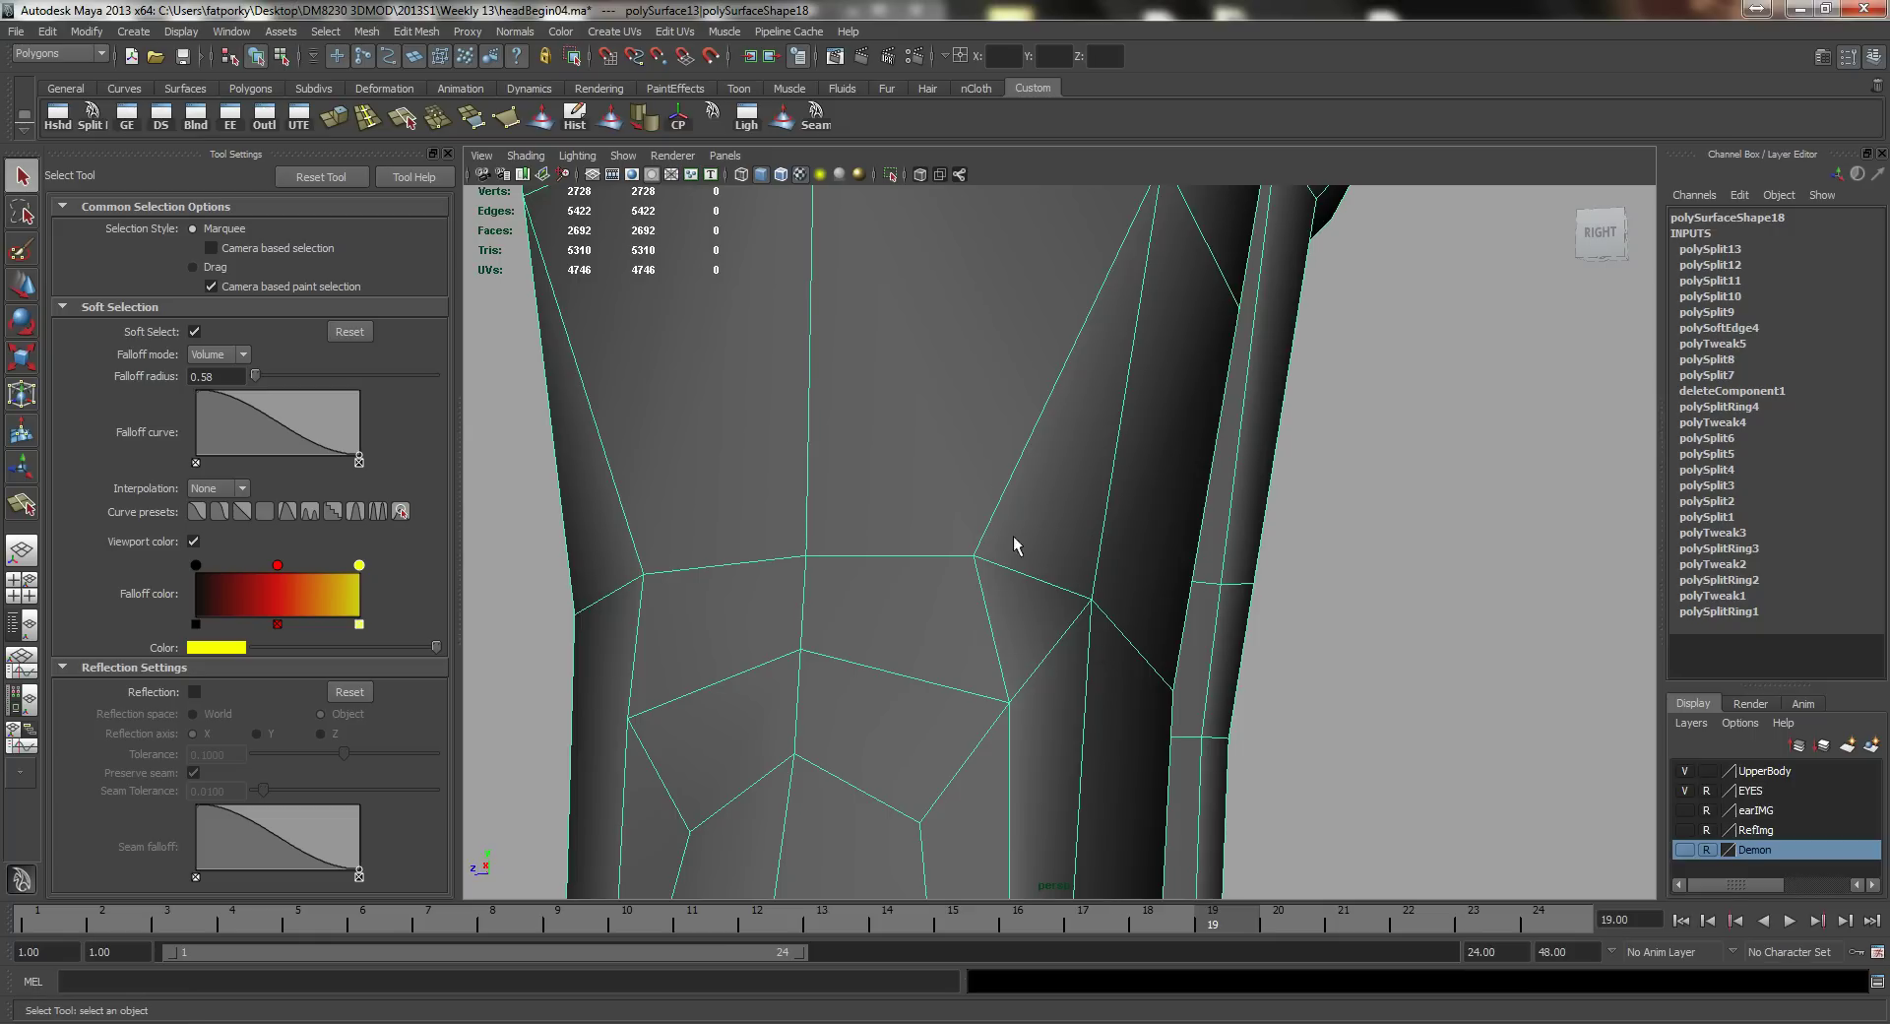
{"action": "left_click_drag", "start_coordinate": [1159, 582], "coordinate": [1054, 591], "text": "alt"}
{"action": "right_click", "coordinate": [1054, 544]}
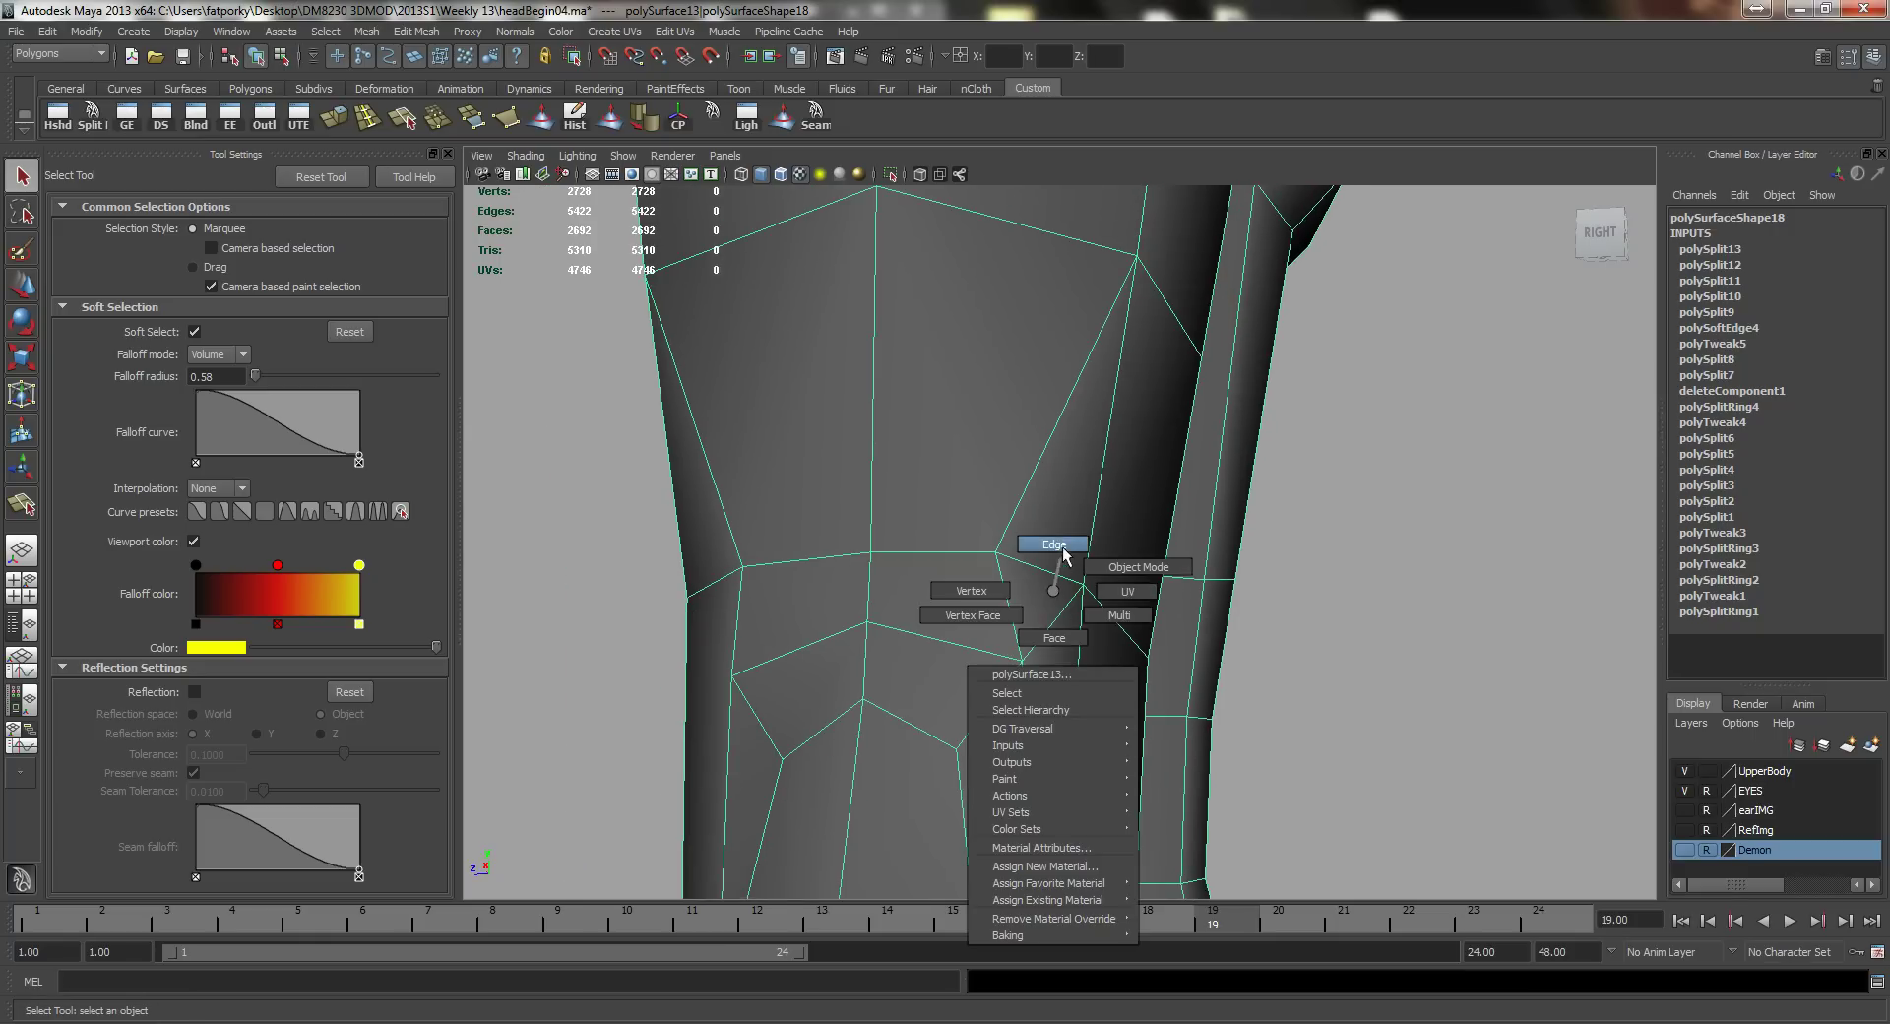
{"action": "left_click", "coordinate": [1041, 568]}
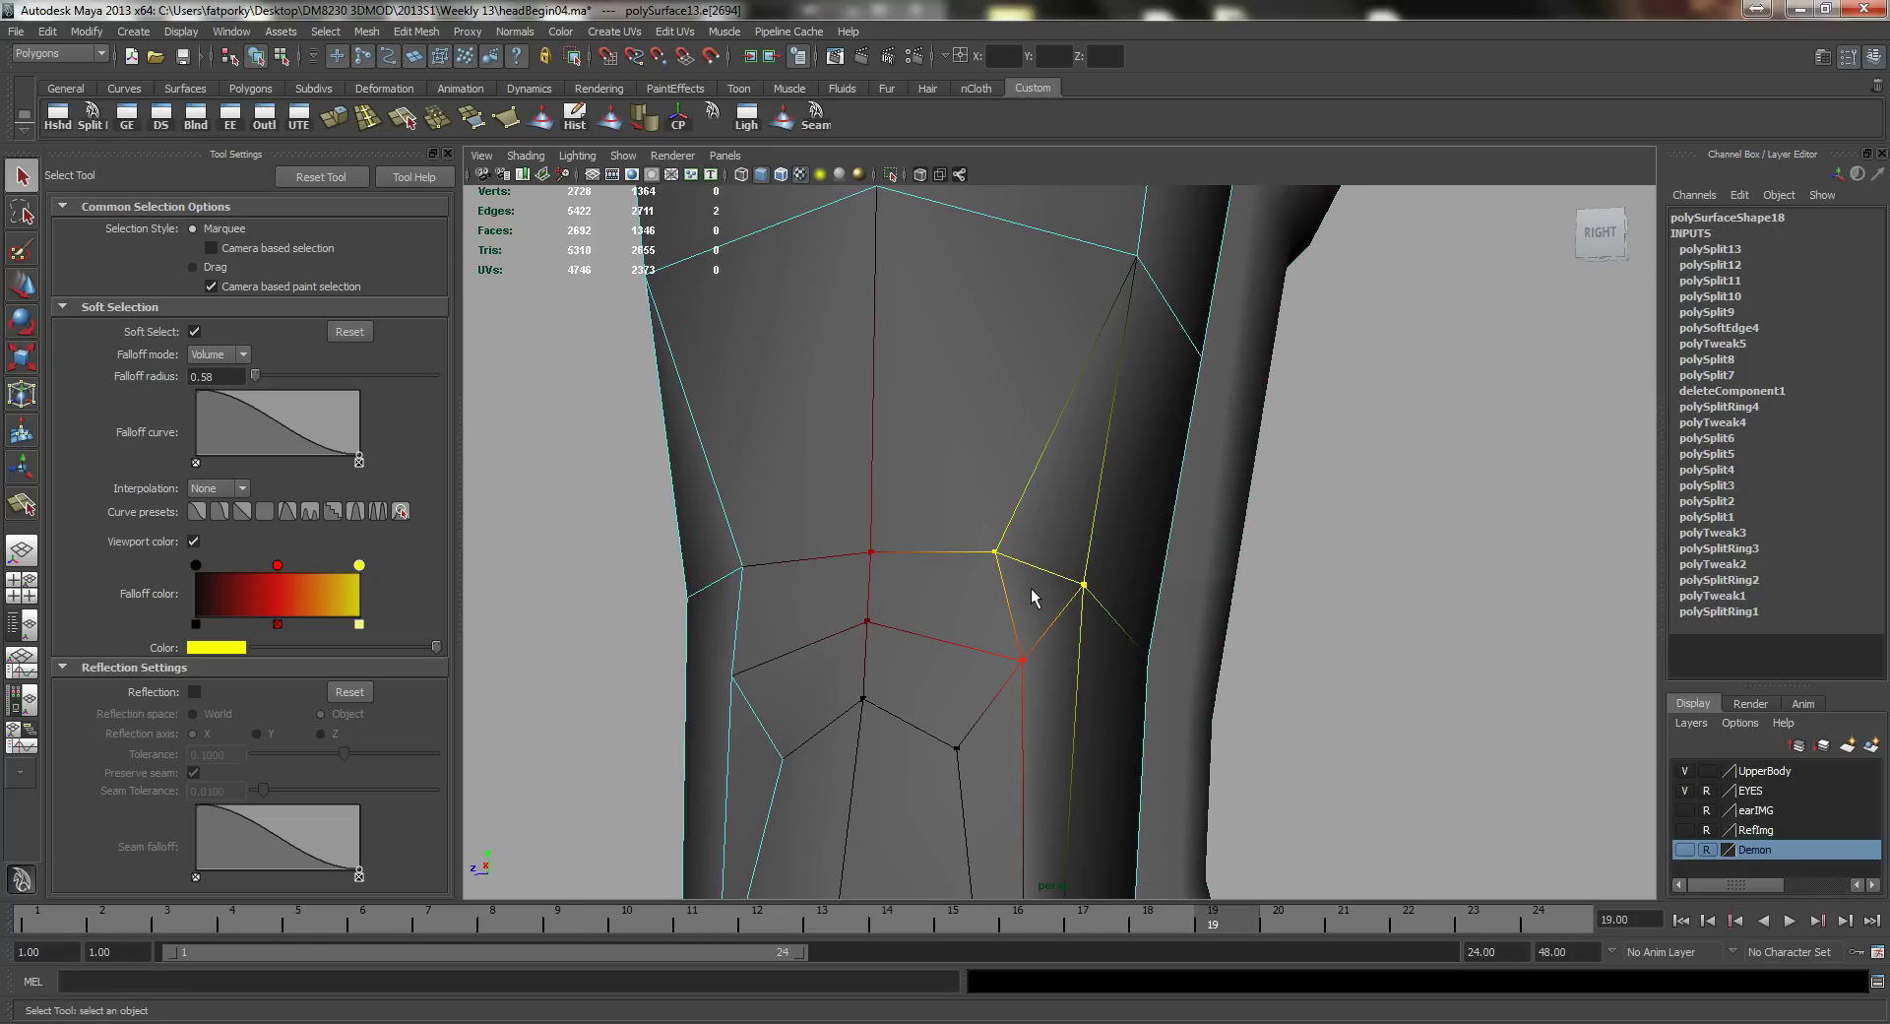
{"action": "key", "text": "b"}
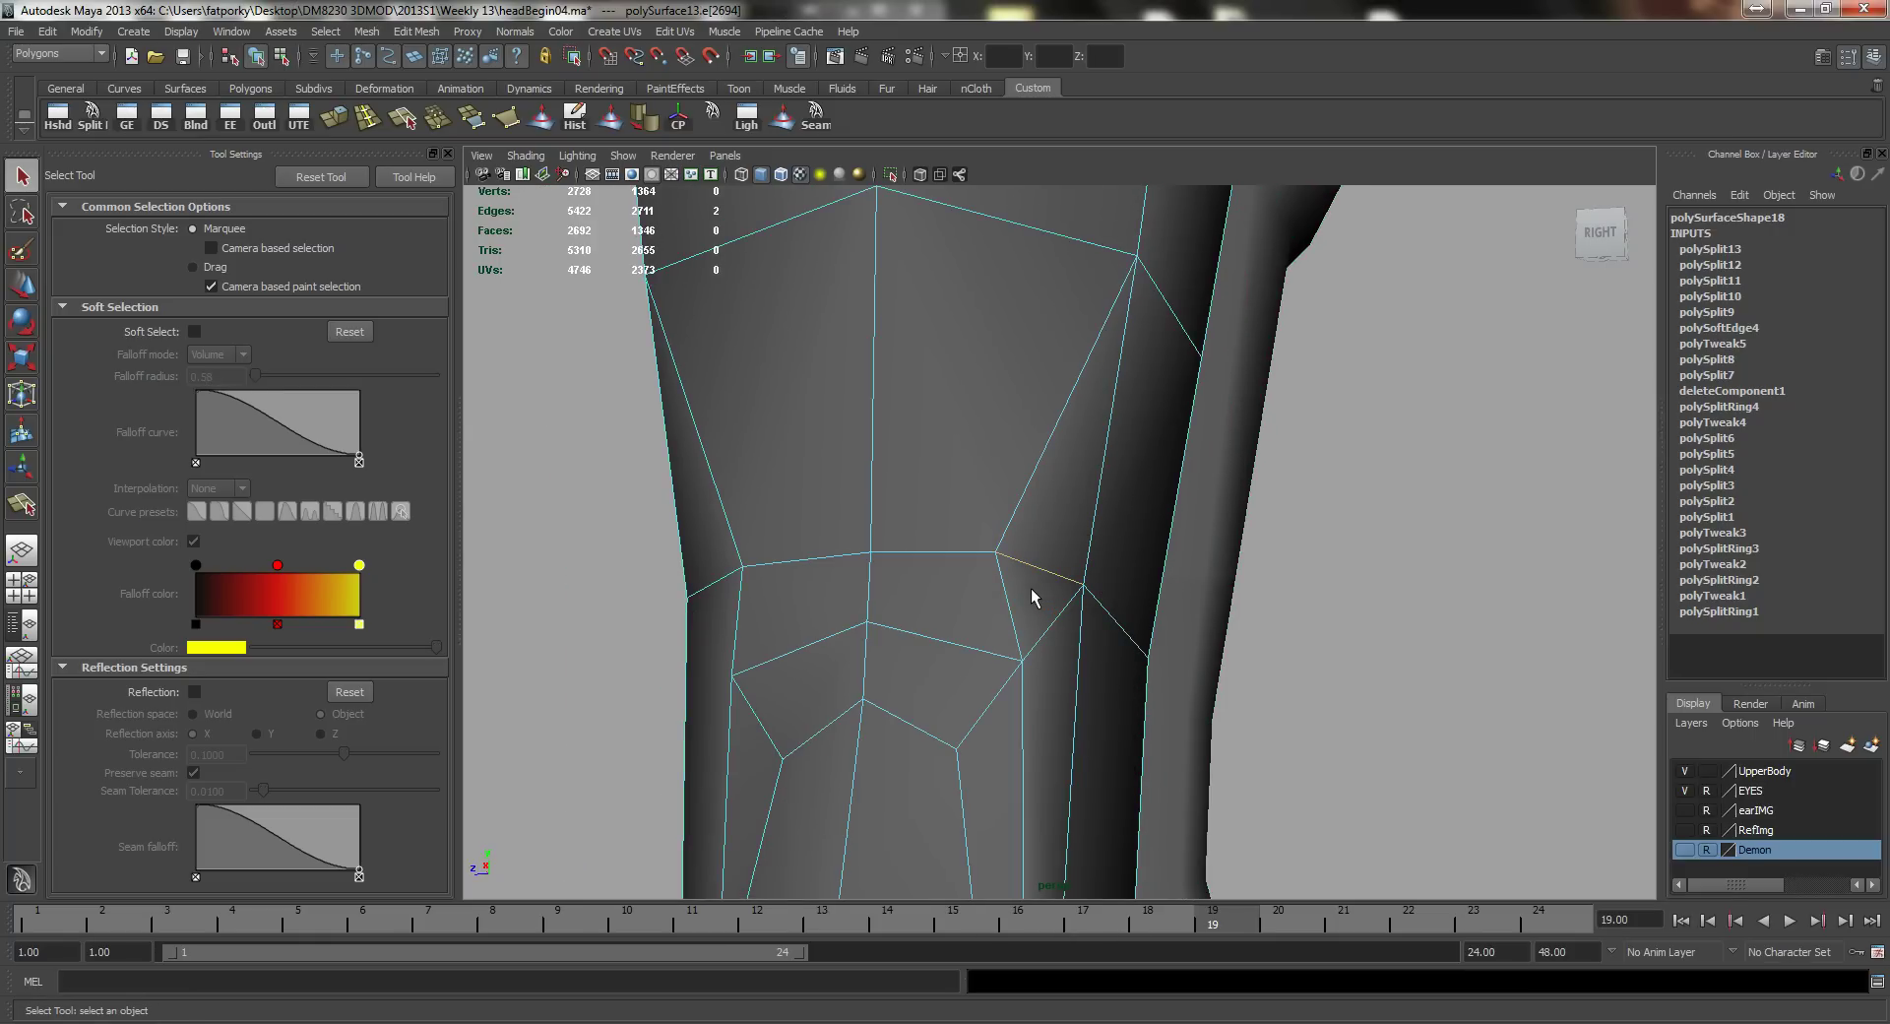
{"action": "key", "text": "Delete"}
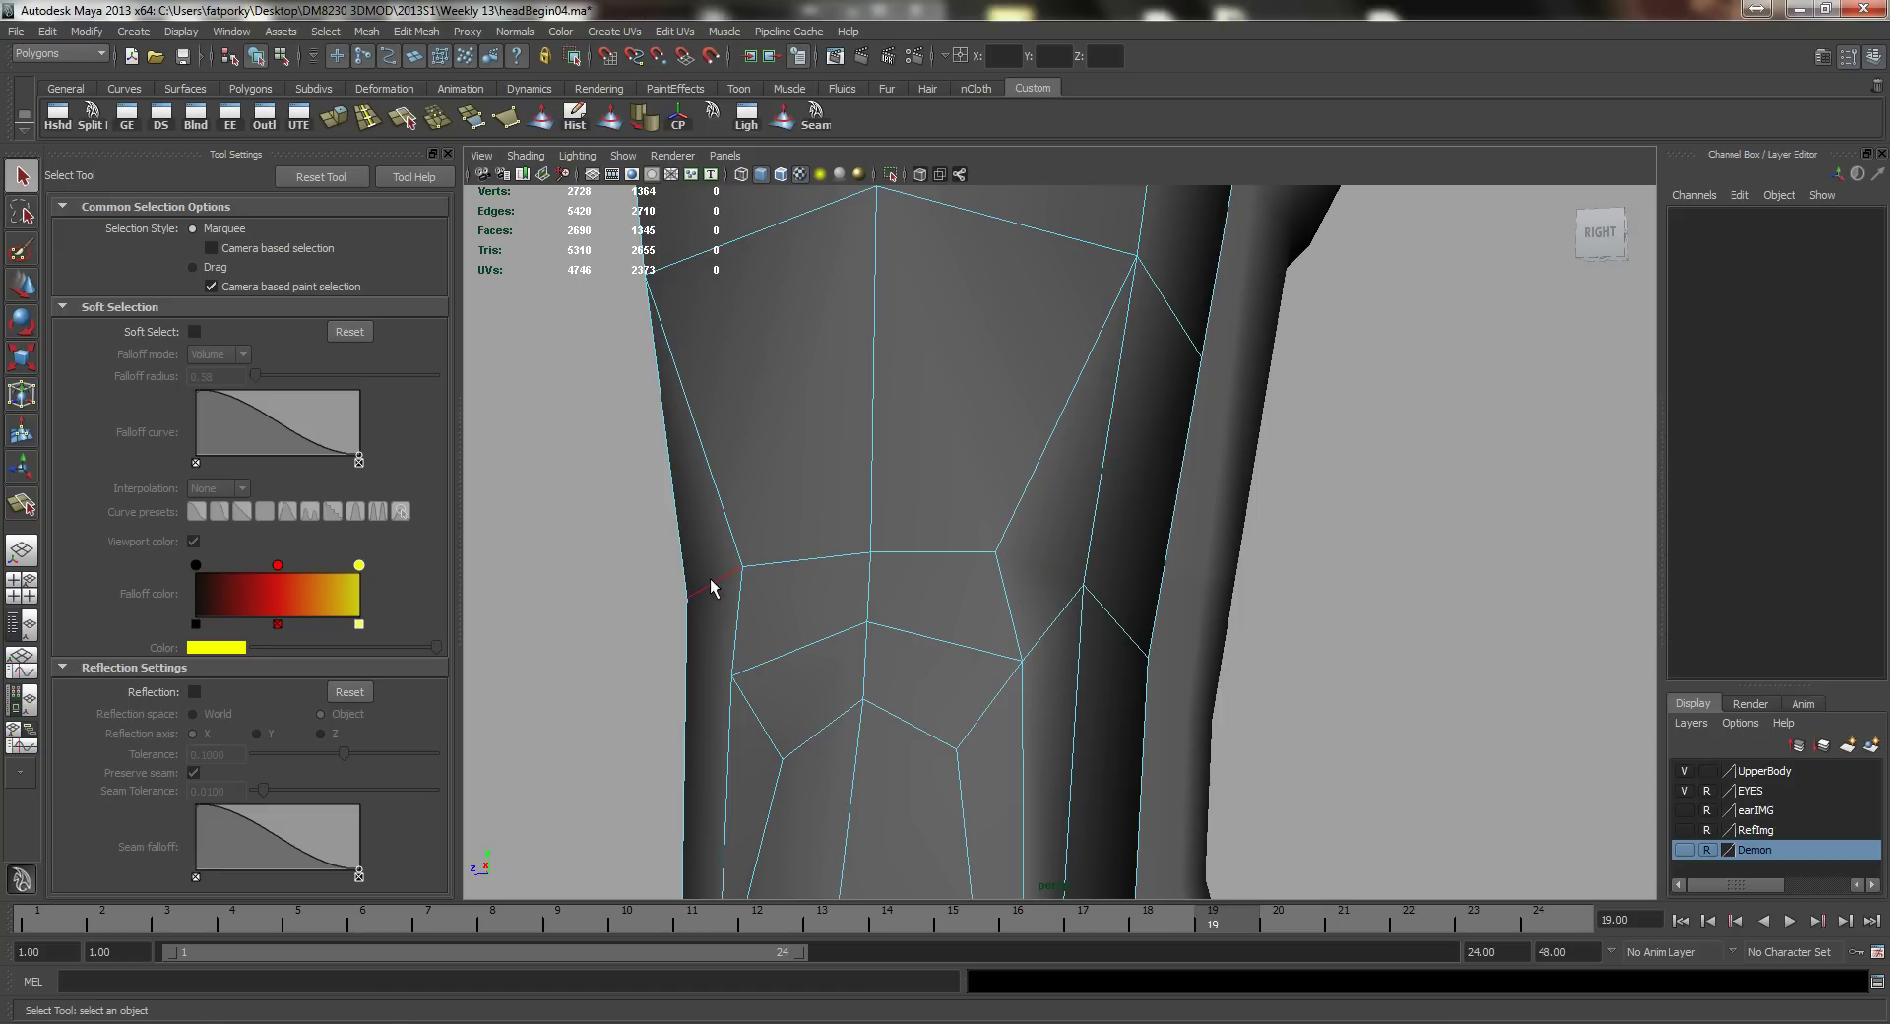
Step: Split an edge from the ankle loop's upper front corner to the vertex on the adjacent vertical edge of the shin
{"action": "mouse_move", "coordinate": [764, 593]}
{"action": "left_mouse_down", "text": "alt"}
{"action": "mouse_move", "coordinate": [865, 591]}
{"action": "mouse_move", "coordinate": [797, 599]}
{"action": "left_mouse_up", "text": "alt"}
{"action": "right_click_drag", "start_coordinate": [798, 599], "coordinate": [786, 590], "text": "alt"}
{"action": "key", "text": "y"}
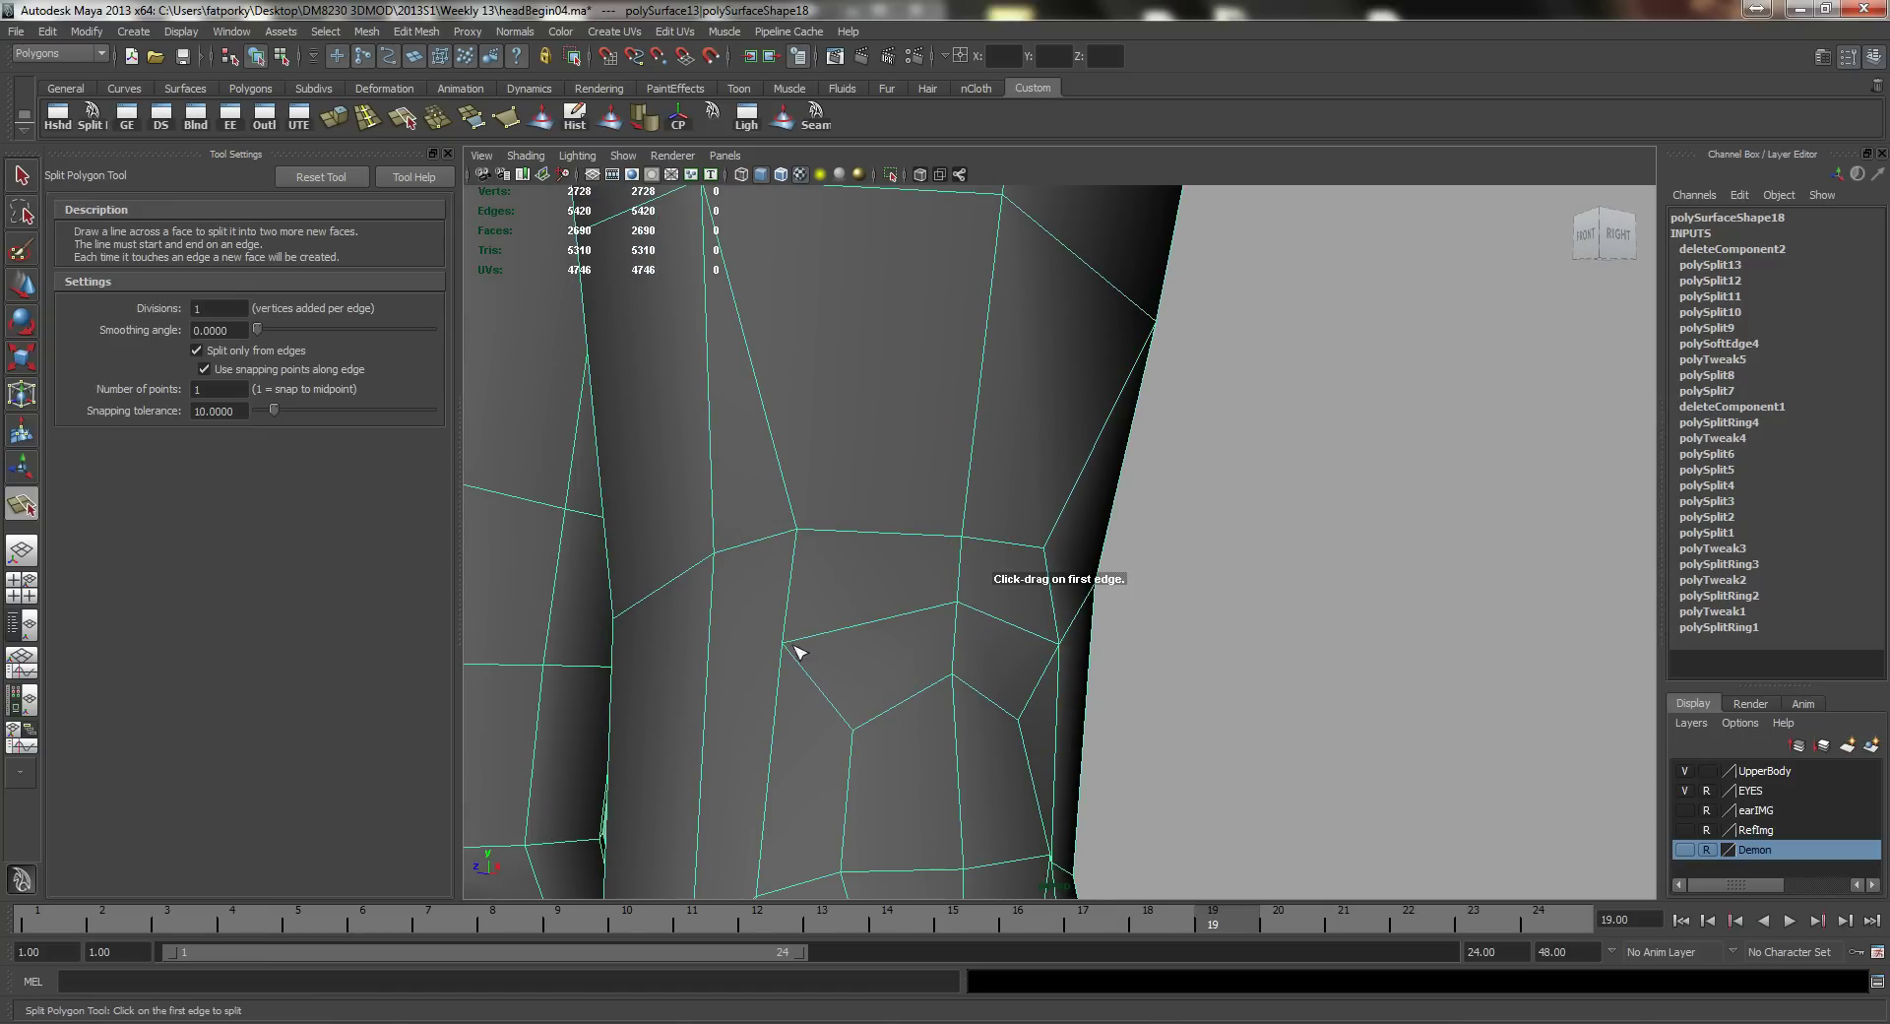
{"action": "left_click", "coordinate": [782, 643]}
{"action": "left_click", "coordinate": [713, 553]}
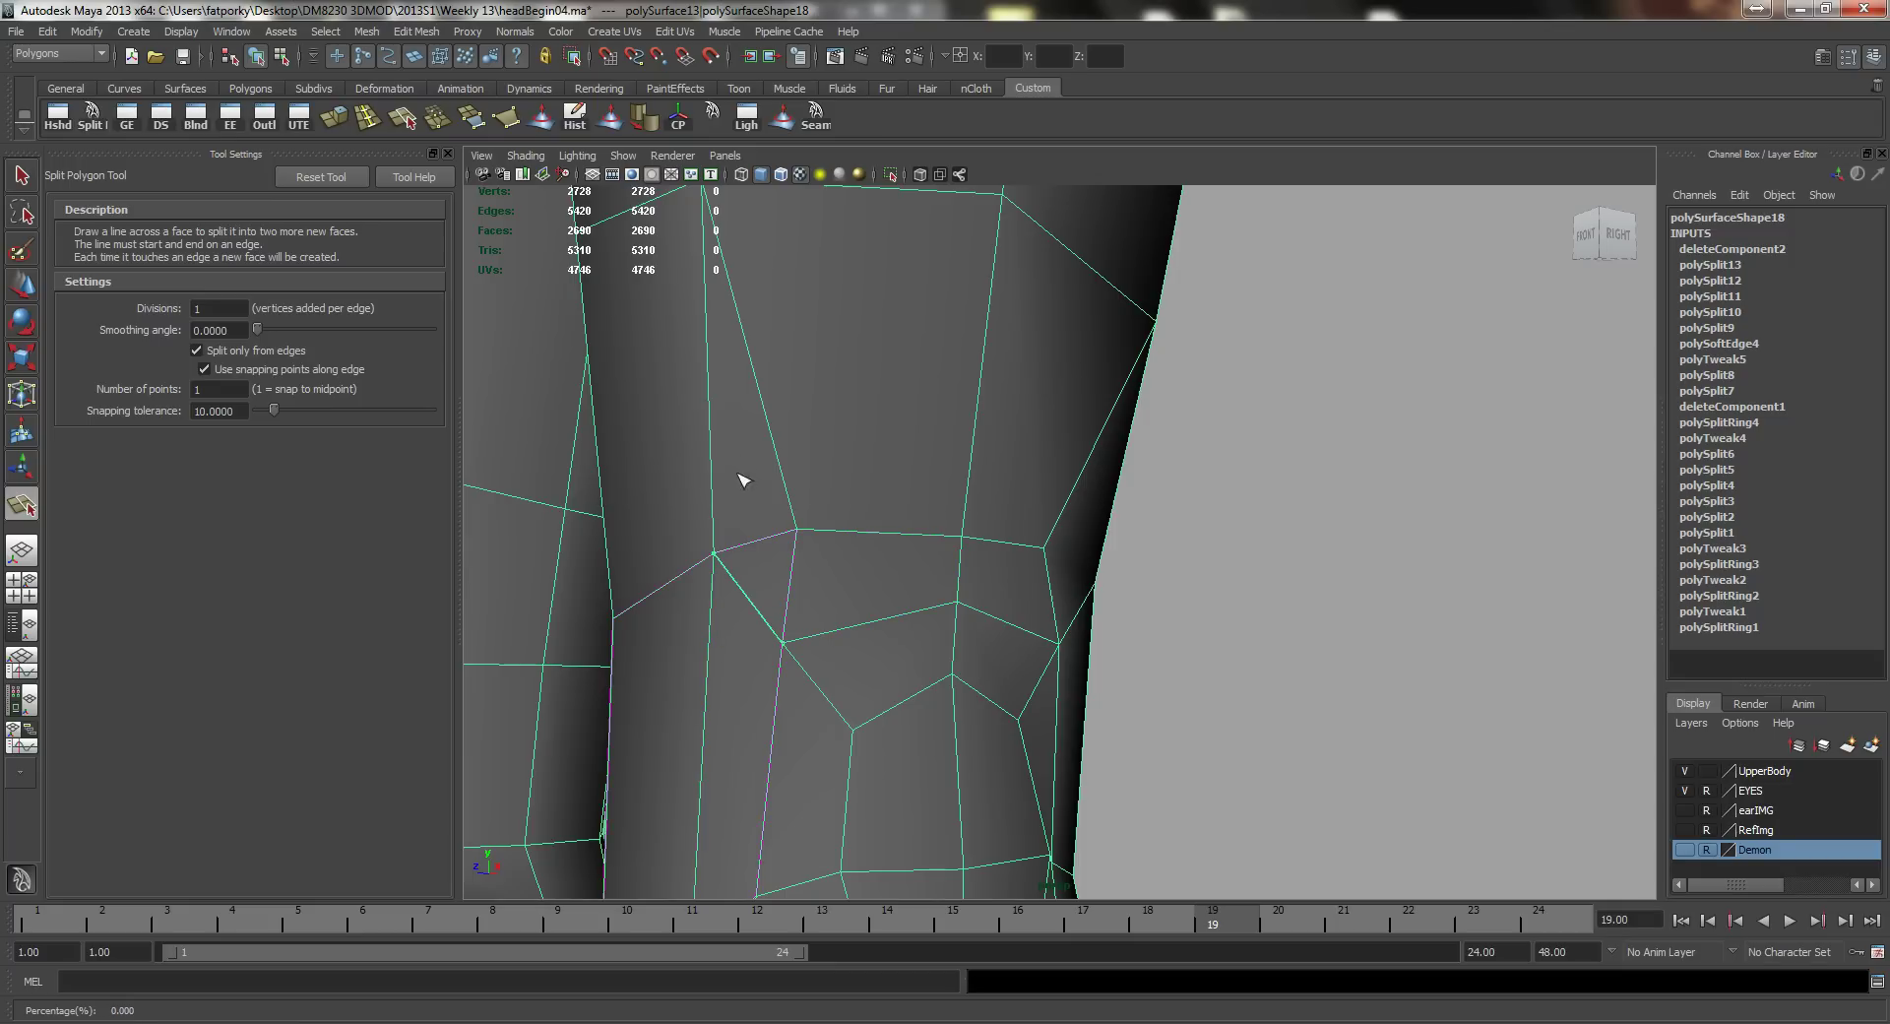
{"action": "key", "text": "Return"}
{"action": "key", "text": "q"}
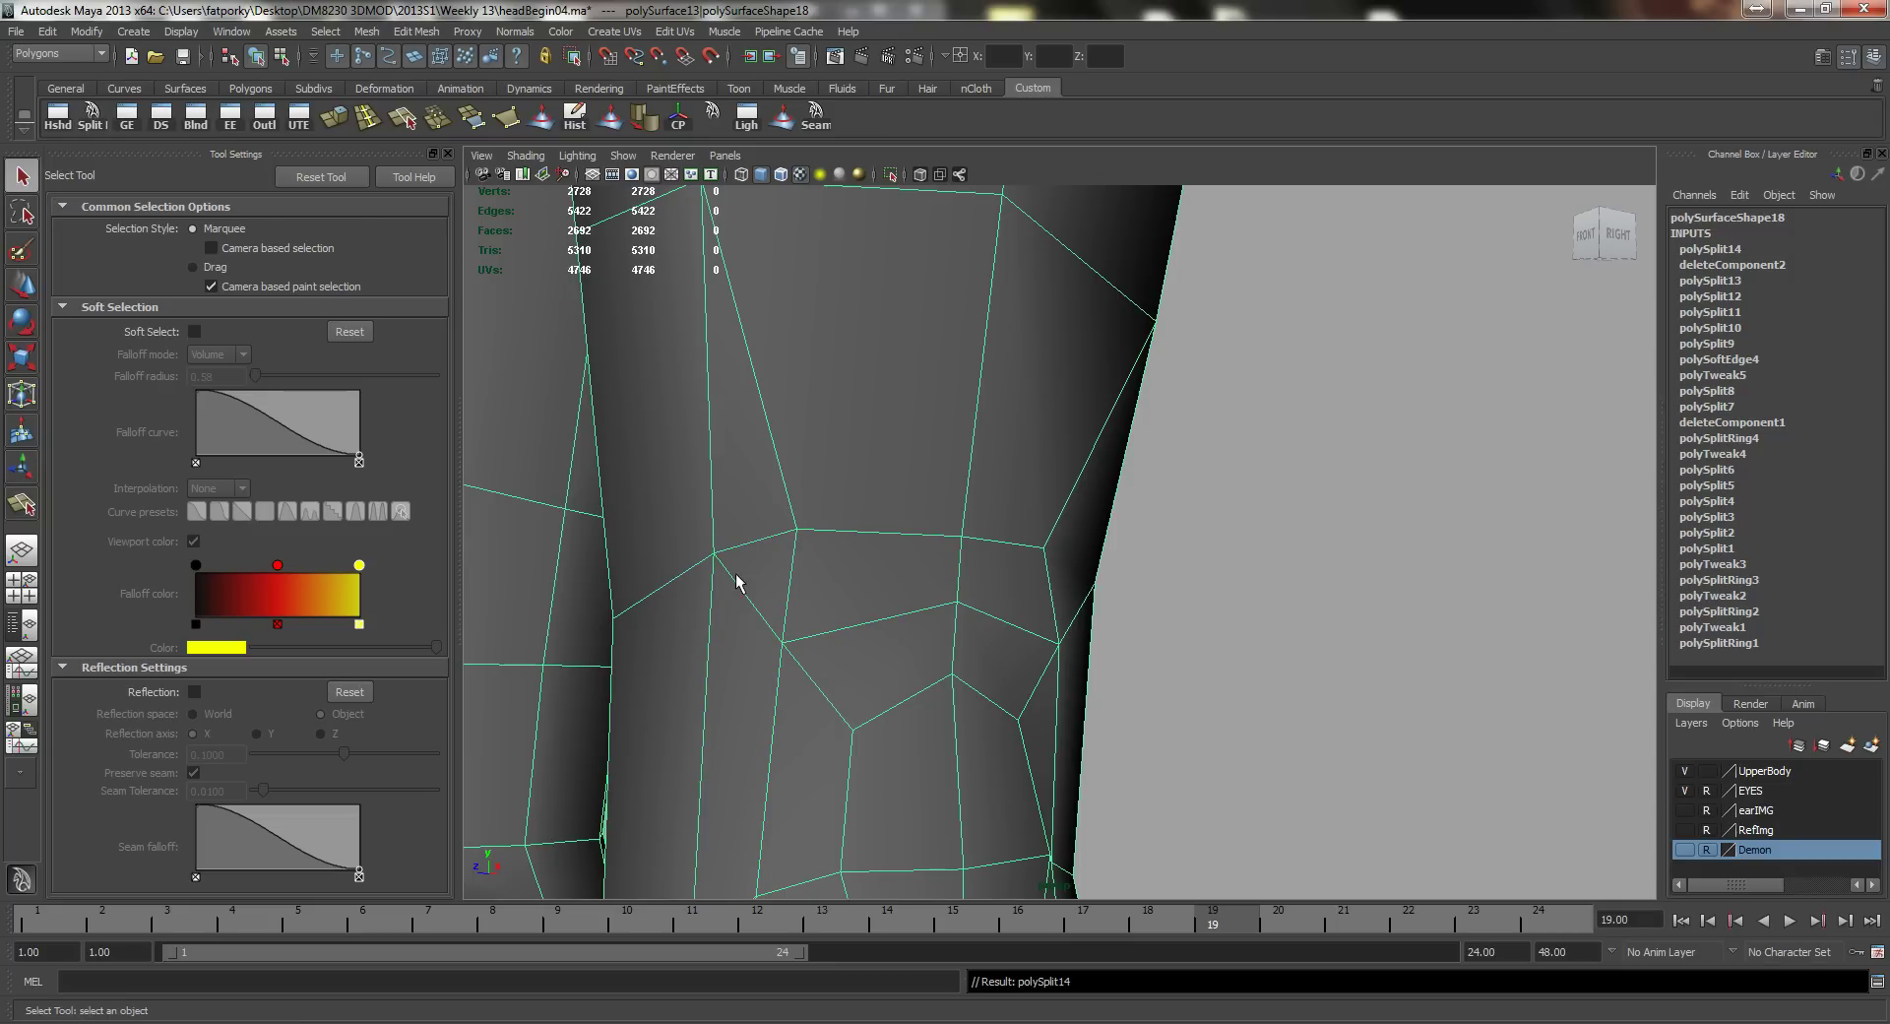
Step: Delete the short edge joining that shin vertex to the front corner of the uppermost ankle row
{"action": "right_click_drag", "start_coordinate": [734, 575], "coordinate": [742, 506]}
{"action": "left_click", "coordinate": [748, 544]}
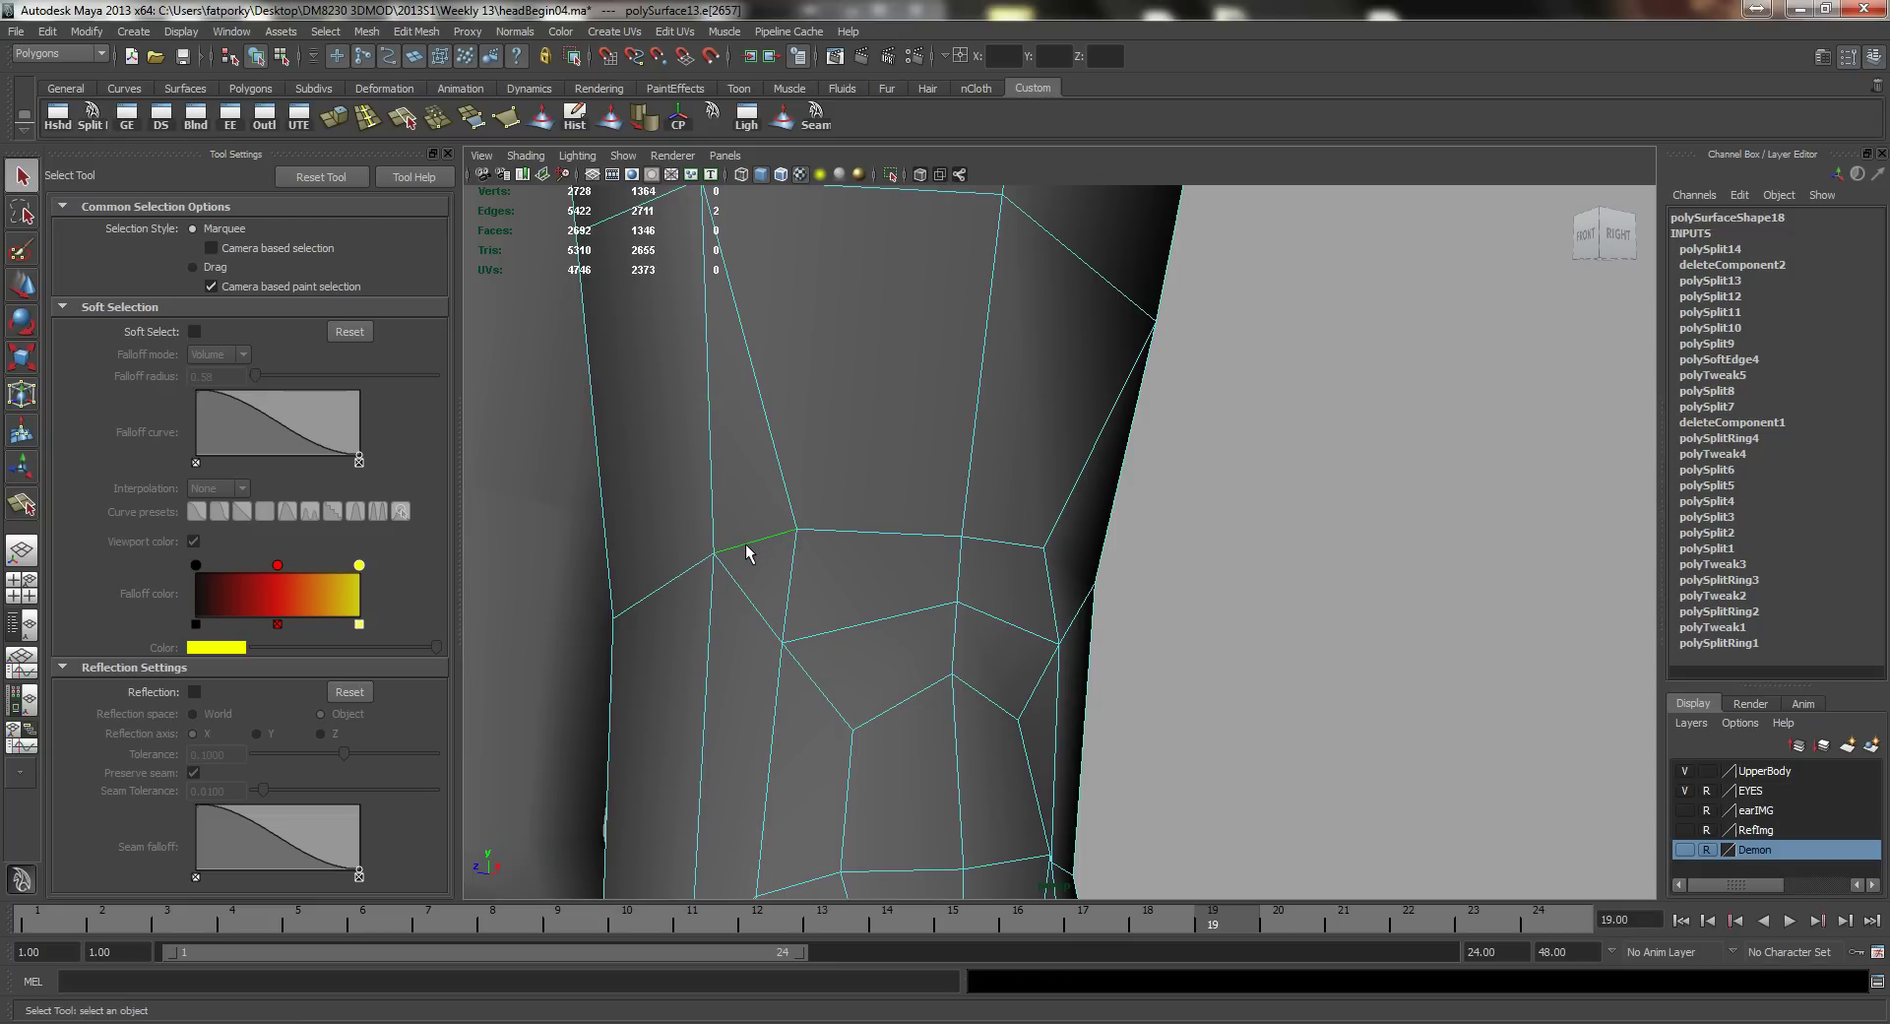
{"action": "key", "text": "Delete"}
Step: Select the two horizontal edges above the outer ankle's loops and scale them down to about 0.75
{"action": "left_click_drag", "start_coordinate": [881, 545], "coordinate": [872, 498], "text": "alt"}
{"action": "middle_click_drag", "start_coordinate": [872, 498], "coordinate": [880, 533], "text": "alt"}
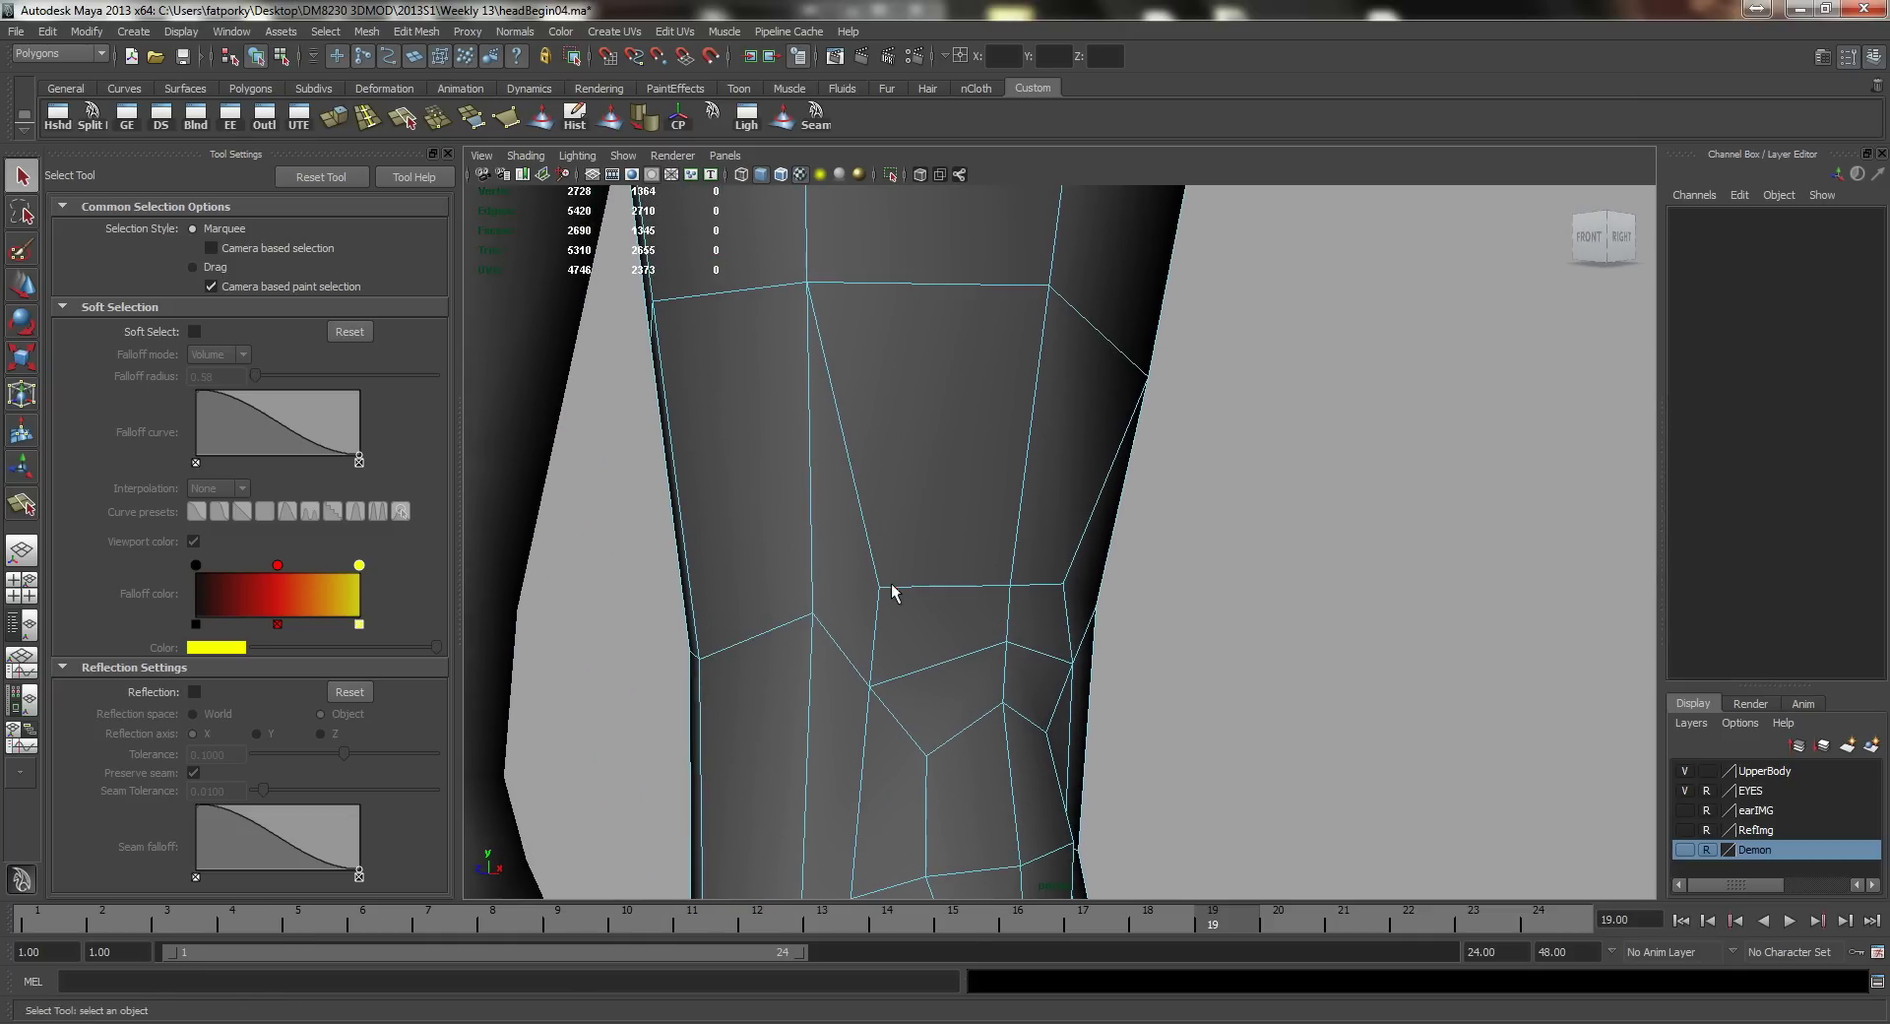
{"action": "mouse_move", "coordinate": [893, 588]}
{"action": "right_mouse_down"}
{"action": "mouse_move", "coordinate": [843, 589]}
{"action": "mouse_move", "coordinate": [911, 582]}
{"action": "right_mouse_up"}
{"action": "left_click", "coordinate": [918, 582]}
{"action": "left_click_drag", "start_coordinate": [974, 593], "coordinate": [924, 596], "text": "alt"}
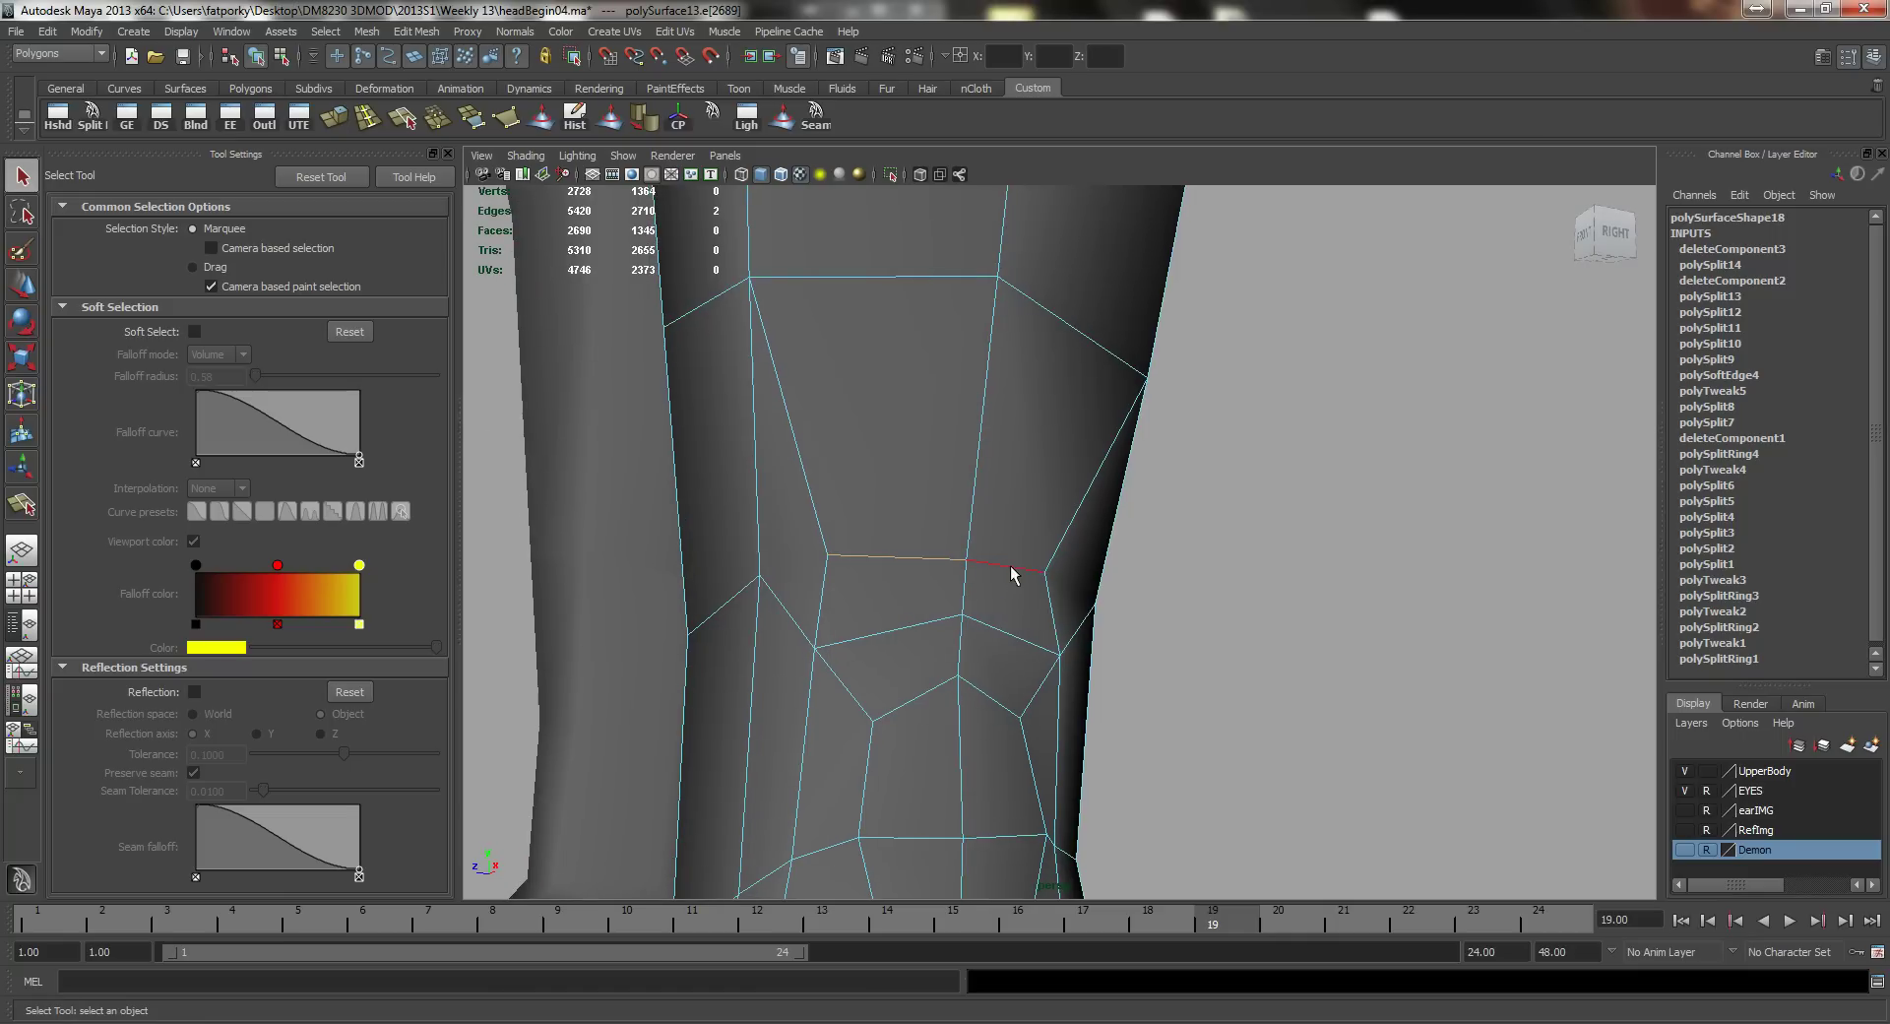
{"action": "left_click", "coordinate": [1010, 565], "text": "shift"}
{"action": "key", "text": "r"}
{"action": "middle_click_drag", "start_coordinate": [1156, 613], "coordinate": [1126, 613]}
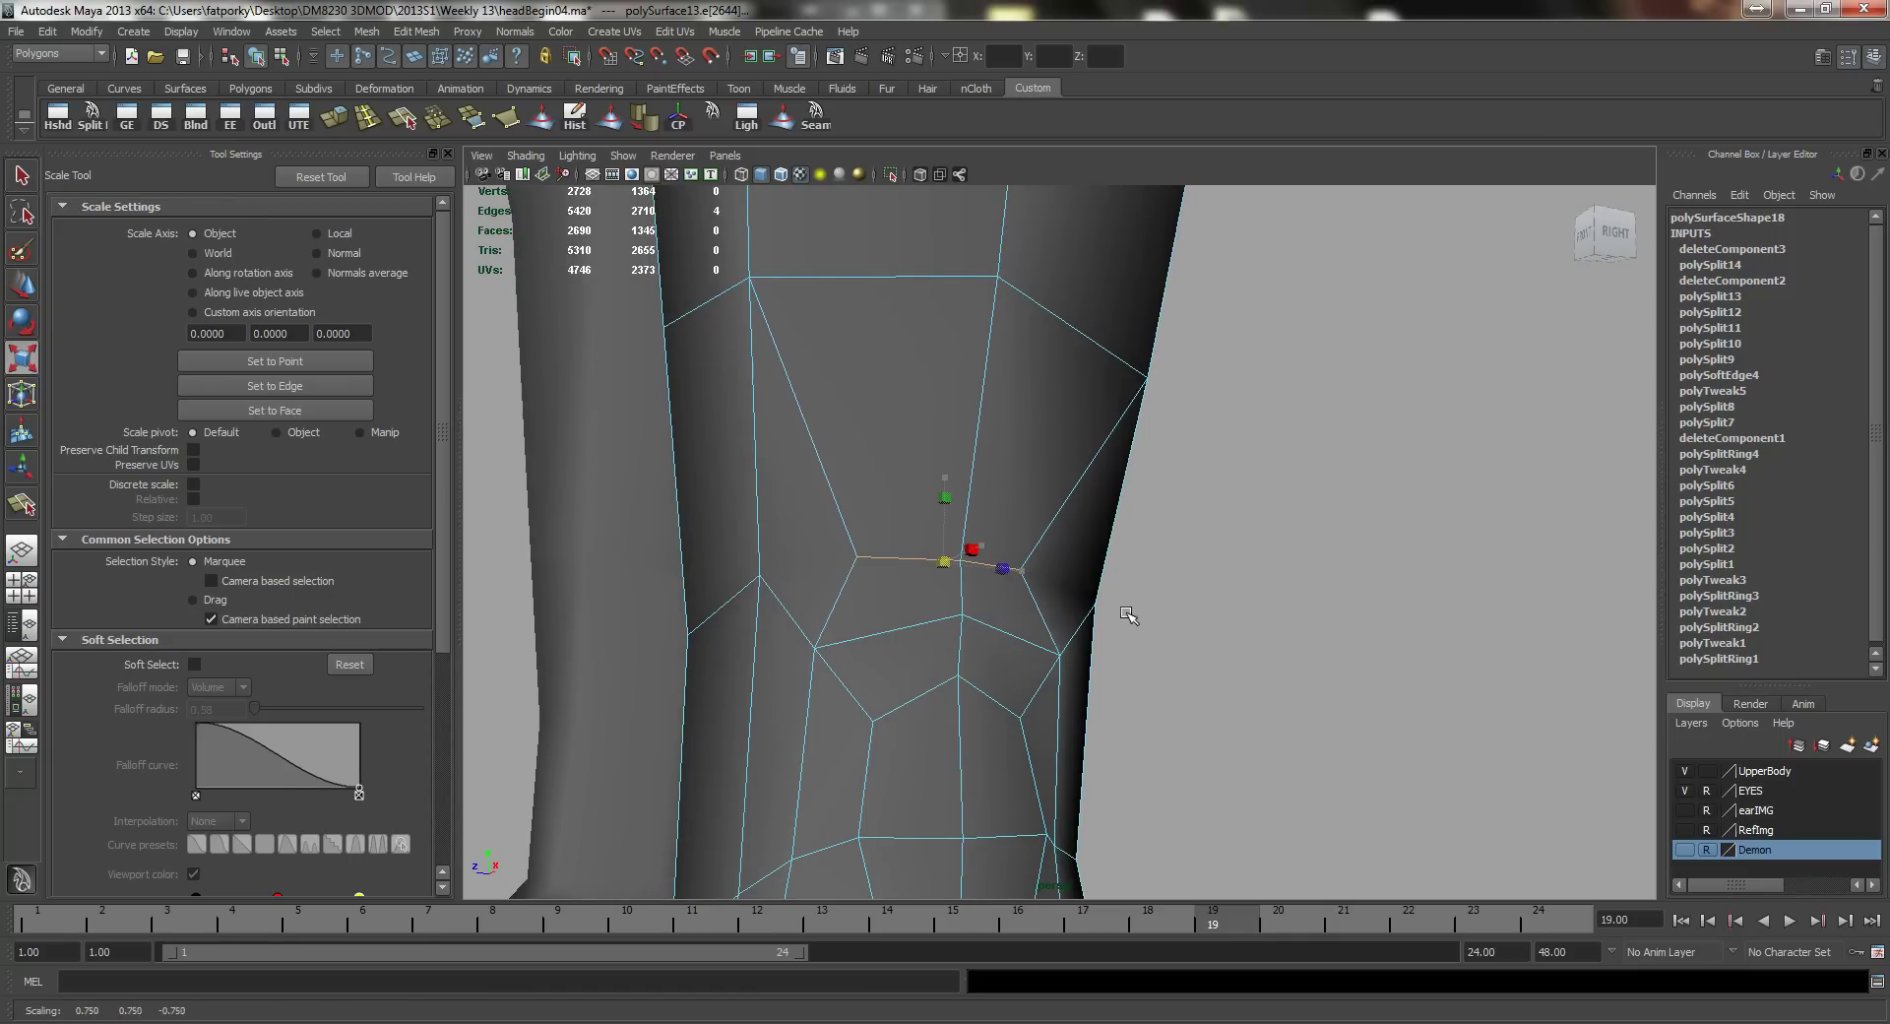
Step: Select the arched edges at the top of the outer ankle bone and adjust their shape with the Scale tool
{"action": "left_click_drag", "start_coordinate": [1122, 630], "coordinate": [1042, 561], "text": "alt"}
{"action": "right_click_drag", "start_coordinate": [873, 541], "coordinate": [970, 565], "text": "alt"}
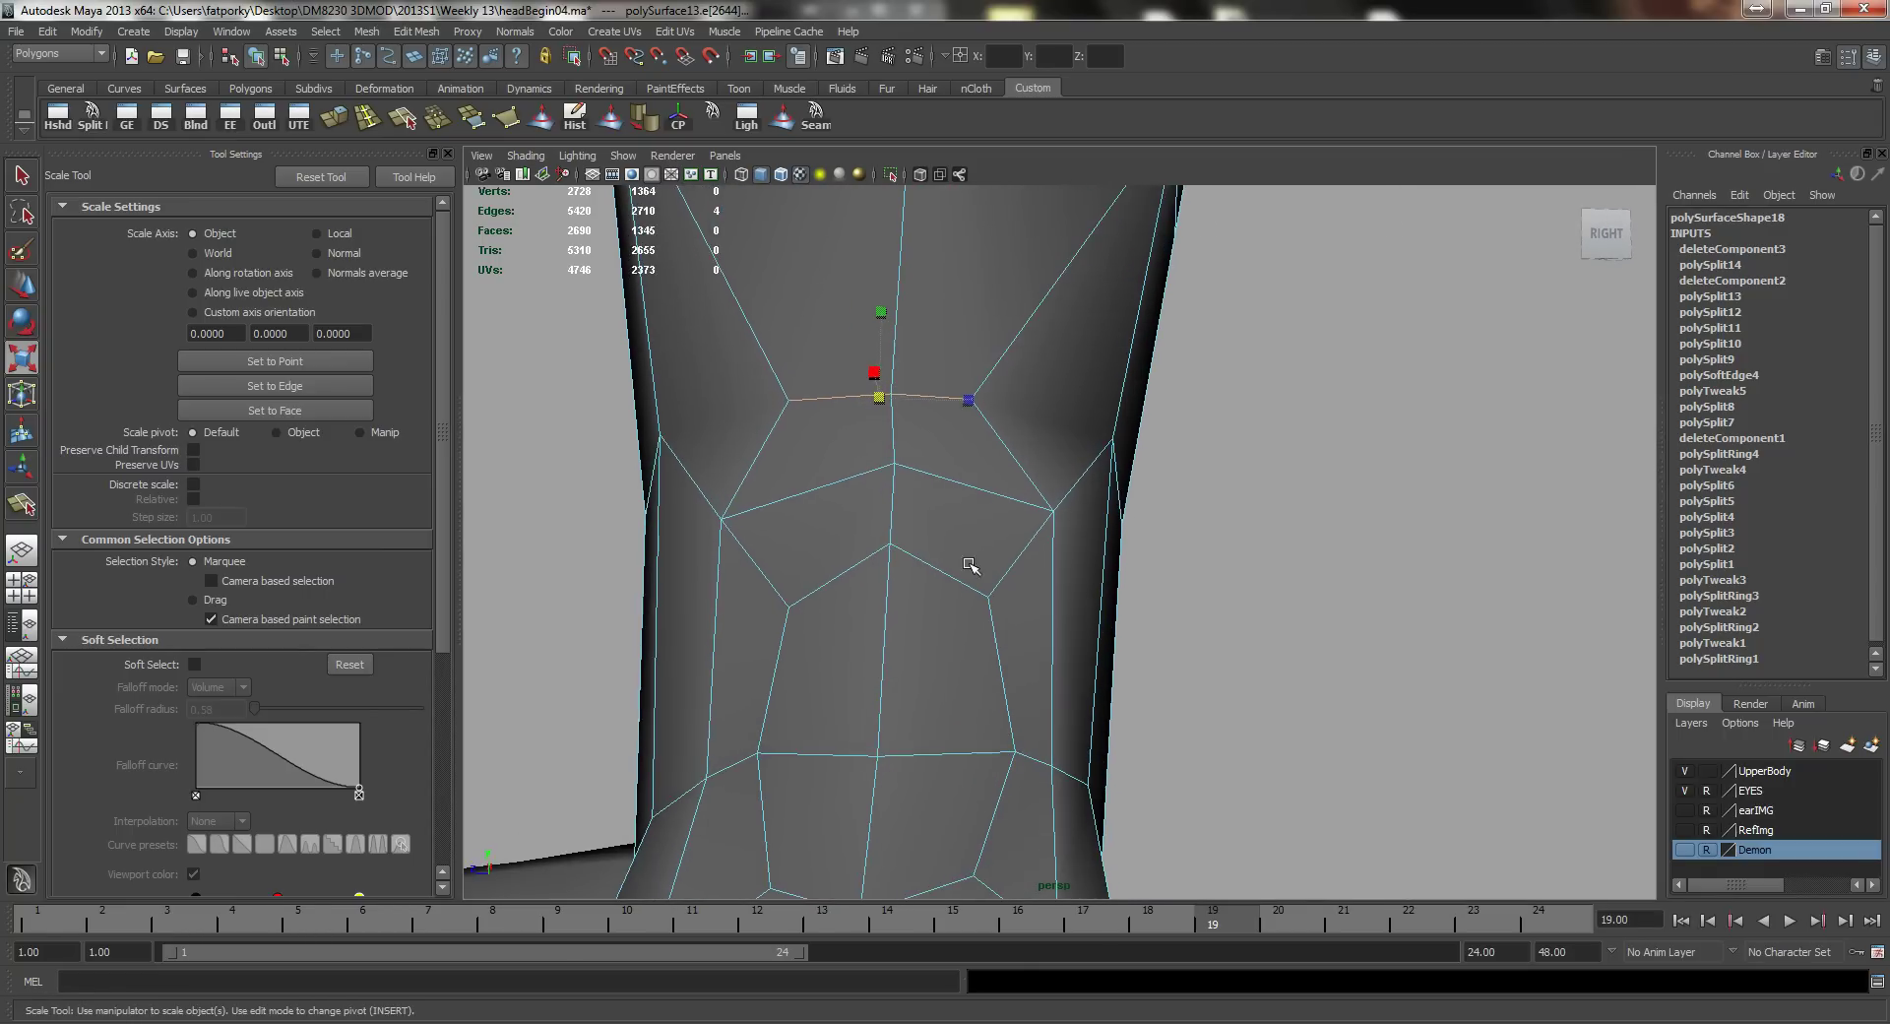
{"action": "left_click", "coordinate": [949, 491]}
{"action": "left_click", "coordinate": [937, 577], "text": "shift"}
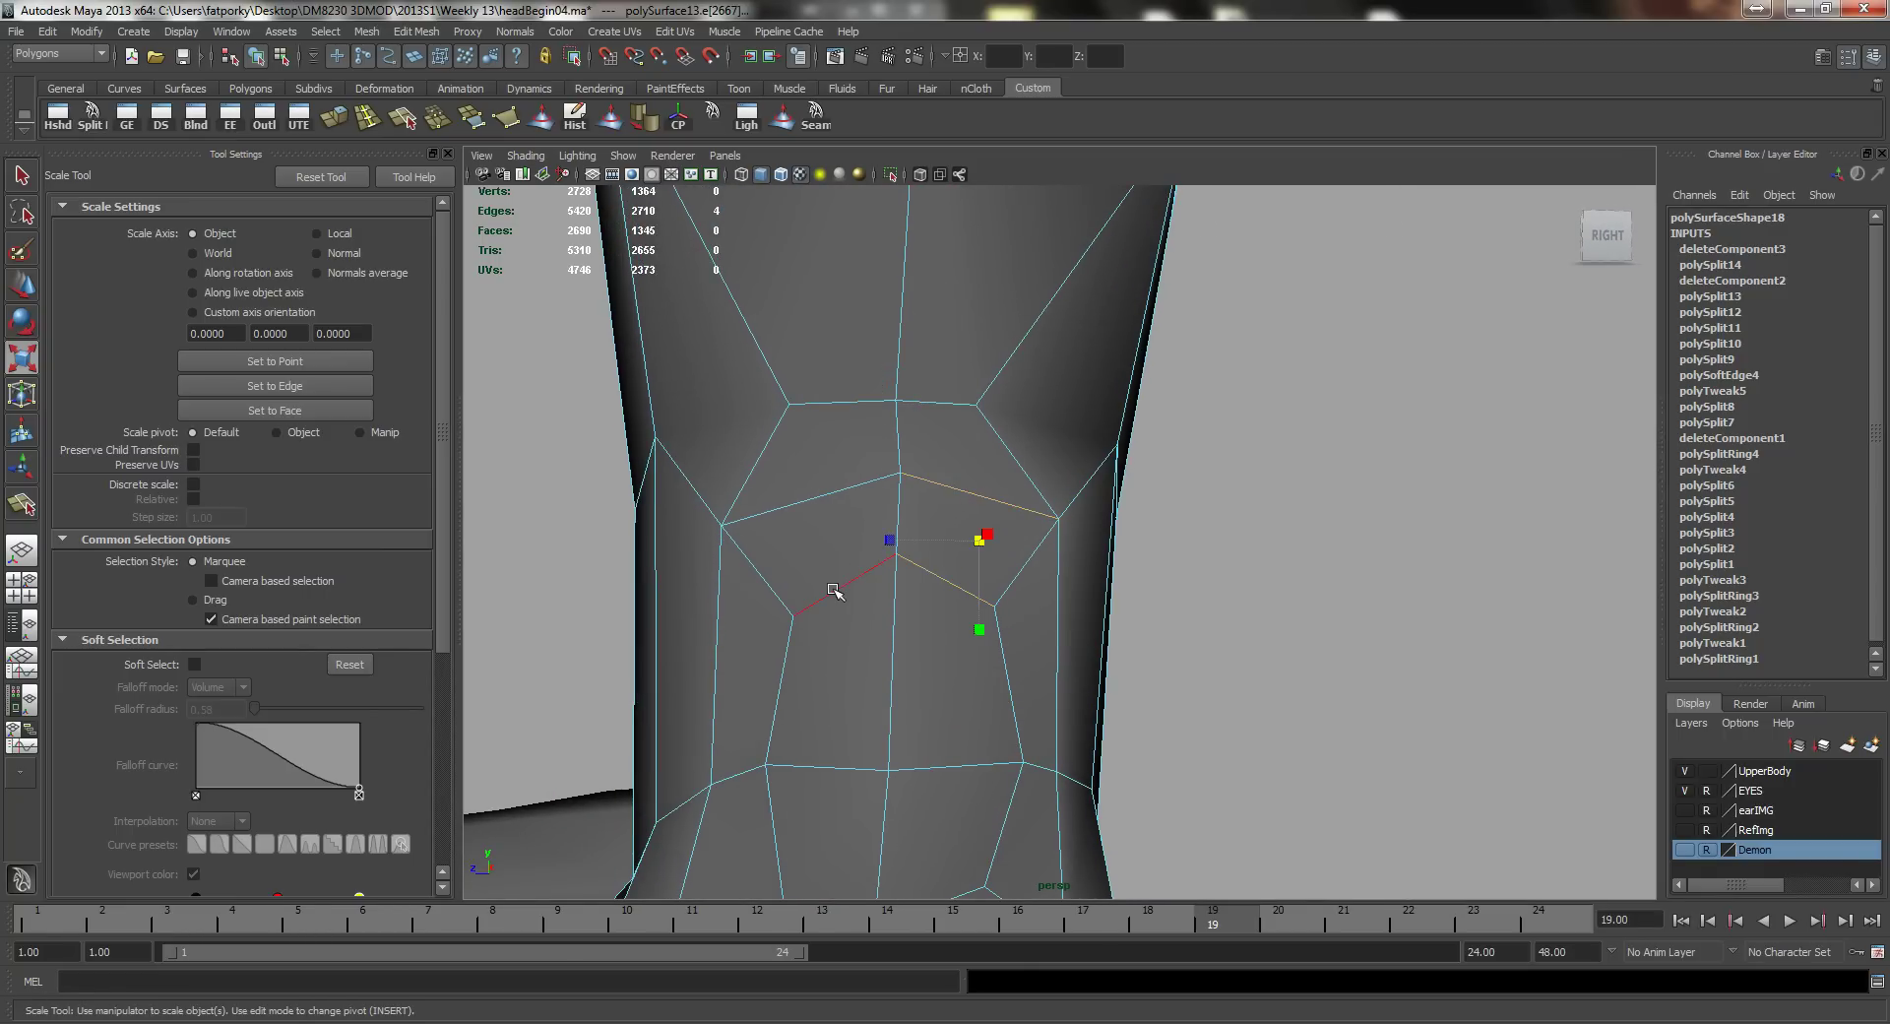
{"action": "left_click", "coordinate": [830, 579], "text": "shift"}
{"action": "left_click_drag", "start_coordinate": [985, 539], "coordinate": [952, 544]}
{"action": "left_click_drag", "start_coordinate": [983, 632], "coordinate": [925, 587], "text": "alt"}
{"action": "left_click_drag", "start_coordinate": [921, 524], "coordinate": [921, 497]}
Step: Scale the two lower edges of the outer ankle bone's inner loop, then return to object selection
{"action": "left_click_drag", "start_coordinate": [923, 503], "coordinate": [891, 592], "text": "alt"}
{"action": "left_click", "coordinate": [866, 590]}
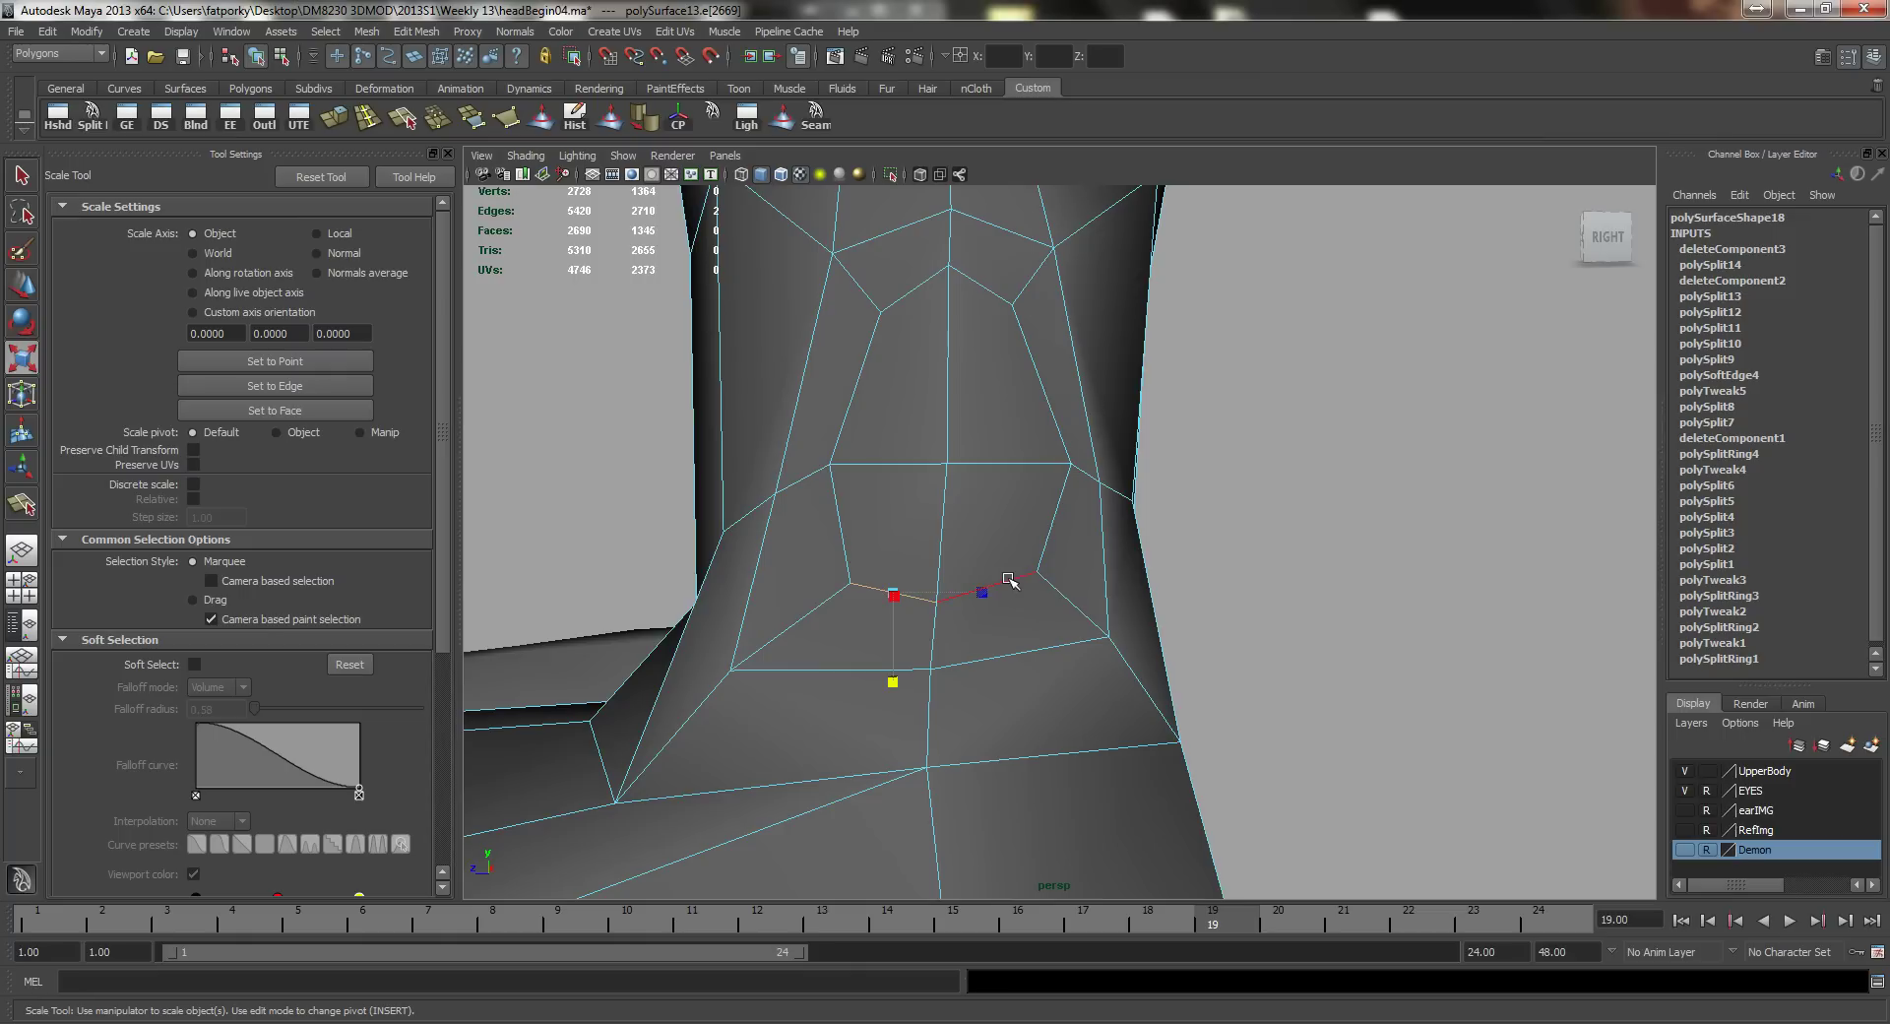
{"action": "left_click", "coordinate": [1024, 591], "text": "shift"}
{"action": "left_click_drag", "start_coordinate": [857, 591], "coordinate": [964, 549]}
{"action": "key", "text": "q"}
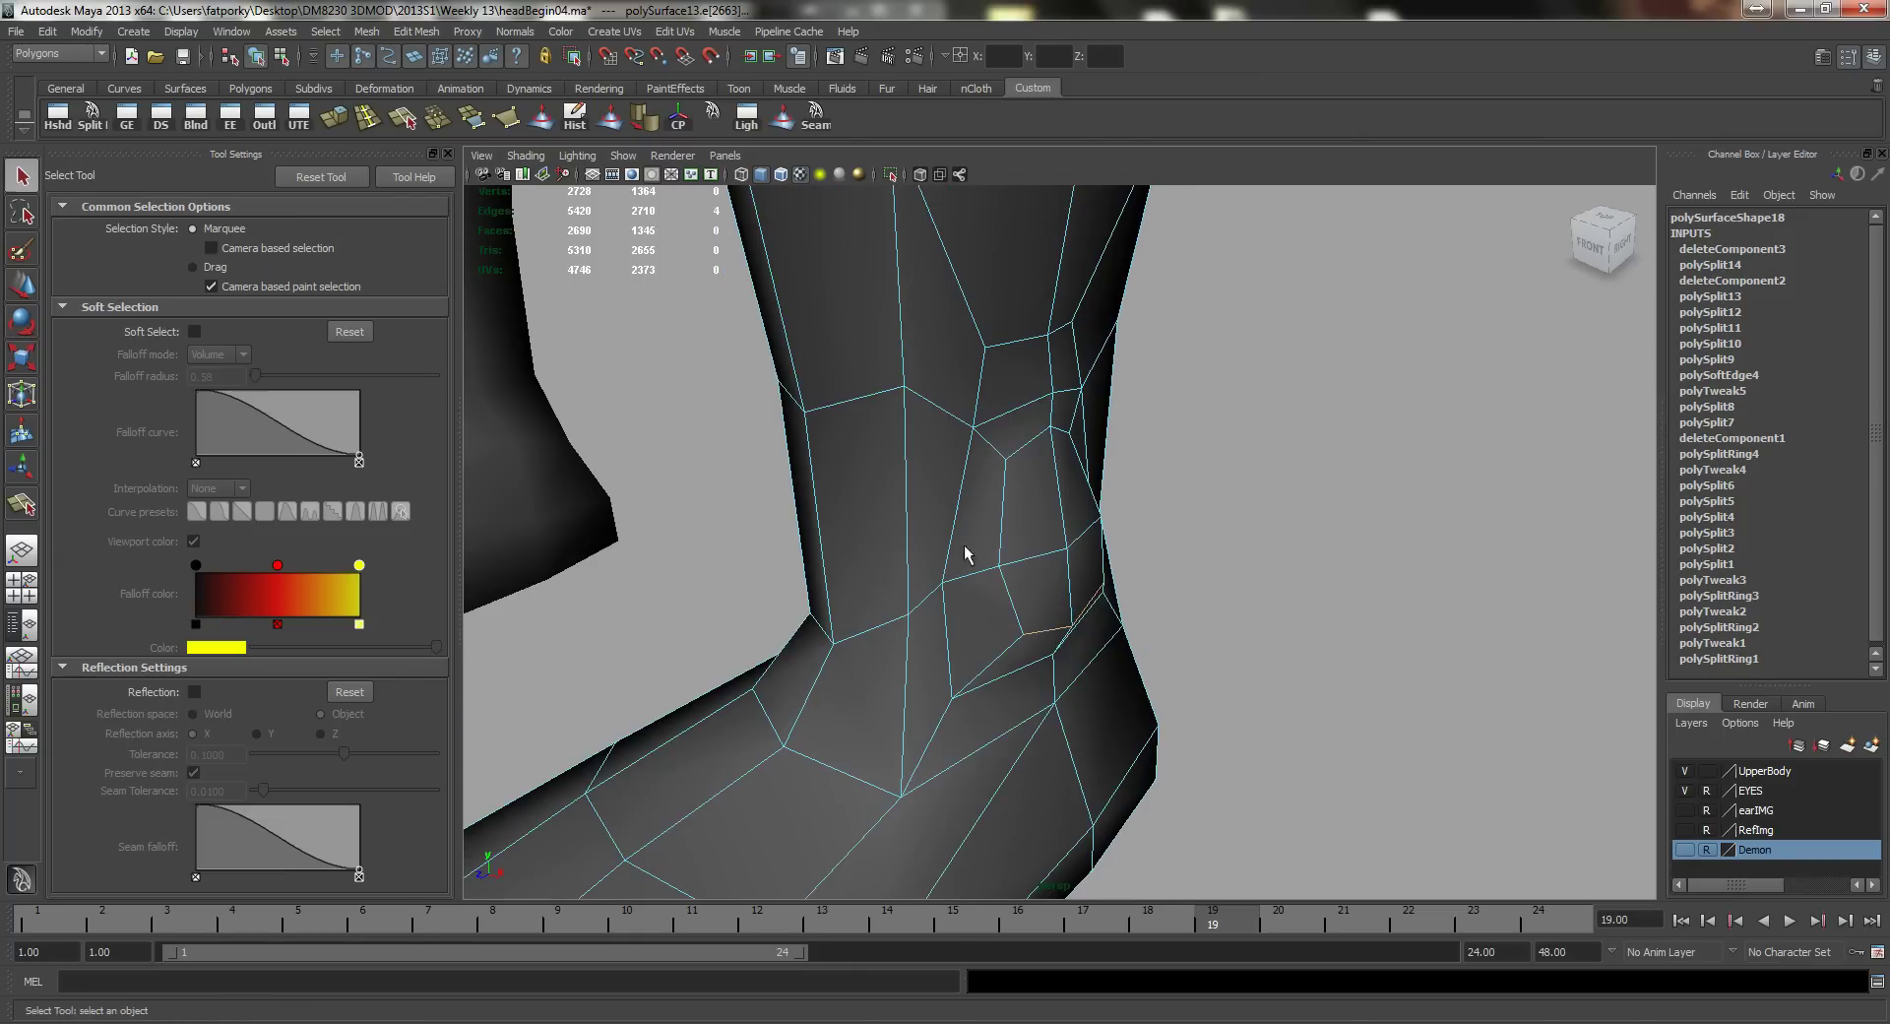
{"action": "right_click_drag", "start_coordinate": [1004, 528], "coordinate": [1101, 498]}
{"action": "left_click", "coordinate": [1237, 553]}
Step: Move the short vertical edge beneath the outer ankle bone downward toward the heel
{"action": "right_click_drag", "start_coordinate": [1238, 551], "coordinate": [763, 436], "text": "alt"}
{"action": "mouse_move", "coordinate": [995, 462]}
{"action": "left_mouse_down", "text": "alt"}
{"action": "mouse_move", "coordinate": [1058, 439]}
{"action": "mouse_move", "coordinate": [1101, 451]}
{"action": "mouse_move", "coordinate": [975, 433]}
{"action": "left_mouse_up", "text": "alt"}
{"action": "left_click", "coordinate": [1030, 544]}
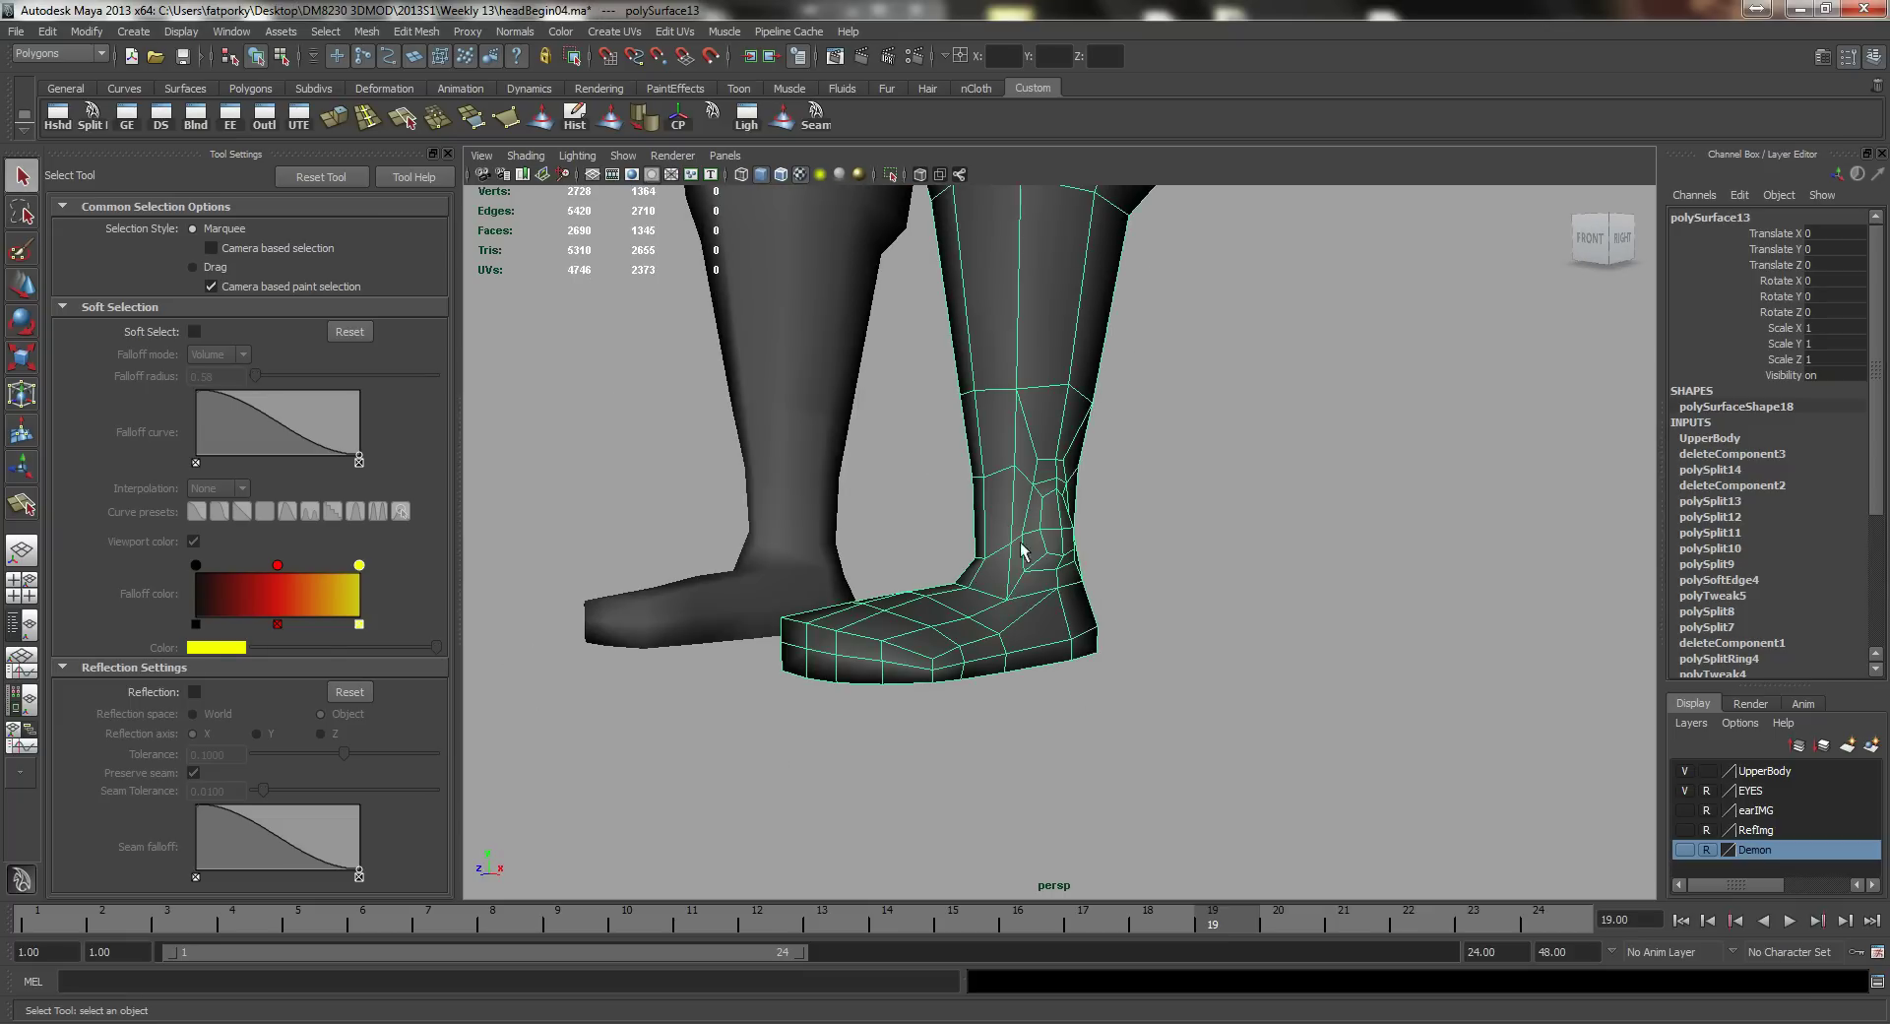
{"action": "left_click_drag", "start_coordinate": [1083, 537], "coordinate": [920, 611], "text": "alt"}
{"action": "right_click_drag", "start_coordinate": [920, 612], "coordinate": [1004, 650], "text": "alt"}
{"action": "middle_click_drag", "start_coordinate": [1004, 649], "coordinate": [1063, 554], "text": "alt"}
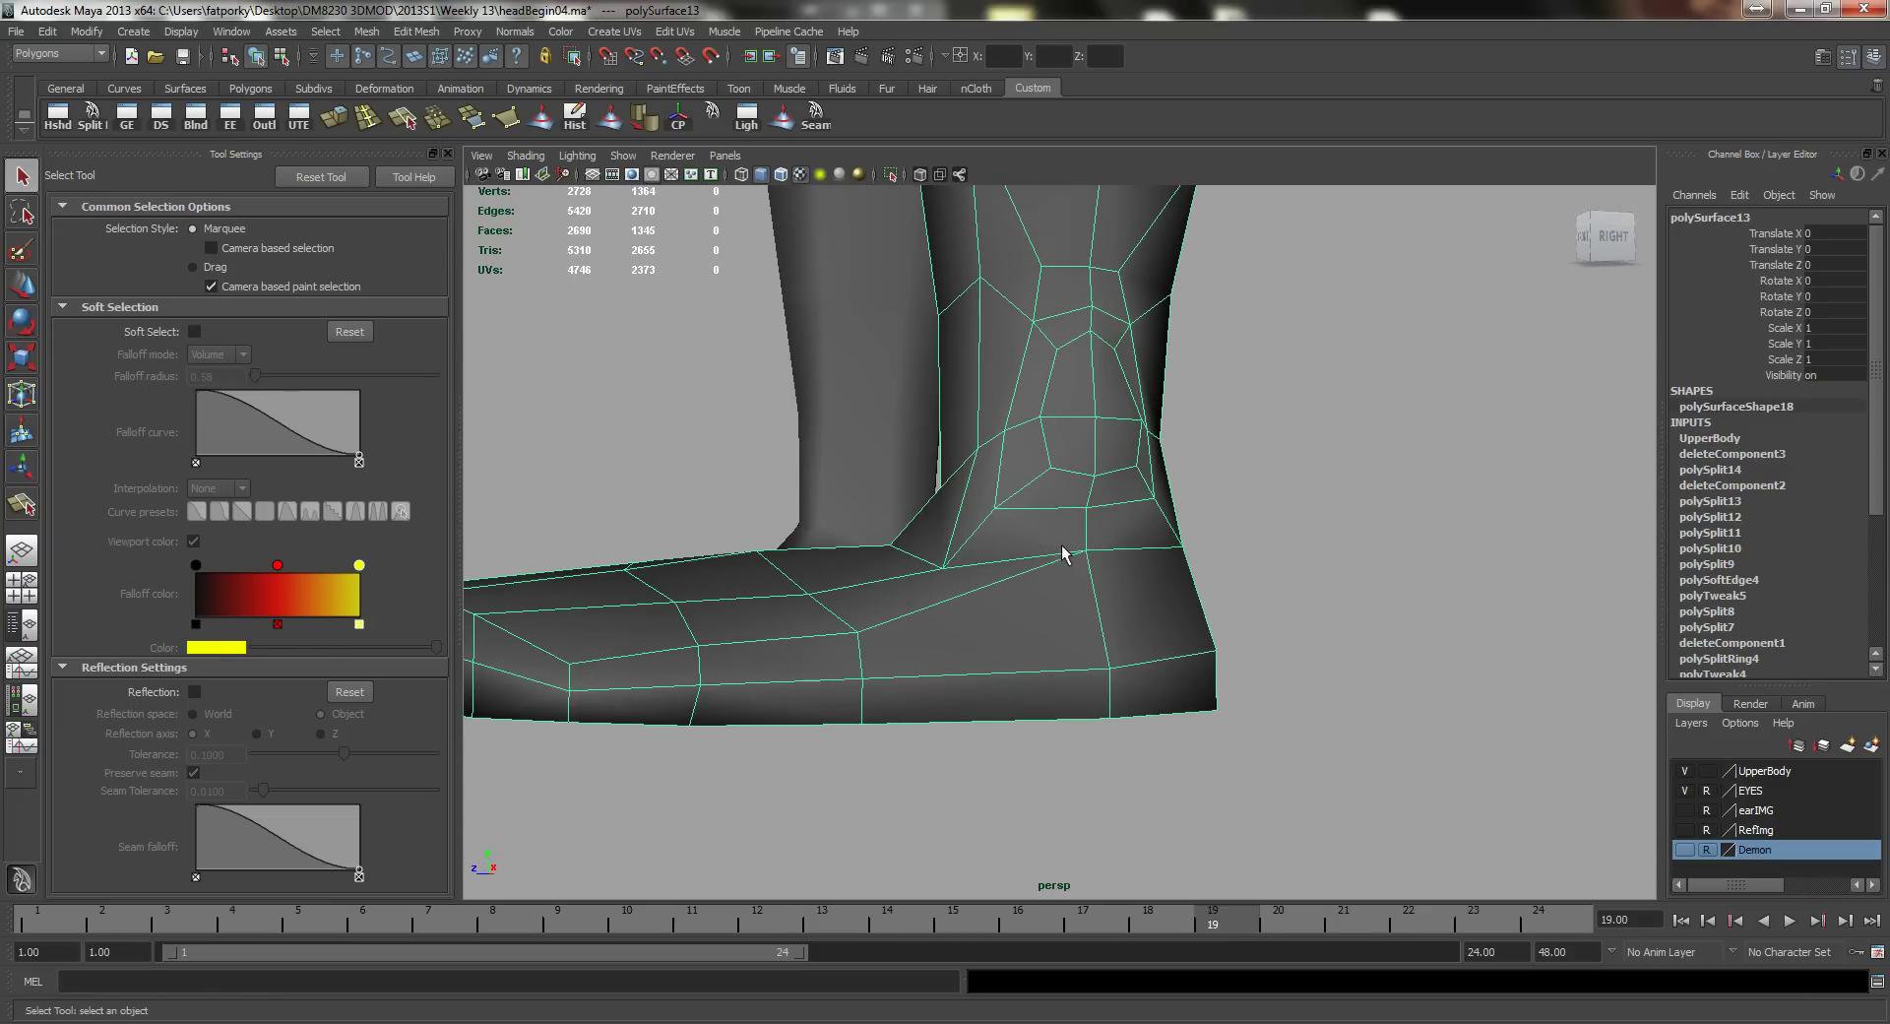
{"action": "right_click_drag", "start_coordinate": [1062, 571], "coordinate": [1065, 517]}
{"action": "left_click", "coordinate": [1086, 522]}
{"action": "key", "text": "w"}
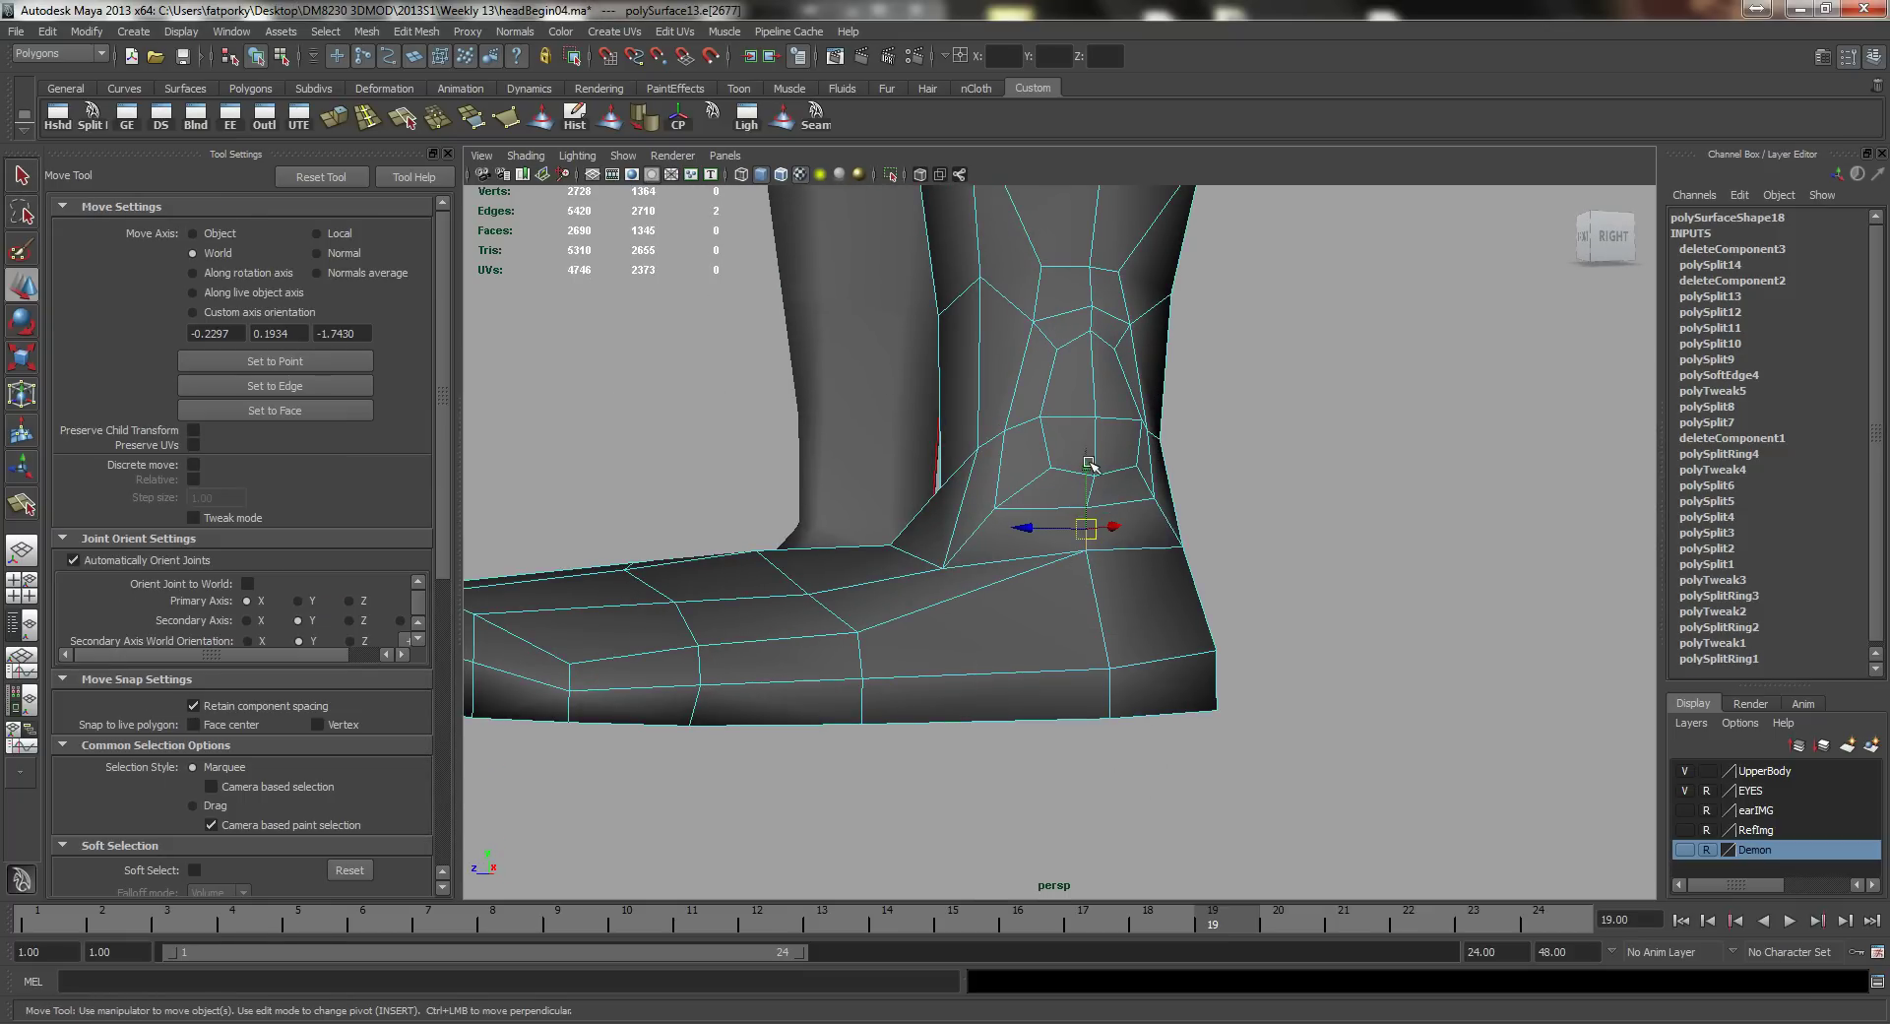
{"action": "left_click_drag", "start_coordinate": [1087, 462], "coordinate": [1074, 548]}
{"action": "right_click_drag", "start_coordinate": [1074, 548], "coordinate": [1136, 554], "text": "alt"}
{"action": "key", "text": "q"}
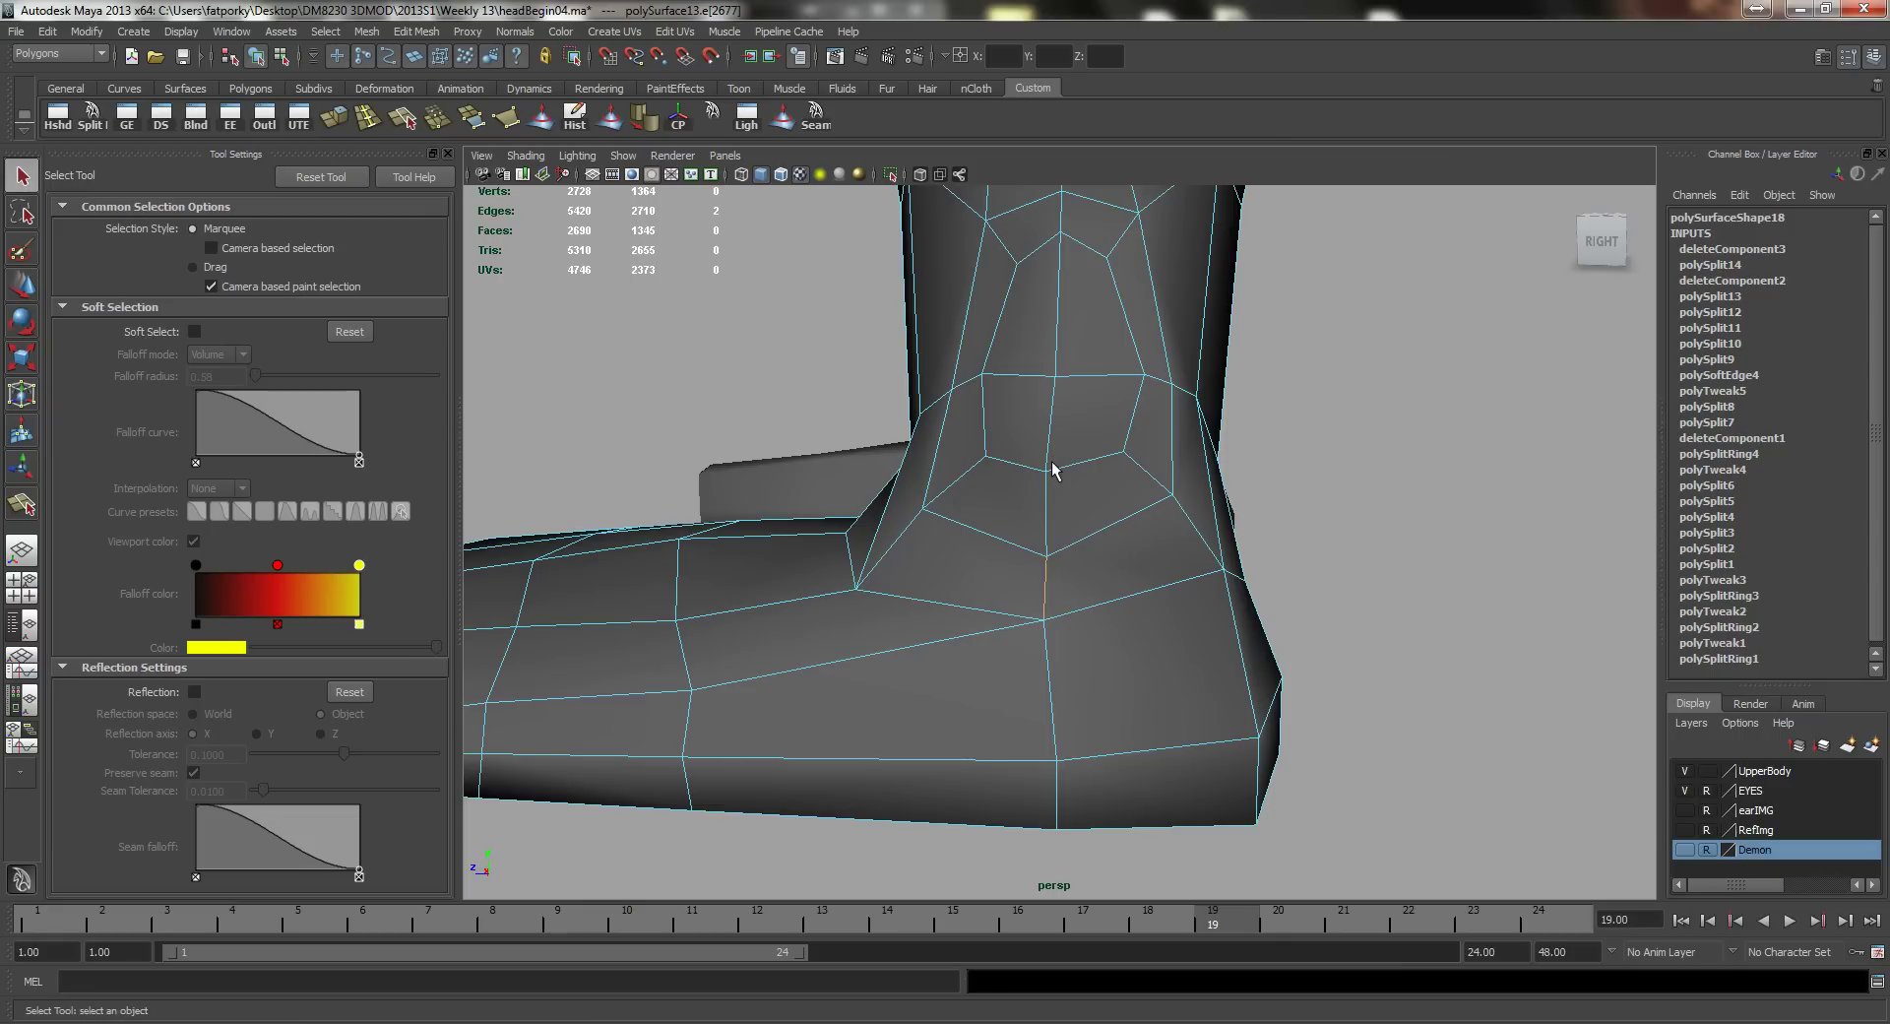
Step: Lower the bottom middle vertex of the ankle bone's inner loop, then return to object mode and deselect the mesh
{"action": "right_click_drag", "start_coordinate": [1053, 473], "coordinate": [974, 471]}
{"action": "left_click", "coordinate": [1045, 472]}
{"action": "key", "text": "w"}
{"action": "left_click_drag", "start_coordinate": [1046, 403], "coordinate": [1051, 430]}
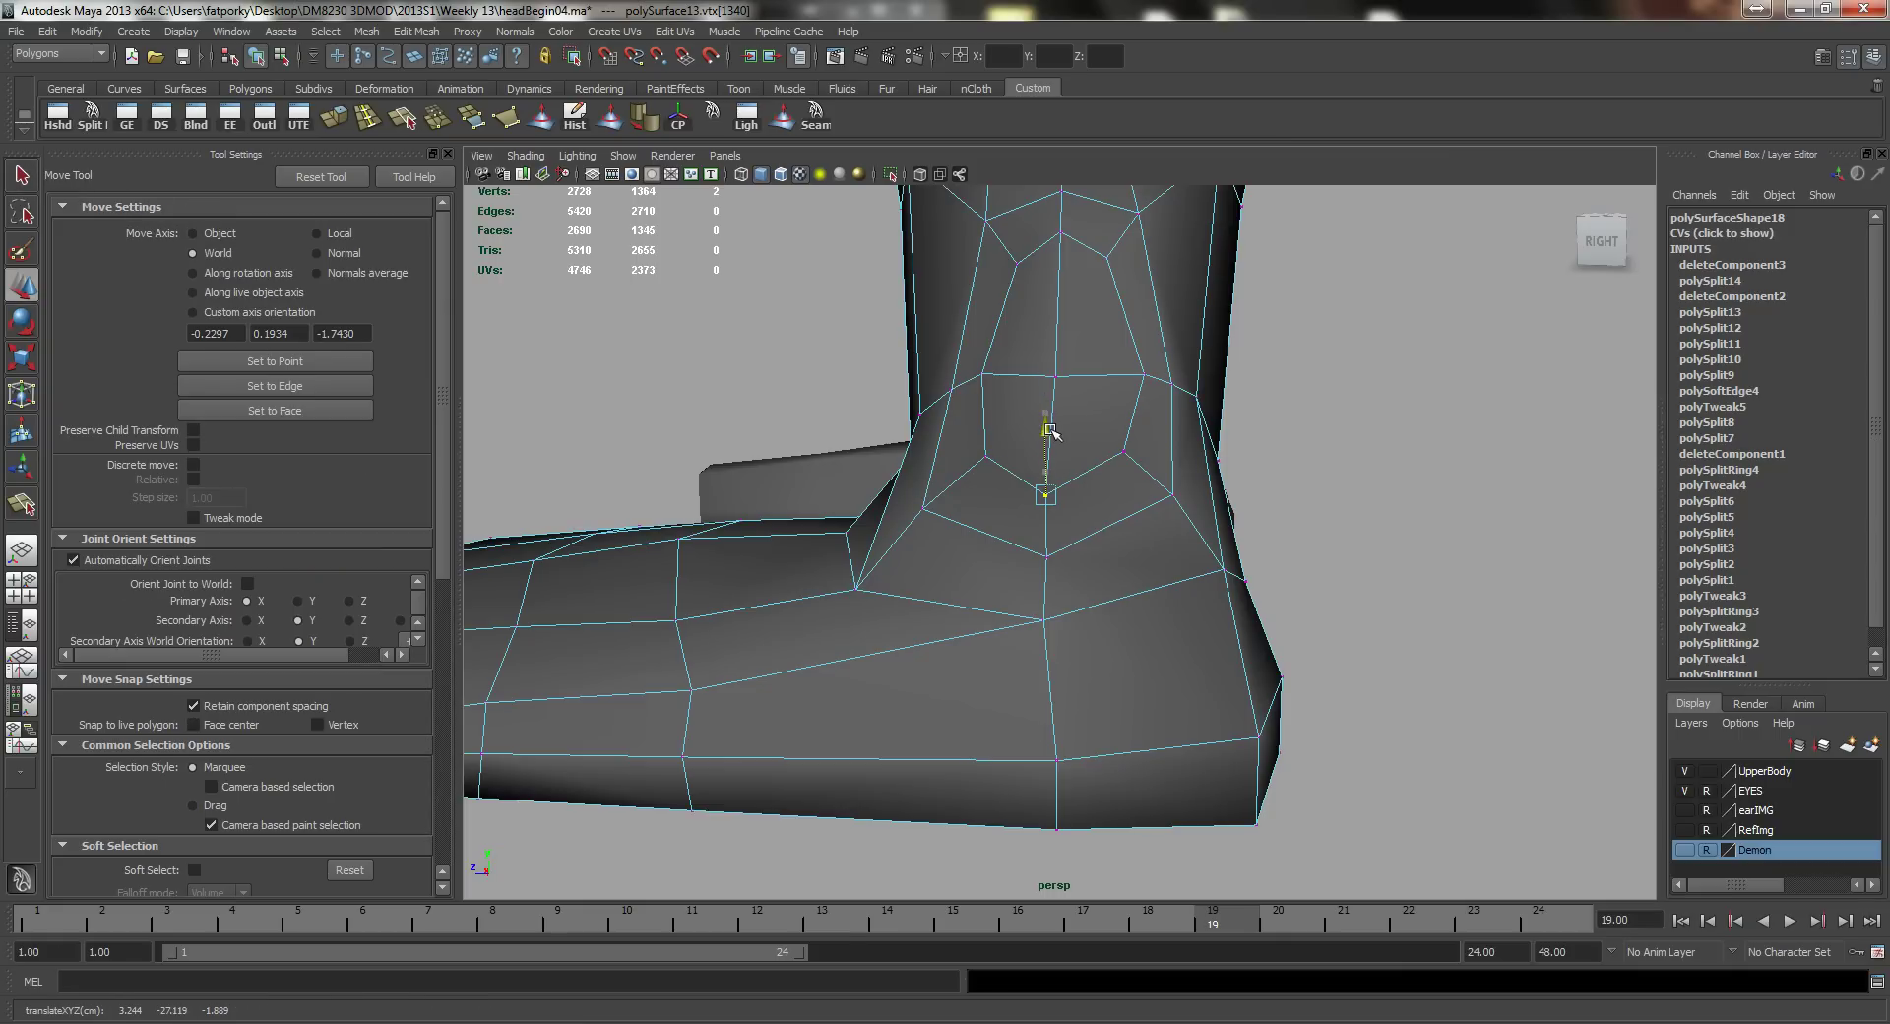
{"action": "right_click_drag", "start_coordinate": [1143, 459], "coordinate": [1068, 443], "text": "alt"}
{"action": "left_click_drag", "start_coordinate": [1024, 418], "coordinate": [1096, 434], "text": "alt"}
{"action": "key", "text": "q"}
{"action": "mouse_move", "coordinate": [1097, 433]}
{"action": "right_mouse_down"}
{"action": "mouse_move", "coordinate": [1159, 407]}
{"action": "mouse_move", "coordinate": [1162, 450]}
{"action": "mouse_move", "coordinate": [1102, 422]}
{"action": "mouse_move", "coordinate": [1050, 451]}
{"action": "mouse_move", "coordinate": [1075, 438]}
{"action": "right_mouse_up"}
{"action": "left_click", "coordinate": [1172, 413]}
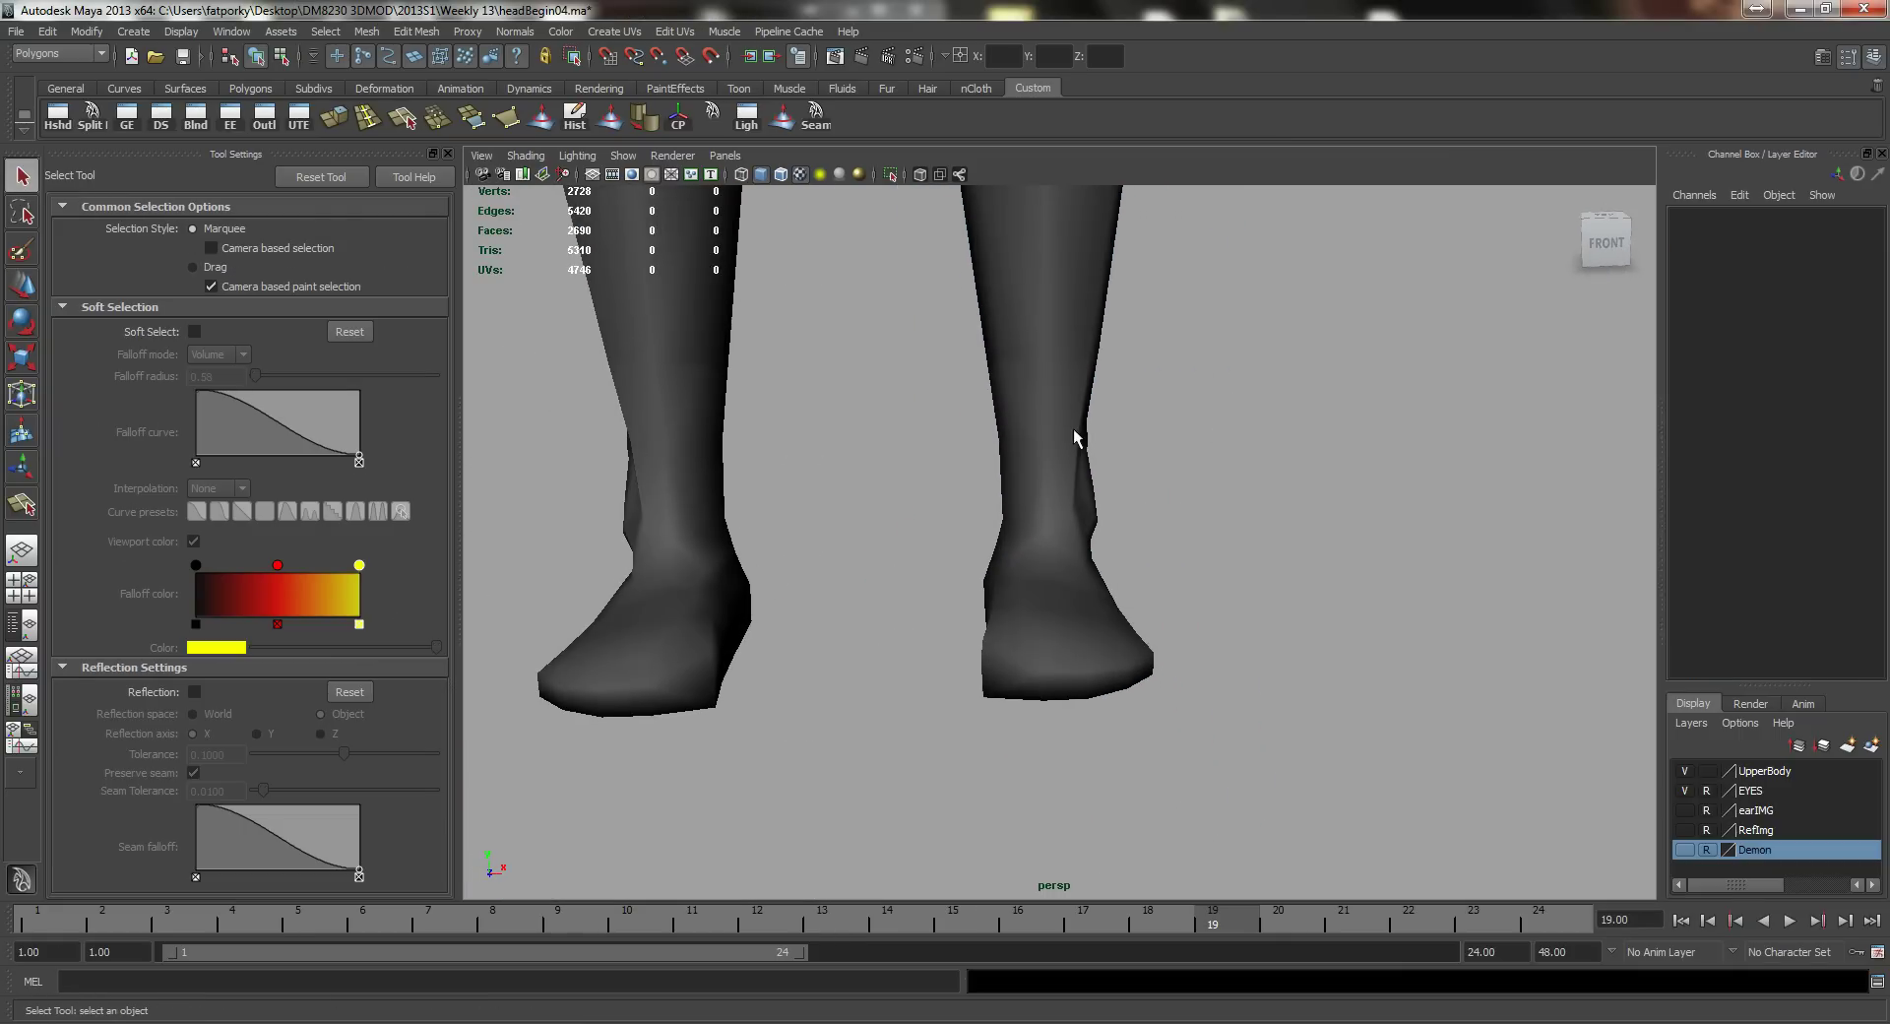
Step: Select the leg mesh, delete its construction history and soften its edges
{"action": "left_click", "coordinate": [1047, 658]}
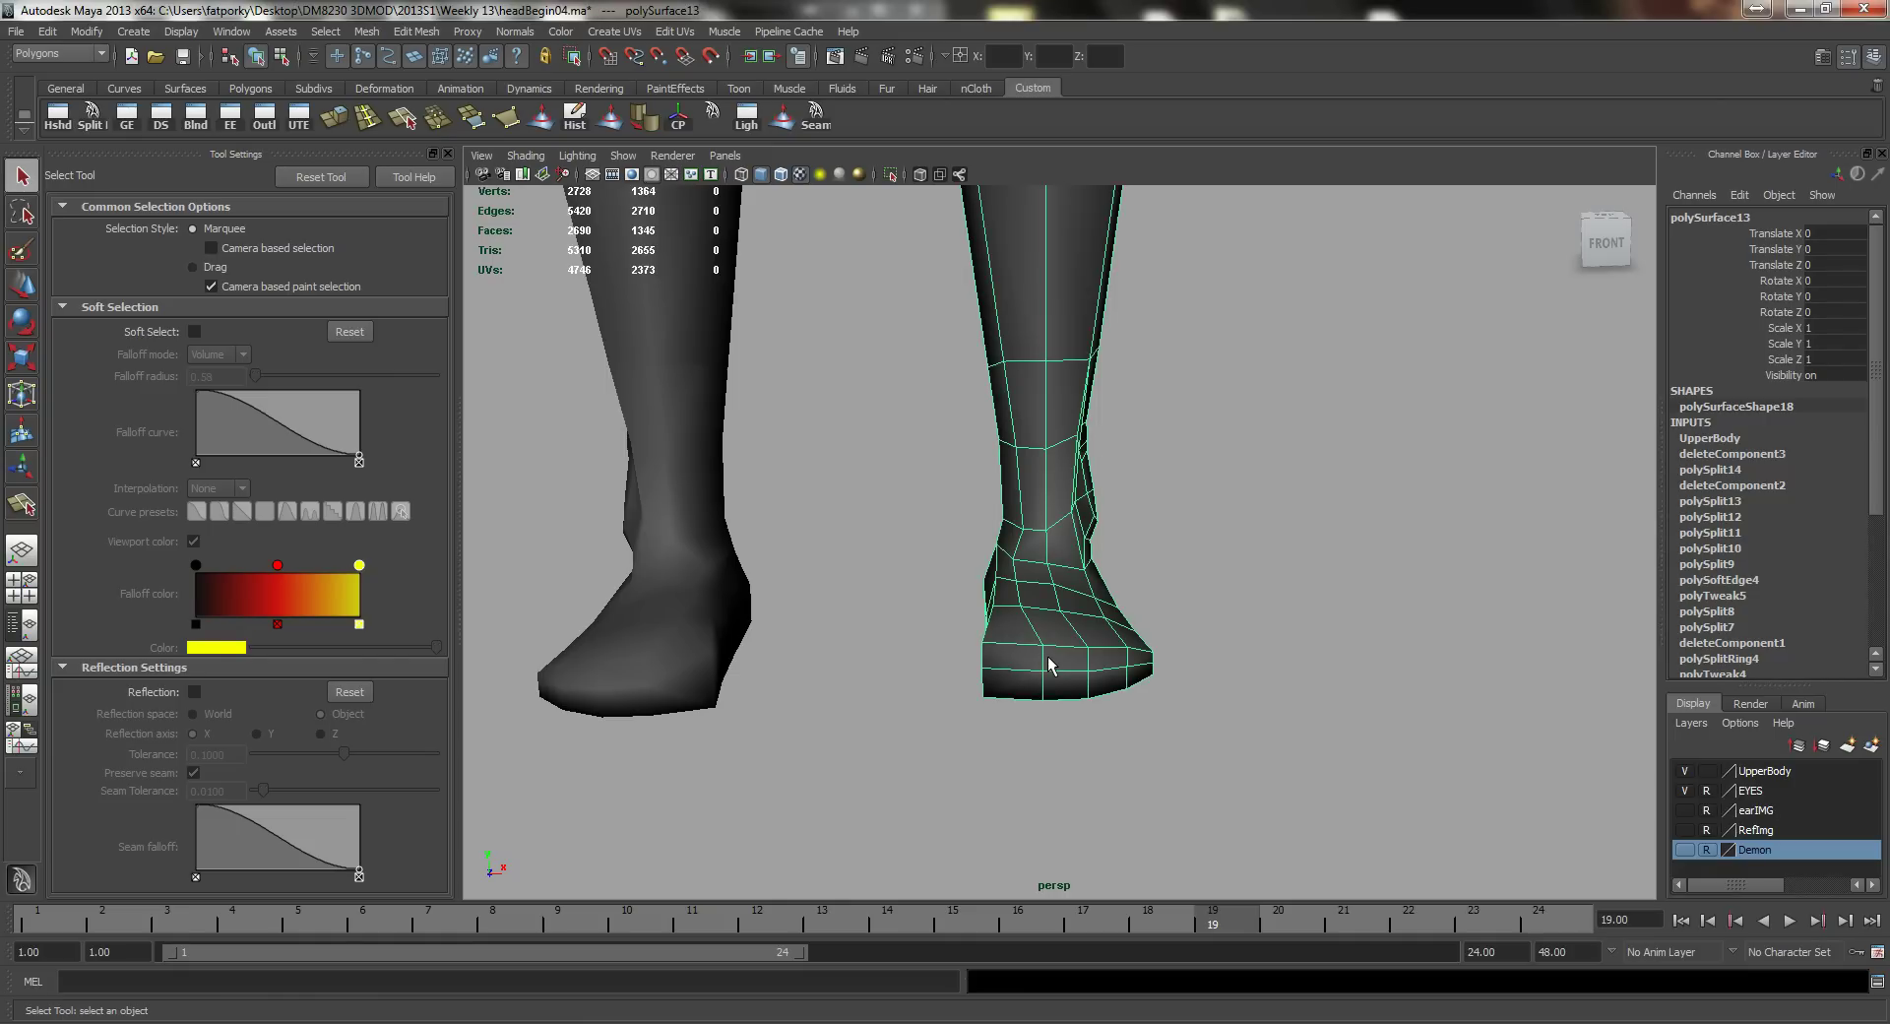
{"action": "left_click_drag", "start_coordinate": [1056, 632], "coordinate": [866, 556], "text": "alt"}
{"action": "middle_click_drag", "start_coordinate": [1074, 396], "coordinate": [1131, 482], "text": "alt"}
{"action": "left_click_drag", "start_coordinate": [1099, 366], "coordinate": [1106, 533], "text": "alt"}
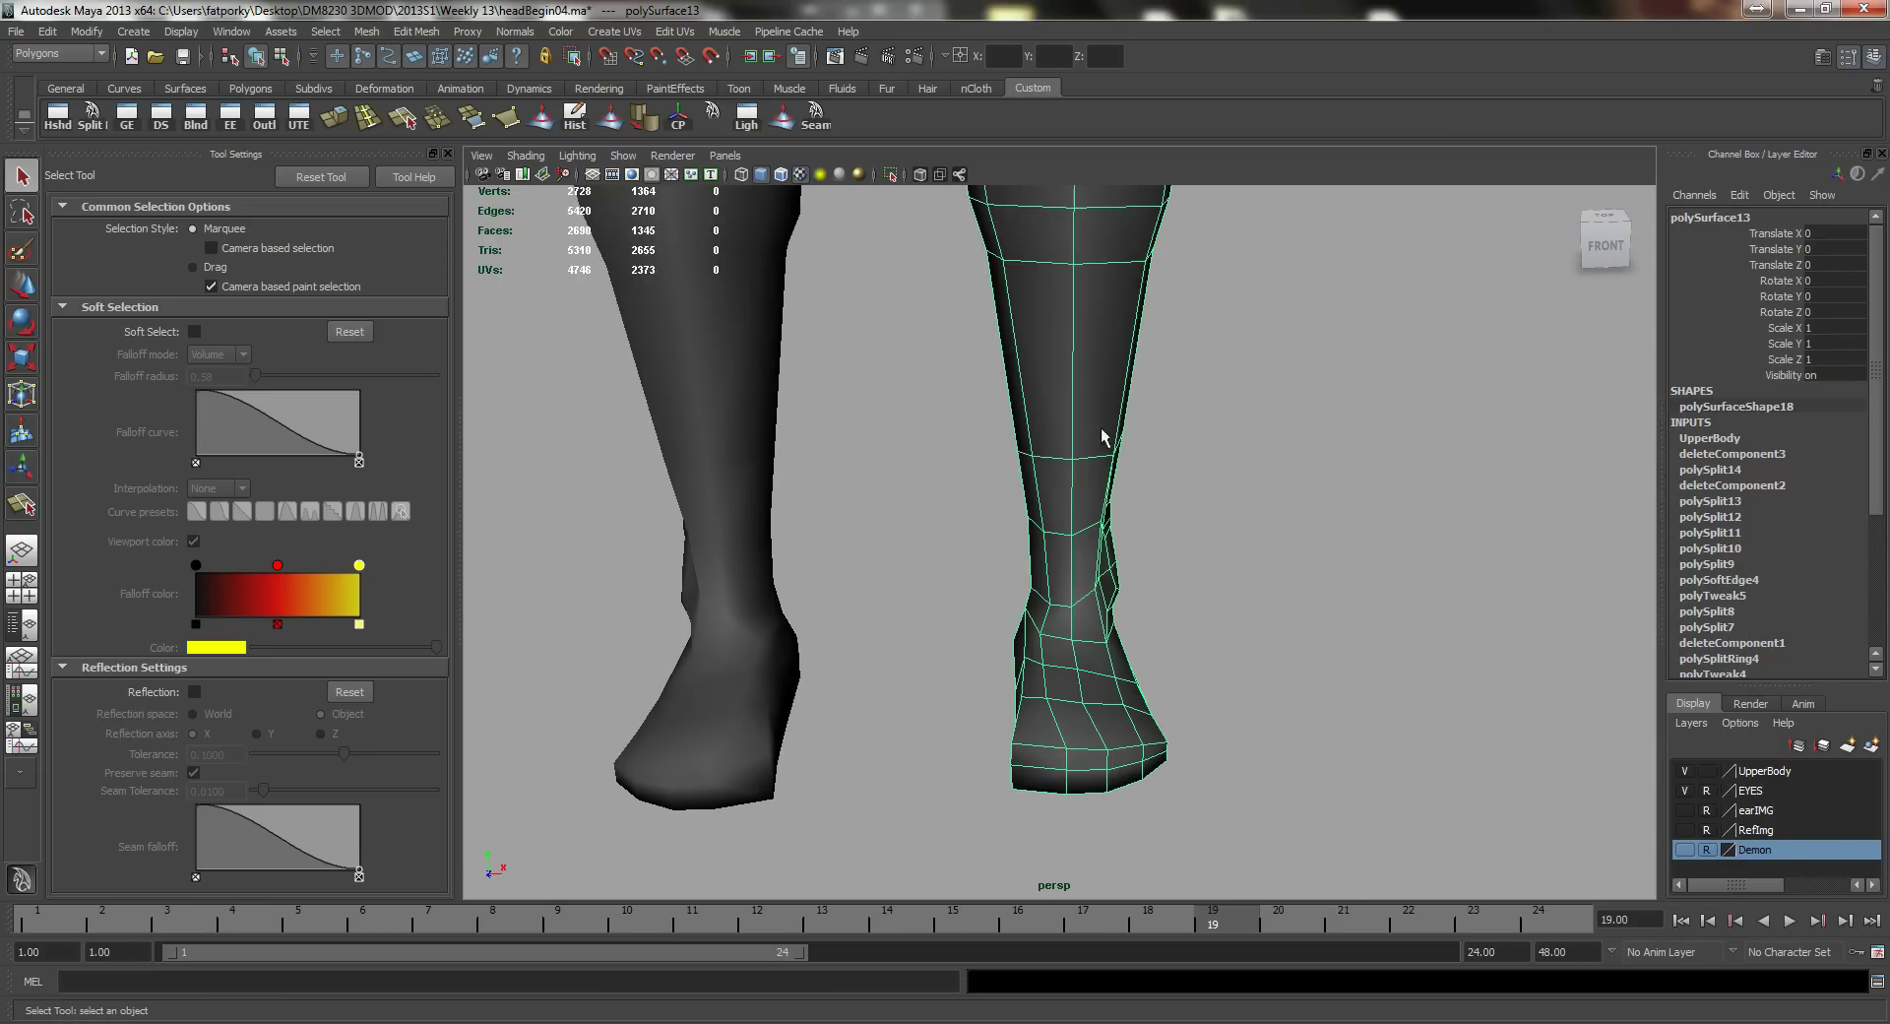
{"action": "right_click_drag", "start_coordinate": [1102, 436], "coordinate": [636, 233], "text": "alt"}
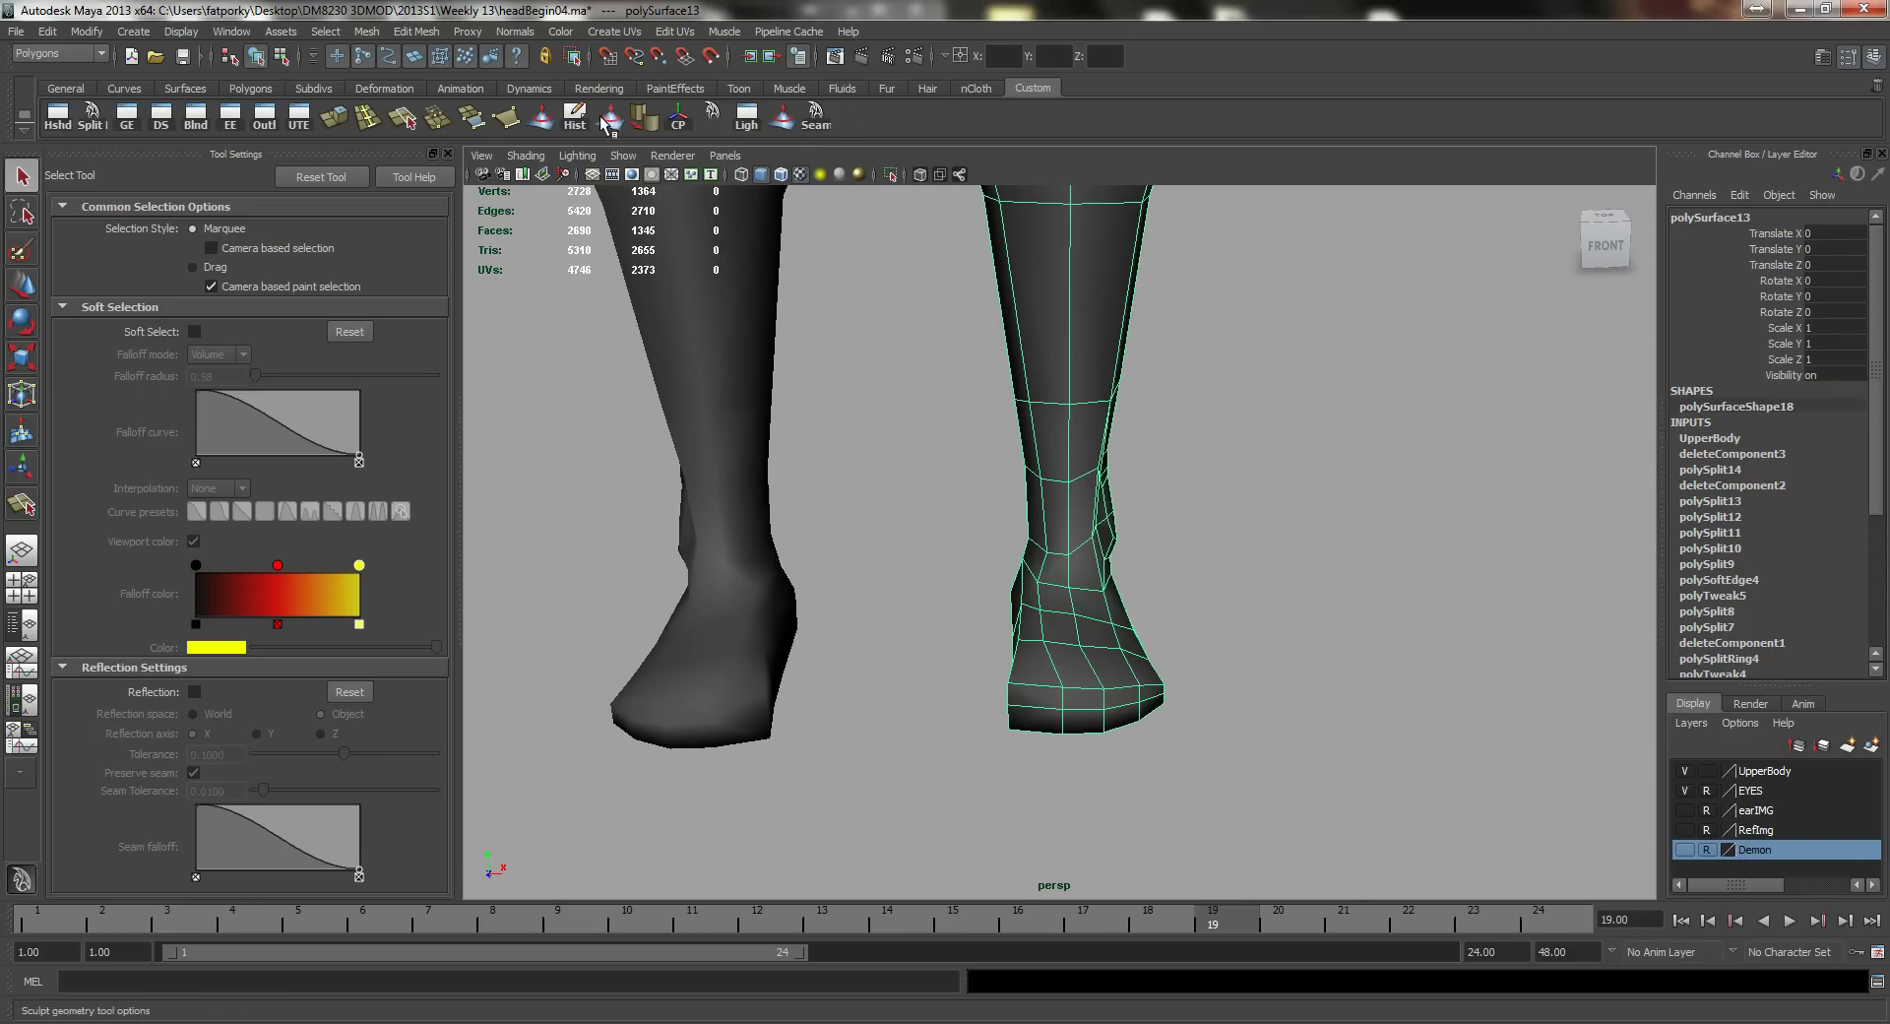
{"action": "left_click_drag", "start_coordinate": [945, 502], "coordinate": [963, 488], "text": "alt"}
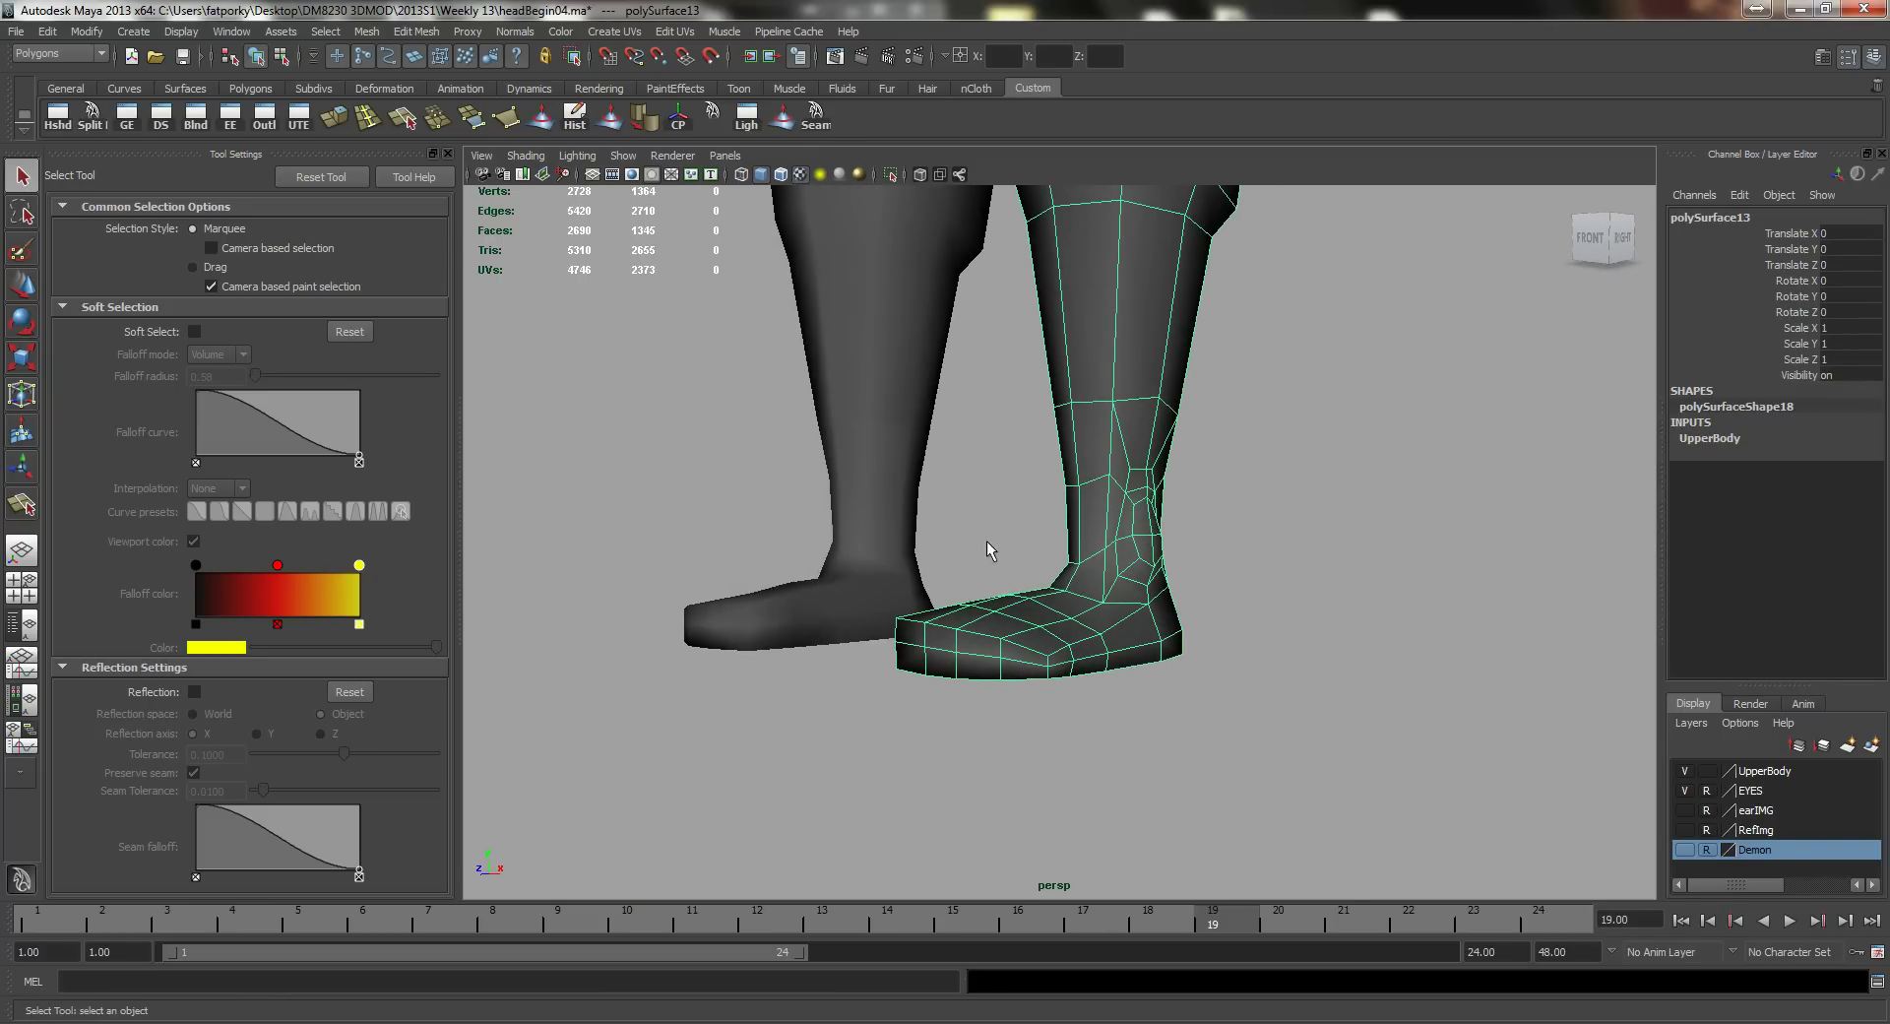
{"action": "left_click", "coordinate": [644, 120]}
{"action": "left_click", "coordinate": [1296, 627]}
{"action": "left_click_drag", "start_coordinate": [1125, 602], "coordinate": [1131, 603], "text": "alt"}
{"action": "left_click_drag", "start_coordinate": [984, 632], "coordinate": [1006, 636], "text": "alt"}
{"action": "left_click", "coordinate": [1024, 642]}
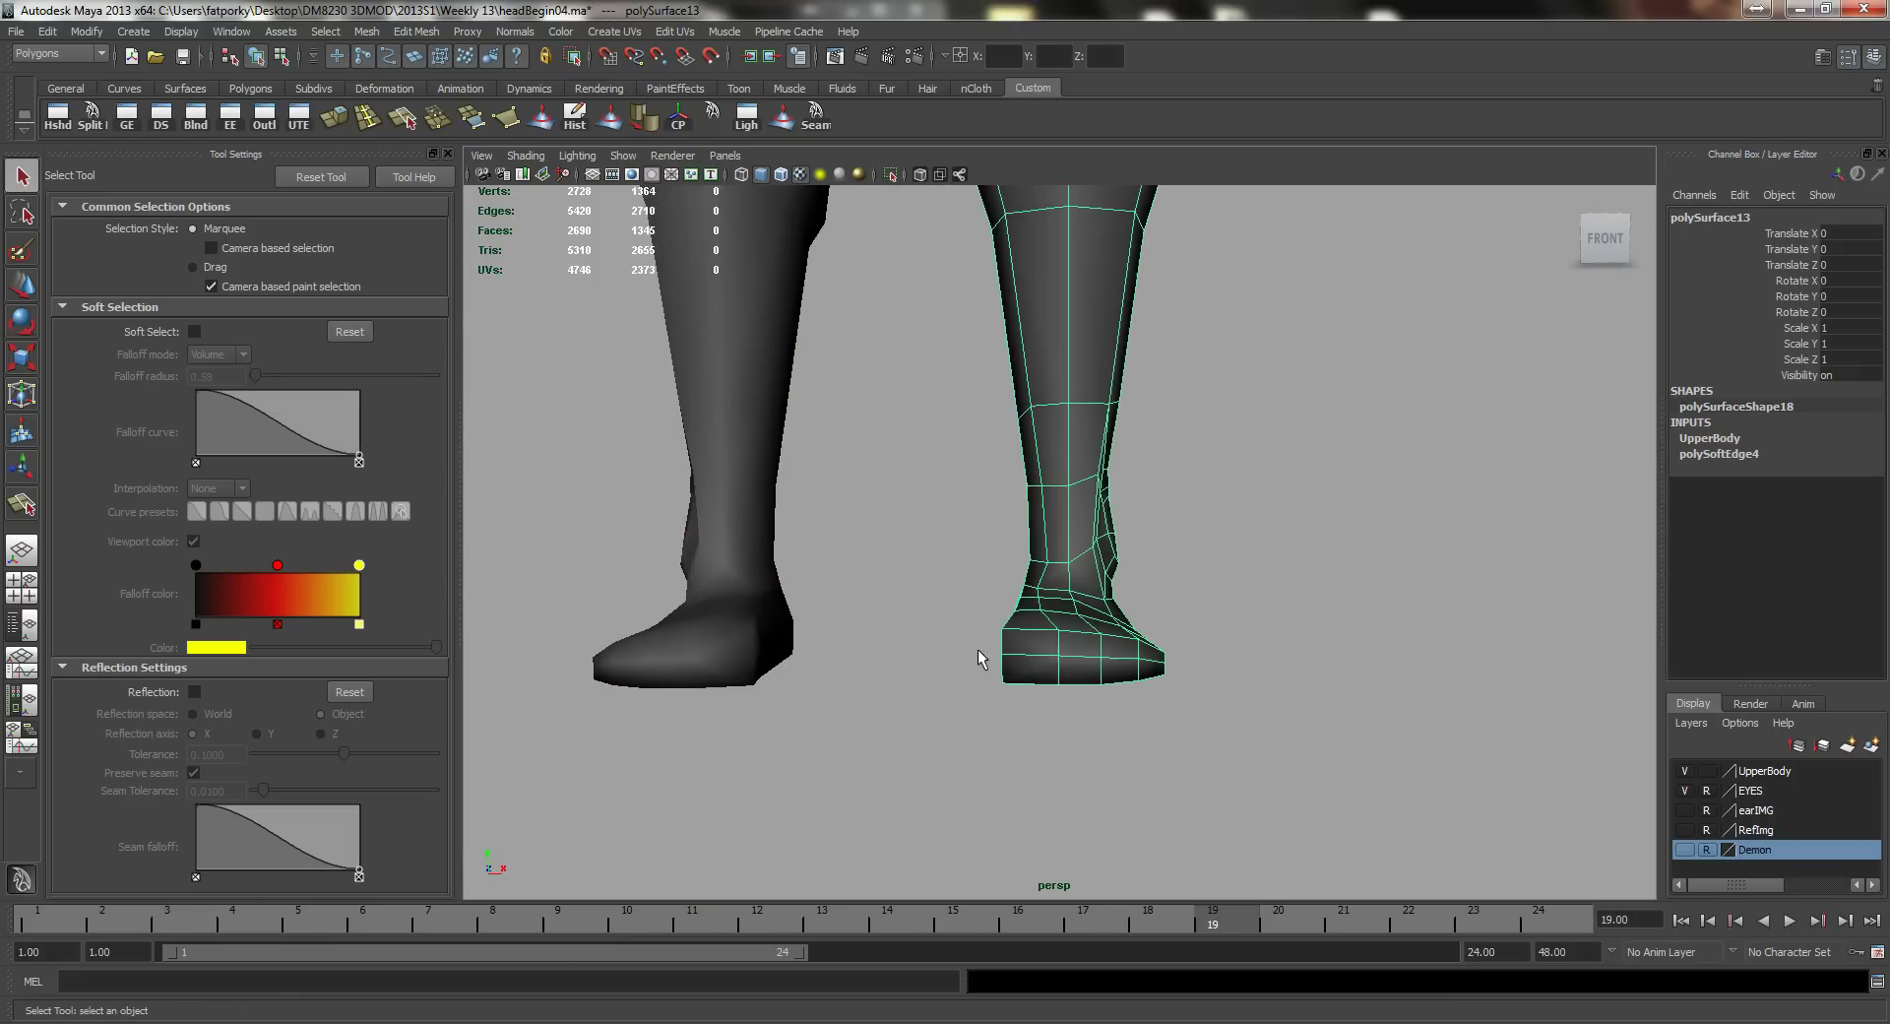
Step: Move the vertical edges just outside the middle of the toe front sideways toward the foot's outer side
{"action": "right_click_drag", "start_coordinate": [860, 635], "coordinate": [1105, 704], "text": "alt"}
{"action": "middle_click_drag", "start_coordinate": [1053, 704], "coordinate": [987, 510], "text": "alt"}
{"action": "left_click_drag", "start_coordinate": [988, 510], "coordinate": [951, 552], "text": "alt"}
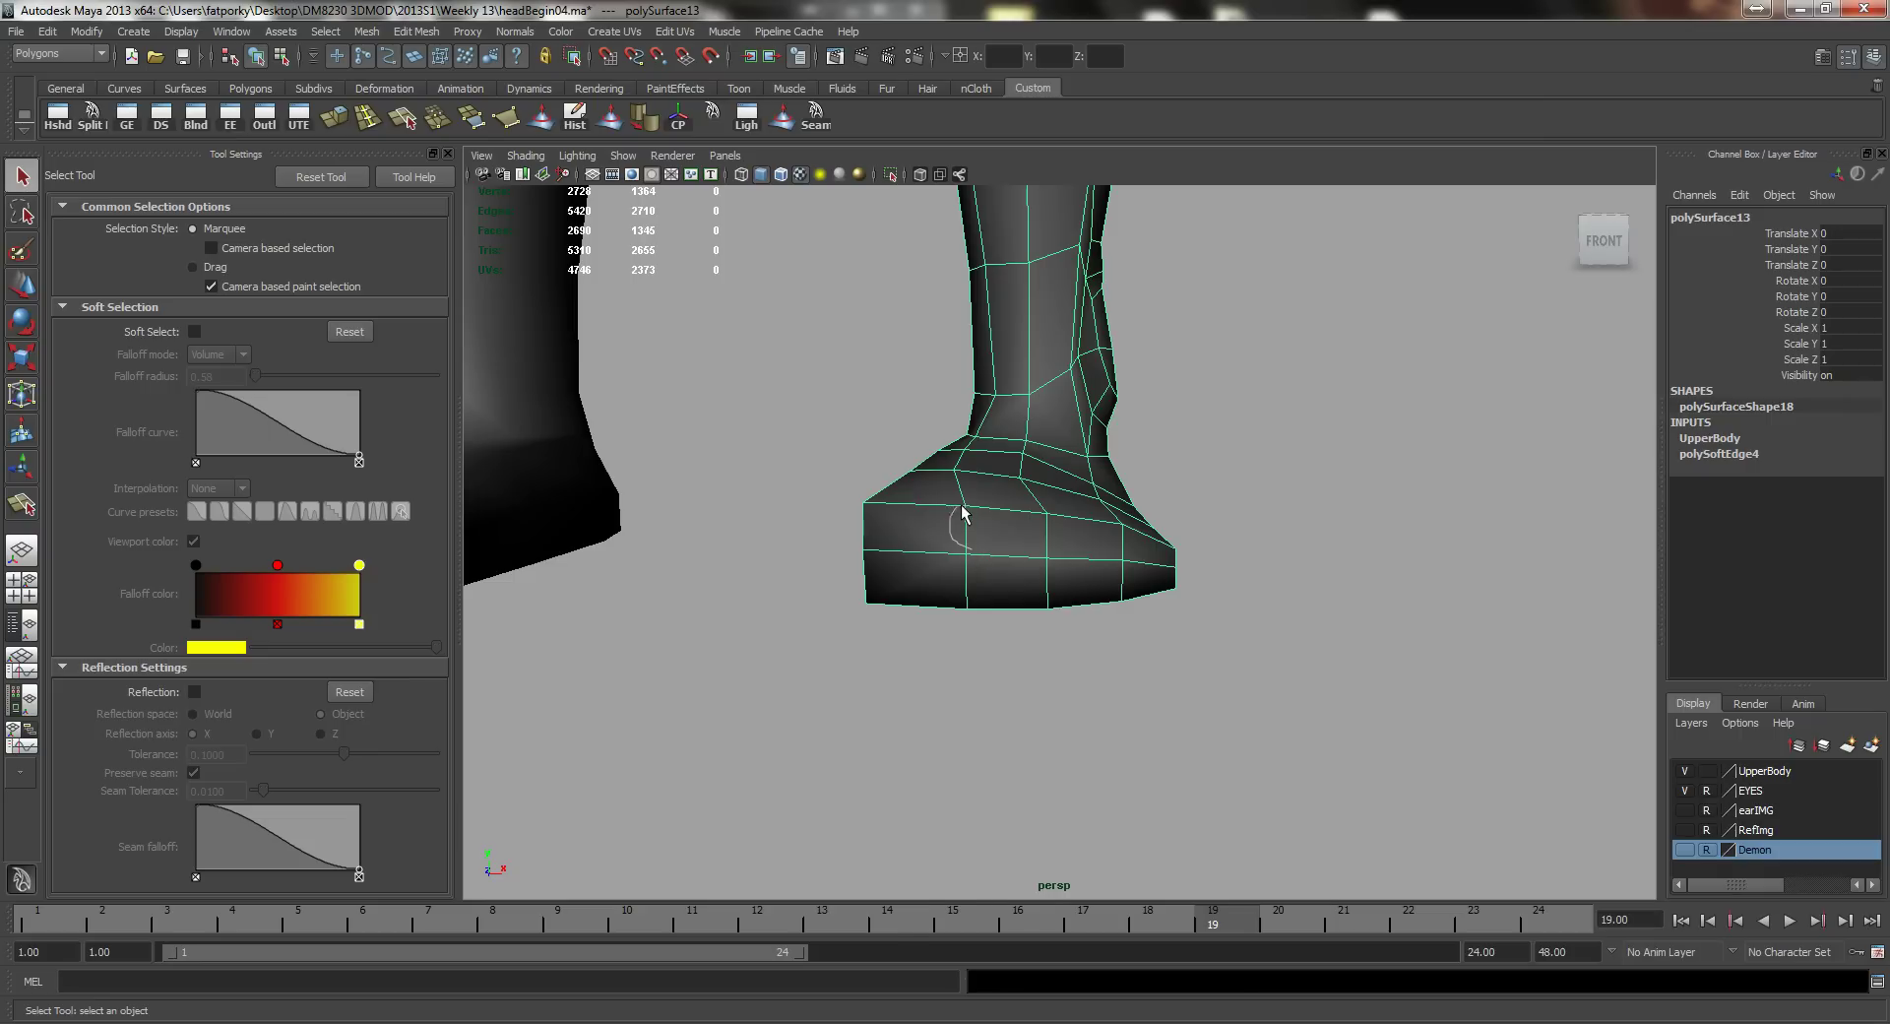
{"action": "right_click_drag", "start_coordinate": [962, 511], "coordinate": [955, 531]}
{"action": "left_click", "coordinate": [968, 535]}
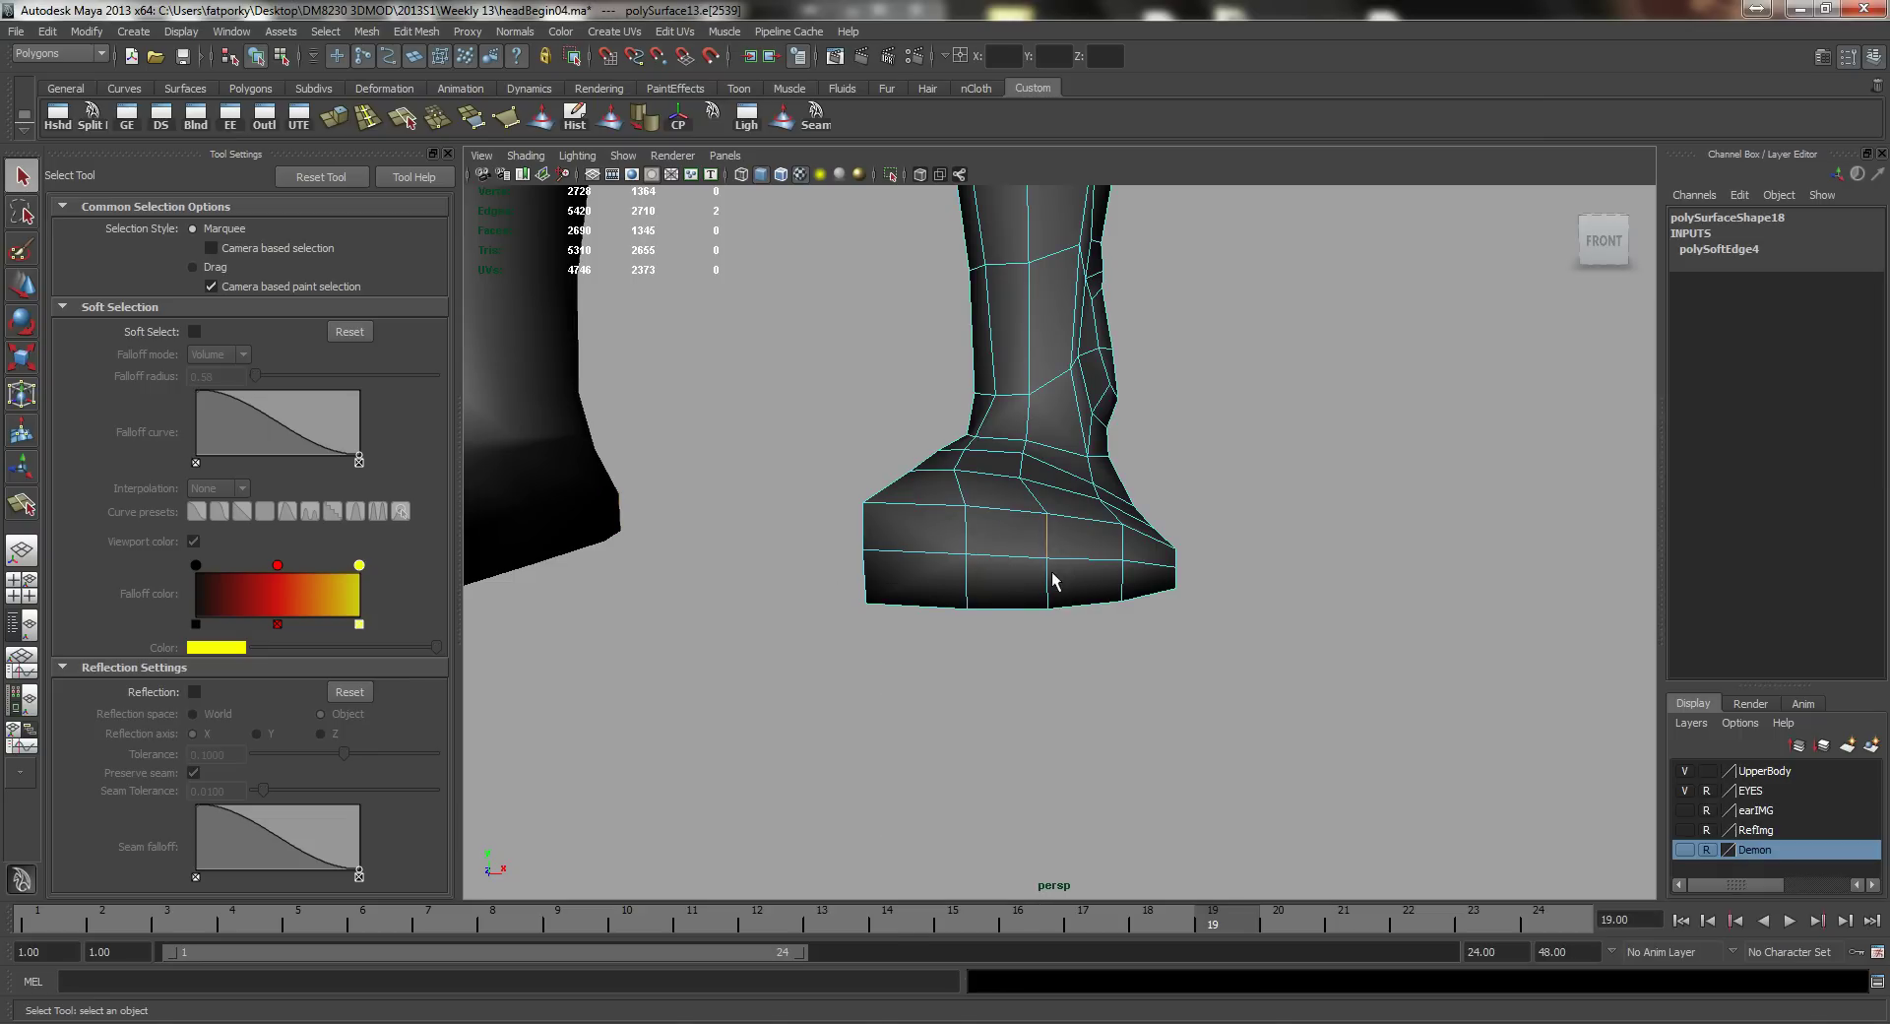
{"action": "key", "text": "w"}
{"action": "left_click_drag", "start_coordinate": [1107, 561], "coordinate": [1120, 566]}
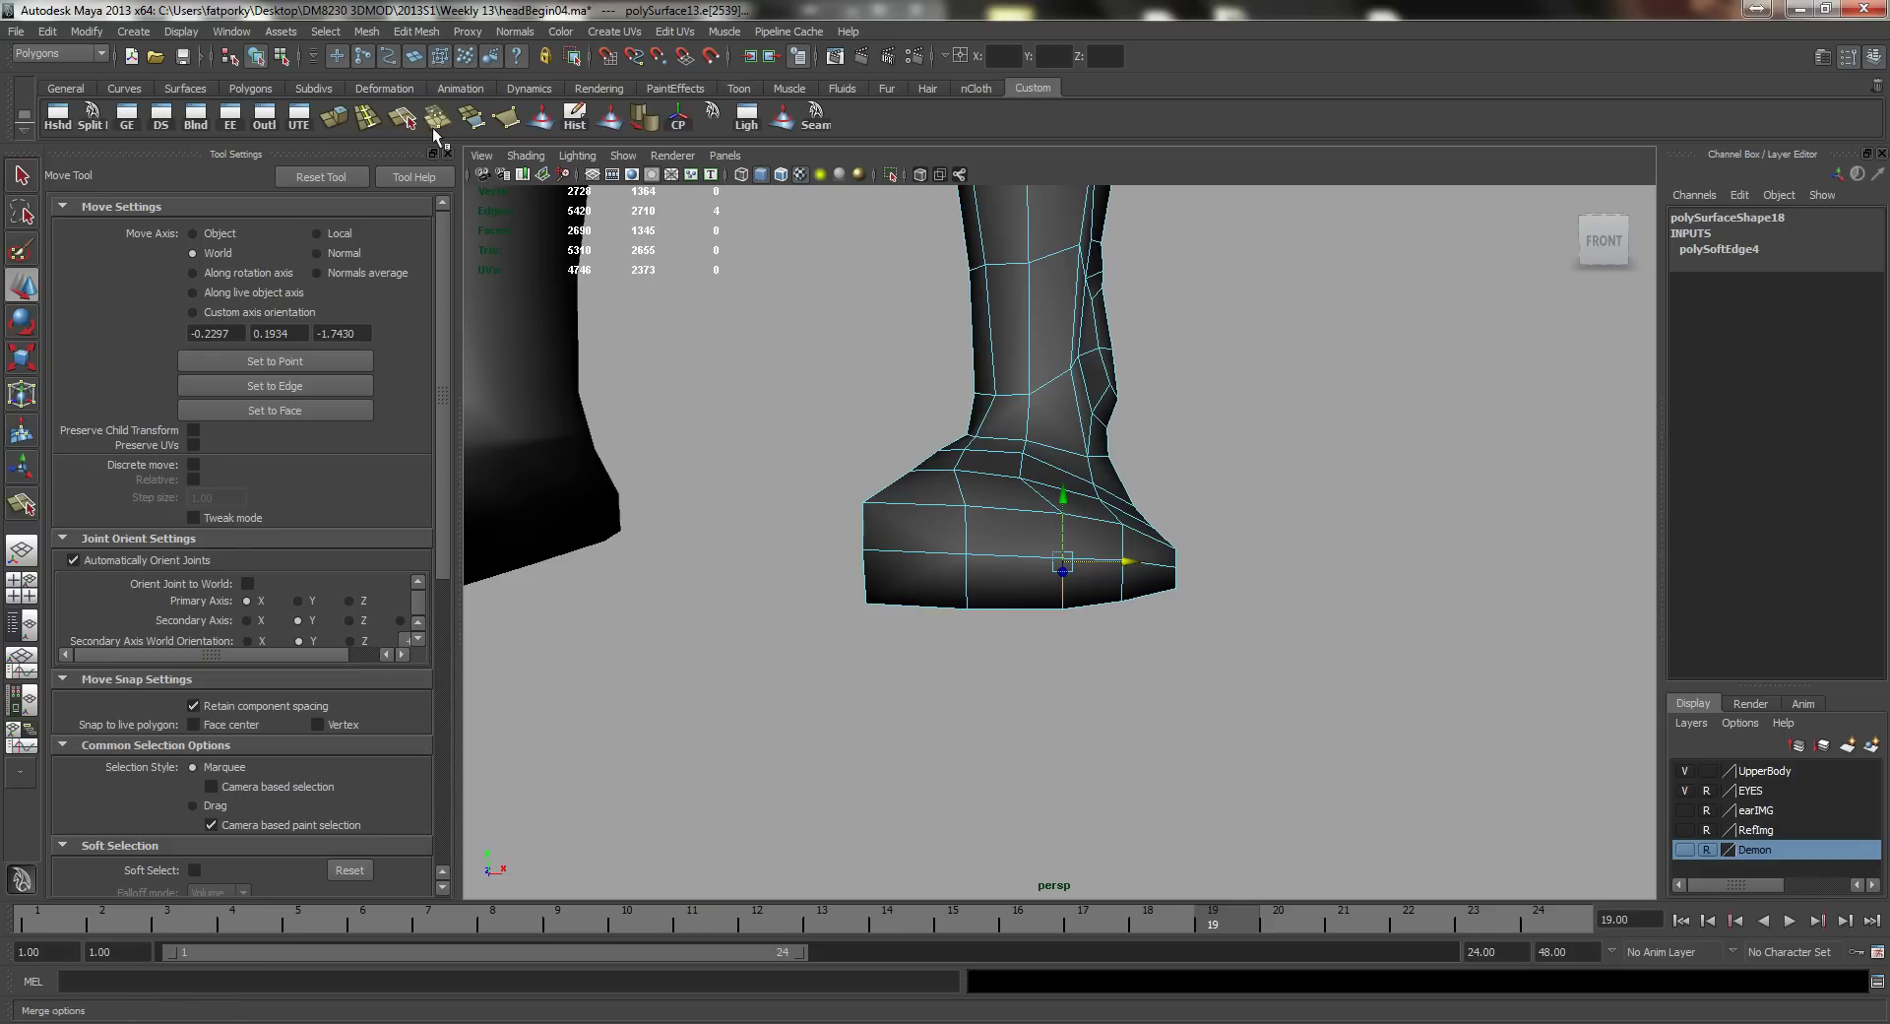
Step: Split a new vertical edge down the toe front, through the wide middle faces from the upper edge to the sole
{"action": "left_click", "coordinate": [91, 117]}
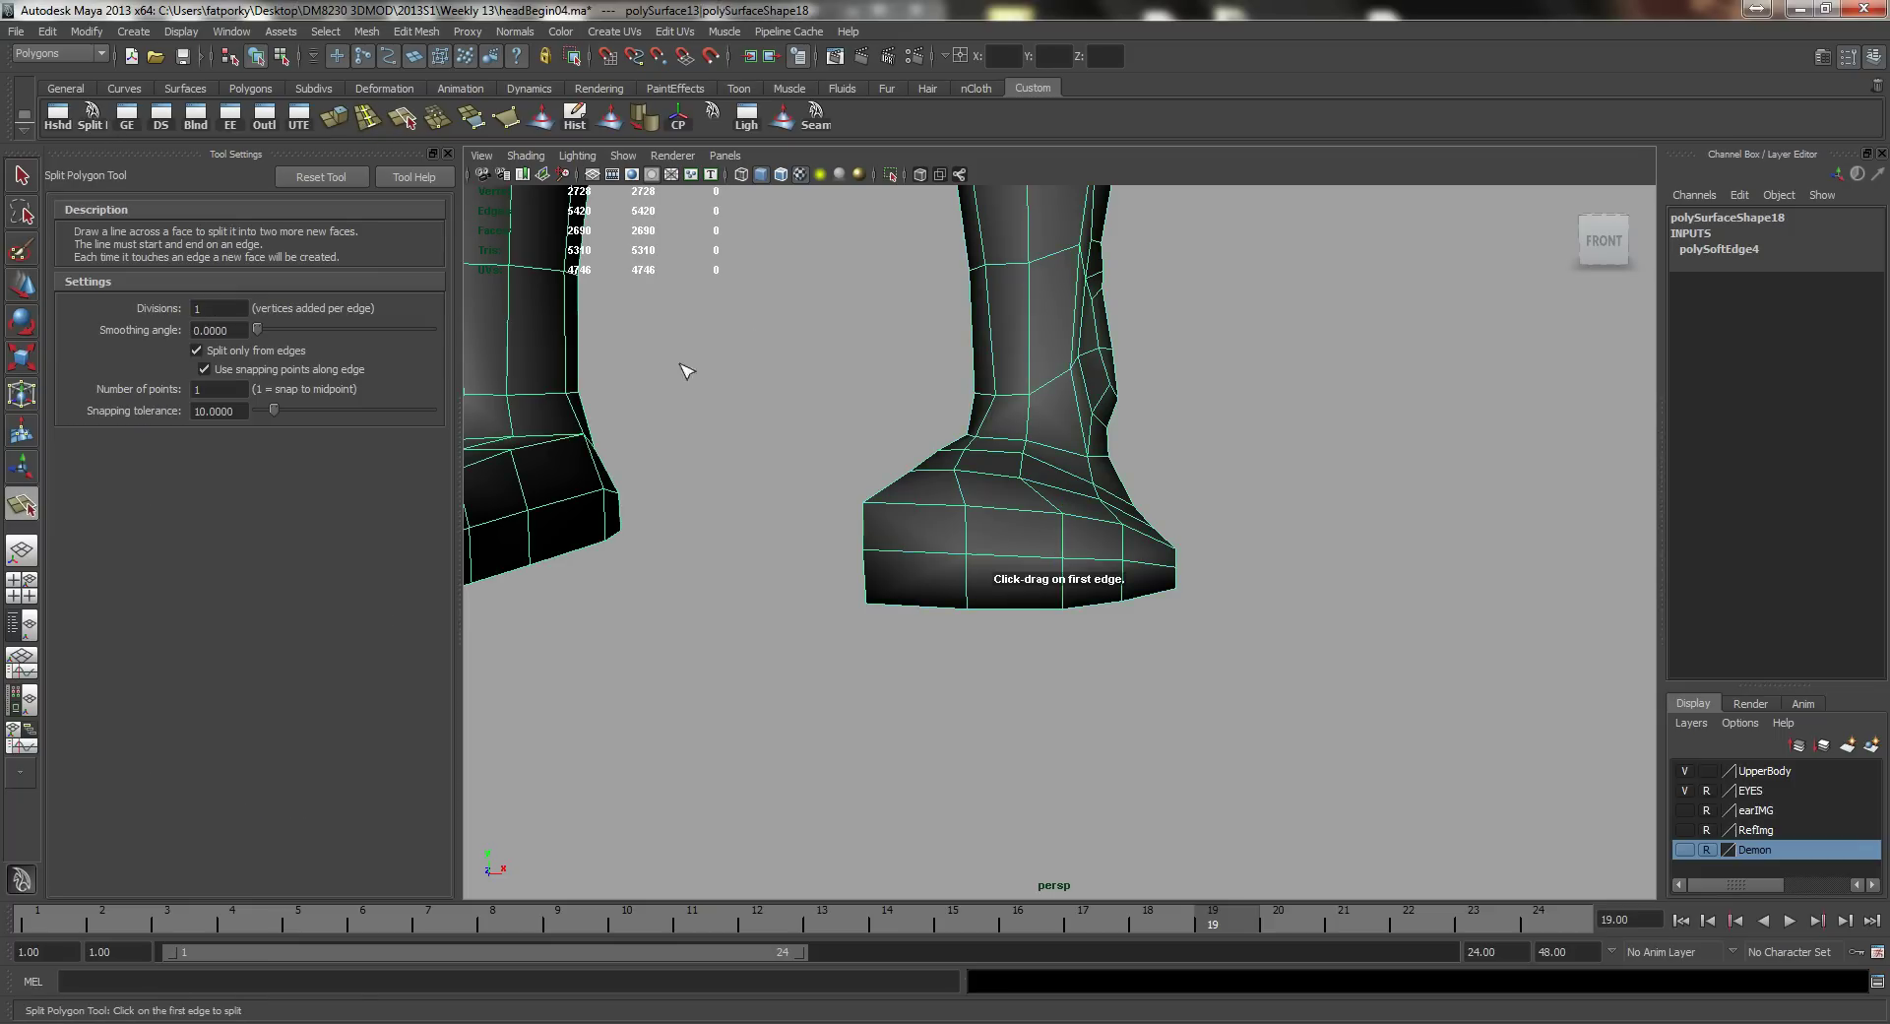
{"action": "left_click", "coordinate": [1006, 509]}
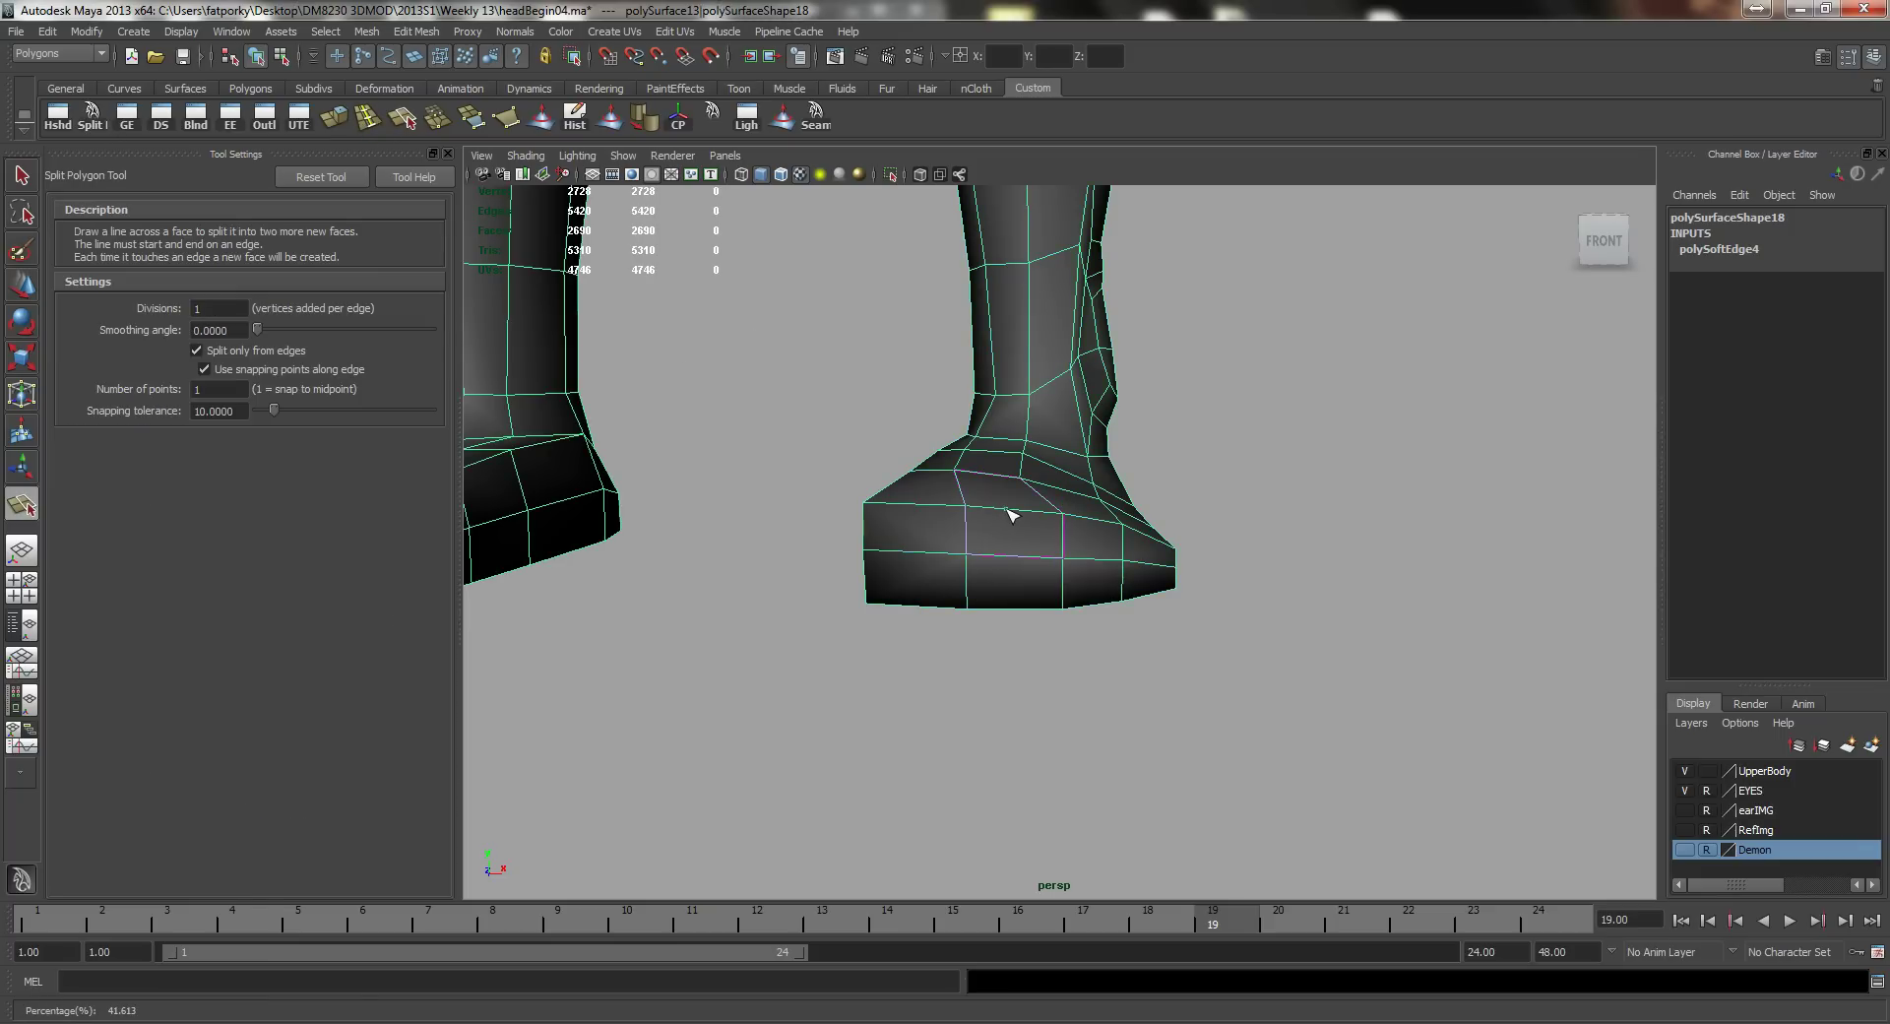
{"action": "left_click", "coordinate": [1014, 607]}
{"action": "key", "text": "w"}
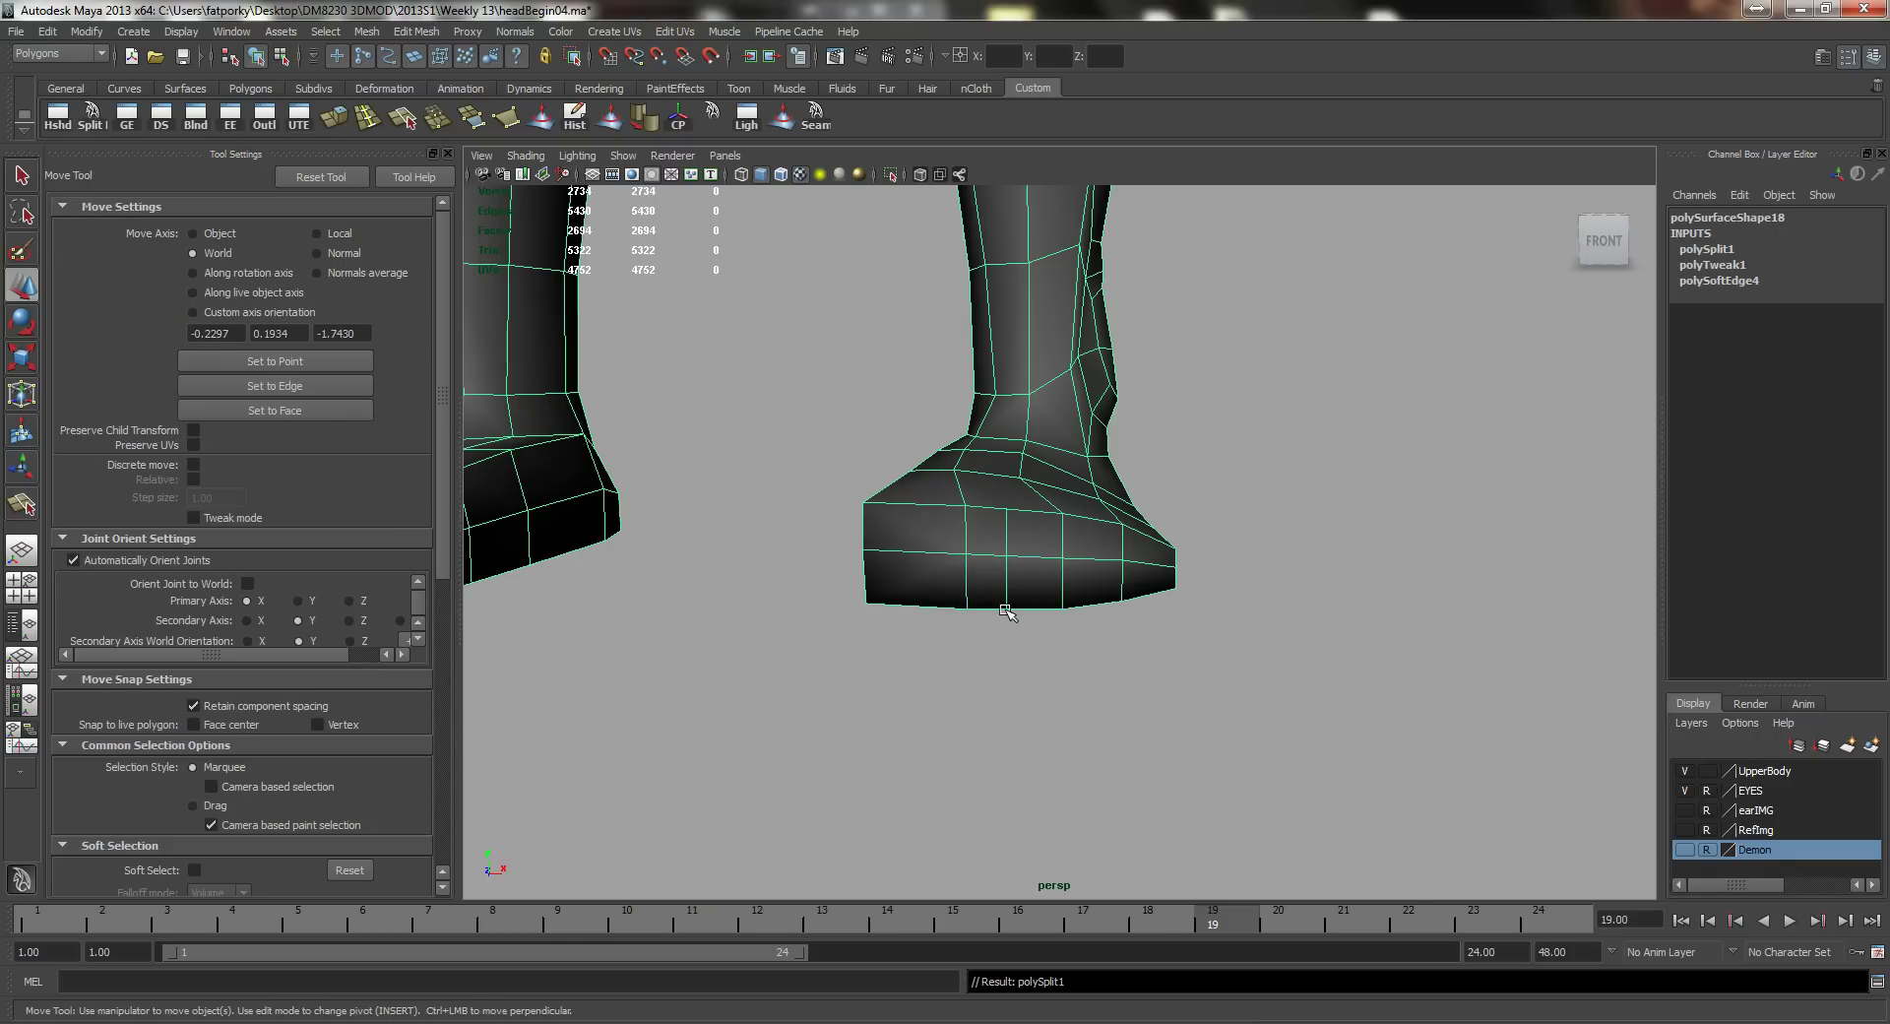
Step: Move the vertical edges just inward of the newest split on the toe front slightly toward the foot's inner side
{"action": "right_click_drag", "start_coordinate": [1006, 532], "coordinate": [957, 540]}
{"action": "left_click", "coordinate": [959, 541]}
{"action": "key", "text": "q"}
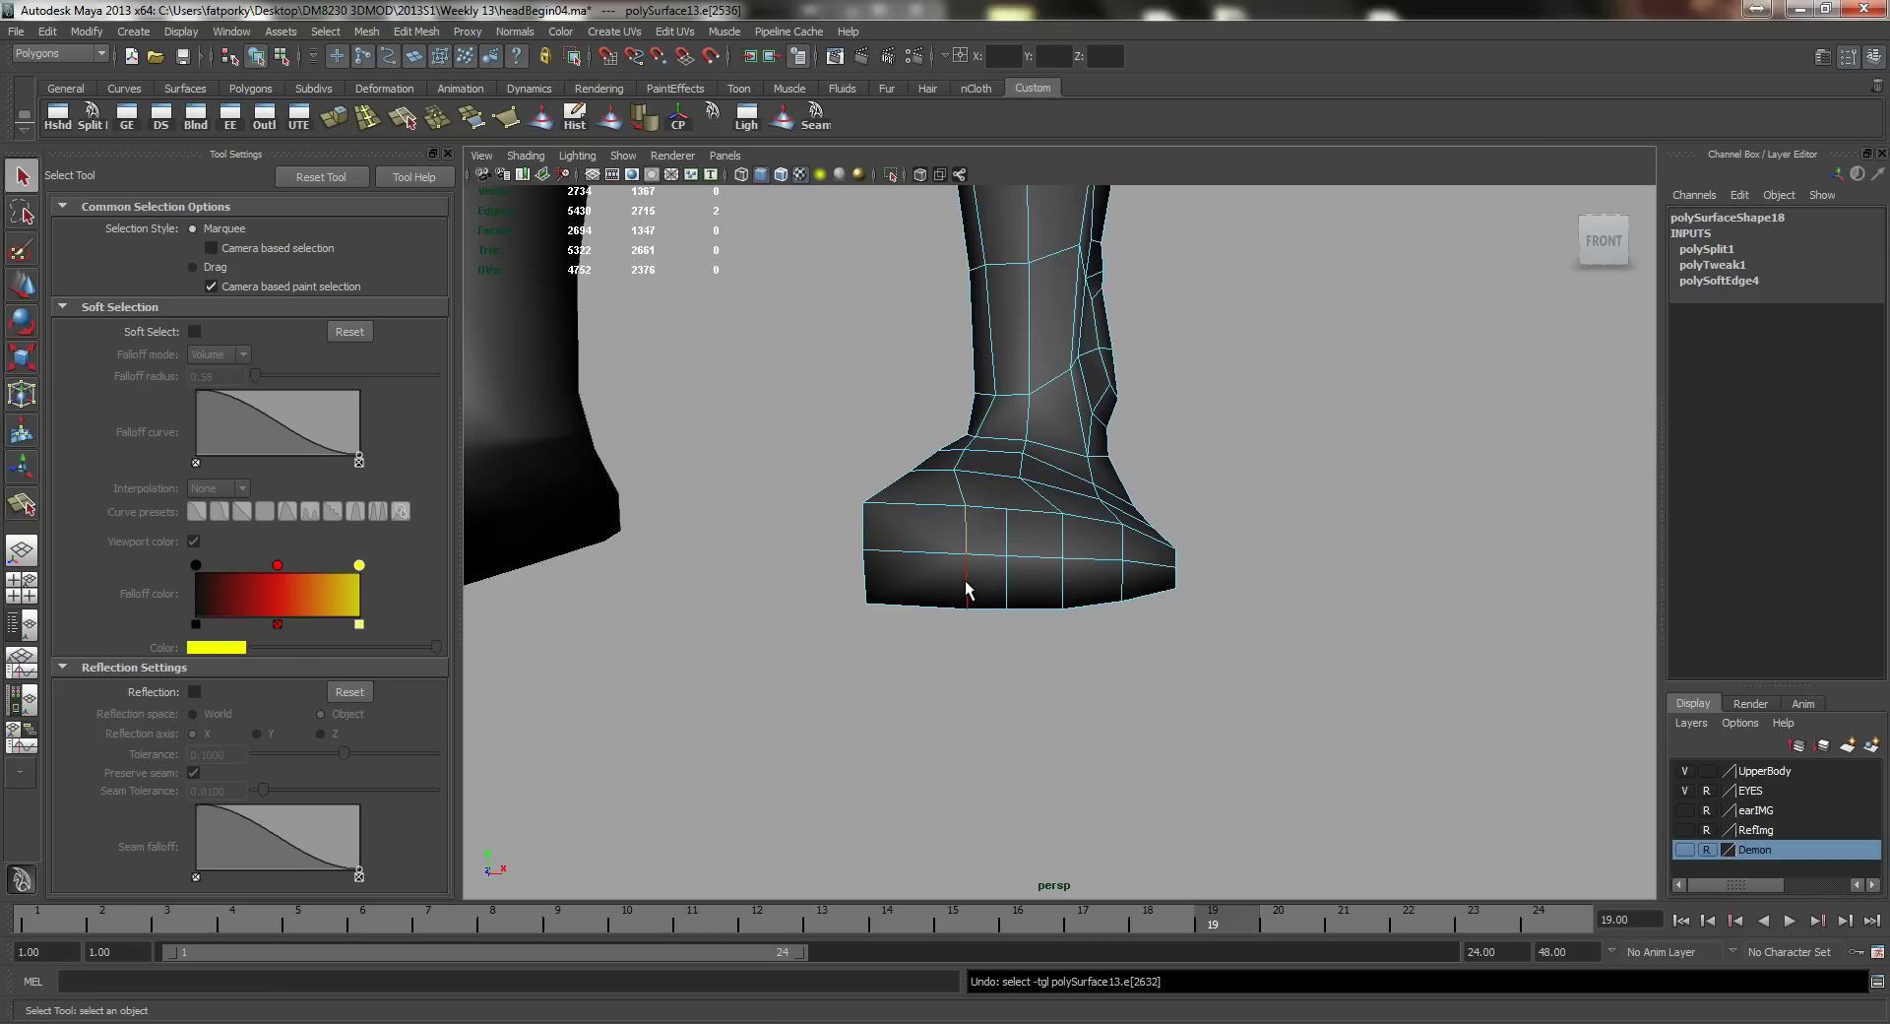
{"action": "key", "text": "w"}
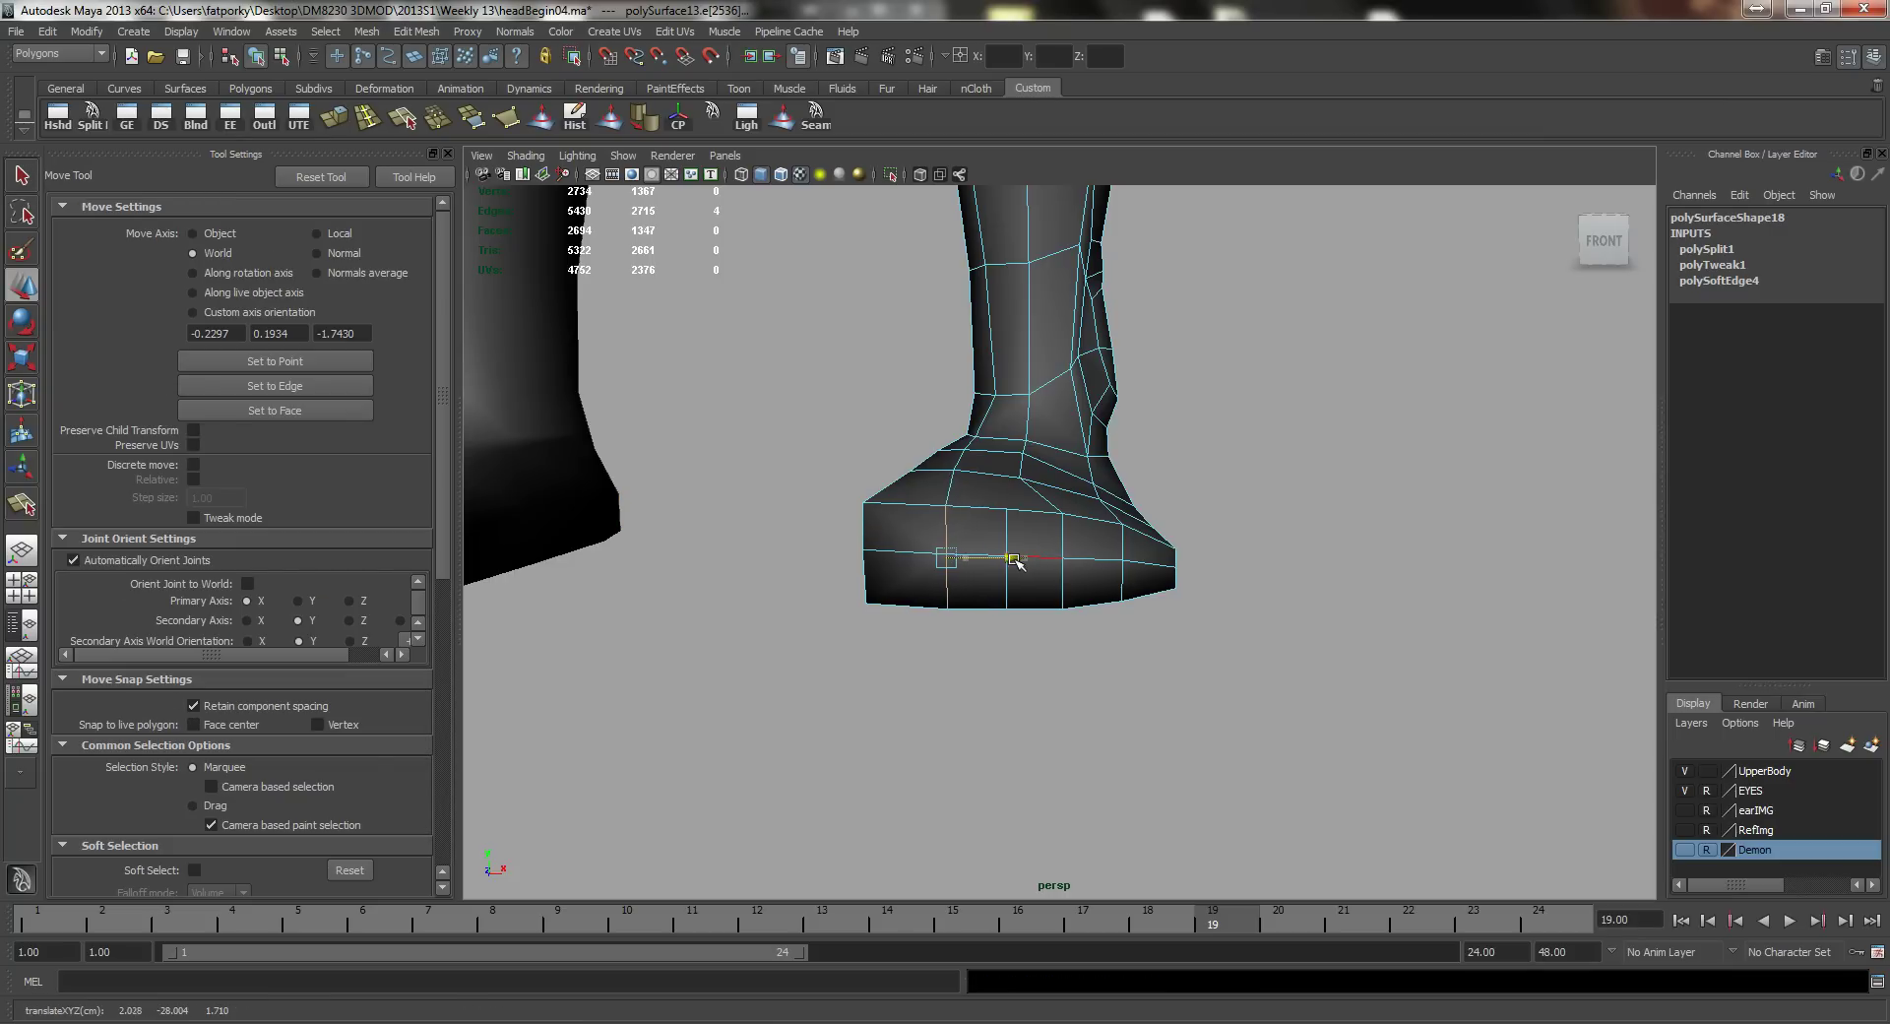
{"action": "left_click_drag", "start_coordinate": [966, 586], "coordinate": [945, 585], "text": "alt"}
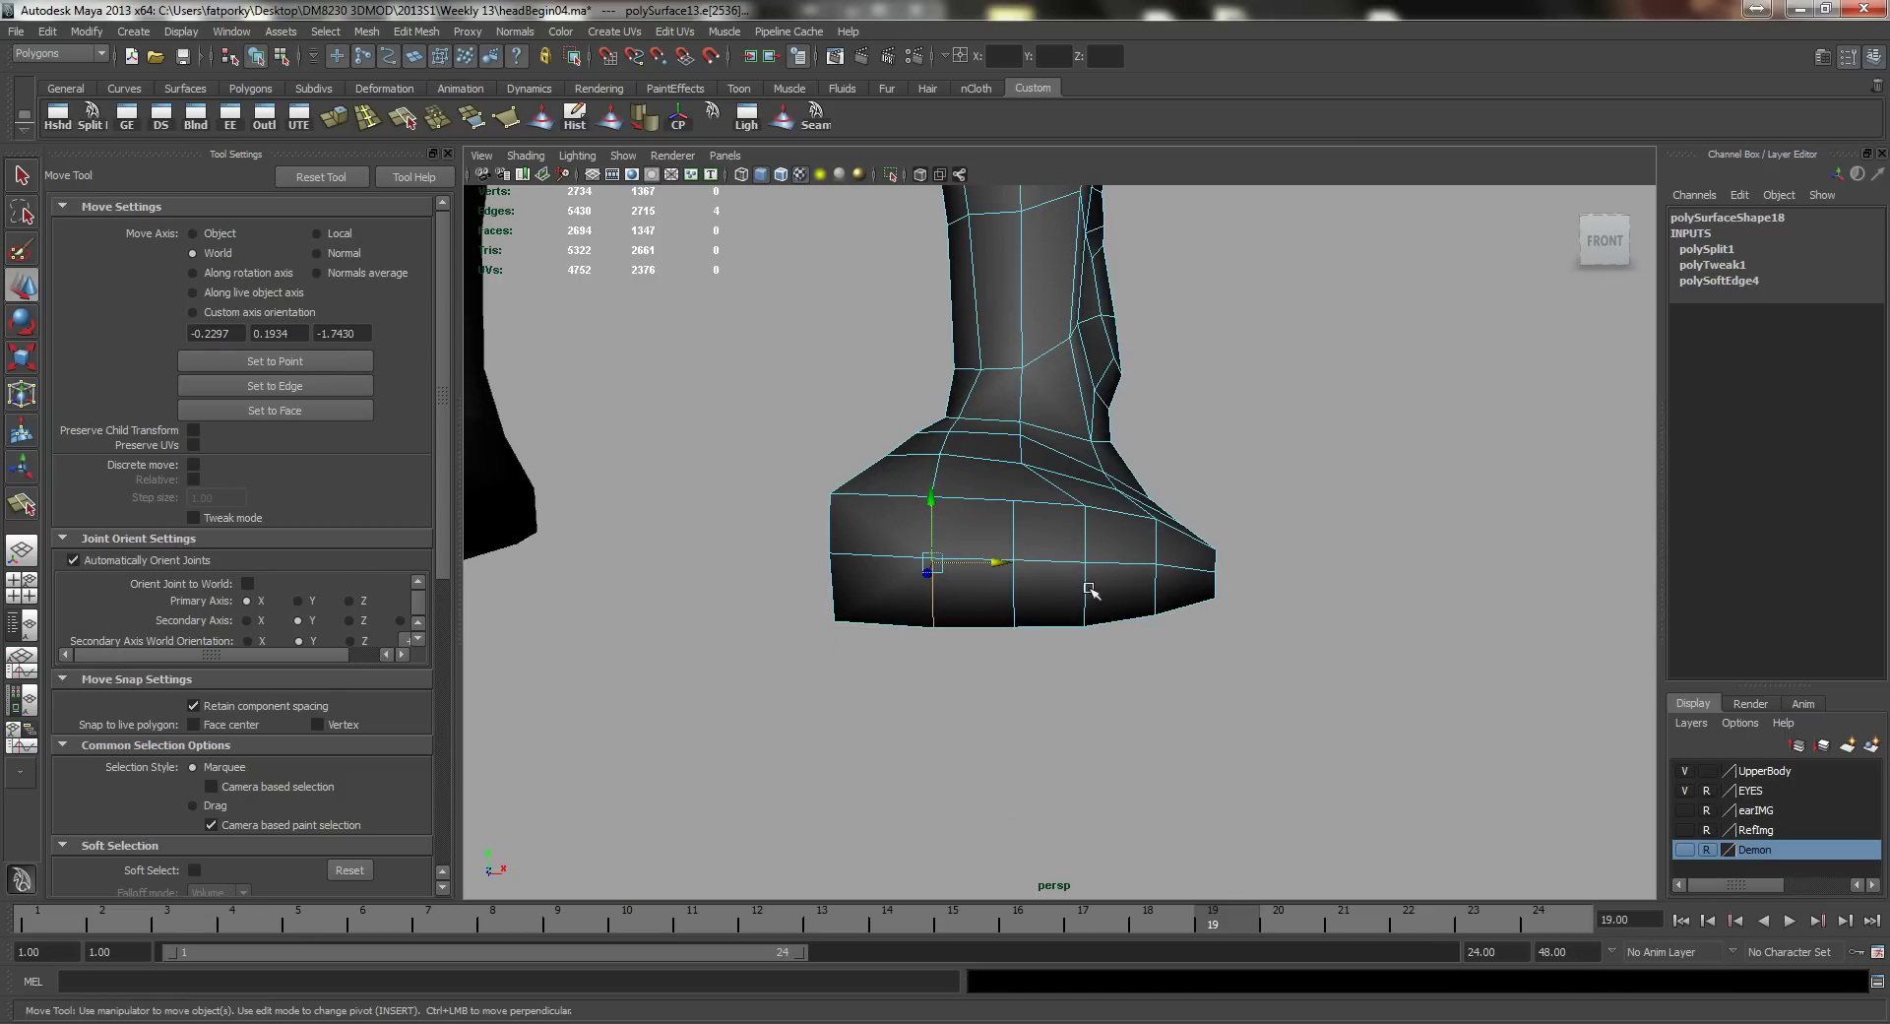
{"action": "key", "text": "q"}
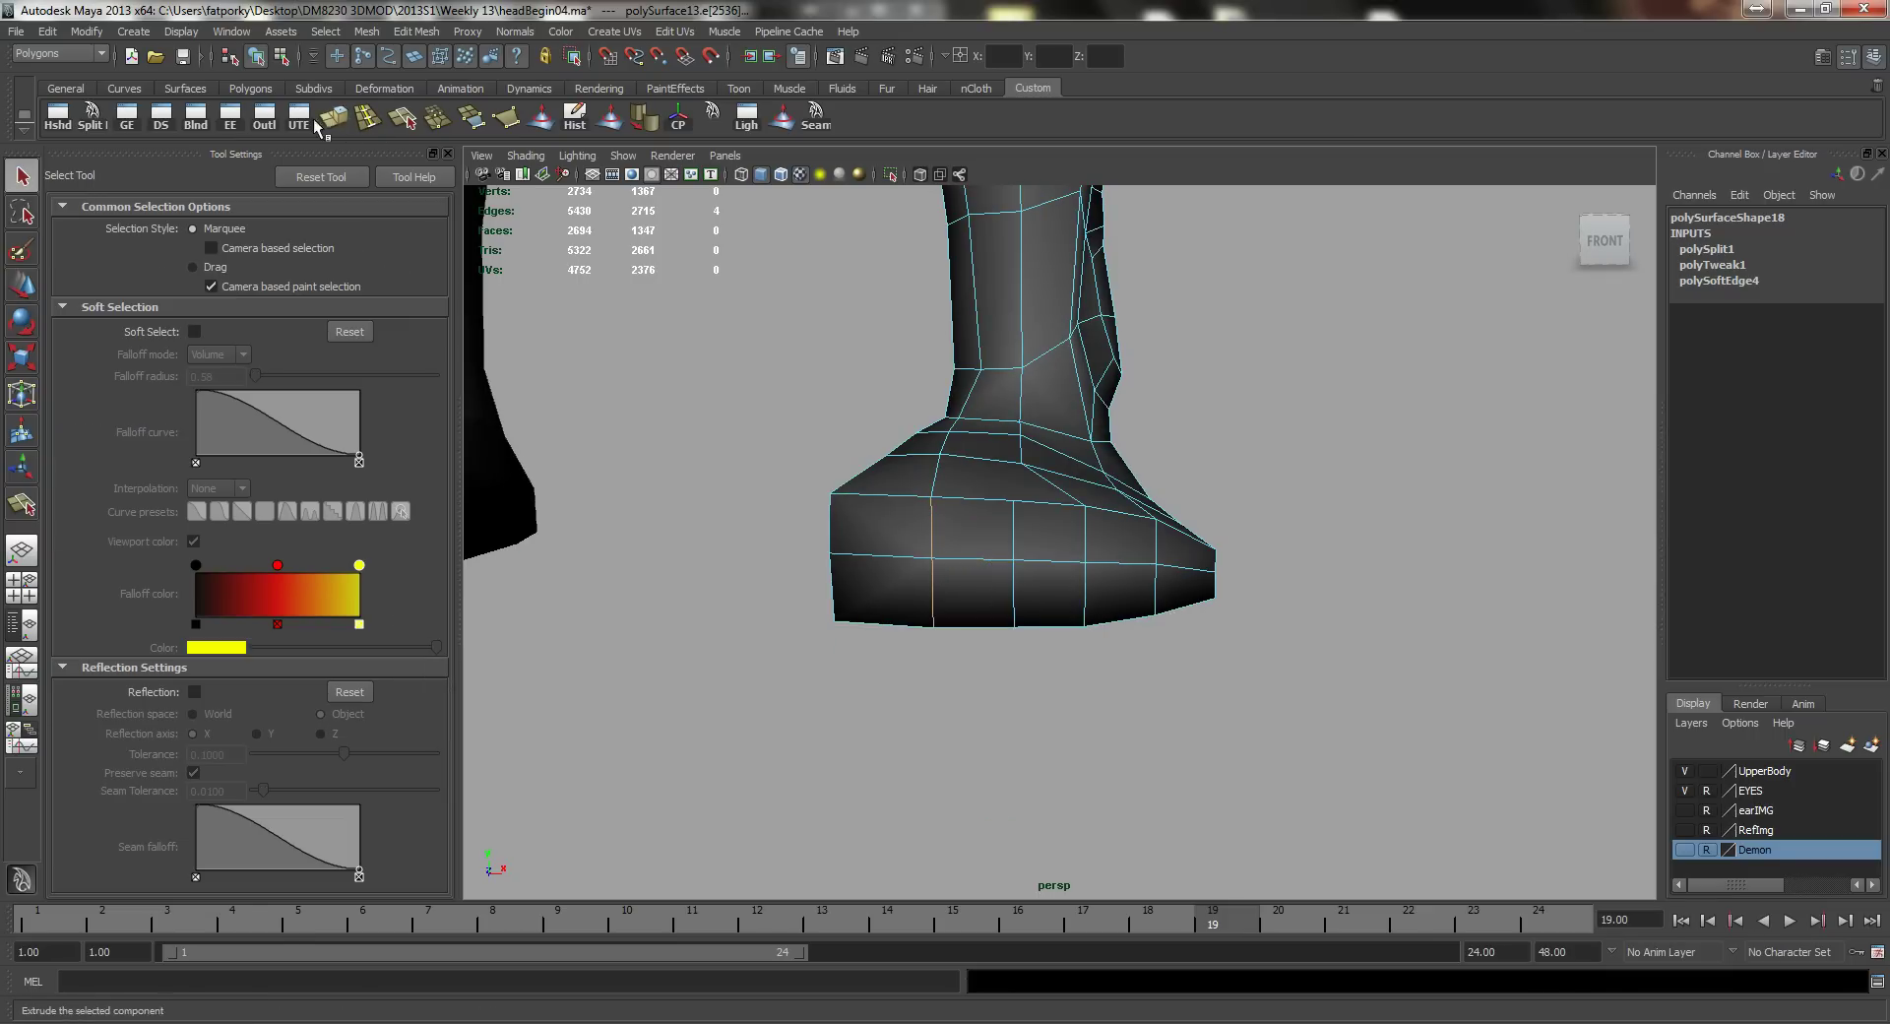
Step: Split new vertical edges down the innermost wide column and the next wide column of the toe front, from upper edge to sole
{"action": "left_click", "coordinate": [92, 116]}
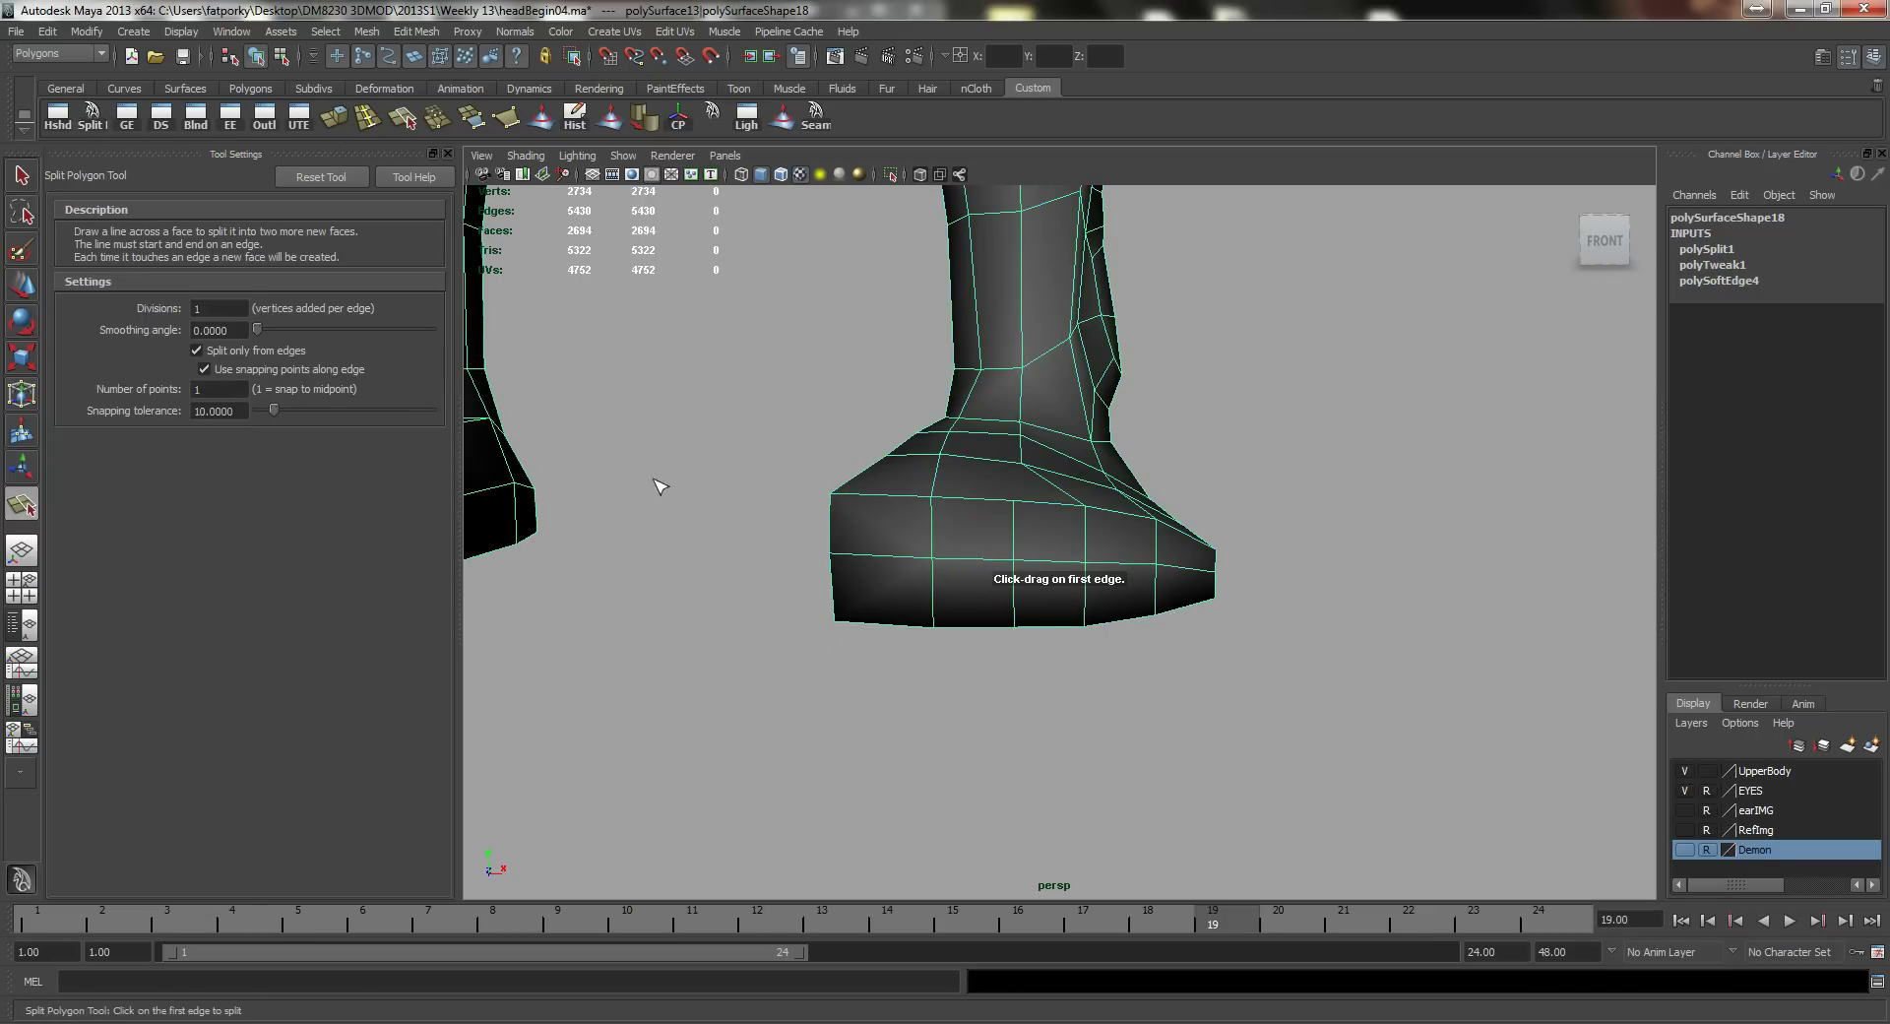
{"action": "left_click", "coordinate": [885, 497]}
{"action": "left_click", "coordinate": [885, 620]}
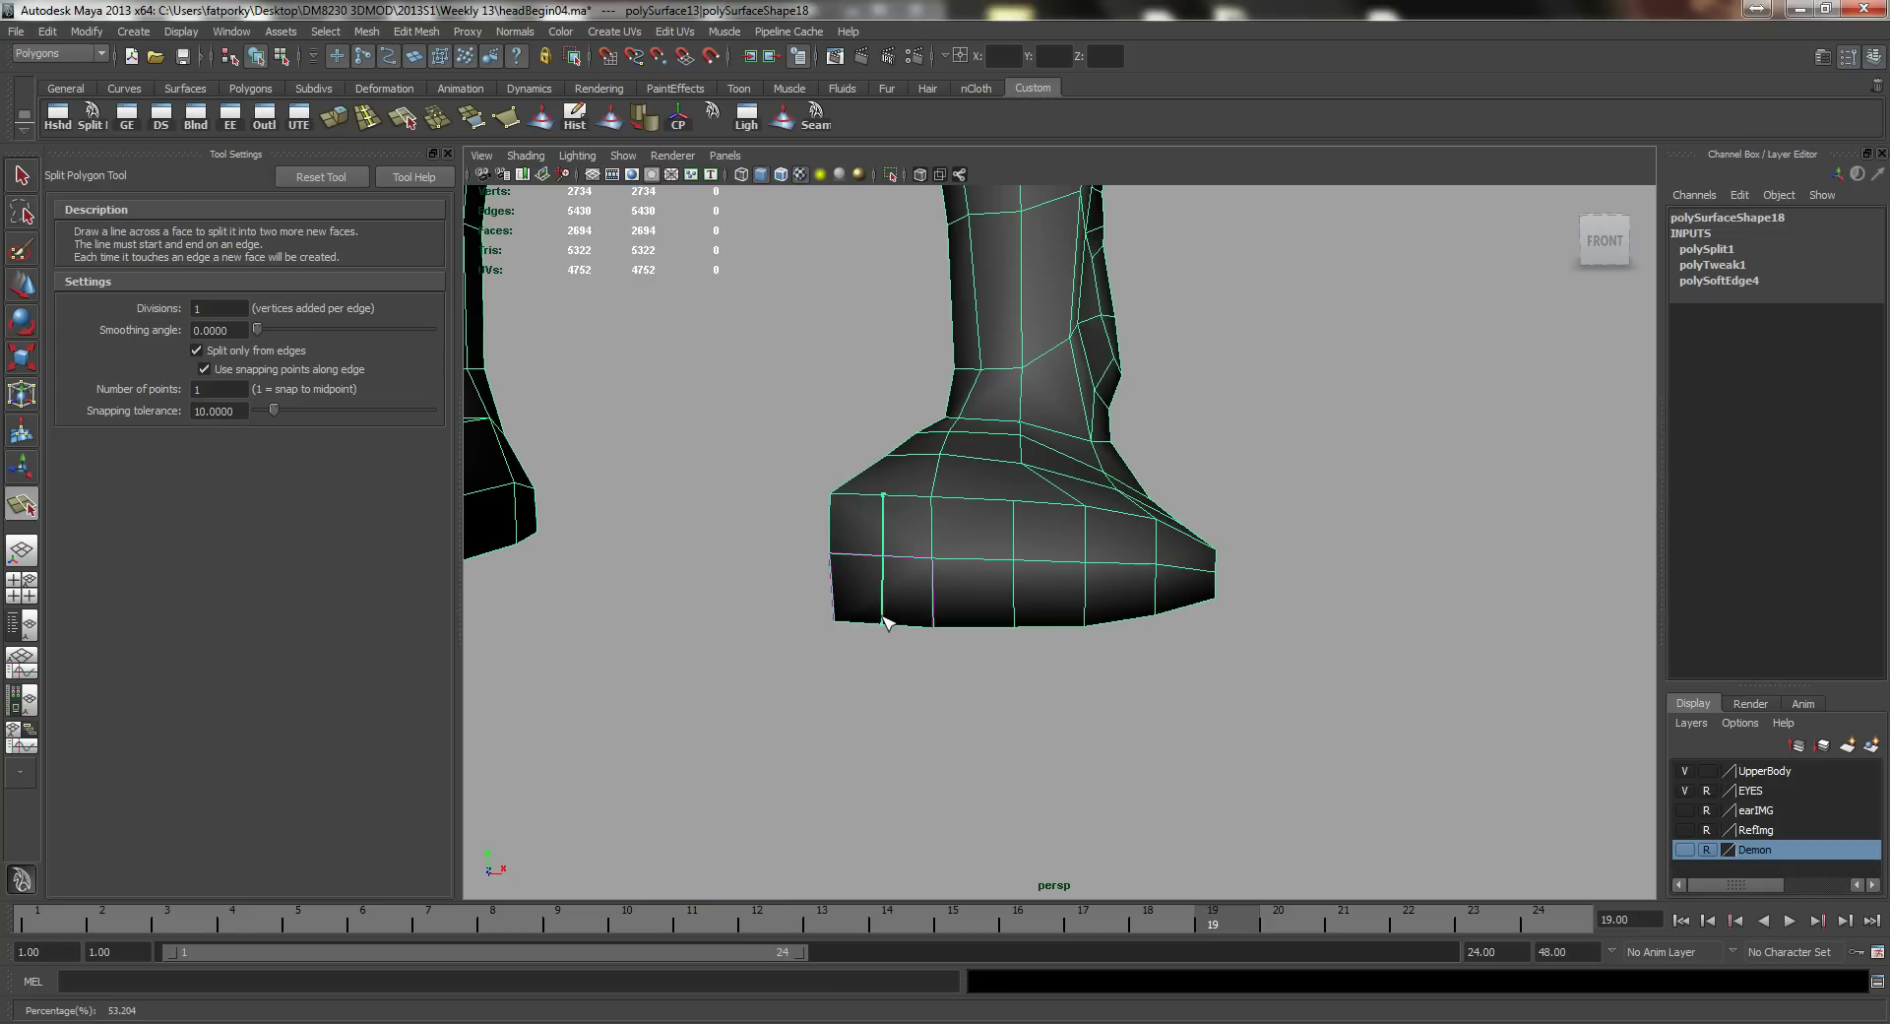
{"action": "key", "text": "Return"}
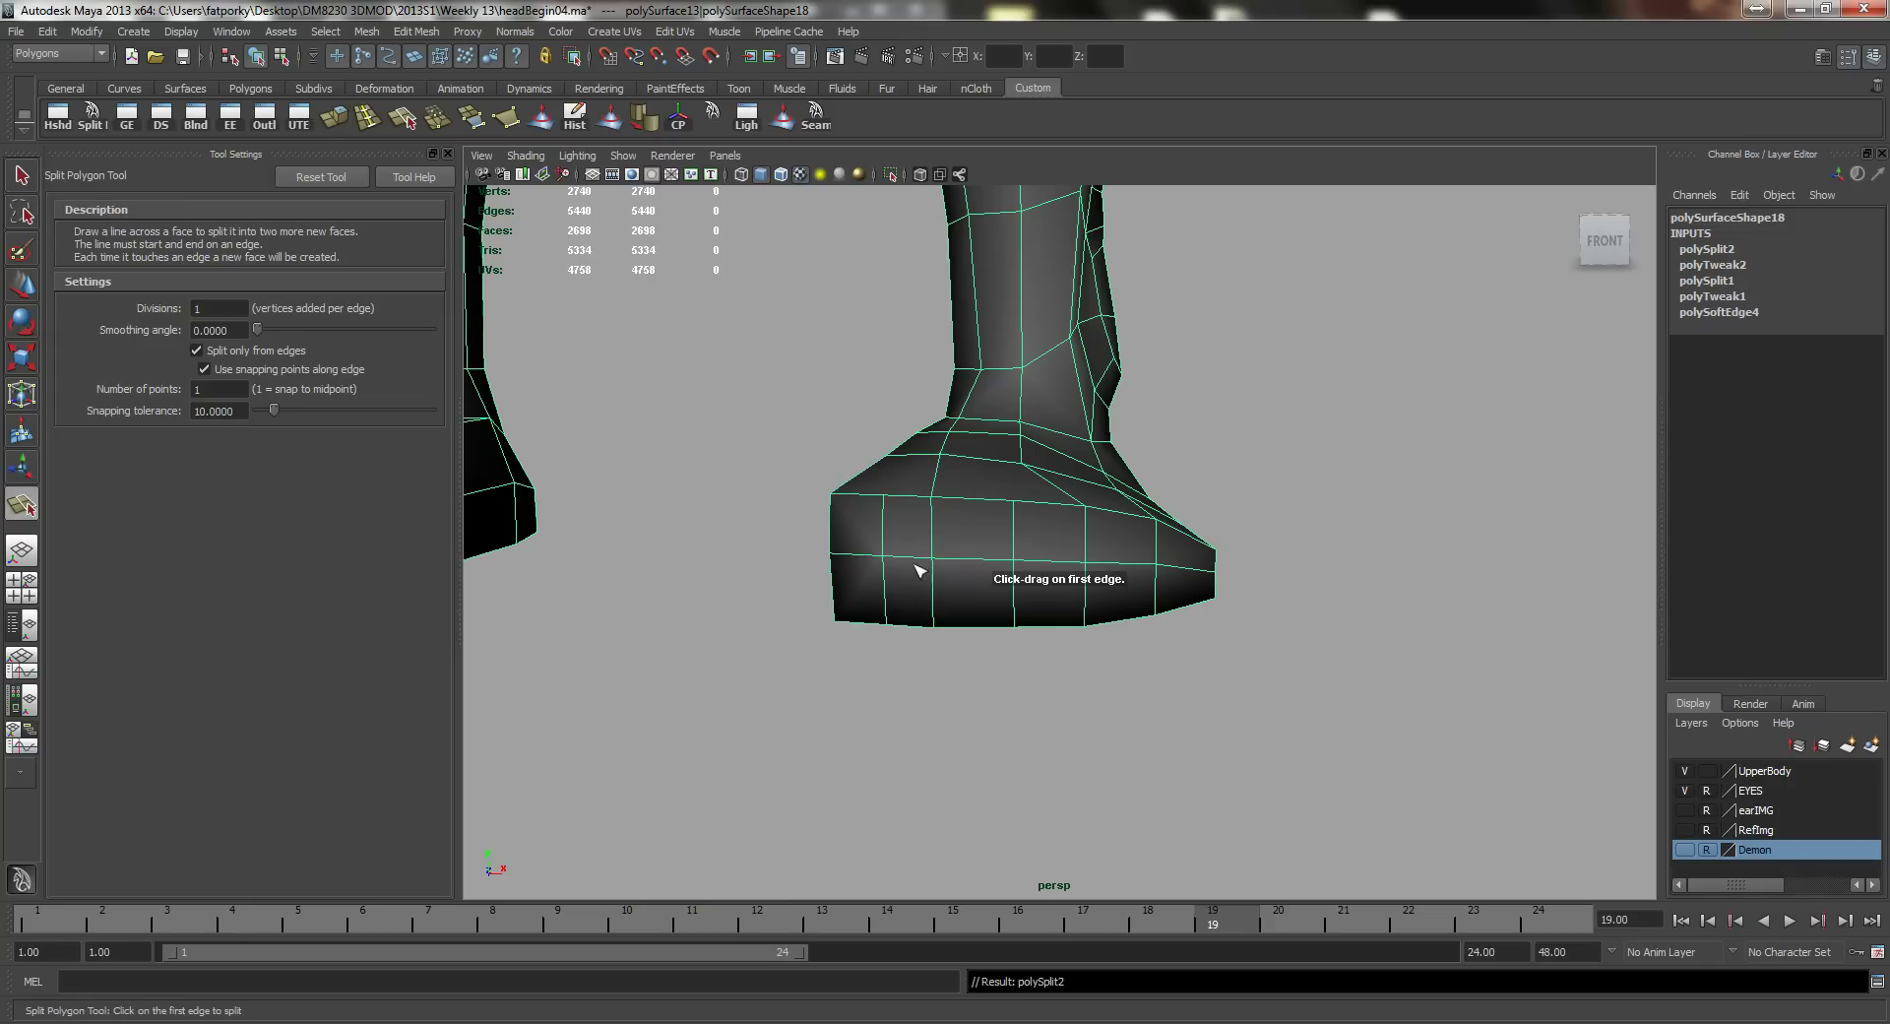
{"action": "left_click", "coordinate": [975, 502]}
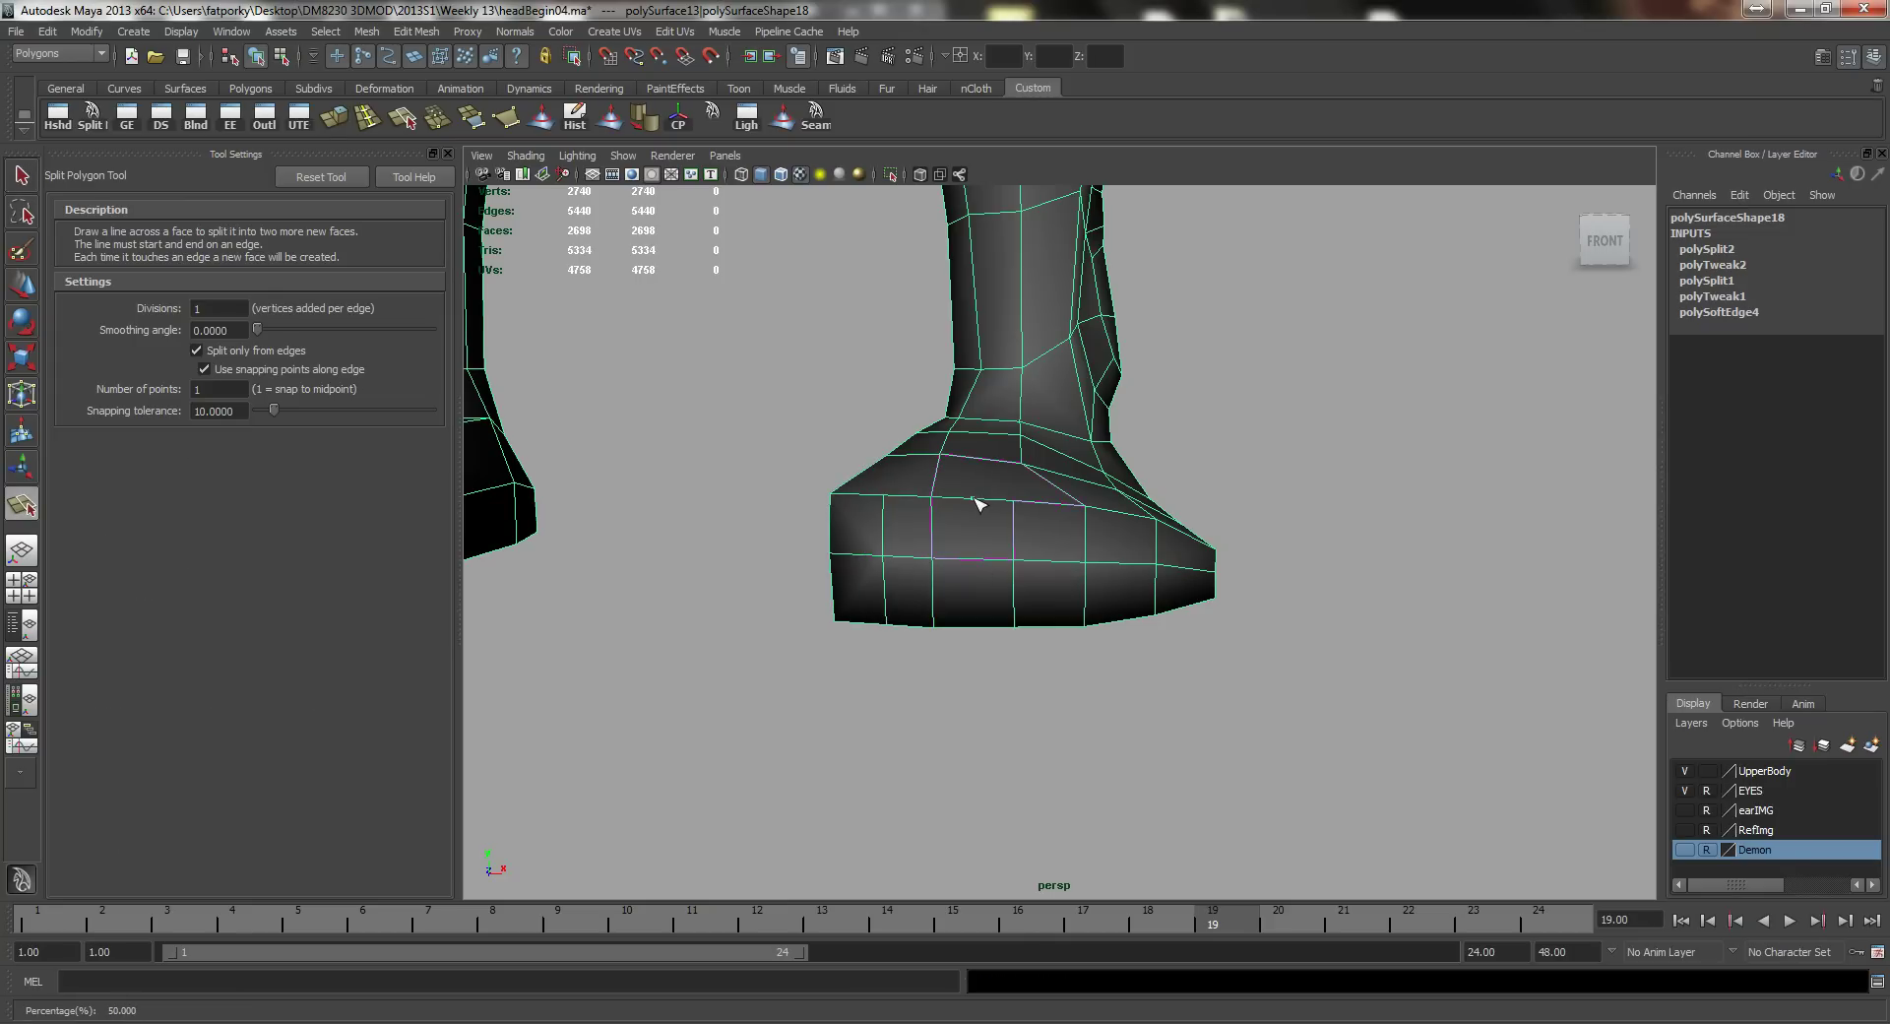
{"action": "left_click", "coordinate": [974, 624]}
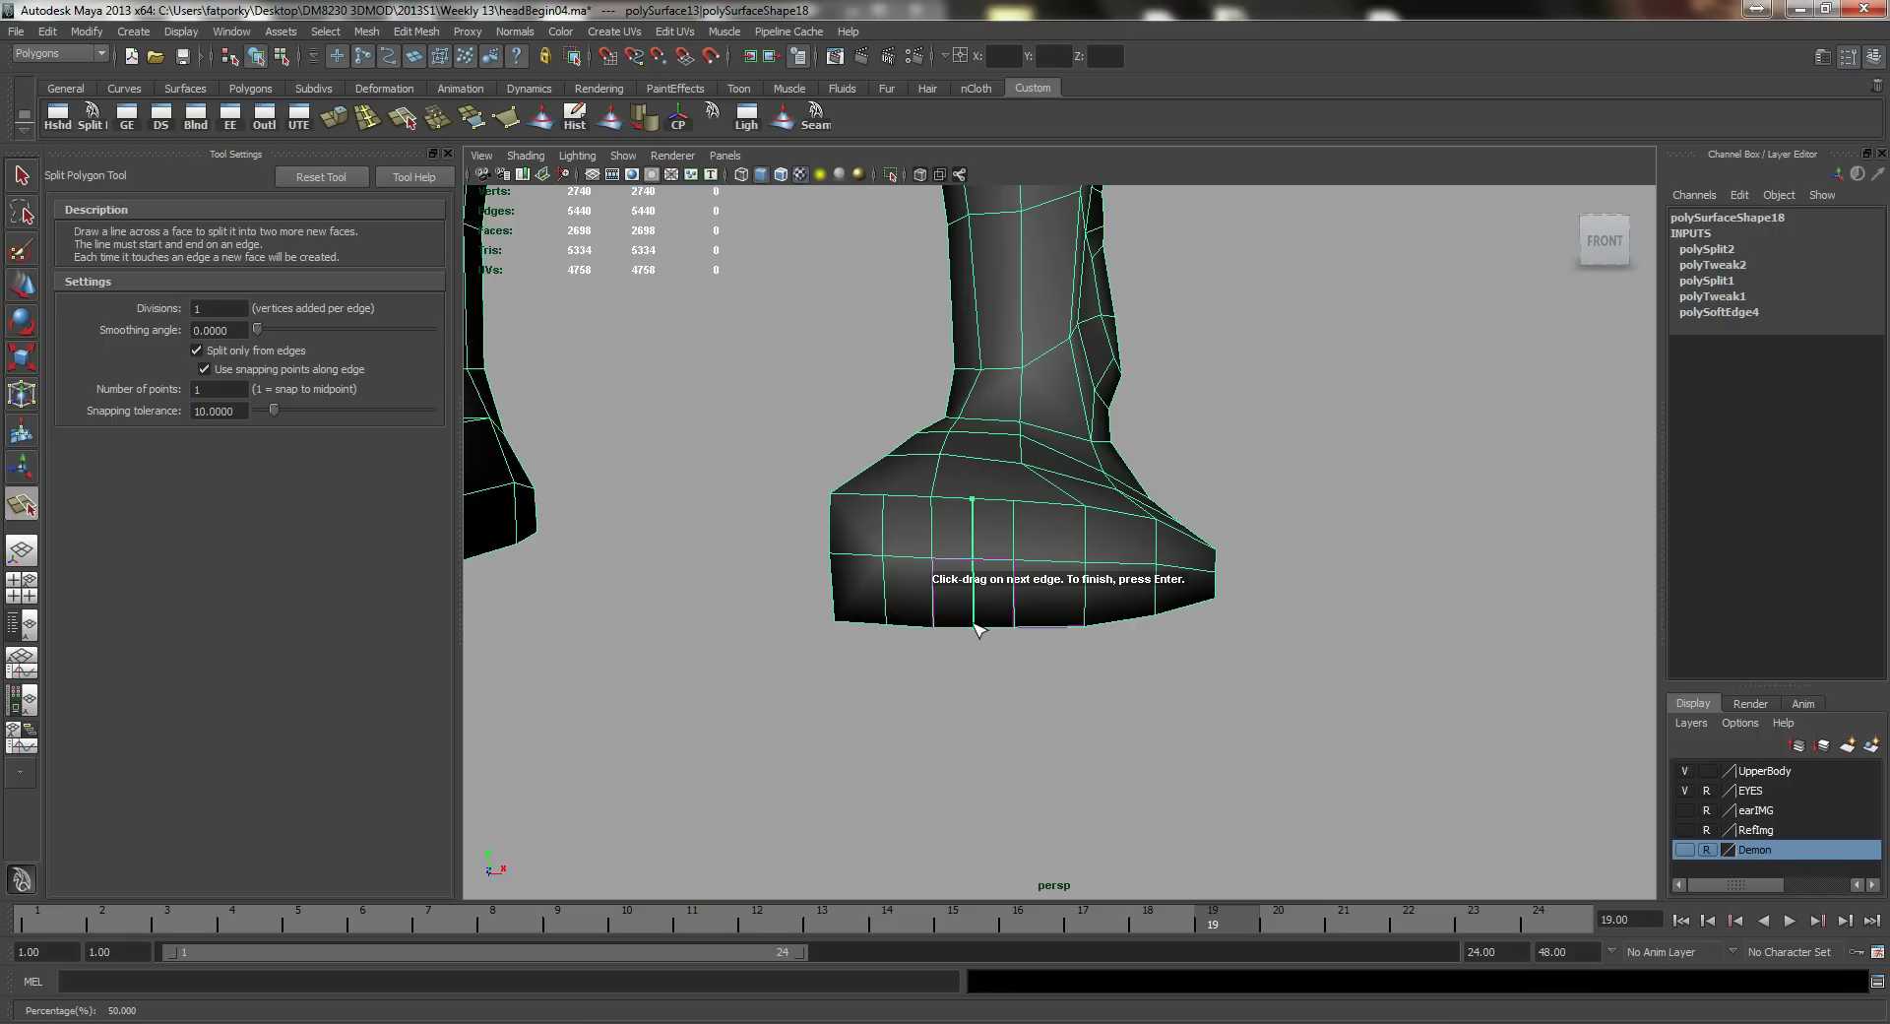
{"action": "key", "text": "q"}
{"action": "key", "text": "y"}
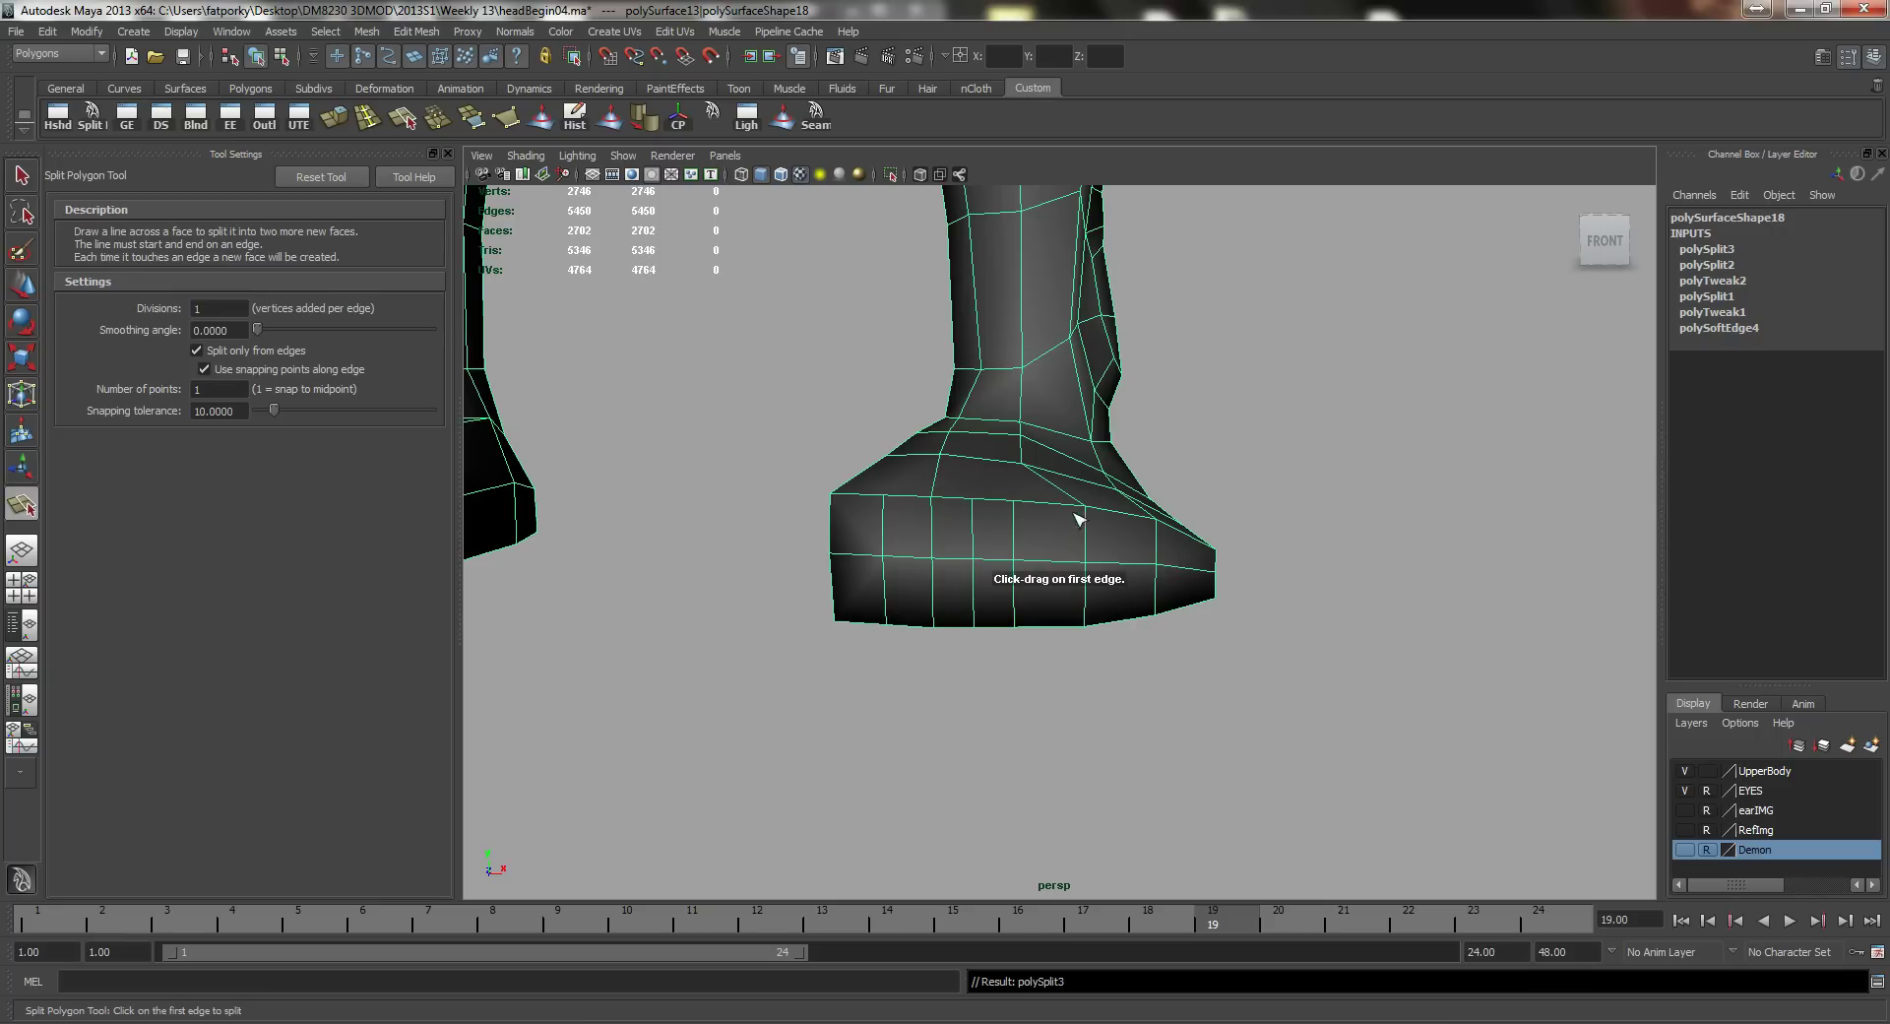
Step: Split new vertical edges down the three remaining wide columns toward the toe front's outer corner, from upper edge to sole
{"action": "left_click", "coordinate": [1046, 504]}
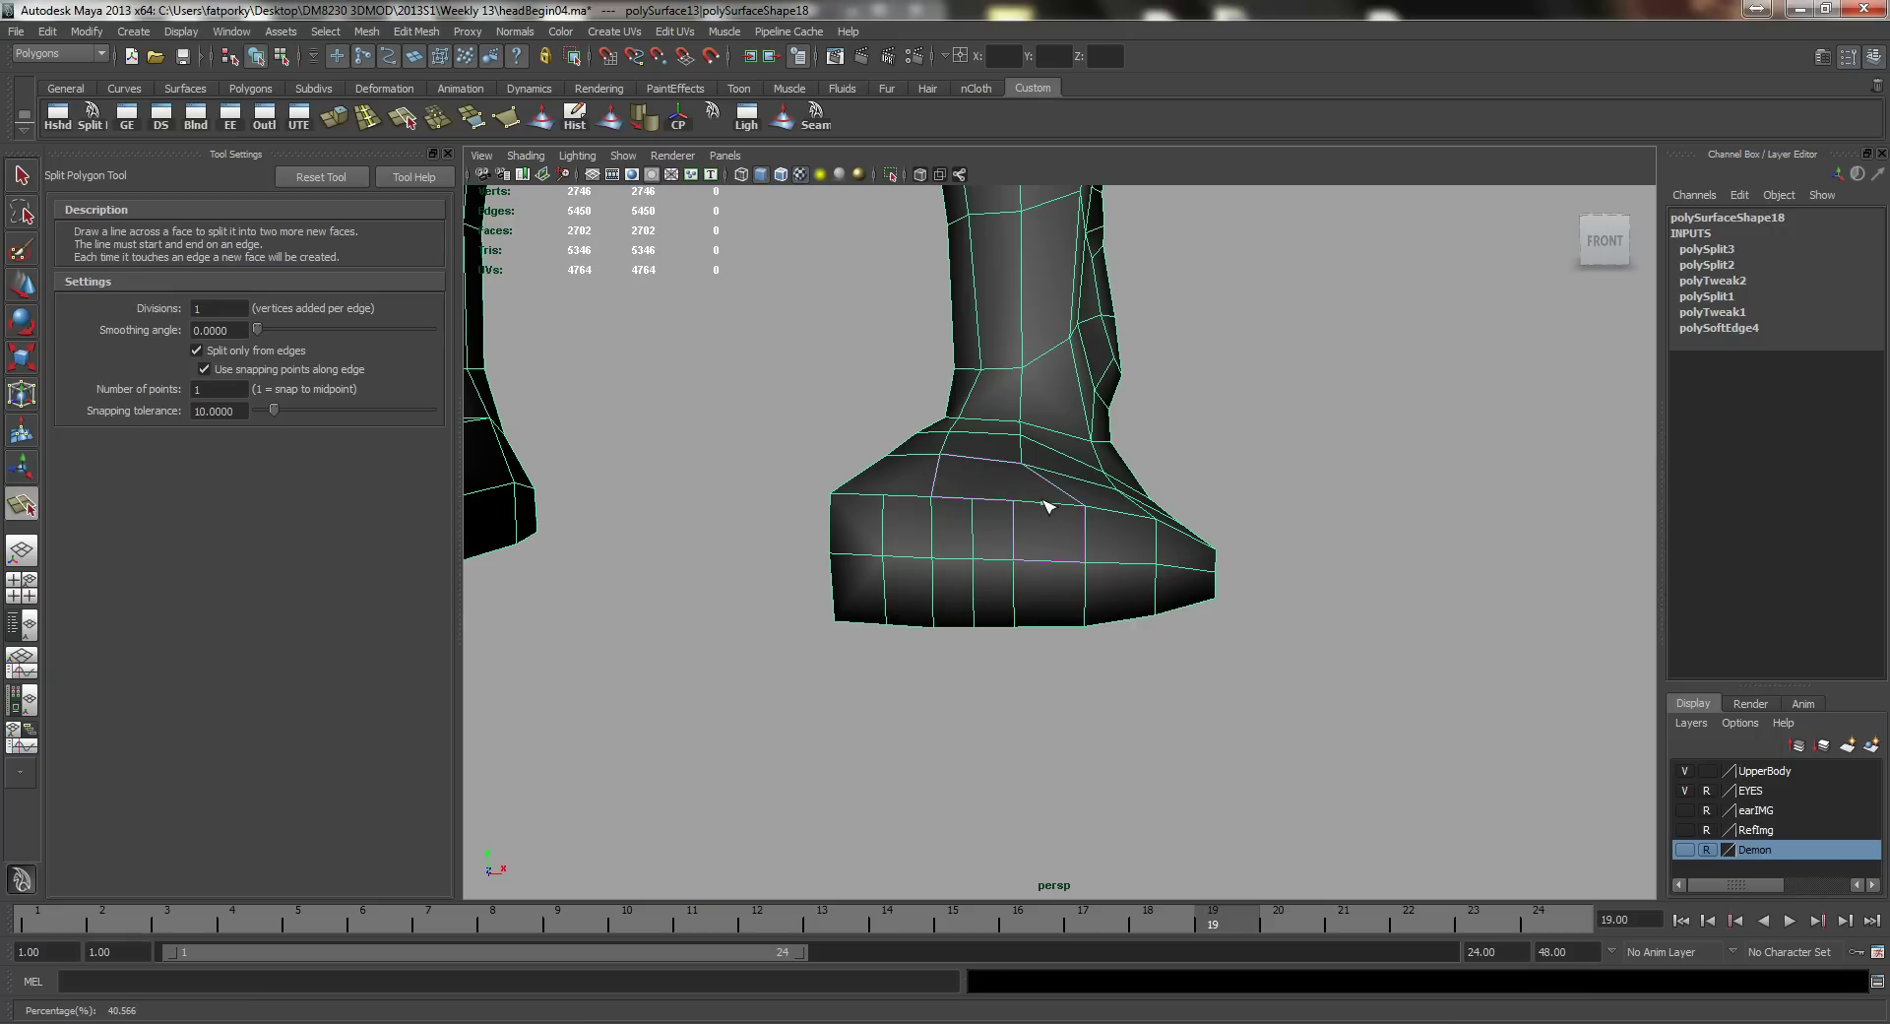
{"action": "left_click", "coordinate": [1048, 626]}
{"action": "key", "text": "Return"}
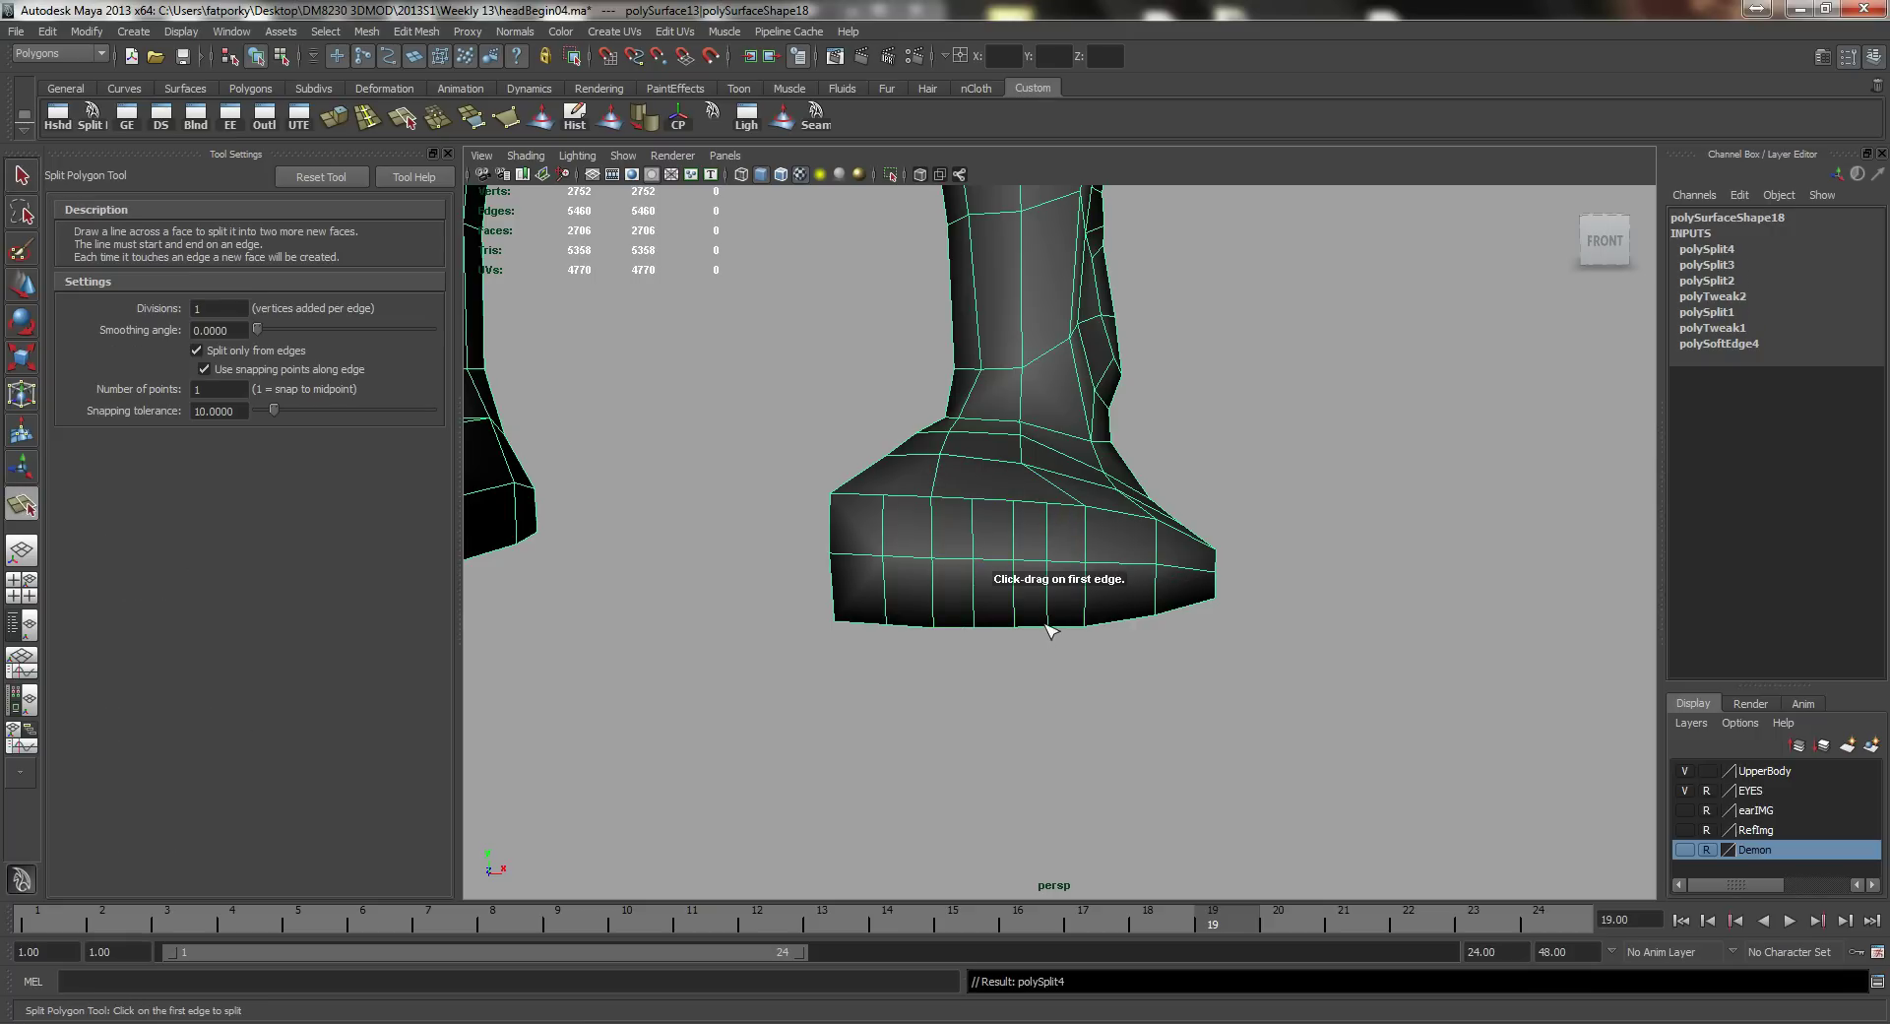
{"action": "left_click", "coordinate": [1118, 517]}
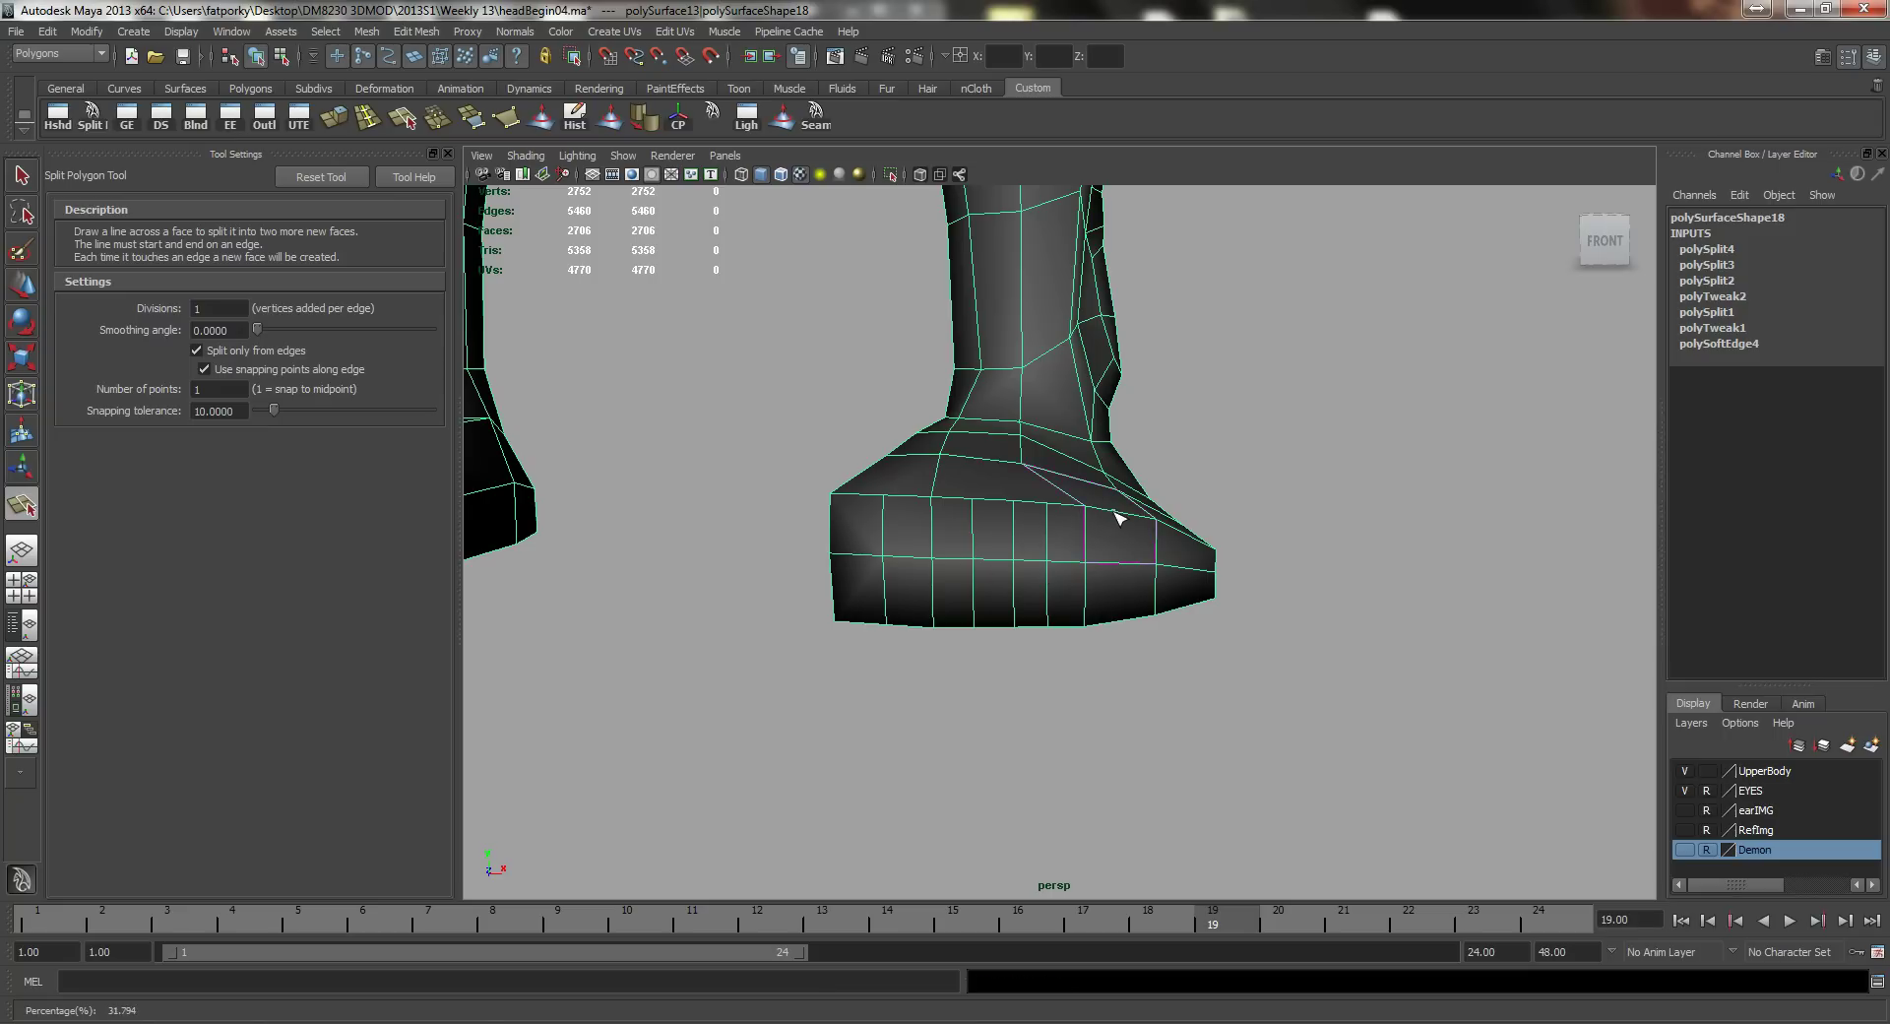
{"action": "left_click", "coordinate": [1119, 618]}
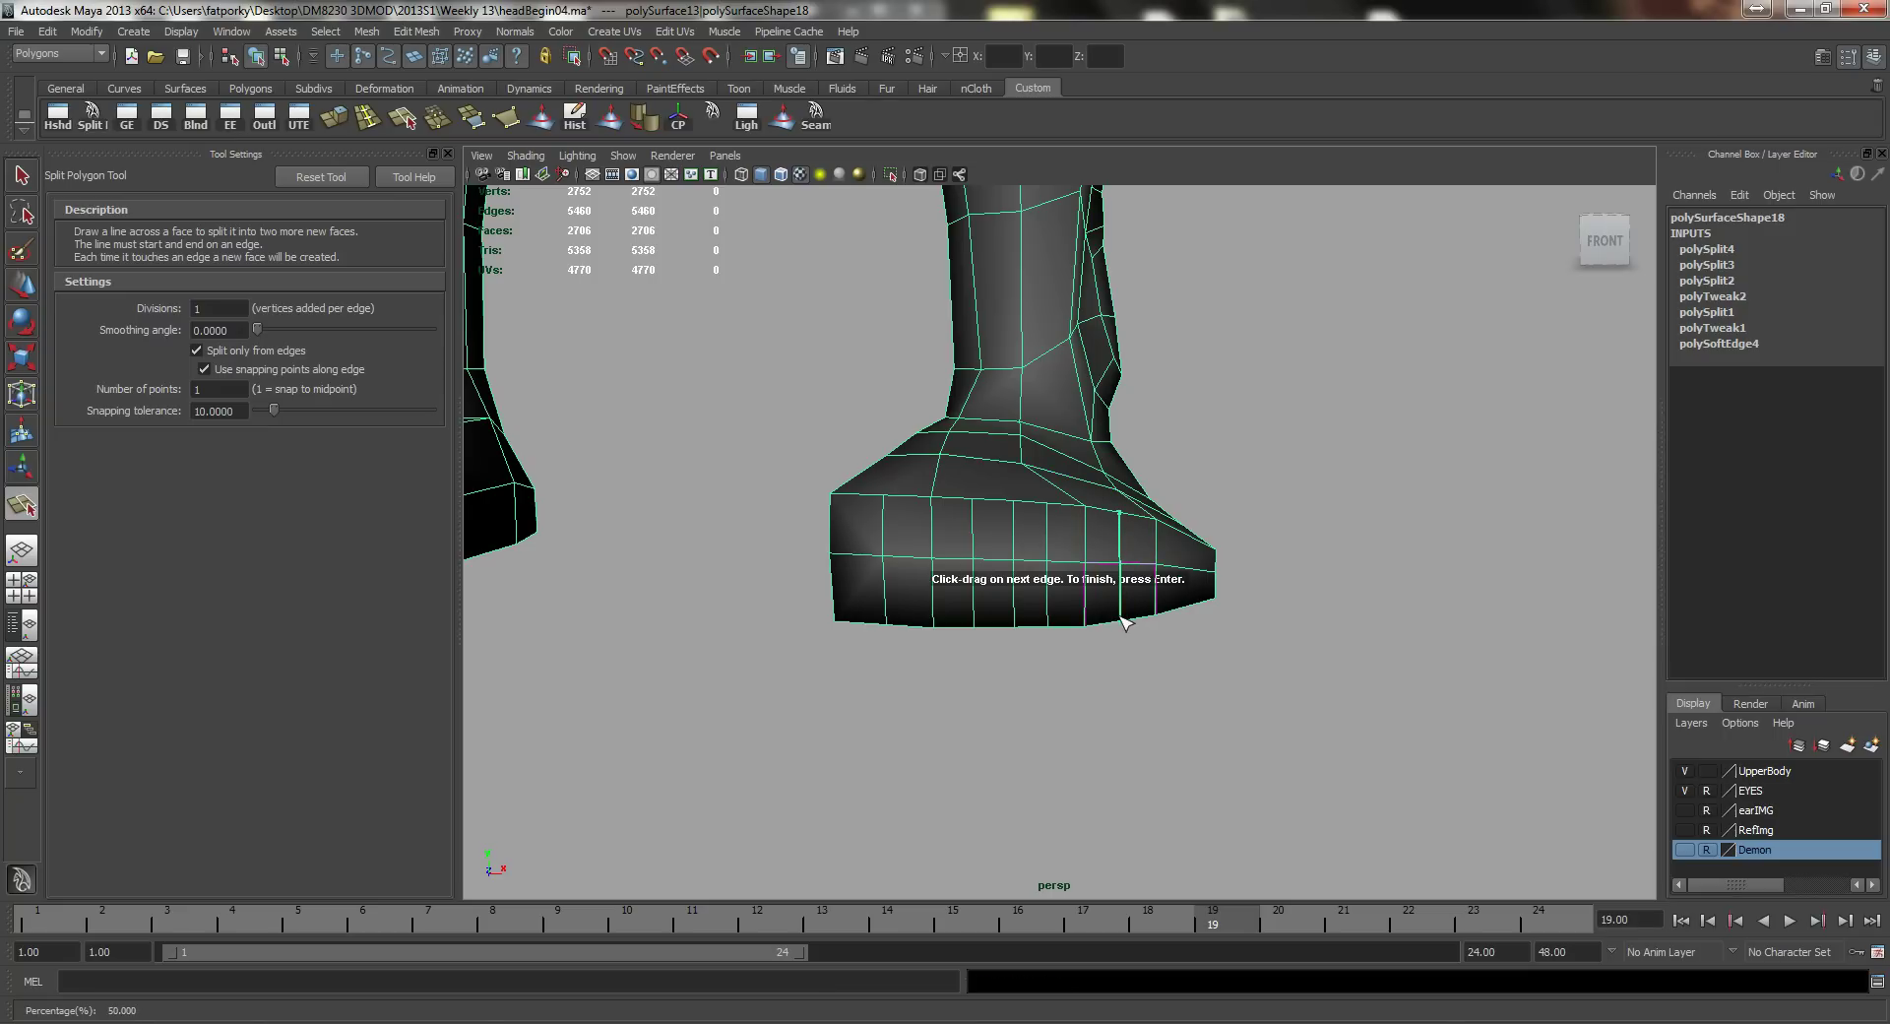
{"action": "key", "text": "Return"}
{"action": "key", "text": "q"}
{"action": "key", "text": "y"}
{"action": "left_click_drag", "start_coordinate": [1166, 603], "coordinate": [1057, 620], "text": "alt"}
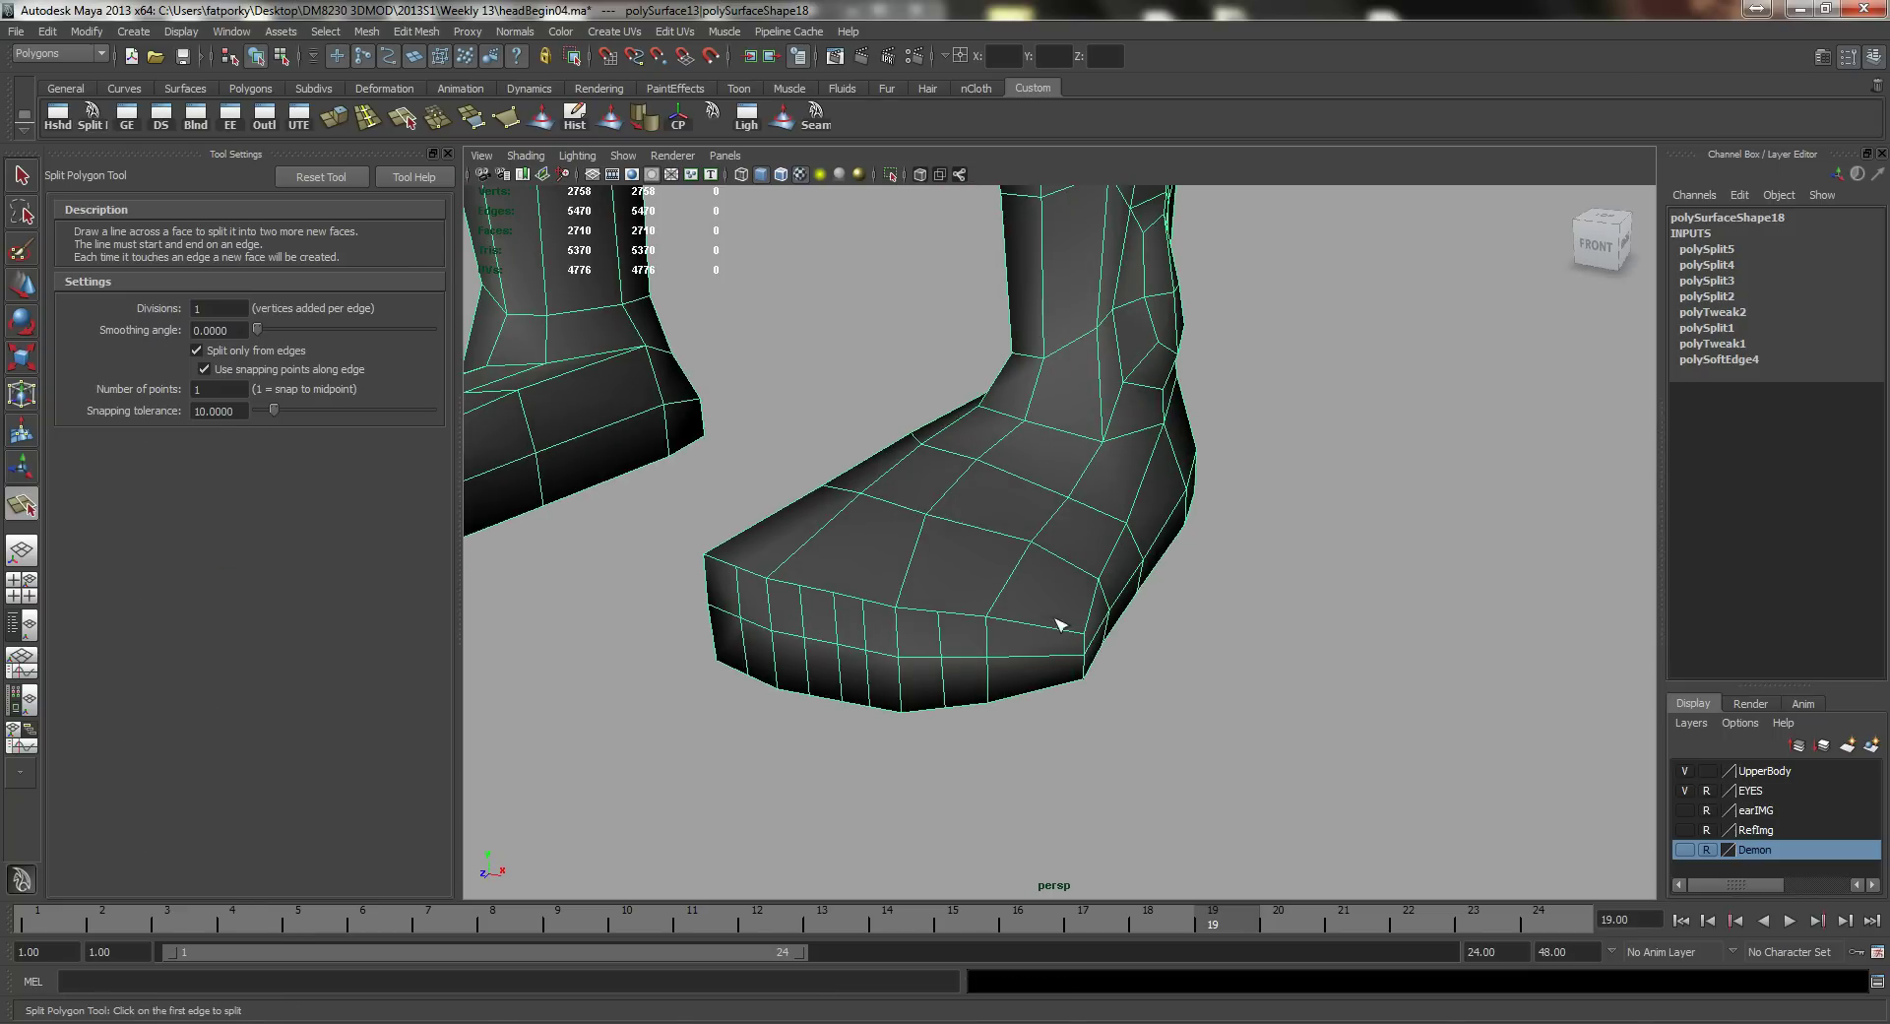
{"action": "left_click", "coordinate": [1034, 627]}
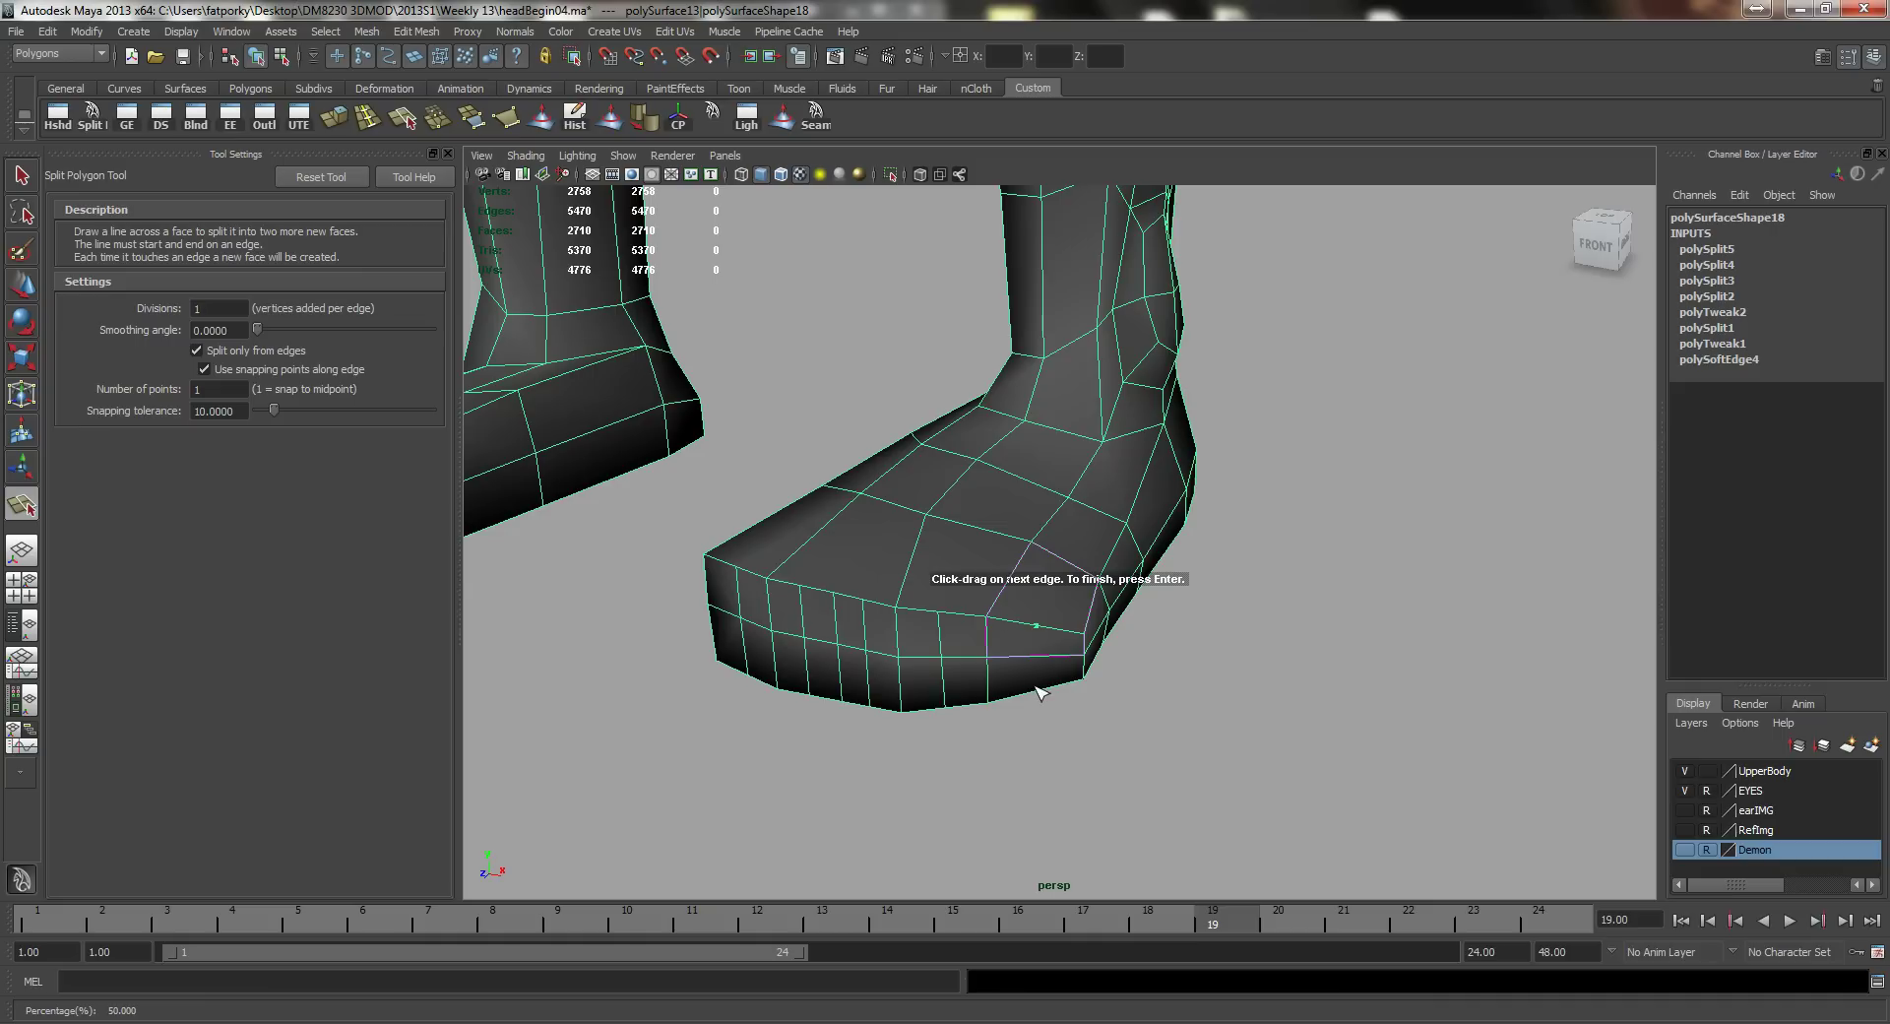
{"action": "key", "text": "q"}
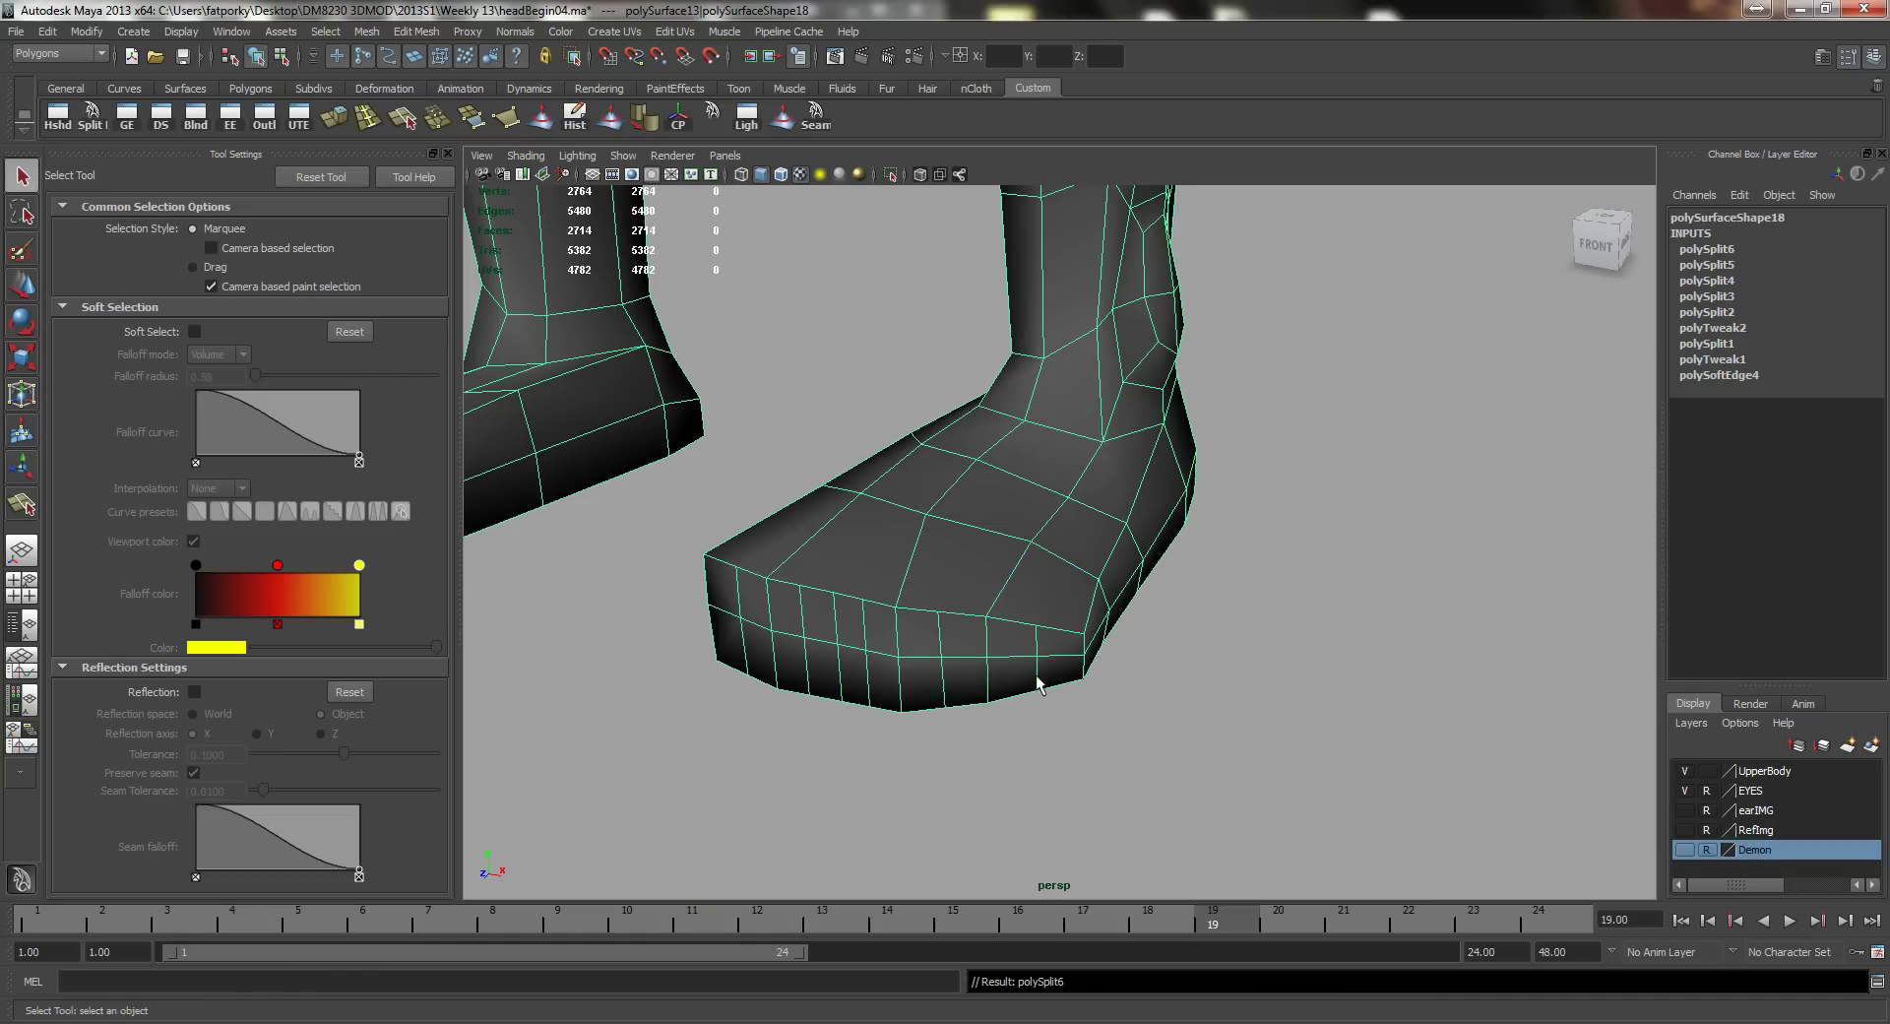
Step: Turn on soft selection and move the second original vertical edge line from the toe front's outer corner slightly outward
{"action": "right_click_drag", "start_coordinate": [881, 565], "coordinate": [1087, 624], "text": "alt"}
{"action": "right_click", "coordinate": [982, 615]}
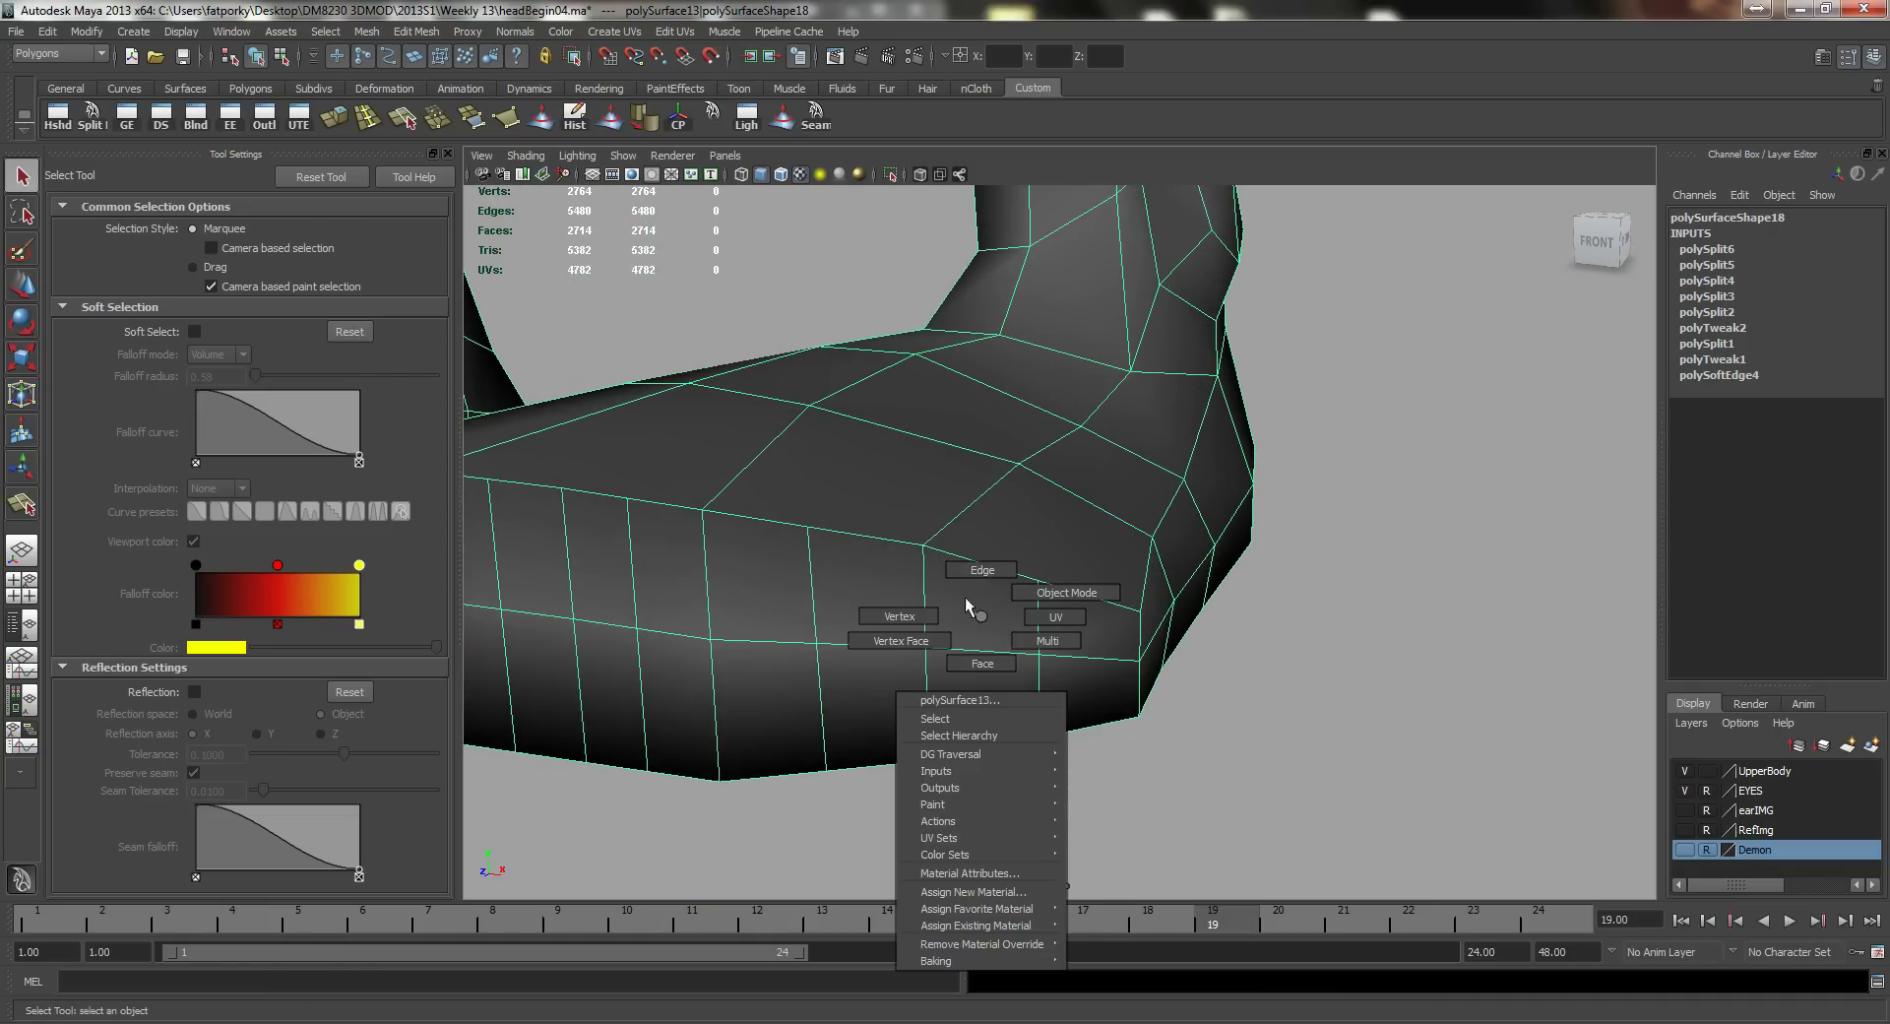
{"action": "right_click_drag", "start_coordinate": [966, 599], "coordinate": [966, 579]}
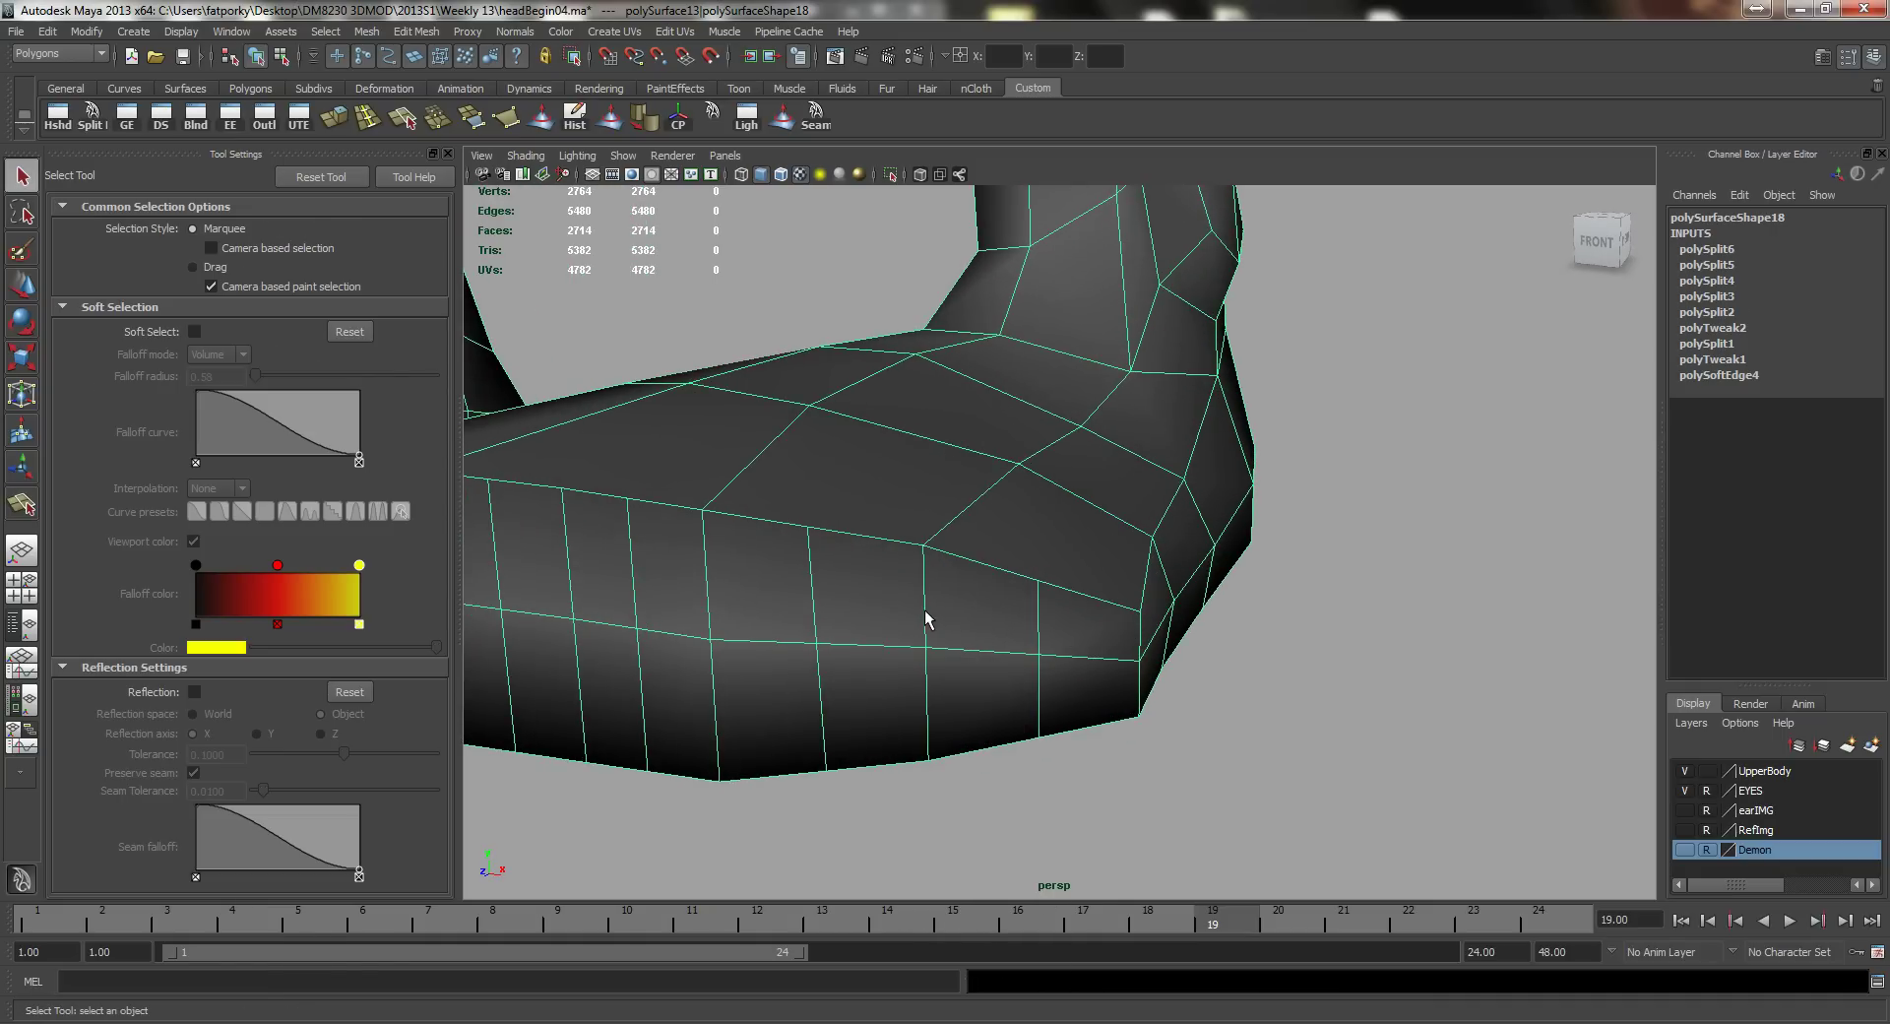
{"action": "left_click", "coordinate": [925, 618]}
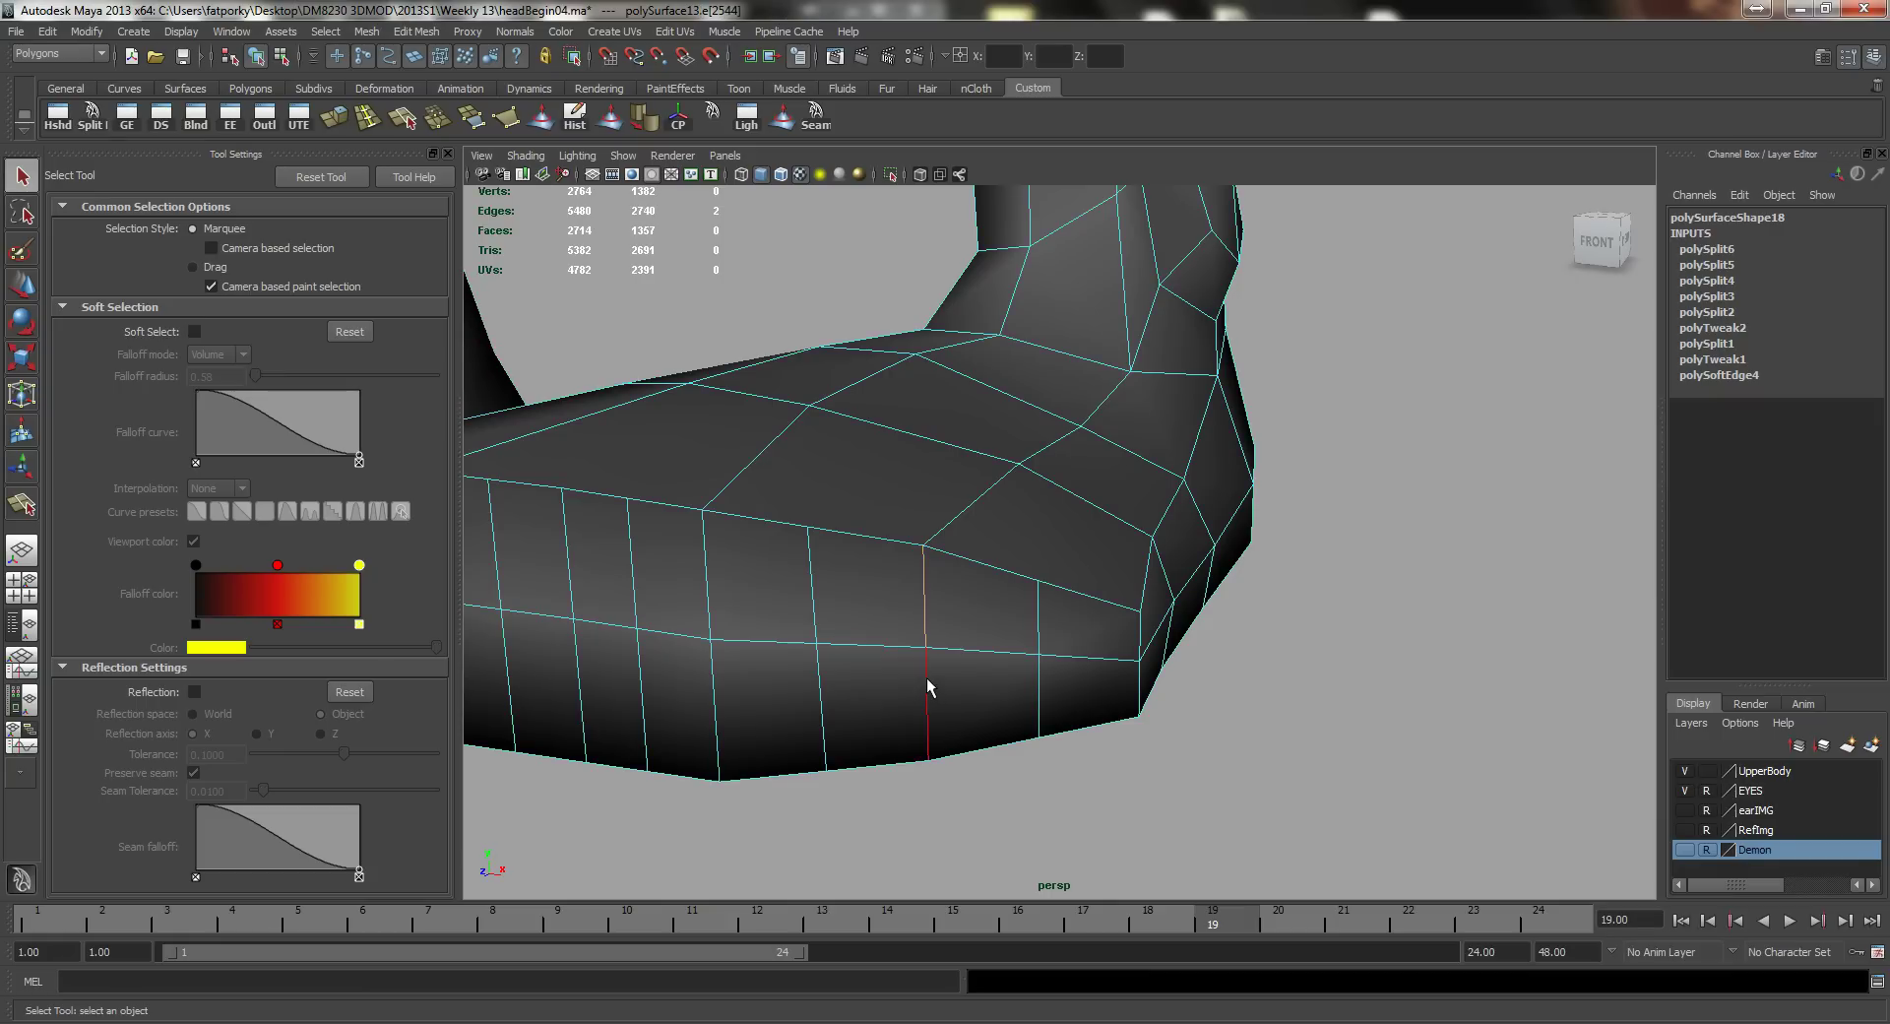
{"action": "key", "text": "w"}
{"action": "key", "text": "b"}
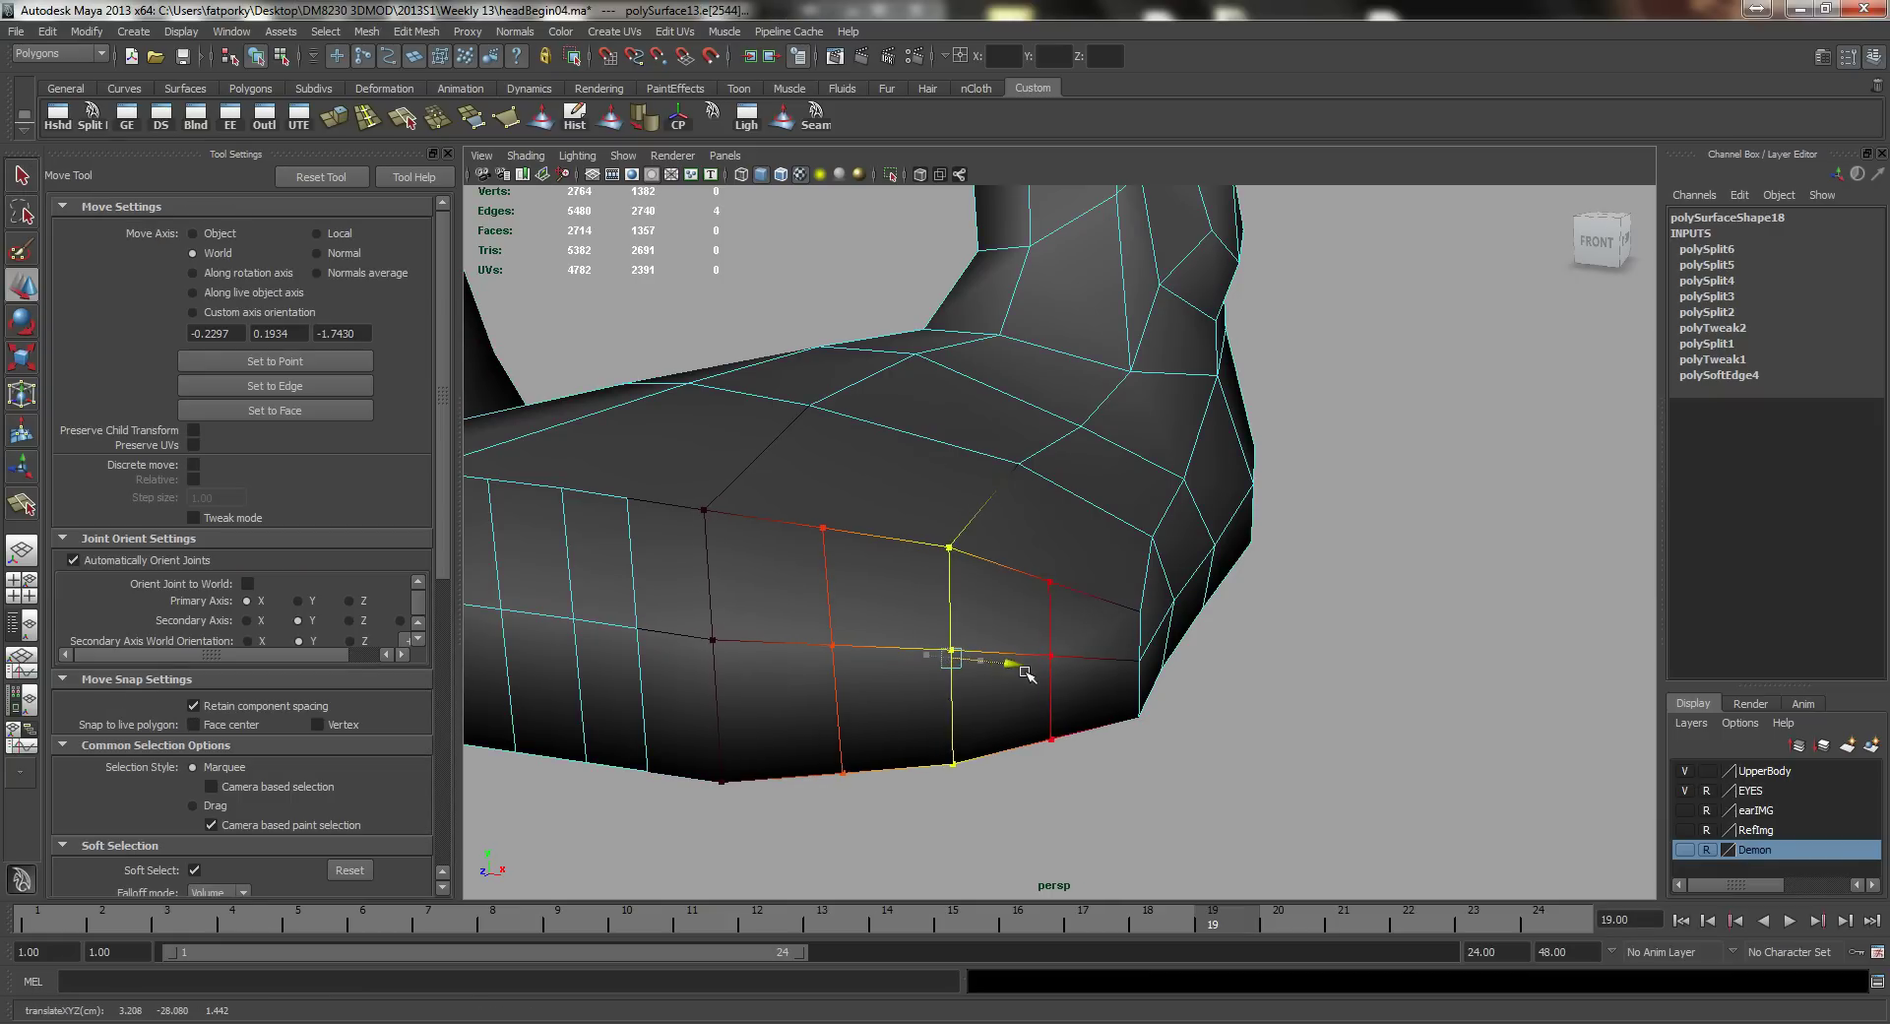
{"action": "left_click_drag", "start_coordinate": [1000, 663], "coordinate": [975, 594], "text": "alt"}
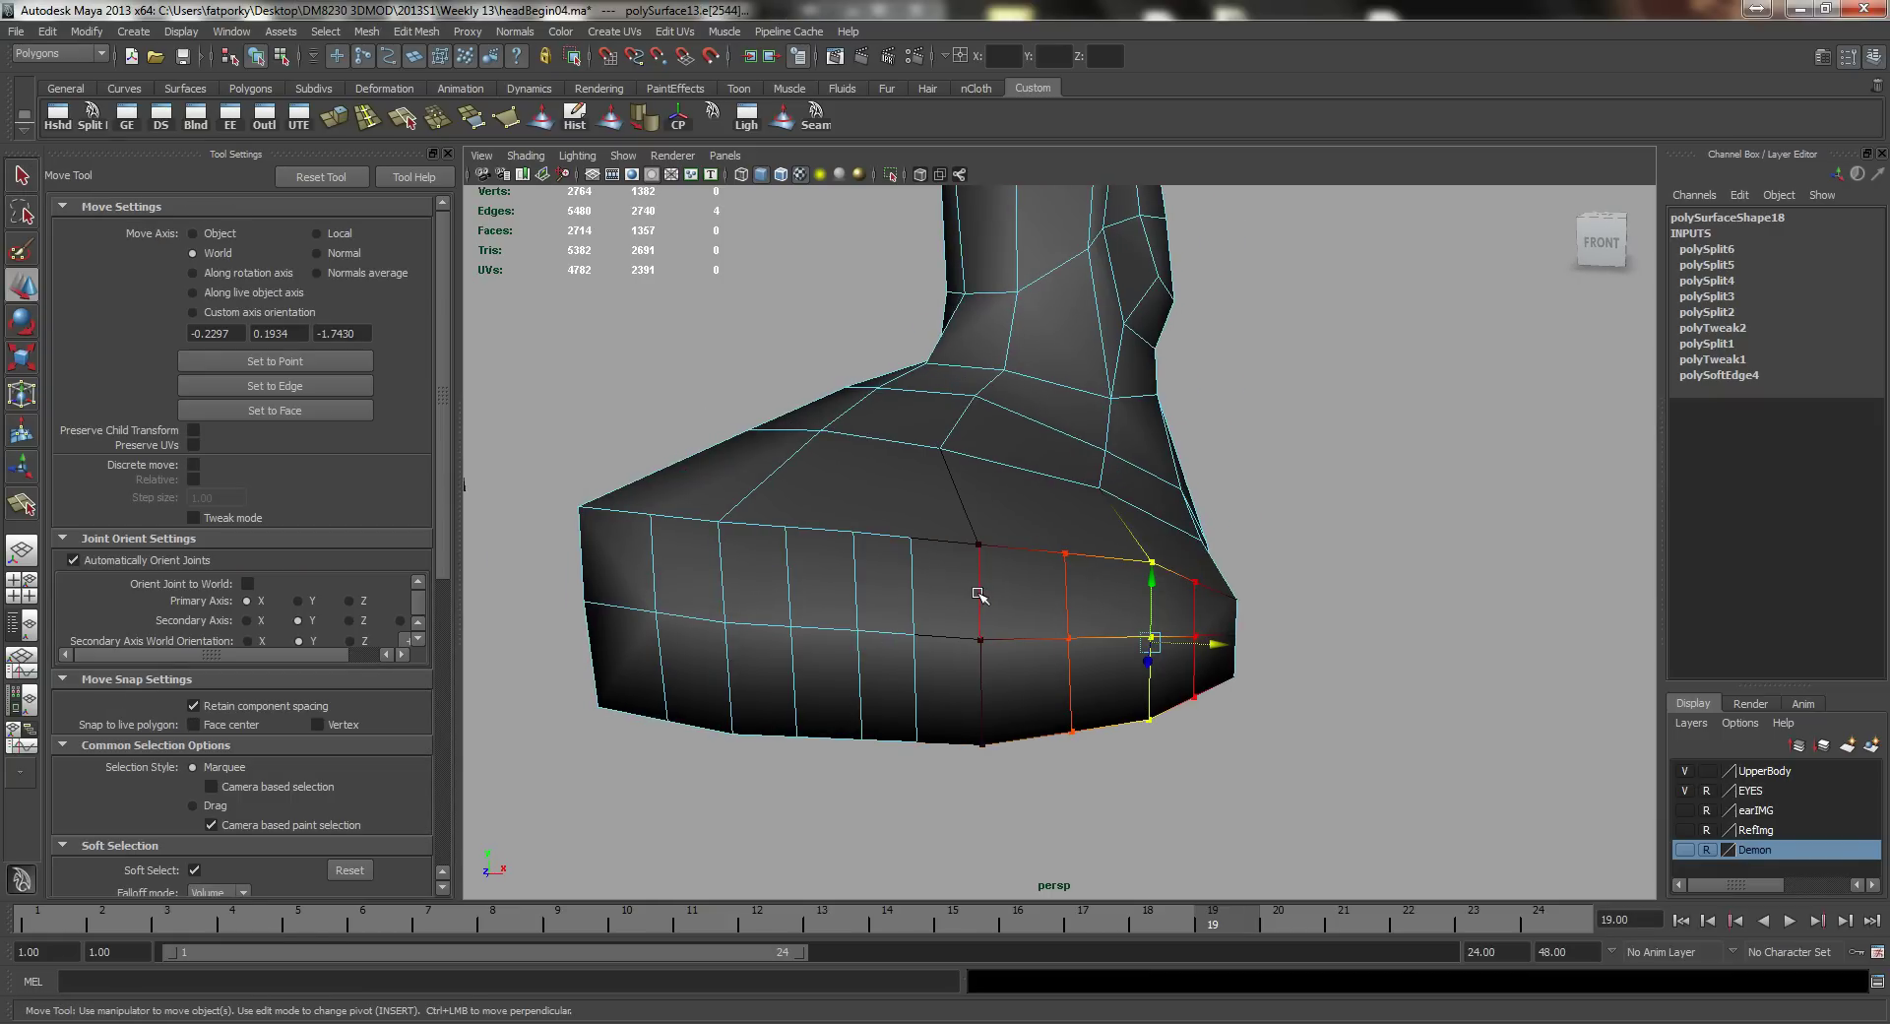
Step: With soft selection, move the middle and then the innermost original vertical edge lines of the toe front toward the foot's outer side
{"action": "left_click", "coordinate": [979, 594]}
{"action": "left_click", "coordinate": [980, 679], "text": "shift"}
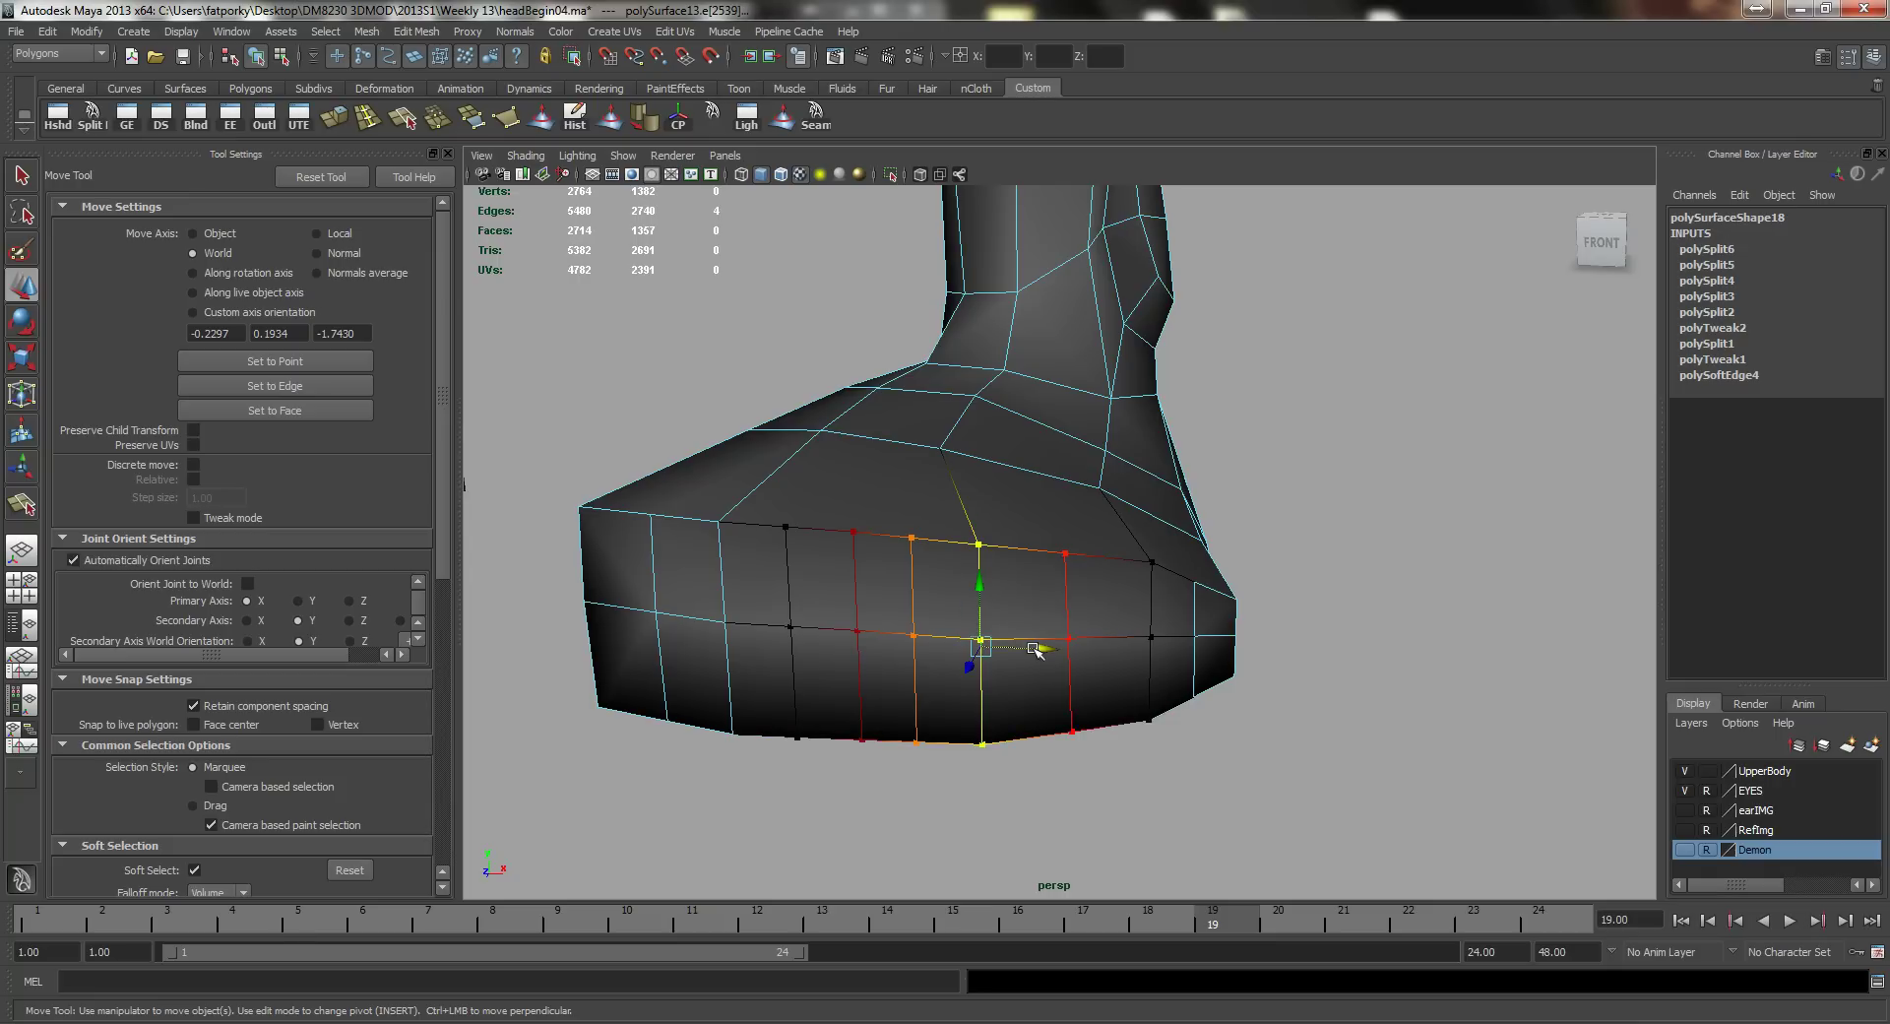
{"action": "left_click_drag", "start_coordinate": [1040, 650], "coordinate": [1075, 652]}
{"action": "left_click_drag", "start_coordinate": [897, 602], "coordinate": [961, 557], "text": "alt"}
{"action": "left_click", "coordinate": [874, 511]}
{"action": "left_click", "coordinate": [872, 626], "text": "shift"}
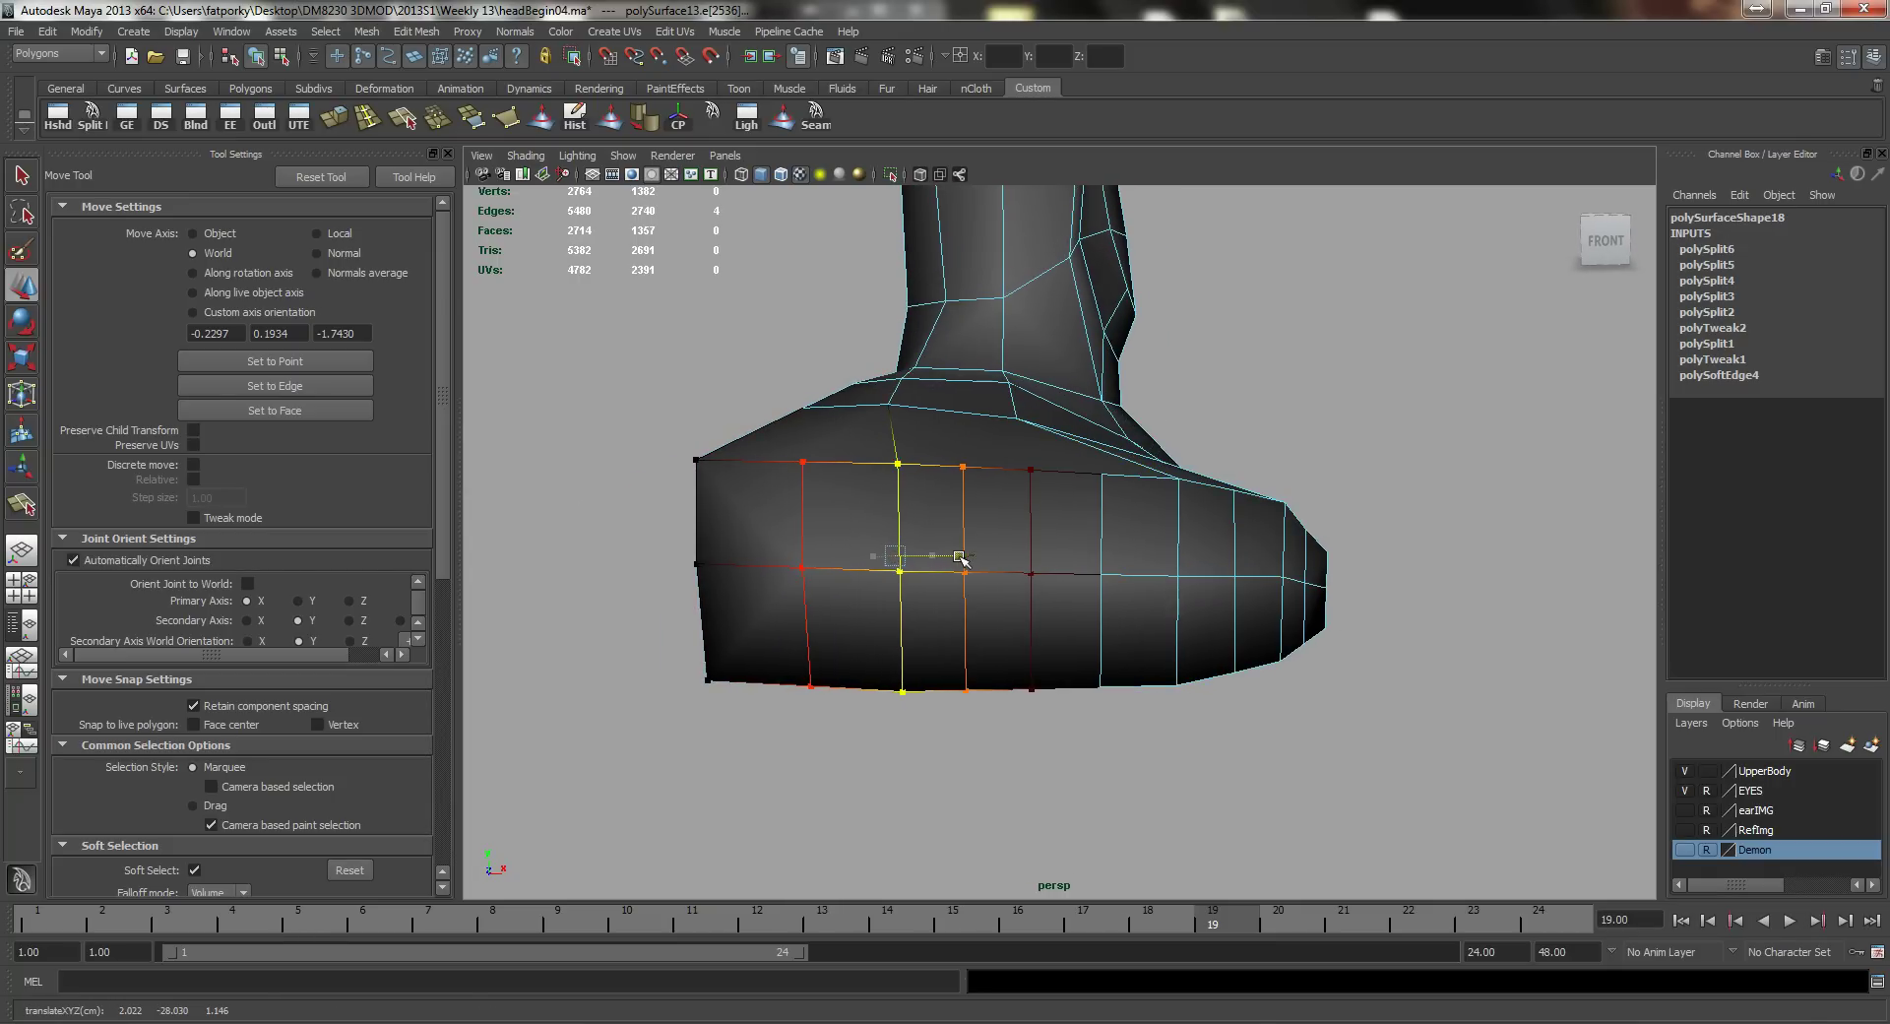
{"action": "right_click_drag", "start_coordinate": [1095, 586], "coordinate": [933, 573], "text": "alt"}
Step: Turn off soft selection and extrude the four innermost faces of the toe front slightly forward as the big toe's base
{"action": "key", "text": "q"}
{"action": "left_click", "coordinate": [790, 524]}
{"action": "left_click", "coordinate": [827, 606], "text": "shift"}
{"action": "left_click", "coordinate": [869, 615], "text": "shift"}
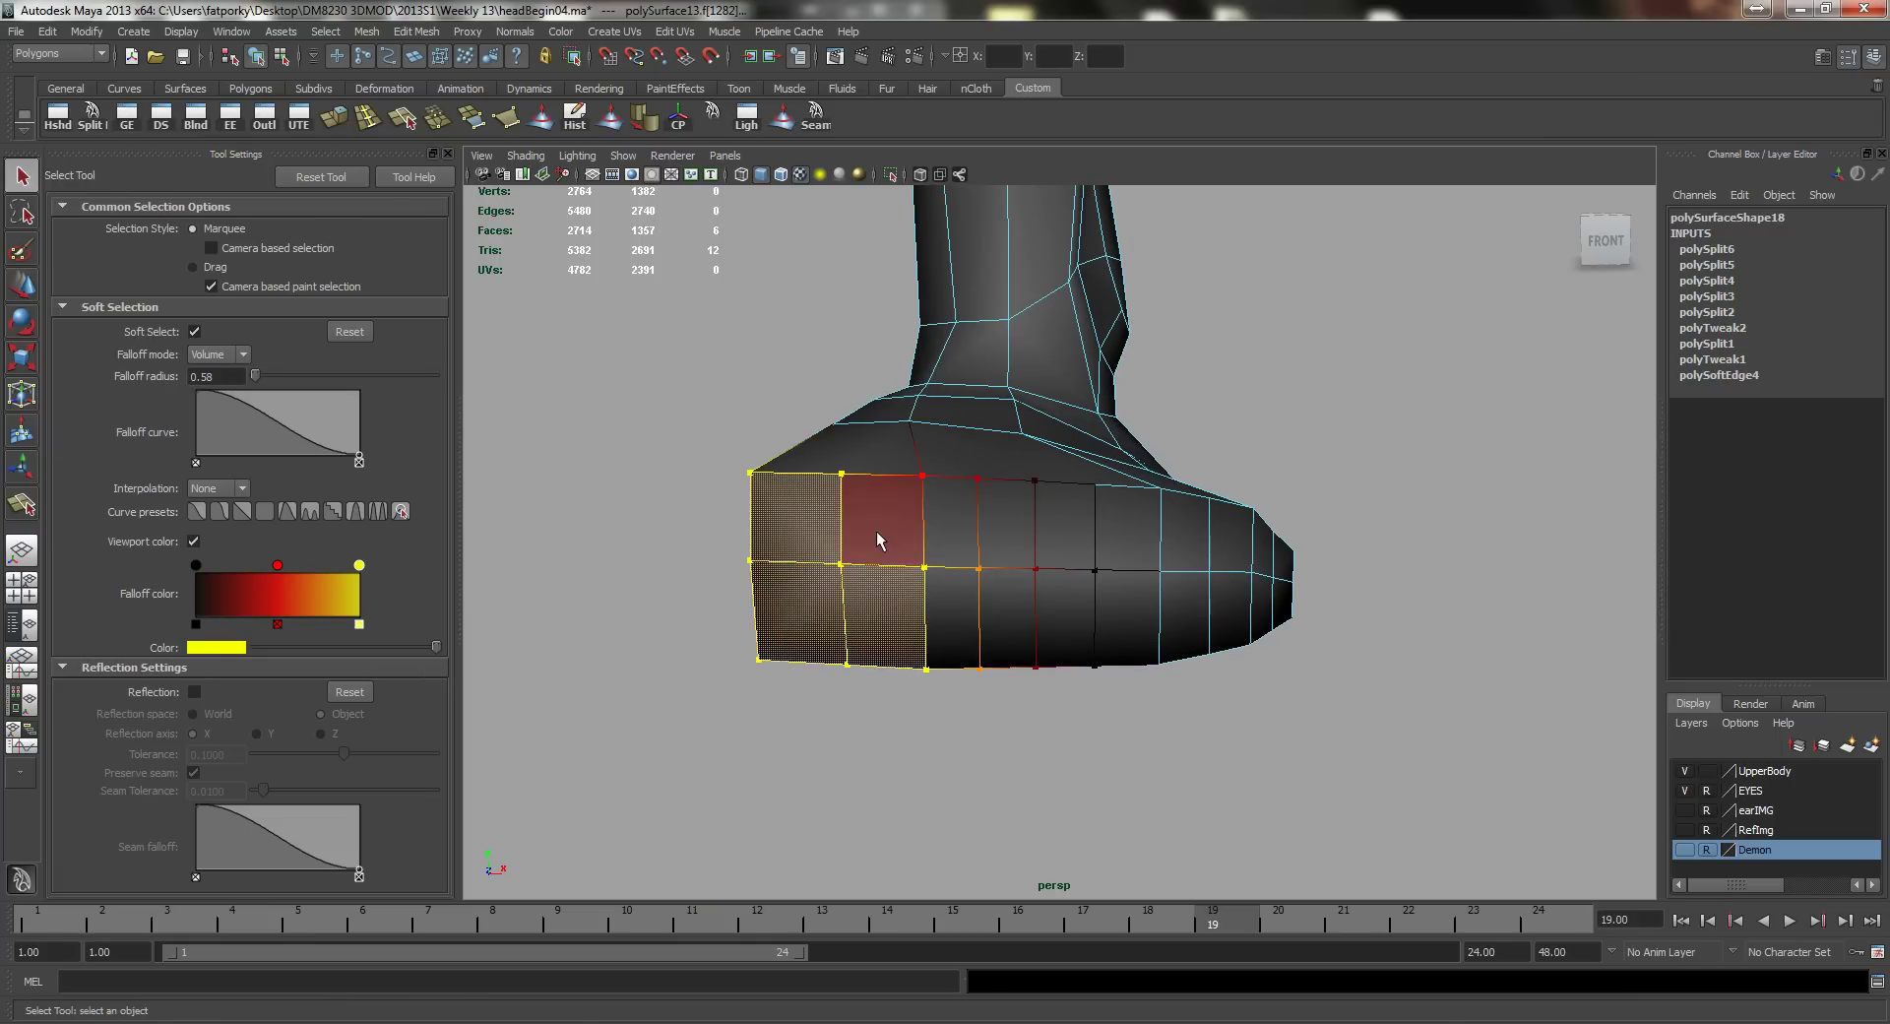
{"action": "left_click", "coordinate": [871, 535], "text": "shift"}
{"action": "key", "text": "b"}
{"action": "mouse_move", "coordinate": [898, 590]}
{"action": "left_mouse_down", "text": "alt"}
{"action": "mouse_move", "coordinate": [1054, 604]}
{"action": "mouse_move", "coordinate": [919, 620]}
{"action": "left_mouse_up", "text": "alt"}
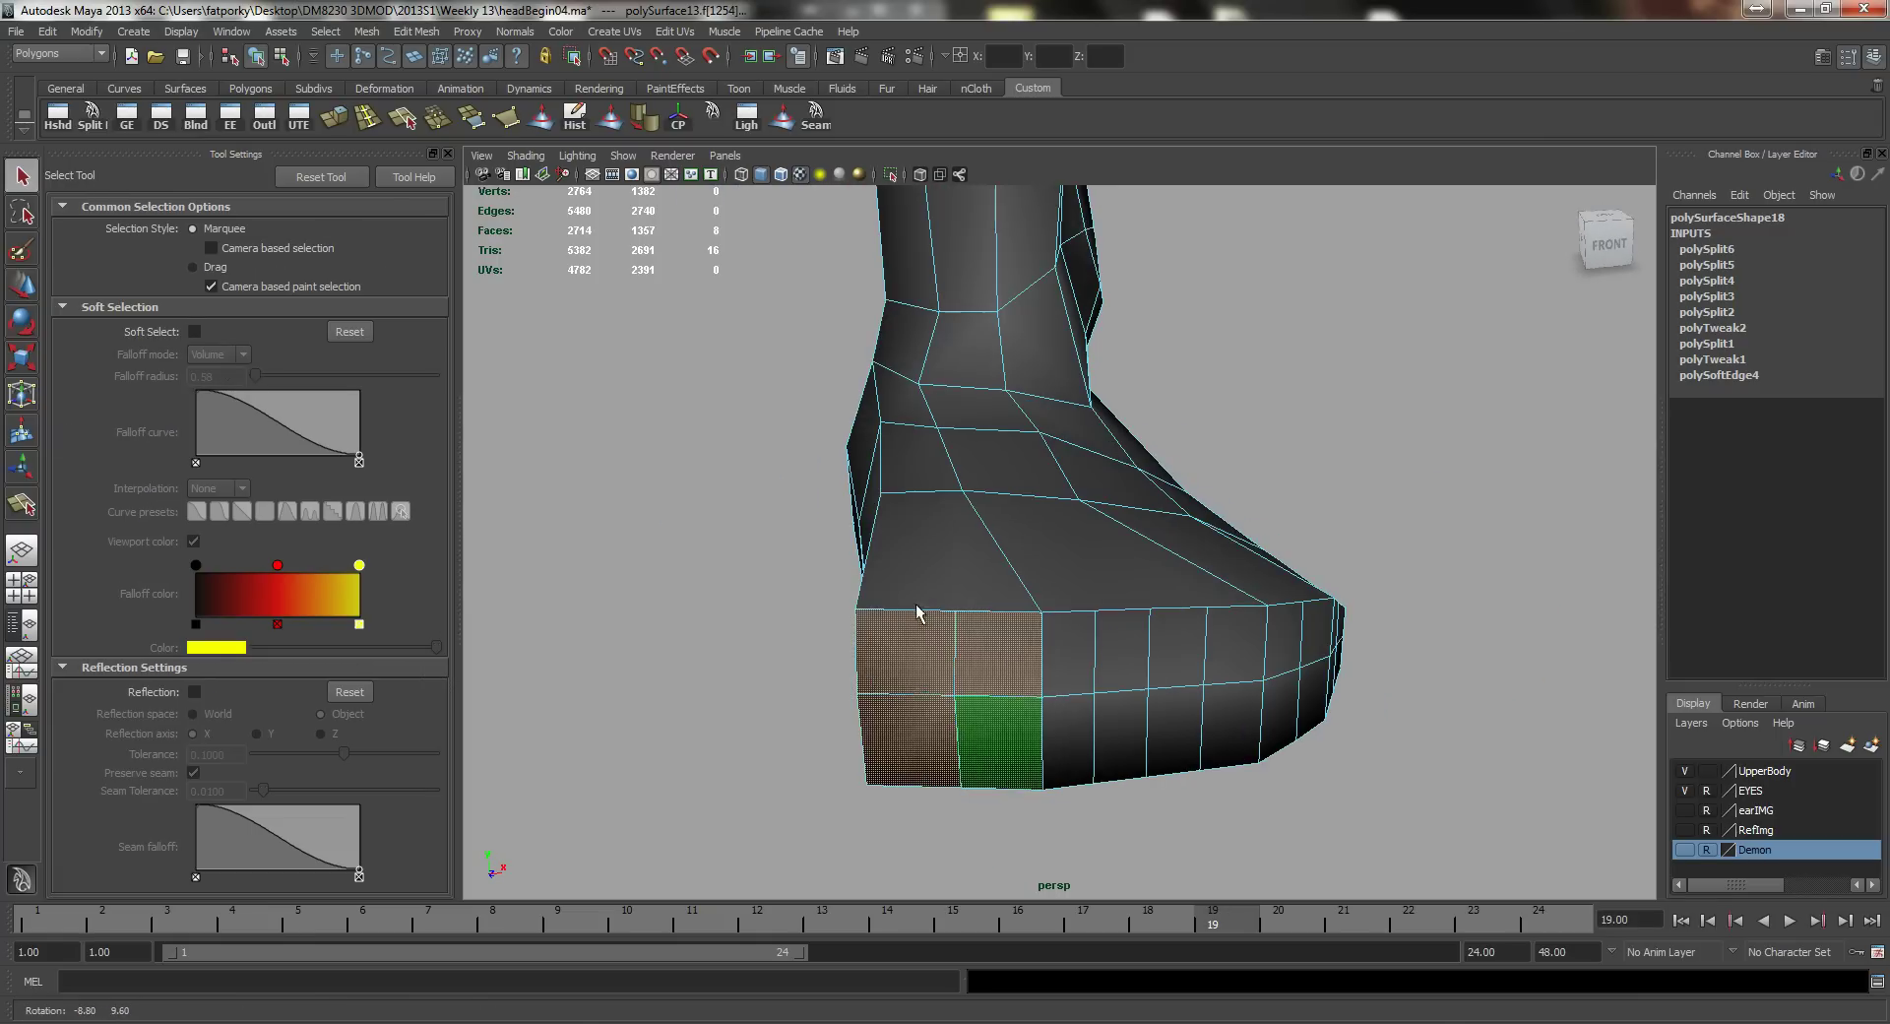
{"action": "left_click", "coordinate": [334, 116]}
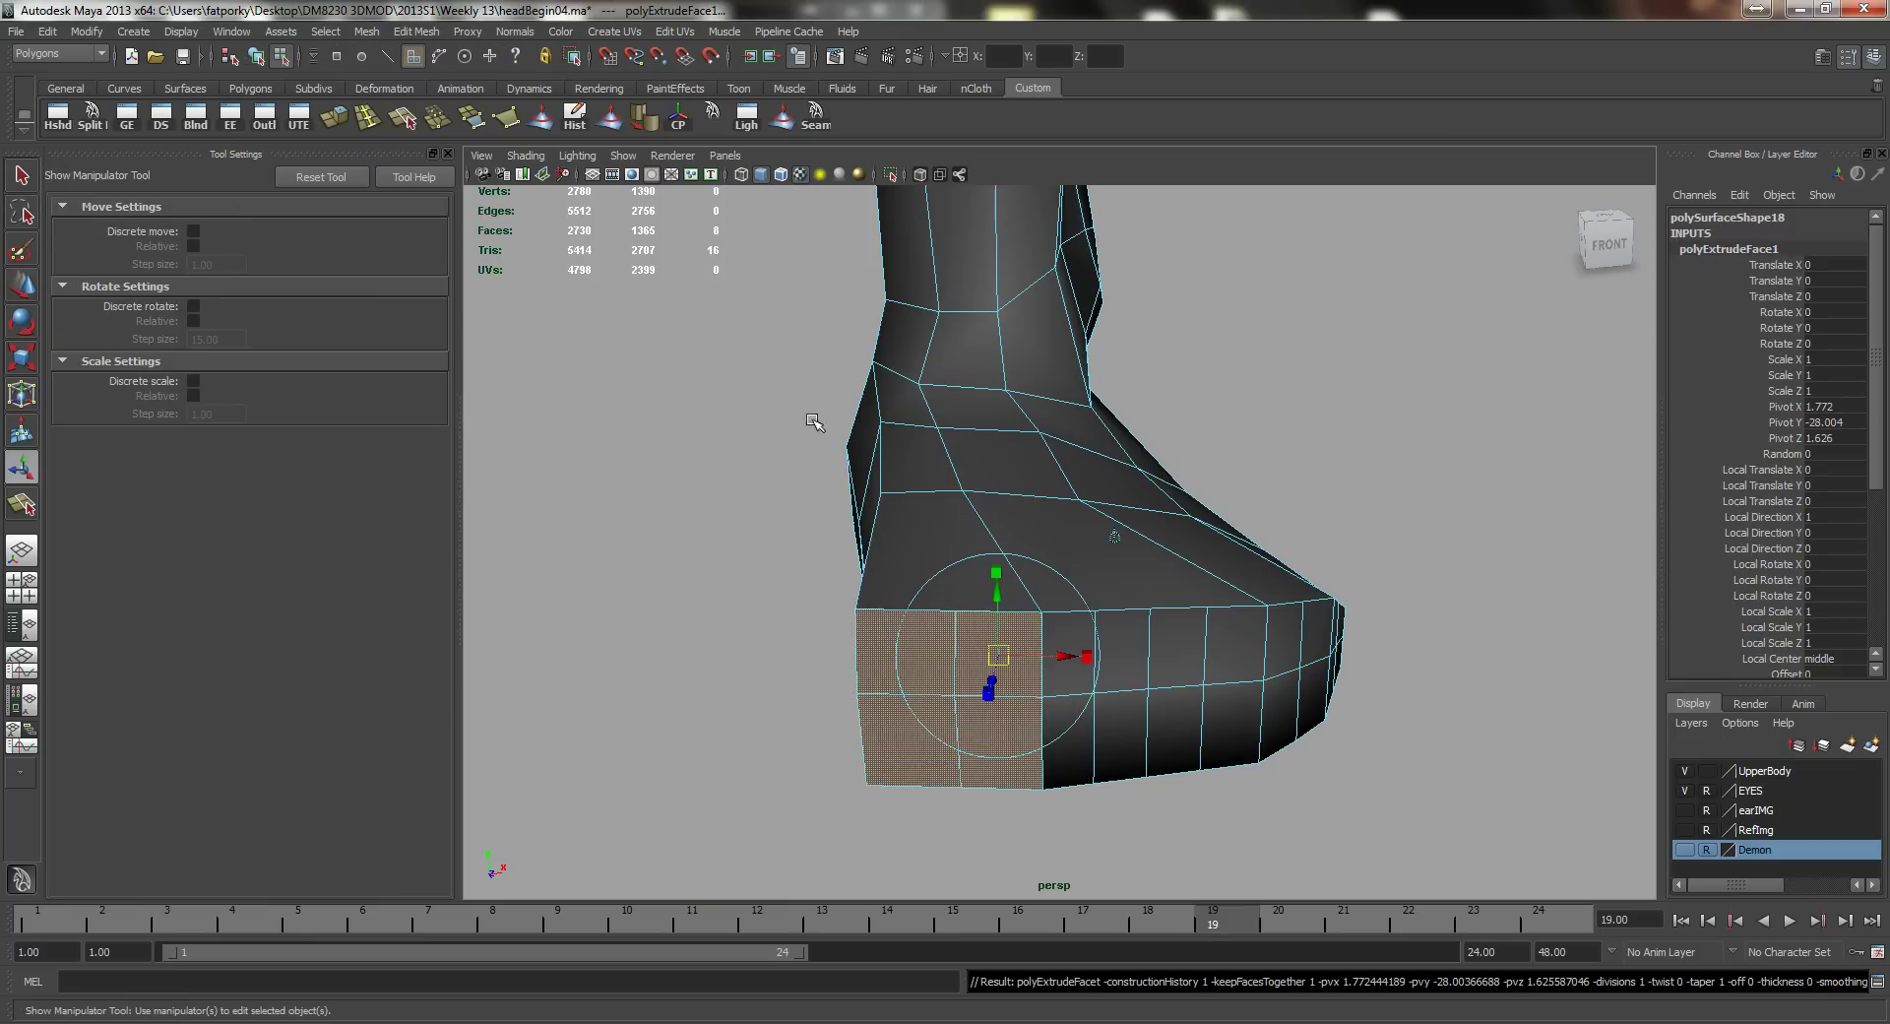
{"action": "left_click_drag", "start_coordinate": [815, 423], "coordinate": [819, 547], "text": "alt"}
{"action": "middle_click_drag", "start_coordinate": [819, 548], "coordinate": [998, 500], "text": "alt"}
{"action": "key", "text": "w"}
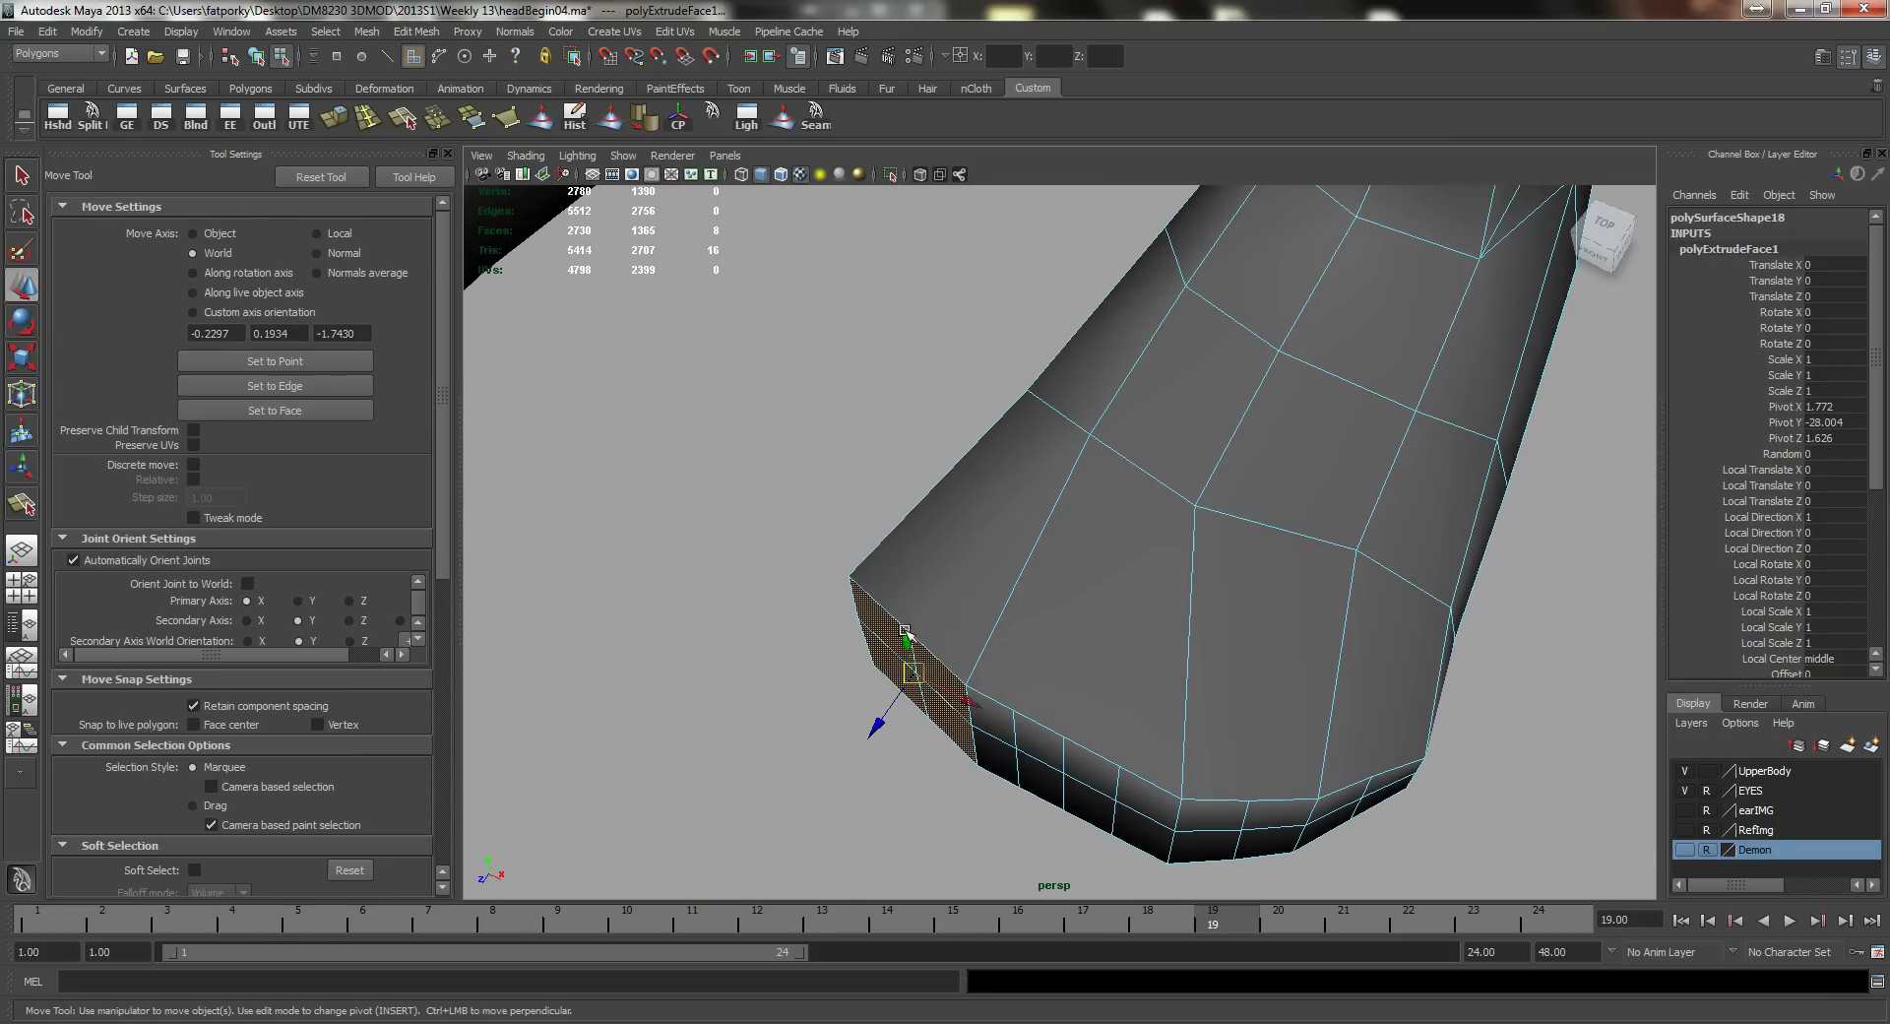
{"action": "left_click_drag", "start_coordinate": [874, 729], "coordinate": [860, 751]}
Step: Scale the extruded big toe faces down uniformly and delete them to leave an opening
{"action": "key", "text": "r"}
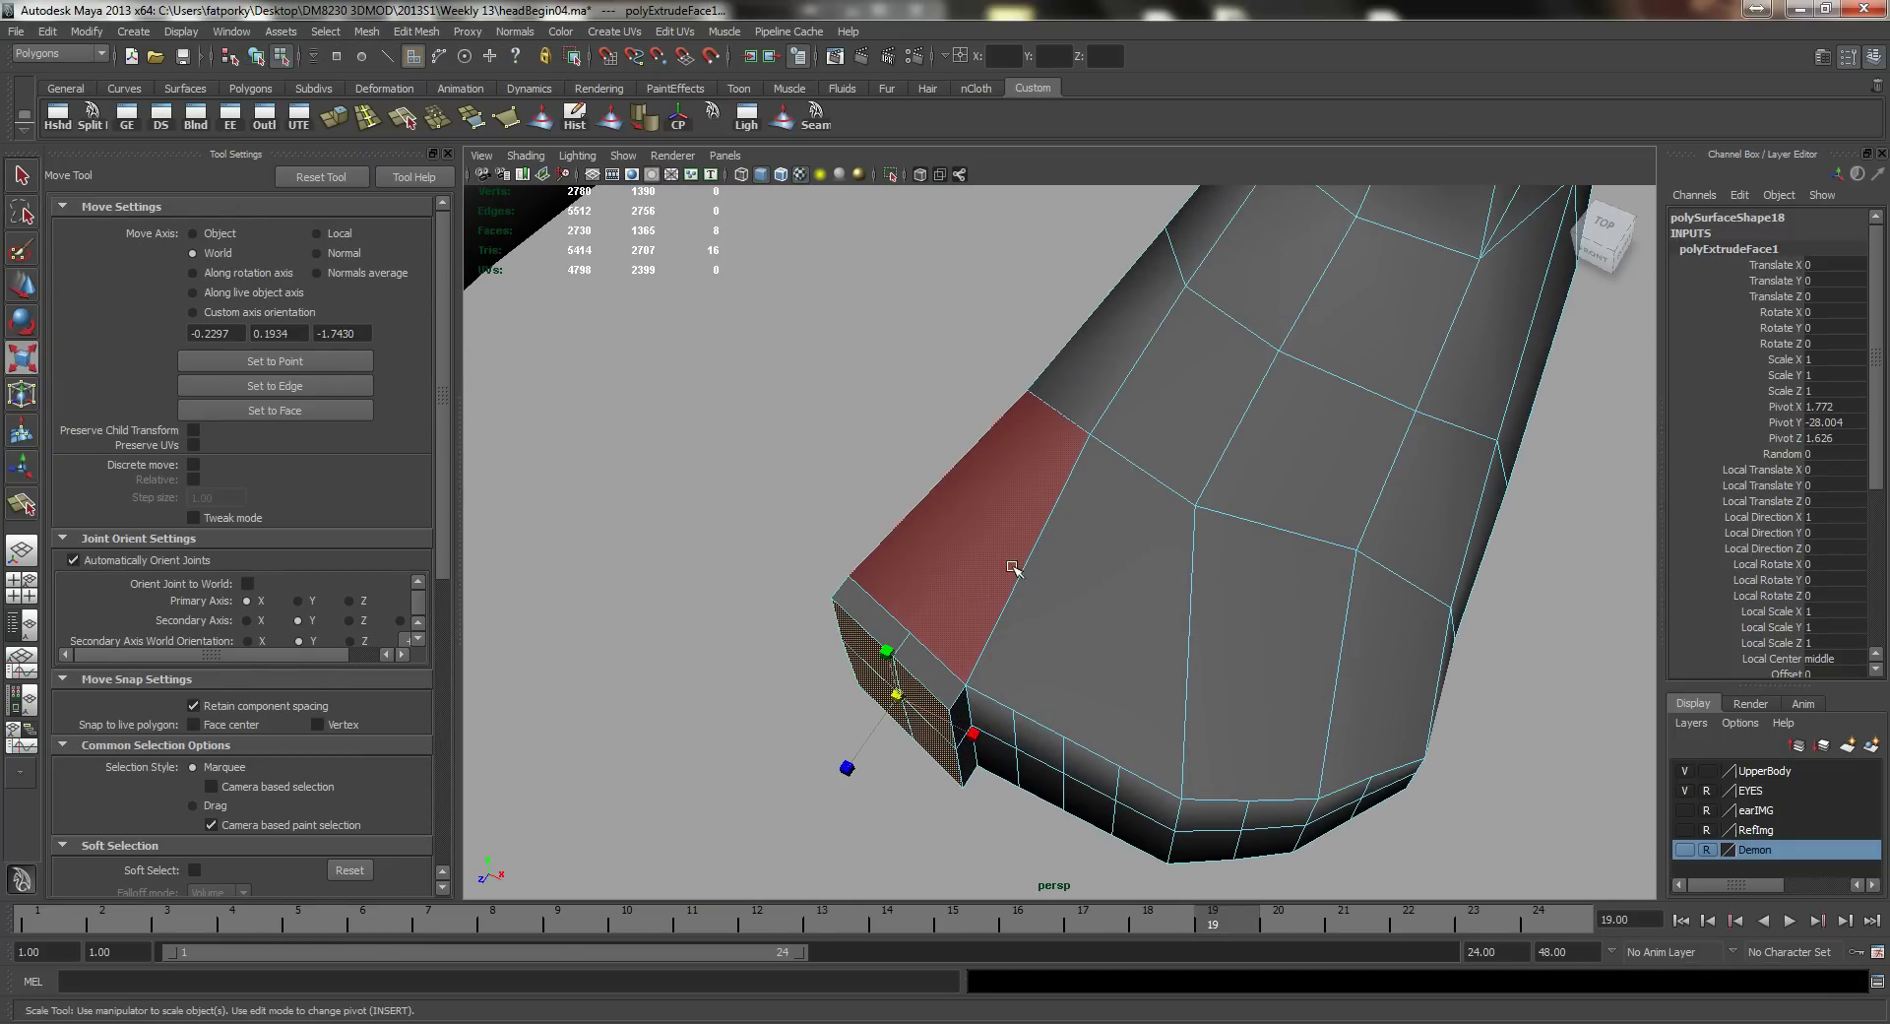
{"action": "middle_click_drag", "start_coordinate": [1095, 515], "coordinate": [1059, 515]}
{"action": "left_click_drag", "start_coordinate": [1061, 516], "coordinate": [1075, 440], "text": "alt"}
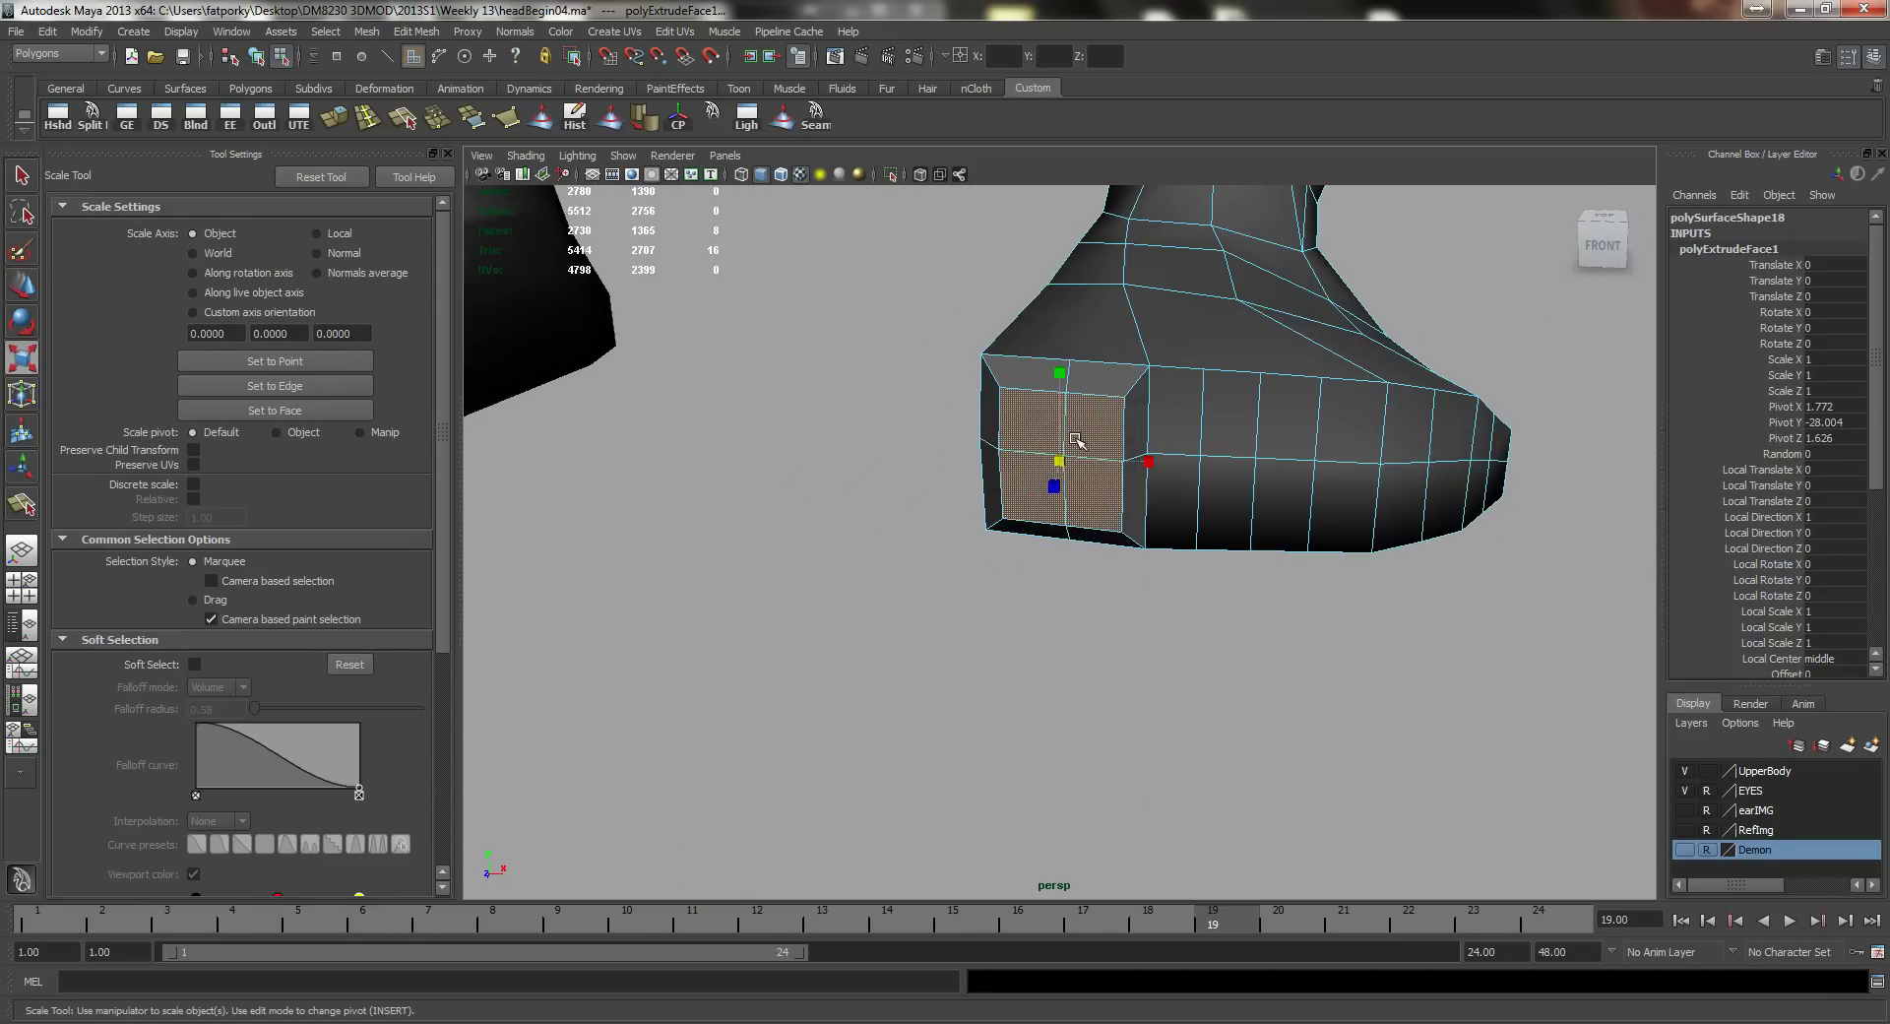
{"action": "key", "text": "Delete"}
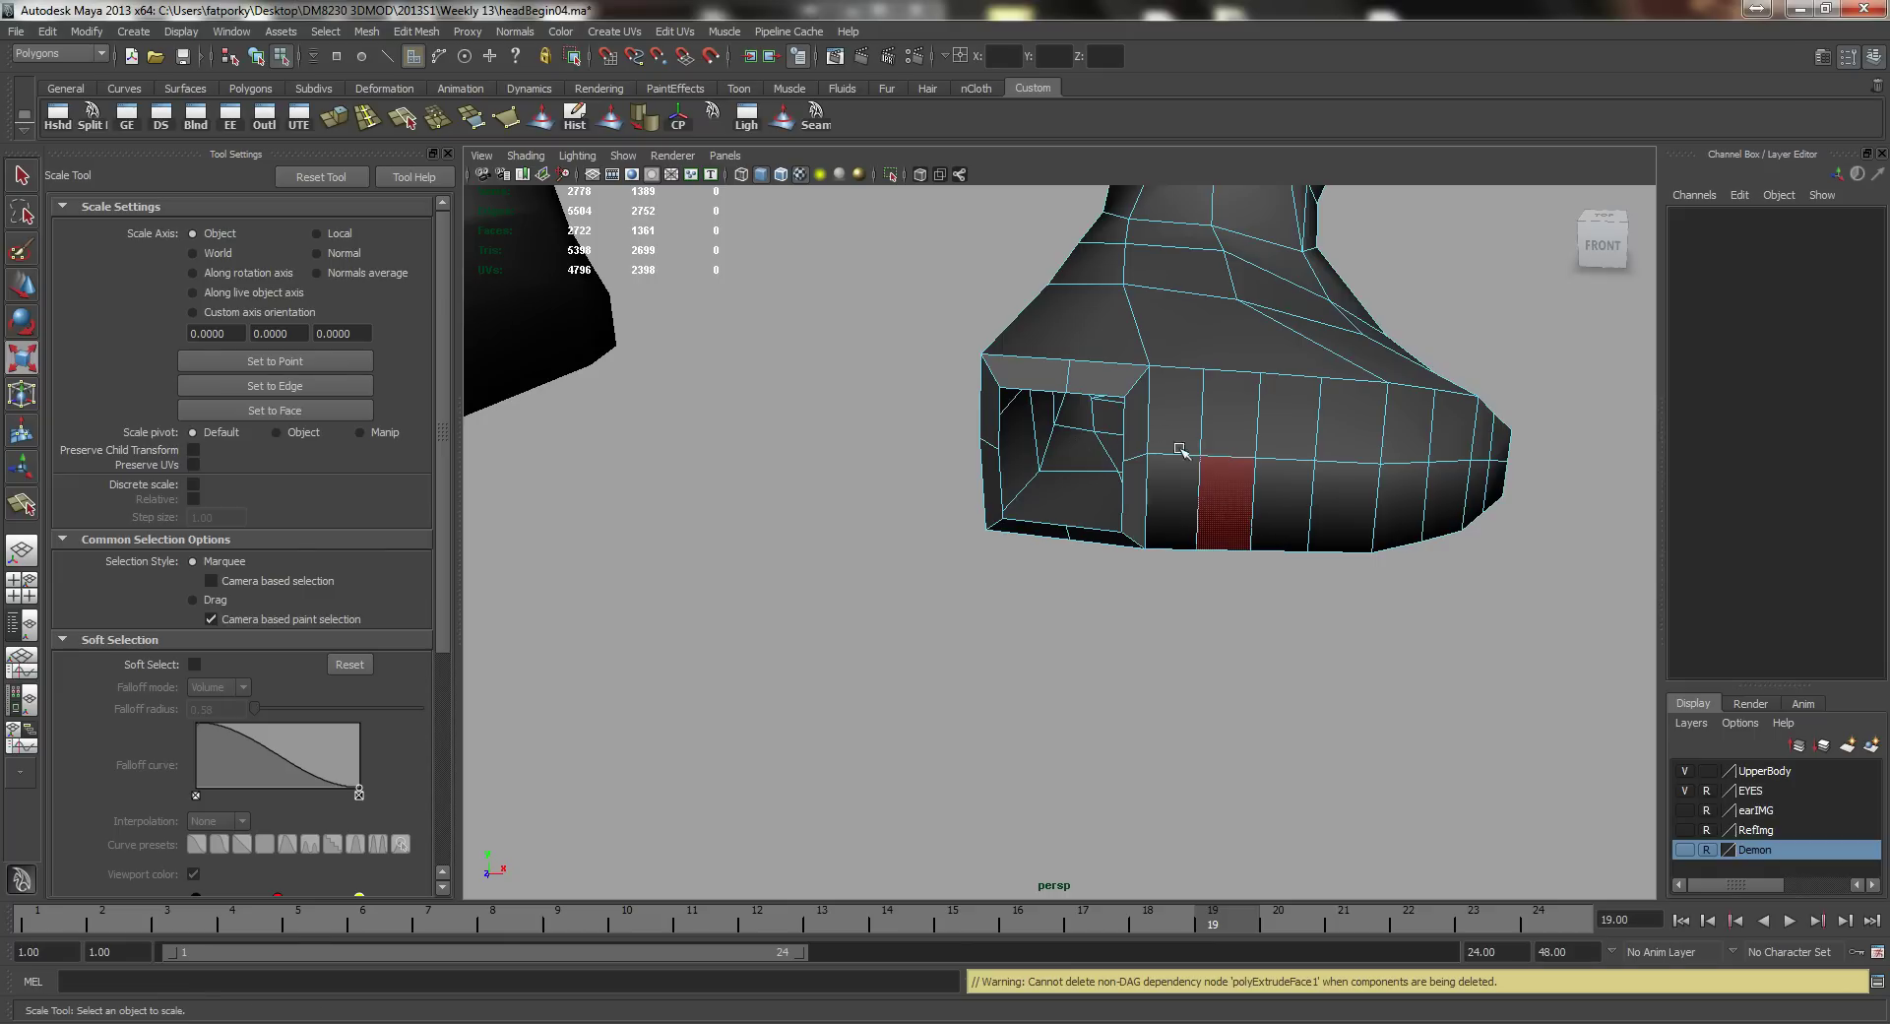
Step: Extrude the four toe-front faces beside the big toe opening slightly forward and scale them down
{"action": "middle_click_drag", "start_coordinate": [1179, 449], "coordinate": [1103, 481], "text": "alt"}
{"action": "left_click", "coordinate": [1104, 462]}
{"action": "left_click", "coordinate": [1086, 539], "text": "shift"}
{"action": "left_click", "coordinate": [1155, 547], "text": "shift"}
{"action": "left_click", "coordinate": [1154, 451], "text": "shift"}
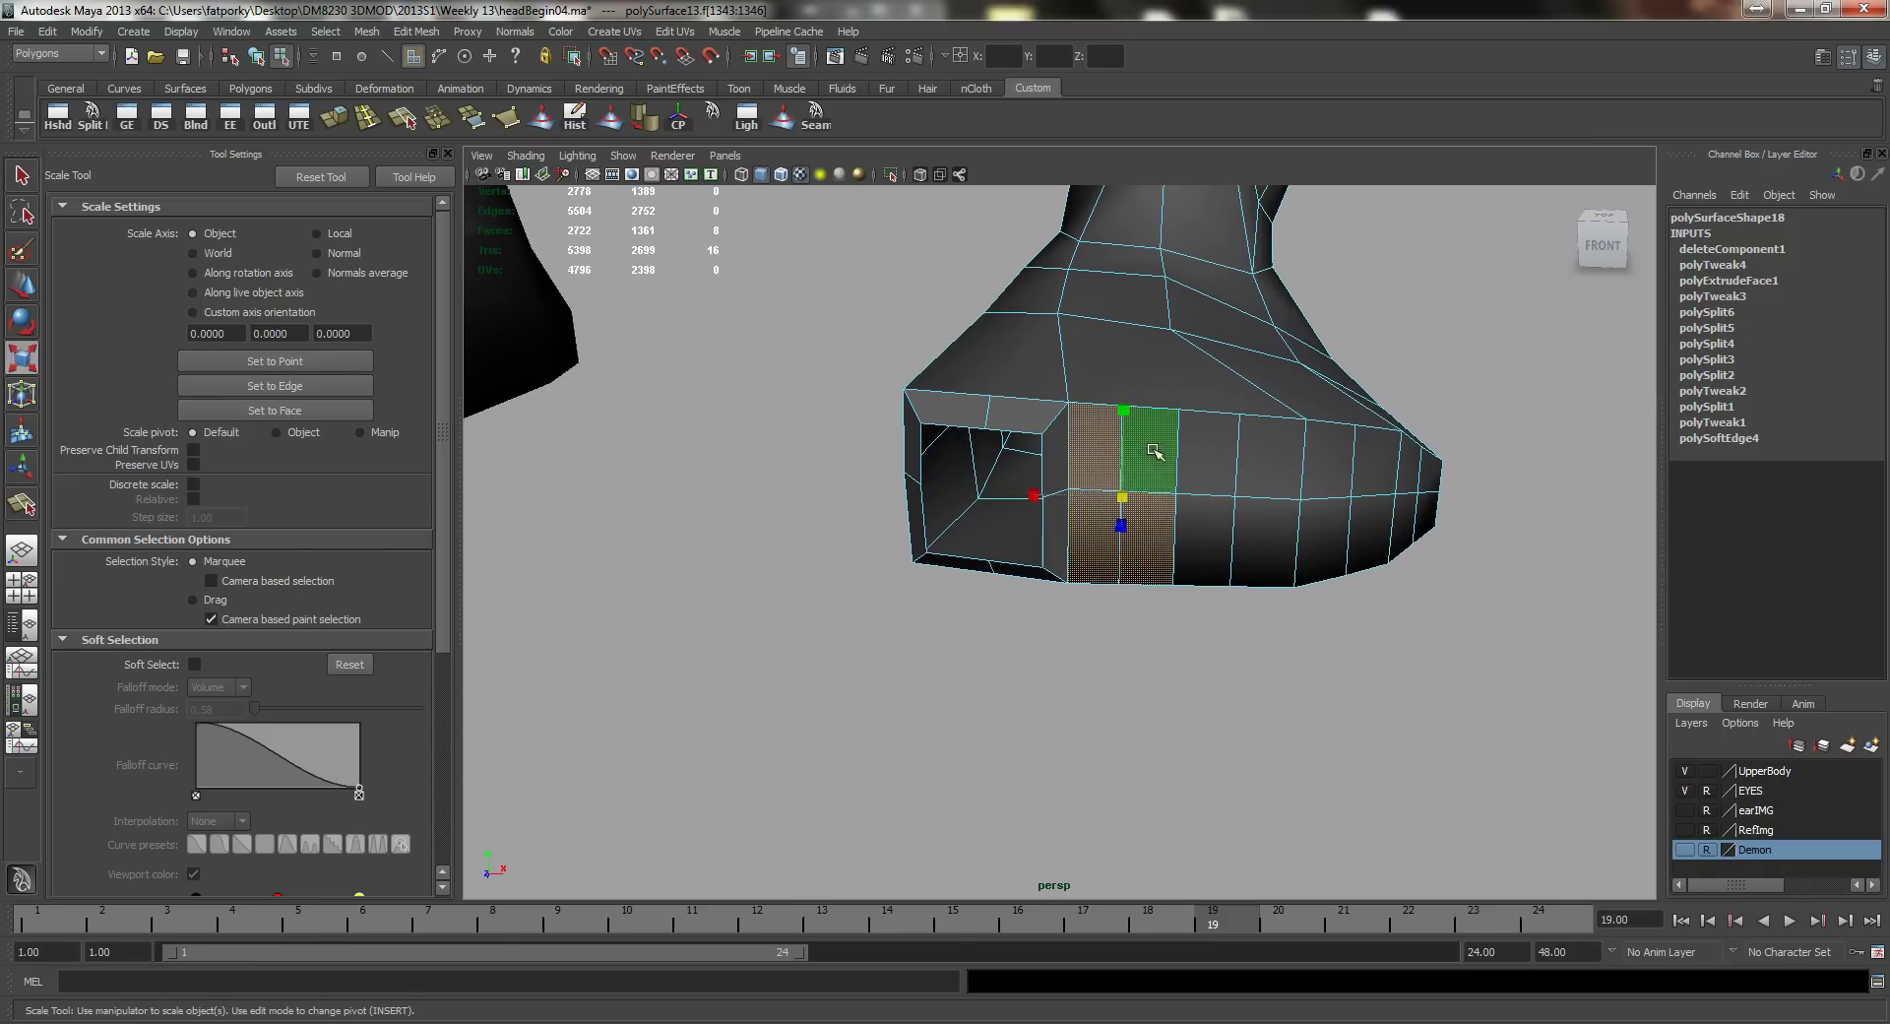
{"action": "left_click", "coordinate": [335, 118]}
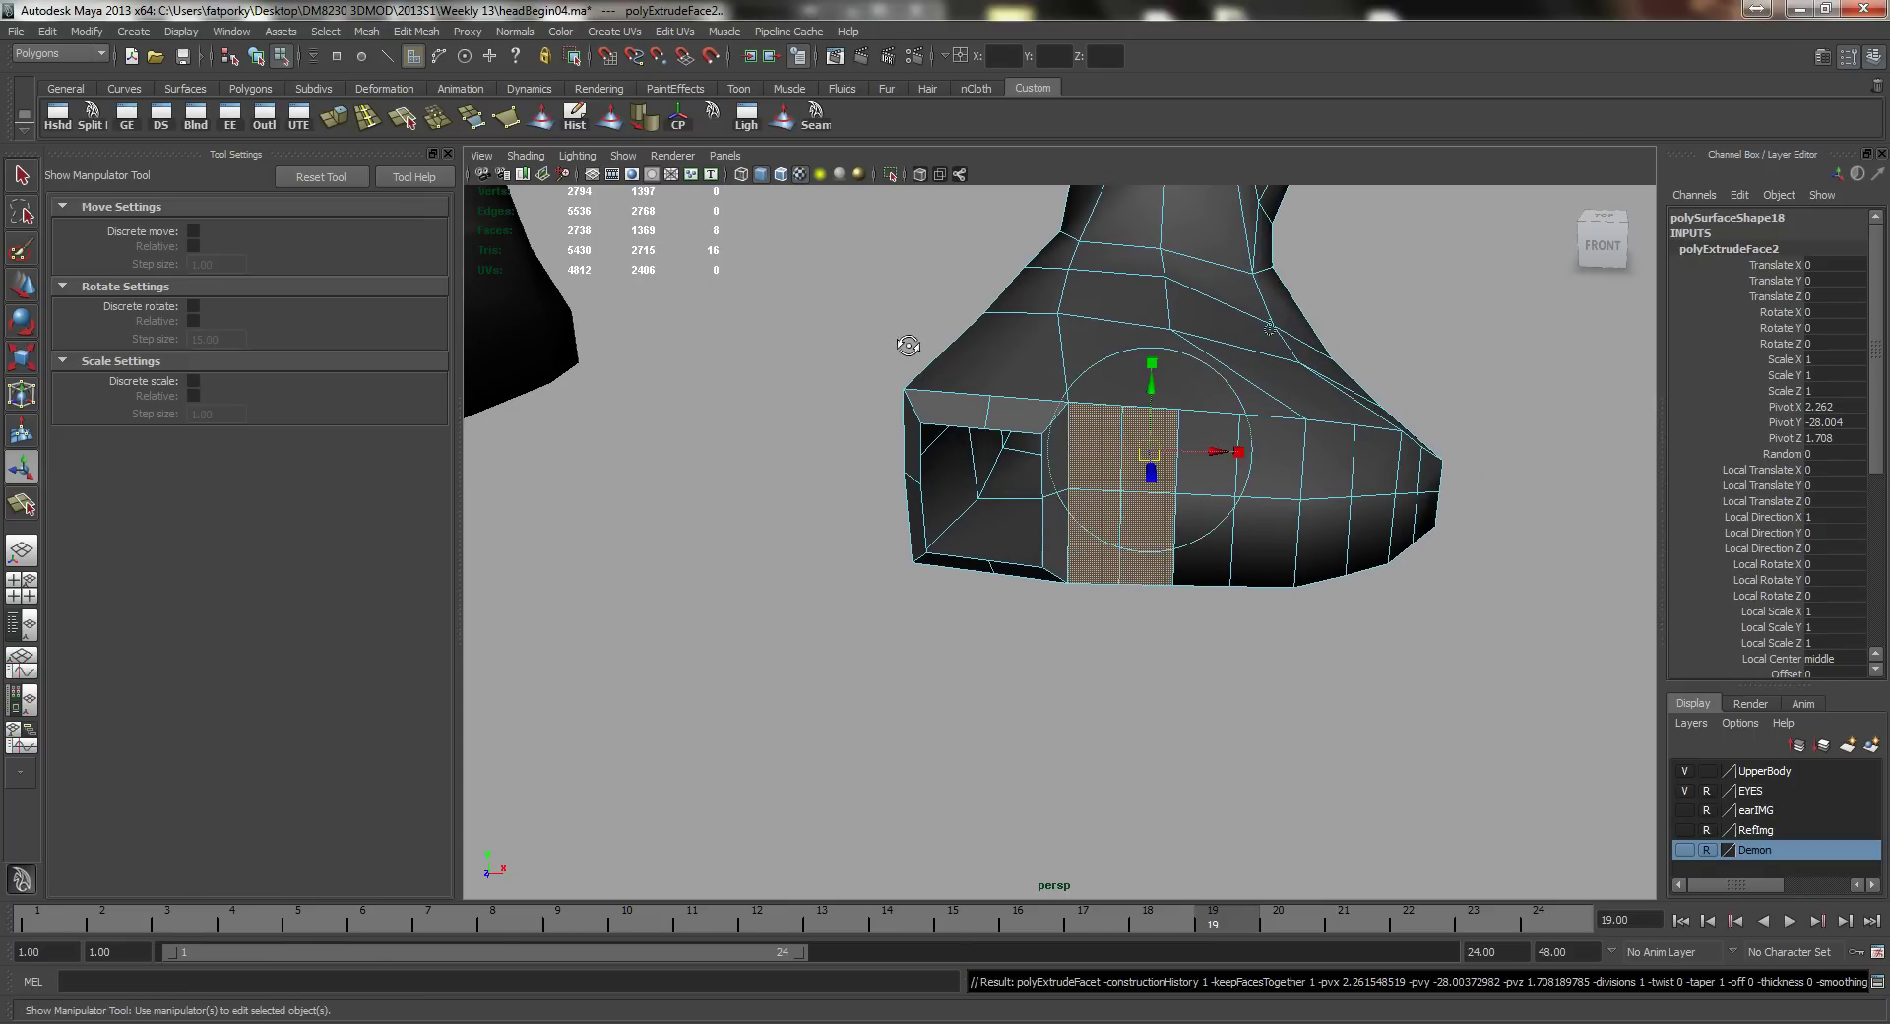
{"action": "left_click_drag", "start_coordinate": [908, 344], "coordinate": [868, 630], "text": "alt"}
{"action": "key", "text": "w"}
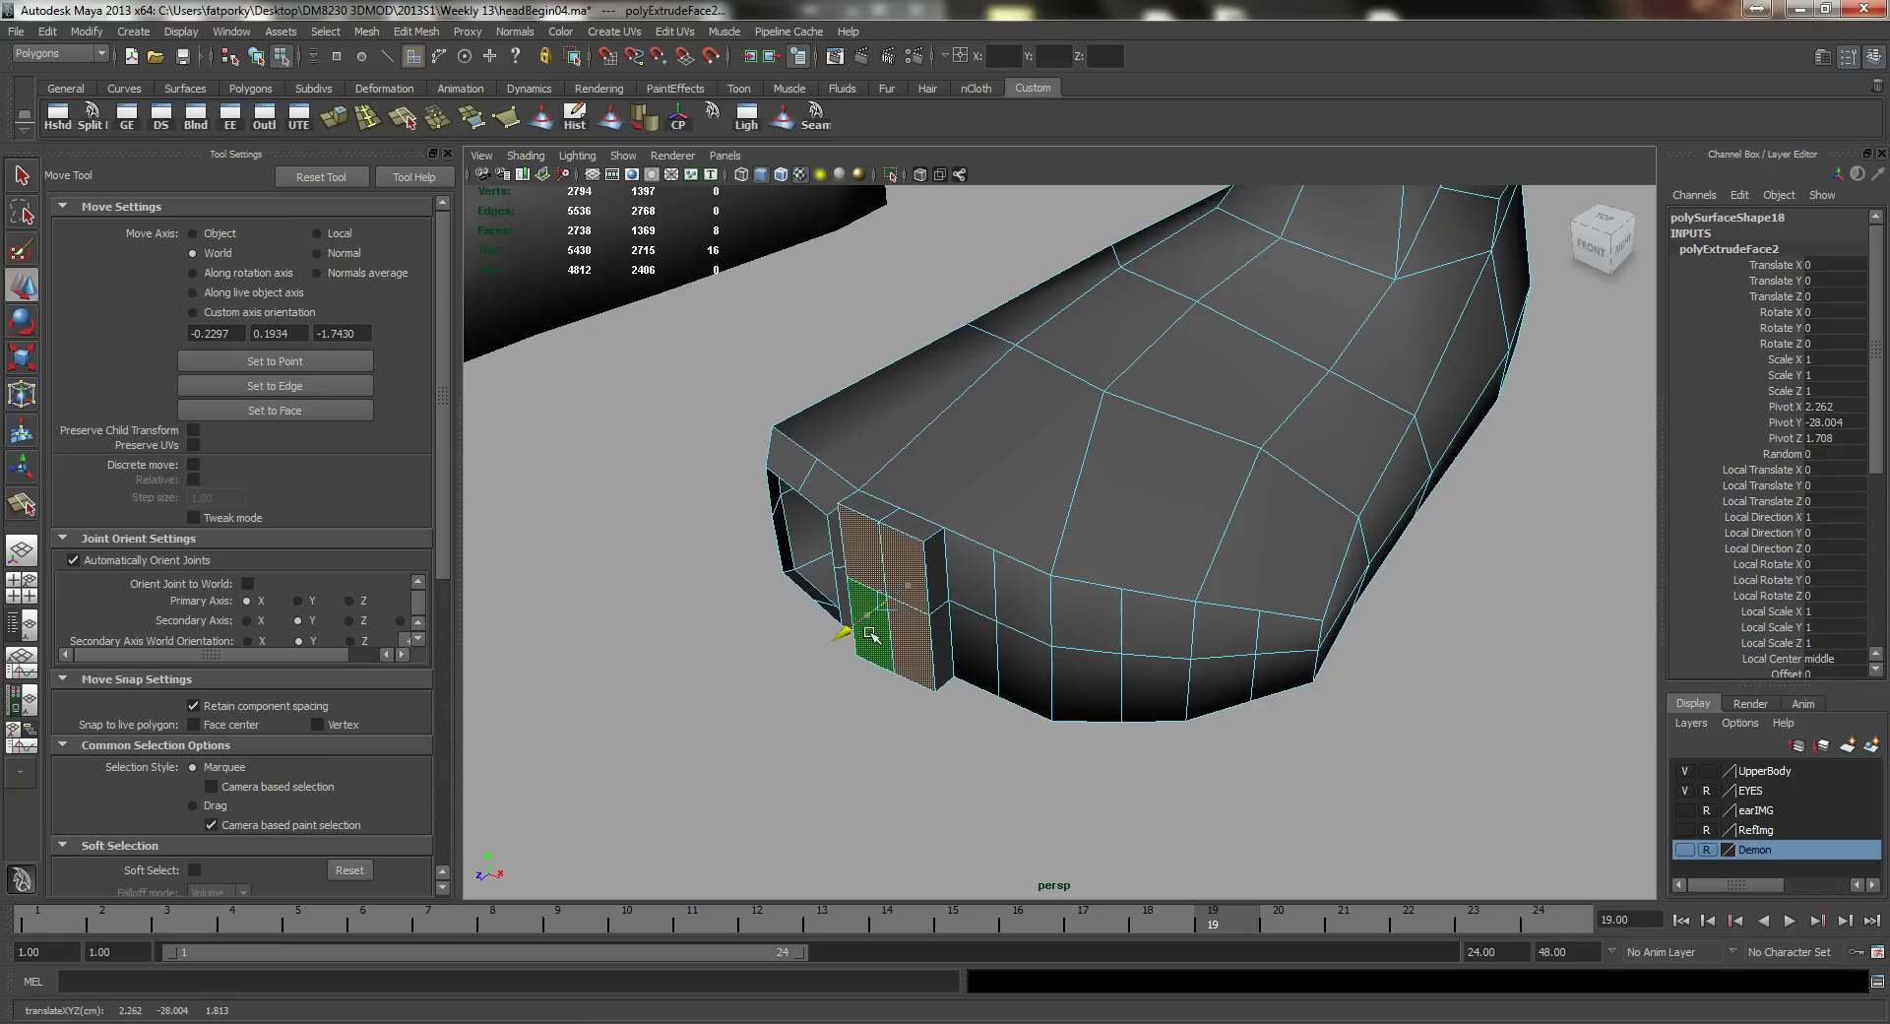
{"action": "key", "text": "r"}
{"action": "middle_click_drag", "start_coordinate": [1131, 551], "coordinate": [1096, 554]}
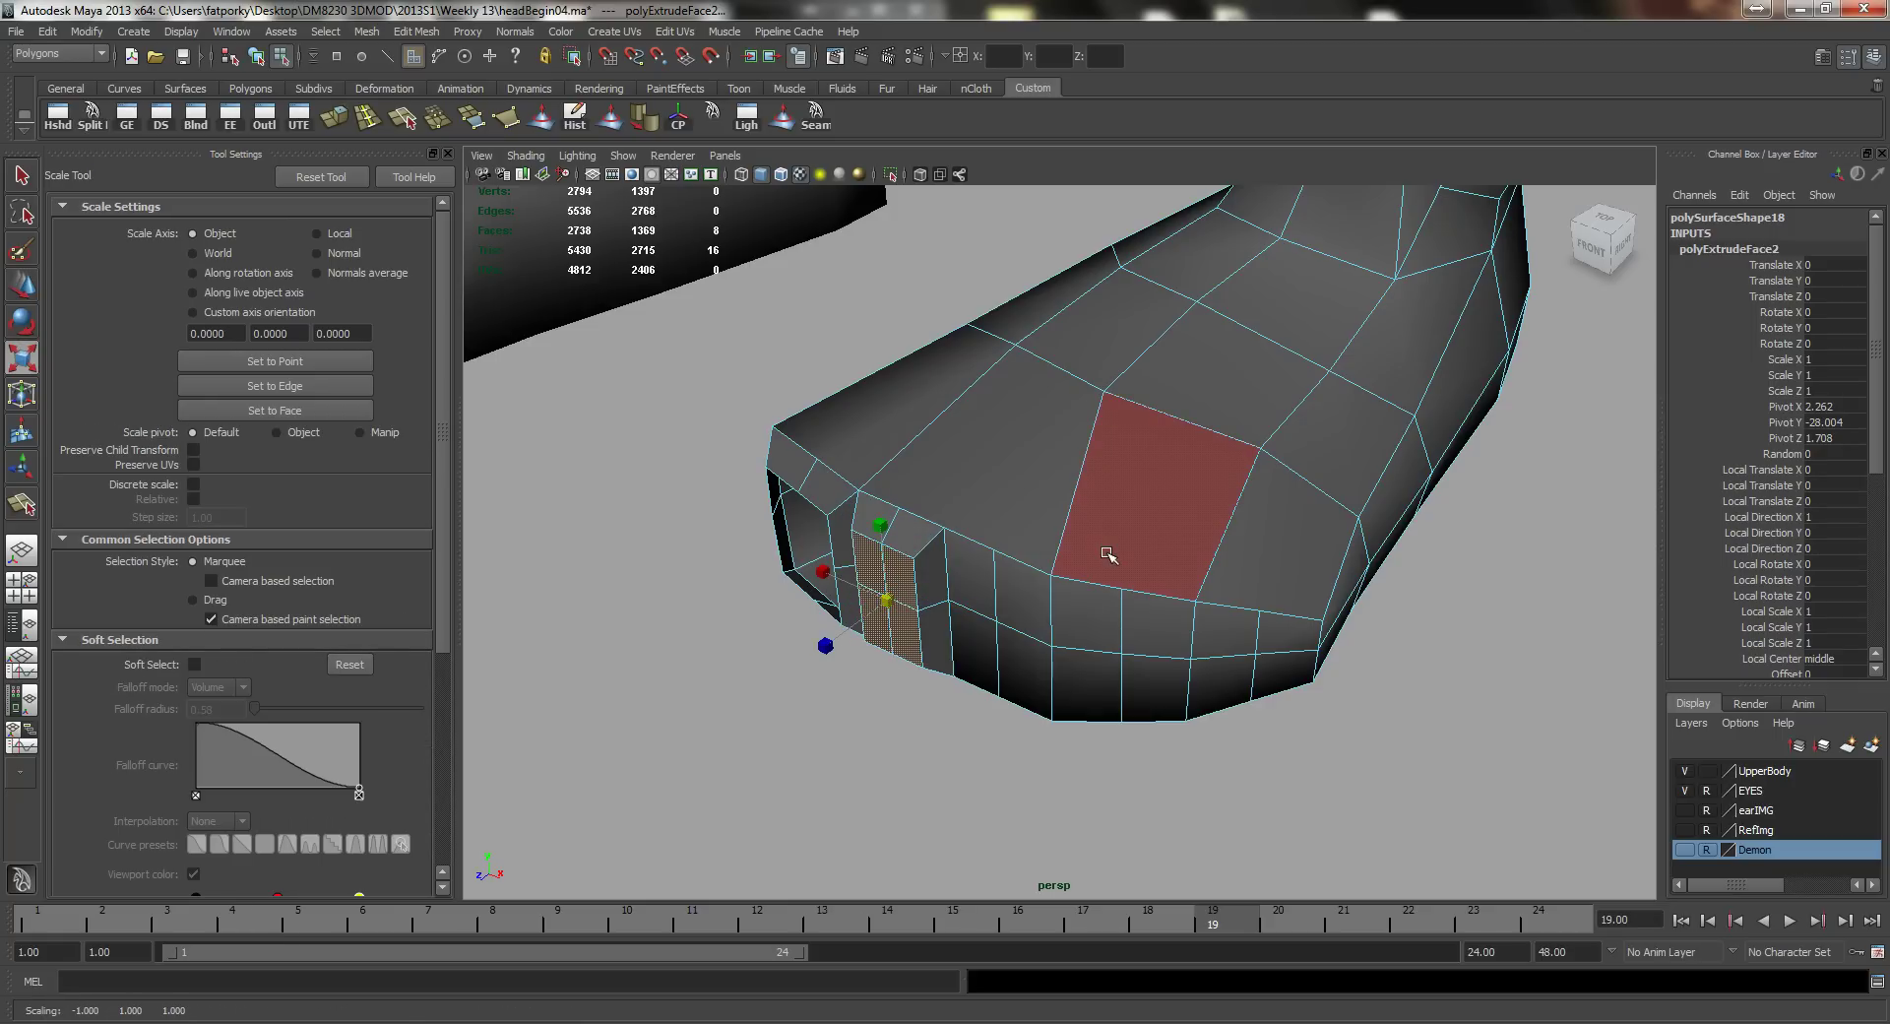
Step: Delete the shrunken second-toe faces, and form the third toe's open base by extruding, scaling down and deleting the next four faces
{"action": "key", "text": "Delete"}
{"action": "left_click", "coordinate": [966, 567]}
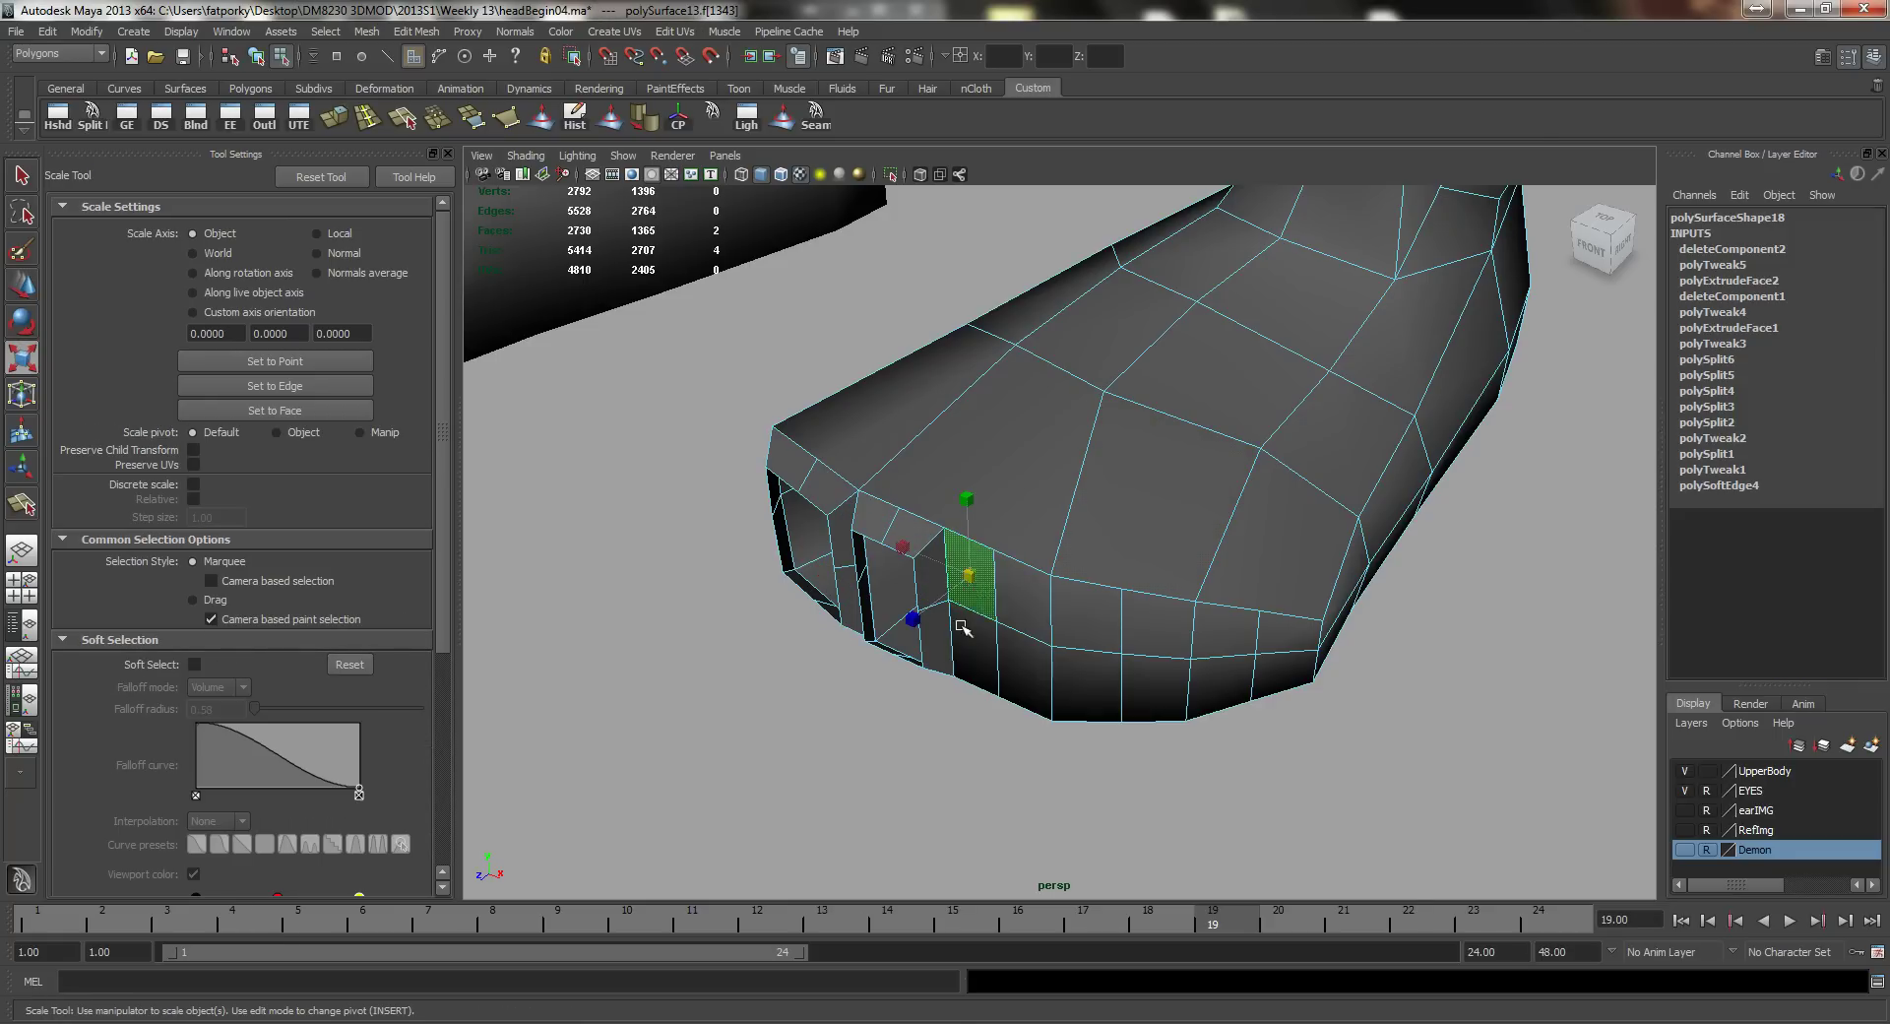
{"action": "left_click", "coordinate": [972, 655], "text": "shift"}
{"action": "left_click", "coordinate": [1024, 680], "text": "shift"}
{"action": "left_click", "coordinate": [1031, 601], "text": "shift"}
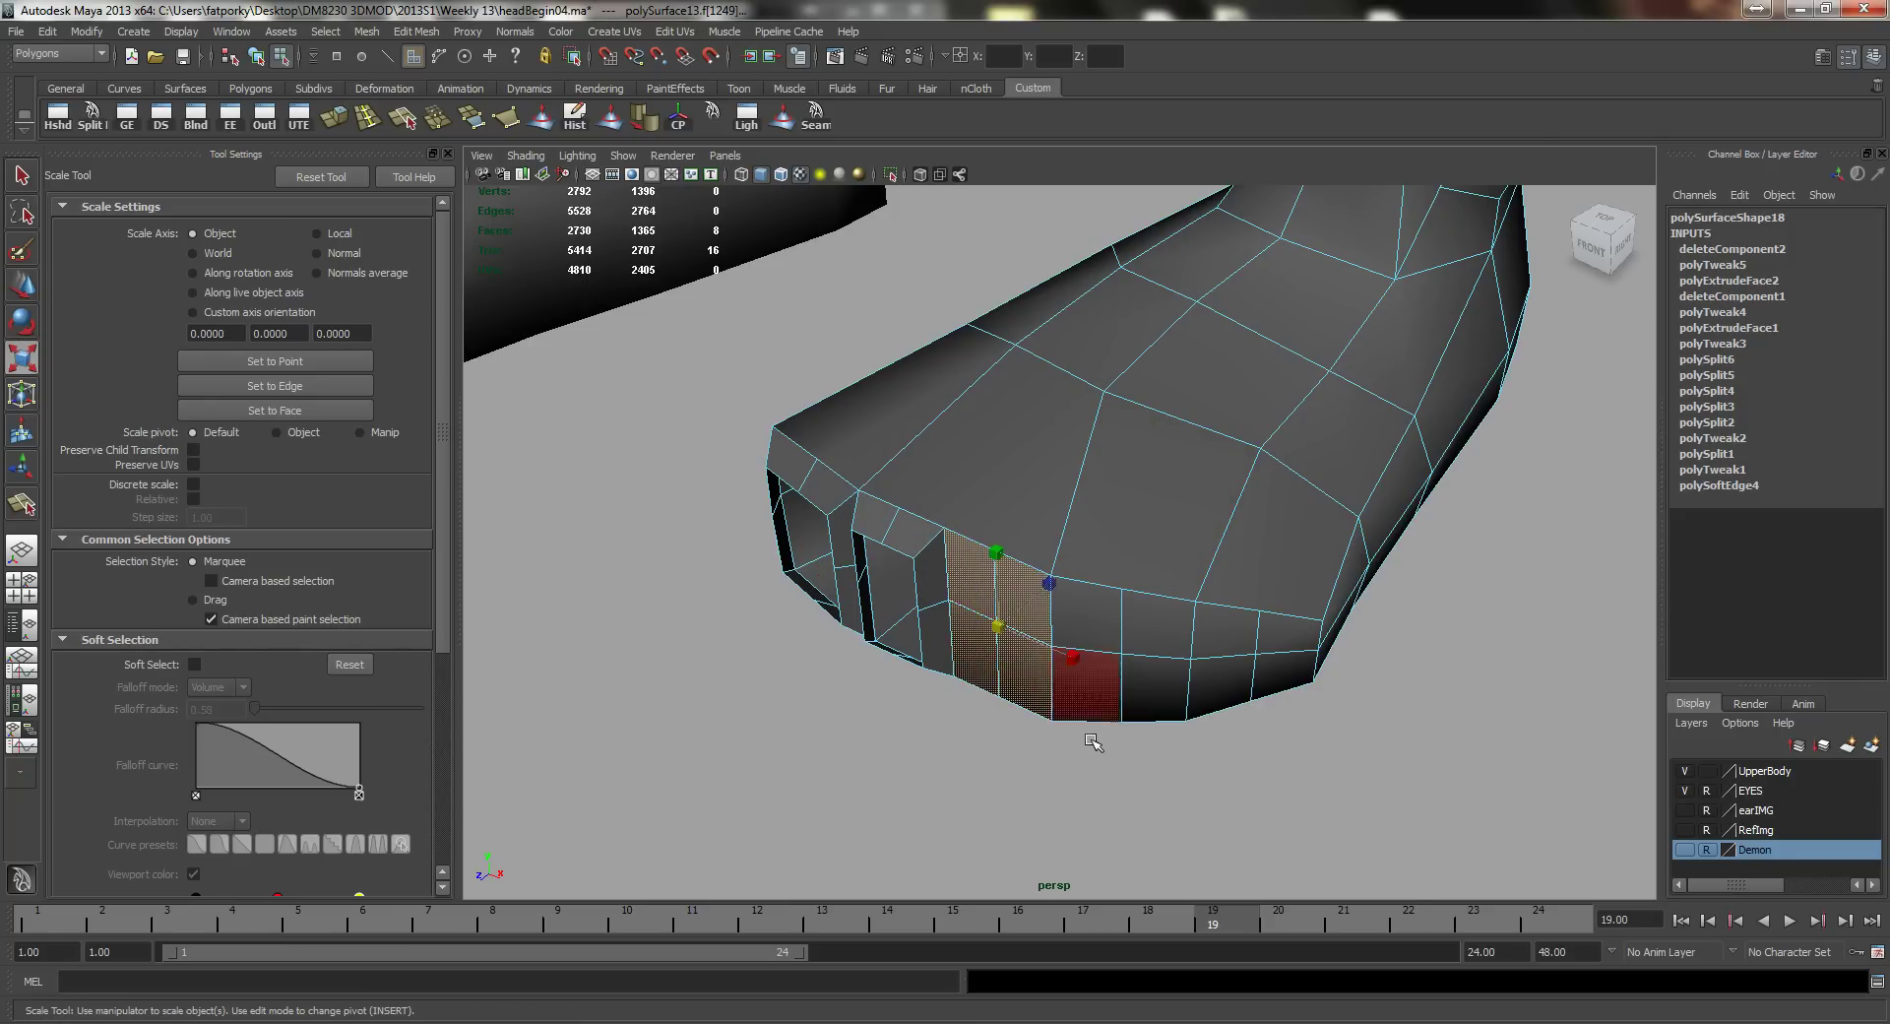
{"action": "key", "text": "q"}
{"action": "left_click", "coordinate": [340, 124]}
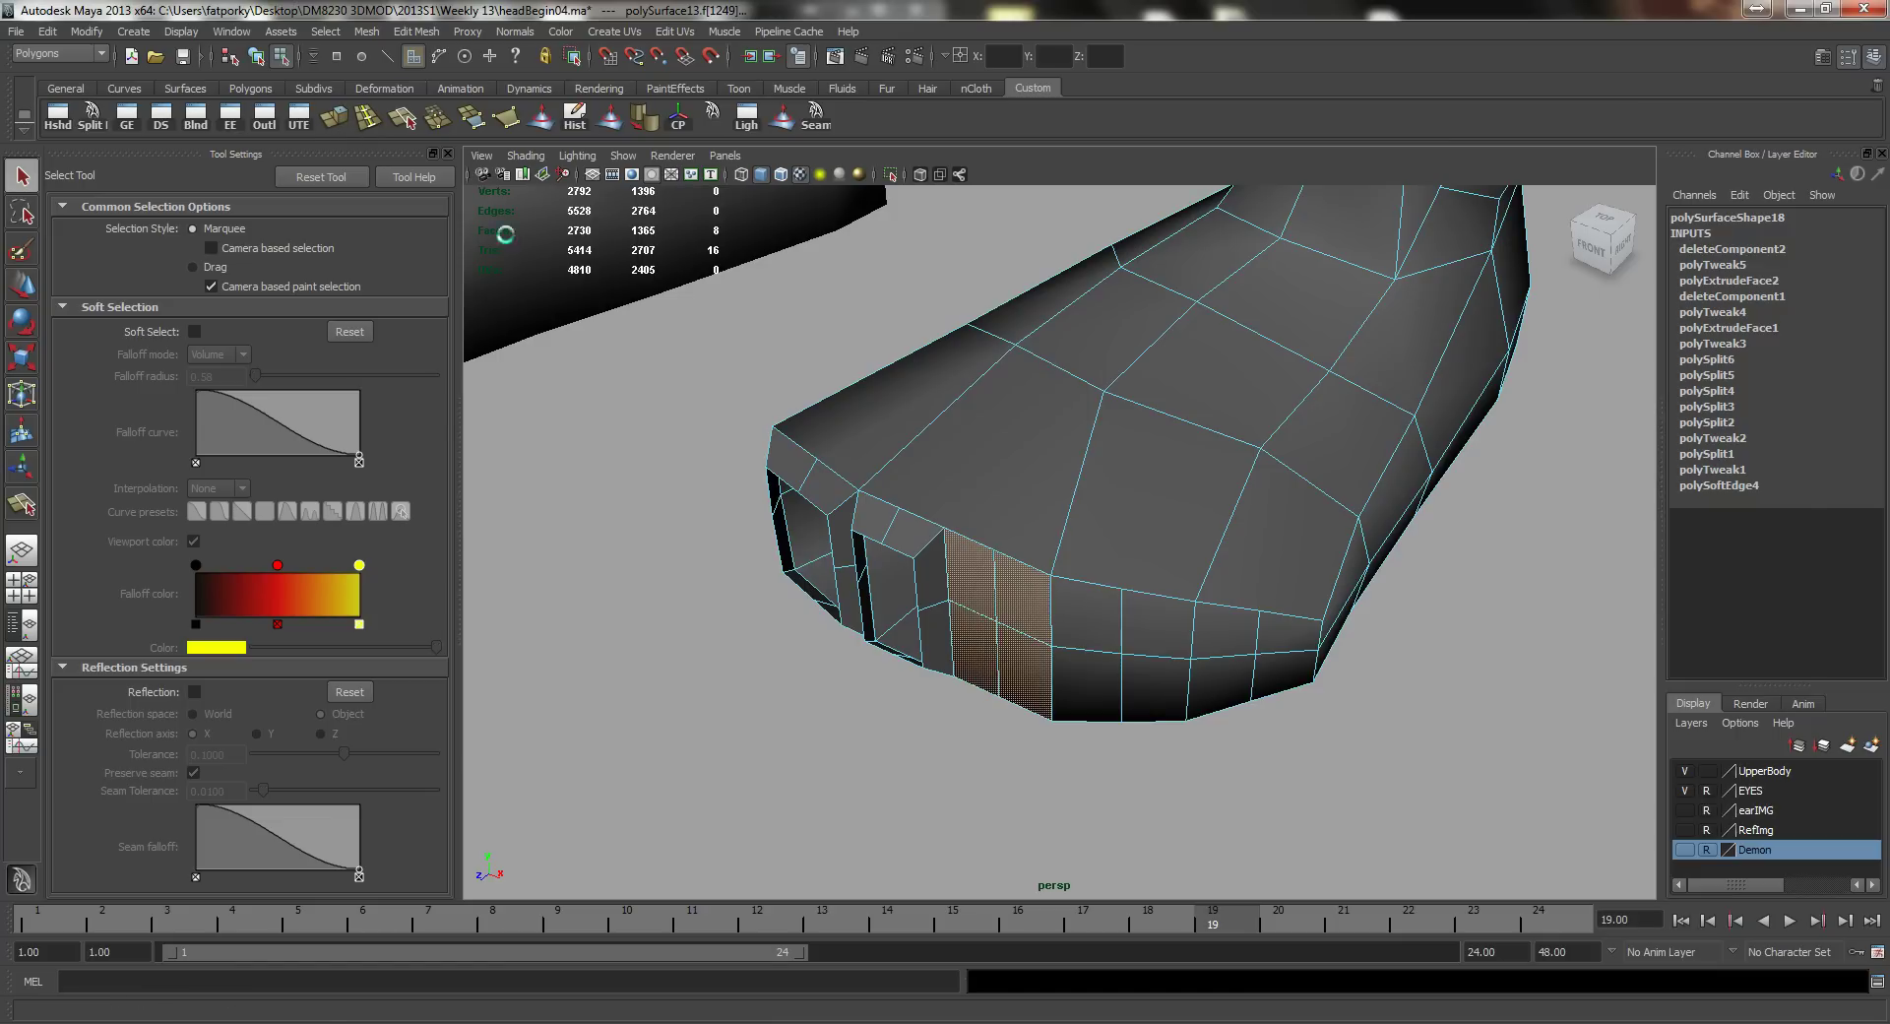
{"action": "mouse_move", "coordinate": [1050, 456]}
{"action": "left_mouse_down", "text": "alt"}
{"action": "mouse_move", "coordinate": [1037, 430]}
{"action": "mouse_move", "coordinate": [1027, 471]}
{"action": "left_mouse_up", "text": "alt"}
{"action": "key", "text": "w"}
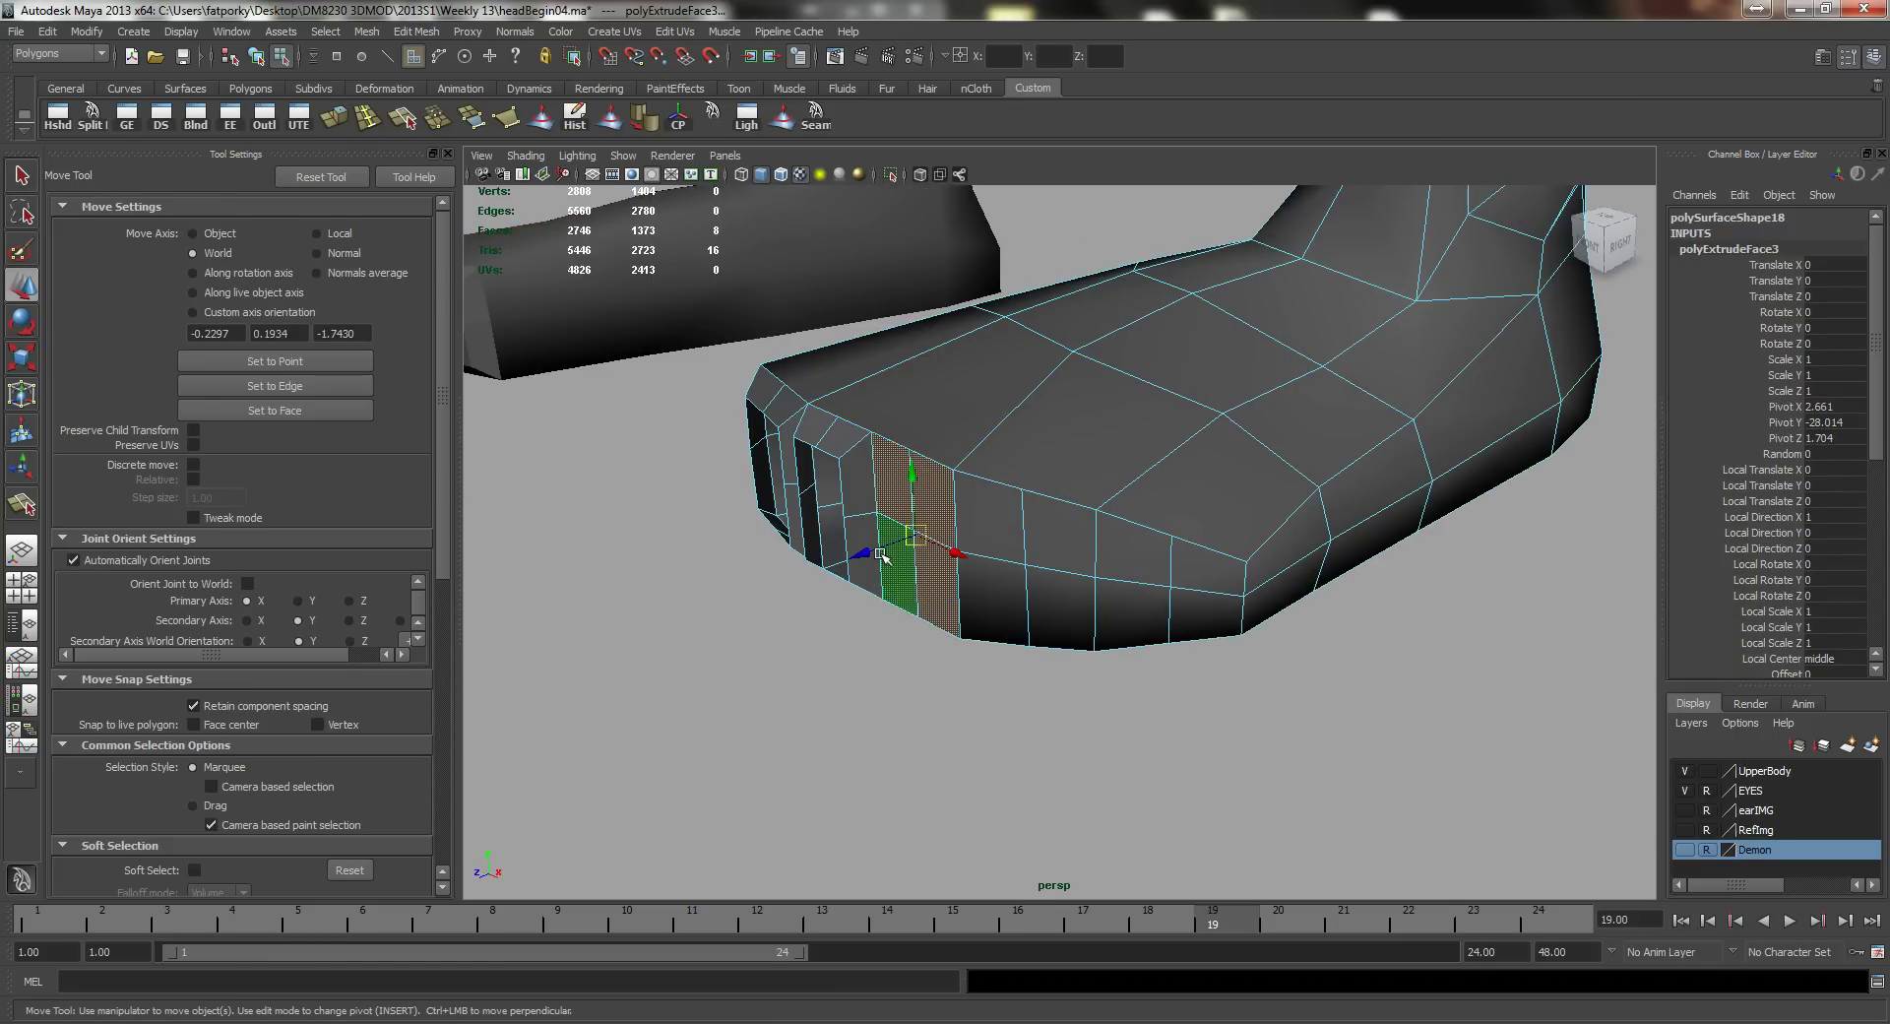
{"action": "left_click_drag", "start_coordinate": [874, 553], "coordinate": [849, 563]}
{"action": "key", "text": "r"}
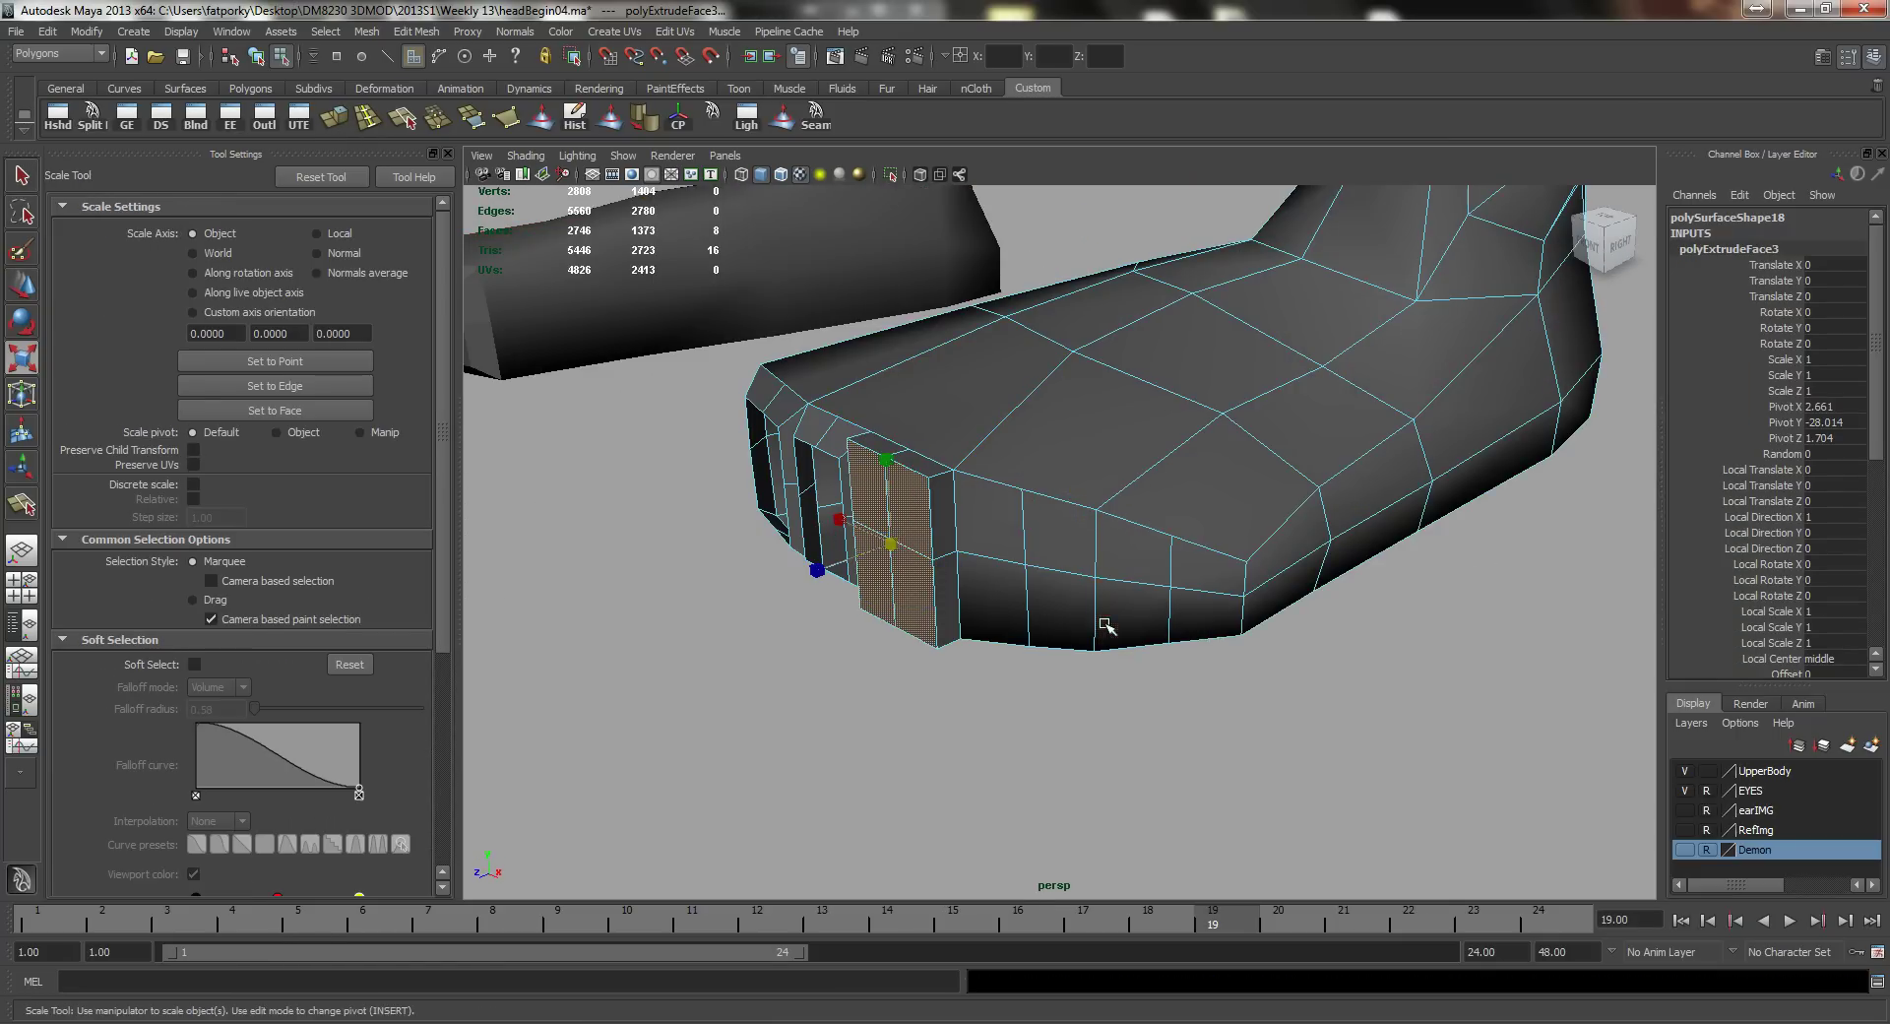
{"action": "key", "text": "Delete"}
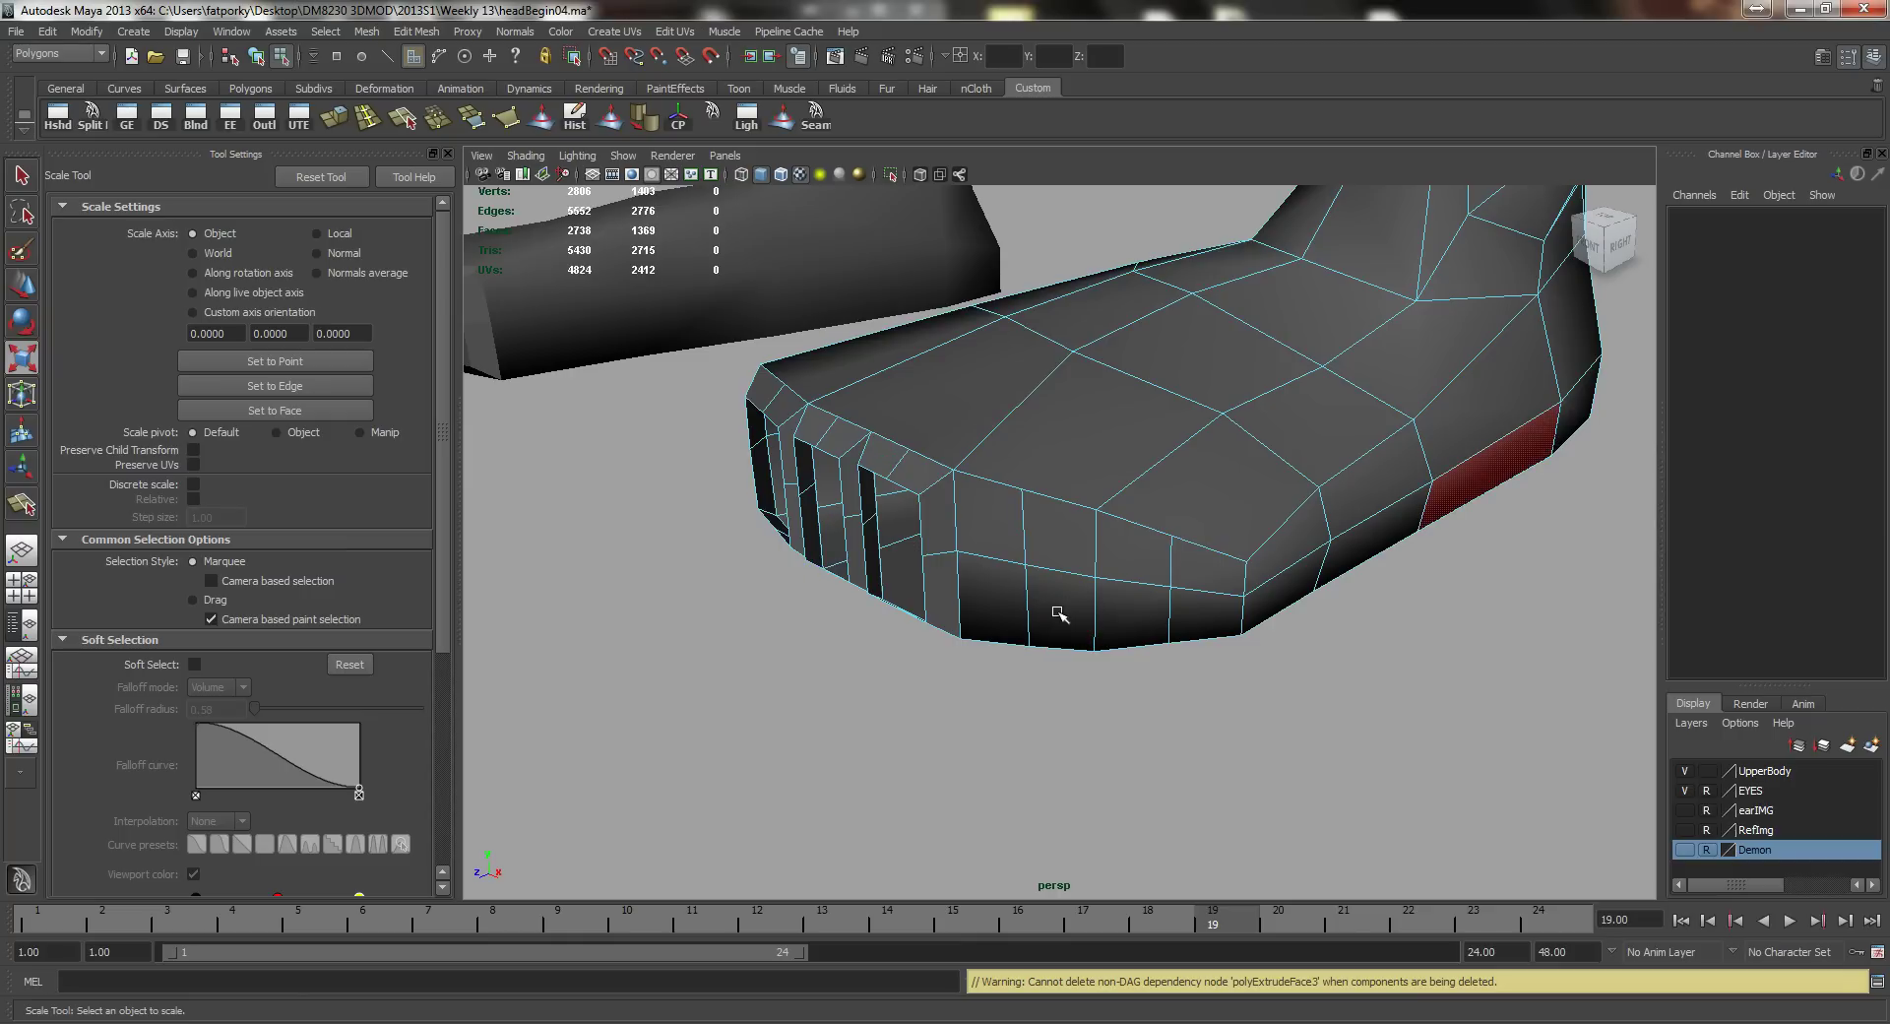
Step: Form the fourth toe's open base by extruding the next four toe-front faces slightly forward, scaling them down and deleting them
{"action": "left_click", "coordinate": [993, 556]}
{"action": "left_click", "coordinate": [998, 602], "text": "shift"}
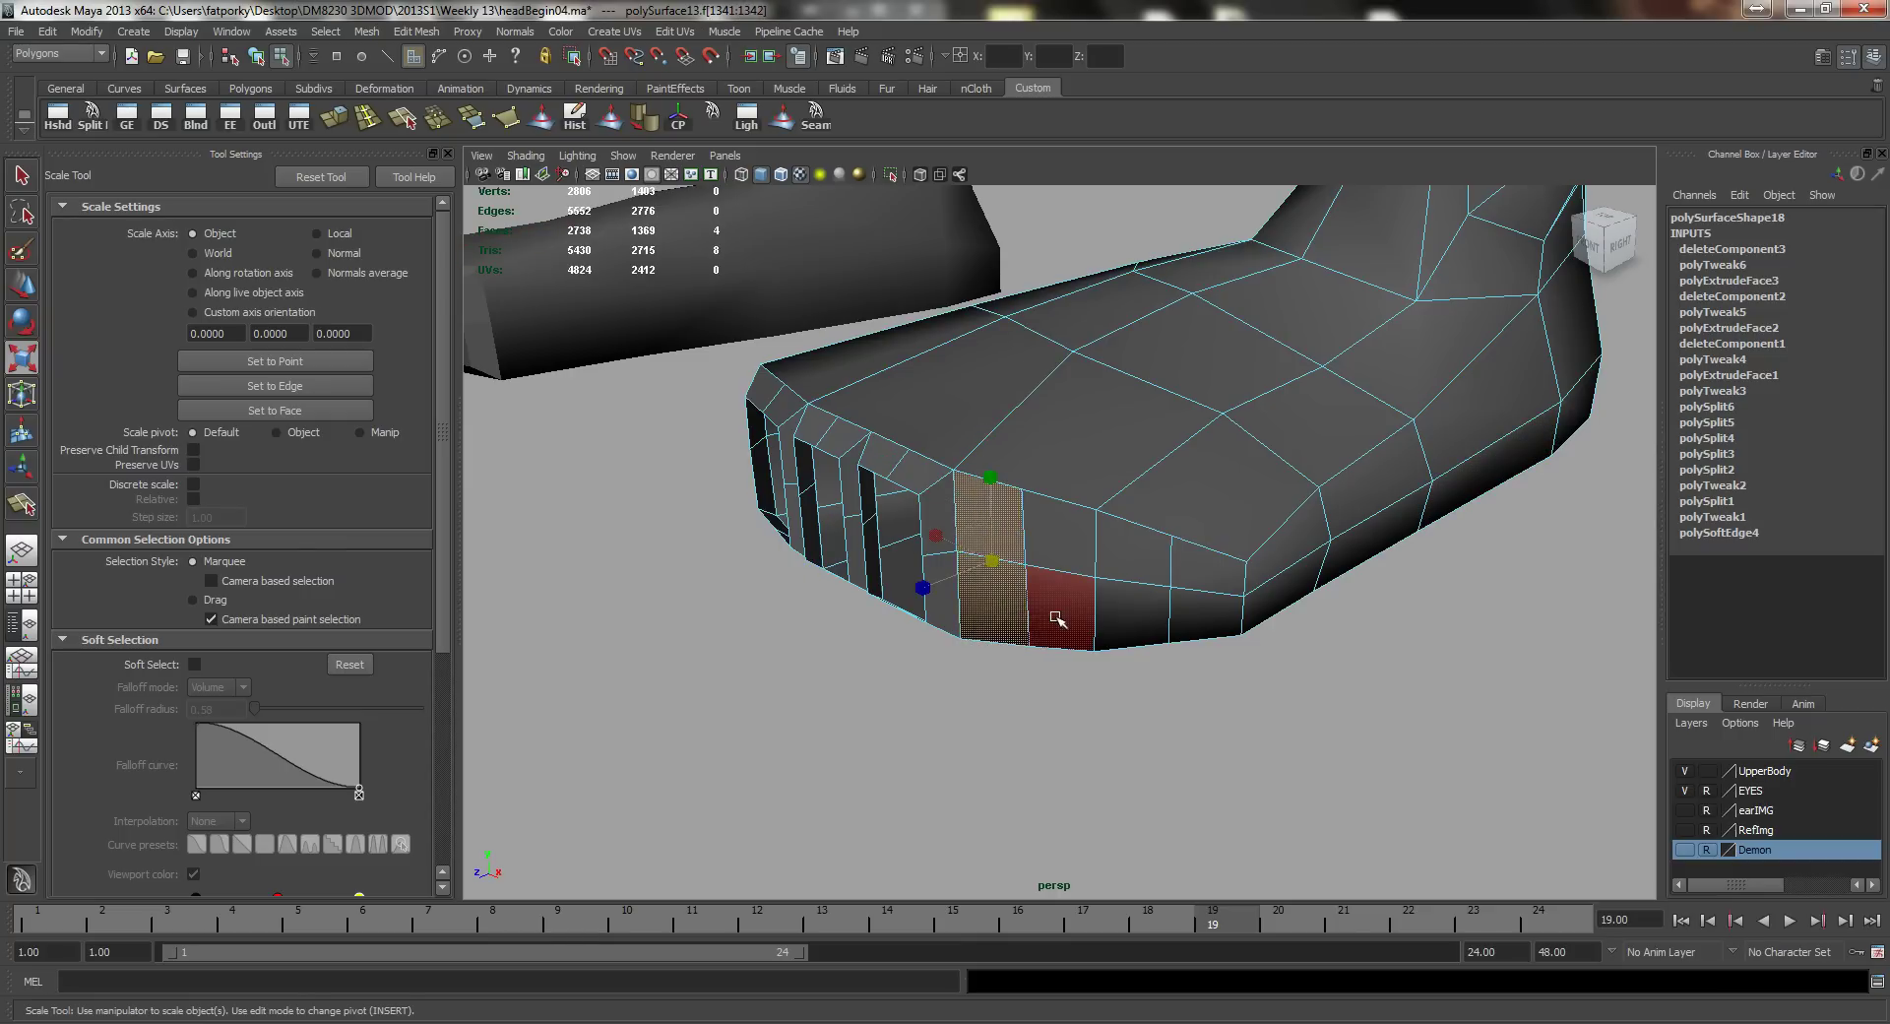
{"action": "left_click", "coordinate": [1059, 616], "text": "shift"}
{"action": "left_click", "coordinate": [1059, 540], "text": "shift"}
{"action": "left_click", "coordinate": [341, 126]}
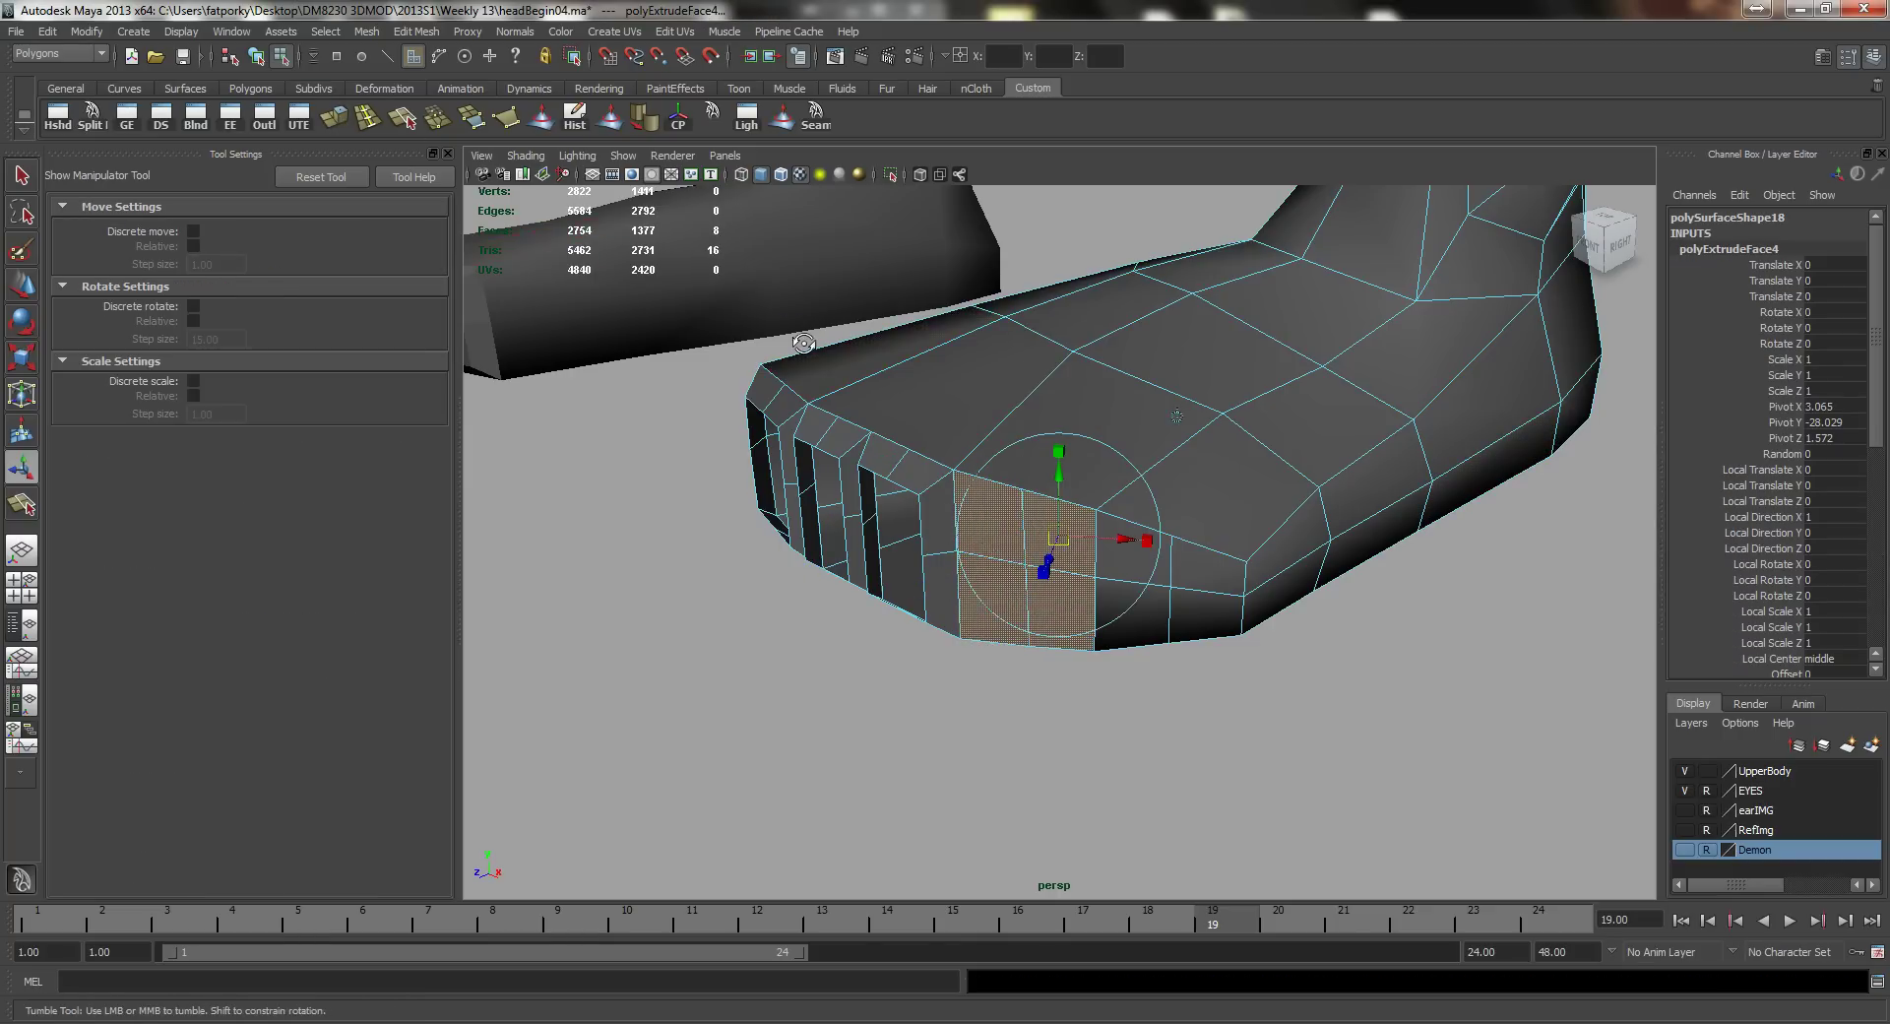
{"action": "left_click_drag", "start_coordinate": [985, 610], "coordinate": [975, 531], "text": "alt"}
{"action": "key", "text": "w"}
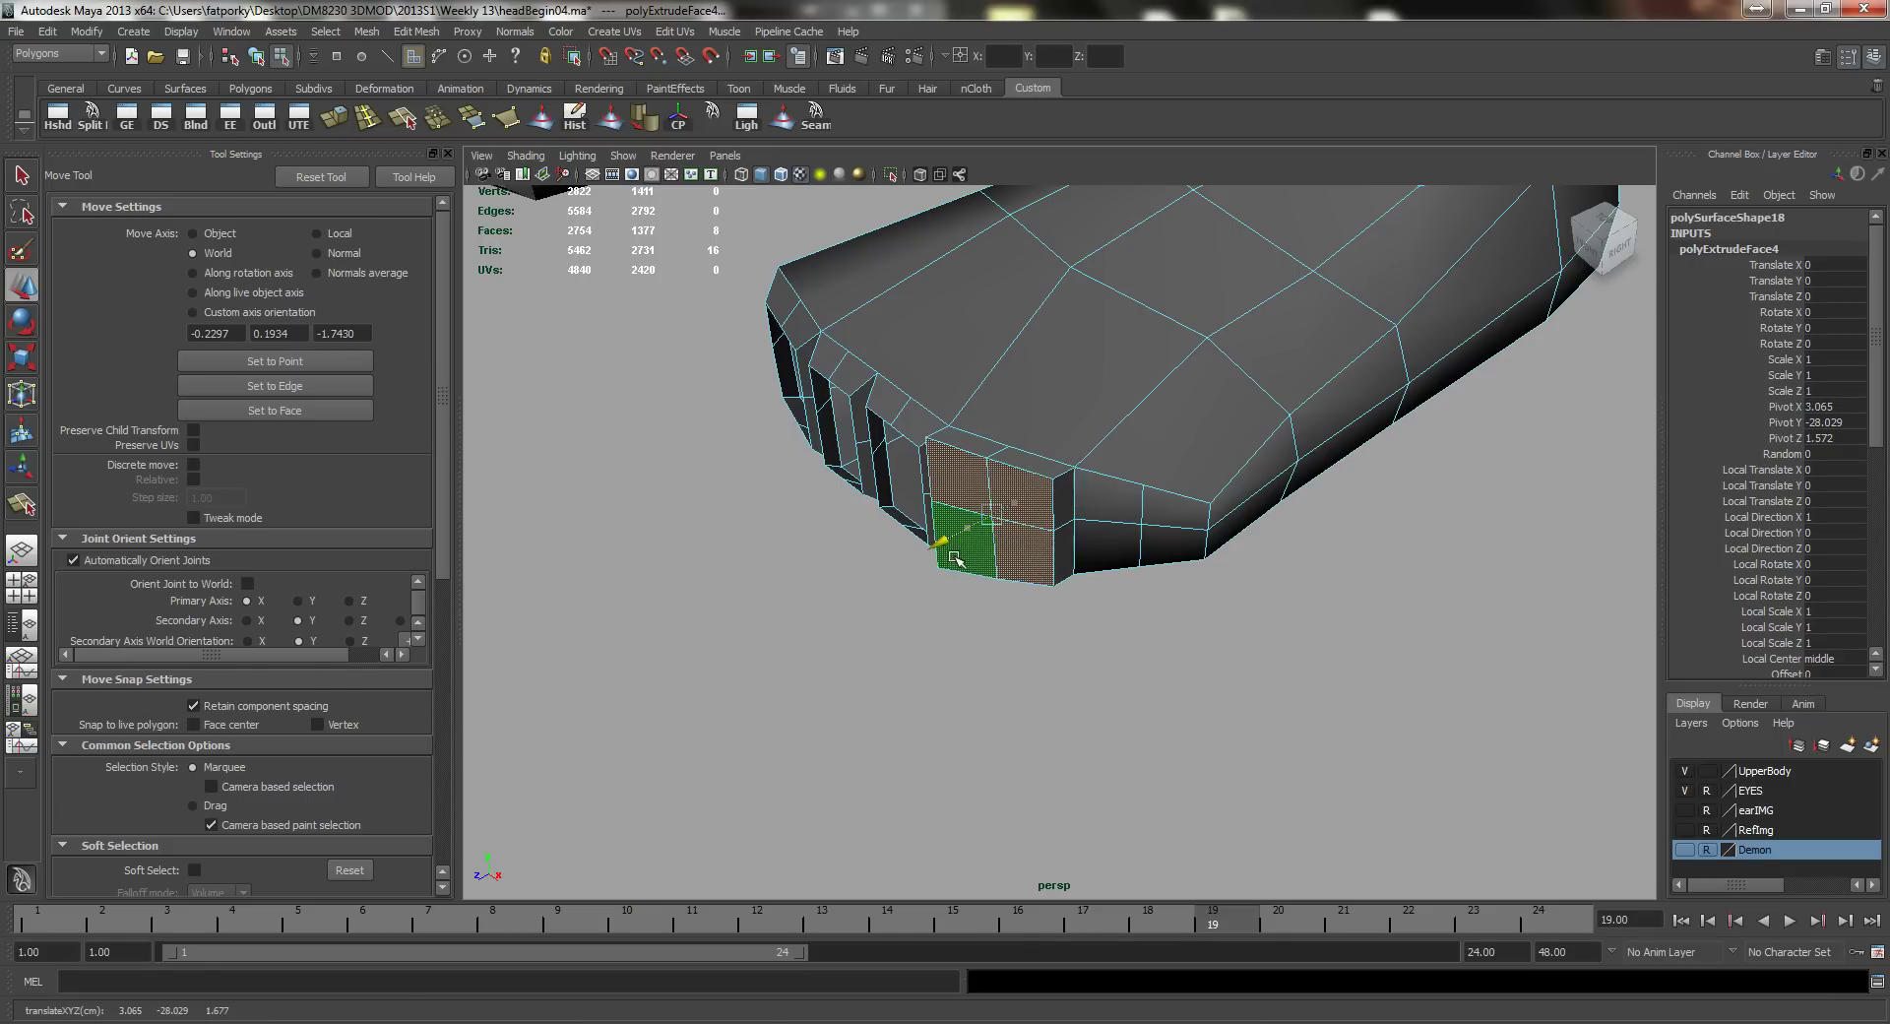
{"action": "key", "text": "r"}
{"action": "middle_click_drag", "start_coordinate": [1067, 632], "coordinate": [1048, 625]}
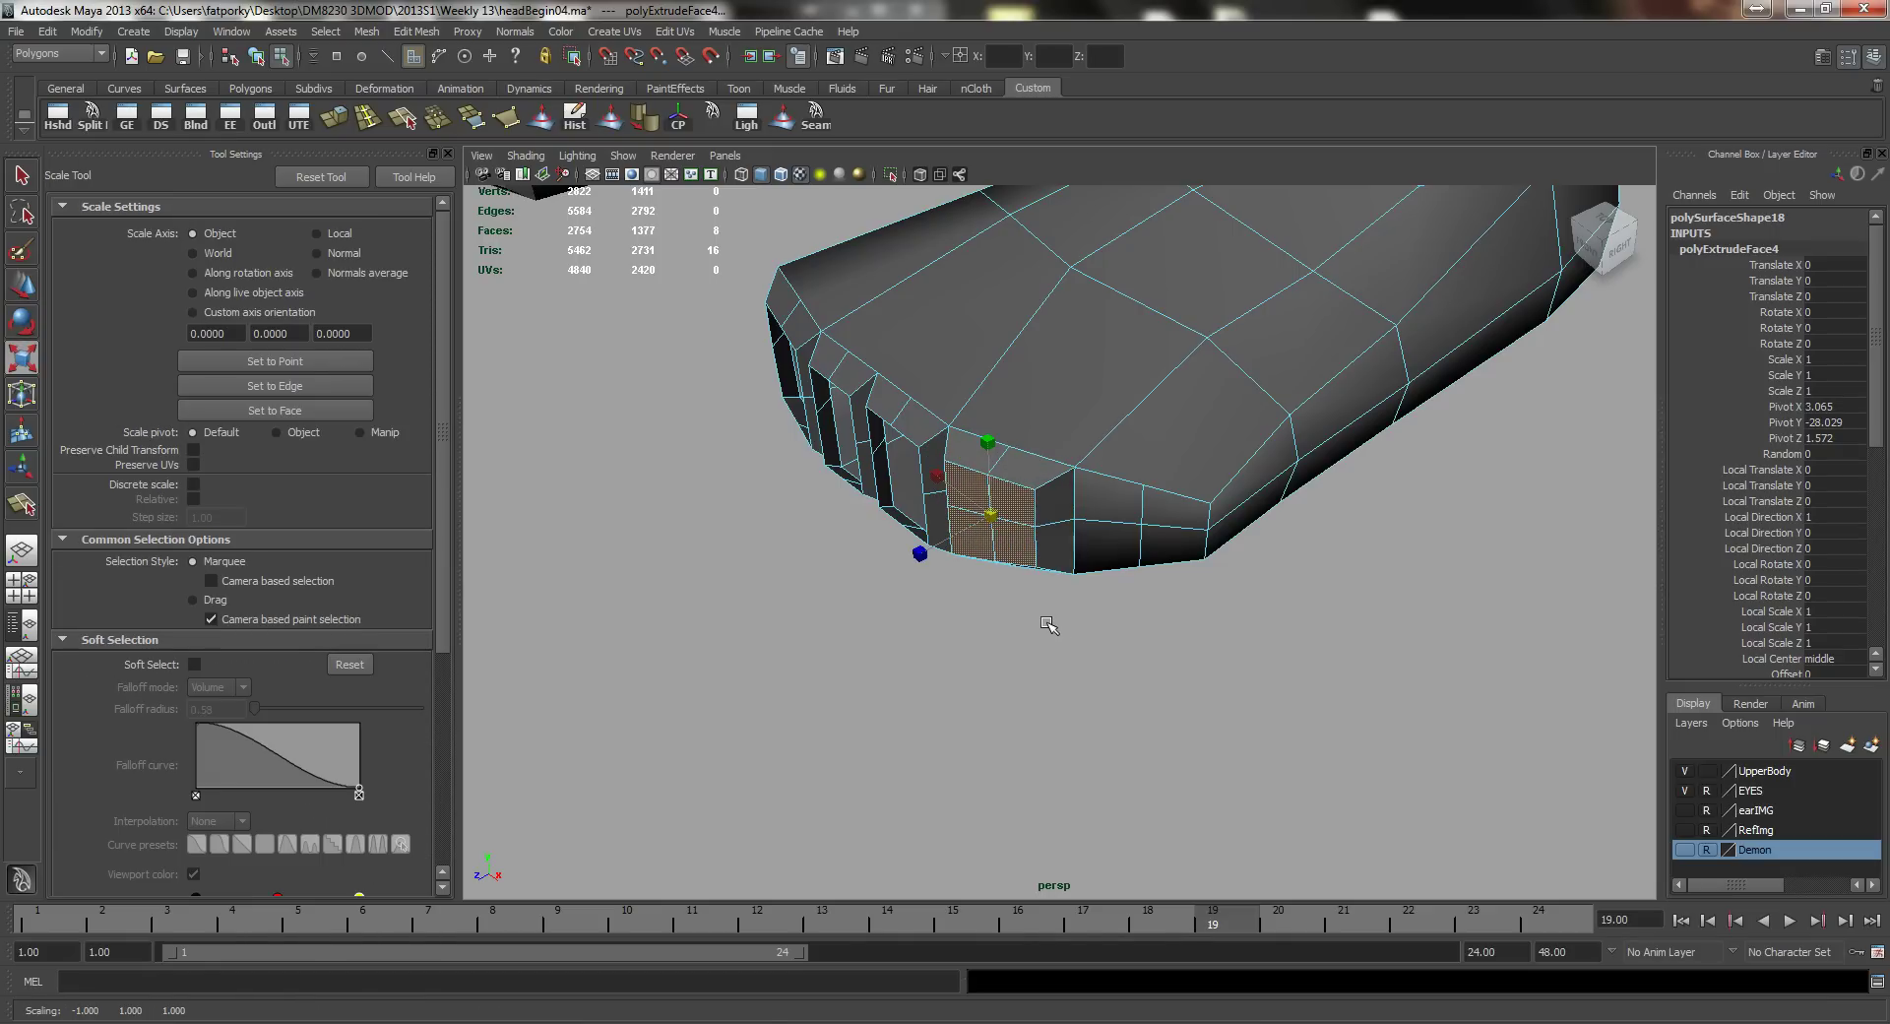
{"action": "key", "text": "Delete"}
Step: Extrude the four outermost toe-front faces slightly forward as the little toe's base
{"action": "left_click", "coordinate": [1104, 502]}
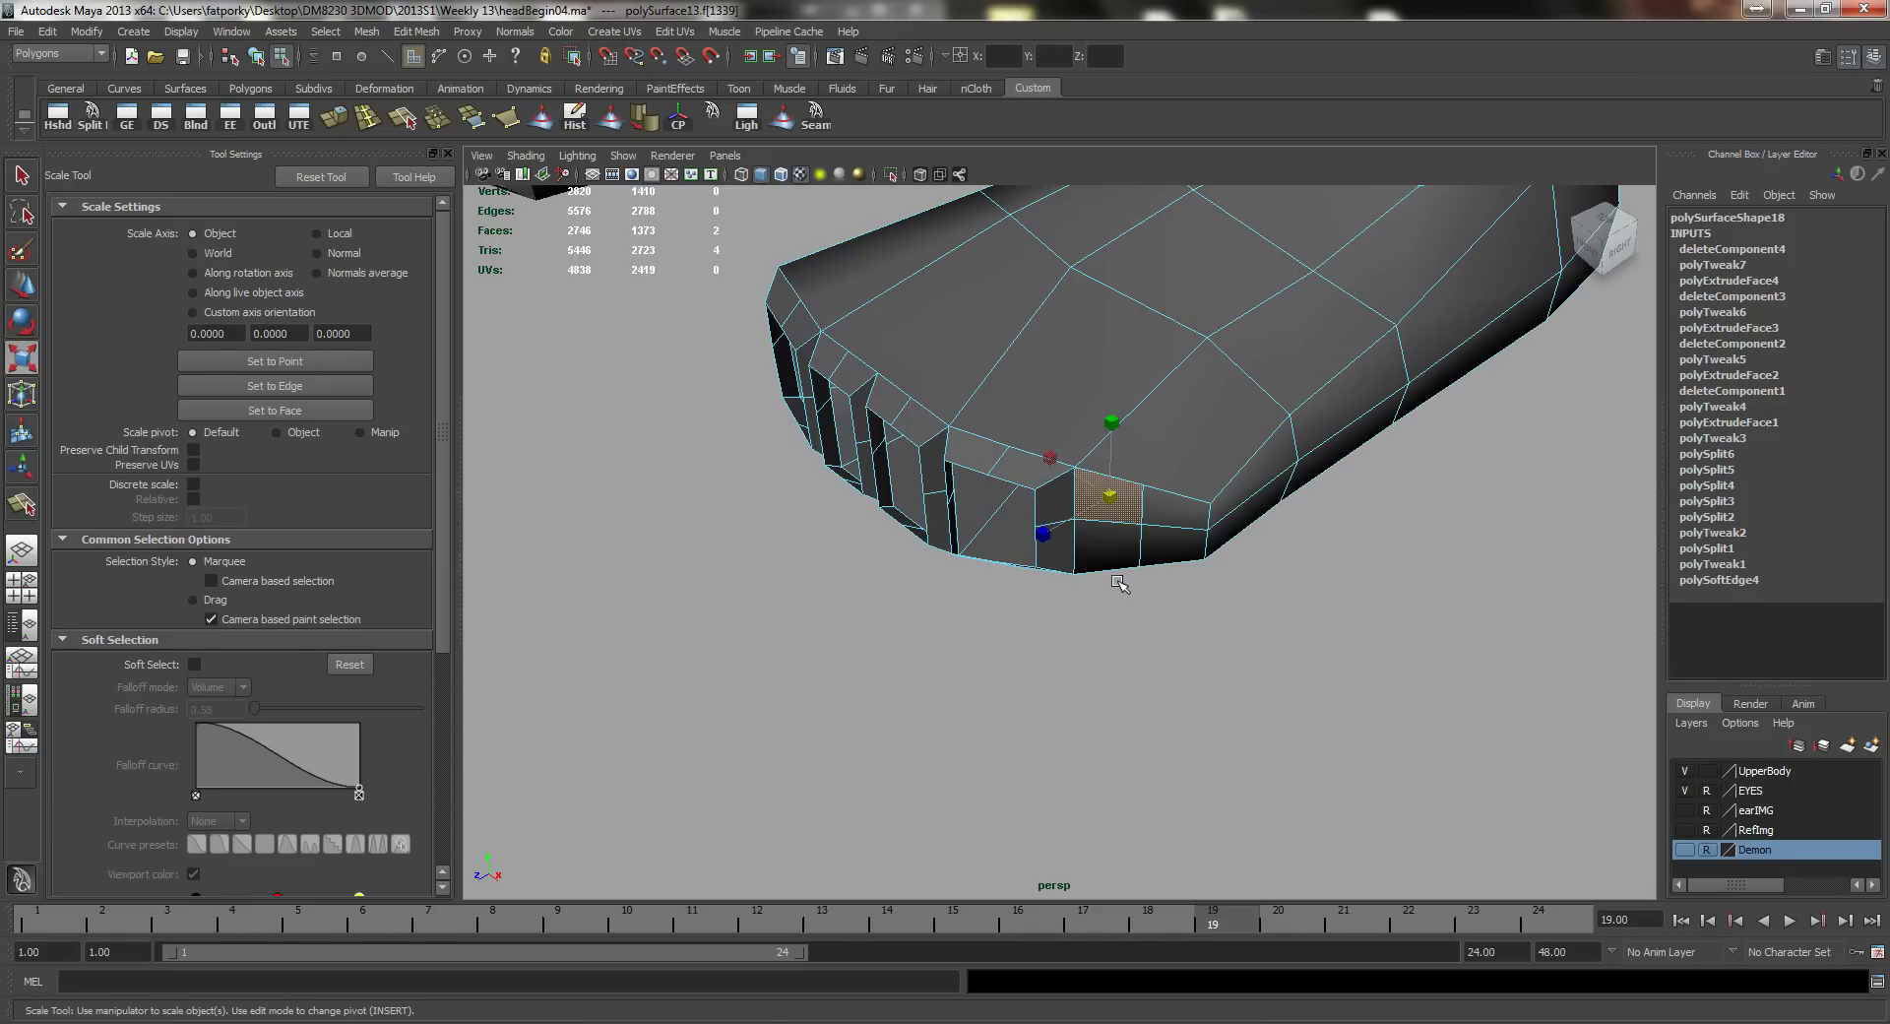
{"action": "left_click", "coordinate": [1110, 563], "text": "shift"}
{"action": "left_click", "coordinate": [1172, 549], "text": "shift"}
{"action": "left_click", "coordinate": [1153, 502], "text": "shift"}
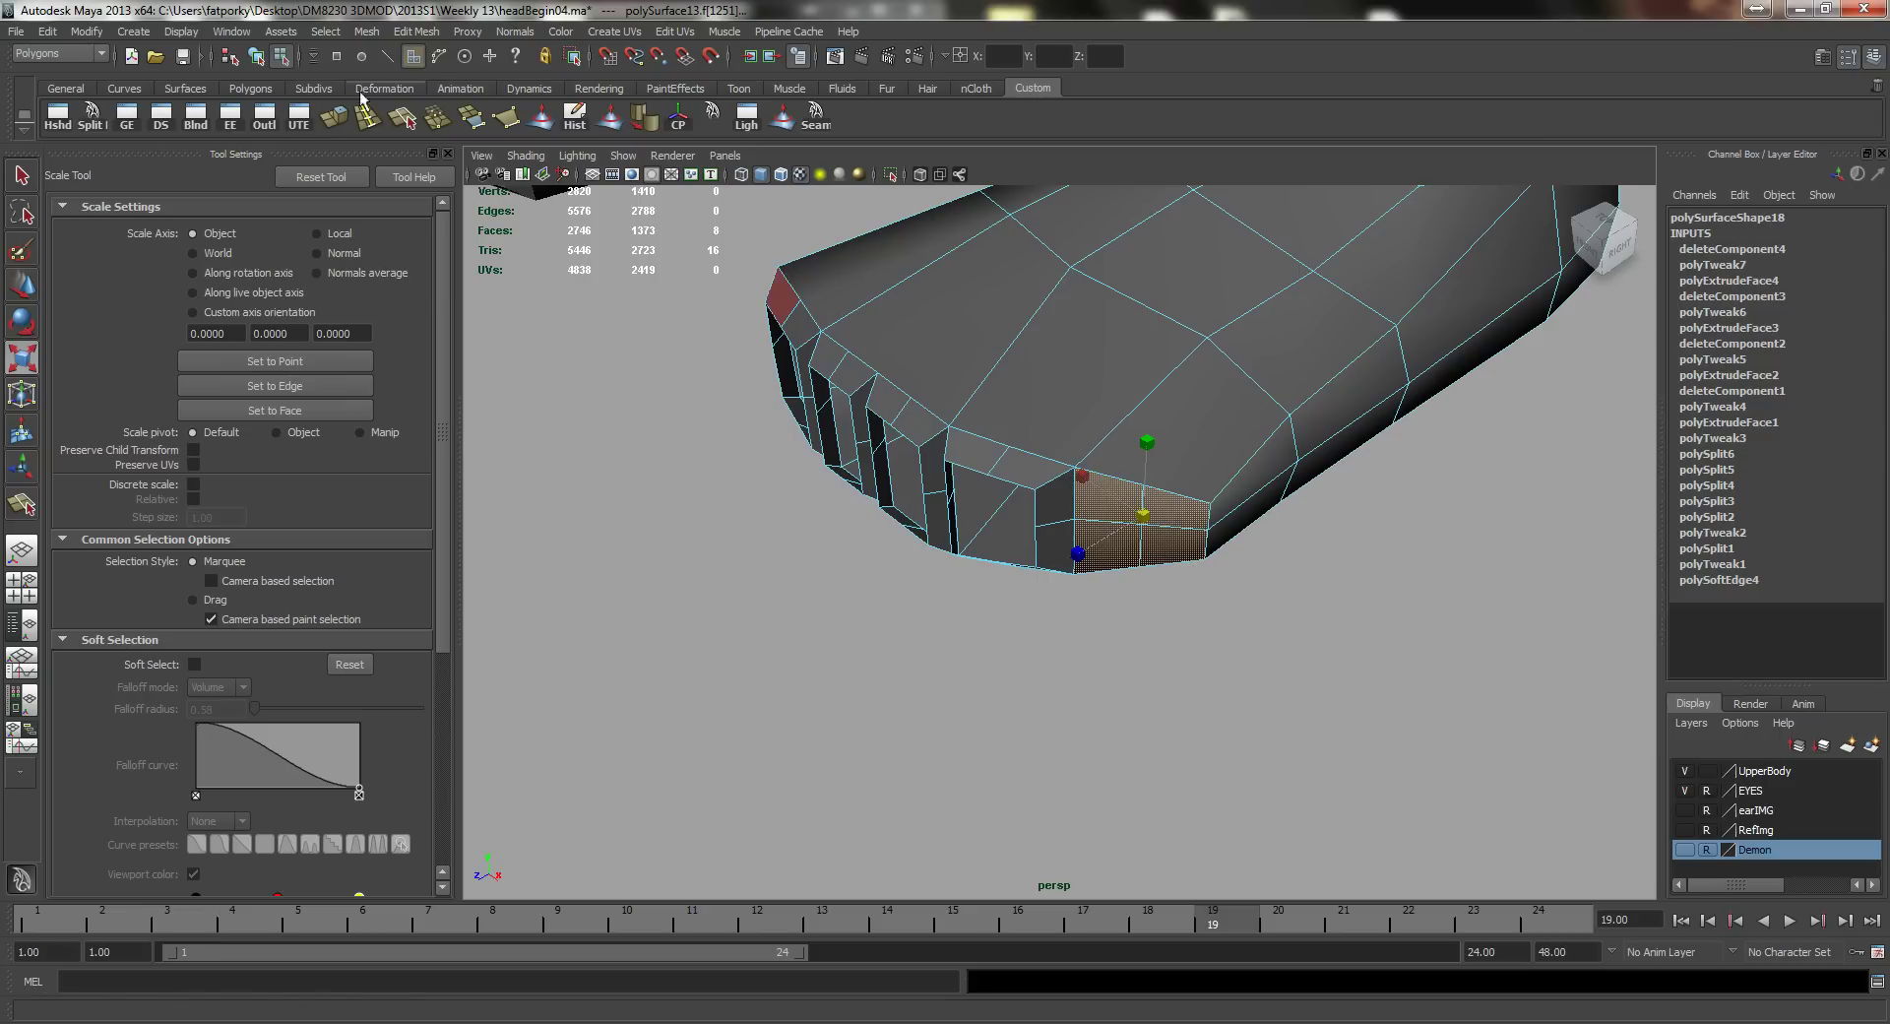
{"action": "left_click", "coordinate": [336, 118]}
{"action": "left_click_drag", "start_coordinate": [849, 409], "coordinate": [864, 453], "text": "alt"}
{"action": "key", "text": "w"}
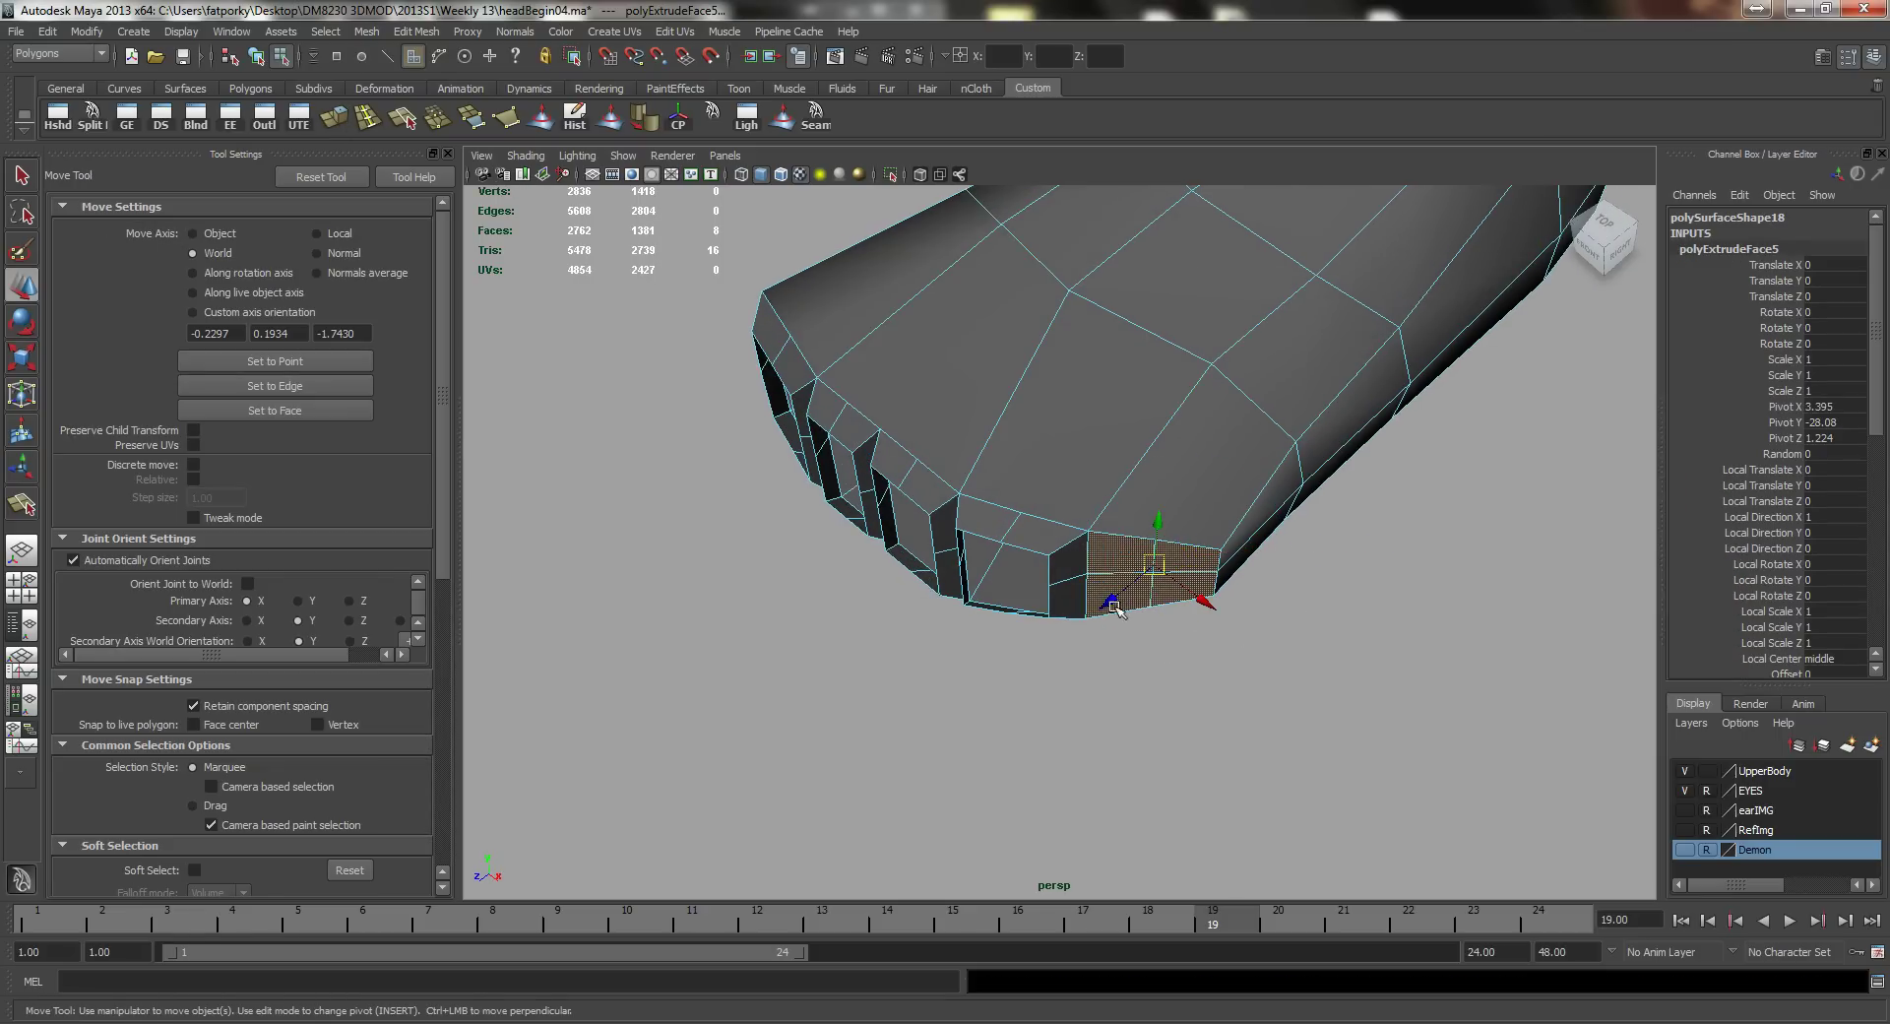
{"action": "left_click_drag", "start_coordinate": [1108, 602], "coordinate": [1098, 631]}
Step: Scale the extruded little toe faces down uniformly and delete them to leave an opening
{"action": "key", "text": "r"}
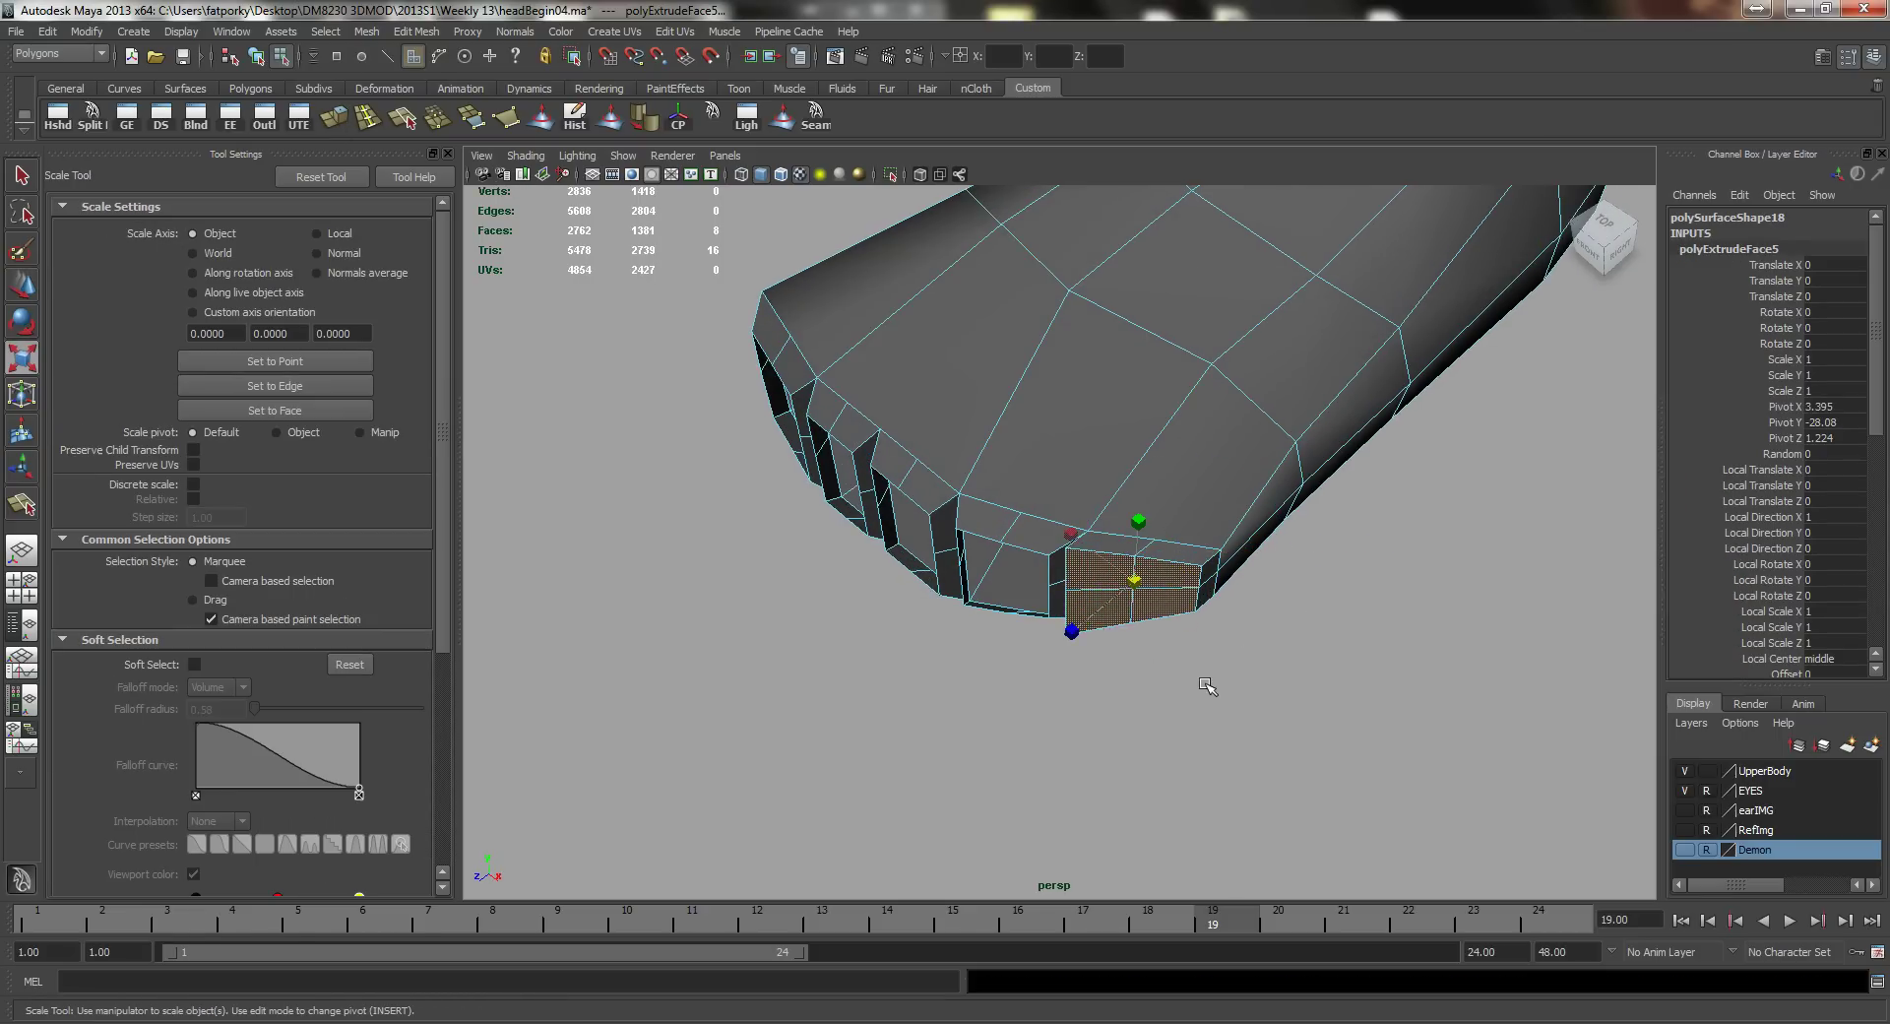
{"action": "middle_click_drag", "start_coordinate": [1204, 687], "coordinate": [1193, 691]}
{"action": "left_click_drag", "start_coordinate": [1191, 687], "coordinate": [1276, 604], "text": "alt"}
{"action": "middle_click_drag", "start_coordinate": [1276, 603], "coordinate": [1266, 598]}
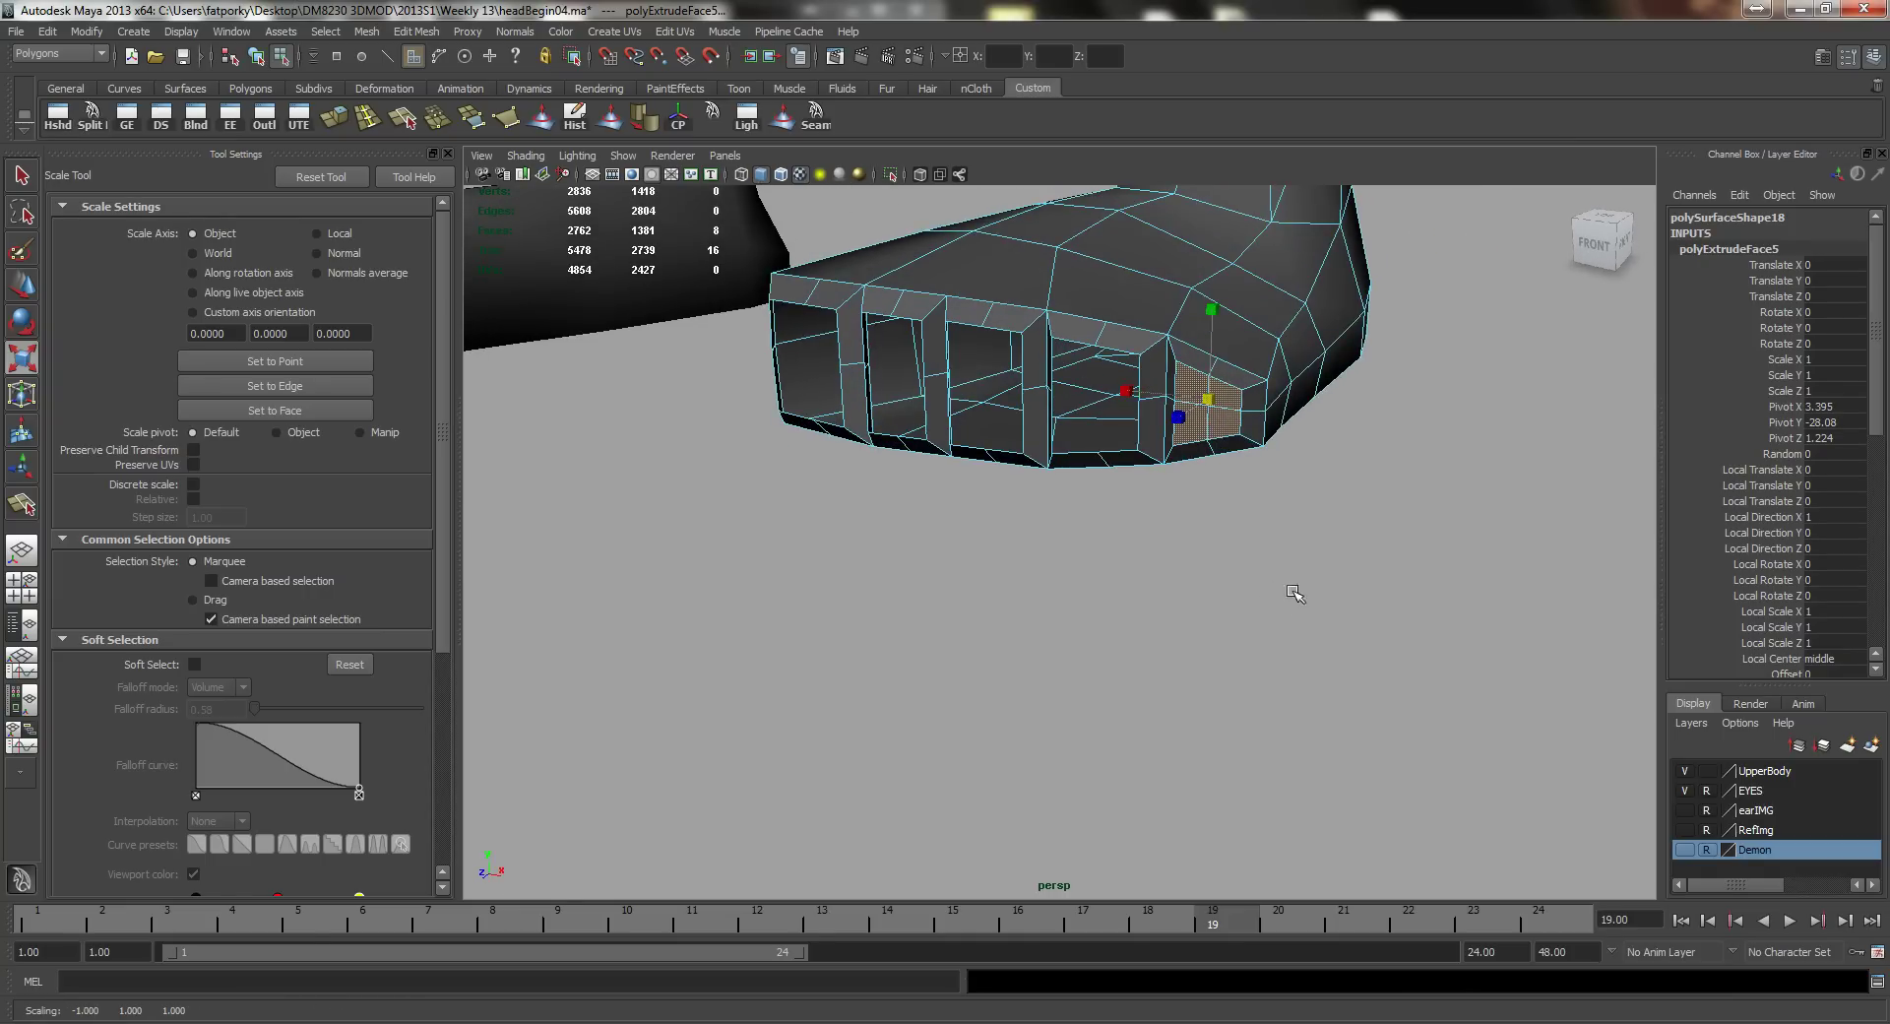
{"action": "left_click_drag", "start_coordinate": [1295, 594], "coordinate": [1169, 560], "text": "alt"}
{"action": "key", "text": "Delete"}
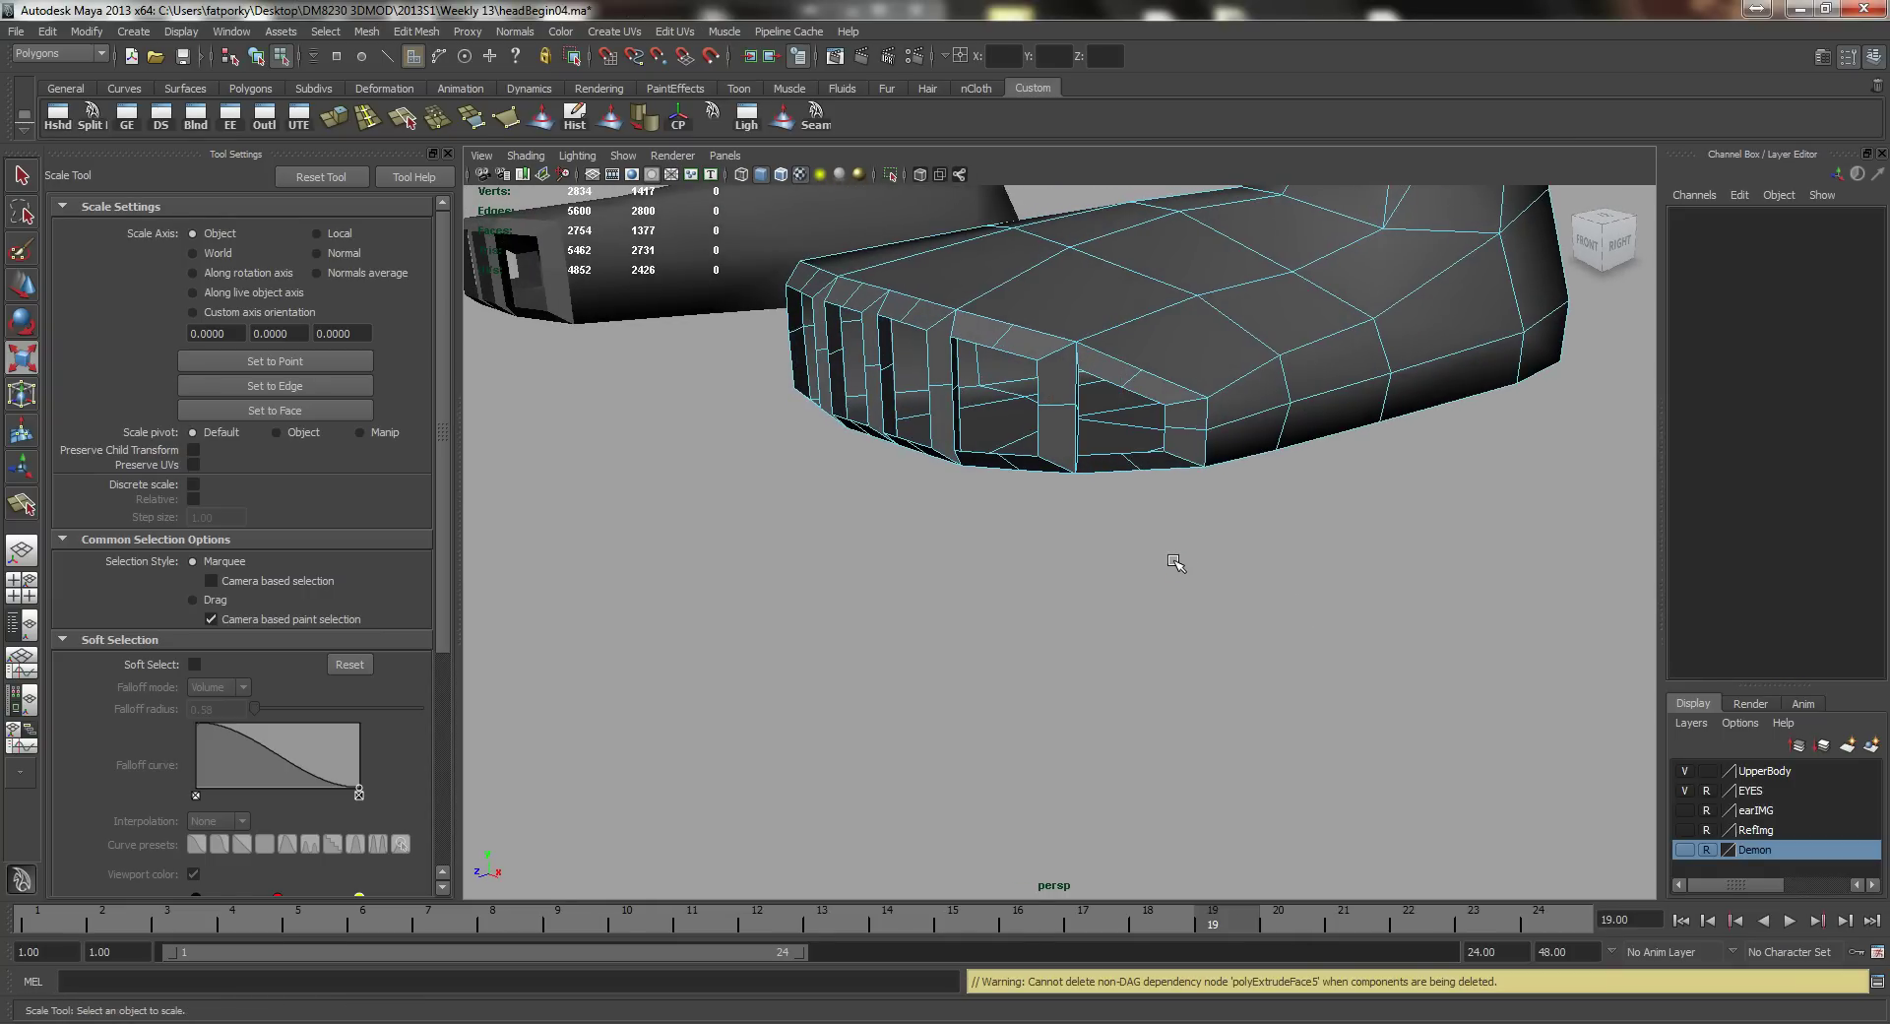
Step: Return to object mode, soften the edges of the body half with the modelled toe bases, and deselect it
{"action": "right_click_drag", "start_coordinate": [1190, 349], "coordinate": [1268, 328]}
{"action": "left_click", "coordinate": [1206, 316]}
{"action": "left_click_drag", "start_coordinate": [960, 317], "coordinate": [1048, 322], "text": "alt"}
{"action": "left_click", "coordinate": [613, 118]}
{"action": "left_click", "coordinate": [895, 549]}
Step: Check the foot and its toe openings in smooth mesh preview, and return to the unsmoothed display
{"action": "scroll", "coordinate": [1034, 510], "scroll_direction": "down", "scroll_amount": 3}
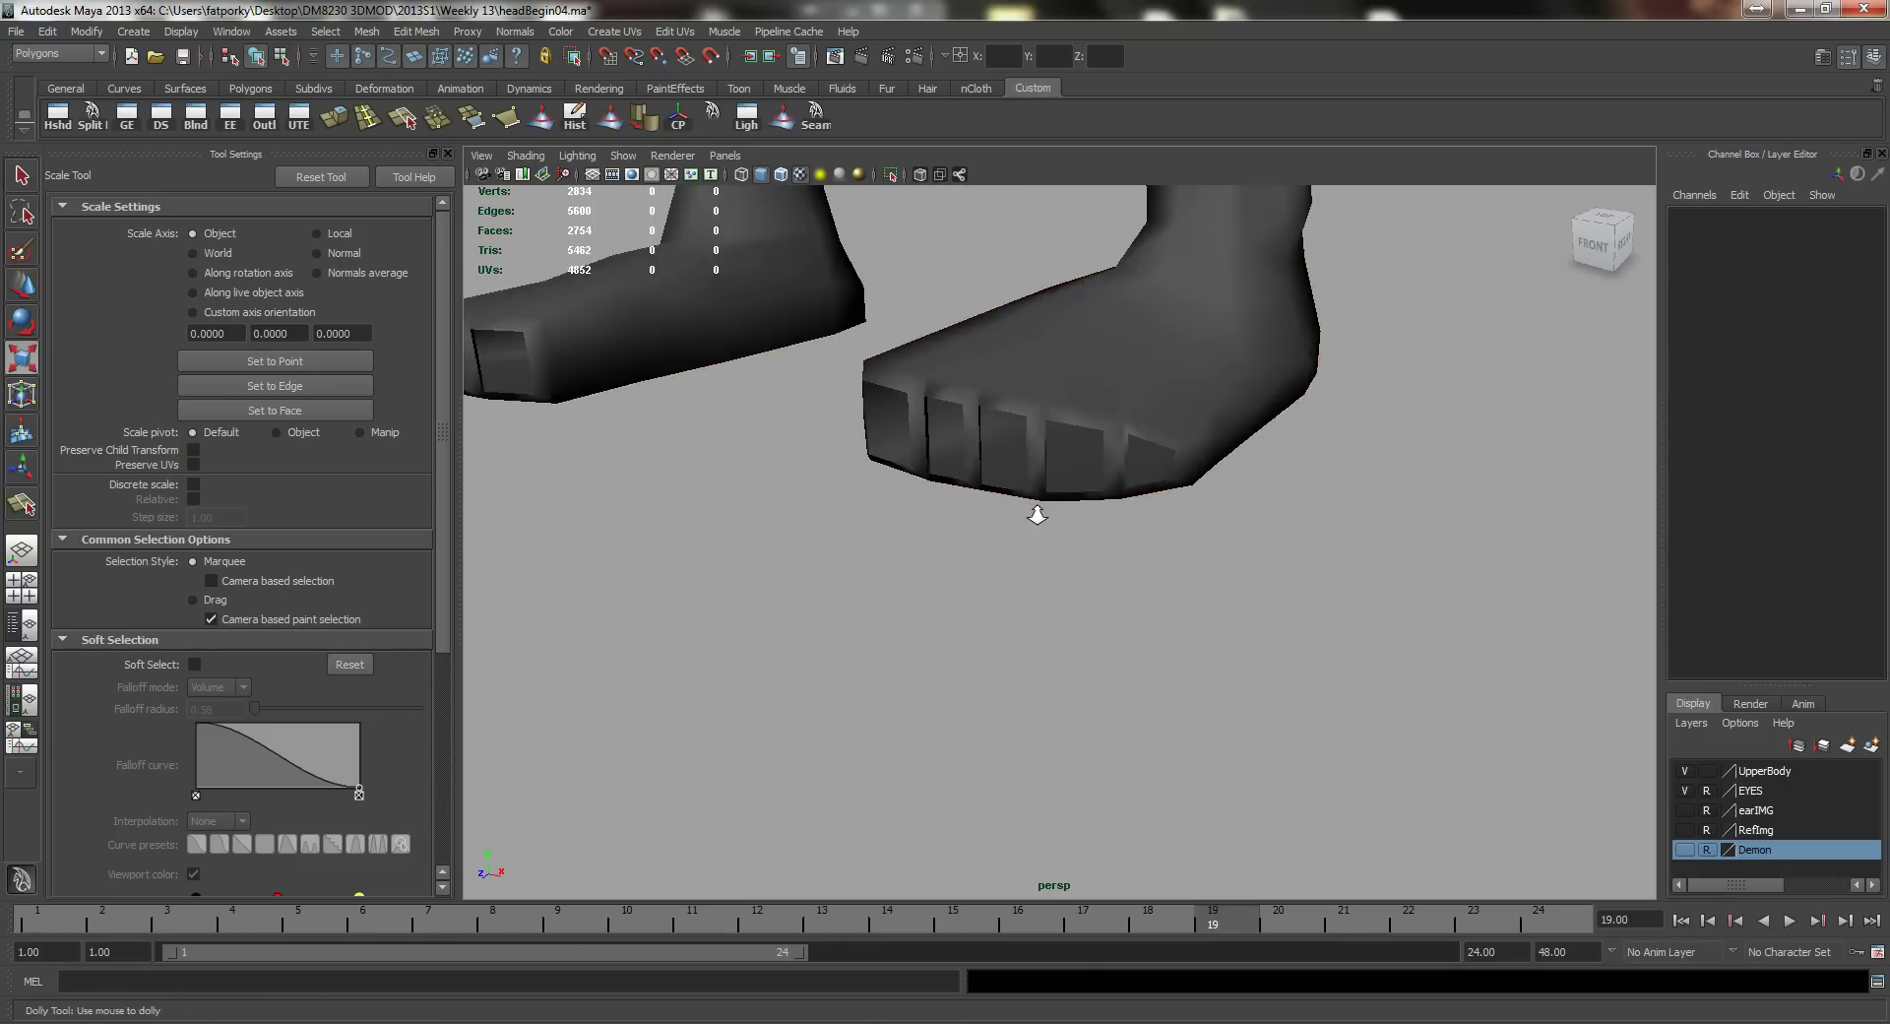
{"action": "mouse_move", "coordinate": [1082, 458]}
{"action": "left_mouse_down", "text": "alt"}
{"action": "mouse_move", "coordinate": [1149, 500]}
{"action": "mouse_move", "coordinate": [926, 517]}
{"action": "mouse_move", "coordinate": [1215, 531]}
{"action": "mouse_move", "coordinate": [1219, 591]}
{"action": "mouse_move", "coordinate": [1126, 421]}
{"action": "mouse_move", "coordinate": [1143, 510]}
{"action": "mouse_move", "coordinate": [973, 534]}
{"action": "left_mouse_up", "text": "alt"}
{"action": "left_click", "coordinate": [1121, 483]}
{"action": "key", "text": "3"}
{"action": "left_click", "coordinate": [1215, 540]}
{"action": "left_click", "coordinate": [1122, 402]}
{"action": "key", "text": "1"}
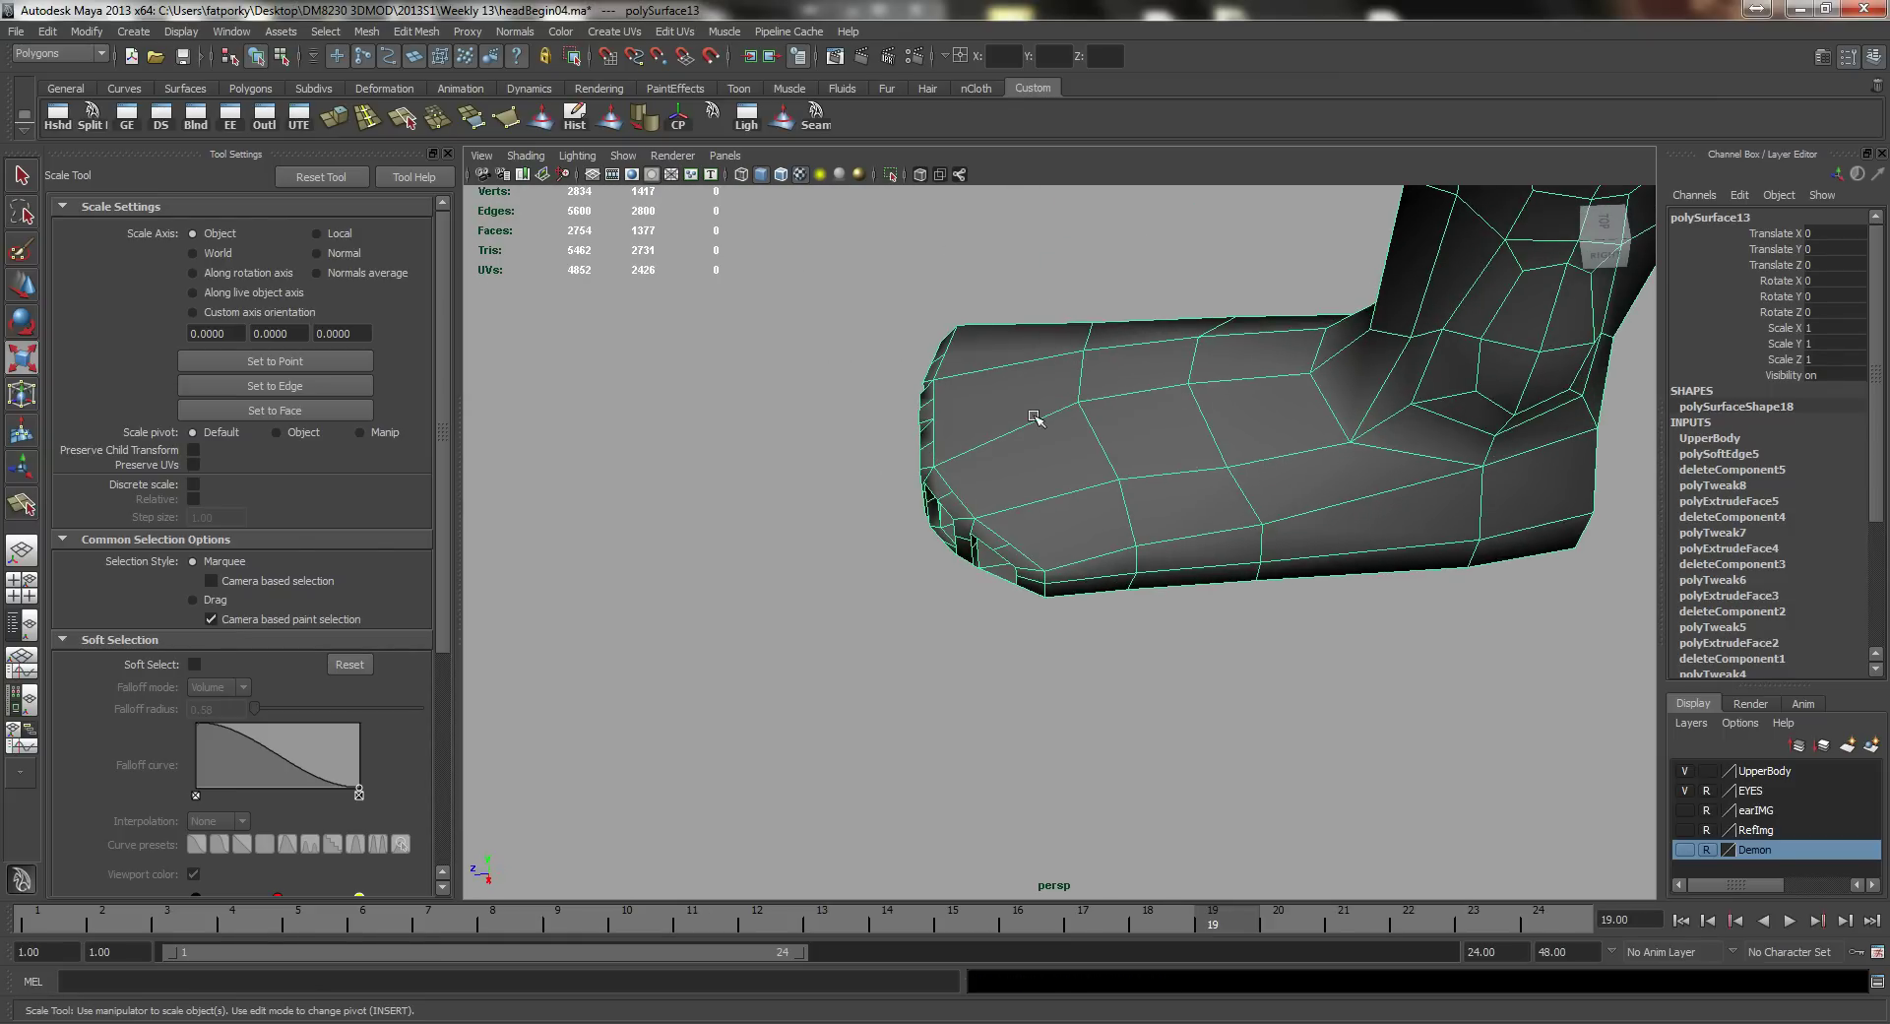
Step: Inspect the foot from the front and underside, and delete the selected mesh's construction history
{"action": "scroll", "coordinate": [1063, 409], "scroll_direction": "down", "scroll_amount": 3}
{"action": "left_click_drag", "start_coordinate": [1064, 410], "coordinate": [863, 372], "text": "alt"}
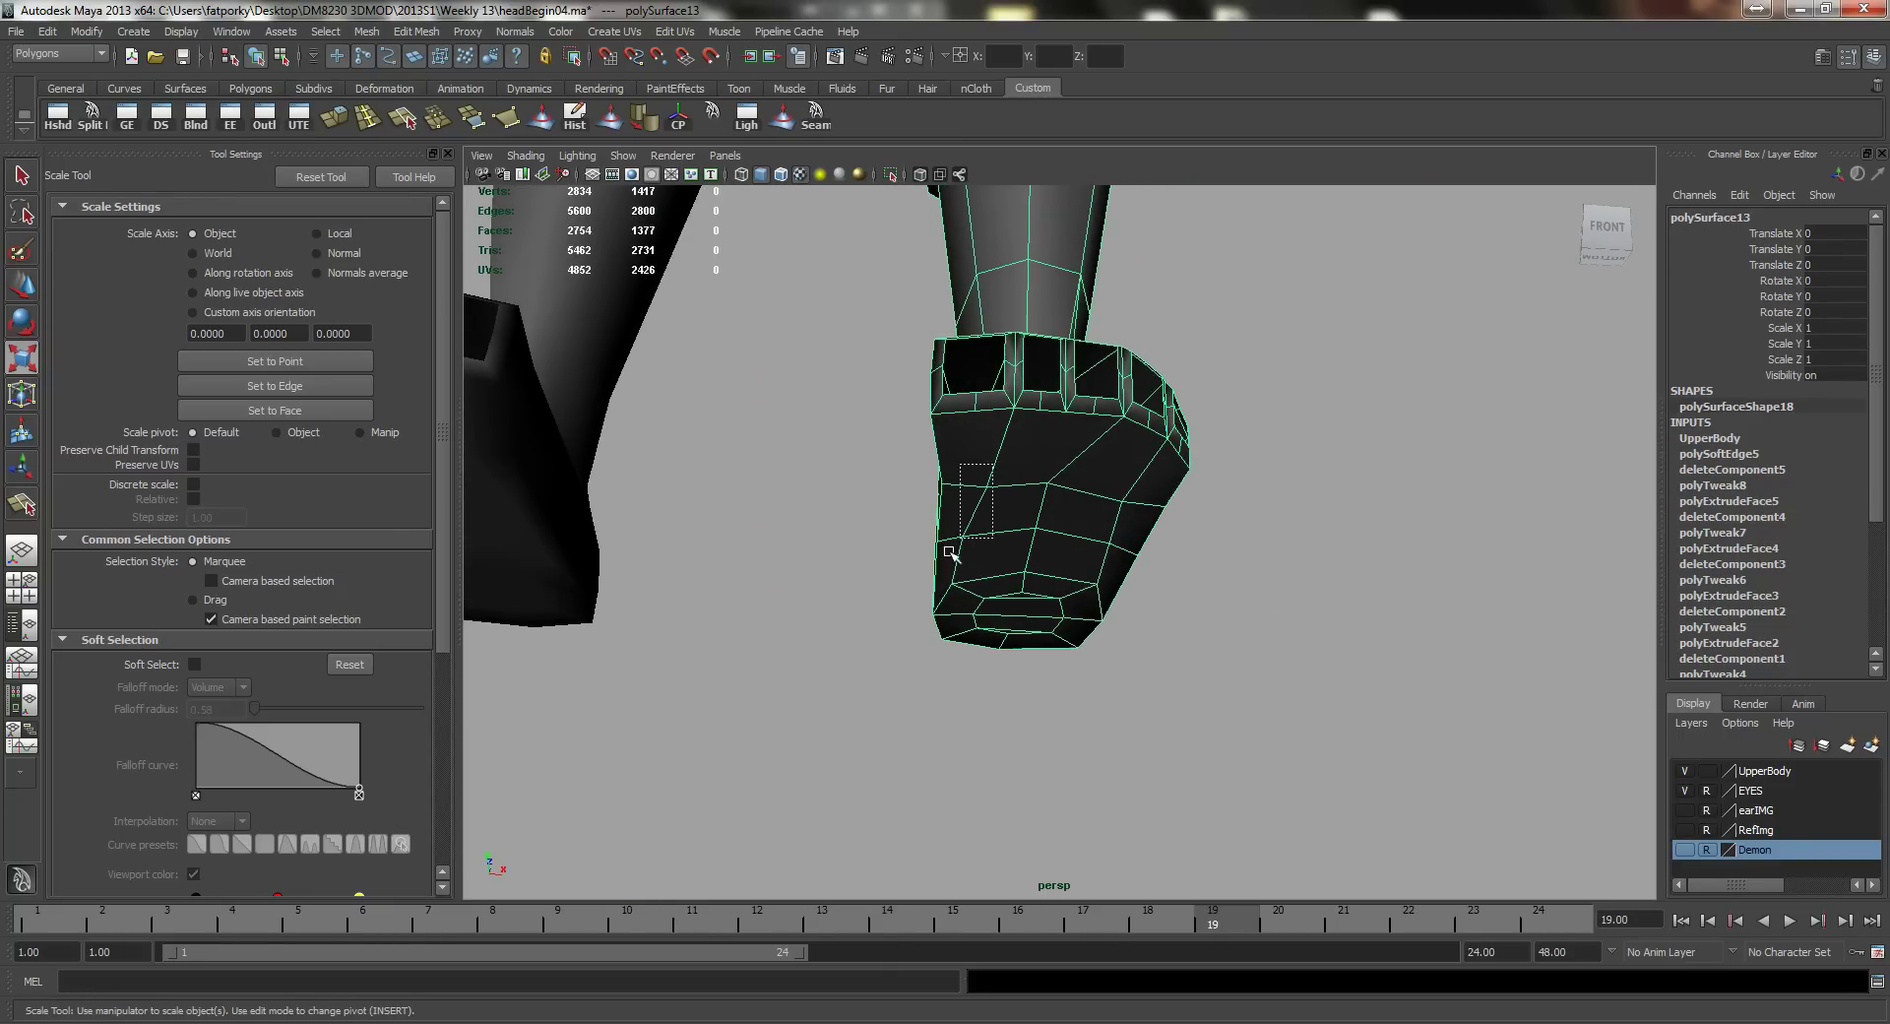
{"action": "left_click_drag", "start_coordinate": [1084, 483], "coordinate": [1252, 554], "text": "alt"}
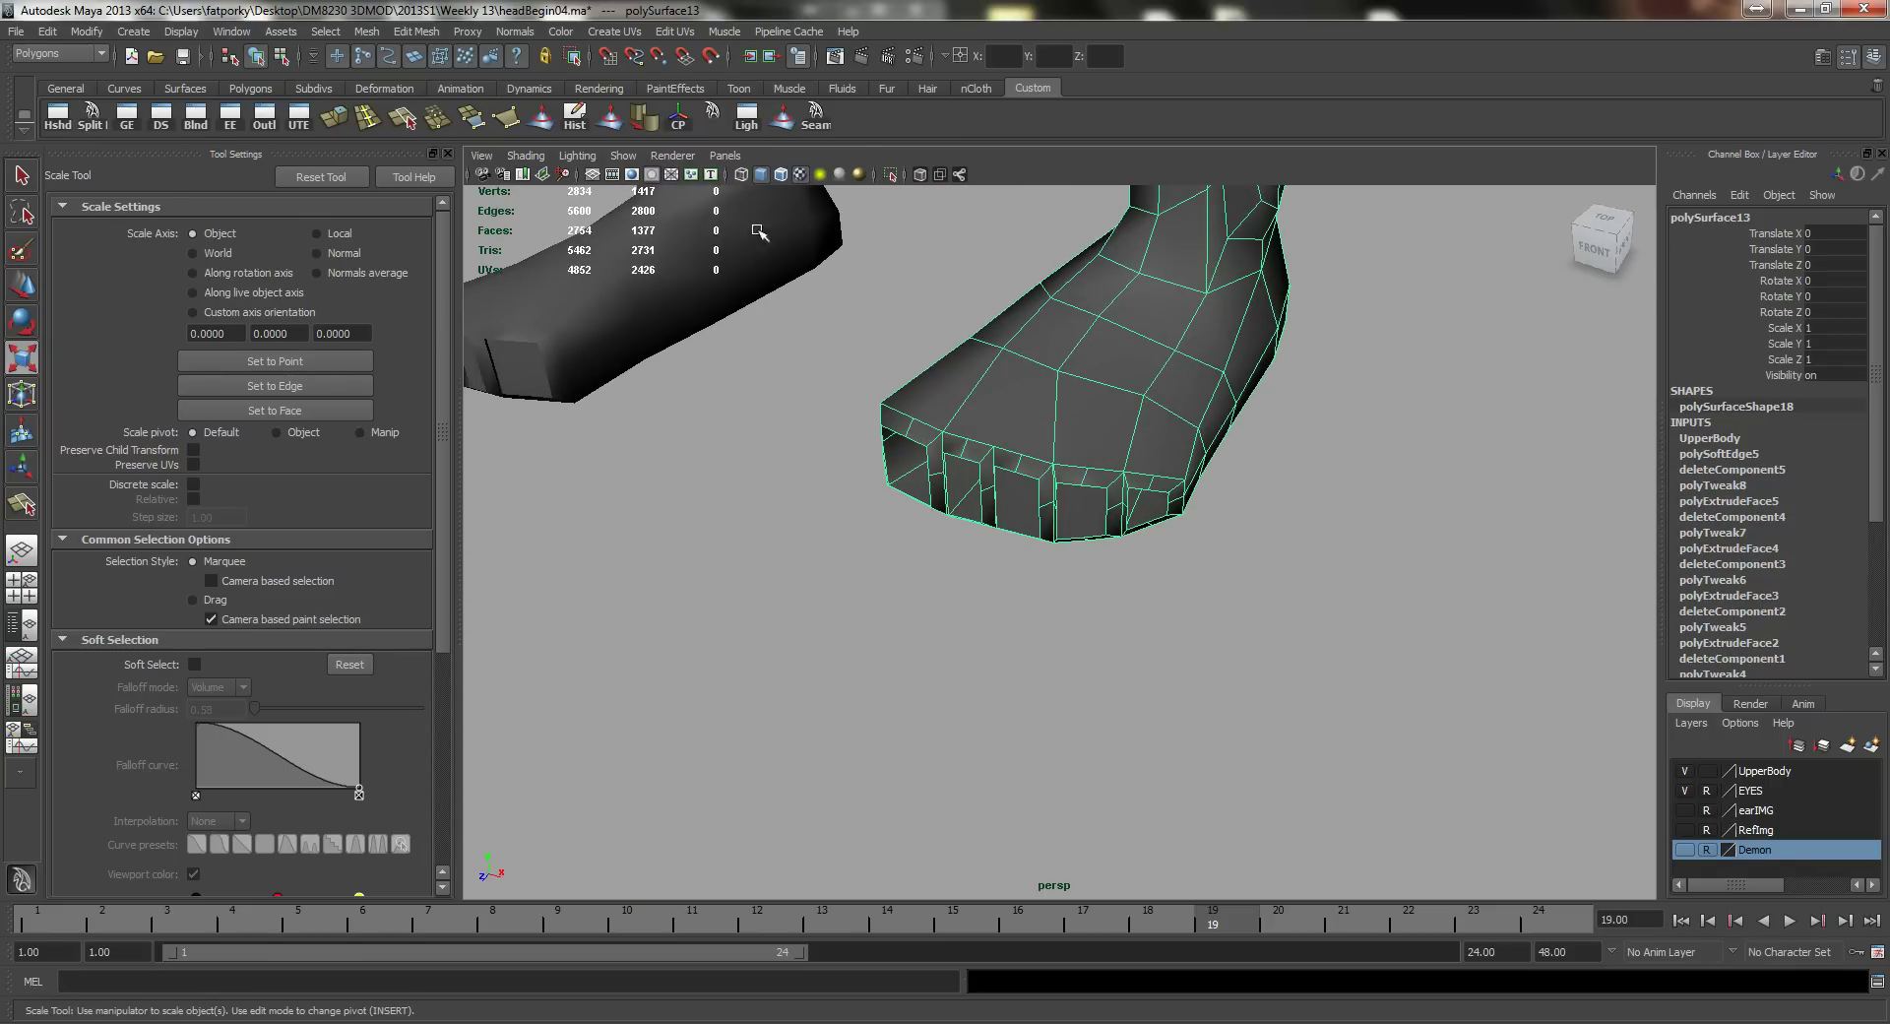
{"action": "left_click", "coordinate": [574, 116]}
{"action": "left_click_drag", "start_coordinate": [1072, 449], "coordinate": [1093, 516], "text": "alt"}
Step: In wireframe with the grid shown, draw a polygon cube at the front of the foot, about 2.6 high and 1.7 deep
{"action": "key", "text": "space"}
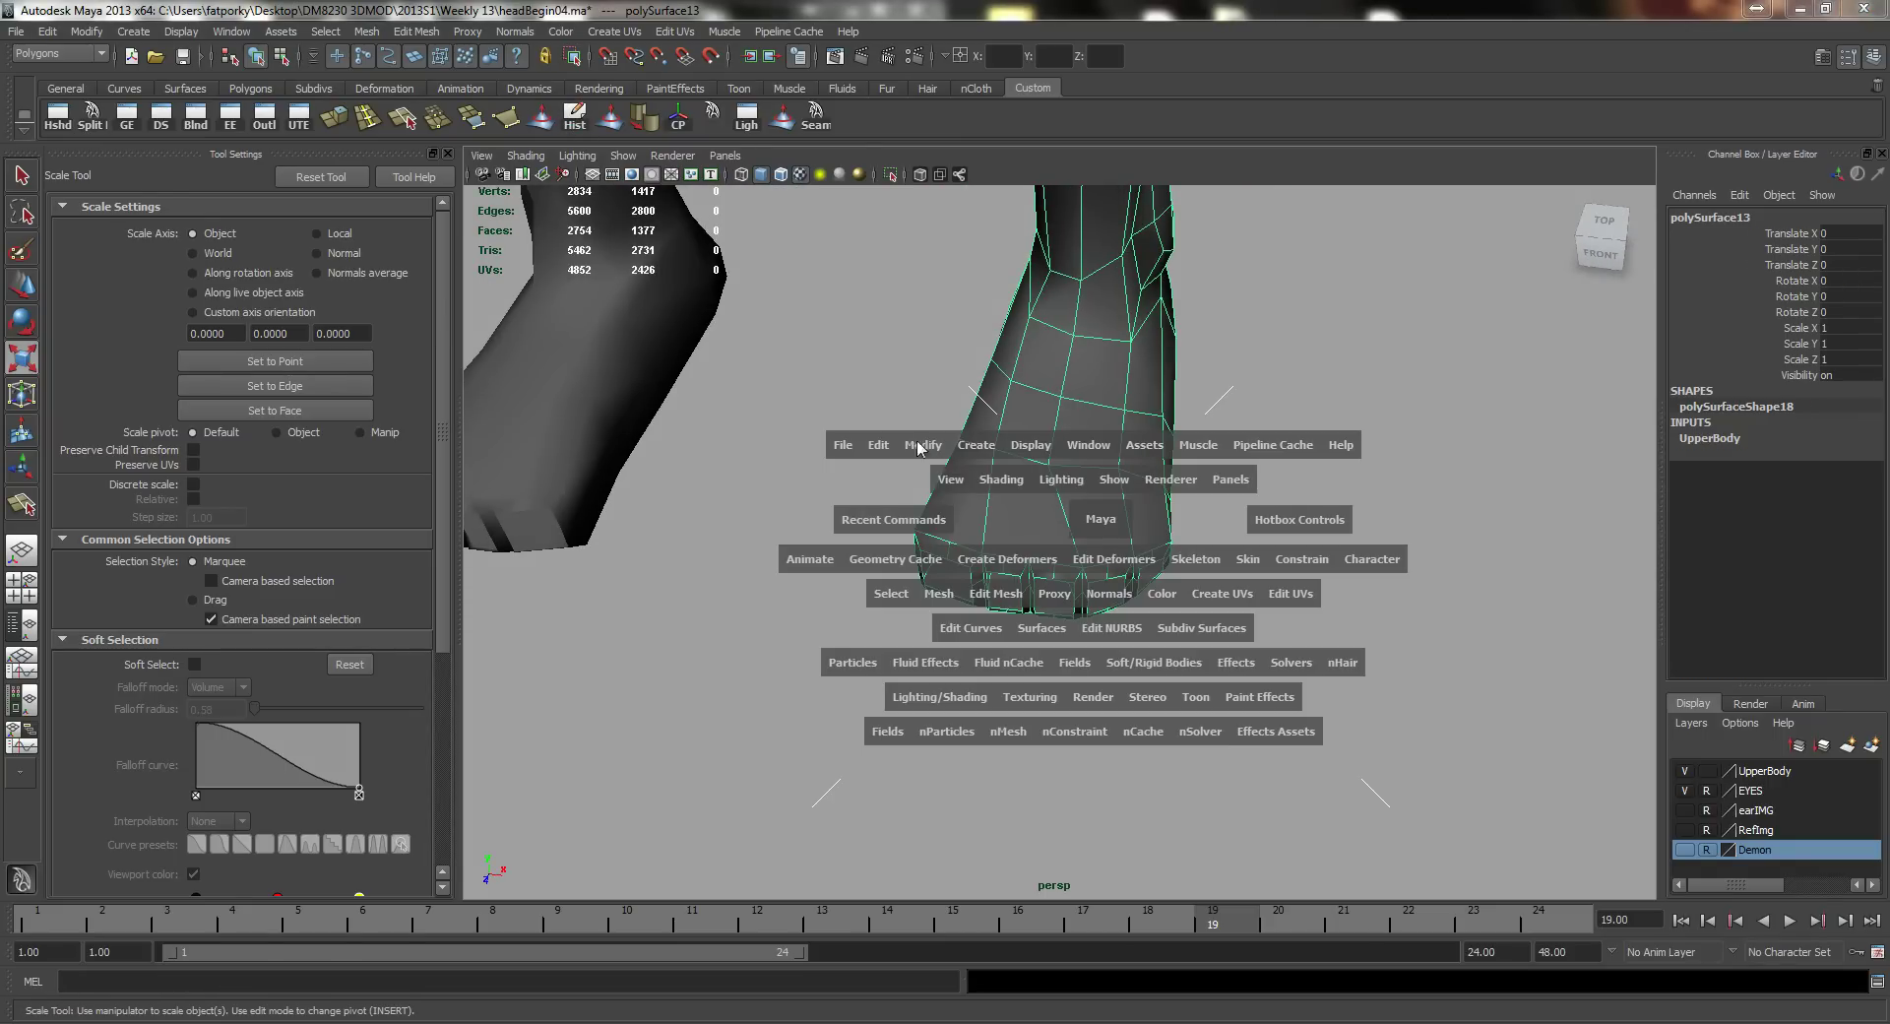
{"action": "left_click_drag", "start_coordinate": [957, 449], "coordinate": [1188, 527]}
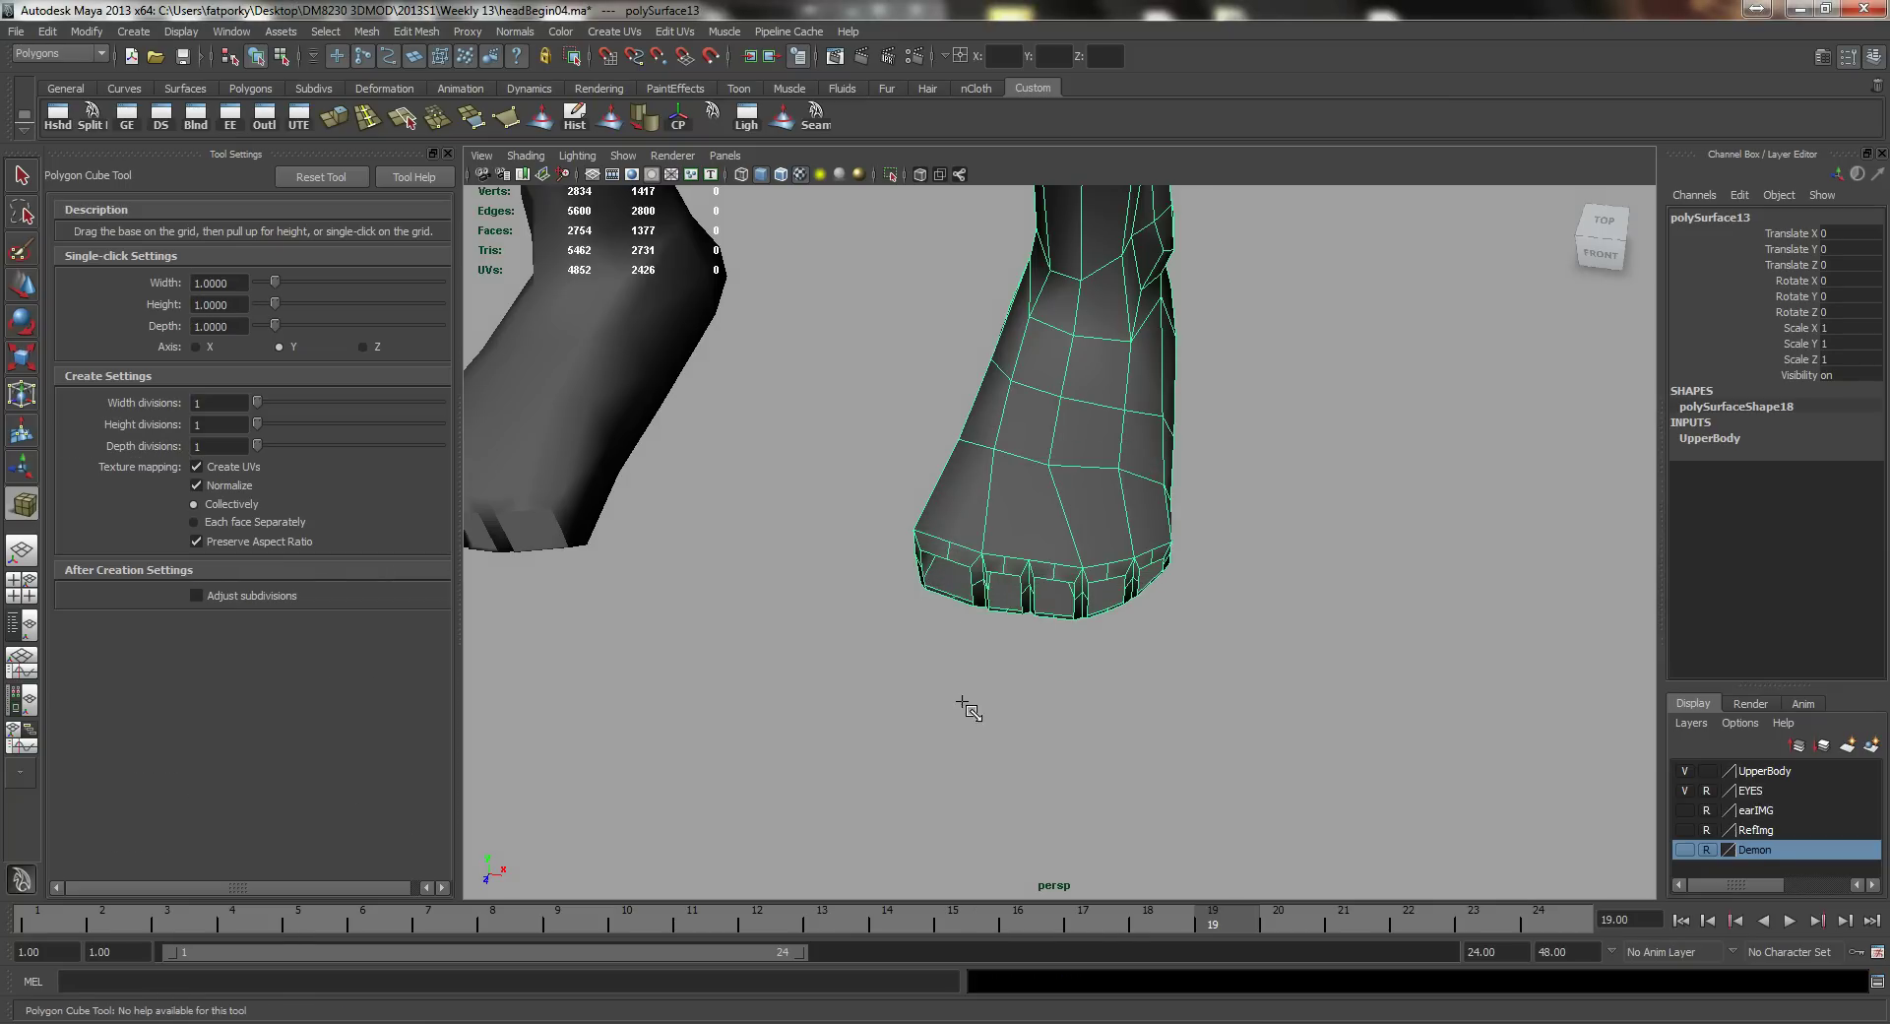
{"action": "right_click_drag", "start_coordinate": [1143, 649], "coordinate": [569, 425], "text": "alt"}
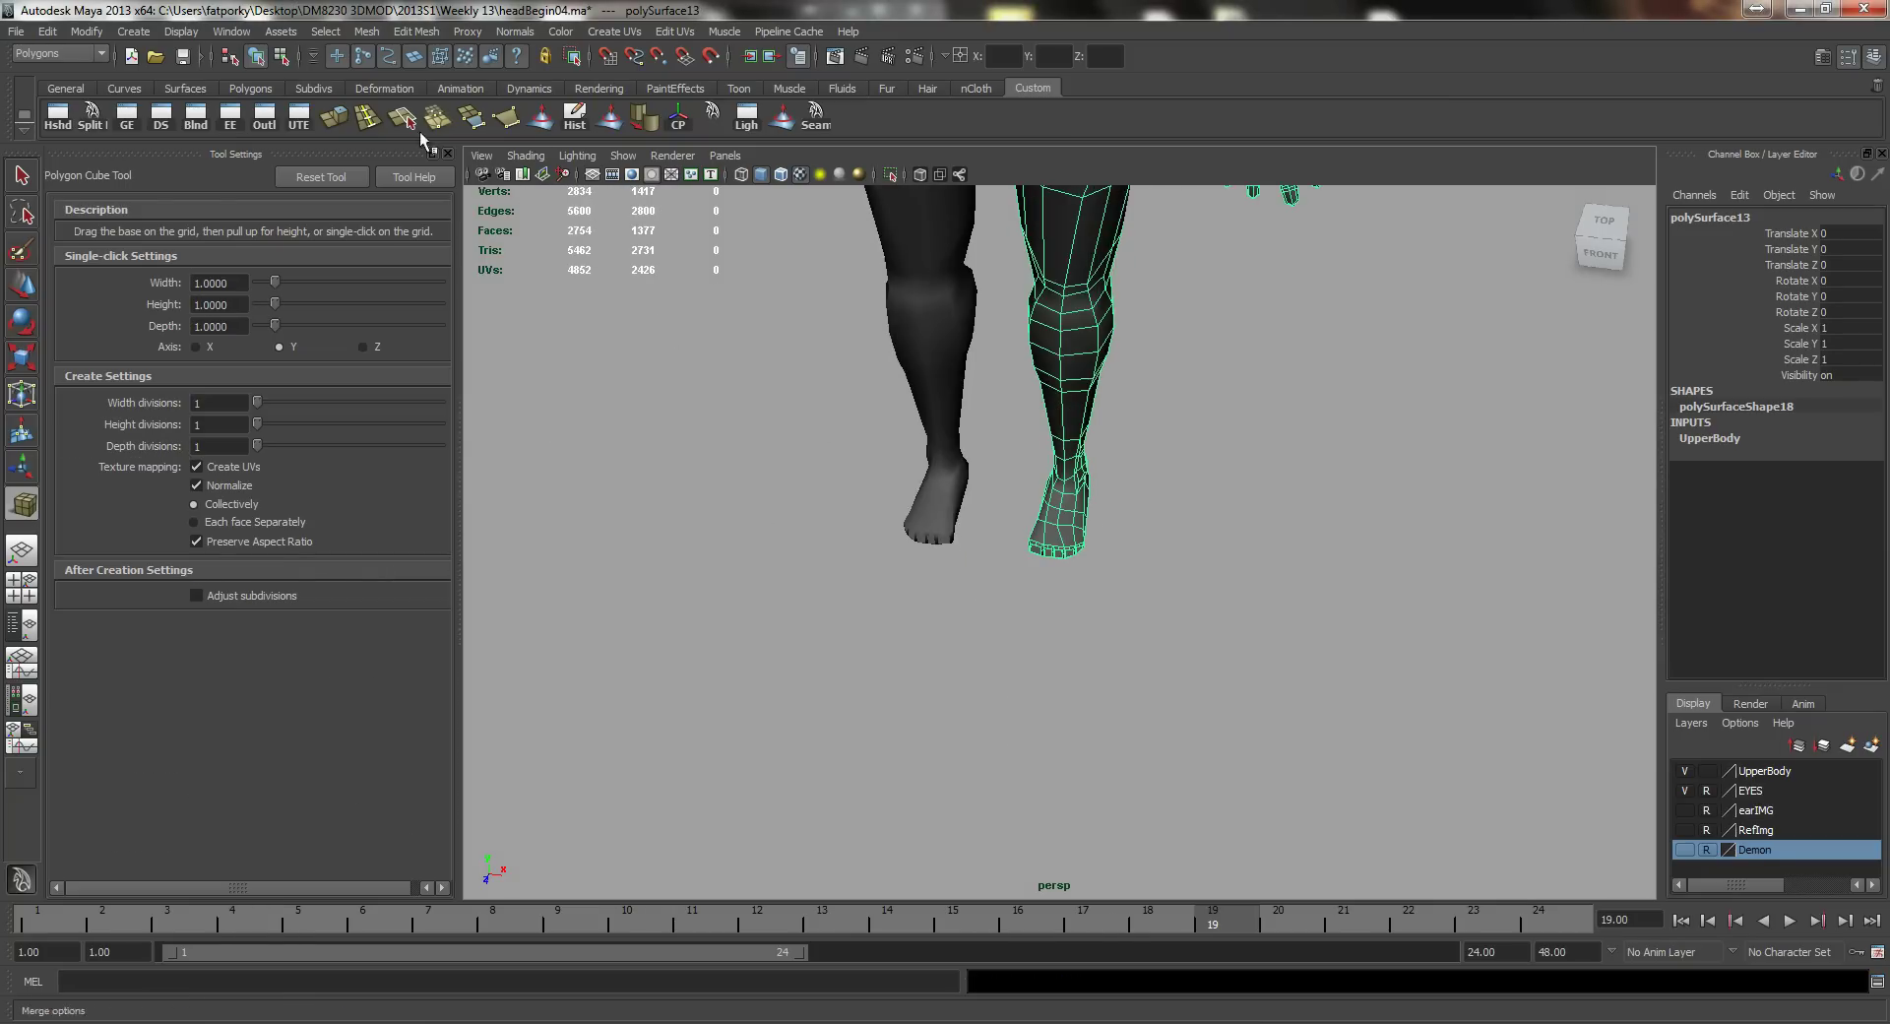
{"action": "key", "text": "4"}
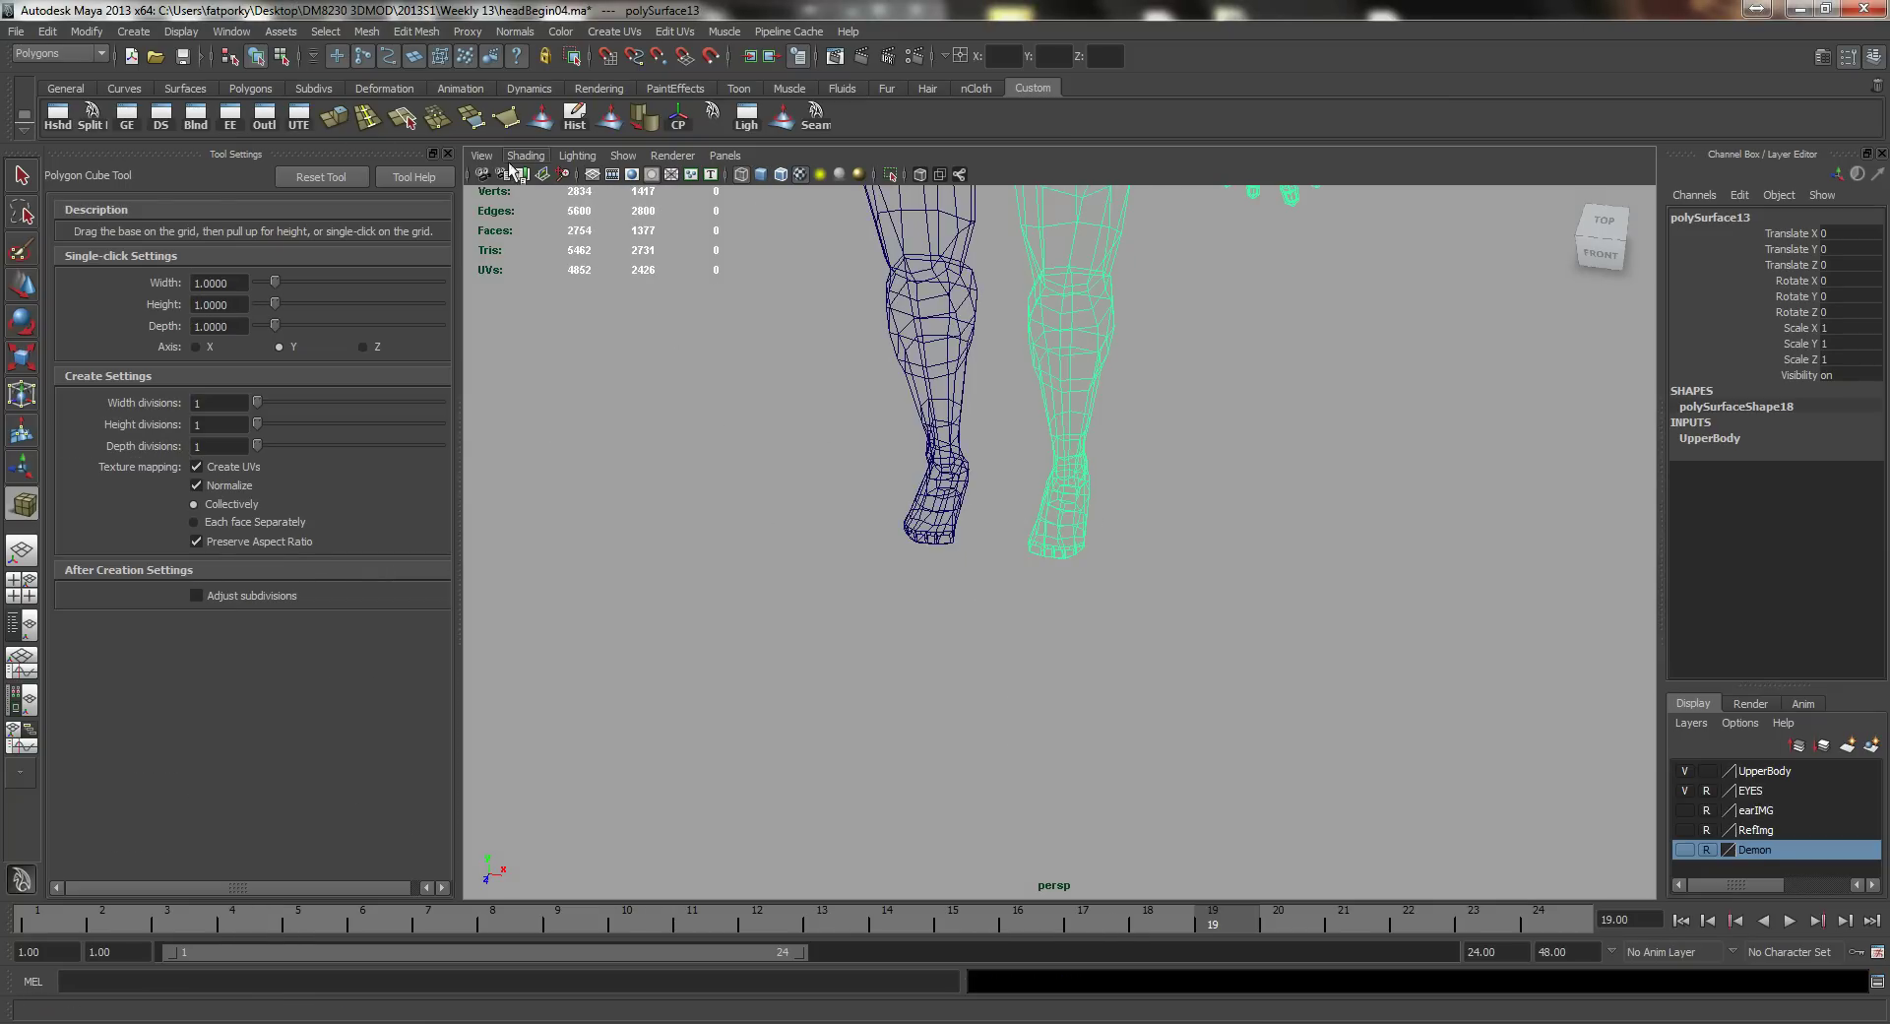
{"action": "left_click", "coordinate": [592, 177]}
{"action": "right_click_drag", "start_coordinate": [984, 364], "coordinate": [823, 304], "text": "alt"}
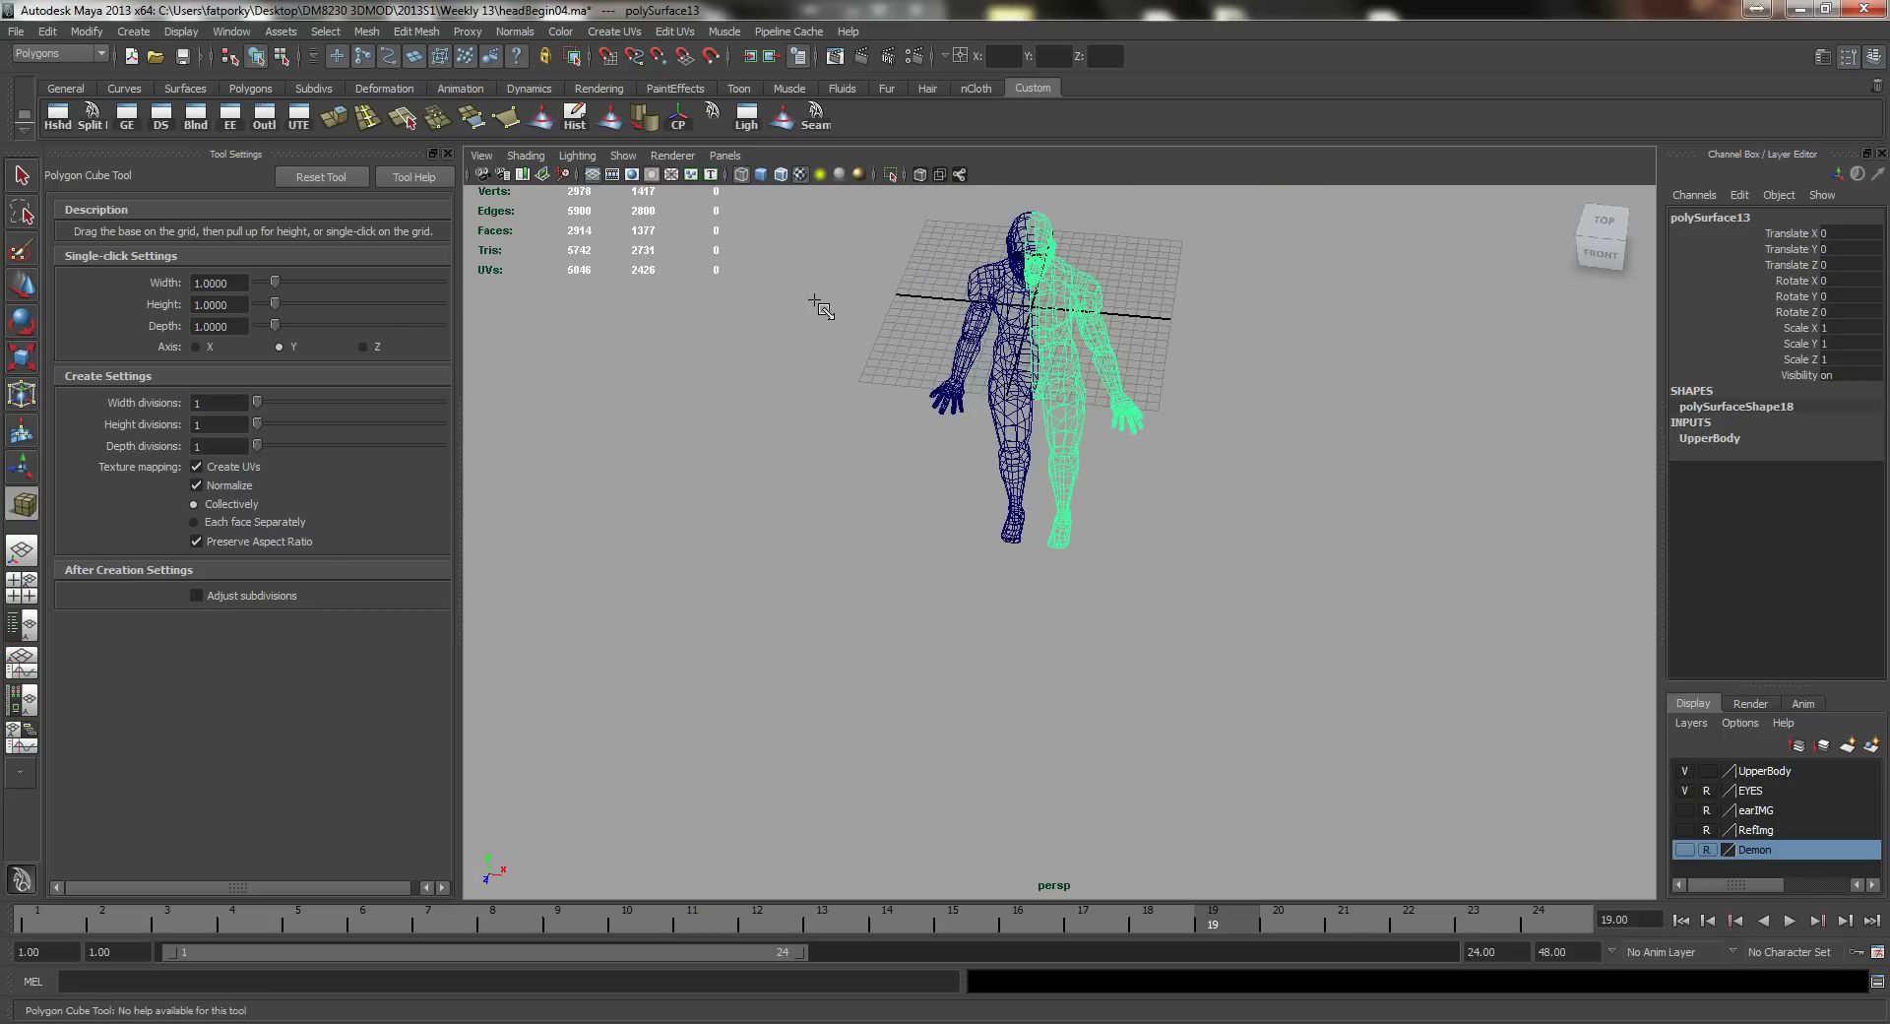
{"action": "left_click_drag", "start_coordinate": [955, 310], "coordinate": [983, 390], "text": "alt"}
{"action": "right_click_drag", "start_coordinate": [1021, 443], "coordinate": [1190, 517], "text": "alt"}
{"action": "left_click_drag", "start_coordinate": [1224, 413], "coordinate": [1073, 554]}
Step: Hide the grid, switch to shaded display and move the cube forward in front of the toes to about Z 2.9
{"action": "key", "text": "w"}
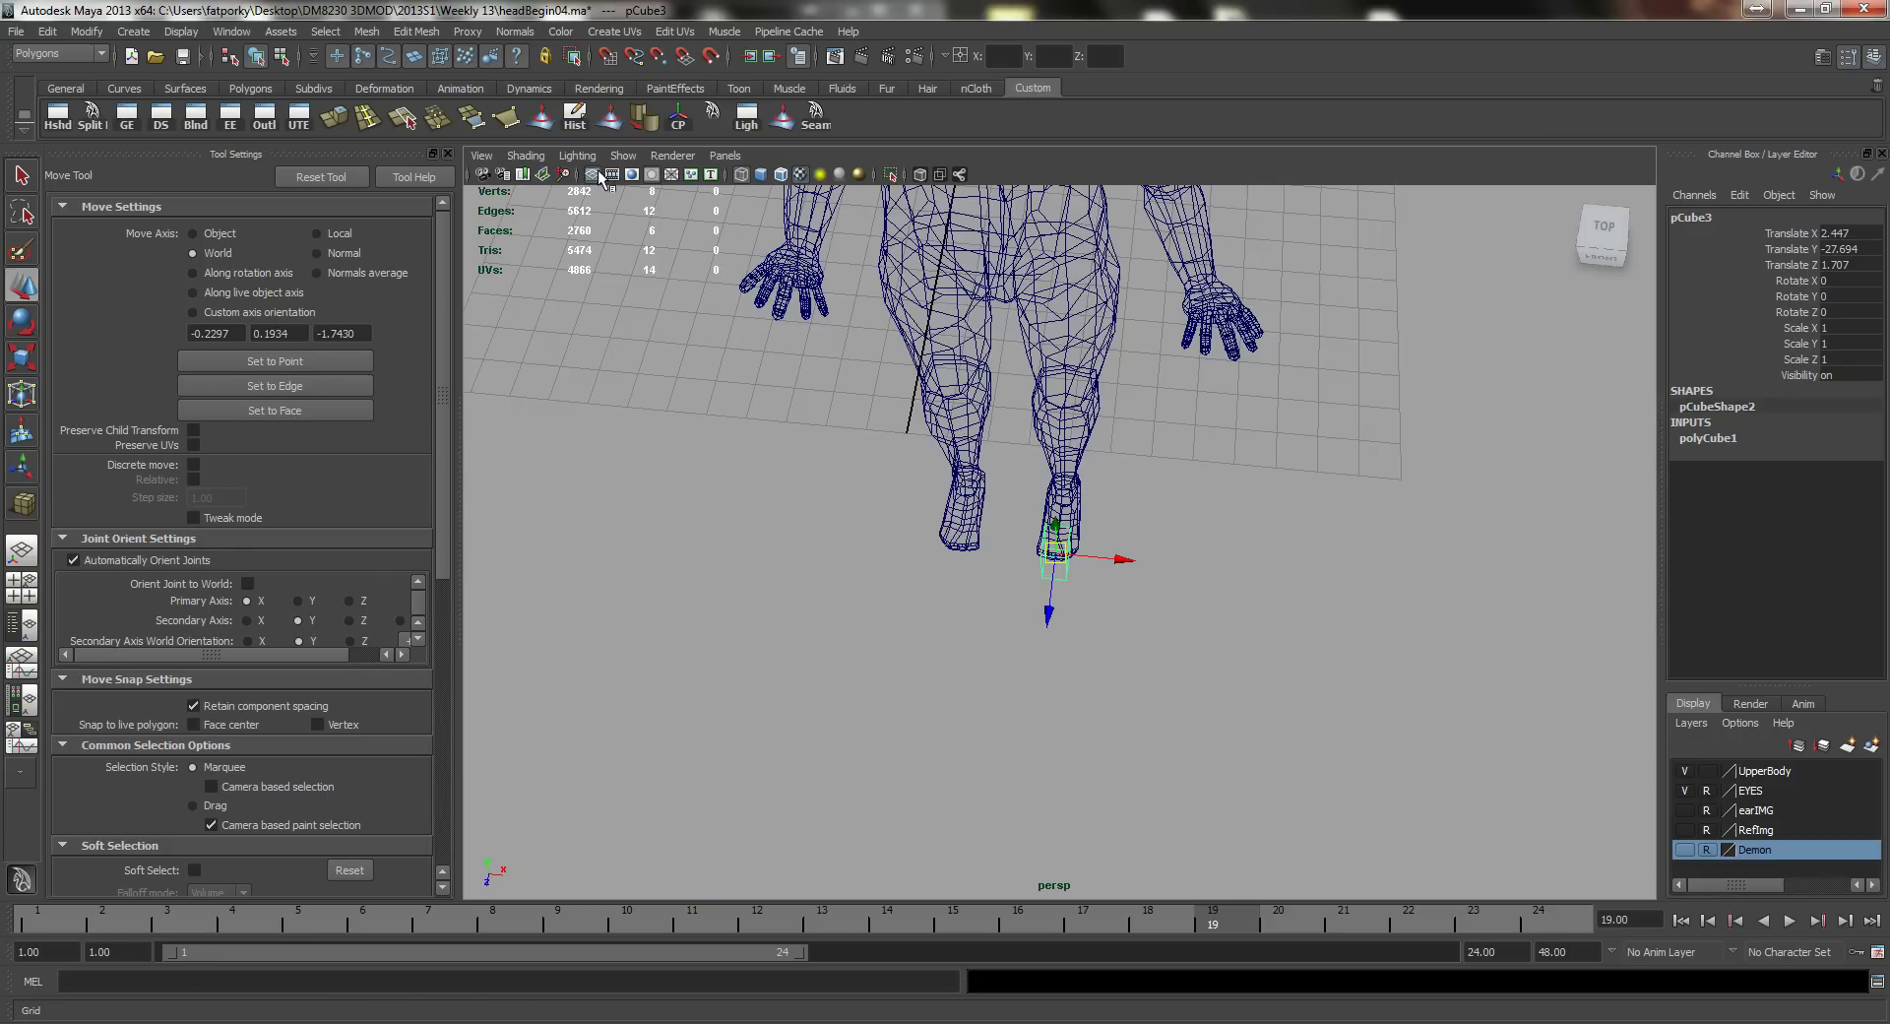
{"action": "scroll", "coordinate": [600, 177], "scroll_direction": "up", "scroll_amount": 3}
{"action": "left_click_drag", "start_coordinate": [990, 478], "coordinate": [913, 418], "text": "alt"}
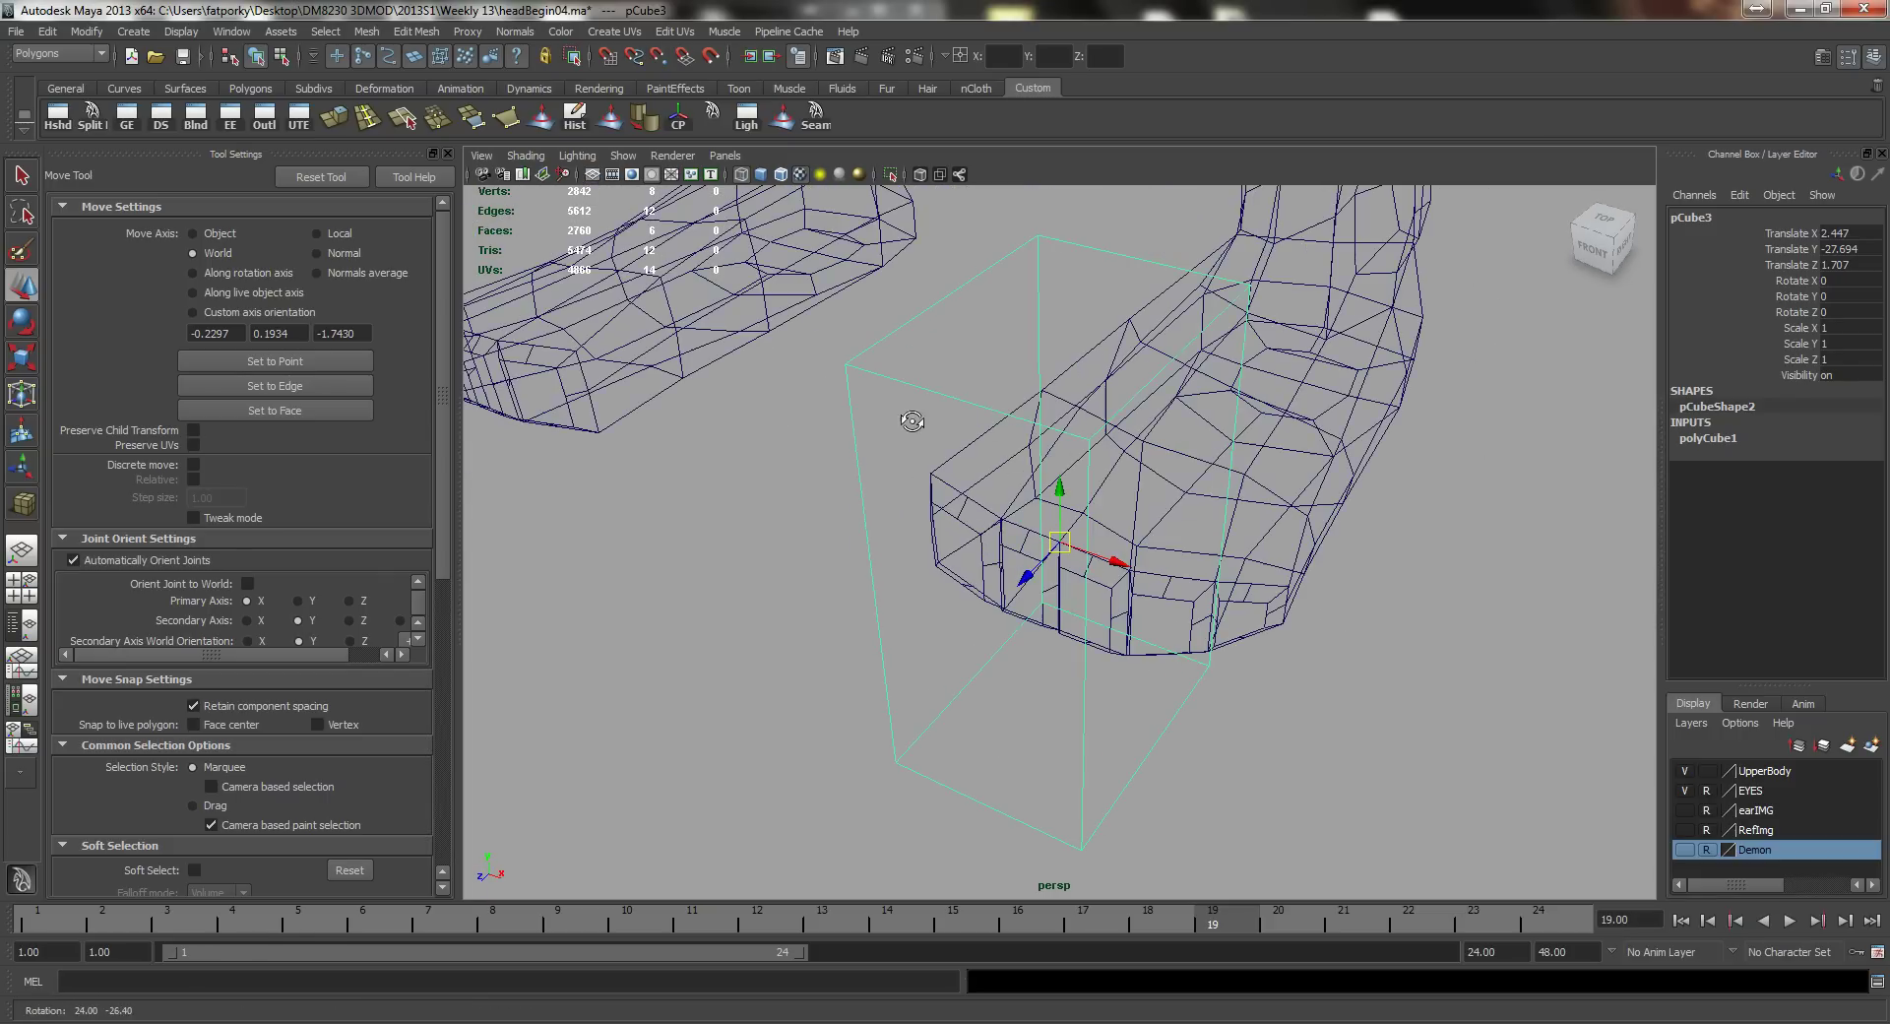
{"action": "key", "text": "5"}
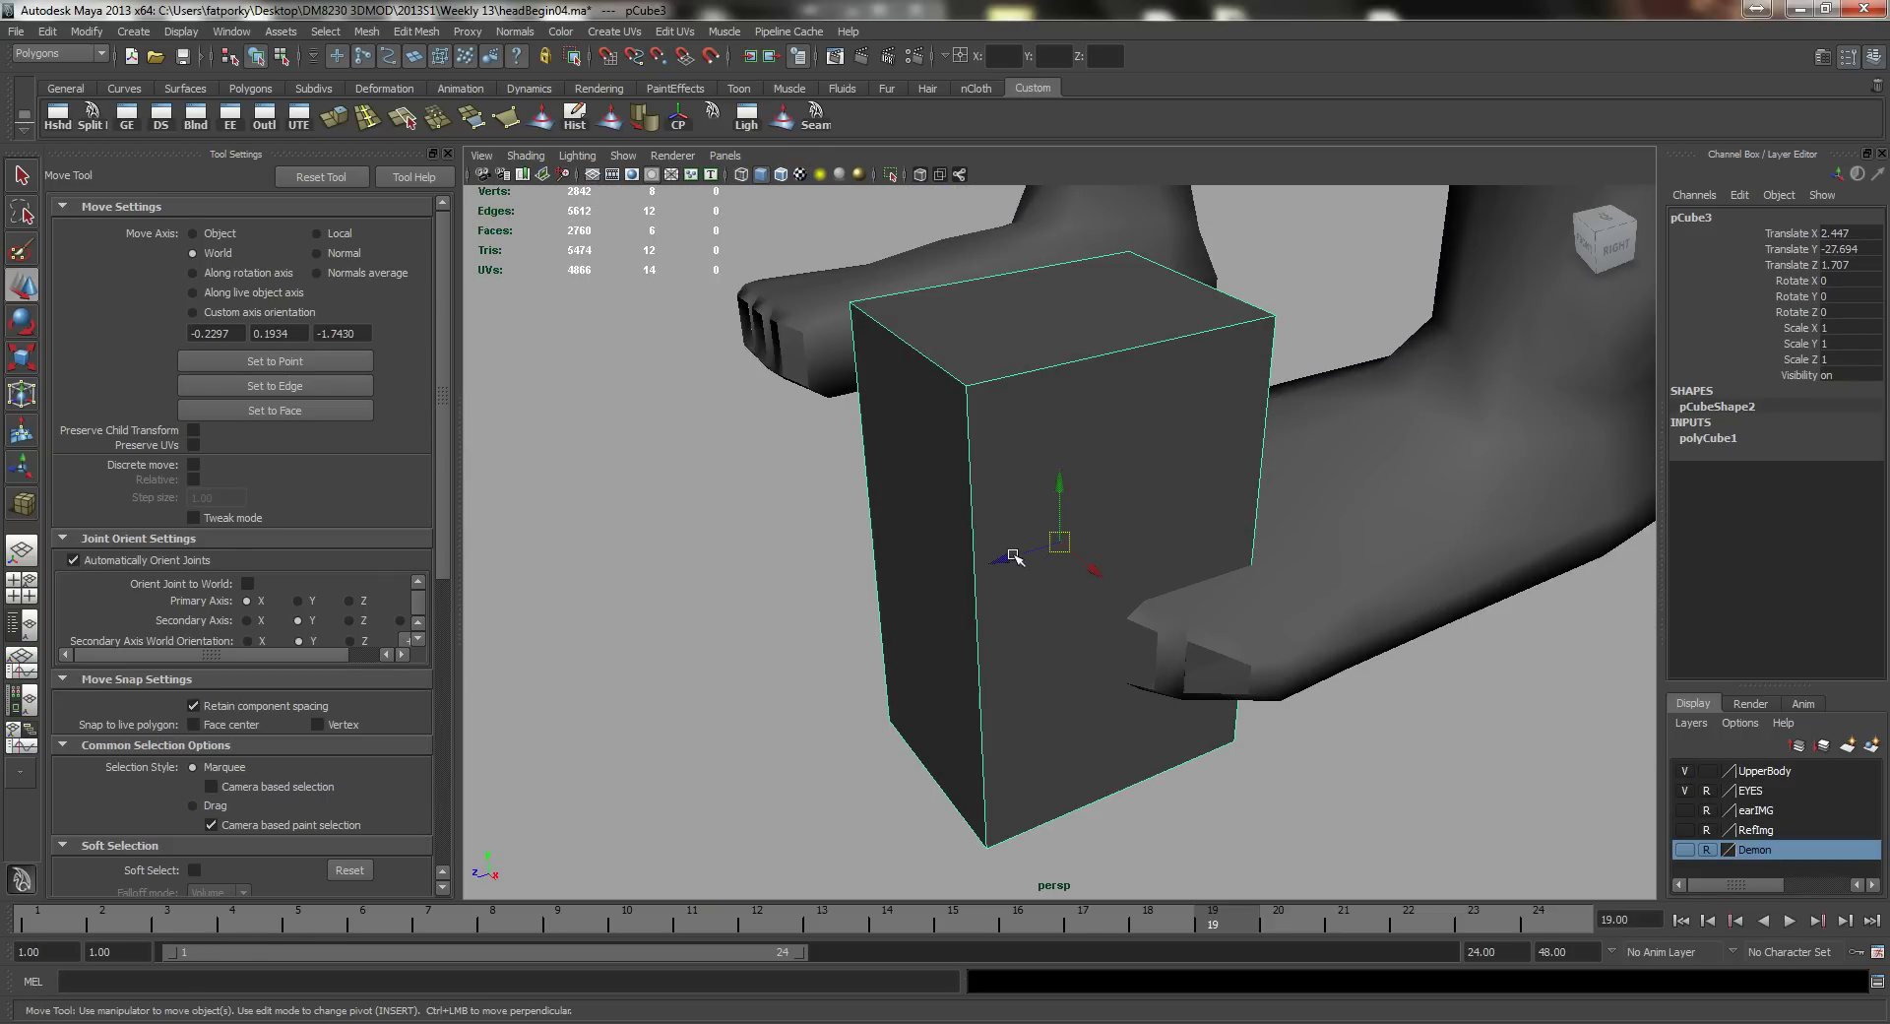
{"action": "left_click_drag", "start_coordinate": [1013, 556], "coordinate": [824, 582]}
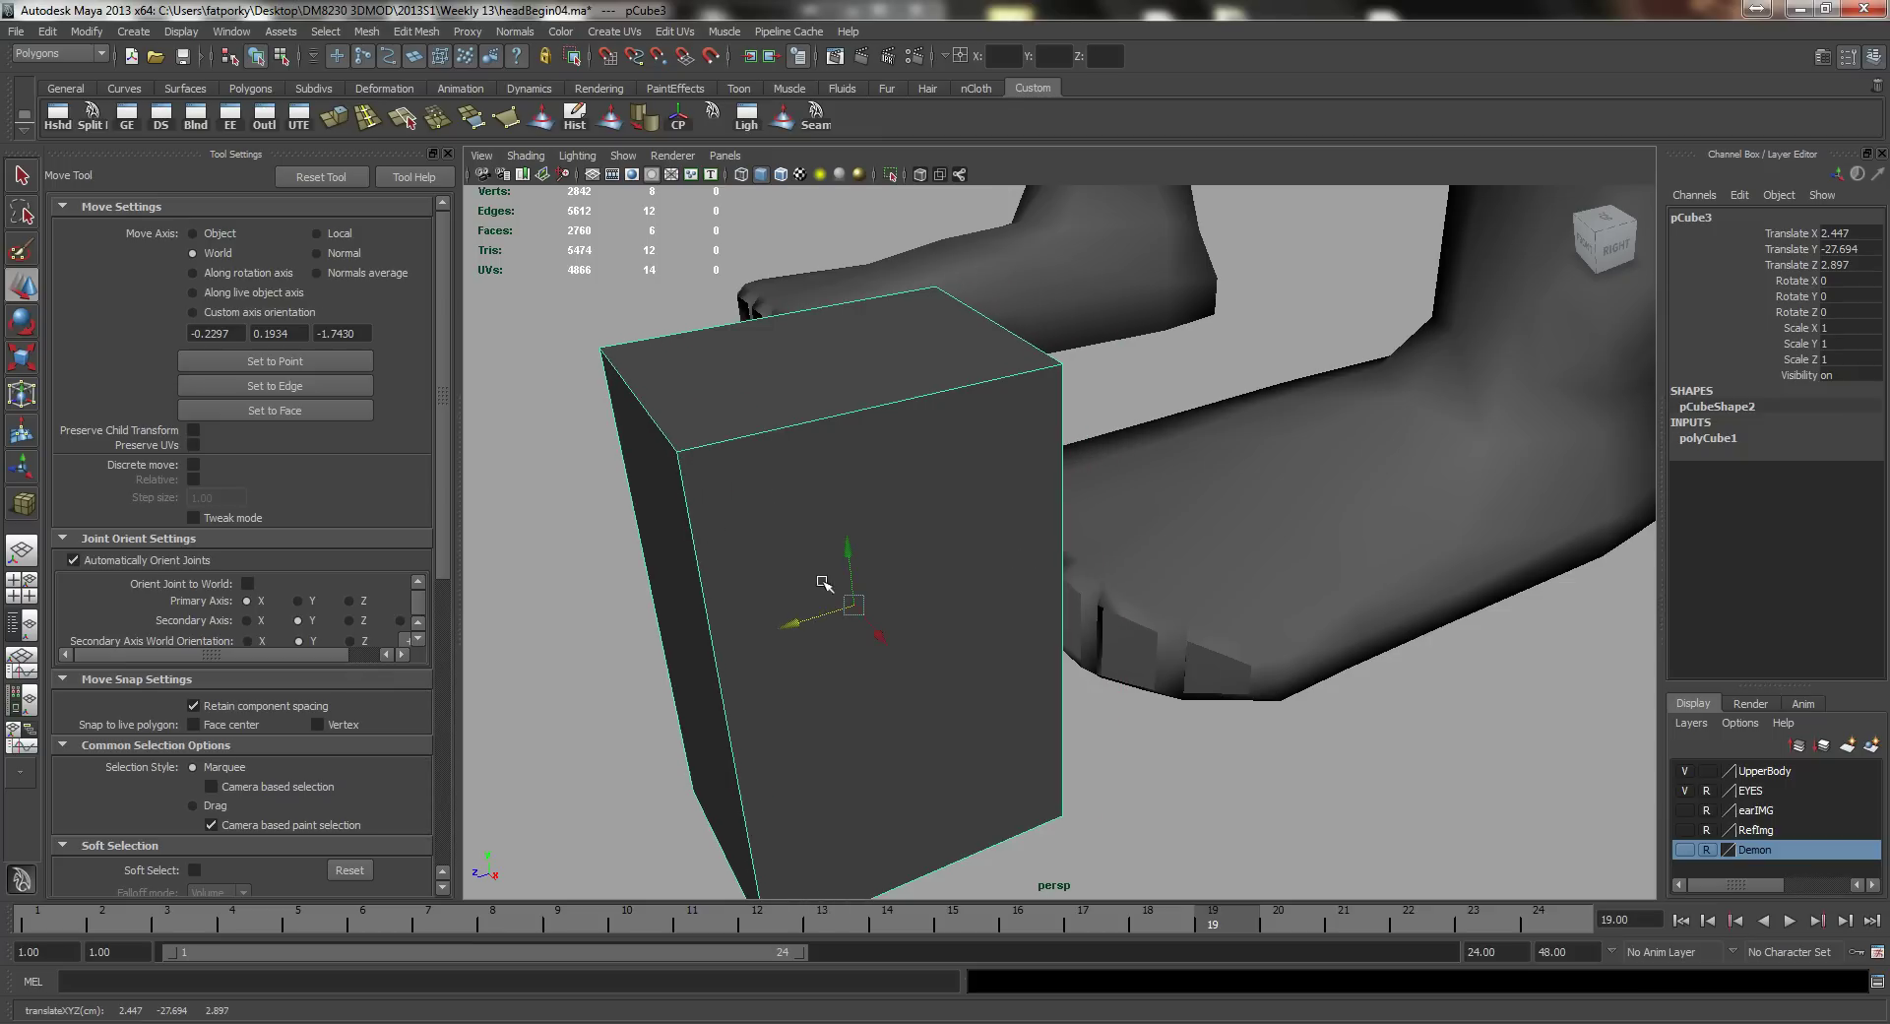
Step: Set the cube's width, height and depth to 1
{"action": "double_click", "coordinate": [1721, 440]}
{"action": "left_click", "coordinate": [1863, 454]}
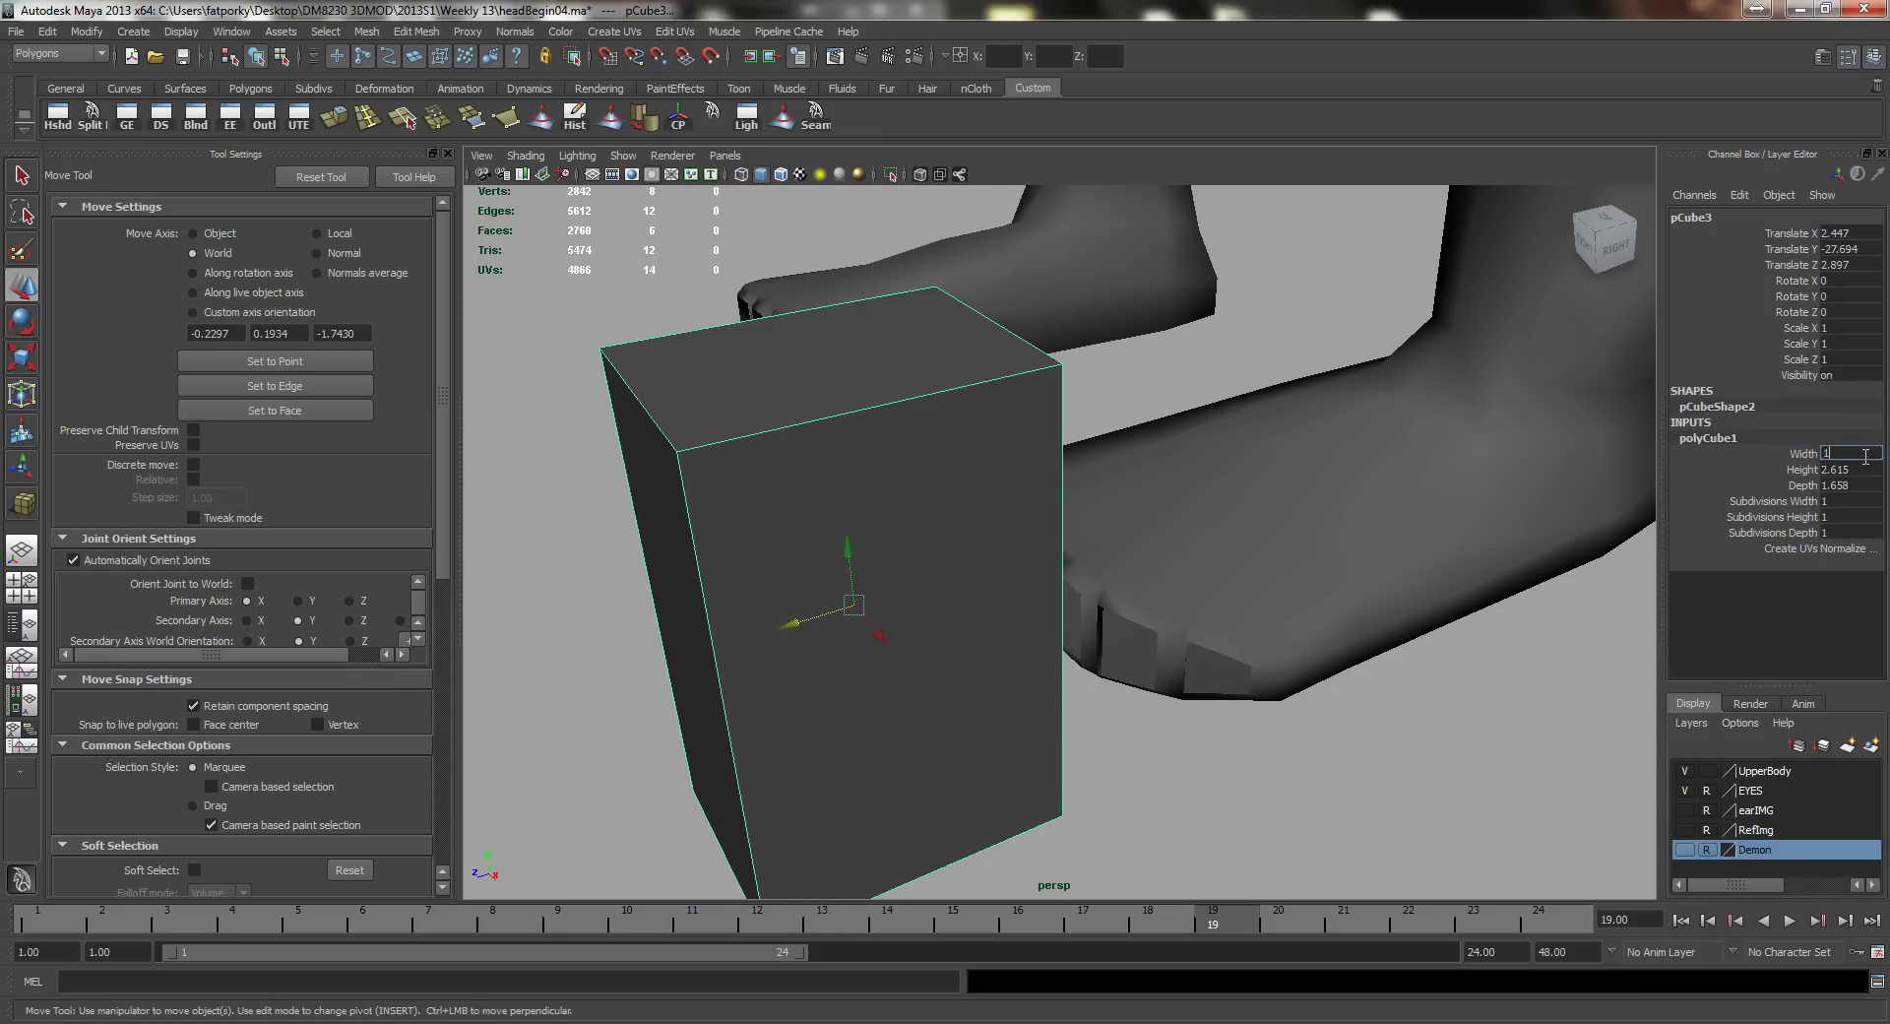
{"action": "type", "text": "1"}
{"action": "key", "text": "Tab"}
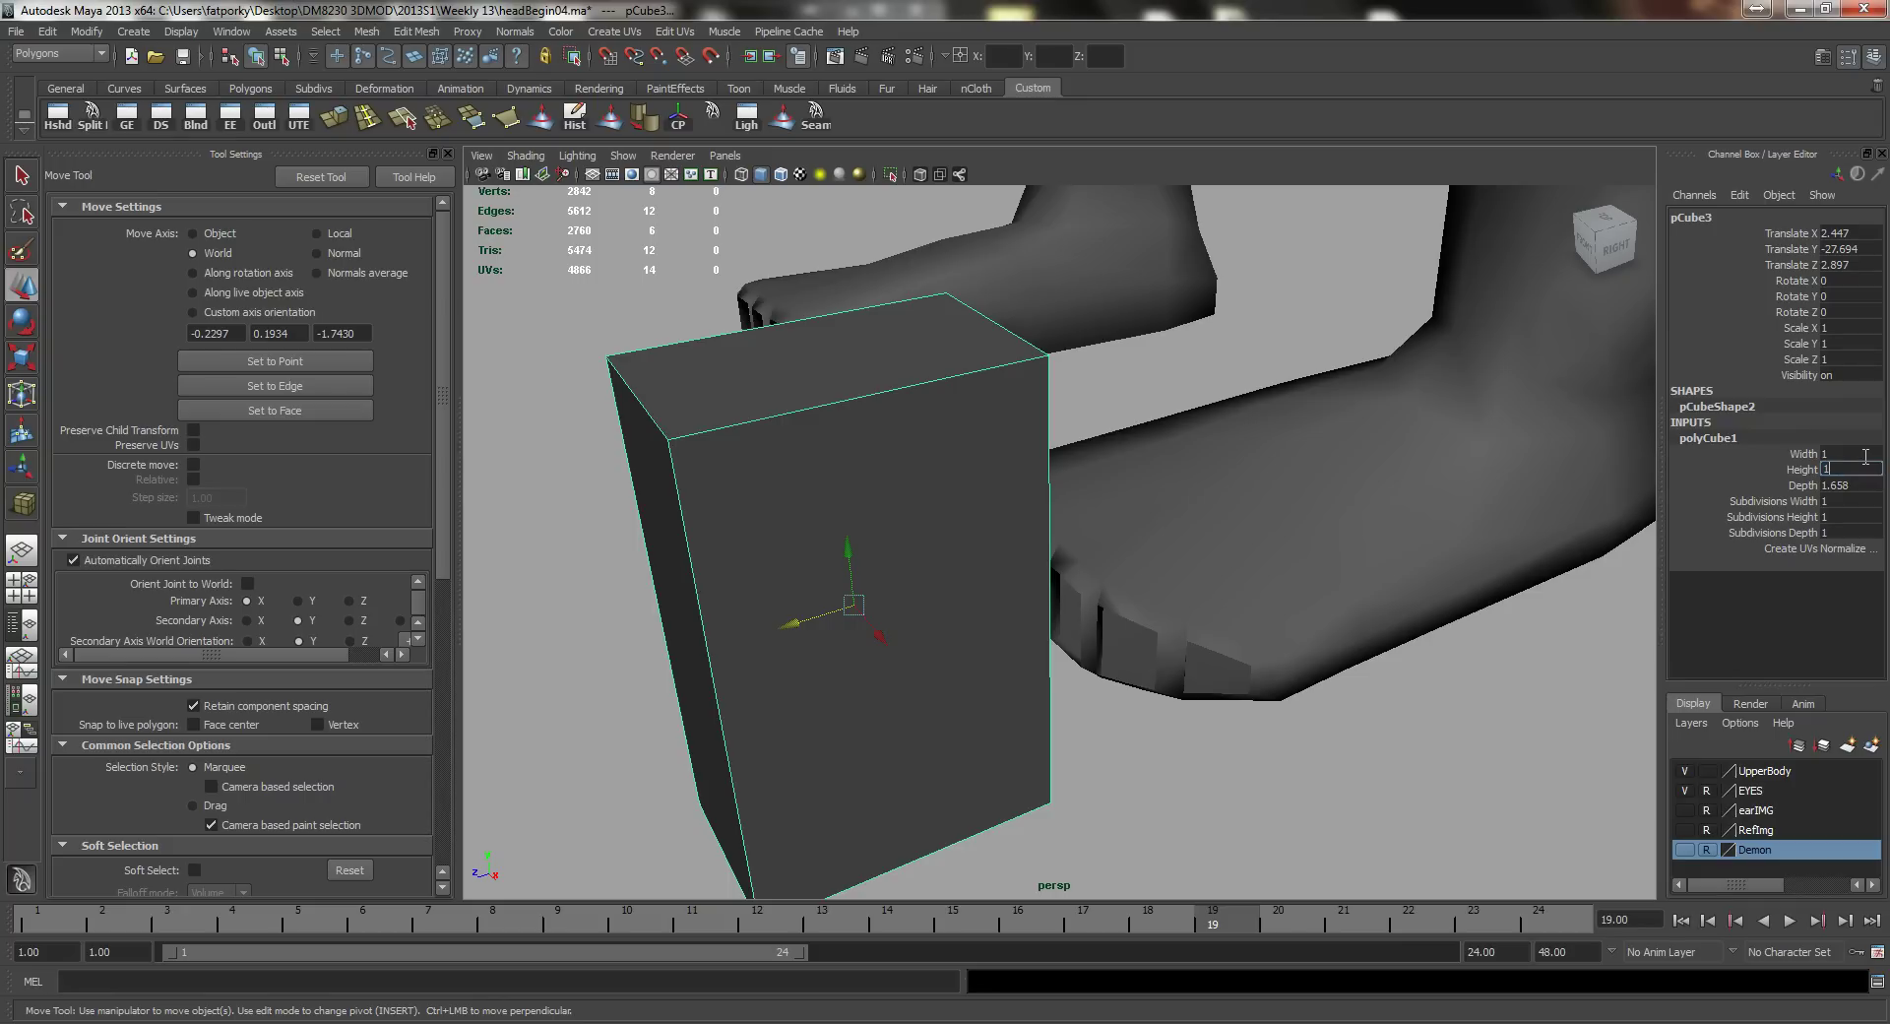
{"action": "type", "text": "1"}
{"action": "key", "text": "Tab"}
{"action": "type", "text": "1"}
{"action": "key", "text": "Return"}
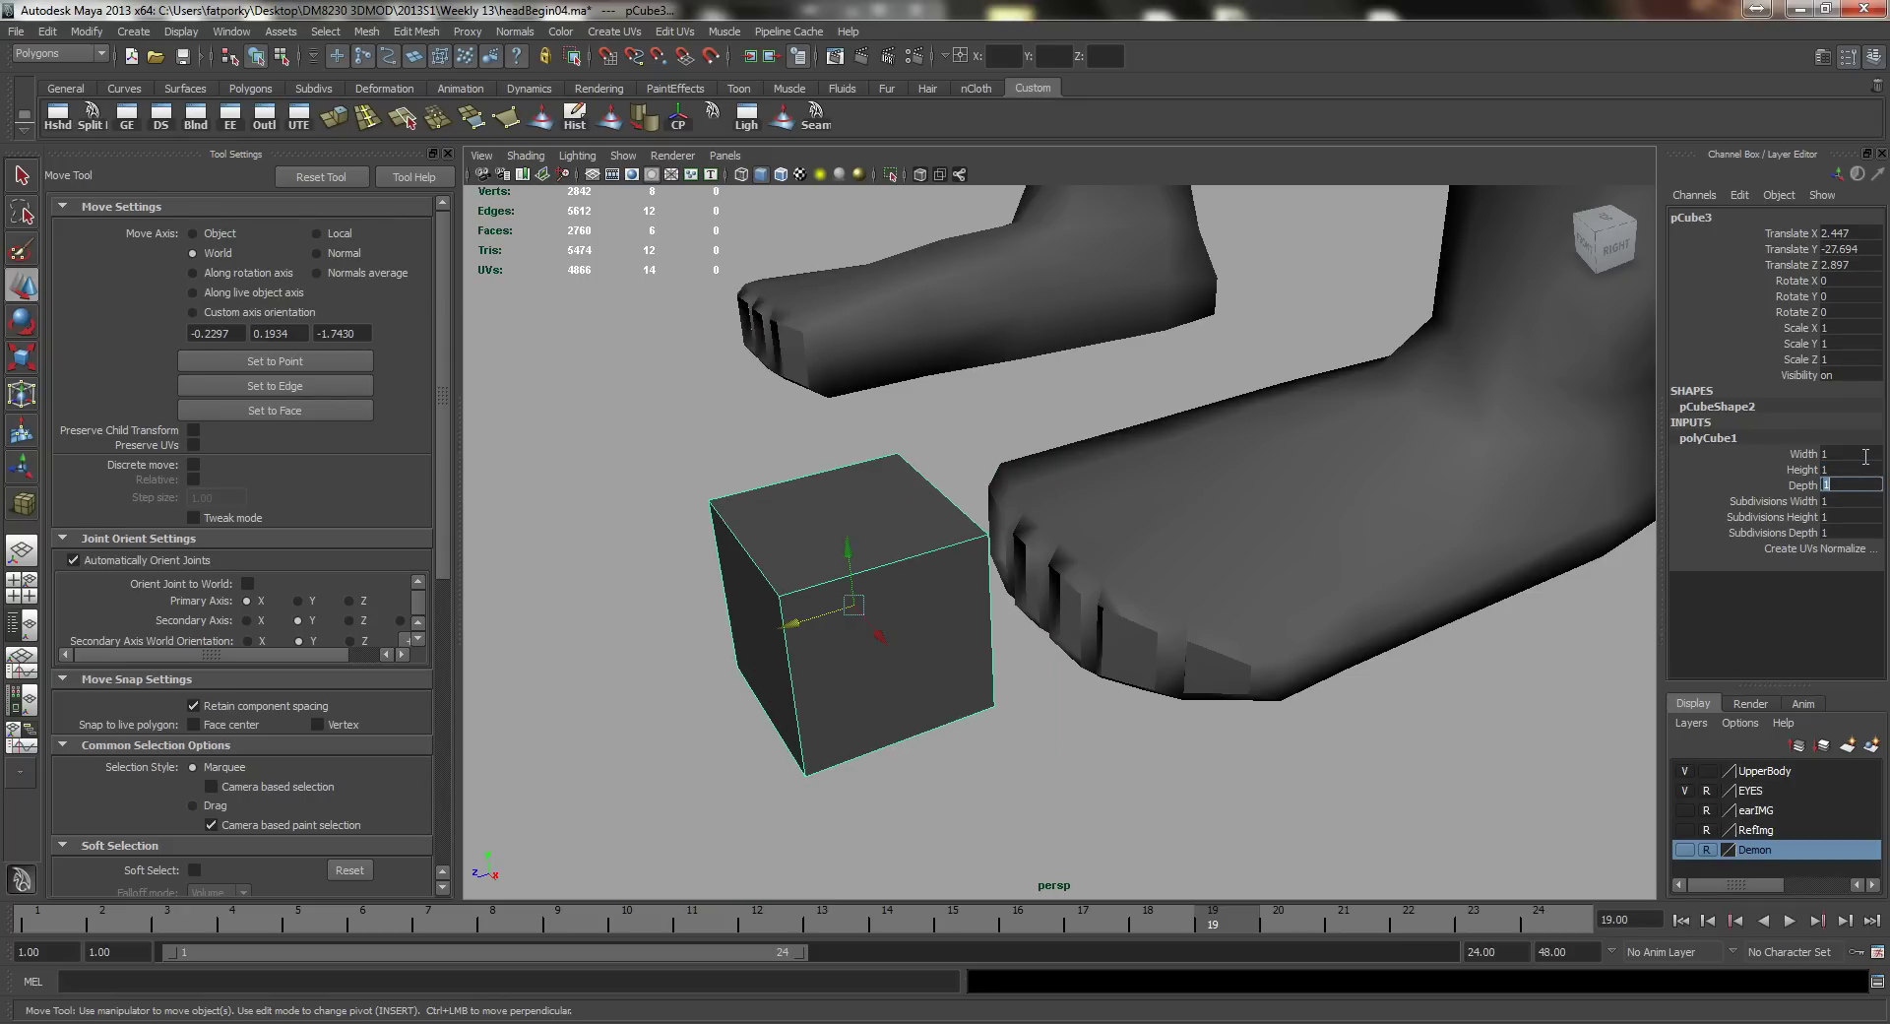
Step: Set the cube's width, height and depth to 0.5
{"action": "left_click_drag", "start_coordinate": [964, 453], "coordinate": [1042, 455], "text": "alt"}
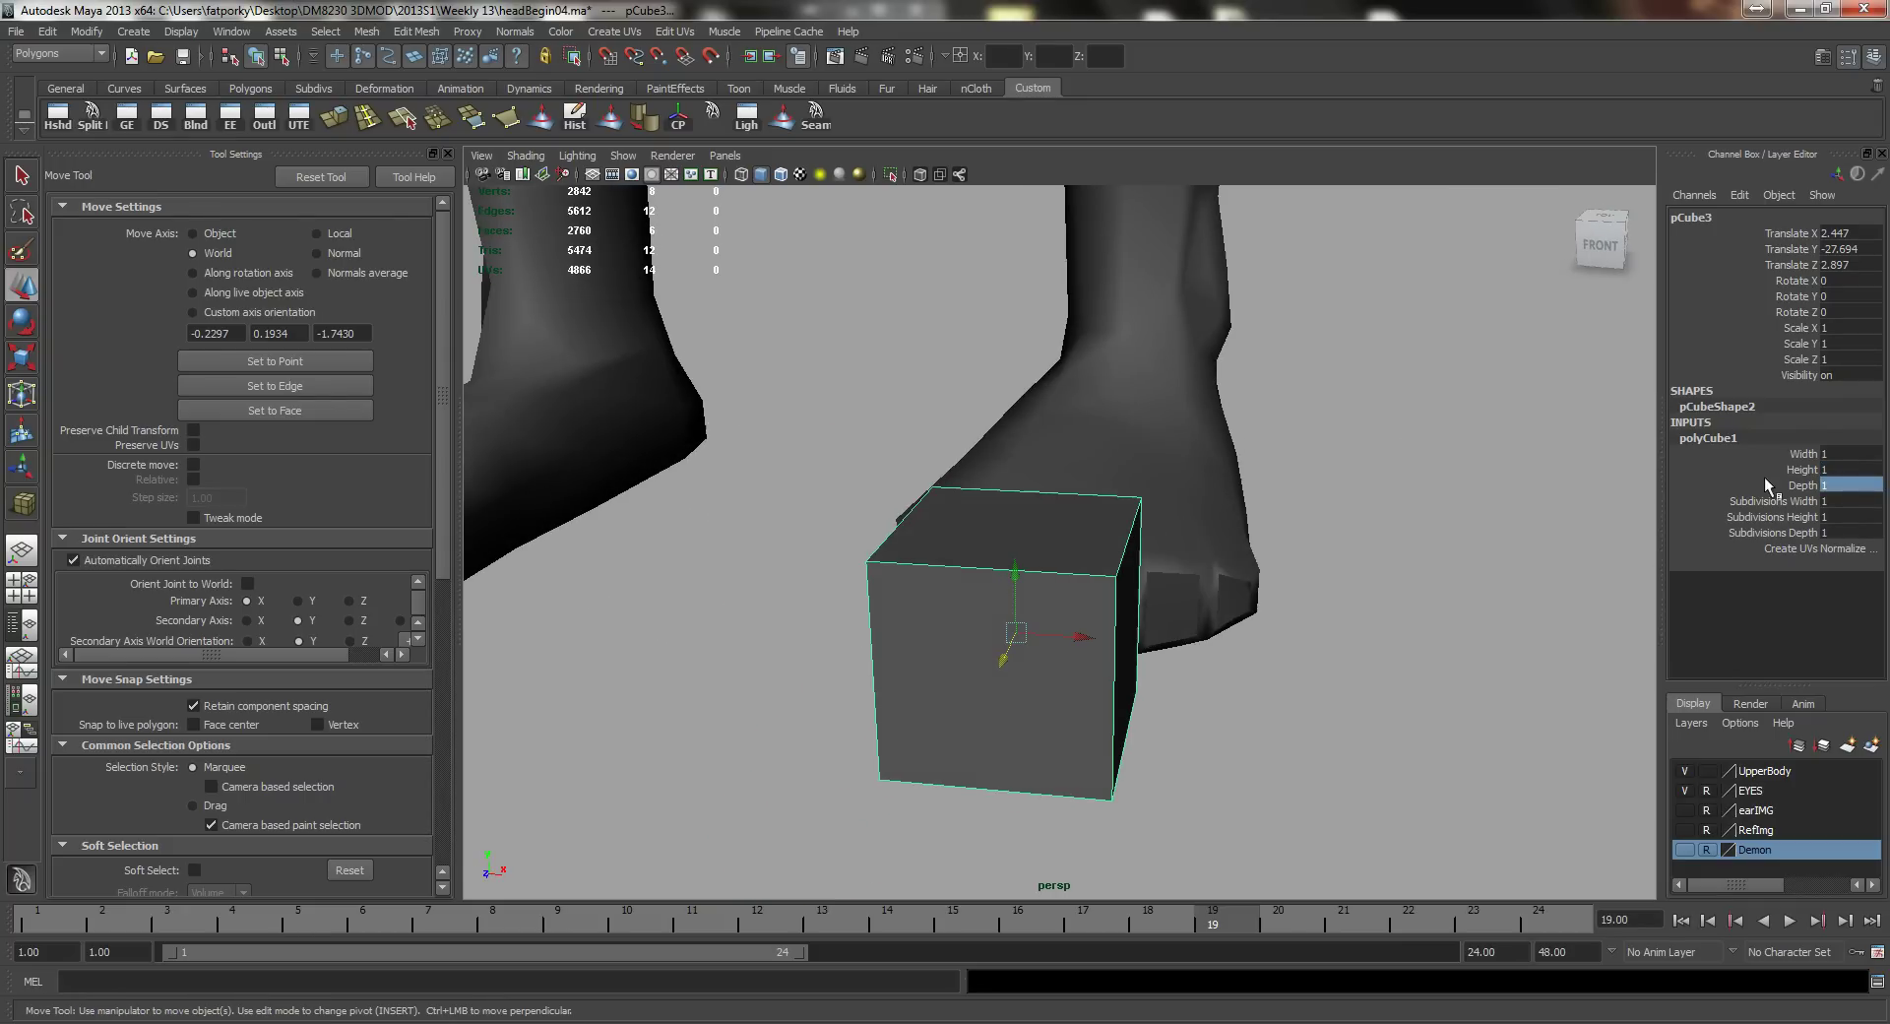
{"action": "left_click", "coordinate": [1861, 454]}
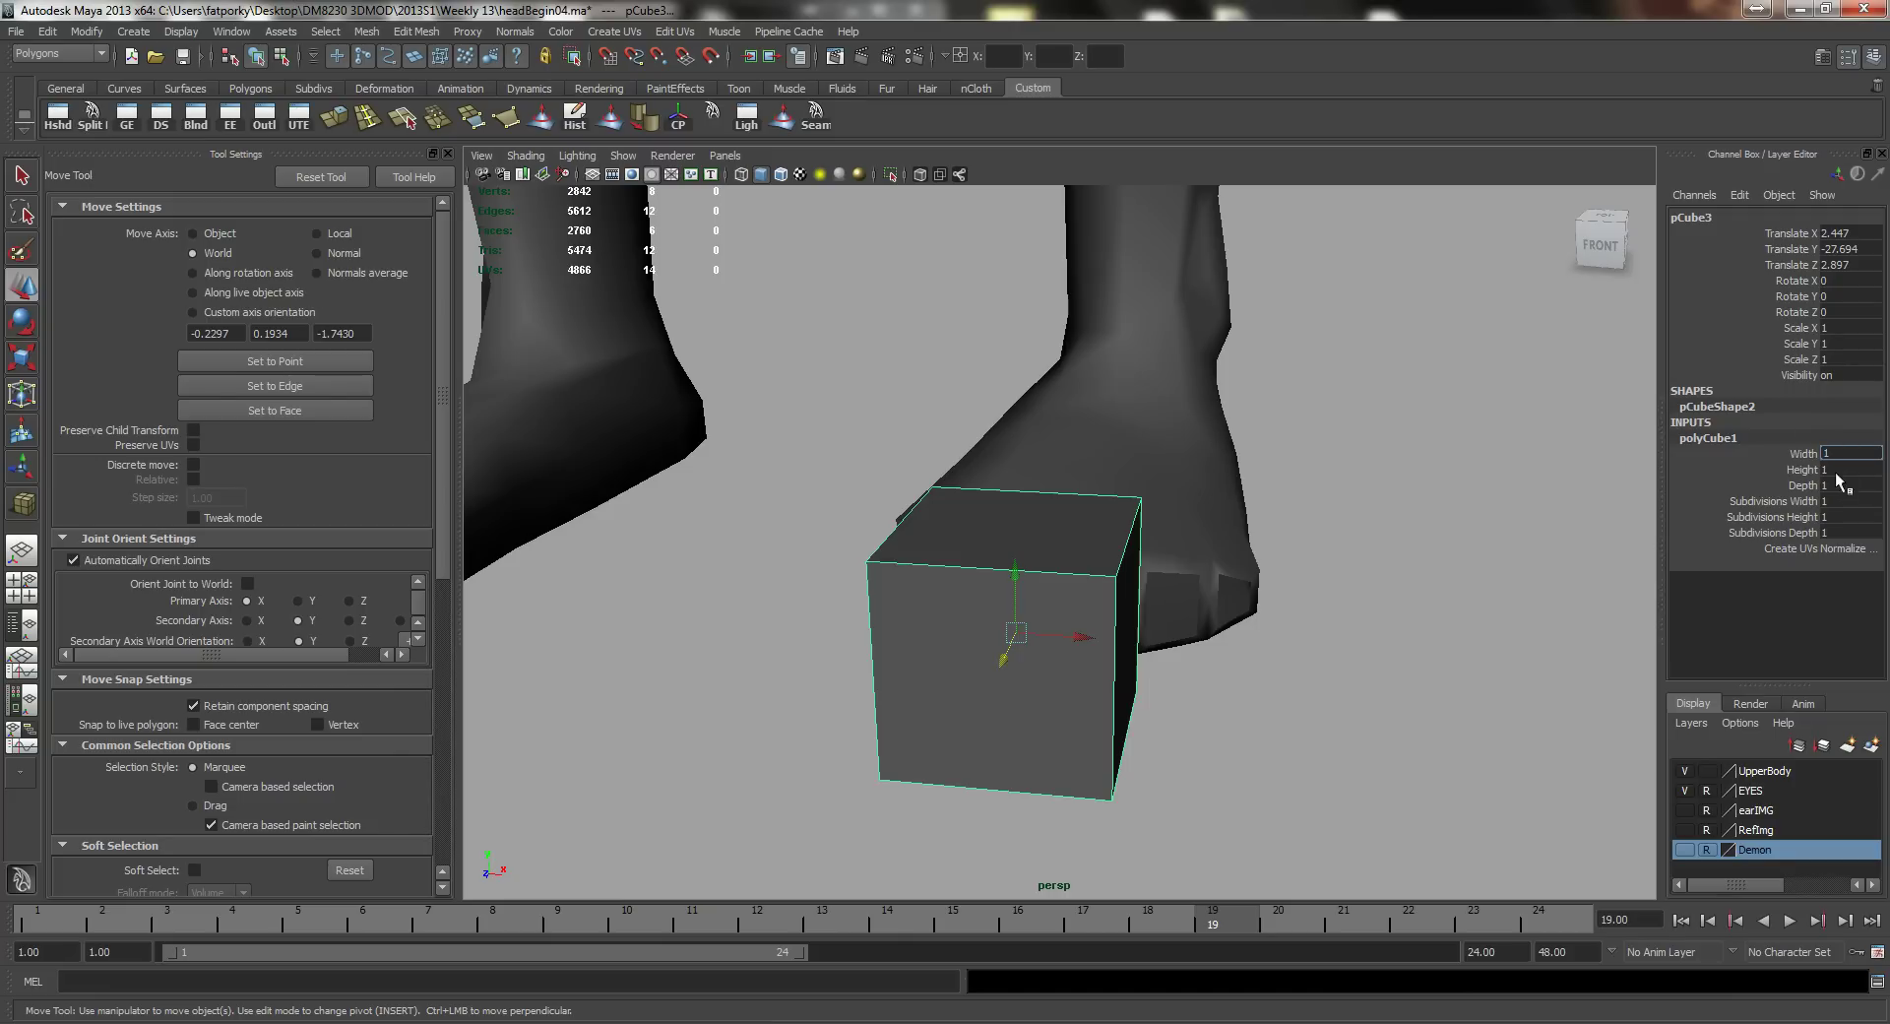
{"action": "left_click_drag", "start_coordinate": [1803, 455], "coordinate": [1844, 458]}
{"action": "left_click", "coordinate": [1847, 455]}
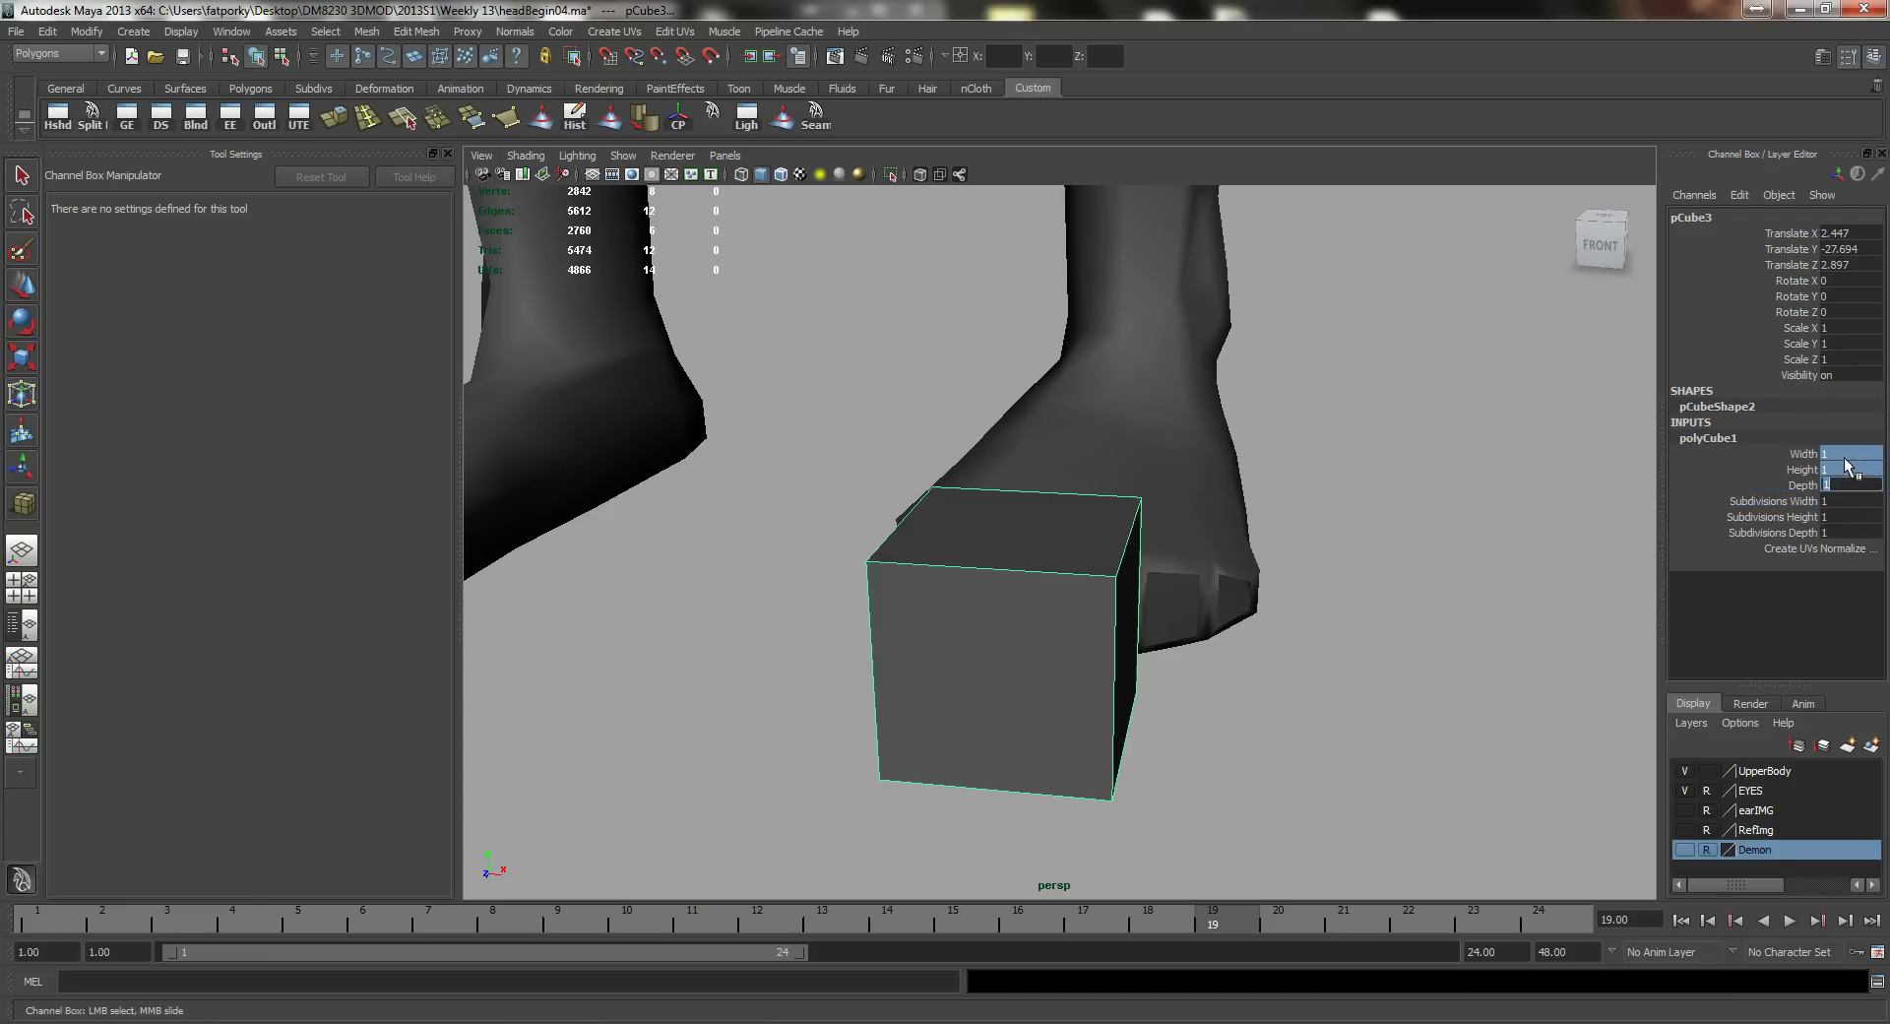
{"action": "type", "text": "0.5"}
{"action": "key", "text": "Return"}
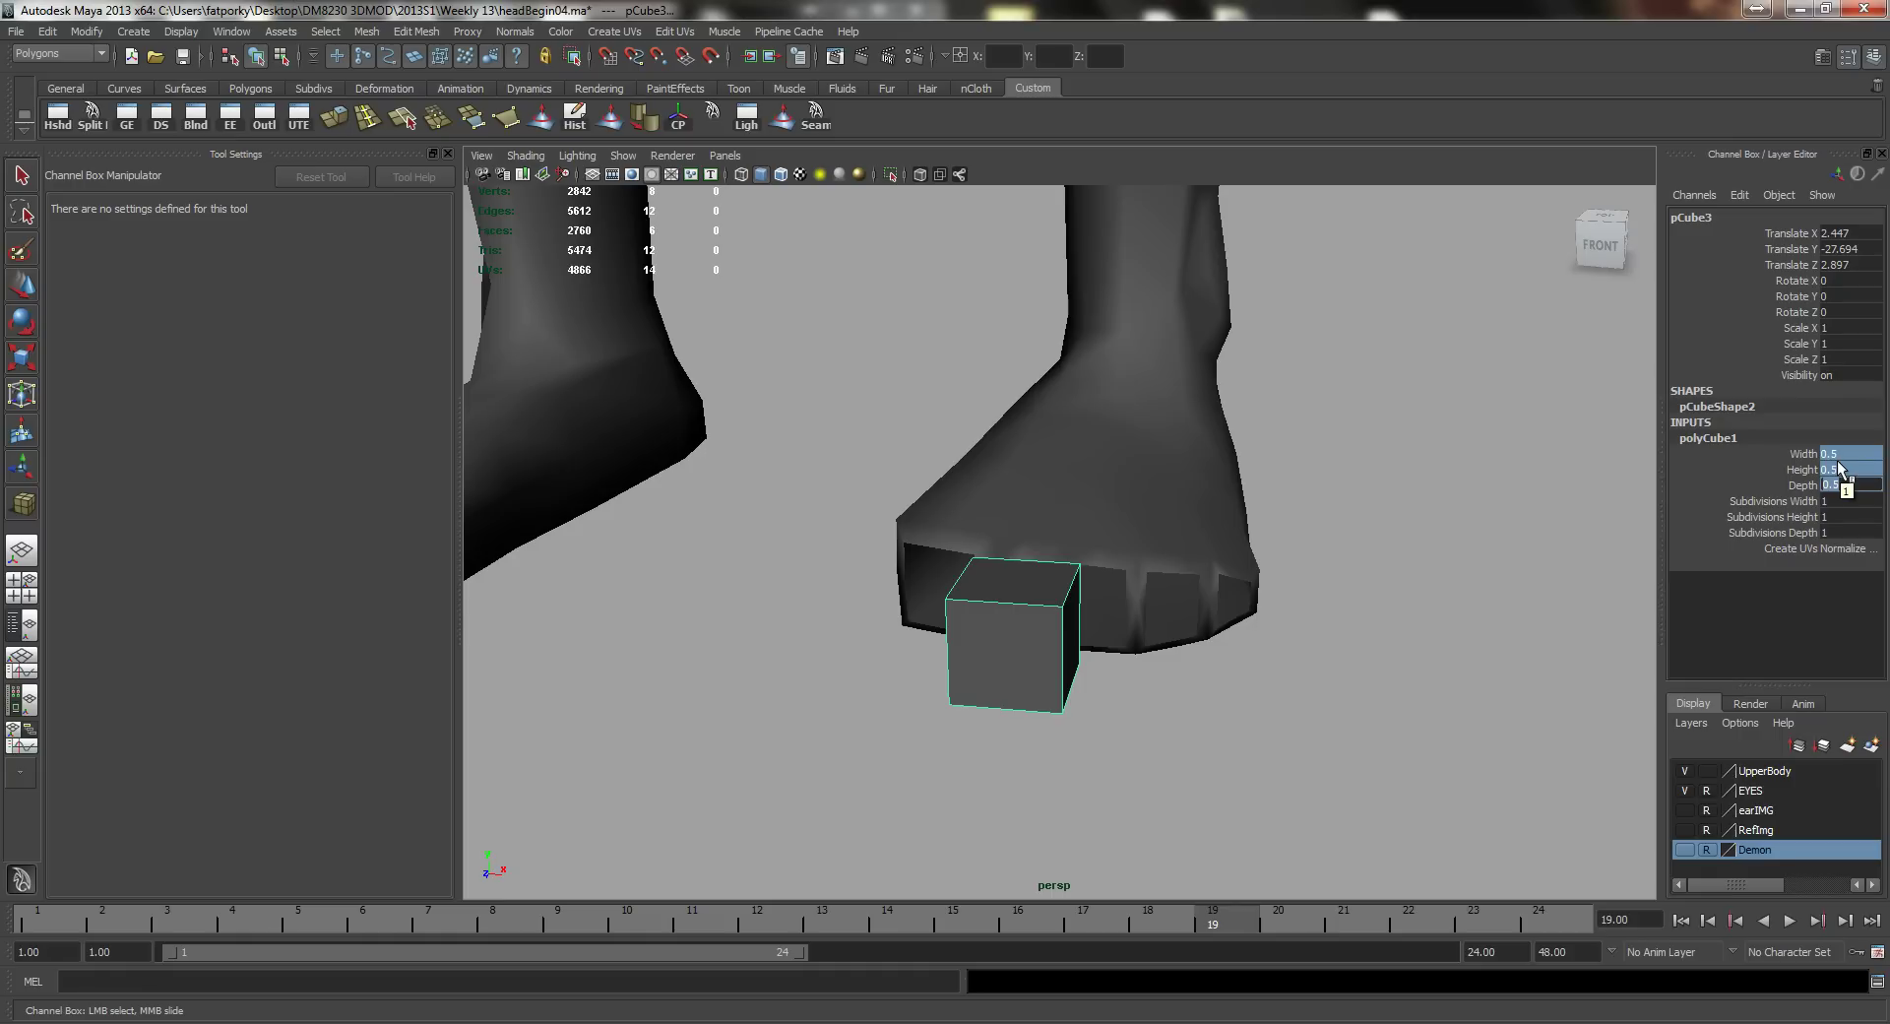
Step: Move the cube sideways in front of the foot to about X 1.88
{"action": "left_click_drag", "start_coordinate": [1307, 569], "coordinate": [1212, 608], "text": "alt"}
{"action": "key", "text": "w"}
{"action": "left_click_drag", "start_coordinate": [1202, 709], "coordinate": [1046, 709]}
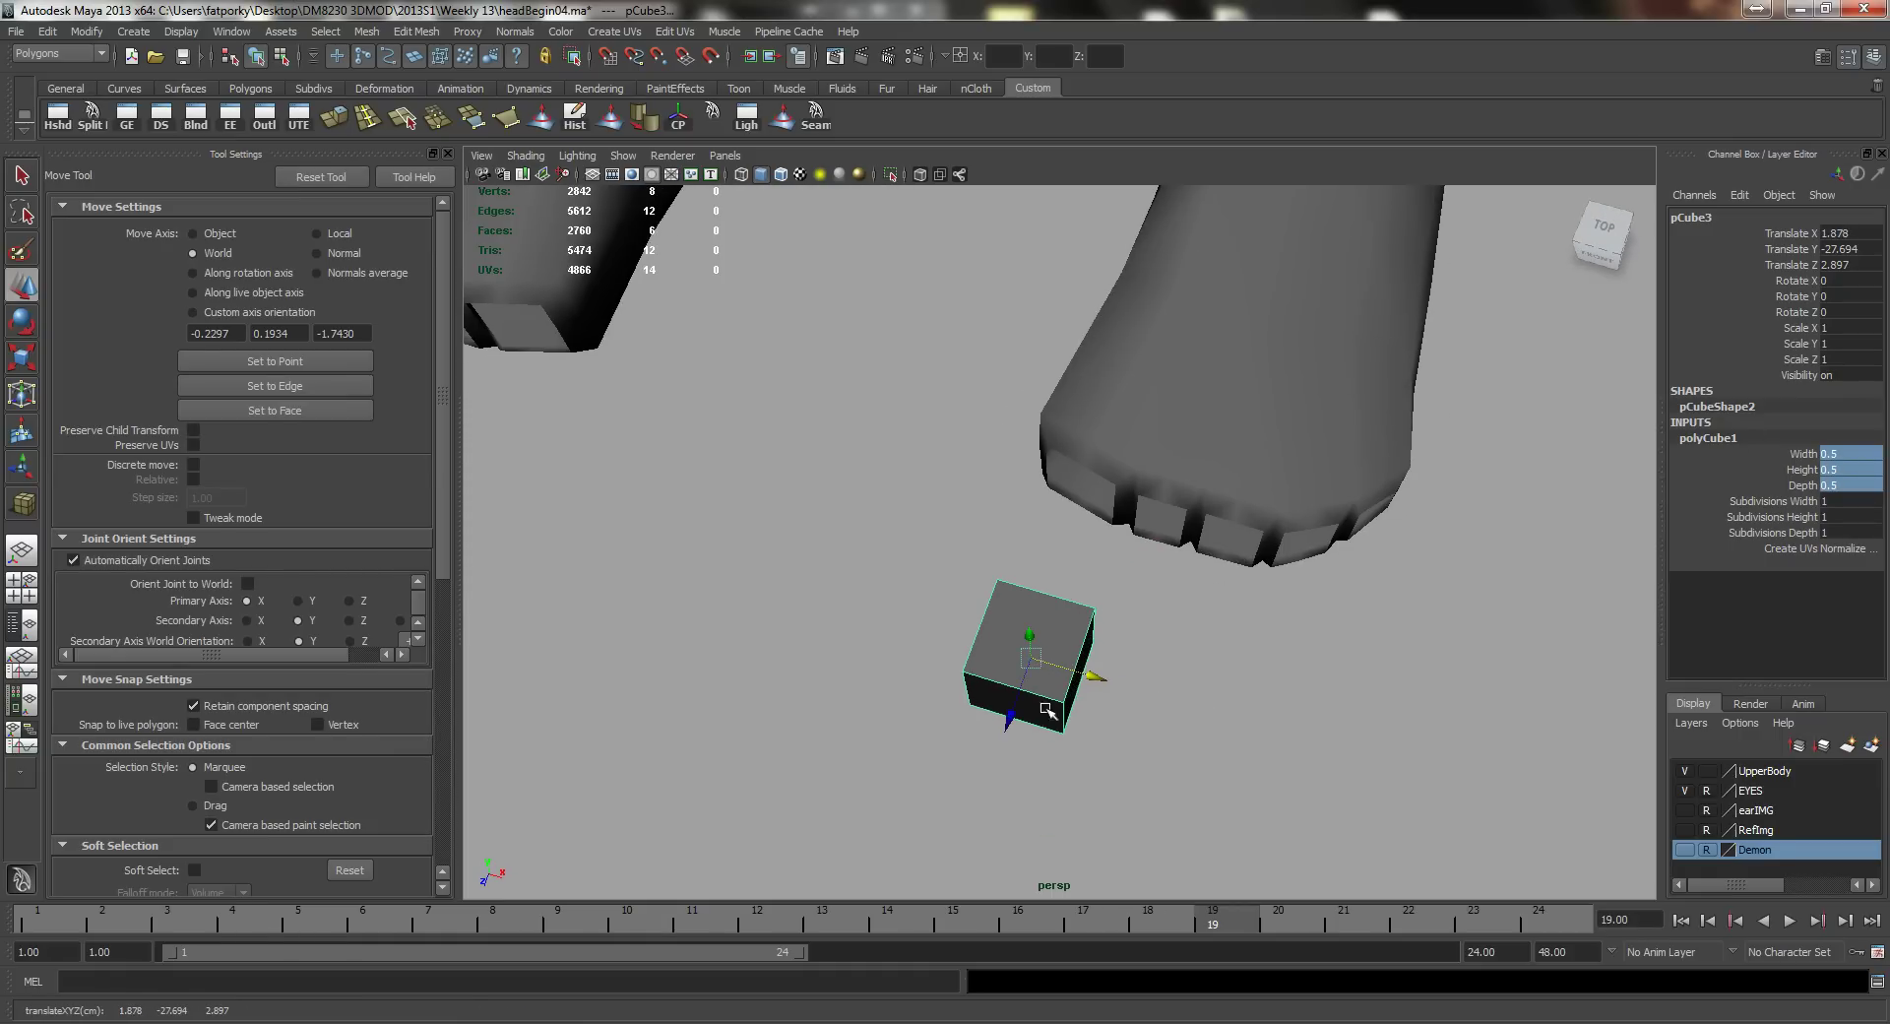
{"action": "left_click_drag", "start_coordinate": [1260, 561], "coordinate": [1203, 586], "text": "alt"}
Step: Set the cube's depth to 1 and its width and height subdivisions to 2
{"action": "left_click", "coordinate": [1802, 532]}
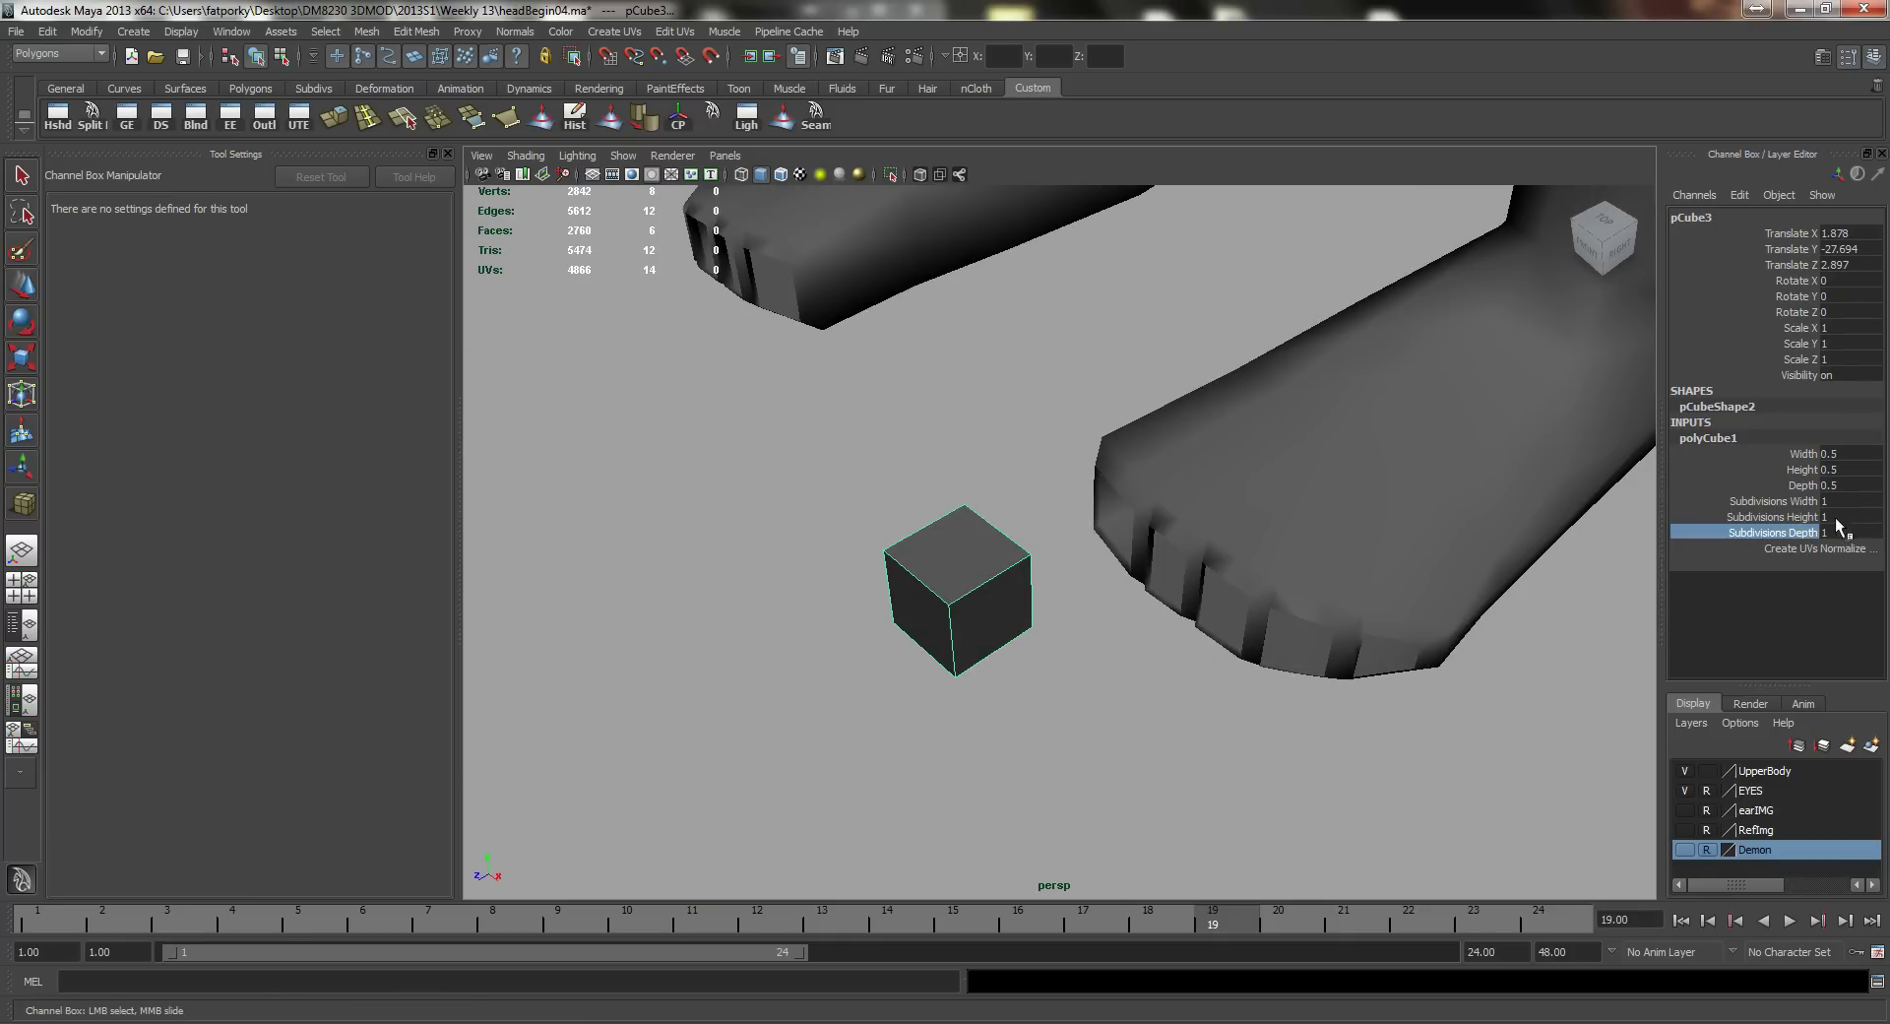
{"action": "double_click", "coordinate": [1843, 488]}
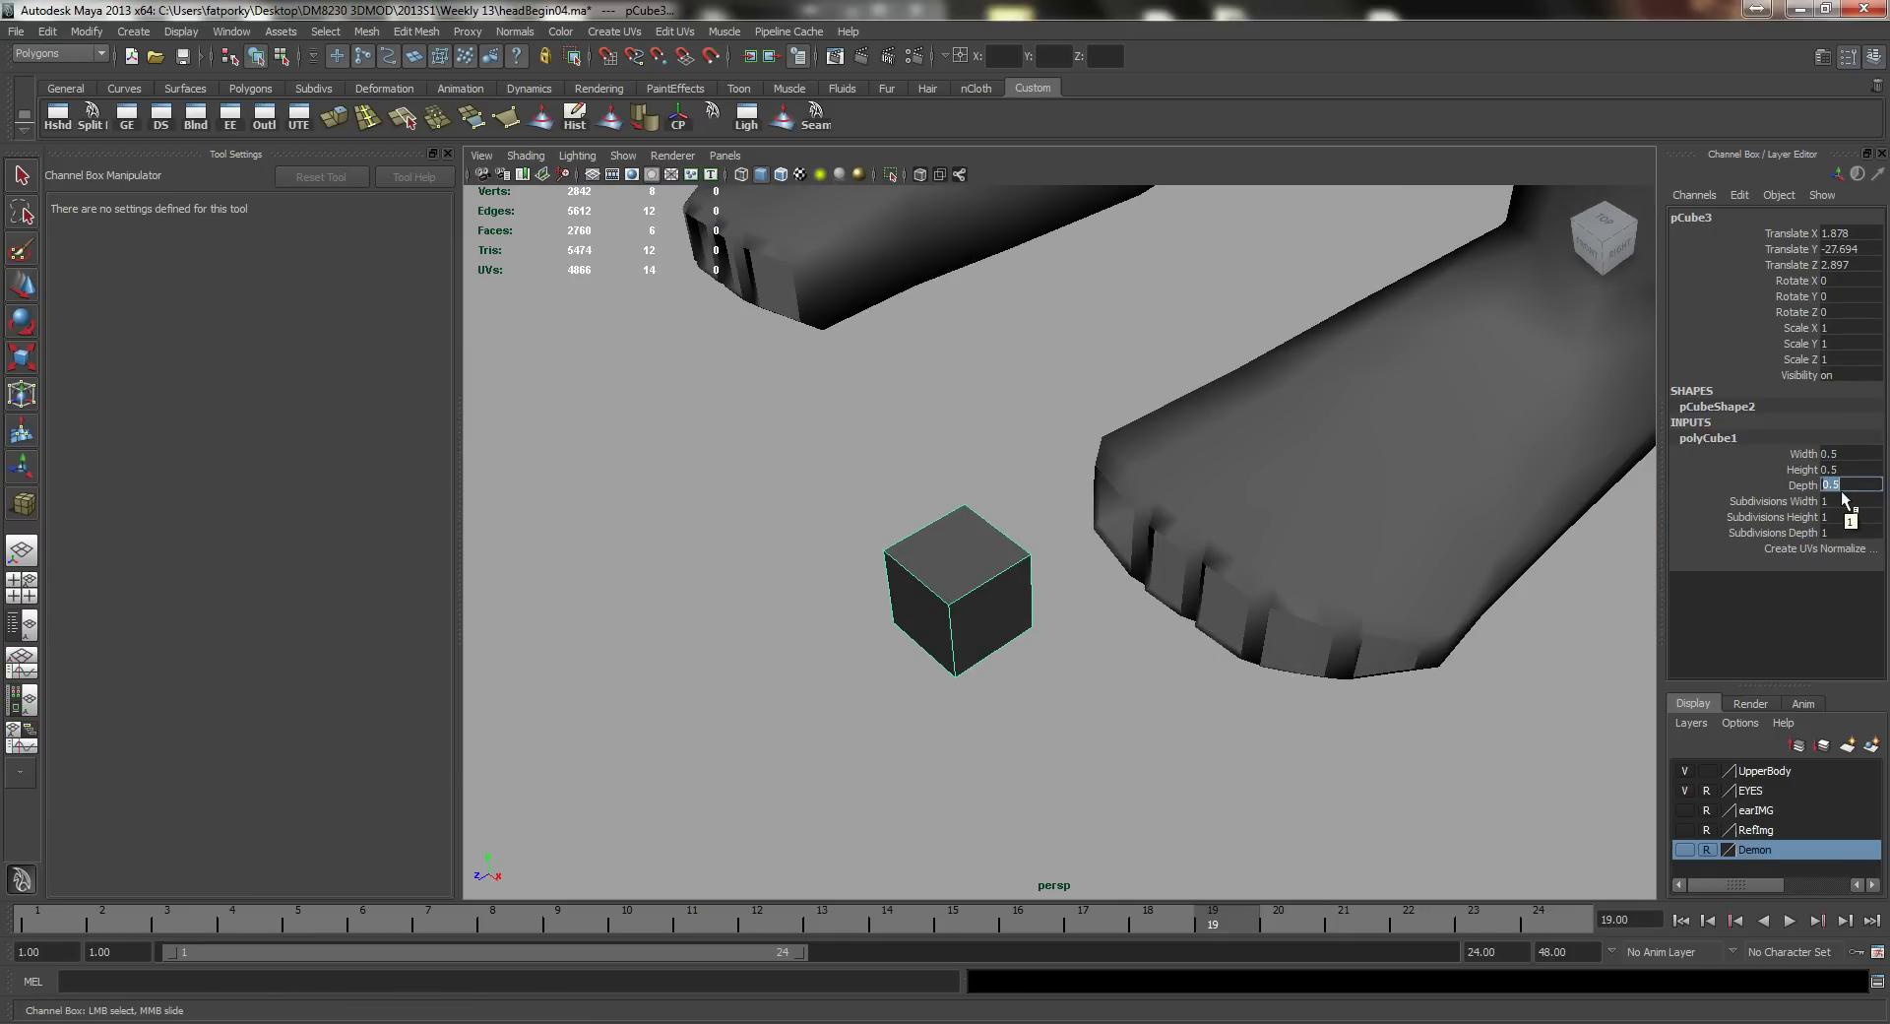
{"action": "type", "text": "1"}
{"action": "key", "text": "Return"}
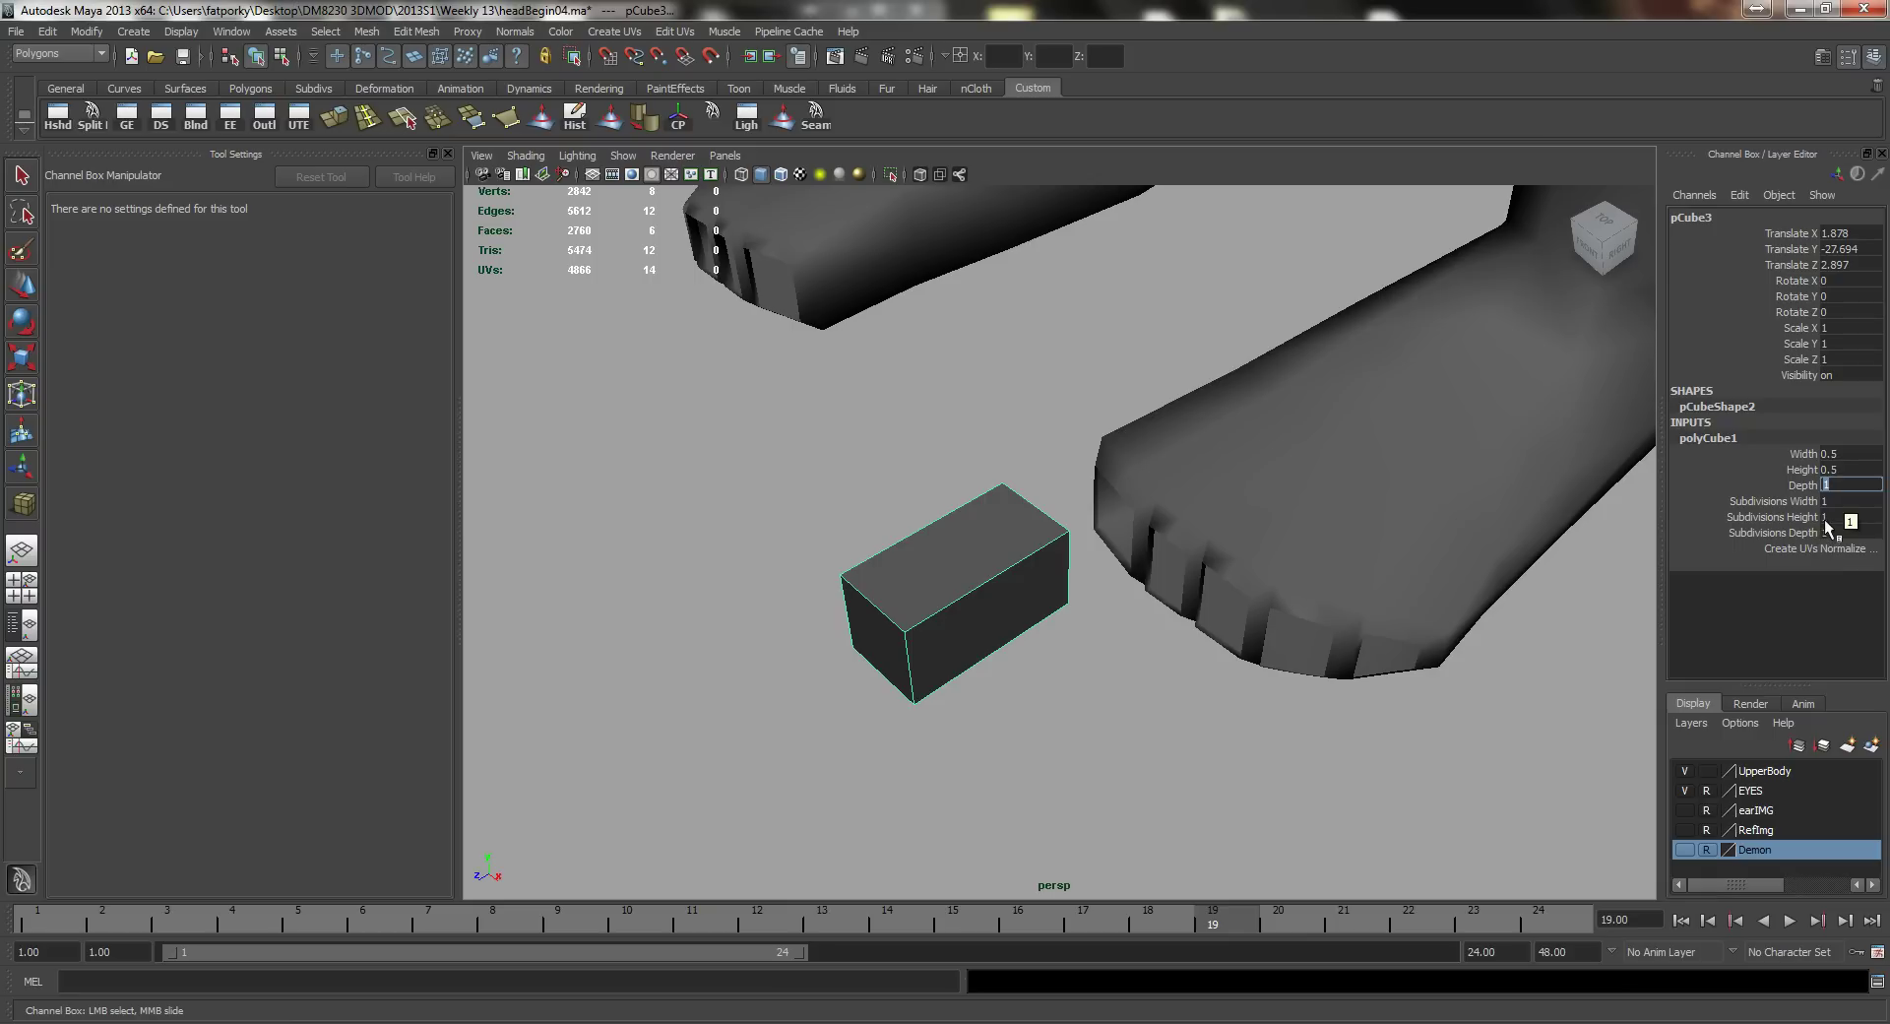
{"action": "left_click_drag", "start_coordinate": [1033, 563], "coordinate": [974, 511], "text": "alt"}
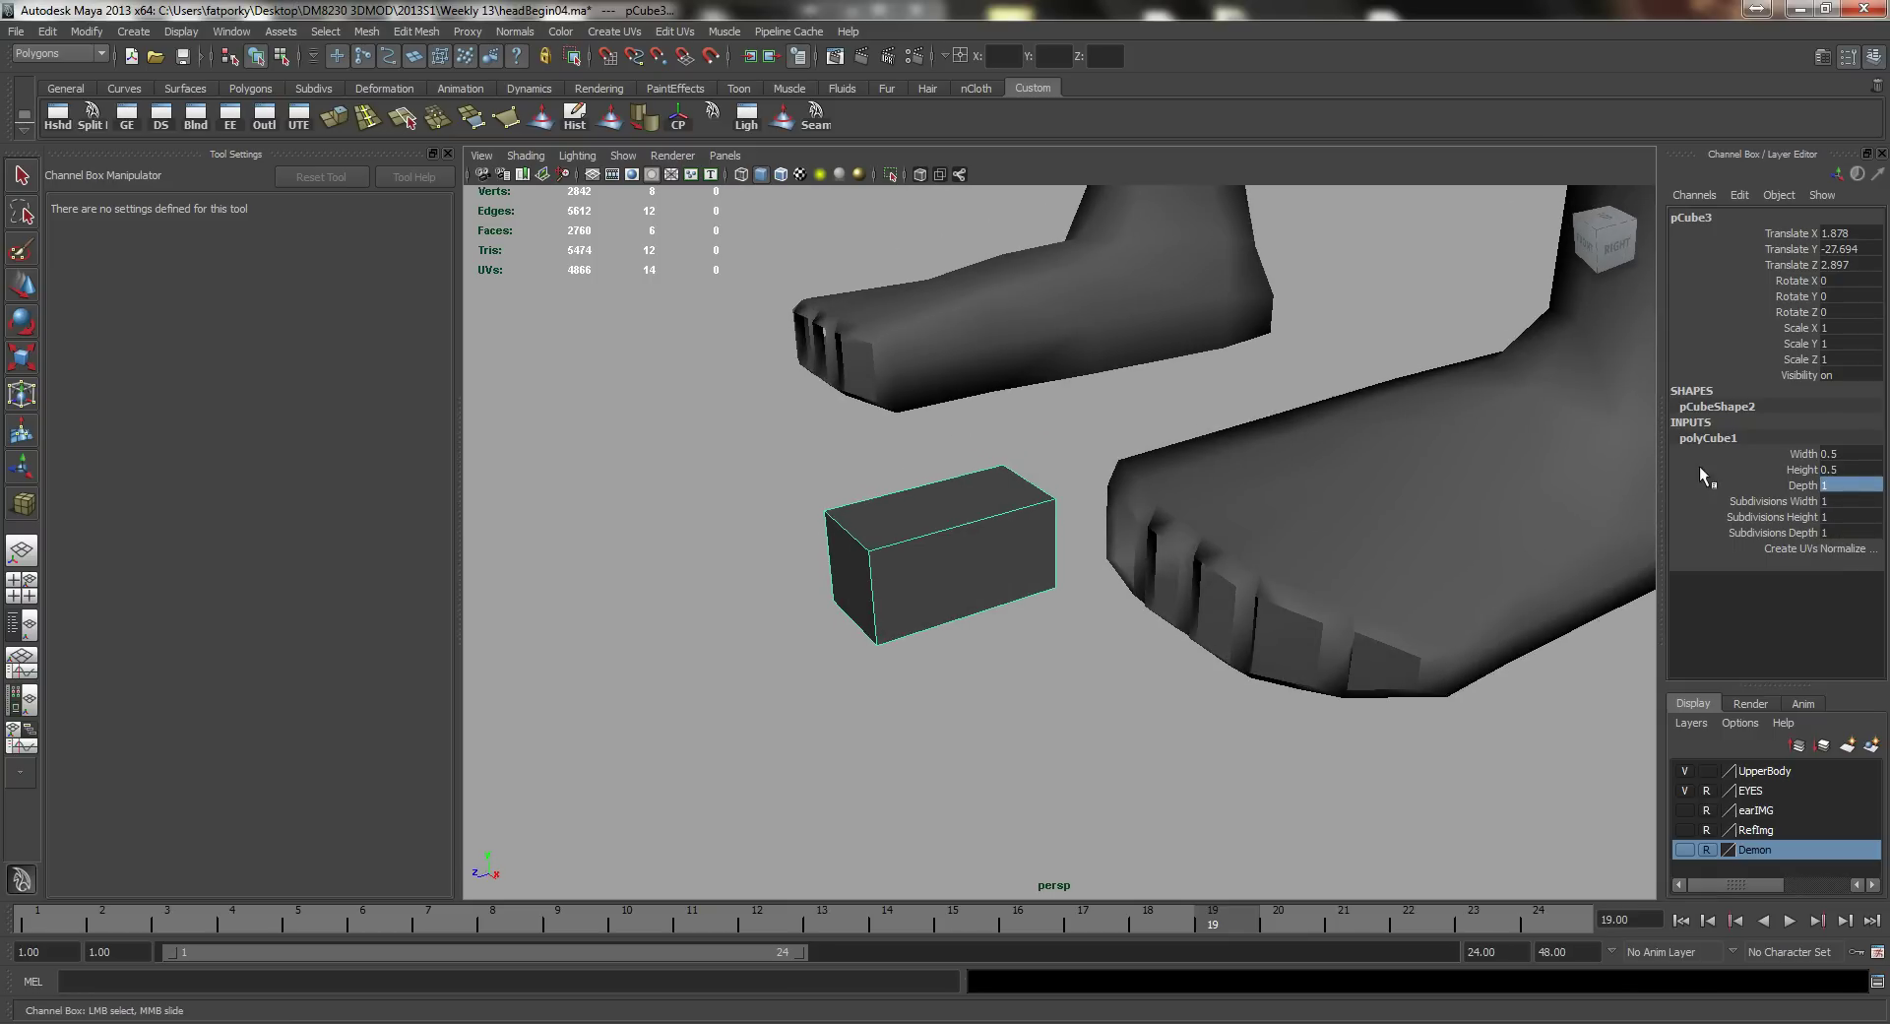
{"action": "left_click", "coordinate": [1770, 501]}
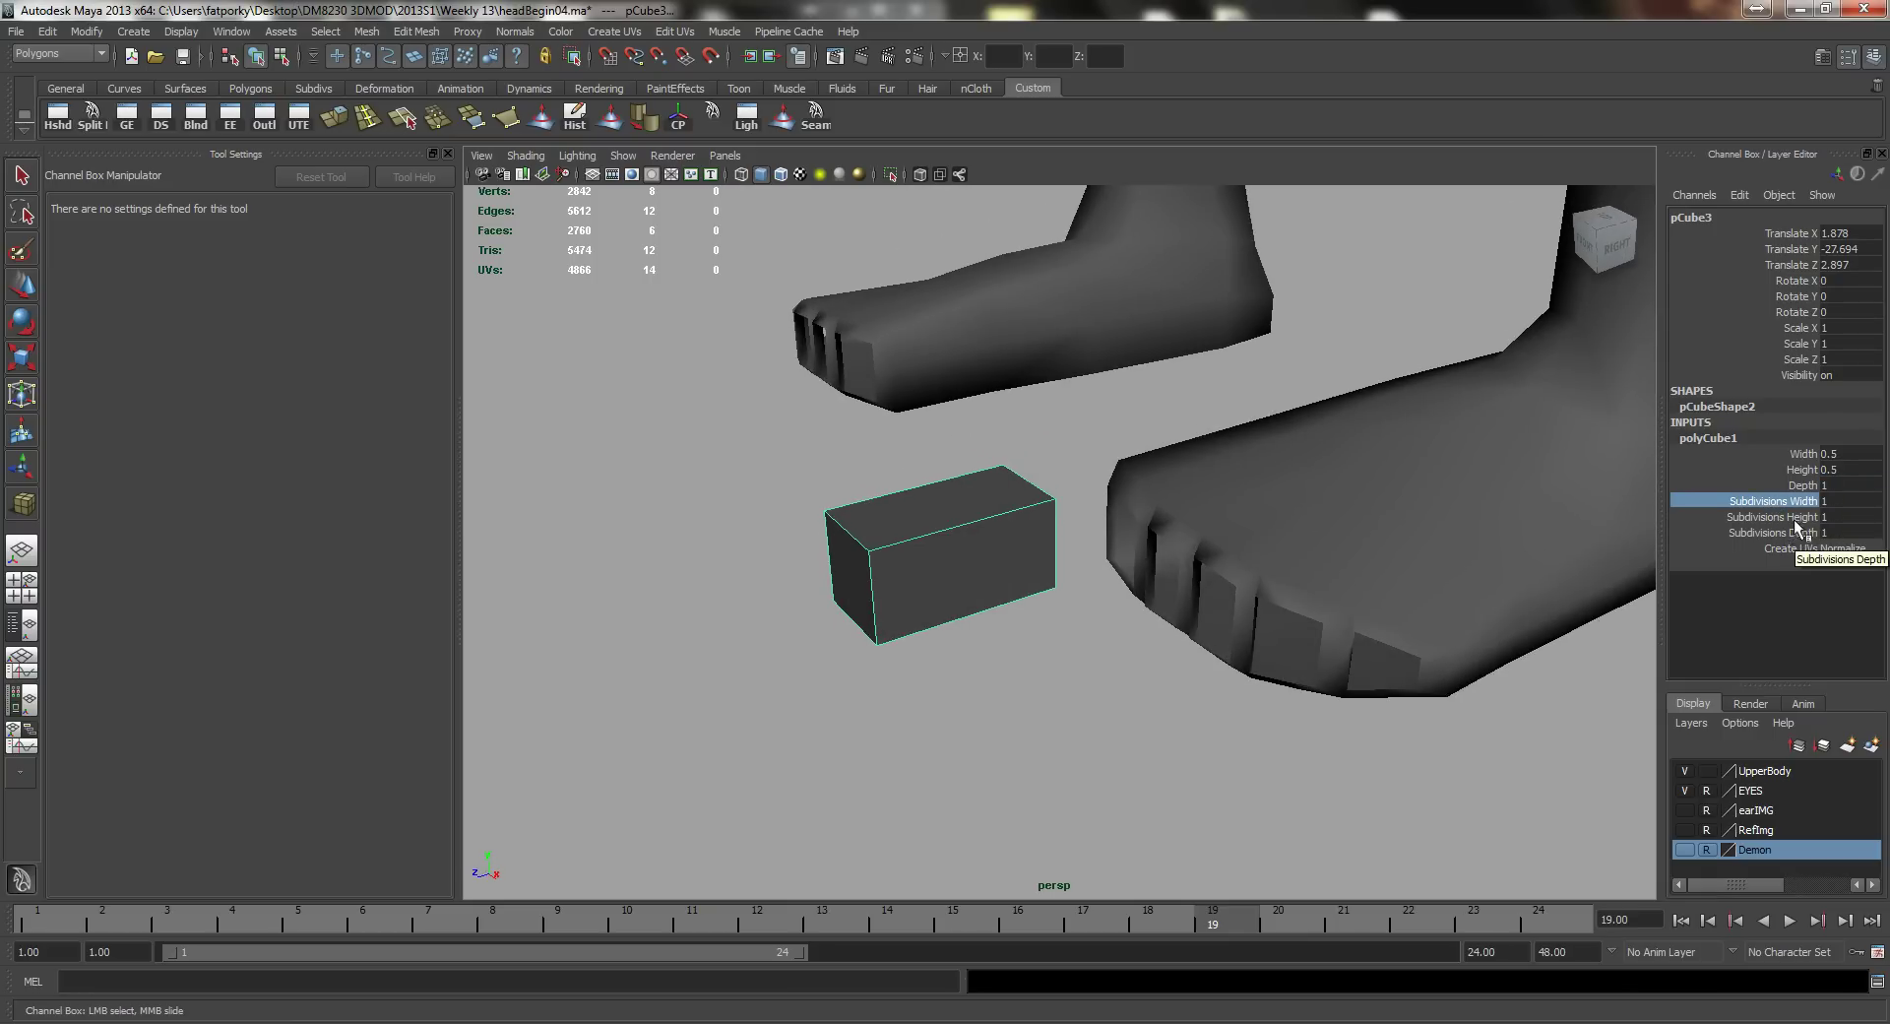
{"action": "left_click", "coordinate": [1797, 518], "text": "shift"}
{"action": "middle_click_drag", "start_coordinate": [1110, 519], "coordinate": [1078, 517]}
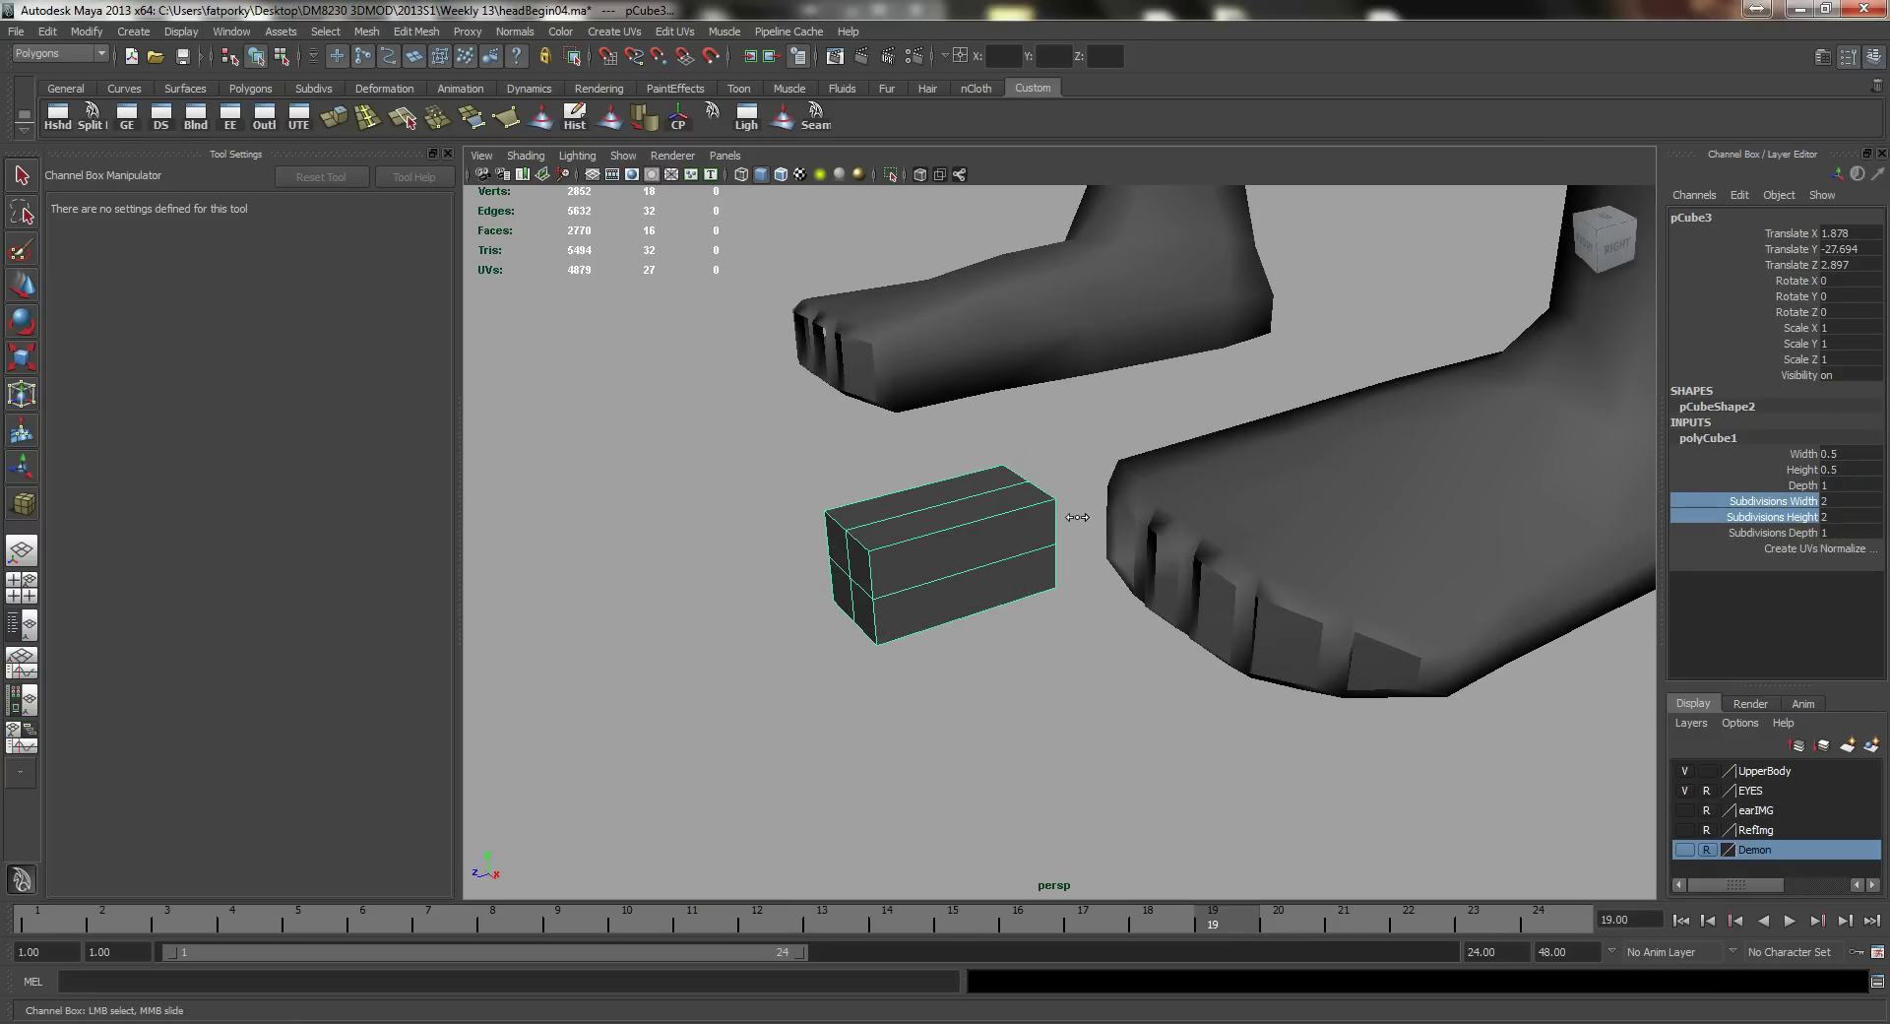
{"action": "left_click_drag", "start_coordinate": [951, 514], "coordinate": [950, 535], "text": "alt"}
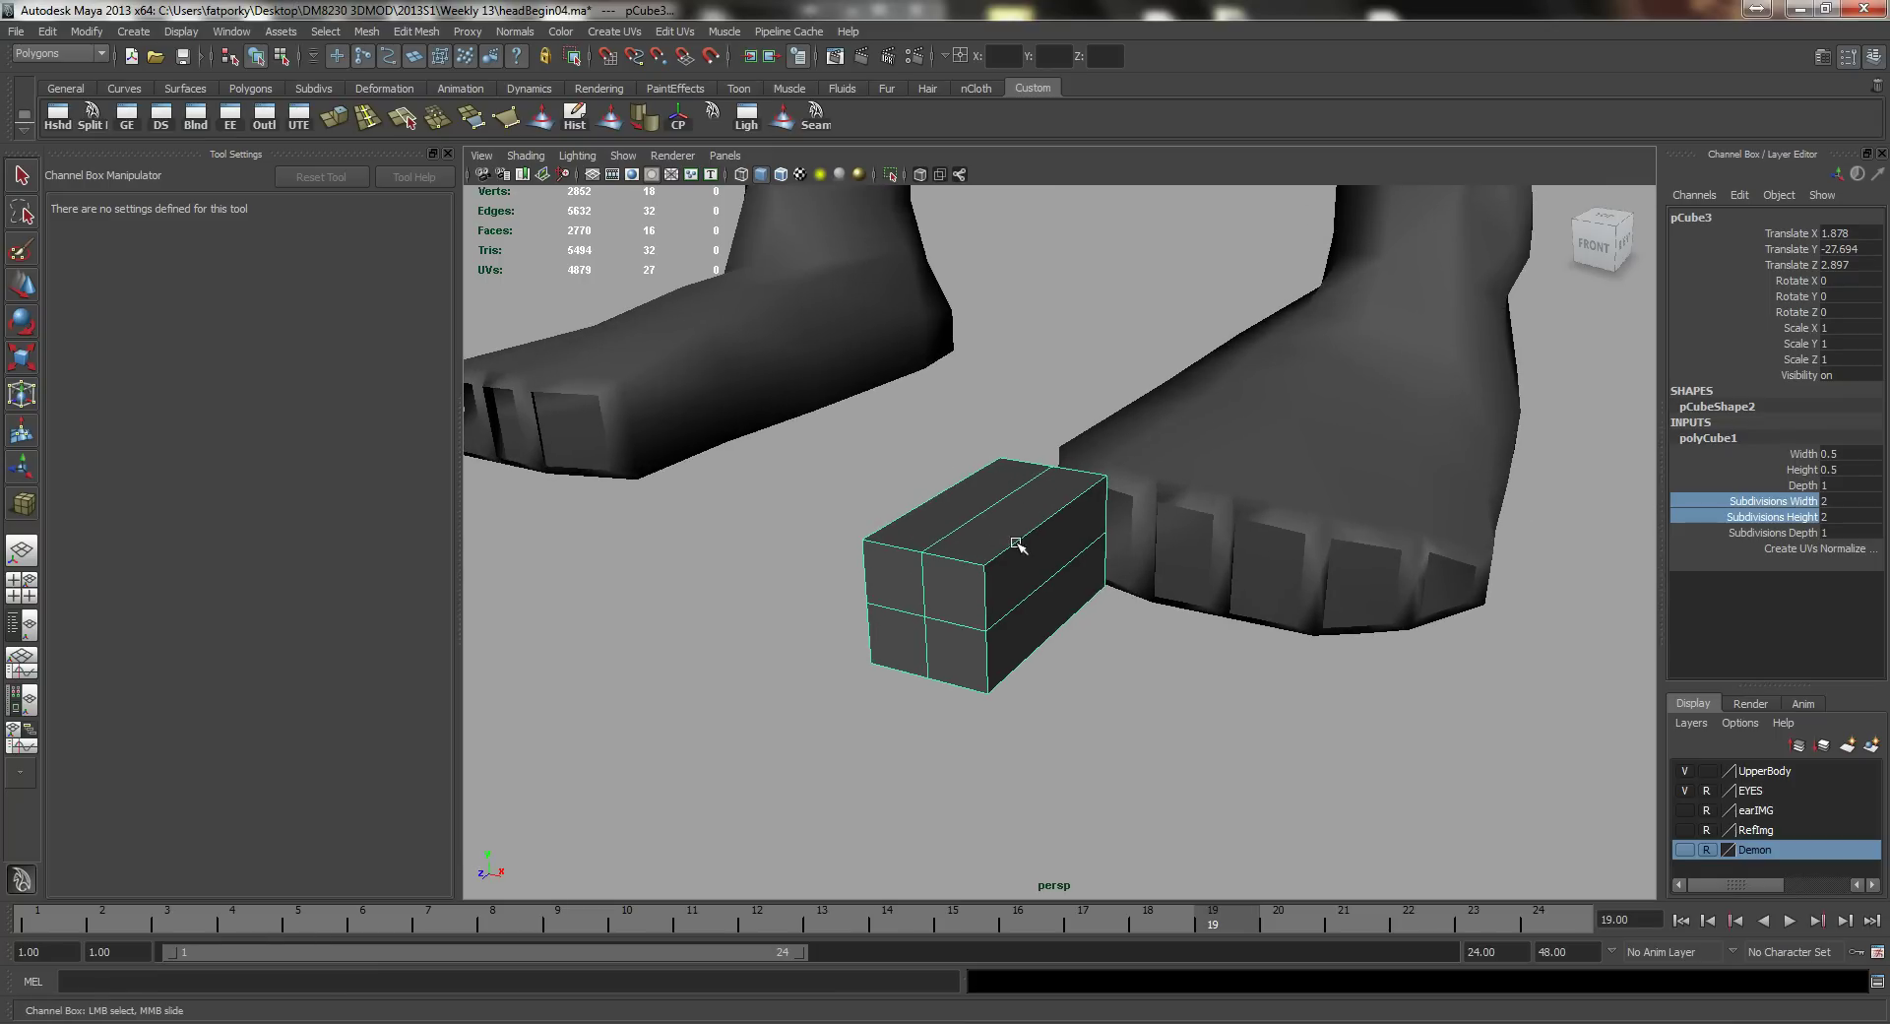
Step: Scale the box's two lengthwise centre edge loops outward to give it a rounded, octagonal cross-section
{"action": "right_click_drag", "start_coordinate": [1017, 544], "coordinate": [973, 507]}
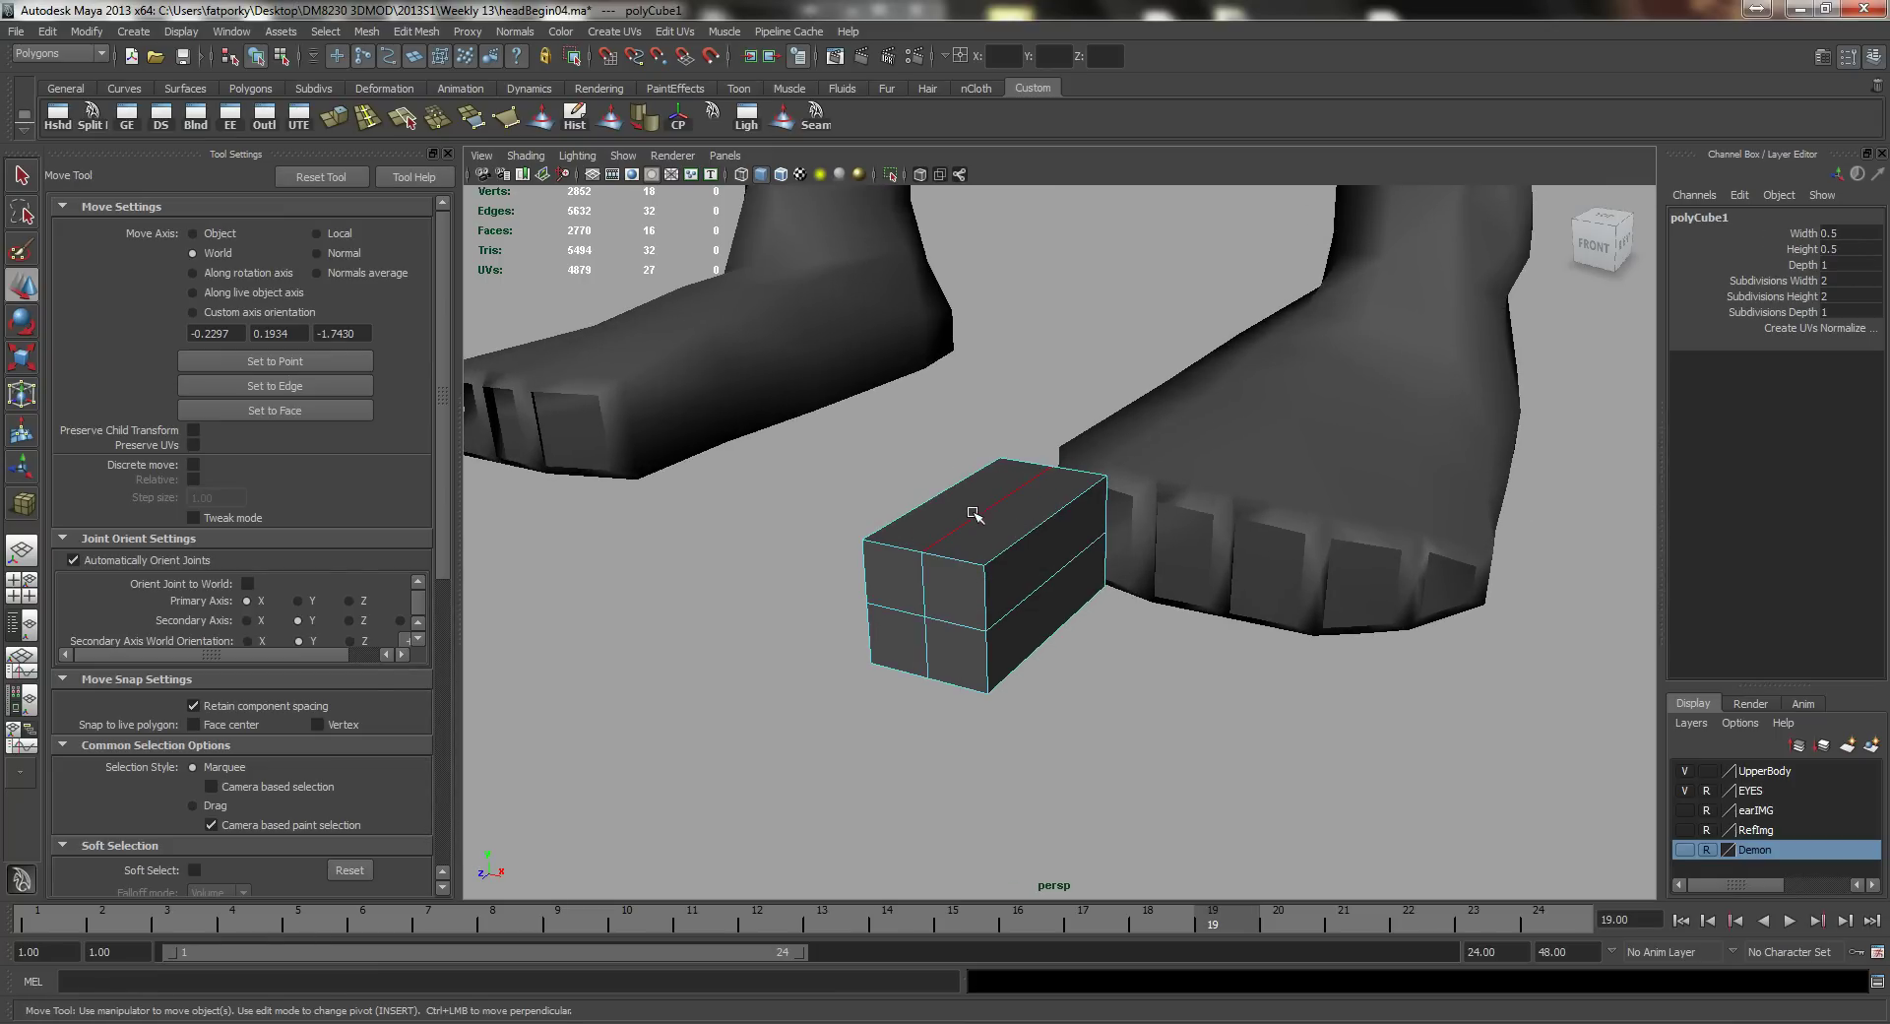
{"action": "double_click", "coordinate": [977, 516]}
{"action": "key", "text": "r"}
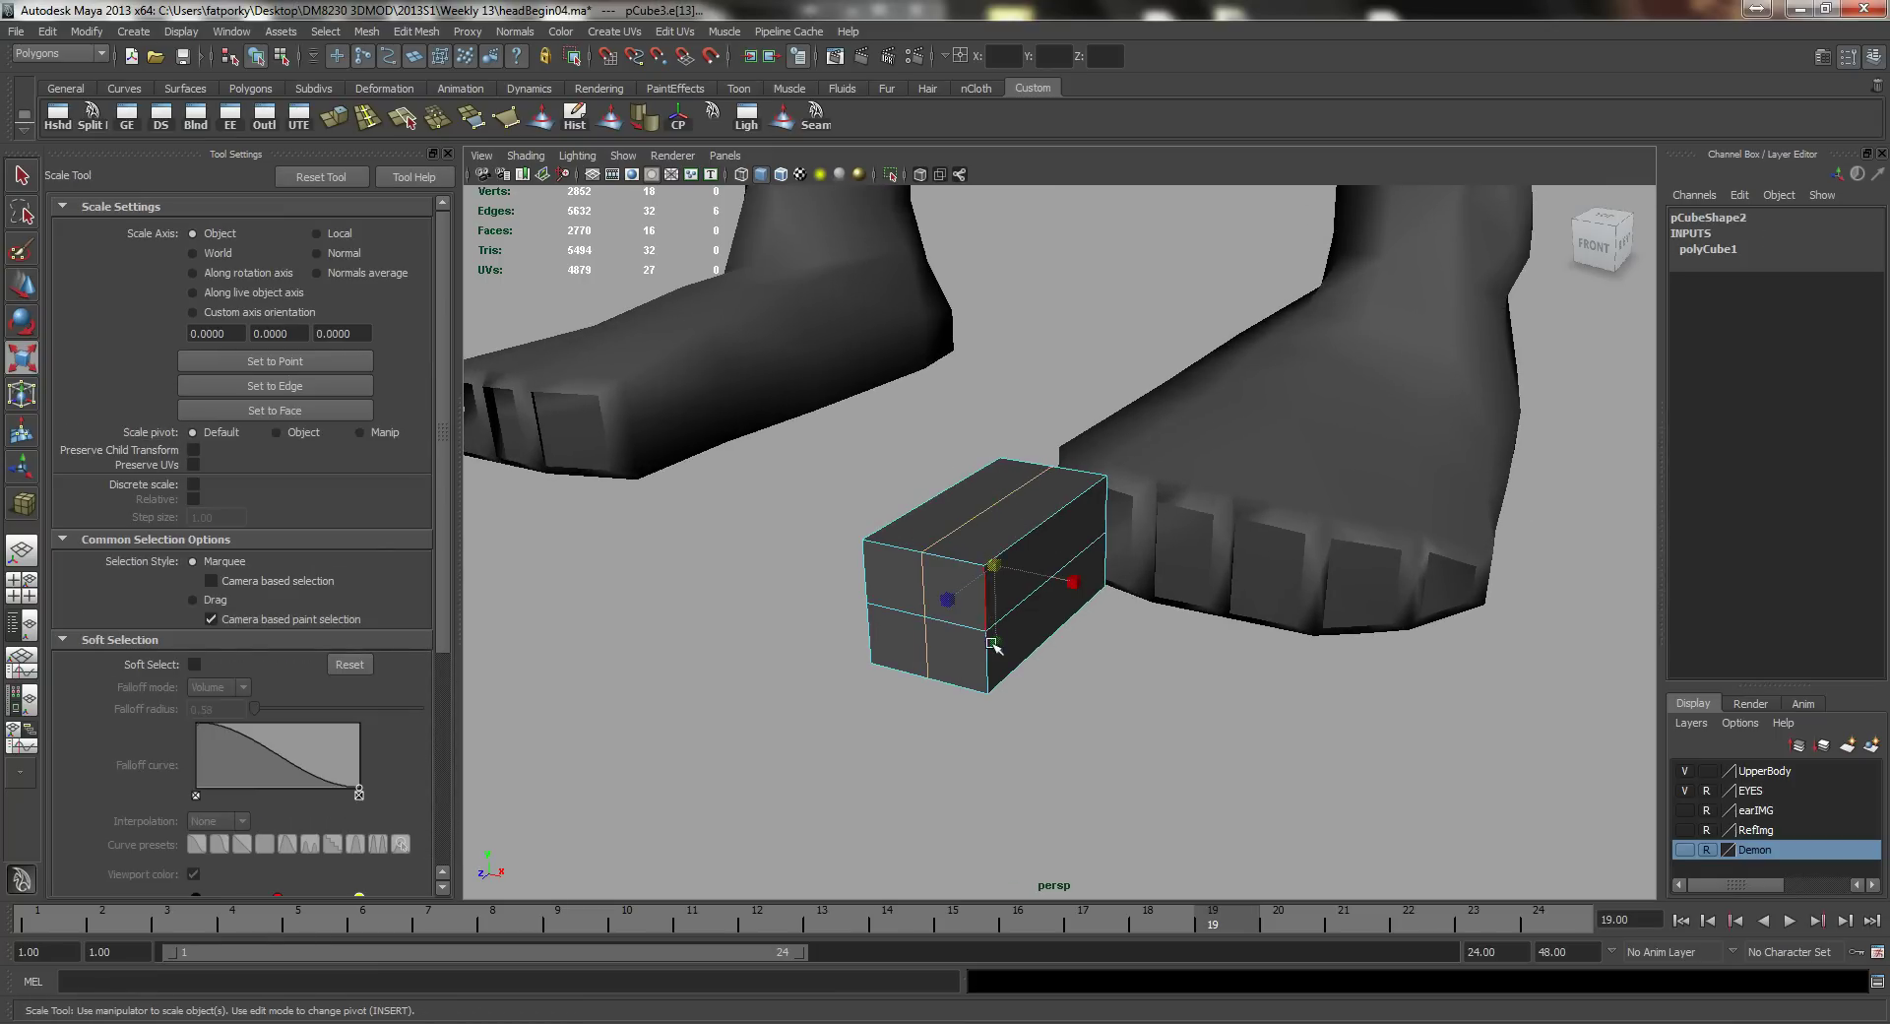
{"action": "left_click_drag", "start_coordinate": [994, 639], "coordinate": [1001, 660]}
{"action": "key", "text": "q"}
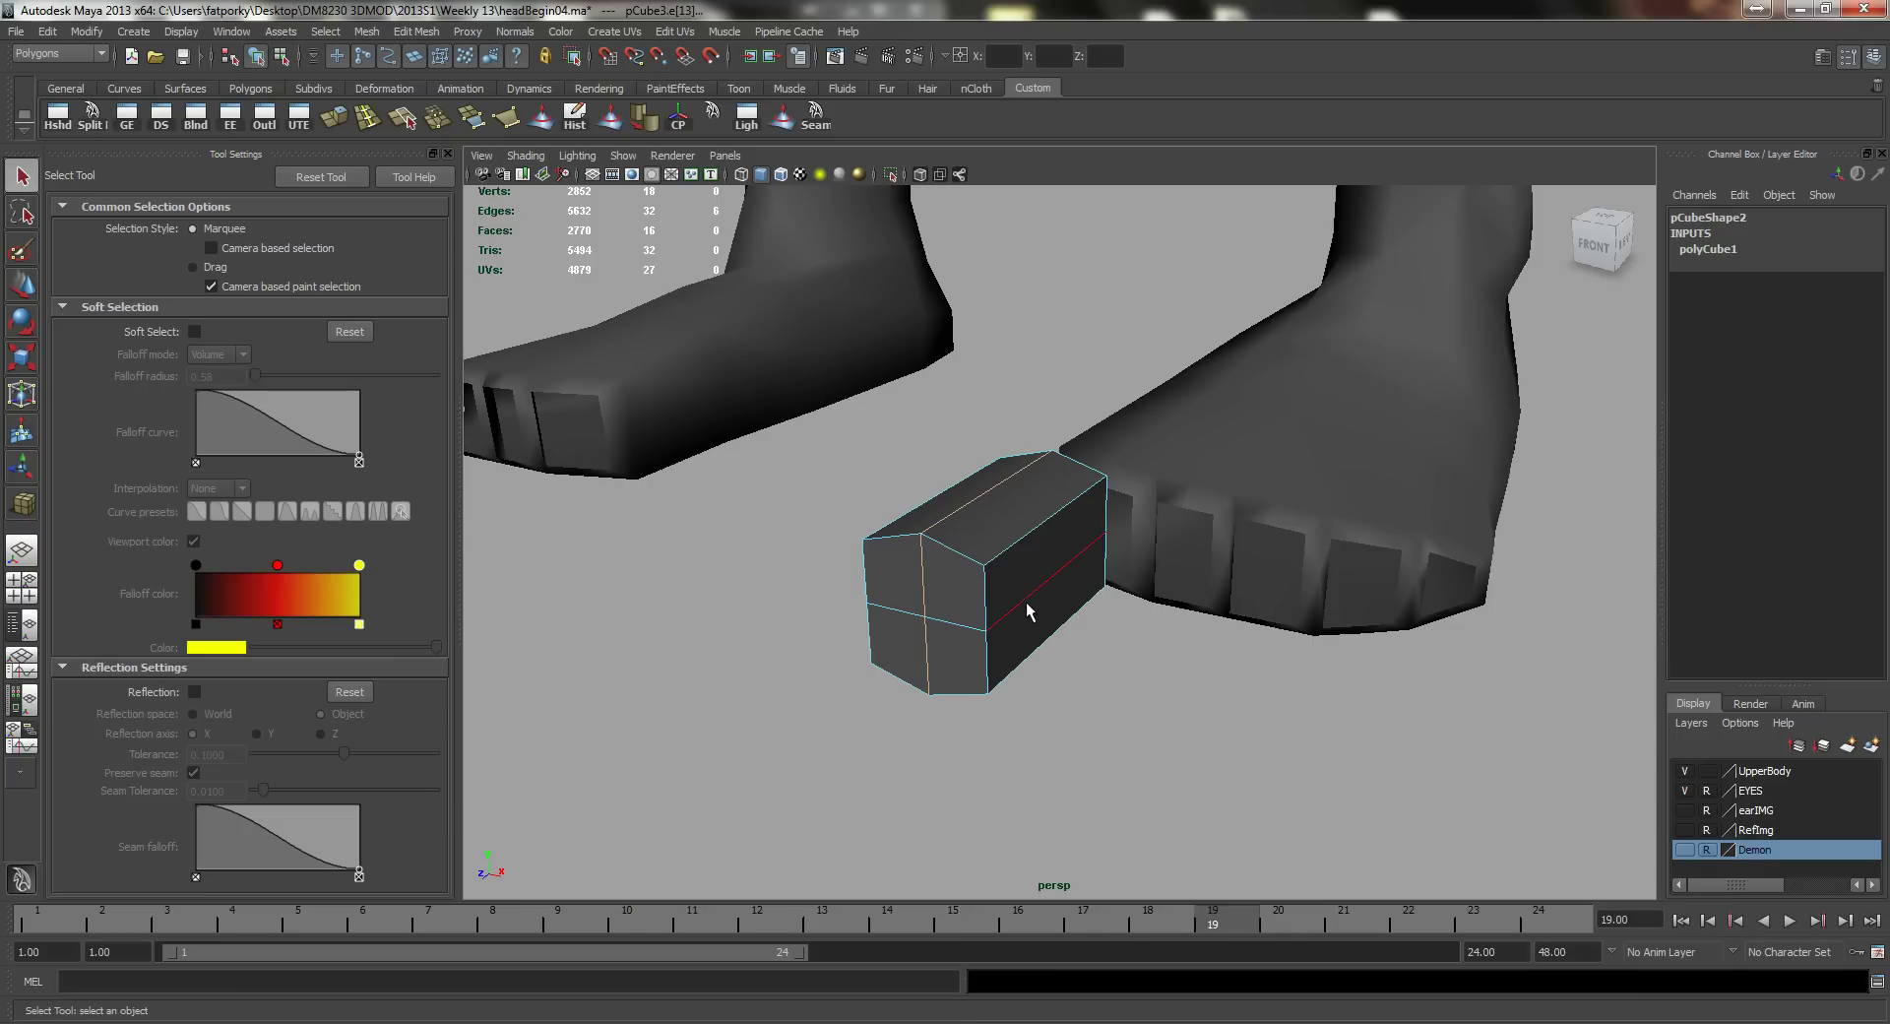
{"action": "key", "text": "r"}
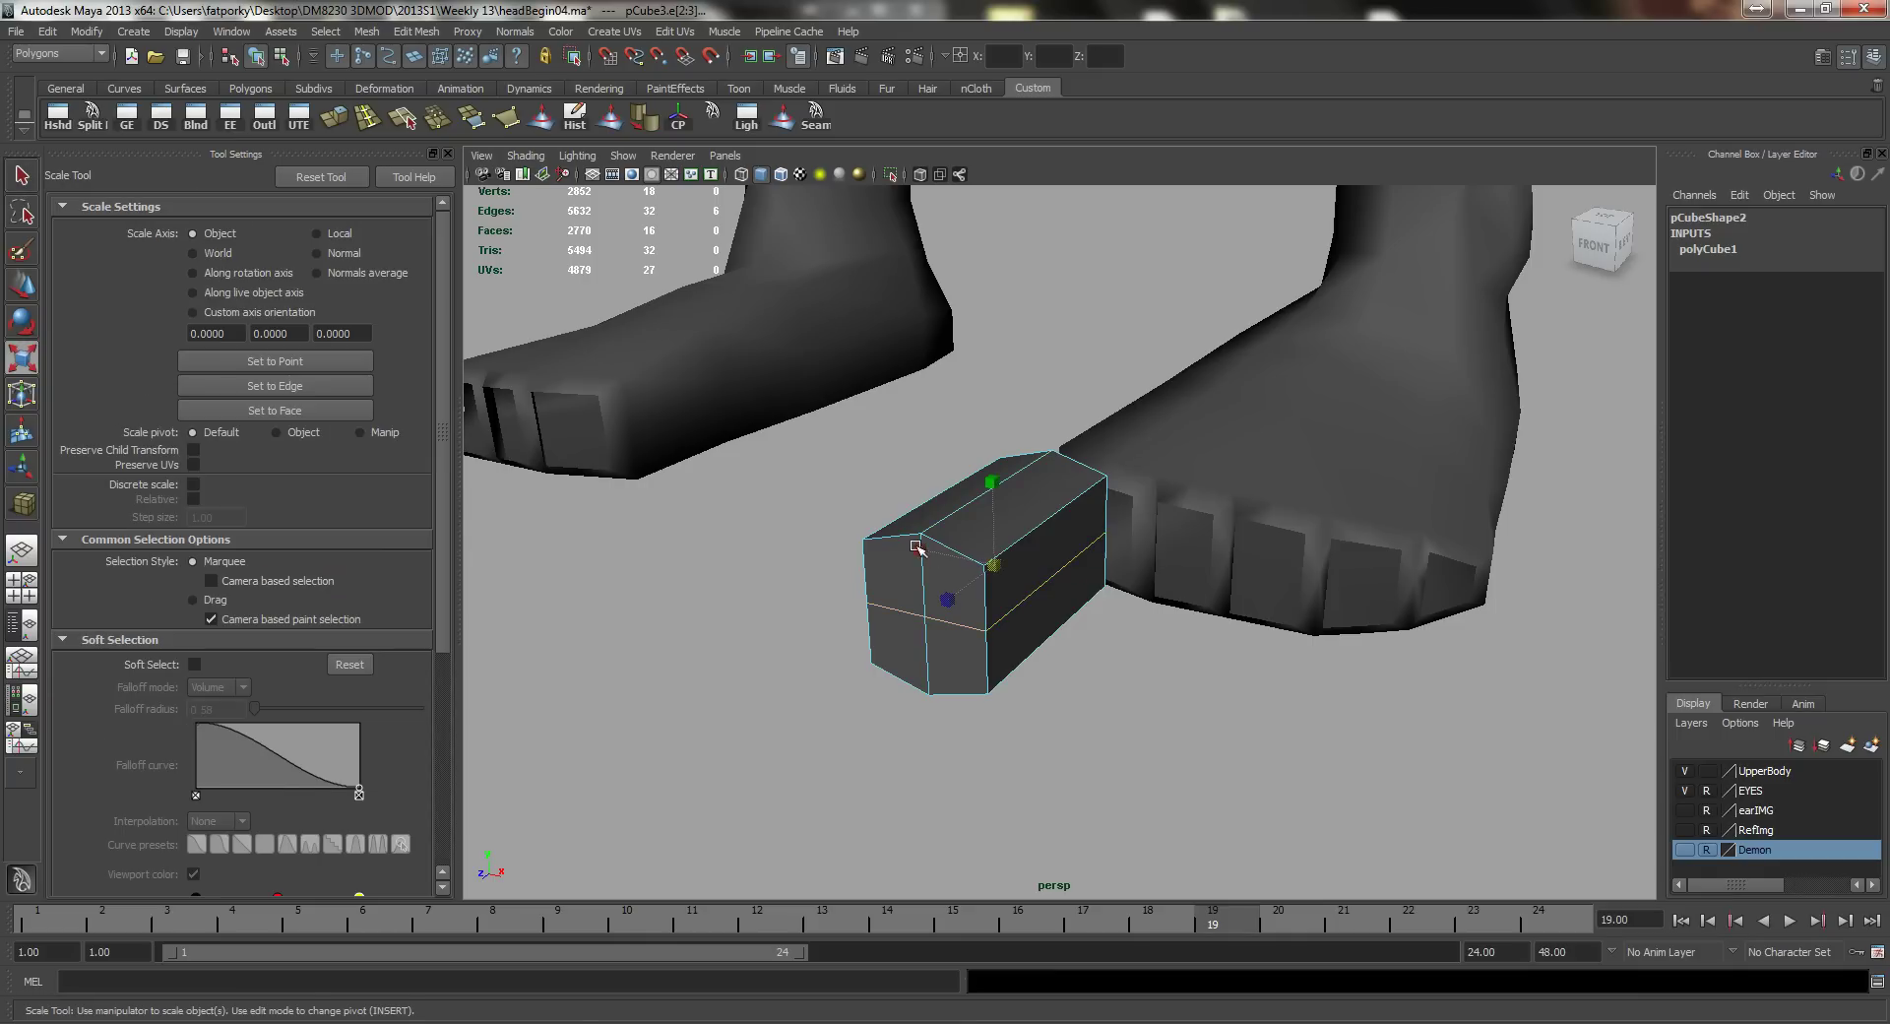
{"action": "left_click_drag", "start_coordinate": [915, 544], "coordinate": [902, 535]}
{"action": "left_click_drag", "start_coordinate": [919, 644], "coordinate": [1069, 609], "text": "alt"}
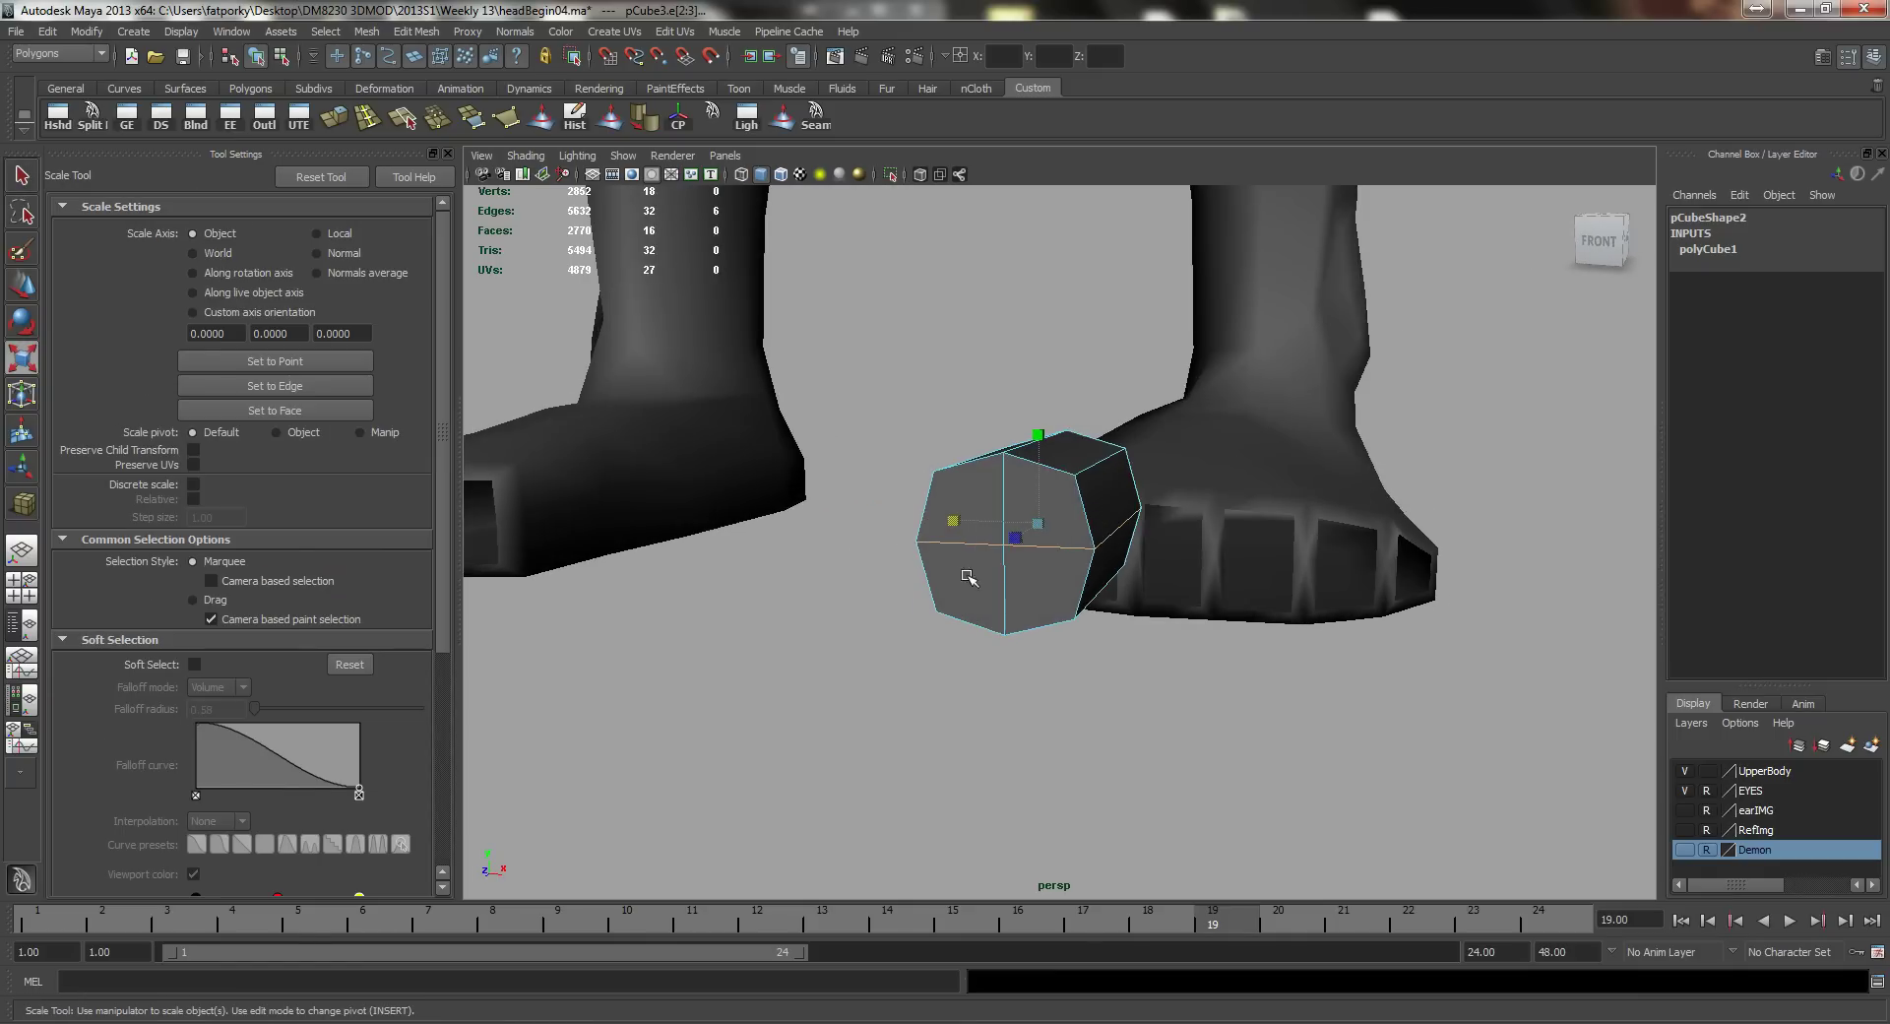
{"action": "left_click_drag", "start_coordinate": [966, 576], "coordinate": [866, 608], "text": "alt"}
Step: Insert four edge loops around the toe block, three near the middle and one close to the front end
{"action": "key", "text": "q"}
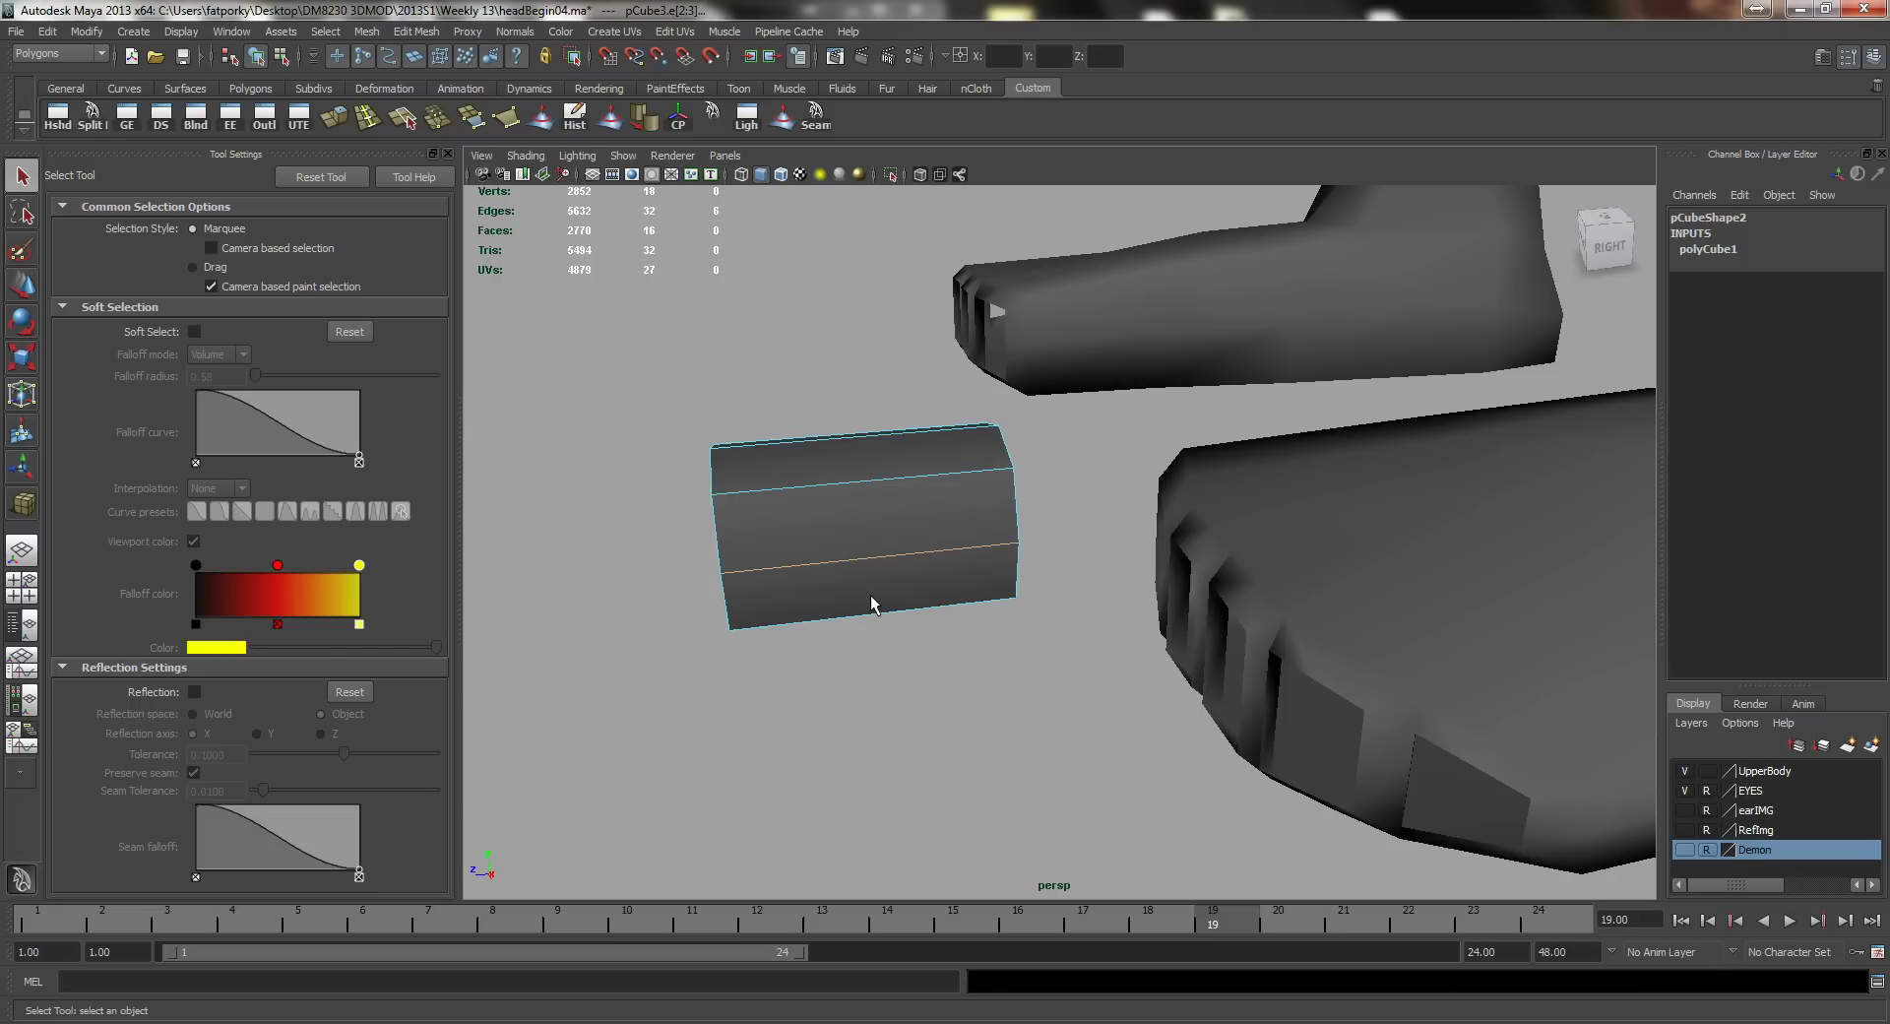
{"action": "left_click", "coordinate": [367, 117]}
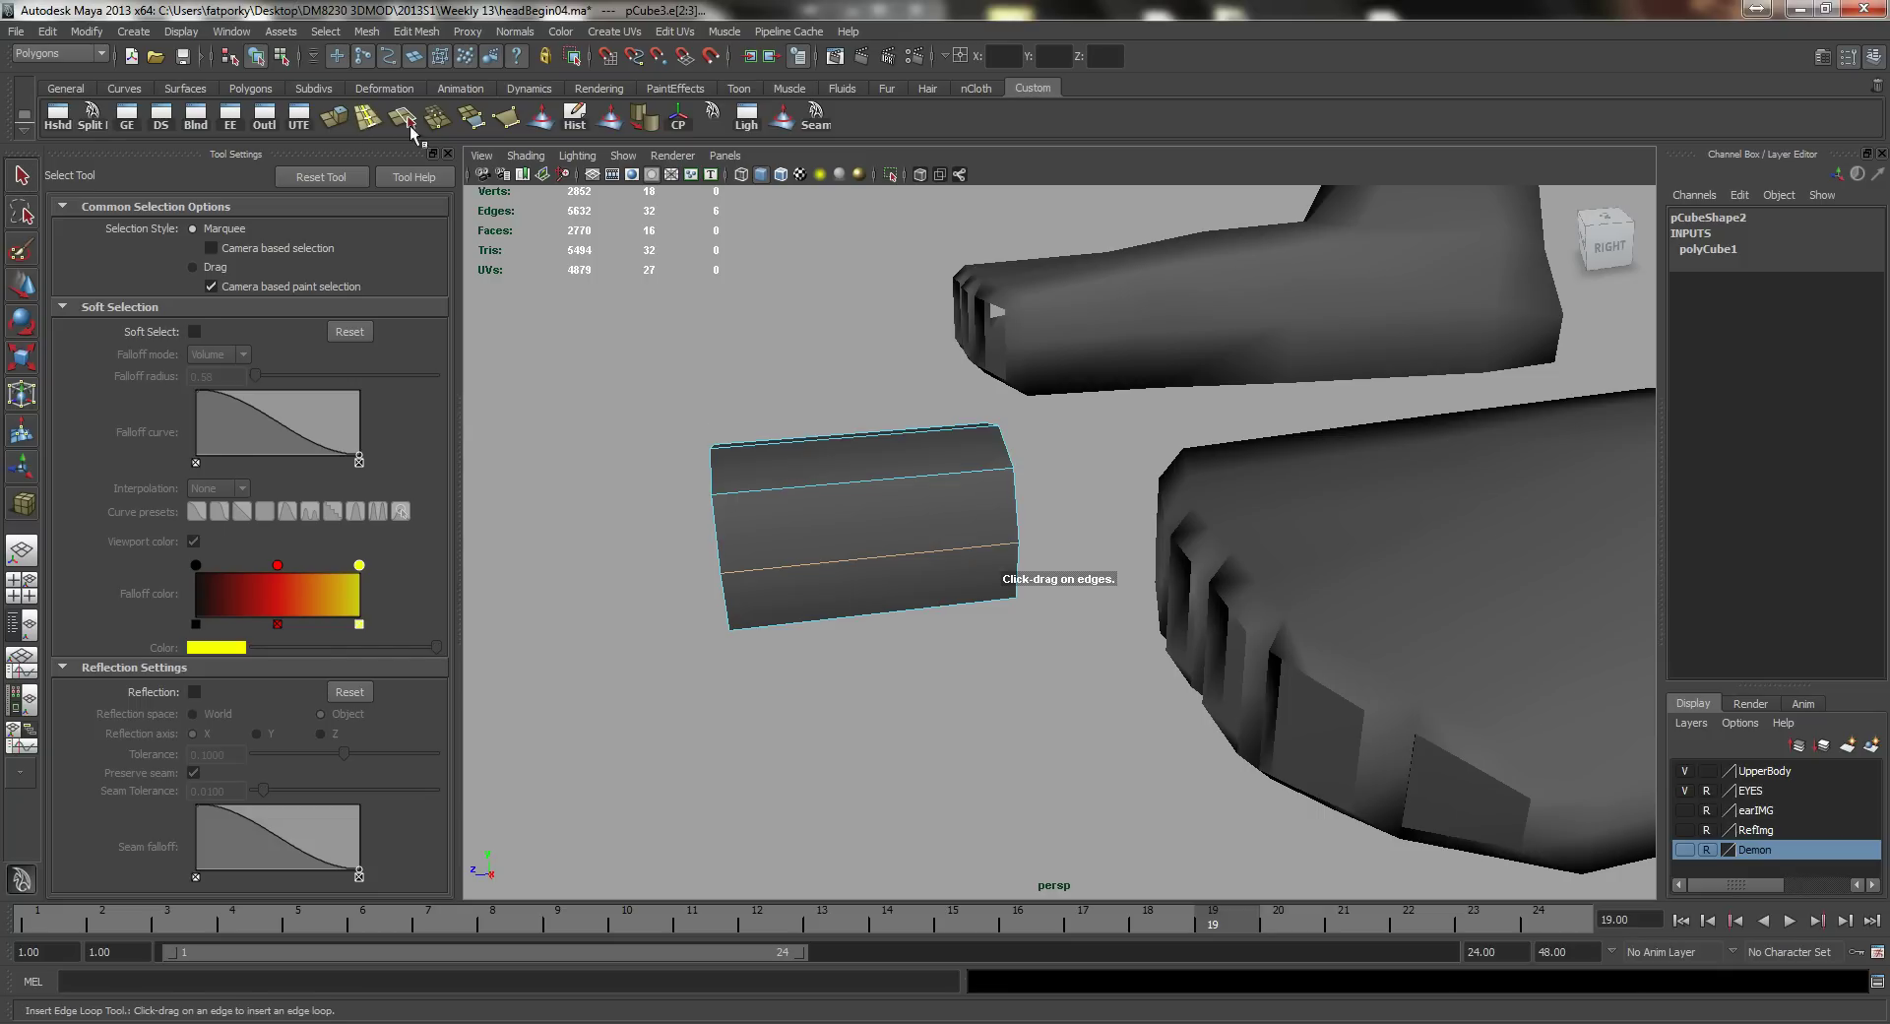
{"action": "mouse_move", "coordinate": [861, 488]}
{"action": "left_mouse_down"}
{"action": "mouse_move", "coordinate": [823, 492]}
{"action": "mouse_move", "coordinate": [895, 483]}
{"action": "left_mouse_up"}
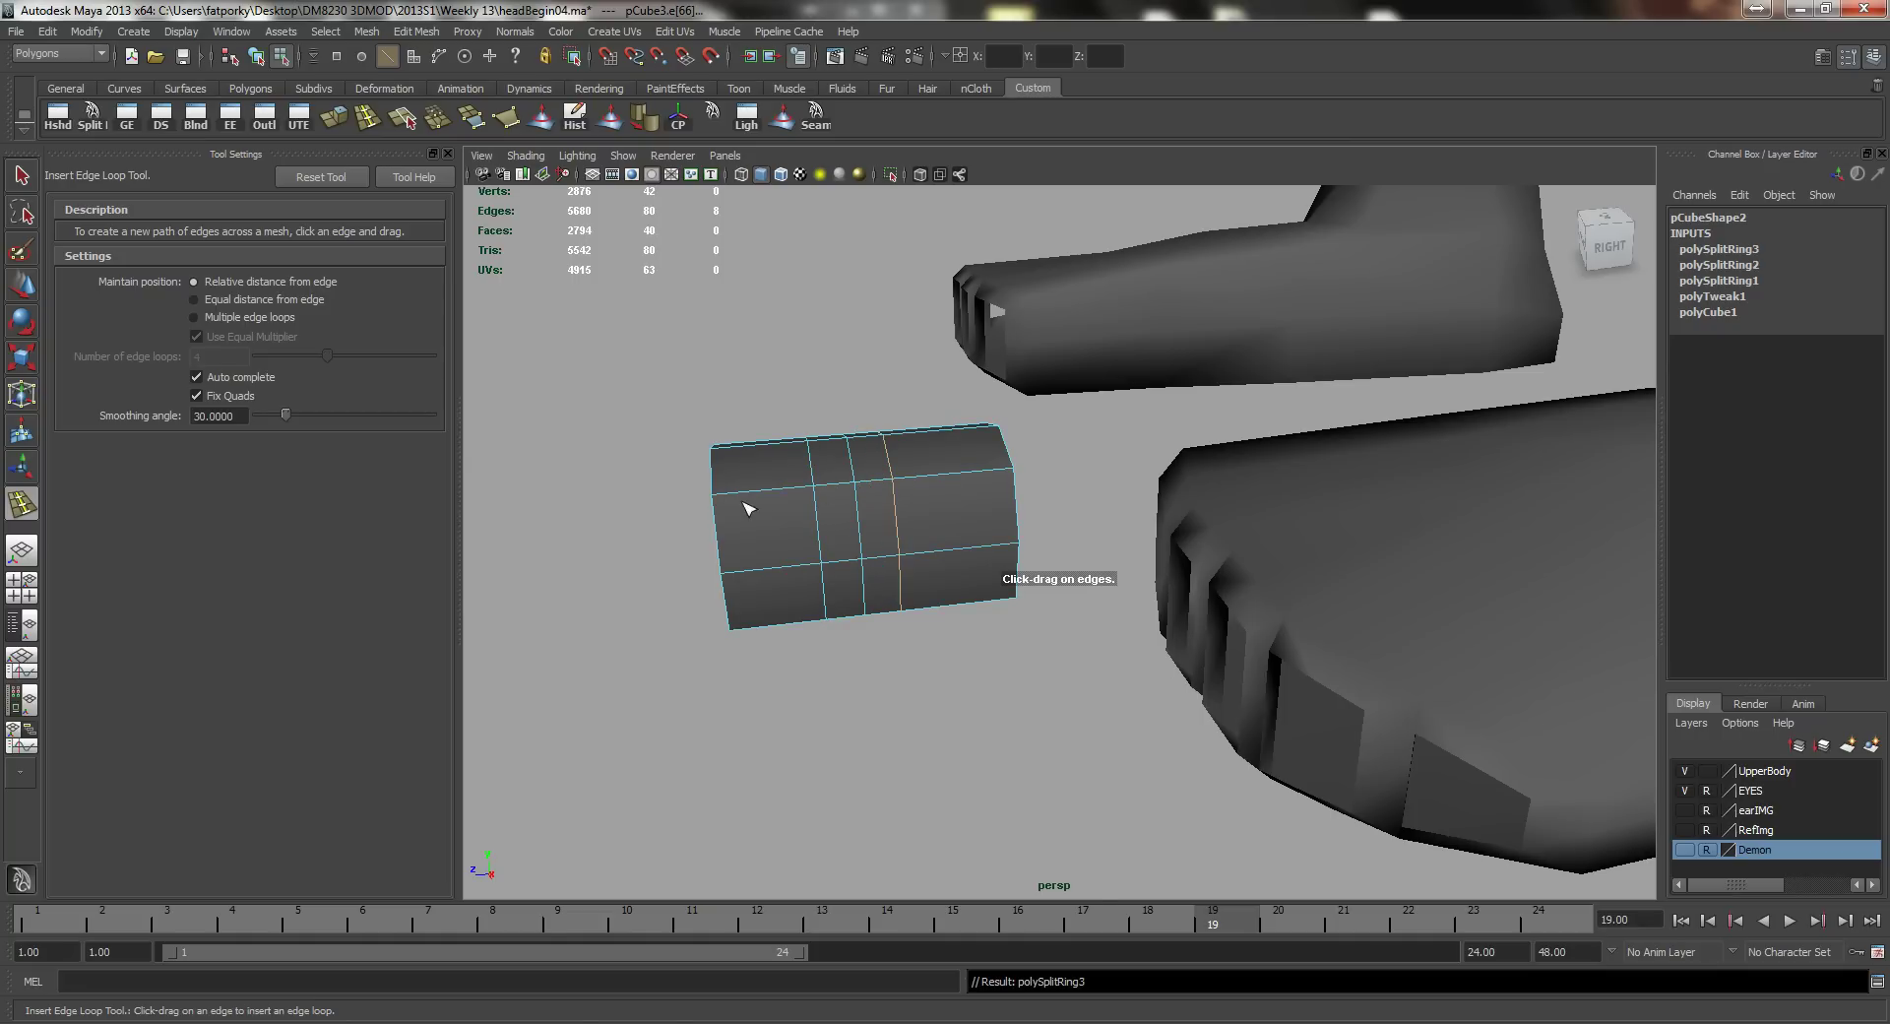
{"action": "left_click_drag", "start_coordinate": [754, 490], "coordinate": [753, 484]}
{"action": "left_click_drag", "start_coordinate": [811, 391], "coordinate": [839, 433], "text": "alt"}
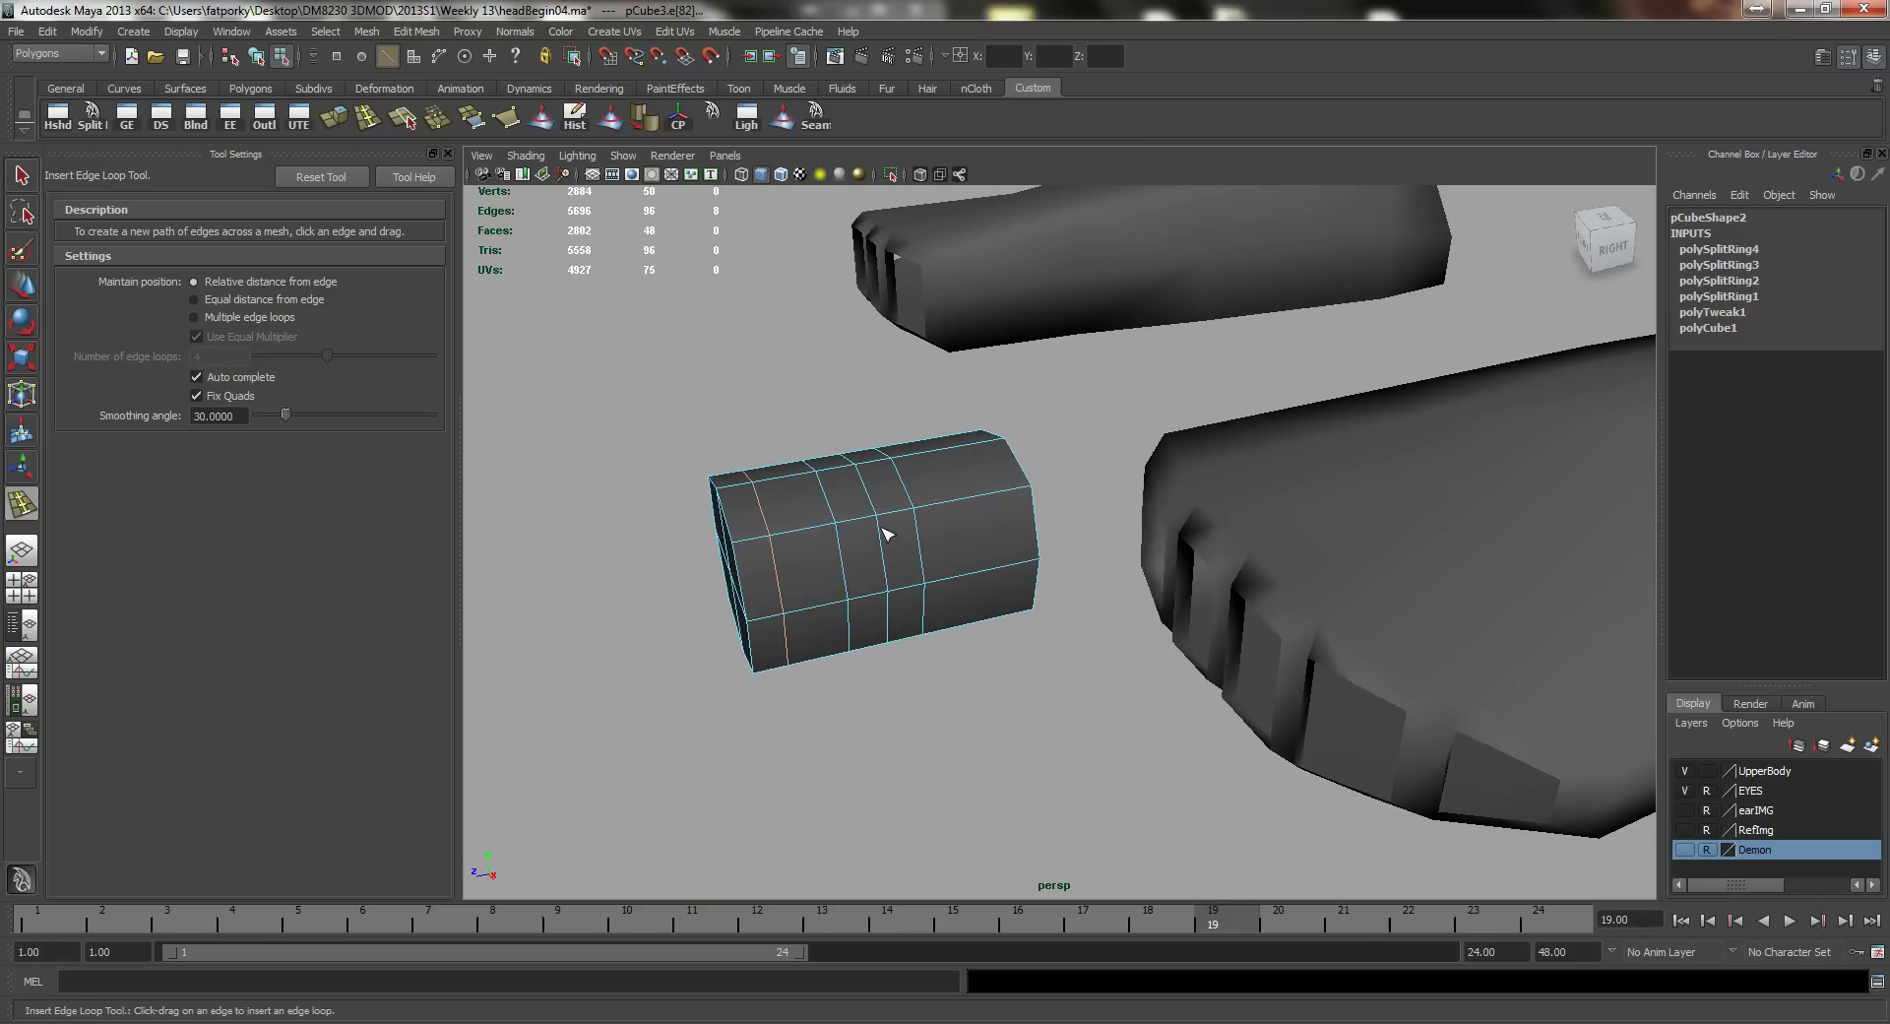
{"action": "left_click_drag", "start_coordinate": [886, 533], "coordinate": [818, 528], "text": "alt"}
Step: Shift the four crosswise edge loops back toward the foot, and move all except the rearmost one forward again
{"action": "key", "text": "q"}
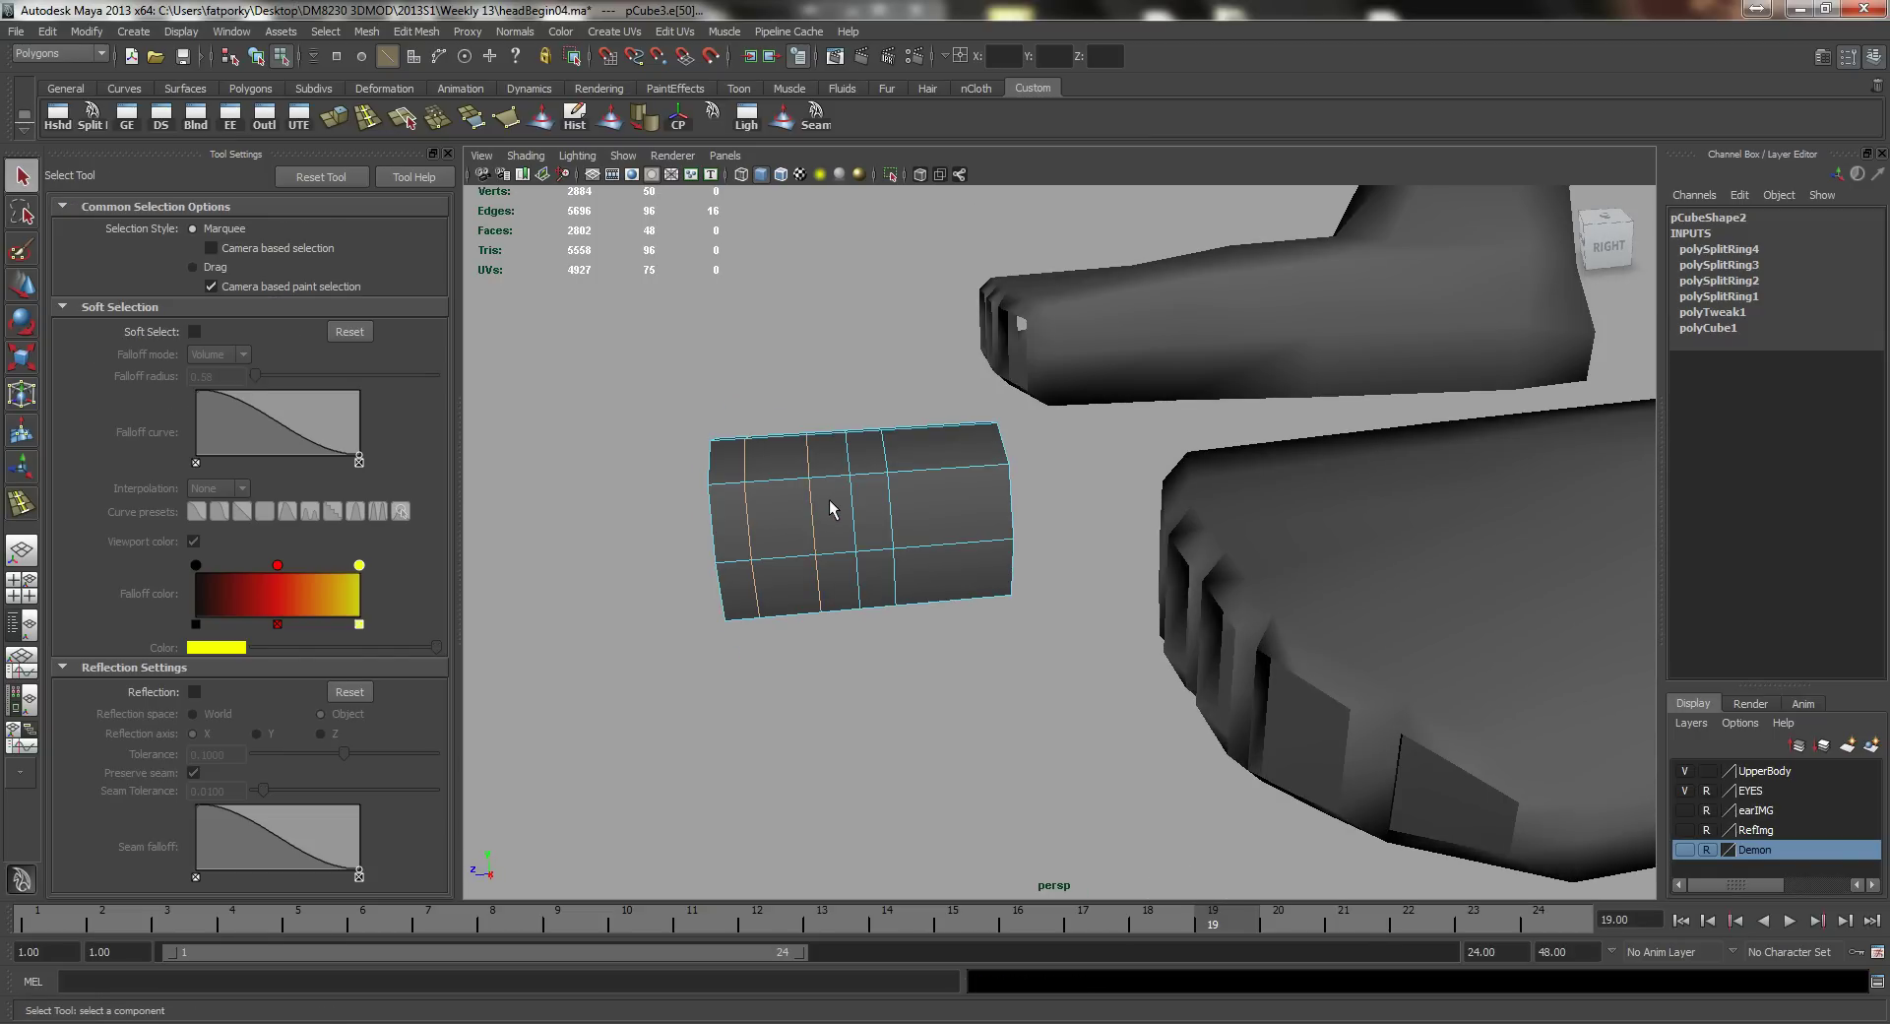
{"action": "double_click", "coordinate": [853, 498], "text": "shift"}
{"action": "mouse_move", "coordinate": [891, 511]}
{"action": "left_mouse_down", "text": "alt"}
{"action": "mouse_move", "coordinate": [847, 540]}
{"action": "mouse_move", "coordinate": [903, 532]}
{"action": "left_mouse_up", "text": "alt"}
{"action": "key", "text": "w"}
{"action": "left_click_drag", "start_coordinate": [777, 564], "coordinate": [862, 567]}
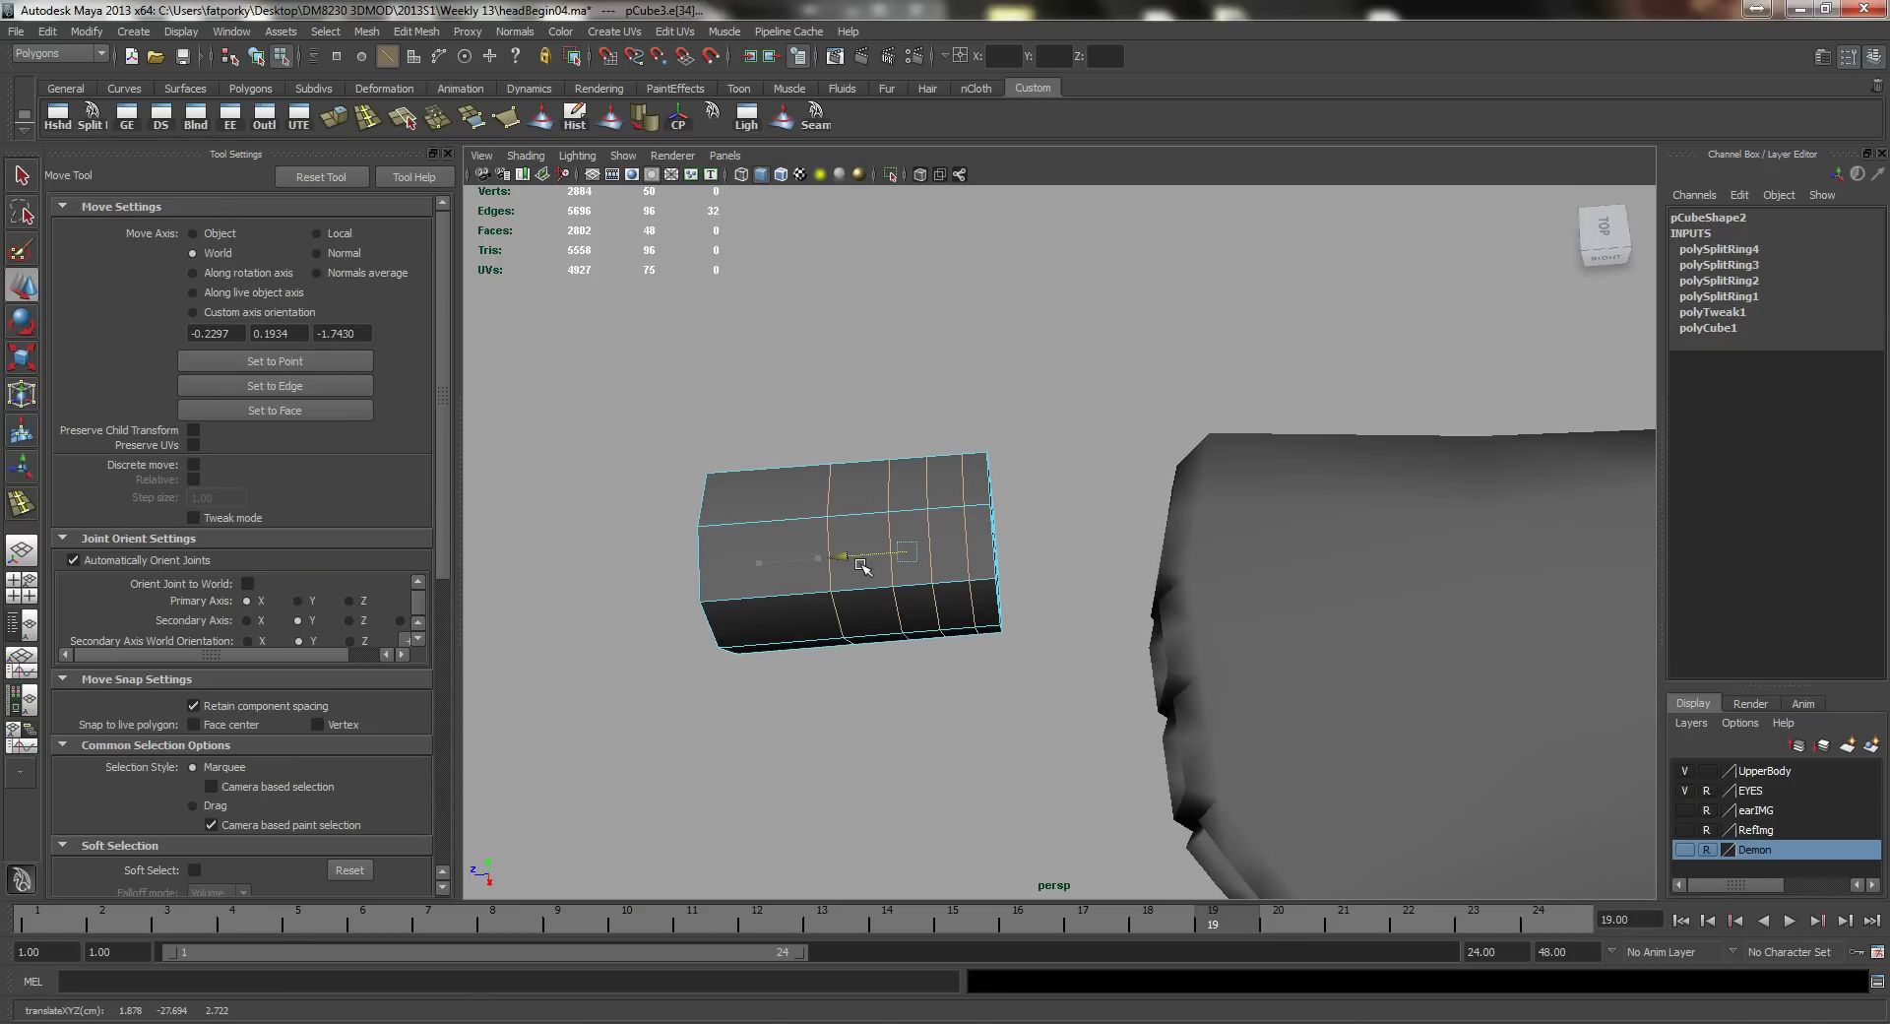
{"action": "double_click", "coordinate": [972, 601], "text": "ctrl"}
{"action": "left_click_drag", "start_coordinate": [829, 555], "coordinate": [654, 501]}
{"action": "right_click_drag", "start_coordinate": [654, 501], "coordinate": [860, 548], "text": "alt"}
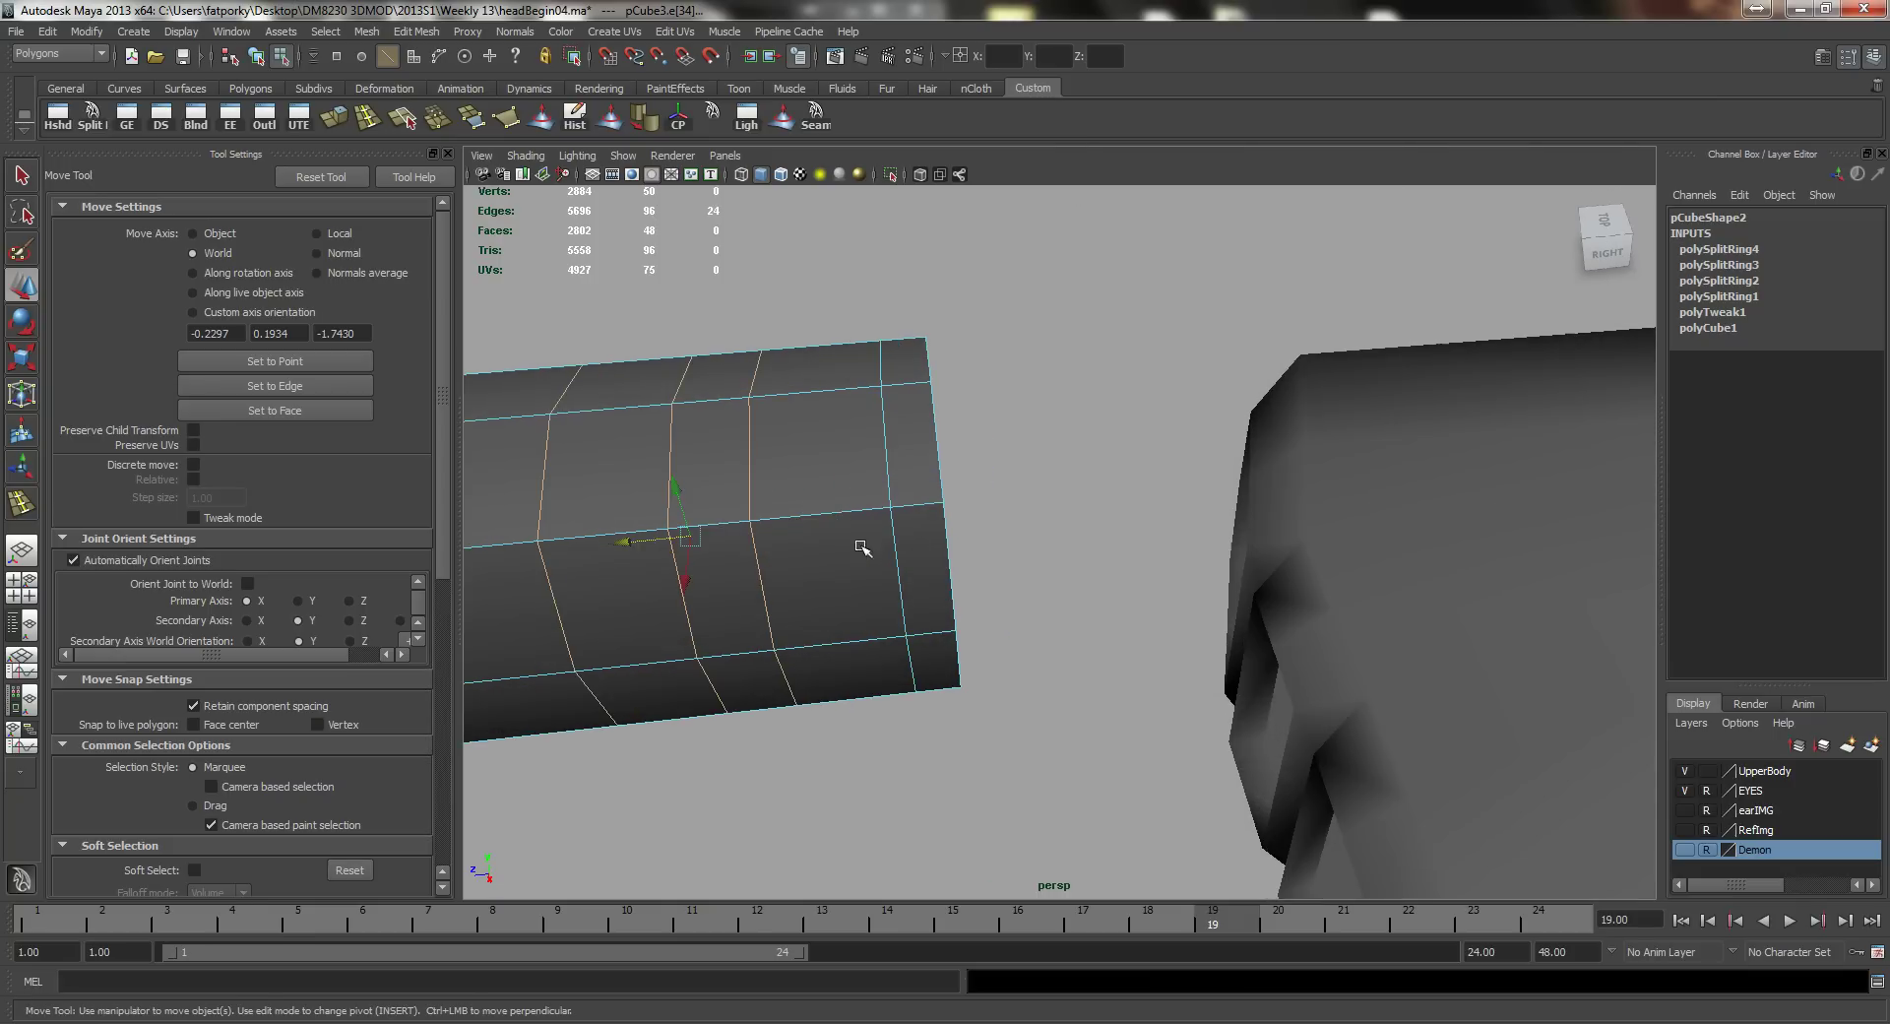
{"action": "middle_click_drag", "start_coordinate": [810, 532], "coordinate": [891, 559], "text": "alt"}
Step: Move the frontmost crosswise edge loop back, closer to the two middle loops
{"action": "key", "text": "q"}
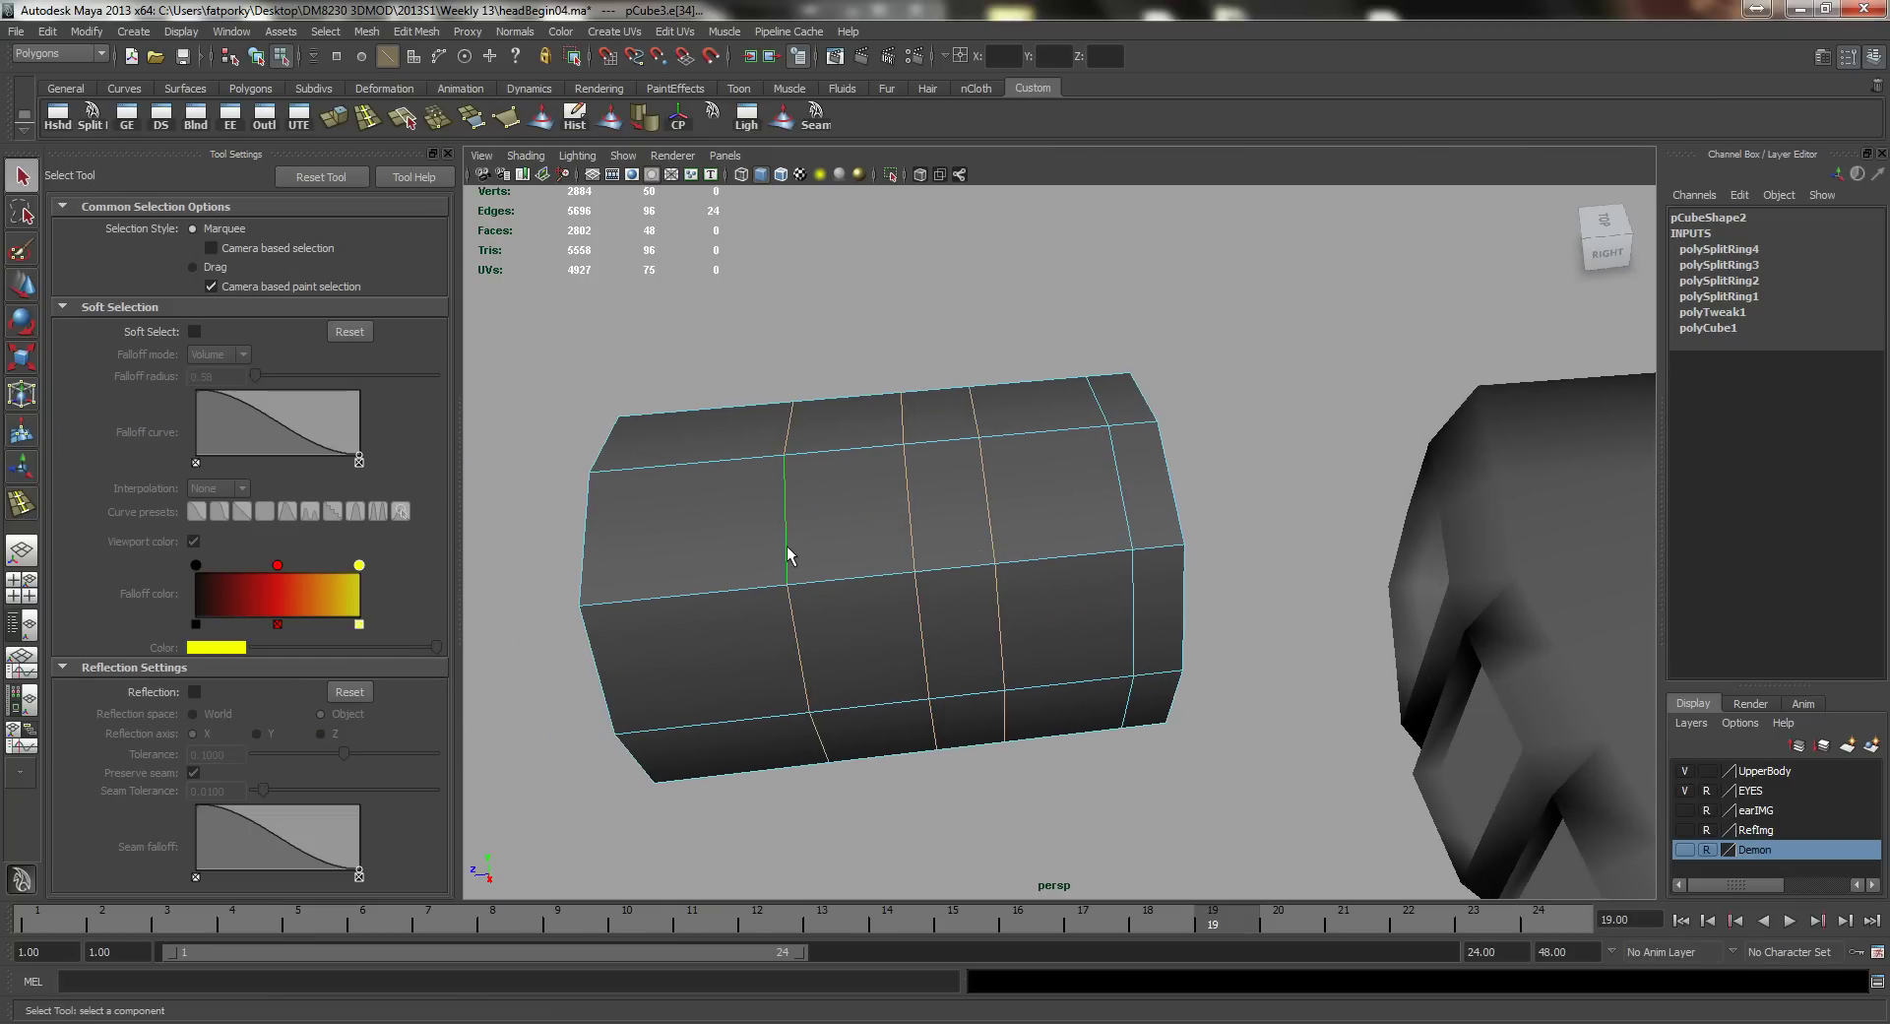
{"action": "double_click", "coordinate": [787, 546]}
{"action": "key", "text": "w"}
{"action": "left_click_drag", "start_coordinate": [778, 587], "coordinate": [1067, 578]}
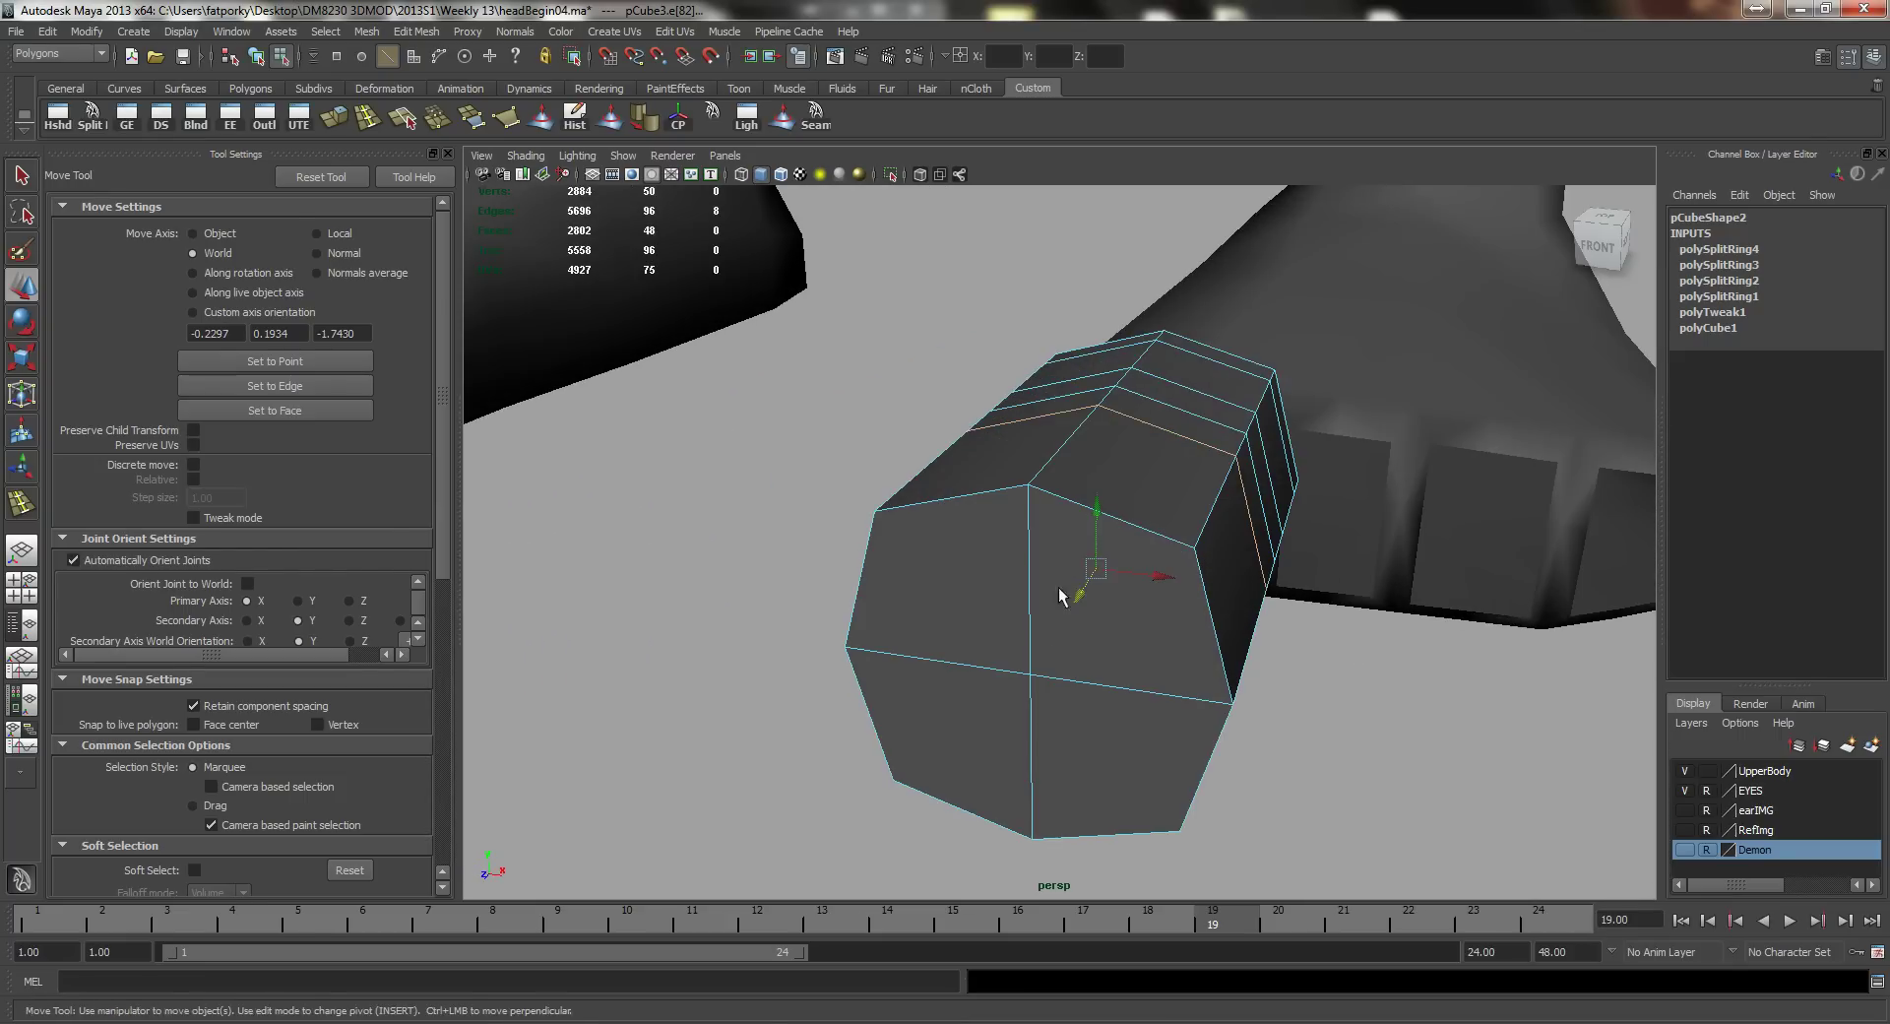
Step: Pull the two horizontal centre edges of the toe's front cap forward
{"action": "key", "text": "q"}
{"action": "left_click", "coordinate": [1026, 679]}
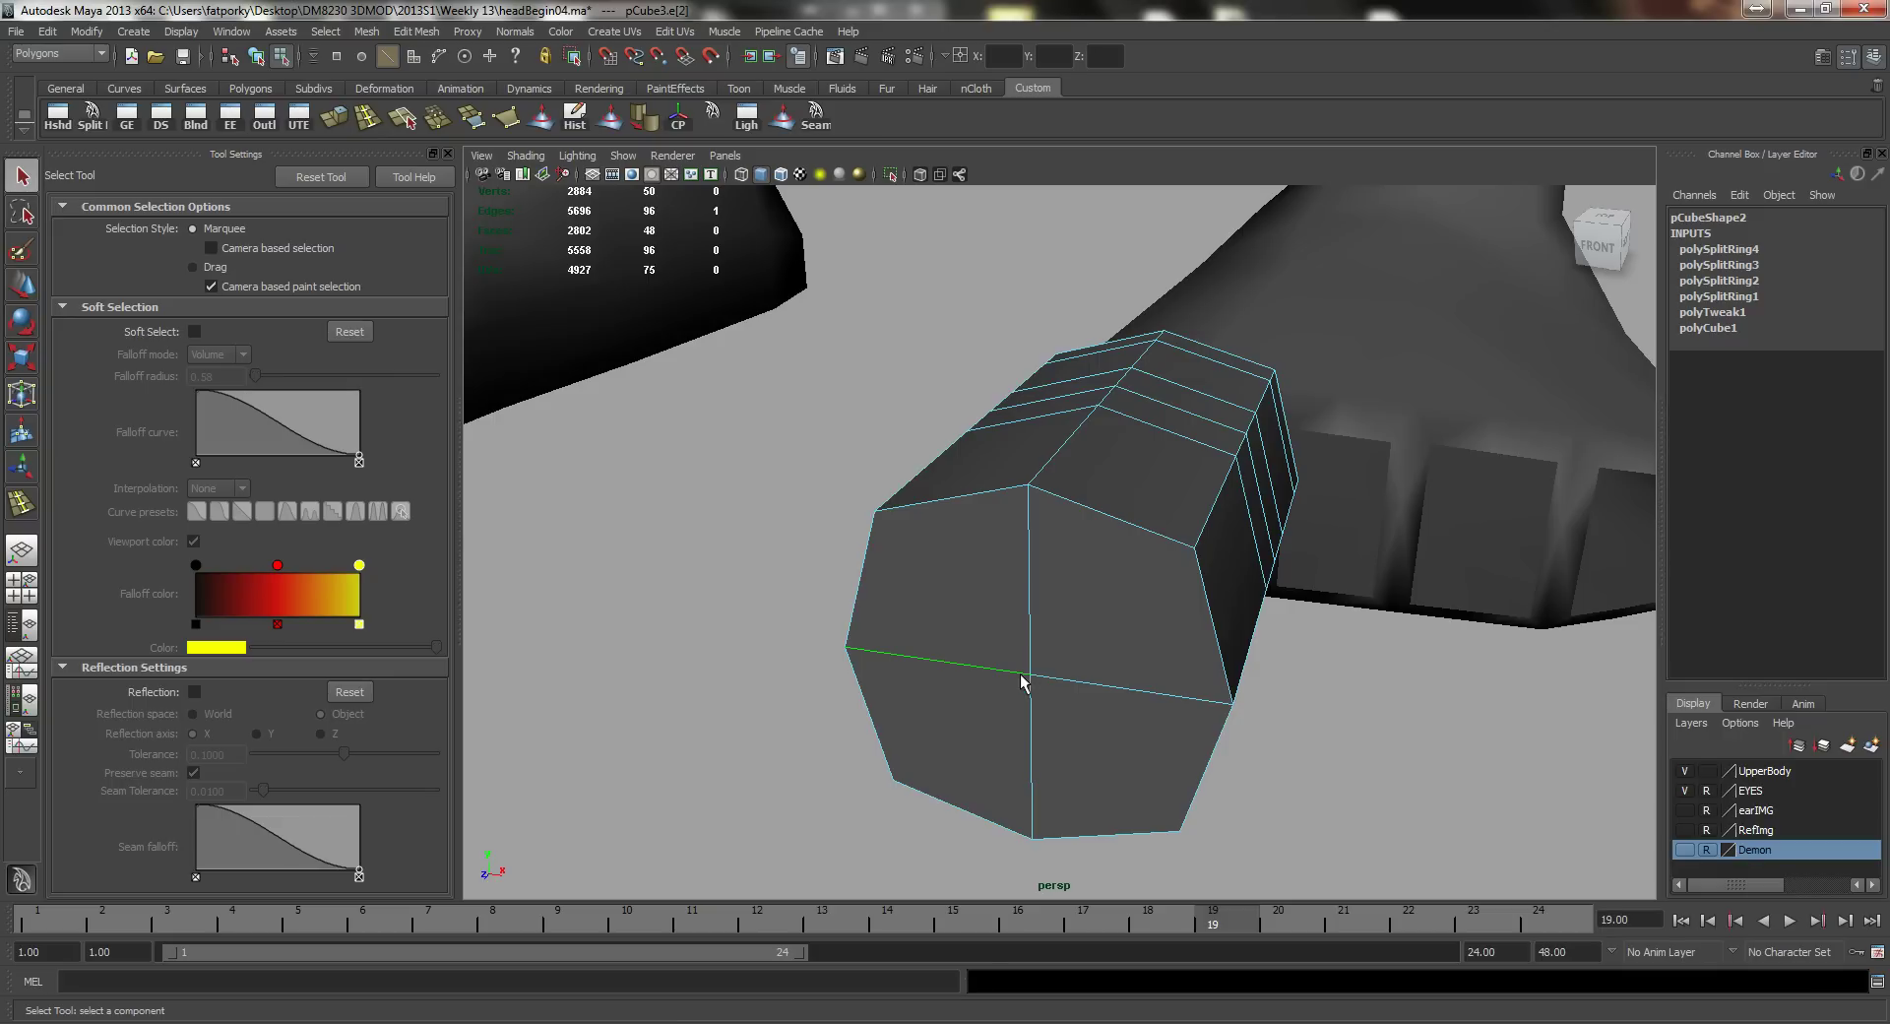
{"action": "left_click", "coordinate": [1116, 701], "text": "shift"}
{"action": "left_click_drag", "start_coordinate": [1116, 700], "coordinate": [899, 677], "text": "alt"}
{"action": "key", "text": "w"}
{"action": "key", "text": "q"}
Step: Pull the upper and lower vertical centre edges of the front cap forward to taper the toe tip
{"action": "right_click_drag", "start_coordinate": [995, 652], "coordinate": [952, 658]}
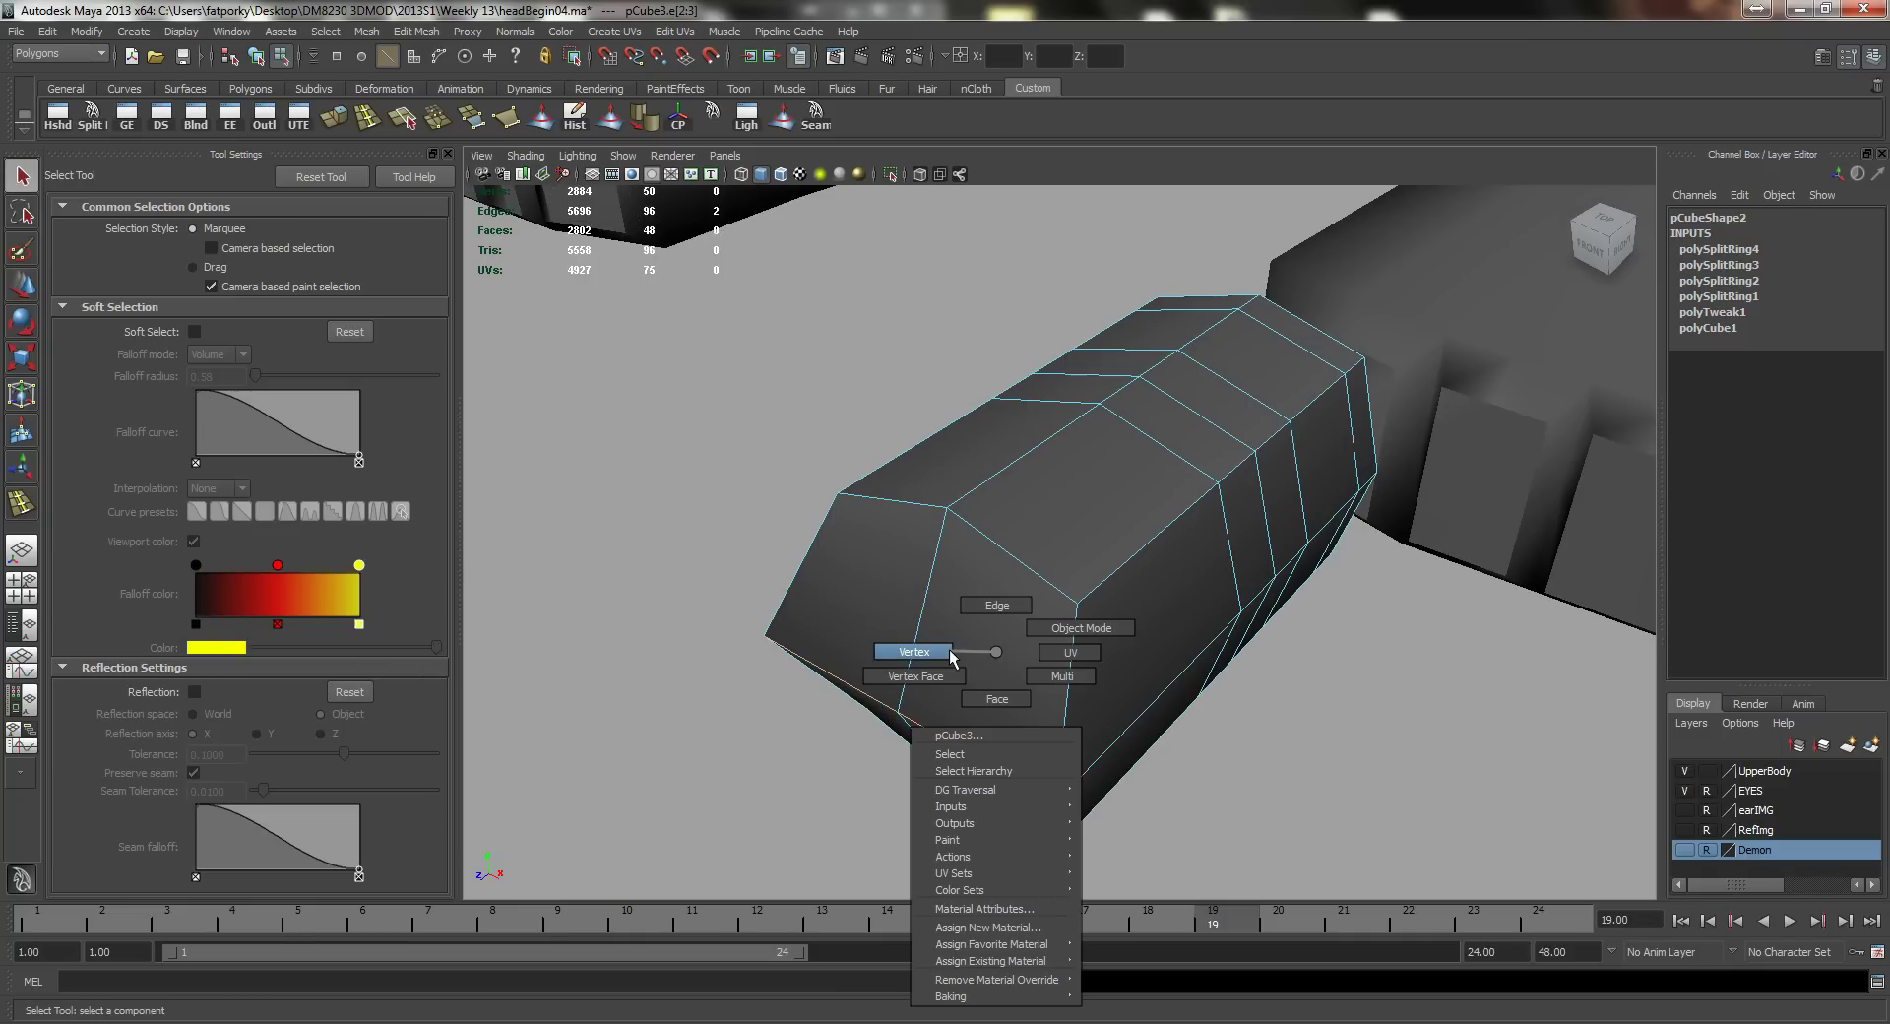
{"action": "left_click", "coordinate": [910, 649]}
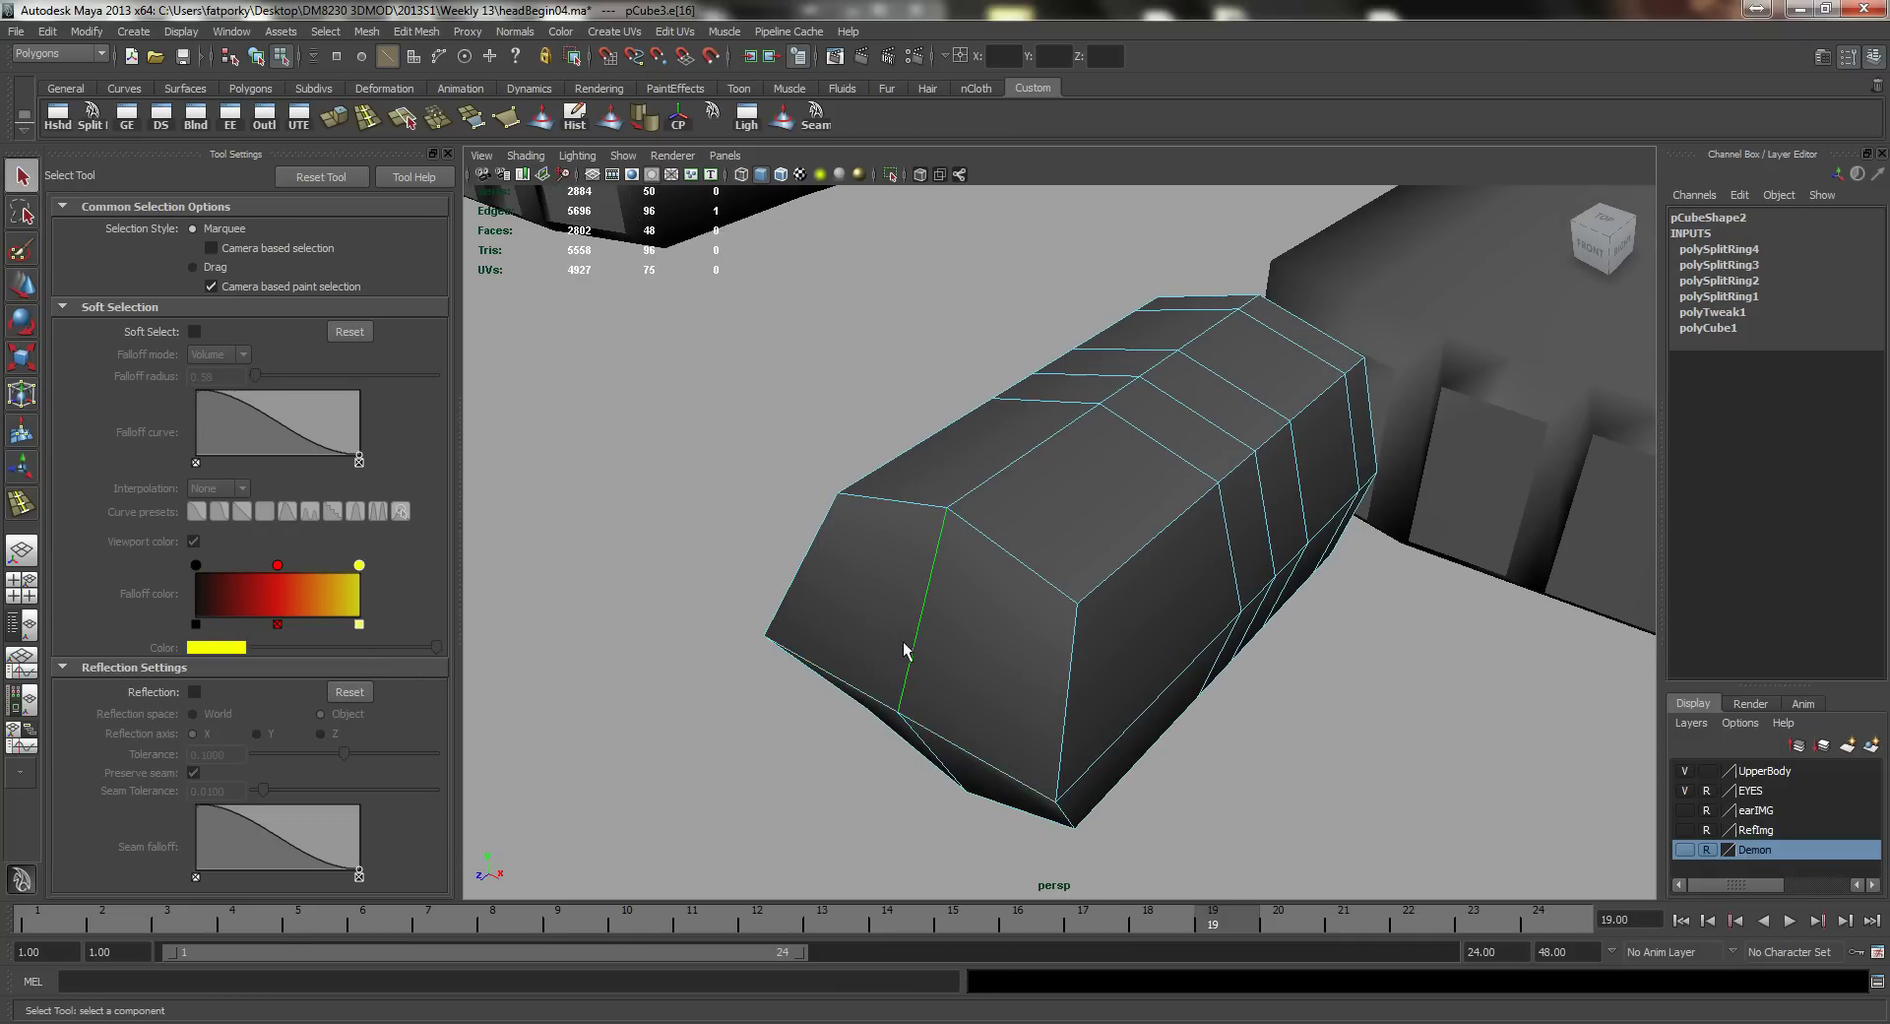
{"action": "left_click_drag", "start_coordinate": [910, 650], "coordinate": [842, 695], "text": "alt"}
{"action": "left_click", "coordinate": [950, 617], "text": "shift"}
{"action": "key", "text": "w"}
{"action": "left_click_drag", "start_coordinate": [846, 626], "coordinate": [1023, 512], "text": "alt"}
Step: Raise the top and bottom vertices of the middle crosswise loop to form the toe's knuckle
{"action": "key", "text": "q"}
{"action": "right_click_drag", "start_coordinate": [1014, 500], "coordinate": [948, 499]}
{"action": "left_click_drag", "start_coordinate": [882, 471], "coordinate": [809, 554], "text": "alt"}
{"action": "right_click_drag", "start_coordinate": [809, 554], "coordinate": [935, 593], "text": "alt"}
{"action": "left_click_drag", "start_coordinate": [969, 599], "coordinate": [915, 551], "text": "alt"}
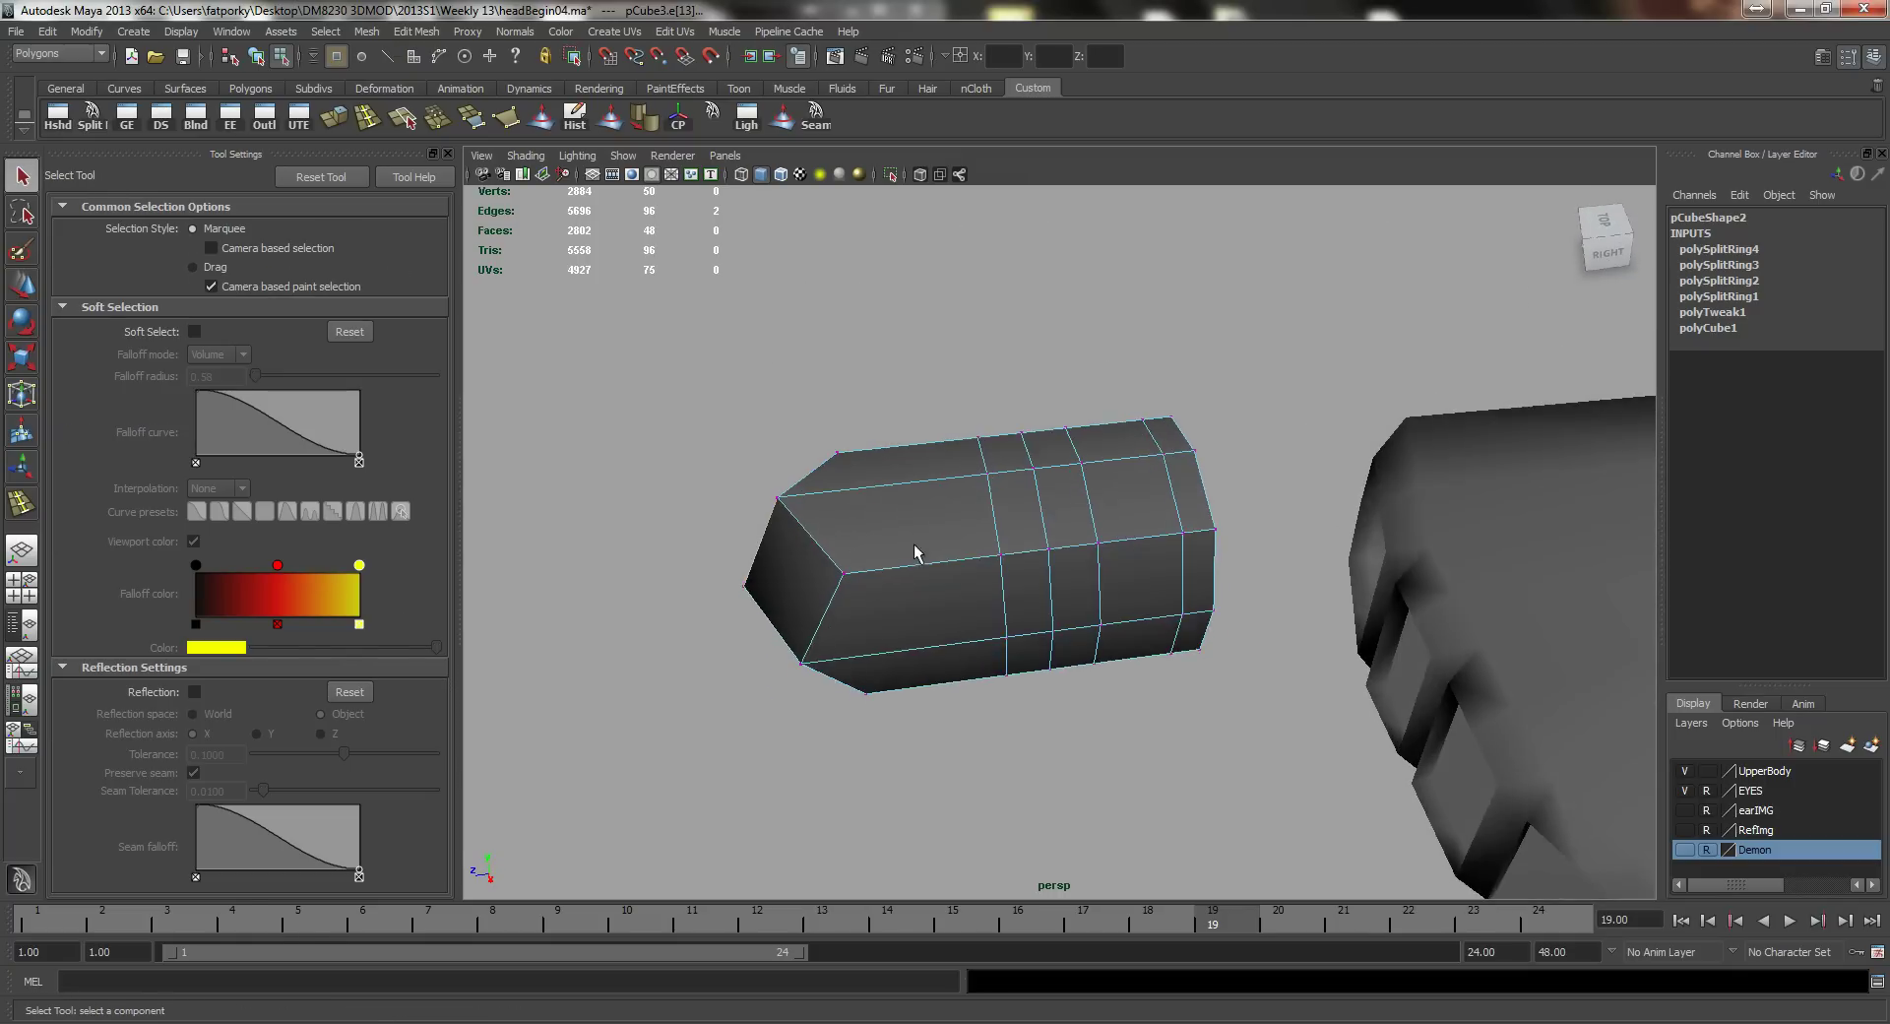
{"action": "right_click_drag", "start_coordinate": [988, 540], "coordinate": [995, 514], "text": "alt"}
{"action": "left_click_drag", "start_coordinate": [995, 515], "coordinate": [995, 612], "text": "alt"}
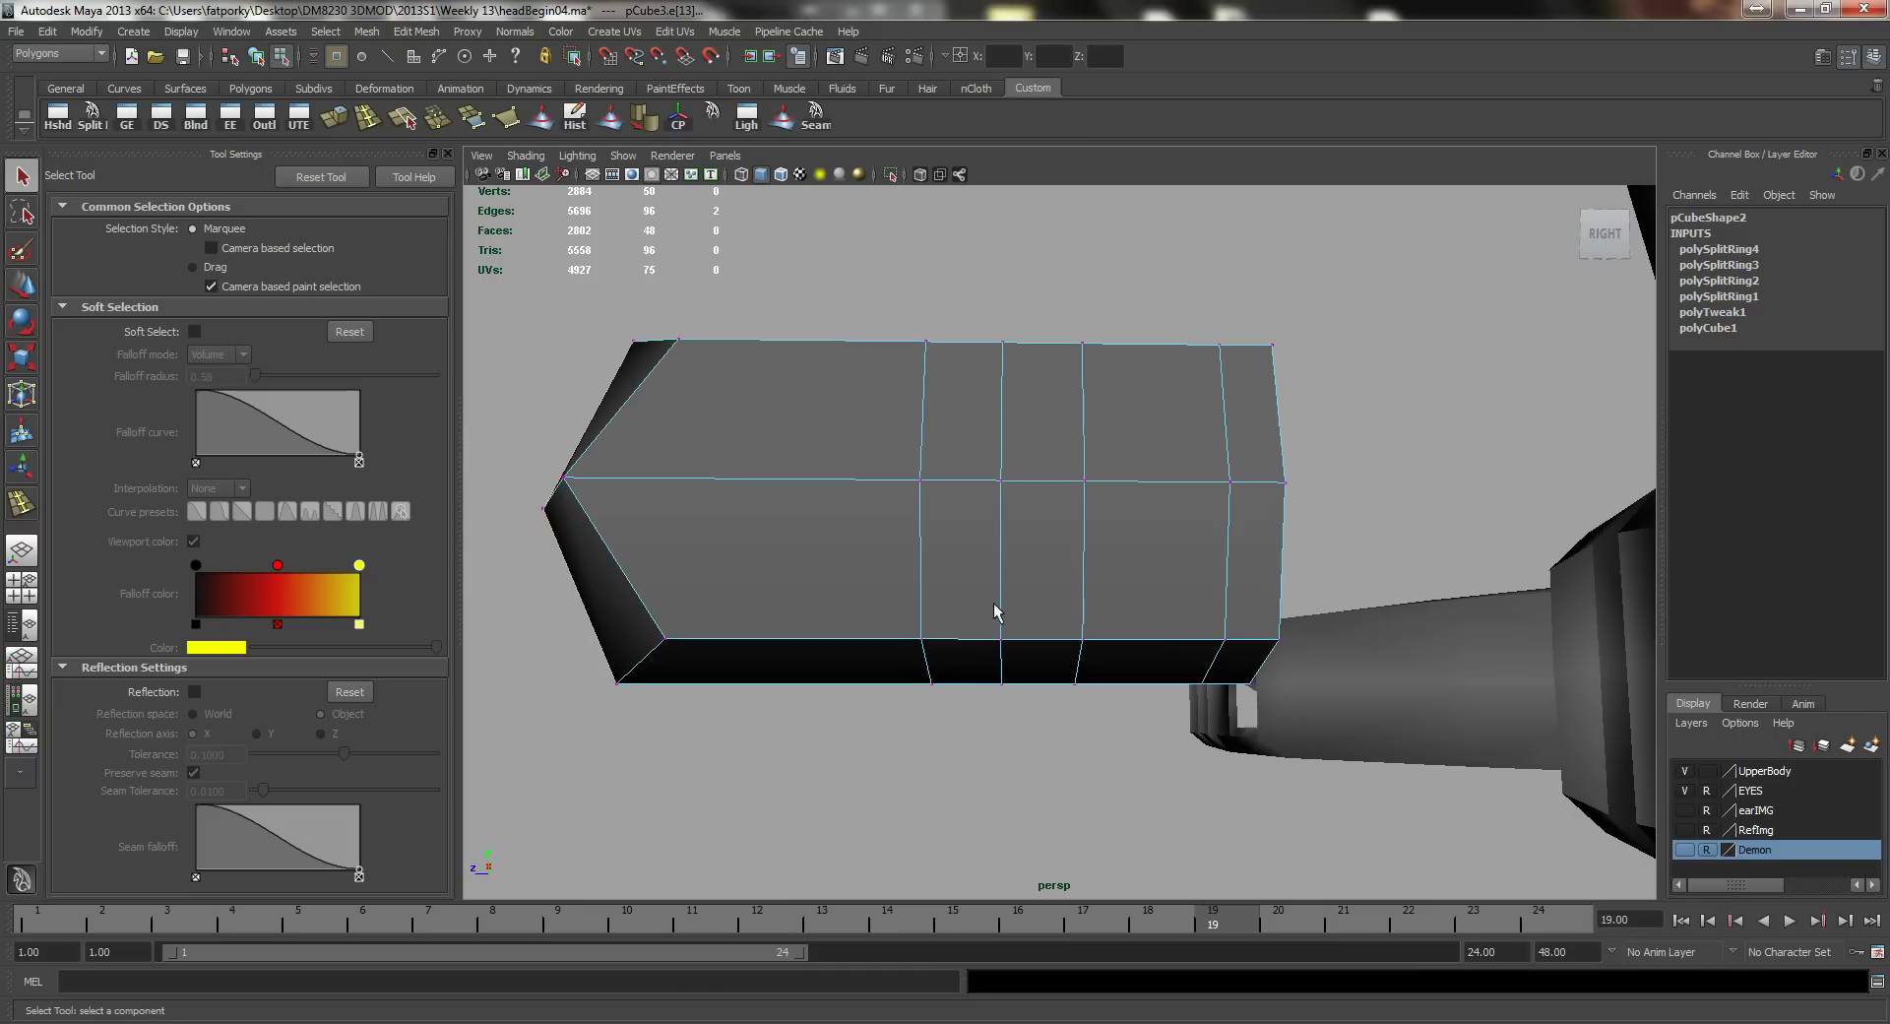
{"action": "right_click_drag", "start_coordinate": [998, 605], "coordinate": [942, 596]}
{"action": "left_click_drag", "start_coordinate": [1061, 759], "coordinate": [988, 636]}
{"action": "left_click_drag", "start_coordinate": [992, 630], "coordinate": [999, 566], "text": "alt"}
{"action": "left_click_drag", "start_coordinate": [984, 380], "coordinate": [1043, 639]}
{"action": "key", "text": "w"}
Step: Spread the top edges of the loops beside the knuckle, moving the front loop's forward and the rear loop's backward
{"action": "right_click_drag", "start_coordinate": [955, 488], "coordinate": [949, 473]}
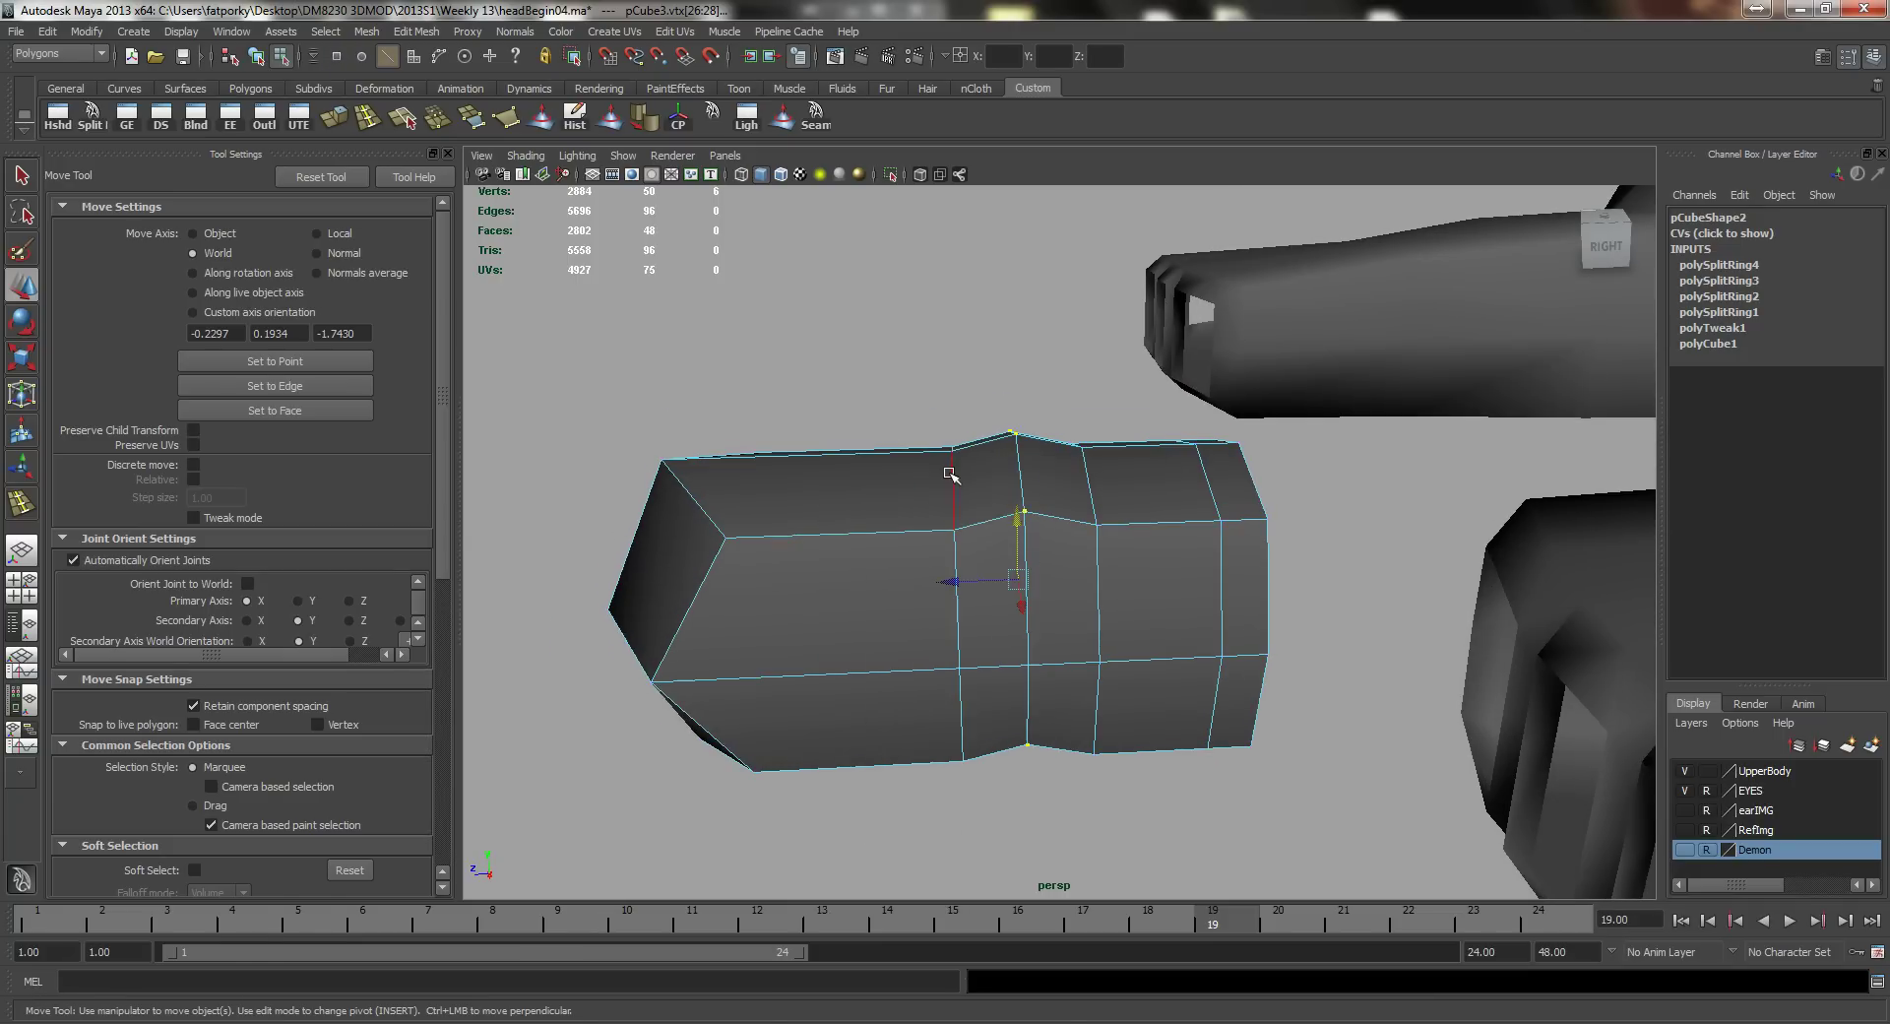
{"action": "left_click", "coordinate": [948, 480]}
{"action": "left_click_drag", "start_coordinate": [949, 480], "coordinate": [1065, 620], "text": "alt"}
{"action": "left_click", "coordinate": [942, 642], "text": "shift"}
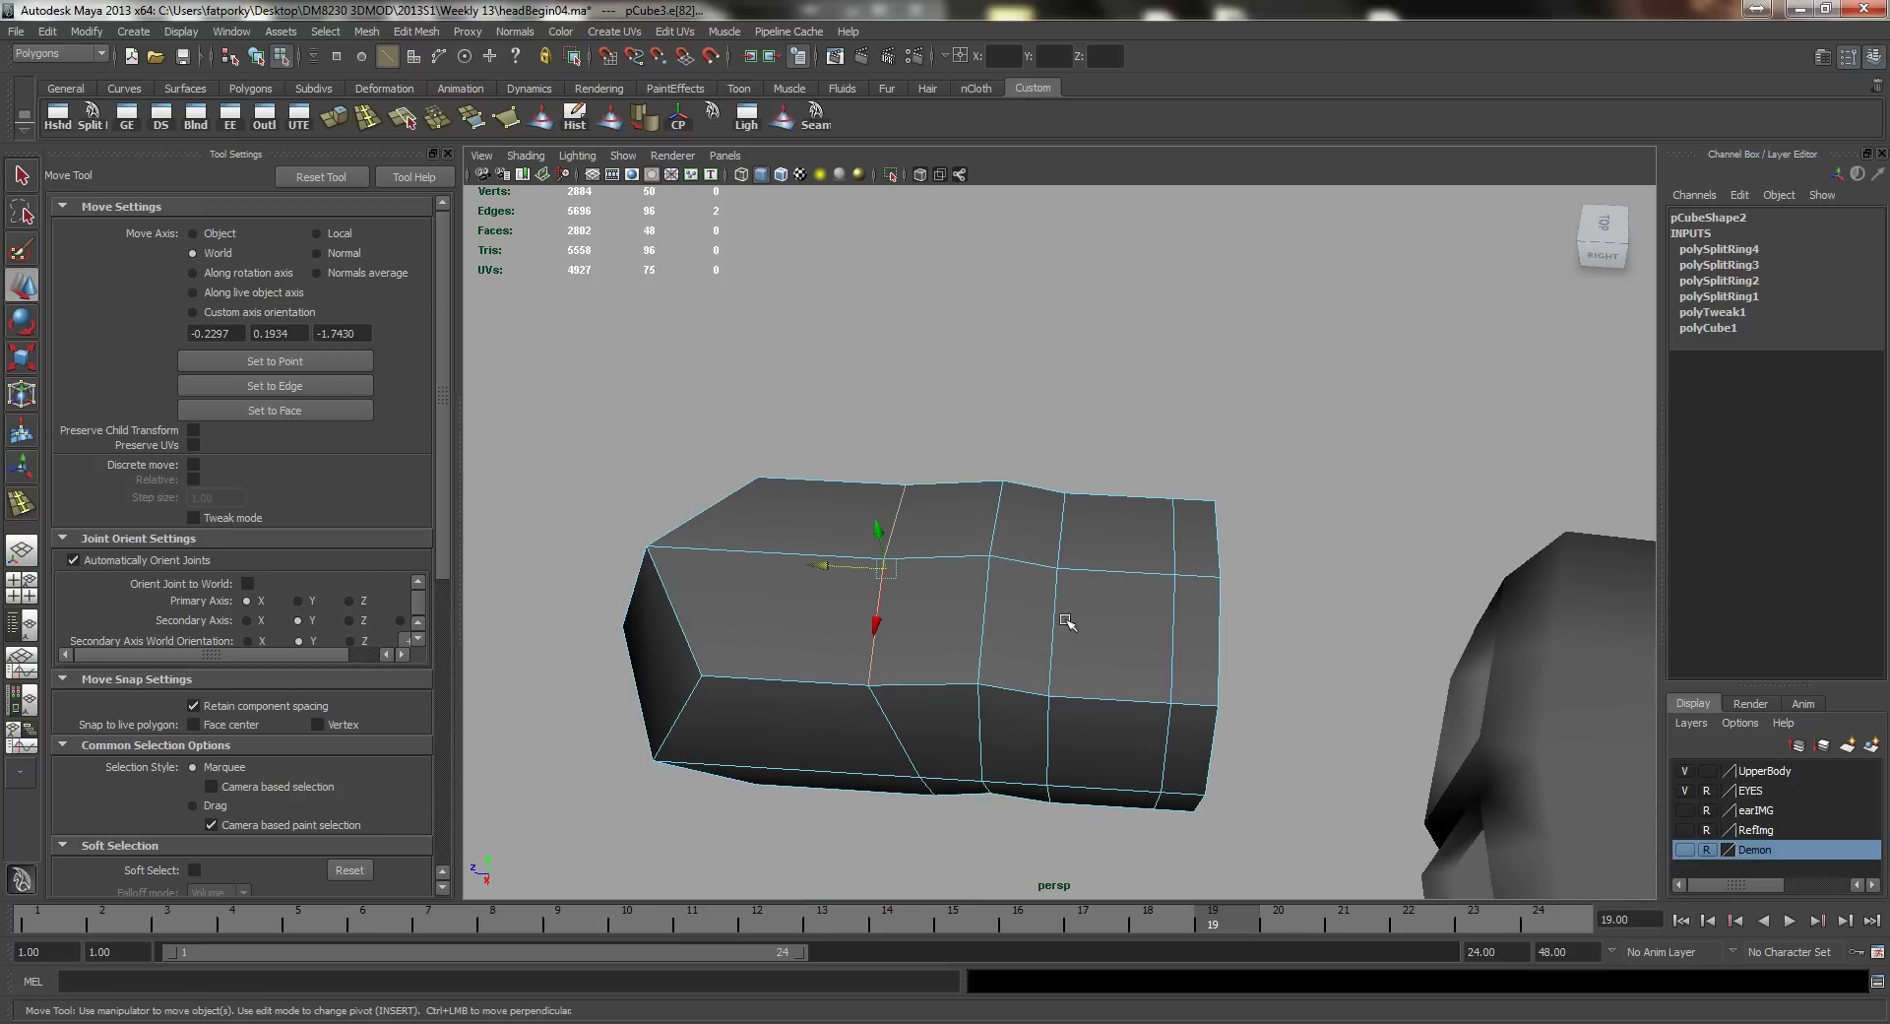
{"action": "left_click", "coordinate": [1063, 526]}
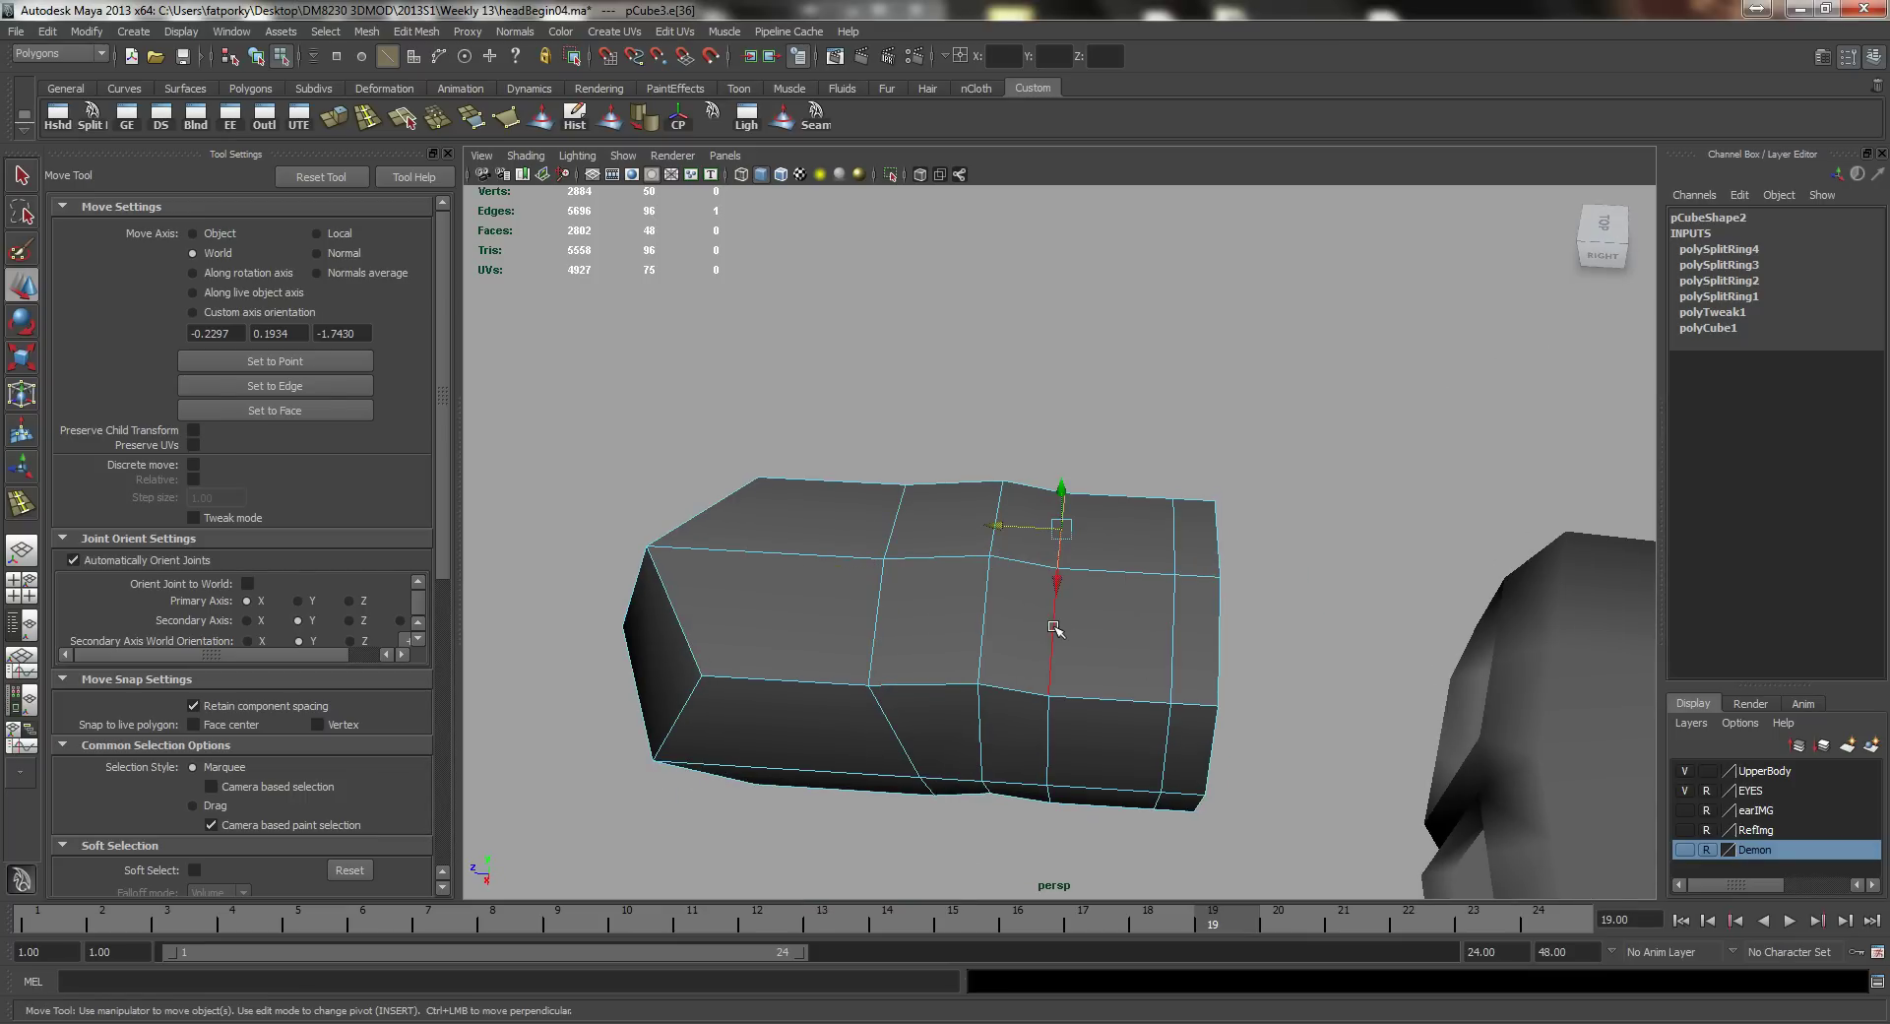
{"action": "left_click_drag", "start_coordinate": [995, 573], "coordinate": [1050, 498]}
{"action": "key", "text": "q"}
{"action": "key", "text": "F11"}
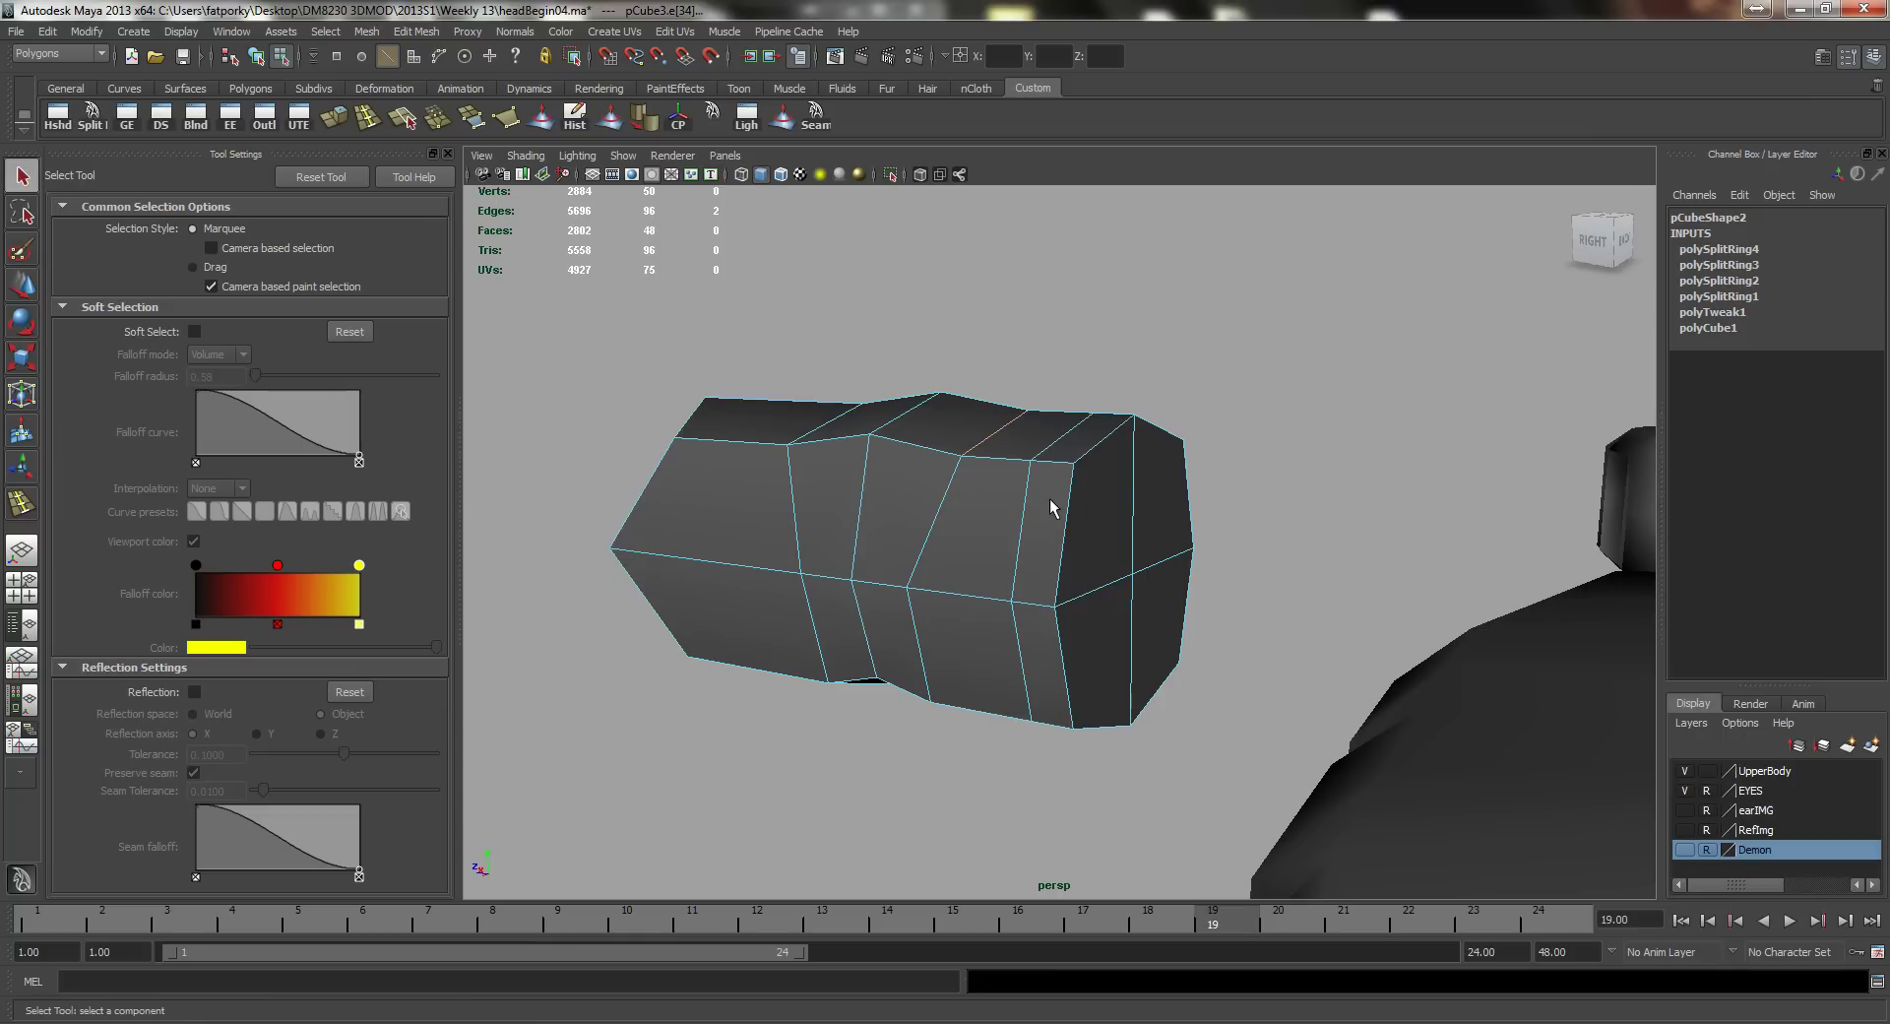
Step: Delete the four faces closing the toe's rear end
{"action": "left_click", "coordinate": [1102, 541]}
{"action": "left_click", "coordinate": [1102, 628], "text": "shift"}
{"action": "left_click", "coordinate": [1153, 630], "text": "shift"}
{"action": "left_click", "coordinate": [1159, 521], "text": "shift"}
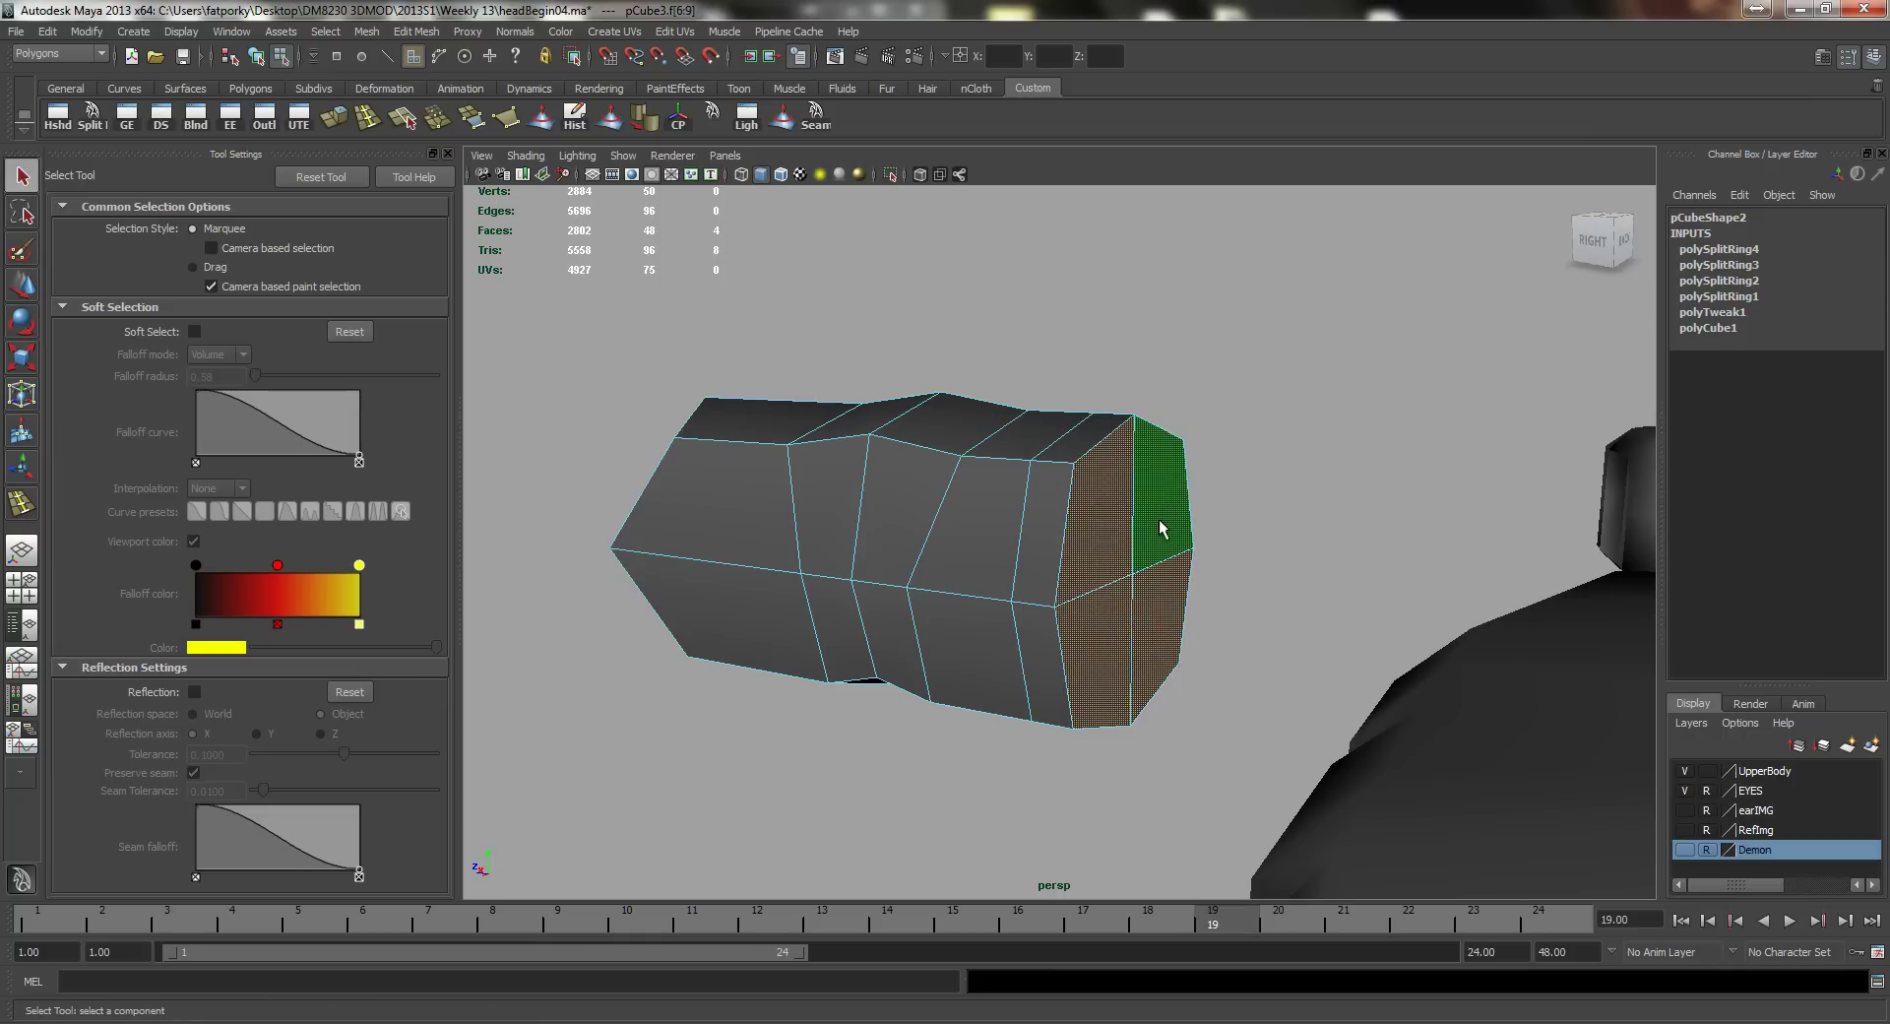
{"action": "key", "text": "Delete"}
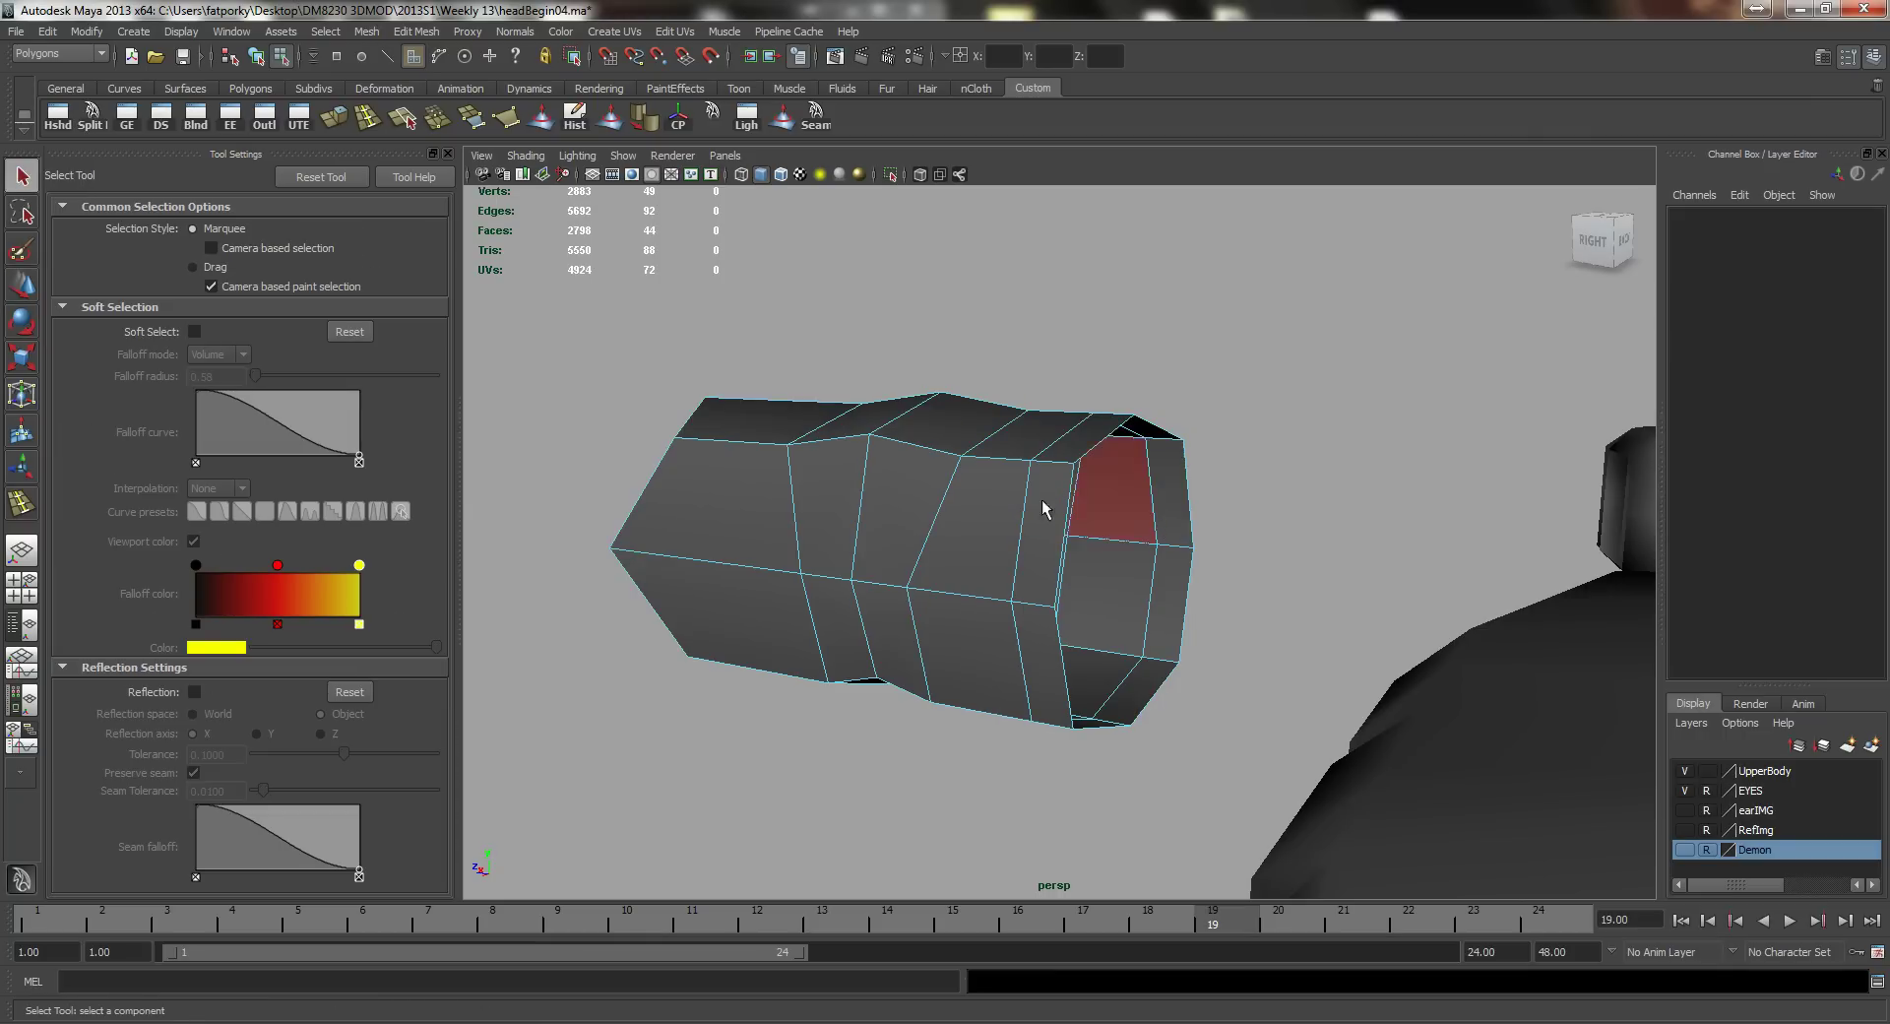
Step: Extrude the two top faces behind the toe tip and scale them inward to outline the nail bed
{"action": "left_click_drag", "start_coordinate": [1041, 499], "coordinate": [898, 573], "text": "alt"}
{"action": "right_click_drag", "start_coordinate": [865, 597], "coordinate": [858, 639]}
{"action": "left_click", "coordinate": [853, 601]}
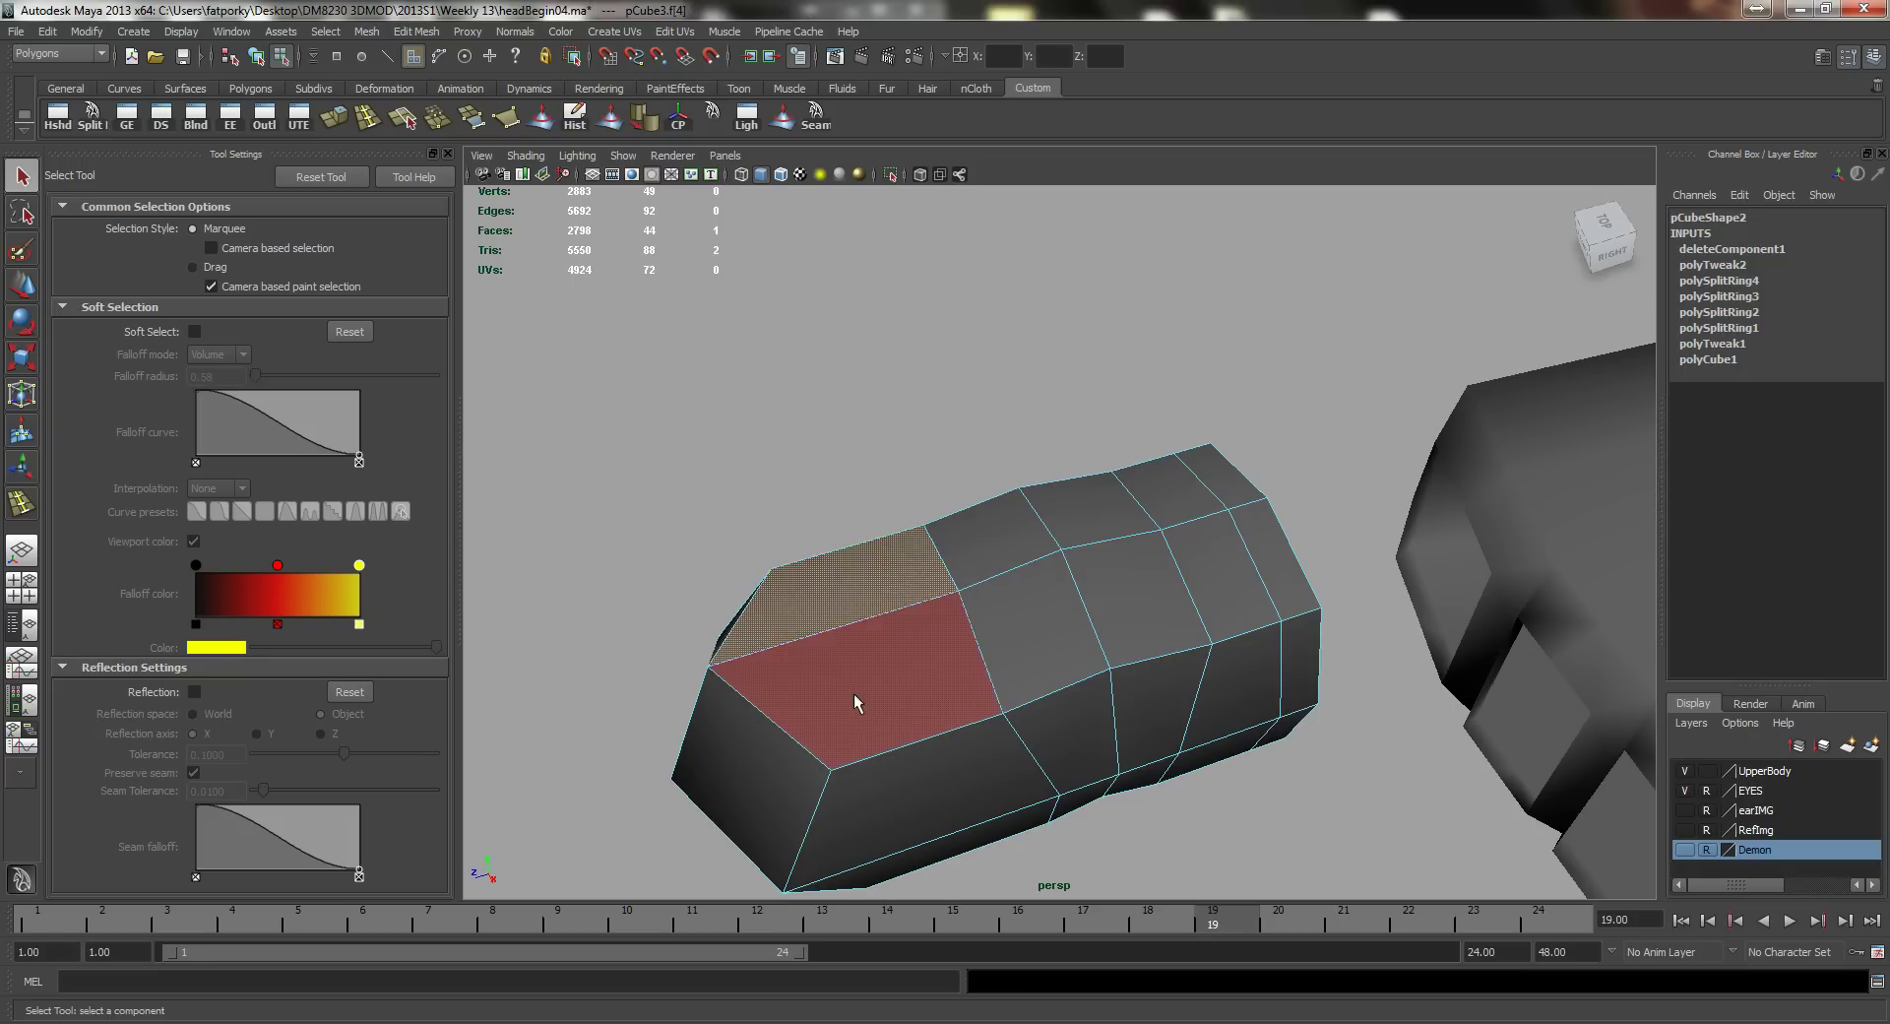
{"action": "left_click", "coordinate": [853, 695], "text": "shift"}
{"action": "left_click", "coordinate": [333, 116]}
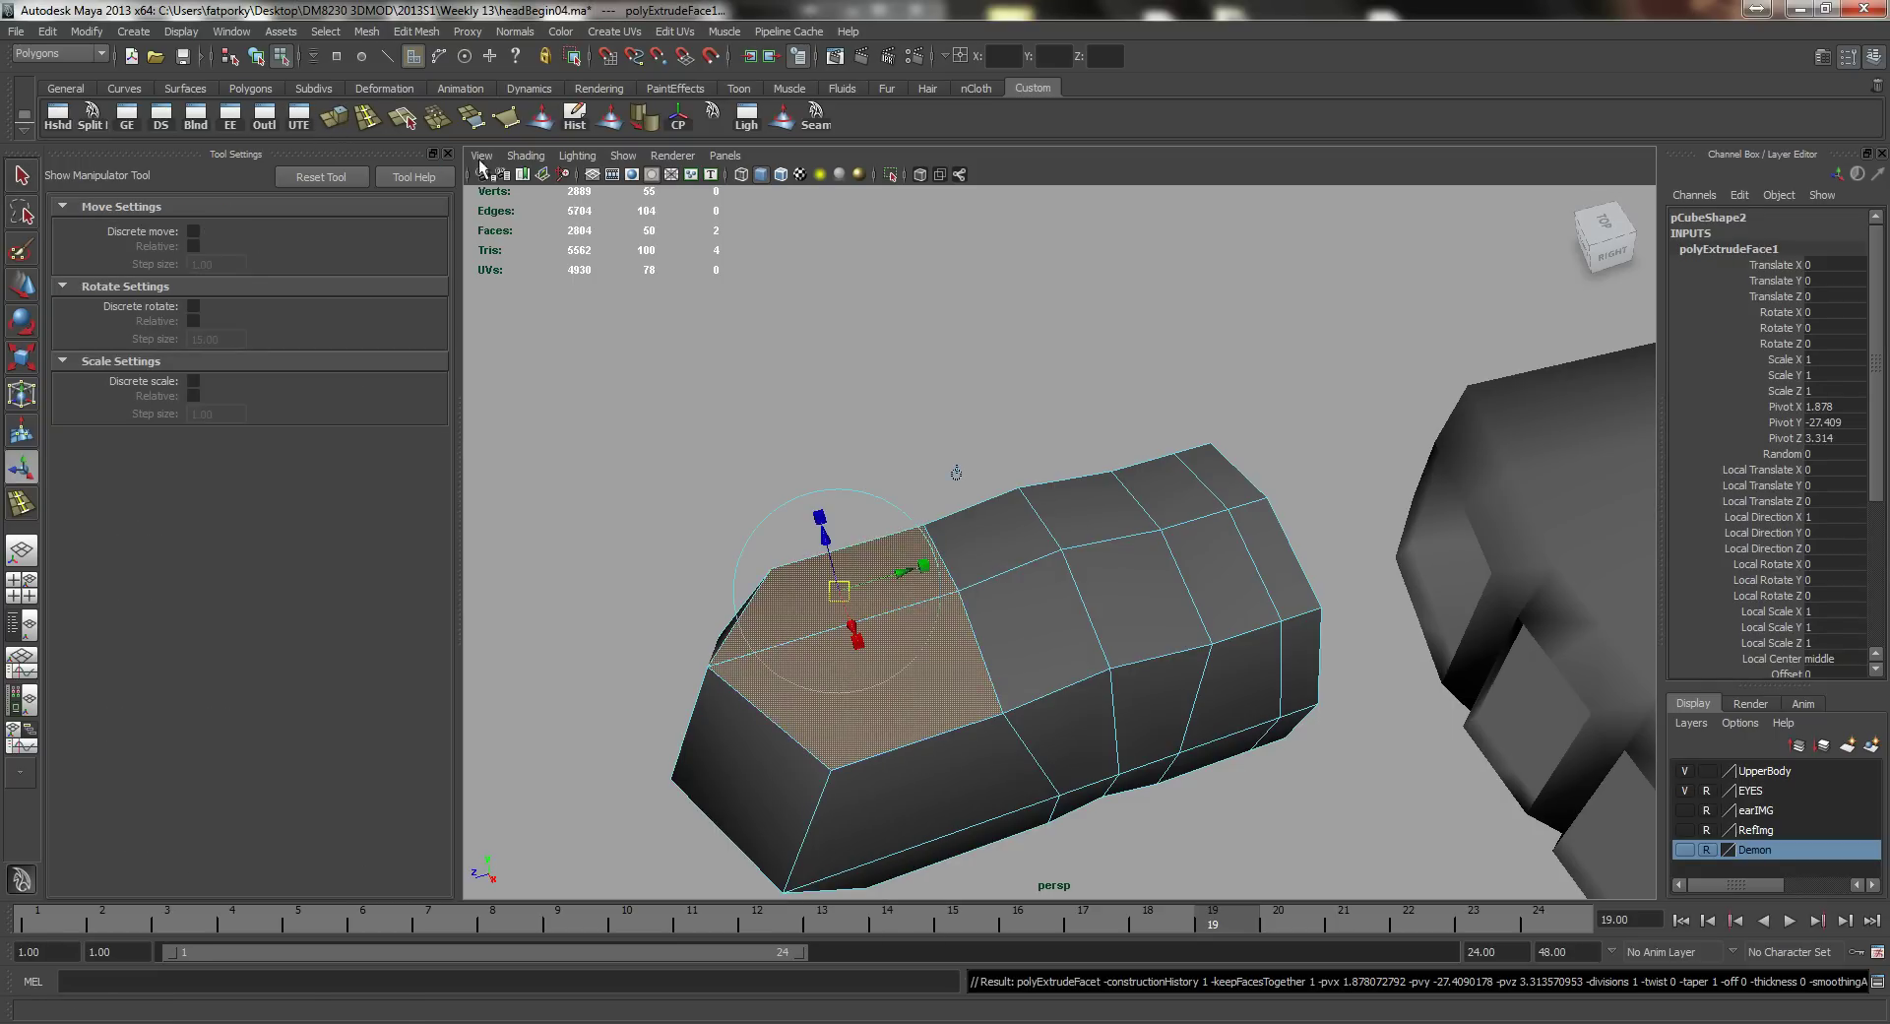
{"action": "middle_click_drag", "start_coordinate": [972, 411], "coordinate": [951, 417]}
{"action": "left_click_drag", "start_coordinate": [902, 449], "coordinate": [922, 399], "text": "alt"}
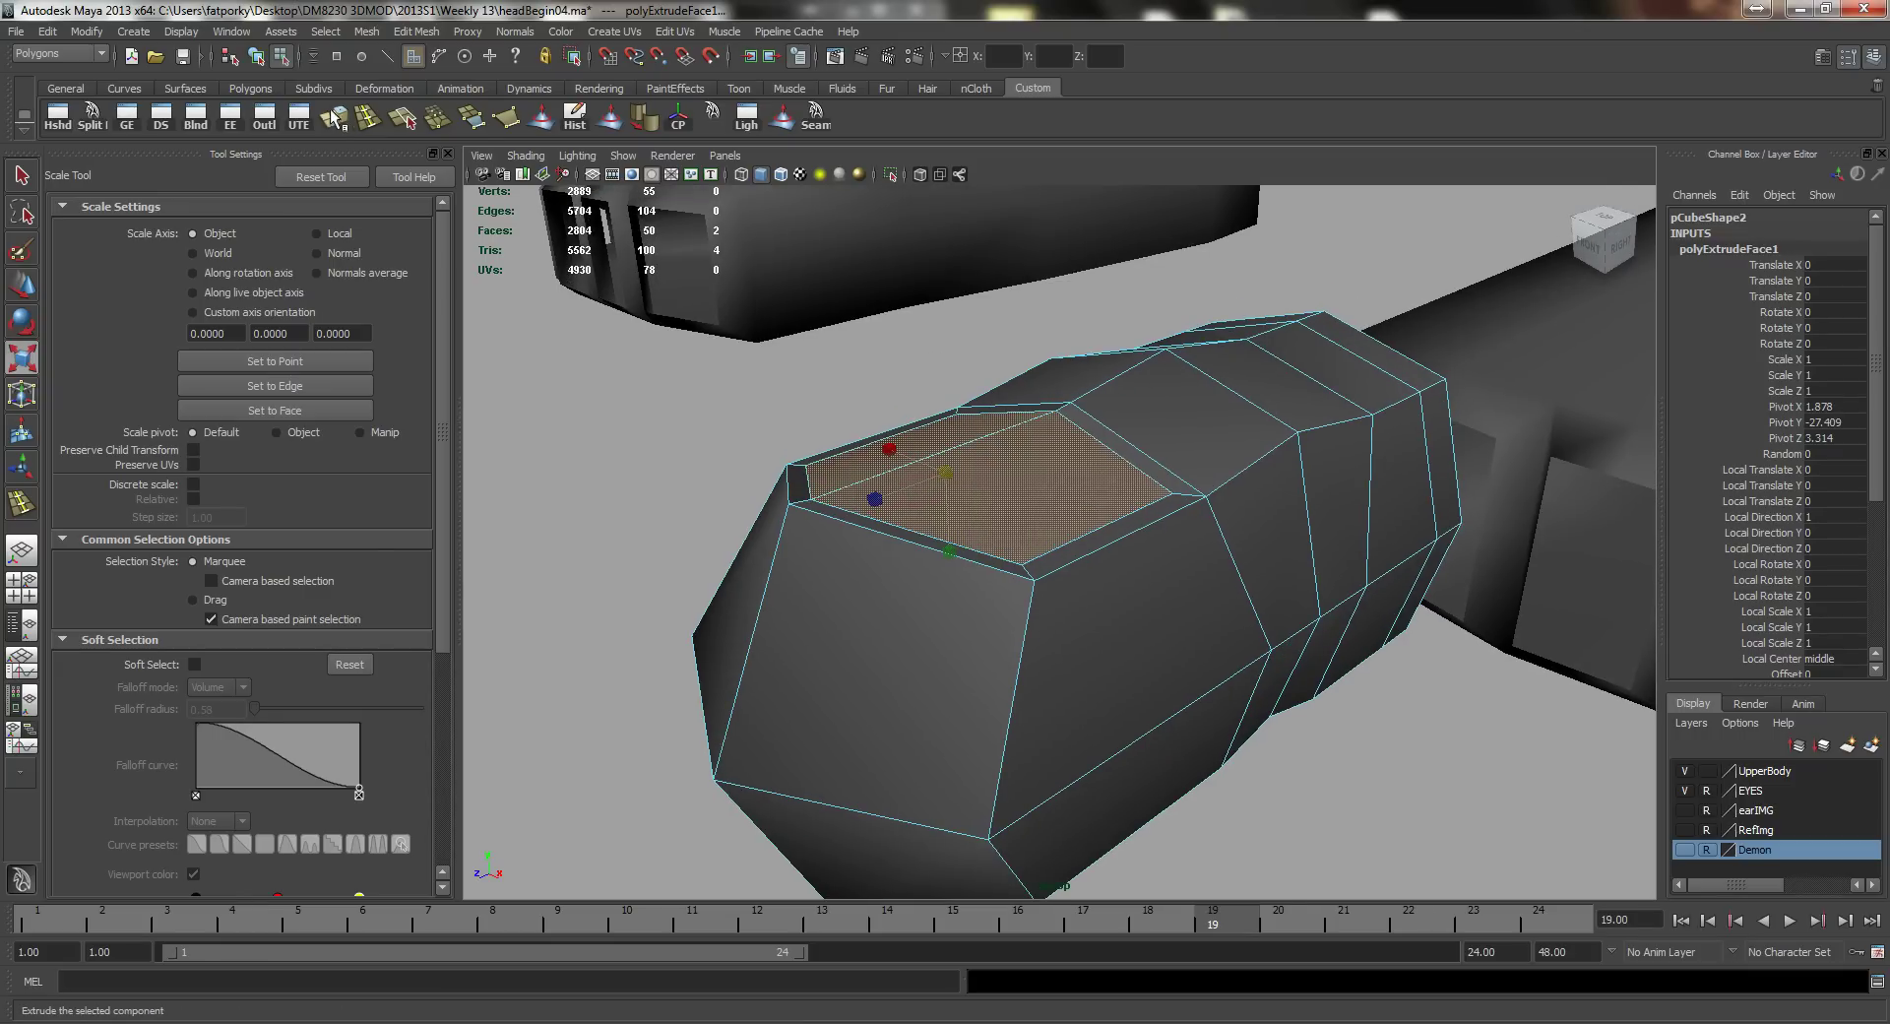
Step: Extrude the inset nail faces again, then raise and tilt them upward at the front to form the toenail
{"action": "left_click", "coordinate": [332, 116]}
{"action": "key", "text": "w"}
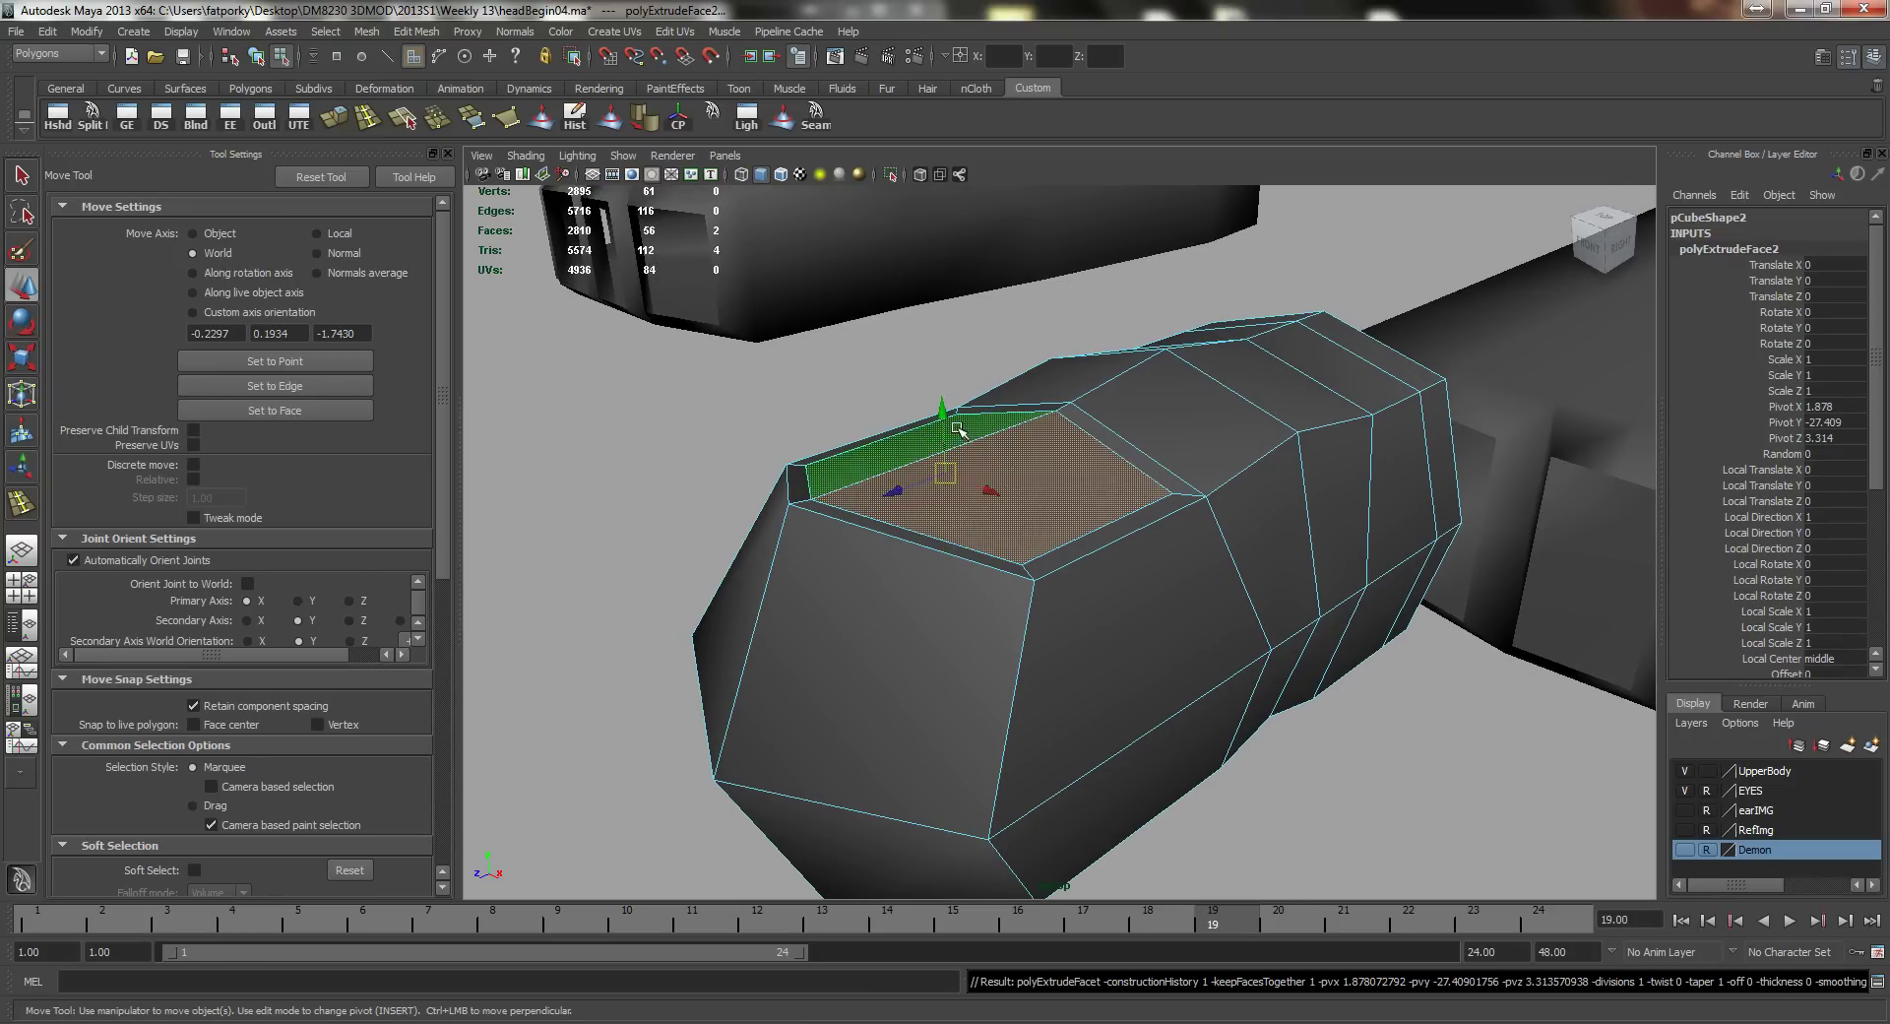
{"action": "left_click_drag", "start_coordinate": [942, 418], "coordinate": [869, 418]}
{"action": "right_click_drag", "start_coordinate": [869, 417], "coordinate": [936, 435], "text": "alt"}
{"action": "left_click_drag", "start_coordinate": [1023, 410], "coordinate": [908, 402]}
{"action": "key", "text": "e"}
{"action": "key", "text": "w"}
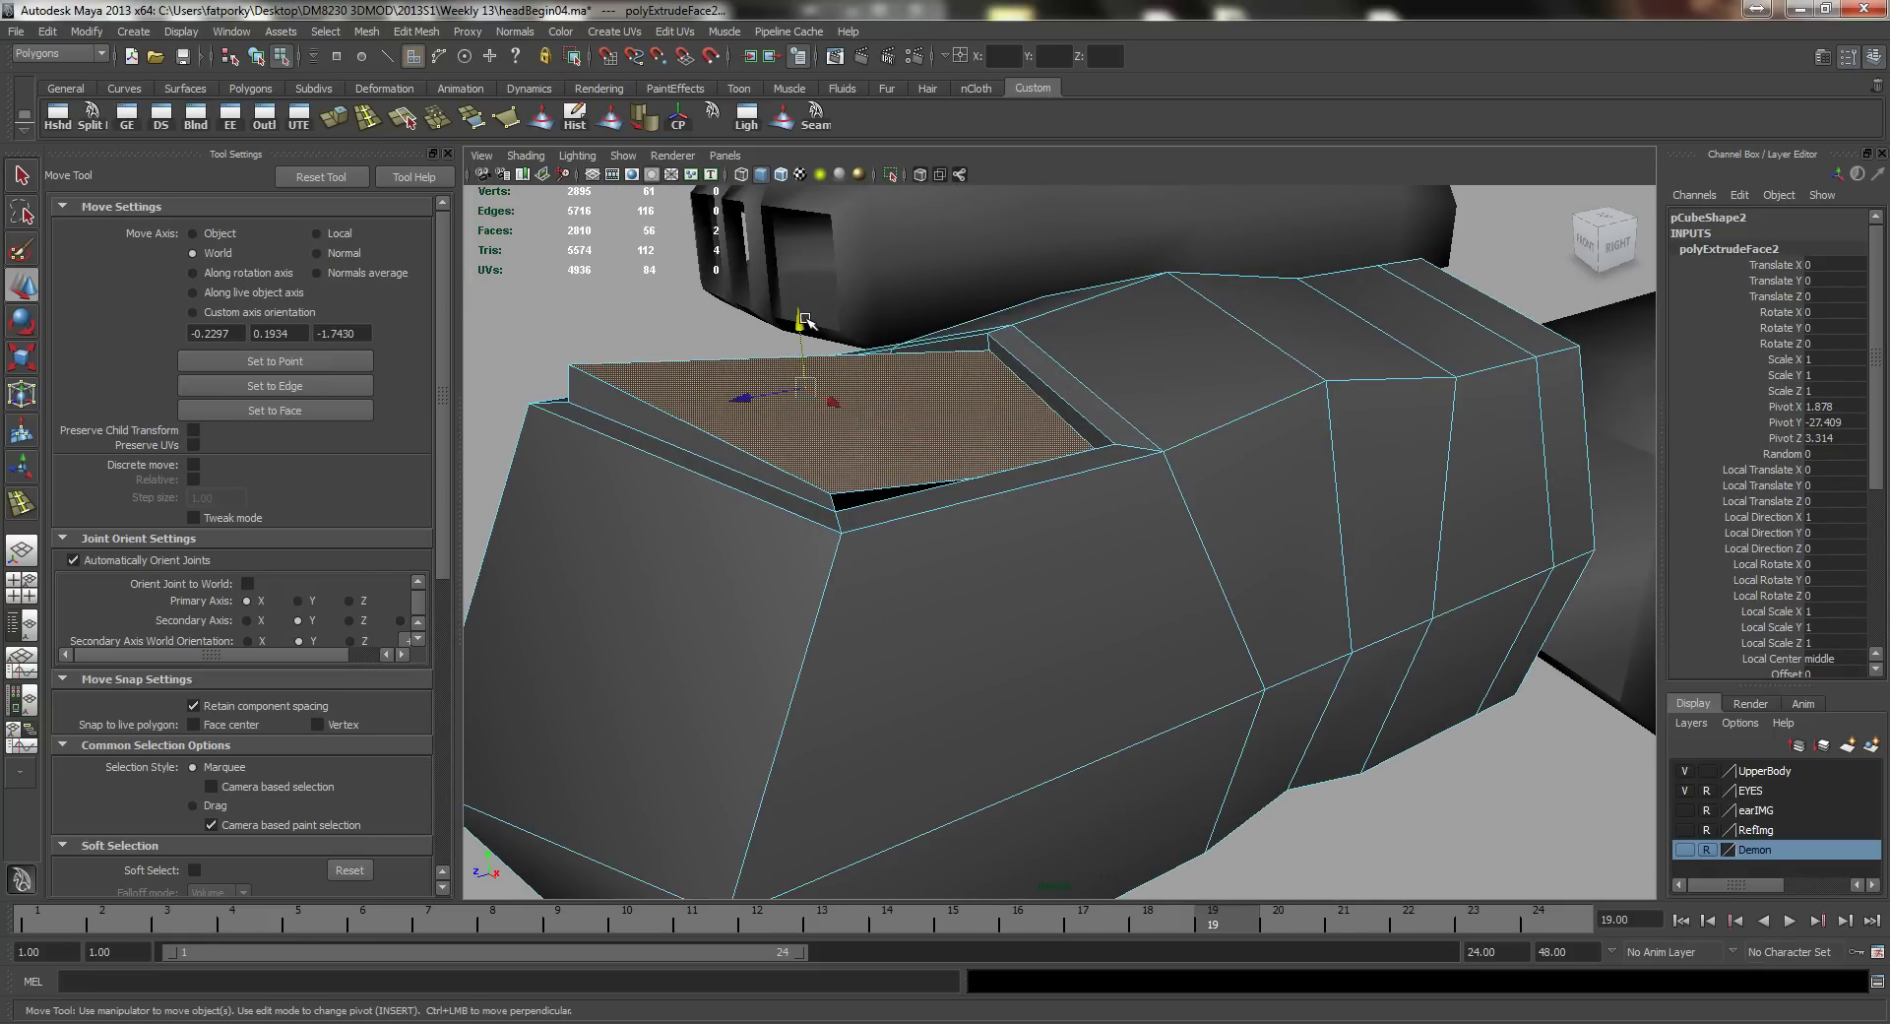
{"action": "left_click_drag", "start_coordinate": [801, 319], "coordinate": [806, 320]}
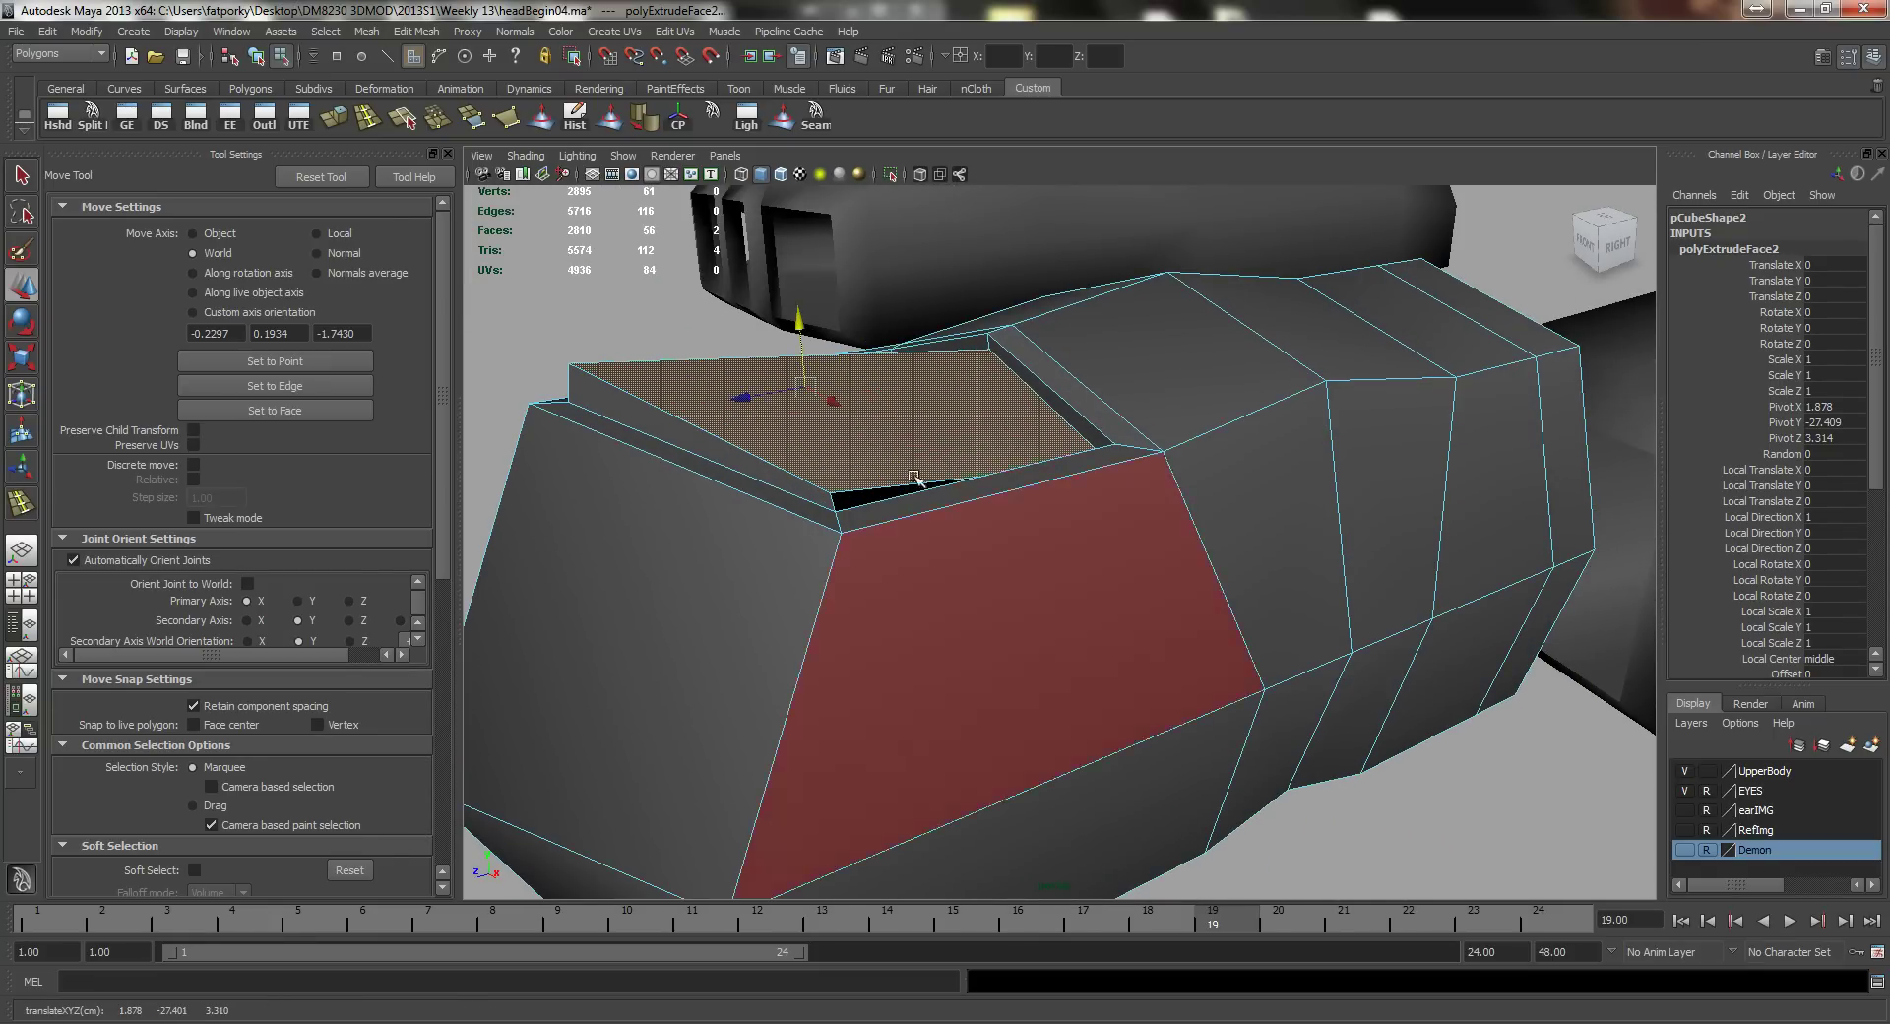
Step: Return to object mode and soften the edges of the whole toe
{"action": "left_click_drag", "start_coordinate": [899, 446], "coordinate": [955, 473], "text": "alt"}
{"action": "key", "text": "q"}
{"action": "right_click_drag", "start_coordinate": [957, 477], "coordinate": [1012, 459]}
{"action": "left_click", "coordinate": [897, 381]}
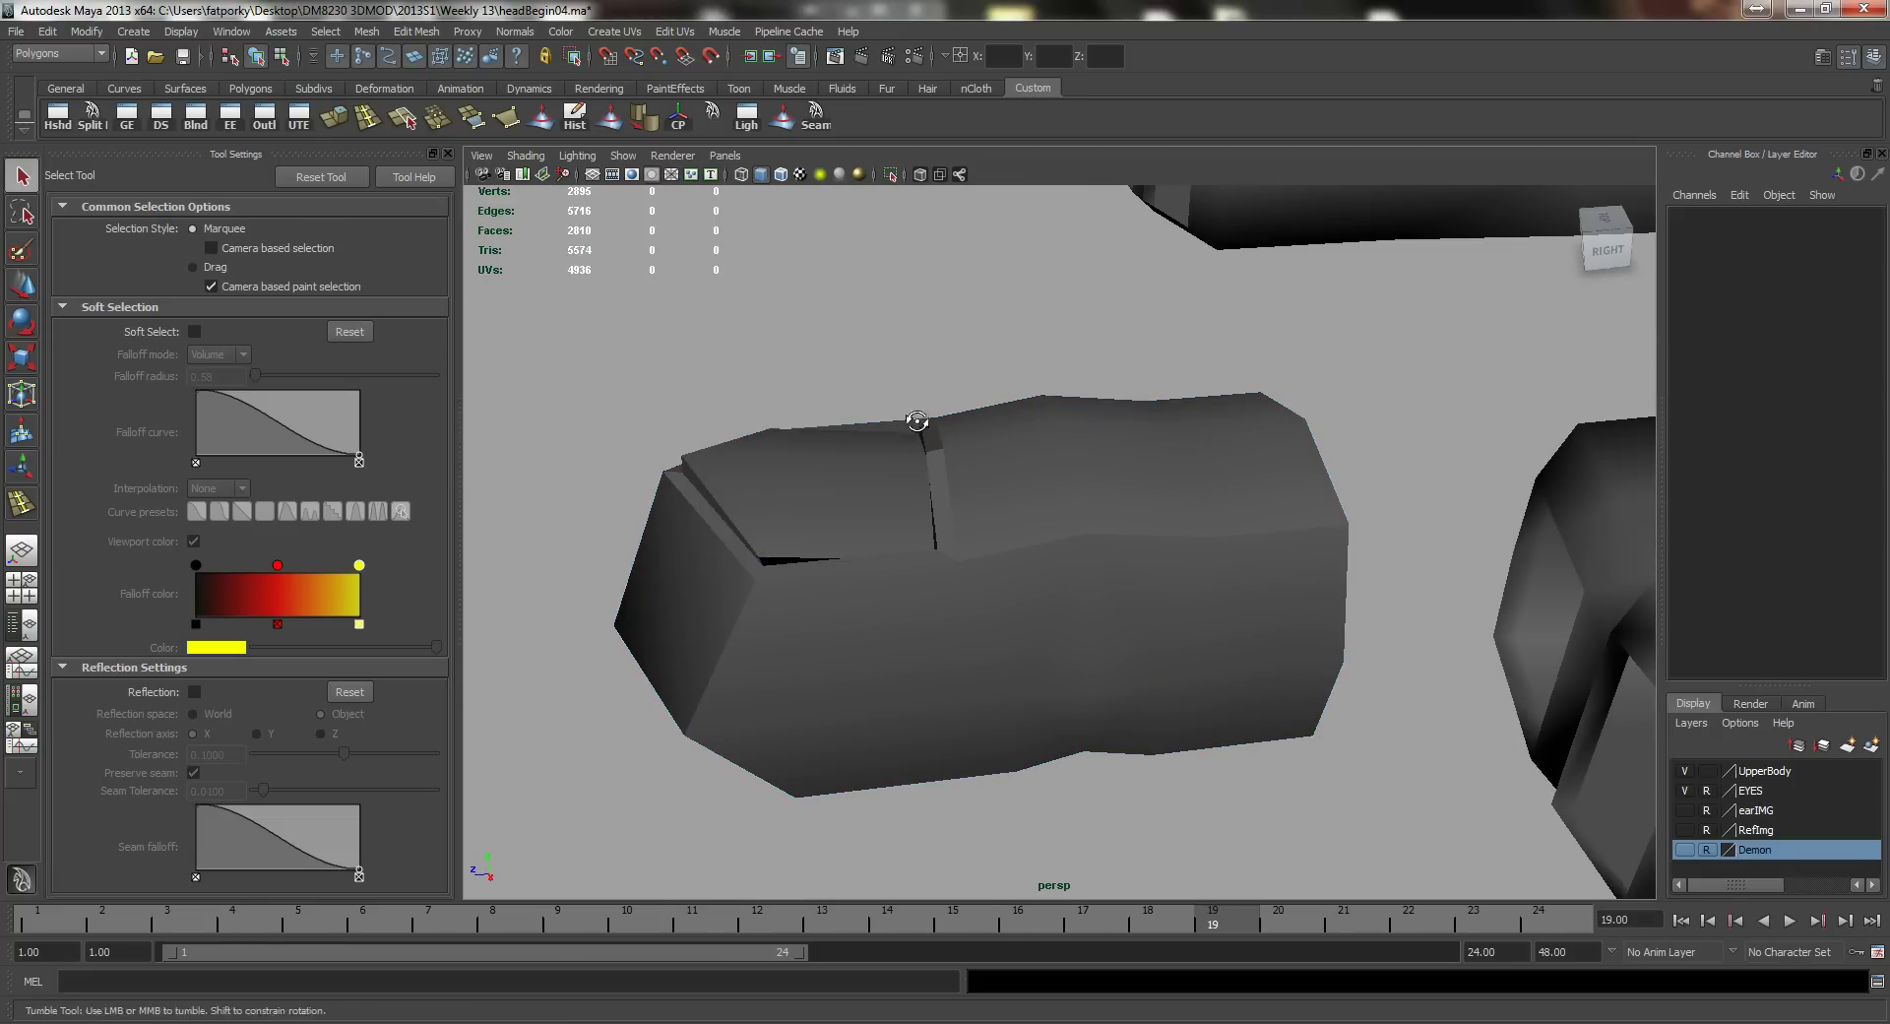
{"action": "left_click_drag", "start_coordinate": [917, 423], "coordinate": [1100, 541], "text": "alt"}
{"action": "left_click", "coordinate": [1099, 540]}
{"action": "left_click", "coordinate": [644, 118]}
{"action": "key", "text": "r"}
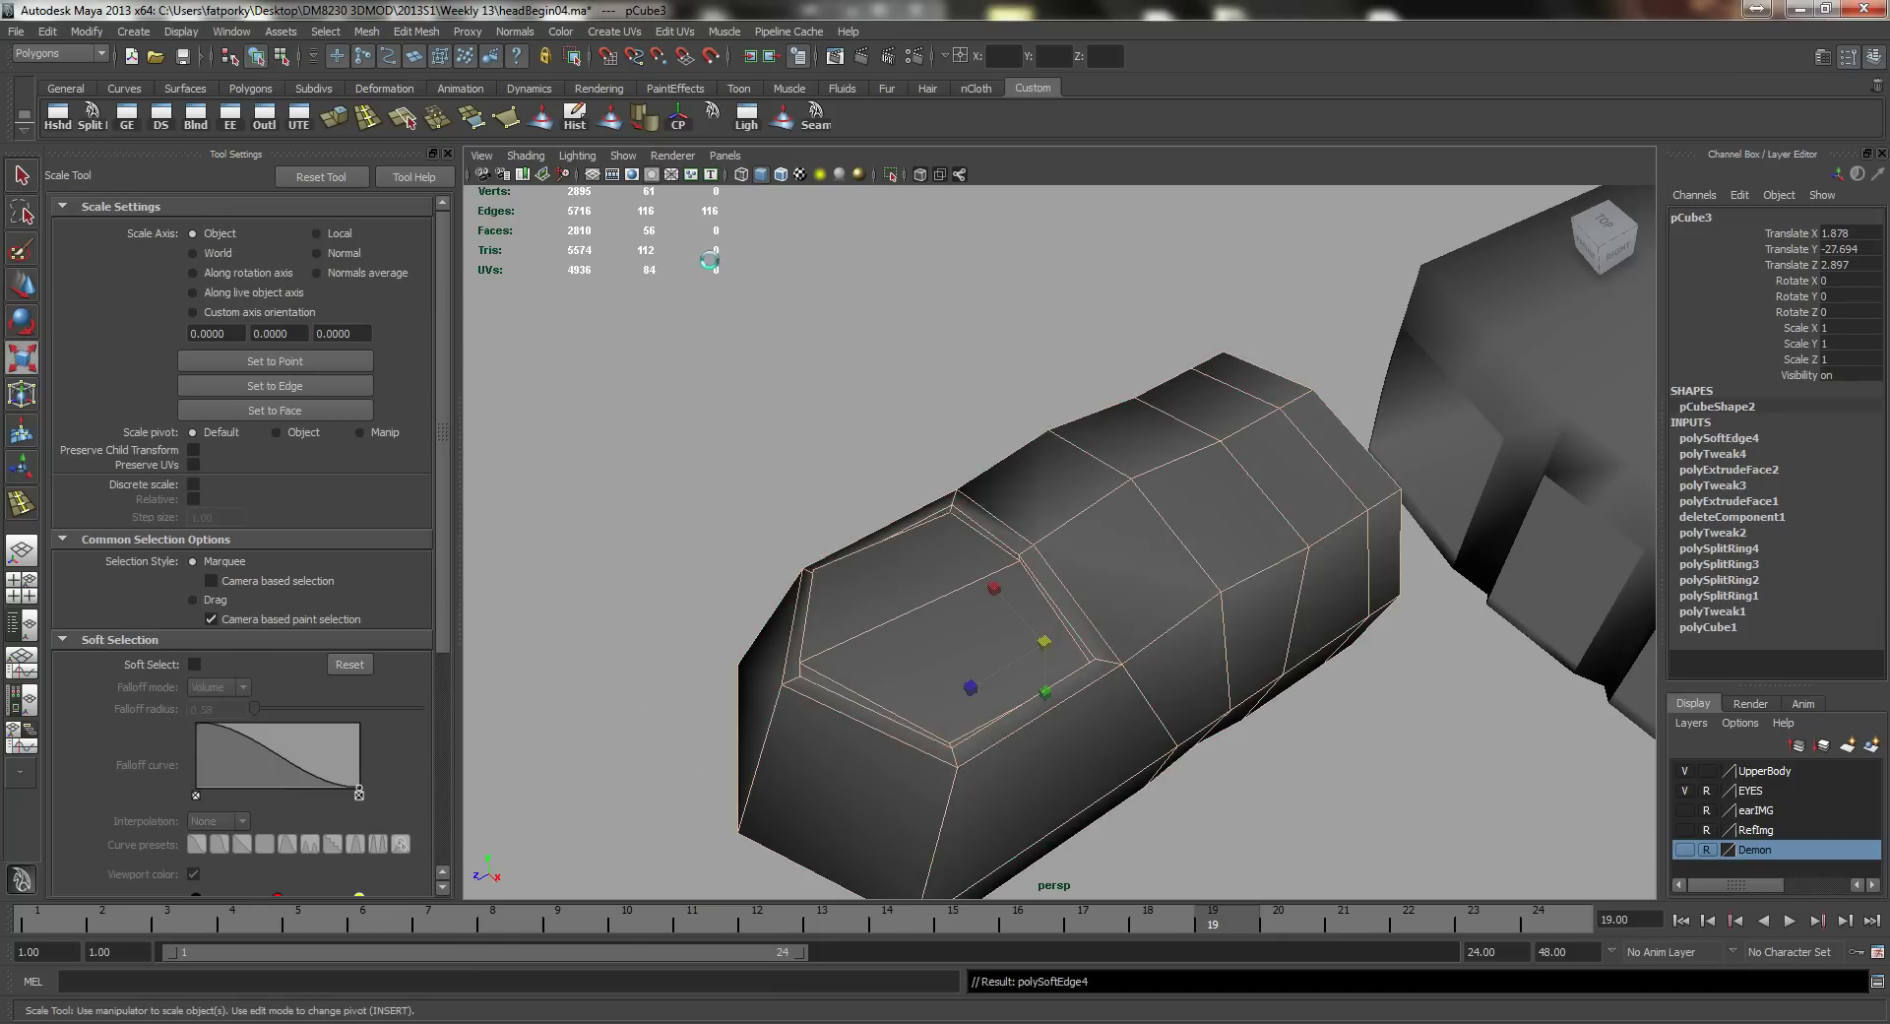
{"action": "left_click", "coordinate": [867, 414]}
Step: Delete the construction history of the finished toe
{"action": "mouse_move", "coordinate": [969, 497]}
{"action": "left_mouse_down", "text": "alt"}
{"action": "mouse_move", "coordinate": [1175, 467]}
{"action": "mouse_move", "coordinate": [1017, 439]}
{"action": "mouse_move", "coordinate": [936, 456]}
{"action": "mouse_move", "coordinate": [952, 497]}
{"action": "left_mouse_up", "text": "alt"}
{"action": "left_click_drag", "start_coordinate": [1129, 580], "coordinate": [1178, 595], "text": "alt"}
{"action": "left_click", "coordinate": [1065, 470]}
{"action": "left_click_drag", "start_coordinate": [1072, 502], "coordinate": [1184, 555], "text": "alt"}
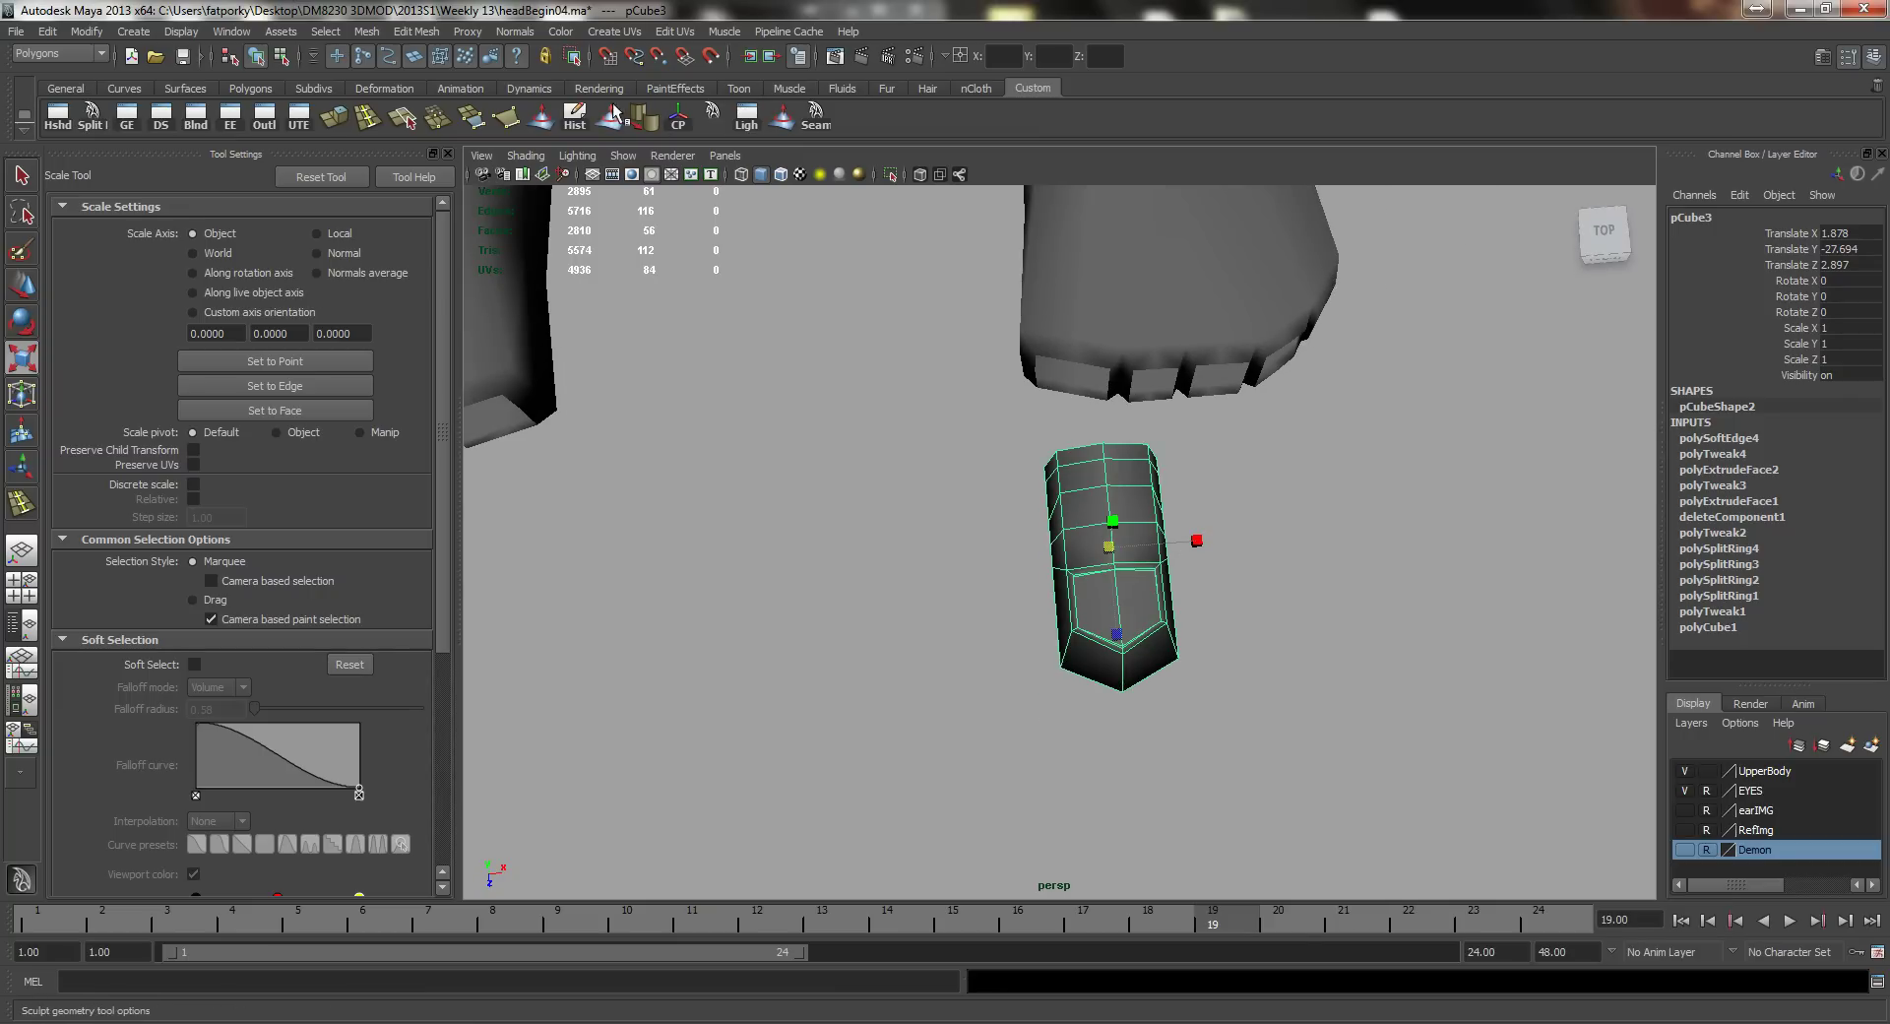
{"action": "left_click", "coordinate": [579, 126]}
Step: Duplicate the toe four times, spacing the copies sideways into a row in front of the foot
{"action": "left_click_drag", "start_coordinate": [831, 388], "coordinate": [1639, 615], "text": "alt"}
{"action": "key", "text": "w"}
{"action": "key", "text": "ctrl+d"}
{"action": "left_click", "coordinate": [1293, 620], "text": "shift"}
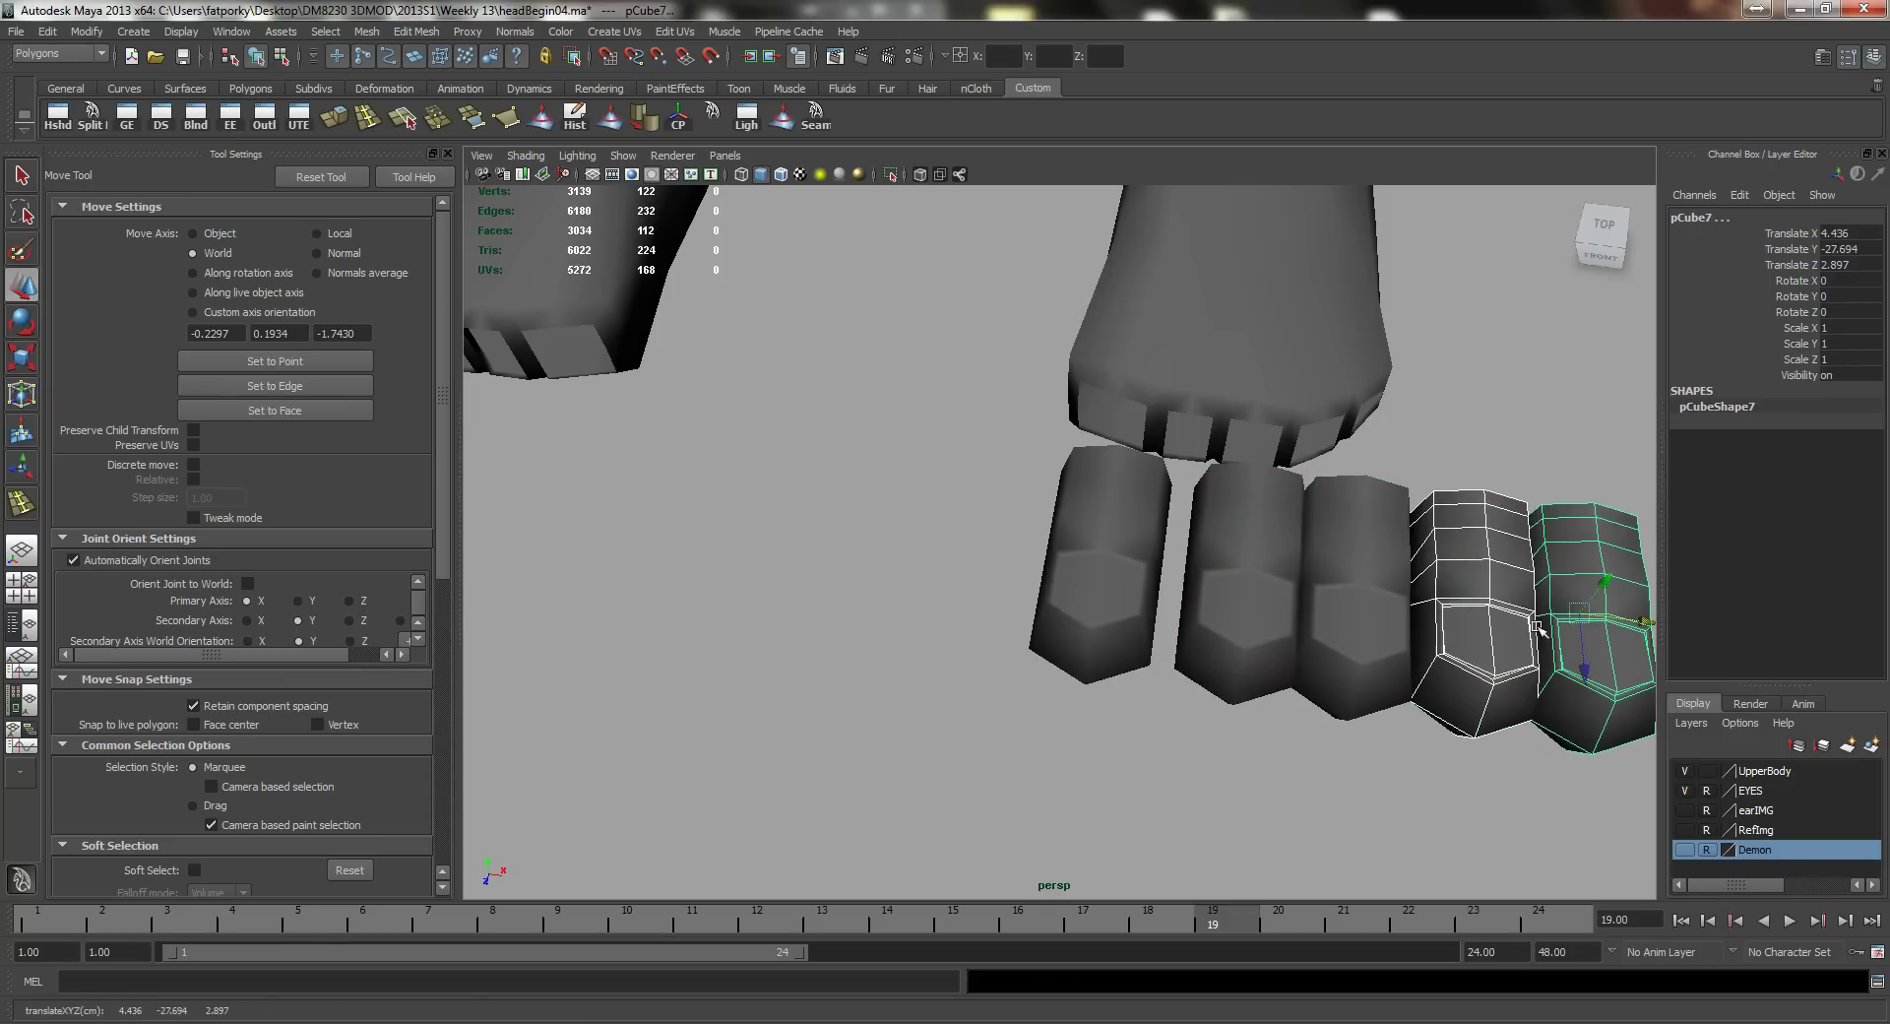
Step: Select all five toes and move them down and back toward the foot's open toe bases, shifting them slightly sideways
{"action": "scroll", "coordinate": [956, 438], "scroll_direction": "down", "scroll_amount": 5}
{"action": "scroll", "coordinate": [979, 497], "scroll_direction": "up", "scroll_amount": 8}
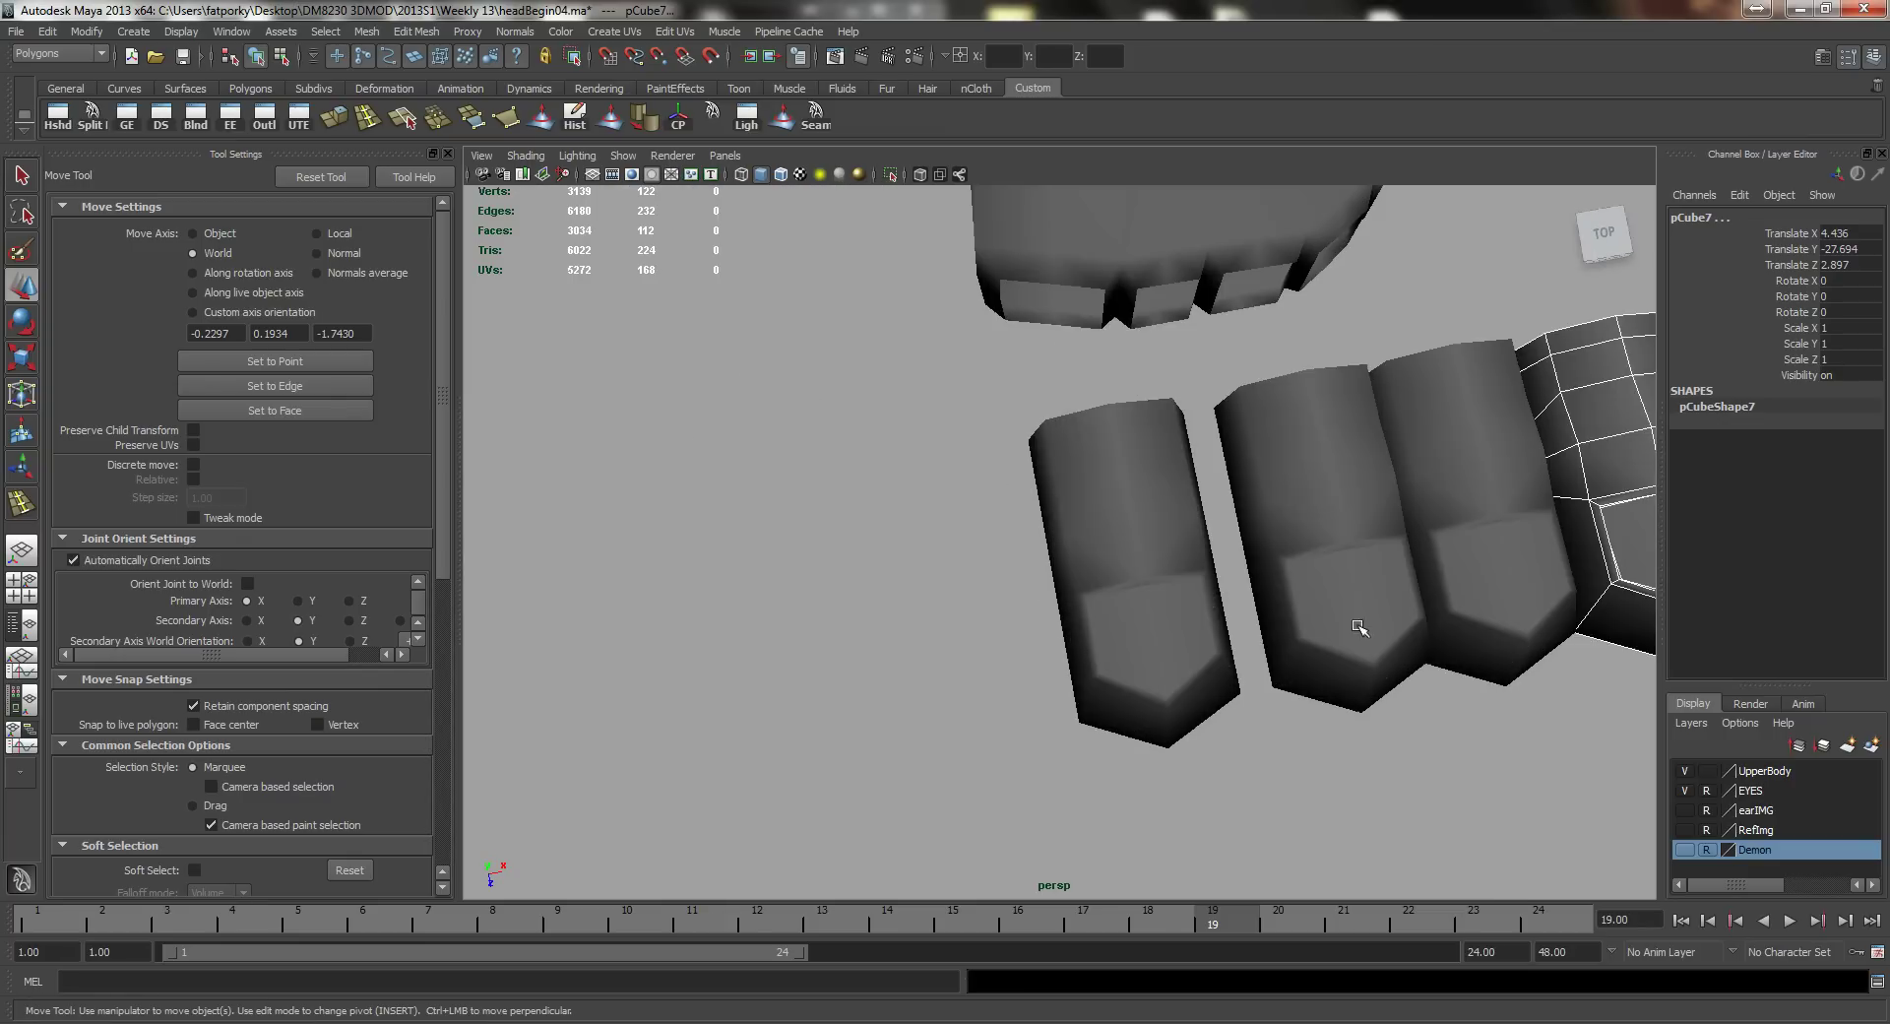
{"action": "left_click_drag", "start_coordinate": [1359, 633], "coordinate": [1231, 473], "text": "alt"}
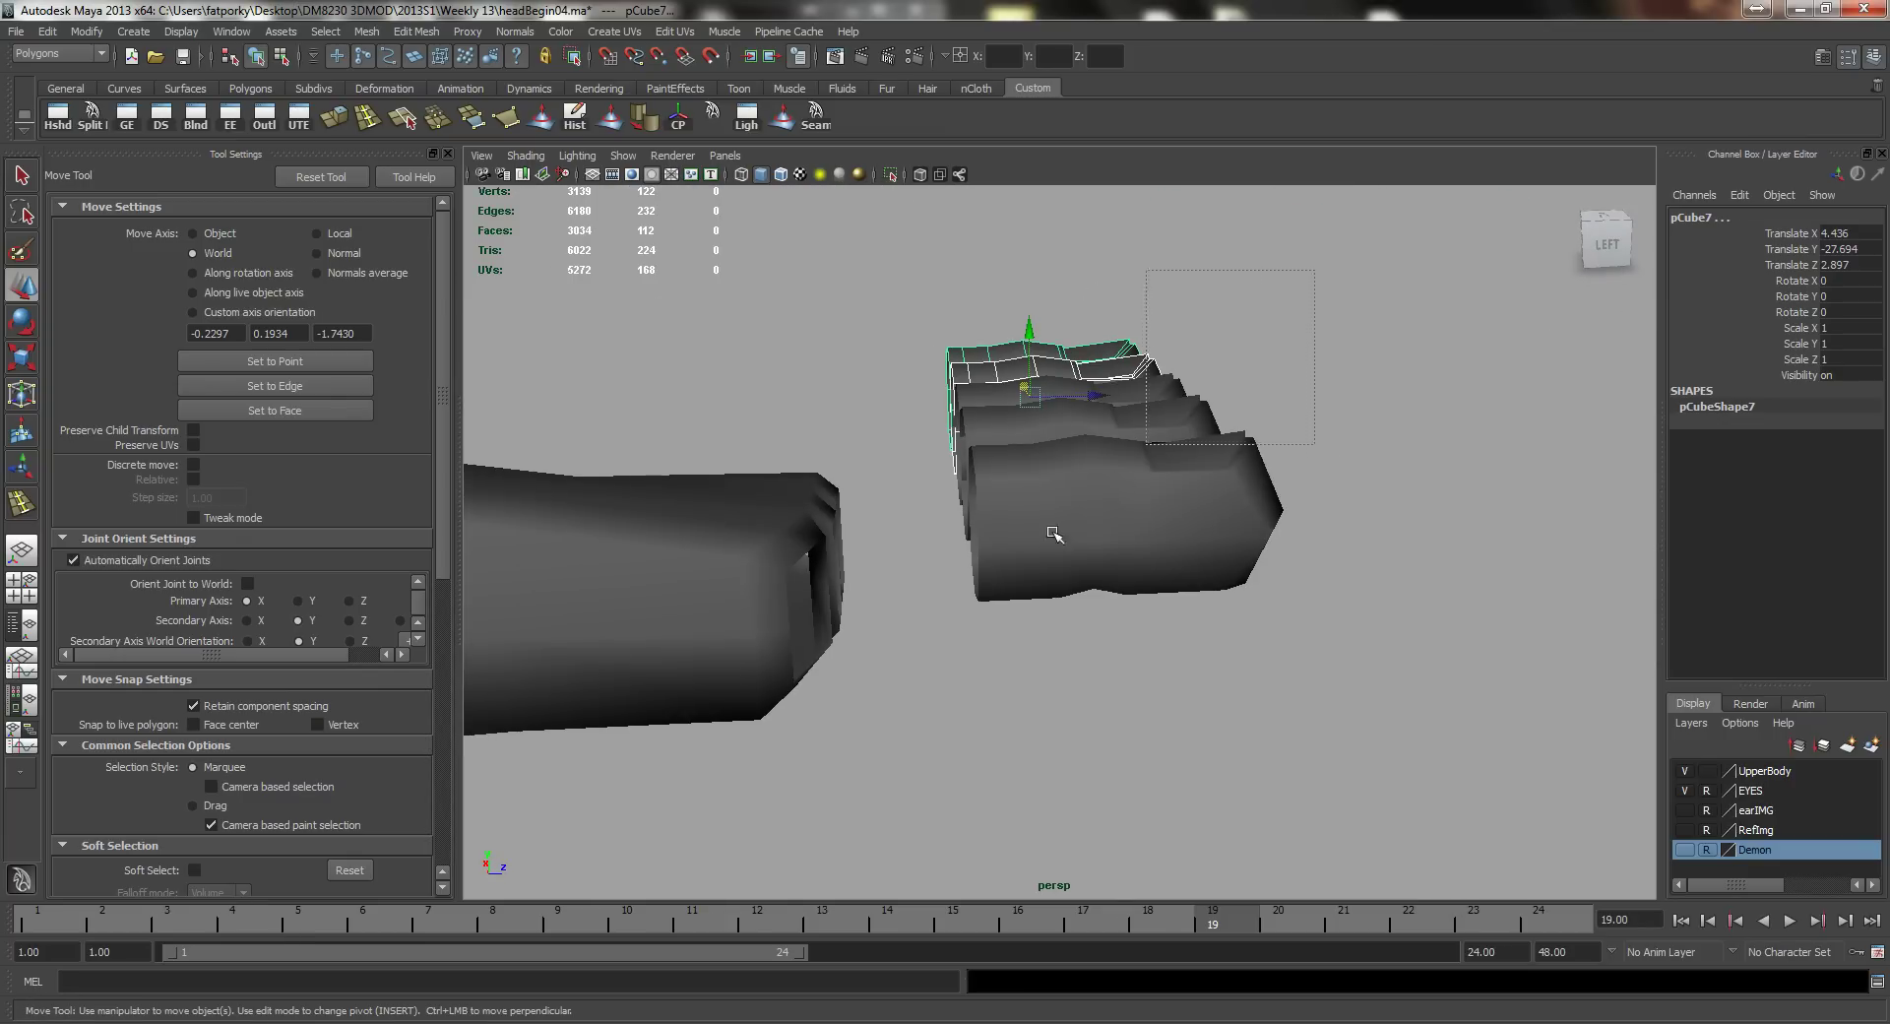
{"action": "mouse_move", "coordinate": [1053, 532]}
{"action": "left_mouse_down"}
{"action": "mouse_move", "coordinate": [1003, 567]}
{"action": "mouse_move", "coordinate": [1091, 552]}
{"action": "mouse_move", "coordinate": [1073, 549]}
{"action": "left_mouse_up"}
{"action": "key", "text": "space"}
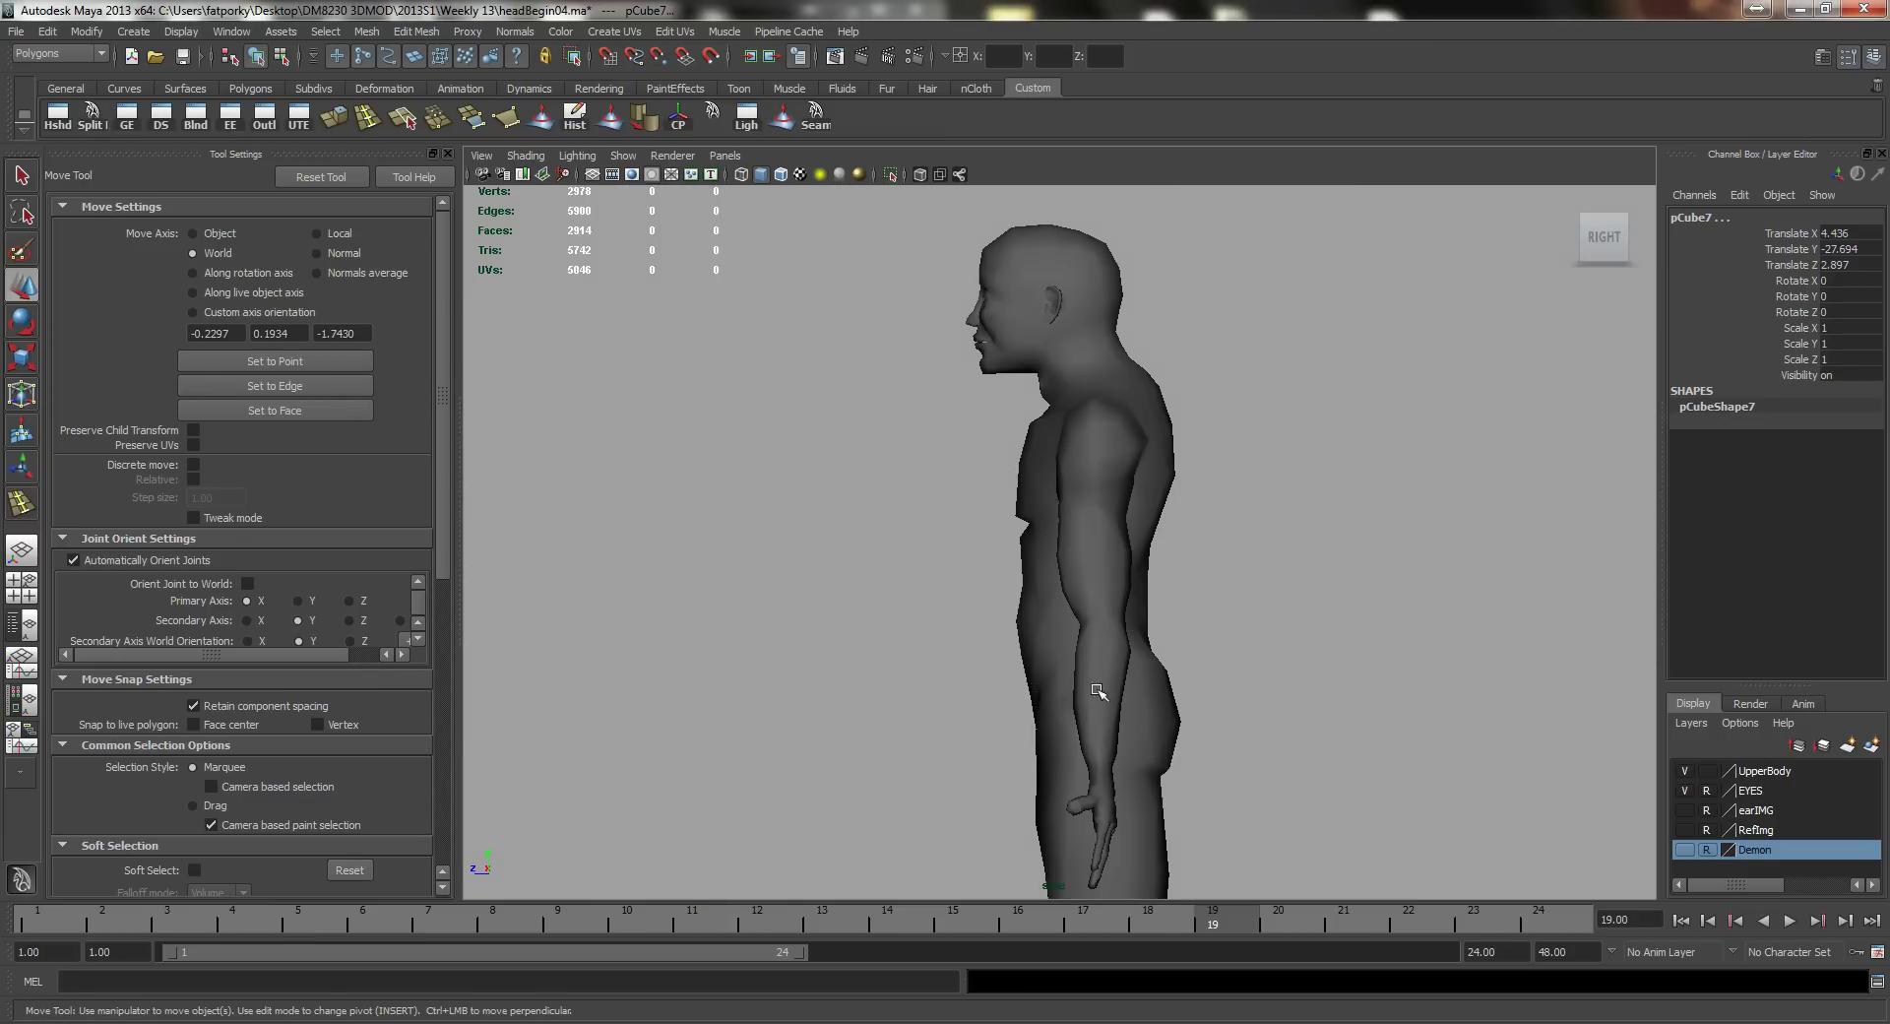
{"action": "key", "text": "f"}
{"action": "right_click_drag", "start_coordinate": [1391, 507], "coordinate": [1334, 502], "text": "alt"}
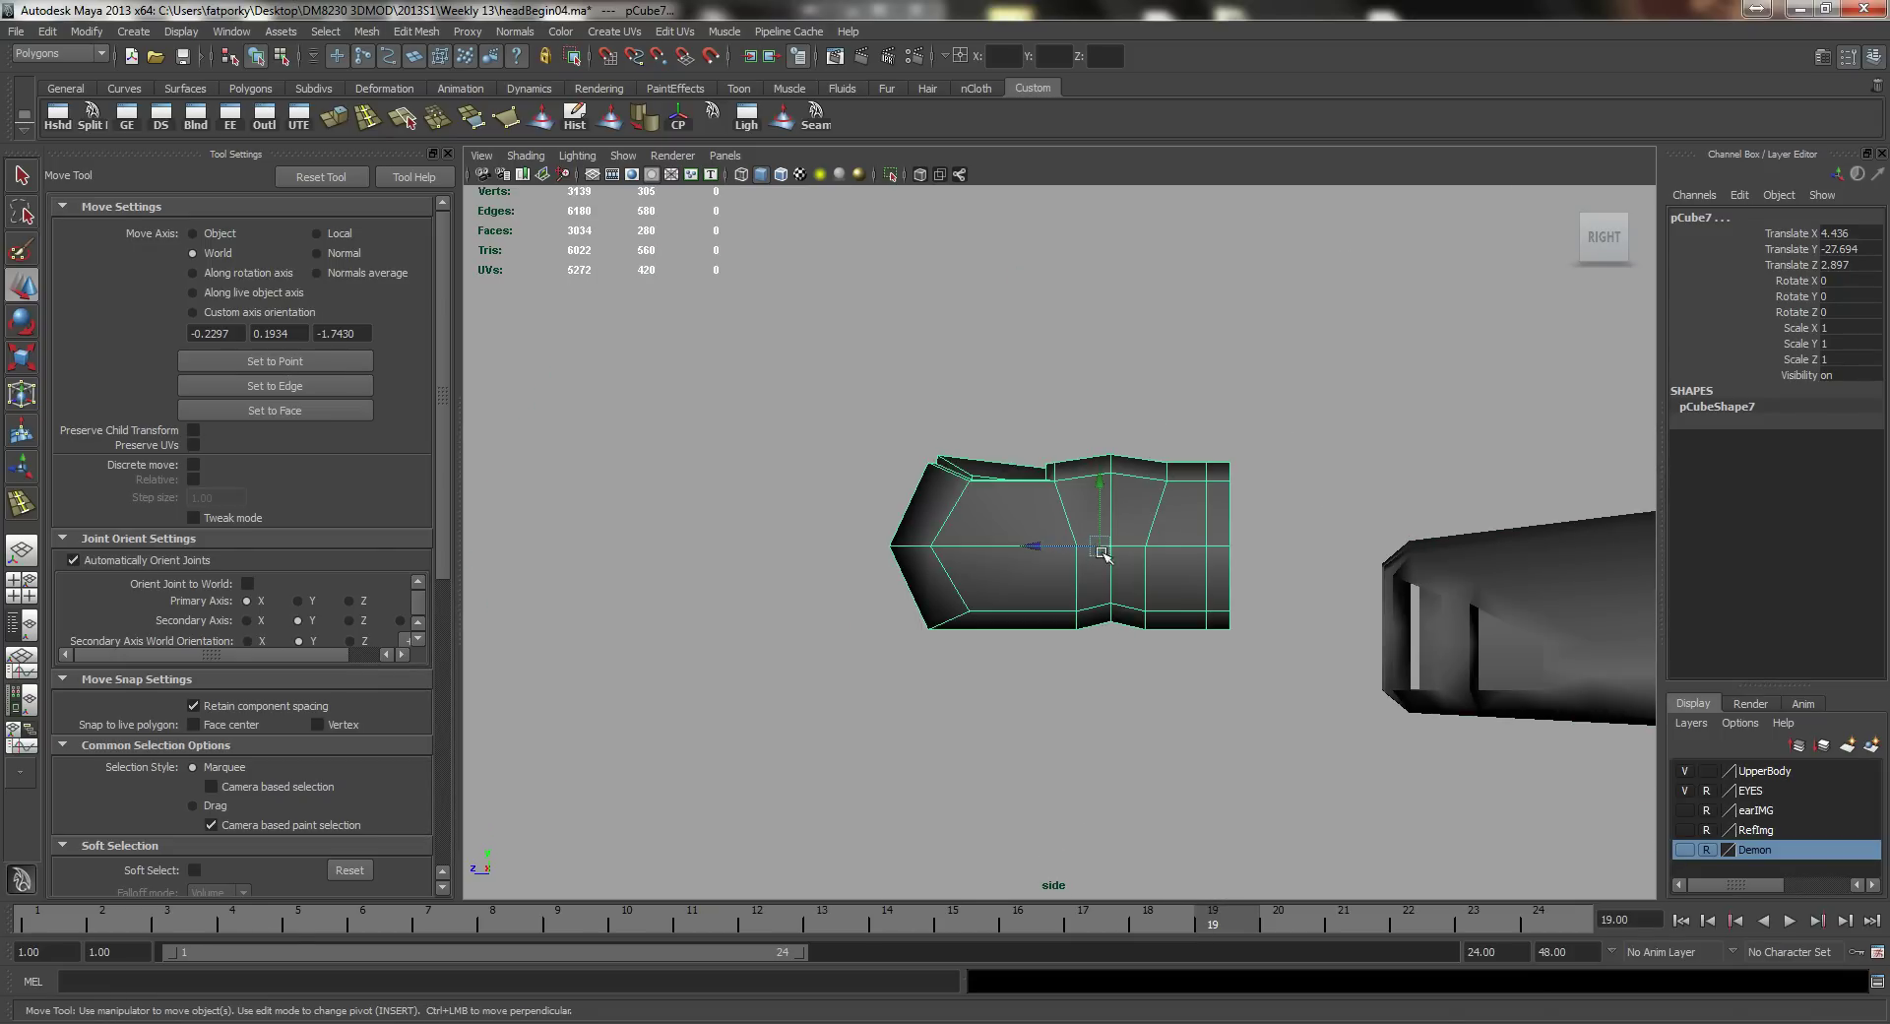
{"action": "left_click_drag", "start_coordinate": [1102, 553], "coordinate": [1447, 657]}
{"action": "key", "text": "space"}
{"action": "left_click_drag", "start_coordinate": [1628, 652], "coordinate": [1559, 642]}
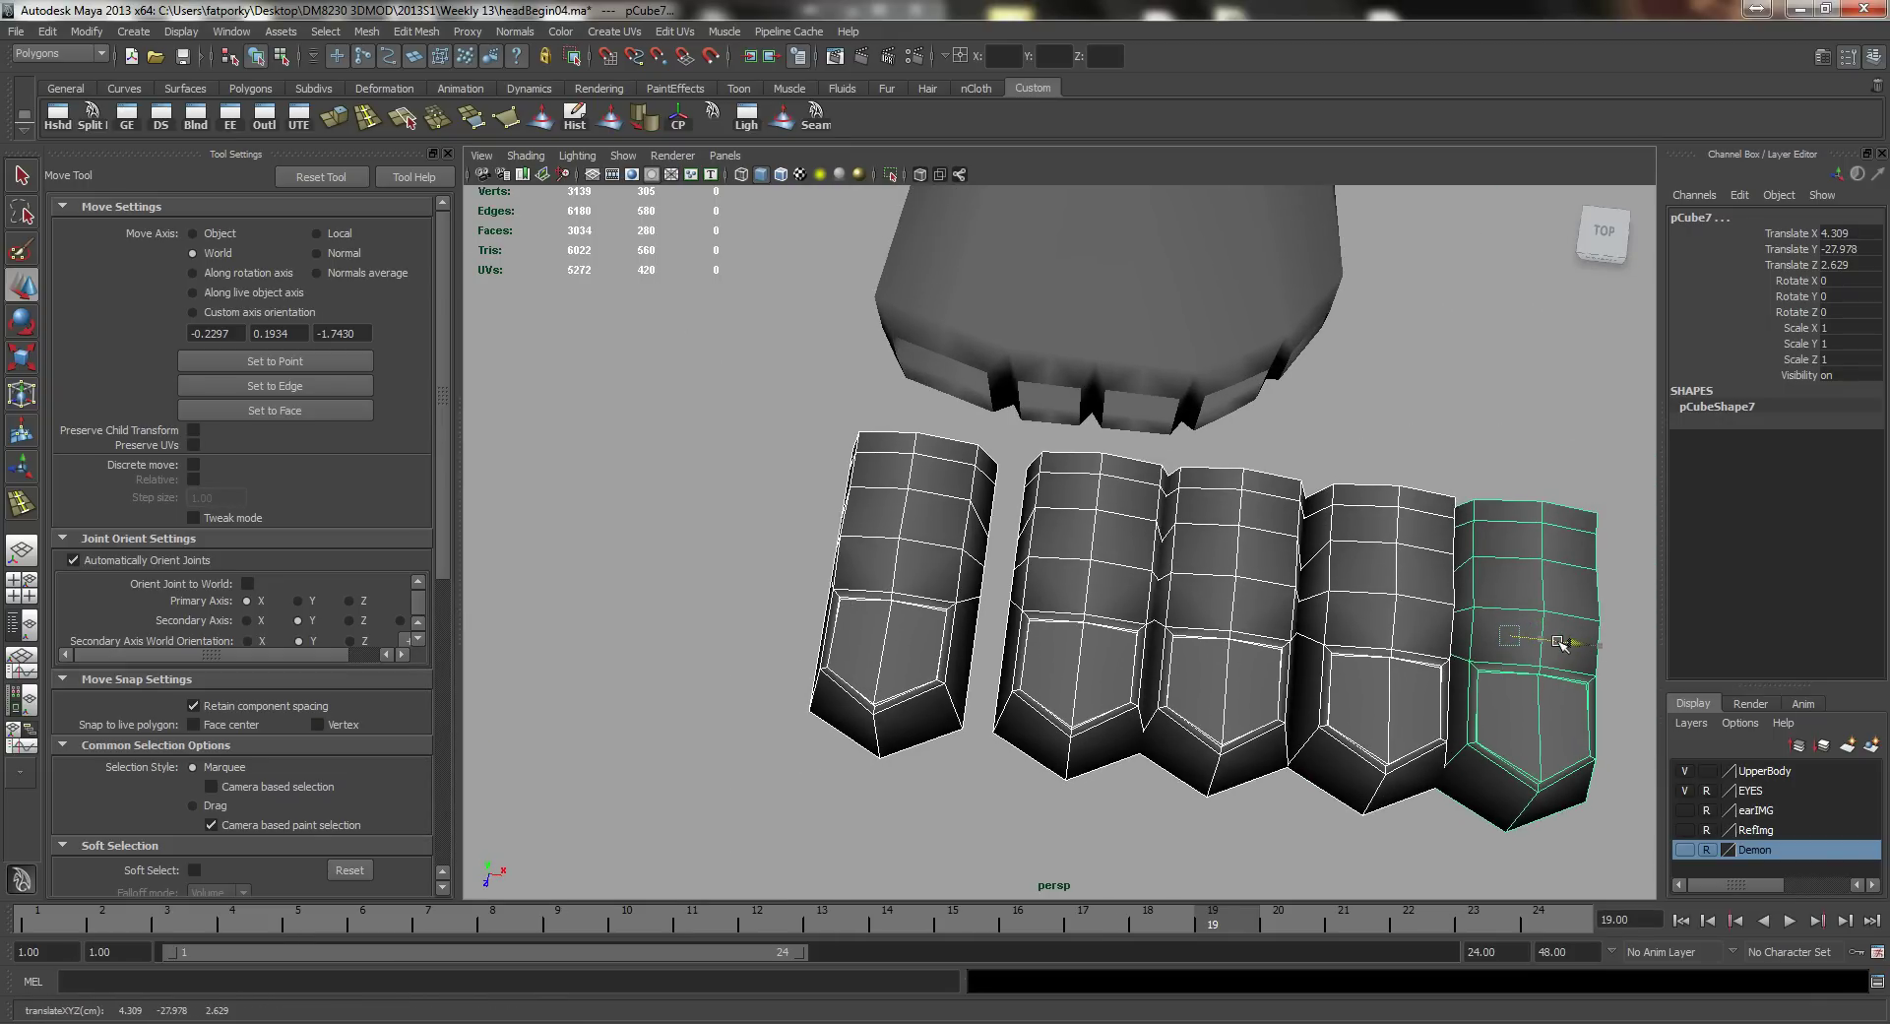
Step: Select all vertices of the second toe and scale them narrower across its width
{"action": "left_click_drag", "start_coordinate": [817, 512], "coordinate": [794, 525], "text": "alt"}
{"action": "left_click", "coordinate": [1077, 564]}
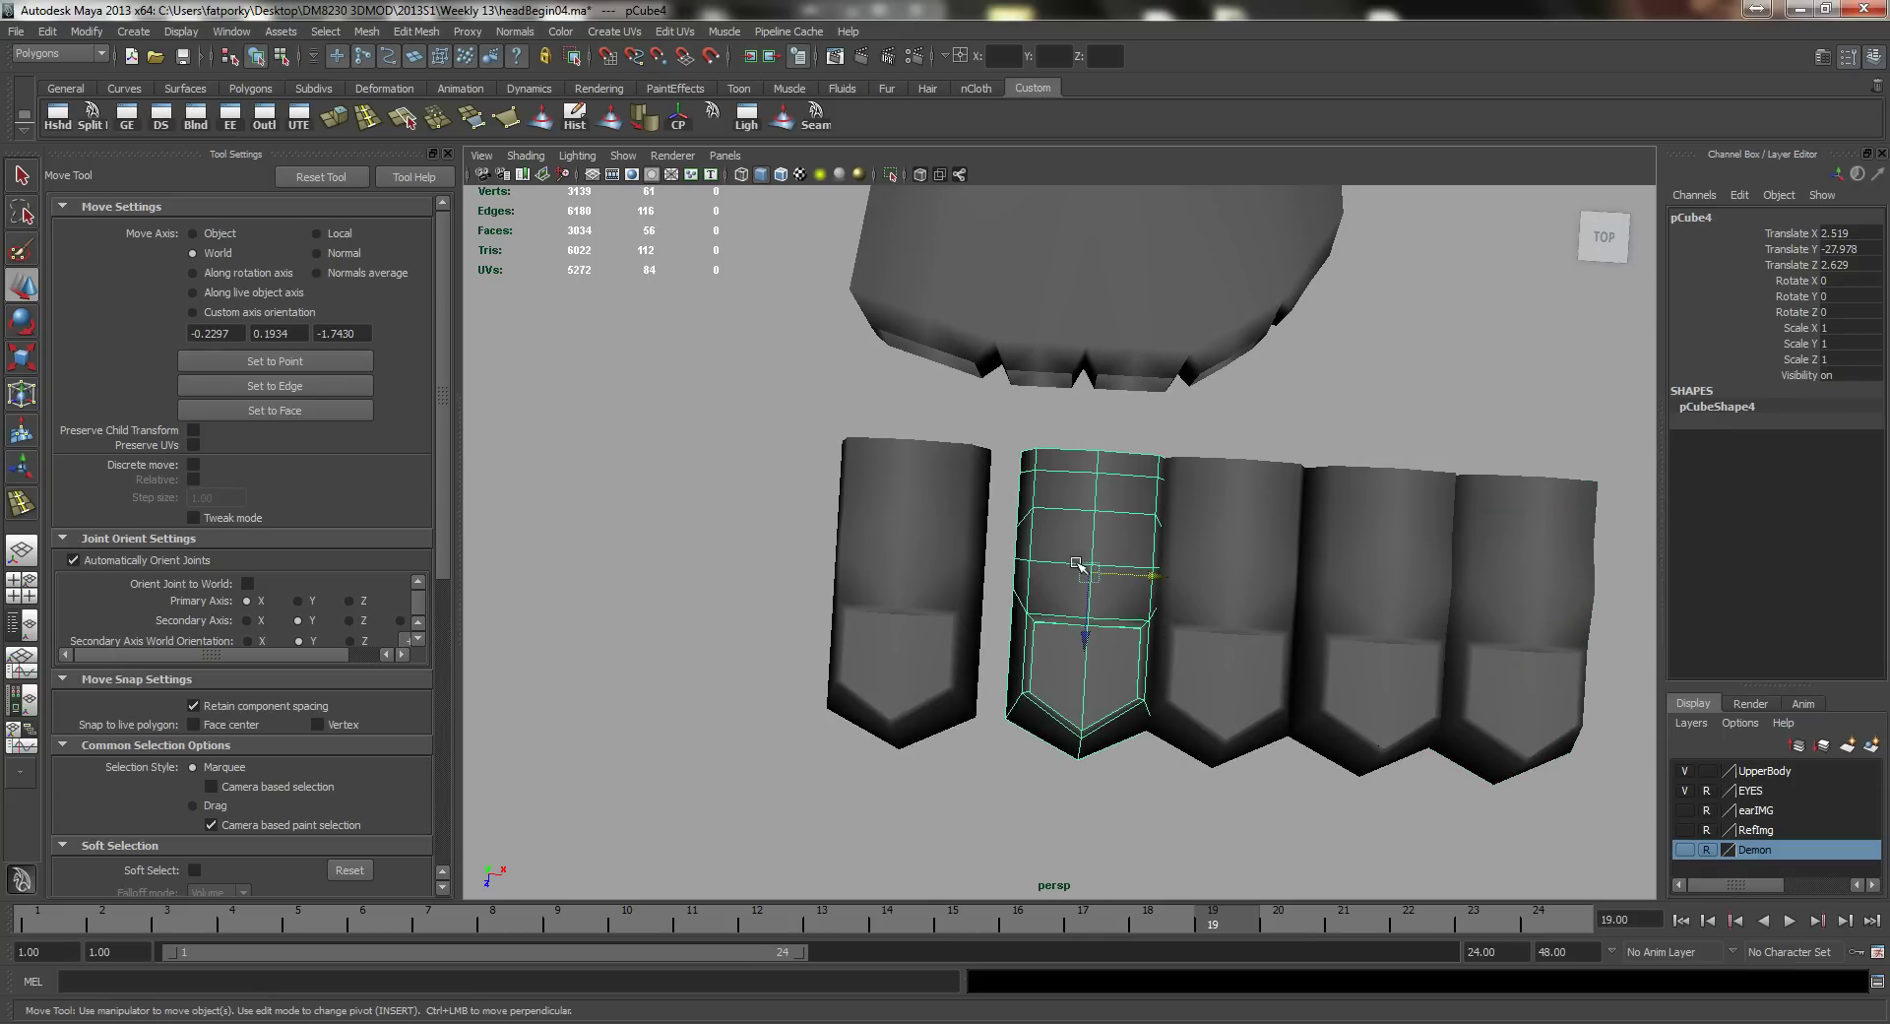
{"action": "right_click_drag", "start_coordinate": [1096, 511], "coordinate": [990, 507]}
{"action": "left_click_drag", "start_coordinate": [1221, 891], "coordinate": [1218, 886]}
{"action": "key", "text": "r"}
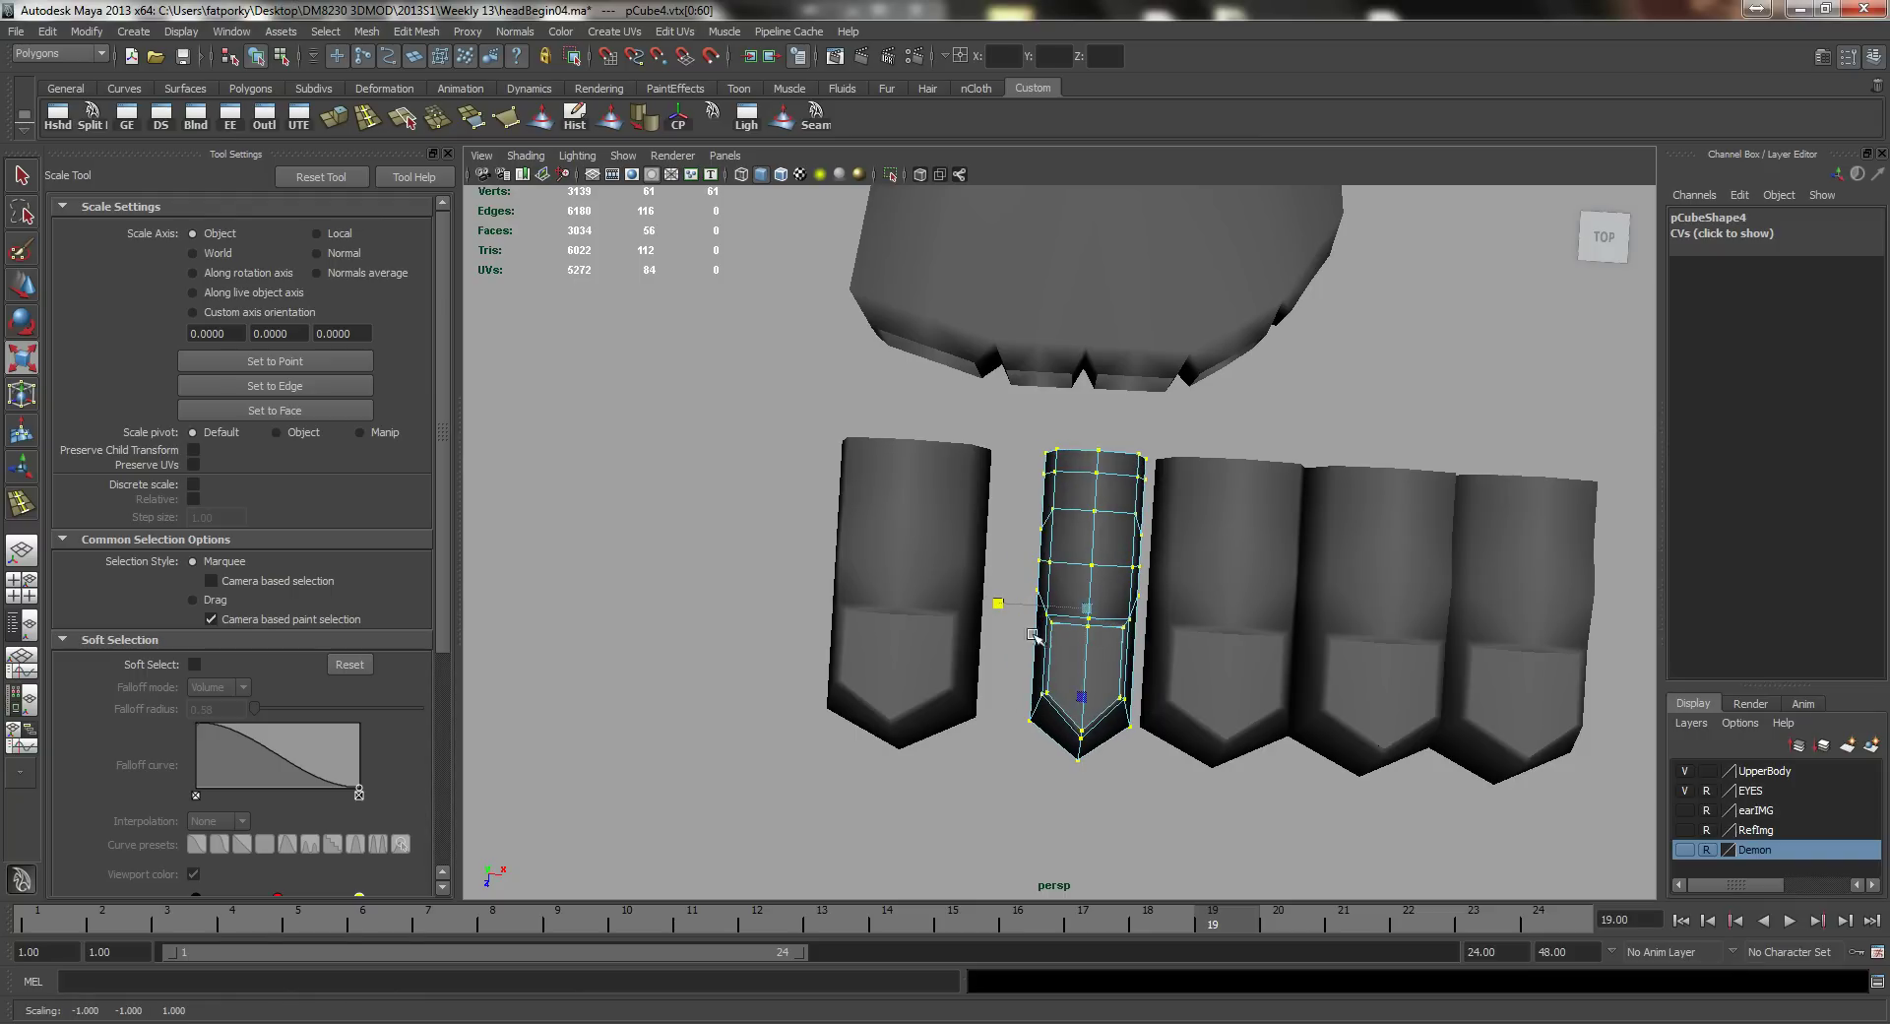
{"action": "left_click_drag", "start_coordinate": [1032, 635], "coordinate": [1078, 659], "text": "alt"}
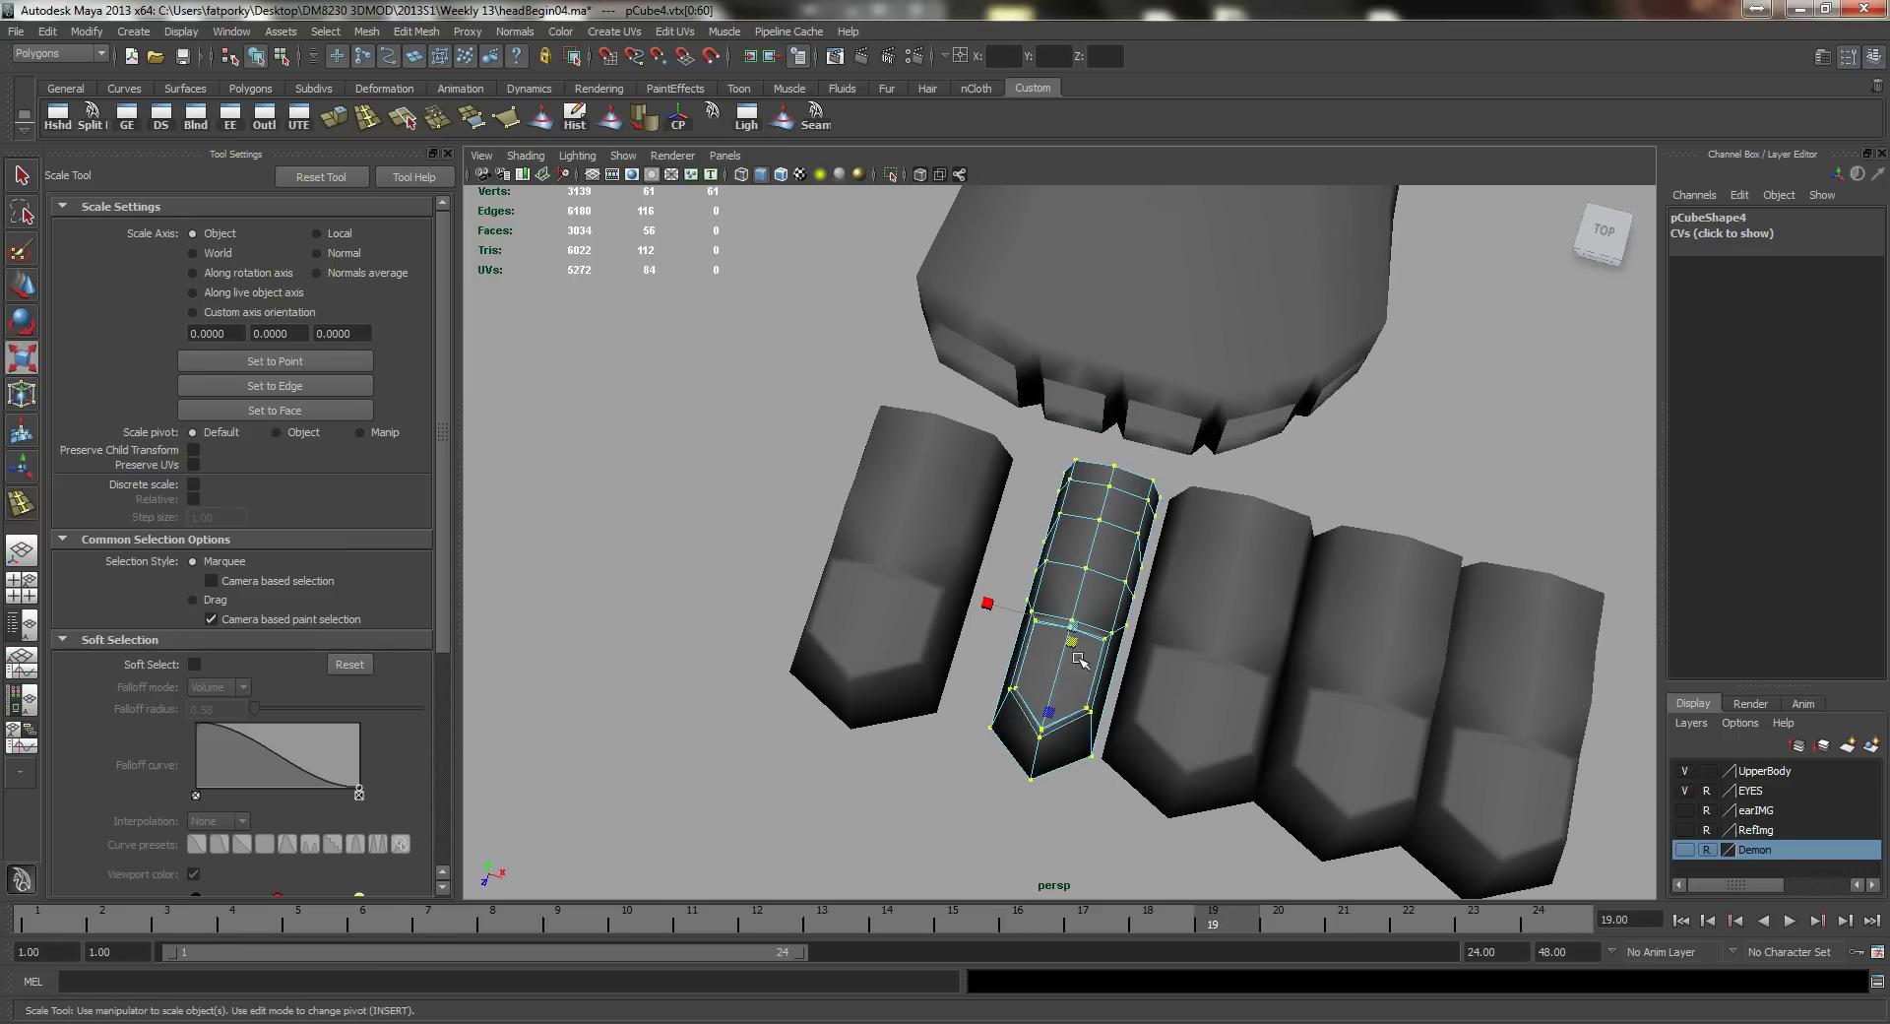
{"action": "key", "text": "q"}
{"action": "right_click_drag", "start_coordinate": [1075, 572], "coordinate": [1137, 542]}
Step: Move the underside edges of the first toe's loop behind the nail forward toward the tip
{"action": "left_click_drag", "start_coordinate": [1030, 598], "coordinate": [896, 548], "text": "alt"}
{"action": "left_click", "coordinate": [873, 591]}
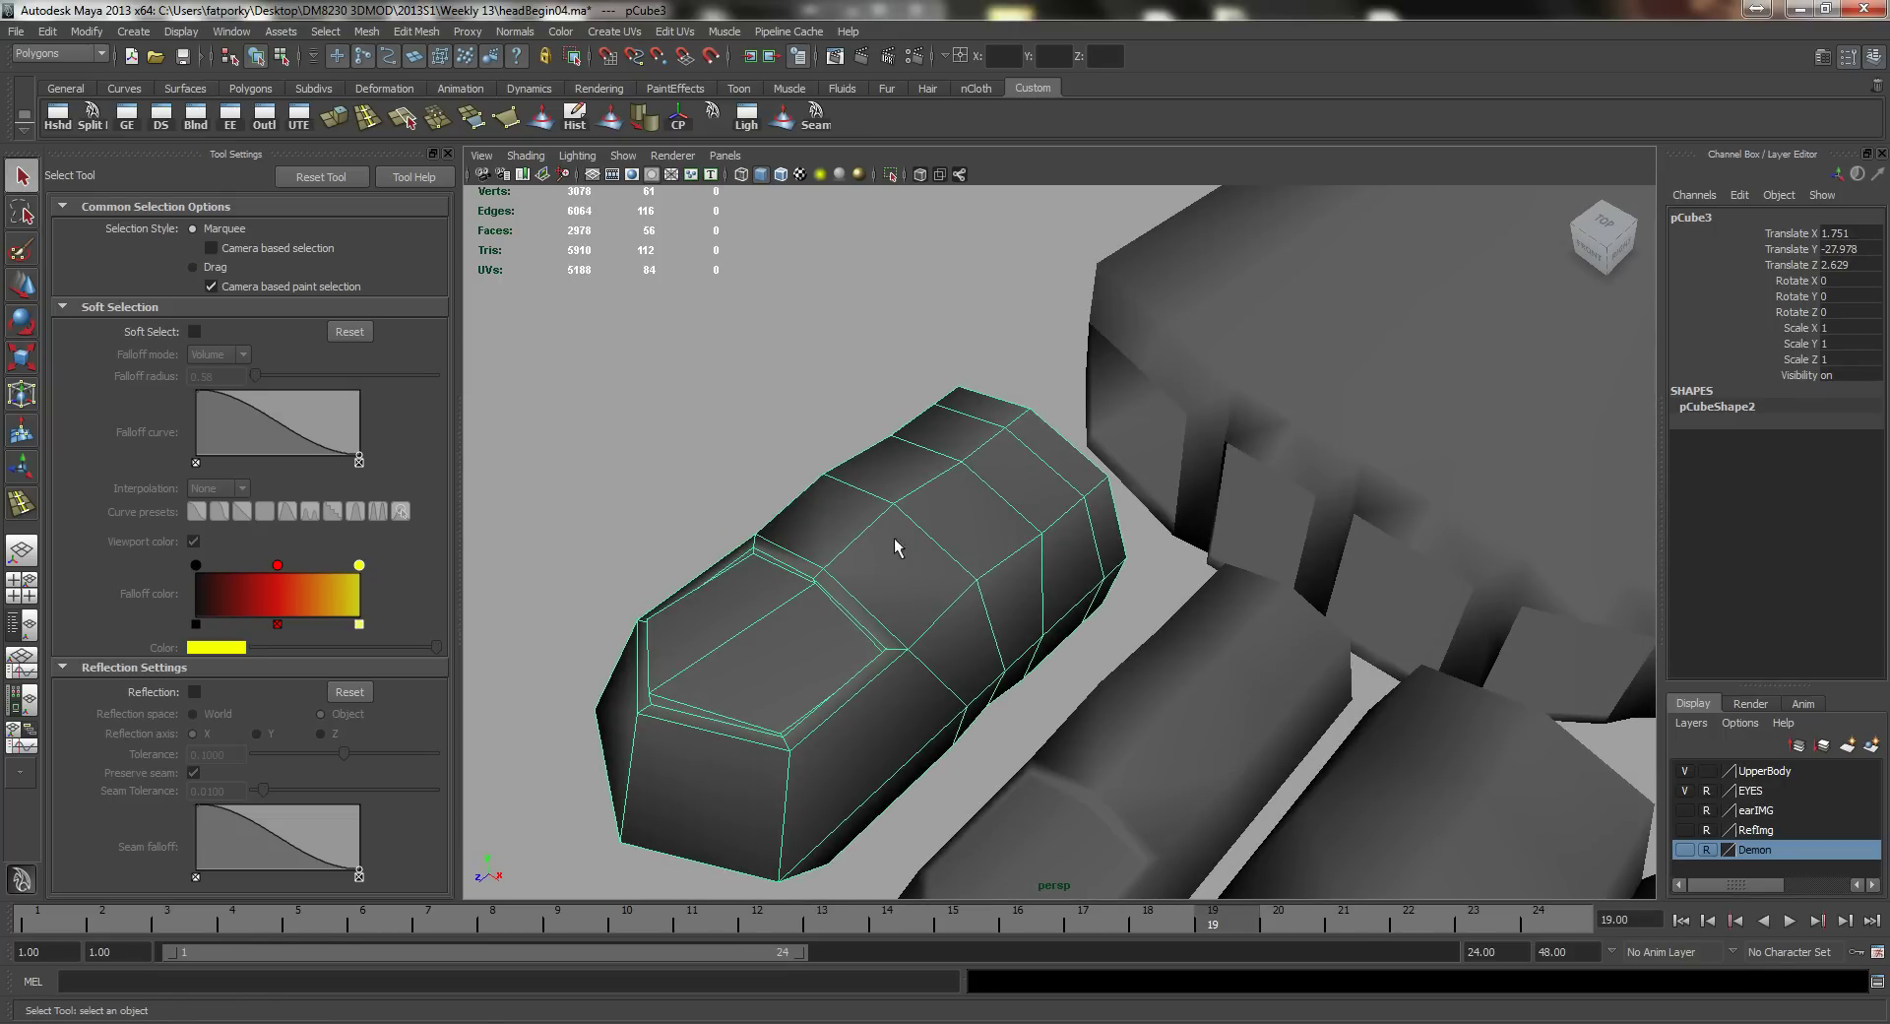
{"action": "left_click_drag", "start_coordinate": [771, 568], "coordinate": [982, 443], "text": "alt"}
{"action": "right_click_drag", "start_coordinate": [946, 440], "coordinate": [947, 404]}
{"action": "left_click", "coordinate": [899, 451]}
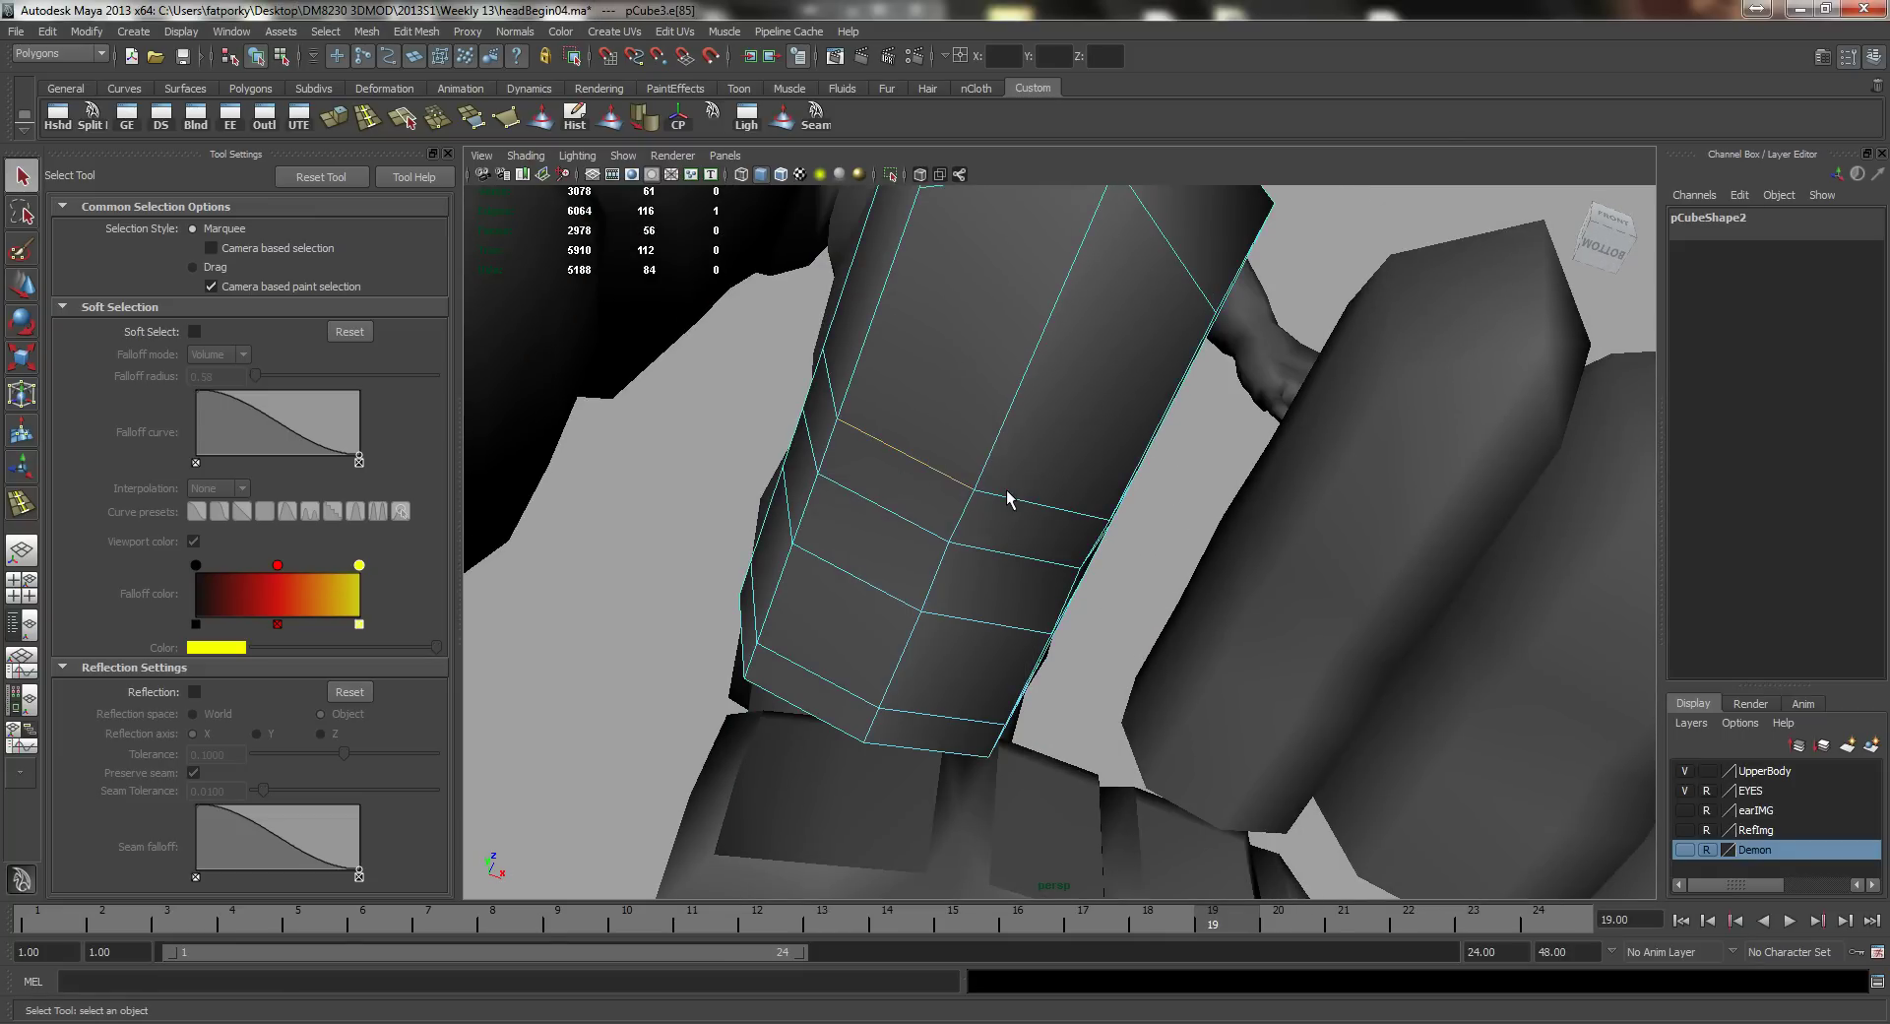
{"action": "left_click_drag", "start_coordinate": [1009, 504], "coordinate": [1051, 511], "text": "alt"}
{"action": "key", "text": "w"}
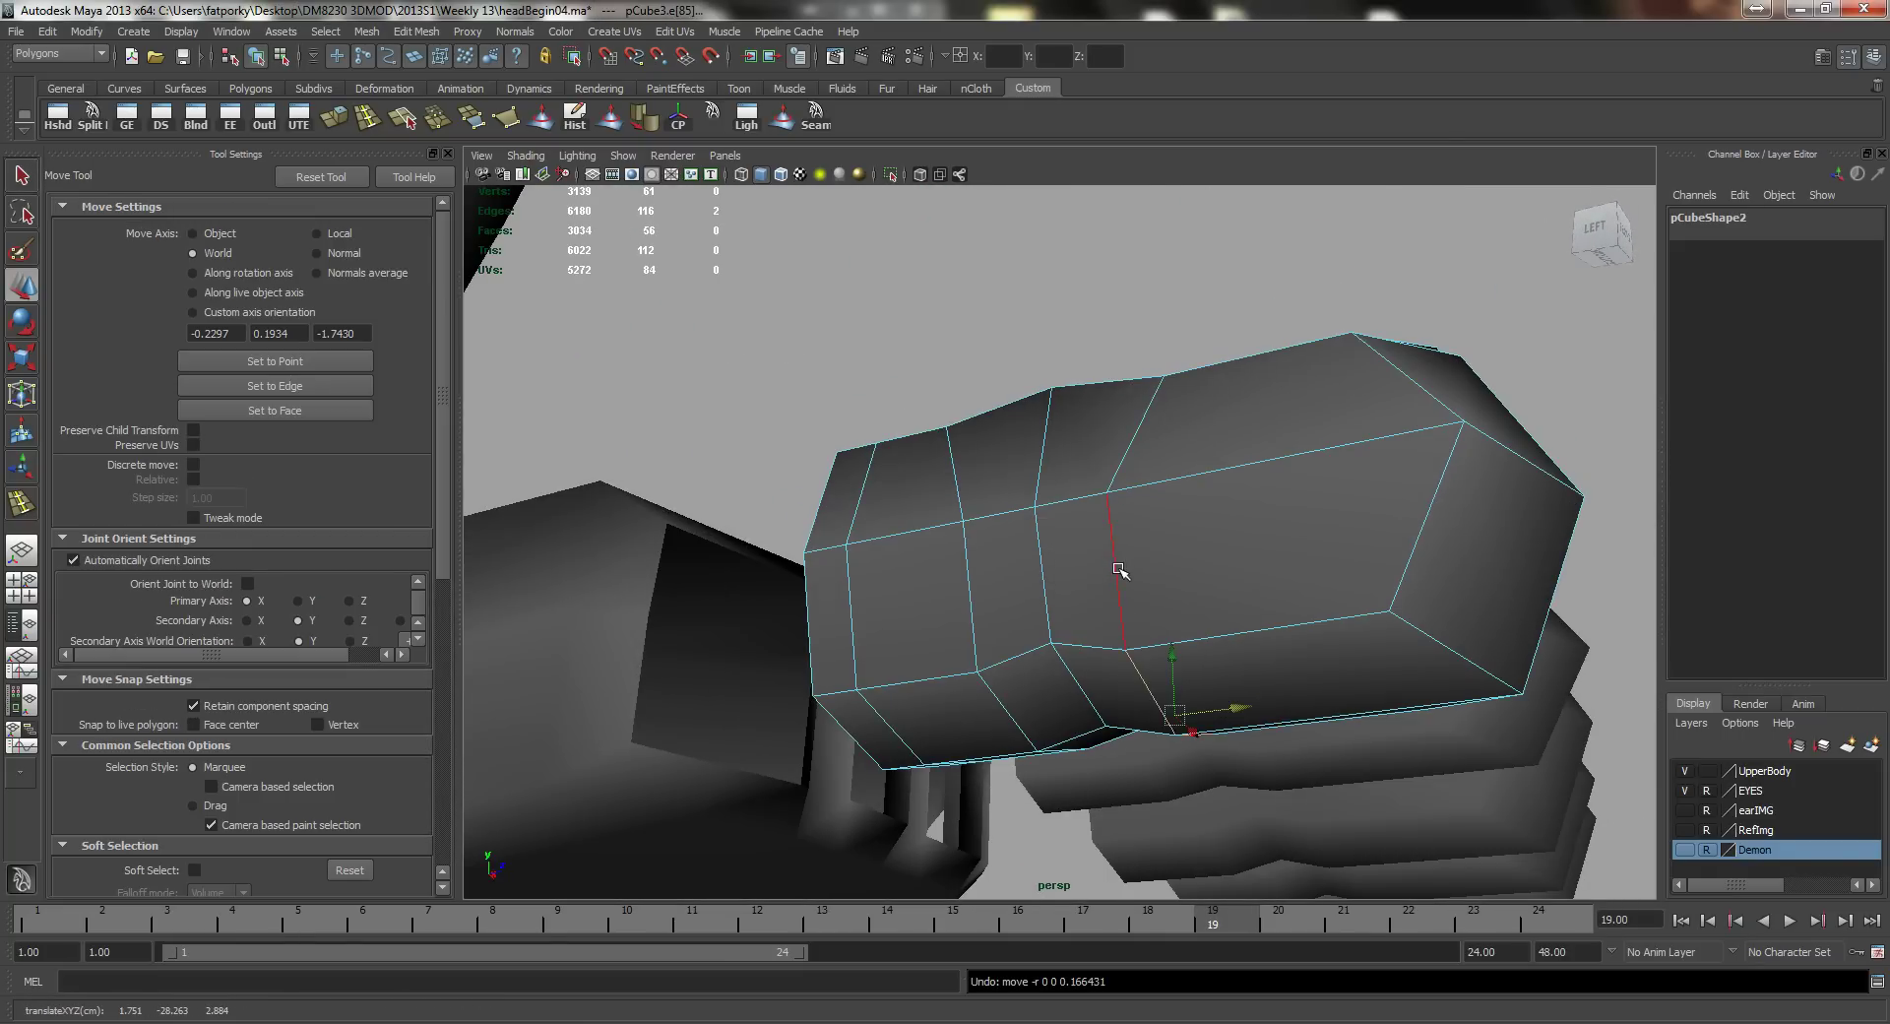
{"action": "left_click_drag", "start_coordinate": [1243, 623], "coordinate": [1001, 512], "text": "alt"}
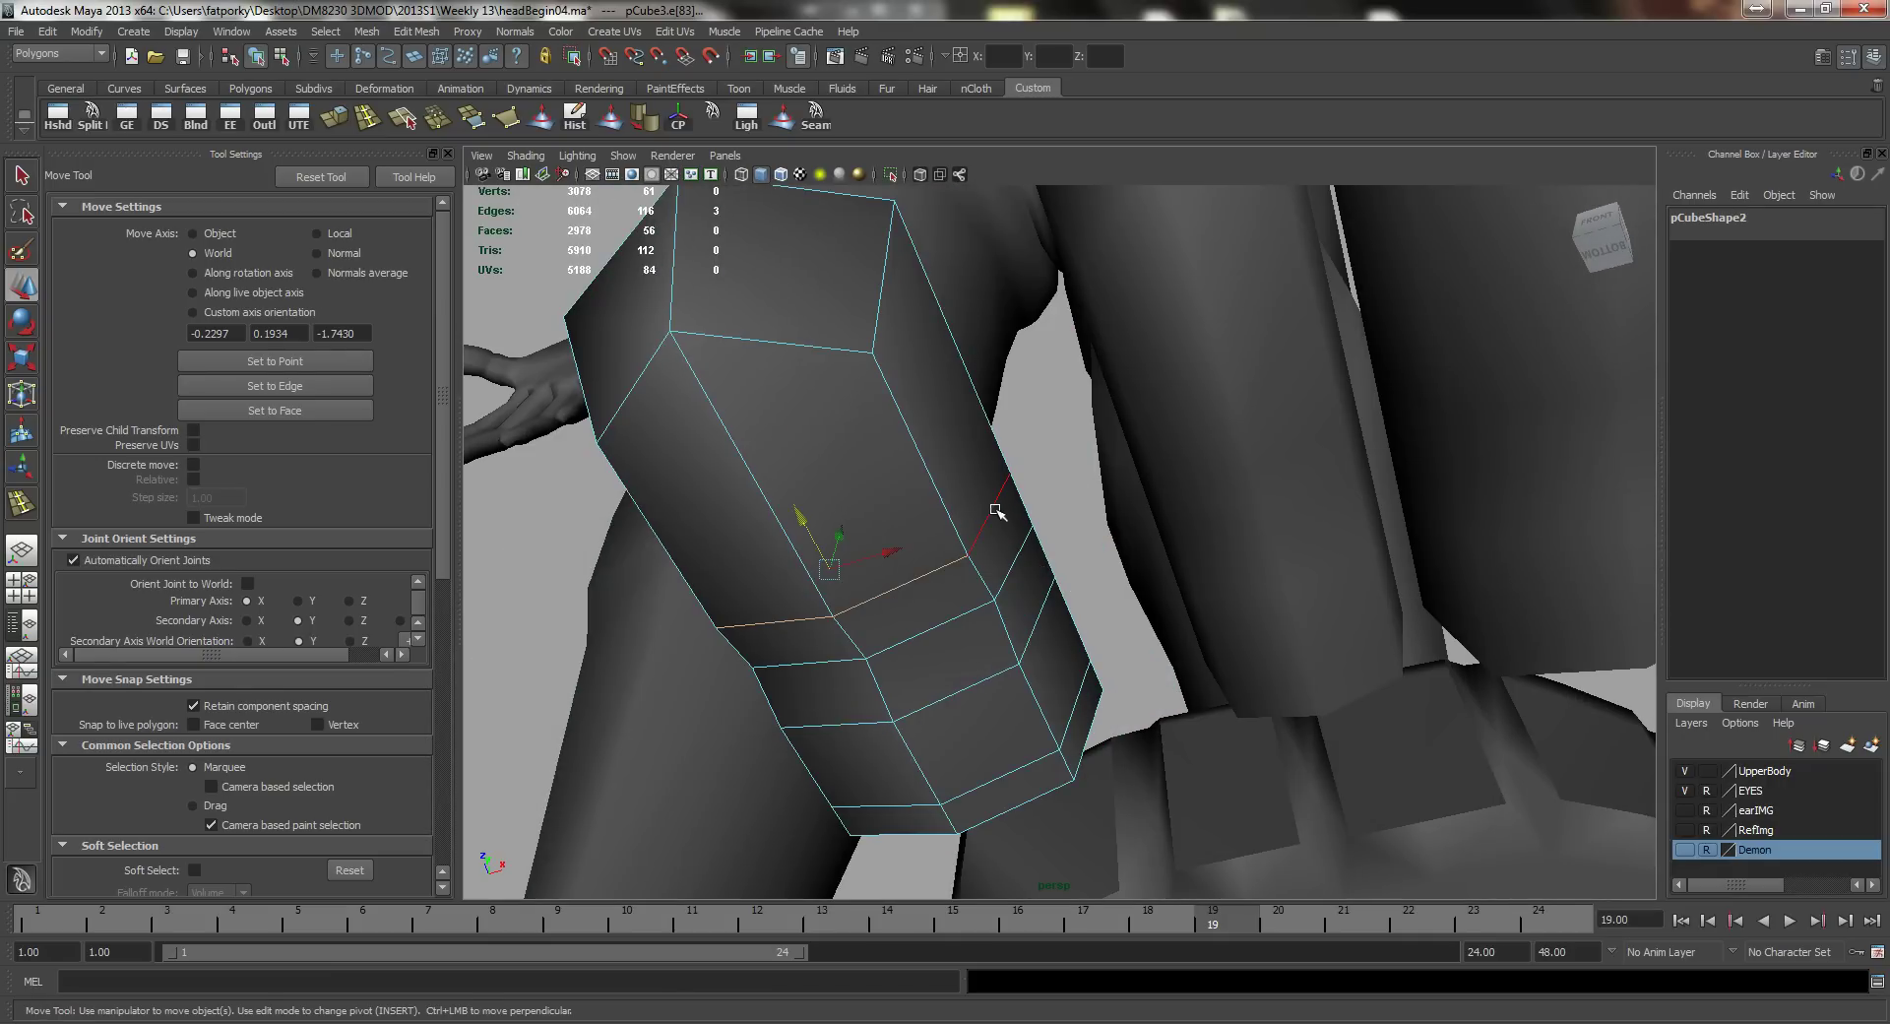
{"action": "left_click_drag", "start_coordinate": [825, 520], "coordinate": [1061, 569]}
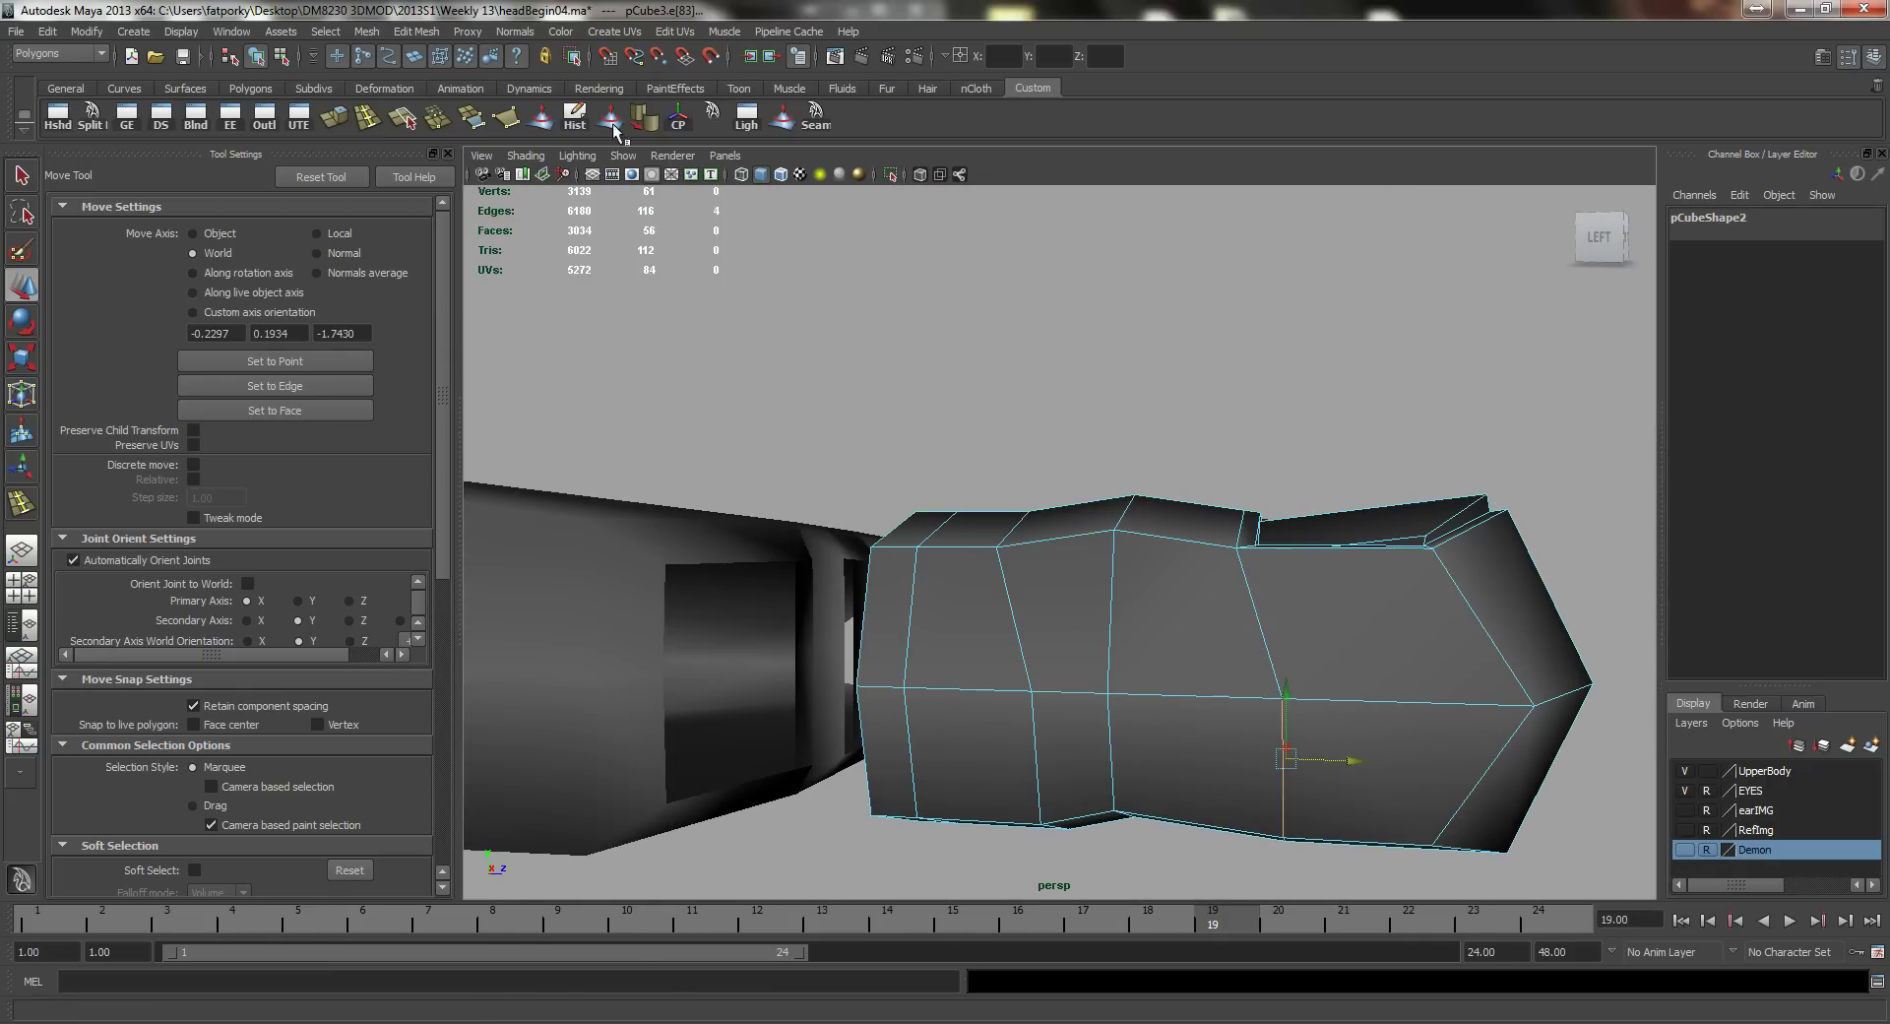
Step: Insert a crosswise edge loop around the first toe between the knuckle and the nail
{"action": "left_click", "coordinate": [393, 119]}
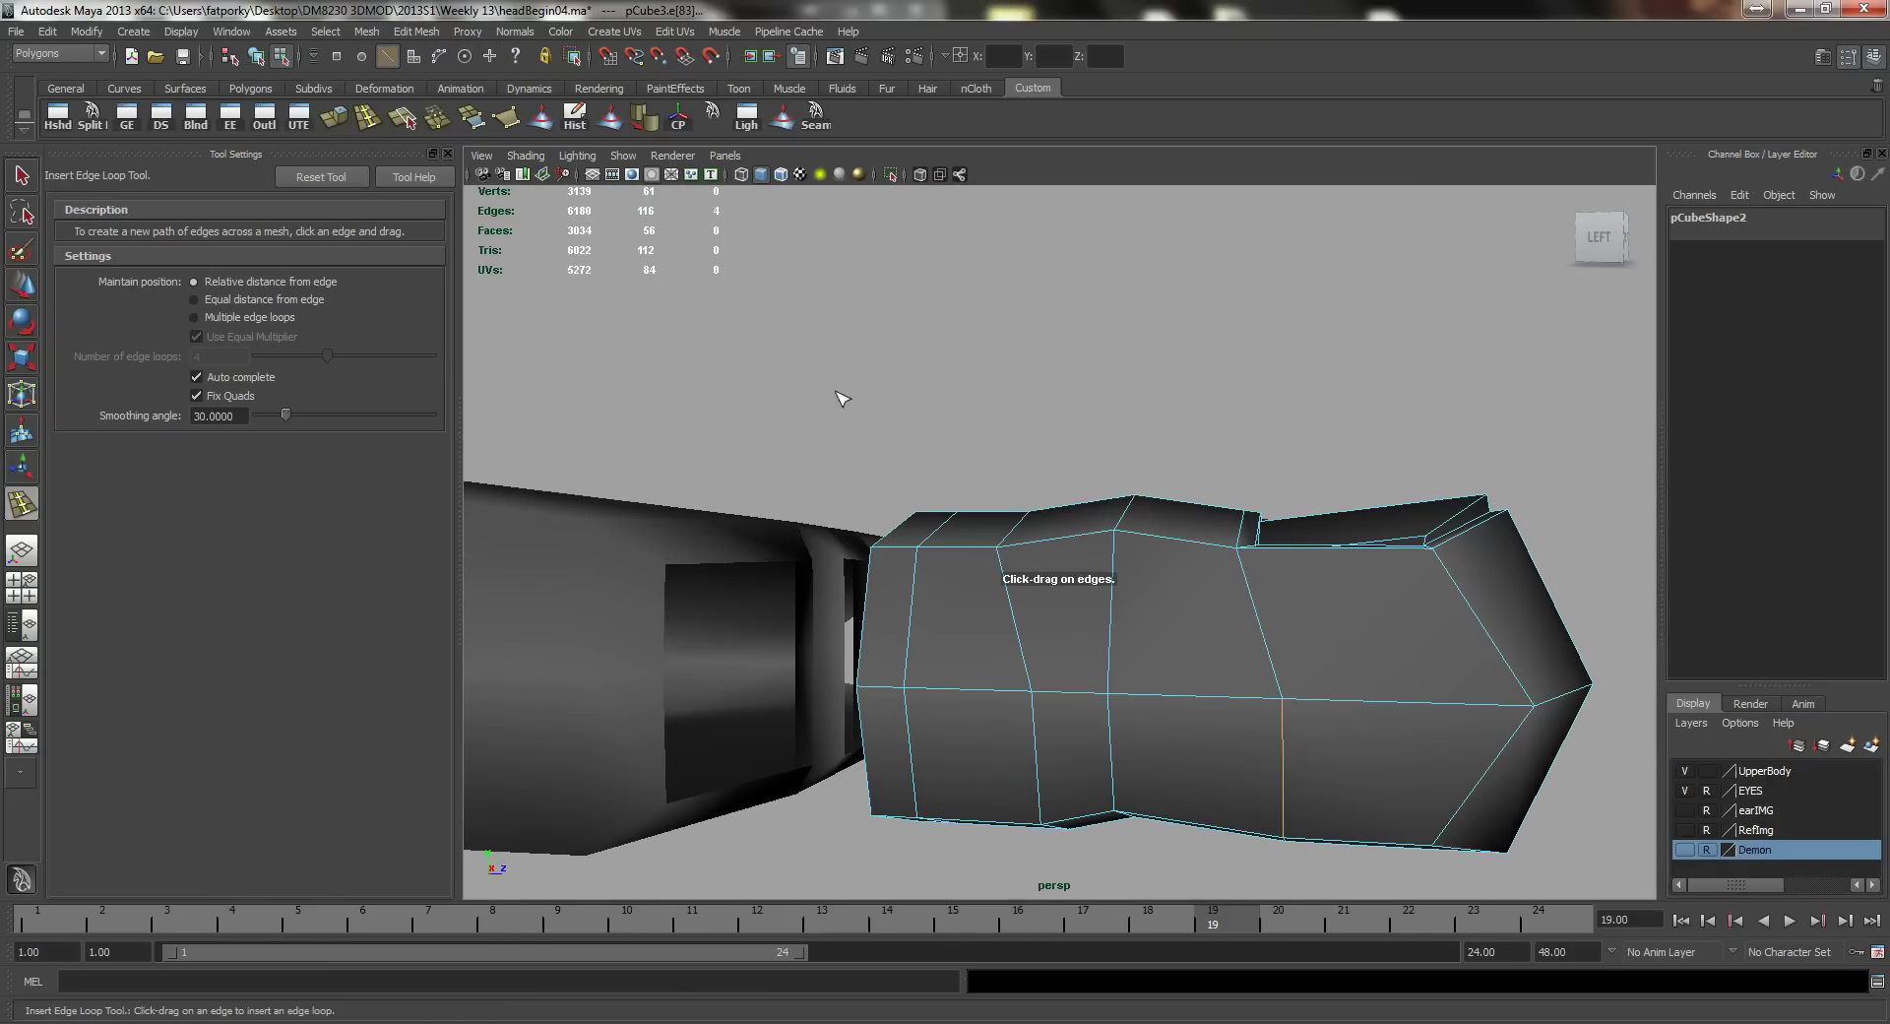
{"action": "left_click", "coordinate": [1179, 703]}
{"action": "left_click_drag", "start_coordinate": [1063, 662], "coordinate": [1071, 557], "text": "alt"}
Step: Lower the two bottom edges of the loop behind the nail on the first toe's underside
{"action": "key", "text": "q"}
{"action": "key", "text": "w"}
{"action": "key", "text": "q"}
{"action": "left_click", "coordinate": [1184, 591]}
{"action": "left_click", "coordinate": [1019, 480], "text": "shift"}
{"action": "left_click_drag", "start_coordinate": [1019, 480], "coordinate": [1248, 495], "text": "alt"}
{"action": "key", "text": "w"}
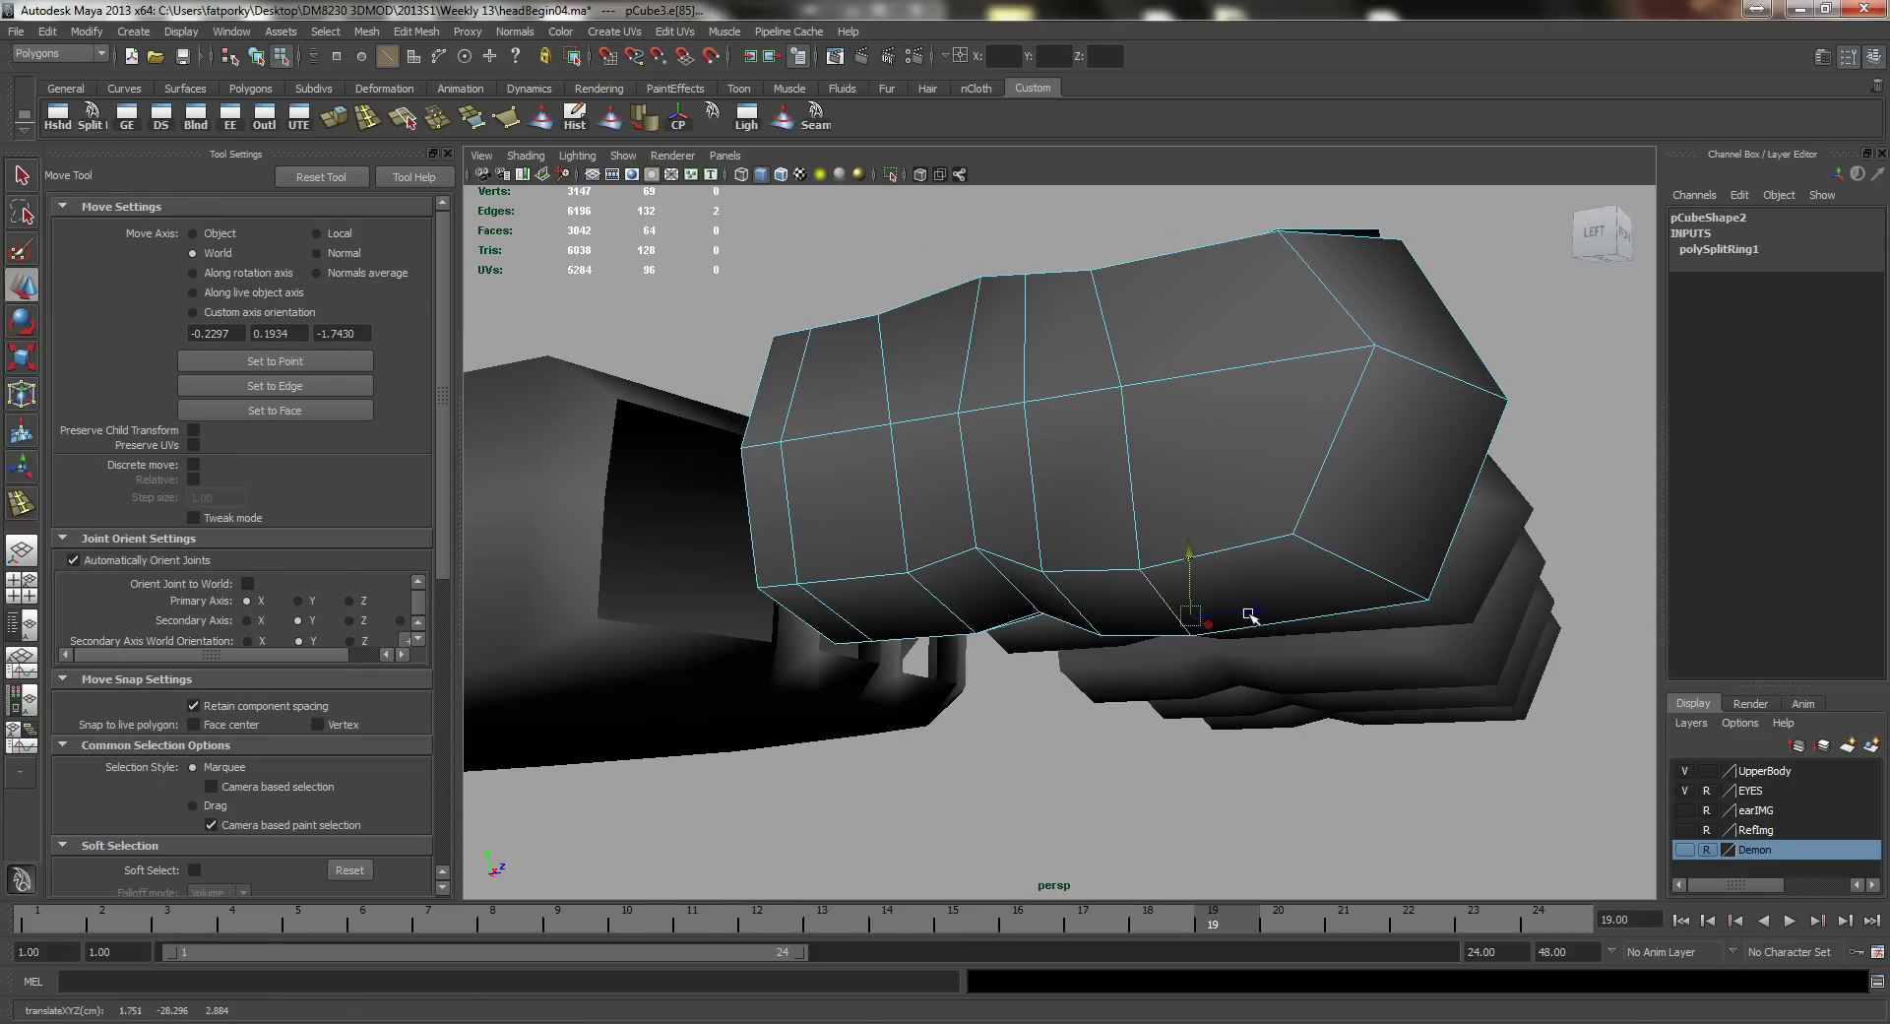
{"action": "left_click_drag", "start_coordinate": [1277, 615], "coordinate": [1006, 618], "text": "alt"}
Step: Move the whole first toe back against its base on the foot, to Translate Z 2.198
{"action": "key", "text": "q"}
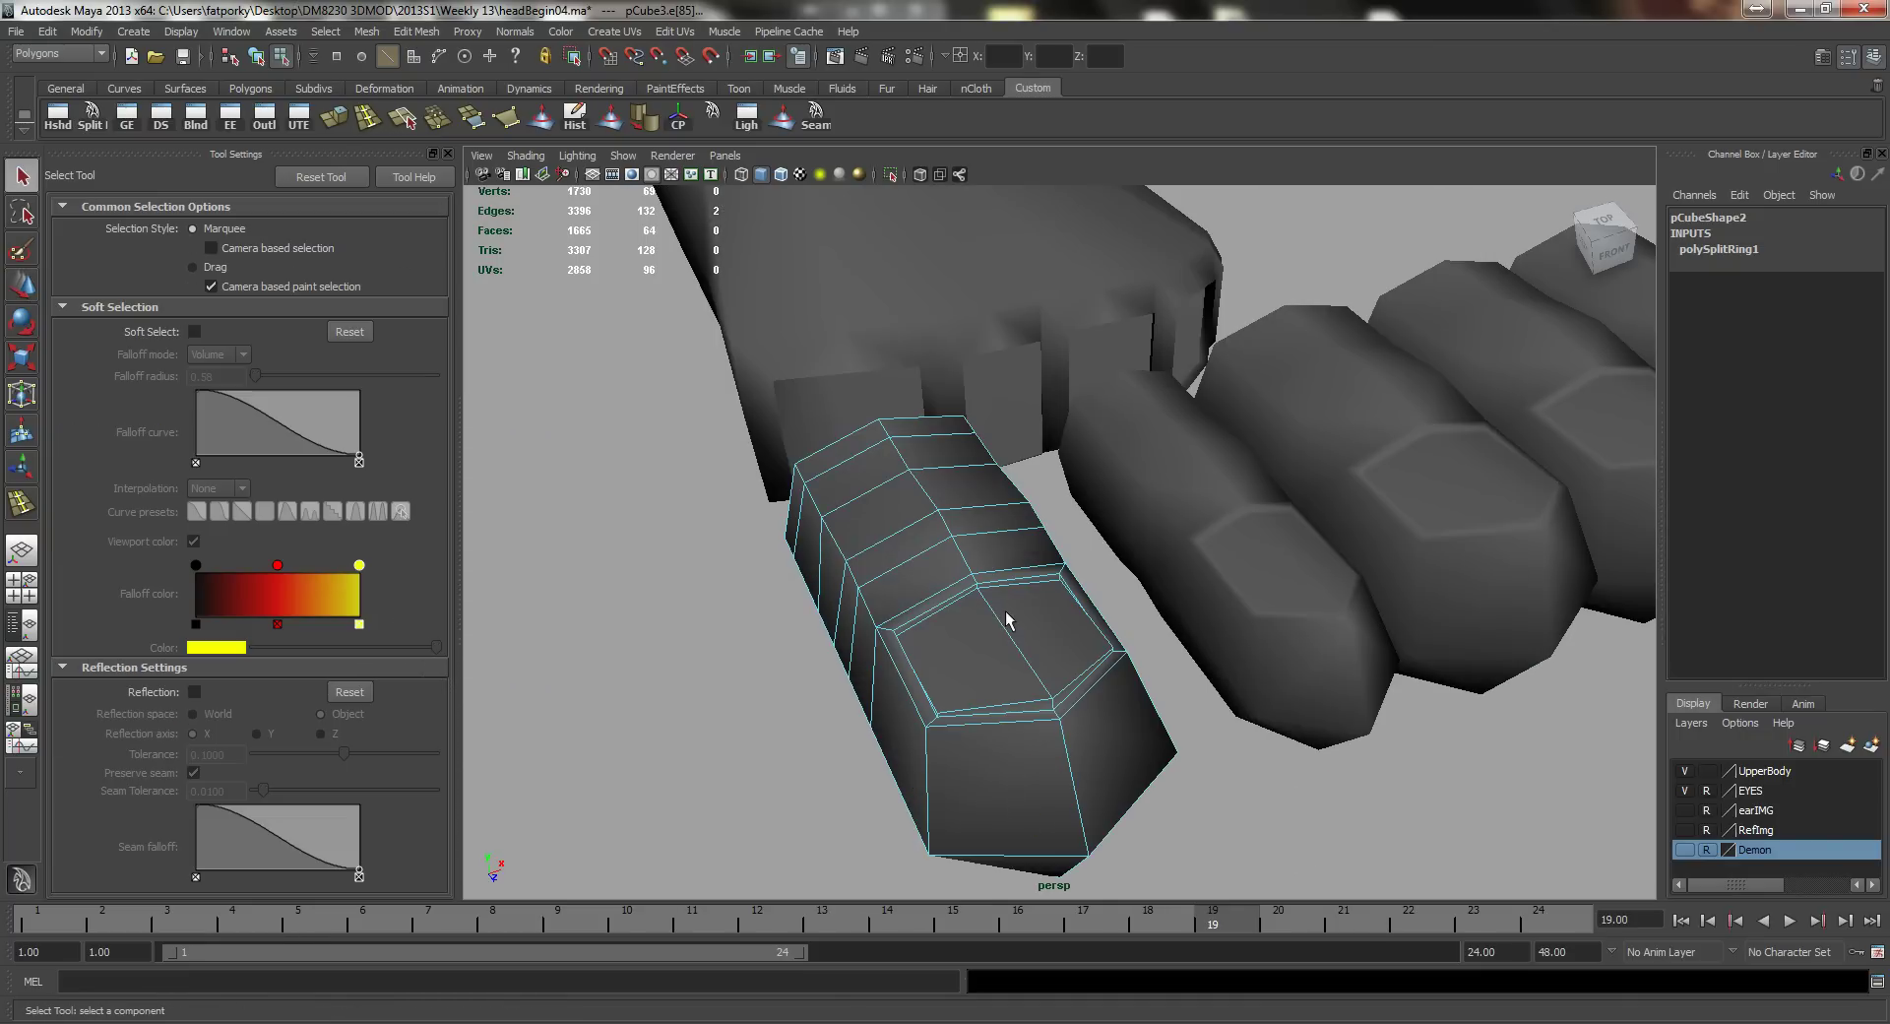
{"action": "right_click_drag", "start_coordinate": [1001, 596], "coordinate": [1067, 575]}
{"action": "left_click", "coordinate": [973, 594]}
{"action": "left_click_drag", "start_coordinate": [973, 595], "coordinate": [955, 659], "text": "alt"}
{"action": "key", "text": "w"}
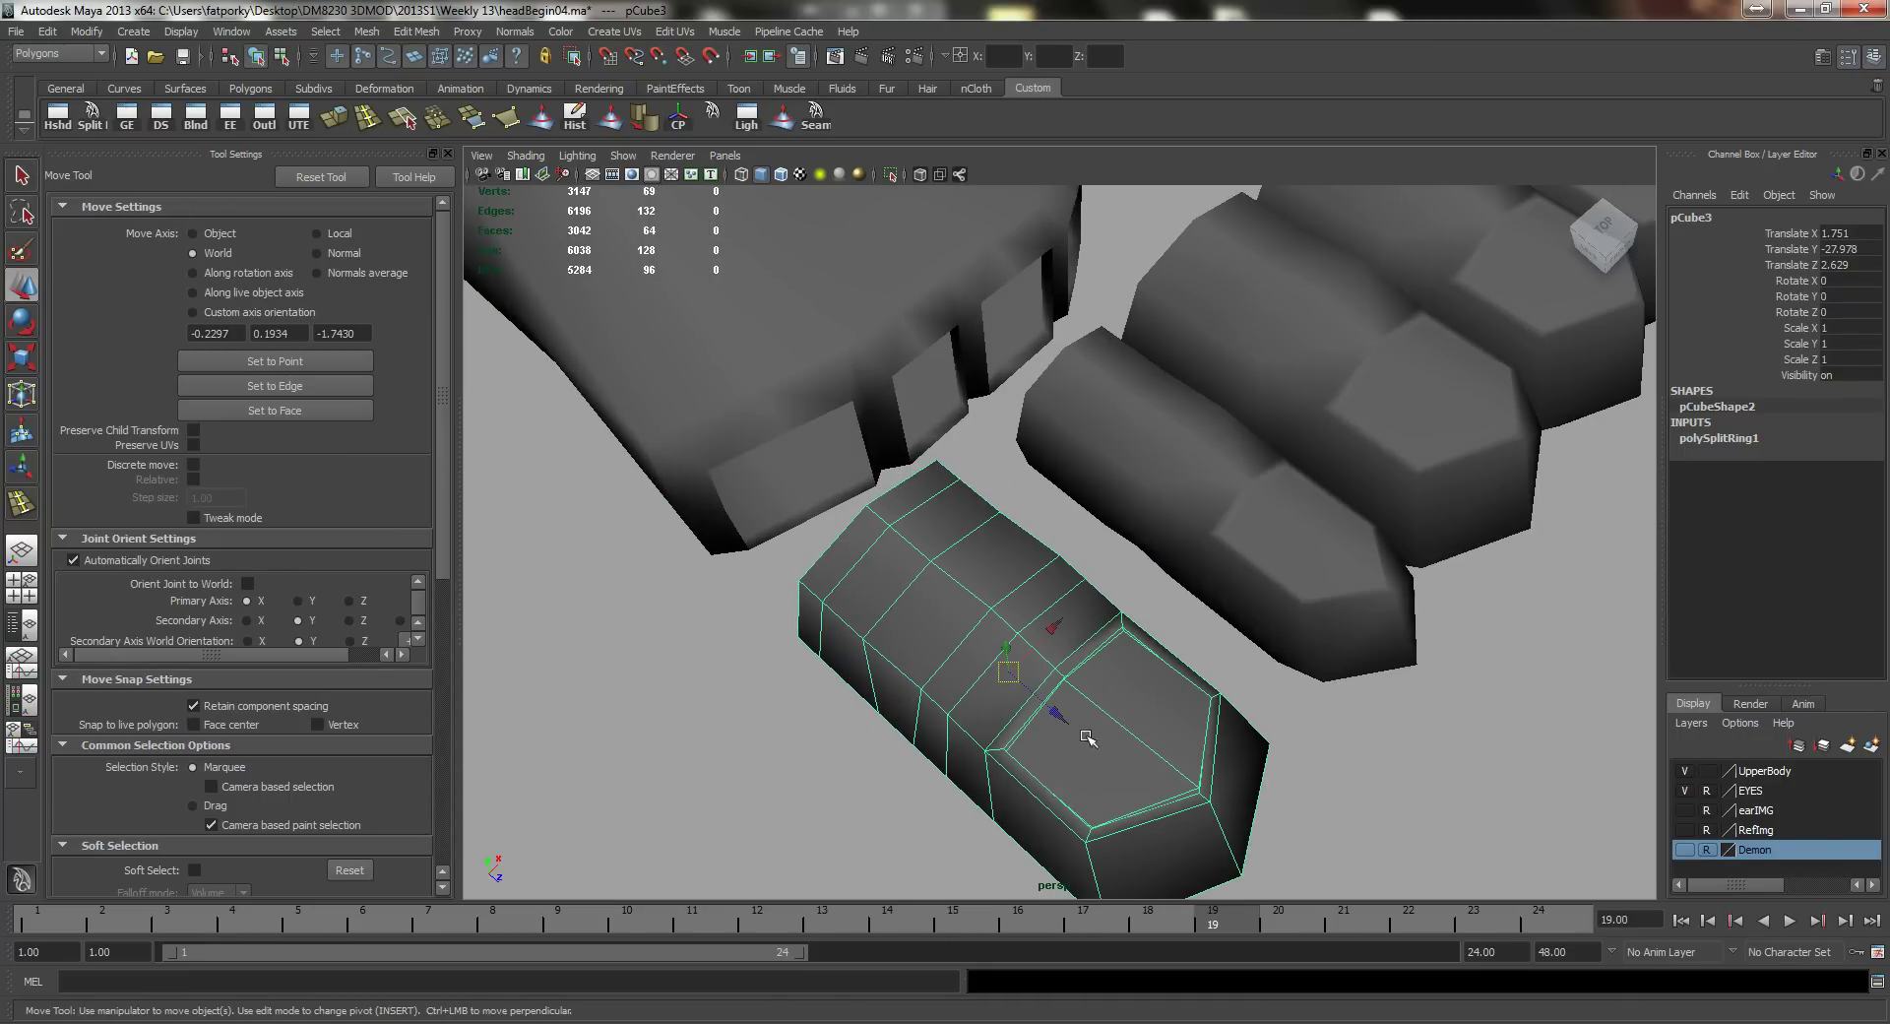
{"action": "left_click_drag", "start_coordinate": [1050, 709], "coordinate": [1042, 525]}
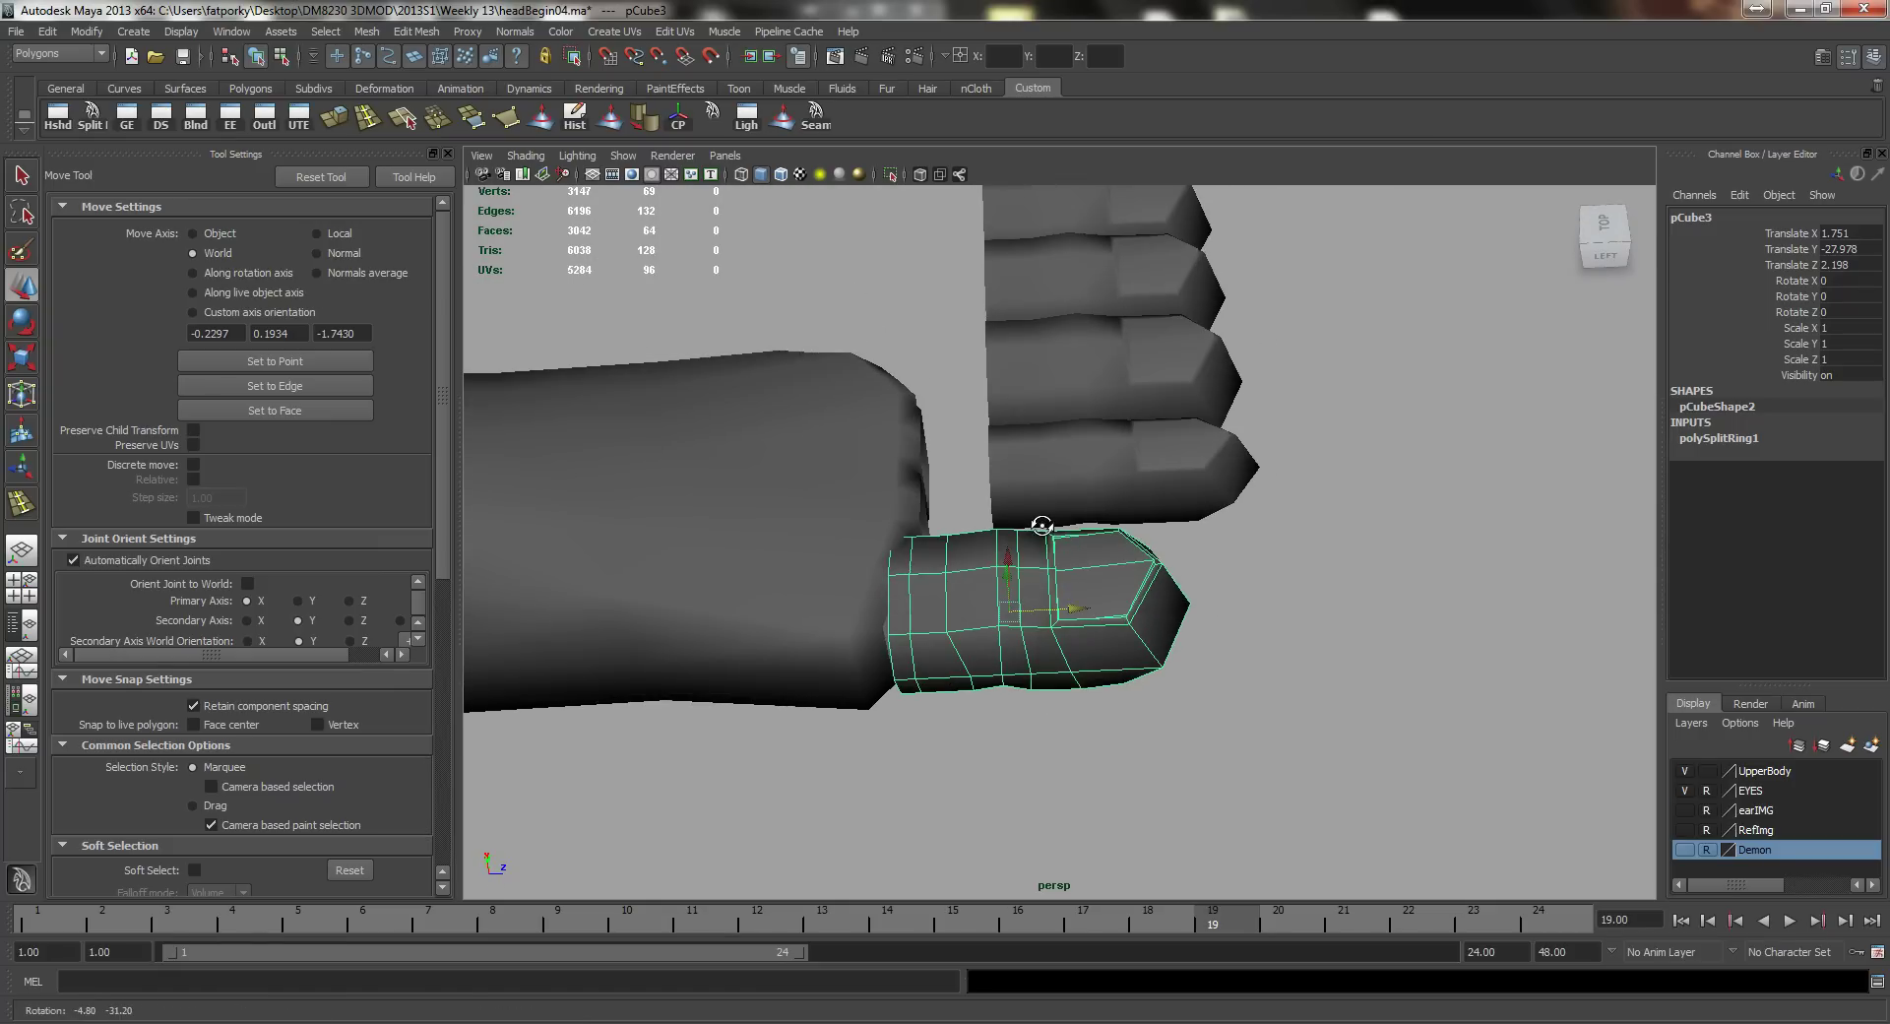
{"action": "left_click_drag", "start_coordinate": [1077, 599], "coordinate": [1077, 548], "text": "alt"}
Step: Select all vertices of the first toe and scale them down to fit its base
{"action": "right_click_drag", "start_coordinate": [1097, 567], "coordinate": [992, 546]}
{"action": "left_click_drag", "start_coordinate": [755, 367], "coordinate": [1341, 783]}
{"action": "key", "text": "r"}
{"action": "mouse_move", "coordinate": [1122, 649]}
{"action": "left_mouse_down", "text": "alt"}
{"action": "mouse_move", "coordinate": [886, 709]}
{"action": "mouse_move", "coordinate": [745, 594]}
{"action": "mouse_move", "coordinate": [847, 641]}
{"action": "mouse_move", "coordinate": [991, 591]}
{"action": "mouse_move", "coordinate": [1087, 653]}
{"action": "left_mouse_up", "text": "alt"}
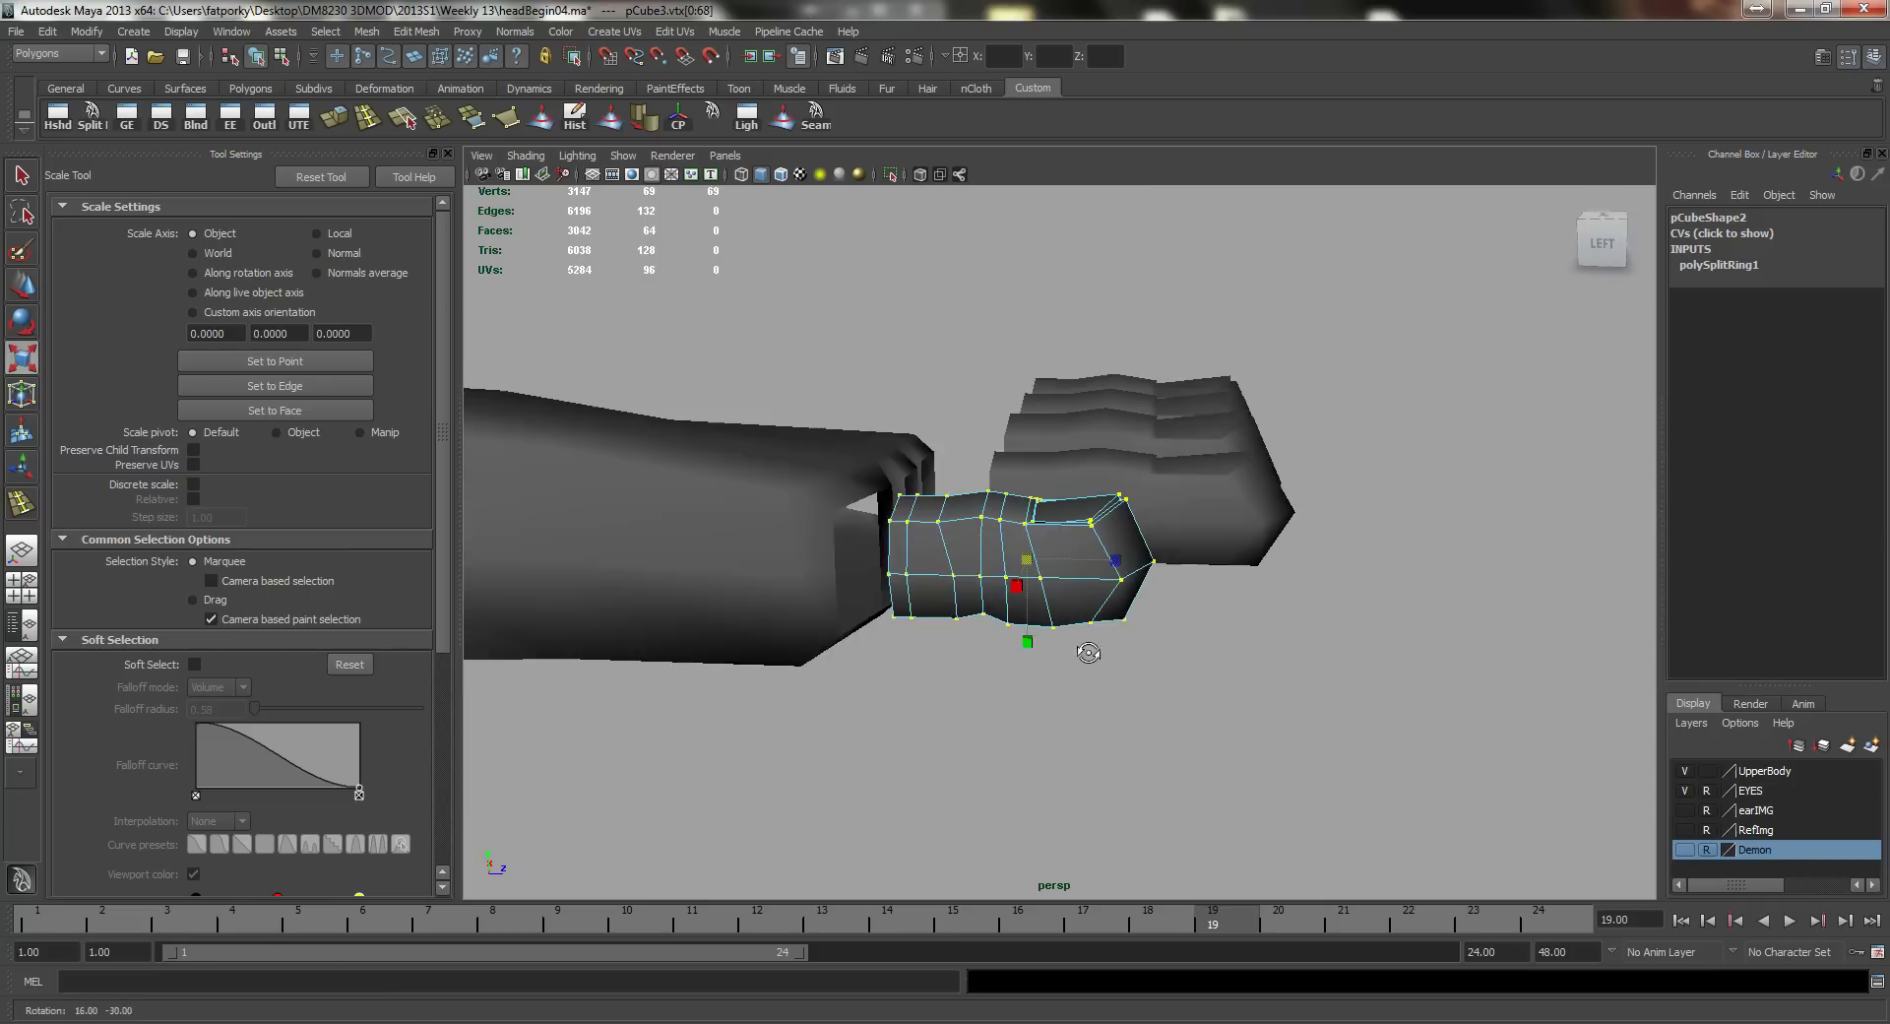
{"action": "key", "text": "w"}
{"action": "right_click_drag", "start_coordinate": [1091, 583], "coordinate": [1152, 566]}
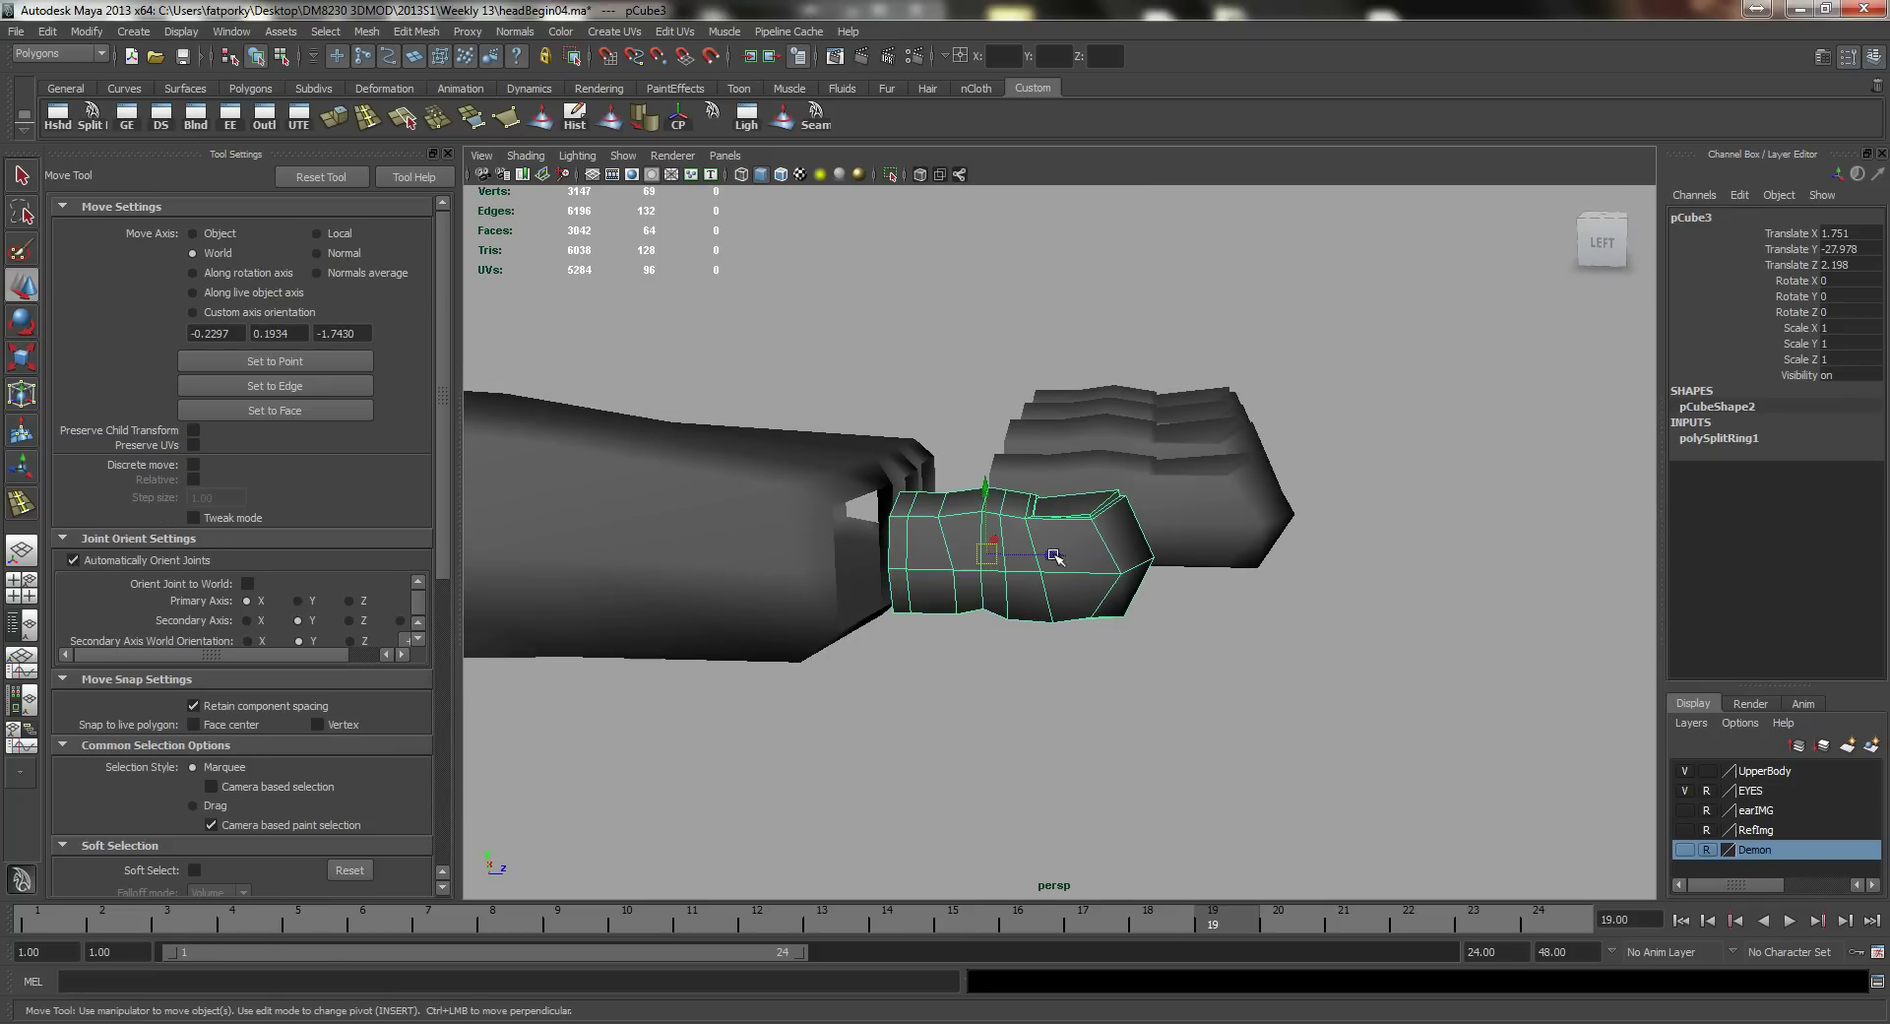
Step: Move the first toe further back to Translate Z 1.982 and down to Translate Y -28.053
{"action": "left_click_drag", "start_coordinate": [1054, 558], "coordinate": [949, 518]}
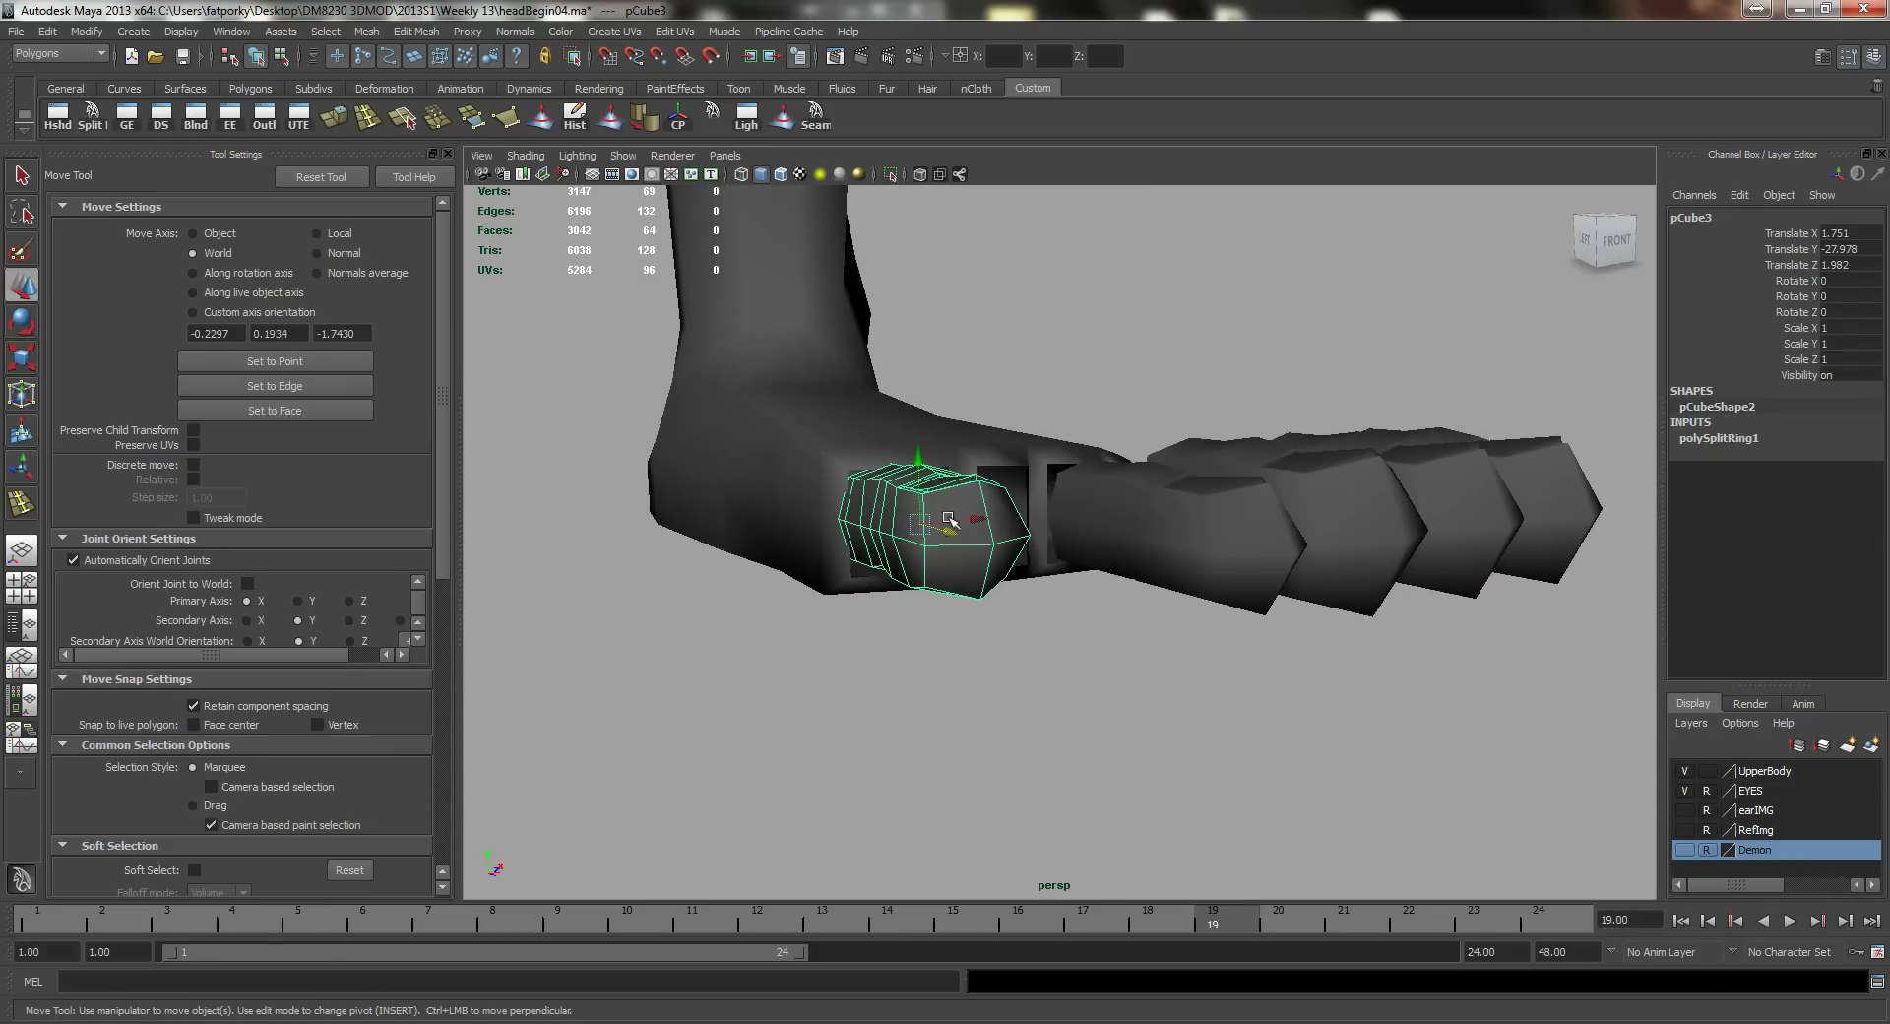
{"action": "left_click_drag", "start_coordinate": [925, 455], "coordinate": [924, 471]}
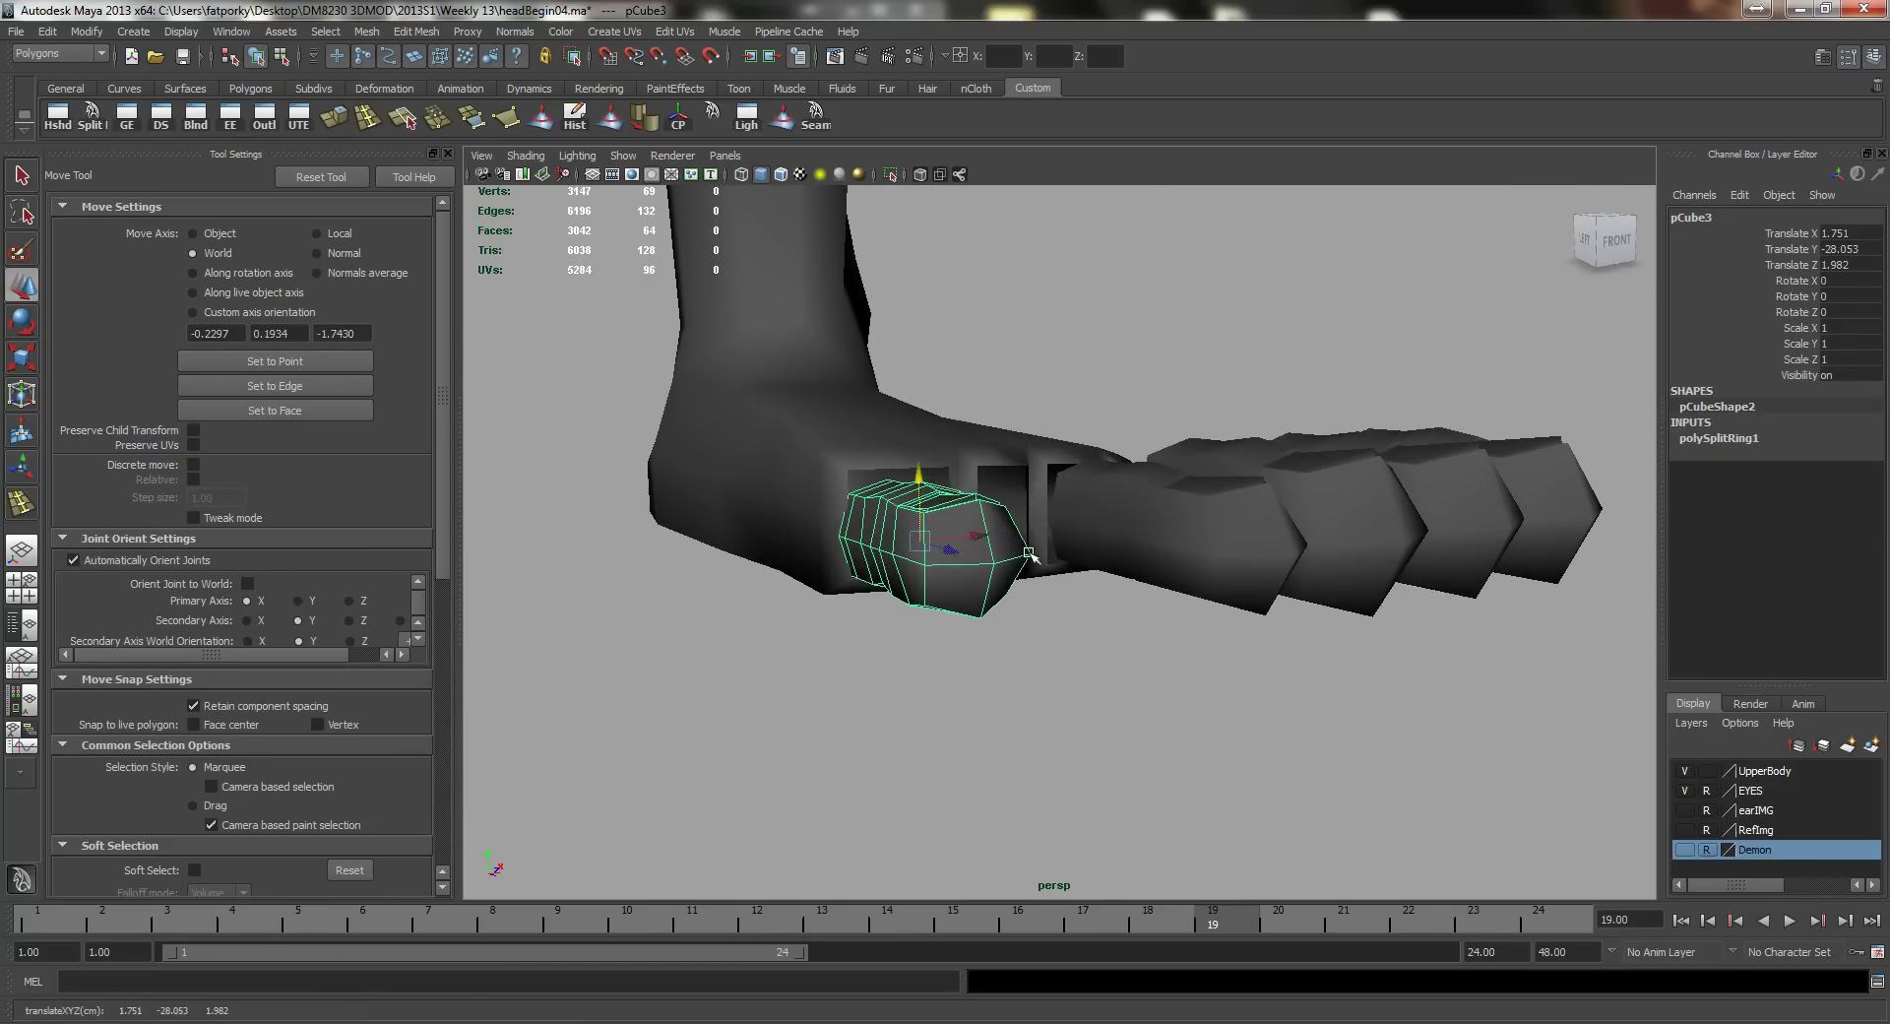
{"action": "left_click_drag", "start_coordinate": [1028, 554], "coordinate": [964, 552], "text": "alt"}
{"action": "left_click", "coordinate": [1152, 573]}
{"action": "left_click_drag", "start_coordinate": [1151, 573], "coordinate": [1209, 672], "text": "alt"}
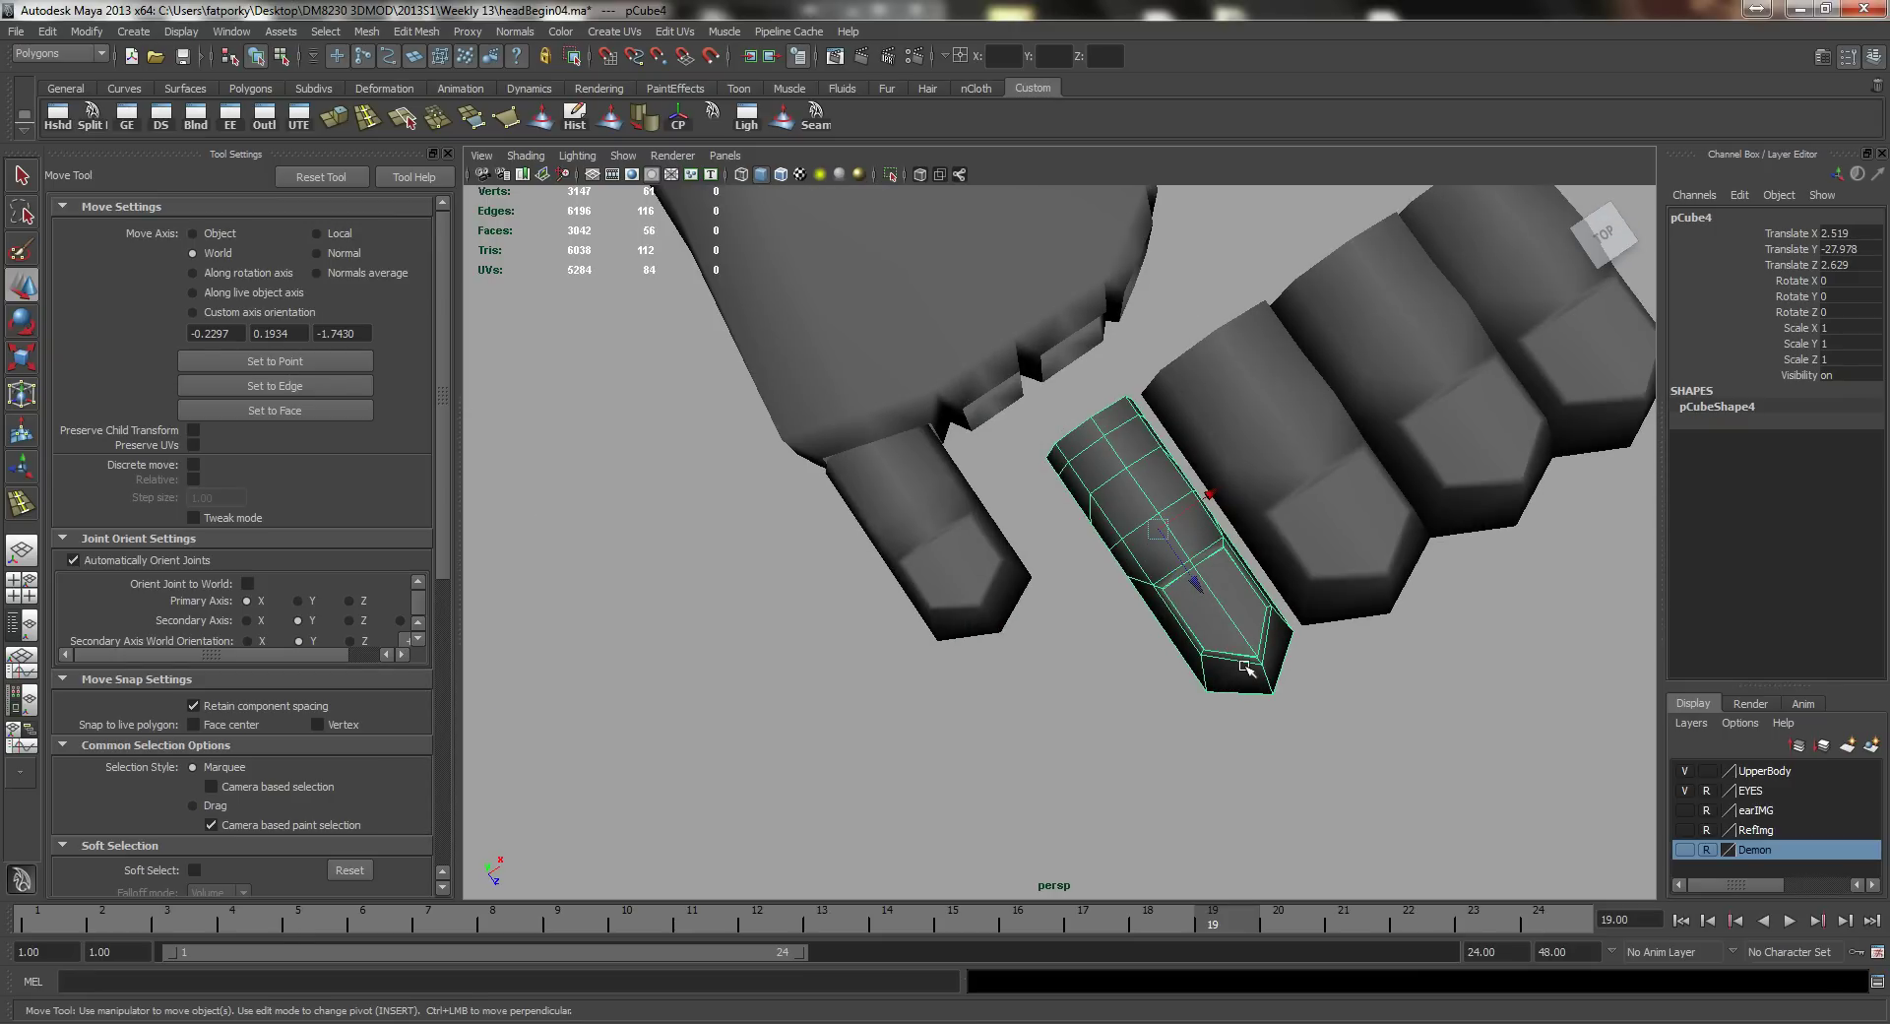
{"action": "right_click", "coordinate": [1258, 661]}
{"action": "left_click", "coordinate": [1181, 639]}
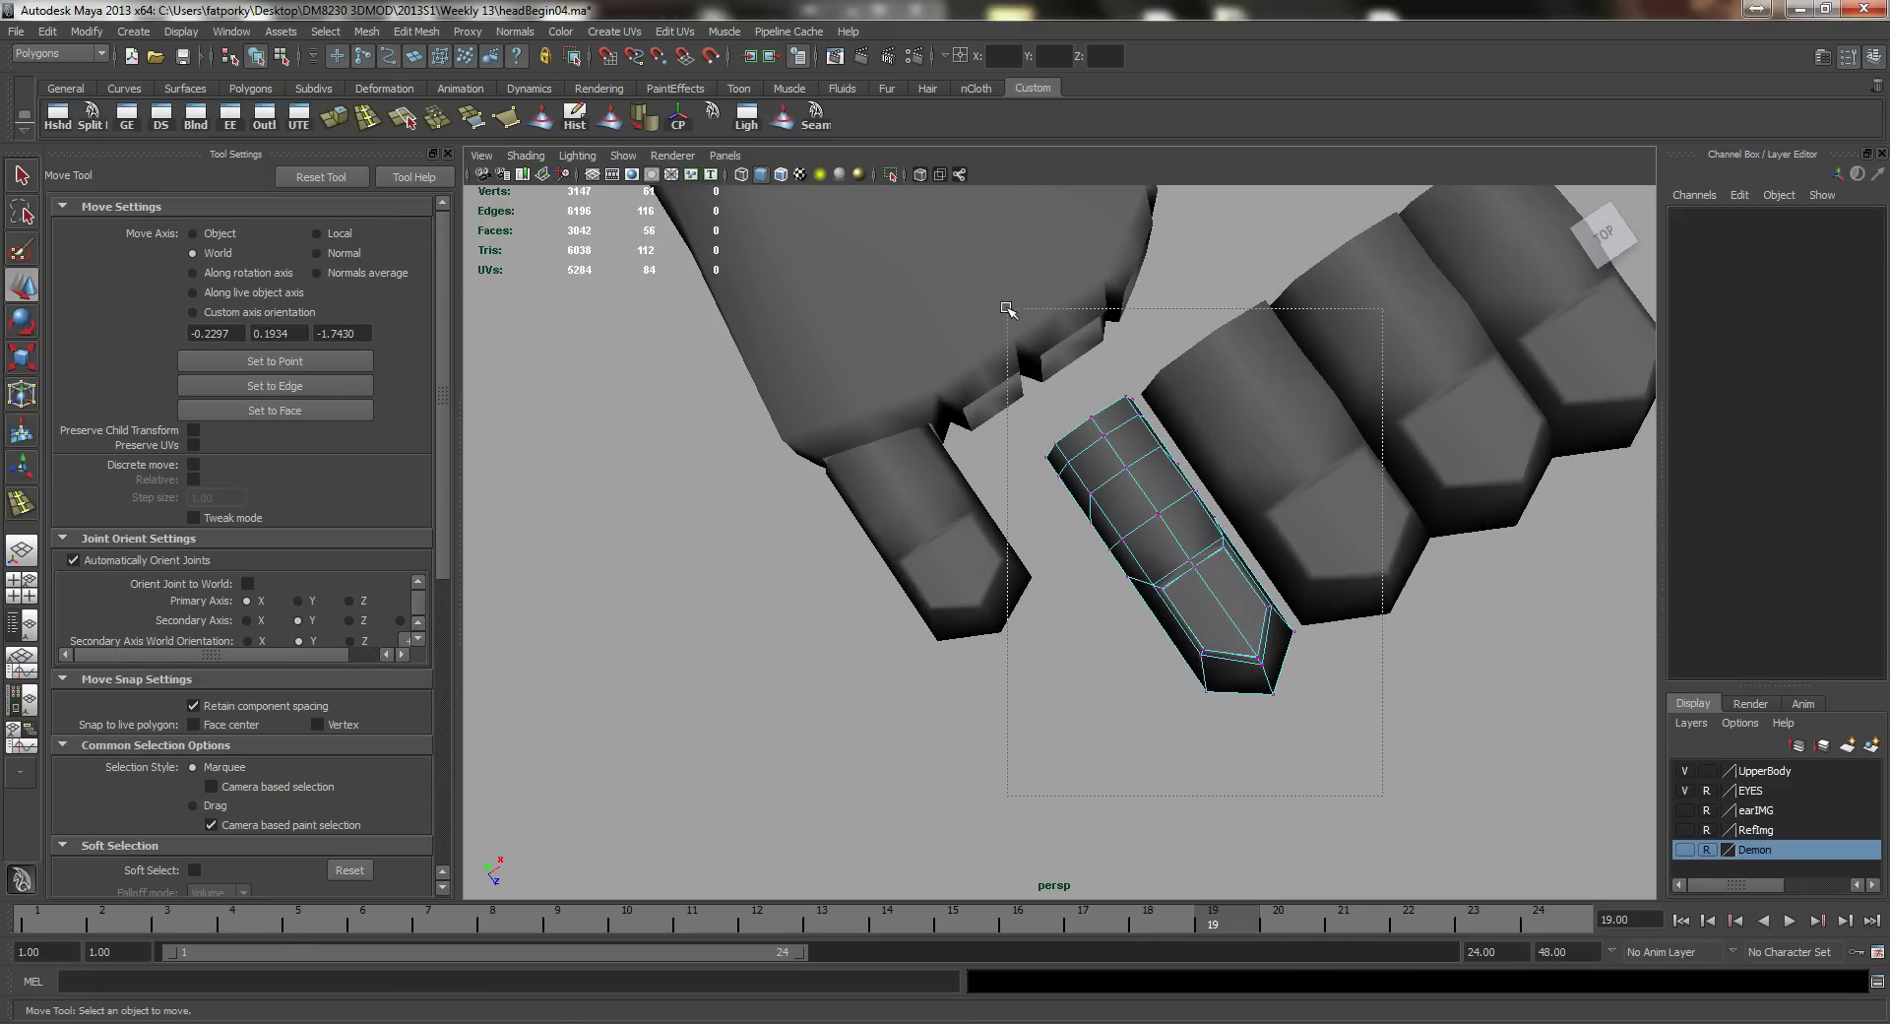
{"action": "left_click_drag", "start_coordinate": [1006, 308], "coordinate": [1006, 309]}
{"action": "key", "text": "q"}
Step: Delete the four duplicated toes beside the foot, keeping only the first toe
{"action": "right_click_drag", "start_coordinate": [1210, 645], "coordinate": [1270, 591]}
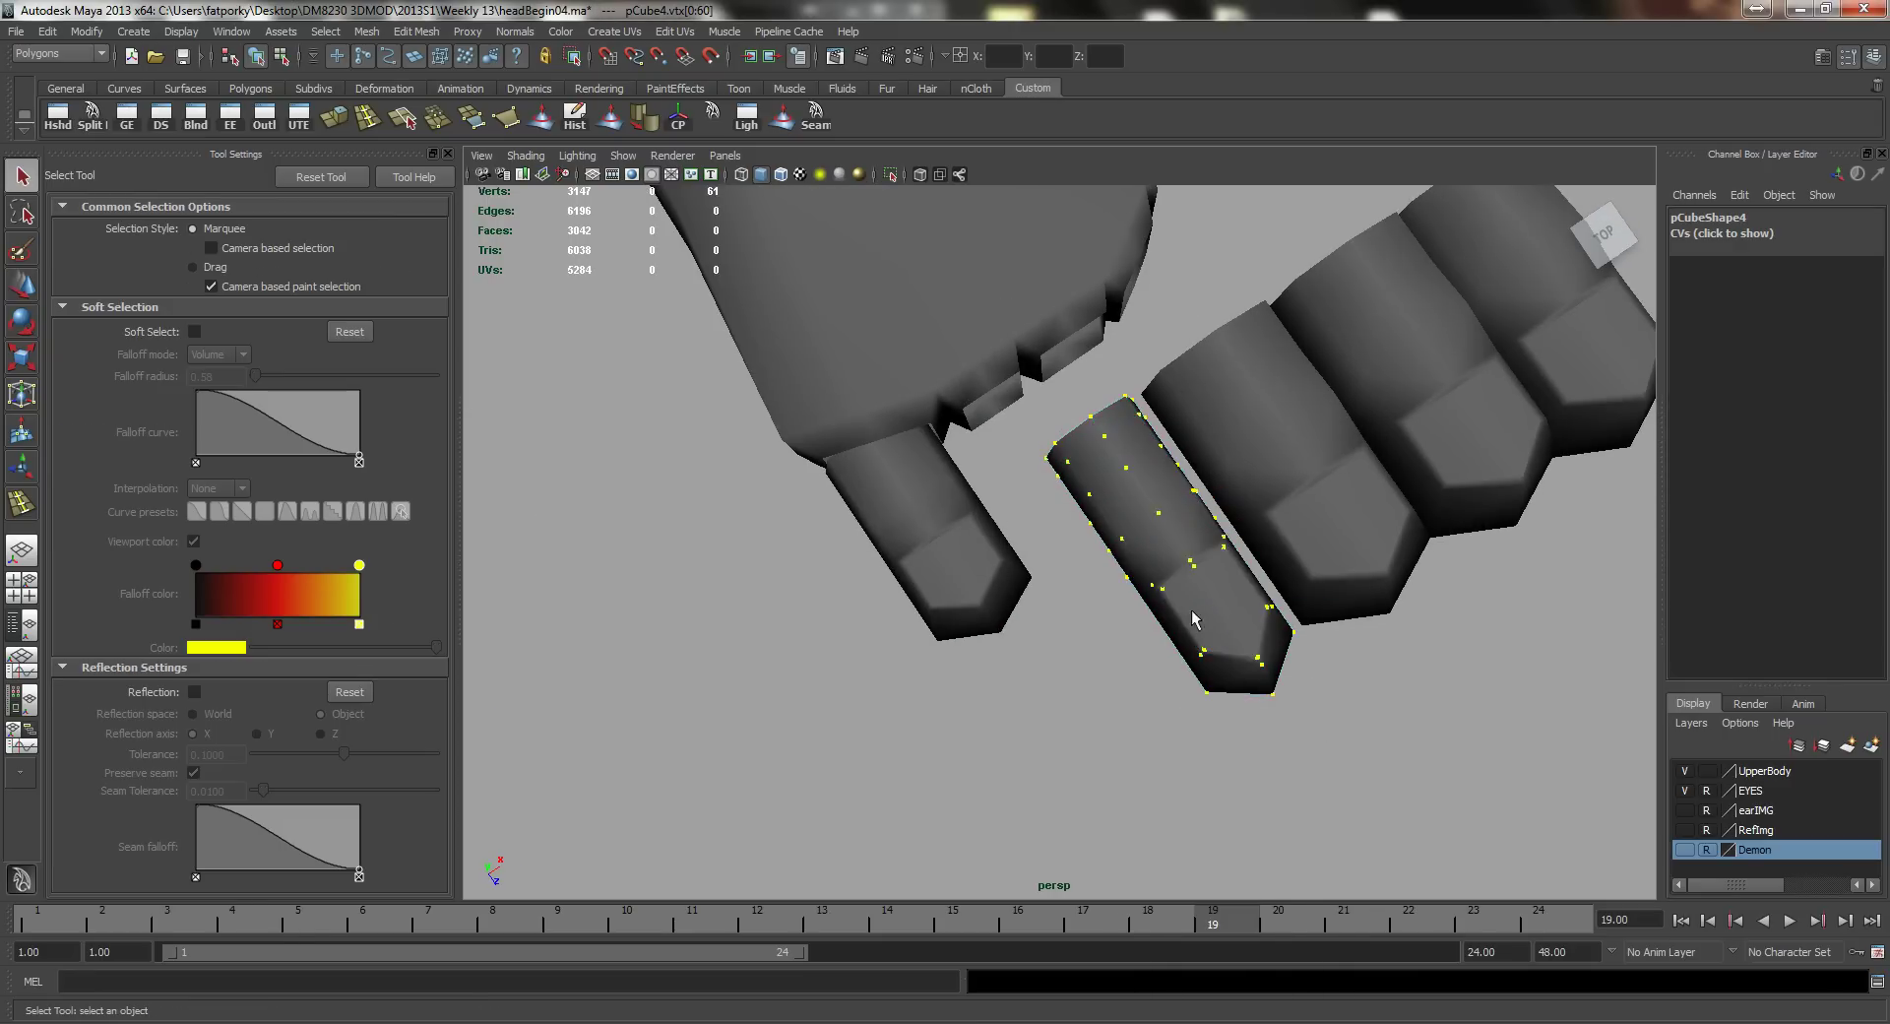
{"action": "left_click_drag", "start_coordinate": [1052, 509], "coordinate": [1300, 590], "text": "alt"}
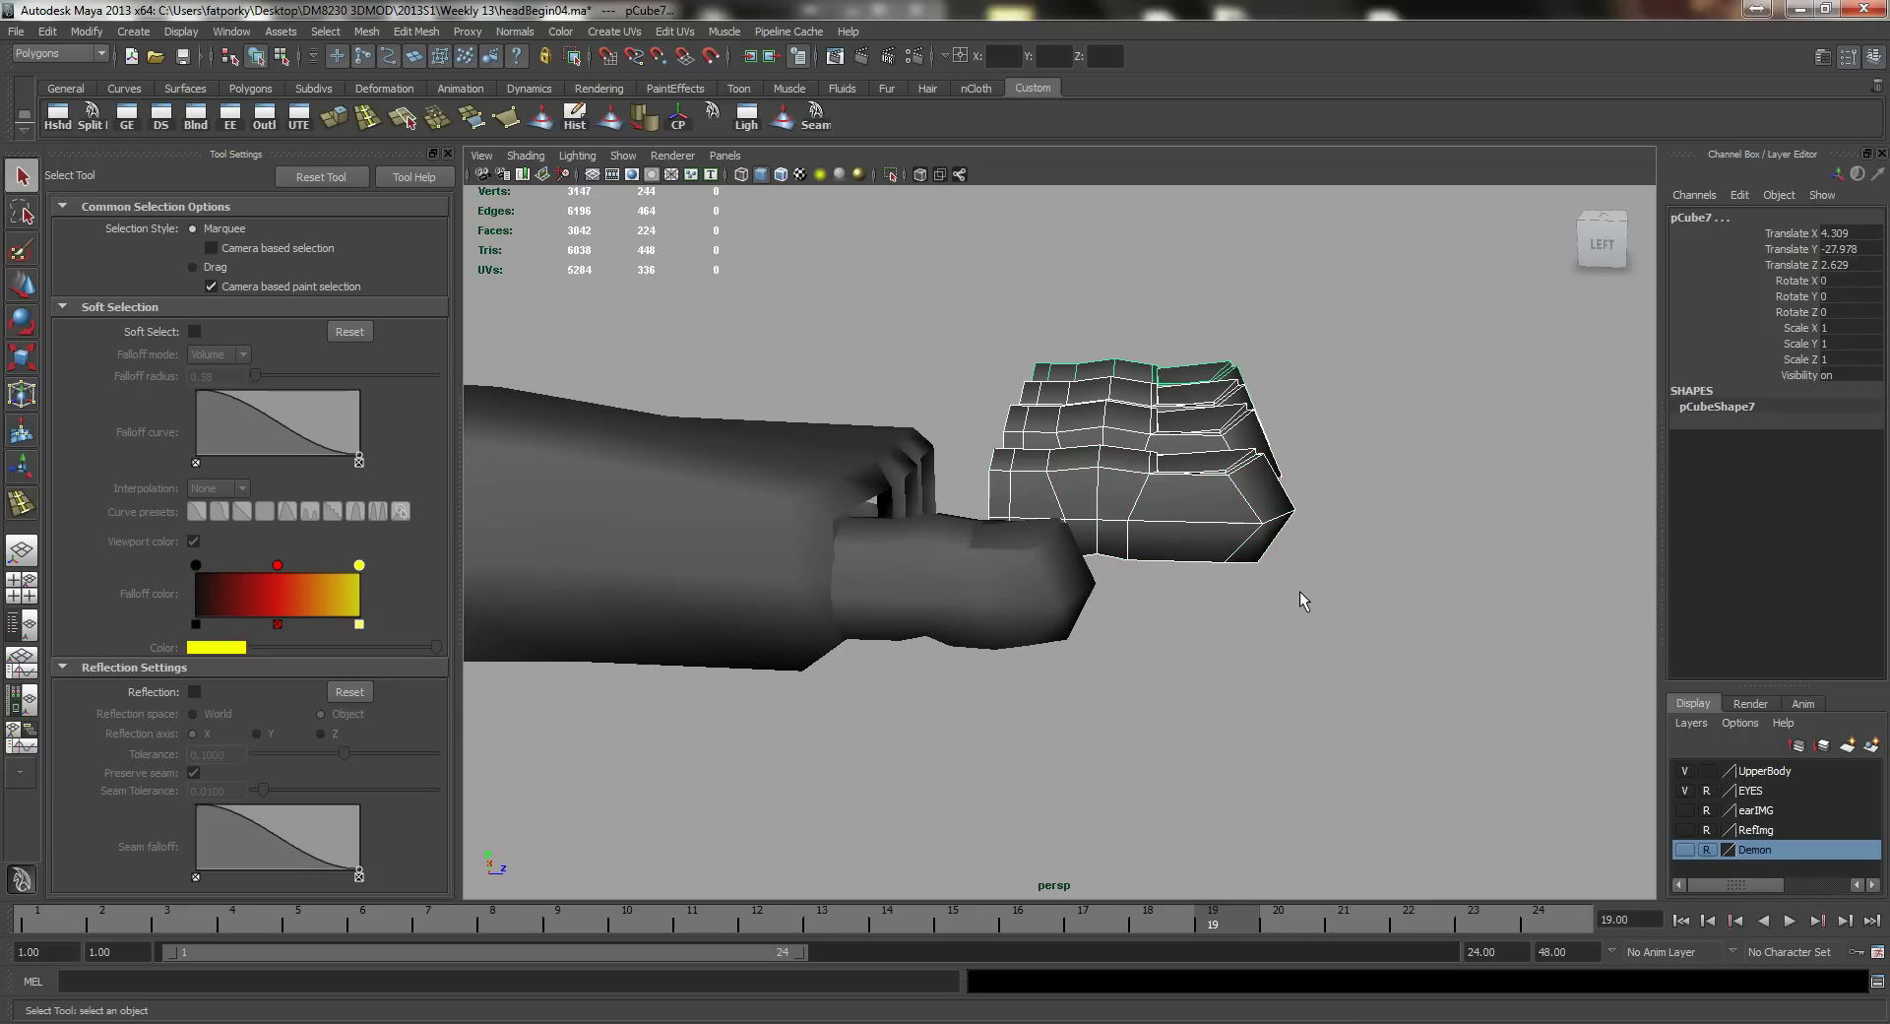
{"action": "key", "text": "Delete"}
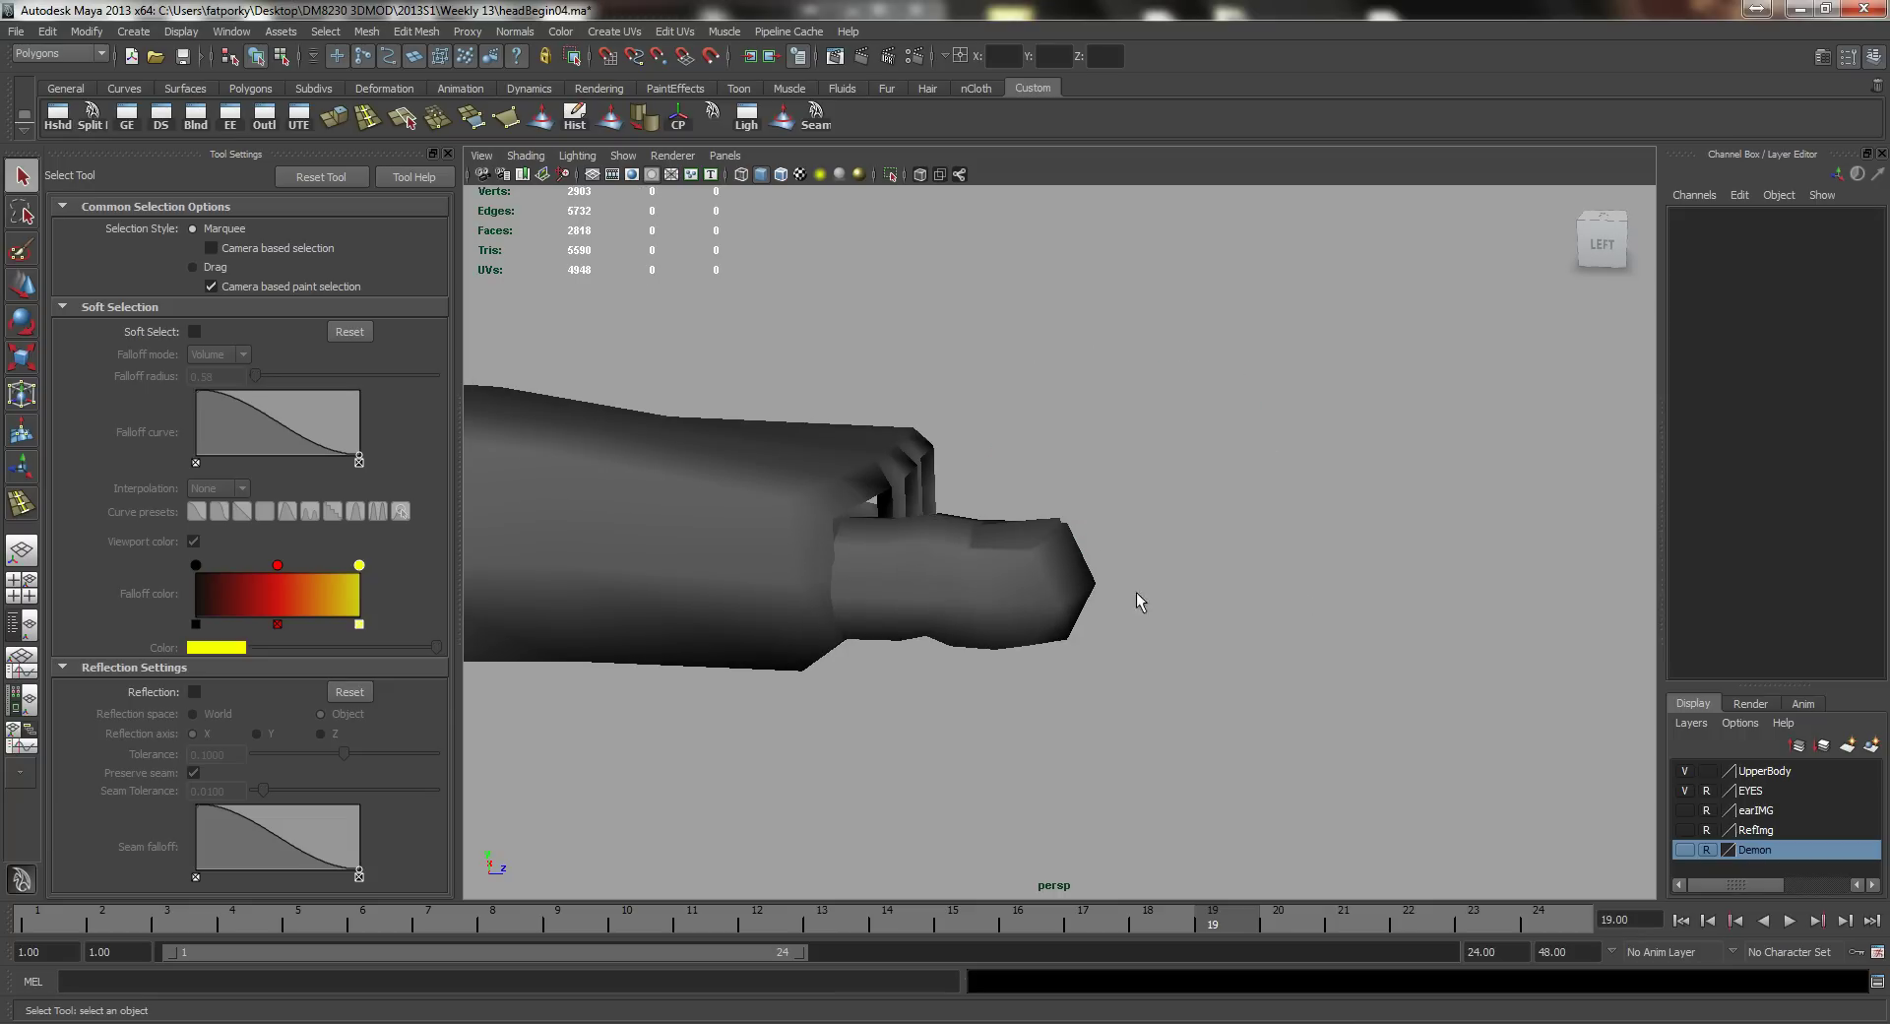
Step: Try a duplicate of the first toe beside it at Translate X 2.092 and delete the copy
{"action": "left_click", "coordinate": [1004, 552]}
{"action": "left_click_drag", "start_coordinate": [1004, 552], "coordinate": [1070, 569], "text": "alt"}
{"action": "key", "text": "w"}
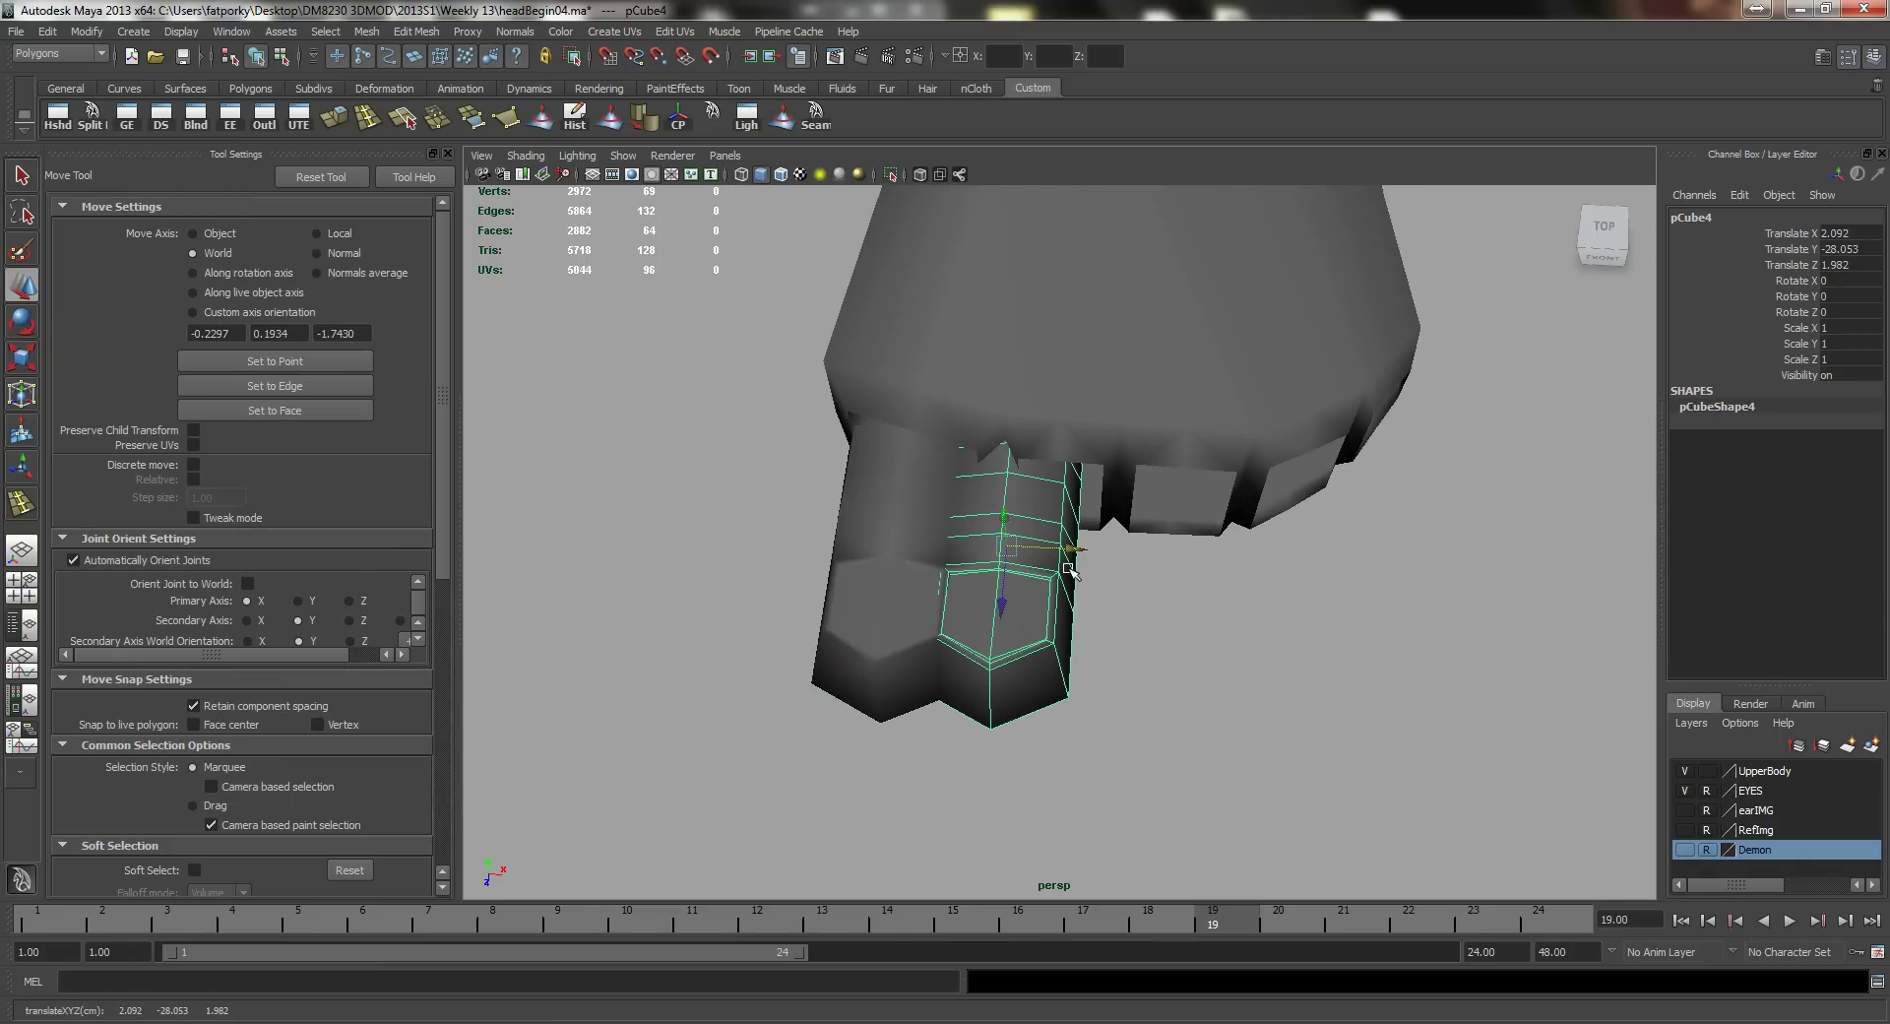
{"action": "key", "text": "Delete"}
Step: Move the first toe forward, away from the foot, to Translate Z 2.305
{"action": "left_click", "coordinate": [938, 528]}
{"action": "left_click_drag", "start_coordinate": [938, 528], "coordinate": [1196, 776], "text": "alt"}
{"action": "left_click_drag", "start_coordinate": [1154, 756], "coordinate": [1100, 618], "text": "alt"}
Step: Widen the first toe's knuckle by scaling the edge loop at its middle outward along X
{"action": "right_click_drag", "start_coordinate": [984, 555], "coordinate": [994, 522]}
{"action": "left_click", "coordinate": [996, 609]}
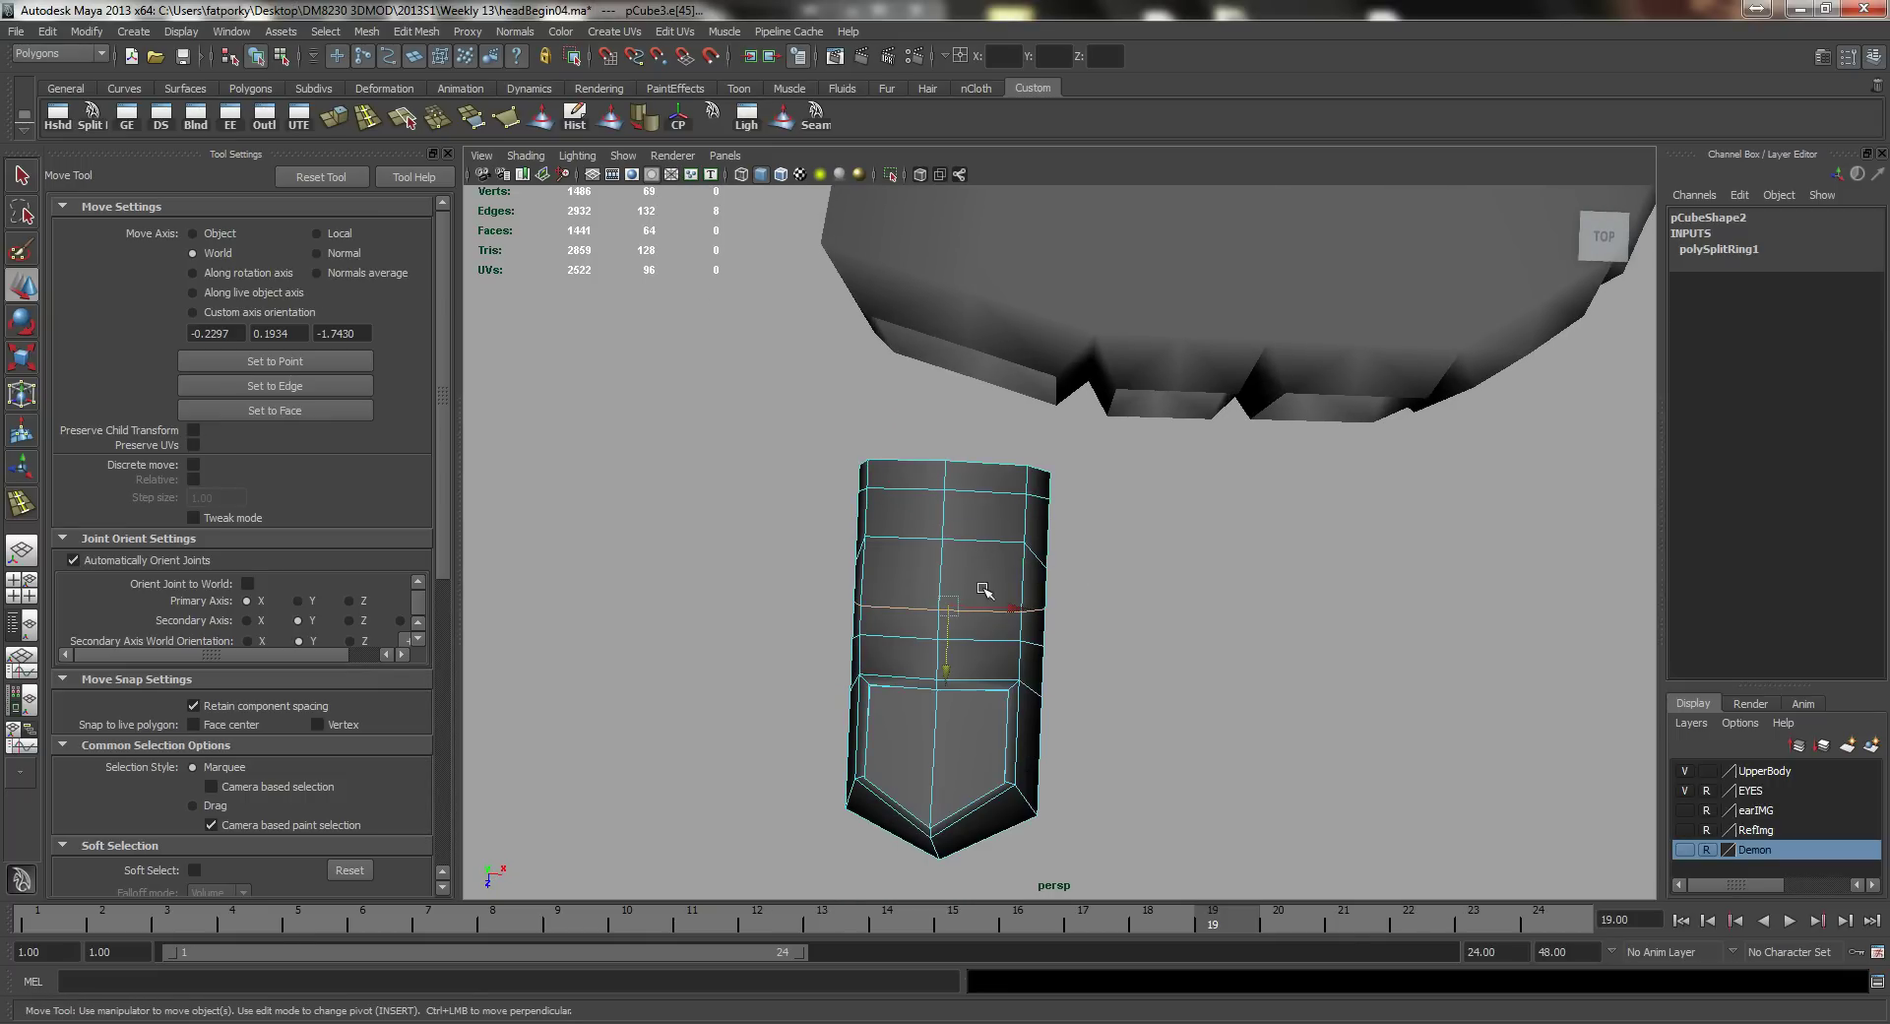
{"action": "left_click_drag", "start_coordinate": [998, 547], "coordinate": [902, 636], "text": "alt"}
{"action": "key", "text": "r"}
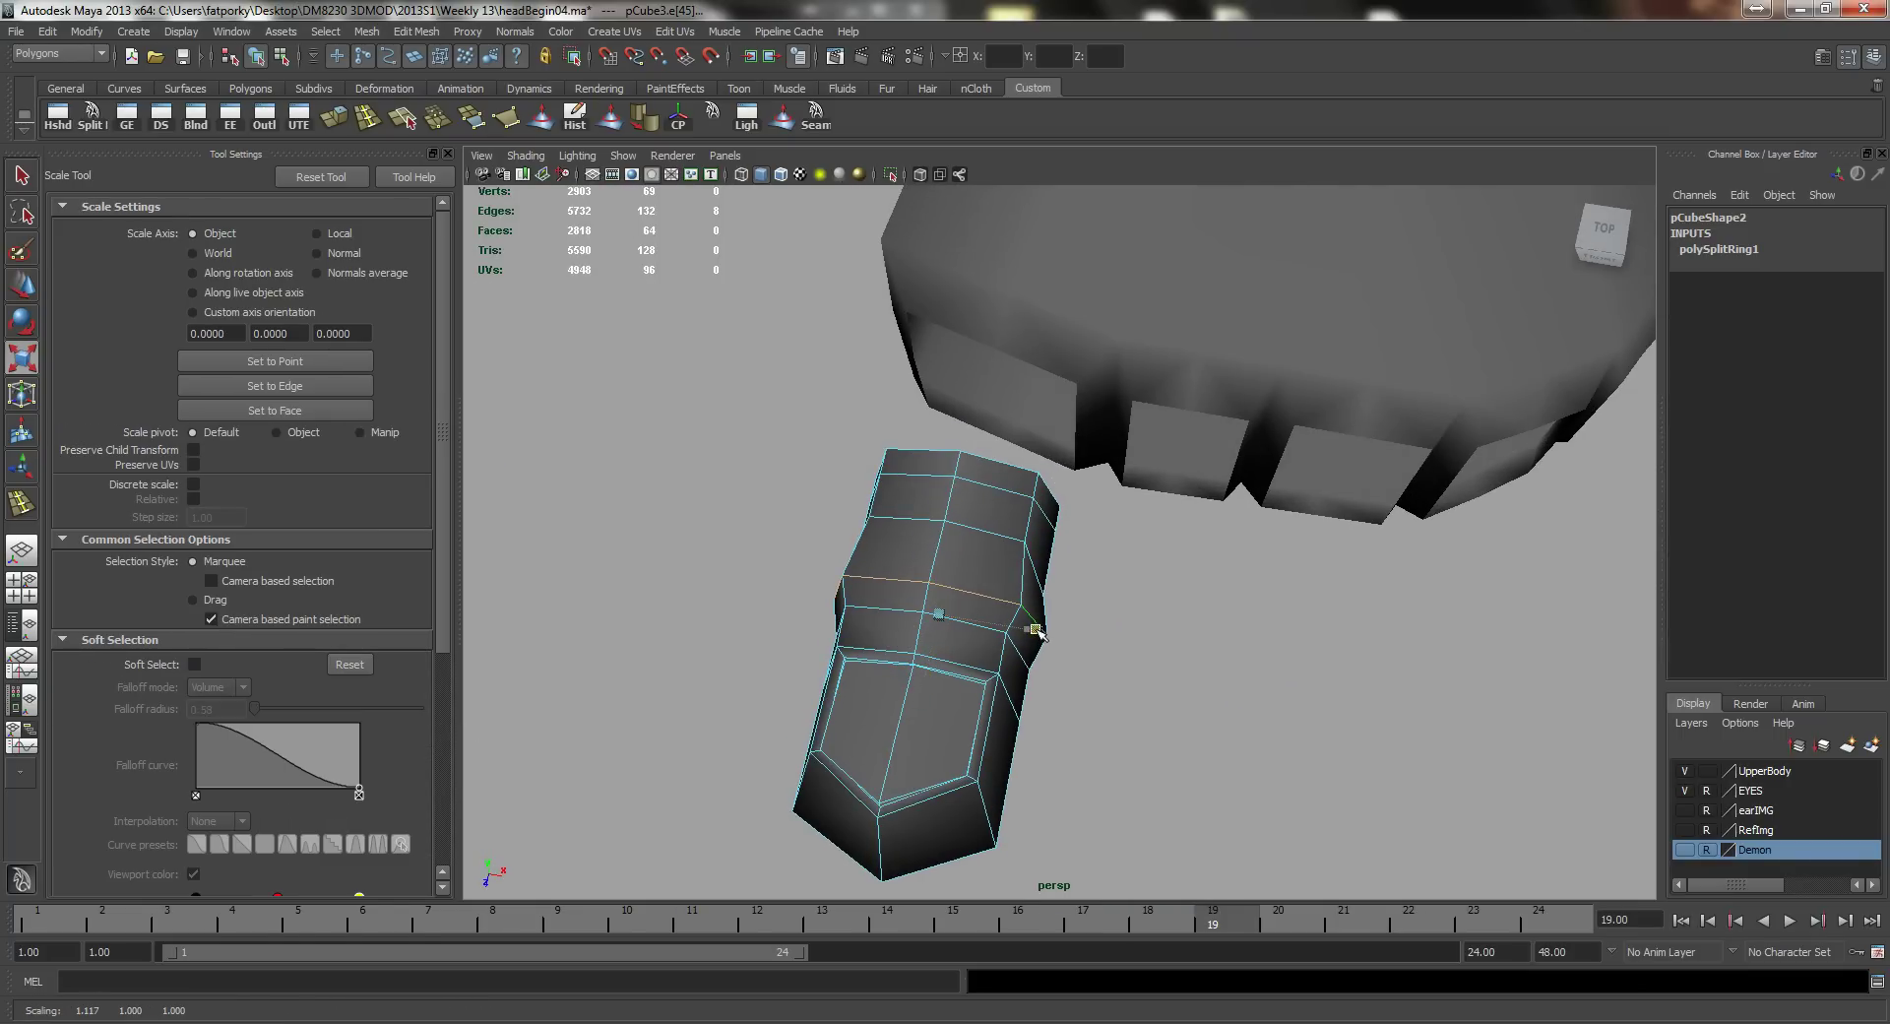
{"action": "left_click_drag", "start_coordinate": [1039, 632], "coordinate": [1066, 610], "text": "alt"}
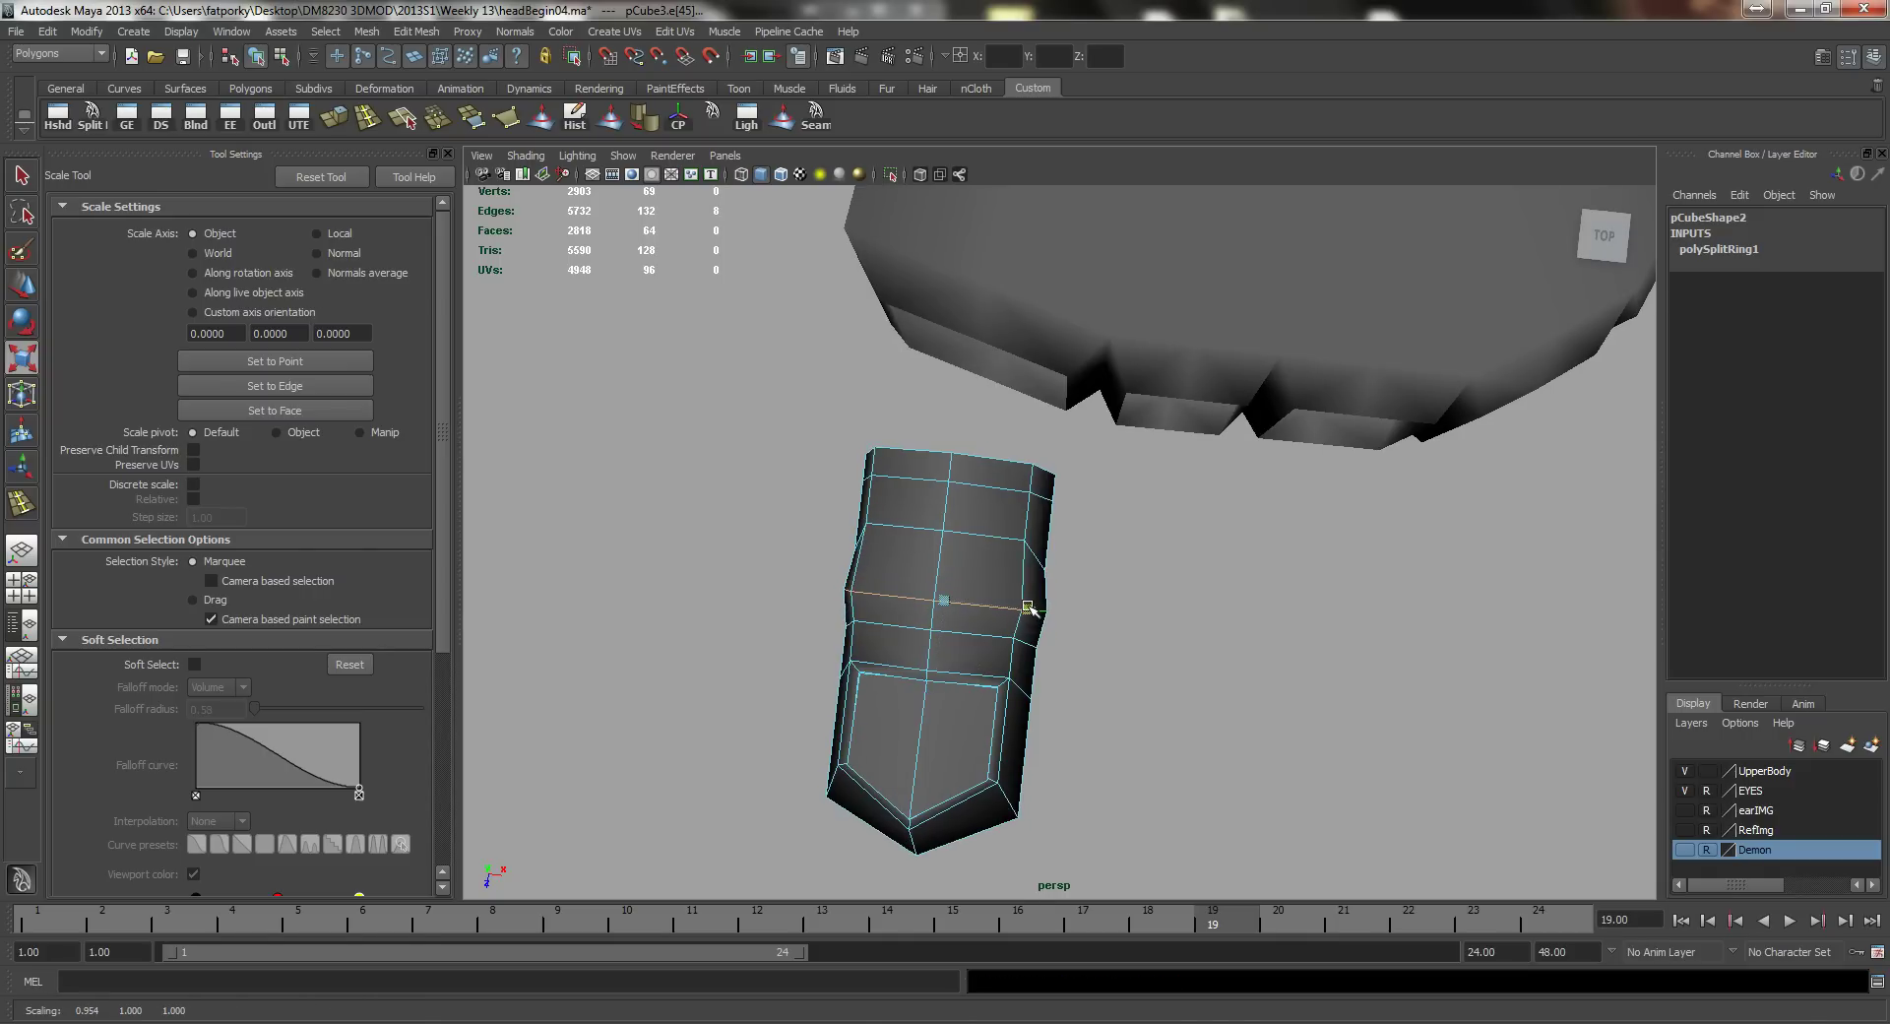
{"action": "left_click_drag", "start_coordinate": [988, 735], "coordinate": [970, 548], "text": "alt"}
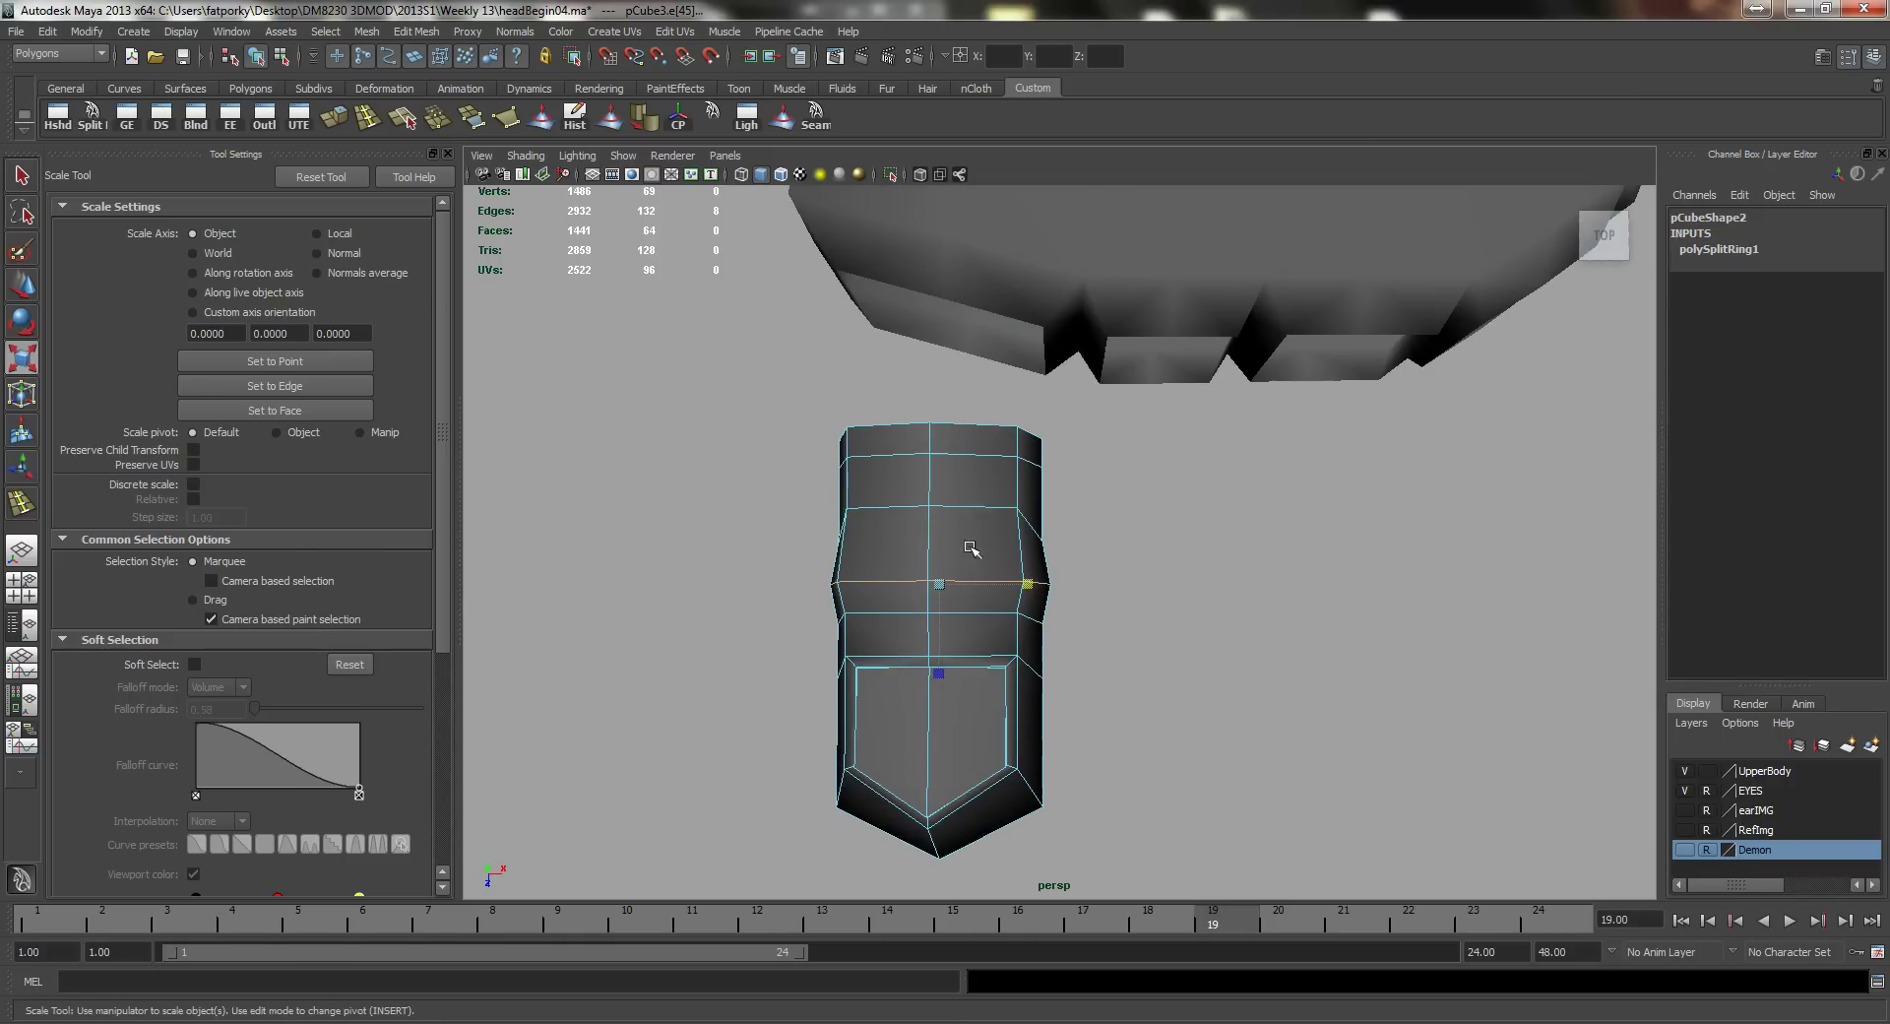
{"action": "left_click", "coordinate": [1007, 441]}
{"action": "right_click_drag", "start_coordinate": [1007, 442], "coordinate": [1006, 500]}
{"action": "left_click", "coordinate": [1004, 443]}
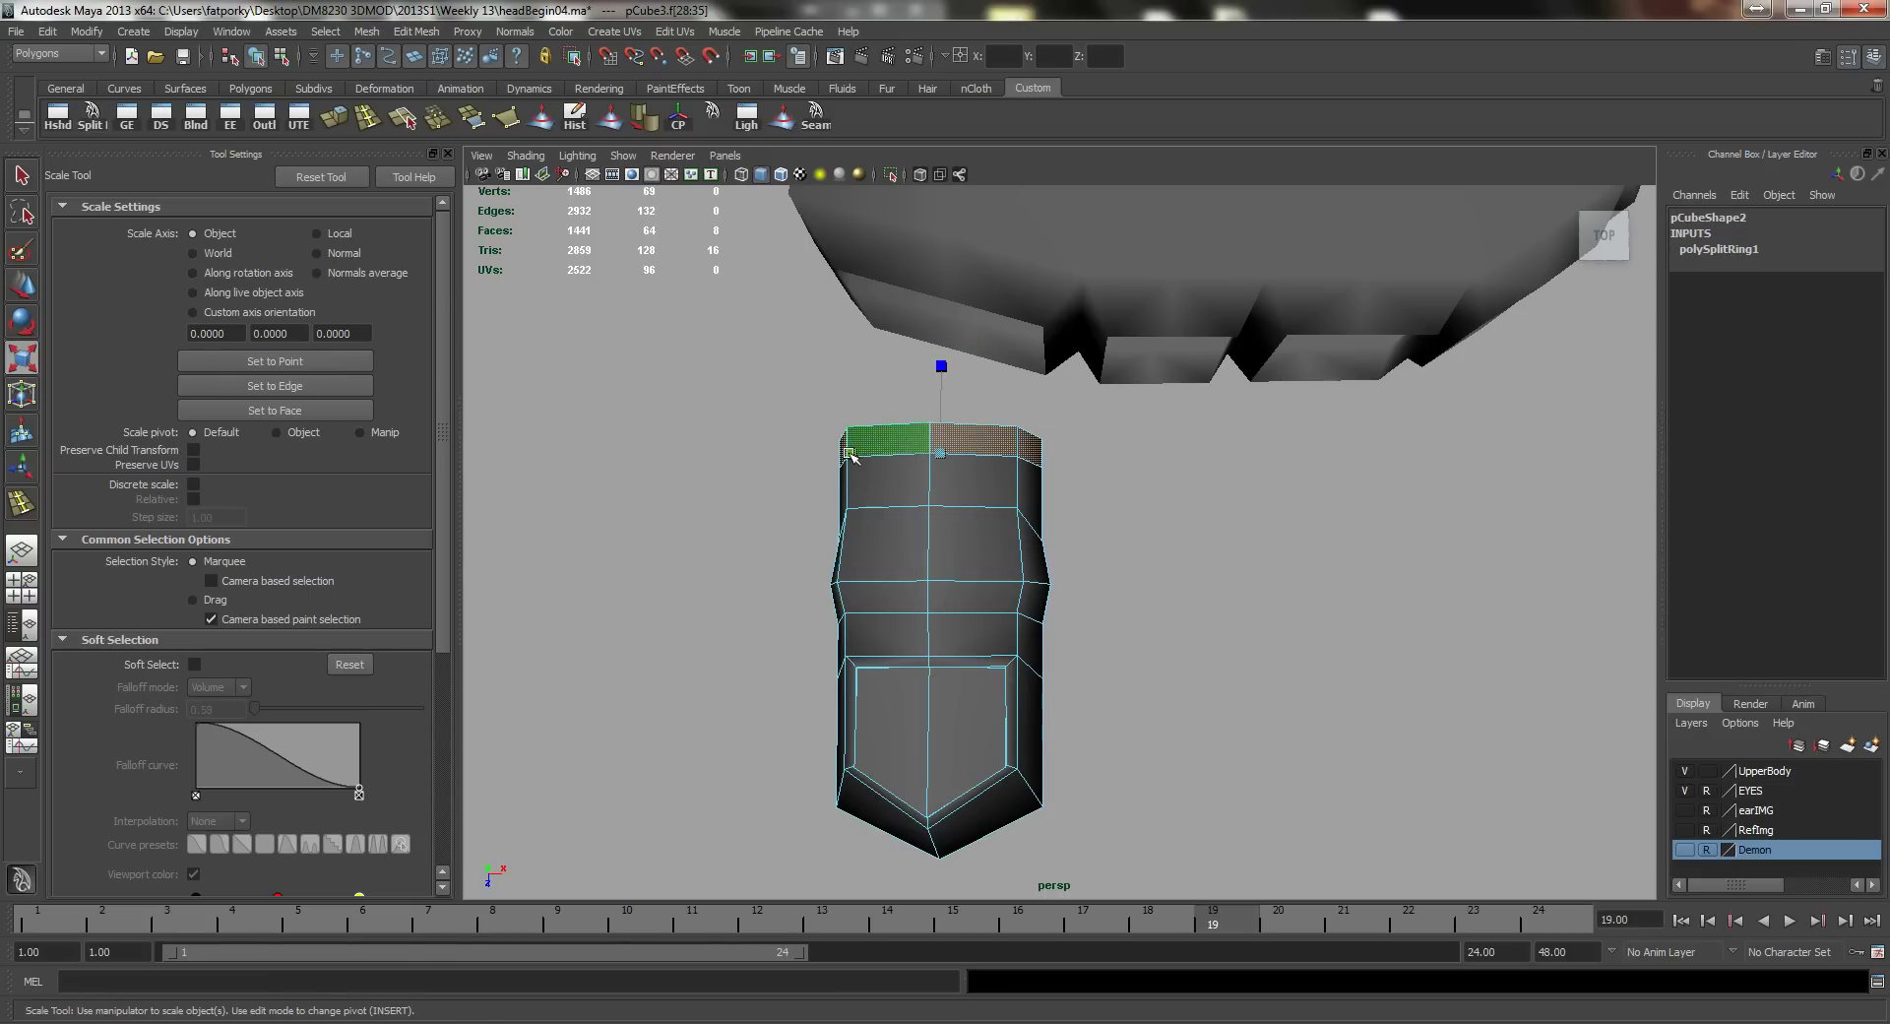
{"action": "left_click_drag", "start_coordinate": [977, 579], "coordinate": [952, 392], "text": "alt"}
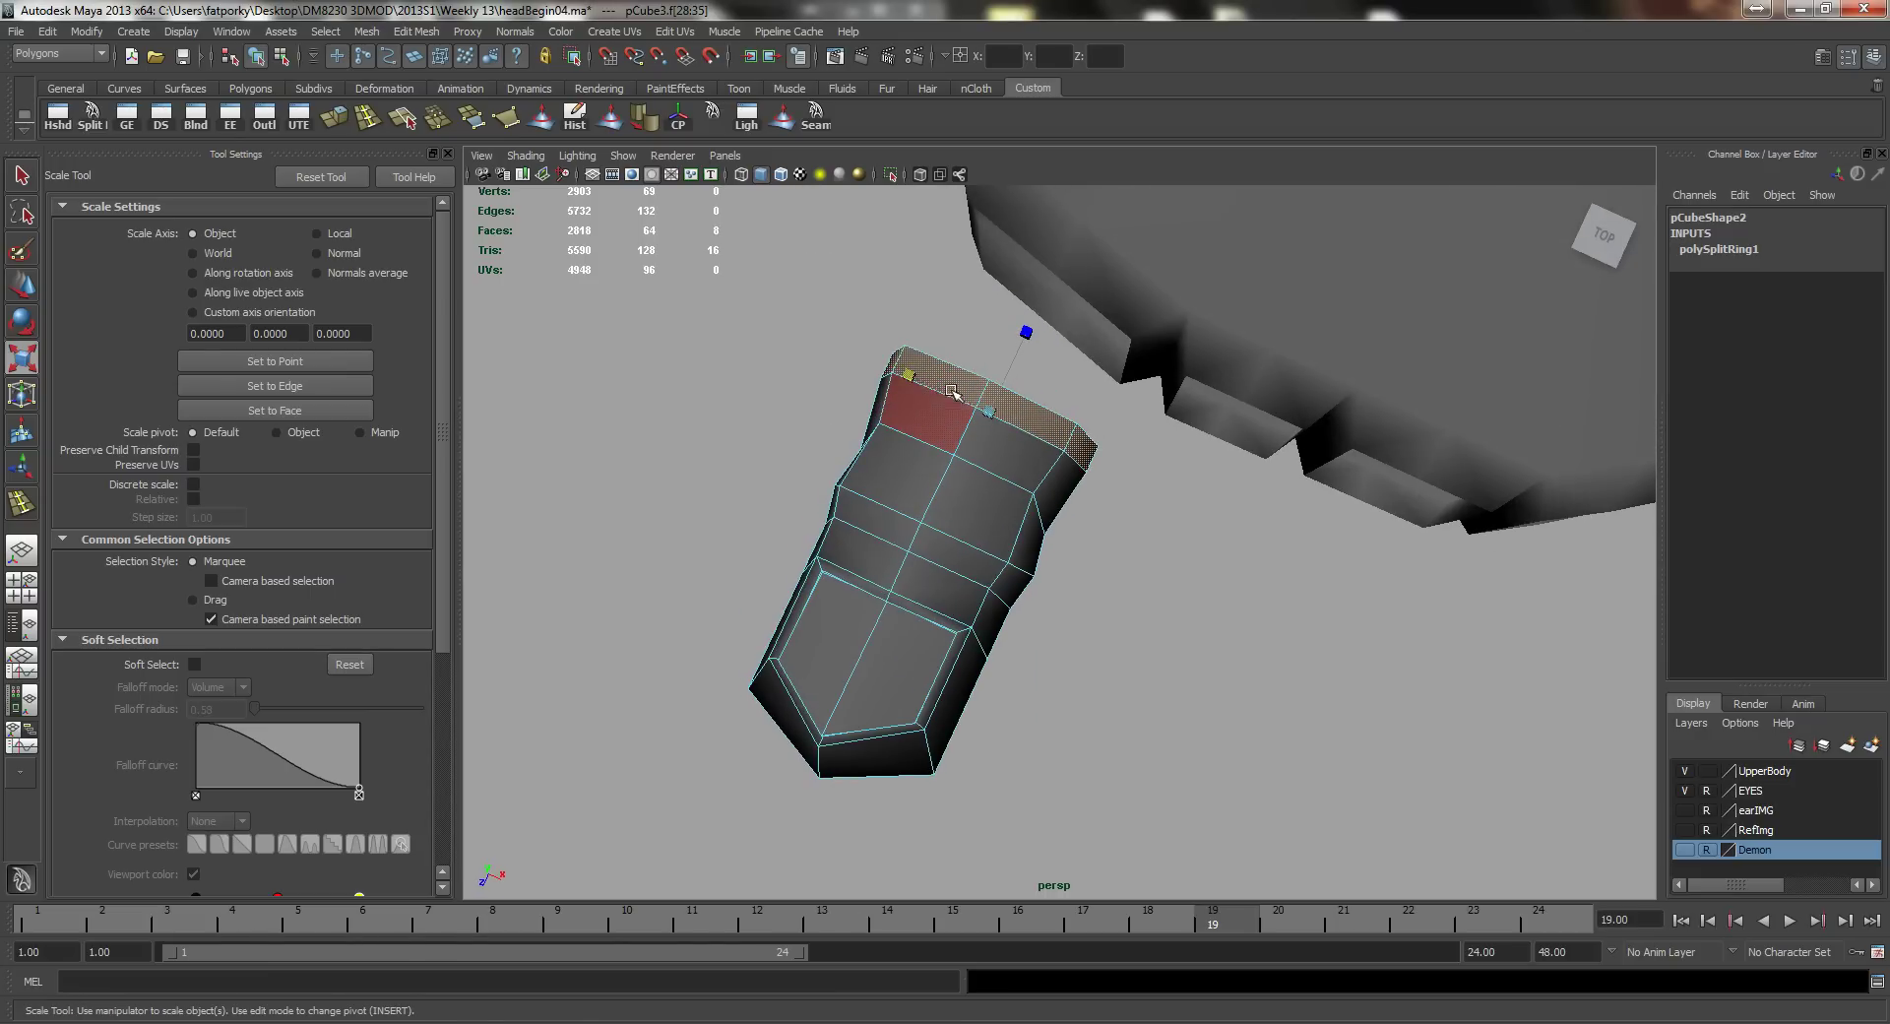
{"action": "left_click_drag", "start_coordinate": [936, 539], "coordinate": [966, 487], "text": "alt"}
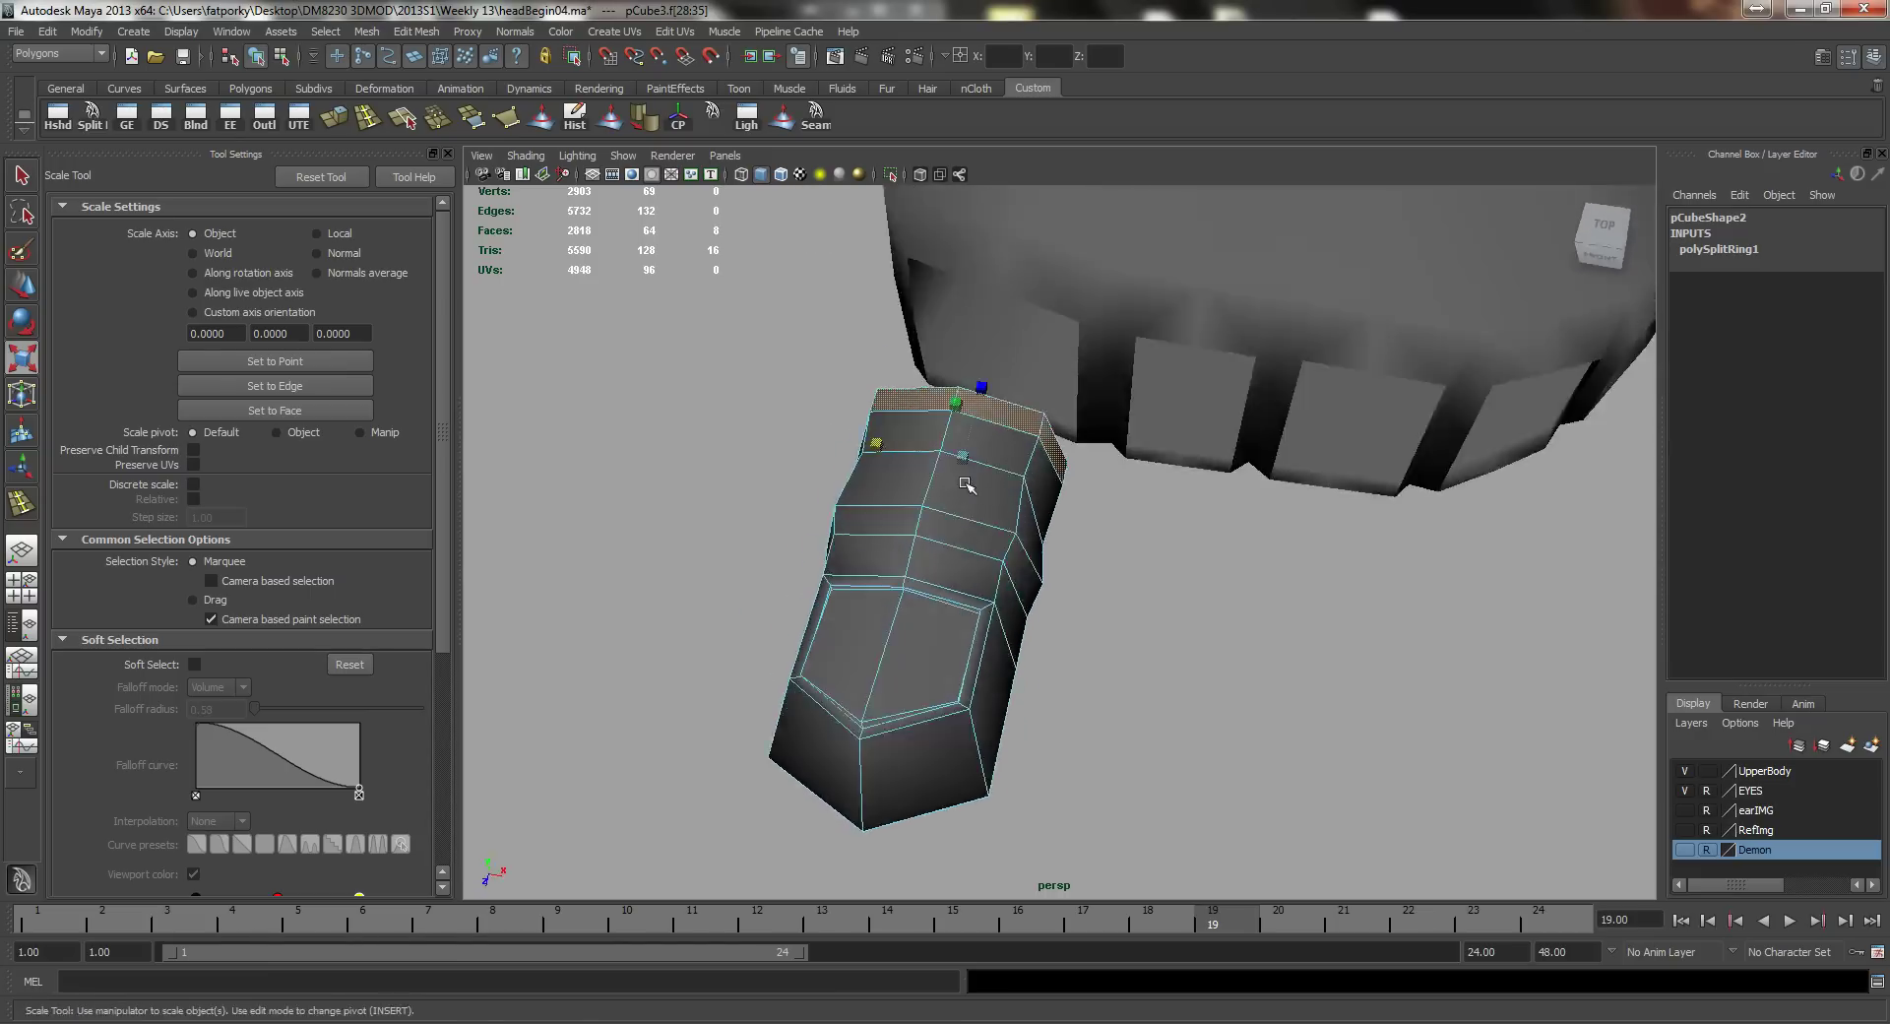
Step: Duplicate the reshaped first toe and move the copy sideways to Translate X 2.276
{"action": "key", "text": "q"}
{"action": "right_click_drag", "start_coordinate": [966, 532], "coordinate": [1025, 511]}
{"action": "left_click_drag", "start_coordinate": [1025, 510], "coordinate": [1121, 589], "text": "alt"}
{"action": "left_click", "coordinate": [1181, 453]}
{"action": "left_click_drag", "start_coordinate": [1181, 453], "coordinate": [895, 689], "text": "alt"}
{"action": "left_click", "coordinate": [878, 628]}
{"action": "key", "text": "ctrl+d"}
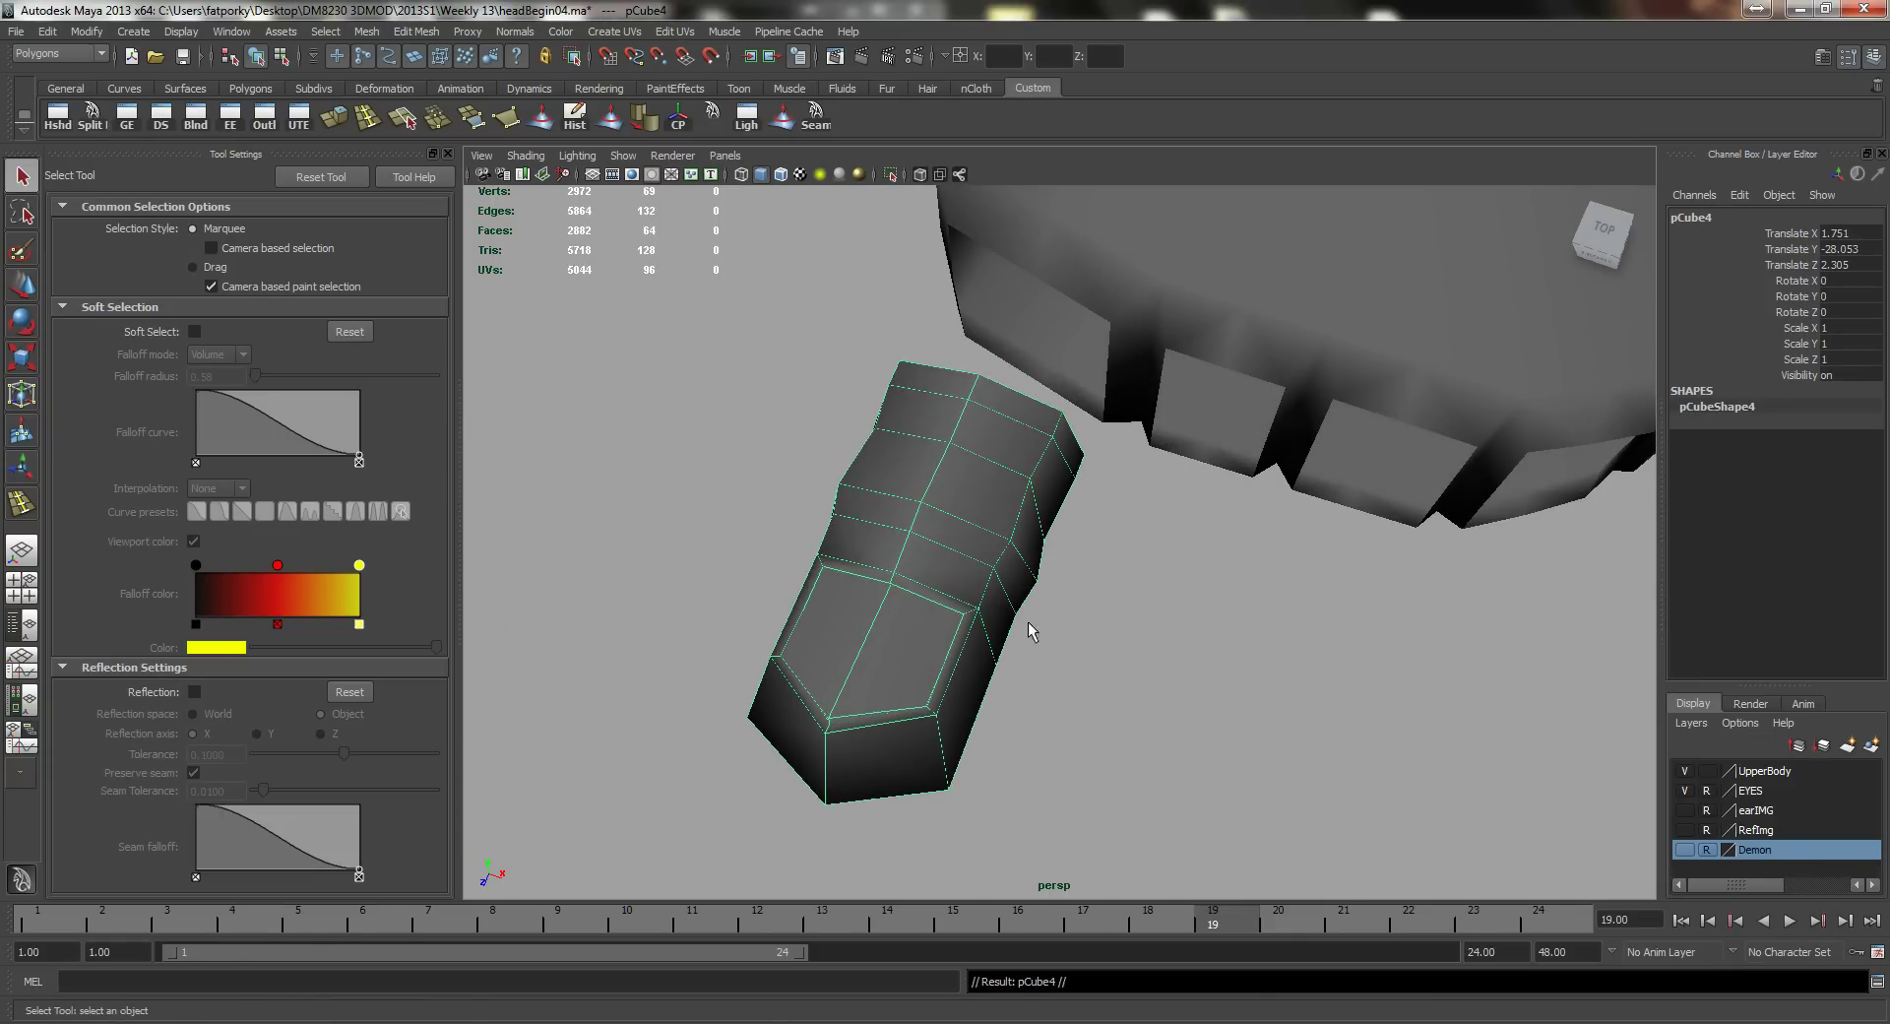
{"action": "key", "text": "w"}
{"action": "left_click_drag", "start_coordinate": [988, 557], "coordinate": [1035, 580]}
Step: Duplicate both toes to Translate X 2.824 and 3.348, and place a fifth toe copy at Translate X 3.98
{"action": "left_click_drag", "start_coordinate": [925, 544], "coordinate": [925, 544]}
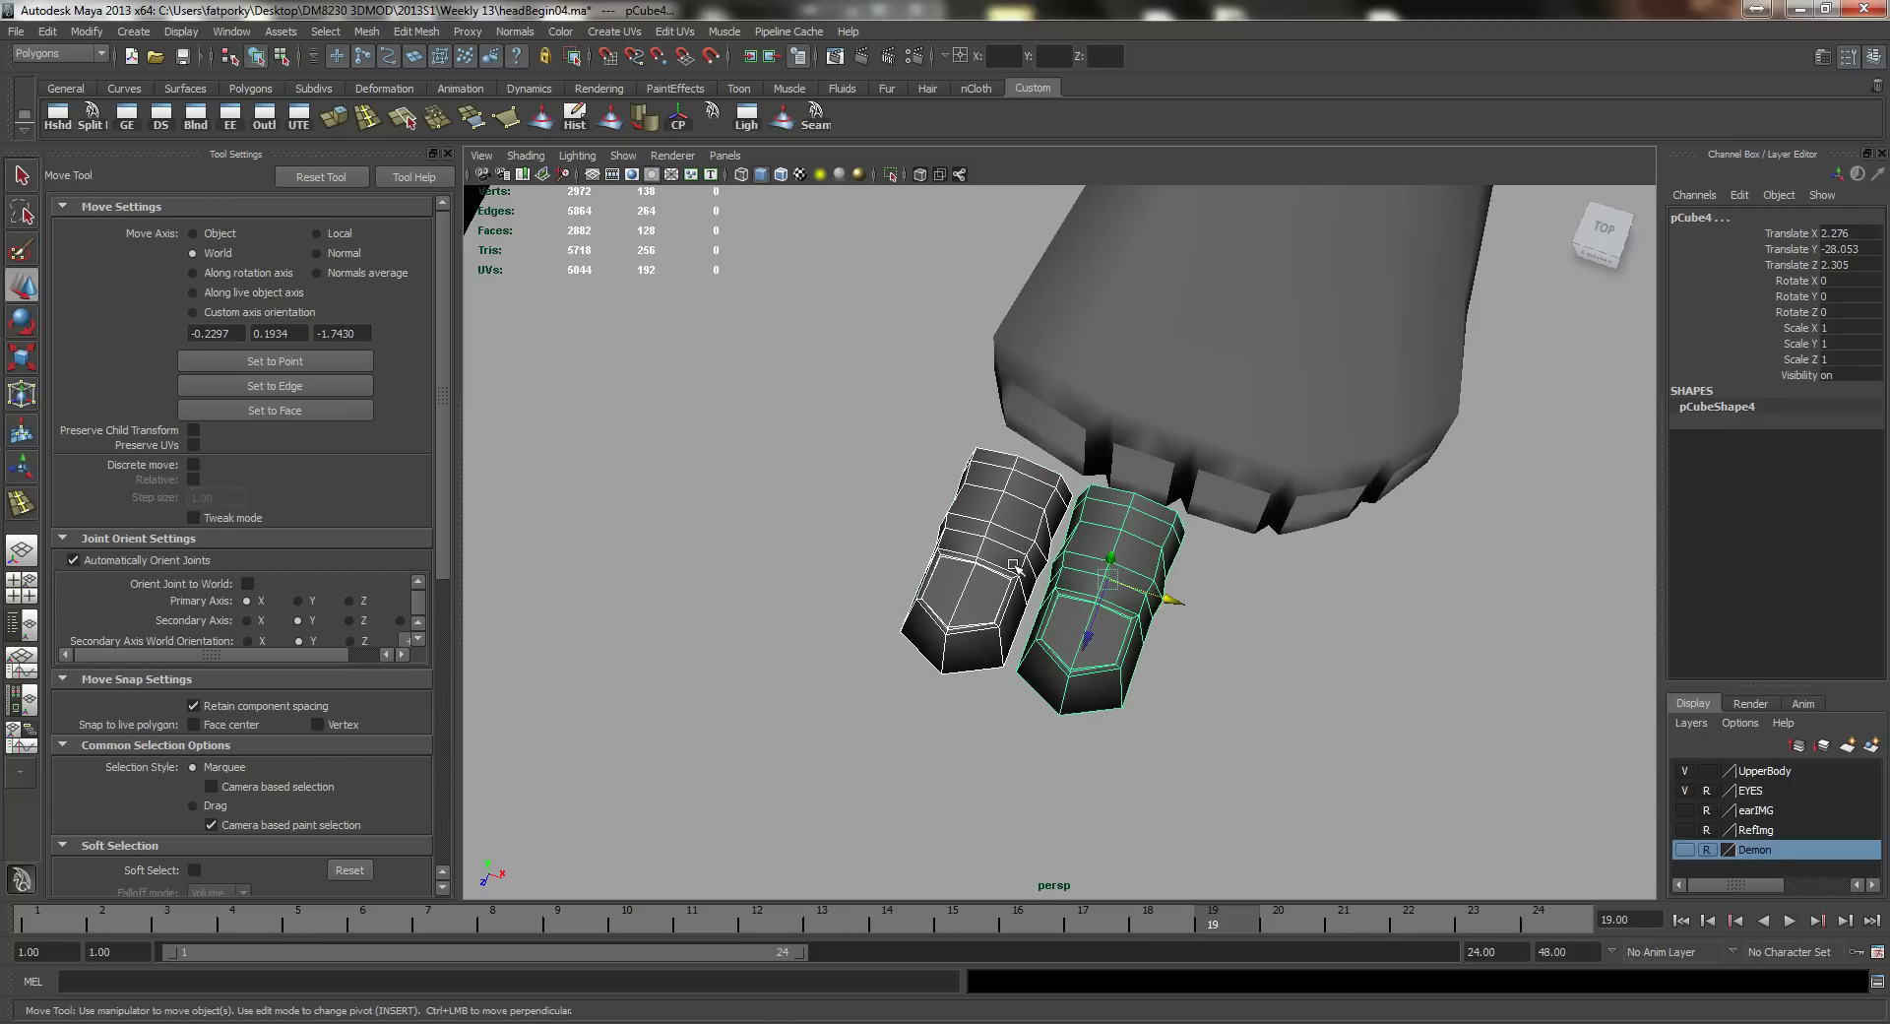
{"action": "key", "text": "ctrl+d"}
{"action": "left_click_drag", "start_coordinate": [1171, 600], "coordinate": [1416, 686]}
{"action": "left_click", "coordinate": [1432, 743]}
{"action": "left_click_drag", "start_coordinate": [1416, 798], "coordinate": [1430, 804]}
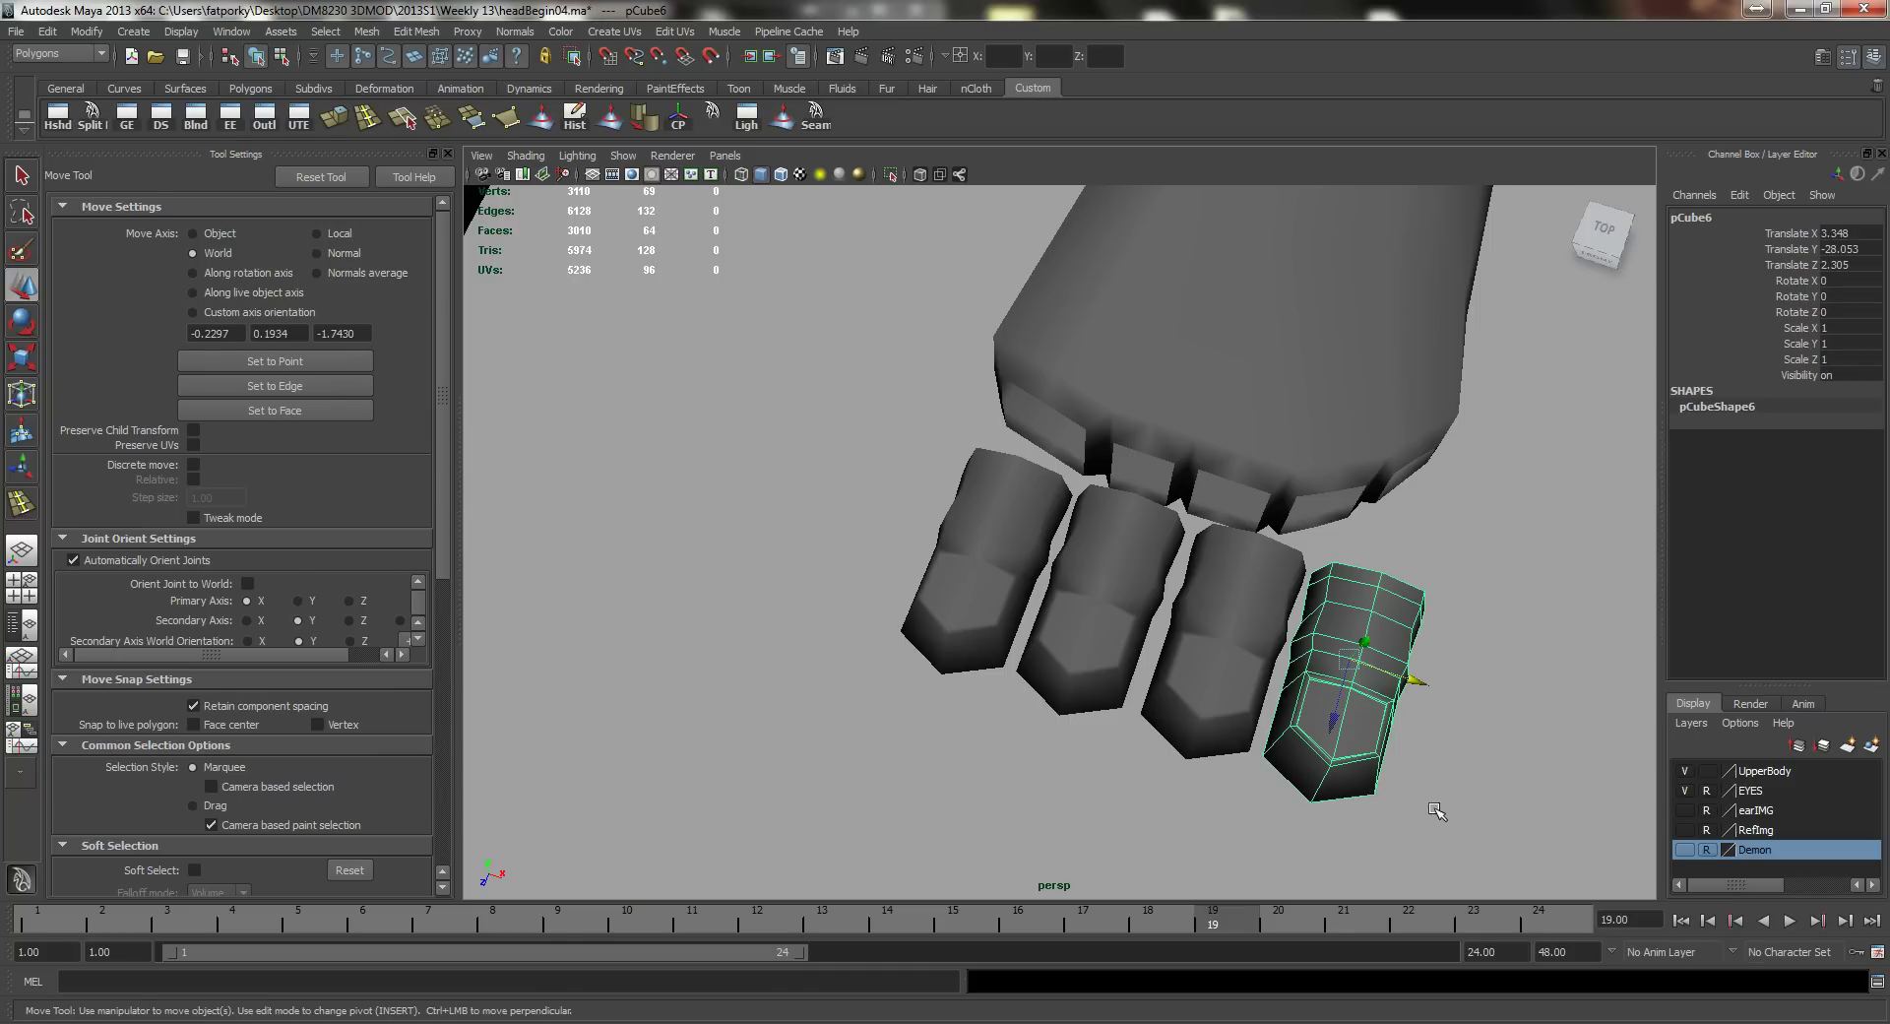
{"action": "left_click_drag", "start_coordinate": [1417, 679], "coordinate": [1563, 733]}
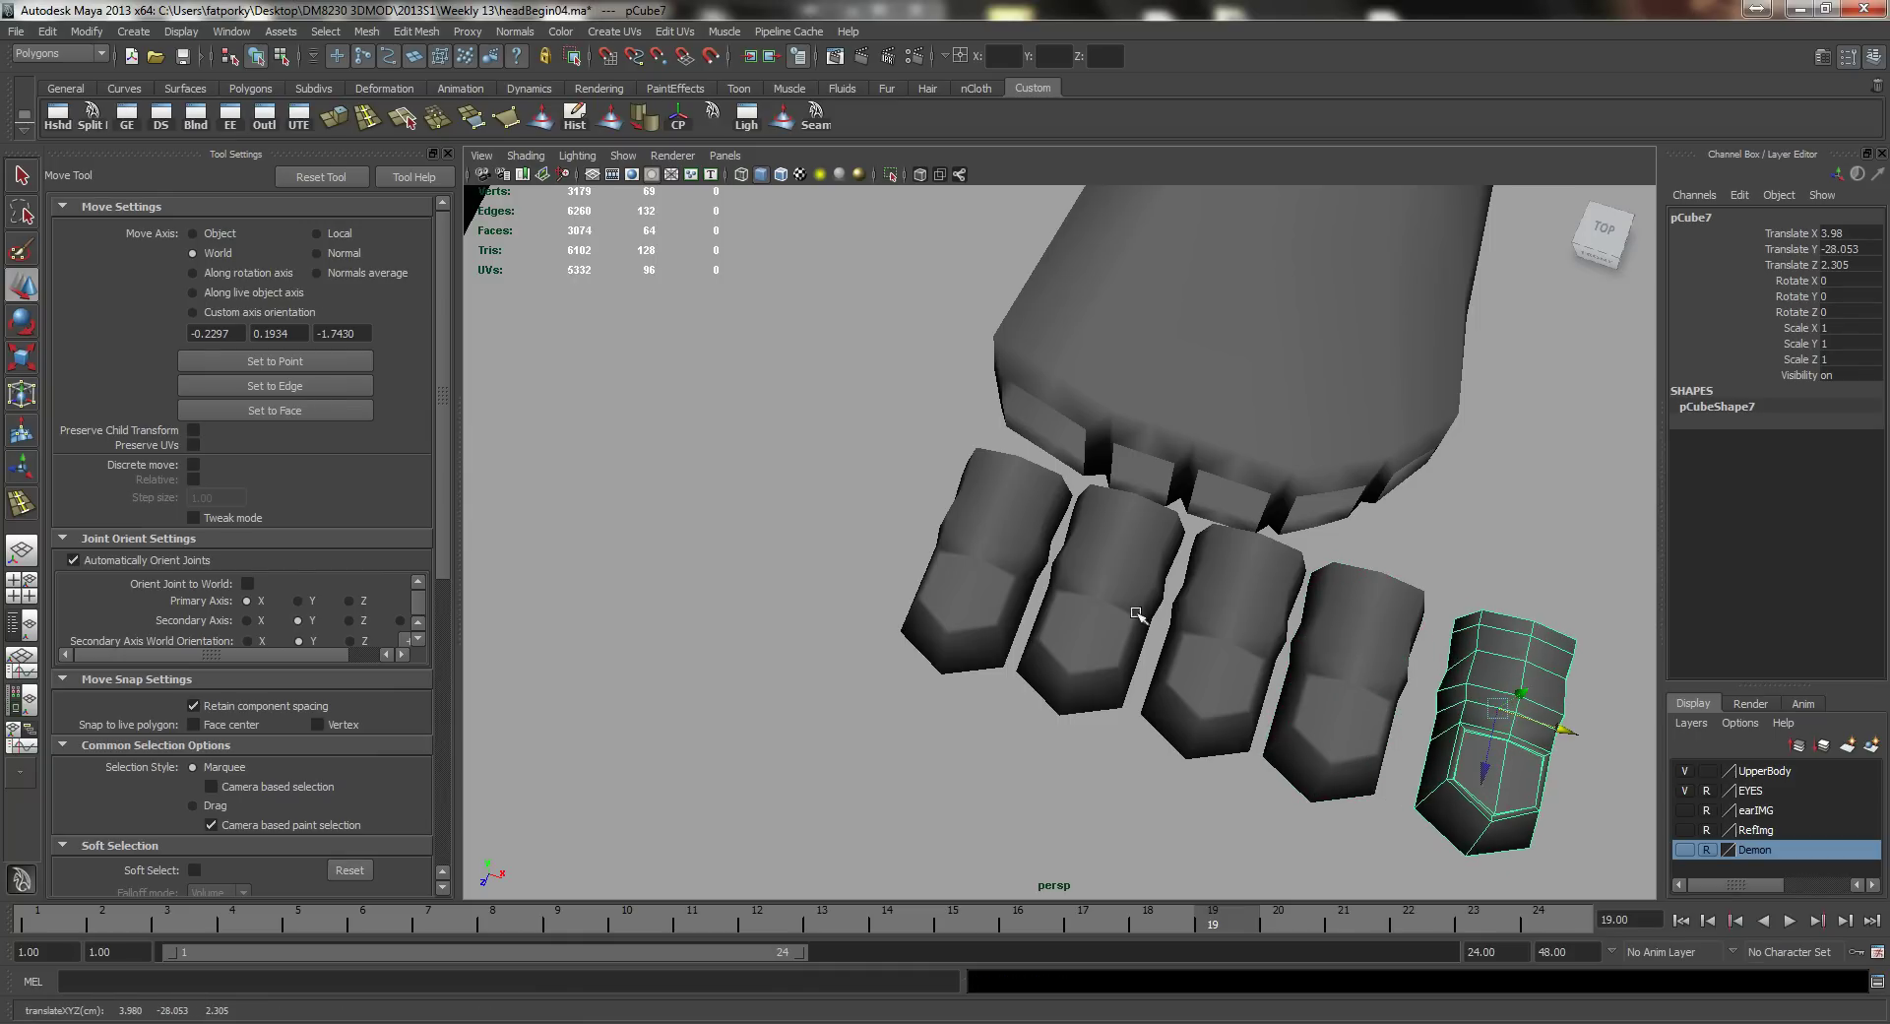
Step: Select all vertices of the second toe and scale them down in height and width to suit its base
{"action": "left_click", "coordinate": [1111, 610]}
{"action": "key", "text": "q"}
{"action": "right_click_drag", "start_coordinate": [1109, 595], "coordinate": [1036, 596]}
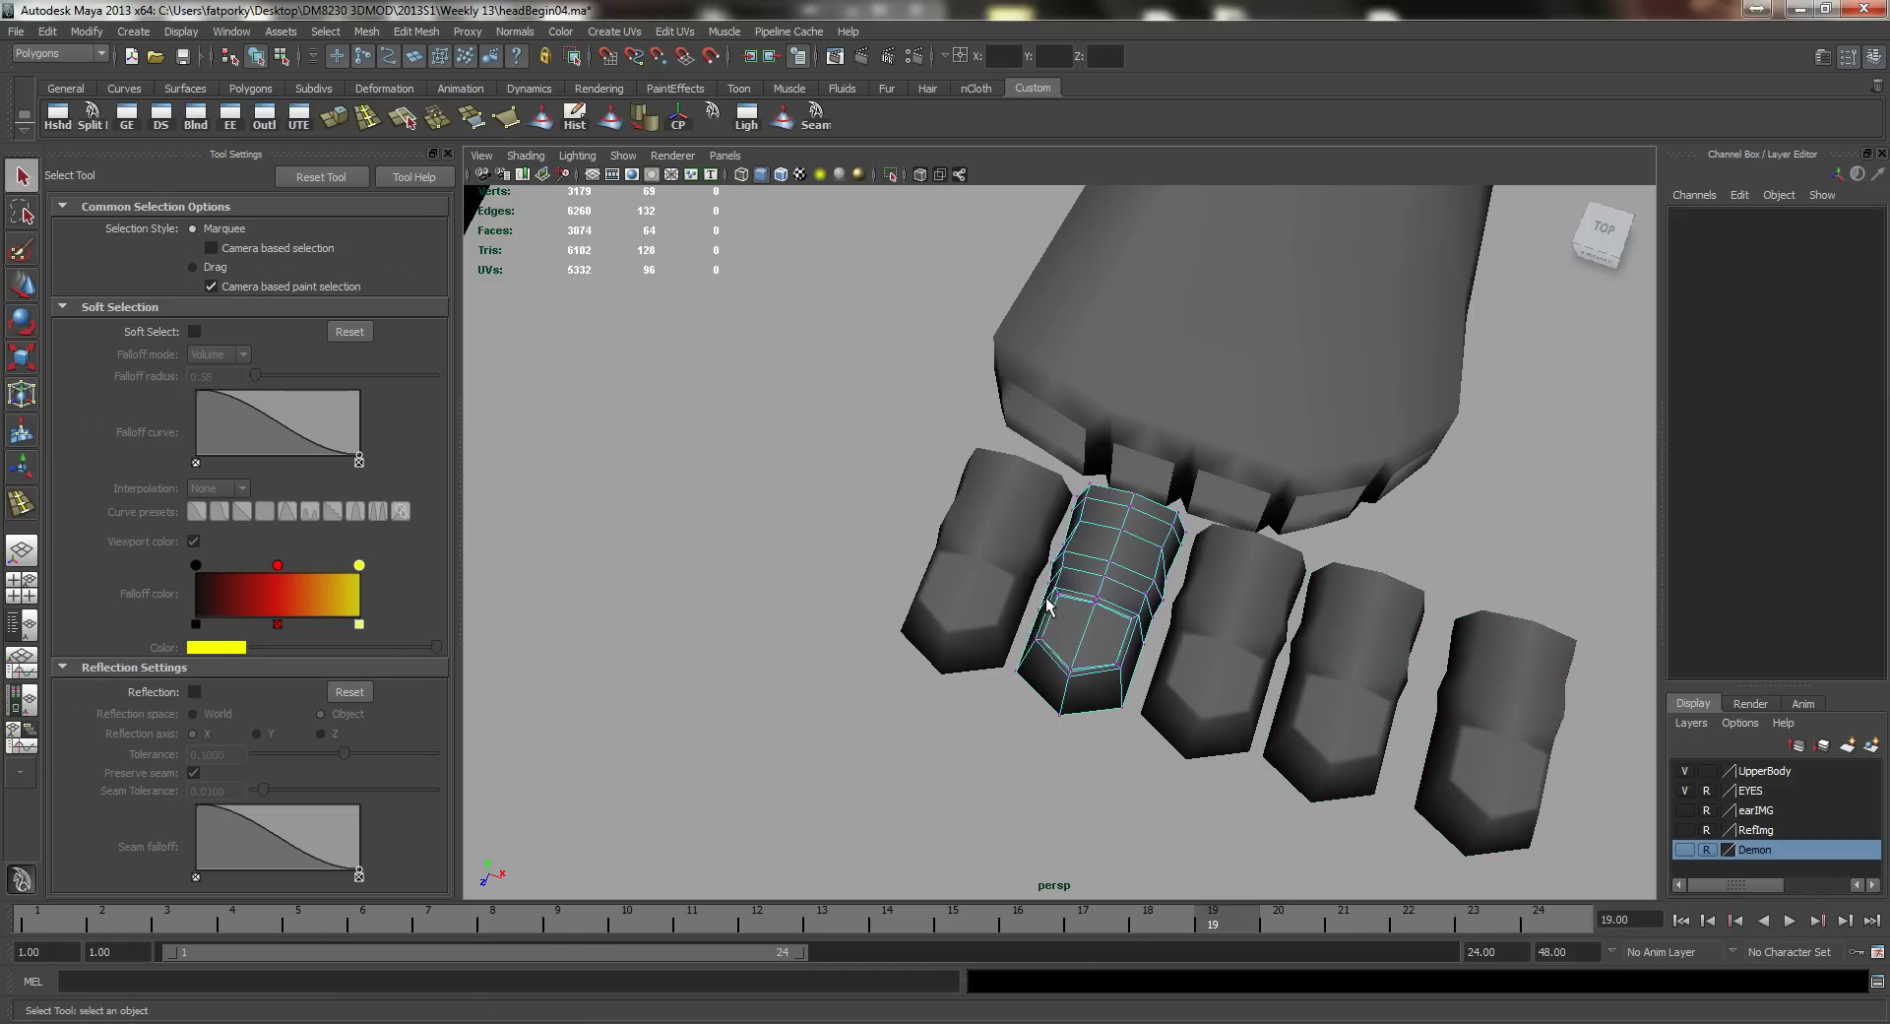
{"action": "left_click_drag", "start_coordinate": [933, 425], "coordinate": [1024, 412], "text": "alt"}
{"action": "left_click_drag", "start_coordinate": [1283, 822], "coordinate": [1285, 823]}
{"action": "left_click_drag", "start_coordinate": [1240, 799], "coordinate": [1112, 775], "text": "alt"}
{"action": "key", "text": "r"}
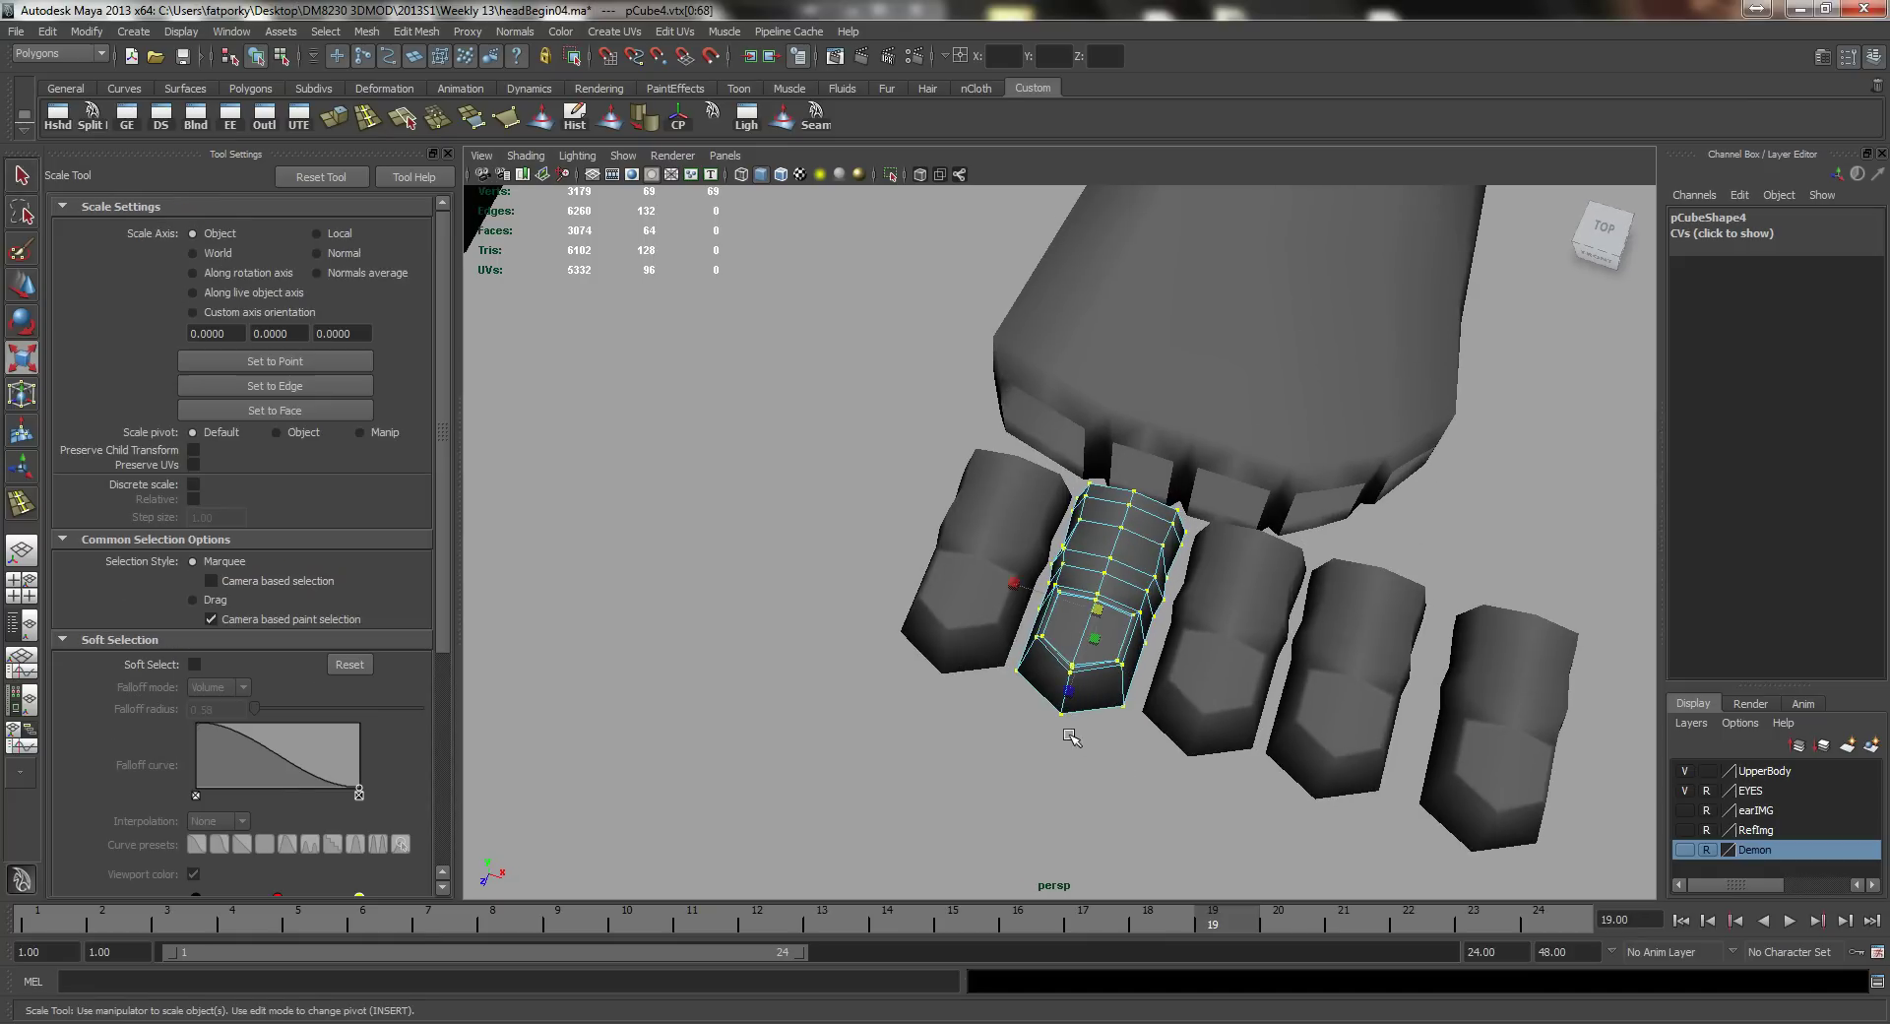
{"action": "left_click_drag", "start_coordinate": [1020, 701], "coordinate": [1067, 594], "text": "alt"}
{"action": "right_click_drag", "start_coordinate": [1067, 594], "coordinate": [1165, 544], "text": "alt"}
{"action": "left_click_drag", "start_coordinate": [1082, 554], "coordinate": [1113, 557]}
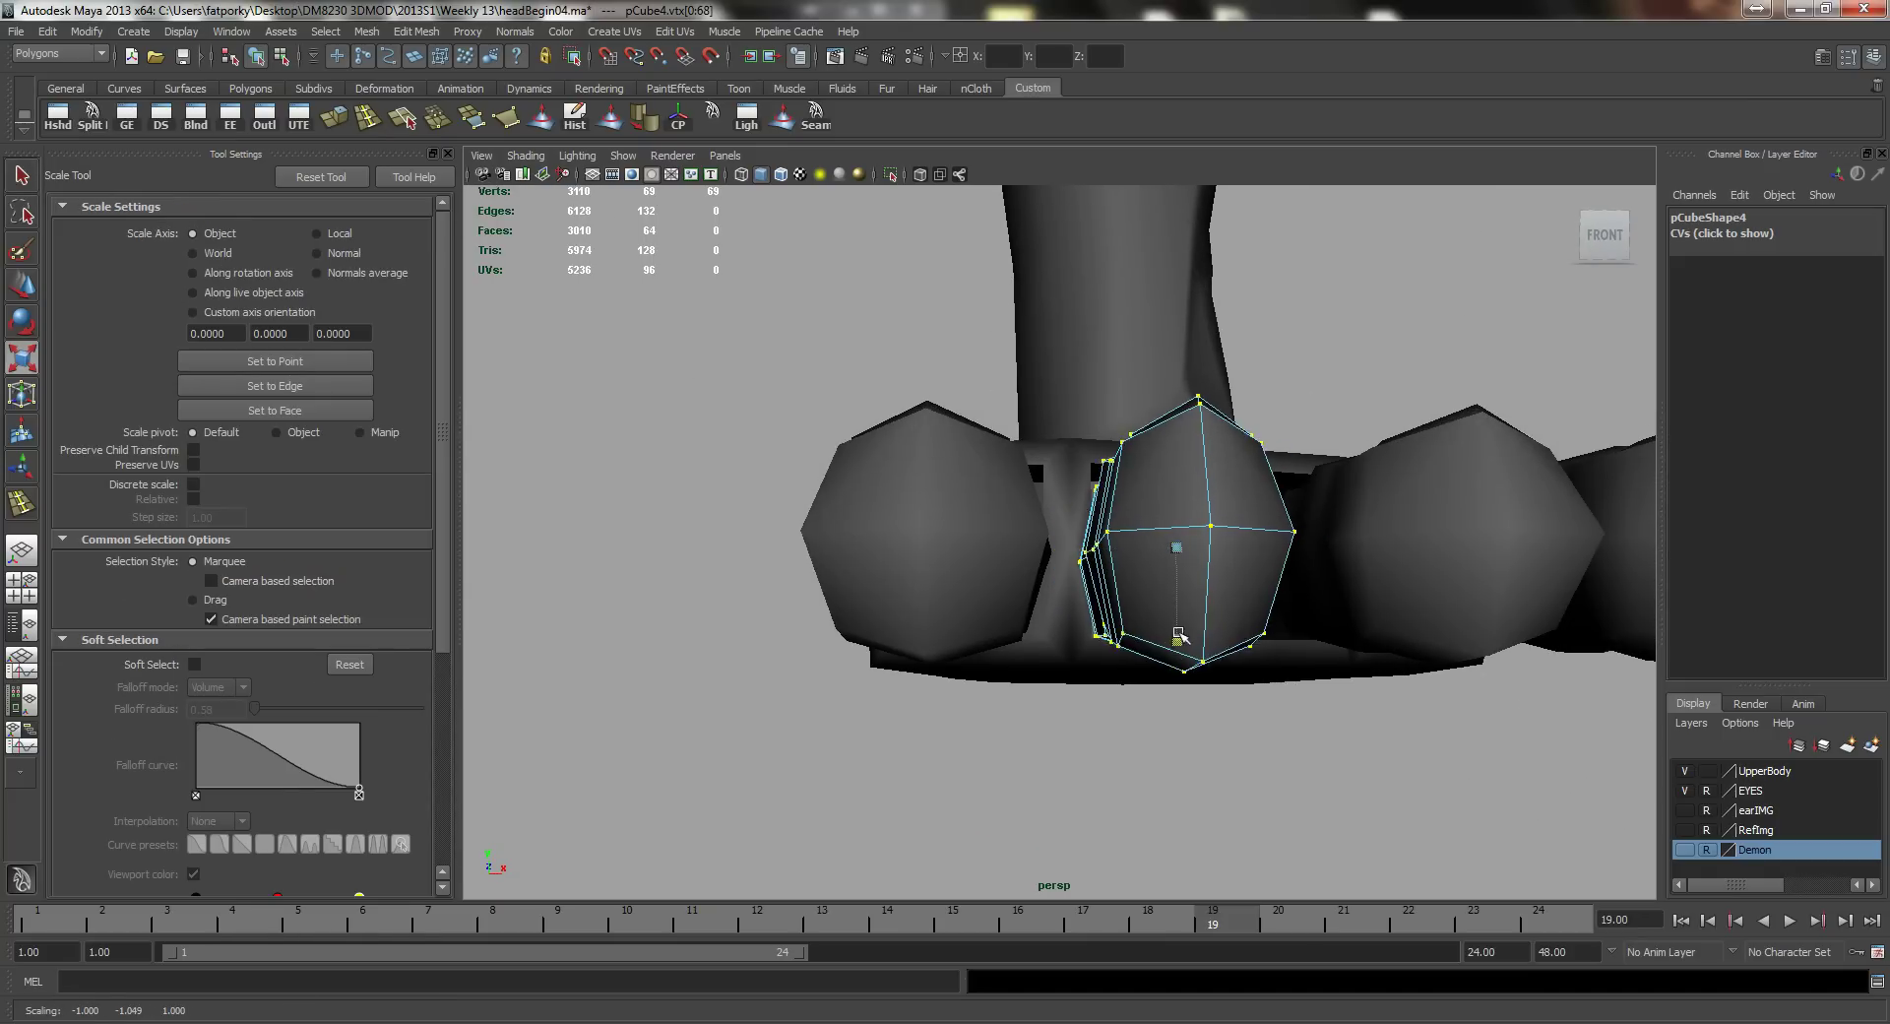
{"action": "left_click_drag", "start_coordinate": [1178, 615], "coordinate": [1178, 615]}
{"action": "left_click_drag", "start_coordinate": [1176, 640], "coordinate": [1139, 728], "text": "alt"}
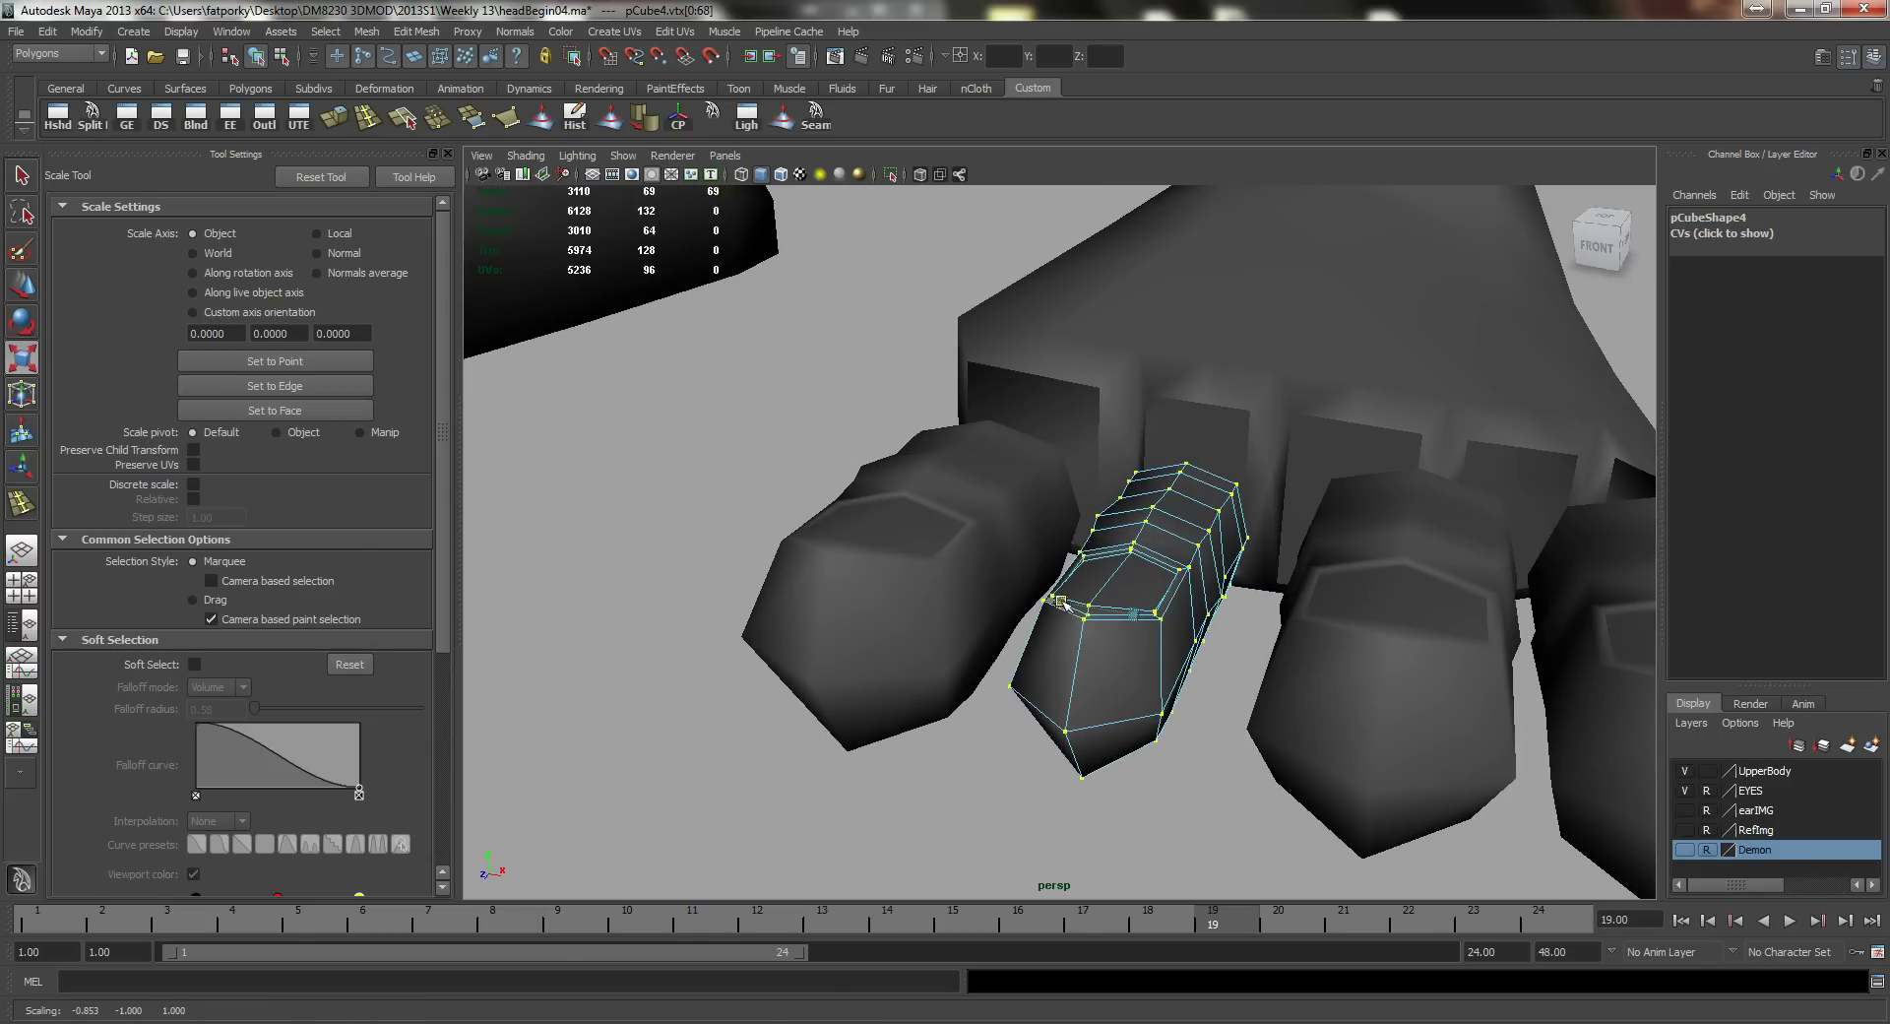
Step: Move the vertices around the back edge of the second toe's nail forward to shorten the nail
{"action": "key", "text": "q"}
{"action": "left_click_drag", "start_coordinate": [1072, 612], "coordinate": [1141, 665], "text": "alt"}
{"action": "middle_click_drag", "start_coordinate": [1161, 742], "coordinate": [1092, 700], "text": "alt"}
{"action": "mouse_move", "coordinate": [992, 653]}
{"action": "right_mouse_down", "text": "alt"}
{"action": "mouse_move", "coordinate": [1084, 674]}
{"action": "mouse_move", "coordinate": [1005, 665]}
{"action": "right_mouse_up", "text": "alt"}
{"action": "left_click_drag", "start_coordinate": [951, 638], "coordinate": [958, 629]}
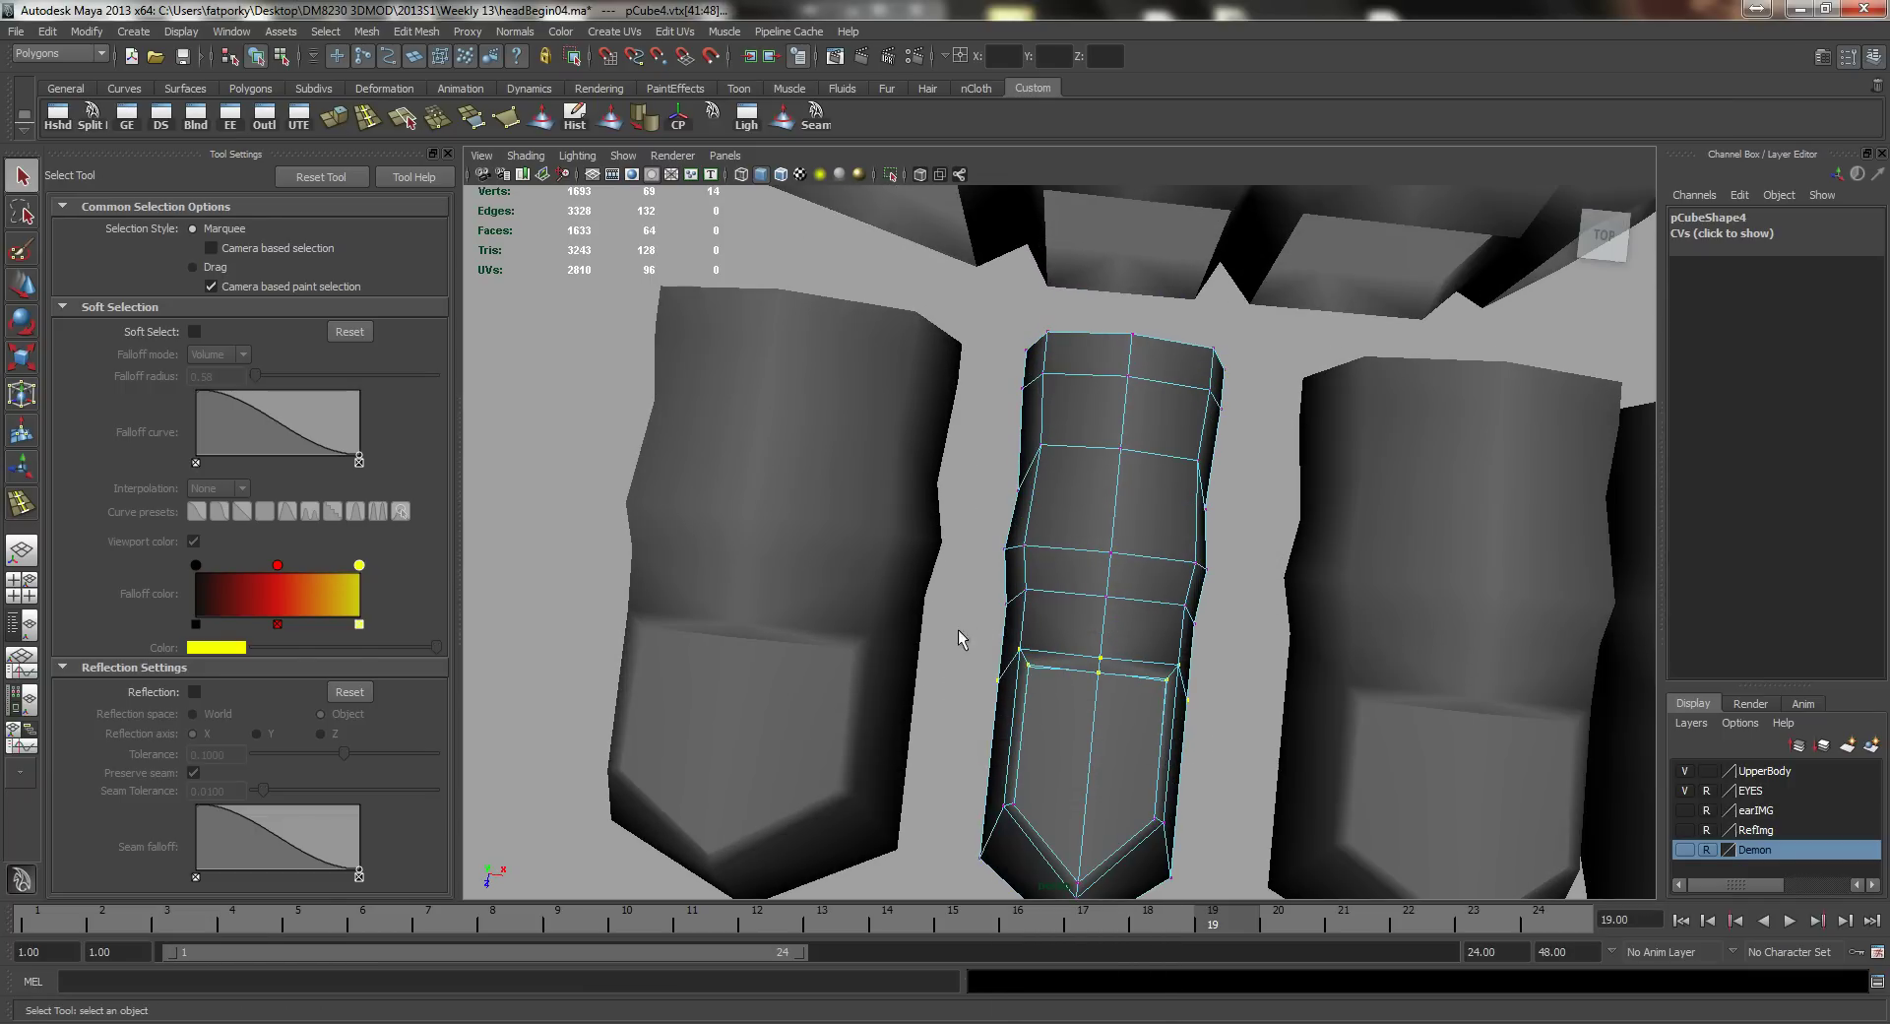
{"action": "key", "text": "w"}
{"action": "left_click_drag", "start_coordinate": [1090, 751], "coordinate": [1108, 585]}
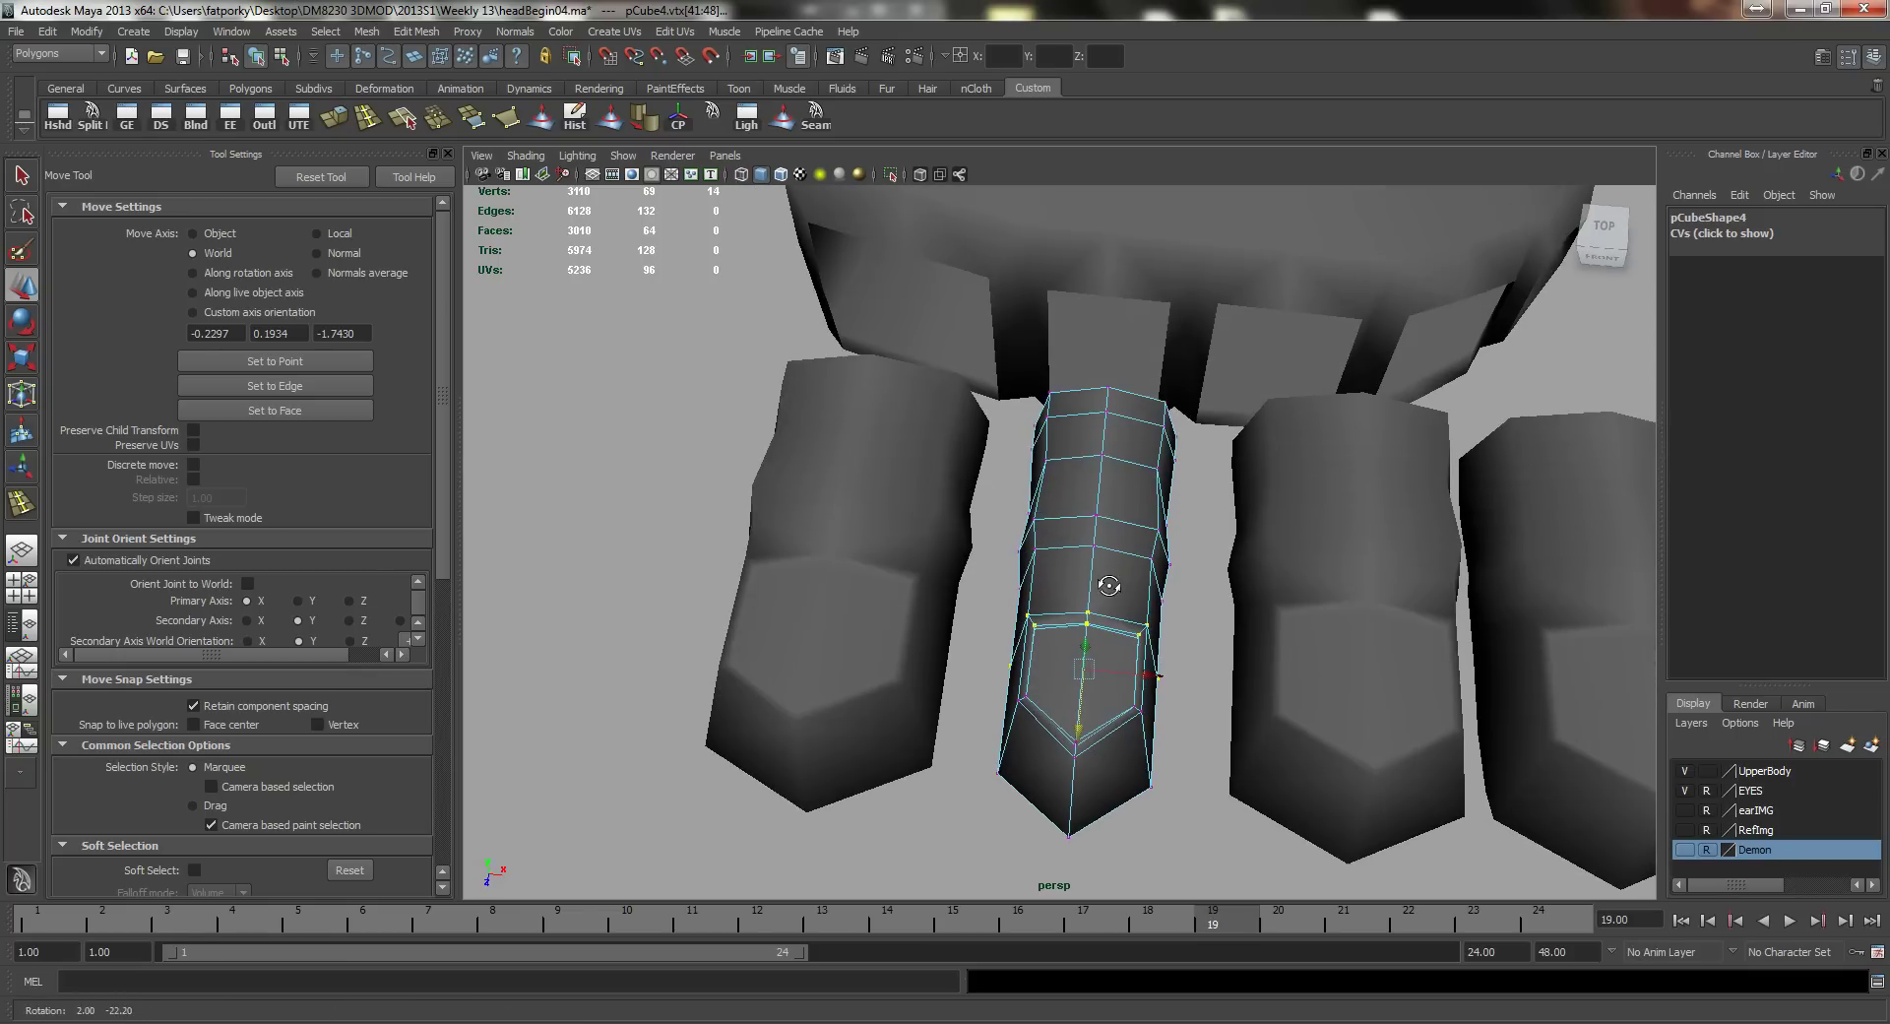
Step: Examine the second toe's edge loops around the nail and knuckle from the side and above
{"action": "right_click_drag", "start_coordinate": [1105, 516], "coordinate": [1044, 514]}
{"action": "left_click_drag", "start_coordinate": [1161, 546], "coordinate": [1019, 568], "text": "alt"}
{"action": "right_click_drag", "start_coordinate": [1019, 569], "coordinate": [1136, 601], "text": "alt"}
{"action": "left_click_drag", "start_coordinate": [1136, 600], "coordinate": [1094, 623], "text": "alt"}
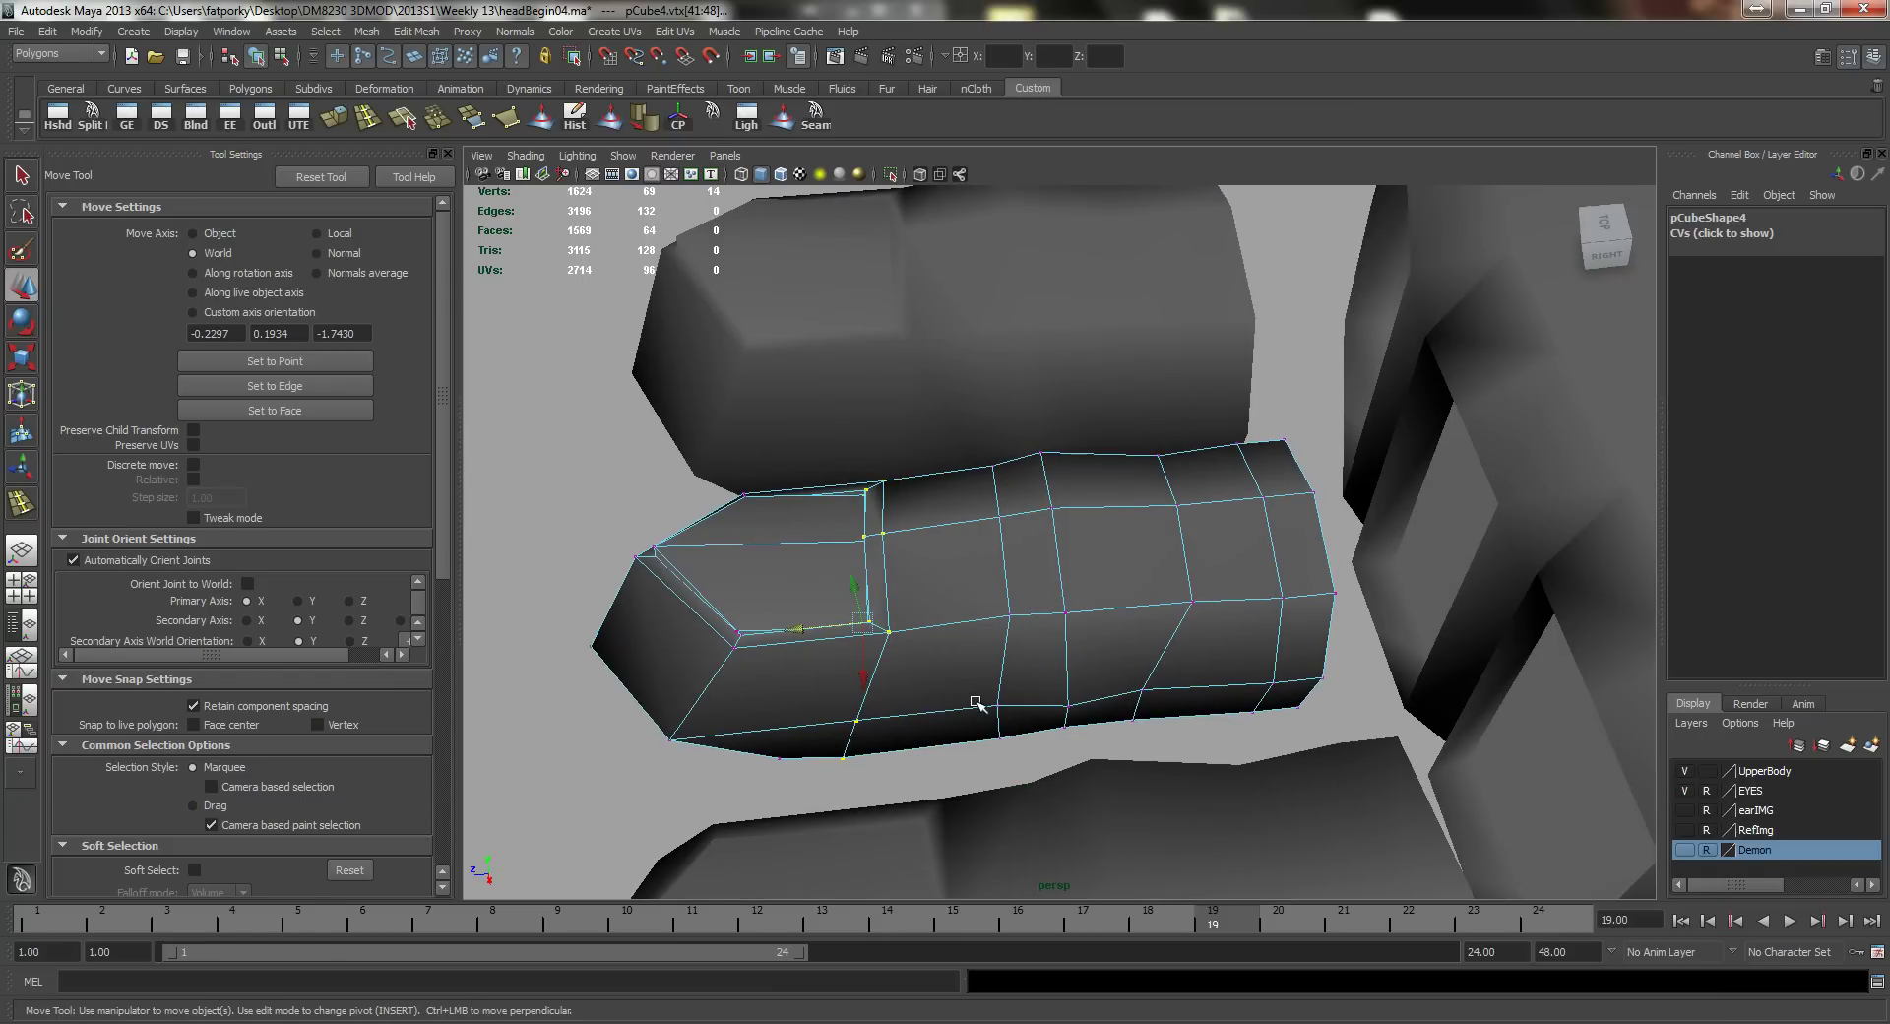
{"action": "left_click_drag", "start_coordinate": [1011, 689], "coordinate": [971, 654], "text": "alt"}
{"action": "right_click_drag", "start_coordinate": [970, 654], "coordinate": [1033, 599], "text": "alt"}
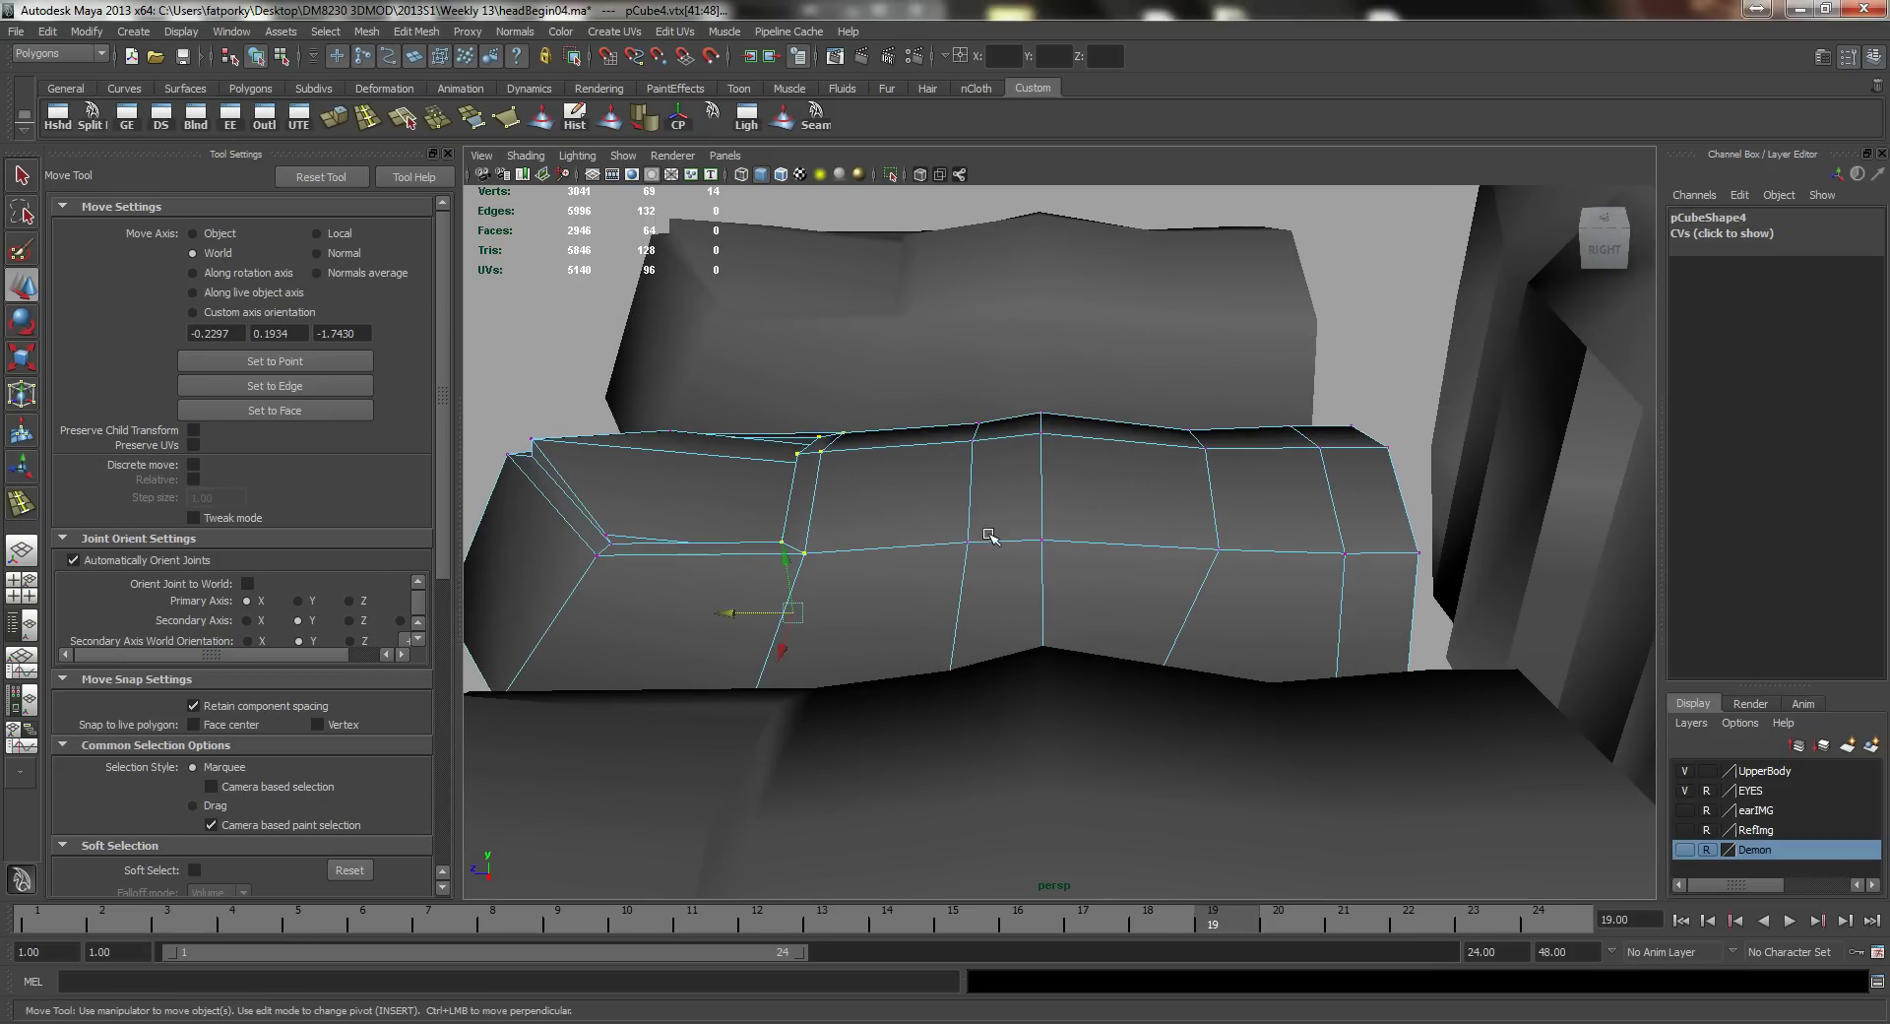
{"action": "left_click", "coordinate": [989, 540]}
{"action": "mouse_move", "coordinate": [989, 540]}
{"action": "left_mouse_down", "text": "alt"}
{"action": "mouse_move", "coordinate": [1038, 705]}
{"action": "mouse_move", "coordinate": [1132, 768]}
{"action": "mouse_move", "coordinate": [1131, 676]}
{"action": "mouse_move", "coordinate": [1011, 559]}
{"action": "left_mouse_up", "text": "alt"}
{"action": "right_click", "coordinate": [1011, 561]}
{"action": "right_click_drag", "start_coordinate": [1010, 611], "coordinate": [1013, 612]}
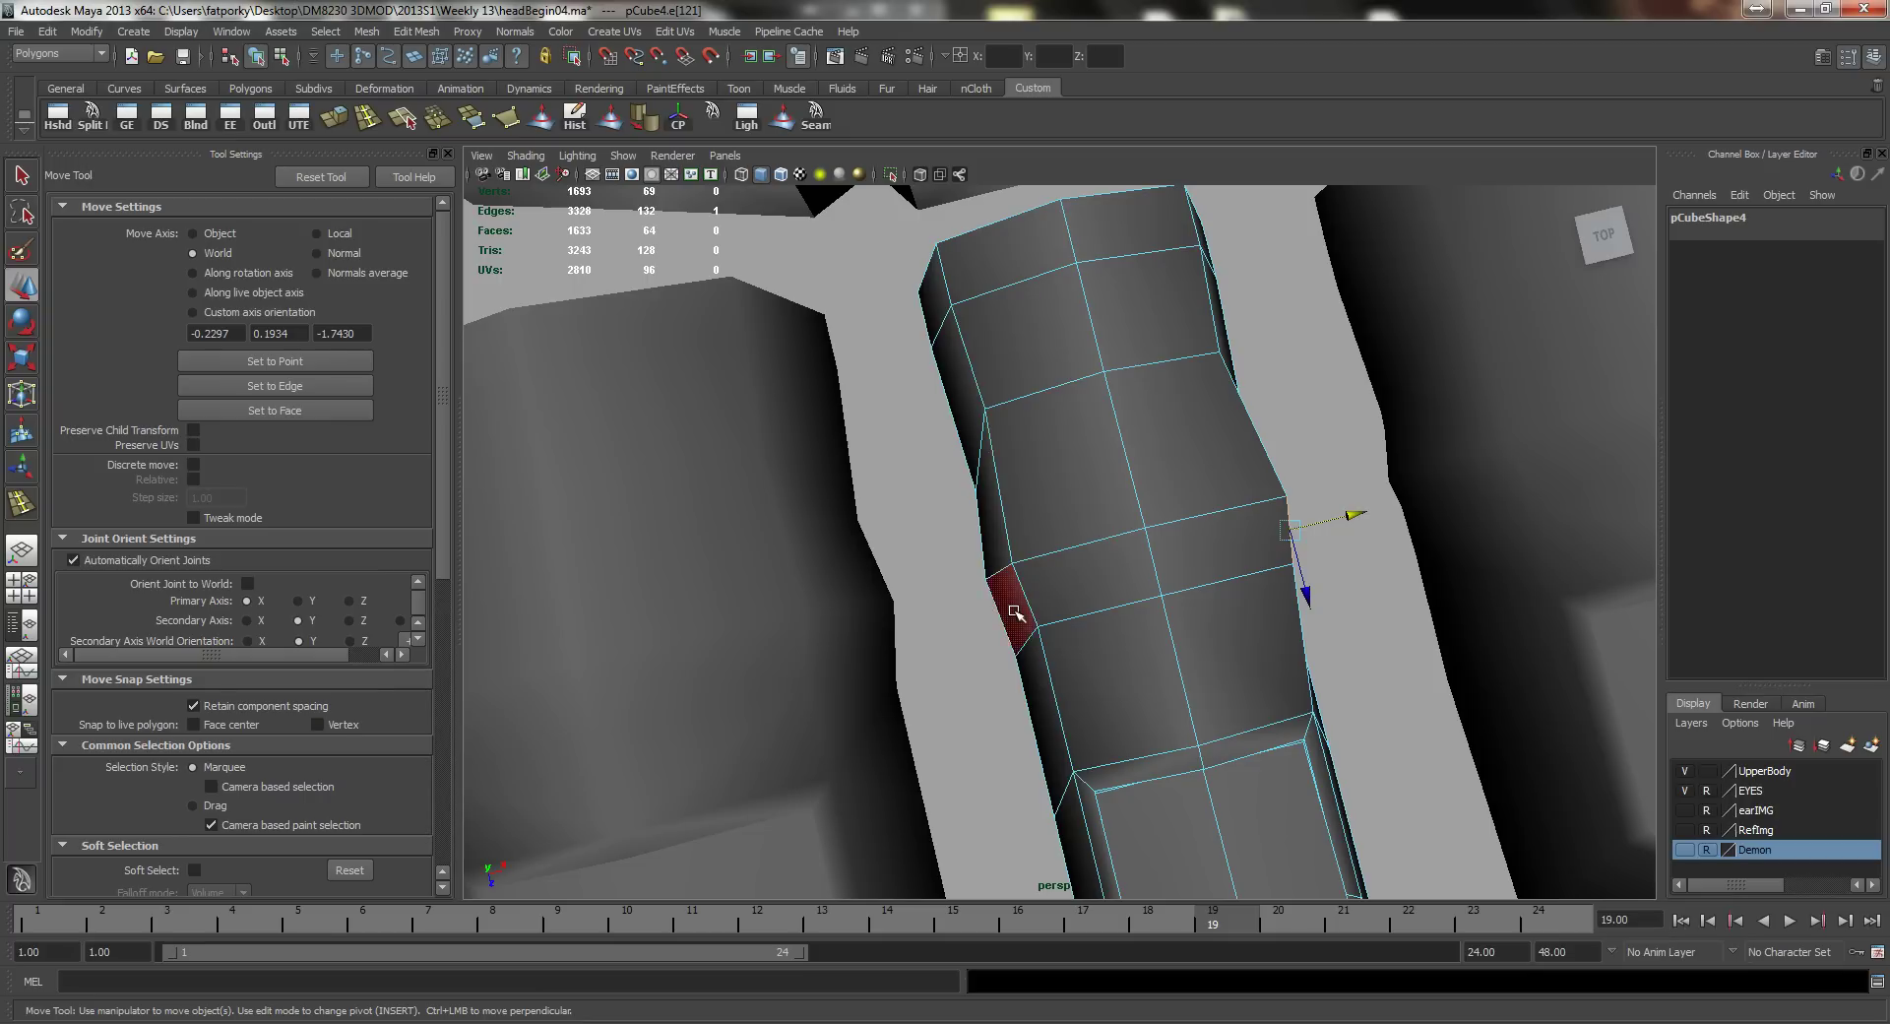
{"action": "left_click", "coordinate": [1013, 612]}
{"action": "left_click_drag", "start_coordinate": [1013, 613], "coordinate": [1076, 565], "text": "alt"}
{"action": "scroll", "coordinate": [1069, 611], "scroll_direction": "down", "scroll_amount": 4}
Step: Move the whole second toe down to Translate Y -28.095 and across to Translate X 2.249, in line with its base
{"action": "key", "text": "q"}
{"action": "right_click_drag", "start_coordinate": [1076, 565], "coordinate": [1159, 540]}
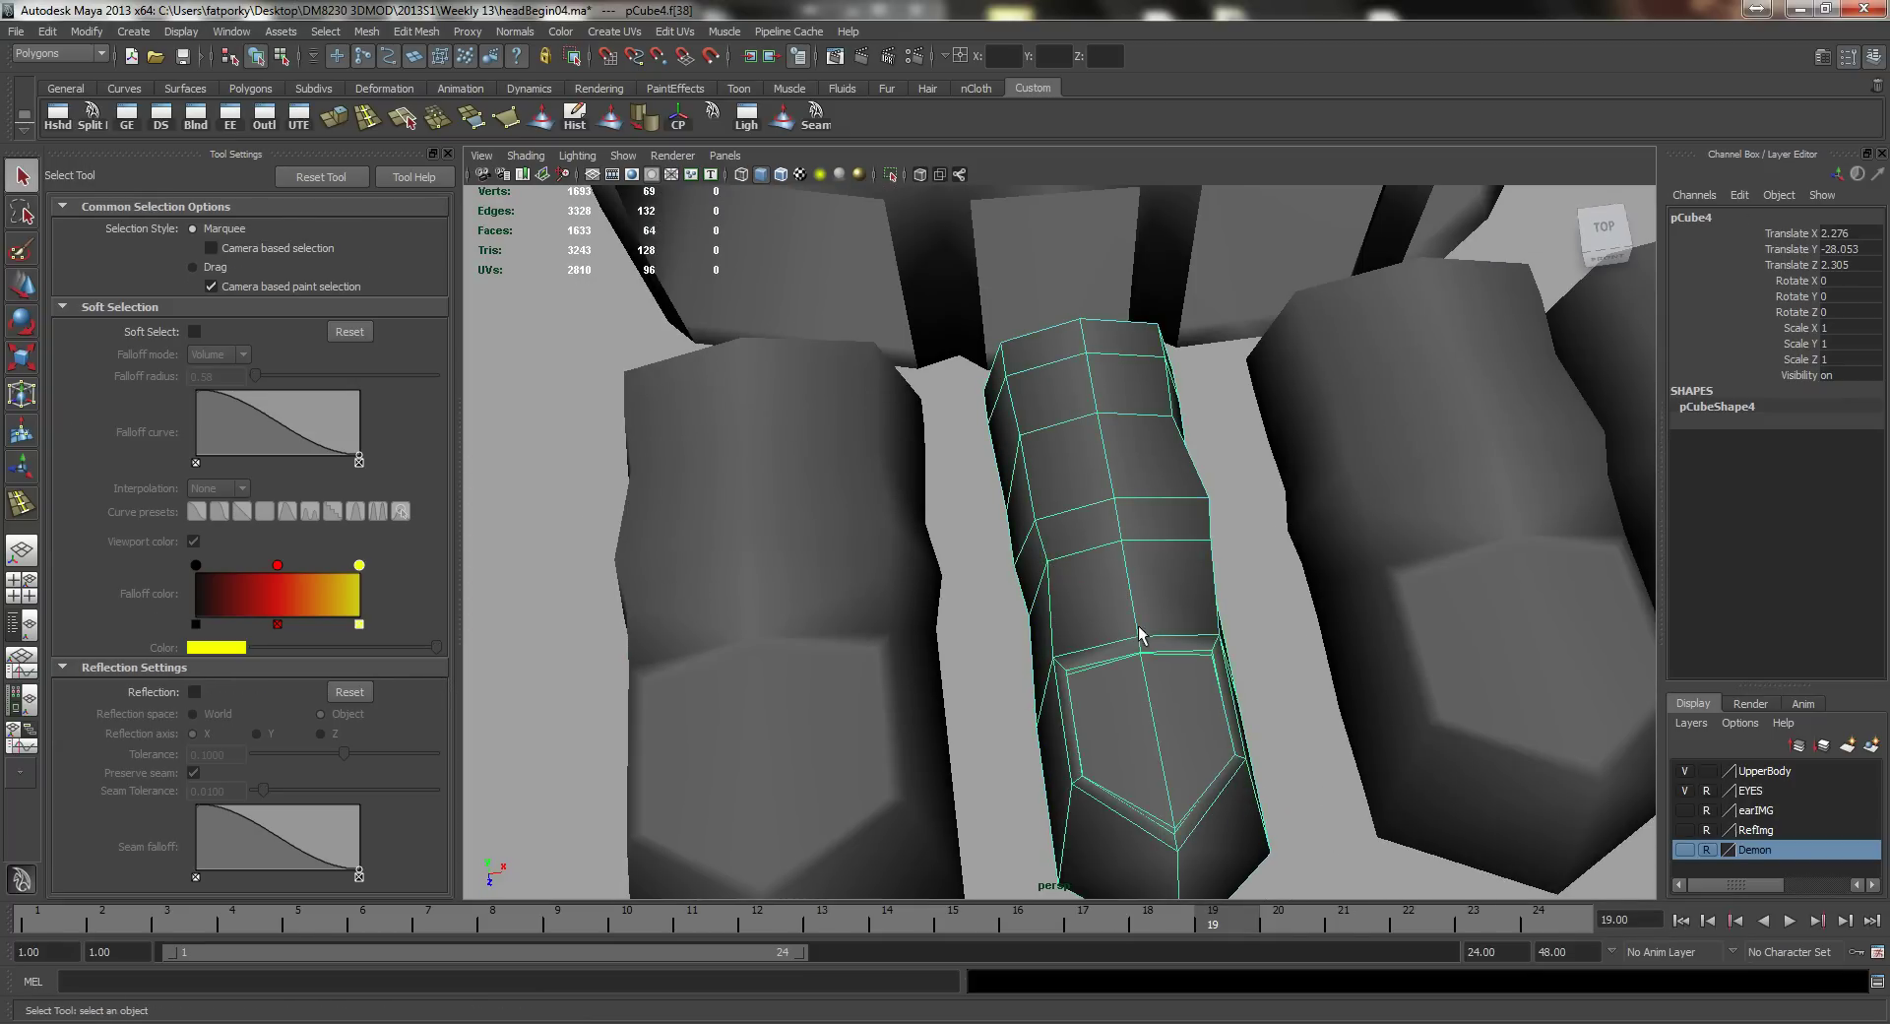
{"action": "left_click_drag", "start_coordinate": [1139, 635], "coordinate": [1103, 571], "text": "alt"}
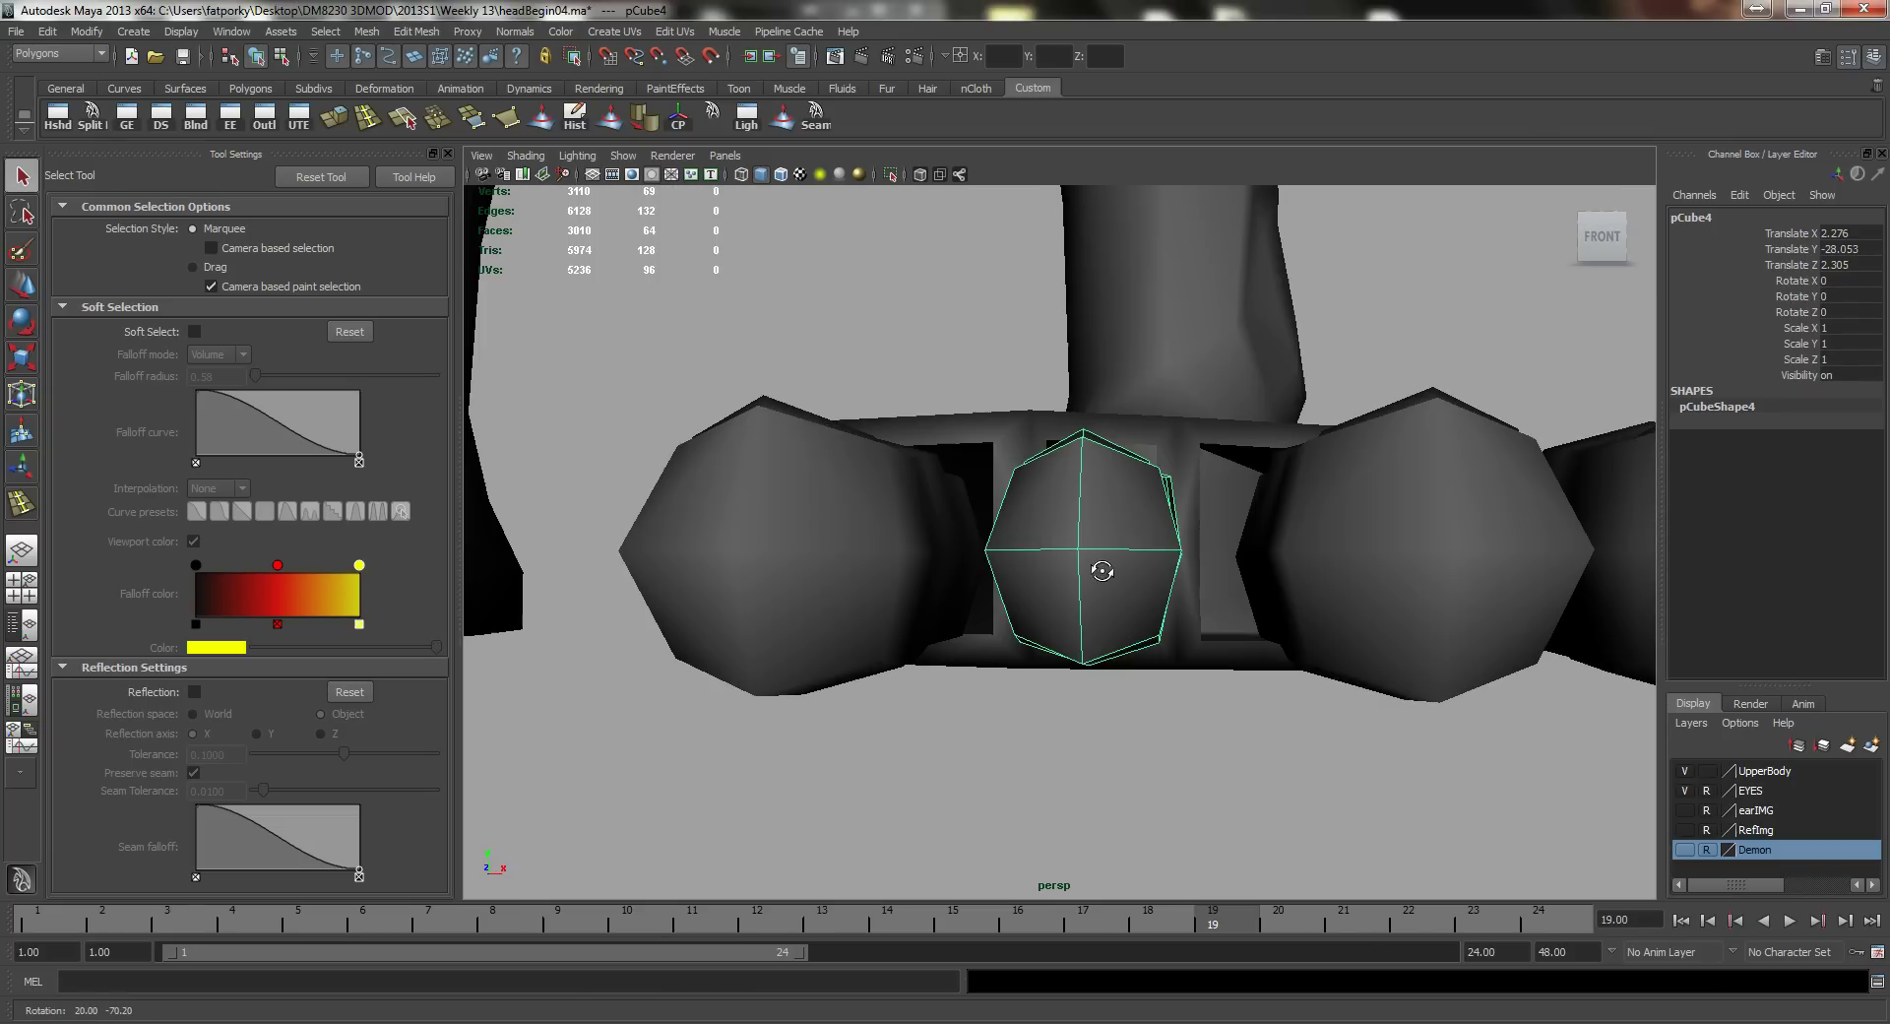
{"action": "key", "text": "w"}
{"action": "left_click_drag", "start_coordinate": [1098, 492], "coordinate": [1089, 548]}
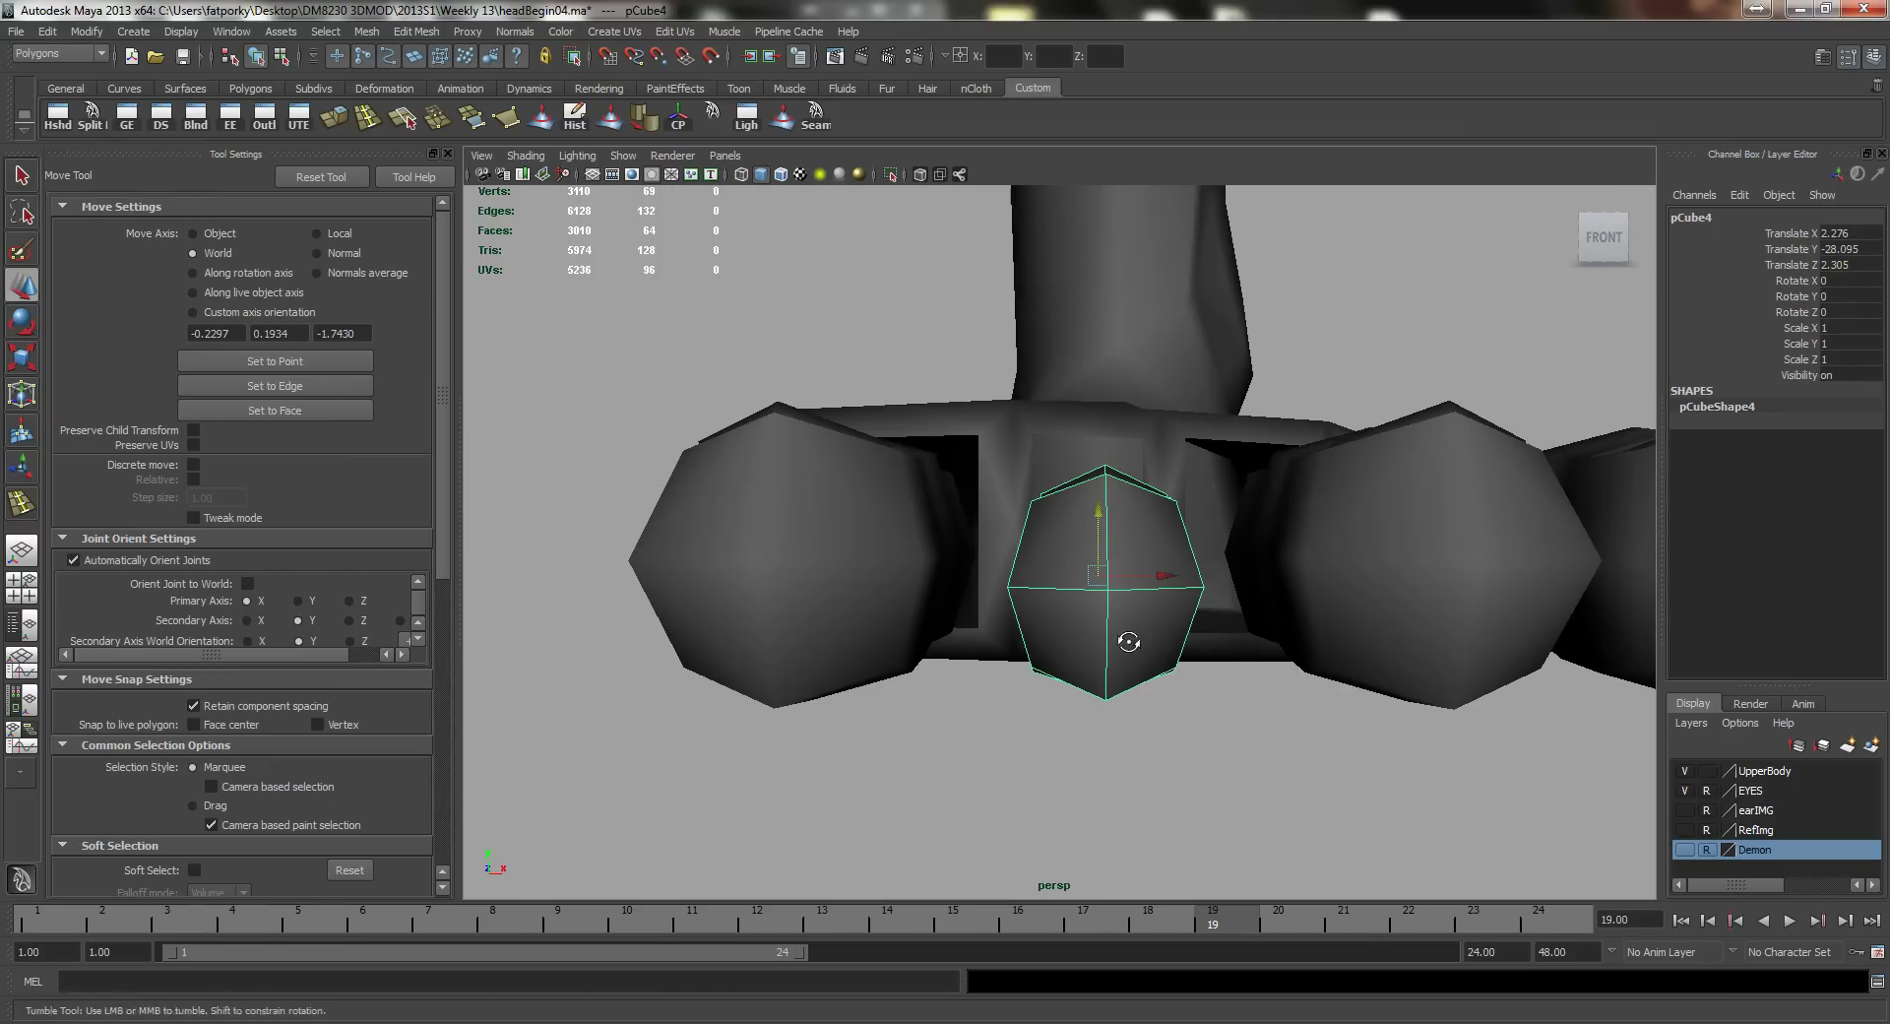
{"action": "left_click_drag", "start_coordinate": [1128, 642], "coordinate": [1130, 717], "text": "alt"}
{"action": "left_click_drag", "start_coordinate": [1148, 560], "coordinate": [1139, 566]}
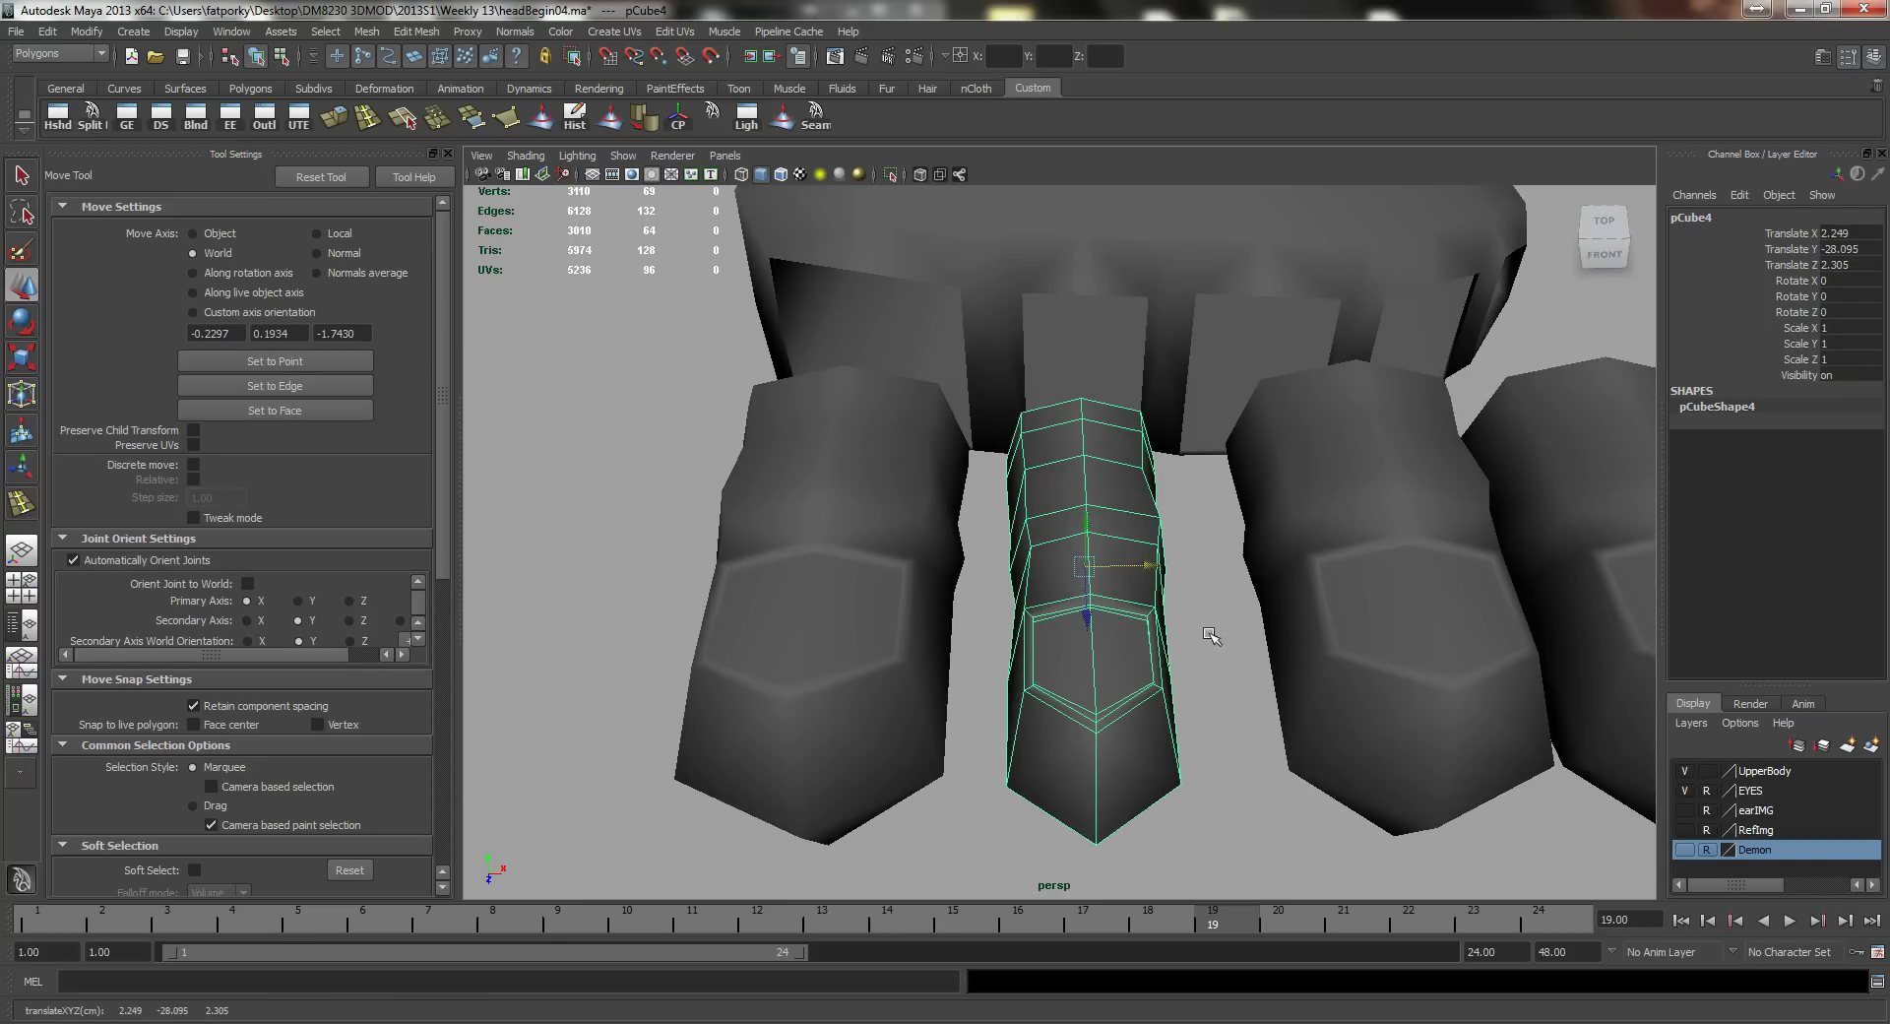
Step: Select all vertices of the third toe and scale them down to match the size of its base
{"action": "left_click_drag", "start_coordinate": [1210, 636], "coordinate": [1266, 709], "text": "alt"}
{"action": "middle_click_drag", "start_coordinate": [1266, 709], "coordinate": [1161, 662], "text": "alt"}
{"action": "left_click", "coordinate": [1161, 662]}
{"action": "right_click_drag", "start_coordinate": [1192, 542], "coordinate": [1097, 532]}
{"action": "left_click_drag", "start_coordinate": [1280, 610], "coordinate": [1392, 947]}
{"action": "left_click_drag", "start_coordinate": [1270, 787], "coordinate": [1211, 686], "text": "alt"}
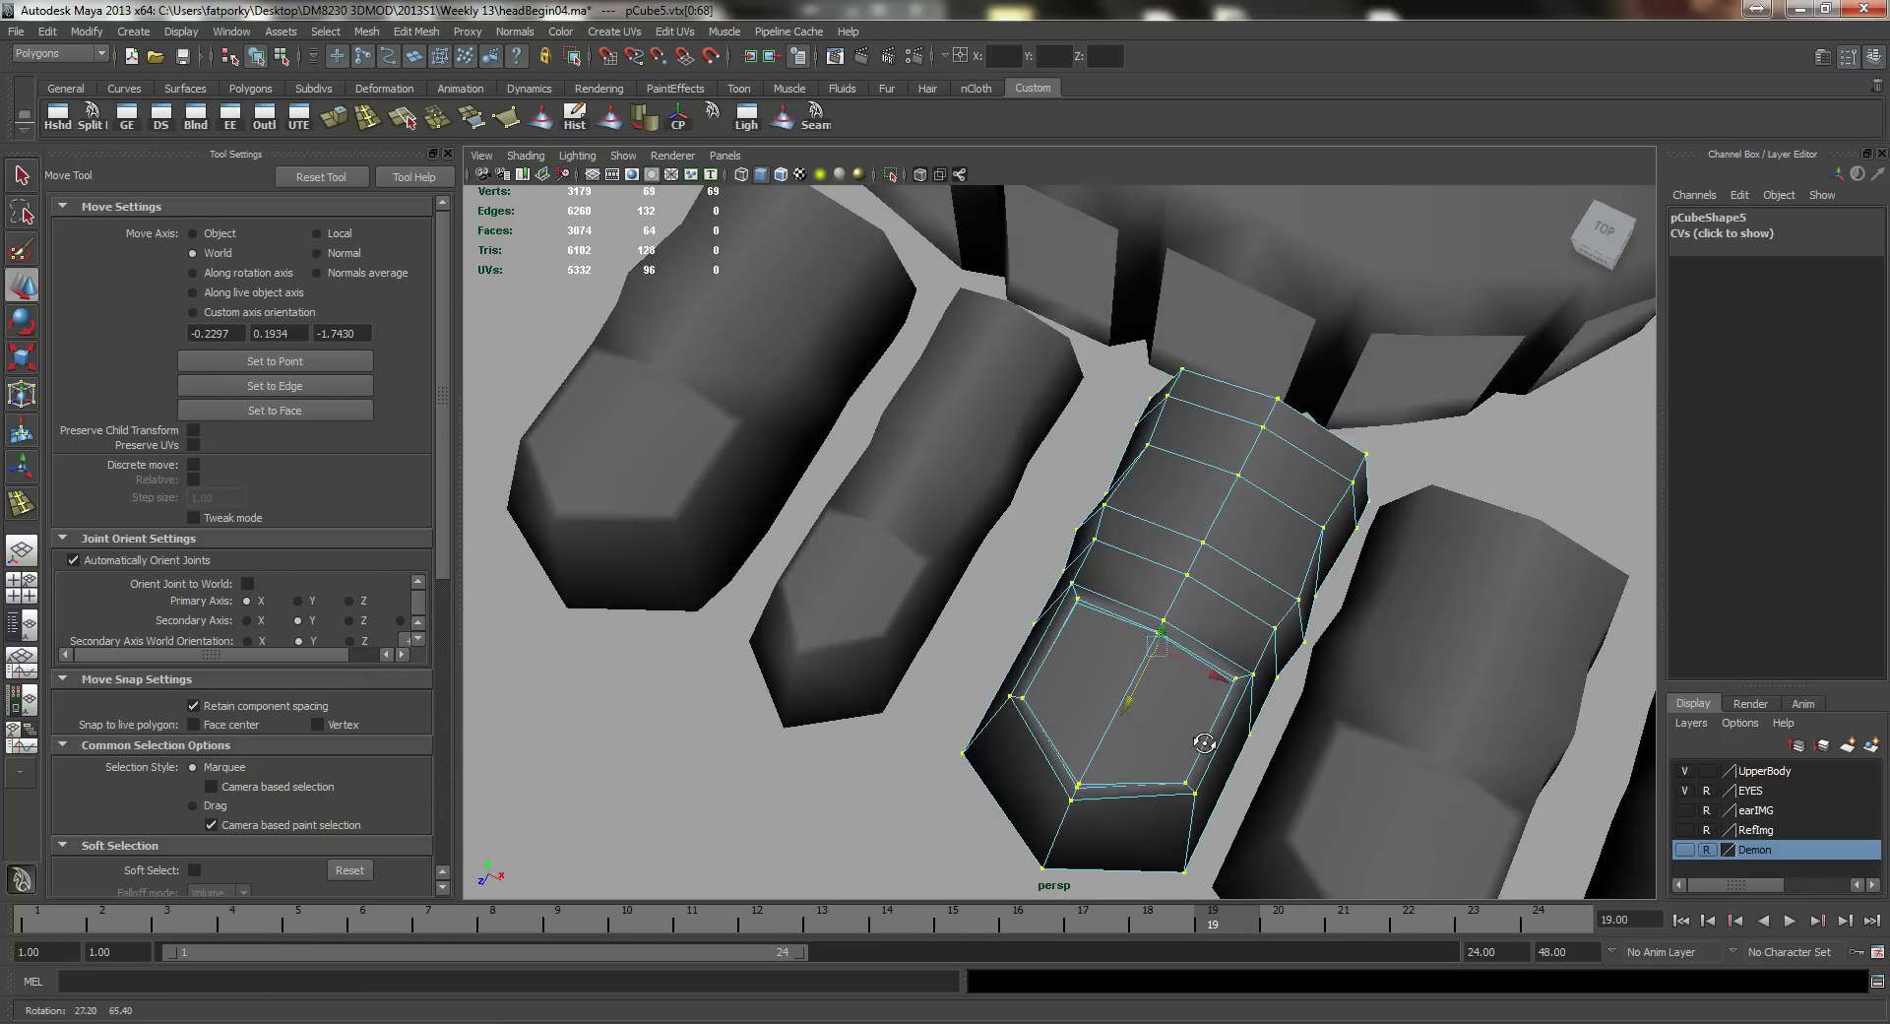
{"action": "key", "text": "r"}
{"action": "left_click_drag", "start_coordinate": [1080, 605], "coordinate": [1130, 582]}
{"action": "left_click_drag", "start_coordinate": [1169, 663], "coordinate": [1200, 607]}
Step: Move the whole third toe into line with its base on the foot
{"action": "key", "text": "q"}
{"action": "right_click_drag", "start_coordinate": [1194, 539], "coordinate": [1270, 503]}
{"action": "key", "text": "w"}
{"action": "key", "text": "w"}
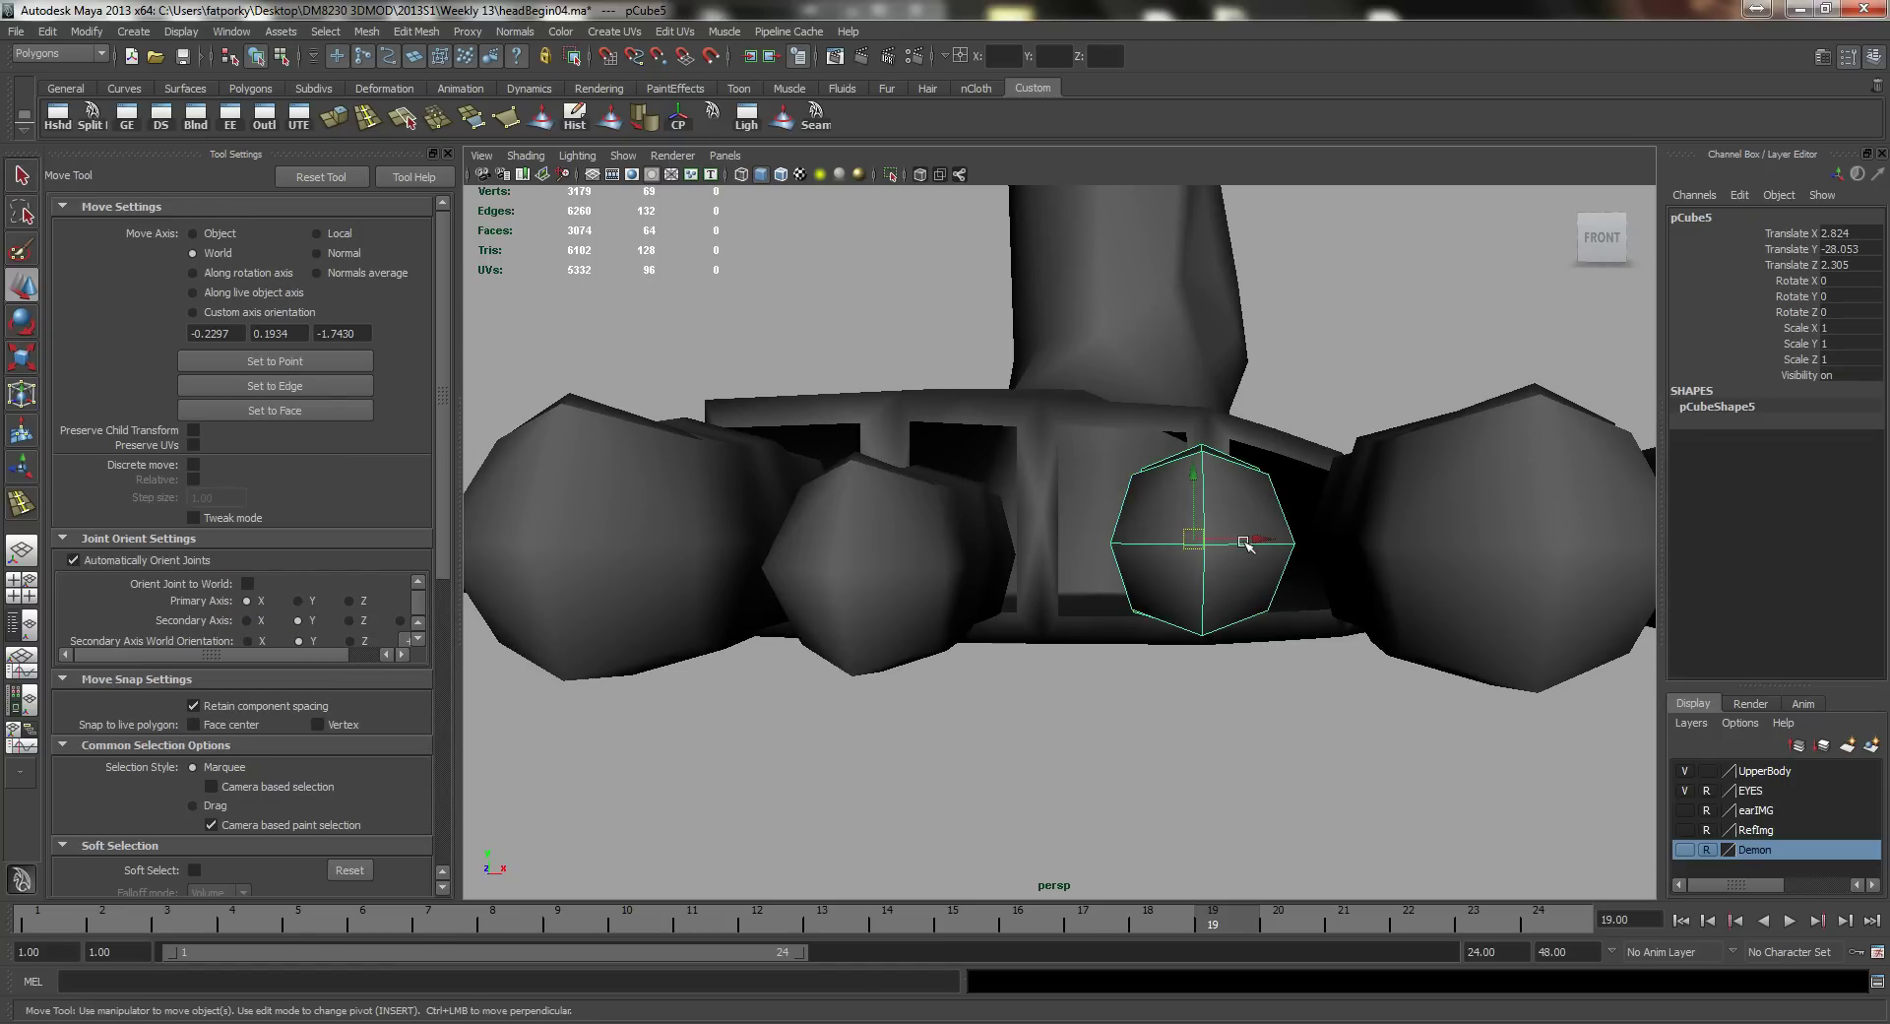
{"action": "left_click_drag", "start_coordinate": [1243, 543], "coordinate": [1131, 689]}
Step: Shorten the third toe's nail by moving the vertices around its back edge forward
{"action": "key", "text": "q"}
{"action": "right_click_drag", "start_coordinate": [1131, 658], "coordinate": [1058, 638]}
{"action": "left_click_drag", "start_coordinate": [1058, 638], "coordinate": [989, 587], "text": "alt"}
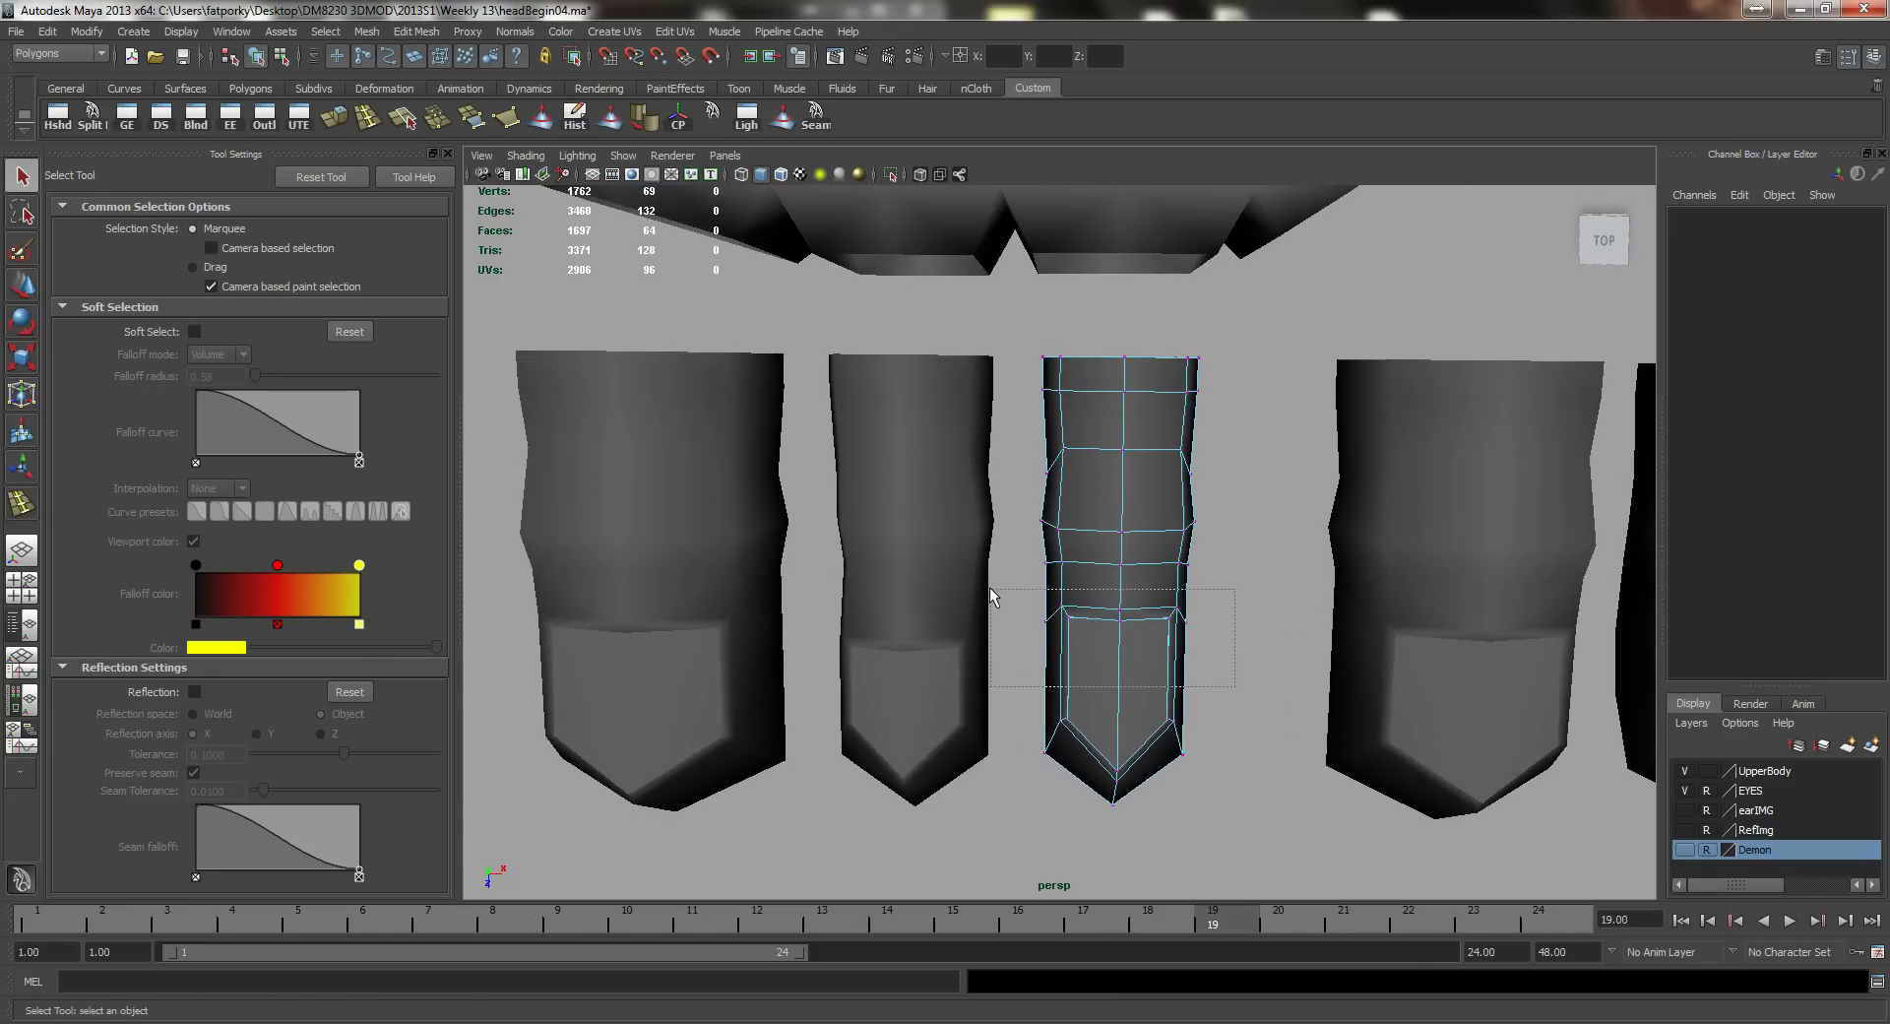
{"action": "key", "text": "w"}
{"action": "left_click_drag", "start_coordinate": [1115, 674], "coordinate": [1110, 699]}
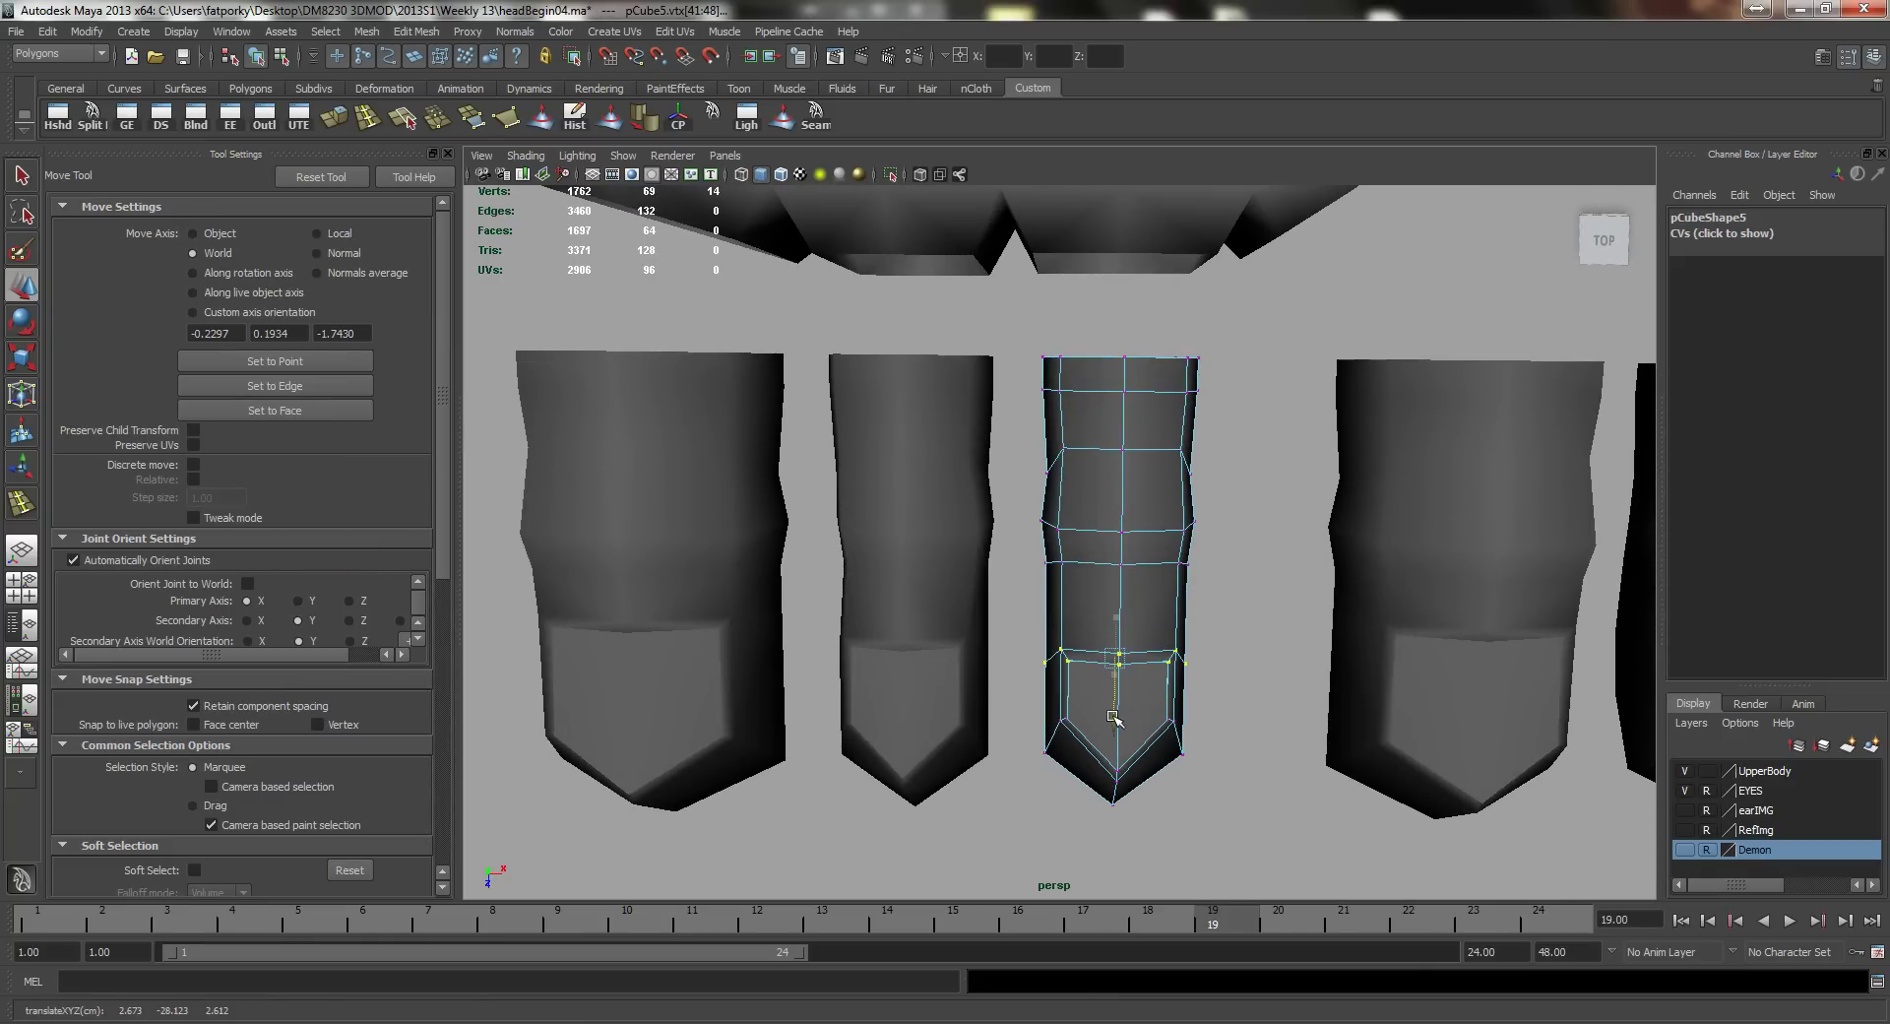
{"action": "left_click_drag", "start_coordinate": [1058, 606], "coordinate": [1045, 587], "text": "alt"}
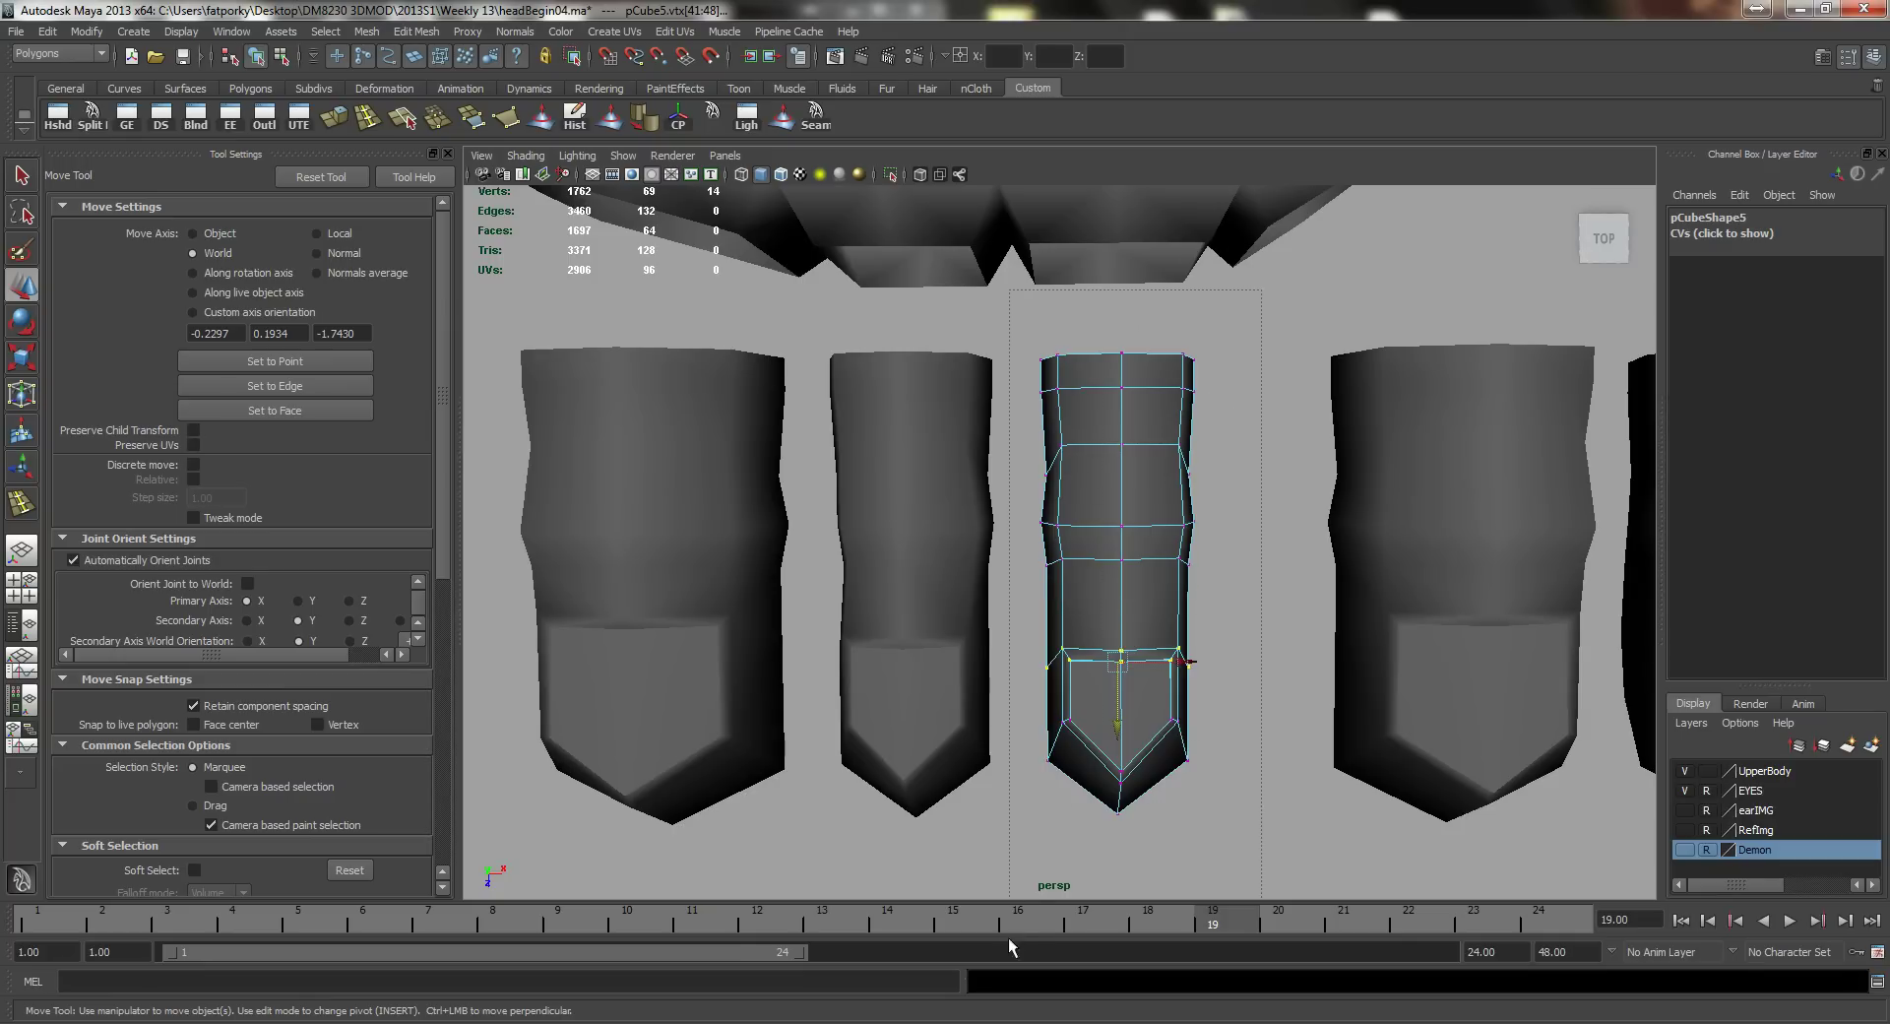
Step: Scale the vertices around the back edge of the third toe's nail slightly along the toe's length
{"action": "key", "text": "r"}
{"action": "left_click_drag", "start_coordinate": [1119, 682], "coordinate": [1118, 674]}
{"action": "key", "text": "q"}
{"action": "left_click_drag", "start_coordinate": [1148, 577], "coordinate": [1128, 521], "text": "alt"}
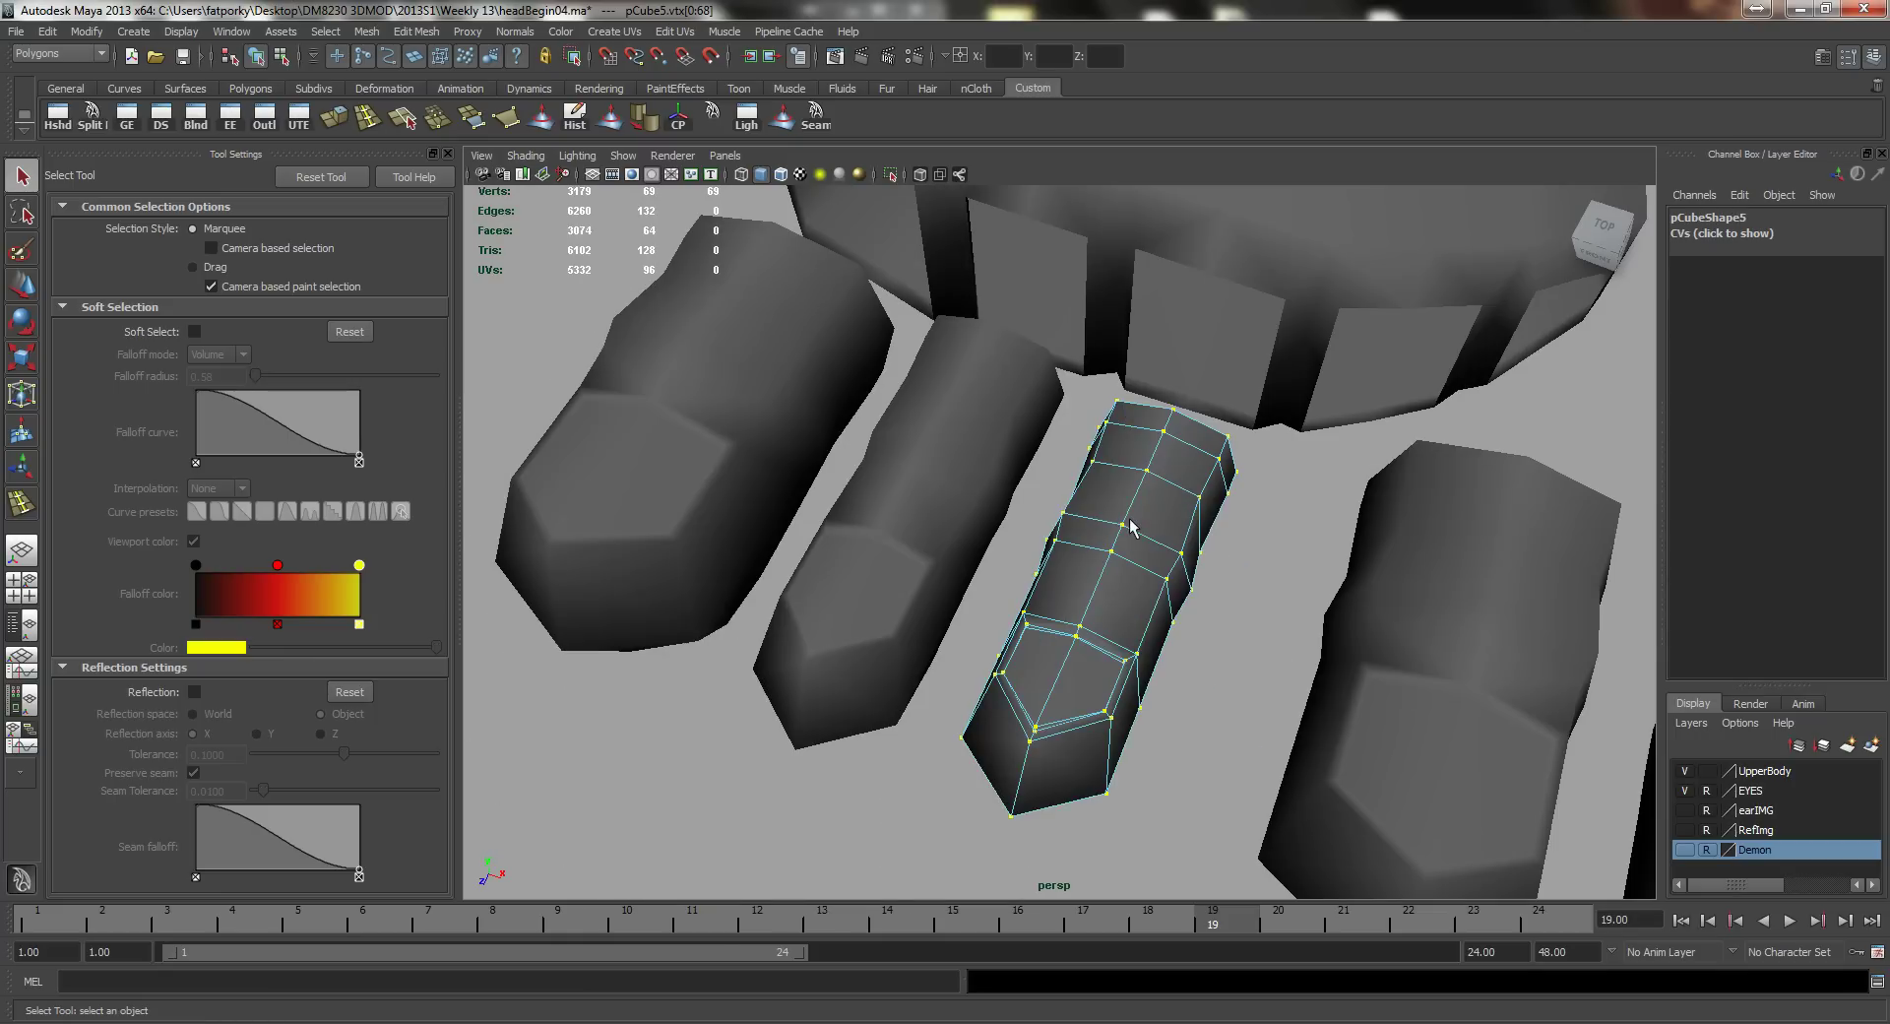
Step: Select a single edge on the upper side of the third toe near its base and lower it slightly
{"action": "mouse_move", "coordinate": [1128, 519]}
{"action": "right_mouse_down"}
{"action": "mouse_move", "coordinate": [1123, 483]}
{"action": "mouse_move", "coordinate": [1131, 551]}
{"action": "right_mouse_up"}
{"action": "left_click_drag", "start_coordinate": [1131, 551], "coordinate": [971, 602], "text": "alt"}
{"action": "right_click_drag", "start_coordinate": [971, 602], "coordinate": [1213, 645], "text": "alt"}
{"action": "right_click_drag", "start_coordinate": [1215, 646], "coordinate": [1221, 604]}
{"action": "left_click", "coordinate": [1295, 608]}
{"action": "key", "text": "e"}
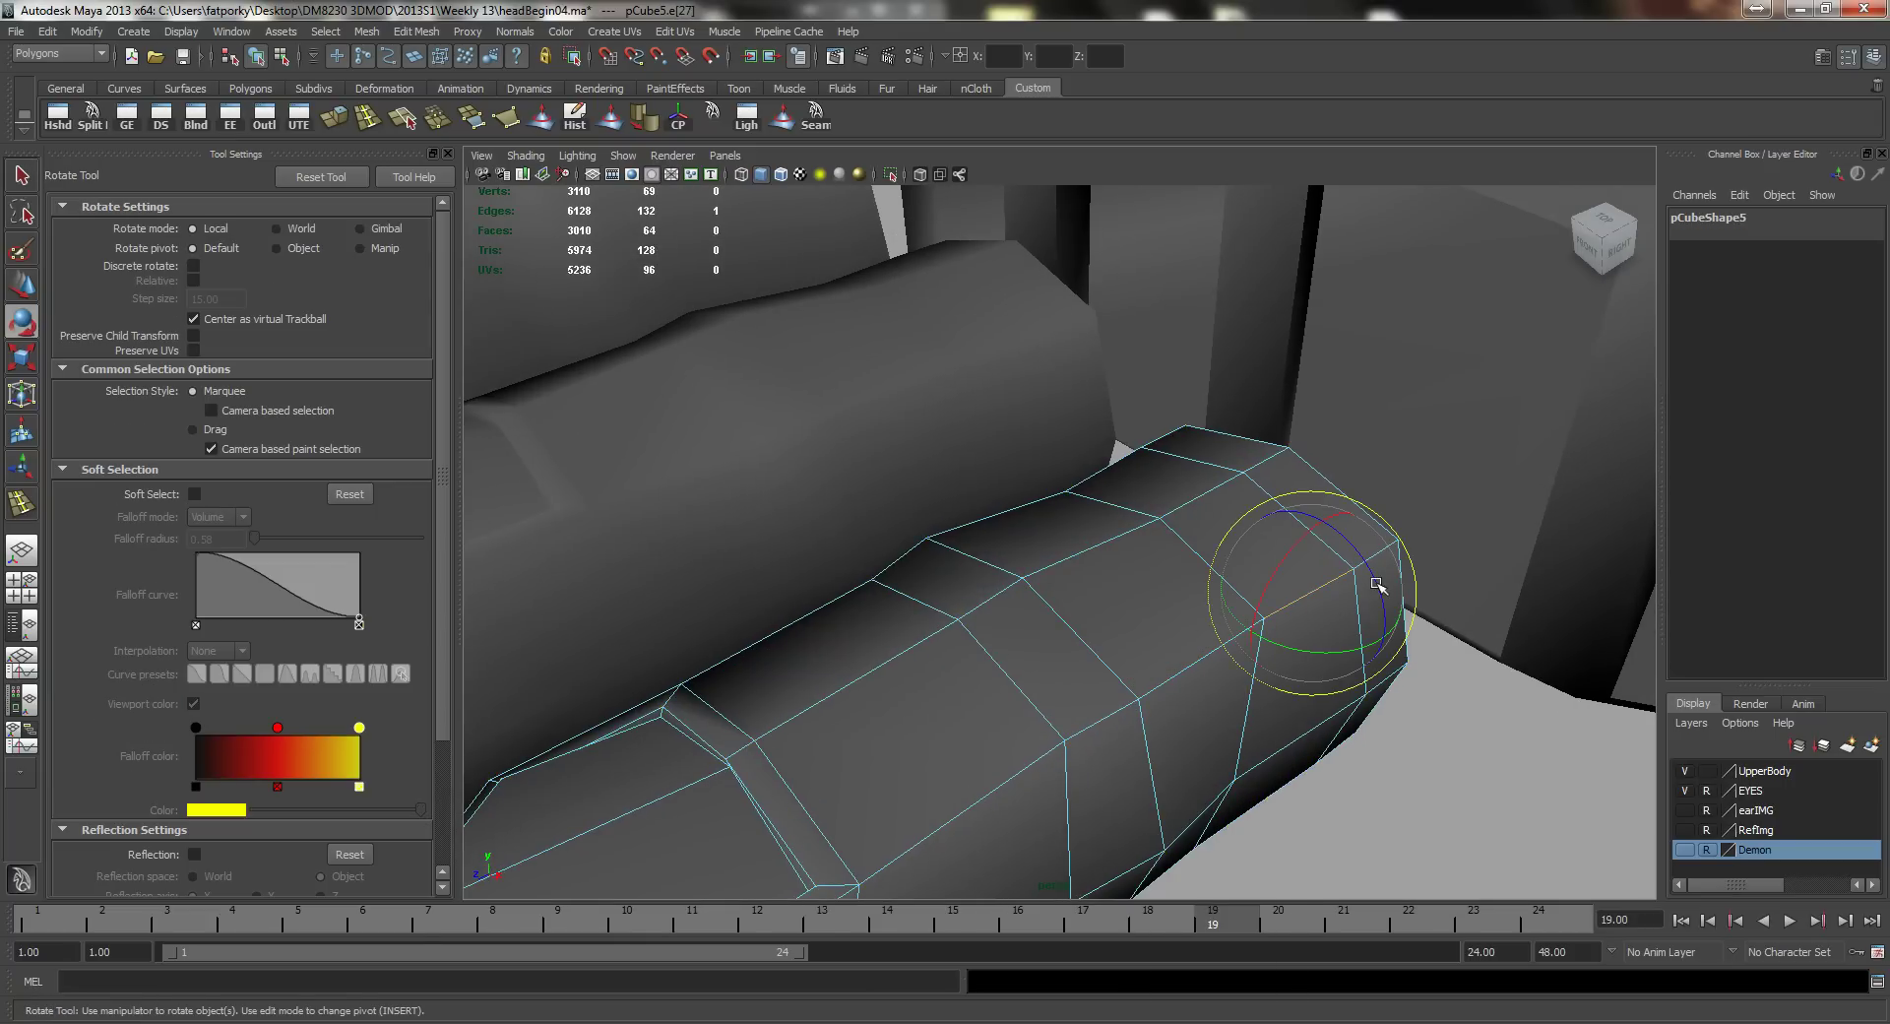
{"action": "key", "text": "w"}
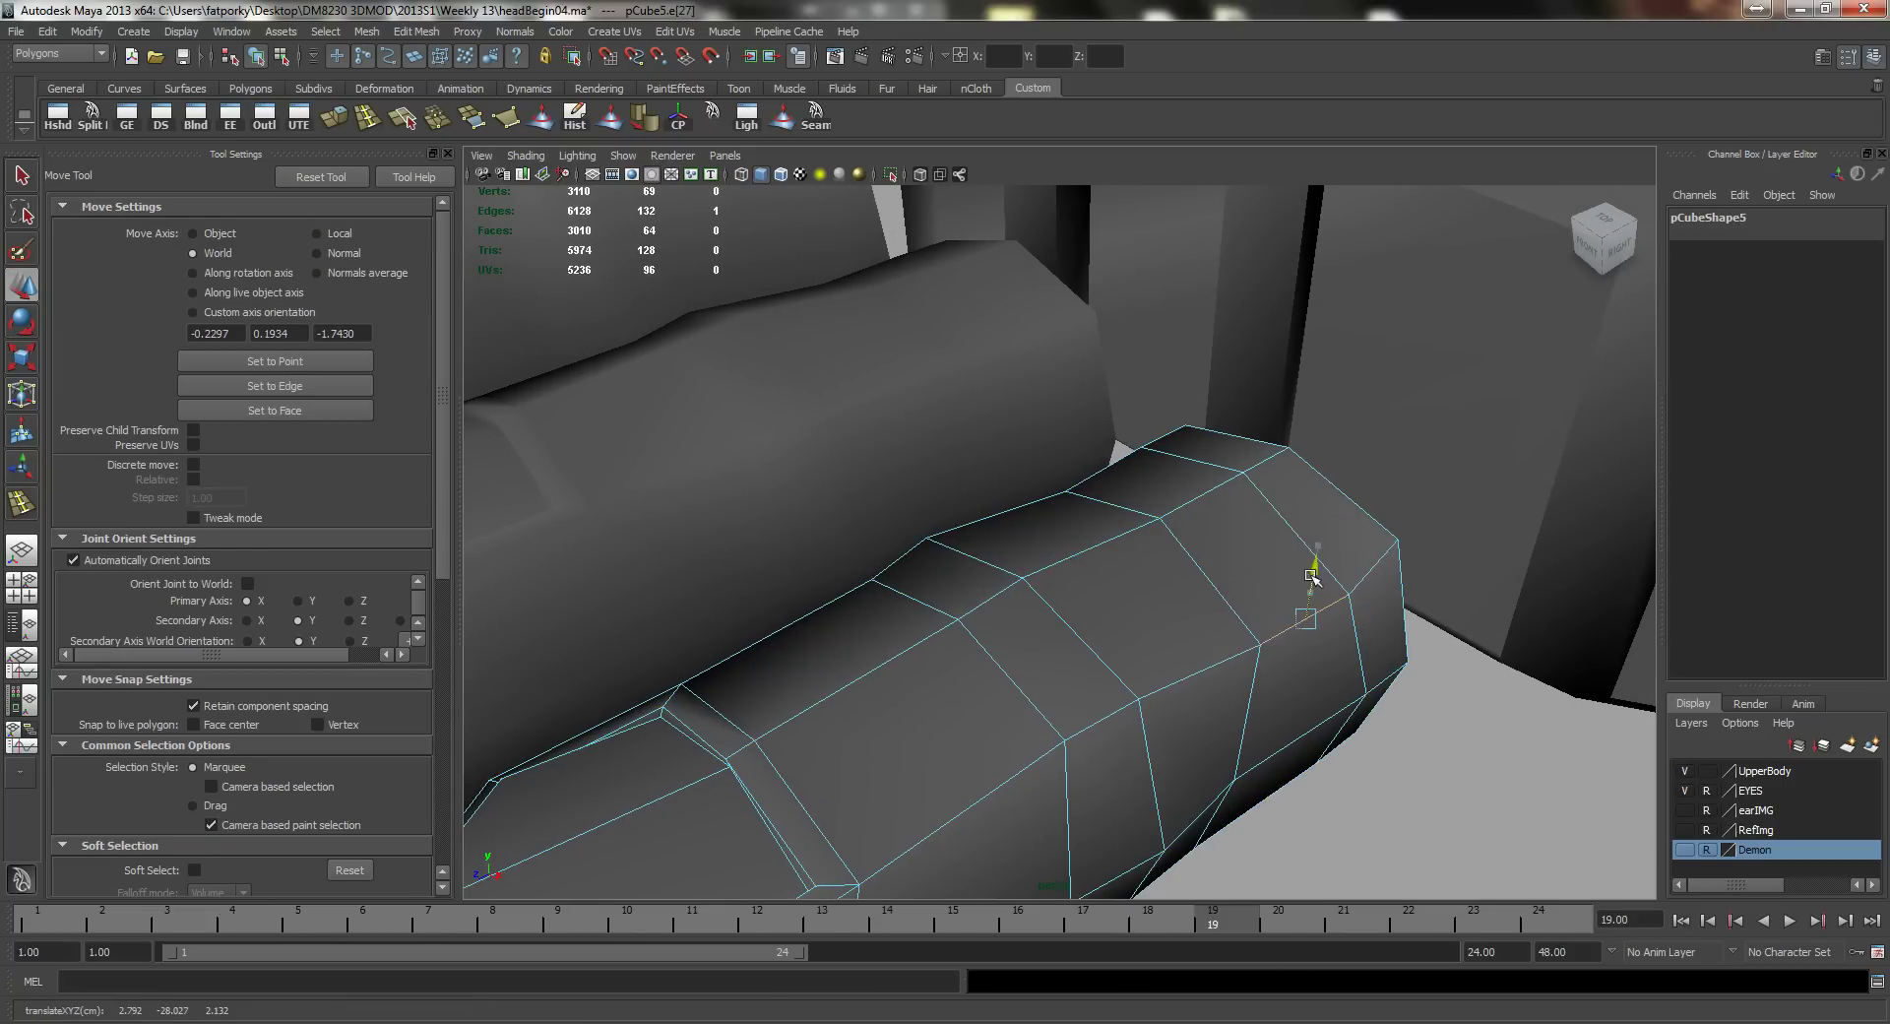
Step: Turn on soft selection with a falloff radius of 0.17 for the lengthwise edges on top of the third toe behind the nail
{"action": "left_click_drag", "start_coordinate": [1312, 574], "coordinate": [1112, 635], "text": "alt"}
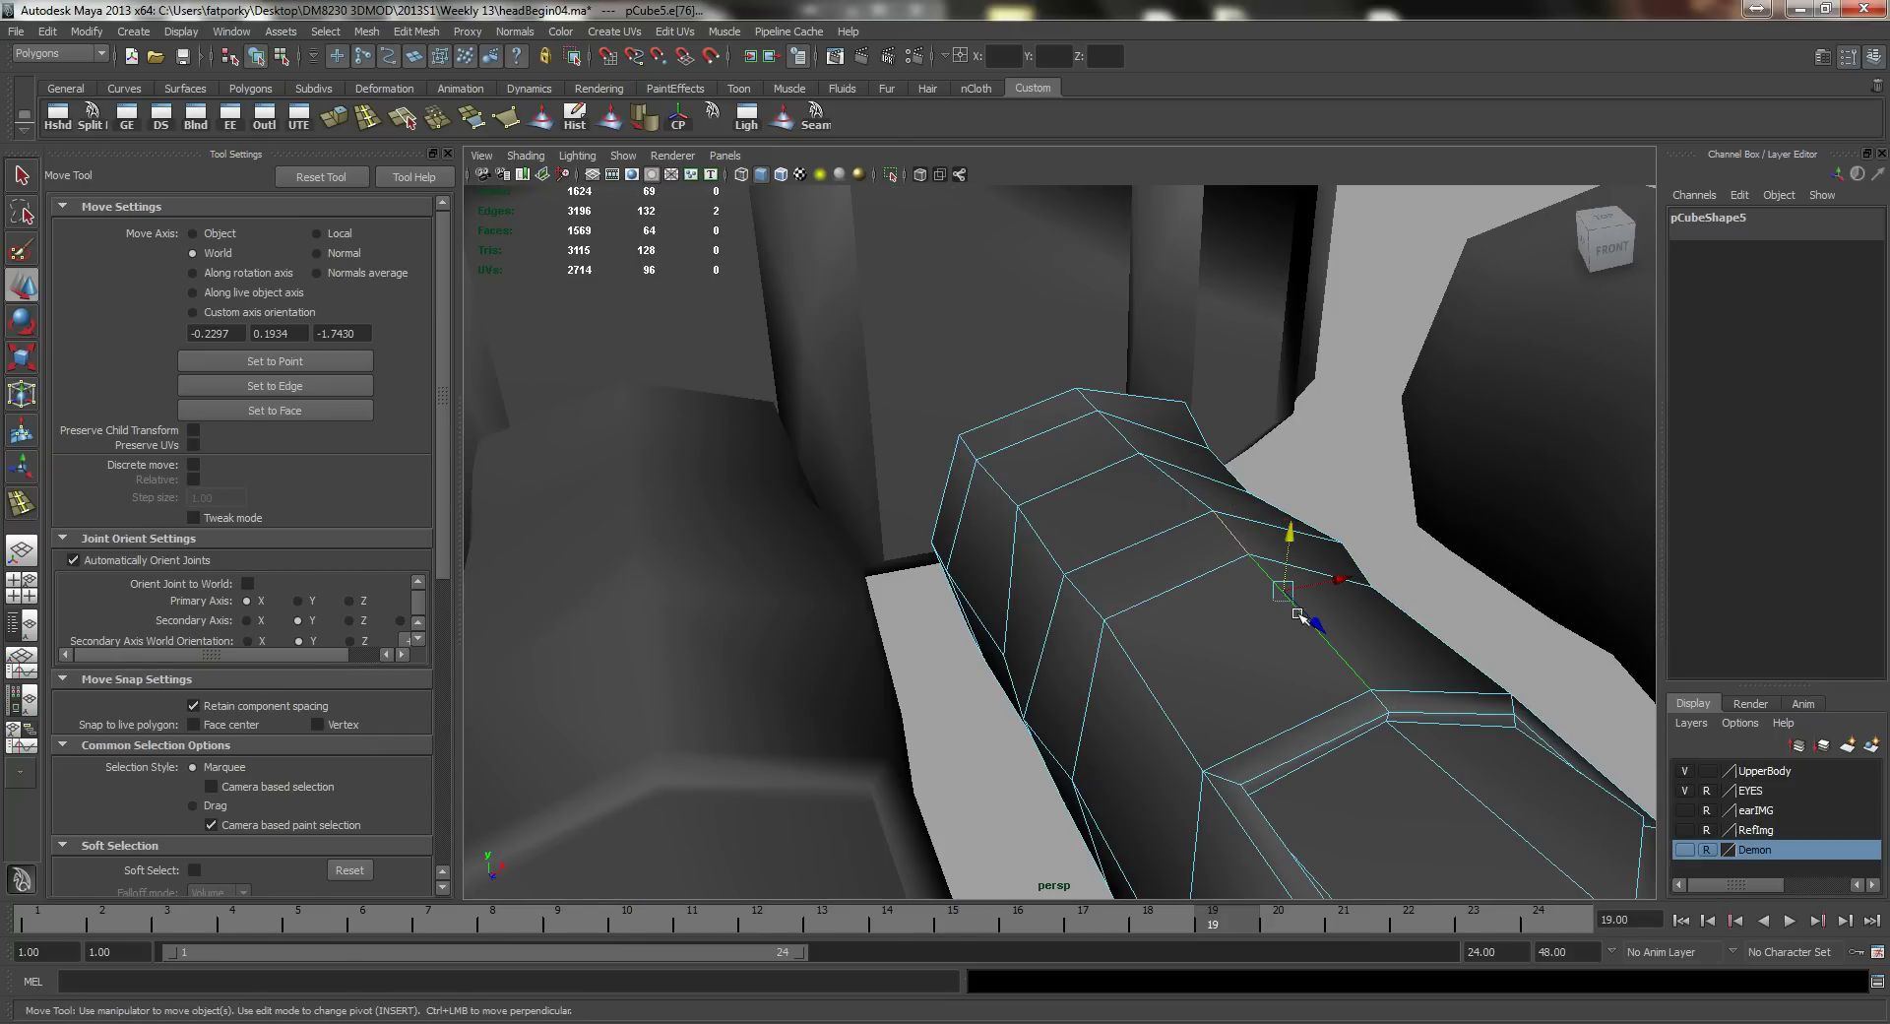
{"action": "key", "text": "b"}
{"action": "left_click_drag", "start_coordinate": [1107, 600], "coordinate": [733, 547]}
{"action": "left_click_drag", "start_coordinate": [1297, 587], "coordinate": [1068, 569]}
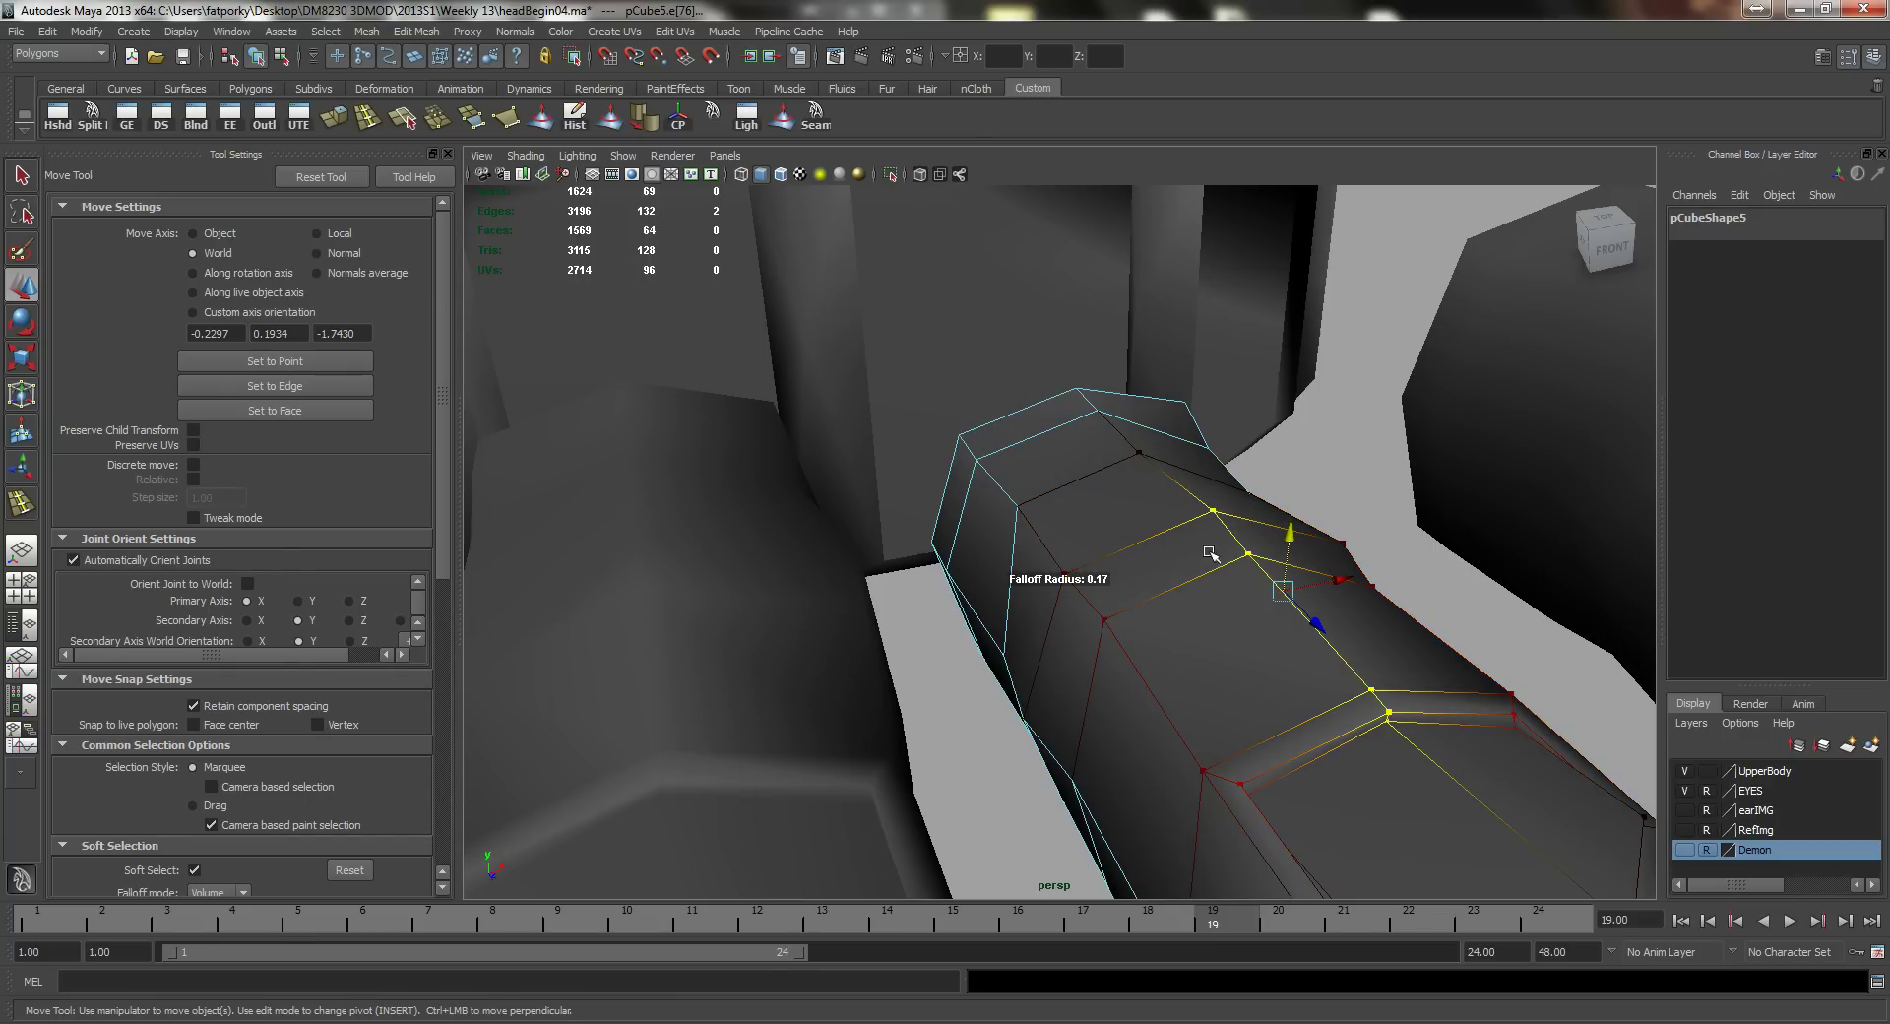
{"action": "left_click_drag", "start_coordinate": [1292, 540], "coordinate": [1106, 645], "text": "alt"}
{"action": "left_click", "coordinate": [1155, 566]}
{"action": "key", "text": "q"}
{"action": "right_click_drag", "start_coordinate": [1104, 637], "coordinate": [1172, 610]}
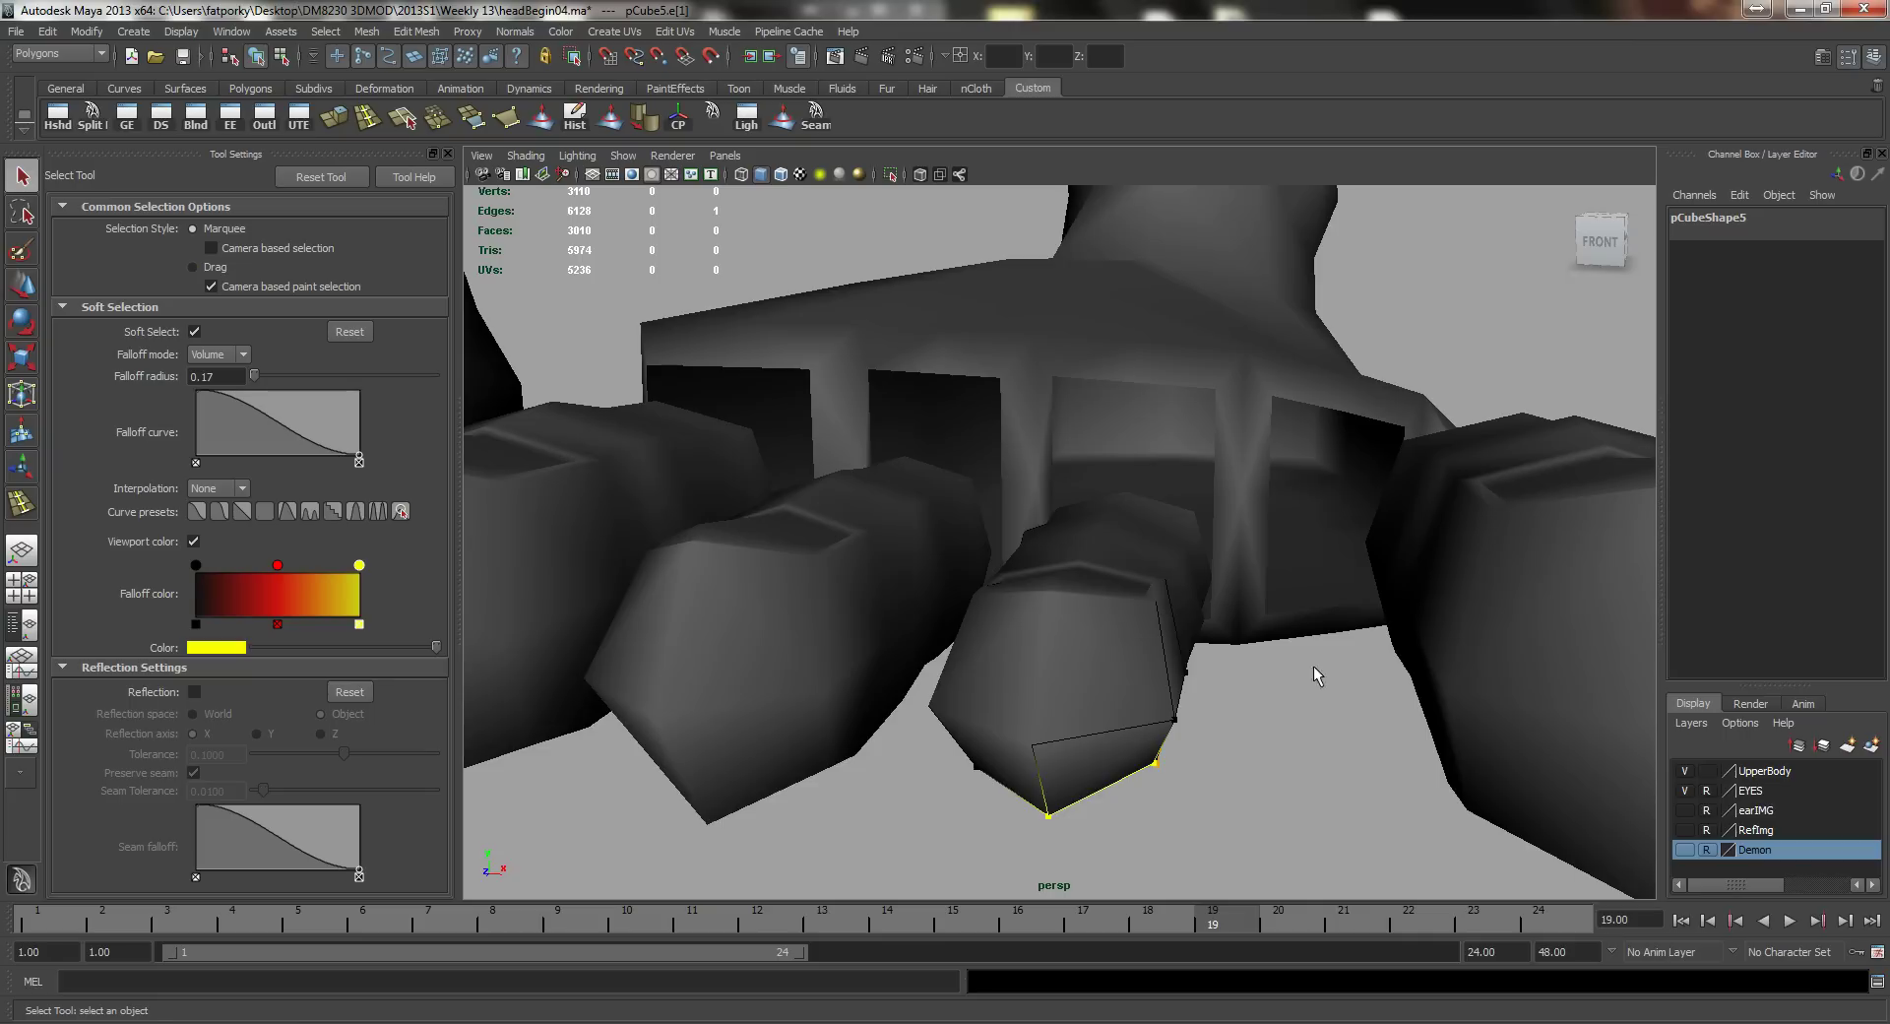
Step: Select all vertices of the fourth toe, turn off soft selection, and scale them down towards the size of the toe's base
{"action": "right_click_drag", "start_coordinate": [1364, 687], "coordinate": [1037, 599], "text": "alt"}
{"action": "left_click_drag", "start_coordinate": [1290, 605], "coordinate": [1311, 680], "text": "alt"}
{"action": "left_click", "coordinate": [1311, 680]}
{"action": "middle_click_drag", "start_coordinate": [1299, 630], "coordinate": [1201, 630], "text": "alt"}
{"action": "right_click_drag", "start_coordinate": [1194, 551], "coordinate": [1093, 545]}
{"action": "left_click_drag", "start_coordinate": [1437, 952], "coordinate": [1438, 952]}
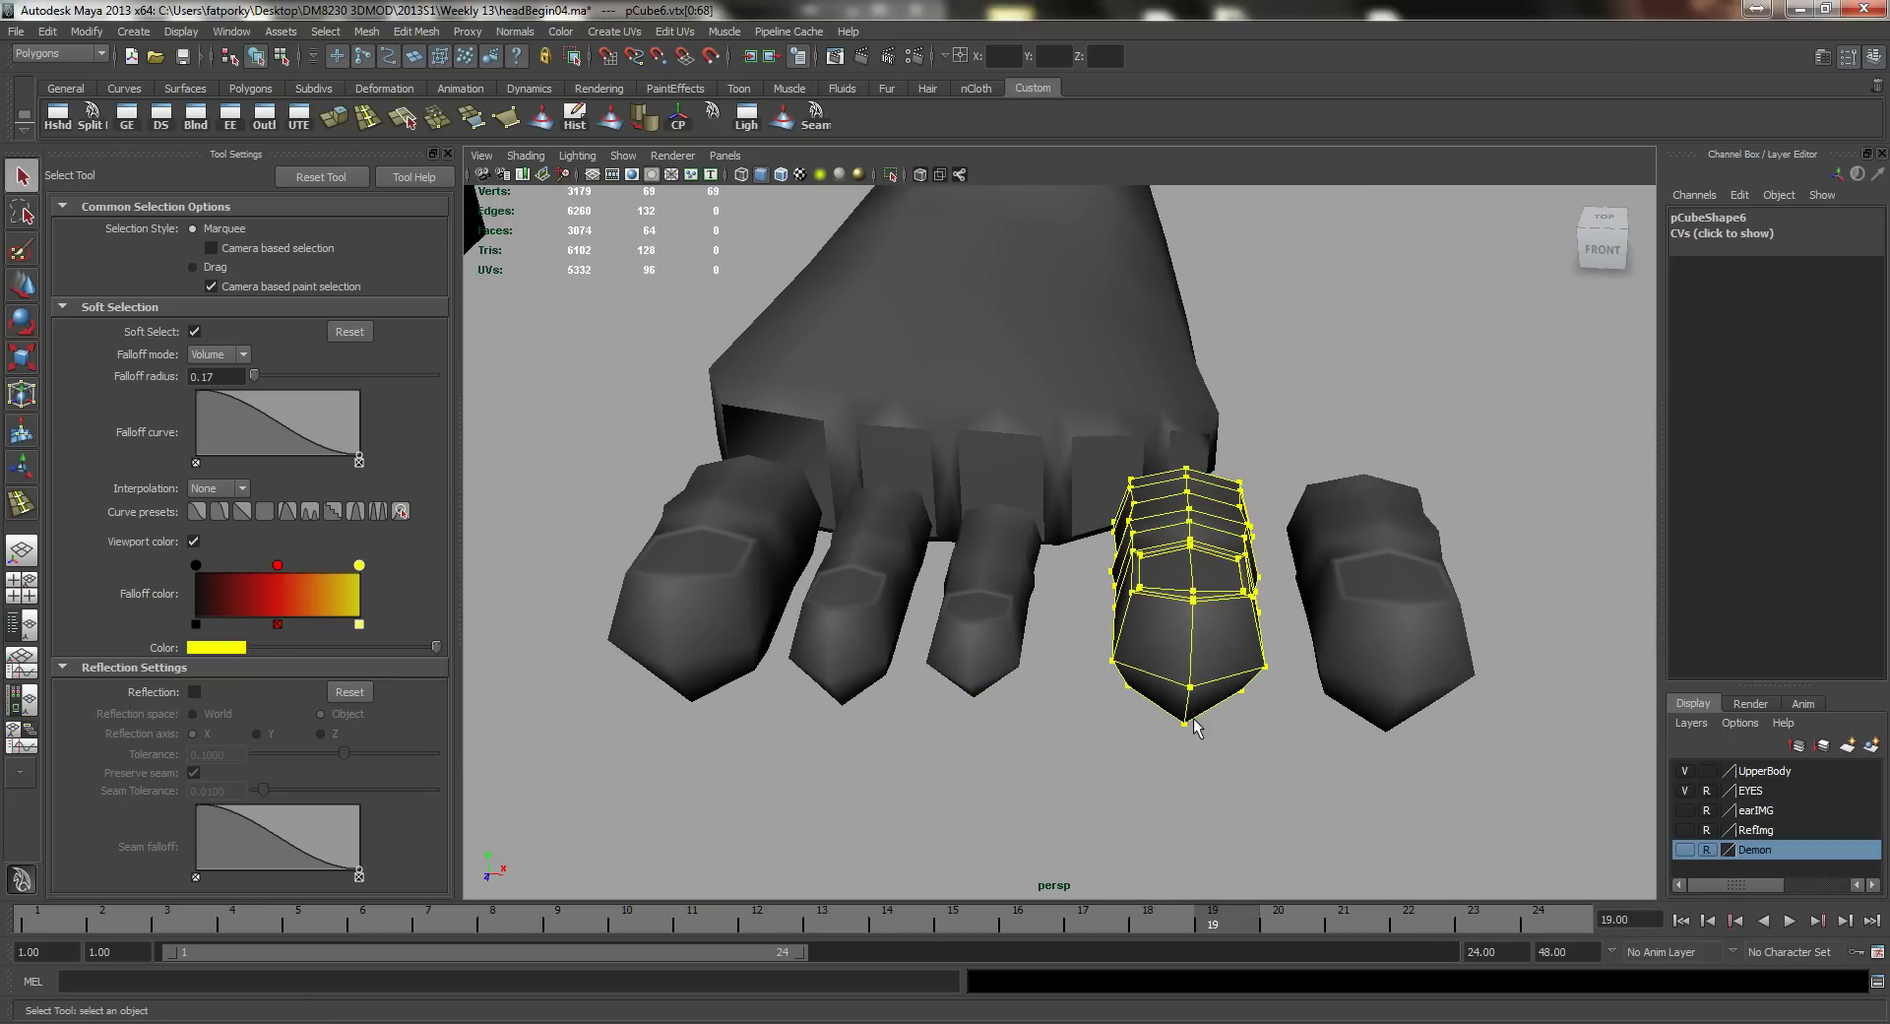
{"action": "key", "text": "b"}
{"action": "key", "text": "r"}
{"action": "left_click_drag", "start_coordinate": [1109, 635], "coordinate": [1188, 627], "text": "alt"}
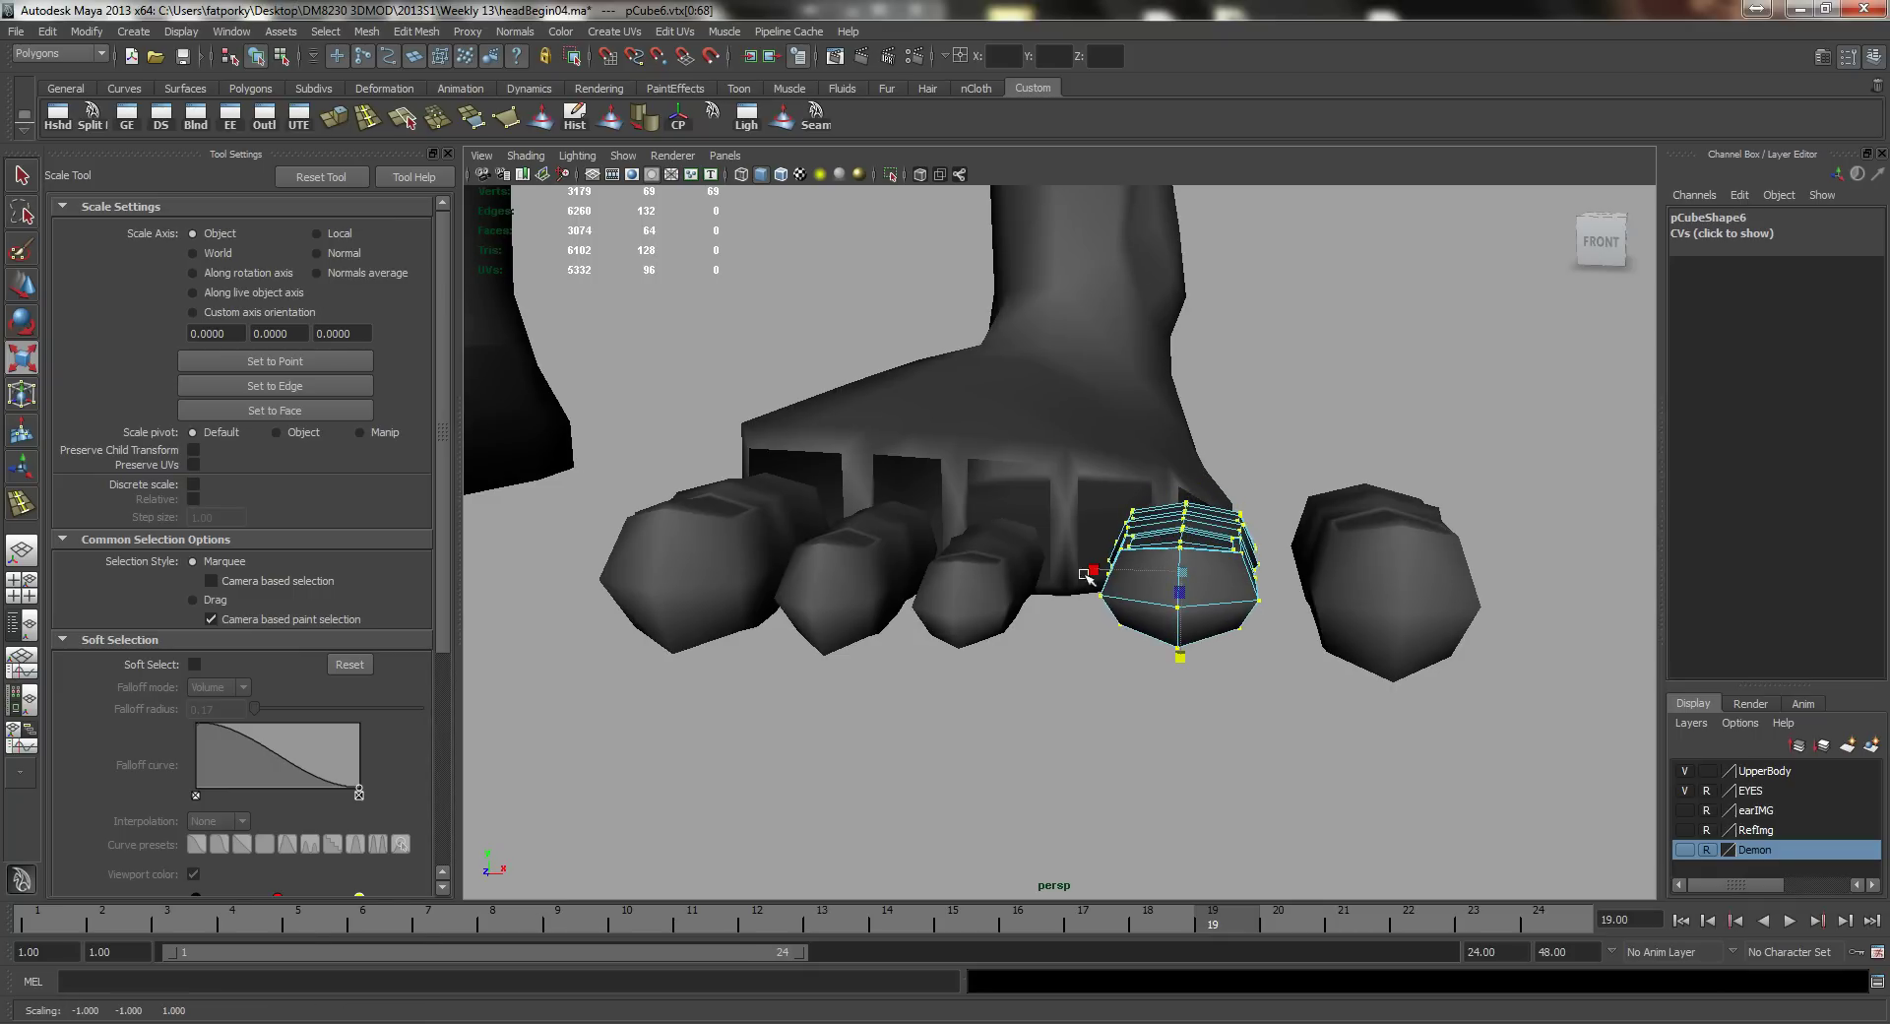
{"action": "left_click_drag", "start_coordinate": [1093, 572], "coordinate": [1120, 572]}
{"action": "left_click_drag", "start_coordinate": [1226, 679], "coordinate": [1182, 618], "text": "alt"}
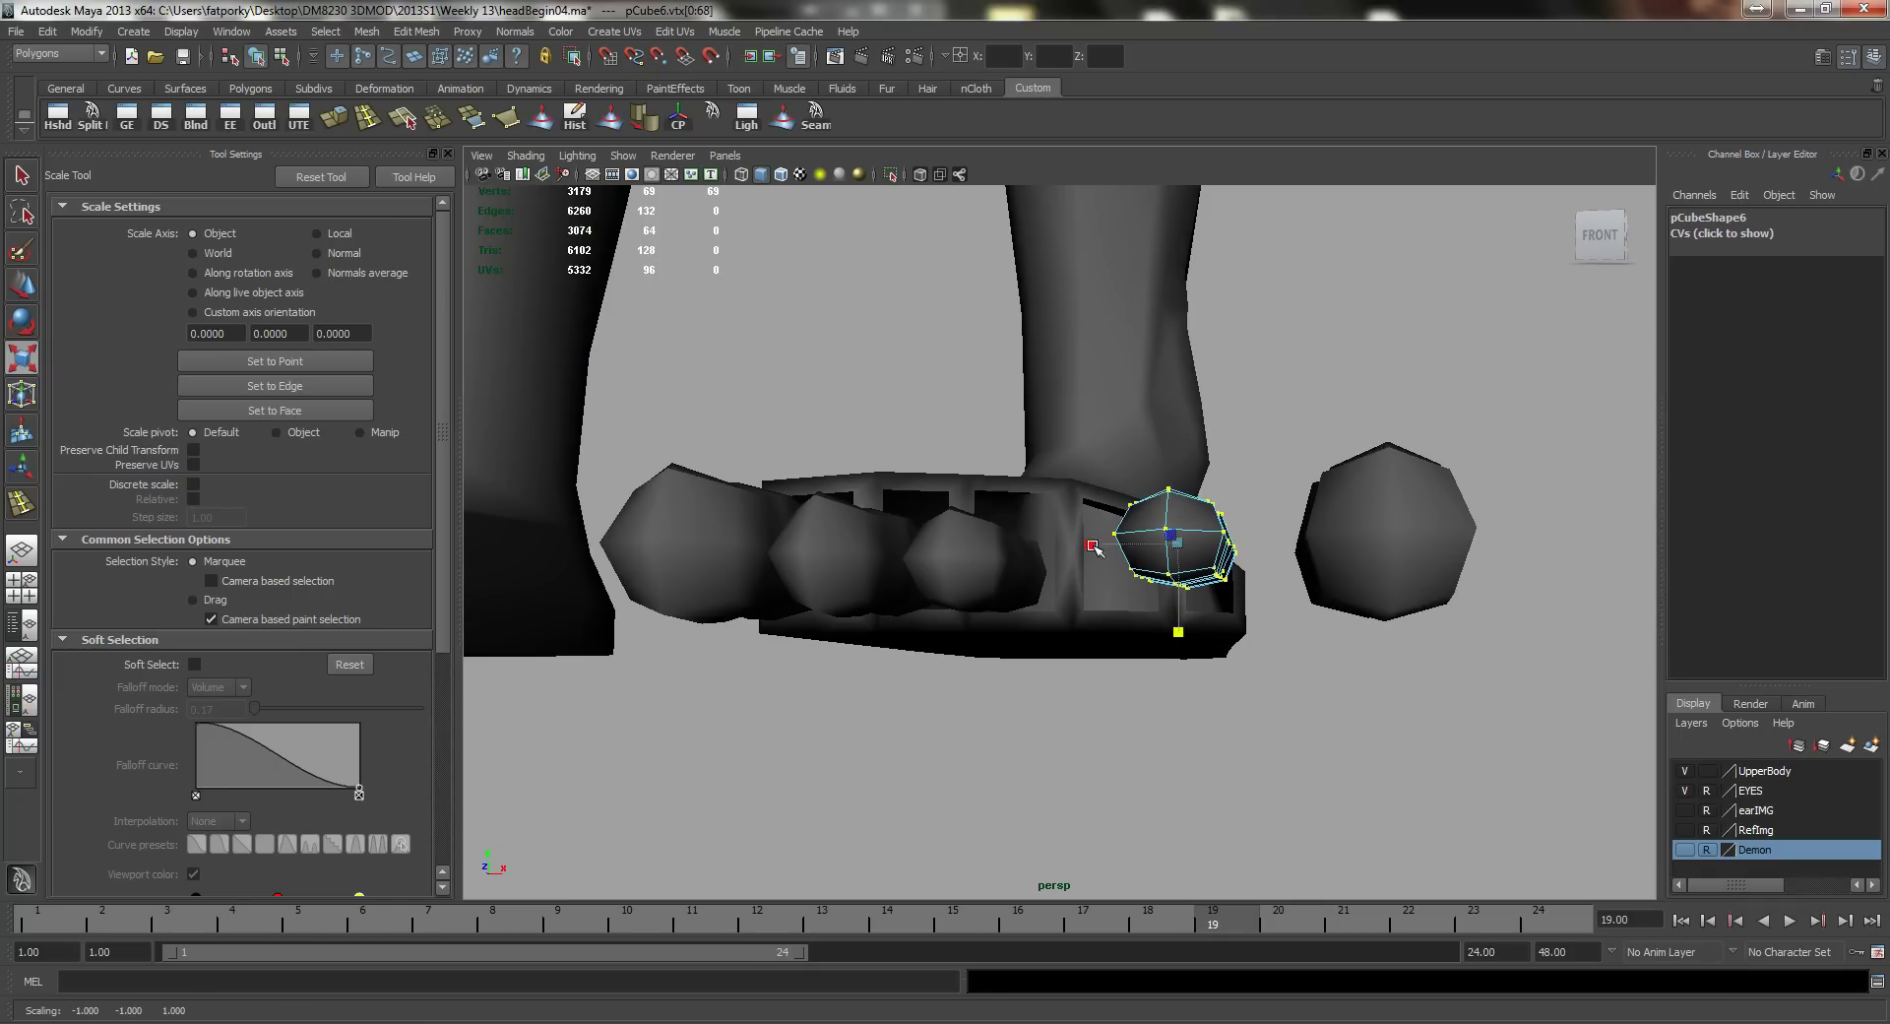
{"action": "left_click_drag", "start_coordinate": [1092, 547], "coordinate": [1106, 633], "text": "alt"}
Step: Move the whole fourth toe to Translate X 3.002 and Translate Y -28.111, in line with its base on the foot
{"action": "key", "text": "space"}
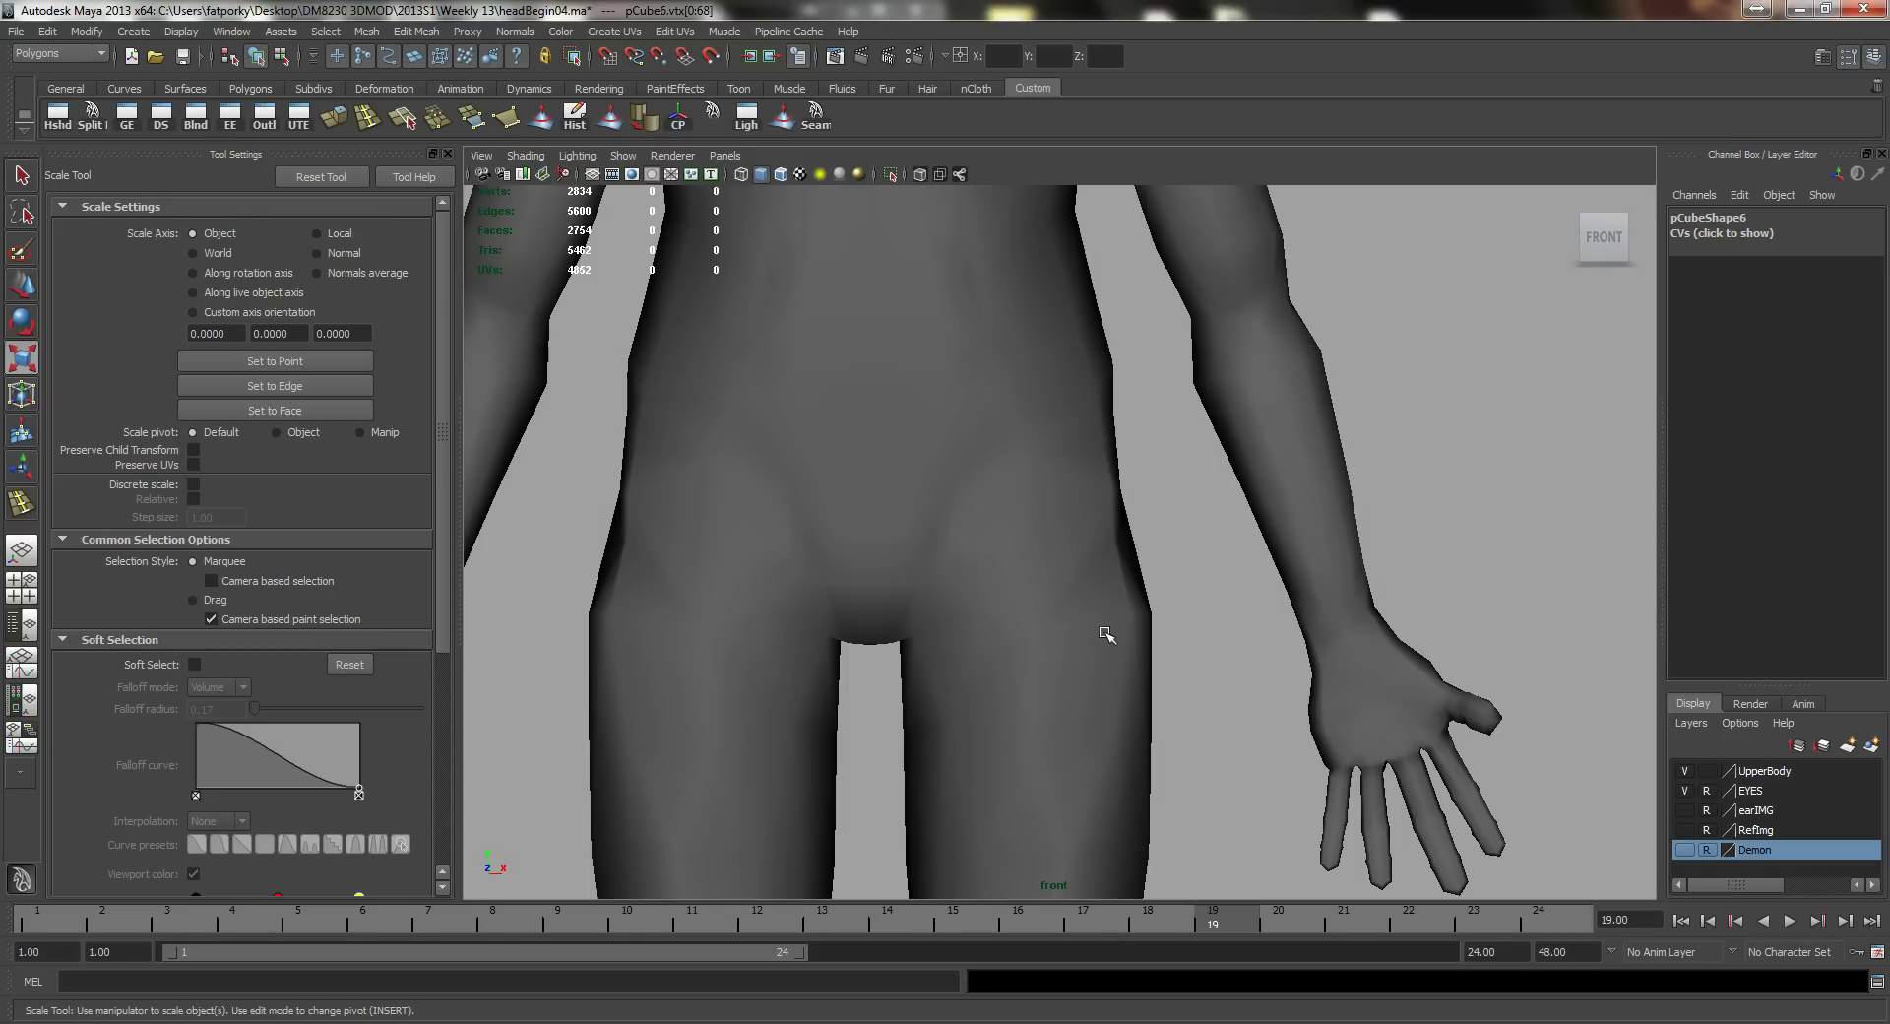
{"action": "key", "text": "f"}
{"action": "scroll", "coordinate": [1103, 622], "scroll_direction": "down", "scroll_amount": 6}
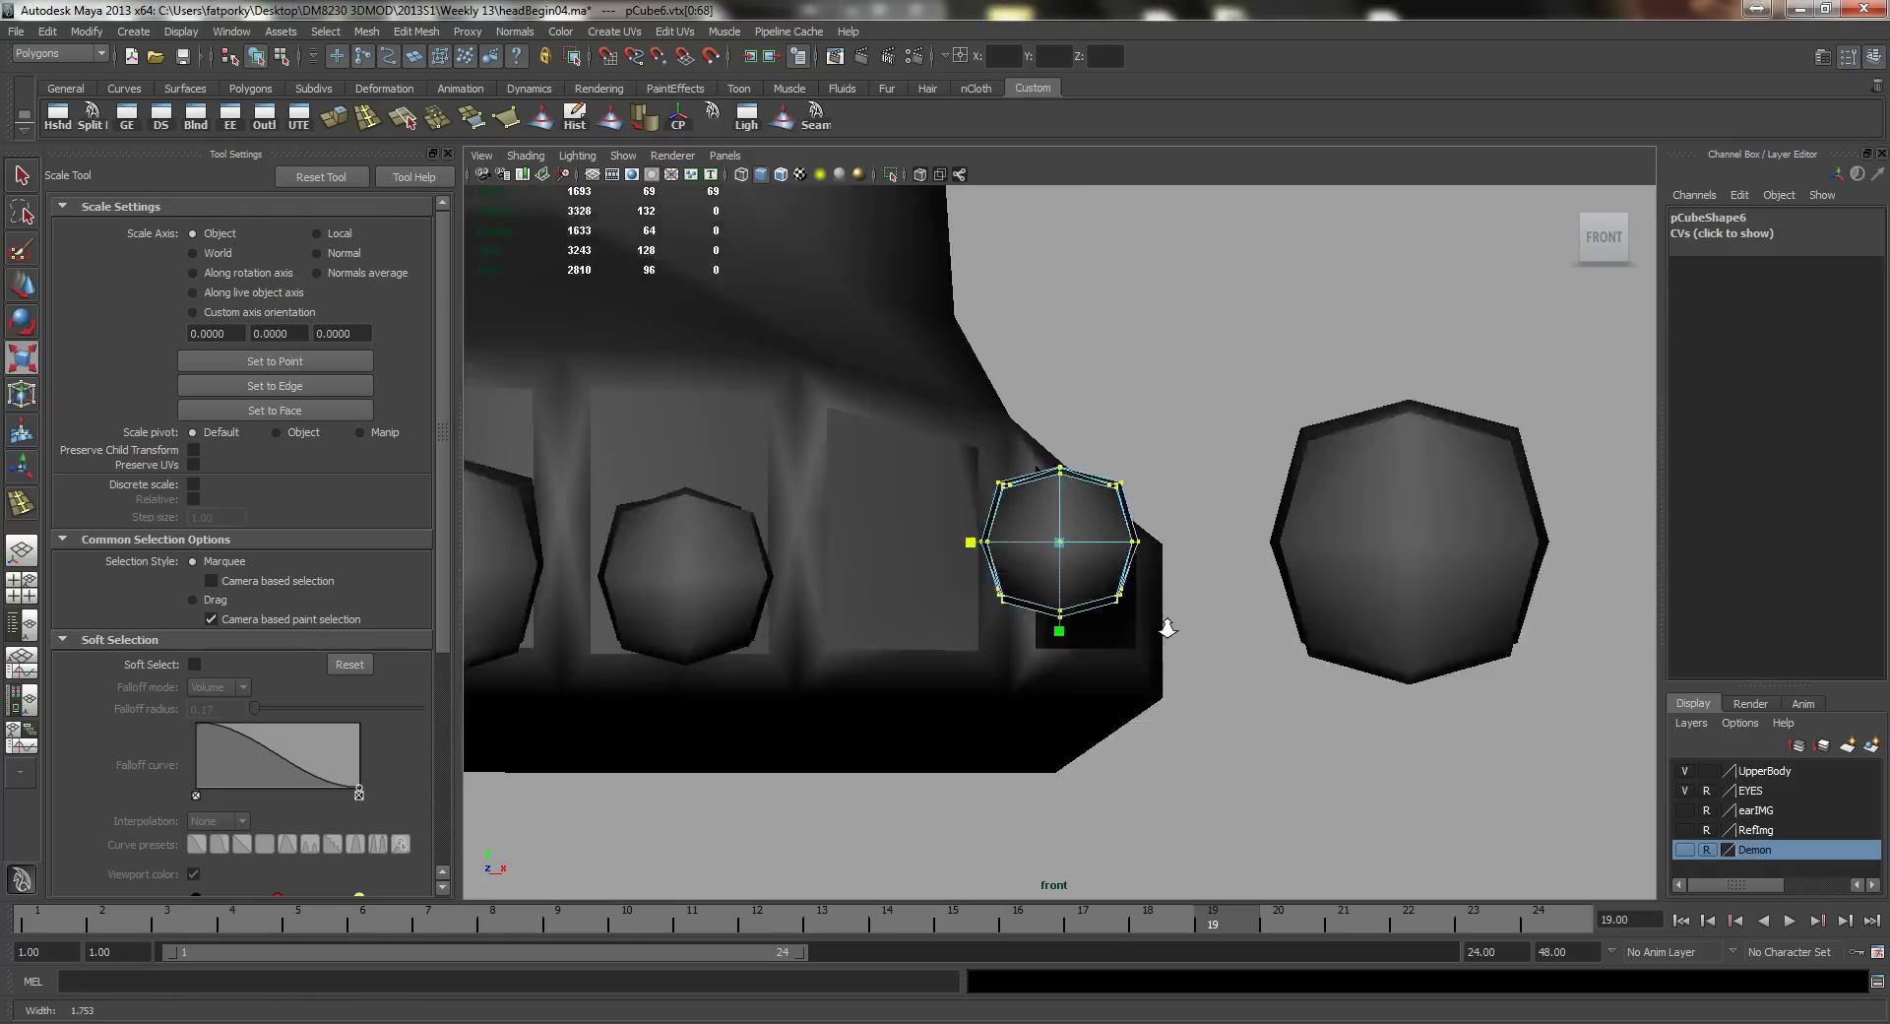
{"action": "scroll", "coordinate": [1139, 611], "scroll_direction": "up", "scroll_amount": 6}
{"action": "right_click_drag", "start_coordinate": [1106, 590], "coordinate": [1137, 540]}
{"action": "scroll", "coordinate": [1093, 561], "scroll_direction": "down", "scroll_amount": 4}
{"action": "middle_click_drag", "start_coordinate": [1132, 590], "coordinate": [1255, 628], "text": "alt"}
{"action": "key", "text": "w"}
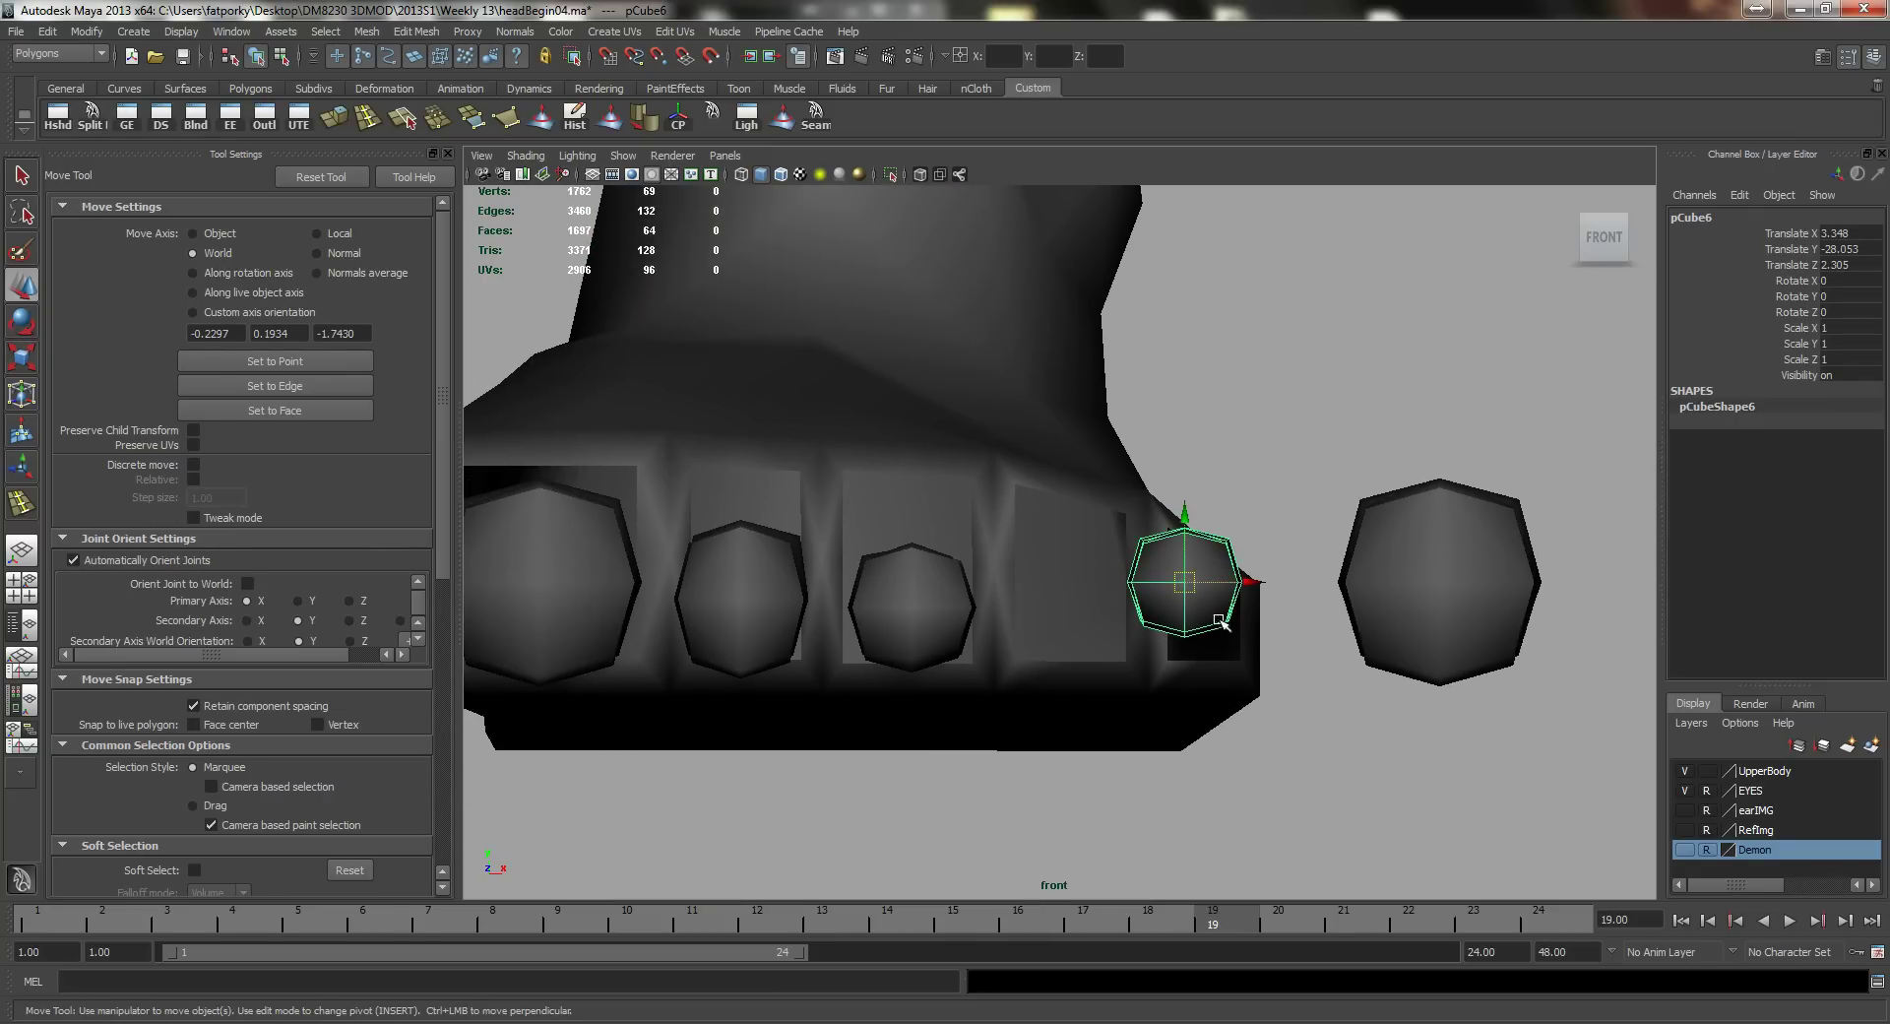
{"action": "left_click_drag", "start_coordinate": [1184, 586], "coordinate": [1047, 609]}
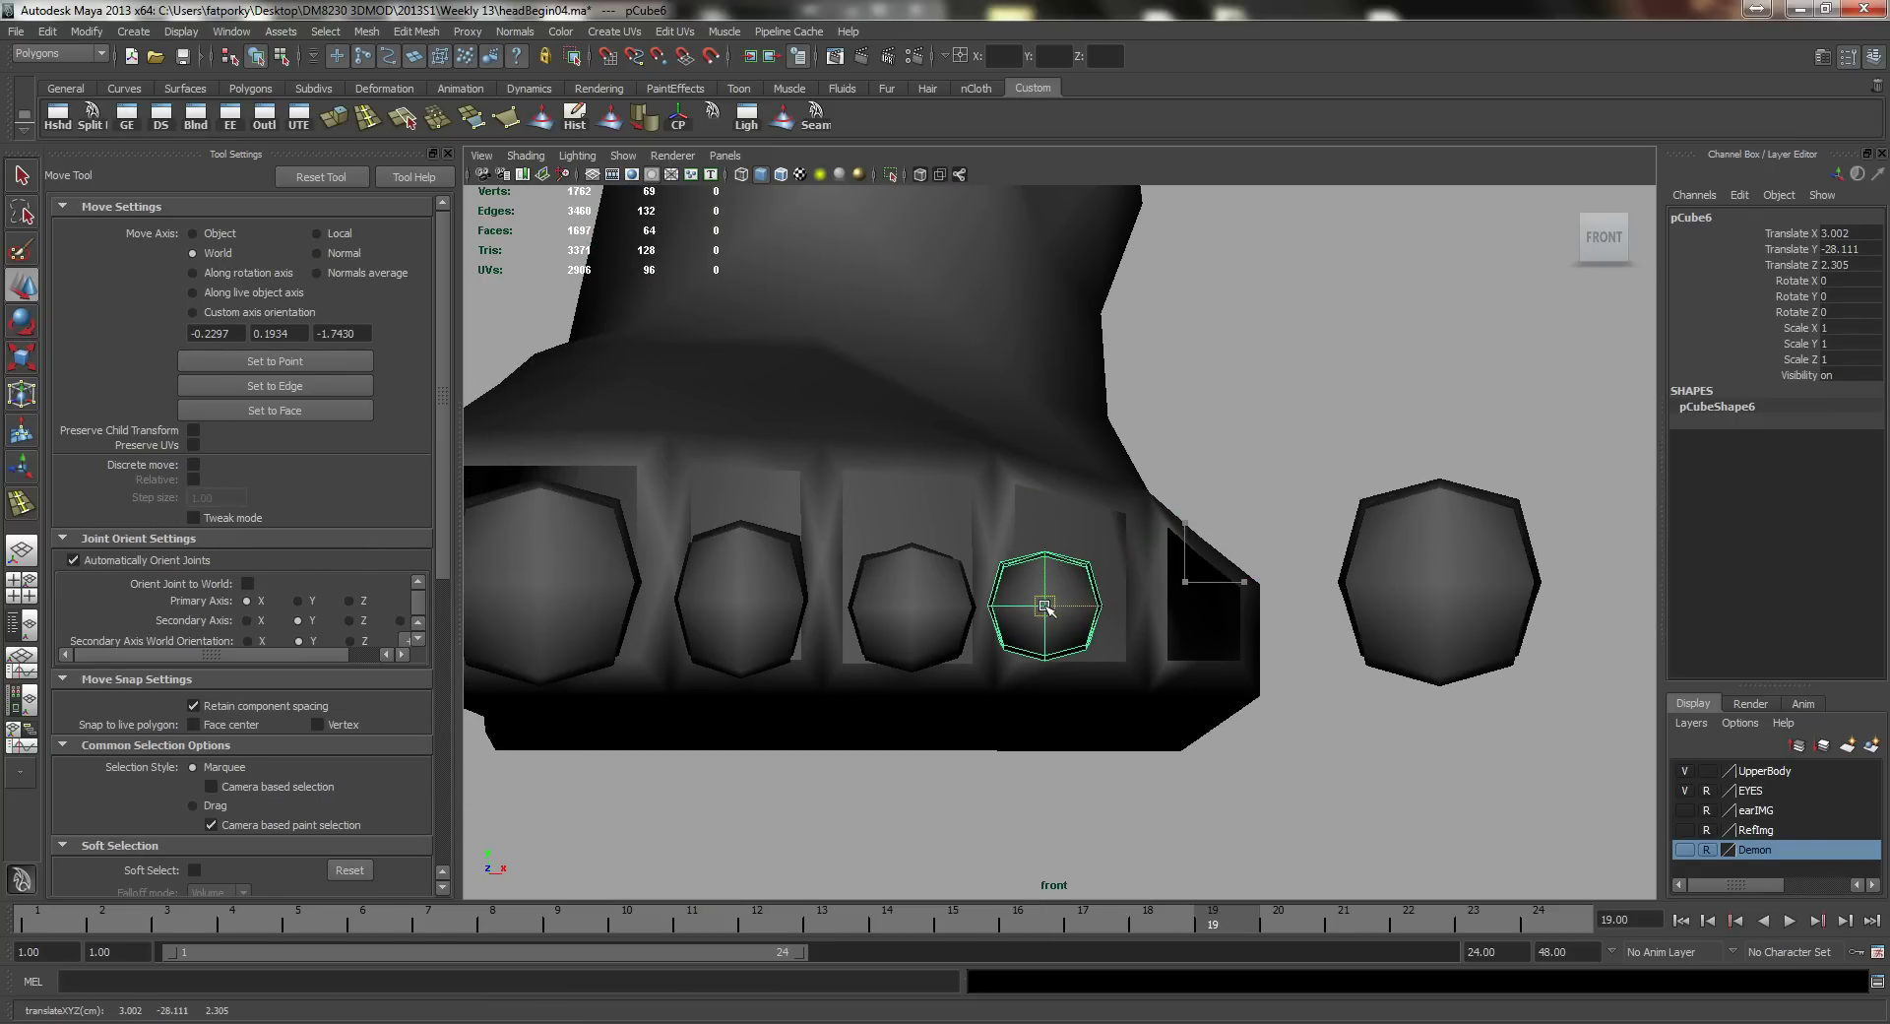
Step: Select all vertices of the fourth toe and scale them up slightly to fit its base
{"action": "right_click_drag", "start_coordinate": [1049, 627], "coordinate": [970, 626]}
{"action": "left_click_drag", "start_coordinate": [904, 485], "coordinate": [1164, 719]}
{"action": "key", "text": "r"}
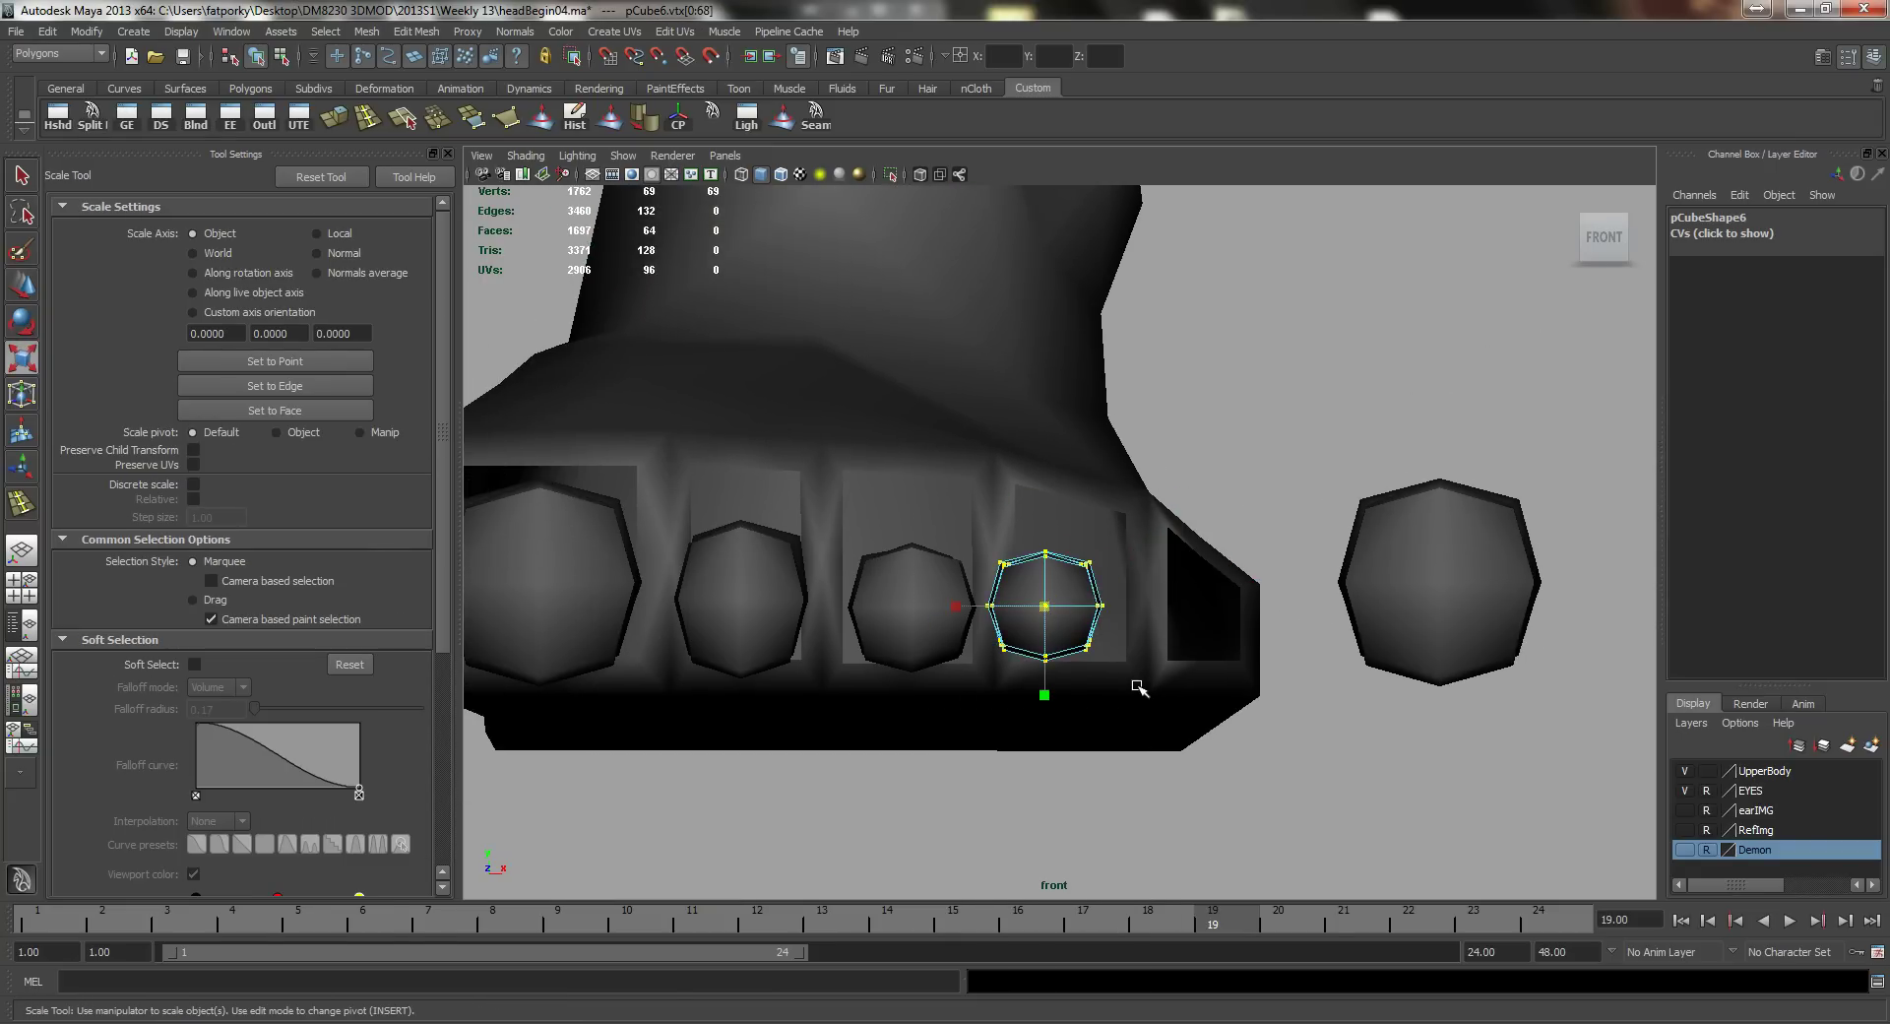
{"action": "key", "text": "q"}
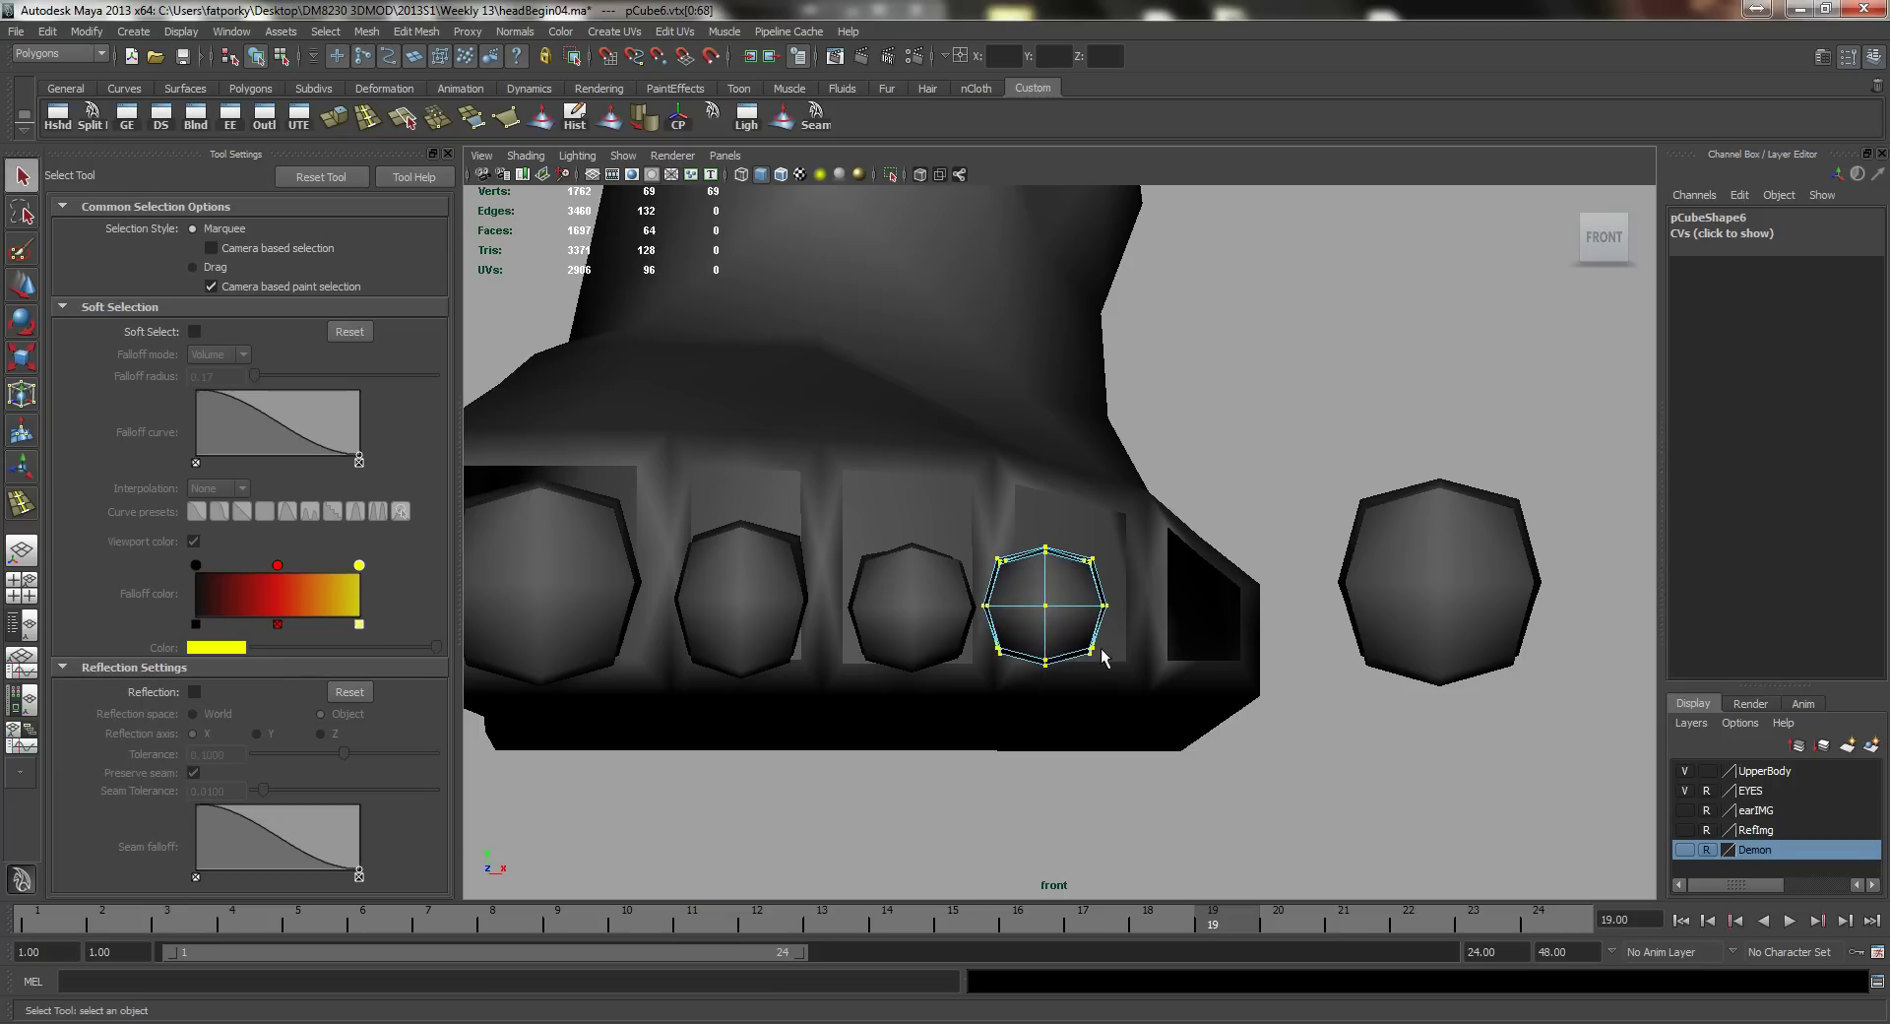
{"action": "right_click_drag", "start_coordinate": [1029, 595], "coordinate": [1131, 562]}
Step: Select all vertices of the fifth toe and scale them down to make it the smallest toe
{"action": "left_click", "coordinate": [1403, 618]}
{"action": "right_click_drag", "start_coordinate": [1454, 590], "coordinate": [1363, 589]}
{"action": "left_click_drag", "start_coordinate": [1253, 429], "coordinate": [1565, 734]}
{"action": "middle_click_drag", "start_coordinate": [1401, 686], "coordinate": [1325, 670], "text": "alt"}
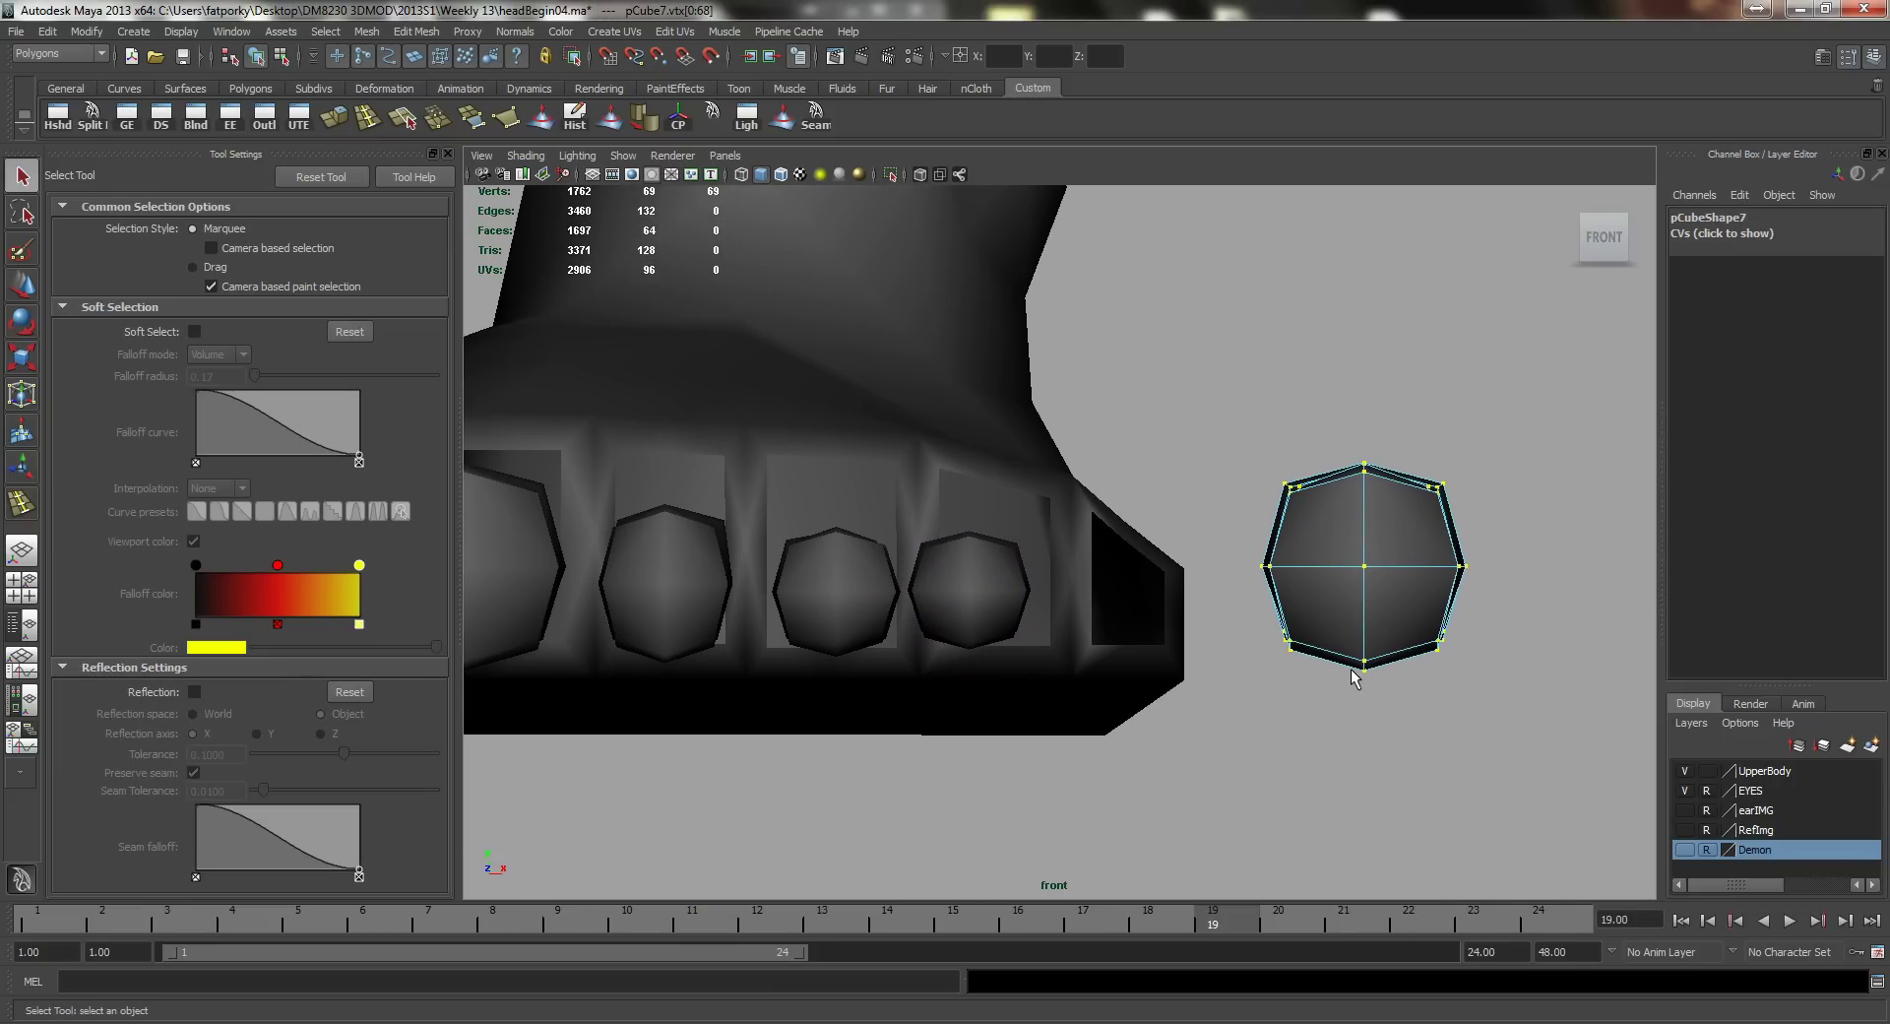
{"action": "key", "text": "r"}
{"action": "middle_click_drag", "start_coordinate": [1510, 661], "coordinate": [1464, 675]}
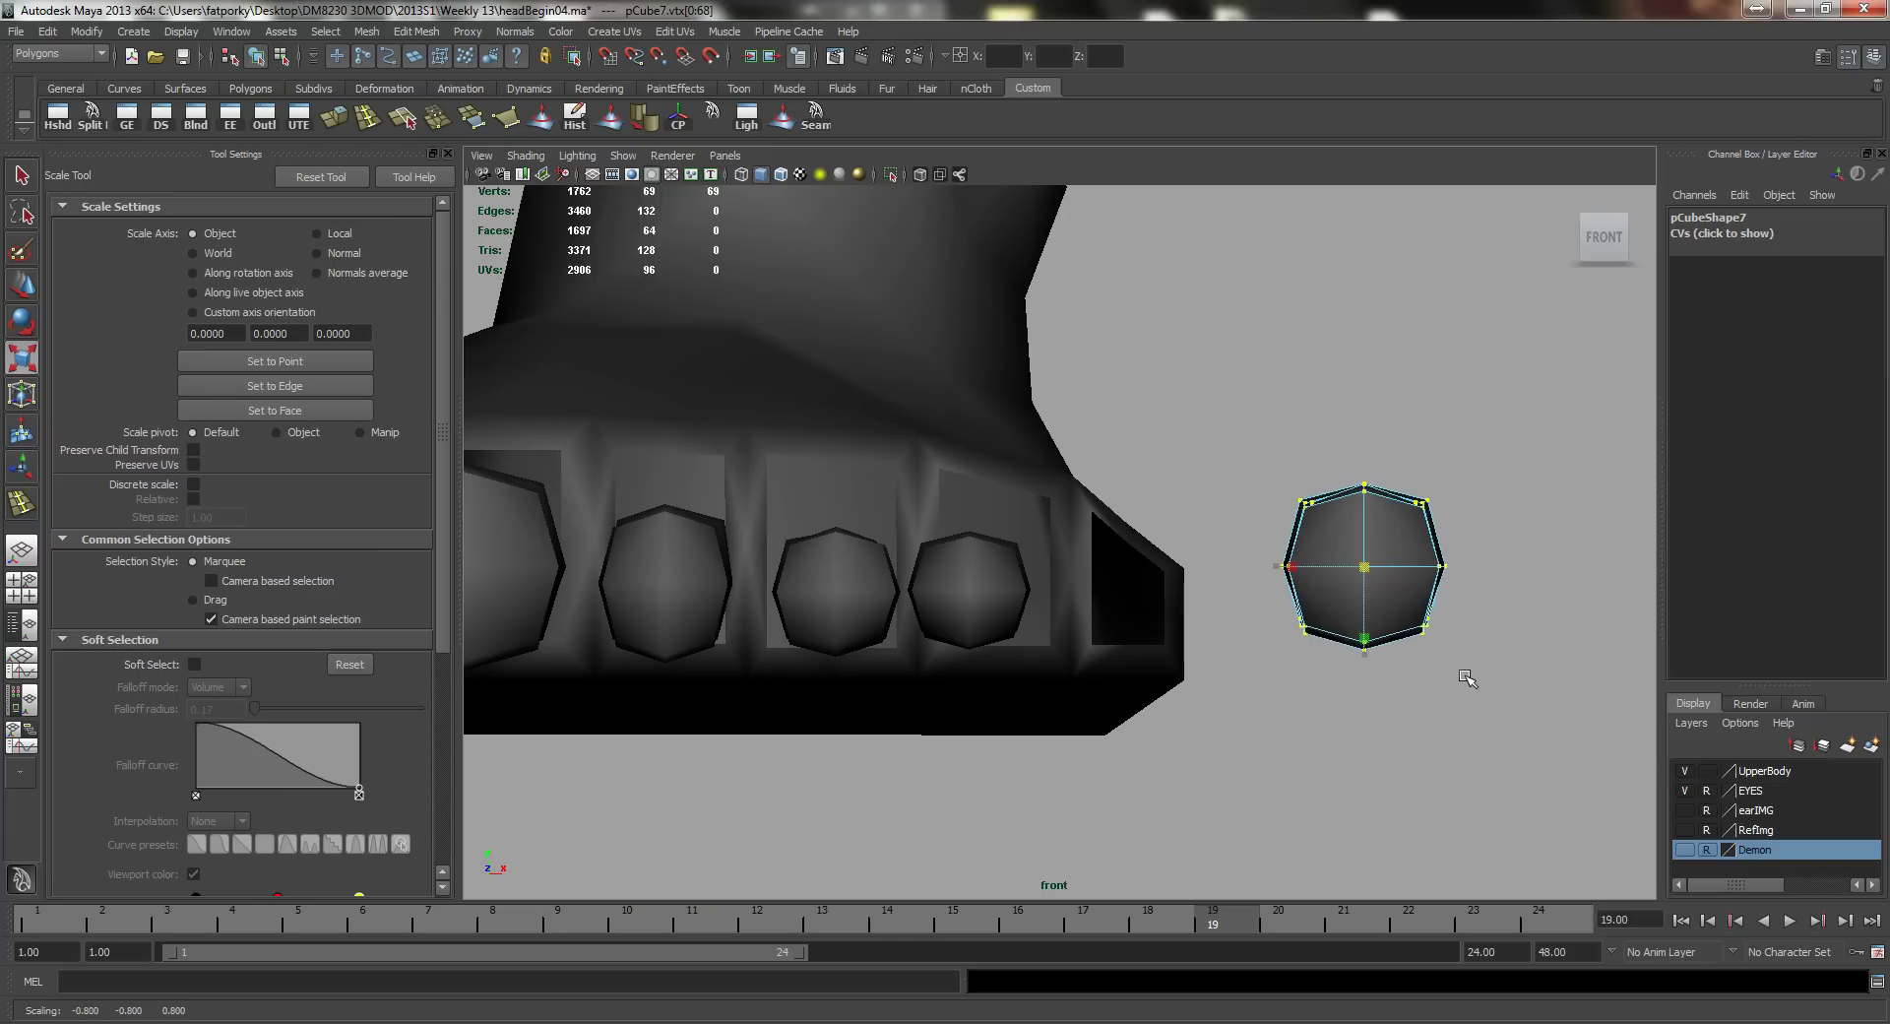
{"action": "key", "text": "space"}
{"action": "left_click_drag", "start_coordinate": [1465, 645], "coordinate": [1466, 630]}
{"action": "left_click_drag", "start_coordinate": [1196, 580], "coordinate": [1229, 640], "text": "alt"}
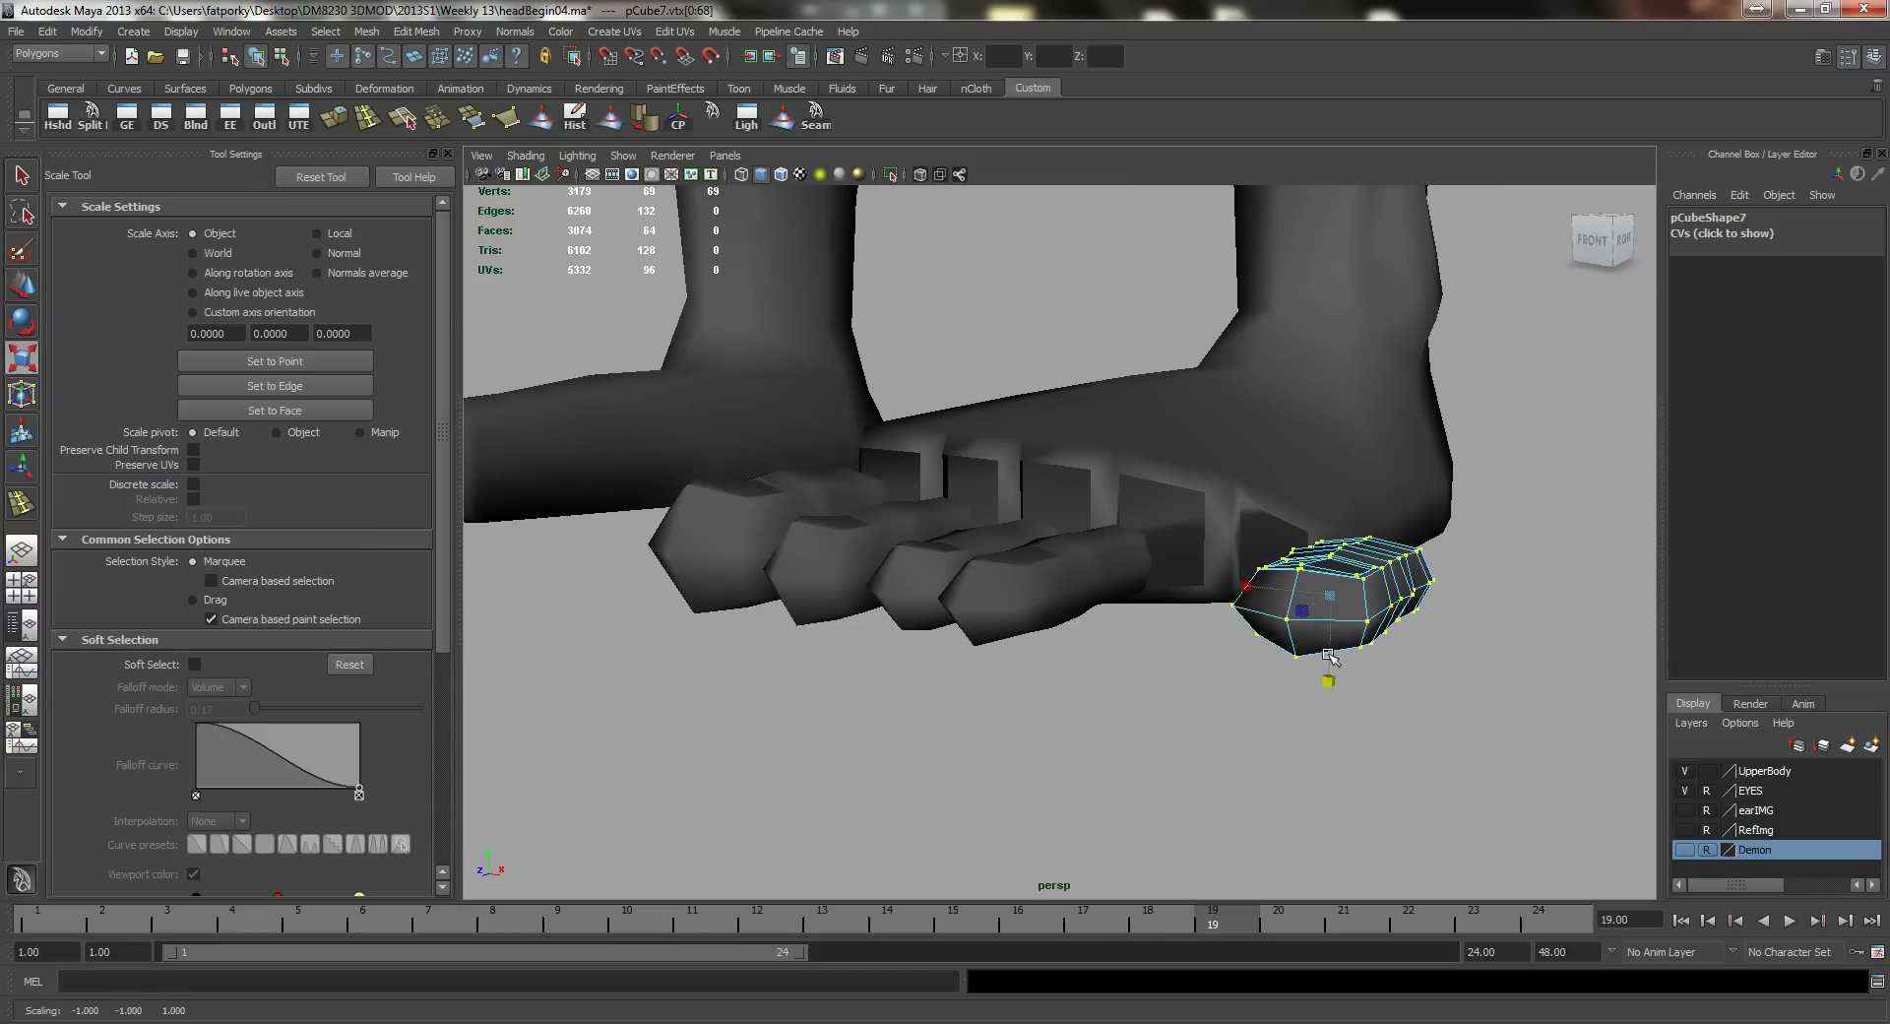
{"action": "left_click_drag", "start_coordinate": [1320, 677], "coordinate": [1278, 676], "text": "alt"}
Step: Move the whole fifth toe sideways to Translate X 3.322, next to the fourth toe
{"action": "left_click_drag", "start_coordinate": [1279, 677], "coordinate": [1339, 724], "text": "alt"}
{"action": "key", "text": "w"}
{"action": "right_click_drag", "start_coordinate": [1355, 687], "coordinate": [1411, 625]}
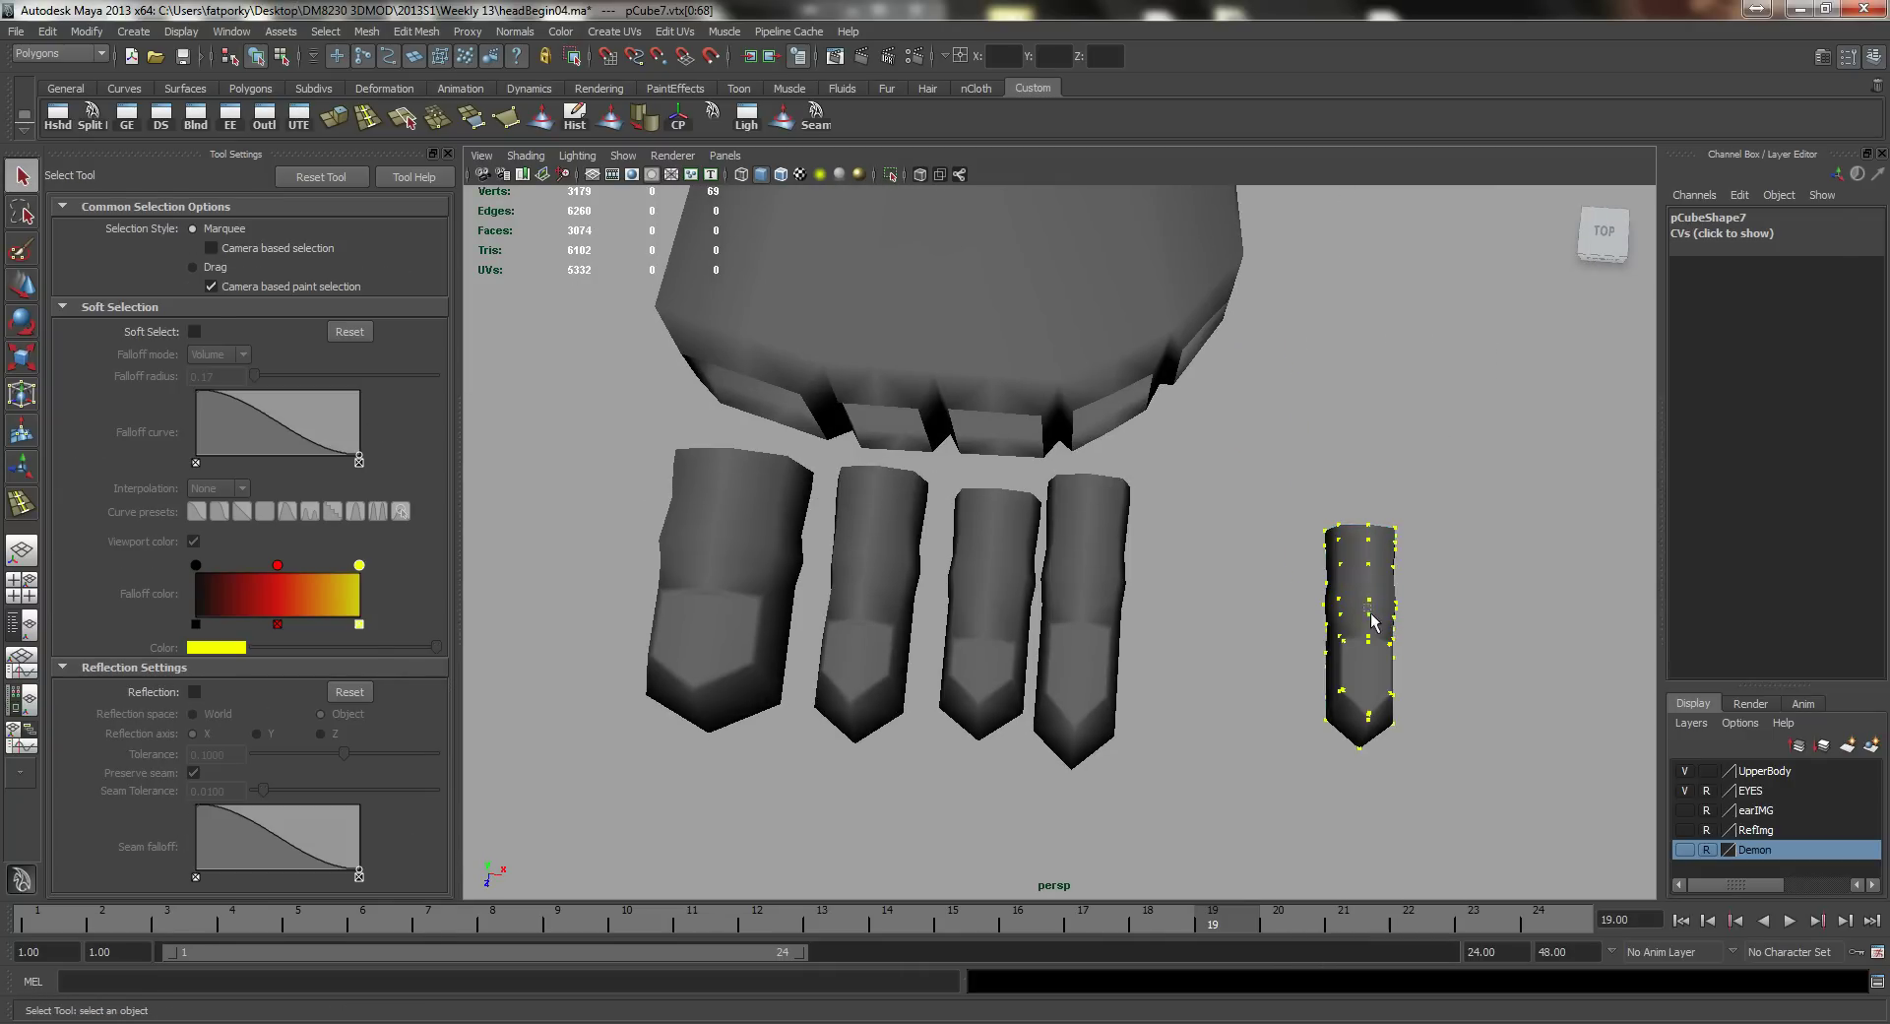
{"action": "left_click_drag", "start_coordinate": [1425, 600], "coordinate": [1239, 598]}
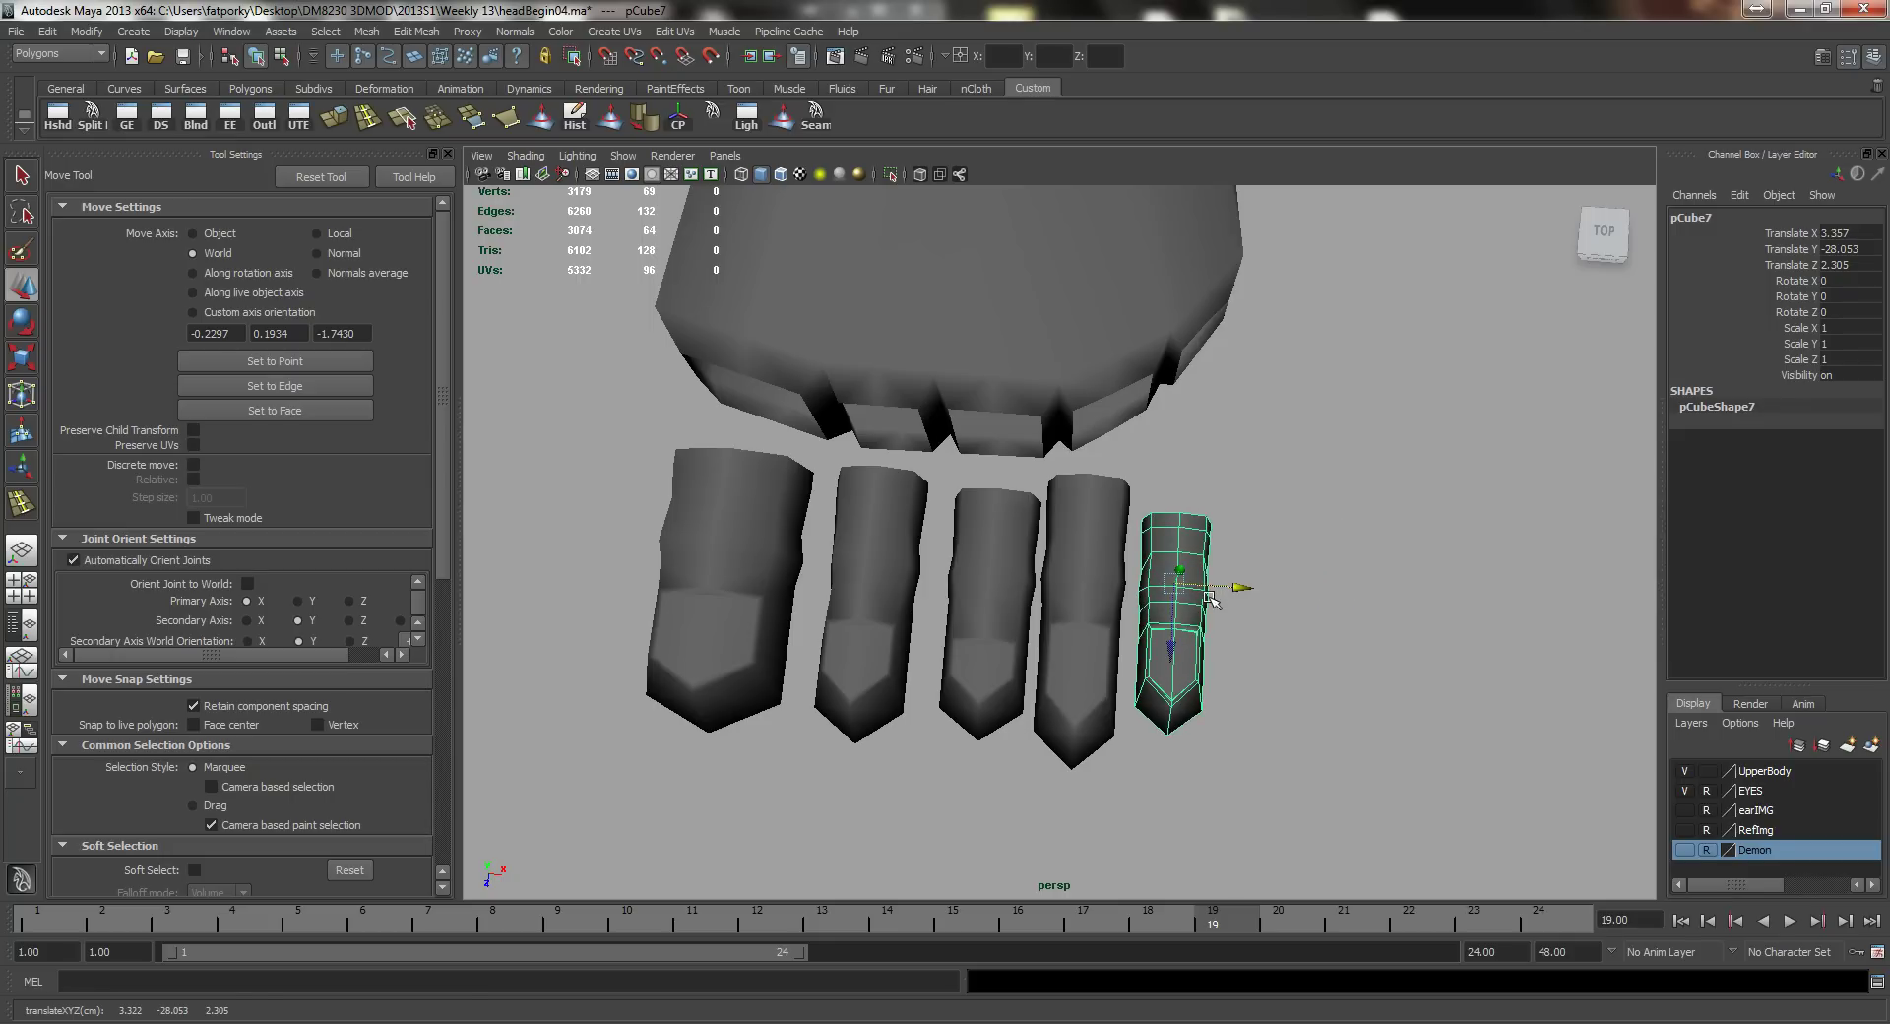
Step: Shorten the fourth toe's nail by moving the vertices around its back edge towards the tip
{"action": "left_click", "coordinate": [1092, 597]}
{"action": "key", "text": "q"}
{"action": "right_click_drag", "start_coordinate": [995, 616], "coordinate": [961, 618]}
{"action": "left_click_drag", "start_coordinate": [961, 618], "coordinate": [1007, 660], "text": "alt"}
{"action": "right_click_drag", "start_coordinate": [1006, 659], "coordinate": [1181, 697], "text": "alt"}
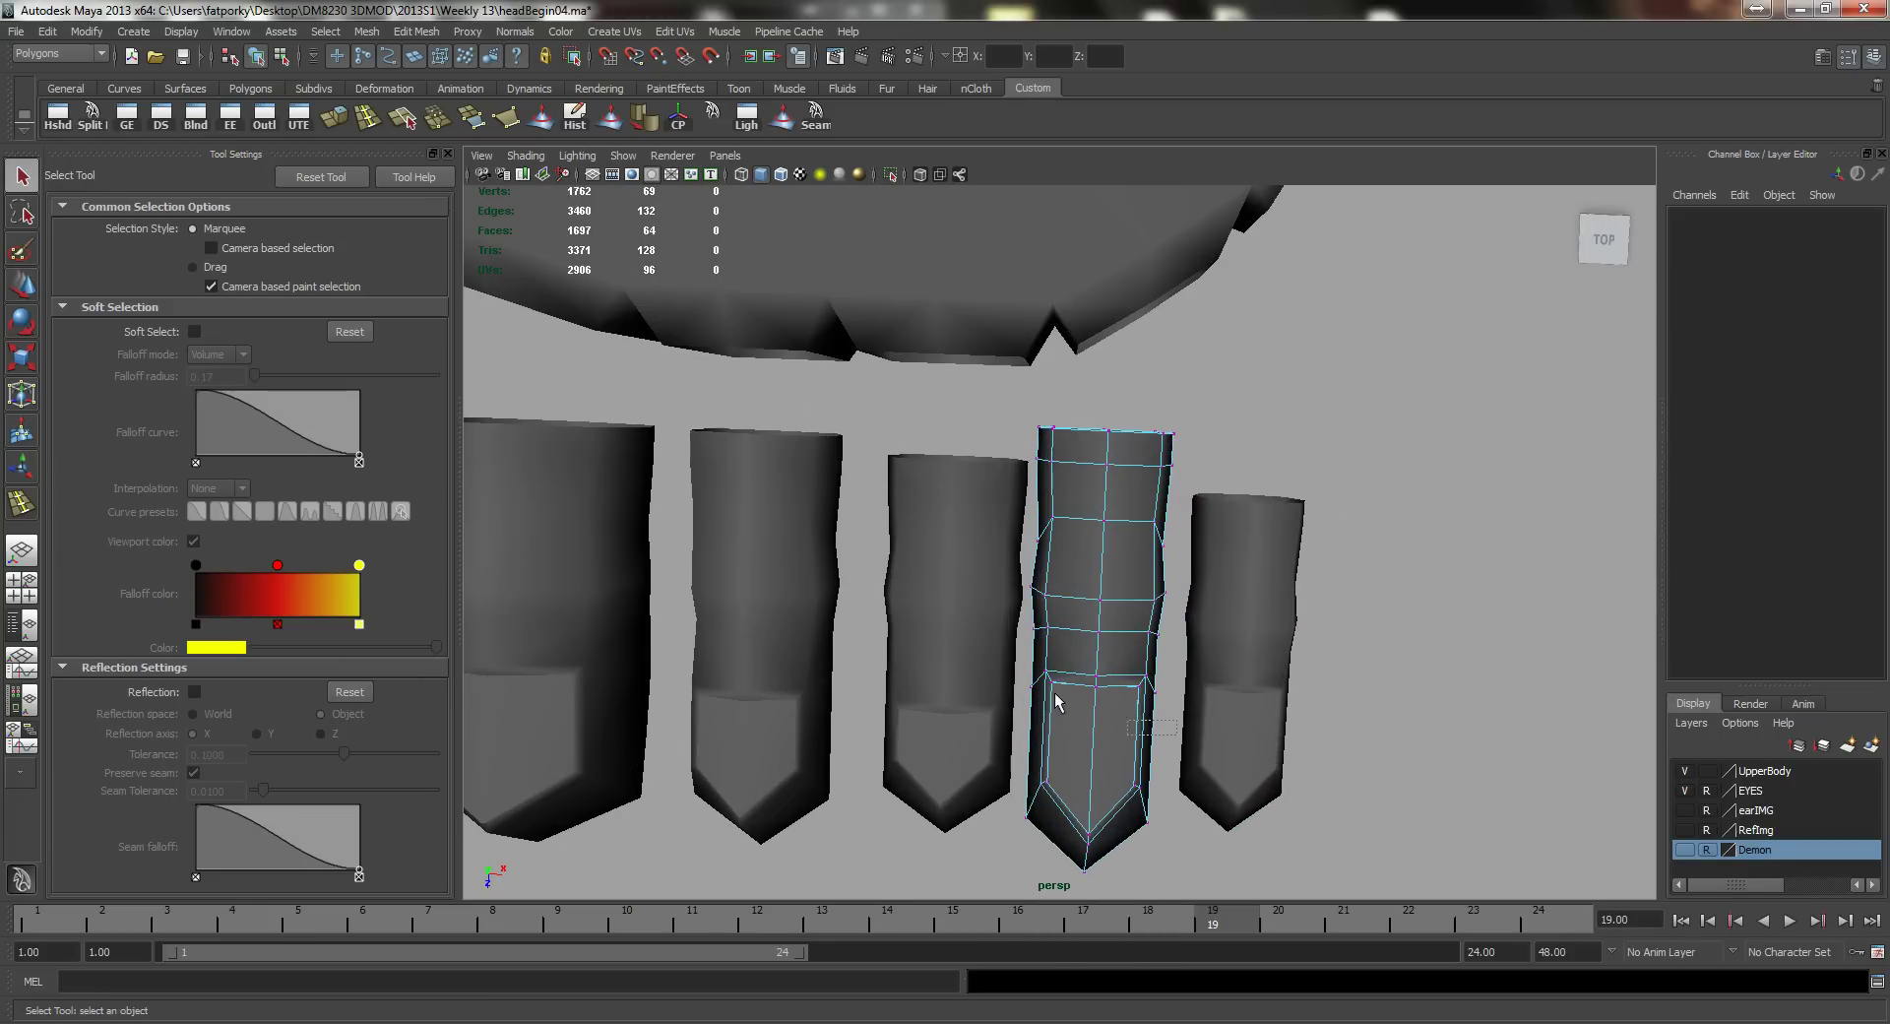
{"action": "left_click_drag", "start_coordinate": [965, 654], "coordinate": [968, 658]}
{"action": "key", "text": "w"}
{"action": "left_click_drag", "start_coordinate": [1093, 754], "coordinate": [1082, 807]}
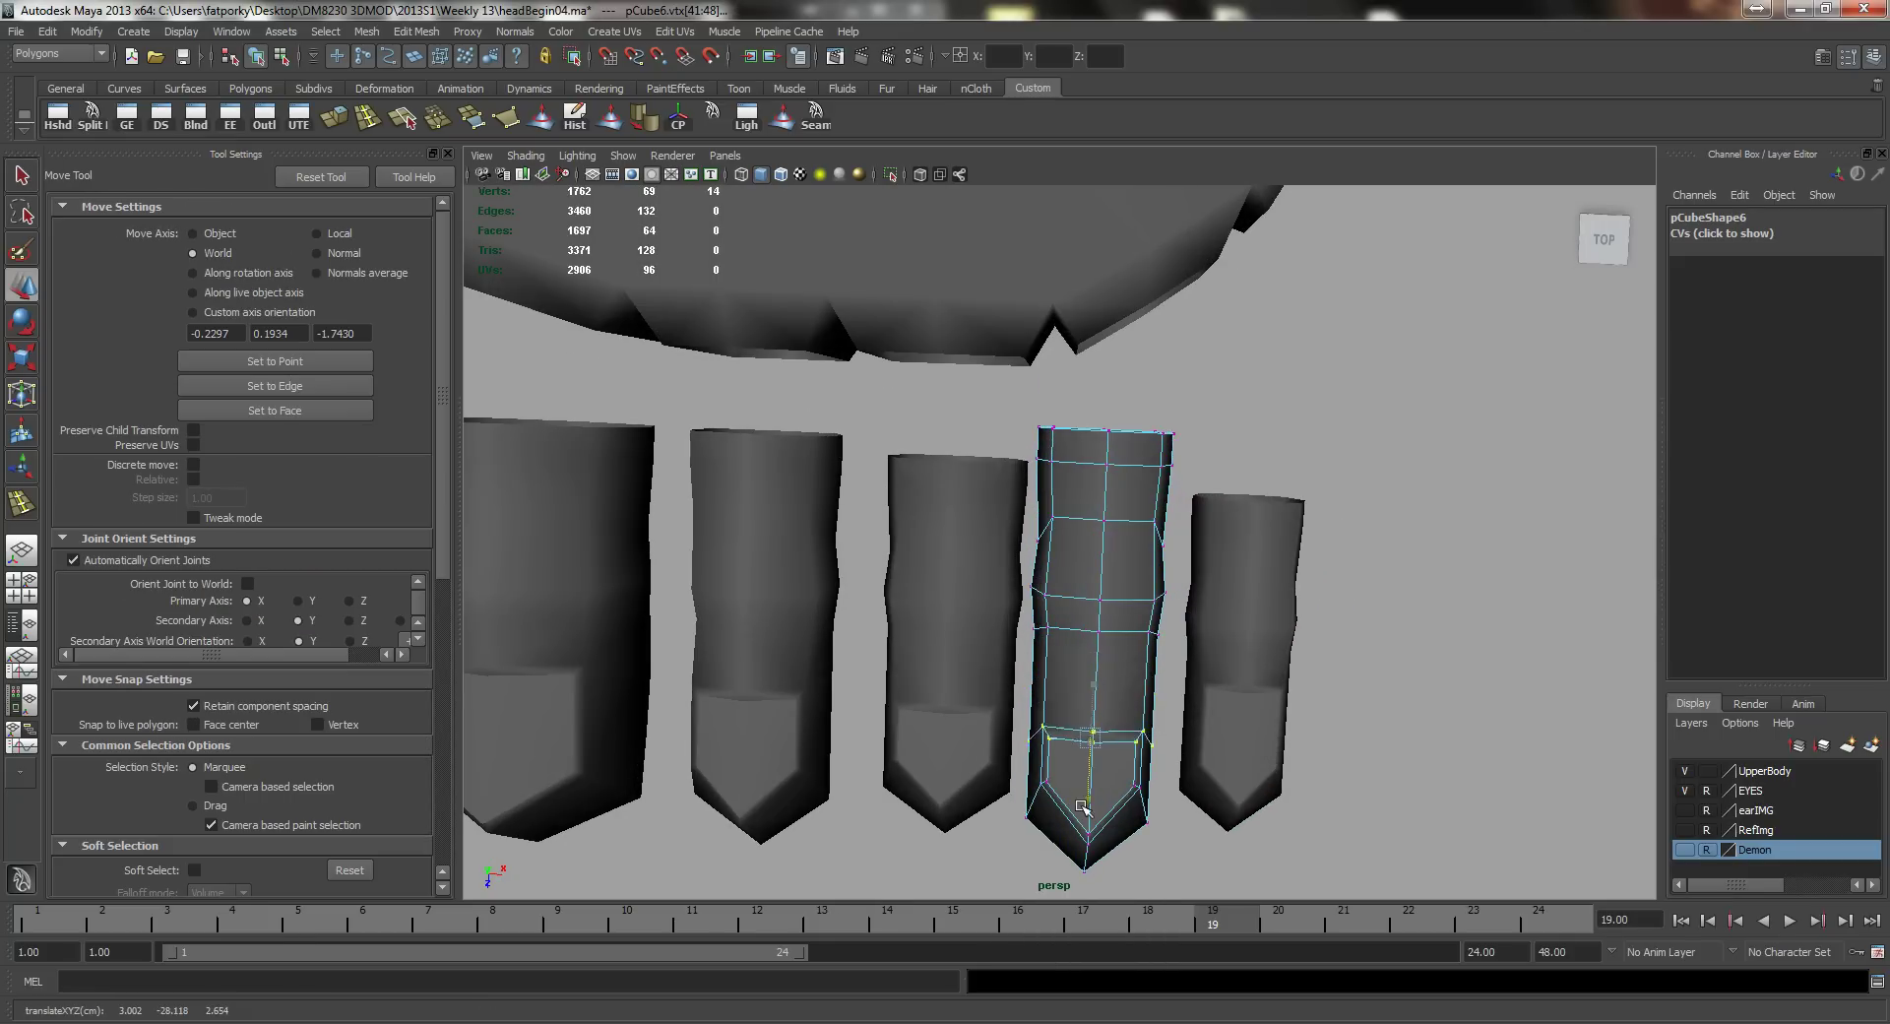
Step: Shorten the fourth toe by moving its nail and tip vertices back and the two vertex rings at its base forward
{"action": "key", "text": "q"}
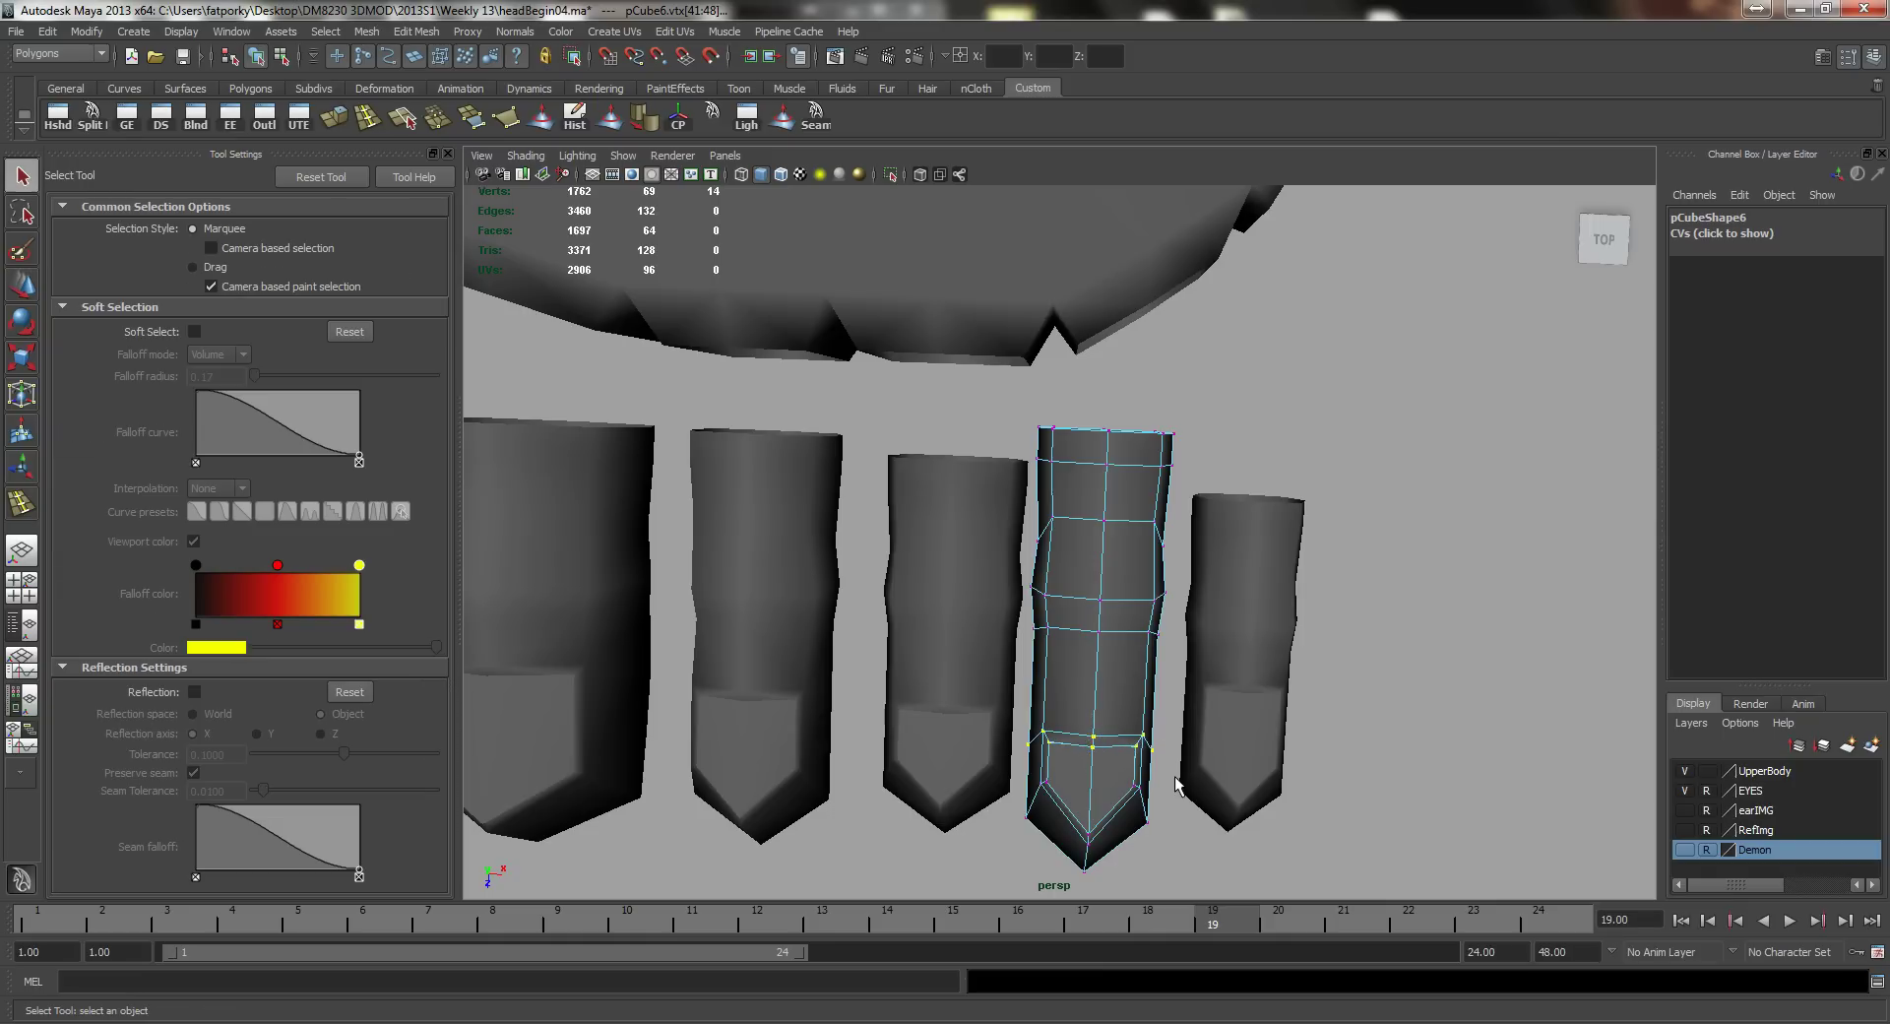
{"action": "key", "text": "w"}
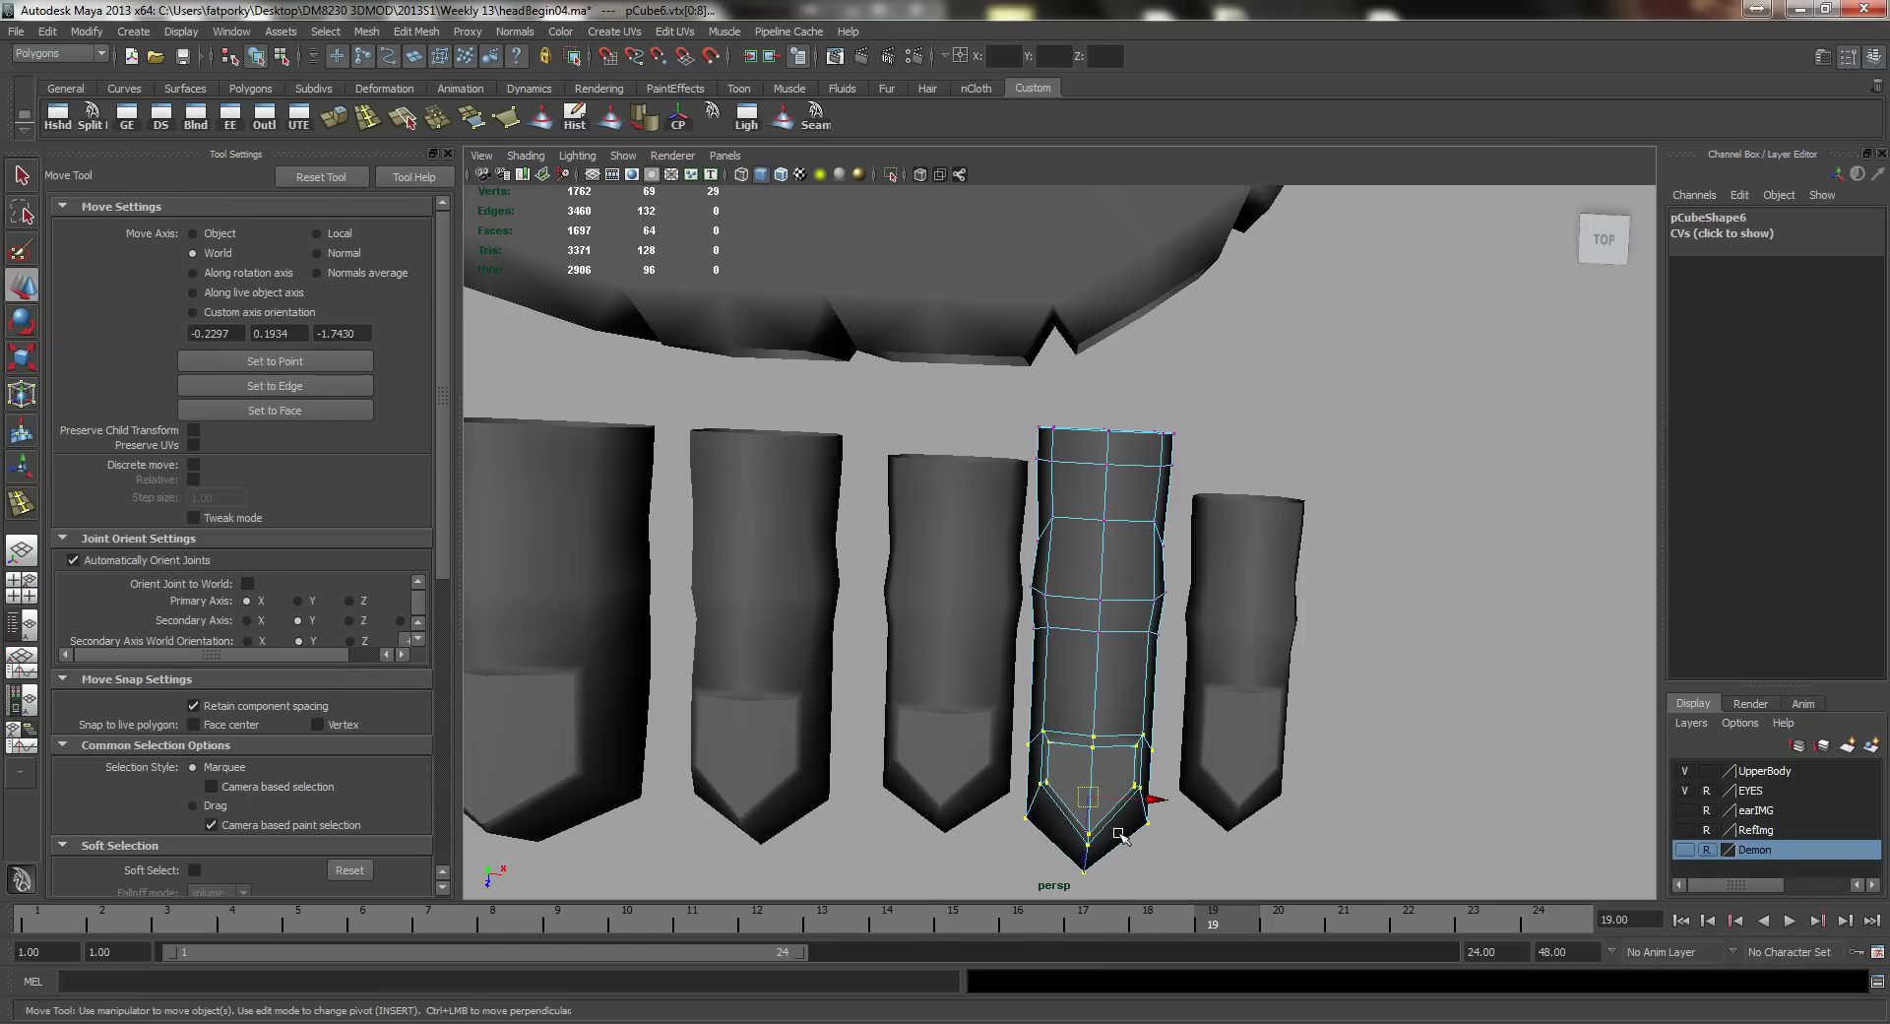
{"action": "left_click_drag", "start_coordinate": [1087, 862], "coordinate": [1090, 819]}
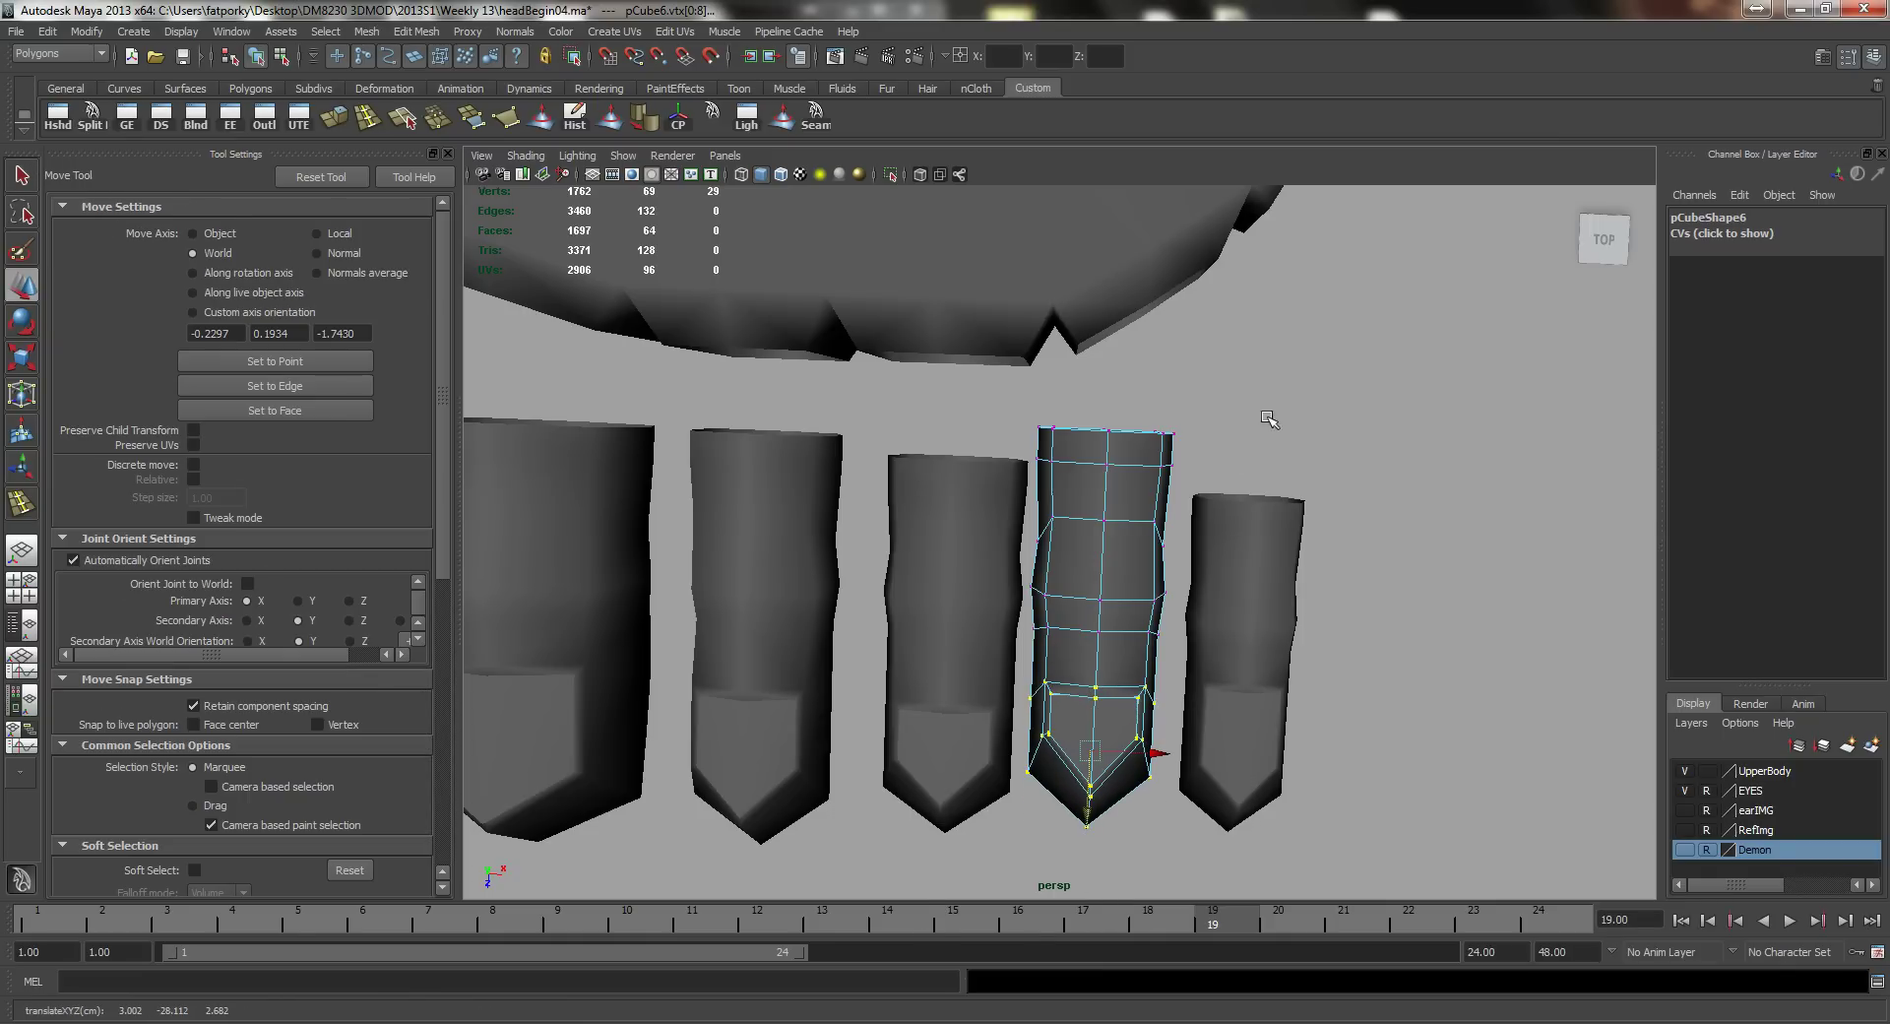
{"action": "left_click_drag", "start_coordinate": [1267, 412], "coordinate": [942, 481]}
{"action": "left_click_drag", "start_coordinate": [1098, 521], "coordinate": [1098, 541]}
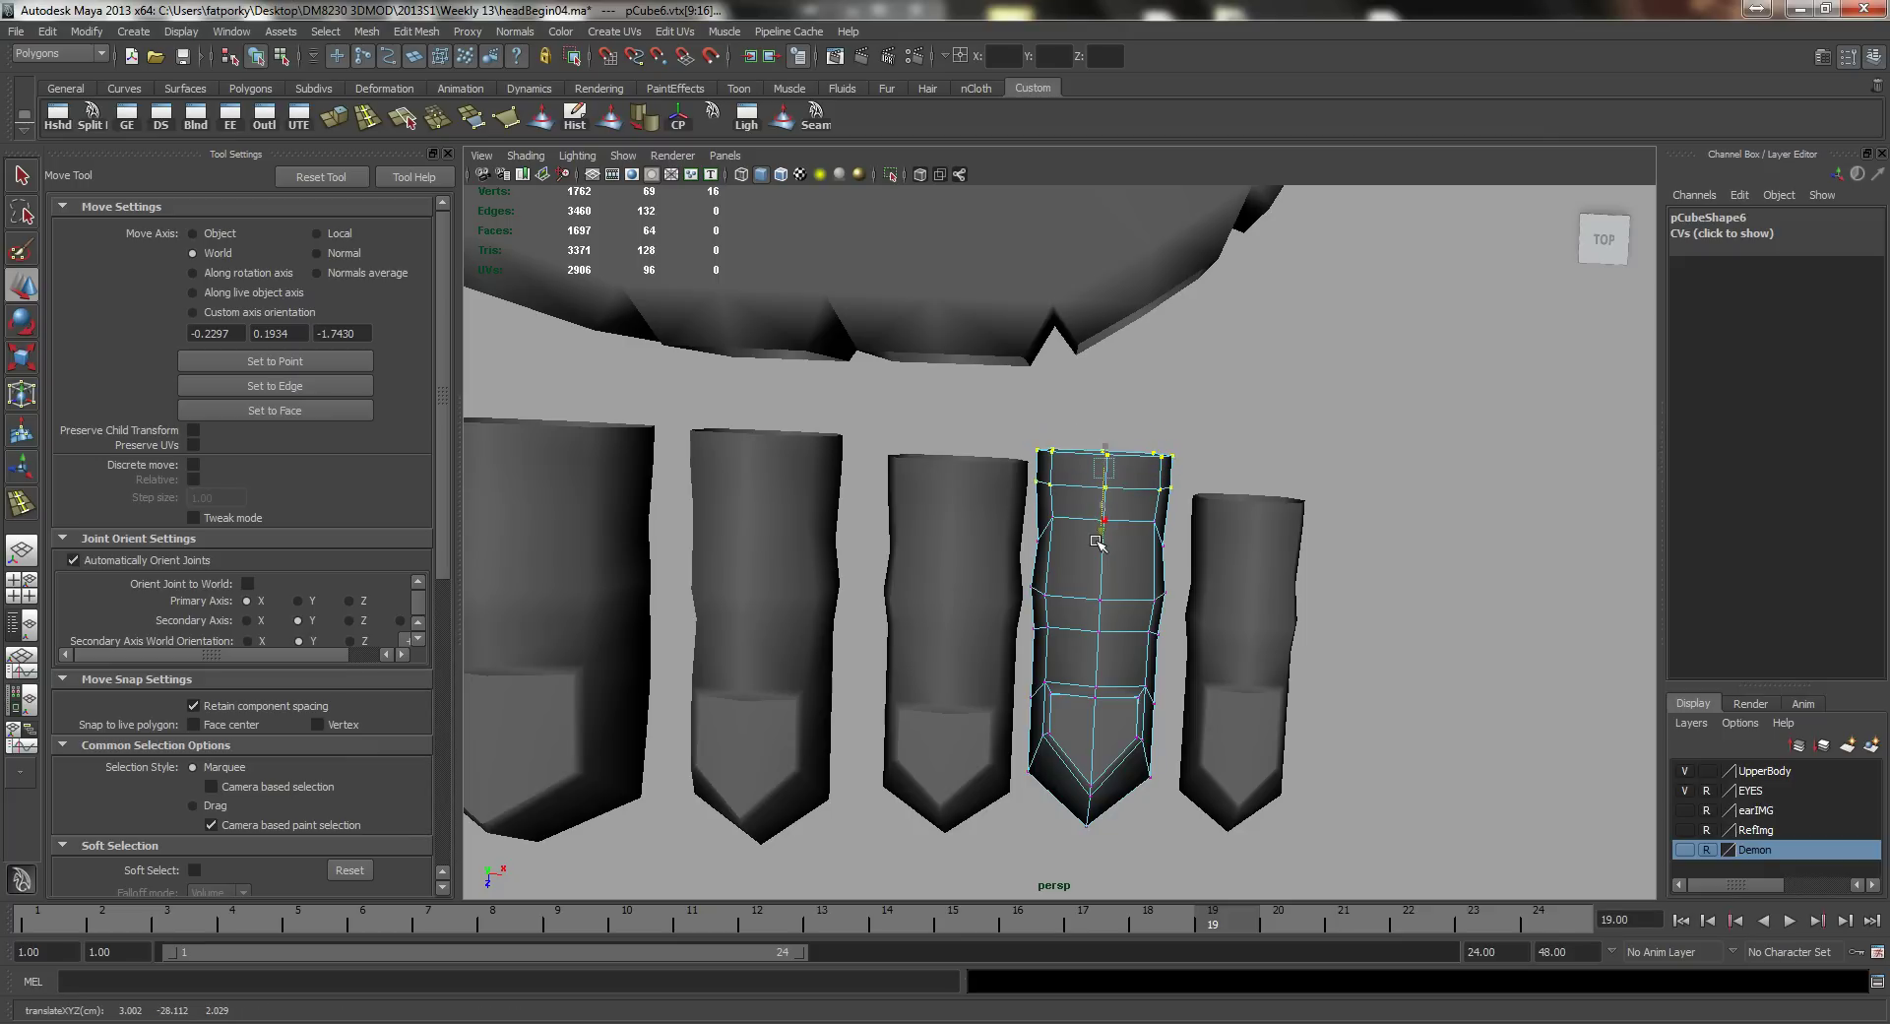
Step: Lengthen the third toe by moving the two vertex rings at its base back towards the foot
{"action": "left_click", "coordinate": [929, 518]}
{"action": "key", "text": "q"}
{"action": "right_click_drag", "start_coordinate": [945, 512], "coordinate": [849, 504]}
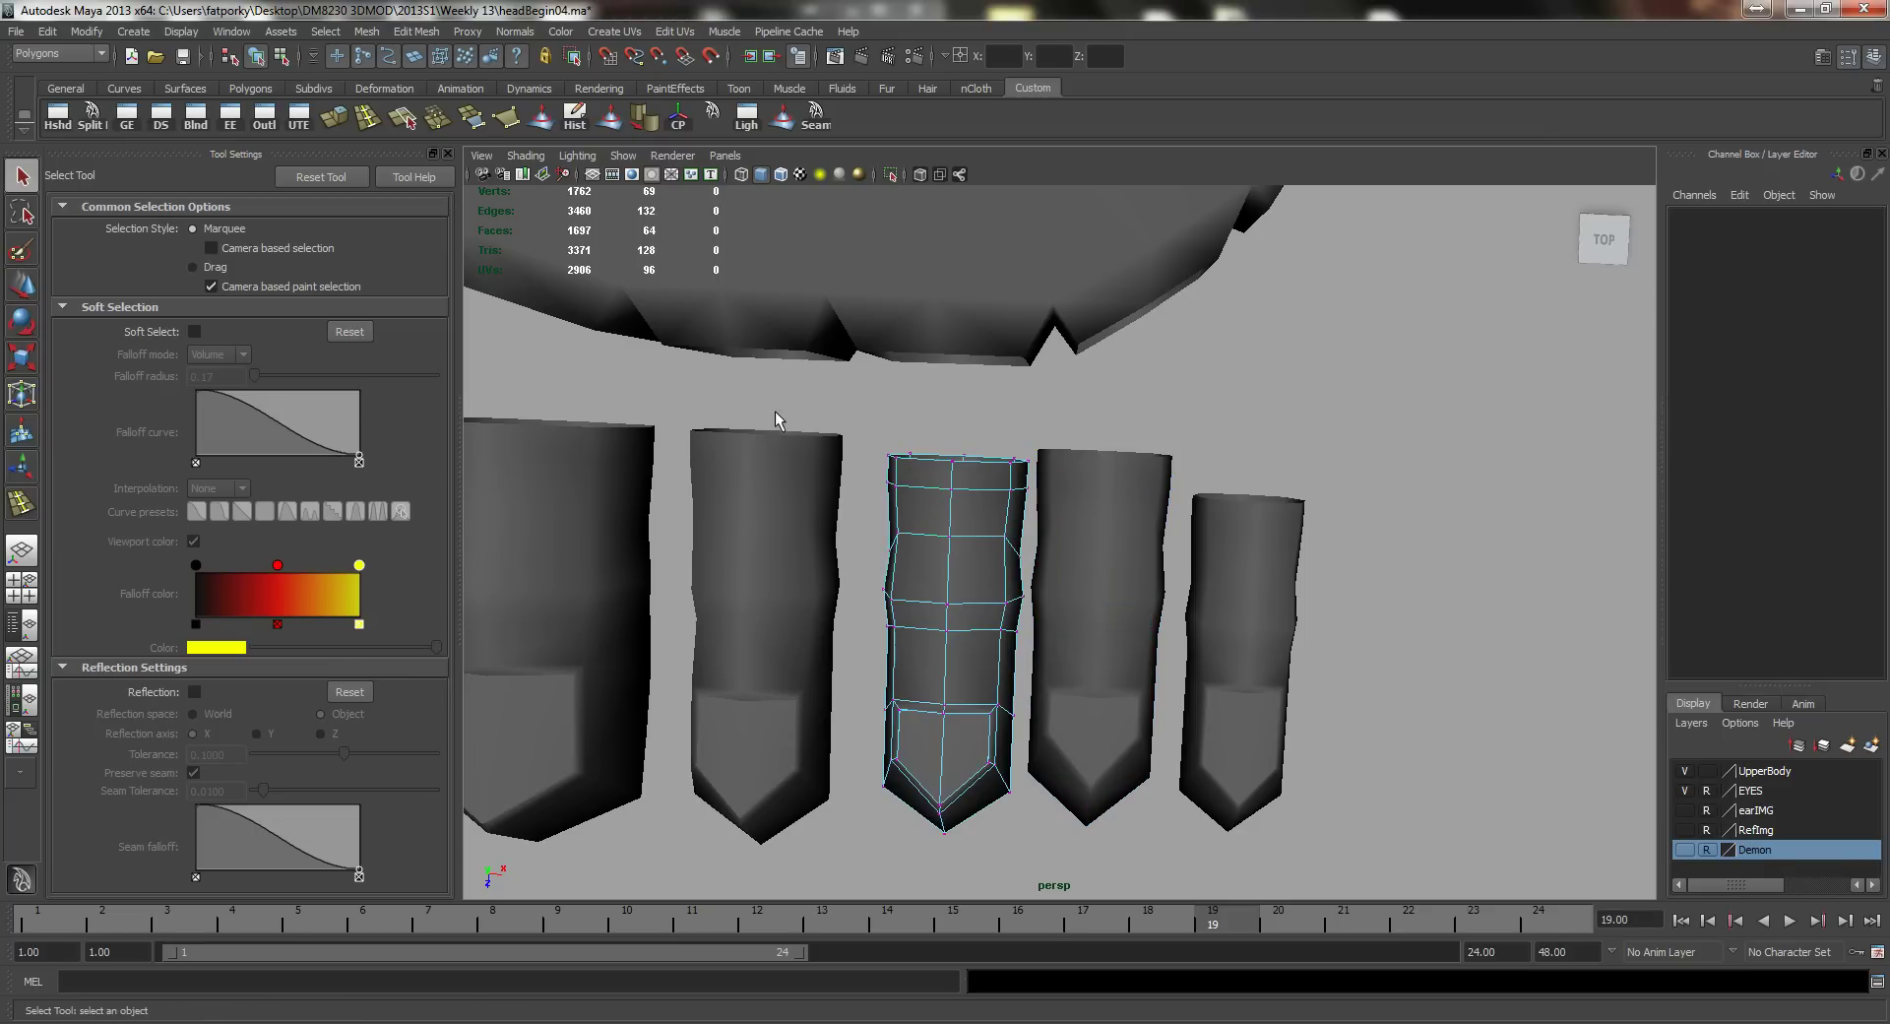
{"action": "left_click_drag", "start_coordinate": [1053, 507], "coordinate": [1052, 500]}
{"action": "key", "text": "w"}
{"action": "left_click_drag", "start_coordinate": [951, 535], "coordinate": [961, 520]}
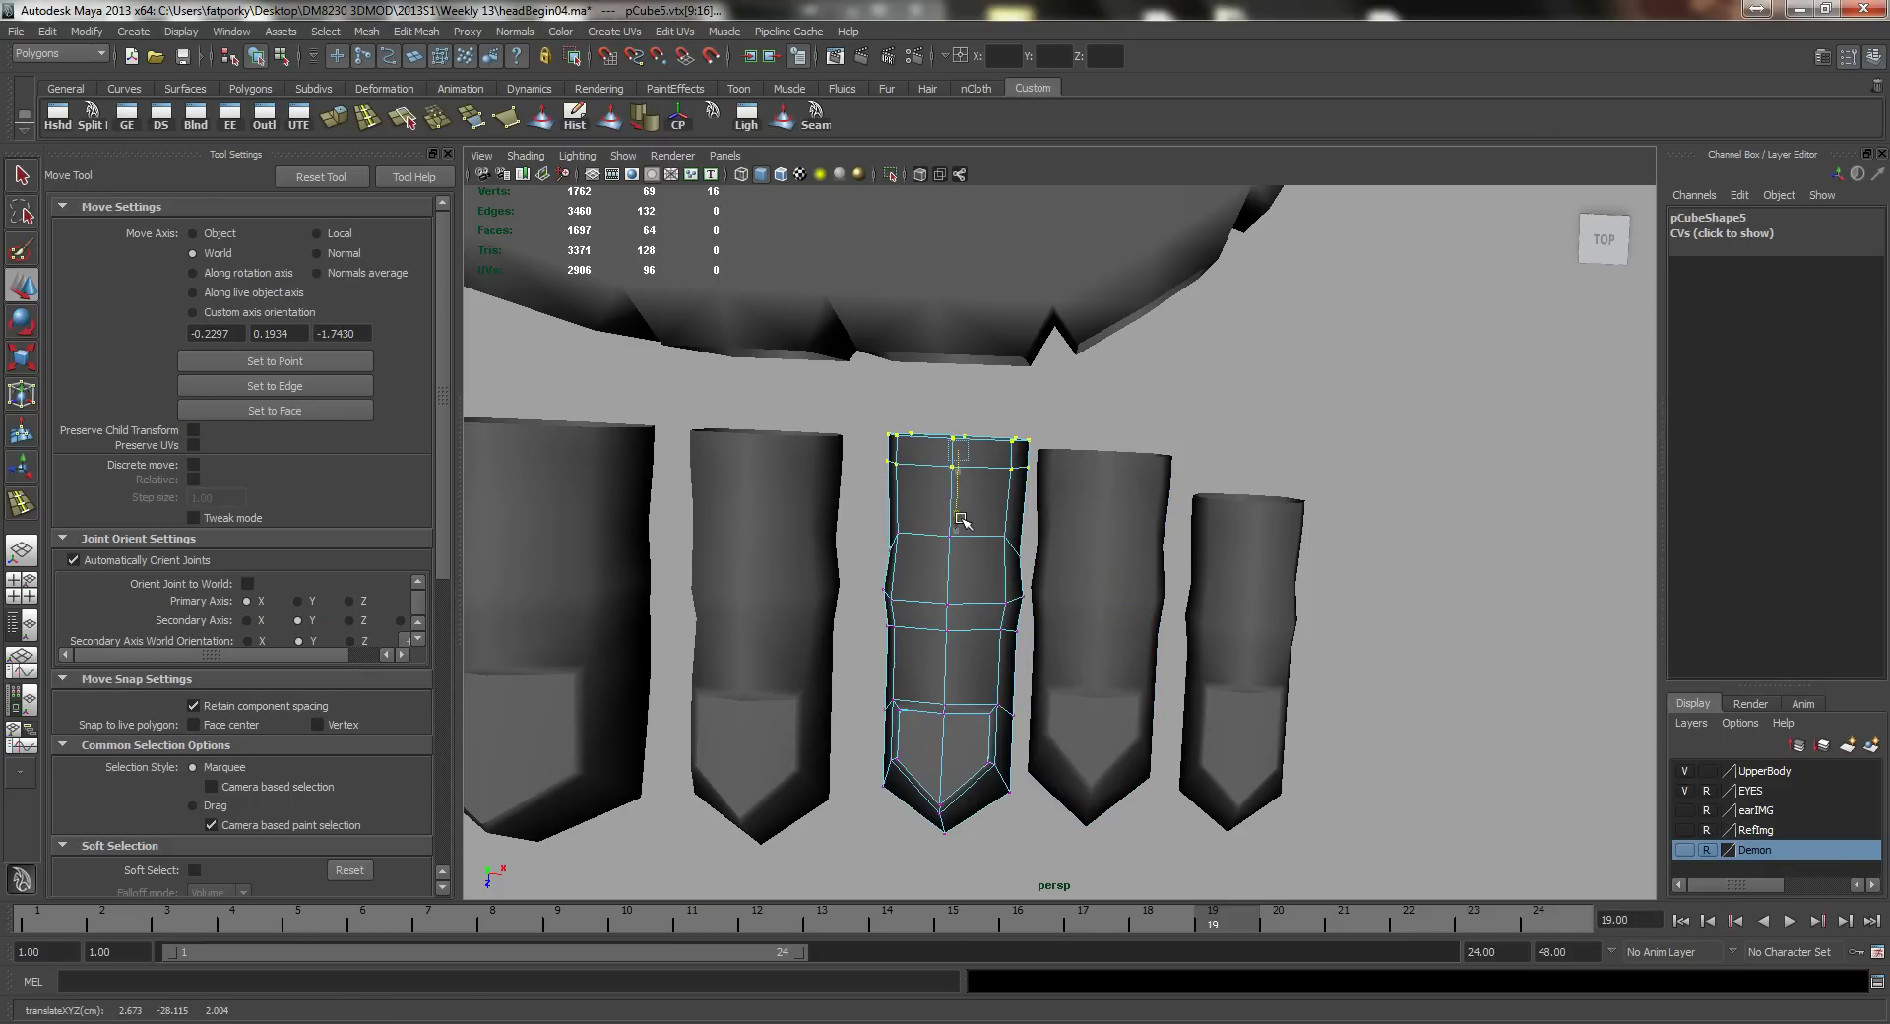
Step: Select the vertices around the back edge of the fifth toe's nail
{"action": "key", "text": "q"}
{"action": "left_click", "coordinate": [1258, 616]}
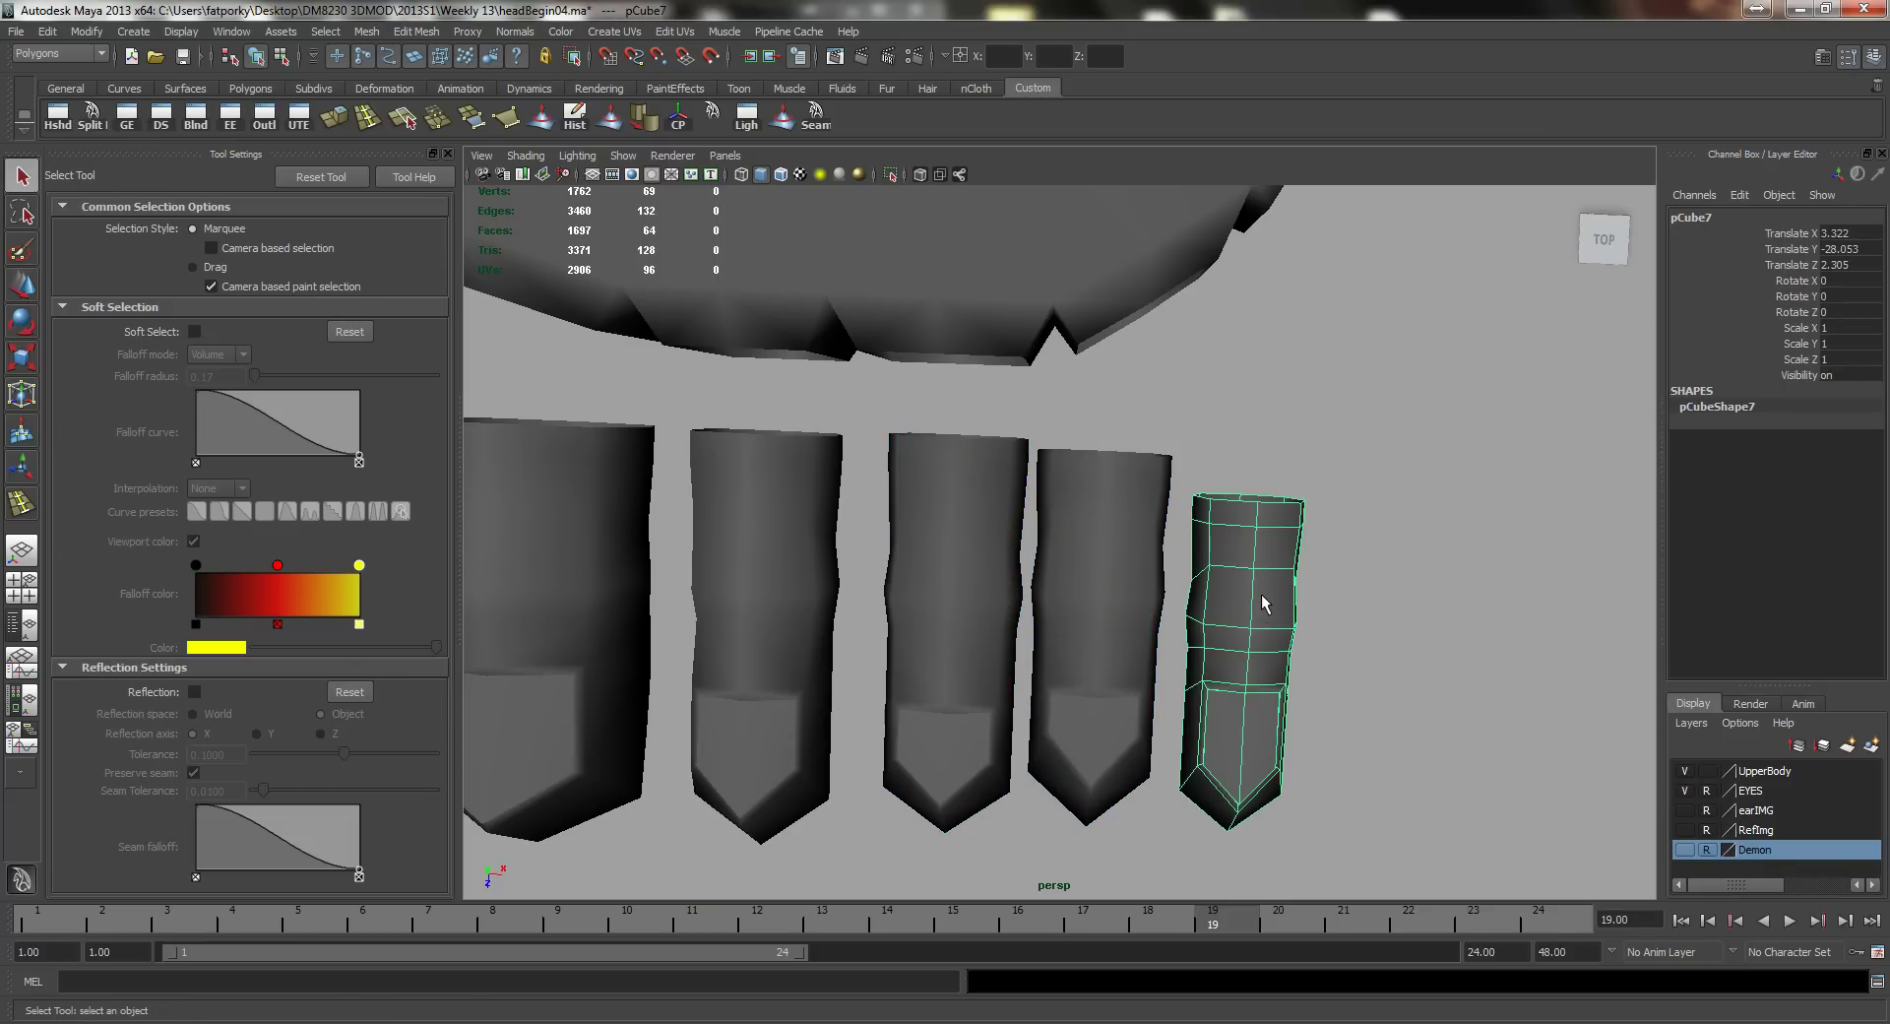
{"action": "right_click_drag", "start_coordinate": [1262, 594], "coordinate": [1187, 591]}
{"action": "middle_click_drag", "start_coordinate": [1187, 588], "coordinate": [1089, 533], "text": "alt"}
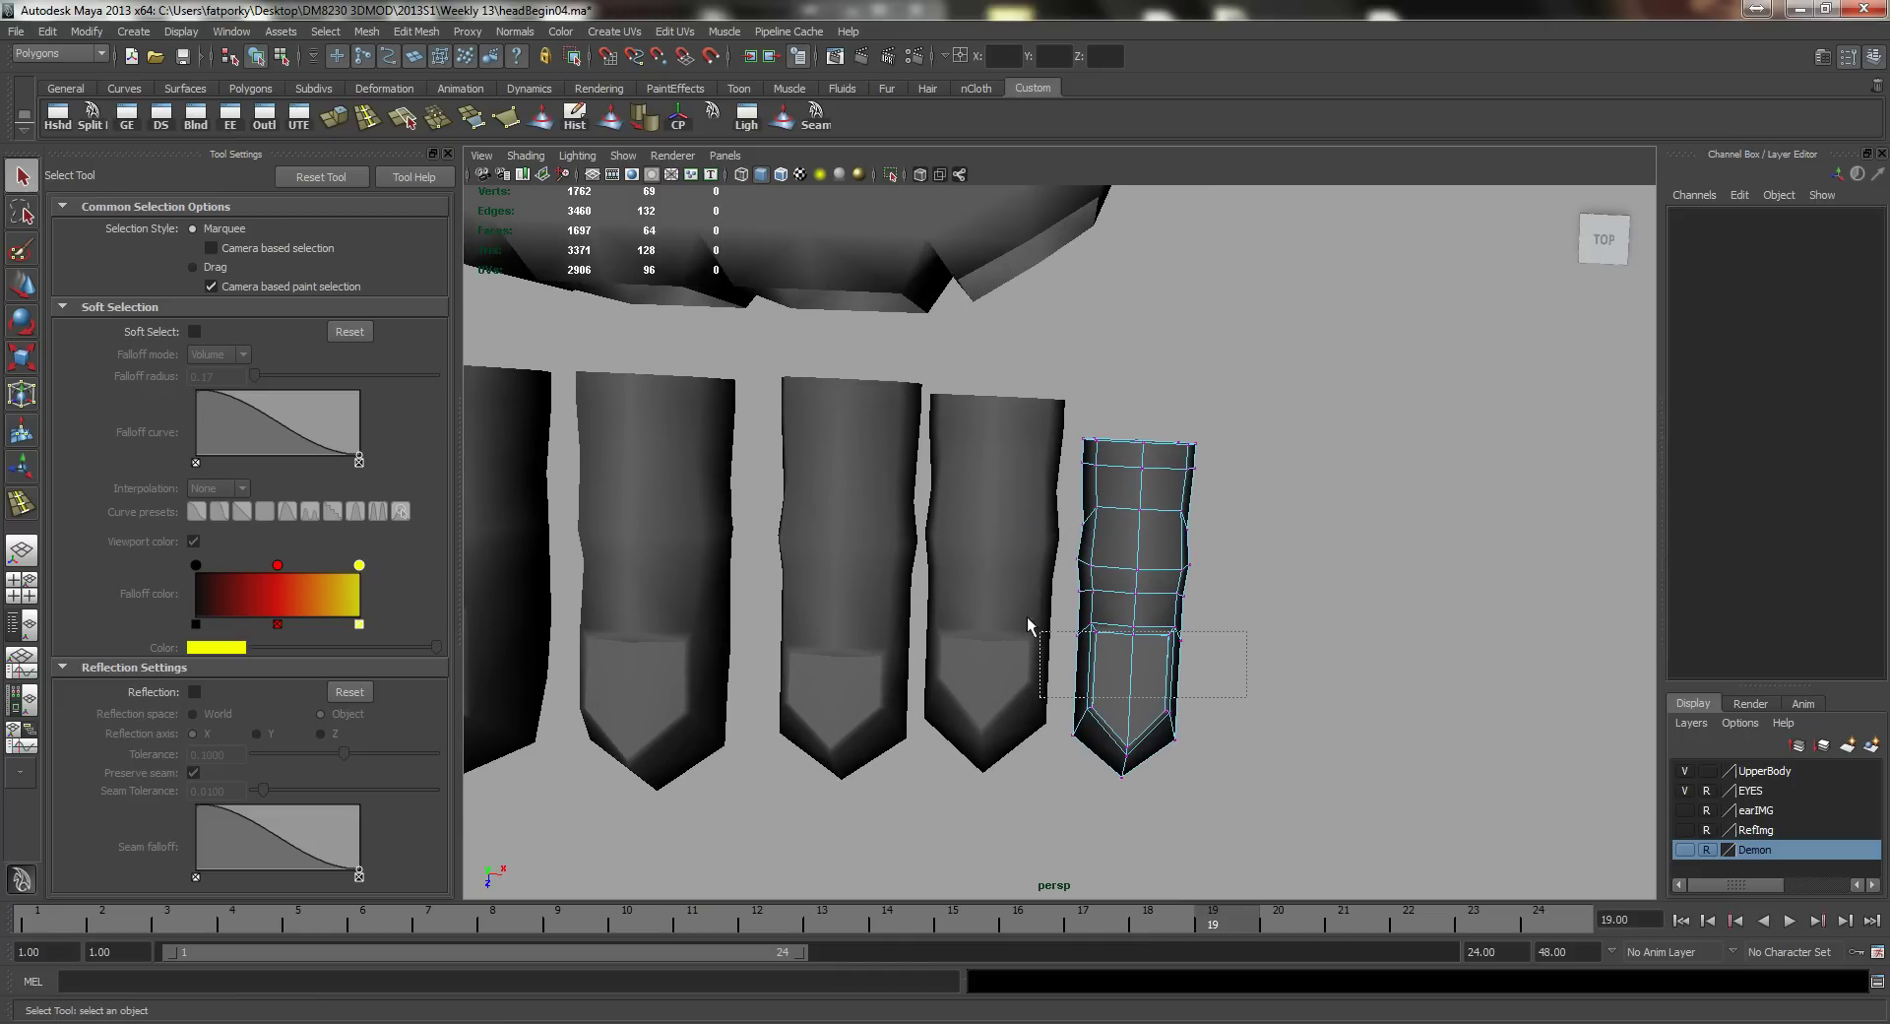
Step: Move the nail-base vertices of the smallest toe slightly toward its tip and return to object mode
{"action": "left_click_drag", "start_coordinate": [1023, 609], "coordinate": [1023, 607]}
{"action": "key", "text": "w"}
{"action": "left_click_drag", "start_coordinate": [1127, 711], "coordinate": [1127, 729]}
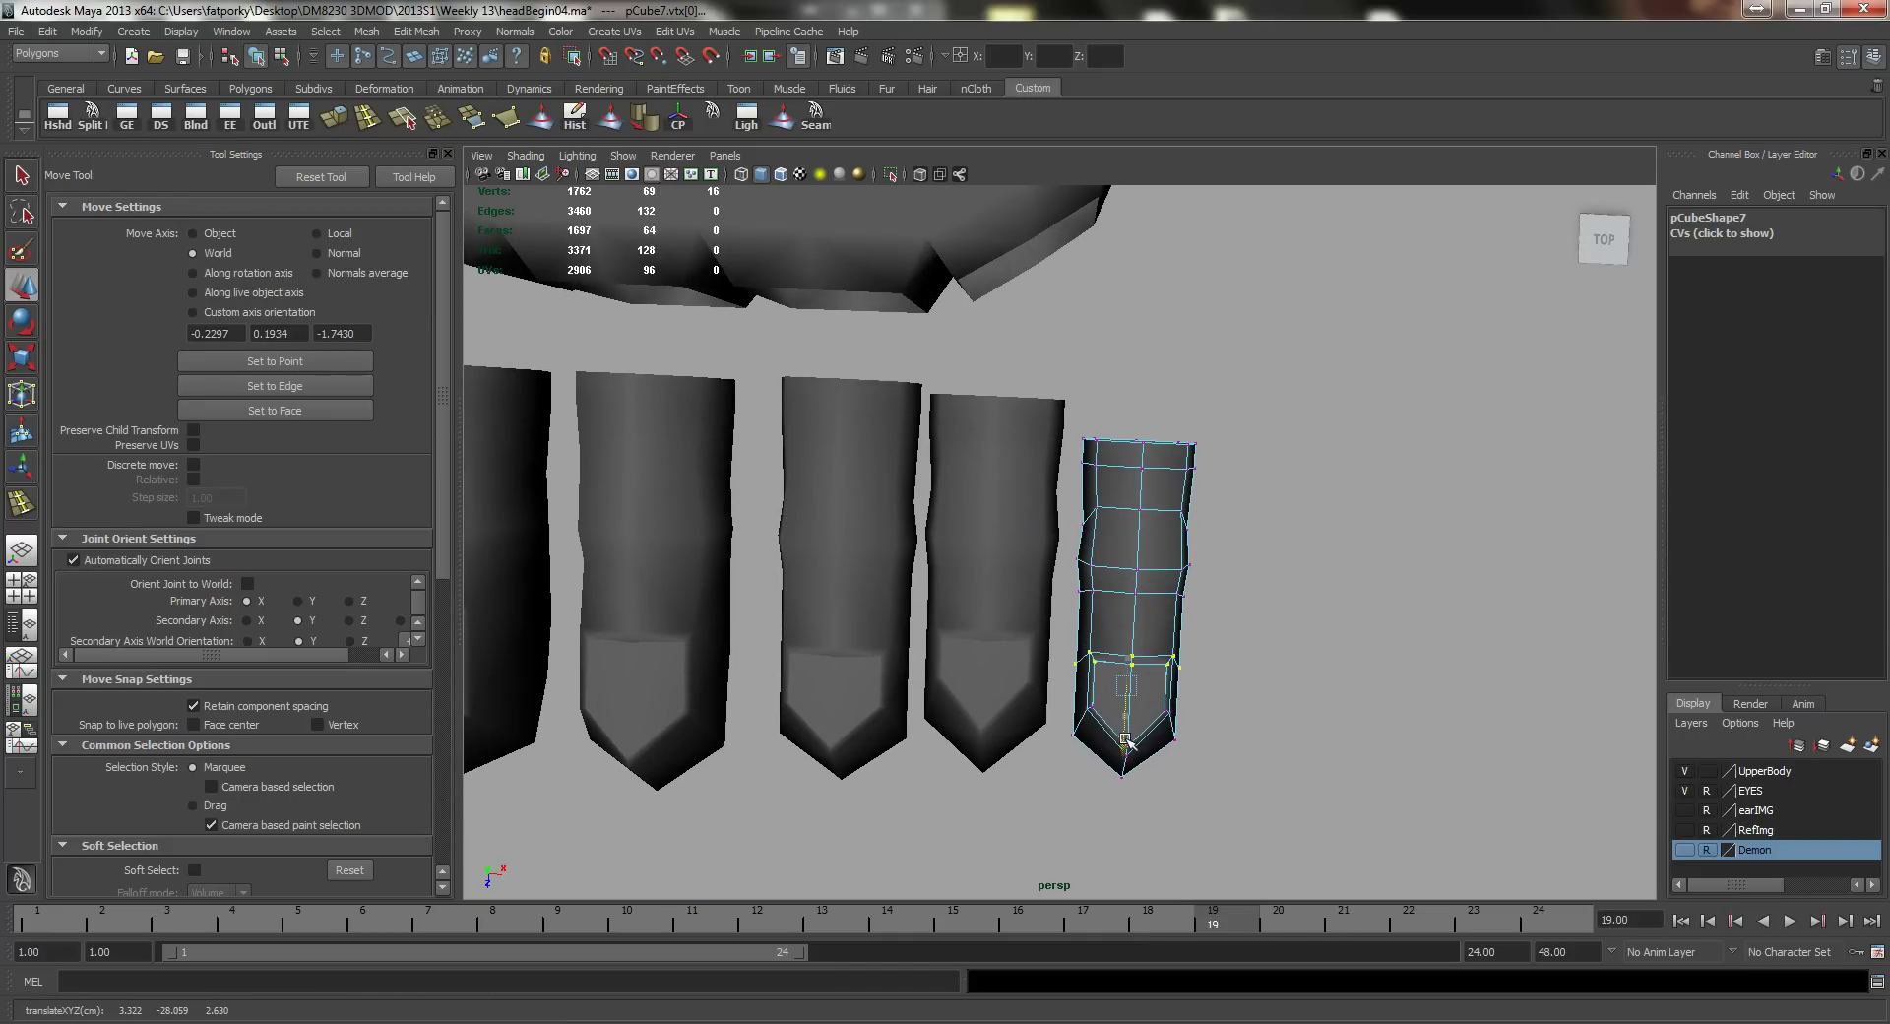
{"action": "key", "text": "q"}
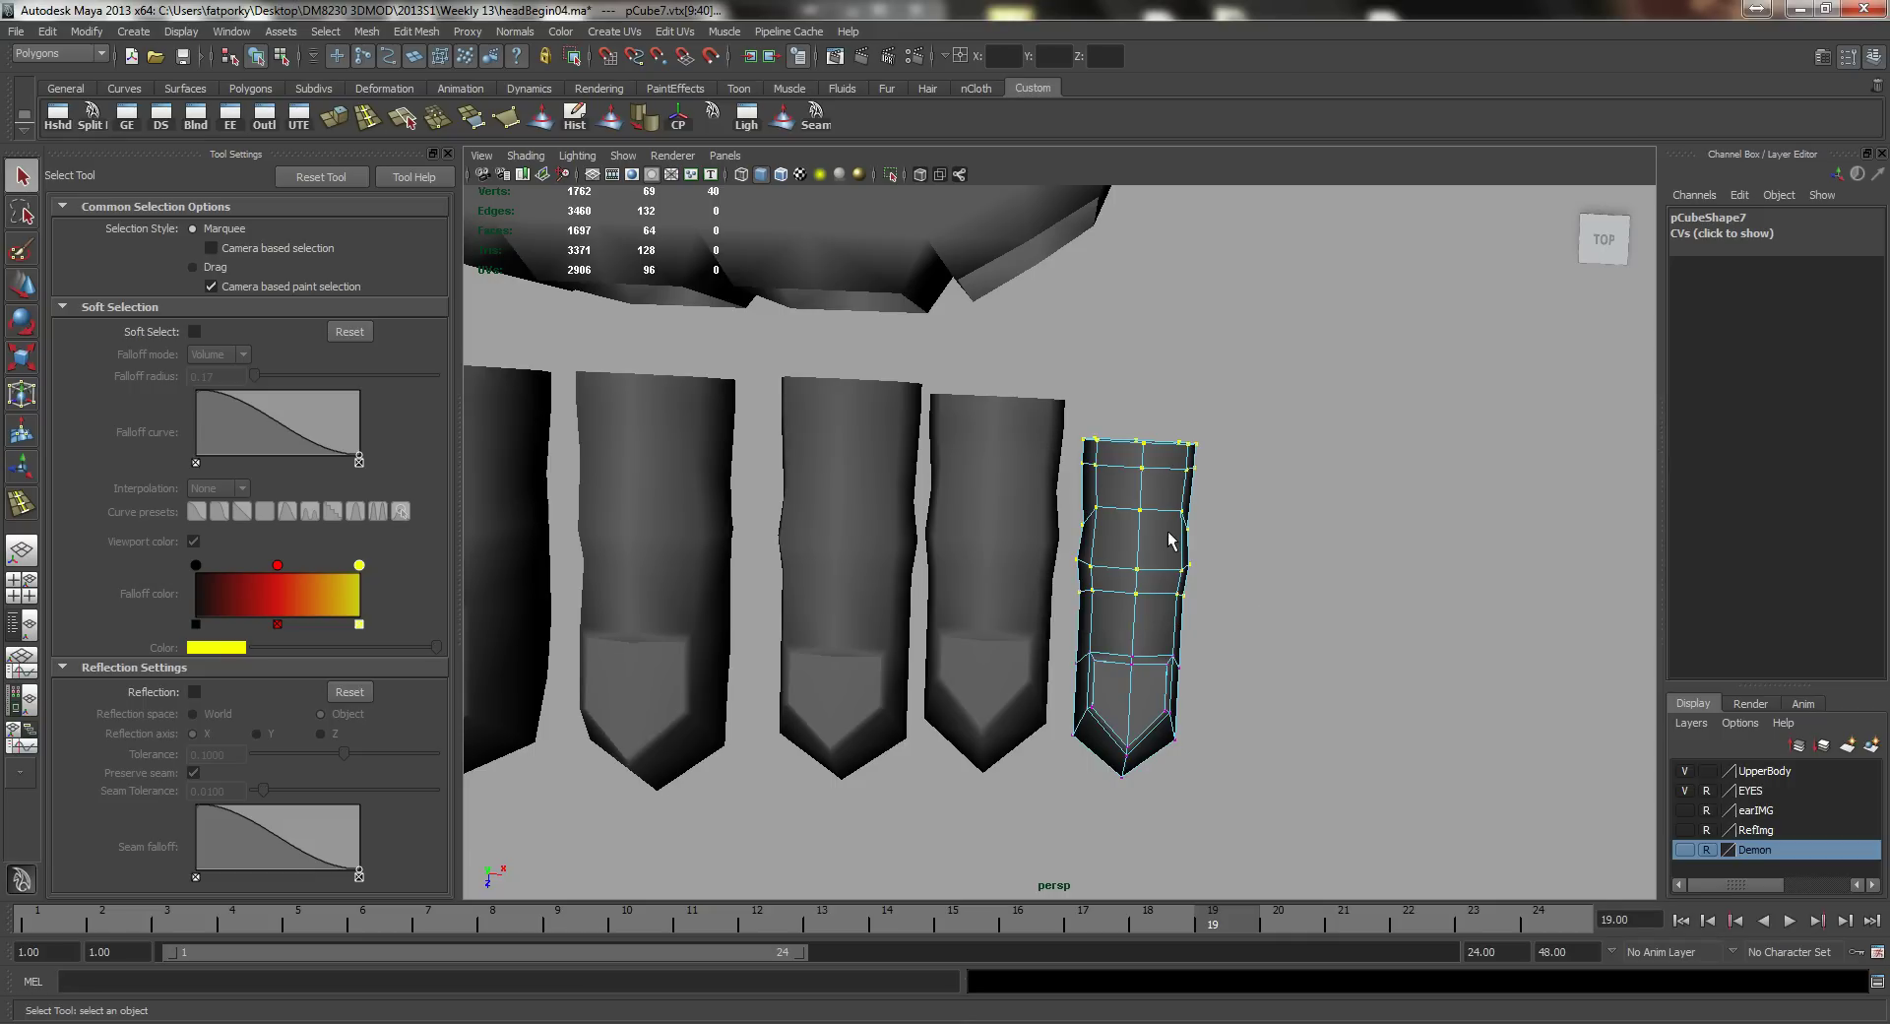
{"action": "right_click_drag", "start_coordinate": [1169, 539], "coordinate": [1226, 513]}
{"action": "left_click", "coordinate": [1218, 547]}
{"action": "middle_click_drag", "start_coordinate": [1236, 565], "coordinate": [1278, 554], "text": "alt"}
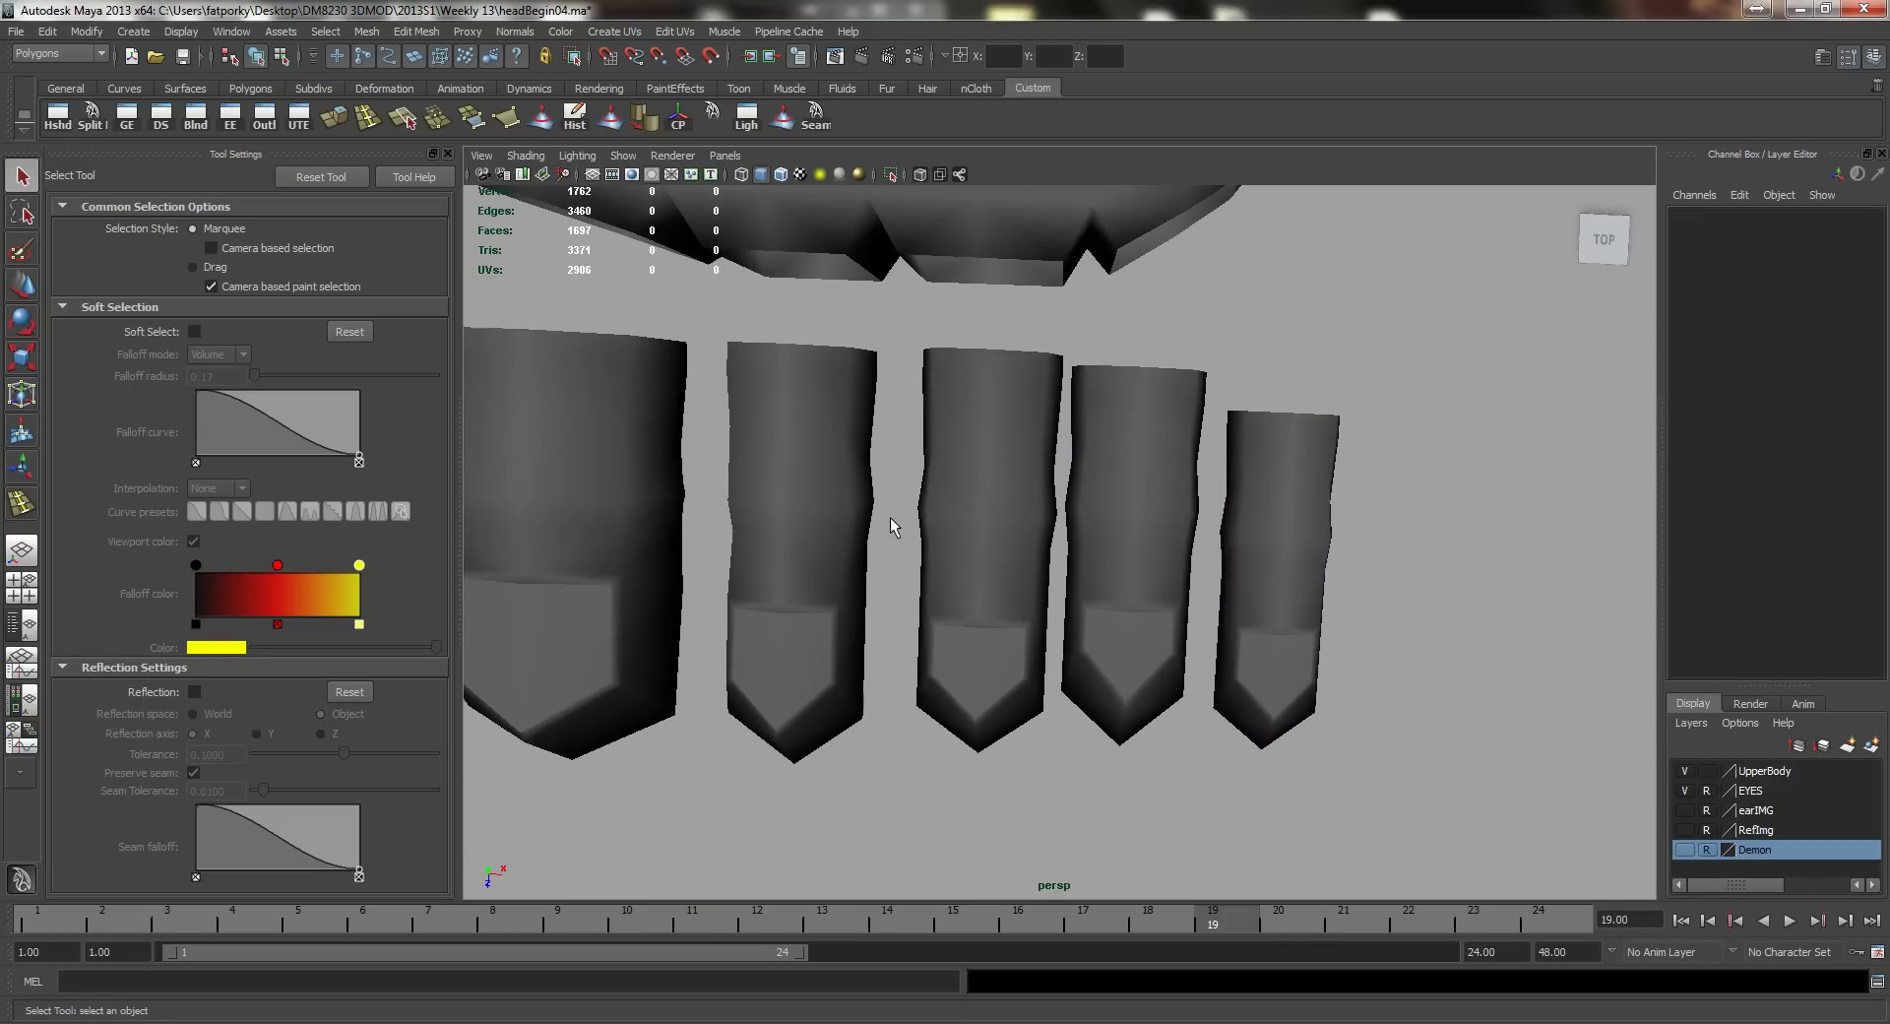
Step: Move the big toe back against the foot, to about Translate X 1.734 and Translate Z 2.097
{"action": "left_click_drag", "start_coordinate": [893, 526], "coordinate": [1034, 628], "text": "alt"}
{"action": "left_click", "coordinate": [756, 541]}
{"action": "key", "text": "w"}
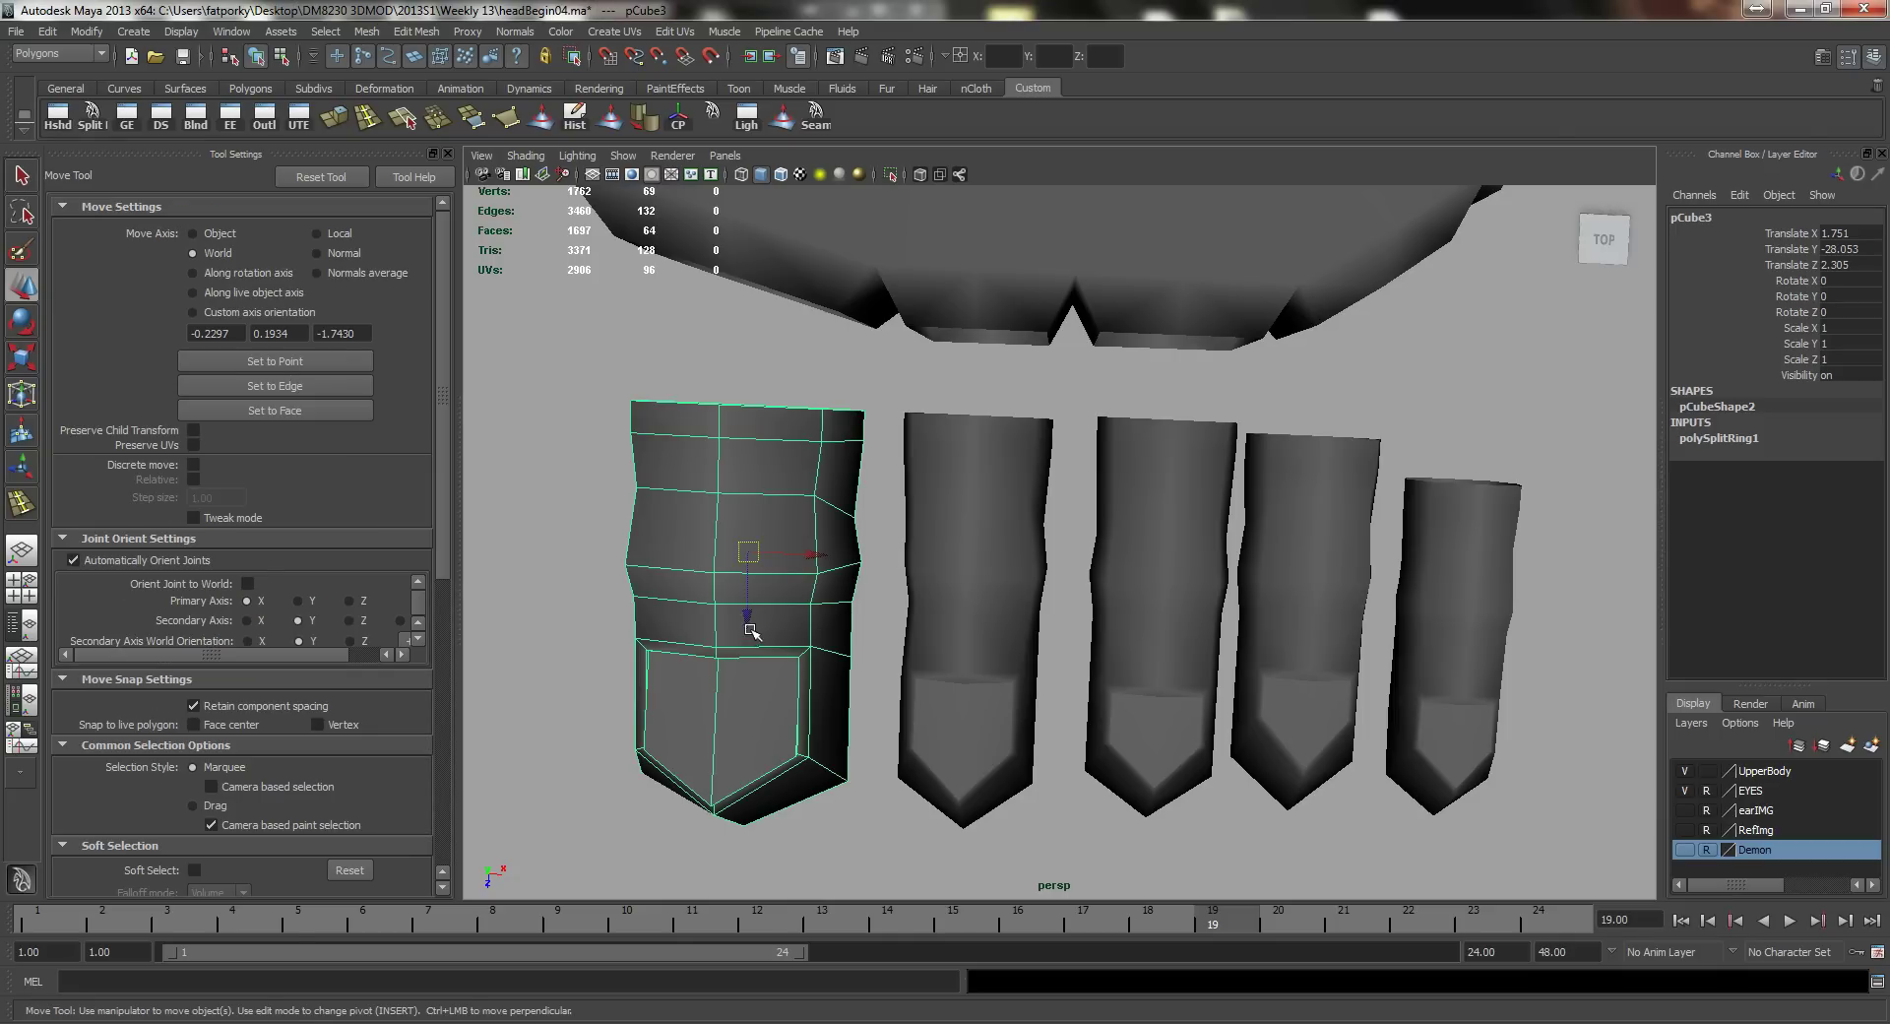
{"action": "left_click_drag", "start_coordinate": [750, 630], "coordinate": [729, 523]}
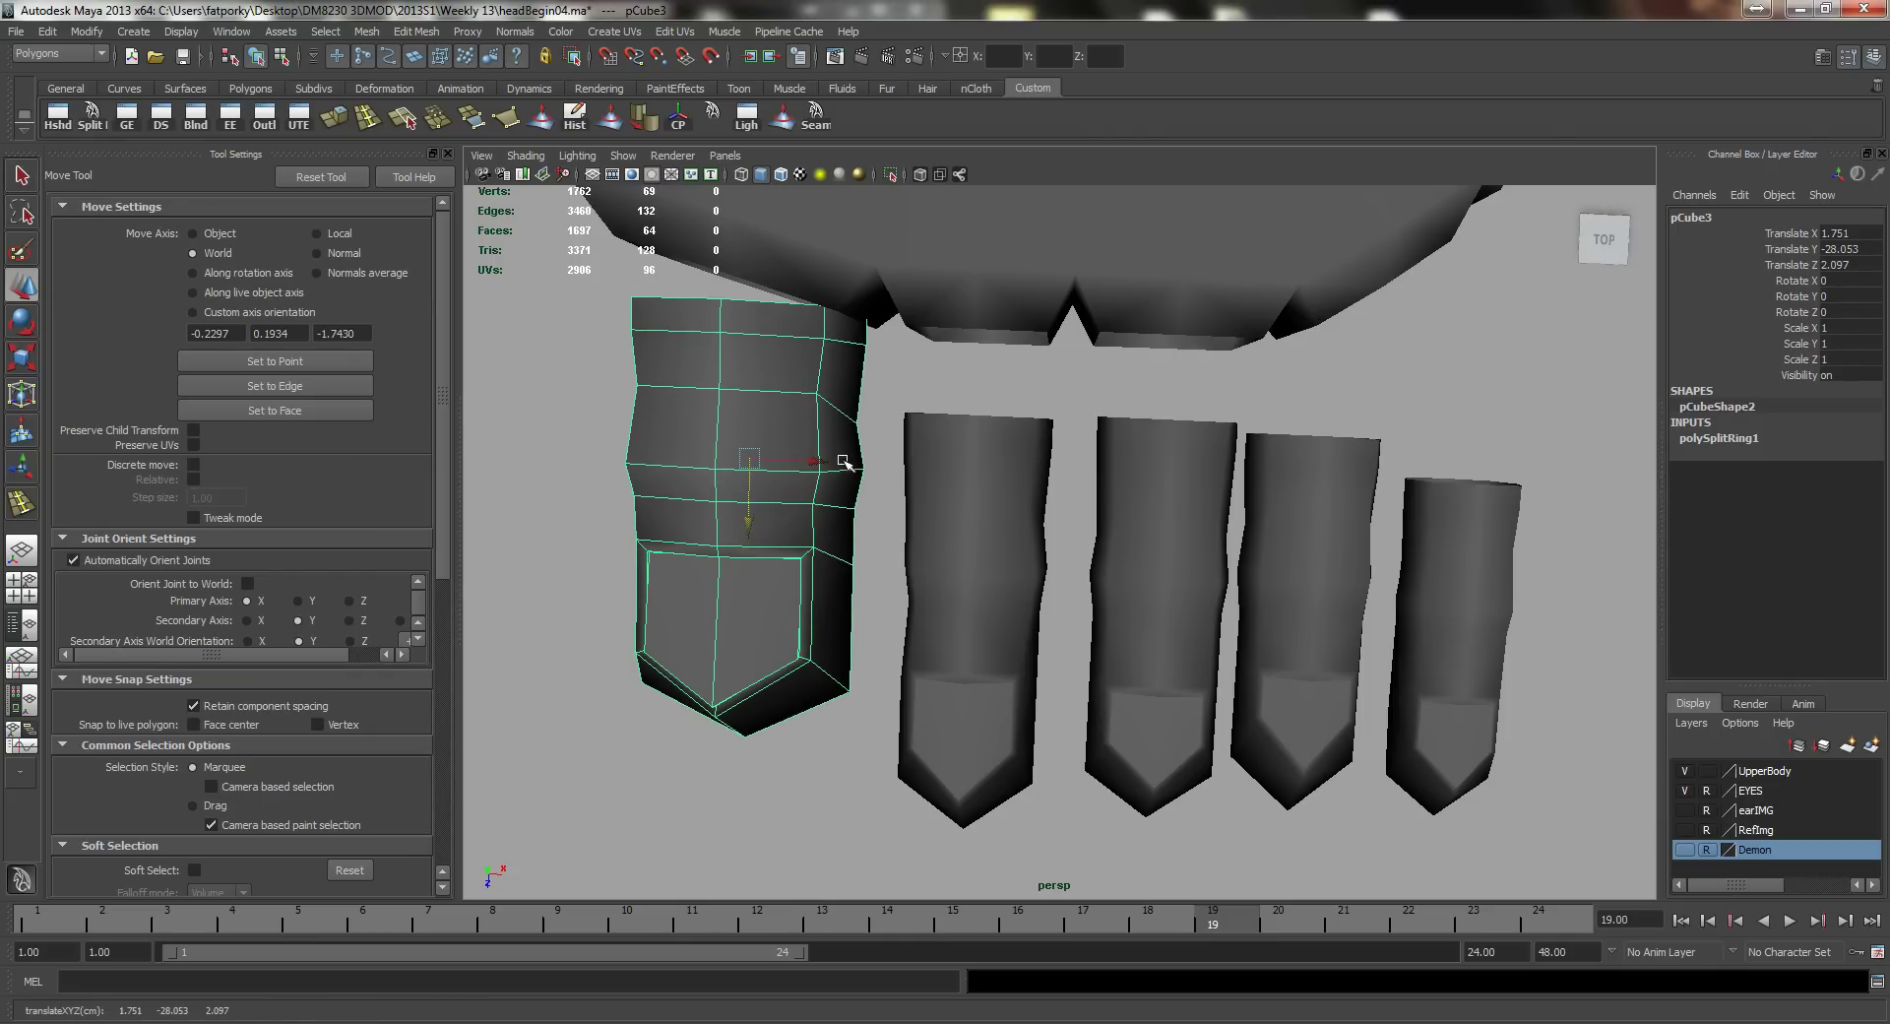
{"action": "left_click_drag", "start_coordinate": [817, 459], "coordinate": [960, 446]}
Step: Move the second and third toes back into their foot sockets, with the third toe at about Translate Z 2.081
{"action": "left_click", "coordinate": [1013, 568]}
{"action": "left_click_drag", "start_coordinate": [1013, 568], "coordinate": [1123, 722], "text": "alt"}
{"action": "left_click_drag", "start_coordinate": [974, 645], "coordinate": [970, 558]}
{"action": "left_click_drag", "start_coordinate": [971, 558], "coordinate": [1034, 561], "text": "alt"}
{"action": "left_click", "coordinate": [1052, 586]}
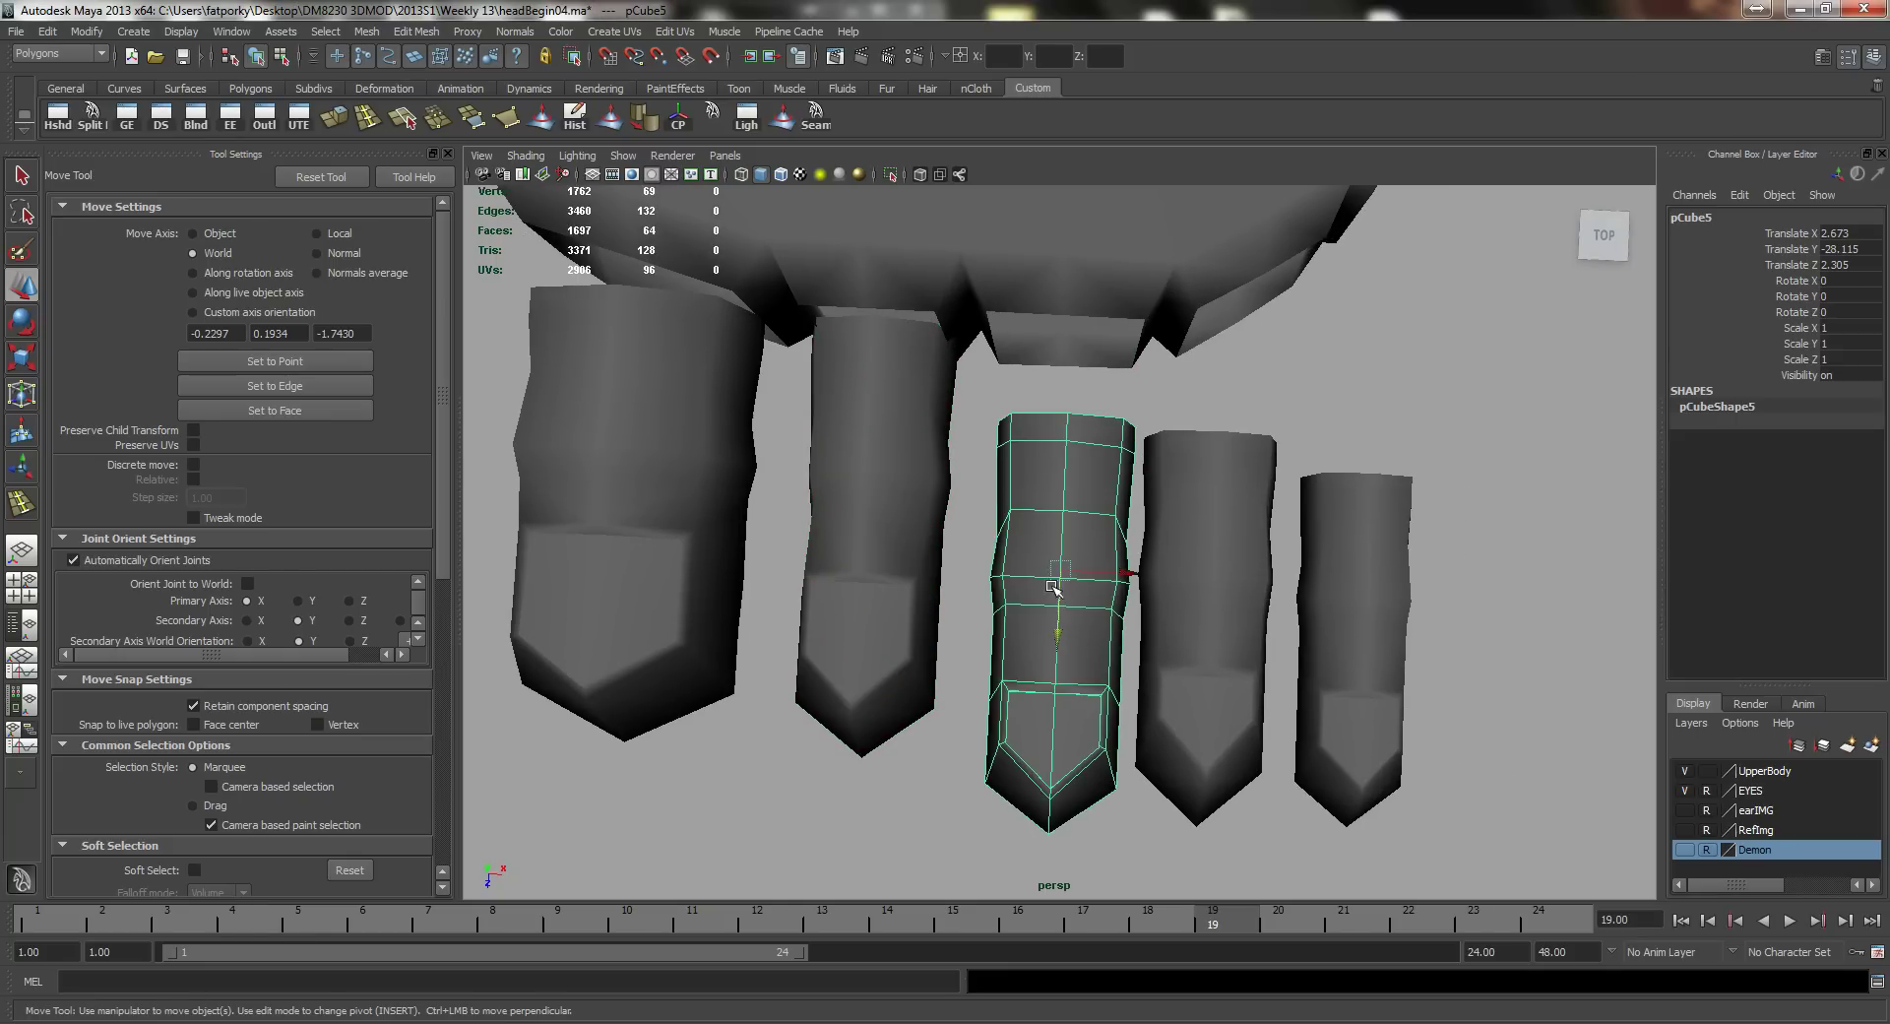
{"action": "left_click_drag", "start_coordinate": [1060, 643], "coordinate": [1237, 587]}
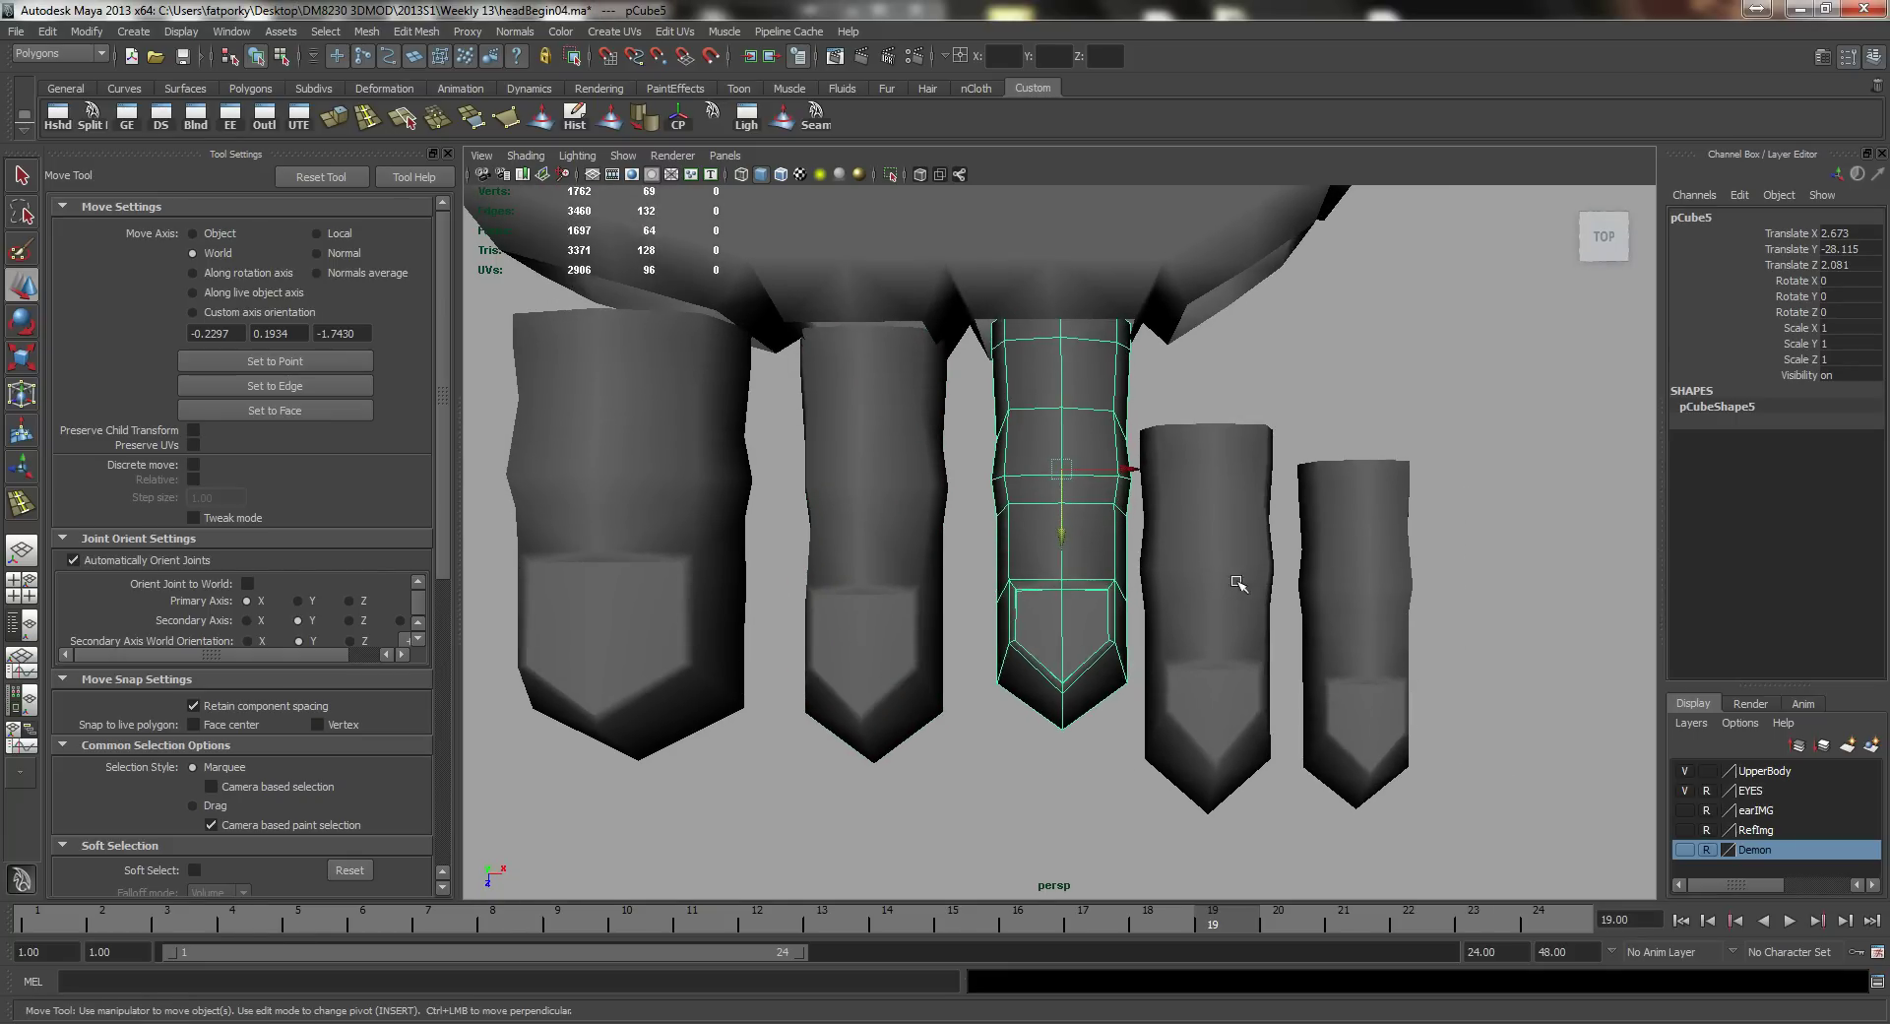
Step: Move the fourth toe back into its foot socket, to about Translate Z 1.95
{"action": "left_click", "coordinate": [1230, 587]}
{"action": "middle_click_drag", "start_coordinate": [1429, 562], "coordinate": [1186, 671], "text": "alt"}
{"action": "left_click_drag", "start_coordinate": [1018, 737], "coordinate": [1125, 484]}
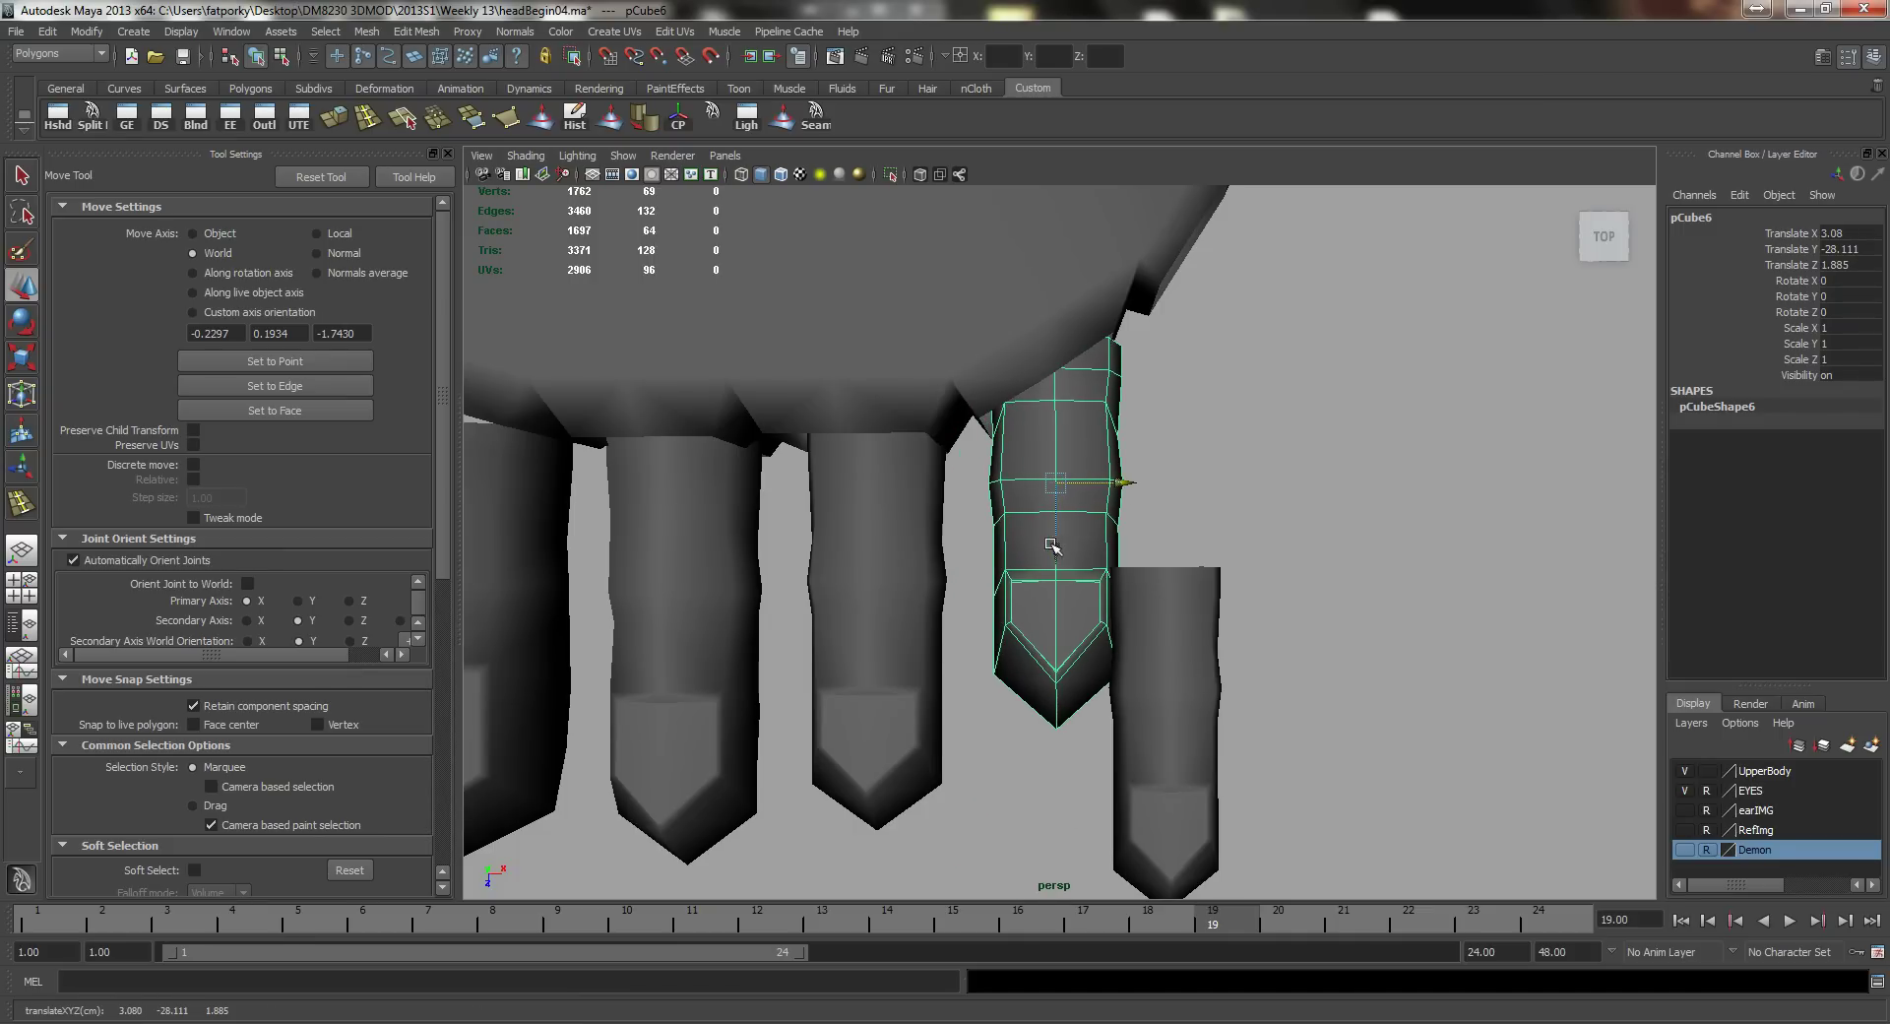
{"action": "left_click_drag", "start_coordinate": [1055, 547], "coordinate": [1057, 576]}
Step: Move the little toe to the outer foot socket, at about Translate X 3.405 and Translate Z 1.556
{"action": "left_click", "coordinate": [1150, 665]}
{"action": "middle_click_drag", "start_coordinate": [1235, 601], "coordinate": [1171, 644], "text": "alt"}
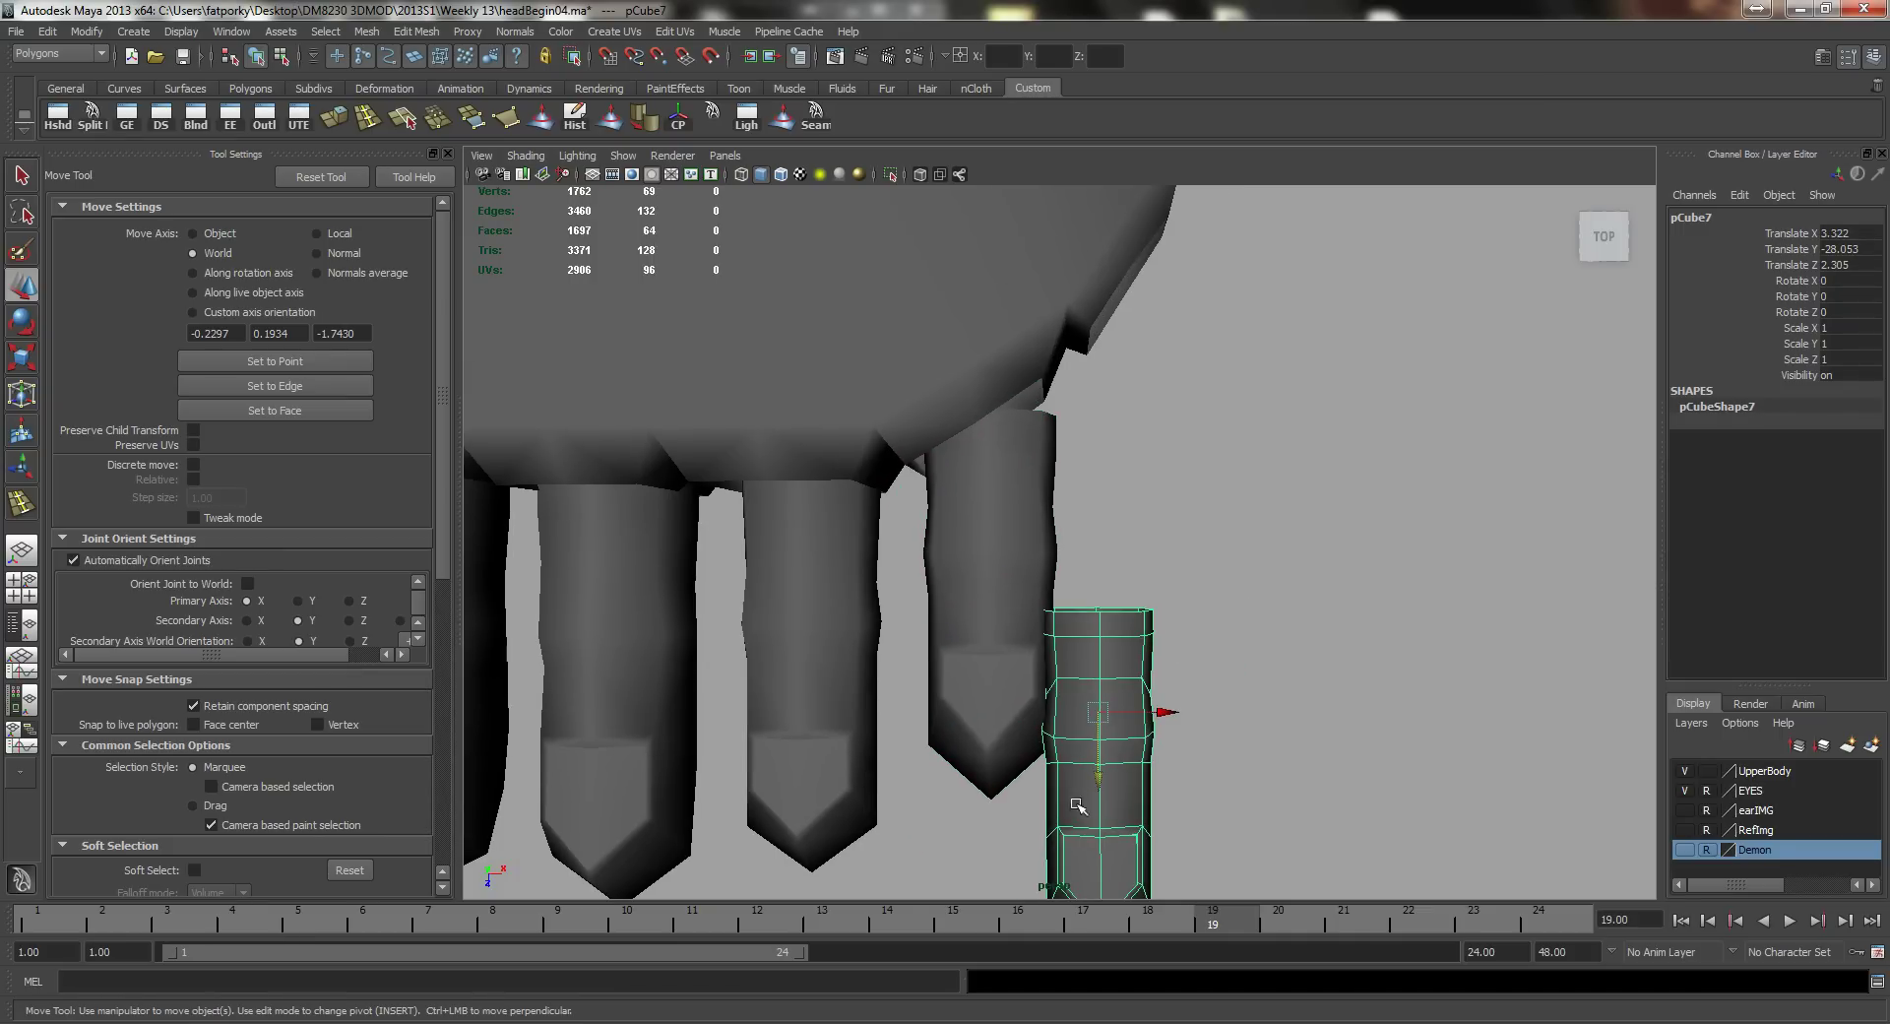
{"action": "left_click_drag", "start_coordinate": [1097, 770], "coordinate": [1129, 433]}
{"action": "left_click_drag", "start_coordinate": [1170, 374], "coordinate": [1208, 364]}
{"action": "middle_click_drag", "start_coordinate": [1231, 411], "coordinate": [1208, 487], "text": "alt"}
Step: Lower the little toe within its socket in the front view, to about Translate Y -28.136
{"action": "mouse_move", "coordinate": [1208, 488]}
{"action": "left_mouse_down", "text": "alt"}
{"action": "mouse_move", "coordinate": [1107, 477]}
{"action": "mouse_move", "coordinate": [1105, 451]}
{"action": "mouse_move", "coordinate": [1185, 463]}
{"action": "left_mouse_up", "text": "alt"}
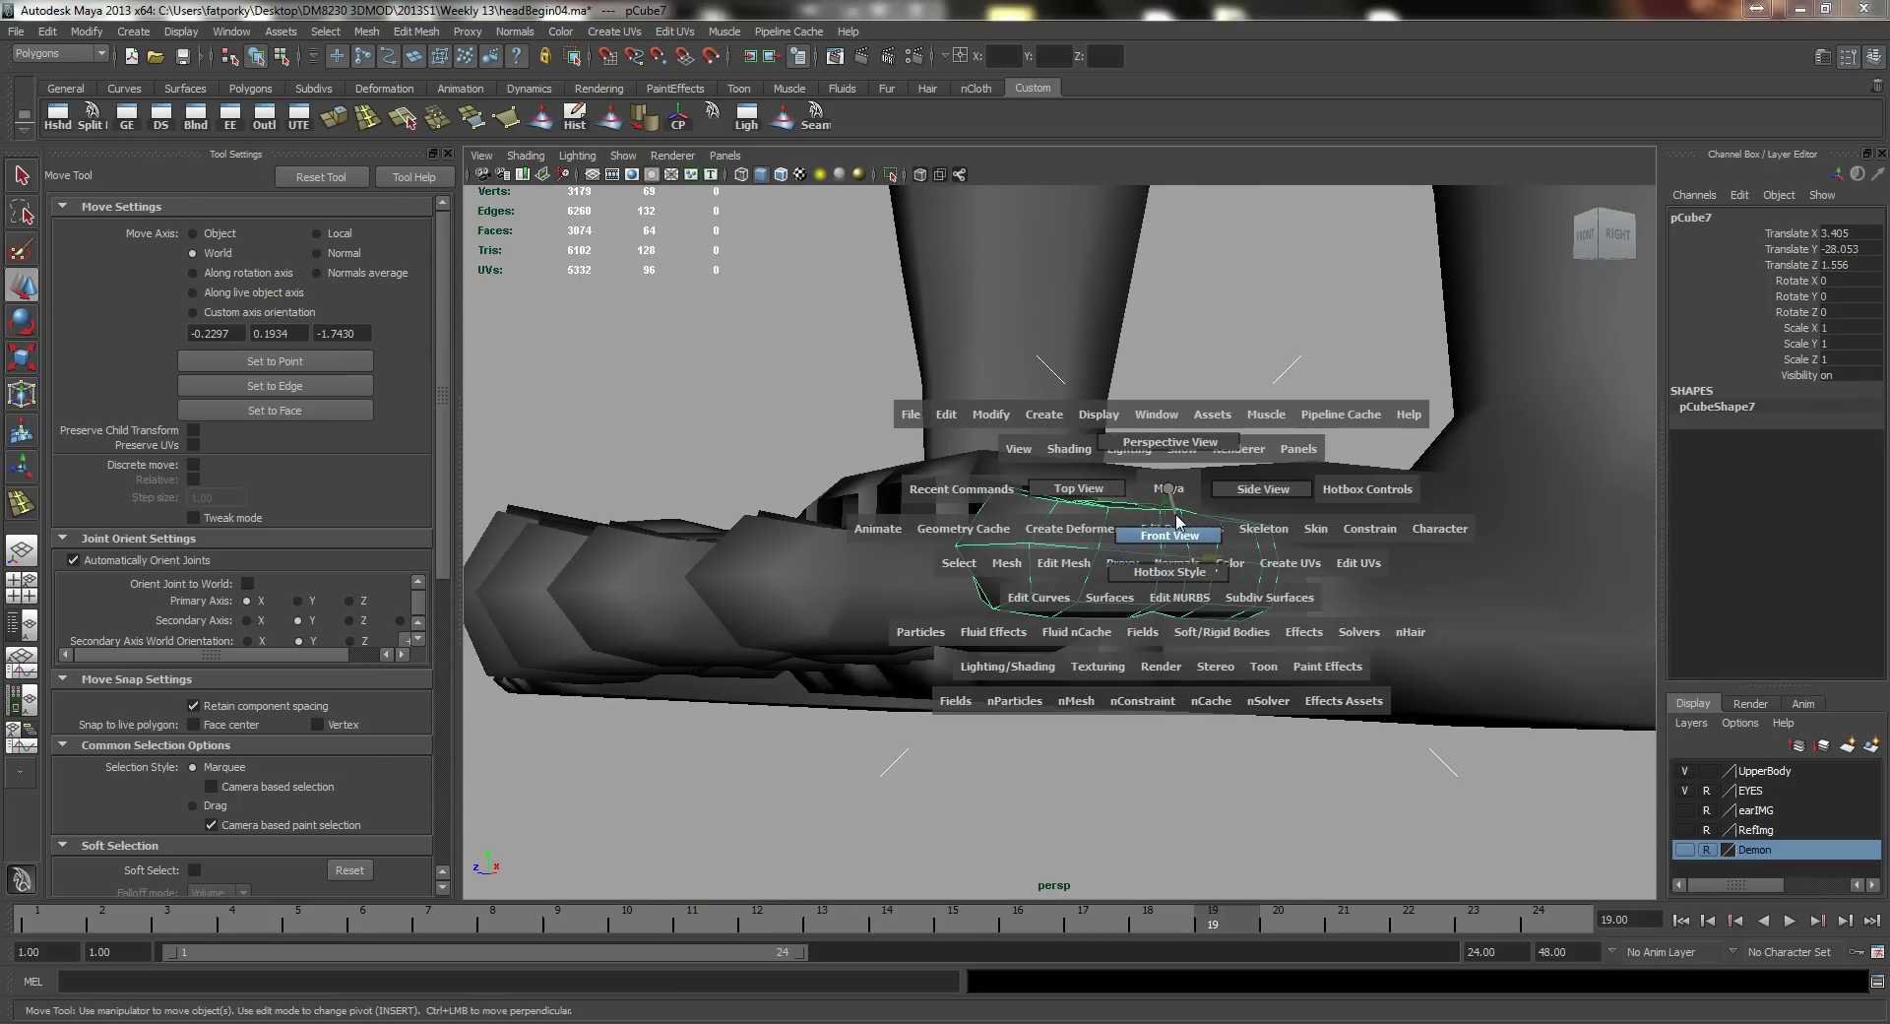
{"action": "left_click", "coordinate": [1177, 522]}
{"action": "left_click_drag", "start_coordinate": [1128, 493], "coordinate": [1128, 525]}
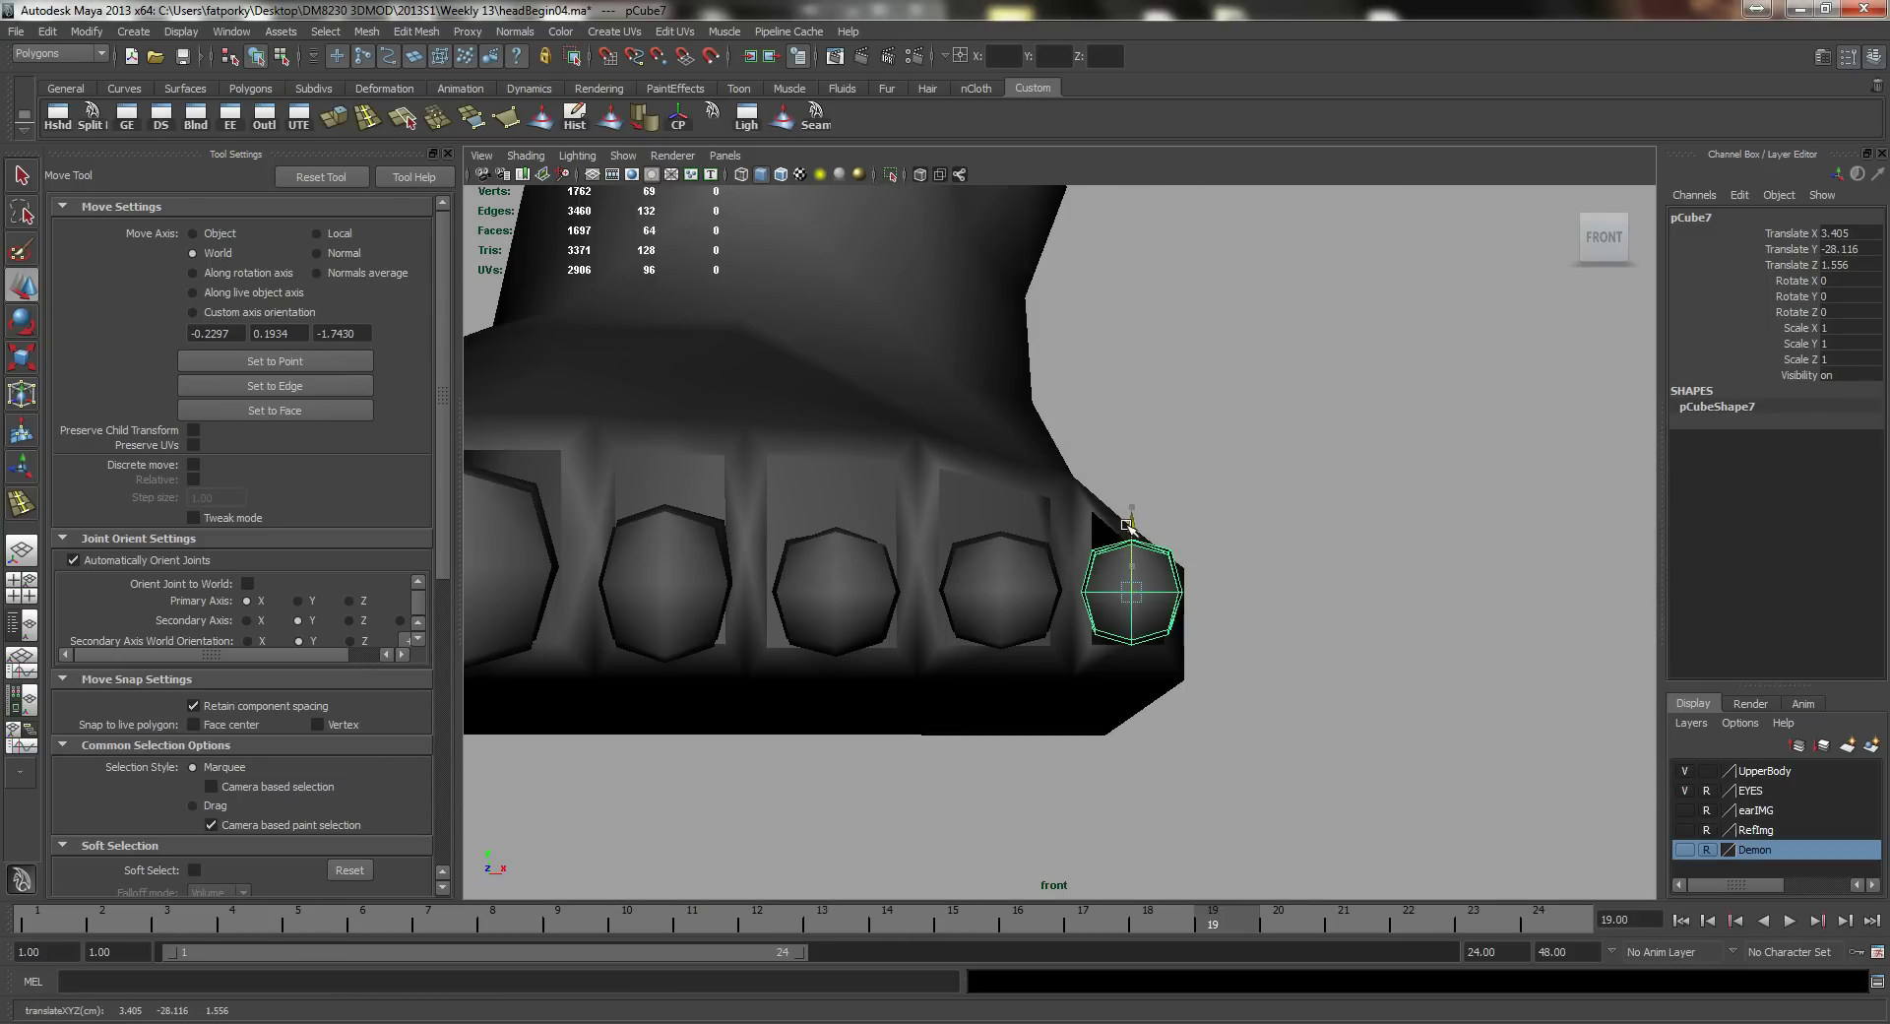
{"action": "middle_click_drag", "start_coordinate": [1146, 668], "coordinate": [1236, 604], "text": "alt"}
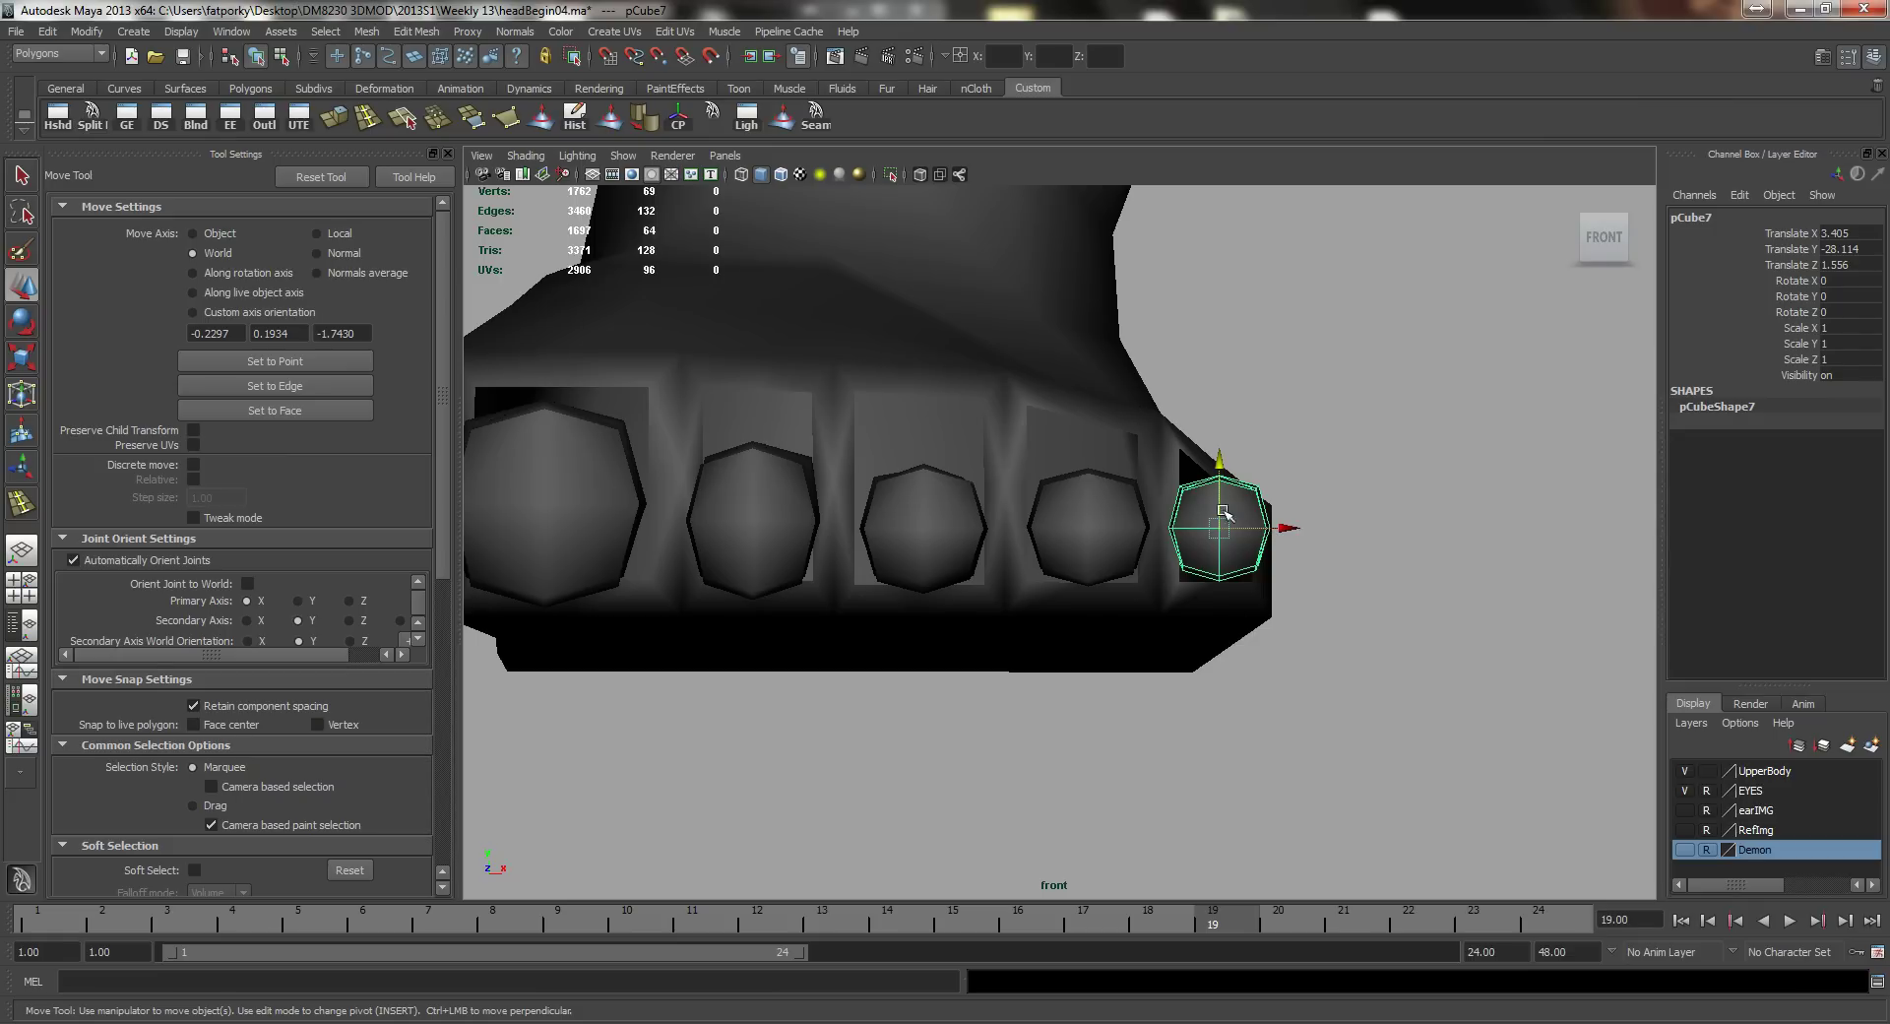
{"action": "left_click_drag", "start_coordinate": [1221, 462], "coordinate": [1218, 472]}
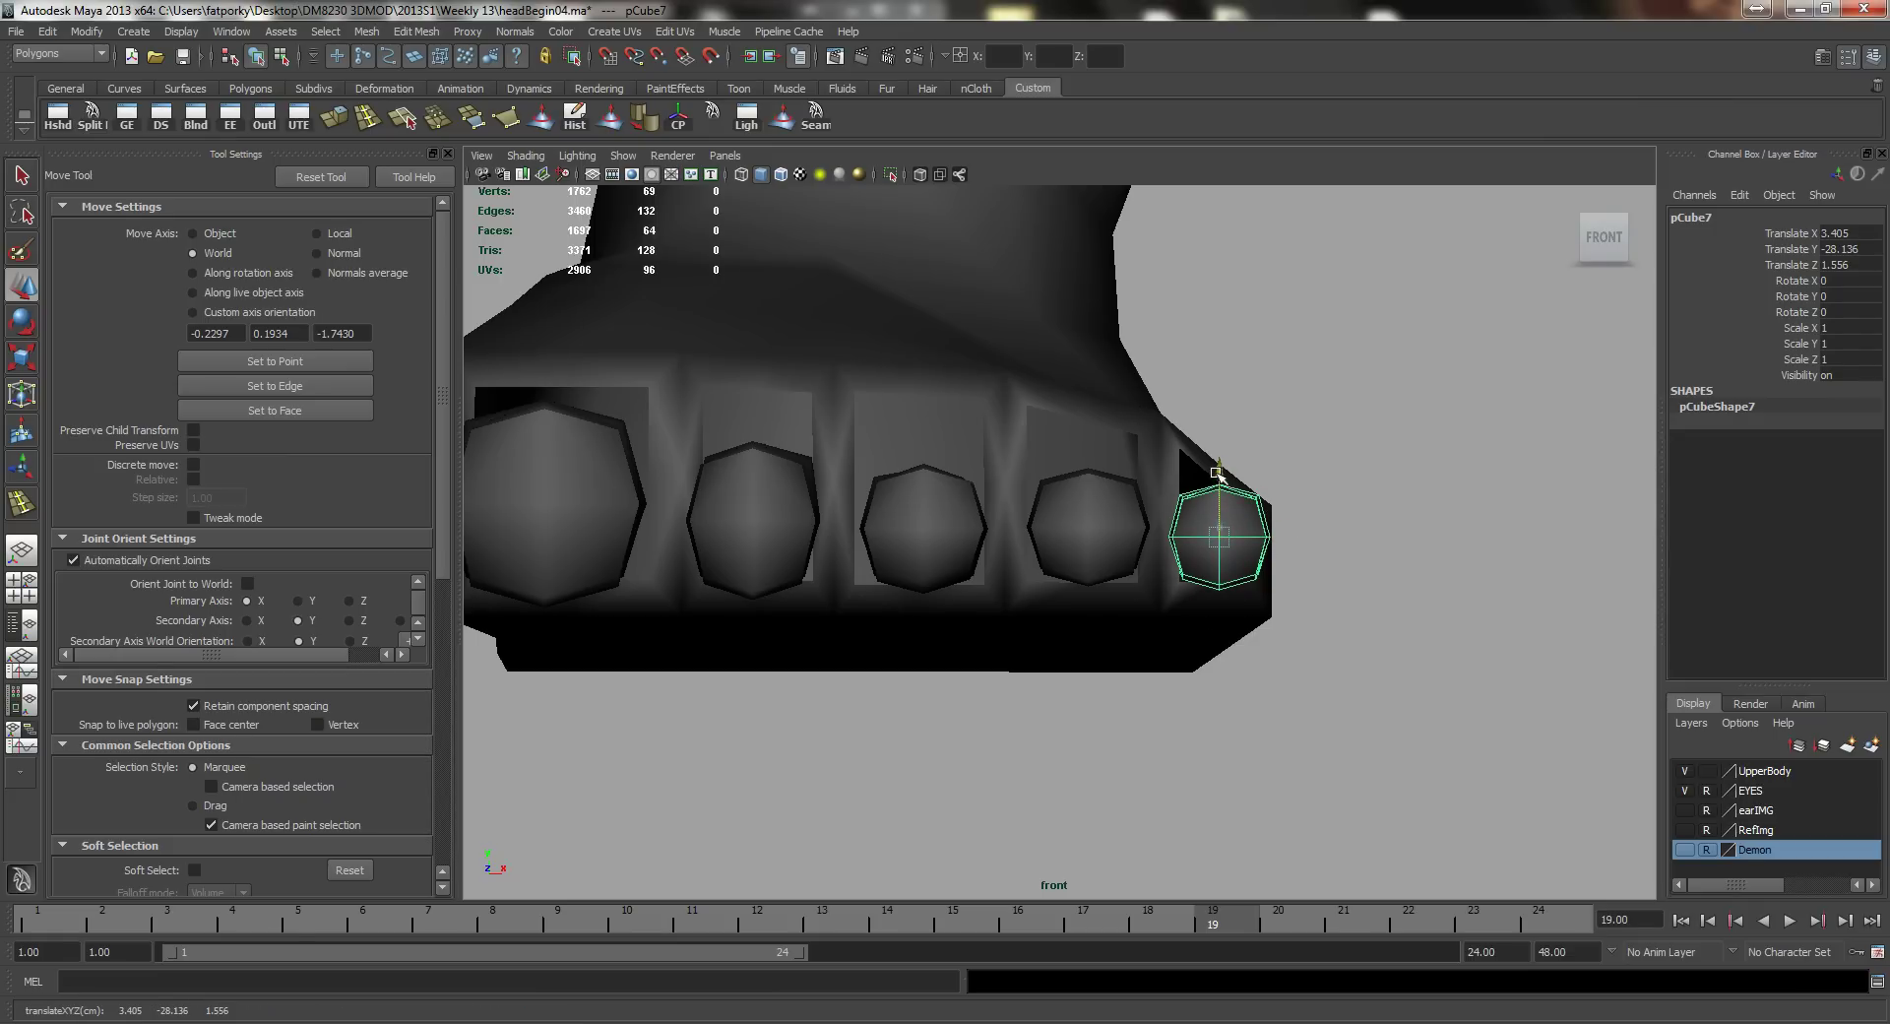
Step: In wireframe, lower the fourth toe to about Translate Y -28.141 and the little toe to about Translate Y -28.16
{"action": "left_click", "coordinate": [1081, 521]}
{"action": "key", "text": "4"}
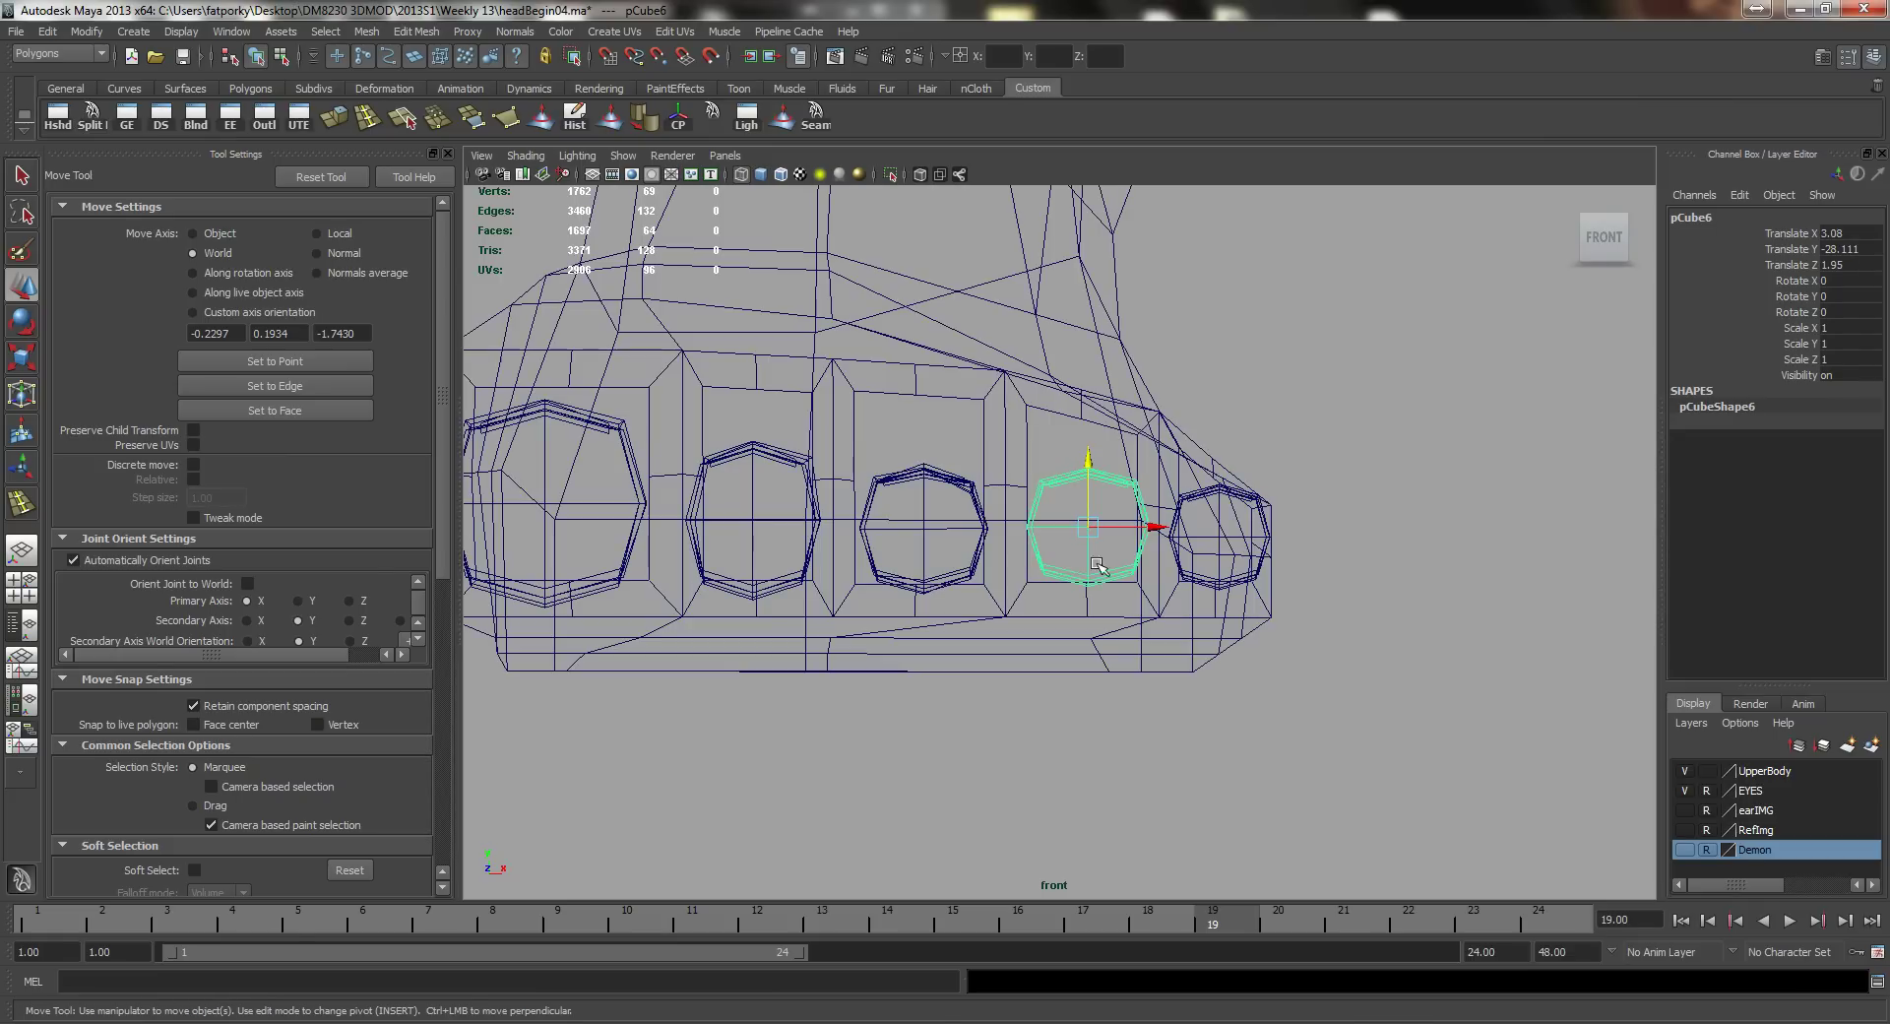
{"action": "left_click_drag", "start_coordinate": [1087, 450], "coordinate": [1088, 475]}
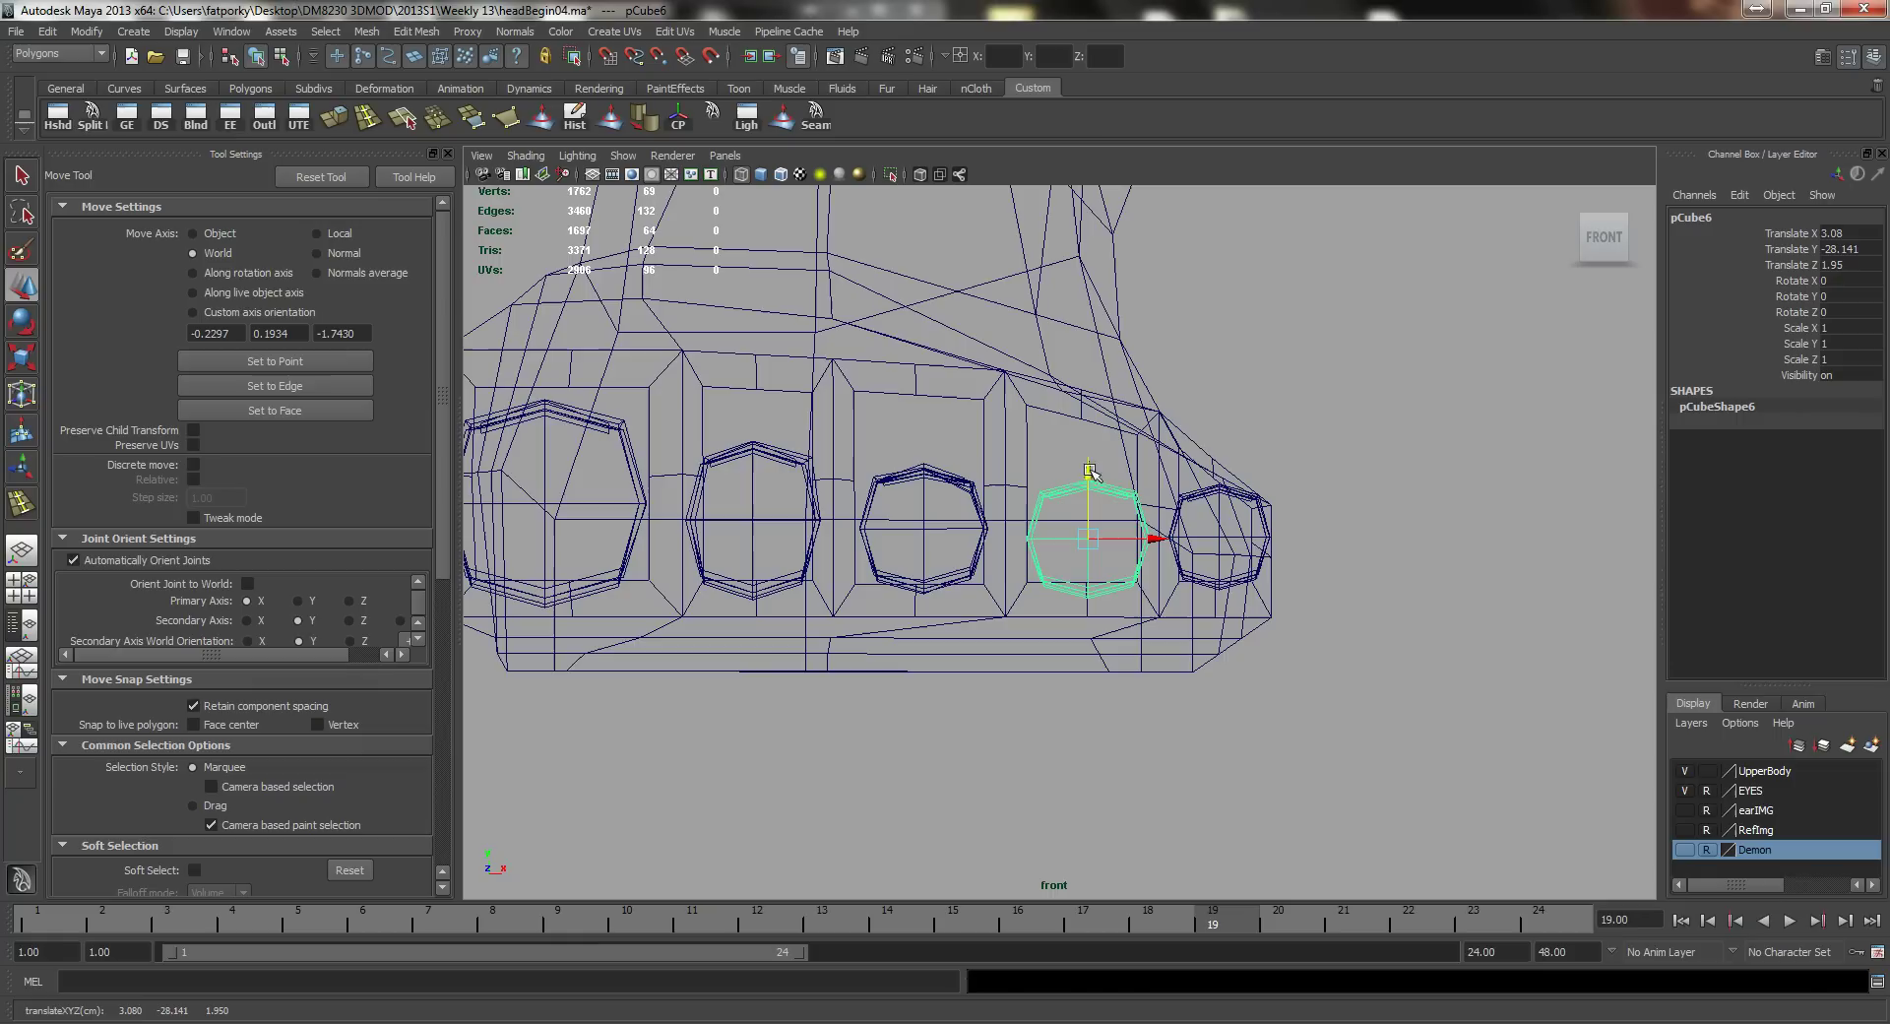
{"action": "left_click", "coordinate": [1219, 535]}
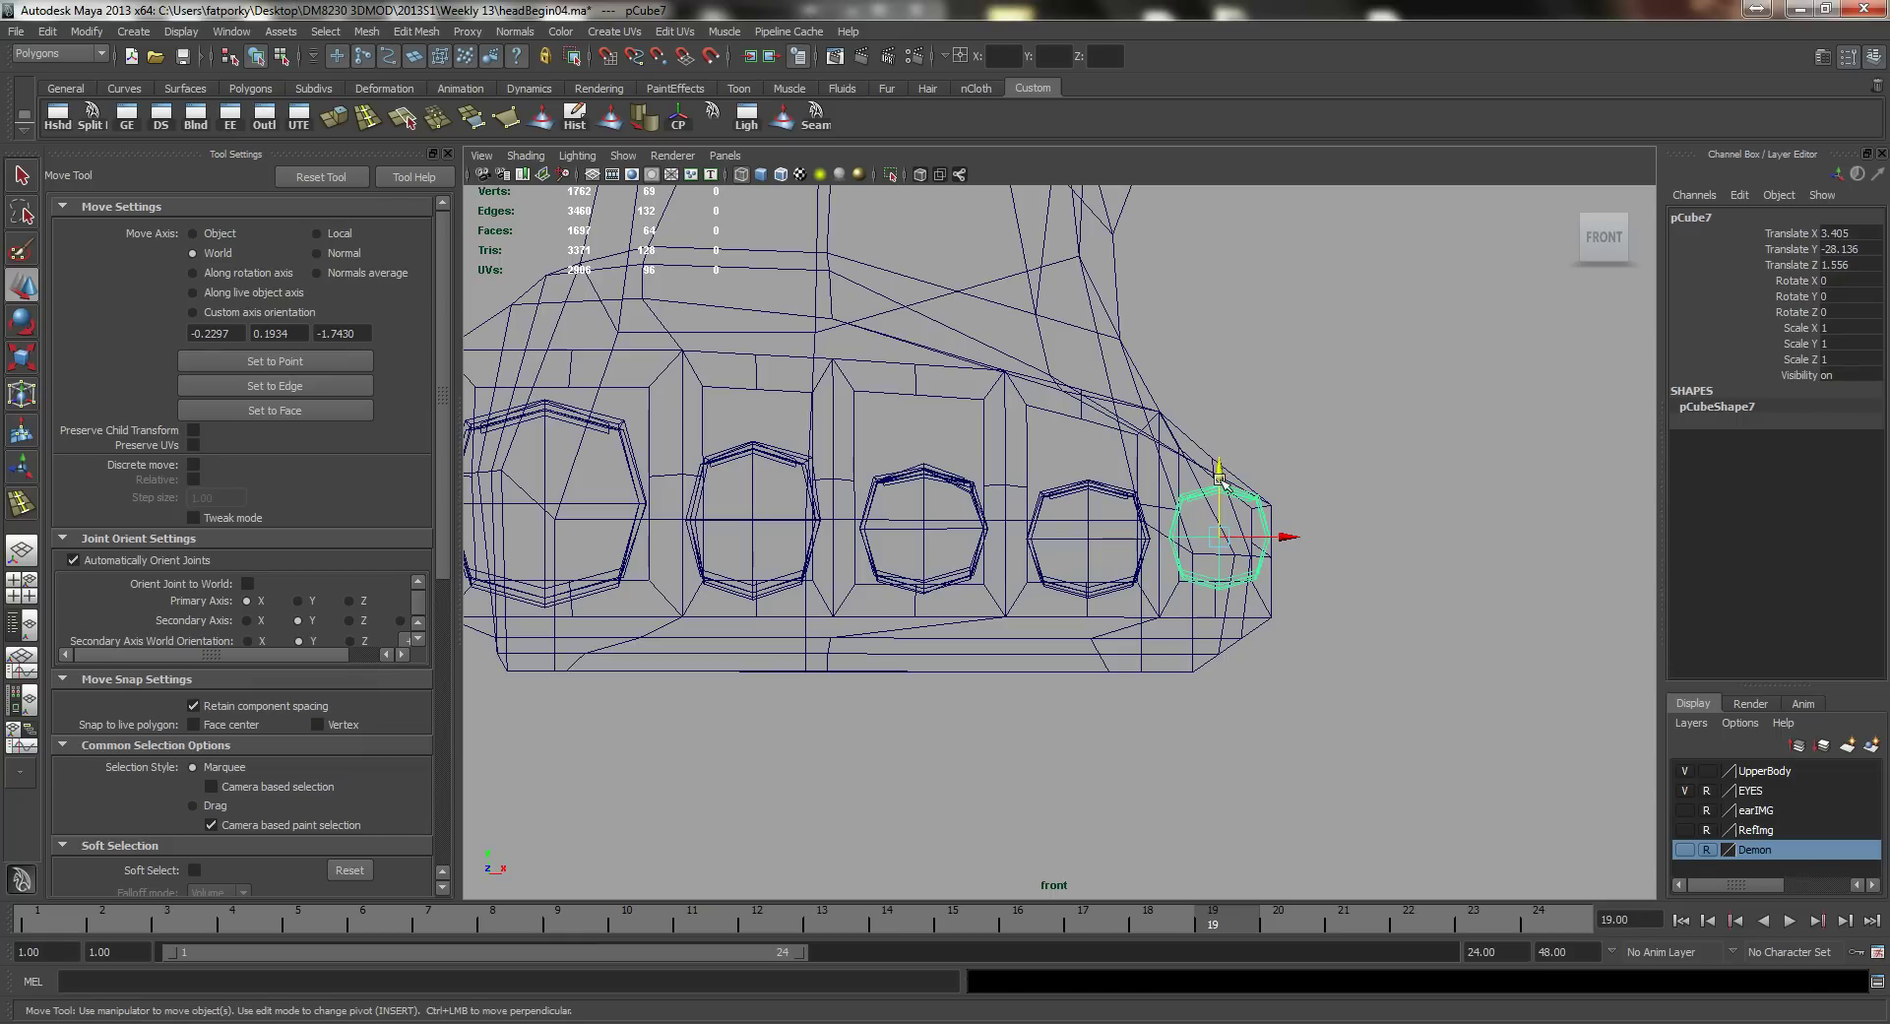
{"action": "left_click_drag", "start_coordinate": [1221, 479], "coordinate": [1220, 489]}
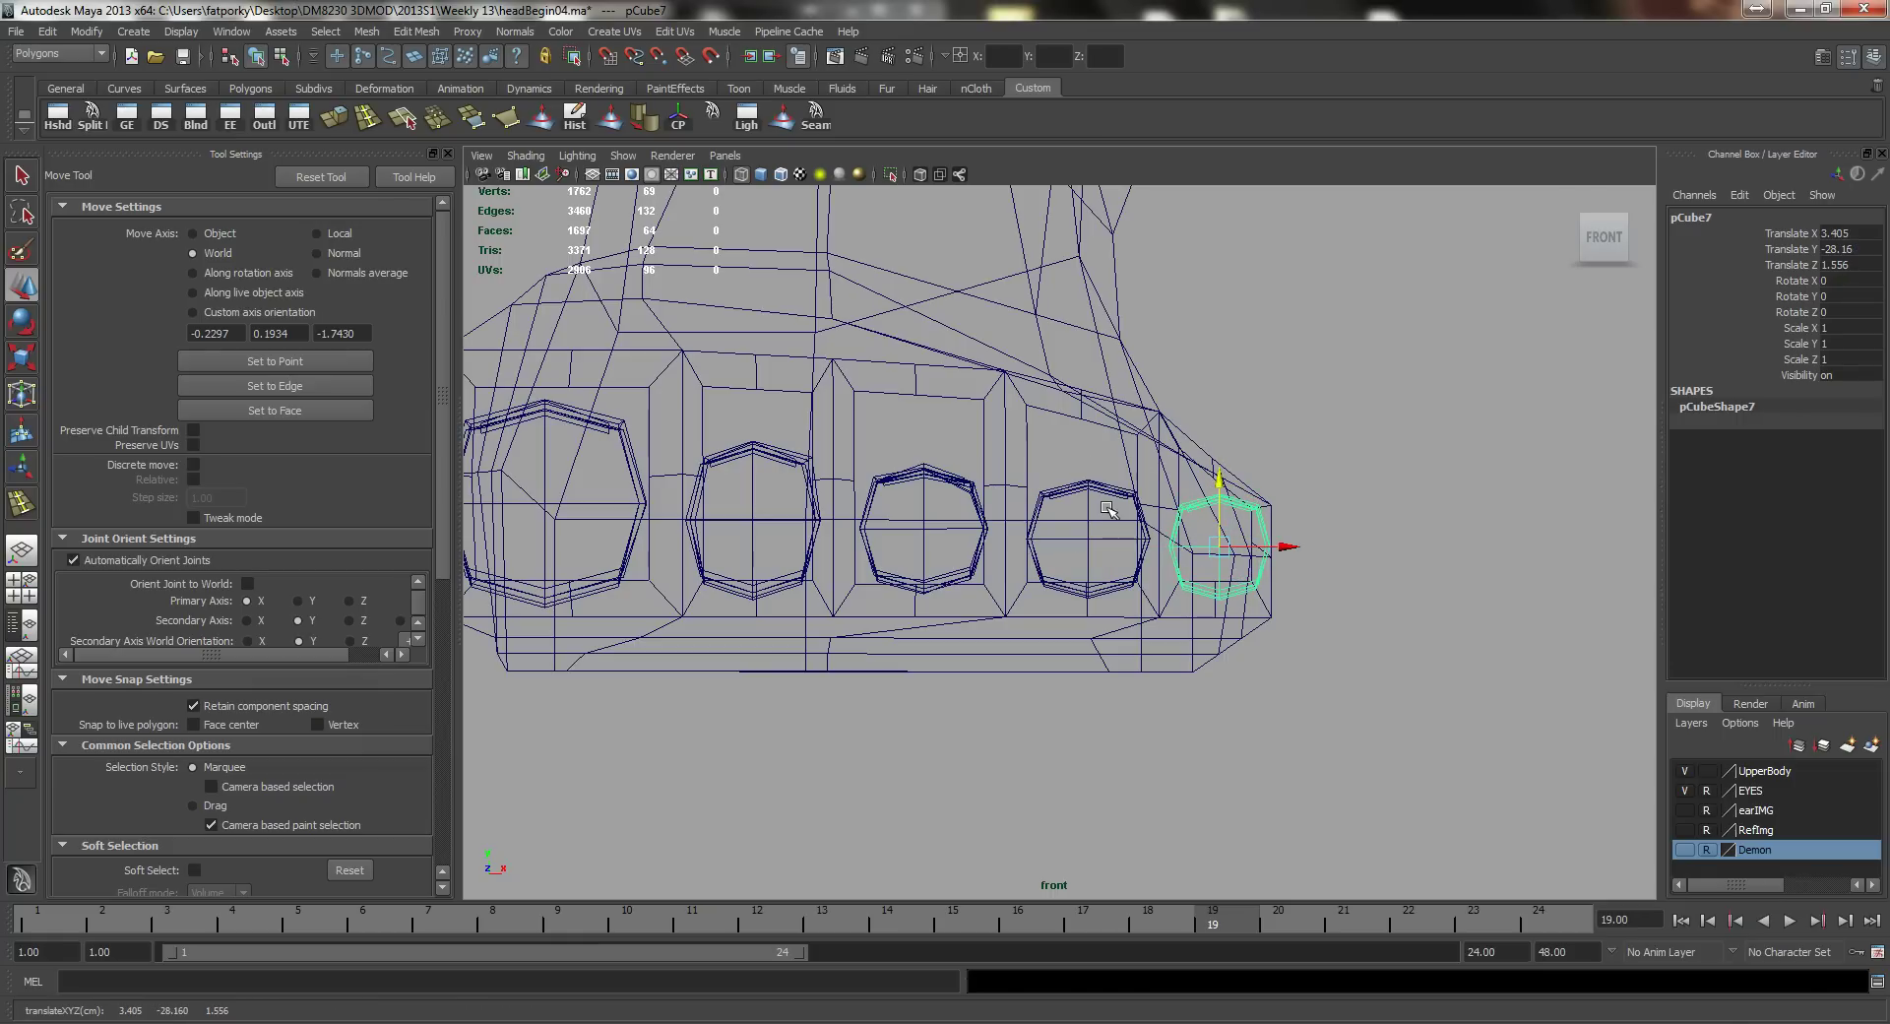
Step: Rotate the little toe to about -19.4 degrees in Z, and return to the shaded perspective view
{"action": "key", "text": "e"}
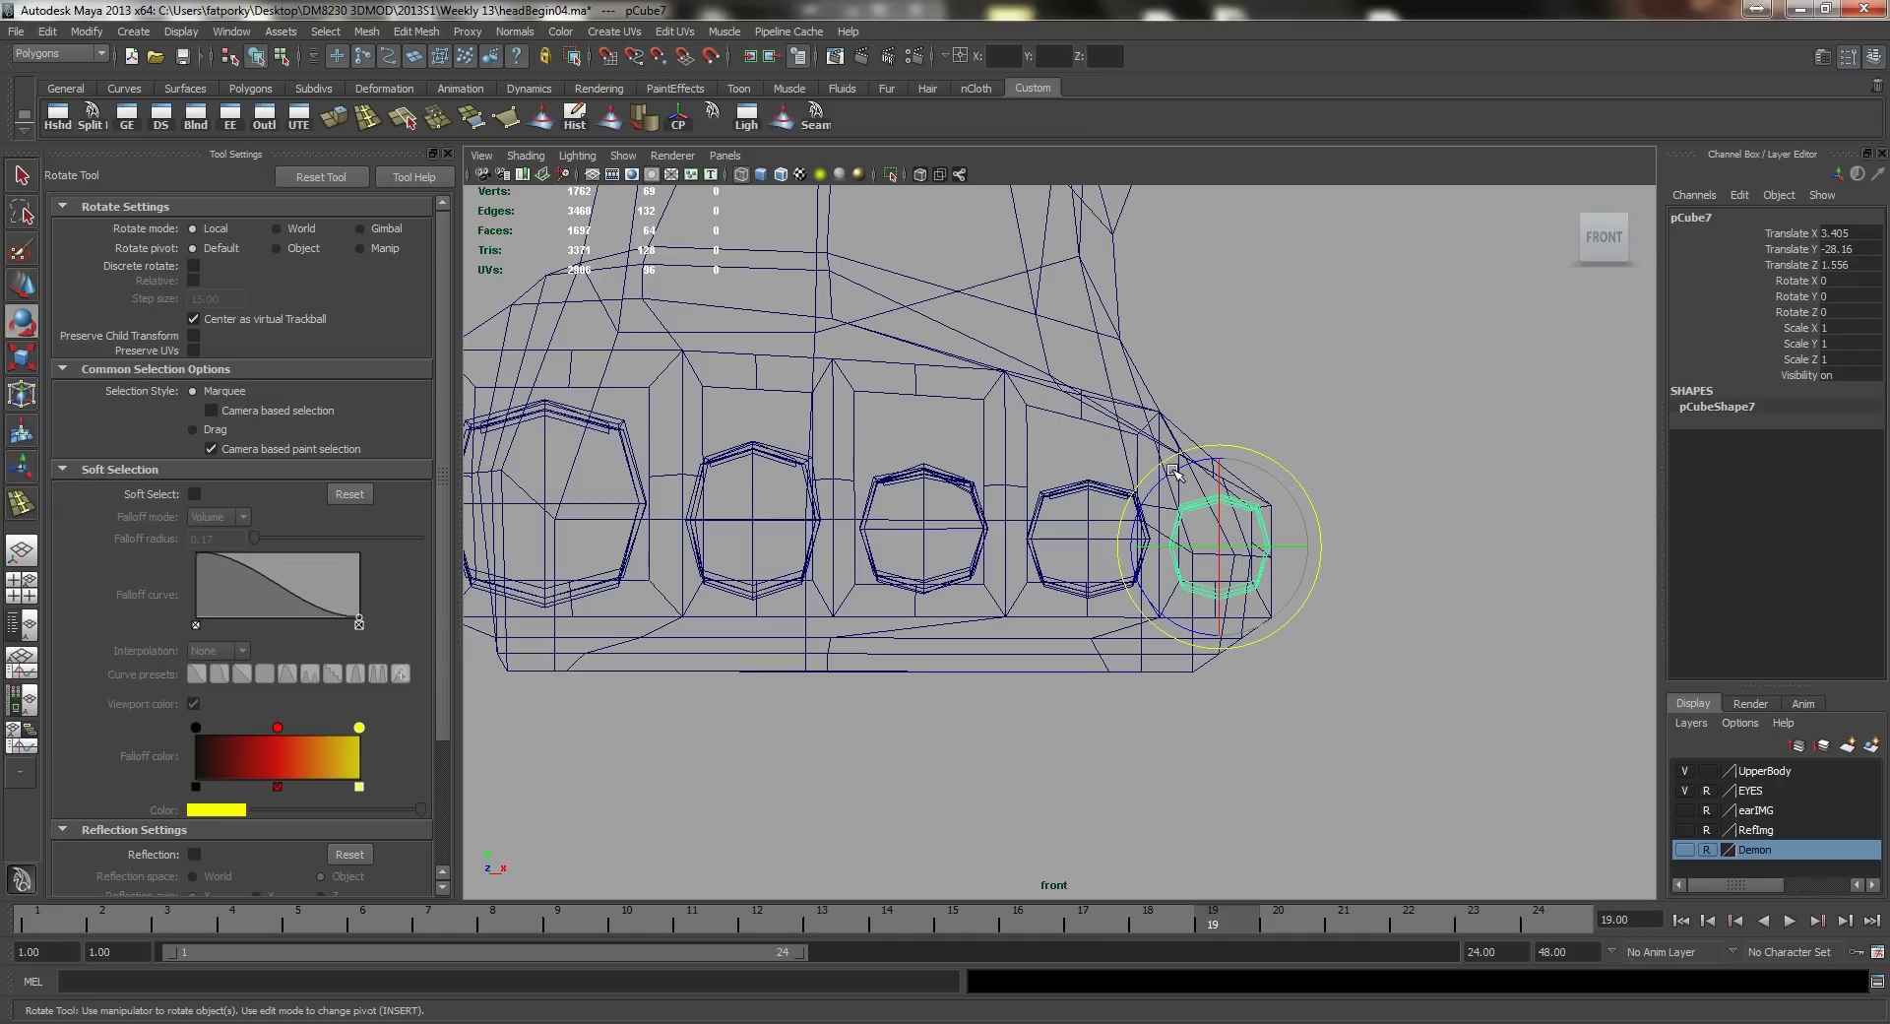
{"action": "mouse_move", "coordinate": [1174, 470]}
{"action": "left_mouse_down"}
{"action": "mouse_move", "coordinate": [1198, 463]}
{"action": "mouse_move", "coordinate": [1186, 477]}
{"action": "mouse_move", "coordinate": [1156, 421]}
{"action": "mouse_move", "coordinate": [1066, 537]}
{"action": "left_mouse_up"}
{"action": "key", "text": "space"}
{"action": "key", "text": "5"}
{"action": "left_click_drag", "start_coordinate": [1058, 621], "coordinate": [1162, 643], "text": "alt"}
{"action": "left_click_drag", "start_coordinate": [1031, 603], "coordinate": [1058, 595], "text": "alt"}
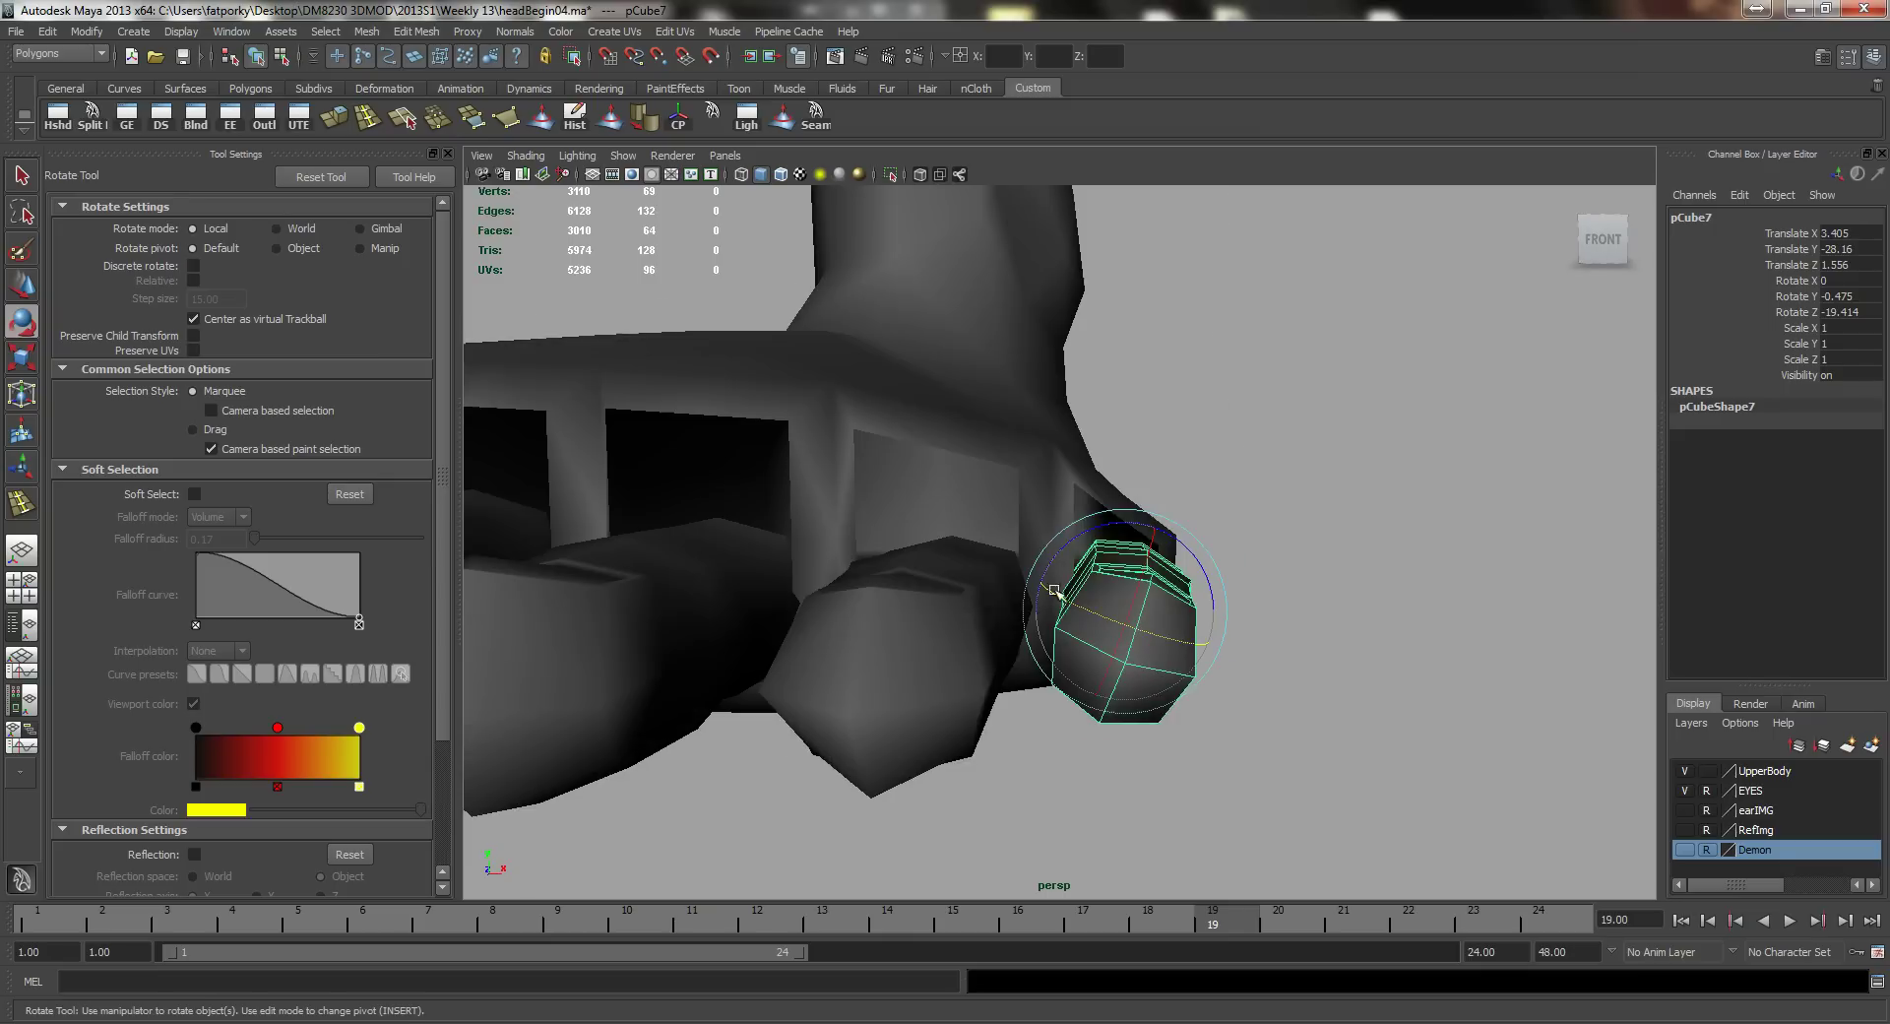
Step: Rotate the big toe to about 2.08 degrees in Z
{"action": "left_click", "coordinate": [930, 630]}
{"action": "left_click_drag", "start_coordinate": [930, 630], "coordinate": [845, 538], "text": "alt"}
{"action": "left_click", "coordinate": [861, 537]}
{"action": "middle_click_drag", "start_coordinate": [845, 538], "coordinate": [1053, 507], "text": "alt"}
{"action": "left_click", "coordinate": [781, 506]}
{"action": "middle_click_drag", "start_coordinate": [817, 509], "coordinate": [1063, 522], "text": "alt"}
{"action": "middle_click_drag", "start_coordinate": [748, 508], "coordinate": [969, 520], "text": "alt"}
{"action": "right_click_drag", "start_coordinate": [969, 520], "coordinate": [852, 485], "text": "alt"}
{"action": "left_click", "coordinate": [846, 532]}
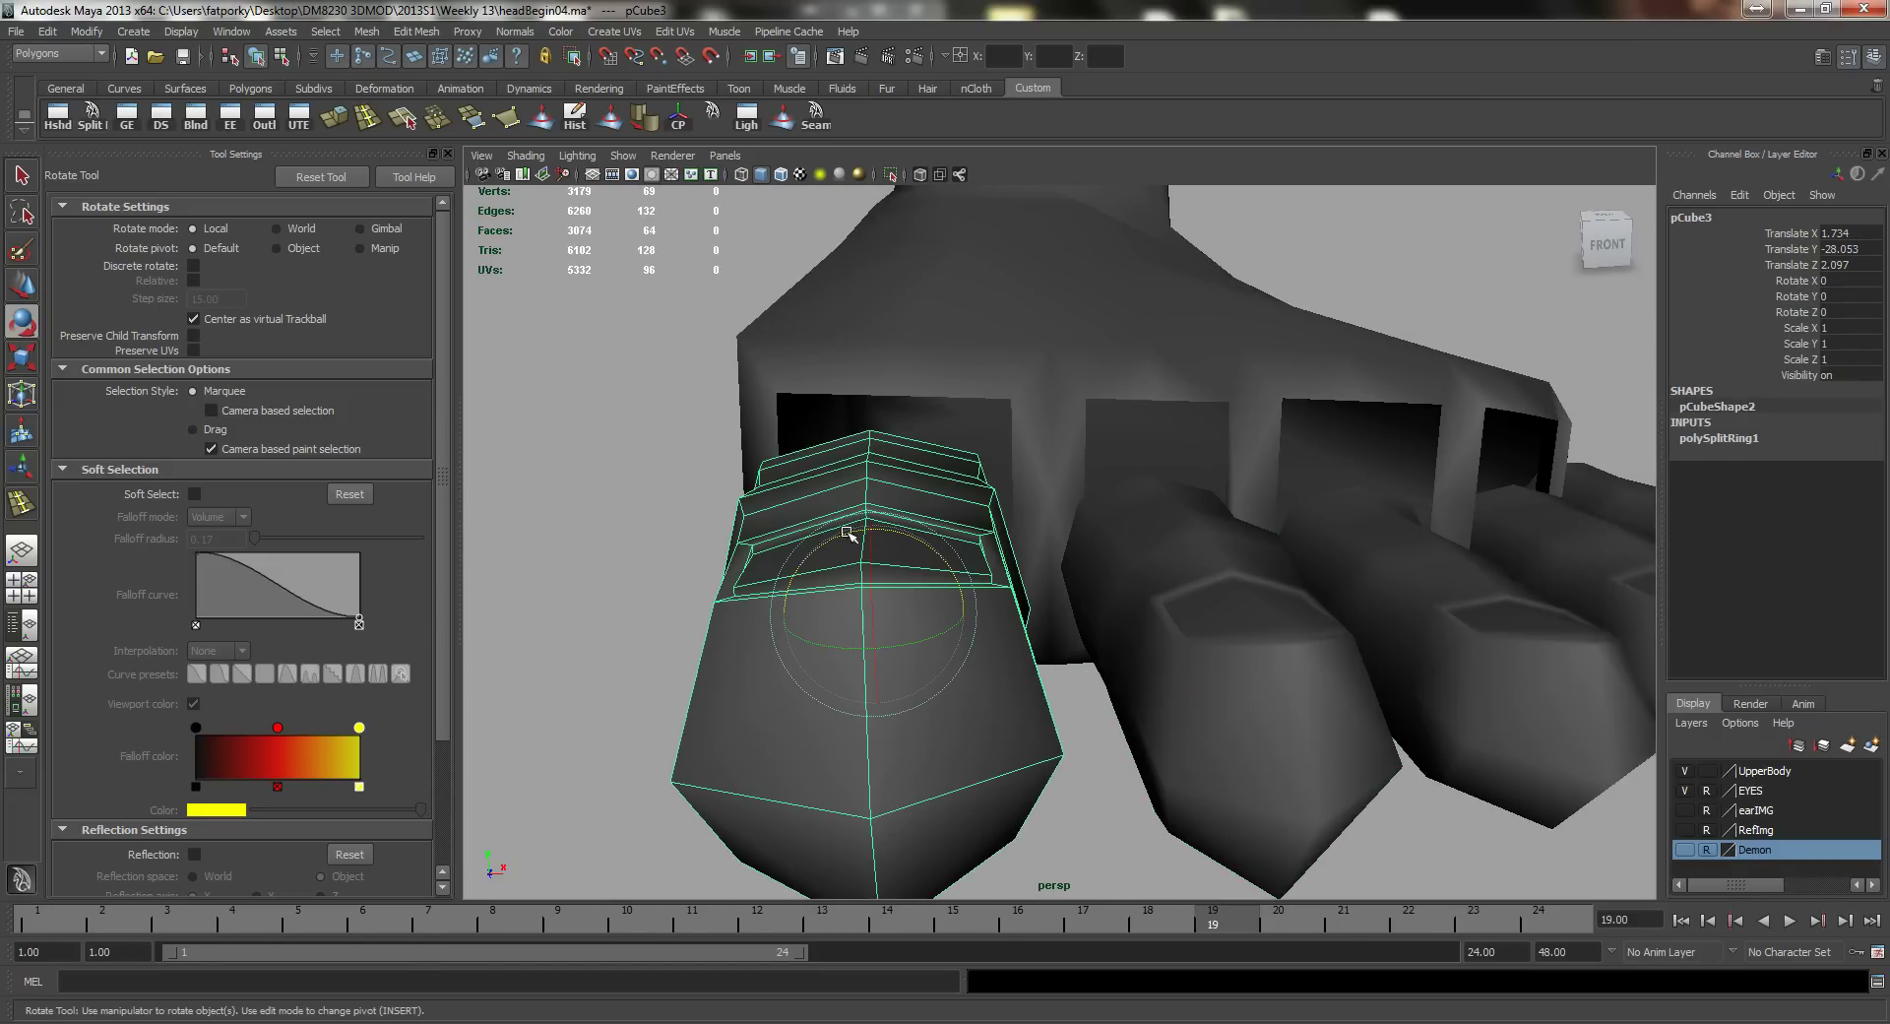
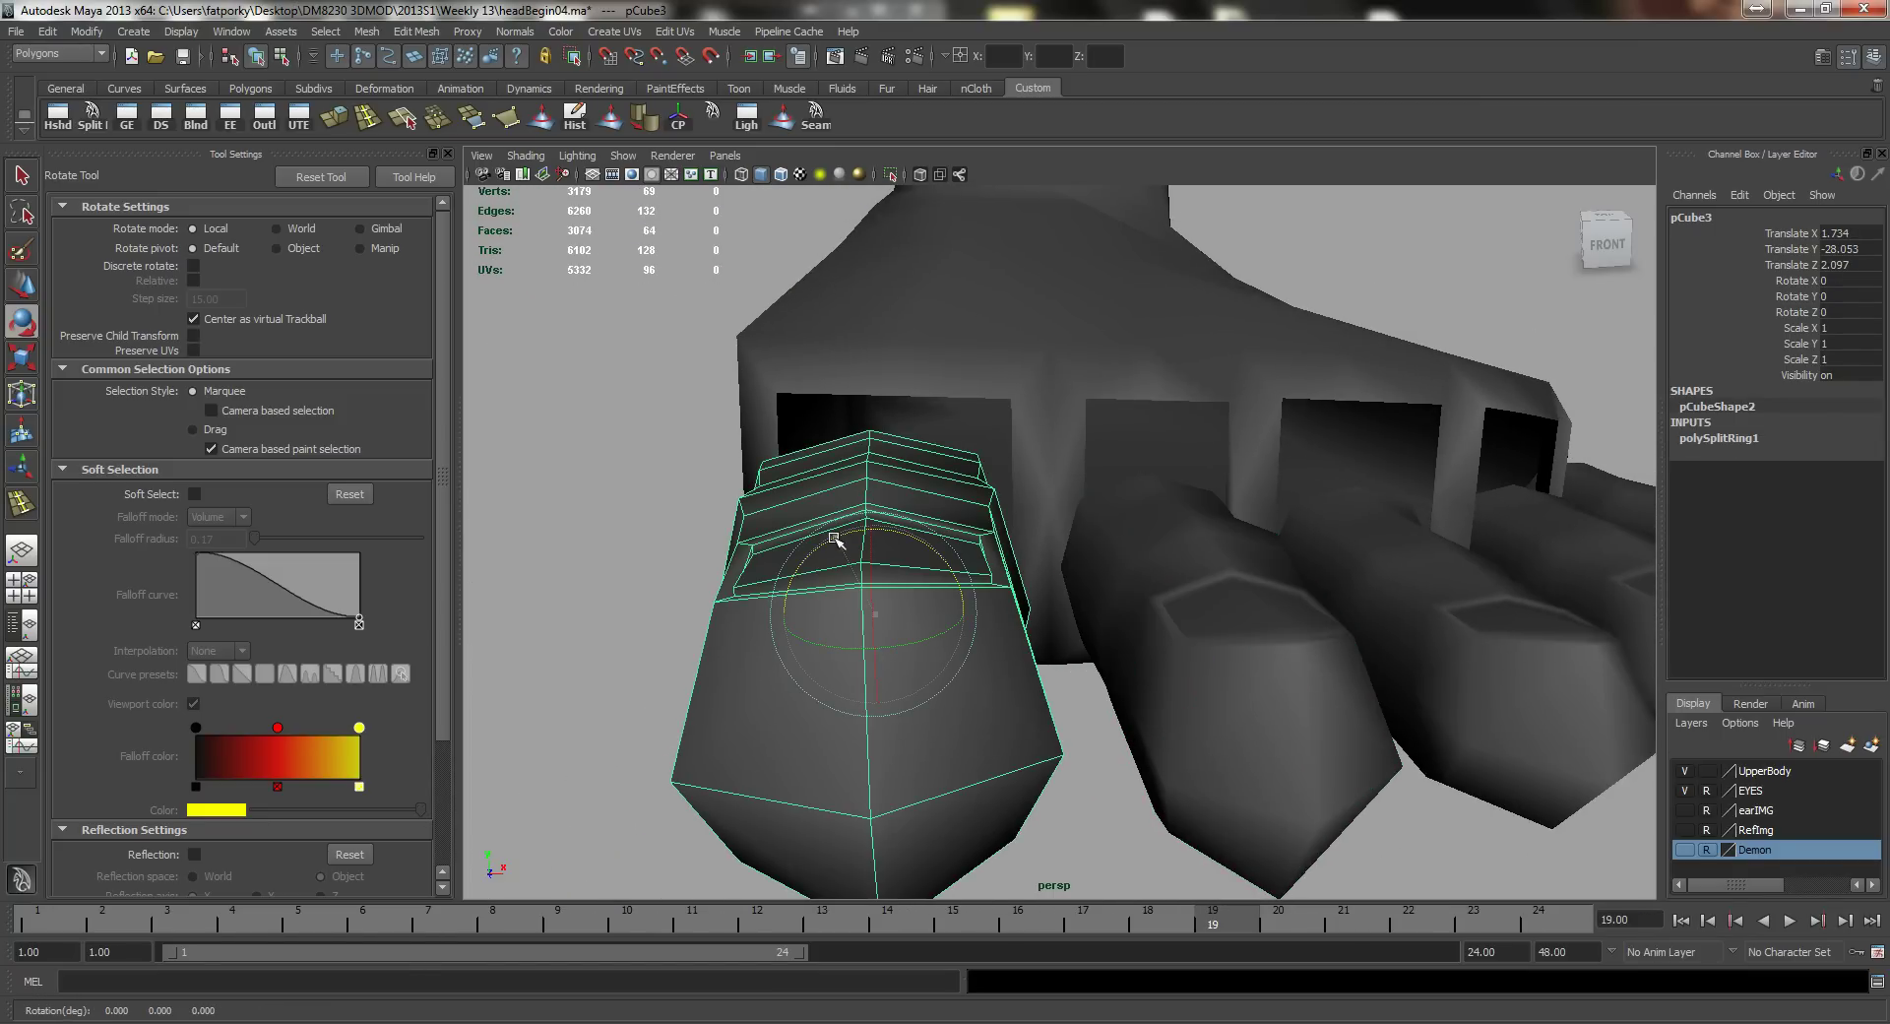
{"action": "left_click_drag", "start_coordinate": [834, 539], "coordinate": [831, 541]}
{"action": "right_click_drag", "start_coordinate": [1033, 561], "coordinate": [911, 551], "text": "alt"}
{"action": "left_click_drag", "start_coordinate": [1084, 546], "coordinate": [1070, 602], "text": "alt"}
Step: Show wireframe on the shaded models and switch the little toe to vertex editing
{"action": "key", "text": "q"}
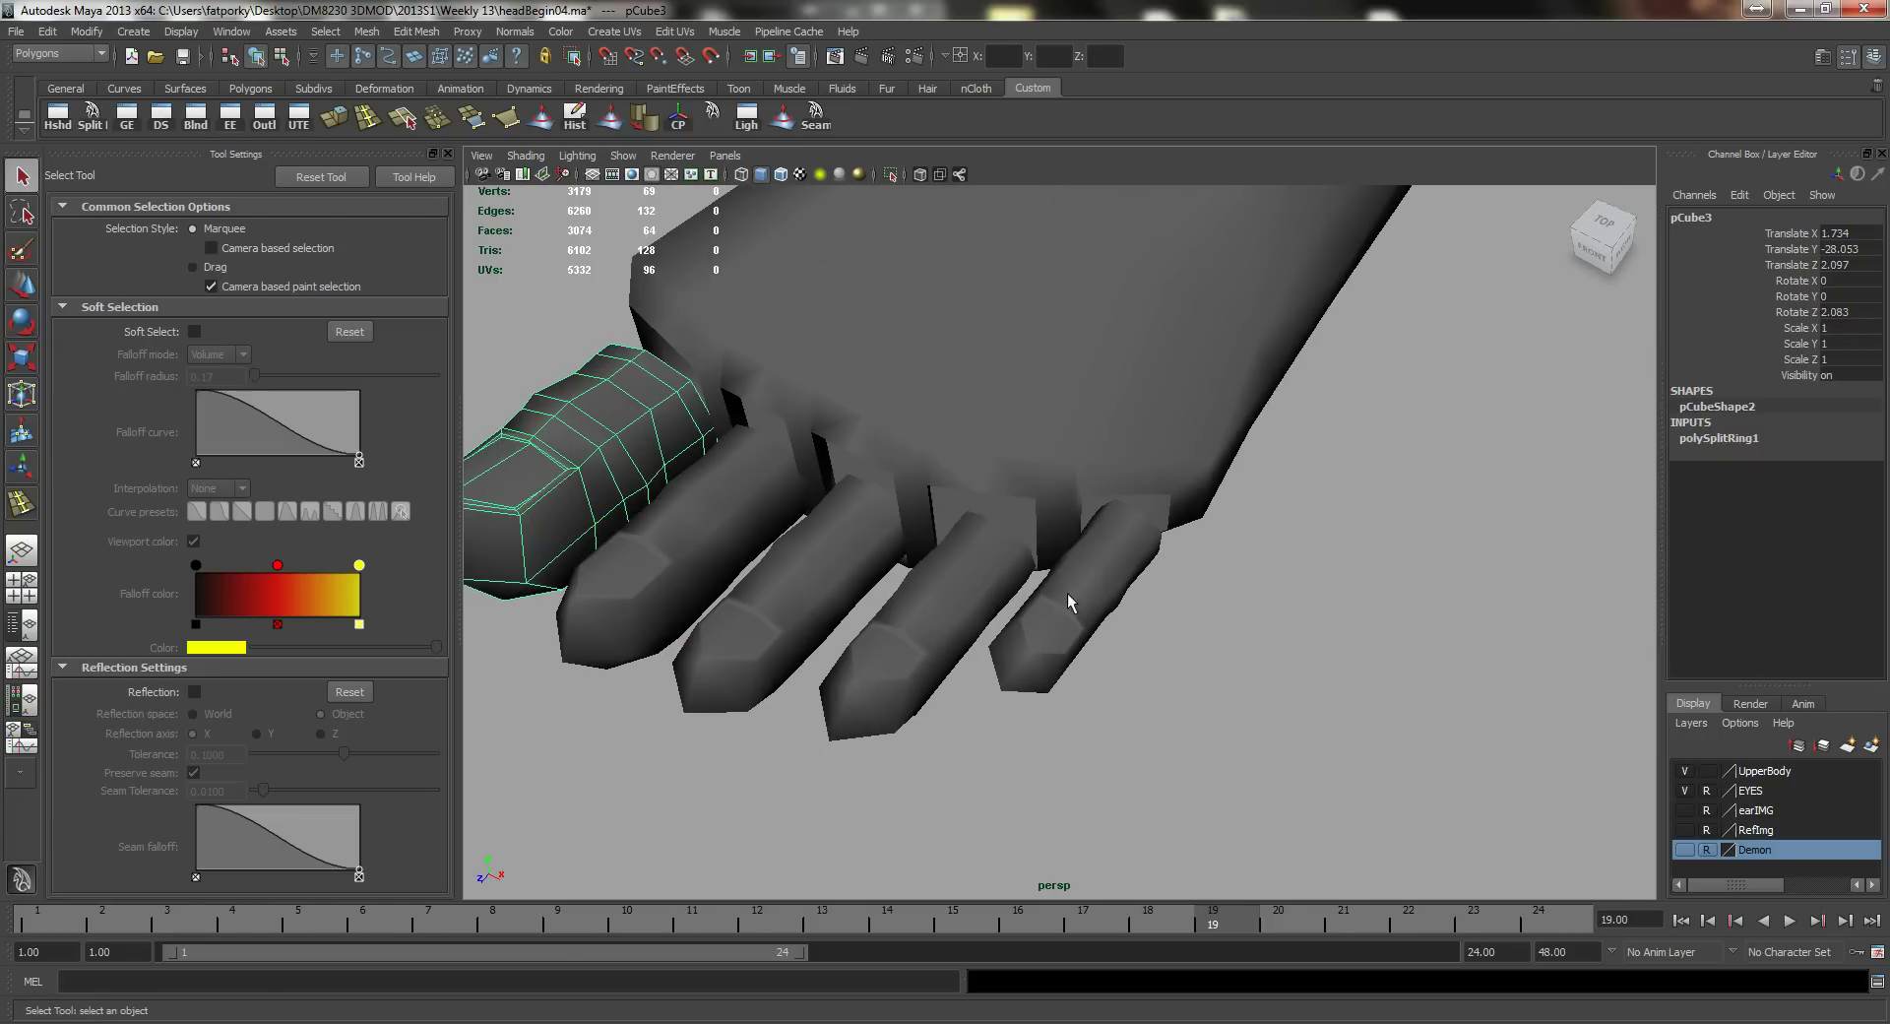
{"action": "left_click", "coordinate": [1200, 641]}
{"action": "left_click_drag", "start_coordinate": [1200, 642], "coordinate": [1041, 646], "text": "alt"}
{"action": "left_click", "coordinate": [1033, 536]}
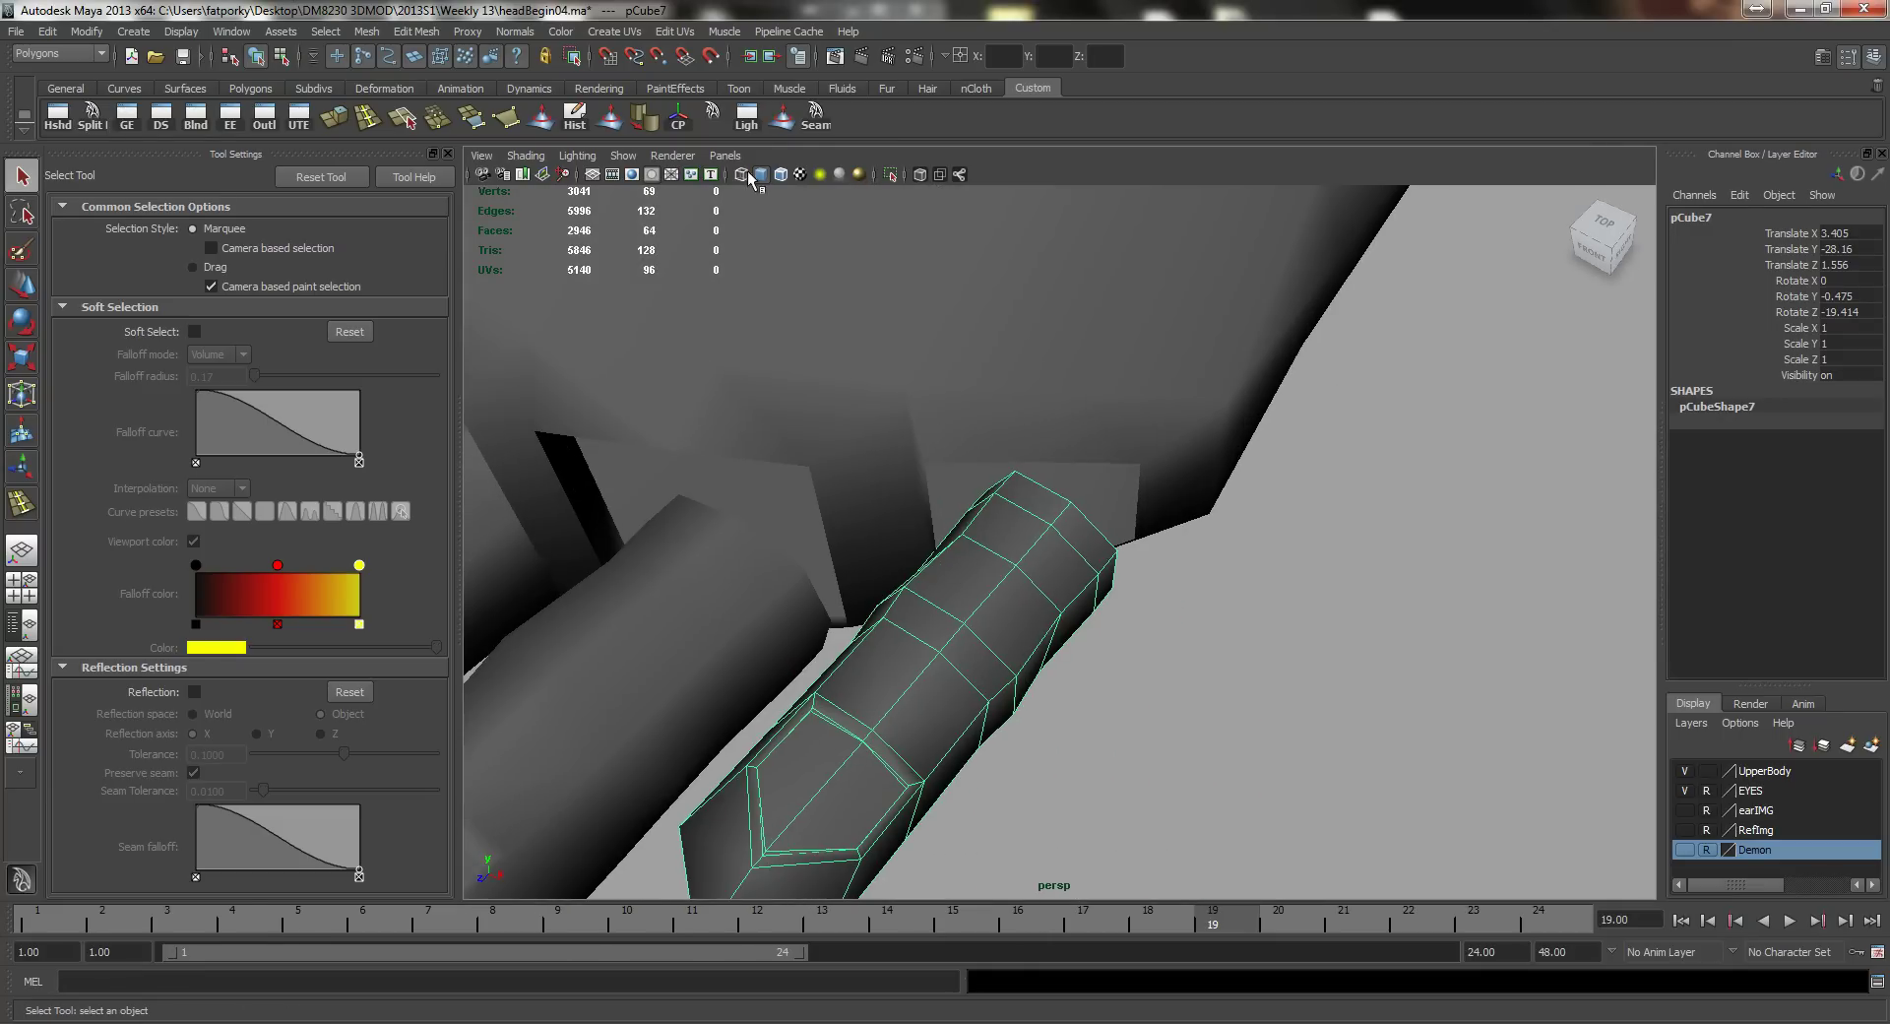
{"action": "left_click", "coordinate": [781, 174]}
{"action": "right_click_drag", "start_coordinate": [1023, 555], "coordinate": [1107, 537]}
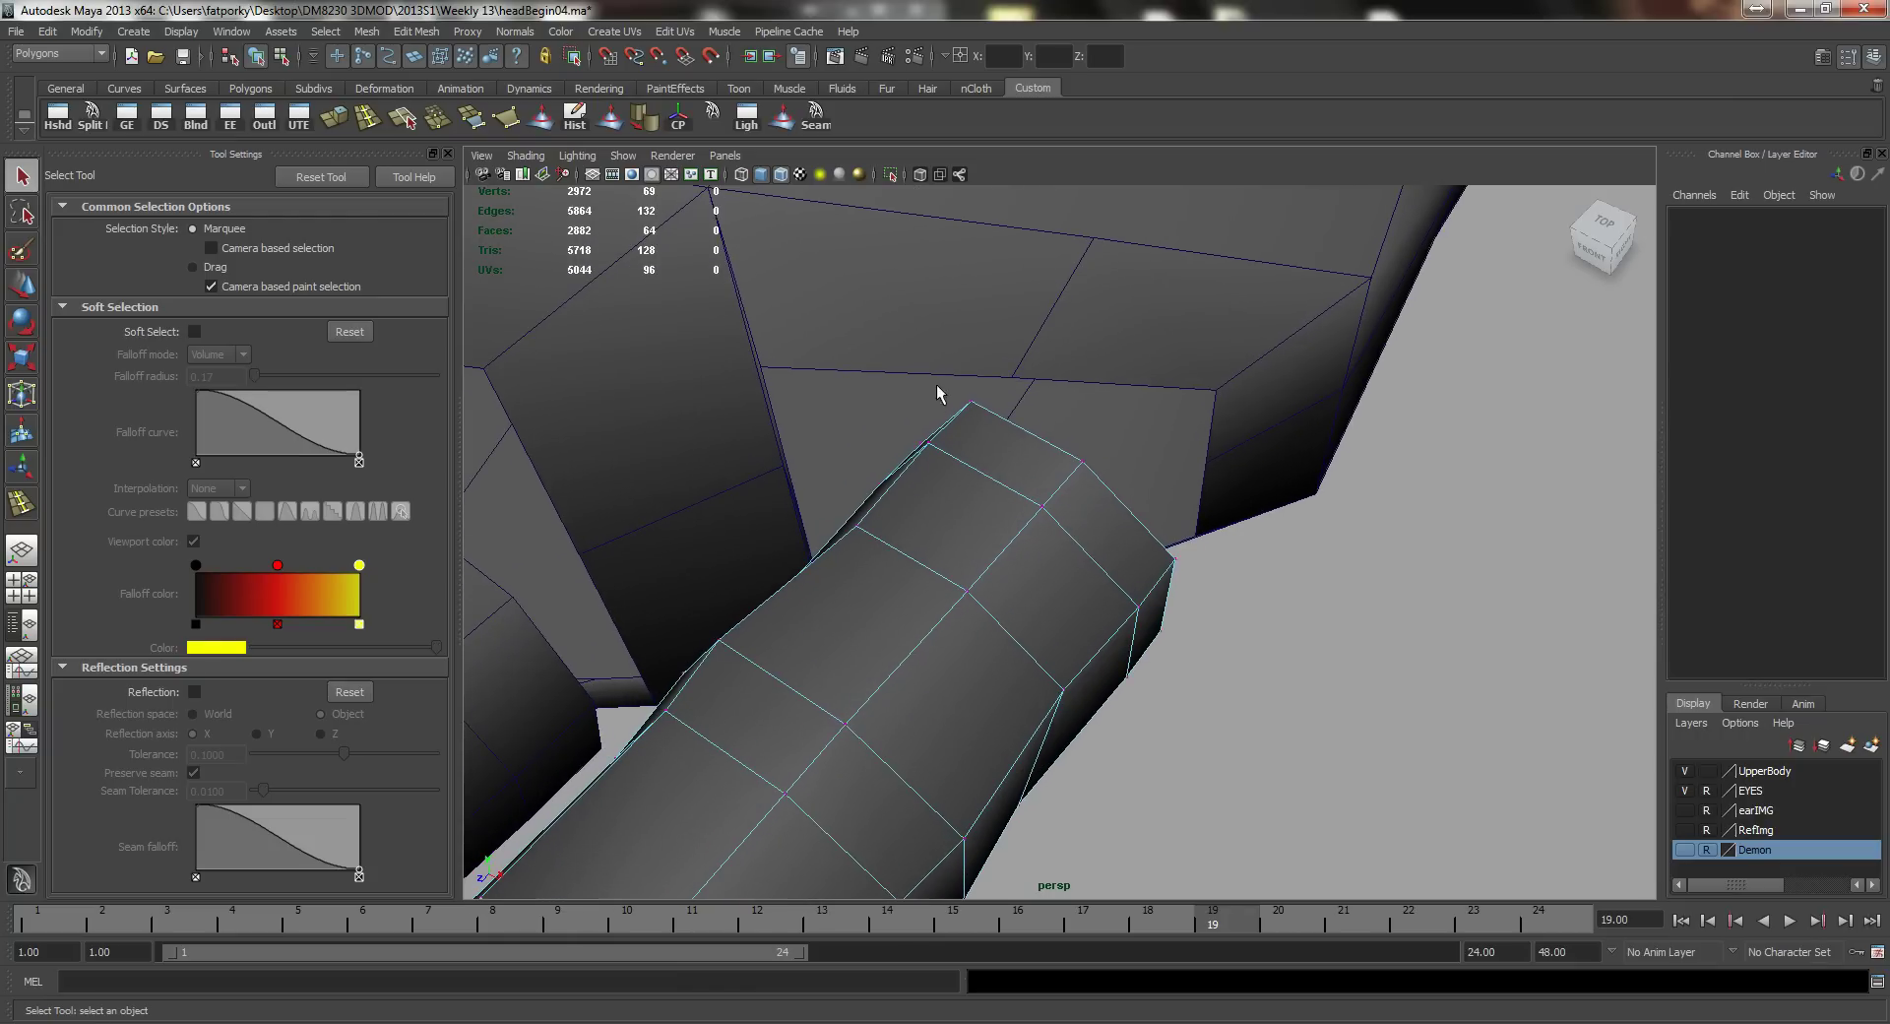
Step: Snap the upper inner vertex at the little toe's open end to the upper inner corner of its foot socket
{"action": "left_click", "coordinate": [971, 404]}
{"action": "left_click_drag", "start_coordinate": [971, 404], "coordinate": [925, 467], "text": "alt"}
{"action": "left_click_drag", "start_coordinate": [1049, 559], "coordinate": [980, 544], "text": "alt"}
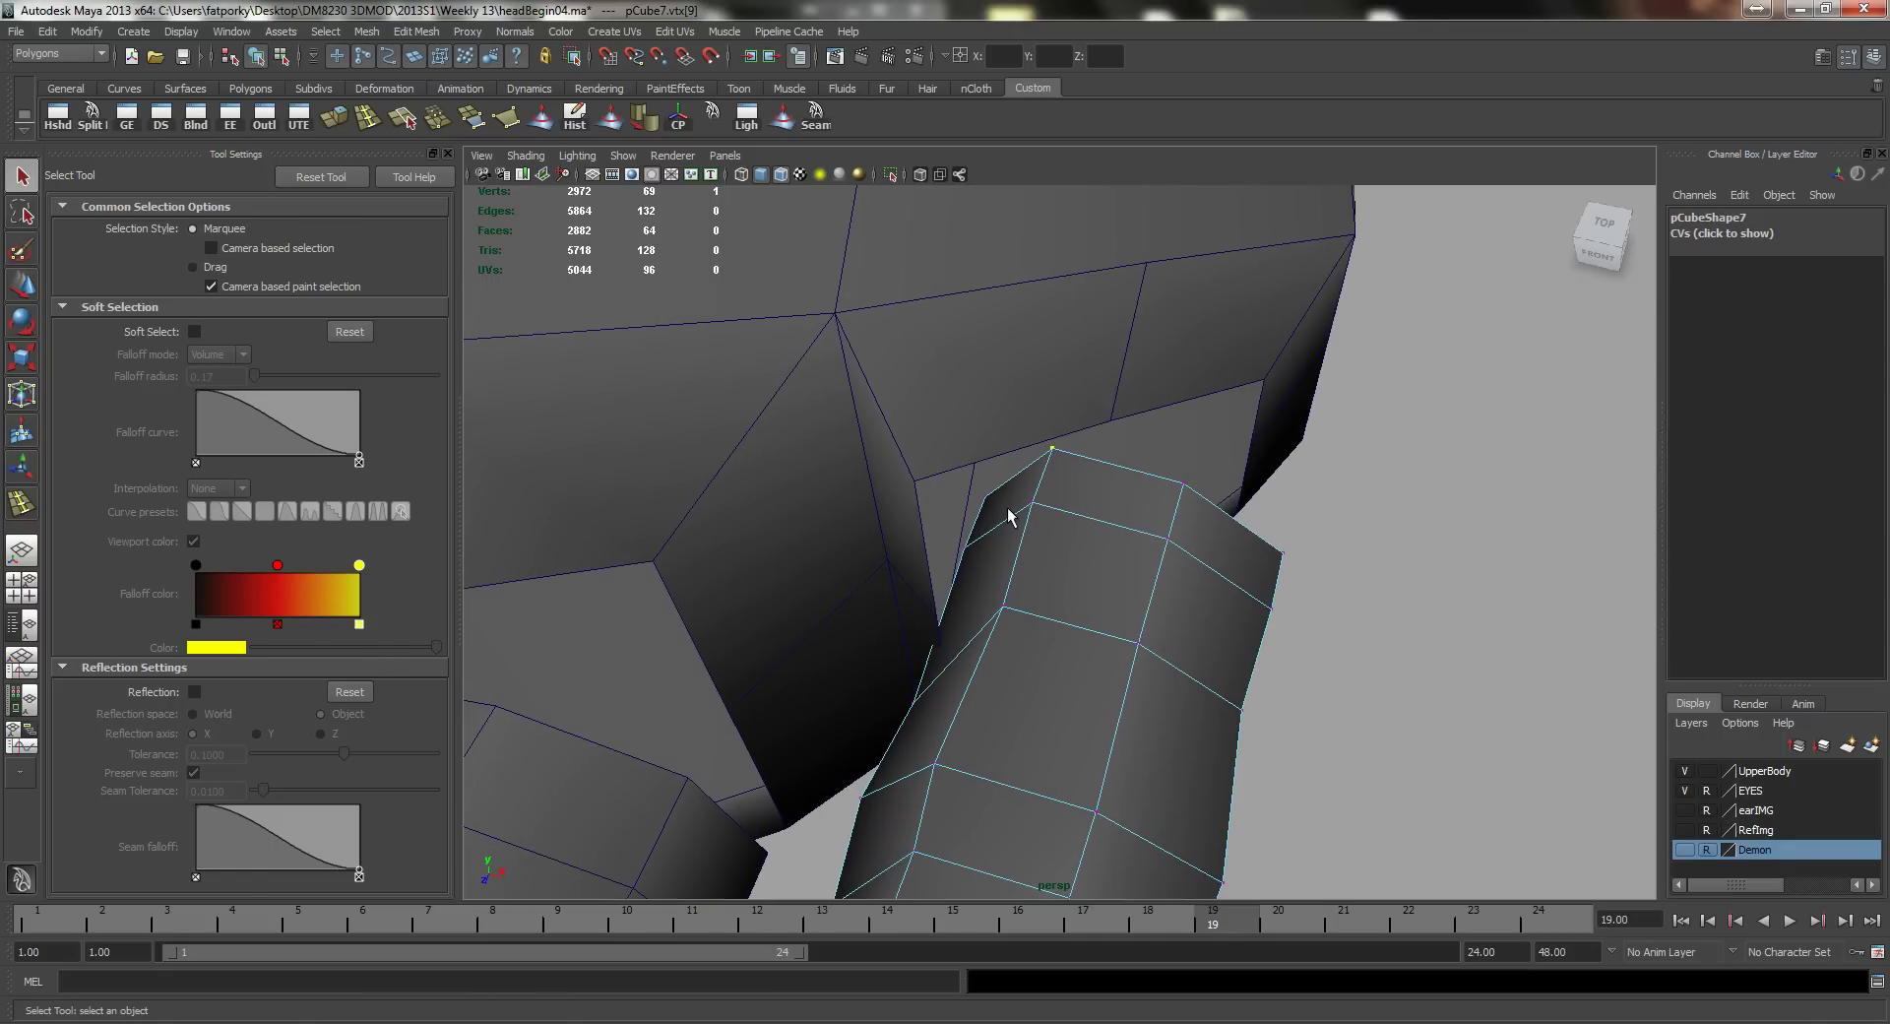
{"action": "key", "text": "w"}
{"action": "left_click_drag", "start_coordinate": [1054, 454], "coordinate": [926, 427]}
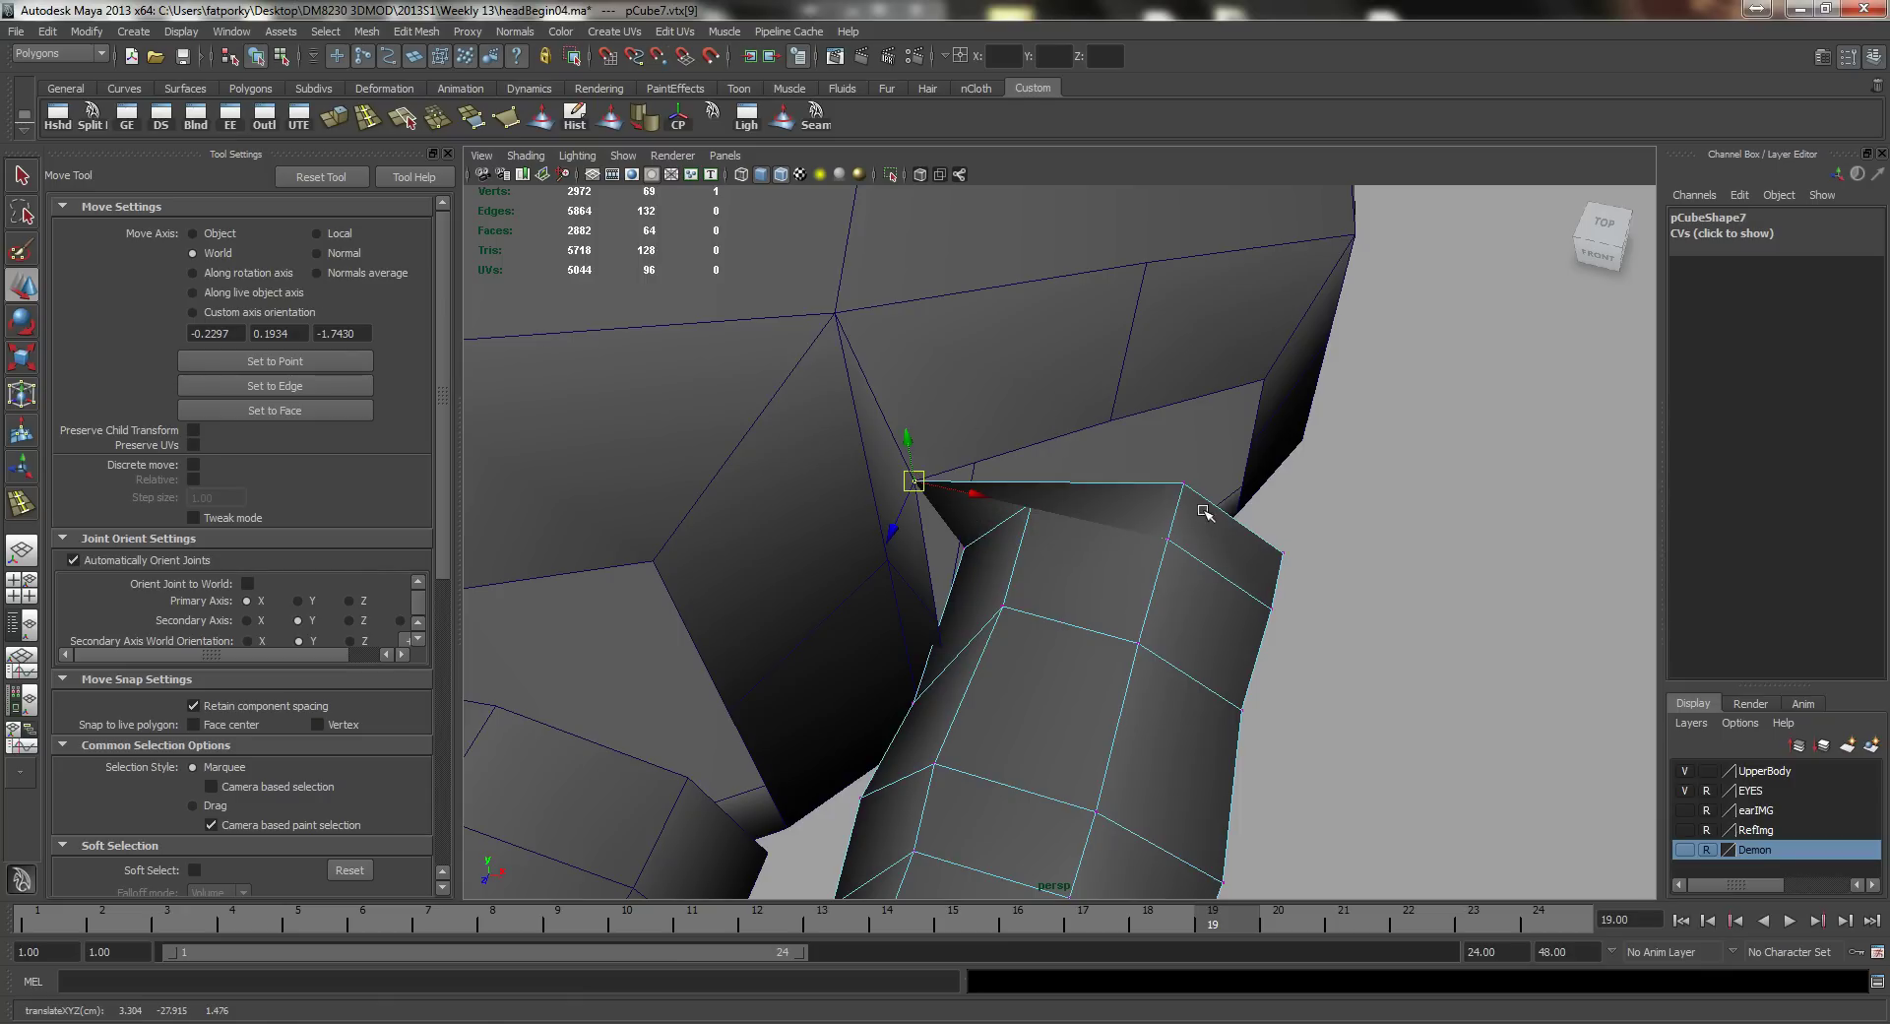
Step: Snap further open-end vertices of the little toe onto the matching rim points of its foot socket
{"action": "left_click", "coordinate": [1184, 483]}
{"action": "left_click_drag", "start_coordinate": [1184, 482], "coordinate": [995, 422], "text": "alt"}
{"action": "left_click", "coordinate": [1023, 476]}
{"action": "right_click_drag", "start_coordinate": [995, 422], "coordinate": [951, 461], "text": "alt"}
{"action": "key", "text": "v"}
{"action": "left_click_drag", "start_coordinate": [965, 453], "coordinate": [1115, 356]}
{"action": "left_click_drag", "start_coordinate": [895, 532], "coordinate": [935, 468], "text": "alt"}
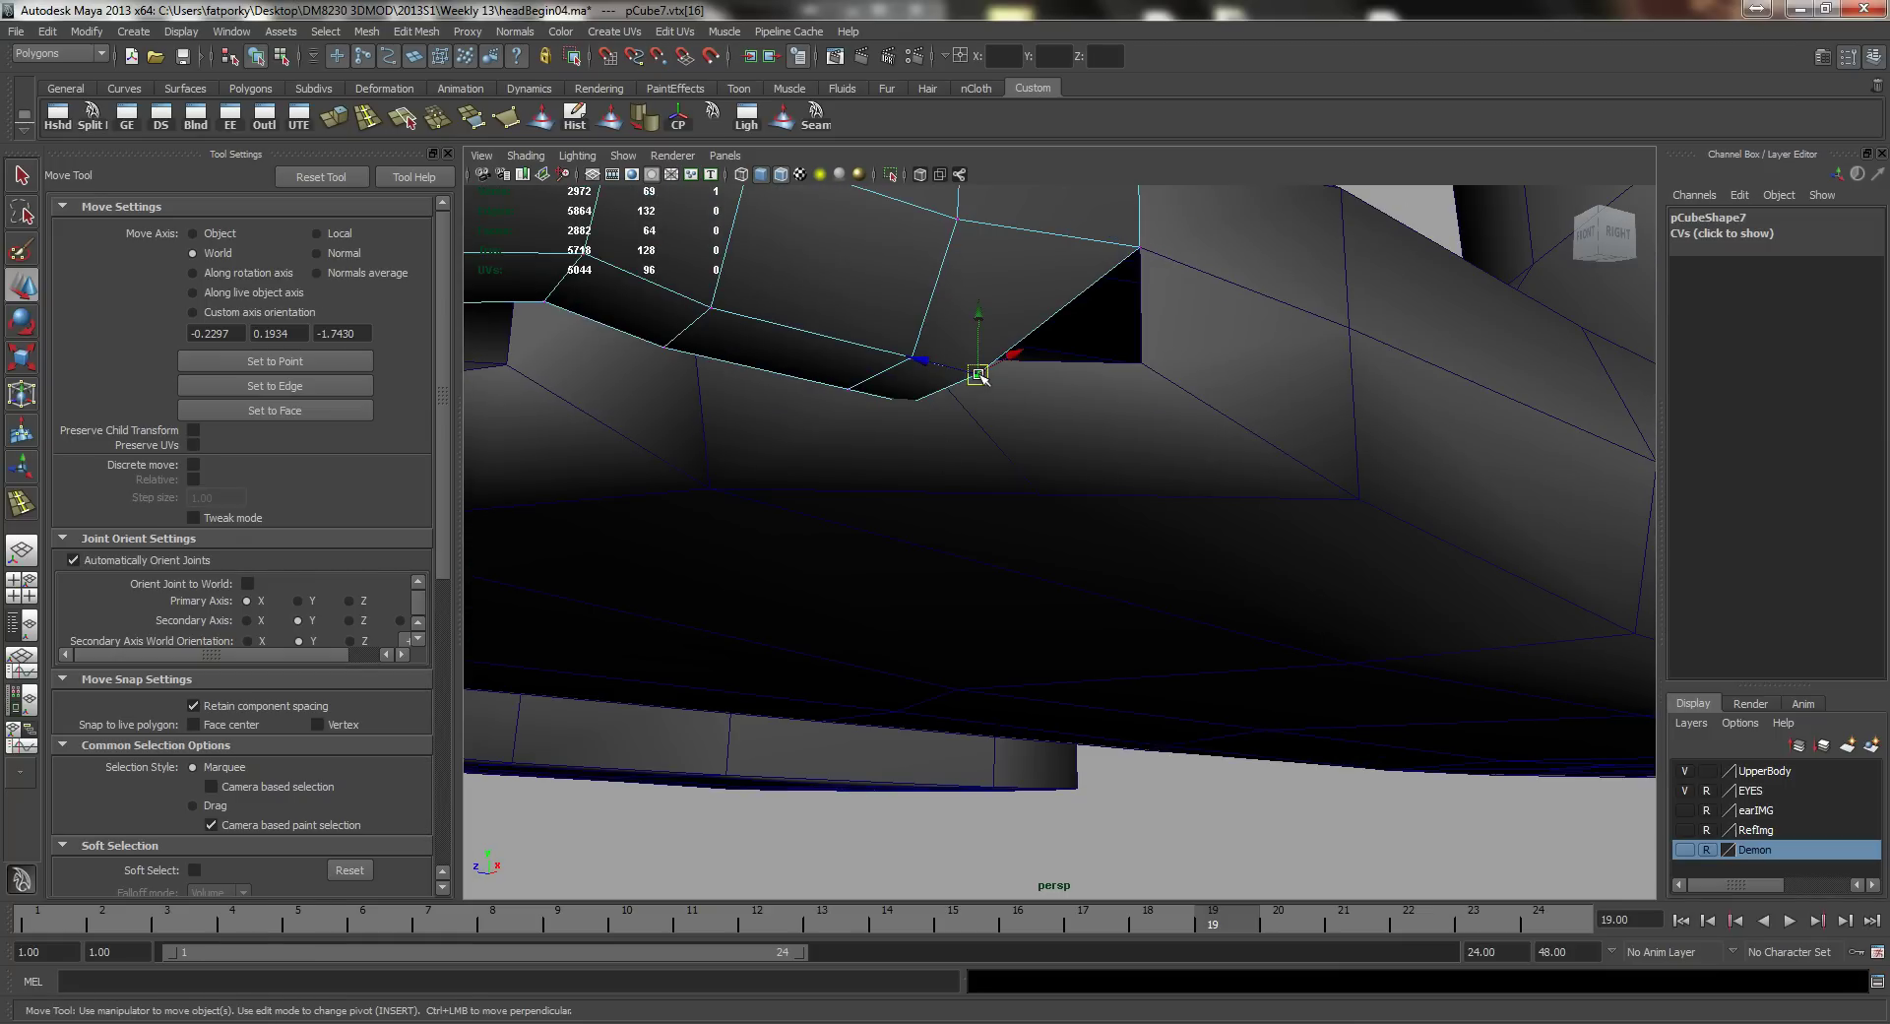
{"action": "left_click_drag", "start_coordinate": [983, 371], "coordinate": [976, 552]}
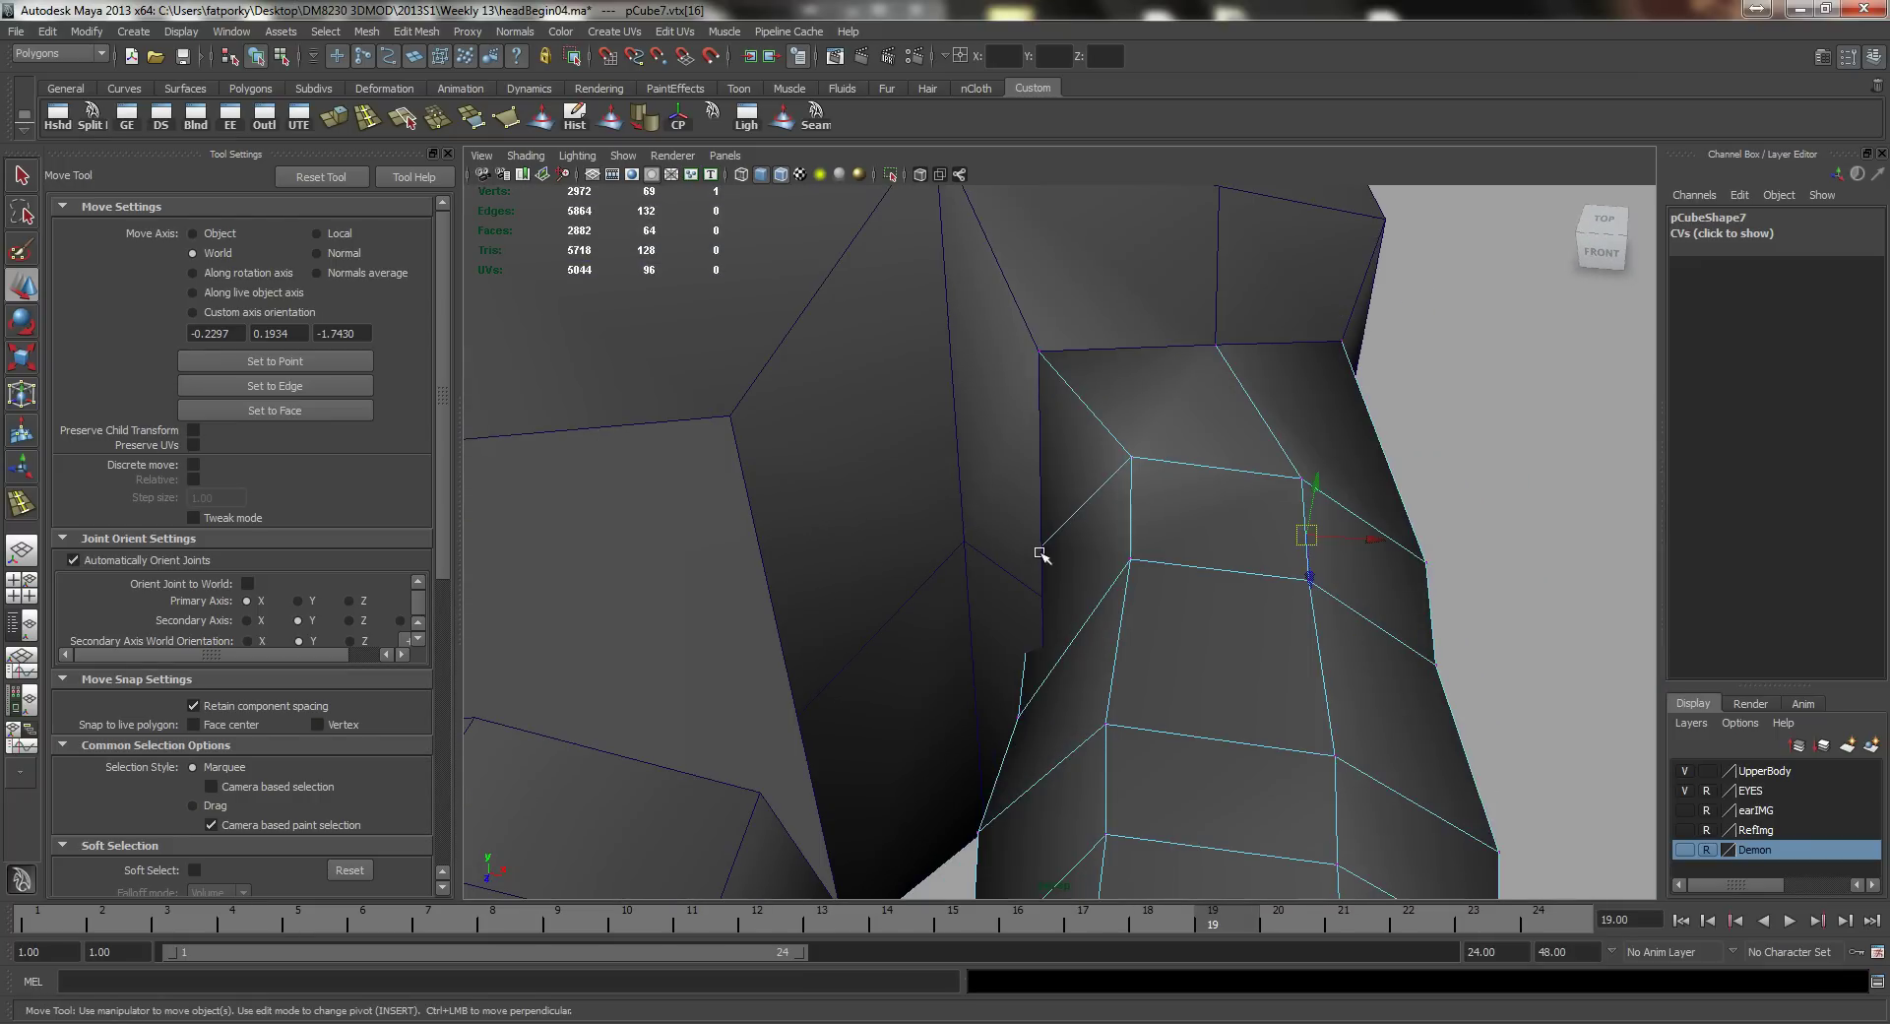
Step: Select the inner-side vertices at the little toe's open end and move them toward the toe tip with soft selection
{"action": "key", "text": "4"}
{"action": "left_click_drag", "start_coordinate": [1089, 578], "coordinate": [1024, 581], "text": "alt"}
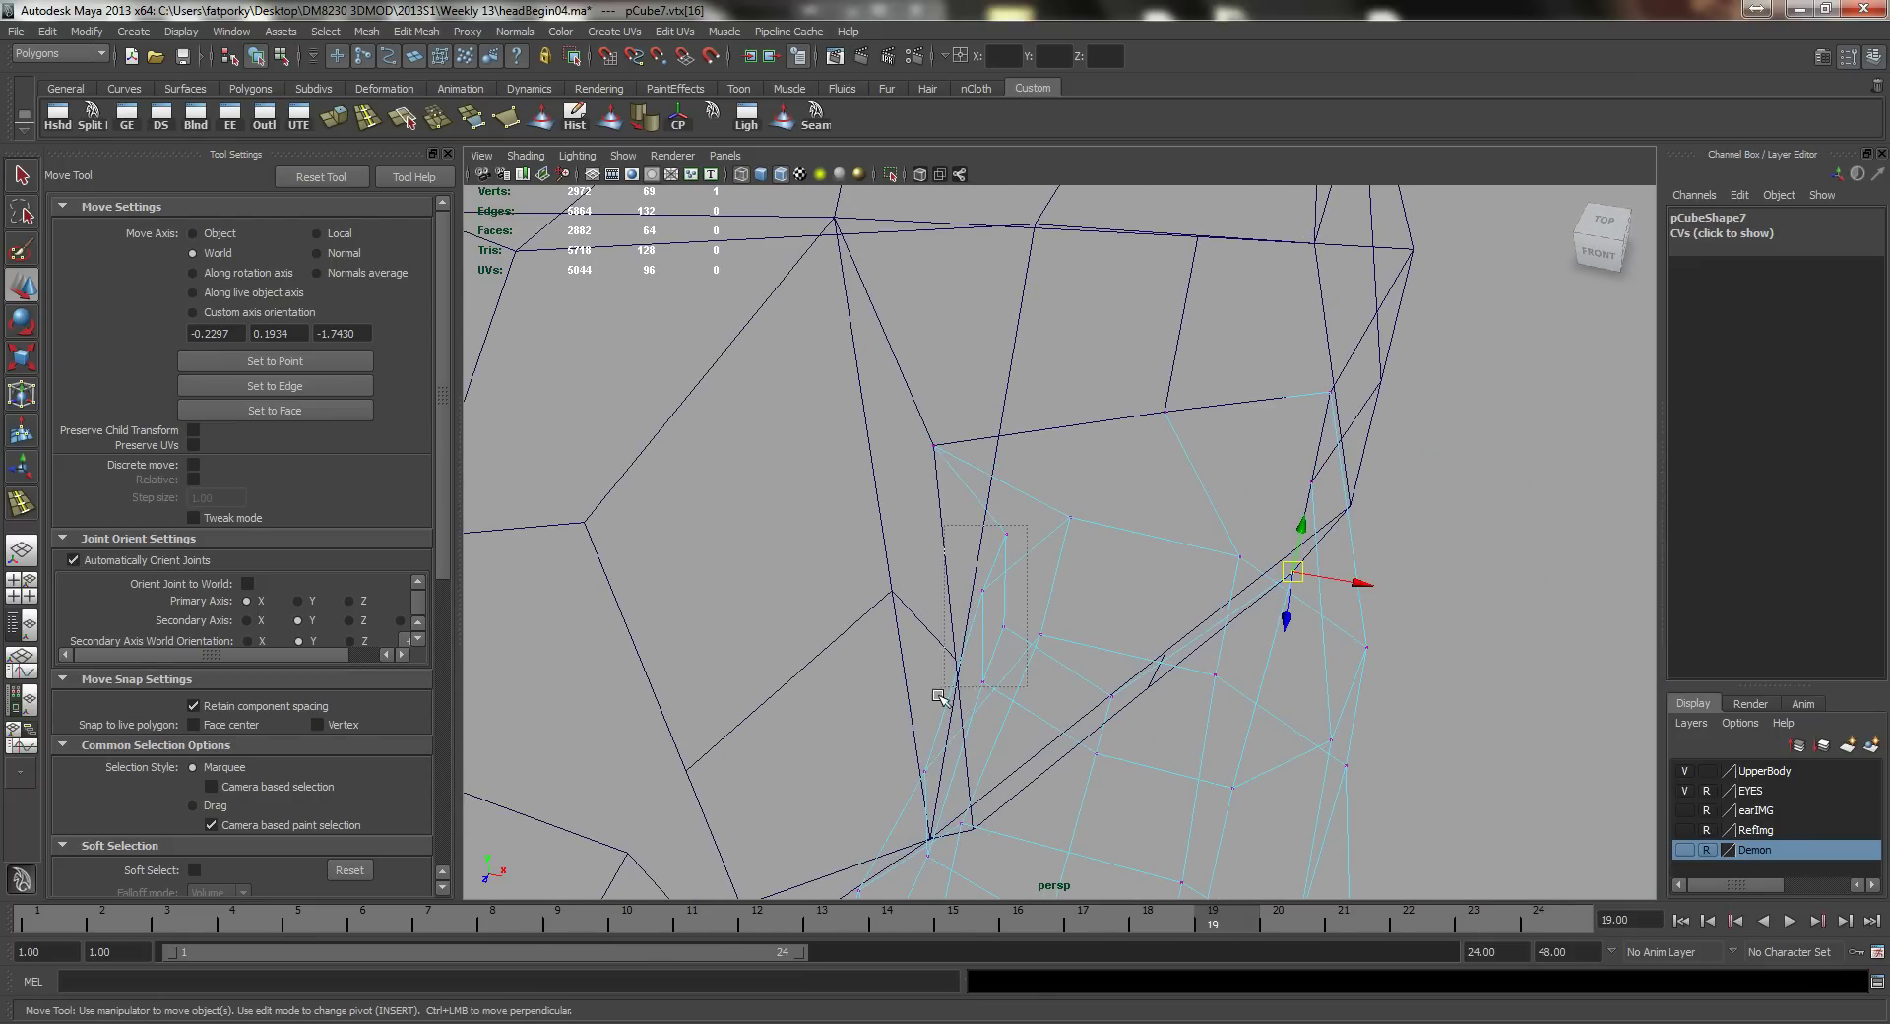
{"action": "left_click_drag", "start_coordinate": [939, 696], "coordinate": [960, 679]}
{"action": "key", "text": "b"}
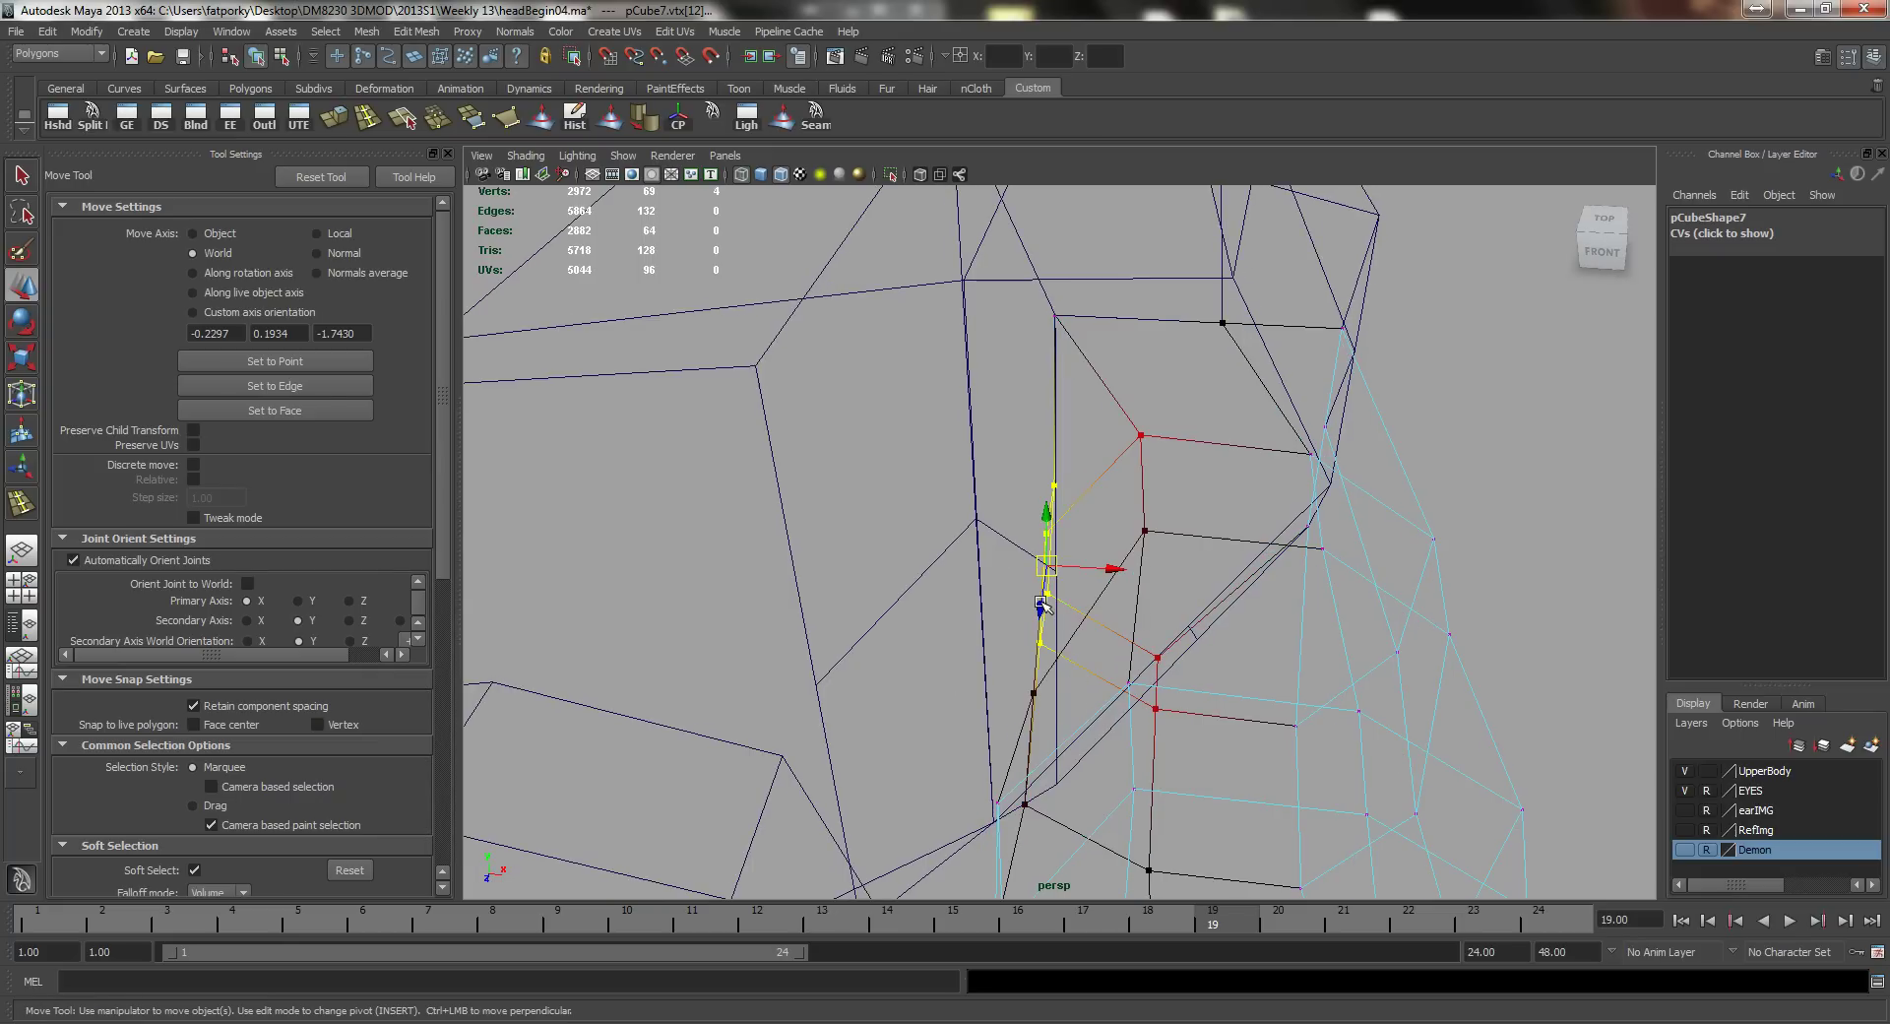
{"action": "mouse_move", "coordinate": [1036, 610]}
{"action": "left_mouse_down"}
{"action": "mouse_move", "coordinate": [1041, 679]}
{"action": "mouse_move", "coordinate": [1120, 647]}
{"action": "left_mouse_up"}
{"action": "key", "text": "5"}
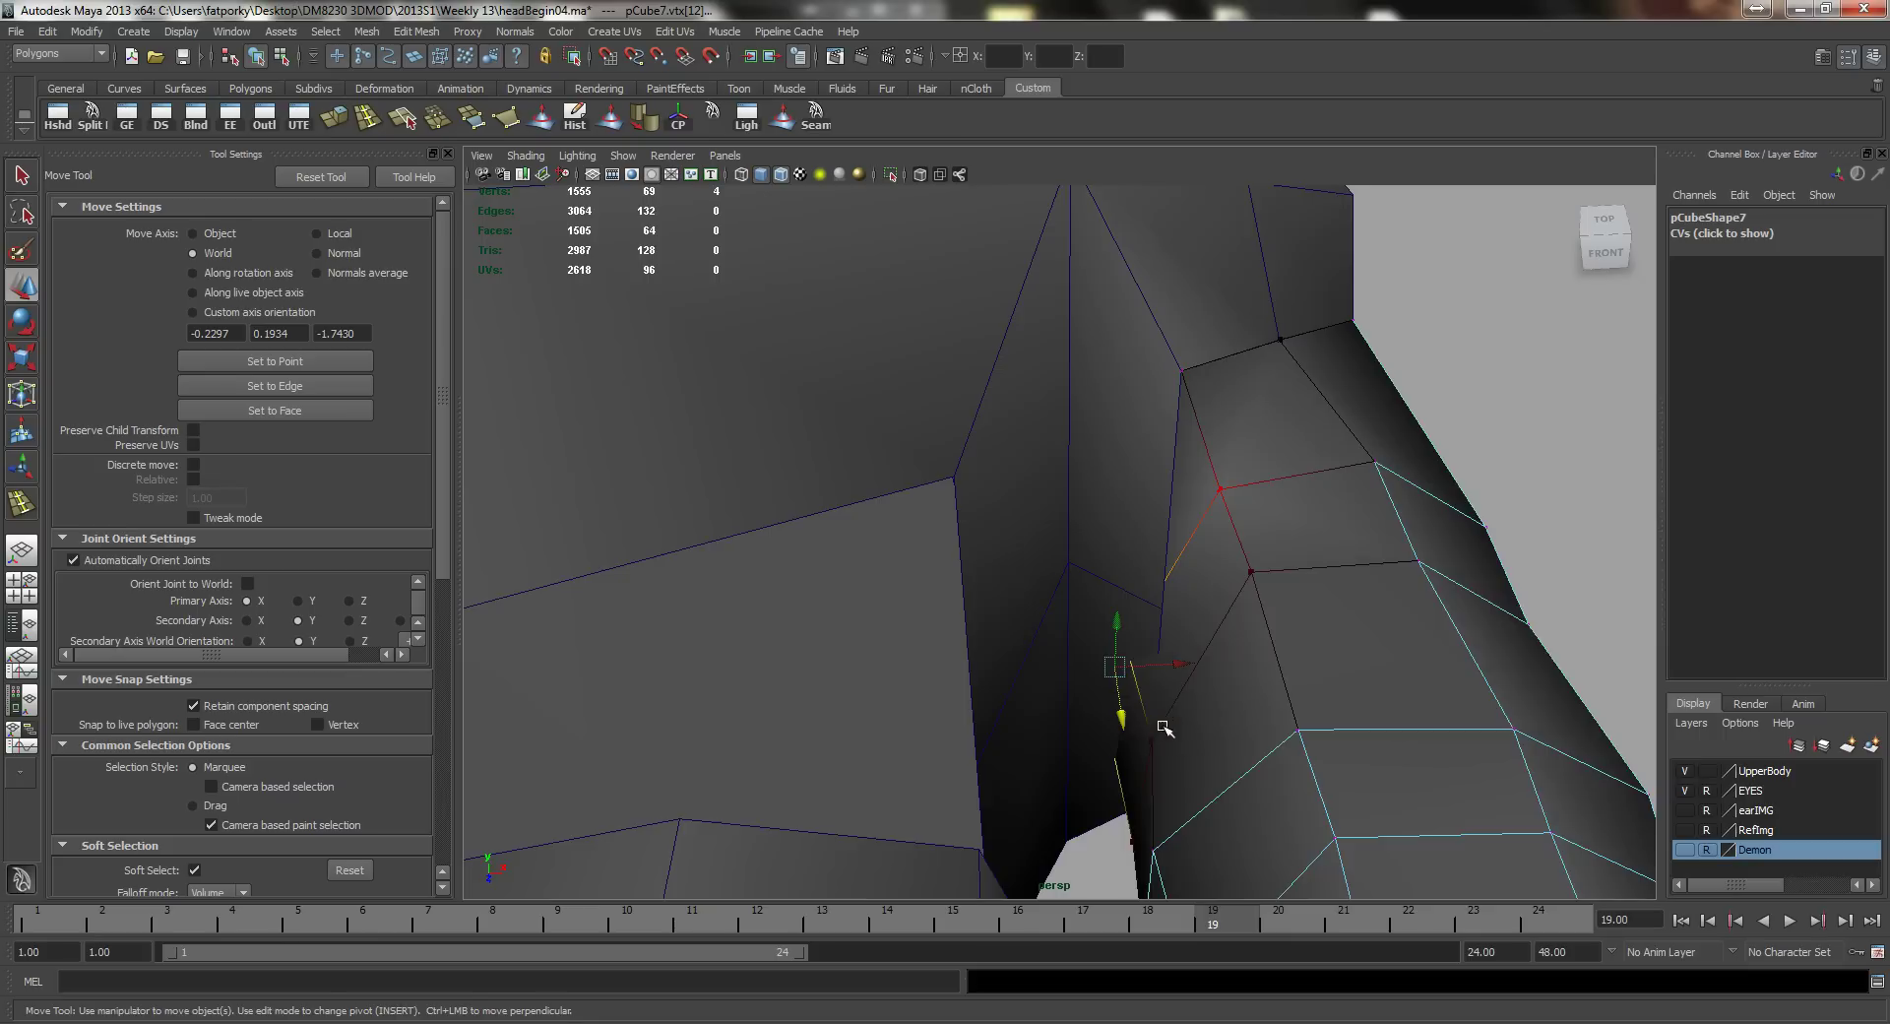
Step: Add the neighbouring inner-side vertices to the selection and move them all further forward along the little toe
{"action": "left_click_drag", "start_coordinate": [1164, 728], "coordinate": [1256, 742], "text": "alt"}
{"action": "left_click", "coordinate": [1278, 629], "text": "shift"}
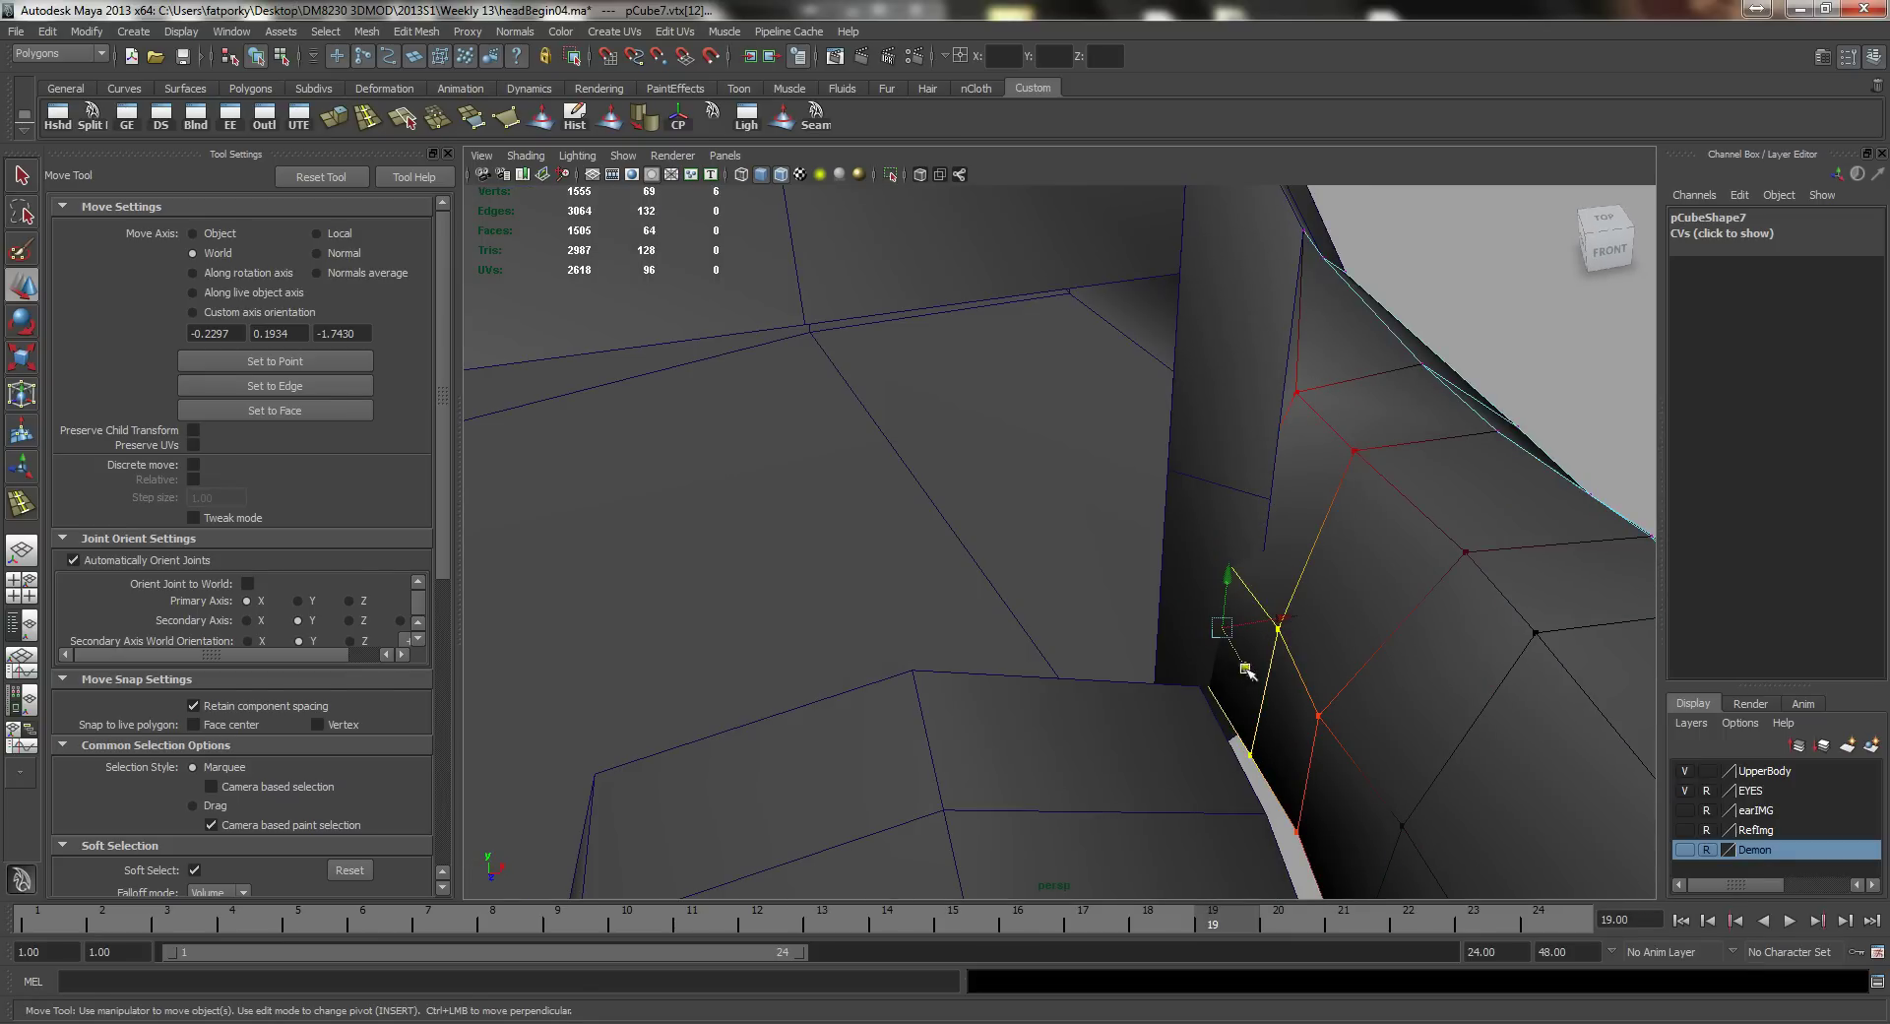
{"action": "left_click_drag", "start_coordinate": [1246, 668], "coordinate": [1302, 769]}
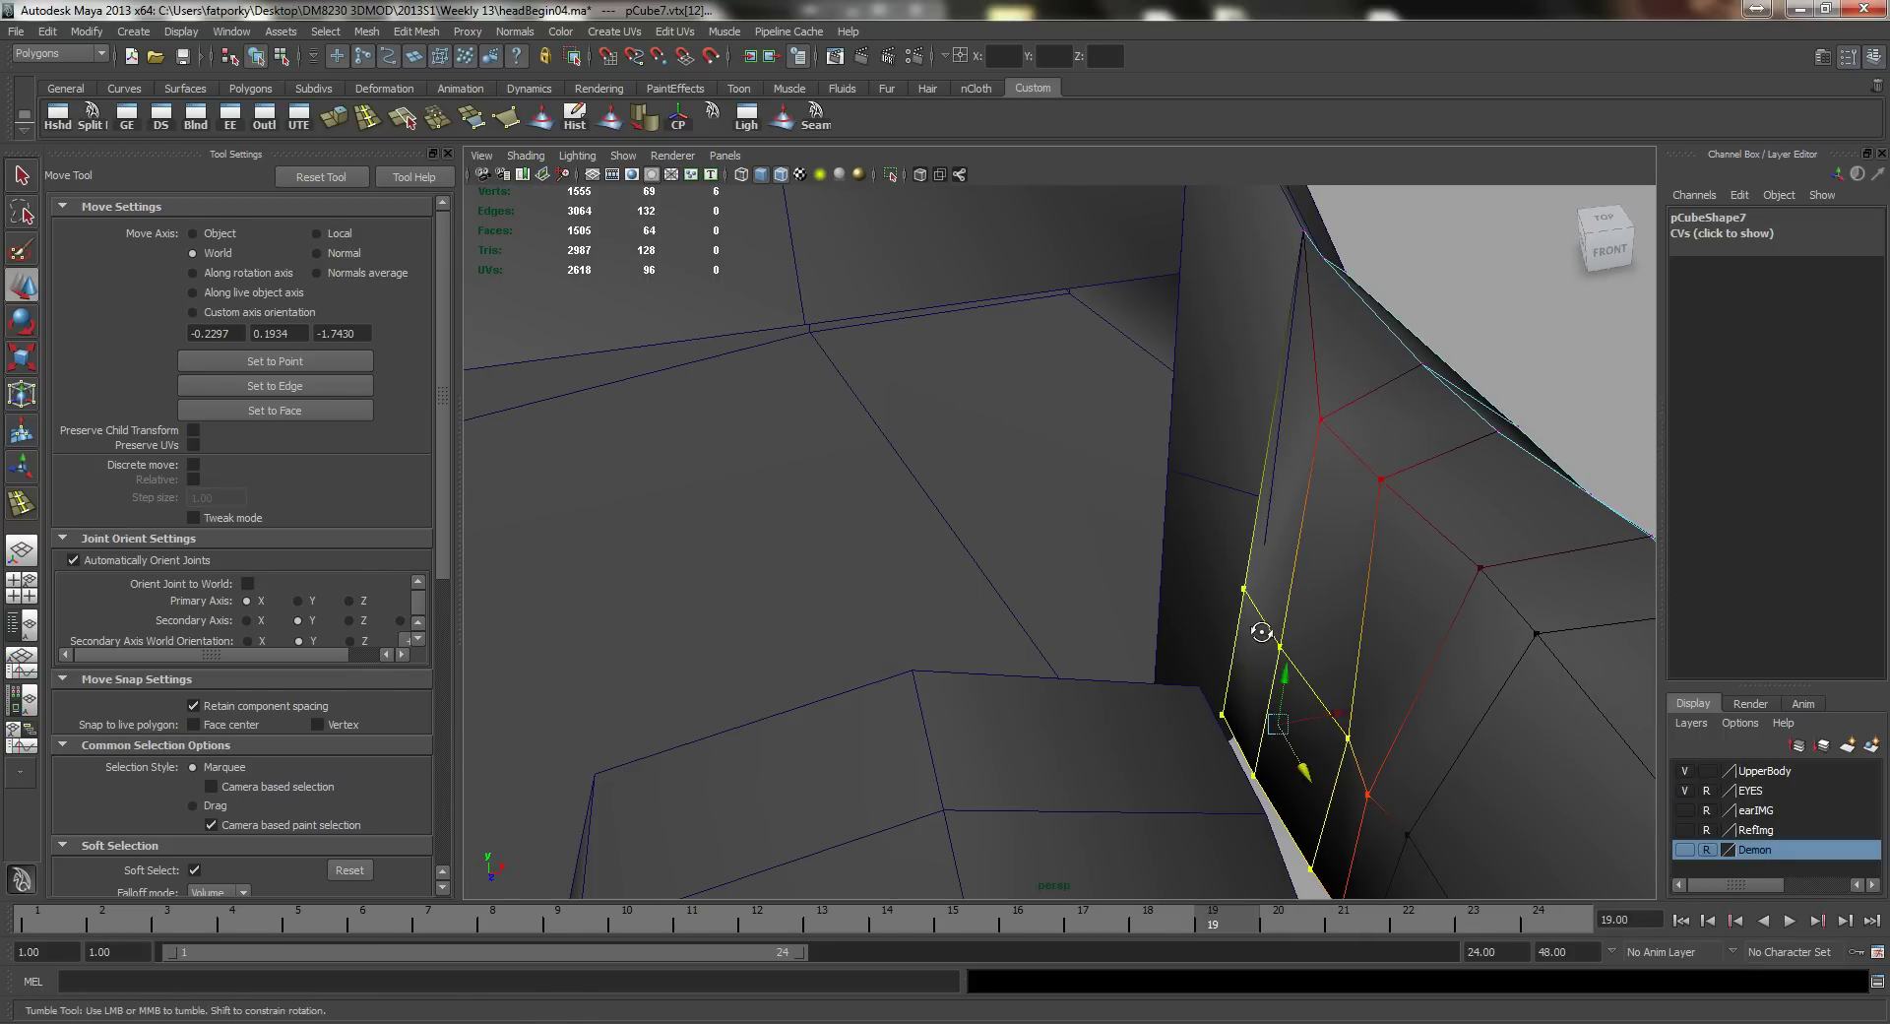
Step: Turn off soft selection and snap the inner-side vertex at the little toe's open end to the foot socket rim
{"action": "left_click_drag", "start_coordinate": [1262, 632], "coordinate": [1110, 592], "text": "alt"}
{"action": "key", "text": "q"}
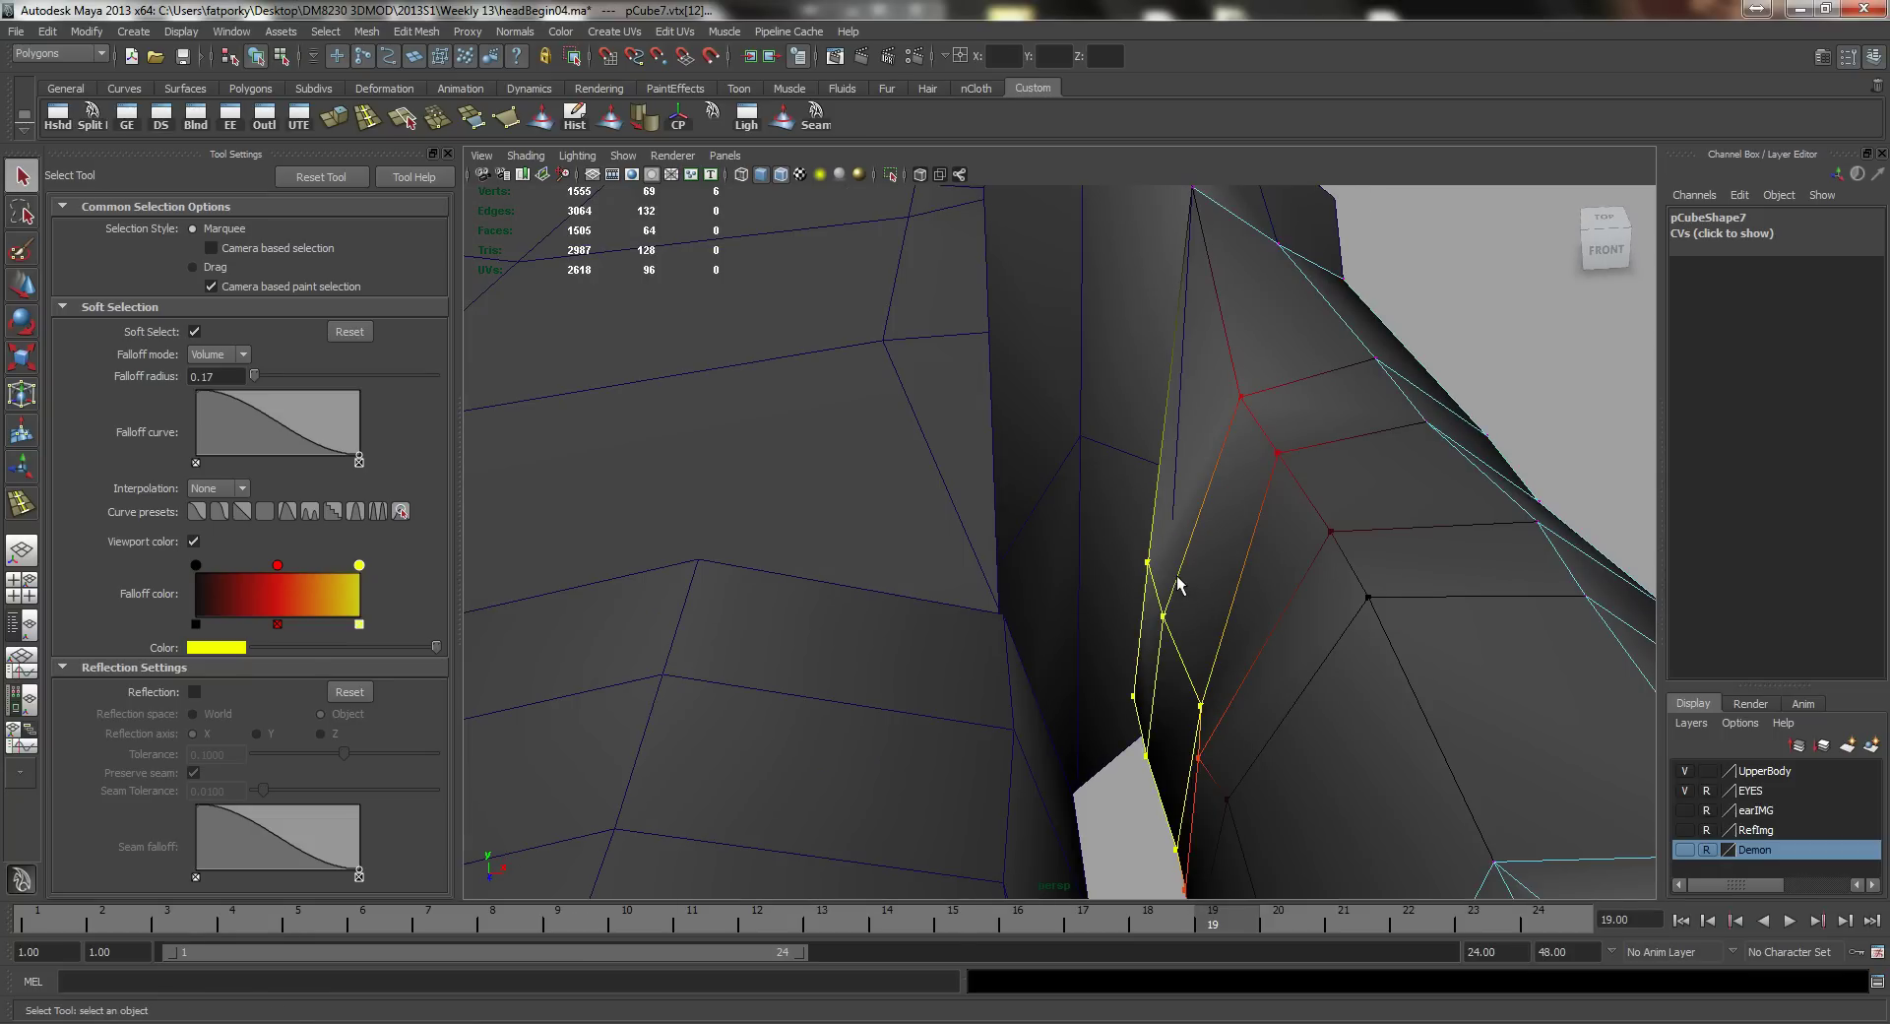
{"action": "key", "text": "b"}
{"action": "key", "text": "w"}
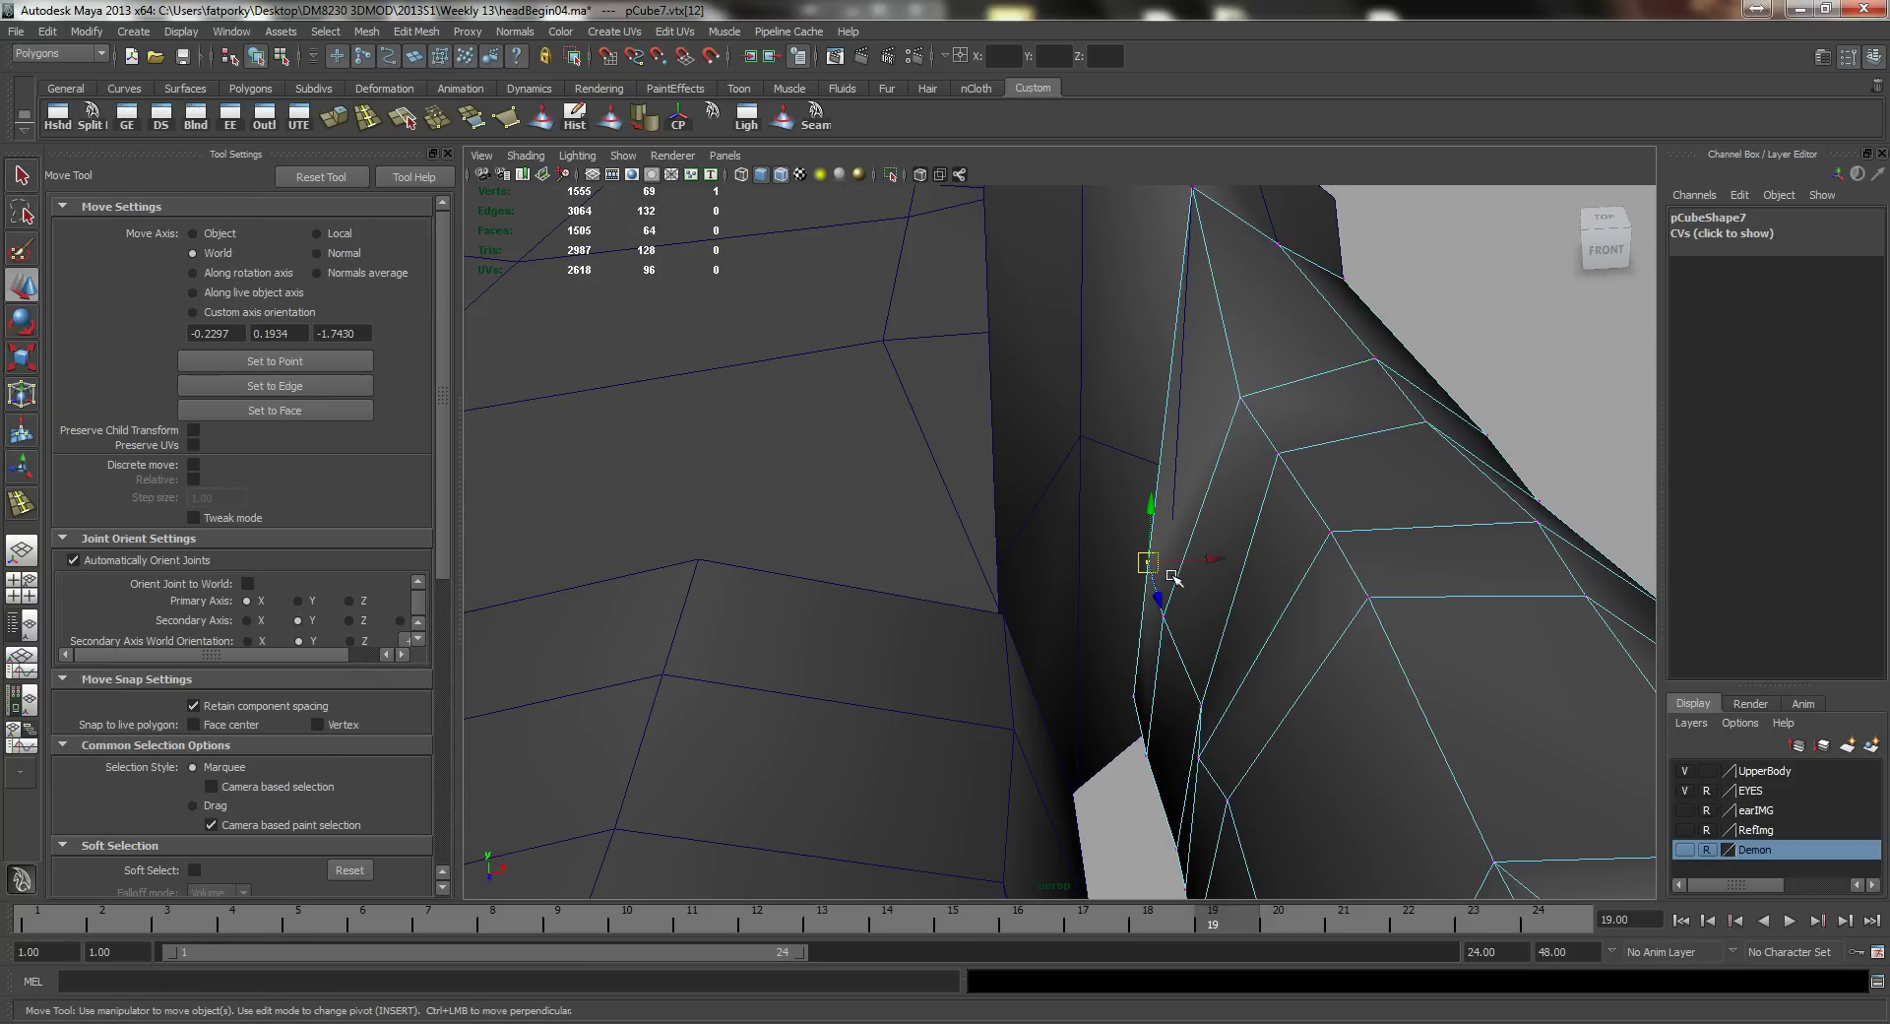
{"action": "left_click_drag", "start_coordinate": [1145, 567], "coordinate": [1135, 463]}
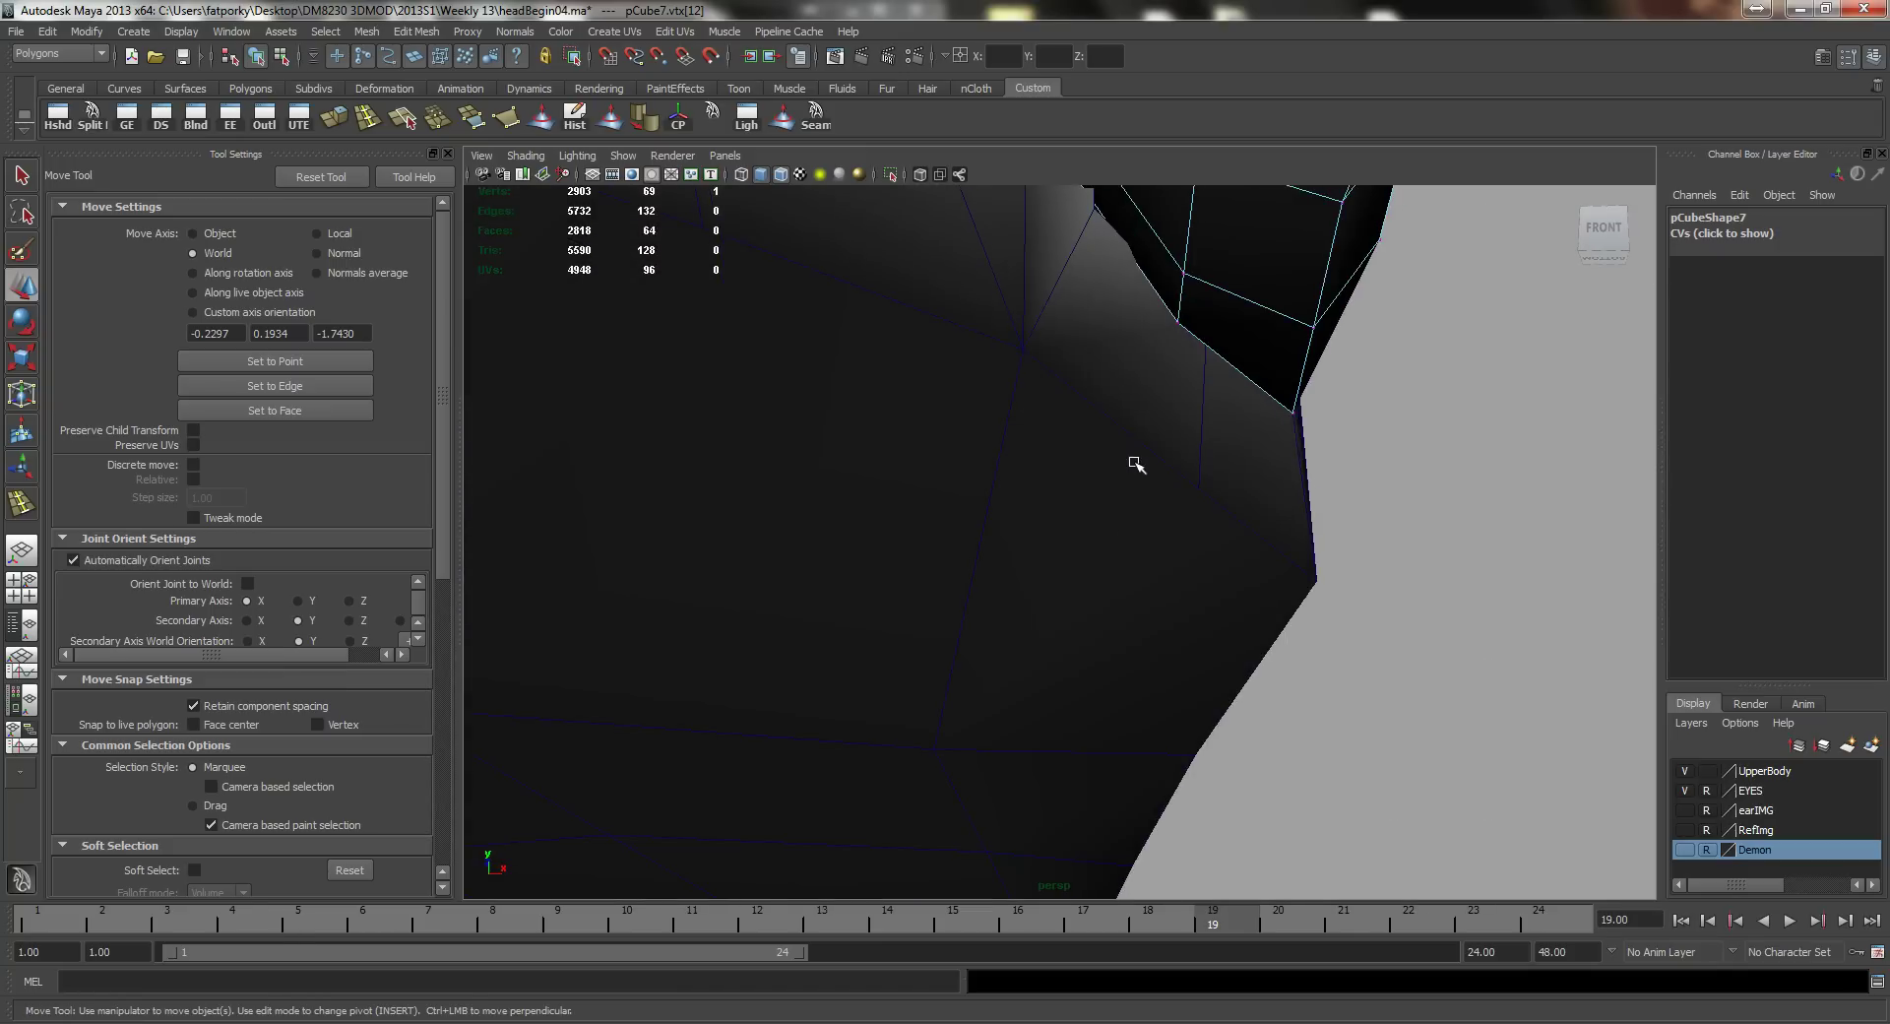
Step: Snap the lower middle vertex at the little toe's open end onto the matching point on the socket's lower edge
{"action": "middle_click_drag", "start_coordinate": [1135, 463], "coordinate": [1135, 619], "text": "alt"}
{"action": "left_click_drag", "start_coordinate": [1135, 620], "coordinate": [1121, 557], "text": "alt"}
{"action": "right_click_drag", "start_coordinate": [1100, 546], "coordinate": [1152, 416], "text": "alt"}
{"action": "left_click_drag", "start_coordinate": [1143, 408], "coordinate": [1195, 434]}
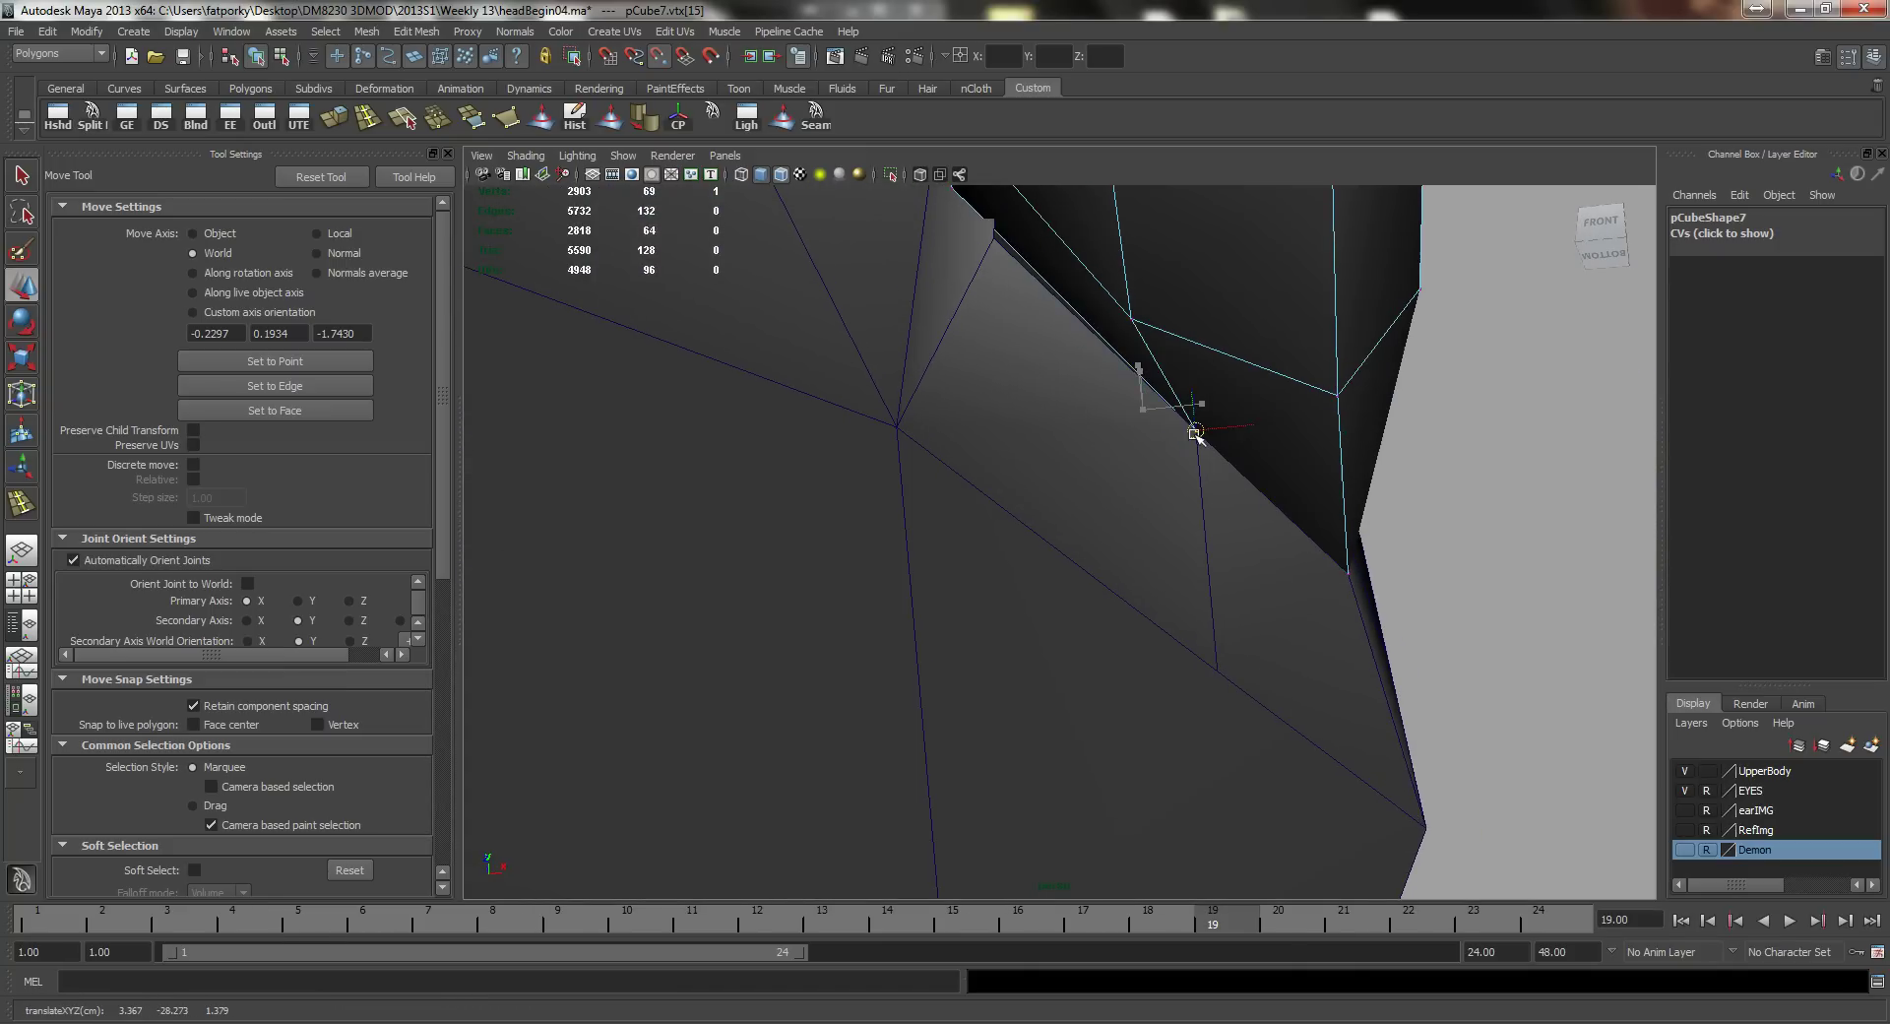
Step: Snap the little toe's lower inner corner vertex to its socket corner and adjust the inner-side vertex beside it sideways
{"action": "mouse_move", "coordinate": [988, 344]}
{"action": "left_mouse_down", "text": "alt"}
{"action": "mouse_move", "coordinate": [1006, 321]}
{"action": "mouse_move", "coordinate": [1046, 360]}
{"action": "mouse_move", "coordinate": [992, 329]}
{"action": "left_mouse_up", "text": "alt"}
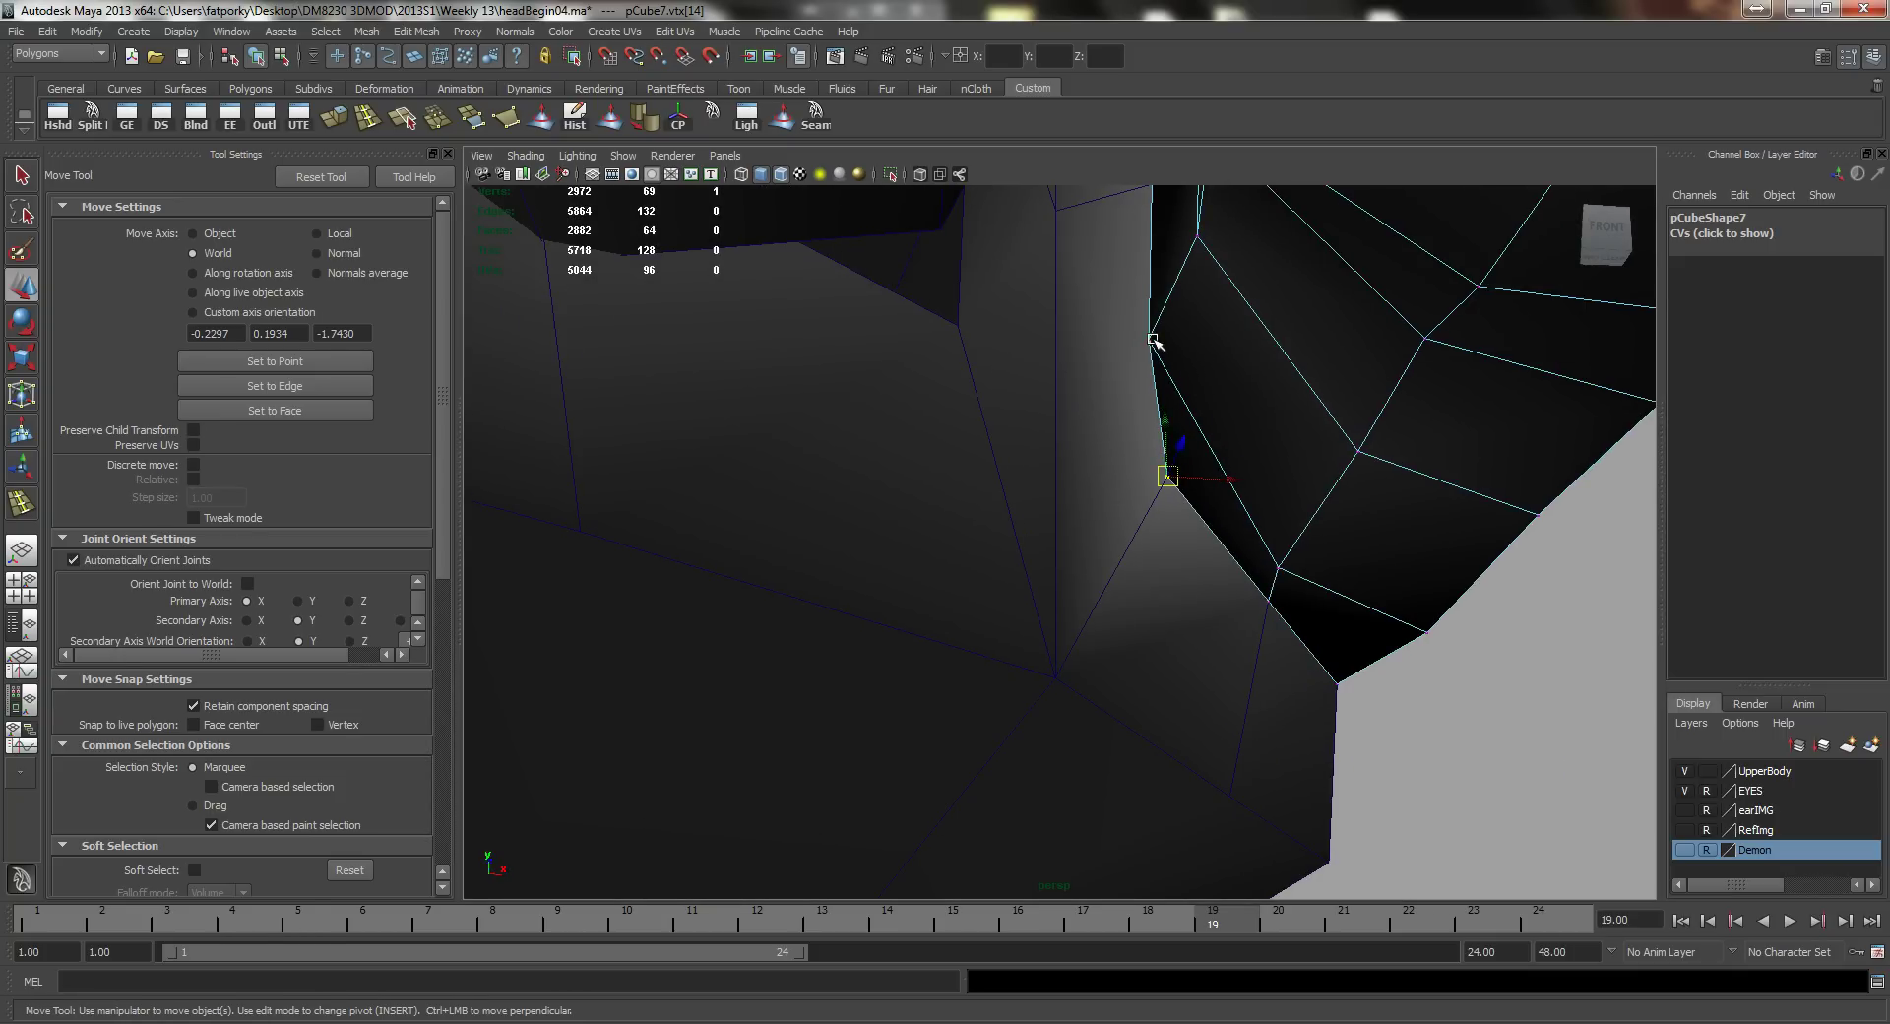
{"action": "left_click_drag", "start_coordinate": [1149, 350], "coordinate": [1122, 406], "text": "alt"}
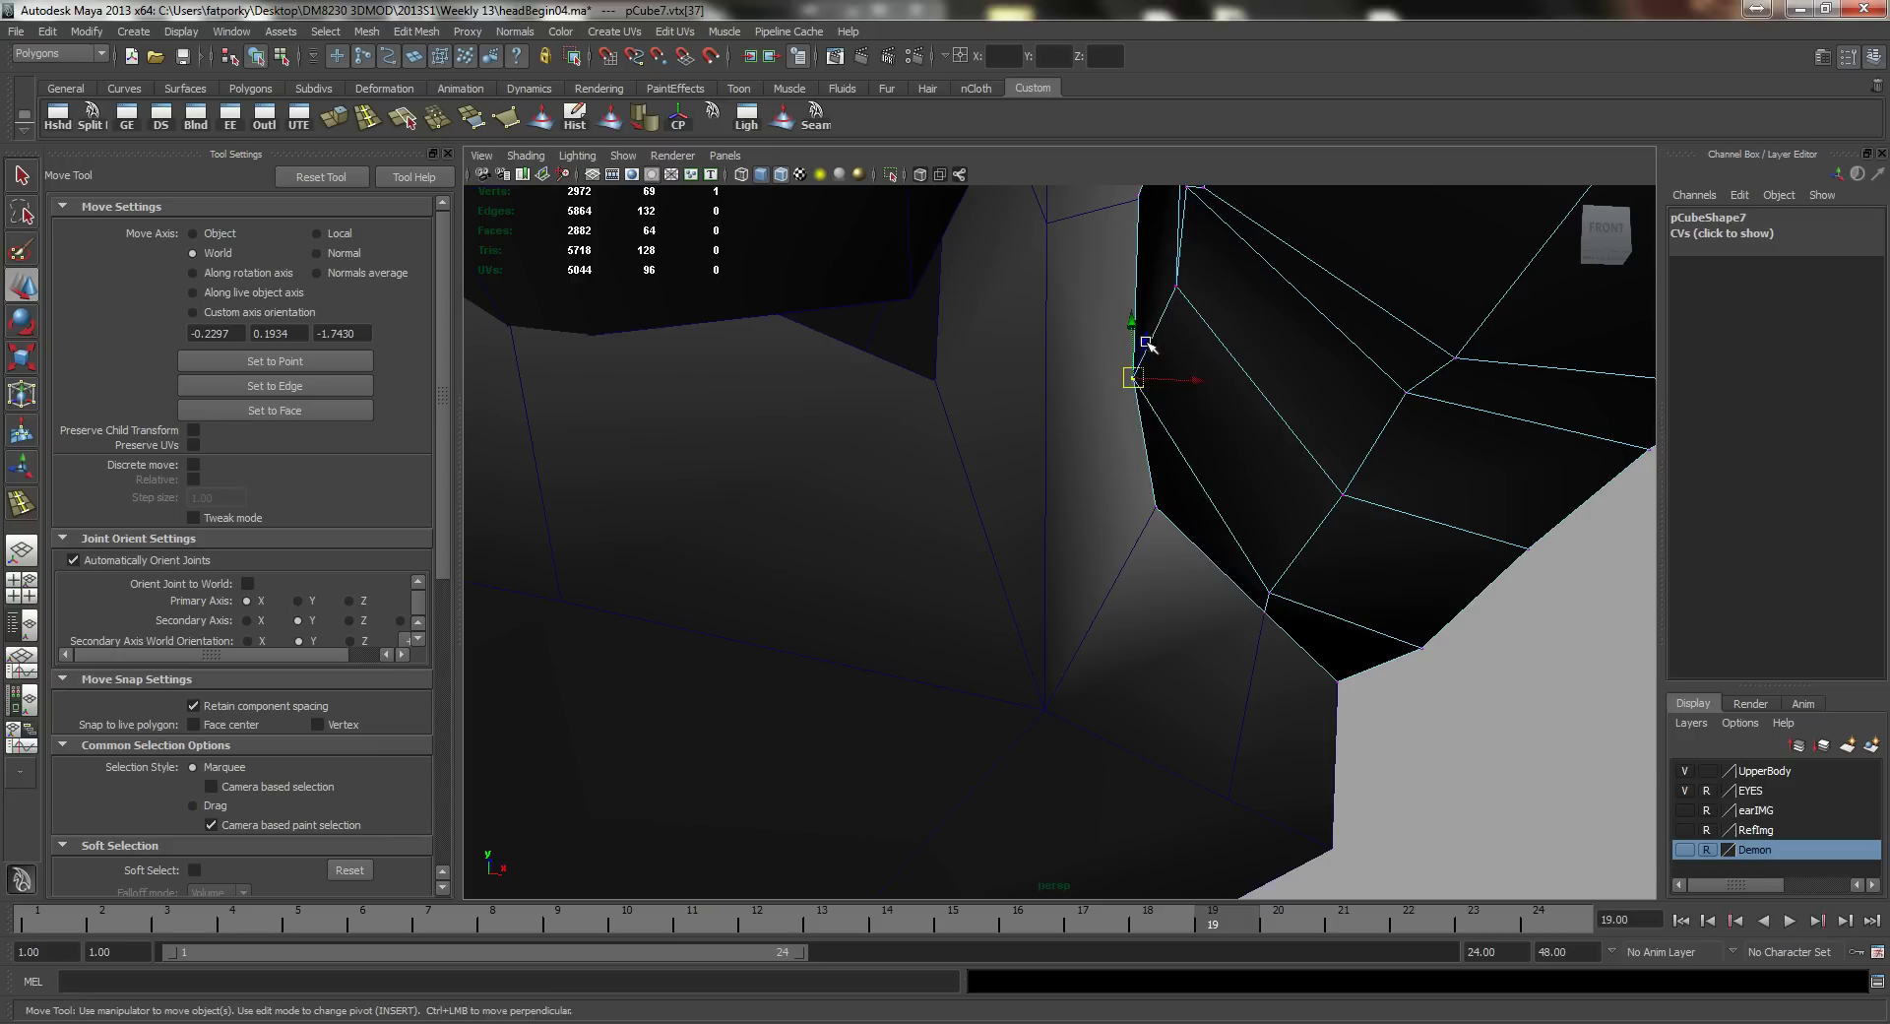
{"action": "left_click_drag", "start_coordinate": [1147, 341], "coordinate": [1151, 651]}
{"action": "right_click_drag", "start_coordinate": [1152, 651], "coordinate": [1138, 558], "text": "alt"}
{"action": "mouse_move", "coordinate": [1137, 557]}
{"action": "left_mouse_down", "text": "alt"}
{"action": "mouse_move", "coordinate": [1161, 561]}
{"action": "mouse_move", "coordinate": [1131, 553]}
{"action": "mouse_move", "coordinate": [1148, 588]}
{"action": "mouse_move", "coordinate": [1105, 606]}
{"action": "mouse_move", "coordinate": [1004, 606]}
{"action": "mouse_move", "coordinate": [953, 551]}
{"action": "mouse_move", "coordinate": [1075, 523]}
{"action": "mouse_move", "coordinate": [1125, 559]}
{"action": "mouse_move", "coordinate": [1141, 530]}
{"action": "left_mouse_up", "text": "alt"}
{"action": "middle_click_drag", "start_coordinate": [1126, 388], "coordinate": [1099, 509], "text": "alt"}
{"action": "left_click_drag", "start_coordinate": [1153, 401], "coordinate": [1162, 402]}
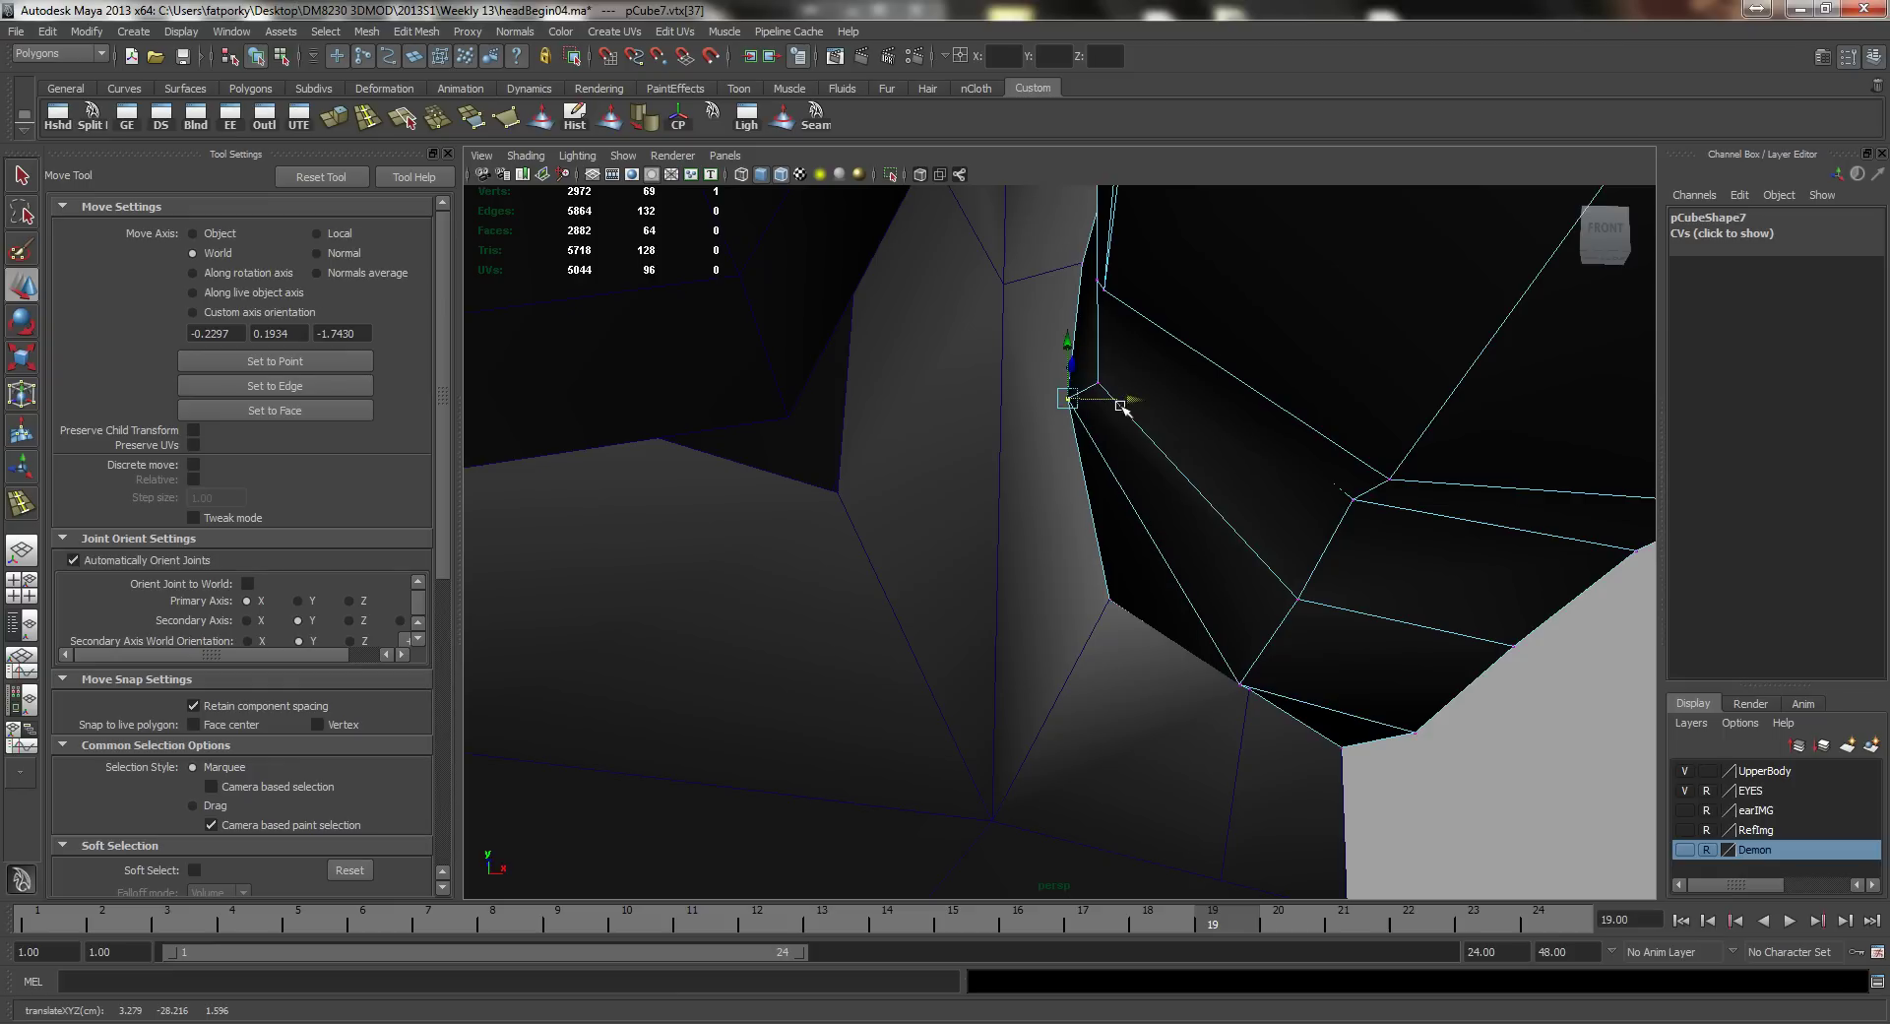
Step: Move the little toe's selected inner-side vertex slightly back toward the foot along the depth axis
{"action": "scroll", "coordinate": [1112, 429], "scroll_direction": "down", "scroll_amount": 5}
{"action": "left_click_drag", "start_coordinate": [1152, 484], "coordinate": [966, 535], "text": "alt"}
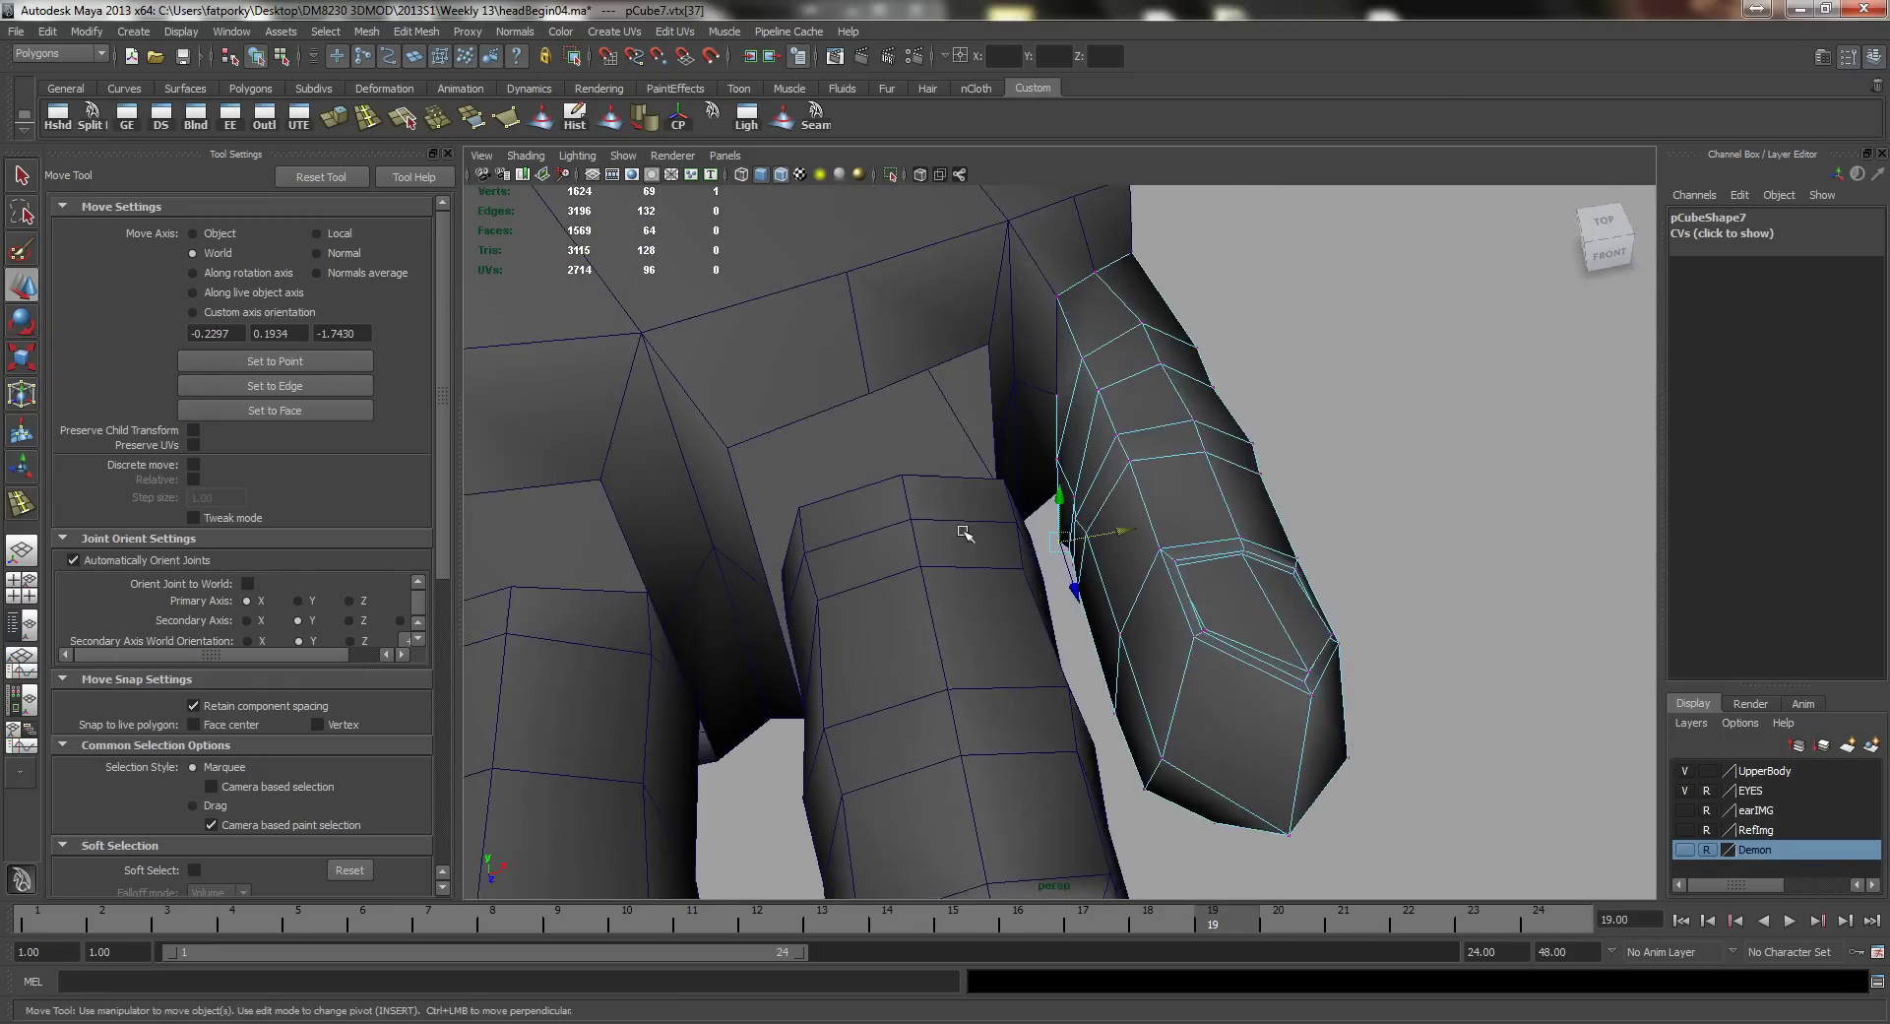
{"action": "right_click_drag", "start_coordinate": [966, 536], "coordinate": [1276, 622], "text": "alt"}
{"action": "left_click_drag", "start_coordinate": [1276, 623], "coordinate": [1088, 620], "text": "alt"}
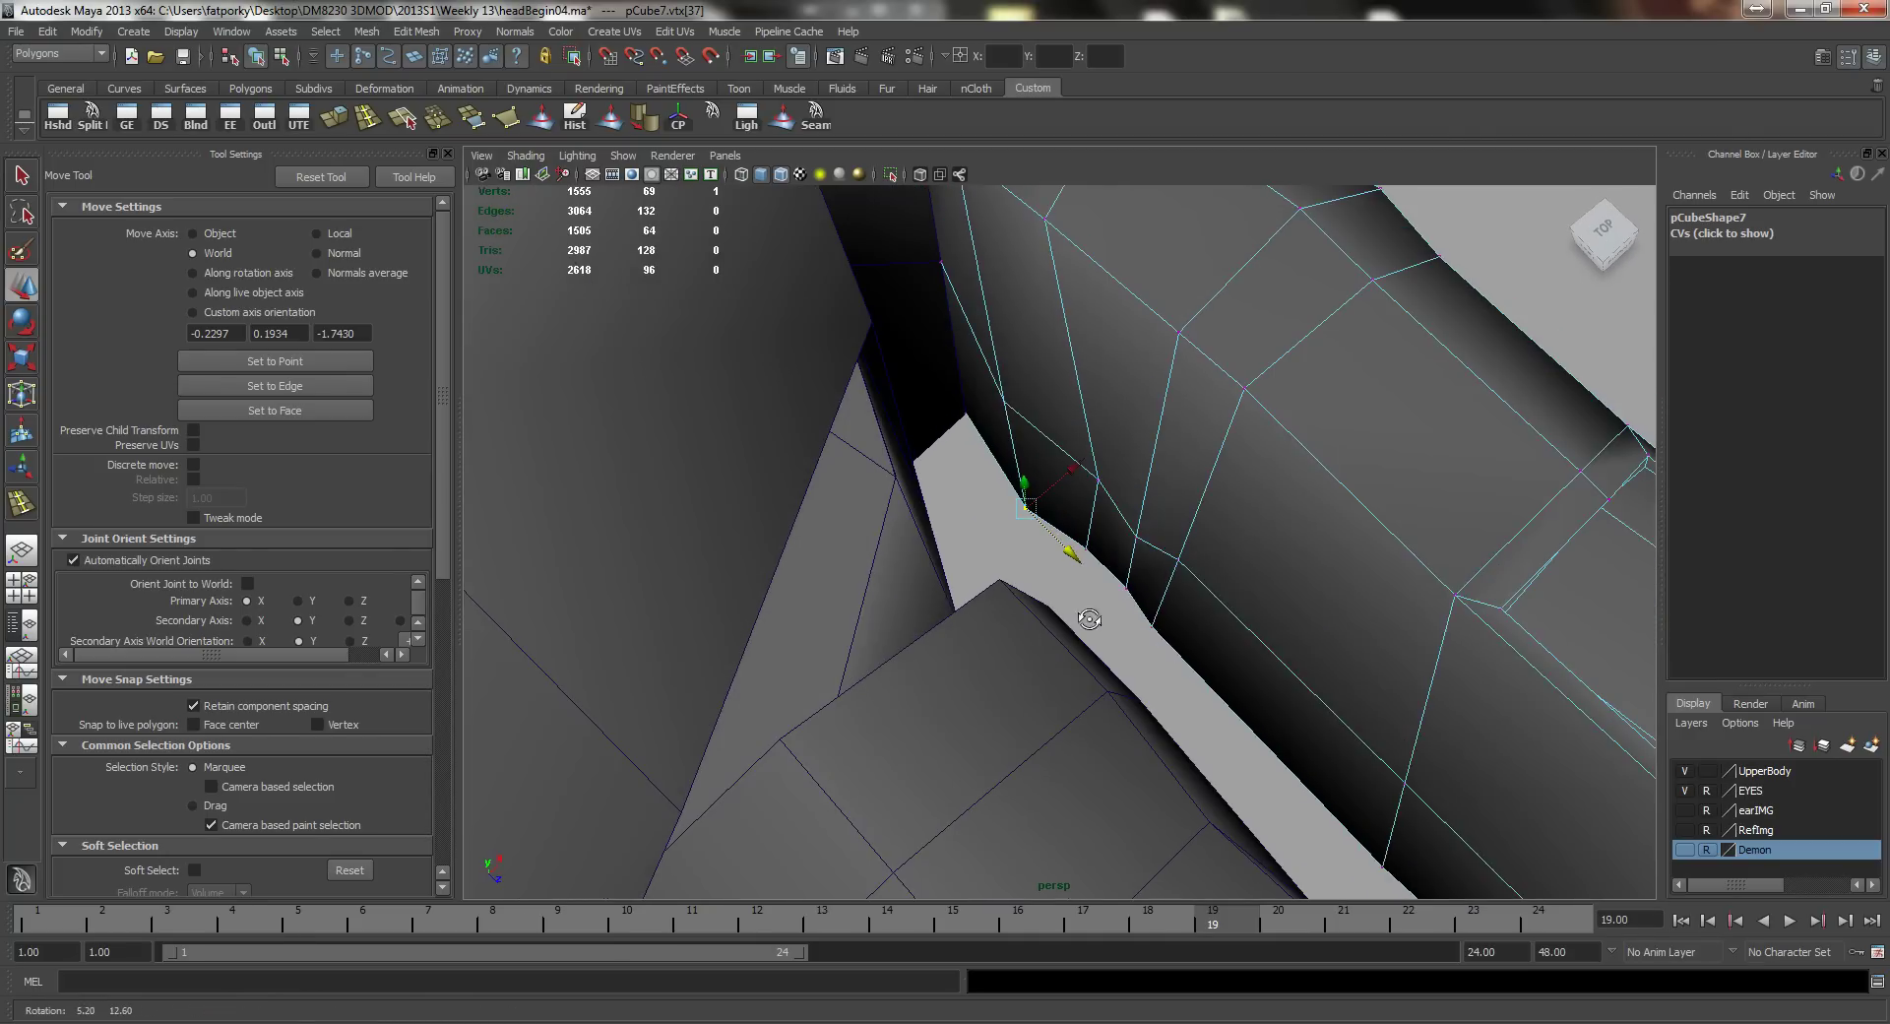
{"action": "left_click_drag", "start_coordinate": [1067, 552], "coordinate": [1051, 536]}
{"action": "right_click_drag", "start_coordinate": [1105, 576], "coordinate": [1013, 493], "text": "alt"}
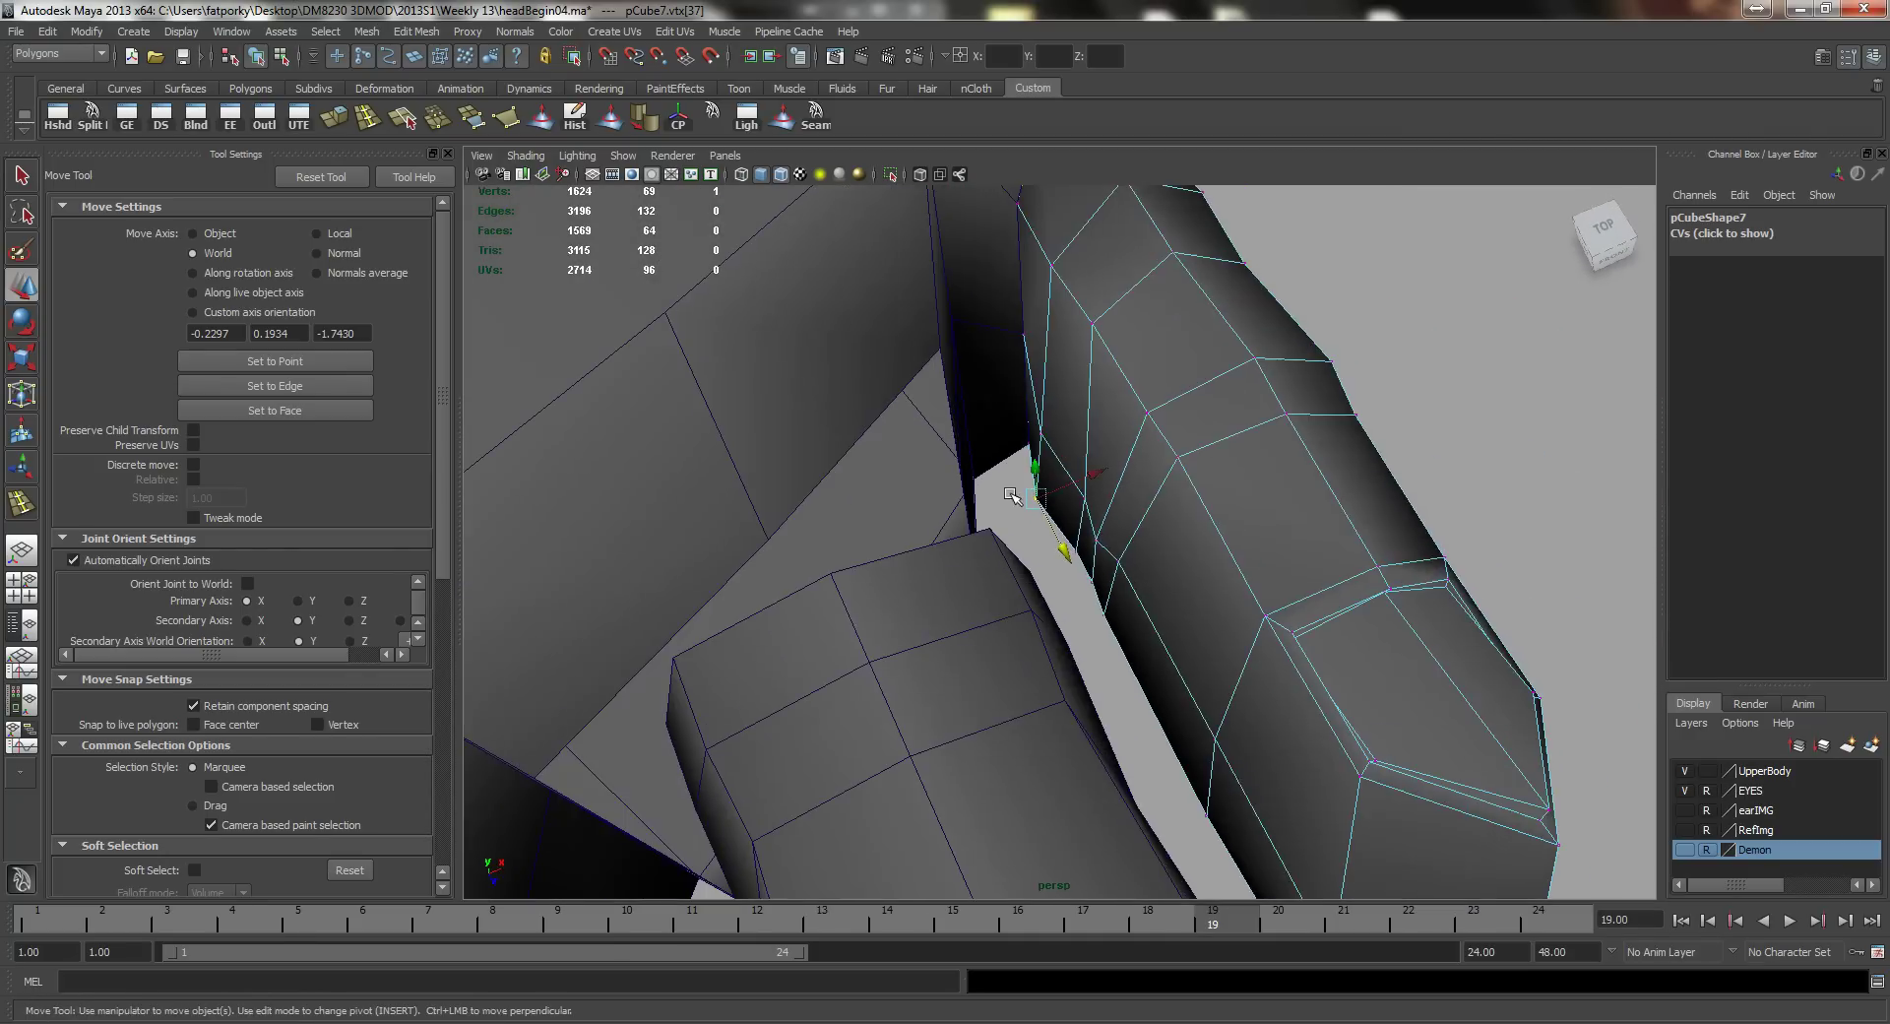
{"action": "left_click_drag", "start_coordinate": [1118, 576], "coordinate": [1032, 516], "text": "alt"}
{"action": "middle_click_drag", "start_coordinate": [1092, 339], "coordinate": [1165, 538], "text": "alt"}
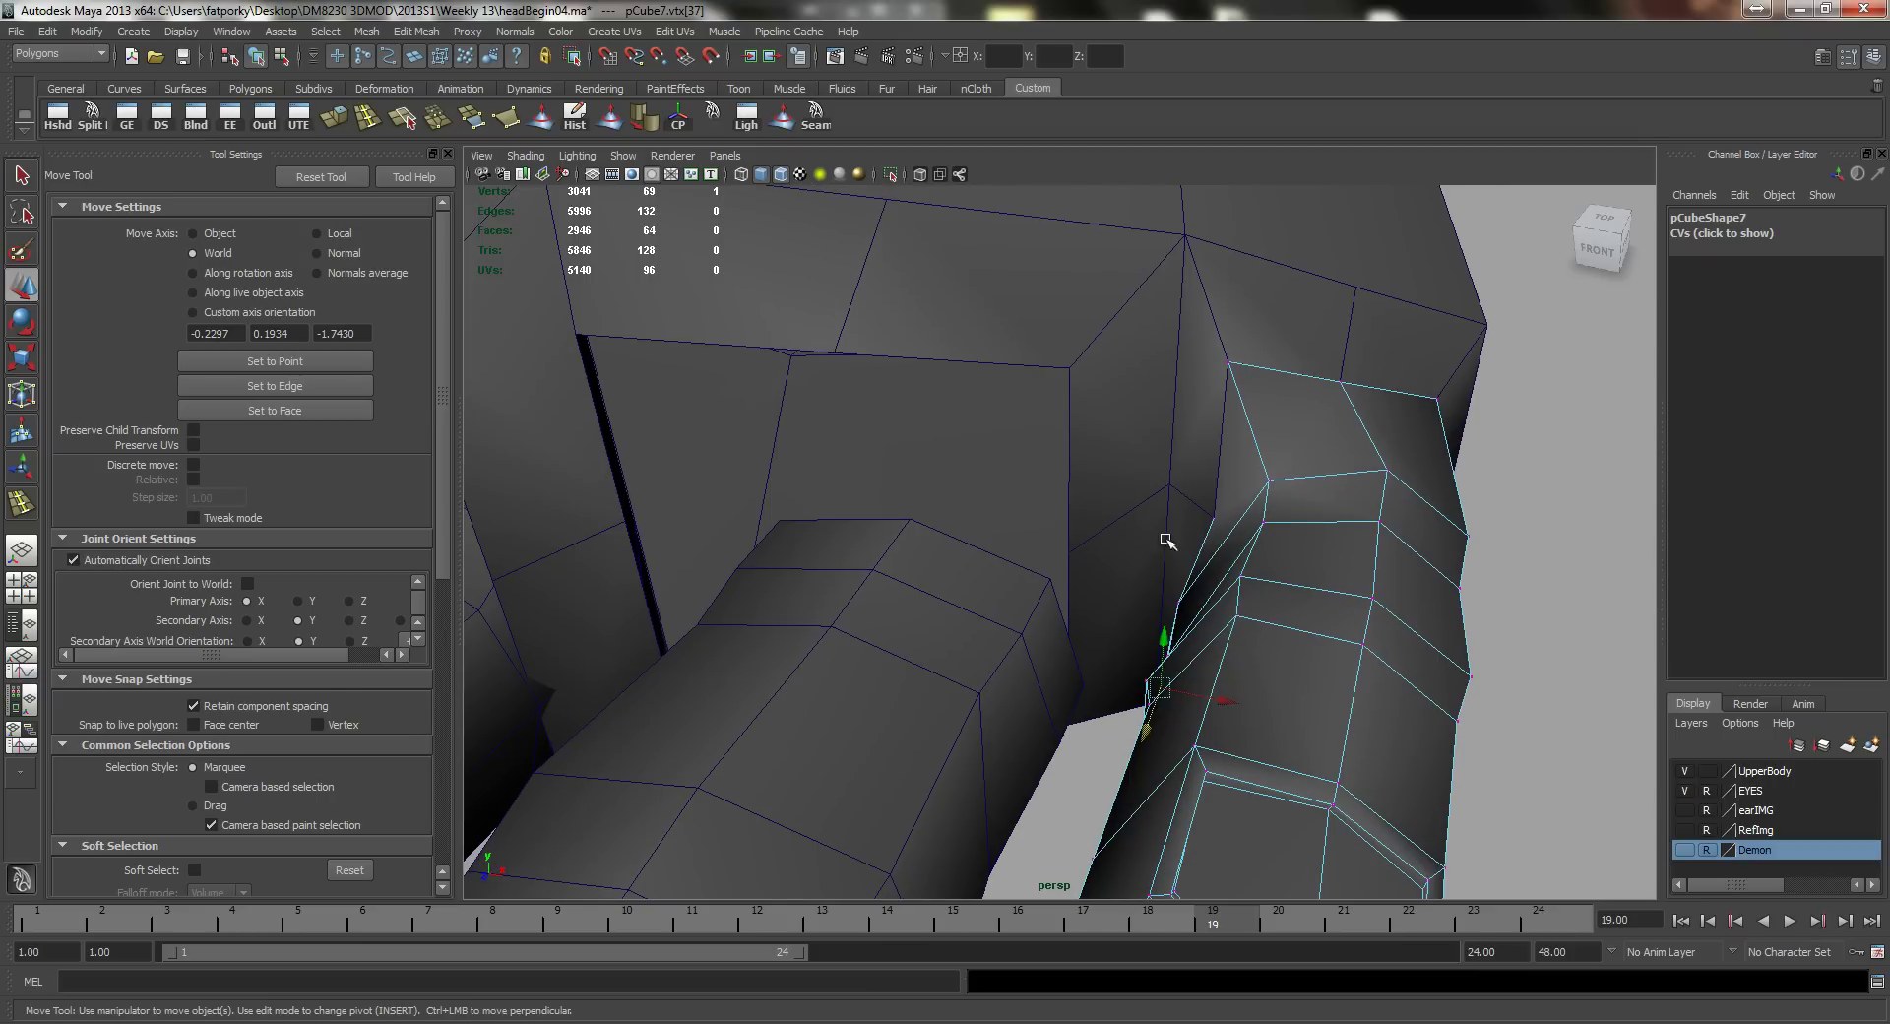
Step: Switch the fourth toe to vertex editing and snap its three upper open-end vertices to the upper rim of its foot socket
{"action": "left_click", "coordinate": [904, 652]}
{"action": "left_click_drag", "start_coordinate": [936, 623], "coordinate": [1089, 611], "text": "alt"}
{"action": "right_click", "coordinate": [1096, 594]}
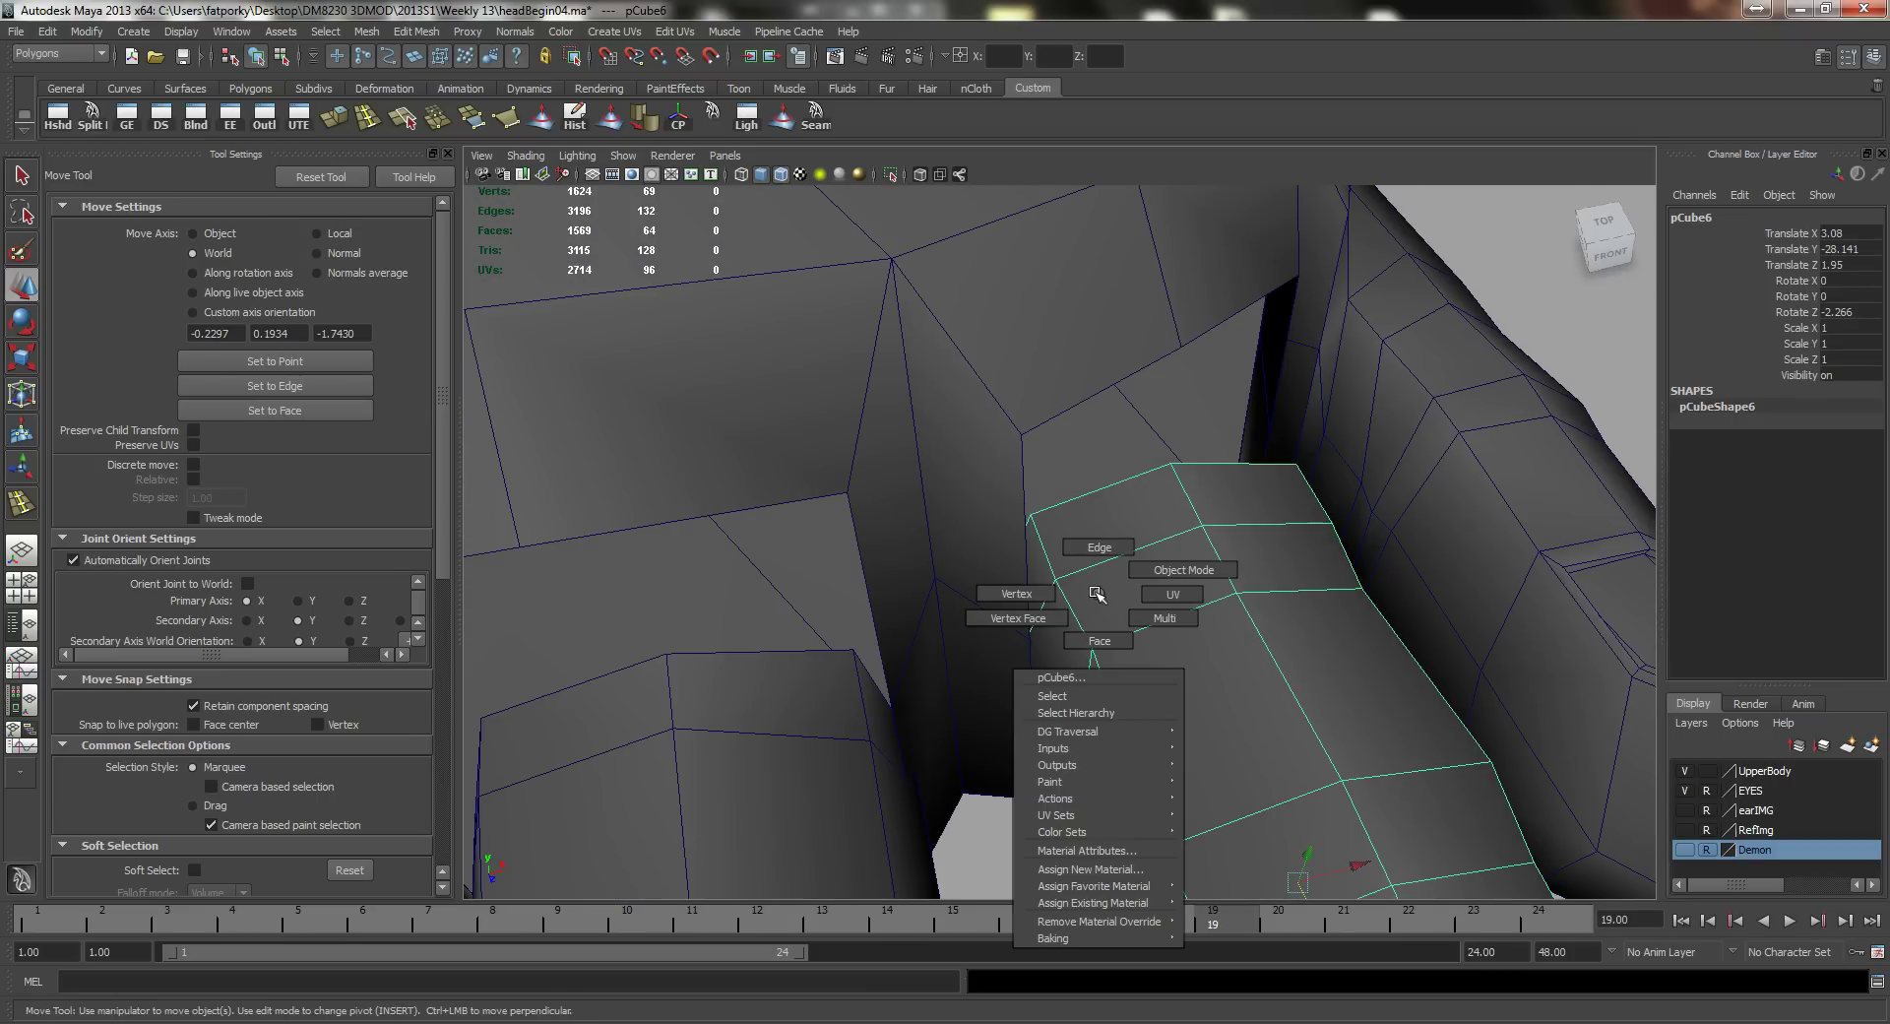
{"action": "left_click", "coordinate": [1067, 546]}
{"action": "left_click", "coordinate": [1032, 514]}
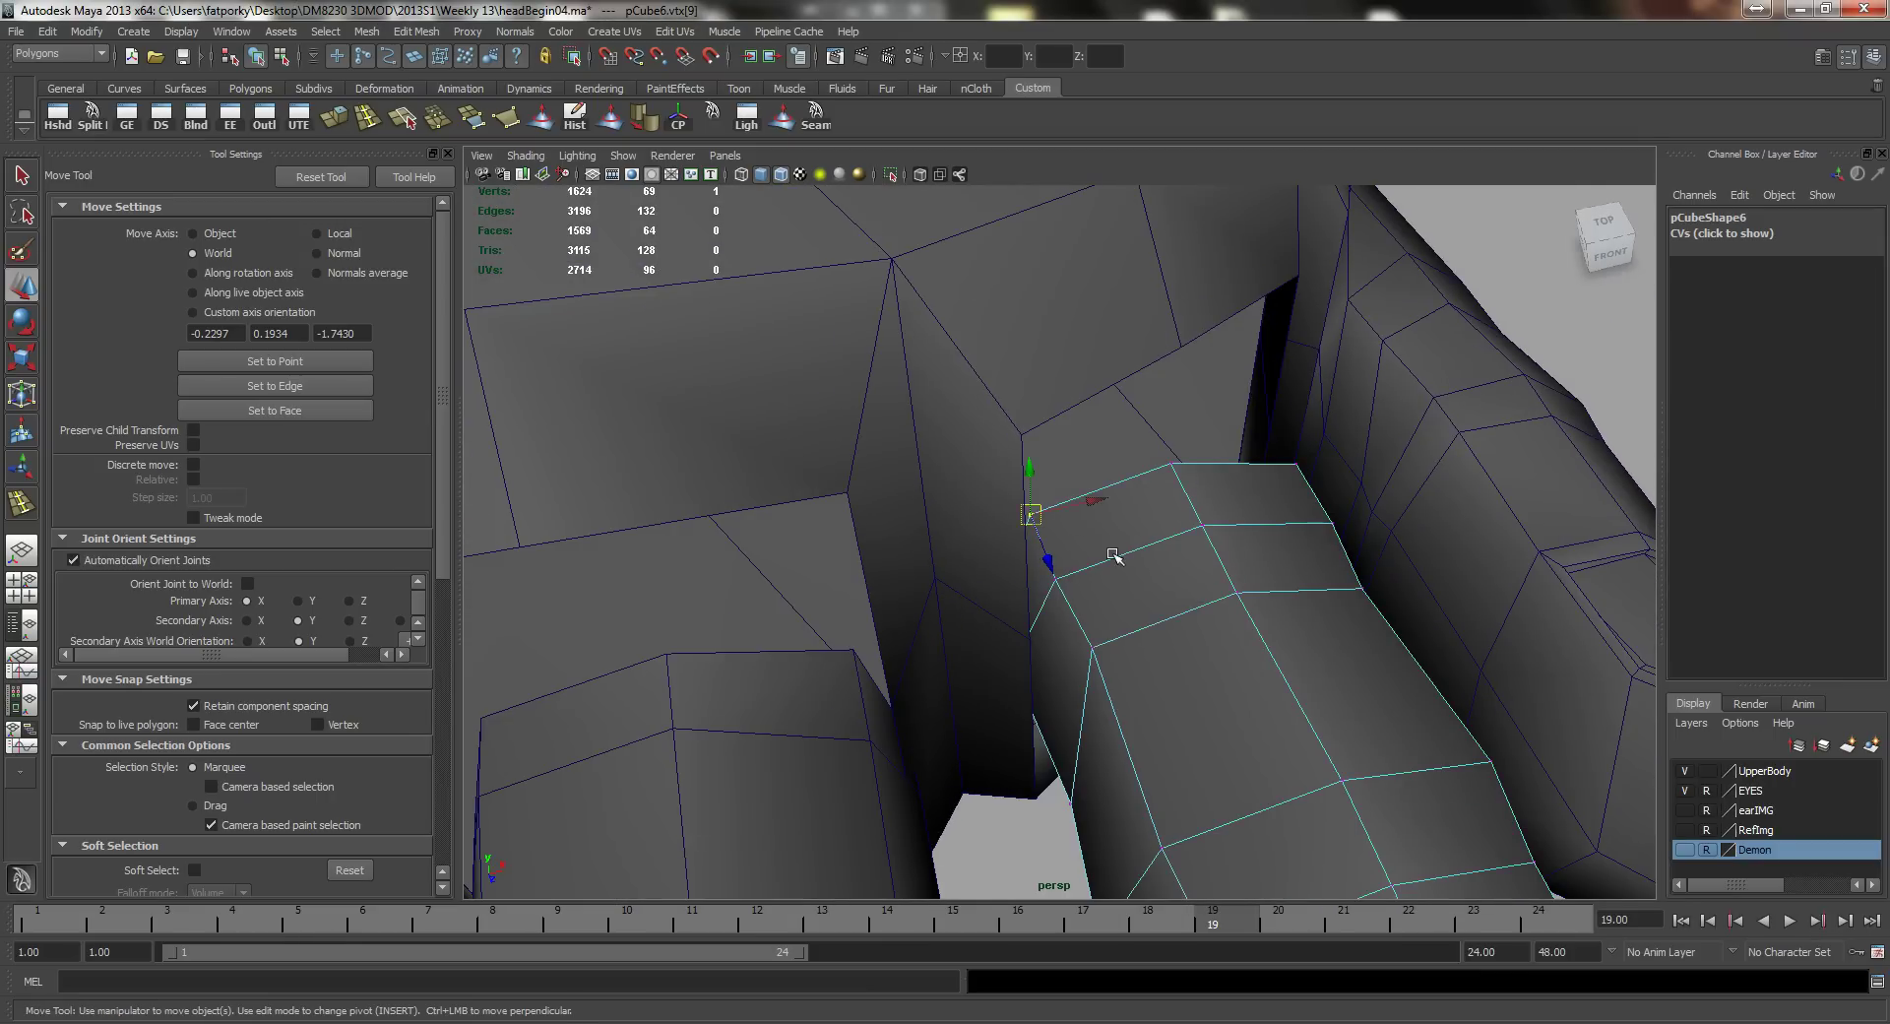
{"action": "left_click_drag", "start_coordinate": [1030, 511], "coordinate": [1265, 480]}
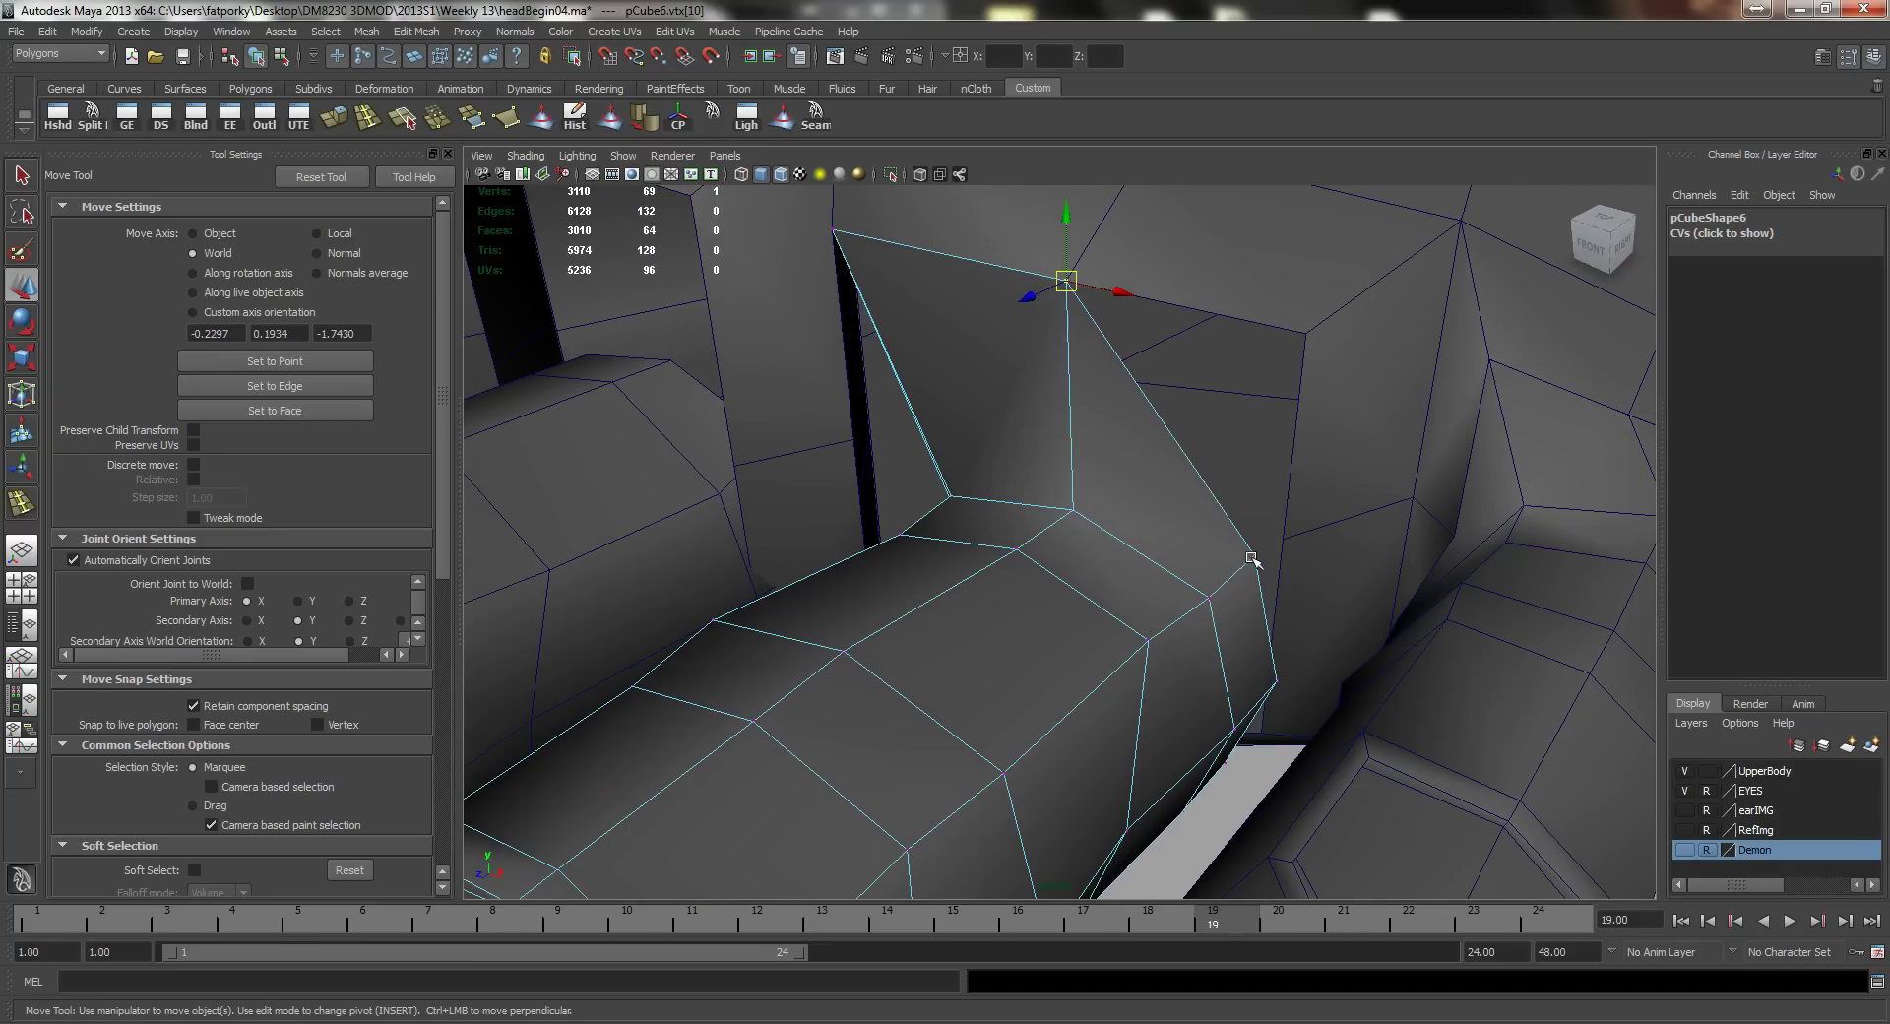
{"action": "left_click_drag", "start_coordinate": [1256, 558], "coordinate": [1308, 337]}
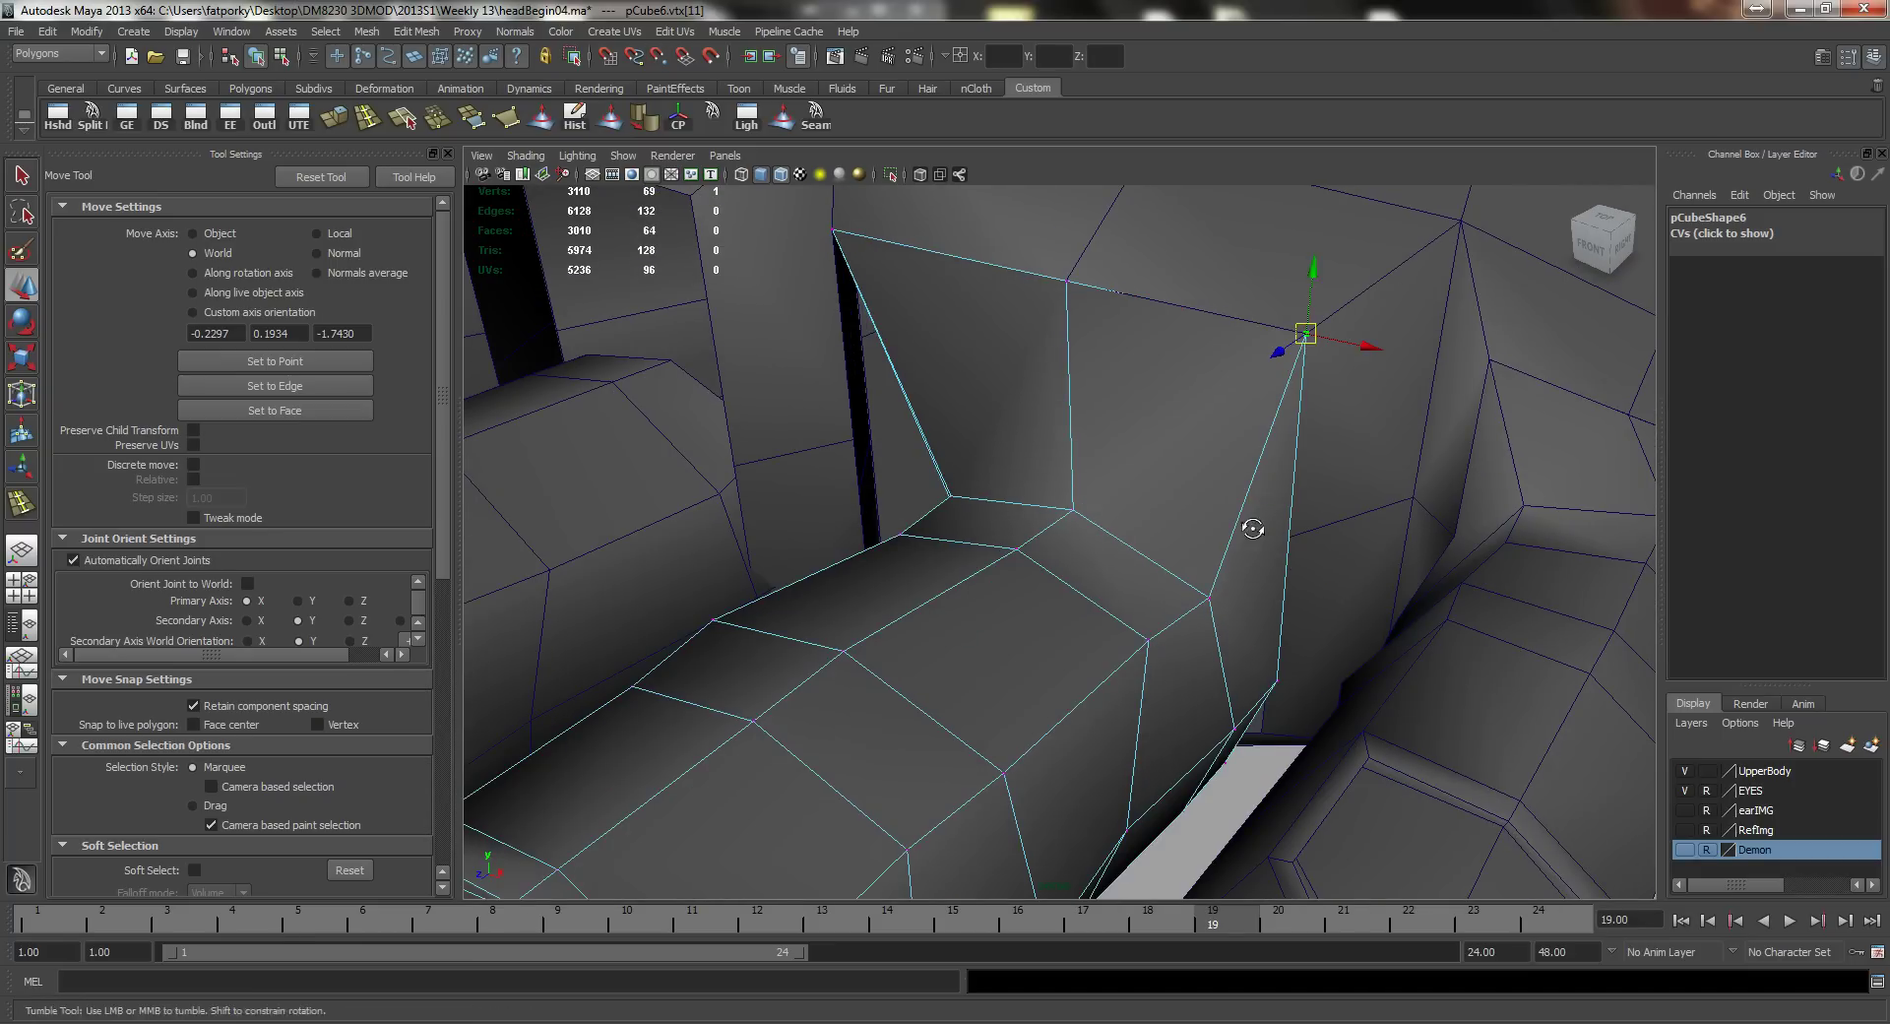
Step: Undo the last move of the fourth toe's inner-side vertex and snap the adjacent open-end vertex to the socket's inner edge
{"action": "left_click_drag", "start_coordinate": [1249, 527], "coordinate": [1198, 535], "text": "alt"}
{"action": "left_click_drag", "start_coordinate": [1192, 724], "coordinate": [960, 685], "text": "alt"}
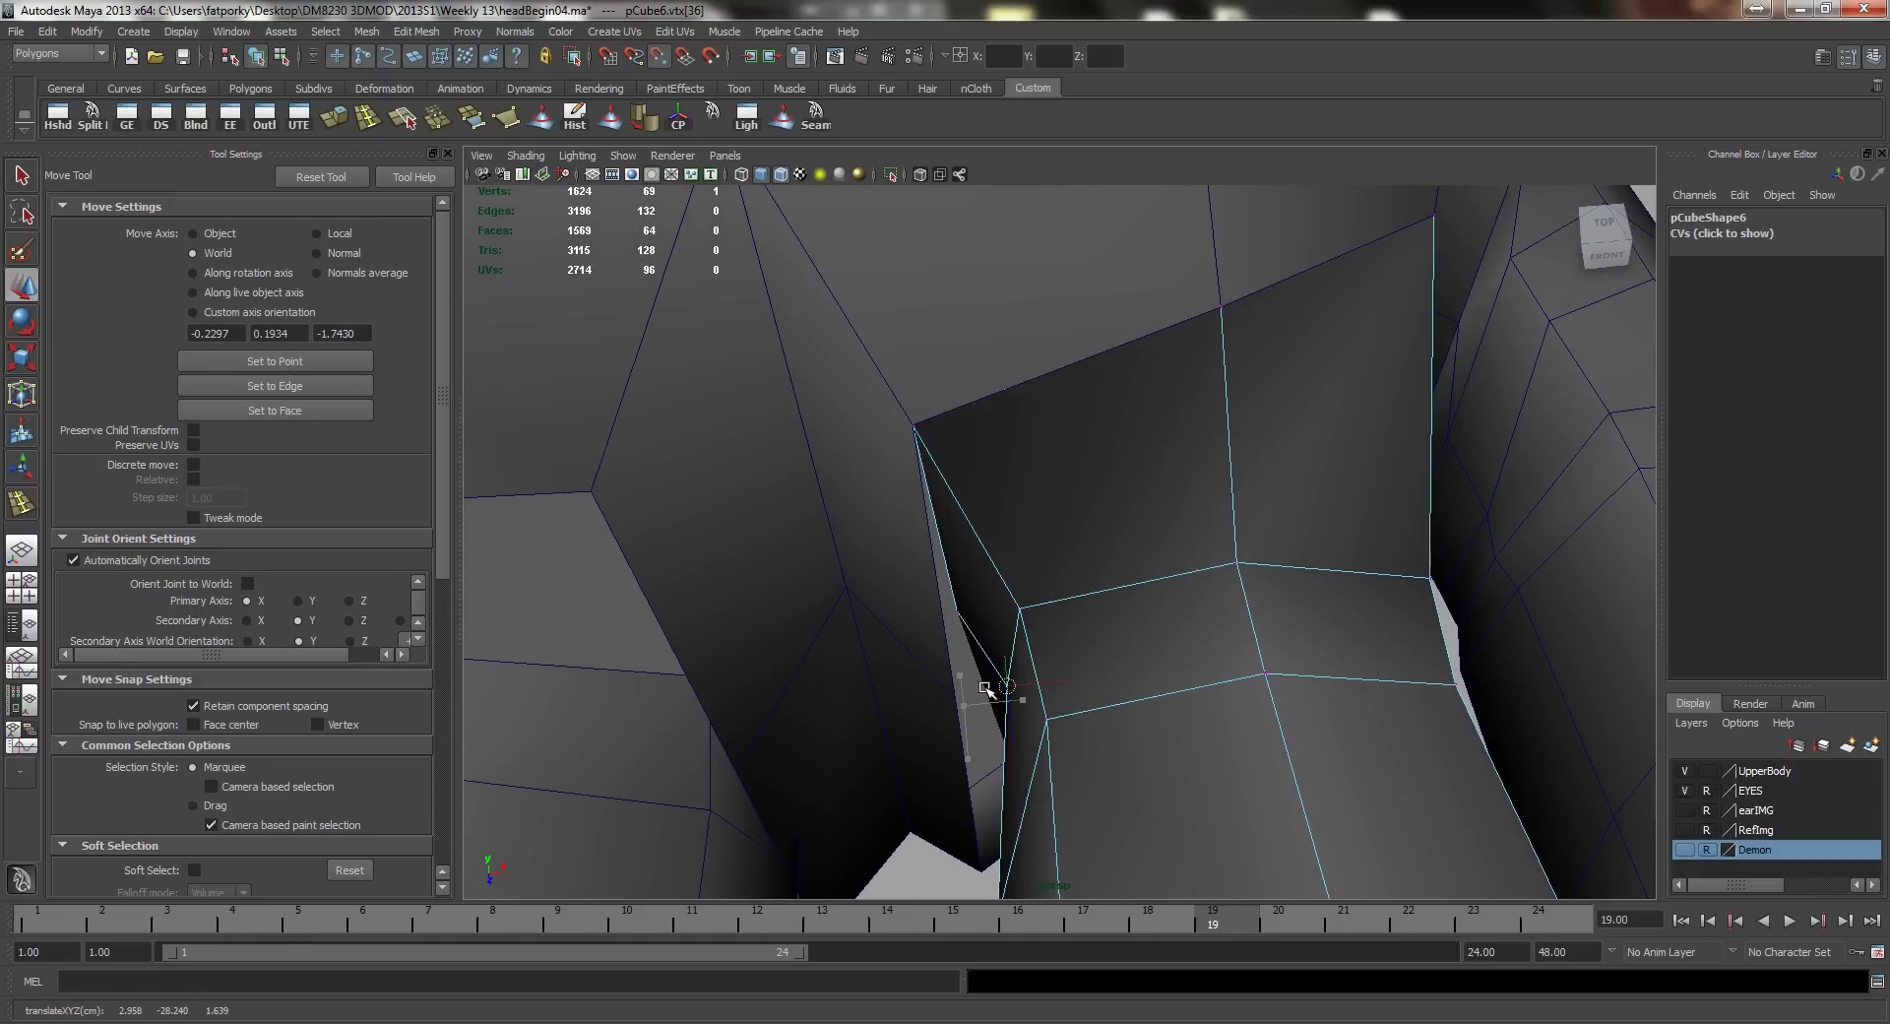
{"action": "key", "text": "ctrl+z"}
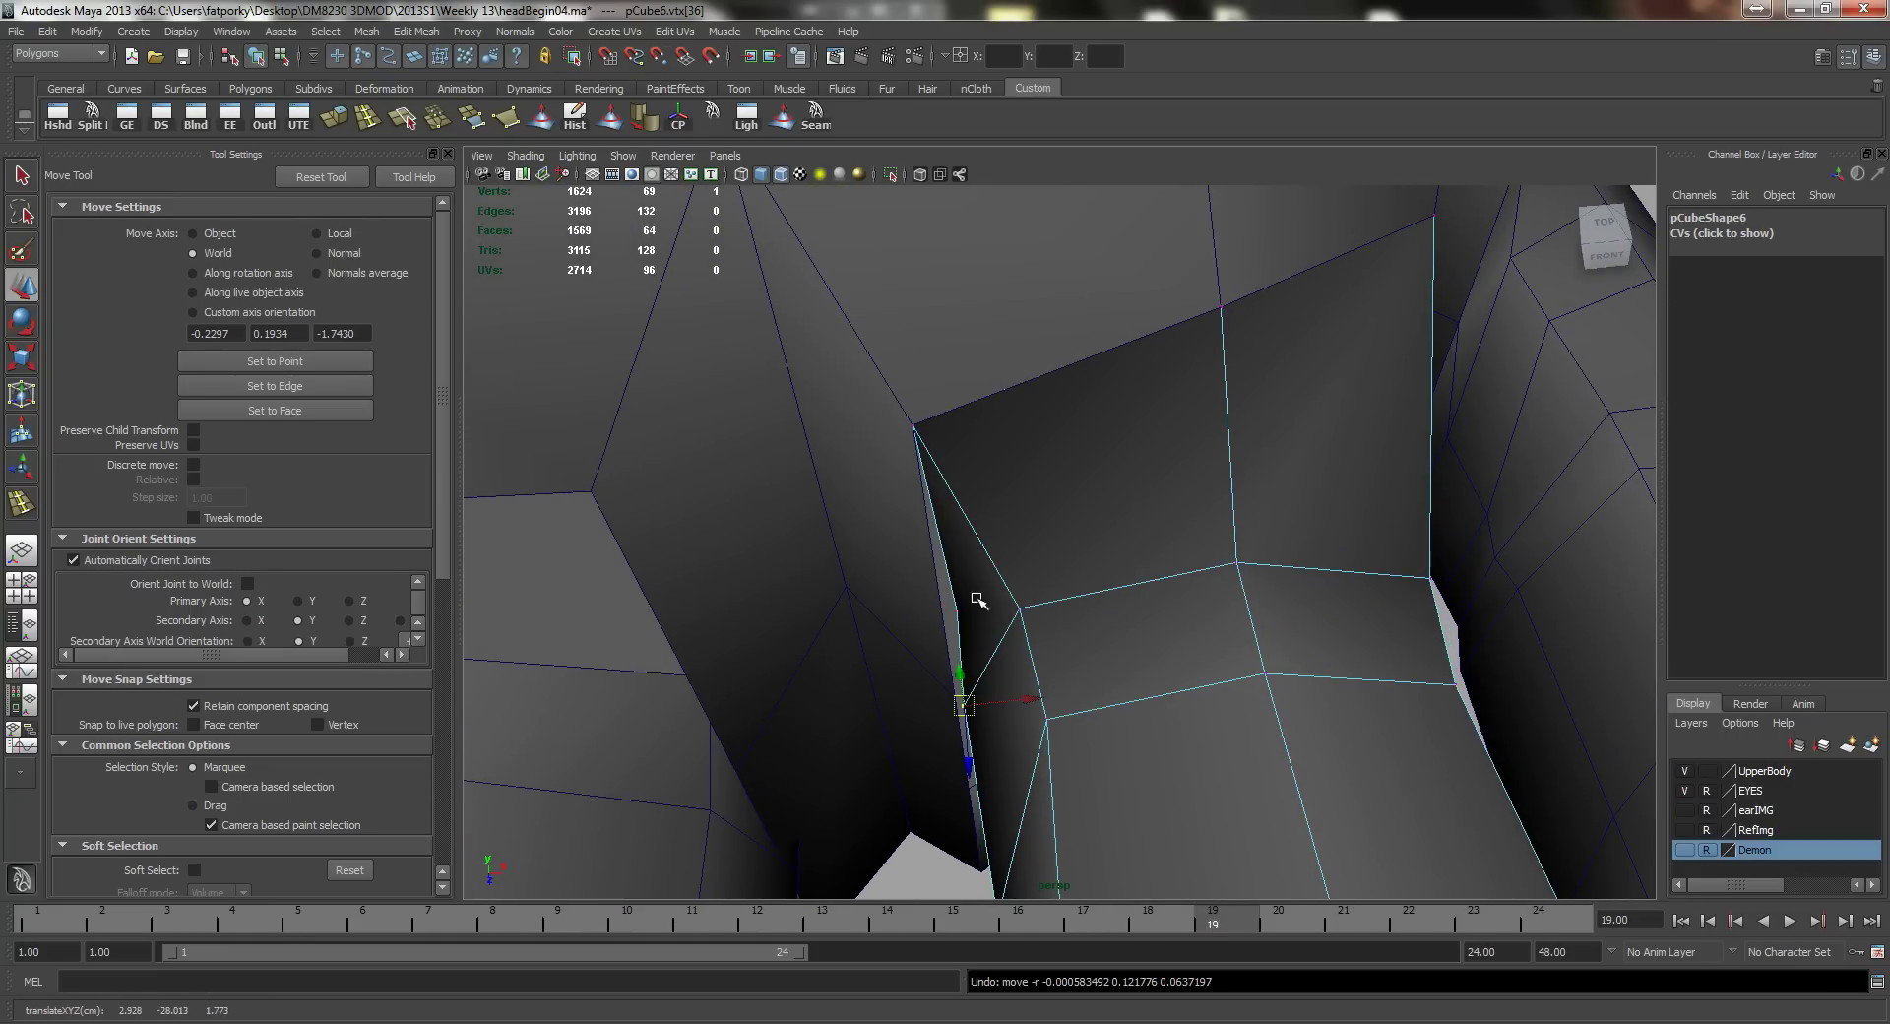
{"action": "left_click_drag", "start_coordinate": [974, 601], "coordinate": [1073, 629]}
Step: Select four inner-side faces near the fourth toe's open end and move them toward the toe tip with soft selection
{"action": "right_click", "coordinate": [1086, 623]}
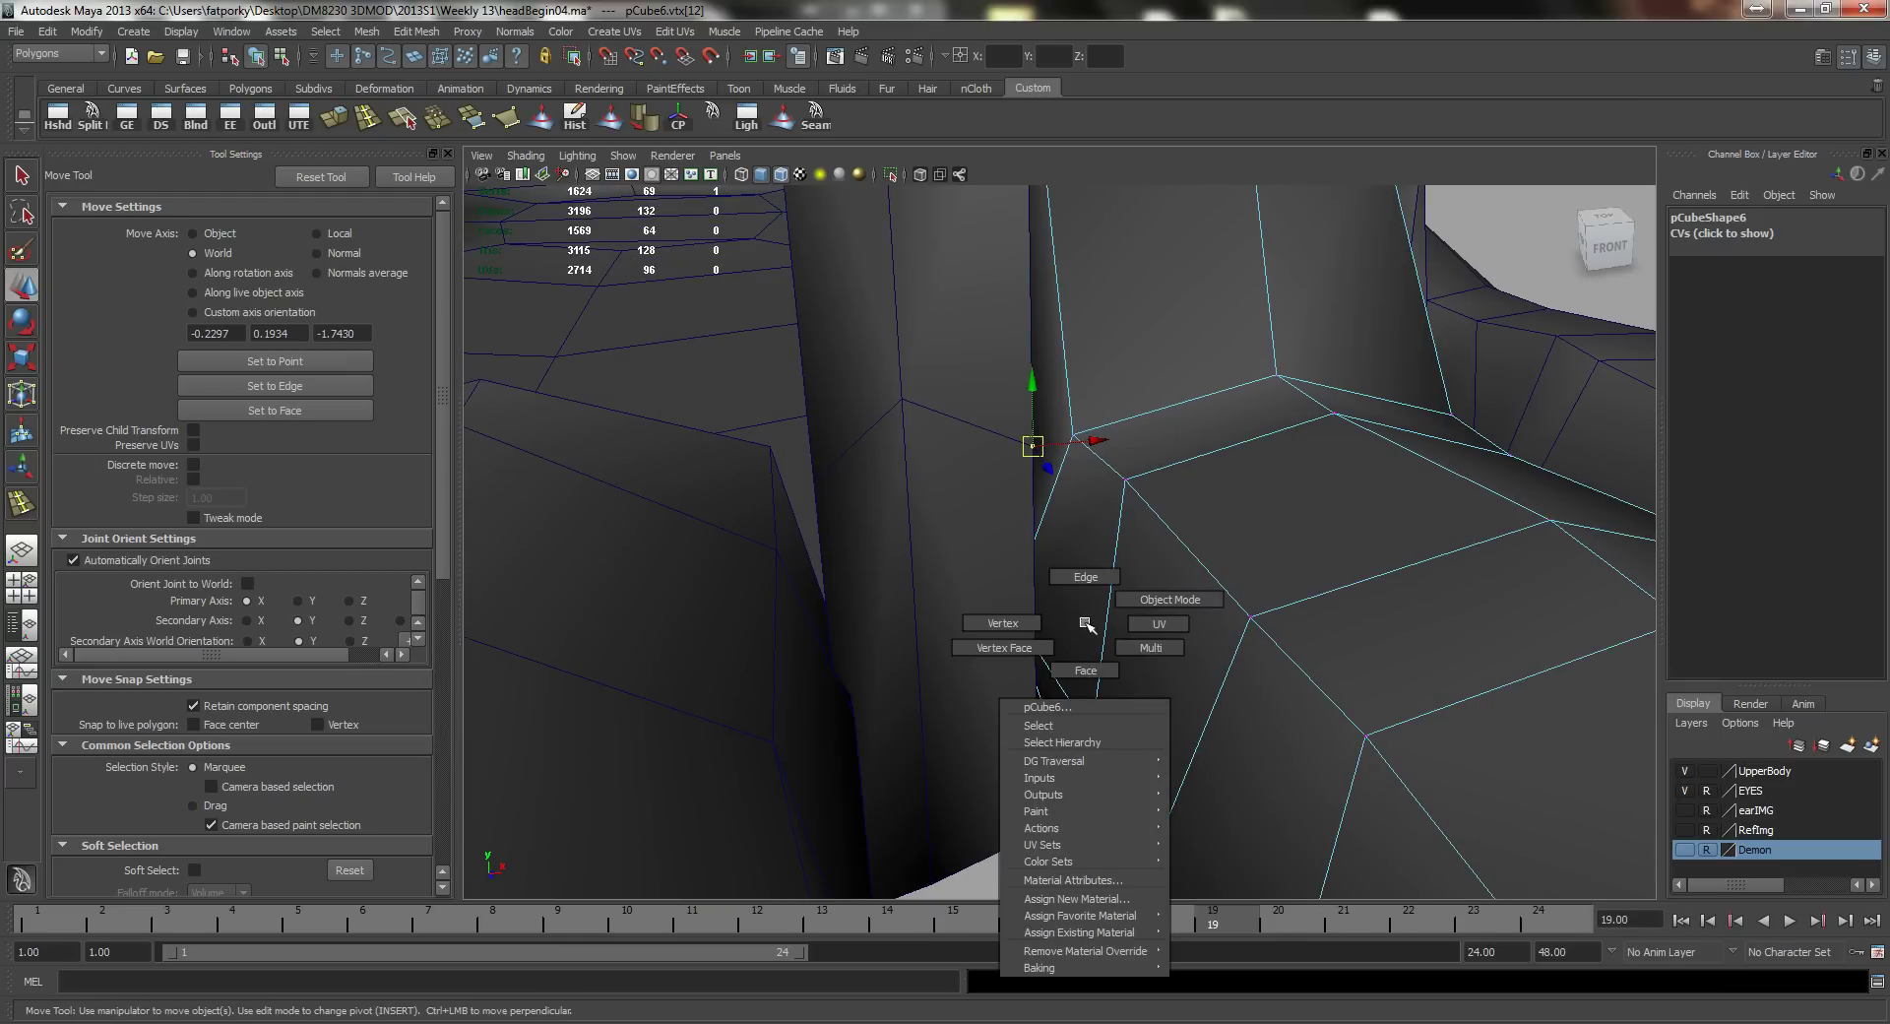
{"action": "left_click", "coordinate": [1086, 670]}
{"action": "left_click", "coordinate": [1079, 656]}
{"action": "left_click", "coordinate": [1076, 741], "text": "shift"}
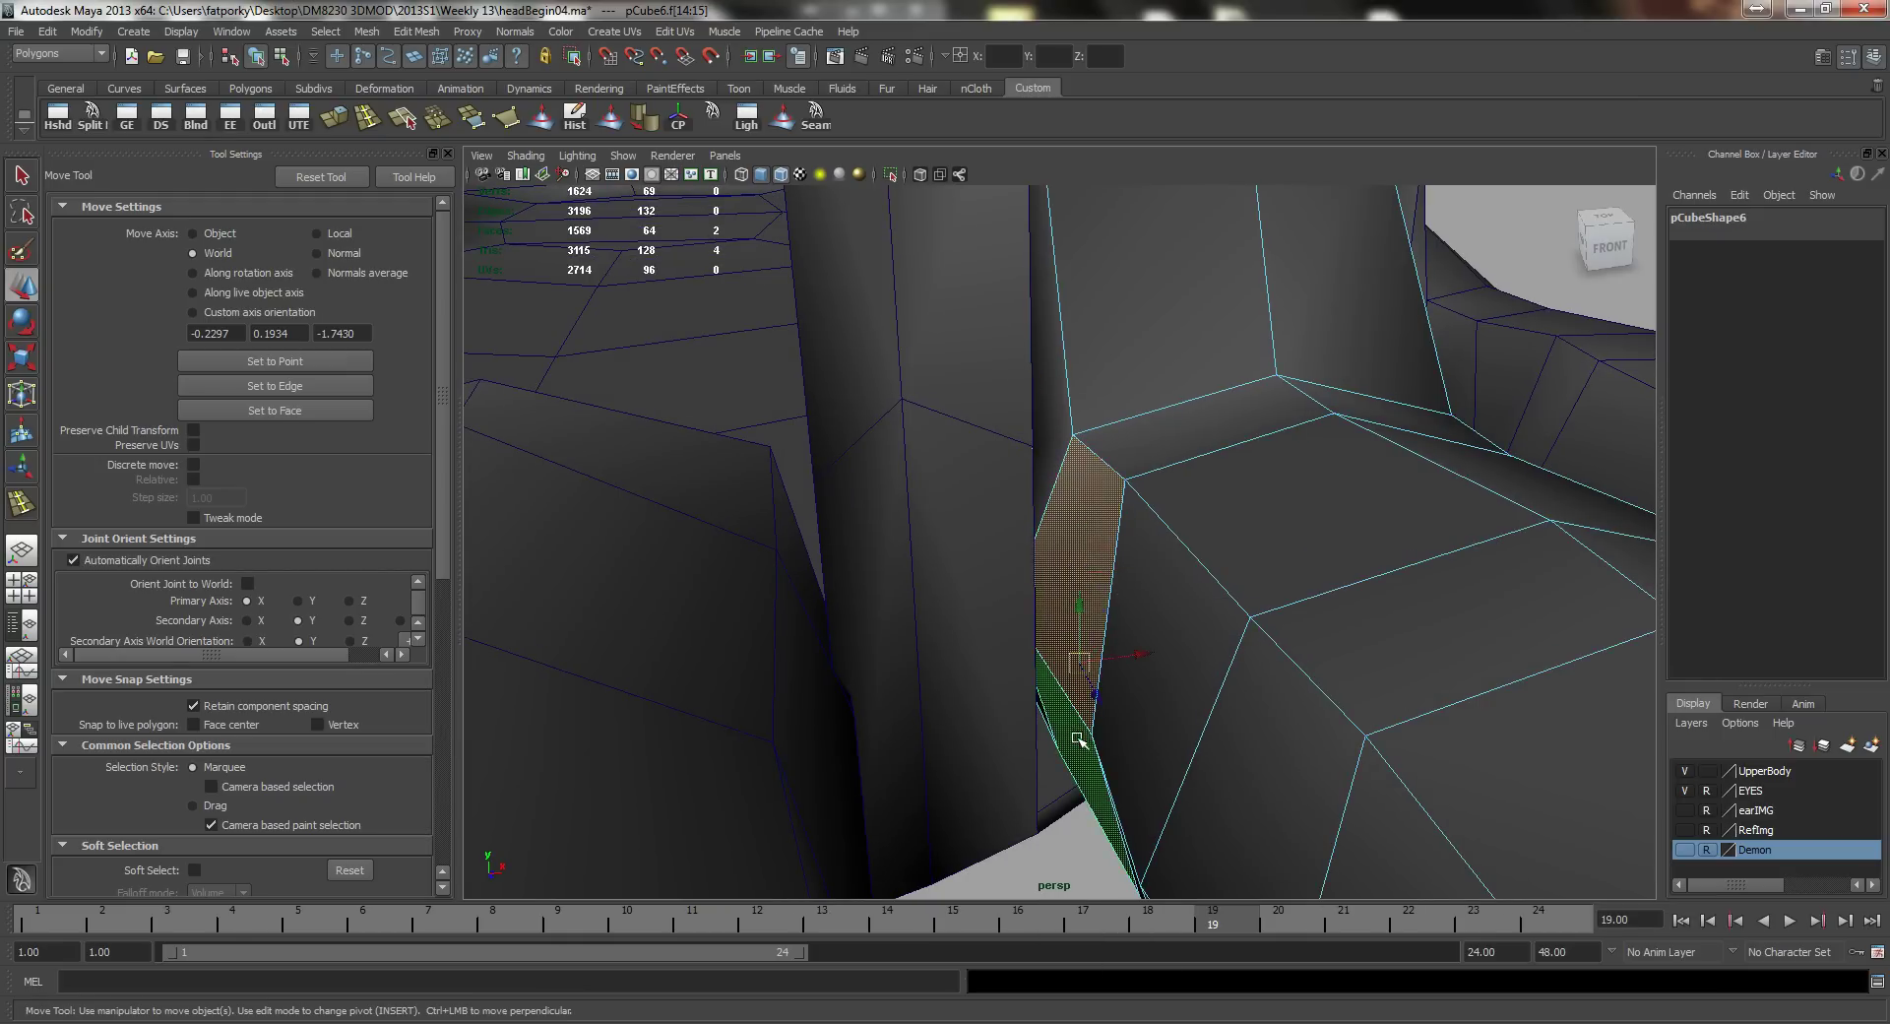
{"action": "key", "text": "b"}
{"action": "middle_click_drag", "start_coordinate": [1087, 696], "coordinate": [1123, 732]}
{"action": "left_click_drag", "start_coordinate": [1122, 730], "coordinate": [1203, 745]}
{"action": "left_click", "coordinate": [1203, 771], "text": "shift"}
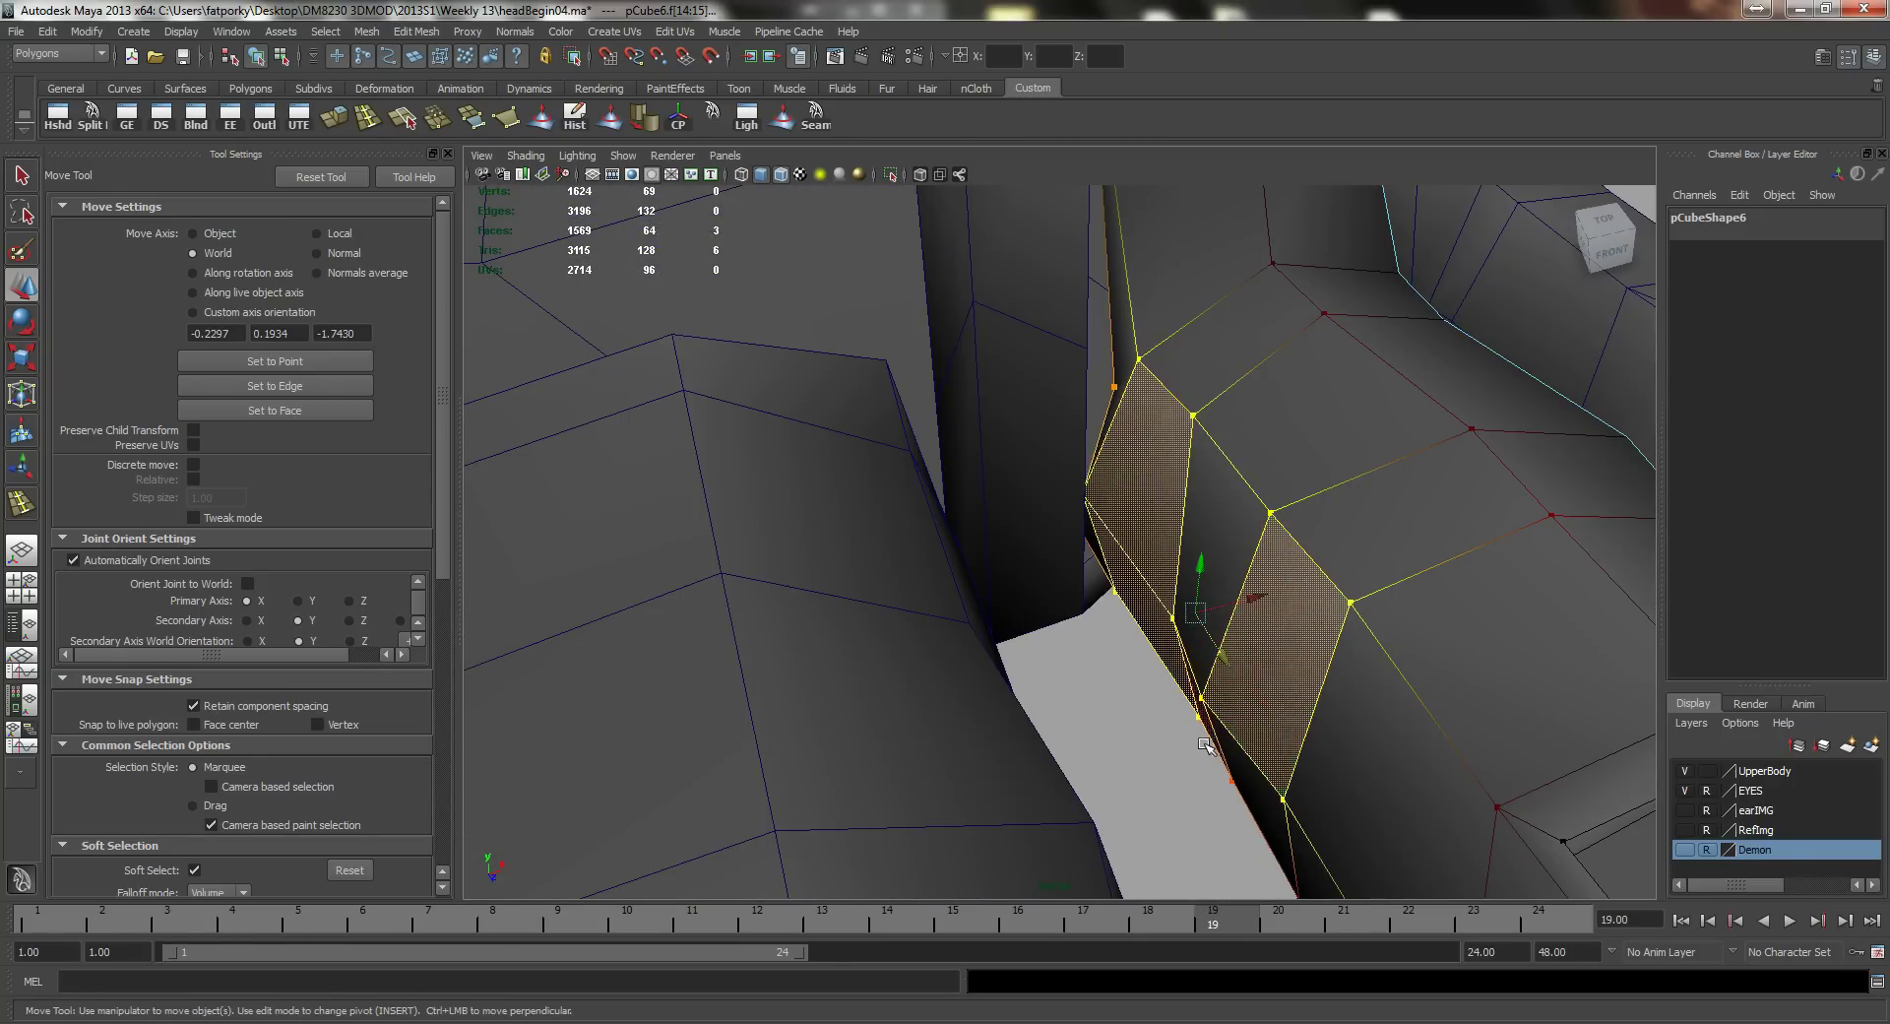
{"action": "left_click", "coordinate": [1238, 776], "text": "shift"}
{"action": "left_click_drag", "start_coordinate": [1228, 665], "coordinate": [1277, 738]}
Step: Return to vertex editing without soft selection and snap the fourth toe's lower inner open-end vertices to the socket rim
{"action": "left_click_drag", "start_coordinate": [1047, 292], "coordinate": [1222, 465], "text": "alt"}
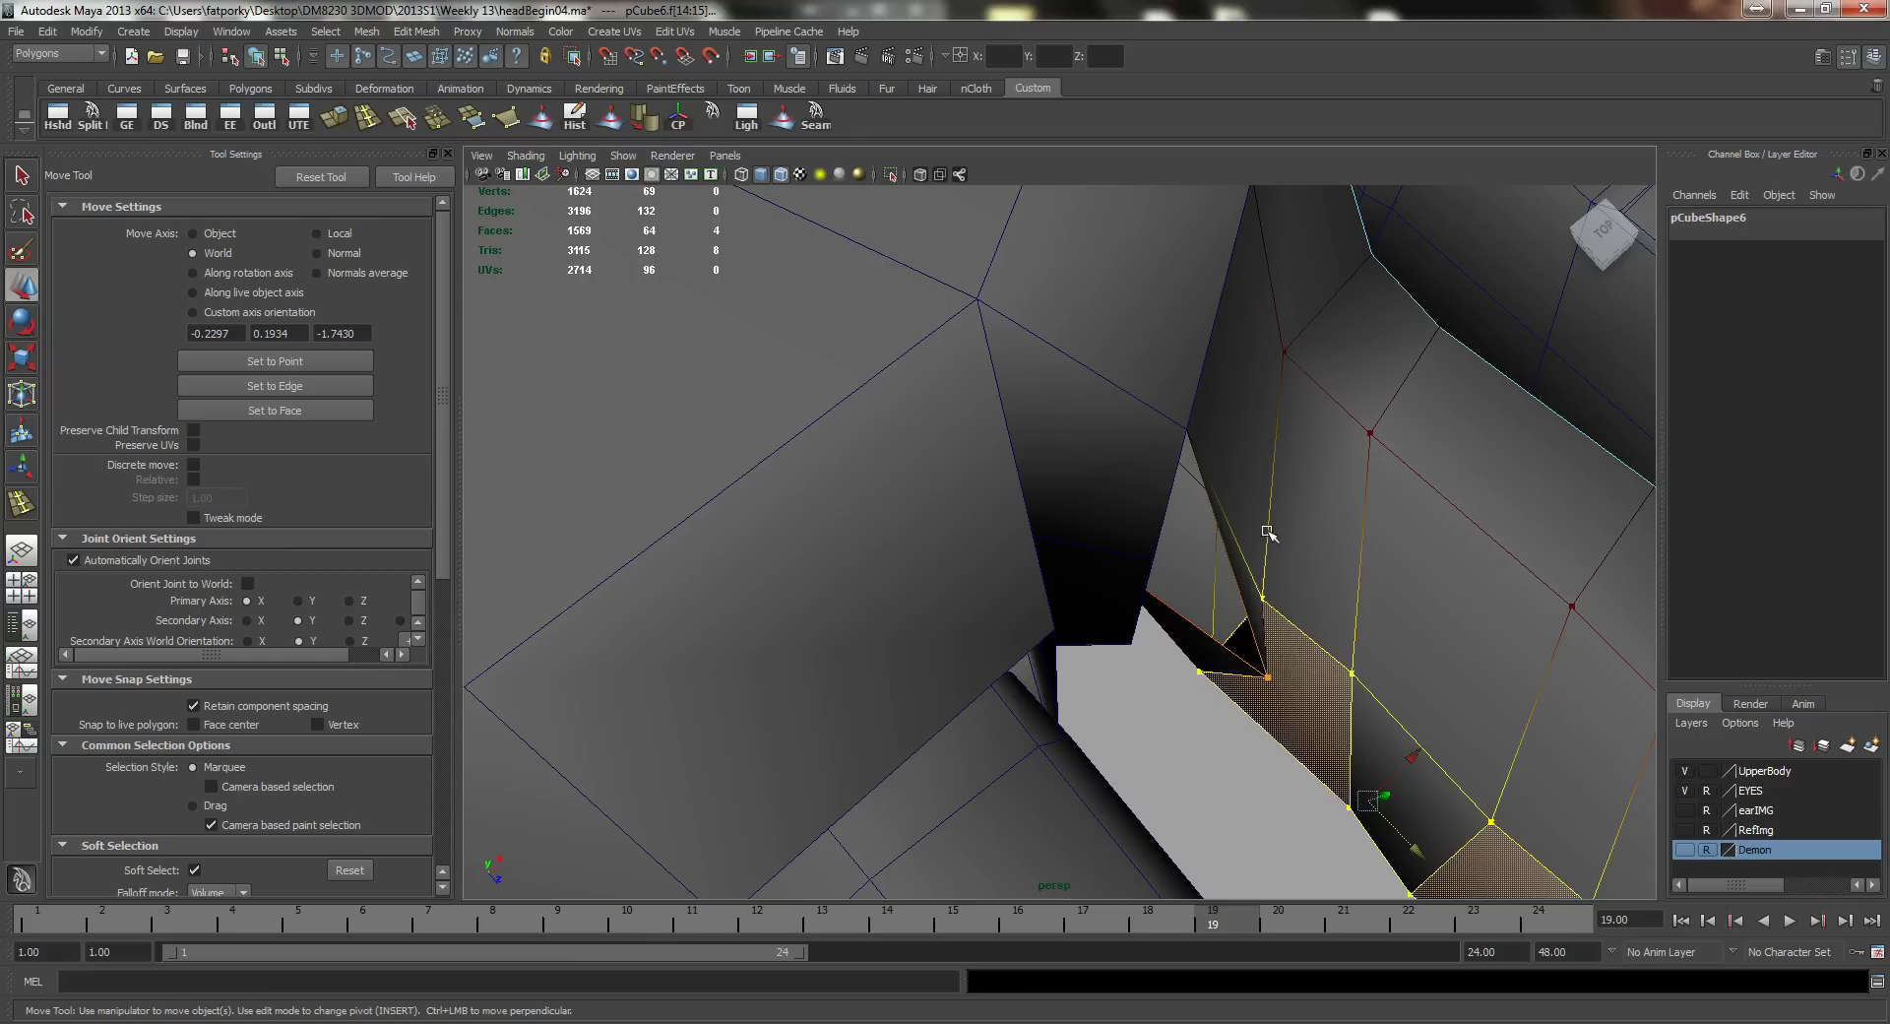
{"action": "right_click", "coordinate": [1199, 512]}
{"action": "left_click_drag", "start_coordinate": [1173, 523], "coordinate": [1056, 436], "text": "alt"}
{"action": "left_click", "coordinate": [1257, 569]}
{"action": "key", "text": "b"}
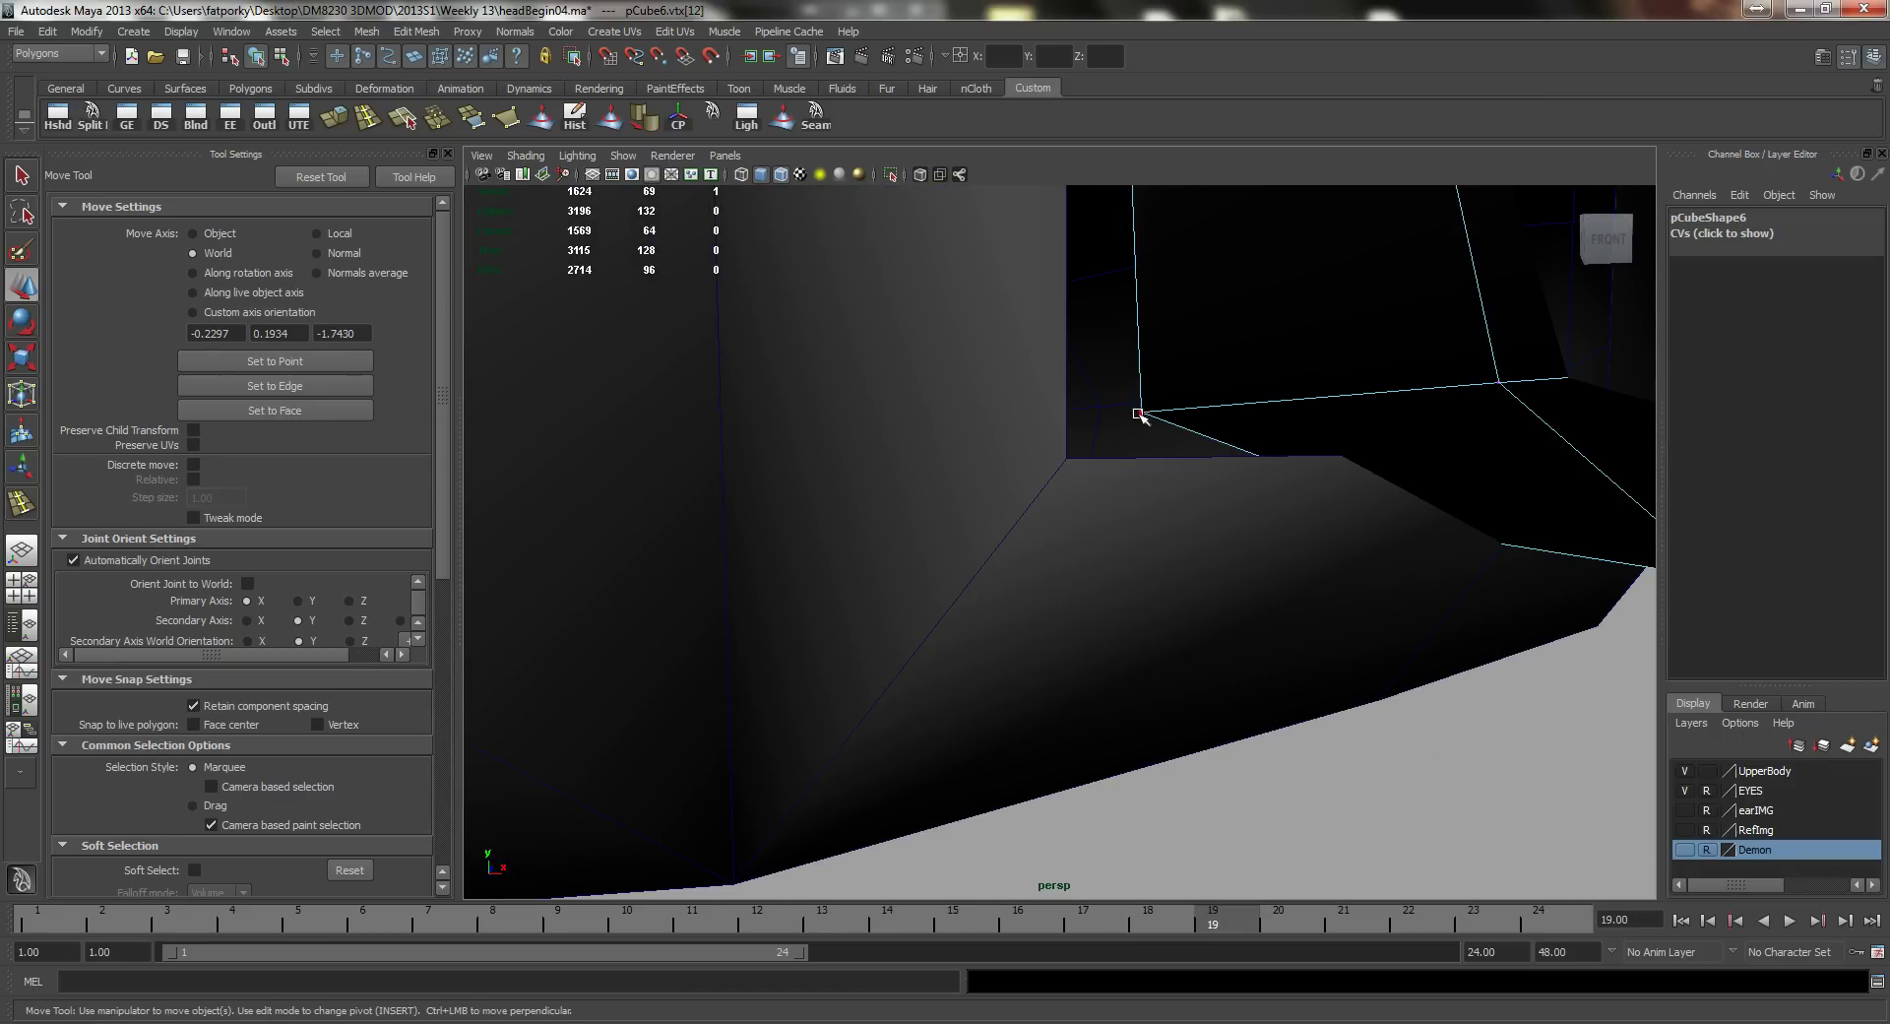
{"action": "mouse_move", "coordinate": [1063, 445]}
{"action": "left_mouse_down", "text": "alt"}
{"action": "mouse_move", "coordinate": [1185, 430]}
{"action": "mouse_move", "coordinate": [1185, 380]}
{"action": "mouse_move", "coordinate": [995, 422]}
{"action": "mouse_move", "coordinate": [1076, 436]}
{"action": "left_mouse_up", "text": "alt"}
{"action": "right_click_drag", "start_coordinate": [1076, 436], "coordinate": [1013, 401], "text": "alt"}
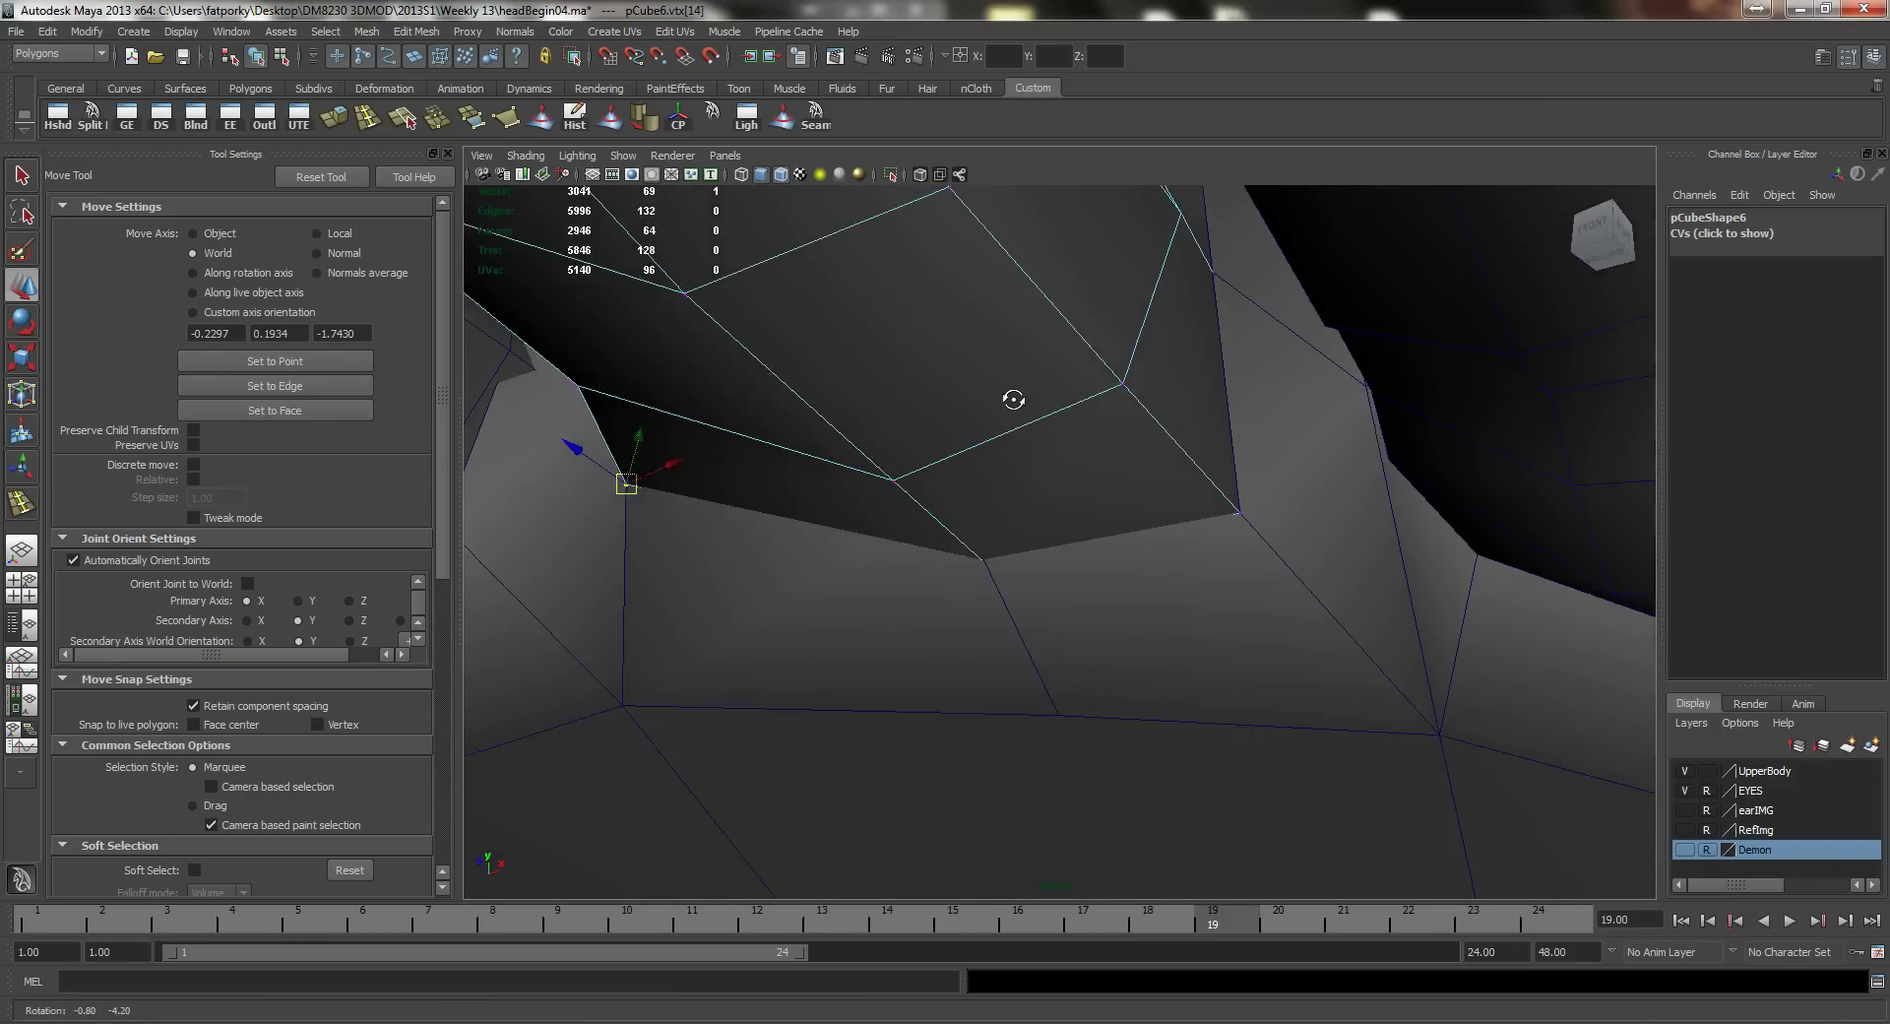
Step: Using wireframe display, snap the fourth toe's lower middle open-end vertex to the socket's lower edge, and restore shaded display
{"action": "left_click_drag", "start_coordinate": [1013, 401], "coordinate": [1015, 379], "text": "alt"}
{"action": "key", "text": "4"}
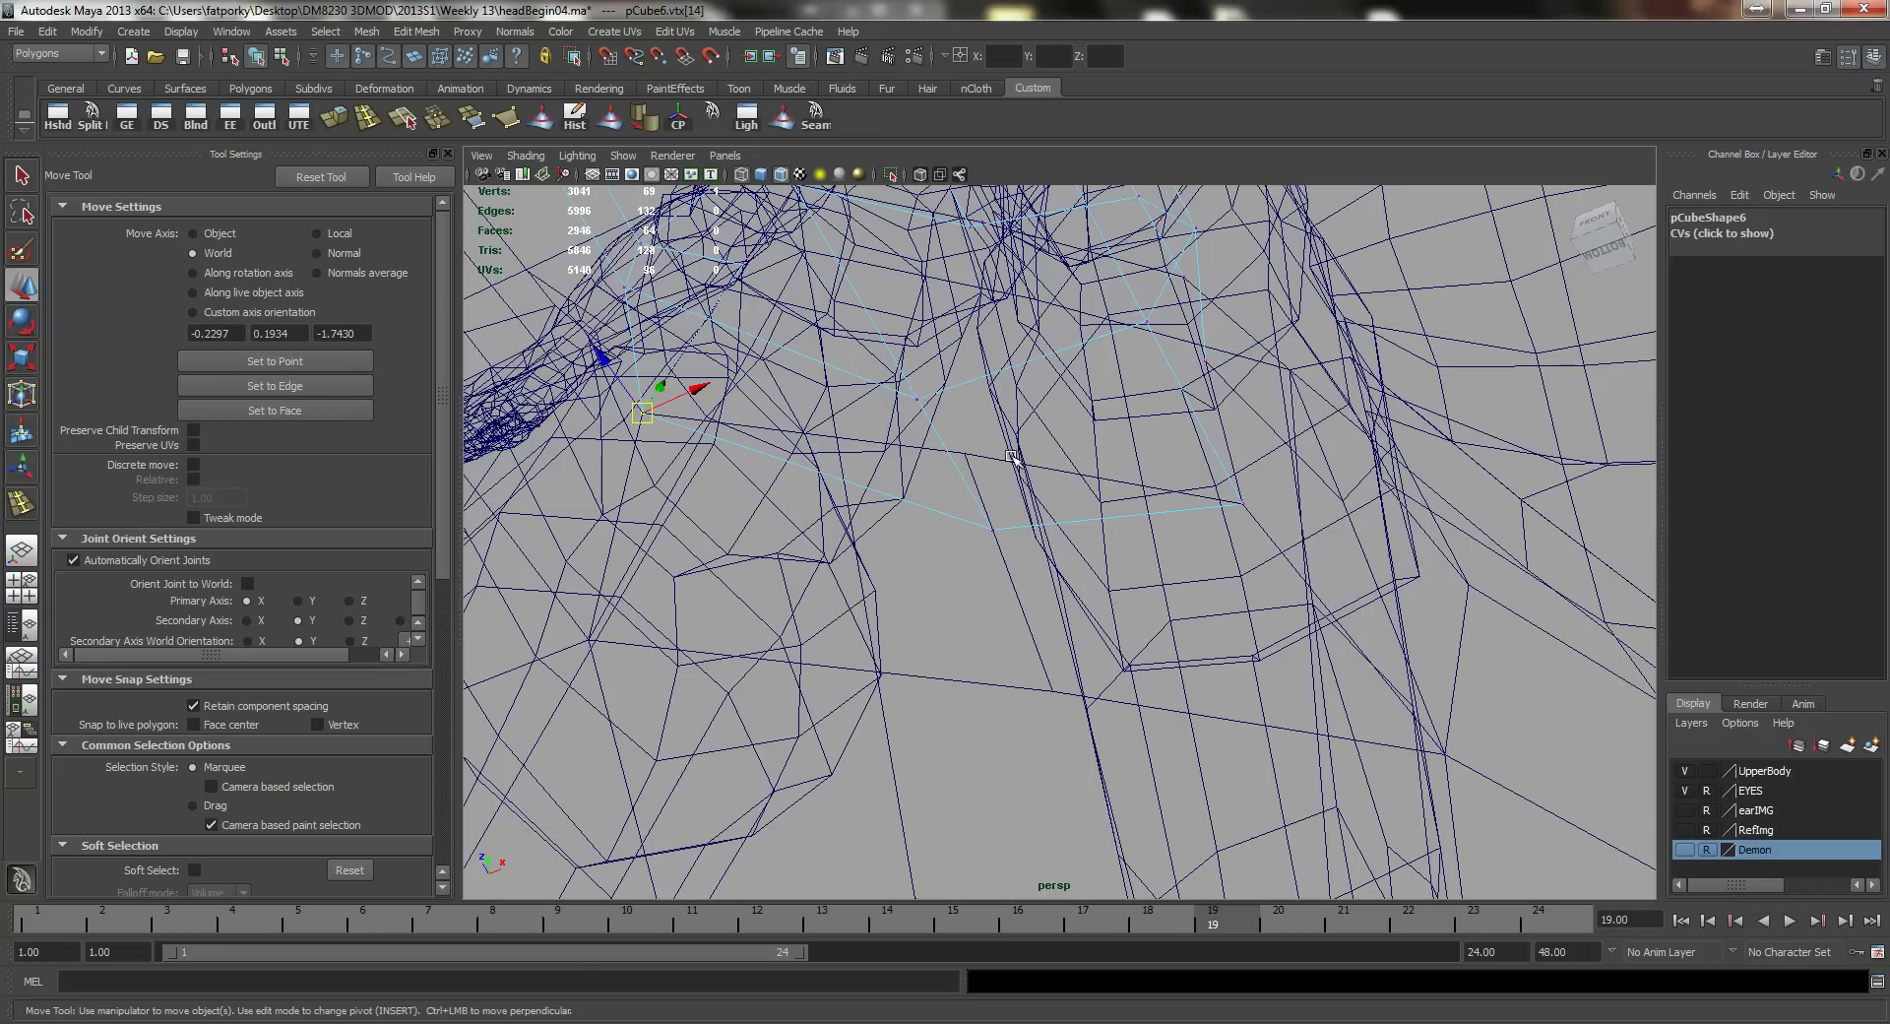
{"action": "left_click", "coordinate": [993, 529]}
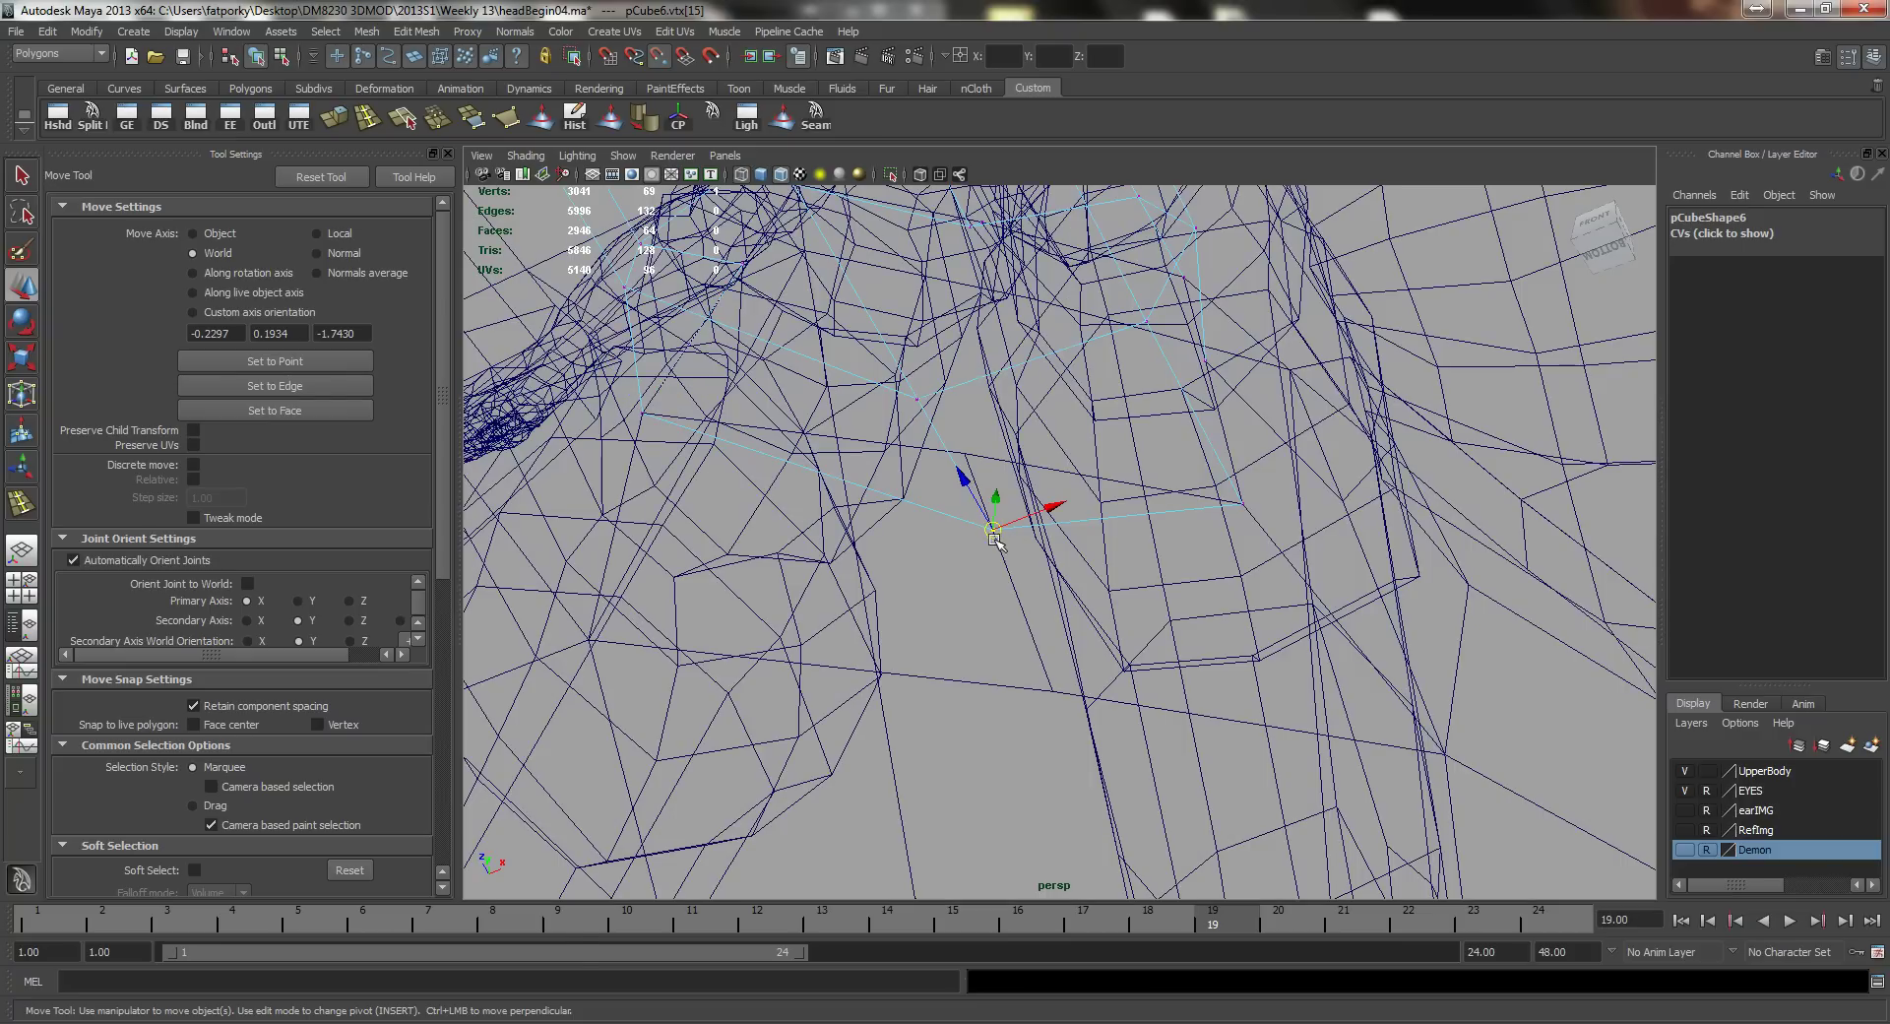
{"action": "mouse_move", "coordinate": [994, 539]}
{"action": "left_mouse_down"}
{"action": "mouse_move", "coordinate": [966, 455]}
{"action": "mouse_move", "coordinate": [1004, 515]}
{"action": "mouse_move", "coordinate": [902, 532]}
{"action": "mouse_move", "coordinate": [876, 622]}
{"action": "mouse_move", "coordinate": [954, 666]}
{"action": "mouse_move", "coordinate": [1135, 608]}
{"action": "left_mouse_up"}
{"action": "key", "text": "5"}
{"action": "right_click_drag", "start_coordinate": [1135, 607], "coordinate": [995, 472], "text": "alt"}
{"action": "middle_click_drag", "start_coordinate": [995, 473], "coordinate": [1078, 471], "text": "alt"}
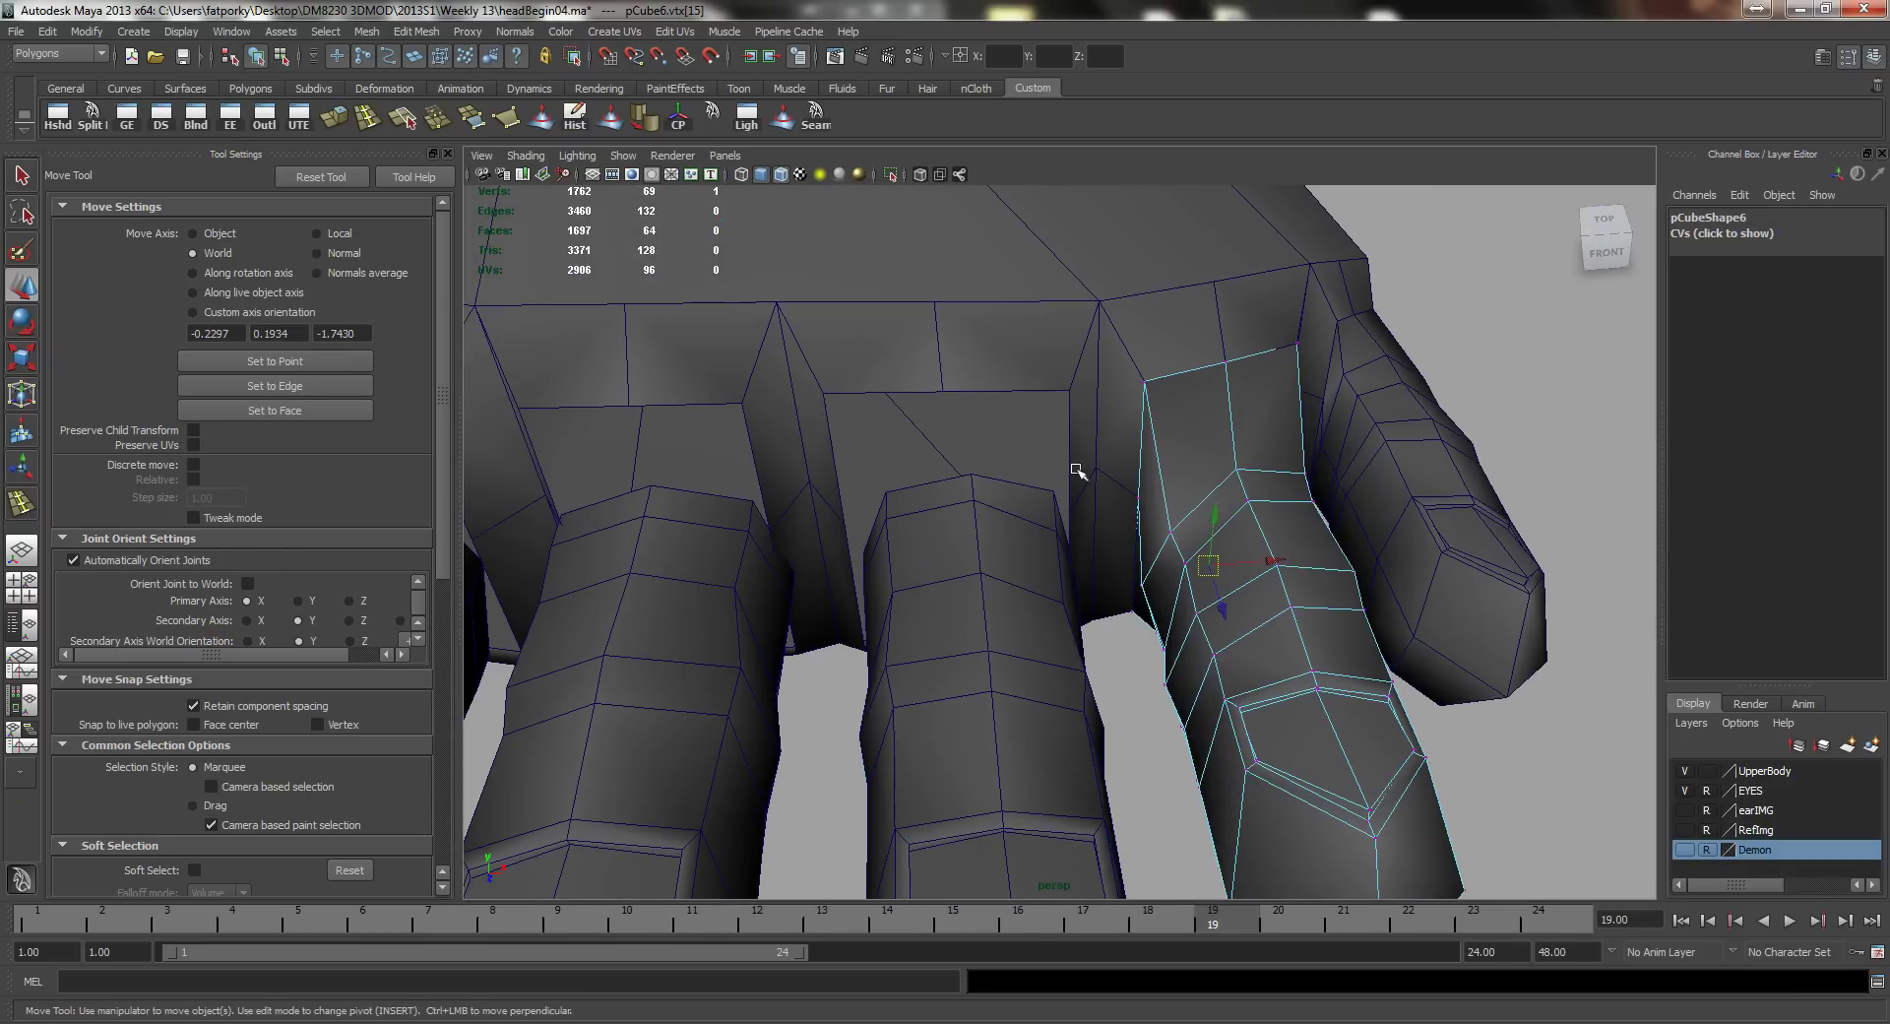
Step: Switch the middle toe to vertex editing and snap its upper inner open-end vertex to the upper inner corner of its socket
{"action": "key", "text": "q"}
{"action": "left_click", "coordinate": [987, 611]}
{"action": "right_click_drag", "start_coordinate": [987, 611], "coordinate": [1068, 669], "text": "alt"}
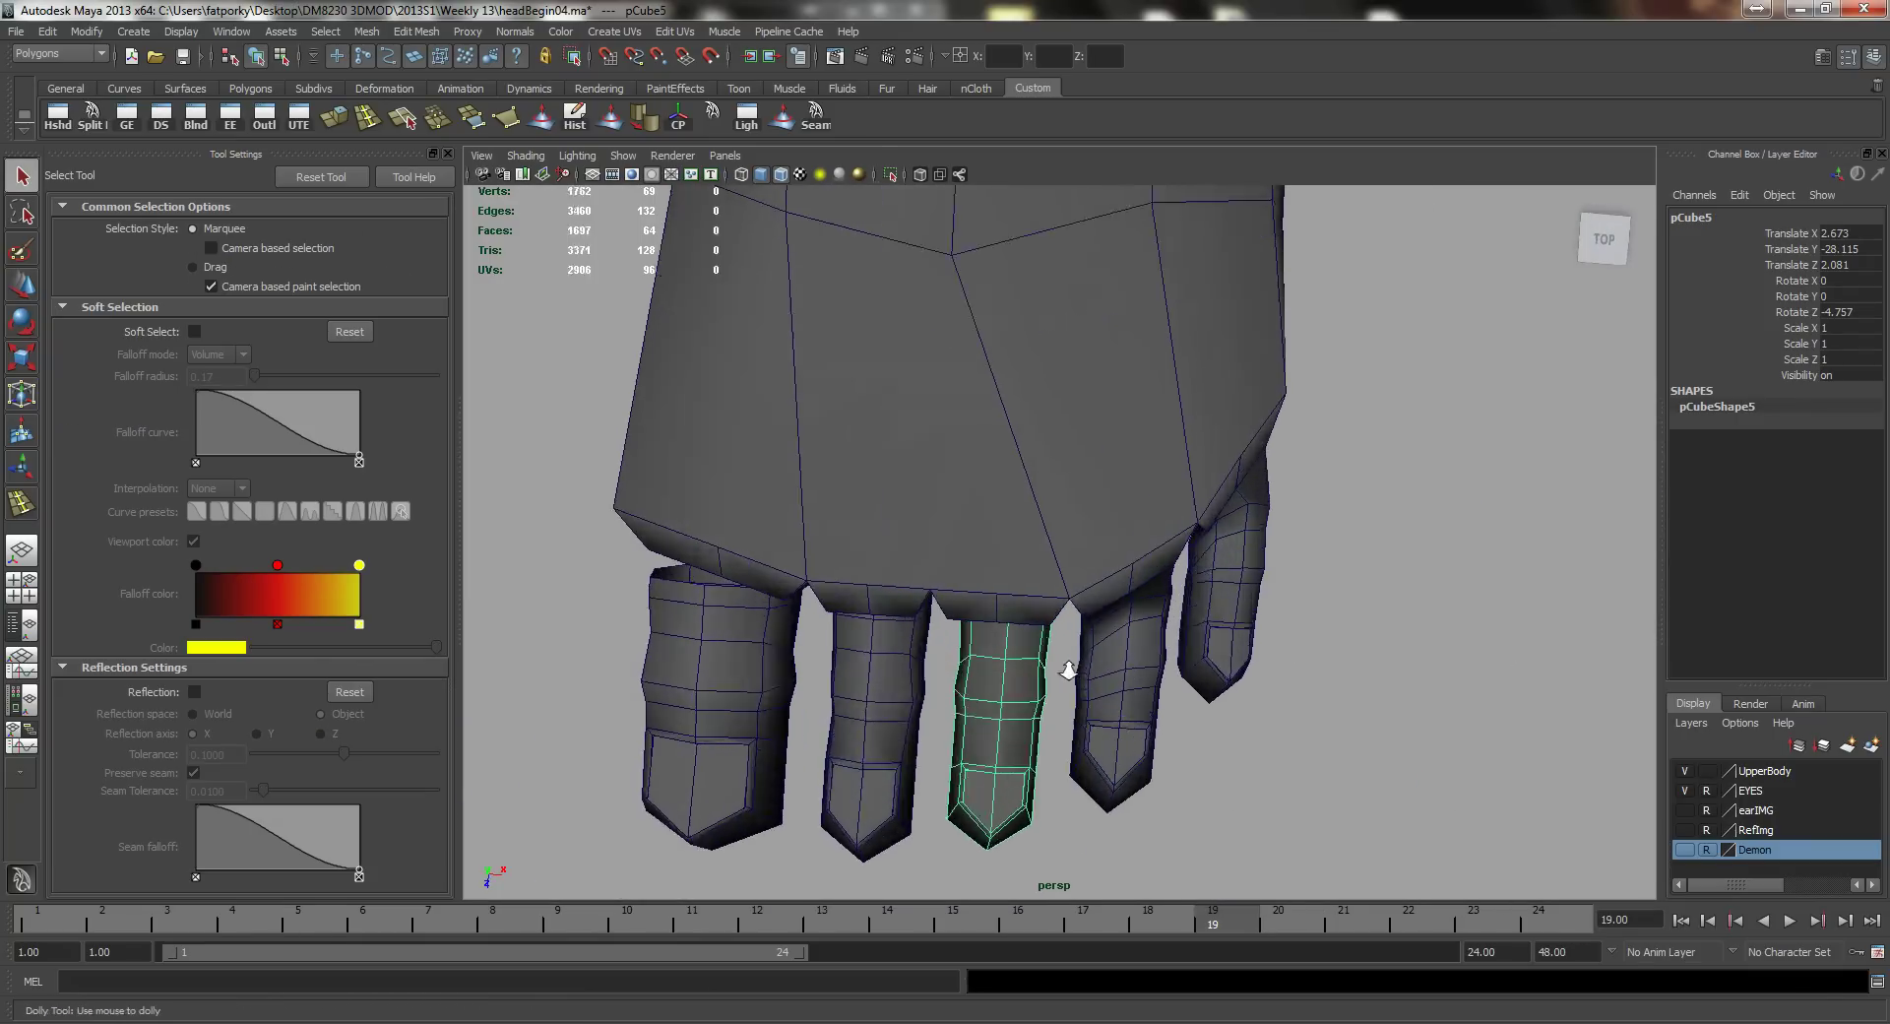
{"action": "left_click_drag", "start_coordinate": [1068, 669], "coordinate": [910, 583], "text": "alt"}
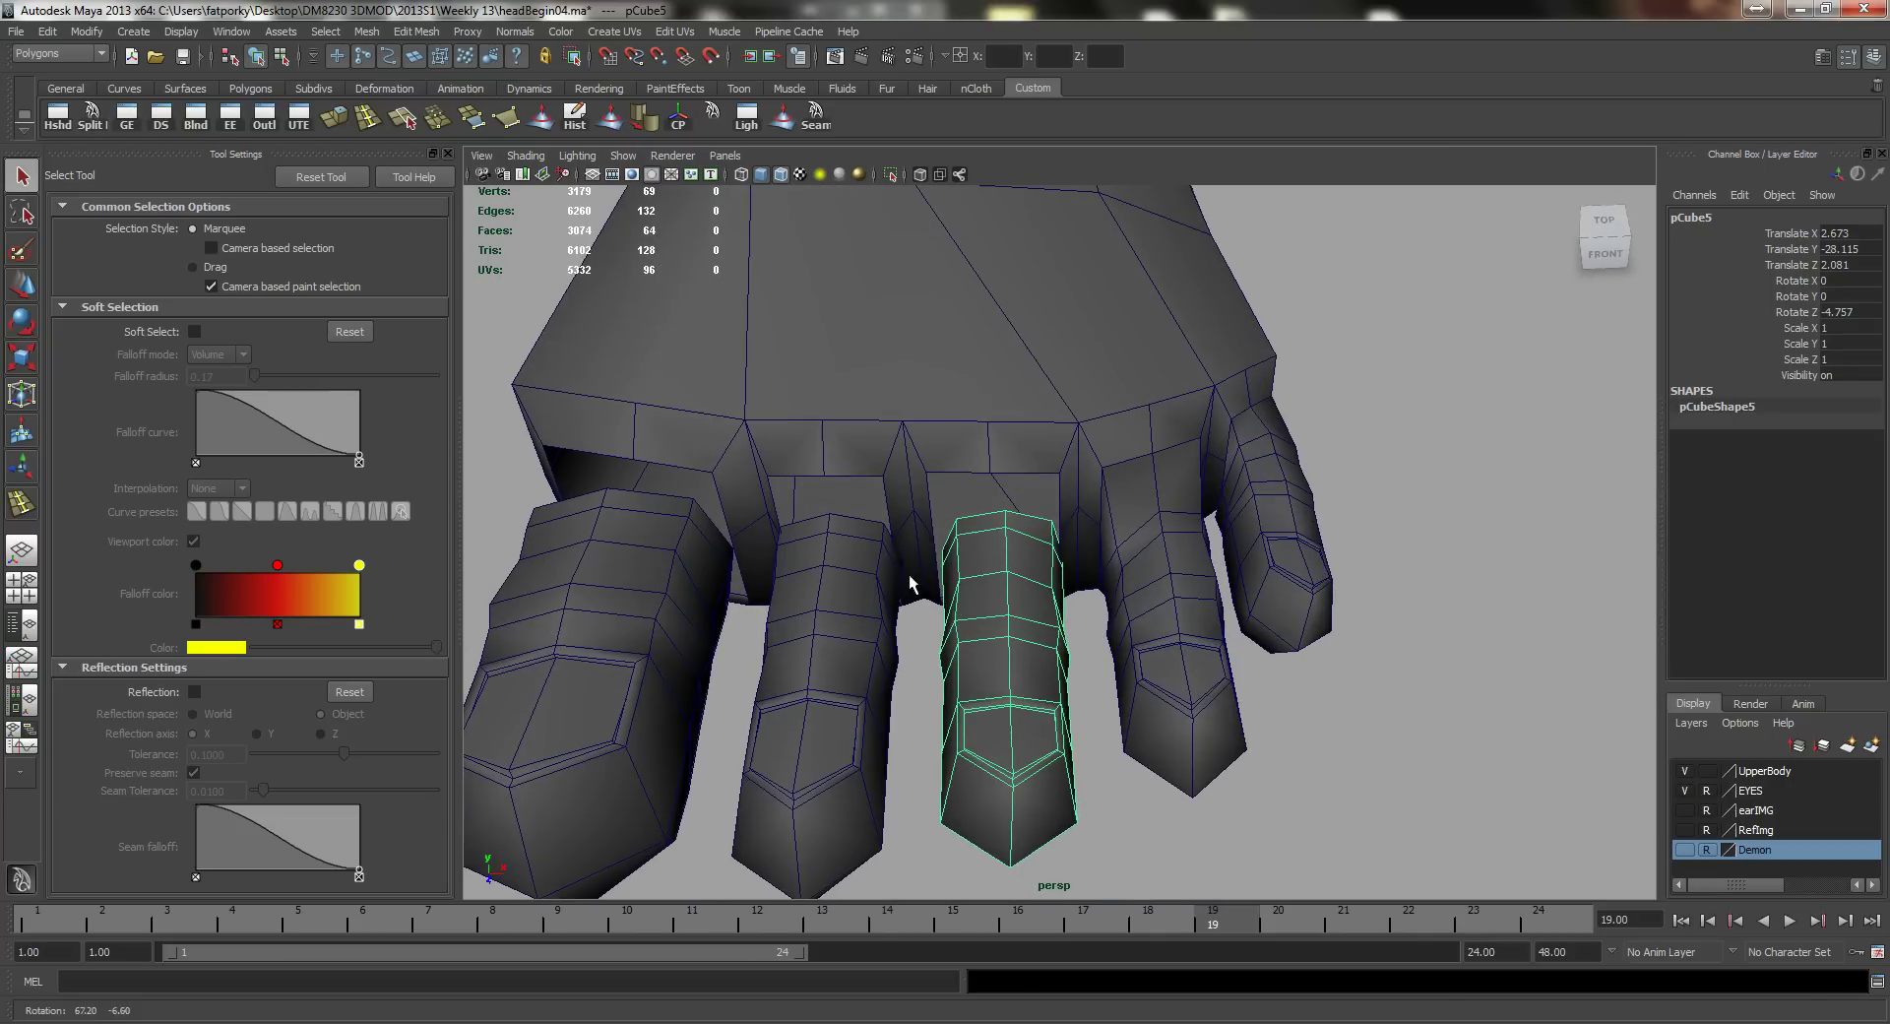
{"action": "right_click_drag", "start_coordinate": [993, 548], "coordinate": [857, 522]}
{"action": "right_click_drag", "start_coordinate": [620, 507], "coordinate": [1034, 576], "text": "alt"}
{"action": "middle_click_drag", "start_coordinate": [1034, 576], "coordinate": [1088, 611], "text": "alt"}
{"action": "left_click", "coordinate": [942, 568]}
{"action": "key", "text": "w"}
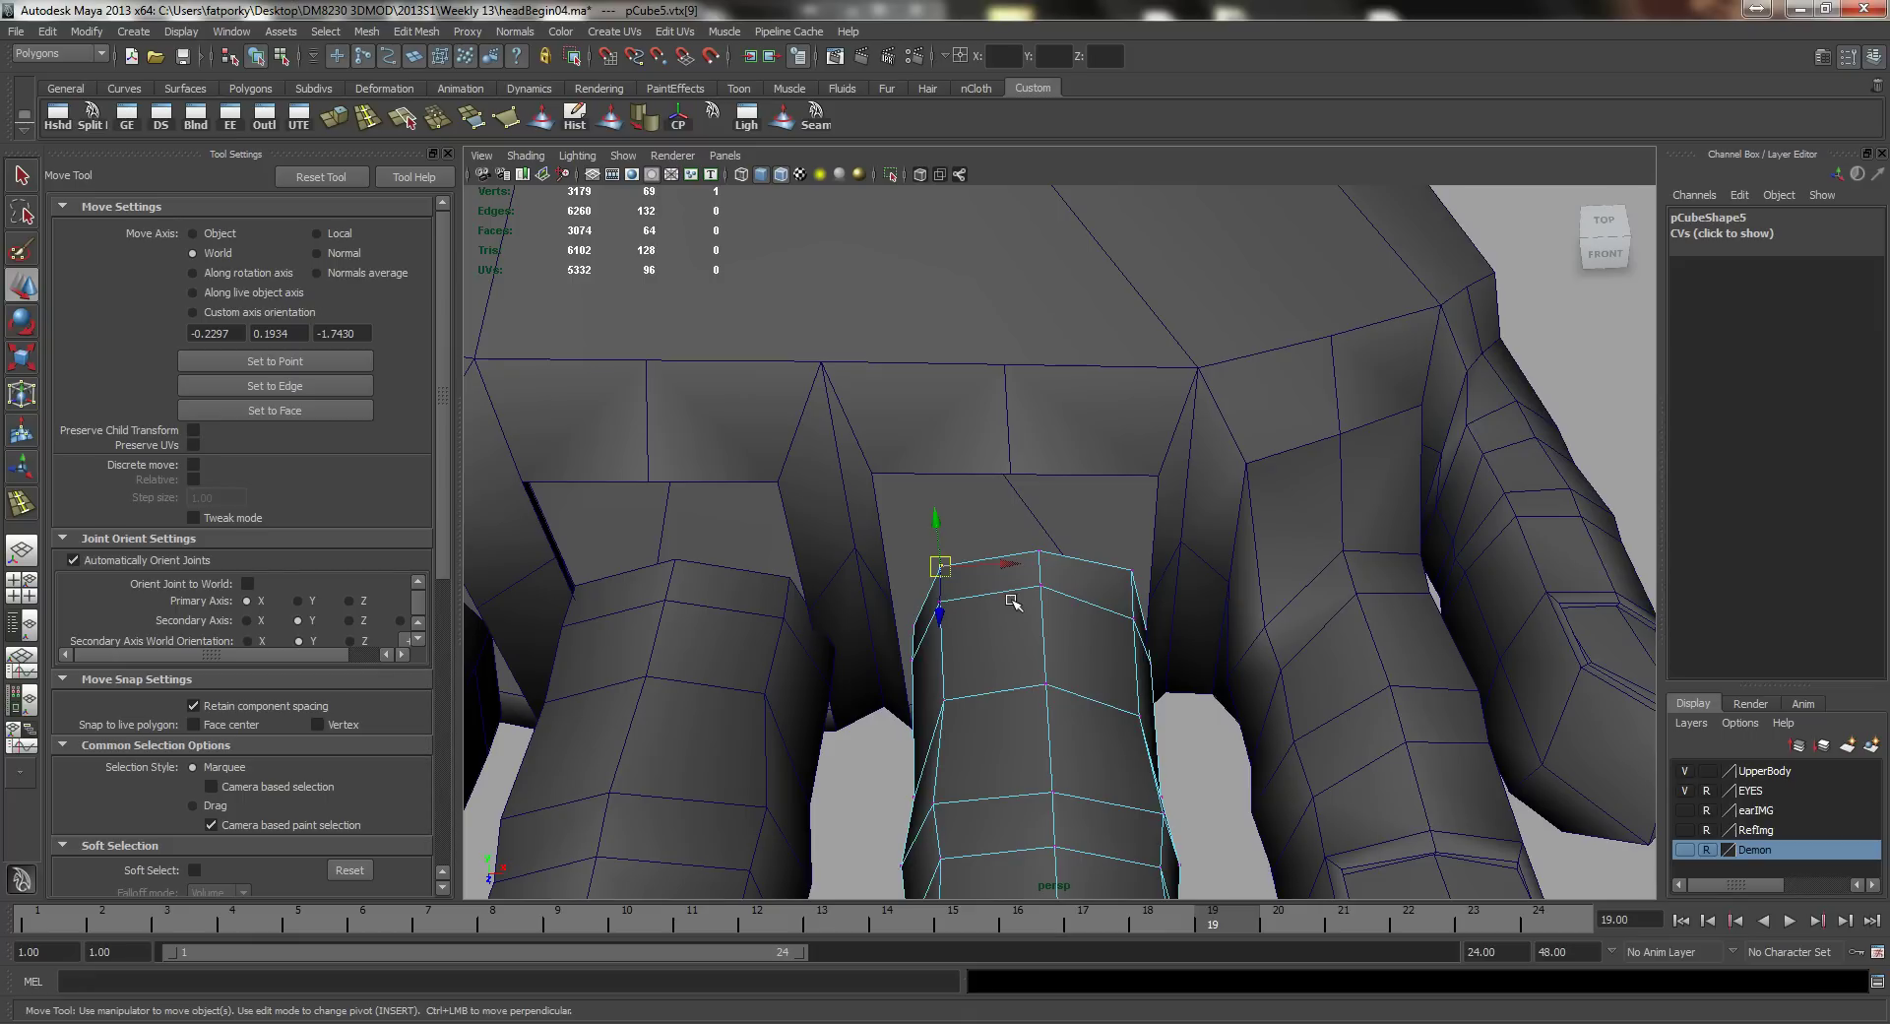
{"action": "left_click_drag", "start_coordinate": [940, 568], "coordinate": [873, 475]}
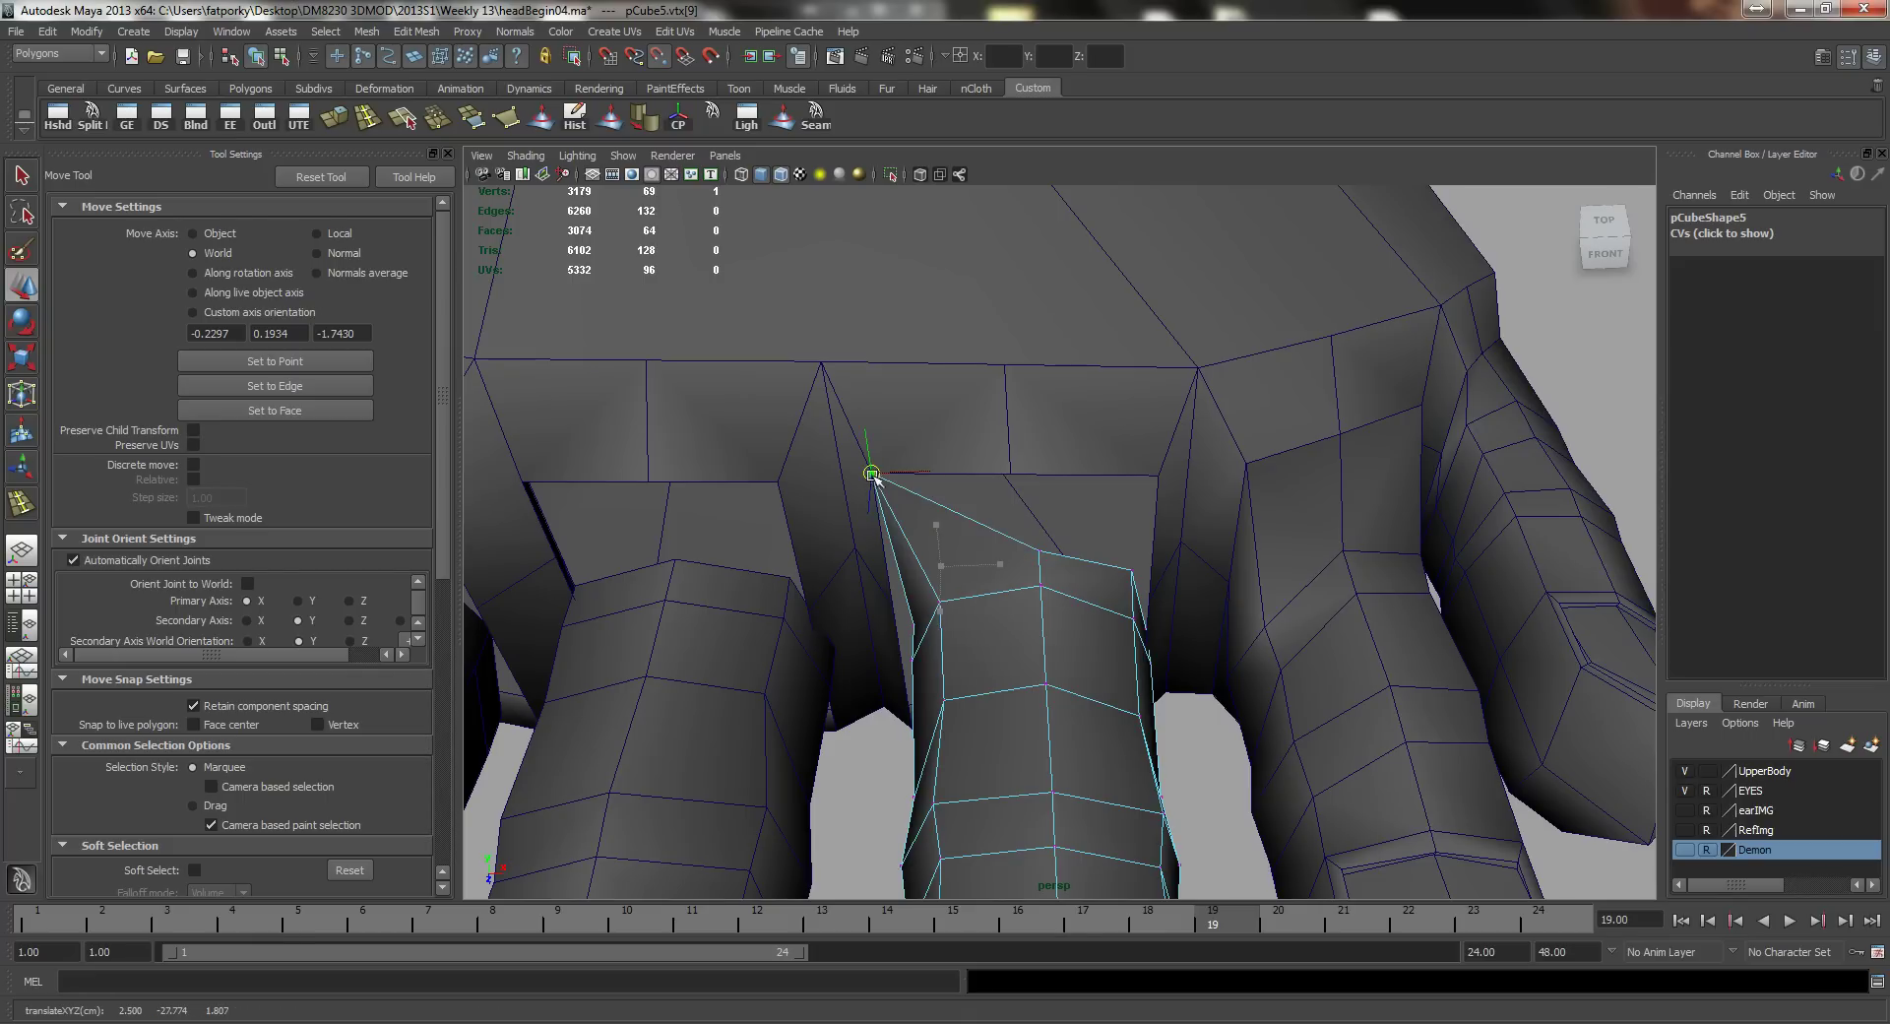
Step: Snap the middle toe's upper middle and upper outer open-end vertices to the midpoint and outer corner of the socket's upper edge
{"action": "left_click", "coordinate": [1040, 549]}
{"action": "key", "text": "v"}
{"action": "left_click_drag", "start_coordinate": [1040, 550], "coordinate": [1011, 475]}
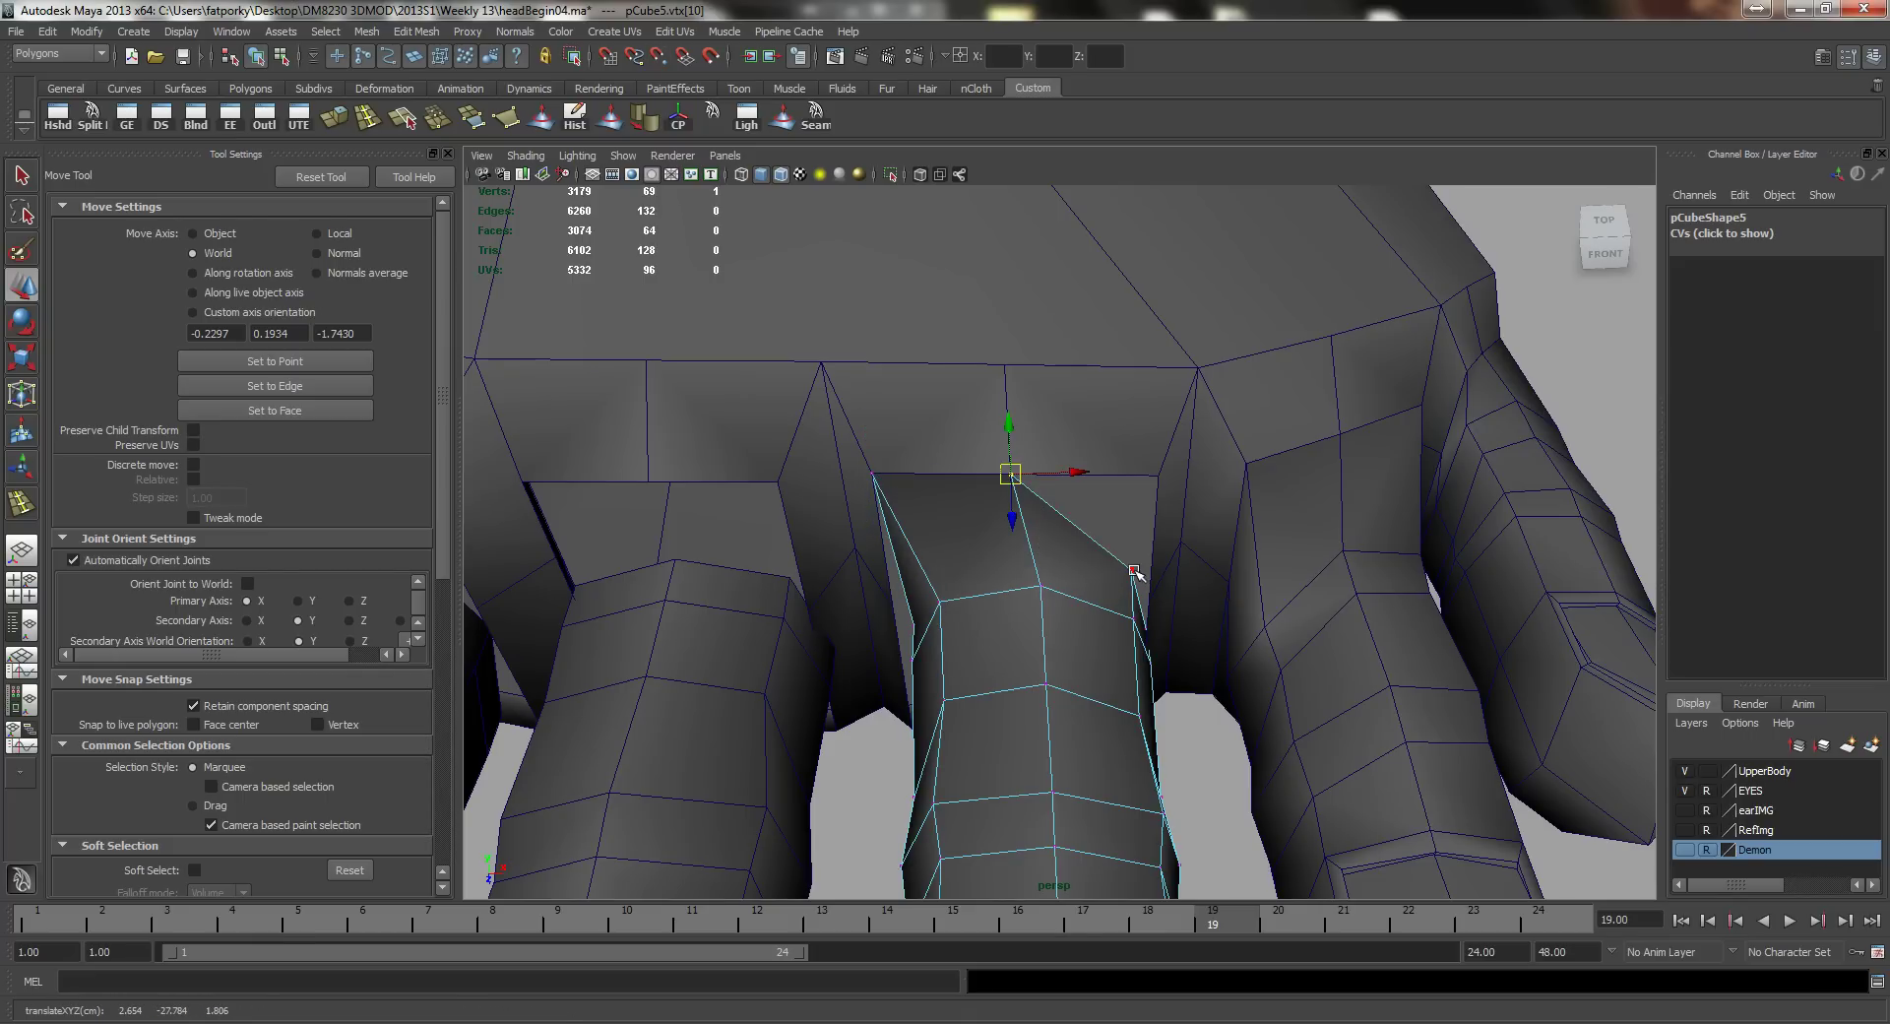
{"action": "left_click", "coordinate": [1134, 571]}
{"action": "key", "text": "v"}
{"action": "left_click_drag", "start_coordinate": [1134, 571], "coordinate": [1030, 543]}
Step: In wireframe display, move the outer-side vertices near the middle toe's open end toward the toe tip
{"action": "right_click_drag", "start_coordinate": [1029, 543], "coordinate": [1066, 591], "text": "alt"}
{"action": "mouse_move", "coordinate": [1040, 623]}
{"action": "left_mouse_down", "text": "alt"}
{"action": "mouse_move", "coordinate": [1082, 653]}
{"action": "mouse_move", "coordinate": [1059, 629]}
{"action": "left_mouse_up", "text": "alt"}
{"action": "key", "text": "4"}
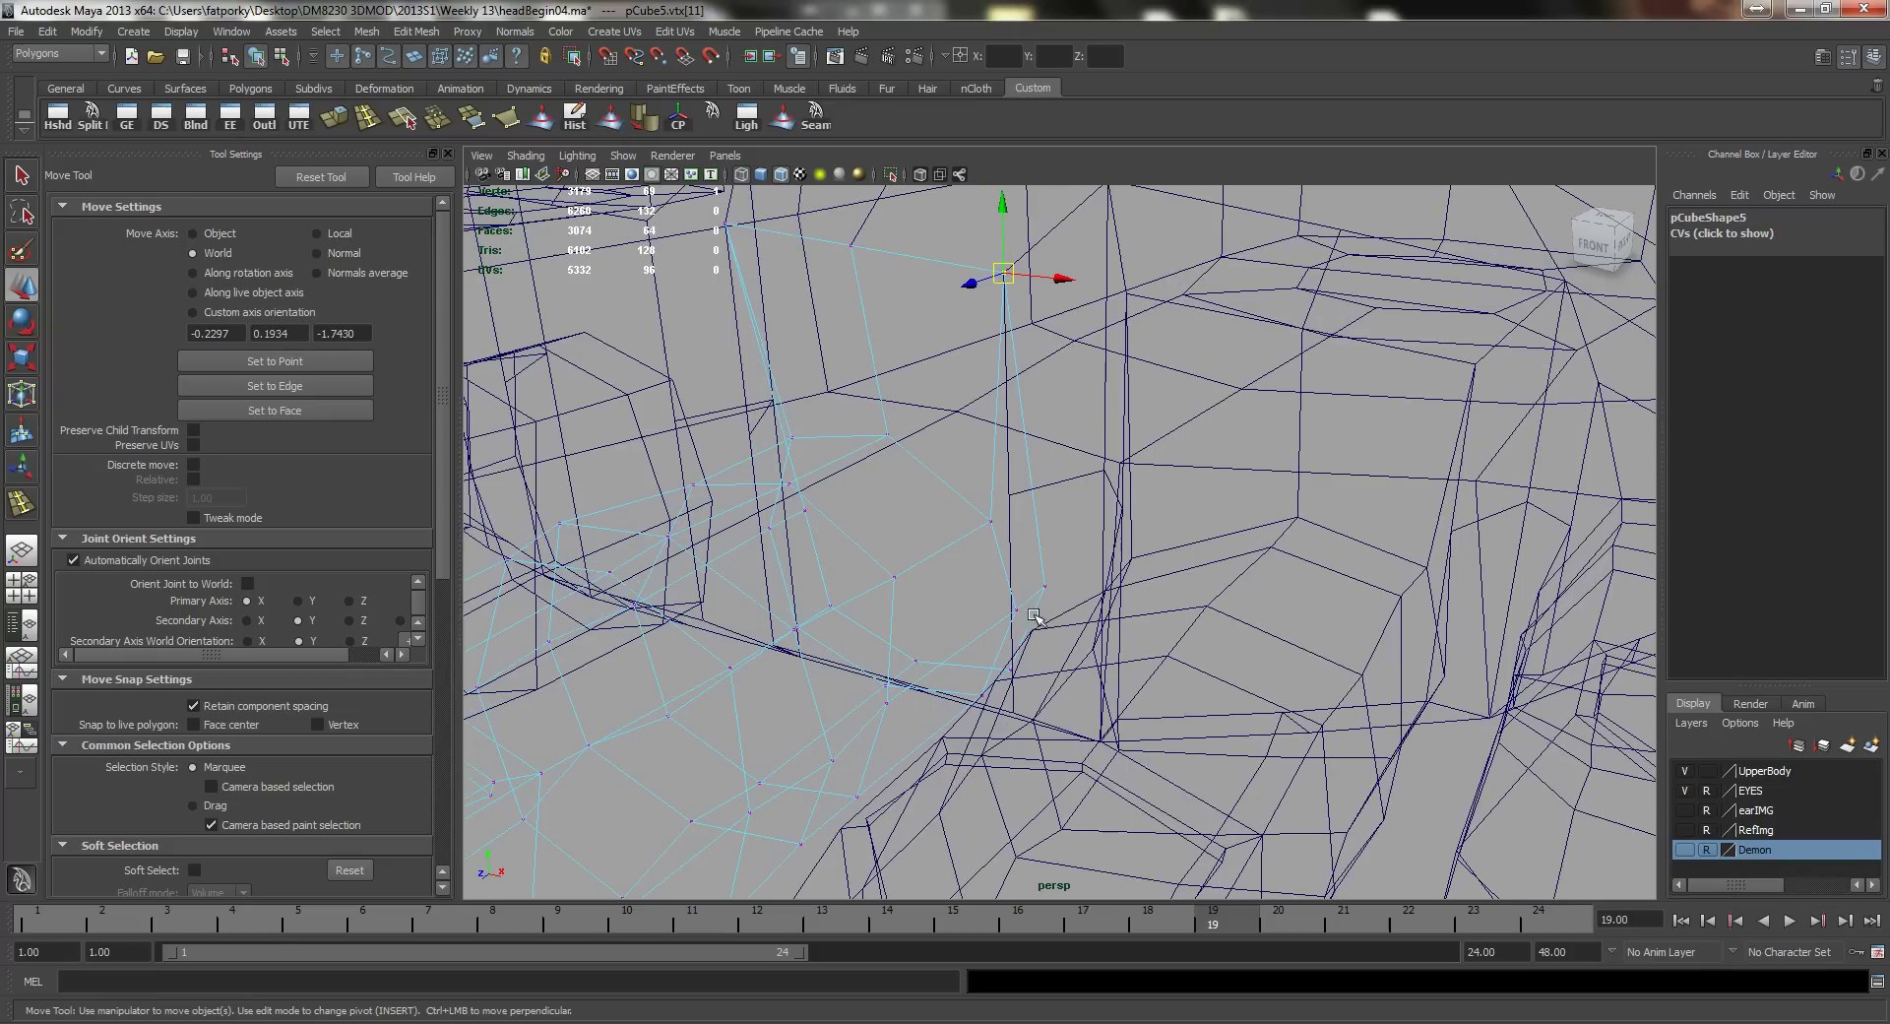
{"action": "left_click", "coordinate": [1031, 596]}
{"action": "left_click_drag", "start_coordinate": [1014, 619], "coordinate": [976, 650]}
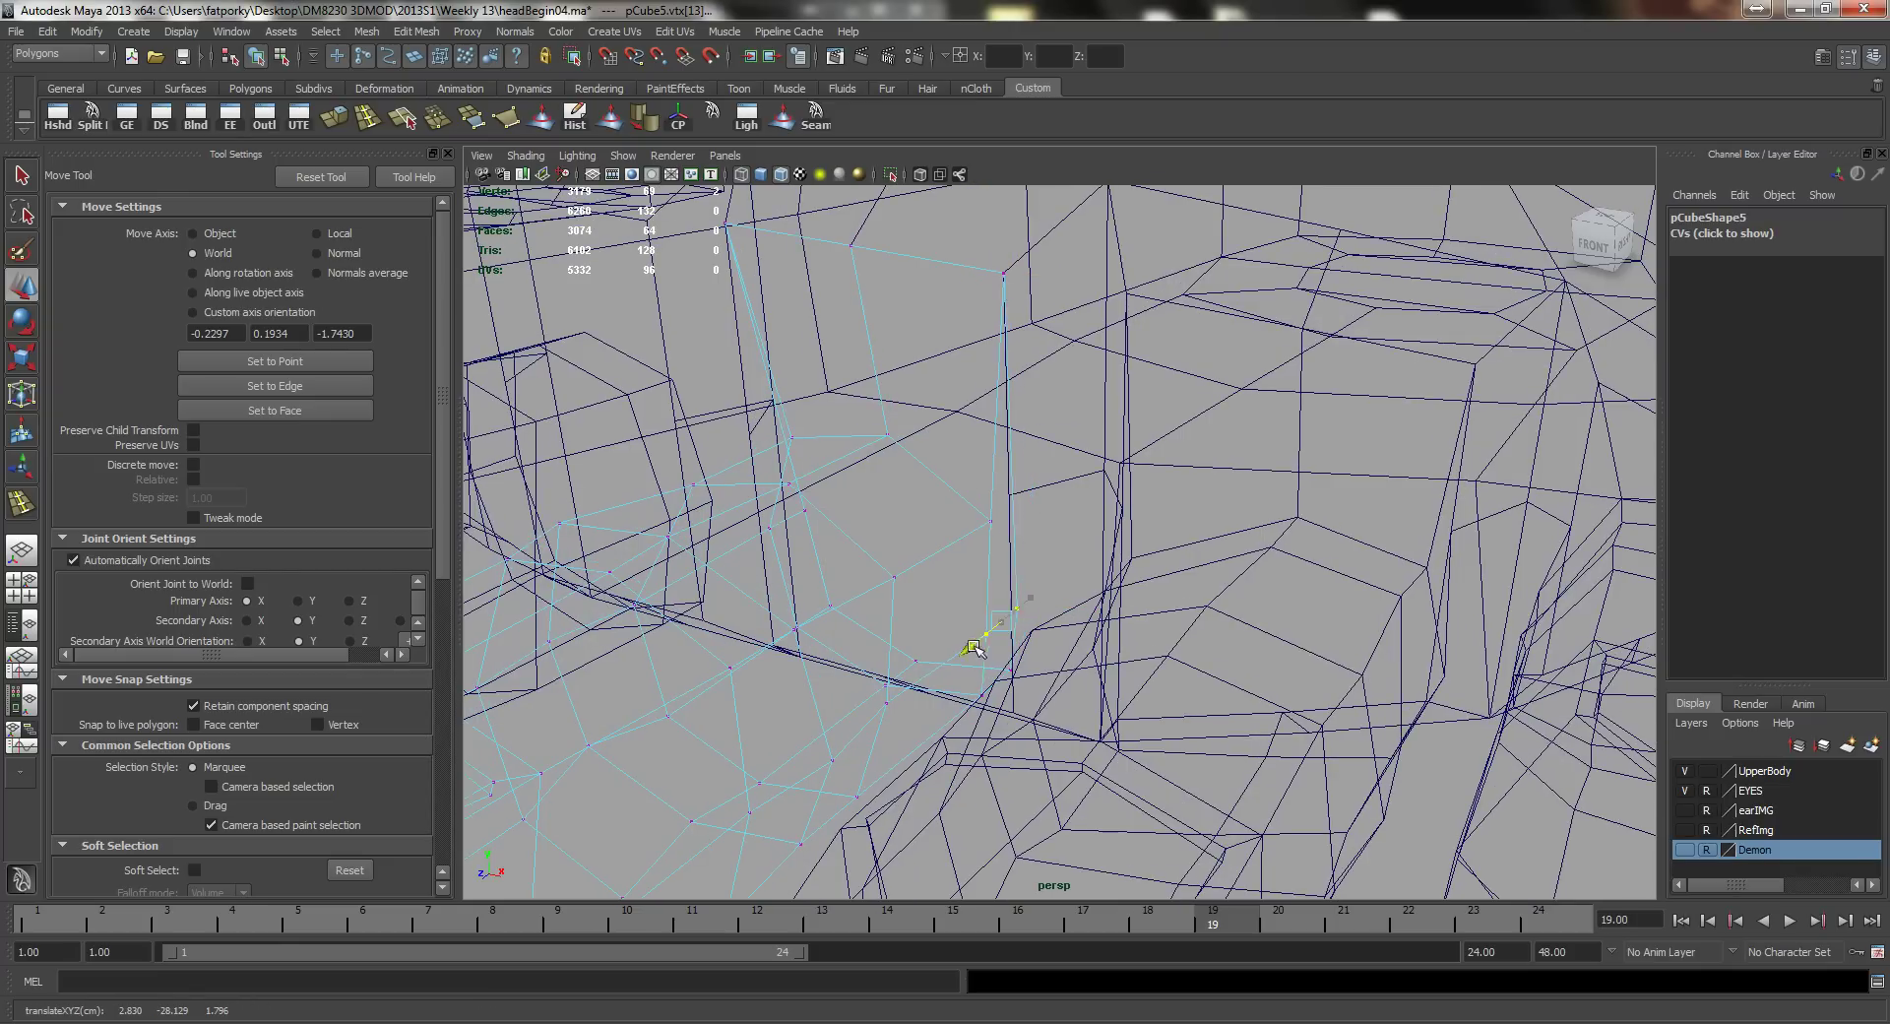
{"action": "left_click", "coordinate": [989, 521]}
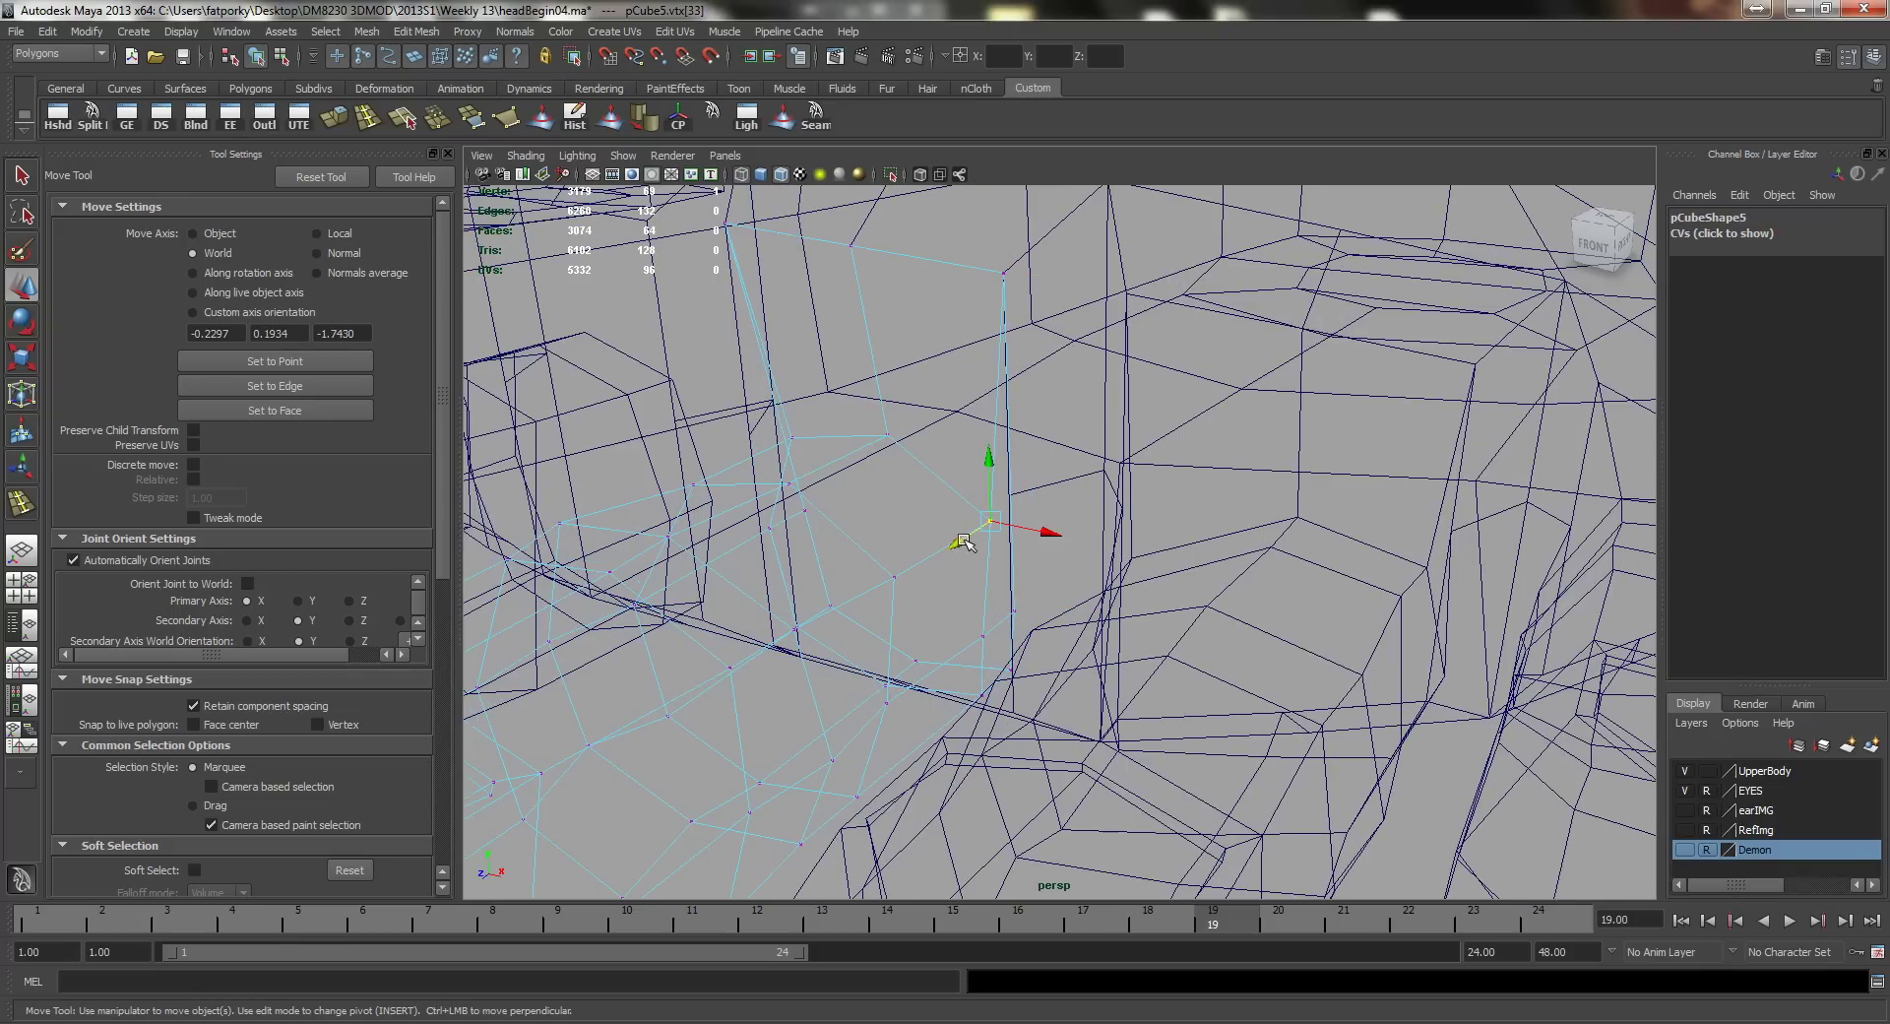
{"action": "left_click_drag", "start_coordinate": [989, 523], "coordinate": [922, 576]}
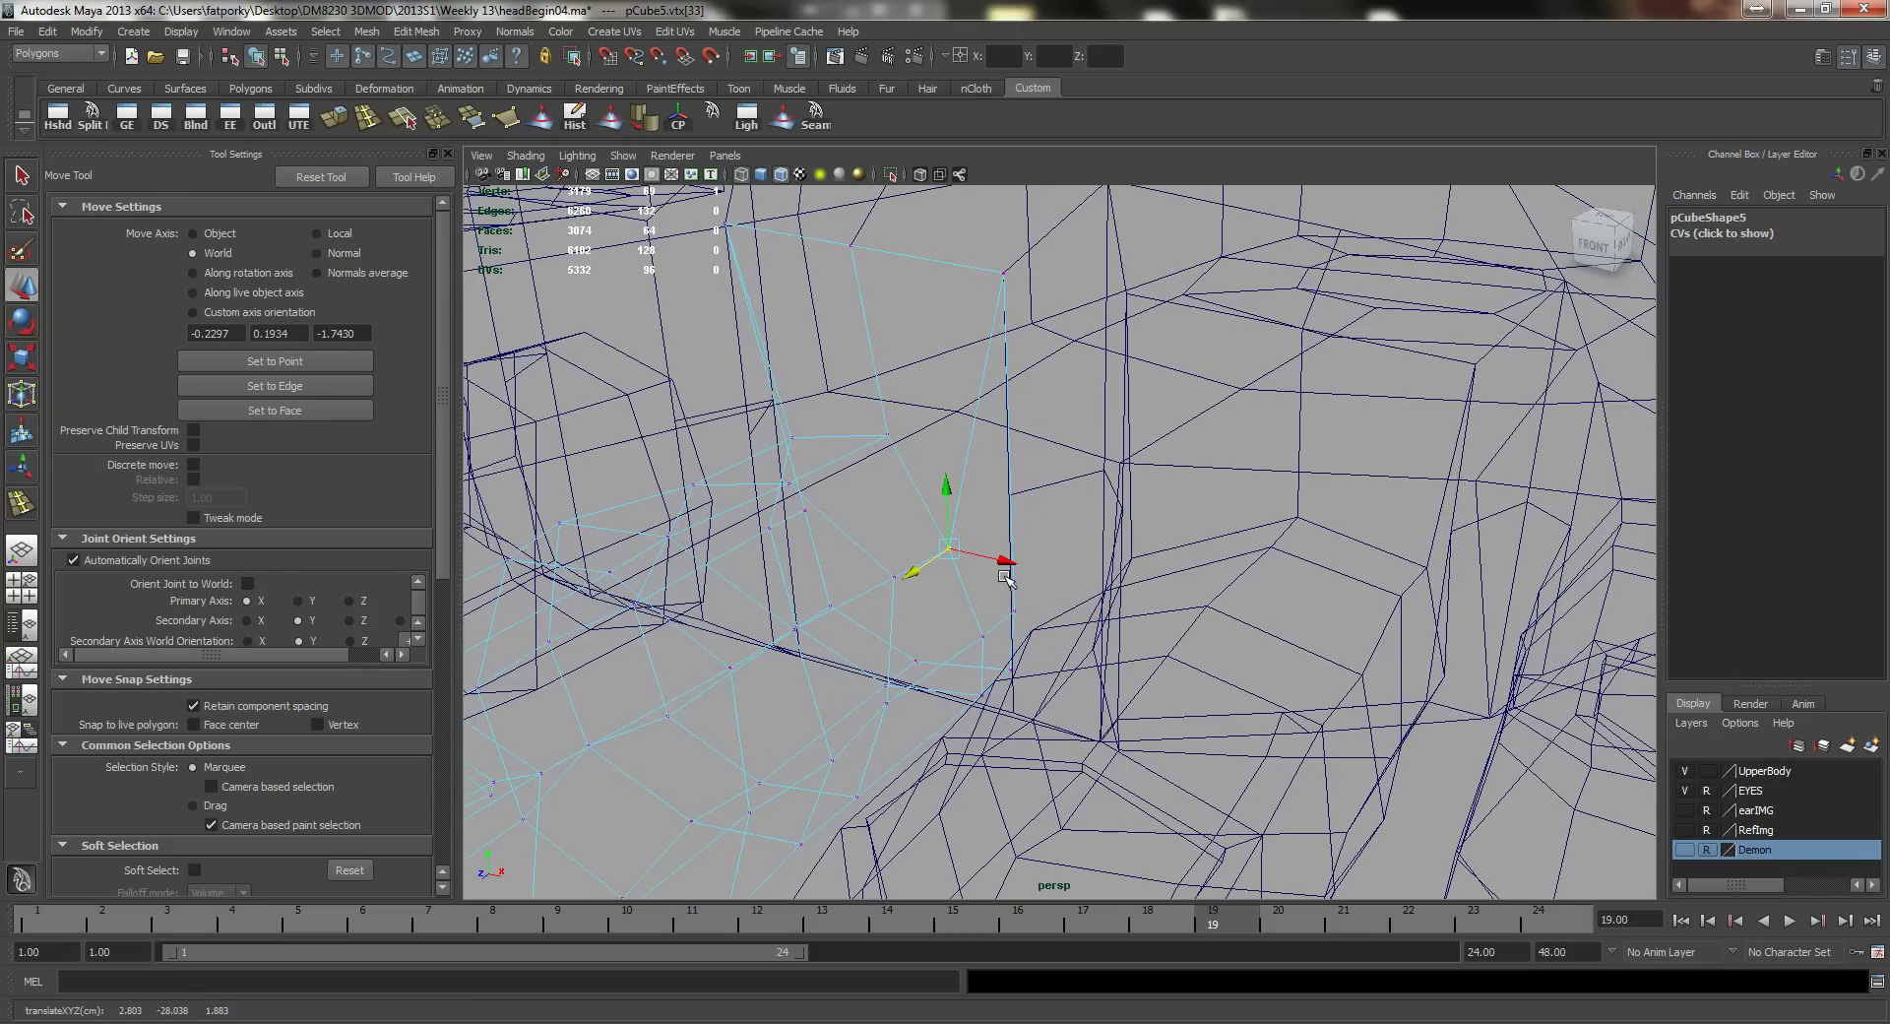
Step: In shaded display, snap the middle toe's outer side vertex to its socket and use soft selection to move its lower open-end edges toward the toe tip
{"action": "key", "text": "5"}
{"action": "mouse_move", "coordinate": [1045, 621]}
{"action": "left_mouse_down", "text": "alt"}
{"action": "mouse_move", "coordinate": [1027, 633]}
{"action": "mouse_move", "coordinate": [971, 549]}
{"action": "mouse_move", "coordinate": [1012, 519]}
{"action": "mouse_move", "coordinate": [958, 468]}
{"action": "left_mouse_up", "text": "alt"}
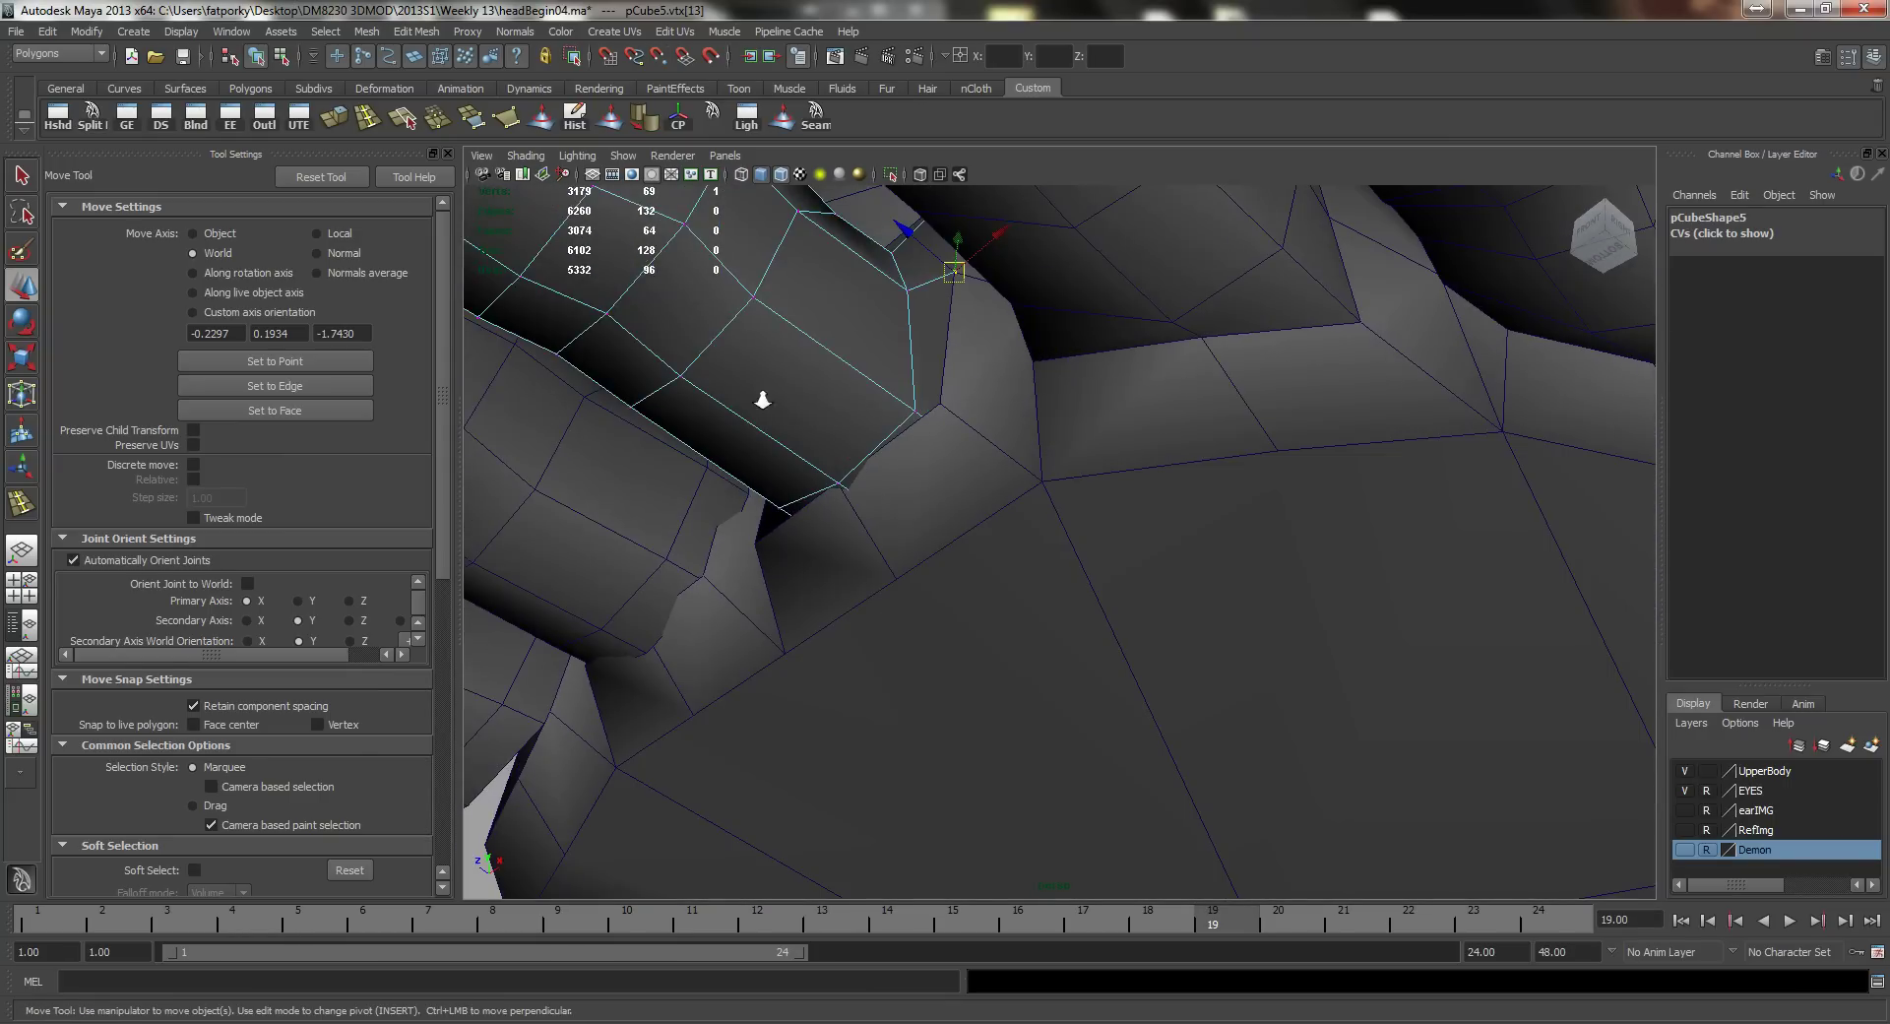
{"action": "right_click_drag", "start_coordinate": [759, 401], "coordinate": [830, 406], "text": "alt"}
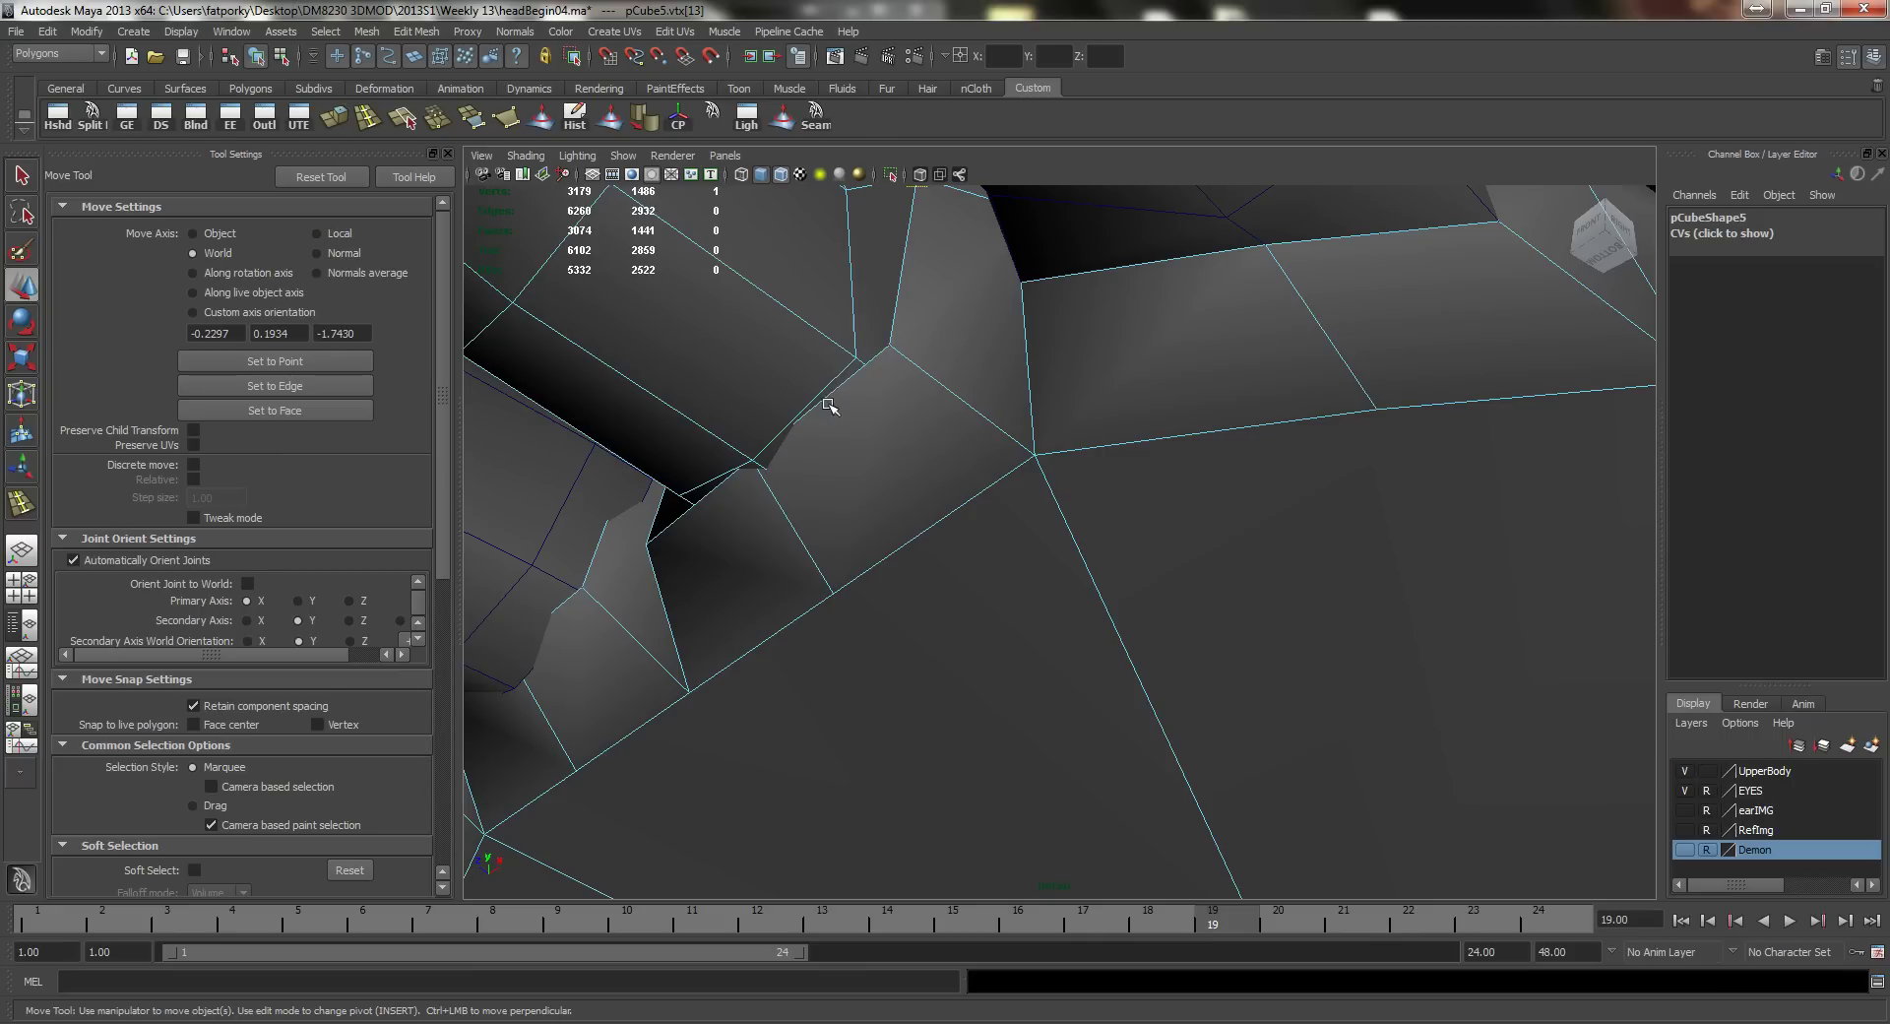
{"action": "left_click", "coordinate": [820, 388]}
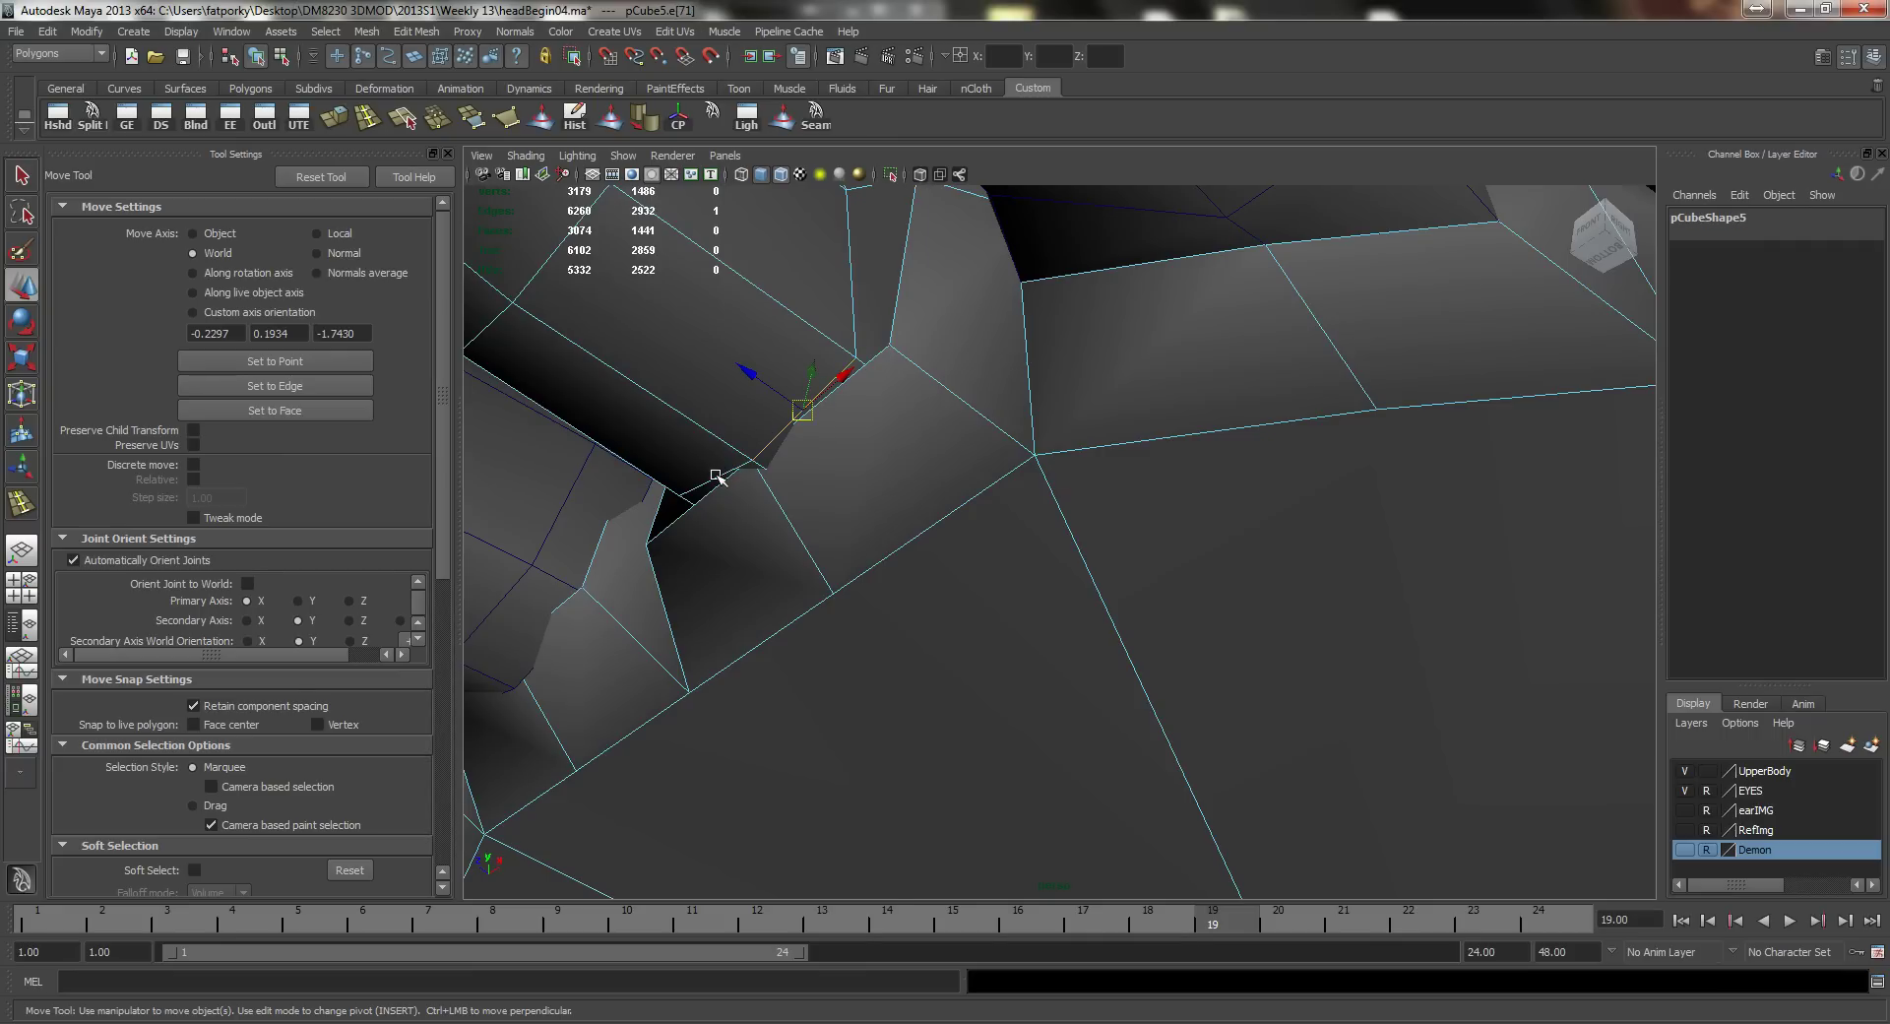
{"action": "left_click_drag", "start_coordinate": [717, 476], "coordinate": [700, 482], "text": "shift"}
{"action": "left_click", "coordinate": [699, 482]}
{"action": "right_click_drag", "start_coordinate": [765, 414], "coordinate": [712, 461]}
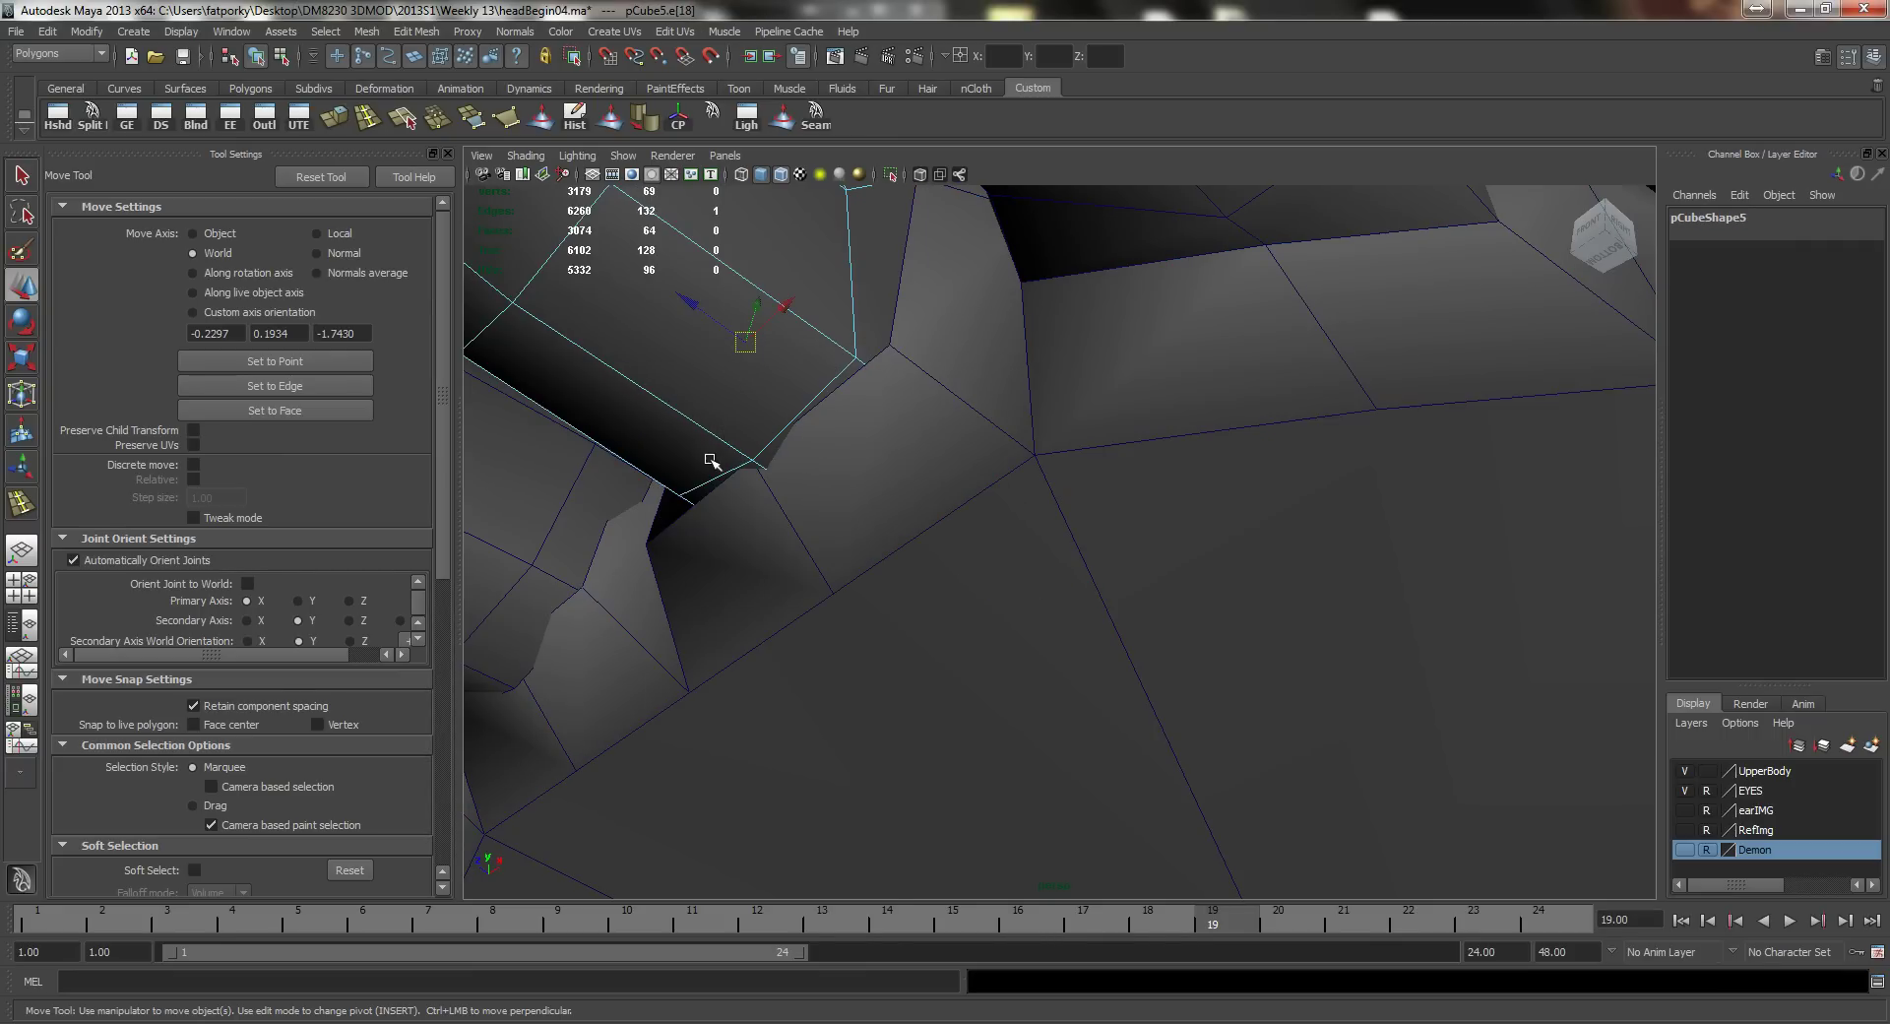
{"action": "left_click", "coordinate": [780, 429], "text": "shift"}
{"action": "key", "text": "b"}
{"action": "left_click_drag", "start_coordinate": [710, 407], "coordinate": [621, 304]}
Step: Return the middle toe to vertex editing and snap its lower outer open-end vertex to the socket's lower outer corner without soft selection
{"action": "key", "text": "q"}
{"action": "right_click_drag", "start_coordinate": [795, 333], "coordinate": [731, 343]}
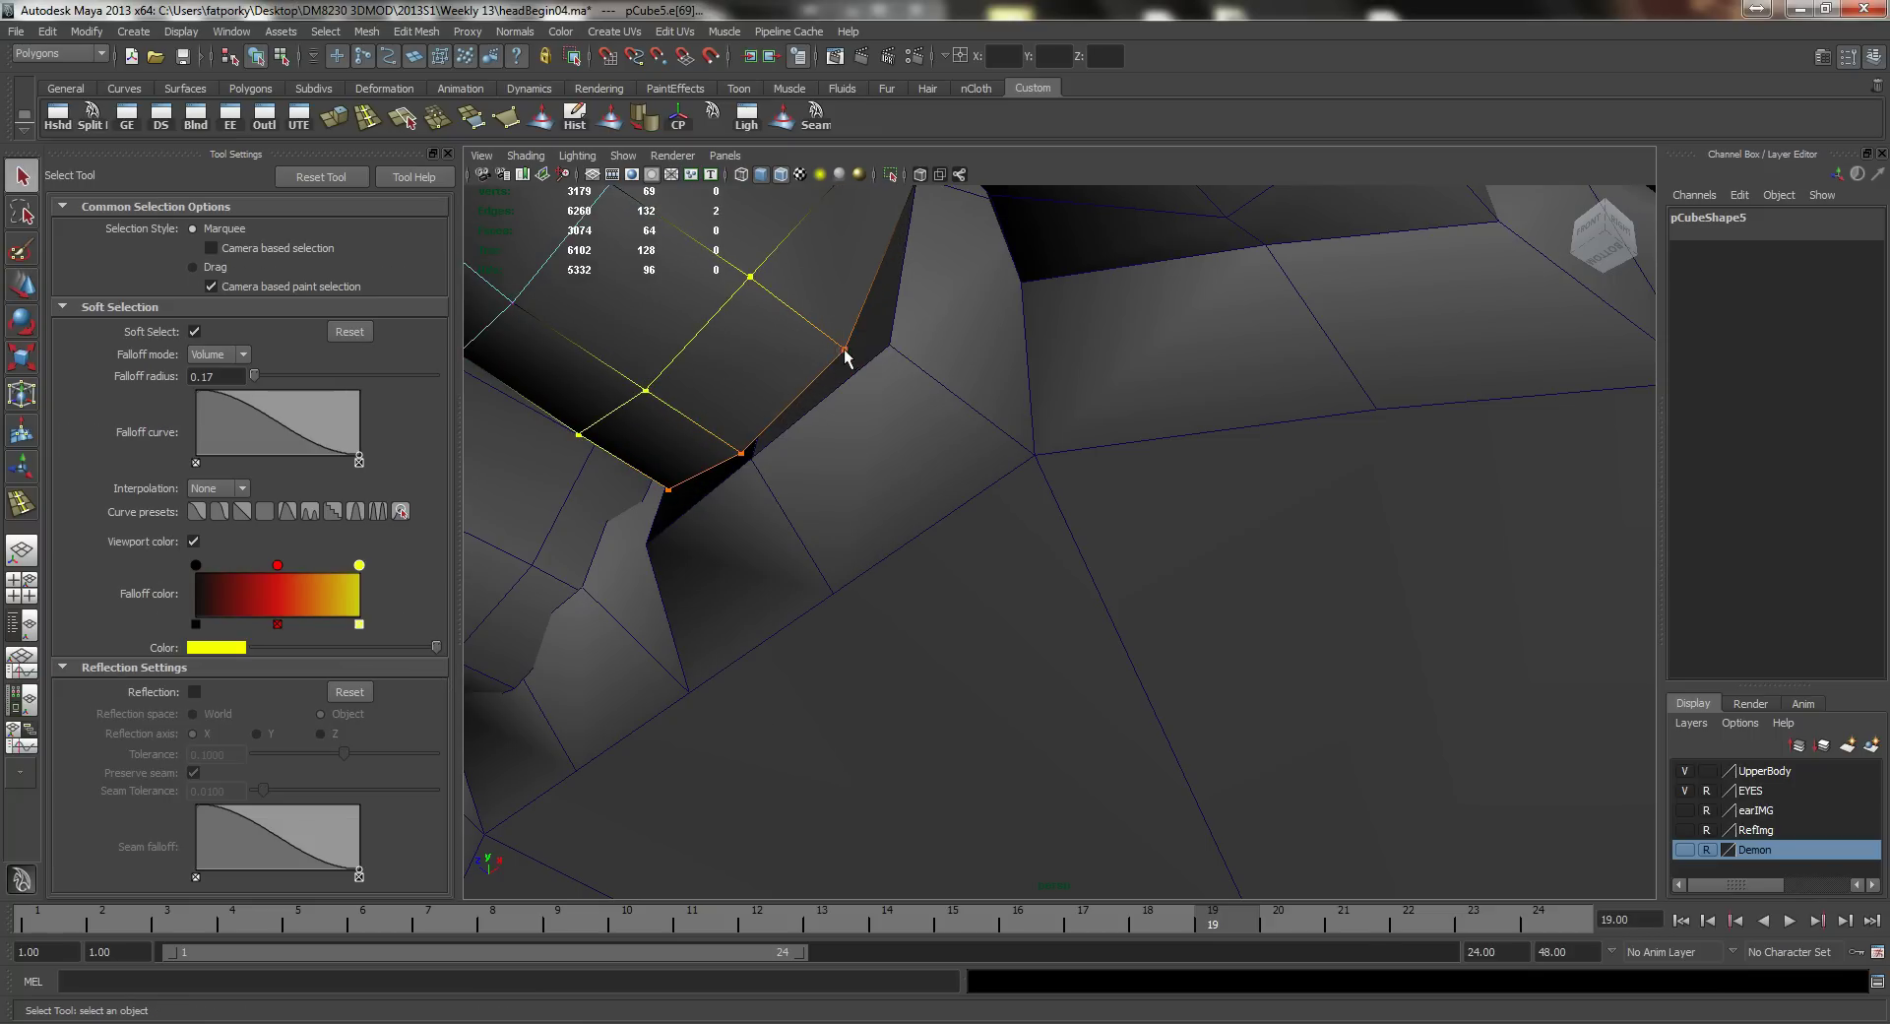
{"action": "key", "text": "F8"}
{"action": "left_click_drag", "start_coordinate": [860, 384], "coordinate": [928, 456], "text": "alt"}
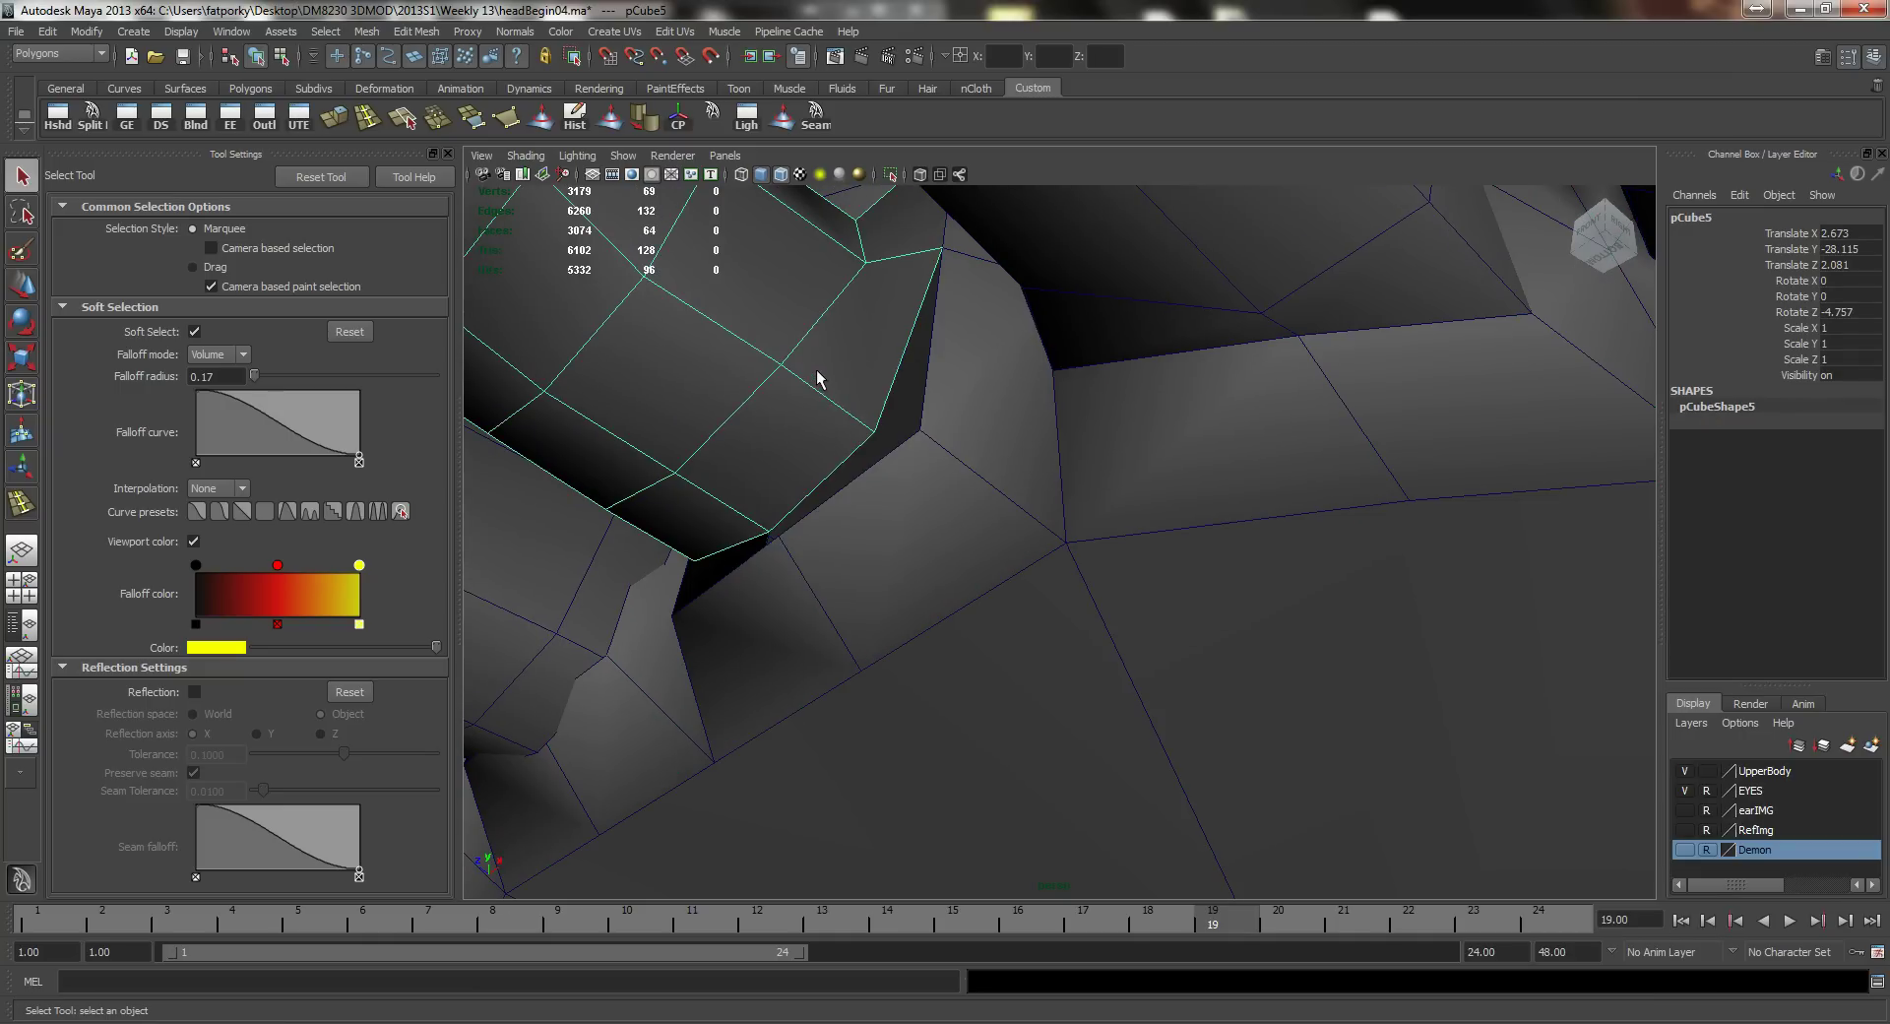
{"action": "right_click_drag", "start_coordinate": [817, 379], "coordinate": [738, 371]}
{"action": "left_click", "coordinate": [874, 431]}
{"action": "key", "text": "w"}
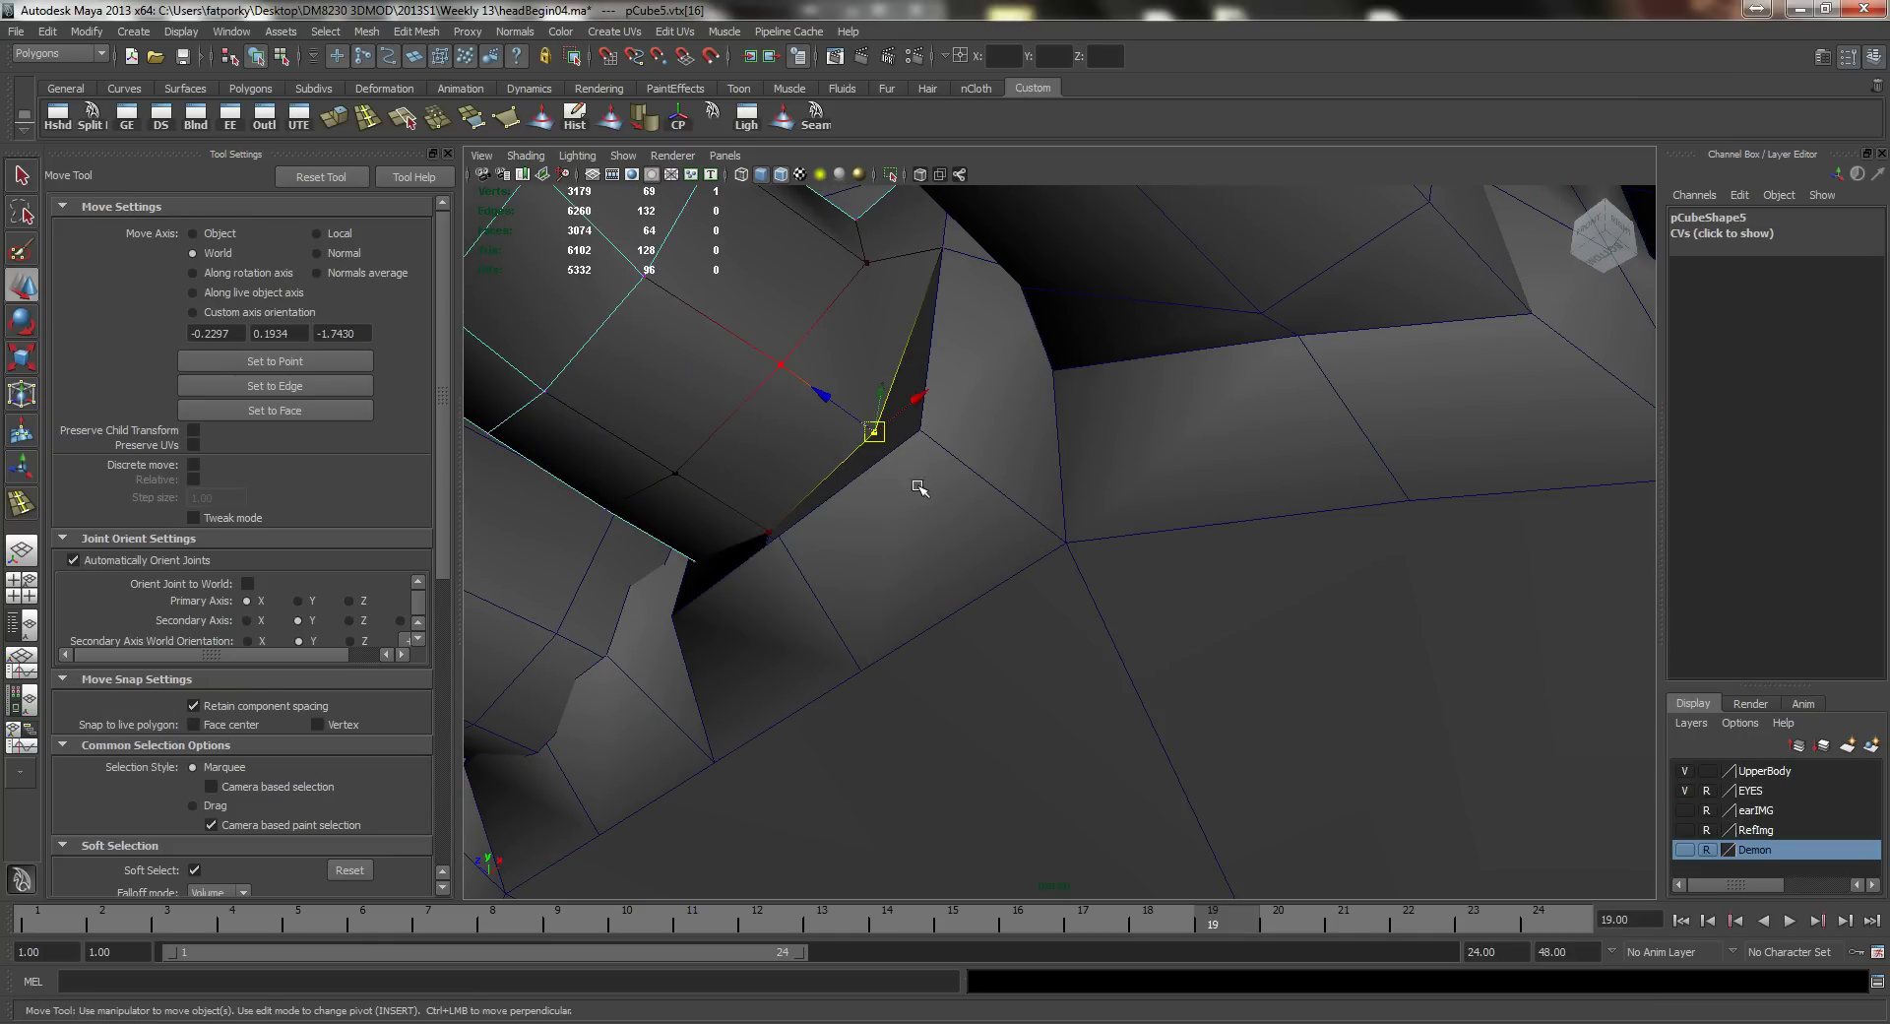
{"action": "key", "text": "b"}
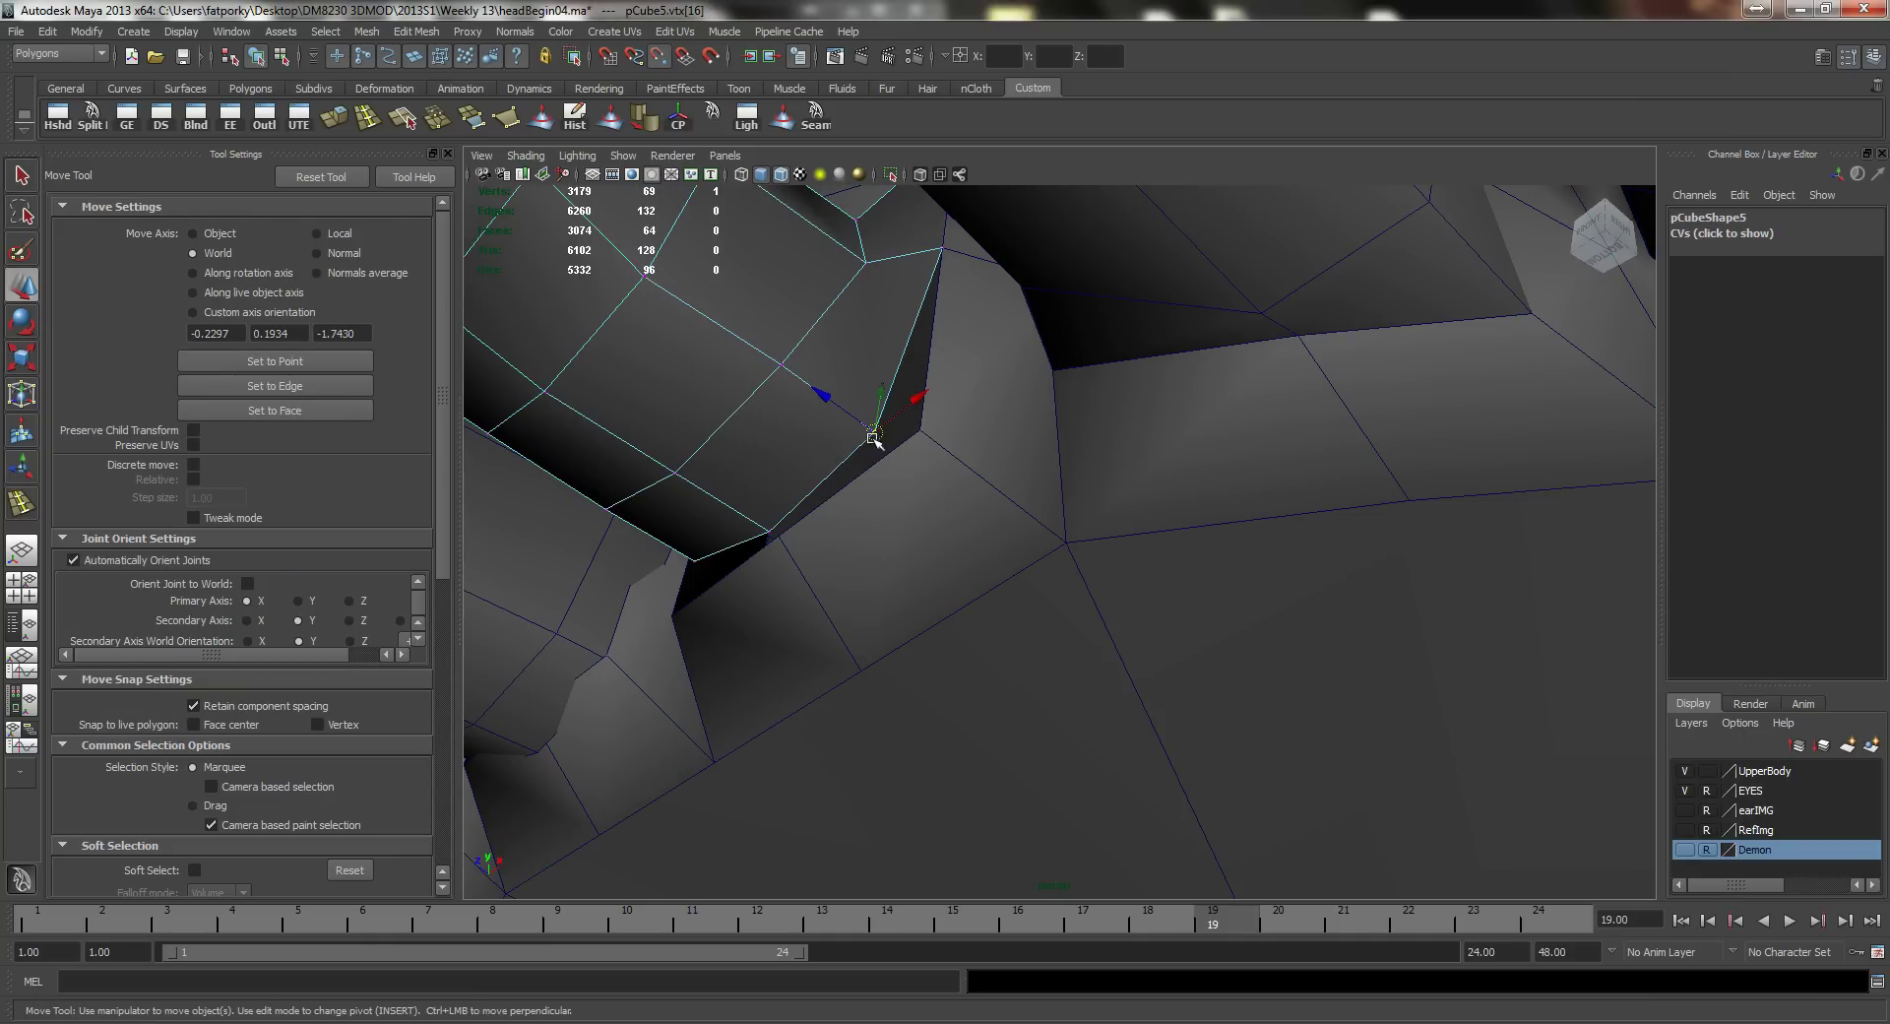
{"action": "left_click_drag", "start_coordinate": [872, 435], "coordinate": [917, 433]}
Step: Snap the middle toe's lower middle and lower inner open-end vertices to the midpoint and inner corner of the socket's lower edge
{"action": "left_click_drag", "start_coordinate": [799, 441], "coordinate": [927, 411], "text": "alt"}
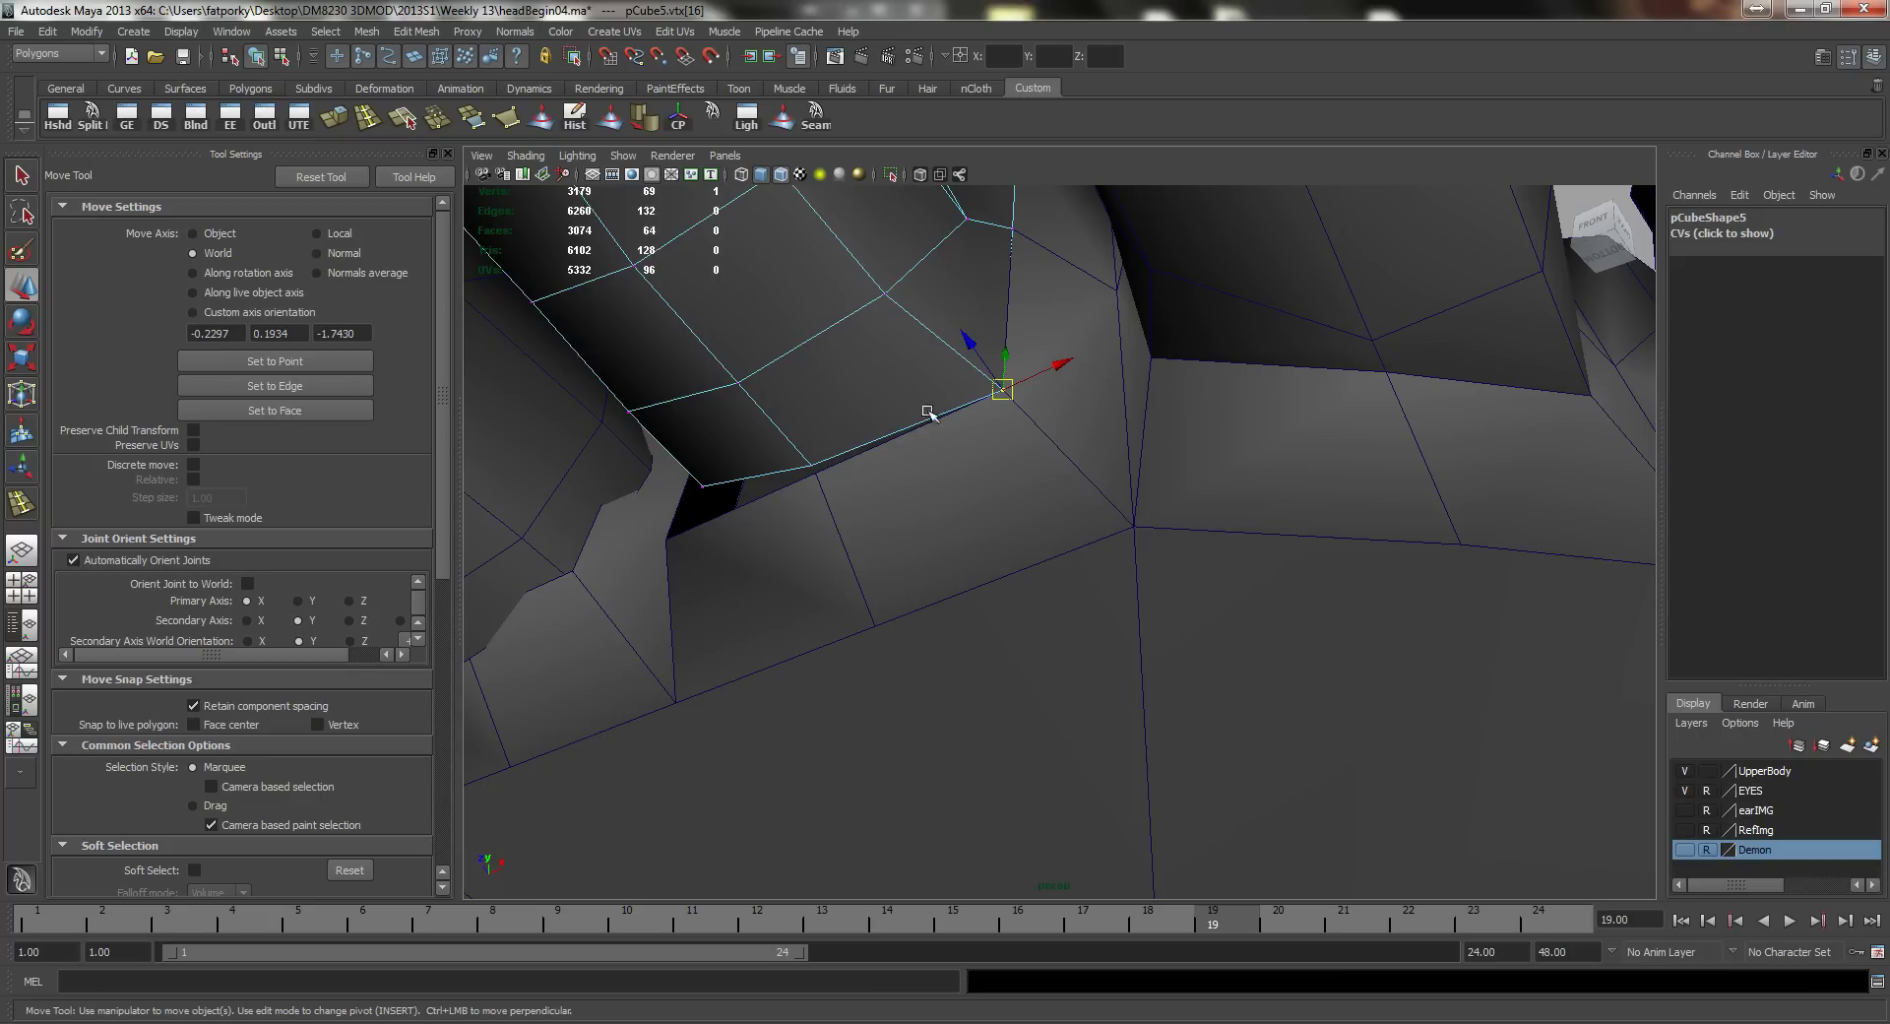
{"action": "left_click", "coordinate": [808, 469]}
{"action": "left_click_drag", "start_coordinate": [825, 477], "coordinate": [677, 479], "text": "alt"}
{"action": "left_click_drag", "start_coordinate": [710, 420], "coordinate": [818, 515], "text": "alt"}
Step: Snap the middle toe's inner side vertex, and again its outer side vertex, to the matching points on the socket's side edges
{"action": "right_click_drag", "start_coordinate": [786, 519], "coordinate": [842, 621], "text": "alt"}
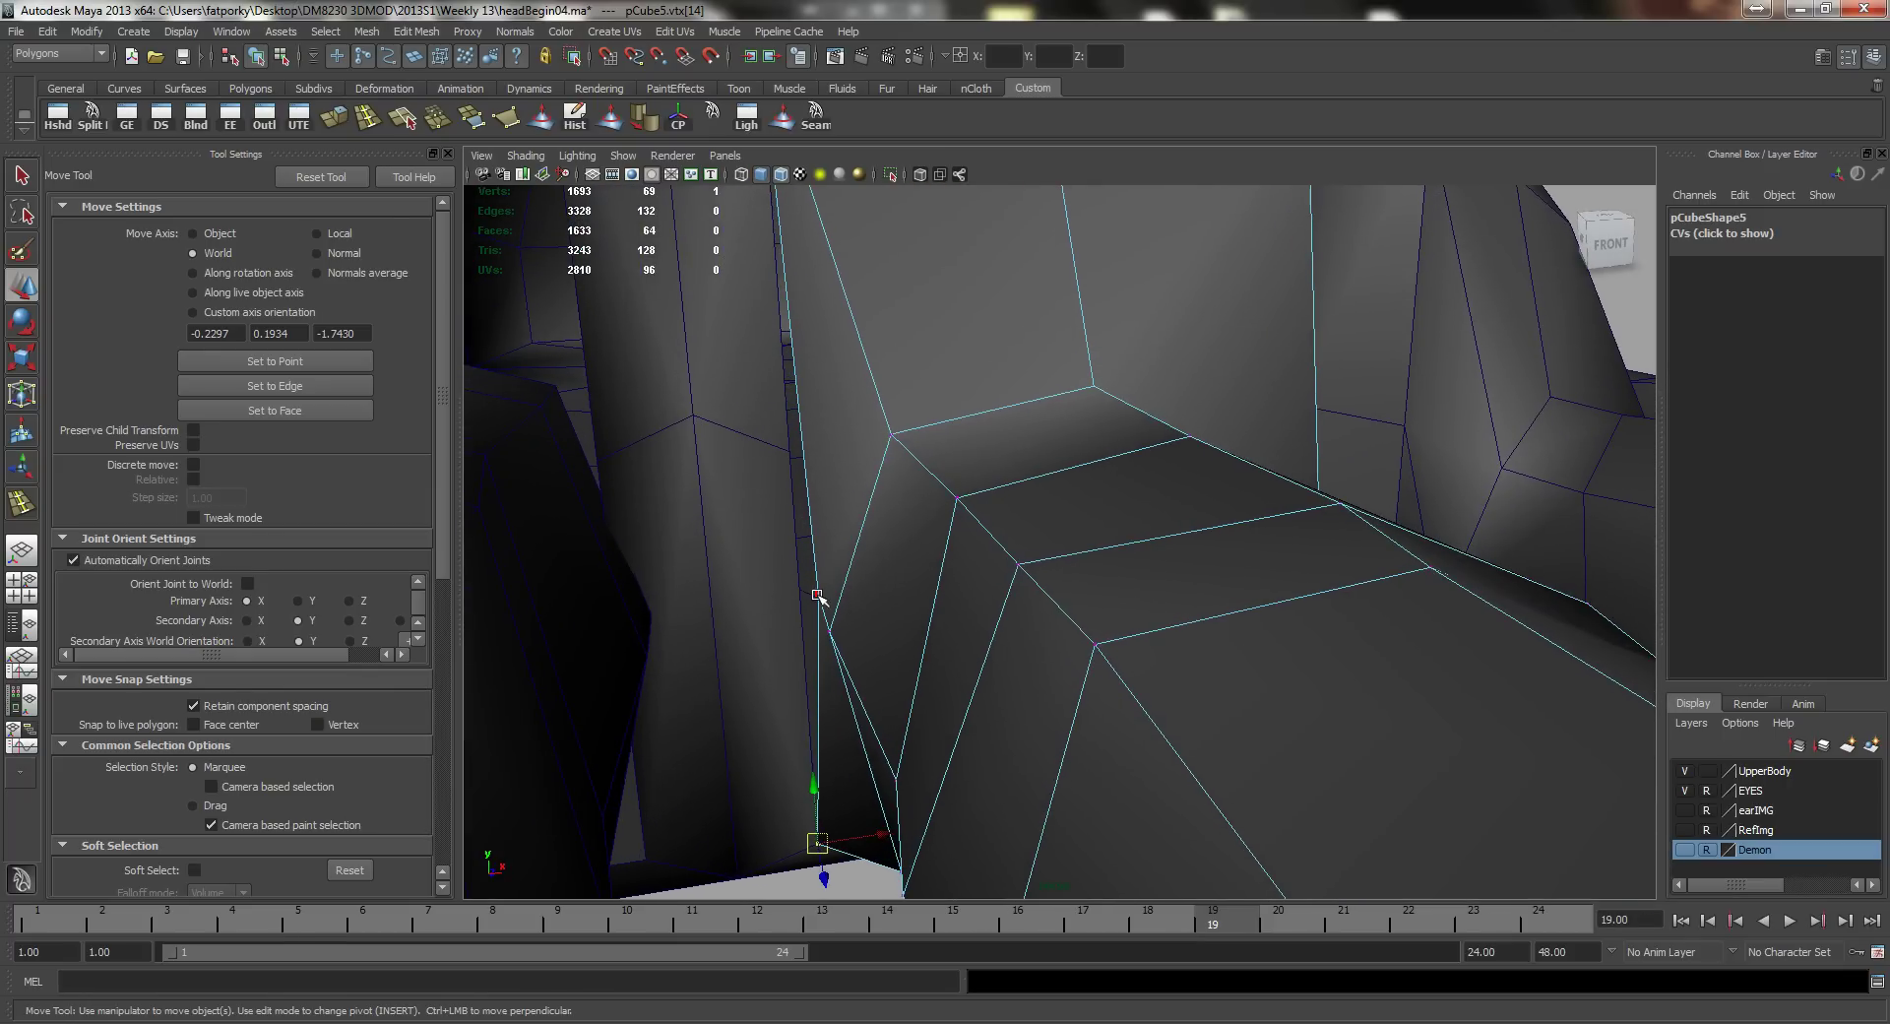
{"action": "left_click_drag", "start_coordinate": [818, 597], "coordinate": [773, 454]}
{"action": "left_click_drag", "start_coordinate": [899, 464], "coordinate": [978, 570], "text": "alt"}
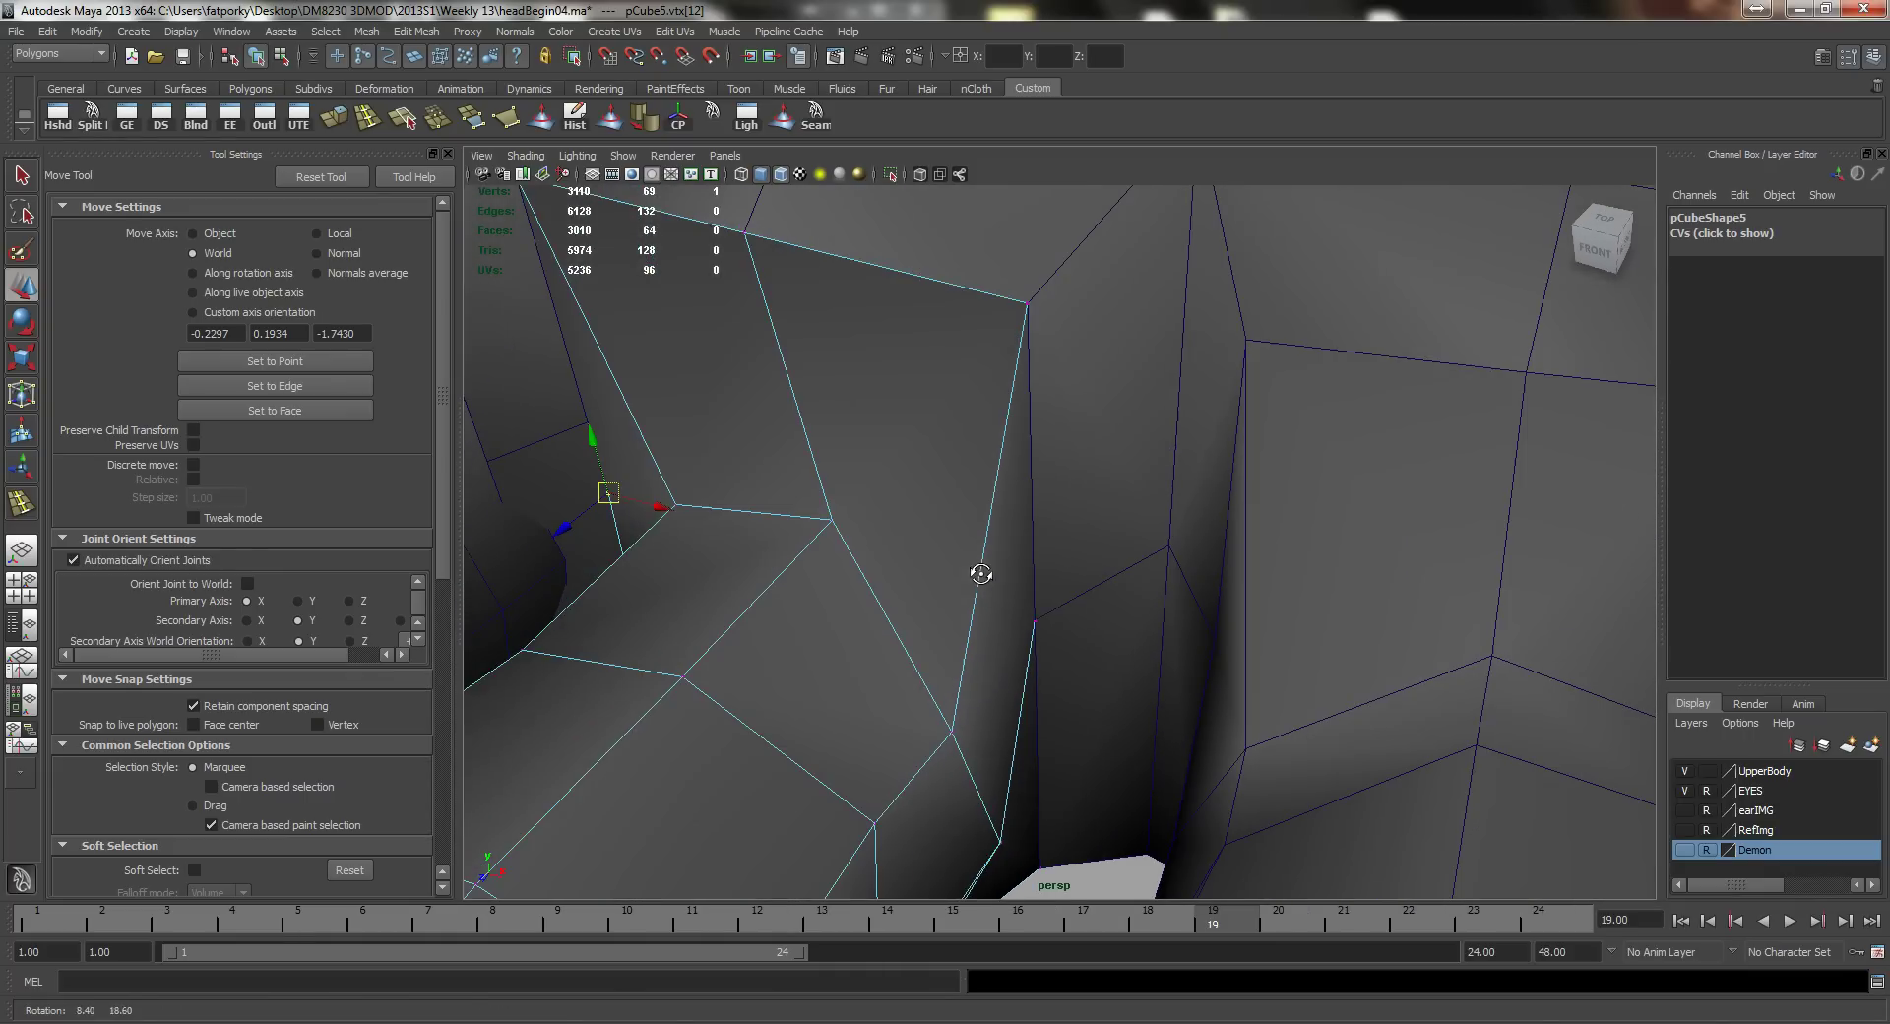
{"action": "key", "text": "F8"}
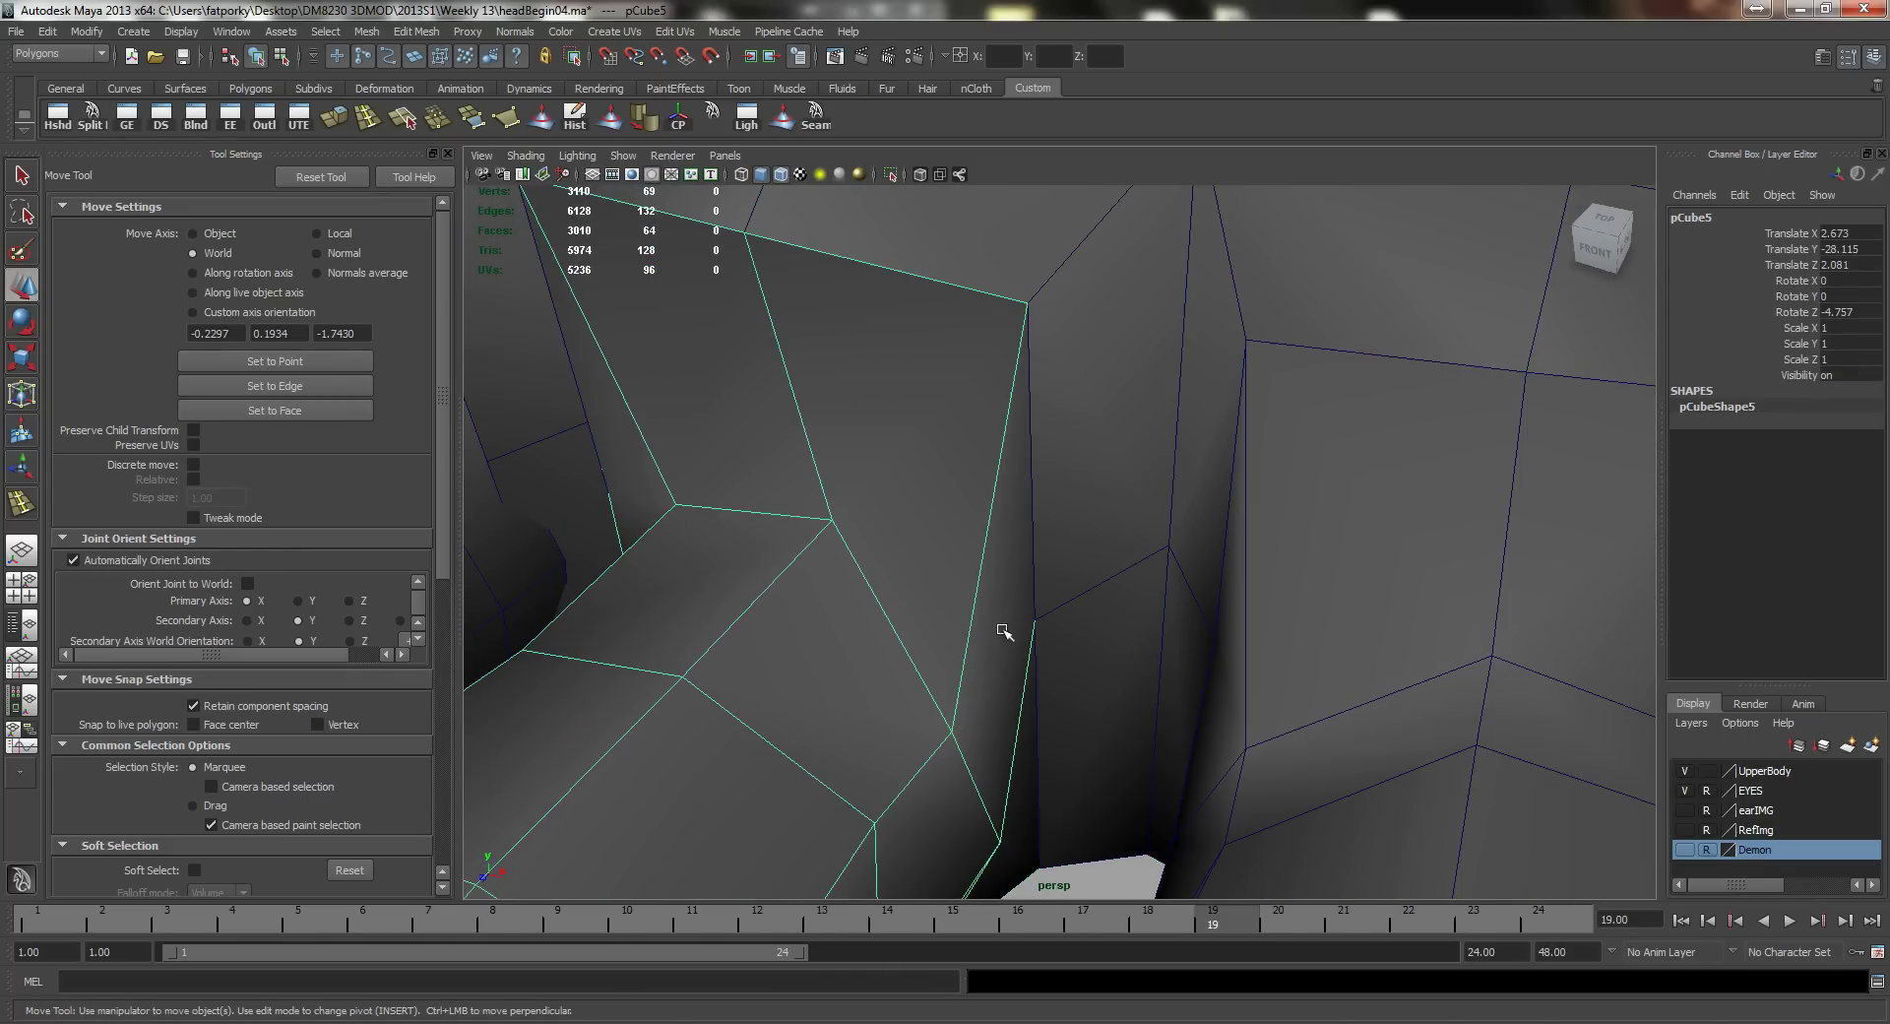
{"action": "right_click_drag", "start_coordinate": [960, 621], "coordinate": [997, 617]}
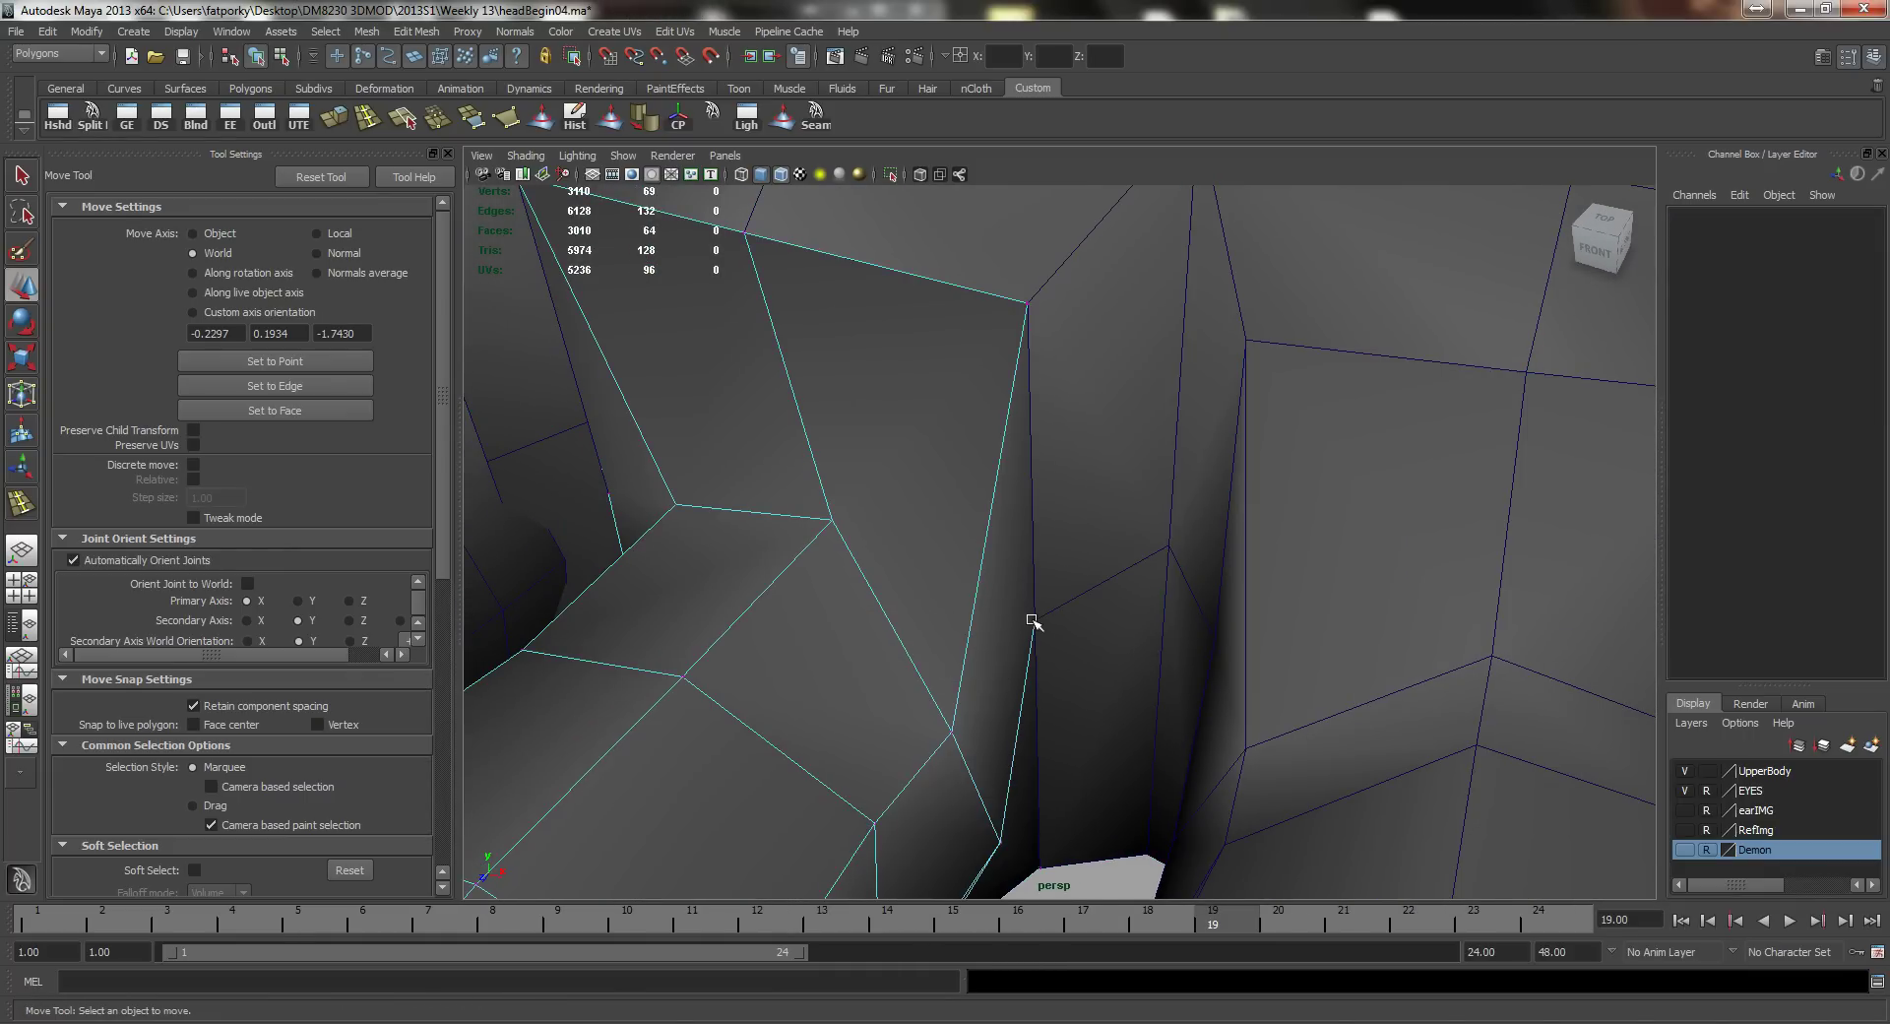
{"action": "left_click", "coordinate": [1033, 623]}
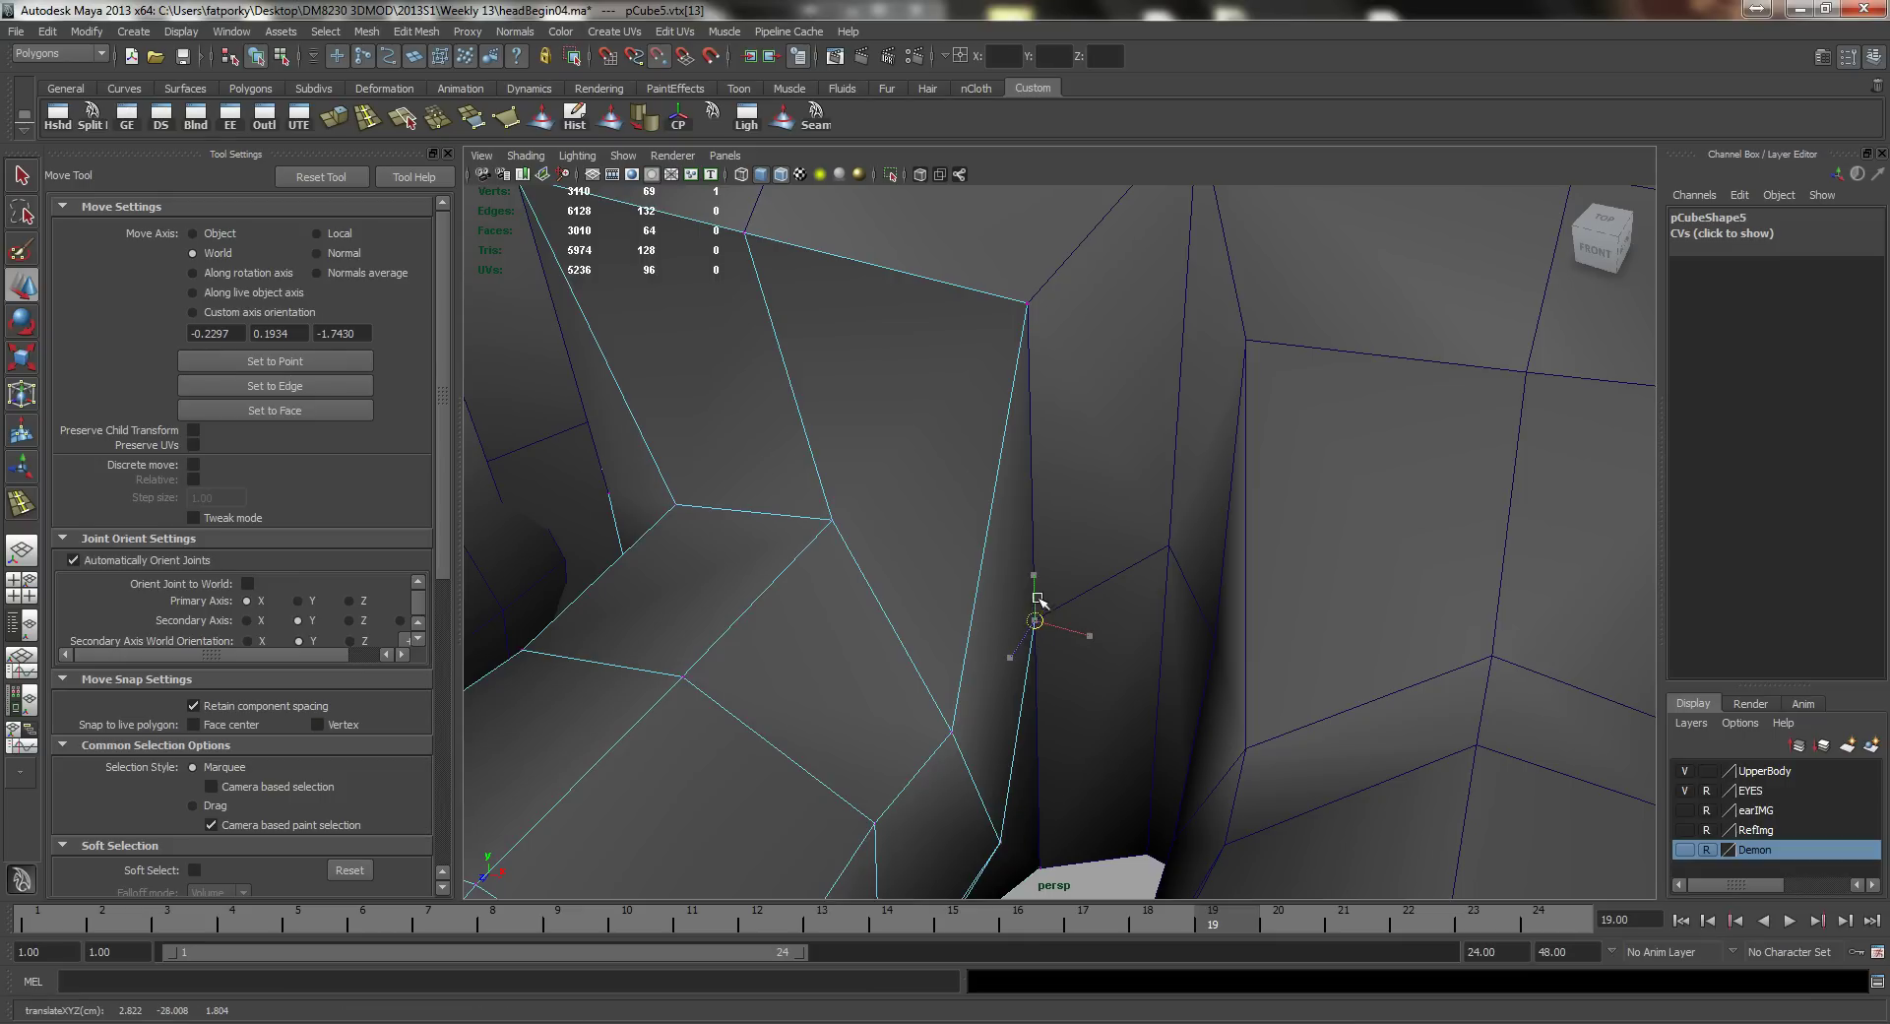
{"action": "left_click_drag", "start_coordinate": [1032, 620], "coordinate": [1001, 514], "text": "alt"}
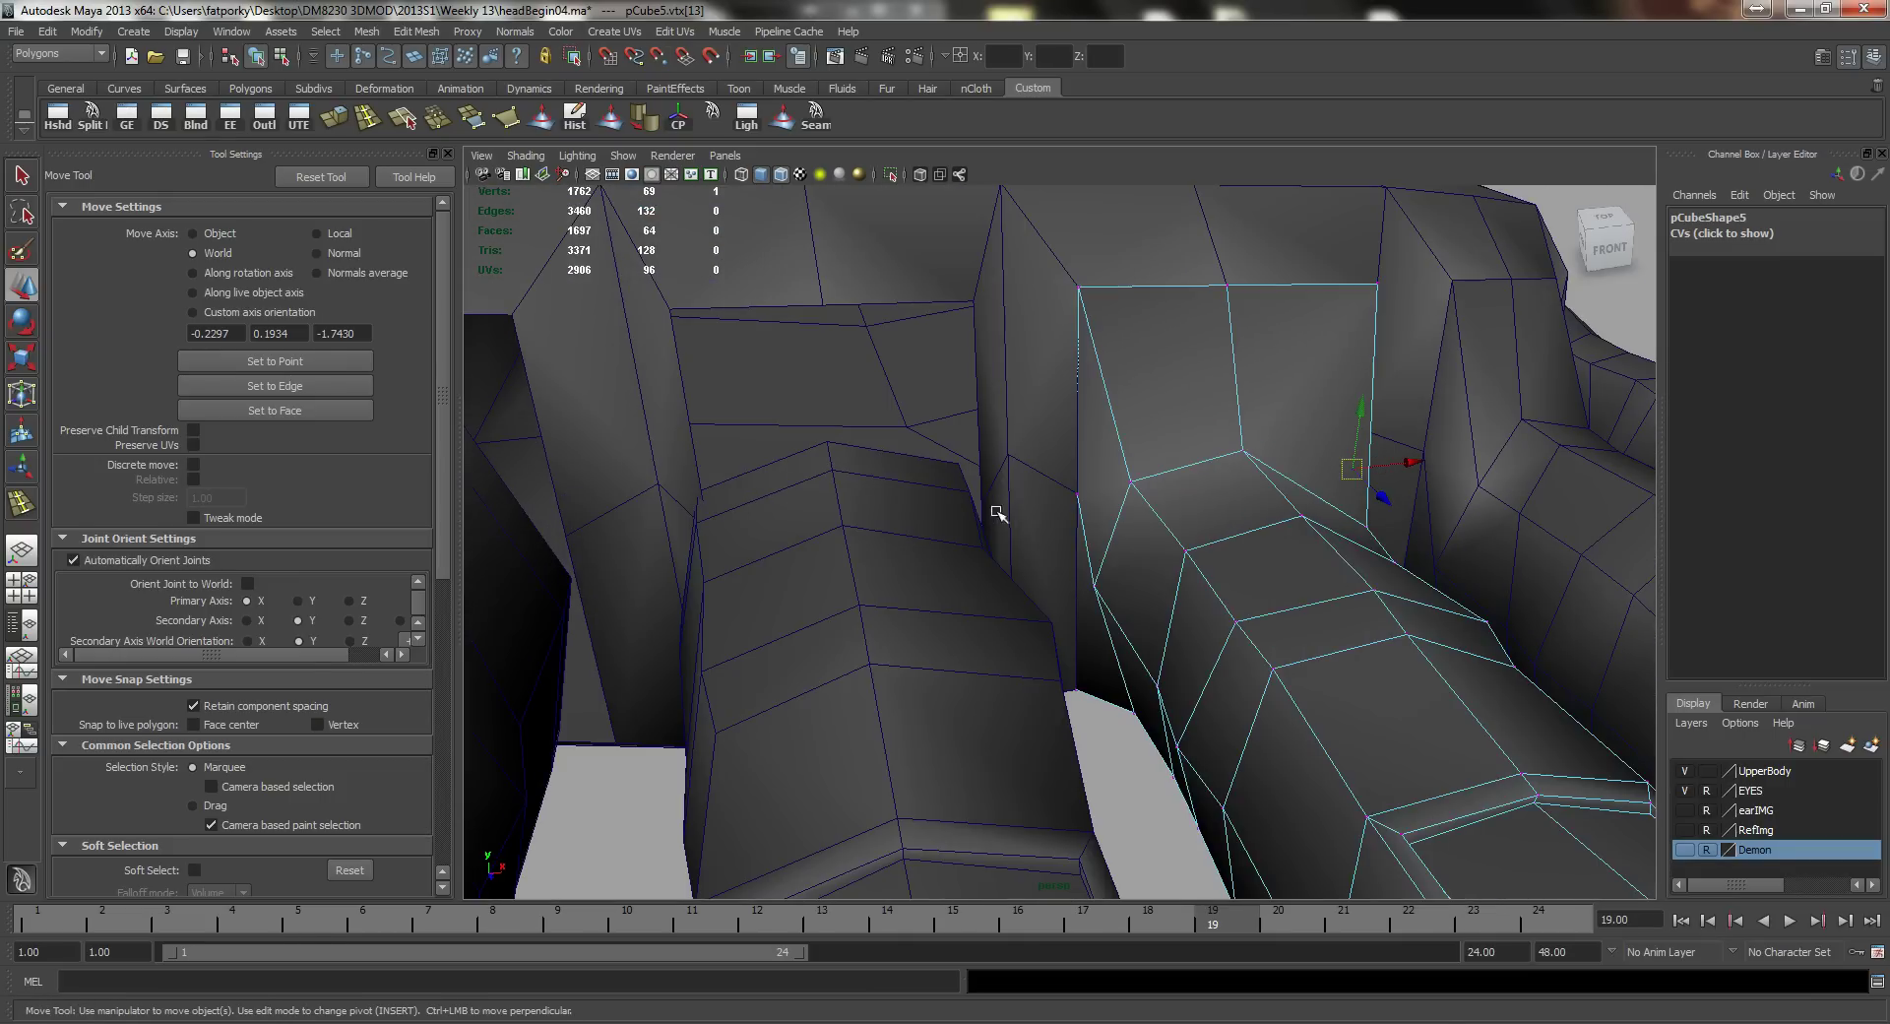
Step: Switch the second toe to vertex editing and snap its upper middle and upper outer open-end vertices to the socket's upper edge
{"action": "left_click", "coordinate": [947, 579]}
{"action": "right_click_drag", "start_coordinate": [836, 539], "coordinate": [851, 563]}
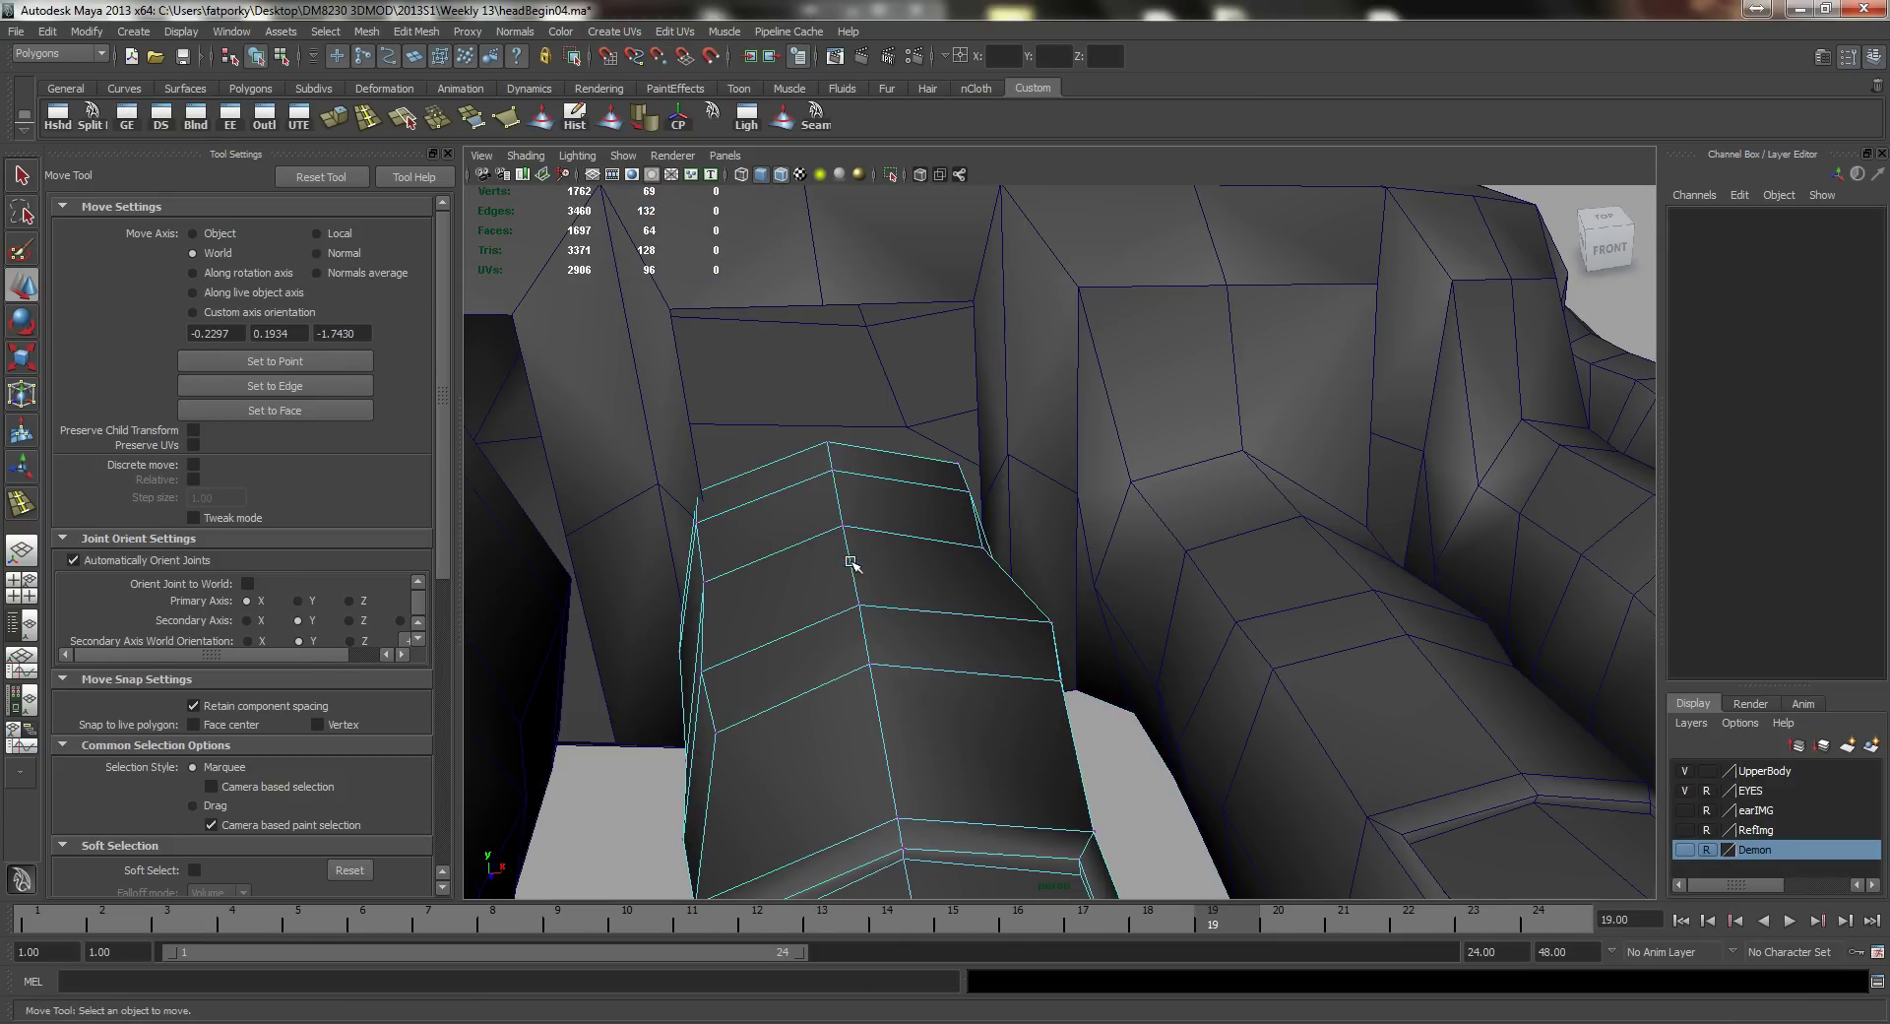
{"action": "left_click_drag", "start_coordinate": [829, 455], "coordinate": [870, 643], "text": "alt"}
{"action": "left_click", "coordinate": [863, 633]}
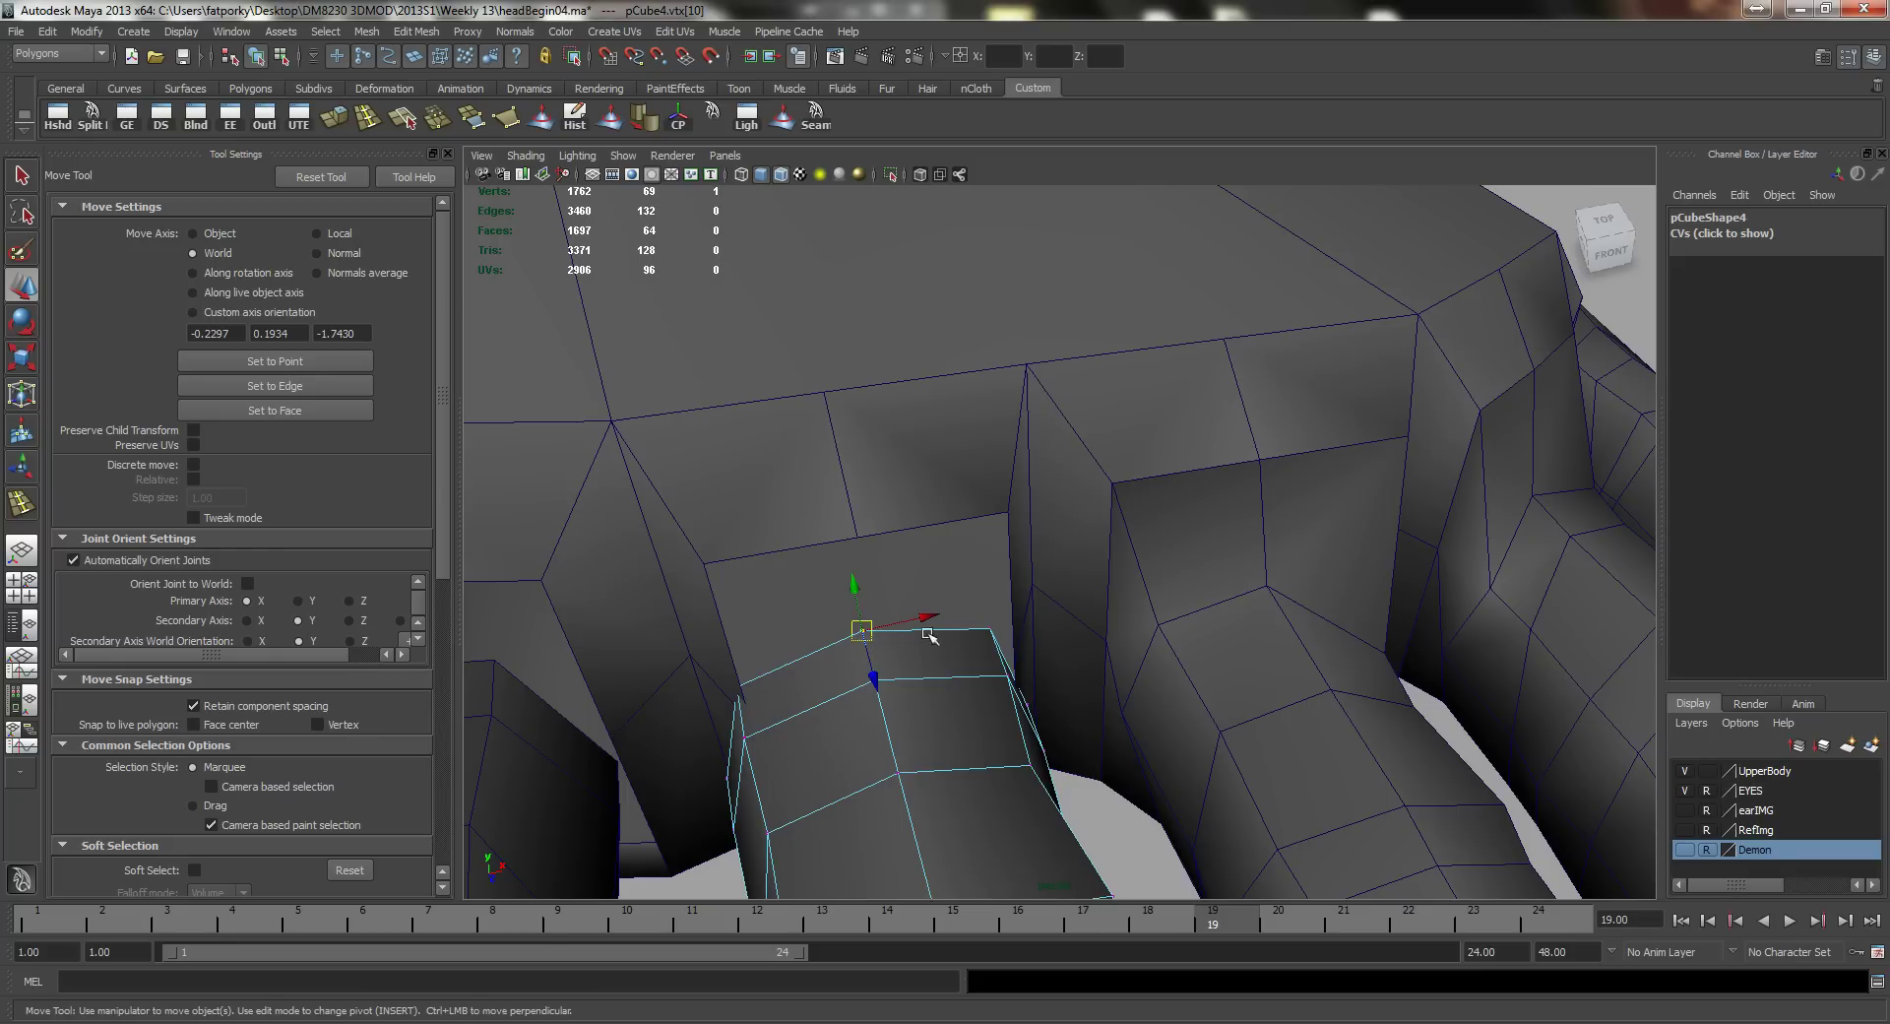
{"action": "left_click_drag", "start_coordinate": [861, 633], "coordinate": [840, 383]}
{"action": "scroll", "coordinate": [840, 577], "scroll_direction": "up", "scroll_amount": 3}
Step: Select the lower outer open-end edge of the second toe and move it toward the toe tip with soft selection
{"action": "left_click_drag", "start_coordinate": [840, 472], "coordinate": [790, 581], "text": "alt"}
{"action": "scroll", "coordinate": [789, 581], "scroll_direction": "up", "scroll_amount": 3}
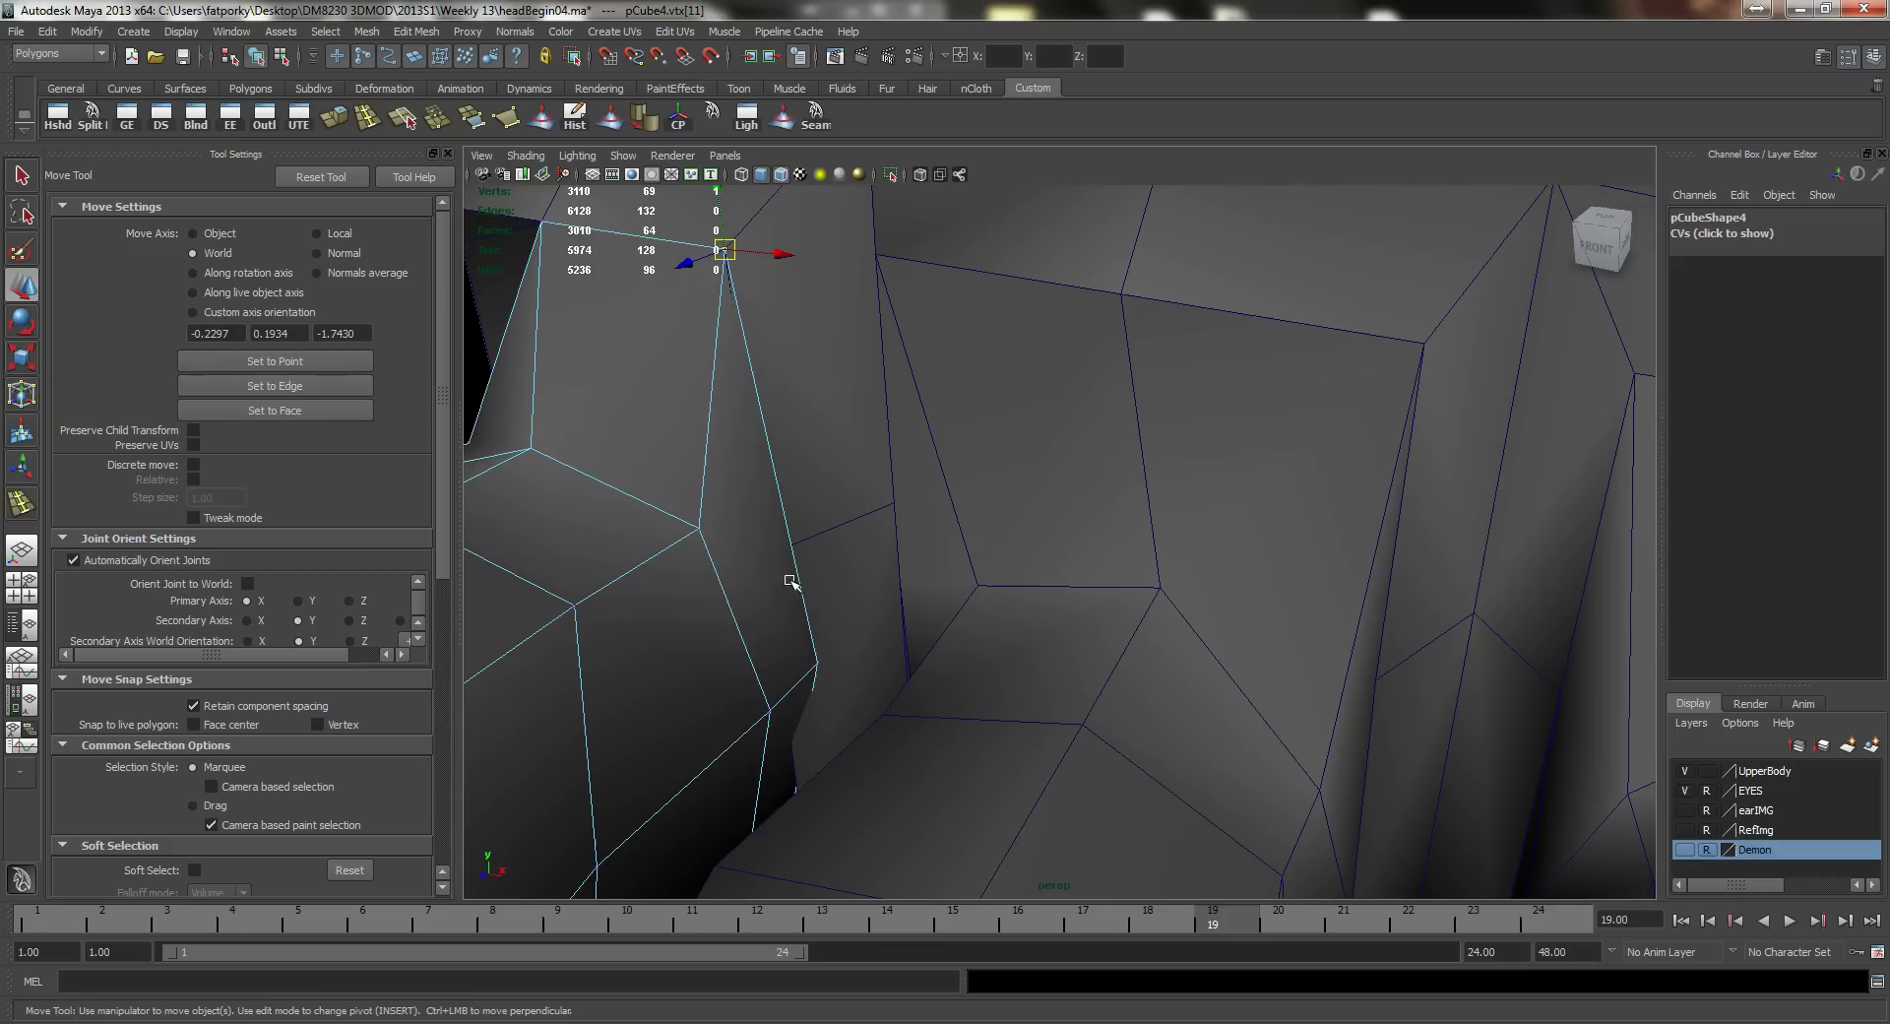
{"action": "right_click_drag", "start_coordinate": [822, 669], "coordinate": [773, 630]}
{"action": "left_click", "coordinate": [800, 687]}
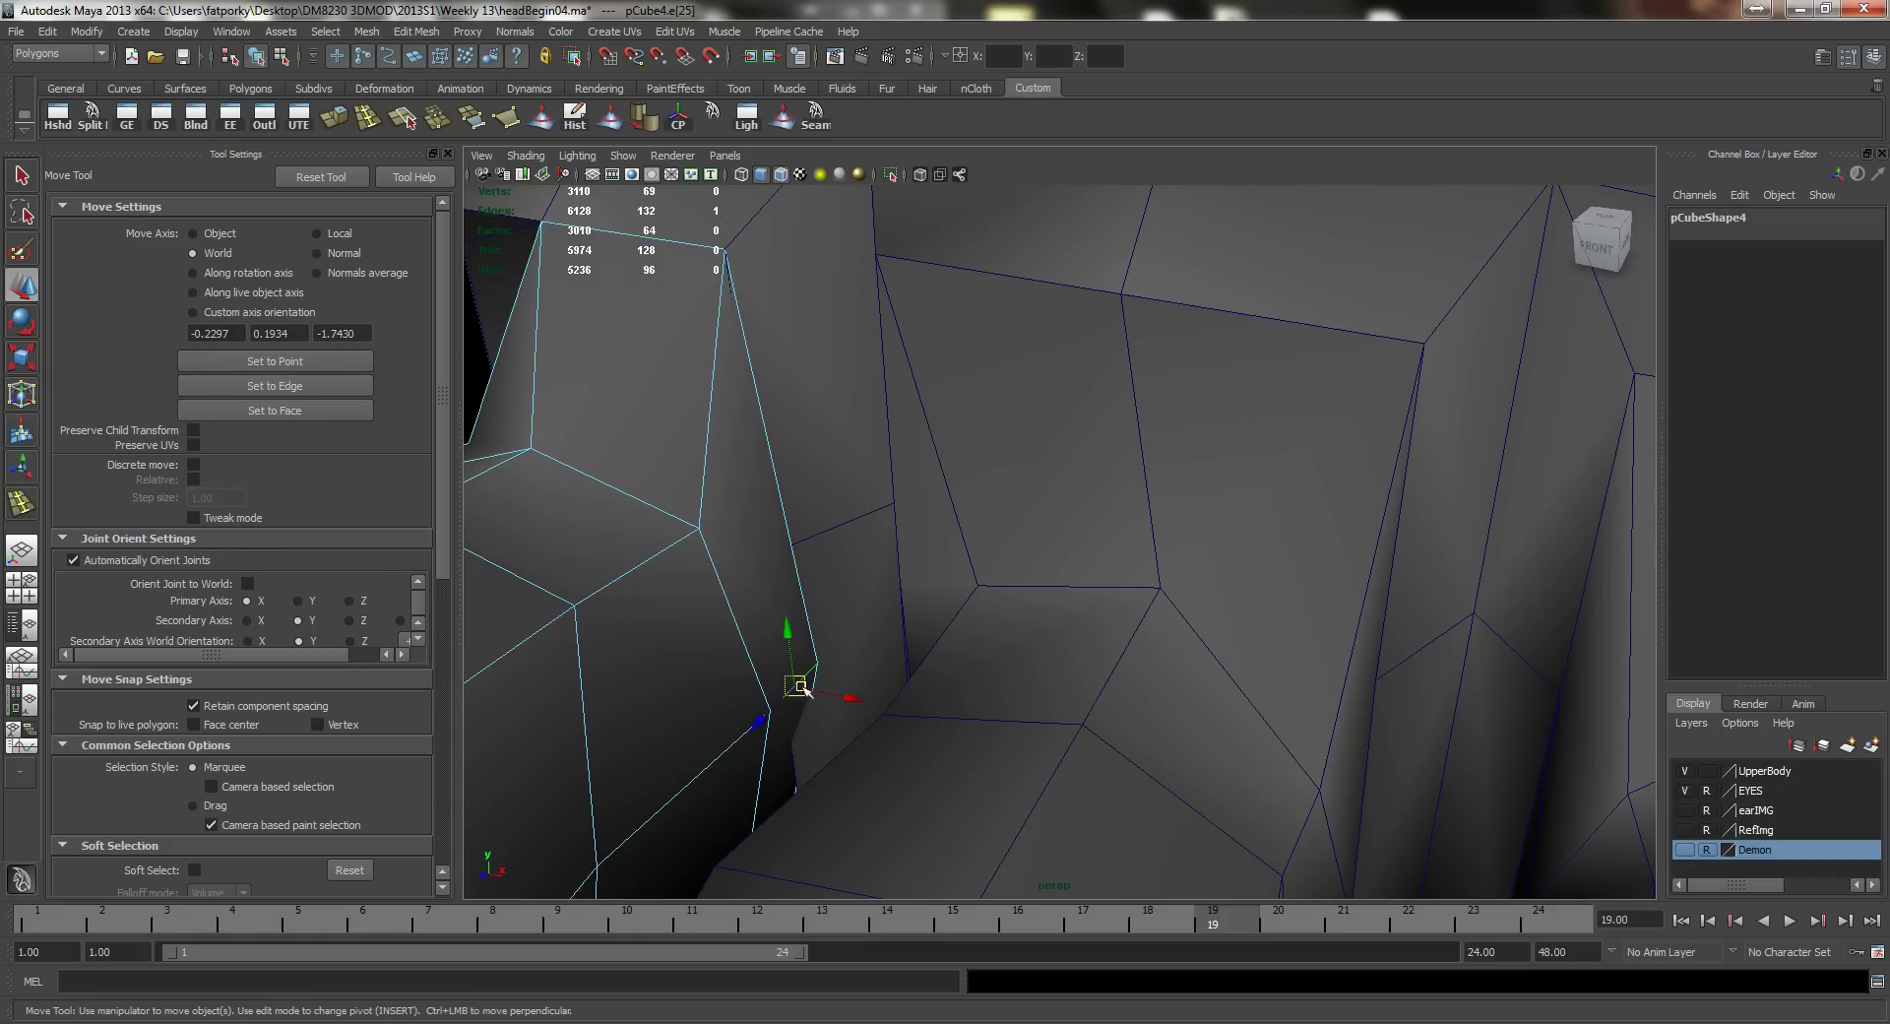
{"action": "key", "text": "b"}
{"action": "left_click_drag", "start_coordinate": [764, 719], "coordinate": [674, 776]}
{"action": "middle_click_drag", "start_coordinate": [710, 752], "coordinate": [715, 727], "text": "alt"}
Step: Select the second toe's outer side open-end vertex, turn off soft selection, and snap it to the socket's outer side edge
{"action": "key", "text": "q"}
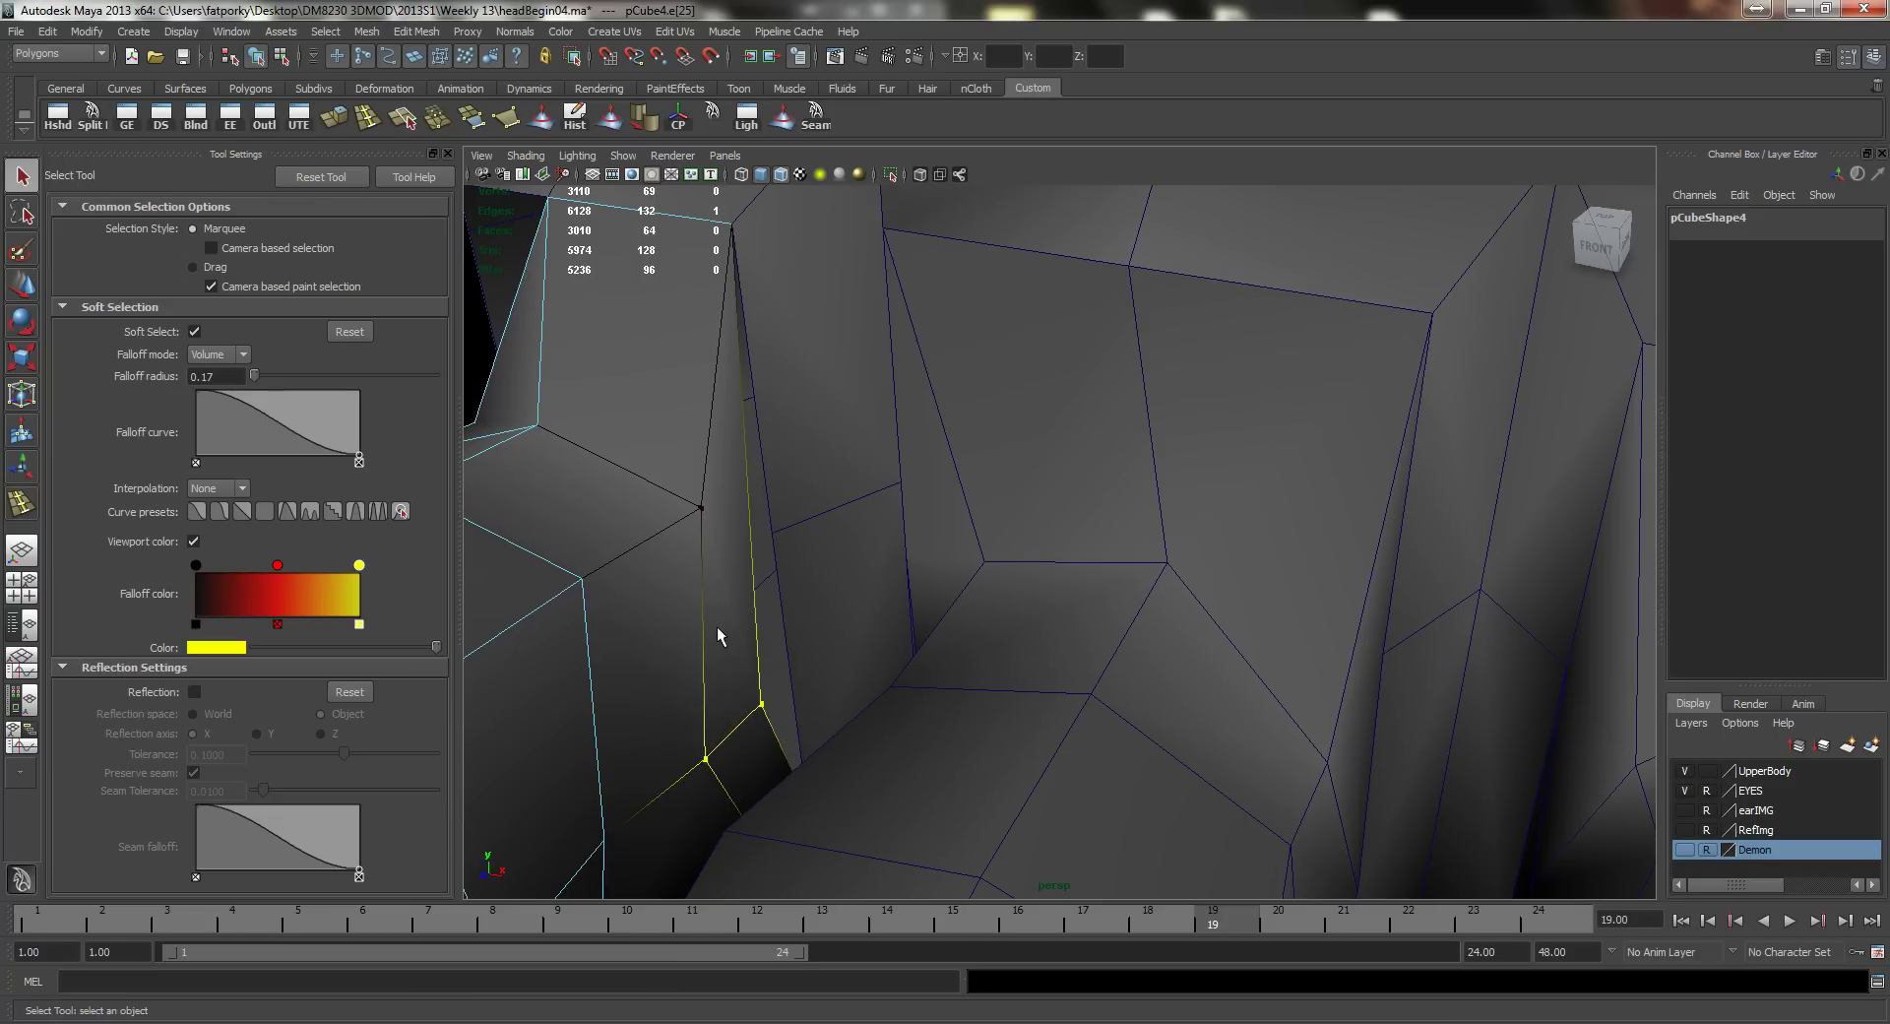
{"action": "key", "text": "F9"}
{"action": "left_click", "coordinate": [761, 705]}
{"action": "key", "text": "w"}
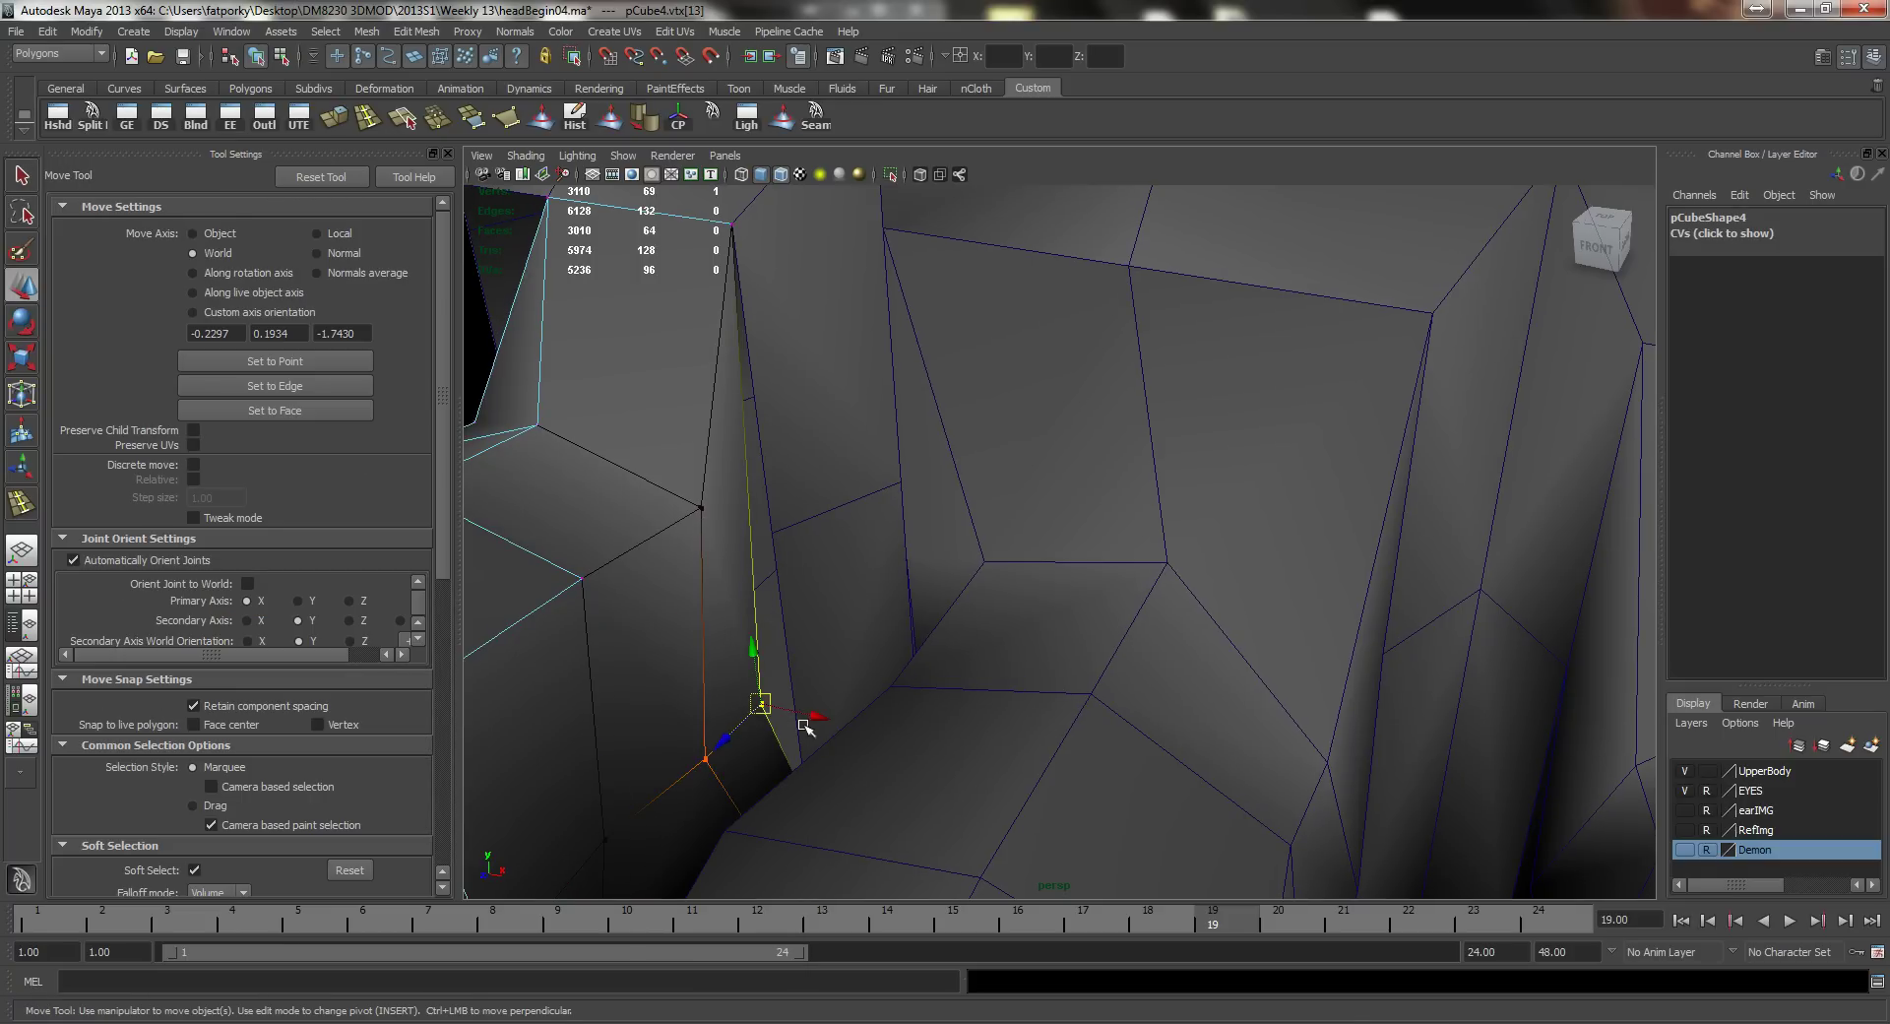
{"action": "key", "text": "b"}
{"action": "left_click_drag", "start_coordinate": [762, 707], "coordinate": [748, 497]}
Step: Select the two faces under the second toe's open end and move them toward the toe tip with soft selection
{"action": "middle_click_drag", "start_coordinate": [748, 497], "coordinate": [913, 591], "text": "alt"}
{"action": "right_click_drag", "start_coordinate": [825, 478], "coordinate": [825, 520]}
{"action": "left_click", "coordinate": [810, 551]}
{"action": "left_click", "coordinate": [686, 563], "text": "shift"}
{"action": "key", "text": "b"}
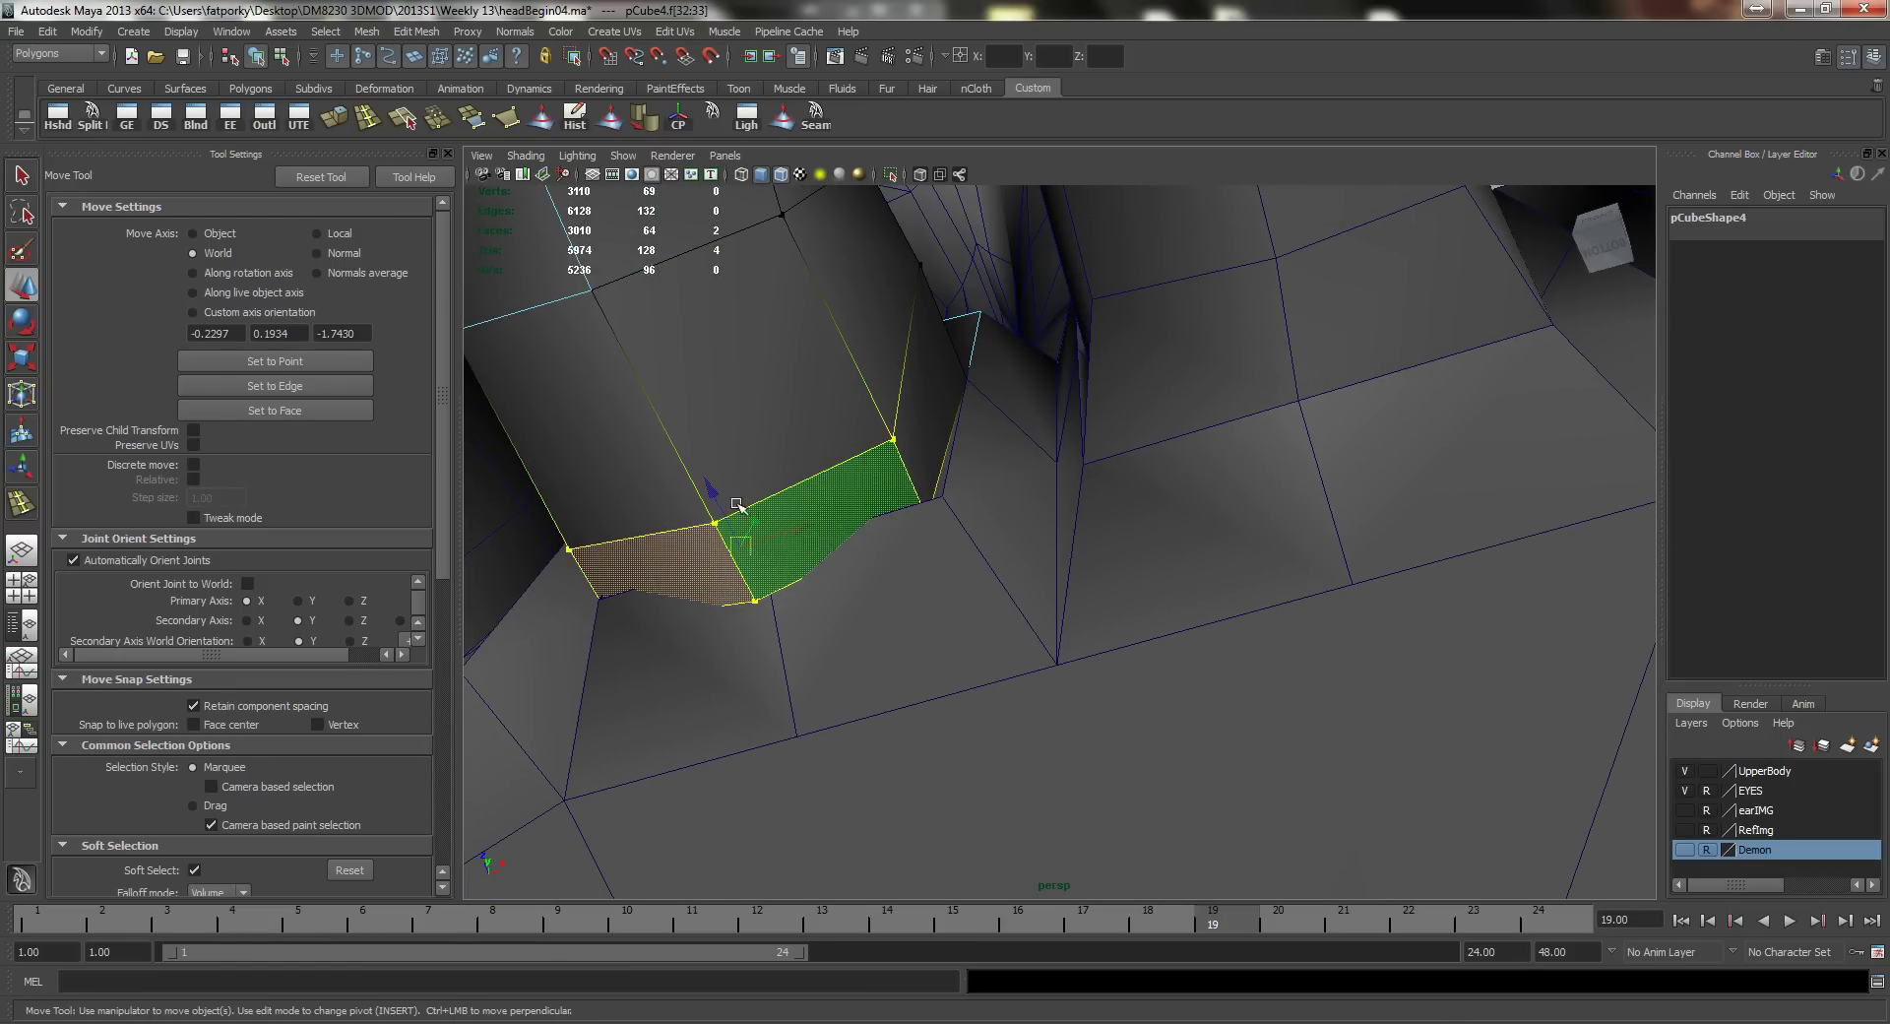
{"action": "left_click_drag", "start_coordinate": [715, 490], "coordinate": [682, 422]}
Step: Snap the second toe's lower middle, lower outer and lower inner open-end vertices to the matching points on the socket's lower edge
{"action": "key", "text": "q"}
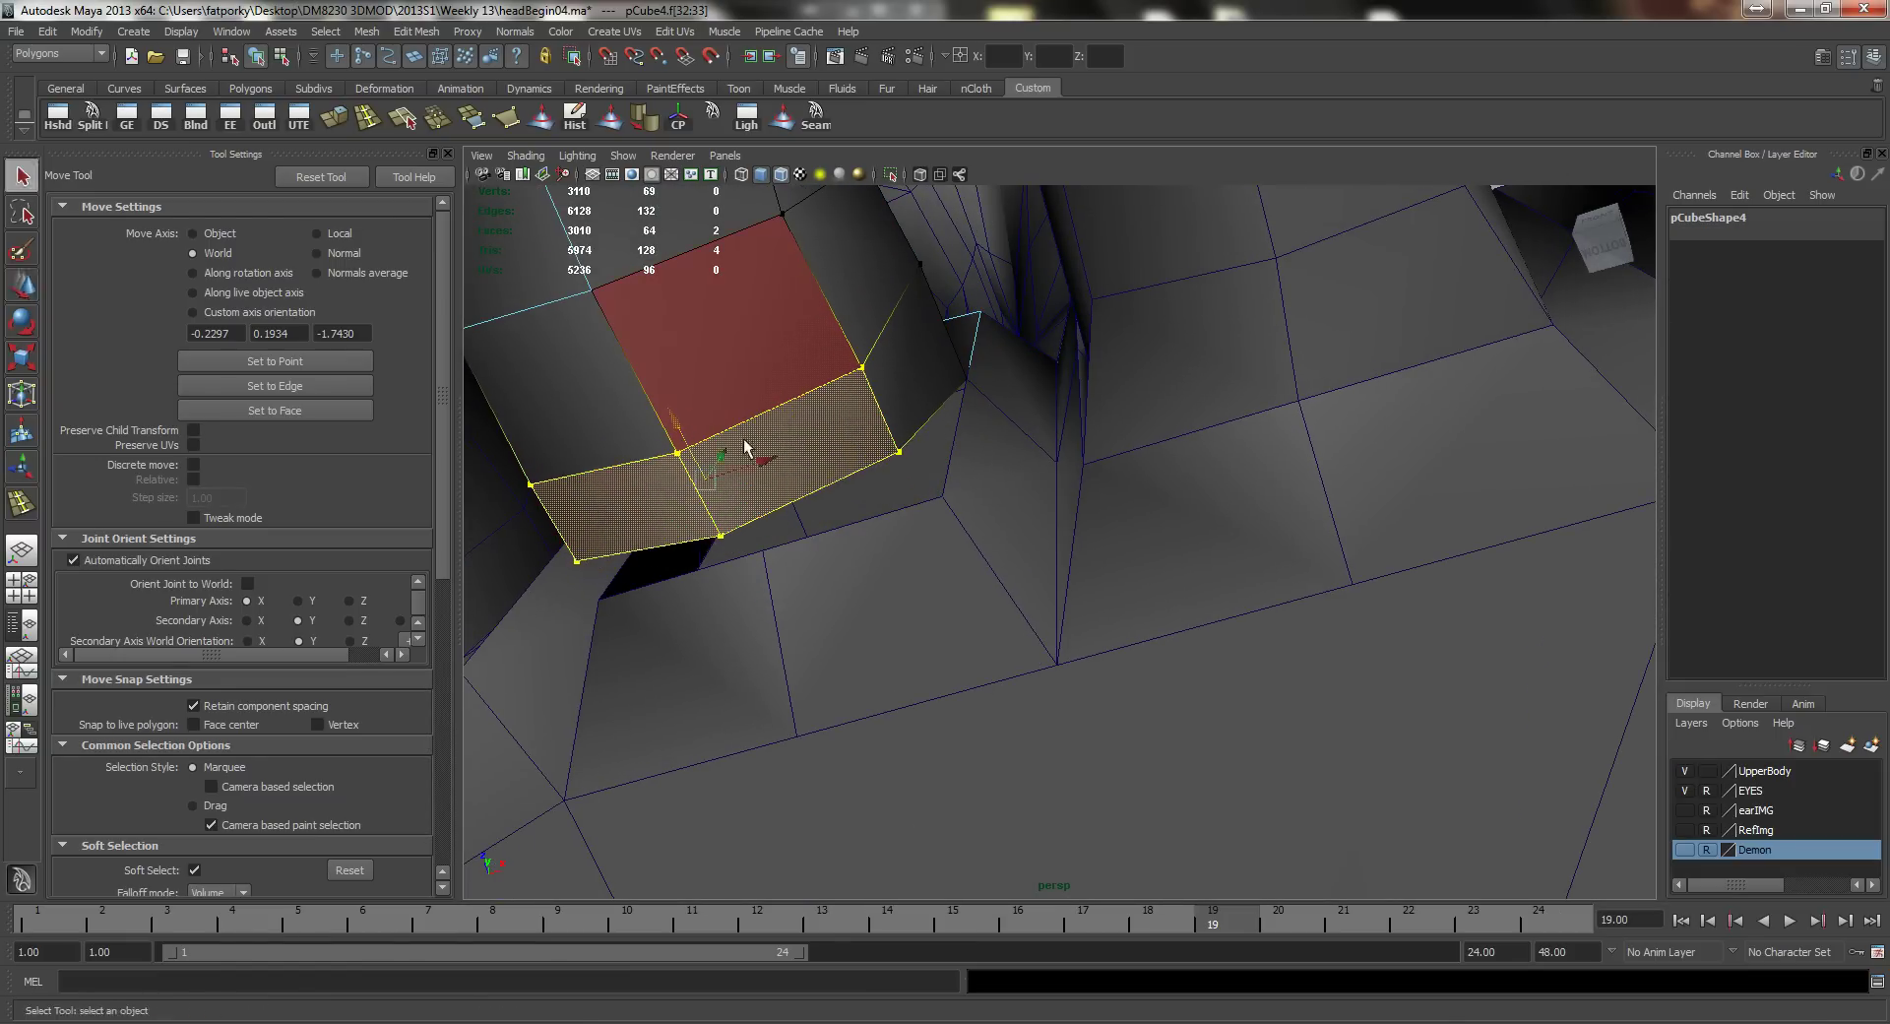
{"action": "right_click_drag", "start_coordinate": [762, 423], "coordinate": [694, 416]}
{"action": "left_click", "coordinate": [721, 536]}
{"action": "key", "text": "w"}
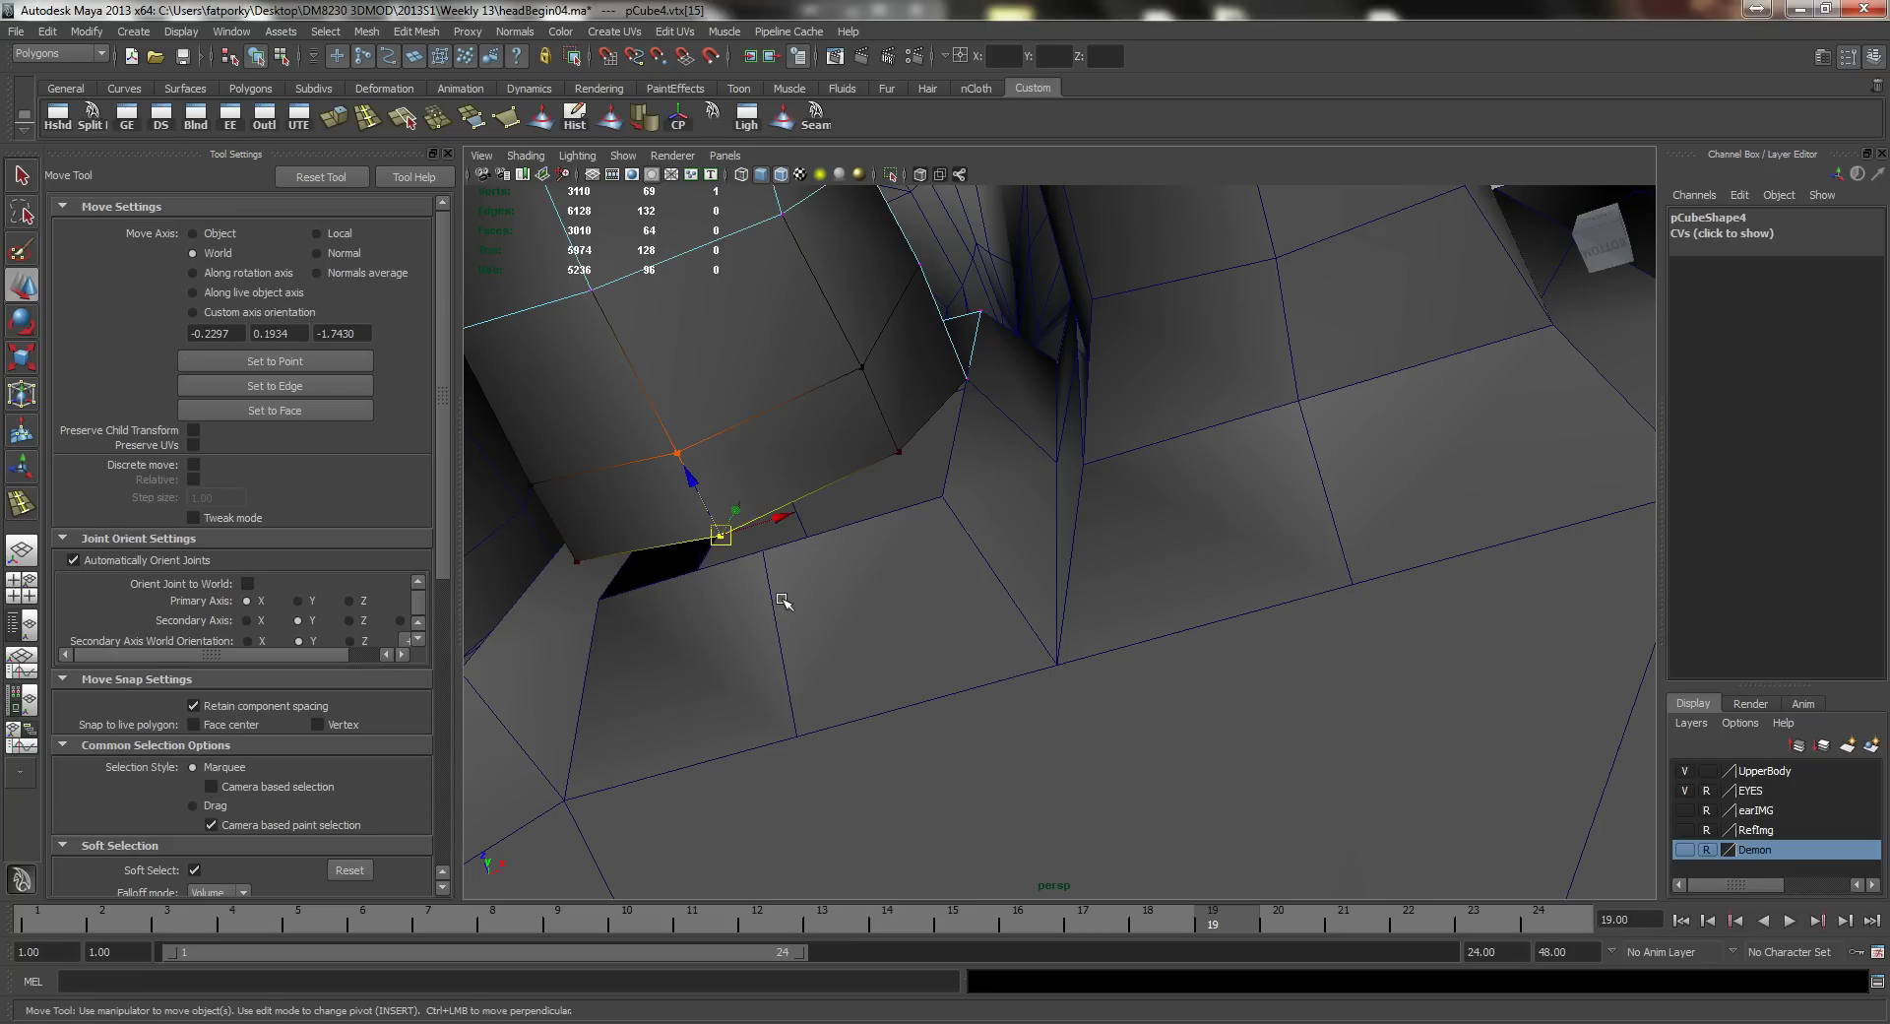
{"action": "left_click_drag", "start_coordinate": [733, 543], "coordinate": [756, 553]}
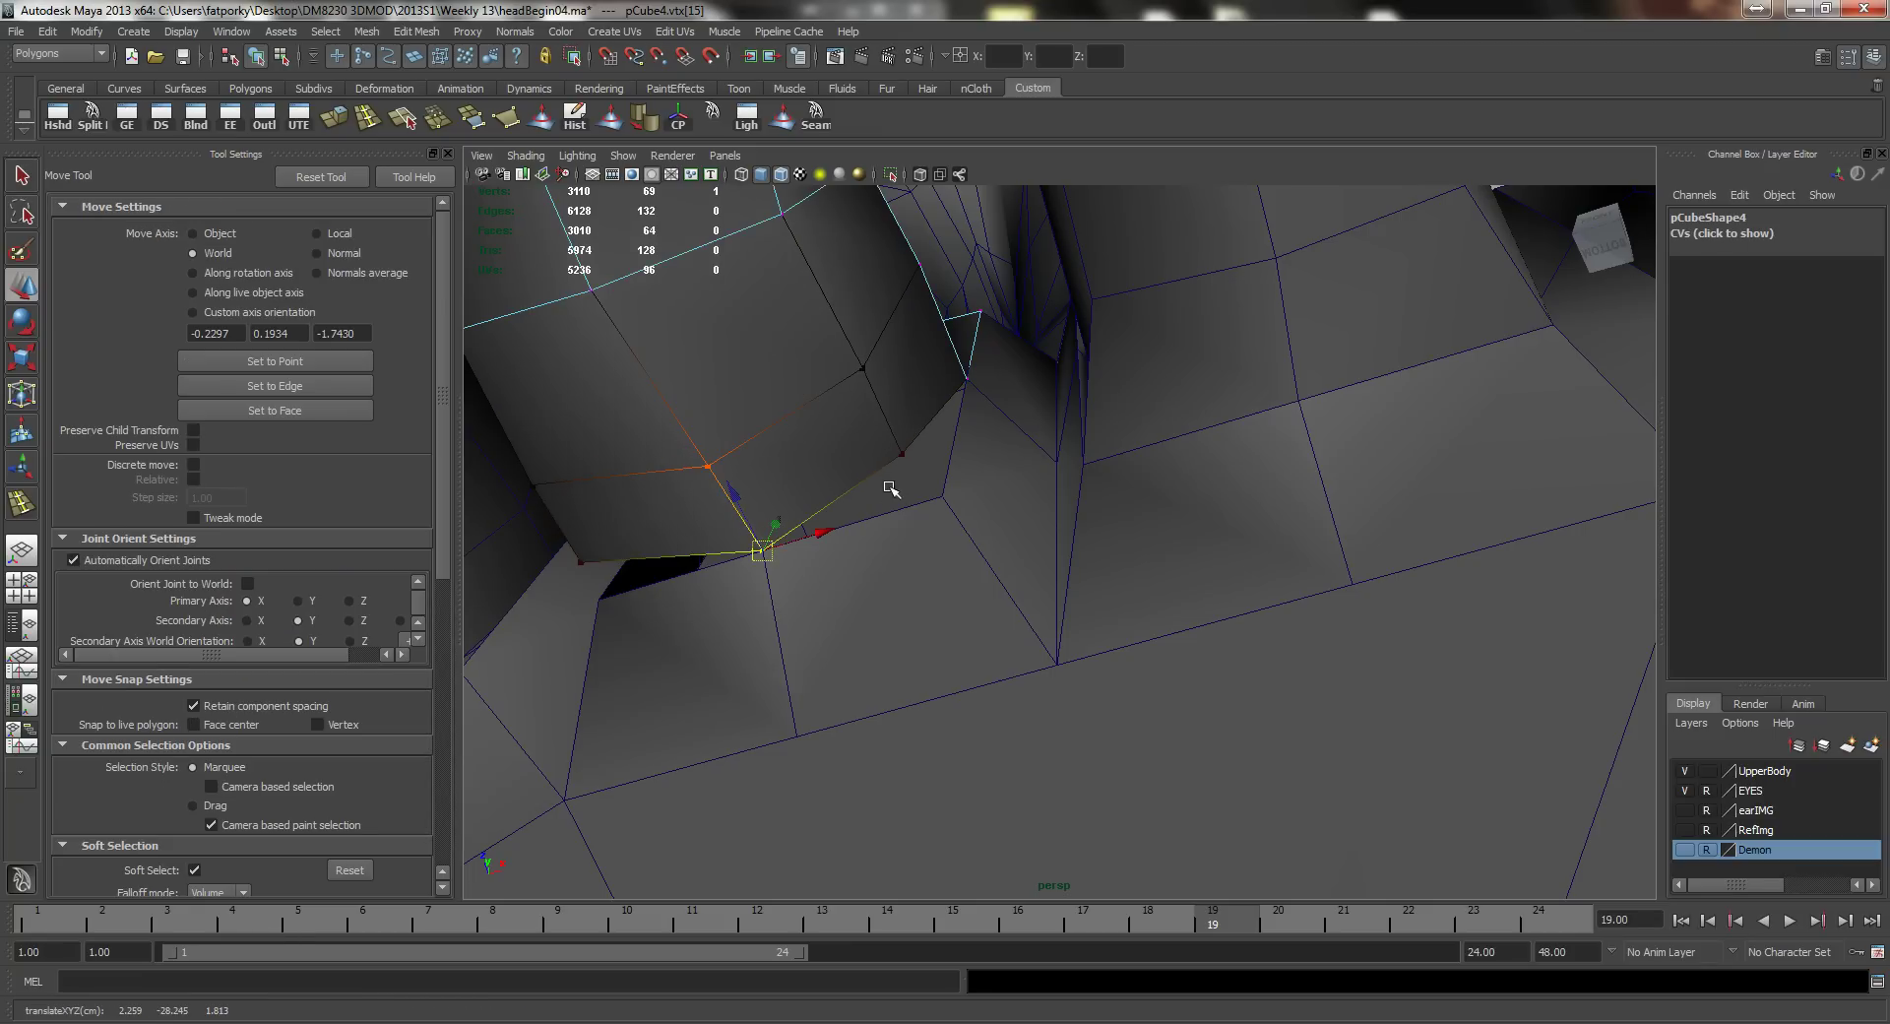
{"action": "left_click", "coordinate": [902, 454]}
{"action": "left_click_drag", "start_coordinate": [900, 452], "coordinate": [942, 496]}
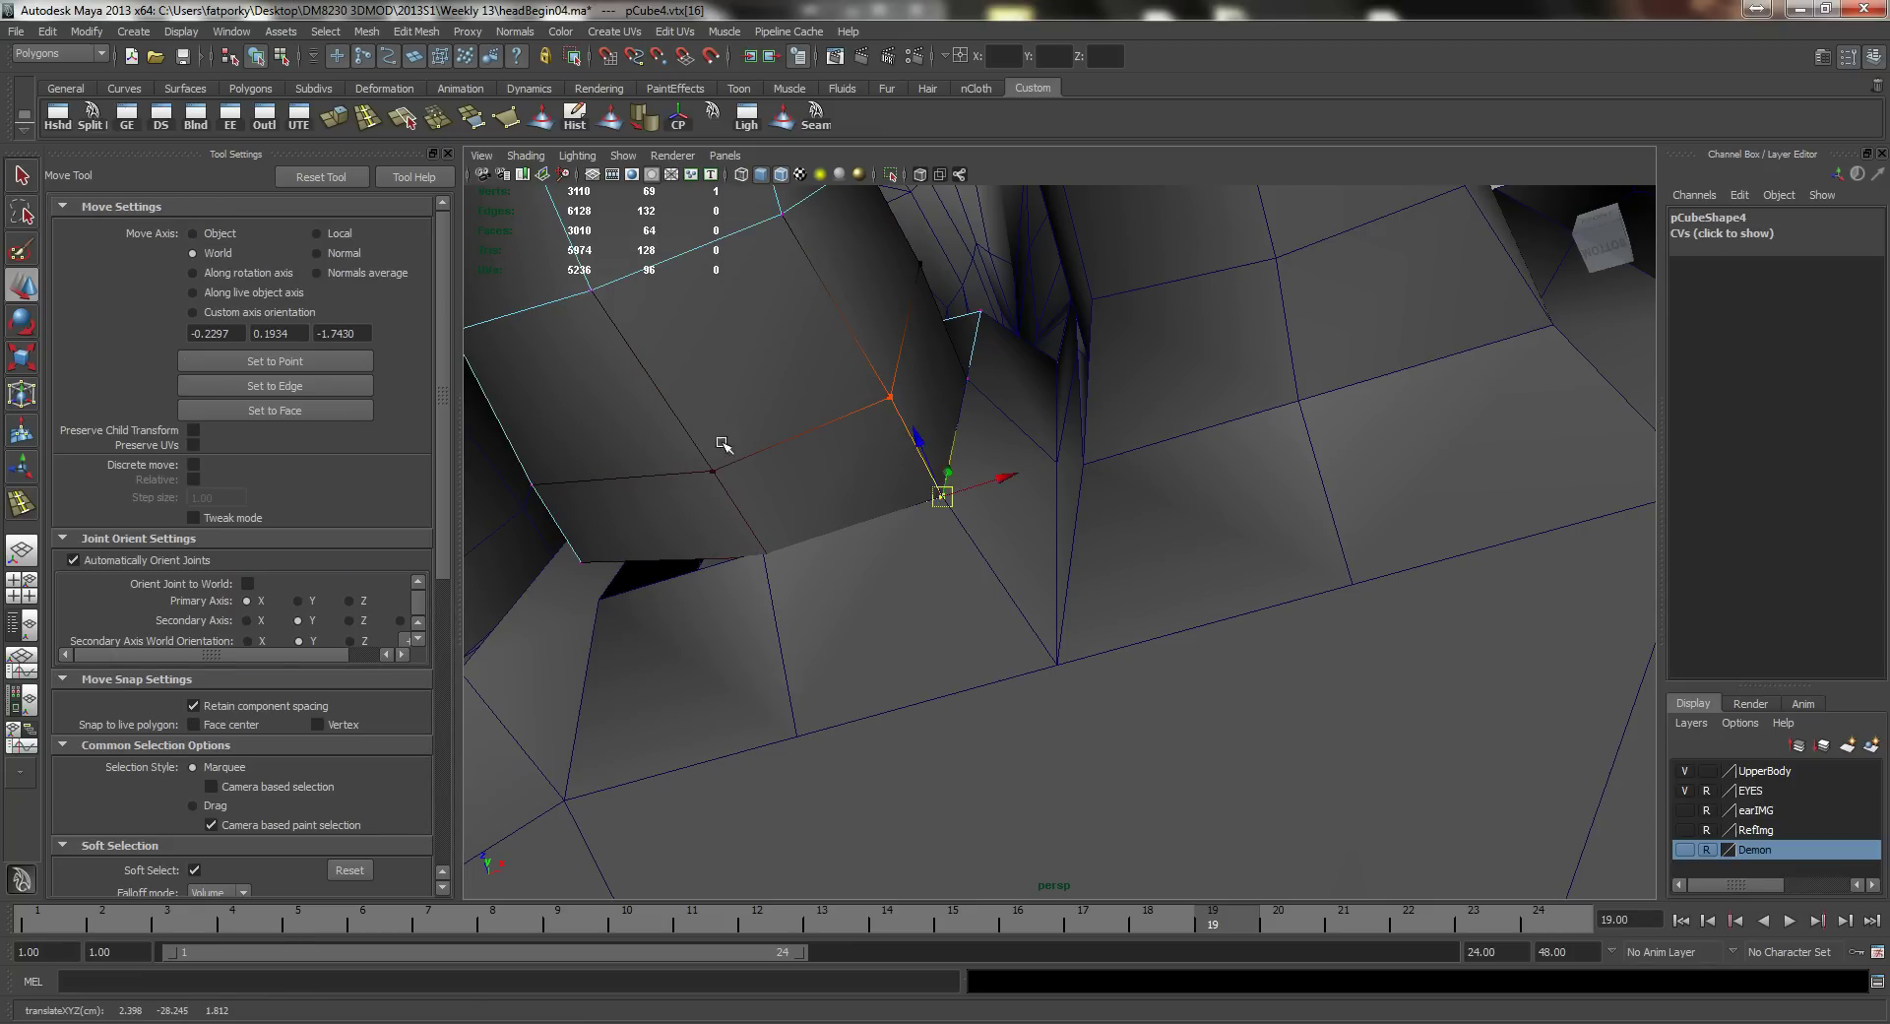
{"action": "left_click_drag", "start_coordinate": [724, 445], "coordinate": [890, 430], "text": "alt"}
{"action": "left_click", "coordinate": [798, 375]}
{"action": "key", "text": "b"}
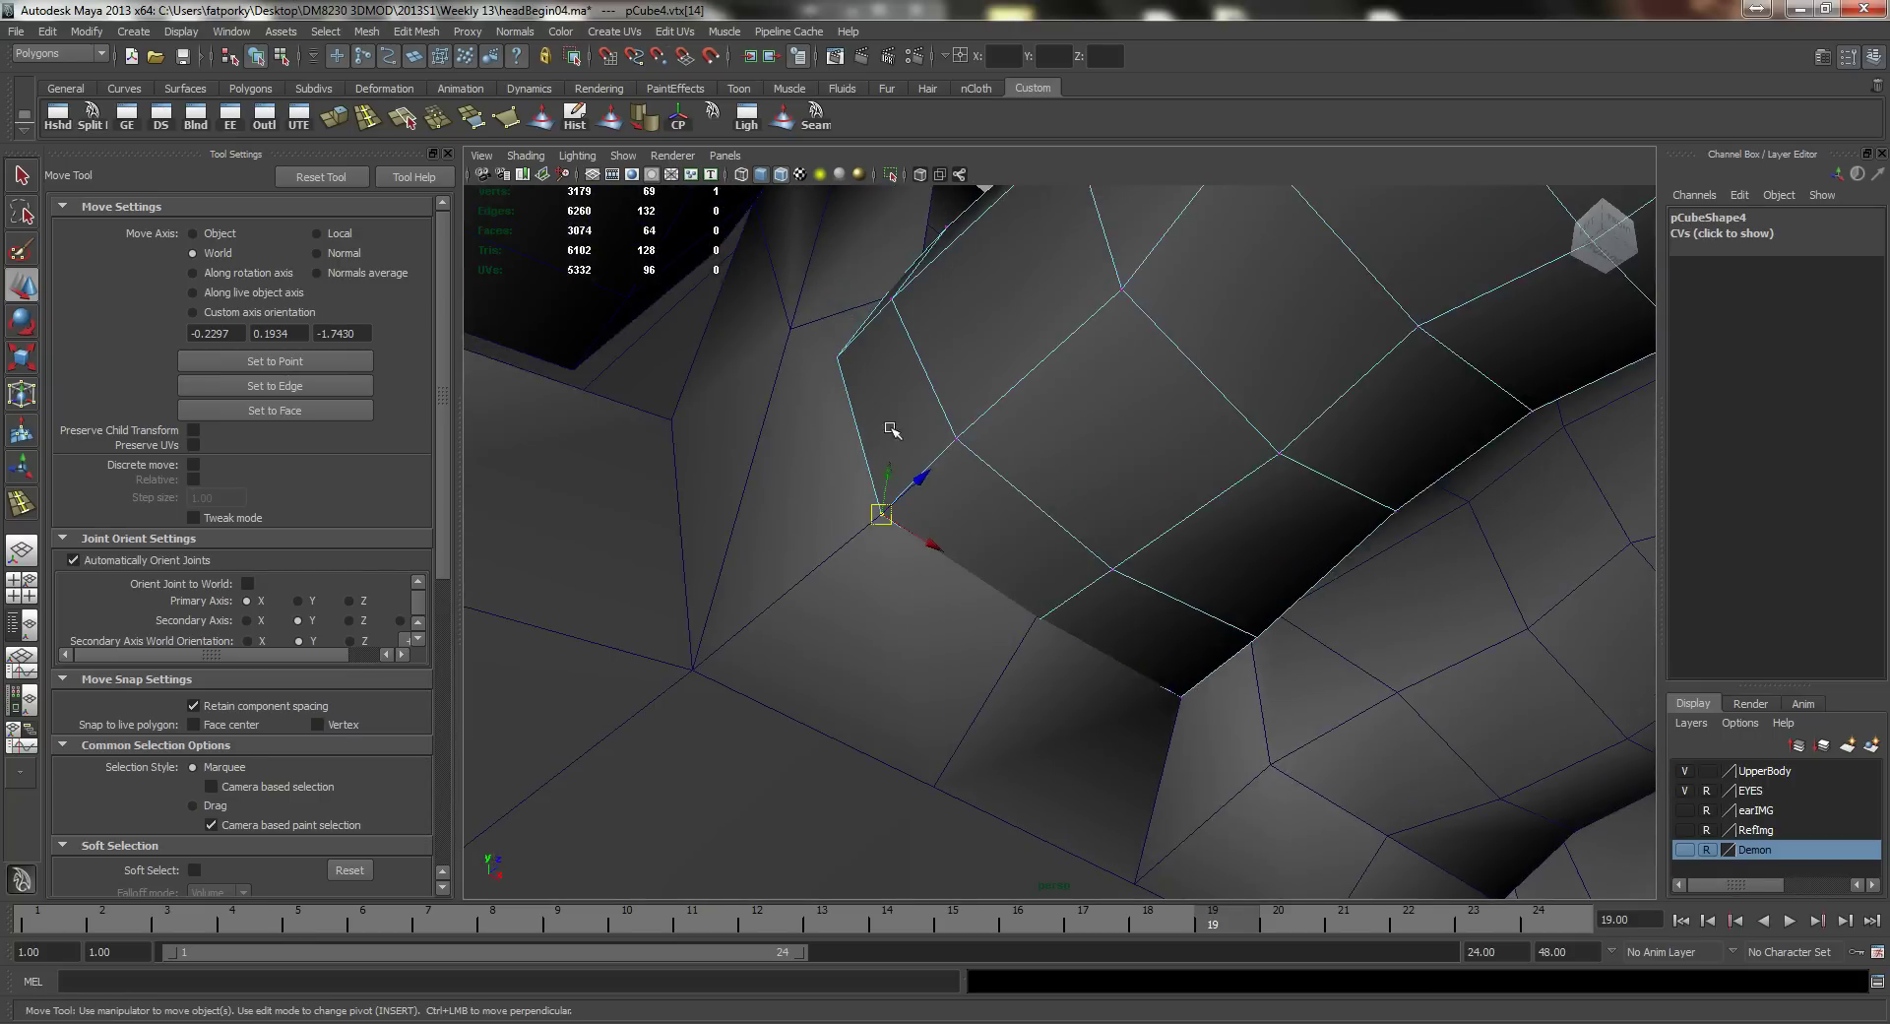
Step: Snap the second toe's upper inner and inner side open-end vertices to the socket's upper inner corner and inner side edge
{"action": "left_click", "coordinate": [838, 357]}
{"action": "left_click_drag", "start_coordinate": [838, 357], "coordinate": [844, 529], "text": "alt"}
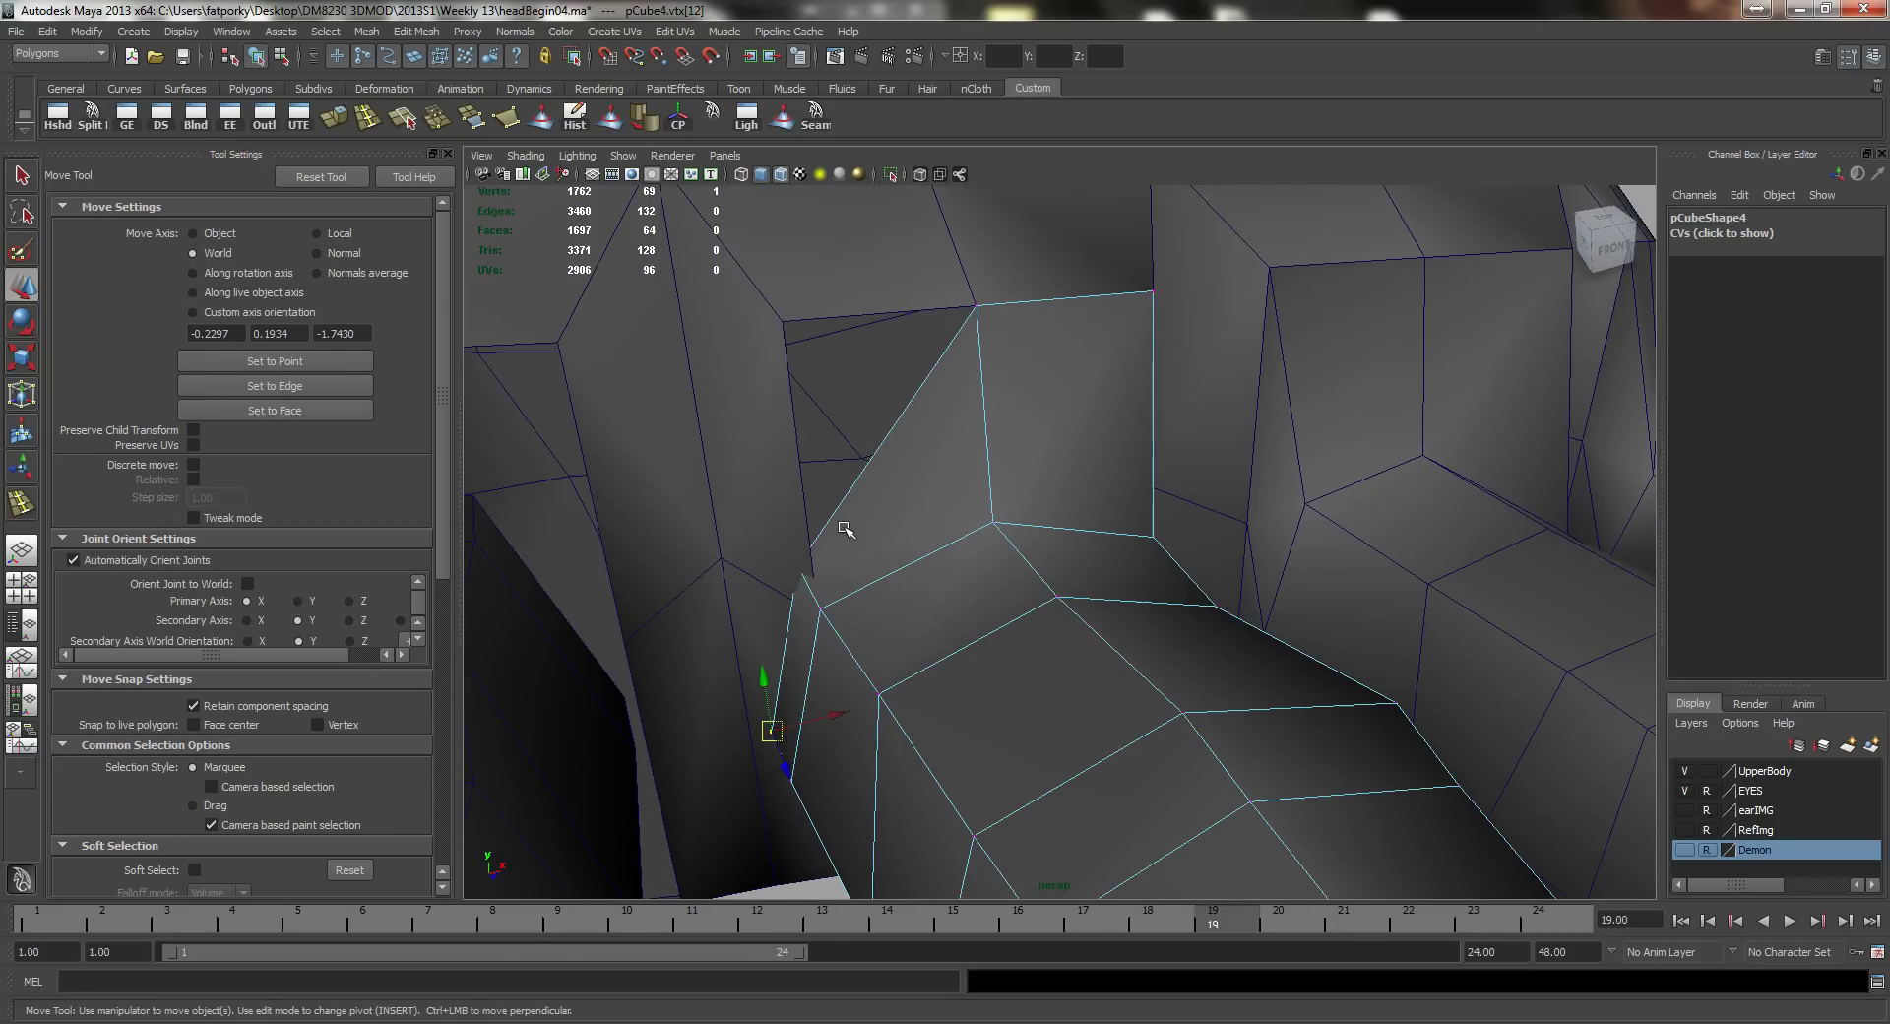
{"action": "key", "text": "4"}
{"action": "left_click", "coordinate": [801, 569]}
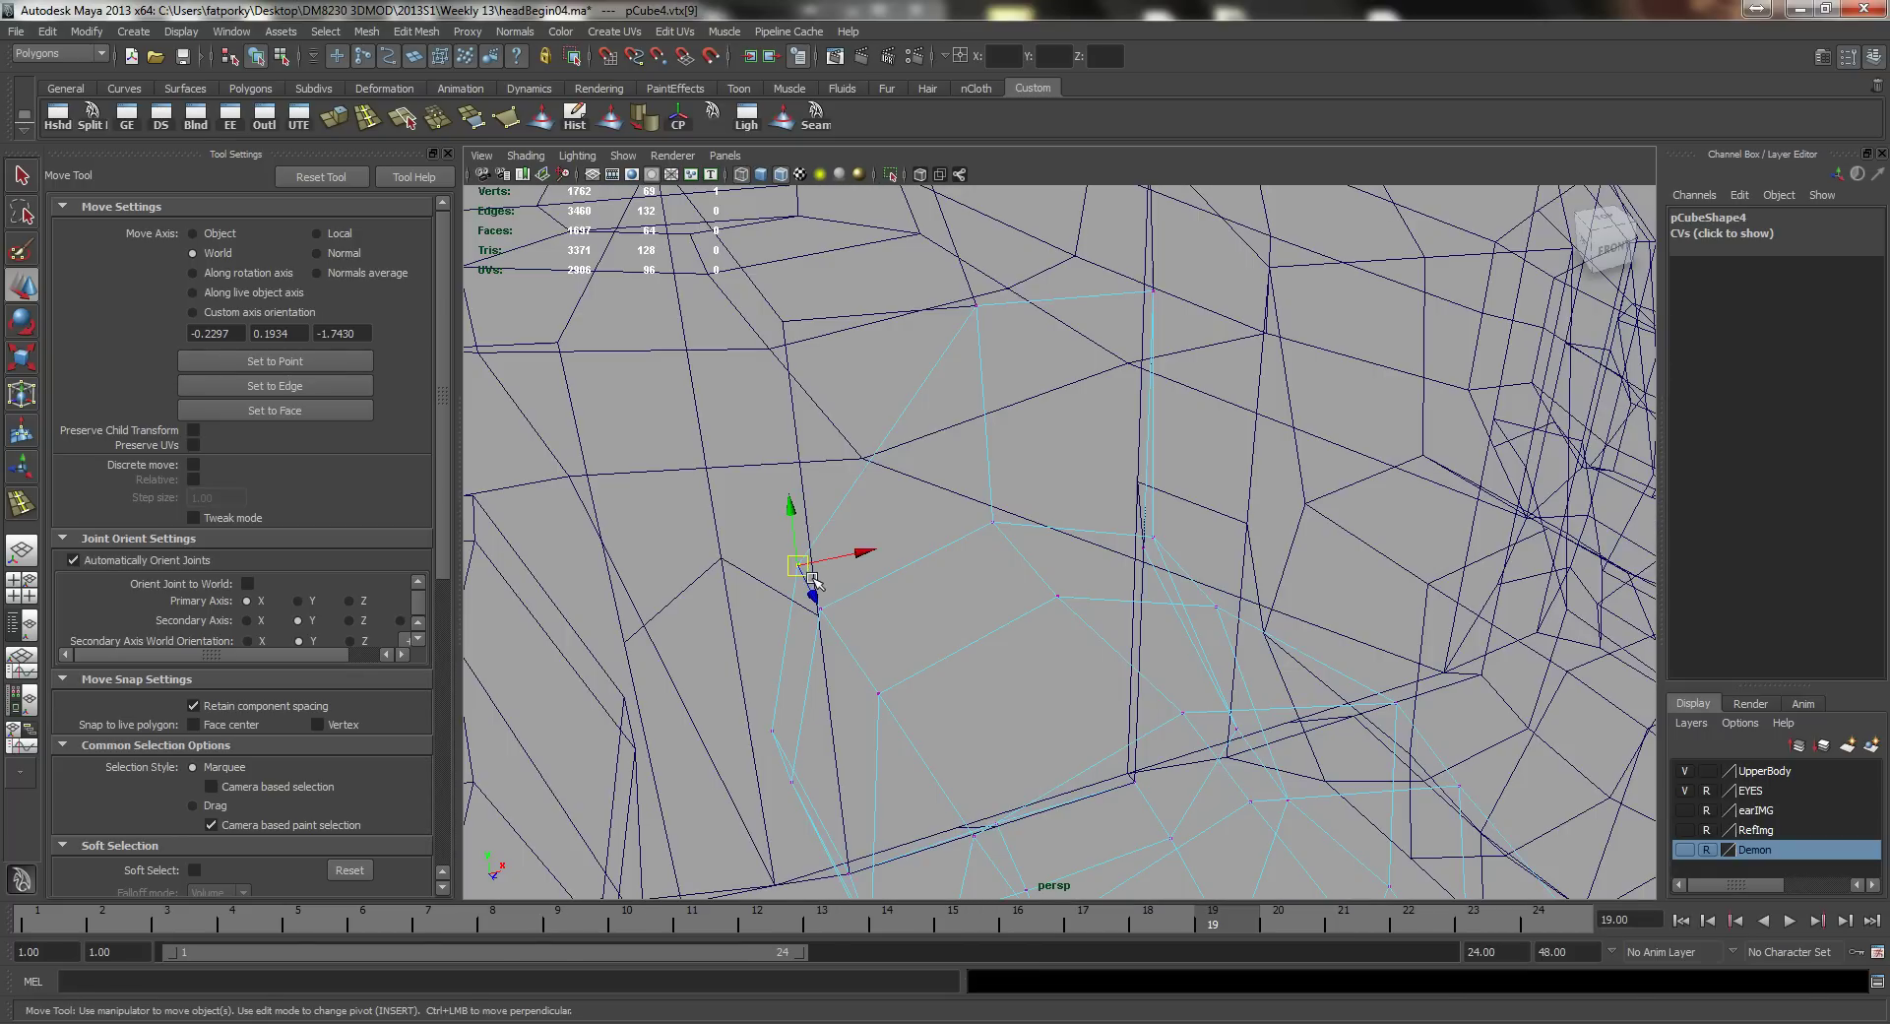
{"action": "key", "text": "5"}
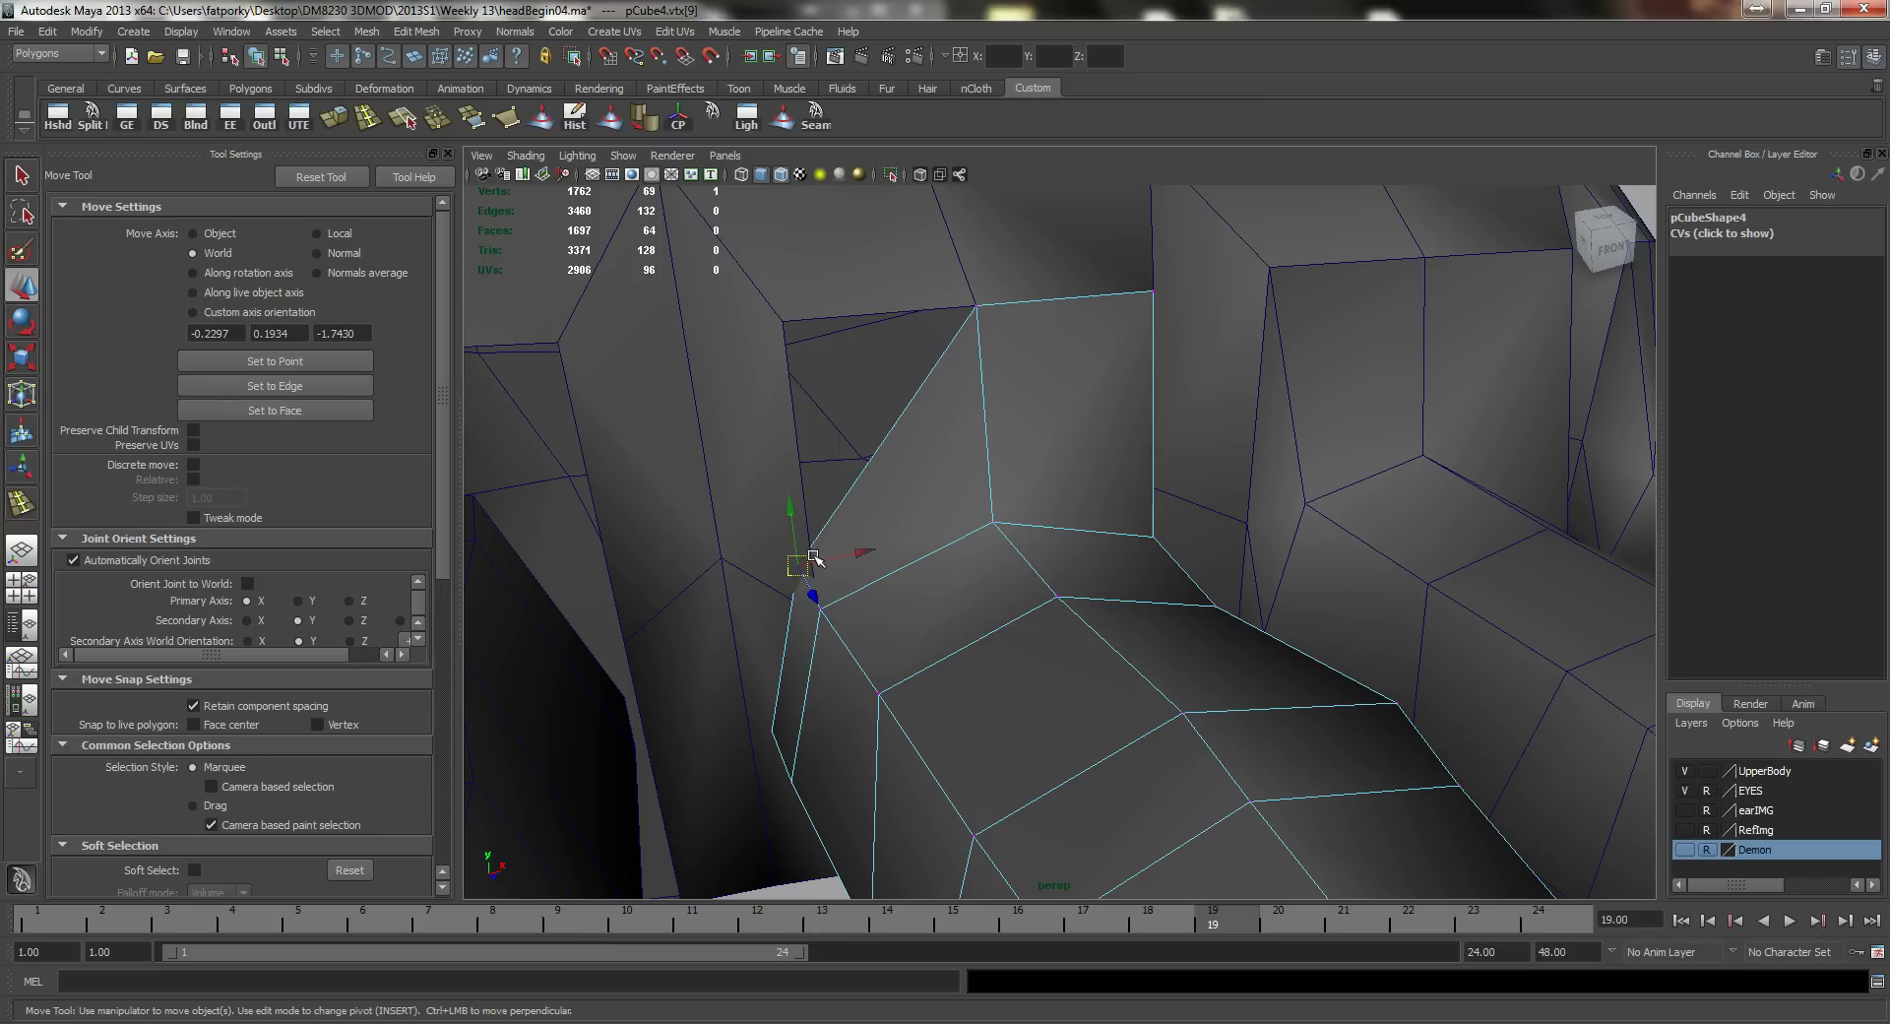
{"action": "left_click_drag", "start_coordinate": [797, 566], "coordinate": [914, 757]}
{"action": "left_click", "coordinate": [917, 748]}
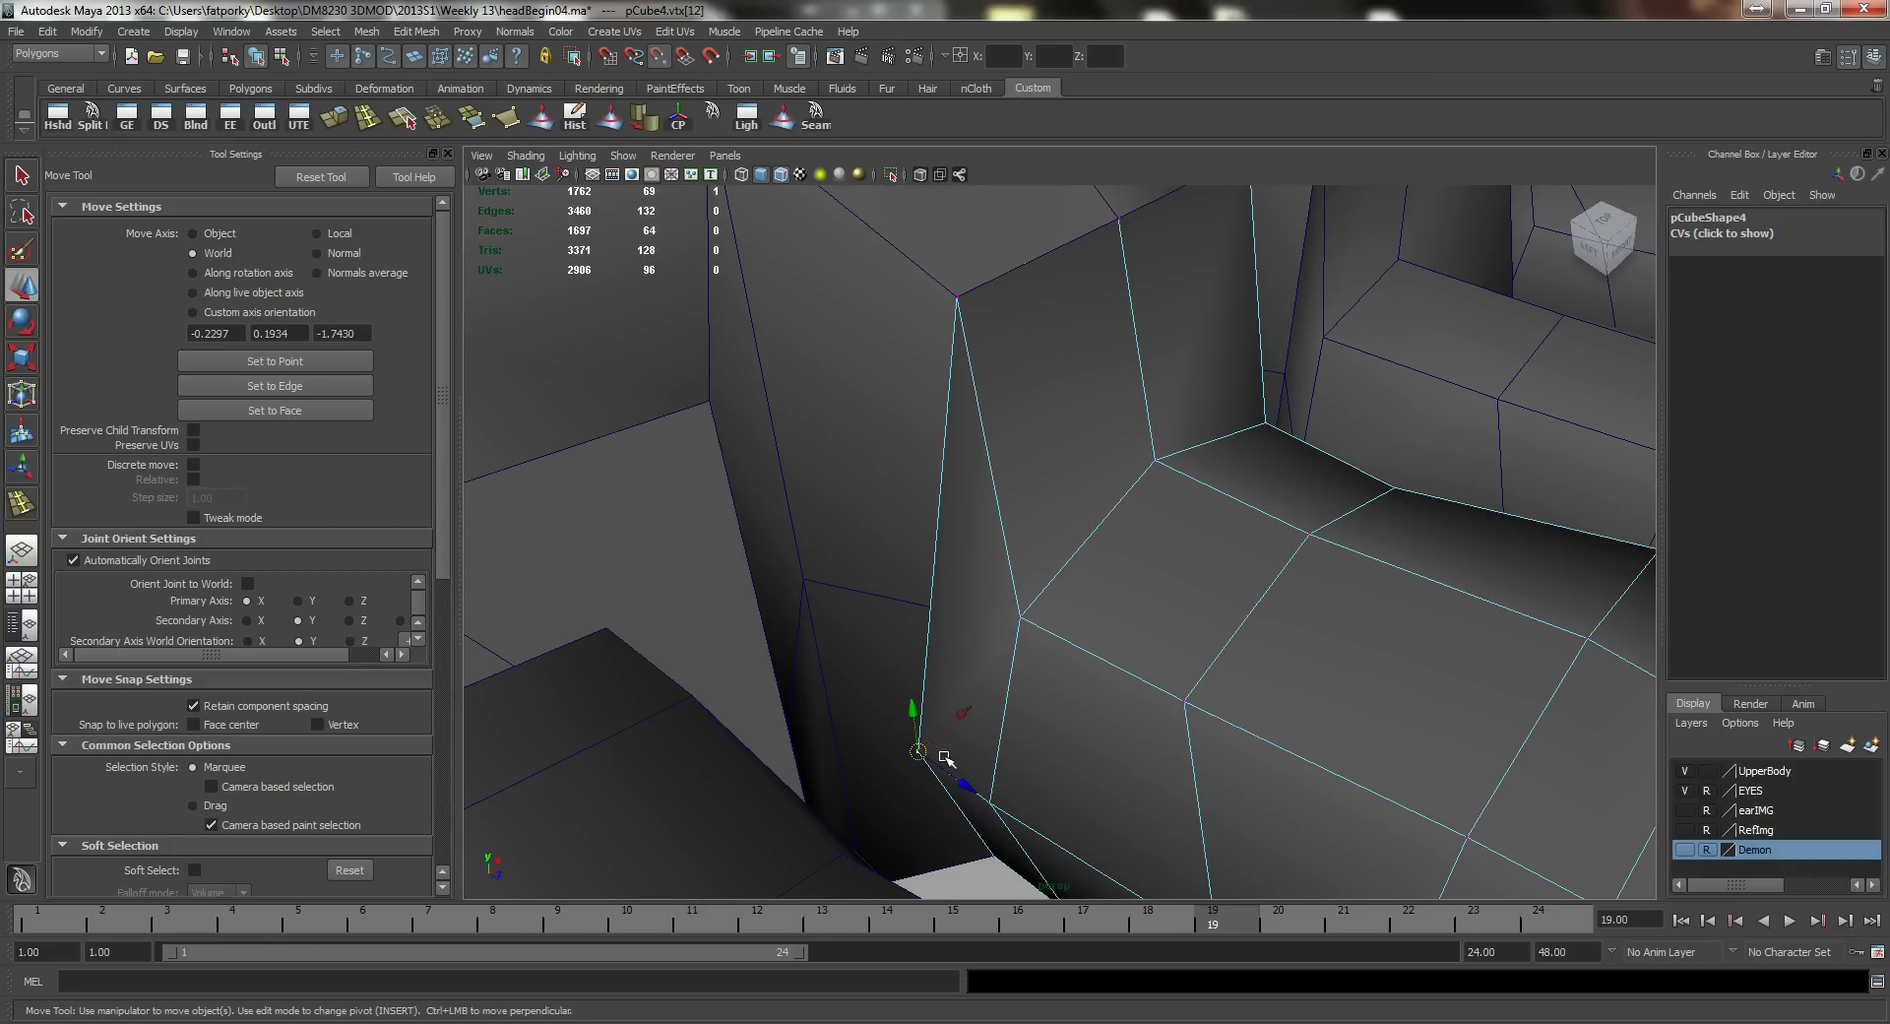
{"action": "left_click_drag", "start_coordinate": [966, 633], "coordinate": [1081, 729], "text": "alt"}
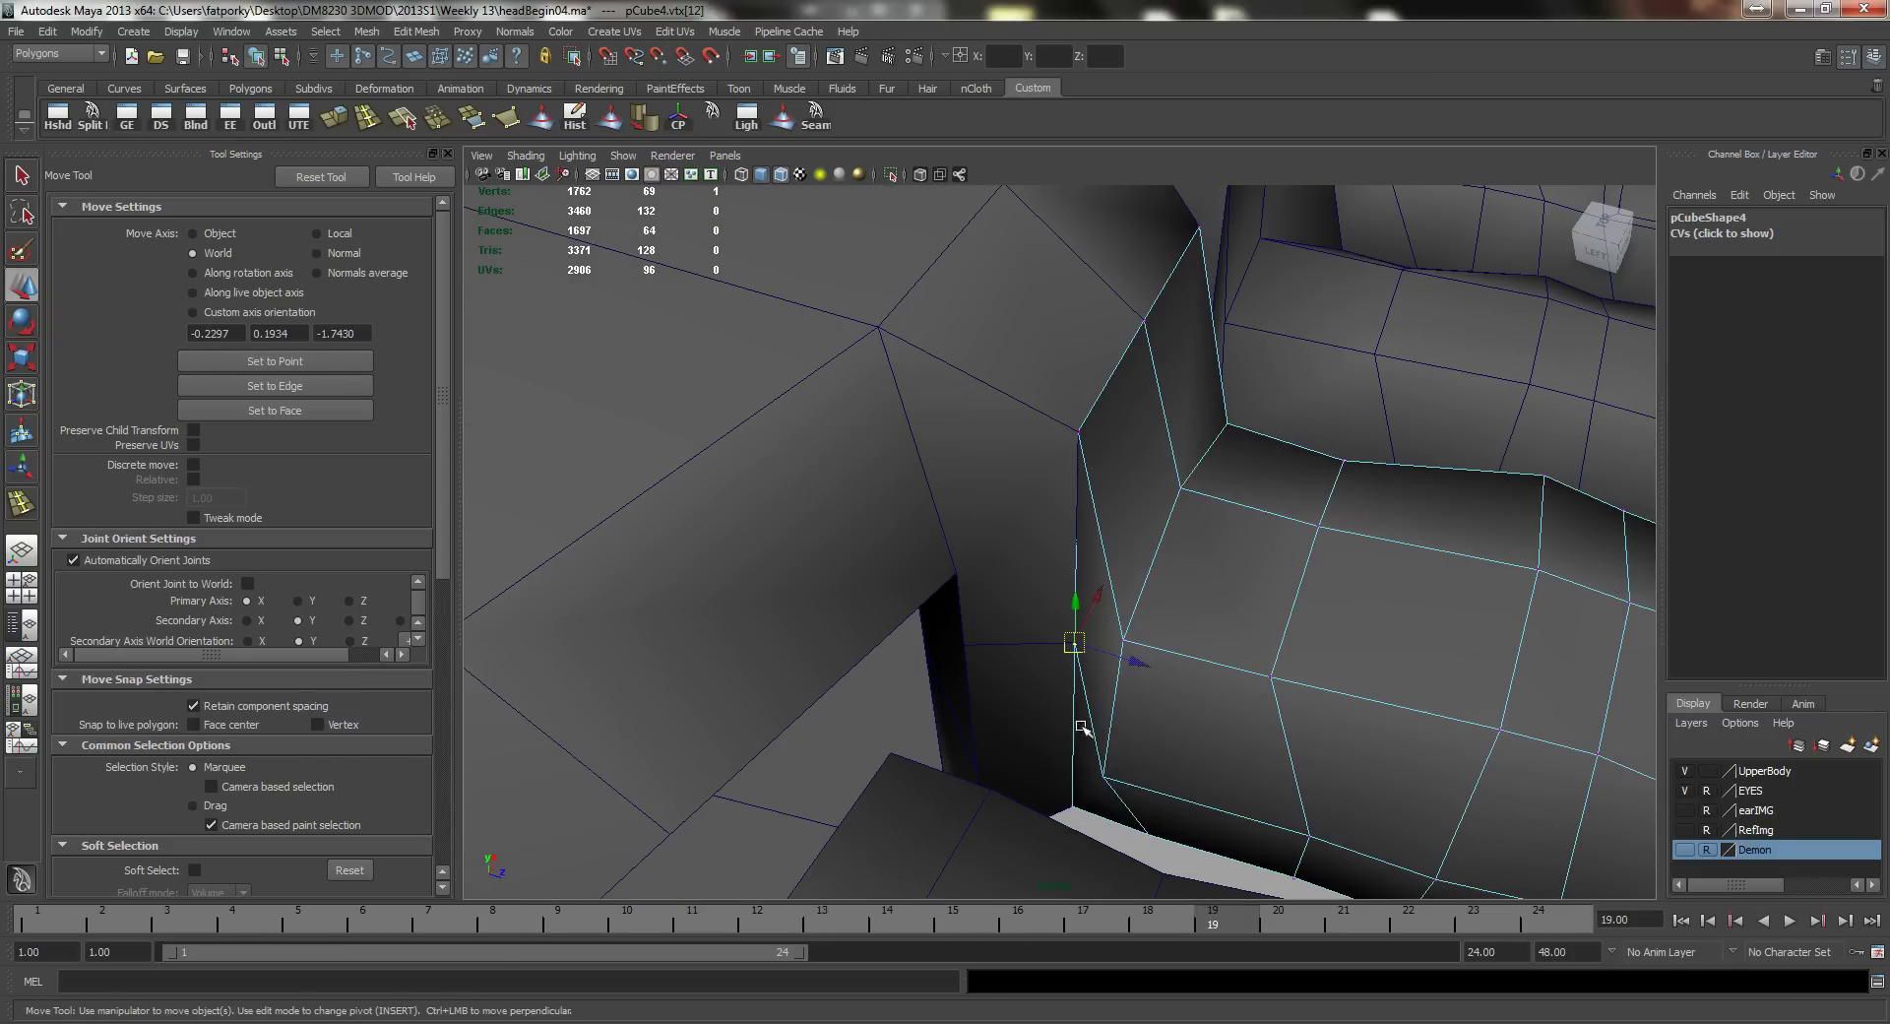
Step: Switch the big toe to vertex editing and snap its upper open-end vertices to the socket's upper edge
{"action": "left_click_drag", "start_coordinate": [1167, 813], "coordinate": [923, 556], "text": "alt"}
{"action": "left_click", "coordinate": [904, 656]}
{"action": "right_click_drag", "start_coordinate": [924, 556], "coordinate": [862, 569]}
{"action": "left_click", "coordinate": [884, 497]}
{"action": "left_click", "coordinate": [948, 553]}
{"action": "left_click", "coordinate": [887, 495]}
{"action": "left_click", "coordinate": [947, 576]}
{"action": "left_click_drag", "start_coordinate": [862, 561], "coordinate": [929, 487], "text": "alt"}
Step: Snap the big toe's side open-end vertices to the matching points on its socket's side edges
{"action": "left_click_drag", "start_coordinate": [798, 647], "coordinate": [833, 687]}
{"action": "left_click_drag", "start_coordinate": [816, 672], "coordinate": [758, 554]}
{"action": "left_click_drag", "start_coordinate": [780, 669], "coordinate": [798, 571], "text": "alt"}
{"action": "key", "text": "v"}
{"action": "left_click_drag", "start_coordinate": [821, 708], "coordinate": [753, 679], "text": "alt"}
{"action": "right_click_drag", "start_coordinate": [756, 590], "coordinate": [847, 385], "text": "alt"}
{"action": "key", "text": "v"}
{"action": "left_click_drag", "start_coordinate": [803, 385], "coordinate": [867, 486]}
{"action": "key", "text": "v"}
{"action": "left_click_drag", "start_coordinate": [872, 487], "coordinate": [875, 434]}
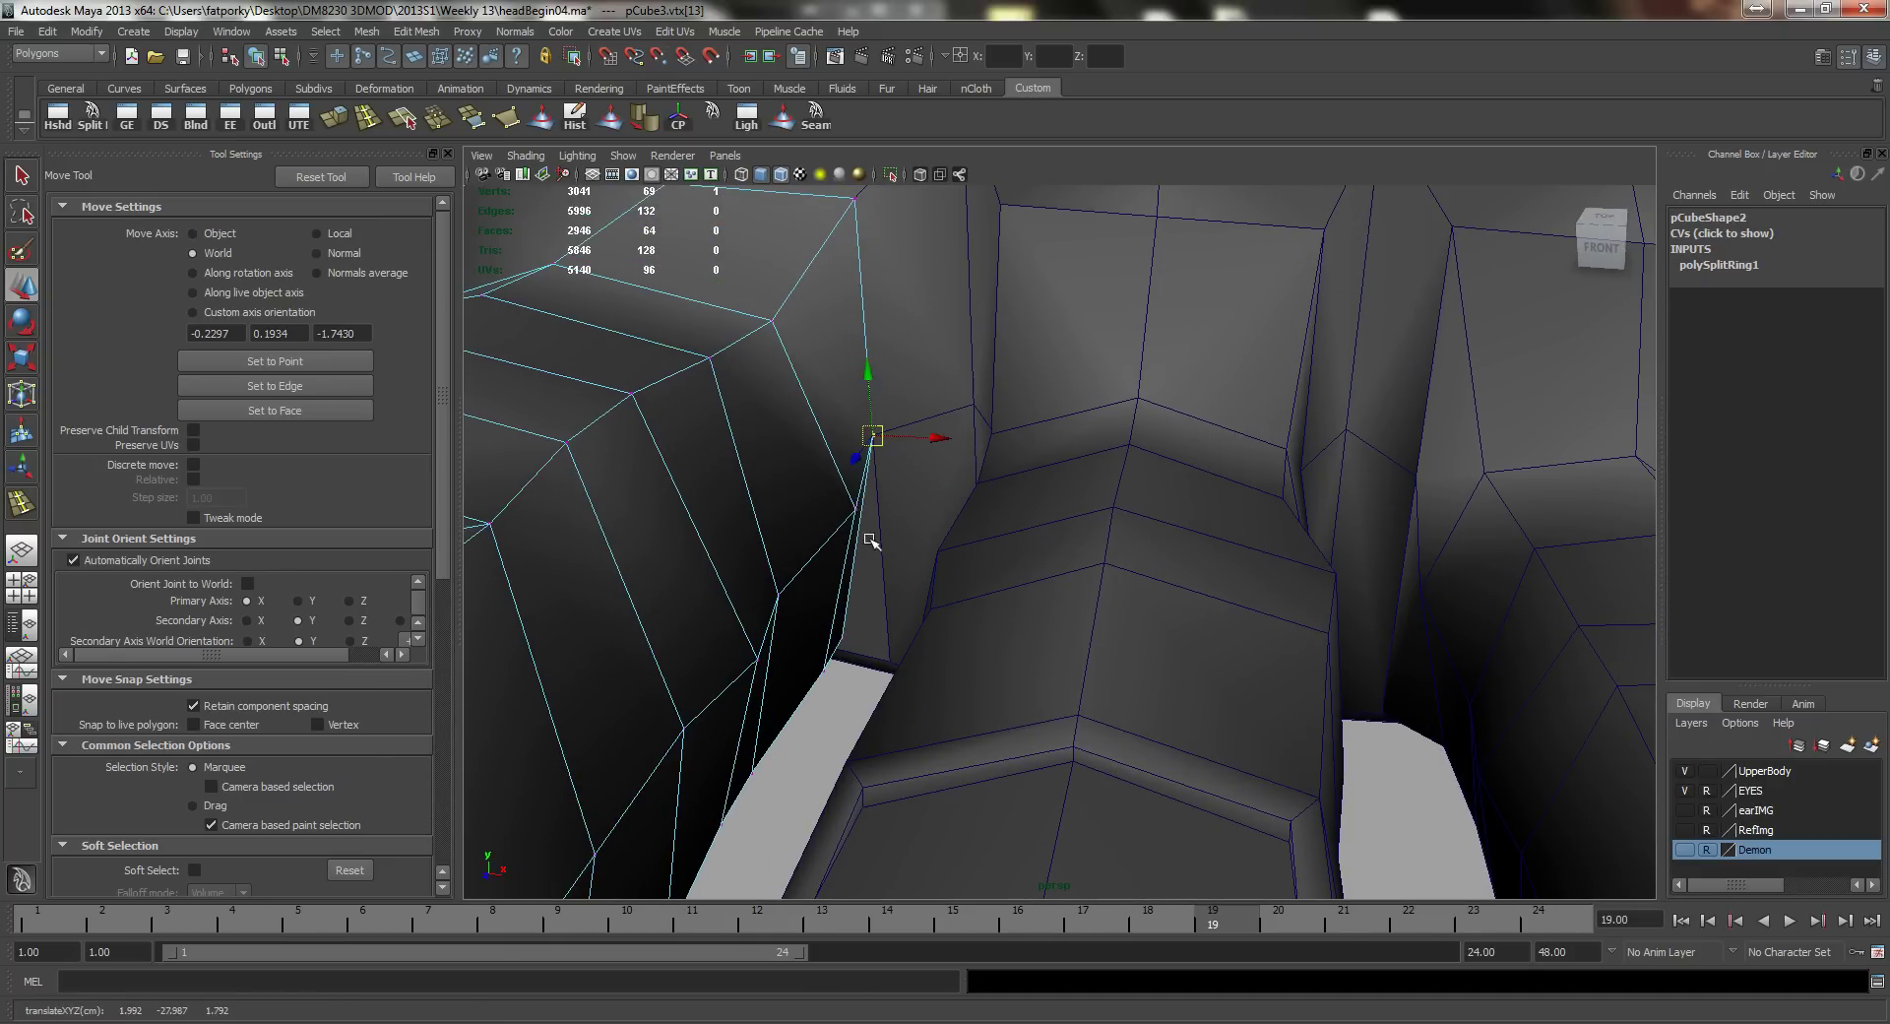
Step: Snap the big toe's lower open-end vertices to the matching points on the socket's lower edge
{"action": "left_click_drag", "start_coordinate": [865, 539], "coordinate": [866, 455], "text": "alt"}
{"action": "left_click_drag", "start_coordinate": [805, 624], "coordinate": [710, 573]}
{"action": "left_click_drag", "start_coordinate": [589, 544], "coordinate": [748, 600]}
Step: Clear the big toe's vertex selection and examine how all the toes fit the foot from the side and front
{"action": "right_click_drag", "start_coordinate": [847, 532], "coordinate": [794, 510], "text": "alt"}
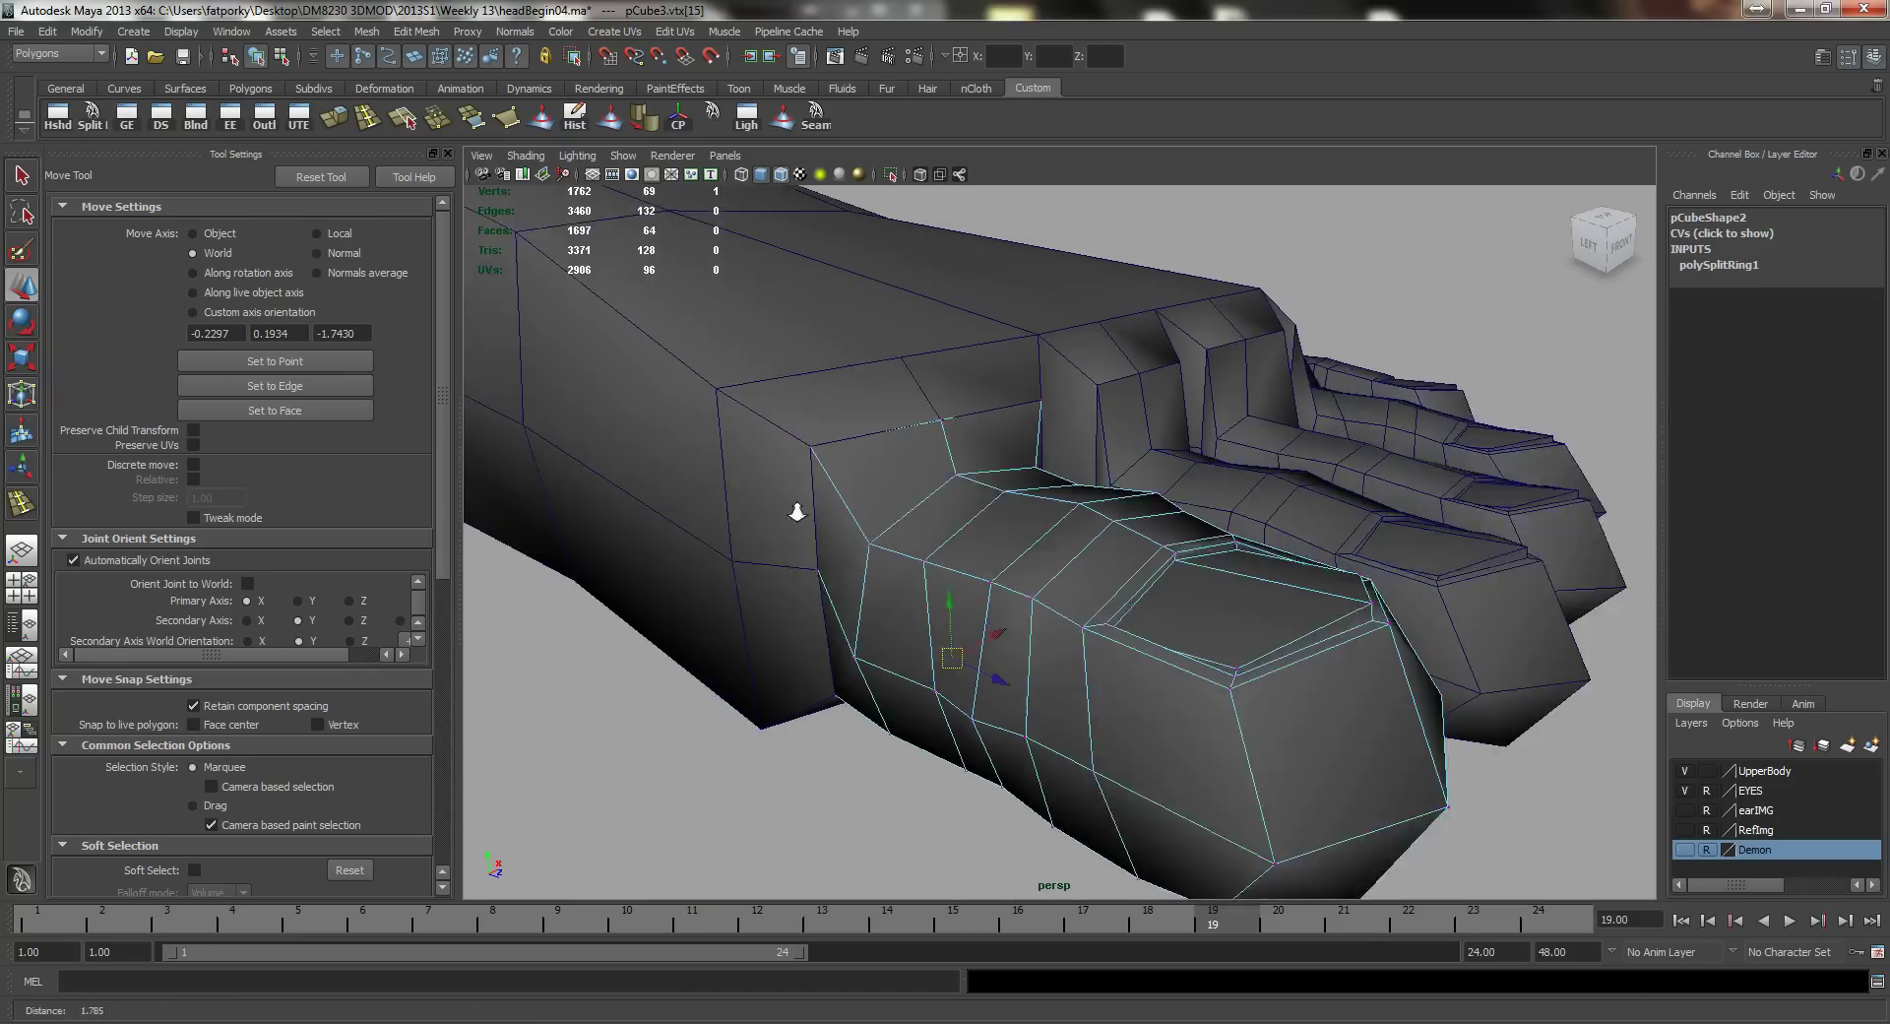
{"action": "left_click_drag", "start_coordinate": [886, 512], "coordinate": [748, 547], "text": "alt"}
{"action": "right_click_drag", "start_coordinate": [1043, 541], "coordinate": [975, 541], "text": "alt"}
{"action": "left_click_drag", "start_coordinate": [974, 540], "coordinate": [1081, 519], "text": "alt"}
{"action": "key", "text": "q"}
{"action": "right_click_drag", "start_coordinate": [1089, 487], "coordinate": [1186, 466]}
{"action": "left_click", "coordinate": [1368, 561]}
{"action": "right_click_drag", "start_coordinate": [1367, 561], "coordinate": [852, 414], "text": "alt"}
{"action": "left_click_drag", "start_coordinate": [853, 414], "coordinate": [970, 462], "text": "alt"}
{"action": "right_click_drag", "start_coordinate": [1004, 513], "coordinate": [1095, 516], "text": "alt"}
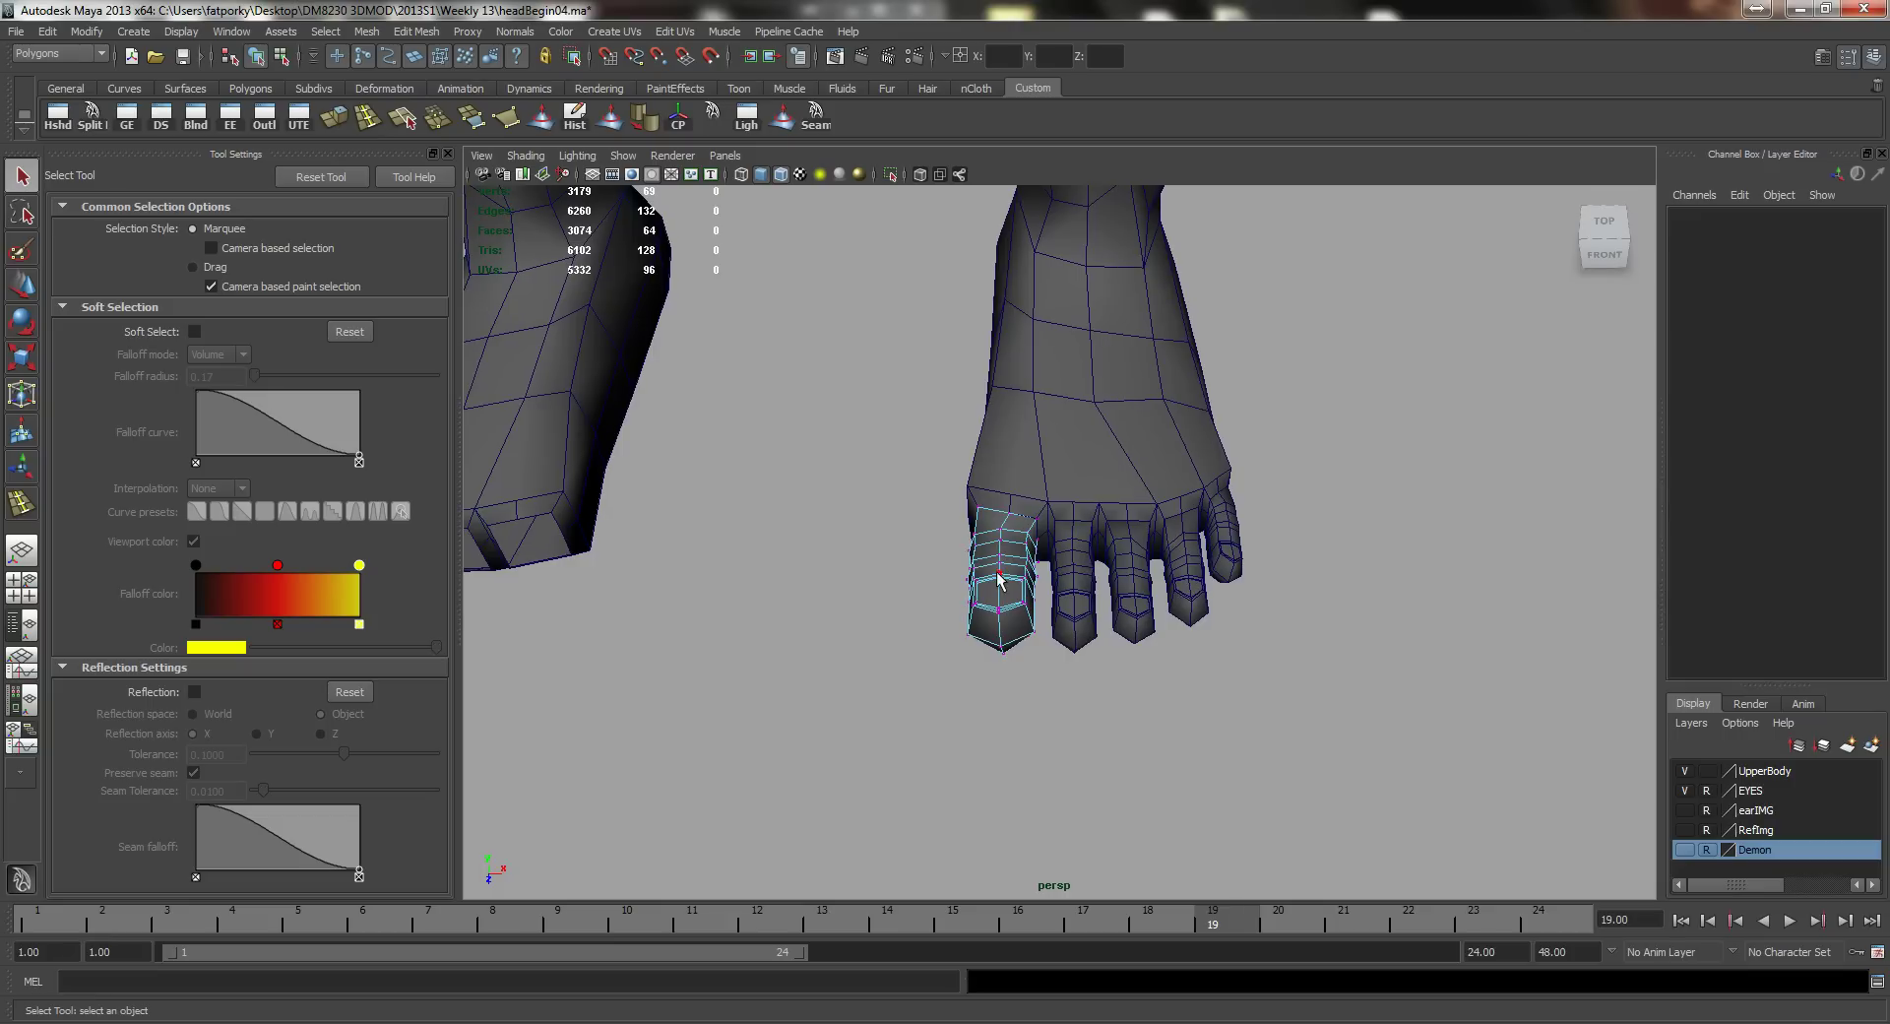
Step: Select the foot mesh and all five separate toe meshes and combine them into one object
{"action": "right_click_drag", "start_coordinate": [1056, 603], "coordinate": [1022, 573]}
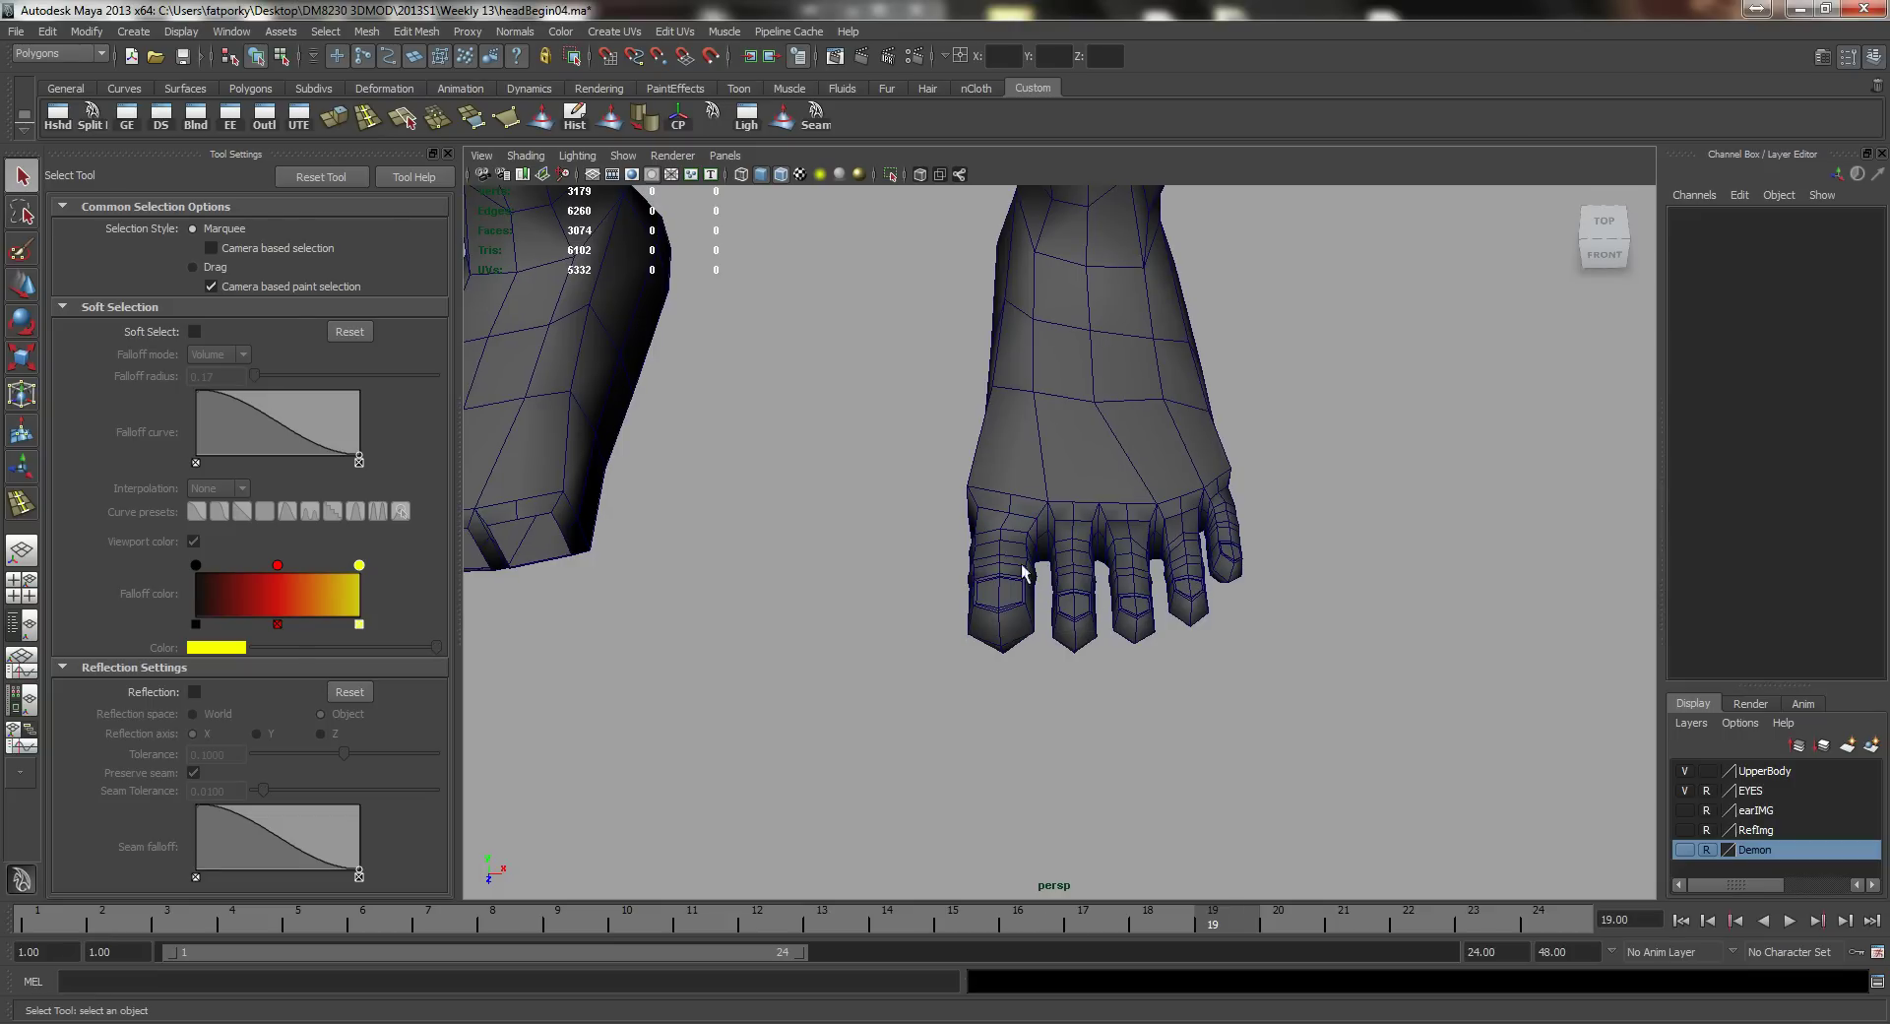
{"action": "left_click_drag", "start_coordinate": [915, 575], "coordinate": [1326, 717]}
{"action": "left_click_drag", "start_coordinate": [965, 456], "coordinate": [897, 557], "text": "shift"}
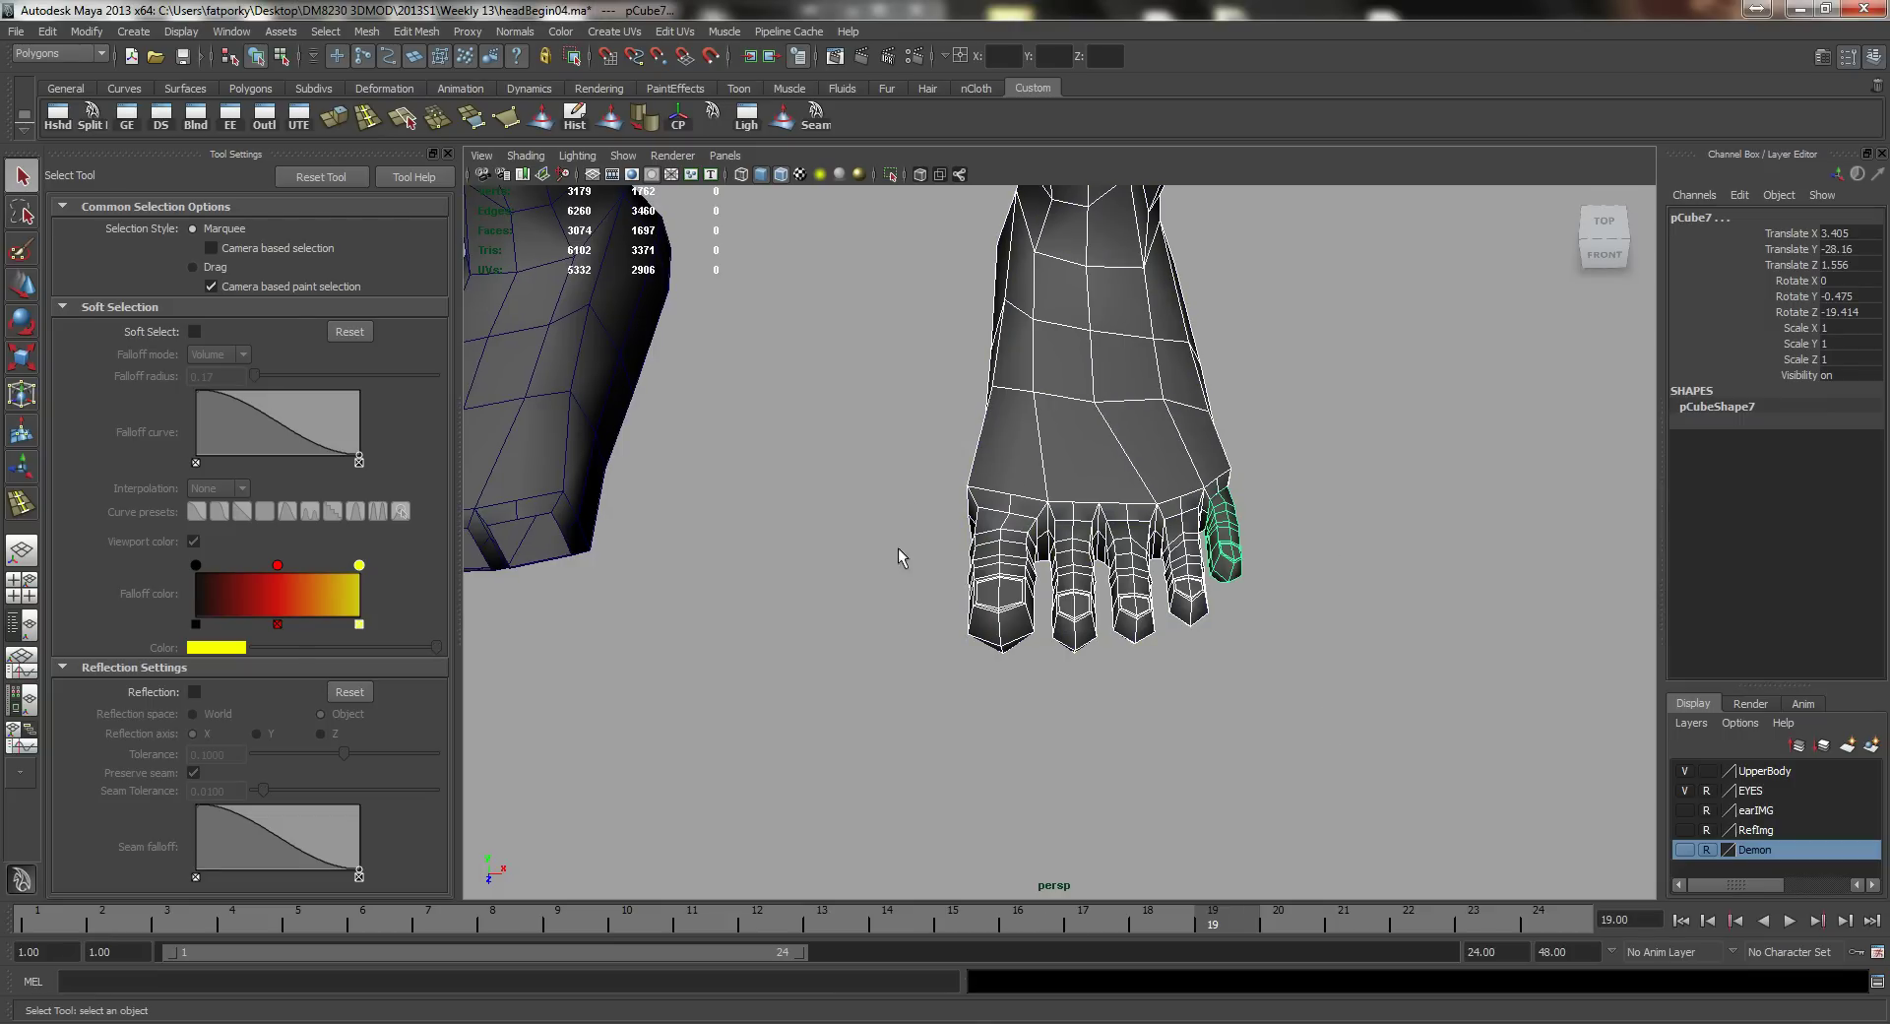
{"action": "left_click", "coordinate": [368, 31]}
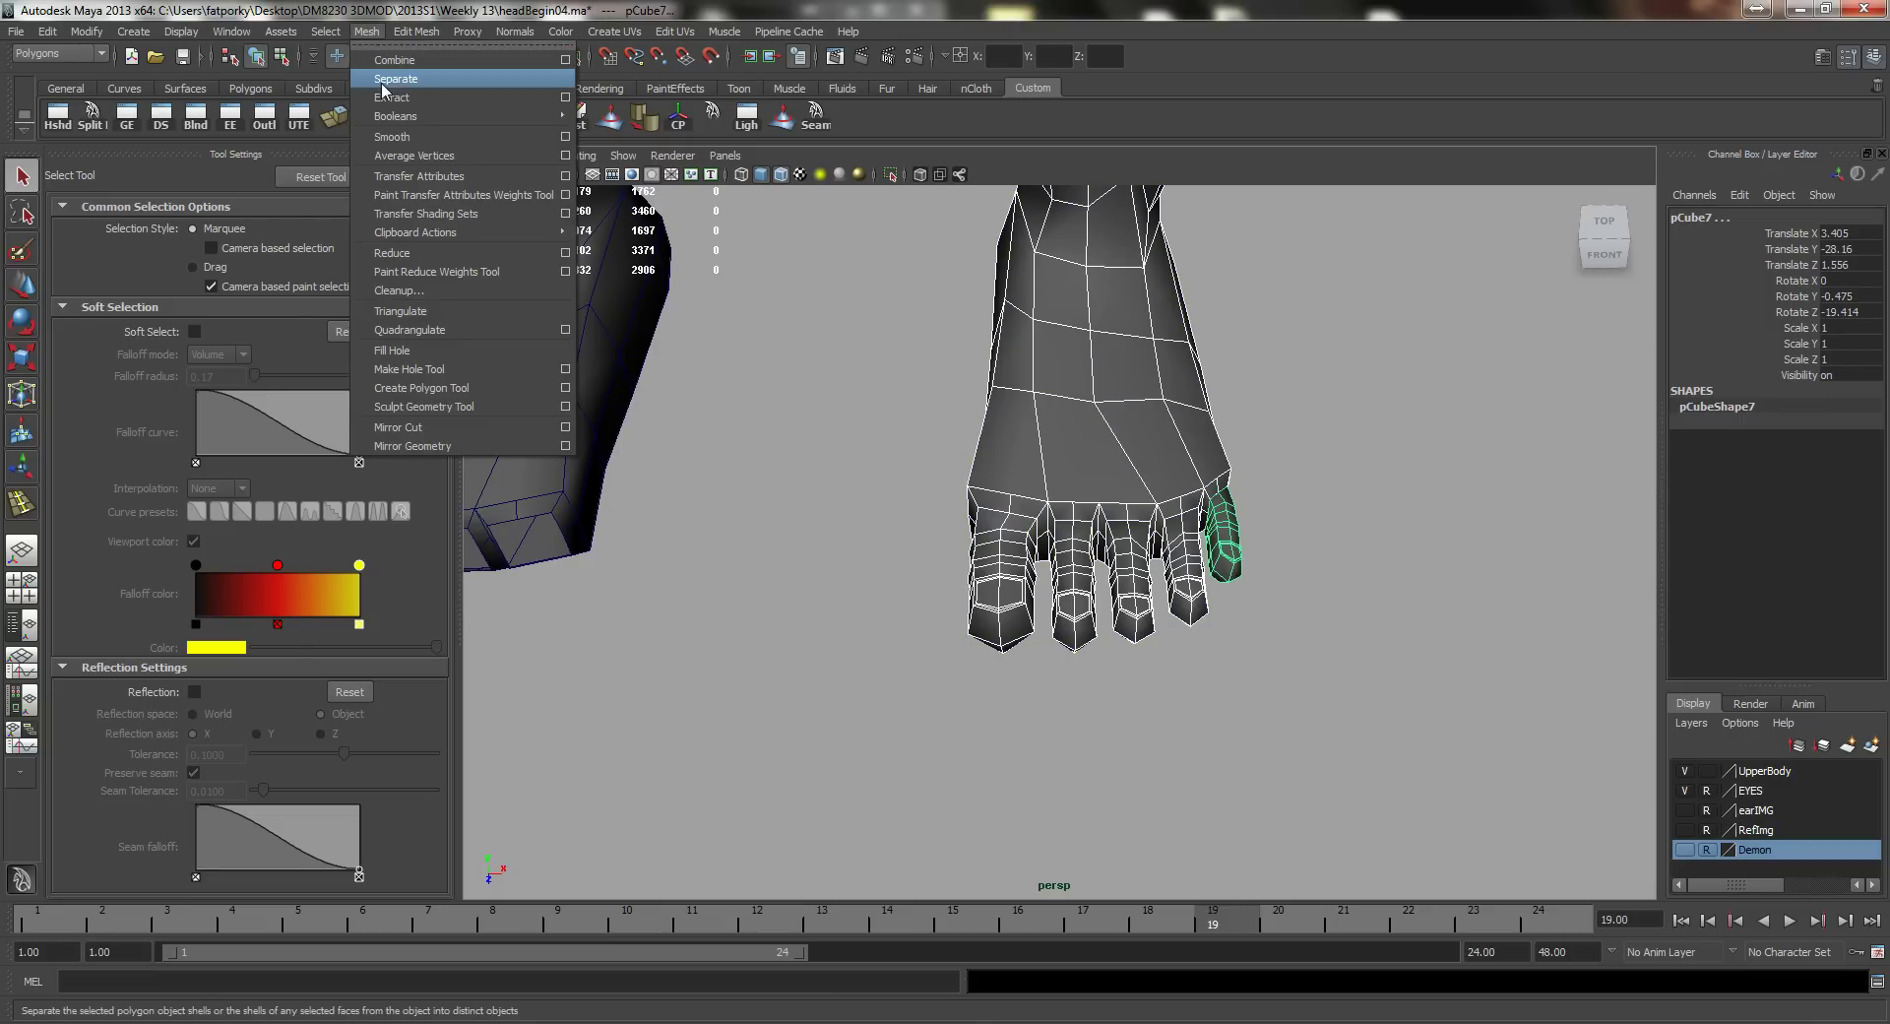
{"action": "left_click", "coordinate": [394, 61]}
Step: Select all vertices of the toes and forefoot and merge them with a 0.0001 threshold
{"action": "right_click_drag", "start_coordinate": [1122, 372], "coordinate": [1039, 371]}
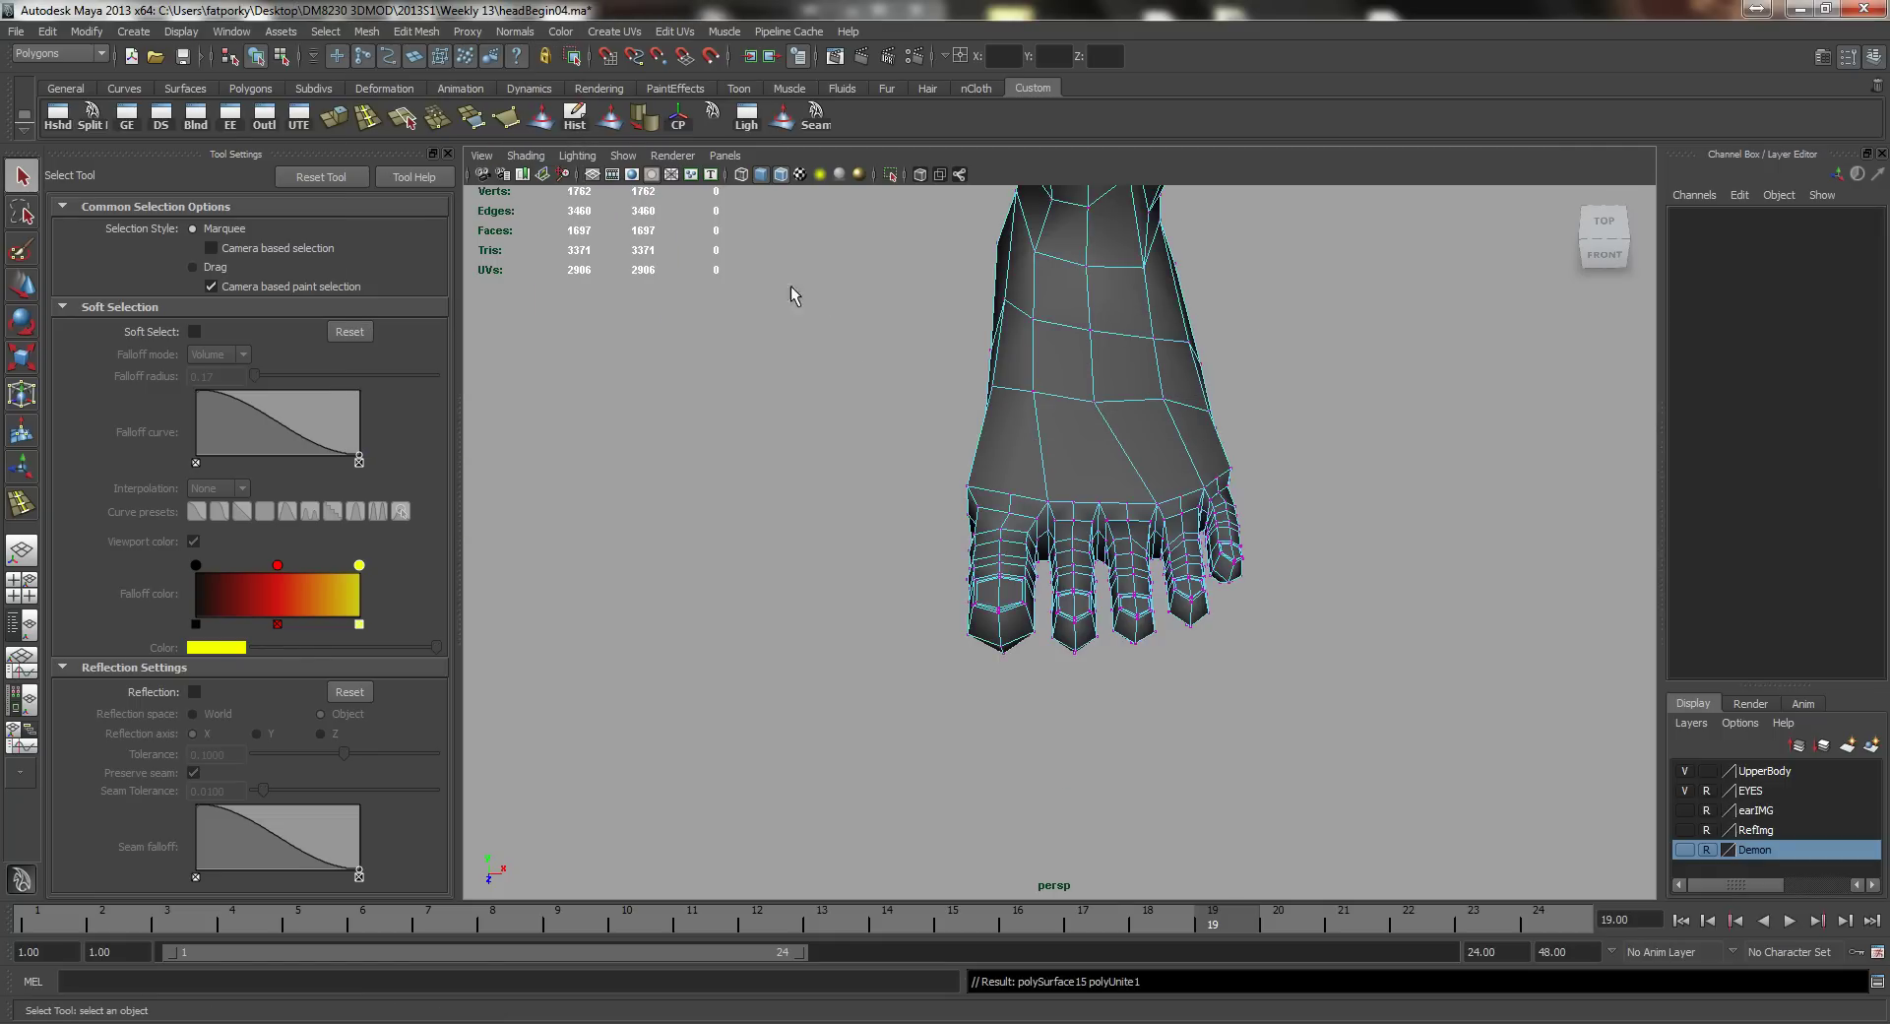
{"action": "left_click_drag", "start_coordinate": [788, 295], "coordinate": [1421, 725]}
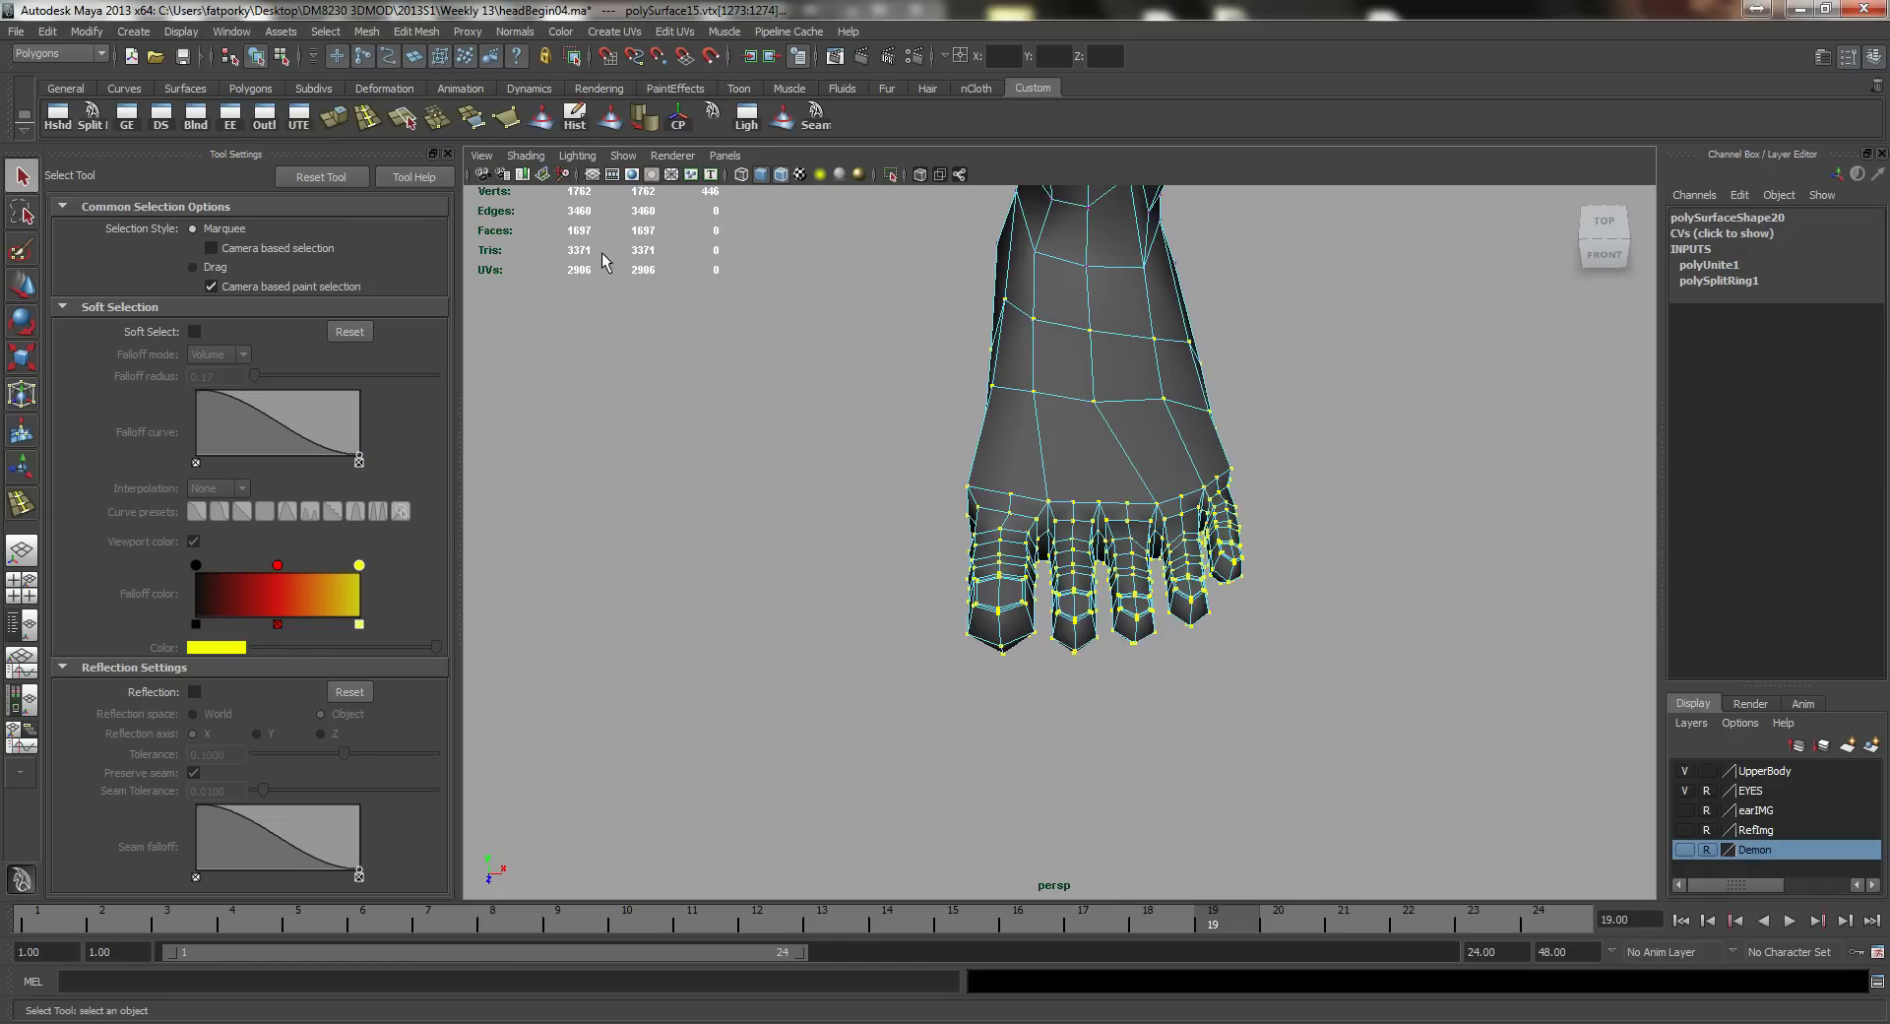
{"action": "left_click", "coordinate": [436, 116]}
{"action": "left_click", "coordinate": [307, 434]}
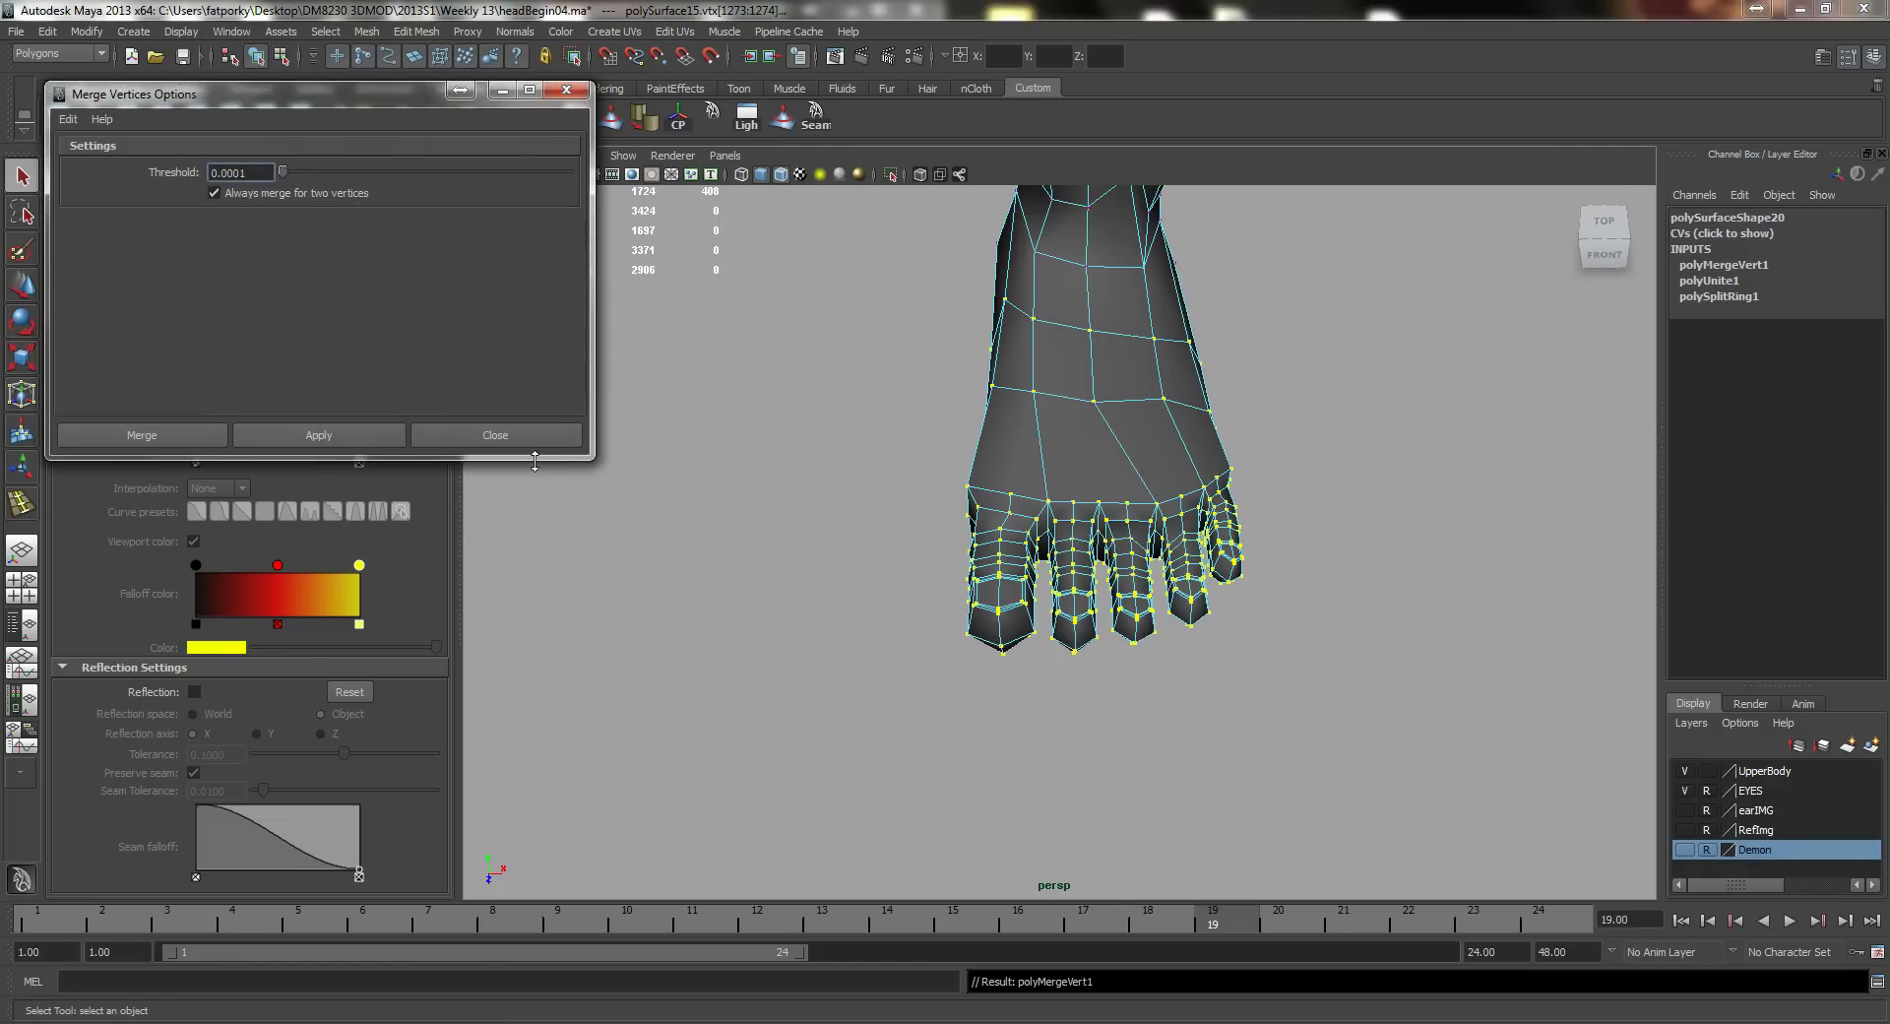
{"action": "left_click", "coordinate": [493, 434]}
Step: Clear the vertex selection and examine the merged toe joints from the front, above and inner side
{"action": "middle_click_drag", "start_coordinate": [1112, 433], "coordinate": [1054, 552], "text": "alt"}
{"action": "left_click_drag", "start_coordinate": [876, 542], "coordinate": [936, 439], "text": "alt"}
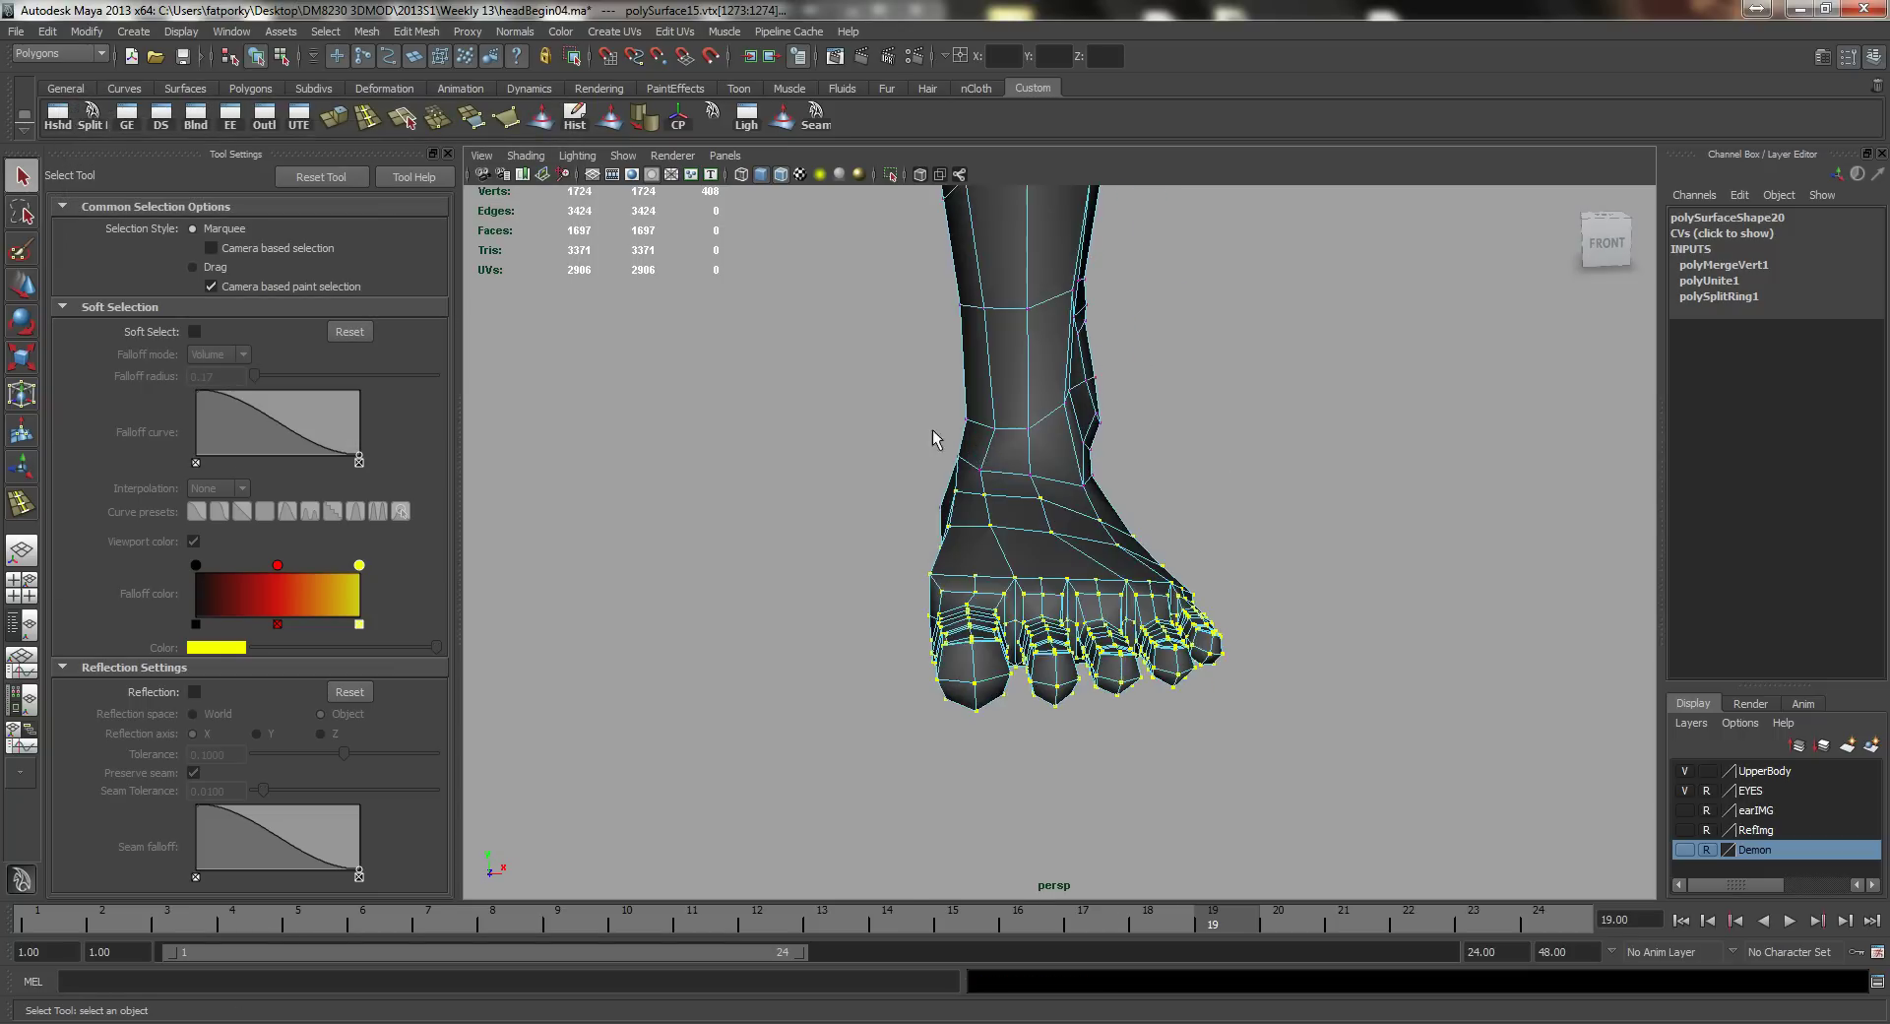
{"action": "right_click_drag", "start_coordinate": [936, 439], "coordinate": [1064, 485], "text": "alt"}
{"action": "mouse_move", "coordinate": [1038, 573]}
{"action": "left_mouse_down", "text": "alt"}
{"action": "mouse_move", "coordinate": [1141, 405]}
{"action": "mouse_move", "coordinate": [1101, 574]}
{"action": "mouse_move", "coordinate": [1066, 551]}
{"action": "left_mouse_up", "text": "alt"}
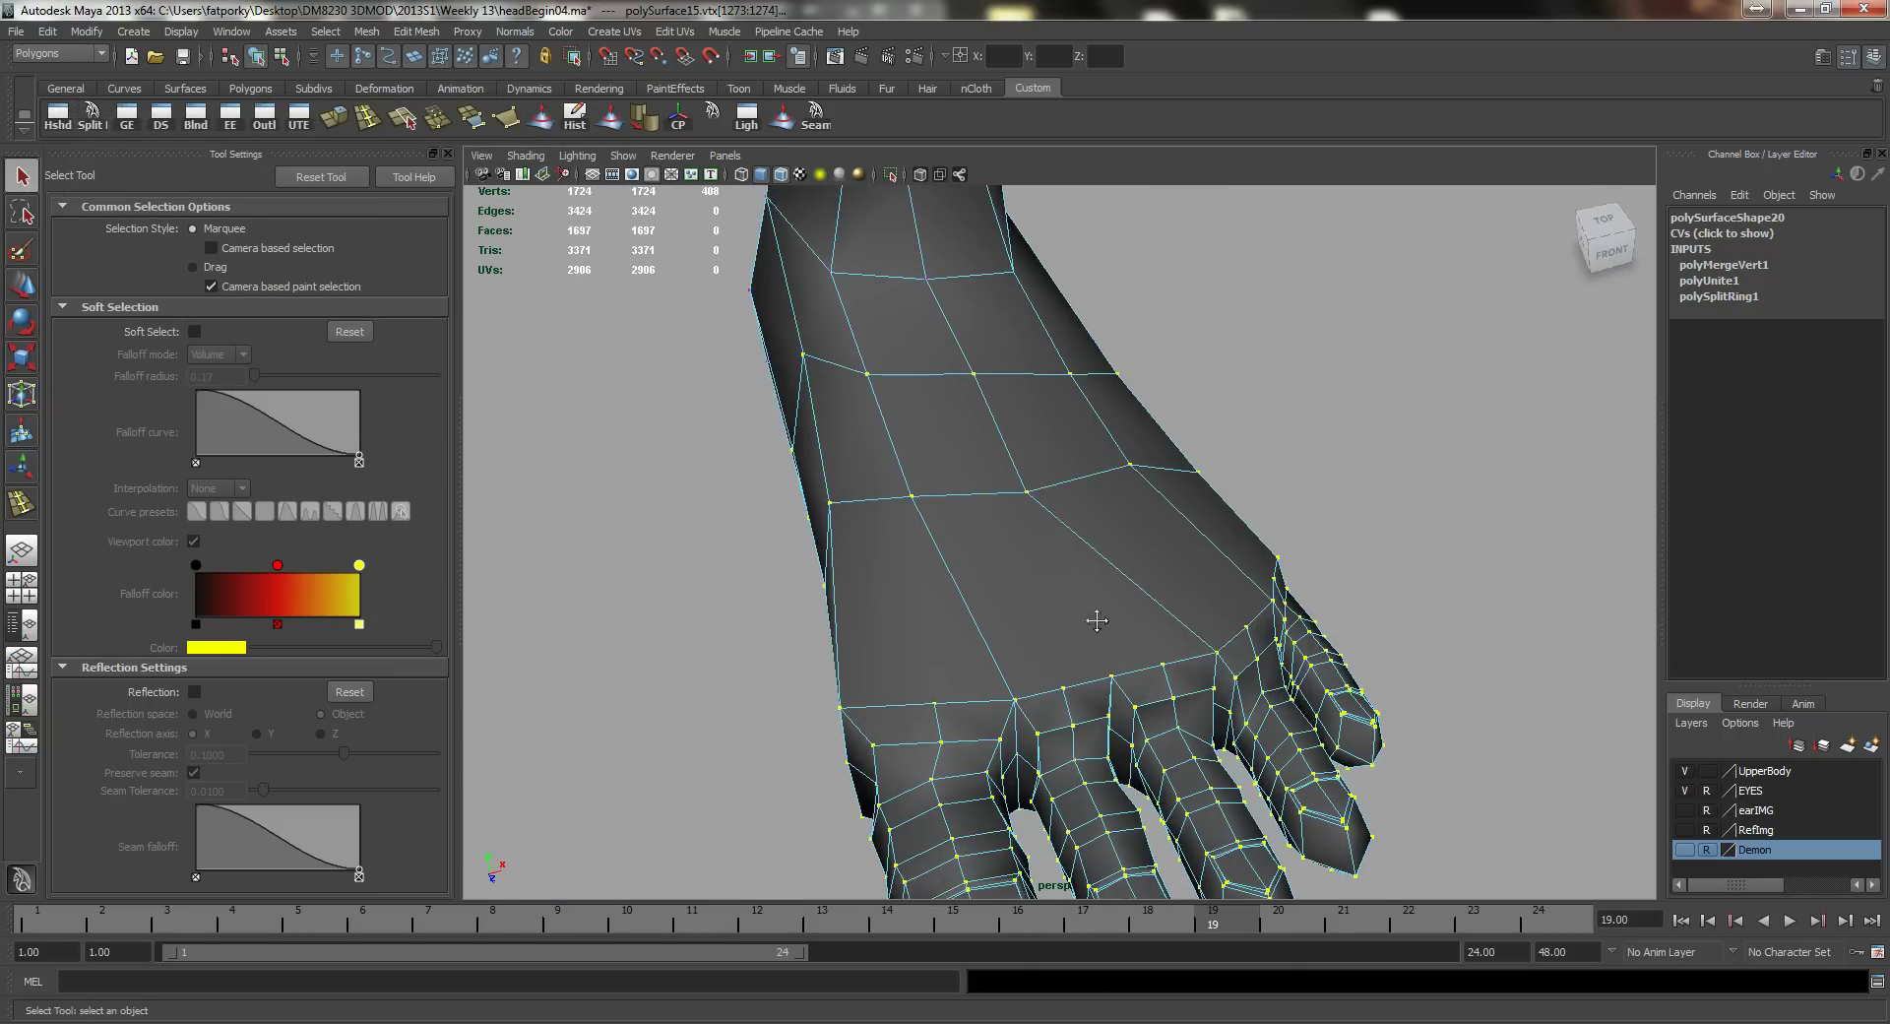
{"action": "middle_click_drag", "start_coordinate": [1099, 621], "coordinate": [1025, 486], "text": "alt"}
{"action": "left_click", "coordinate": [1354, 495]}
{"action": "left_click_drag", "start_coordinate": [1267, 540], "coordinate": [1015, 487], "text": "alt"}
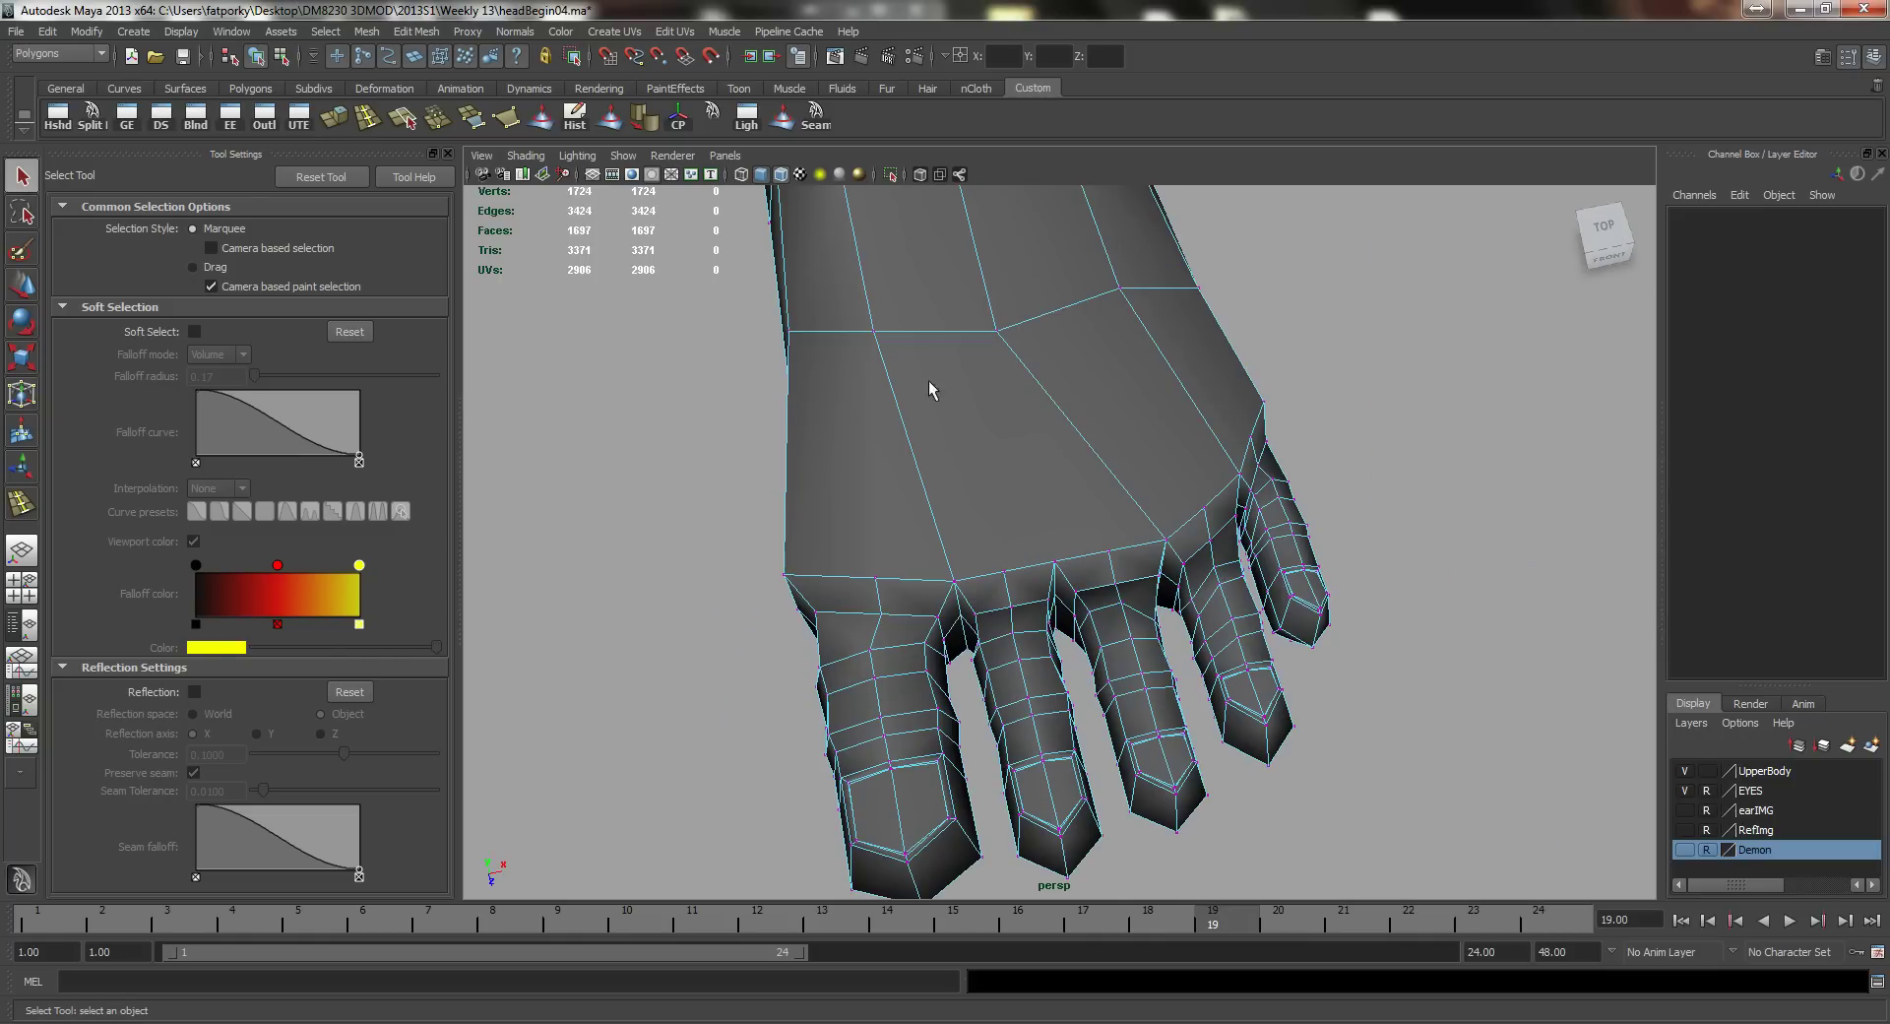
{"action": "left_click_drag", "start_coordinate": [862, 551], "coordinate": [1032, 381], "text": "alt"}
{"action": "left_click_drag", "start_coordinate": [1025, 404], "coordinate": [866, 664], "text": "alt"}
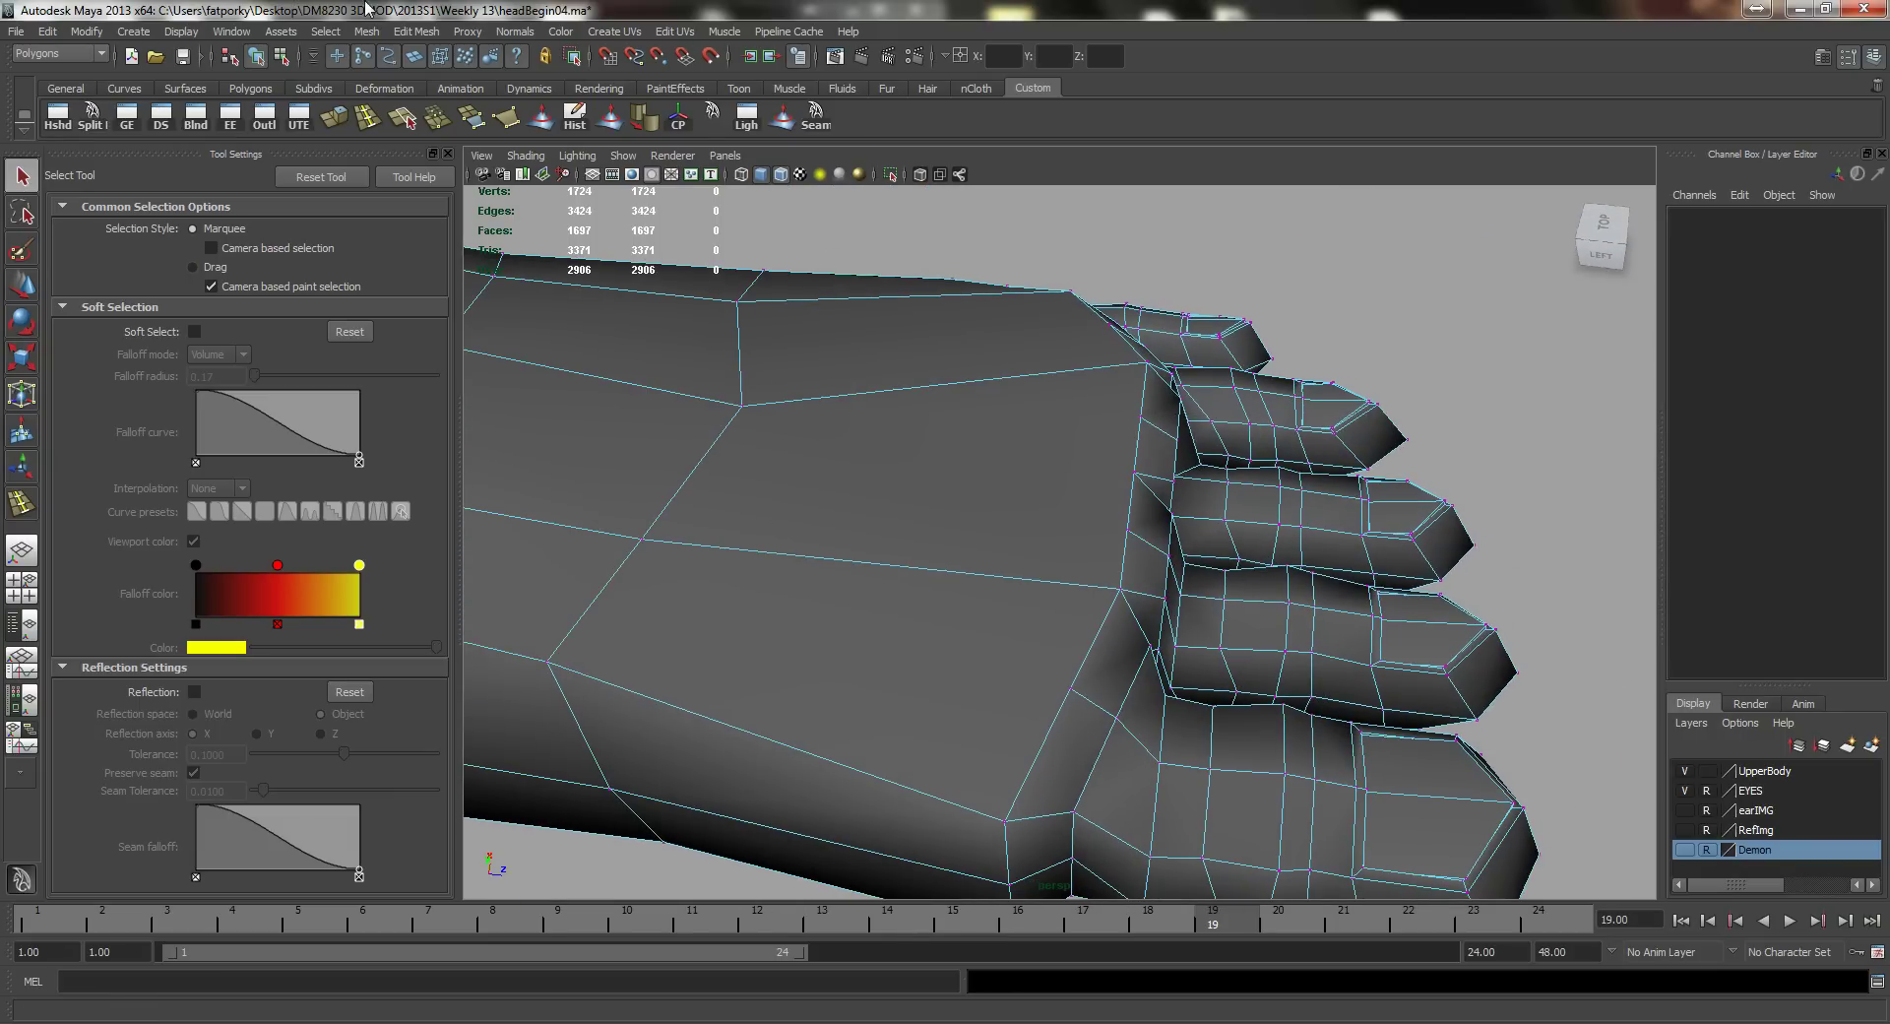
{"action": "left_click", "coordinate": [367, 116]}
{"action": "left_click_drag", "start_coordinate": [893, 574], "coordinate": [942, 585]}
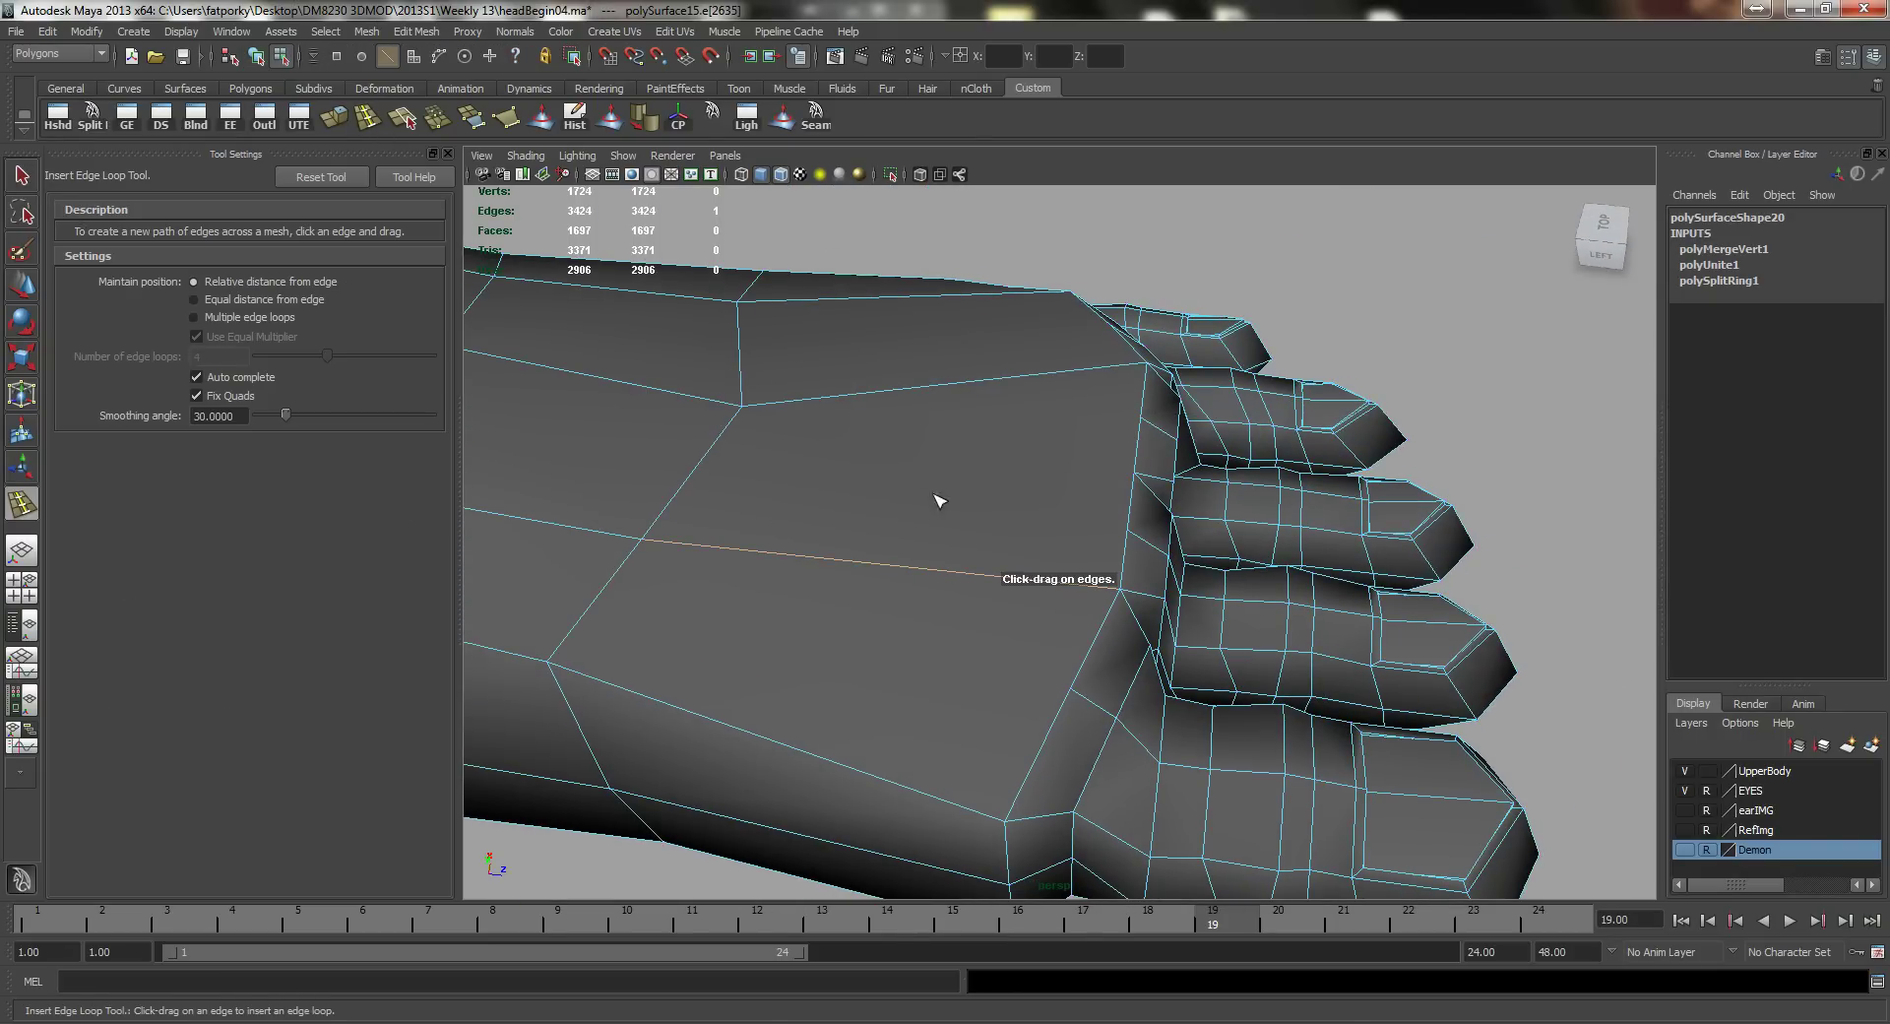
{"action": "key", "text": "w"}
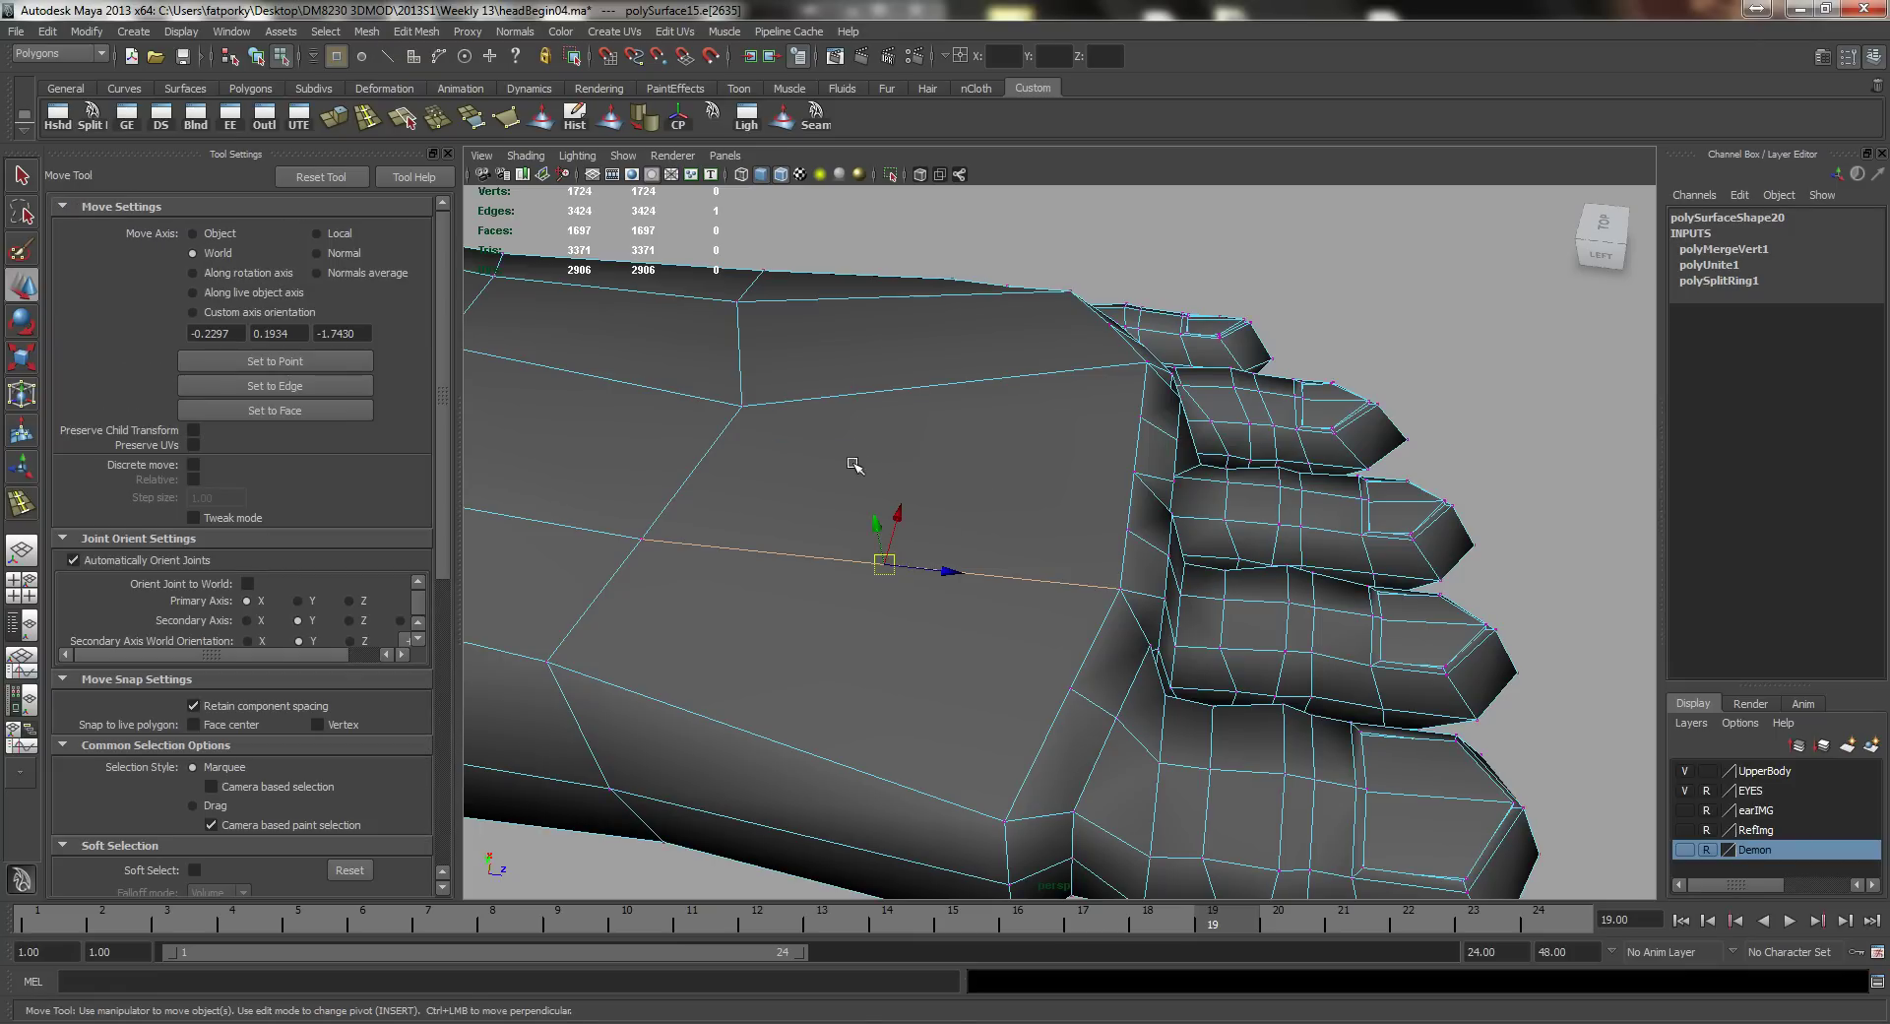
{"action": "left_click", "coordinate": [1406, 382]}
{"action": "right_click_drag", "start_coordinate": [834, 387], "coordinate": [763, 388]}
Step: Use the Split Polygon Tool to start a cut across the foot's top behind the toes and down its inner side
{"action": "left_click_drag", "start_coordinate": [856, 426], "coordinate": [858, 454], "text": "alt"}
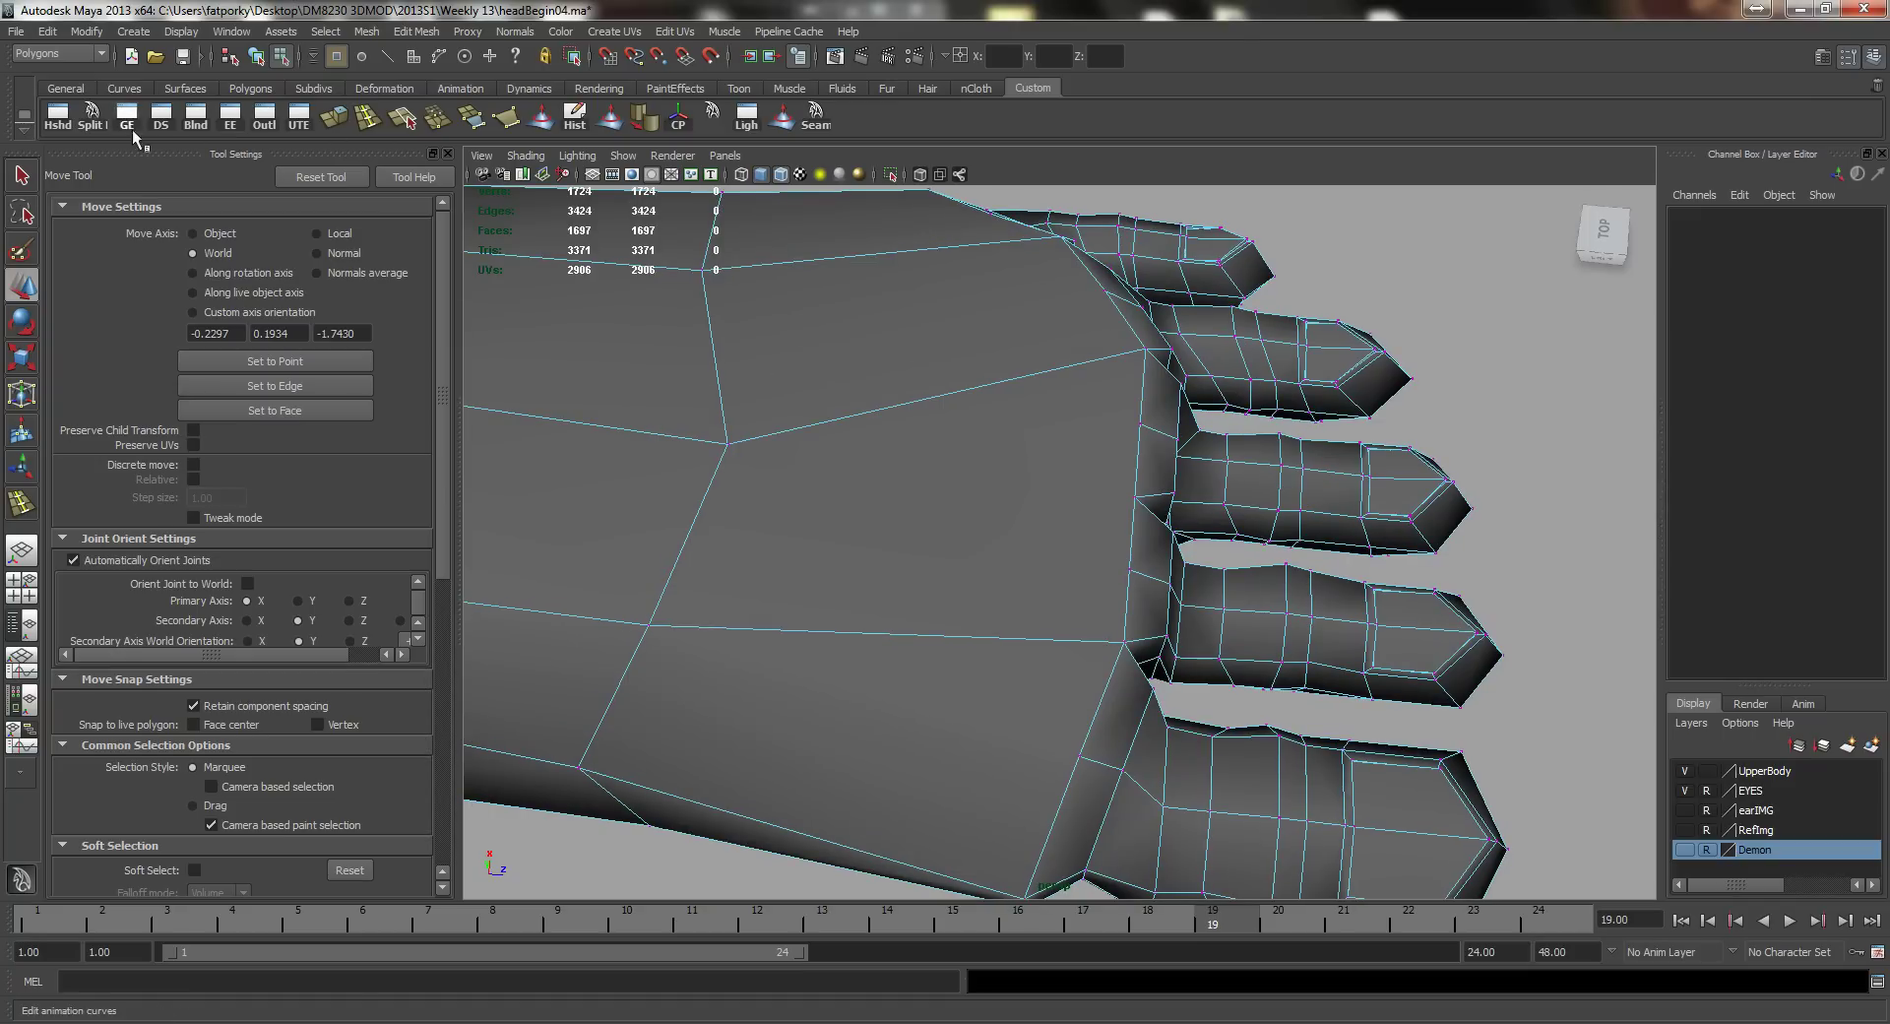
{"action": "left_click", "coordinate": [90, 117]}
{"action": "left_click_drag", "start_coordinate": [901, 407], "coordinate": [974, 435]}
{"action": "left_click_drag", "start_coordinate": [967, 637], "coordinate": [952, 636]}
{"action": "left_click_drag", "start_coordinate": [841, 657], "coordinate": [838, 548], "text": "alt"}
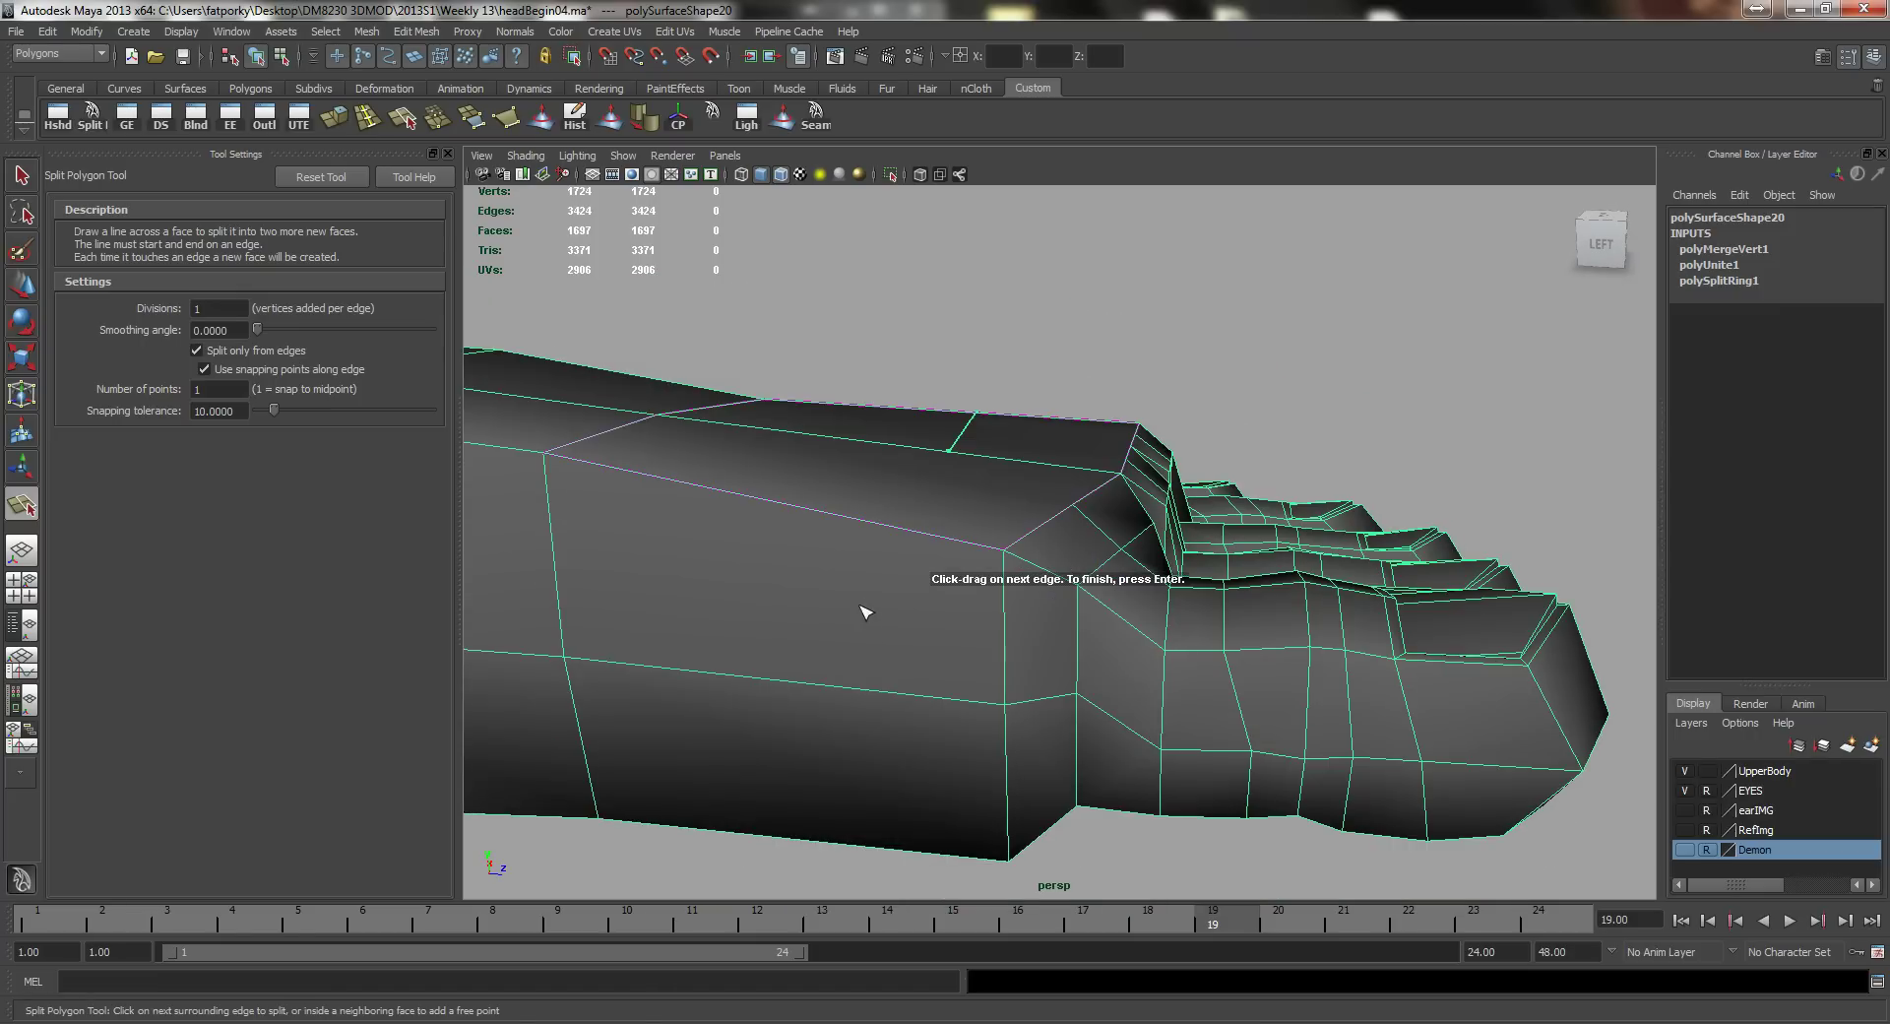
{"action": "left_click", "coordinate": [854, 520]}
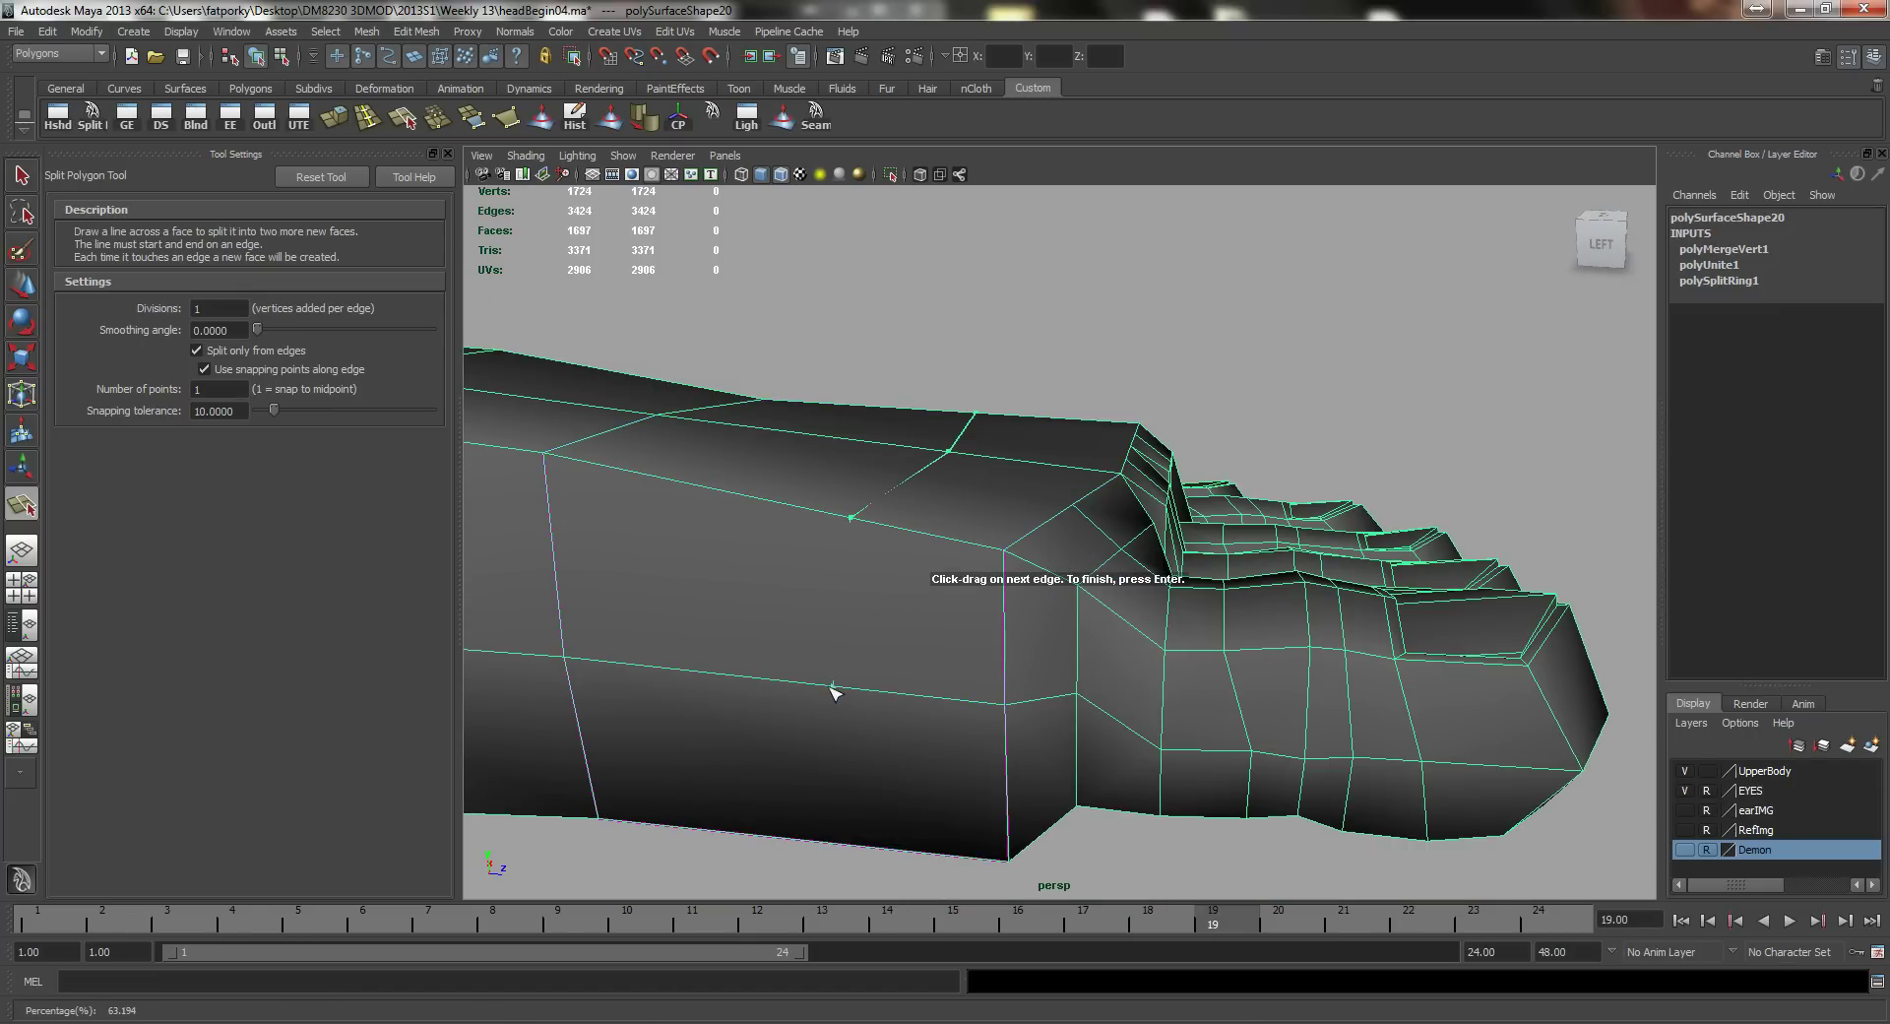
{"action": "left_click_drag", "start_coordinate": [831, 694], "coordinate": [832, 694]}
Step: Continue the split across the sole to the foot's outer side and complete the cut
{"action": "left_click_drag", "start_coordinate": [832, 694], "coordinate": [890, 553], "text": "alt"}
{"action": "left_click", "coordinate": [817, 331]}
{"action": "left_click", "coordinate": [943, 636]}
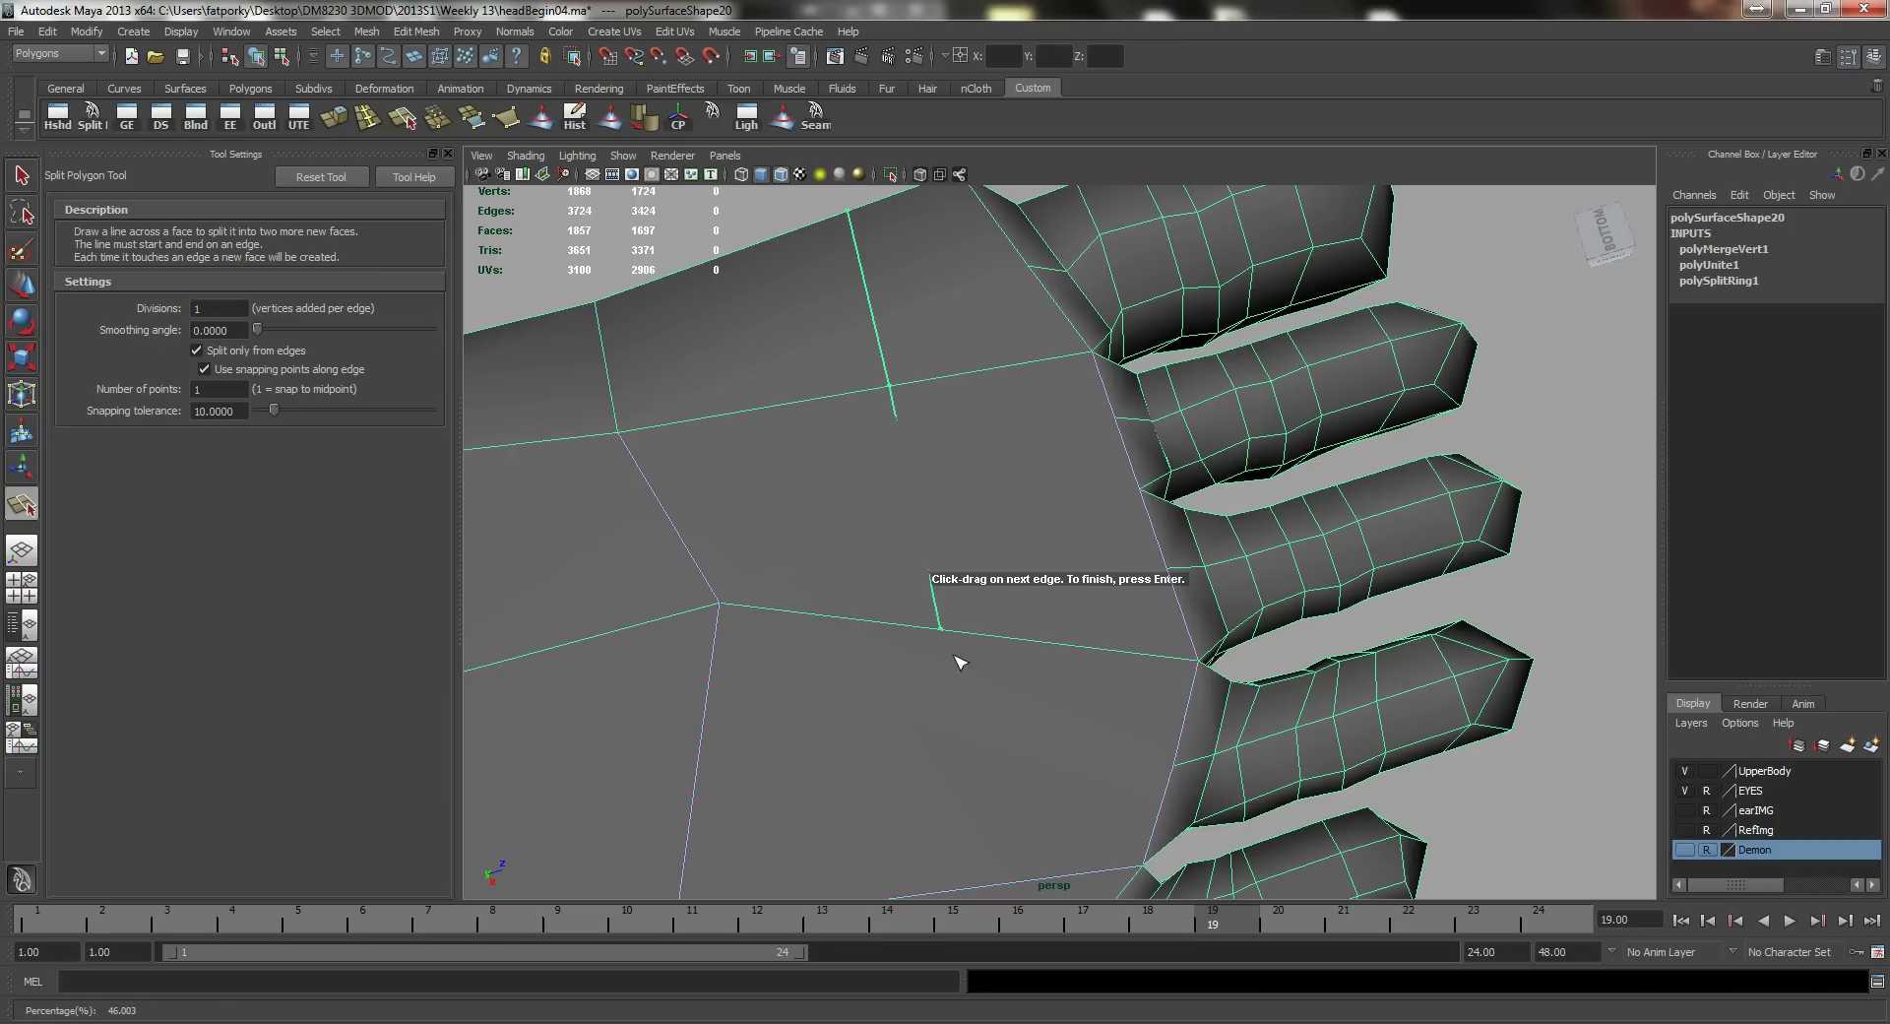
{"action": "middle_click_drag", "start_coordinate": [962, 654], "coordinate": [940, 456], "text": "alt"}
{"action": "left_click", "coordinate": [895, 648]}
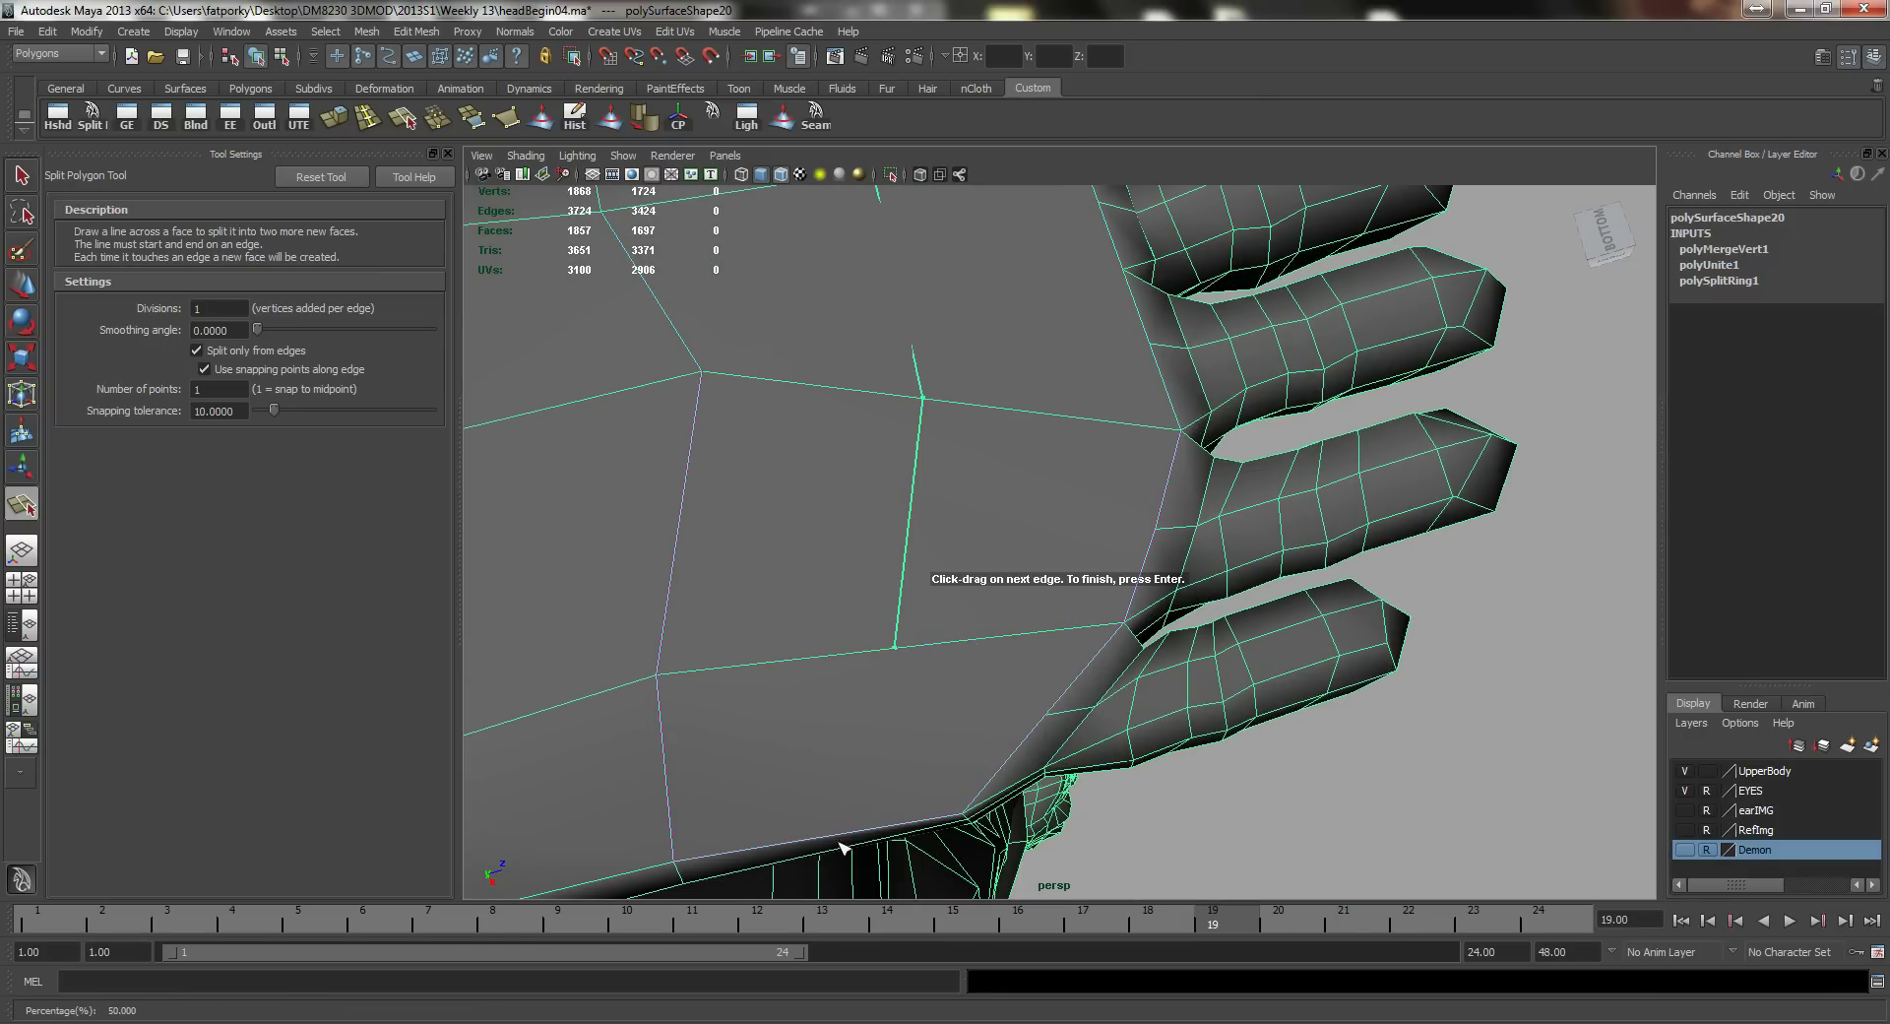
{"action": "left_click_drag", "start_coordinate": [837, 839], "coordinate": [833, 662], "text": "alt"}
{"action": "left_click", "coordinate": [813, 597]}
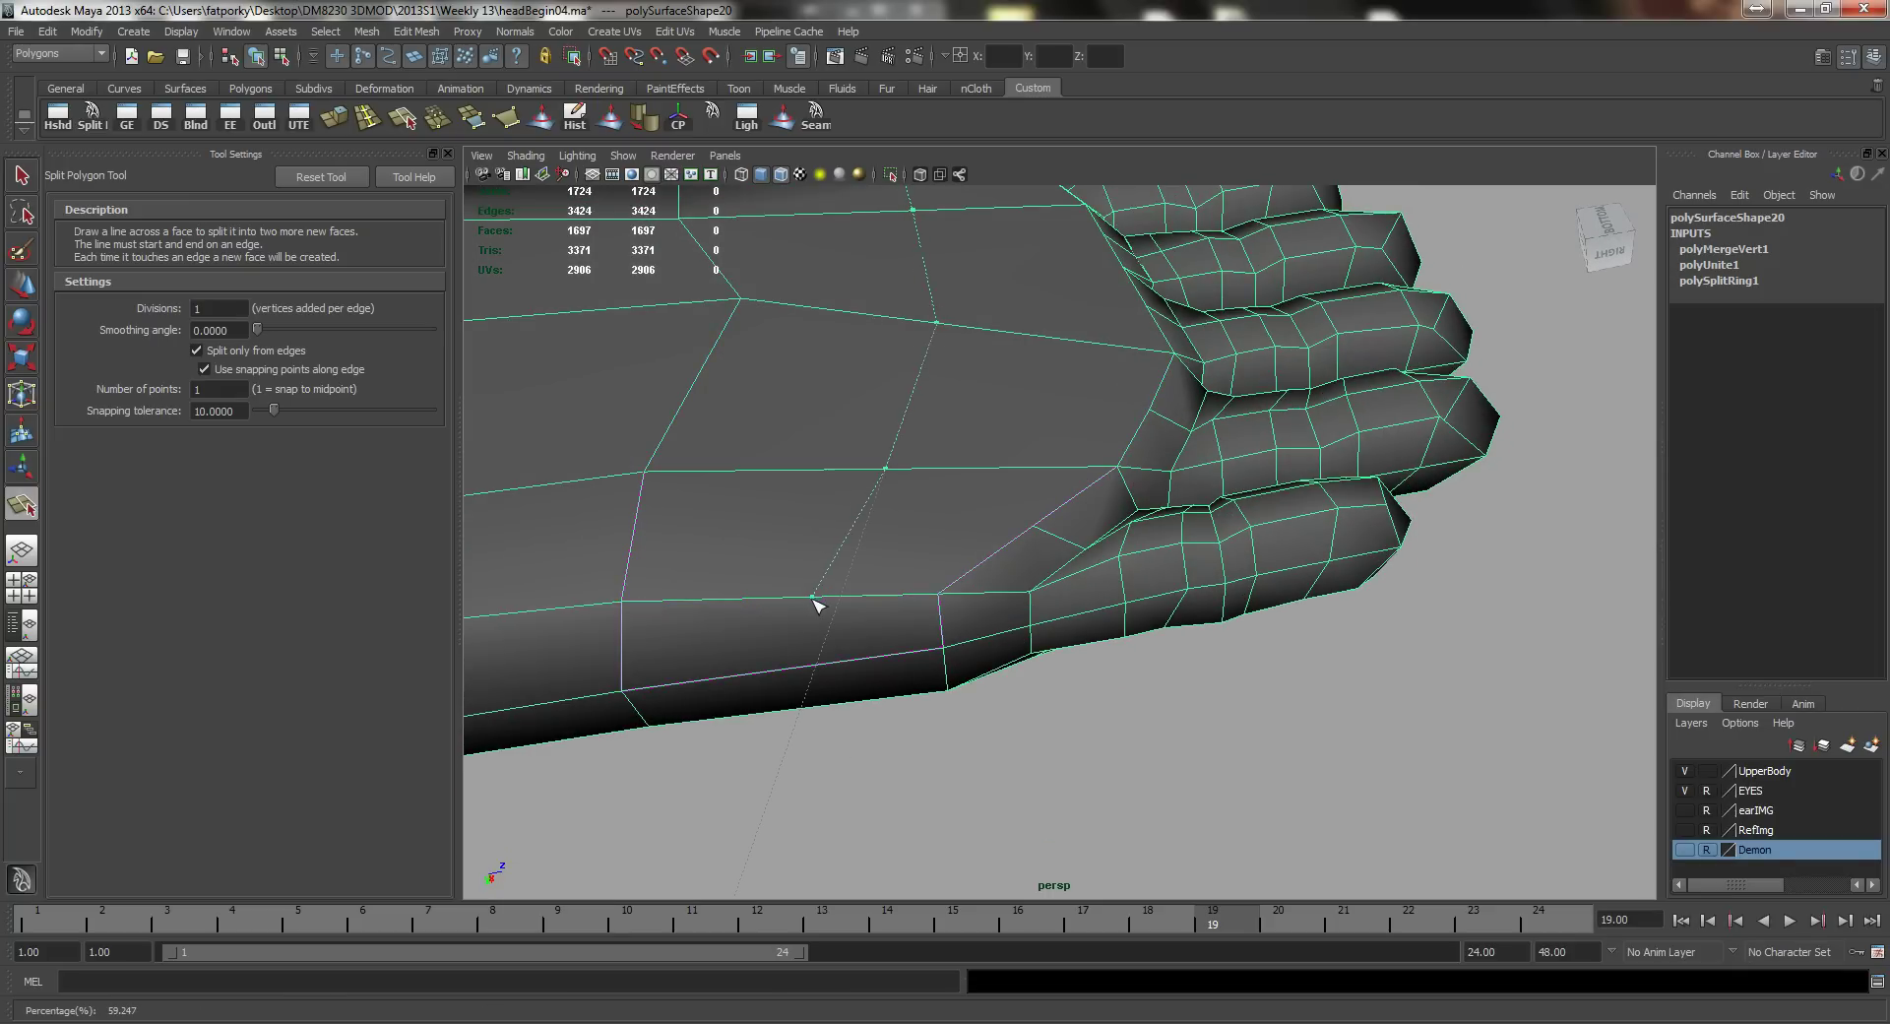
{"action": "key", "text": "Return"}
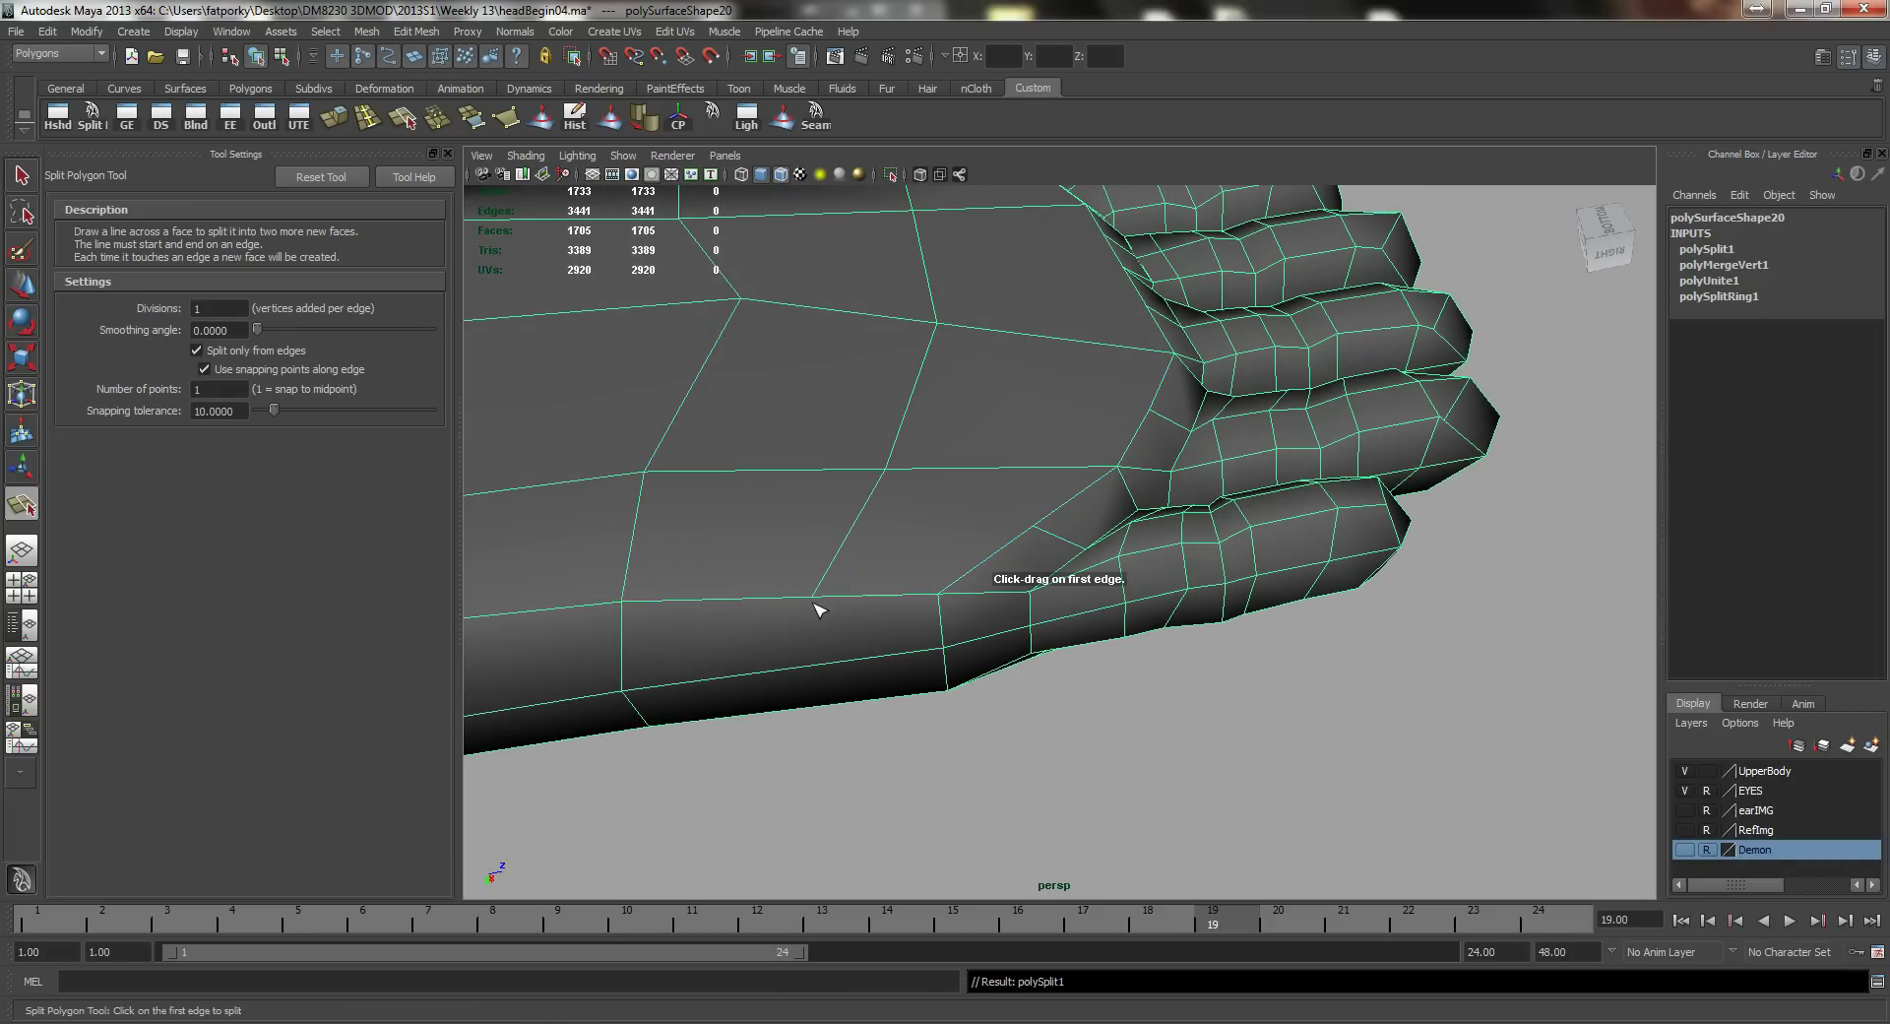
Step: Split the remaining faces from the outer side across the foot's top to meet the start of the first cut
{"action": "left_click_drag", "start_coordinate": [862, 601], "coordinate": [848, 504]}
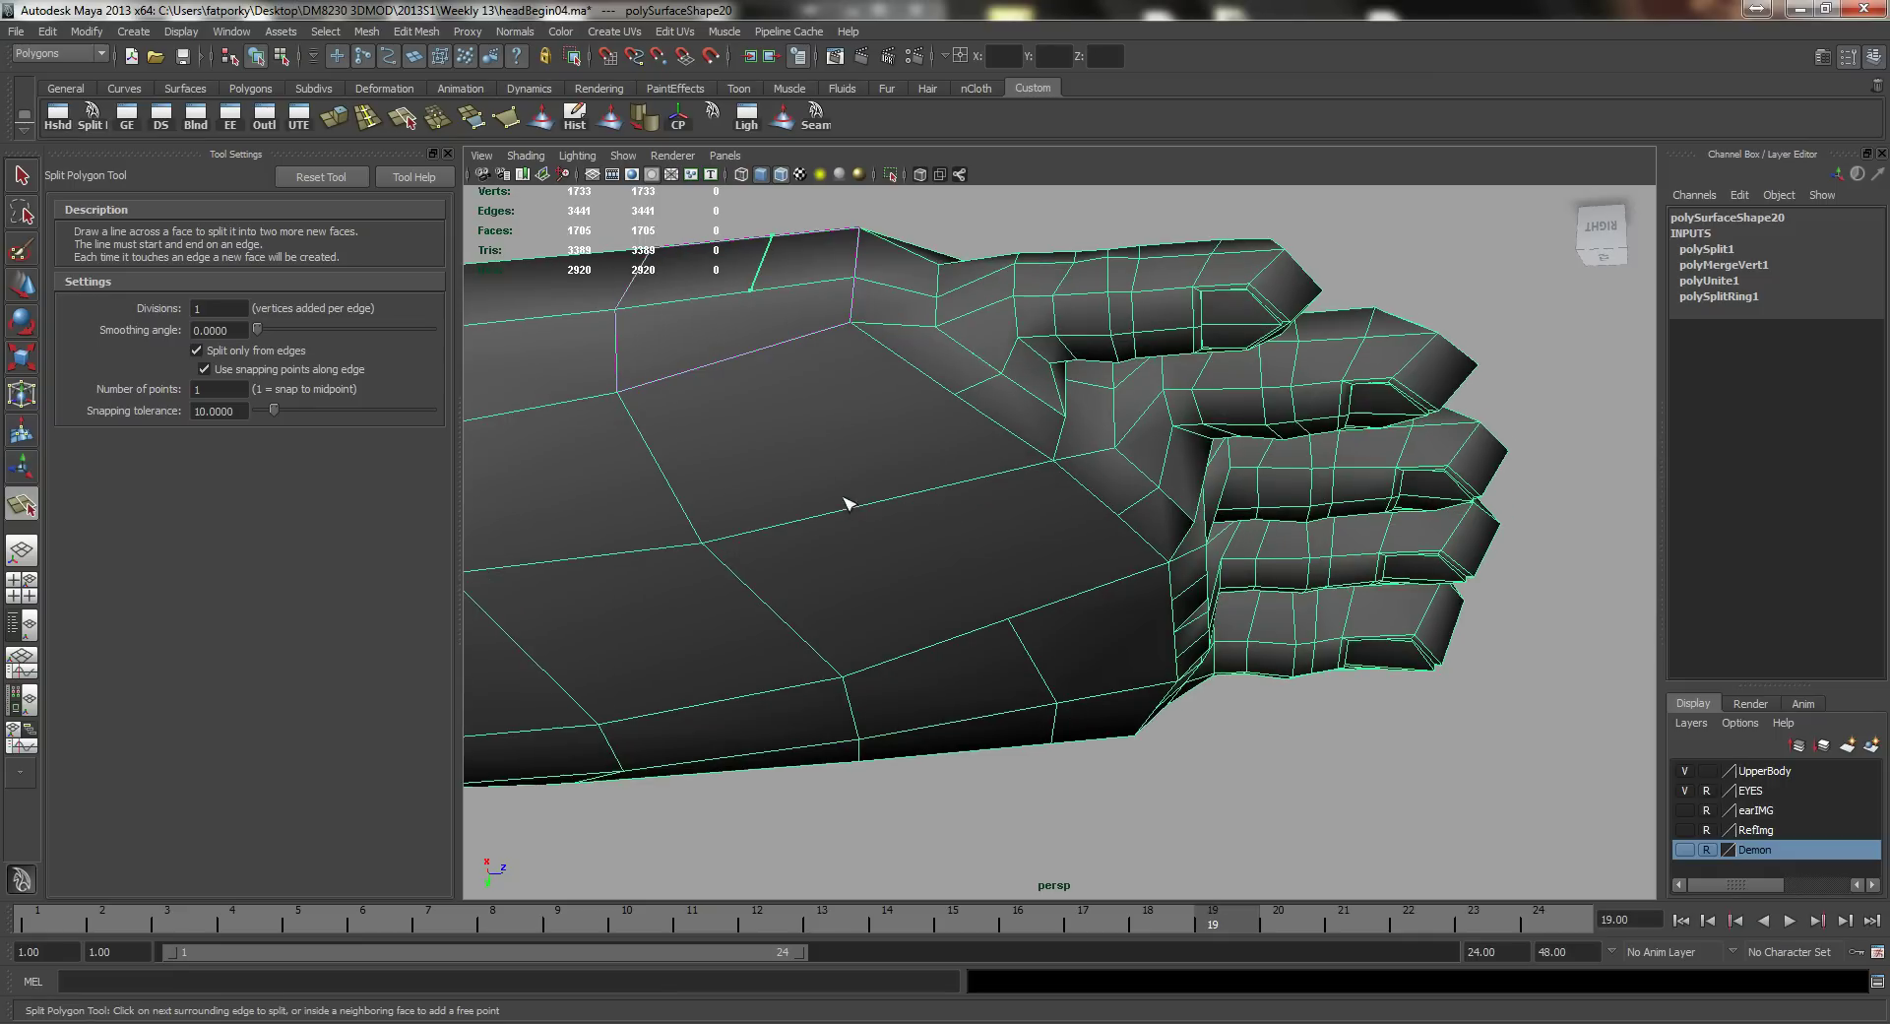
{"action": "left_click", "coordinate": [778, 349]}
{"action": "left_click", "coordinate": [907, 495]}
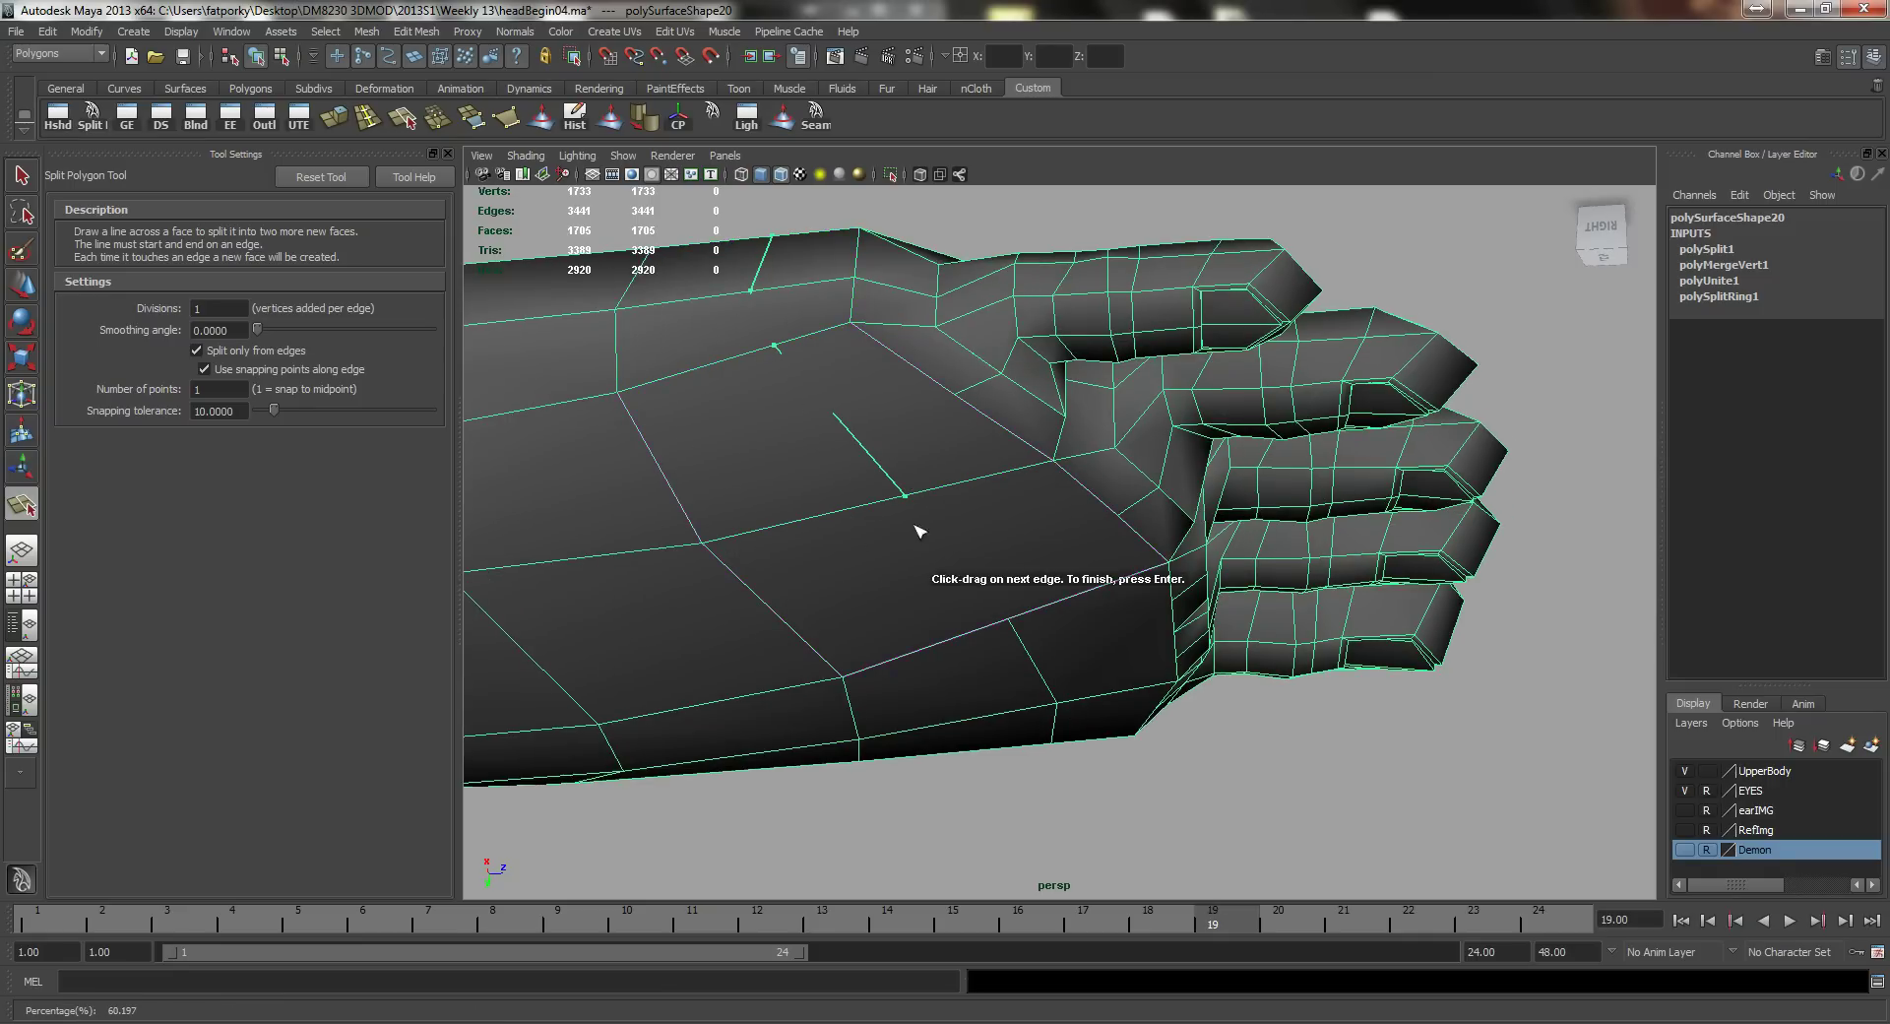
{"action": "left_click_drag", "start_coordinate": [985, 640], "coordinate": [1072, 571]}
{"action": "key", "text": "w"}
Step: Select the top centre edges at the bases of the four smaller toes and adjust their height with the Move Tool
{"action": "left_click_drag", "start_coordinate": [1049, 335], "coordinate": [1013, 636], "text": "alt"}
{"action": "right_click_drag", "start_coordinate": [1013, 636], "coordinate": [1263, 694], "text": "alt"}
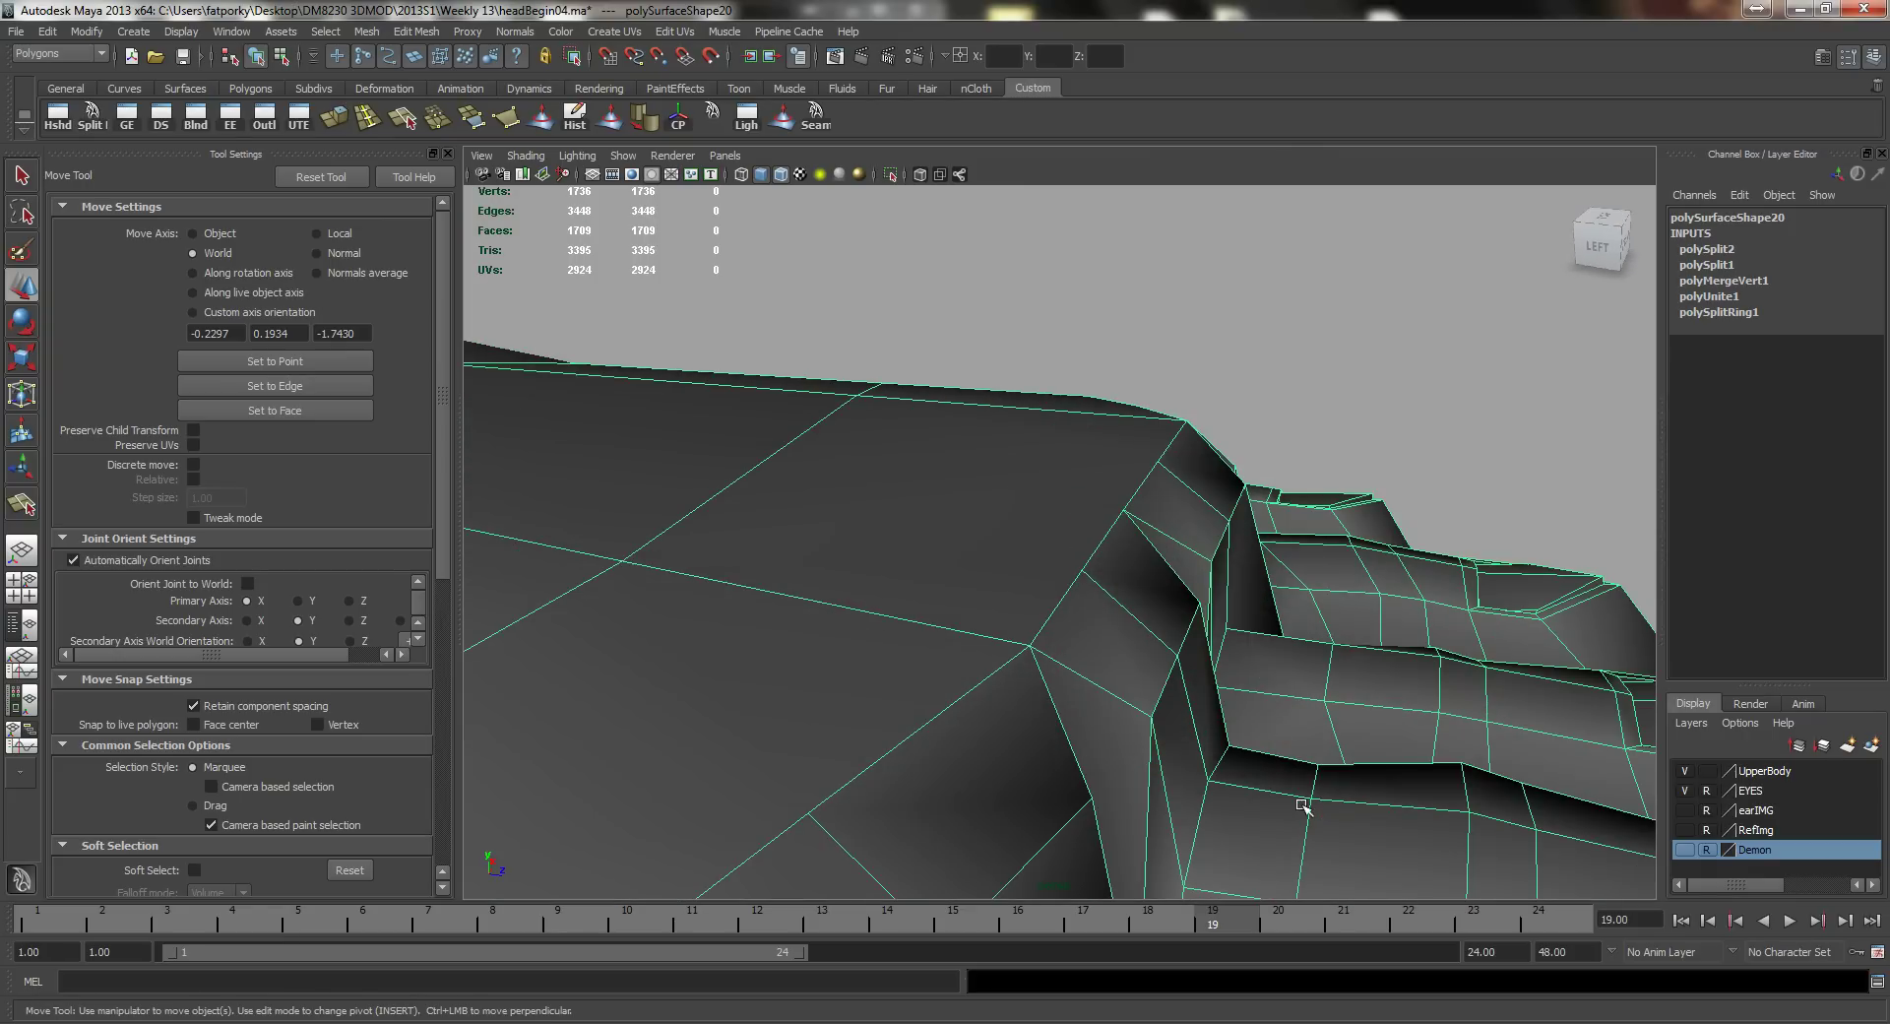
{"action": "right_click_drag", "start_coordinate": [1302, 802], "coordinate": [1255, 650]}
{"action": "left_click", "coordinate": [1248, 783]}
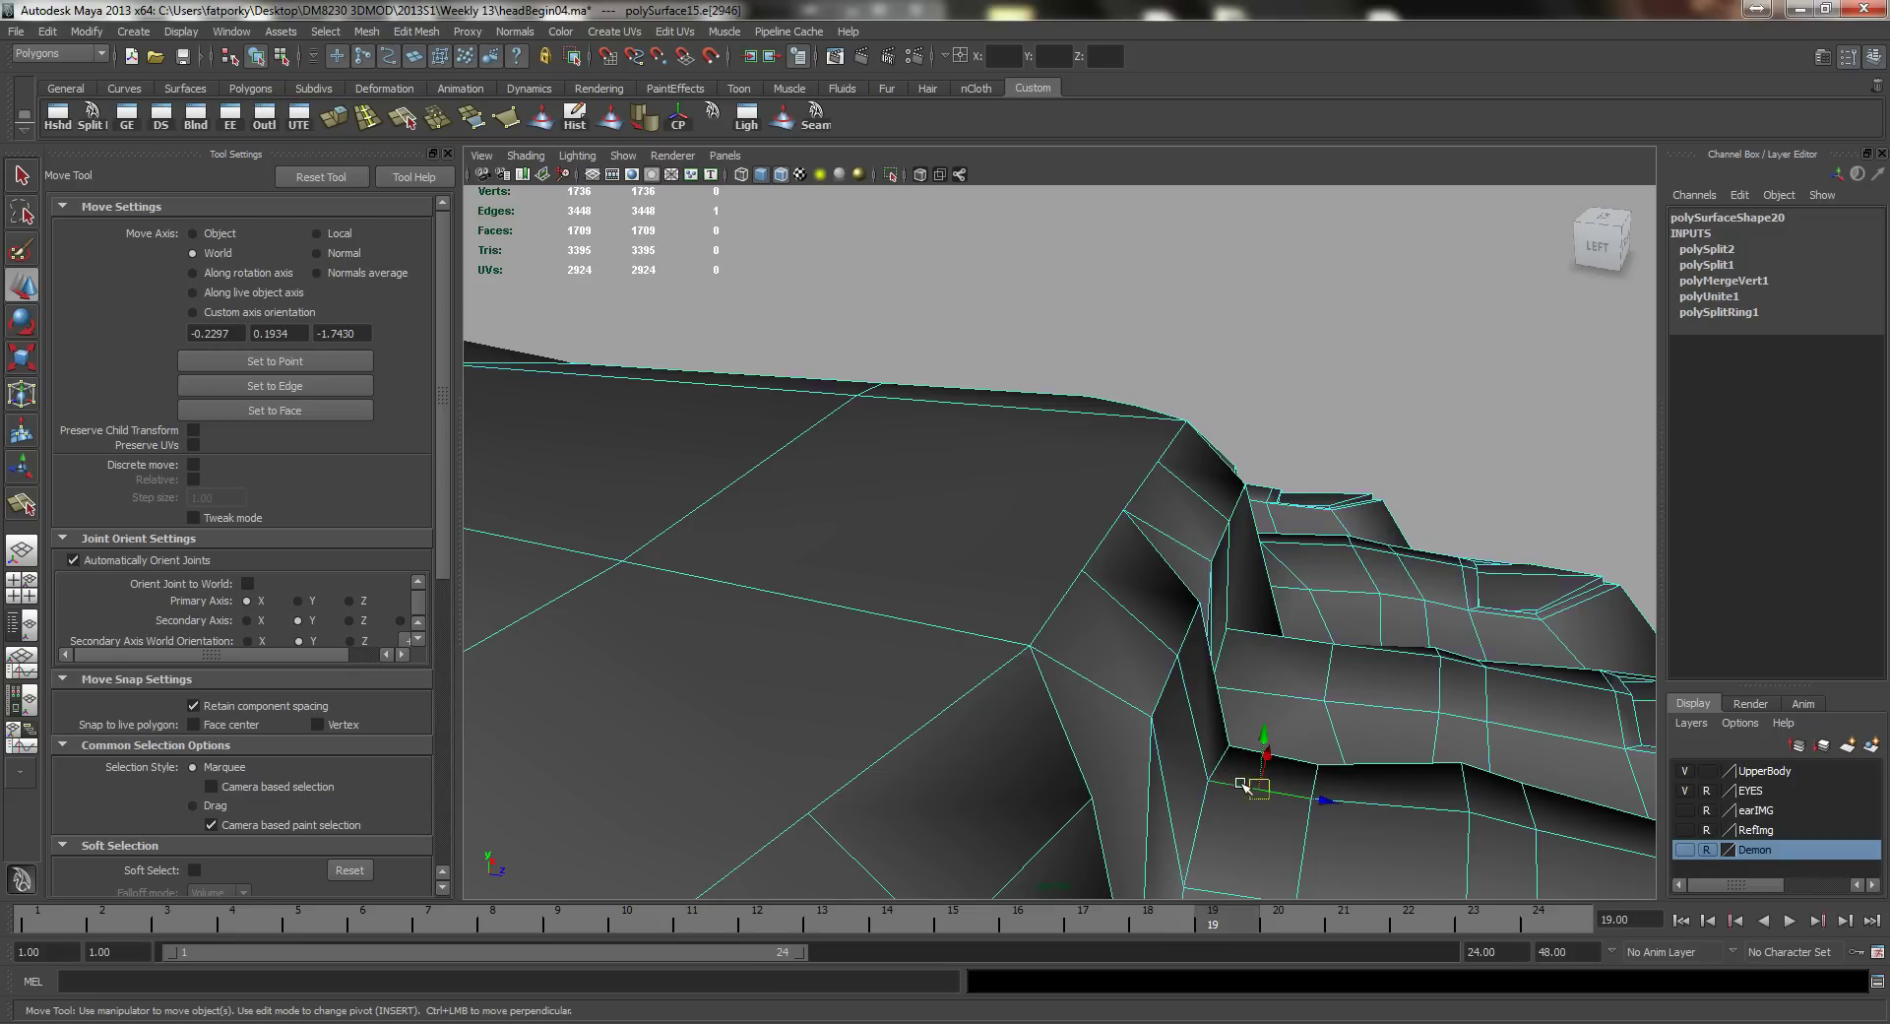
{"action": "left_click_drag", "start_coordinate": [1248, 782], "coordinate": [1015, 719], "text": "alt"}
{"action": "left_click", "coordinate": [1139, 703], "text": "shift"}
{"action": "left_click", "coordinate": [1206, 664], "text": "shift"}
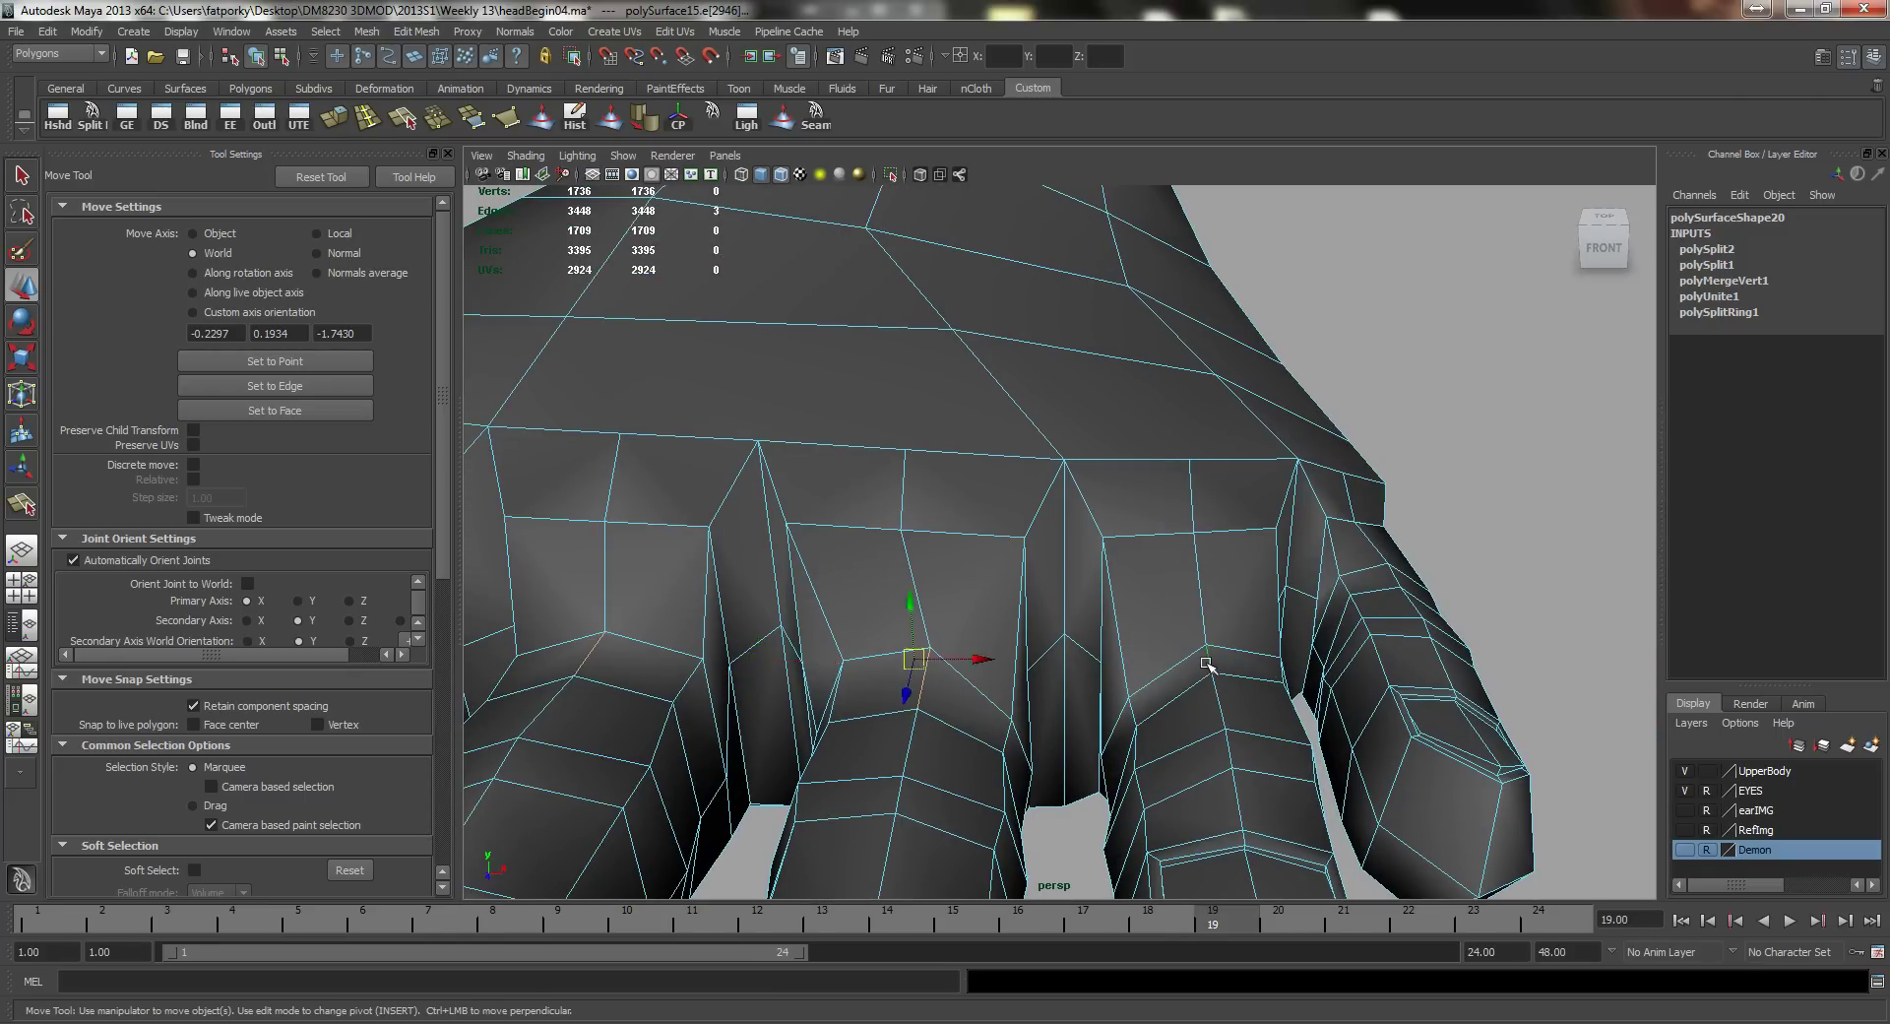
{"action": "left_click_drag", "start_coordinate": [1294, 576], "coordinate": [1358, 660], "text": "alt"}
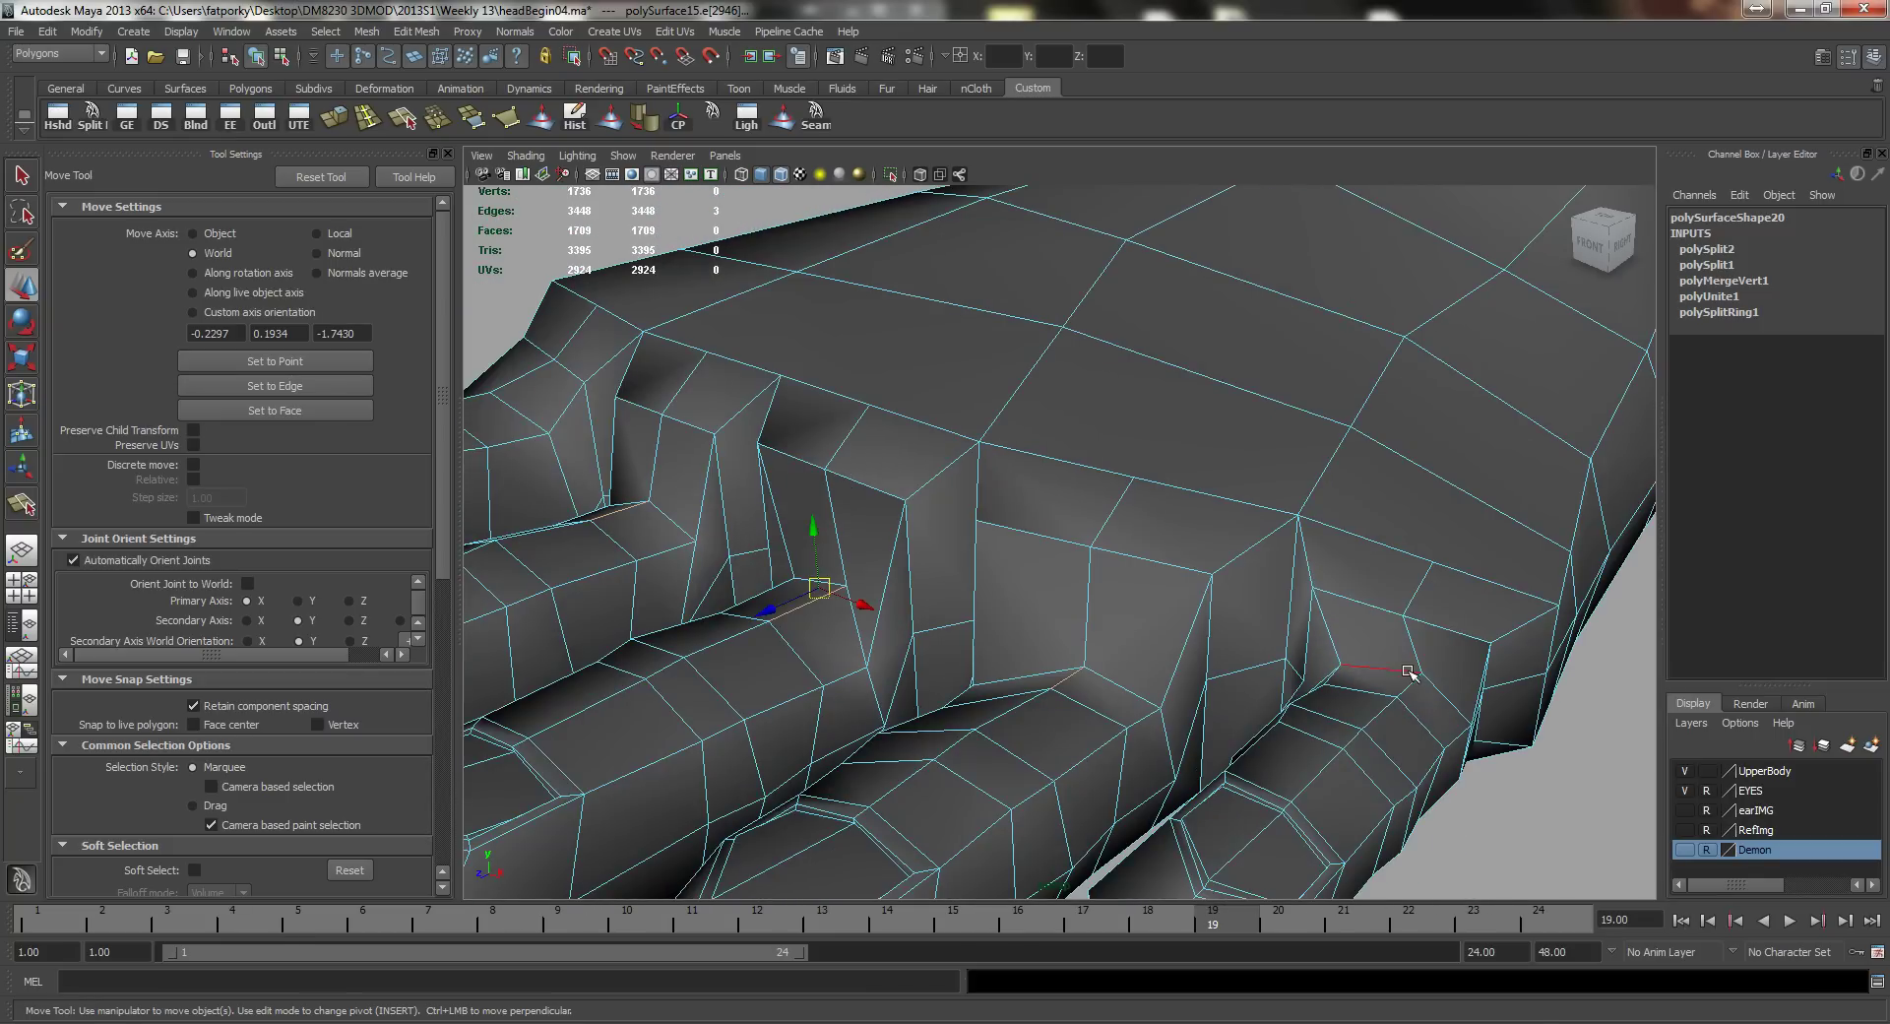
{"action": "left_click", "coordinate": [1413, 657], "text": "shift"}
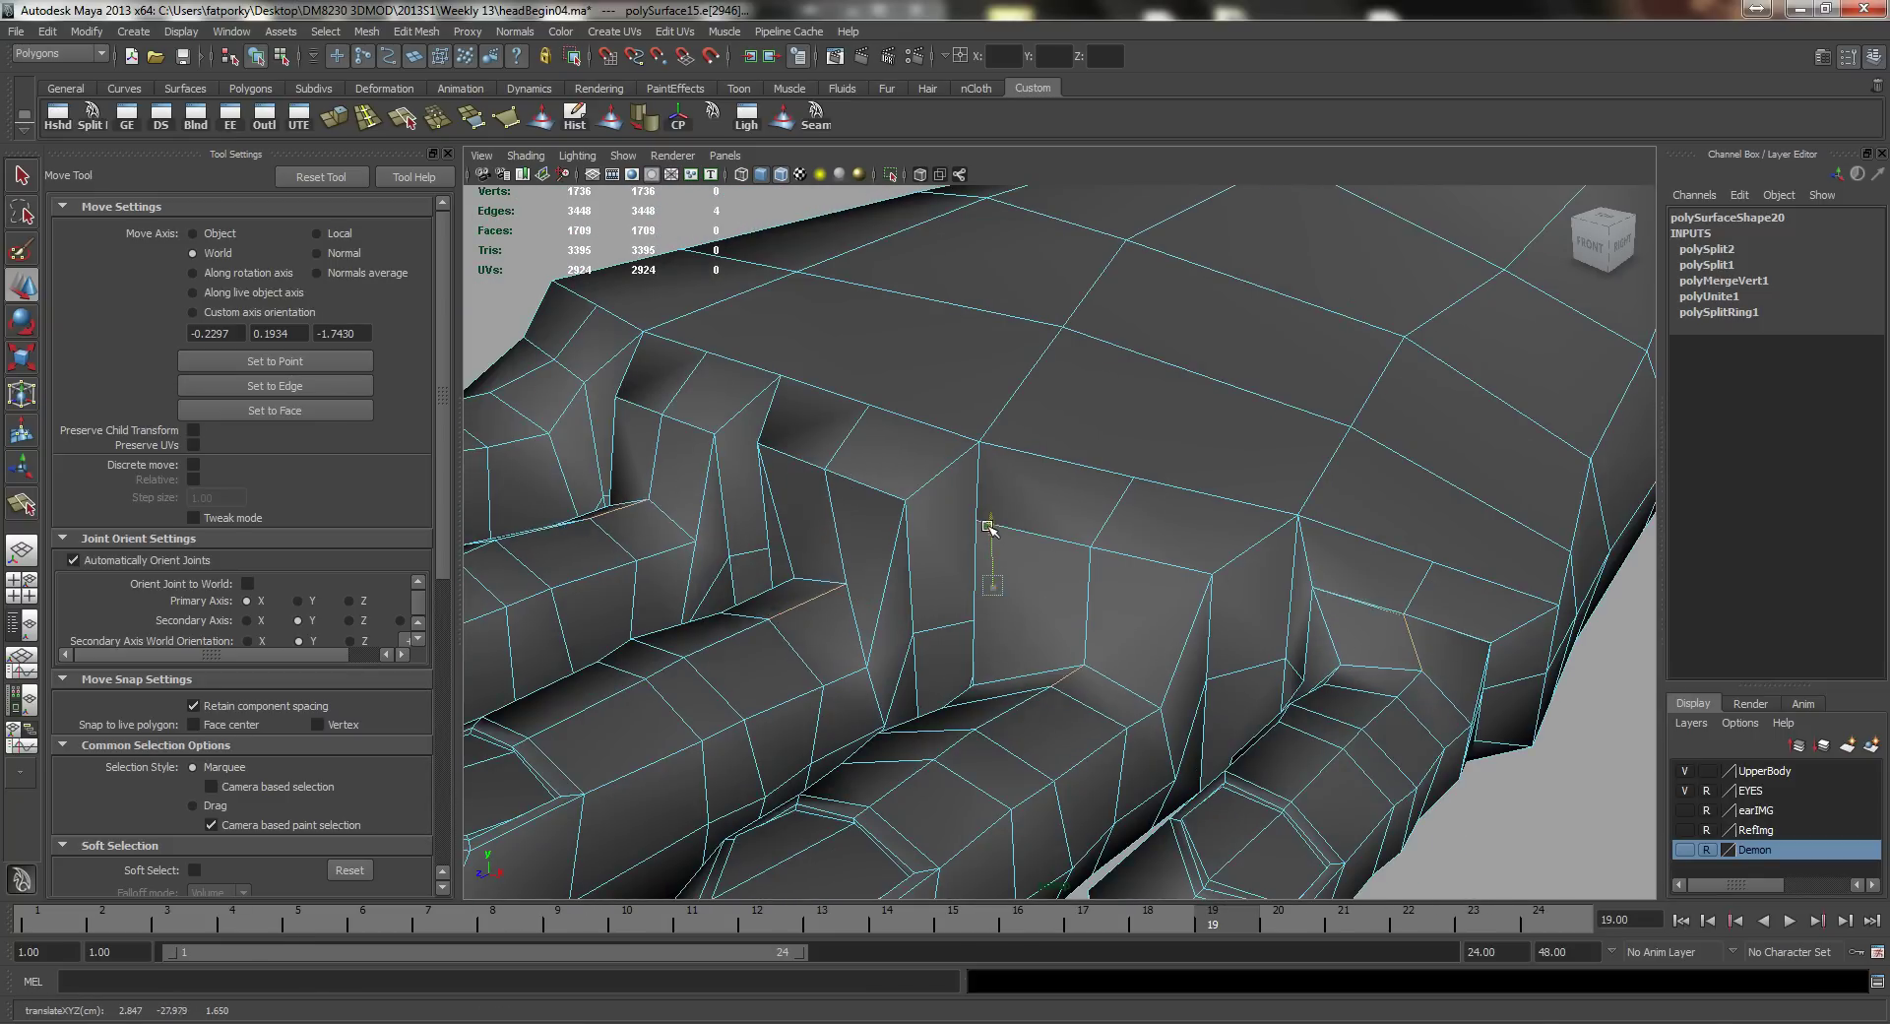
{"action": "left_click_drag", "start_coordinate": [987, 517], "coordinate": [1021, 583], "text": "alt"}
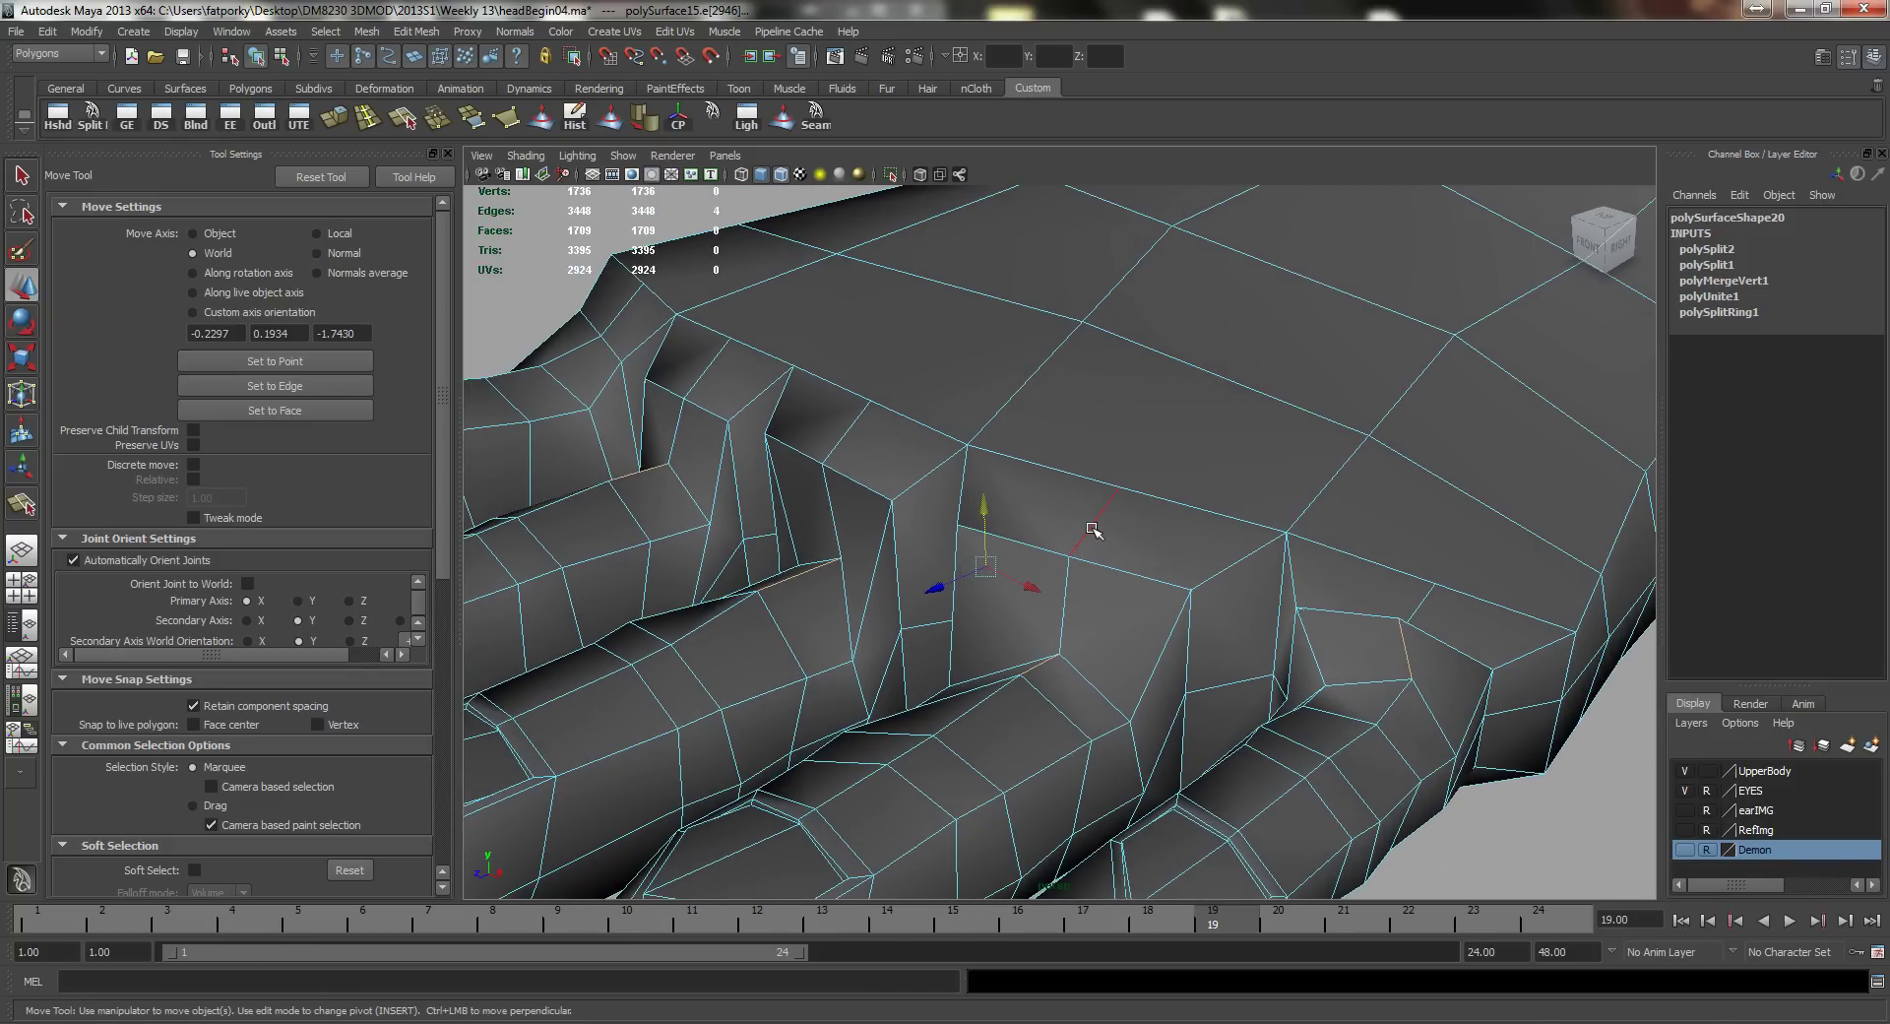
Step: Try lowering the centre edge above the fourth toe and check the faces around its socket
{"action": "left_click", "coordinate": [1091, 527]}
{"action": "left_click_drag", "start_coordinate": [1102, 466], "coordinate": [1100, 499]}
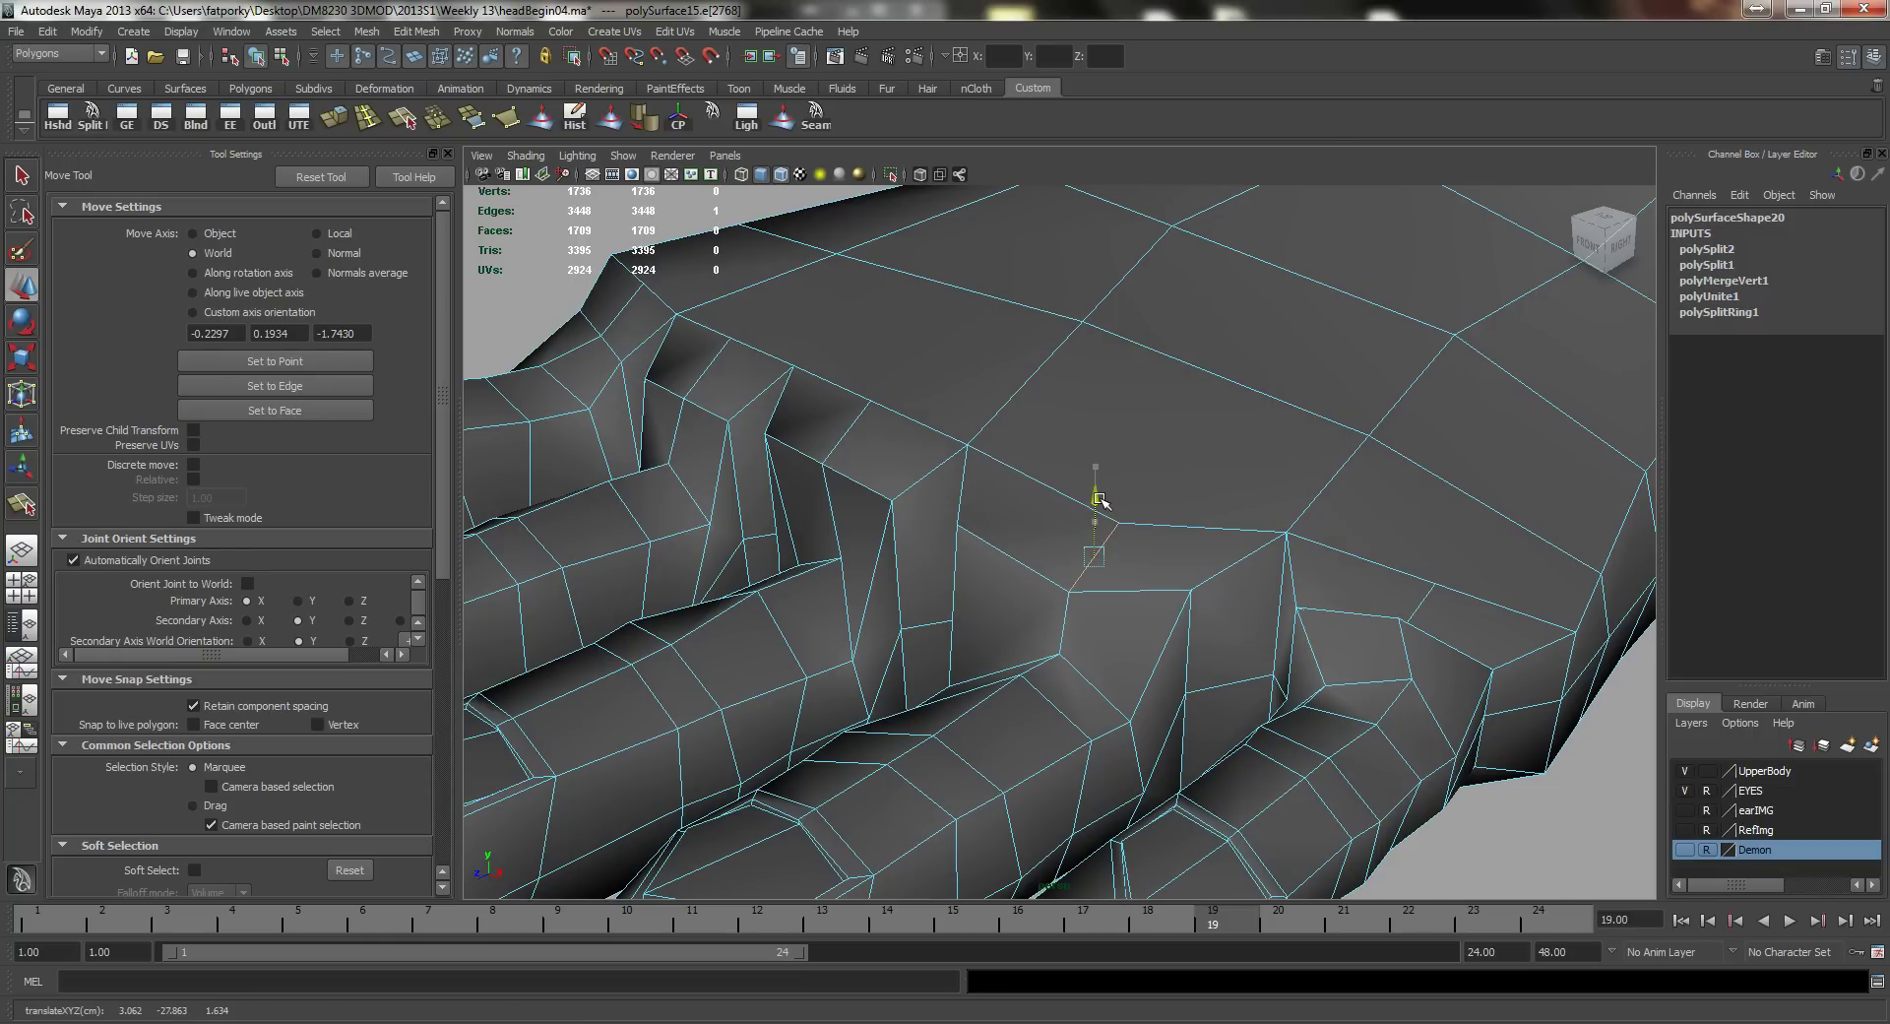
{"action": "right_click_drag", "start_coordinate": [1098, 495], "coordinate": [1029, 507]}
{"action": "left_click", "coordinate": [1029, 507]}
{"action": "left_click", "coordinate": [1229, 553], "text": "shift"}
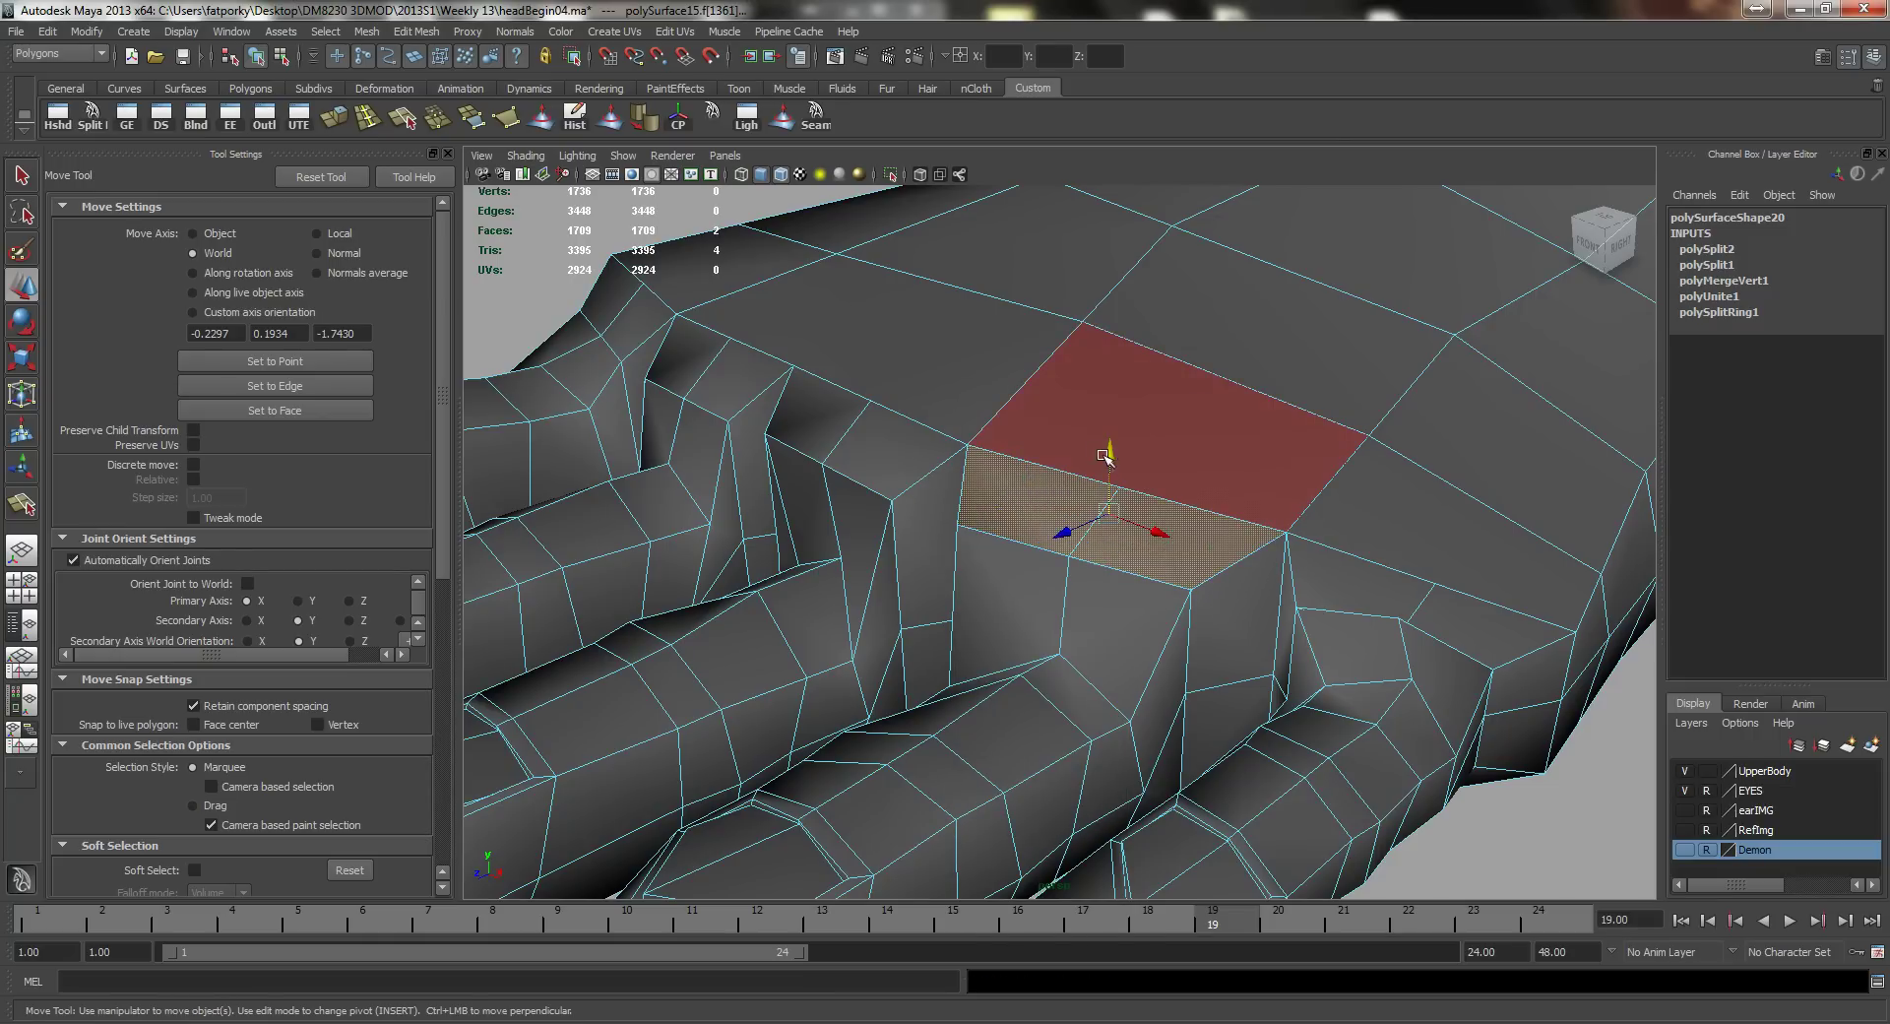
{"action": "left_click_drag", "start_coordinate": [1107, 463], "coordinate": [1118, 668], "text": "alt"}
{"action": "left_click", "coordinate": [1230, 621], "text": "shift"}
{"action": "key", "text": "q"}
Step: Move the stray toe-base vertex onto its matching socket vertex and merge the two with Merge Vertices
{"action": "right_click", "coordinate": [1183, 639]}
{"action": "left_click", "coordinate": [1115, 654]}
{"action": "key", "text": "w"}
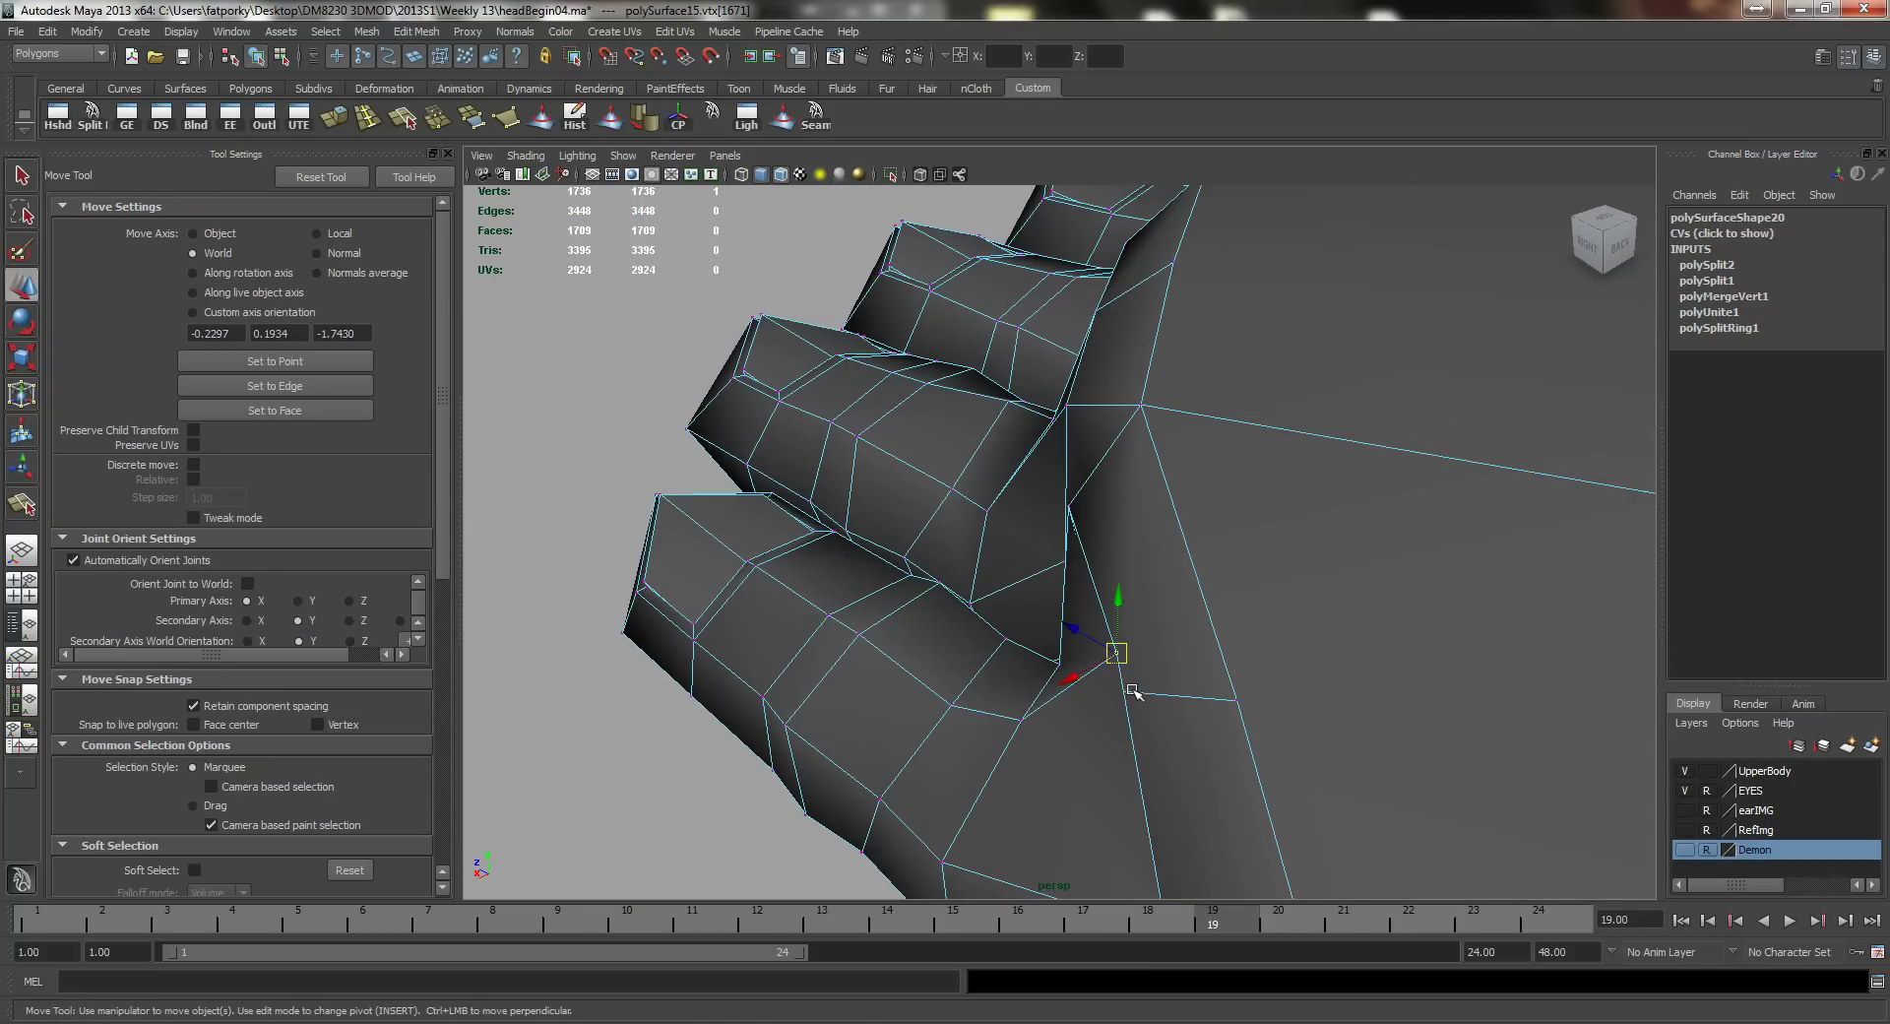
{"action": "key", "text": "q"}
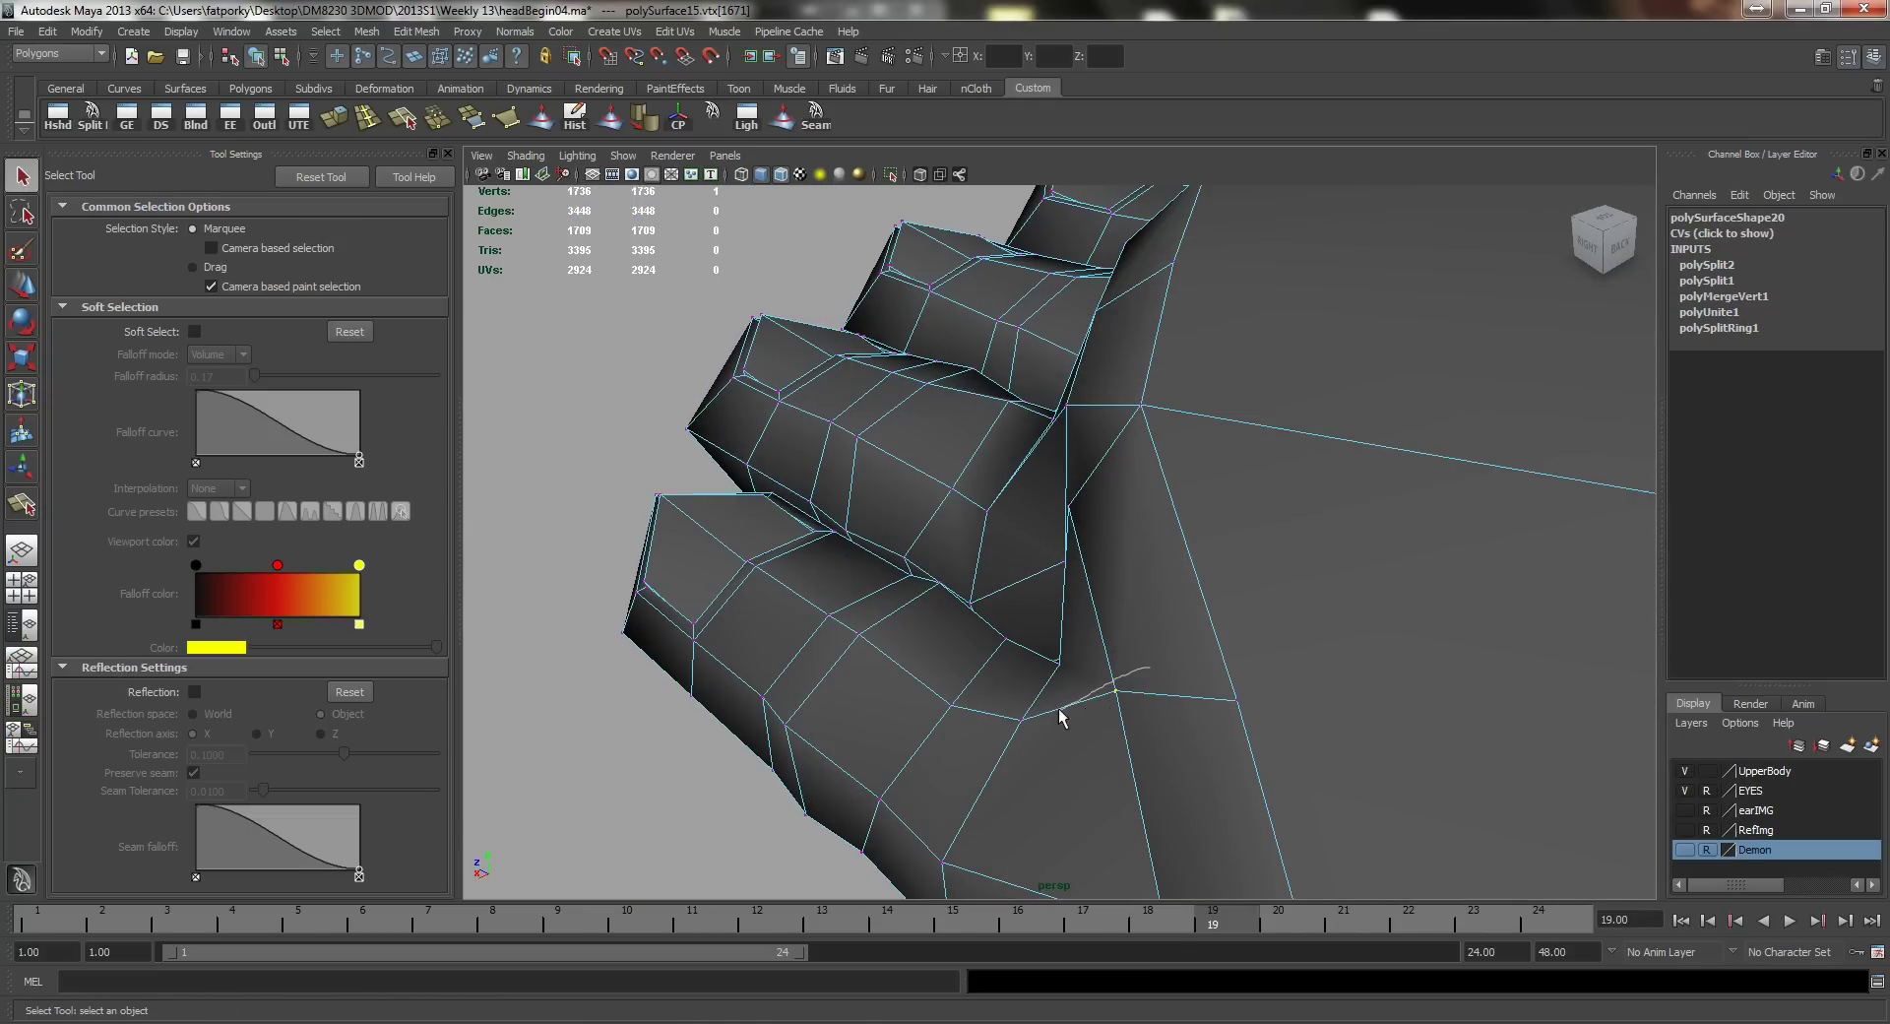
{"action": "left_click", "coordinate": [1144, 667]}
{"action": "left_click", "coordinate": [440, 122]}
{"action": "left_click", "coordinate": [385, 432]}
{"action": "left_click", "coordinate": [477, 438]}
{"action": "left_click", "coordinate": [478, 439]}
Step: Examine the seams between the toe bases and sockets for vertices that are still unmerged
{"action": "left_click_drag", "start_coordinate": [1006, 622], "coordinate": [1214, 637], "text": "alt"}
{"action": "middle_click_drag", "start_coordinate": [1291, 604], "coordinate": [1071, 653], "text": "alt"}
{"action": "left_click_drag", "start_coordinate": [856, 581], "coordinate": [956, 506], "text": "alt"}
{"action": "right_click_drag", "start_coordinate": [956, 506], "coordinate": [1274, 518], "text": "alt"}
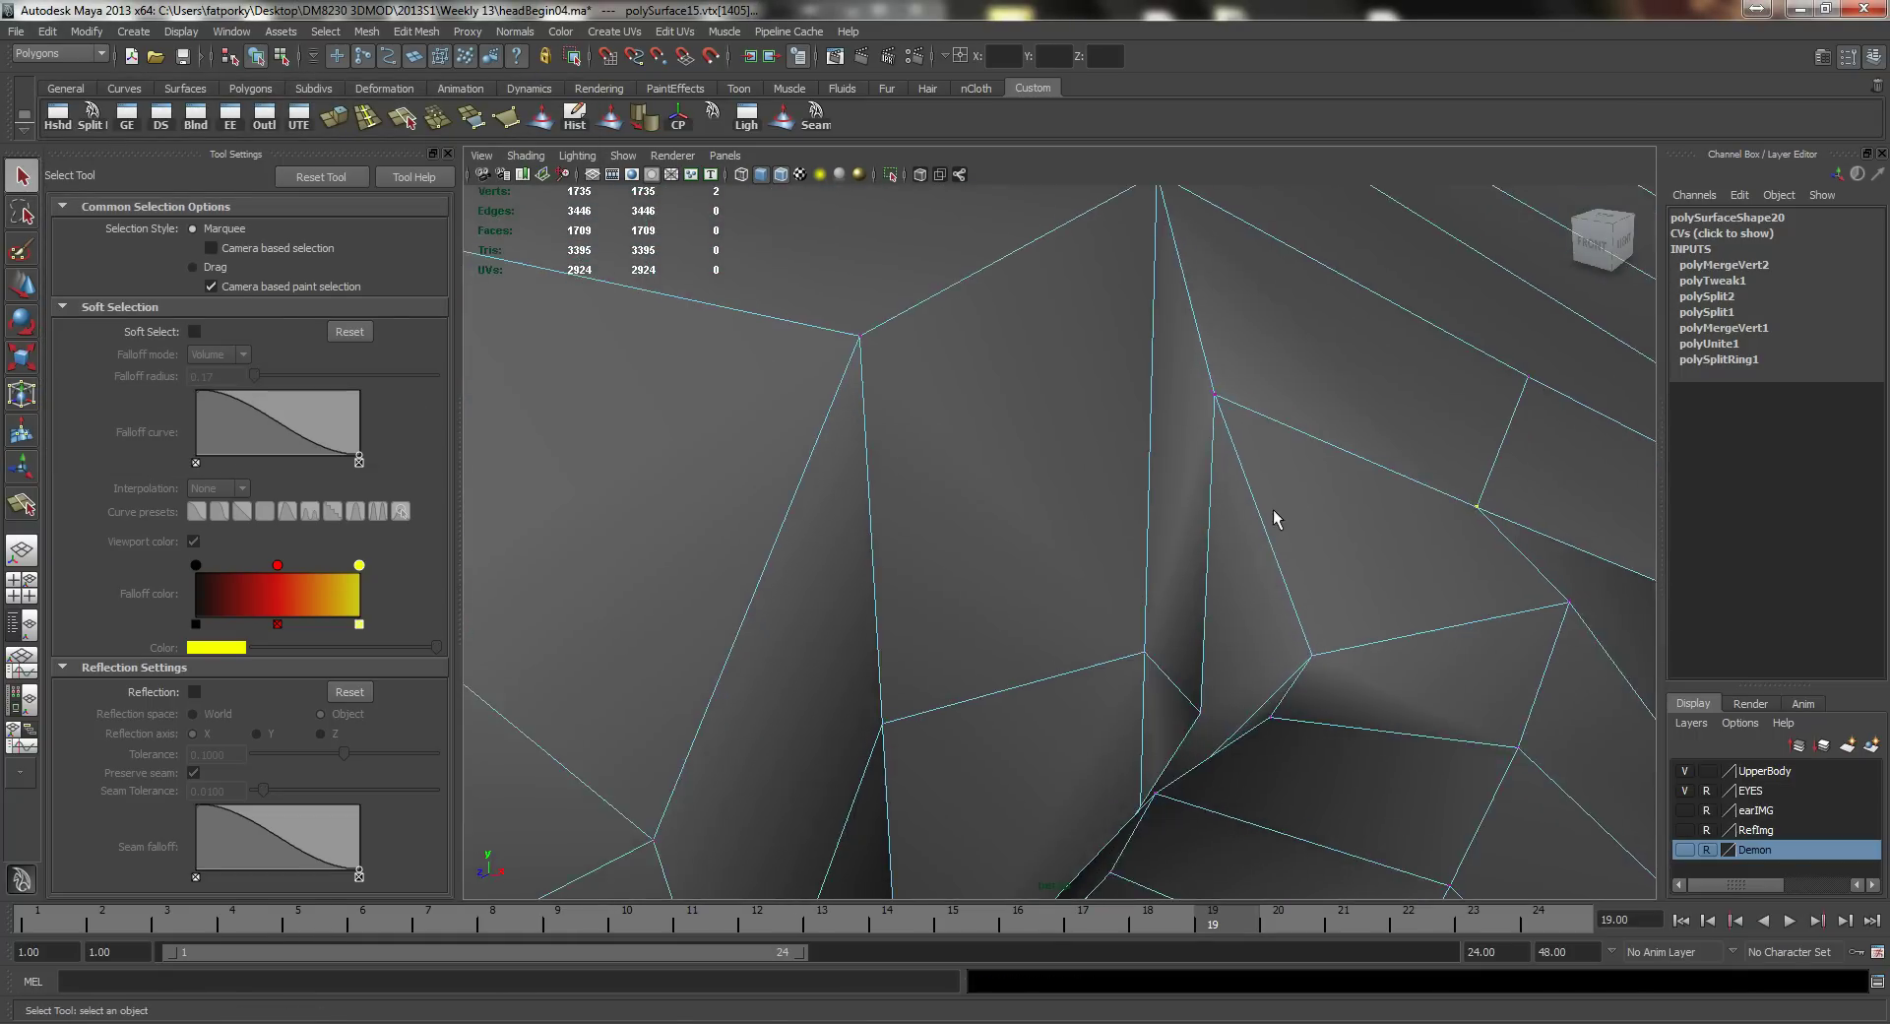
{"action": "middle_click_drag", "start_coordinate": [1273, 519], "coordinate": [1086, 604], "text": "alt"}
{"action": "middle_click_drag", "start_coordinate": [865, 577], "coordinate": [1107, 492], "text": "alt"}
{"action": "left_click", "coordinate": [839, 344]}
{"action": "left_click_drag", "start_coordinate": [840, 346], "coordinate": [906, 464], "text": "alt"}
{"action": "scroll", "coordinate": [915, 467], "scroll_direction": "down", "scroll_amount": 8}
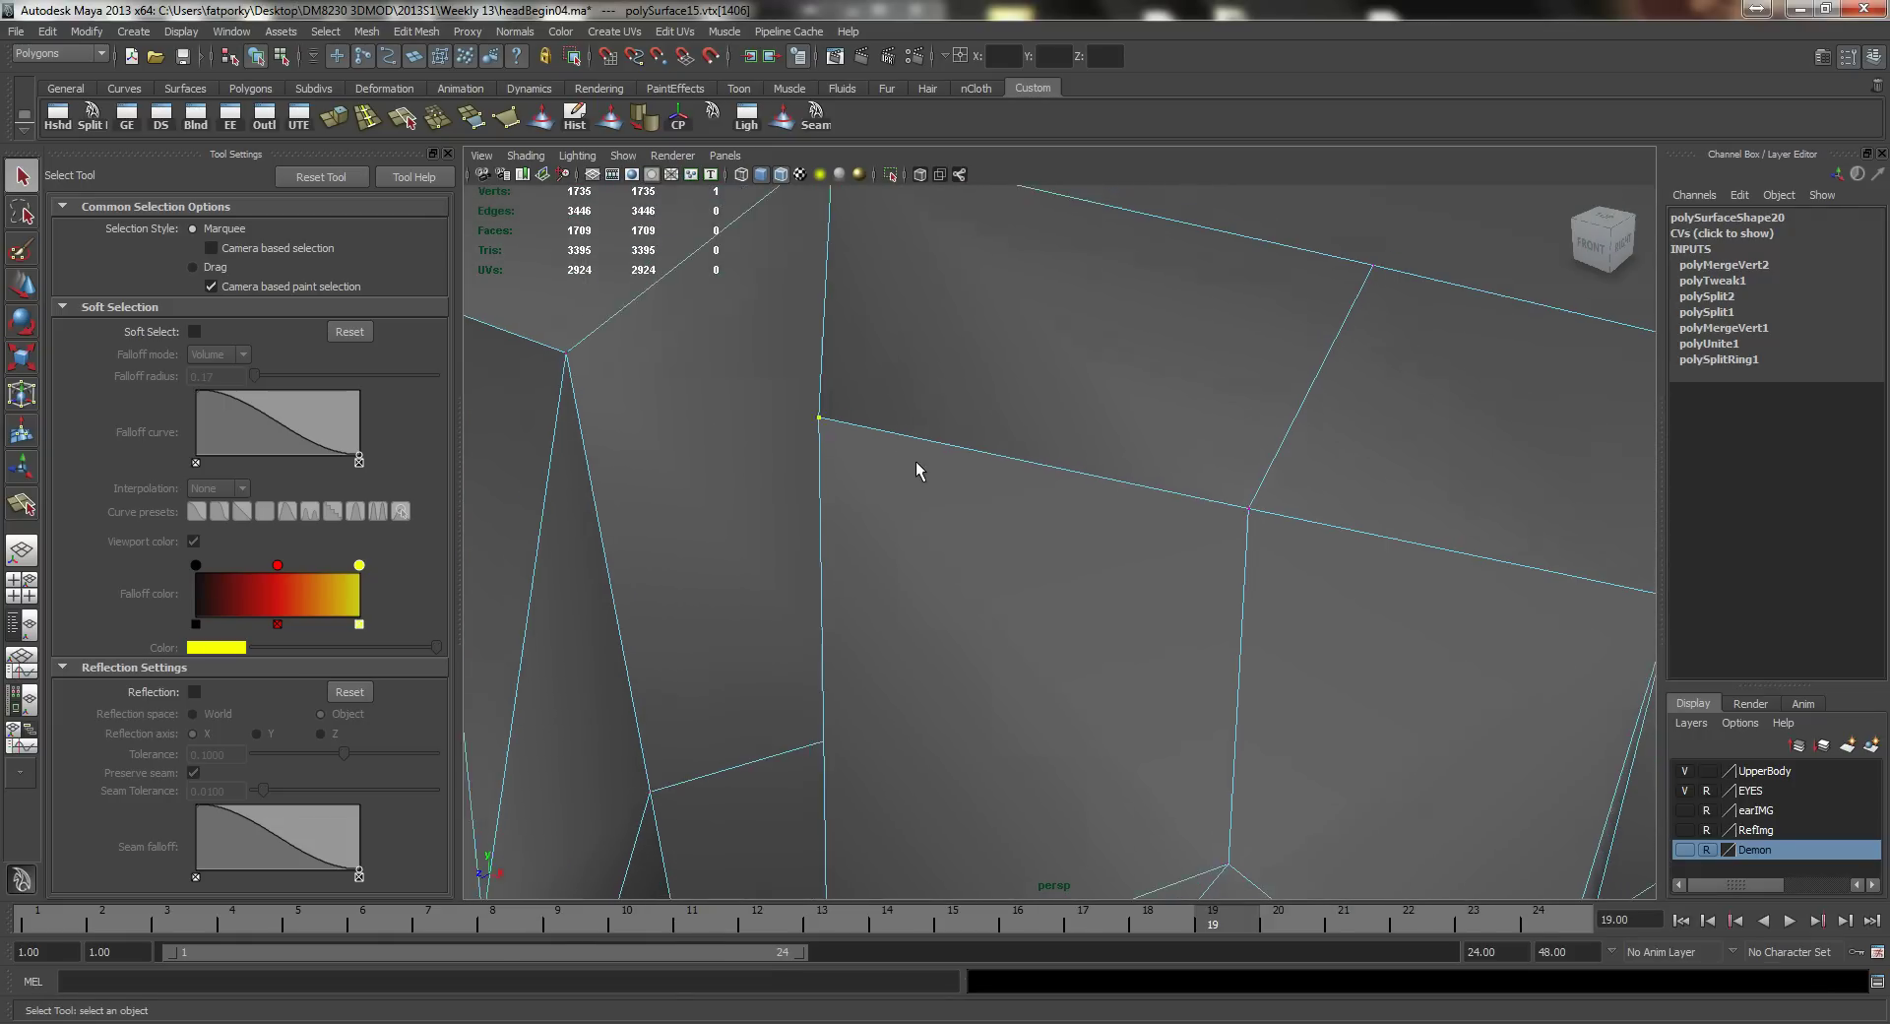
Step: Switch to edge editing and lower the centre edge above the fourth toe
{"action": "left_click_drag", "start_coordinate": [1004, 552], "coordinate": [1430, 701], "text": "alt"}
{"action": "key", "text": "w"}
{"action": "right_click_drag", "start_coordinate": [1267, 577], "coordinate": [1277, 547]}
{"action": "left_click", "coordinate": [1283, 547]}
{"action": "left_click_drag", "start_coordinate": [1286, 486], "coordinate": [1287, 568]}
Step: Lower the side edge at the base of the toe beside the outermost toe
{"action": "left_click_drag", "start_coordinate": [1058, 600], "coordinate": [1211, 617], "text": "alt"}
{"action": "left_click_drag", "start_coordinate": [1061, 726], "coordinate": [1077, 777], "text": "alt"}
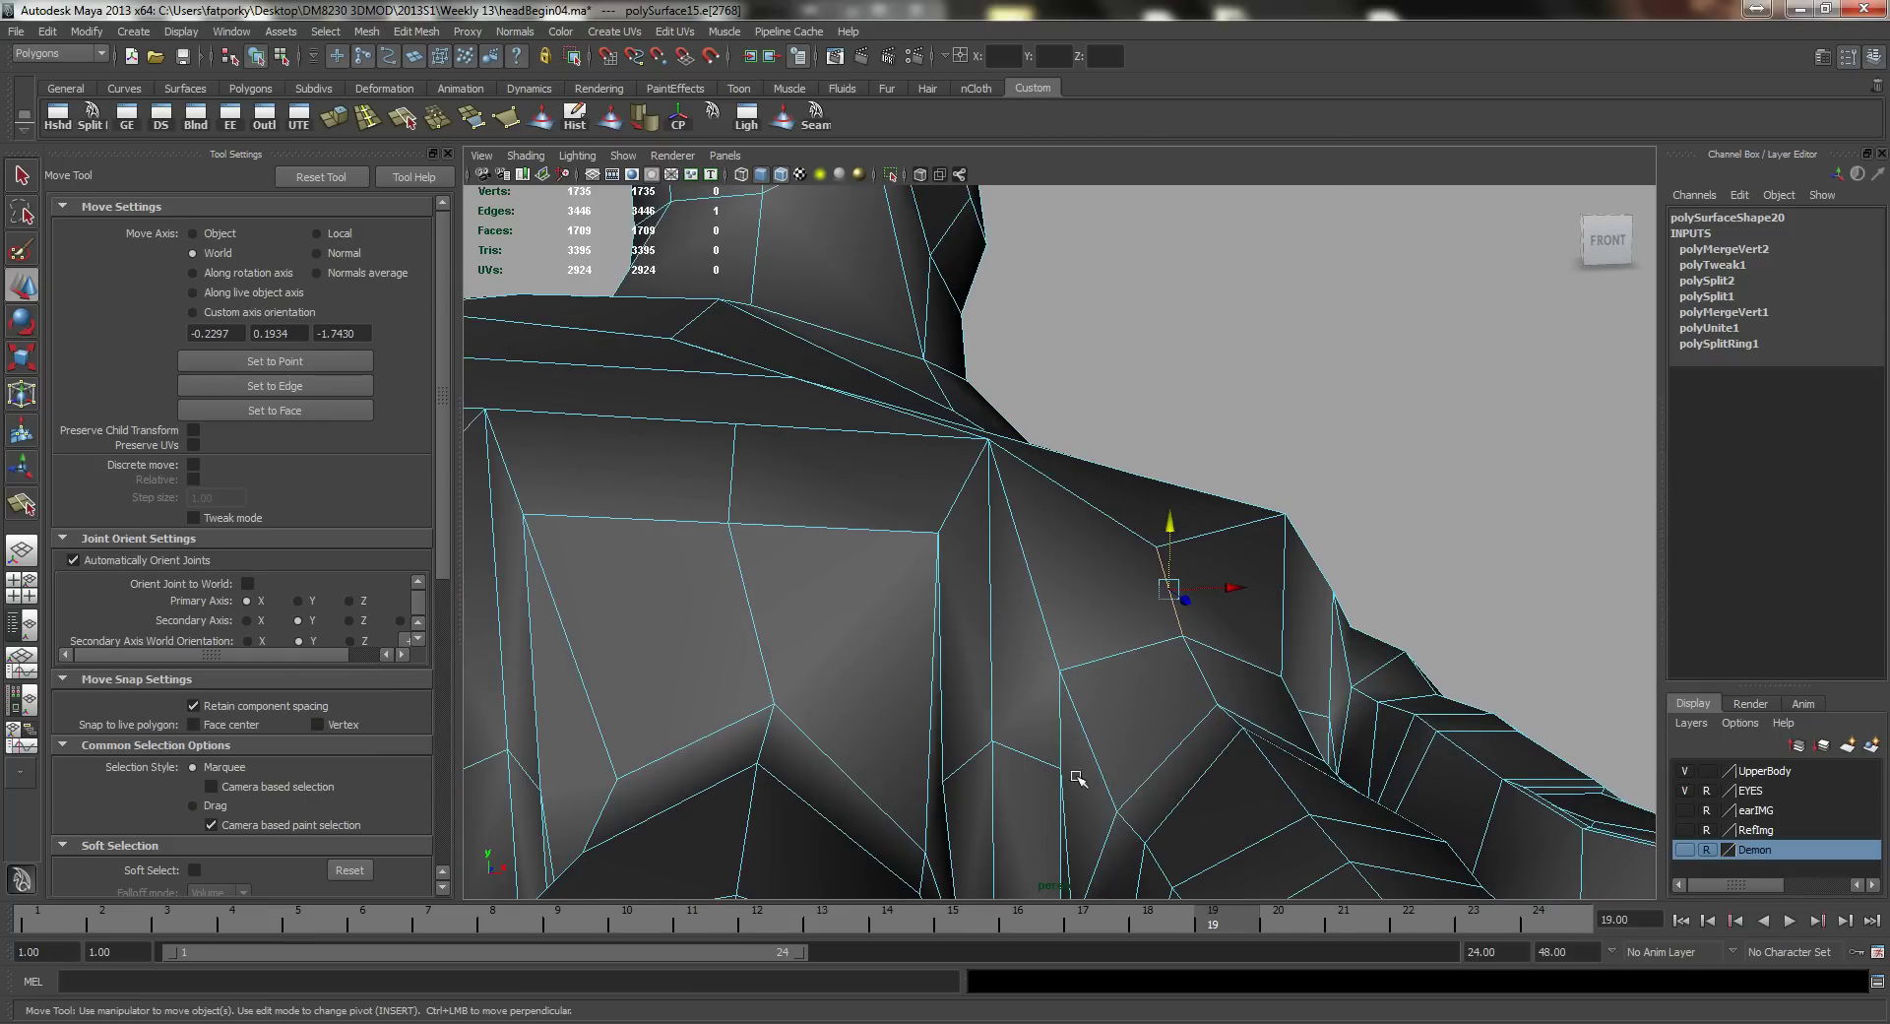
{"action": "left_click", "coordinate": [1061, 730]}
{"action": "left_click_drag", "start_coordinate": [1060, 672], "coordinate": [1026, 756]}
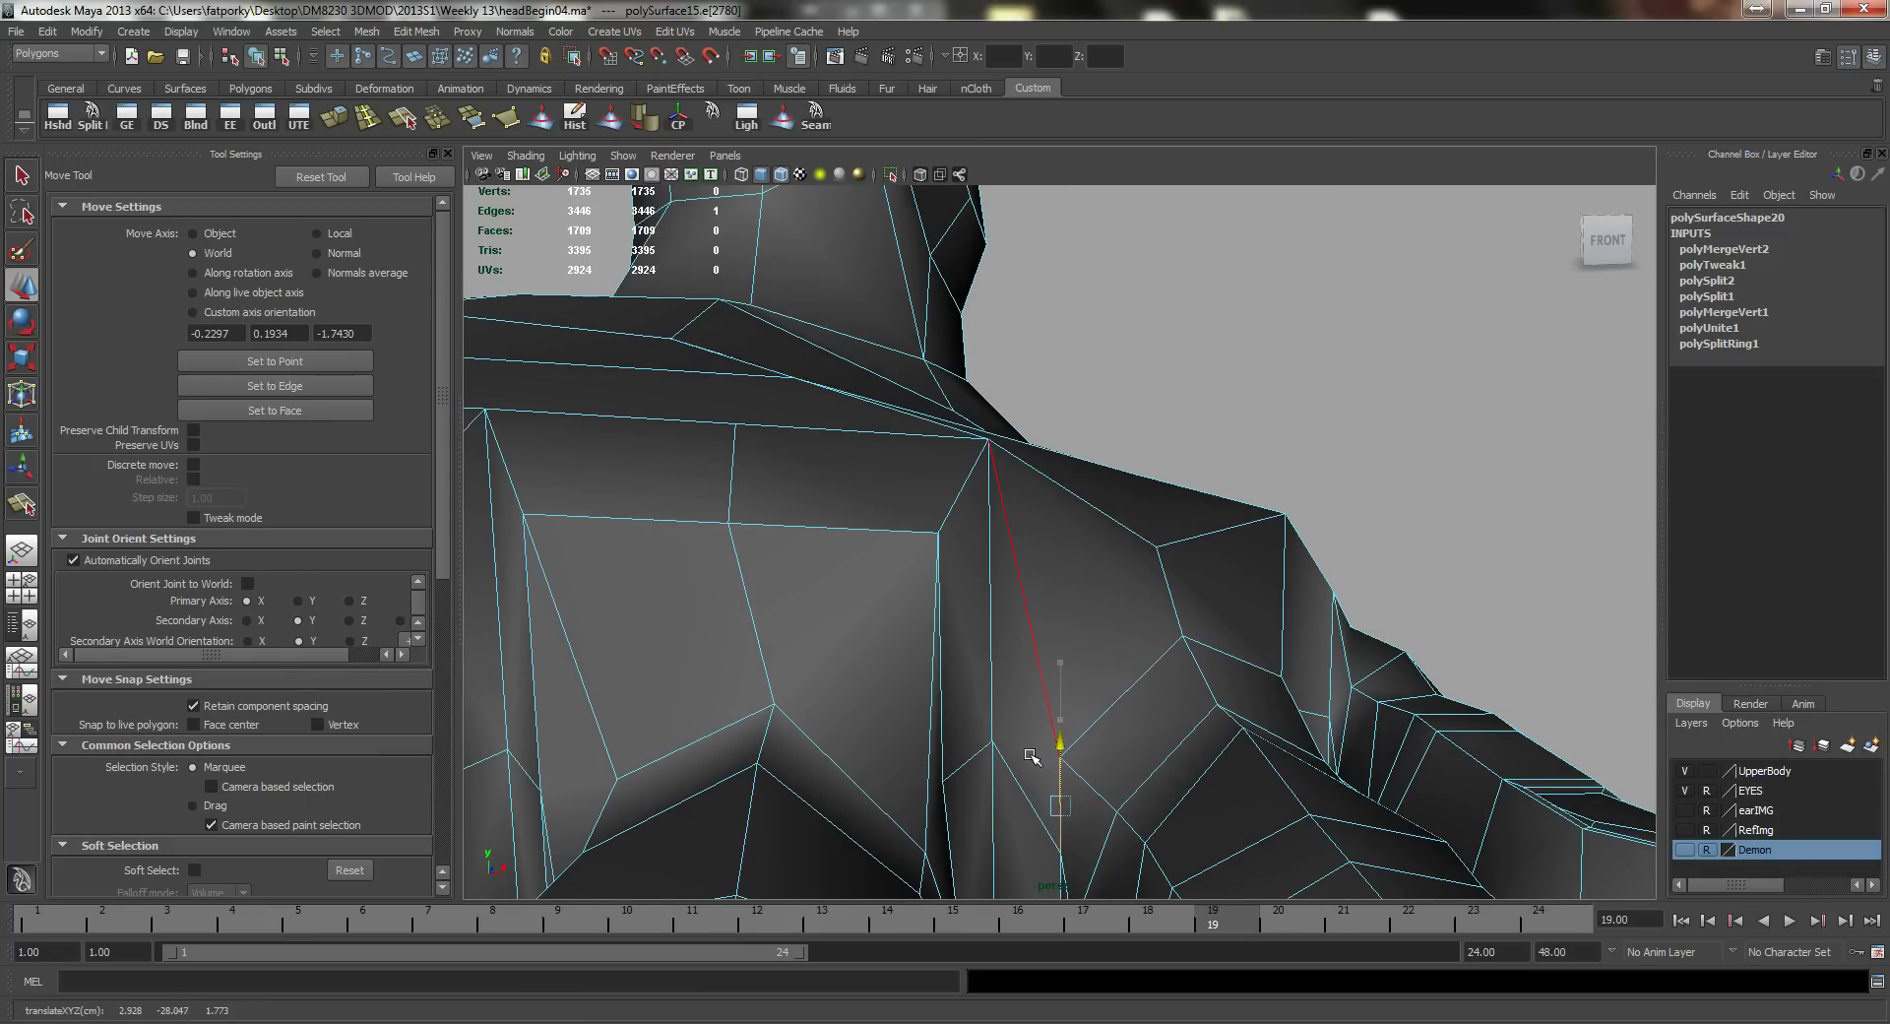
Step: Switch to vertex editing and slightly lower the inner side vertex at the outermost toe's base
{"action": "left_click_drag", "start_coordinate": [1269, 817], "coordinate": [1093, 787], "text": "alt"}
{"action": "middle_click_drag", "start_coordinate": [1260, 750], "coordinate": [1162, 649], "text": "alt"}
{"action": "left_click_drag", "start_coordinate": [1171, 655], "coordinate": [1104, 472], "text": "alt"}
{"action": "left_click", "coordinate": [1287, 728]}
{"action": "scroll", "coordinate": [1091, 476], "scroll_direction": "up", "scroll_amount": 2}
{"action": "right_click_drag", "start_coordinate": [1113, 520], "coordinate": [1108, 511]}
{"action": "left_click", "coordinate": [1089, 507]}
{"action": "left_click_drag", "start_coordinate": [1088, 507], "coordinate": [1193, 479], "text": "alt"}
{"action": "left_click_drag", "start_coordinate": [1123, 384], "coordinate": [1123, 398]}
{"action": "left_click_drag", "start_coordinate": [1107, 473], "coordinate": [1086, 514], "text": "alt"}
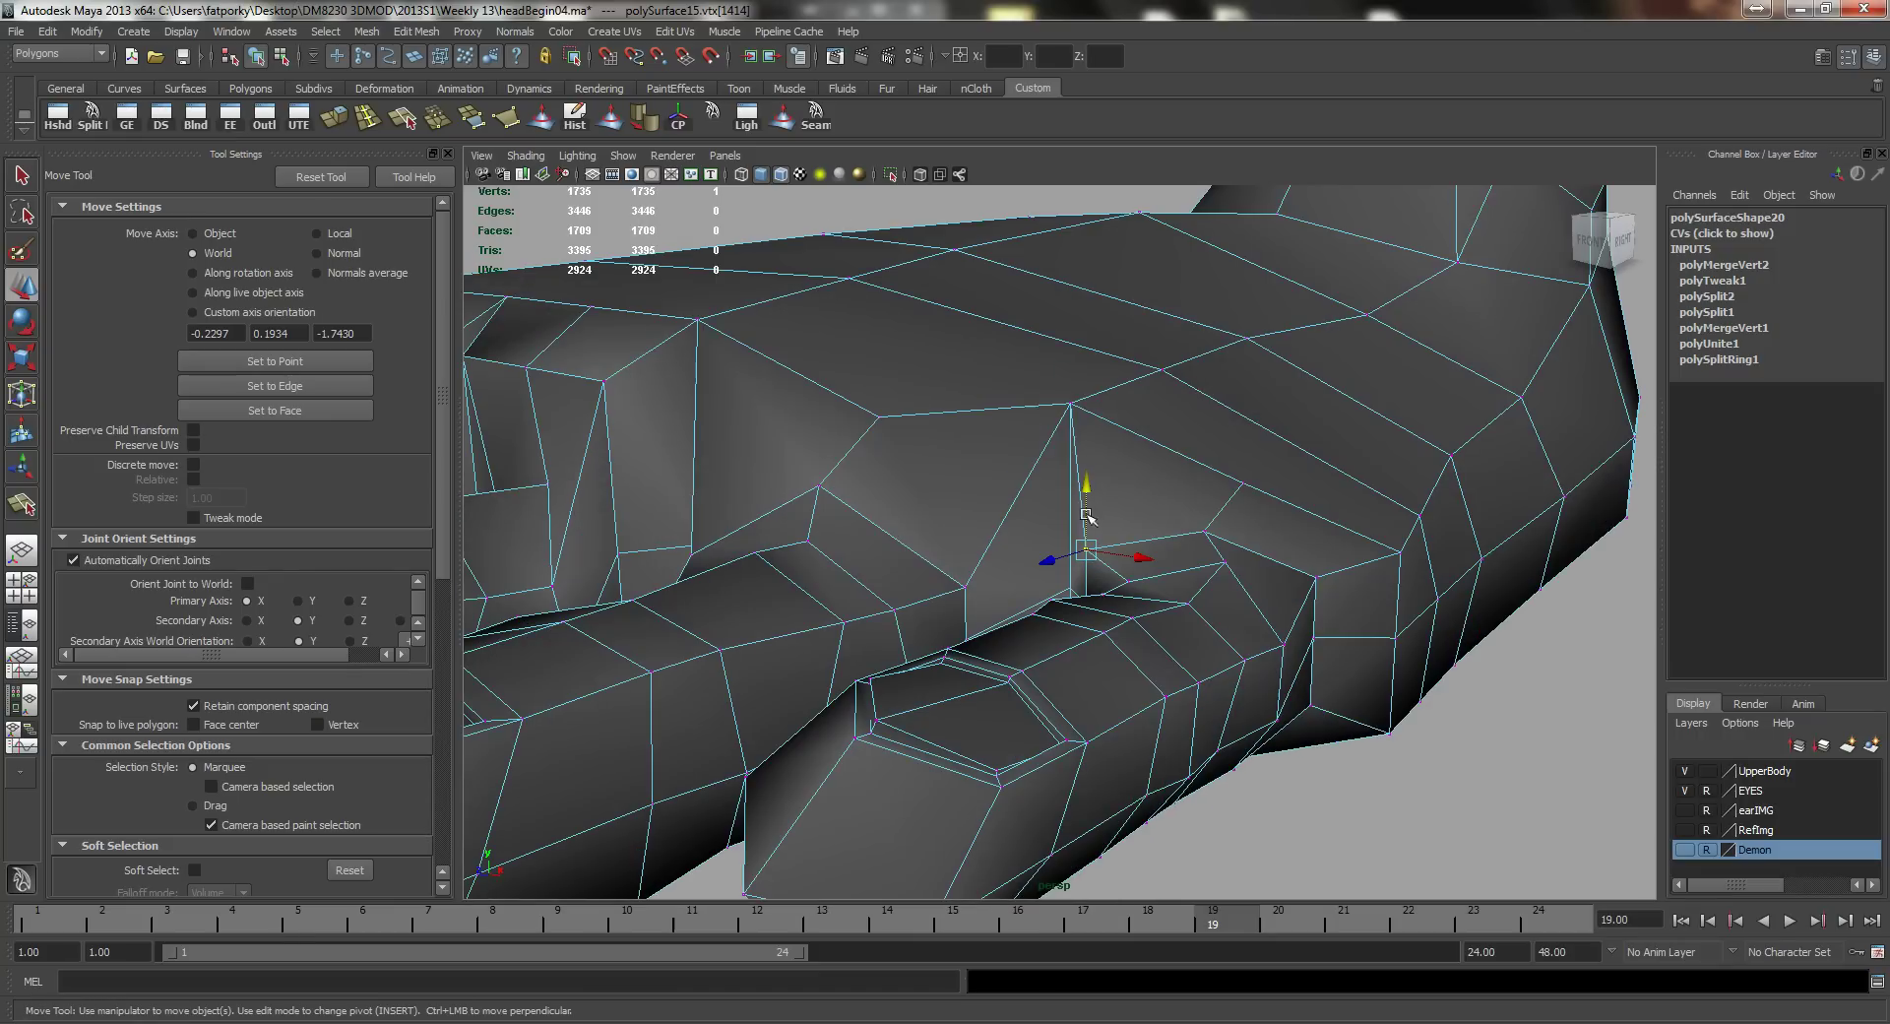
Step: Lower the foot vertex at the top of the gap between the two outer toes
{"action": "left_click", "coordinate": [1071, 404]}
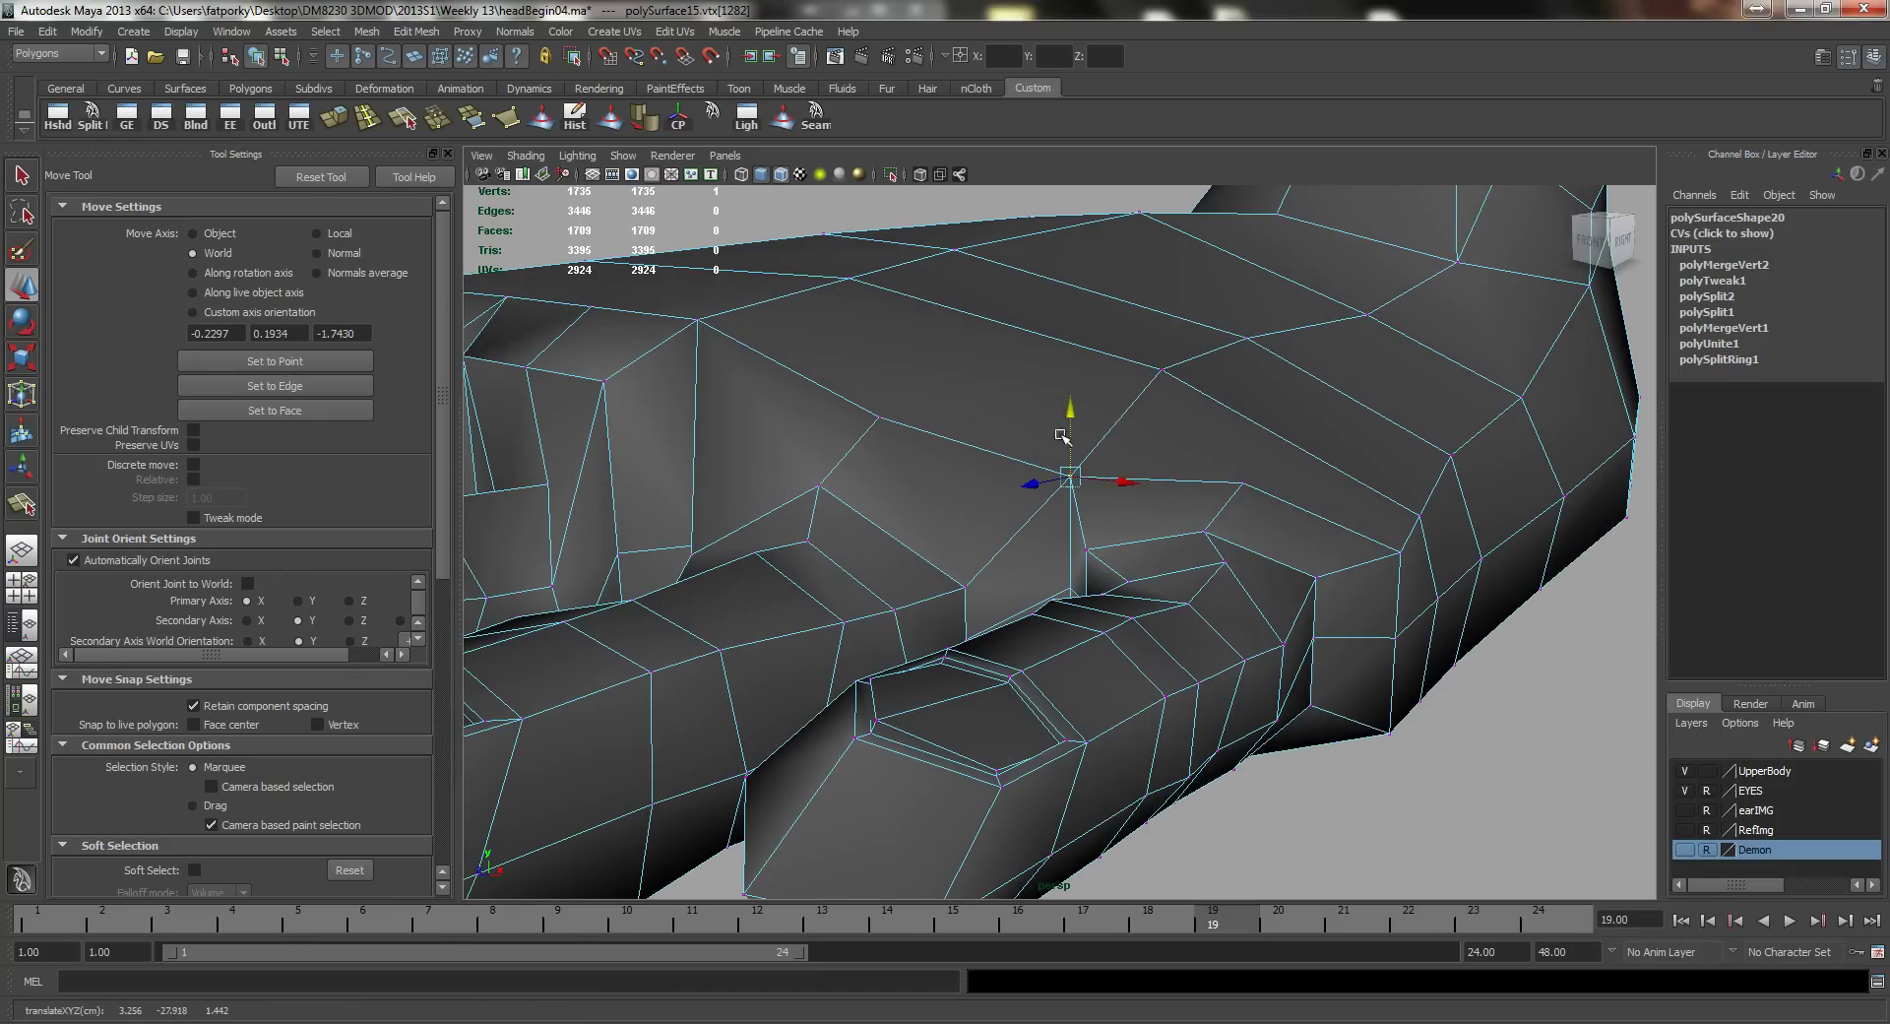
{"action": "left_click_drag", "start_coordinate": [1061, 435], "coordinate": [1105, 663], "text": "alt"}
{"action": "right_click_drag", "start_coordinate": [1105, 663], "coordinate": [1260, 744], "text": "alt"}
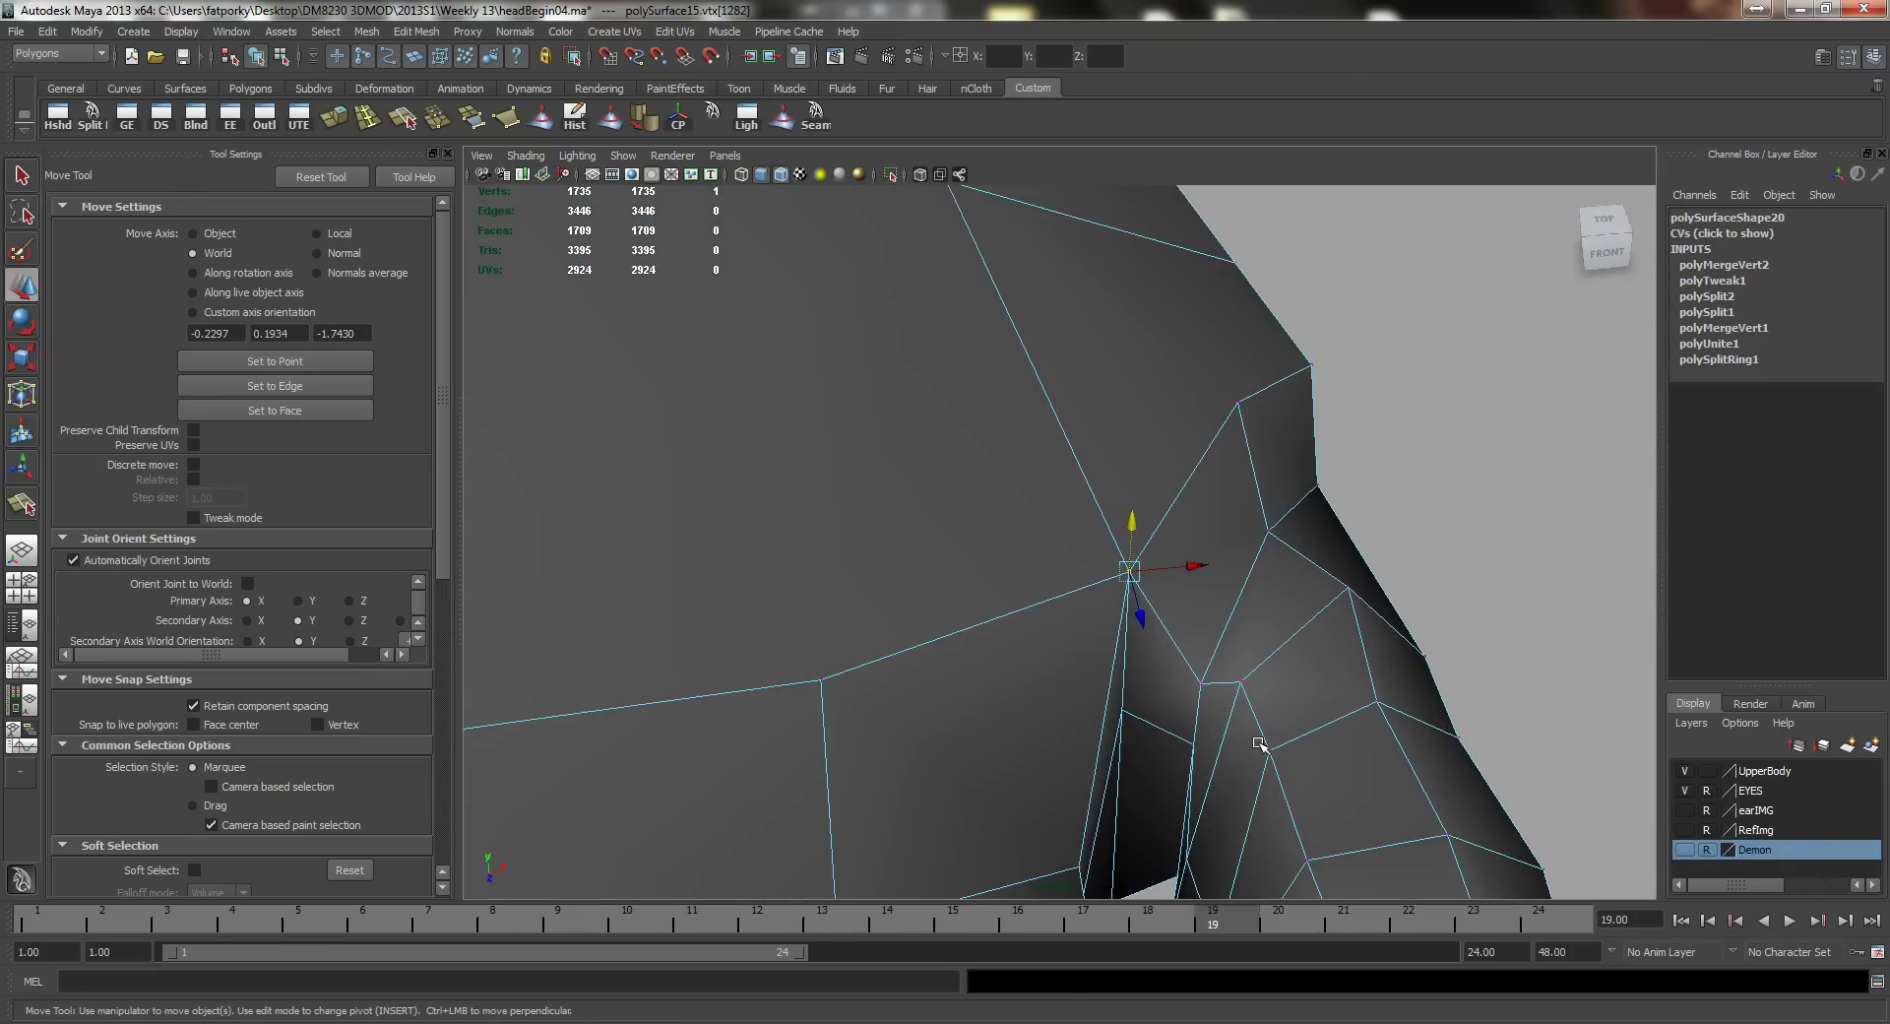
{"action": "left_click_drag", "start_coordinate": [1260, 746], "coordinate": [1132, 712], "text": "alt"}
Step: Shift the underside vertex in the gap between the two outer toes towards the gap's centre and slightly down
{"action": "right_click", "coordinate": [1154, 628]}
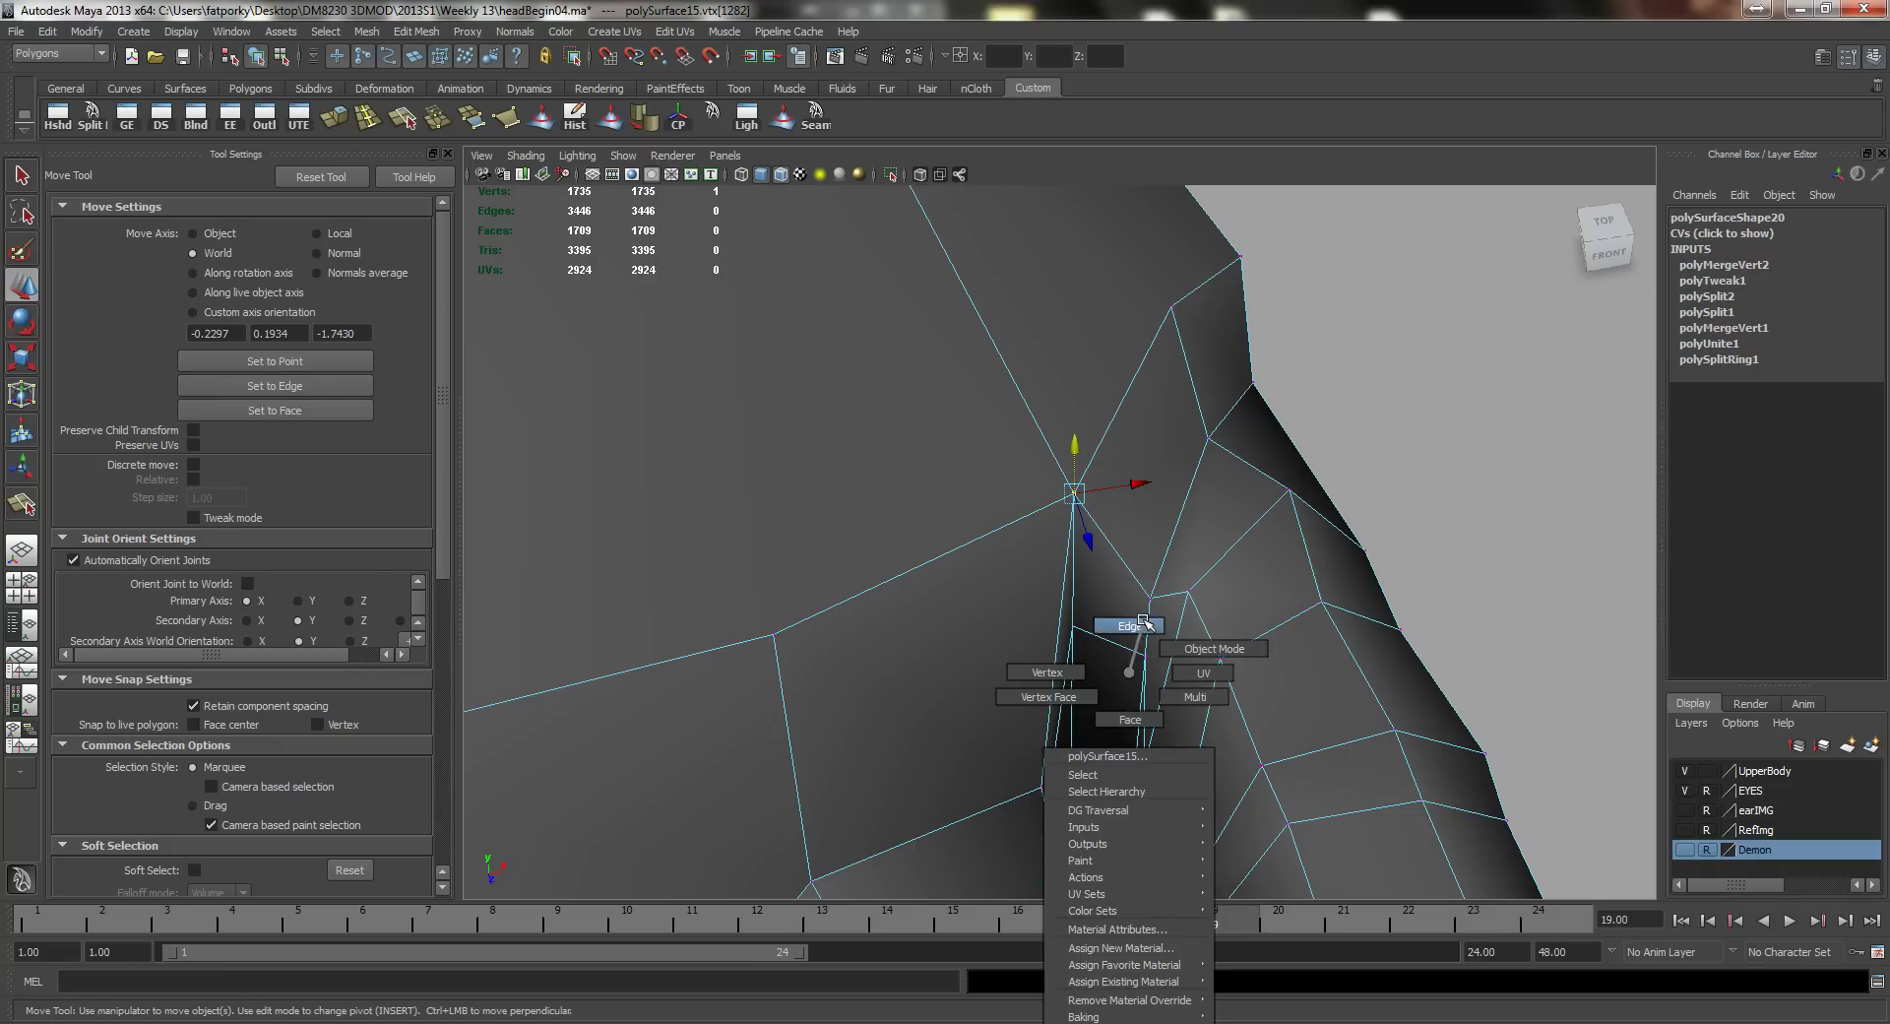
{"action": "left_click", "coordinate": [1149, 622]}
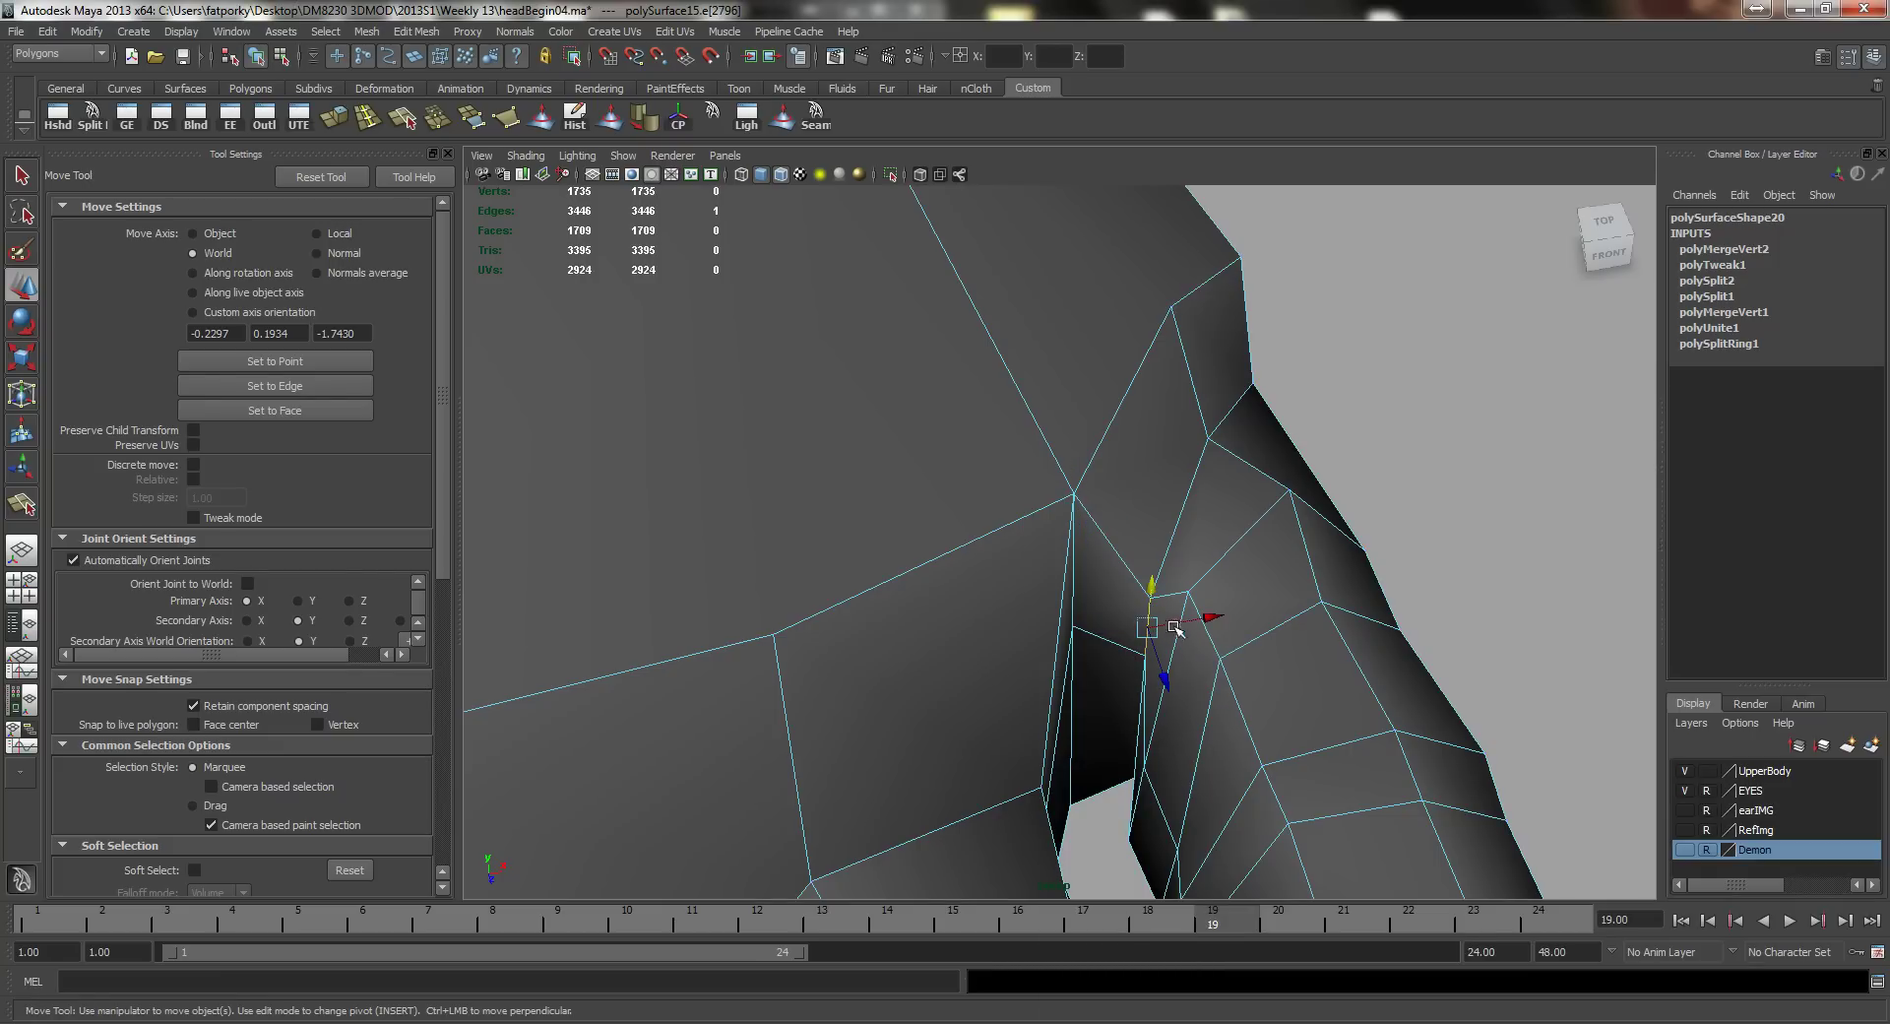
{"action": "left_click_drag", "start_coordinate": [1123, 641], "coordinate": [1135, 483], "text": "alt"}
{"action": "right_click_drag", "start_coordinate": [1135, 433], "coordinate": [1145, 423]}
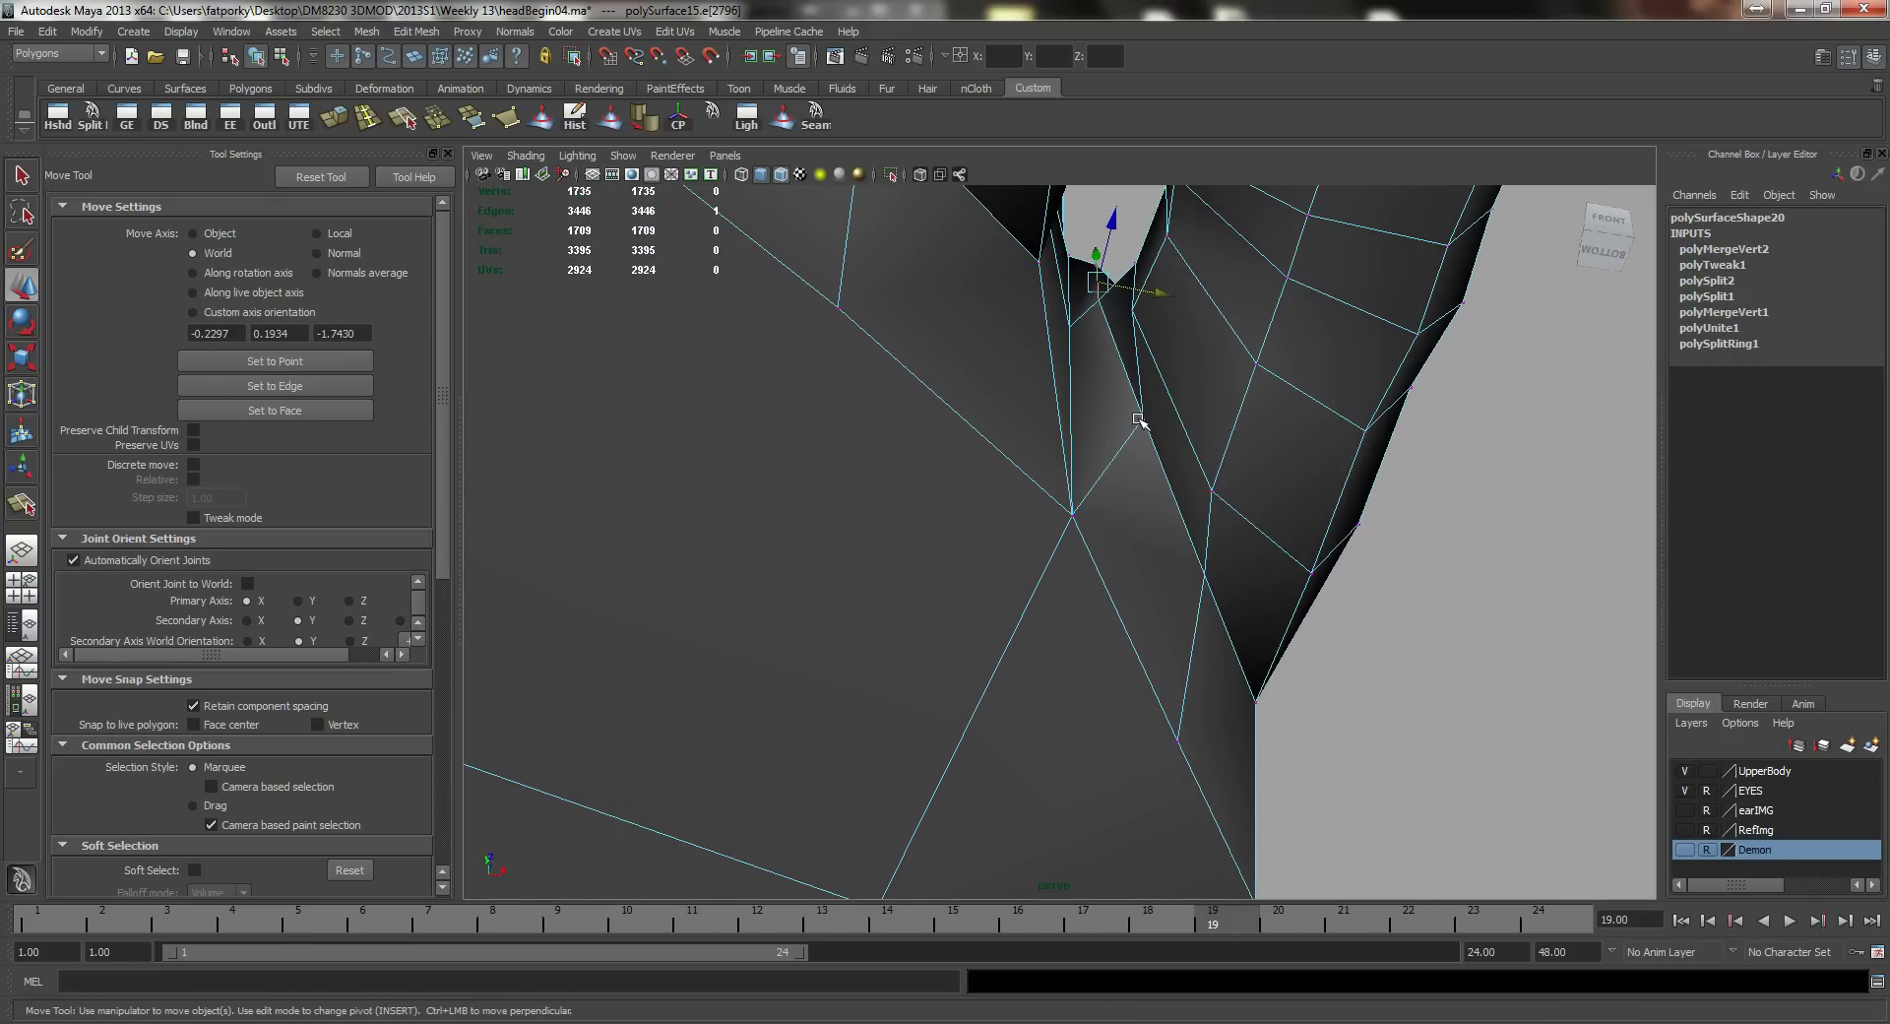
{"action": "left_click", "coordinate": [1140, 419]}
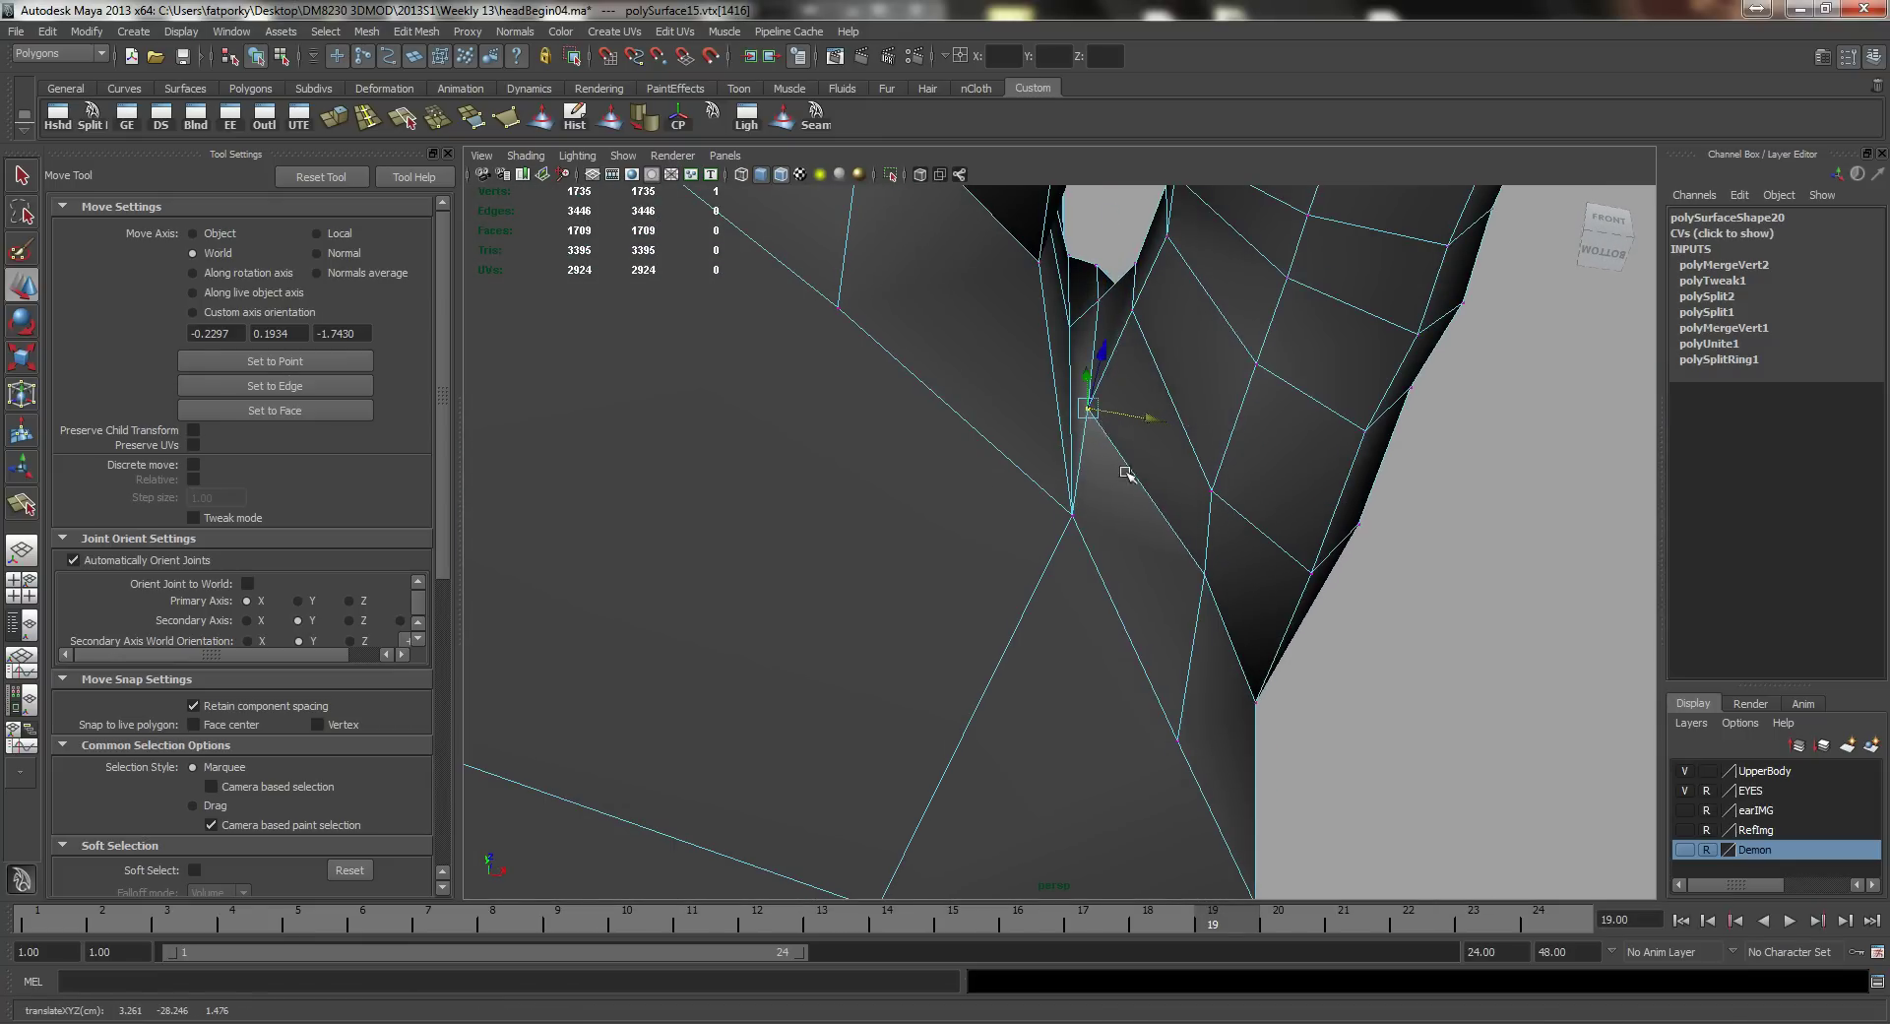
{"action": "left_click_drag", "start_coordinate": [1122, 476], "coordinate": [1057, 583], "text": "alt"}
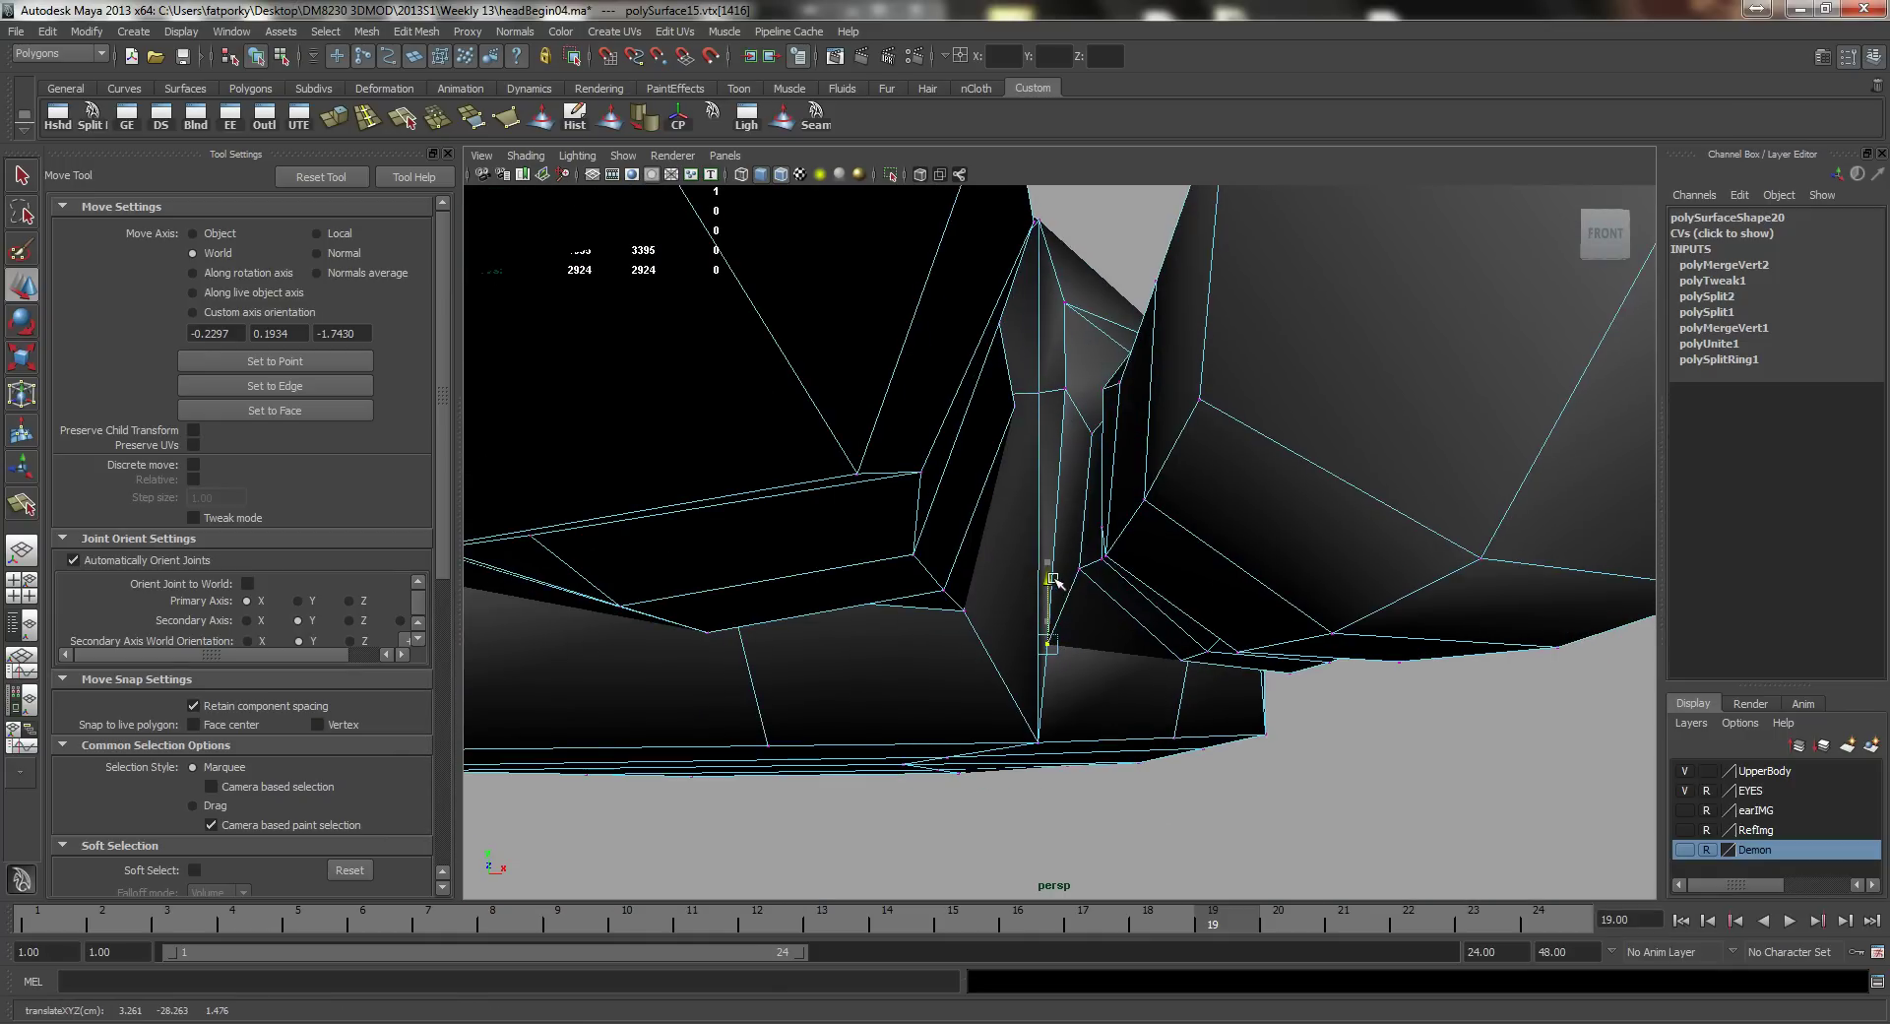
{"action": "left_click", "coordinate": [1100, 637]}
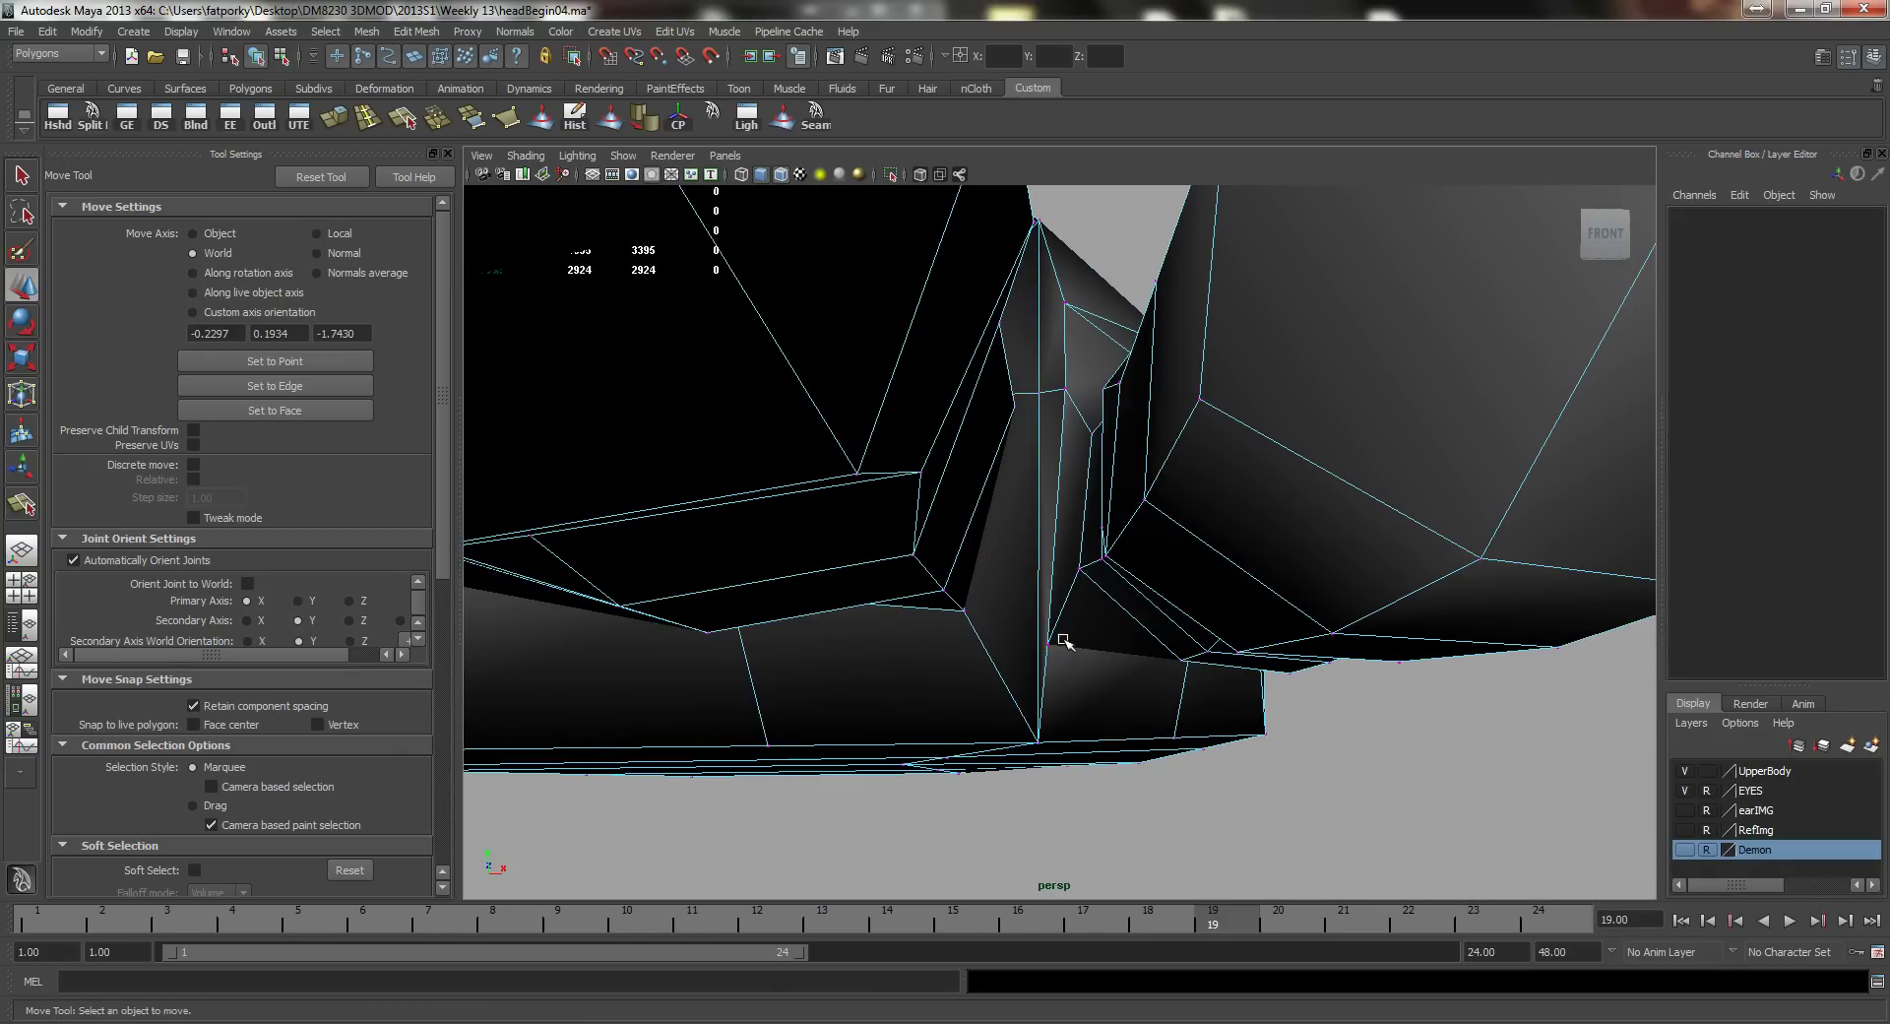
{"action": "left_click", "coordinate": [1060, 637]}
Step: Select the three vertices across the top of the base of the toe beside the big toe and lower them
{"action": "left_click_drag", "start_coordinate": [1084, 641], "coordinate": [994, 553], "text": "alt"}
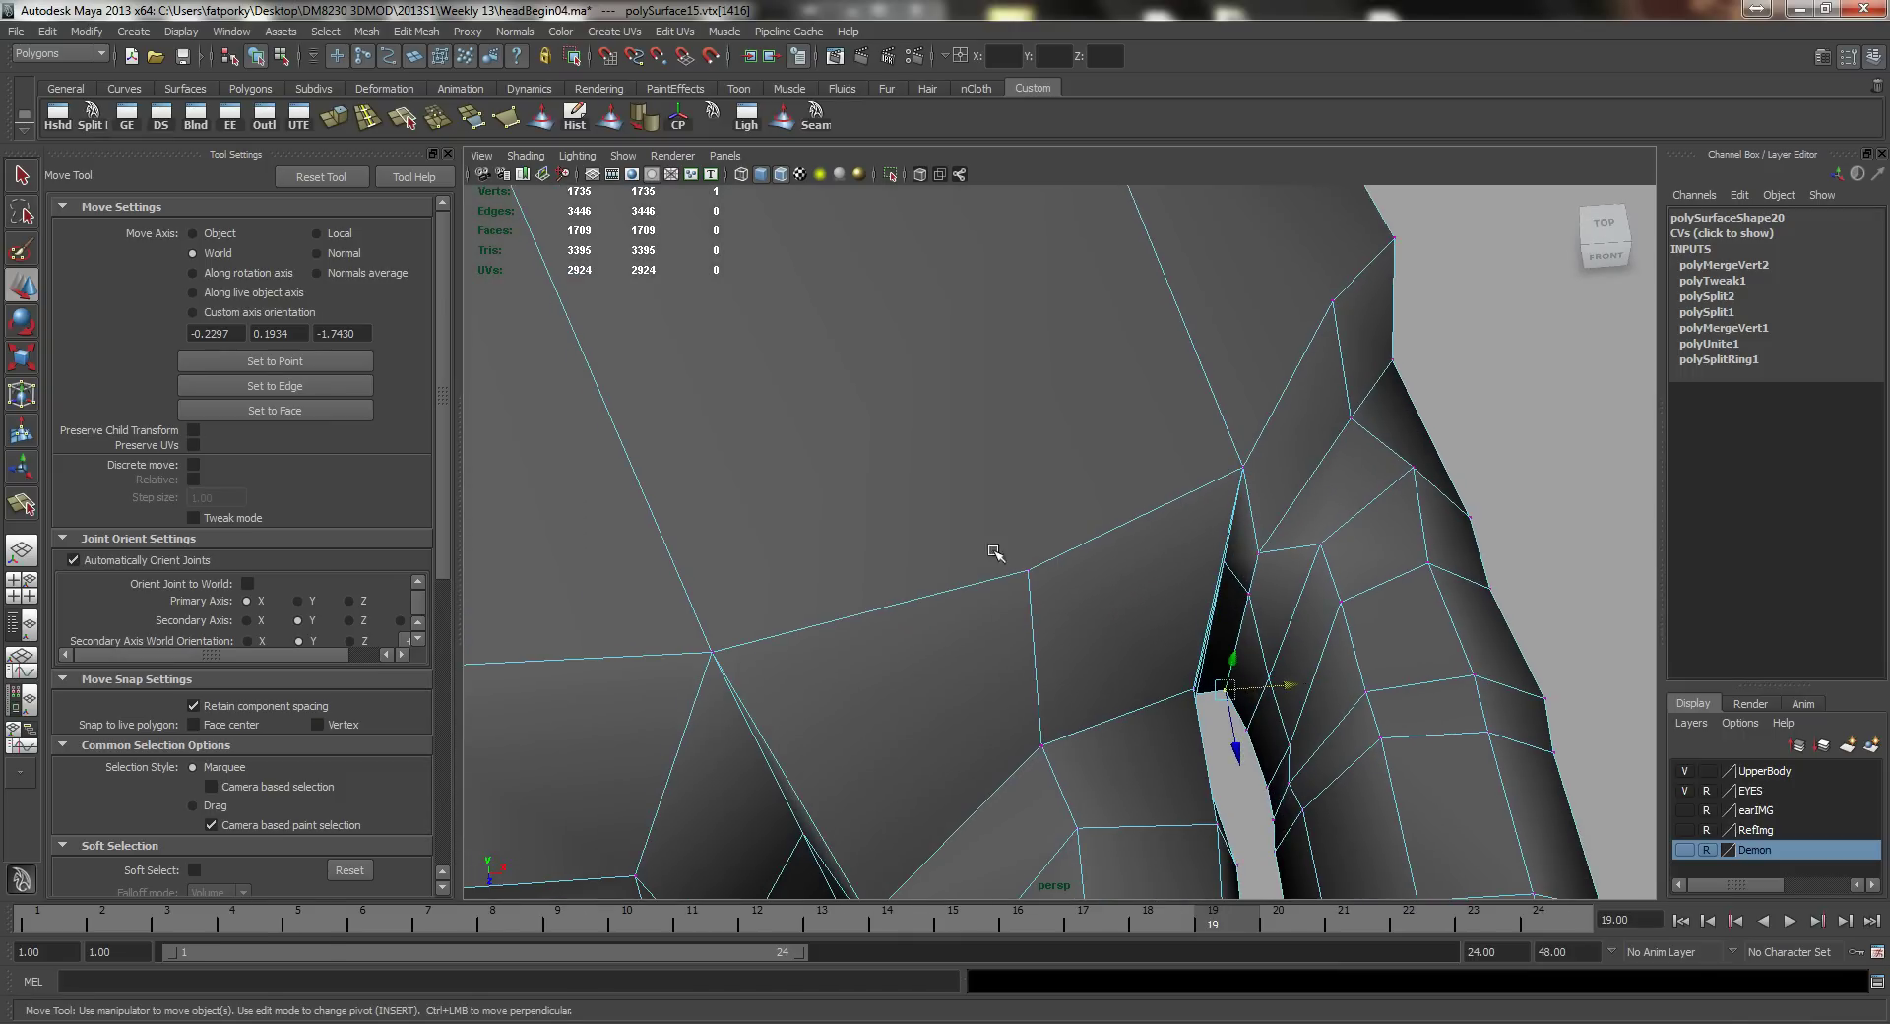
{"action": "middle_click_drag", "start_coordinate": [994, 554], "coordinate": [1093, 469], "text": "alt"}
{"action": "right_click_drag", "start_coordinate": [1093, 468], "coordinate": [941, 582], "text": "alt"}
{"action": "left_click_drag", "start_coordinate": [941, 581], "coordinate": [928, 544], "text": "alt"}
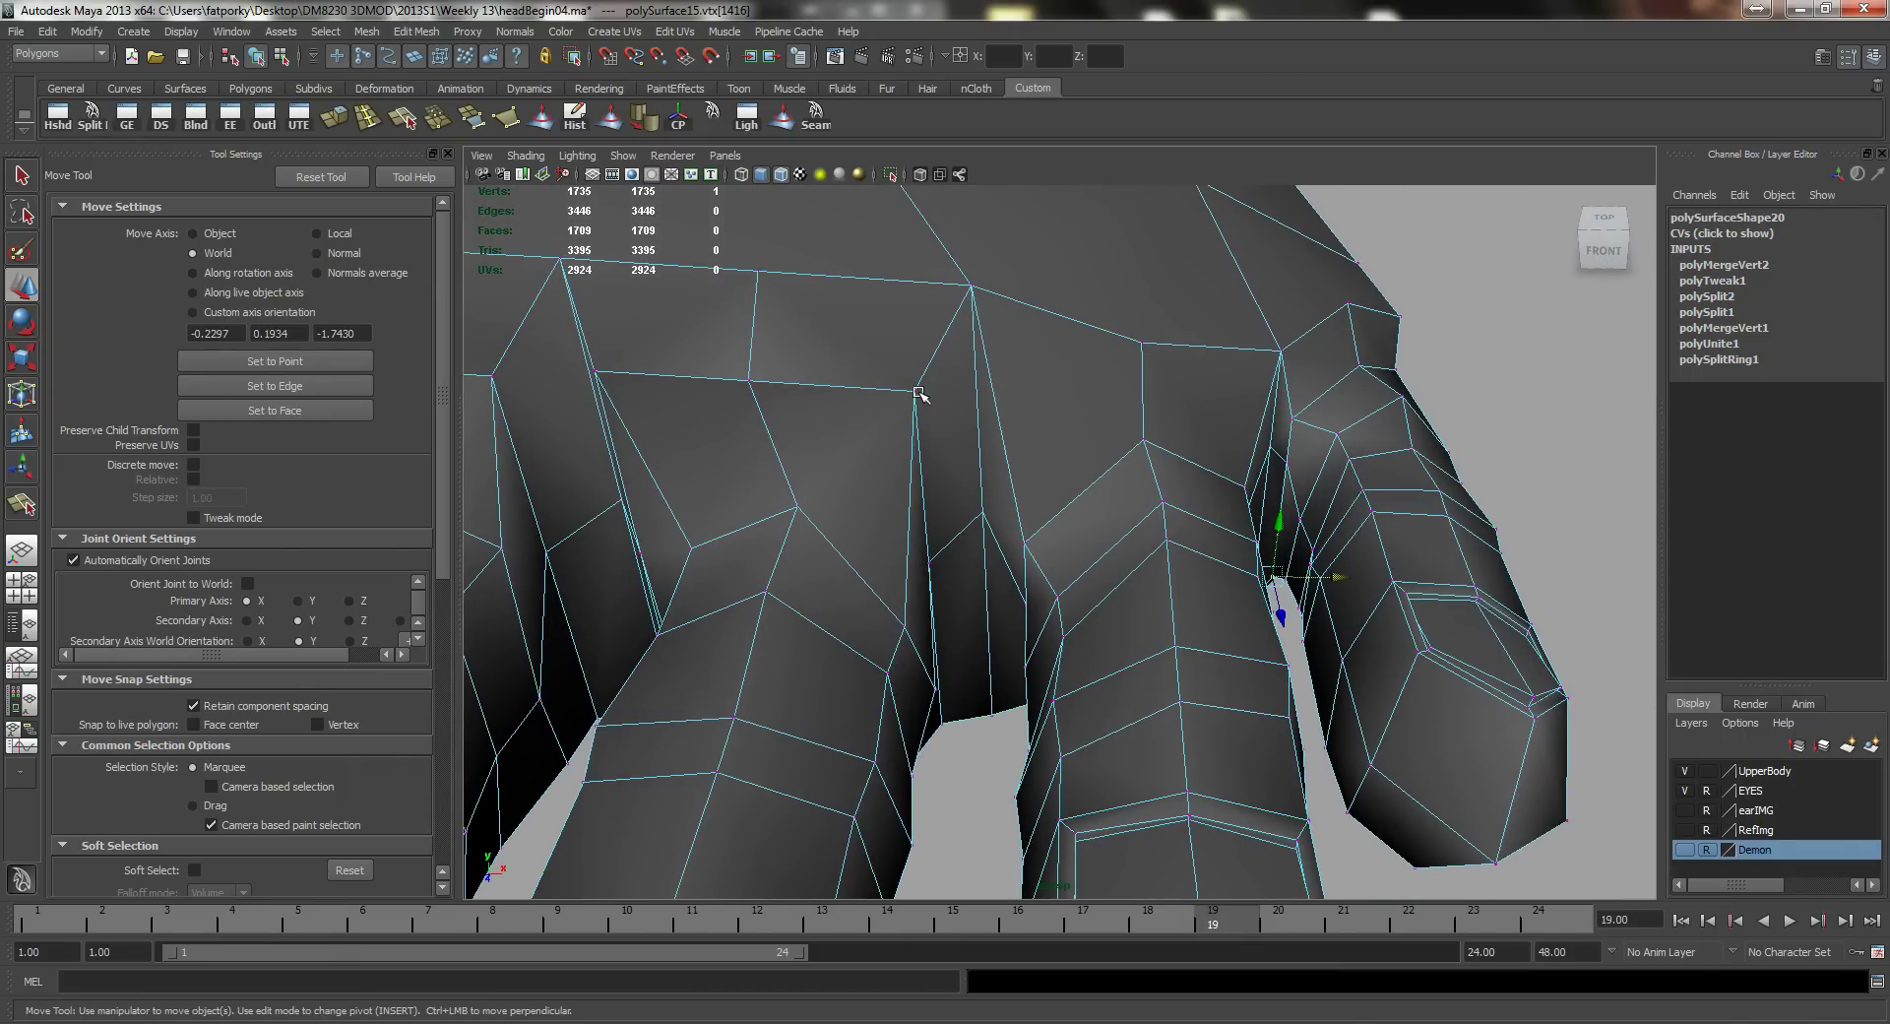
{"action": "left_click", "coordinate": [916, 393]}
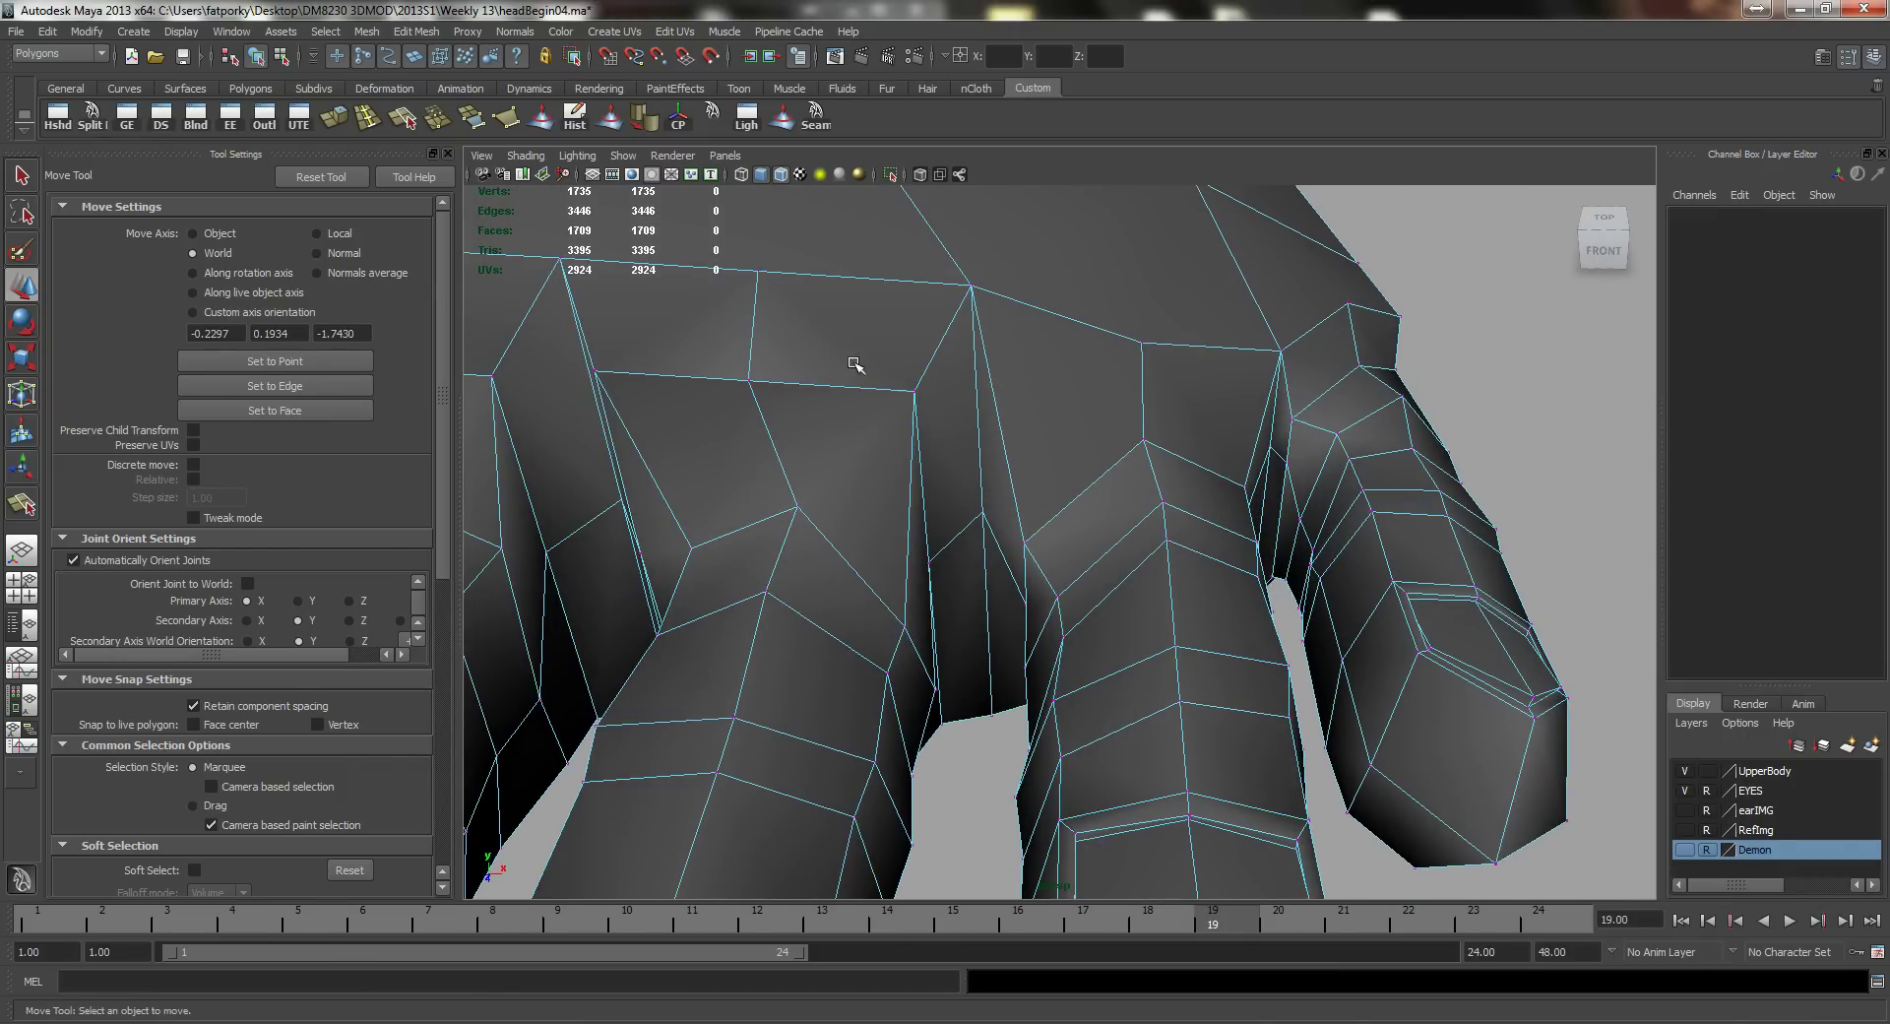
{"action": "left_click_drag", "start_coordinate": [854, 364], "coordinate": [1065, 453], "text": "alt"}
{"action": "left_click", "coordinate": [1014, 436]}
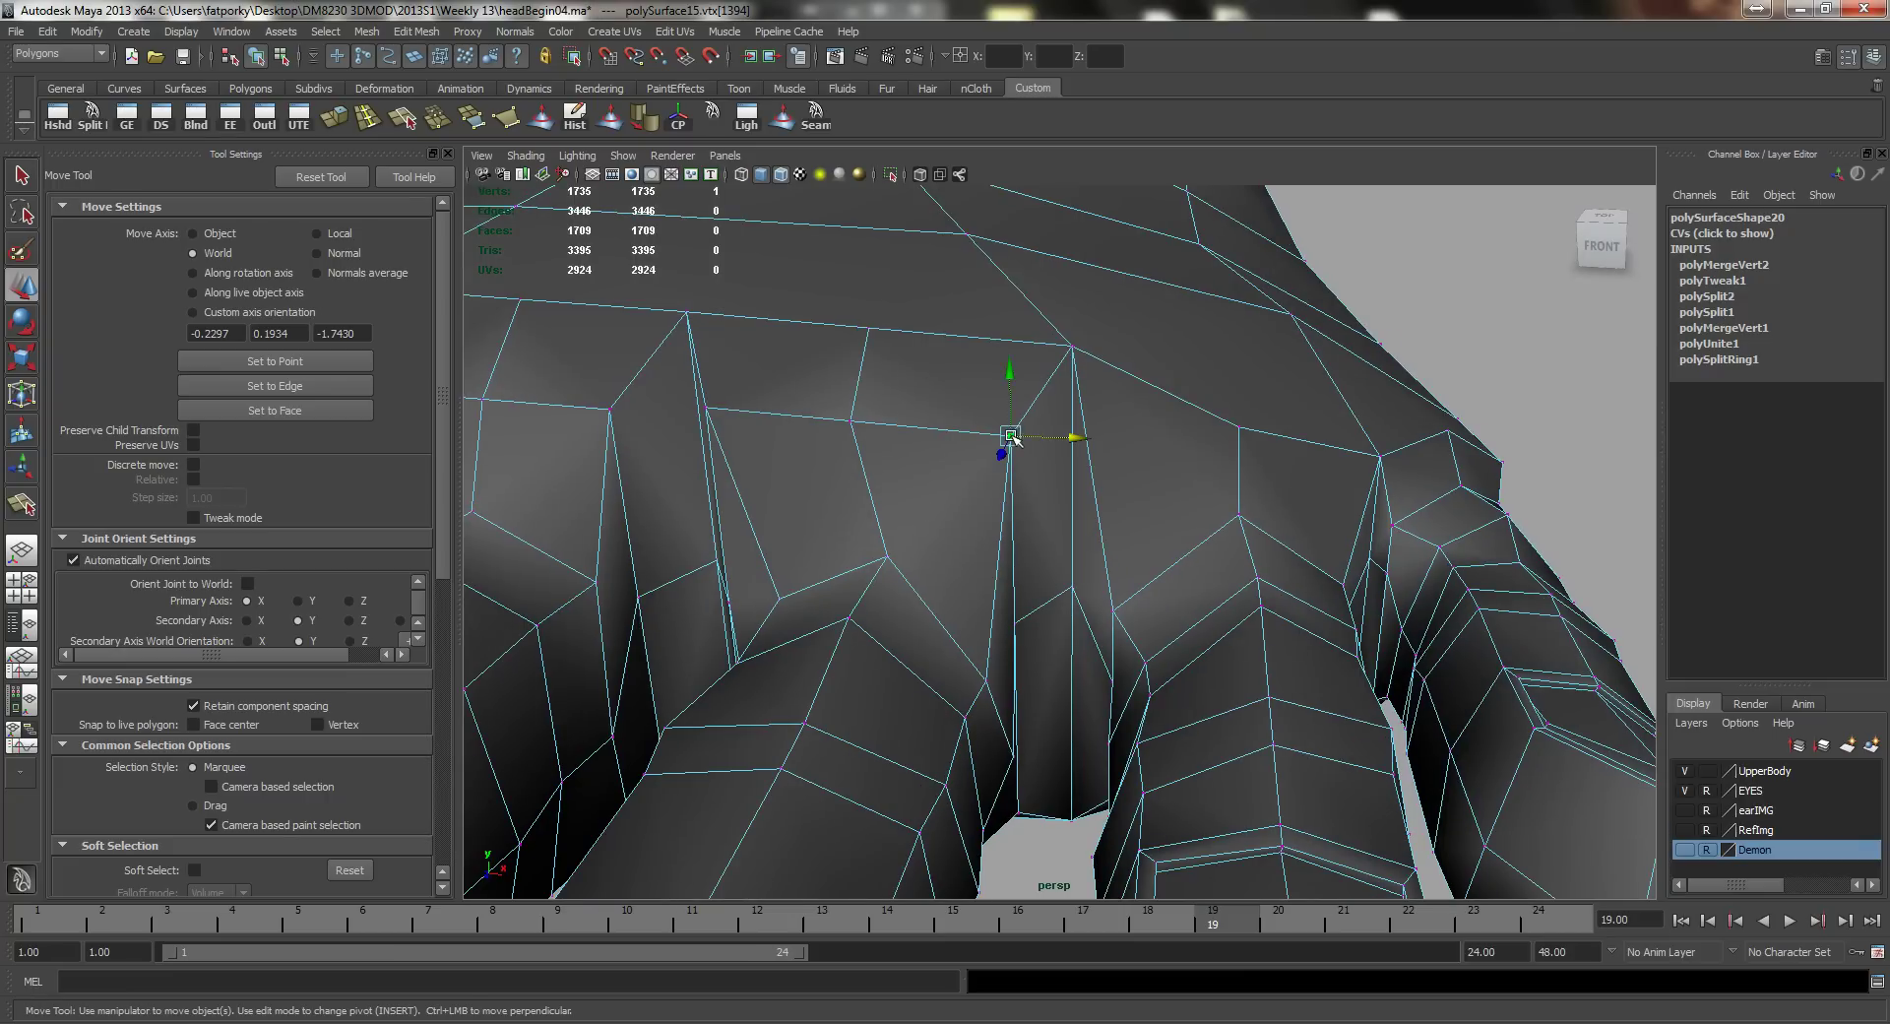
{"action": "left_click", "coordinate": [706, 406], "text": "shift"}
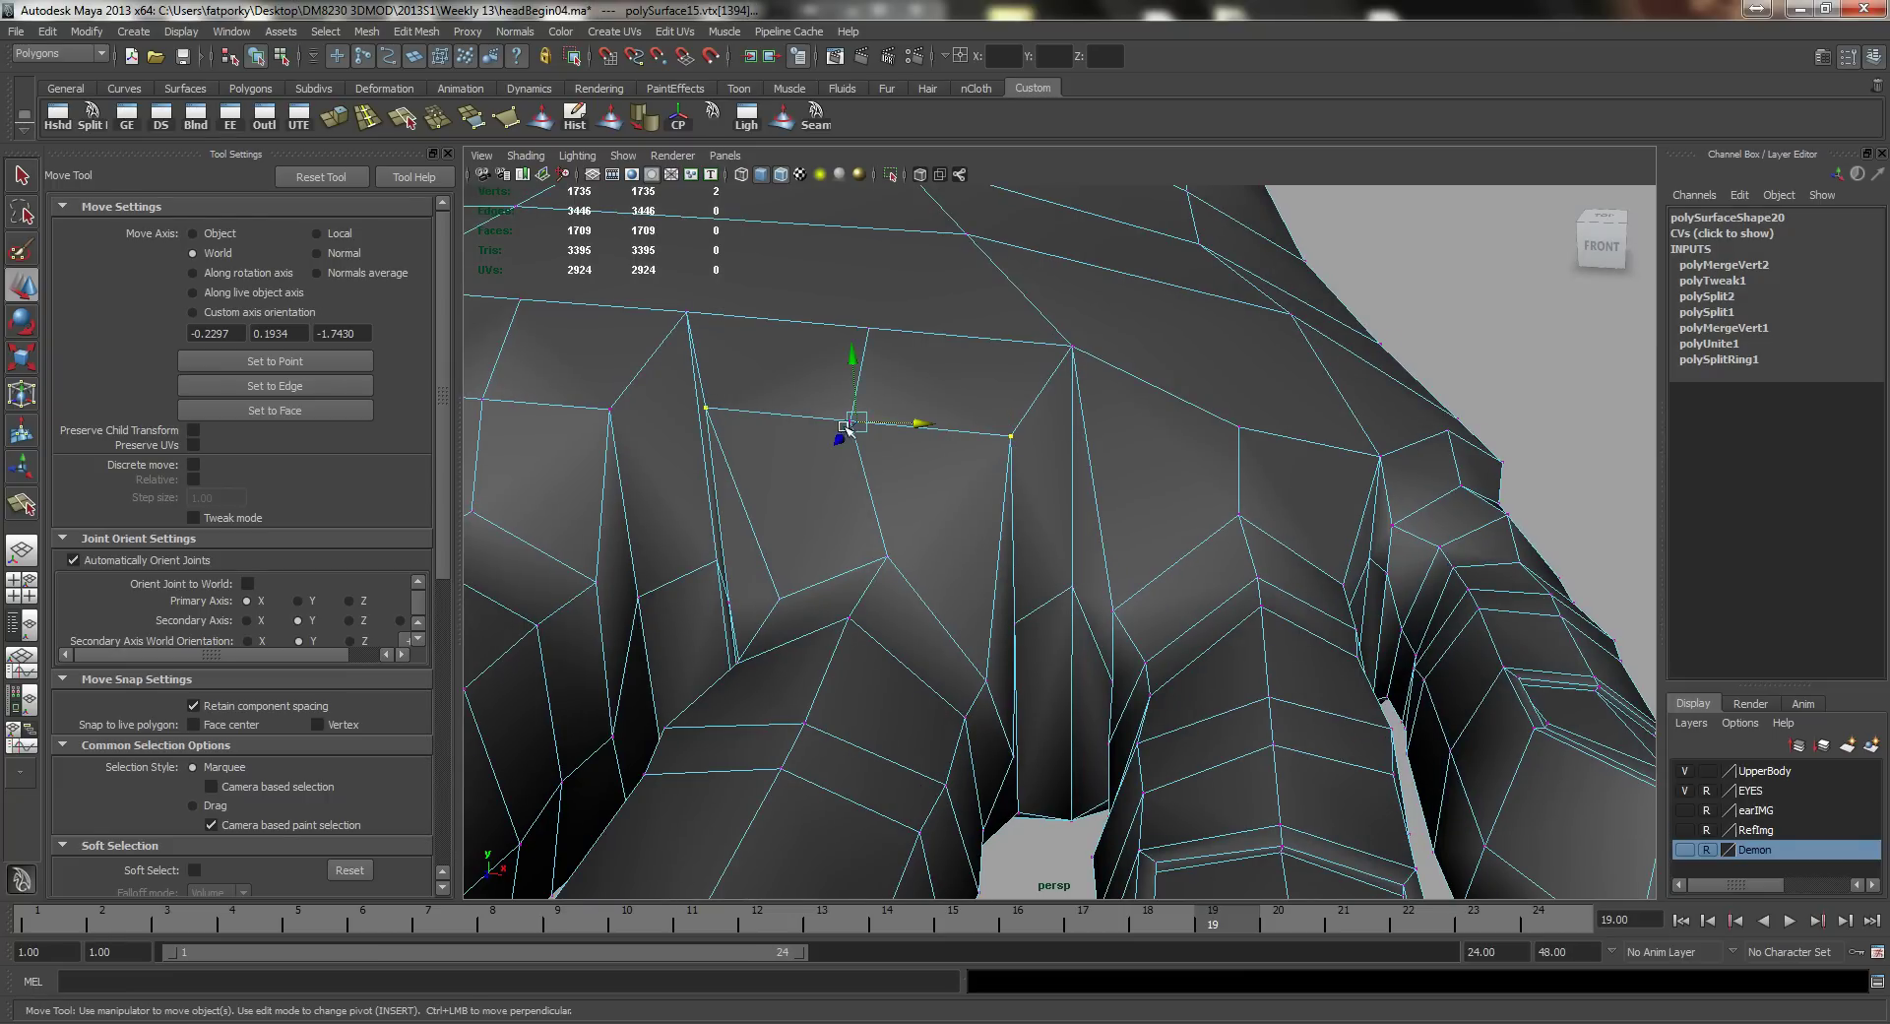
{"action": "left_click_drag", "start_coordinate": [854, 366], "coordinate": [884, 461]}
{"action": "key", "text": "q"}
{"action": "left_click", "coordinate": [851, 424]}
{"action": "key", "text": "w"}
Step: Switch to edge editing and lower both side edges at the base of the toe beside the outermost toe
{"action": "left_click_drag", "start_coordinate": [896, 589], "coordinate": [836, 567], "text": "alt"}
{"action": "right_click_drag", "start_coordinate": [824, 565], "coordinate": [826, 515]}
{"action": "left_click", "coordinate": [799, 550]}
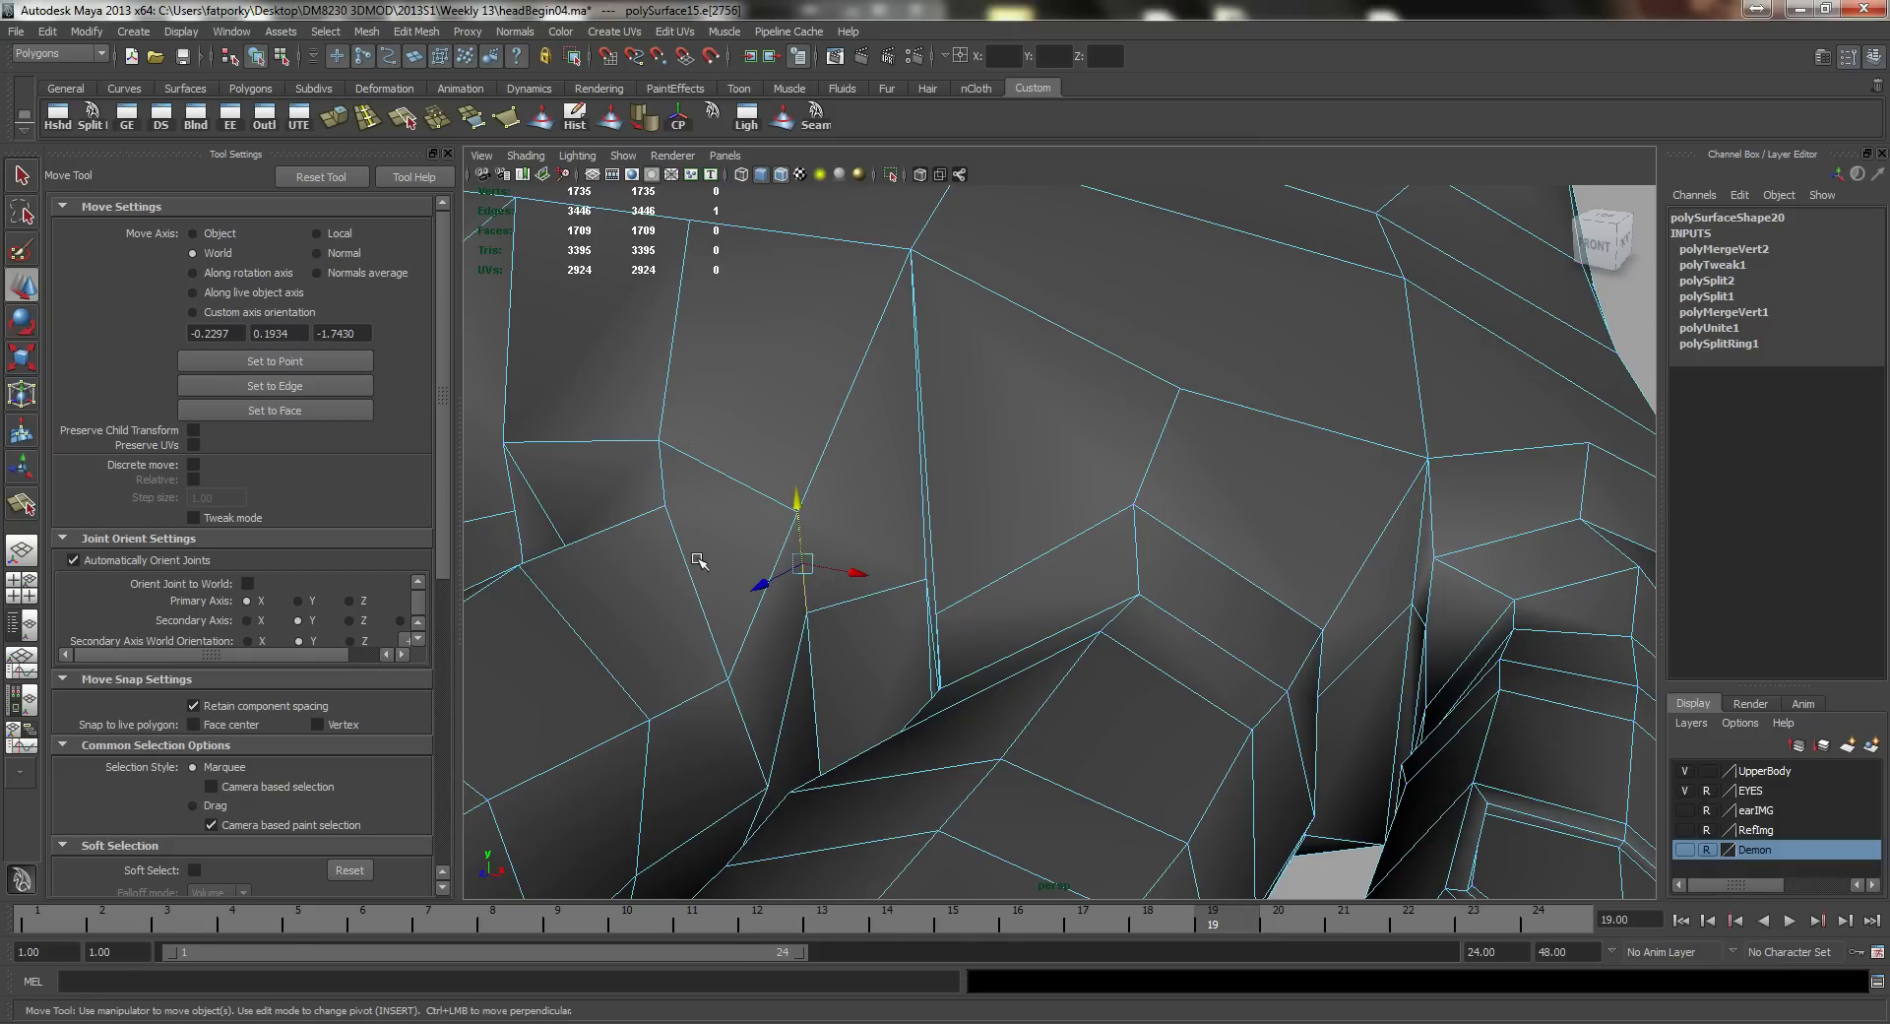
{"action": "left_click_drag", "start_coordinate": [697, 557], "coordinate": [807, 558], "text": "alt"}
{"action": "left_click", "coordinate": [877, 575], "text": "shift"}
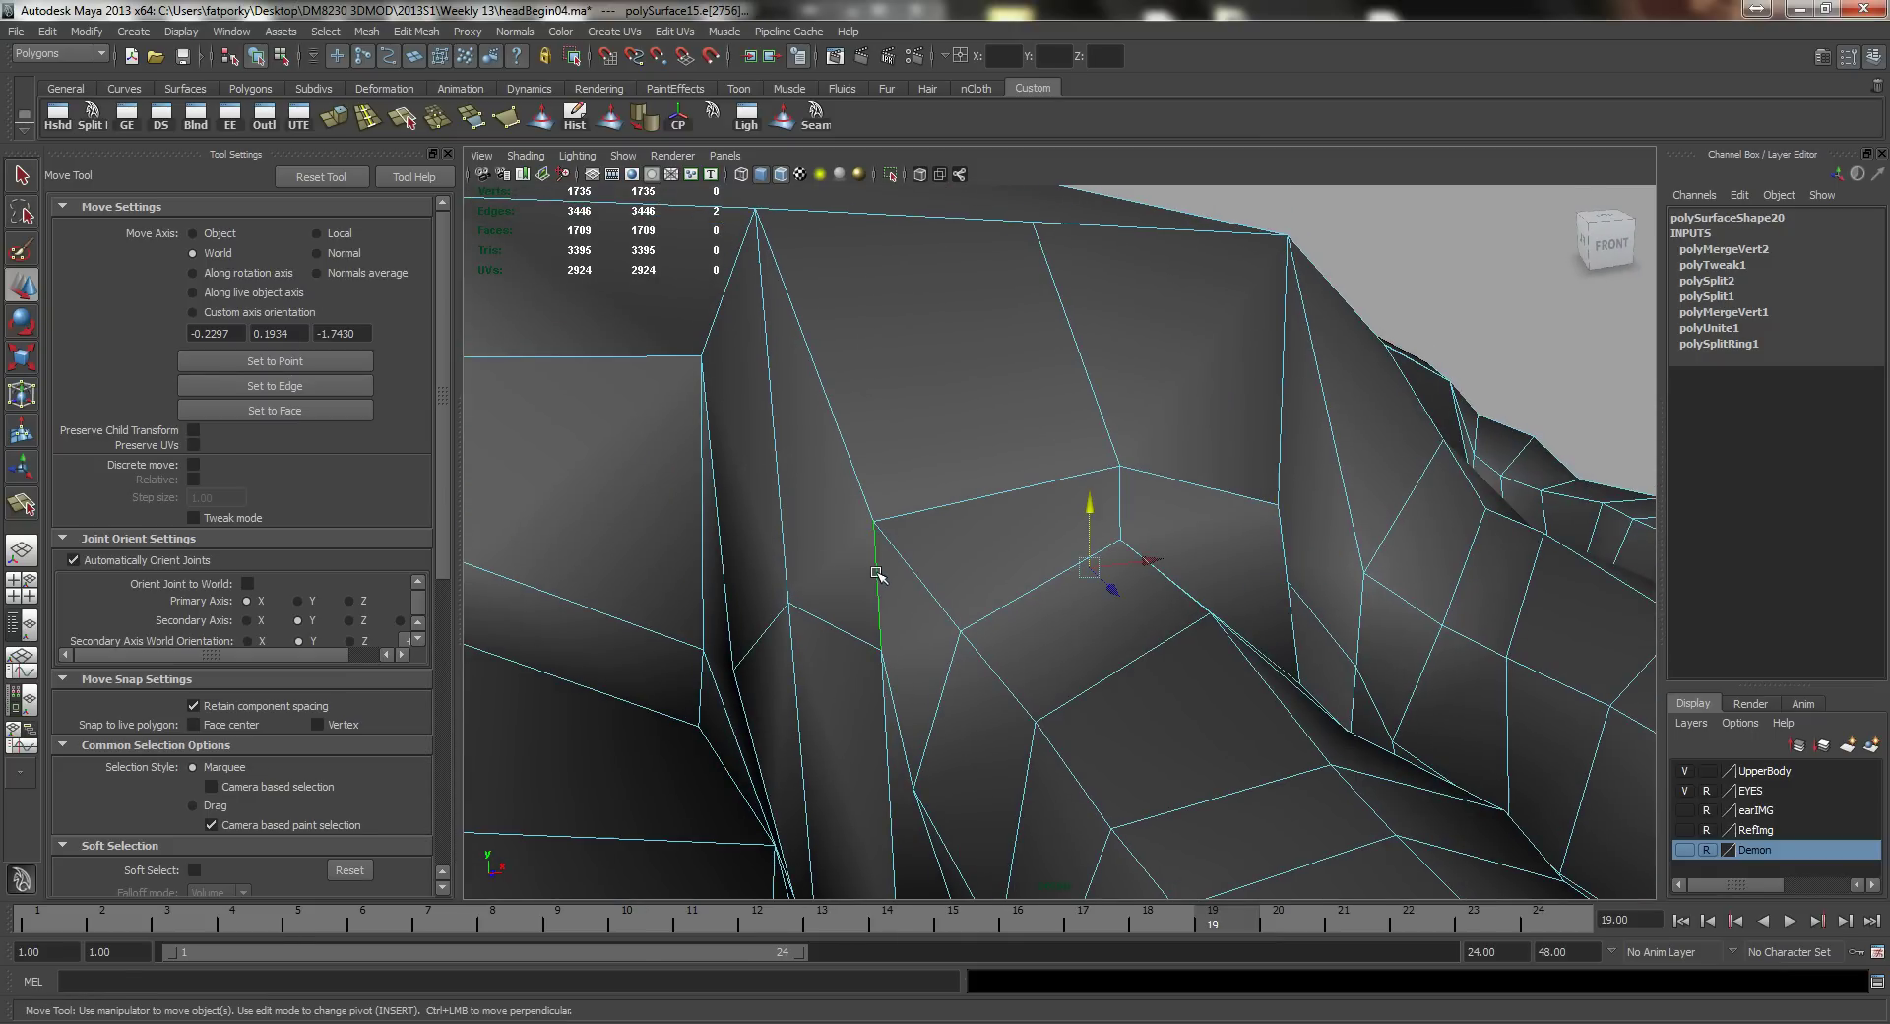
{"action": "left_click_drag", "start_coordinate": [1090, 511], "coordinate": [1167, 621], "text": "alt"}
Step: Lower the three foot vertices above the toe beside the outermost toe, dropping the two gap vertices further than the centre one
{"action": "right_click_drag", "start_coordinate": [996, 423], "coordinate": [913, 389]}
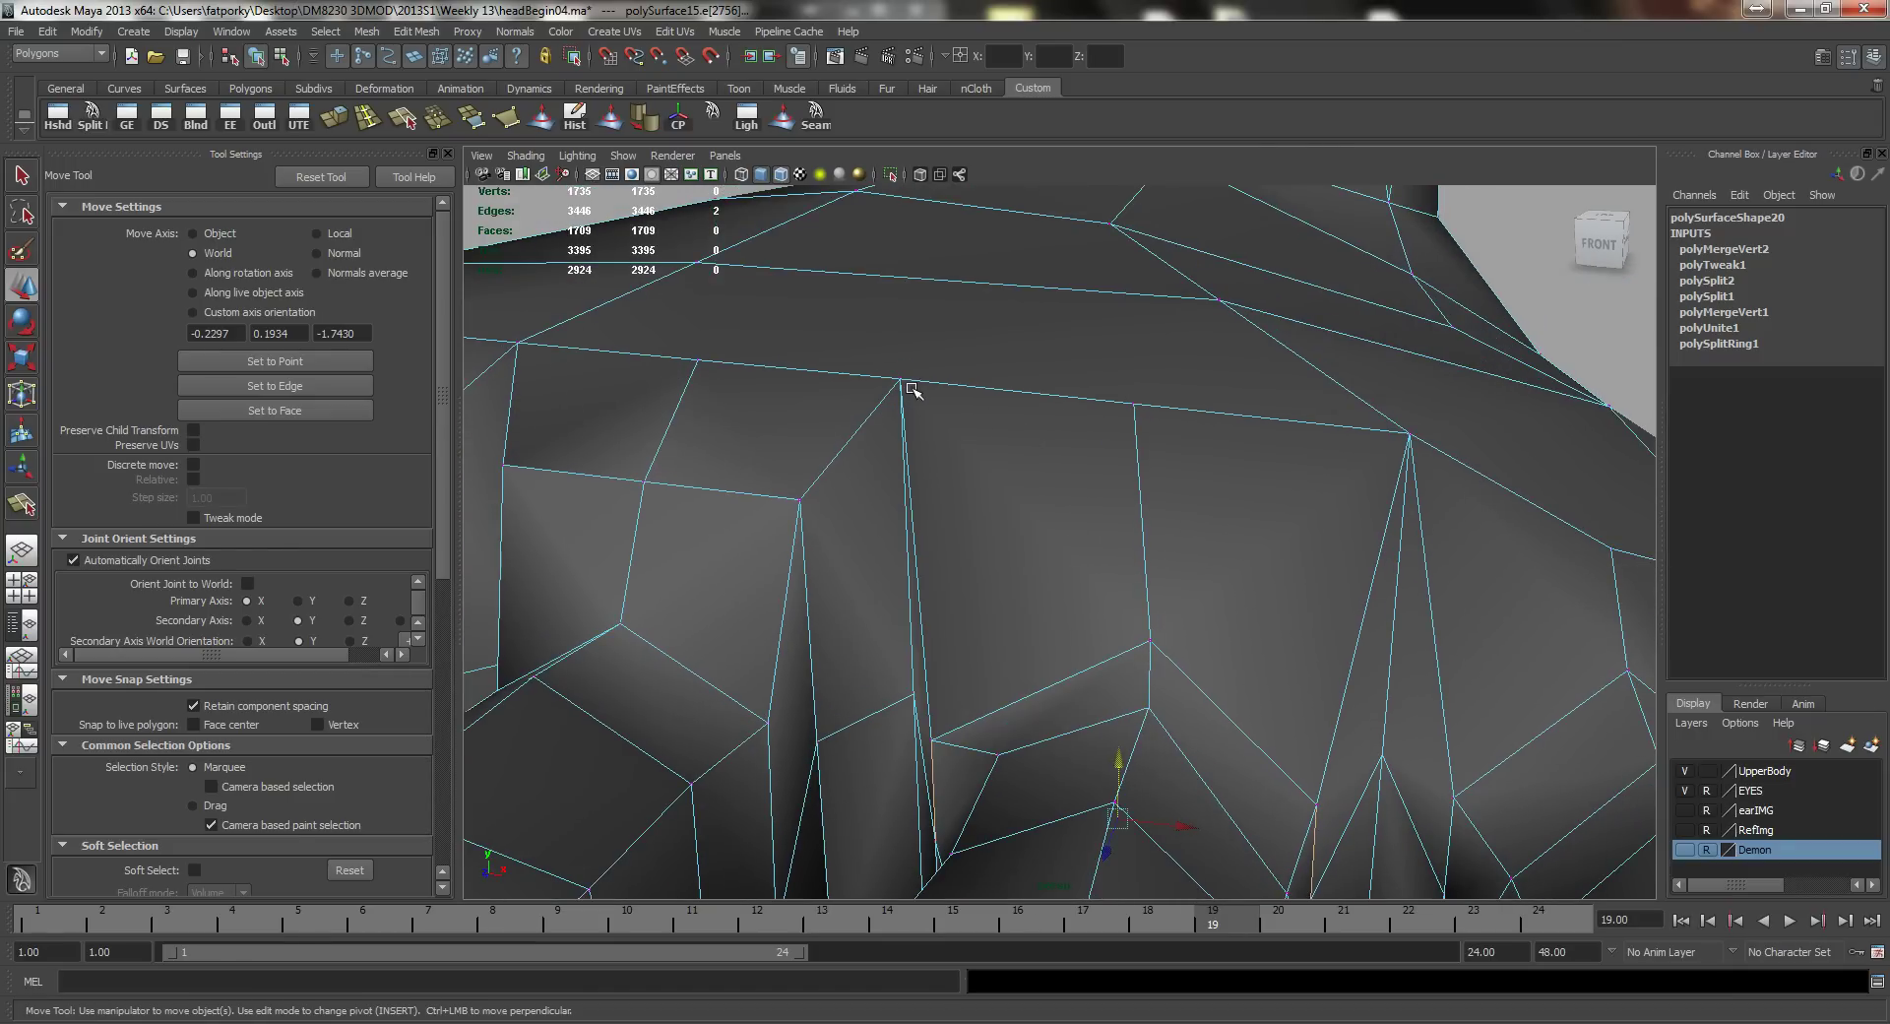
{"action": "left_click", "coordinate": [902, 380]}
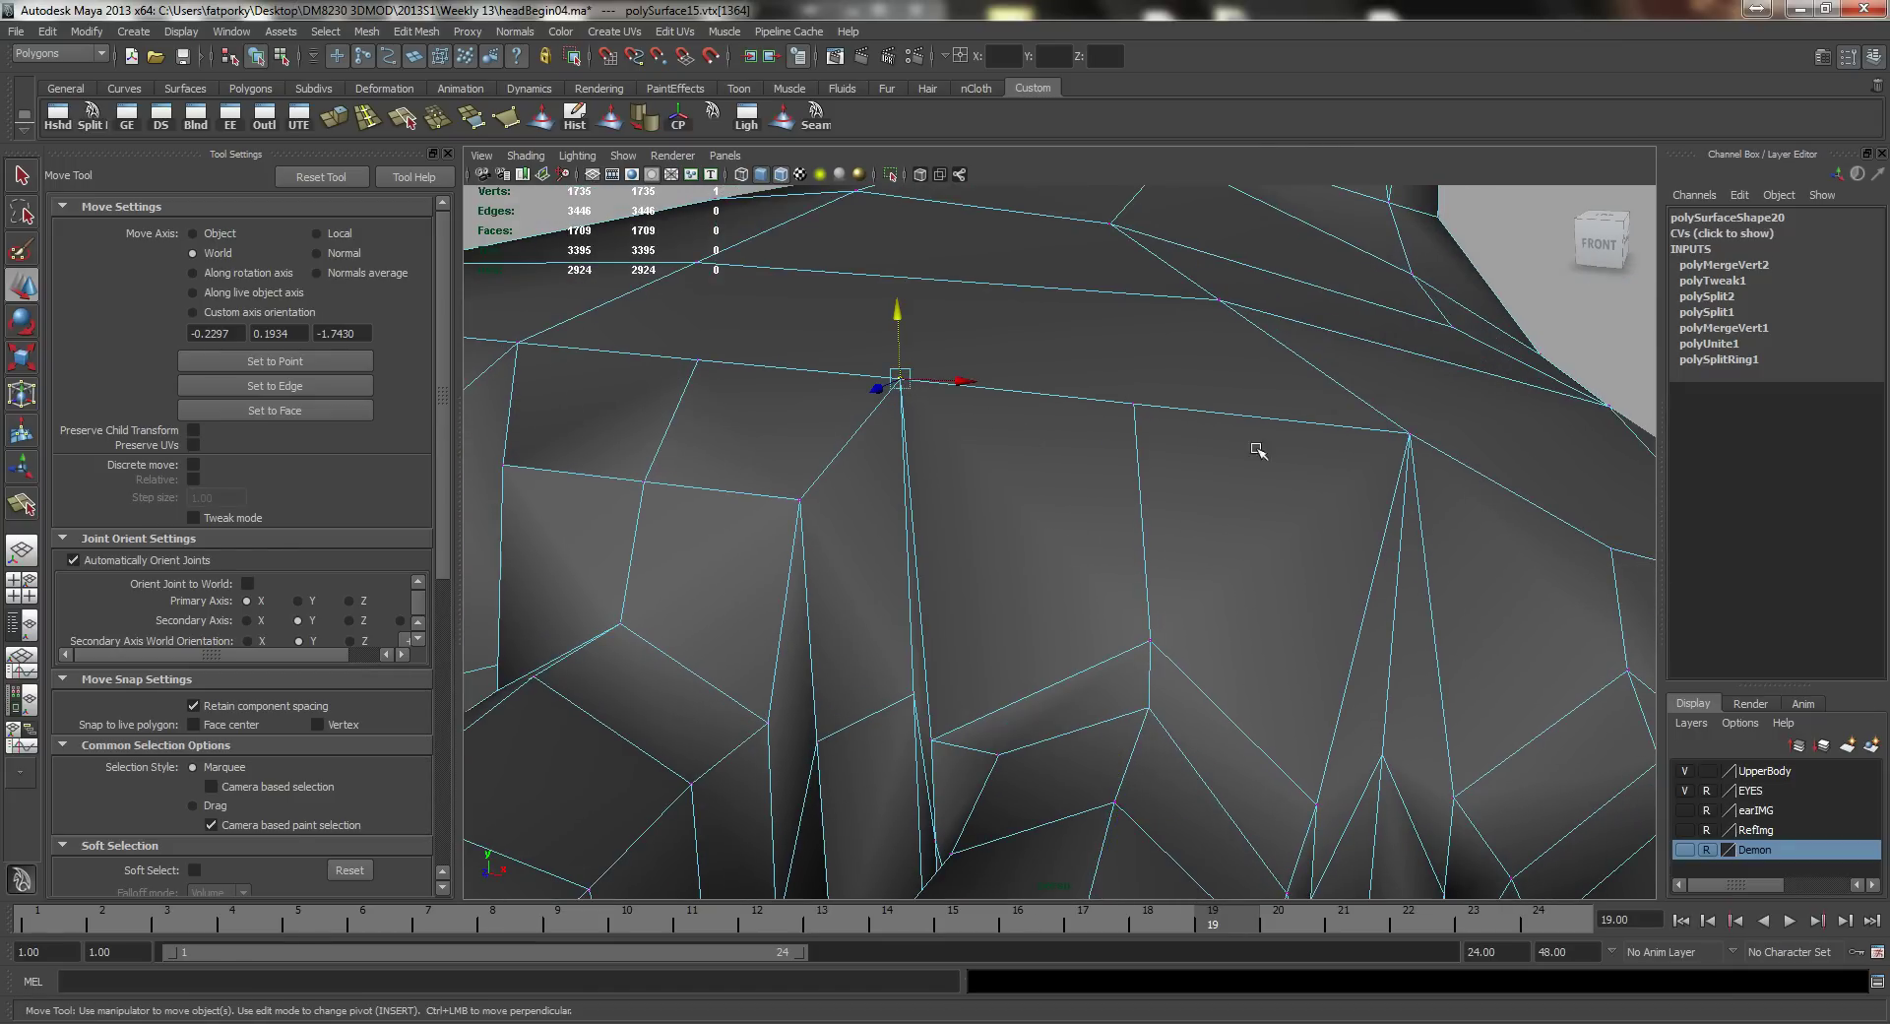
{"action": "left_click", "coordinate": [1410, 434], "text": "shift"}
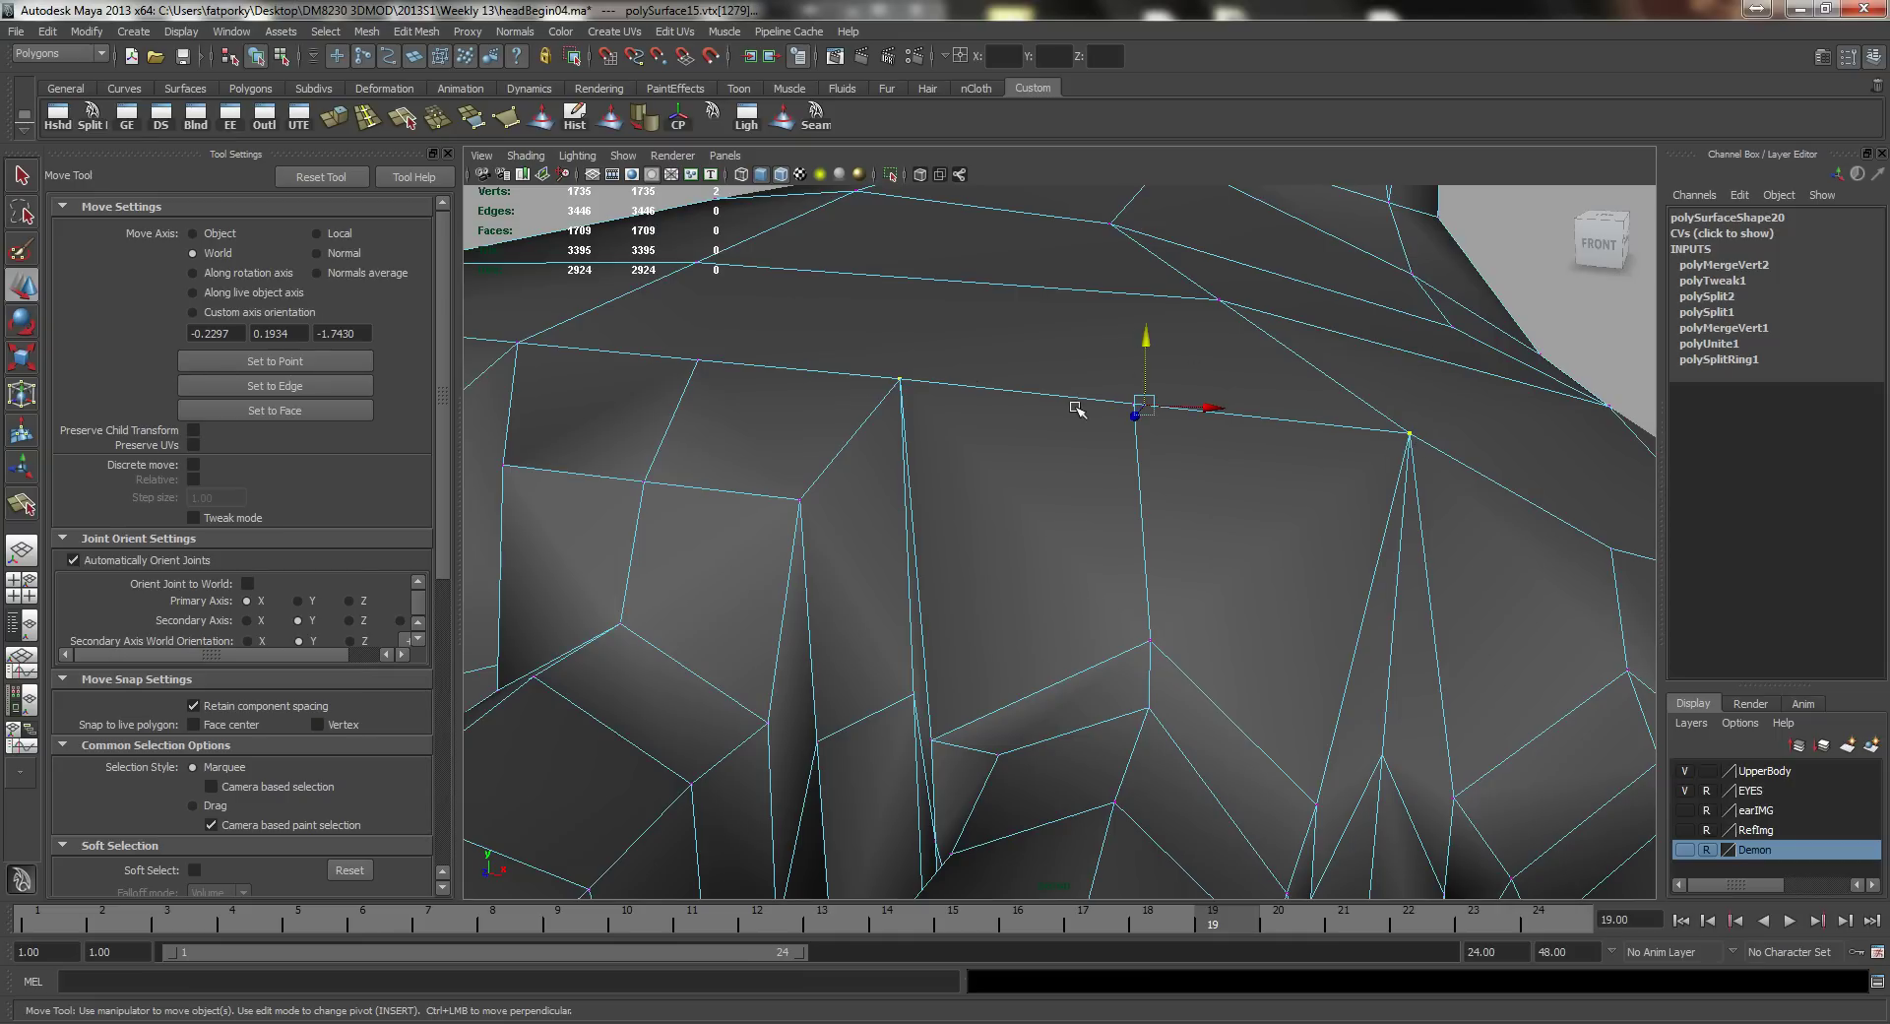
{"action": "key", "text": "q"}
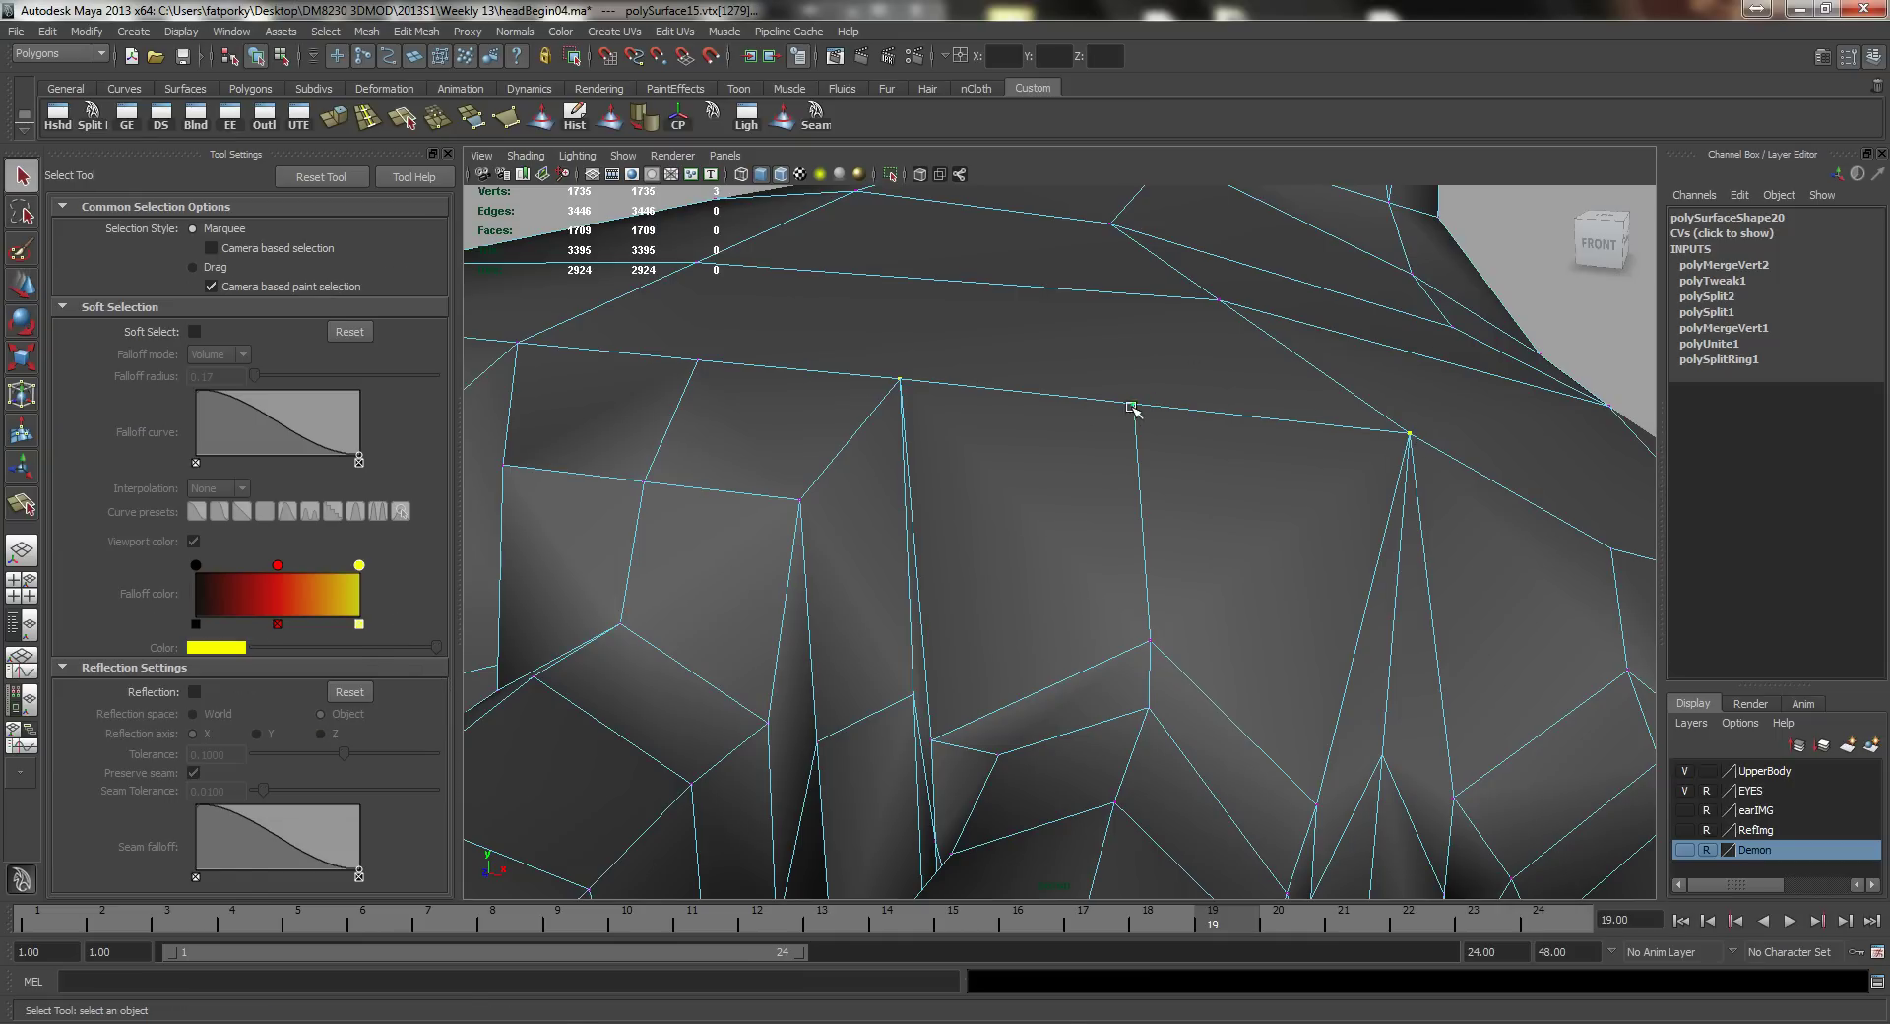
{"action": "key", "text": "w"}
{"action": "left_click_drag", "start_coordinate": [1145, 347], "coordinate": [1132, 488]}
{"action": "left_click_drag", "start_coordinate": [1203, 548], "coordinate": [1217, 554]}
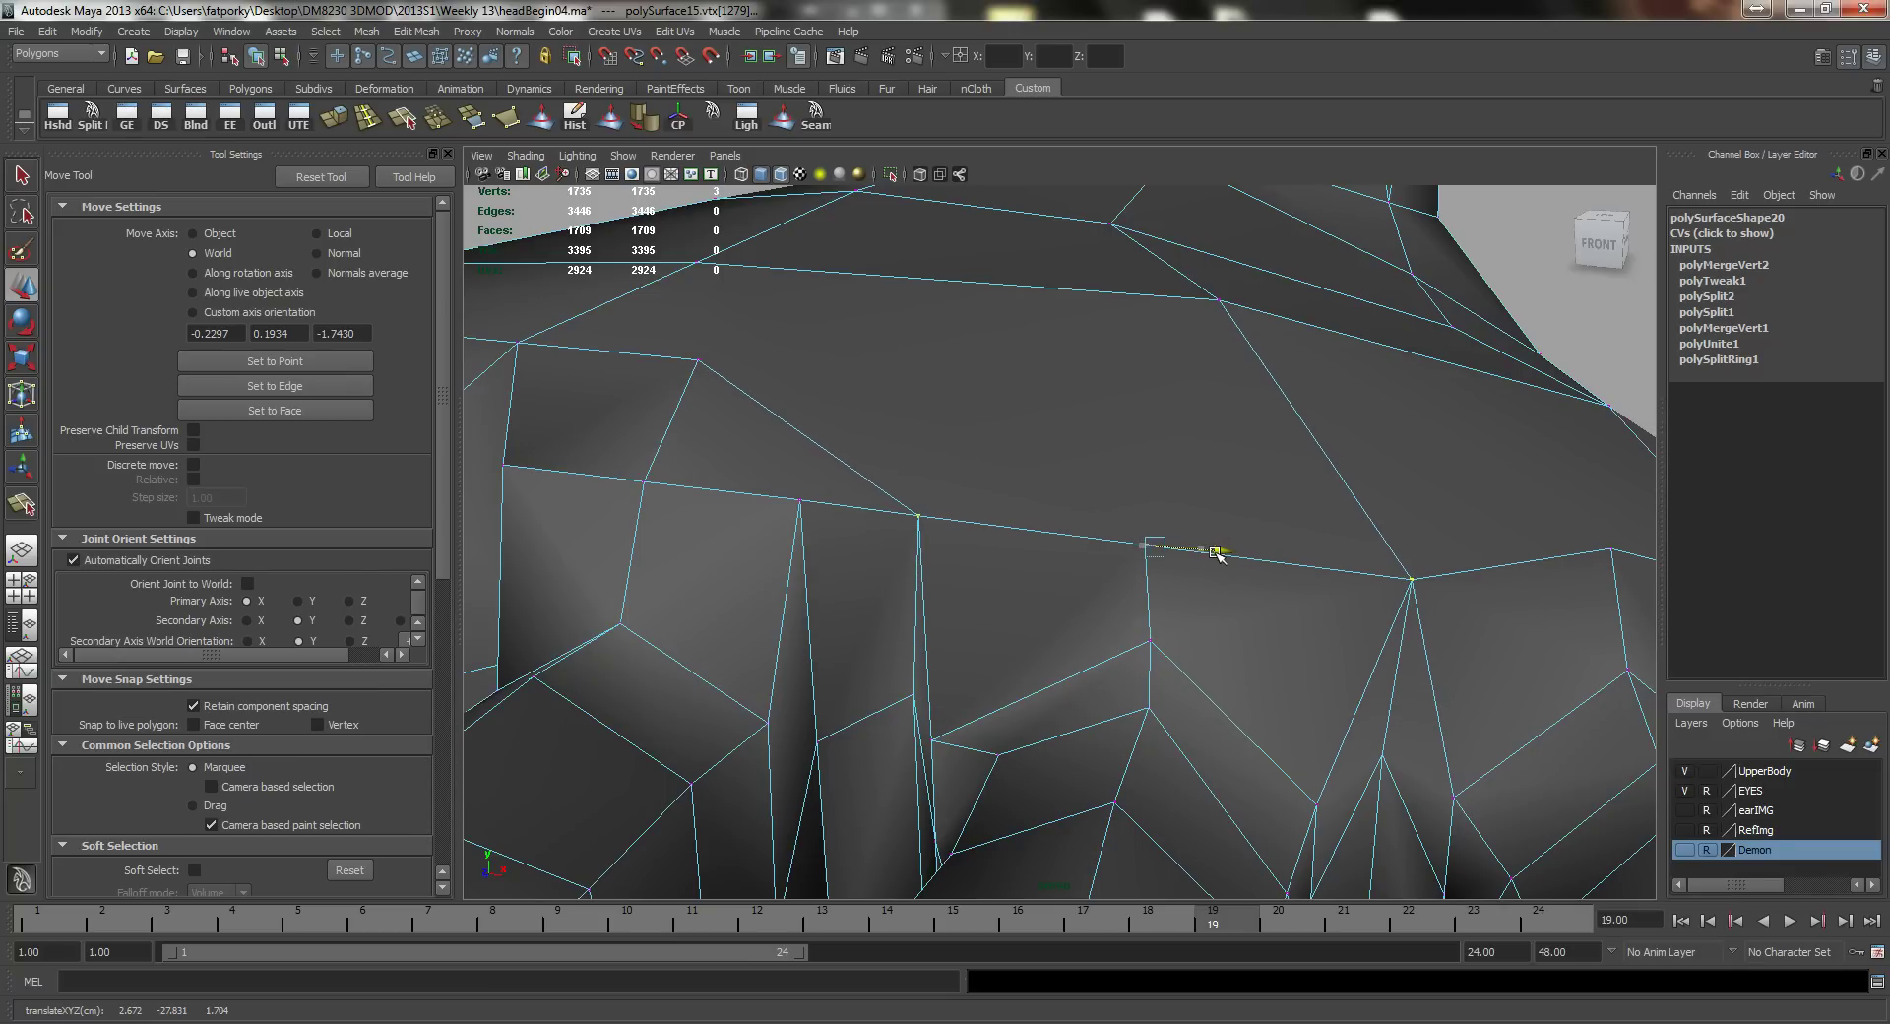
{"action": "left_click_drag", "start_coordinate": [1155, 490], "coordinate": [1147, 581]}
{"action": "left_click_drag", "start_coordinate": [1164, 498], "coordinate": [1159, 573]}
Step: Lower the top vertices of the base of the toe beside the big toe, dropping the two side vertices further
{"action": "right_click_drag", "start_coordinate": [1249, 573], "coordinate": [1043, 510], "text": "alt"}
{"action": "middle_click_drag", "start_coordinate": [991, 493], "coordinate": [1054, 506], "text": "alt"}
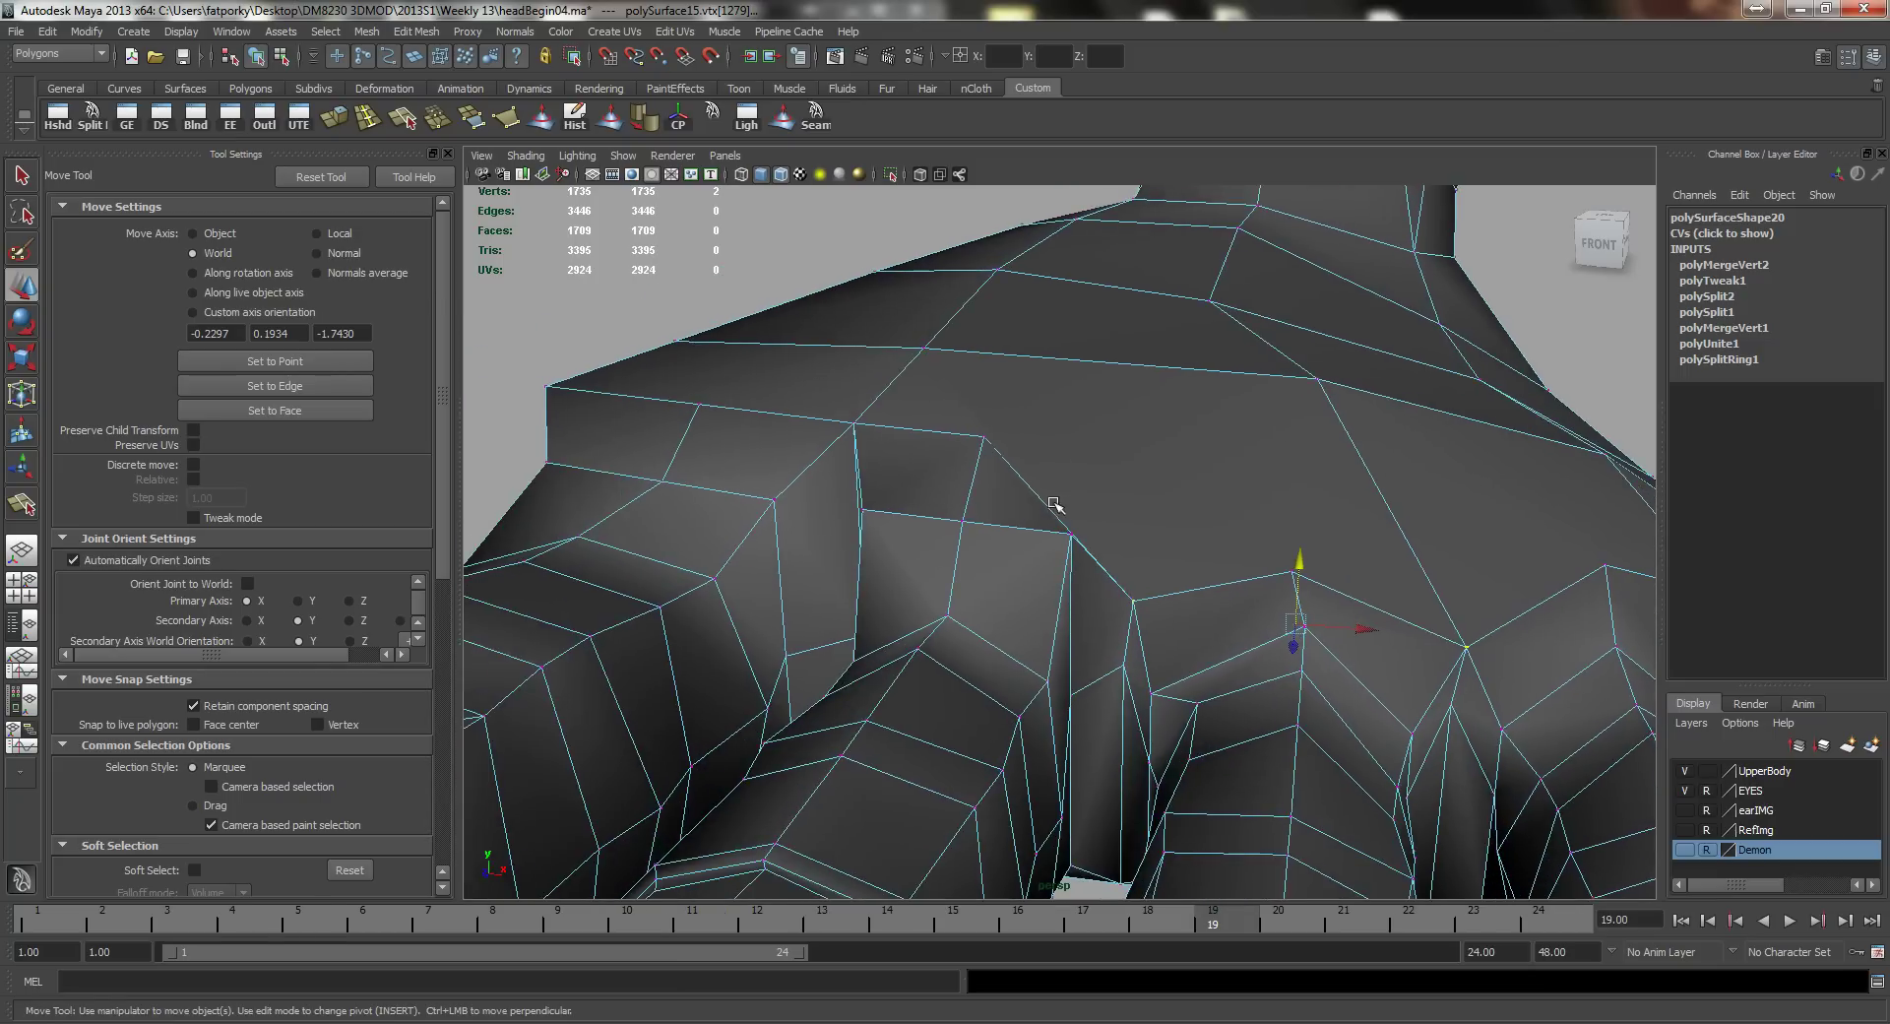
{"action": "left_click_drag", "start_coordinate": [1054, 506], "coordinate": [1093, 500], "text": "alt"}
{"action": "left_click", "coordinate": [950, 498]}
{"action": "key", "text": "q"}
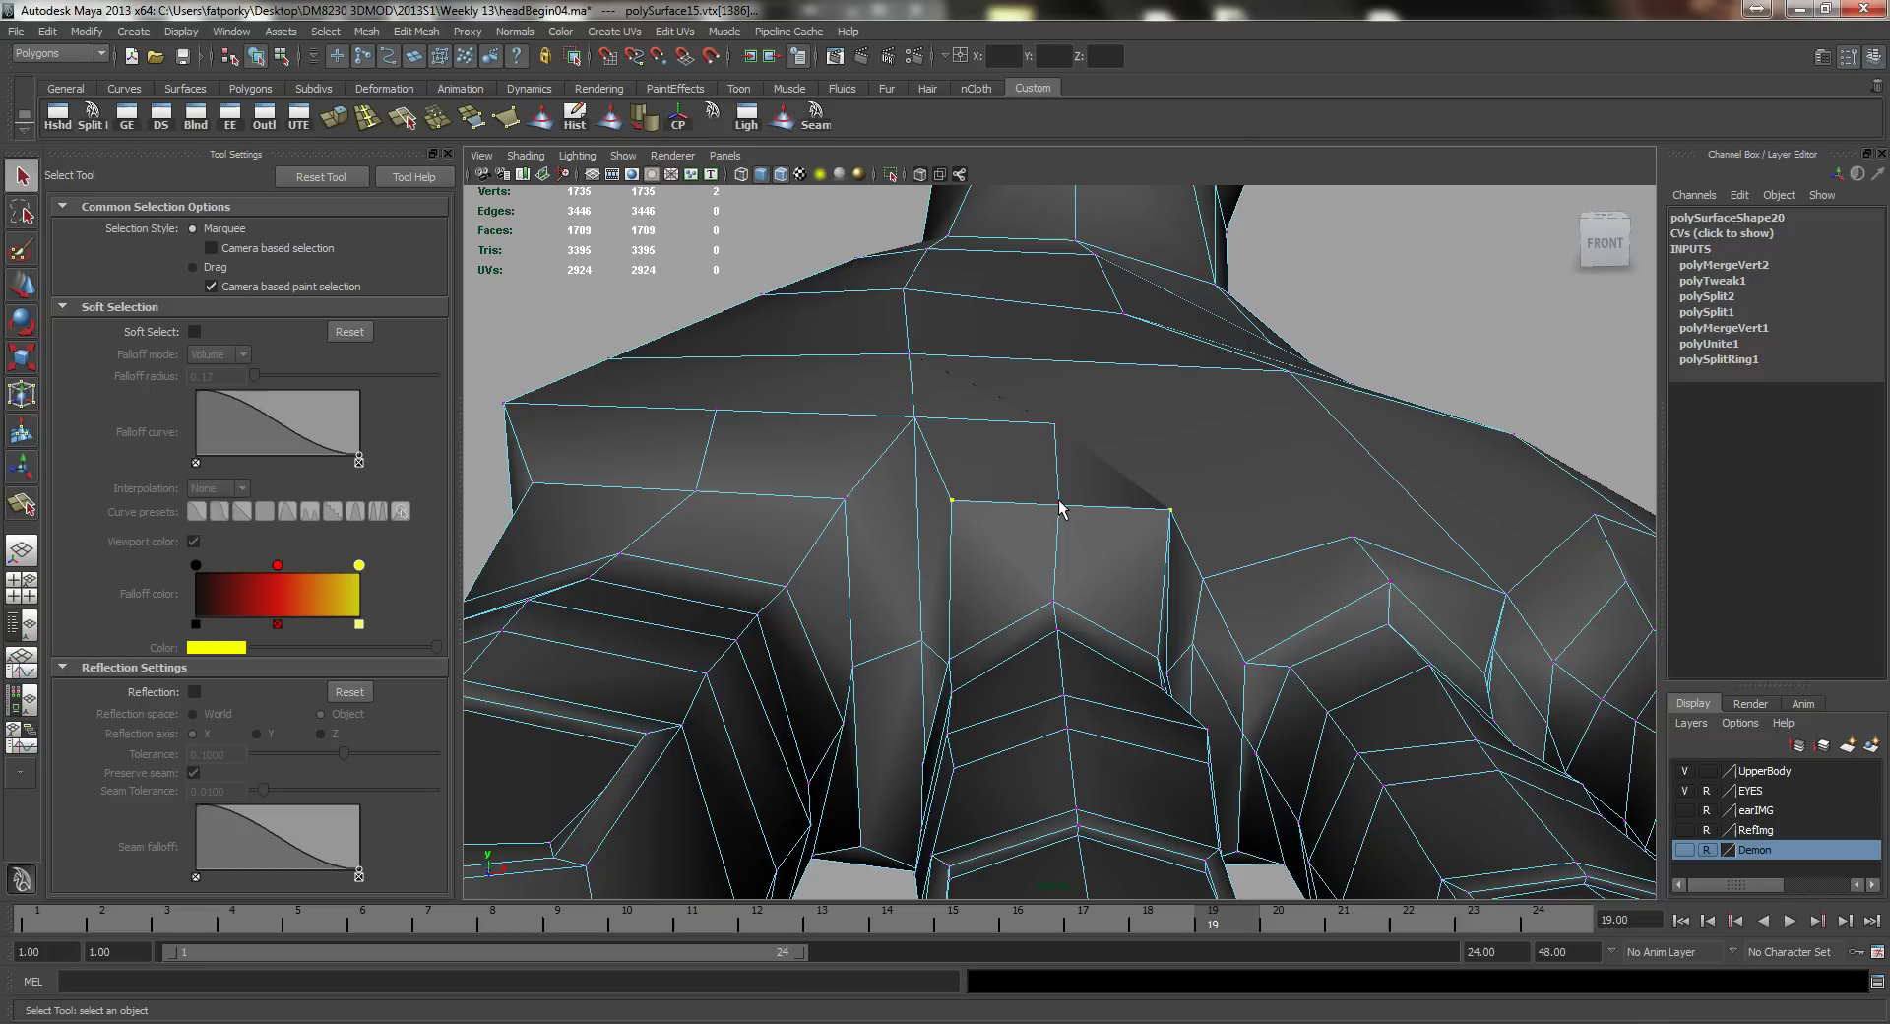
{"action": "key", "text": "w"}
{"action": "left_click_drag", "start_coordinate": [1066, 436], "coordinate": [1051, 505]}
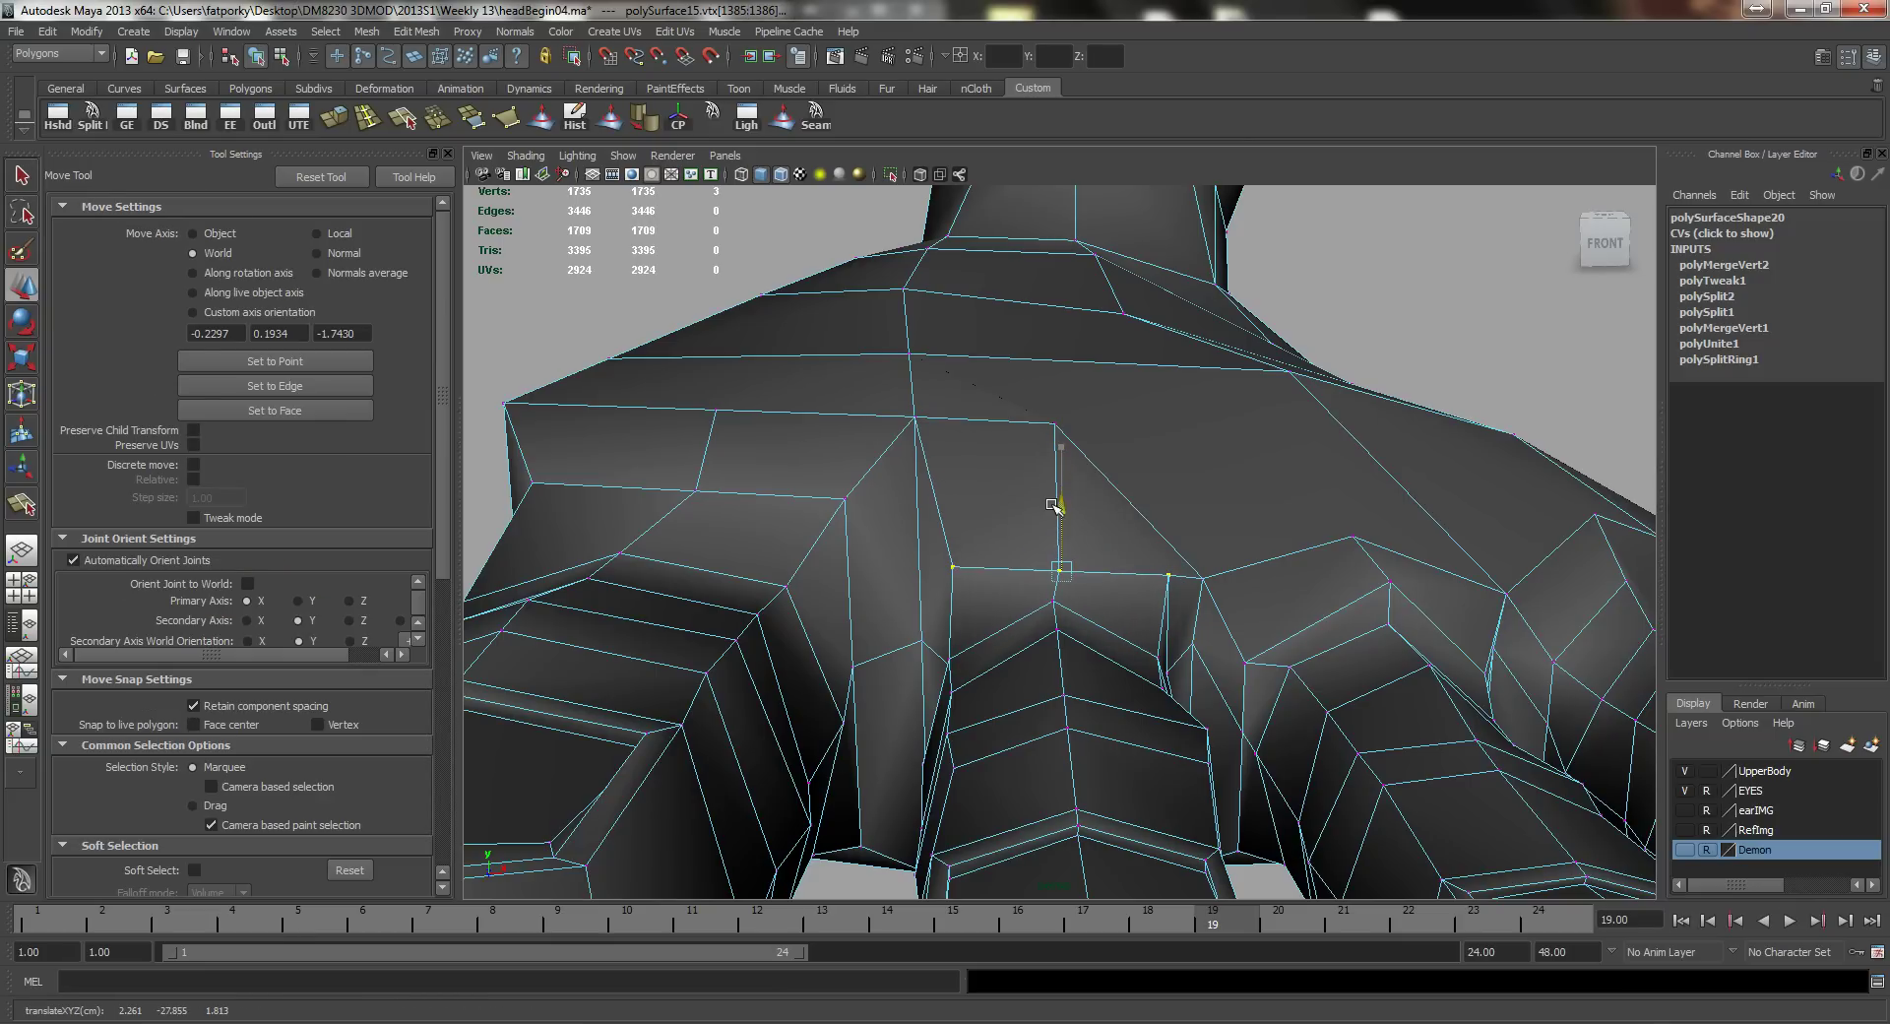
{"action": "scroll", "coordinate": [906, 534], "scroll_direction": "up", "scroll_amount": 3}
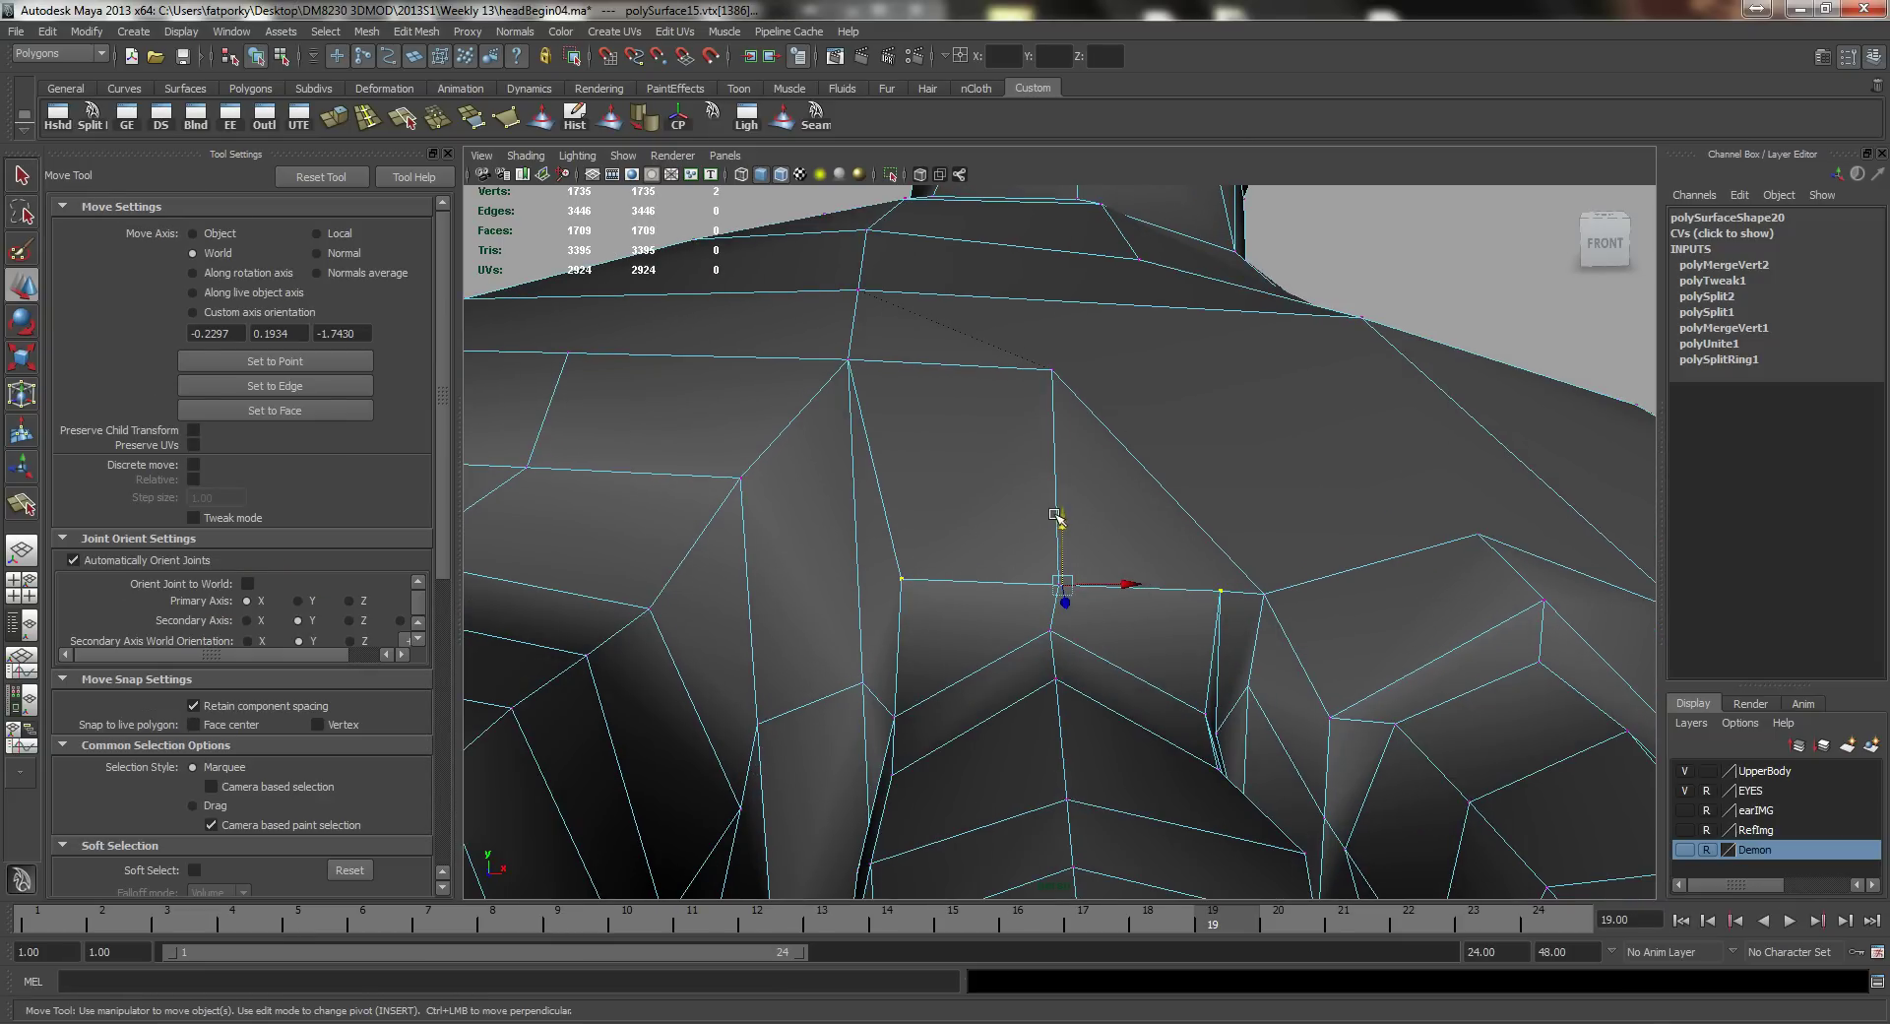
{"action": "left_click_drag", "start_coordinate": [1065, 554], "coordinate": [1063, 580]}
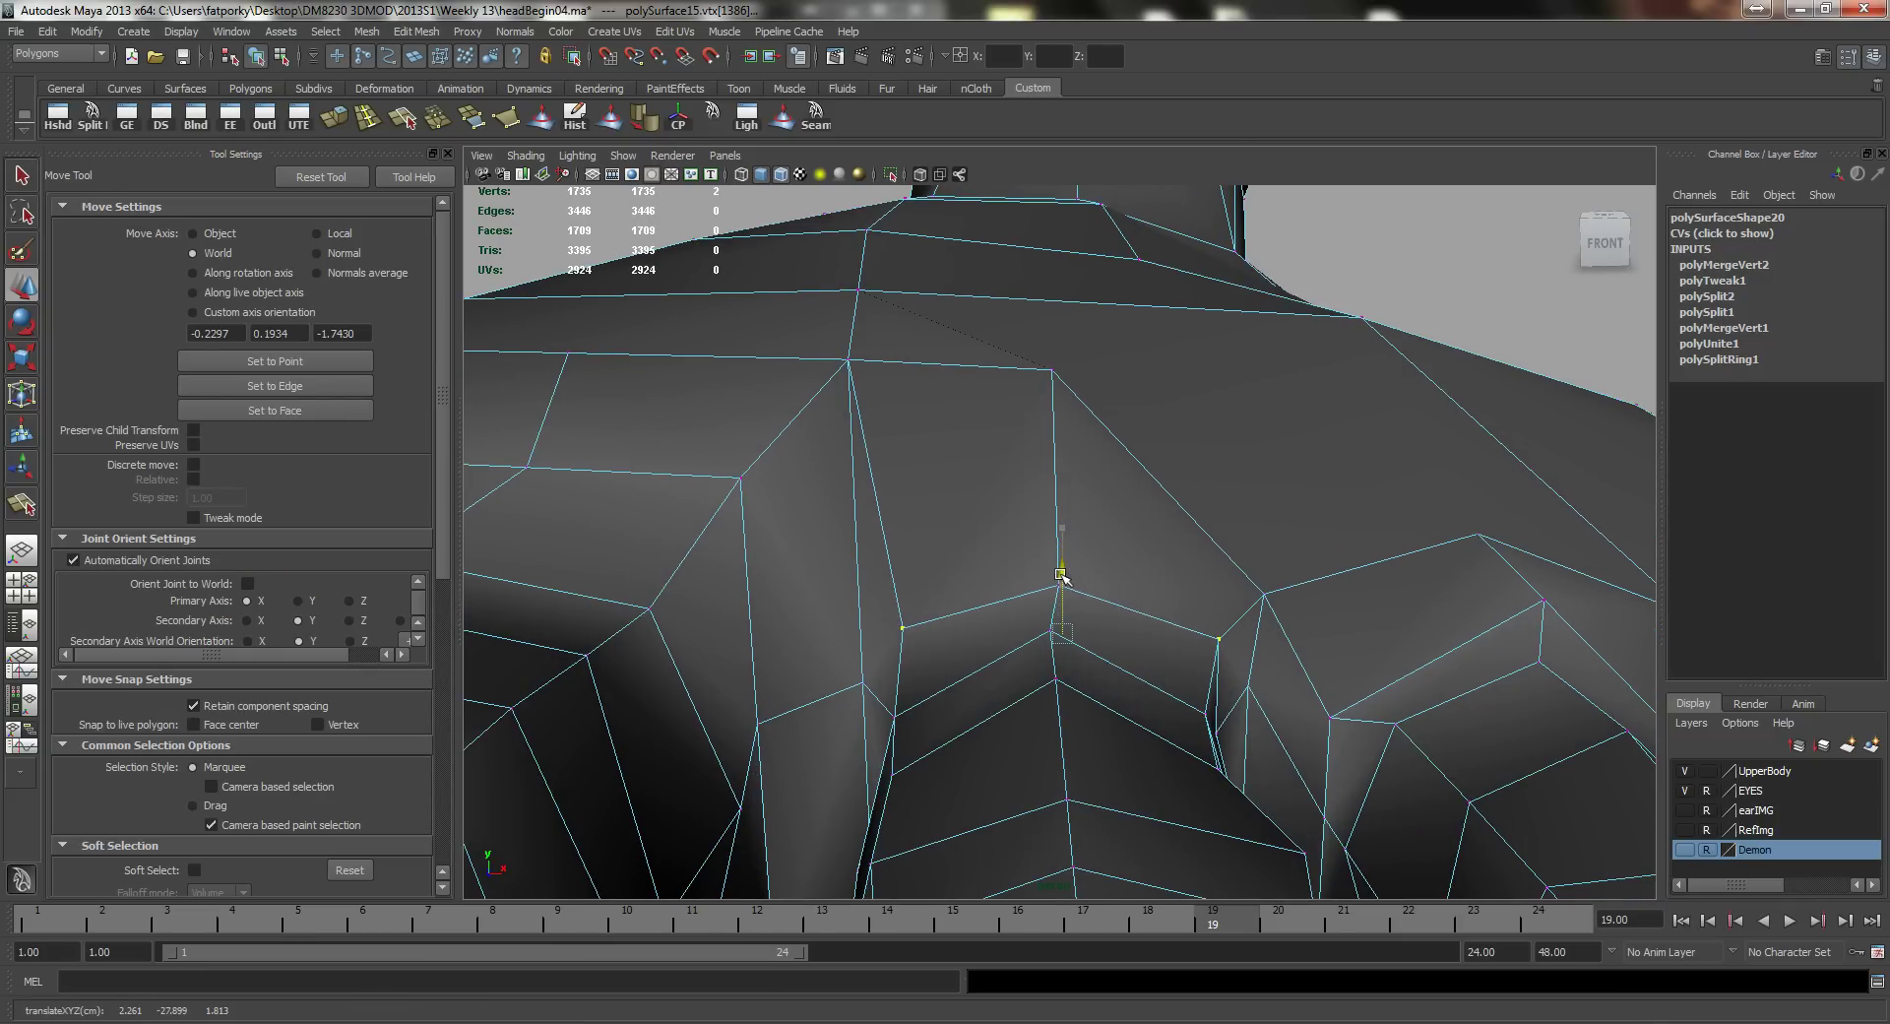
Step: Lower the foot edge running from the gap beside the big toe to the centre above the neighbouring toe
{"action": "left_click_drag", "start_coordinate": [1134, 659], "coordinate": [1073, 722], "text": "alt"}
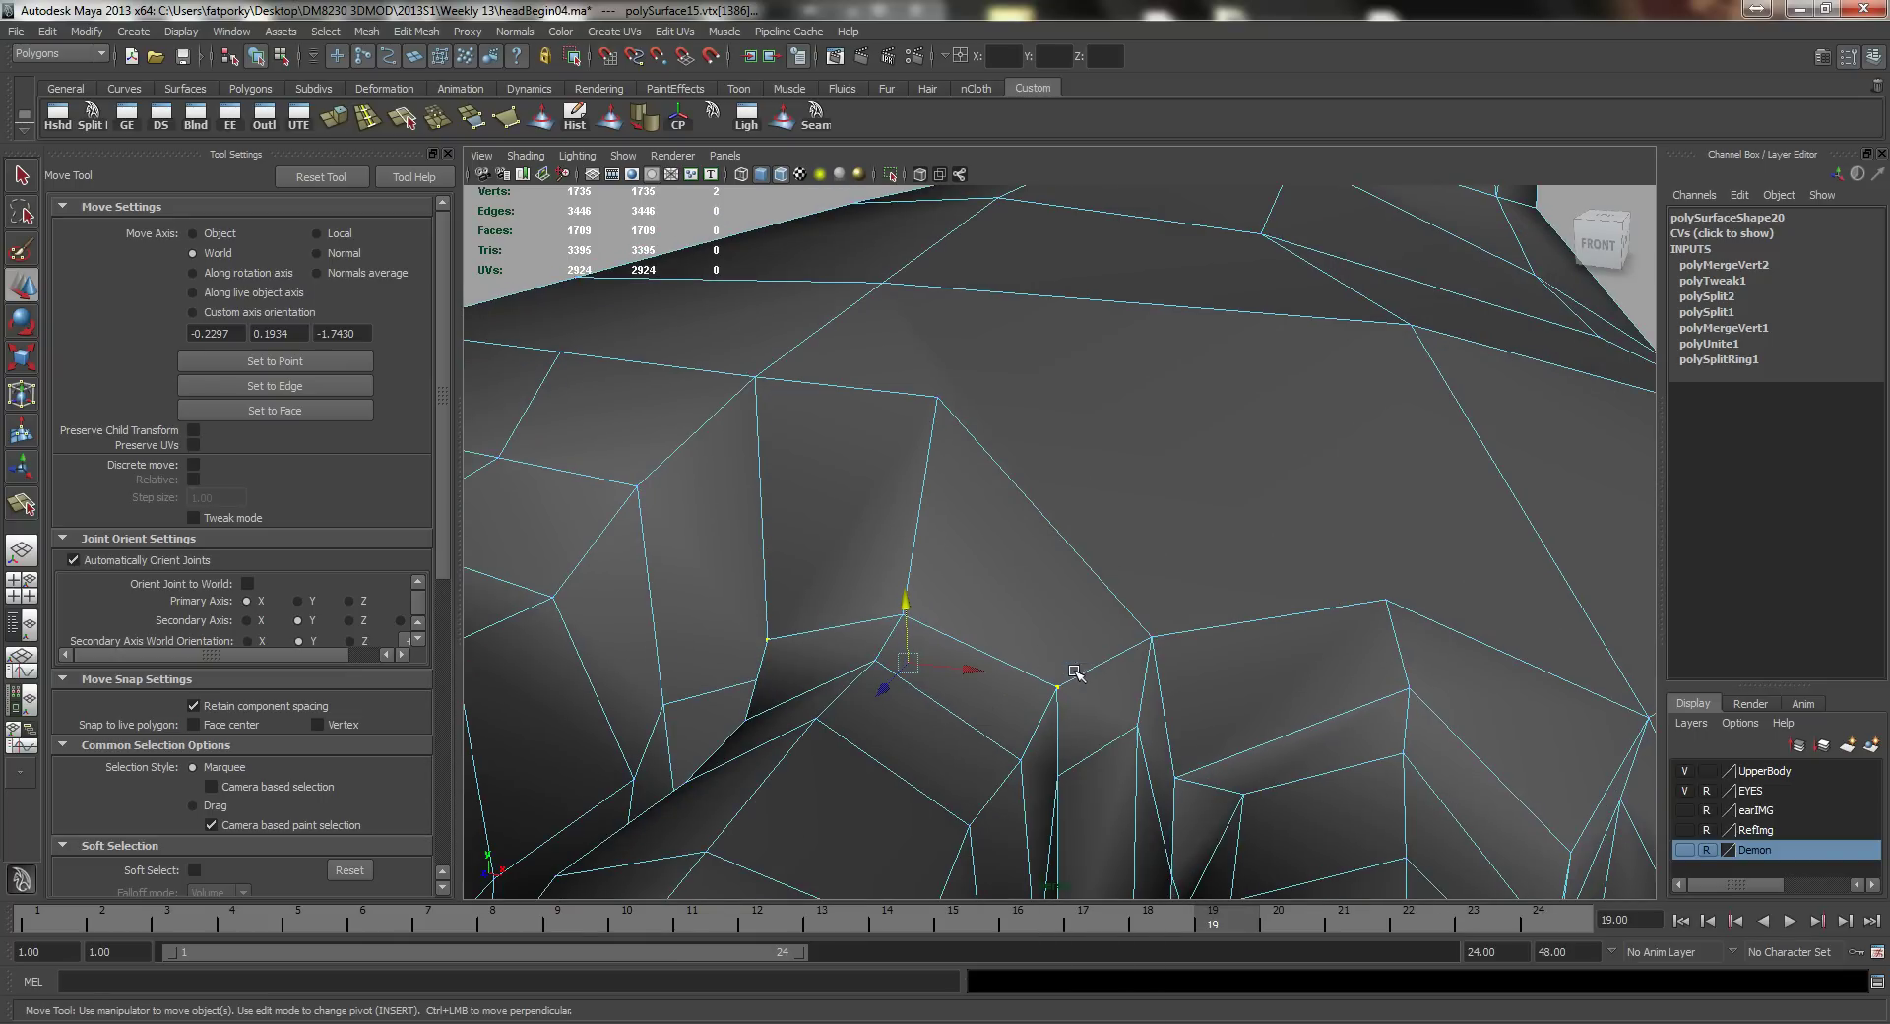
{"action": "left_click", "coordinate": [1058, 730]}
{"action": "left_click_drag", "start_coordinate": [886, 675], "coordinate": [1058, 665], "text": "alt"}
{"action": "left_click", "coordinate": [1197, 701]}
{"action": "left_click_drag", "start_coordinate": [1197, 701], "coordinate": [982, 614], "text": "alt"}
{"action": "left_click_drag", "start_coordinate": [1113, 630], "coordinate": [1017, 506], "text": "alt"}
{"action": "left_click", "coordinate": [1040, 472]}
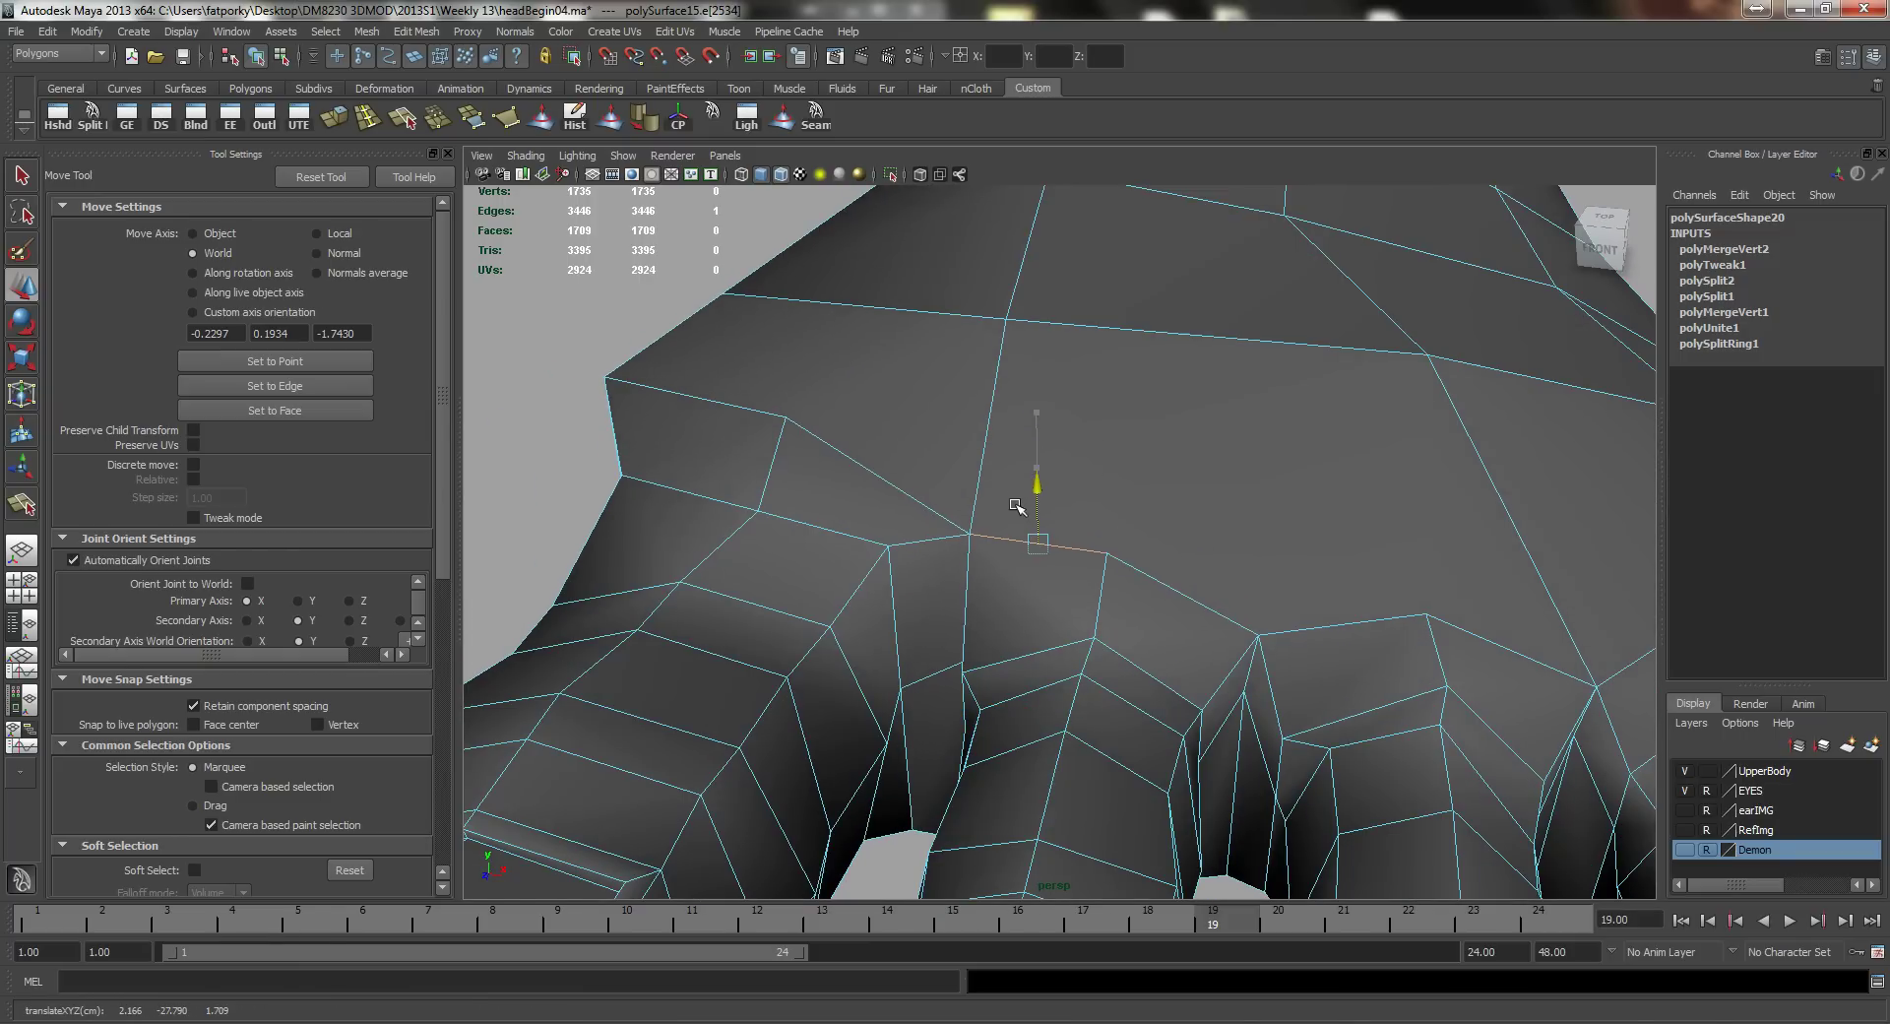
Step: Lower the edge across the top of the big toe's base
{"action": "left_click_drag", "start_coordinate": [876, 522], "coordinate": [762, 441], "text": "alt"}
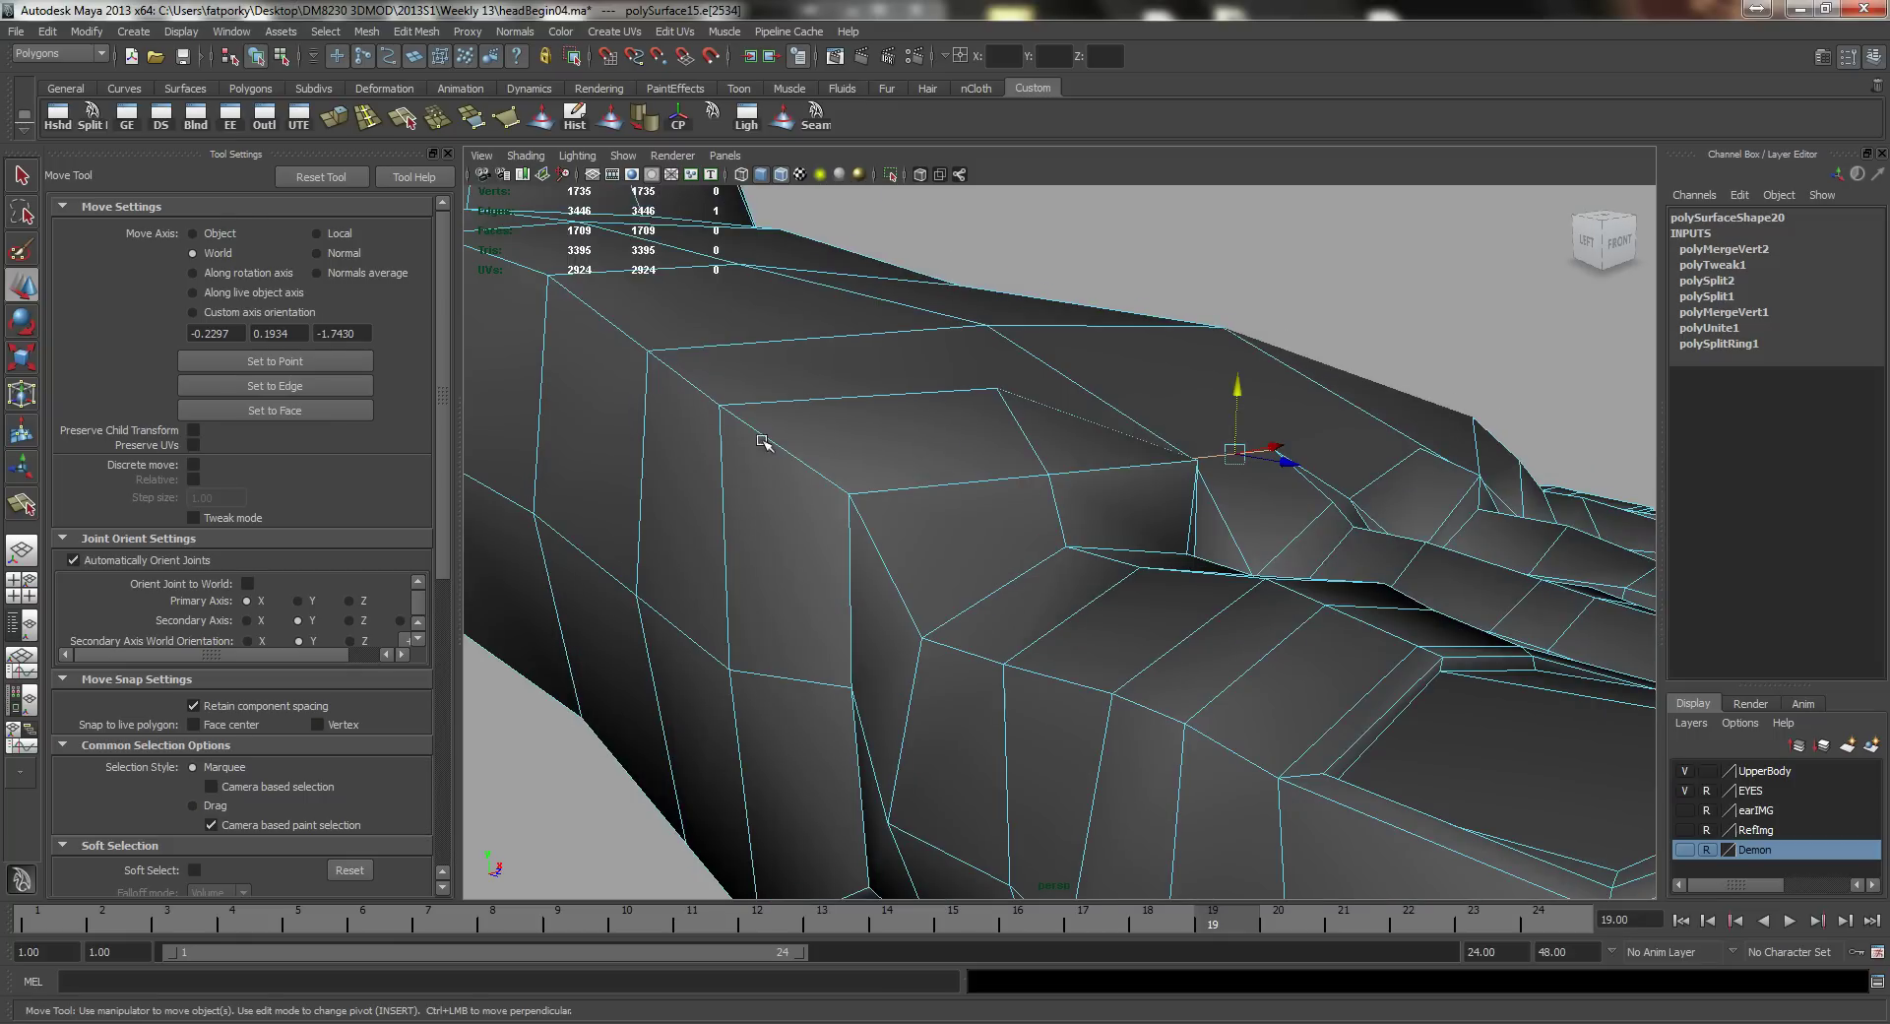
{"action": "left_click", "coordinate": [911, 490]}
{"action": "left_click_drag", "start_coordinate": [984, 484], "coordinate": [778, 480], "text": "alt"}
{"action": "left_click_drag", "start_coordinate": [723, 421], "coordinate": [755, 488]}
Step: Select the middle vertex on the outer side of the big toe's base and reposition it
{"action": "key", "text": "q"}
{"action": "right_click_drag", "start_coordinate": [772, 477], "coordinate": [770, 441]}
{"action": "left_click", "coordinate": [773, 546]}
{"action": "left_click_drag", "start_coordinate": [773, 547], "coordinate": [813, 549], "text": "alt"}
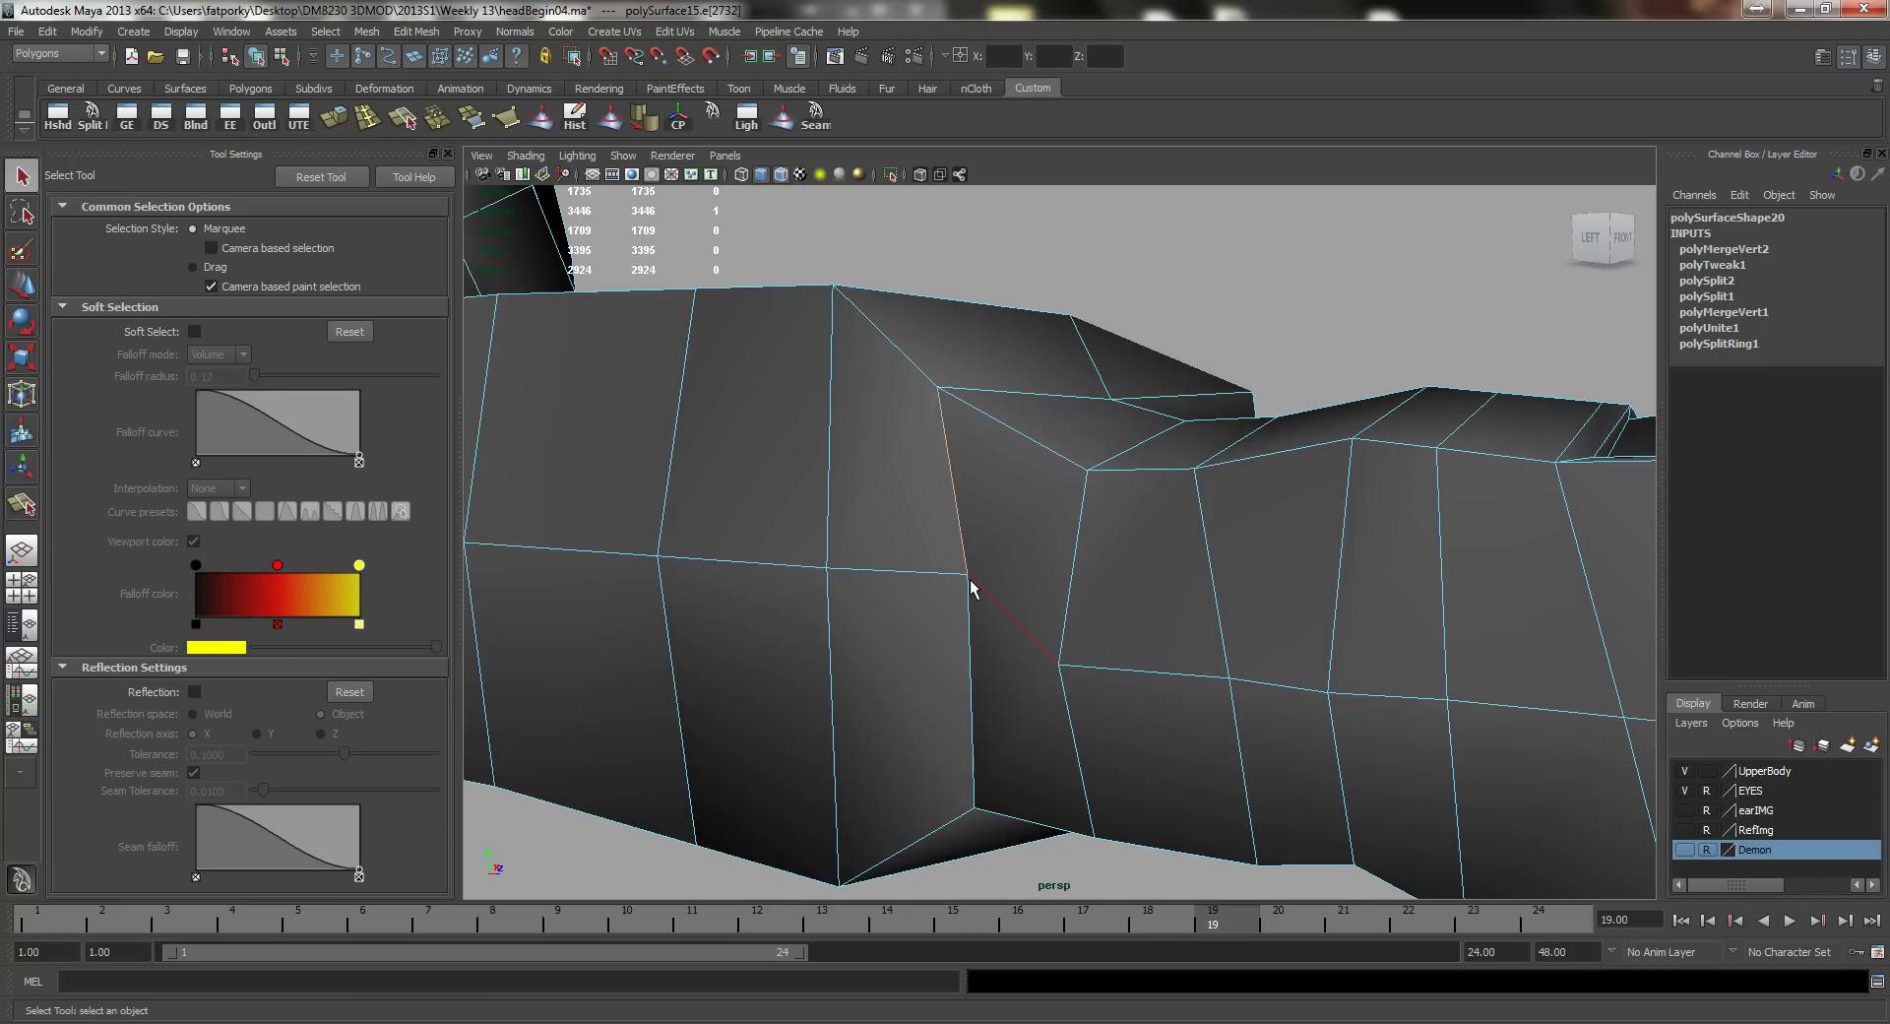
{"action": "right_click_drag", "start_coordinate": [970, 580], "coordinate": [916, 580]}
{"action": "left_click", "coordinate": [965, 579]}
{"action": "key", "text": "w"}
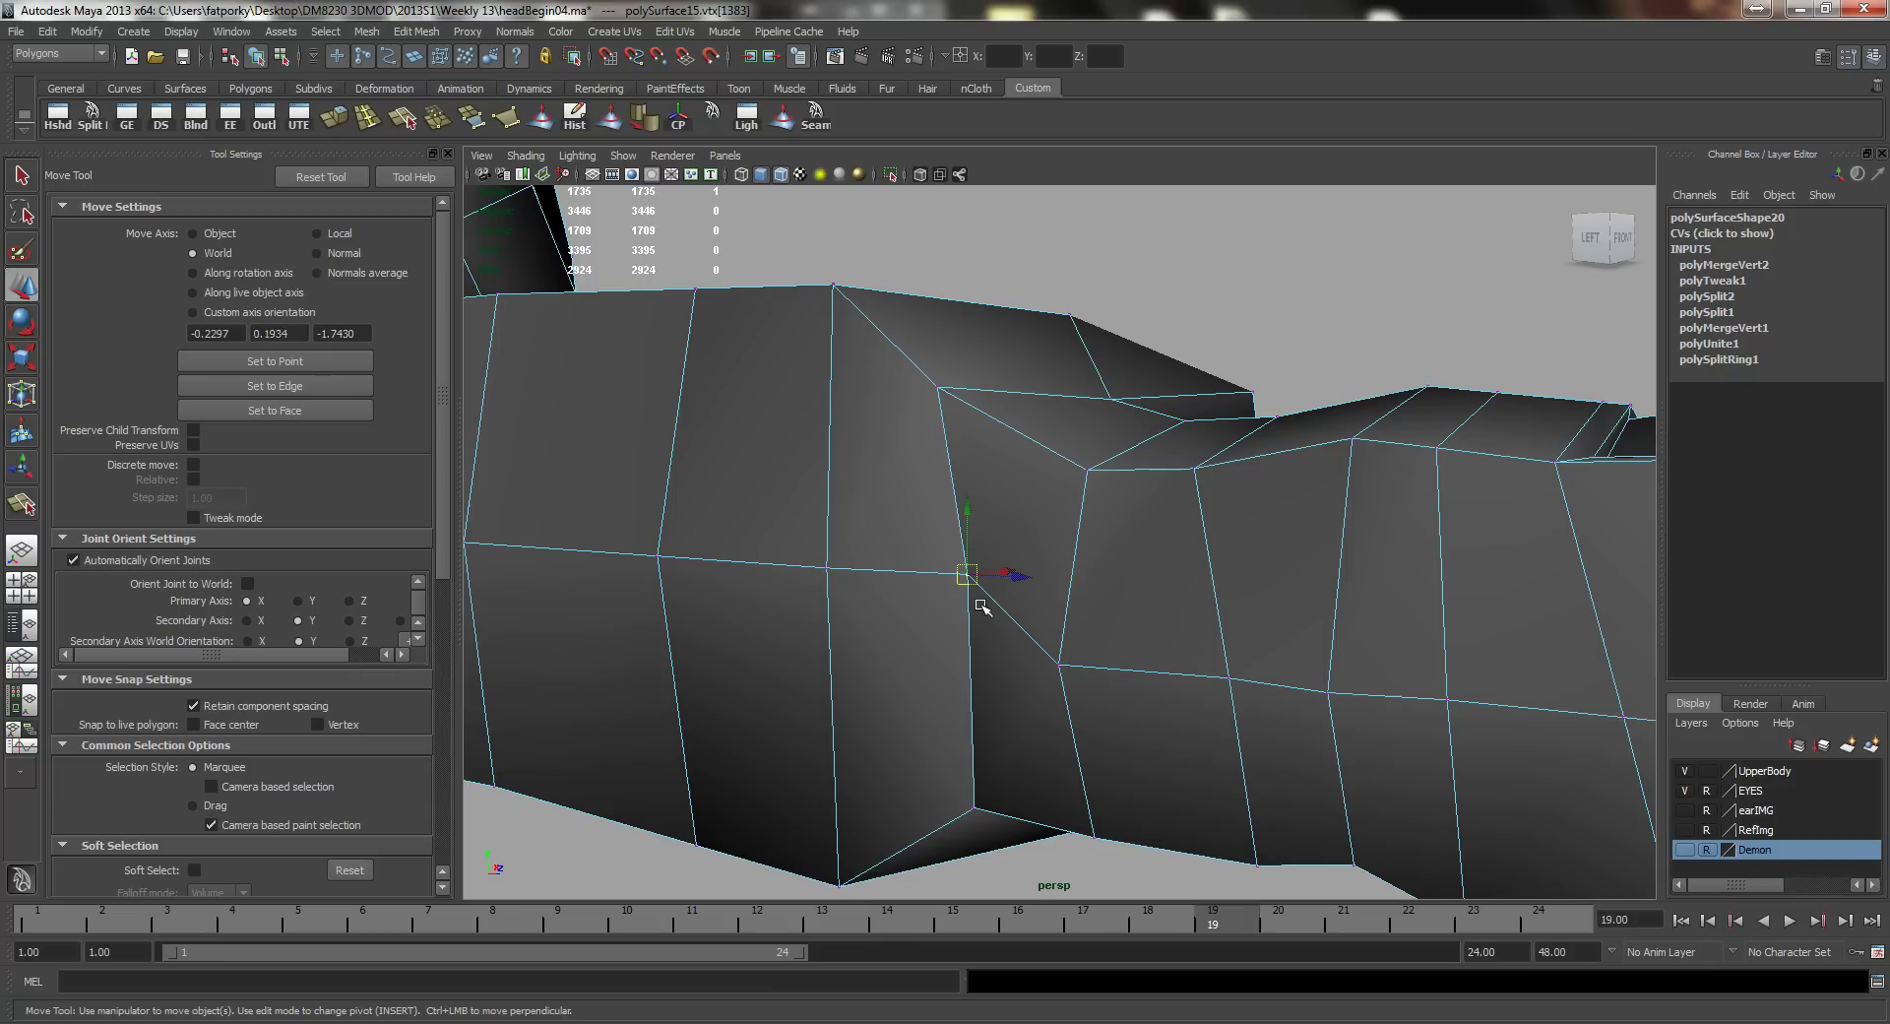
{"action": "left_click_drag", "start_coordinate": [1022, 576], "coordinate": [1079, 527]}
Step: Raise the upper outer corner vertex of the big toe's base and lower the foot edge just behind it
{"action": "left_click", "coordinate": [930, 459]}
{"action": "key", "text": "q"}
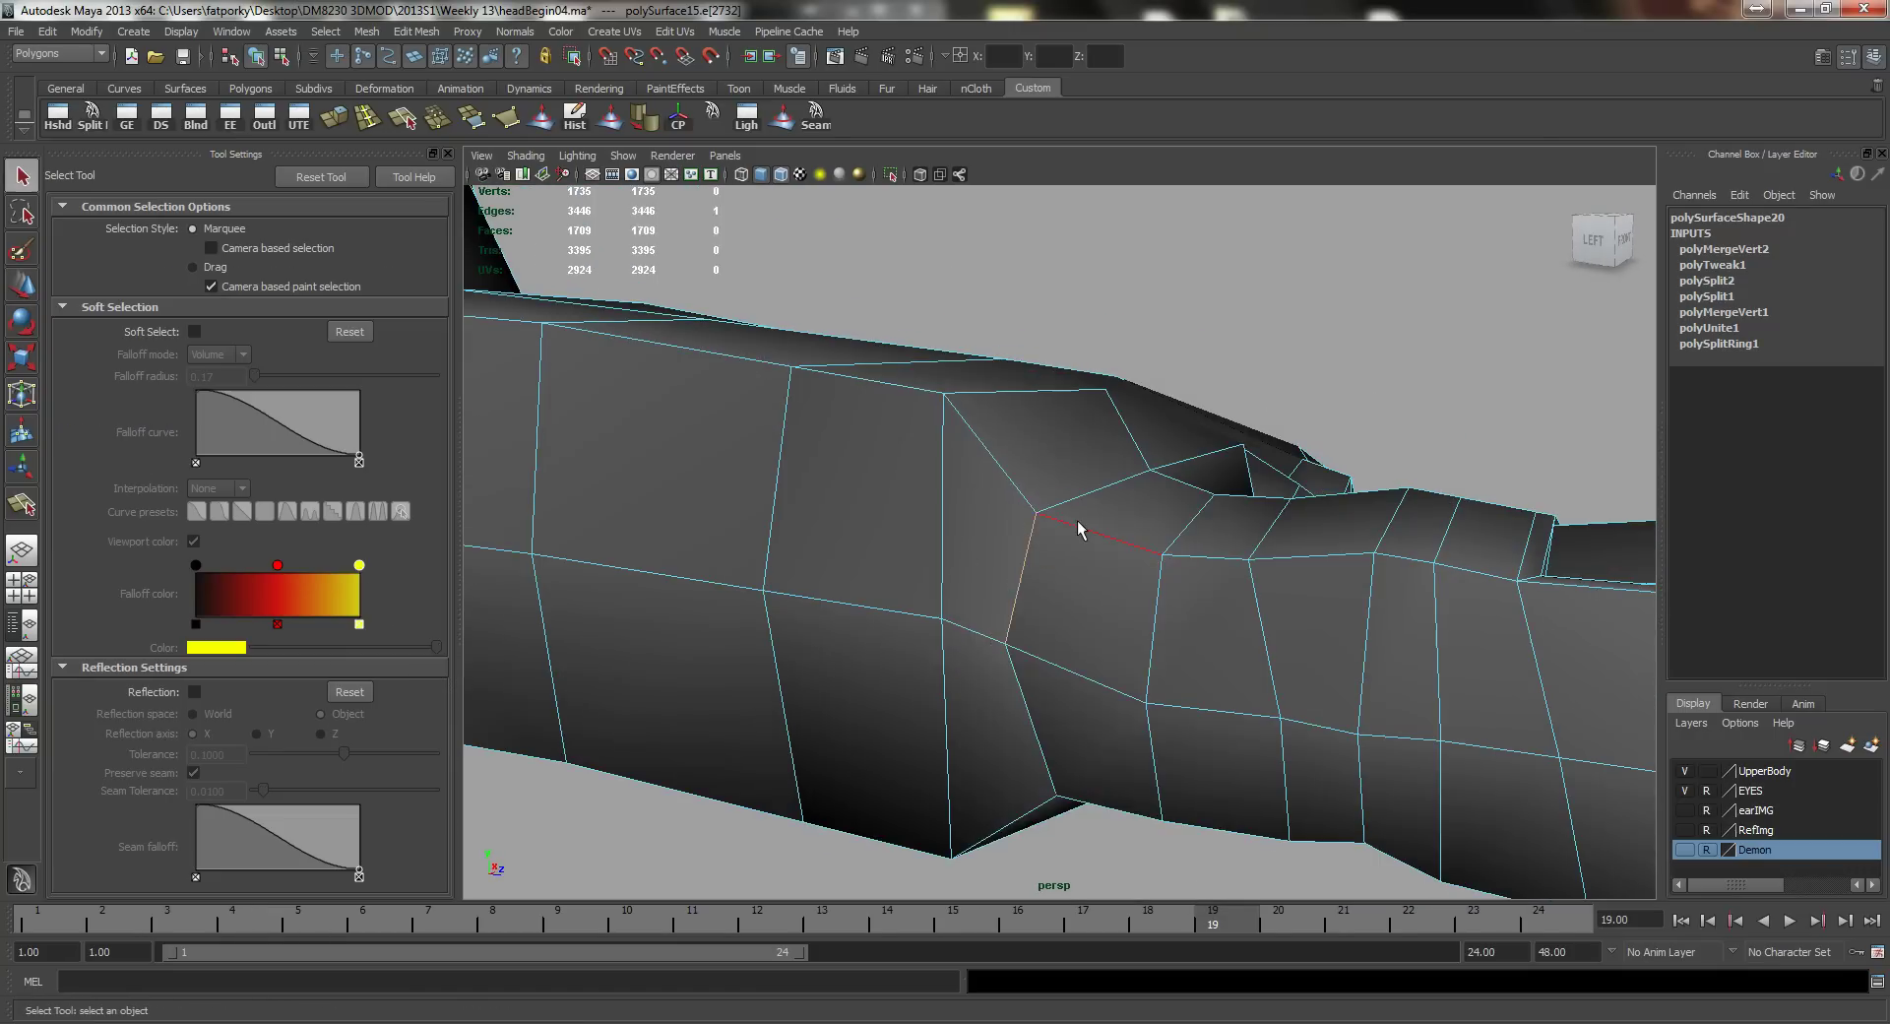
{"action": "left_click", "coordinate": [1035, 514]}
{"action": "key", "text": "w"}
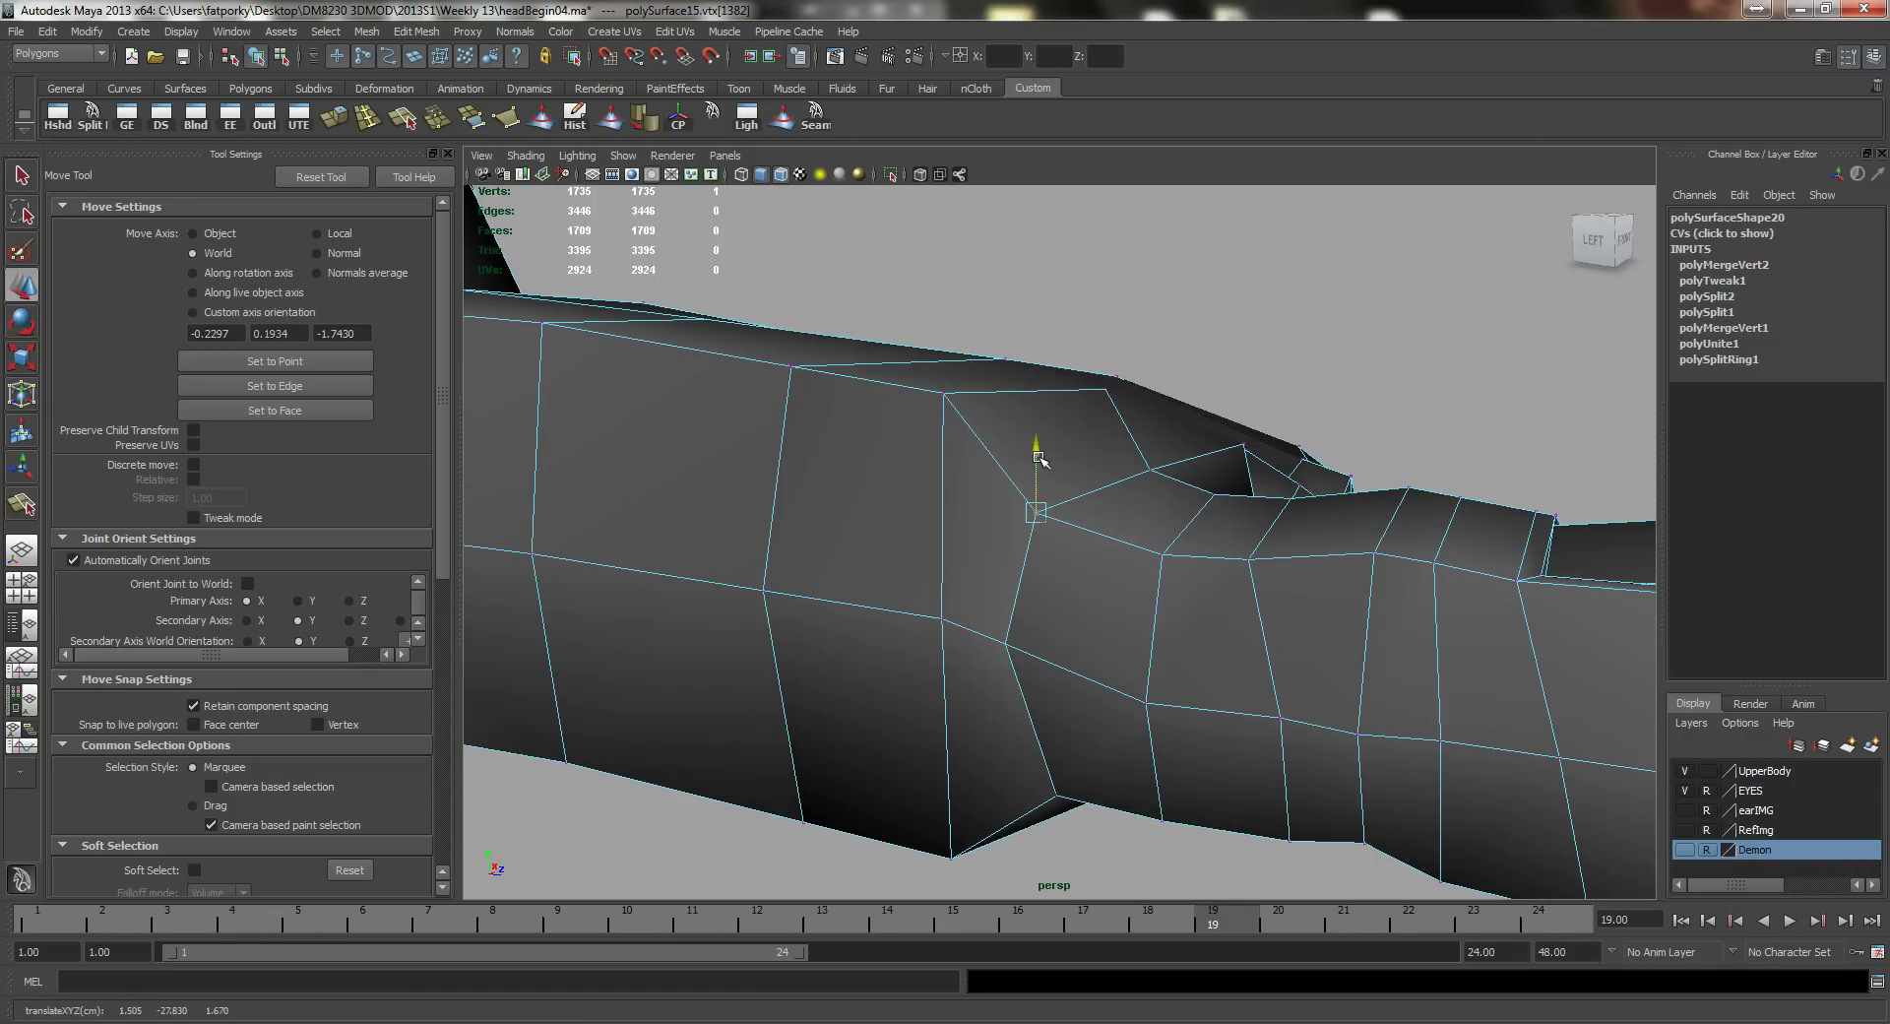
{"action": "left_click_drag", "start_coordinate": [1034, 451], "coordinate": [994, 413]}
{"action": "left_click", "coordinate": [877, 380]}
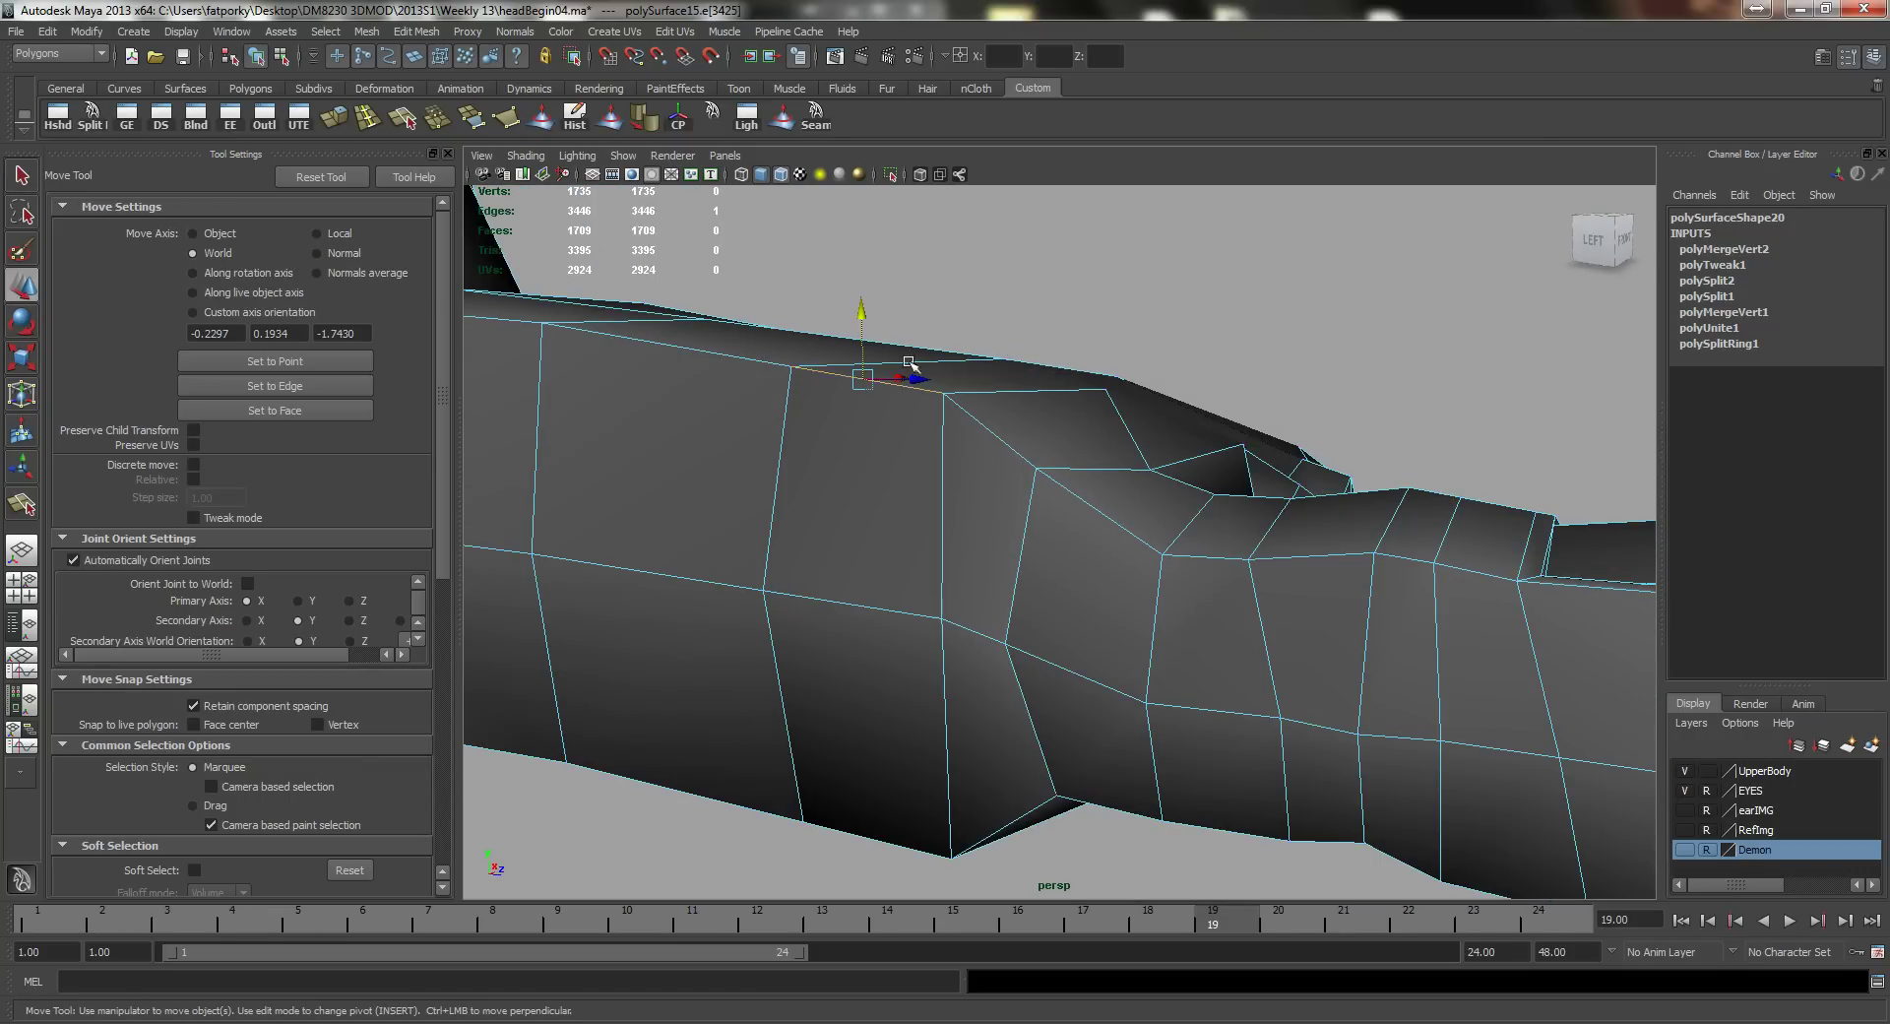
{"action": "left_click_drag", "start_coordinate": [856, 309], "coordinate": [856, 371]}
Step: Reposition a single vertex on the foot's upper side behind the big toe, return to object selection and clear the selection
{"action": "left_click_drag", "start_coordinate": [1034, 433], "coordinate": [886, 506], "text": "alt"}
{"action": "right_click_drag", "start_coordinate": [886, 507], "coordinate": [952, 507], "text": "alt"}
{"action": "left_click_drag", "start_coordinate": [951, 507], "coordinate": [890, 460], "text": "alt"}
{"action": "key", "text": "q"}
{"action": "right_click_drag", "start_coordinate": [890, 459], "coordinate": [787, 445]}
{"action": "left_click", "coordinate": [866, 442]}
{"action": "key", "text": "w"}
{"action": "middle_click_drag", "start_coordinate": [867, 443], "coordinate": [939, 472]}
{"action": "mouse_move", "coordinate": [902, 463]}
{"action": "left_mouse_down", "text": "alt"}
{"action": "mouse_move", "coordinate": [913, 542]}
{"action": "mouse_move", "coordinate": [1030, 494]}
{"action": "mouse_move", "coordinate": [931, 479]}
{"action": "left_mouse_up", "text": "alt"}
{"action": "right_click_drag", "start_coordinate": [1299, 533], "coordinate": [1376, 500]}
{"action": "left_click_drag", "start_coordinate": [1265, 527], "coordinate": [1357, 633], "text": "alt"}
{"action": "left_click", "coordinate": [1484, 577]}
Step: Split the top foot face with an edge from the gap between the second and third toes to the cross edge behind
{"action": "left_click_drag", "start_coordinate": [1085, 551], "coordinate": [1051, 658], "text": "alt"}
{"action": "right_click_drag", "start_coordinate": [894, 599], "coordinate": [1172, 679], "text": "alt"}
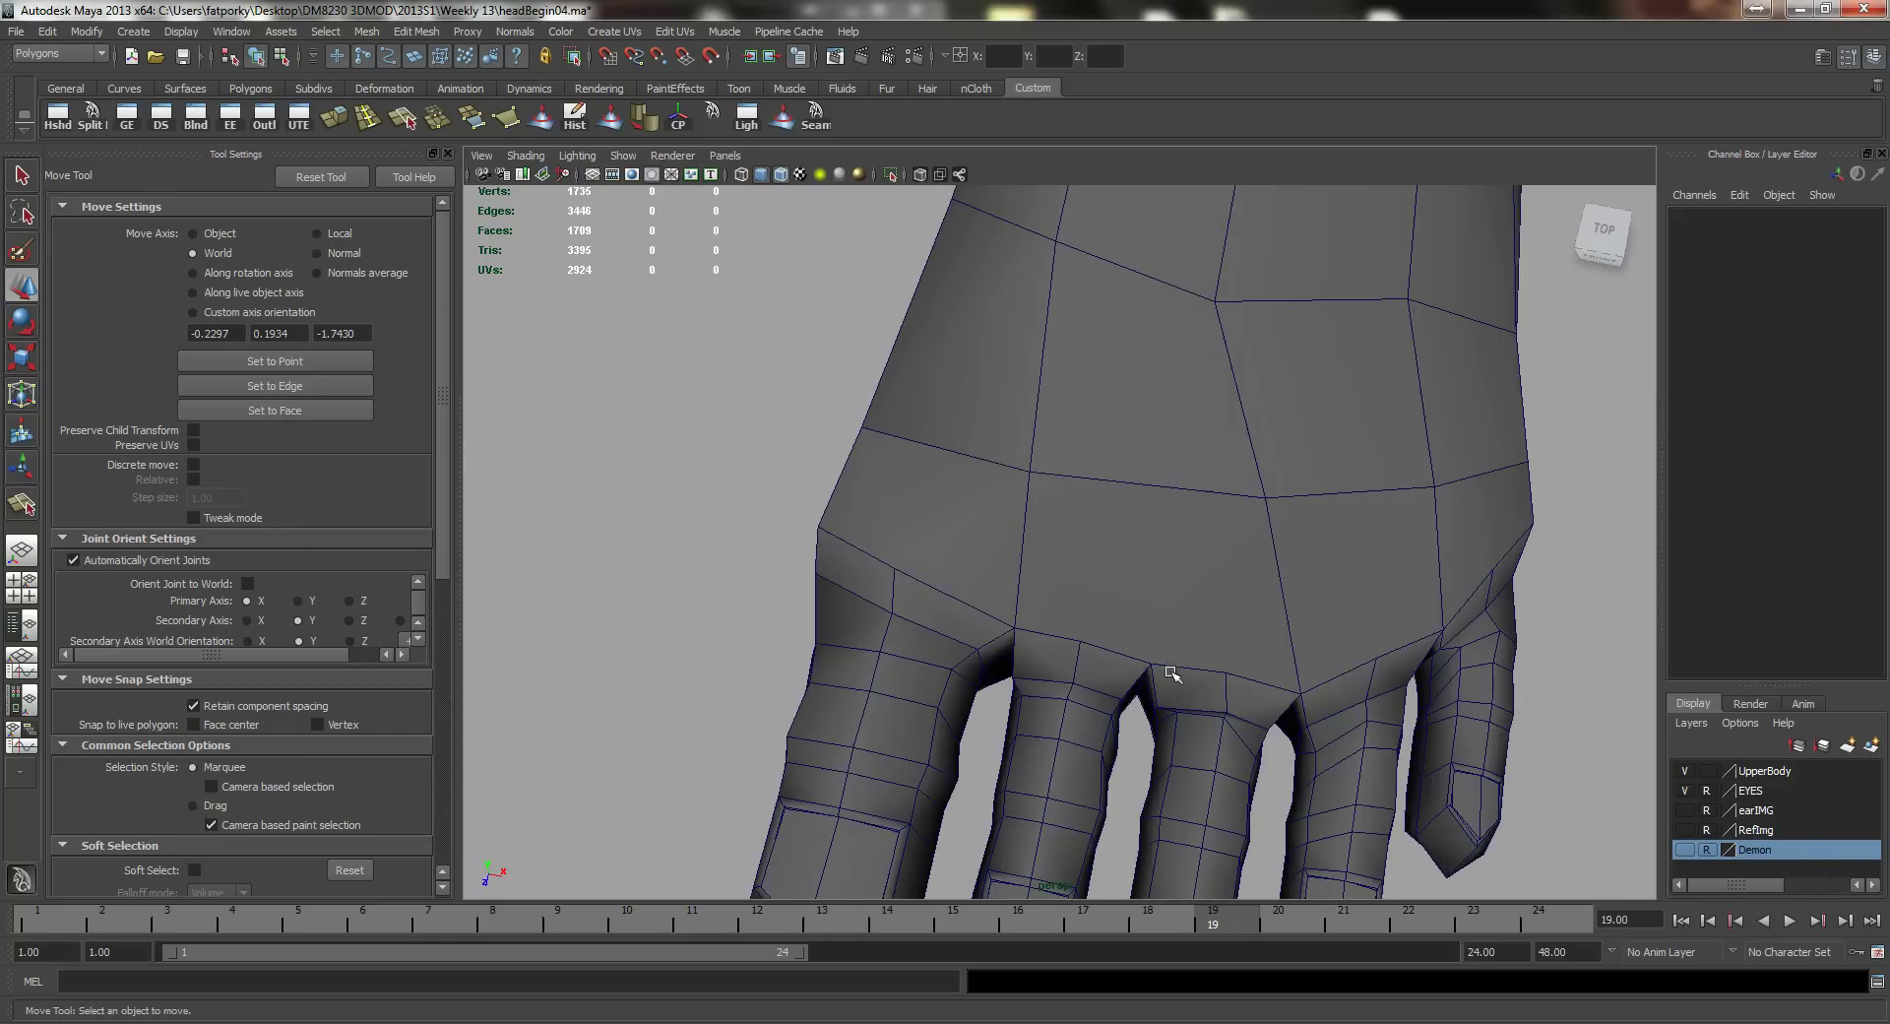
{"action": "left_click_drag", "start_coordinate": [1172, 678], "coordinate": [1371, 632], "text": "alt"}
{"action": "left_click_drag", "start_coordinate": [1088, 620], "coordinate": [980, 555], "text": "alt"}
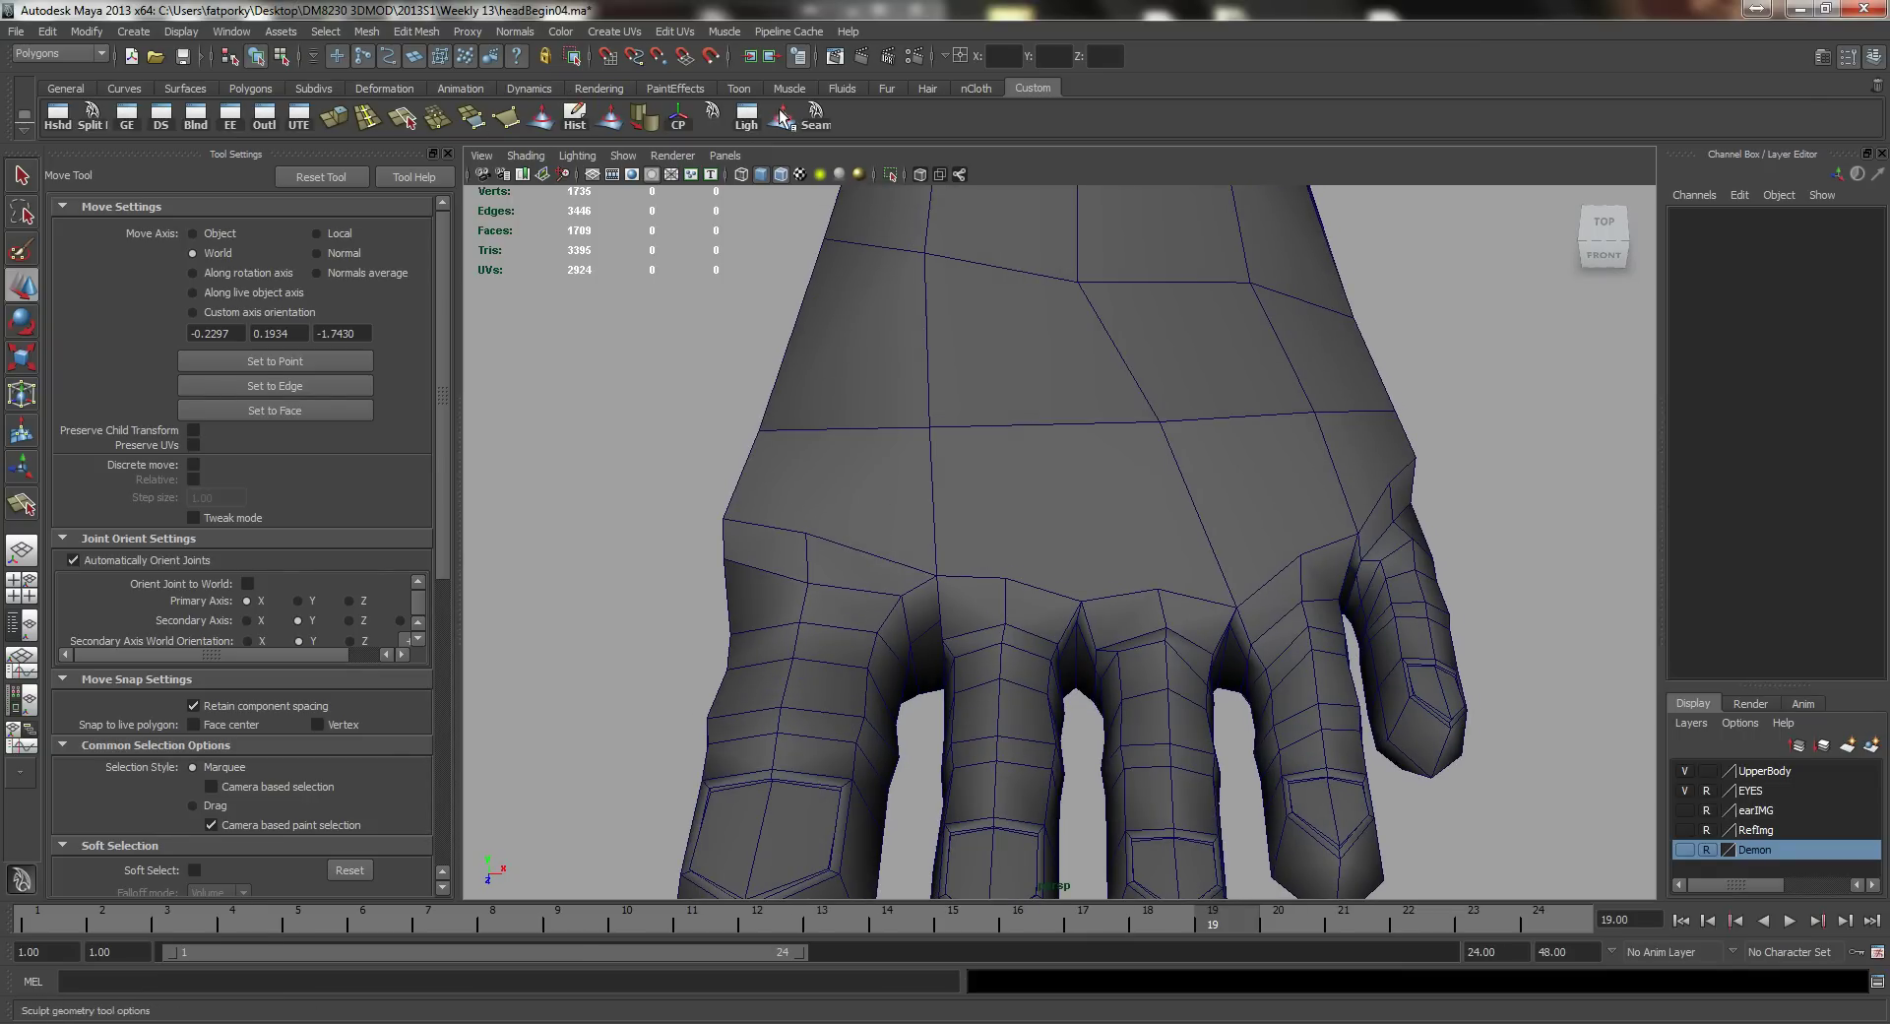
{"action": "left_click", "coordinate": [103, 126]}
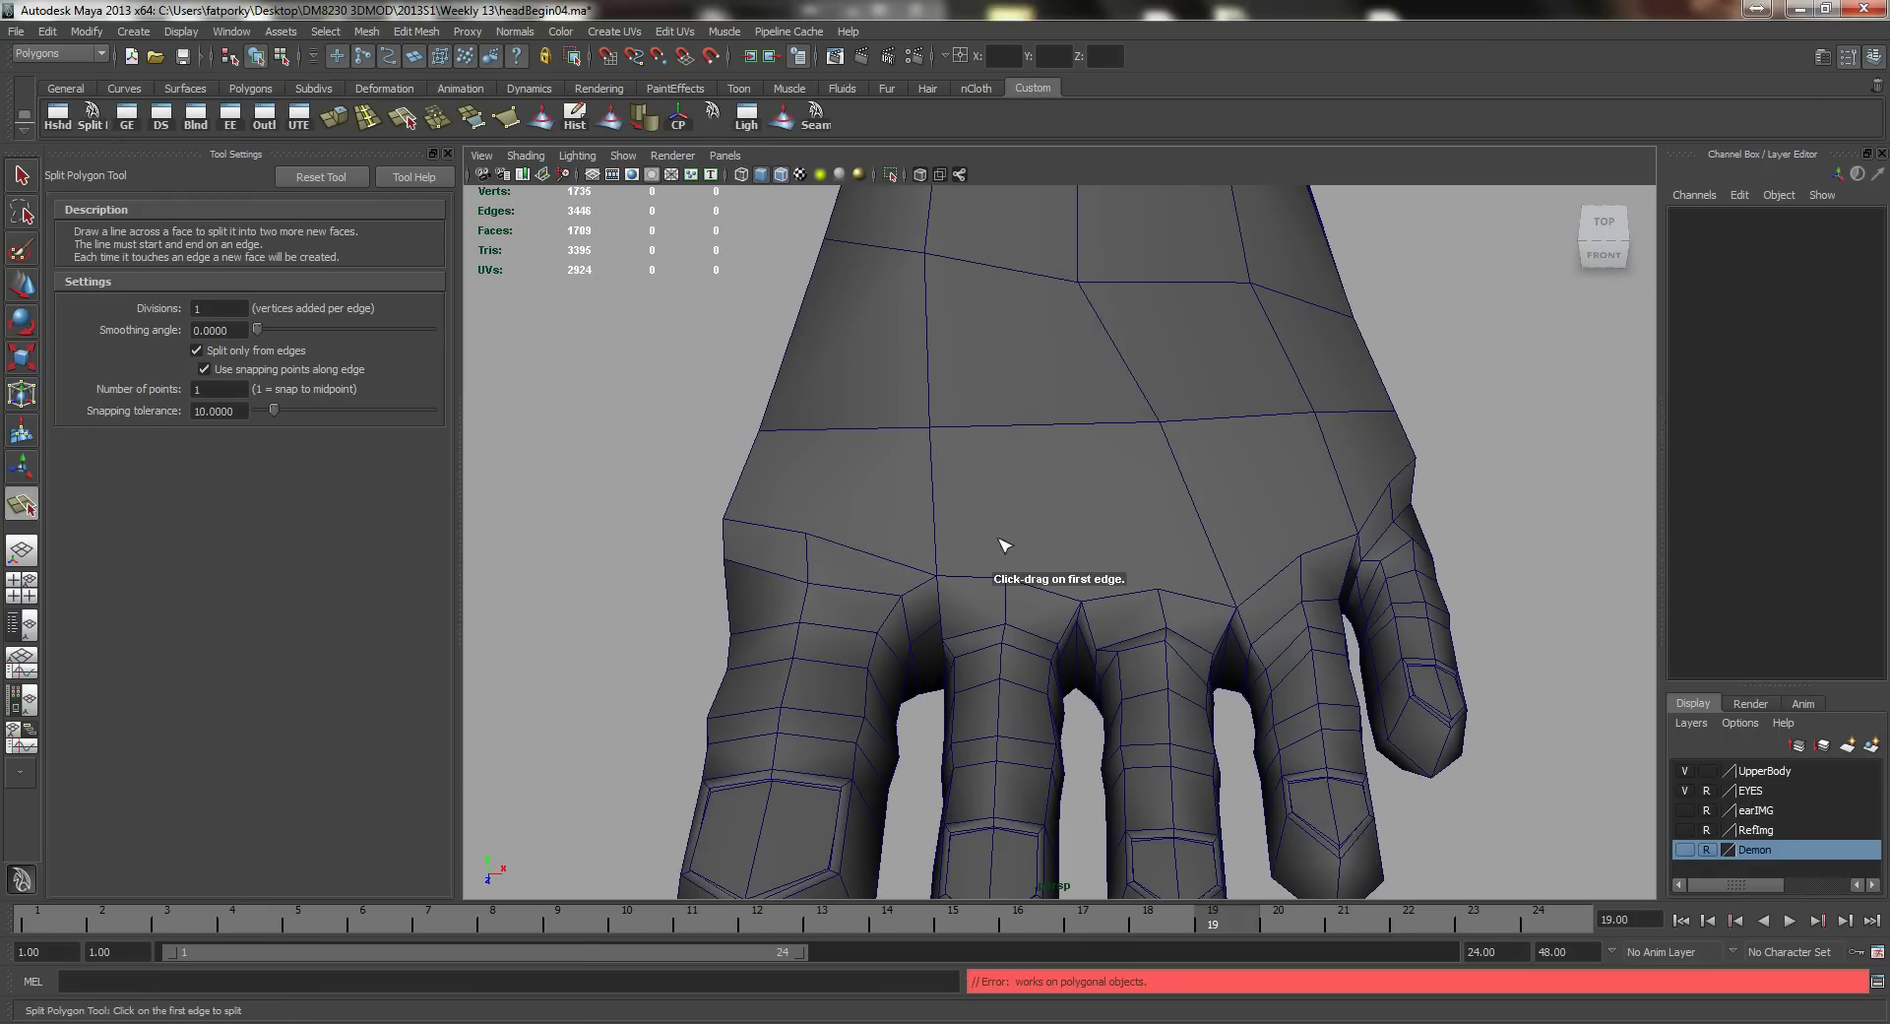
{"action": "left_click", "coordinate": [1044, 599]}
{"action": "left_click_drag", "start_coordinate": [1041, 590], "coordinate": [1101, 618]}
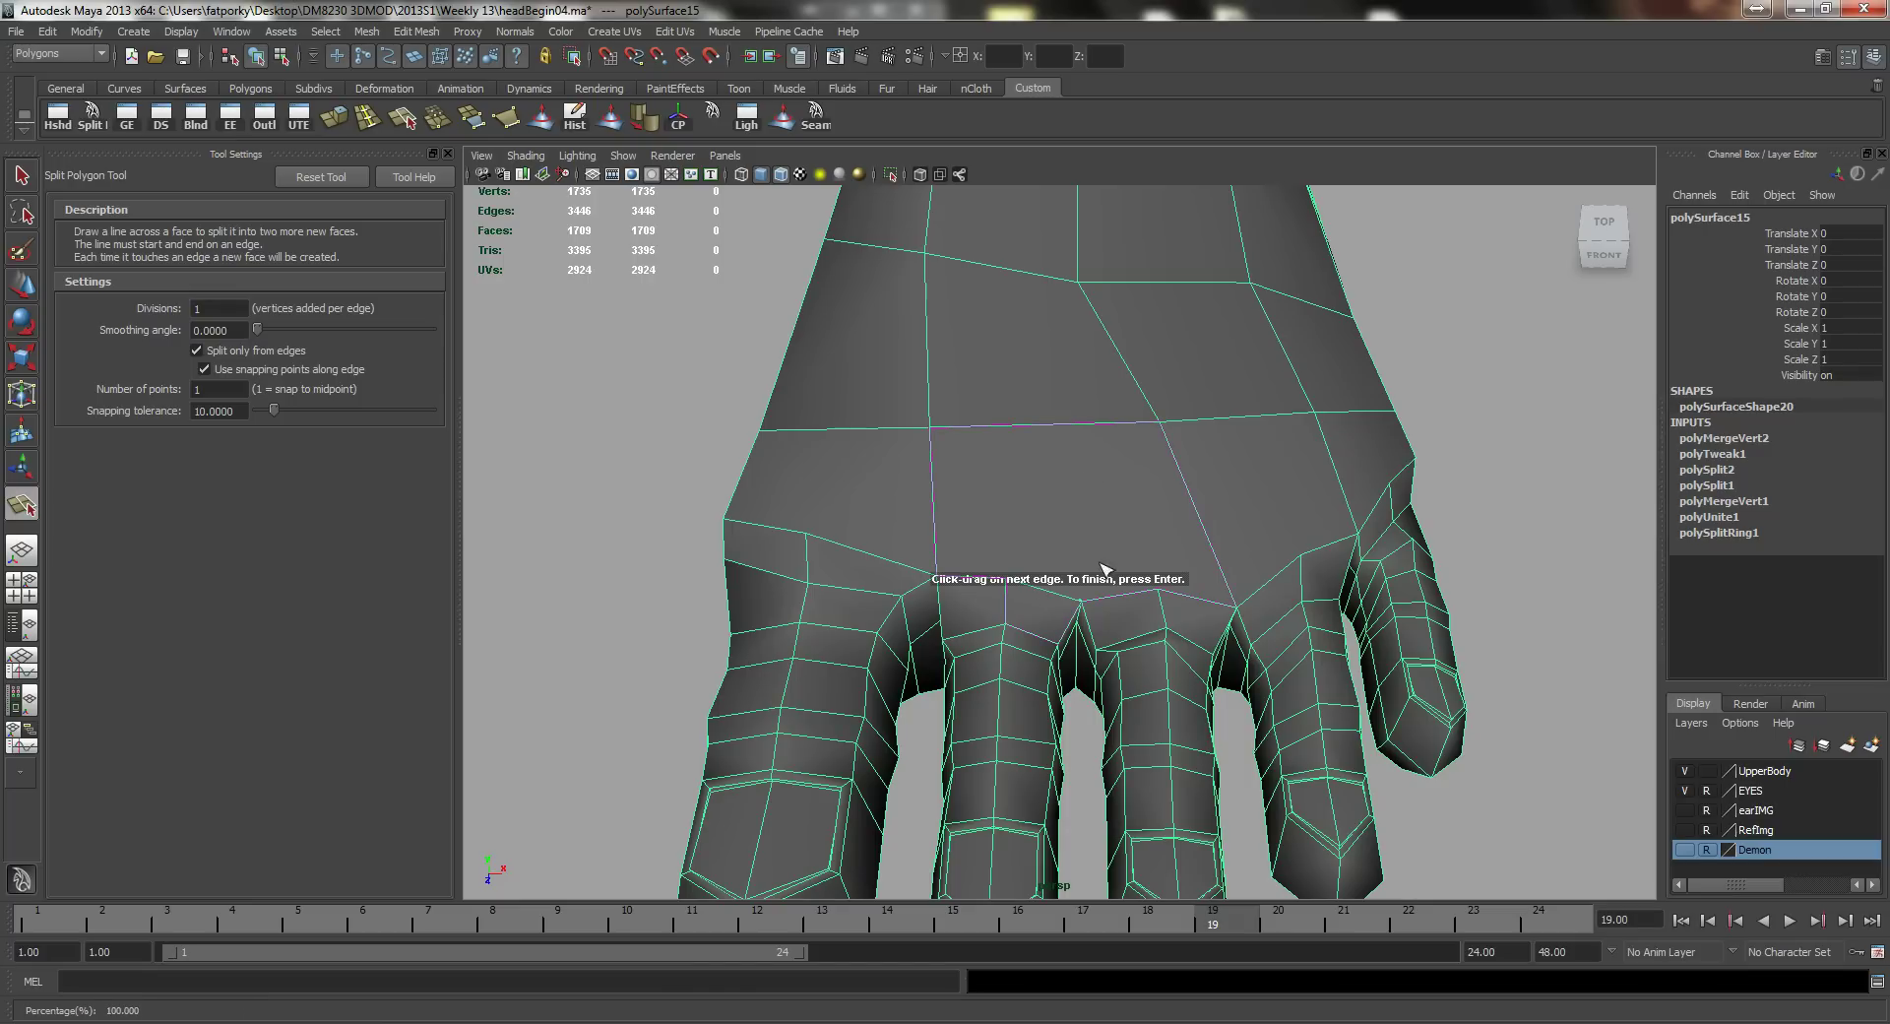
{"action": "left_click", "coordinate": [1063, 428]}
{"action": "key", "text": "Return"}
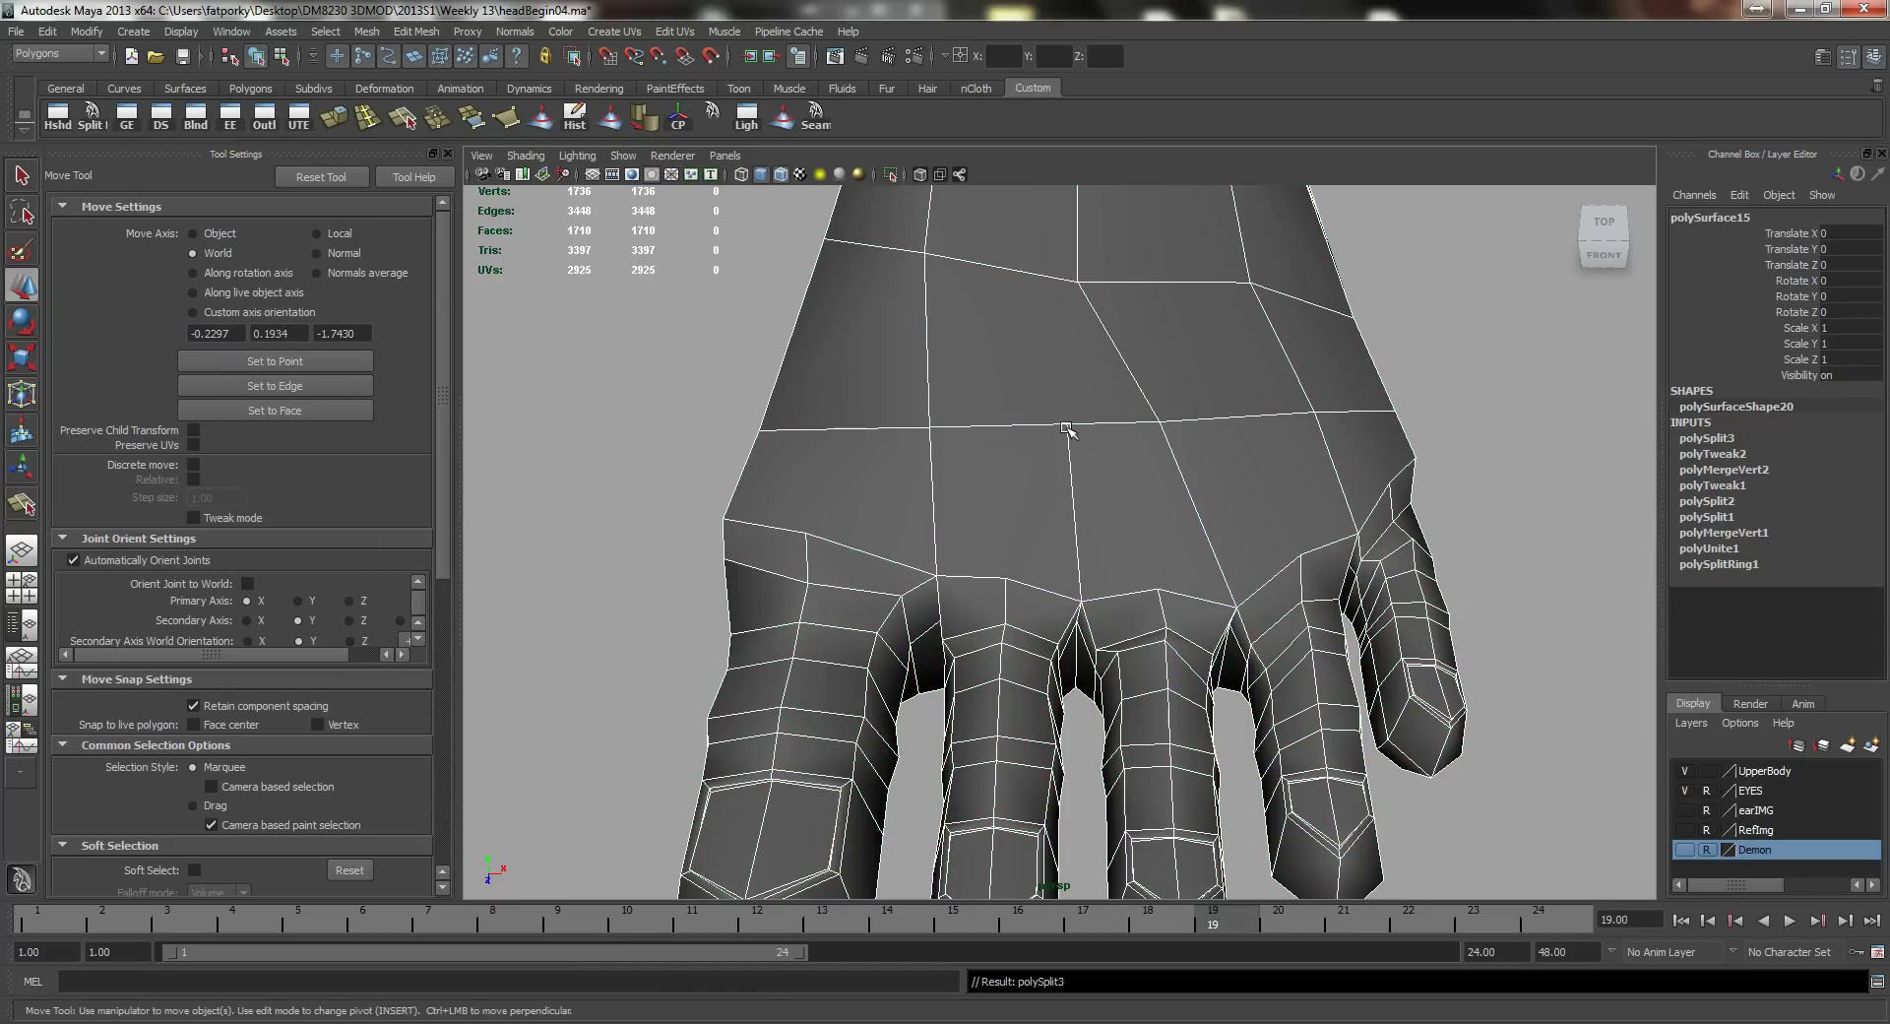
Step: Split the top of the foot from the big toe's centre back to the edge behind the gap and forward to the second toe's centre
{"action": "left_click_drag", "start_coordinate": [982, 612], "coordinate": [1023, 620], "text": "alt"}
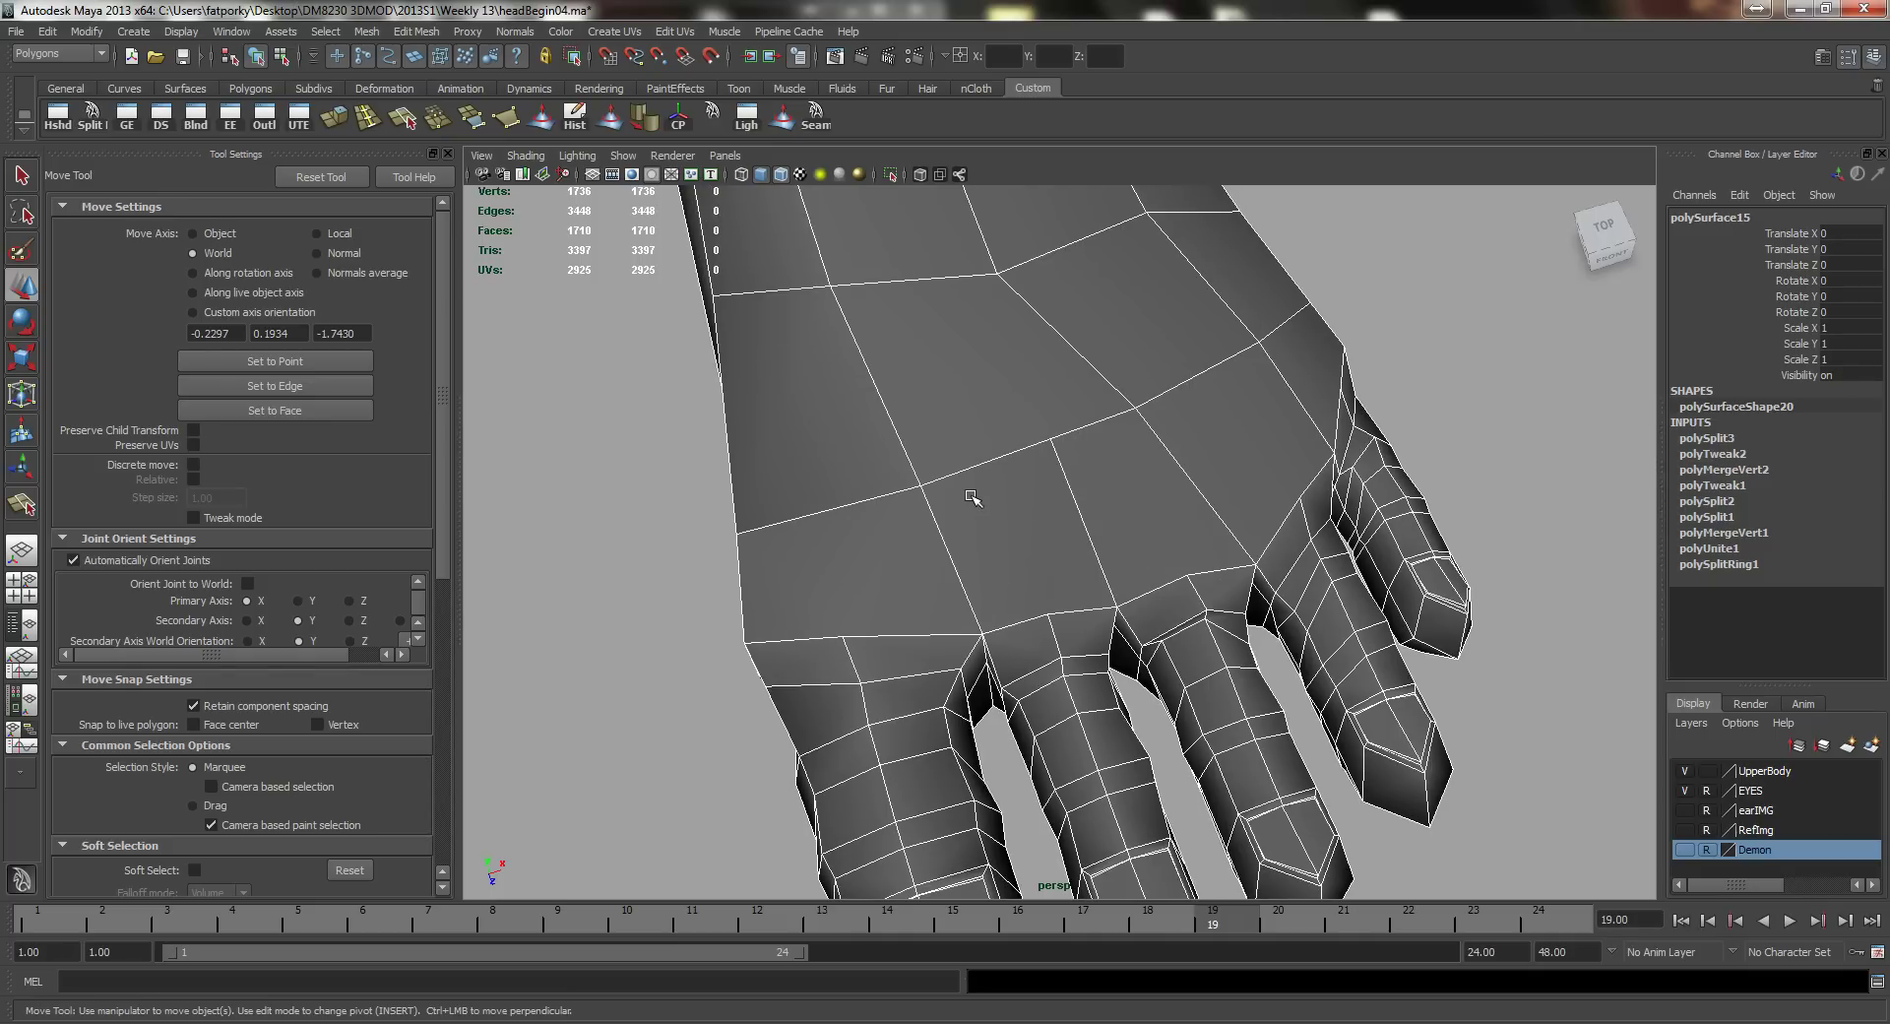
{"action": "key", "text": "y"}
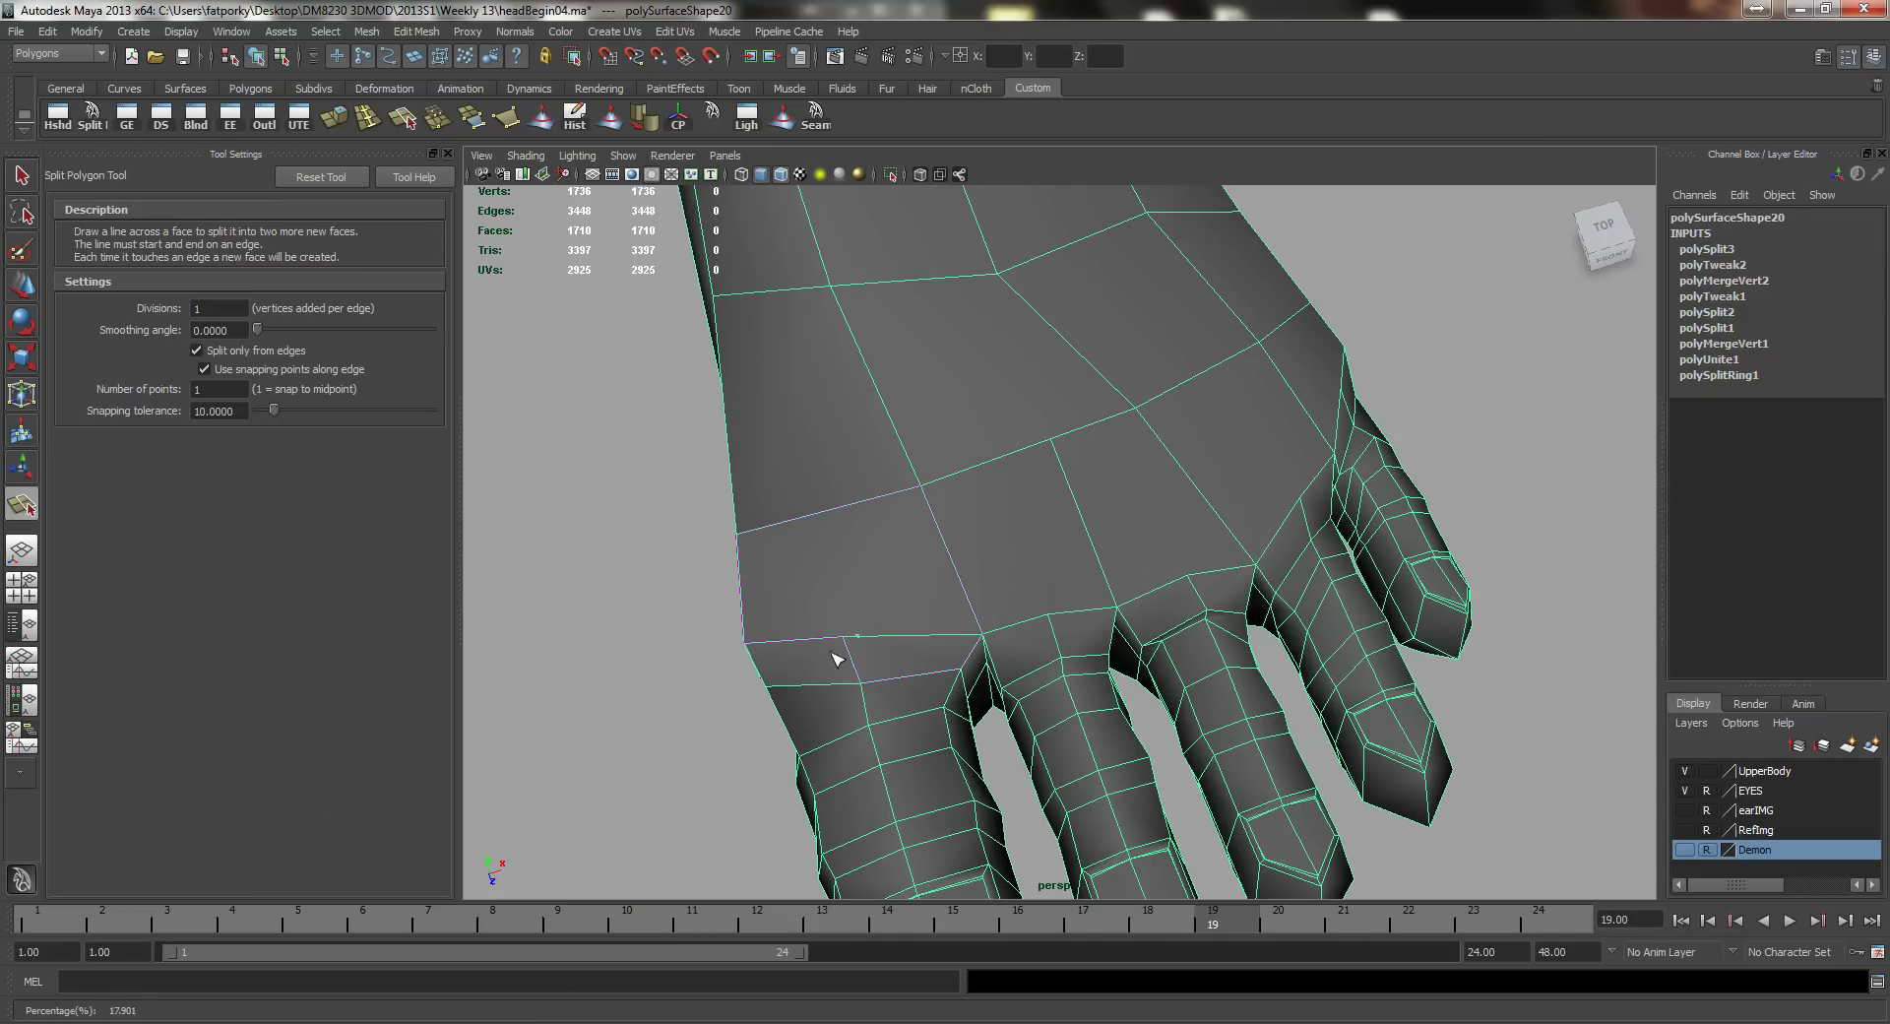
{"action": "left_click", "coordinate": [802, 642]}
{"action": "left_click_drag", "start_coordinate": [935, 620], "coordinate": [962, 516], "text": "alt"}
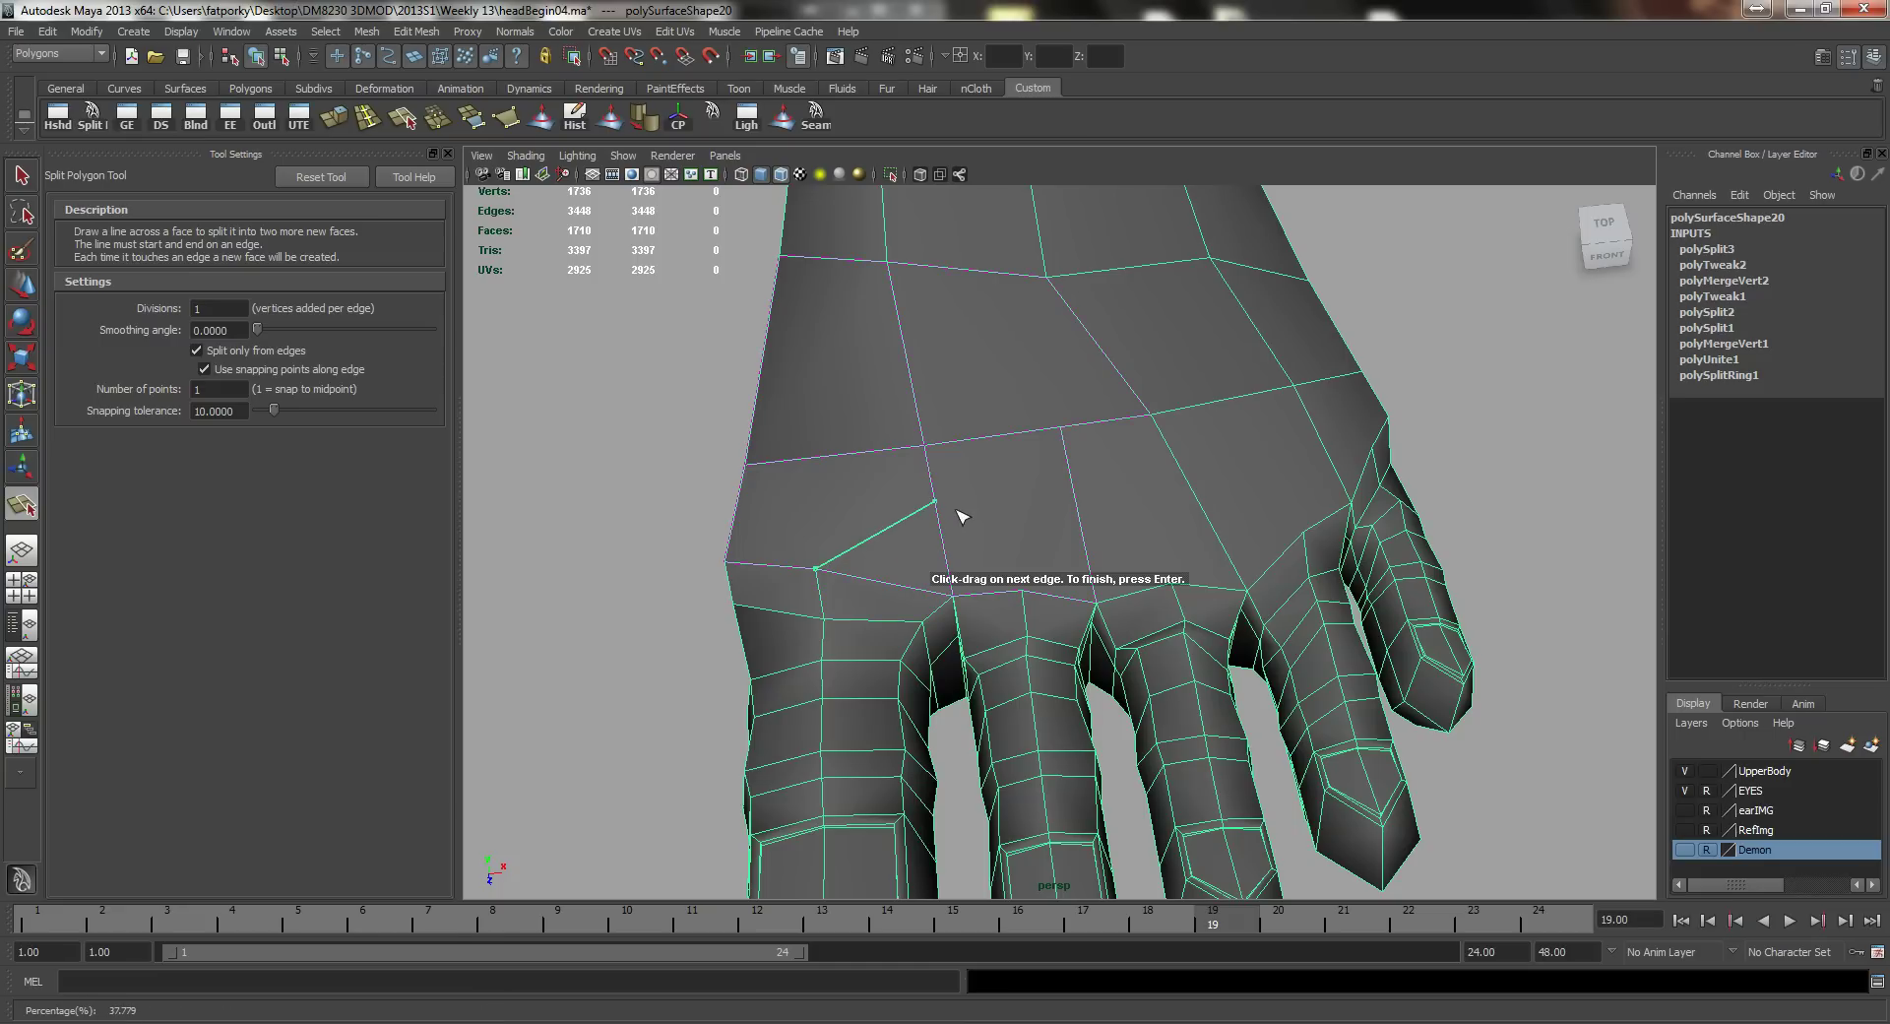
{"action": "key", "text": "Return"}
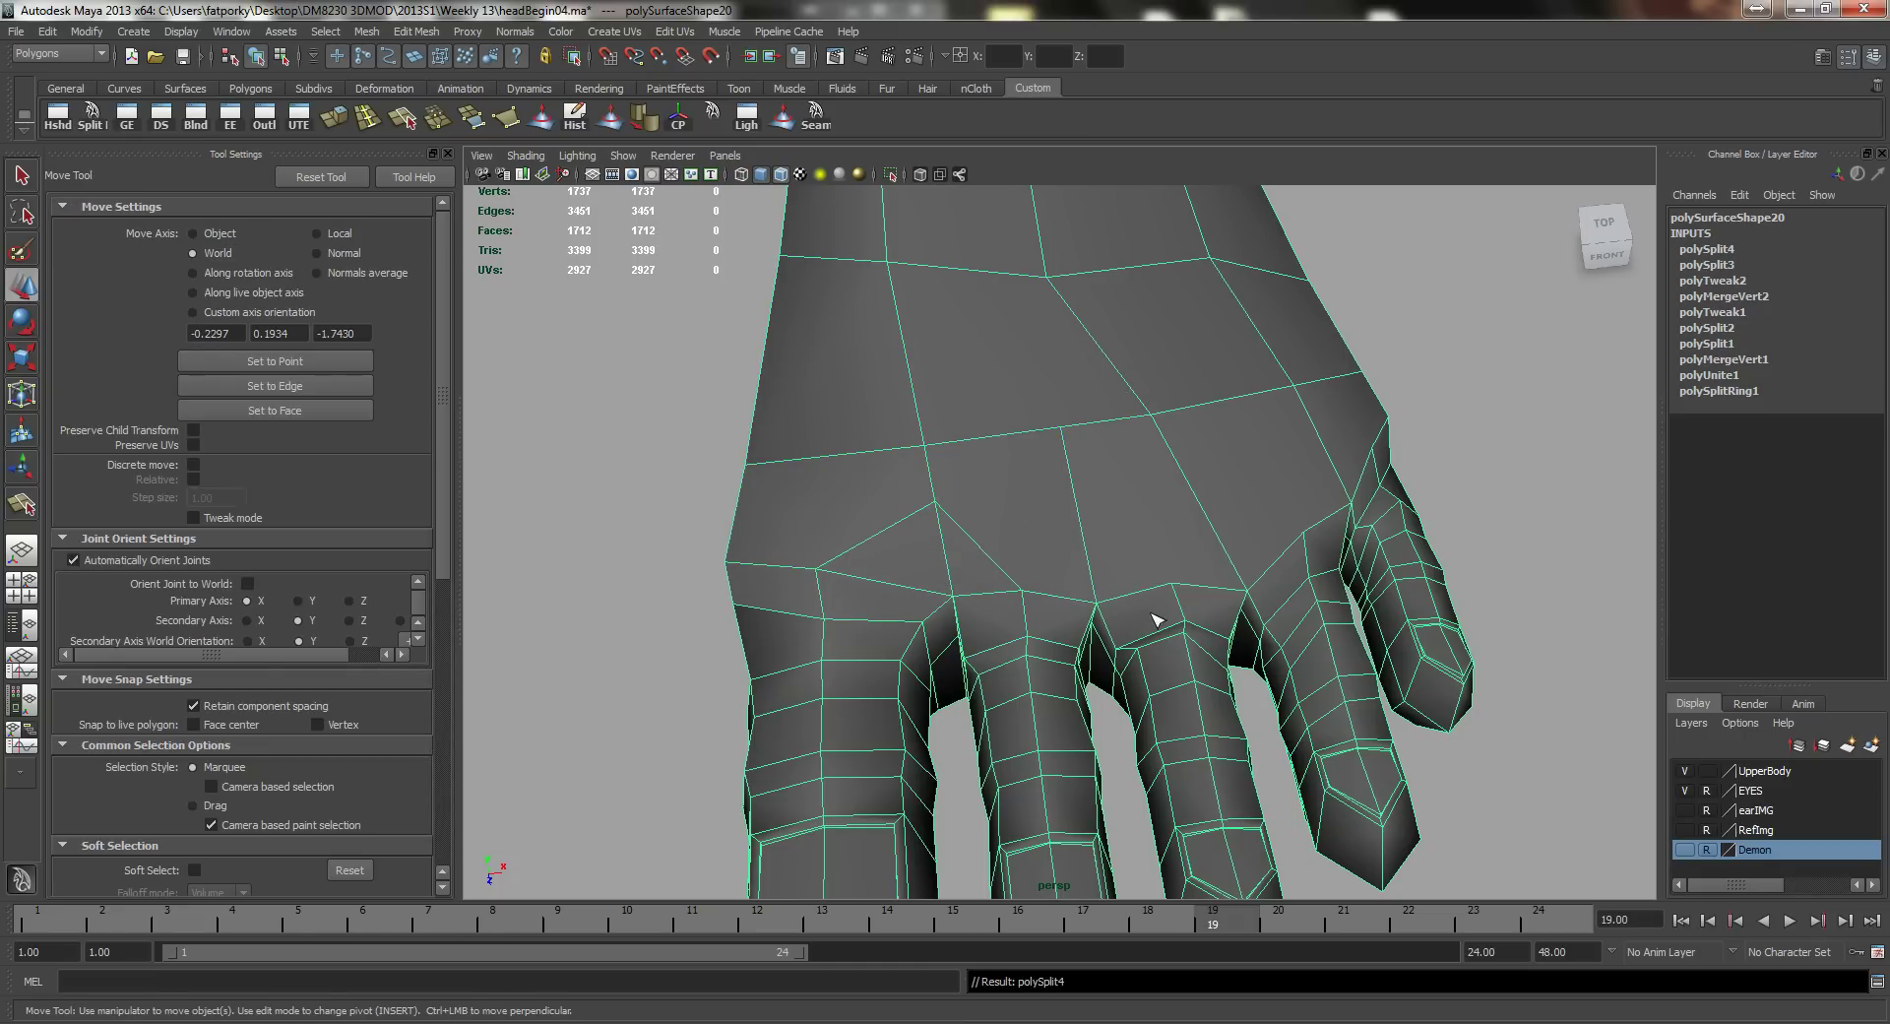
Step: Split the top of the foot from the third toe's centre back to the lengthwise edge and forward to the fourth toe's centre
{"action": "left_click_drag", "start_coordinate": [1213, 581], "coordinate": [1170, 584]}
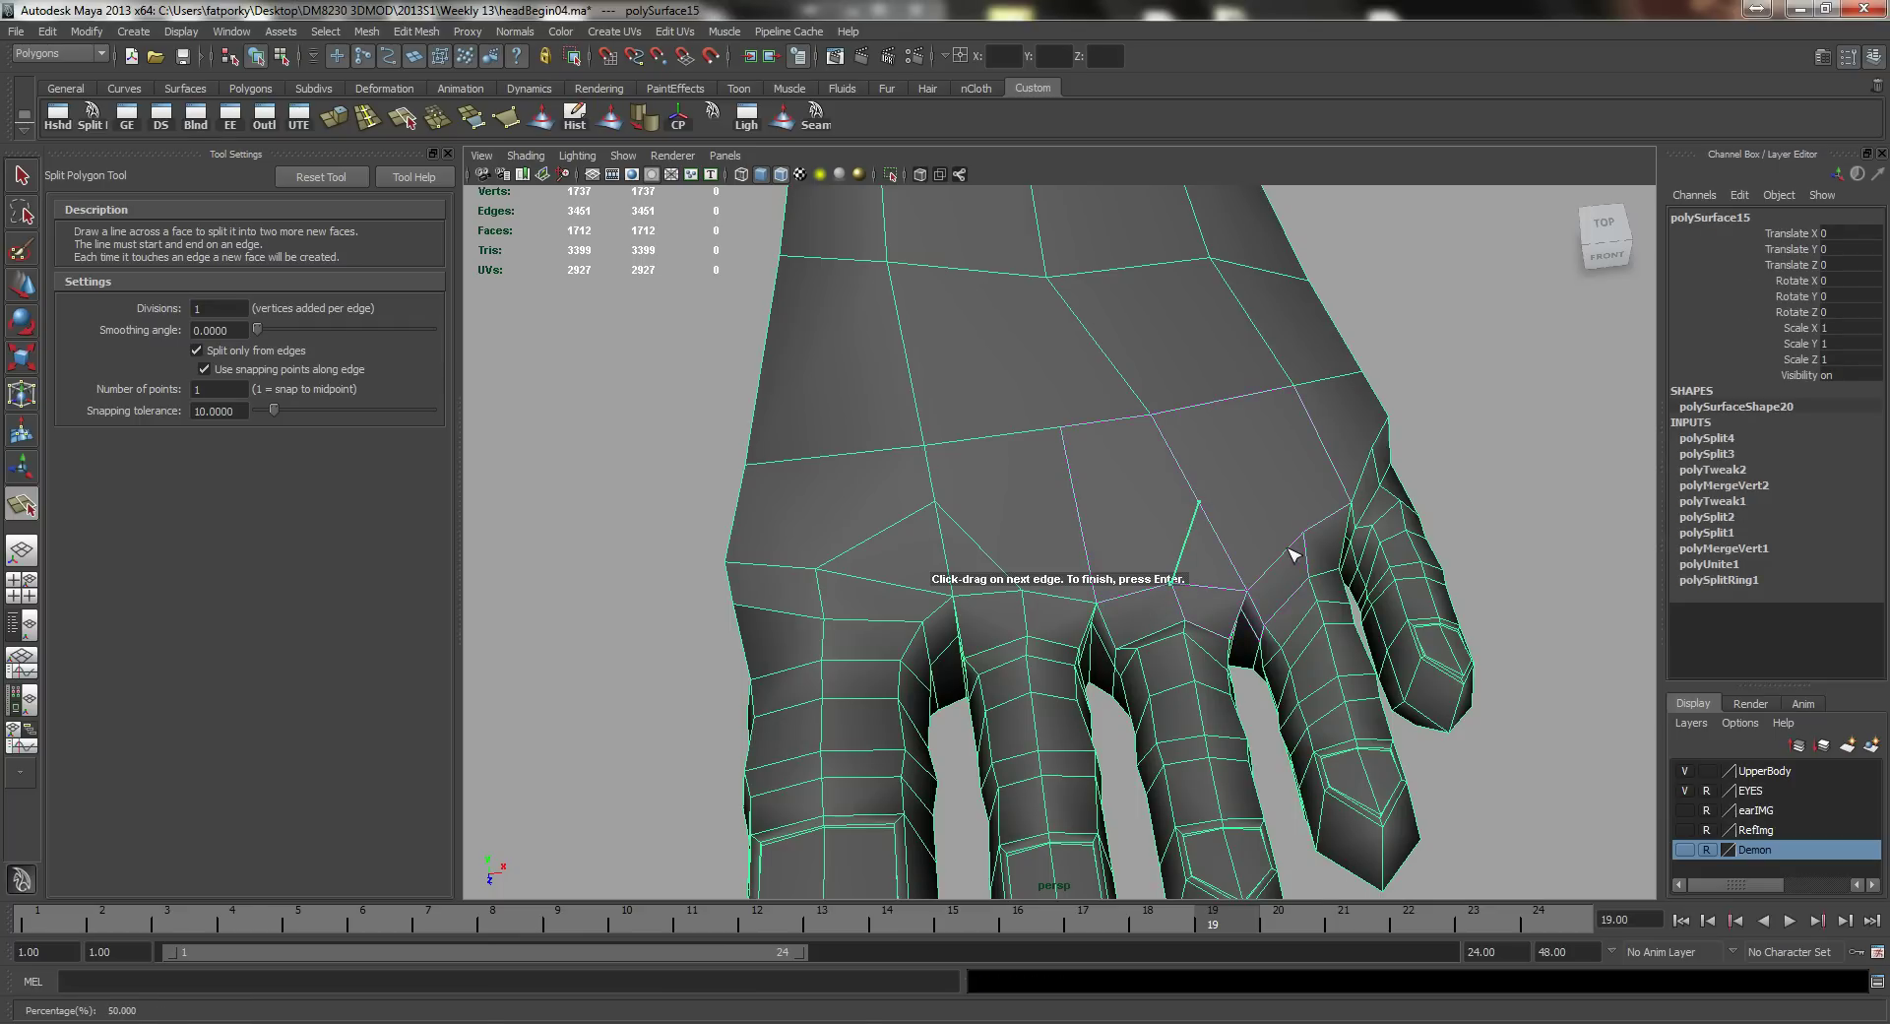
{"action": "key", "text": "Return"}
{"action": "key", "text": "w"}
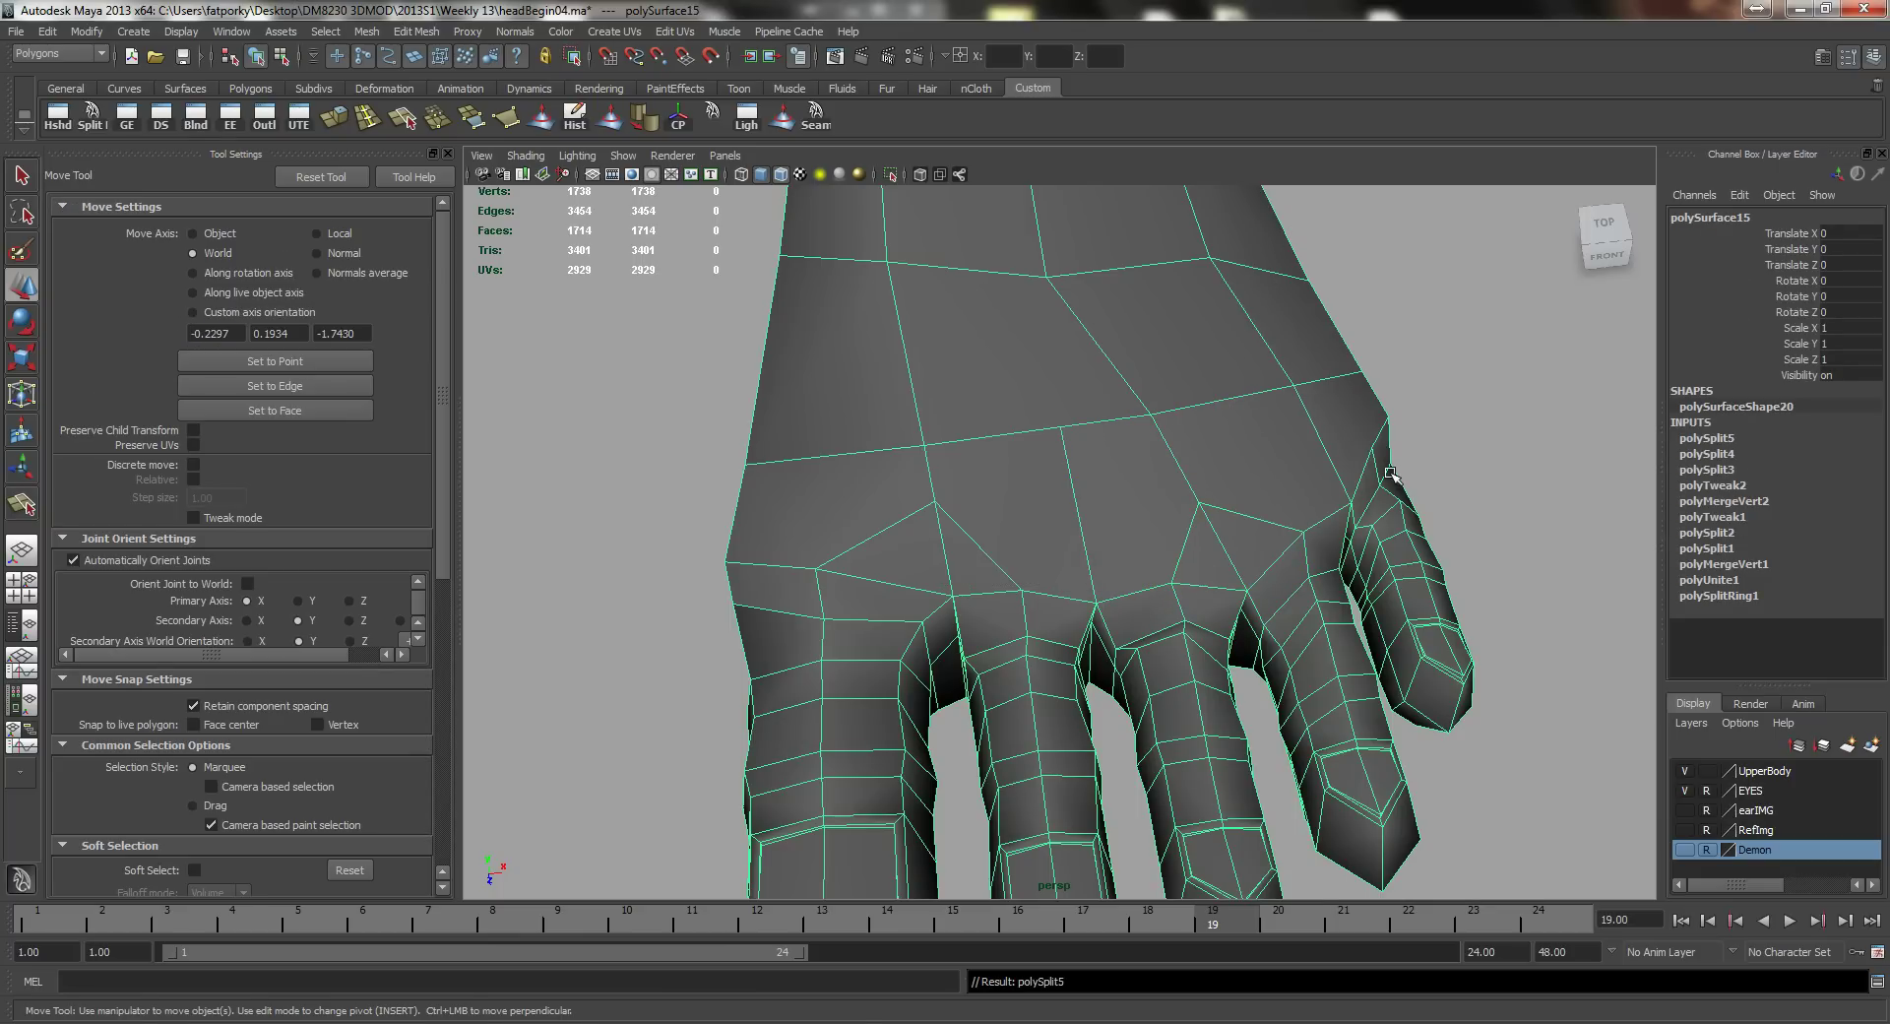
Step: Split from the middle of the new edge above the big toe to the outer vertex of the cross edge behind it
{"action": "left_click_drag", "start_coordinate": [1135, 515], "coordinate": [1090, 544], "text": "alt"}
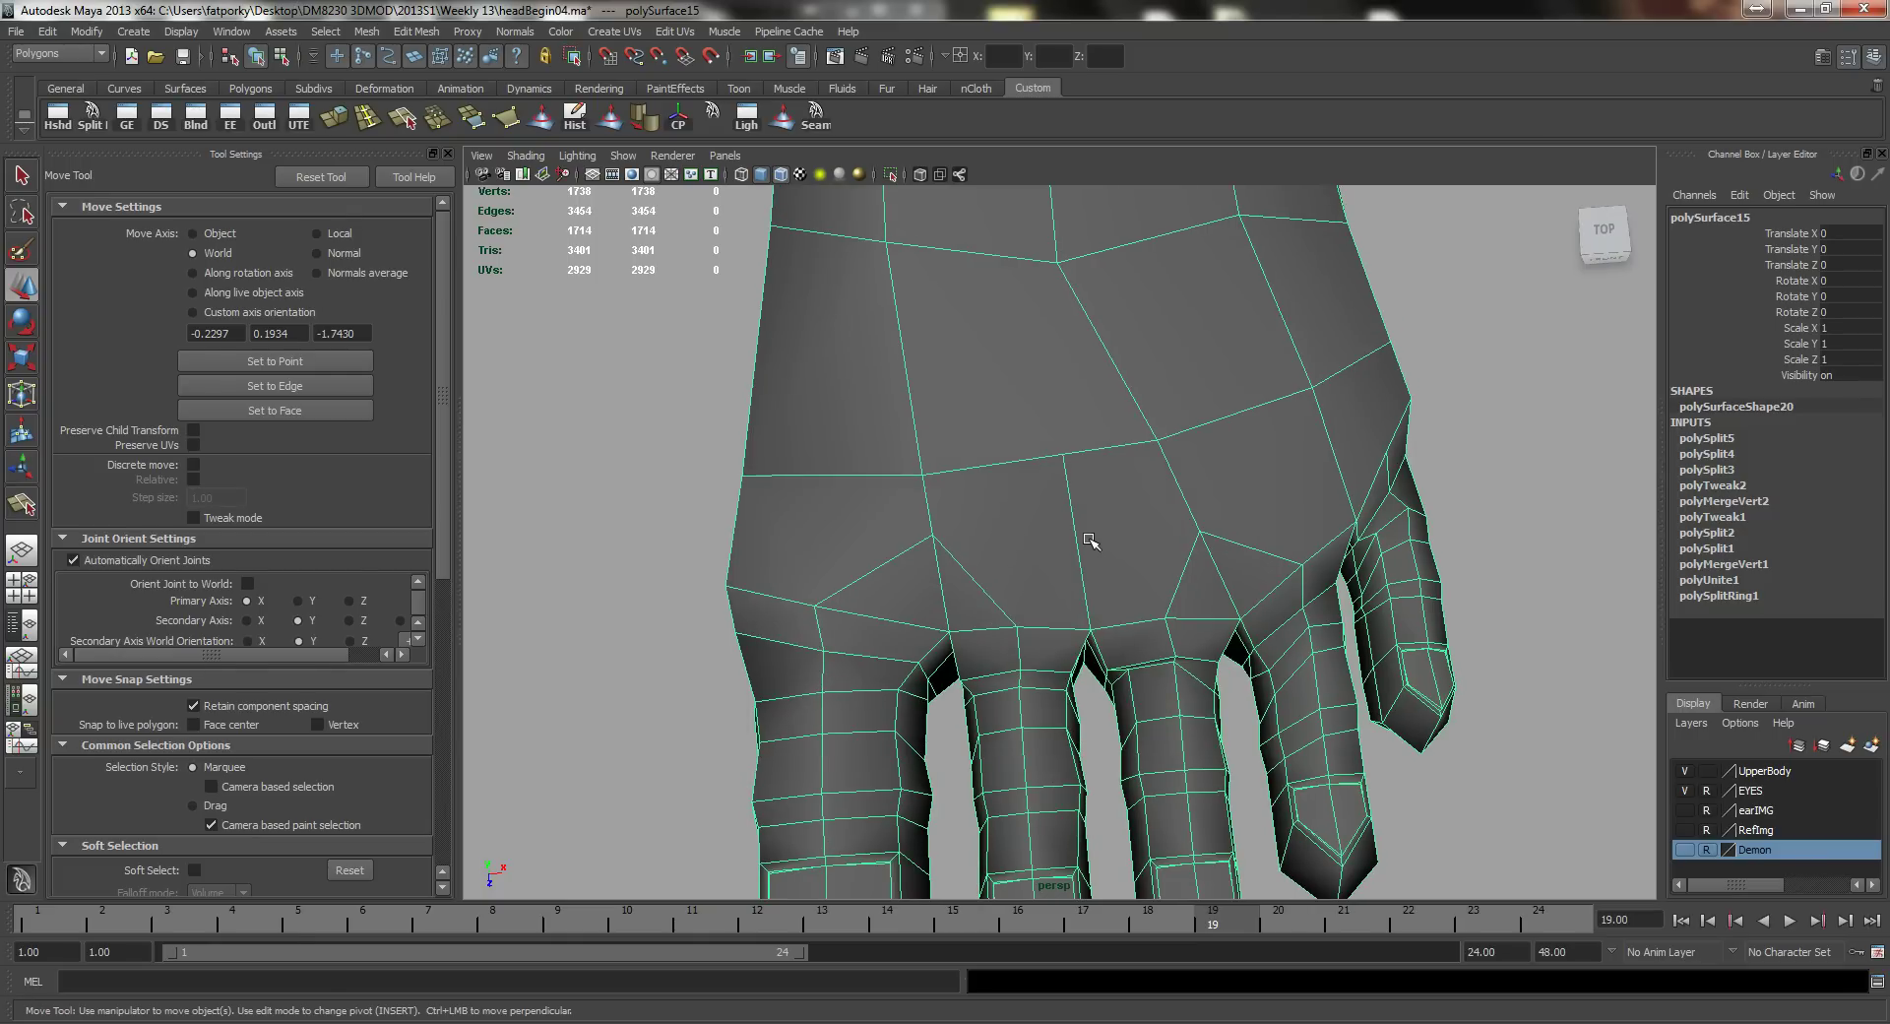
{"action": "key", "text": "y"}
{"action": "left_click_drag", "start_coordinate": [882, 502], "coordinate": [936, 494], "text": "alt"}
{"action": "left_click_drag", "start_coordinate": [913, 607], "coordinate": [886, 624]}
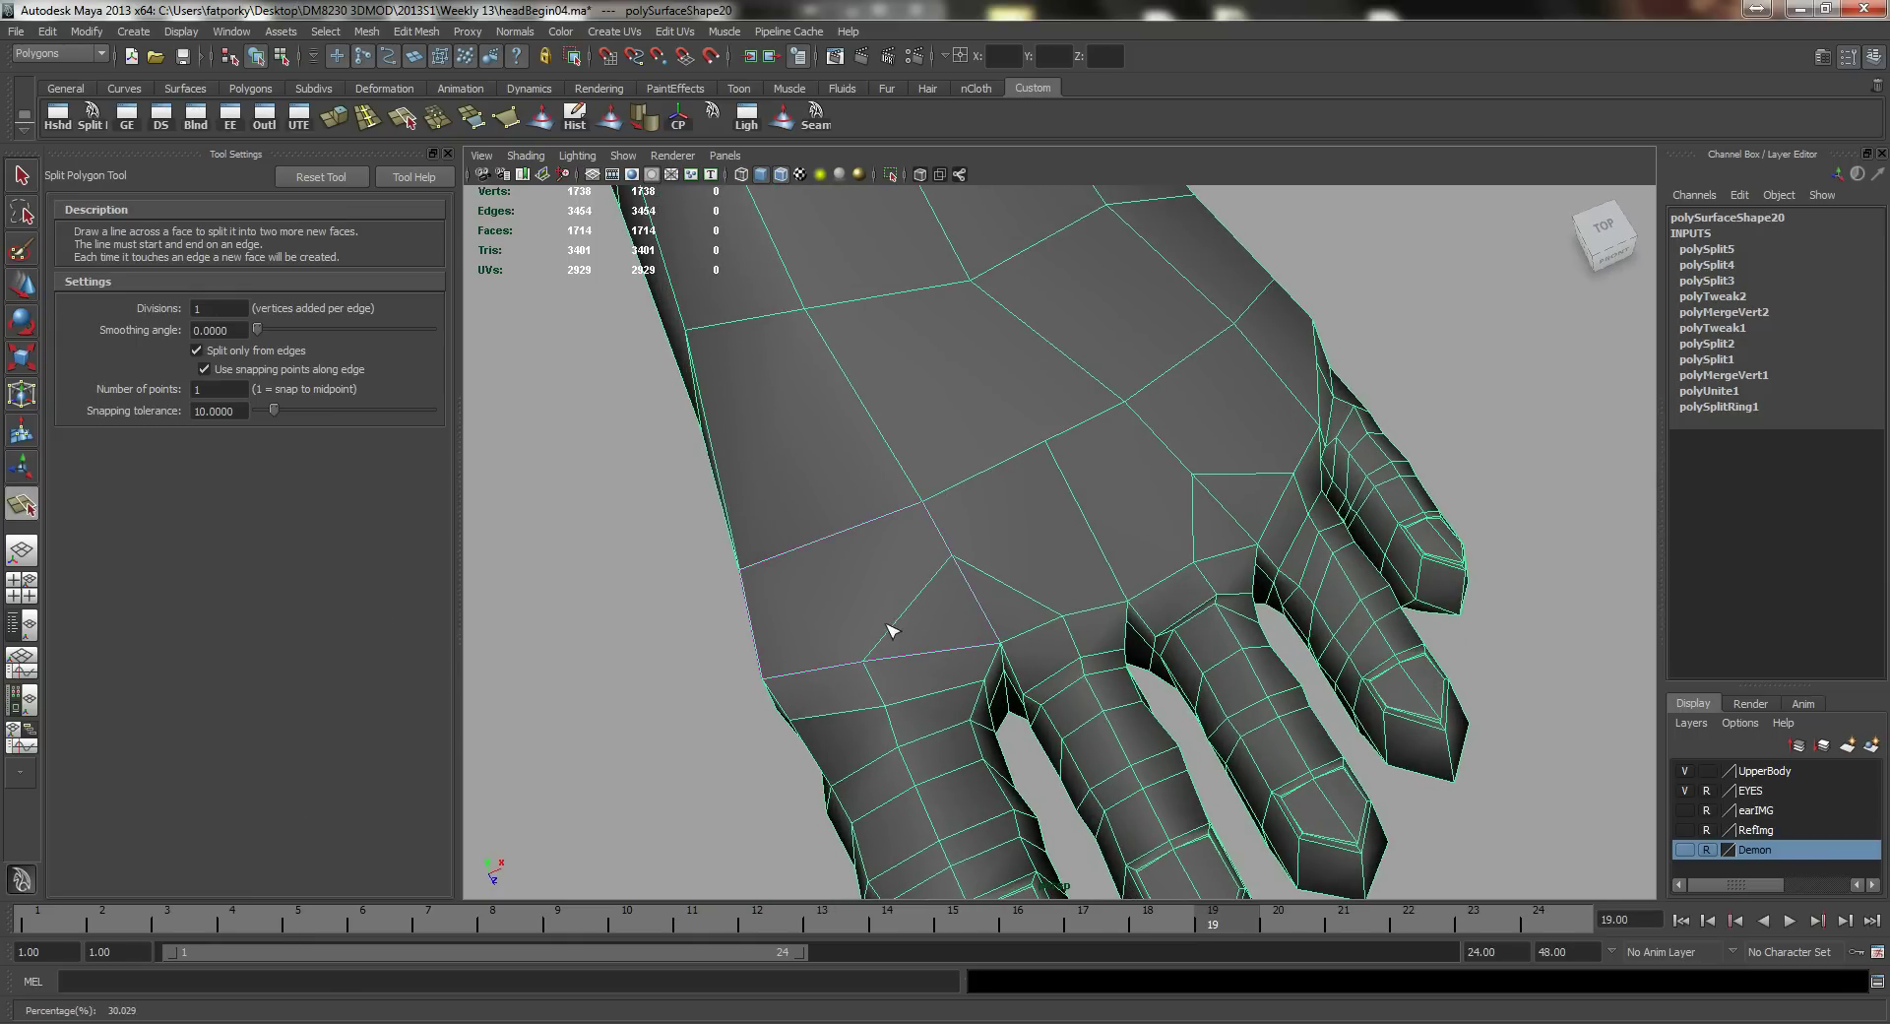
{"action": "left_click_drag", "start_coordinate": [851, 563], "coordinate": [698, 686], "text": "alt"}
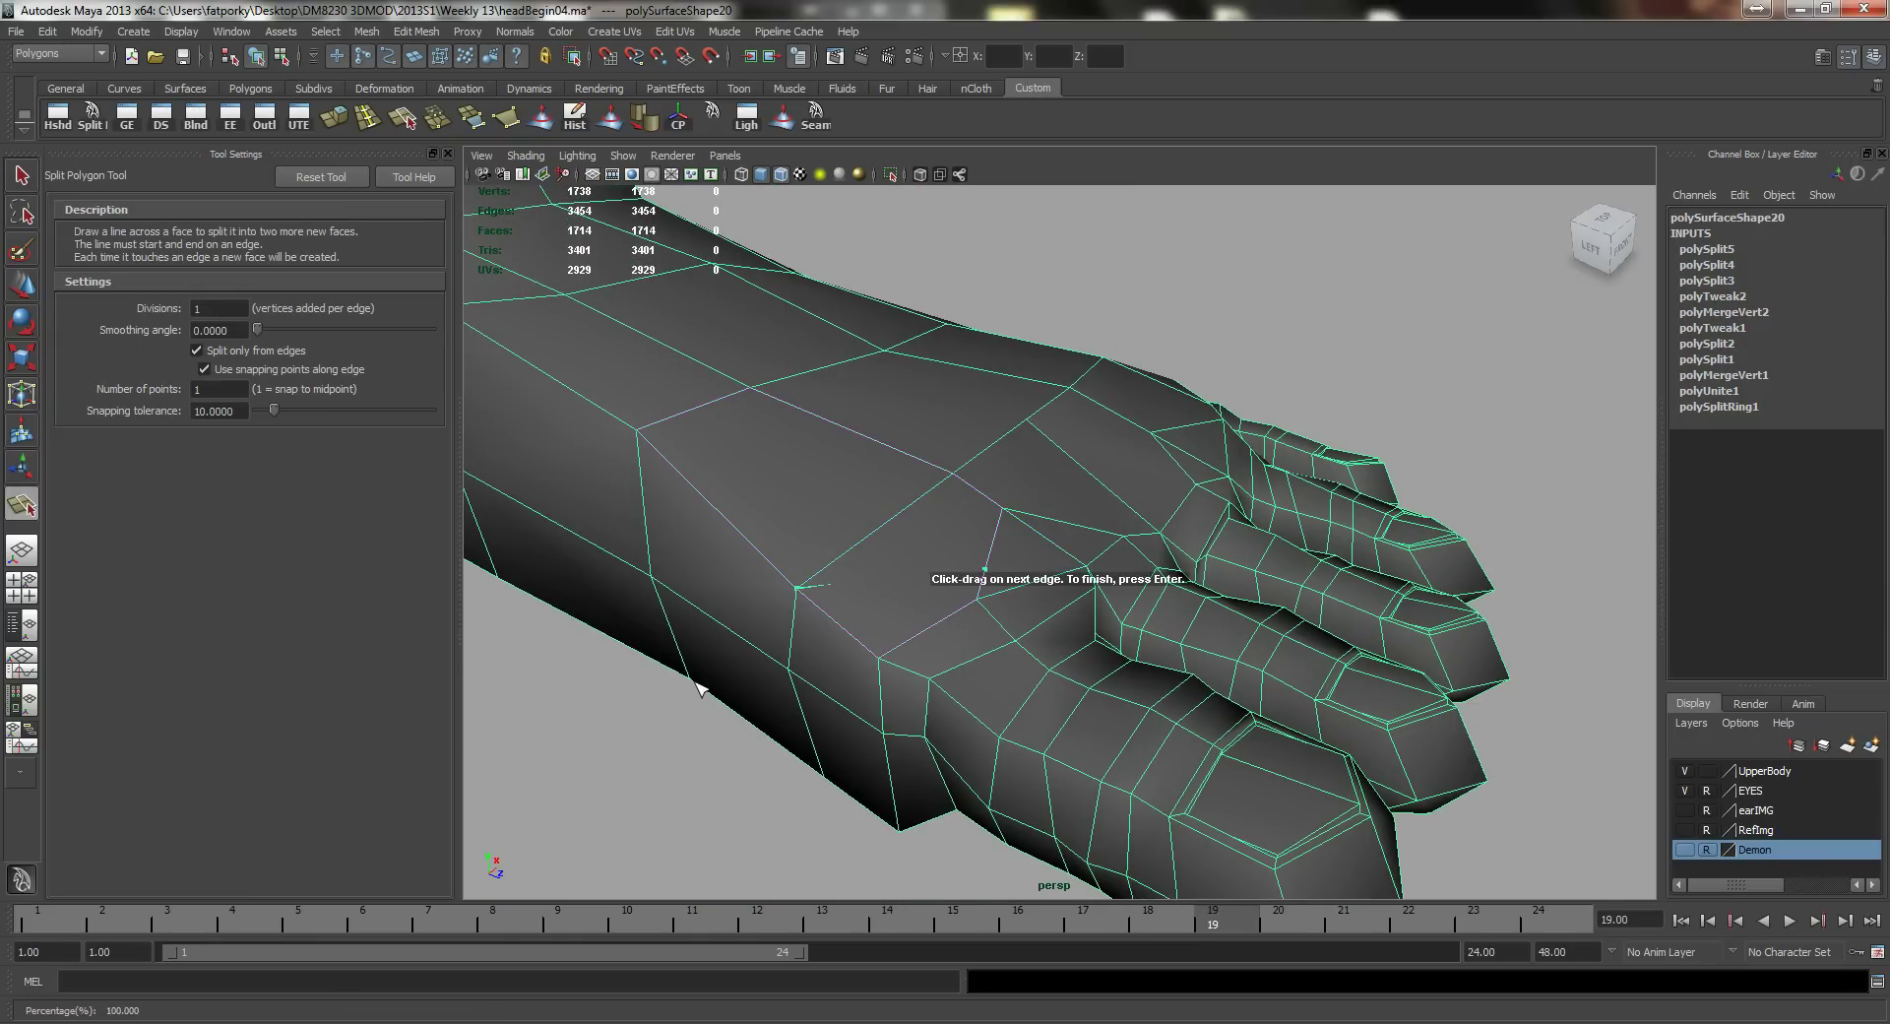
{"action": "key", "text": "Return"}
Step: Connect the middles of the new edges above the second and third toes to the cross-edge vertex behind the gap between them
{"action": "key", "text": "g"}
{"action": "left_click_drag", "start_coordinate": [1016, 568], "coordinate": [944, 615], "text": "alt"}
{"action": "left_click", "coordinate": [999, 597]}
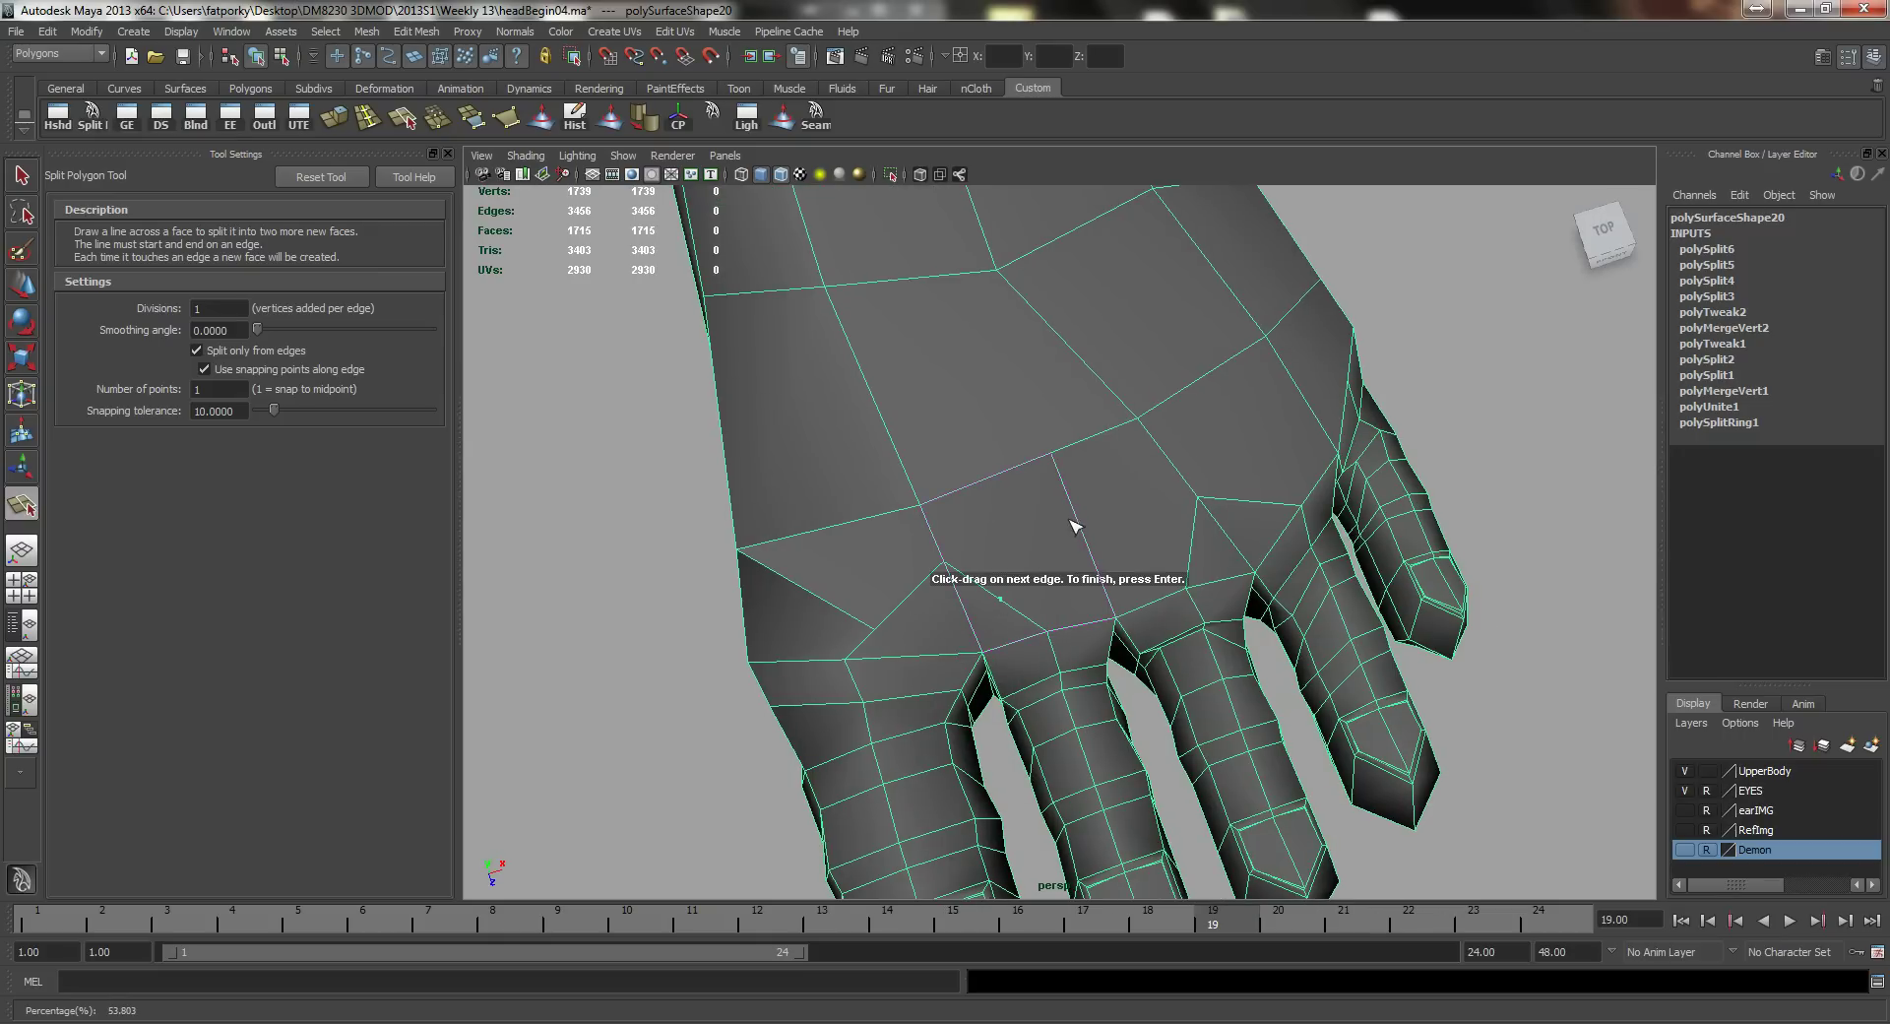
{"action": "left_click", "coordinate": [1054, 455]}
{"action": "key", "text": "Return"}
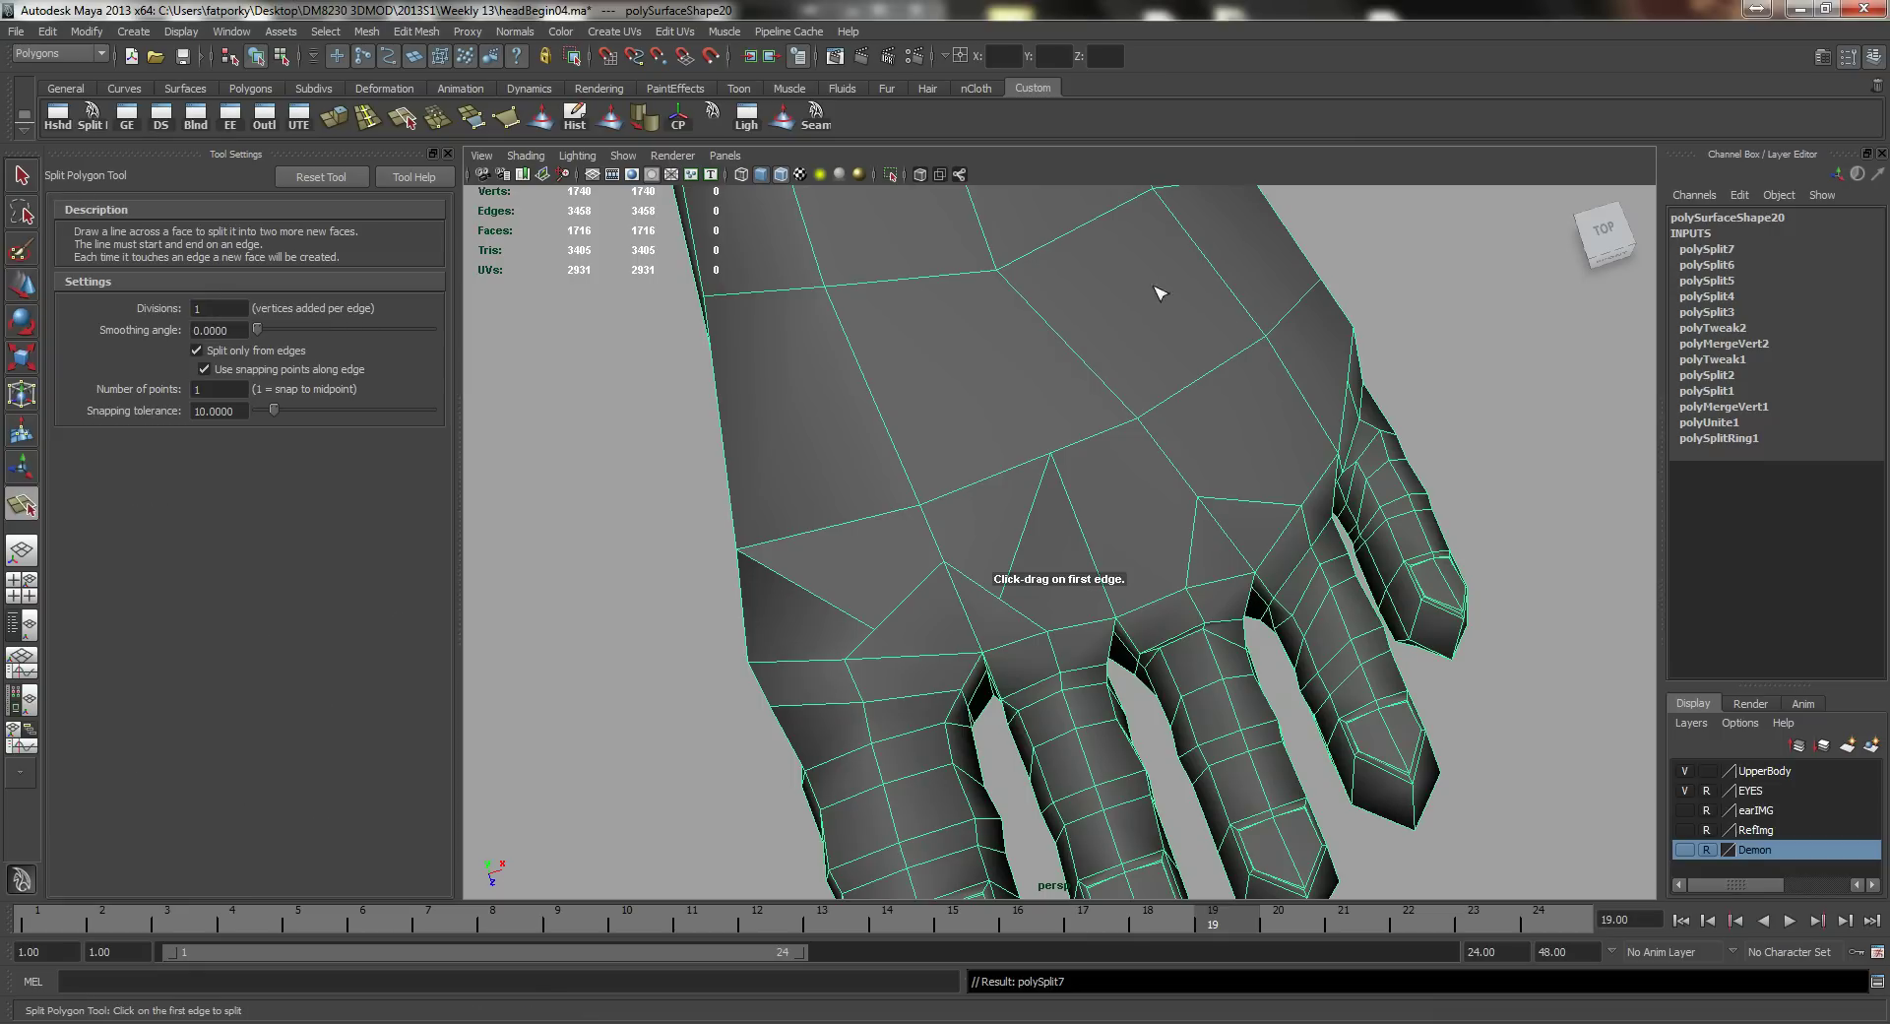
{"action": "left_click", "coordinate": [1199, 540]}
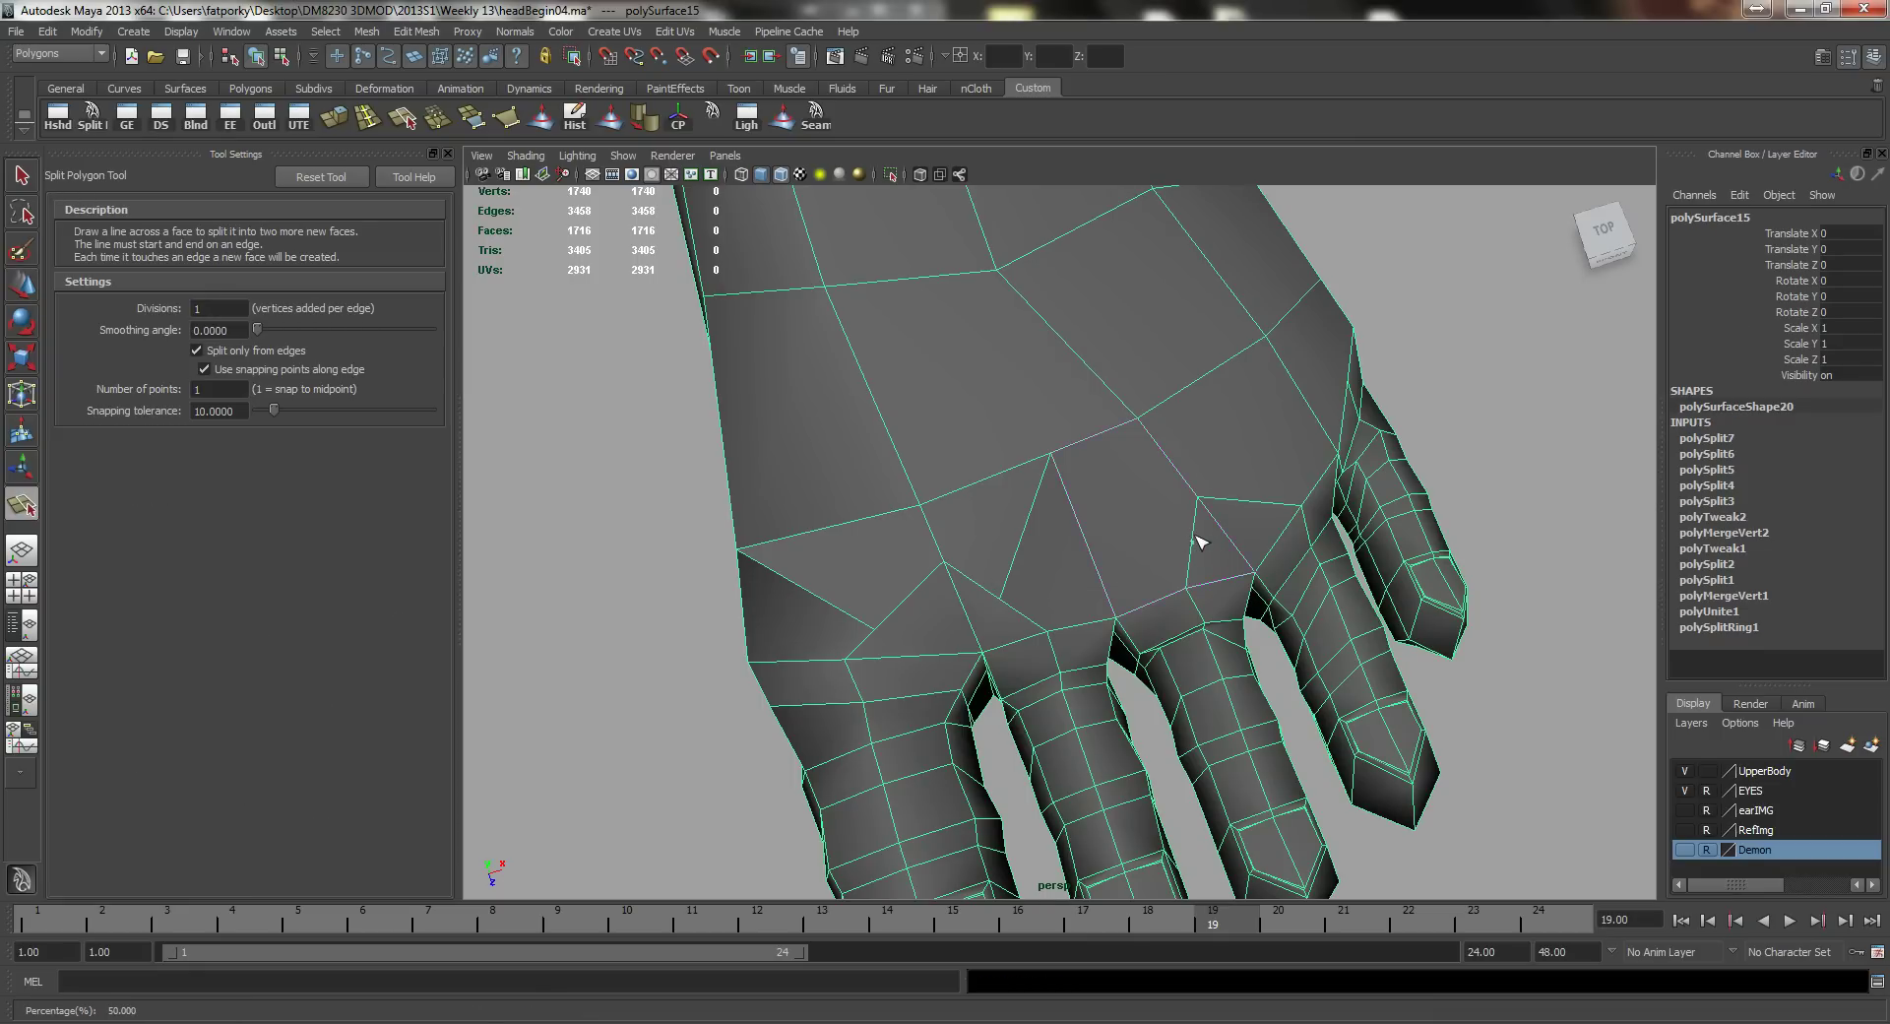
{"action": "left_click", "coordinate": [1051, 454]}
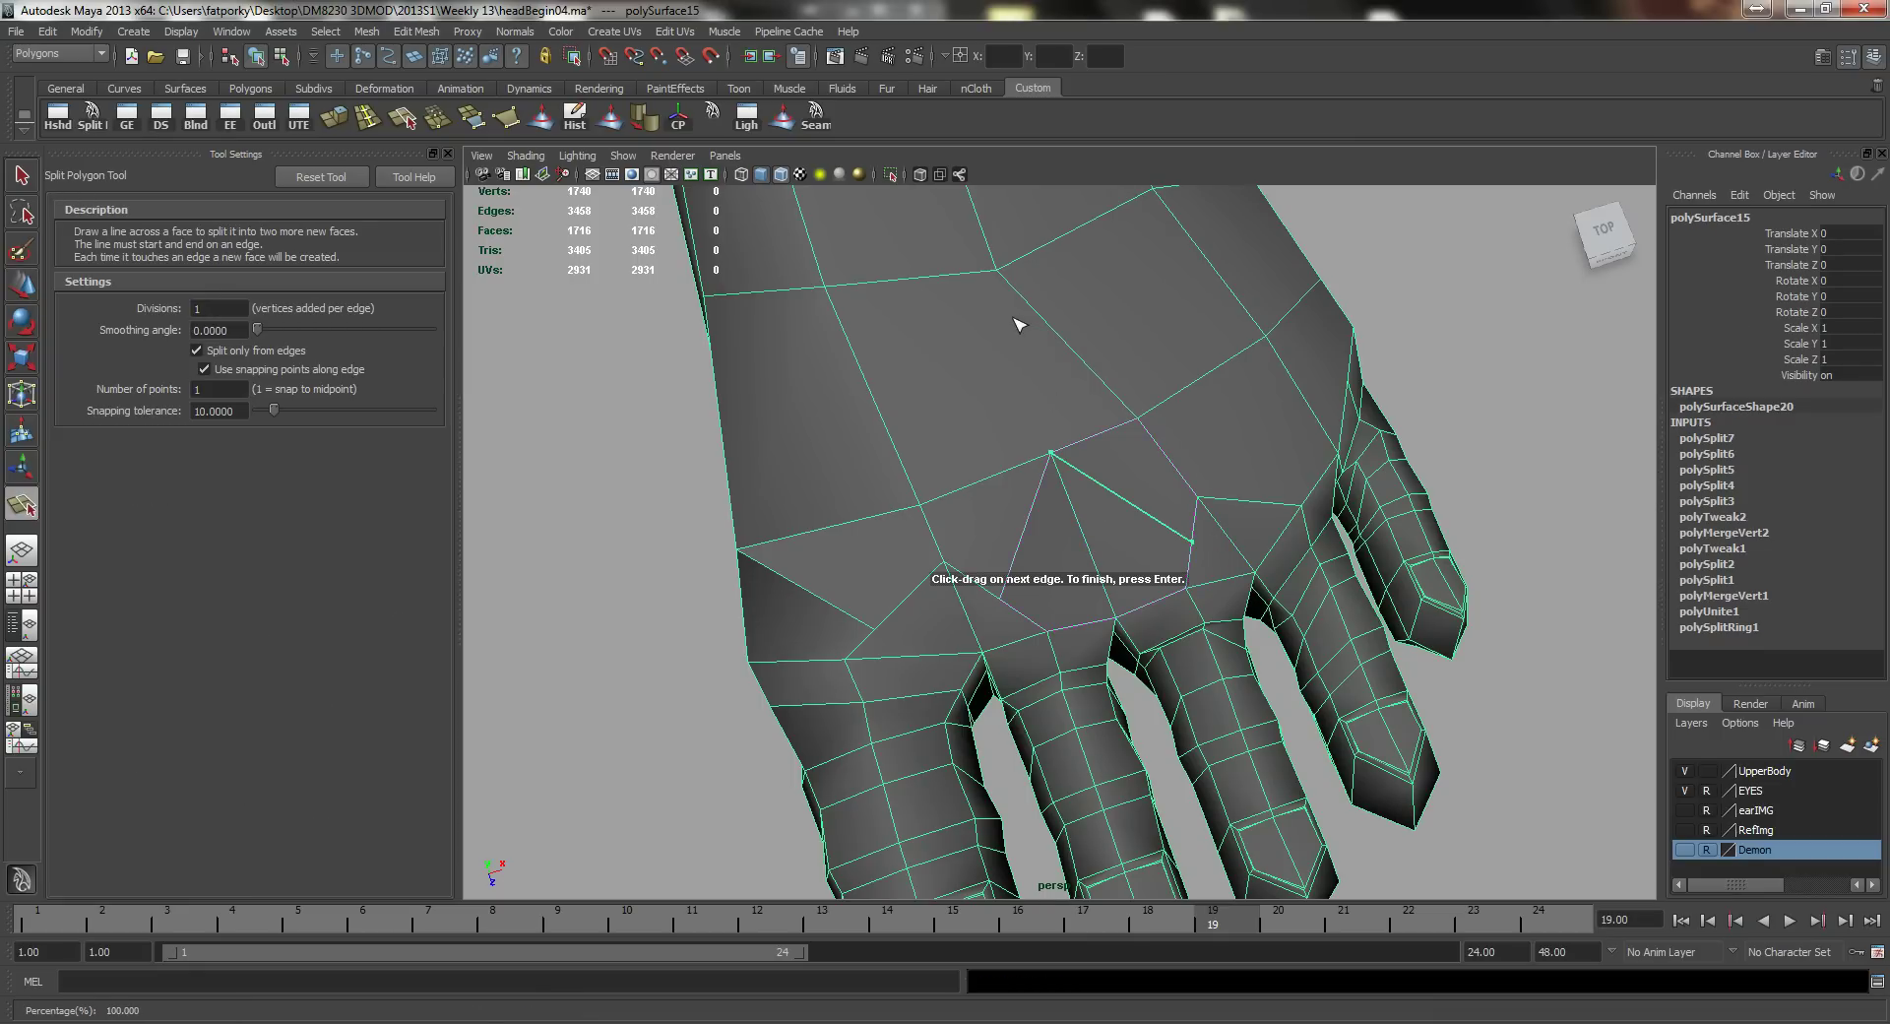
{"action": "key", "text": "Return"}
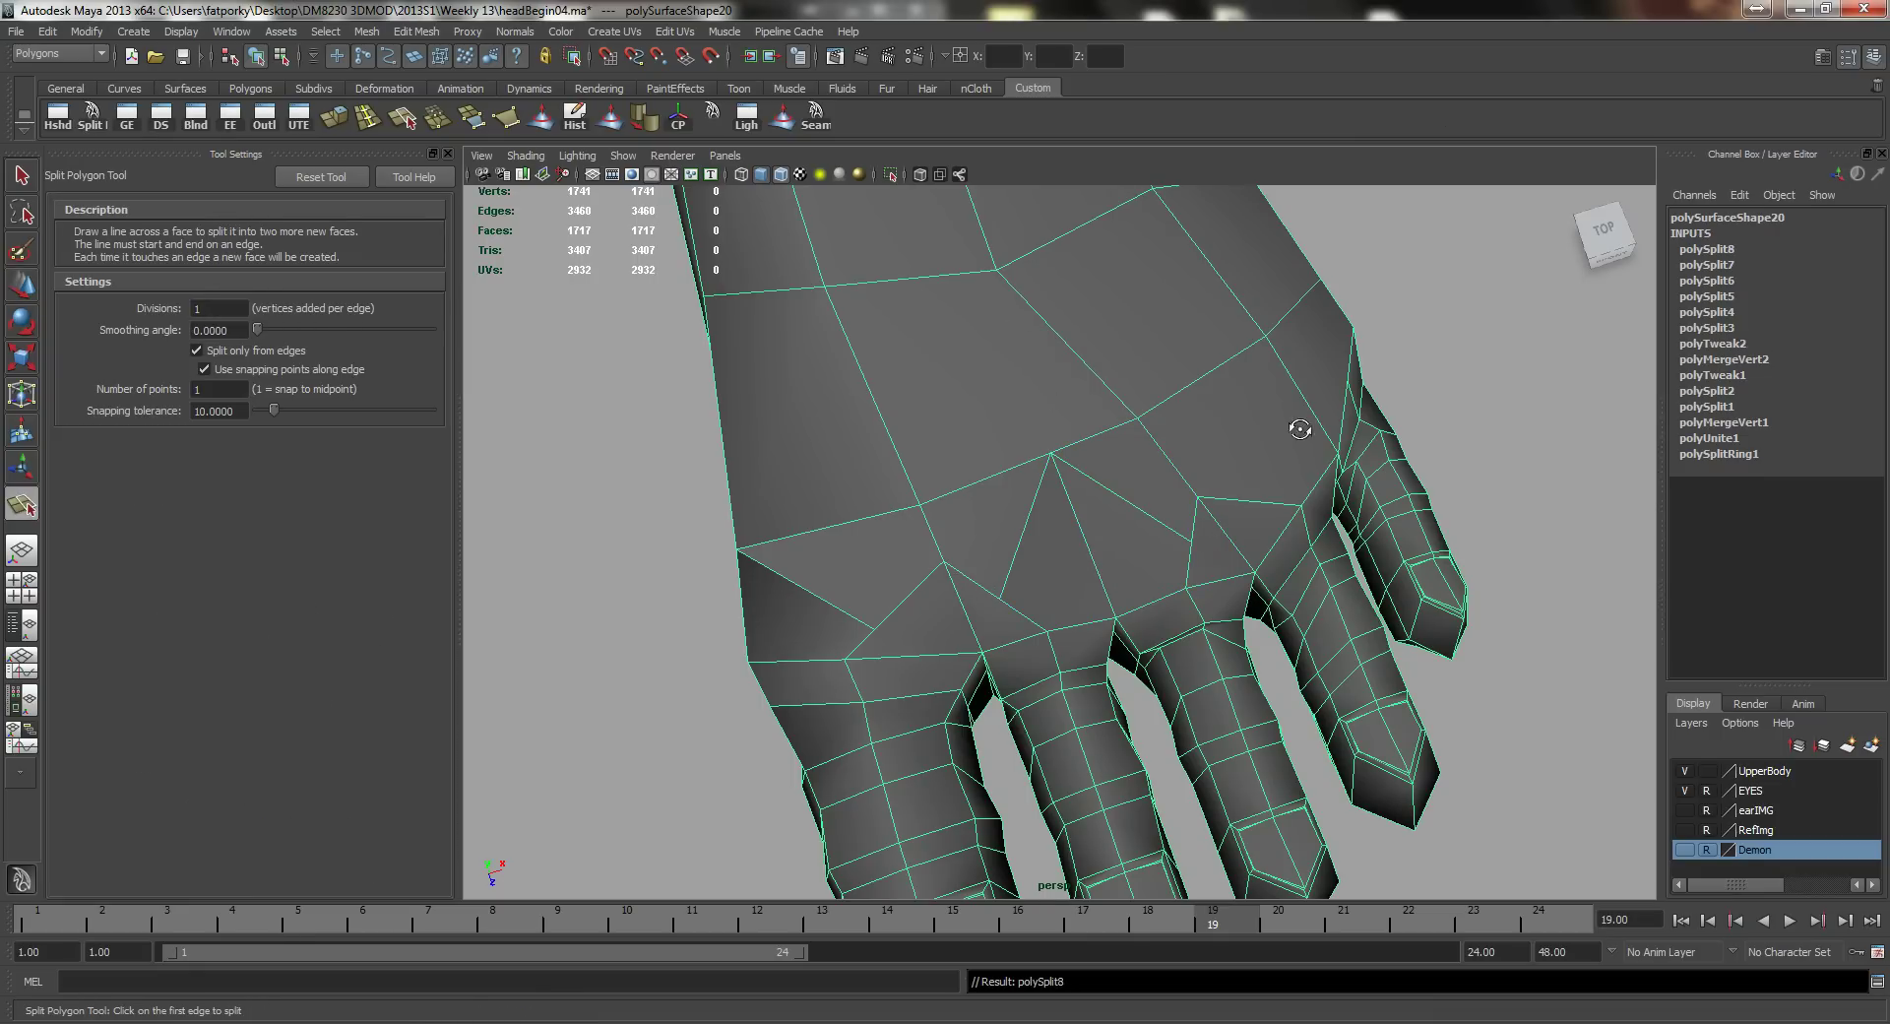
Step: Split from the middle of the new edge above the fourth toe to the cross-edge vertex behind the little toe
{"action": "left_click_drag", "start_coordinate": [1299, 421], "coordinate": [1176, 564], "text": "alt"}
{"action": "left_click", "coordinate": [1205, 624]}
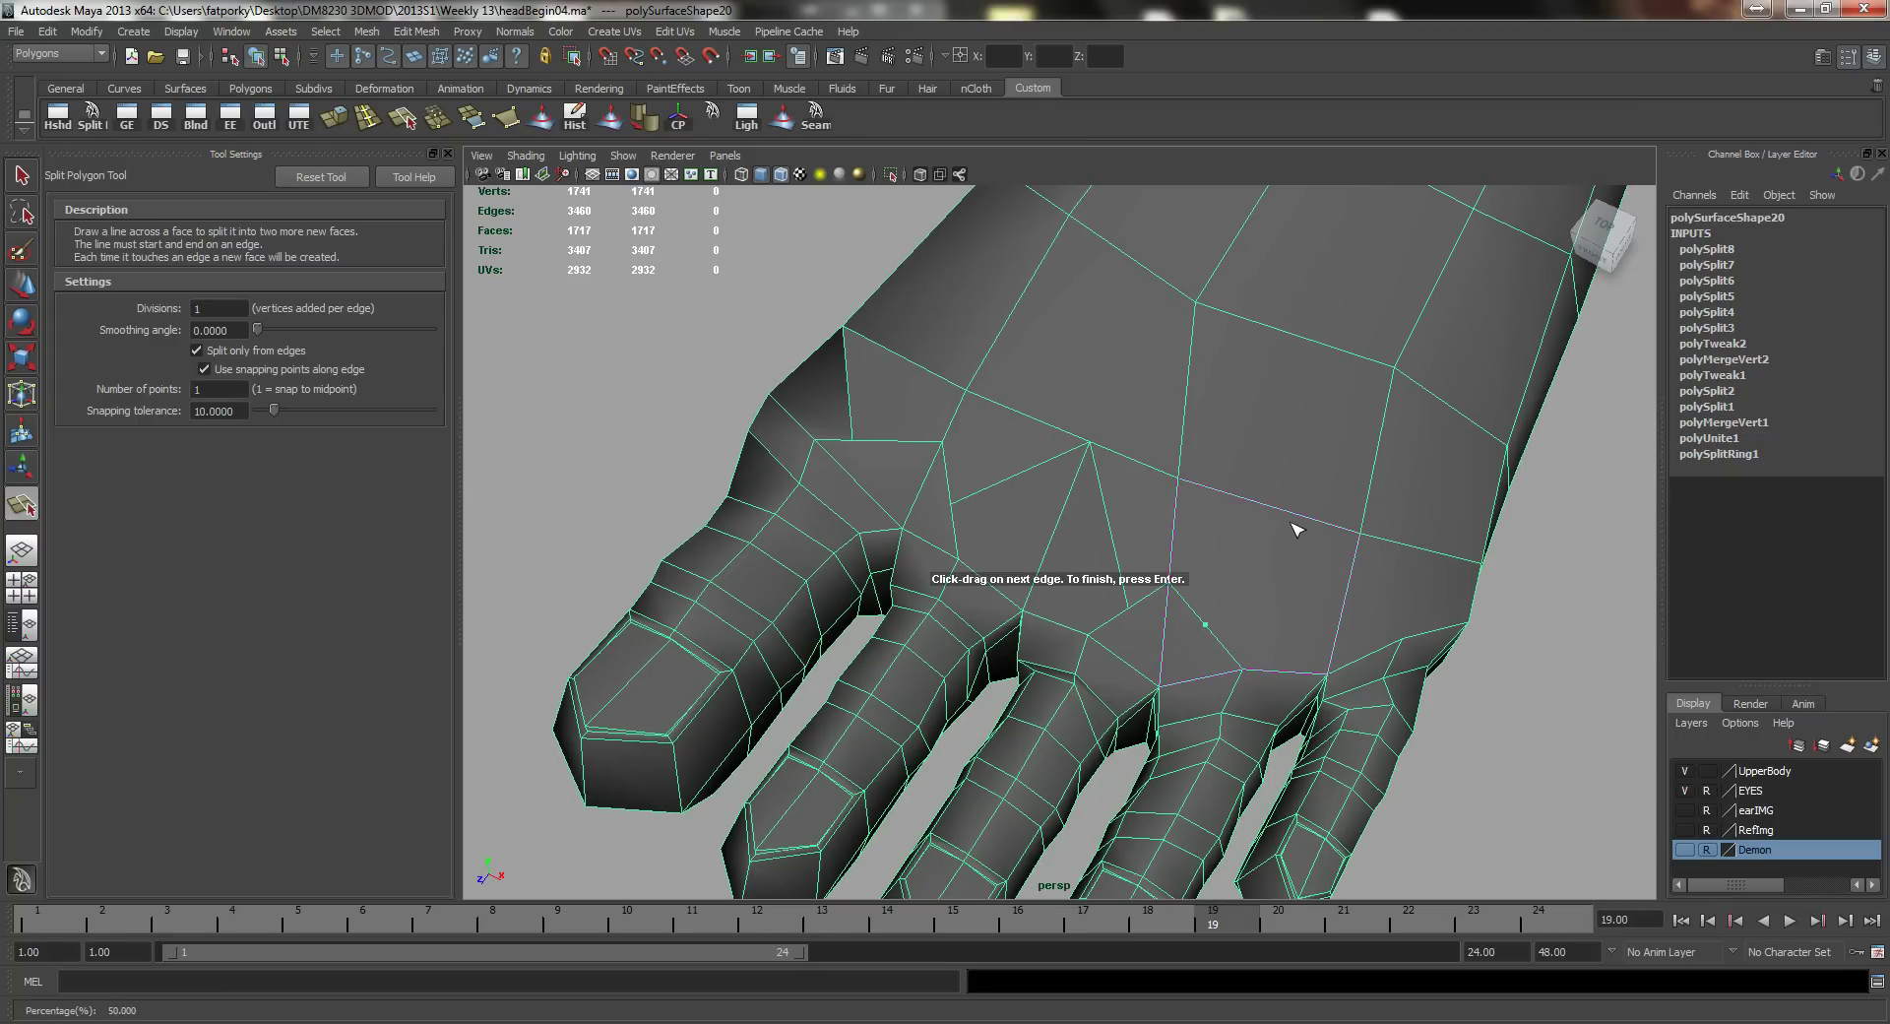
{"action": "left_click", "coordinate": [1359, 533]}
{"action": "key", "text": "w"}
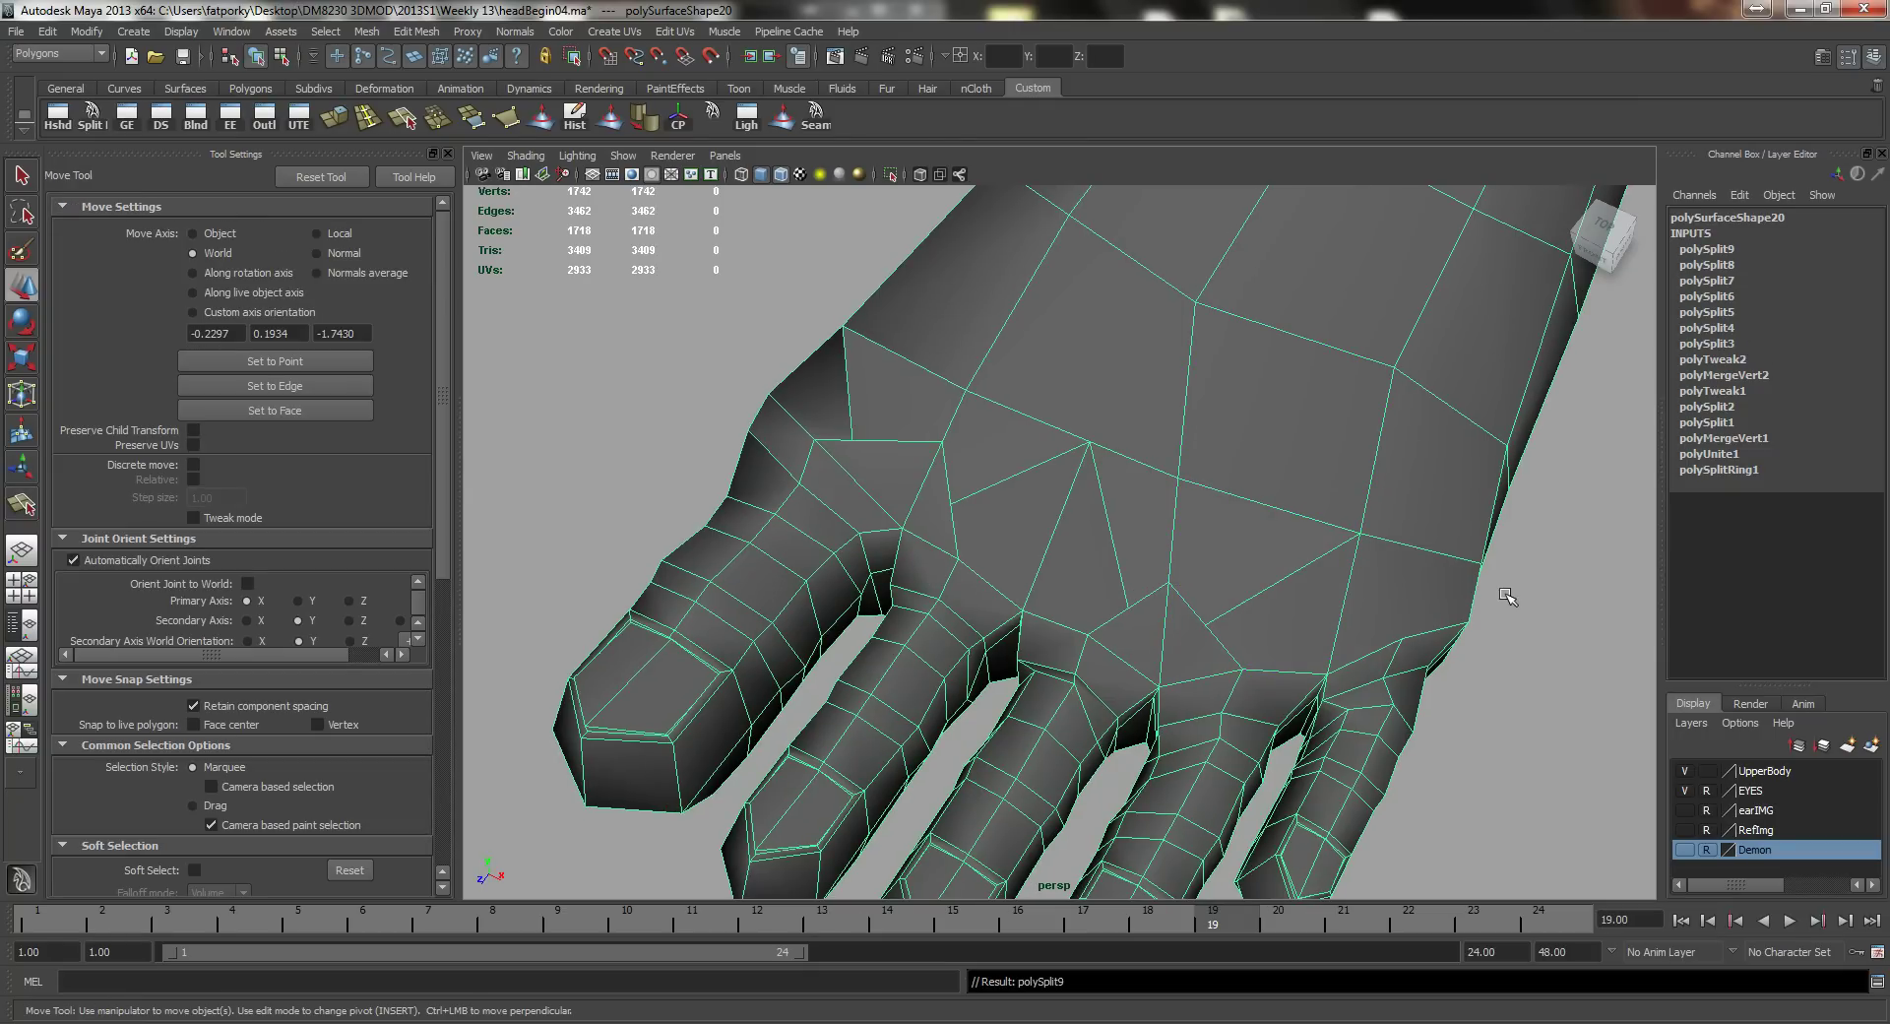
Step: Spread apart the two new mid-edge vertices above the big and second toes and shift them slightly back from the toes
{"action": "left_click_drag", "start_coordinate": [940, 455], "coordinate": [975, 511], "text": "alt"}
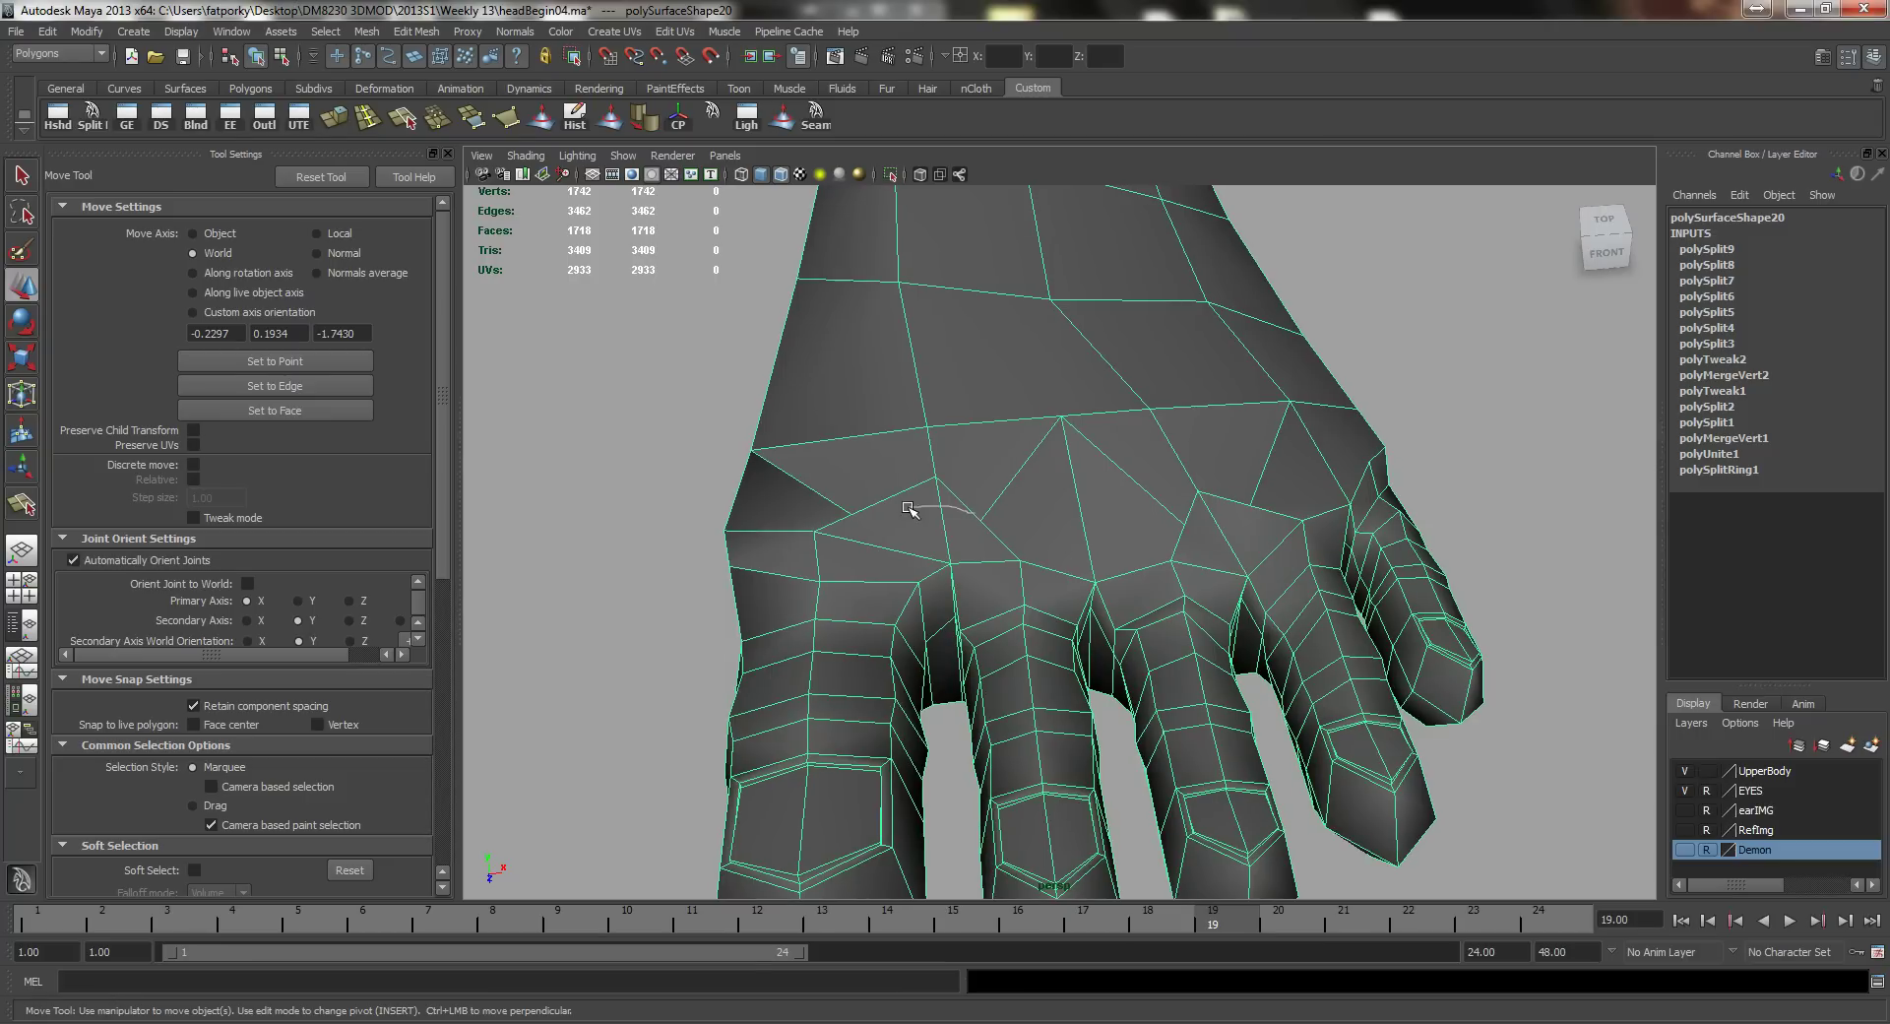
{"action": "right_click_drag", "start_coordinate": [908, 508], "coordinate": [837, 530]}
{"action": "left_click", "coordinate": [850, 514]}
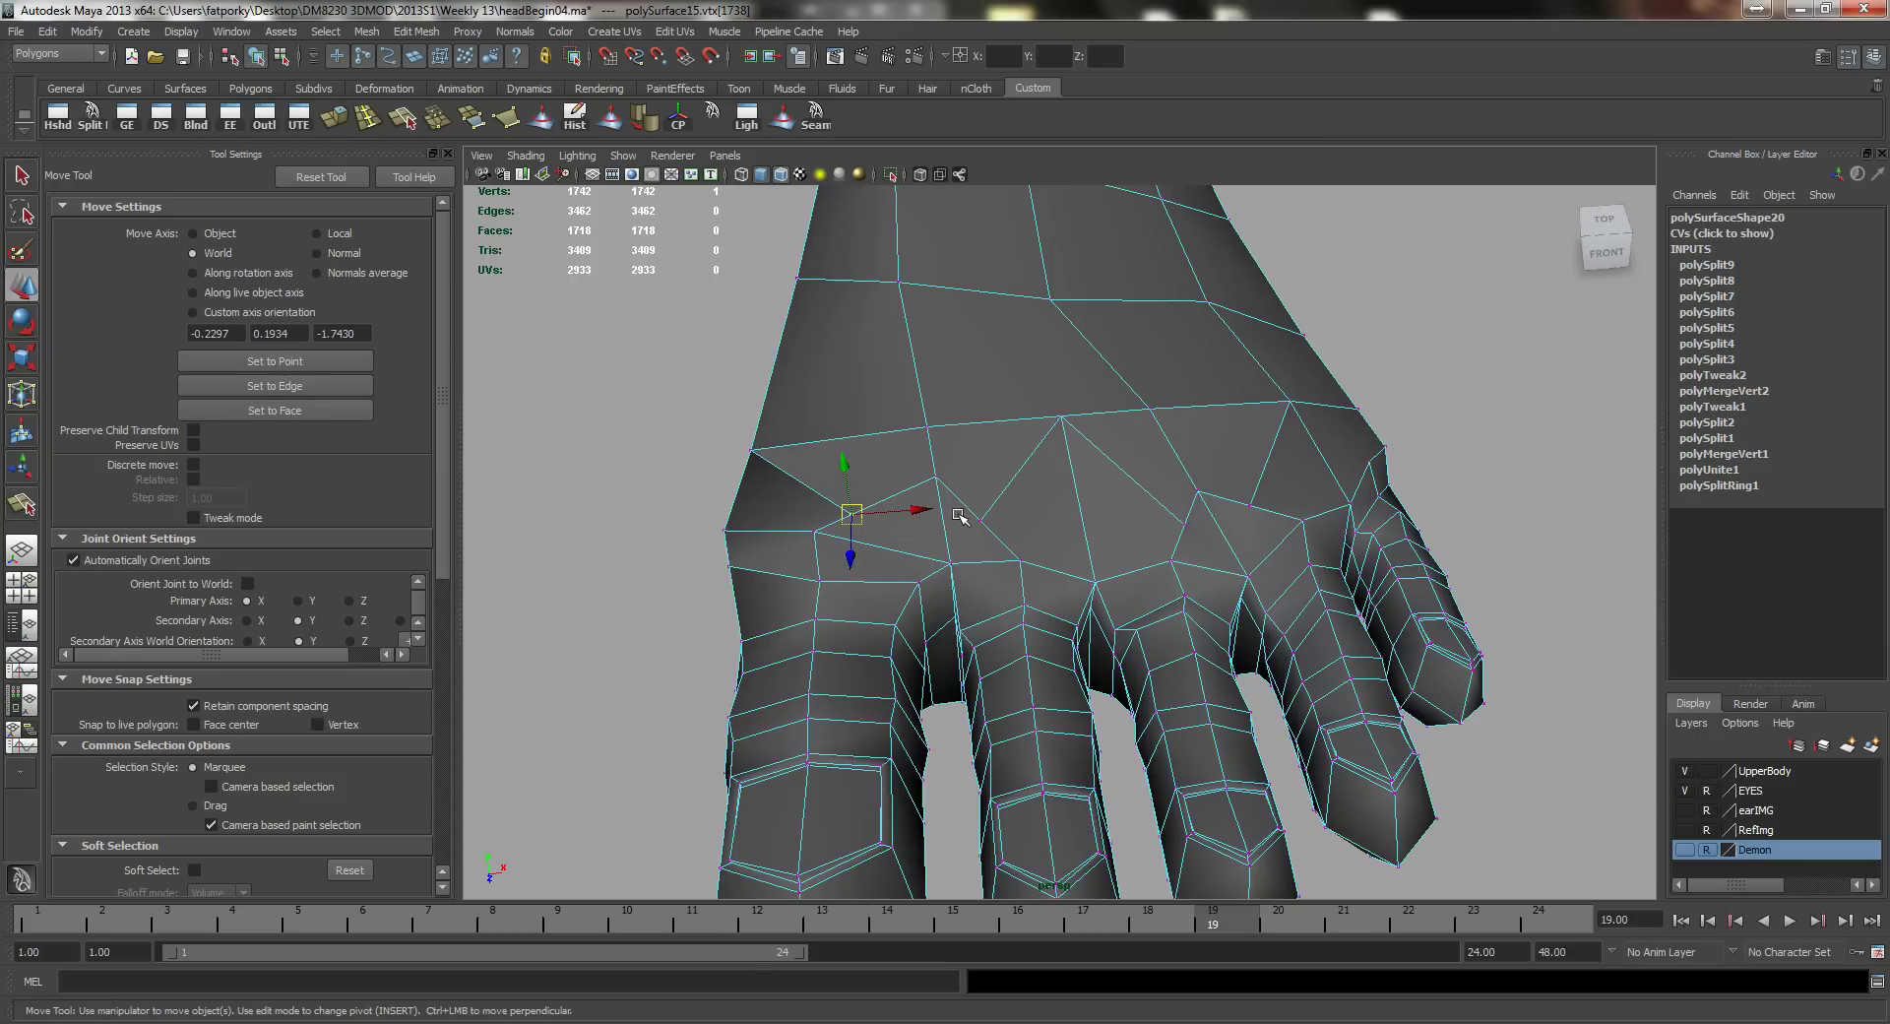
{"action": "left_click", "coordinate": [980, 521], "text": "shift"}
{"action": "key", "text": "r"}
{"action": "middle_click_drag", "start_coordinate": [1065, 443], "coordinate": [1091, 449]}
{"action": "left_click_drag", "start_coordinate": [962, 523], "coordinate": [1155, 569], "text": "alt"}
{"action": "key", "text": "w"}
{"action": "left_click_drag", "start_coordinate": [1181, 680], "coordinate": [1159, 671]}
Step: Spread apart the two new mid-edge vertices above the third and fourth toes and shift them slightly back from the toes
{"action": "left_click_drag", "start_coordinate": [1121, 467], "coordinate": [1046, 489], "text": "alt"}
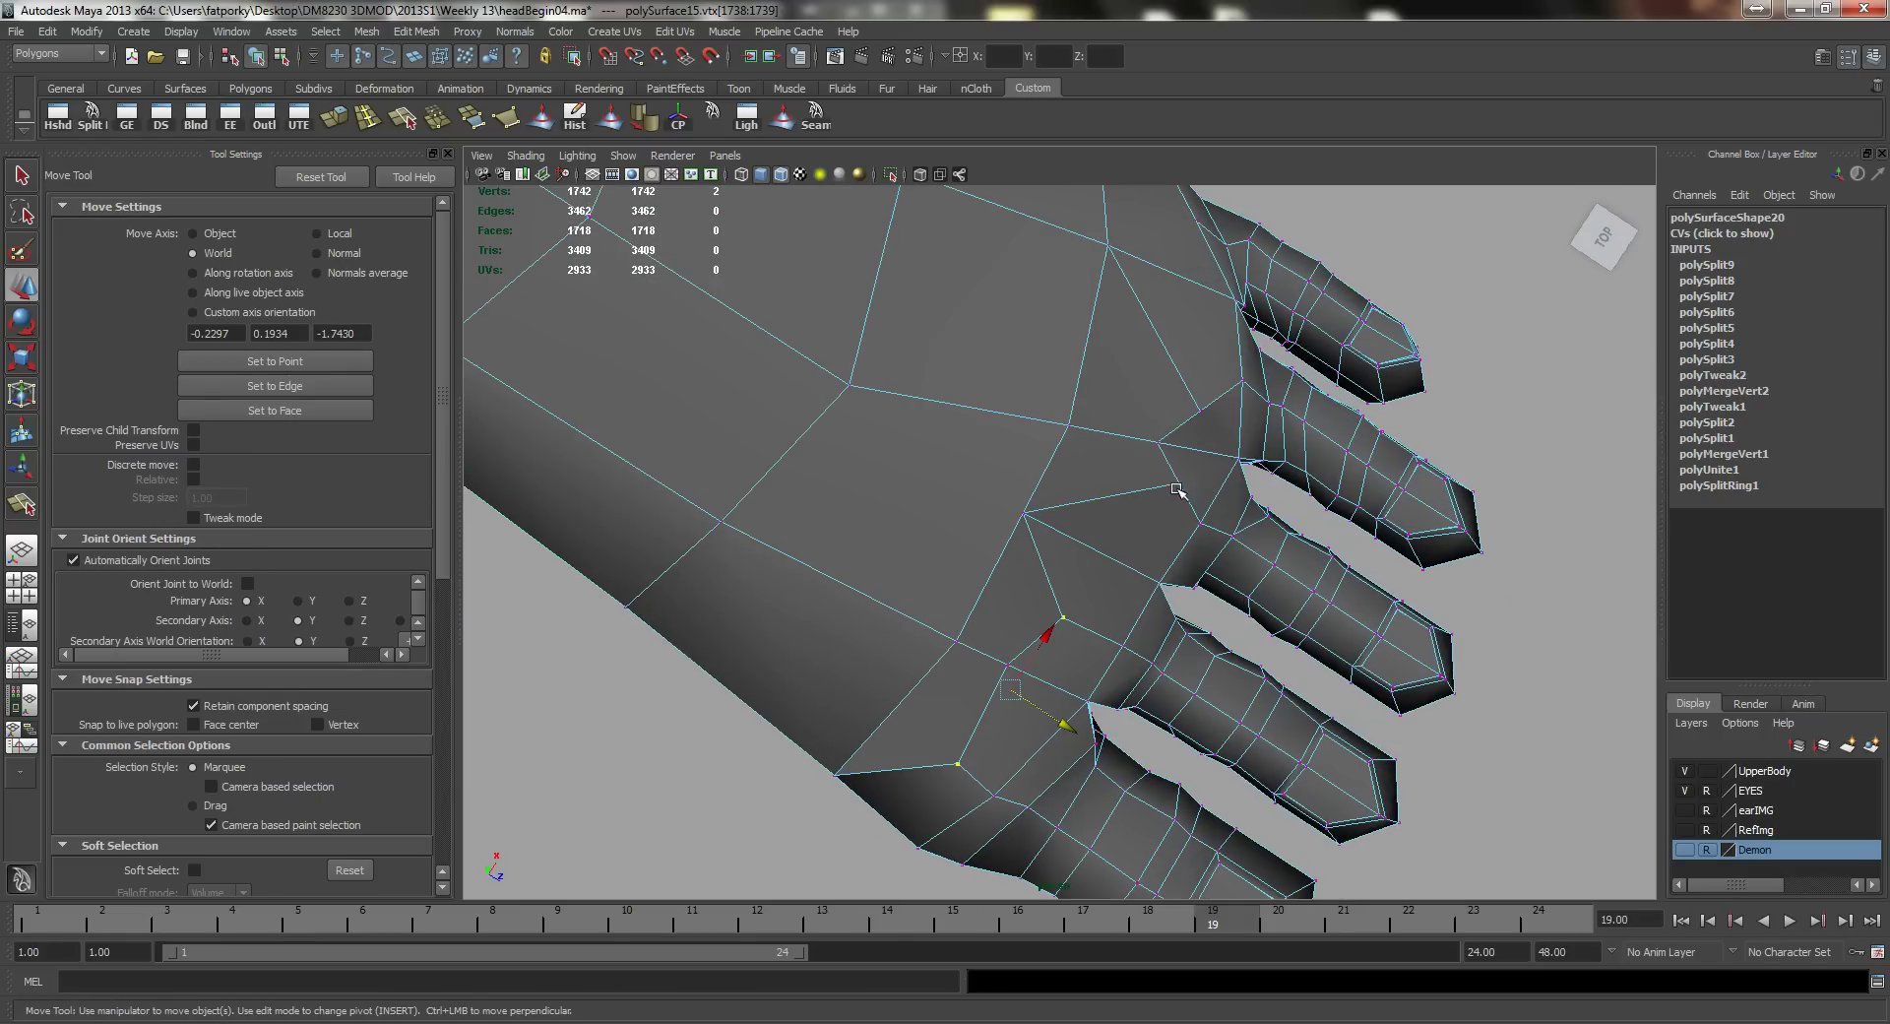
{"action": "left_click", "coordinate": [1178, 485]}
{"action": "left_click", "coordinate": [1201, 409], "text": "shift"}
{"action": "key", "text": "r"}
{"action": "middle_click_drag", "start_coordinate": [1335, 519], "coordinate": [1387, 517]}
{"action": "key", "text": "w"}
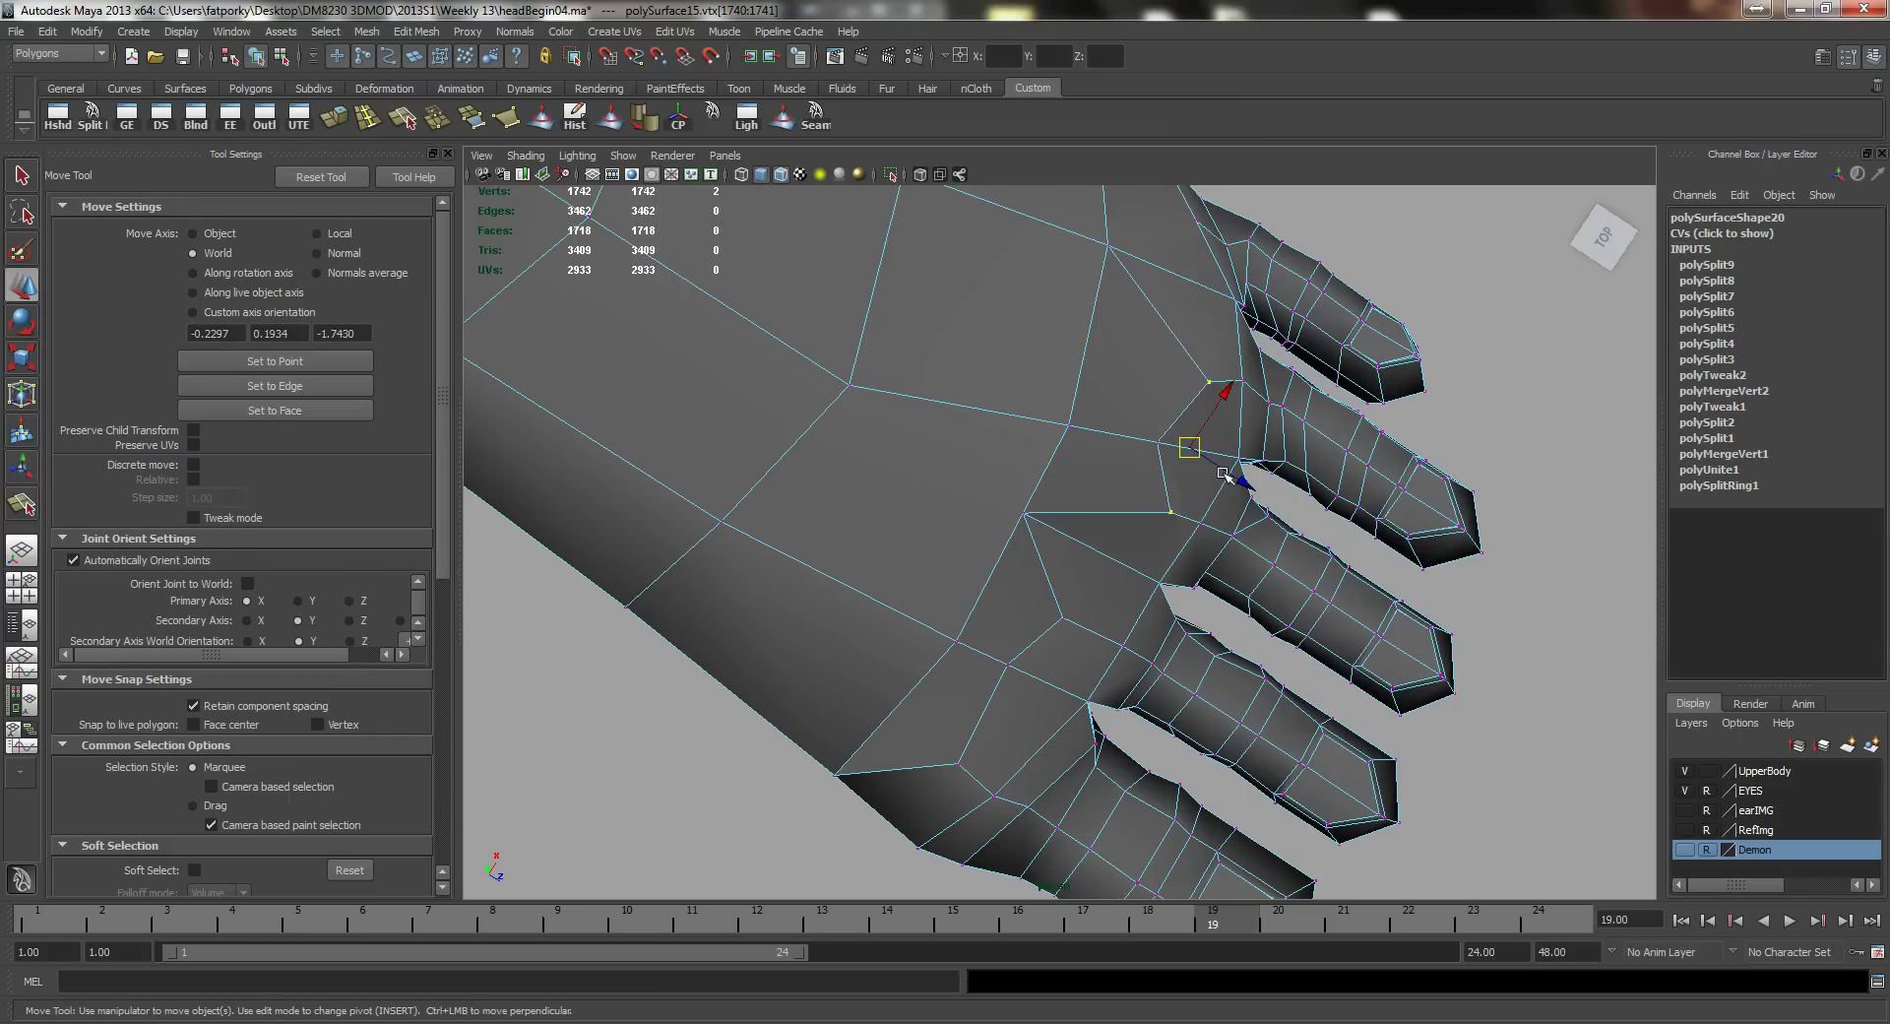
{"action": "left_click_drag", "start_coordinate": [1223, 471], "coordinate": [1204, 457]}
Step: Split the foot's underside from the gap between the second and third toes to the cross edge behind
{"action": "right_click_drag", "start_coordinate": [1317, 480], "coordinate": [1311, 481], "text": "alt"}
{"action": "left_click_drag", "start_coordinate": [1311, 480], "coordinate": [1009, 504], "text": "alt"}
{"action": "key", "text": "q"}
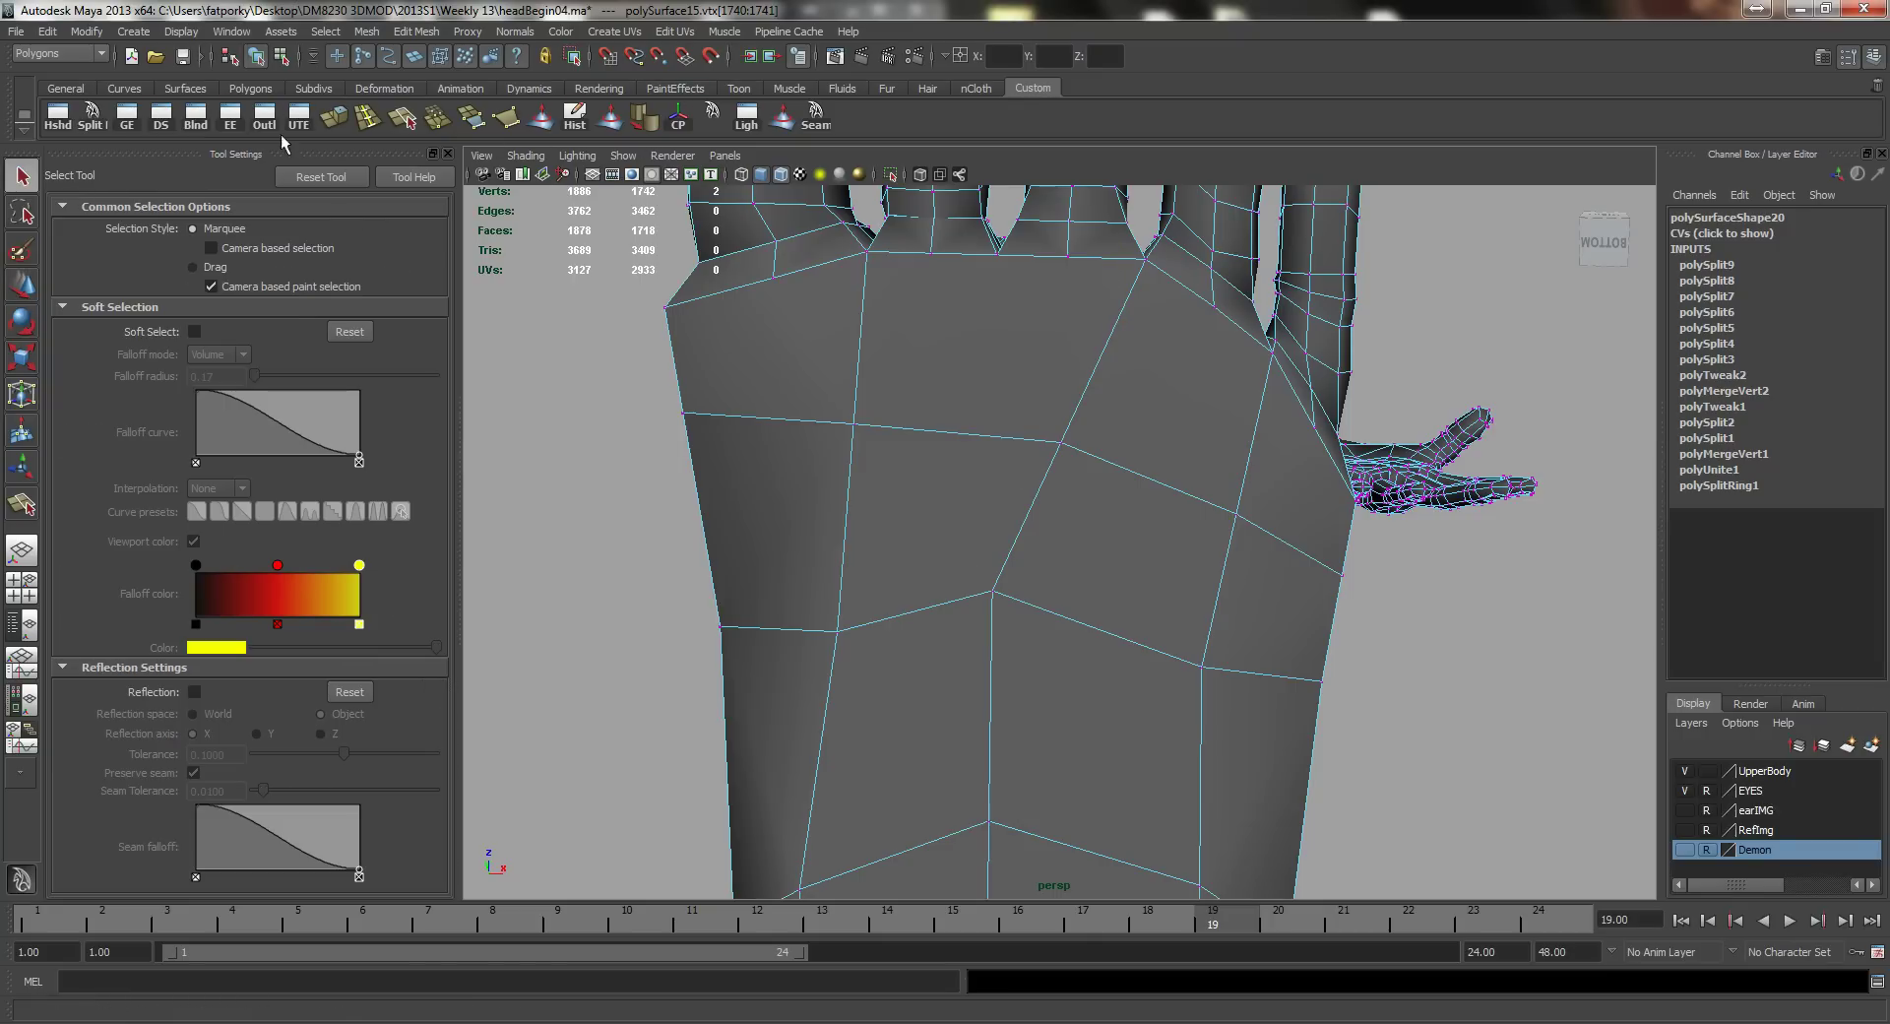
{"action": "left_click", "coordinate": [91, 116]}
{"action": "left_click_drag", "start_coordinate": [1073, 413], "coordinate": [995, 434], "text": "alt"}
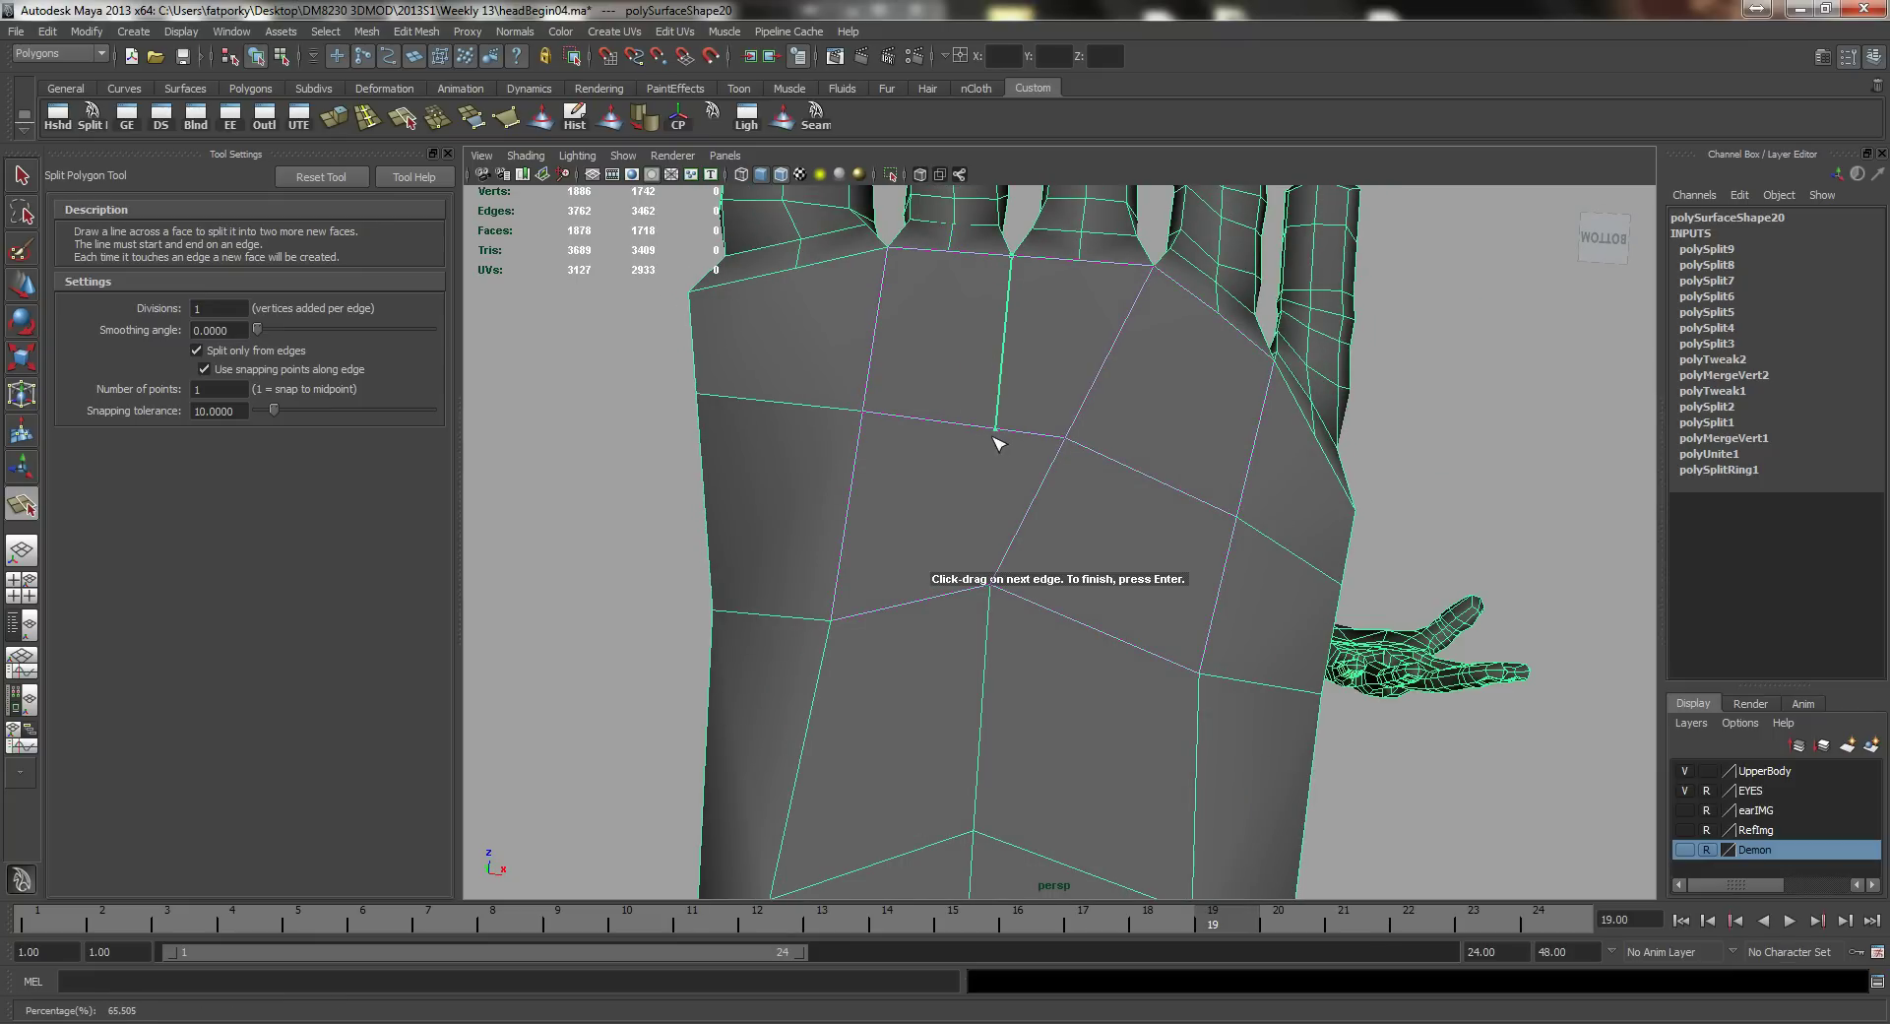
{"action": "key", "text": "Return"}
Step: Move the sole's centre vertex back and sideways to even out its cross edge, and select the centre vertex behind it
{"action": "right_click_drag", "start_coordinate": [1018, 561], "coordinate": [921, 553]}
{"action": "left_click", "coordinate": [989, 585]}
{"action": "key", "text": "w"}
{"action": "left_click_drag", "start_coordinate": [1005, 520], "coordinate": [1046, 635]}
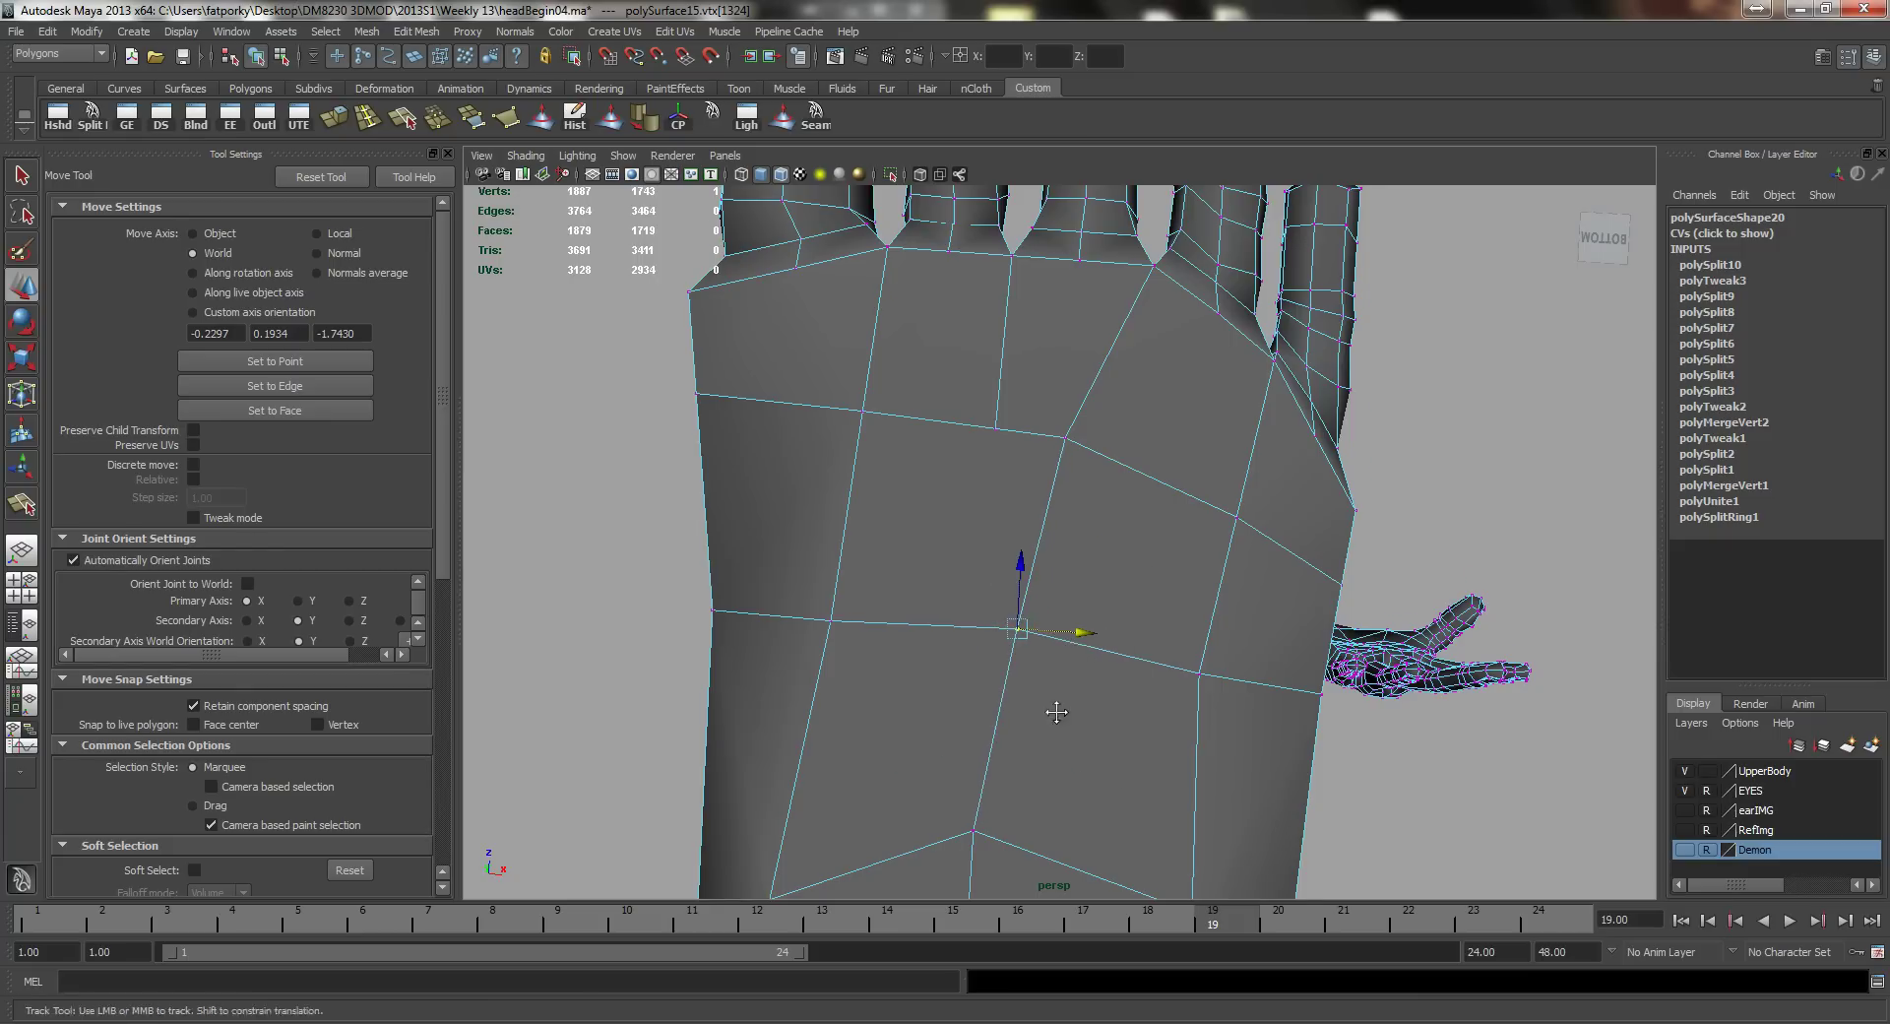
{"action": "key", "text": "f"}
{"action": "left_click", "coordinate": [1011, 647]}
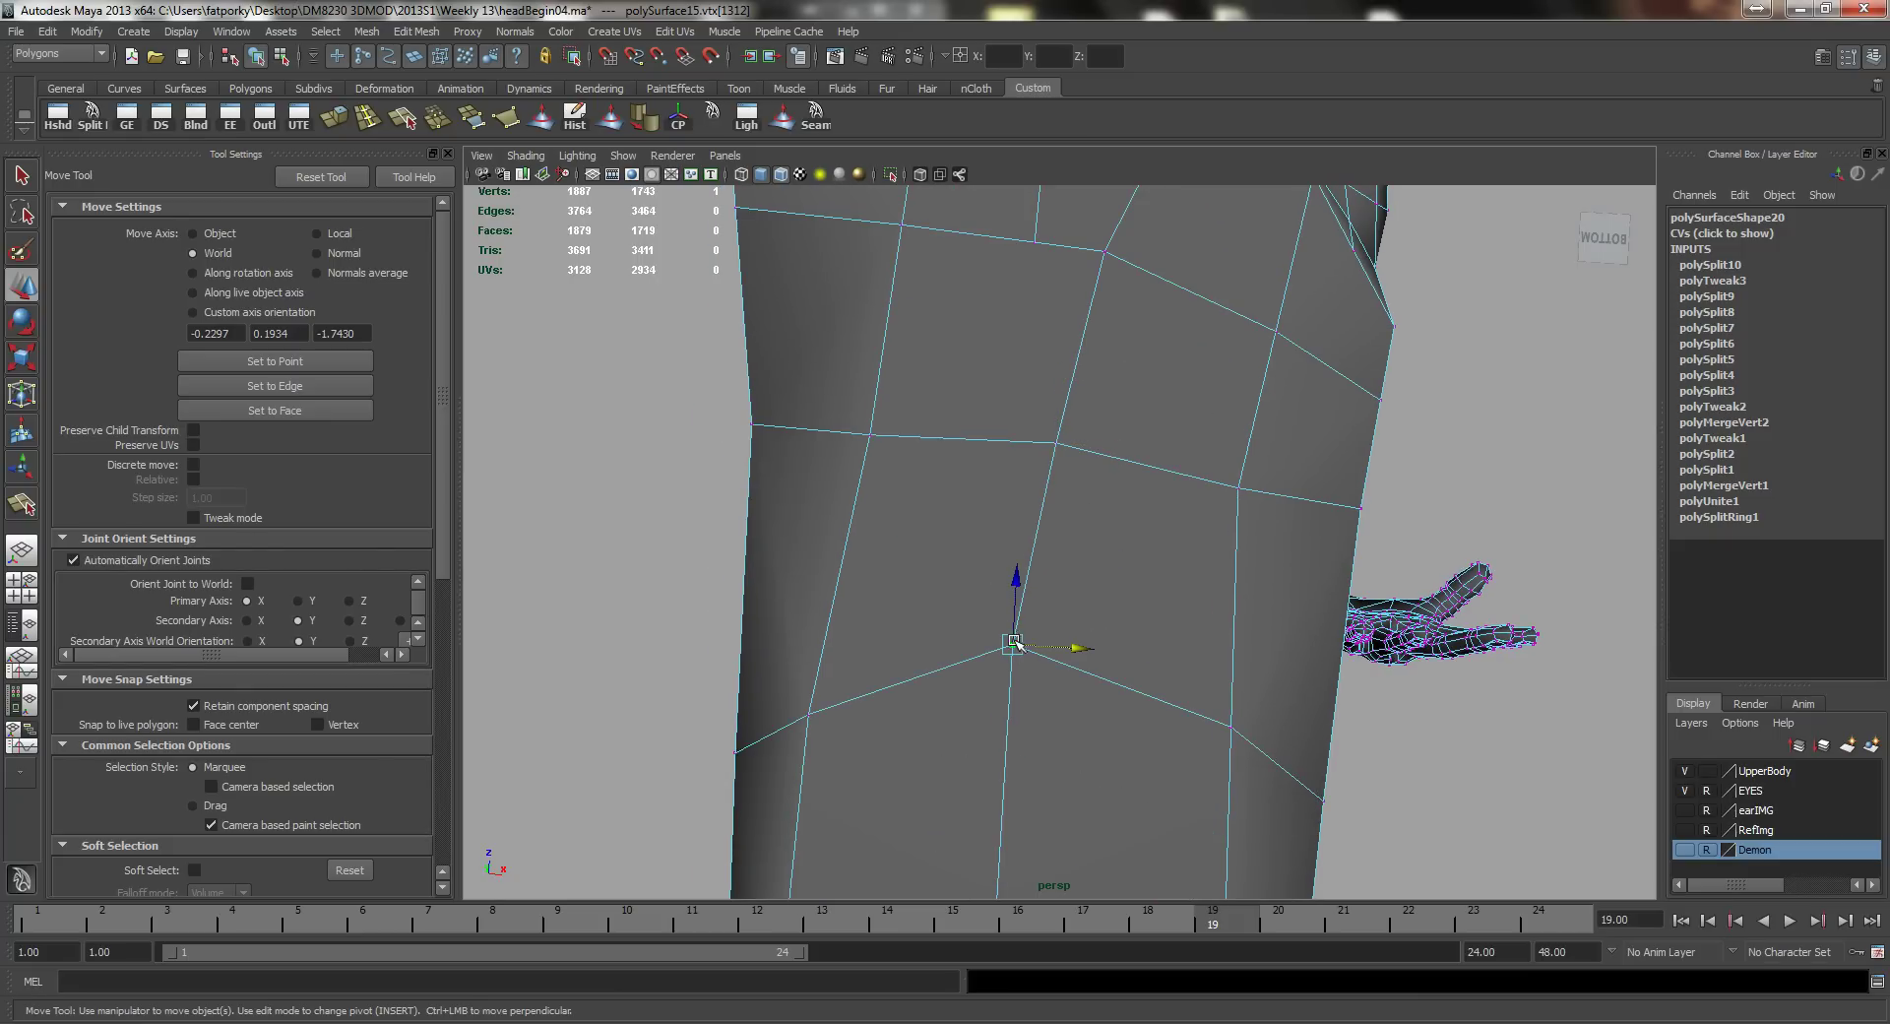
Step: Split the sole with a V-shaped edge from the big toe's base through the edge behind the toe gap to the second toe's base
{"action": "left_click_drag", "start_coordinate": [1020, 654], "coordinate": [1009, 544], "text": "alt"}
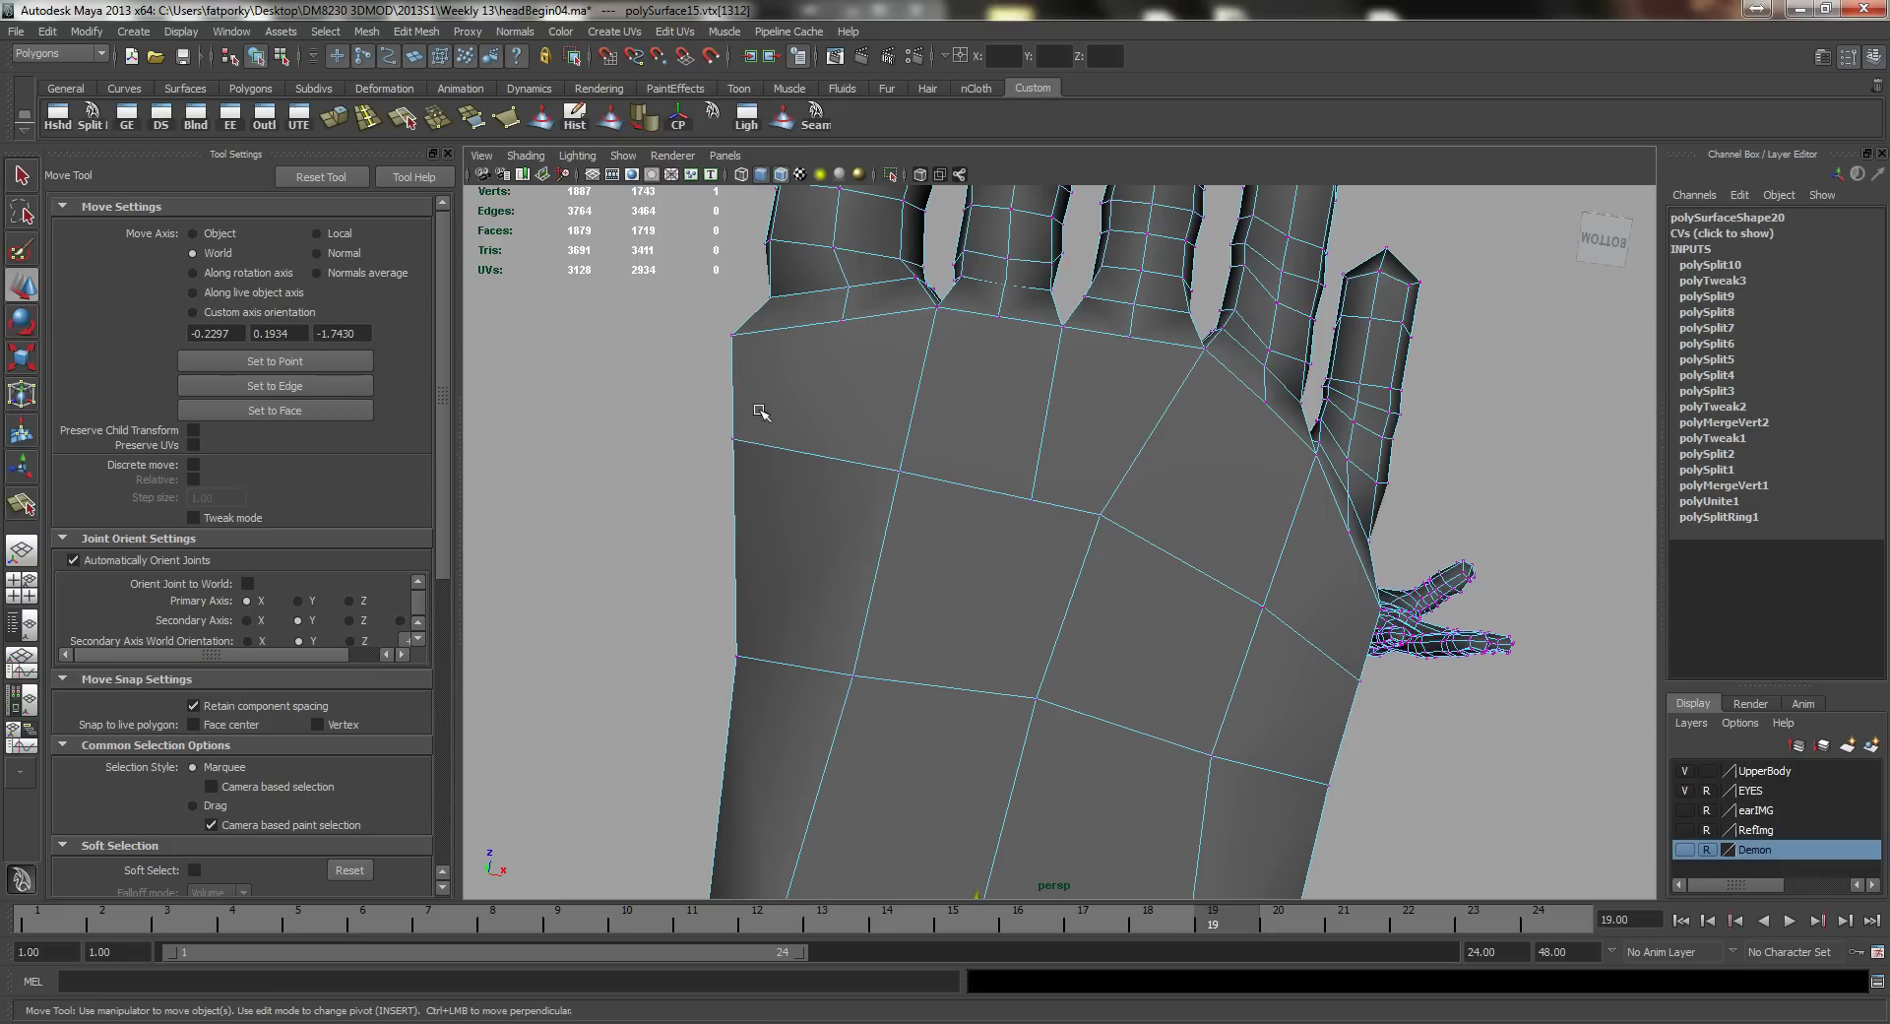
{"action": "key", "text": "y"}
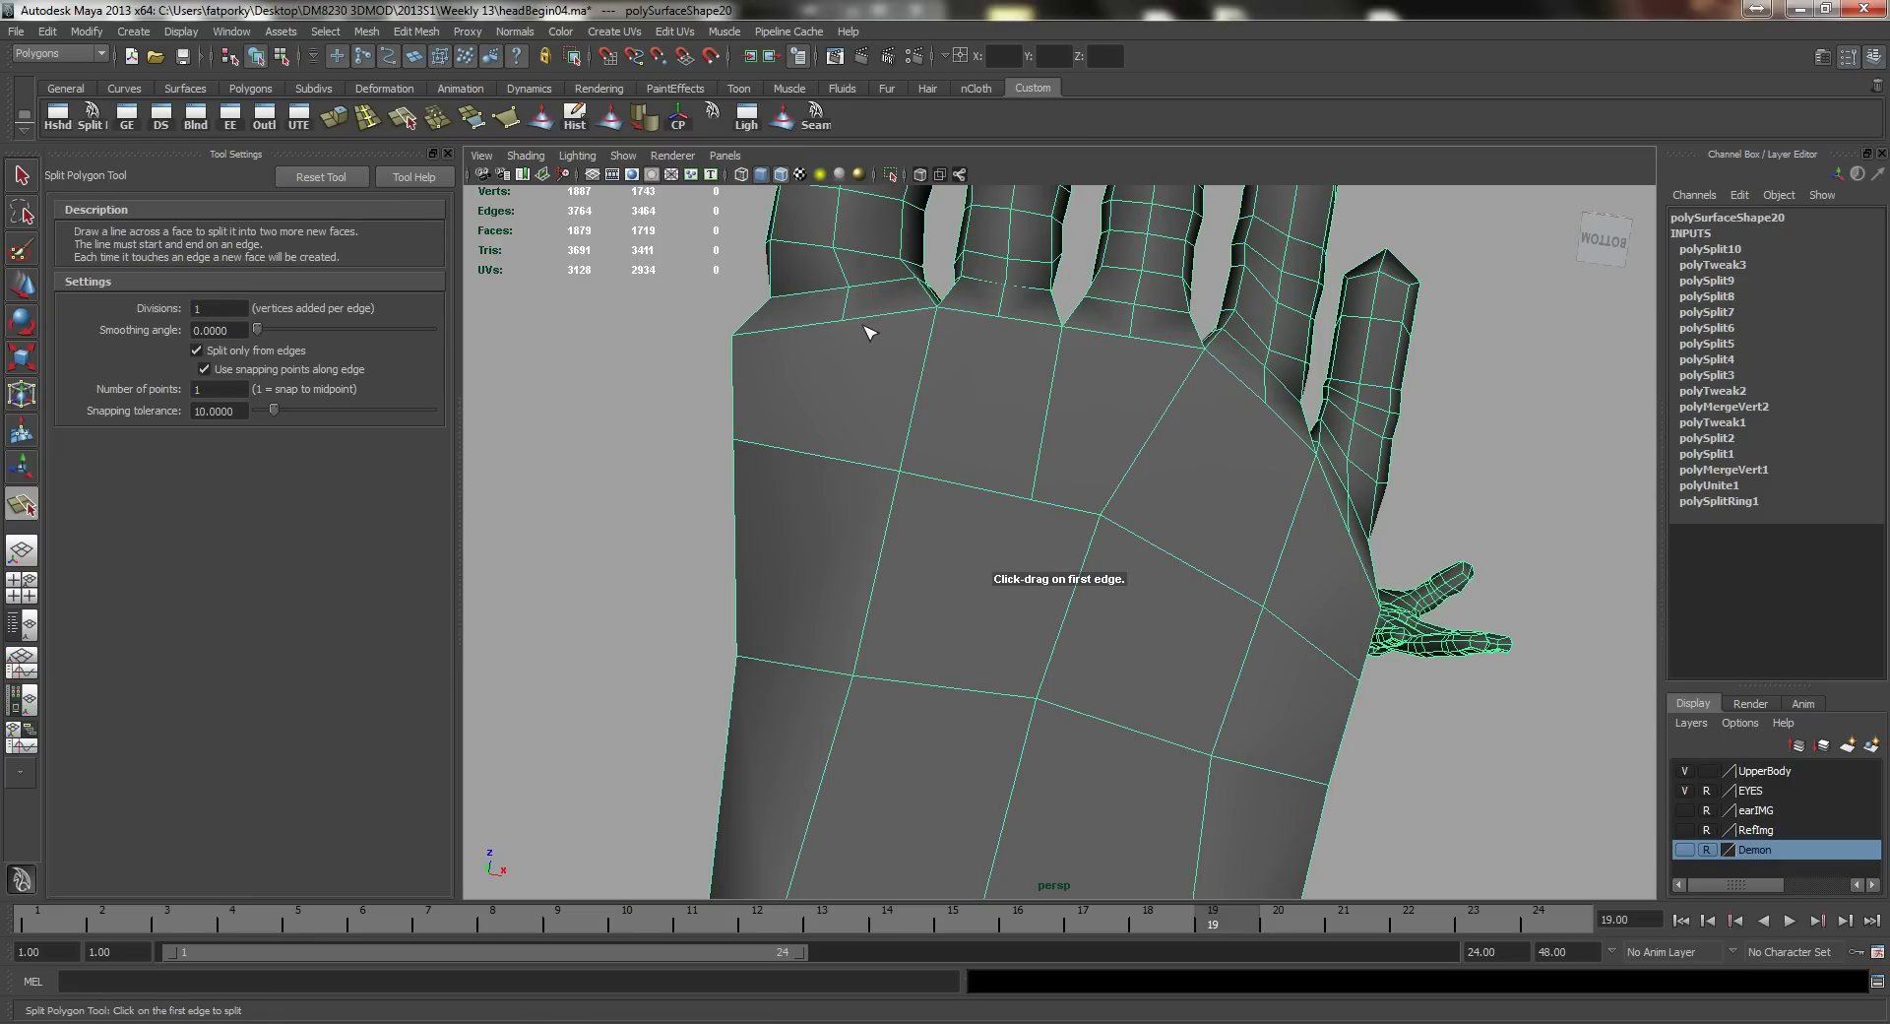
{"action": "left_click", "coordinate": [844, 321]}
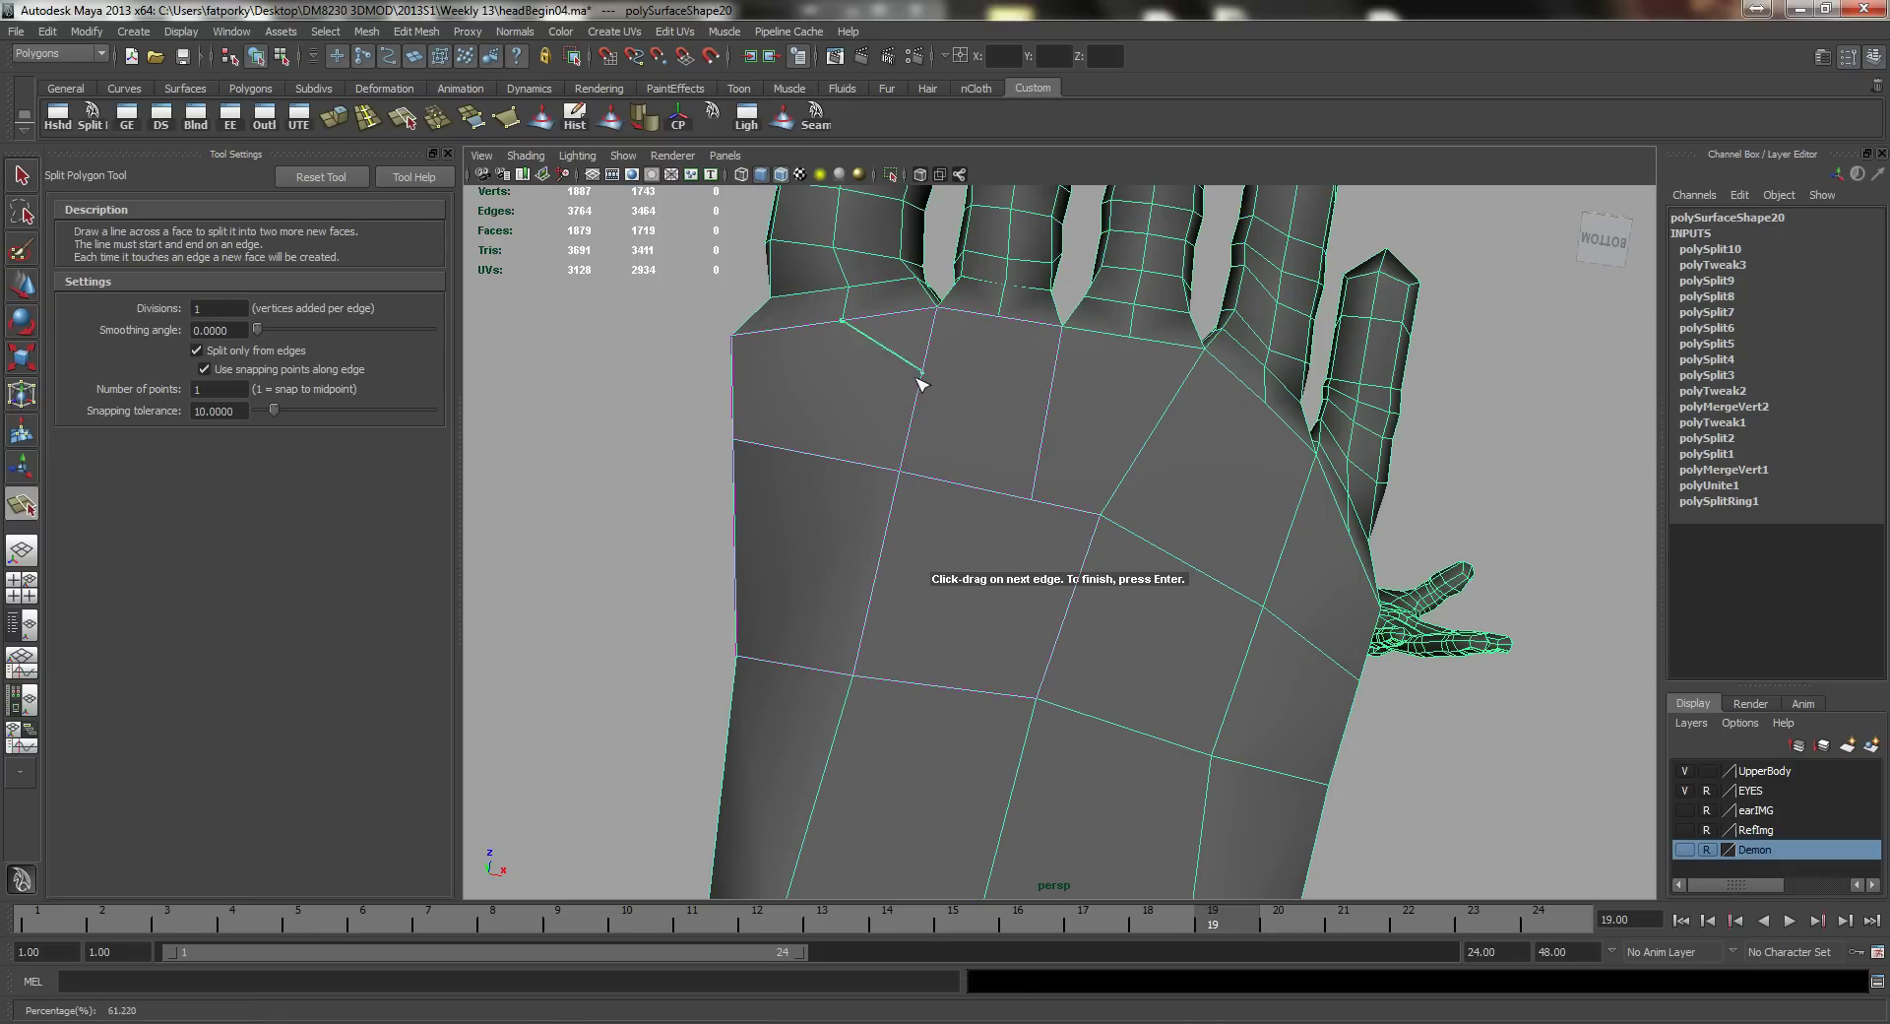
{"action": "left_click_drag", "start_coordinate": [921, 384], "coordinate": [945, 377]}
{"action": "key", "text": "Return"}
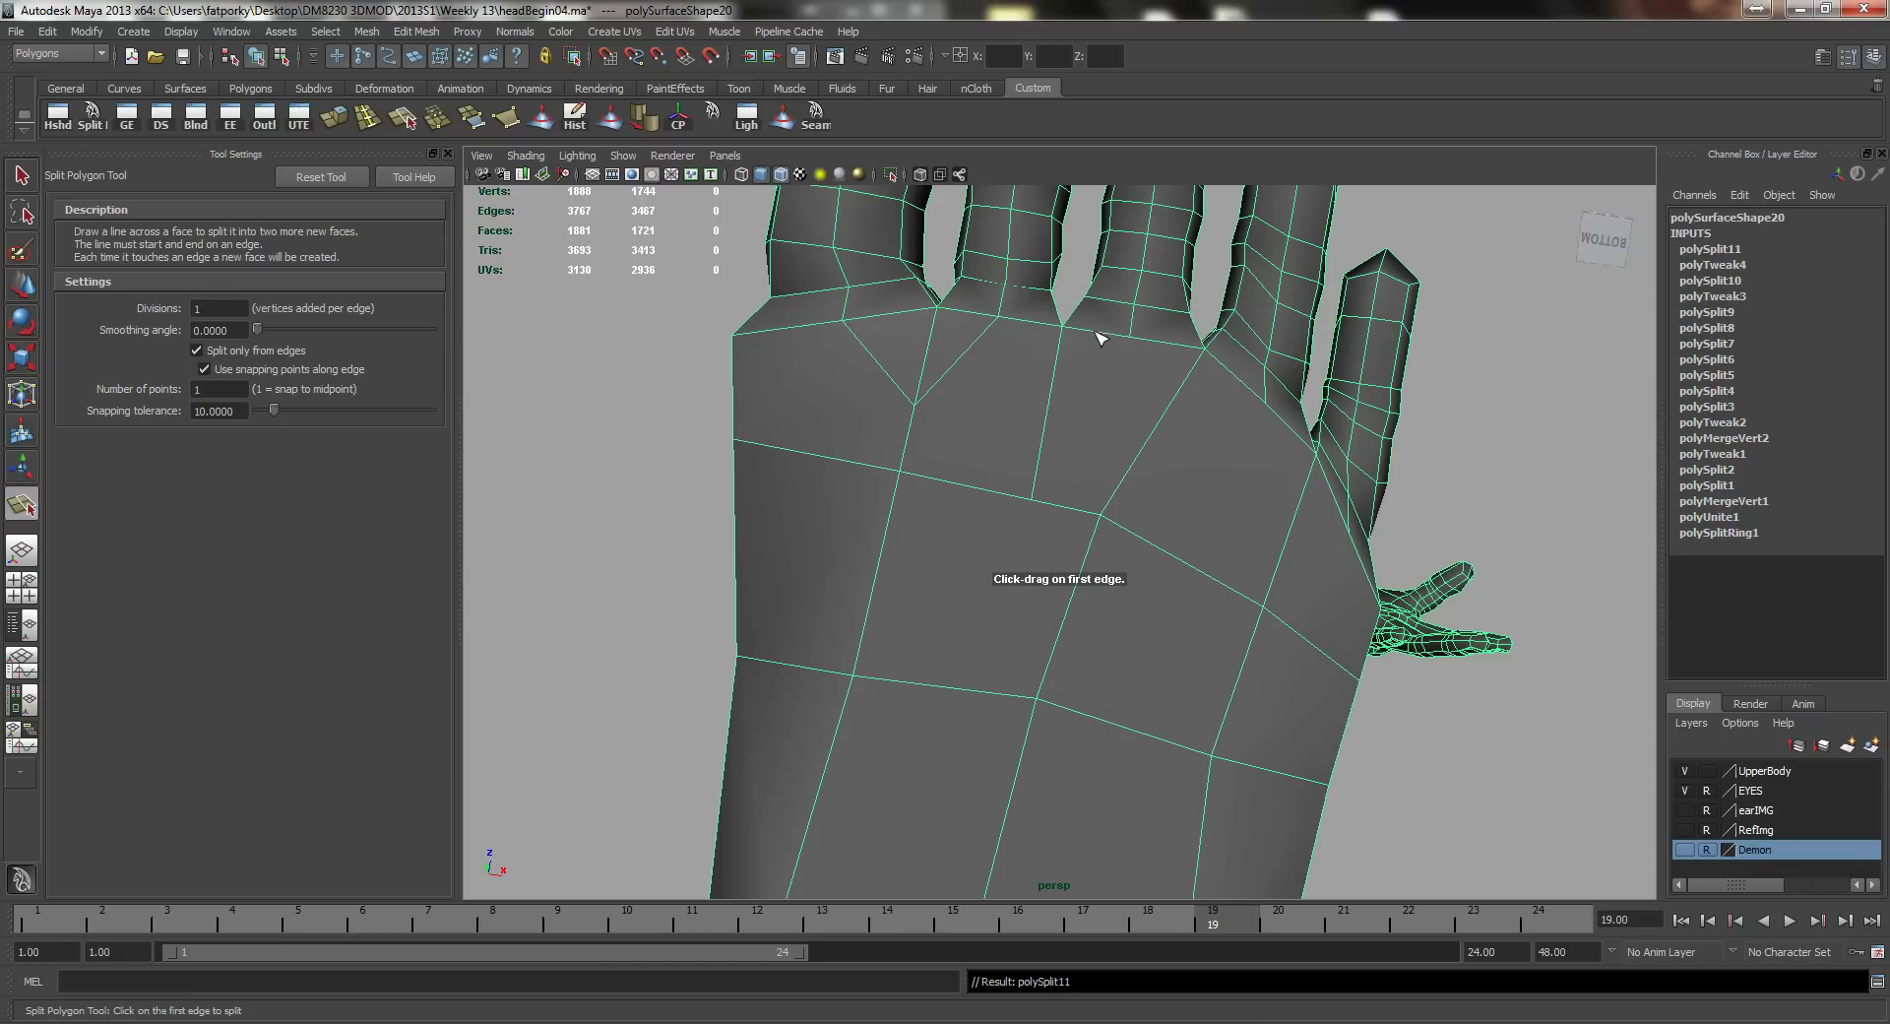
Step: Split the sole with a V-shaped edge from the third toe's base through the edge behind the gap to the fourth toe's base
{"action": "left_click", "coordinate": [1129, 337]}
{"action": "left_click_drag", "start_coordinate": [1139, 456], "coordinate": [1156, 471]}
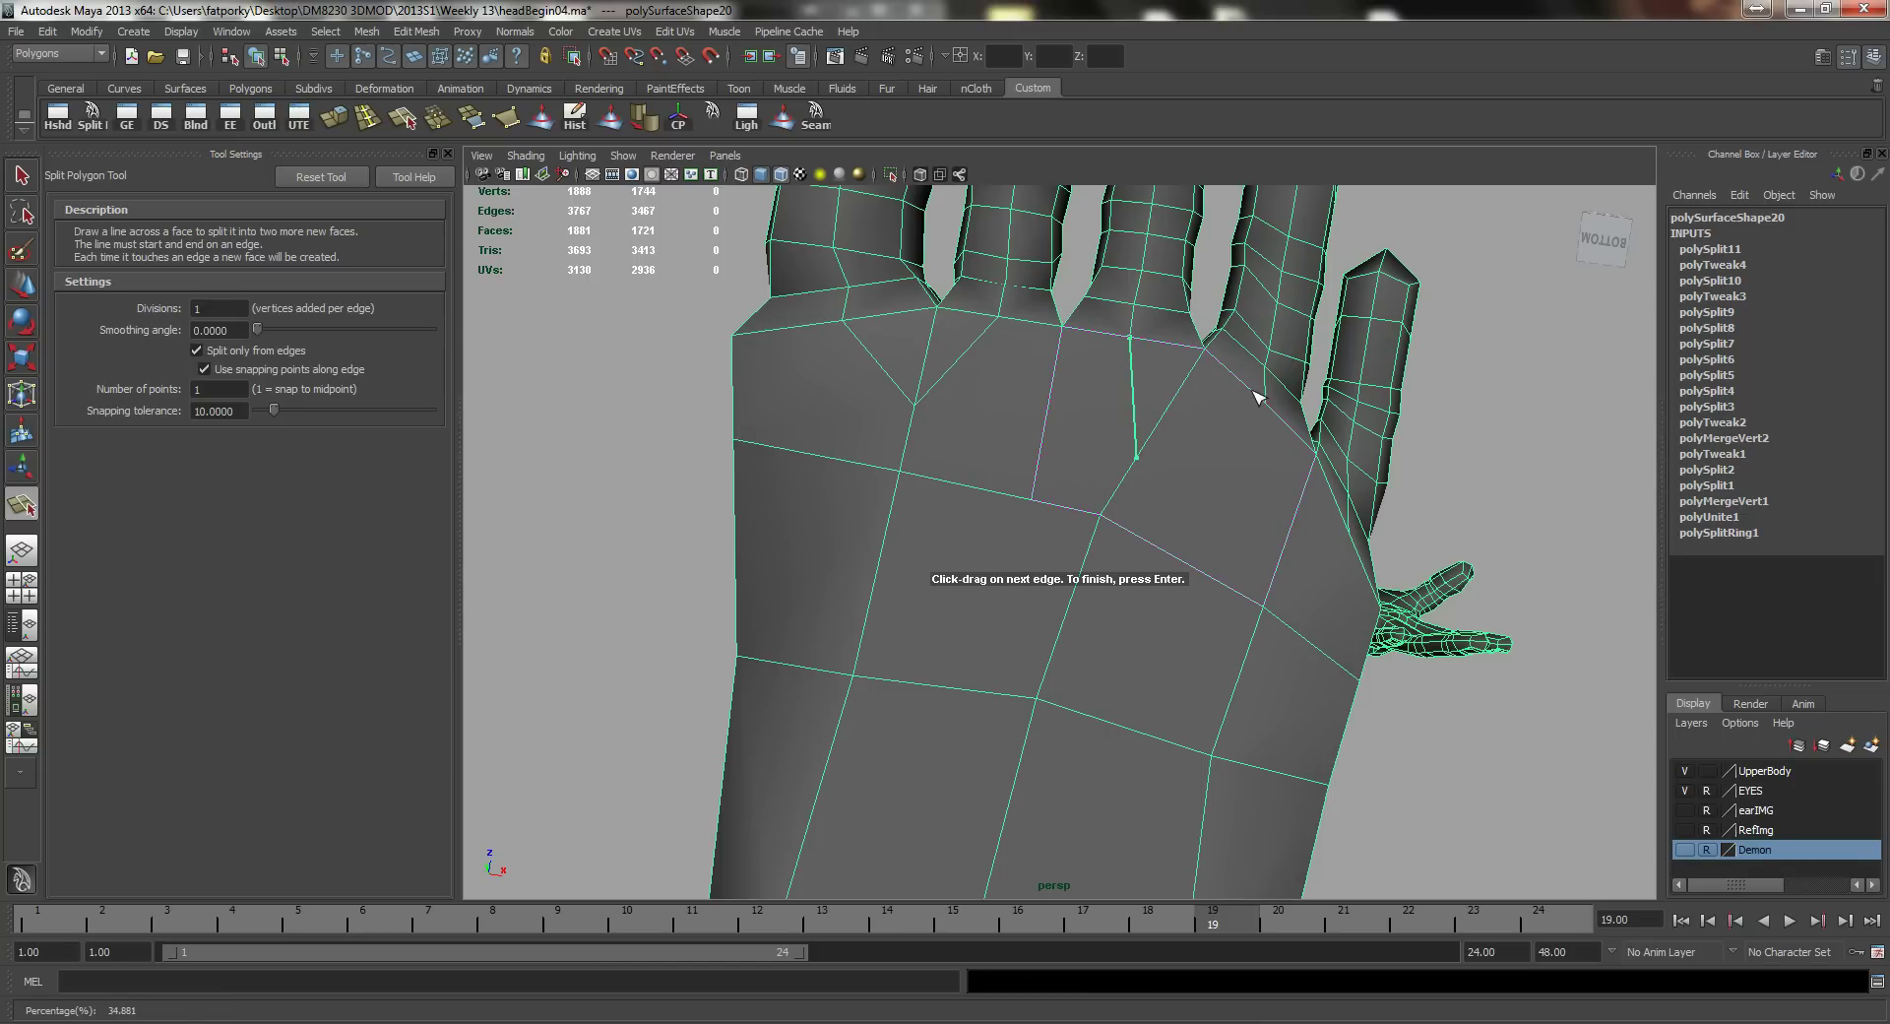
{"action": "key", "text": "Return"}
{"action": "key", "text": "w"}
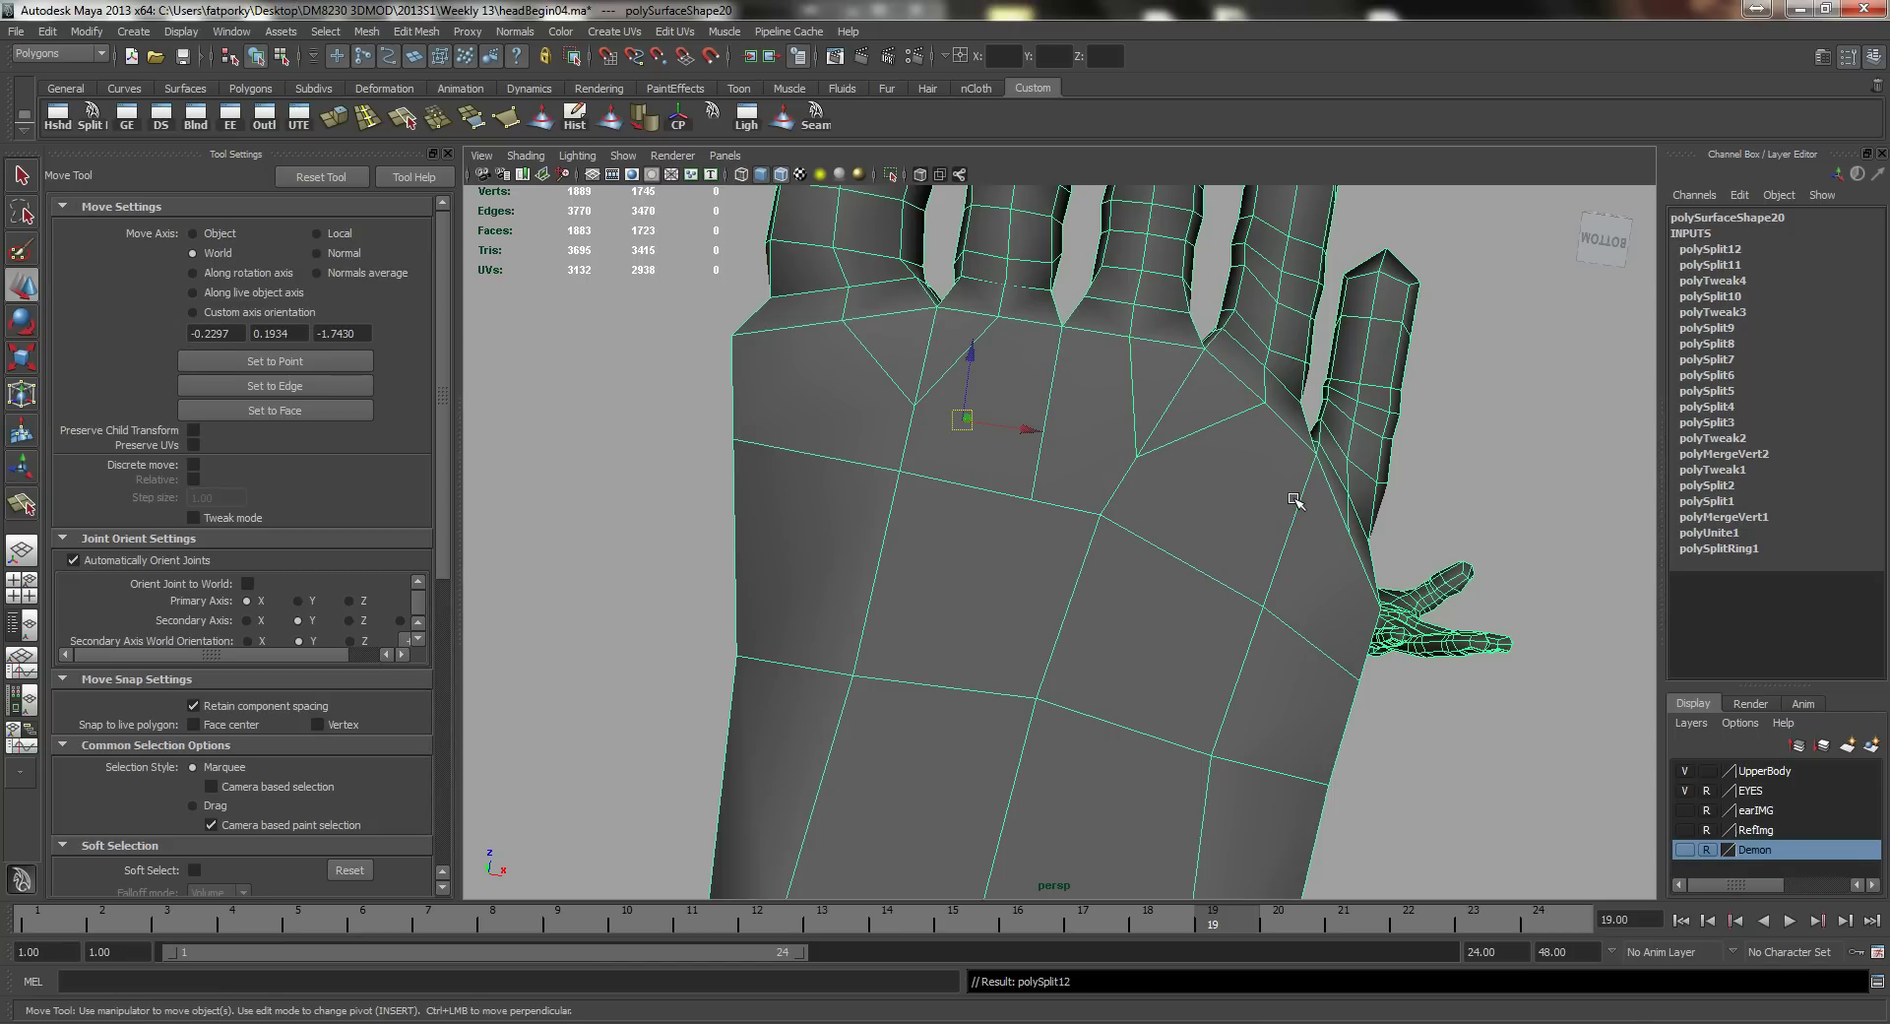
Step: Split the sole from the middle of the new edge below the big toe to the vertex on the foot's inner side
{"action": "key", "text": "y"}
{"action": "mouse_move", "coordinate": [866, 358]}
{"action": "left_mouse_down"}
{"action": "mouse_move", "coordinate": [885, 371]}
{"action": "mouse_move", "coordinate": [874, 362]}
{"action": "left_mouse_up"}
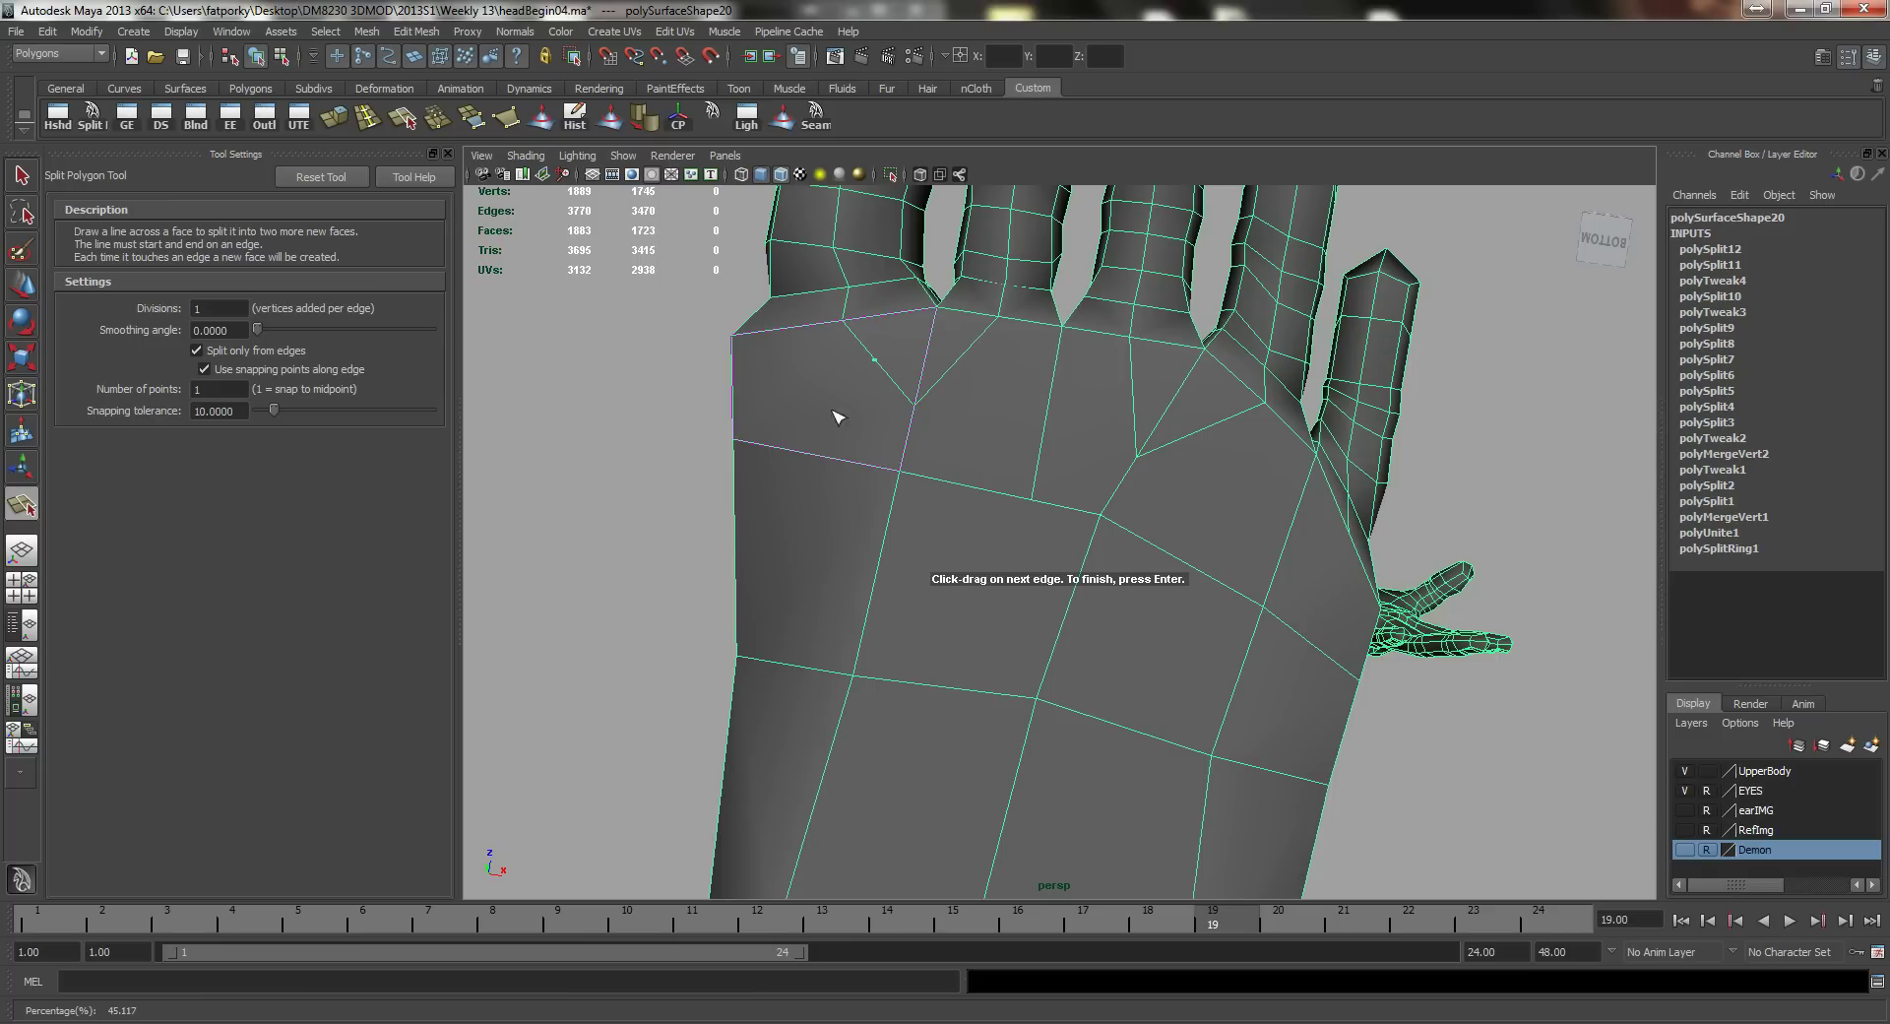
{"action": "left_click_drag", "start_coordinate": [802, 457], "coordinate": [610, 426]}
{"action": "key", "text": "Return"}
{"action": "key", "text": "w"}
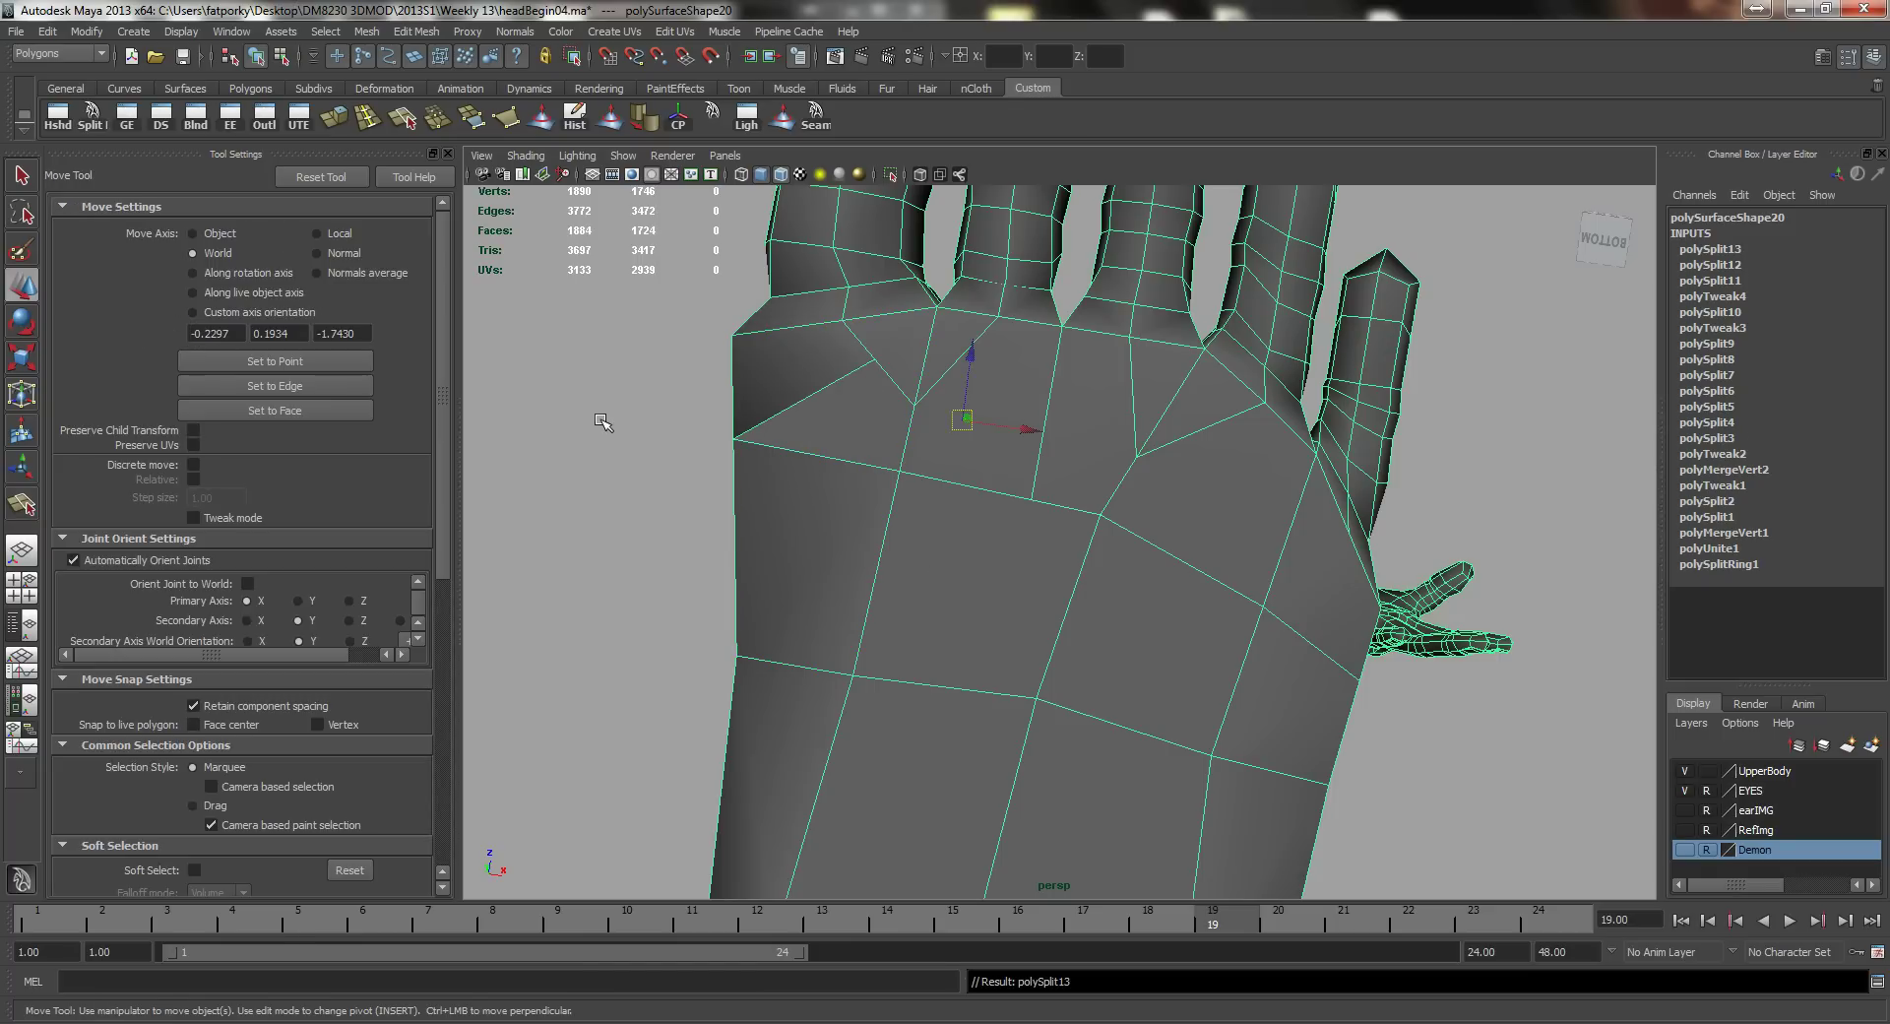
Step: Split the sole from the middle of the new edge below the second toe to the cross-edge vertex behind the second and third toes
{"action": "key", "text": "y"}
{"action": "left_click_drag", "start_coordinate": [963, 360], "coordinate": [976, 356]}
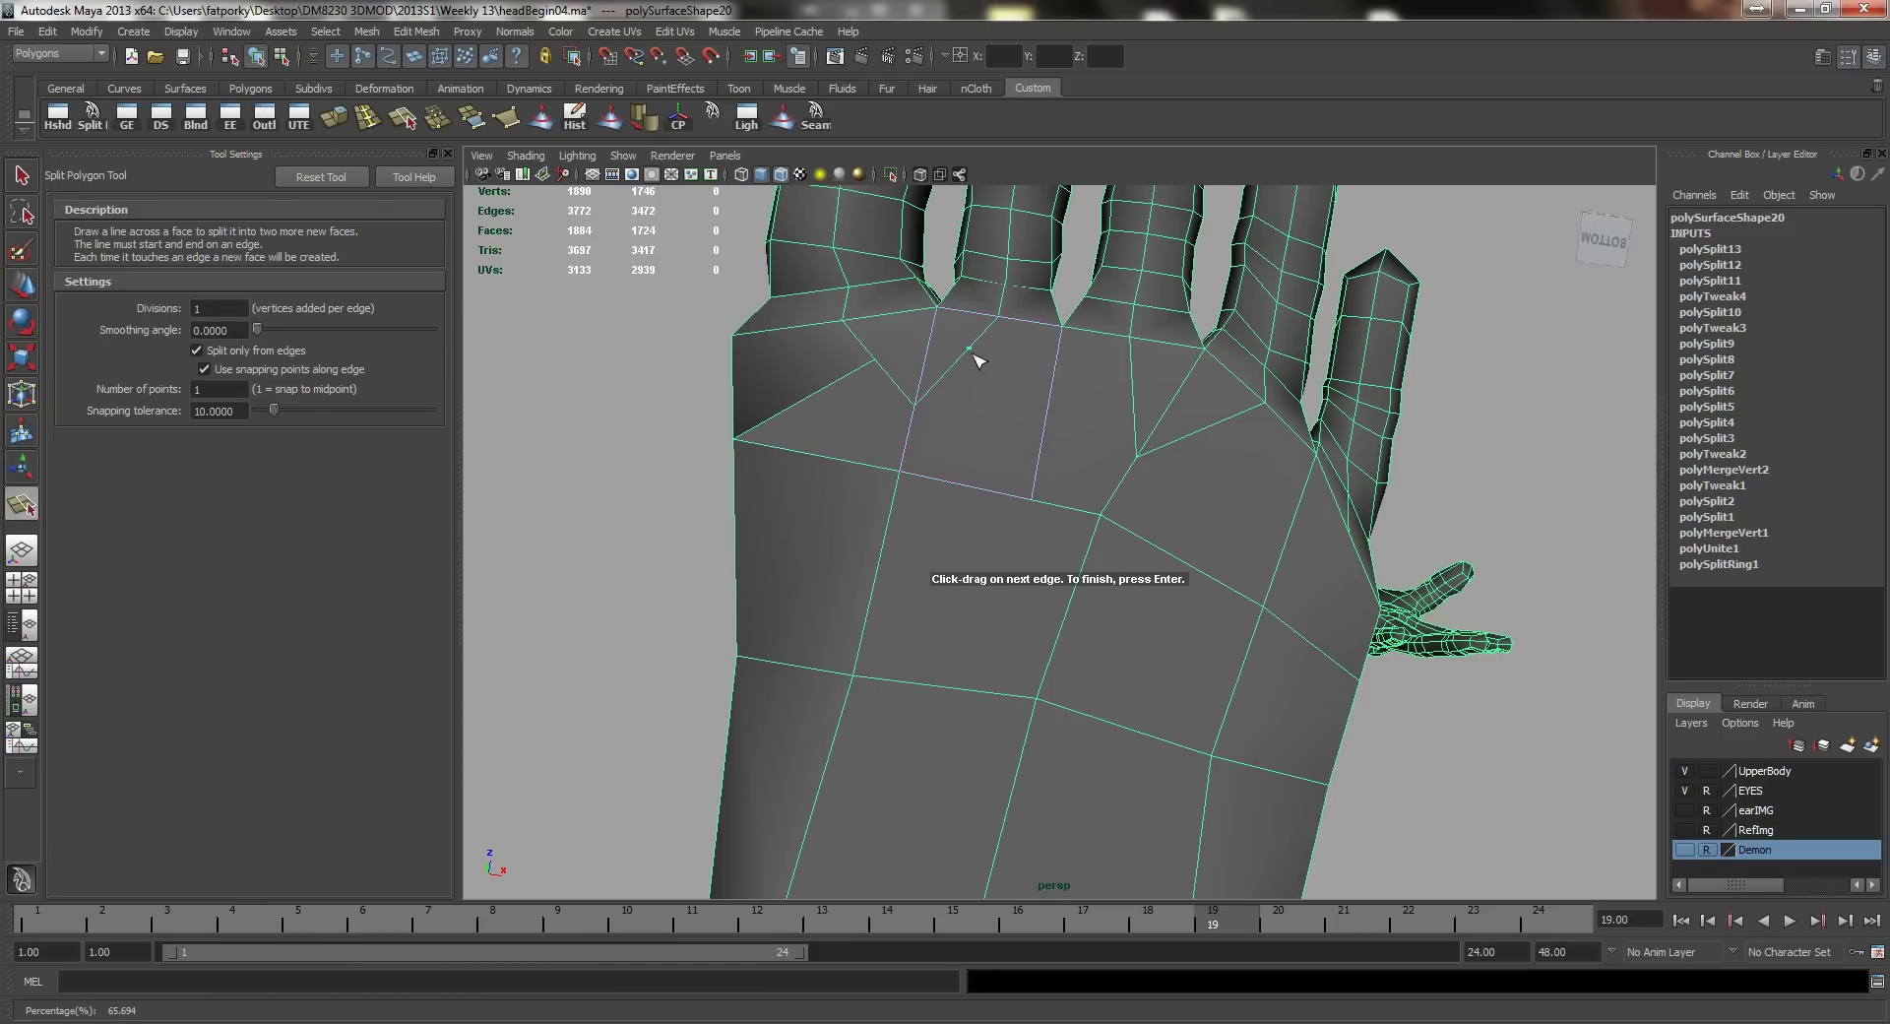
{"action": "left_click_drag", "start_coordinate": [1050, 423], "coordinate": [1031, 497]}
{"action": "key", "text": "Return"}
{"action": "key", "text": "w"}
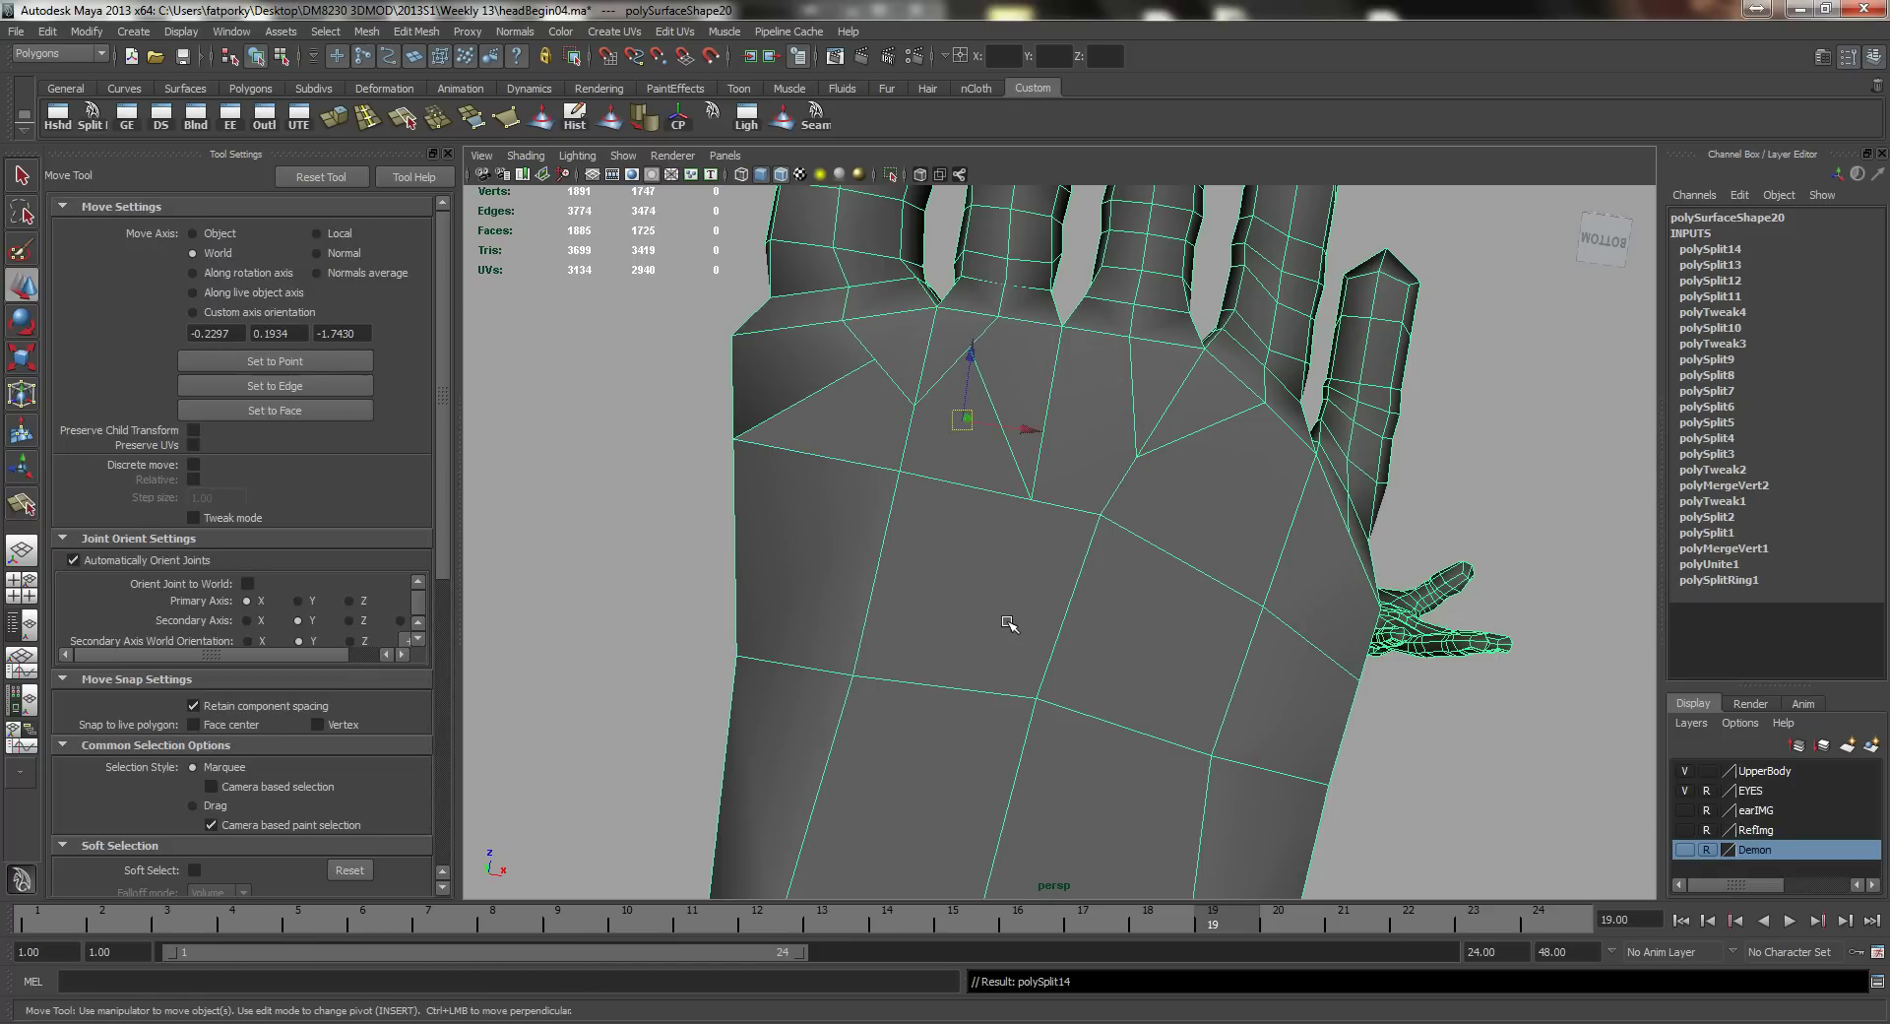
Step: Split the sole from the middle of the new edge below the third toe to the cross-edge vertex behind the second and third toes
{"action": "key", "text": "y"}
{"action": "left_click_drag", "start_coordinate": [1144, 393], "coordinate": [1138, 386]}
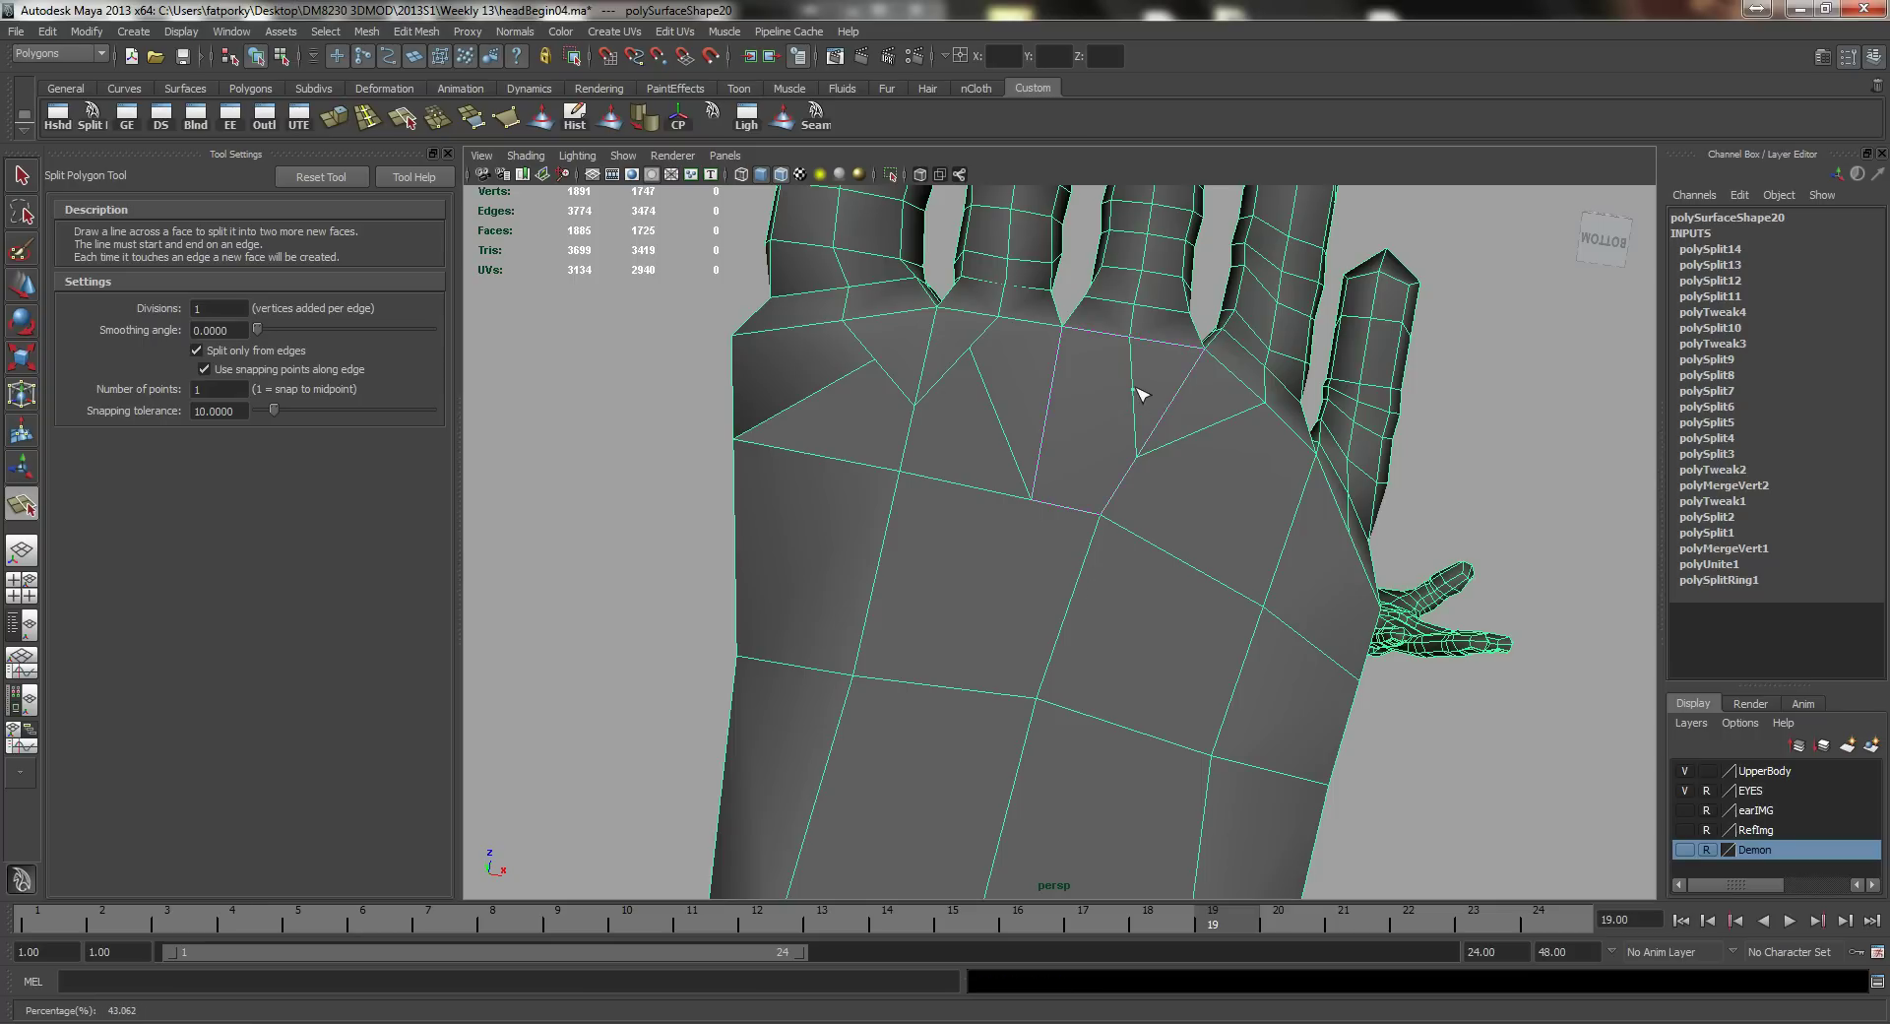
{"action": "left_click_drag", "start_coordinate": [1041, 438], "coordinate": [1042, 674]}
{"action": "key", "text": "Return"}
{"action": "key", "text": "w"}
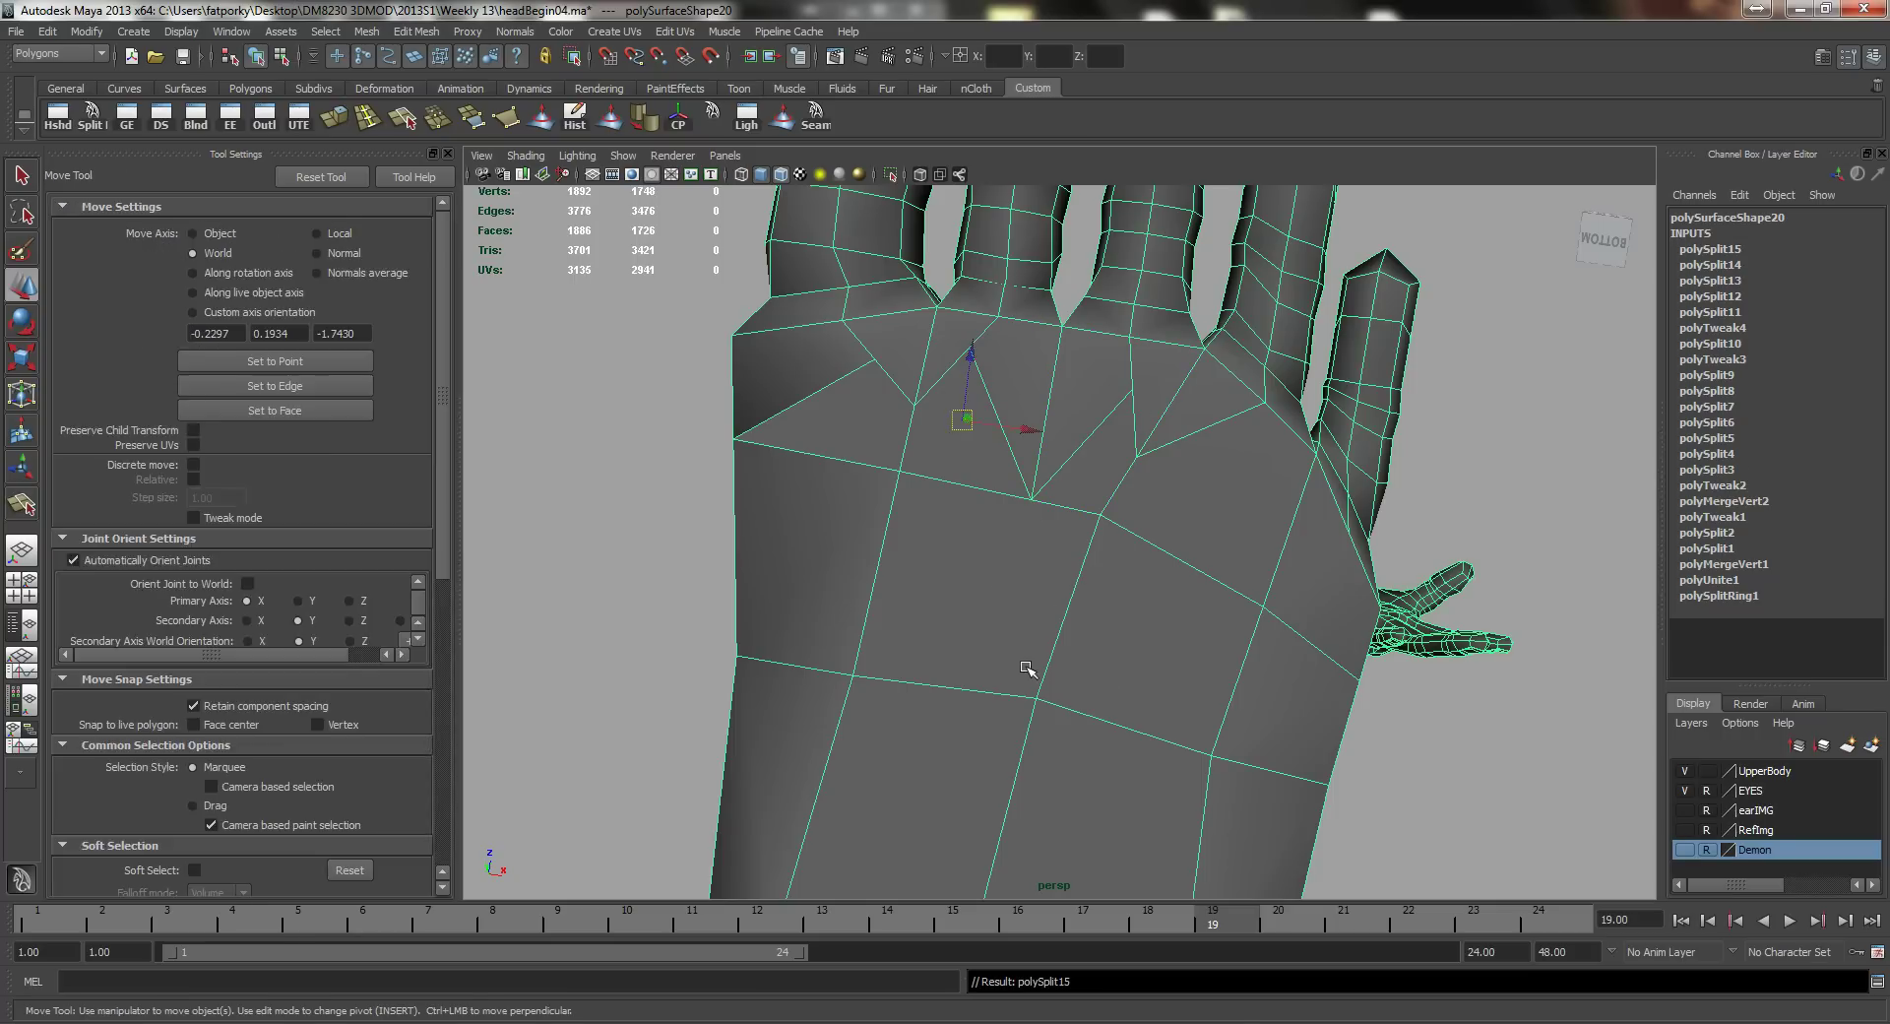
Step: Split the sole from the middle of the new edge below the fourth toe to the cross-edge vertex behind that toe
{"action": "key", "text": "y"}
{"action": "left_click_drag", "start_coordinate": [1197, 434], "coordinate": [1205, 429]}
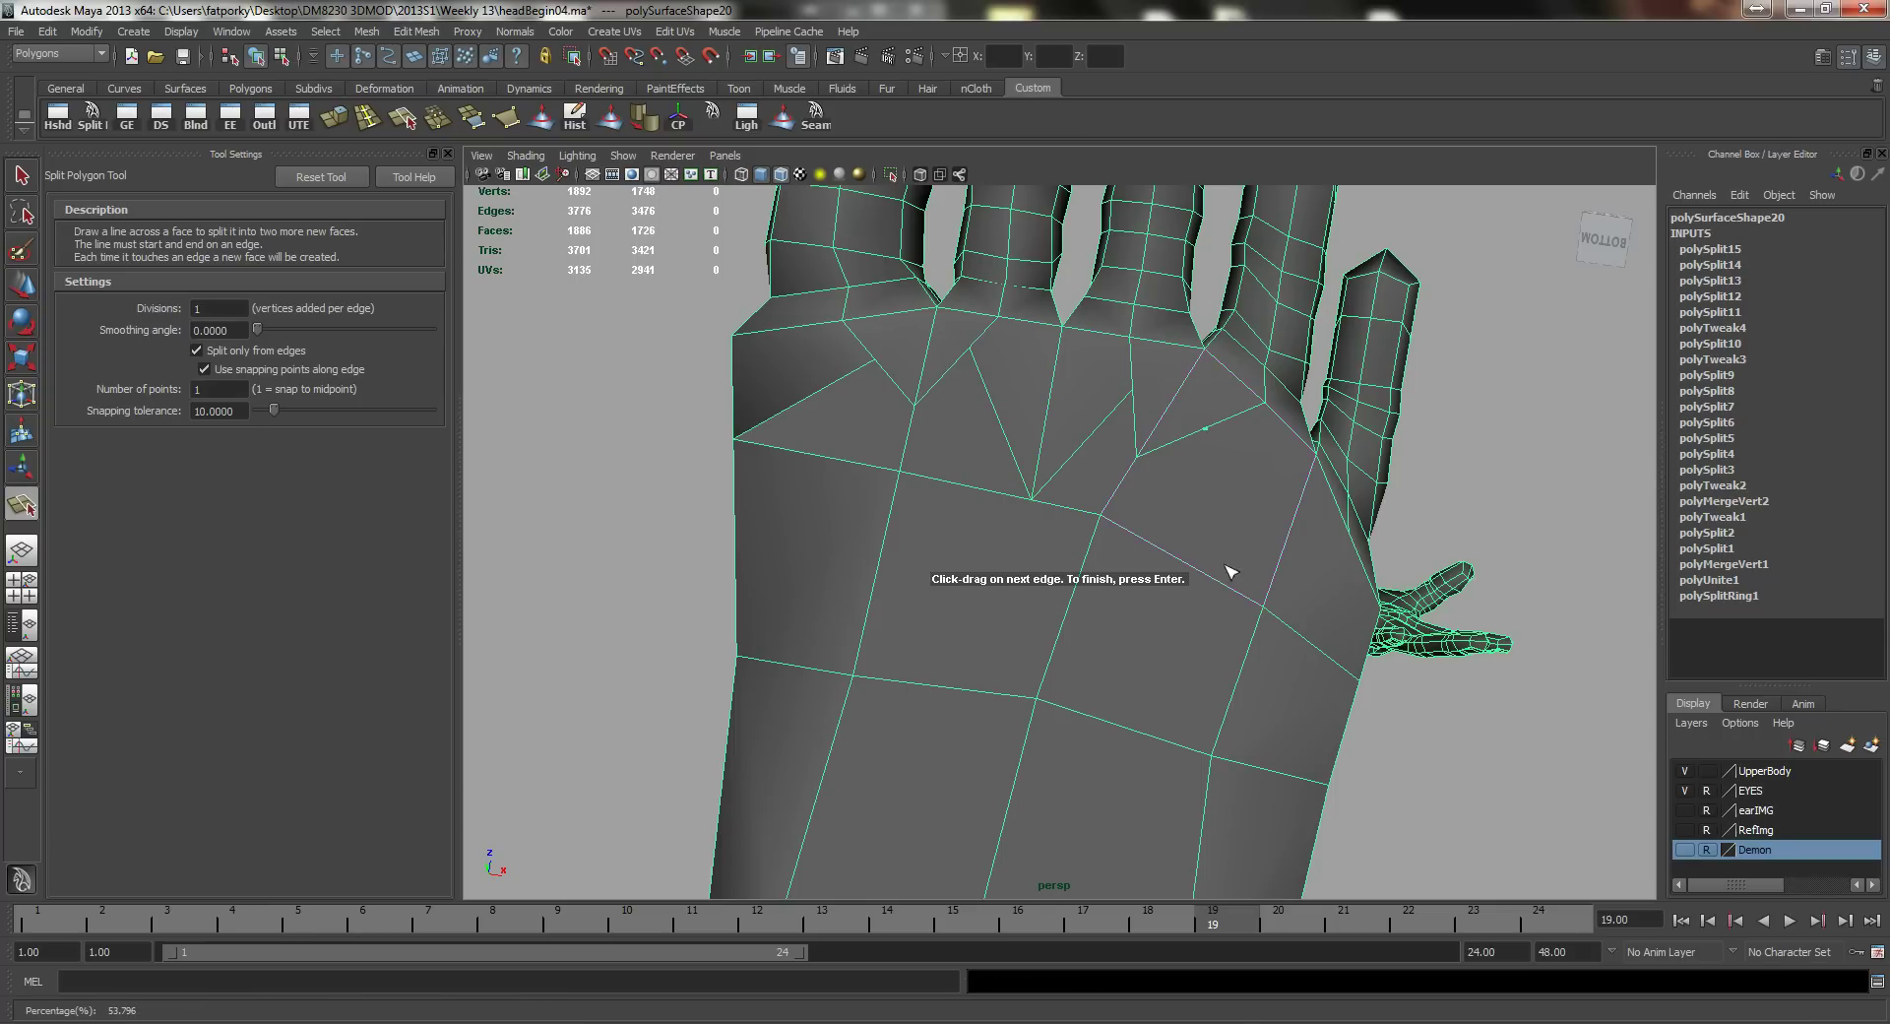
{"action": "left_click_drag", "start_coordinate": [1218, 585], "coordinate": [1370, 679]}
{"action": "key", "text": "Return"}
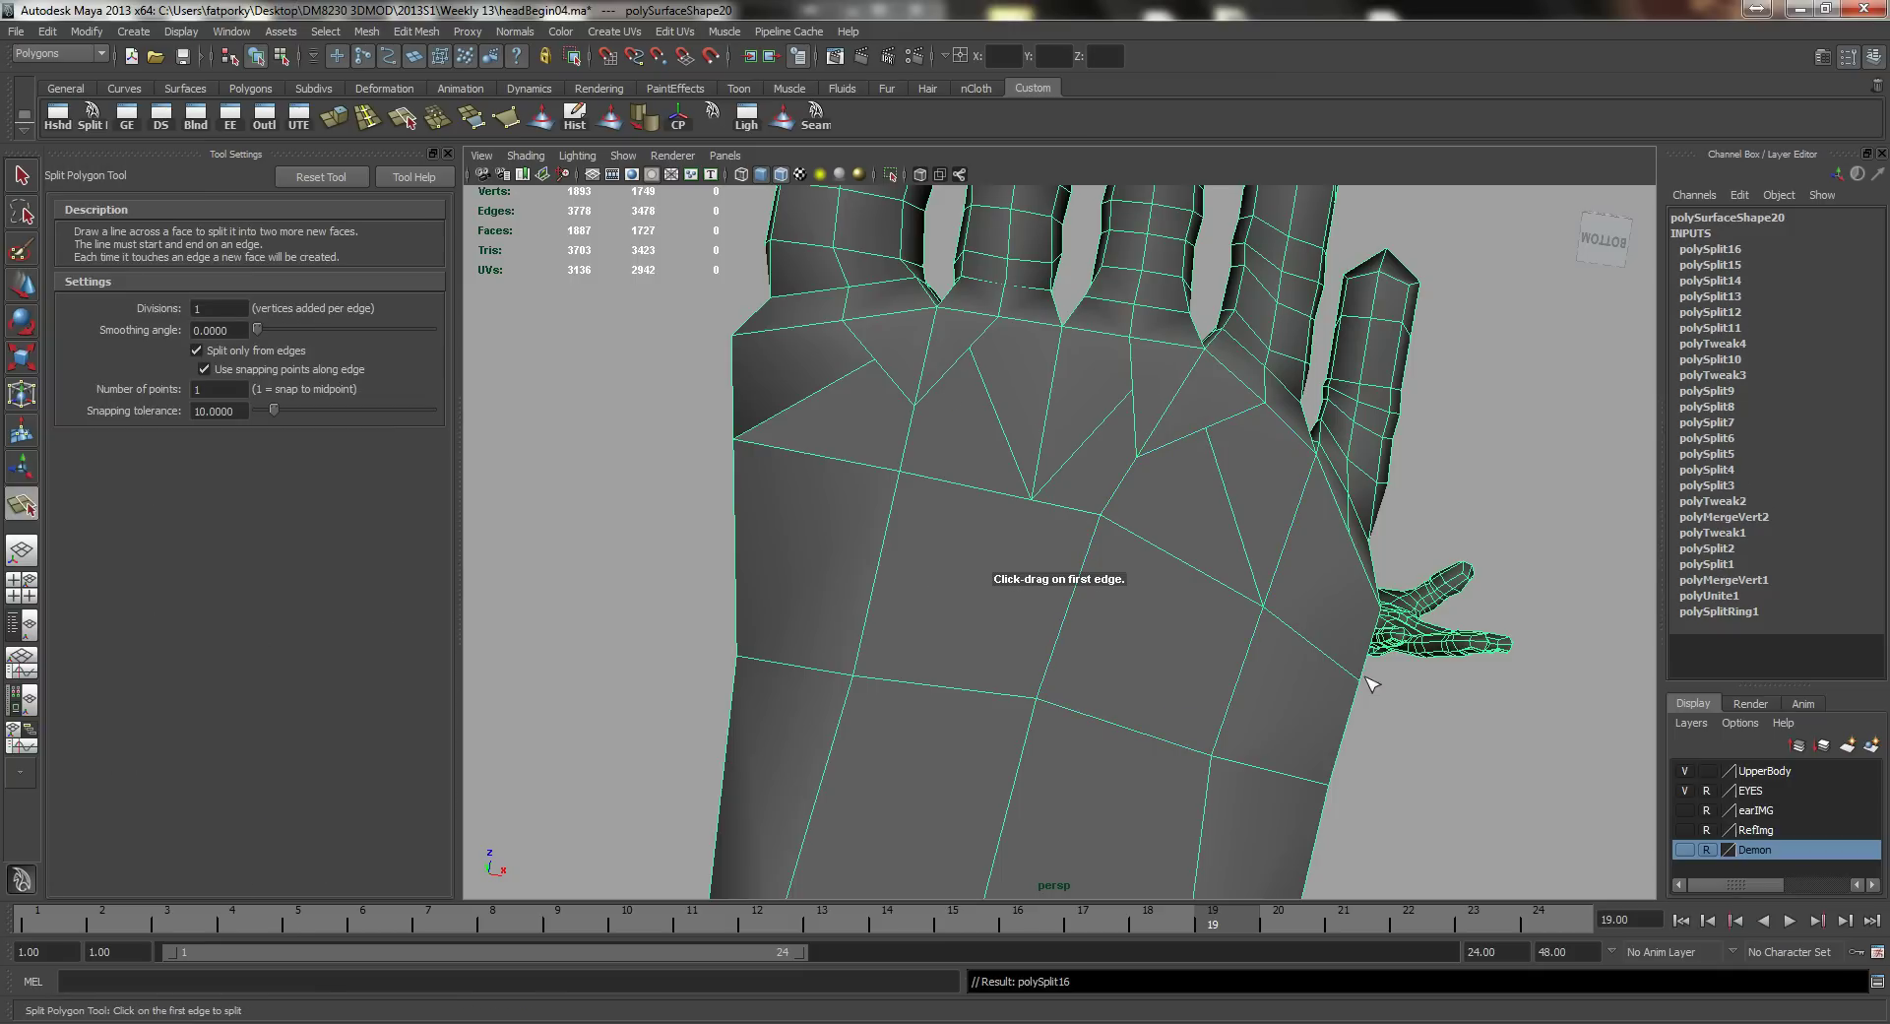
Step: Spread apart the two new mid-edge vertices on the sole below the big and second toes and shift them back from the toes
{"action": "left_click_drag", "start_coordinate": [1033, 537], "coordinate": [985, 483], "text": "alt"}
{"action": "key", "text": "q"}
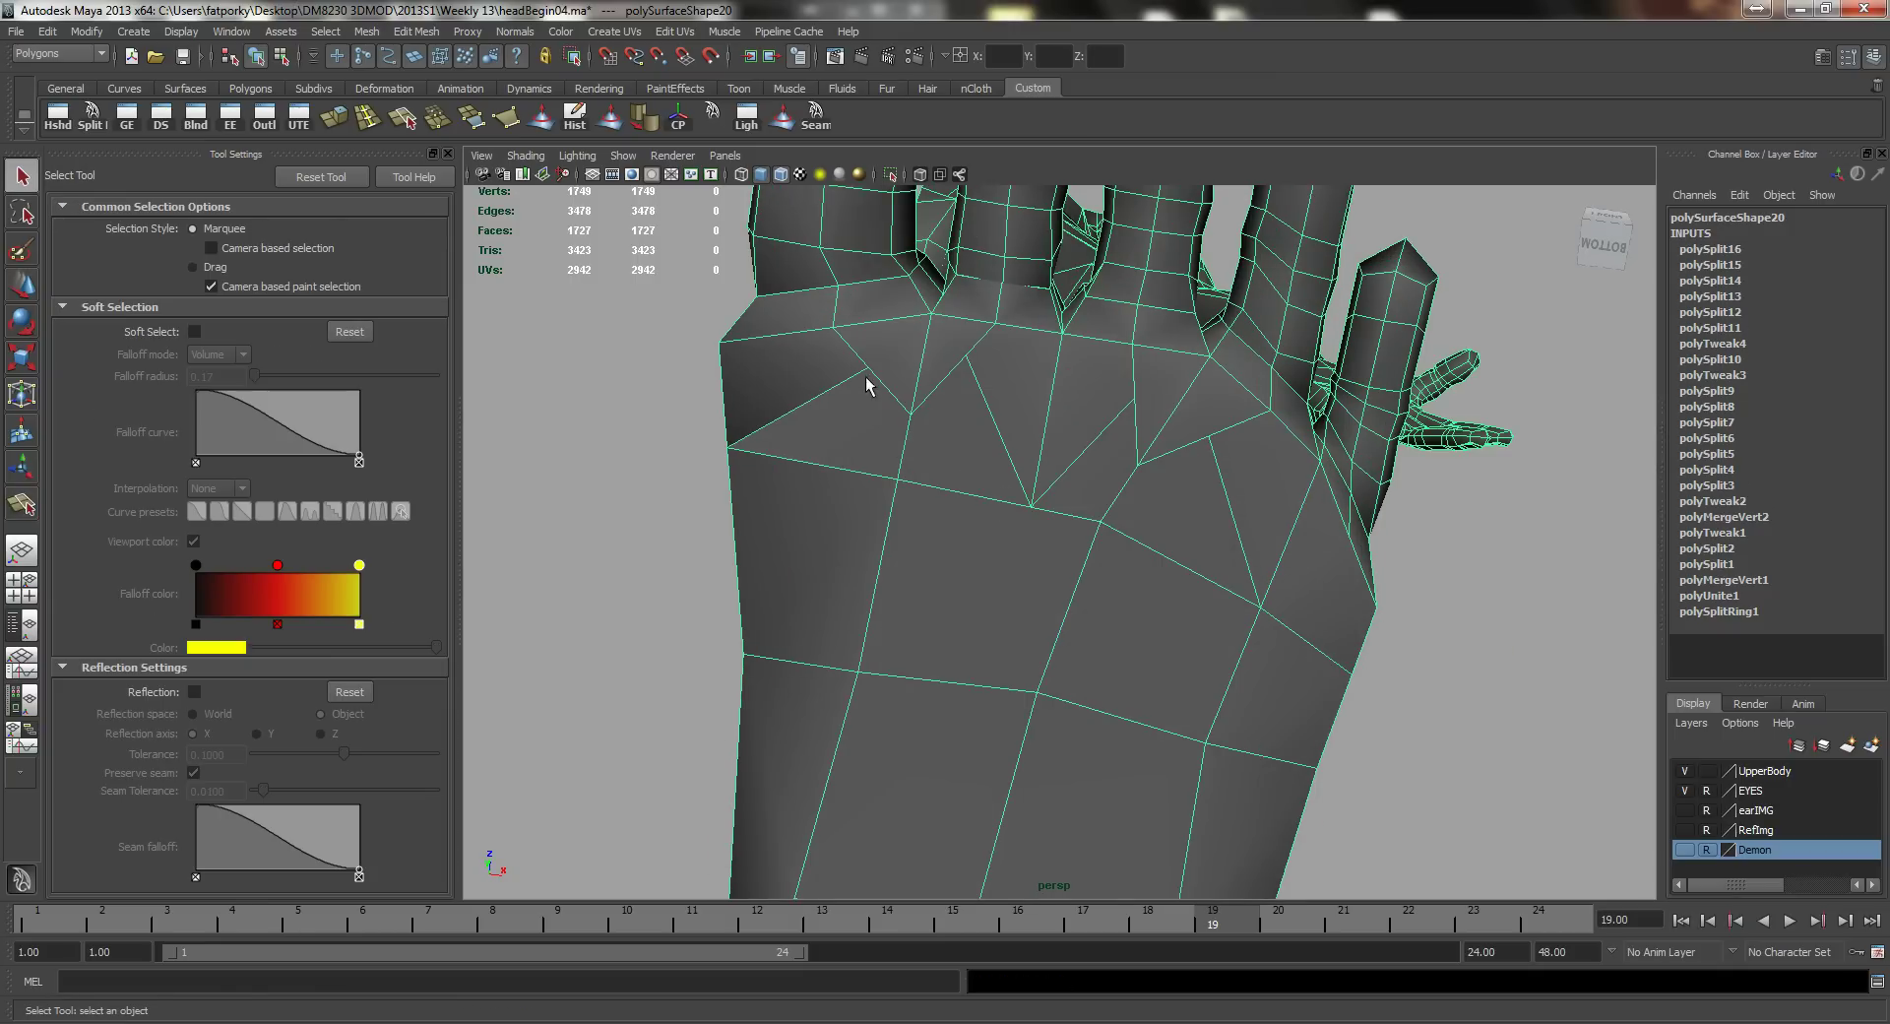
{"action": "right_click_drag", "start_coordinate": [867, 378], "coordinate": [823, 378]}
{"action": "left_click", "coordinate": [866, 370]}
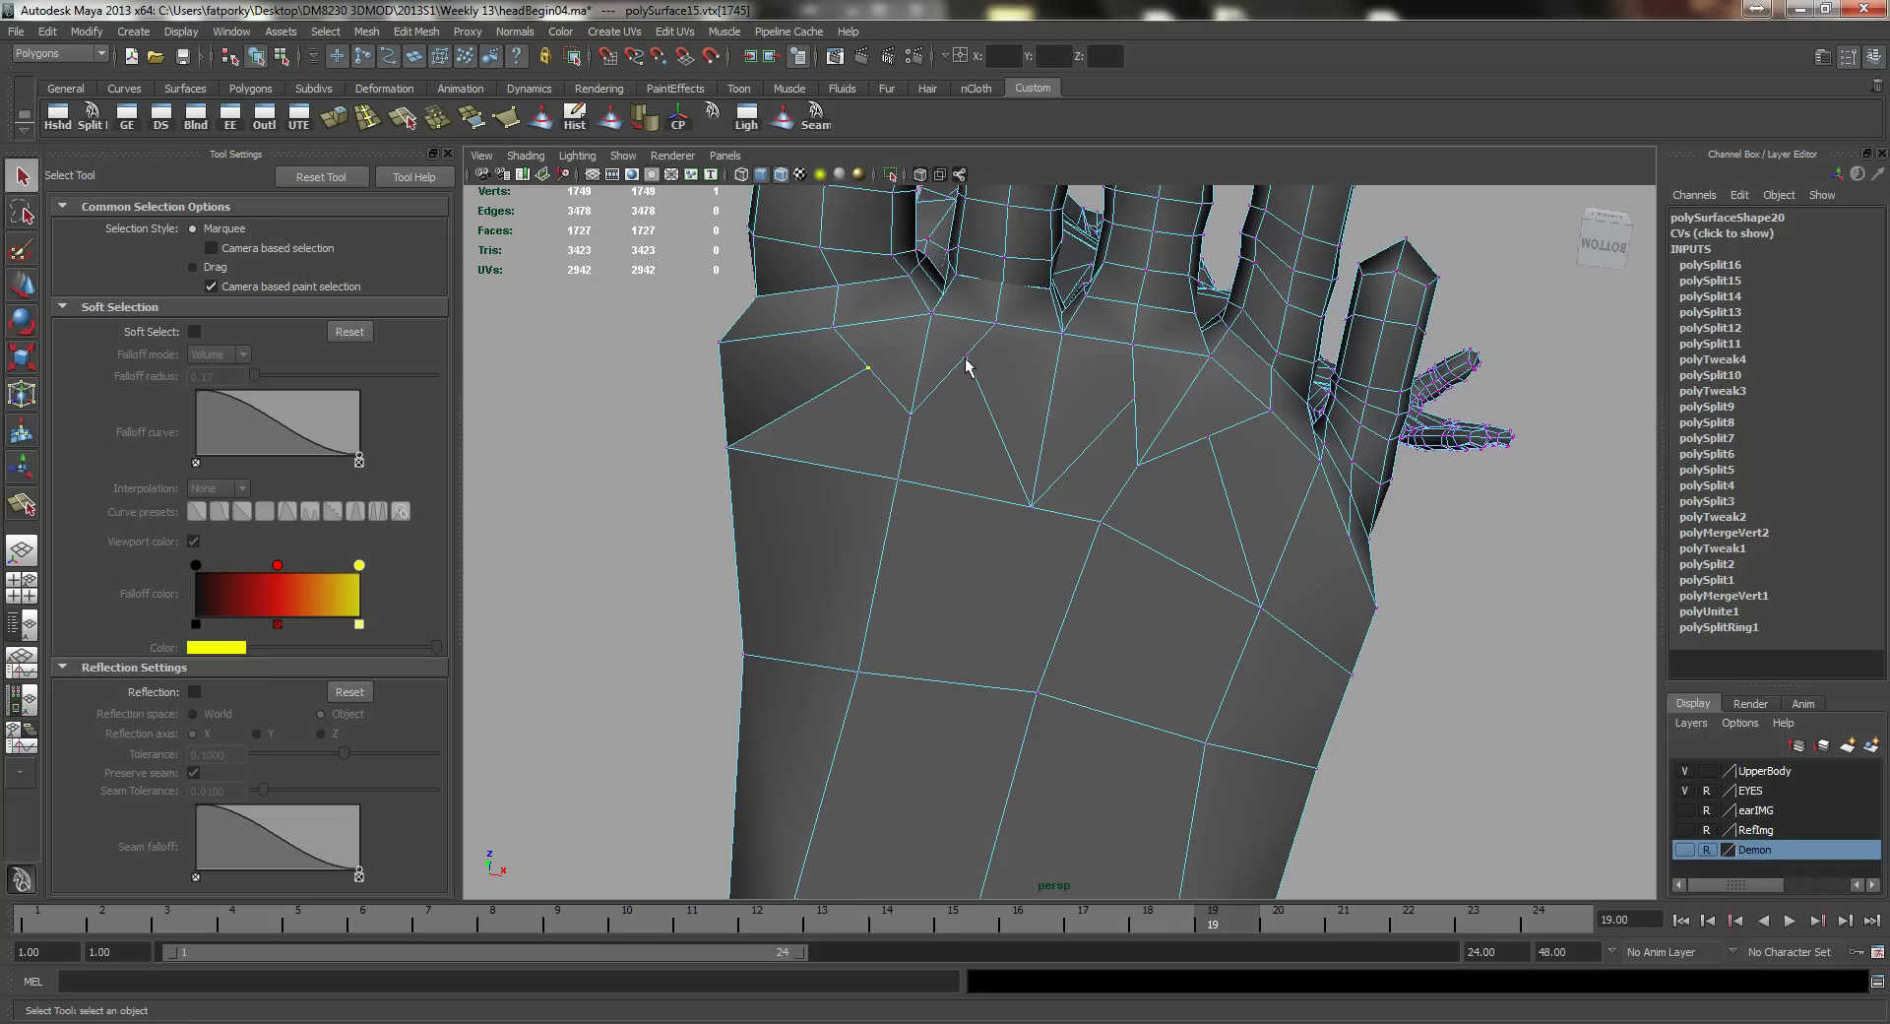
{"action": "key", "text": "r"}
{"action": "middle_click_drag", "start_coordinate": [1007, 537], "coordinate": [1046, 539]}
{"action": "key", "text": "w"}
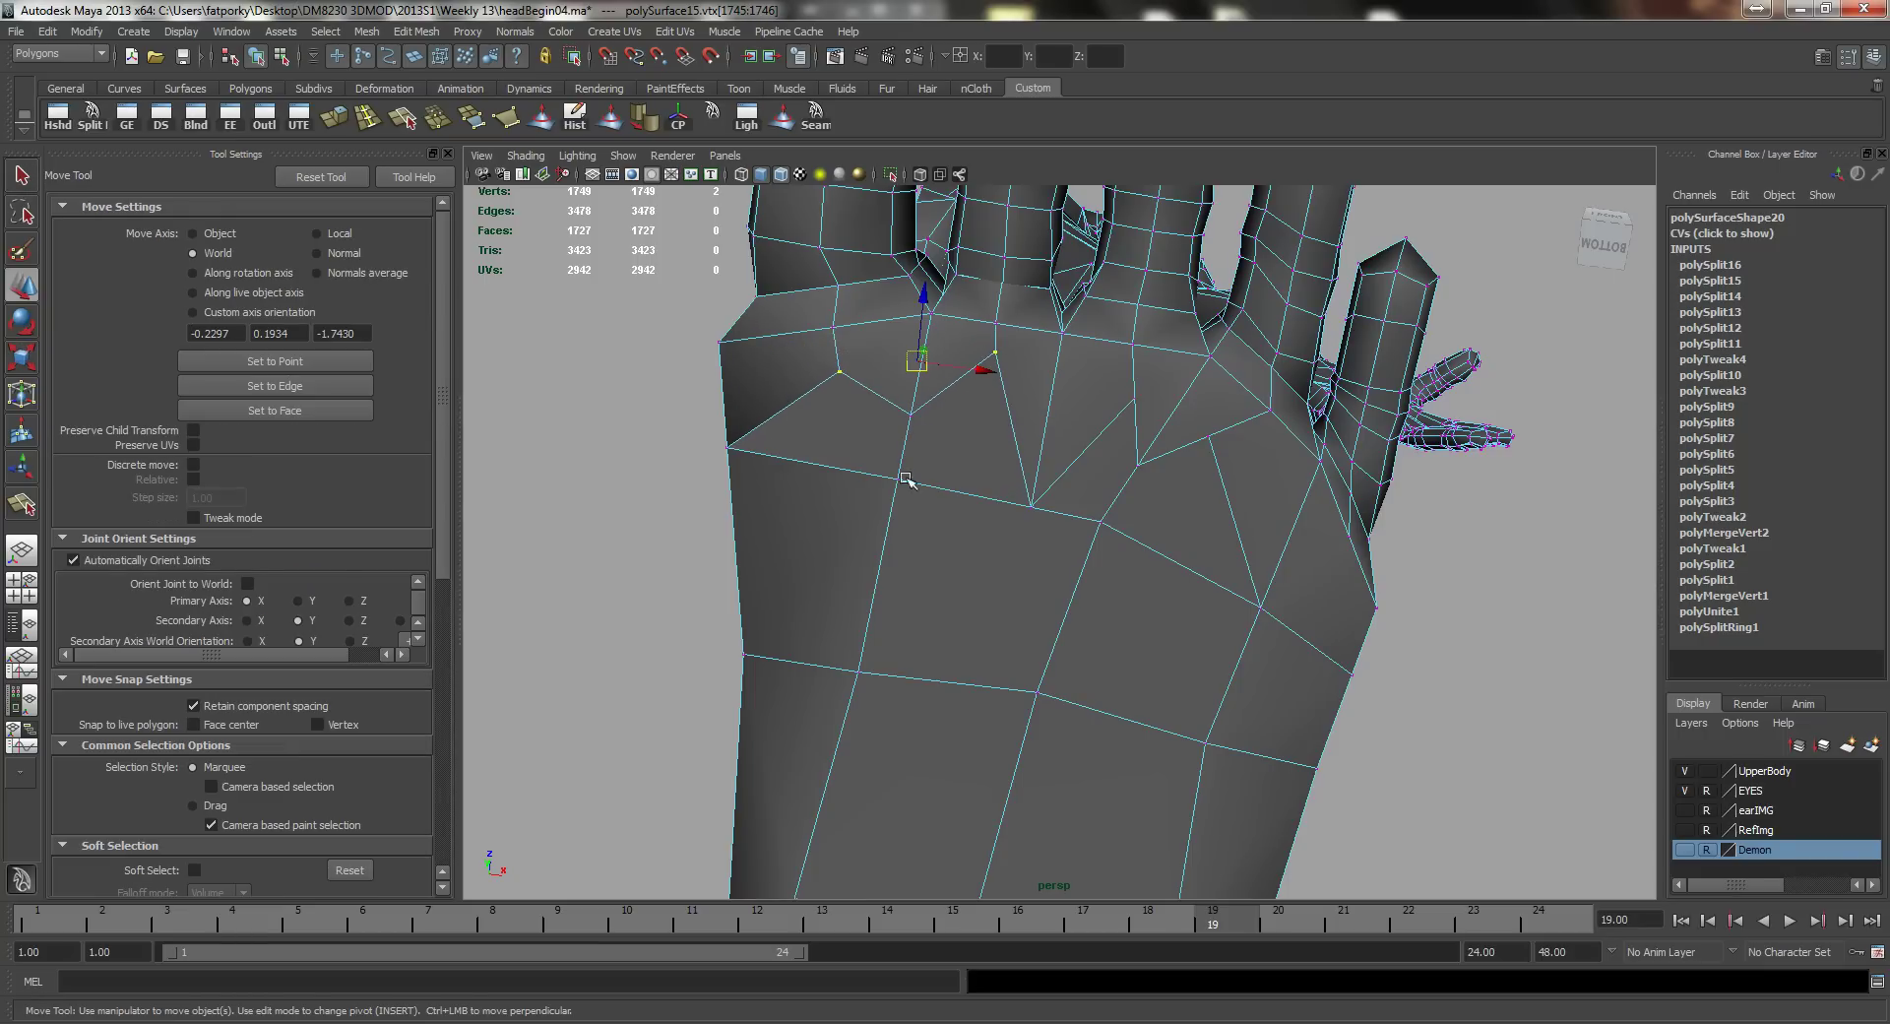
{"action": "mouse_move", "coordinate": [933, 295]}
{"action": "left_mouse_down"}
{"action": "mouse_move", "coordinate": [927, 359]}
{"action": "mouse_move", "coordinate": [930, 323]}
{"action": "left_mouse_up"}
Step: Spread apart the two new mid-edge vertices on the sole below the third and fourth toes and shift them back from the toes
{"action": "left_click", "coordinate": [1134, 400]}
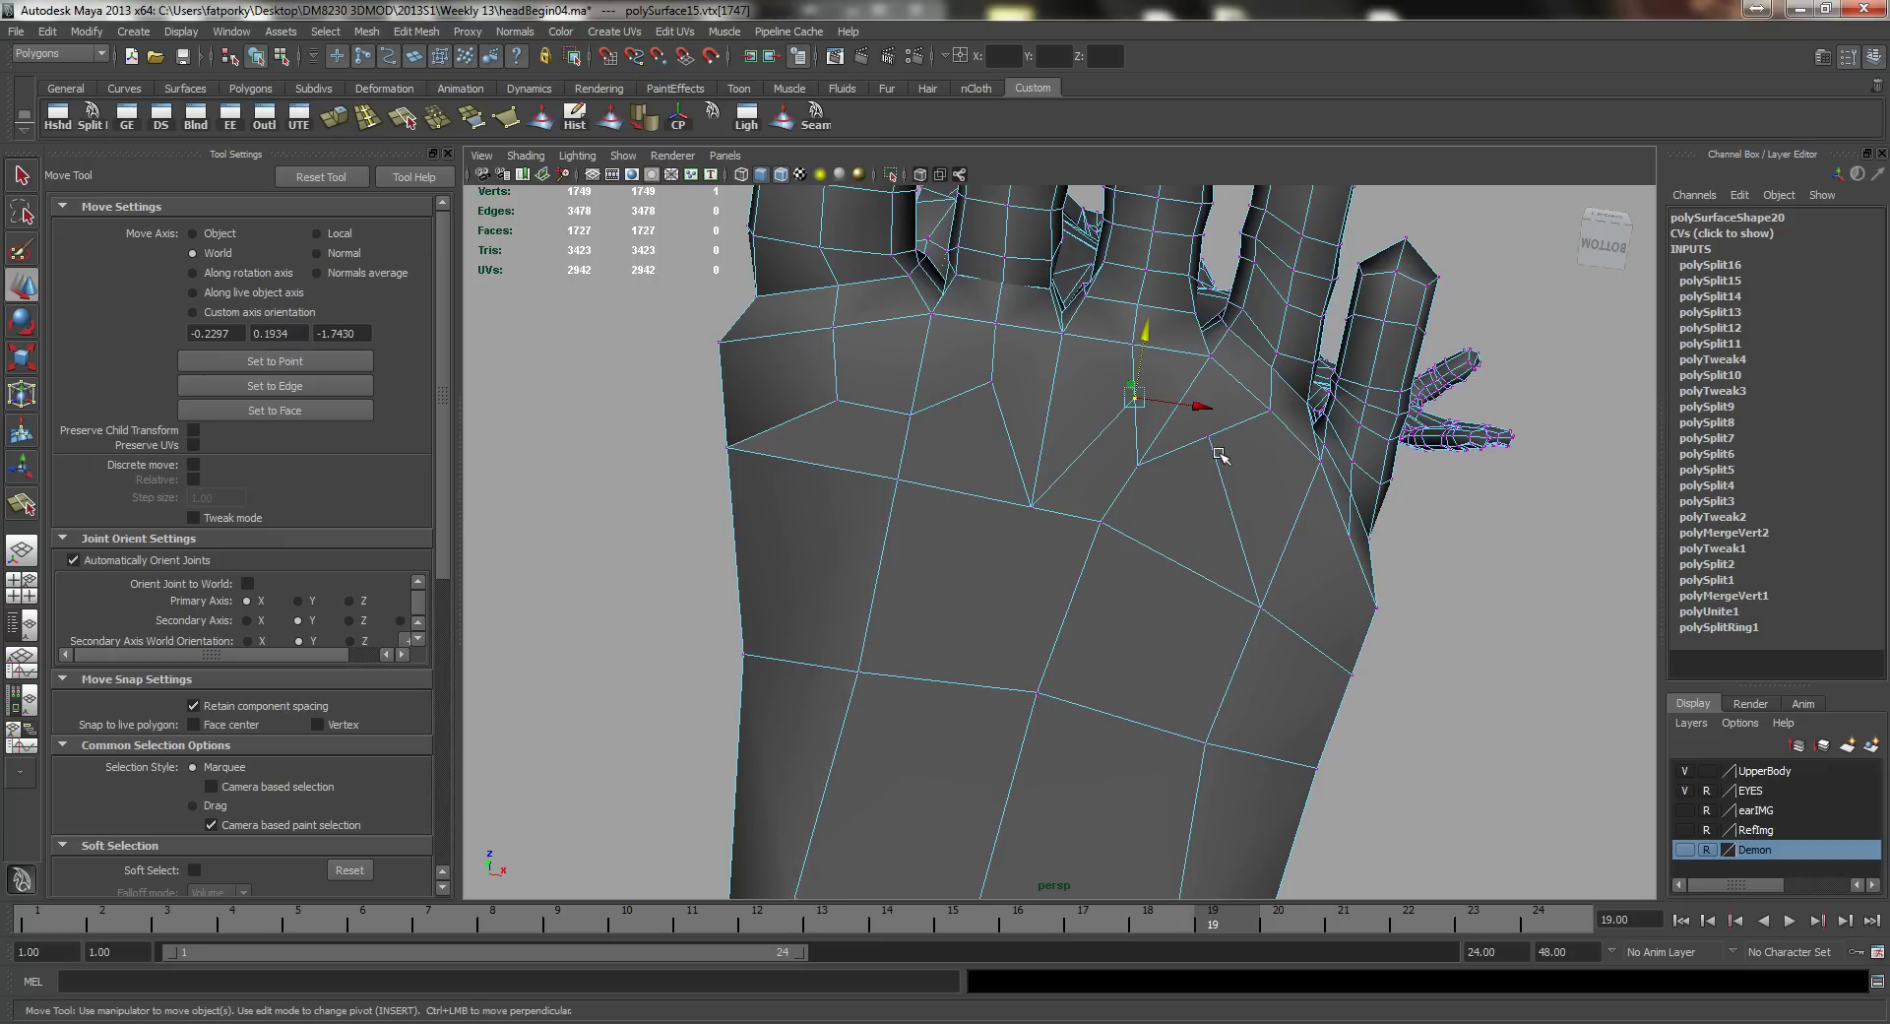
{"action": "left_click", "coordinate": [1209, 439], "text": "shift"}
{"action": "key", "text": "r"}
{"action": "middle_click_drag", "start_coordinate": [1329, 622], "coordinate": [1381, 642]}
{"action": "key", "text": "w"}
{"action": "left_click_drag", "start_coordinate": [1184, 357], "coordinate": [1048, 494]}
Step: Return the foot mesh to object selection and soften its edges
{"action": "right_click_drag", "start_coordinate": [1049, 493], "coordinate": [1091, 478]}
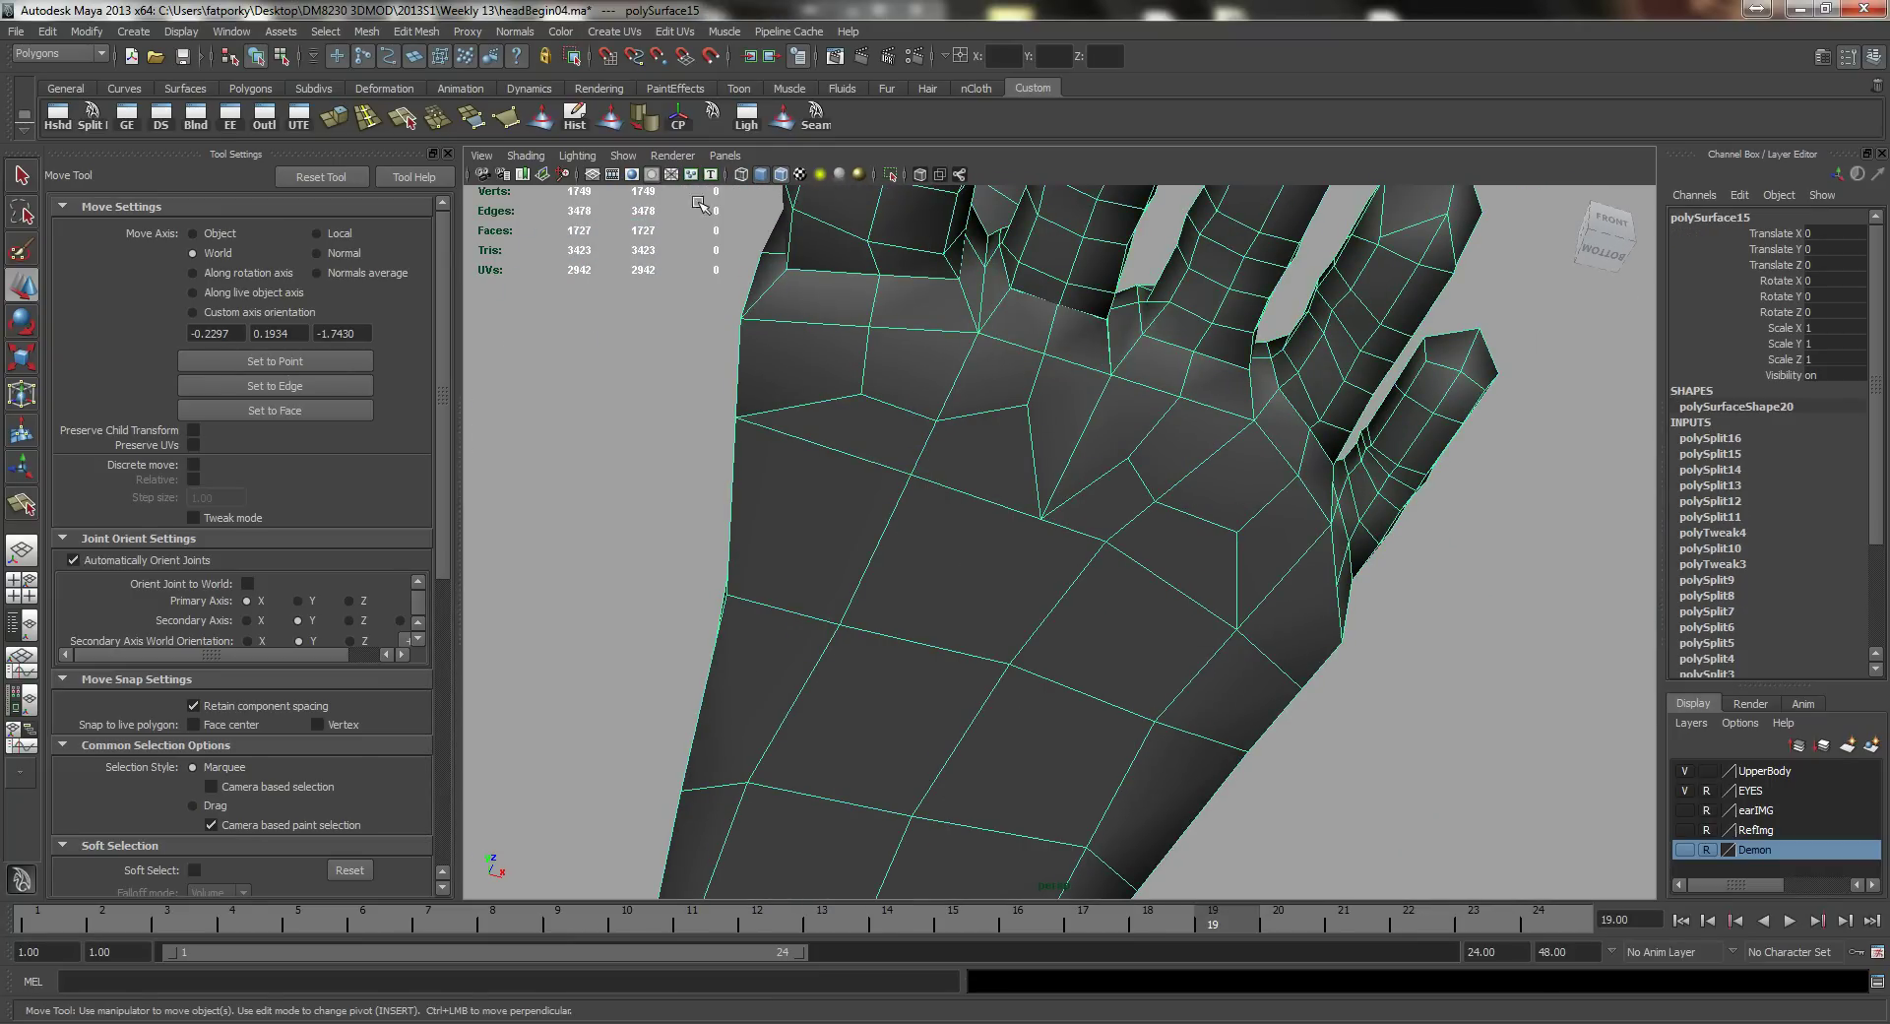
{"action": "left_click", "coordinate": [650, 124]}
{"action": "mouse_move", "coordinate": [997, 547]}
{"action": "left_mouse_down", "text": "alt"}
{"action": "mouse_move", "coordinate": [924, 577]}
{"action": "mouse_move", "coordinate": [1088, 485]}
{"action": "mouse_move", "coordinate": [1000, 498]}
{"action": "mouse_move", "coordinate": [1056, 490]}
{"action": "mouse_move", "coordinate": [996, 477]}
{"action": "mouse_move", "coordinate": [972, 535]}
{"action": "left_mouse_up", "text": "alt"}
Step: Split a new edge line behind the little toe's base from the foot's top around its outer side to the underside
{"action": "key", "text": "y"}
{"action": "left_click", "coordinate": [1077, 451]}
{"action": "left_click_drag", "start_coordinate": [1069, 455], "coordinate": [987, 507], "text": "alt"}
{"action": "left_click", "coordinate": [1043, 461]}
{"action": "left_click", "coordinate": [1061, 509]}
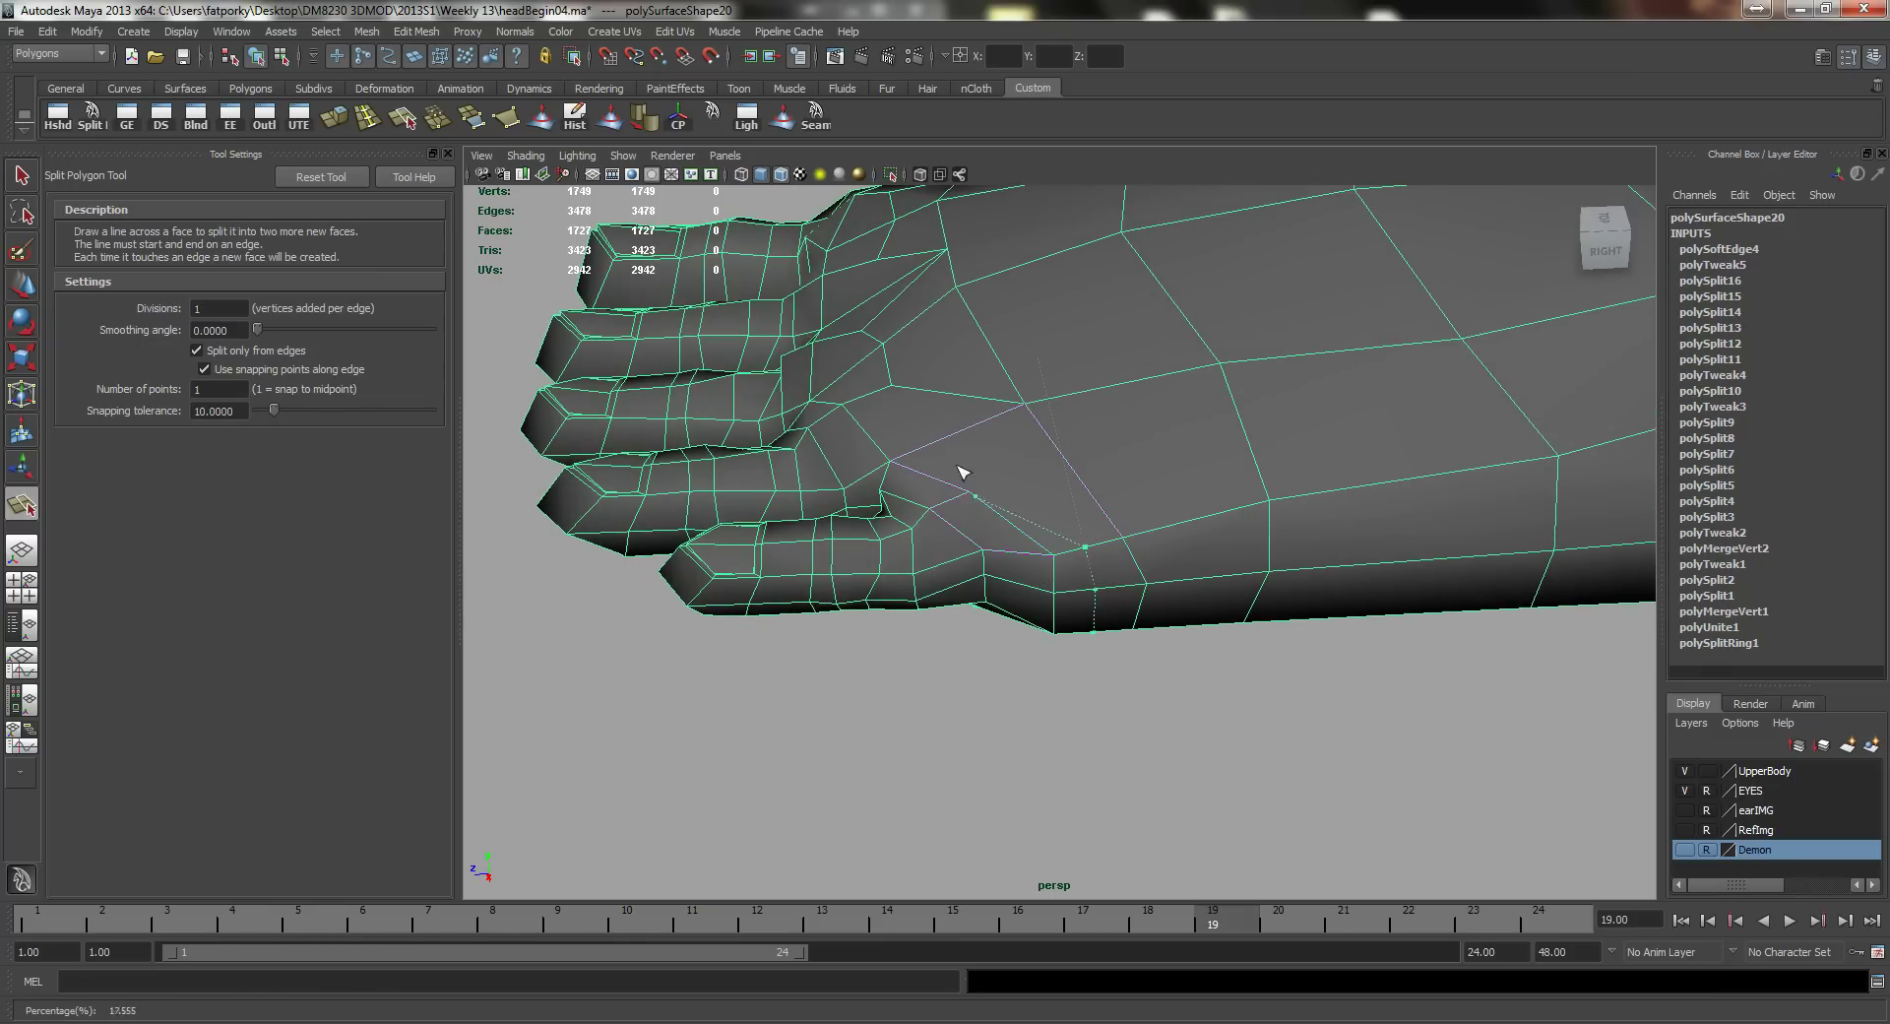
{"action": "key", "text": "Return"}
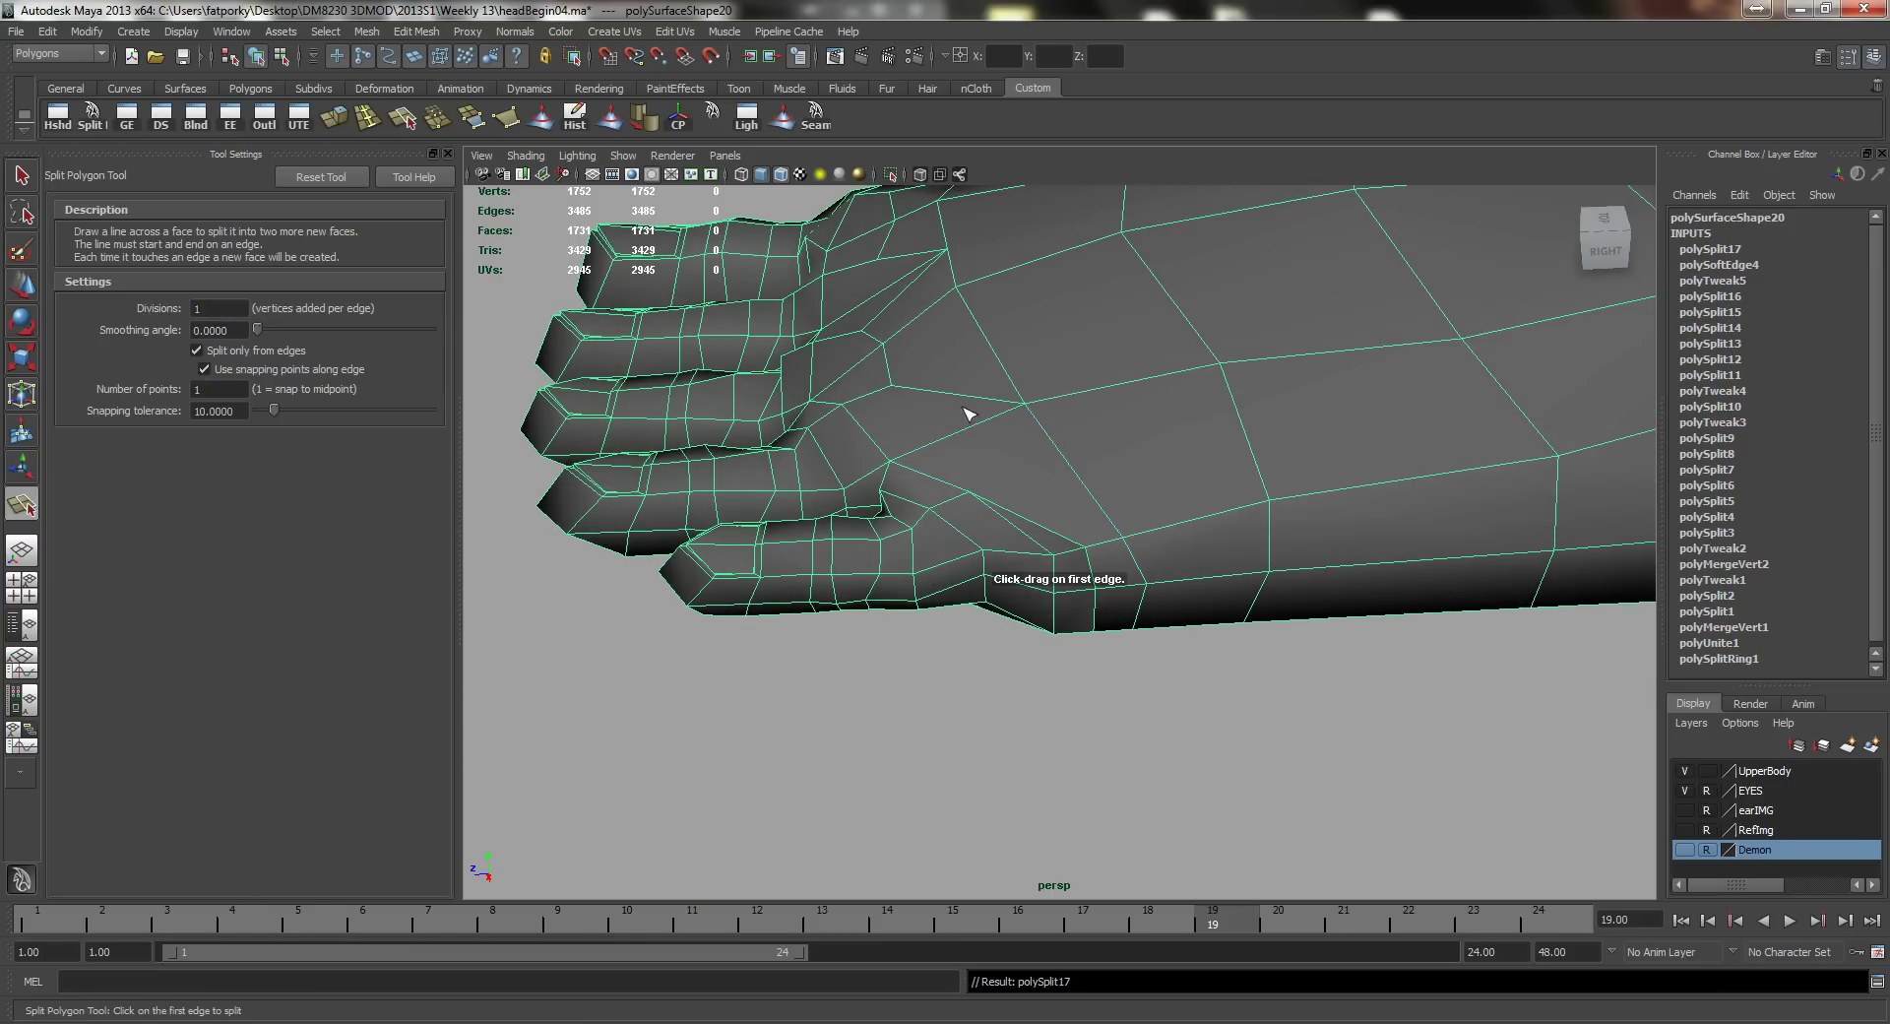
Step: Split the foot's top from the middle of the new edge behind the little toe to the vertex behind it, and select the new vertex
{"action": "left_click_drag", "start_coordinate": [1051, 541], "coordinate": [1120, 538], "text": "alt"}
{"action": "left_click", "coordinate": [1092, 529]}
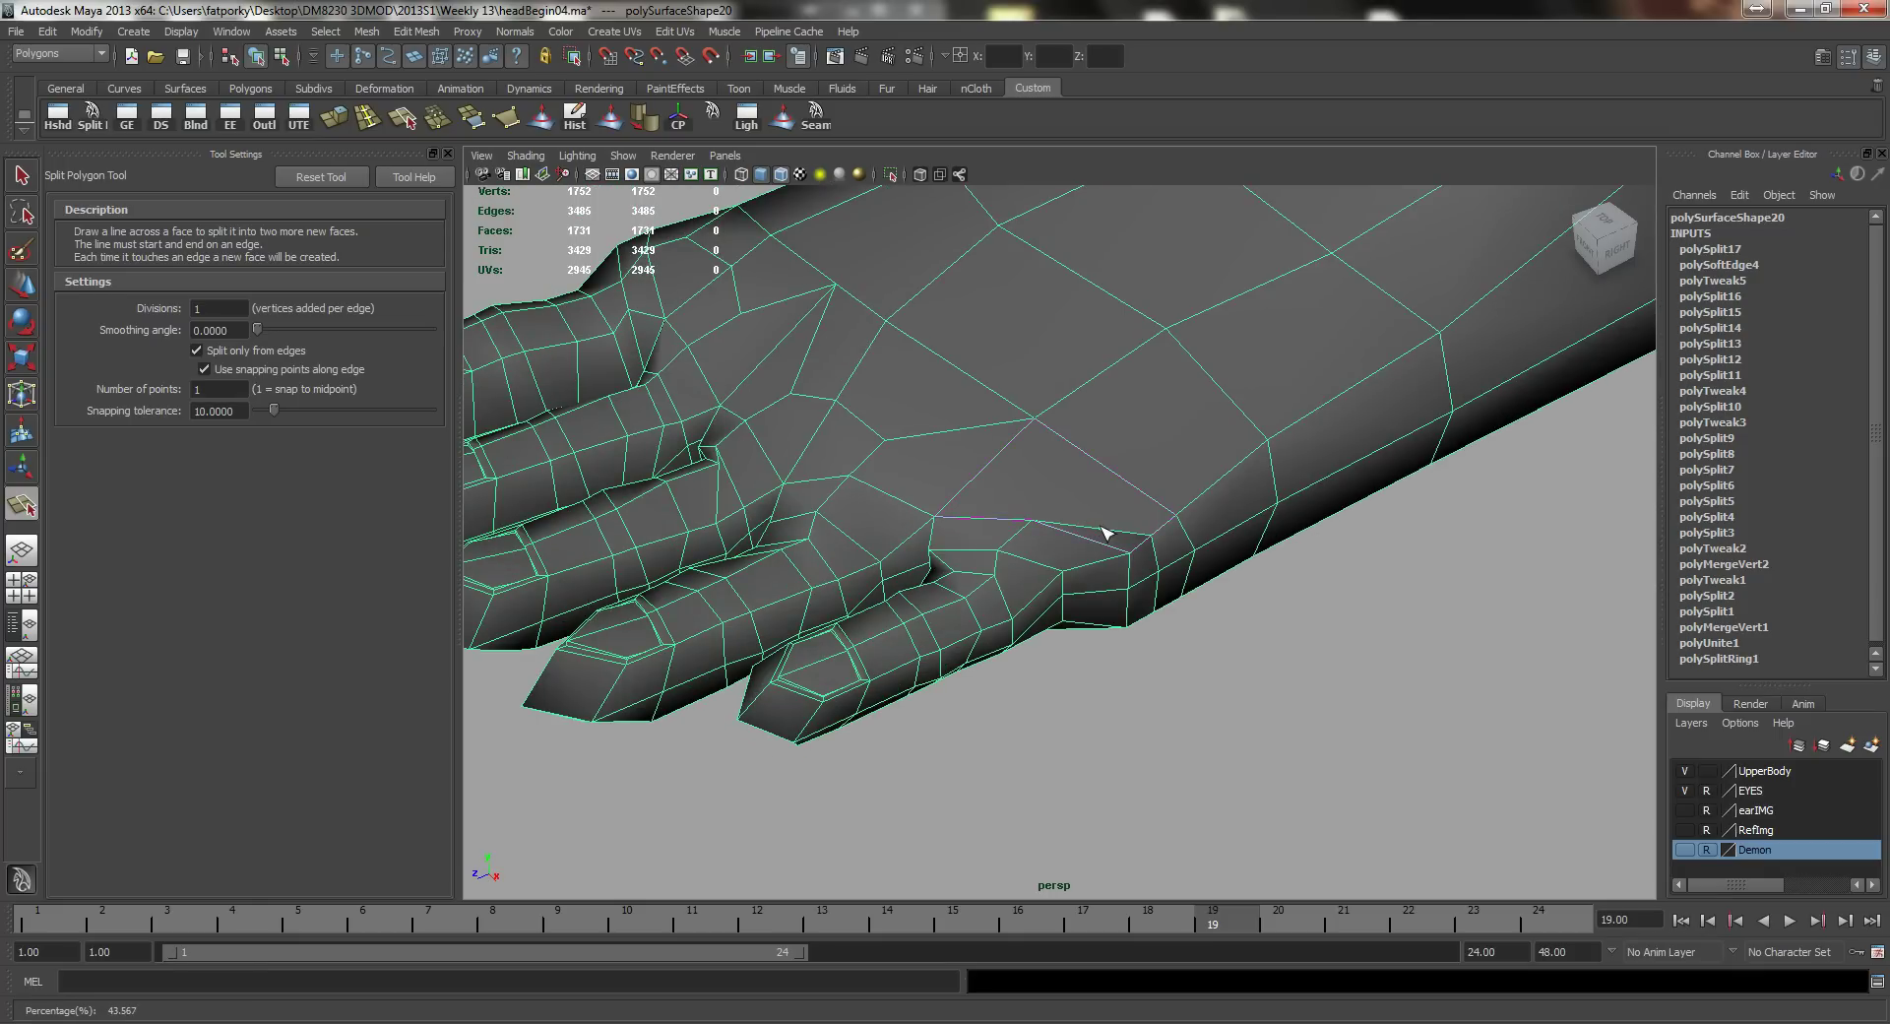
{"action": "left_click", "coordinate": [1029, 423]}
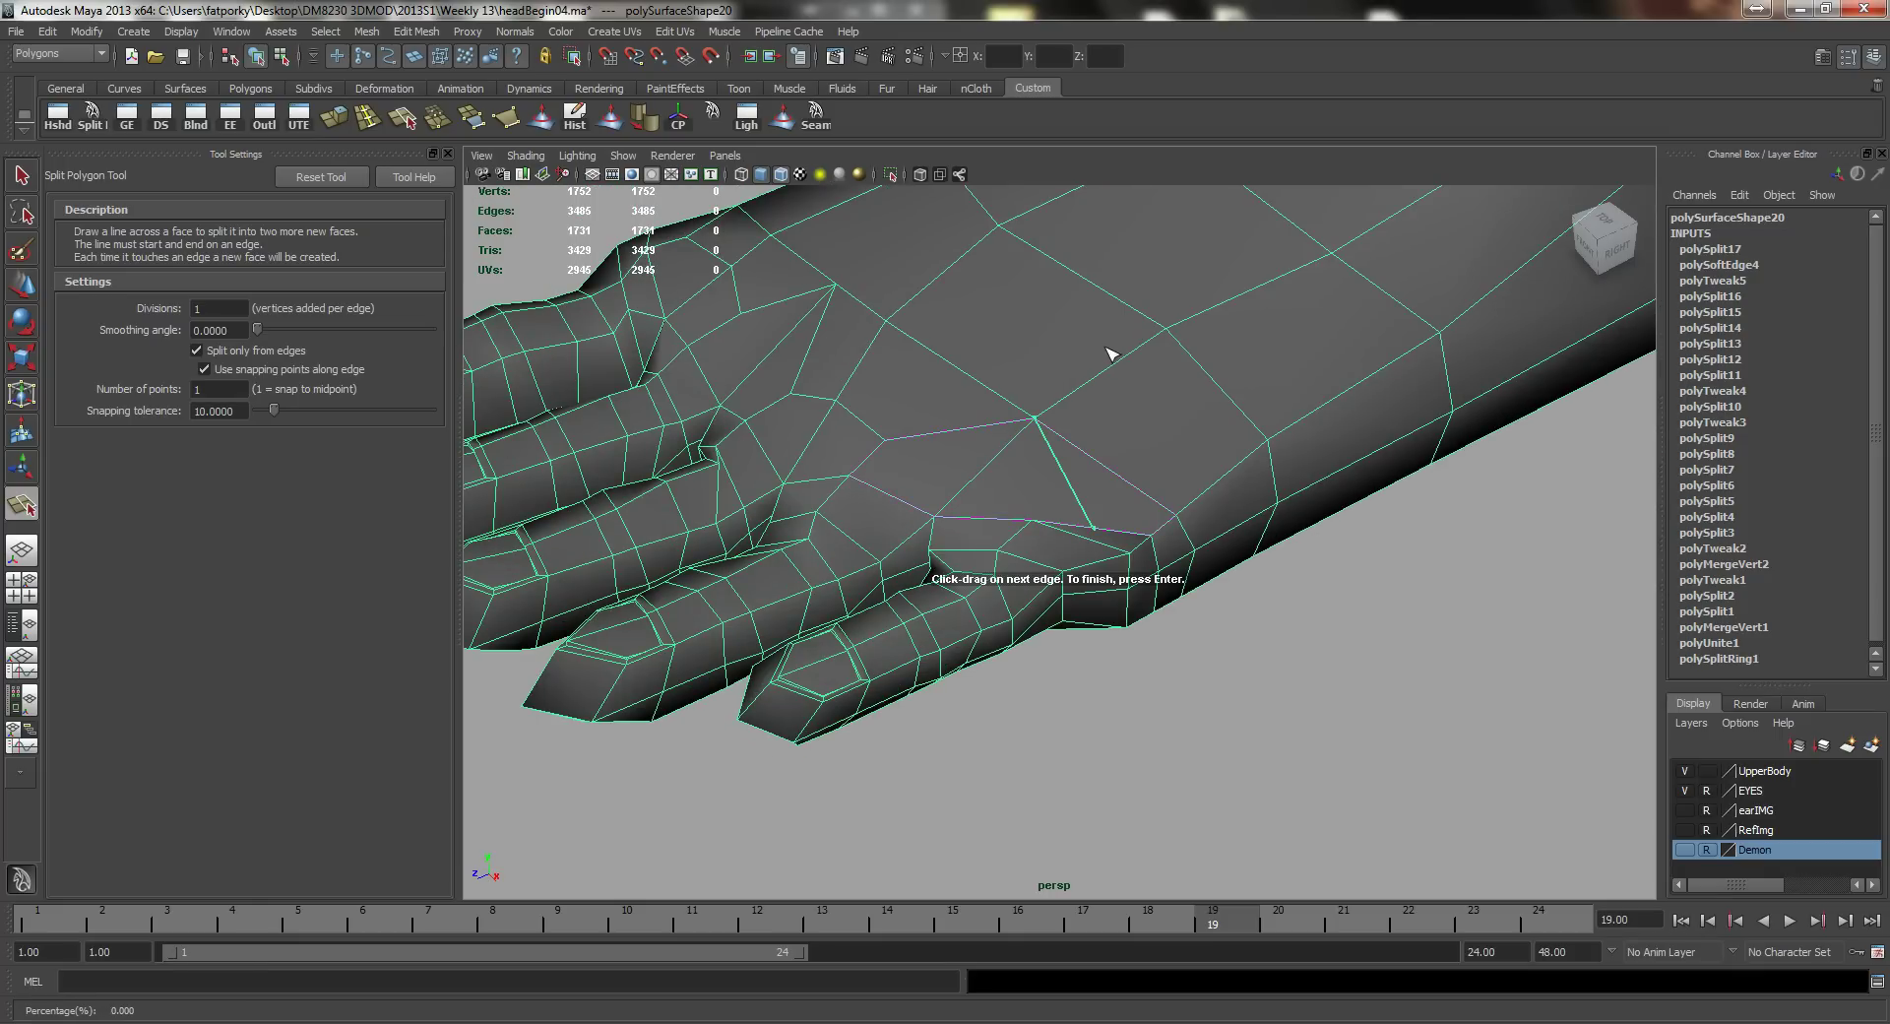
{"action": "key", "text": "w"}
{"action": "left_click_drag", "start_coordinate": [1083, 392], "coordinate": [1017, 541], "text": "alt"}
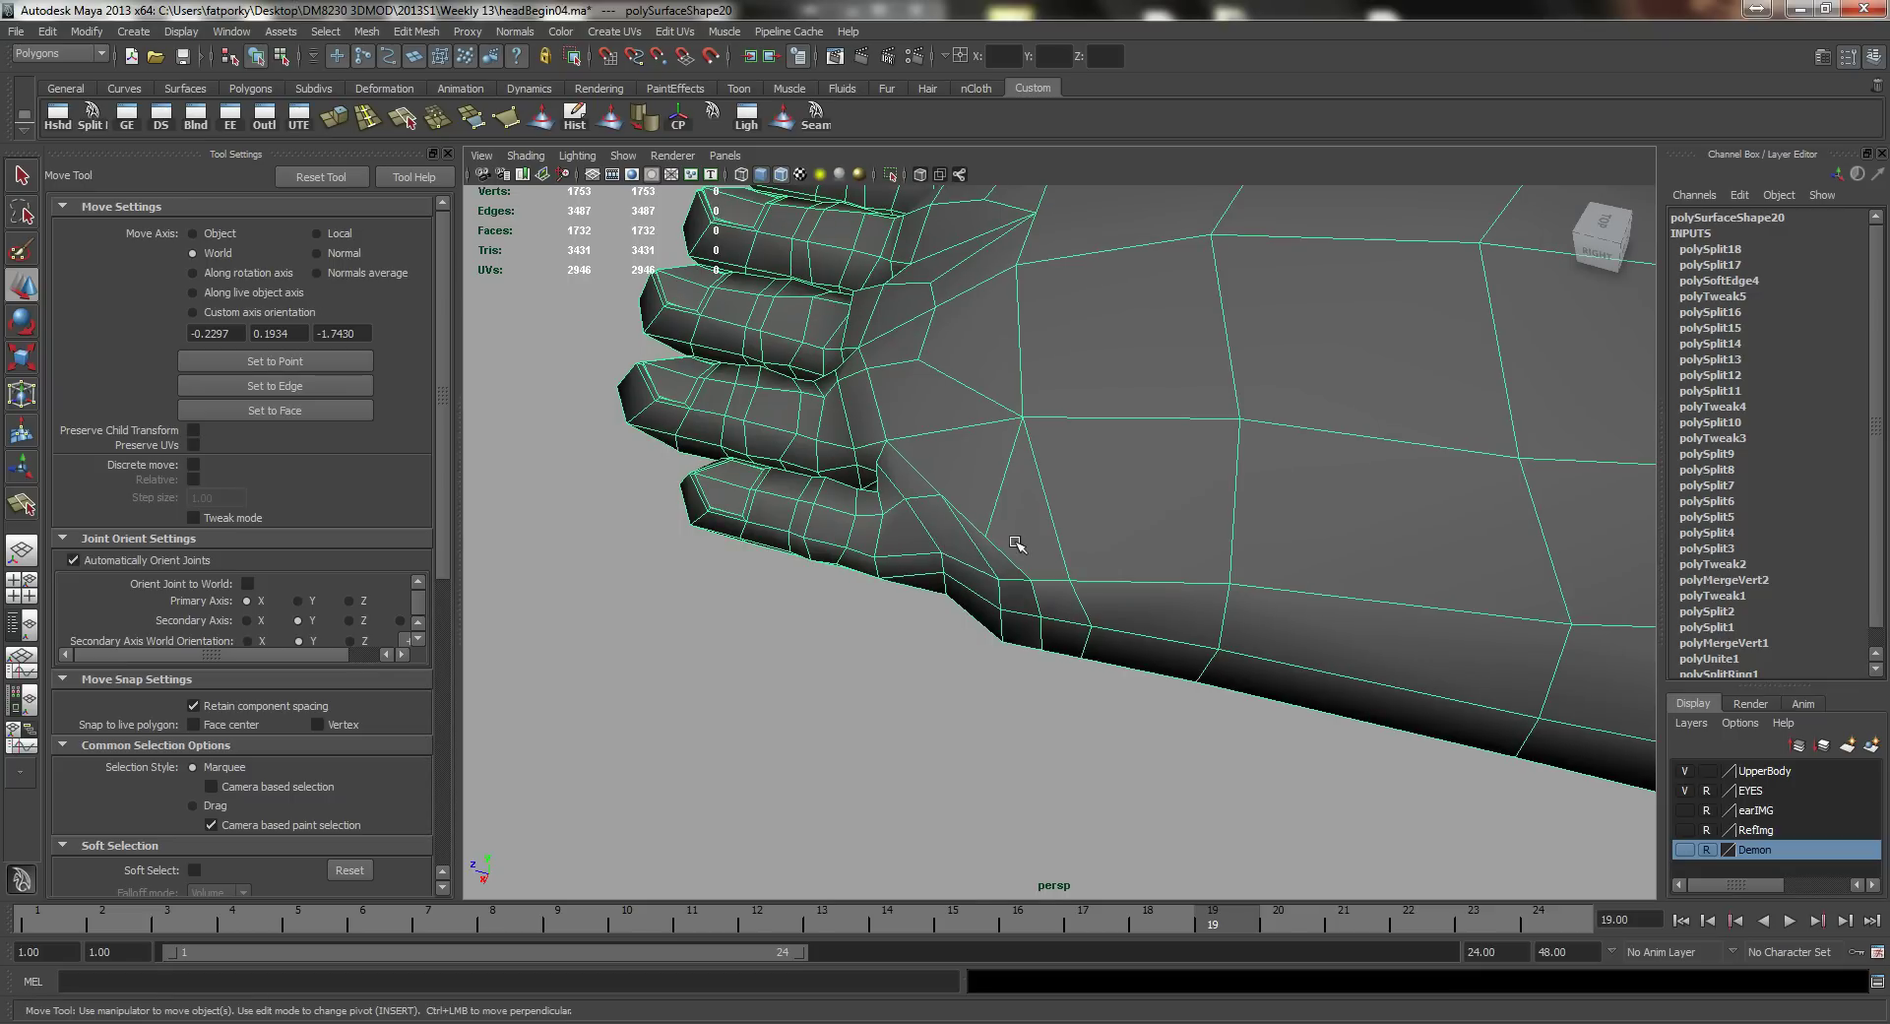
{"action": "right_click_drag", "start_coordinate": [1017, 541], "coordinate": [894, 569]}
{"action": "left_click_drag", "start_coordinate": [894, 569], "coordinate": [959, 527], "text": "alt"}
{"action": "left_click", "coordinate": [945, 532]}
{"action": "key", "text": "ctrl+z"}
Step: Split the underside from the middle of the new edge behind the little toe to the cross-edge vertex behind it
{"action": "left_click_drag", "start_coordinate": [959, 527], "coordinate": [989, 246], "text": "alt"}
{"action": "middle_click_drag", "start_coordinate": [990, 246], "coordinate": [1011, 381], "text": "alt"}
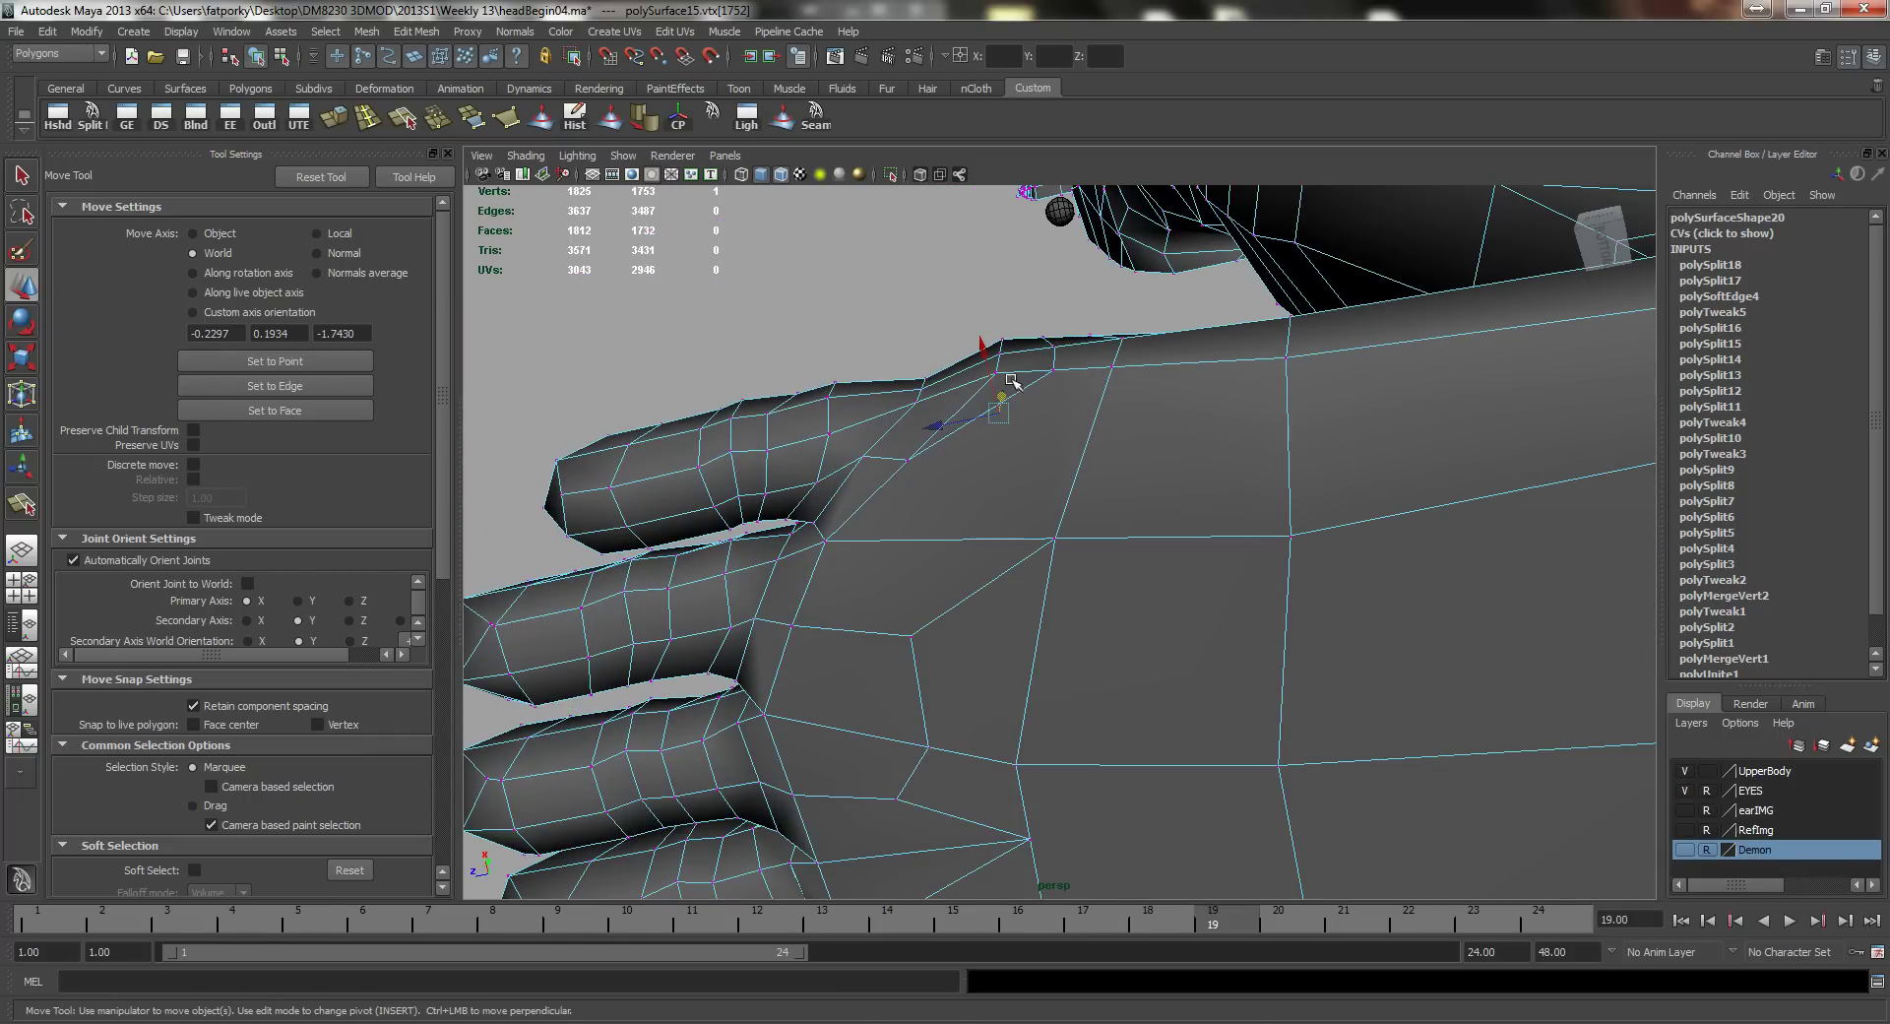
{"action": "key", "text": "y"}
{"action": "left_click", "coordinate": [988, 412]}
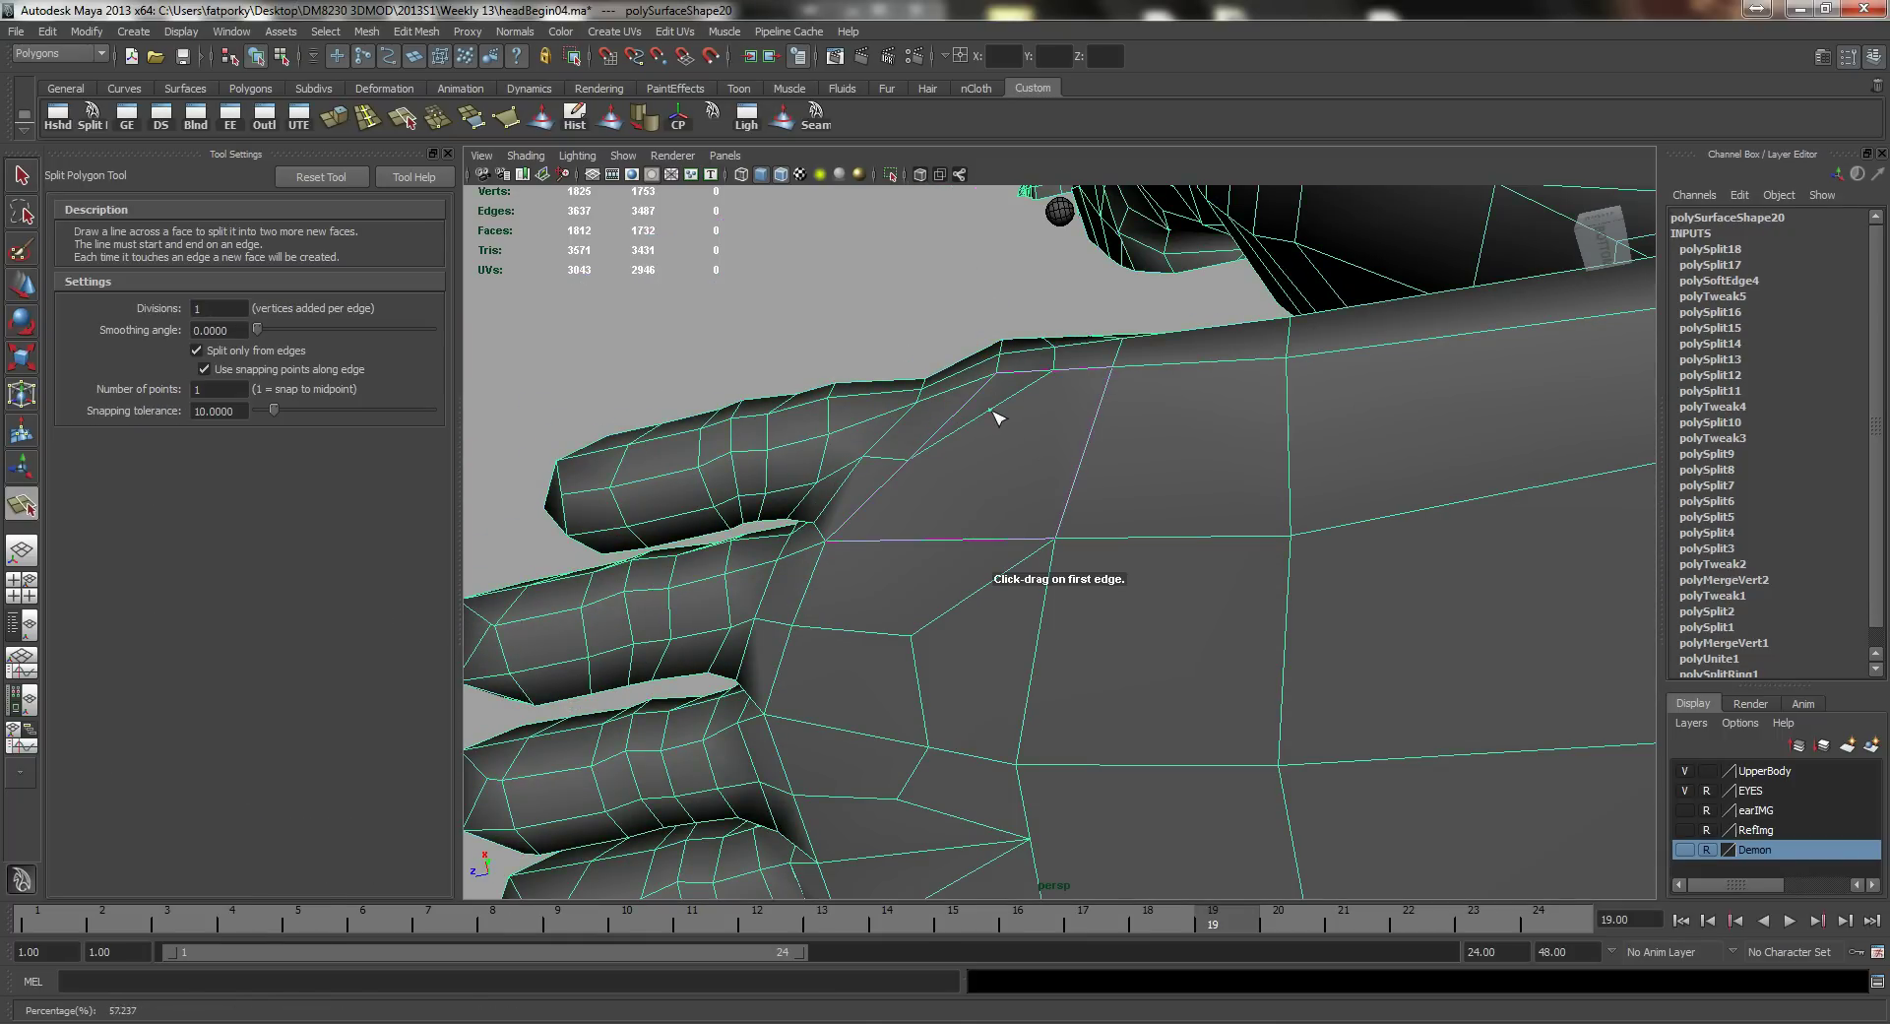
{"action": "left_click_drag", "start_coordinate": [1034, 561], "coordinate": [1186, 578]}
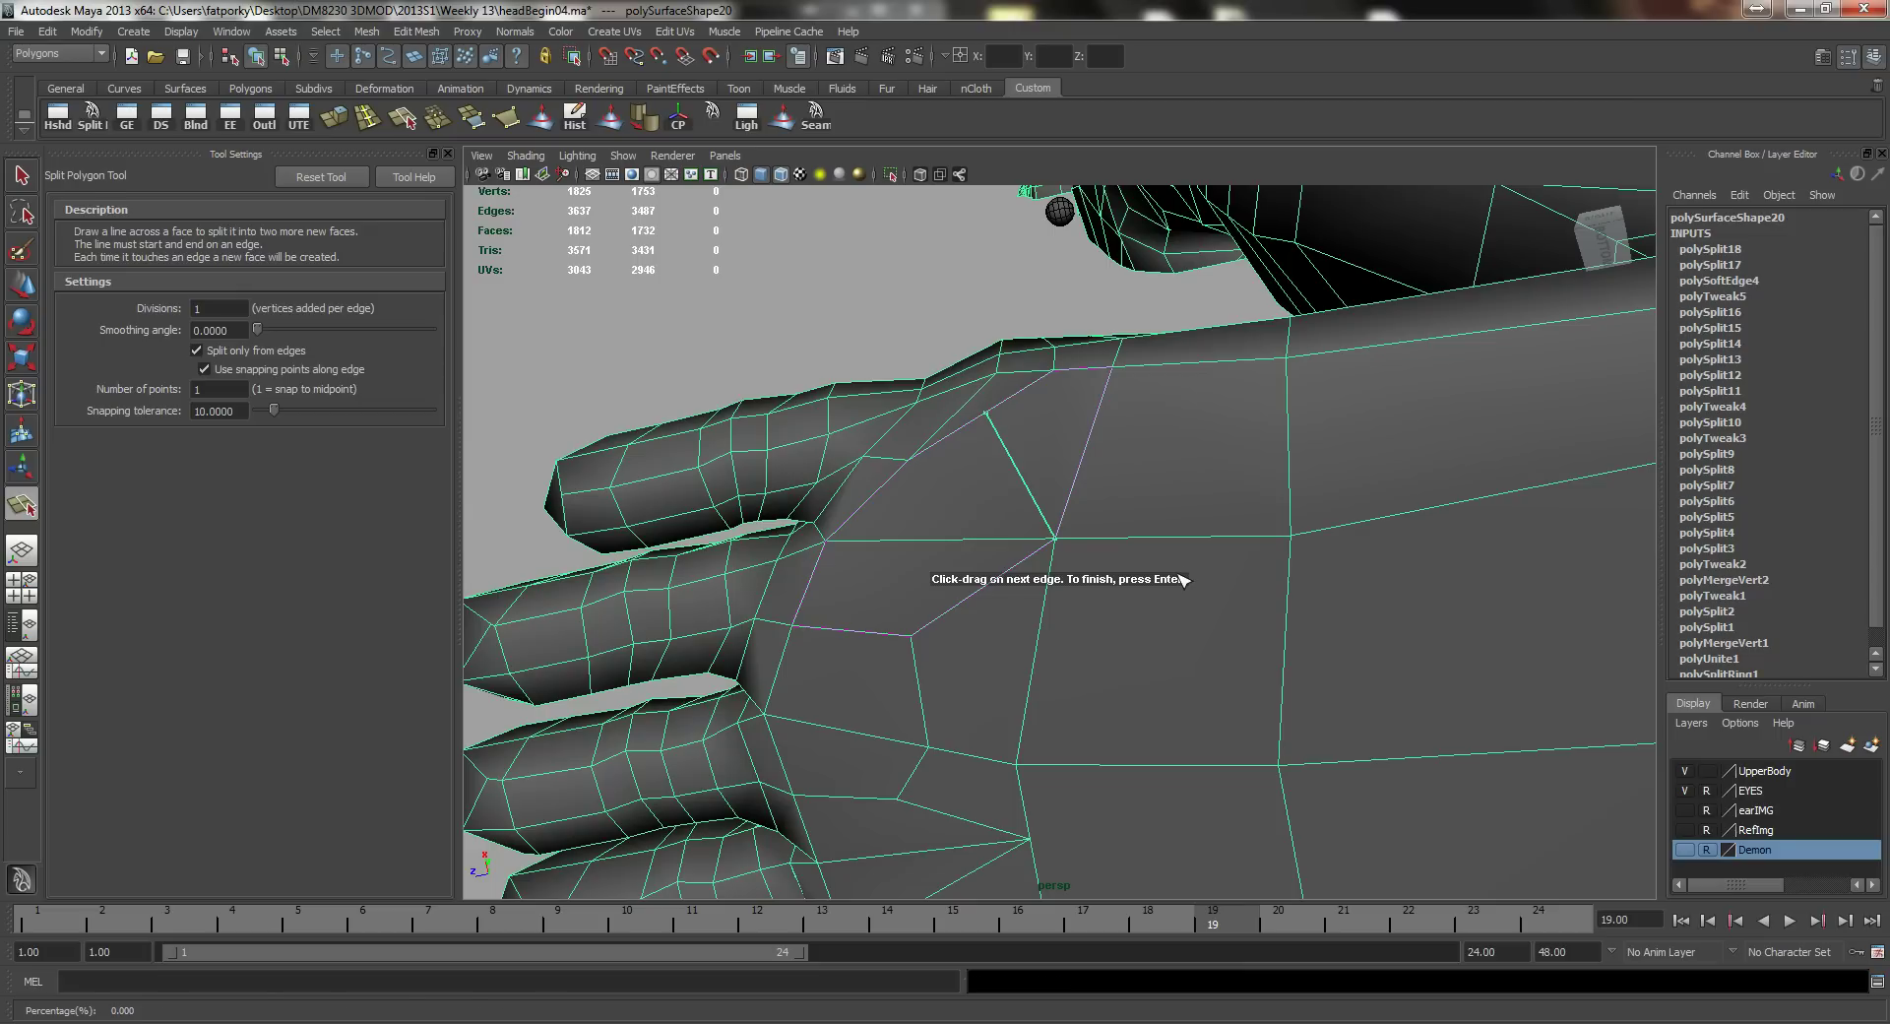
{"action": "key", "text": "Return"}
Step: Reposition the new mid-edge vertex on the underside behind the little toe
{"action": "right_click_drag", "start_coordinate": [1027, 452], "coordinate": [967, 448]}
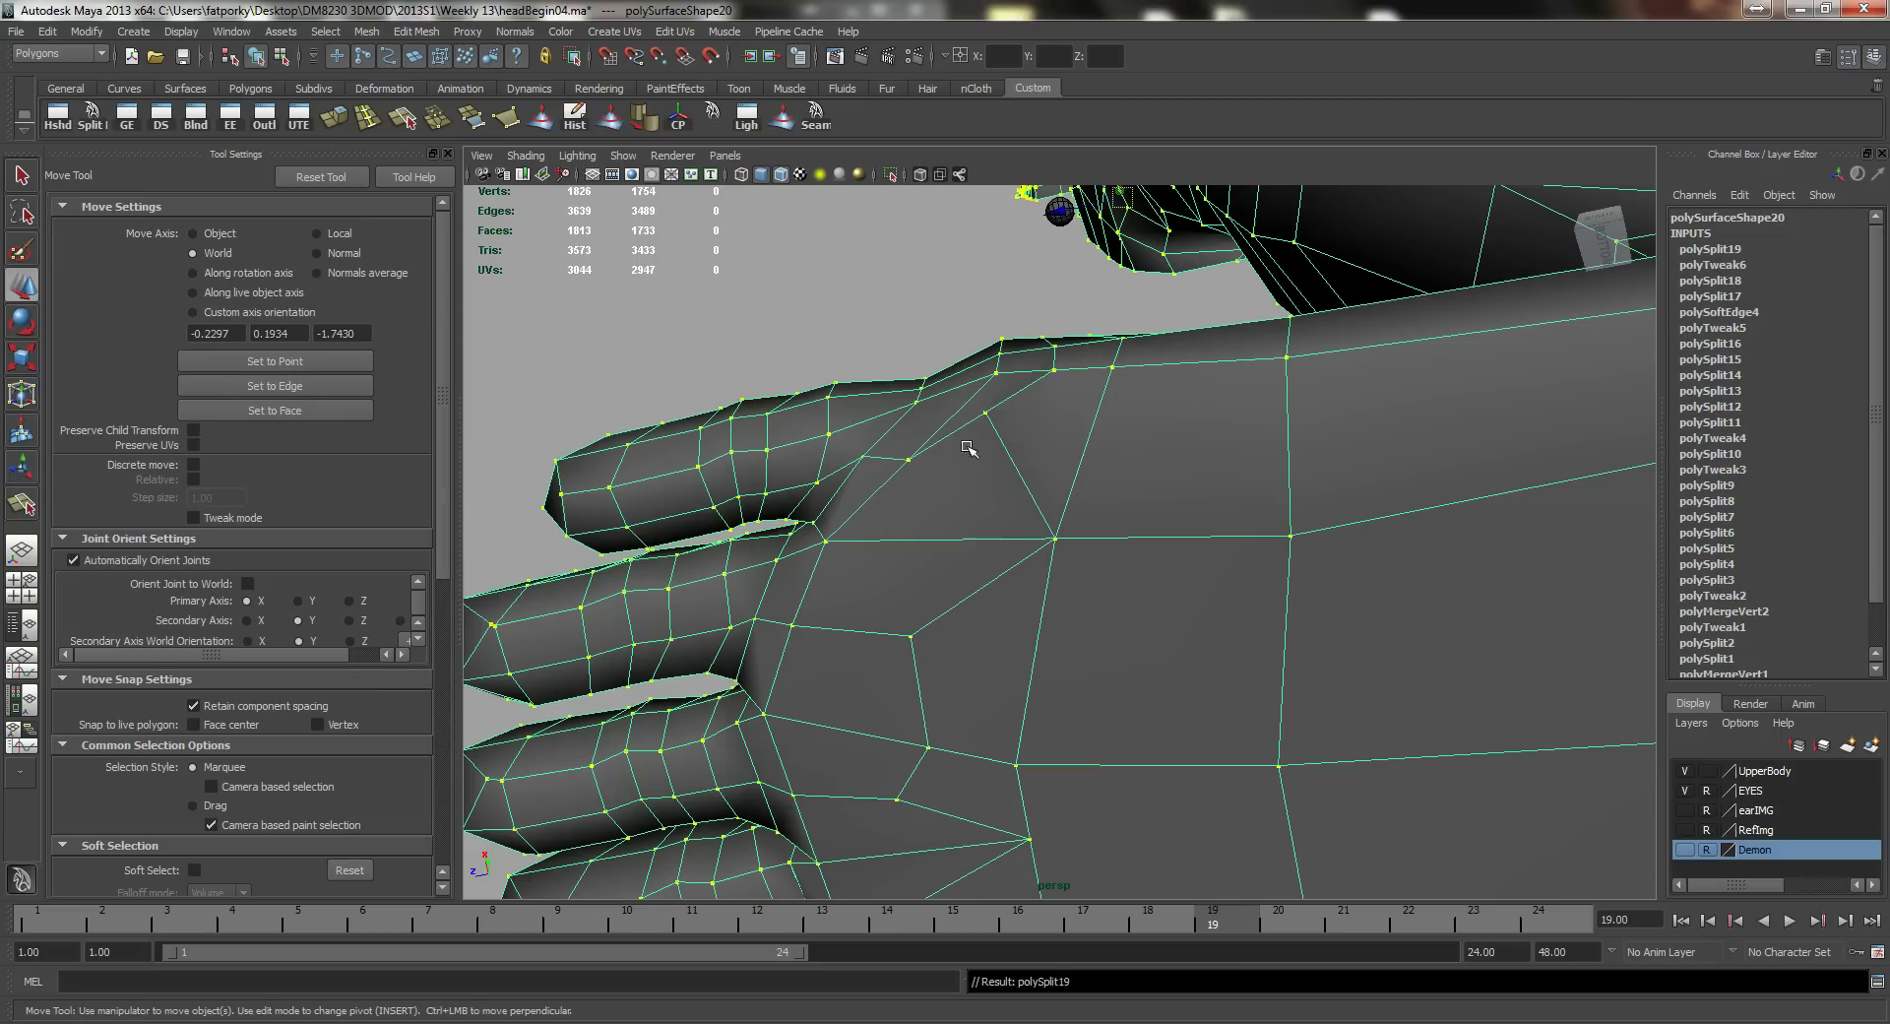
{"action": "left_click", "coordinate": [986, 411]}
{"action": "left_click_drag", "start_coordinate": [969, 345], "coordinate": [1036, 681]}
{"action": "left_click_drag", "start_coordinate": [1105, 628], "coordinate": [1064, 540], "text": "alt"}
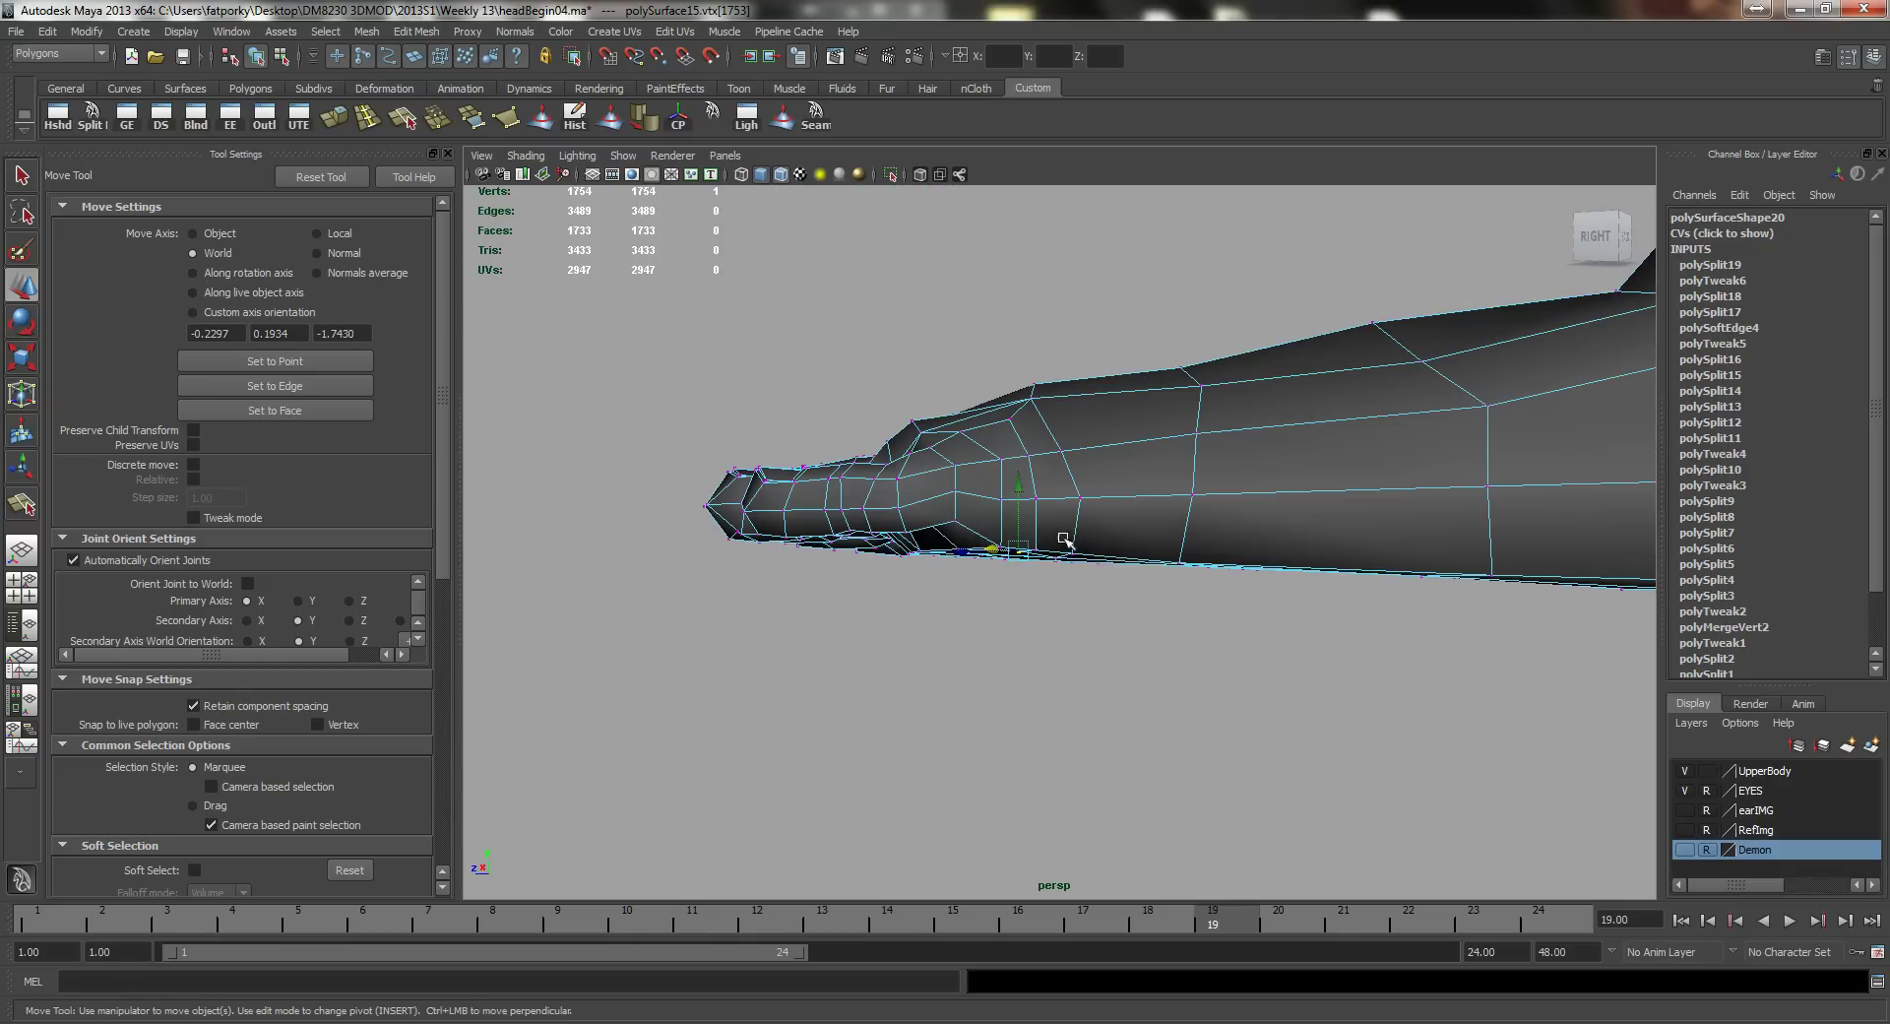
Step: Select the two edges on the foot's outer side behind the little toe
{"action": "key", "text": "F10"}
{"action": "left_click", "coordinate": [1071, 471]}
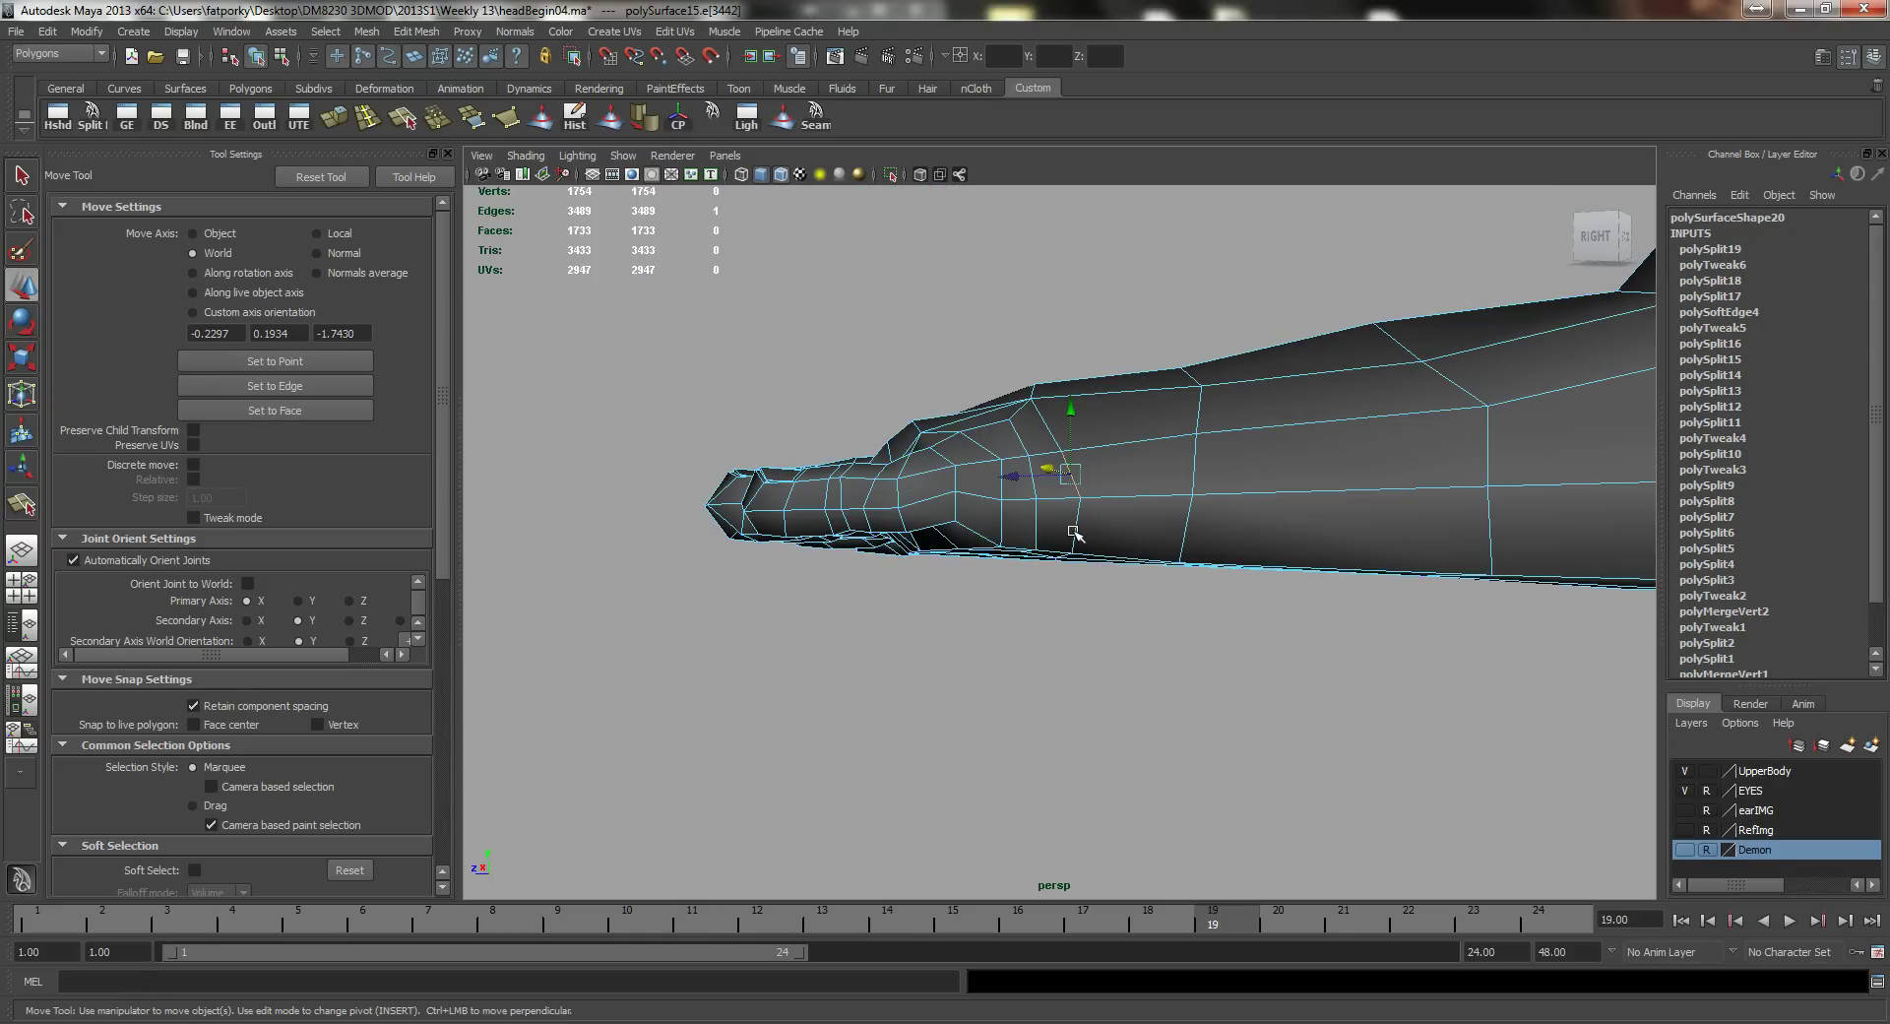
{"action": "left_click", "coordinate": [1075, 529], "text": "shift"}
Step: Move the group of side vertices at the foot's inner arch slightly inward
{"action": "left_click_drag", "start_coordinate": [1076, 528], "coordinate": [1120, 332], "text": "alt"}
{"action": "left_click", "coordinate": [1230, 588]}
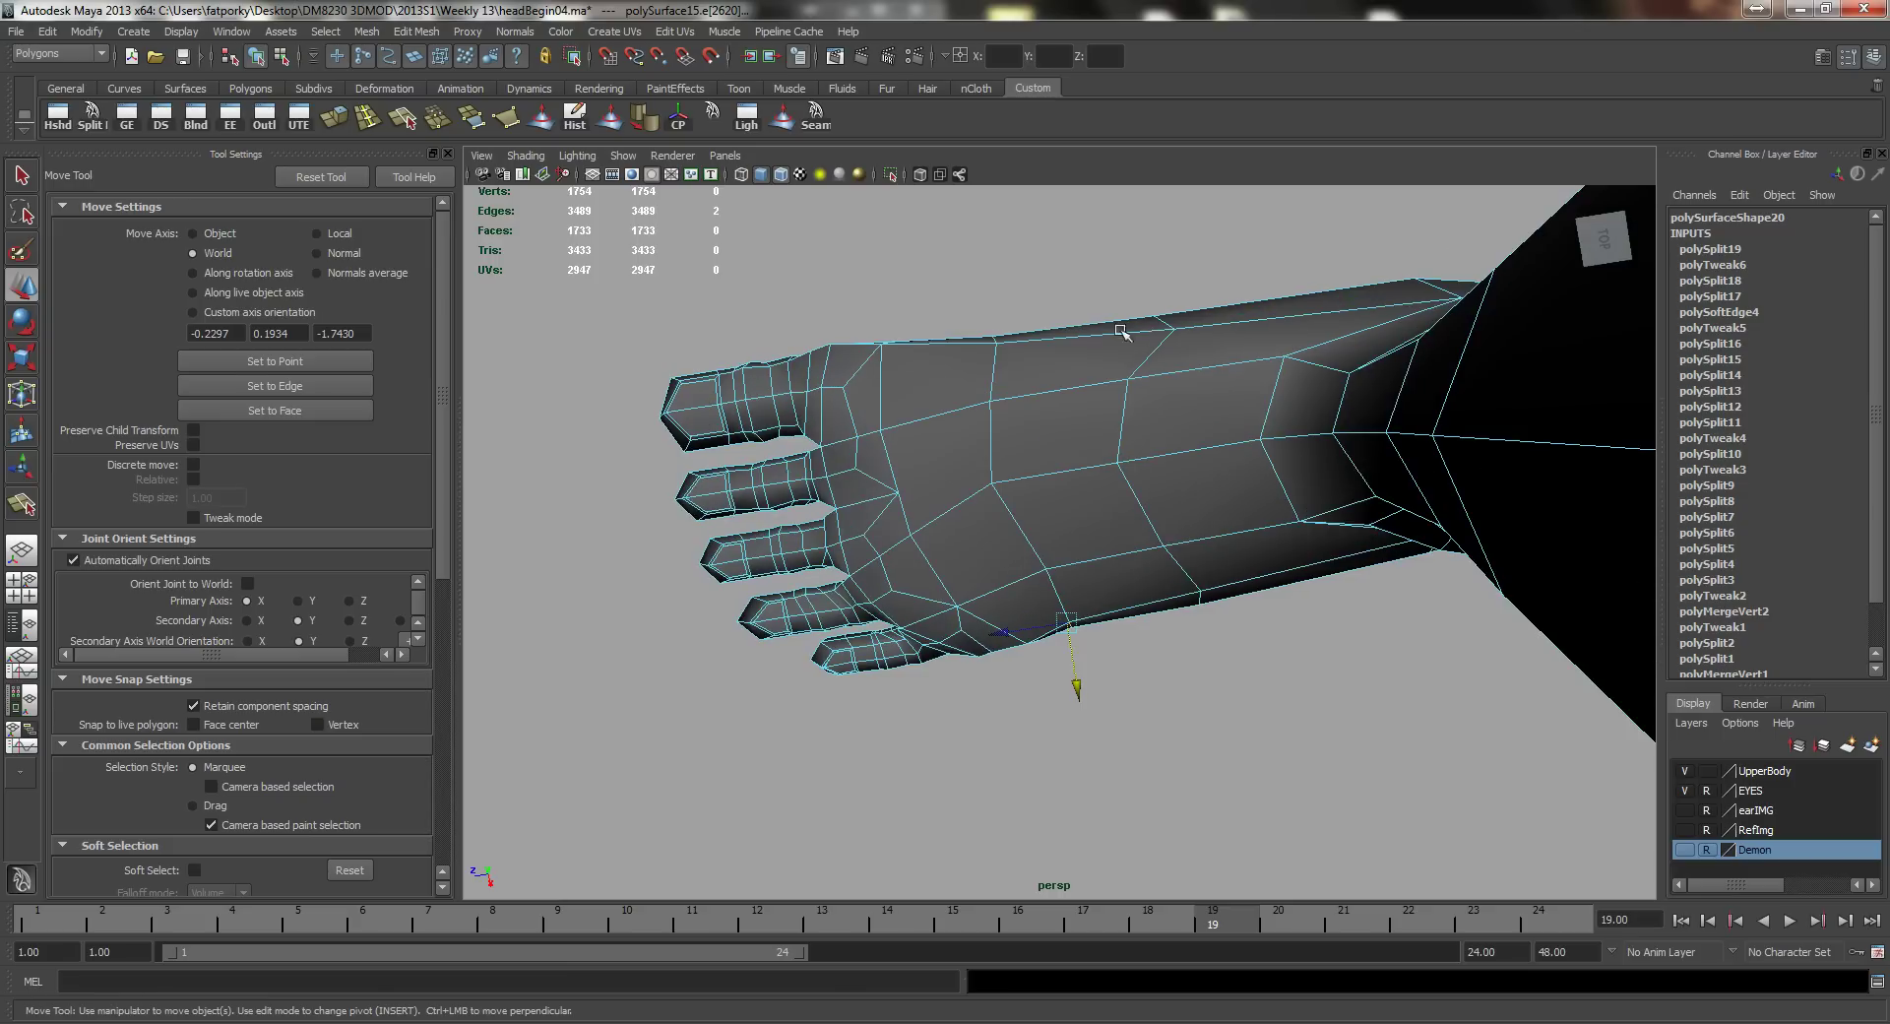
{"action": "right_click_drag", "start_coordinate": [1181, 334], "coordinate": [1065, 240]}
{"action": "left_click_drag", "start_coordinate": [1200, 350], "coordinate": [1174, 398]}
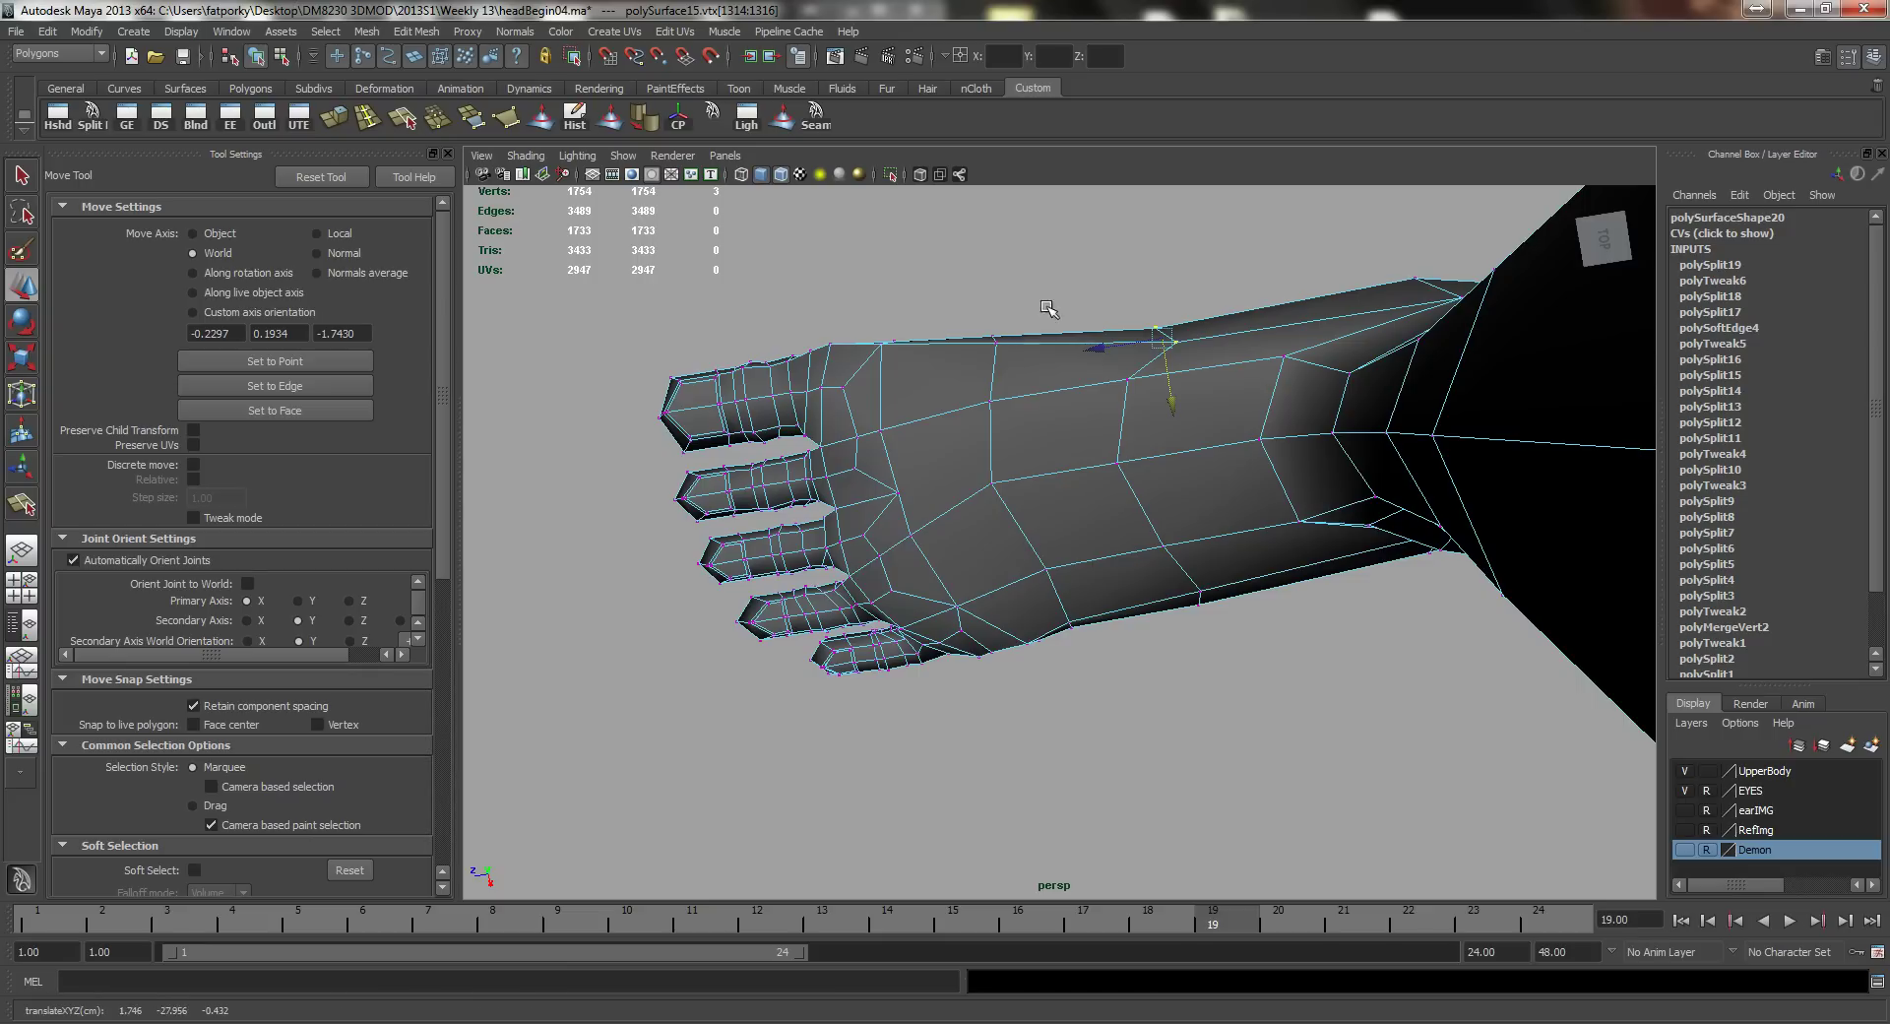
Step: Push the inner-side vertices at the ball of the foot outward, and select the side vertices at the big toe's base
{"action": "left_click_drag", "start_coordinate": [1046, 307], "coordinate": [902, 369]}
{"action": "left_click_drag", "start_coordinate": [1012, 407], "coordinate": [1006, 380]}
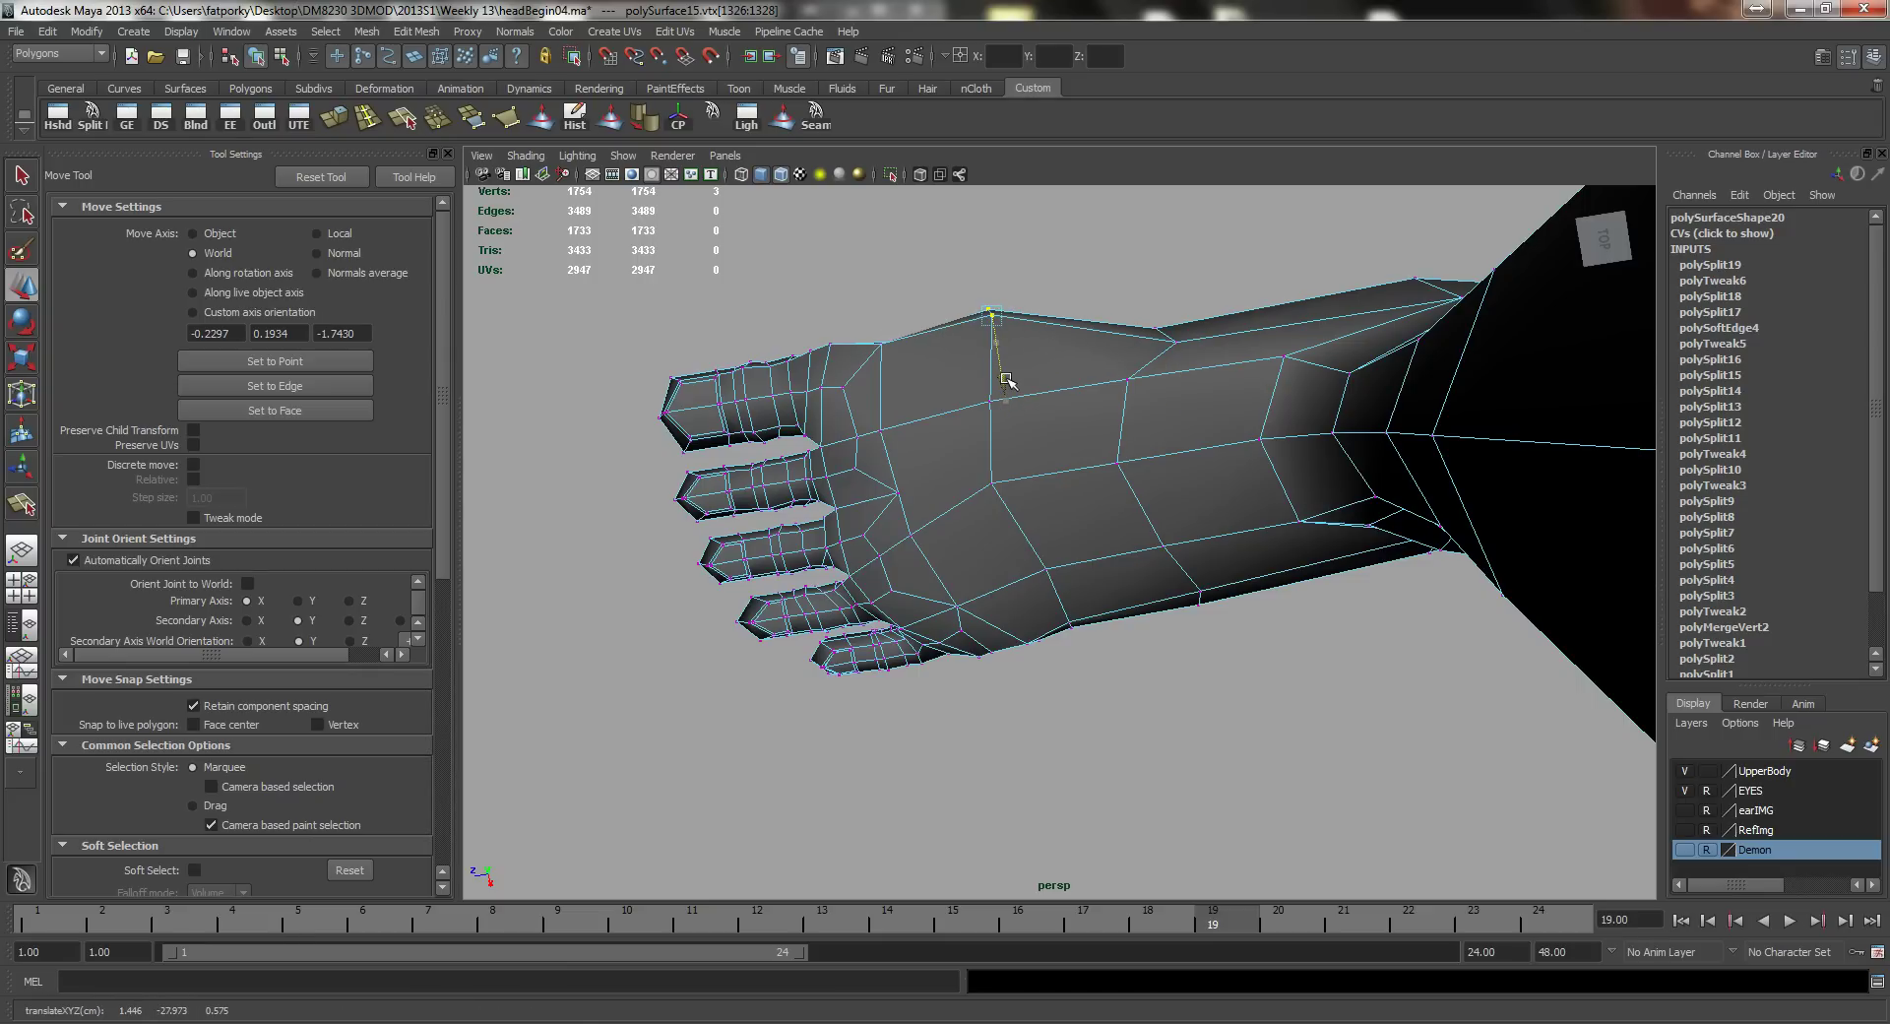
{"action": "left_click_drag", "start_coordinate": [855, 339], "coordinate": [893, 404]}
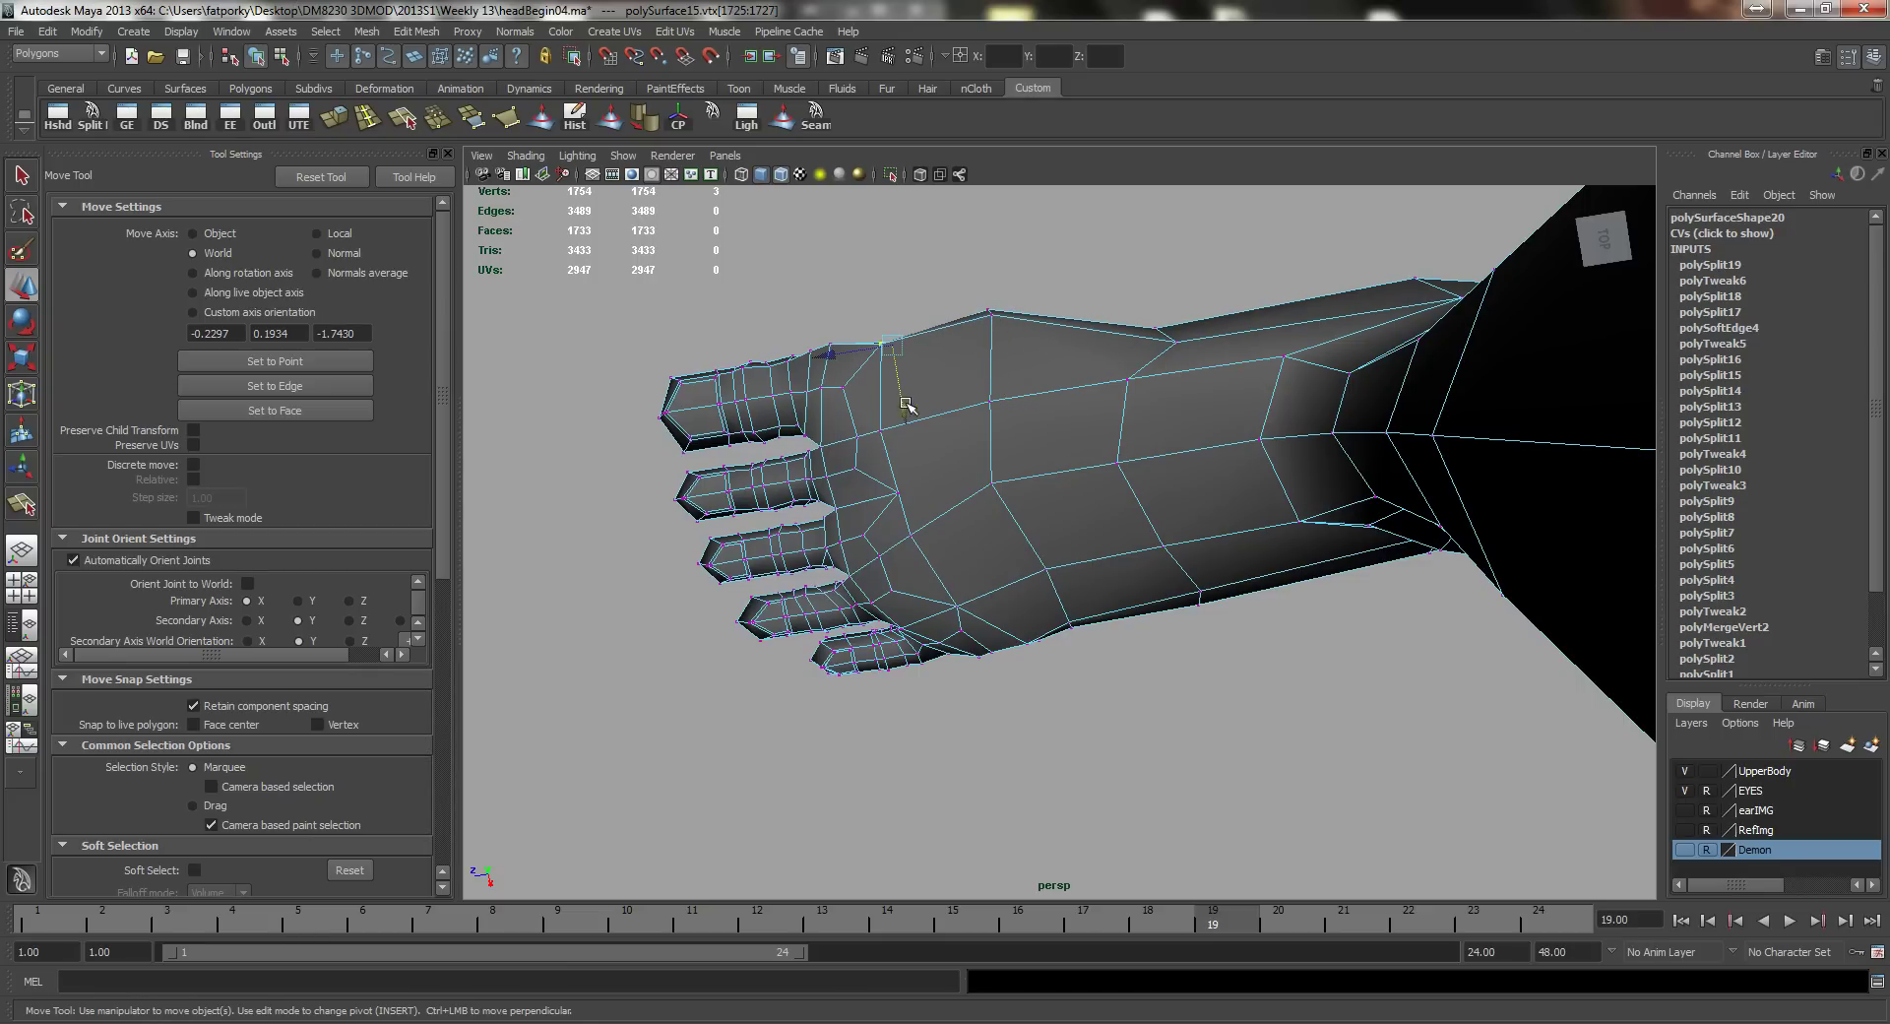
{"action": "left_click_drag", "start_coordinate": [1067, 421], "coordinate": [1094, 536], "text": "alt"}
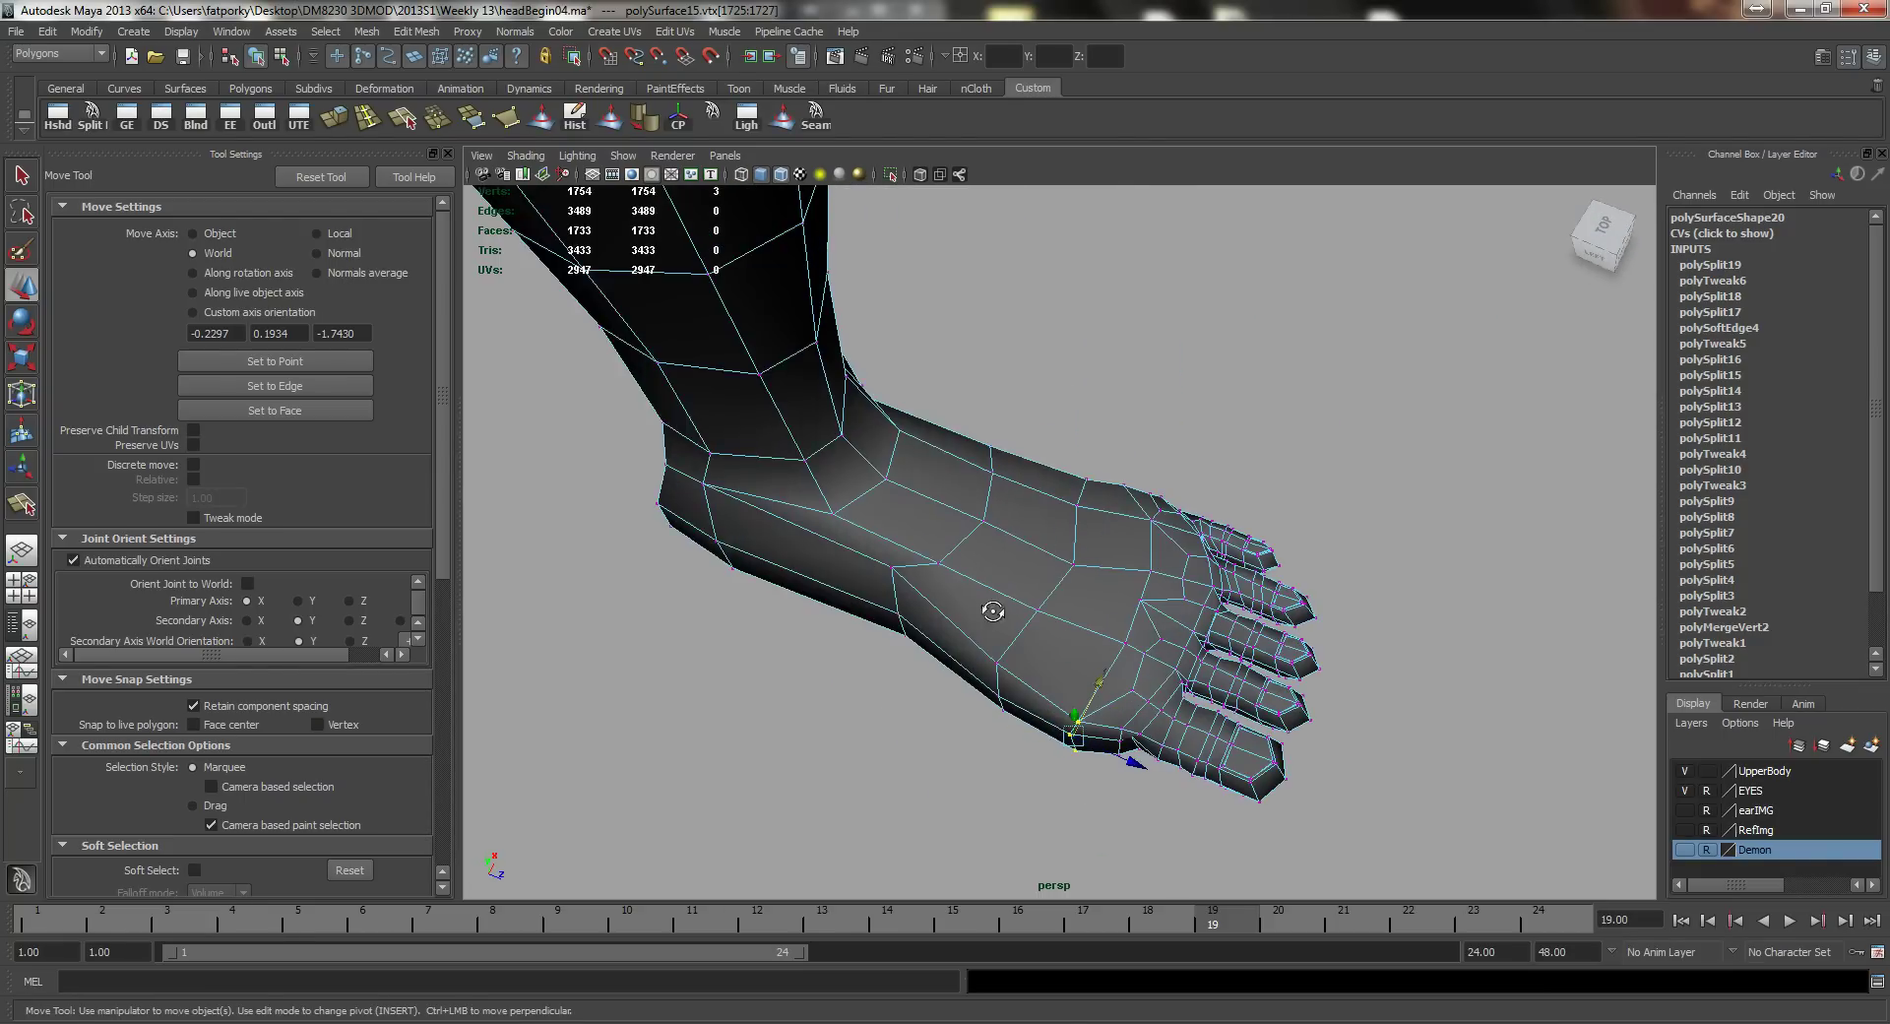
Step: Reposition individual vertices along the heel's lower rim with the Move tool to refine the heel's contour
{"action": "left_click_drag", "start_coordinate": [993, 612], "coordinate": [1051, 524], "text": "alt"}
{"action": "mouse_move", "coordinate": [1043, 387]}
{"action": "left_mouse_down", "text": "alt"}
{"action": "mouse_move", "coordinate": [1073, 394]}
{"action": "mouse_move", "coordinate": [1051, 398]}
{"action": "left_mouse_up", "text": "alt"}
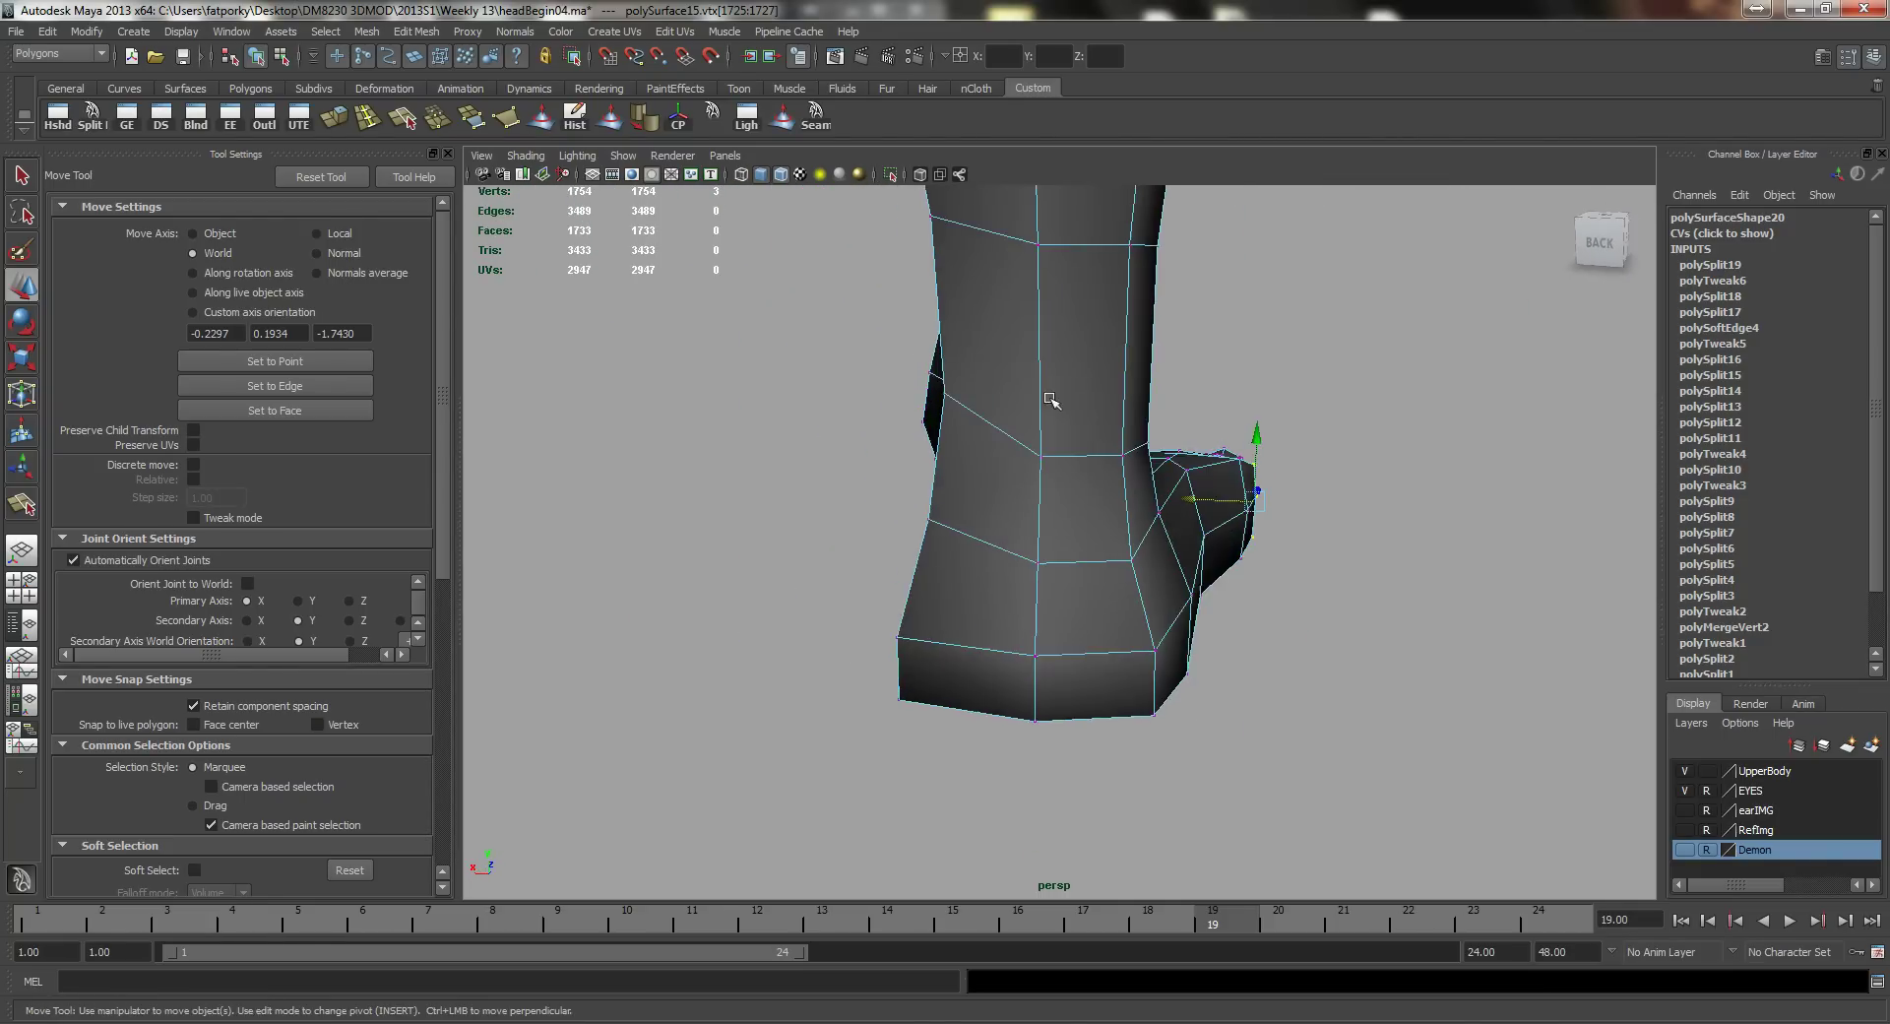
{"action": "left_click_drag", "start_coordinate": [1036, 532], "coordinate": [980, 532], "text": "alt"}
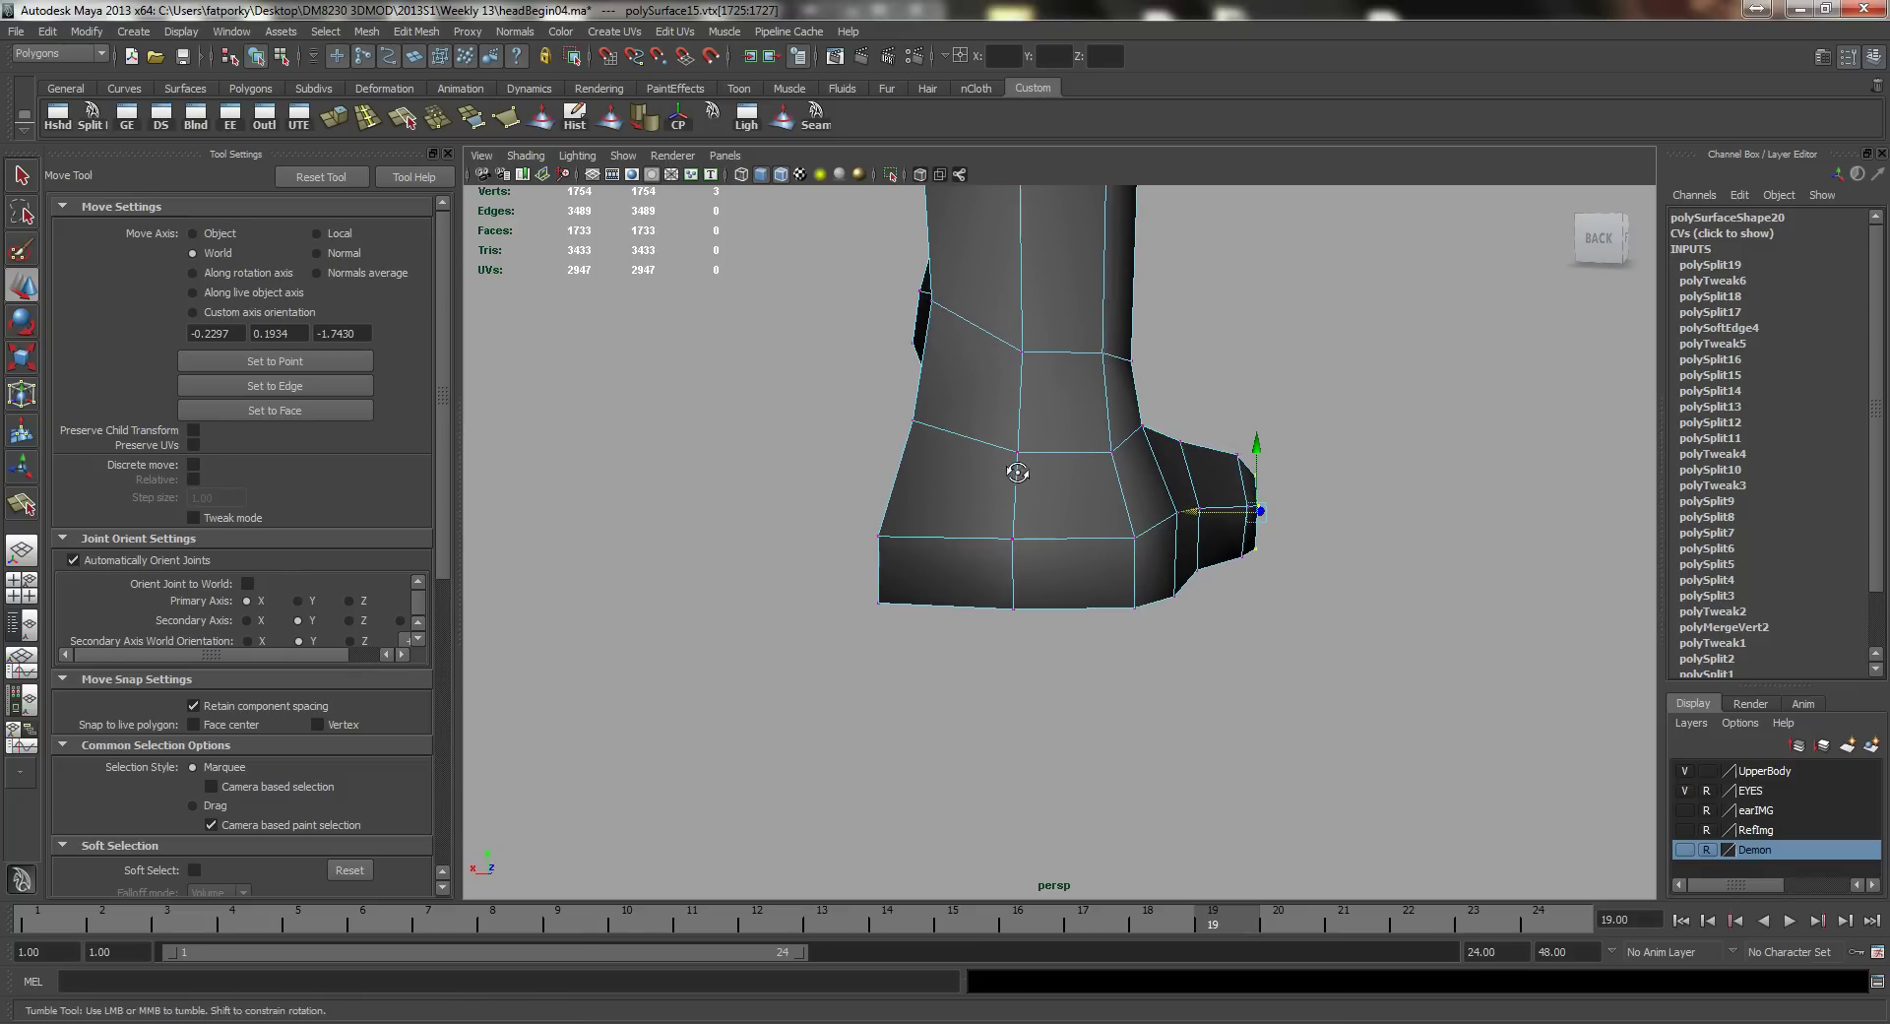
{"action": "left_click_drag", "start_coordinate": [1048, 463], "coordinate": [951, 526], "text": "alt"}
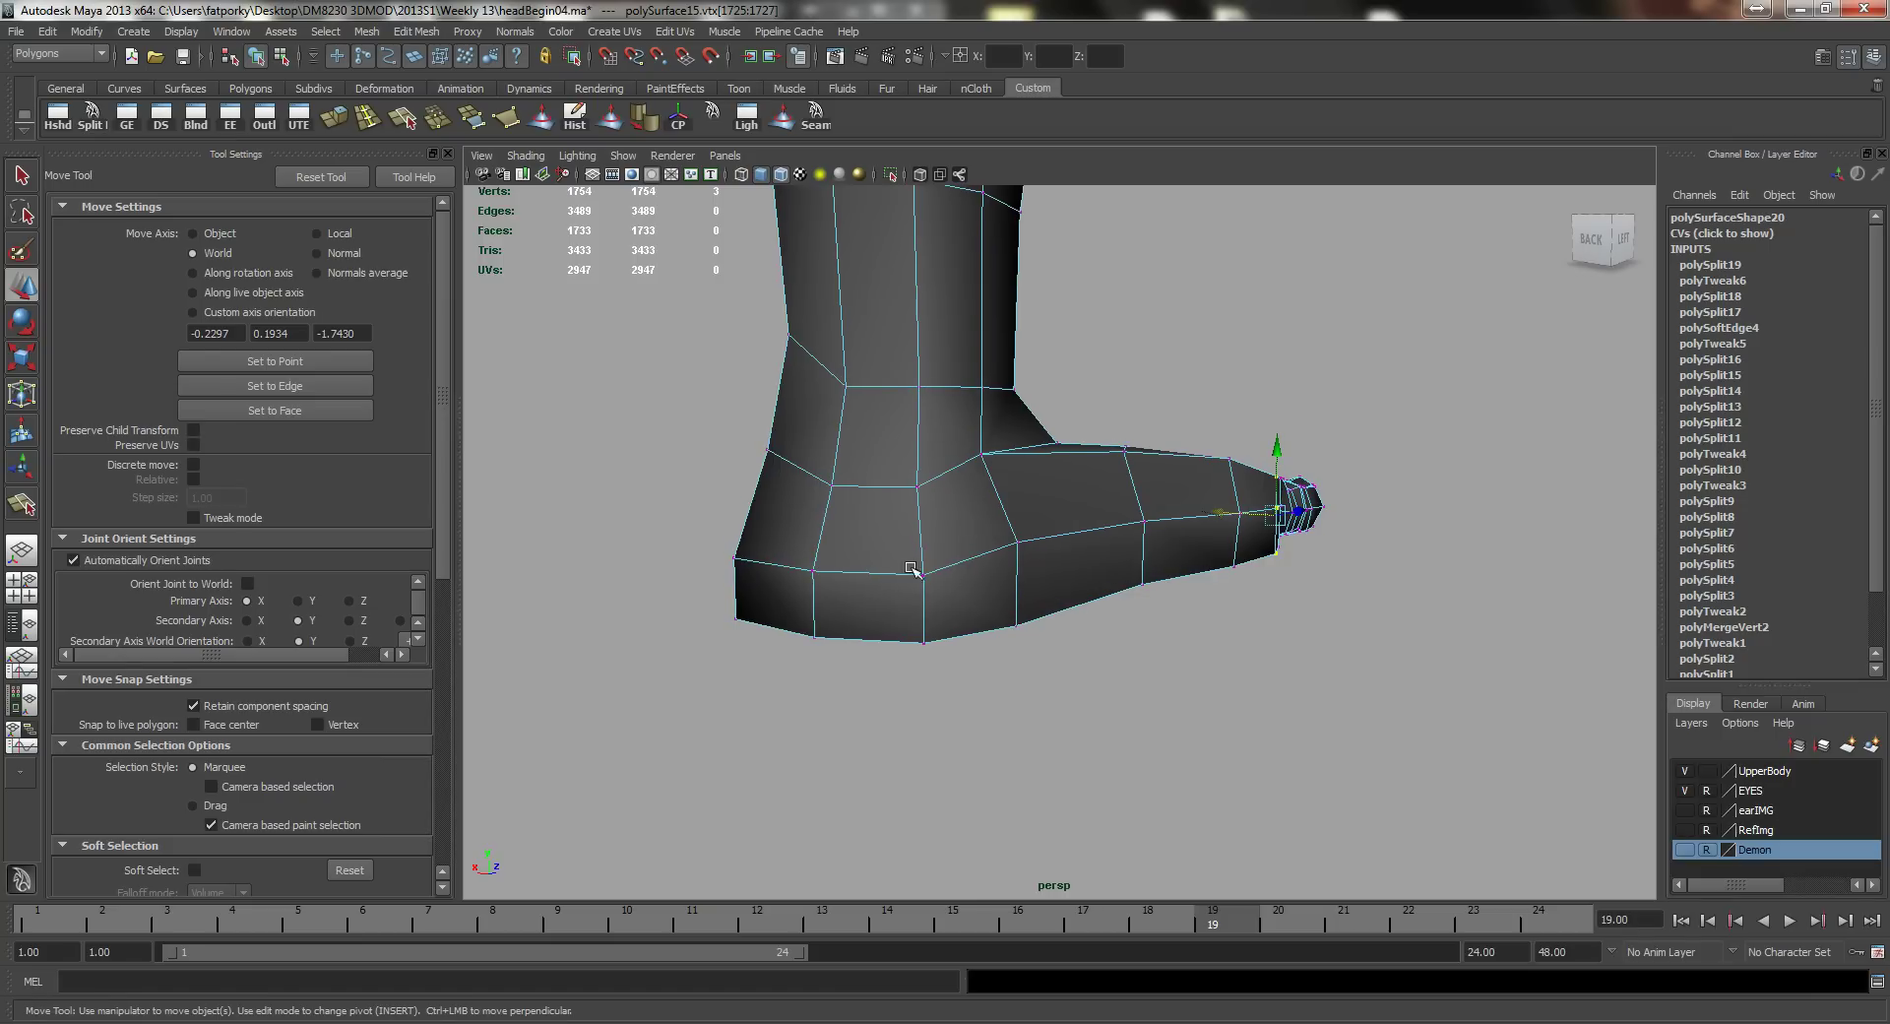
{"action": "right_click_drag", "start_coordinate": [910, 569], "coordinate": [923, 578]}
{"action": "left_click", "coordinate": [918, 574]}
{"action": "key", "text": "q"}
{"action": "right_click_drag", "start_coordinate": [899, 557], "coordinate": [908, 588]}
{"action": "left_click", "coordinate": [924, 576]}
{"action": "key", "text": "w"}
{"action": "left_click_drag", "start_coordinate": [930, 524], "coordinate": [1167, 581]}
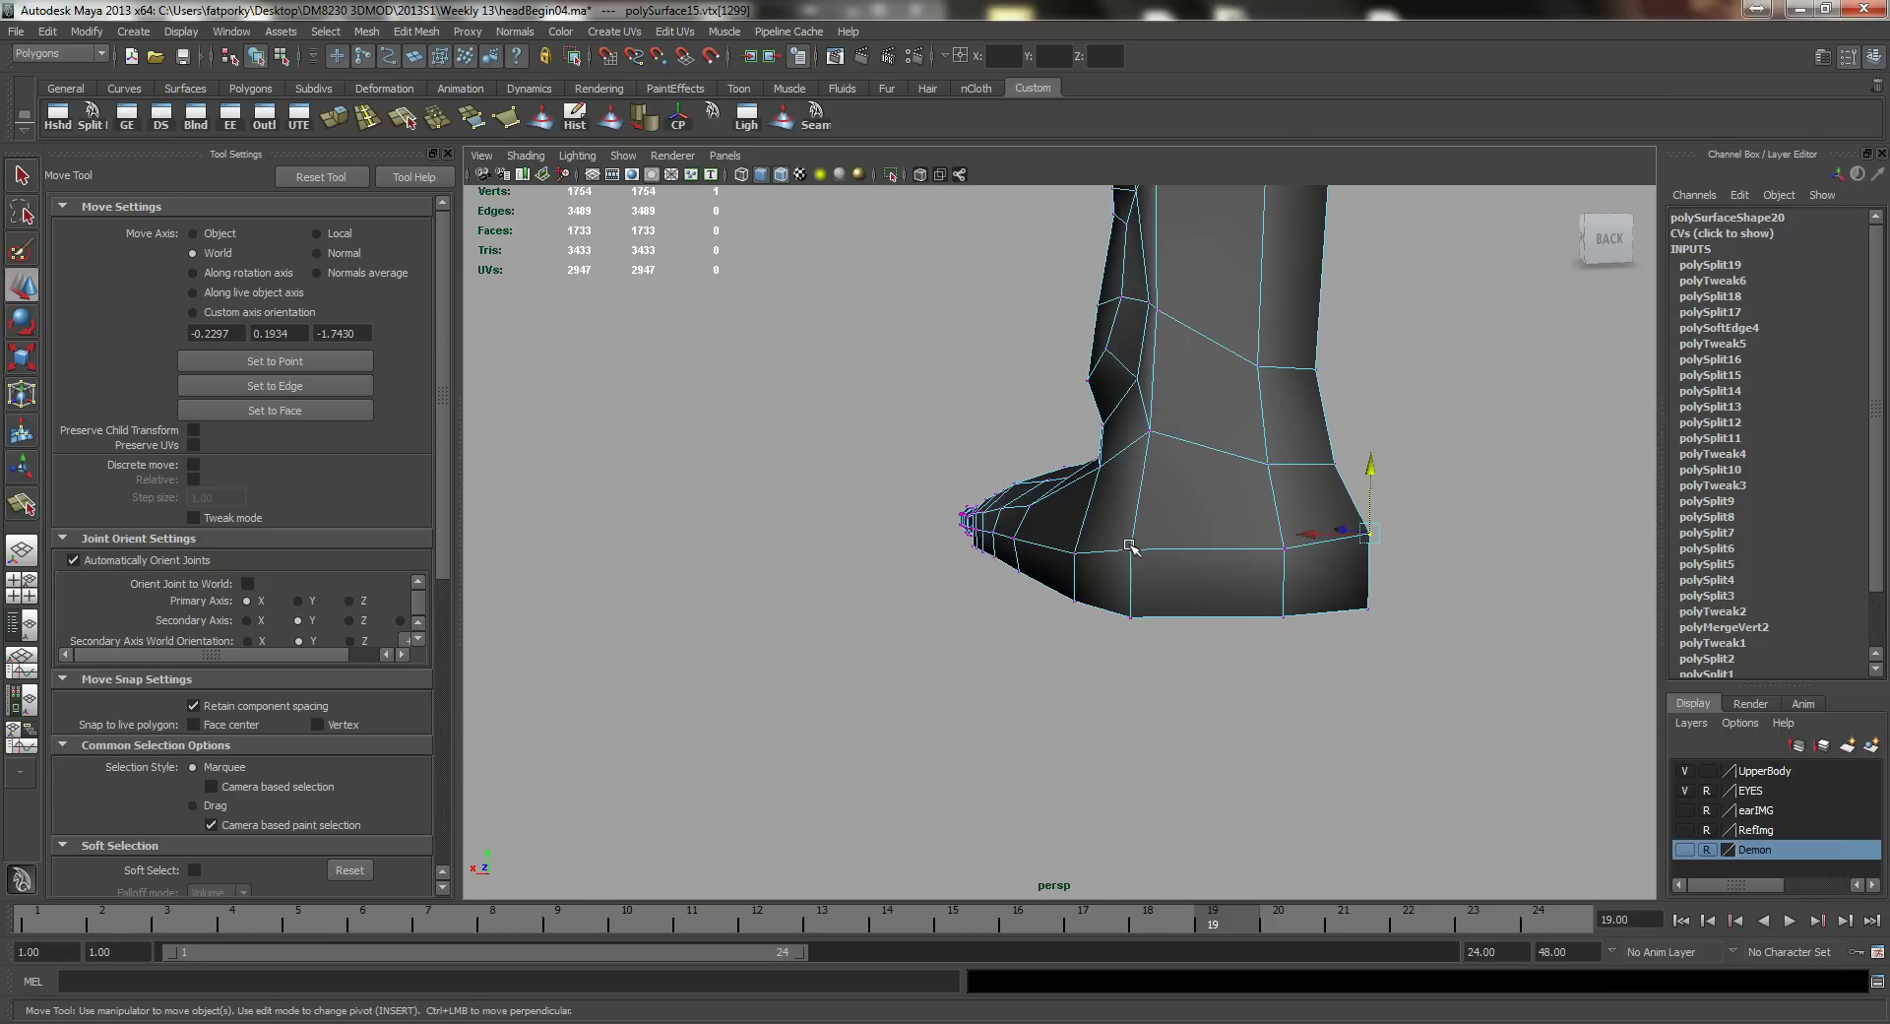
{"action": "left_click_drag", "start_coordinate": [1134, 513], "coordinate": [963, 441]}
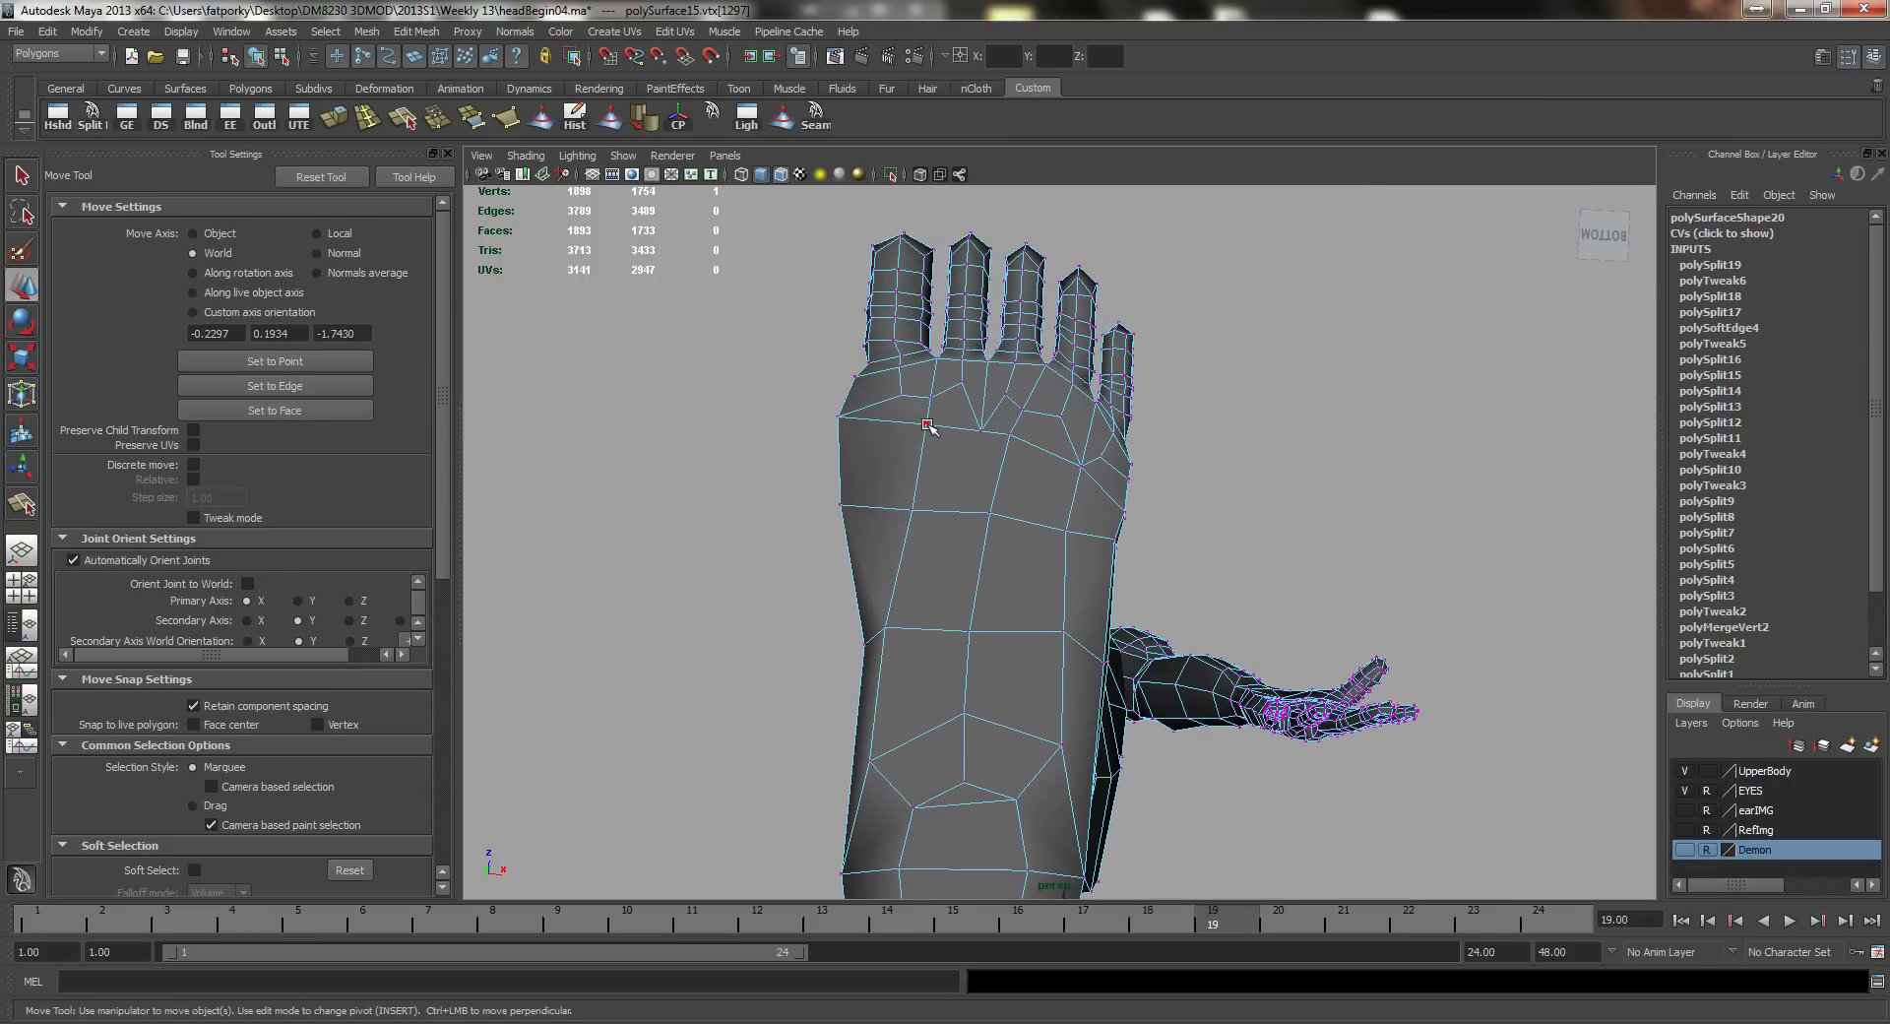
Step: Split the sole faces with a U-shaped cut around the ball of the foot, from behind the second toe to behind the big toe
{"action": "left_click", "coordinate": [928, 426]}
{"action": "scroll", "coordinate": [971, 470], "scroll_direction": "up", "scroll_amount": 3}
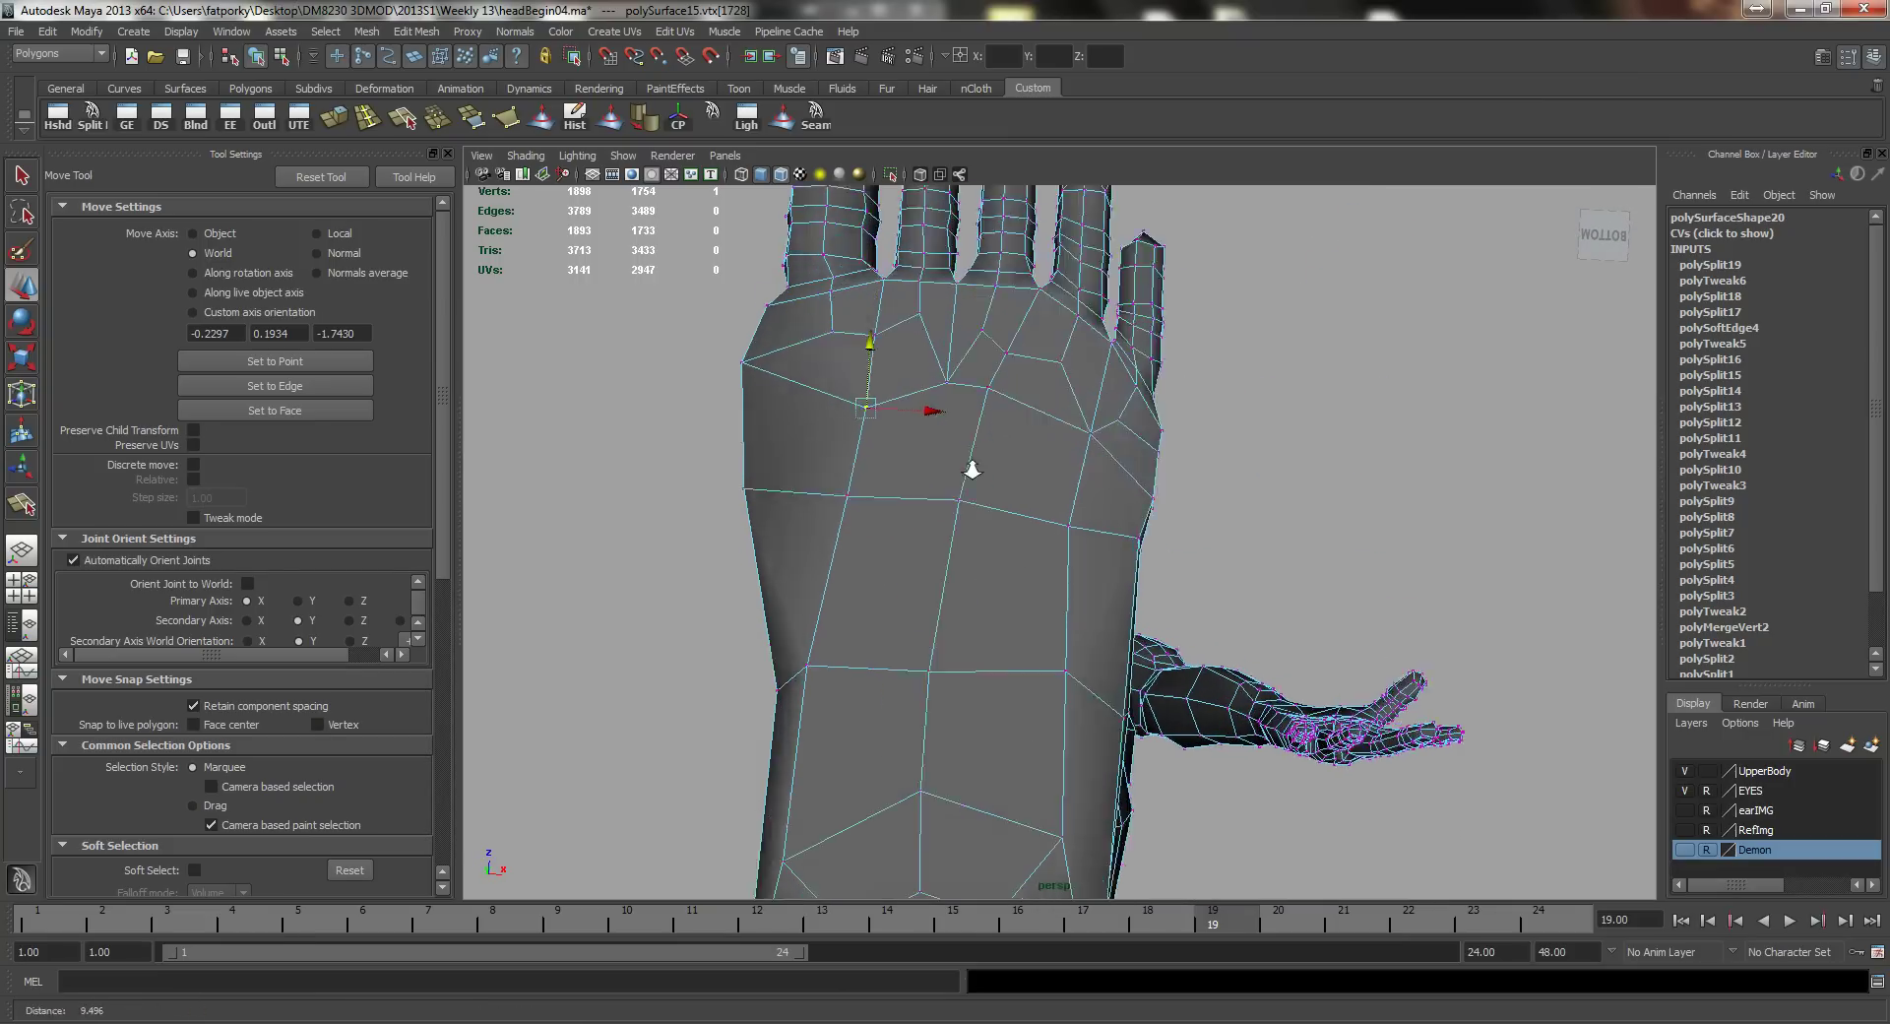
{"action": "scroll", "coordinate": [972, 470], "scroll_direction": "down", "scroll_amount": 4}
{"action": "left_click_drag", "start_coordinate": [1035, 661], "coordinate": [935, 539], "text": "alt"}
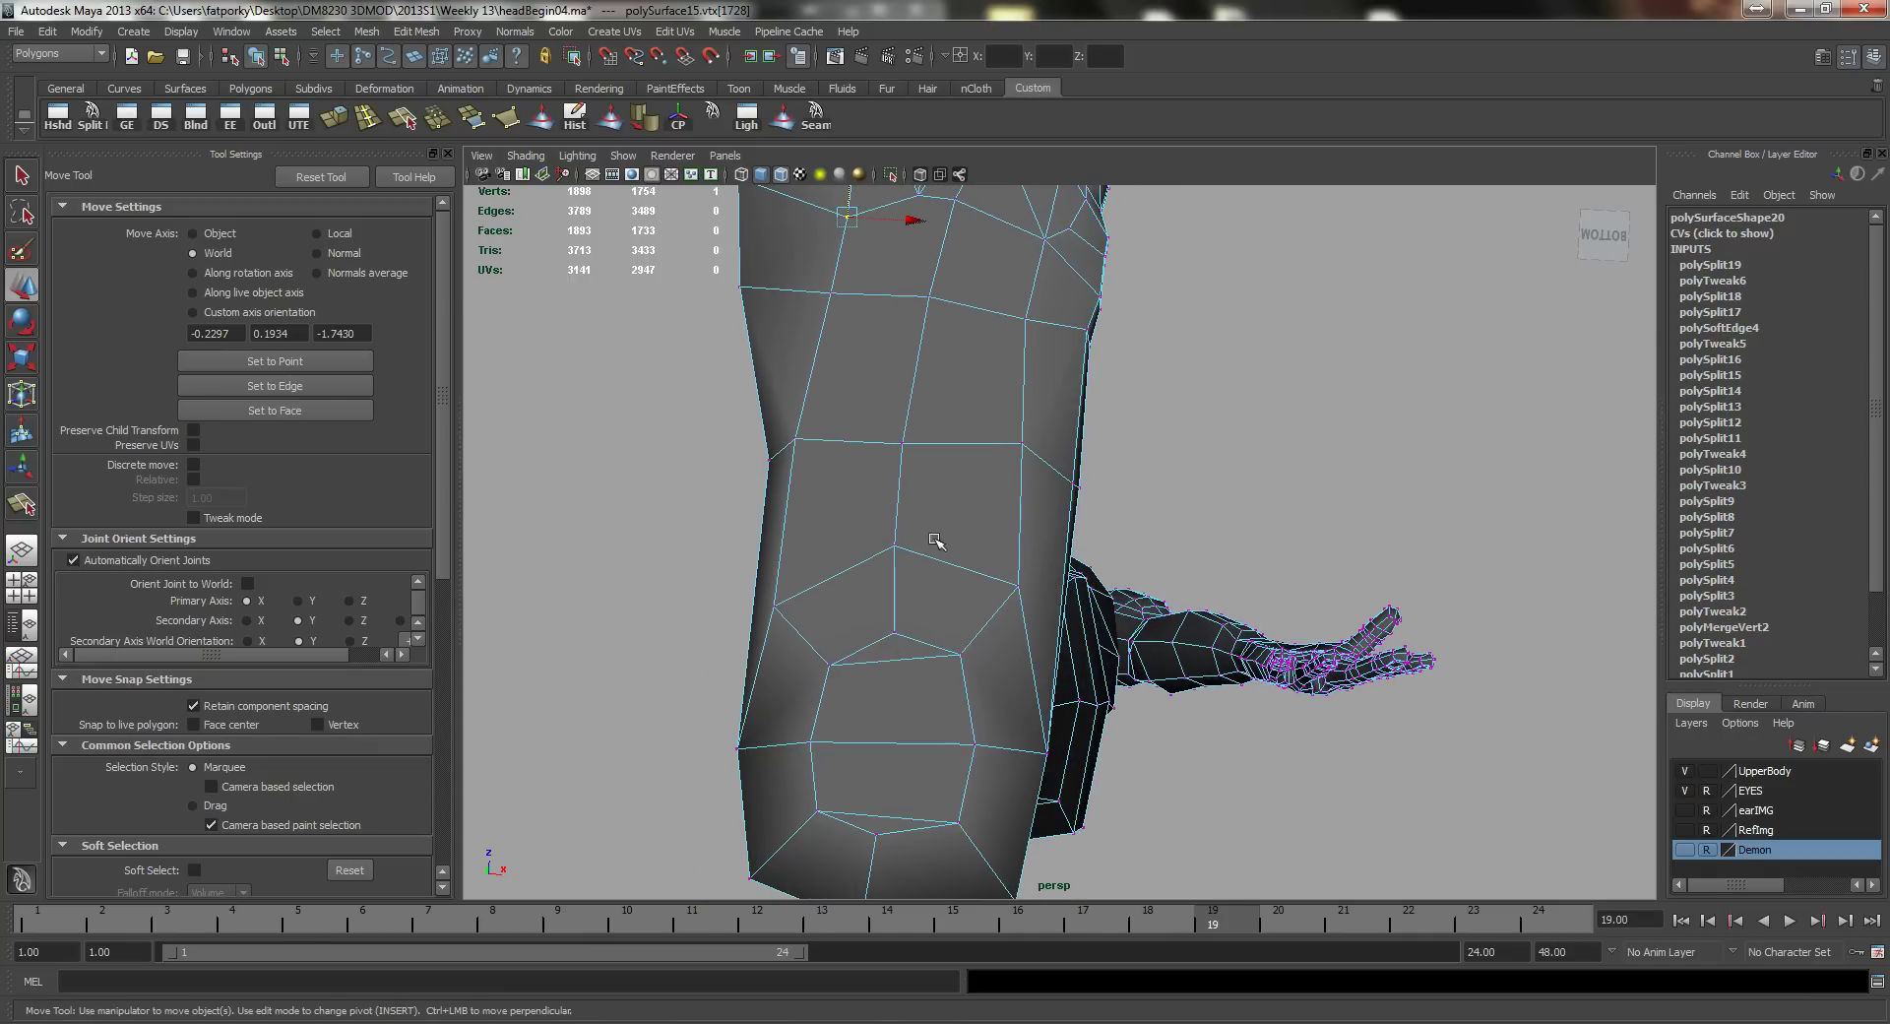
{"action": "left_click_drag", "start_coordinate": [844, 495], "coordinate": [856, 570], "text": "alt"}
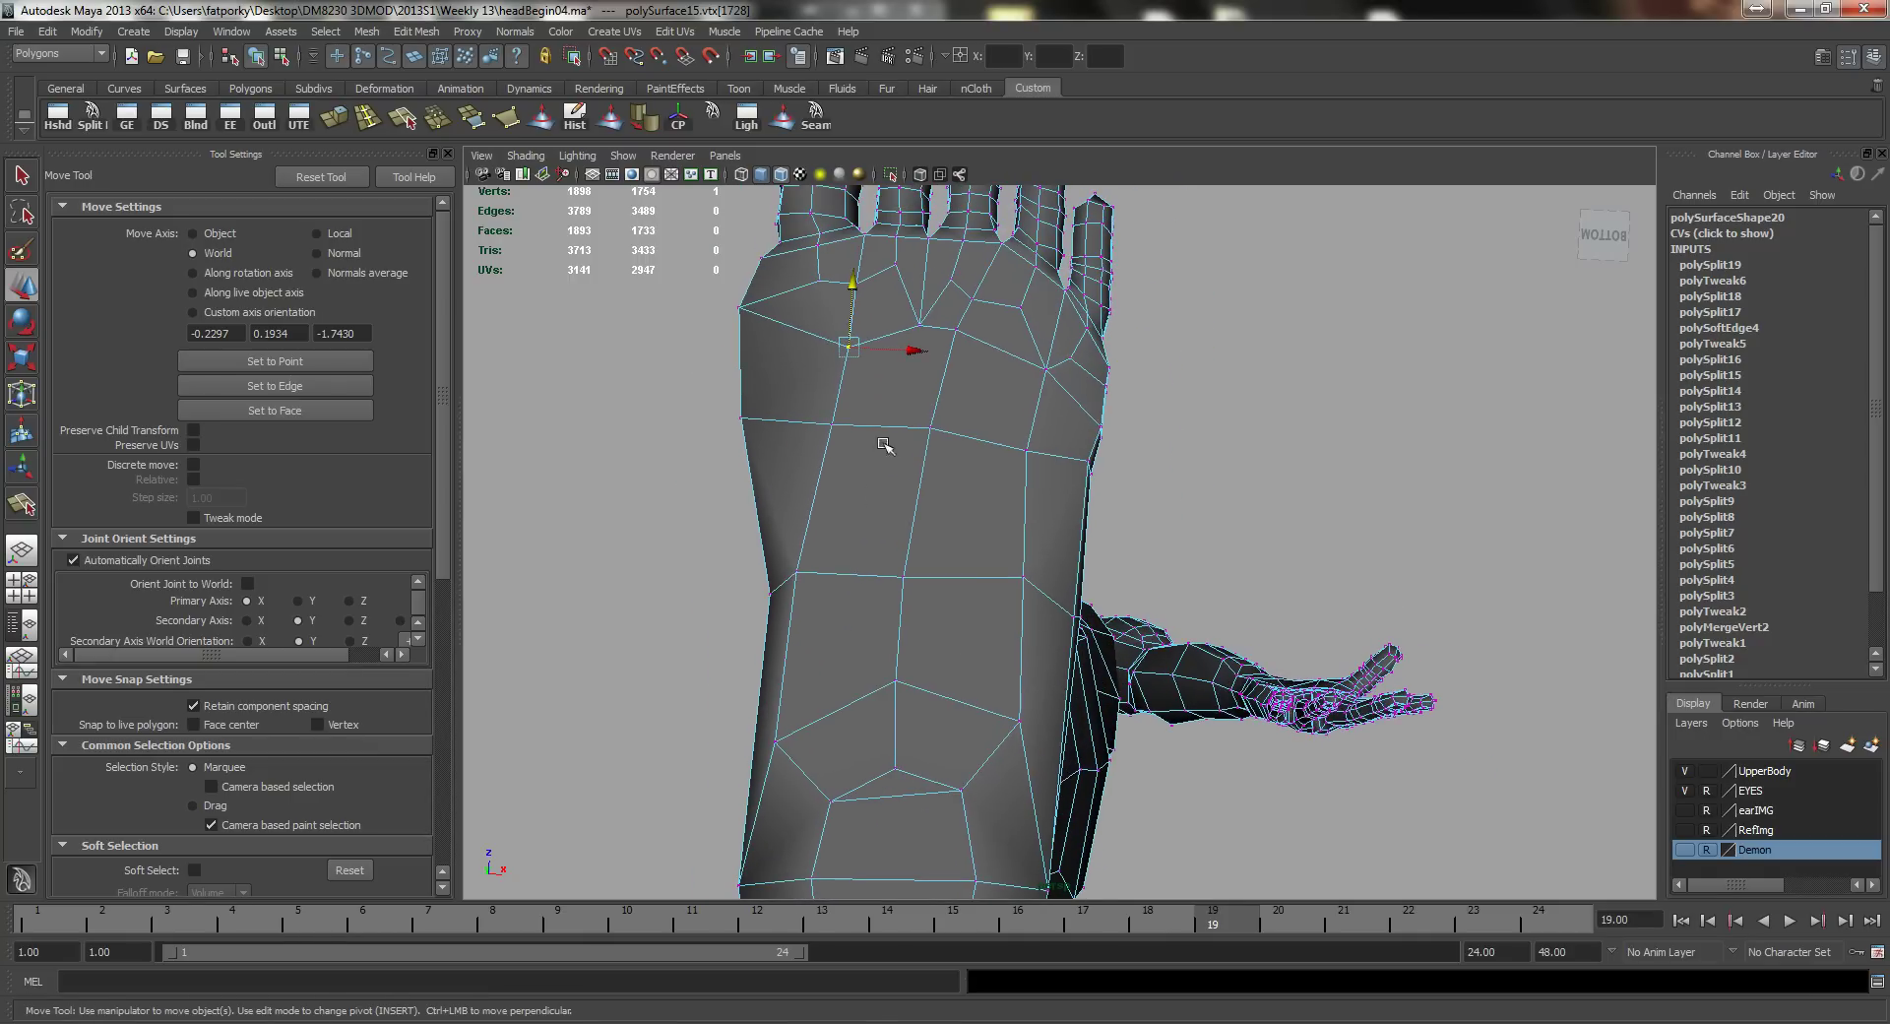
{"action": "left_click_drag", "start_coordinate": [883, 445], "coordinate": [930, 588], "text": "alt"}
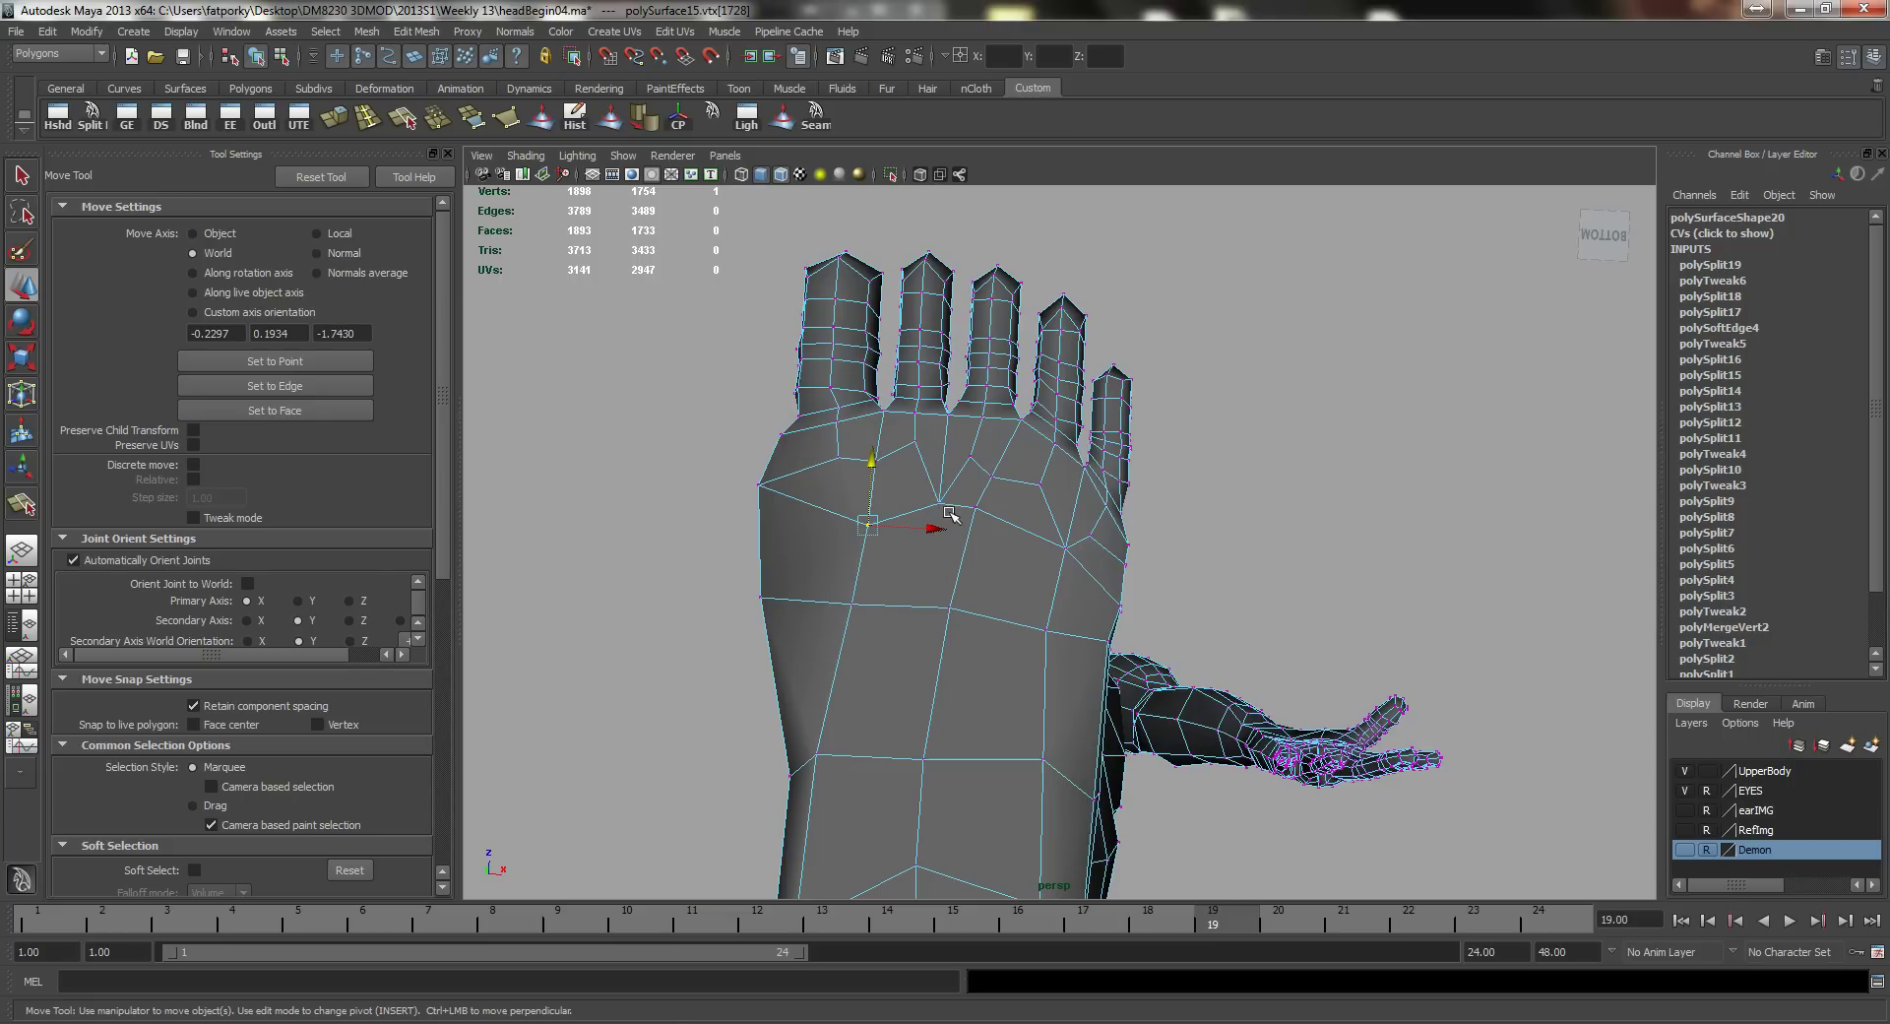
{"action": "key", "text": "q"}
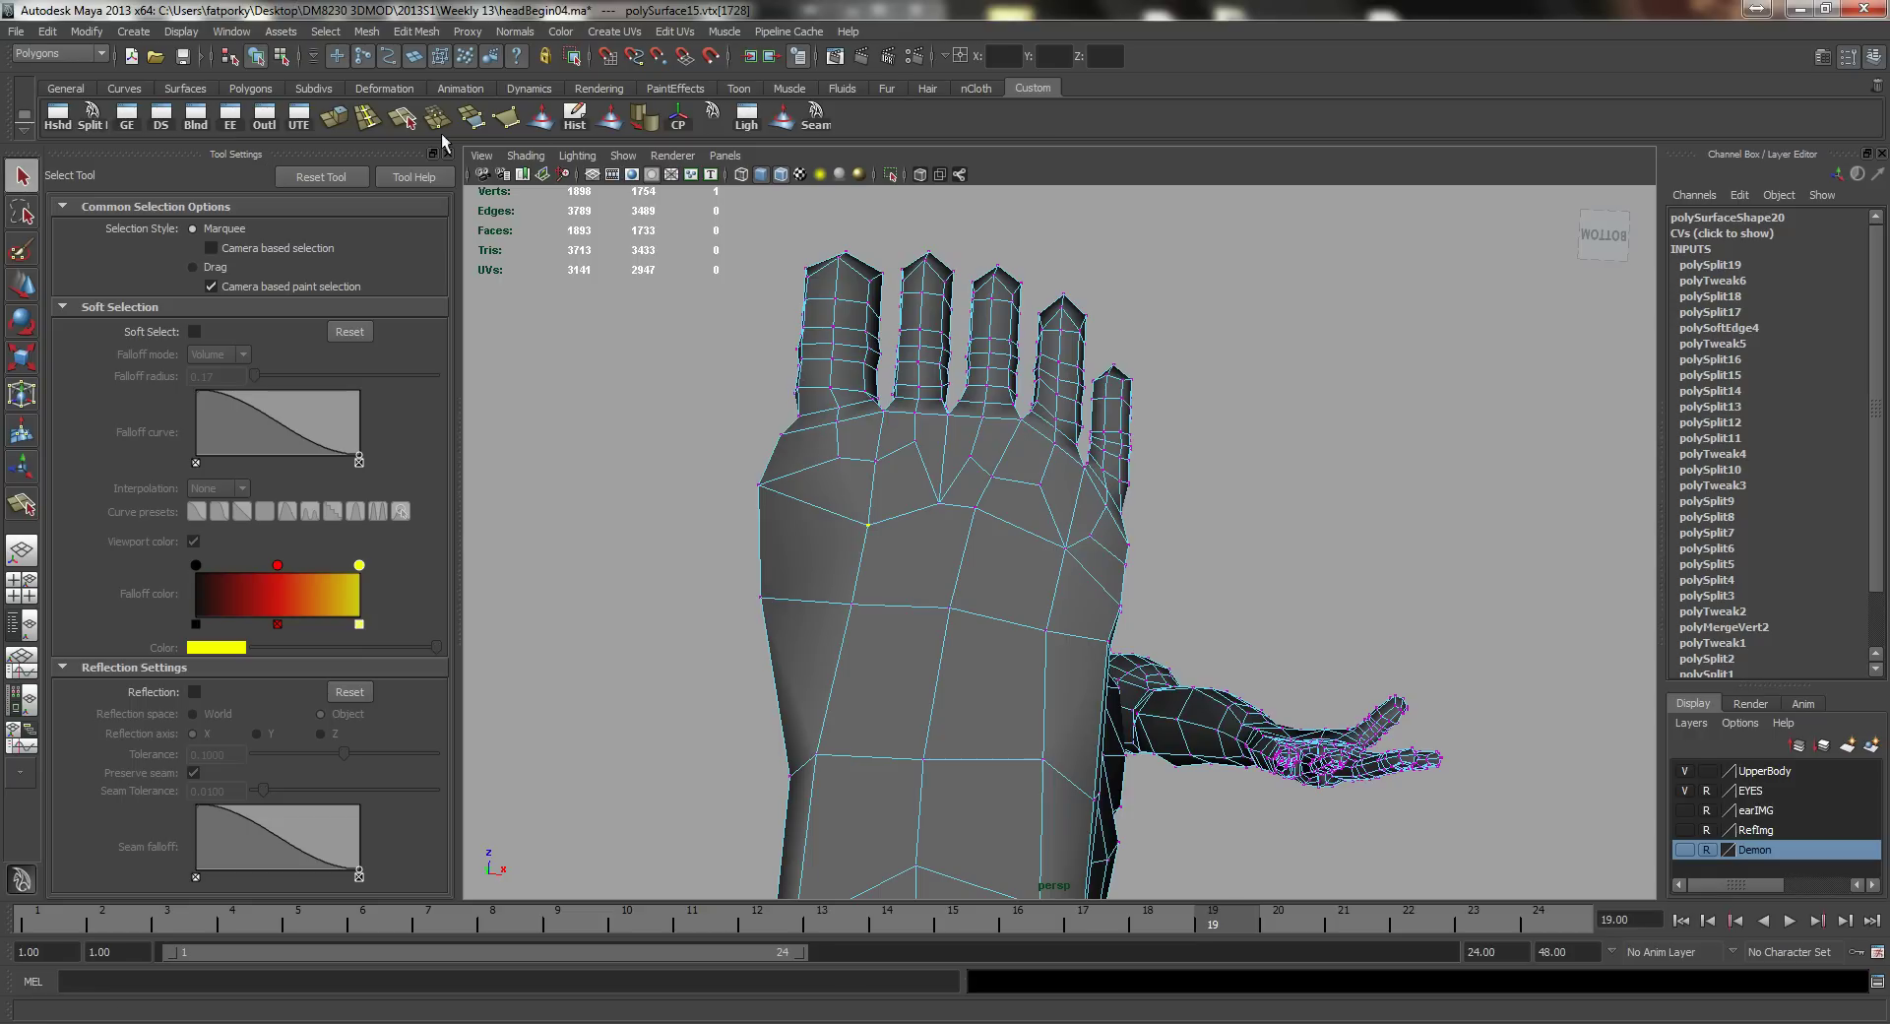
{"action": "left_click", "coordinate": [92, 116]}
{"action": "left_click_drag", "start_coordinate": [920, 506], "coordinate": [972, 489]}
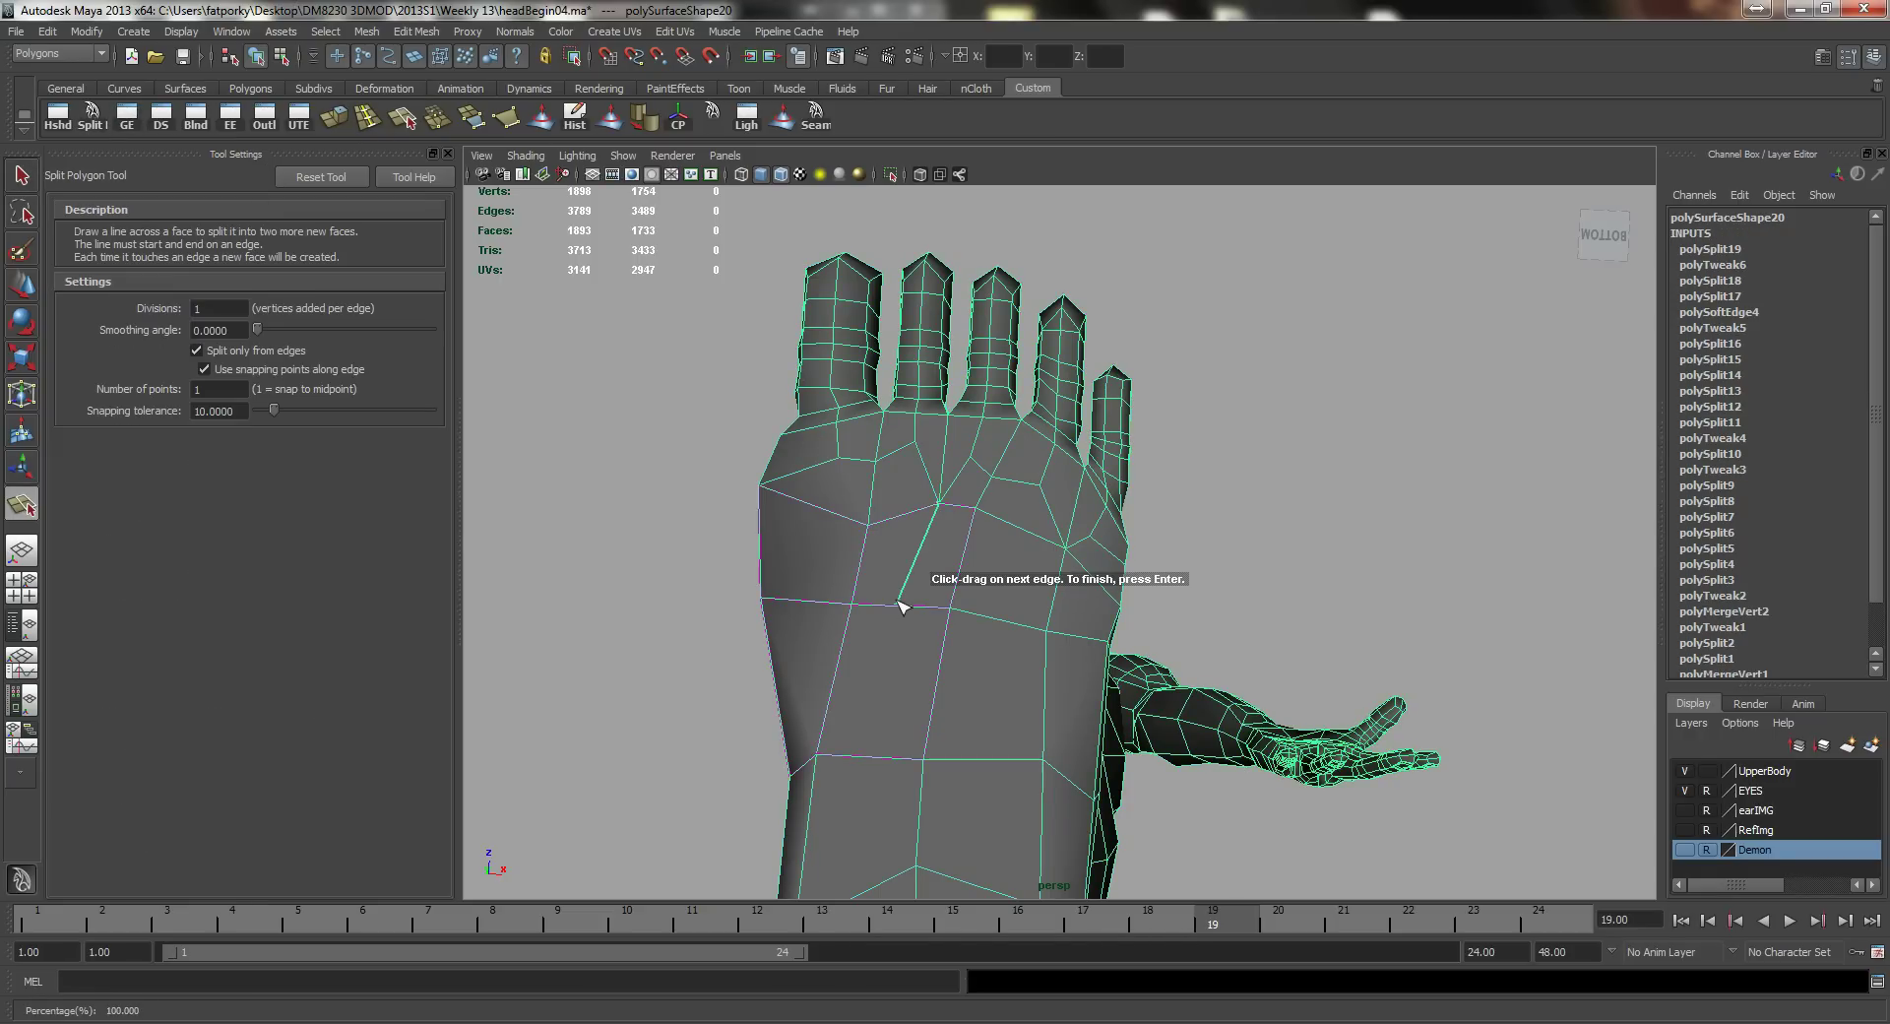
{"action": "left_click_drag", "start_coordinate": [898, 604], "coordinate": [830, 579]}
{"action": "left_click", "coordinate": [834, 677]}
{"action": "left_click", "coordinate": [817, 552]}
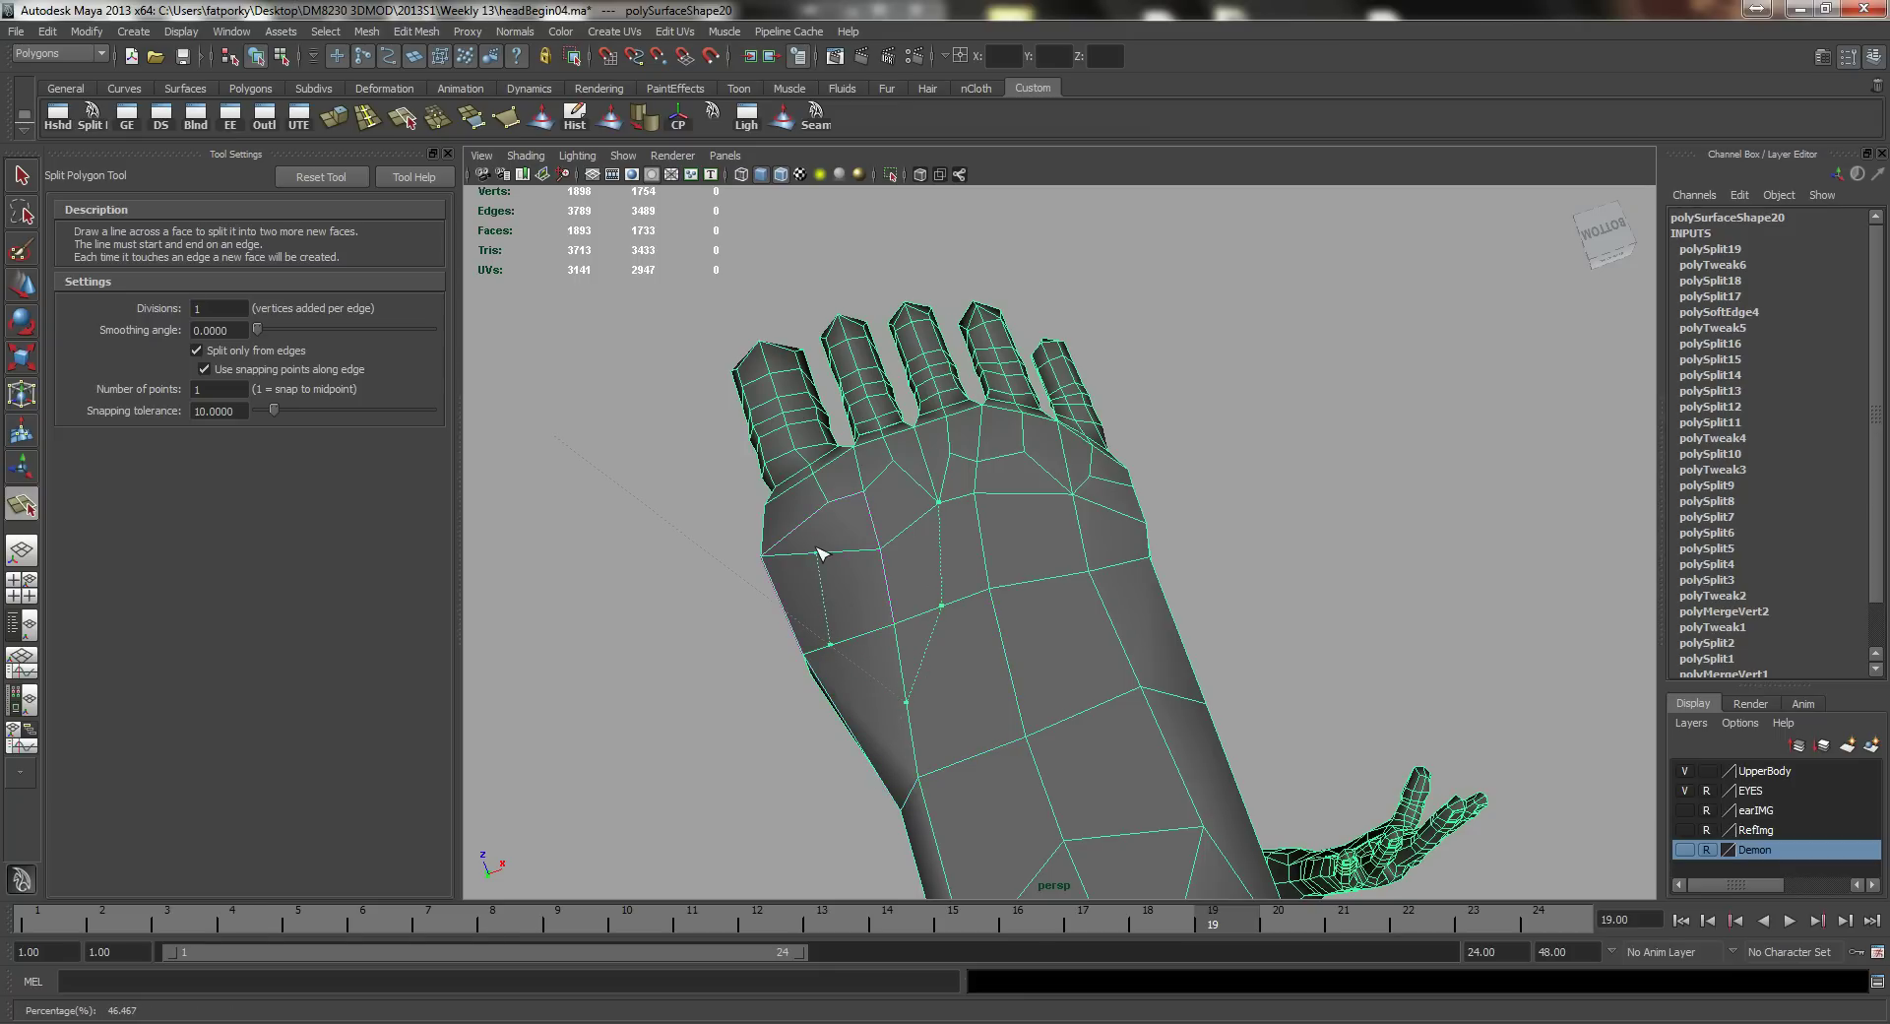
{"action": "left_click", "coordinate": [826, 503]}
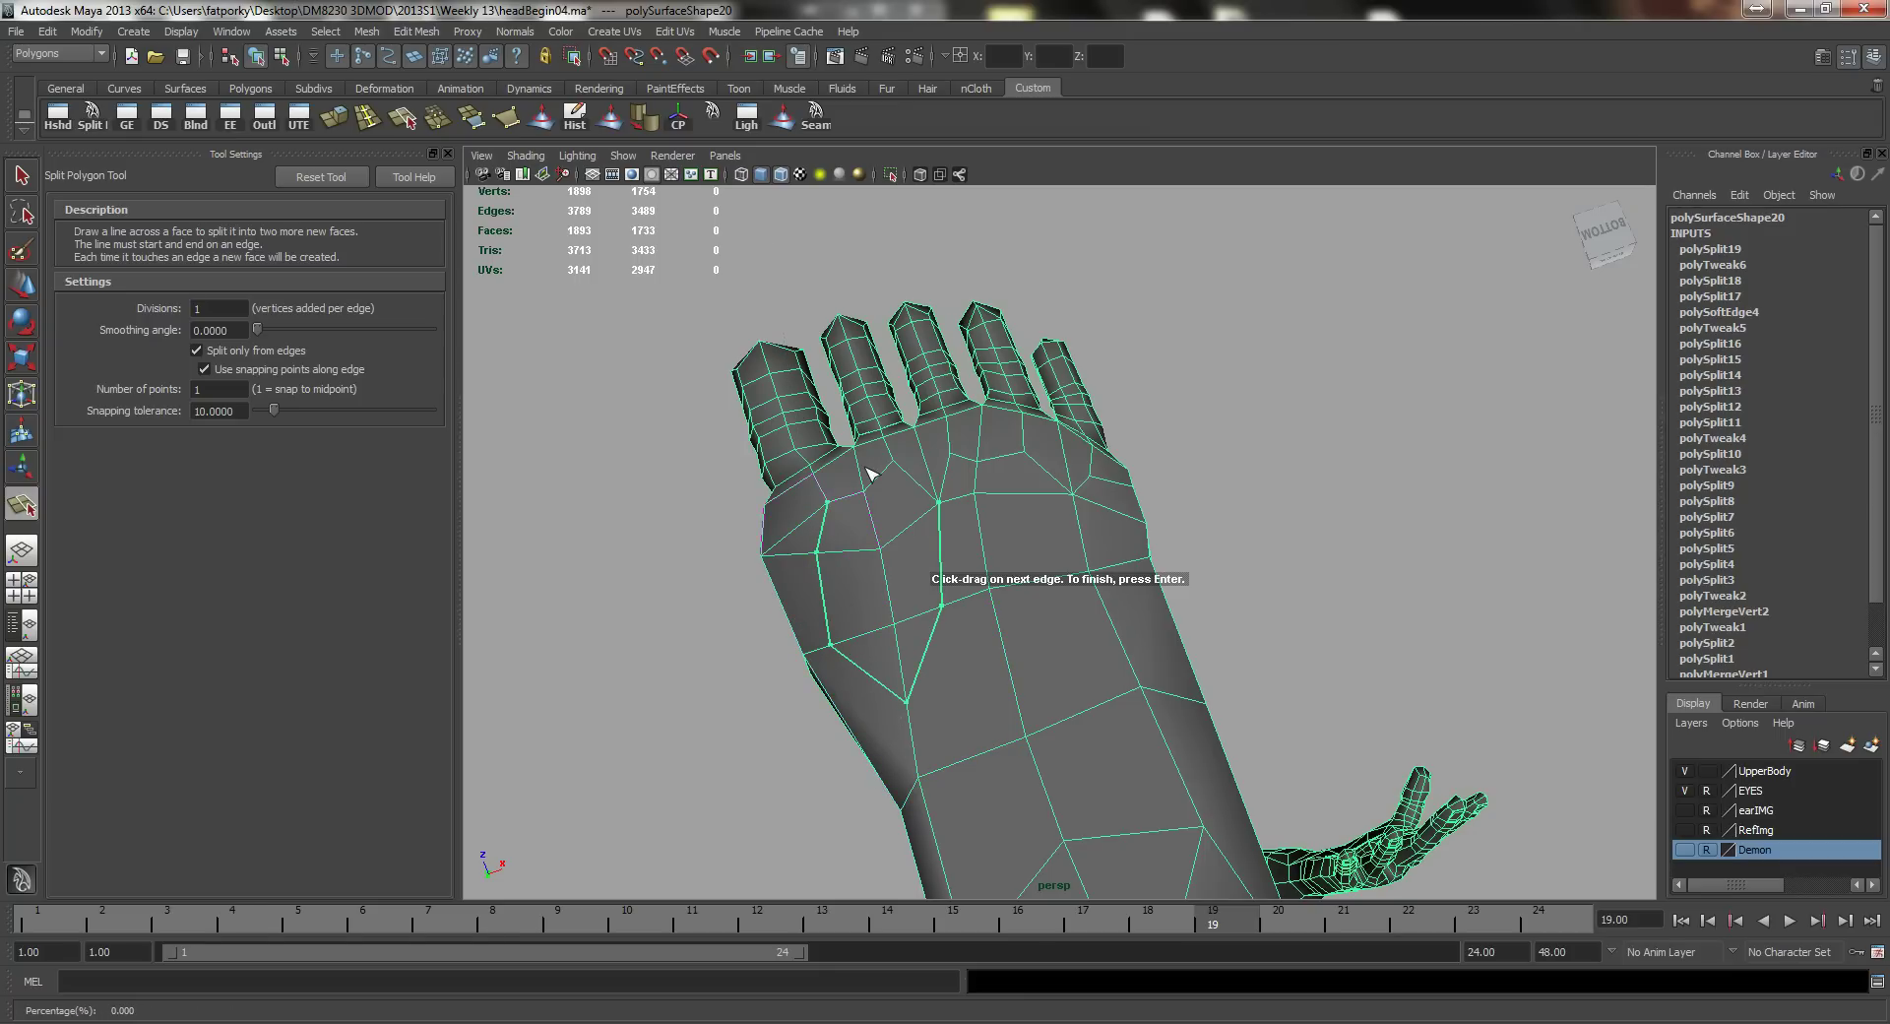
{"action": "key", "text": "Return"}
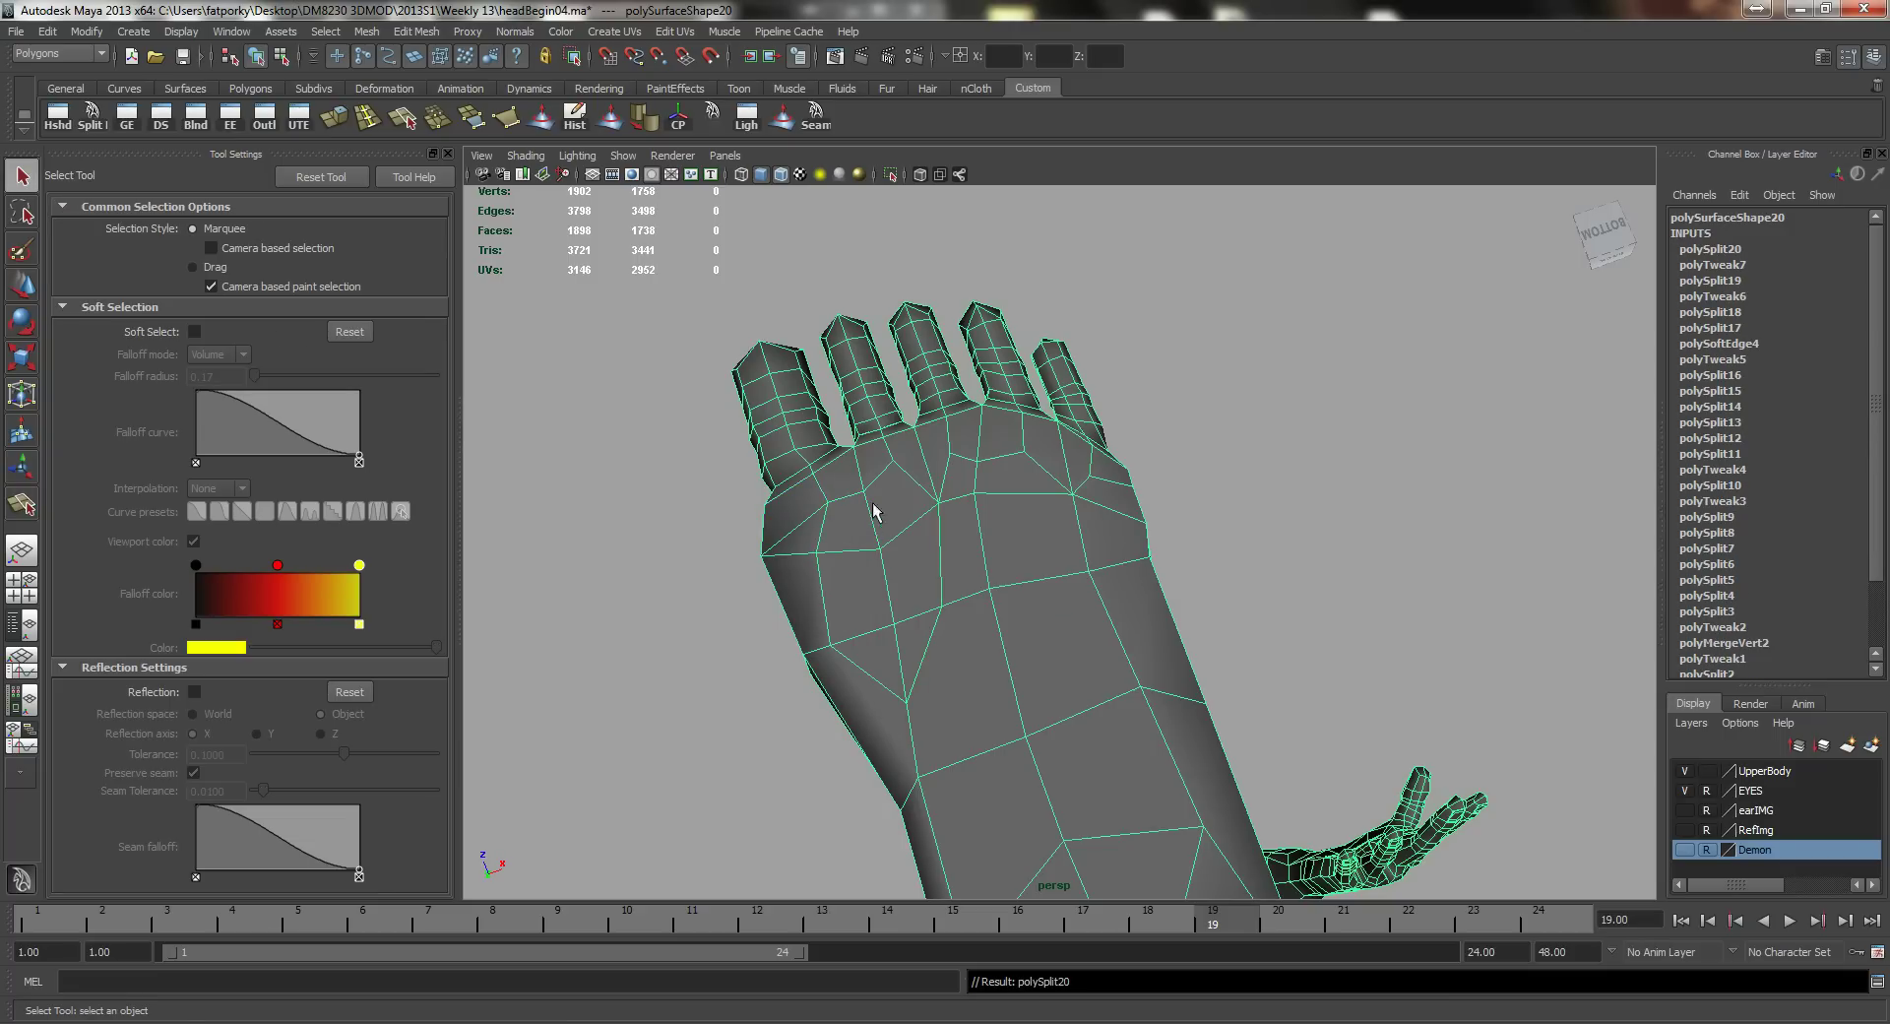
Step: Select the two faces inside the new U-shaped cut and move them vertically to shape the ball pad behind the big toe
{"action": "right_click_drag", "start_coordinate": [823, 549], "coordinate": [844, 530]}
{"action": "left_click", "coordinate": [847, 591]}
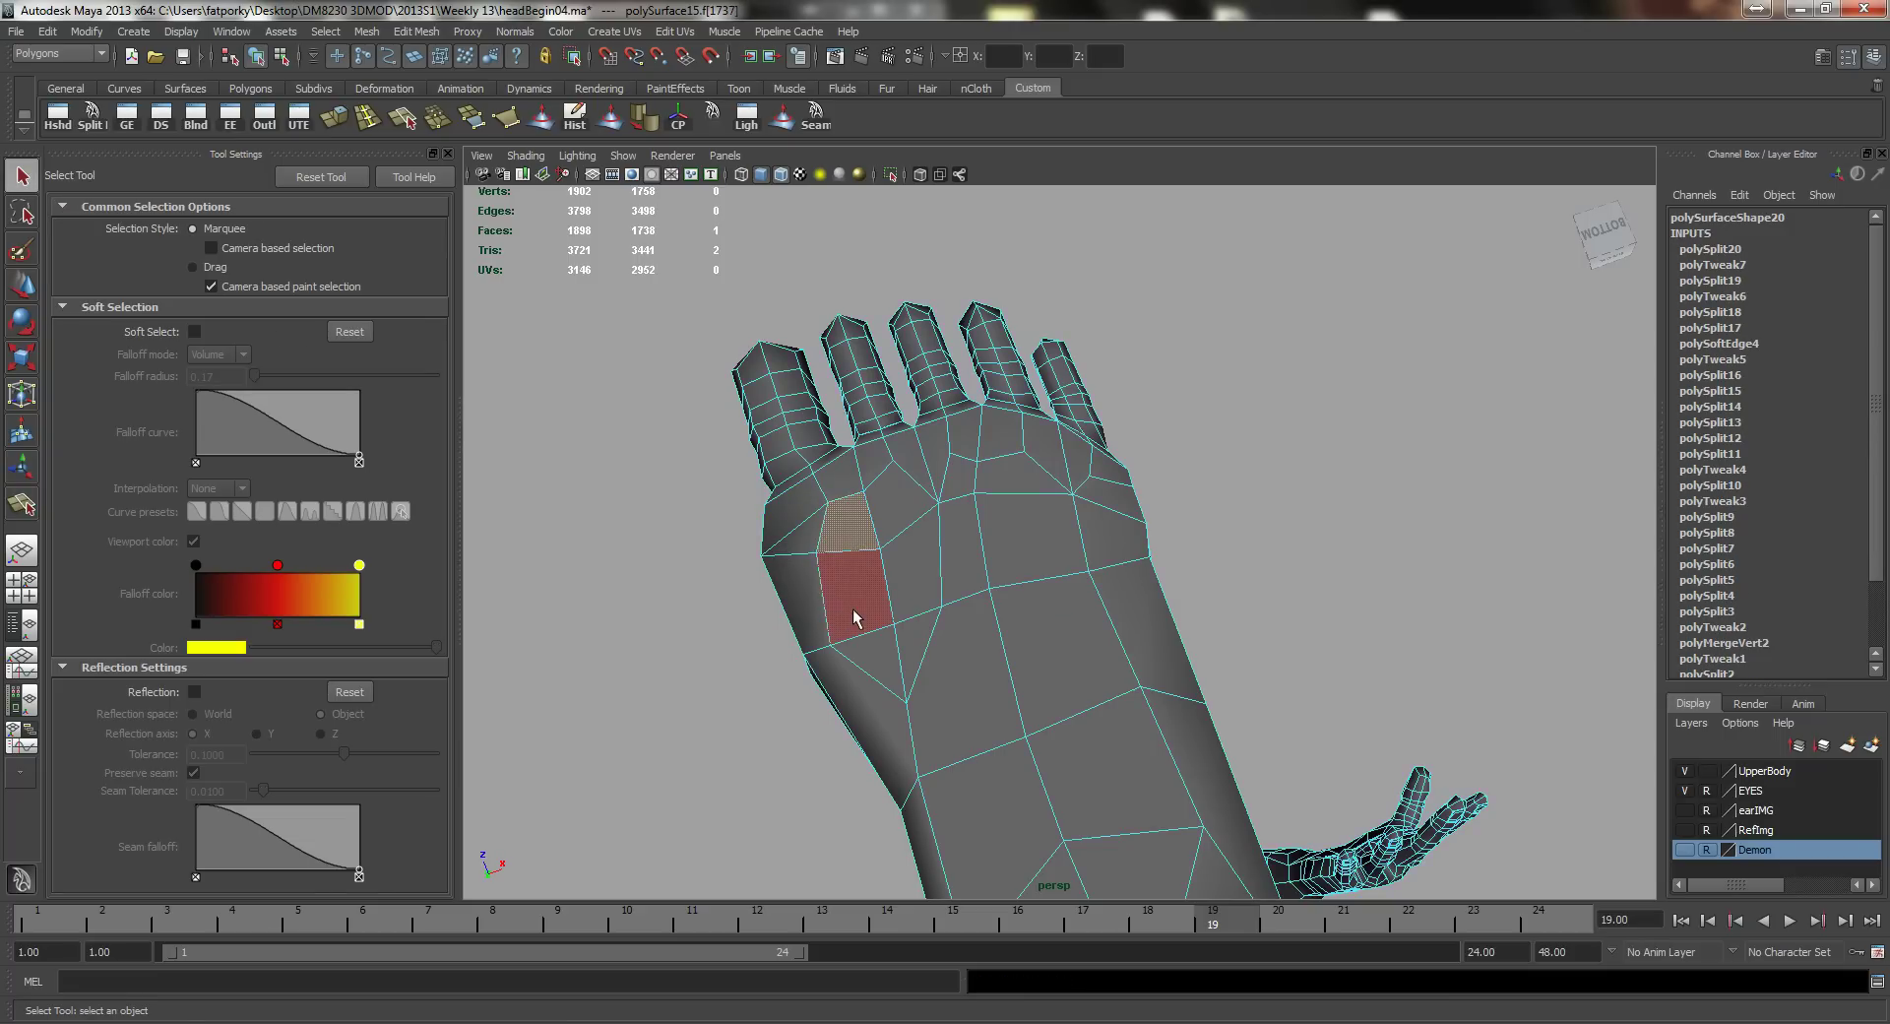
{"action": "left_click", "coordinate": [884, 653], "text": "shift"}
{"action": "left_click_drag", "start_coordinate": [886, 653], "coordinate": [873, 770], "text": "alt"}
{"action": "key", "text": "w"}
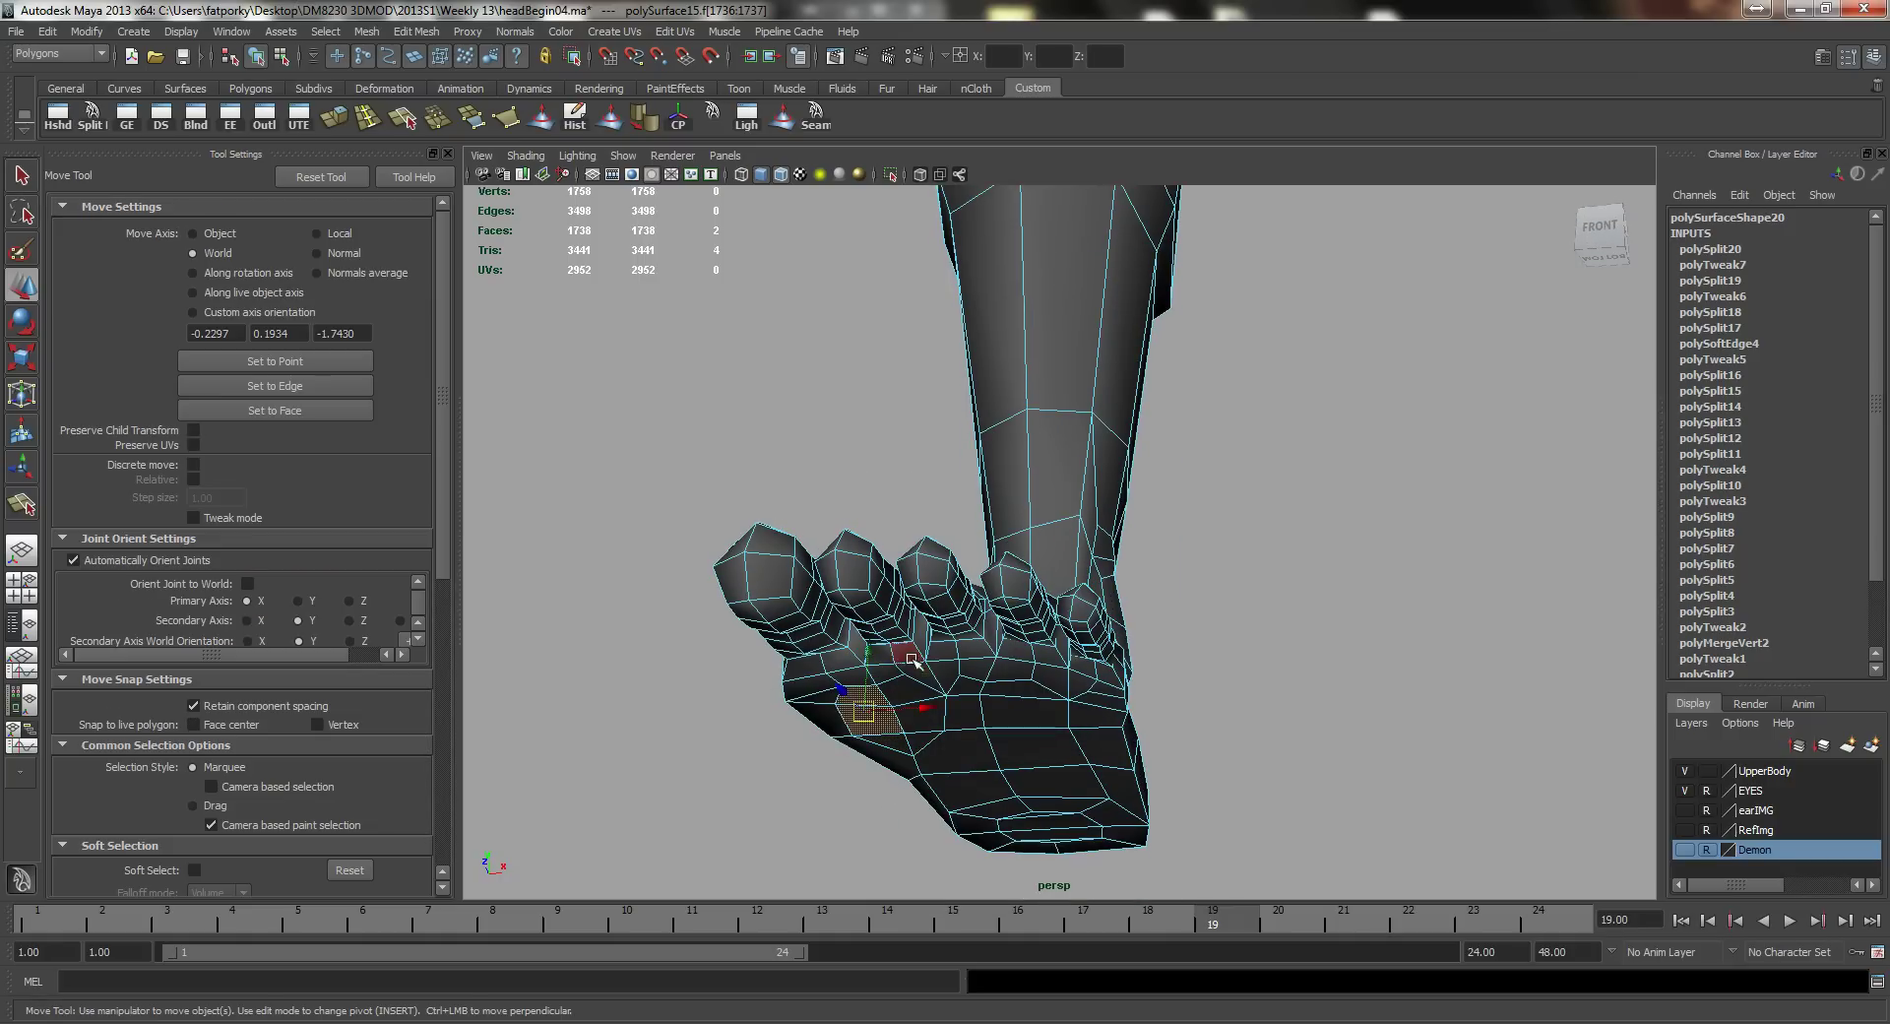
{"action": "left_click", "coordinate": [875, 674]}
{"action": "key", "text": "ctrl+z"}
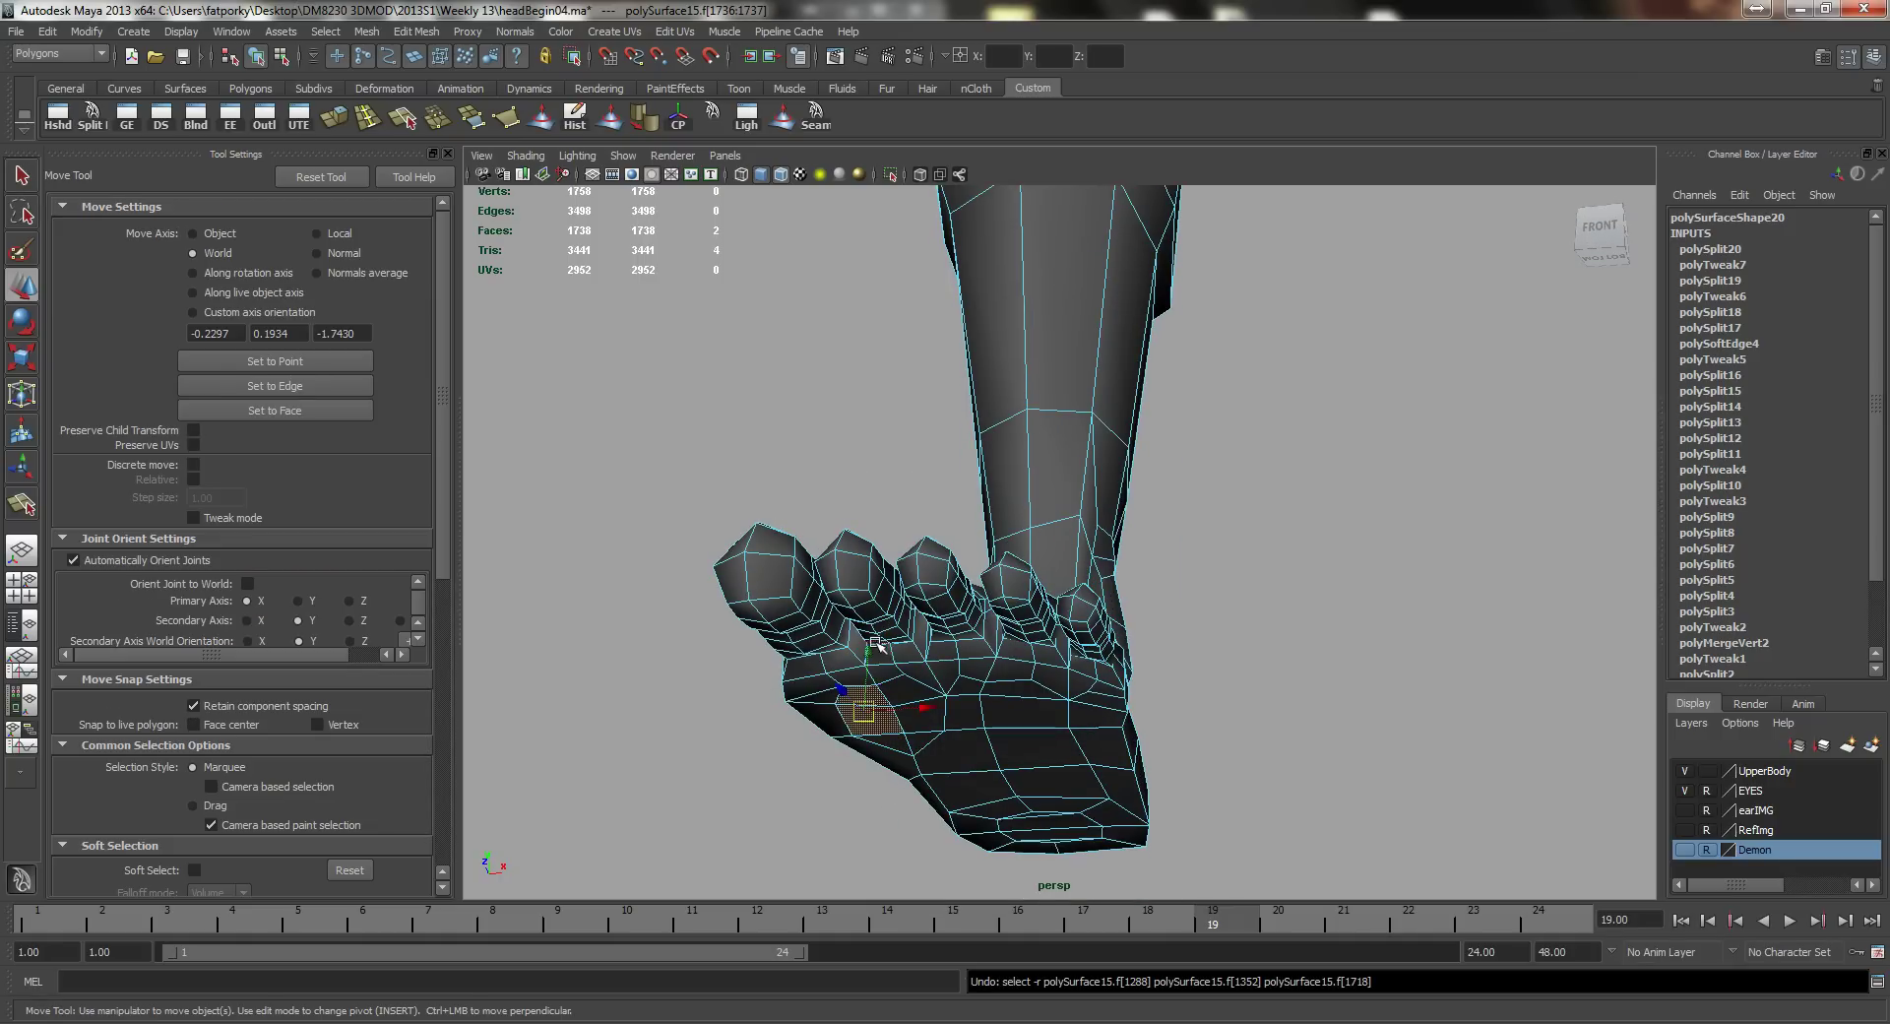
{"action": "left_click_drag", "start_coordinate": [871, 645], "coordinate": [985, 666]}
{"action": "right_click_drag", "start_coordinate": [985, 666], "coordinate": [988, 678], "text": "alt"}
{"action": "left_click_drag", "start_coordinate": [987, 678], "coordinate": [949, 515], "text": "alt"}
{"action": "middle_click_drag", "start_coordinate": [911, 407], "coordinate": [987, 479], "text": "alt"}
{"action": "left_click_drag", "start_coordinate": [987, 481], "coordinate": [1016, 563], "text": "alt"}
Step: Split the face on the foot's inner side from the ball pad's rear edge back to the arch vertex
{"action": "key", "text": "q"}
{"action": "right_click_drag", "start_coordinate": [1019, 540], "coordinate": [1041, 443], "text": "shift"}
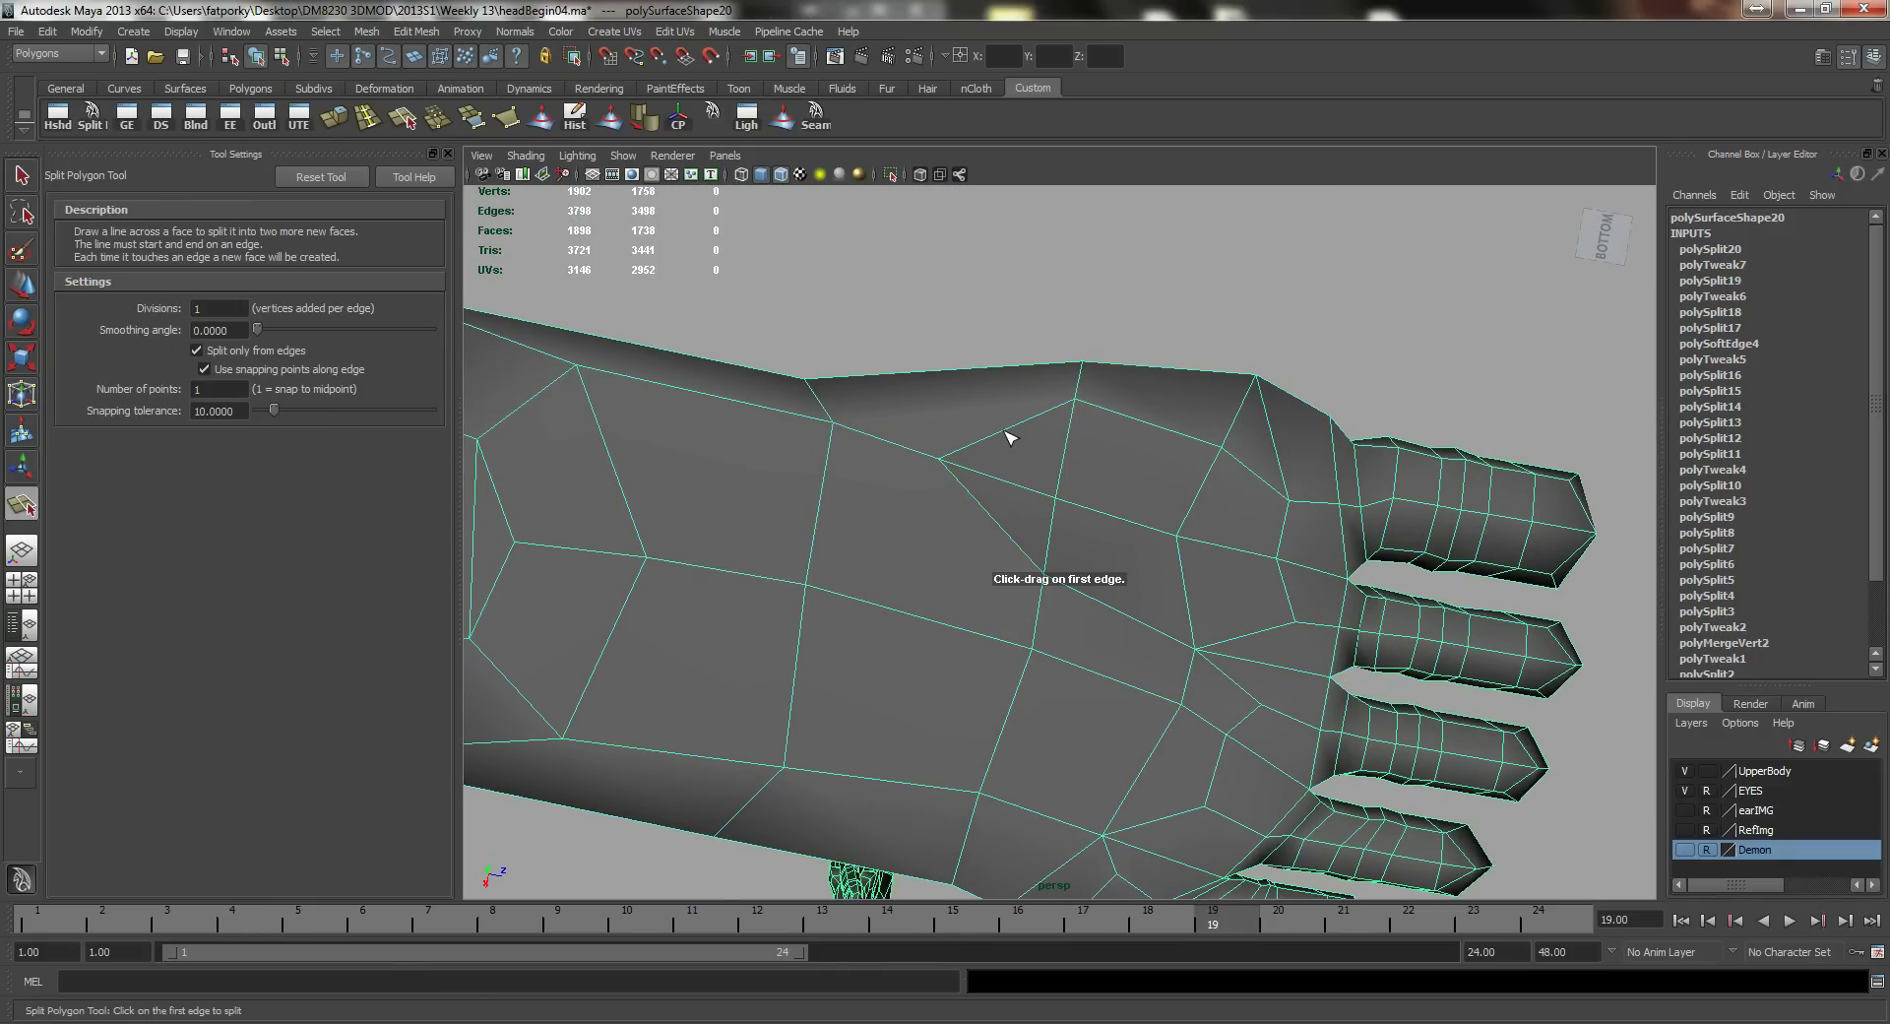
{"action": "left_click", "coordinate": [1010, 430]}
{"action": "left_click_drag", "start_coordinate": [1011, 433], "coordinate": [712, 575], "text": "alt"}
{"action": "key", "text": "q"}
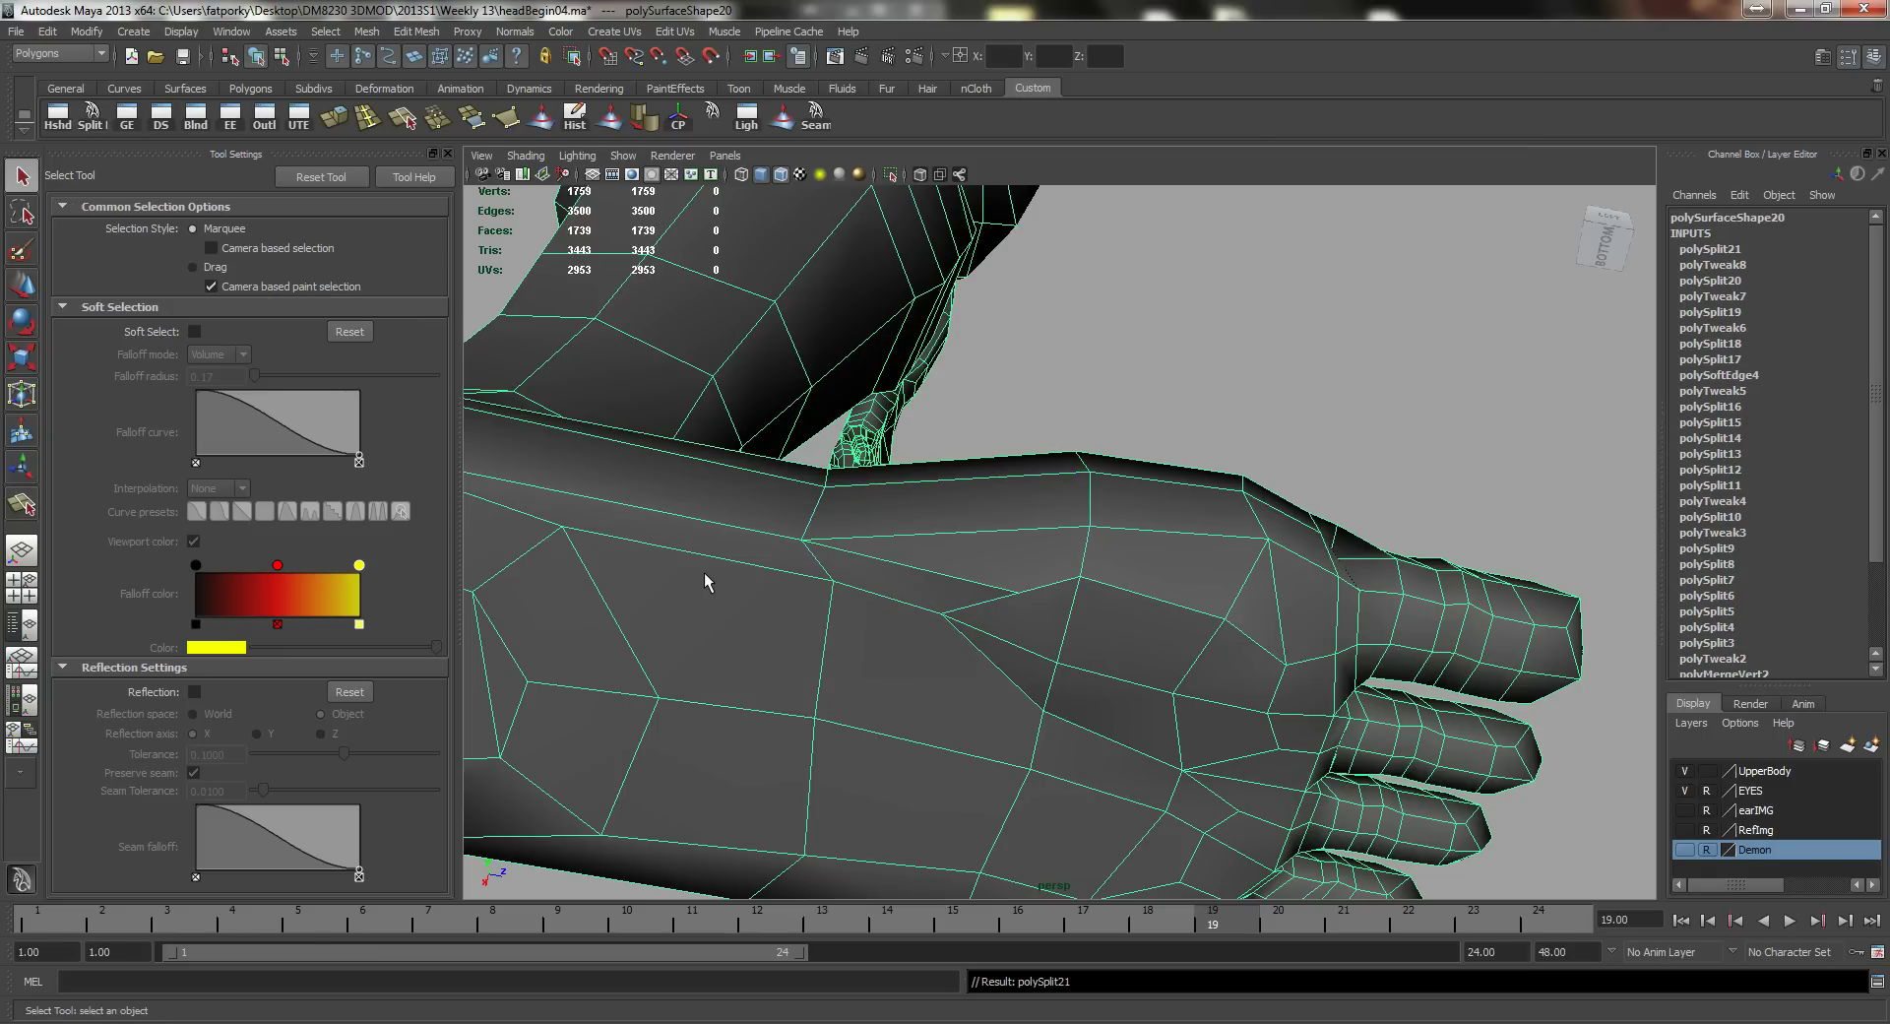
Step: Split the sole face from the middle of the ball pad's other rear edge back to the central vertex at the arch
{"action": "left_click_drag", "start_coordinate": [832, 558], "coordinate": [866, 515], "text": "alt"}
{"action": "key", "text": "g"}
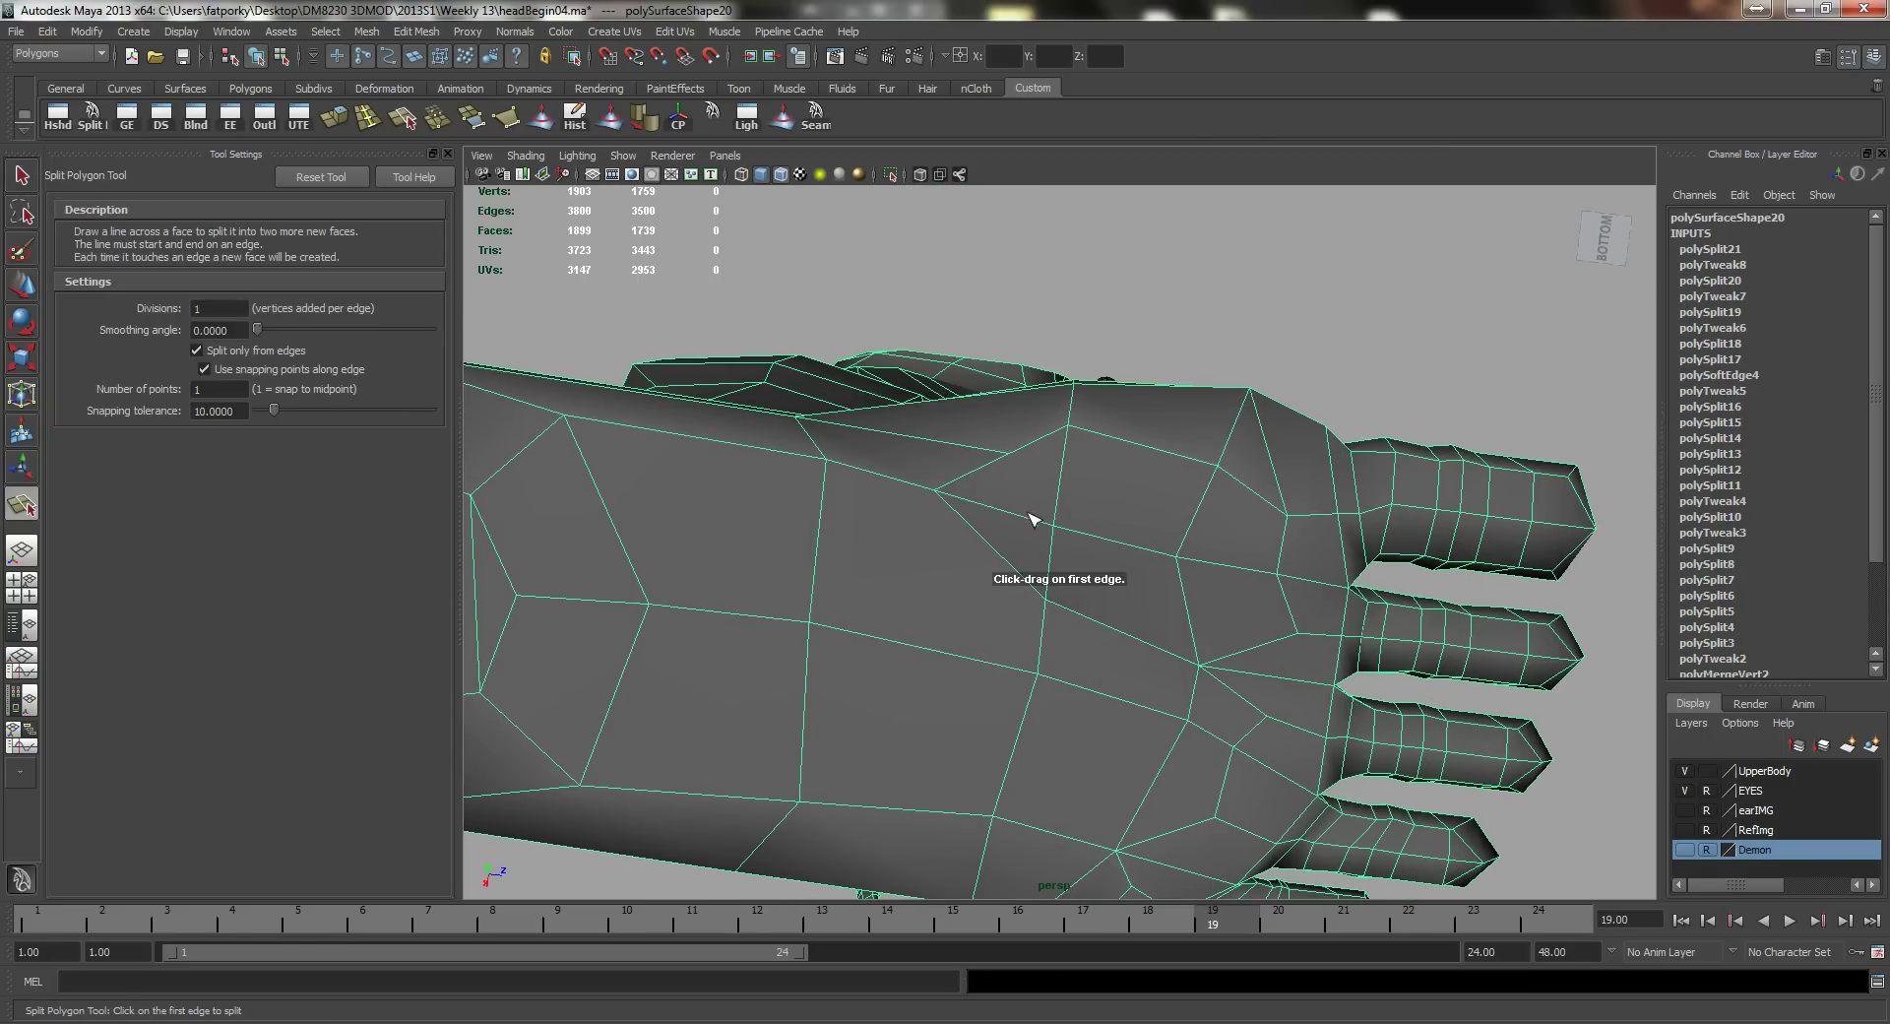
{"action": "left_click", "coordinate": [997, 555]}
{"action": "left_click", "coordinate": [809, 620]}
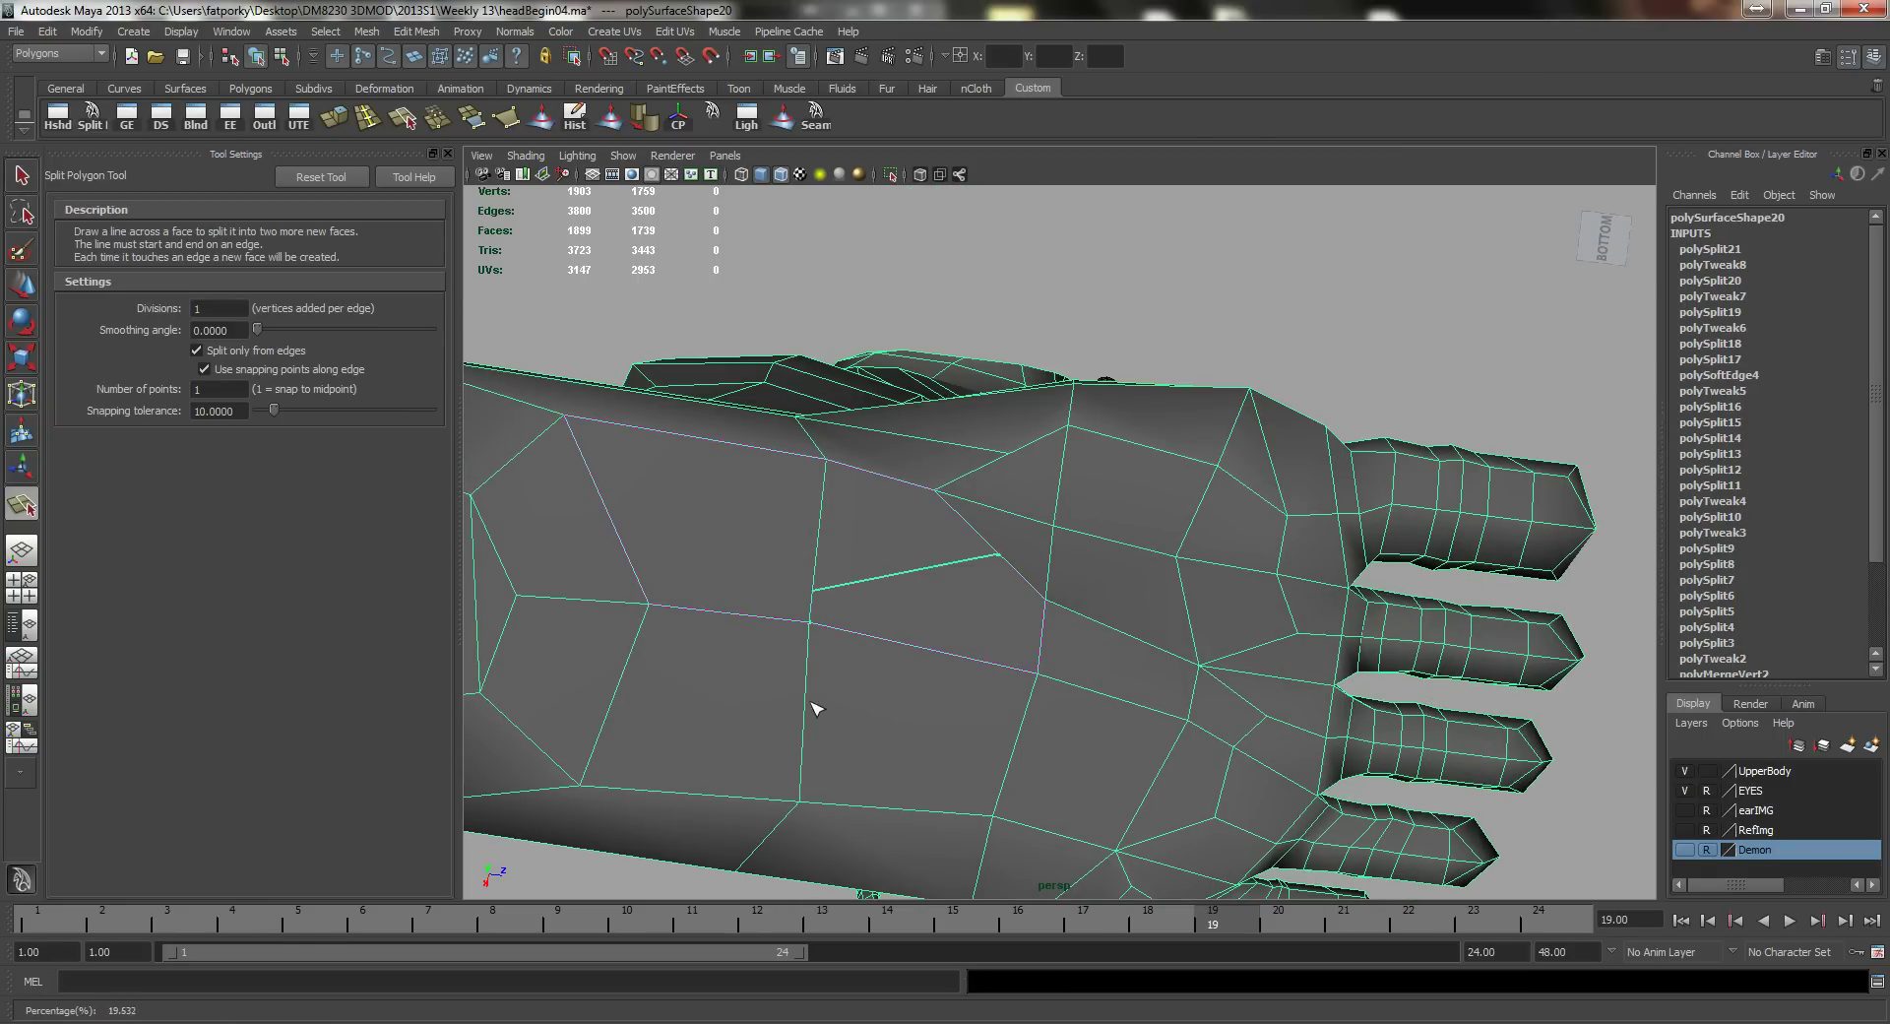
{"action": "key", "text": "Return"}
{"action": "key", "text": "q"}
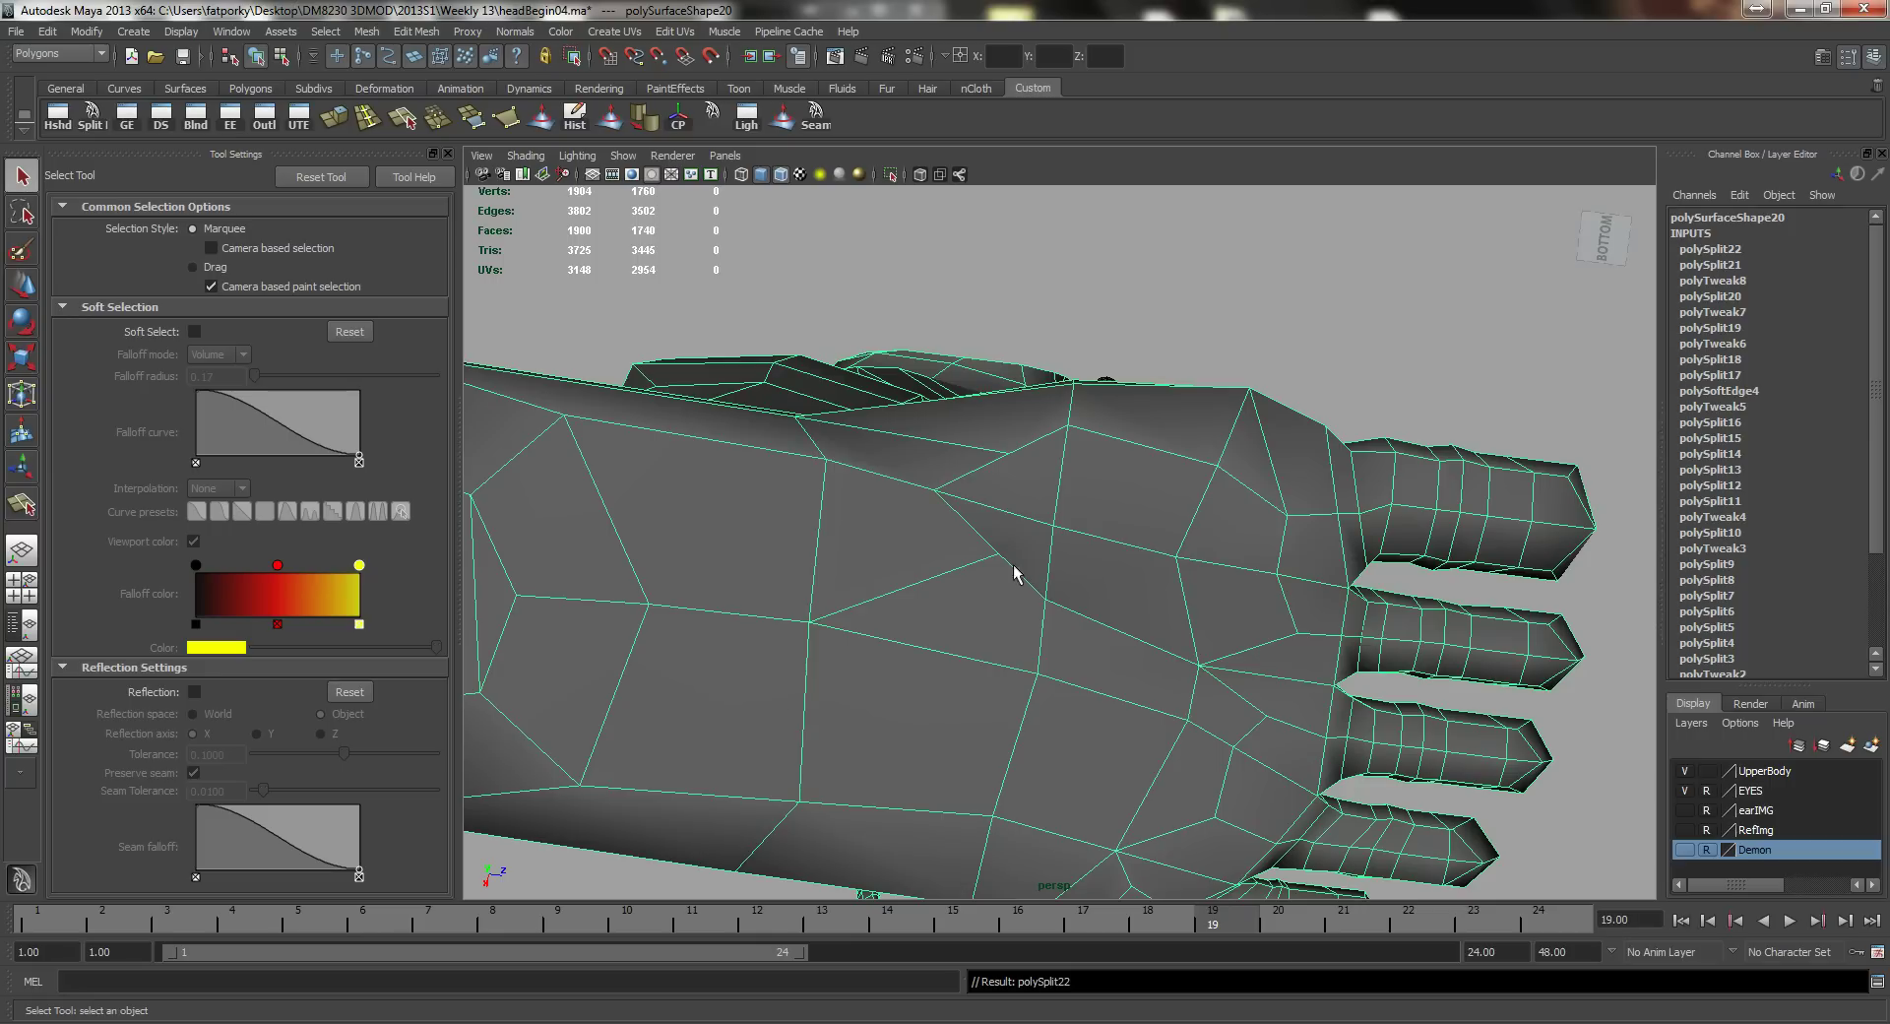
Step: Select the two new vertices behind the ball pad and scale them farther apart
{"action": "right_click_drag", "start_coordinate": [983, 534], "coordinate": [989, 484]}
{"action": "left_click", "coordinate": [1008, 456]}
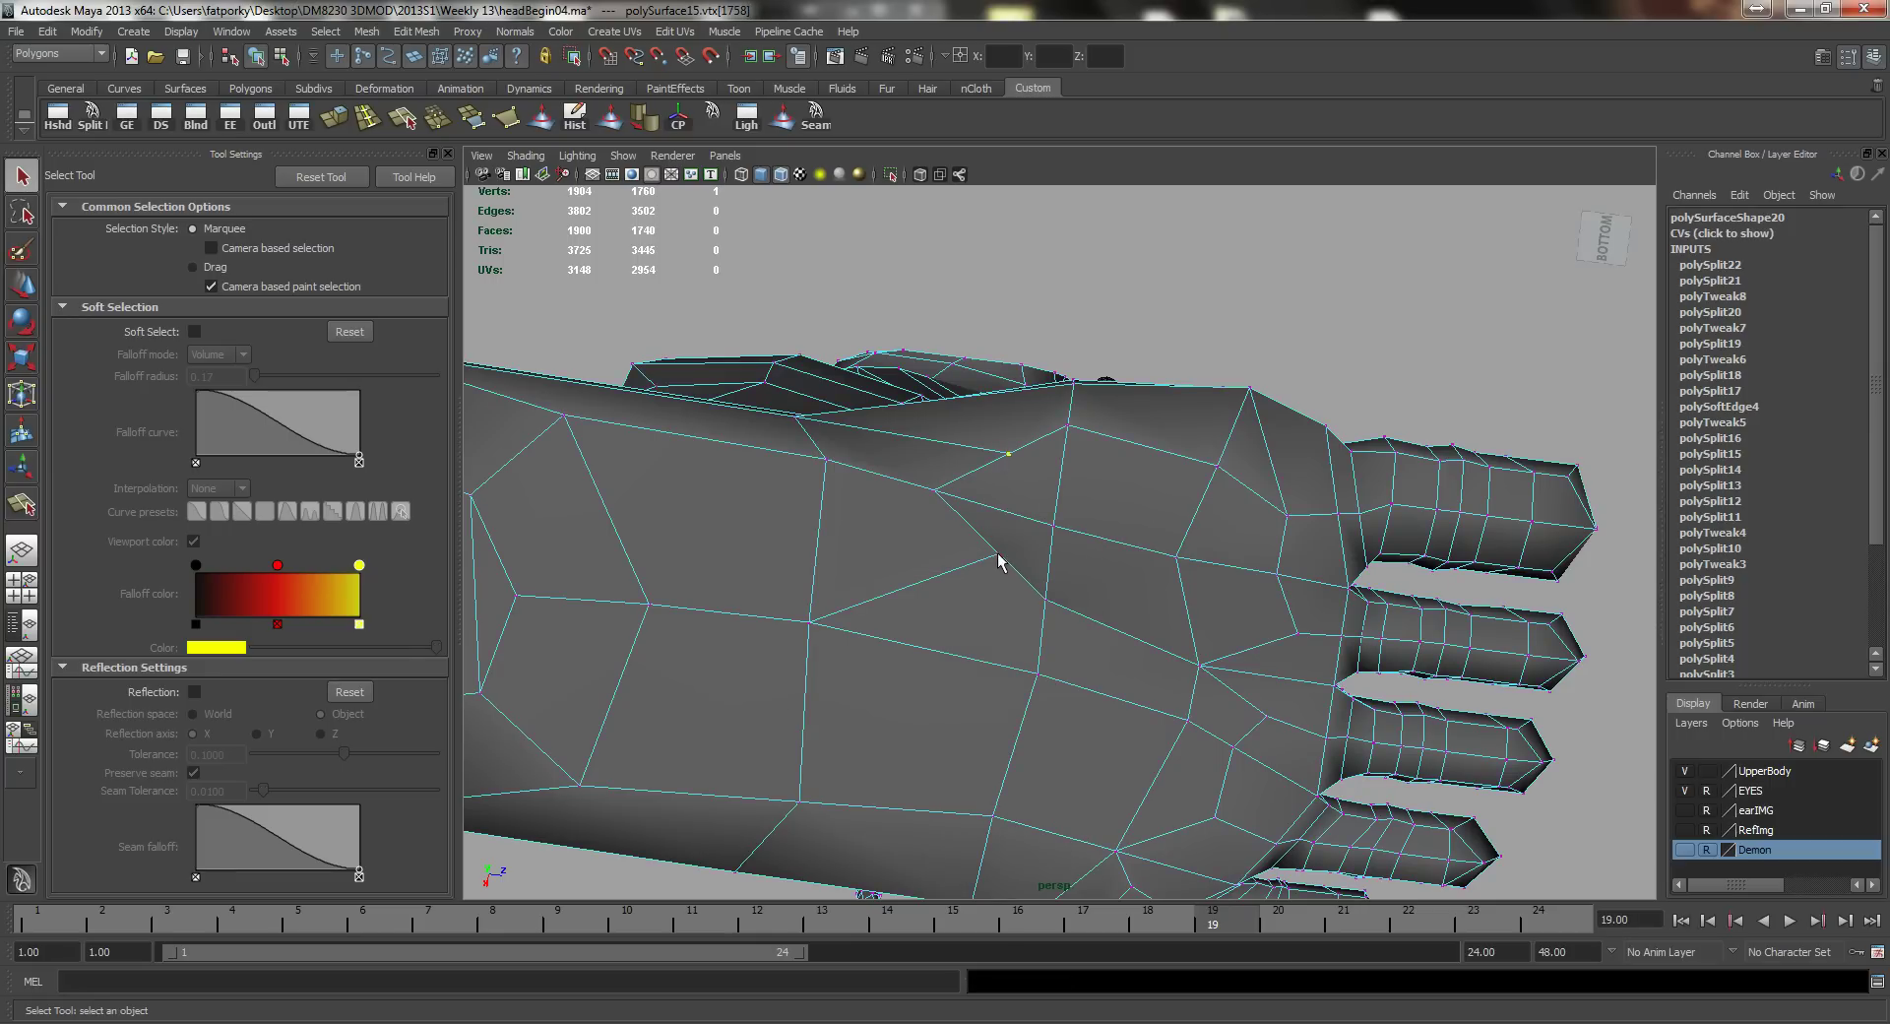
{"action": "left_click", "coordinate": [998, 555], "text": "shift"}
{"action": "key", "text": "r"}
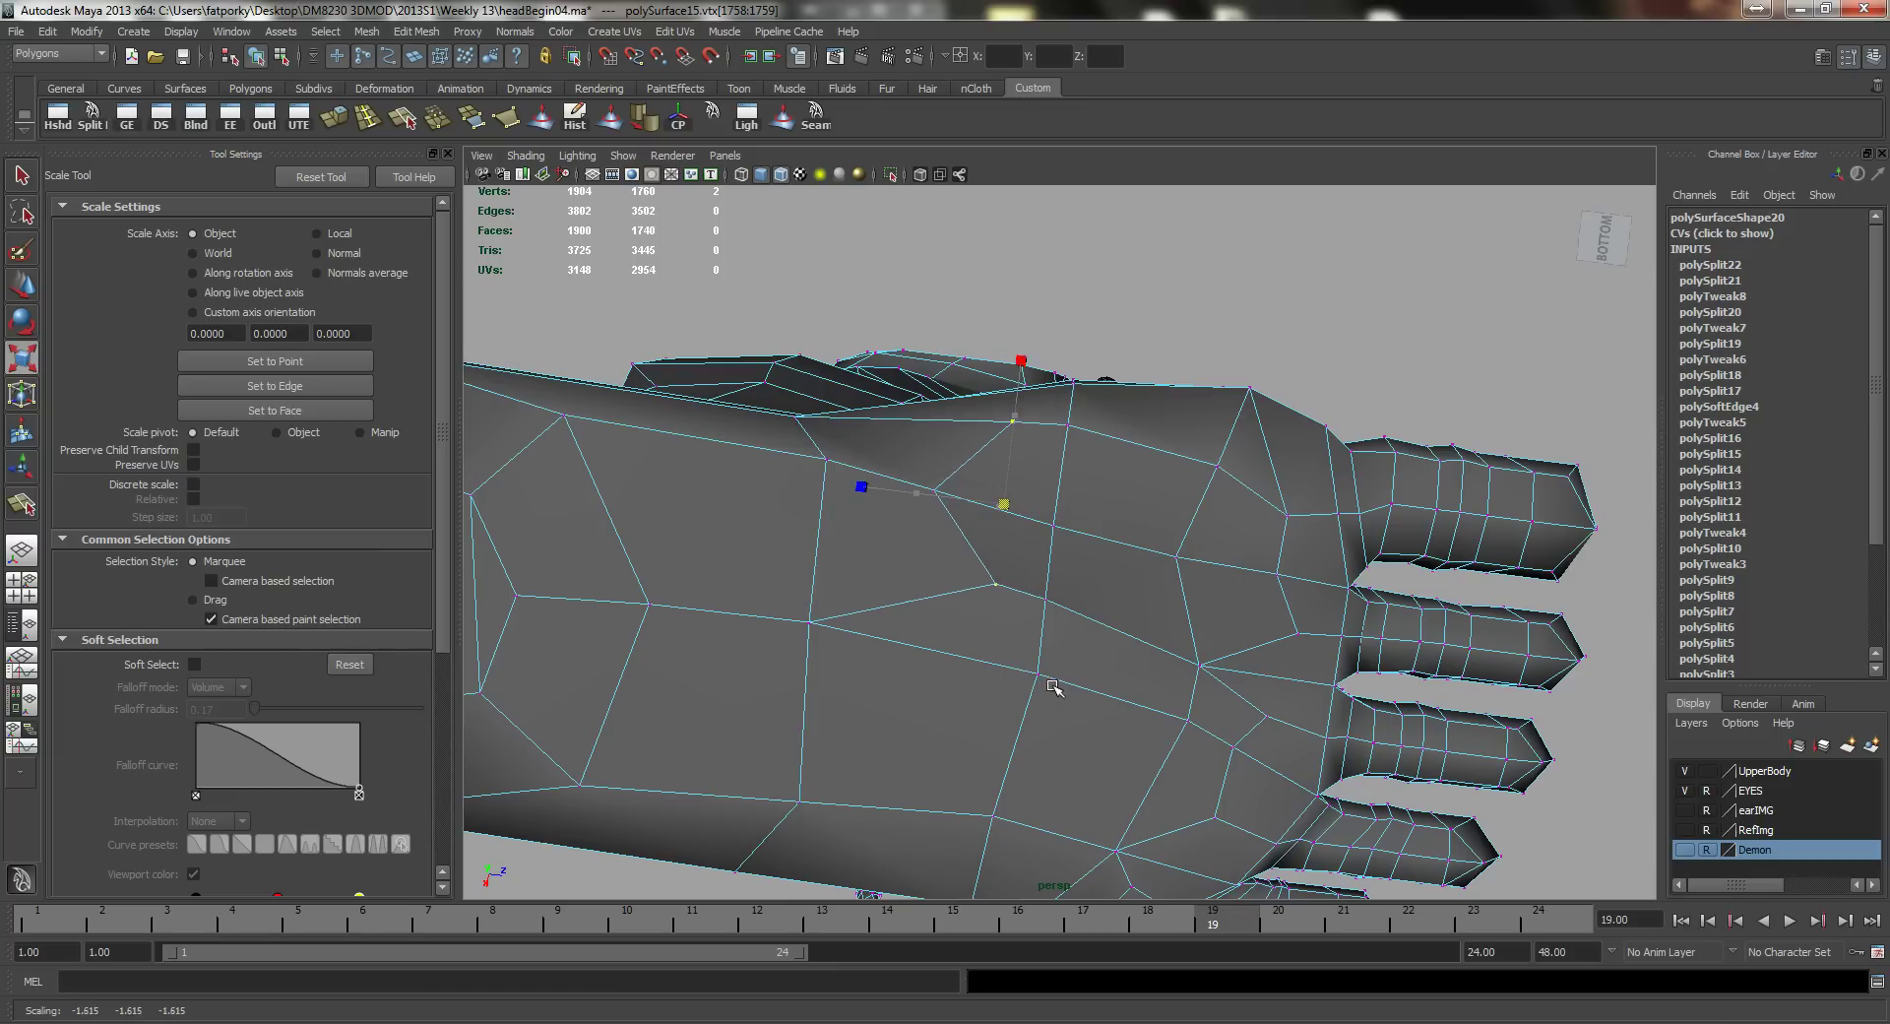
{"action": "left_click_drag", "start_coordinate": [1054, 684], "coordinate": [1113, 712], "text": "alt"}
{"action": "key", "text": "q"}
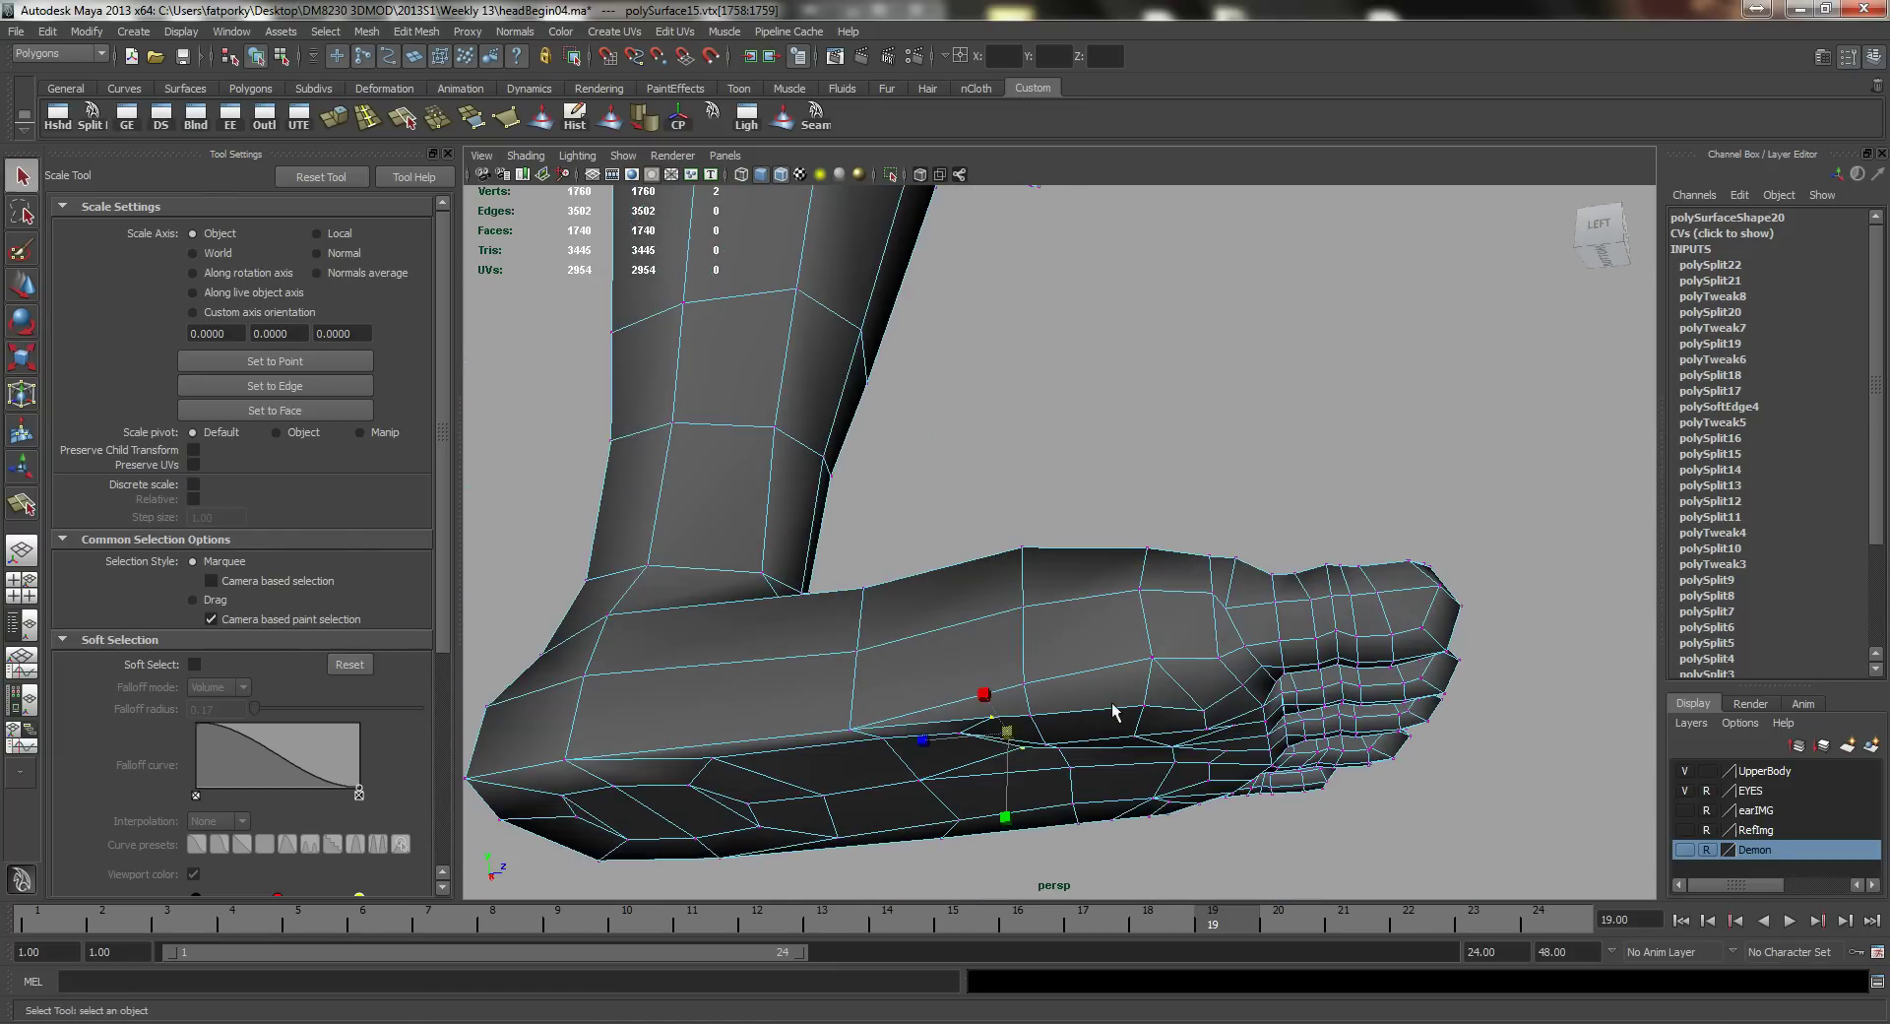
Step: Return the foot mesh to object mode and delete its construction history
{"action": "right_click_drag", "start_coordinate": [1122, 695], "coordinate": [1203, 671]}
{"action": "left_click_drag", "start_coordinate": [1131, 700], "coordinate": [1083, 679], "text": "alt"}
{"action": "left_click_drag", "start_coordinate": [1207, 792], "coordinate": [1132, 564], "text": "alt"}
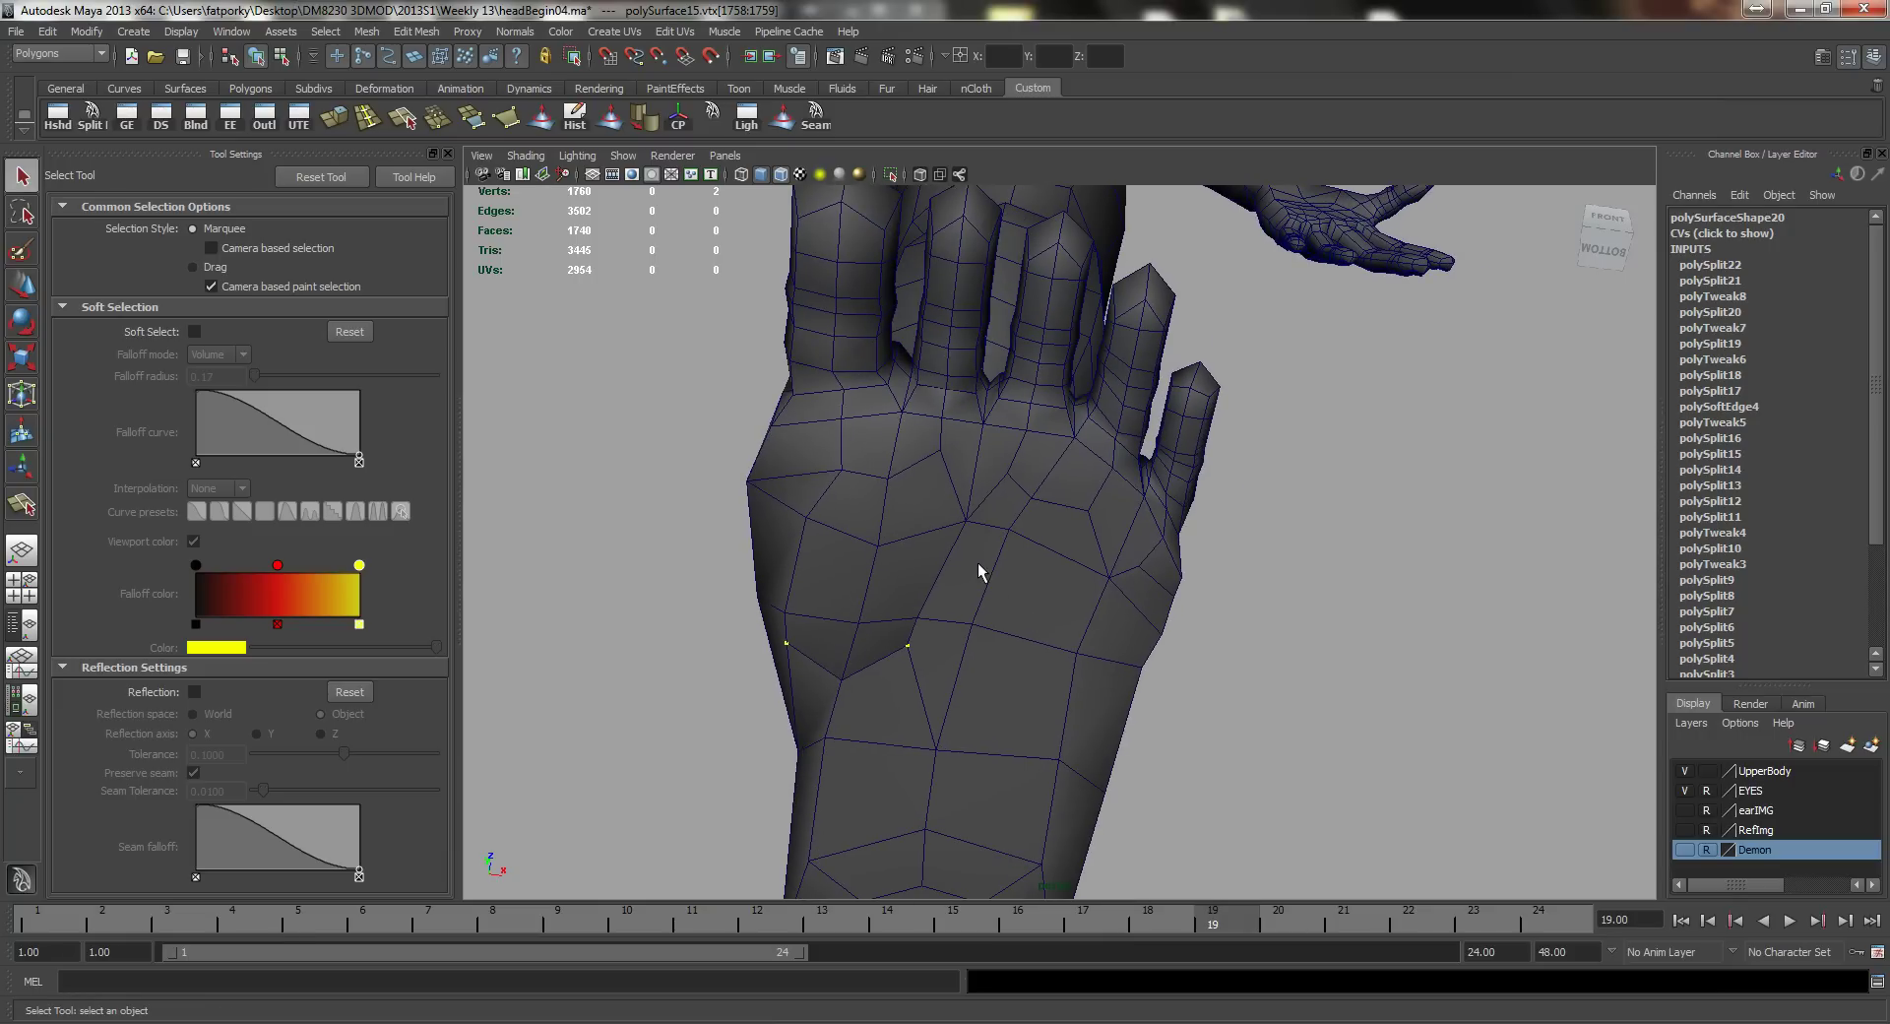
{"action": "right_click_drag", "start_coordinate": [979, 571], "coordinate": [1018, 549]}
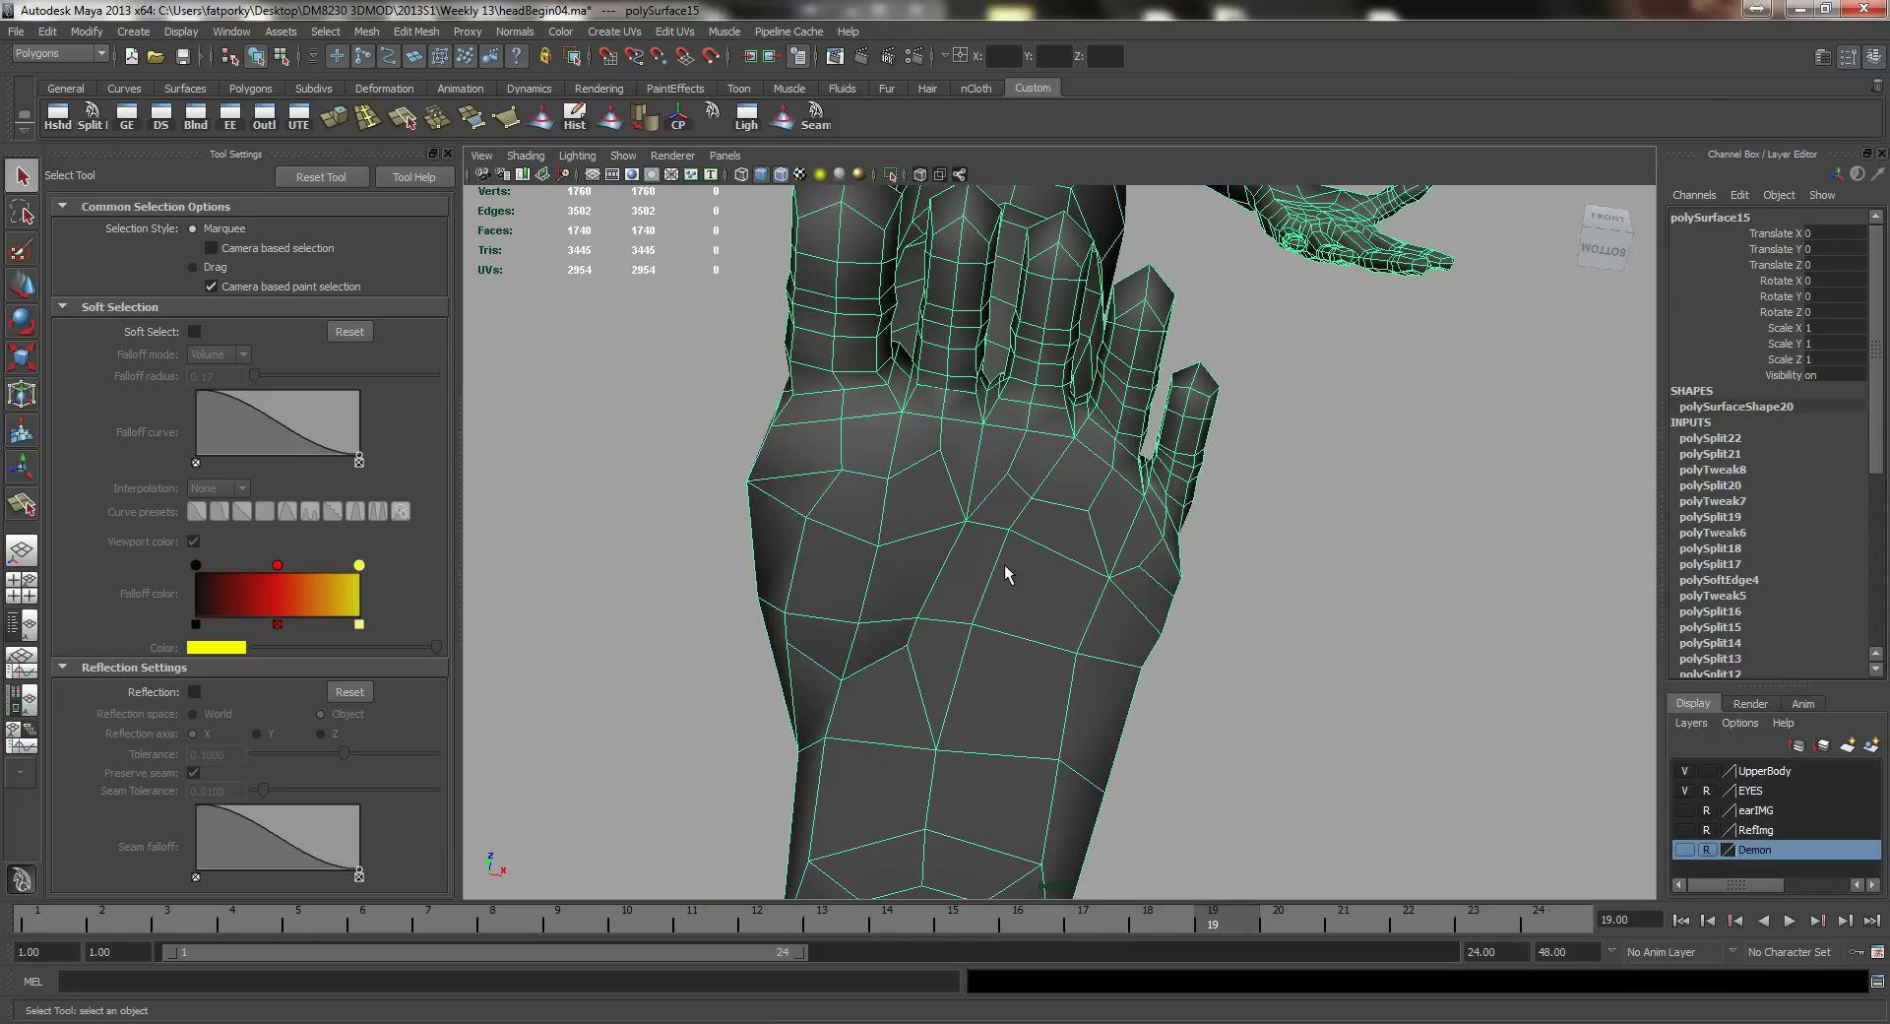
{"action": "left_click", "coordinate": [574, 117]}
Step: Delete the two crosswise edges that form thin triangles at the front and back of the heel's underside
{"action": "left_click_drag", "start_coordinate": [729, 275], "coordinate": [961, 672], "text": "alt"}
{"action": "right_click_drag", "start_coordinate": [872, 668], "coordinate": [952, 726], "text": "alt"}
{"action": "middle_click_drag", "start_coordinate": [941, 727], "coordinate": [1028, 646], "text": "alt"}
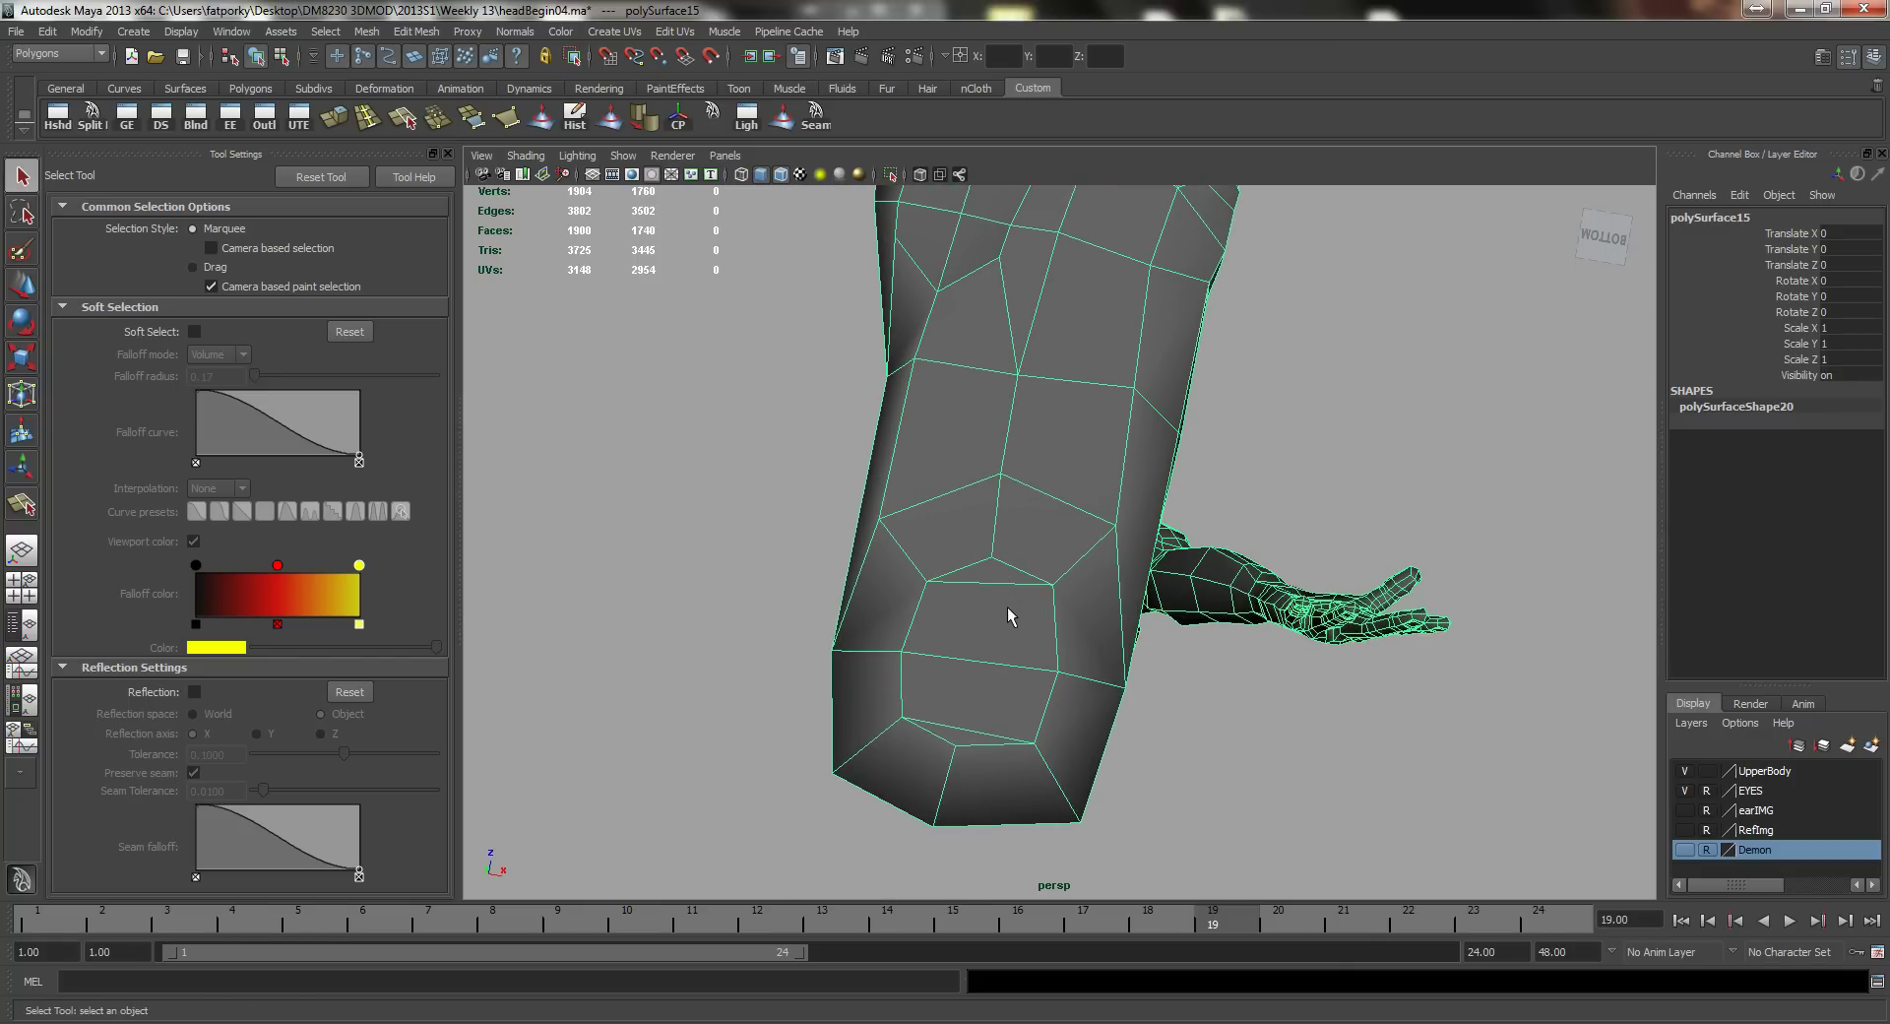
{"action": "right_click_drag", "start_coordinate": [1007, 616], "coordinate": [983, 561]}
{"action": "left_click", "coordinate": [976, 591]}
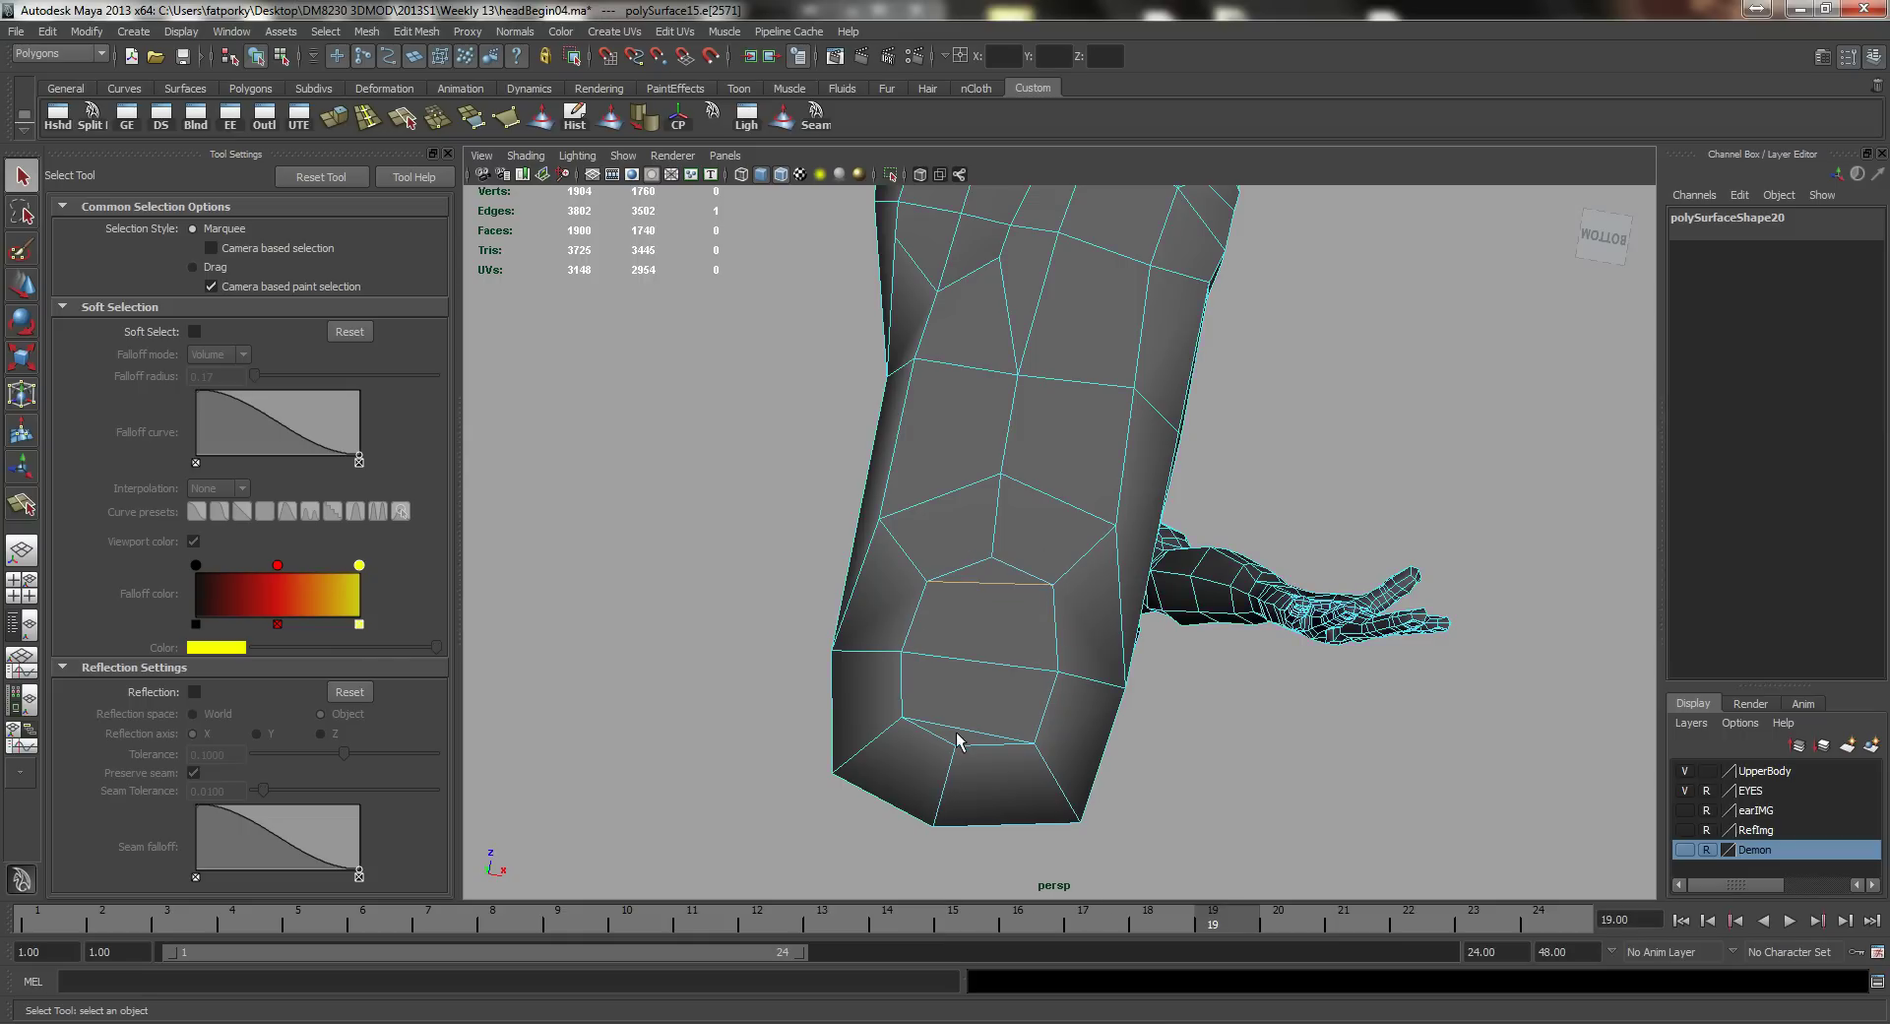
{"action": "key", "text": "Delete"}
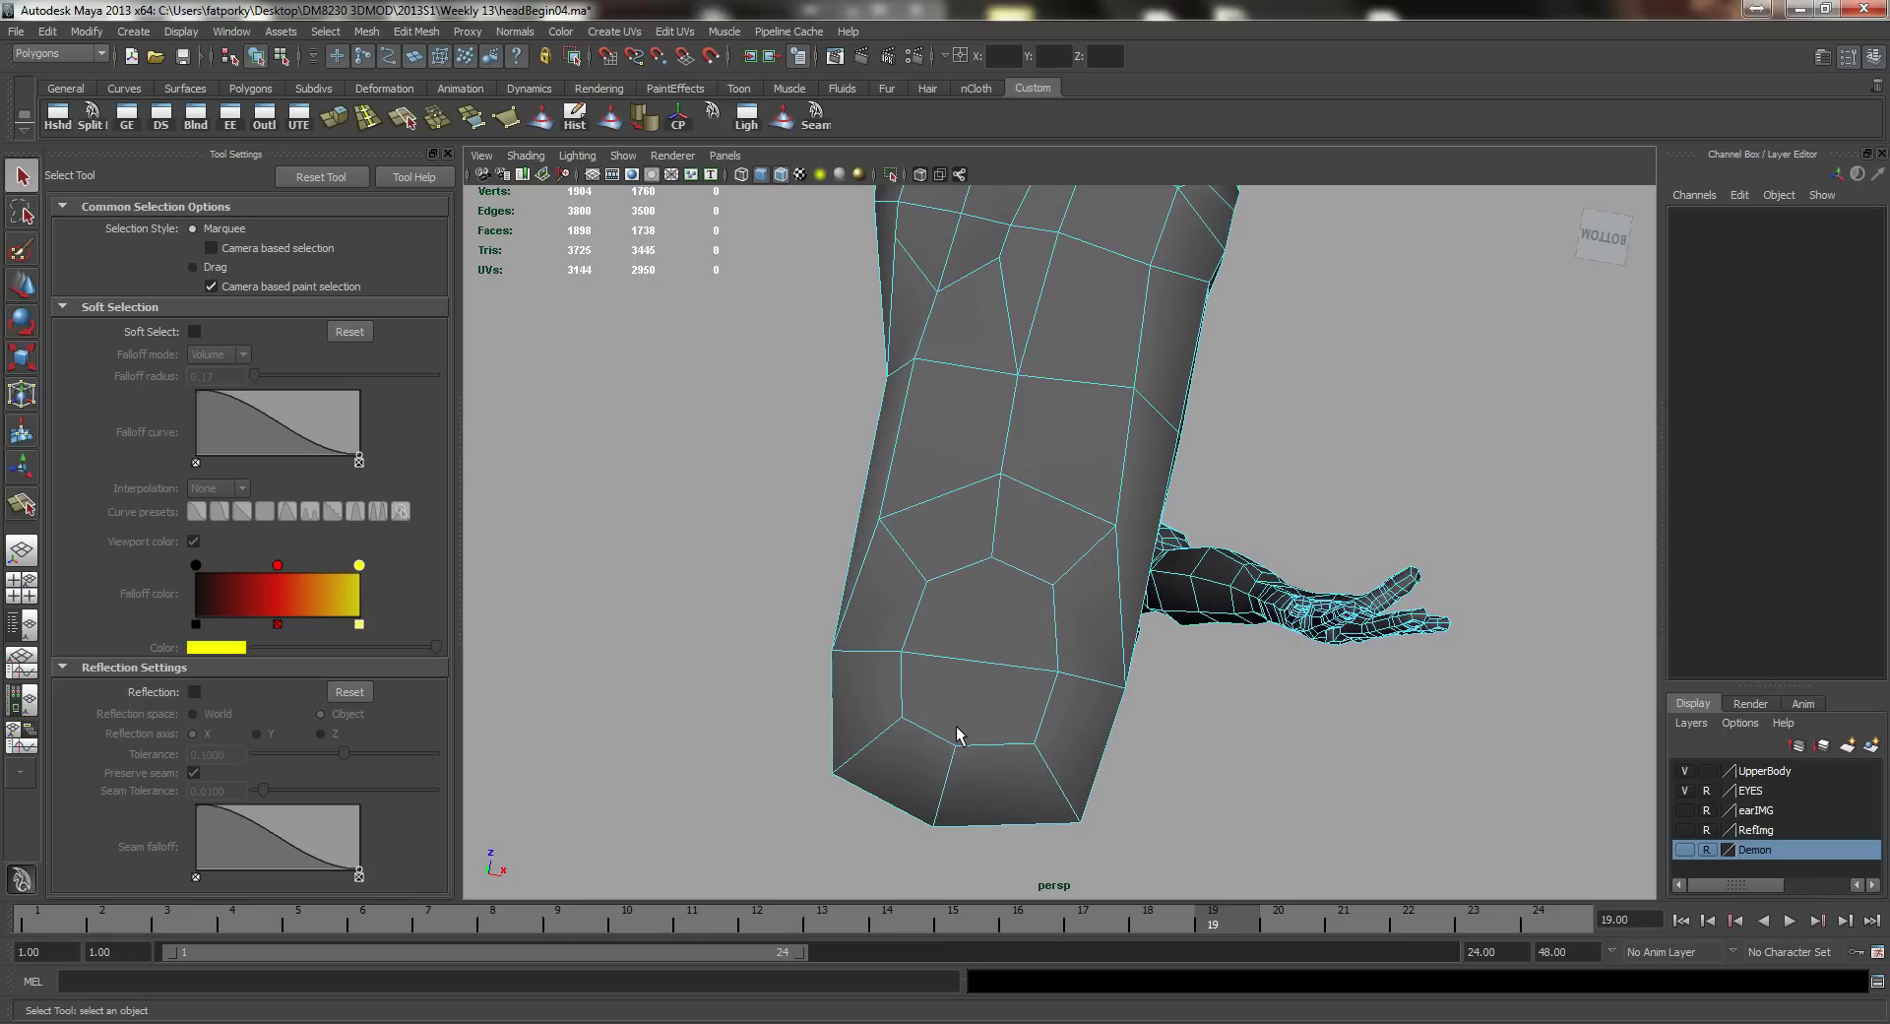
Step: Split the heel's underside lengthwise through the crosswise edge, joining the front and rear center vertices
{"action": "key", "text": "y"}
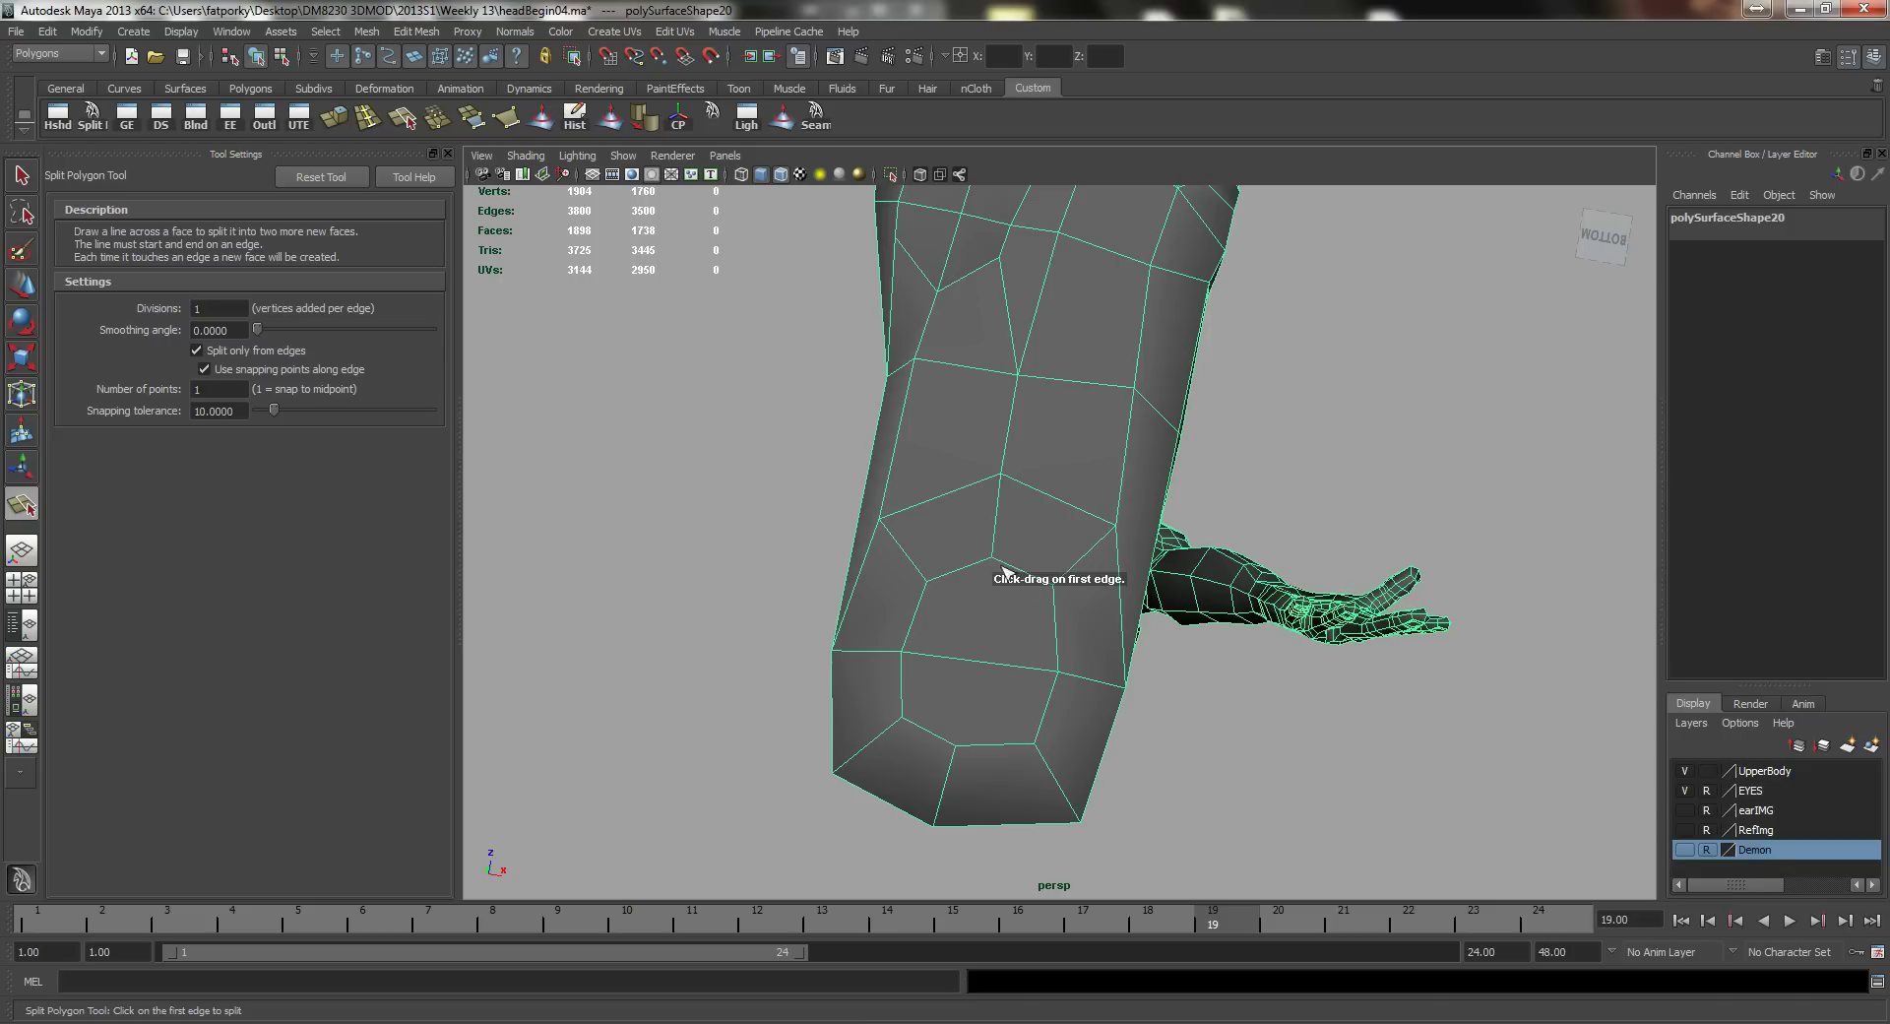
{"action": "left_click_drag", "start_coordinate": [969, 564], "coordinate": [1020, 556]}
{"action": "left_click_drag", "start_coordinate": [951, 741], "coordinate": [968, 760]}
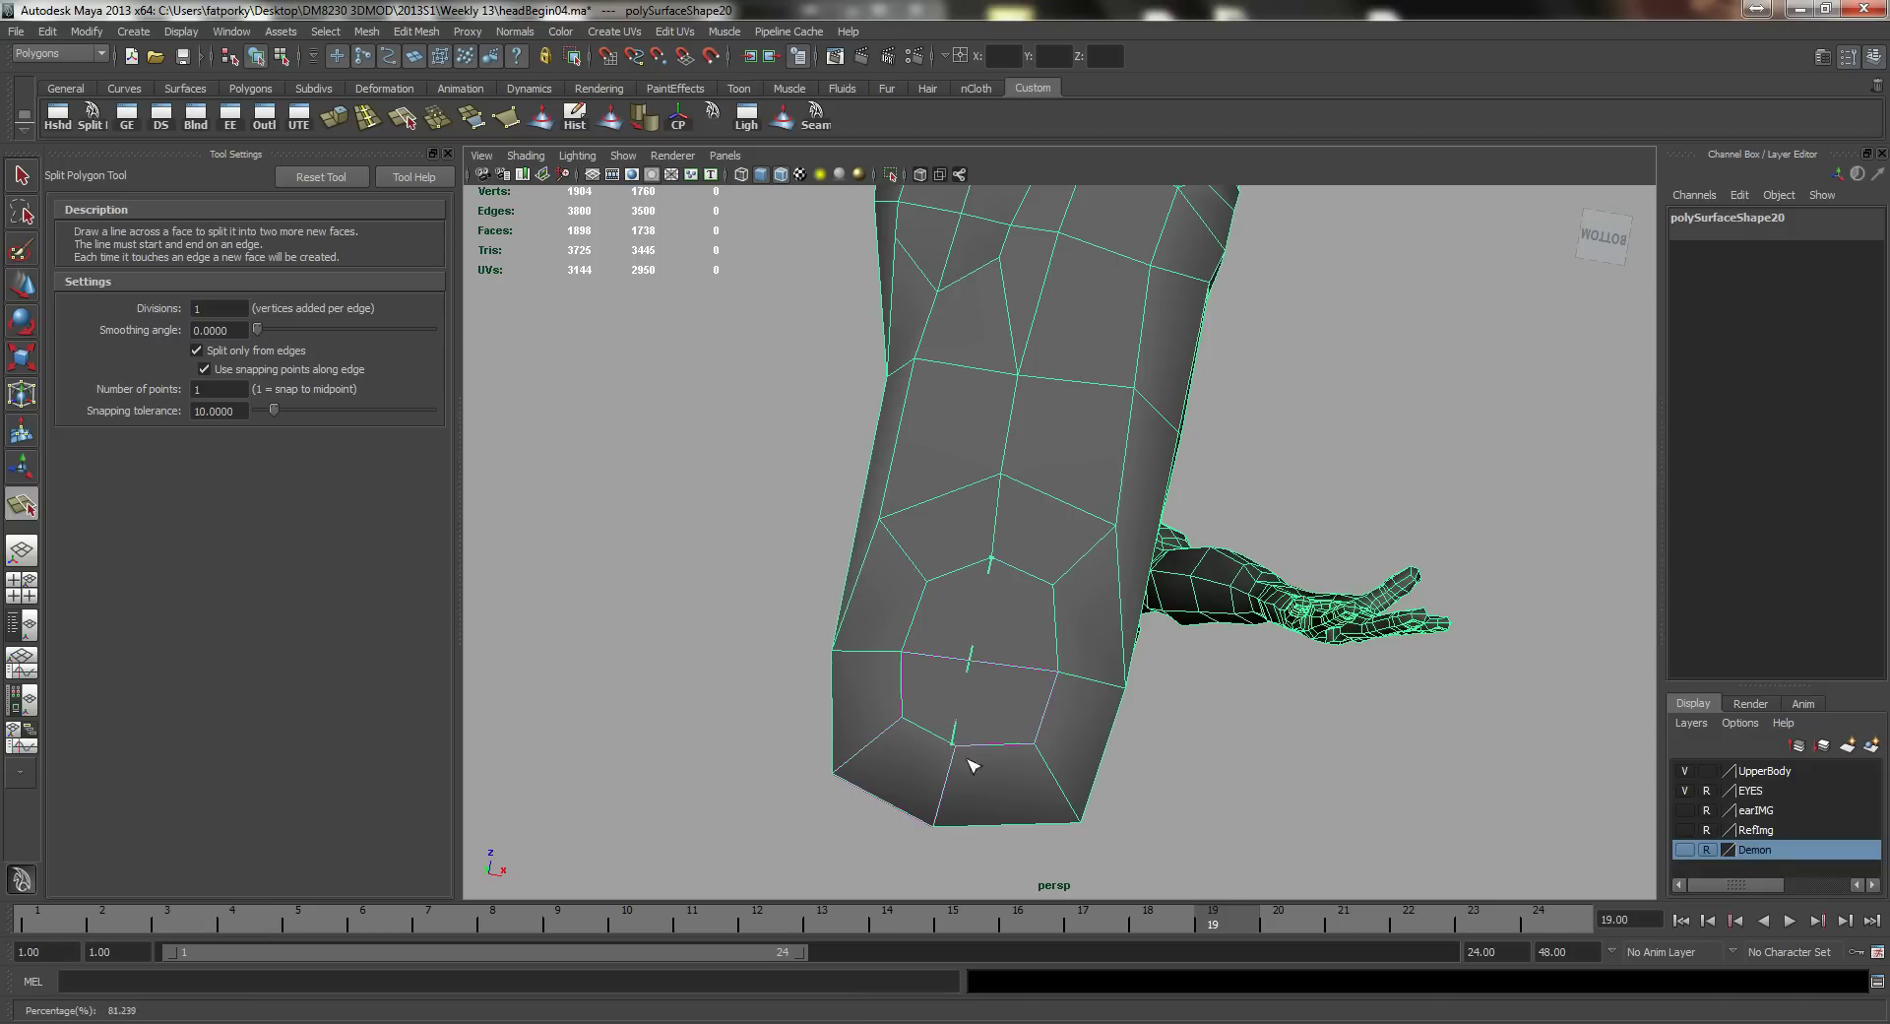
{"action": "key", "text": "q"}
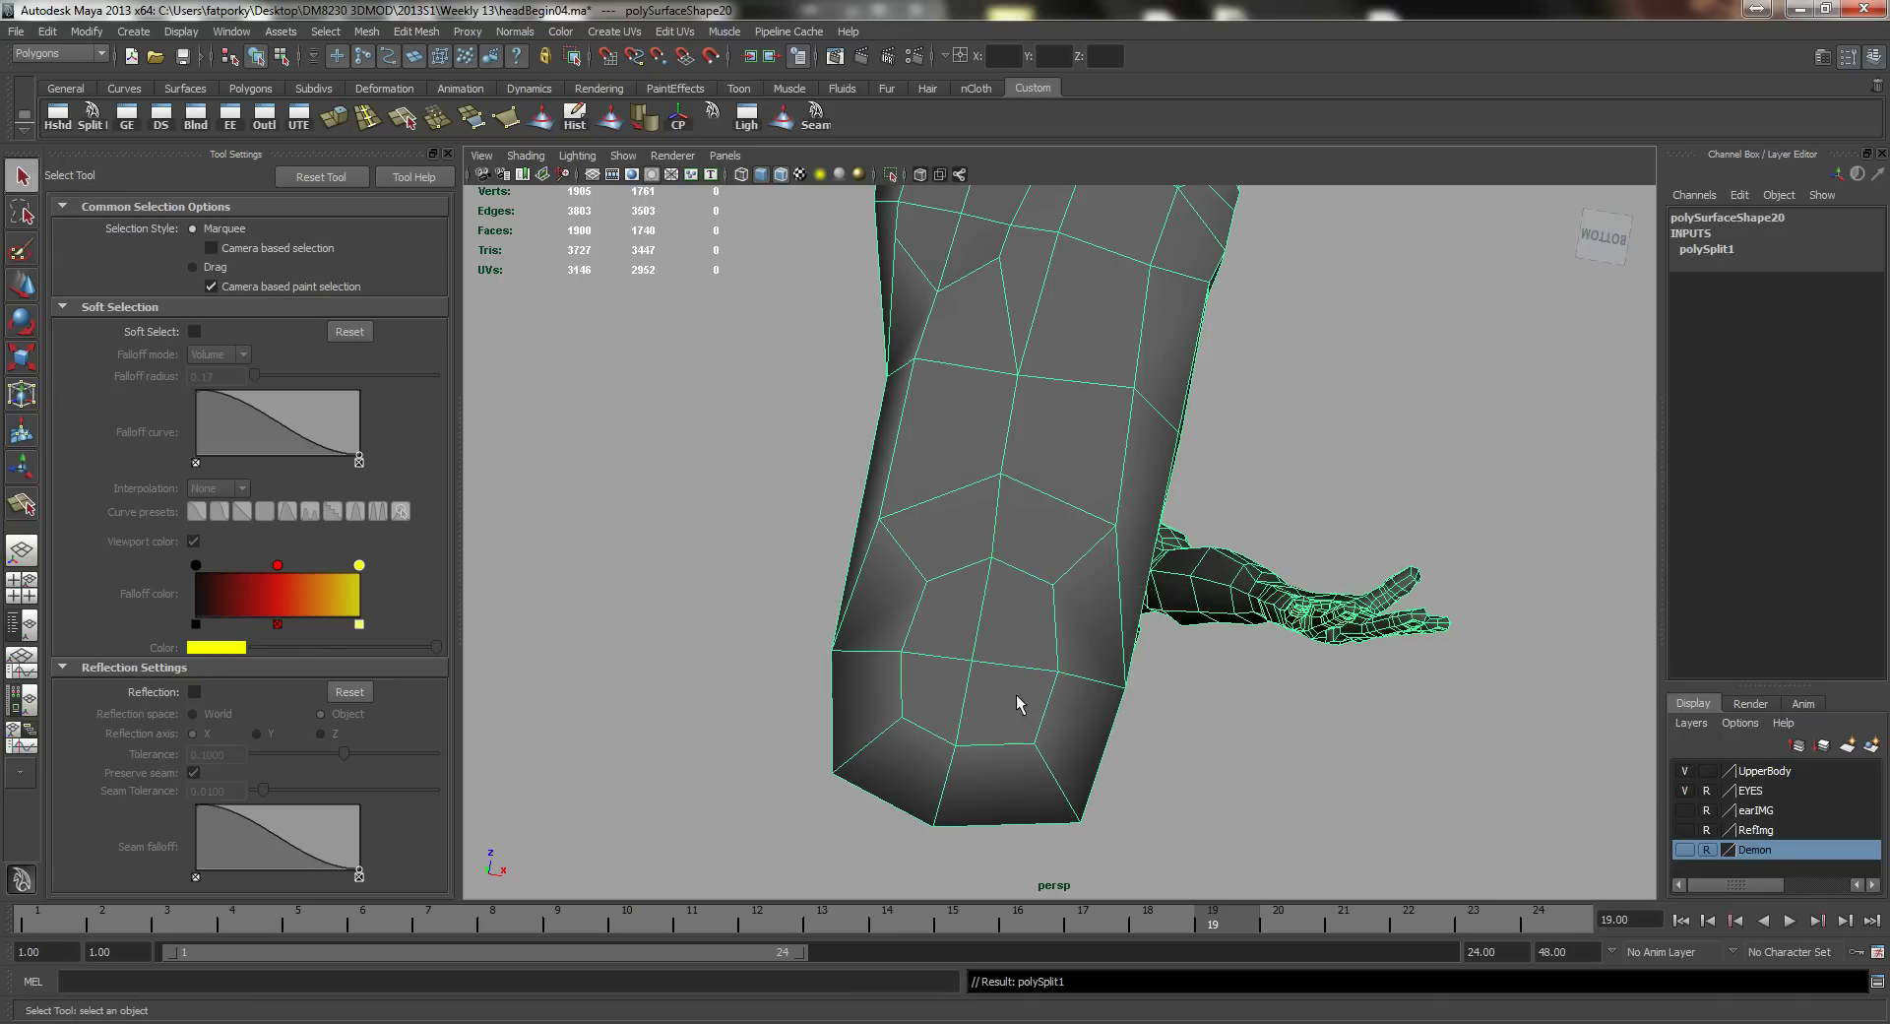
Step: Select the four faces at the center of the heel's underside
{"action": "left_click_drag", "start_coordinate": [1046, 529], "coordinate": [1029, 577], "text": "alt"}
{"action": "right_click_drag", "start_coordinate": [1109, 620], "coordinate": [1121, 663]}
{"action": "left_click", "coordinate": [1120, 617]}
{"action": "left_click", "coordinate": [1105, 661], "text": "shift"}
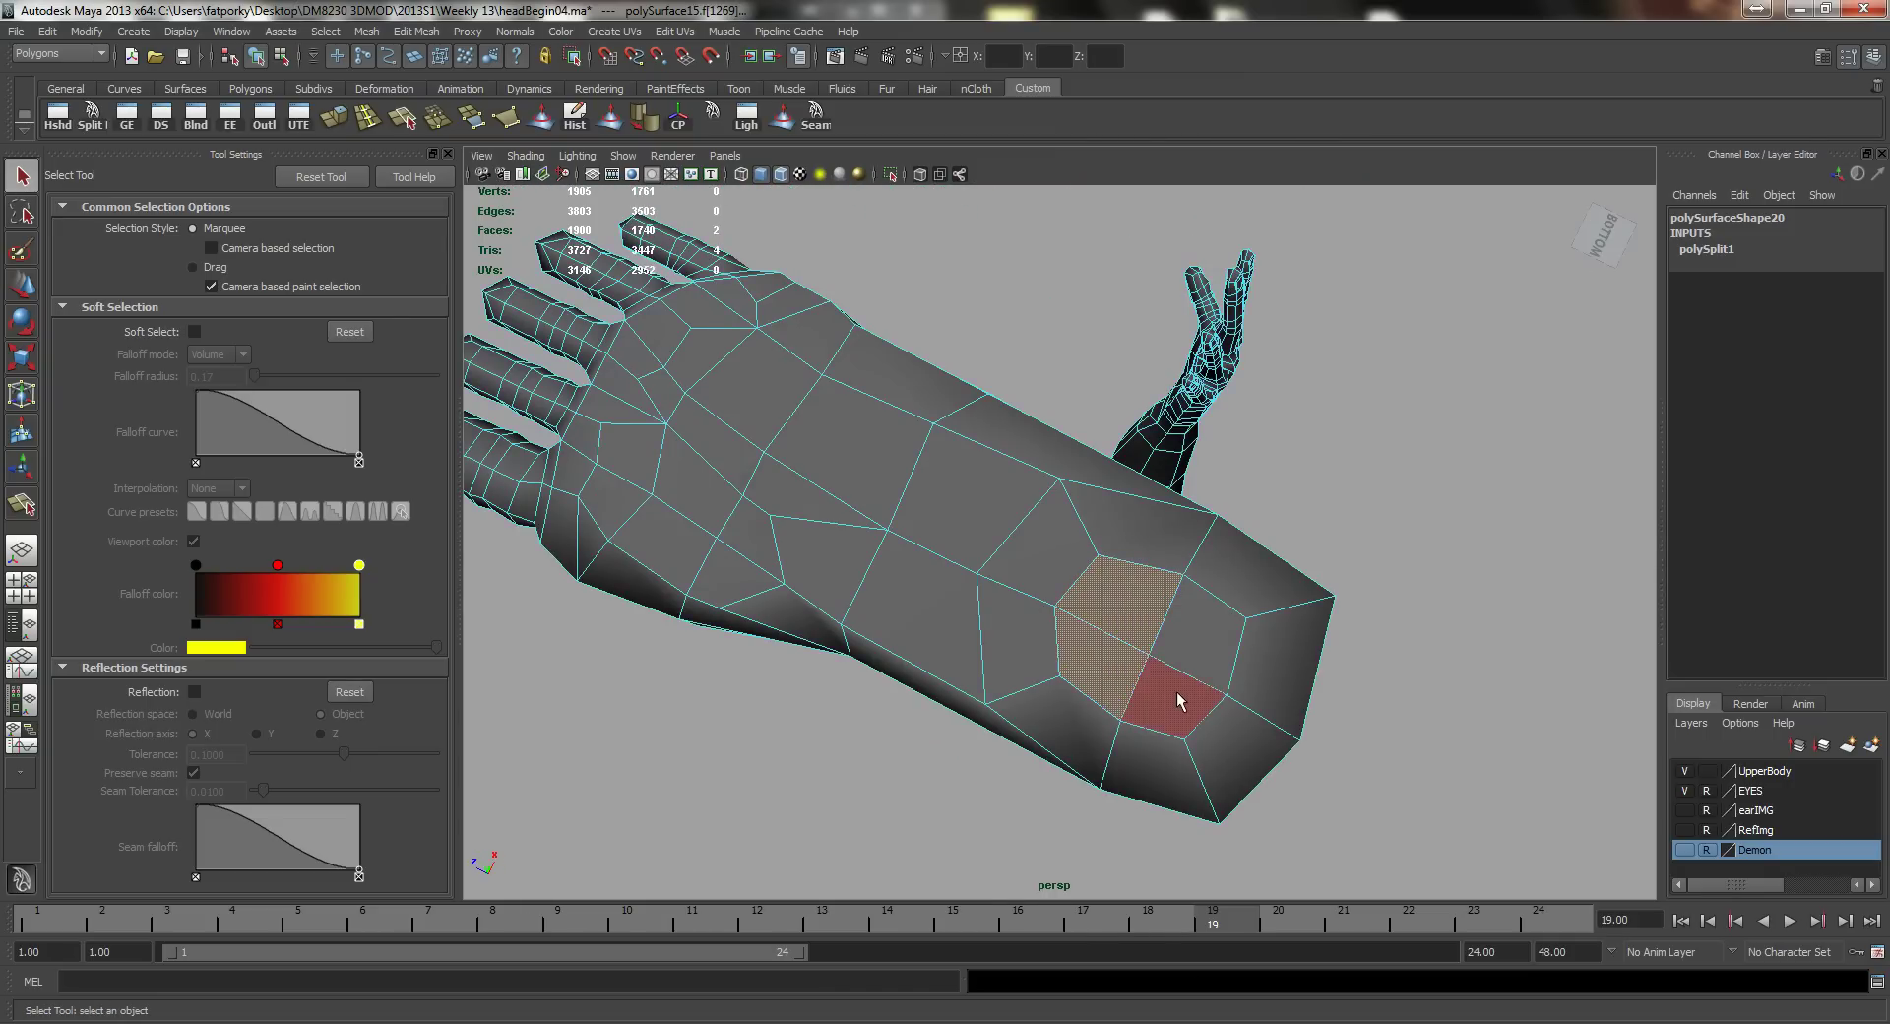
{"action": "left_click", "coordinate": [1175, 694], "text": "shift"}
{"action": "left_click", "coordinate": [1198, 630], "text": "shift"}
{"action": "left_click_drag", "start_coordinate": [1093, 656], "coordinate": [914, 753], "text": "alt"}
{"action": "key", "text": "f"}
{"action": "left_click_drag", "start_coordinate": [1122, 713], "coordinate": [1181, 498], "text": "alt"}
{"action": "key", "text": "w"}
{"action": "key", "text": "q"}
Step: Select the vertex at the center of the heel's underside for moving
{"action": "right_click", "coordinate": [1217, 539]}
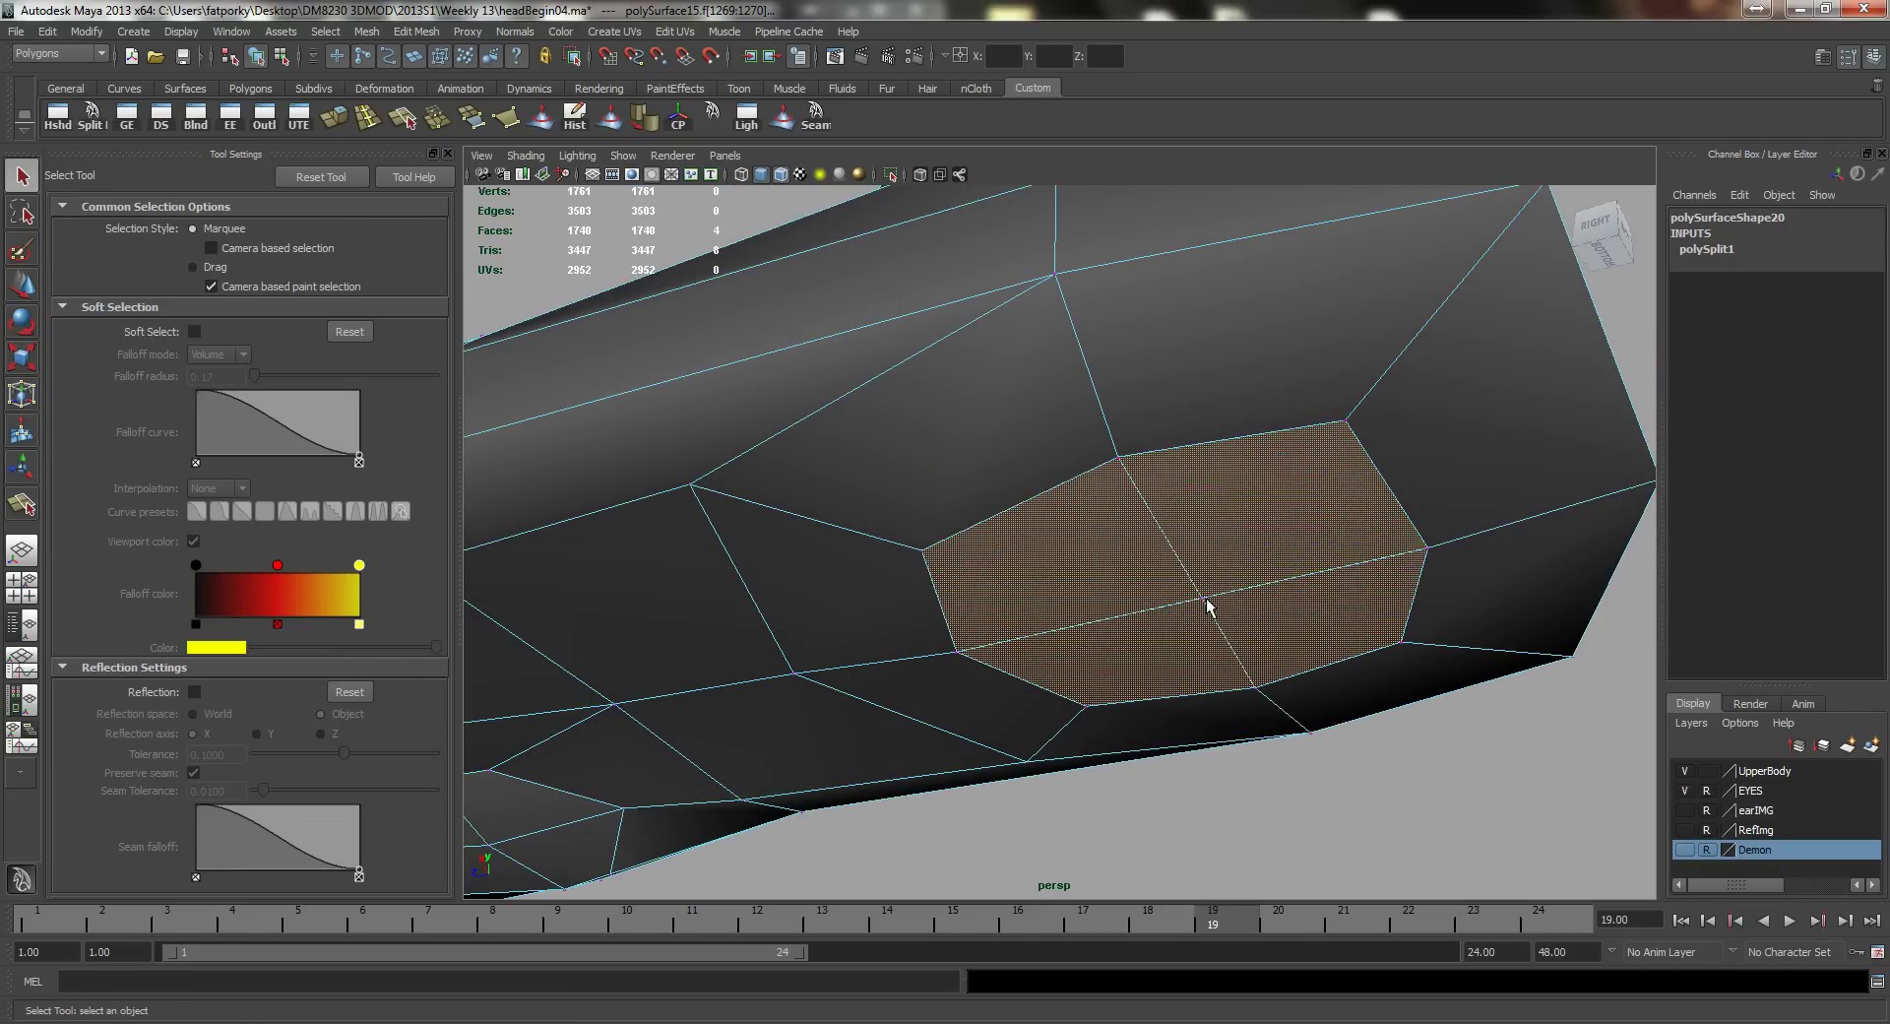
{"action": "left_click", "coordinate": [1203, 597]}
{"action": "left_click_drag", "start_coordinate": [1205, 598], "coordinate": [780, 378], "text": "alt"}
{"action": "key", "text": "w"}
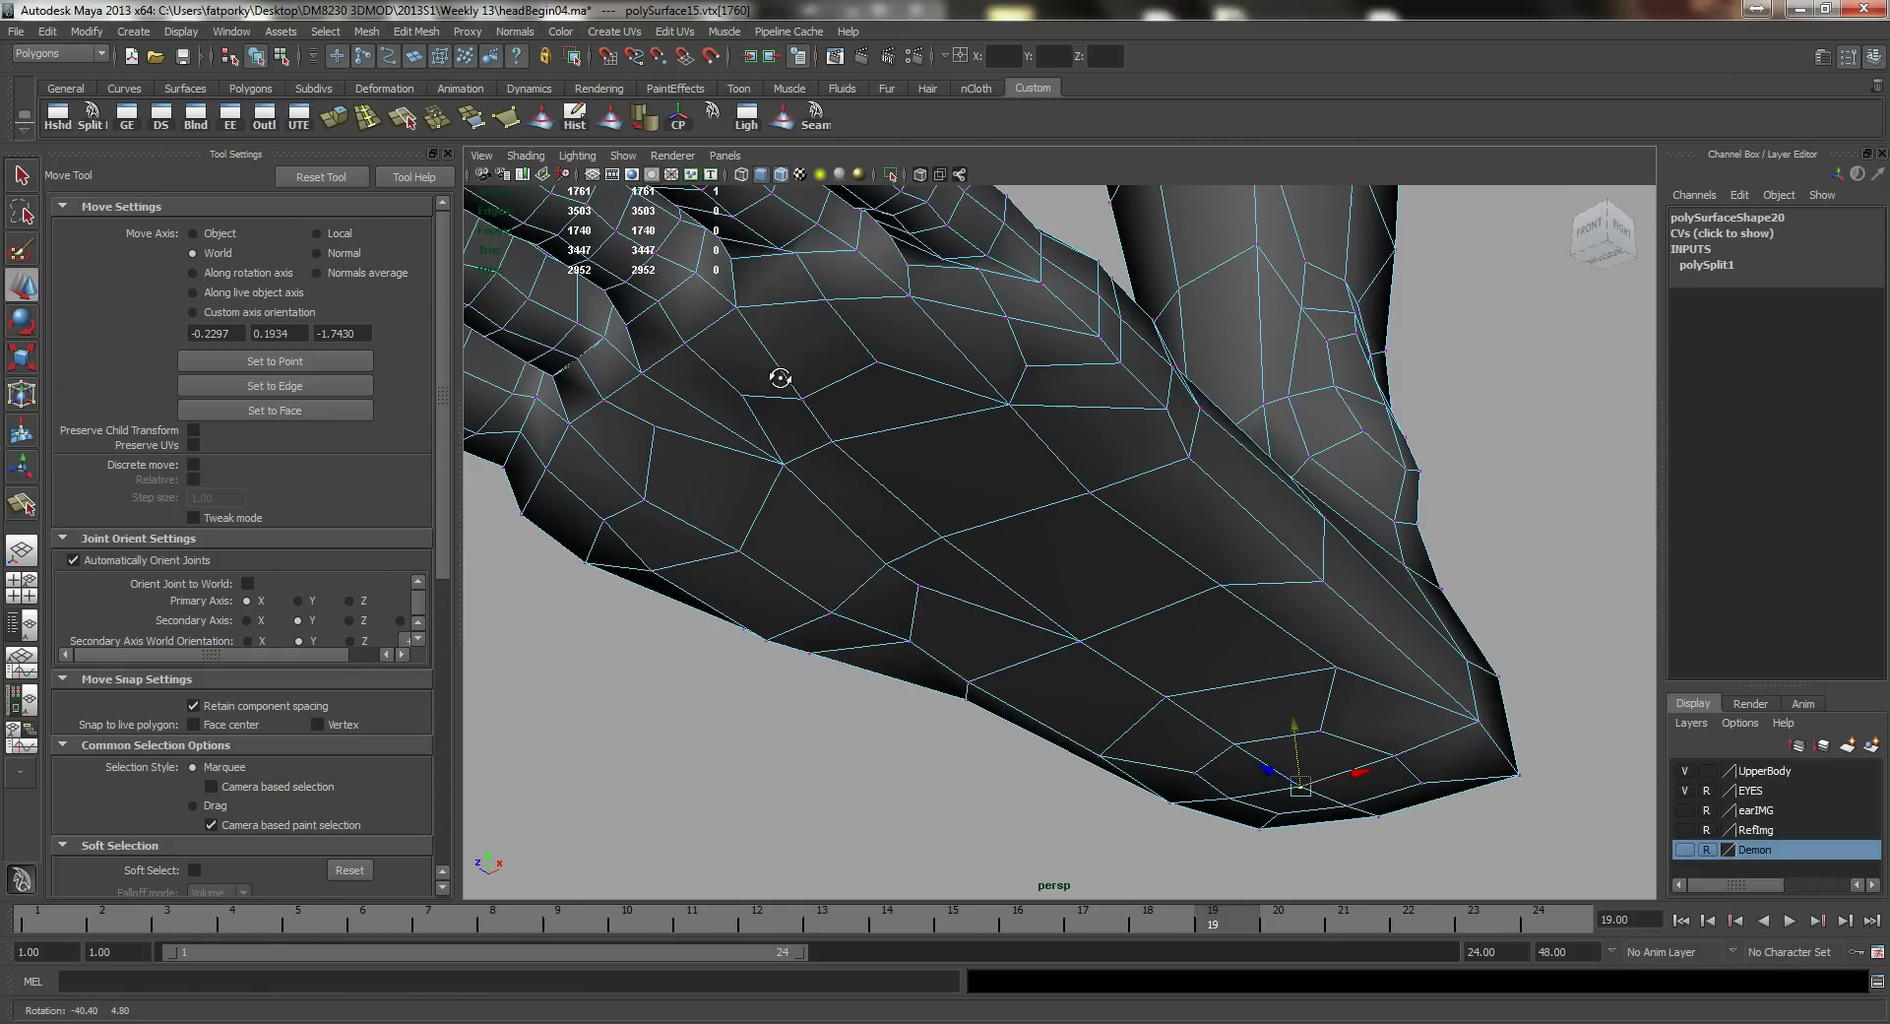
Step: Select a face on the sole behind the ball of the foot and turn on soft selection
{"action": "right_click_drag", "start_coordinate": [1042, 305], "coordinate": [1063, 347]}
{"action": "left_click", "coordinate": [1063, 346]}
{"action": "left_click_drag", "start_coordinate": [1123, 376], "coordinate": [794, 469], "text": "alt"}
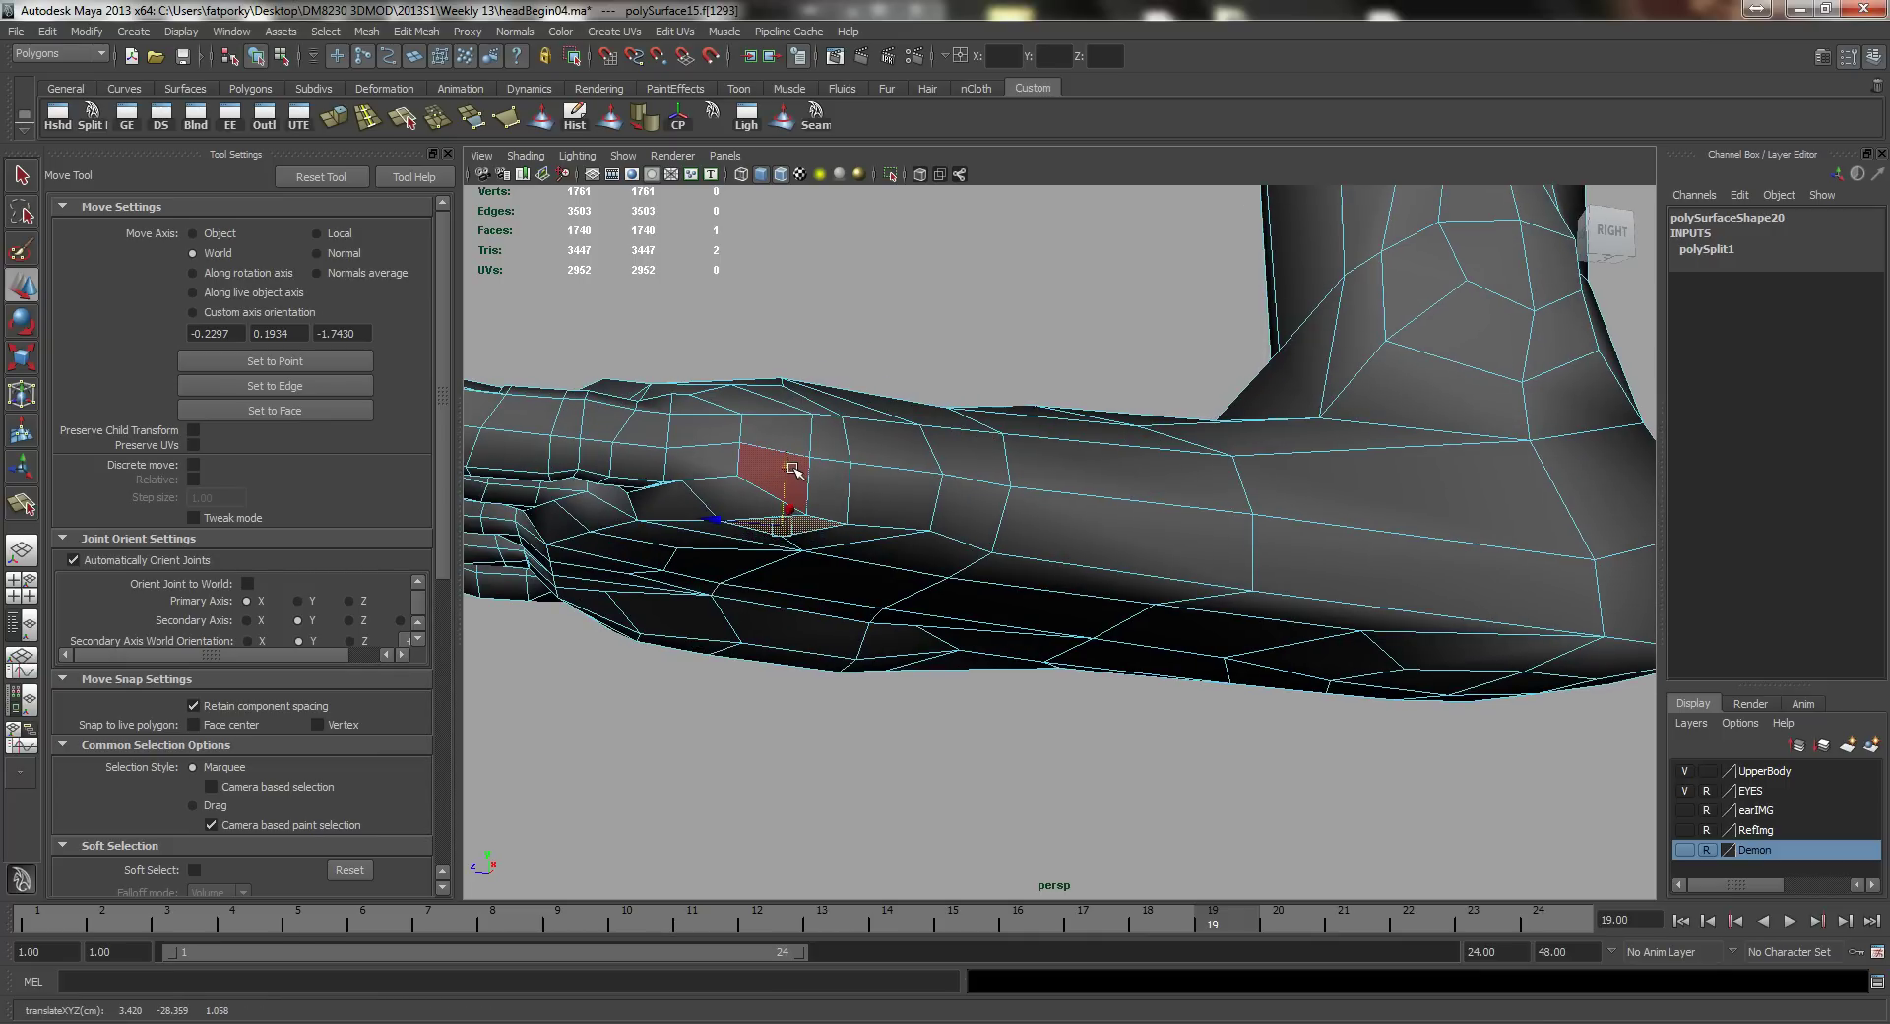
{"action": "key", "text": "b"}
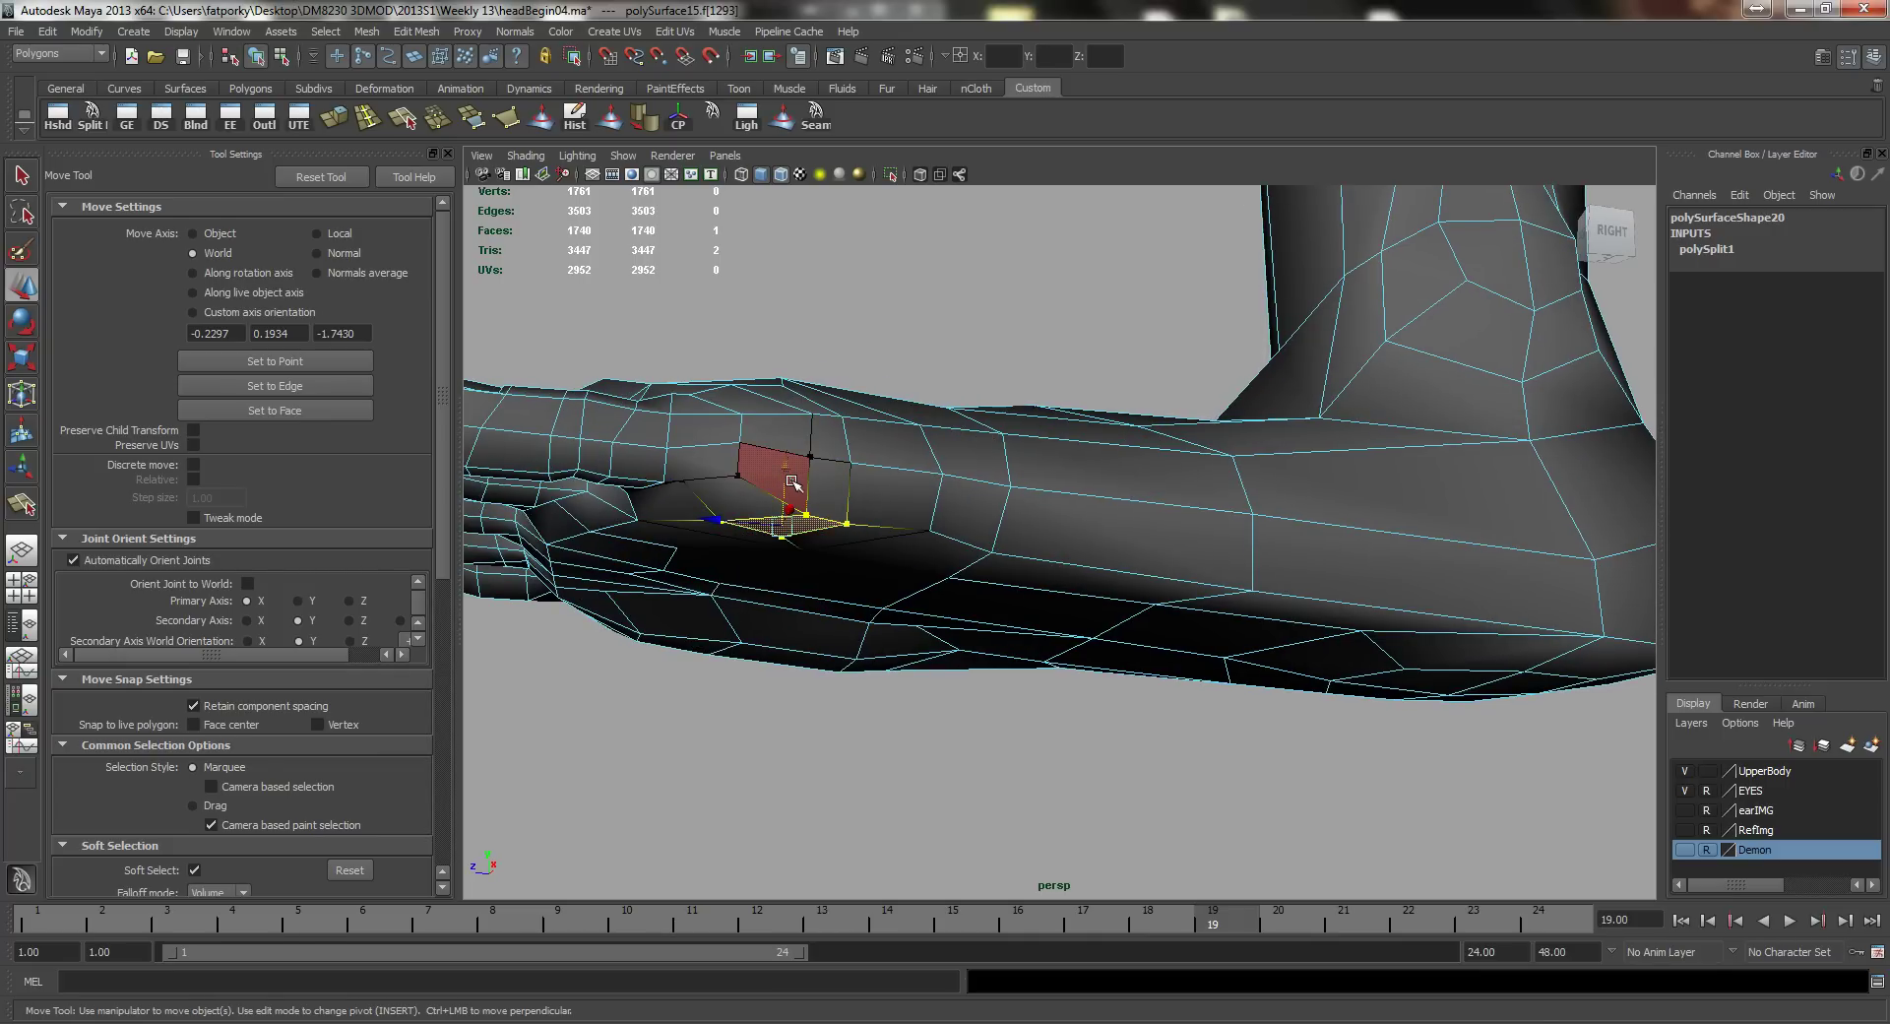
{"action": "left_click", "coordinate": [795, 485], "text": "shift"}
{"action": "key", "text": "ctrl+z"}
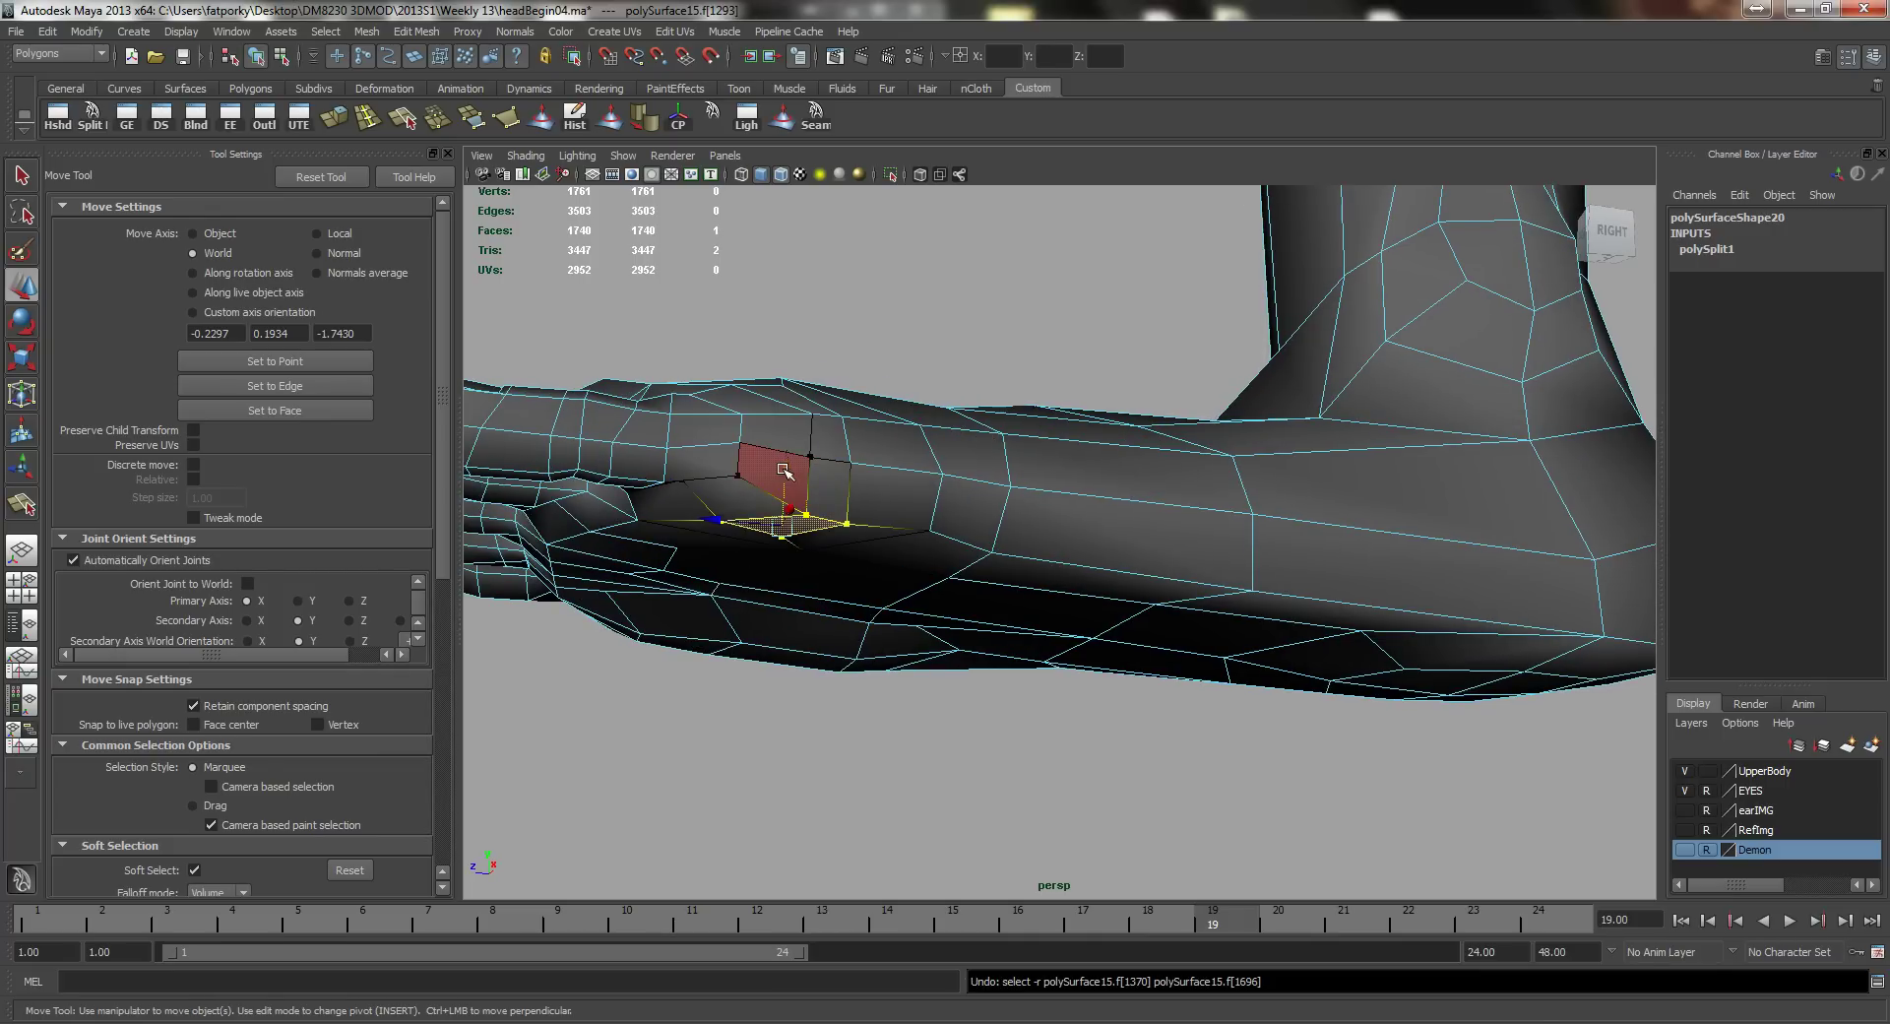
{"action": "left_click_drag", "start_coordinate": [831, 494], "coordinate": [976, 524], "text": "alt"}
{"action": "left_click", "coordinate": [801, 443]}
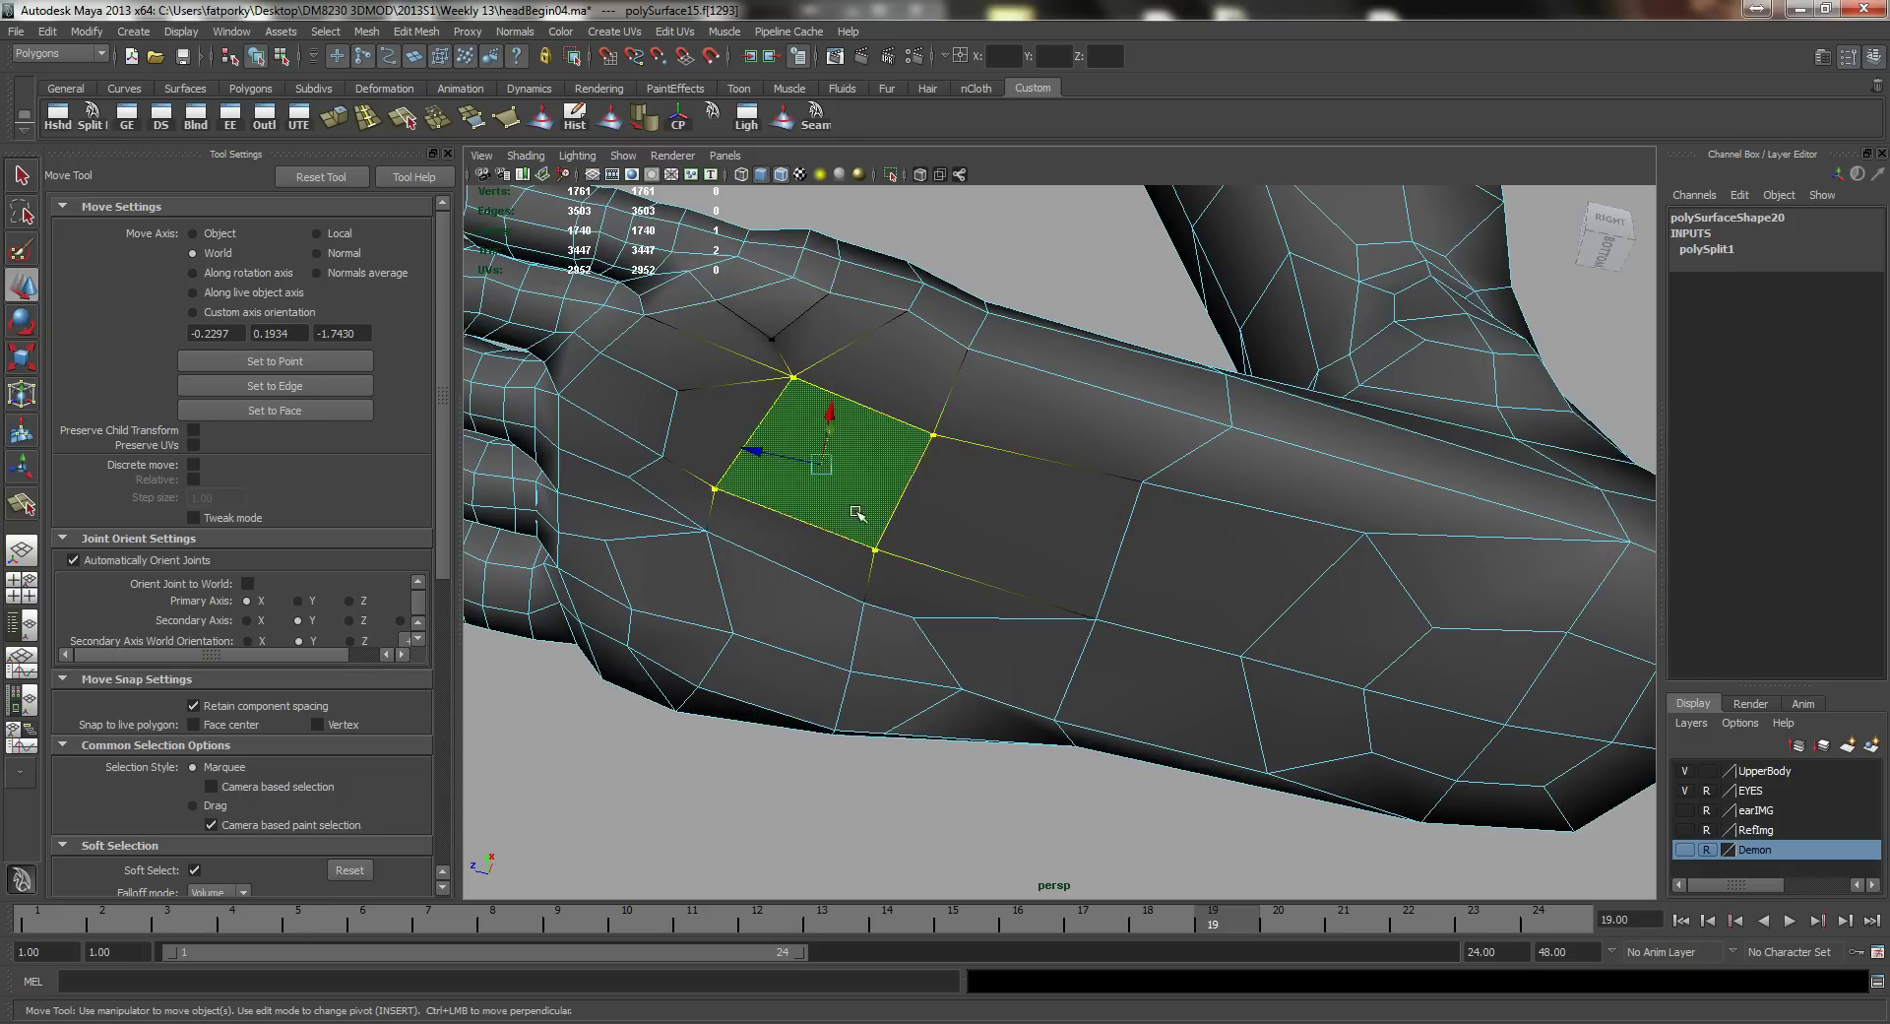
Step: Try to move the heel's underside faces with soft selection, undo it, and adjust the falloff radius
{"action": "left_click_drag", "start_coordinate": [801, 443], "coordinate": [947, 545], "text": "alt"}
{"action": "left_click_drag", "start_coordinate": [966, 439], "coordinate": [1080, 527], "text": "alt"}
{"action": "left_click", "coordinate": [991, 689]}
{"action": "left_click_drag", "start_coordinate": [991, 689], "coordinate": [1112, 628], "text": "alt"}
{"action": "left_click", "coordinate": [756, 638]}
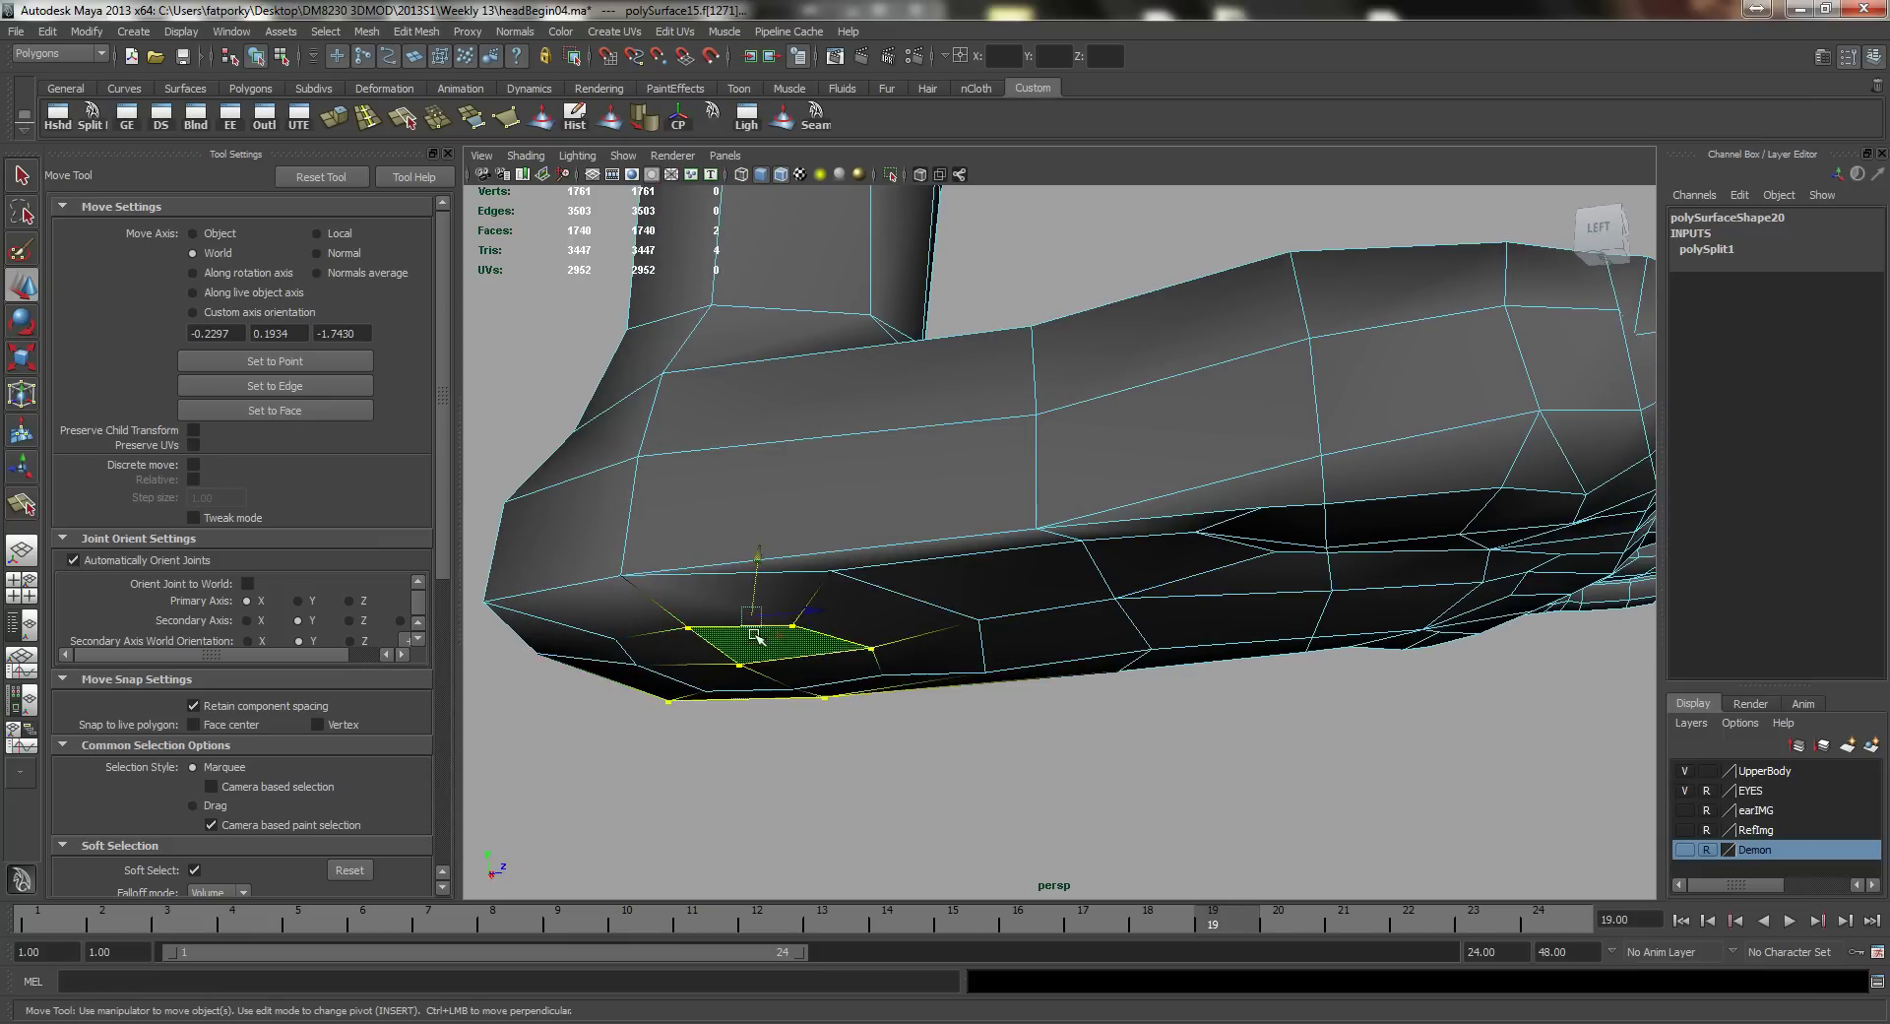
{"action": "left_click_drag", "start_coordinate": [750, 559], "coordinate": [980, 618]}
{"action": "key", "text": "ctrl+z"}
{"action": "key", "text": "q"}
{"action": "left_click", "coordinate": [790, 651]}
{"action": "key", "text": "w"}
{"action": "key", "text": "ctrl+z"}
{"action": "key", "text": "b"}
Step: Try to move the lower face on the midfoot's inner side with soft selection, undo it, and turn soft selection off
{"action": "left_click_drag", "start_coordinate": [778, 591], "coordinate": [1139, 531], "text": "alt"}
{"action": "left_click", "coordinate": [1139, 598]}
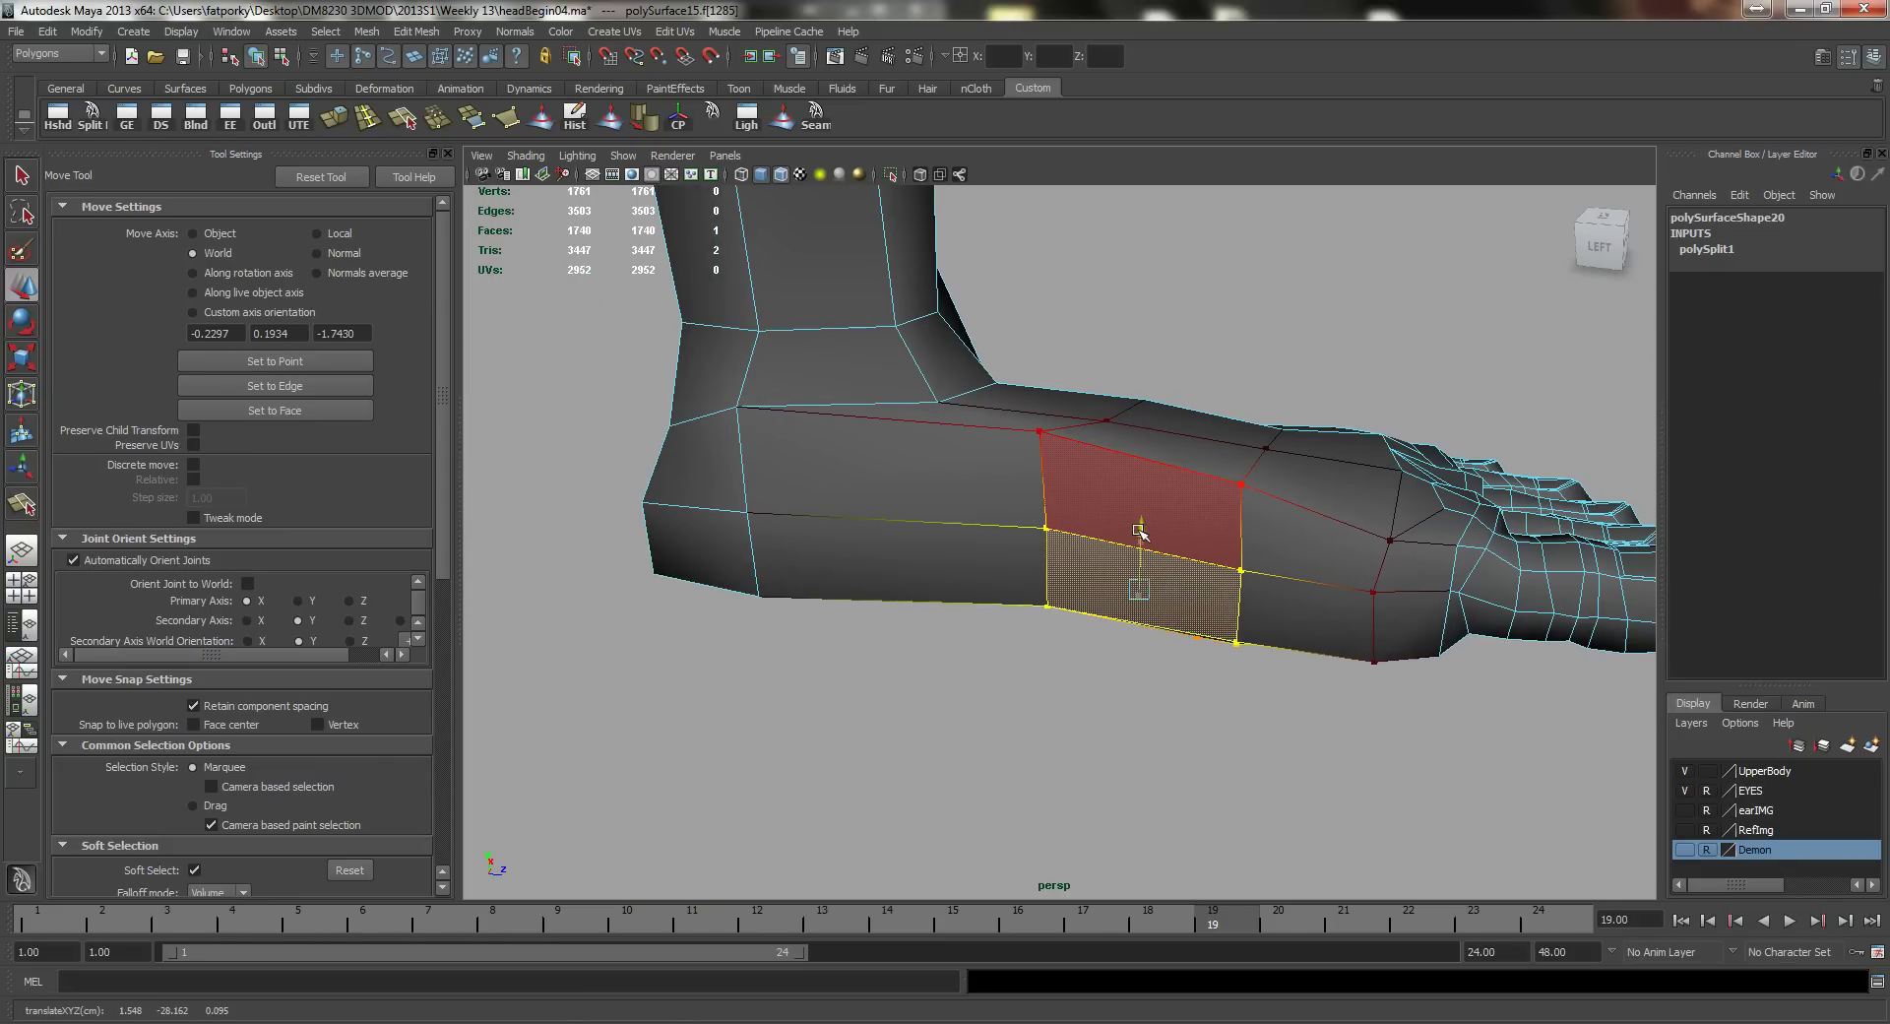
{"action": "key", "text": "ctrl+z"}
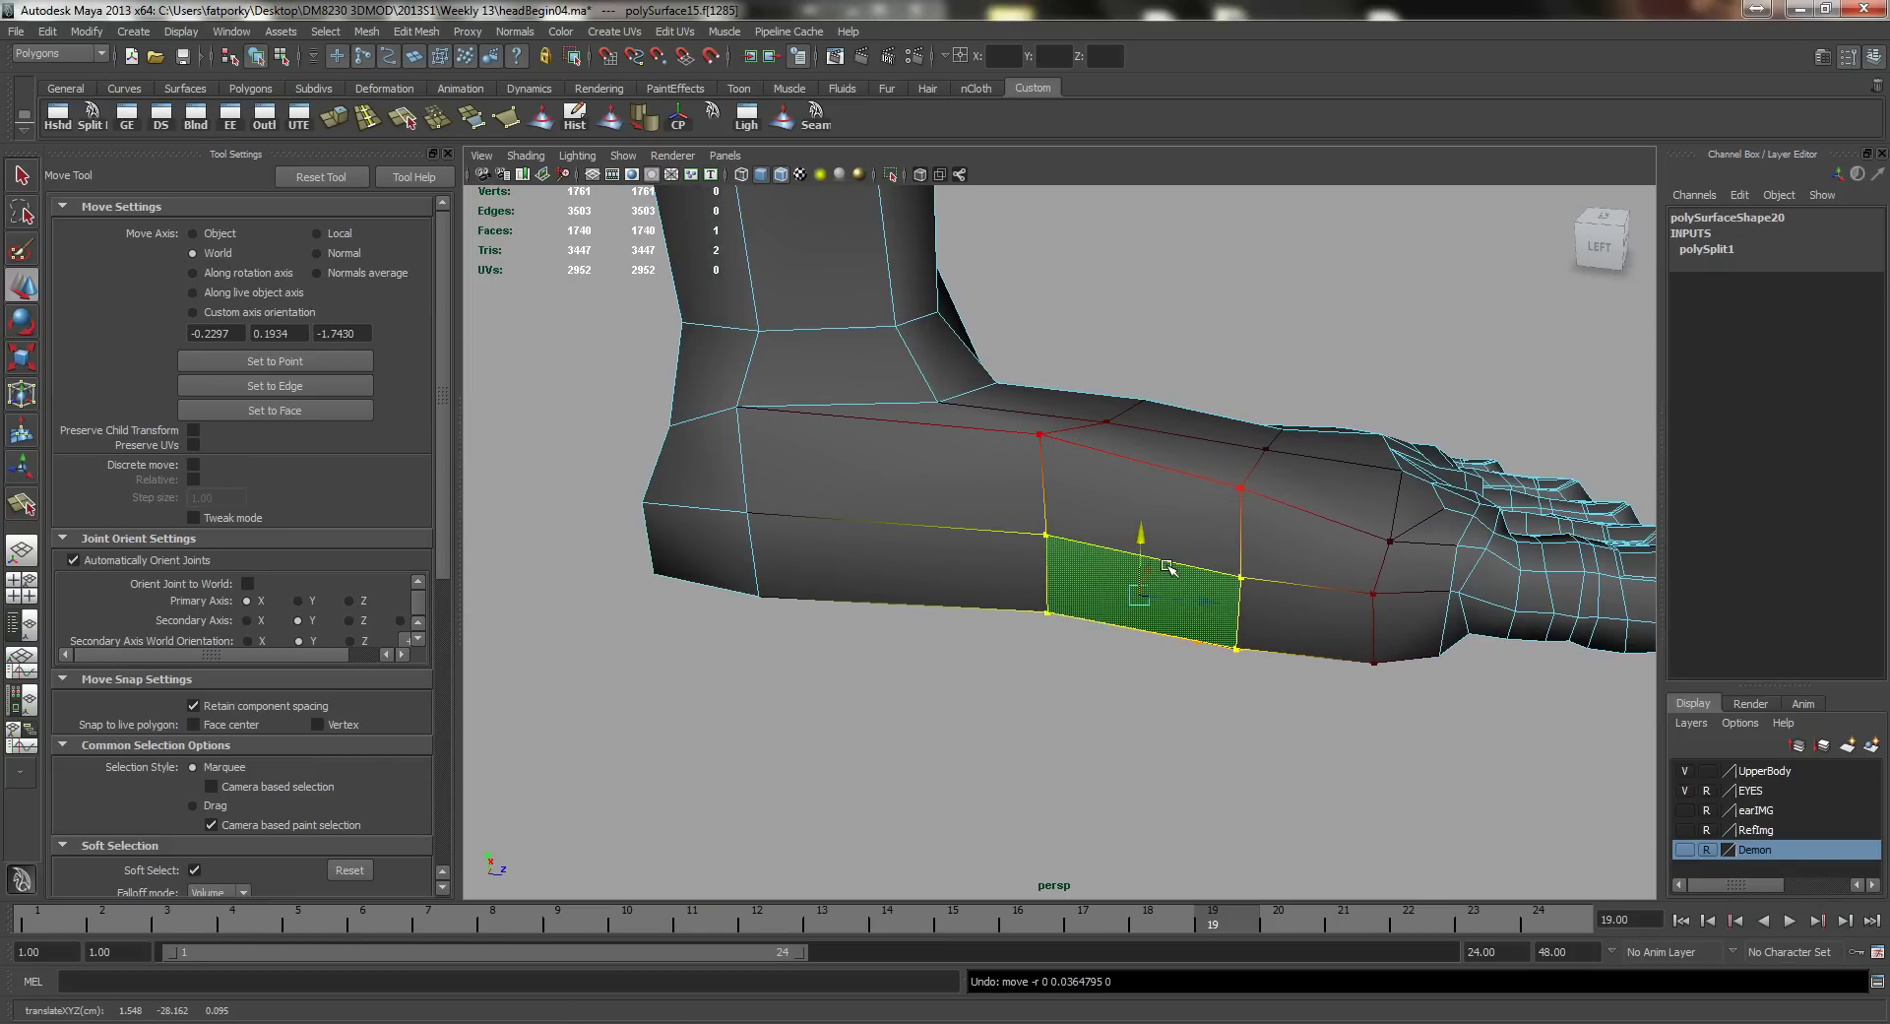
{"action": "key", "text": "b"}
Step: Scale the lower face on the midfoot's inner side slightly smaller in height
{"action": "key", "text": "r"}
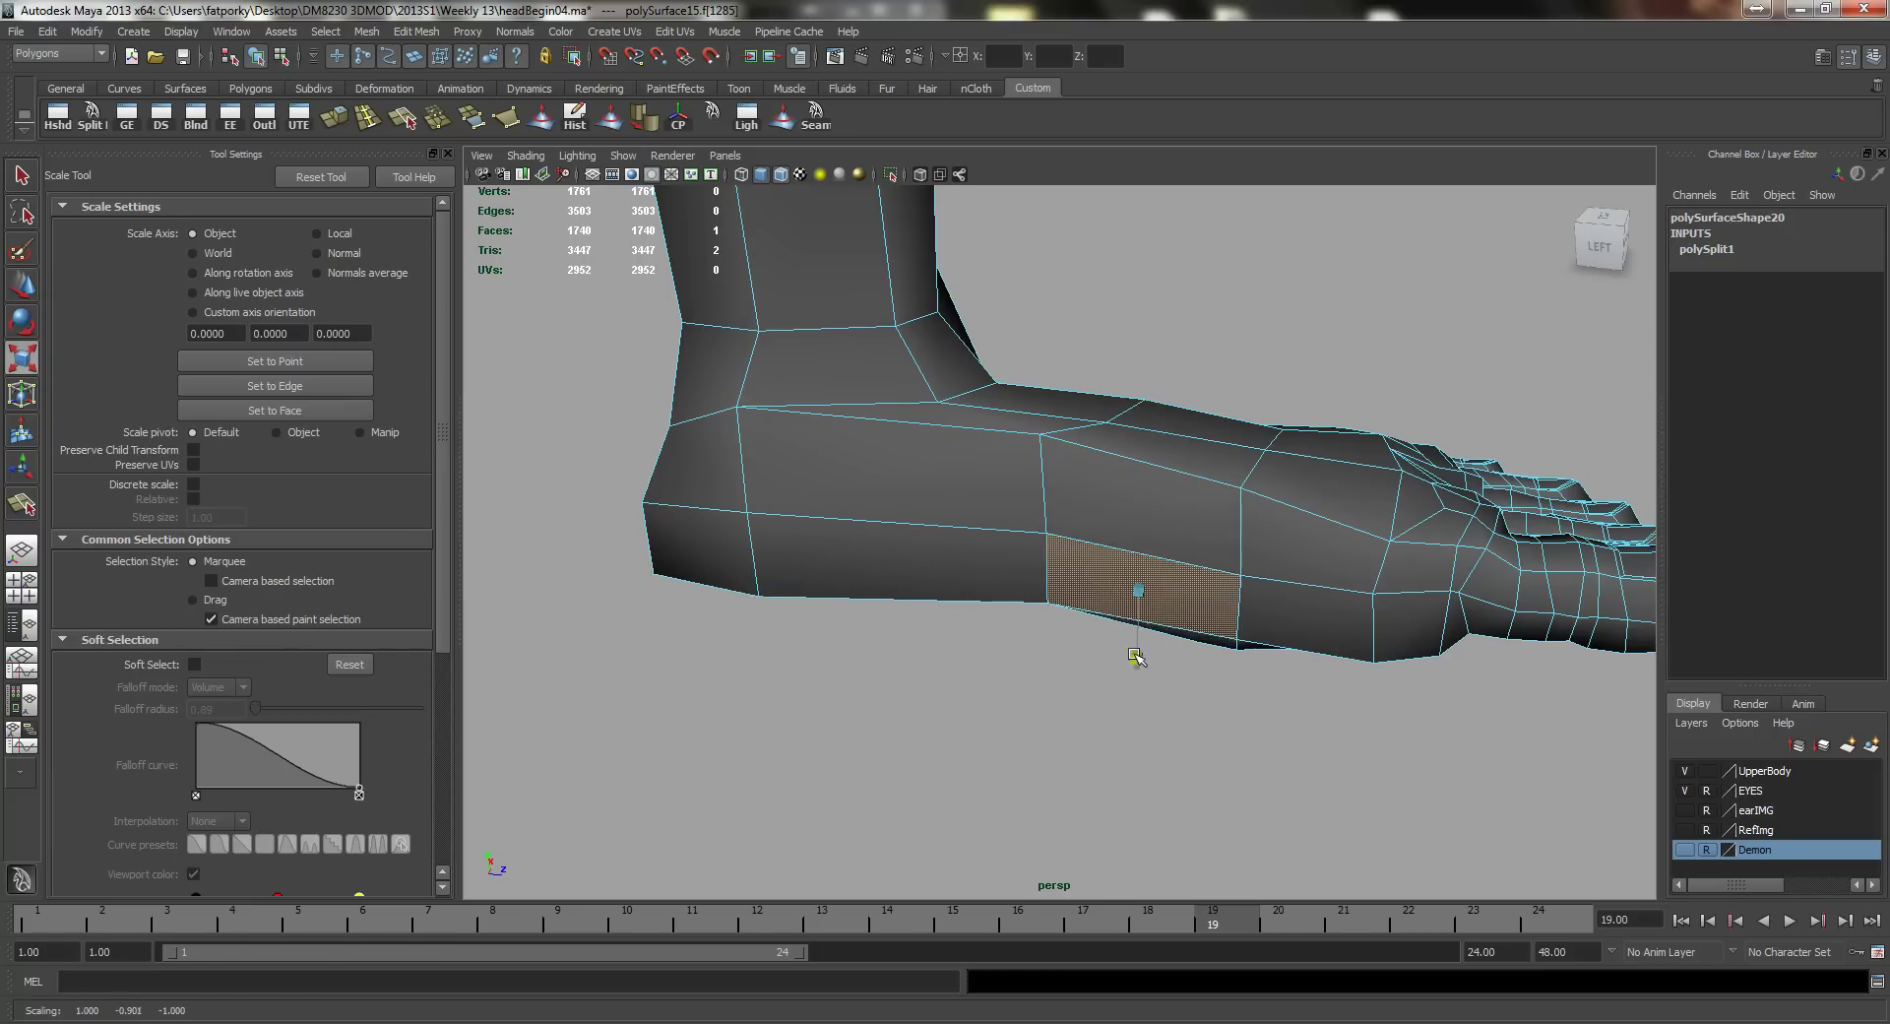
{"action": "left_click_drag", "start_coordinate": [1097, 641], "coordinate": [1109, 583], "text": "alt"}
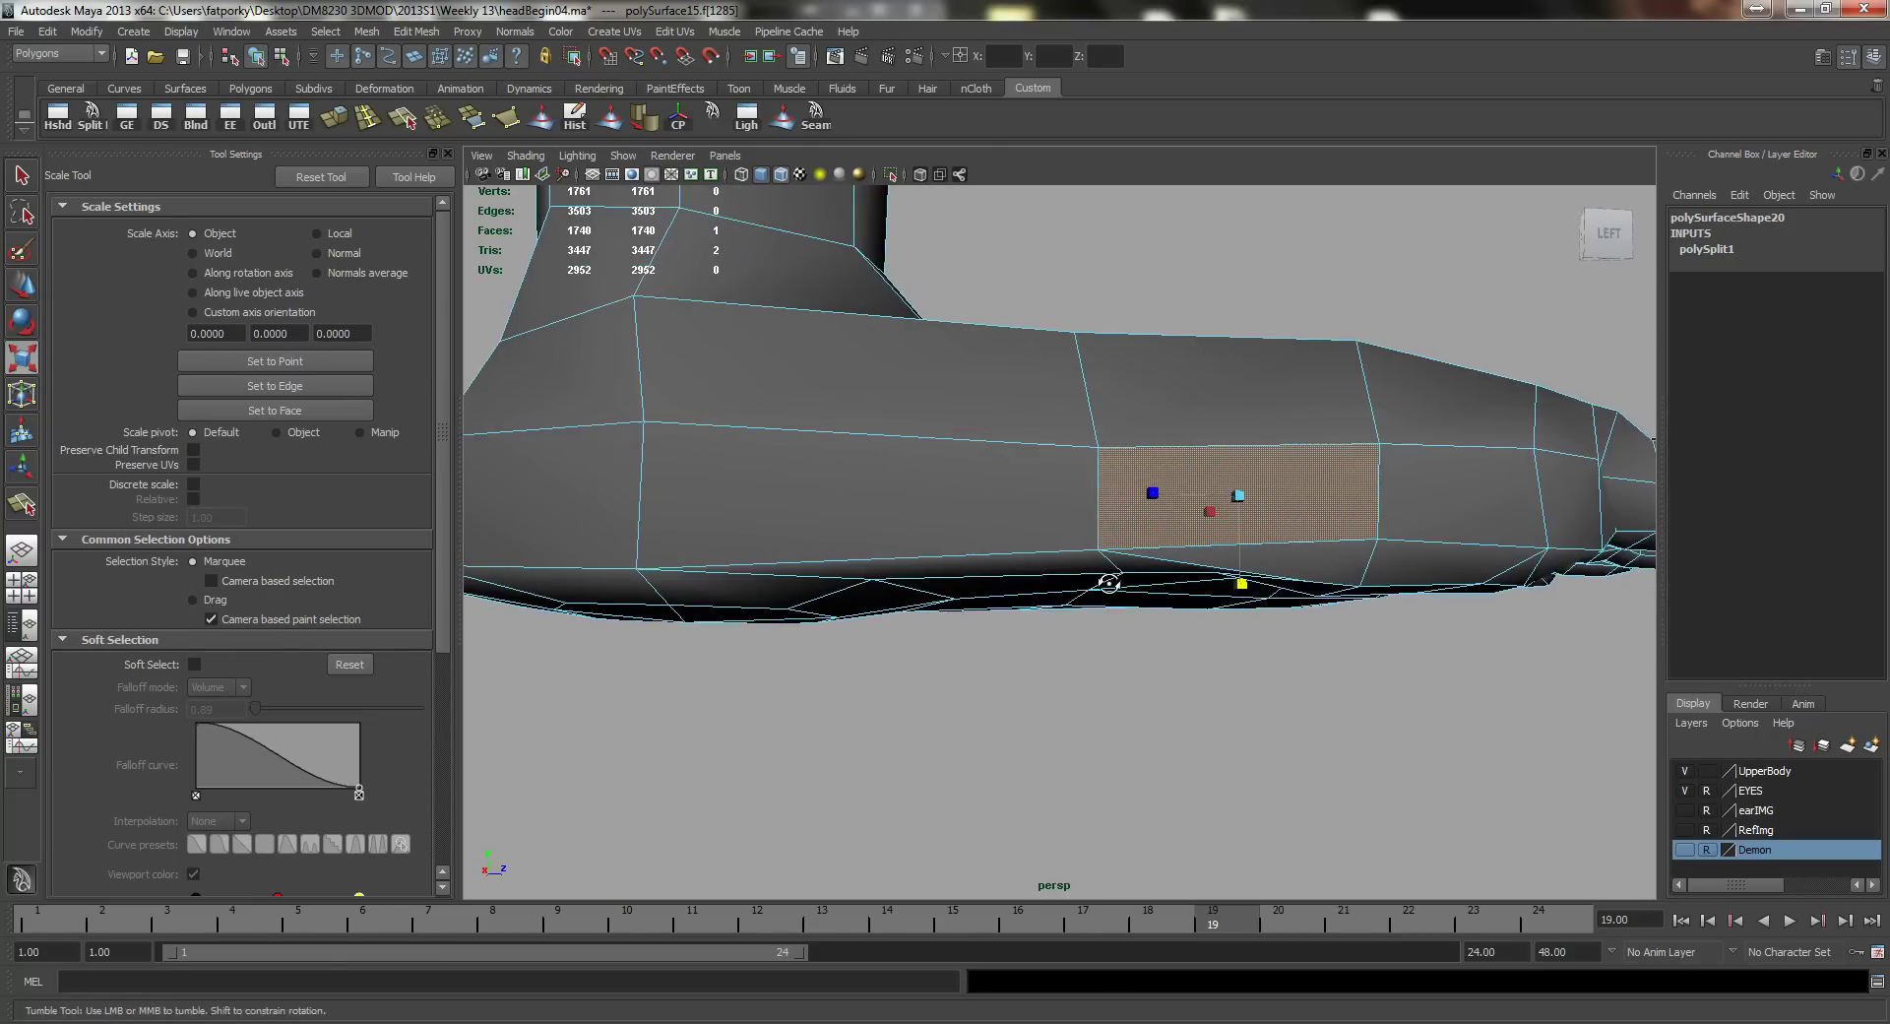
{"action": "right_click_drag", "start_coordinate": [1109, 583], "coordinate": [961, 518], "text": "alt"}
{"action": "left_click_drag", "start_coordinate": [1093, 576], "coordinate": [827, 629], "text": "alt"}
{"action": "left_click_drag", "start_coordinate": [1252, 605], "coordinate": [1172, 556], "text": "alt"}
{"action": "right_click_drag", "start_coordinate": [1171, 557], "coordinate": [1129, 504], "text": "alt"}
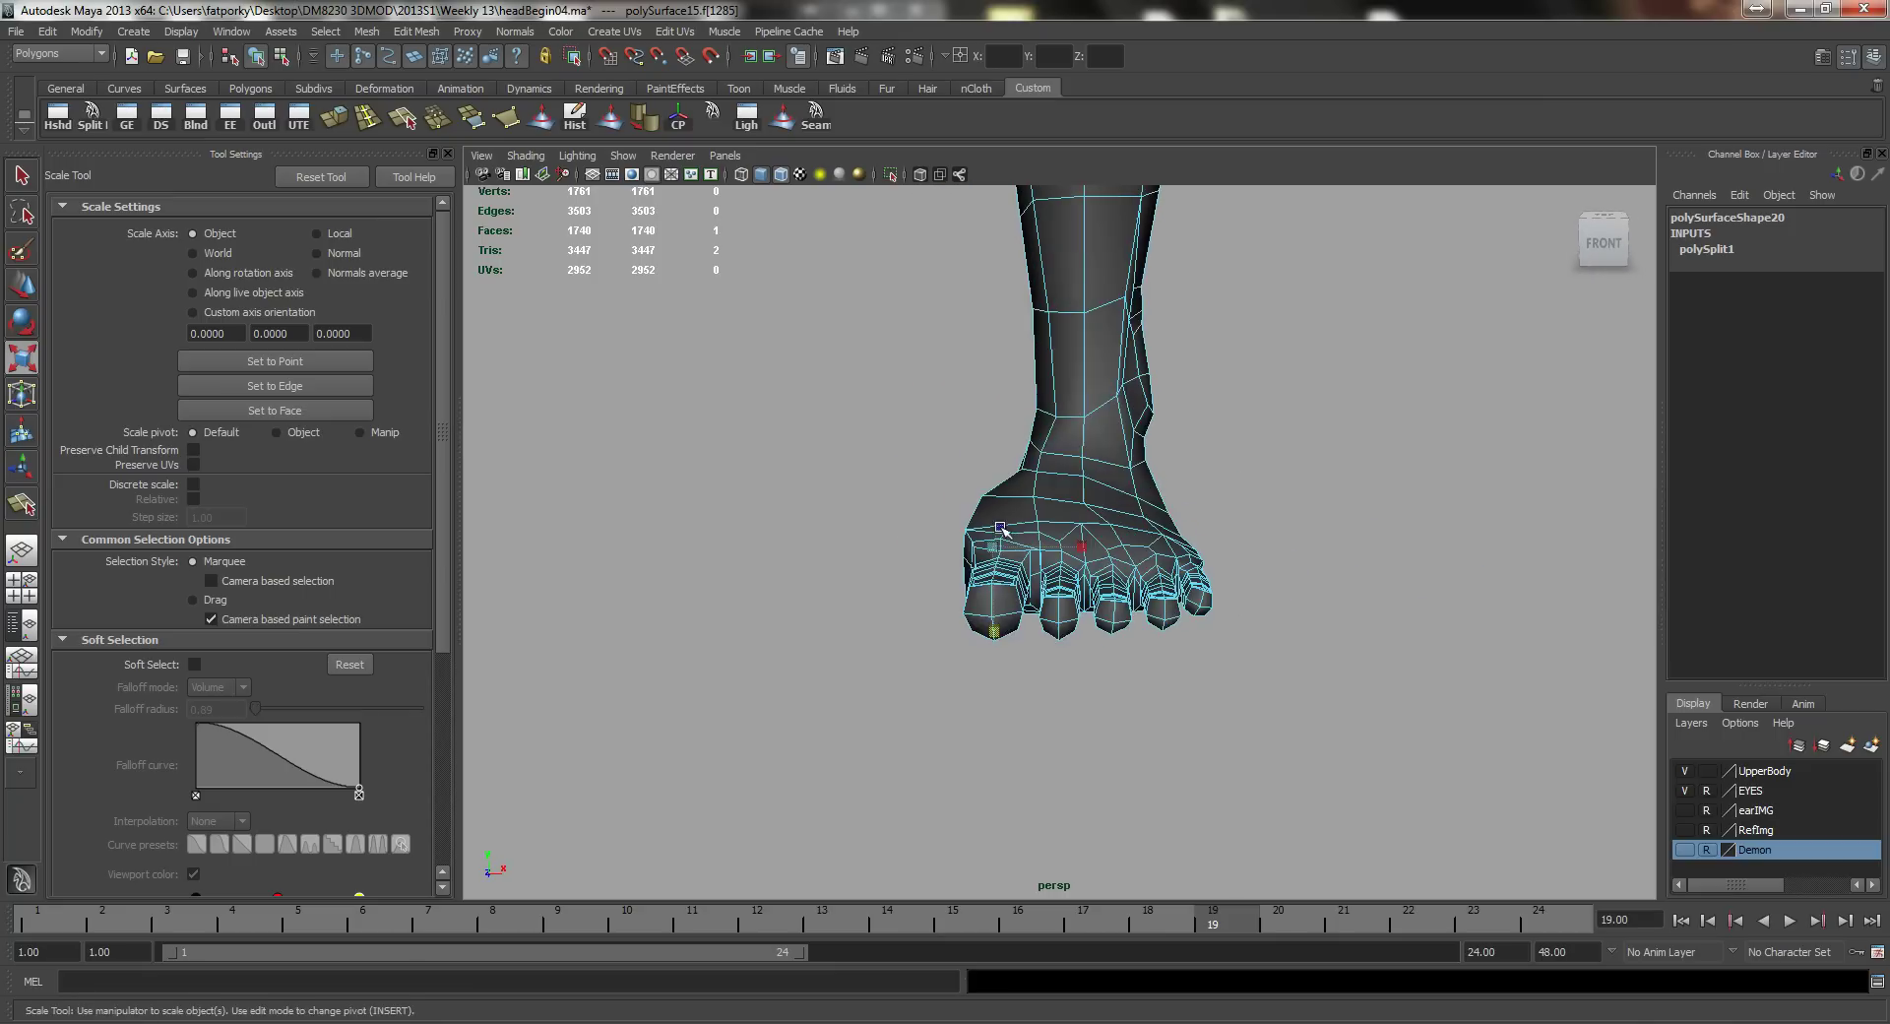
Step: Return the half-body mesh to object mode and create a mirrored instance of it with Scale X -1
{"action": "middle_click_drag", "start_coordinate": [1129, 504], "coordinate": [976, 639], "text": "alt"}
{"action": "key", "text": "q"}
{"action": "right_click_drag", "start_coordinate": [985, 575], "coordinate": [1067, 561]}
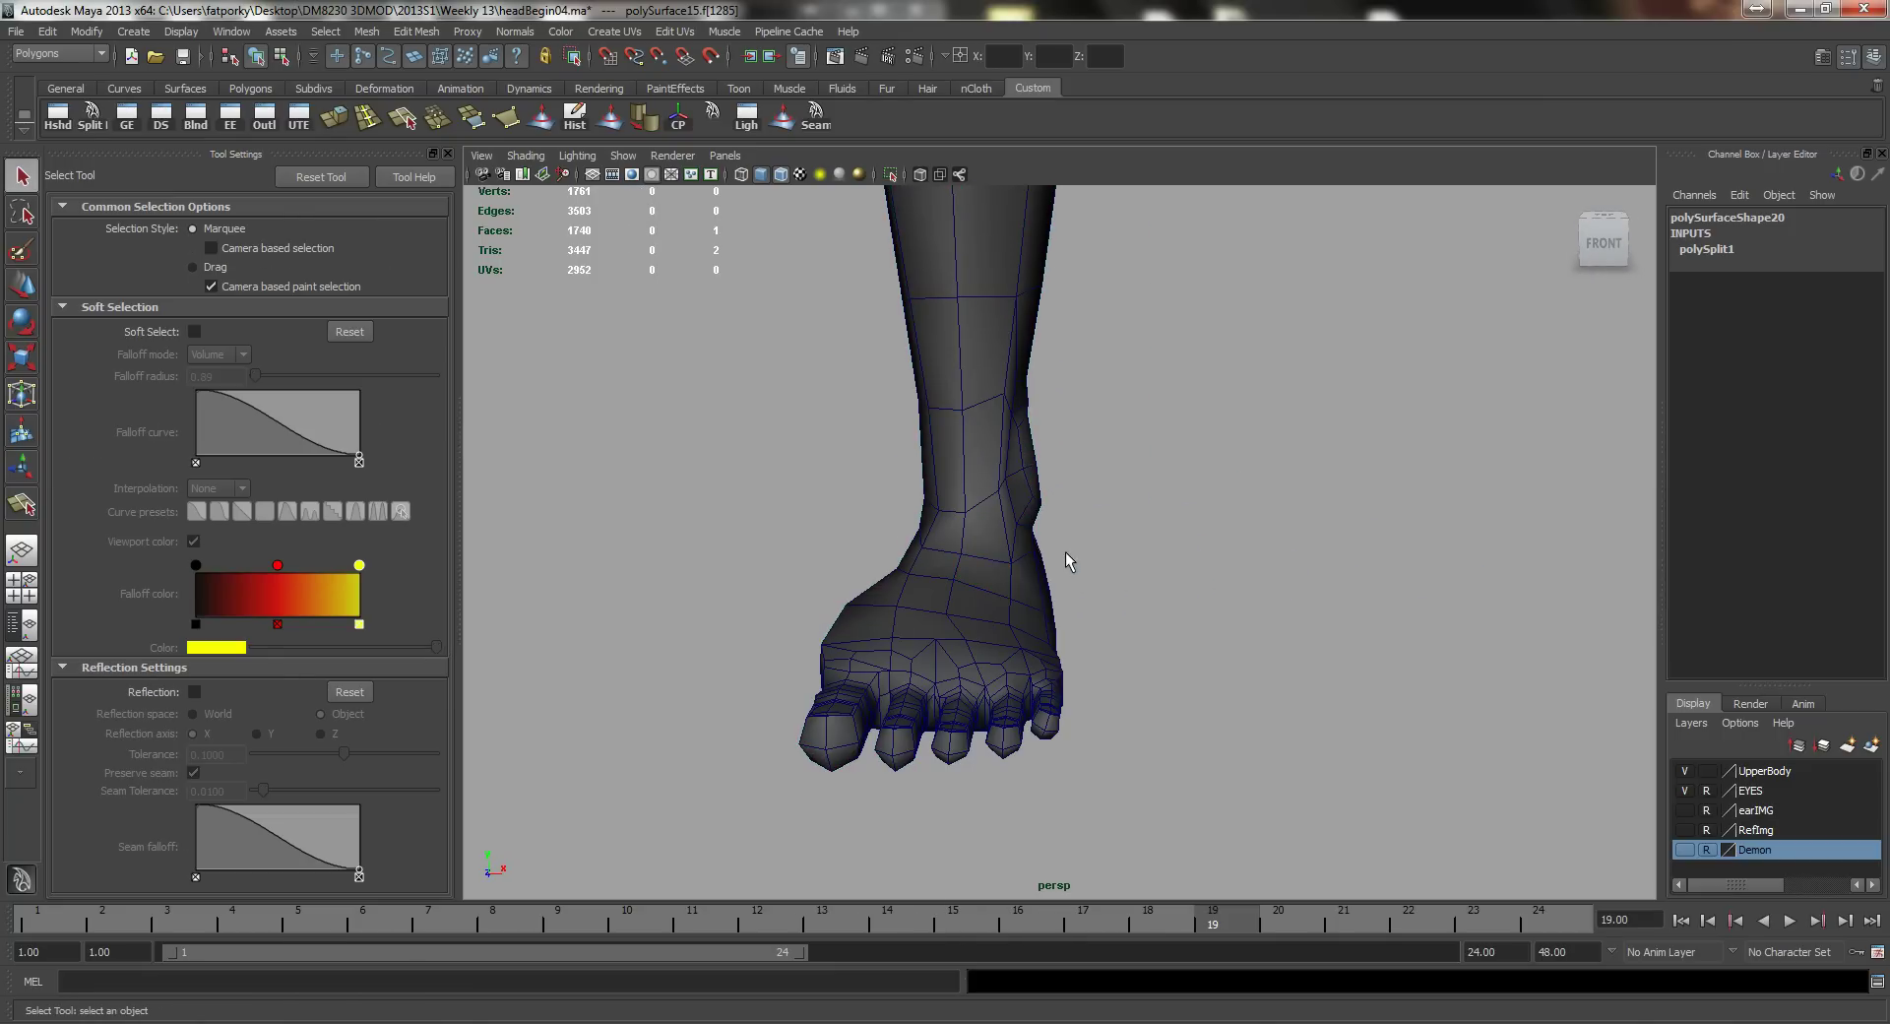
{"action": "left_click", "coordinate": [1159, 636]}
{"action": "left_click_drag", "start_coordinate": [1159, 636], "coordinate": [1100, 516], "text": "alt"}
{"action": "right_click_drag", "start_coordinate": [1099, 509], "coordinate": [1008, 351], "text": "alt"}
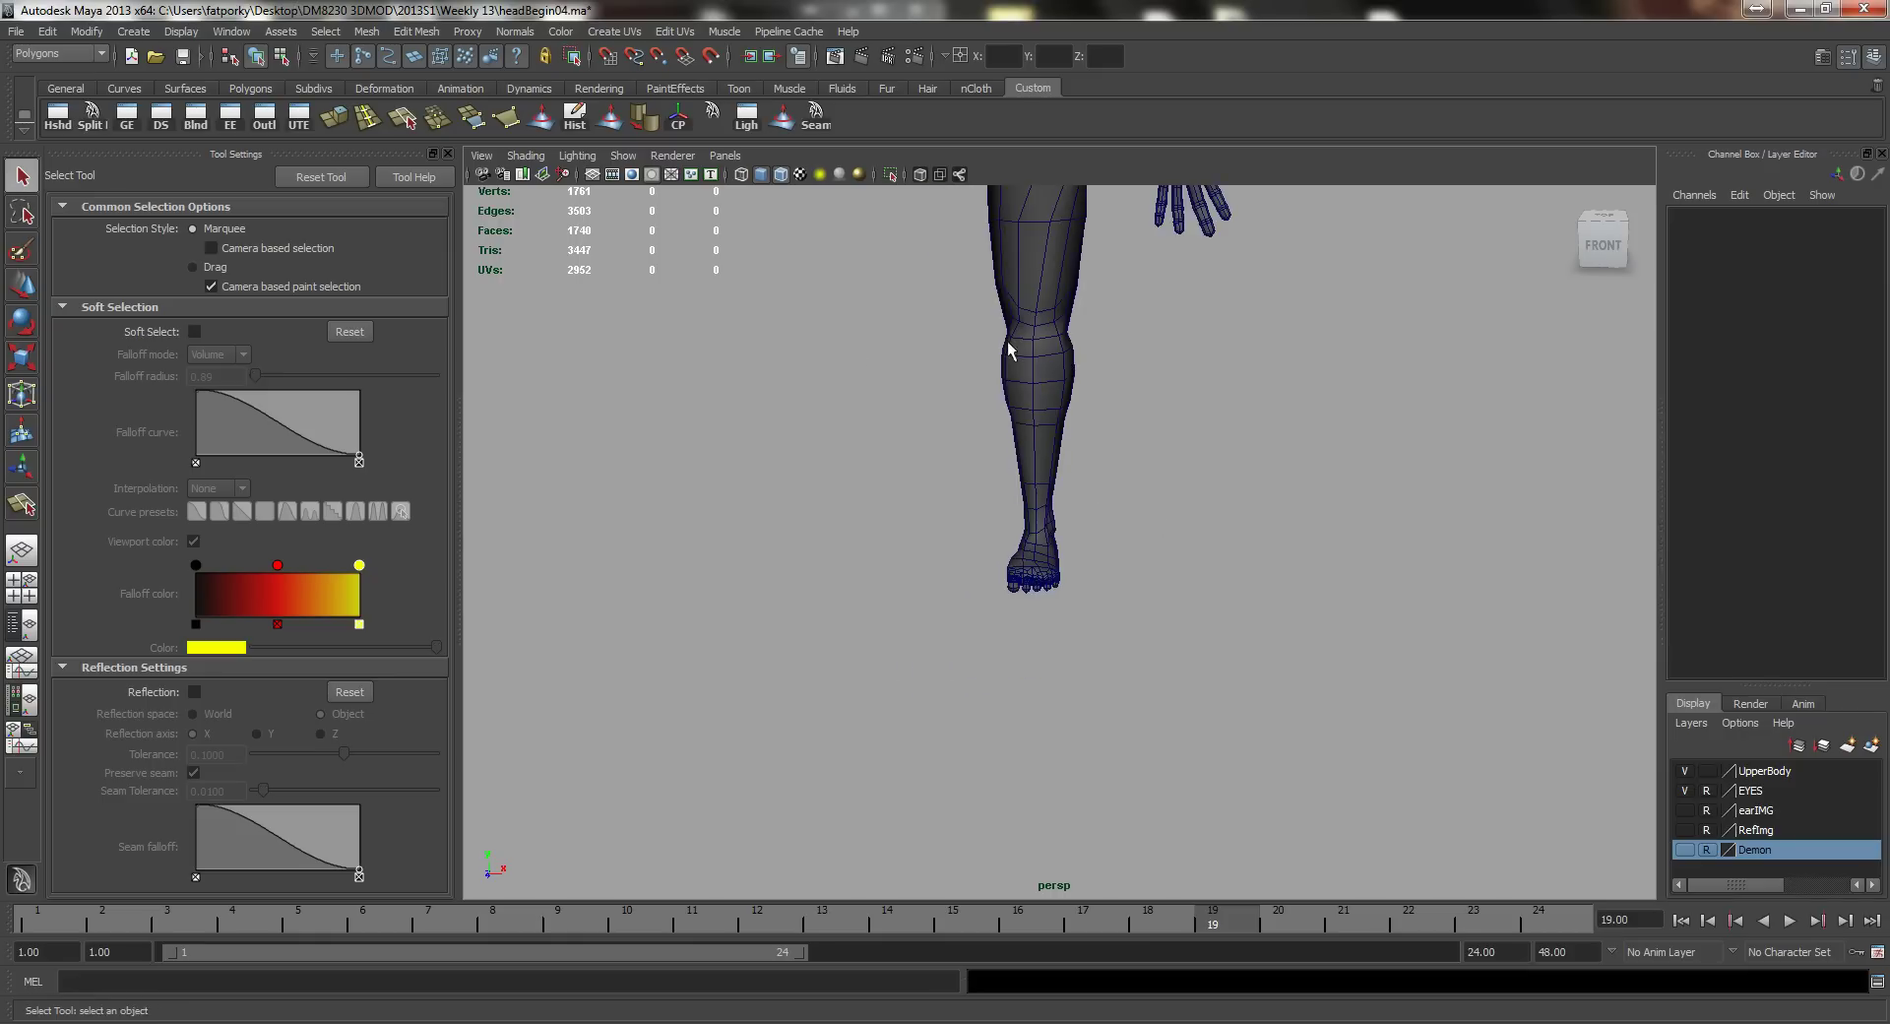
{"action": "middle_click_drag", "start_coordinate": [1008, 350], "coordinate": [1013, 589], "text": "alt"}
{"action": "left_click", "coordinate": [1013, 588]}
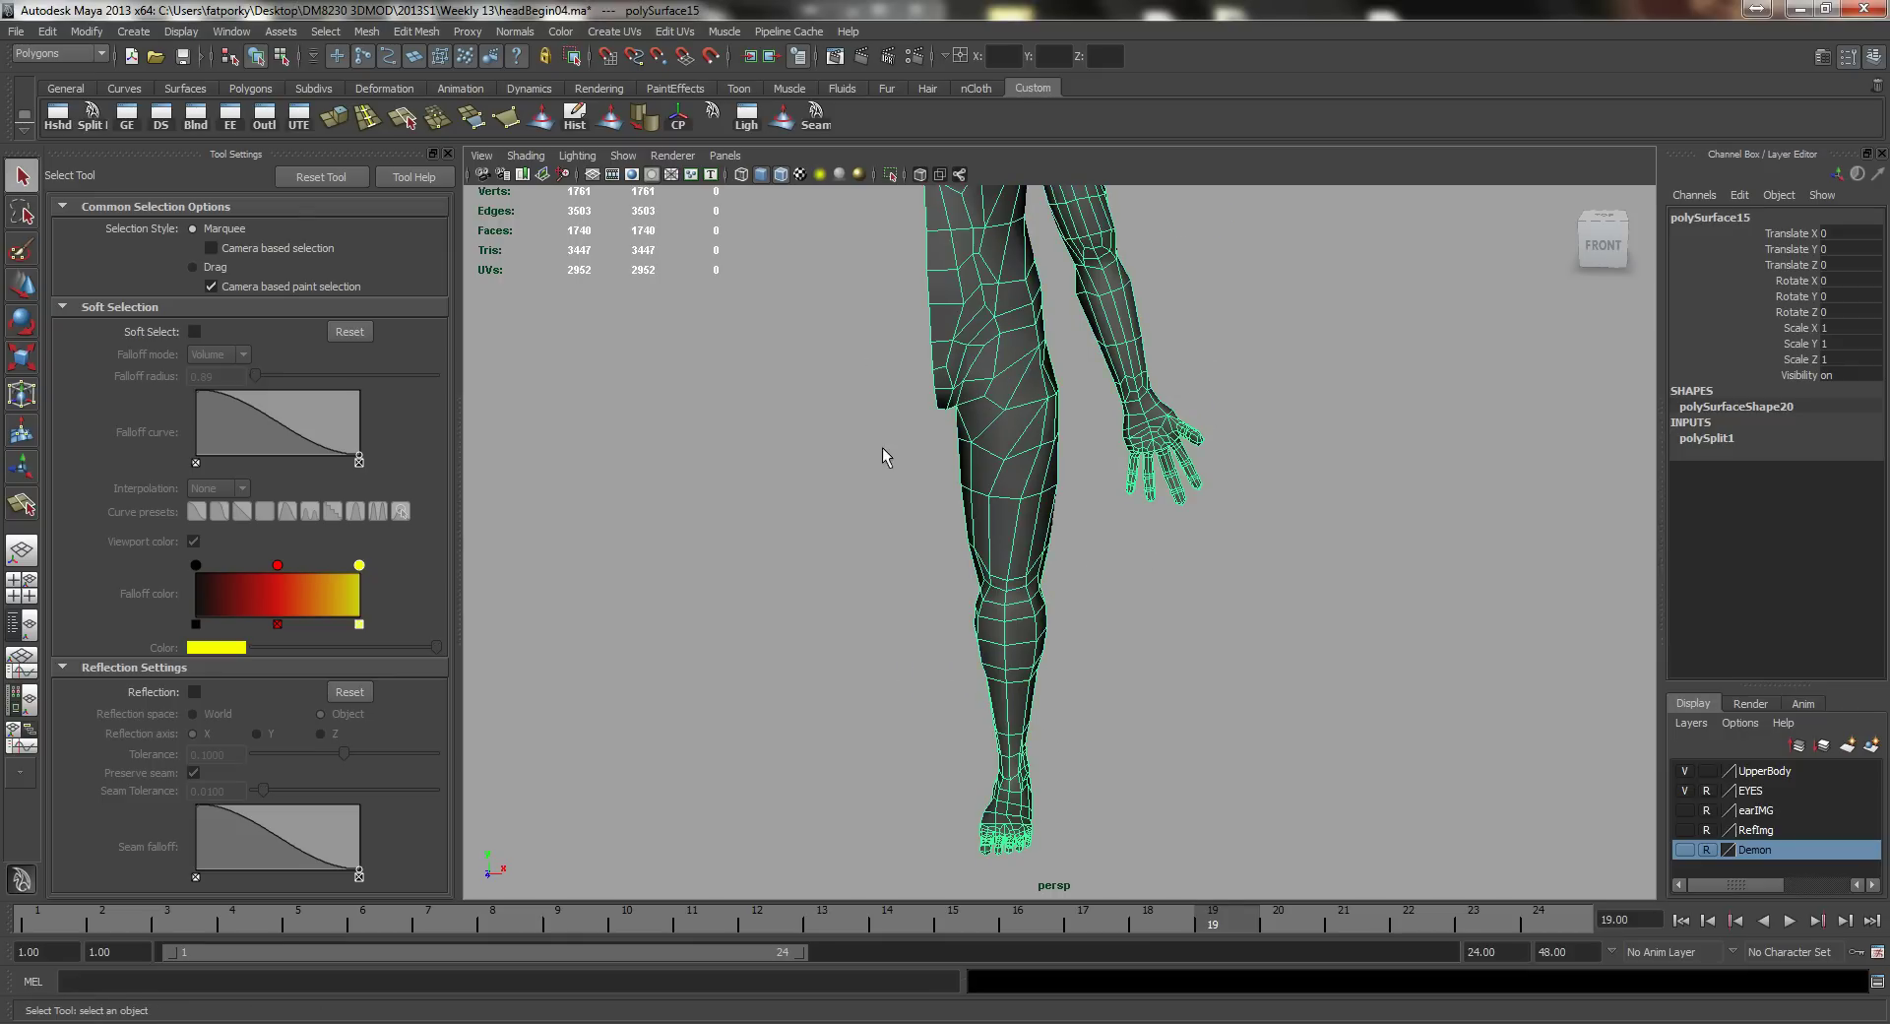
{"action": "left_click", "coordinate": [40, 31]}
{"action": "left_click", "coordinate": [139, 465]}
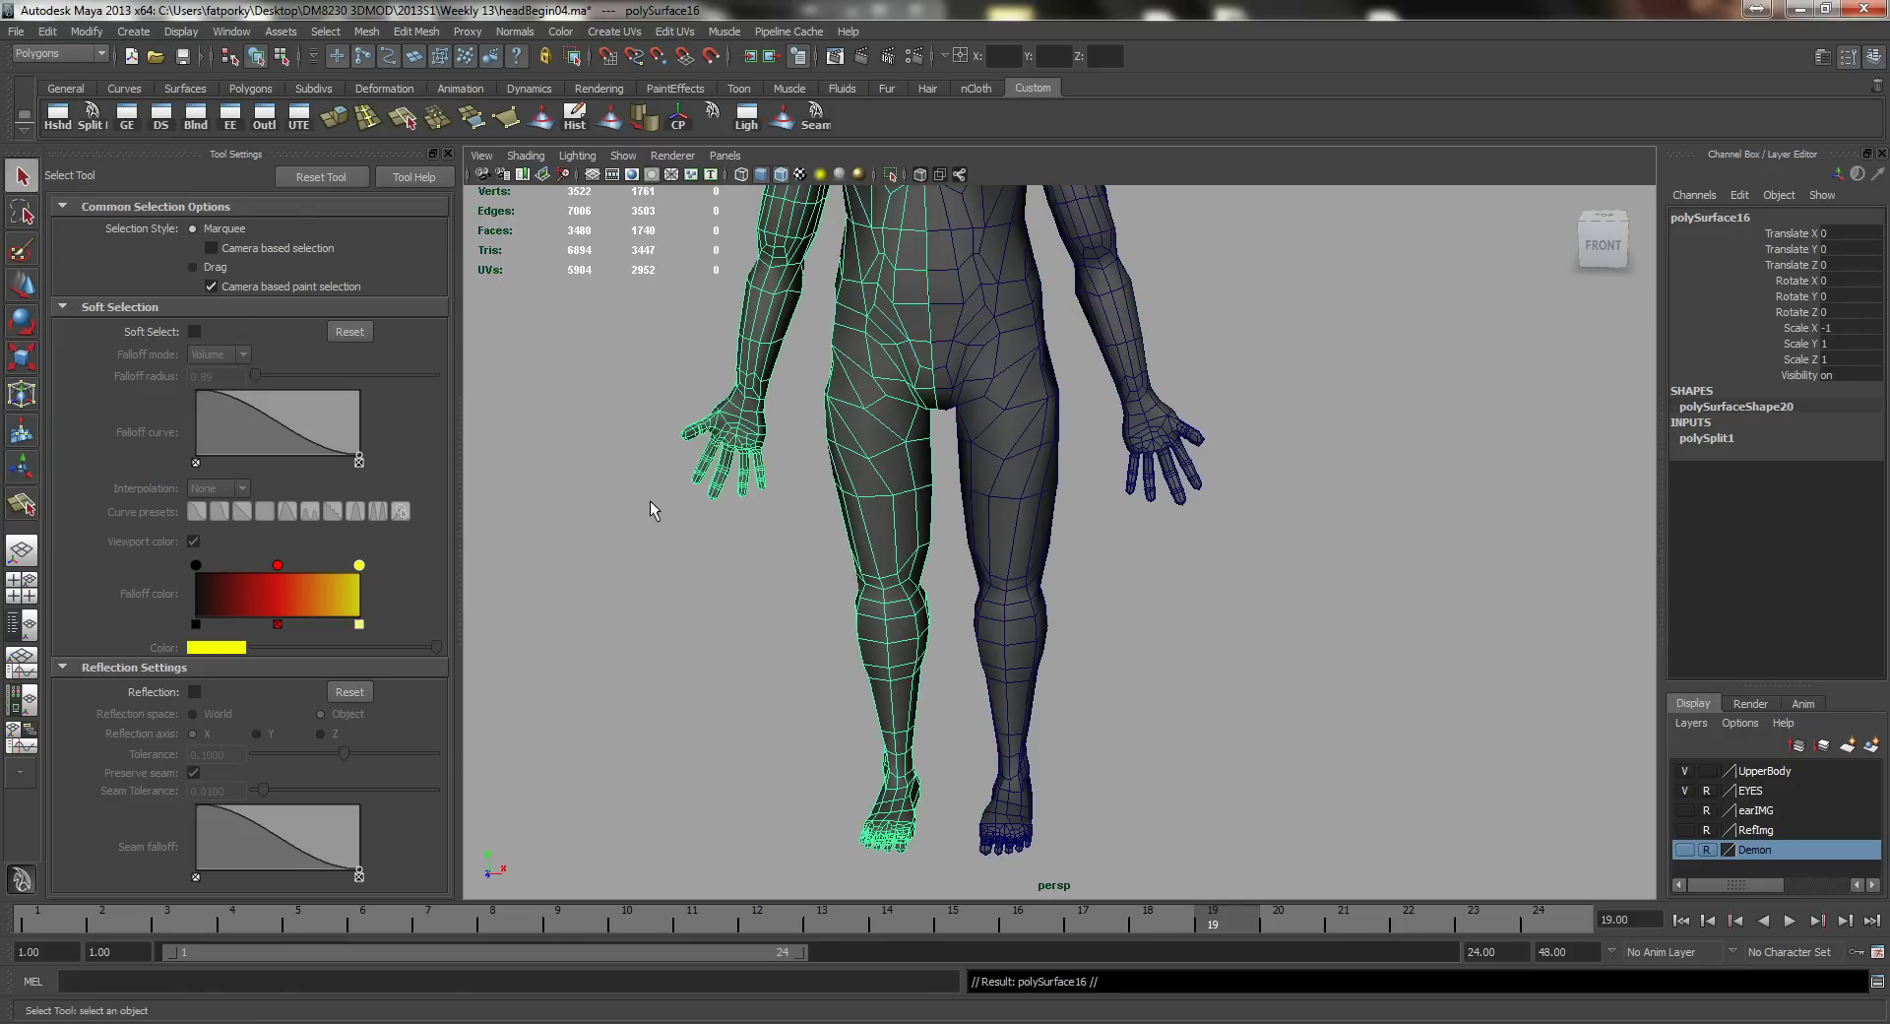
Step: Examine both halves of the mirrored body from behind, down to the calves, with the original half selected
{"action": "left_click_drag", "start_coordinate": [650, 510], "coordinate": [793, 552], "text": "alt"}
{"action": "middle_click_drag", "start_coordinate": [793, 553], "coordinate": [817, 404], "text": "alt"}
{"action": "right_click_drag", "start_coordinate": [540, 397], "coordinate": [689, 429], "text": "alt"}
{"action": "left_click_drag", "start_coordinate": [689, 428], "coordinate": [877, 421], "text": "alt"}
{"action": "left_click", "coordinate": [772, 443]}
{"action": "left_click", "coordinate": [1141, 423]}
{"action": "left_click_drag", "start_coordinate": [1142, 424], "coordinate": [899, 544], "text": "alt"}
{"action": "scroll", "coordinate": [960, 472], "scroll_direction": "up", "scroll_amount": 3}
{"action": "scroll", "coordinate": [882, 422], "scroll_direction": "up", "scroll_amount": 4}
{"action": "middle_click_drag", "start_coordinate": [1151, 455], "coordinate": [1127, 640], "text": "alt"}
{"action": "left_click_drag", "start_coordinate": [1034, 574], "coordinate": [1040, 443], "text": "alt"}
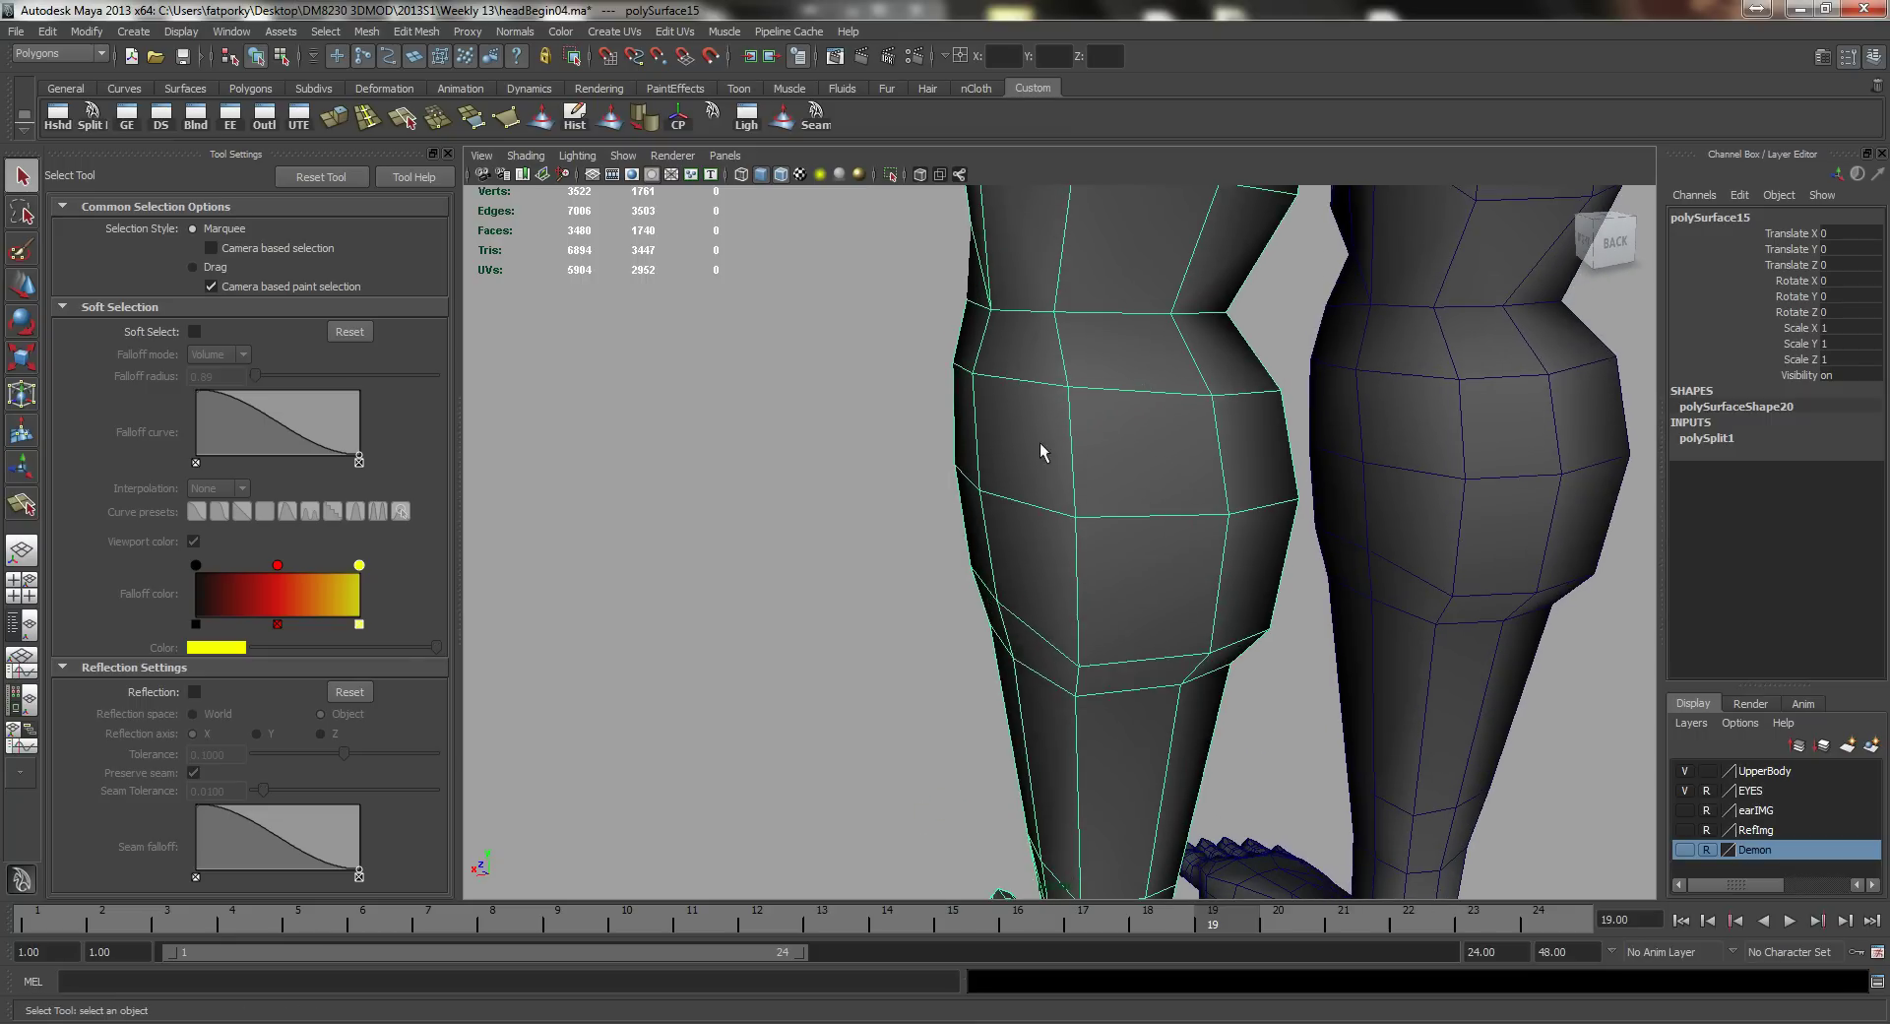
Step: Select the two faces on the outer back of the original half's calf and move them slightly inward
{"action": "right_click_drag", "start_coordinate": [1040, 452], "coordinate": [1040, 507]}
{"action": "left_click", "coordinate": [1037, 464]}
{"action": "left_click", "coordinate": [1021, 561], "text": "shift"}
{"action": "left_click_drag", "start_coordinate": [1020, 561], "coordinate": [1088, 591], "text": "alt"}
{"action": "key", "text": "w"}
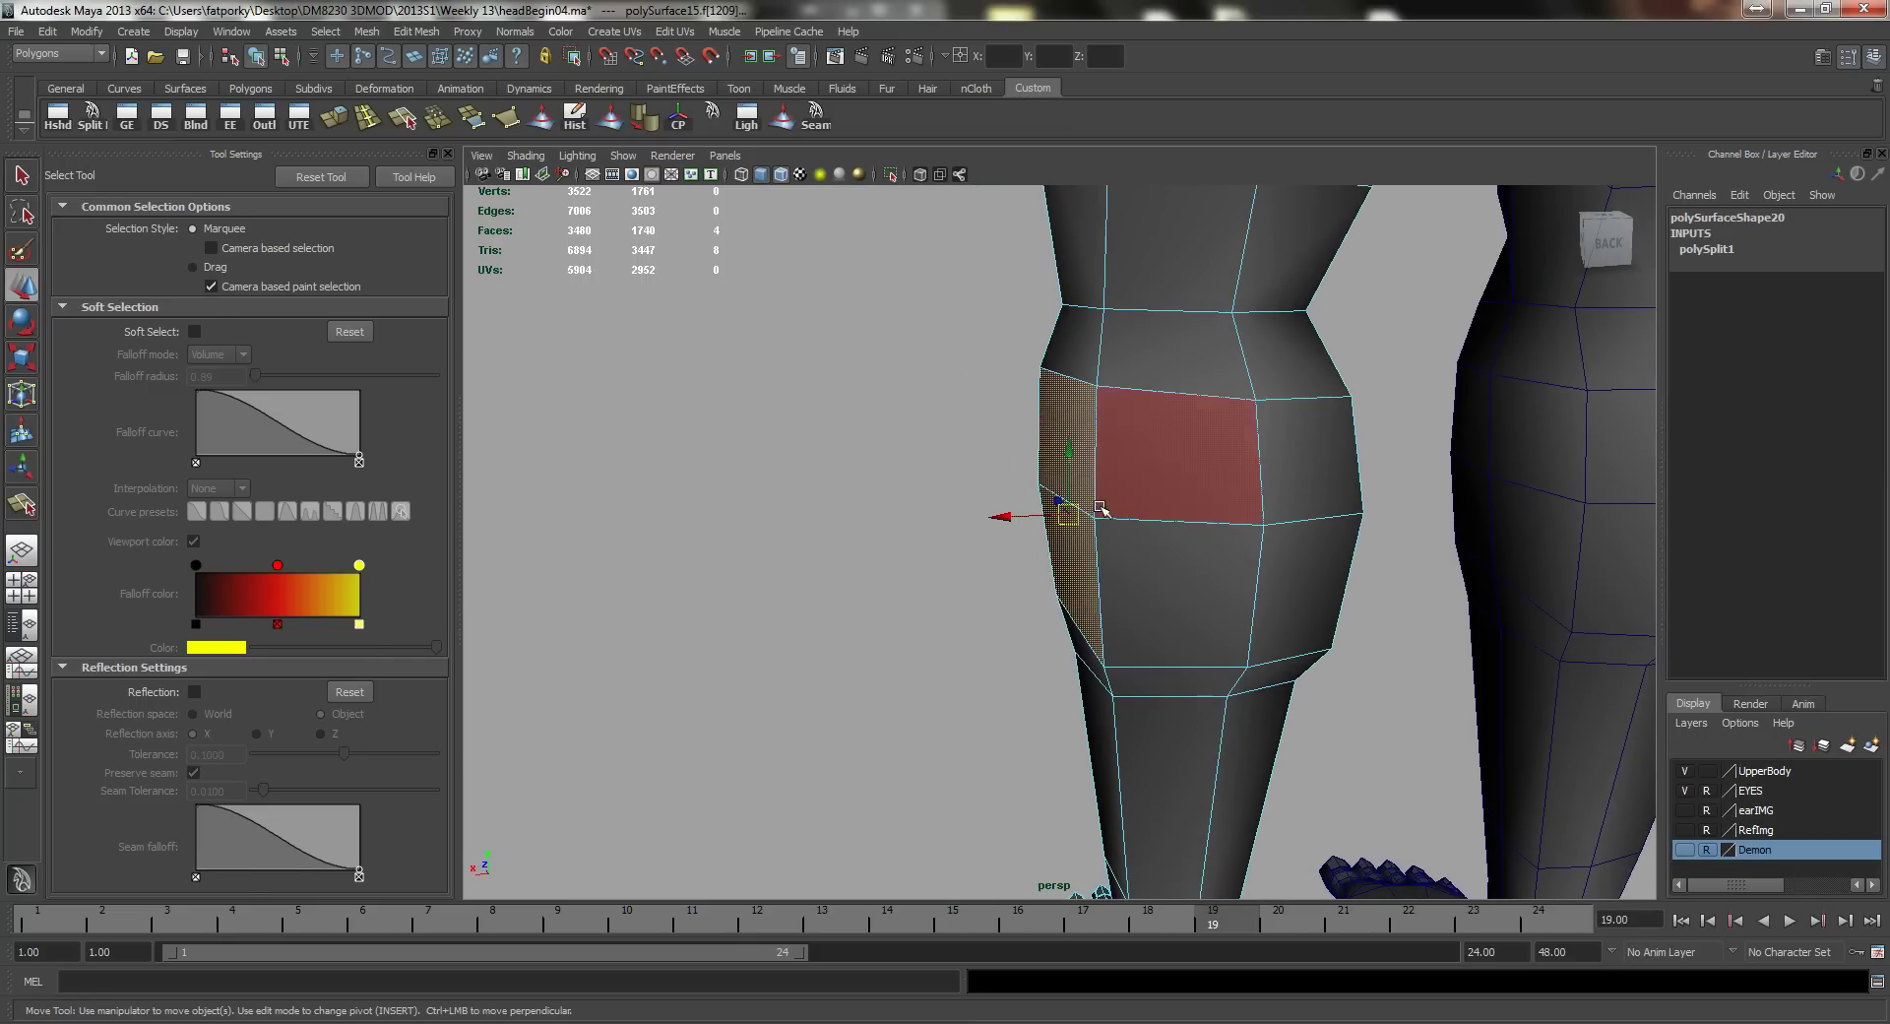
{"action": "left_click_drag", "start_coordinate": [1029, 519], "coordinate": [1076, 497]}
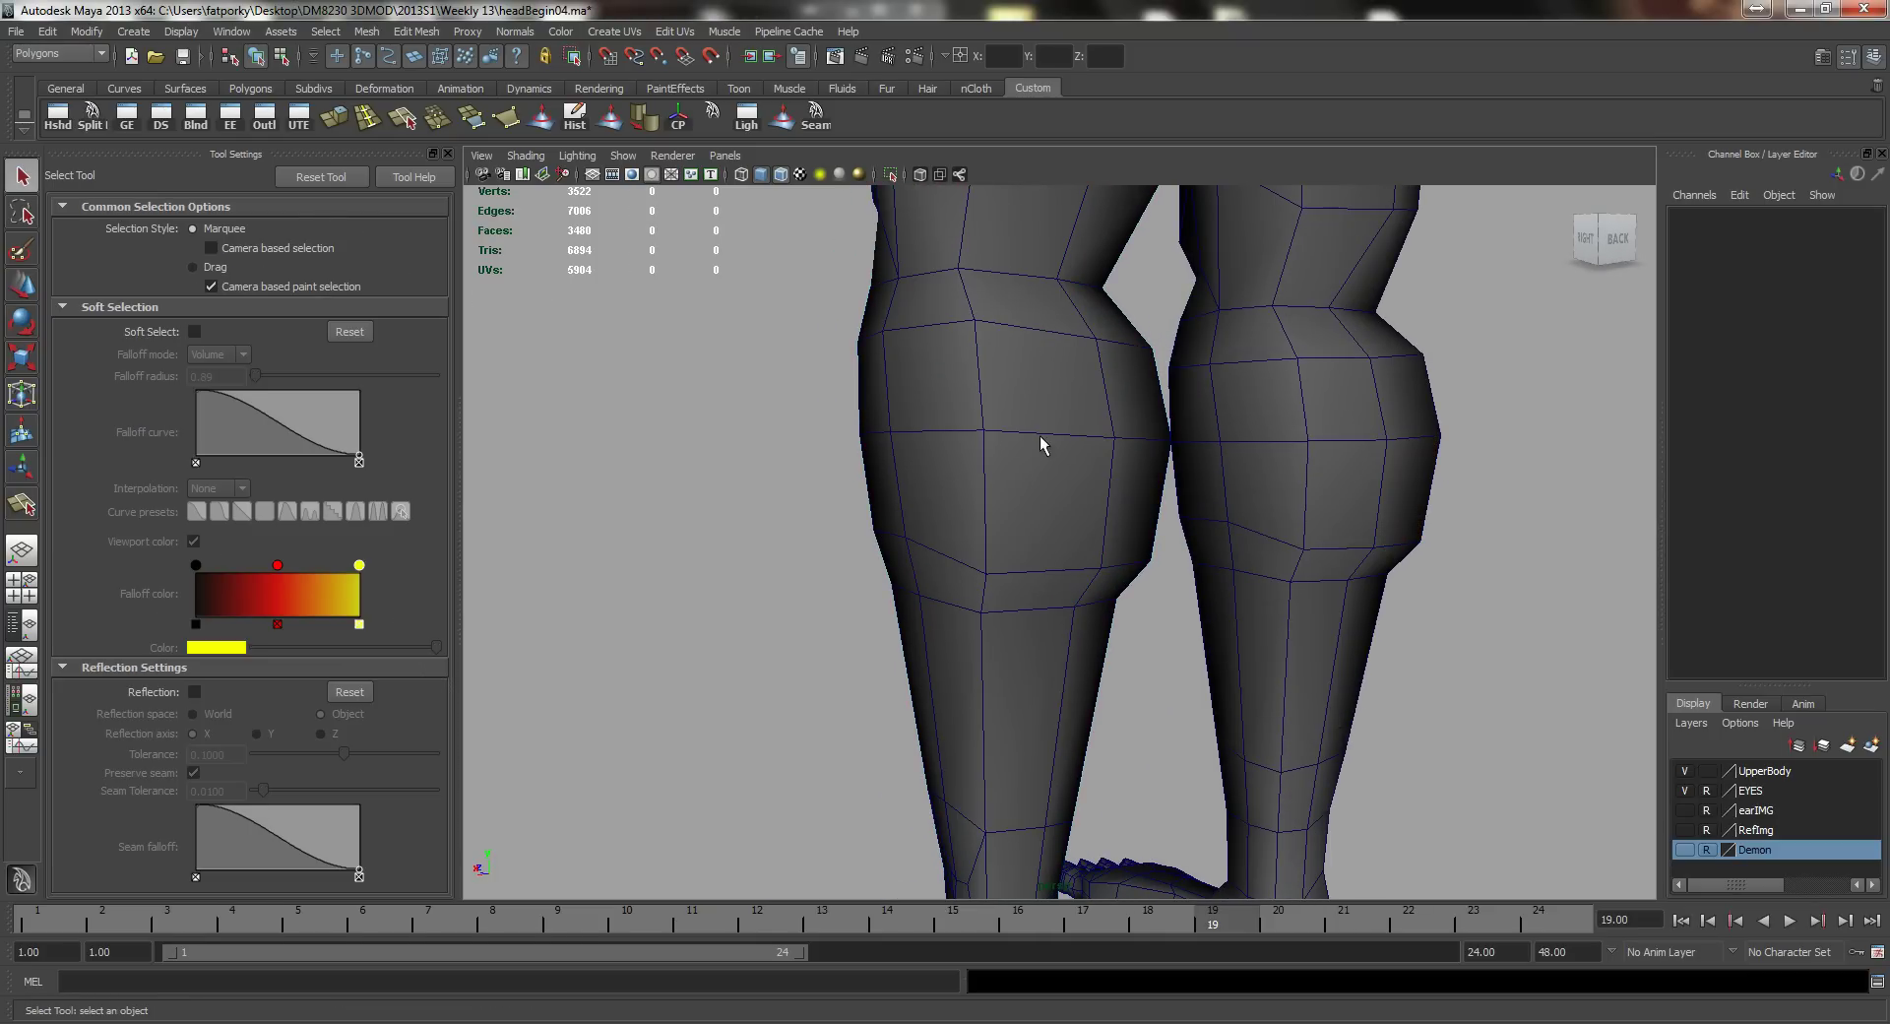
Step: Start a Split Polygon cut at the central vertex below the calf bulge and run it up through the outer faces to the upper calf
{"action": "left_click_drag", "start_coordinate": [953, 489], "coordinate": [966, 471], "text": "alt"}
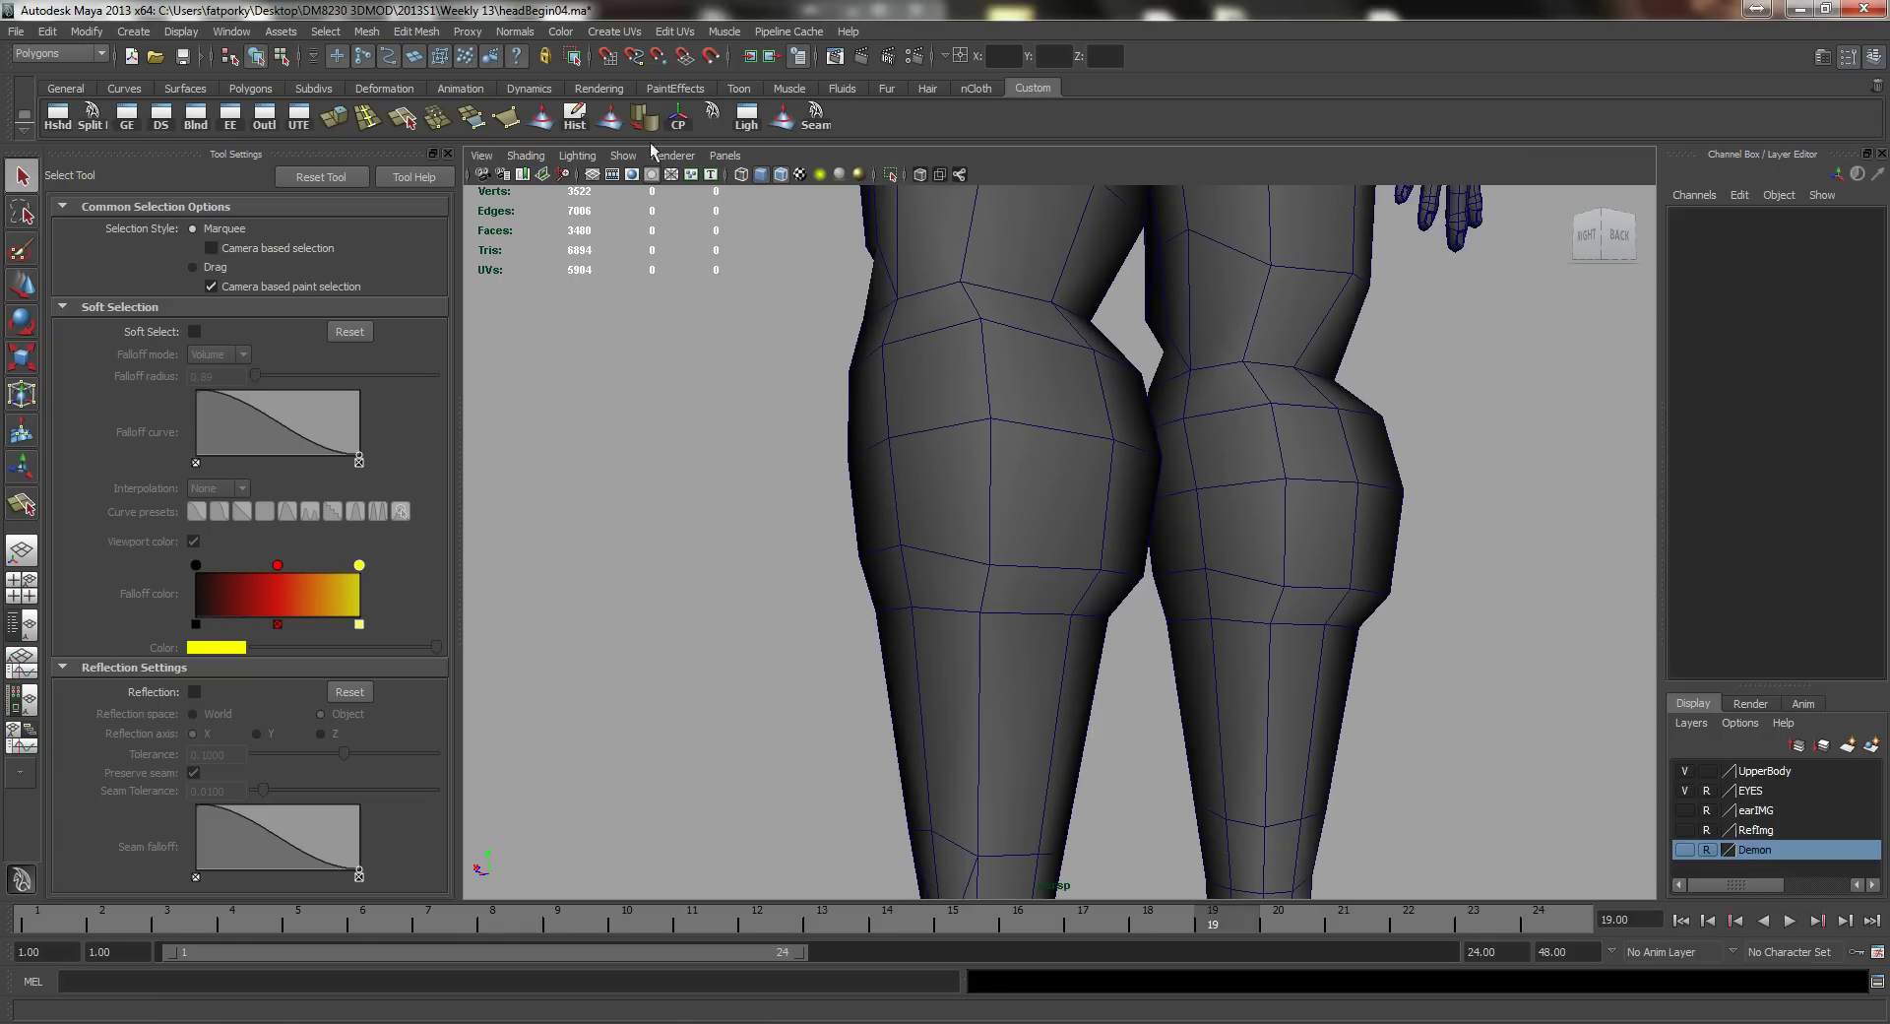
{"action": "left_click", "coordinate": [92, 116]}
{"action": "left_click_drag", "start_coordinate": [835, 497], "coordinate": [898, 541], "text": "alt"}
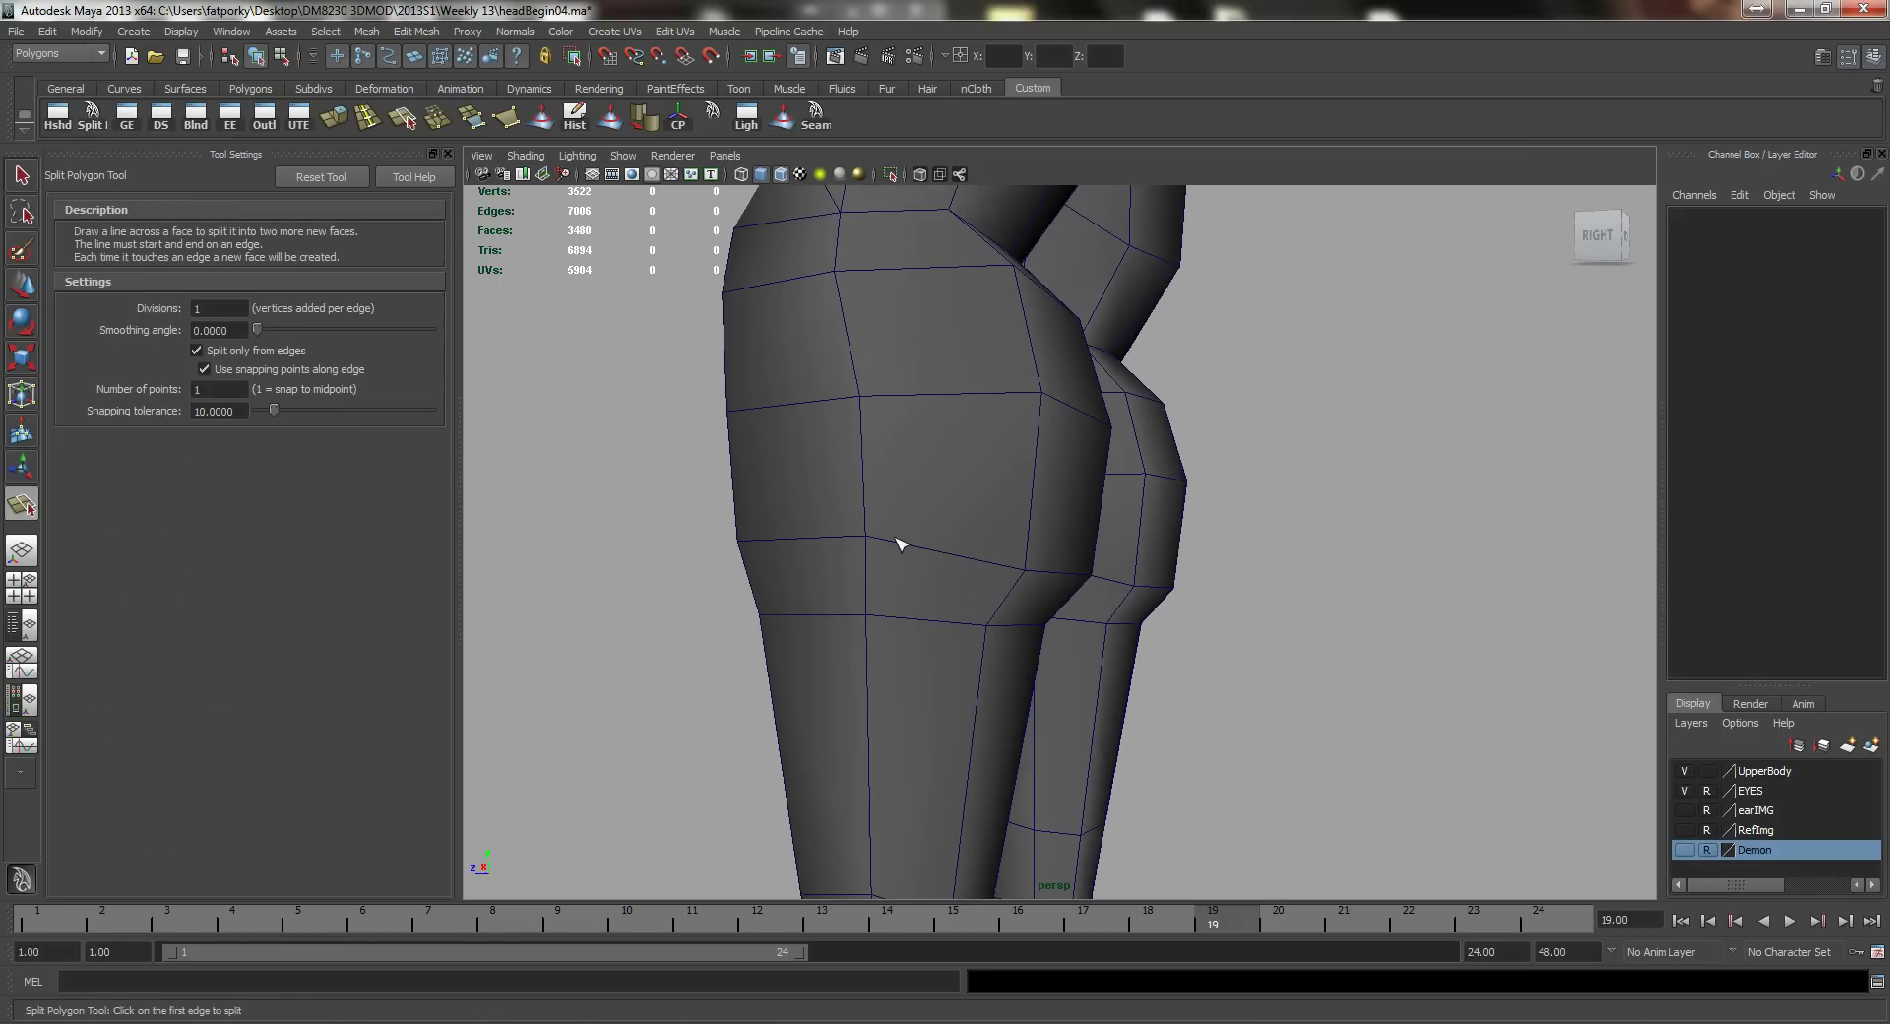
{"action": "left_click", "coordinate": [915, 625]}
{"action": "left_click_drag", "start_coordinate": [982, 637], "coordinate": [898, 601]}
{"action": "left_click_drag", "start_coordinate": [927, 556], "coordinate": [920, 500]}
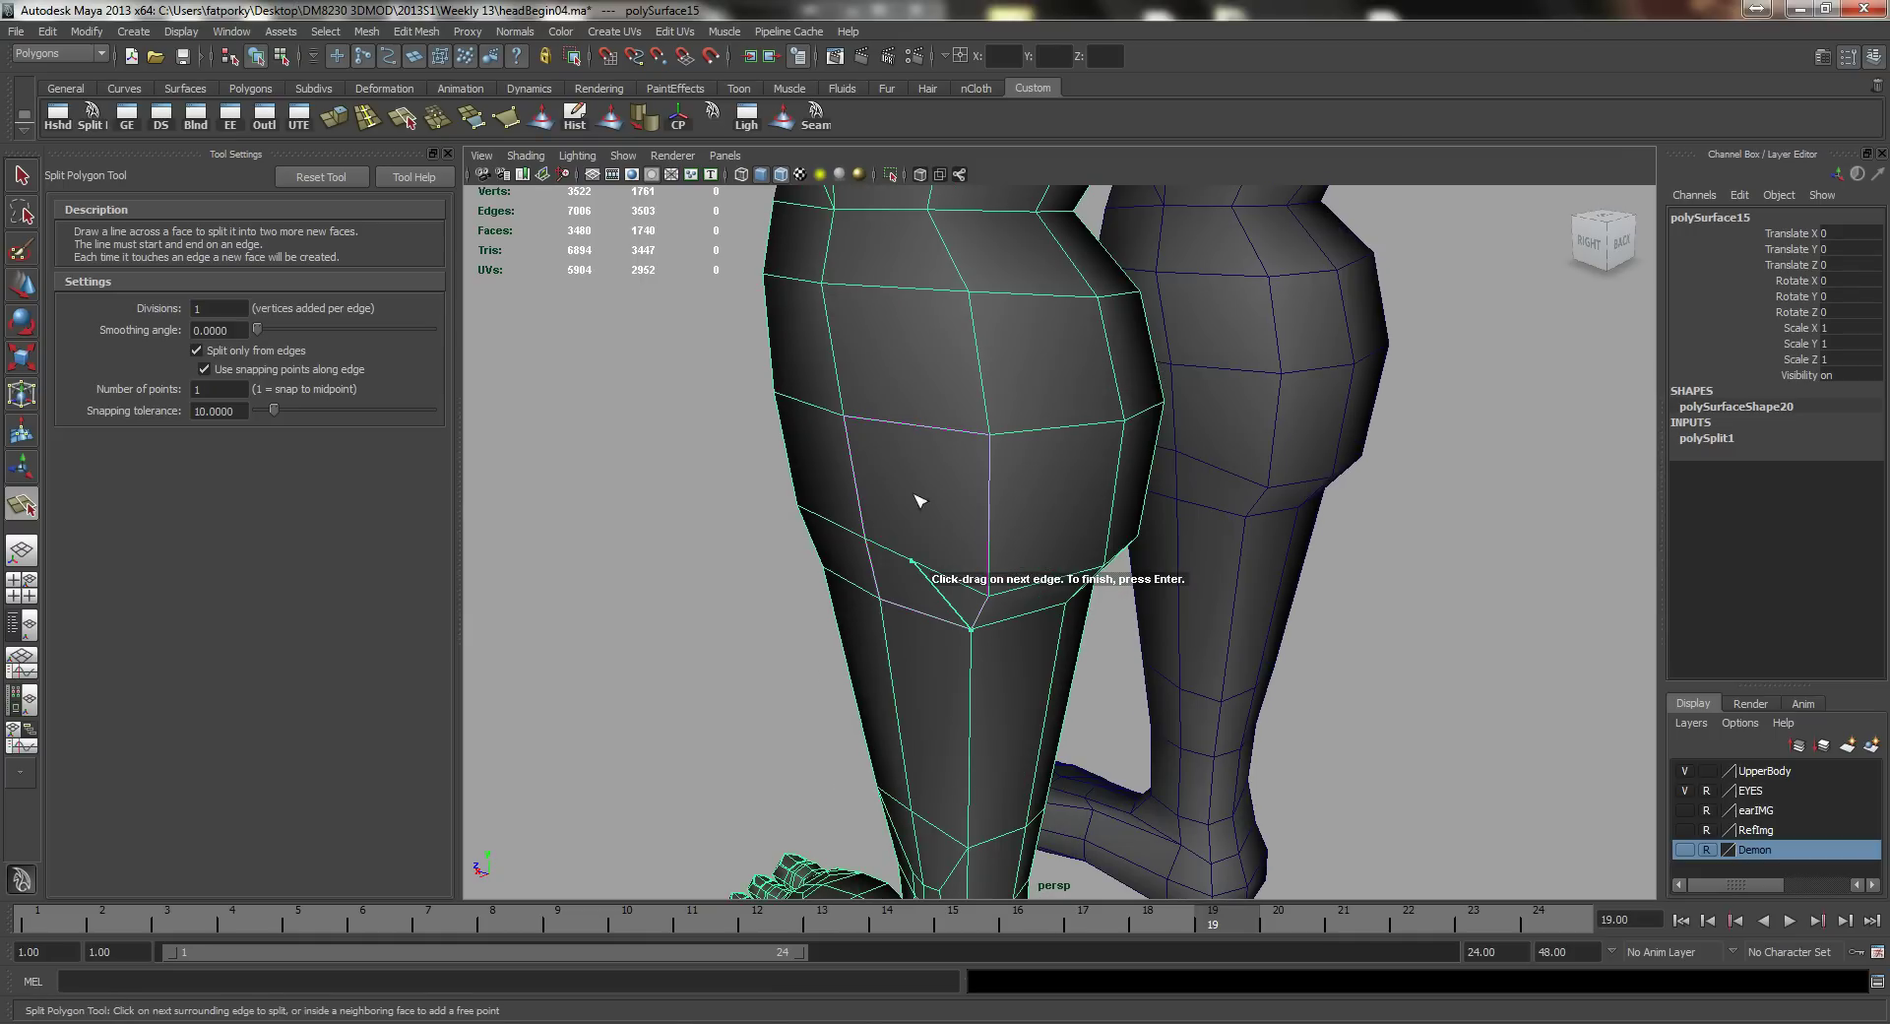
{"action": "left_click", "coordinate": [892, 424]}
{"action": "left_click", "coordinate": [896, 291]}
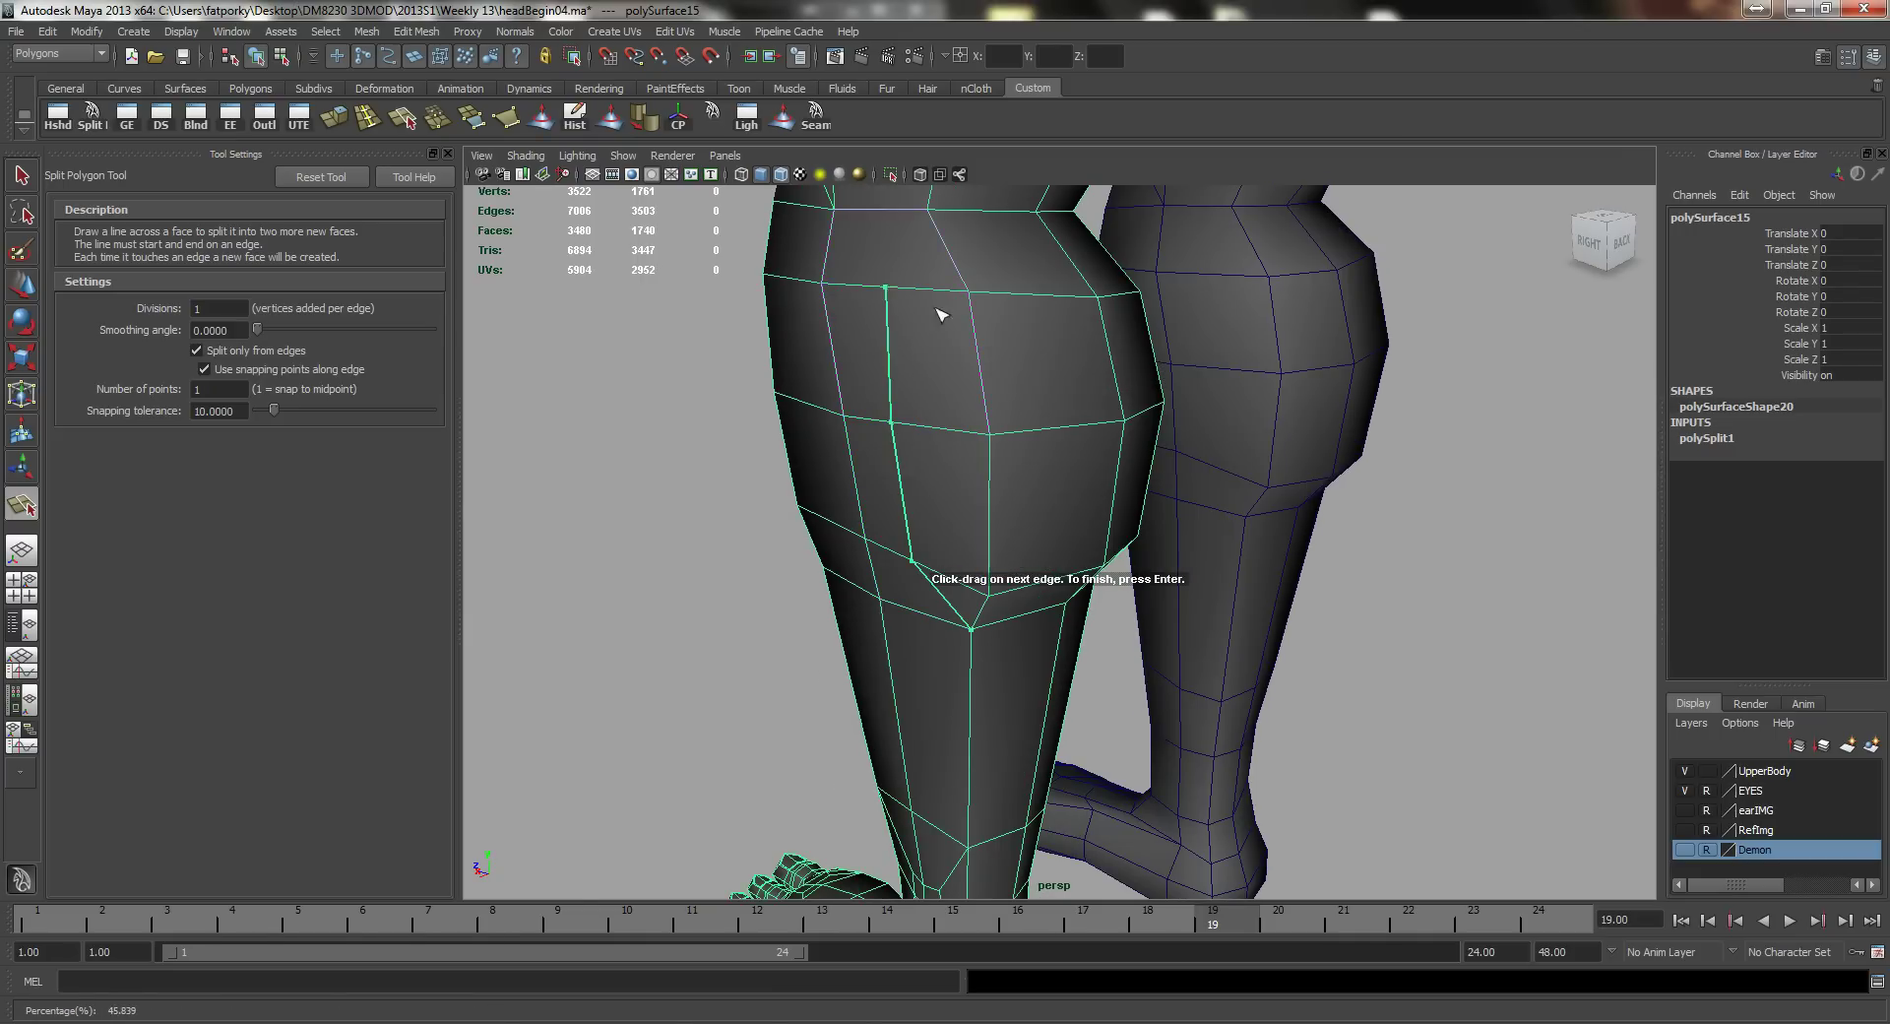
Step: Continue the cut over the top of the calf and down its back faces, ending on the central vertical edge below the bulge
{"action": "left_click_drag", "start_coordinate": [941, 308], "coordinate": [1027, 435], "text": "alt"}
{"action": "left_click", "coordinate": [1046, 300]}
{"action": "left_click", "coordinate": [1069, 415]}
{"action": "left_click", "coordinate": [1054, 570]}
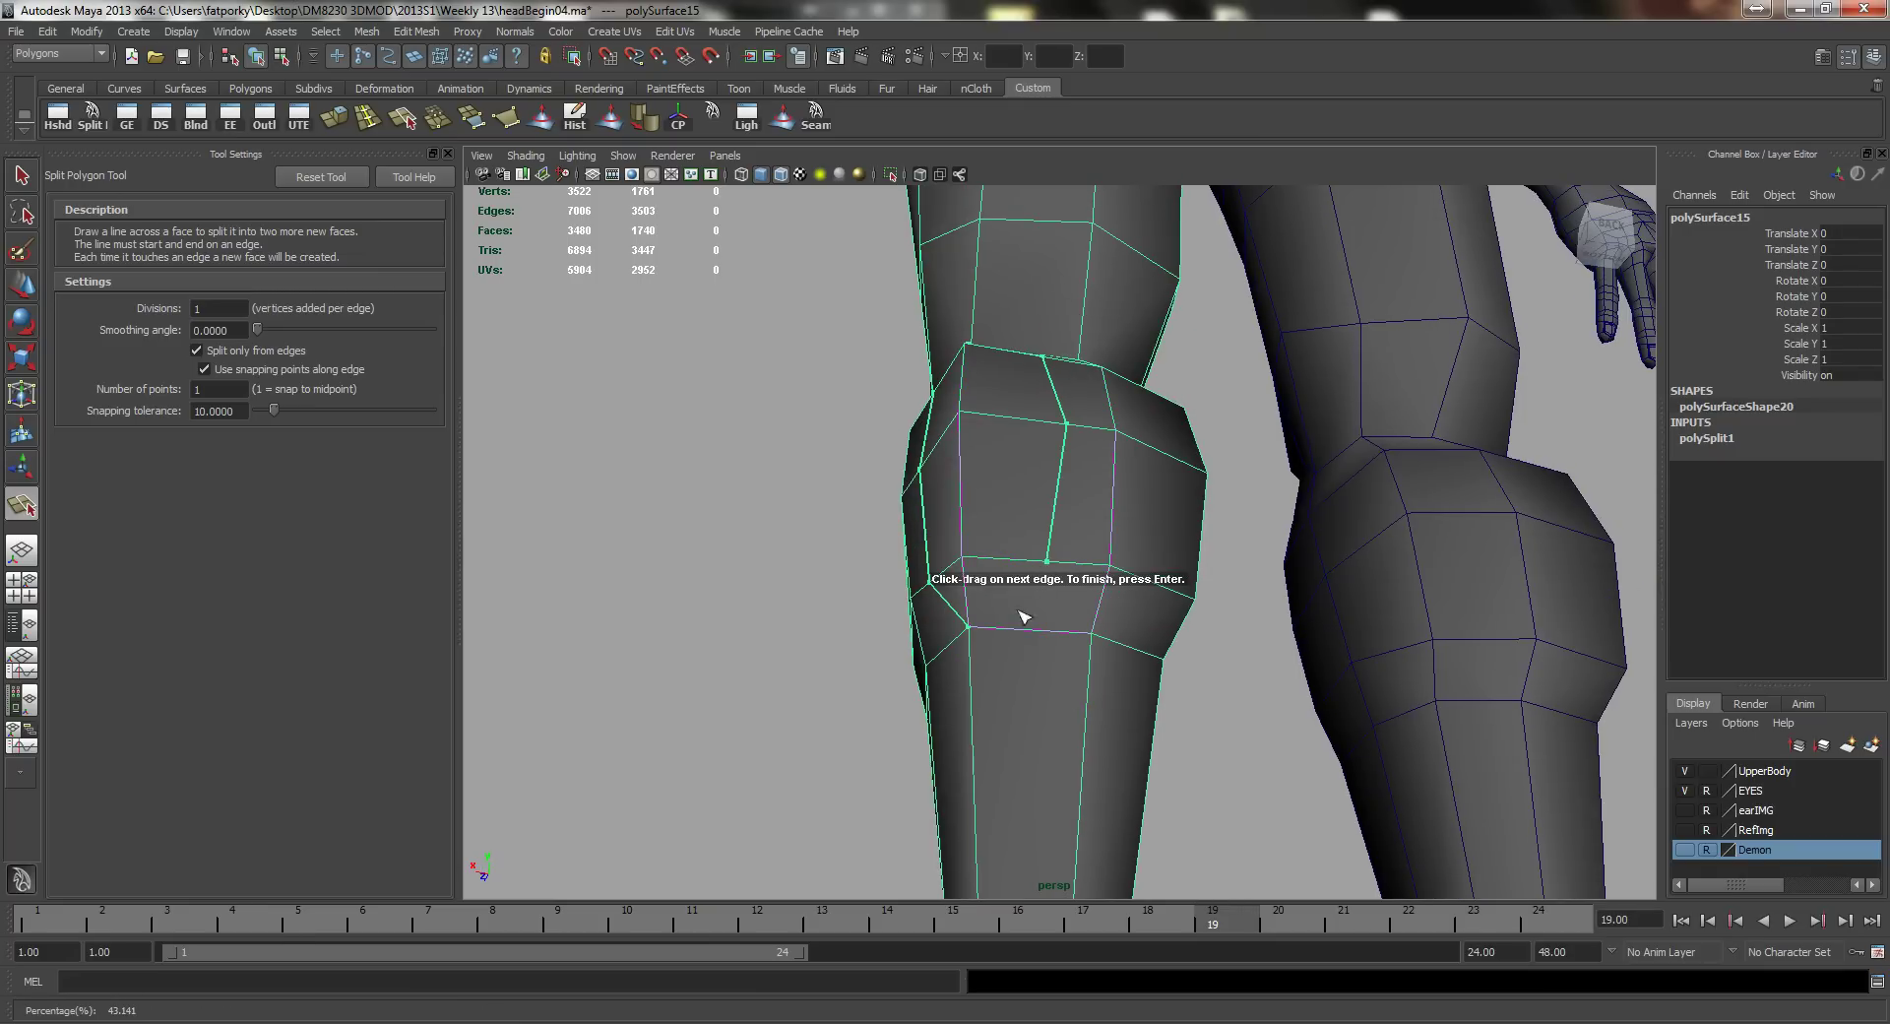
{"action": "left_click_drag", "start_coordinate": [1026, 616], "coordinate": [1024, 635], "text": "alt"}
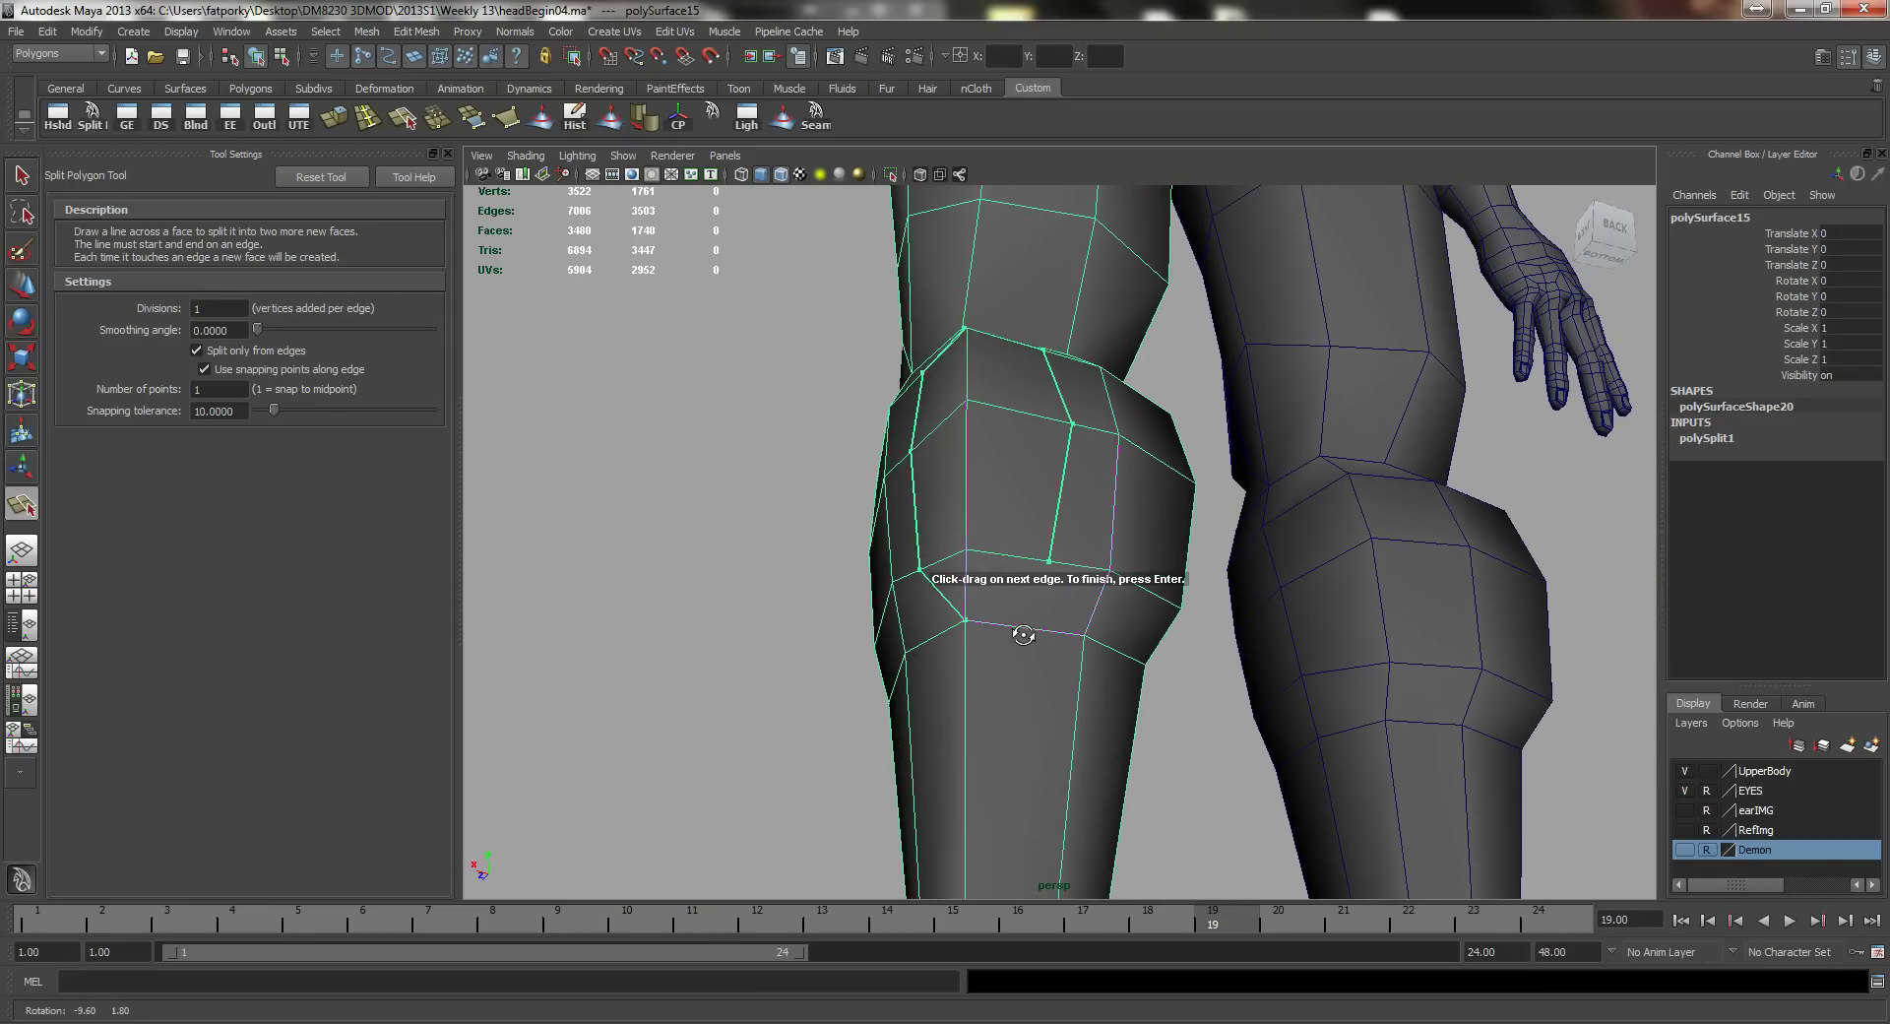
{"action": "left_click", "coordinate": [969, 593]}
{"action": "key", "text": "q"}
{"action": "left_click_drag", "start_coordinate": [942, 615], "coordinate": [966, 612], "text": "alt"}
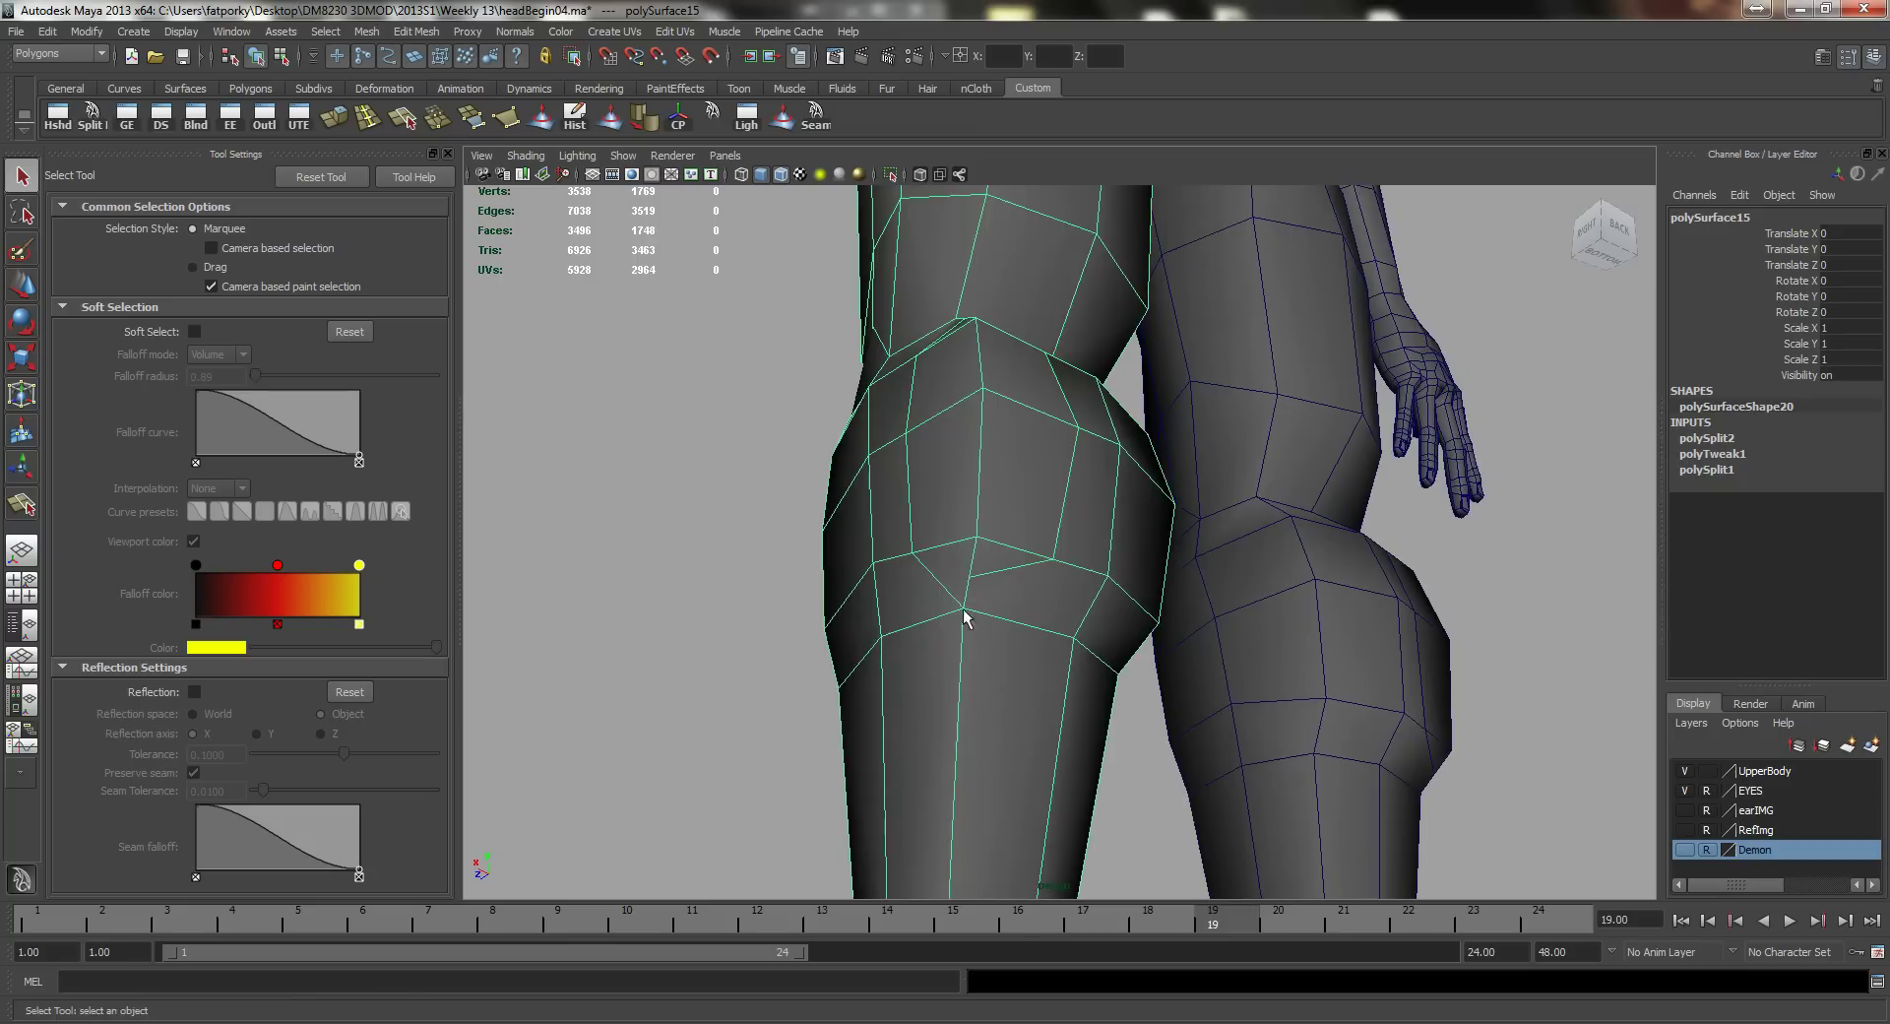
Step: Delete the diagonal edge below the calf bulge and recut it to the new vertex on the central vertical edge
{"action": "right_click_drag", "start_coordinate": [822, 575], "coordinate": [869, 586], "text": "alt"}
{"action": "left_click_drag", "start_coordinate": [869, 586], "coordinate": [892, 610], "text": "alt"}
{"action": "right_click_drag", "start_coordinate": [892, 610], "coordinate": [876, 590]}
{"action": "left_click", "coordinate": [866, 591]}
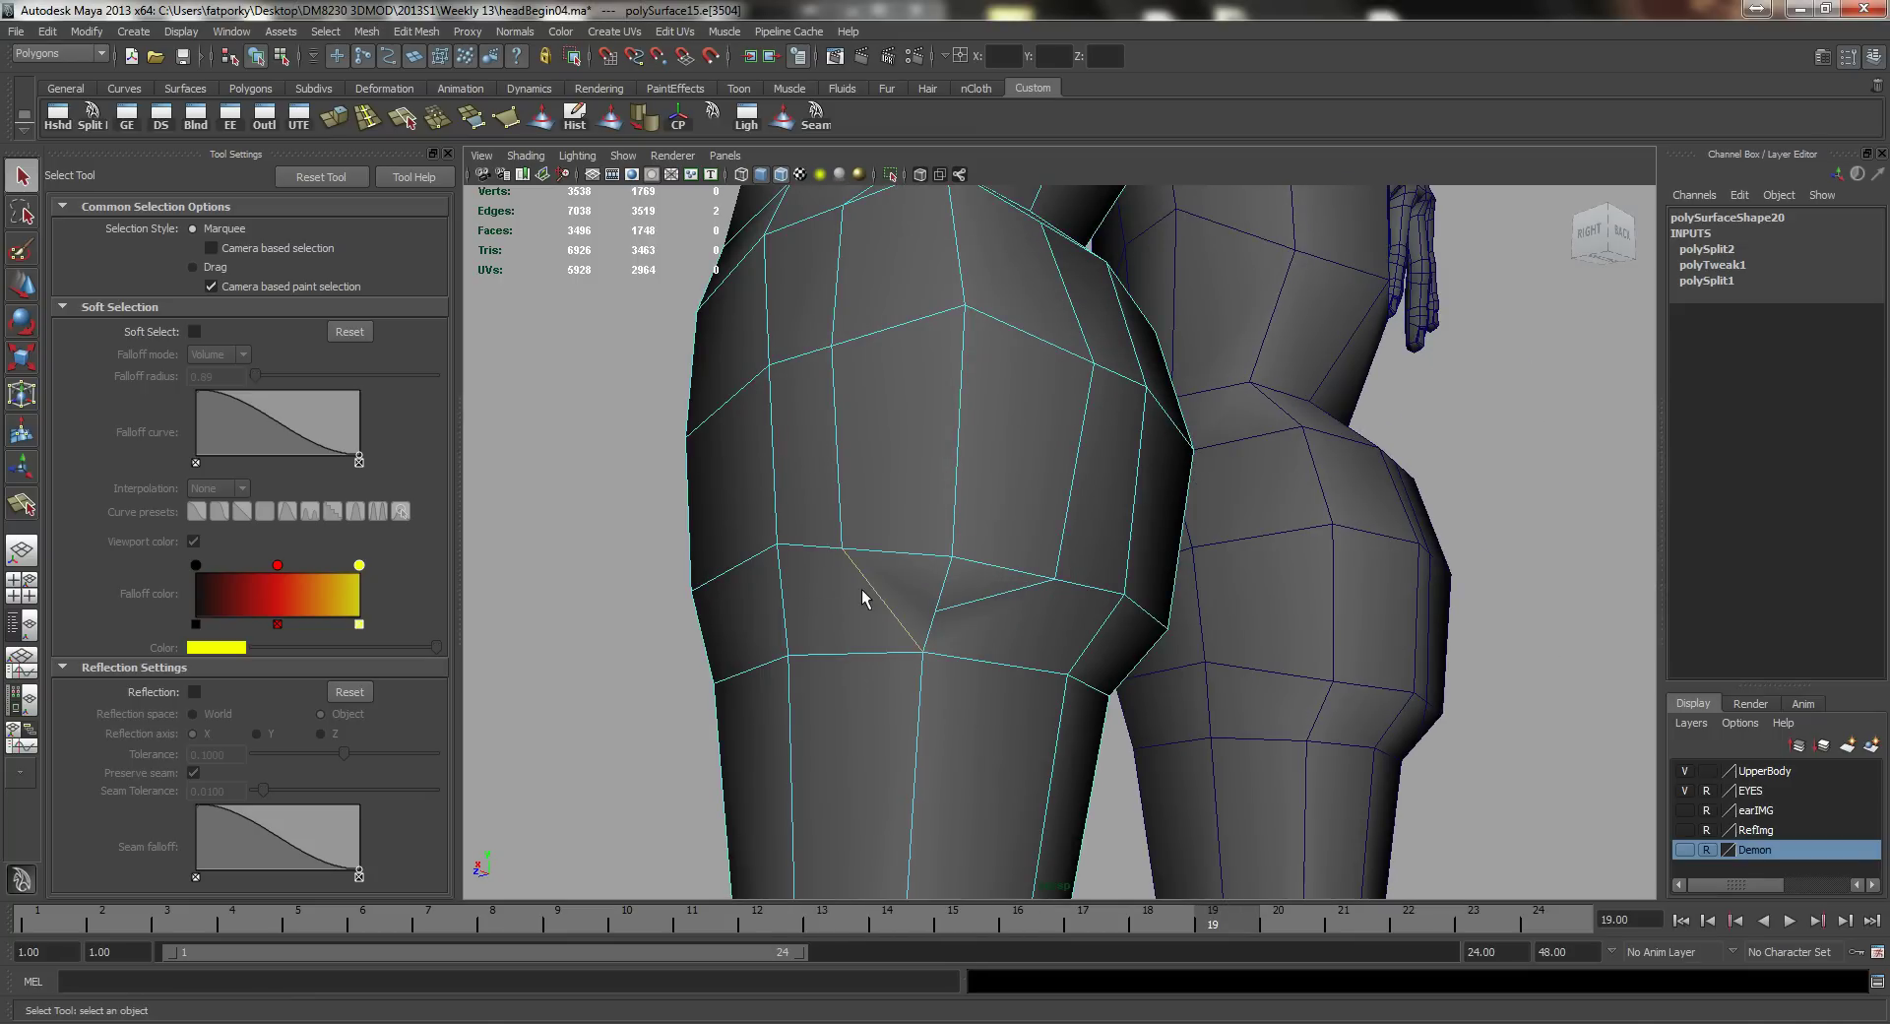
{"action": "key", "text": "Delete"}
{"action": "key", "text": "y"}
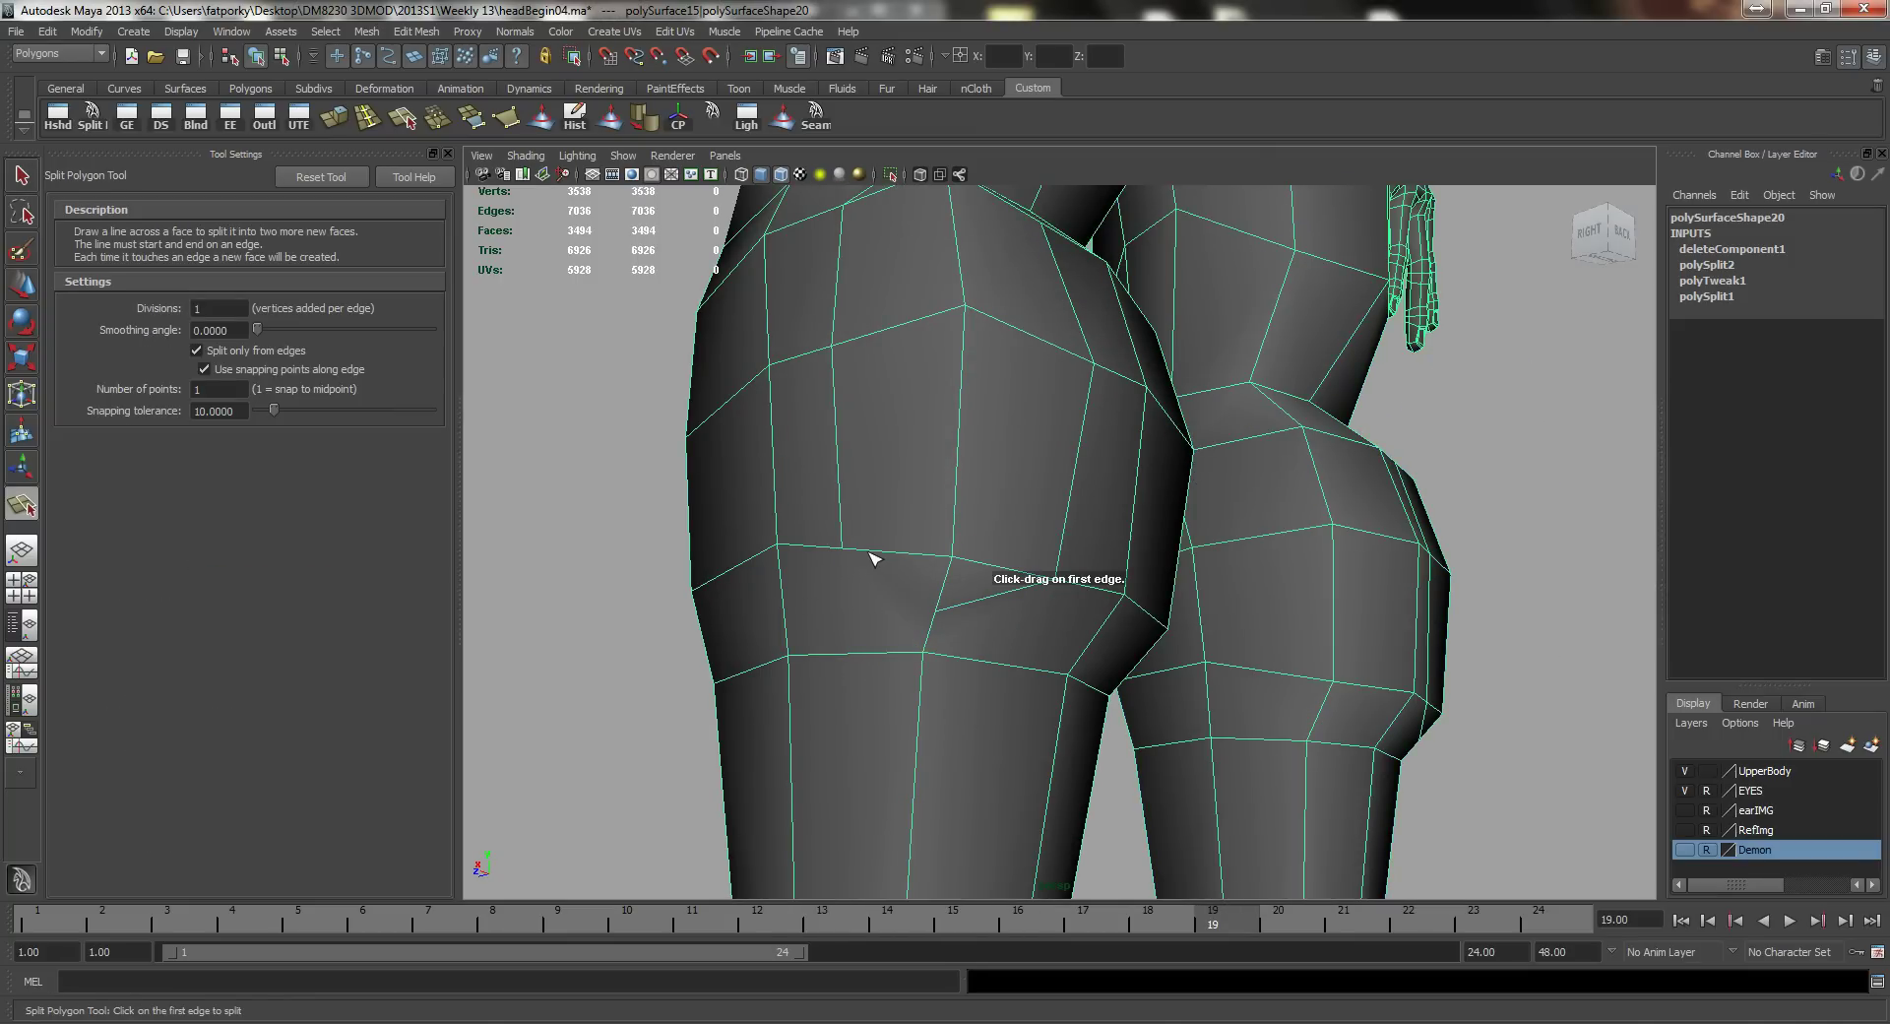
{"action": "left_click_drag", "start_coordinate": [870, 554], "coordinate": [841, 547]}
{"action": "left_click_drag", "start_coordinate": [942, 610], "coordinate": [935, 612]}
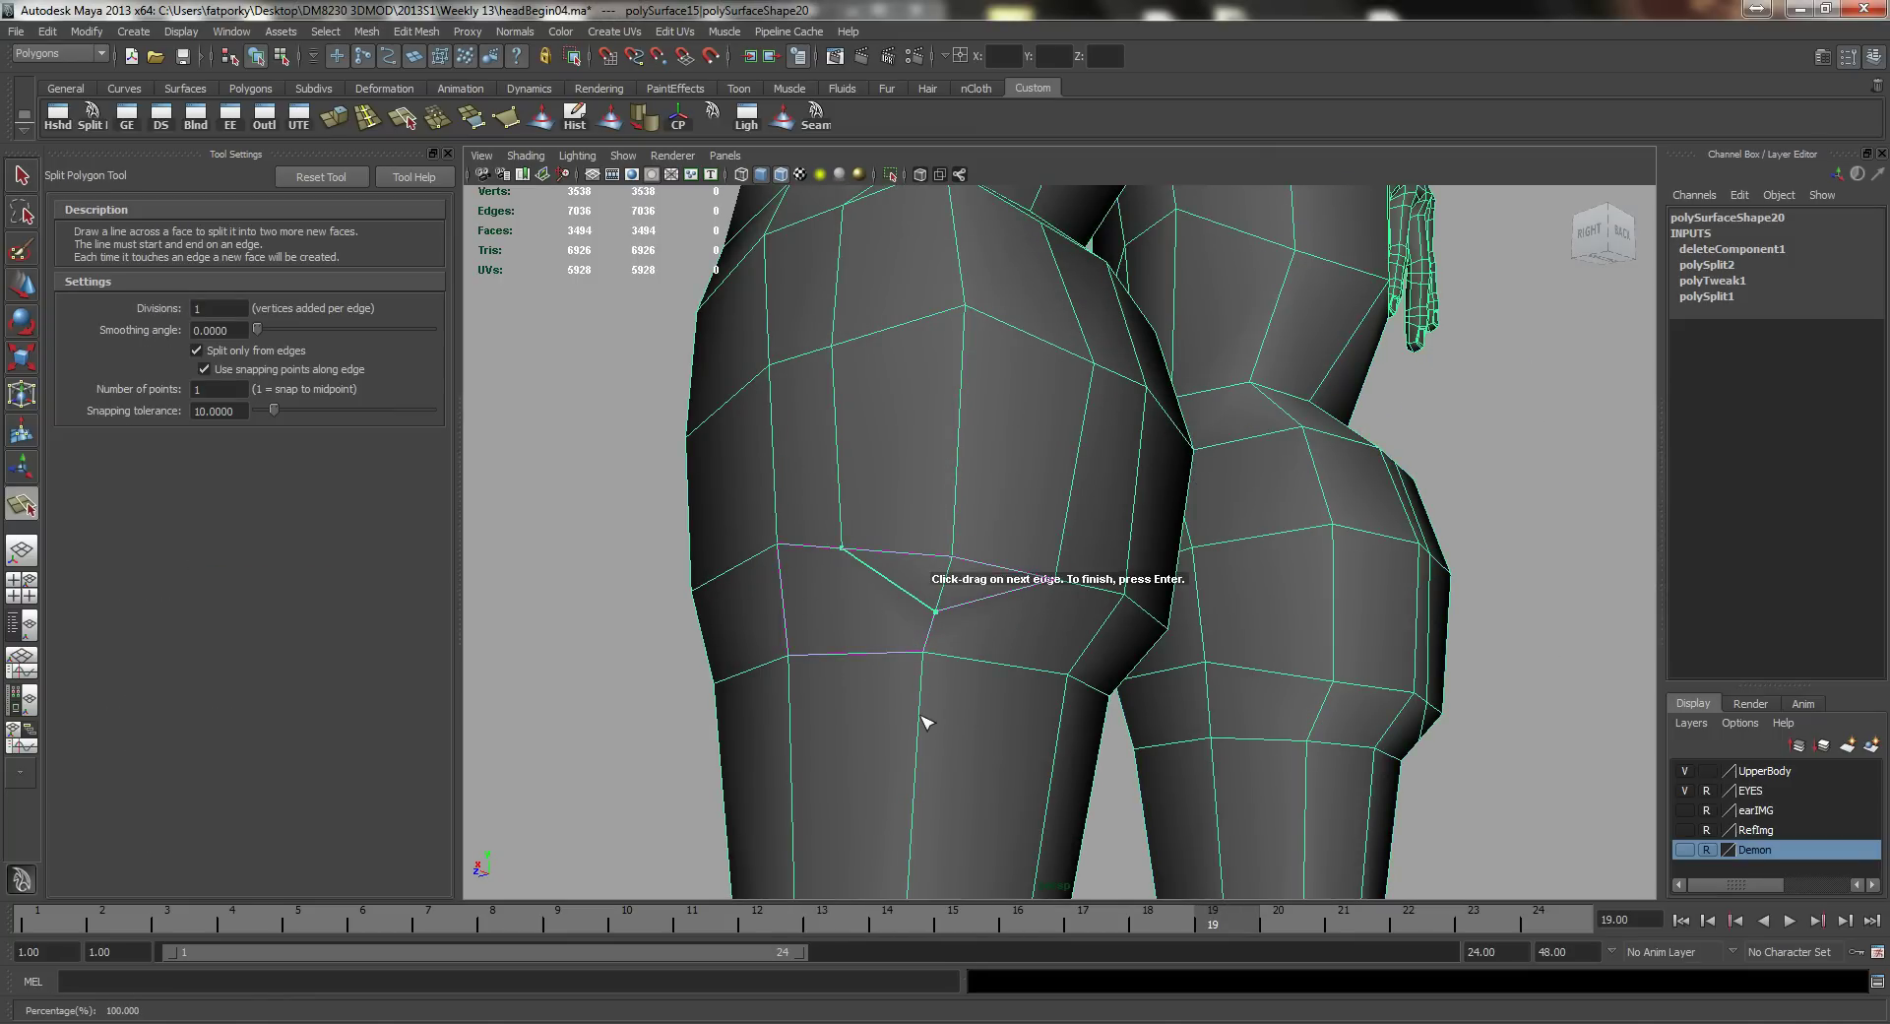
{"action": "key", "text": "Return"}
Step: Split from the midpoints of the two diagonal edges below the calf bulge to the neighboring vertices of the lower edge ring
{"action": "key", "text": "y"}
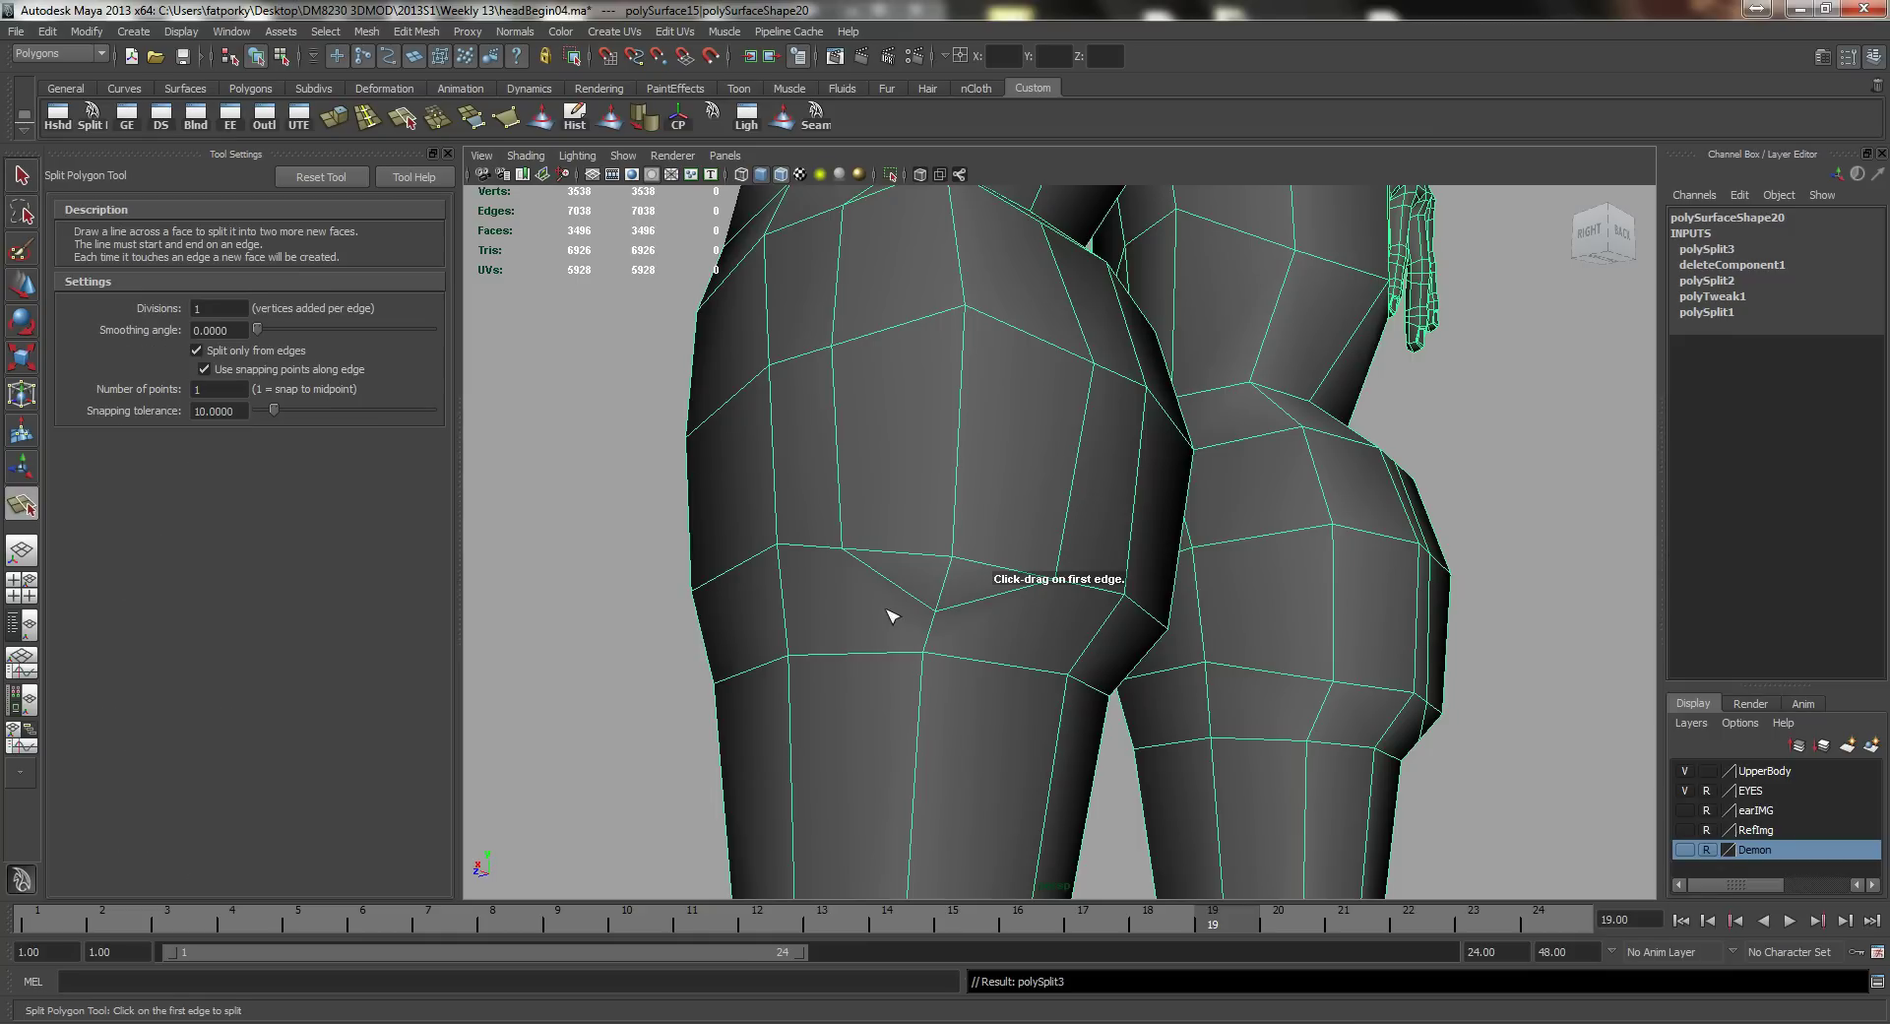
{"action": "left_click_drag", "start_coordinate": [899, 589], "coordinate": [844, 597]}
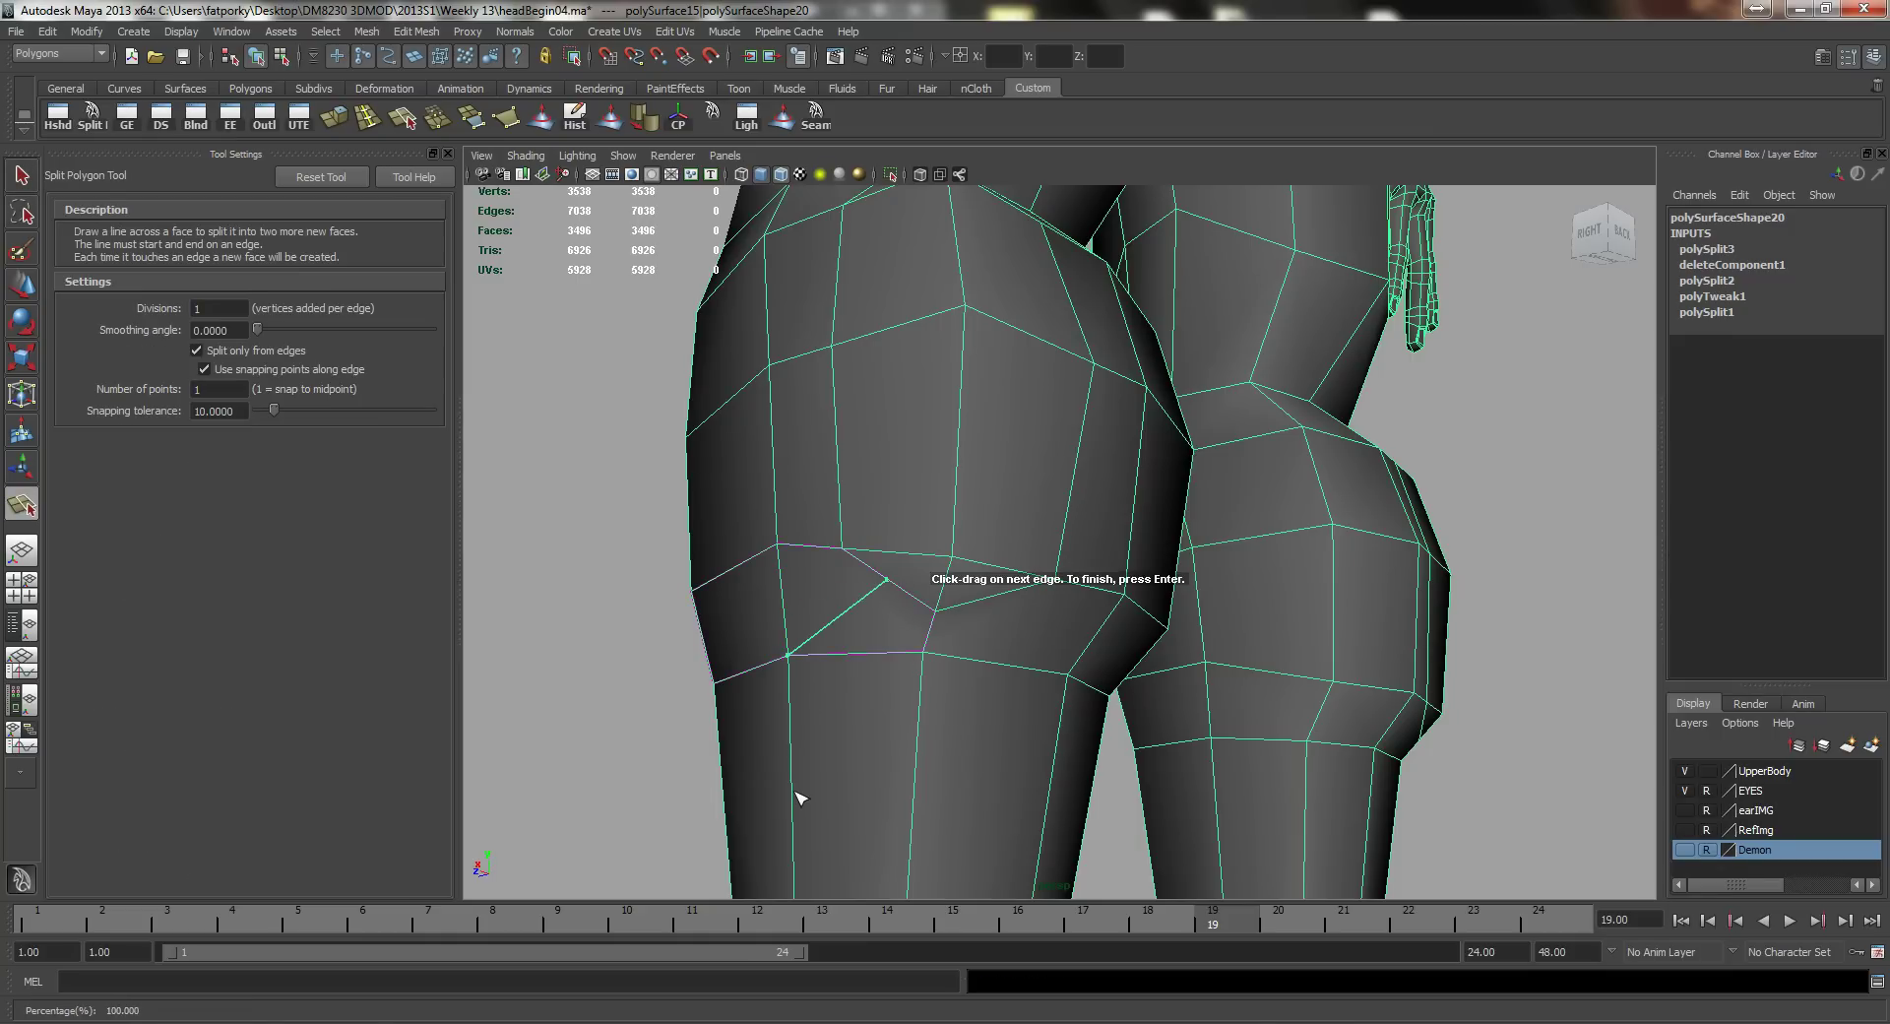
{"action": "key", "text": "Return"}
{"action": "key", "text": "y"}
{"action": "left_click_drag", "start_coordinate": [901, 753], "coordinate": [1106, 672], "text": "alt"}
{"action": "left_click", "coordinate": [990, 610]}
{"action": "key", "text": "q"}
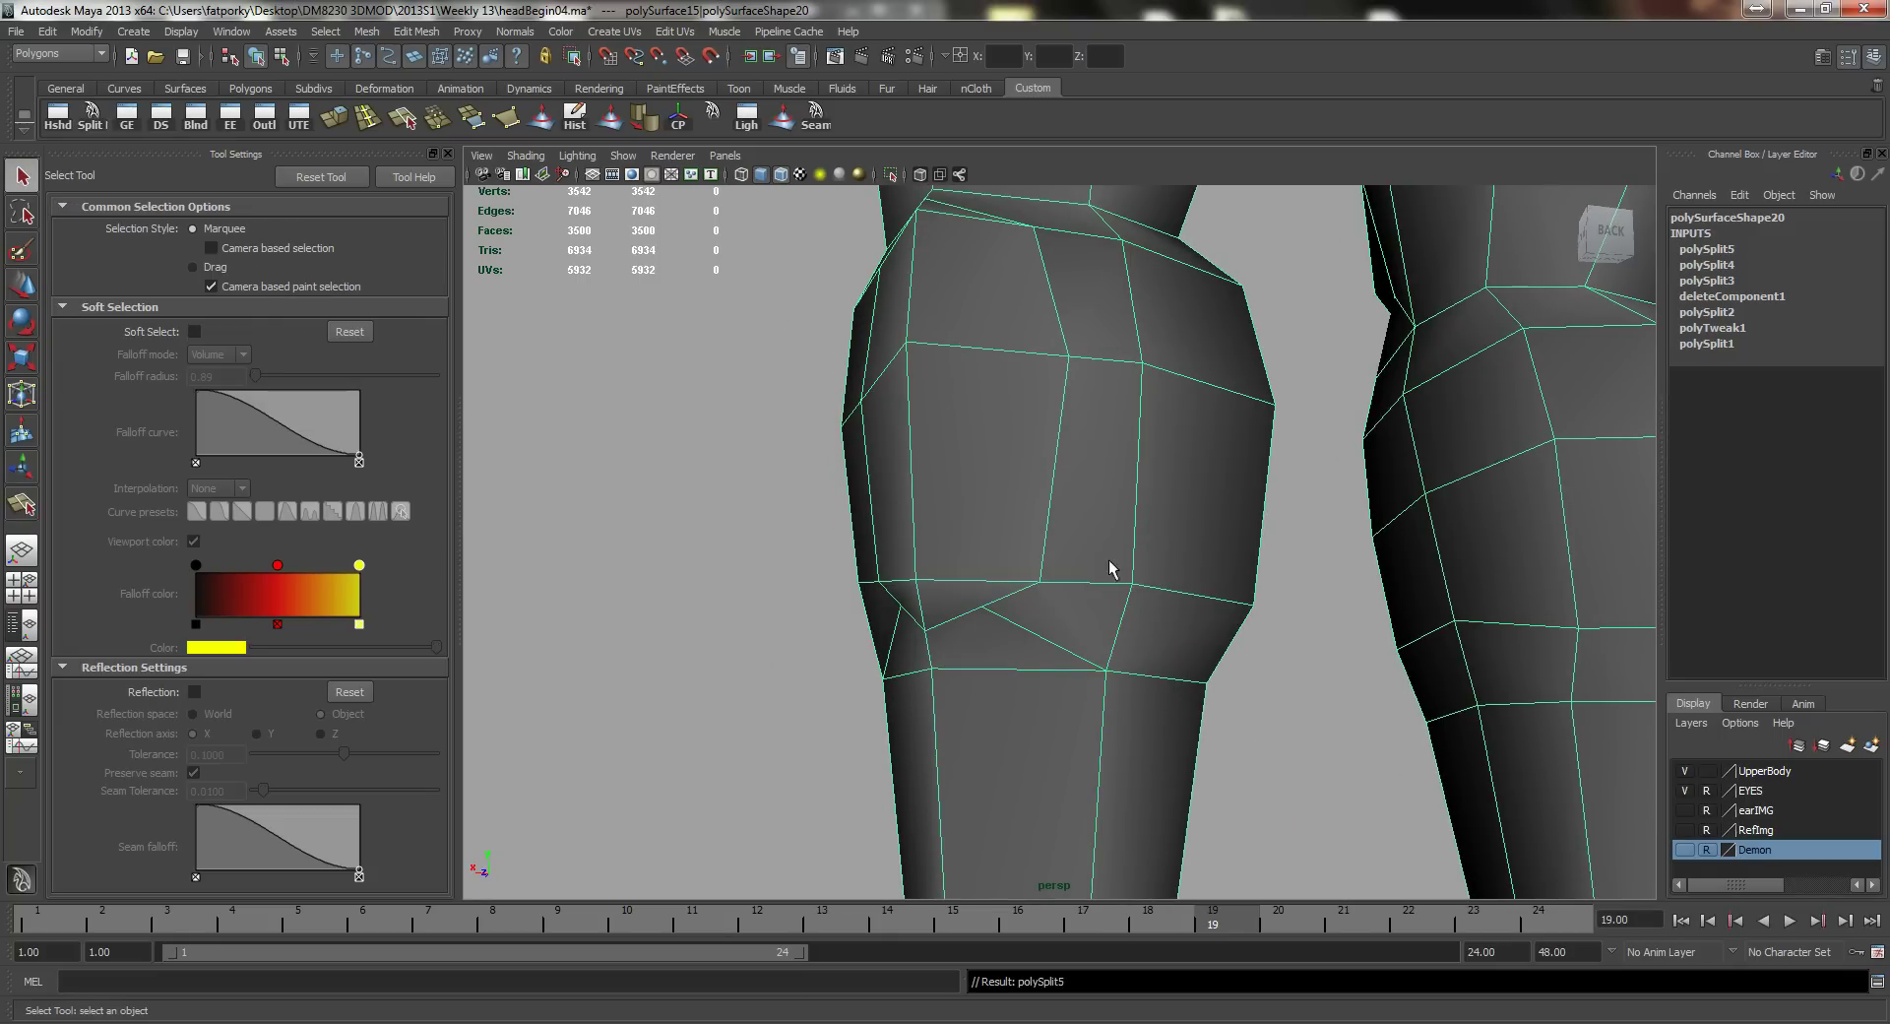
Step: Split from the midpoints of the two diagonal edges above the outer calf bulge to the neighboring vertices of the upper edge ring
{"action": "left_click_drag", "start_coordinate": [1003, 433], "coordinate": [1045, 507], "text": "alt"}
{"action": "middle_click_drag", "start_coordinate": [1044, 508], "coordinate": [1056, 583], "text": "alt"}
{"action": "left_click_drag", "start_coordinate": [935, 462], "coordinate": [945, 517], "text": "alt"}
{"action": "key", "text": "g"}
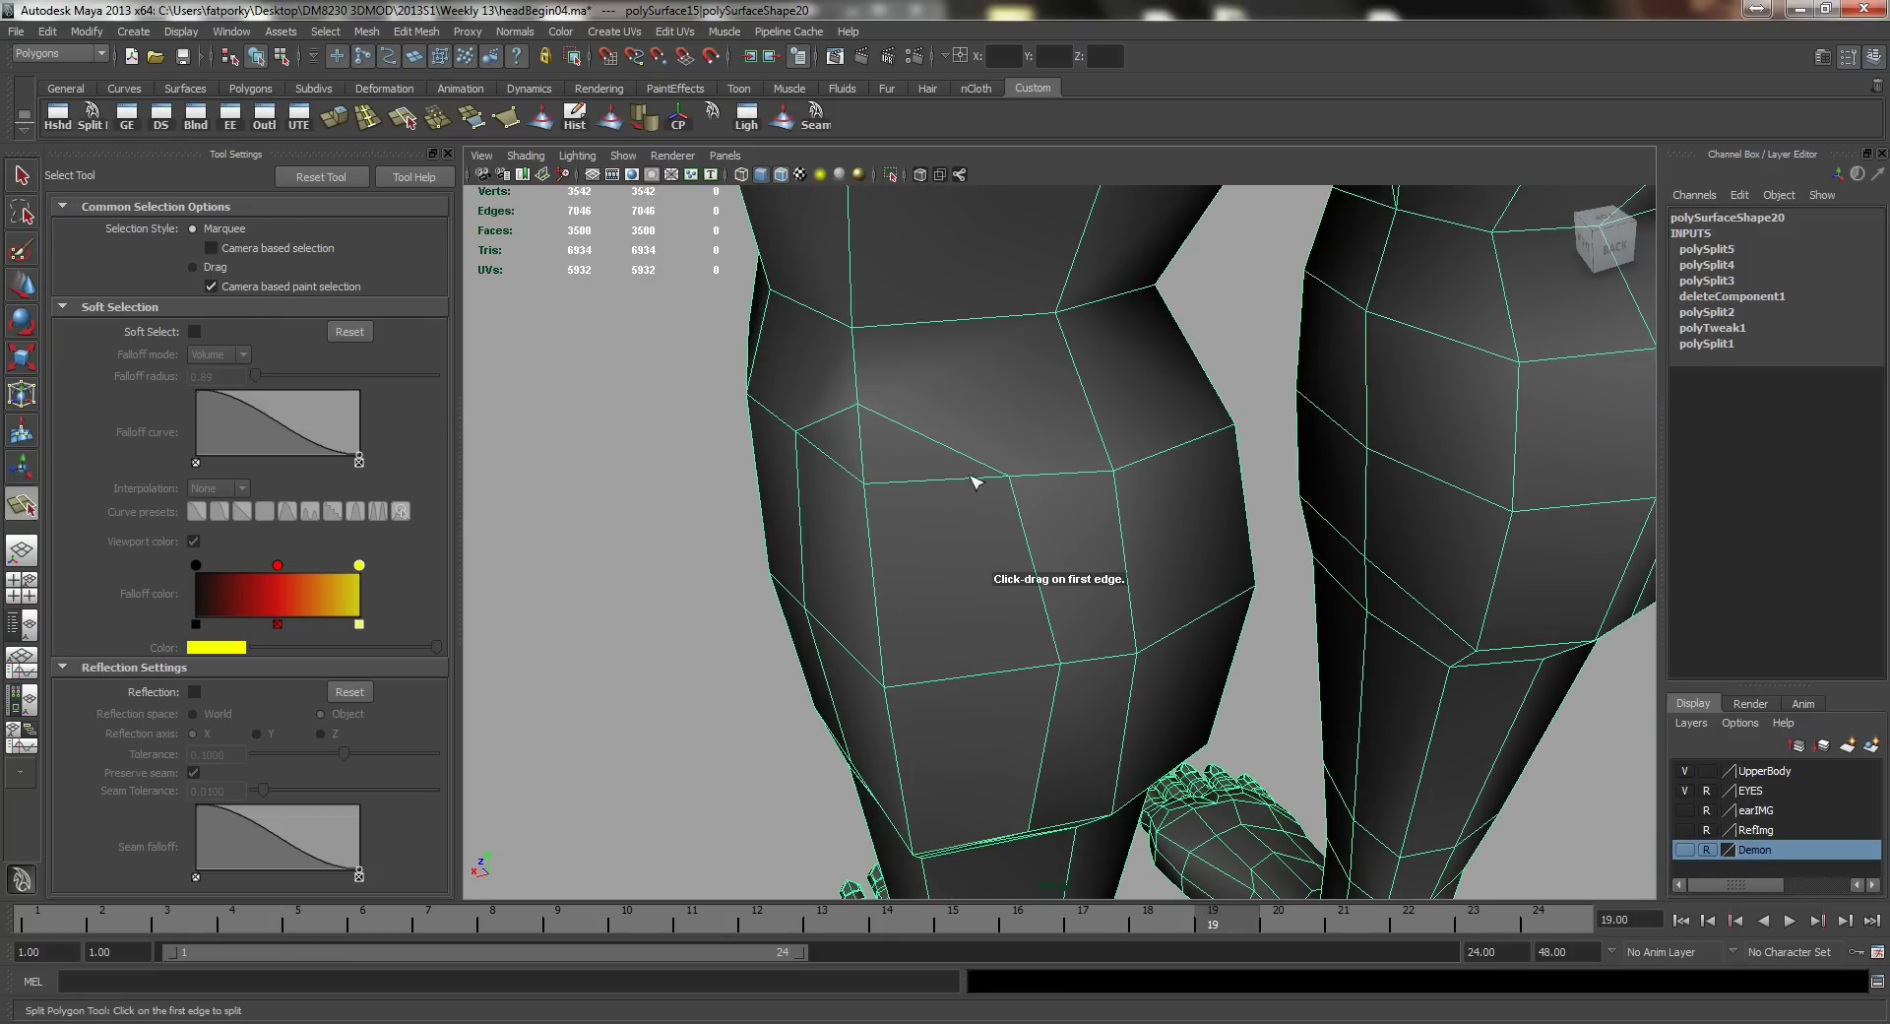
{"action": "left_click_drag", "start_coordinate": [936, 427], "coordinate": [929, 435]}
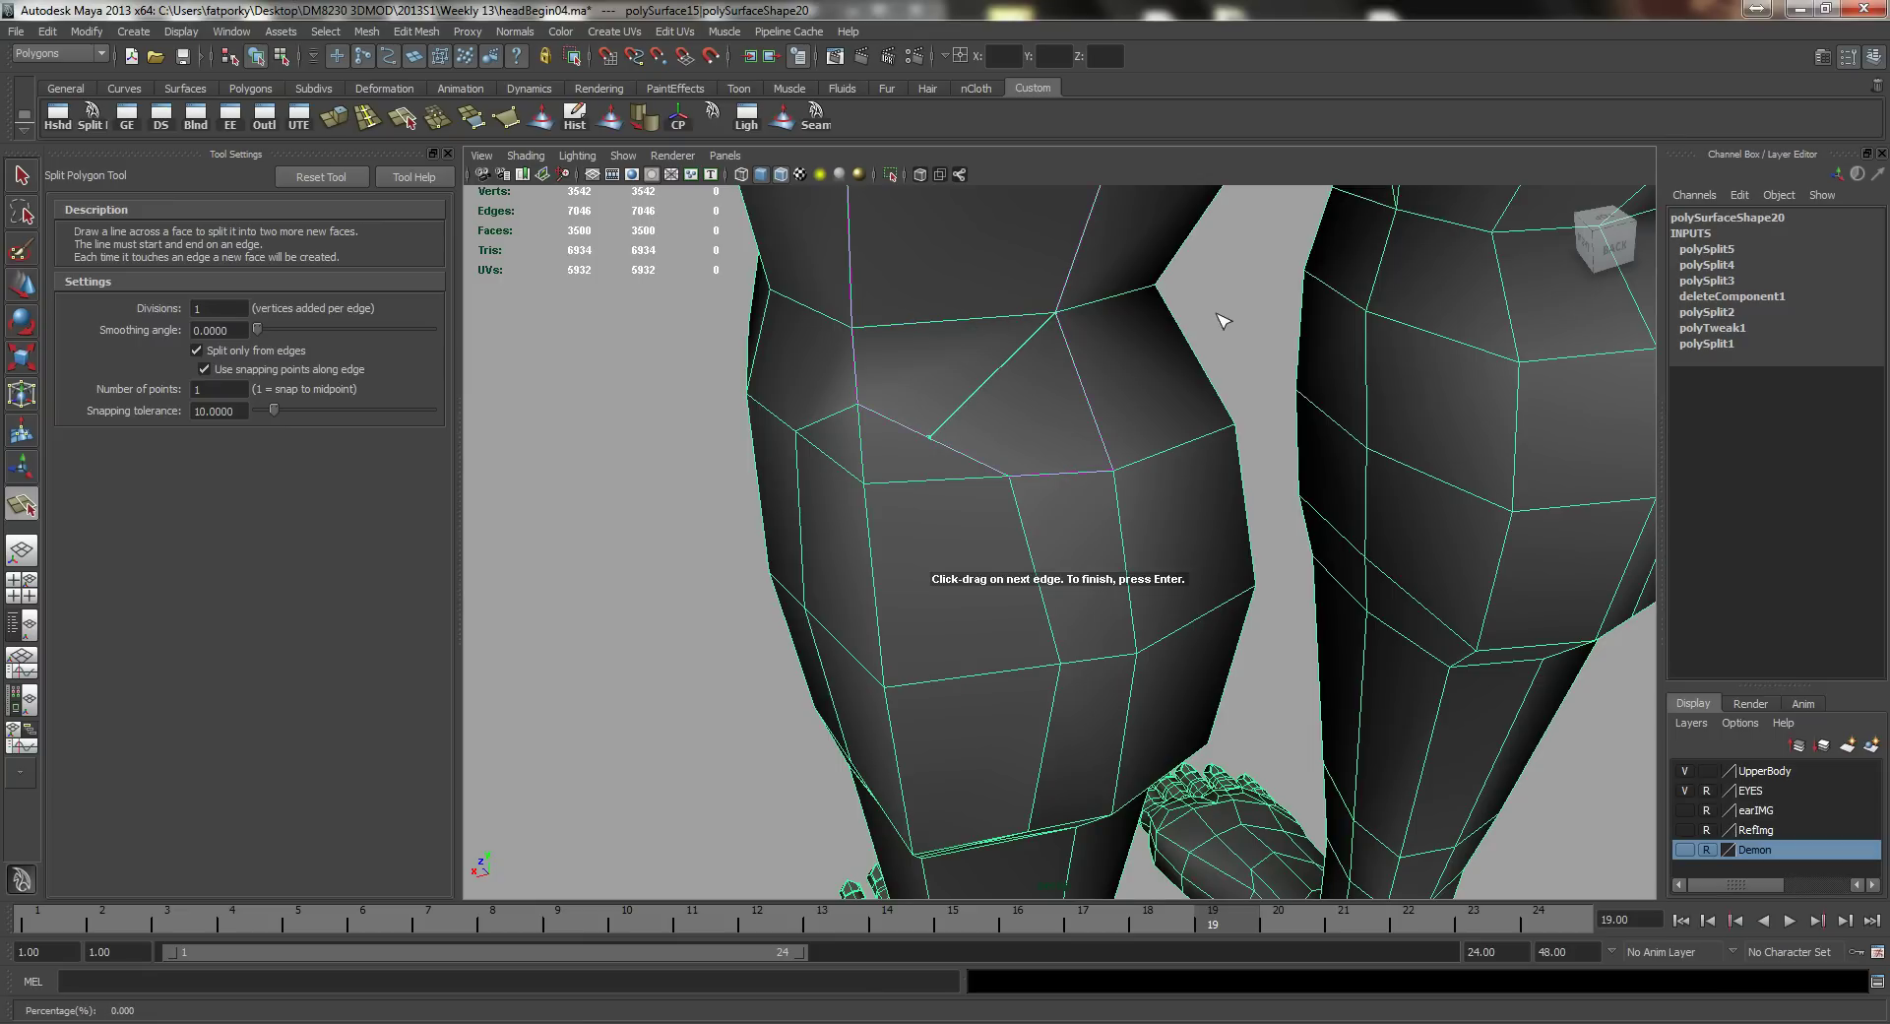
{"action": "key", "text": "q"}
{"action": "key", "text": "y"}
{"action": "left_click_drag", "start_coordinate": [1149, 313], "coordinate": [910, 416], "text": "alt"}
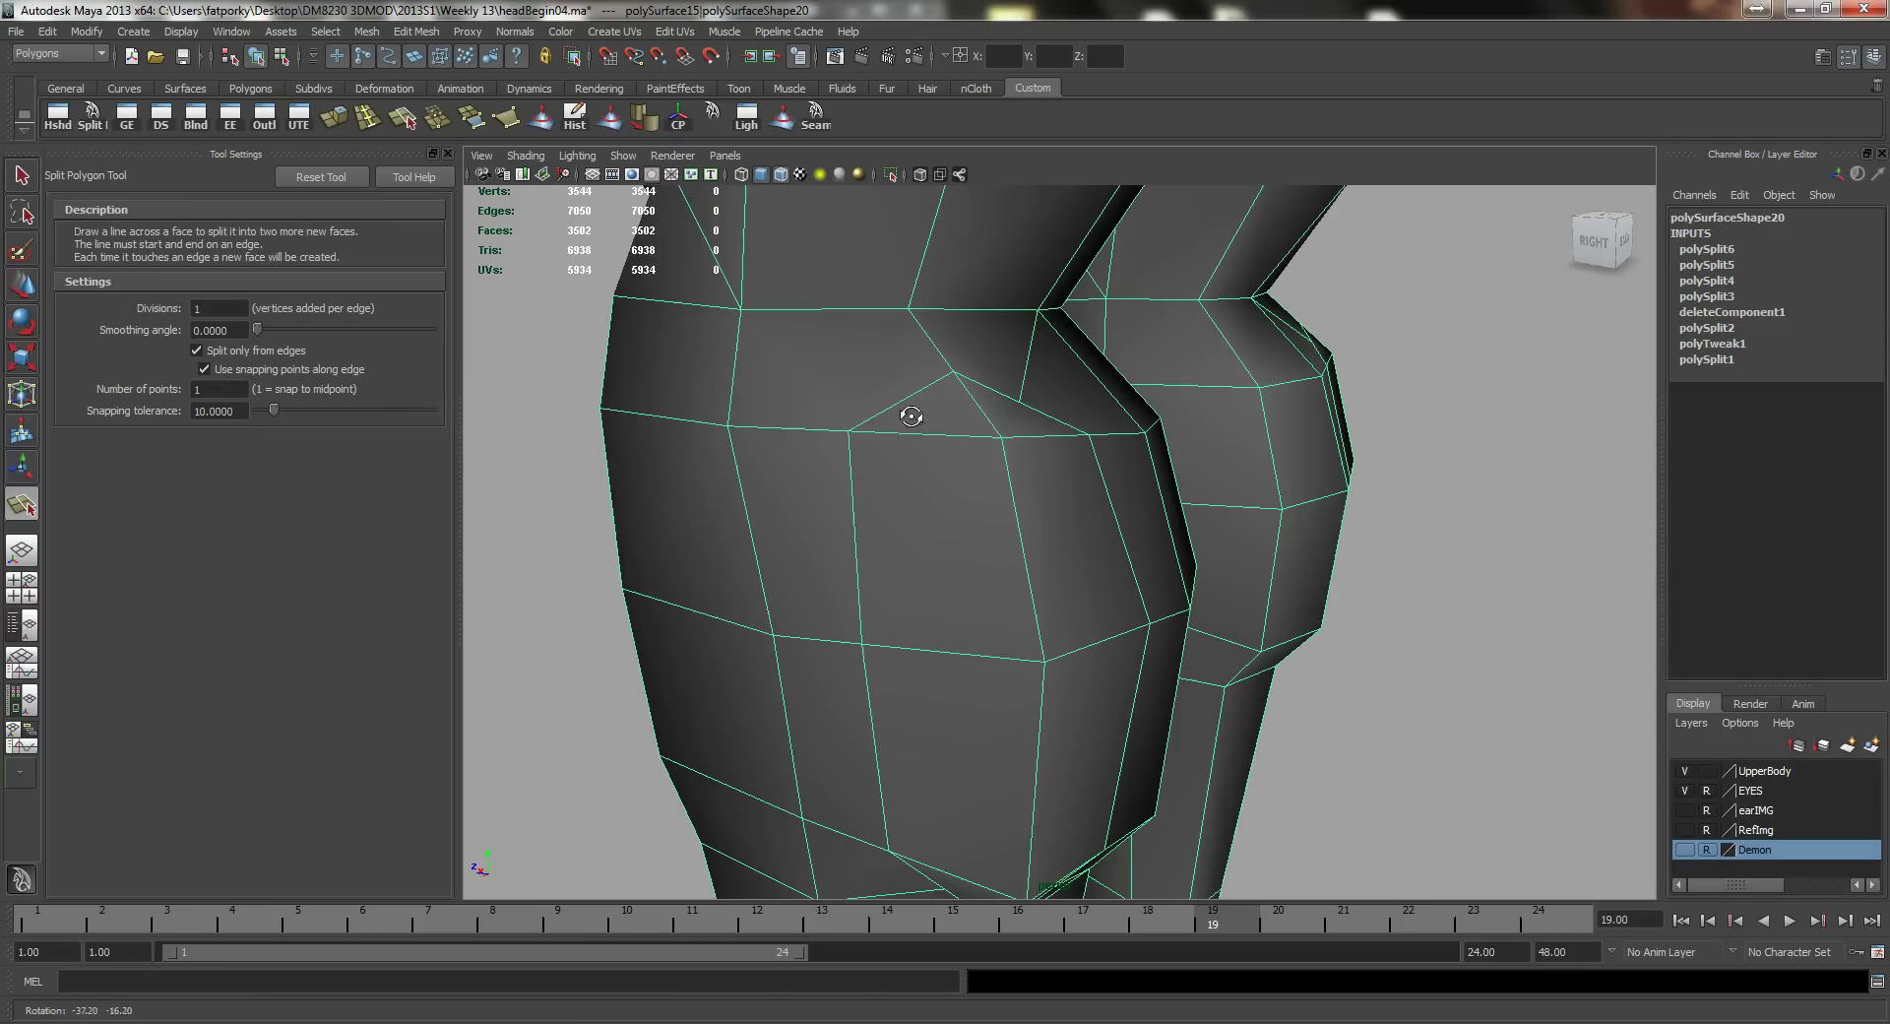
{"action": "left_click", "coordinate": [904, 399]}
{"action": "left_click", "coordinate": [740, 309]}
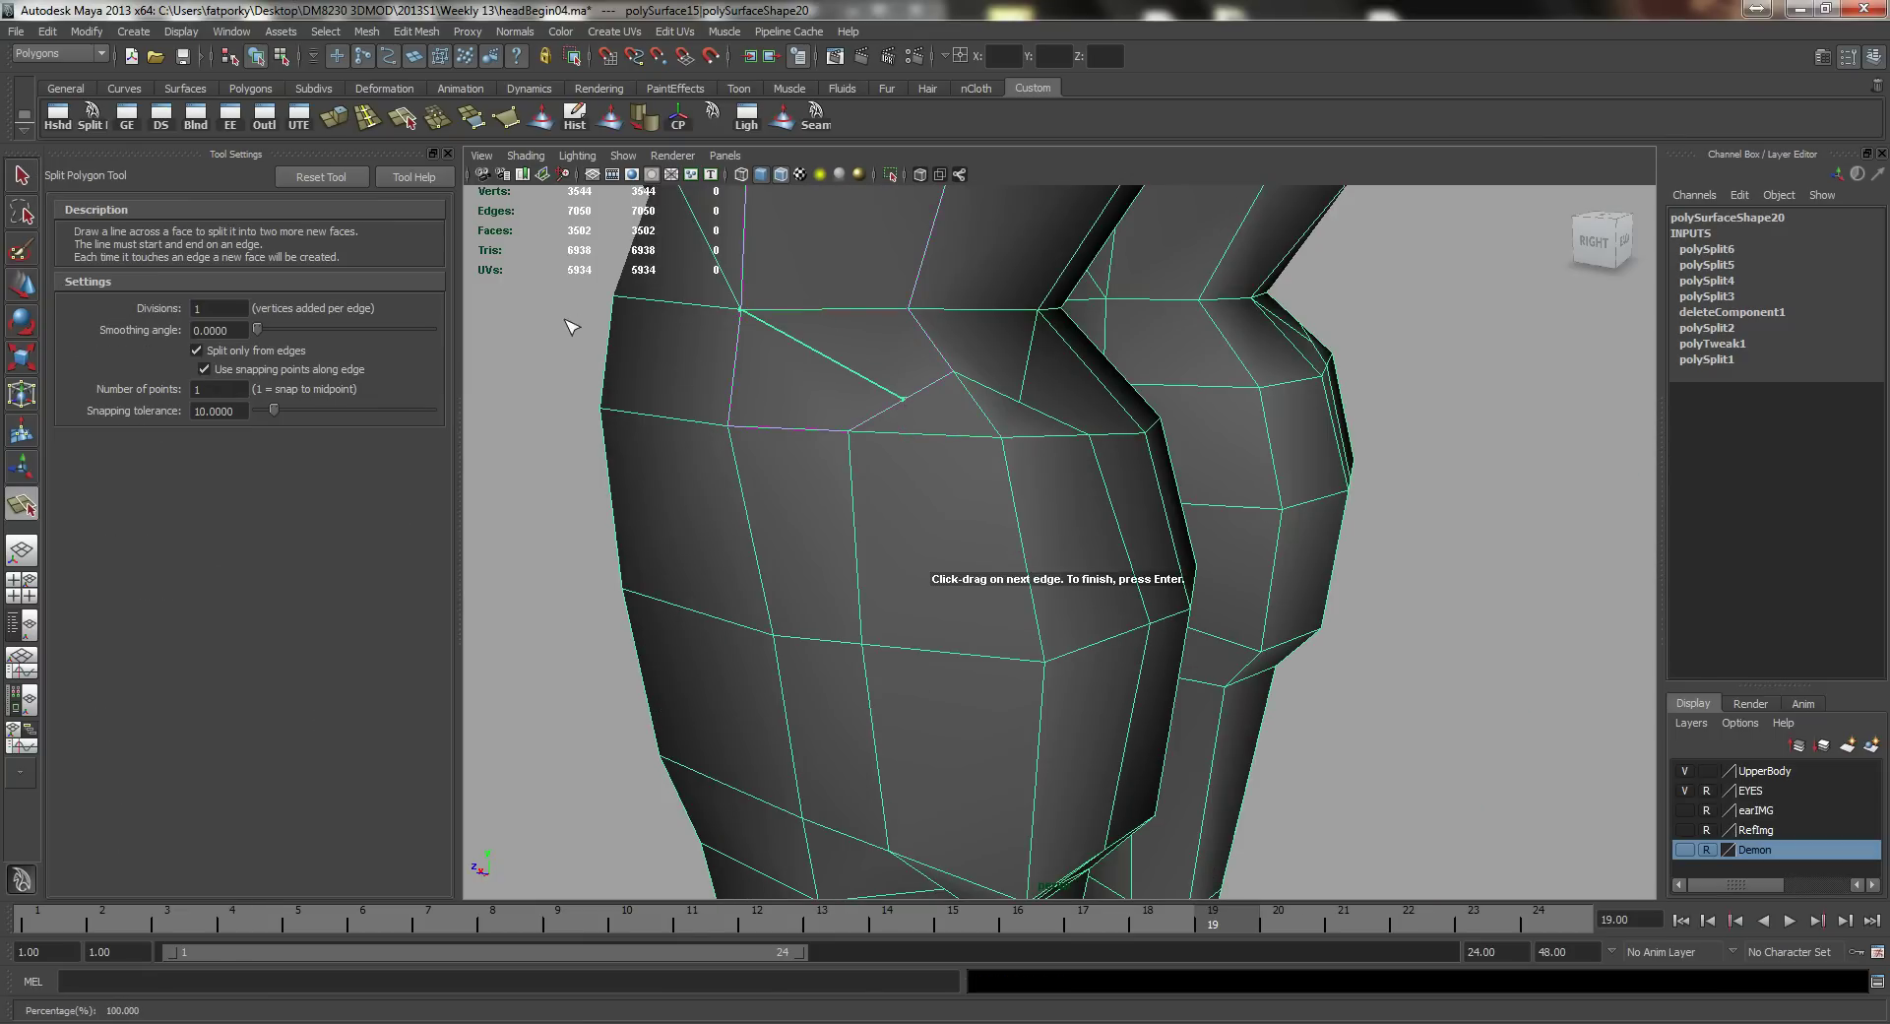
{"action": "key", "text": "q"}
Step: Scale the two new midpoint vertices above the outer calf bulge slightly apart
{"action": "left_click_drag", "start_coordinate": [801, 357], "coordinate": [913, 457], "text": "alt"}
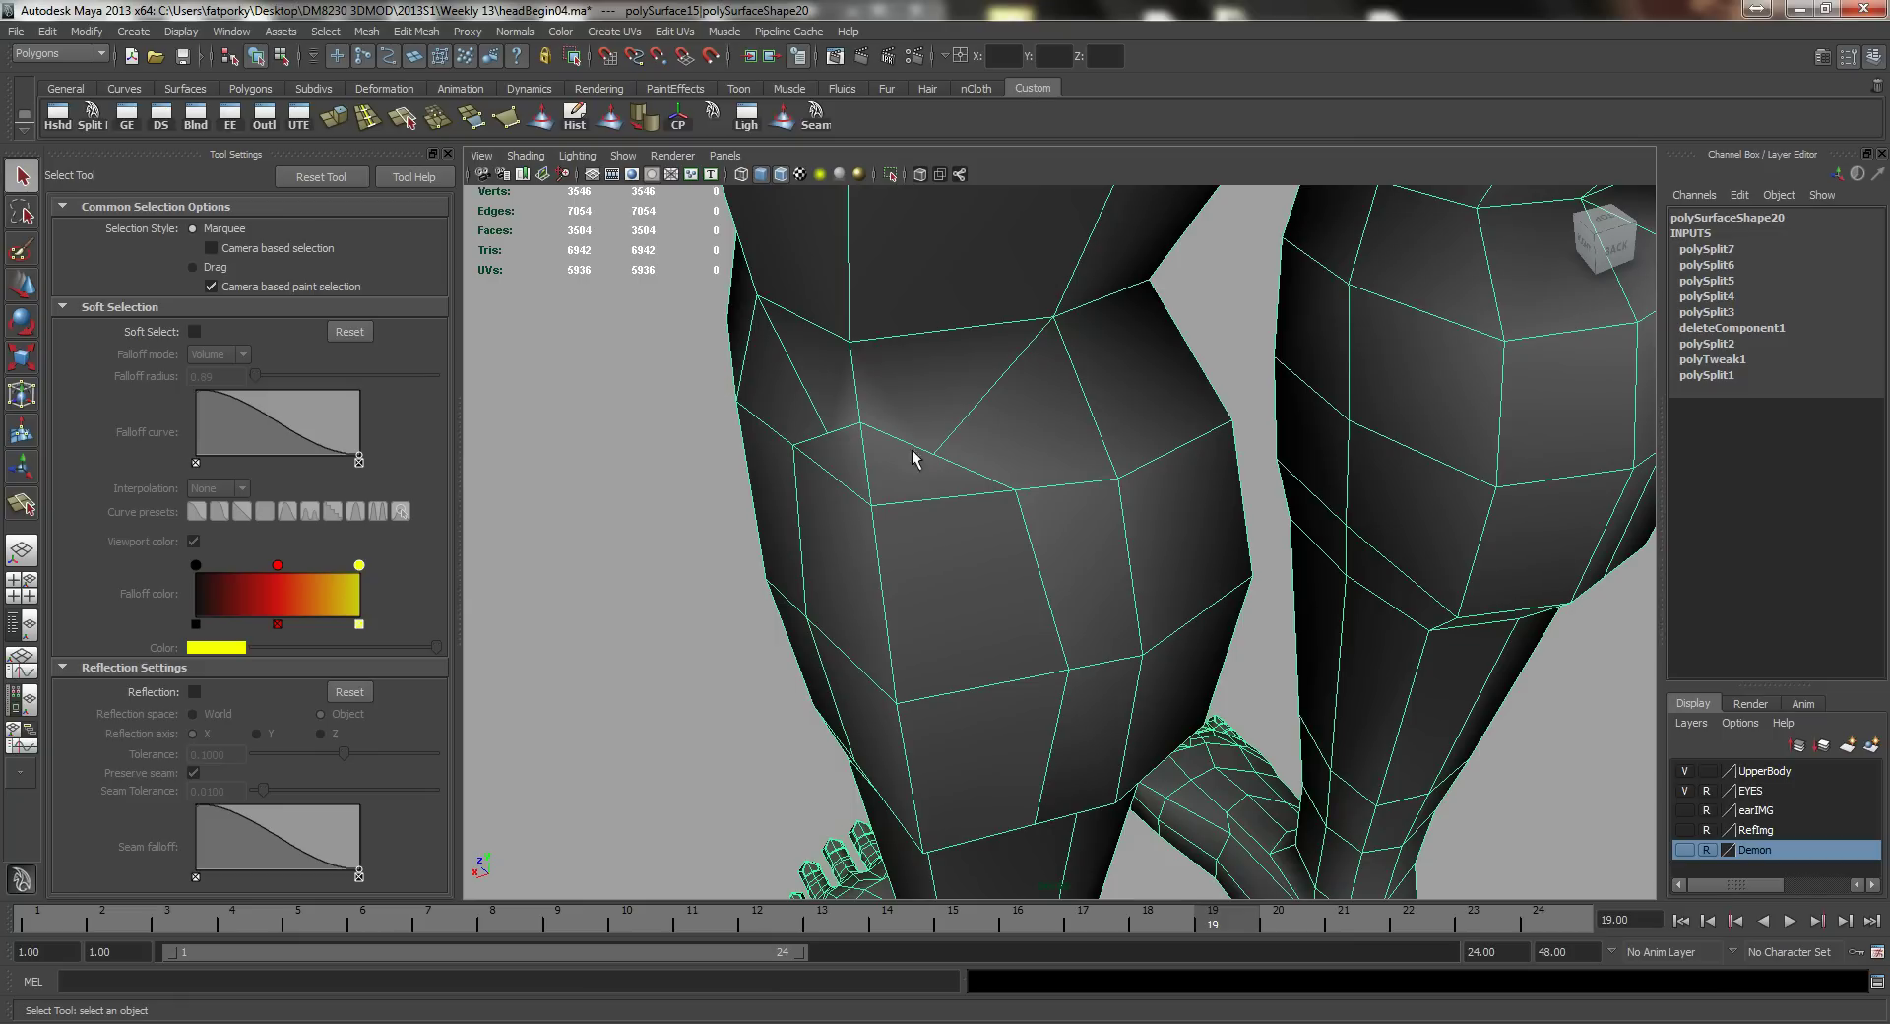
{"action": "right_click_drag", "start_coordinate": [862, 454], "coordinate": [812, 429]}
{"action": "left_click", "coordinate": [825, 434]}
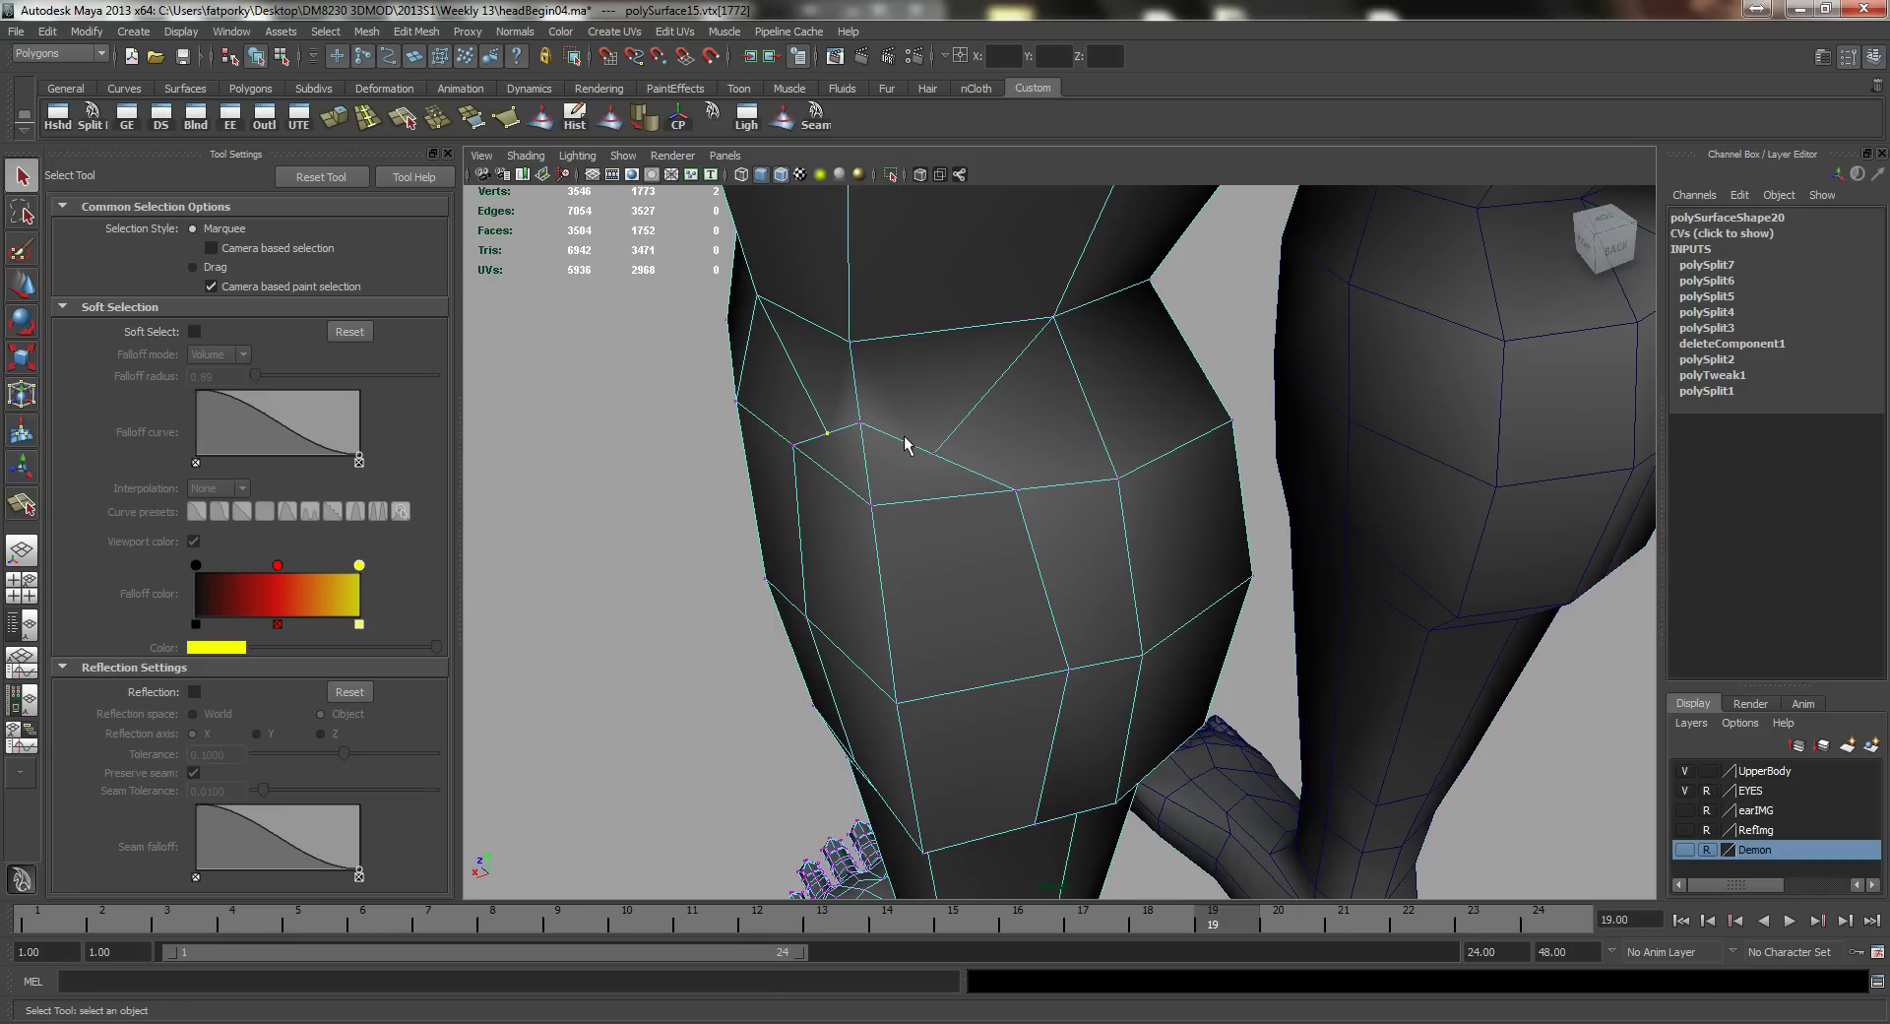
{"action": "left_click", "coordinate": [934, 455], "text": "shift"}
{"action": "left_click_drag", "start_coordinate": [907, 497], "coordinate": [888, 606], "text": "alt"}
{"action": "key", "text": "r"}
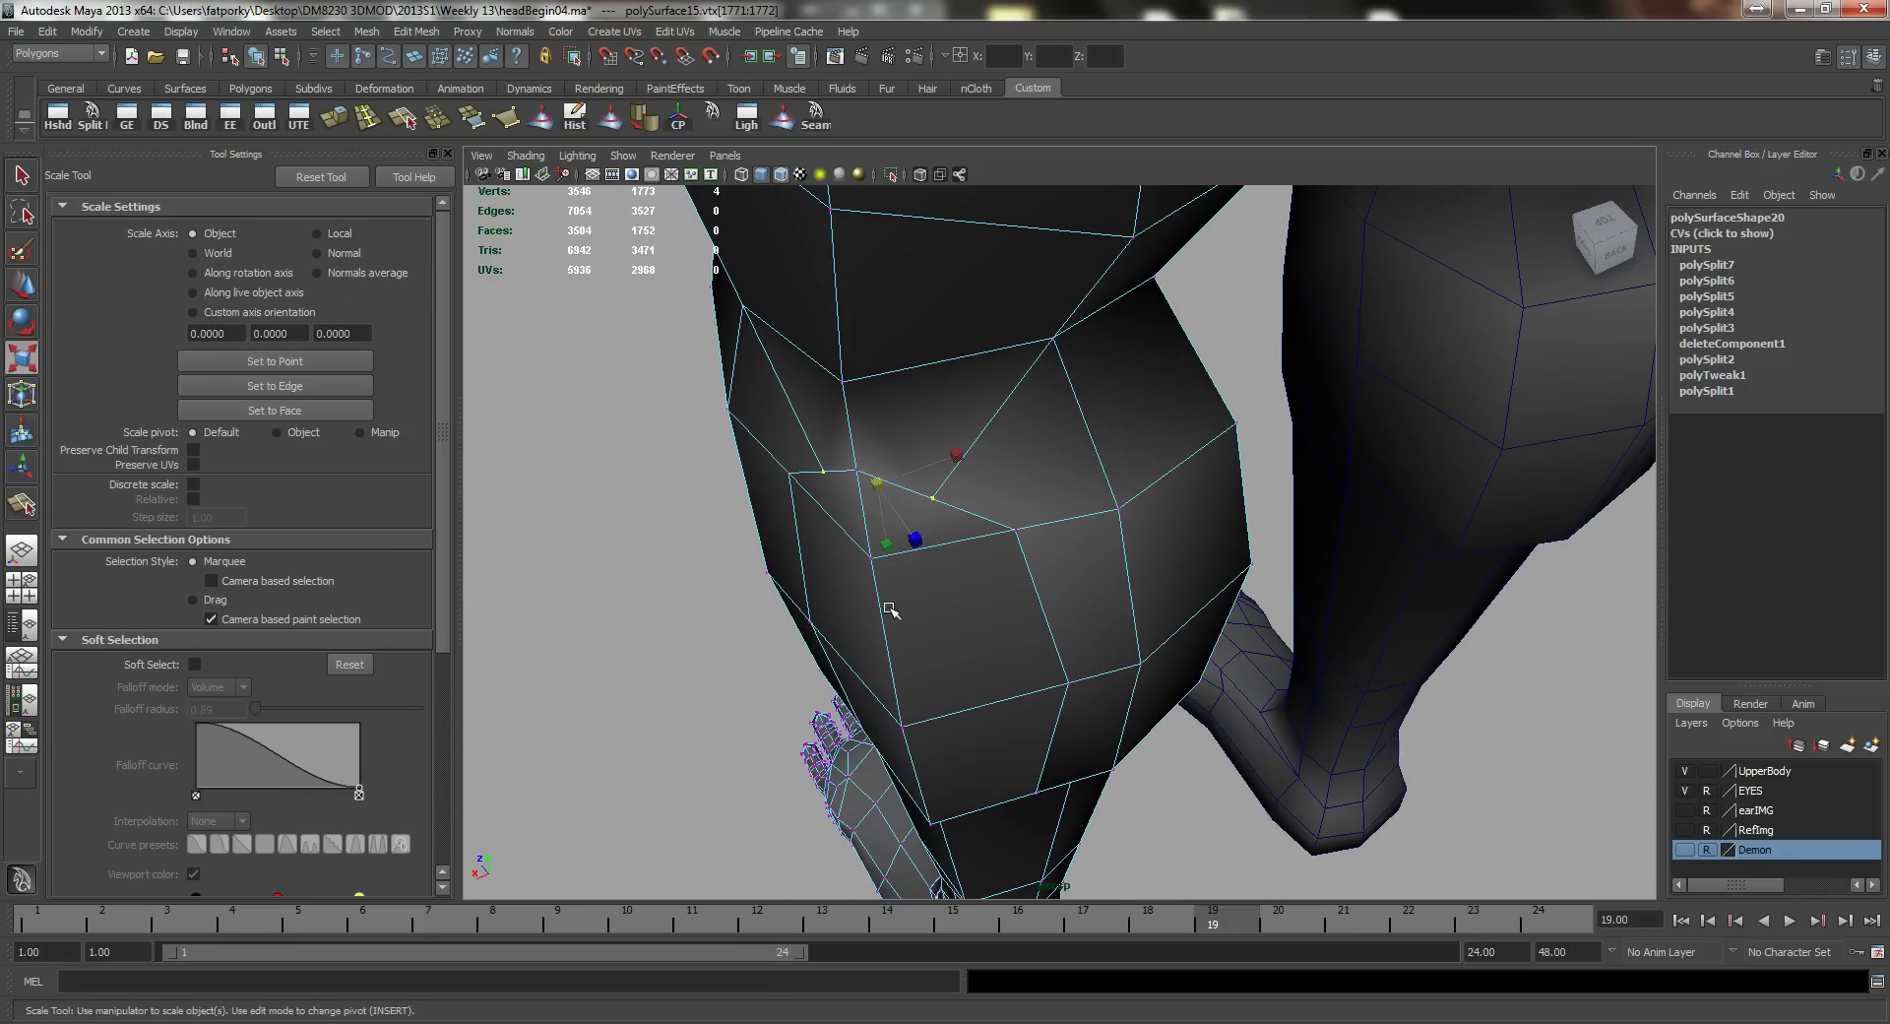
{"action": "middle_click_drag", "start_coordinate": [888, 606], "coordinate": [919, 608]}
Step: Move the two midpoint vertices below the outer calf bulge slightly downward
{"action": "left_click_drag", "start_coordinate": [922, 611], "coordinate": [876, 581], "text": "alt"}
{"action": "left_click", "coordinate": [860, 561]}
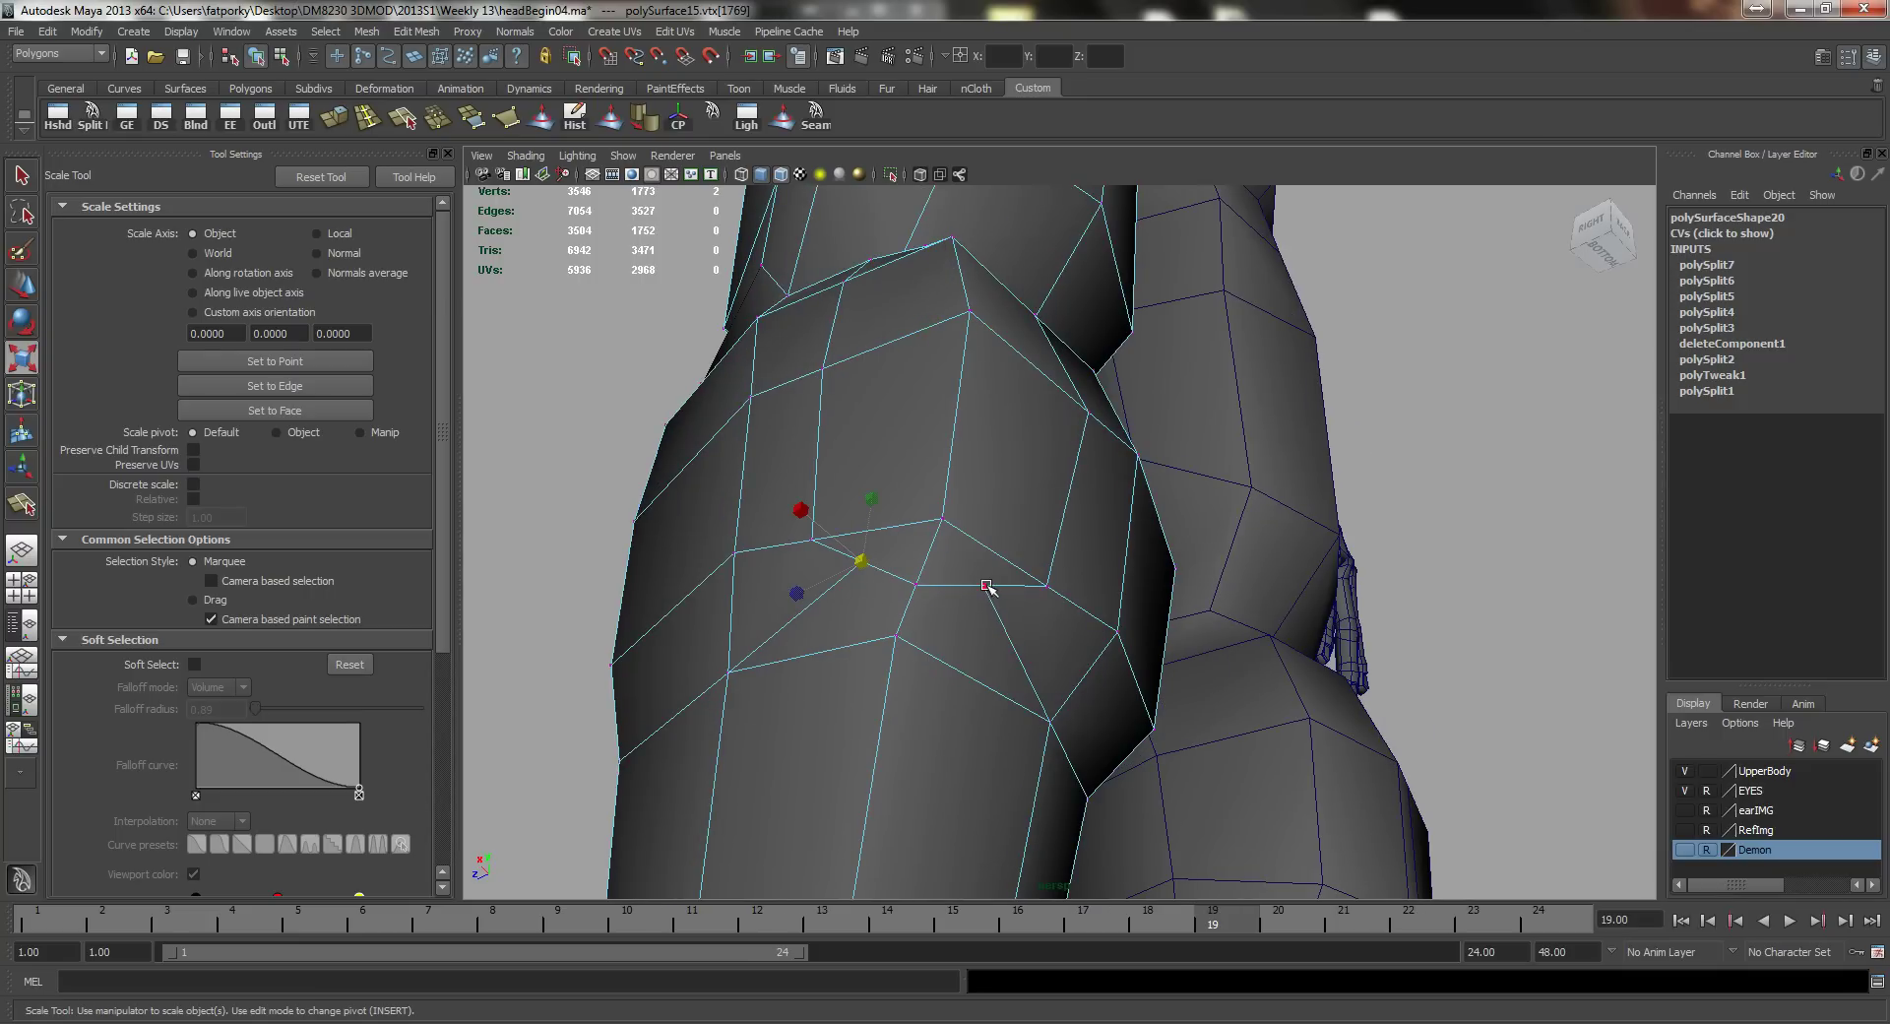
{"action": "left_click", "coordinate": [986, 585], "text": "shift"}
{"action": "key", "text": "w"}
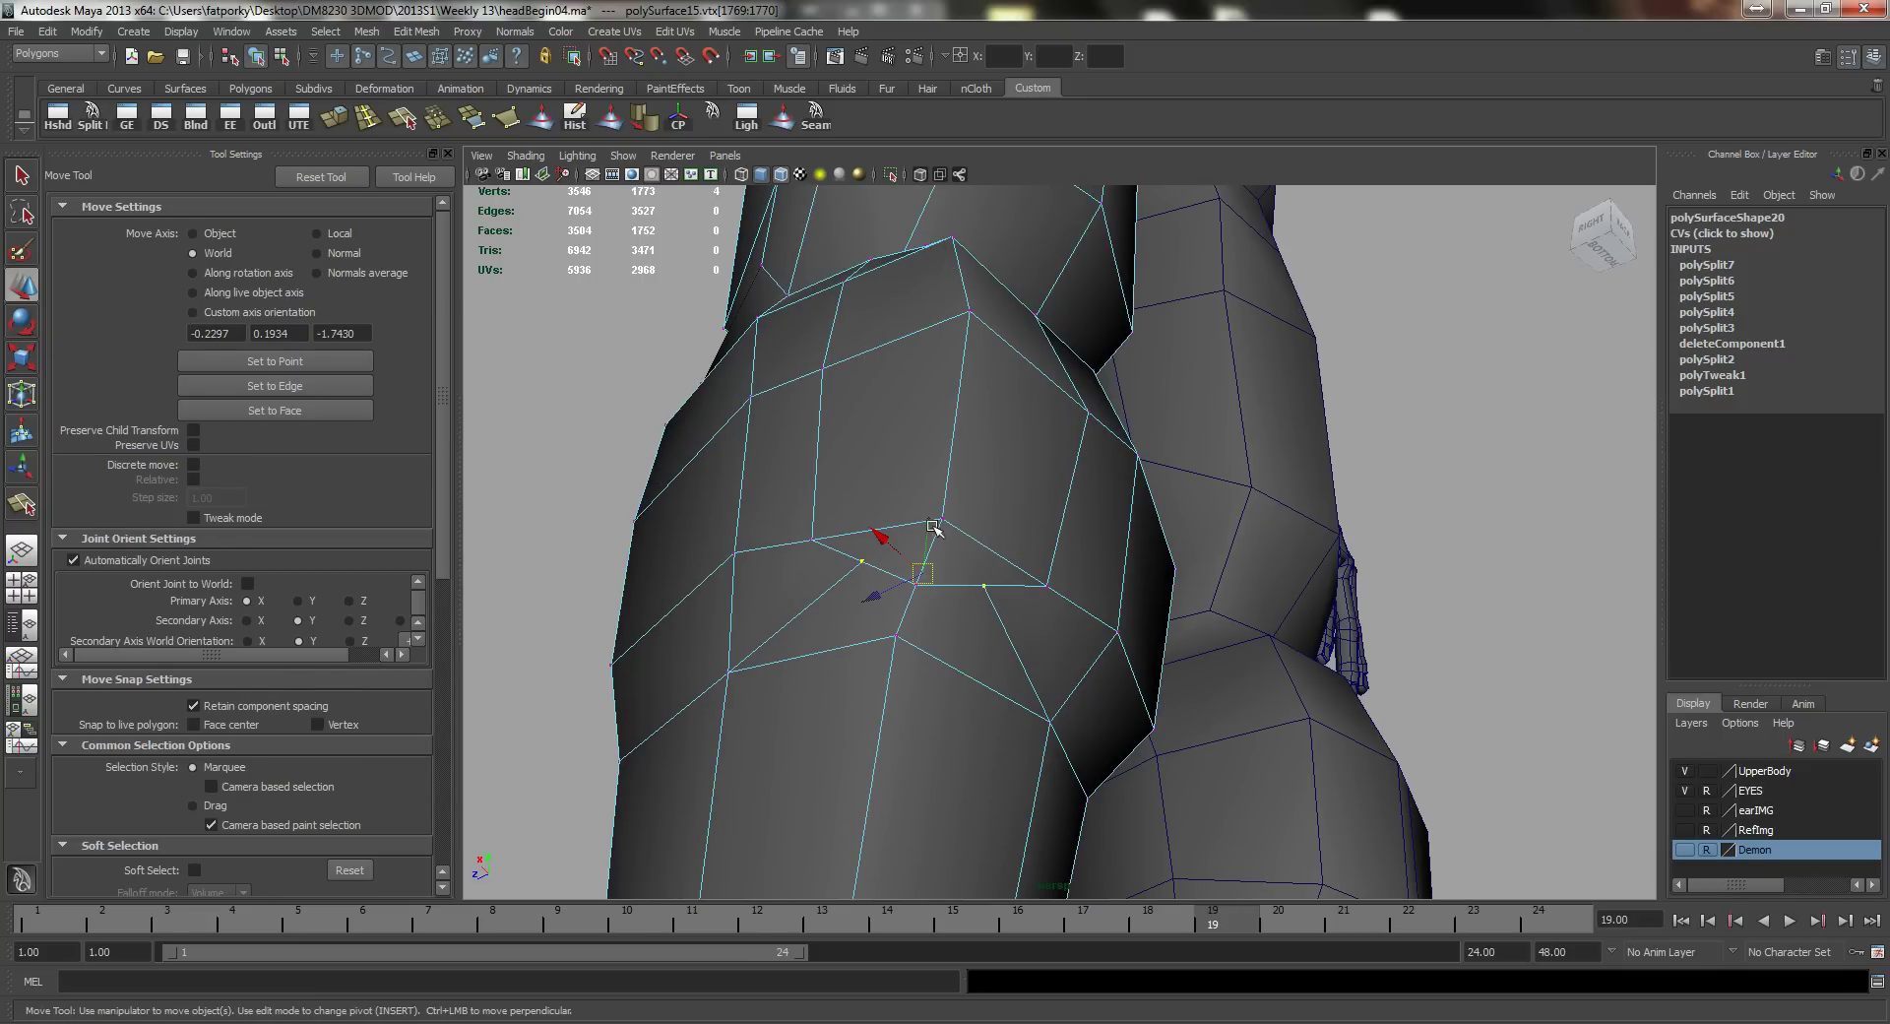
{"action": "left_click", "coordinate": [935, 548]}
{"action": "key", "text": "ctrl+z"}
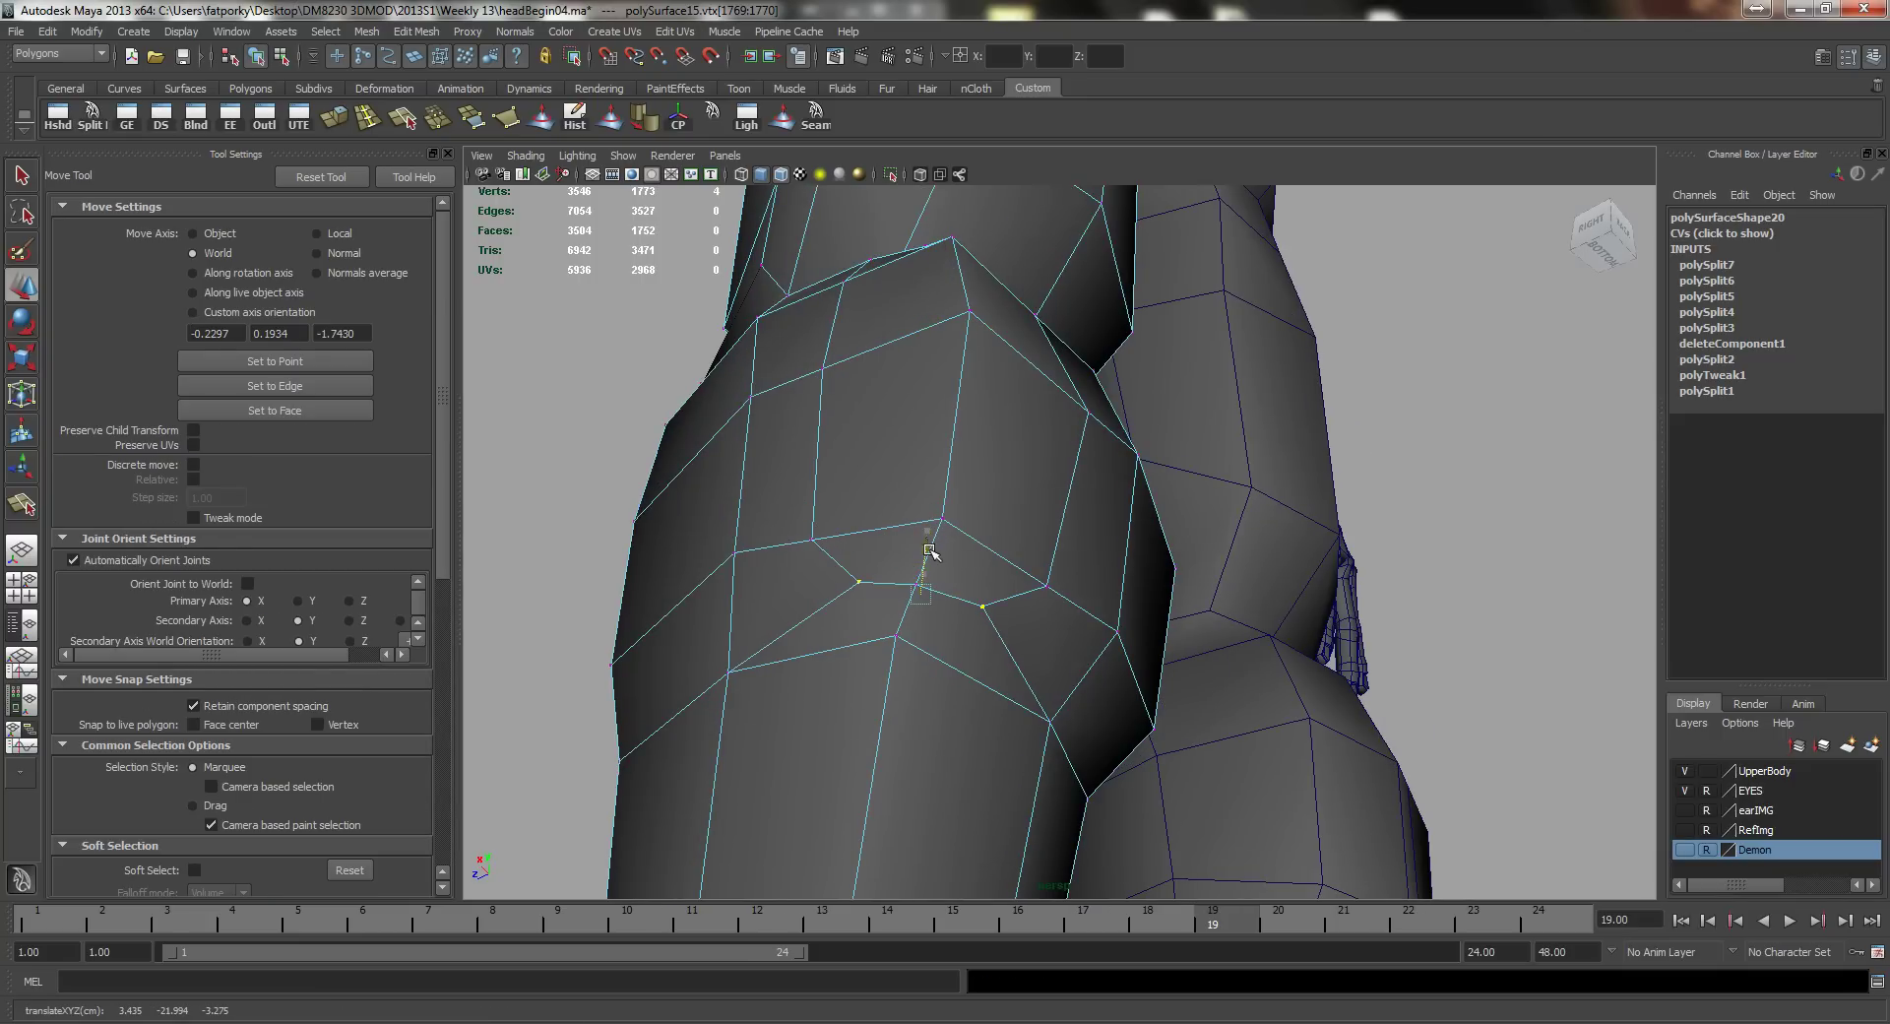
{"action": "left_click_drag", "start_coordinate": [928, 548], "coordinate": [866, 659], "text": "alt"}
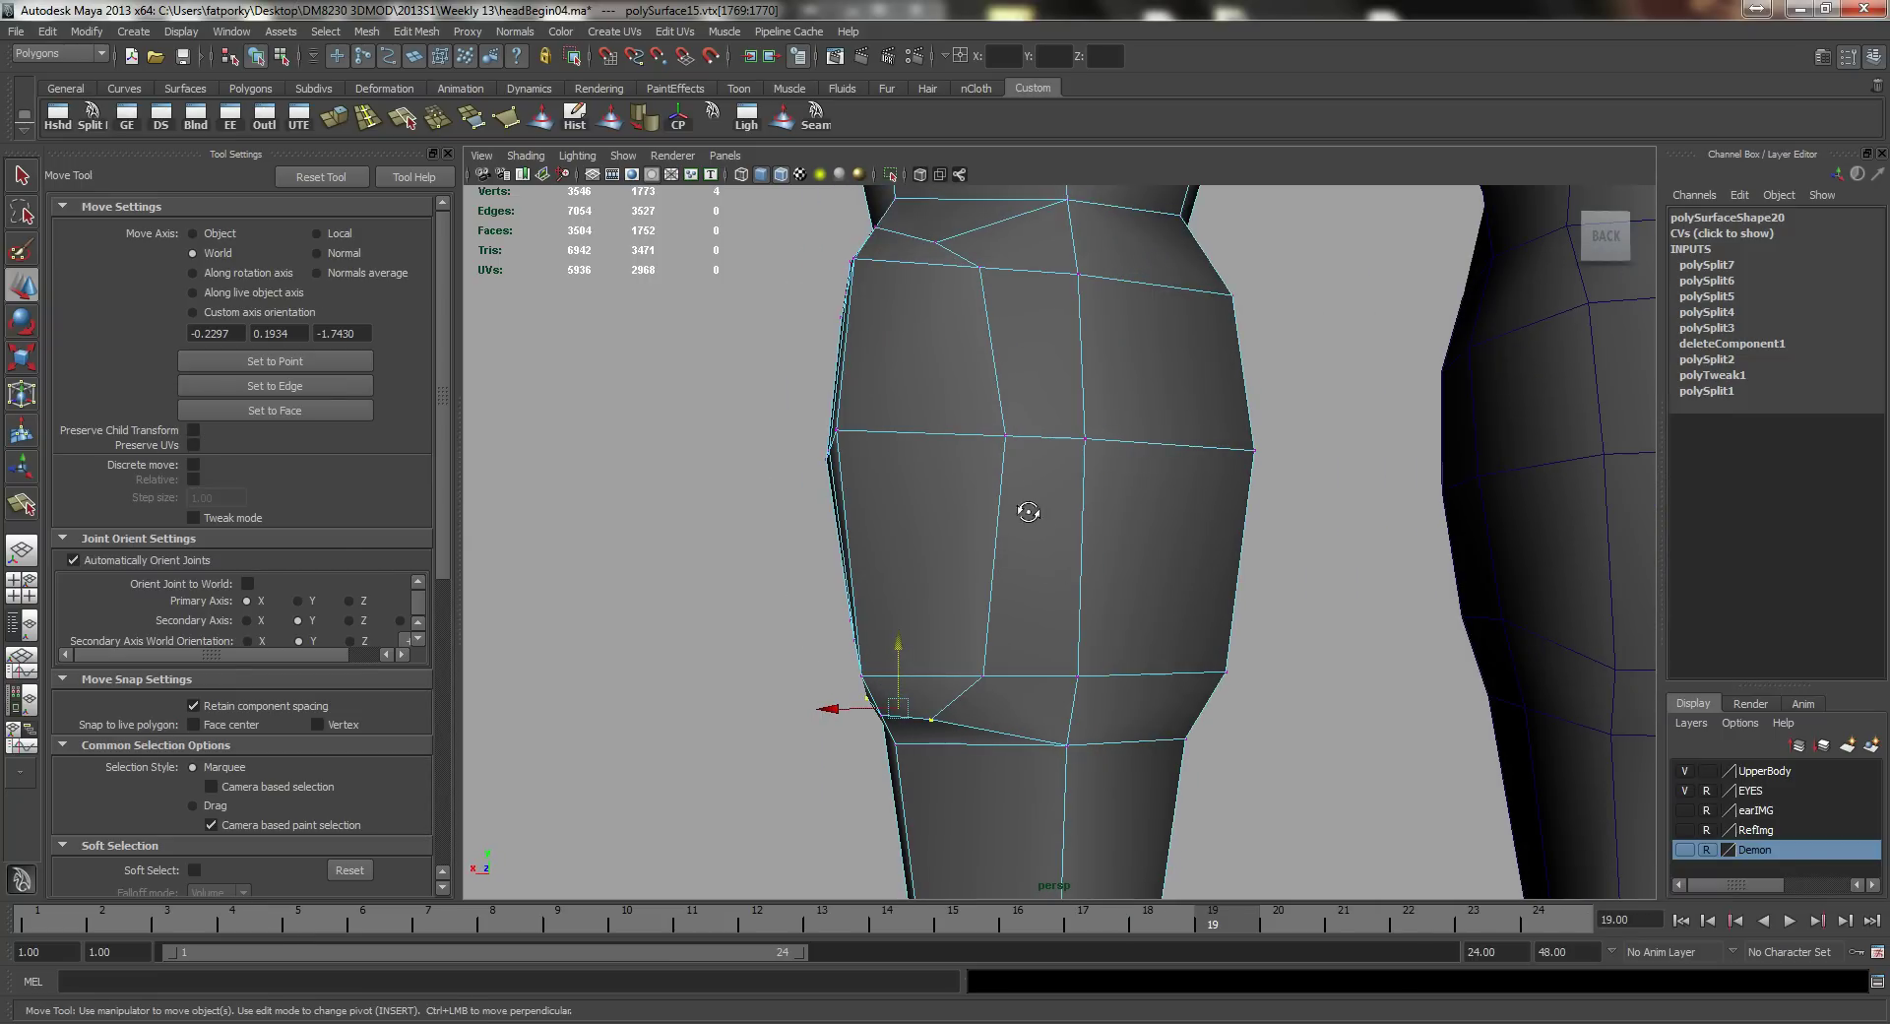
Step: Start a Split Polygon cut above the inner calf bulge and run it down the back faces and around the bulge's lower end
{"action": "left_click_drag", "start_coordinate": [1028, 511], "coordinate": [1128, 414], "text": "alt"}
{"action": "key", "text": "y"}
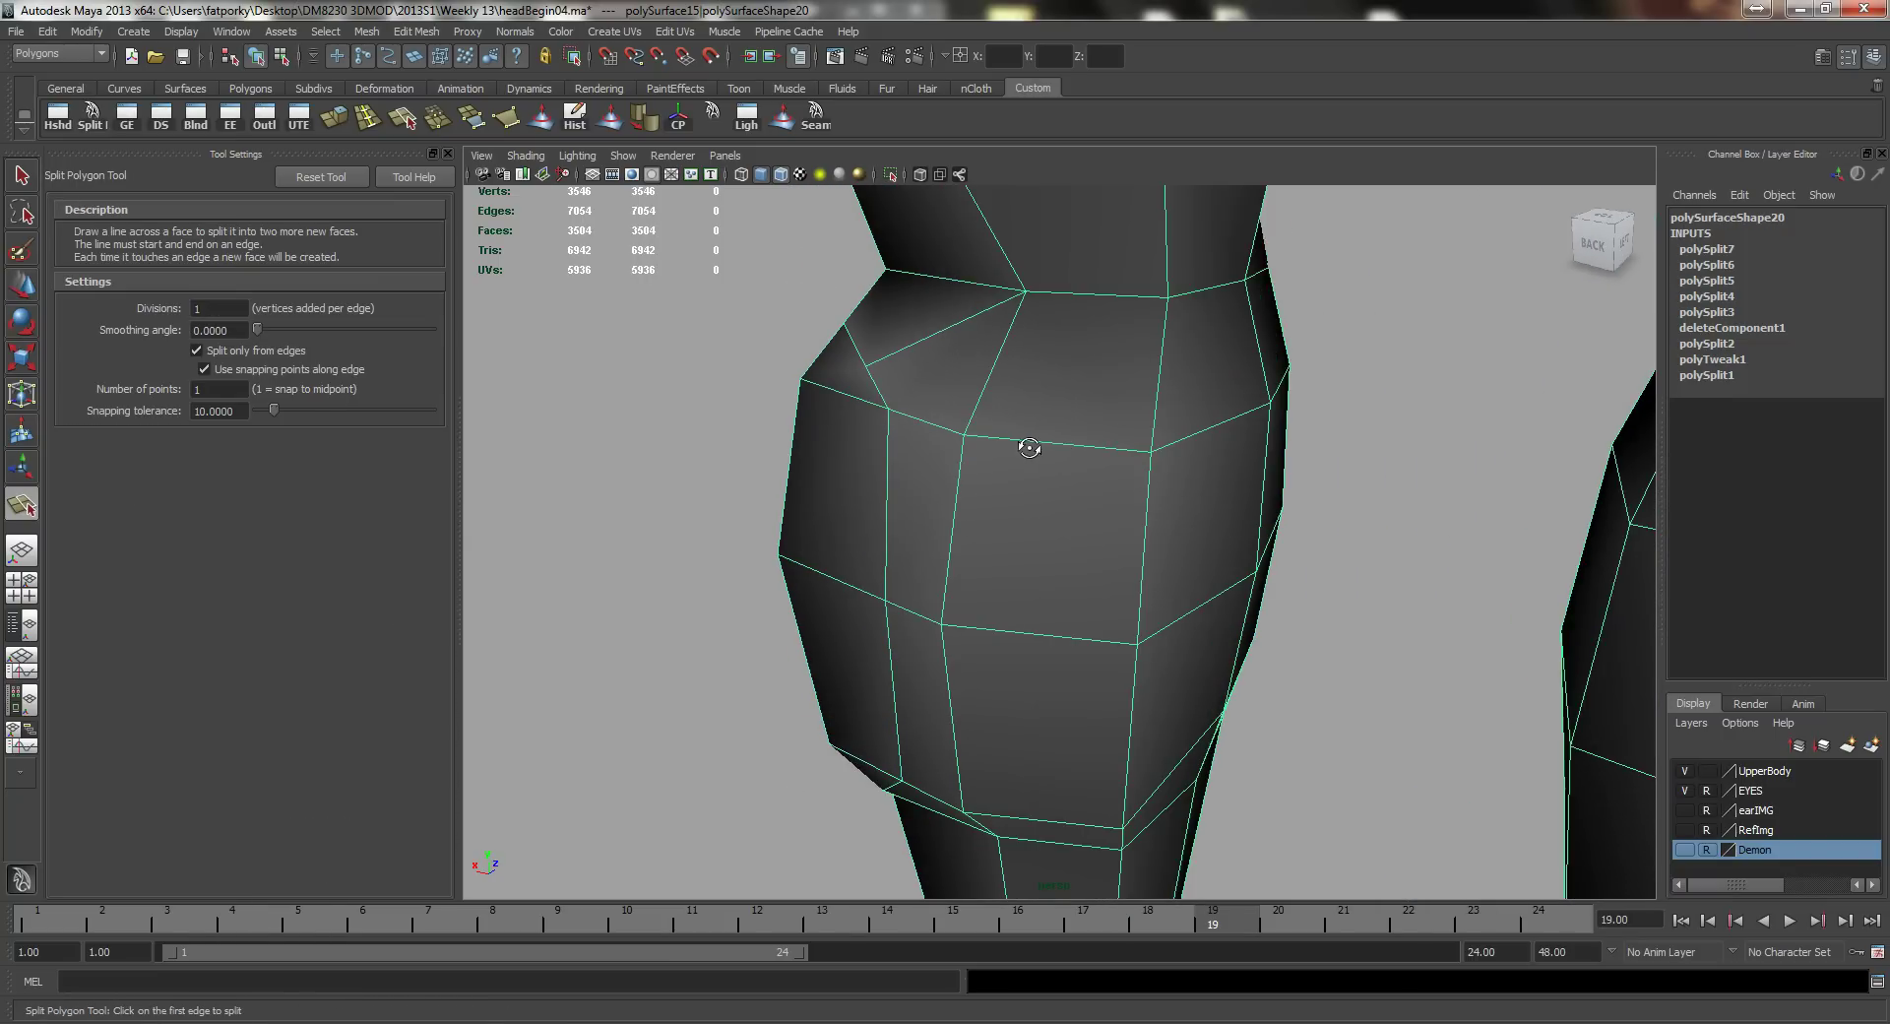
{"action": "left_click_drag", "start_coordinate": [1029, 448], "coordinate": [1101, 393], "text": "alt"}
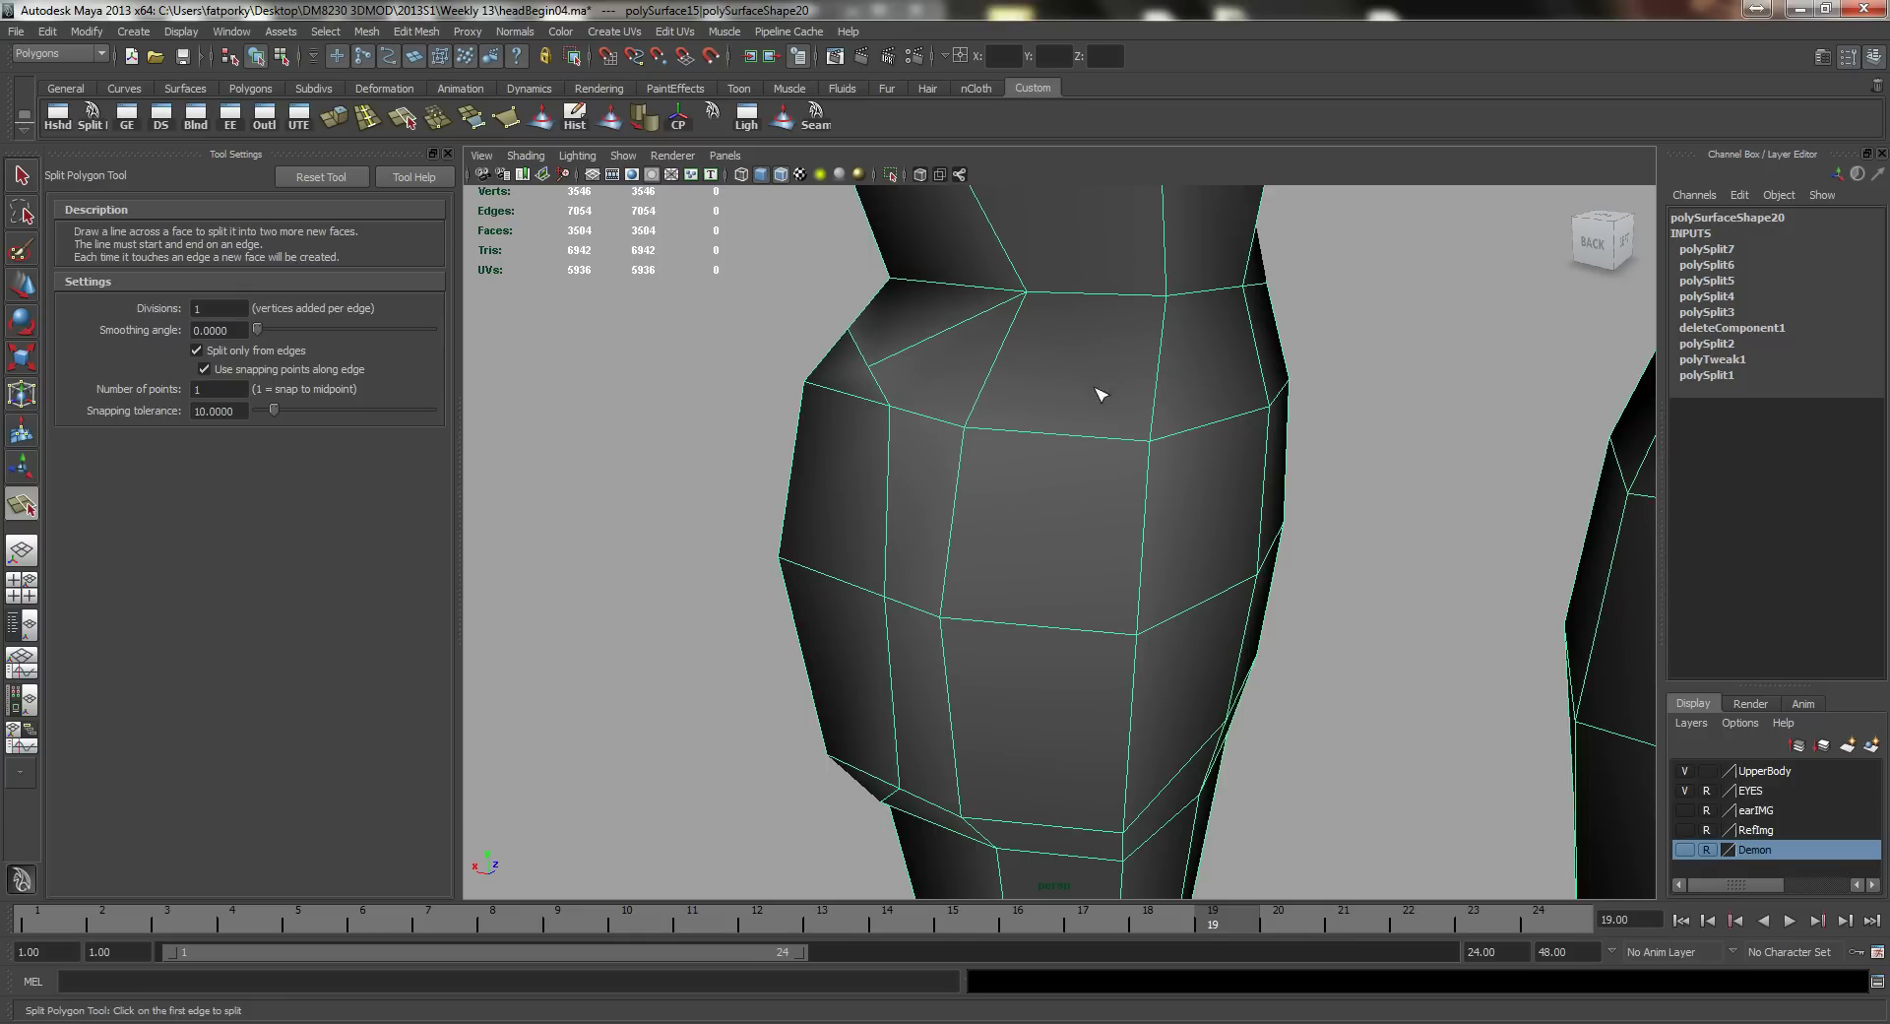
{"action": "left_click", "coordinate": [1161, 371]}
{"action": "left_click", "coordinate": [1042, 433]}
{"action": "mouse_move", "coordinate": [1034, 423]}
{"action": "left_mouse_down", "text": "alt"}
{"action": "mouse_move", "coordinate": [1025, 548]}
{"action": "mouse_move", "coordinate": [1083, 712]}
{"action": "mouse_move", "coordinate": [1054, 725]}
{"action": "mouse_move", "coordinate": [1082, 739]}
{"action": "left_mouse_up", "text": "alt"}
{"action": "left_click", "coordinate": [1053, 676]}
{"action": "left_click", "coordinate": [1128, 752]}
{"action": "left_click", "coordinate": [1227, 714]}
{"action": "left_click_drag", "start_coordinate": [1230, 716], "coordinate": [1209, 711], "text": "alt"}
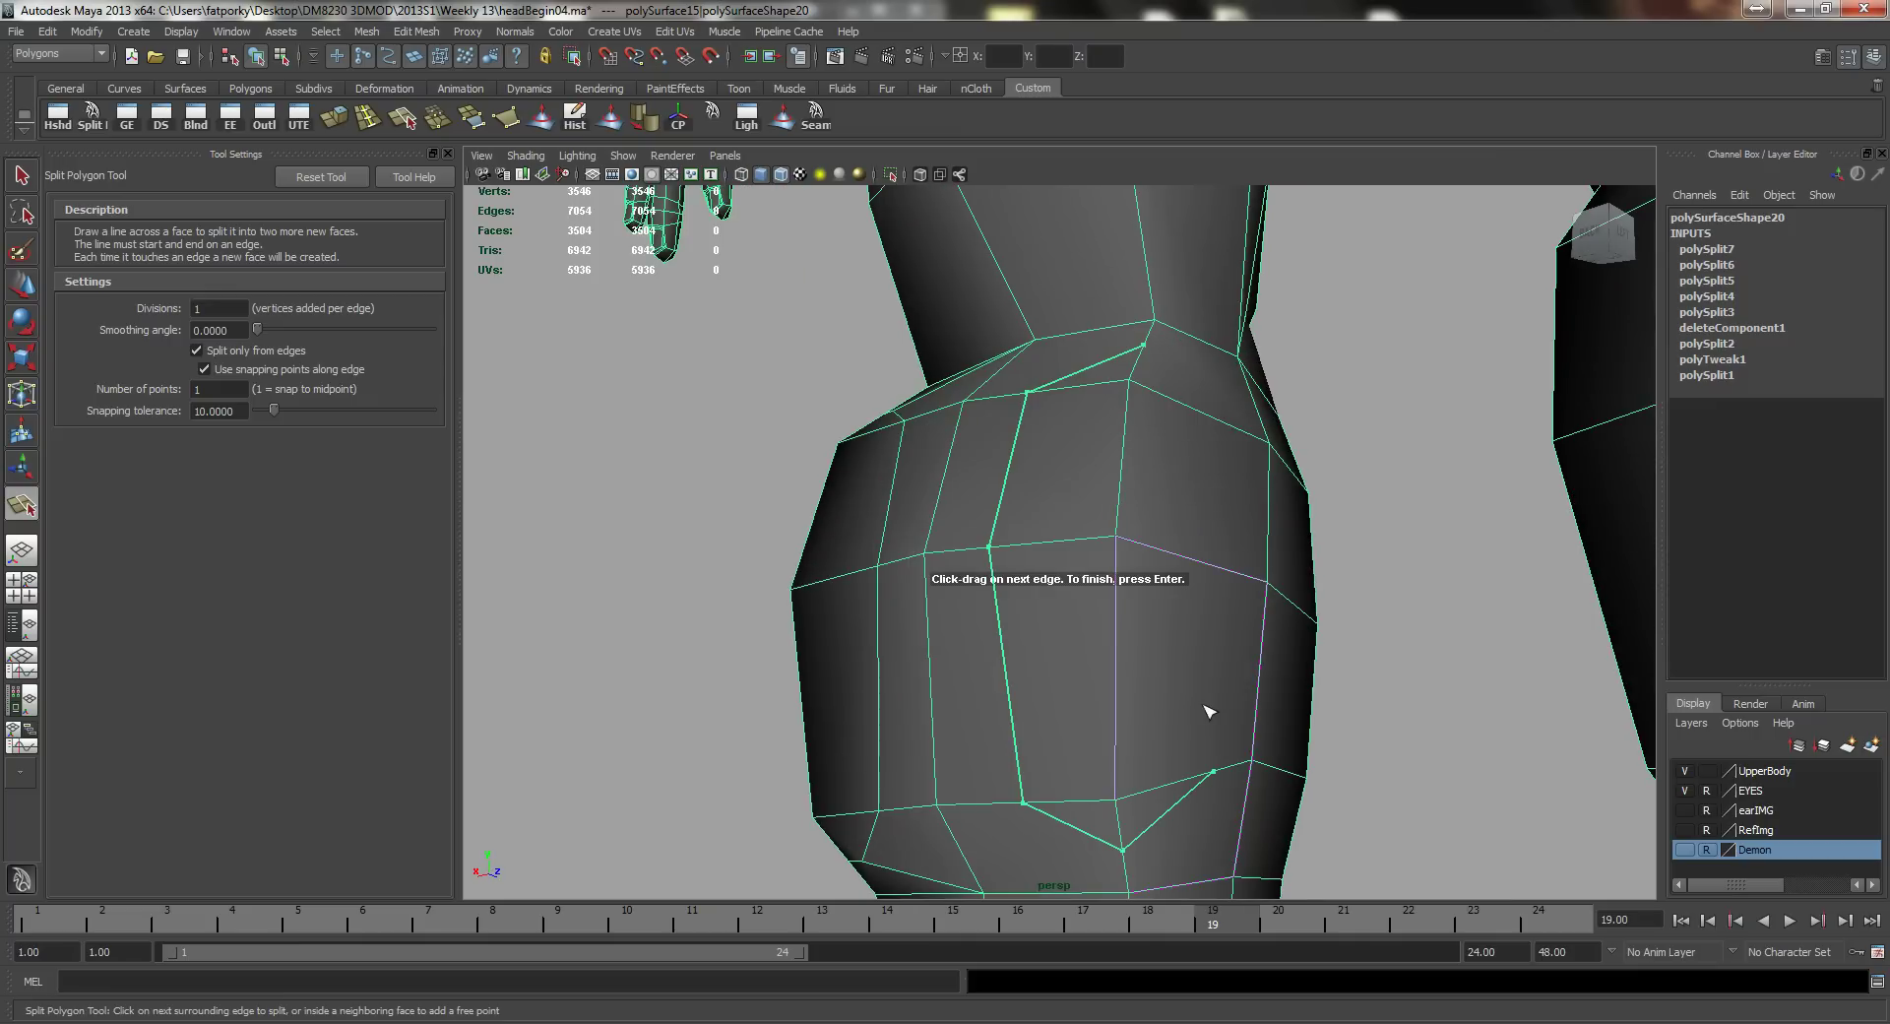
Step: Continue the cut up the far side of the inner calf bulge and close it at its starting vertex
{"action": "left_click", "coordinate": [1245, 581]}
{"action": "left_click_drag", "start_coordinate": [1126, 548], "coordinate": [1154, 368], "text": "alt"}
{"action": "left_click", "coordinate": [1228, 430]}
{"action": "left_click", "coordinate": [1157, 366]}
{"action": "key", "text": "Return"}
{"action": "key", "text": "w"}
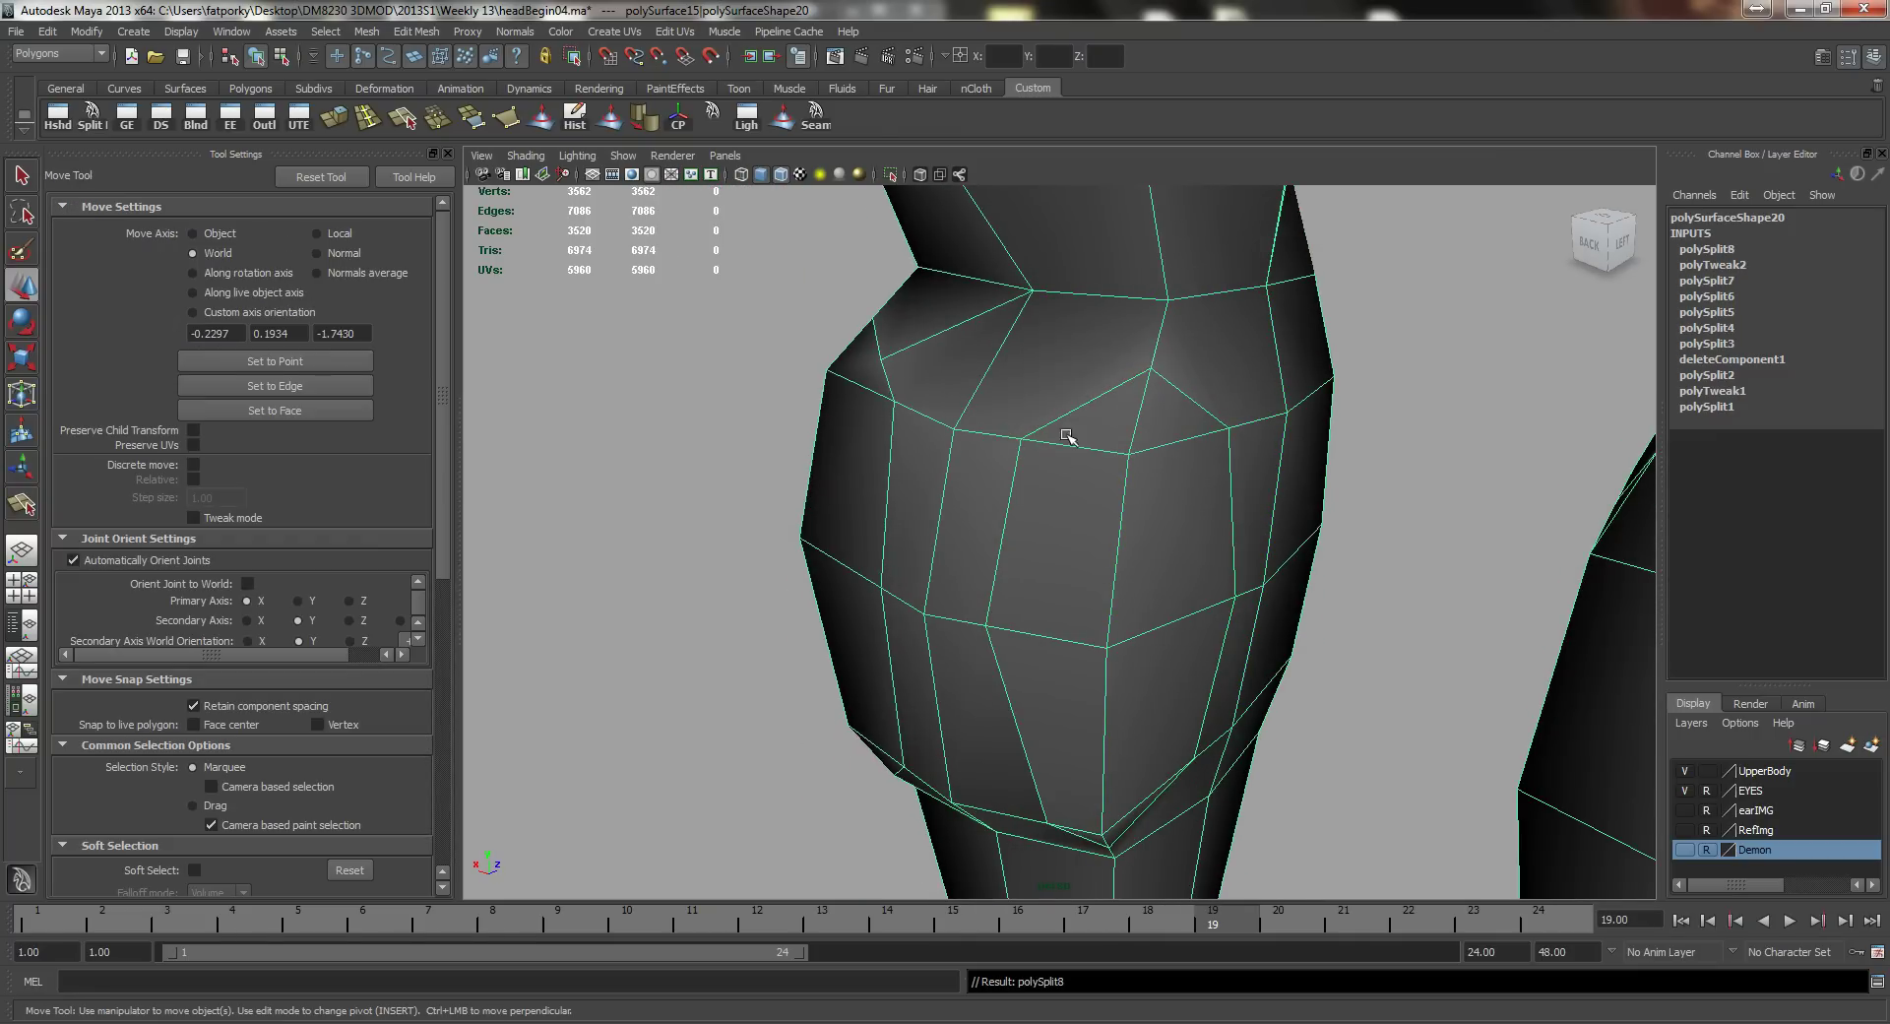
Step: Split from the midpoints of the two diagonal edges above the inner calf bulge to the neighboring vertices of the upper edge ring
{"action": "left_click_drag", "start_coordinate": [1068, 436], "coordinate": [1072, 463], "text": "alt"}
{"action": "key", "text": "g"}
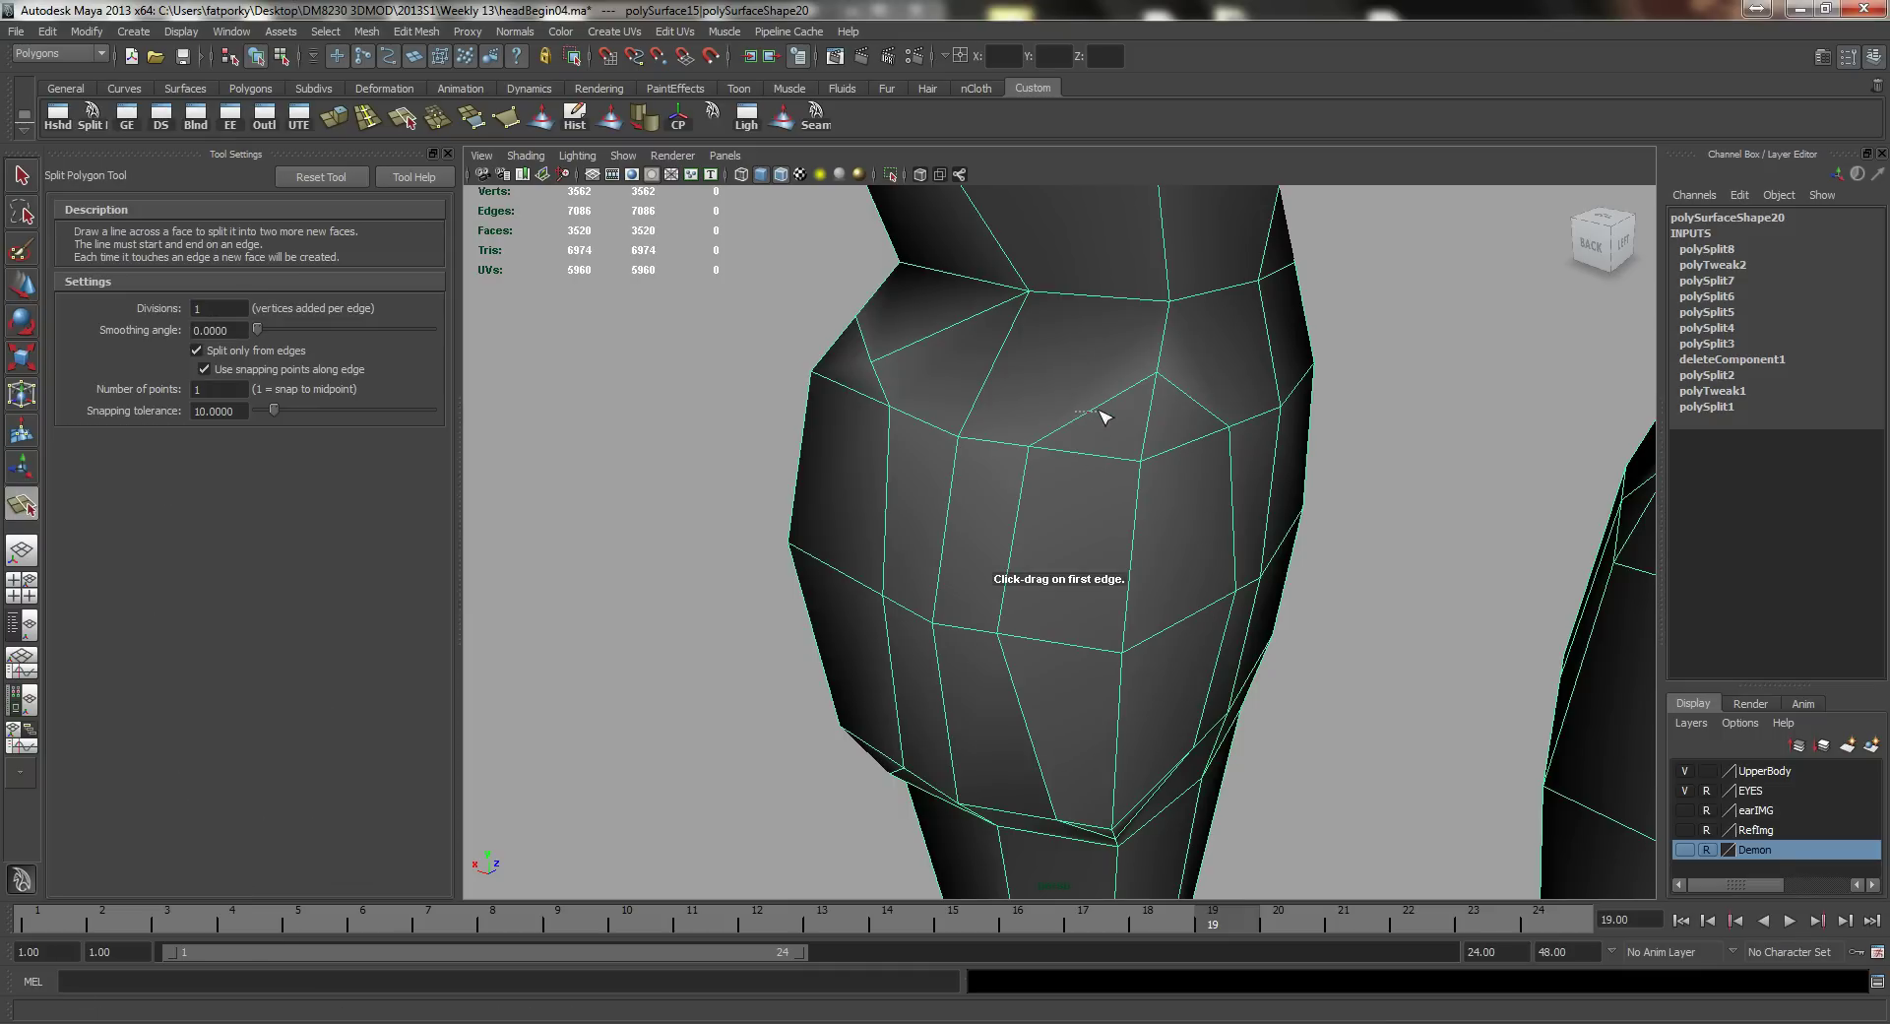
{"action": "left_click", "coordinate": [1094, 417]}
{"action": "left_click_drag", "start_coordinate": [1094, 417], "coordinate": [1094, 396]}
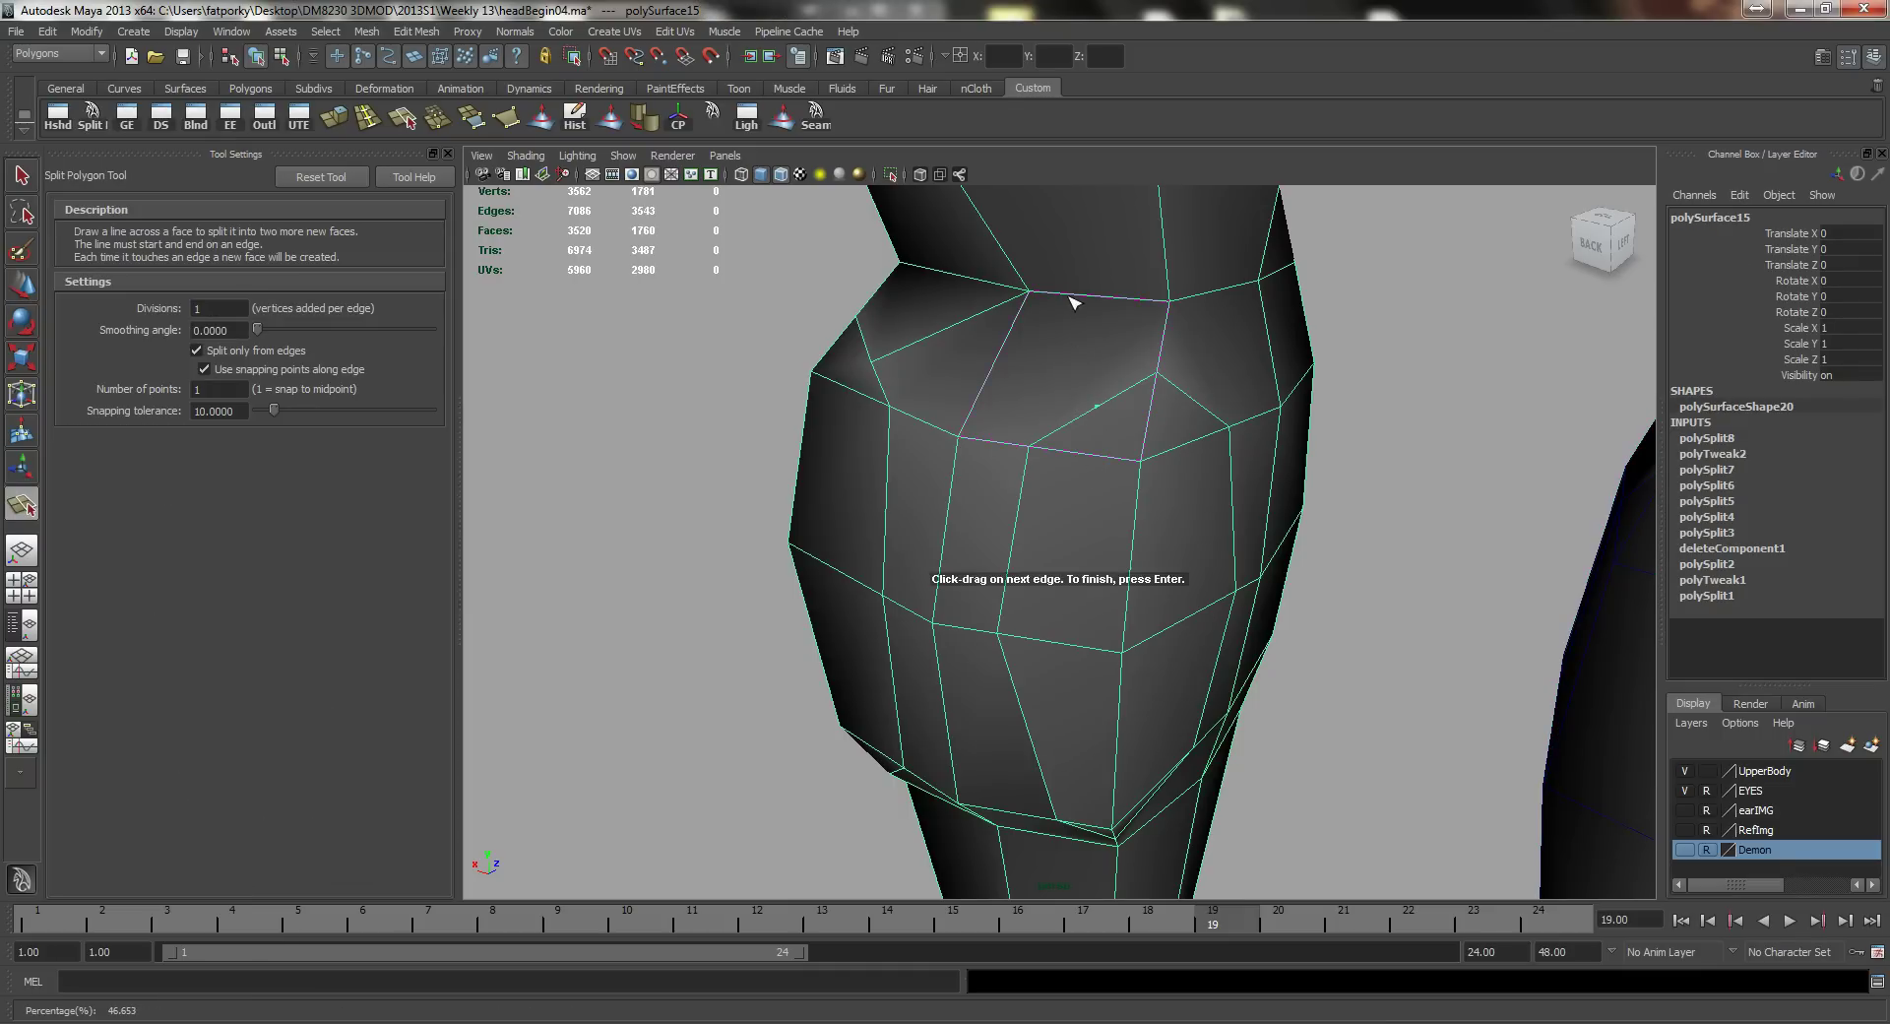
{"action": "left_click_drag", "start_coordinate": [1071, 300], "coordinate": [900, 281]}
{"action": "key", "text": "Return"}
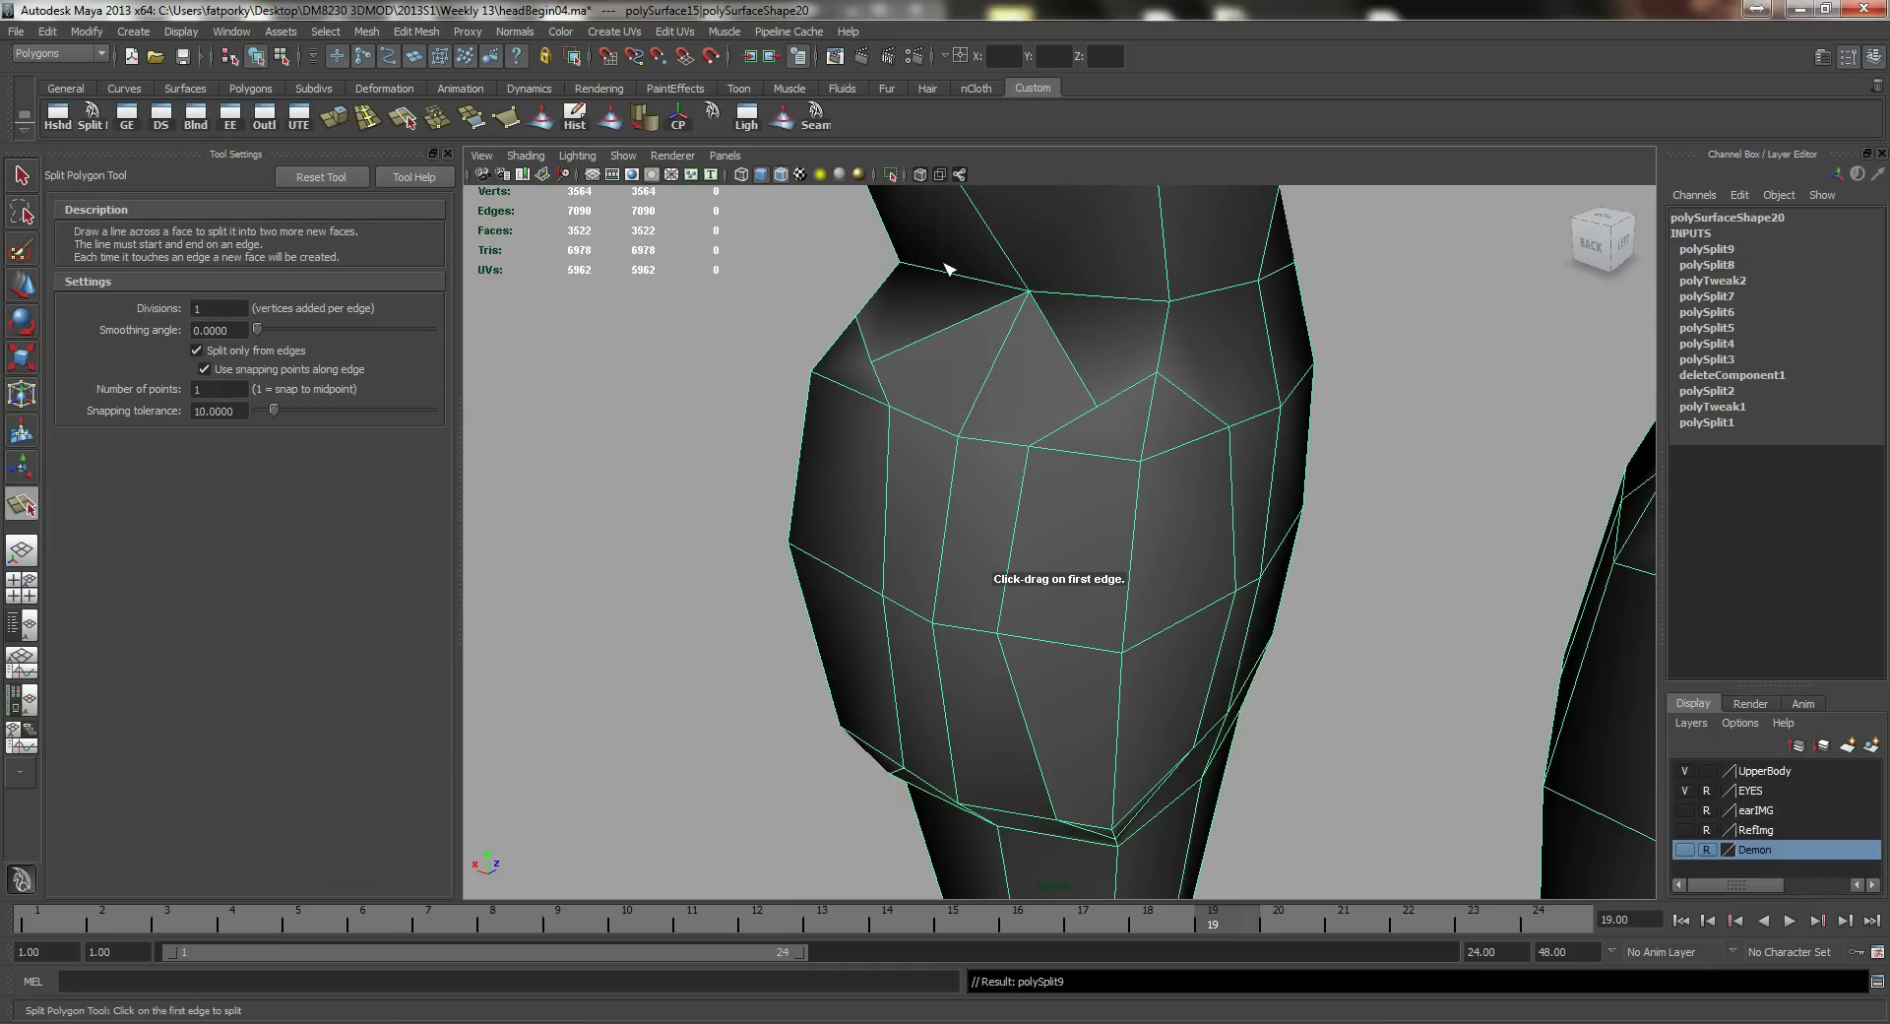
{"action": "left_click_drag", "start_coordinate": [1368, 256], "coordinate": [1255, 502], "text": "alt"}
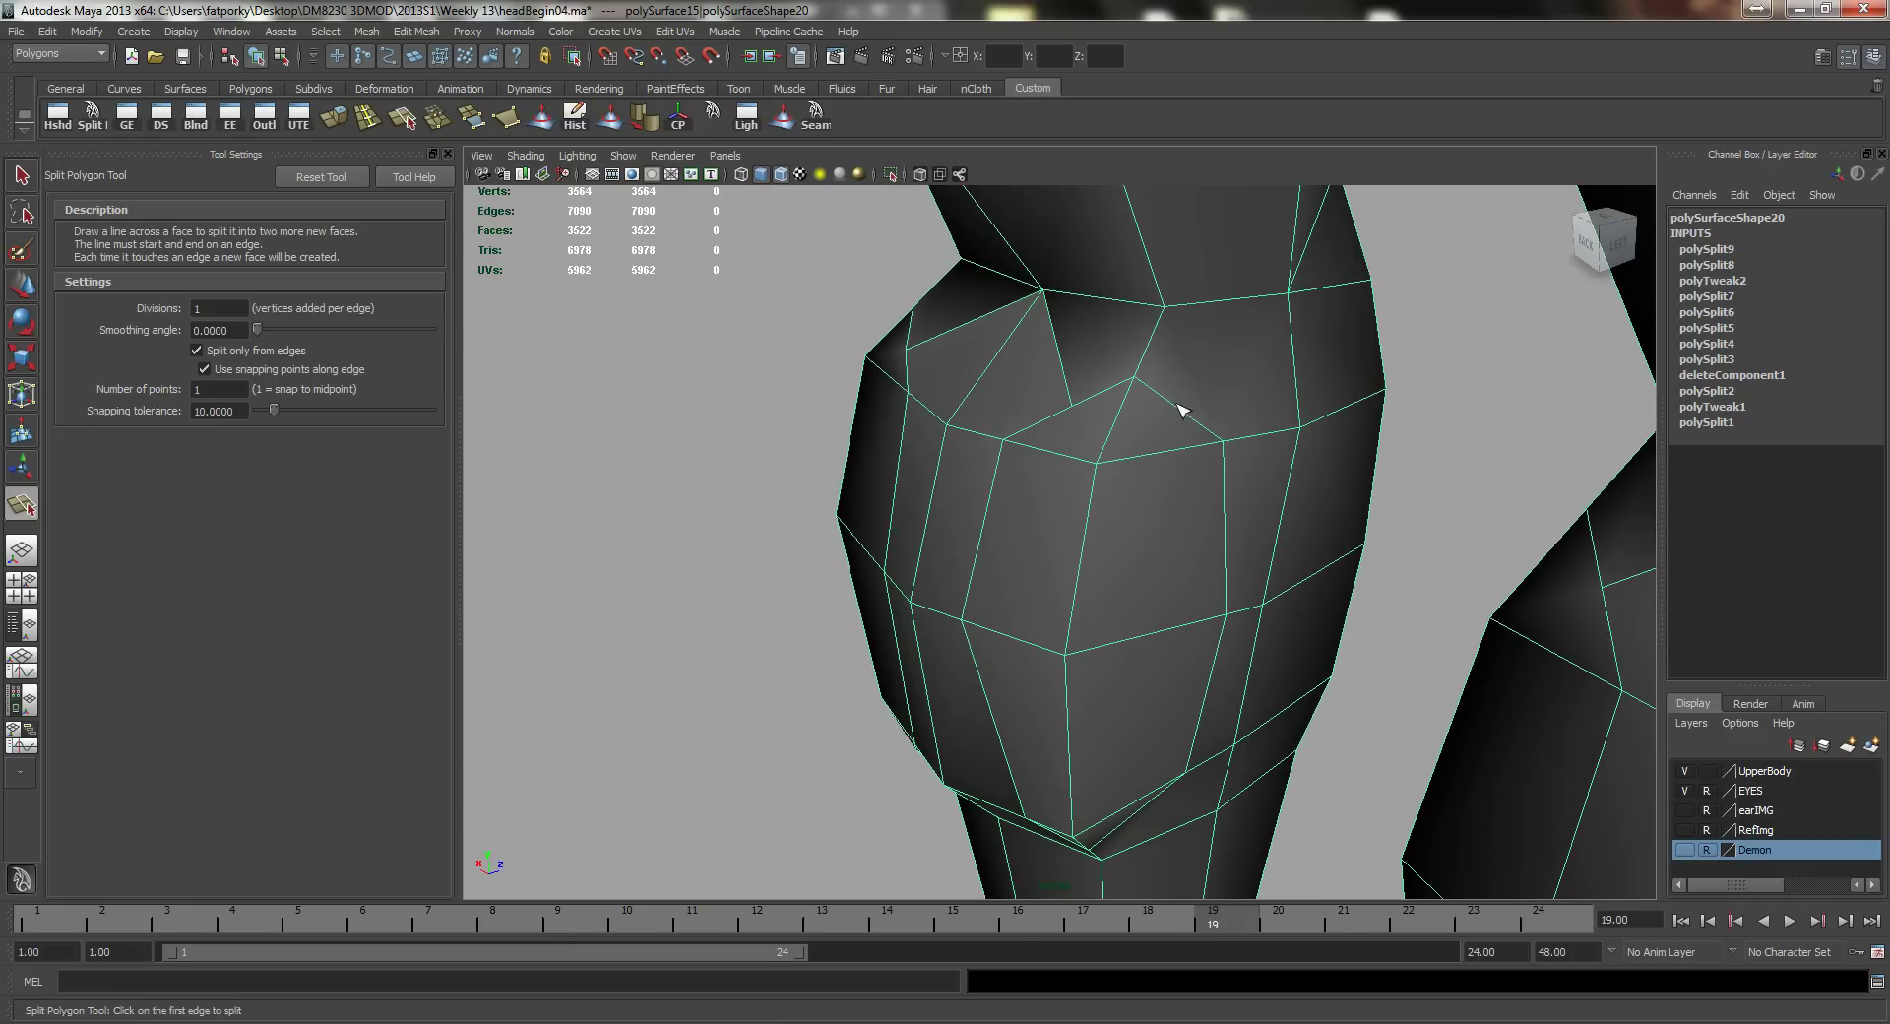
{"action": "left_click_drag", "start_coordinate": [1201, 409], "coordinate": [1193, 406]}
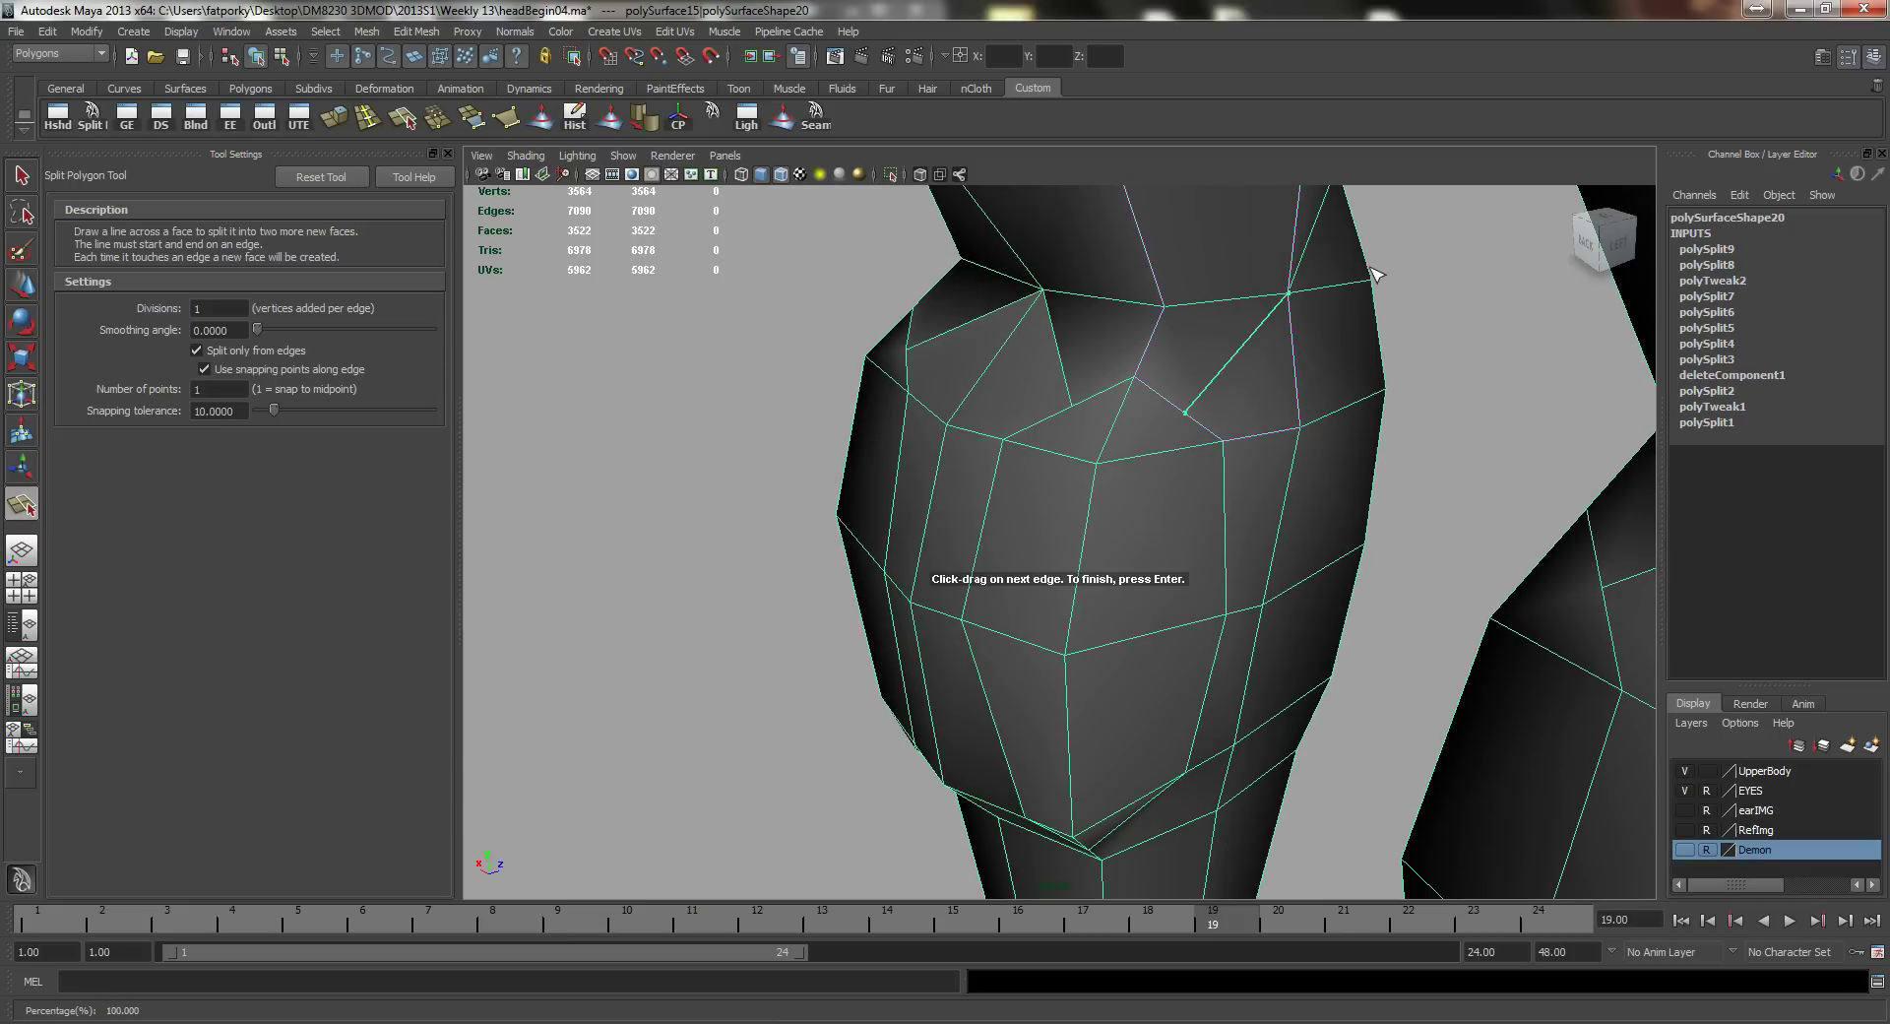
{"action": "key", "text": "Return"}
Step: Split from the midpoints of the two diagonal edges below the inner calf bulge to the neighboring vertices of the lower edge ring
{"action": "left_click_drag", "start_coordinate": [1223, 550], "coordinate": [1224, 468], "text": "alt"}
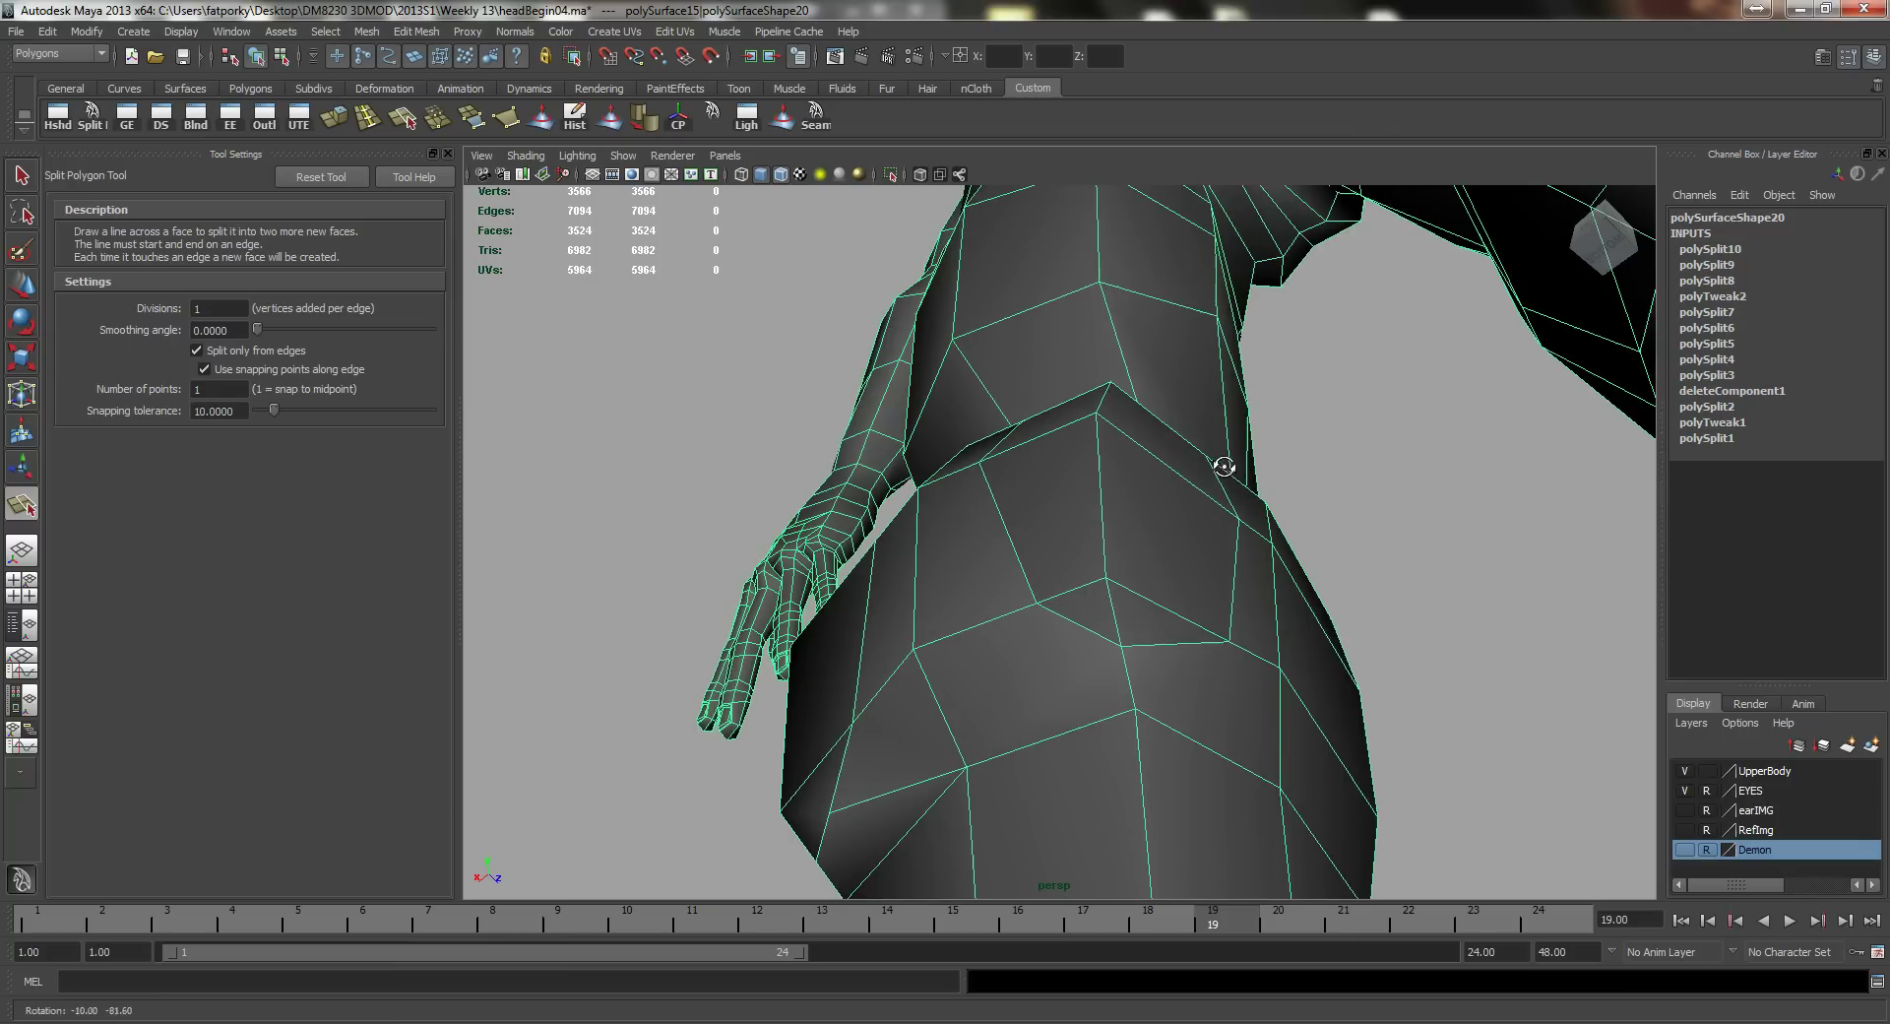
{"action": "left_click_drag", "start_coordinate": [1080, 627], "coordinate": [1073, 622]}
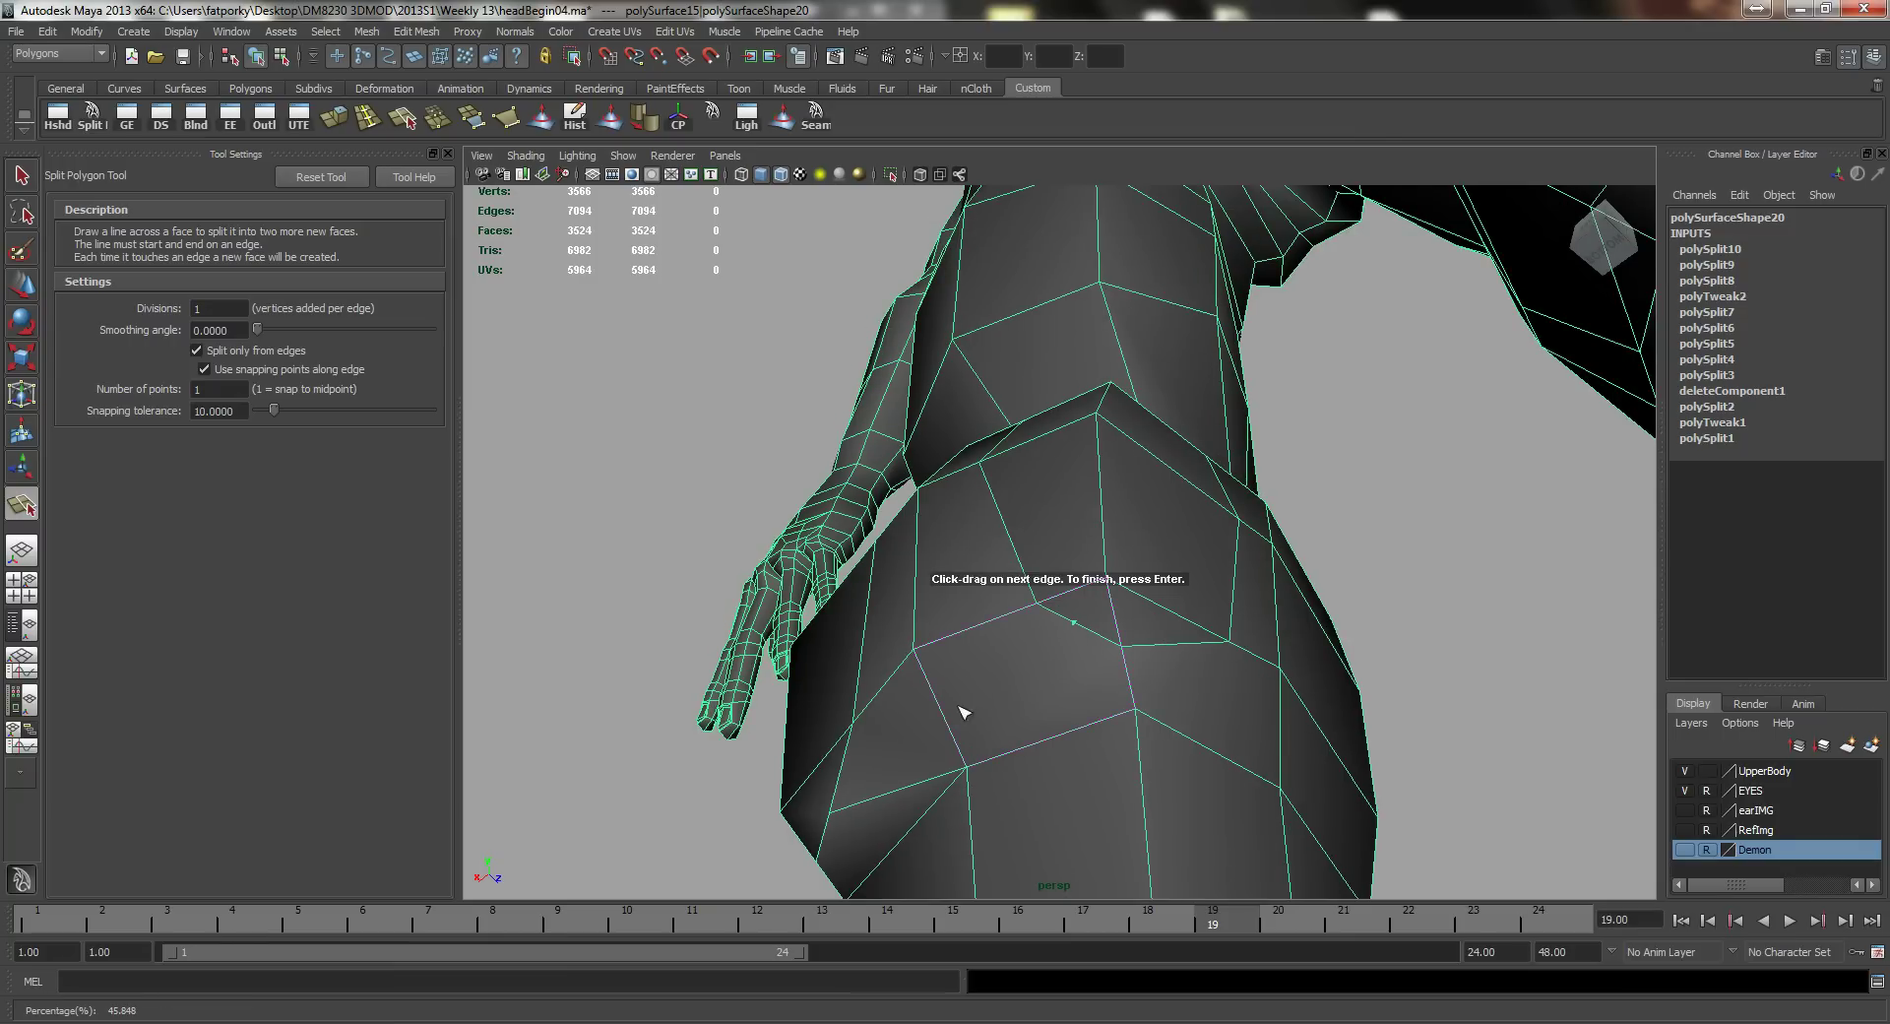
{"action": "left_click_drag", "start_coordinate": [963, 728], "coordinate": [965, 767]}
{"action": "key", "text": "Return"}
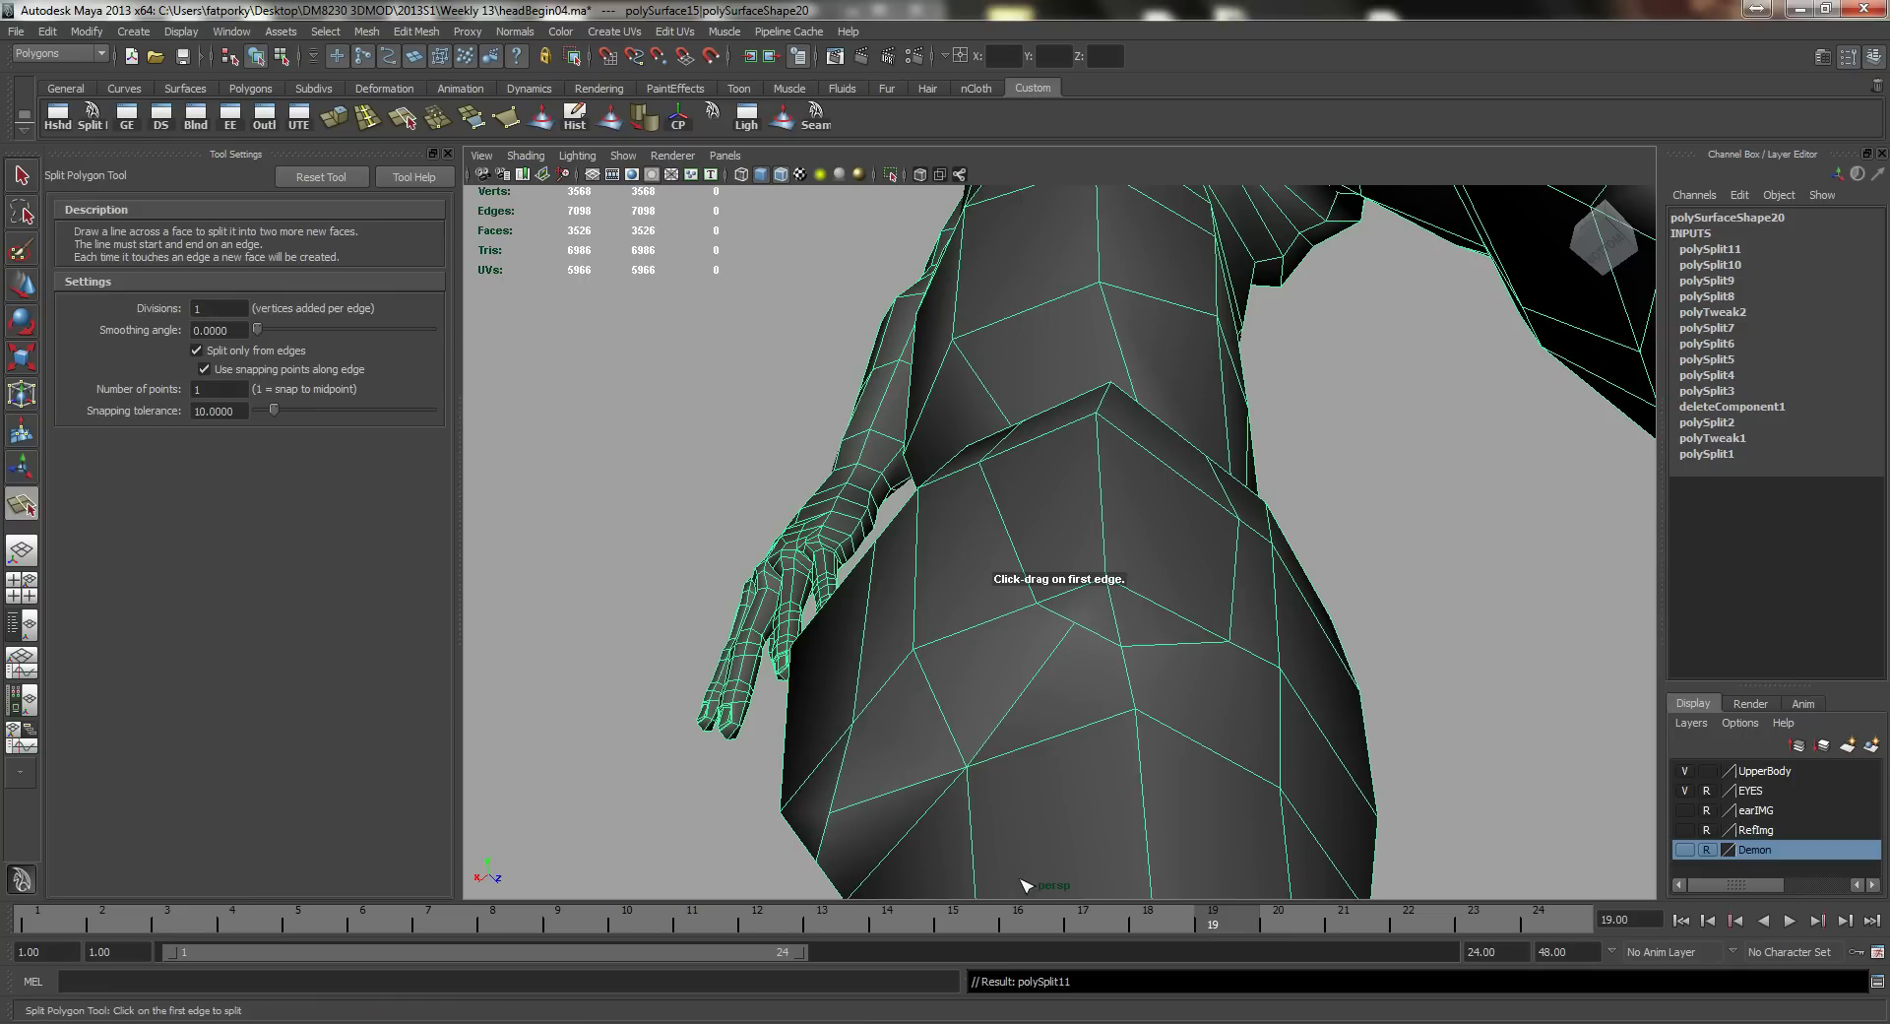
{"action": "left_click", "coordinate": [1171, 645]}
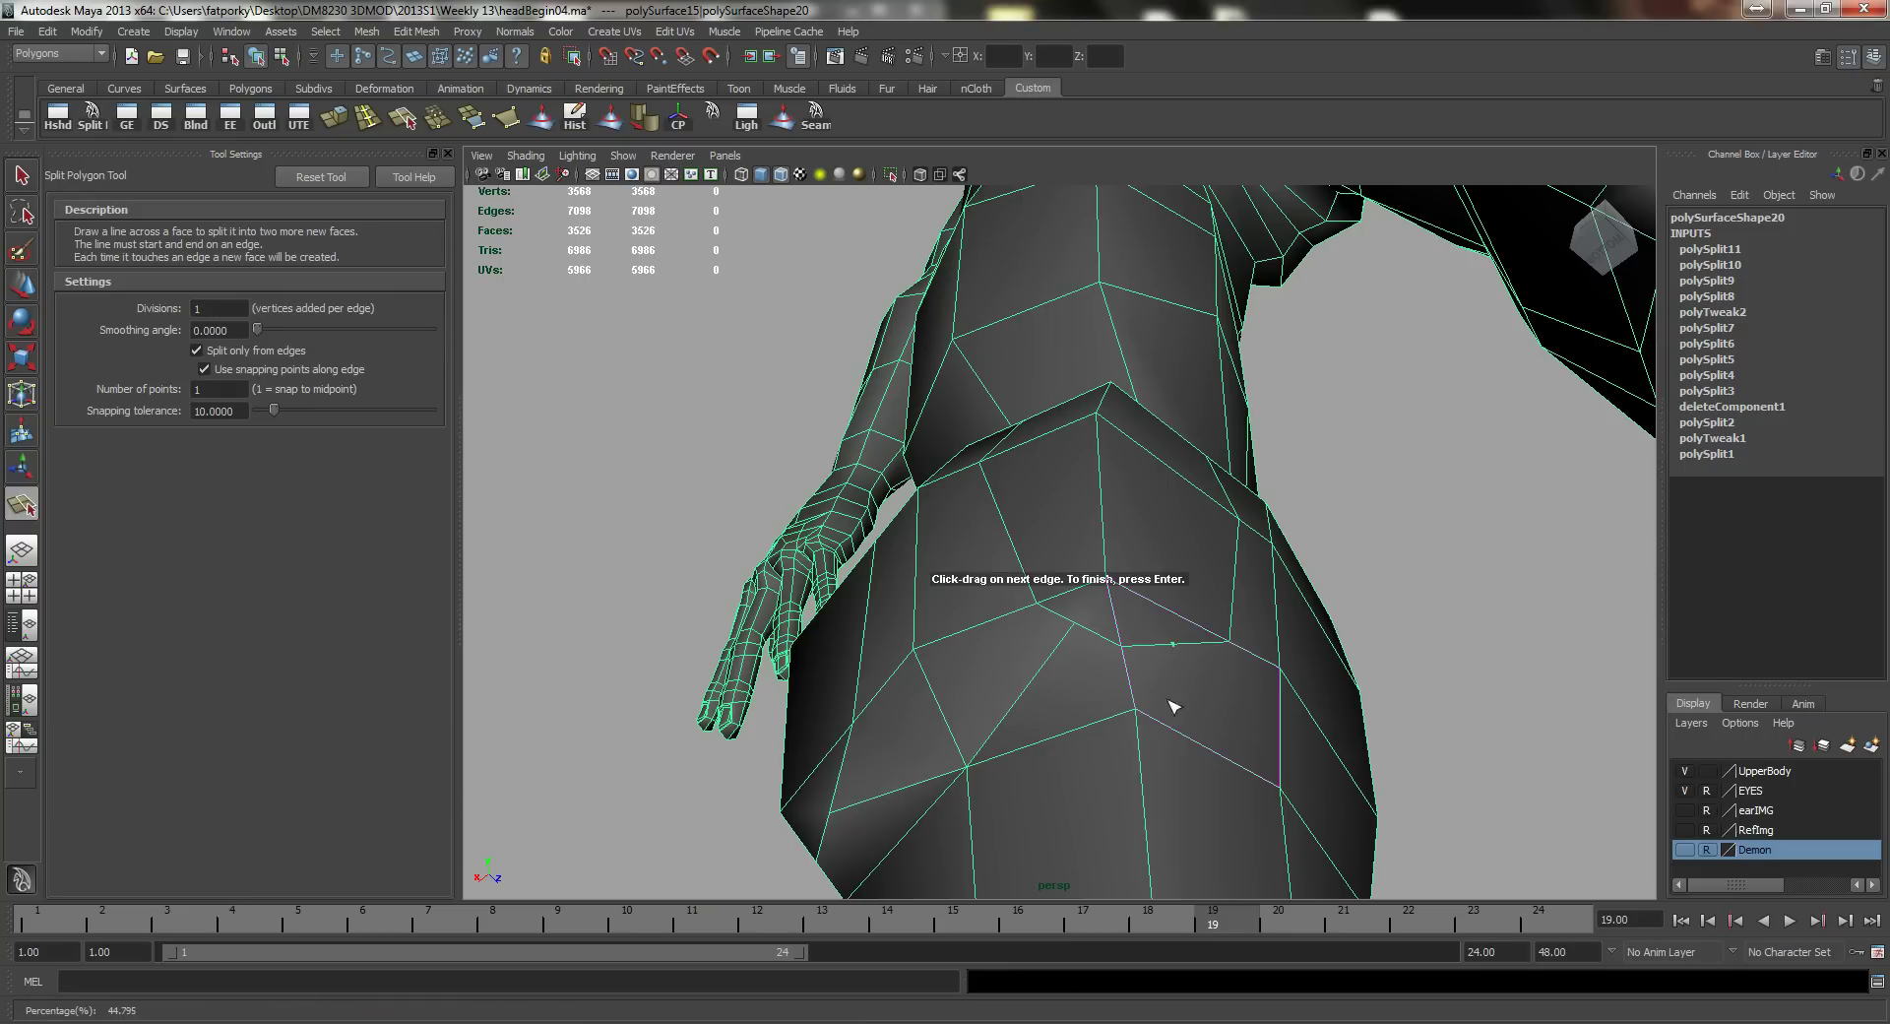
{"action": "key", "text": "w"}
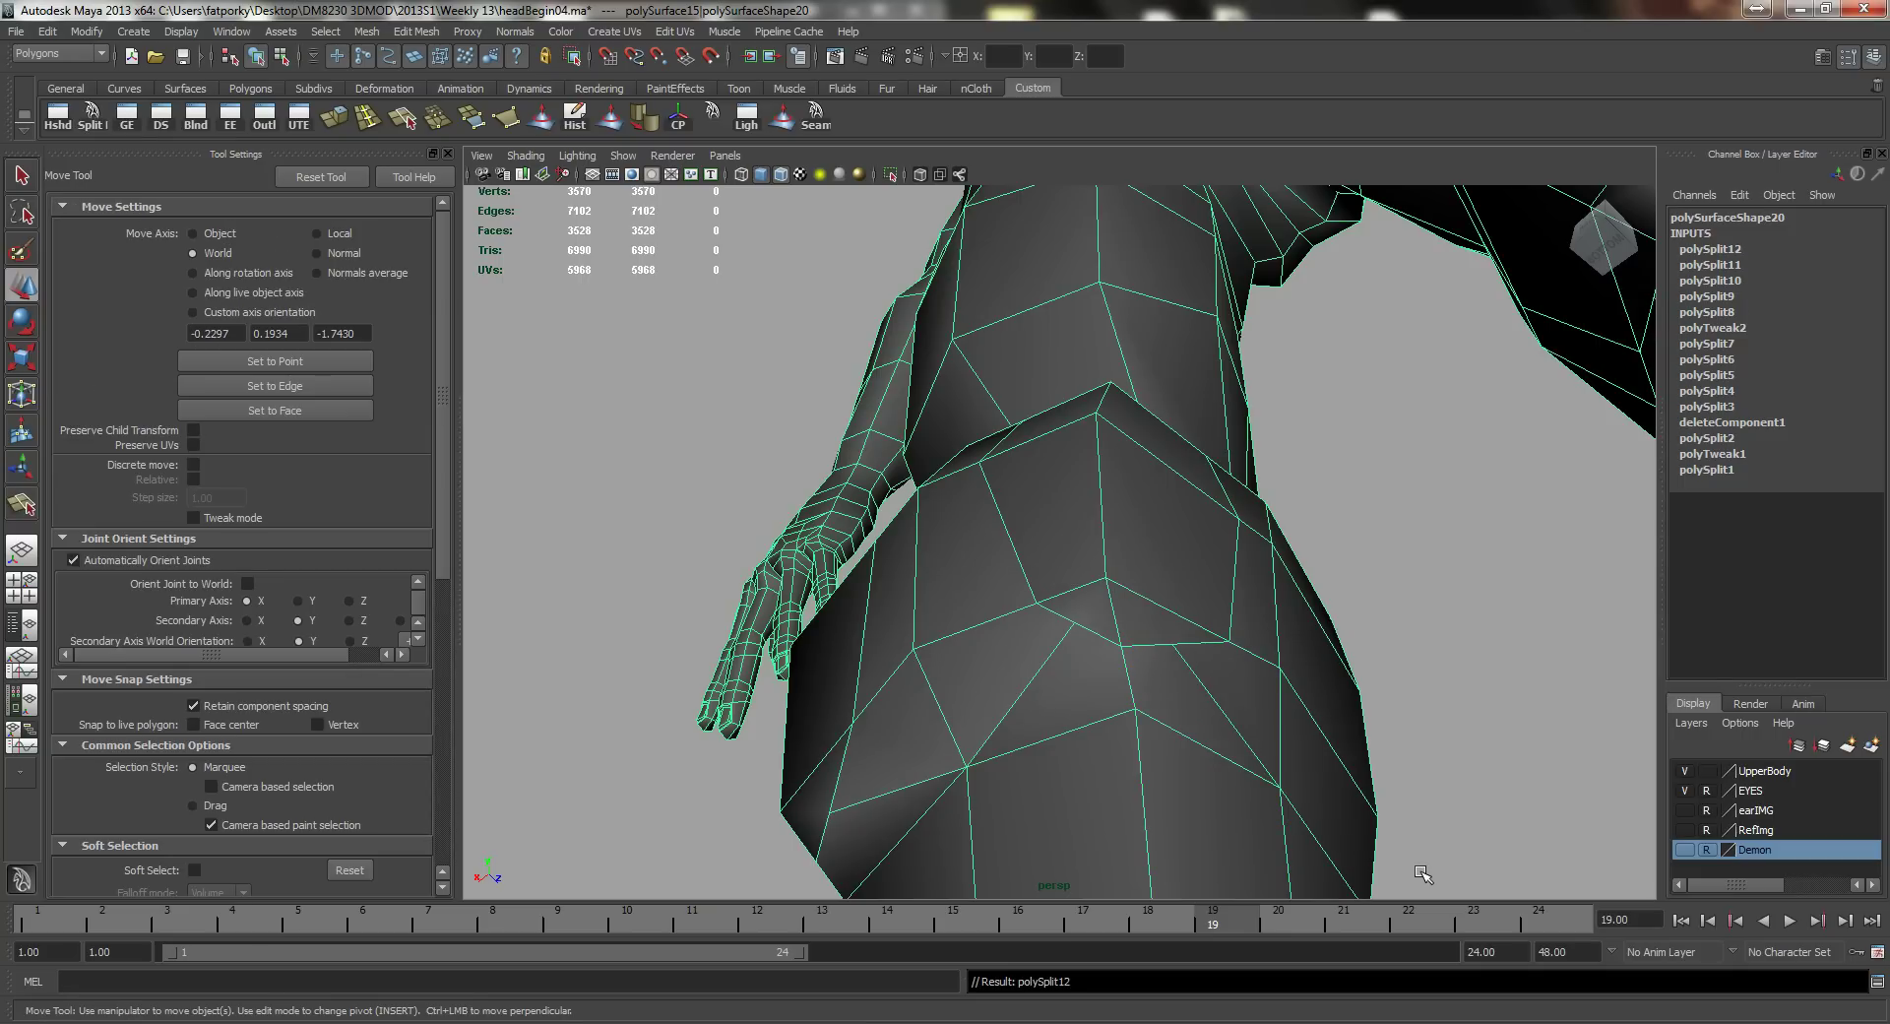
Step: Scale the midpoint vertex pairs below and above the inner calf bulge slightly apart
{"action": "scroll", "coordinate": [1148, 716], "scroll_direction": "up", "scroll_amount": 5}
{"action": "left_click_drag", "start_coordinate": [1035, 739], "coordinate": [866, 638], "text": "alt"}
{"action": "left_click_drag", "start_coordinate": [1024, 687], "coordinate": [968, 672], "text": "alt"}
{"action": "right_click_drag", "start_coordinate": [1127, 694], "coordinate": [1044, 714]}
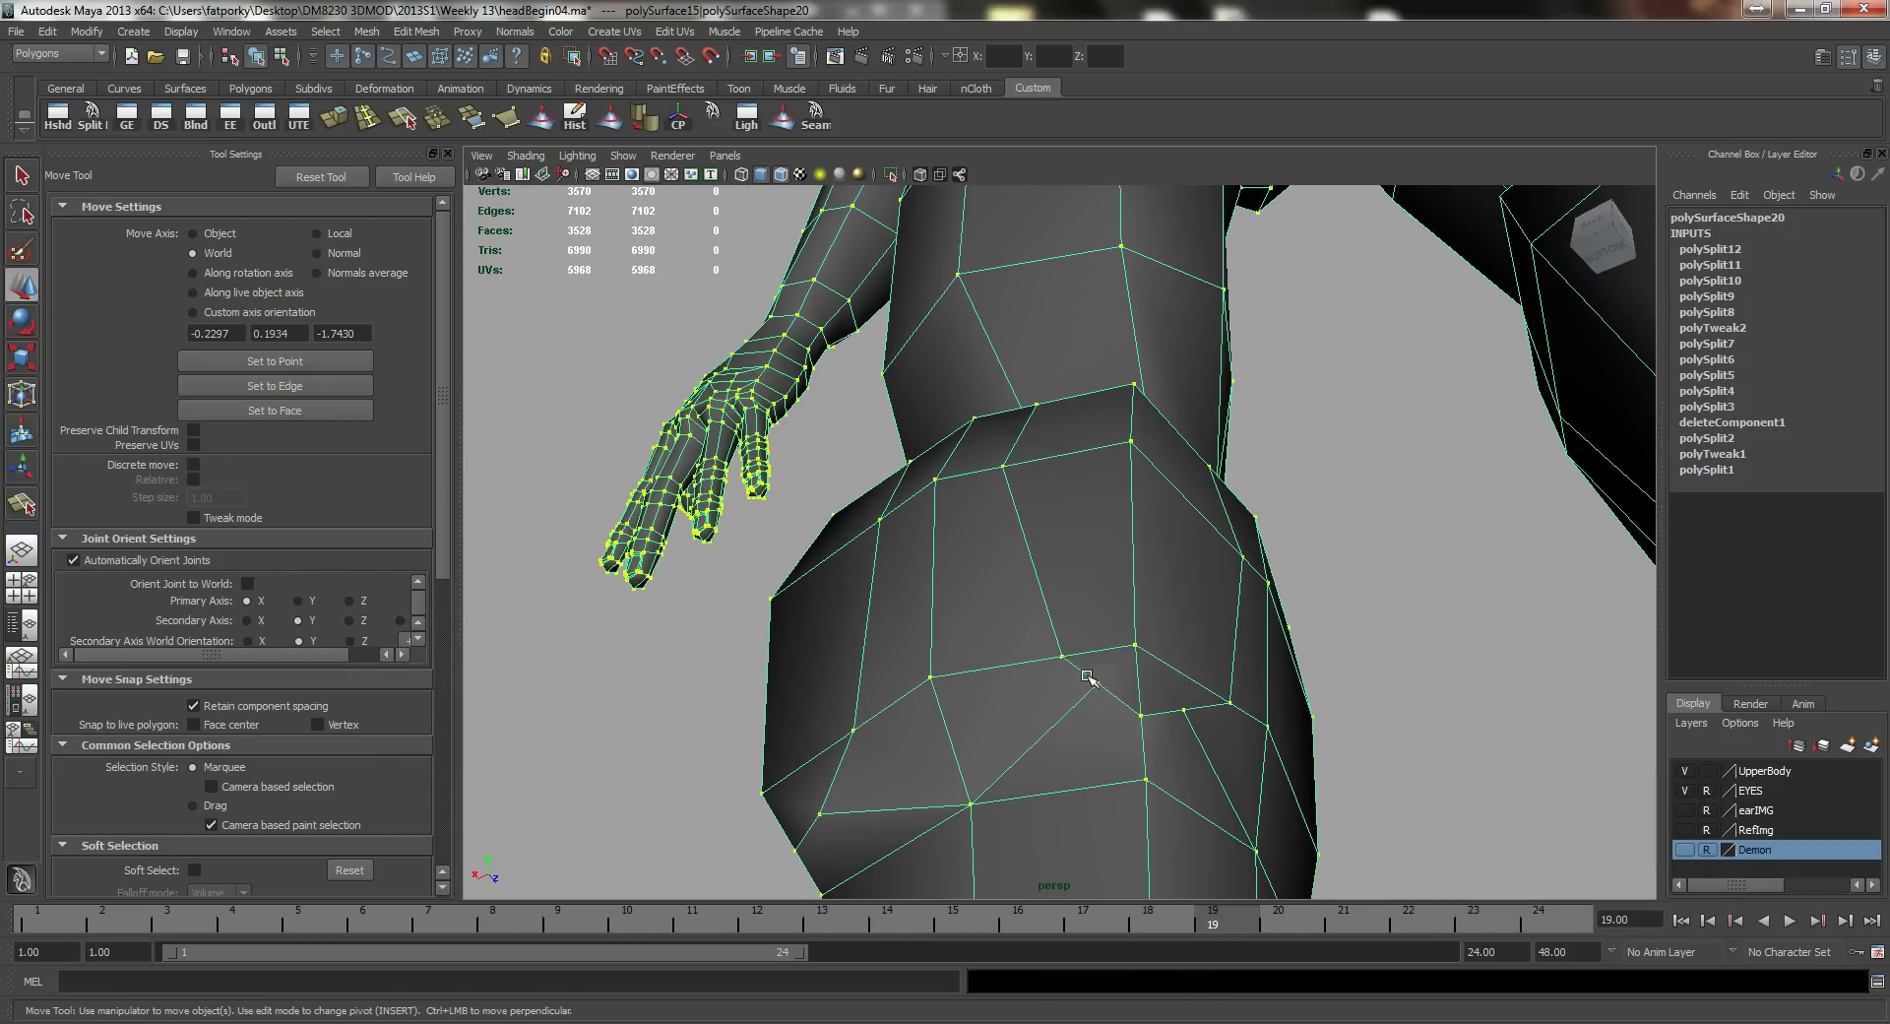
{"action": "left_click", "coordinate": [1098, 681]}
{"action": "left_click", "coordinate": [1202, 716], "text": "shift"}
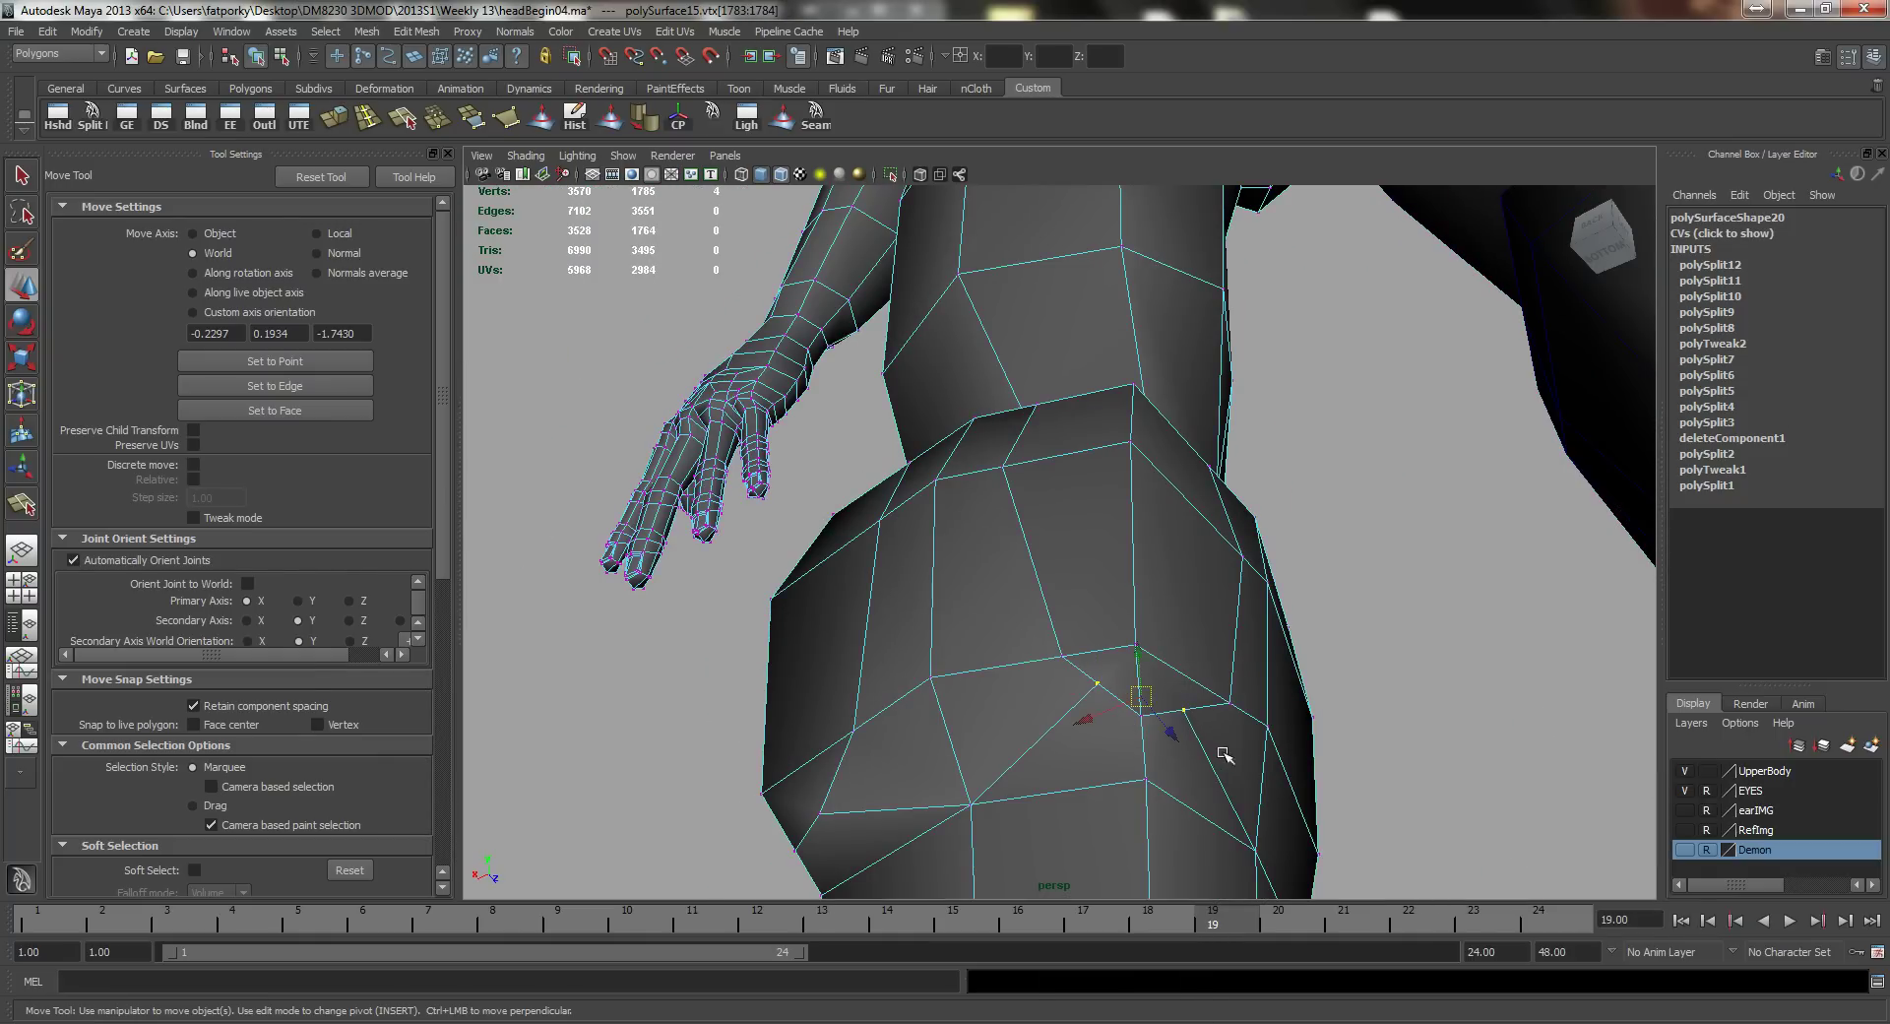
{"action": "key", "text": "r"}
{"action": "left_click_drag", "start_coordinate": [1240, 627], "coordinate": [1086, 468], "text": "alt"}
{"action": "left_click", "coordinate": [1086, 463]}
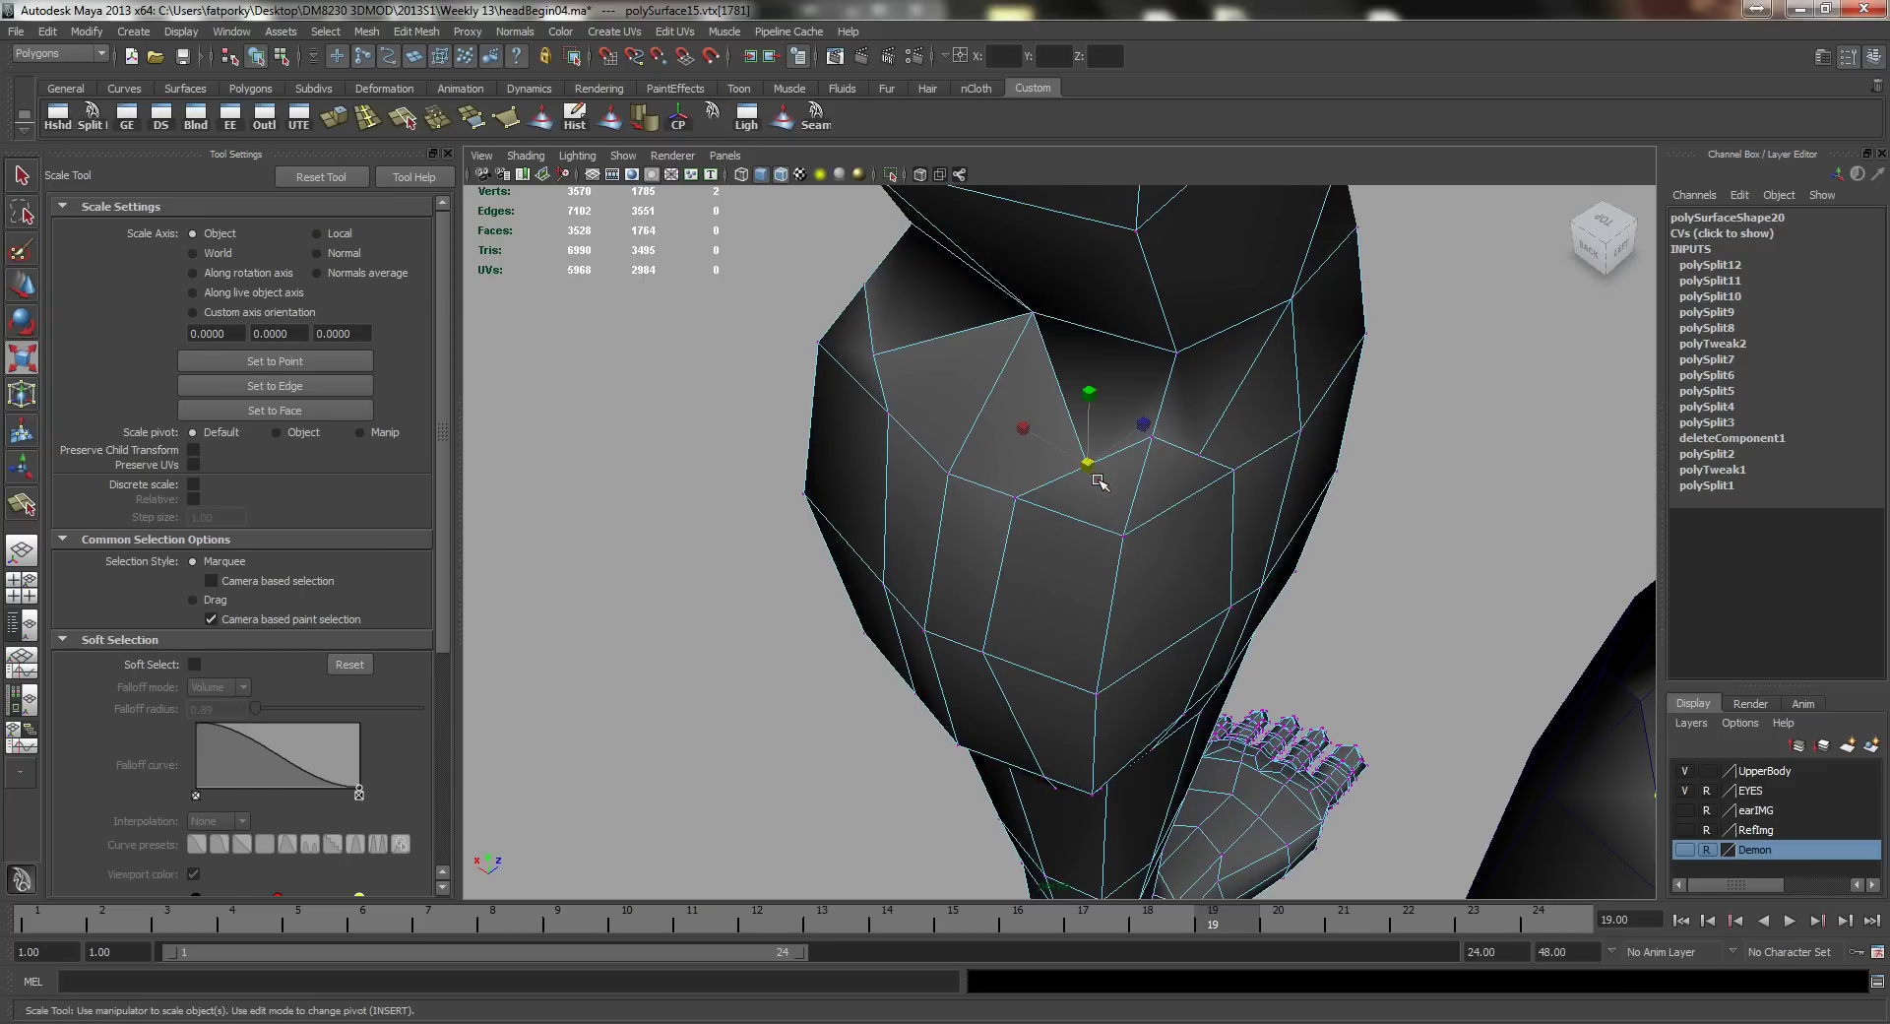
{"action": "left_click", "coordinate": [1200, 459], "text": "shift"}
{"action": "middle_click_drag", "start_coordinate": [1224, 582], "coordinate": [1242, 610]}
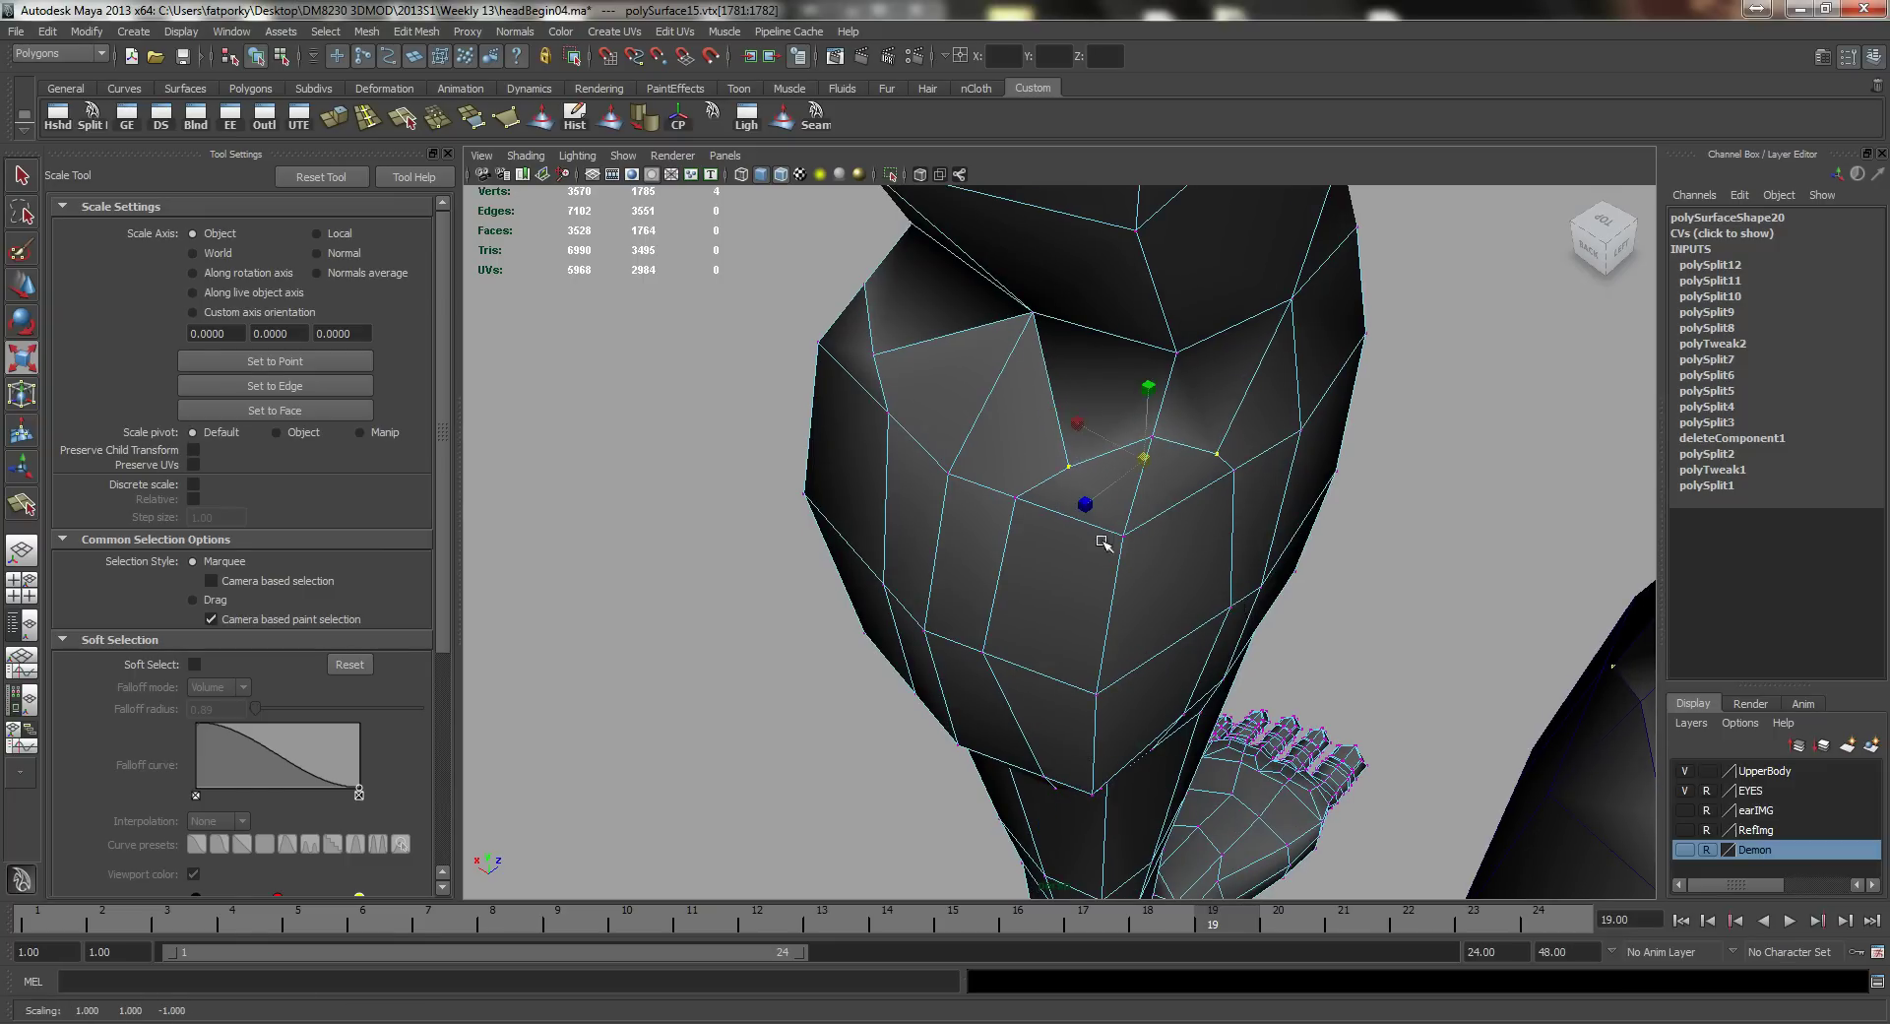
Step: Switch to face selection and select the central column of faces on the outer calf bulge with the Move tool
{"action": "left_click_drag", "start_coordinate": [1102, 541], "coordinate": [1009, 522], "text": "alt"}
{"action": "key", "text": "q"}
{"action": "right_click_drag", "start_coordinate": [1009, 522], "coordinate": [999, 552]}
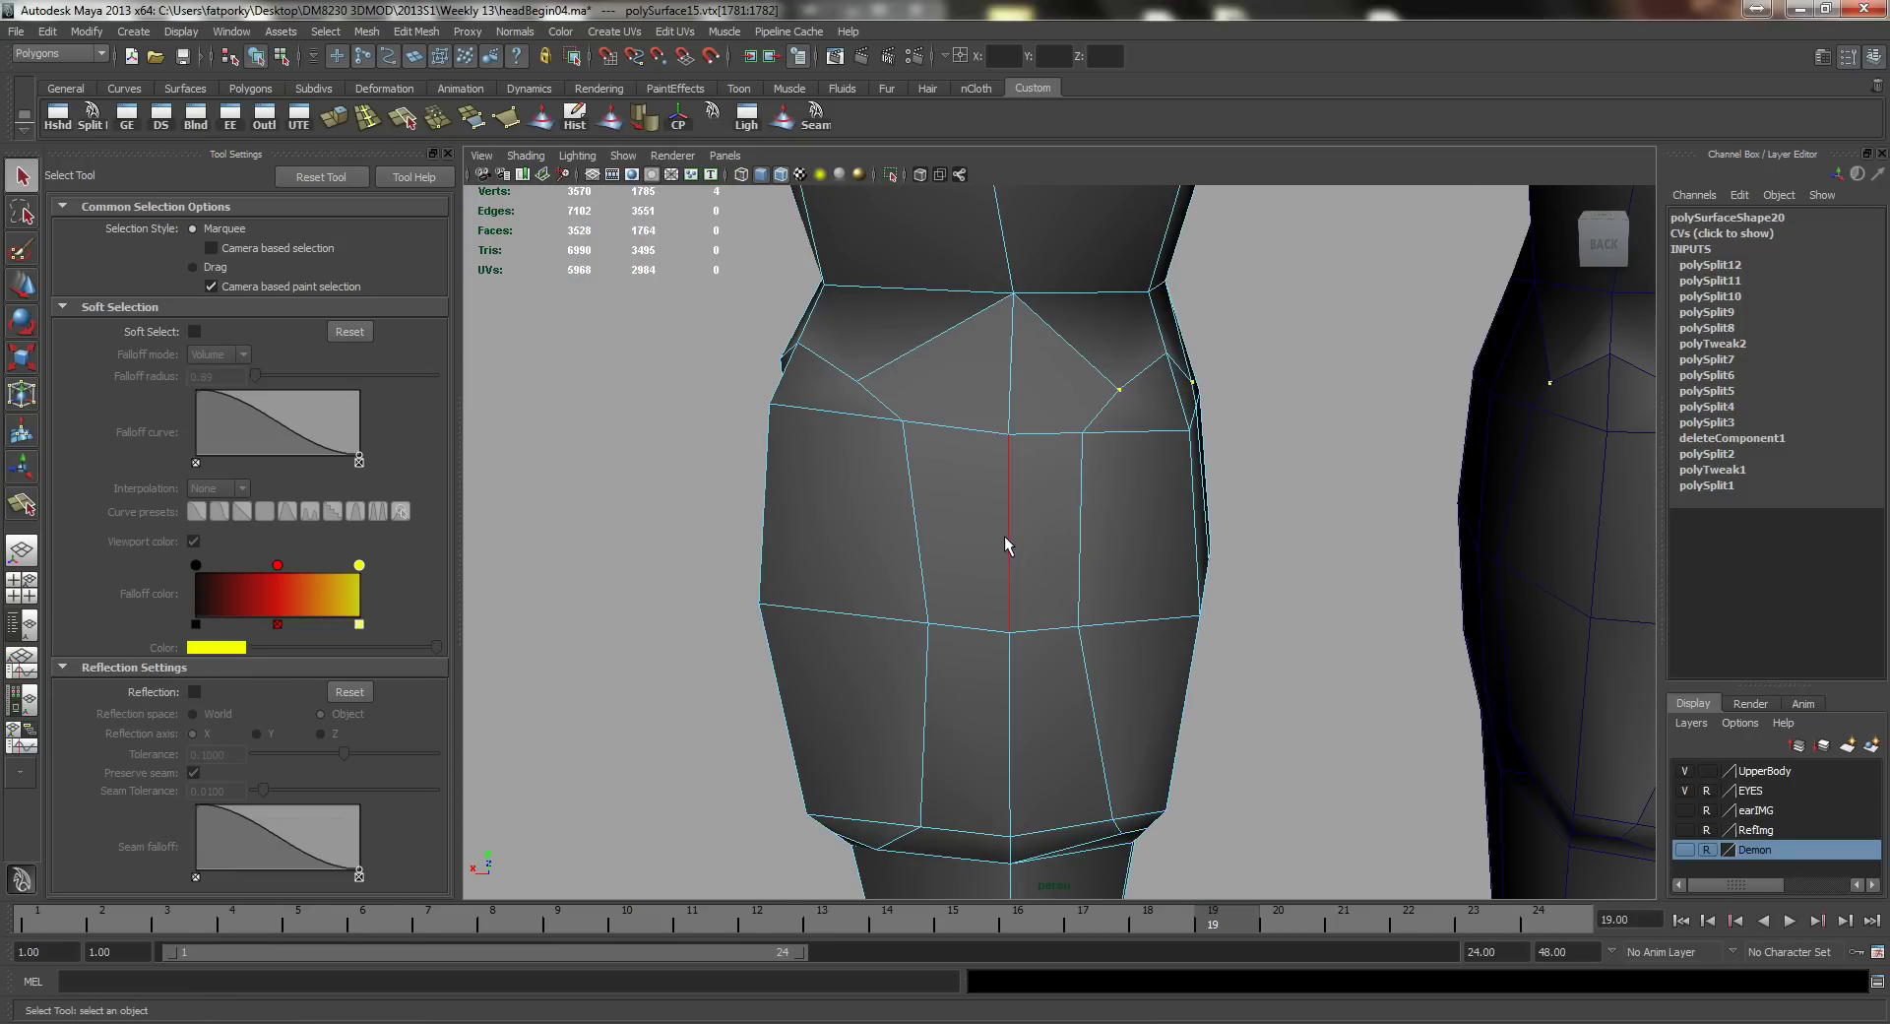
{"action": "left_click", "coordinate": [1005, 545]}
{"action": "left_click_drag", "start_coordinate": [1005, 545], "coordinate": [1002, 535], "text": "alt"}
{"action": "left_click", "coordinate": [1025, 604], "text": "shift"}
{"action": "left_click_drag", "start_coordinate": [1026, 603], "coordinate": [1047, 498], "text": "alt"}
{"action": "key", "text": "w"}
{"action": "left_click_drag", "start_coordinate": [1017, 503], "coordinate": [940, 459], "text": "alt"}
{"action": "left_click", "coordinate": [940, 523]}
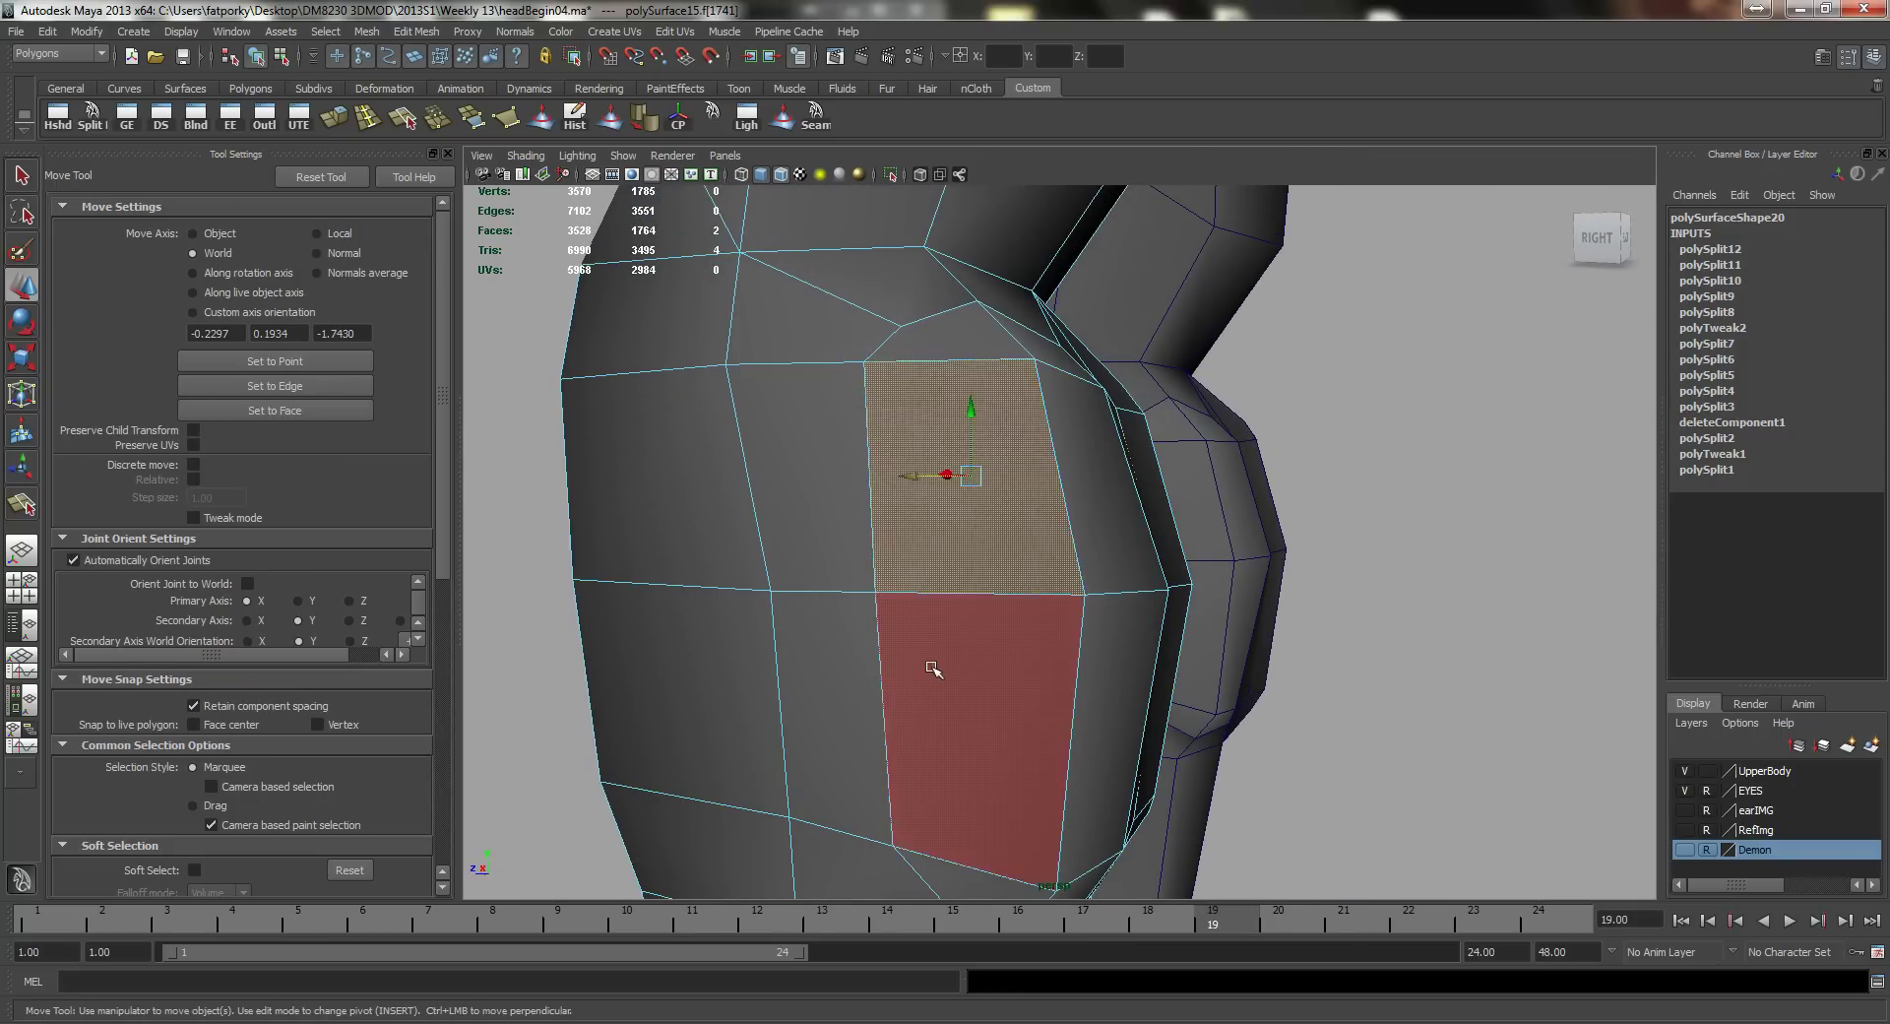
{"action": "left_click", "coordinate": [932, 670], "text": "shift"}
{"action": "left_click_drag", "start_coordinate": [932, 670], "coordinate": [827, 717], "text": "alt"}
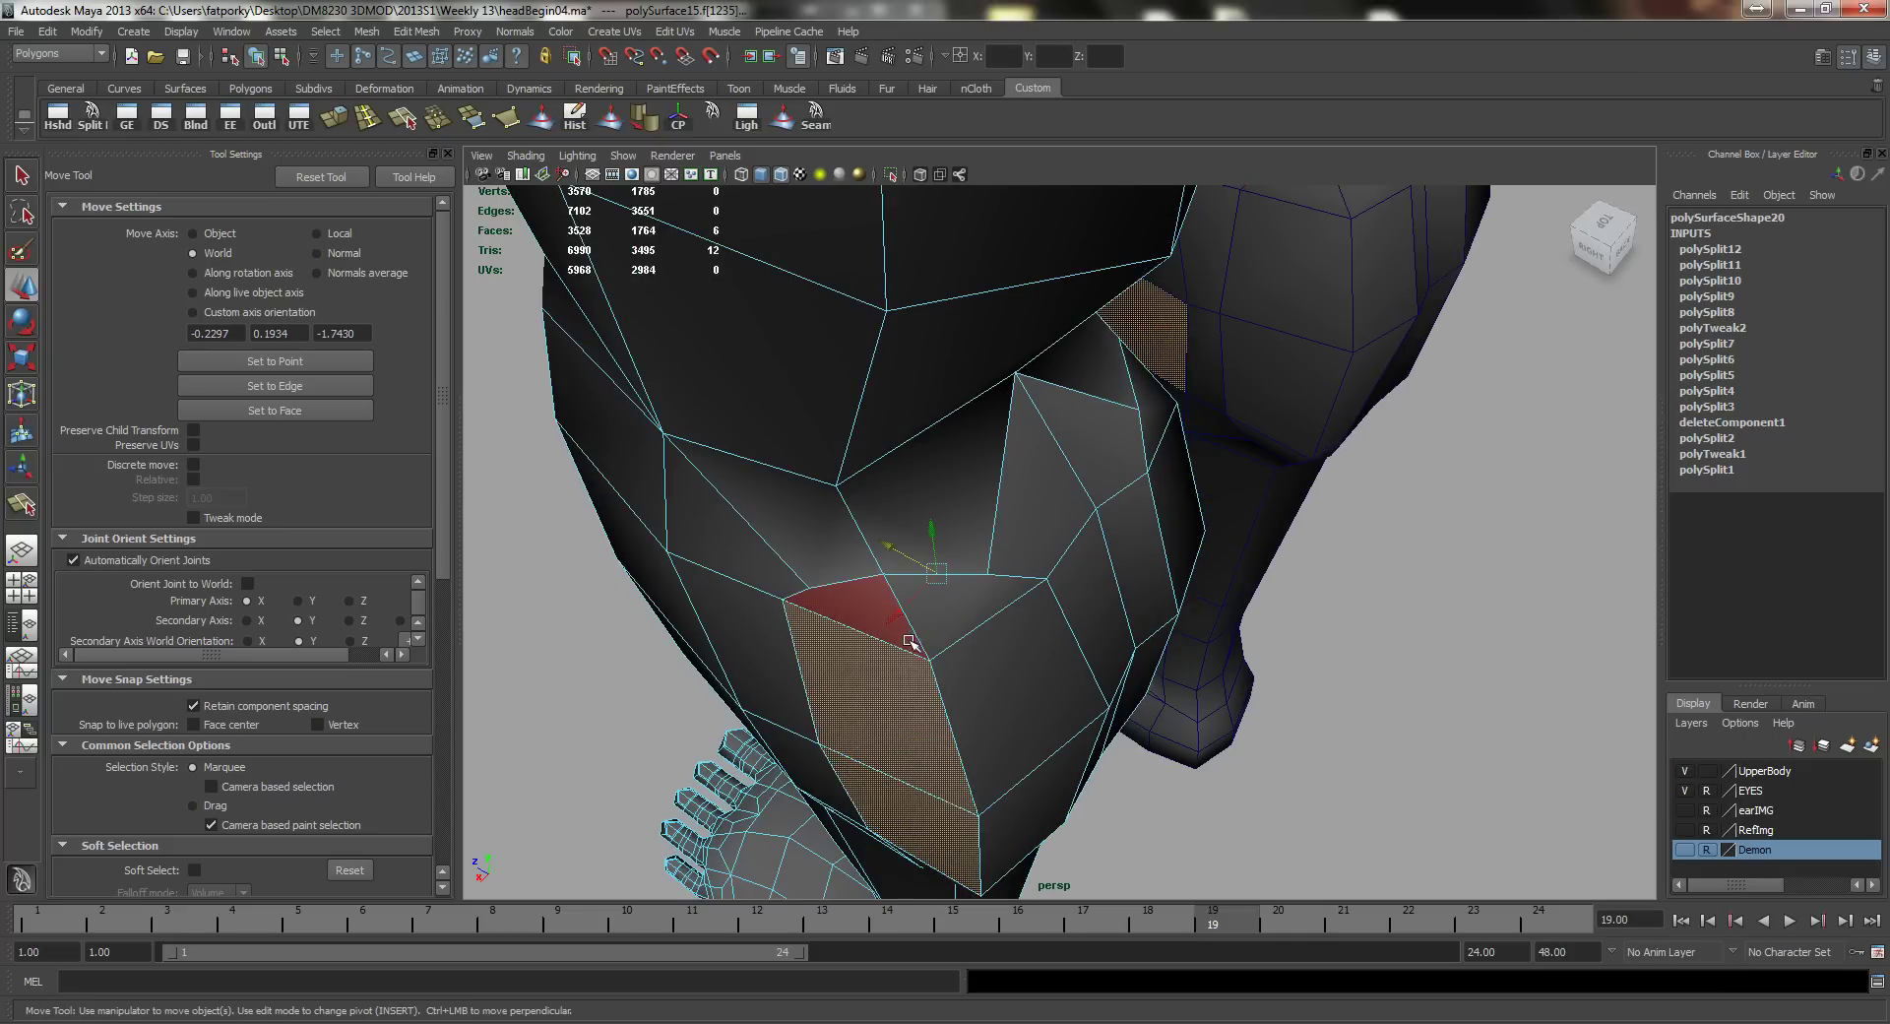
Step: Examine the face flow around the inner and outer calf bulges by selecting faces from the back, front and side
{"action": "left_click_drag", "start_coordinate": [1168, 592], "coordinate": [853, 547], "text": "alt"}
{"action": "key", "text": "z"}
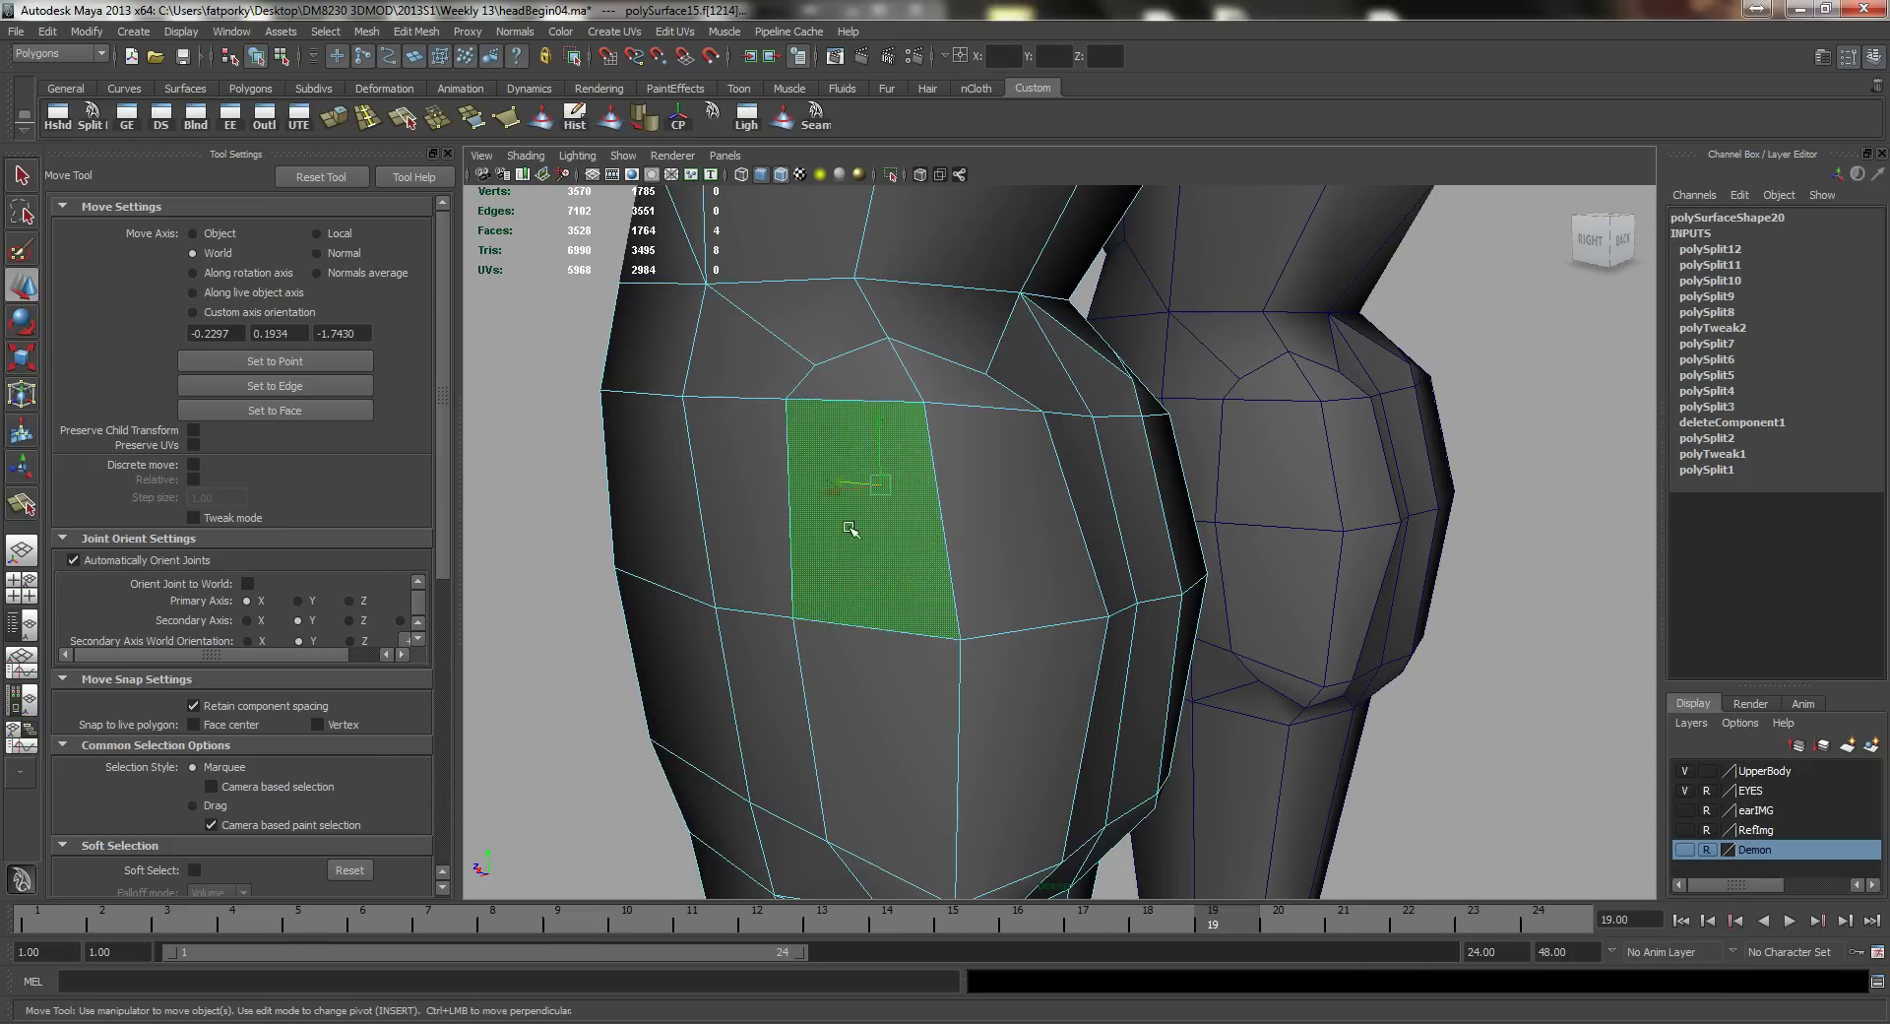
{"action": "left_click", "coordinate": [879, 698], "text": "shift"}
{"action": "left_click_drag", "start_coordinate": [1050, 745], "coordinate": [928, 792], "text": "alt"}
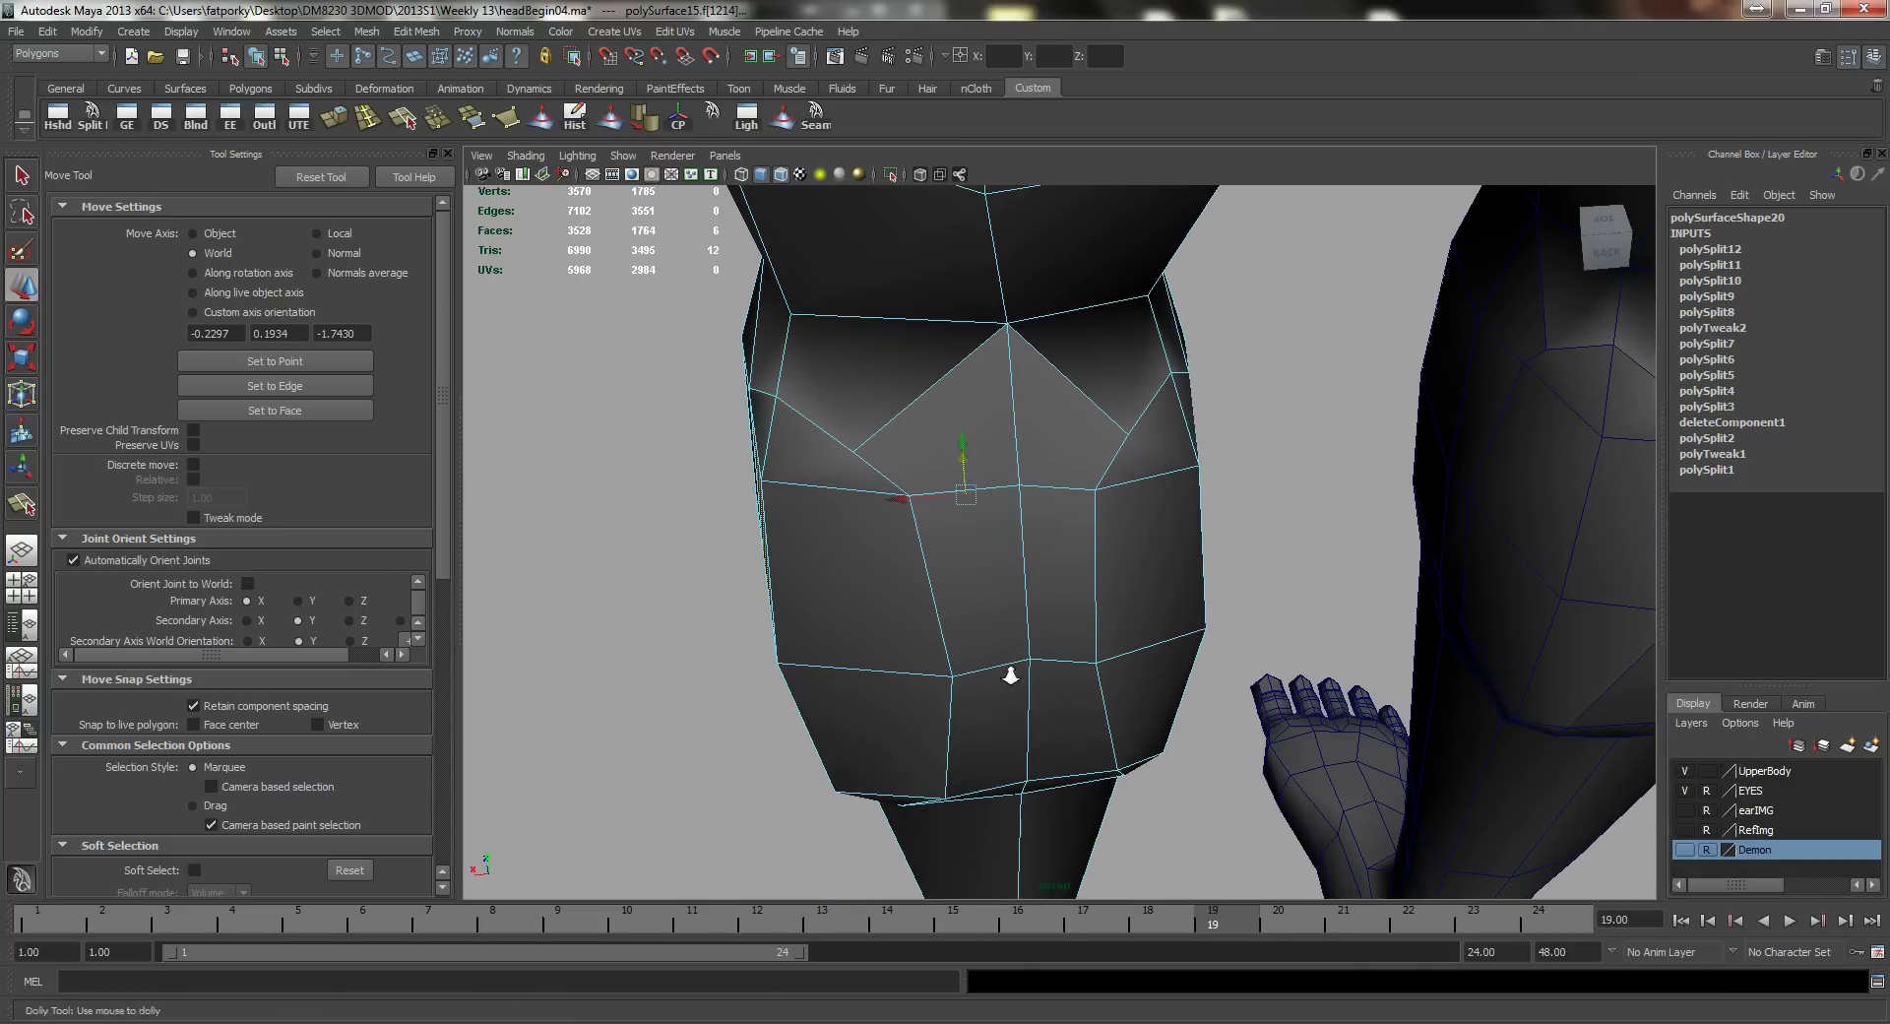
{"action": "left_click_drag", "start_coordinate": [1011, 674], "coordinate": [1447, 523], "text": "alt"}
{"action": "left_click", "coordinate": [1036, 582], "text": "shift"}
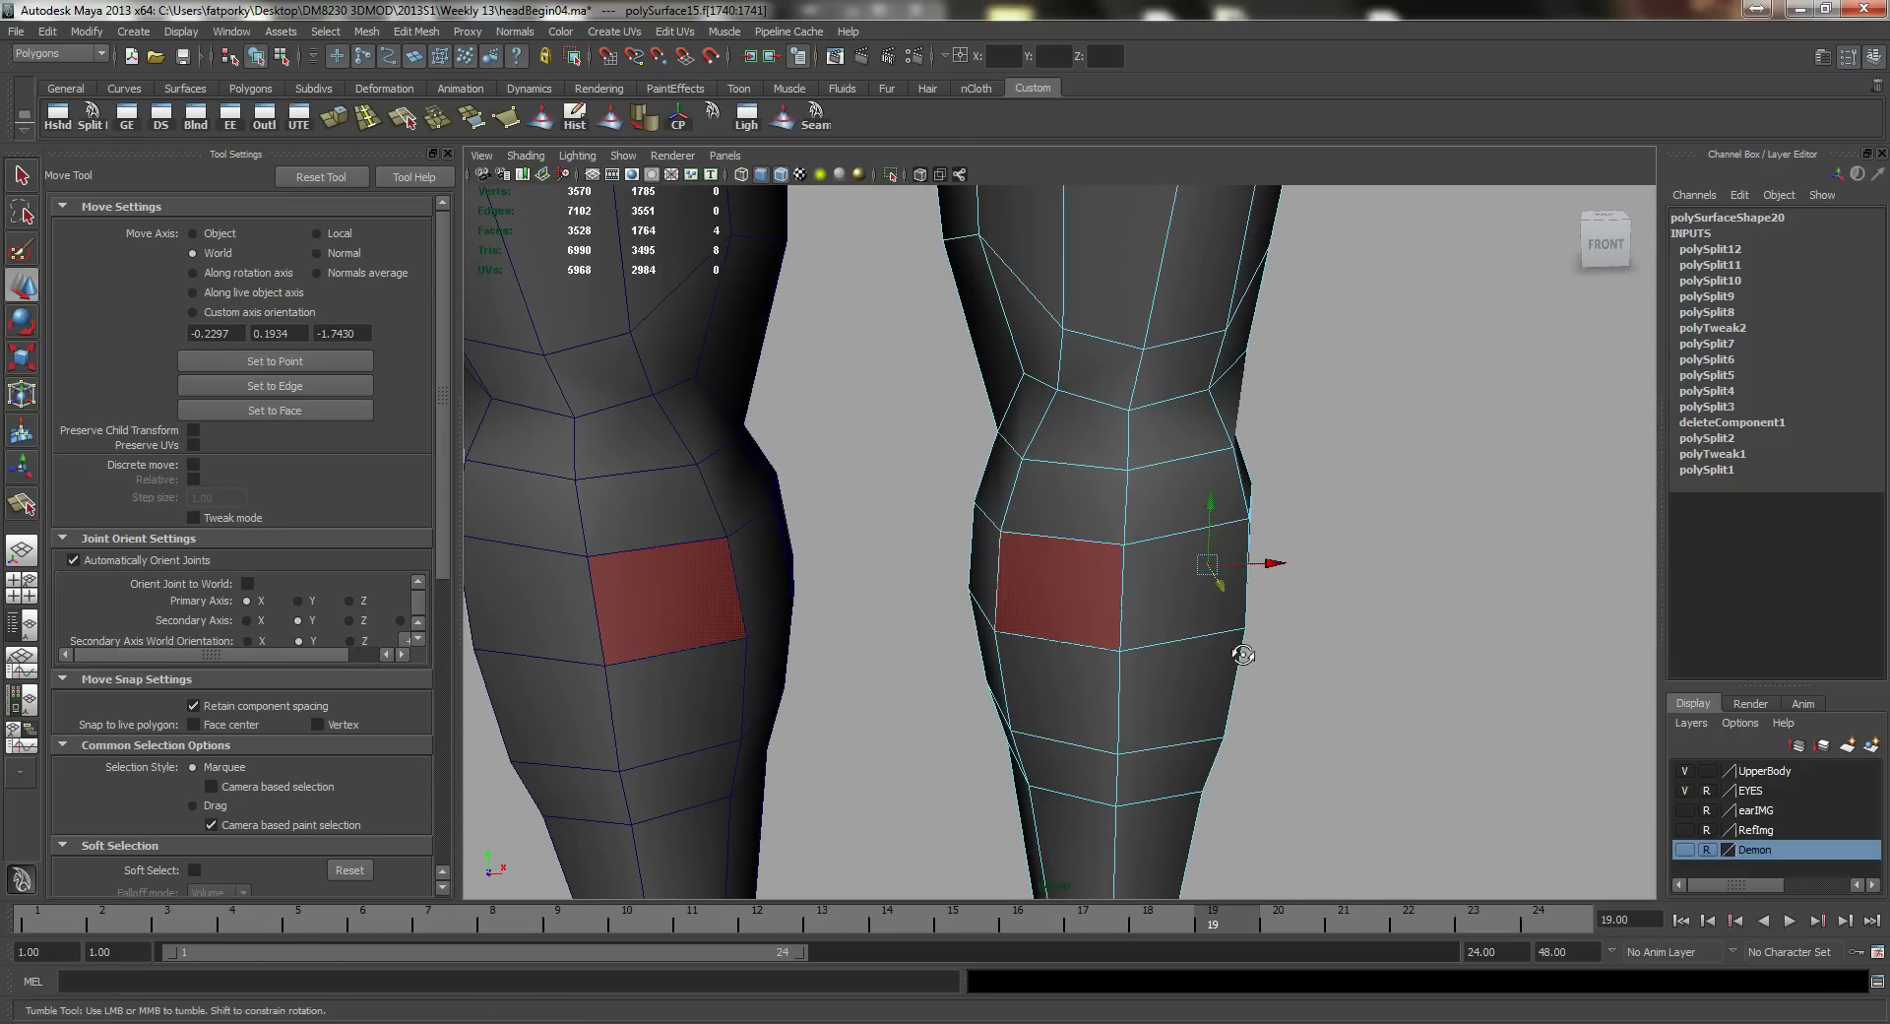
{"action": "left_click_drag", "start_coordinate": [1244, 653], "coordinate": [856, 624], "text": "alt"}
{"action": "left_click_drag", "start_coordinate": [1009, 611], "coordinate": [862, 571], "text": "alt"}
{"action": "right_click_drag", "start_coordinate": [862, 571], "coordinate": [1063, 596], "text": "alt"}
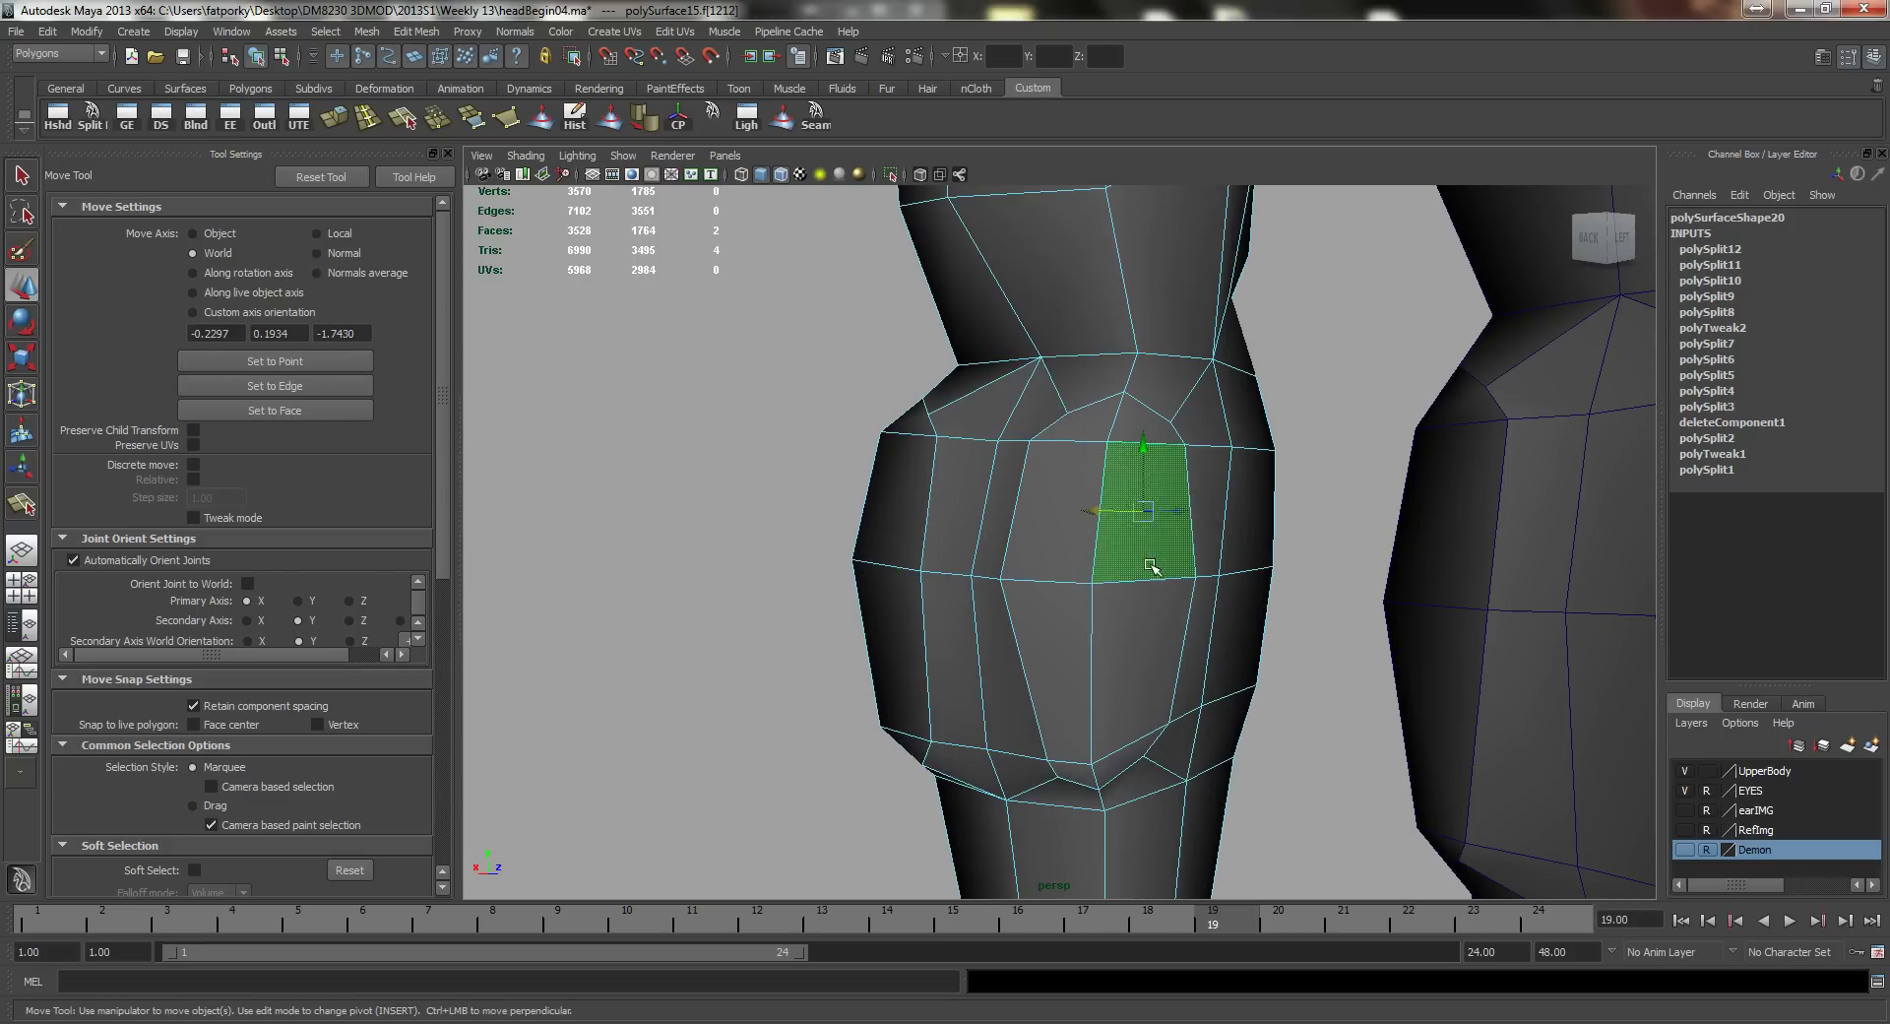
{"action": "left_click_drag", "start_coordinate": [1150, 567], "coordinate": [1178, 660], "text": "alt"}
{"action": "left_click", "coordinate": [1000, 539]}
{"action": "left_click", "coordinate": [1013, 641], "text": "shift"}
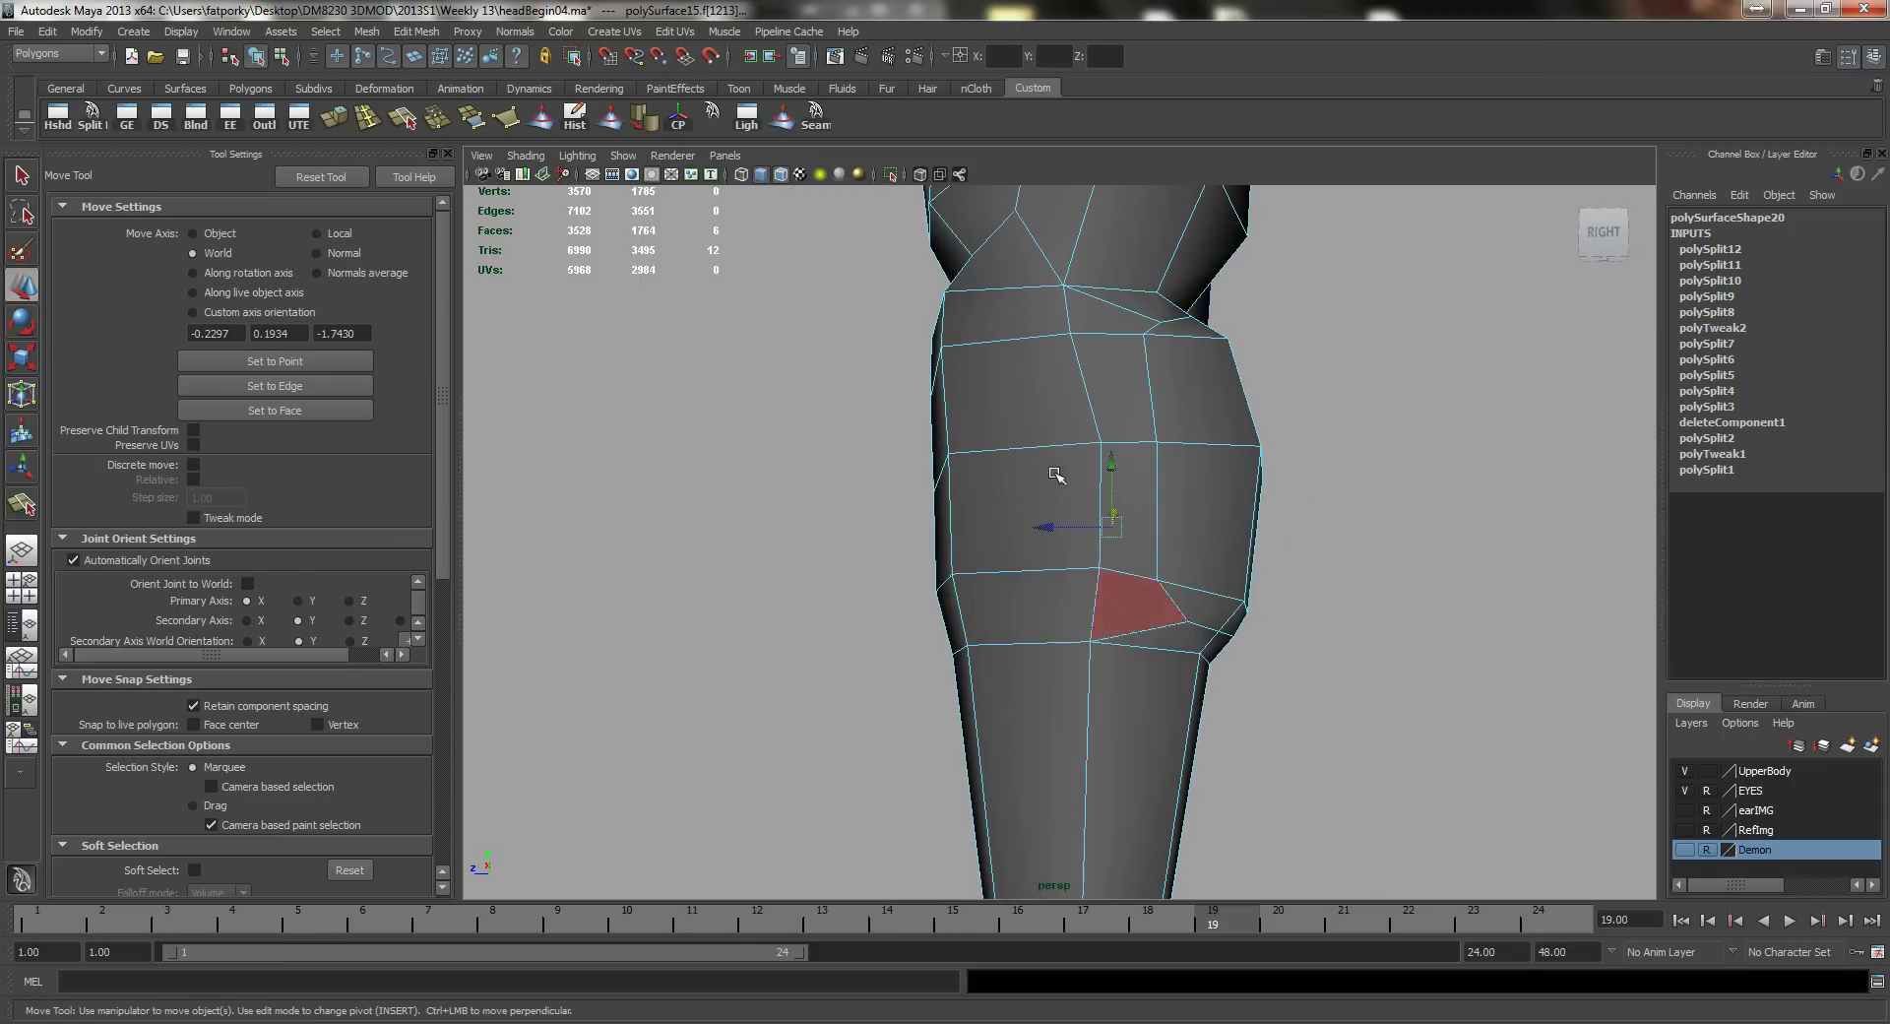
Step: Switch to edge selection and move the short diagonal edge below one side of the rear calf toward the calf's center line
{"action": "left_click_drag", "start_coordinate": [1056, 476], "coordinate": [1116, 444], "text": "alt"}
{"action": "key", "text": "q"}
{"action": "right_click_drag", "start_coordinate": [1267, 459], "coordinate": [1271, 449]}
{"action": "left_click", "coordinate": [1331, 509]}
{"action": "right_click_drag", "start_coordinate": [1399, 538], "coordinate": [767, 392], "text": "alt"}
{"action": "mouse_move", "coordinate": [766, 392]}
{"action": "left_mouse_down", "text": "alt"}
{"action": "mouse_move", "coordinate": [917, 434]}
{"action": "mouse_move", "coordinate": [788, 528]}
{"action": "left_mouse_up", "text": "alt"}
{"action": "right_click_drag", "start_coordinate": [788, 528], "coordinate": [963, 596], "text": "alt"}
{"action": "left_click", "coordinate": [1046, 611]}
{"action": "left_click_drag", "start_coordinate": [926, 580], "coordinate": [919, 653]}
{"action": "right_click_drag", "start_coordinate": [919, 653], "coordinate": [1184, 701], "text": "alt"}
{"action": "left_click_drag", "start_coordinate": [1184, 701], "coordinate": [980, 663], "text": "alt"}
{"action": "scroll", "coordinate": [1122, 672], "scroll_direction": "up", "scroll_amount": 3}
{"action": "right_click_drag", "start_coordinate": [1038, 606], "coordinate": [1039, 553]}
{"action": "left_click", "coordinate": [1020, 591]}
{"action": "left_click_drag", "start_coordinate": [1020, 592], "coordinate": [980, 561], "text": "alt"}
{"action": "key", "text": "w"}
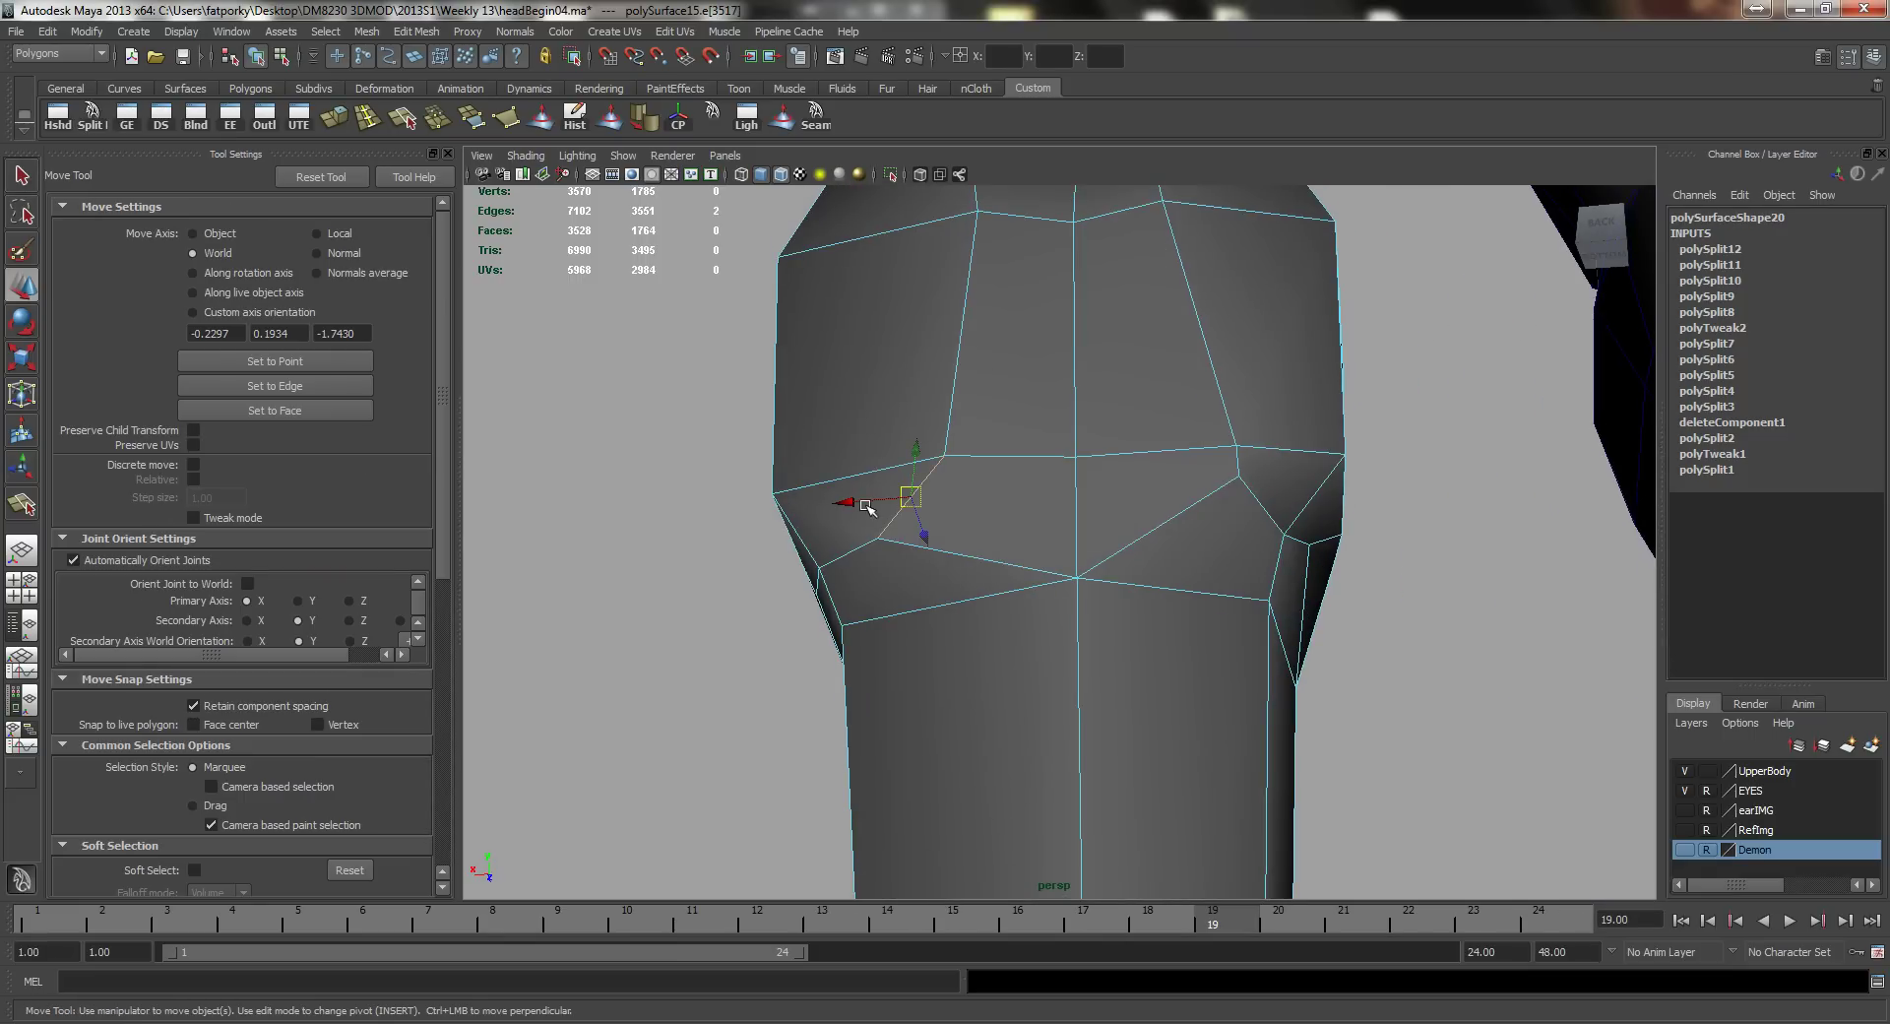
{"action": "left_click_drag", "start_coordinate": [867, 506], "coordinate": [931, 494]}
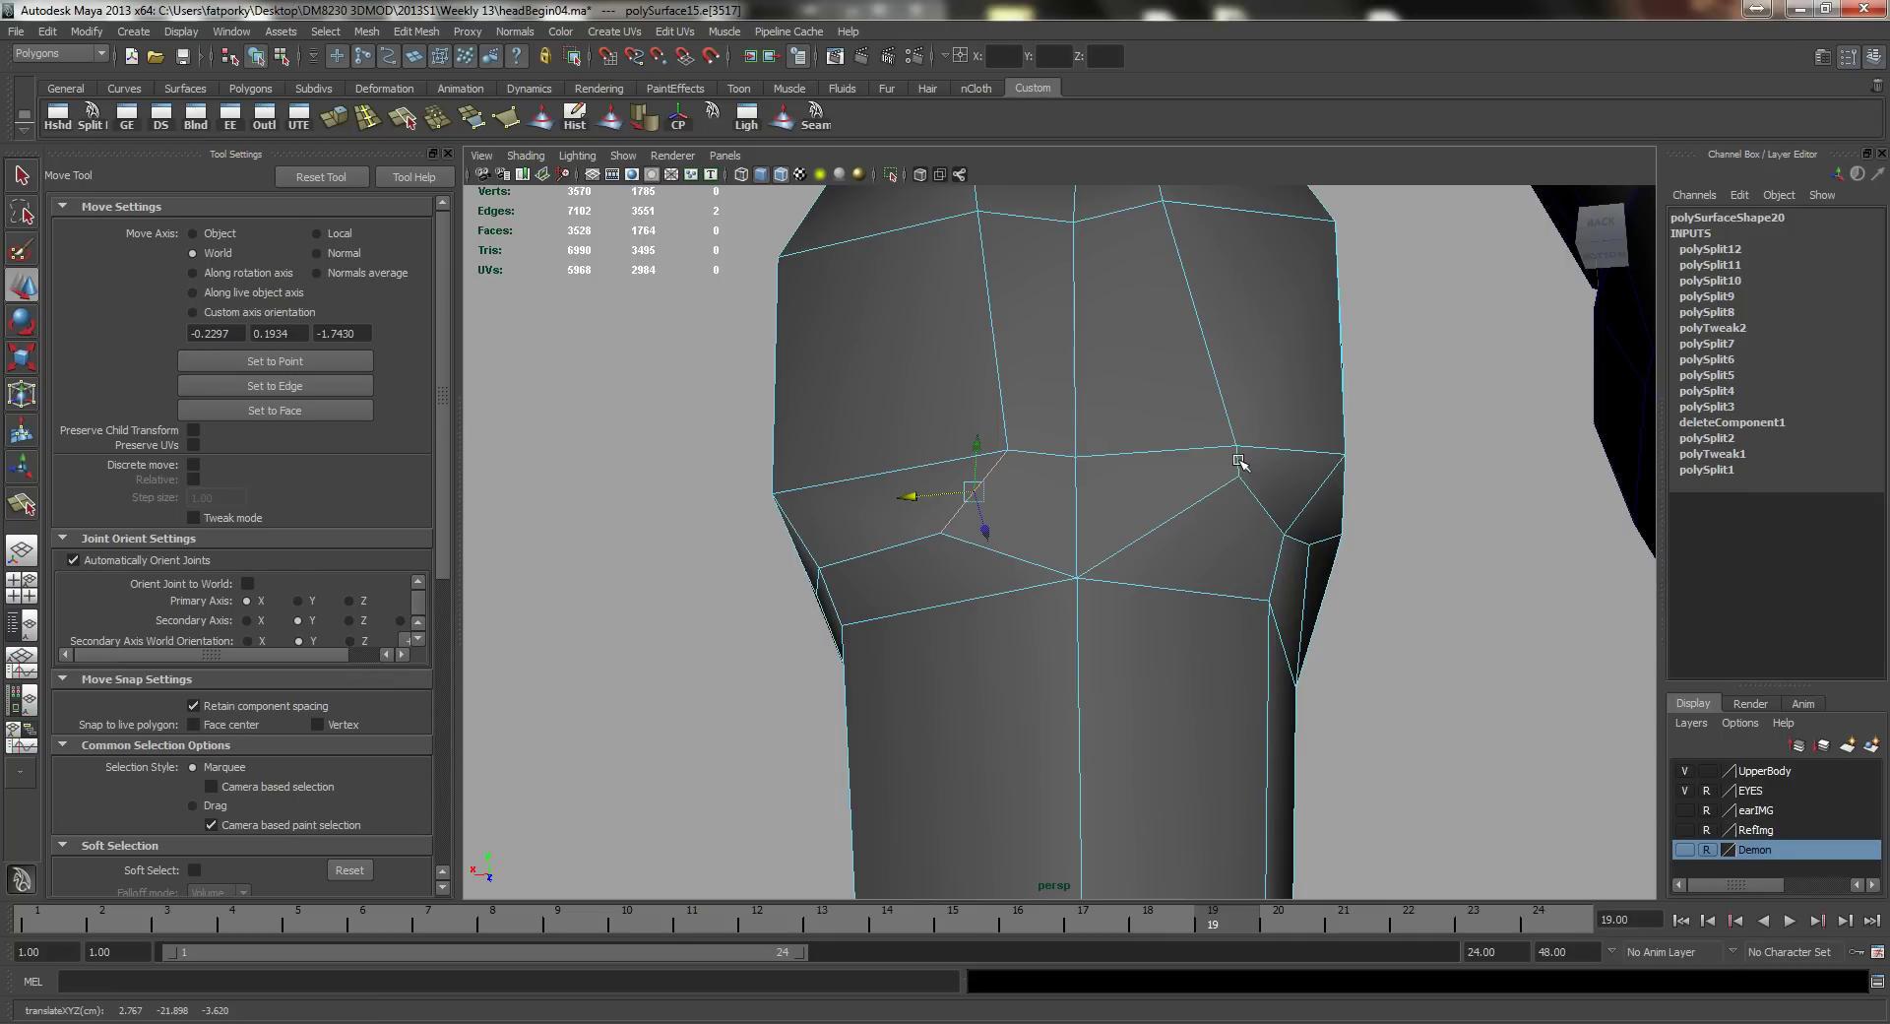
Step: Move the short edge below the opposite calf bulge toward the center line at the back of the leg
{"action": "left_click_drag", "start_coordinate": [1242, 507], "coordinate": [1188, 568], "text": "alt"}
{"action": "left_click", "coordinate": [1111, 623]}
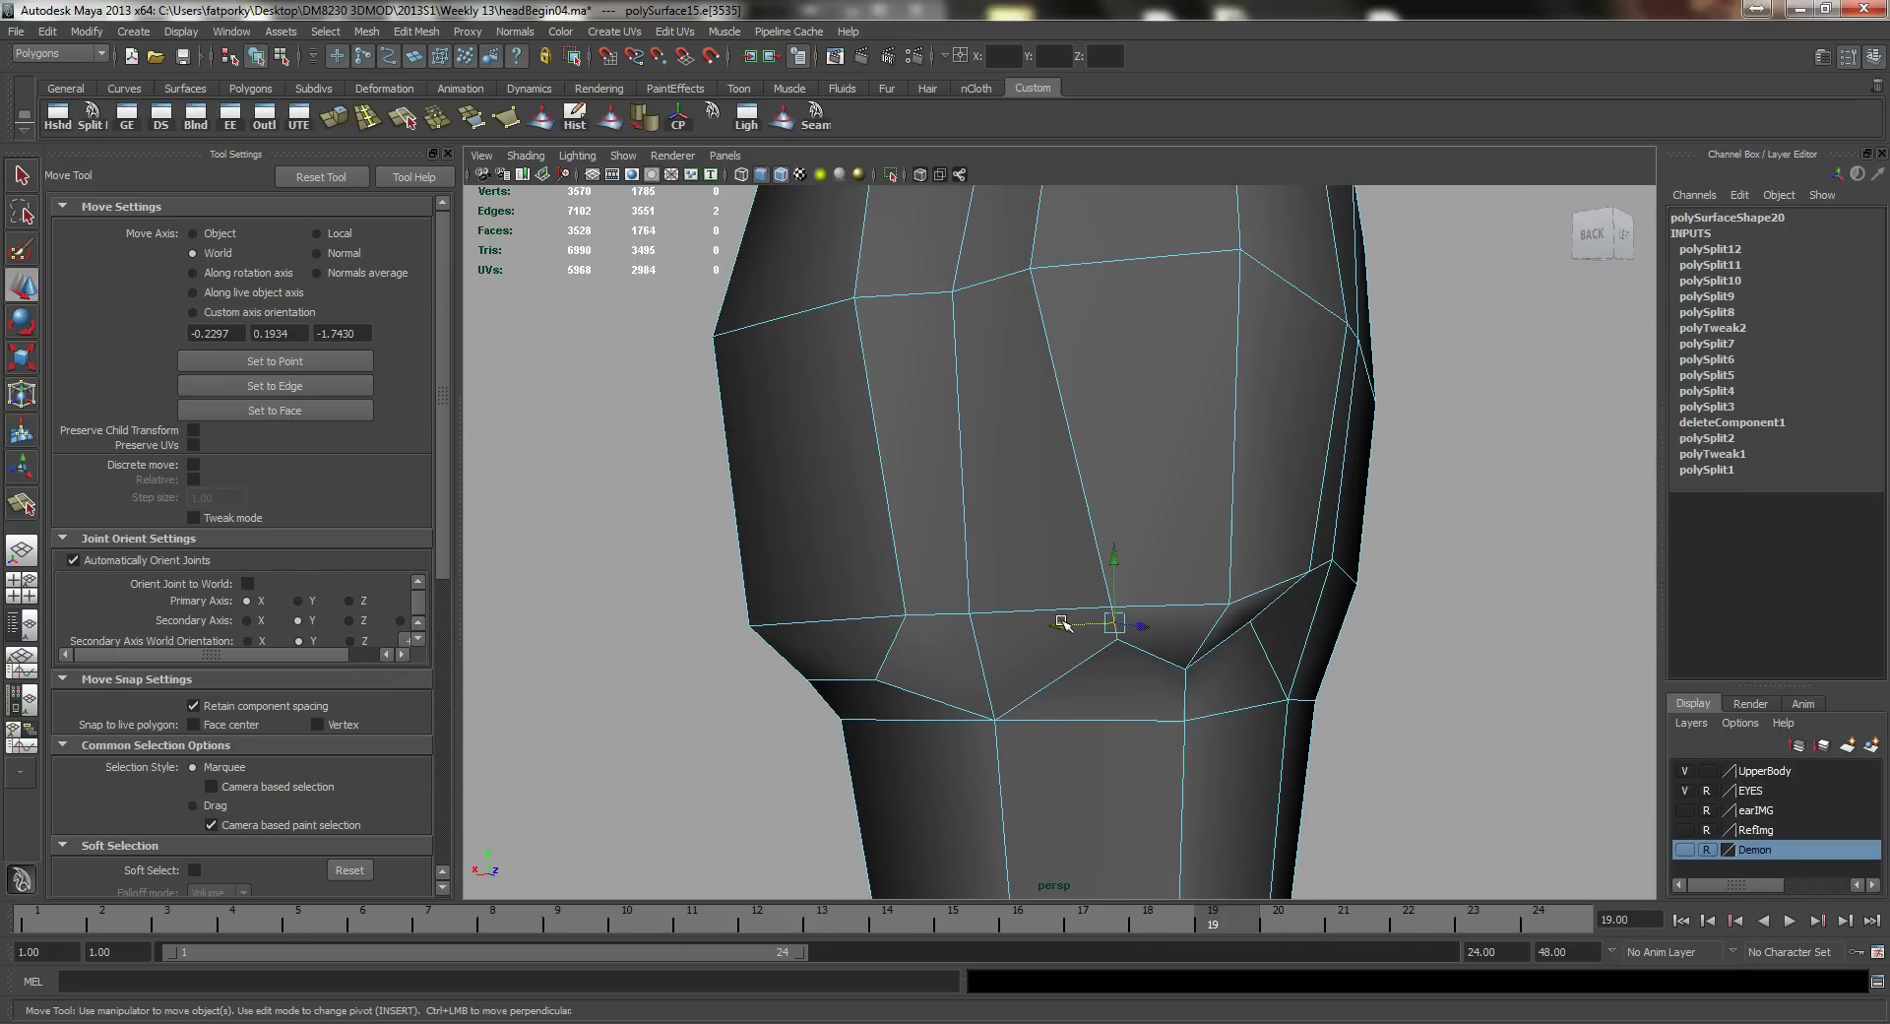
{"action": "left_click_drag", "start_coordinate": [1062, 624], "coordinate": [1120, 568]}
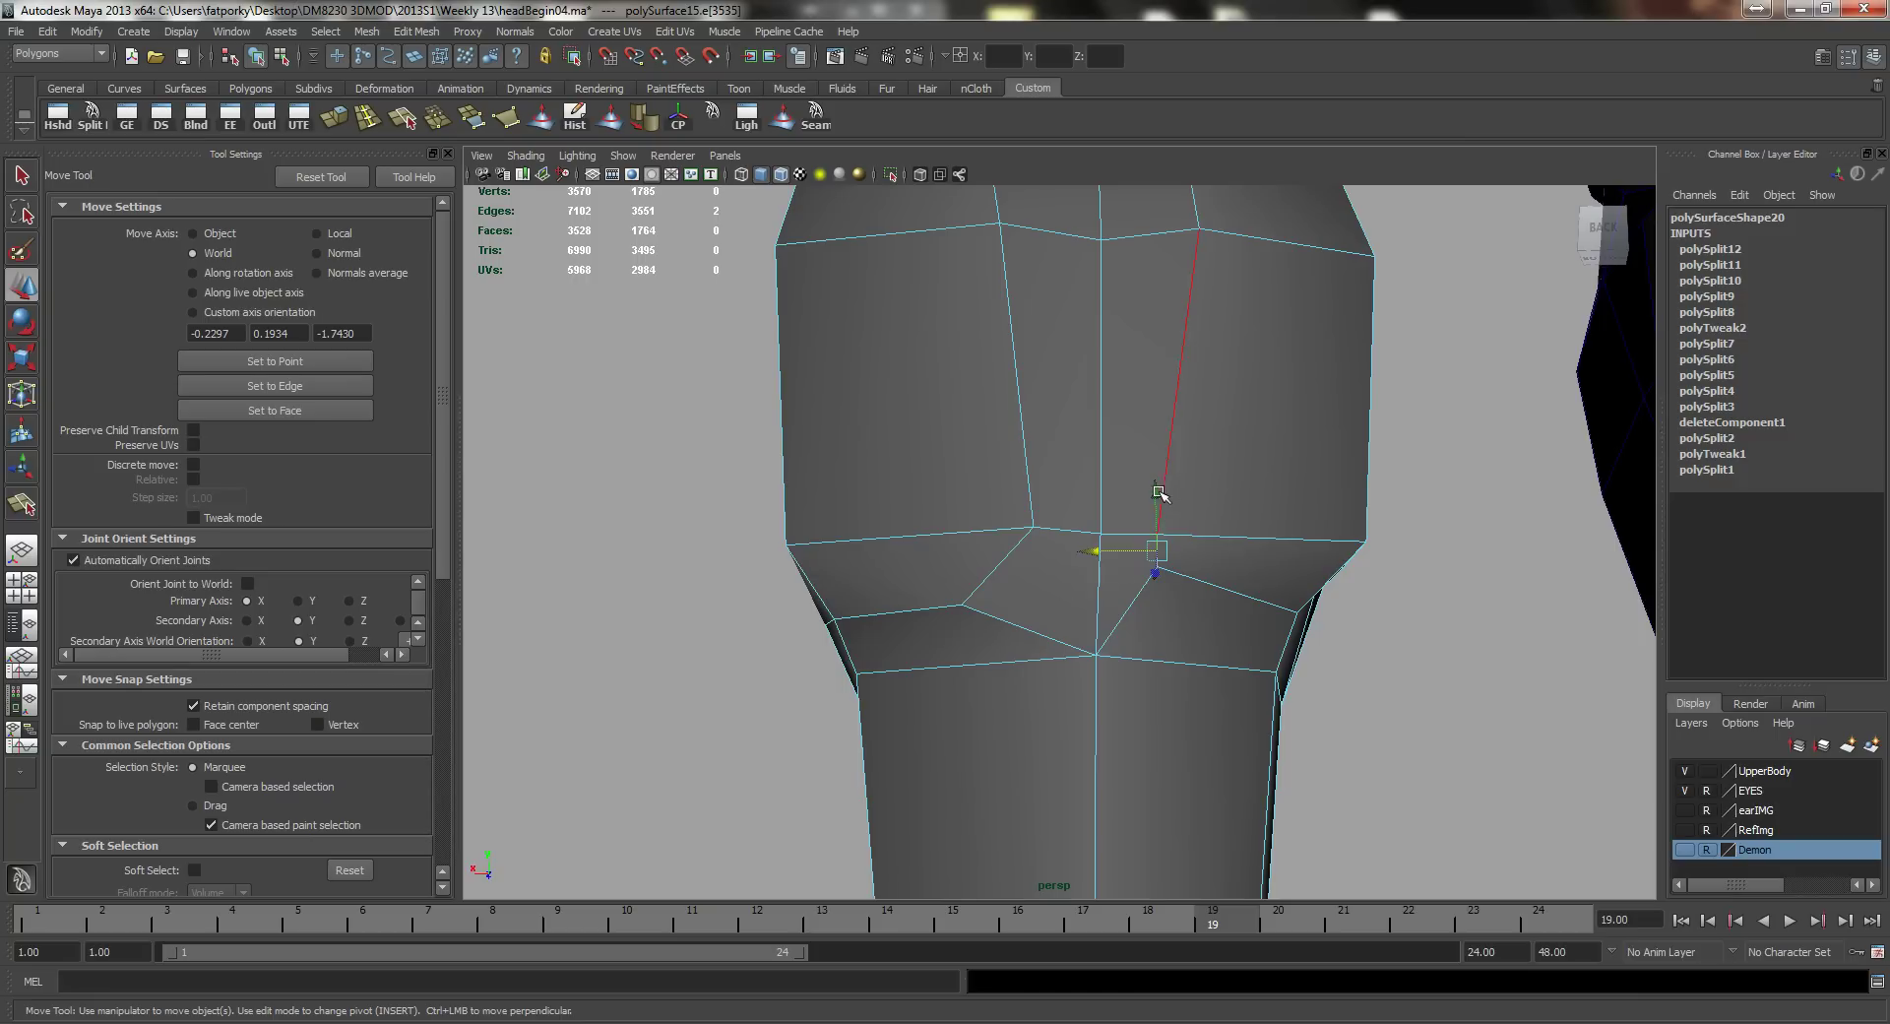
Step: Lower the bottom vertex of that short edge, and shift the matching vertex across the center line inward
{"action": "key", "text": "q"}
{"action": "right_click_drag", "start_coordinate": [1184, 579], "coordinate": [1128, 585]}
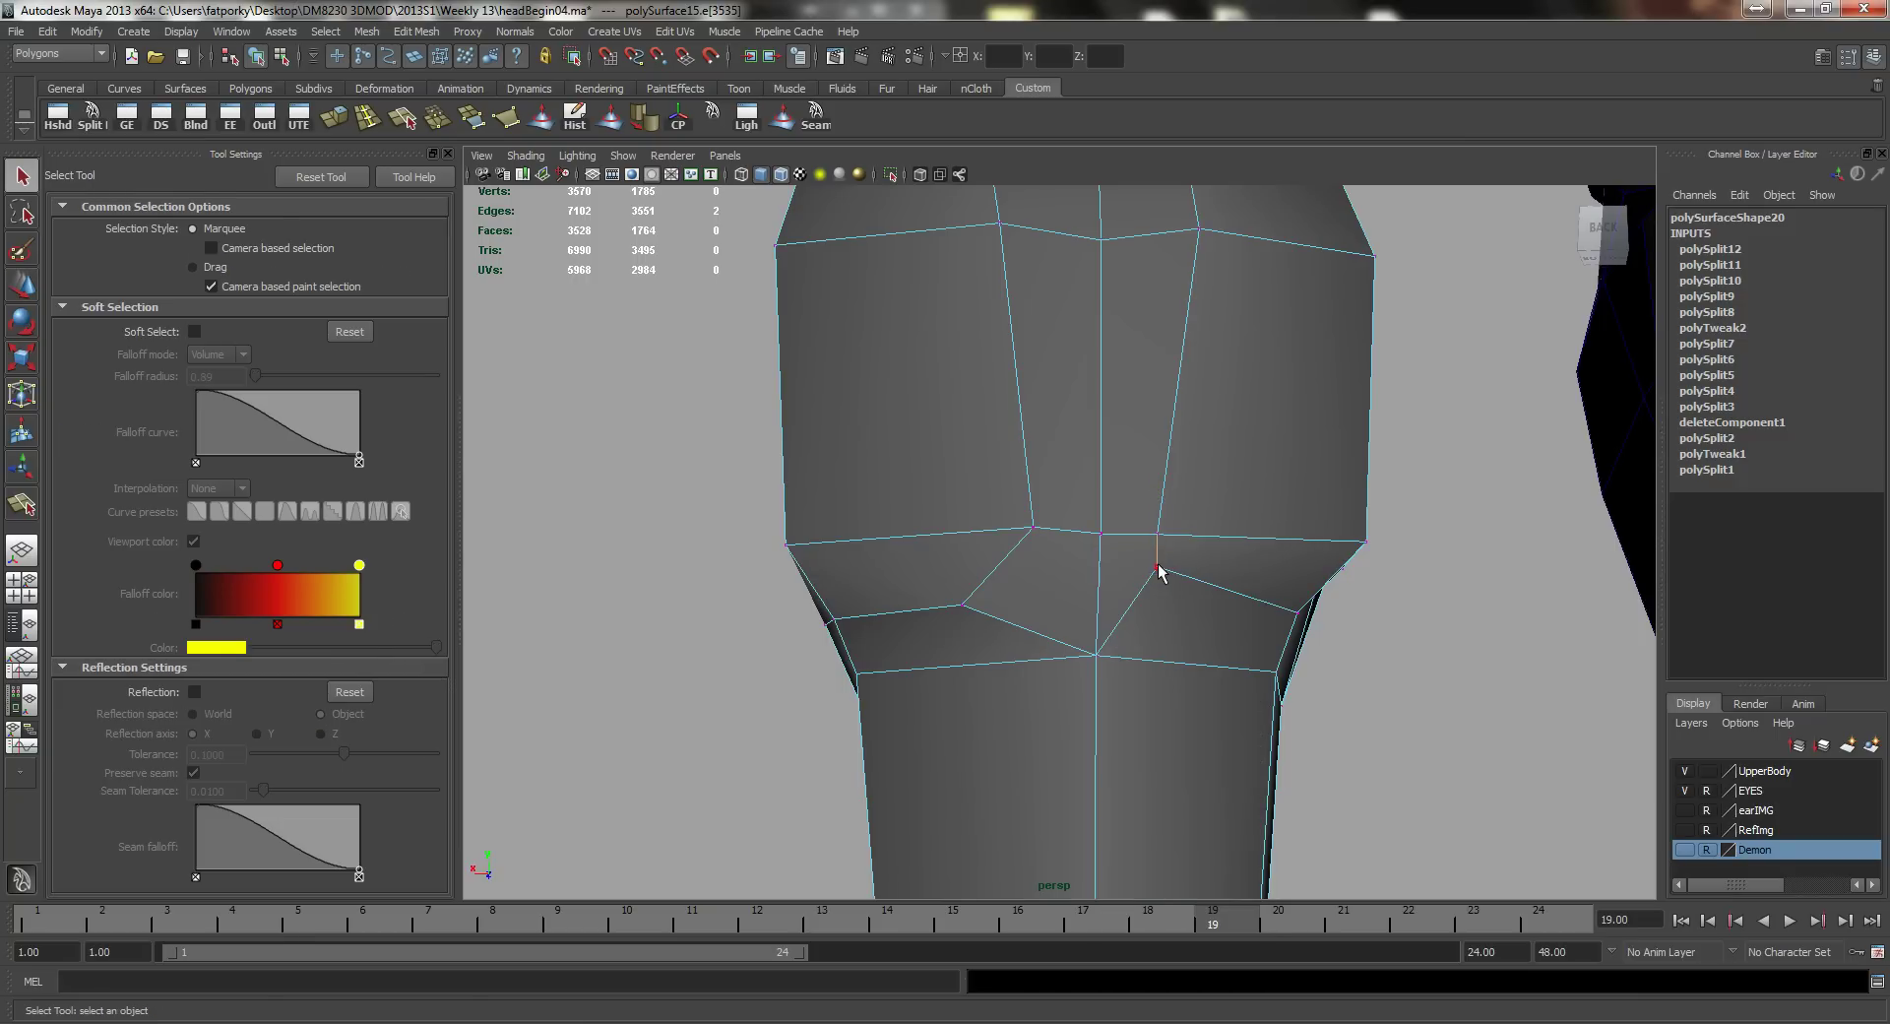
{"action": "left_click", "coordinate": [1157, 567]}
{"action": "key", "text": "w"}
{"action": "left_click", "coordinate": [1159, 519]}
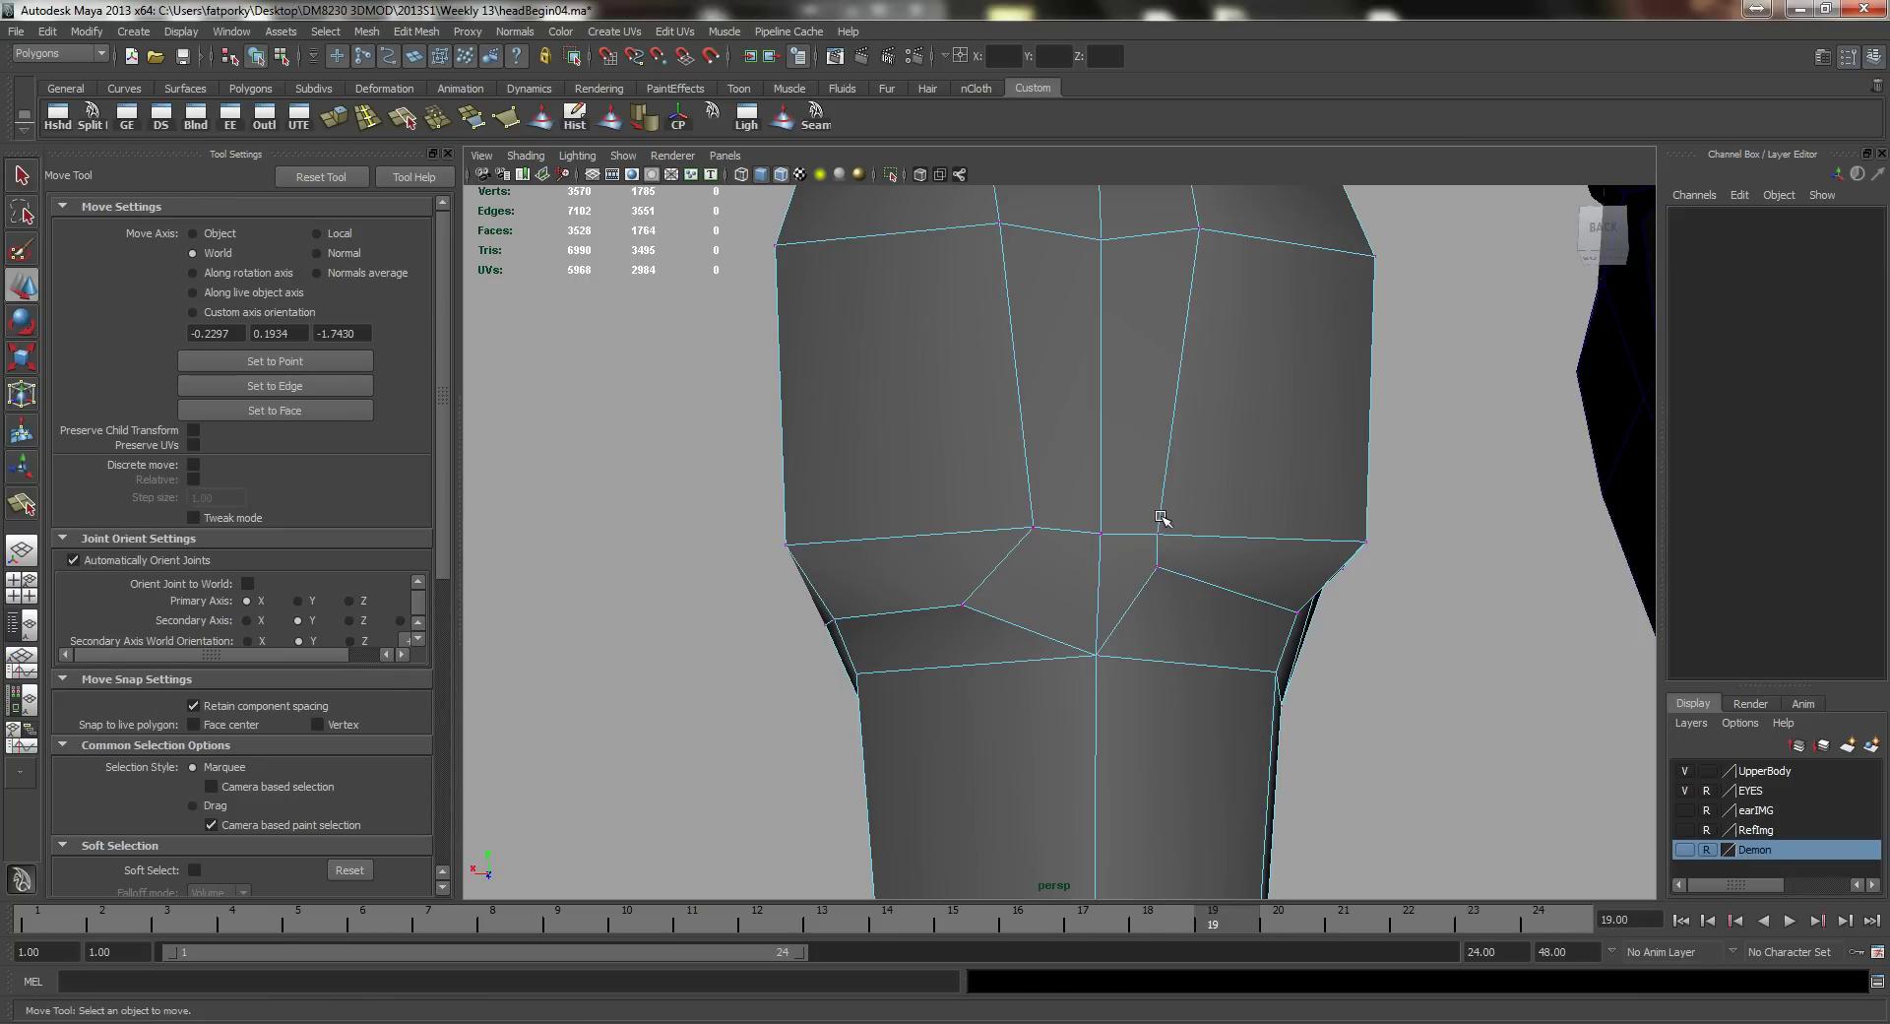
{"action": "key", "text": "ctrl+z"}
{"action": "left_click_drag", "start_coordinate": [1158, 517], "coordinate": [1158, 554]}
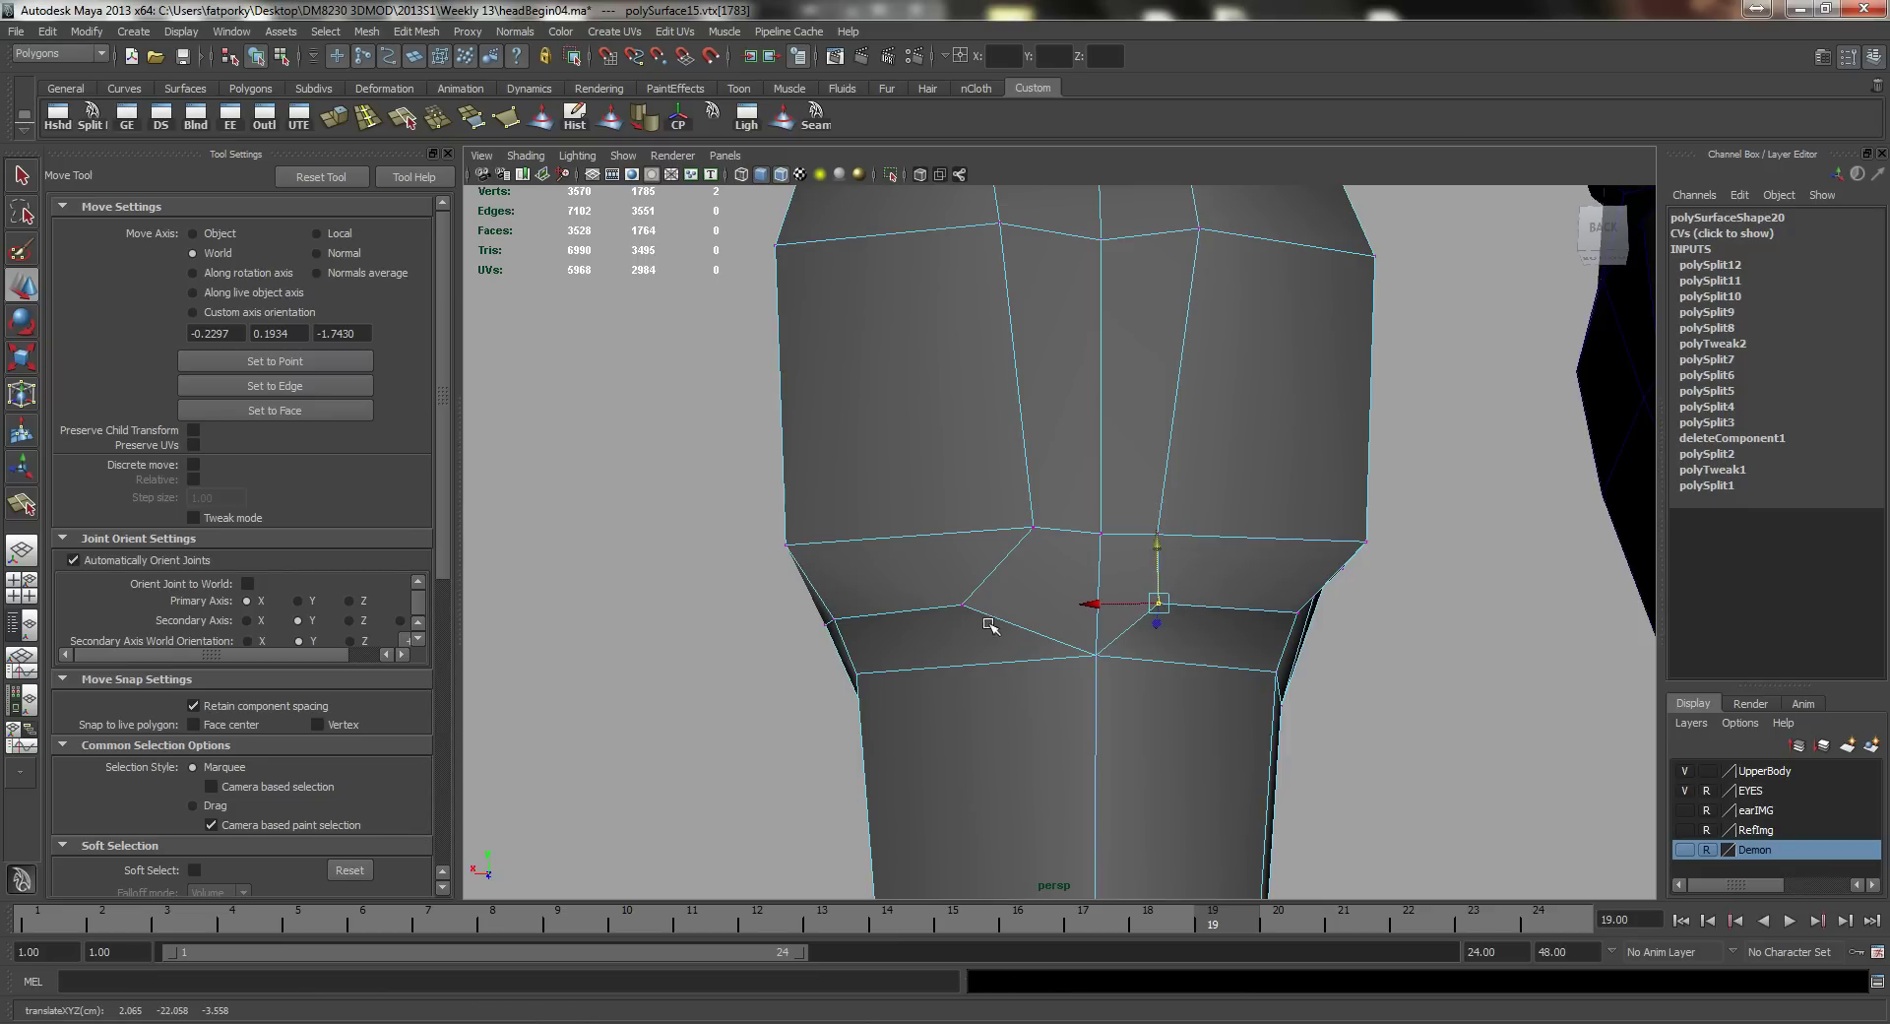
{"action": "left_click", "coordinate": [964, 605]}
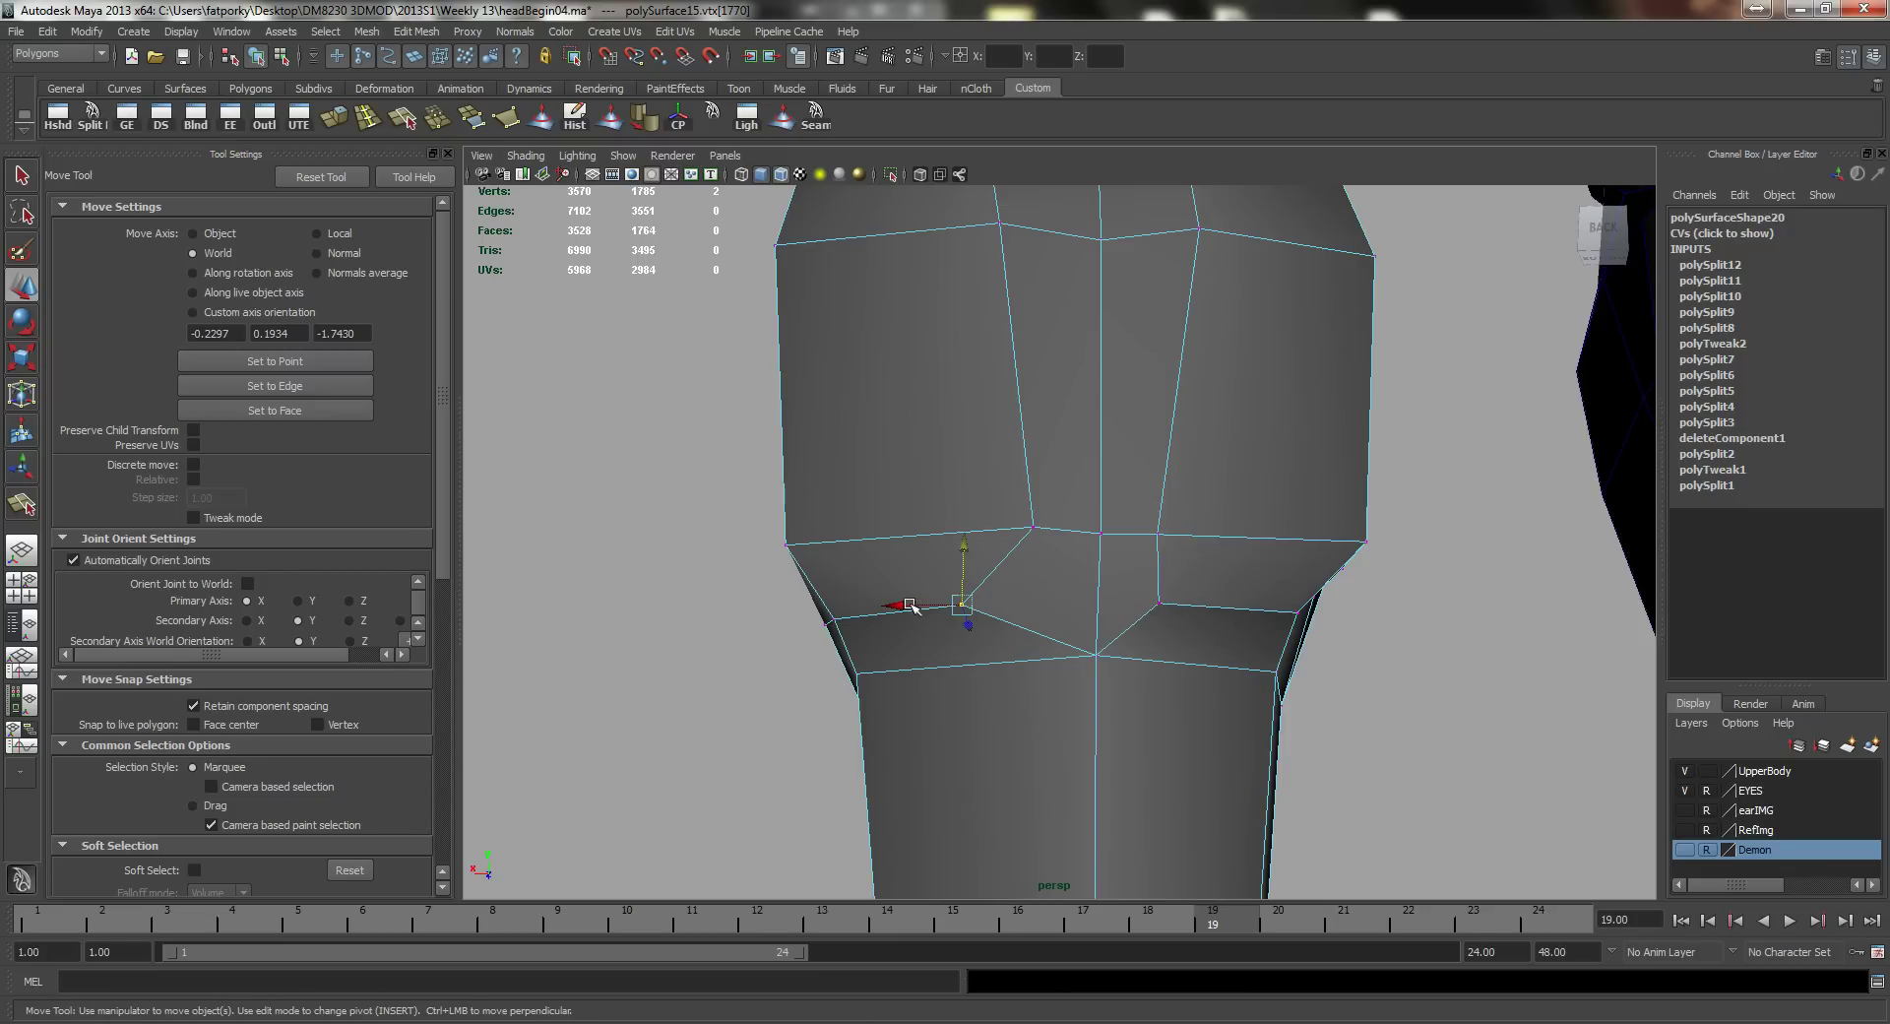
{"action": "left_click_drag", "start_coordinate": [910, 604], "coordinate": [976, 607]}
Step: Return to object mode, select both body halves, soften their edges, and deselect them
{"action": "right_click_drag", "start_coordinate": [1156, 518], "coordinate": [972, 469], "text": "alt"}
{"action": "left_click_drag", "start_coordinate": [972, 470], "coordinate": [1027, 516], "text": "alt"}
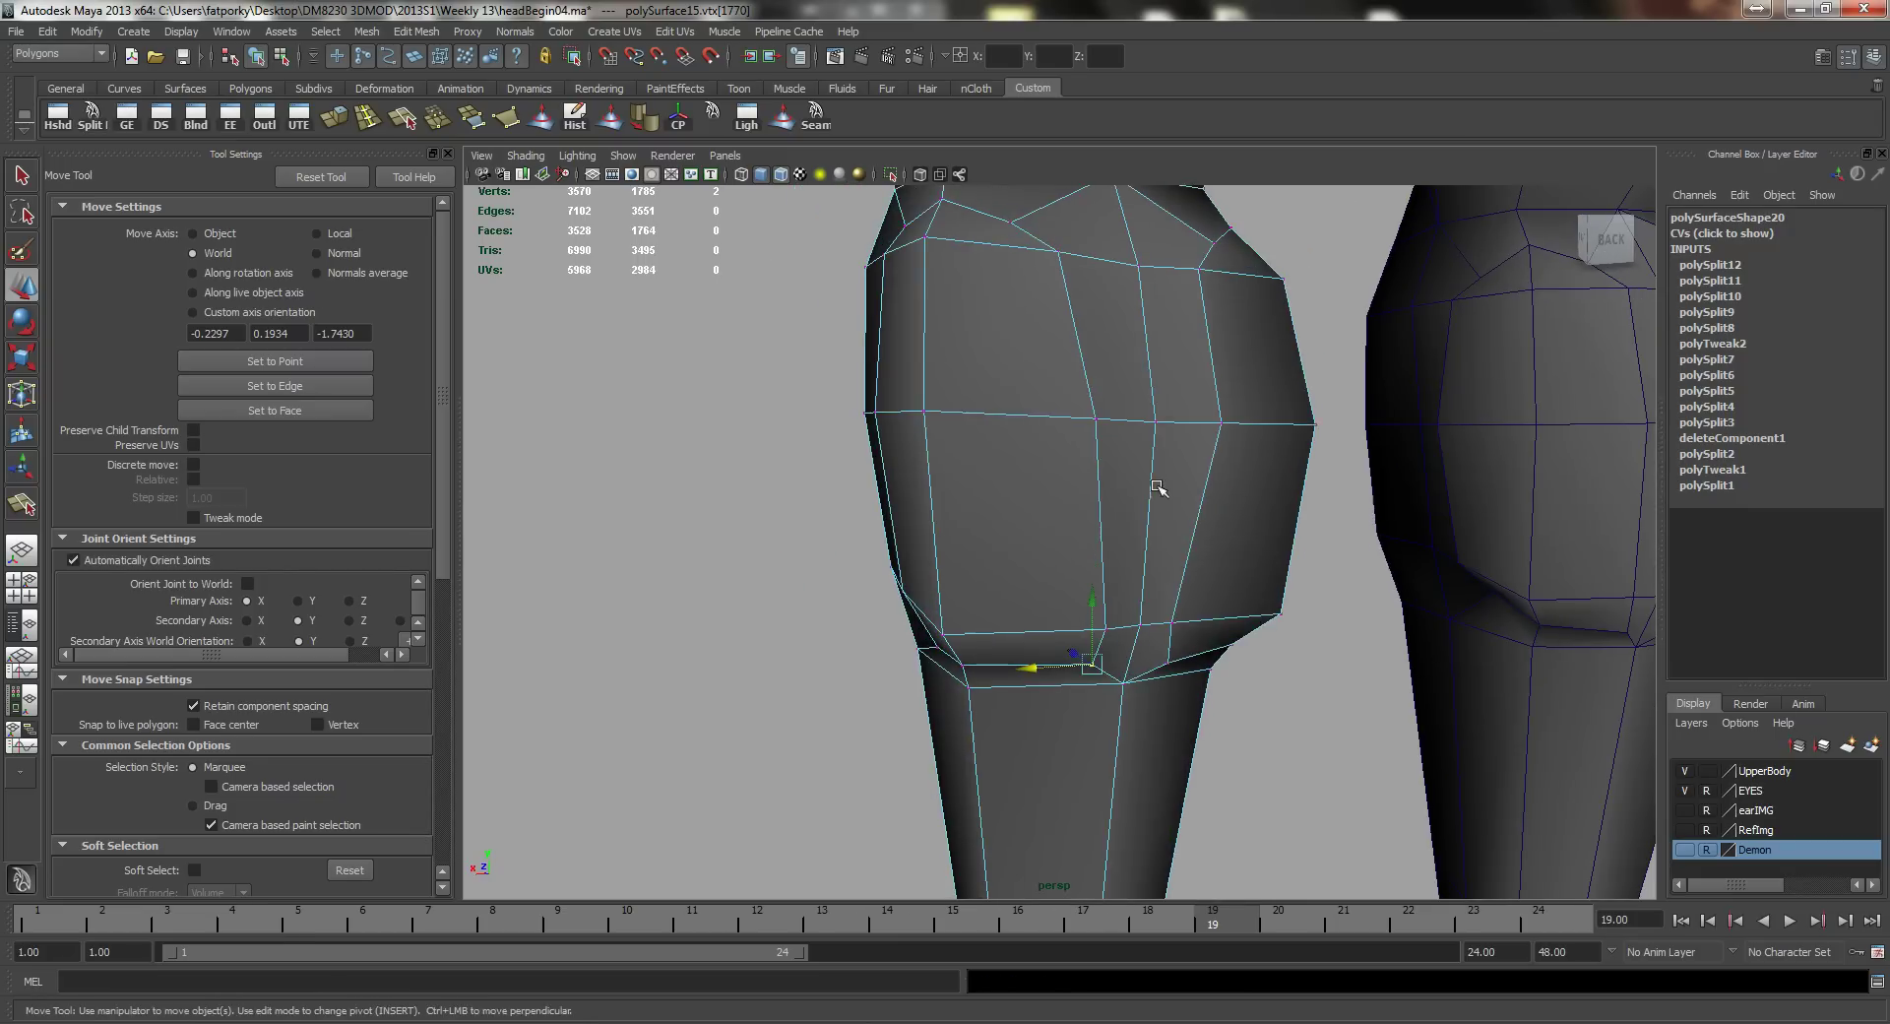
{"action": "left_click_drag", "start_coordinate": [1158, 488], "coordinate": [1128, 645], "text": "alt"}
{"action": "right_click_drag", "start_coordinate": [1202, 616], "coordinate": [1176, 610]}
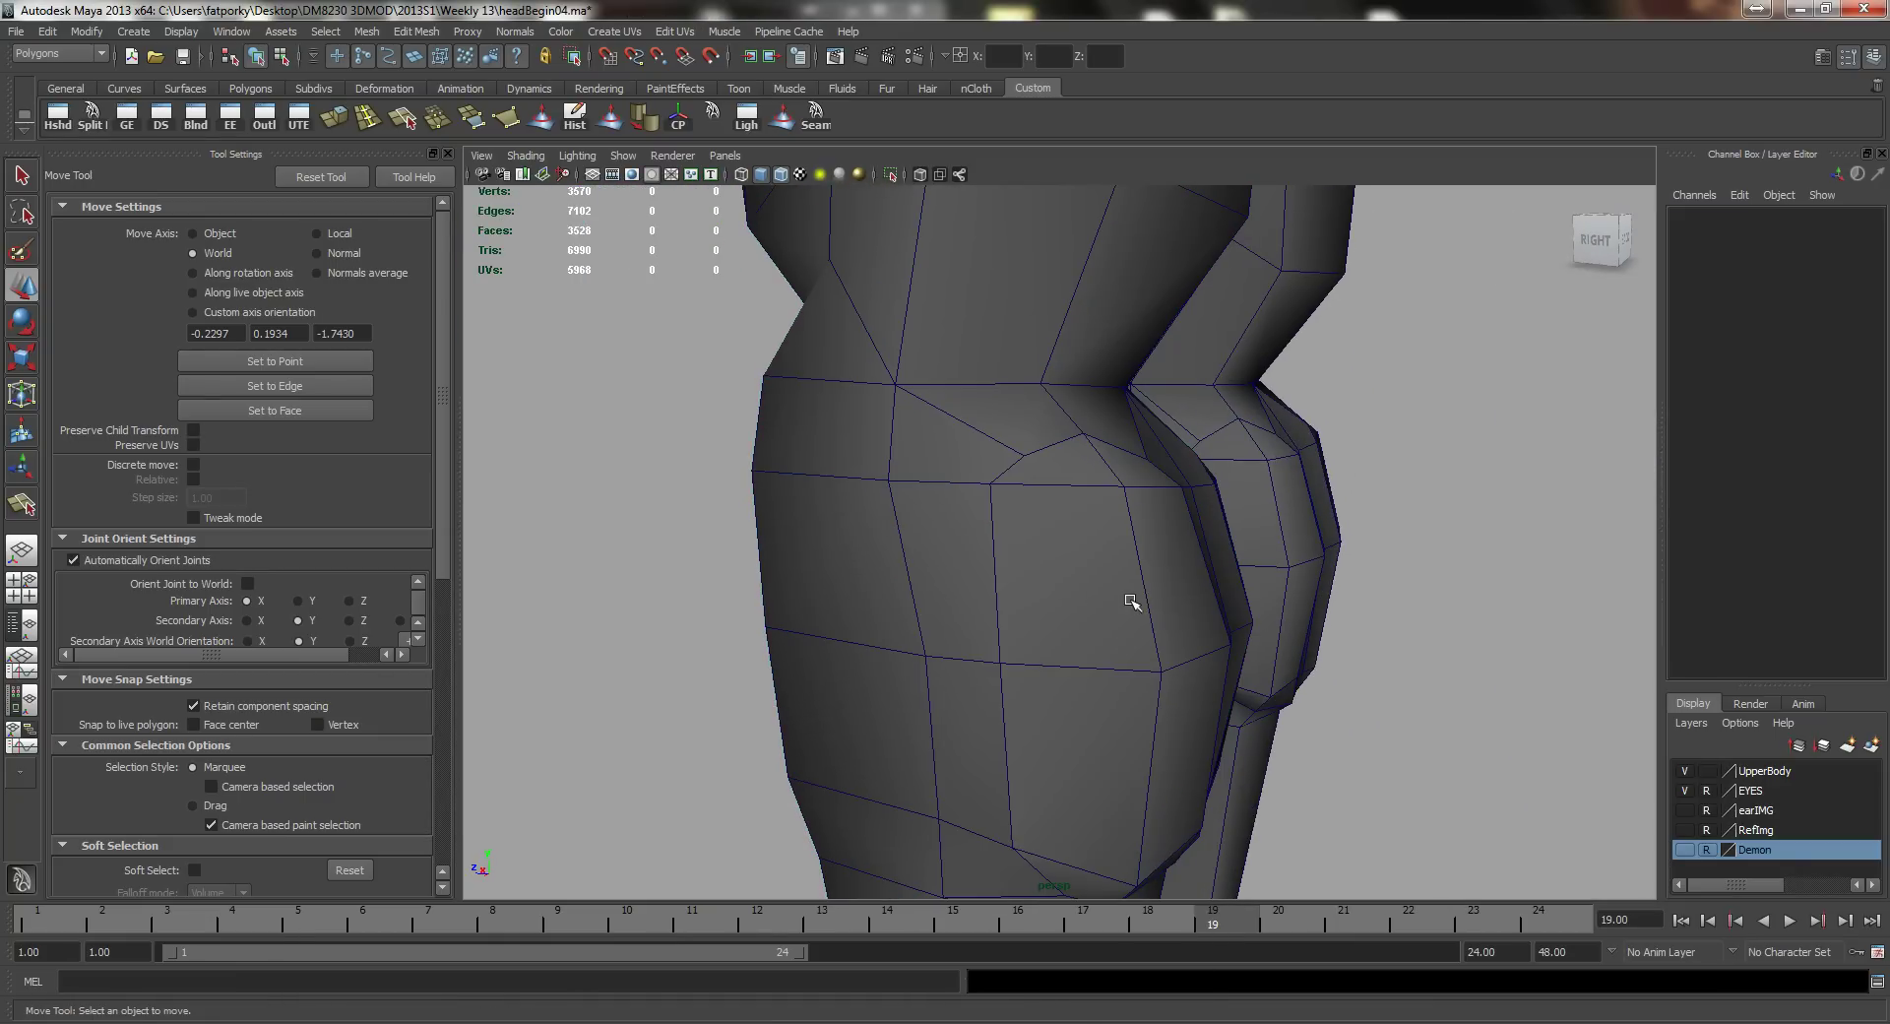
{"action": "left_click", "coordinate": [1187, 600]}
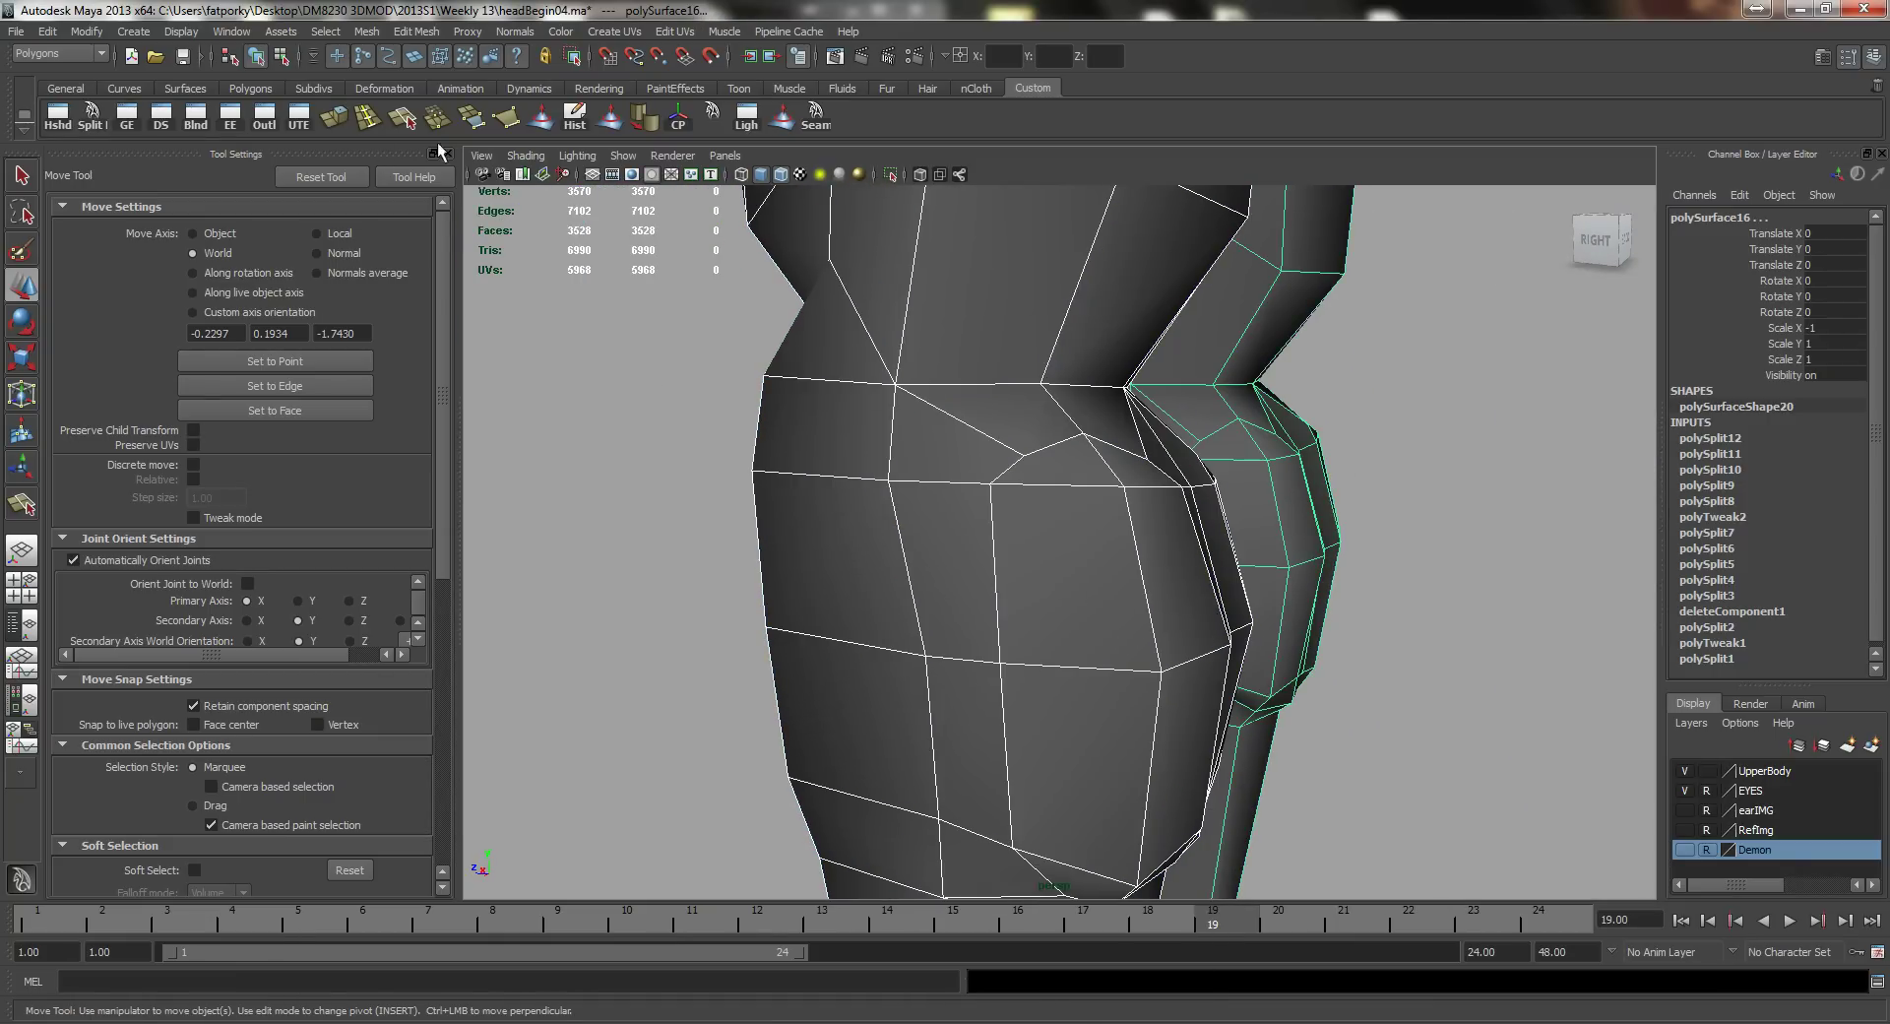
{"action": "left_click", "coordinate": [1331, 581]}
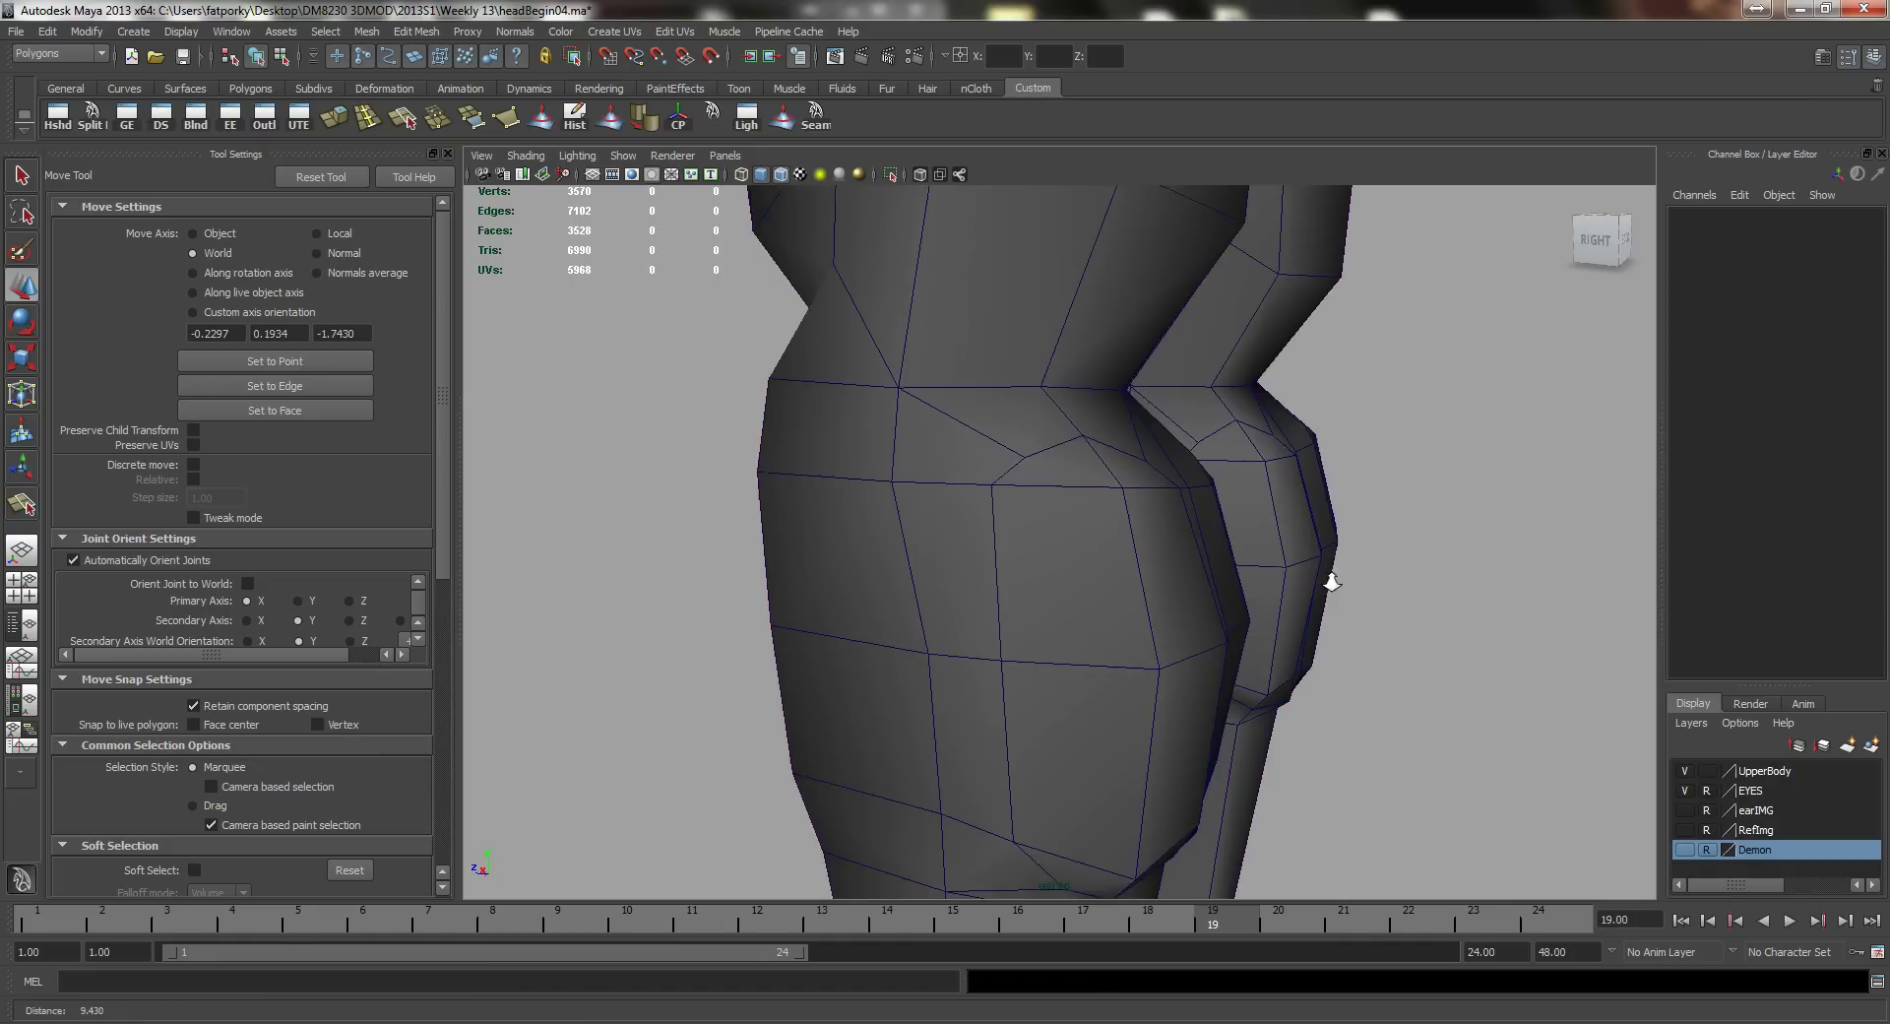
{"action": "right_click_drag", "start_coordinate": [1330, 582], "coordinate": [1126, 572], "text": "alt"}
{"action": "left_click_drag", "start_coordinate": [1126, 573], "coordinate": [1038, 589], "text": "alt"}
{"action": "middle_click_drag", "start_coordinate": [1037, 589], "coordinate": [1059, 438], "text": "alt"}
{"action": "left_click_drag", "start_coordinate": [1059, 438], "coordinate": [1004, 480], "text": "alt"}
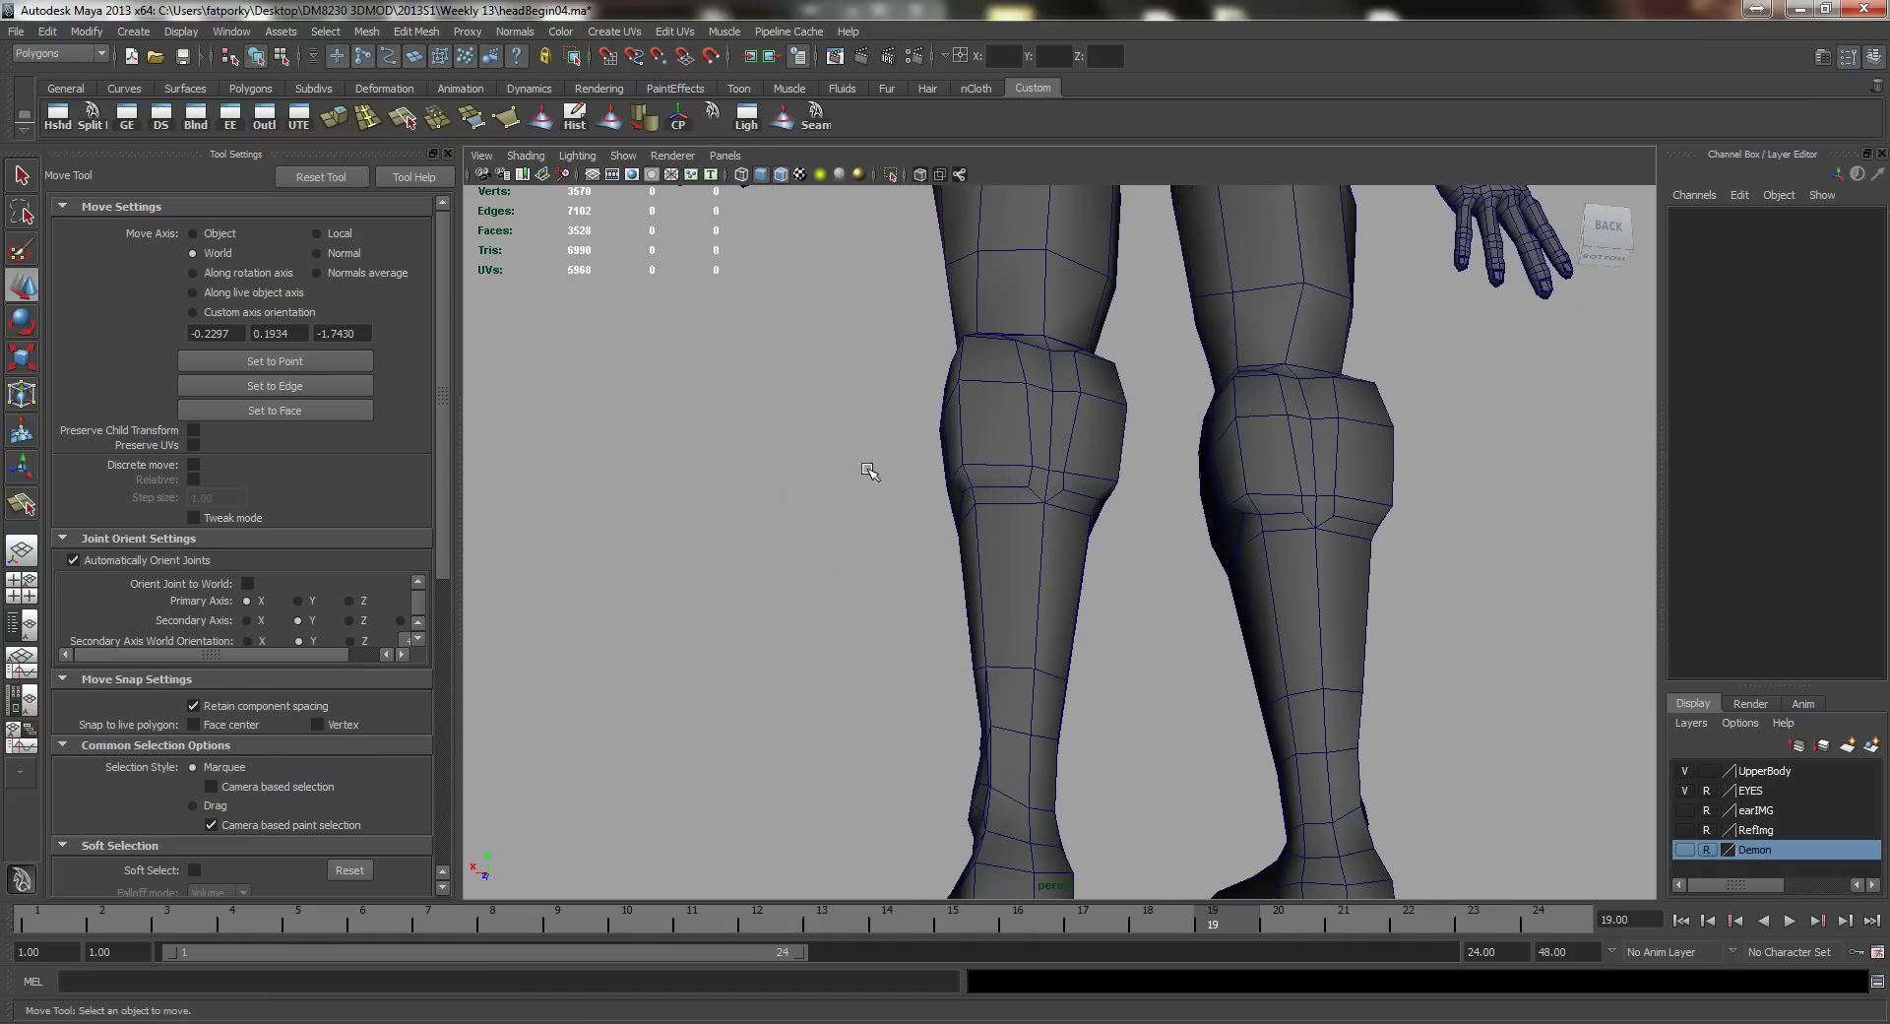
Step: Select the two rear edges of the ring just below the calf bulges and move them down and slightly forward
{"action": "right_click_drag", "start_coordinate": [868, 470], "coordinate": [1137, 584], "text": "alt"}
{"action": "right_click_drag", "start_coordinate": [987, 492], "coordinate": [975, 439]}
{"action": "left_click", "coordinate": [916, 460]}
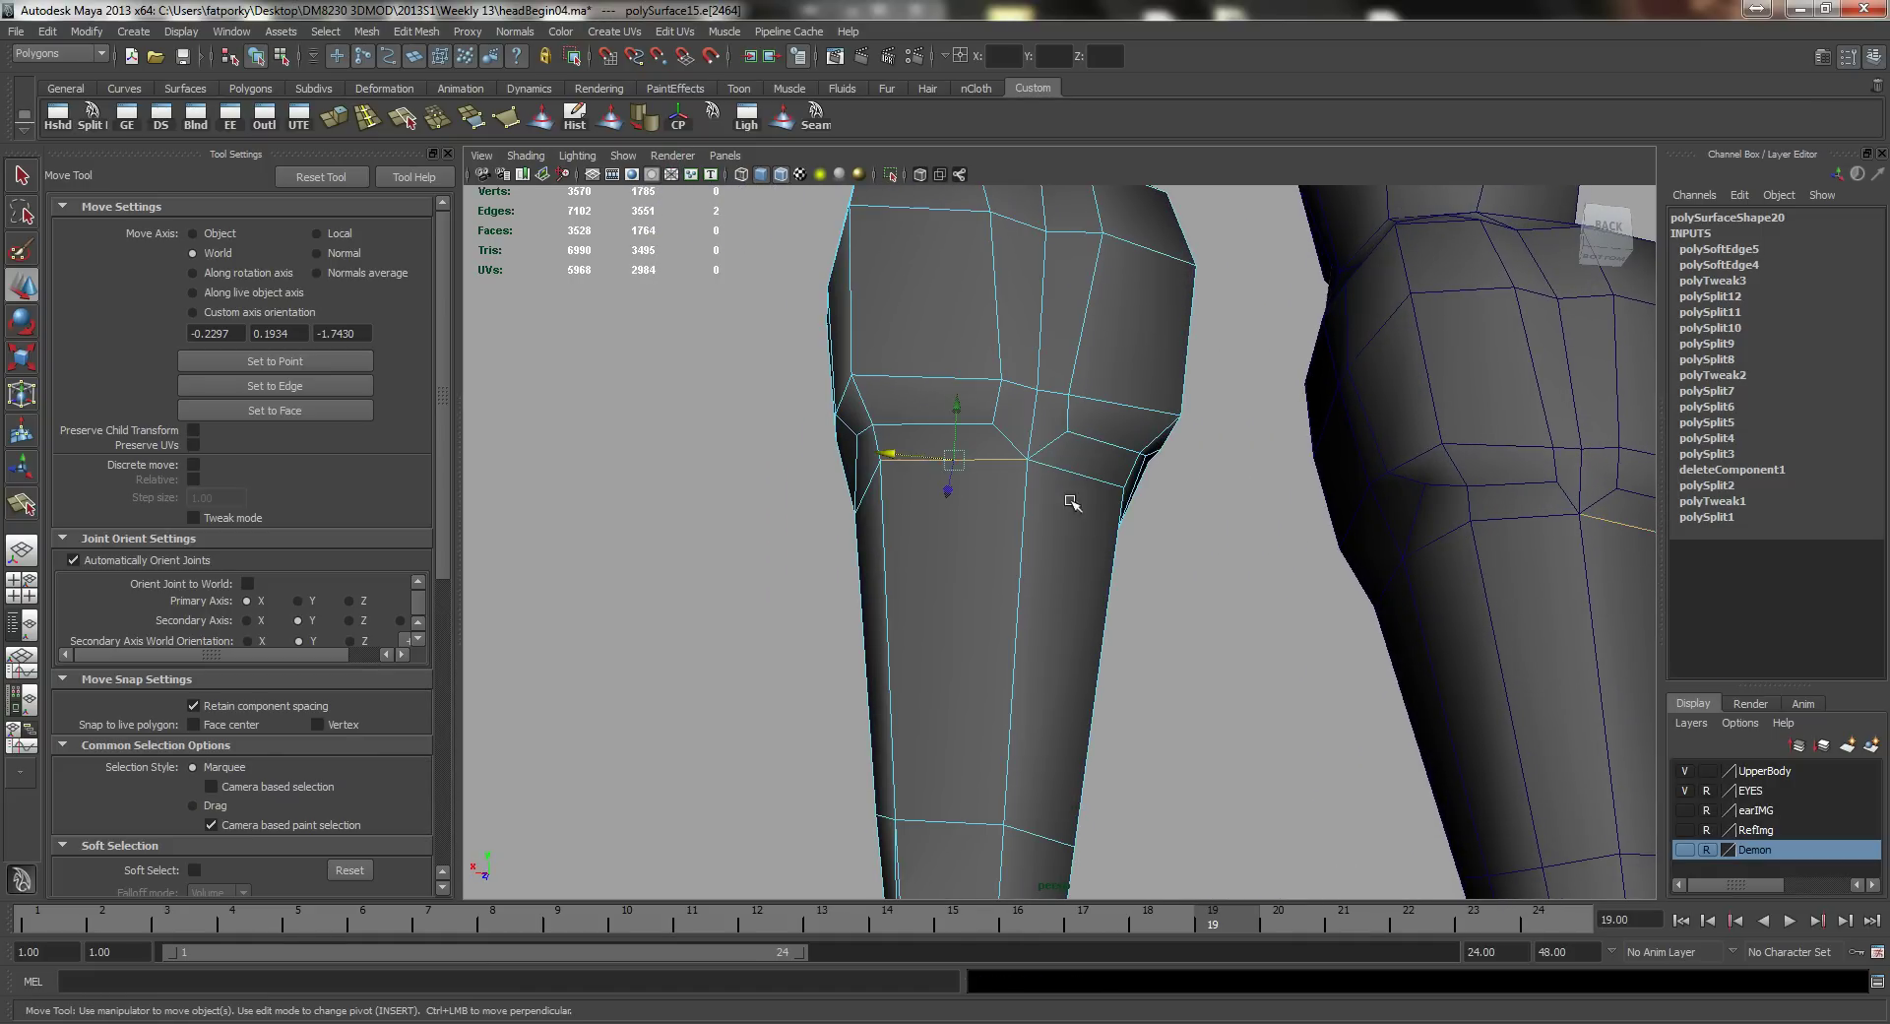
{"action": "left_click", "coordinate": [1087, 474], "text": "shift"}
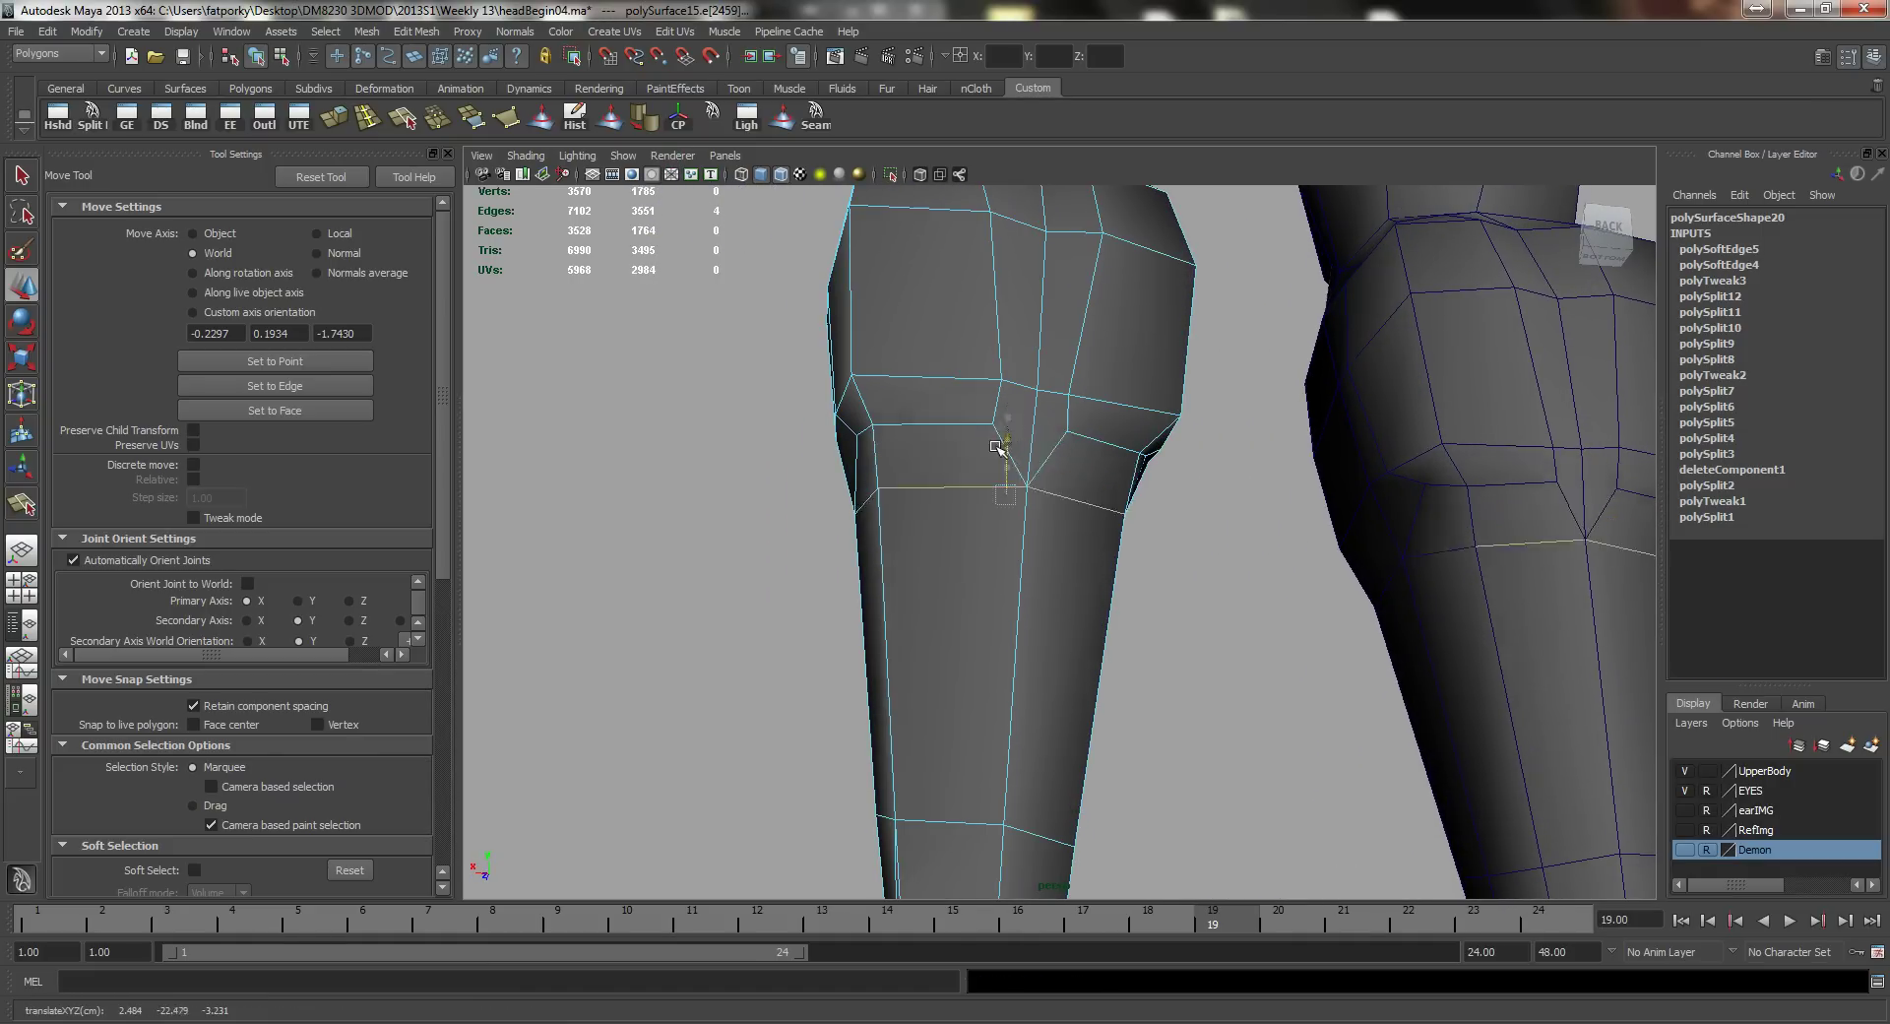
{"action": "left_click_drag", "start_coordinate": [995, 450], "coordinate": [1176, 551], "text": "alt"}
{"action": "left_click_drag", "start_coordinate": [1151, 611], "coordinate": [1137, 594]}
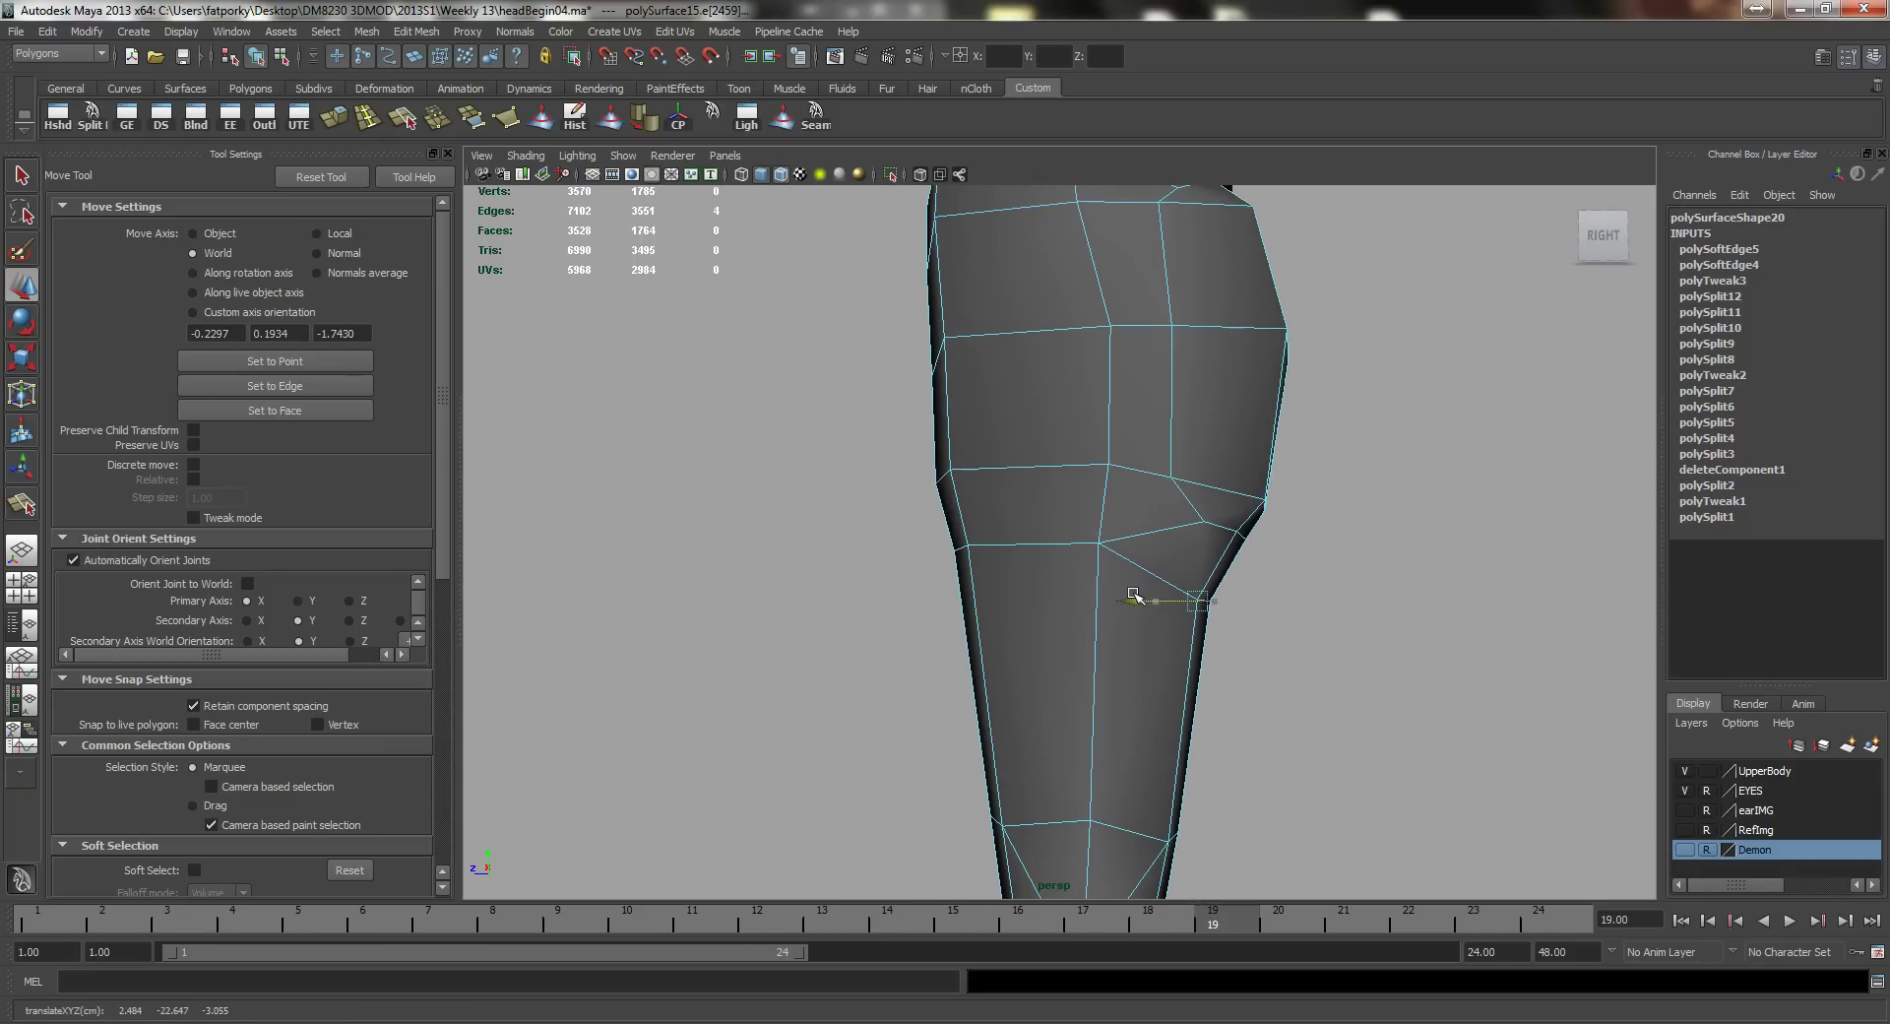
Step: Select the vertices at the lower rear of the calf bulges and raise them in the side view
{"action": "key", "text": "q"}
{"action": "right_click_drag", "start_coordinate": [1206, 450], "coordinate": [1107, 455]}
{"action": "left_click_drag", "start_coordinate": [1207, 480], "coordinate": [1169, 457], "text": "alt"}
{"action": "left_click_drag", "start_coordinate": [1193, 514], "coordinate": [1249, 541], "text": "alt"}
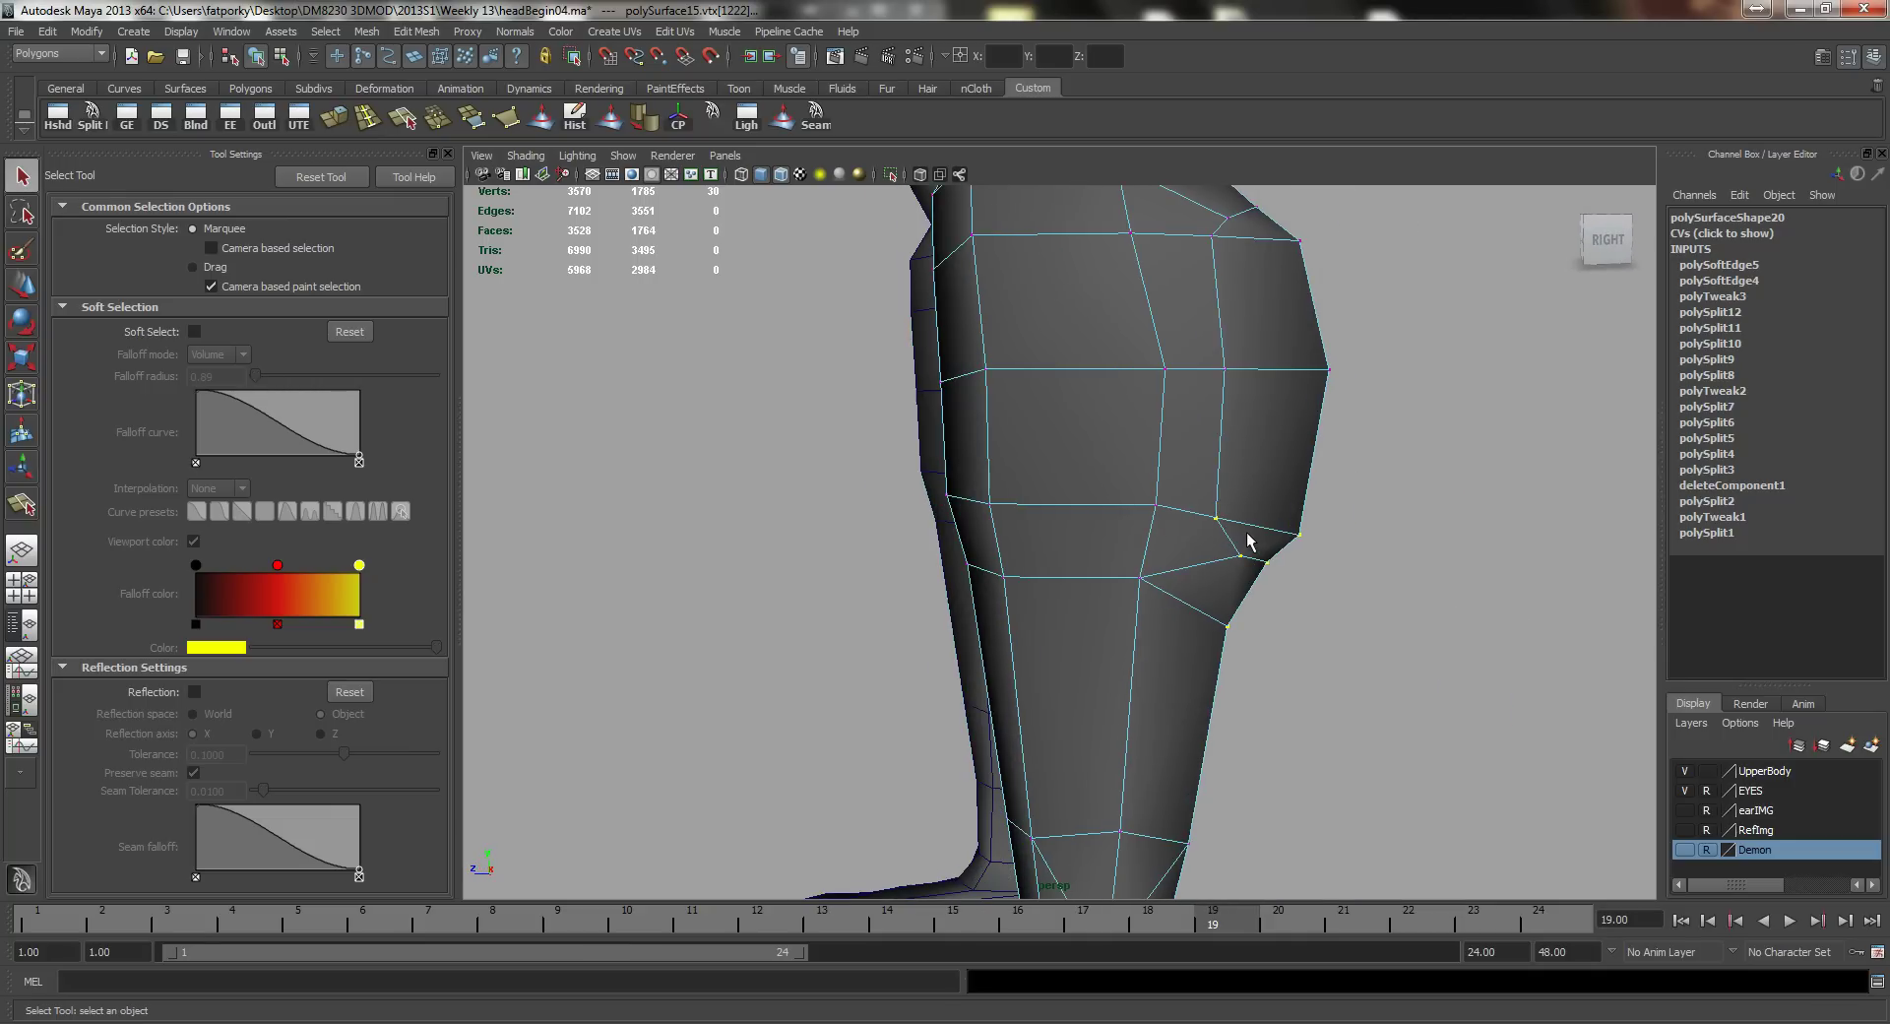
{"action": "key", "text": "space"}
{"action": "key", "text": "f"}
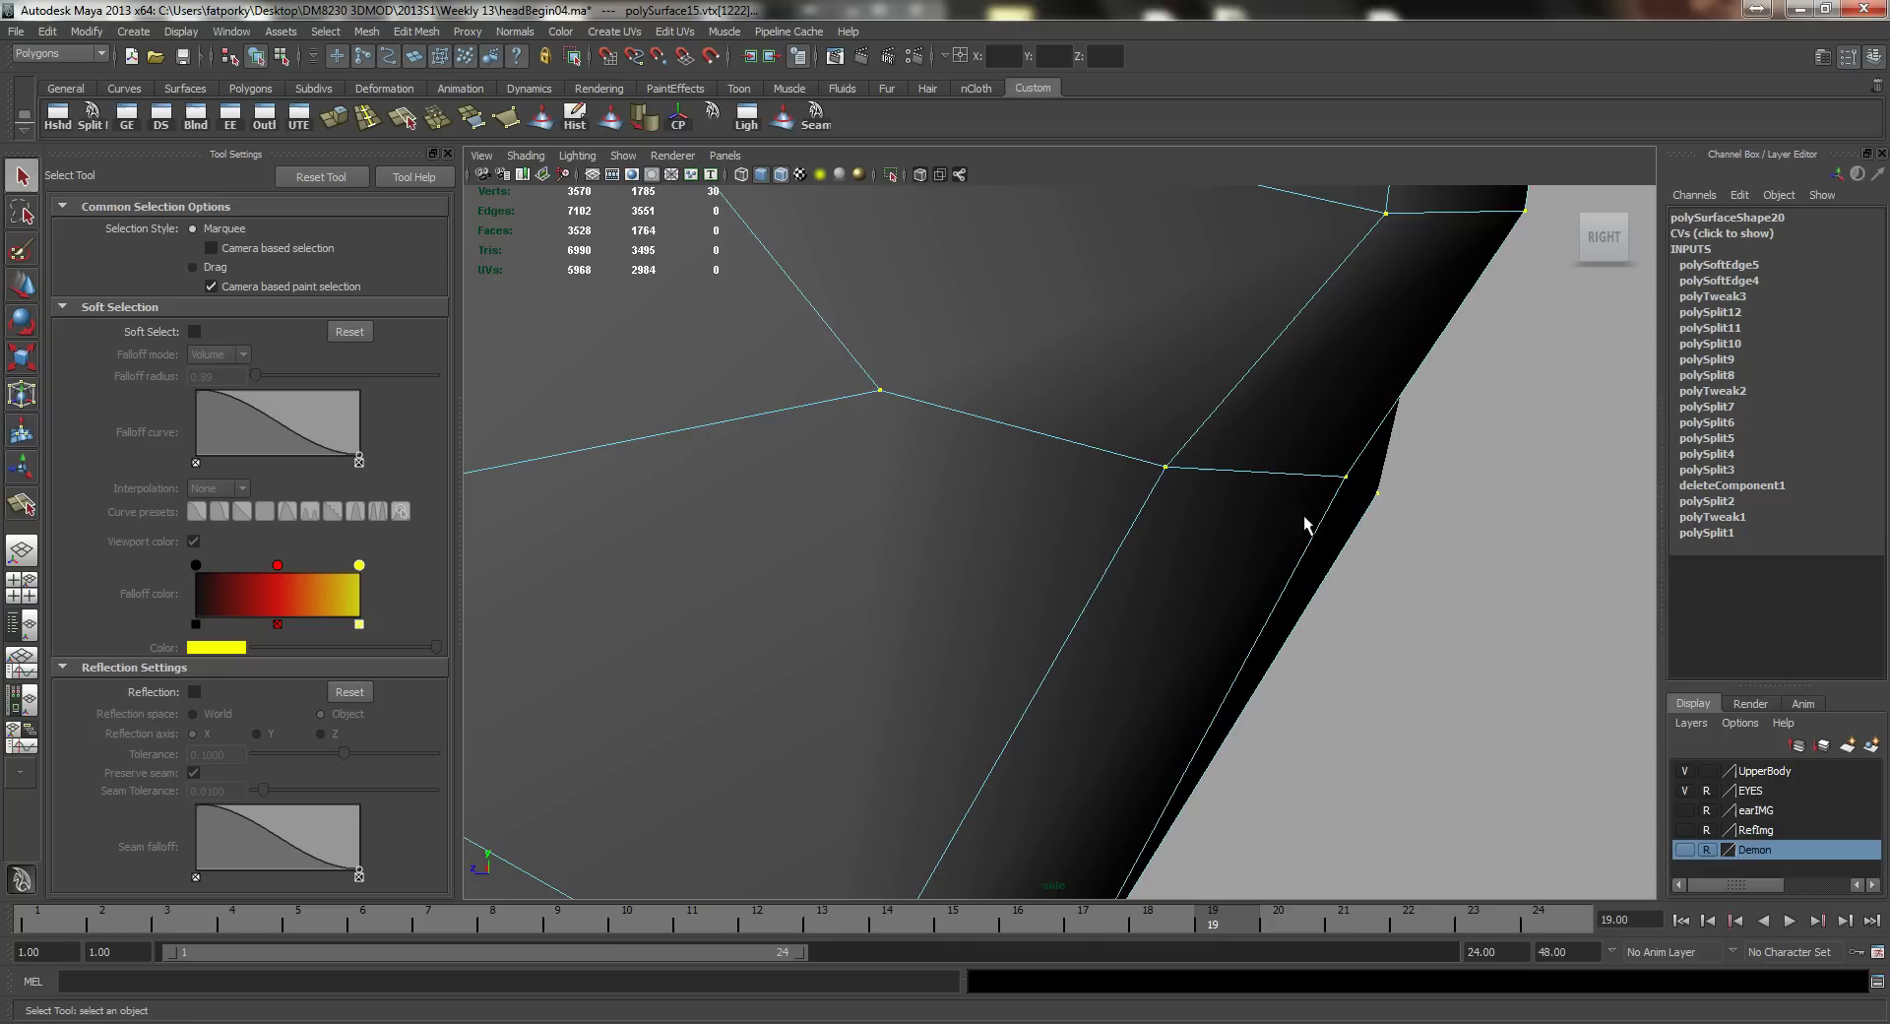
{"action": "right_click_drag", "start_coordinate": [1225, 517], "coordinate": [915, 423], "text": "alt"}
{"action": "middle_click_drag", "start_coordinate": [963, 437], "coordinate": [960, 467], "text": "alt"}
{"action": "right_click_drag", "start_coordinate": [840, 440], "coordinate": [1378, 590], "text": "alt"}
{"action": "key", "text": "w"}
{"action": "left_click_drag", "start_coordinate": [1054, 606], "coordinate": [1049, 553]}
{"action": "middle_click_drag", "start_coordinate": [1012, 575], "coordinate": [1054, 555], "text": "alt"}
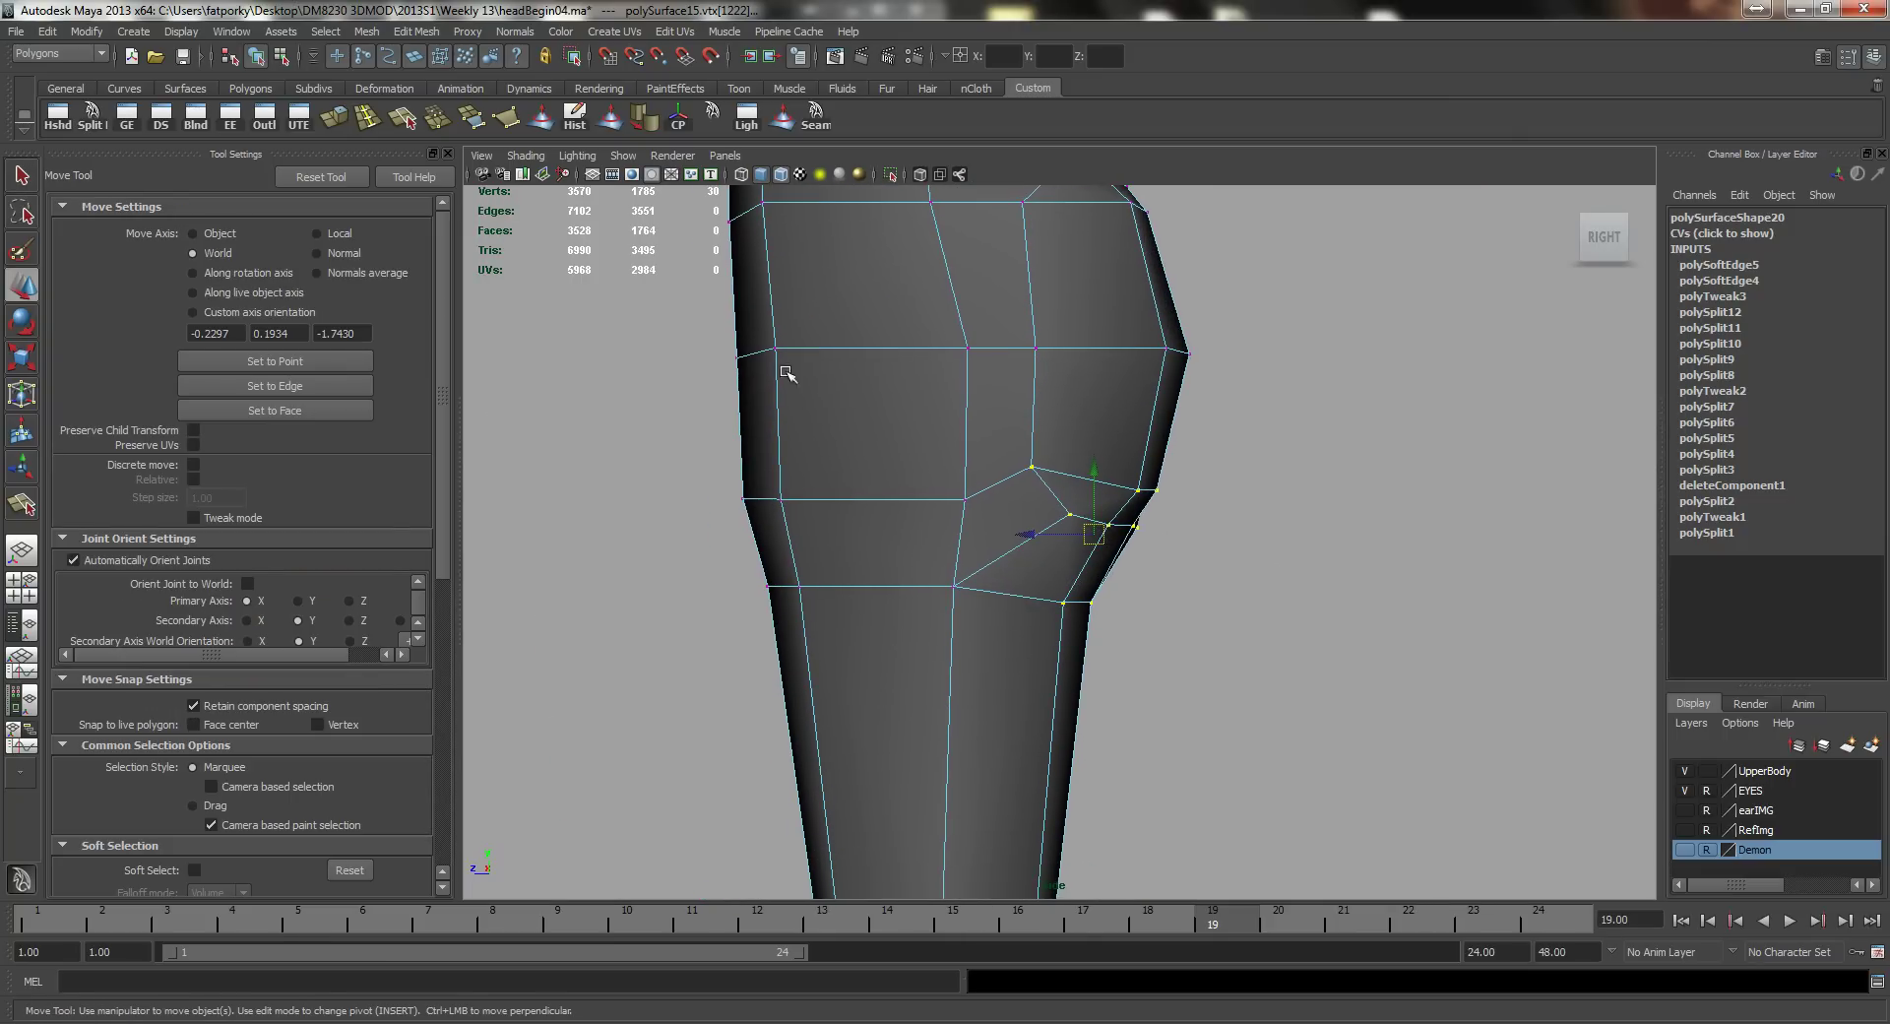
Step: Move the shin vertices level with the bottom of the calf slightly backward, and select the two lower front vertex rows
{"action": "middle_click_drag", "start_coordinate": [786, 372], "coordinate": [837, 494], "text": "alt"}
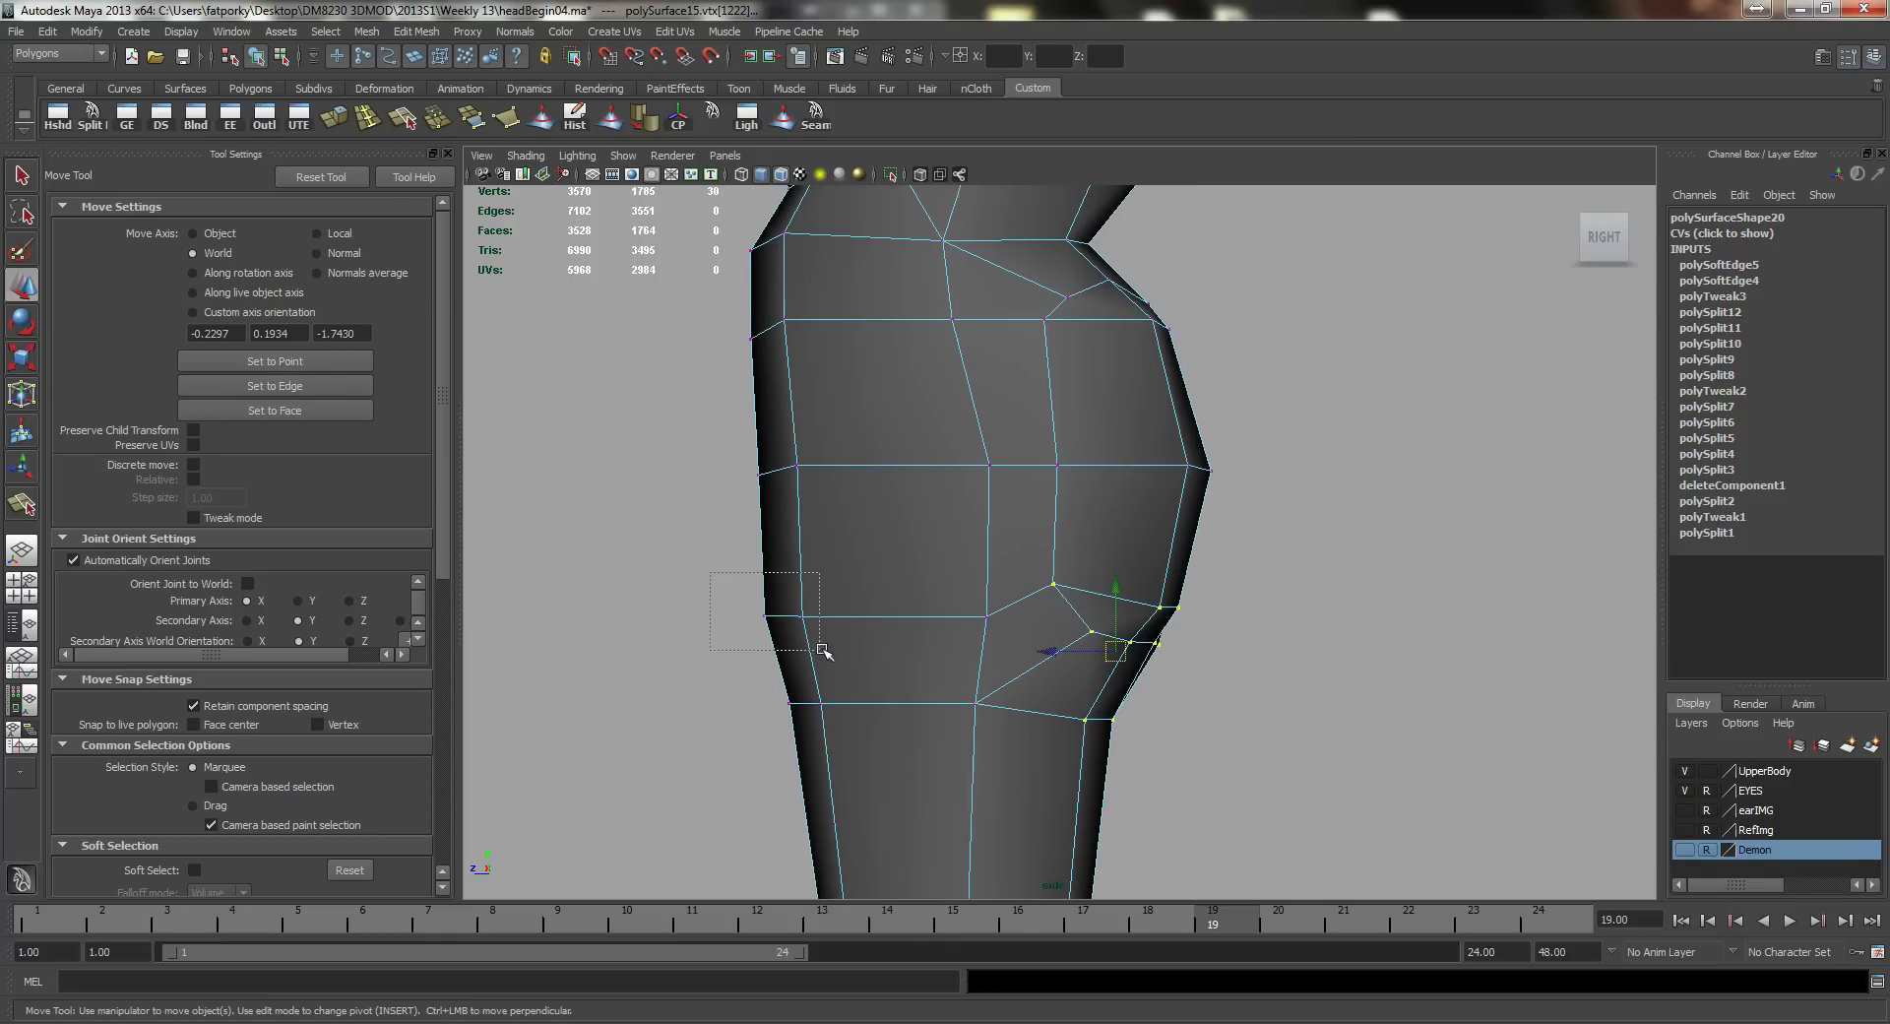
{"action": "left_click_drag", "start_coordinate": [823, 650], "coordinate": [823, 649]}
{"action": "left_click_drag", "start_coordinate": [701, 616], "coordinate": [728, 604]}
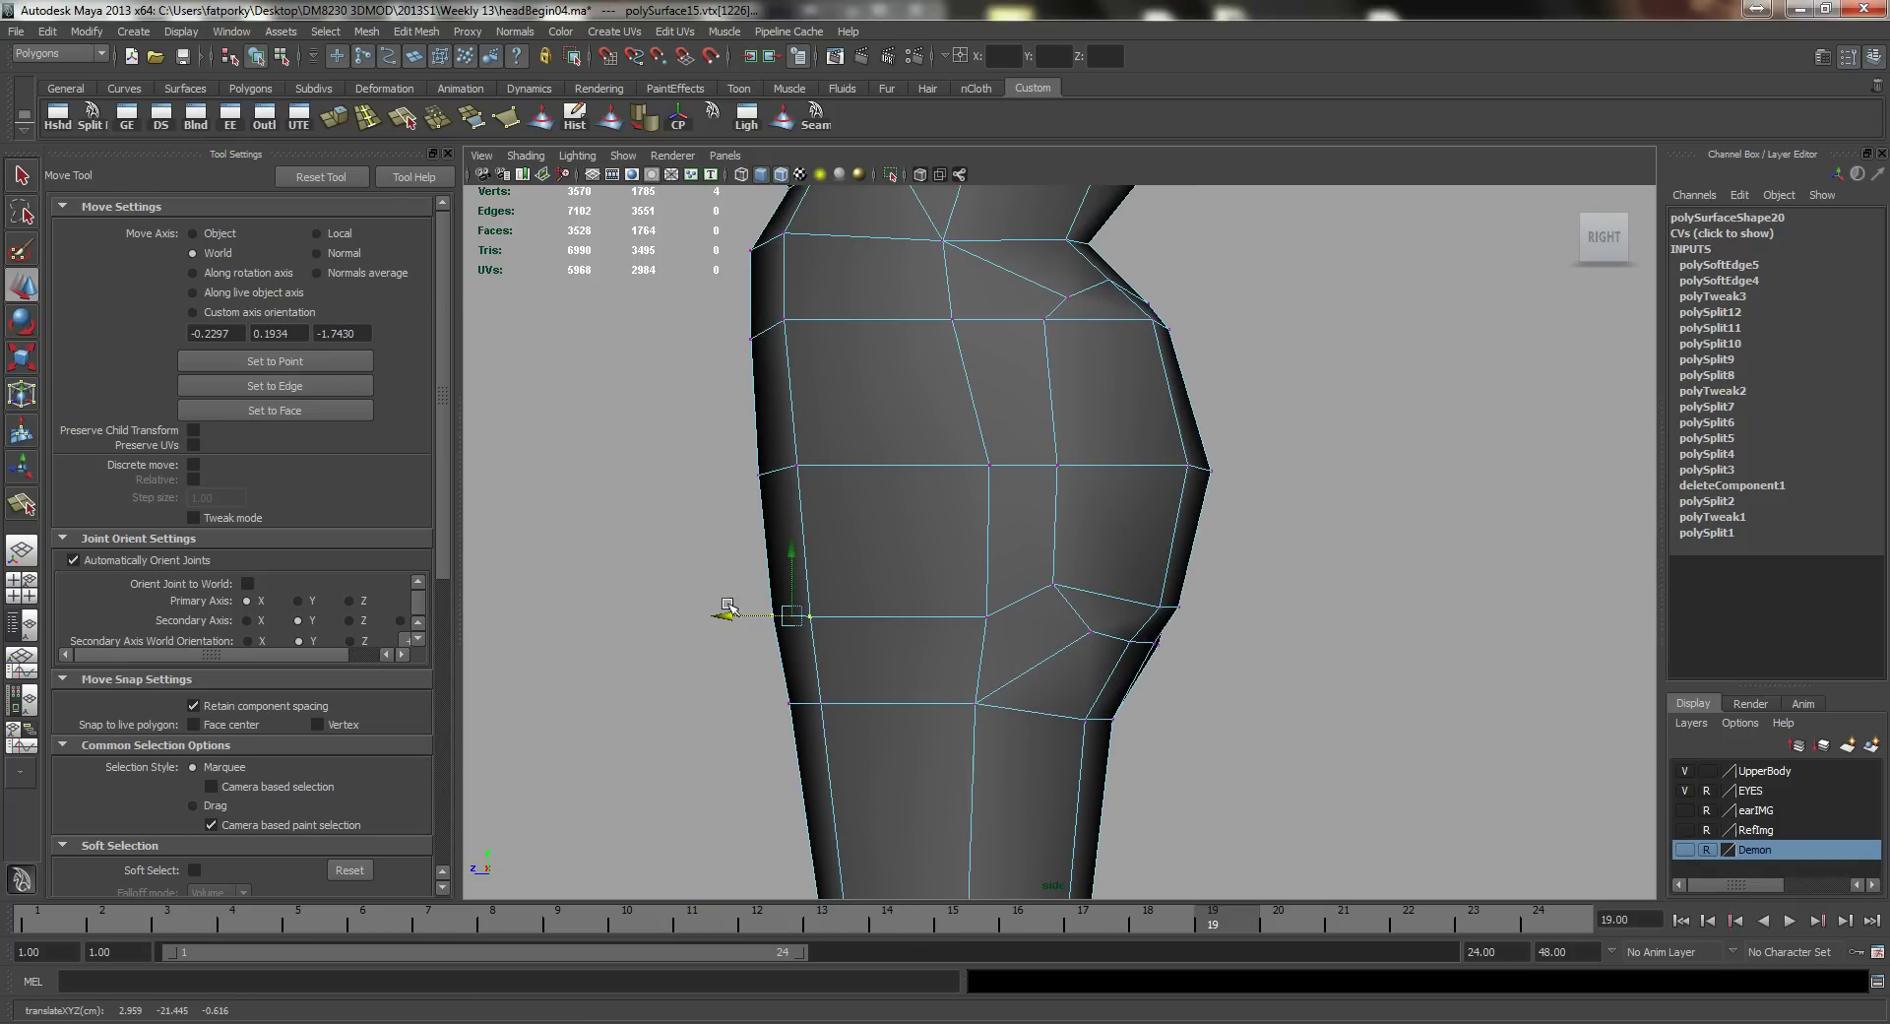
{"action": "middle_click_drag", "start_coordinate": [758, 577], "coordinate": [768, 528], "text": "alt"}
{"action": "key", "text": "q"}
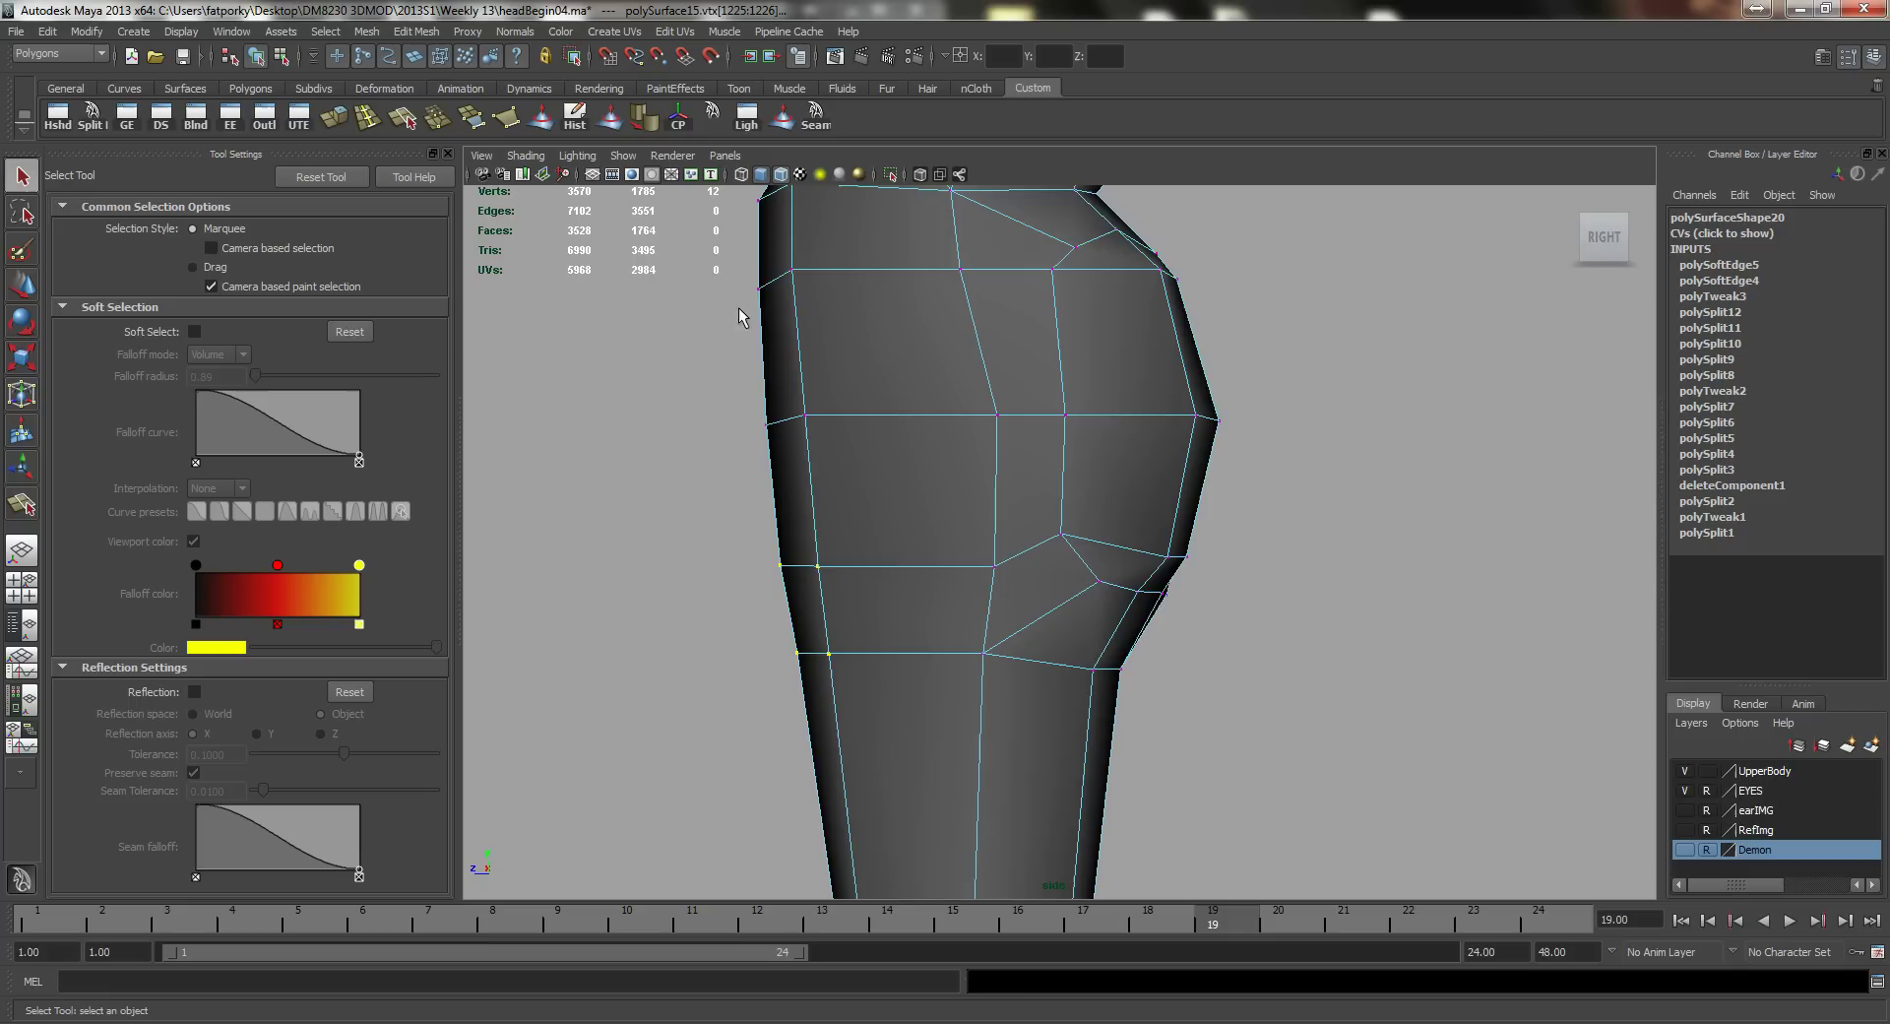
{"action": "middle_click_drag", "start_coordinate": [924, 479], "coordinate": [890, 620], "text": "alt"}
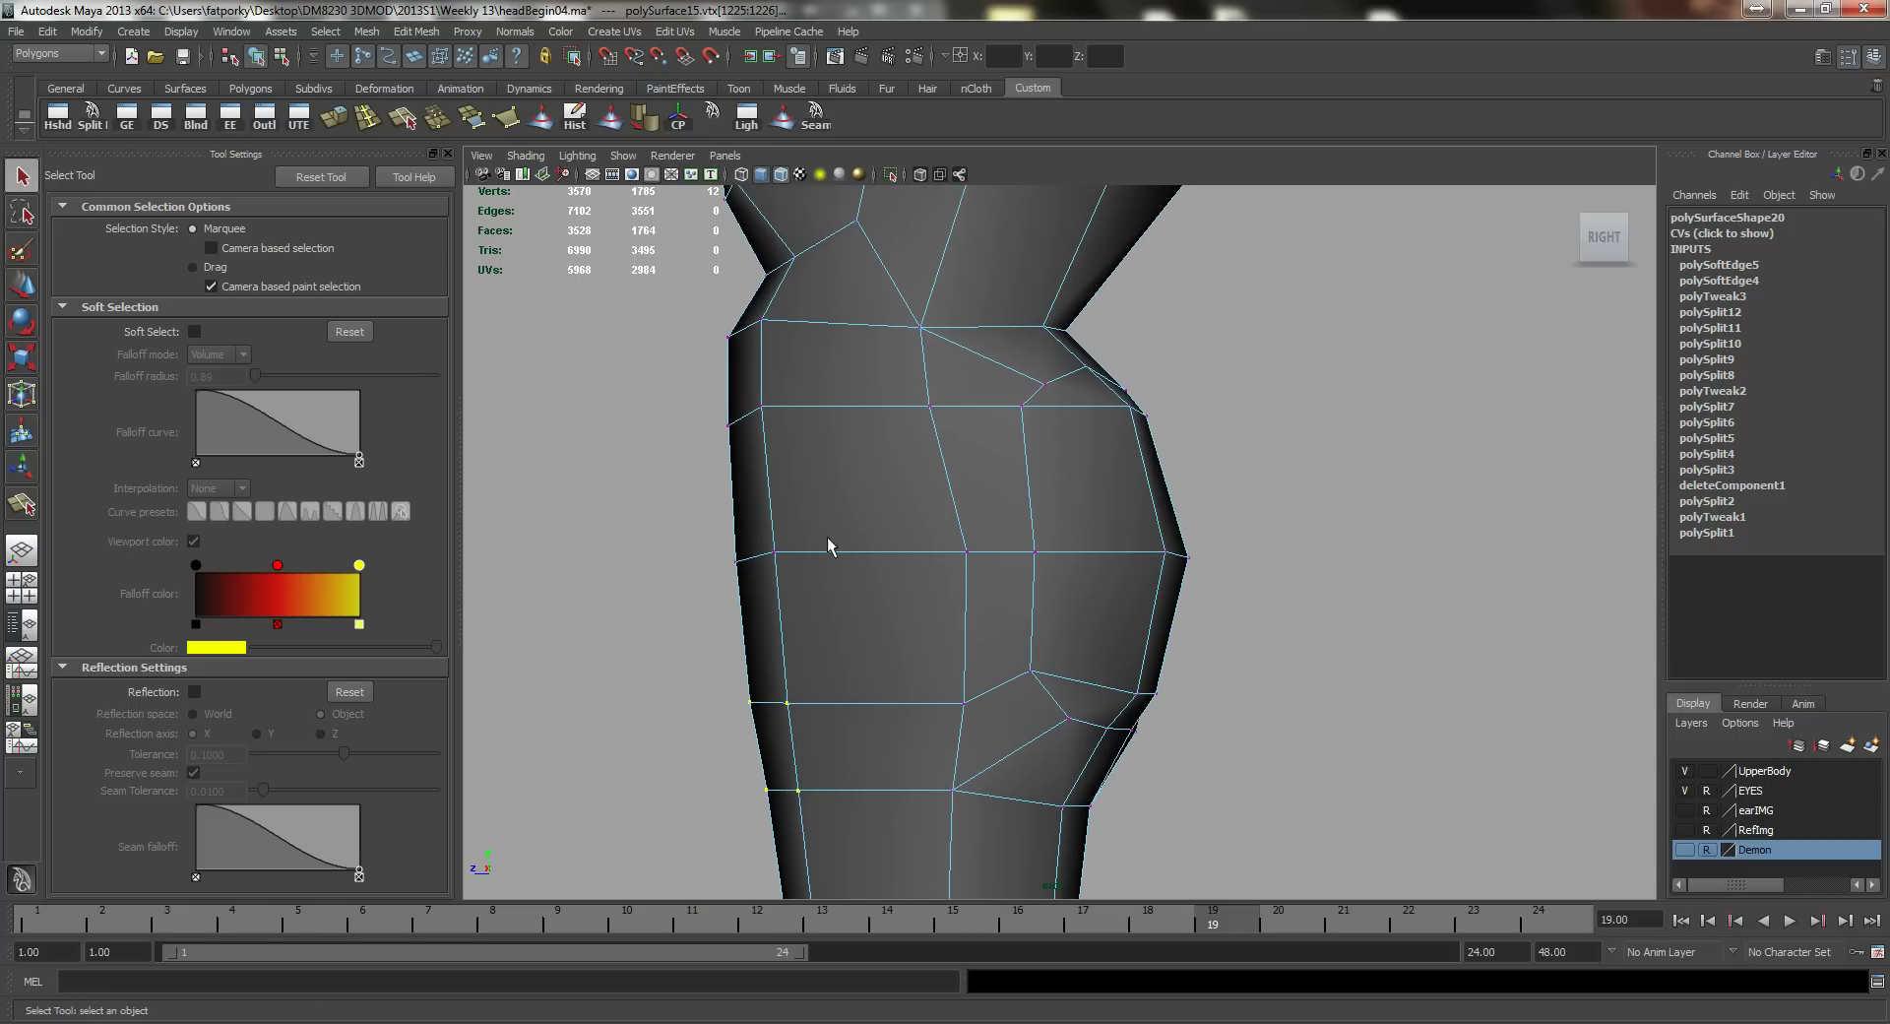
Step: Raise the middle and lower vertex rows of the calf slightly in the side view
{"action": "left_click_drag", "start_coordinate": [1109, 618], "coordinate": [1266, 802]}
{"action": "key", "text": "w"}
{"action": "left_click_drag", "start_coordinate": [966, 630], "coordinate": [973, 600]}
{"action": "left_click_drag", "start_coordinate": [1101, 857], "coordinate": [738, 579]}
{"action": "middle_click_drag", "start_coordinate": [1147, 778], "coordinate": [1106, 684], "text": "alt"}
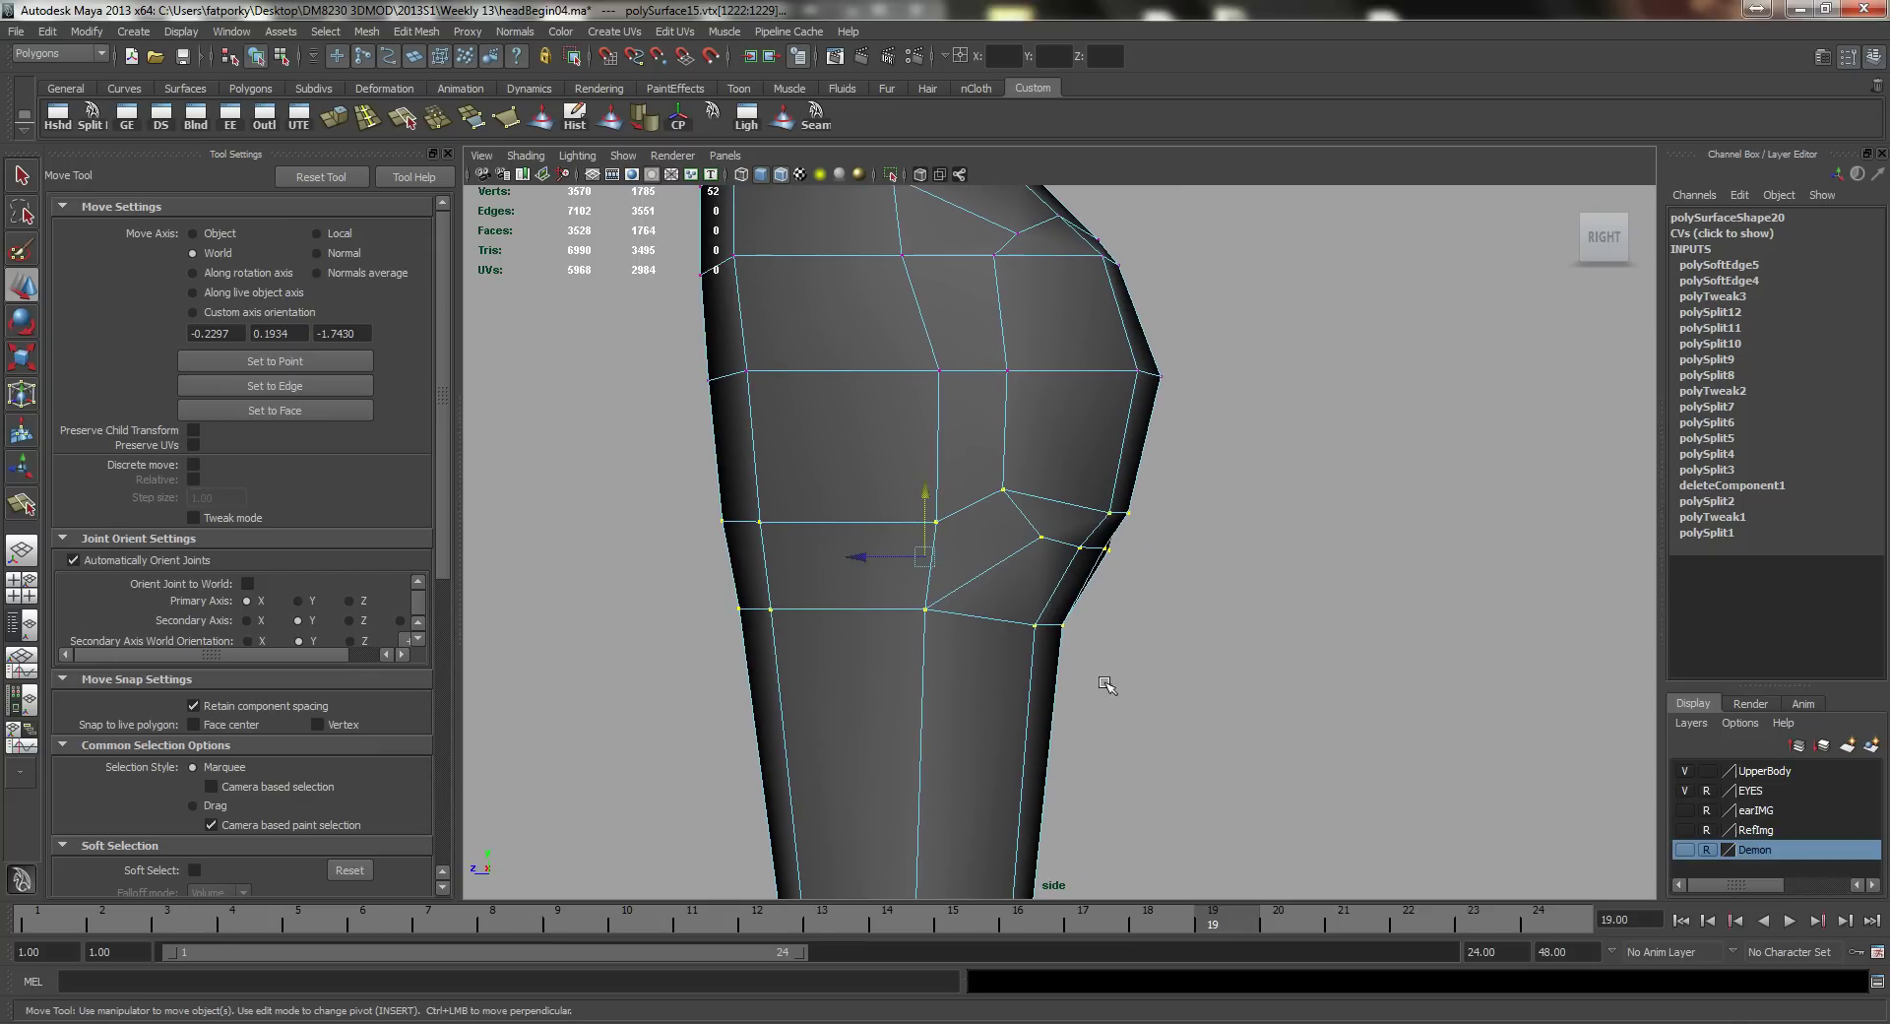
Step: Raise the rear vertices of the ring below the calf and those at the bulge's lower back corner
{"action": "mouse_move", "coordinate": [1018, 594]}
{"action": "left_mouse_down"}
{"action": "mouse_move", "coordinate": [1050, 616]}
{"action": "mouse_move", "coordinate": [1046, 599]}
{"action": "left_mouse_up"}
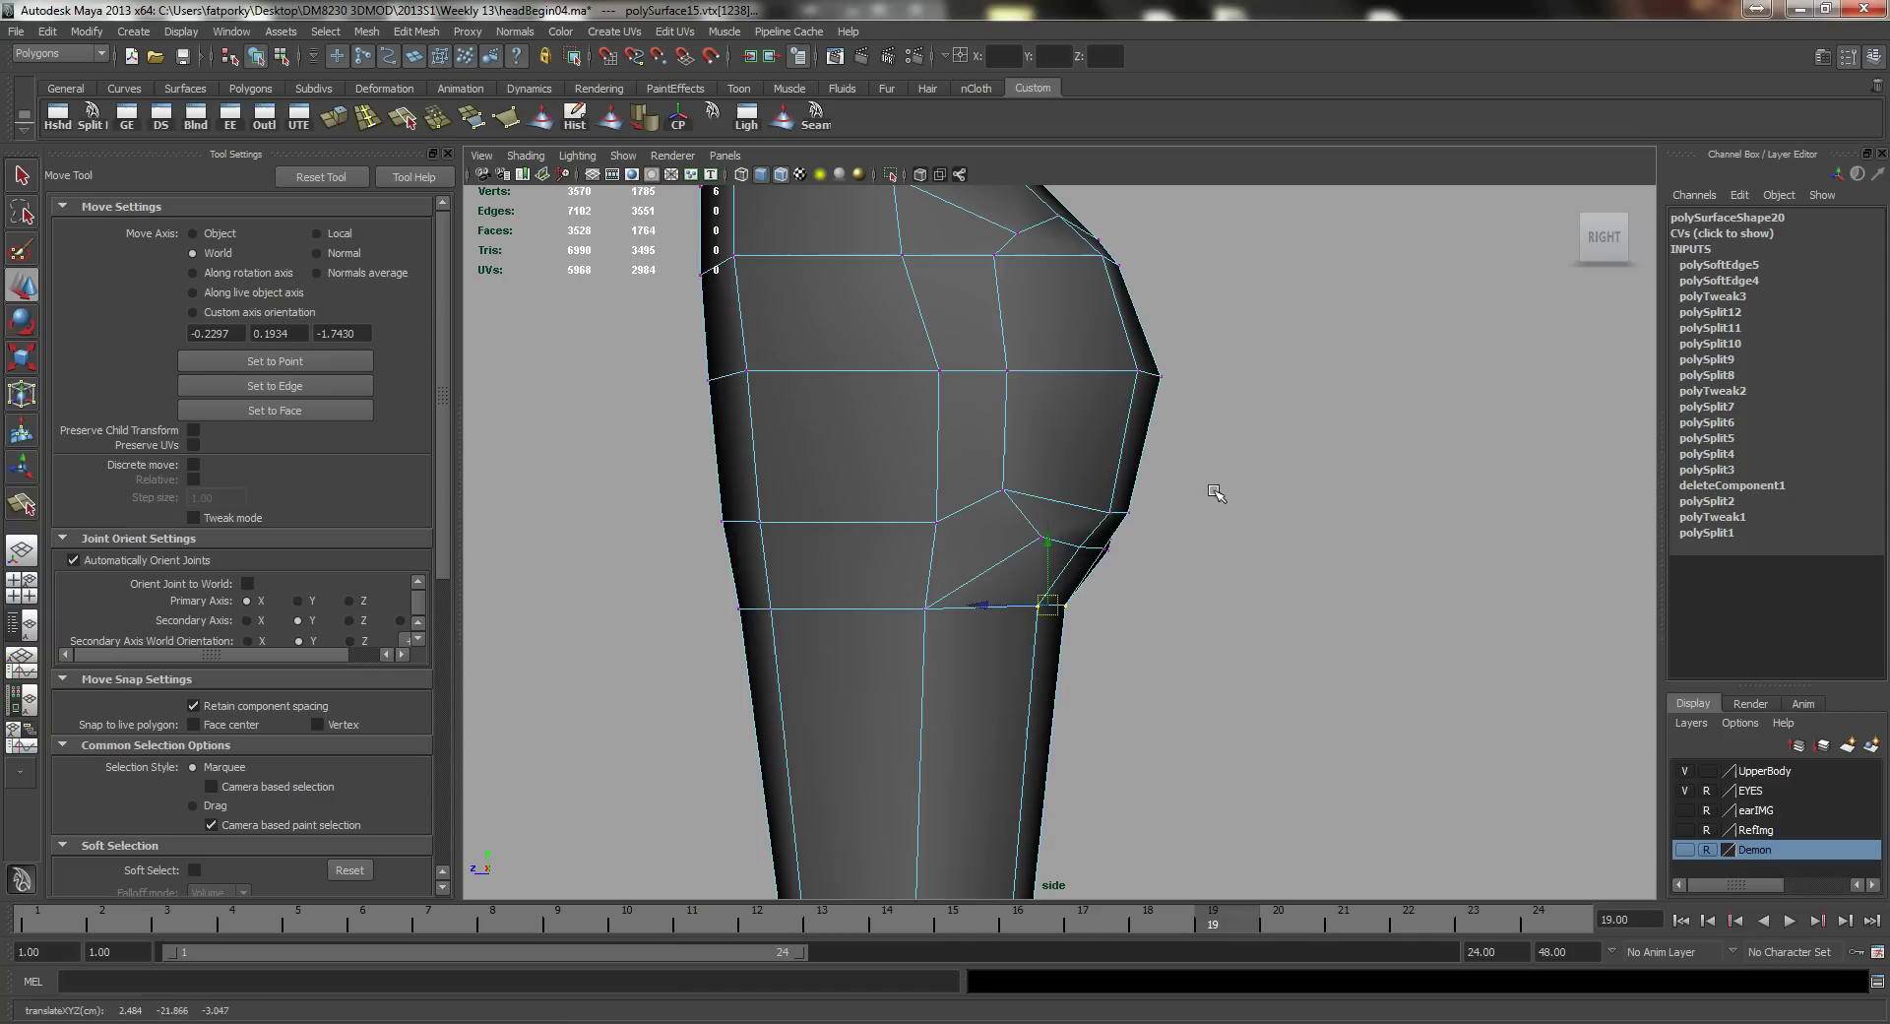
{"action": "left_click", "coordinate": [1127, 512]}
{"action": "mouse_move", "coordinate": [1127, 512]}
{"action": "left_mouse_down"}
{"action": "mouse_move", "coordinate": [1100, 479]}
{"action": "mouse_move", "coordinate": [1123, 497]}
{"action": "left_mouse_up"}
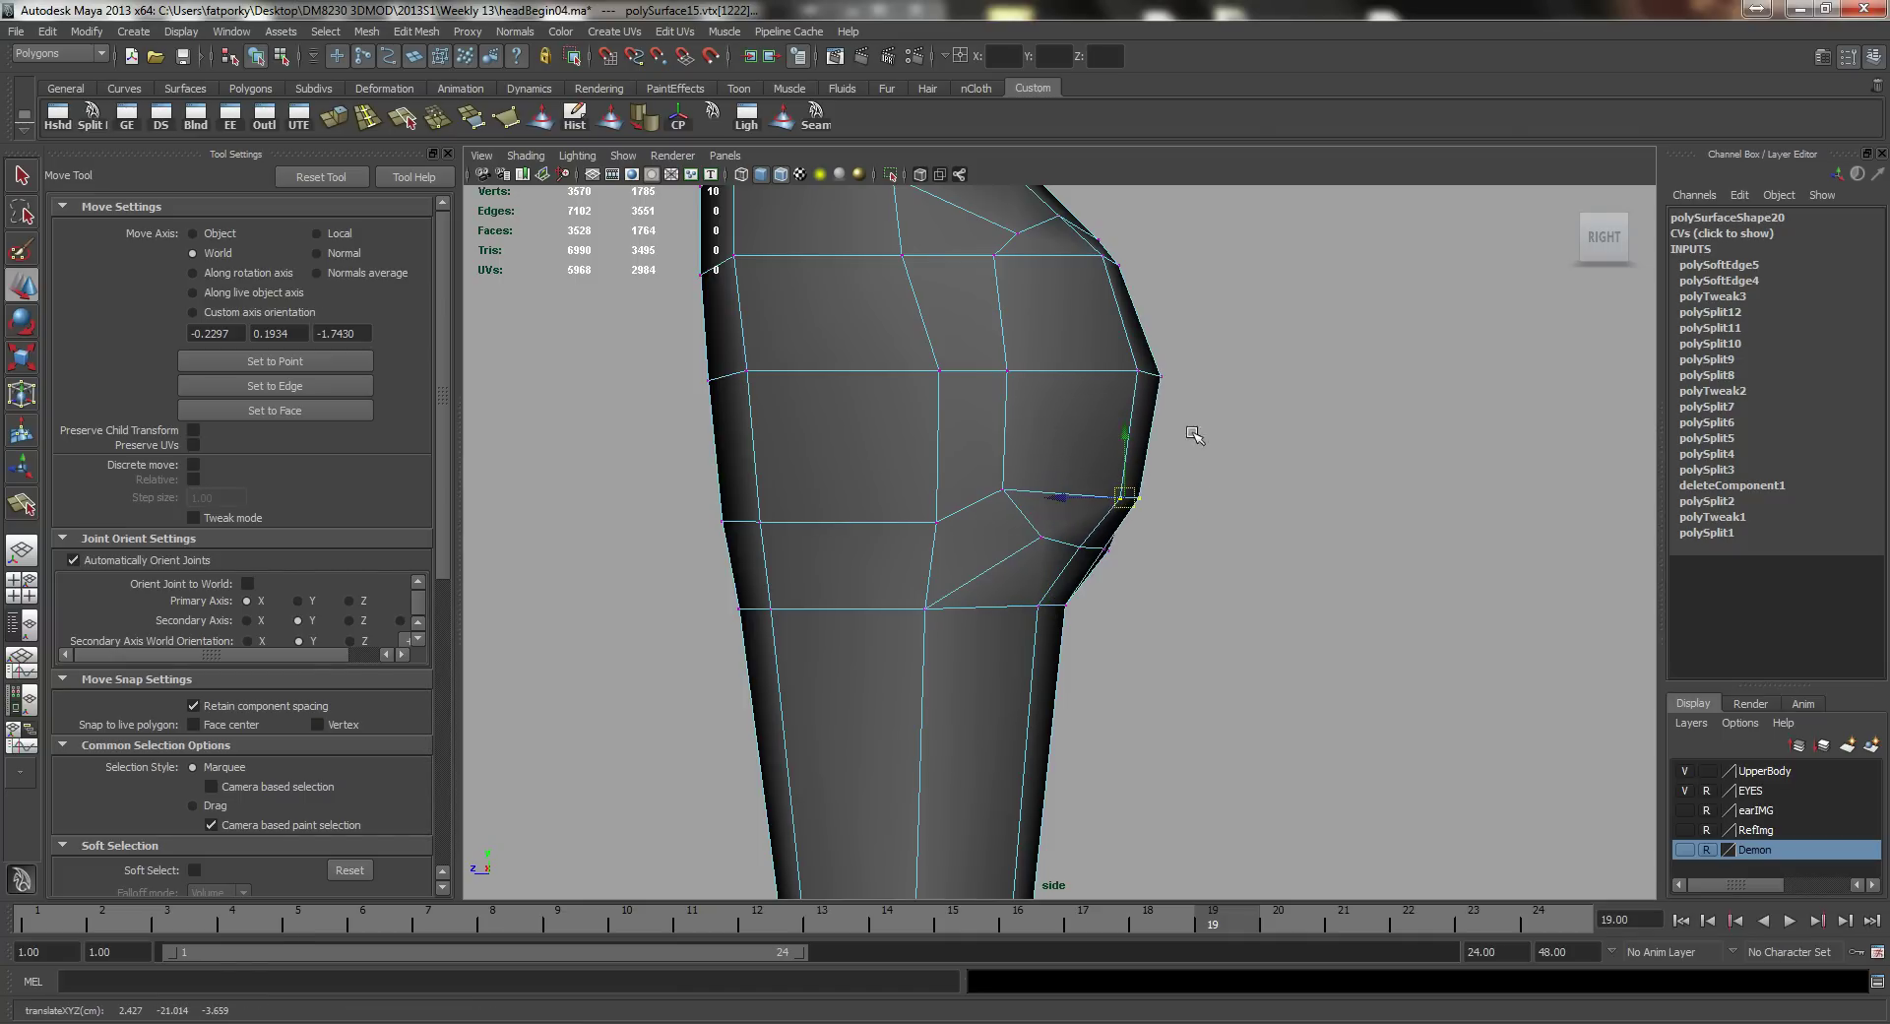
Step: Select the calf's rearmost vertices, enable soft selection with a falloff radius of 2.05, and move them forward to flatten the bulge
{"action": "left_click_drag", "start_coordinate": [1217, 360], "coordinate": [1001, 374]}
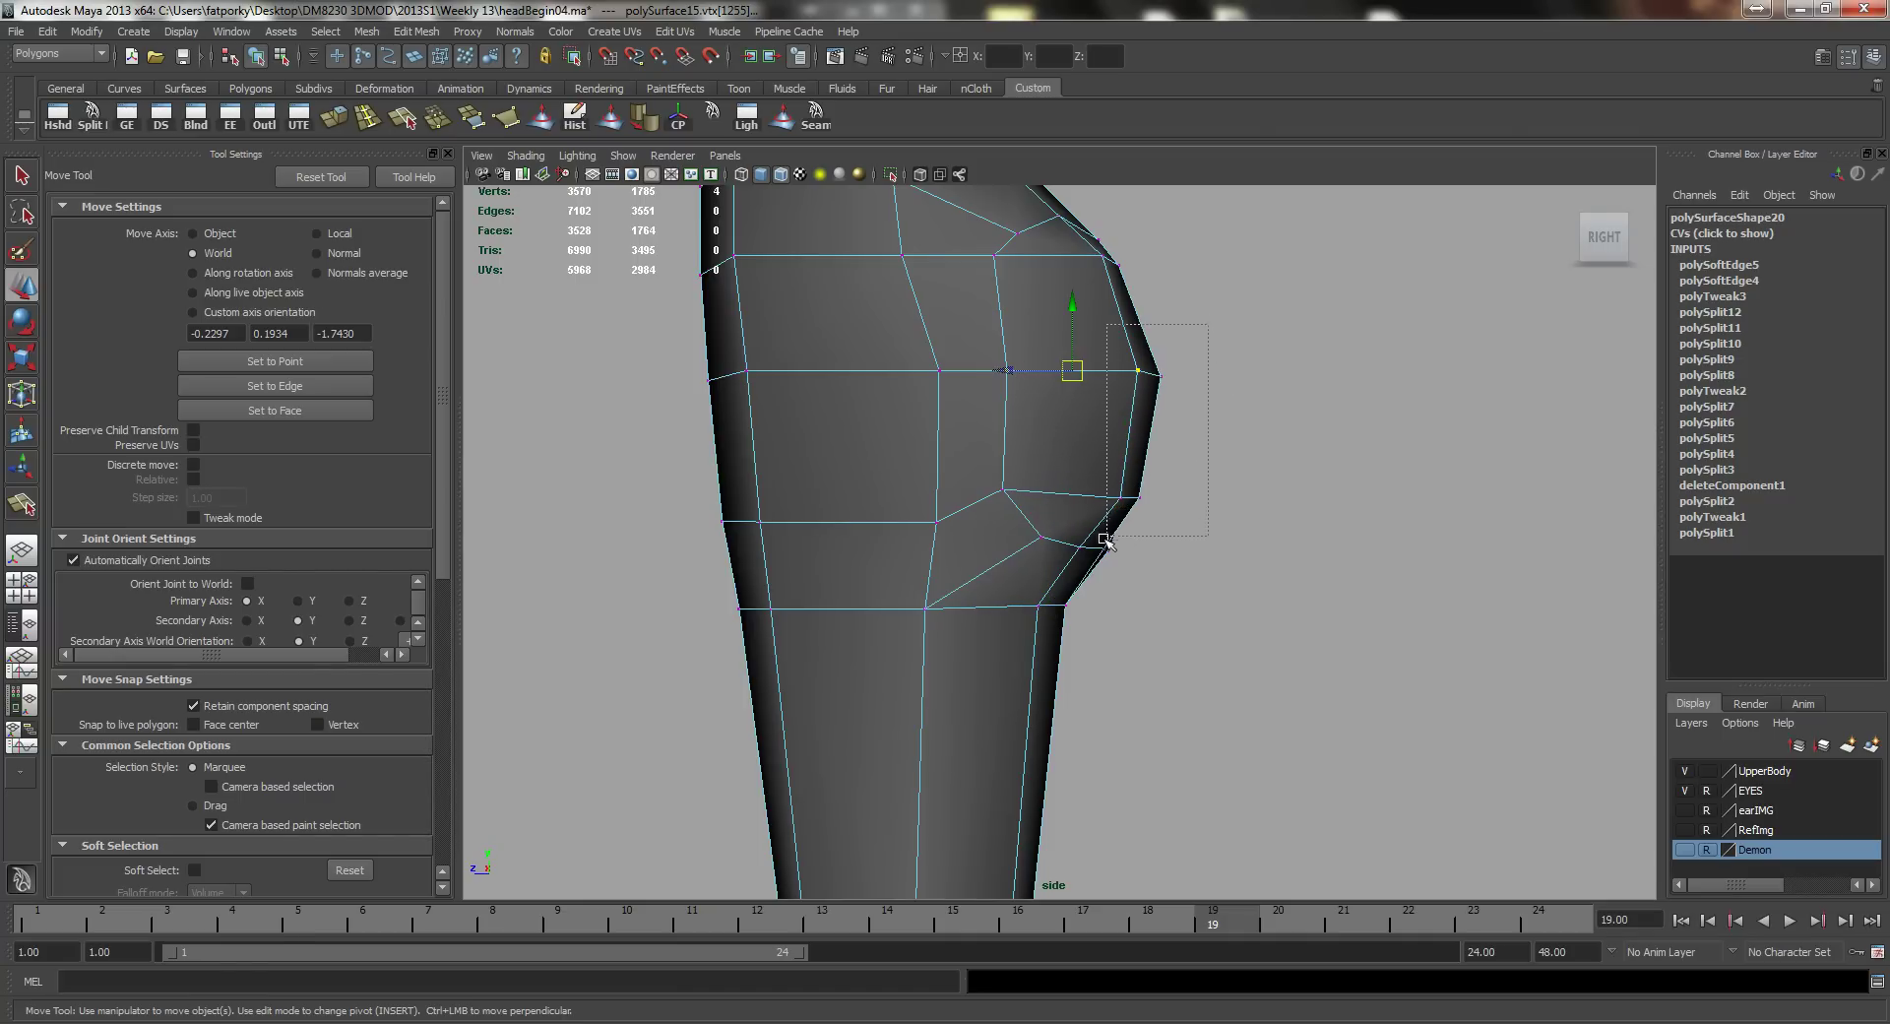
{"action": "left_click_drag", "start_coordinate": [1090, 454], "coordinate": [1081, 404]}
{"action": "key", "text": "b"}
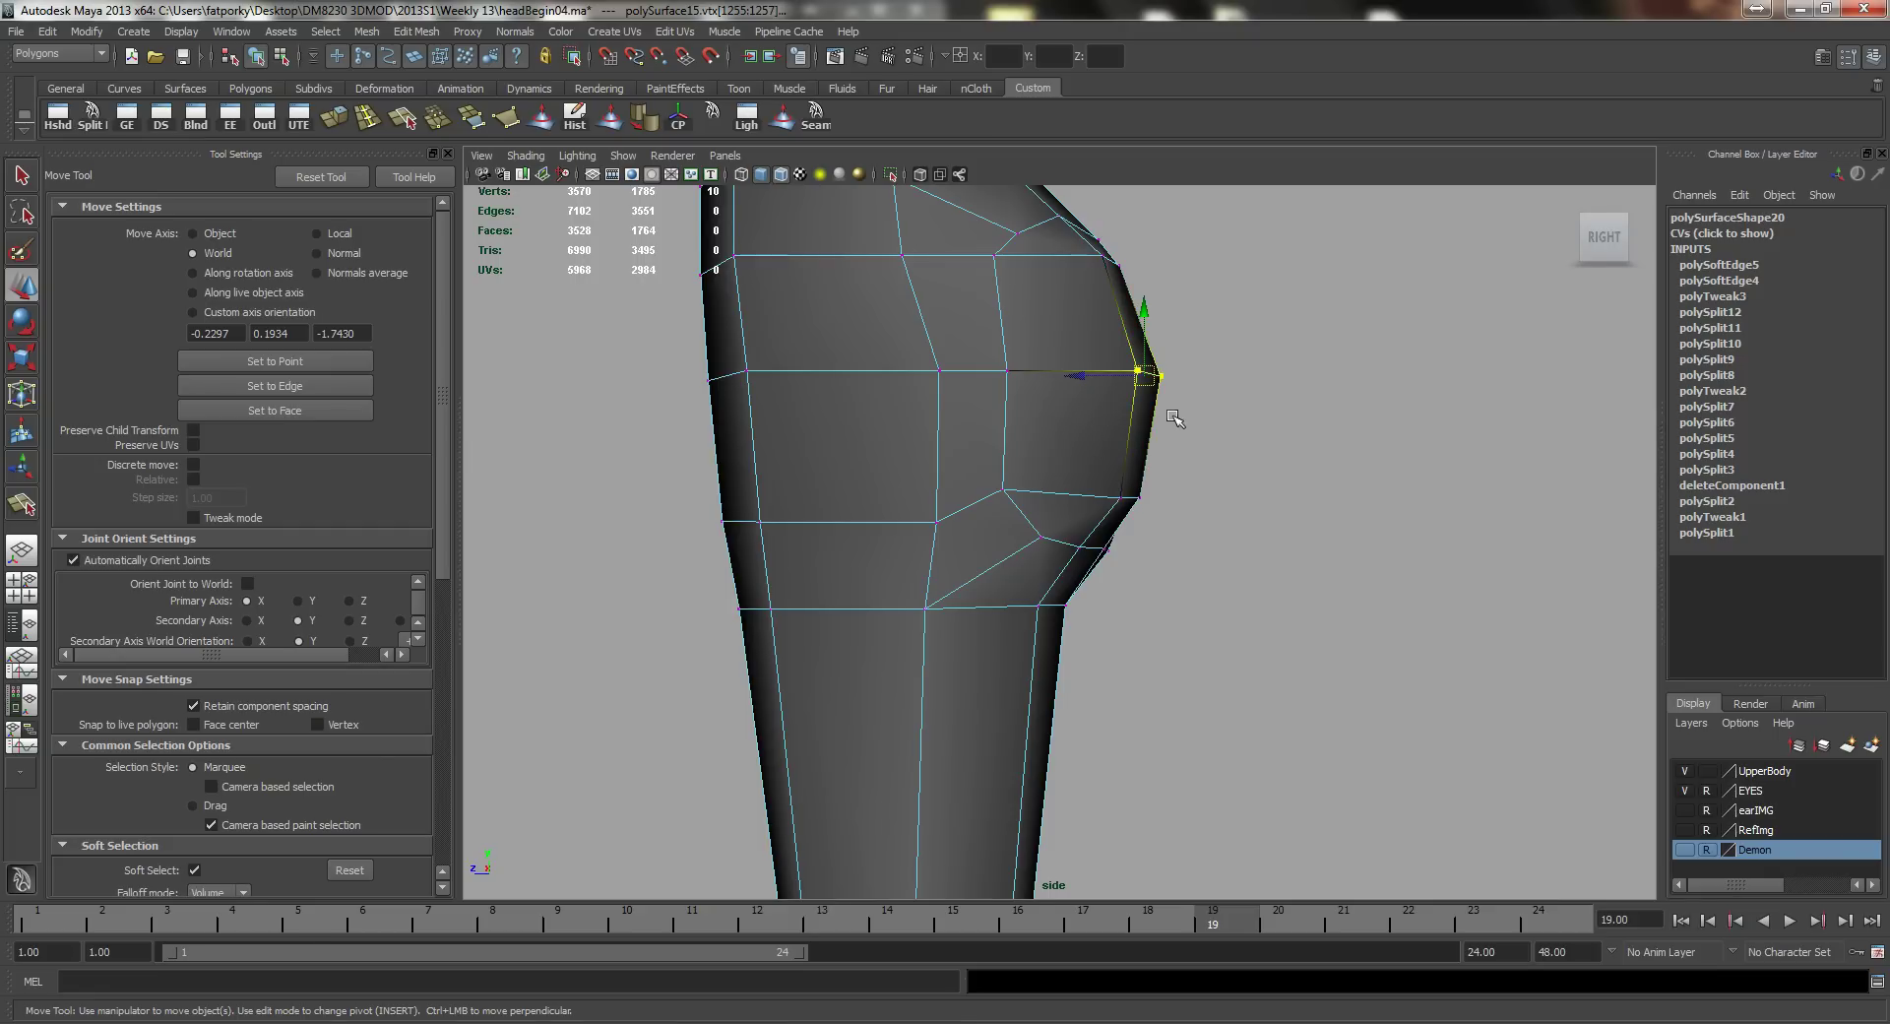
{"action": "middle_click_drag", "start_coordinate": [1172, 413], "coordinate": [1160, 484], "text": "alt"}
{"action": "left_click_drag", "start_coordinate": [997, 548], "coordinate": [1145, 545]}
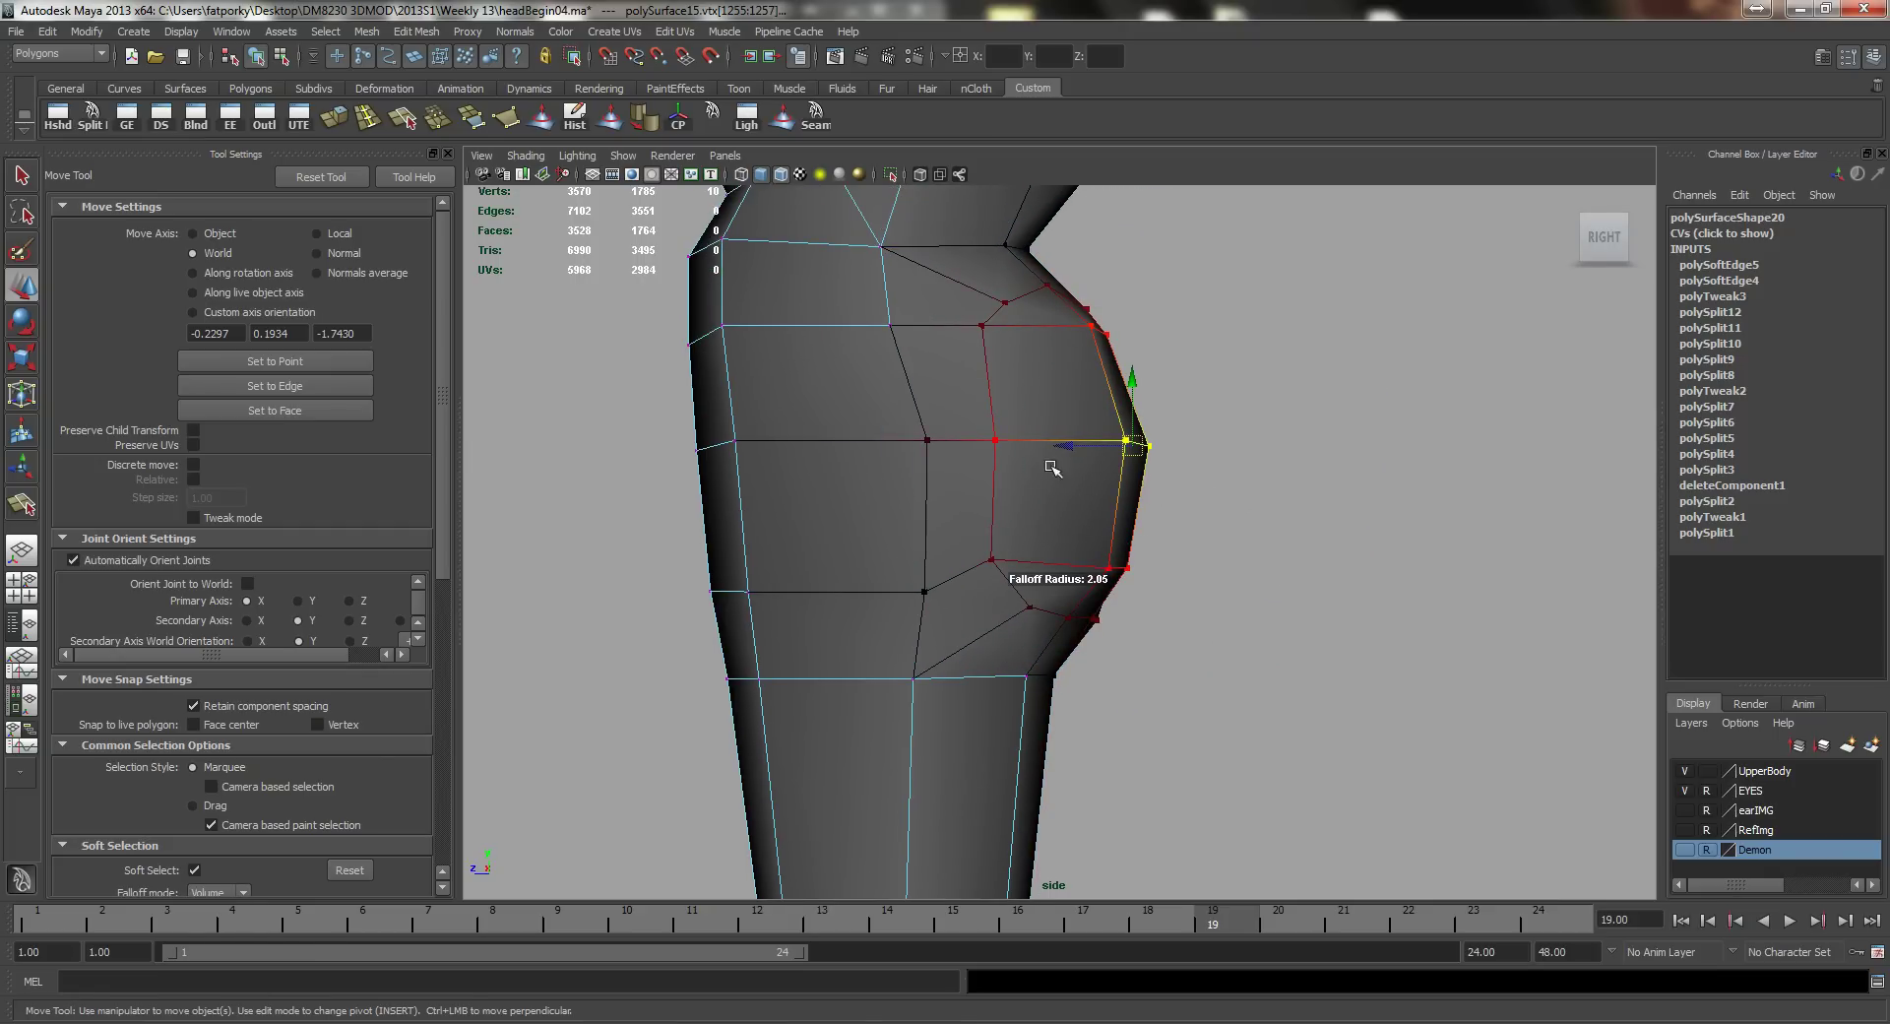
{"action": "left_click_drag", "start_coordinate": [1073, 446], "coordinate": [1037, 442]}
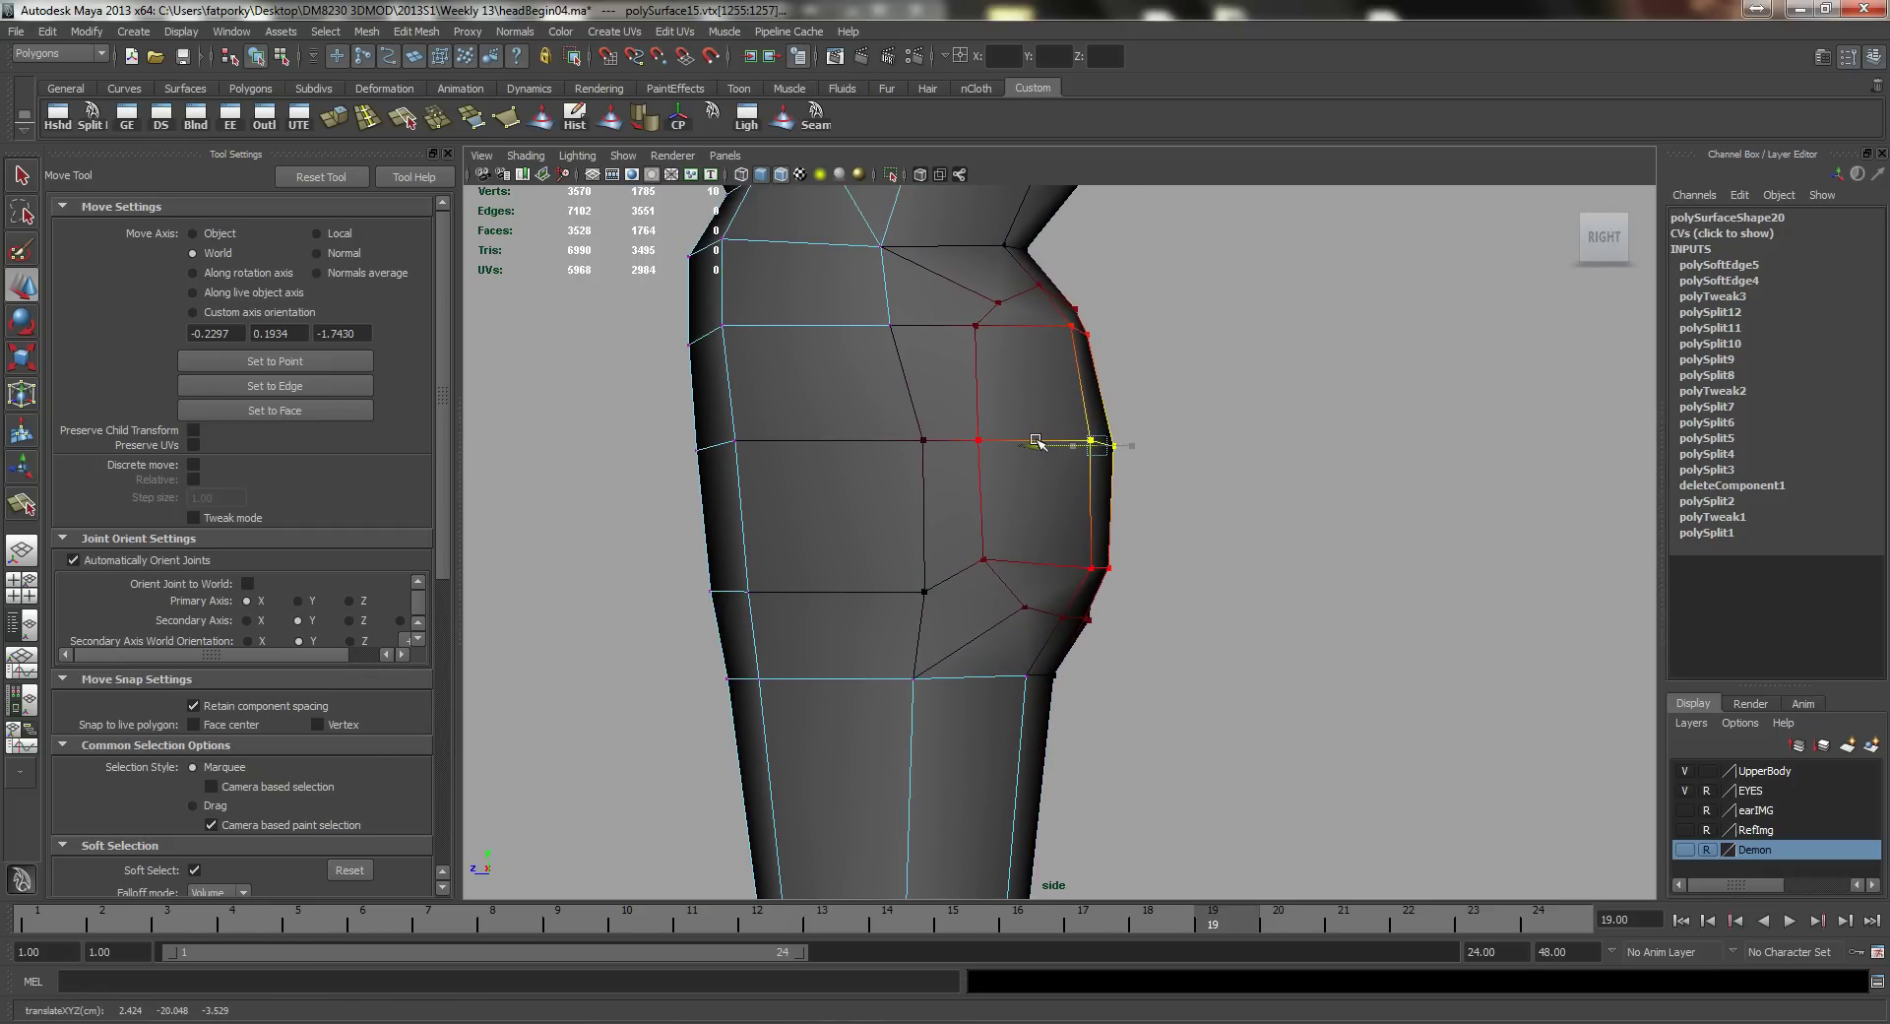
Step: With soft selection, raise the calf's lower rear vertices and shift its rearmost vertices and middle row slightly forward in the side view
{"action": "left_click_drag", "start_coordinate": [1121, 522], "coordinate": [1087, 548]}
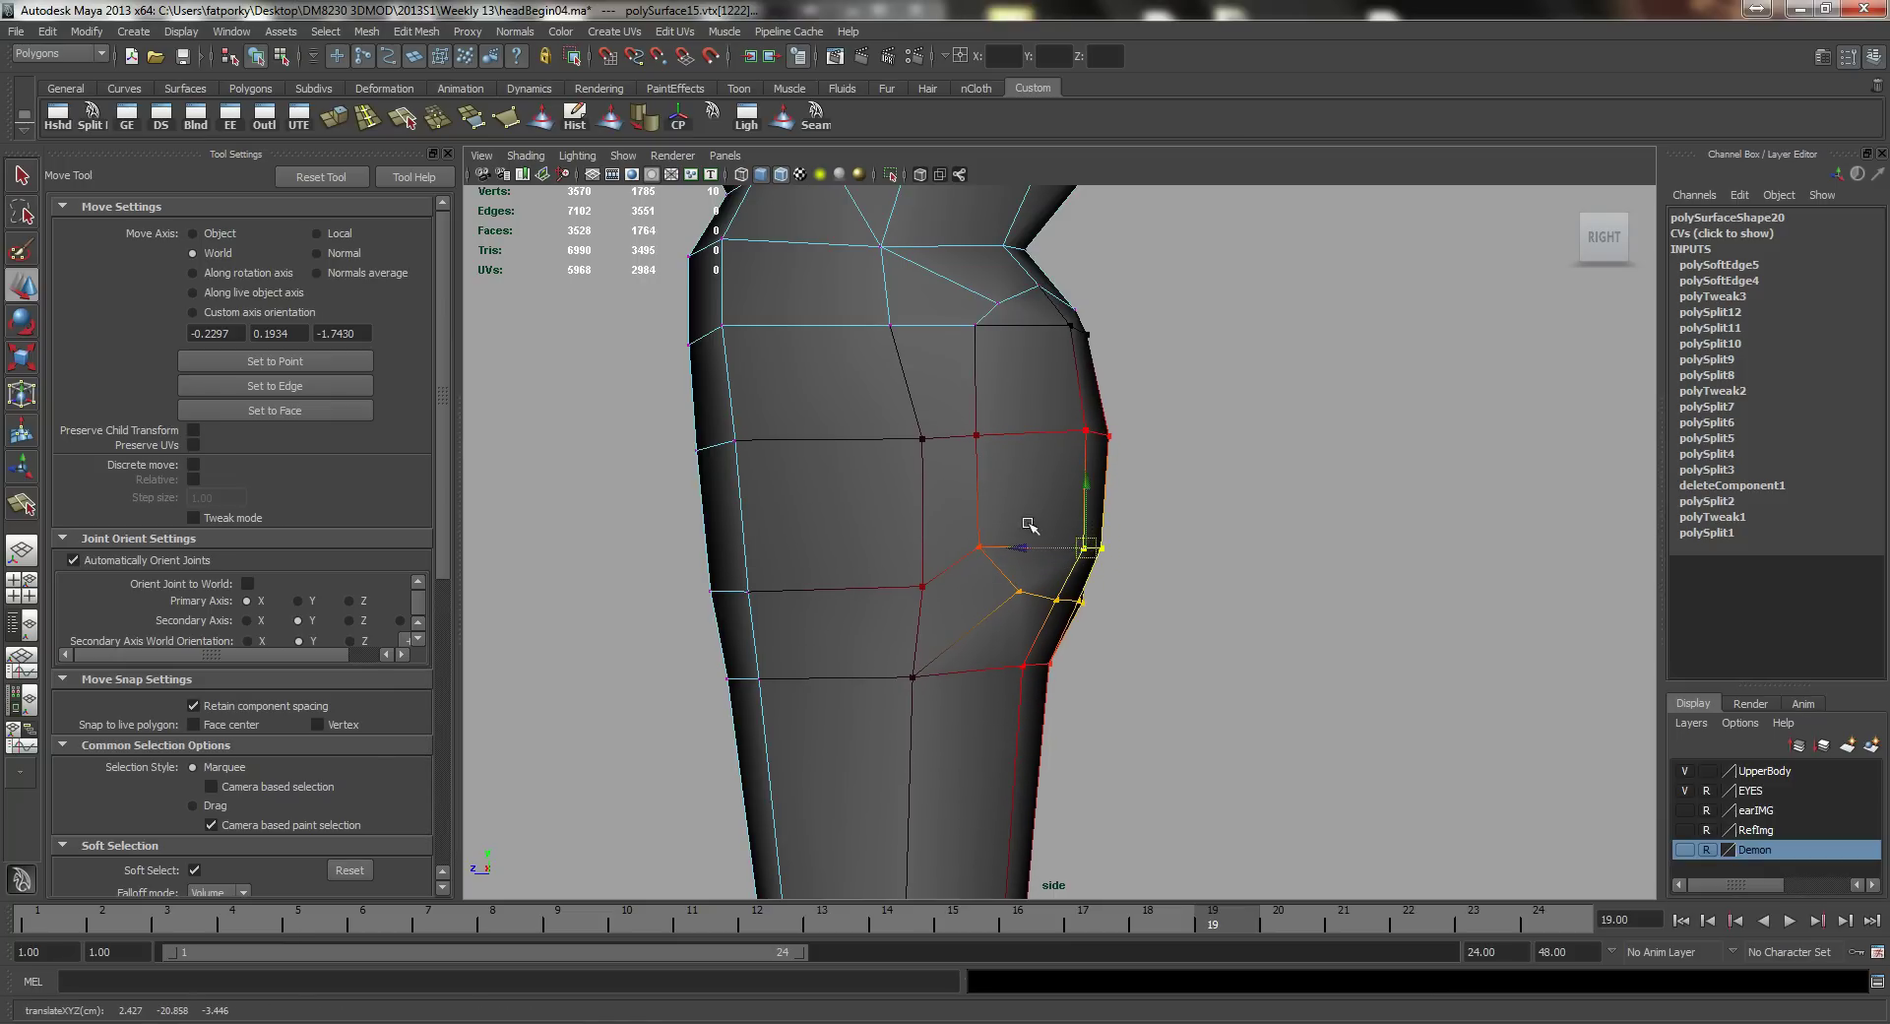
{"action": "middle_click_drag", "start_coordinate": [1030, 525], "coordinate": [1041, 569], "text": "alt"}
{"action": "left_click_drag", "start_coordinate": [1081, 546], "coordinate": [1021, 540]}
{"action": "right_click_drag", "start_coordinate": [1121, 550], "coordinate": [1045, 551], "text": "alt"}
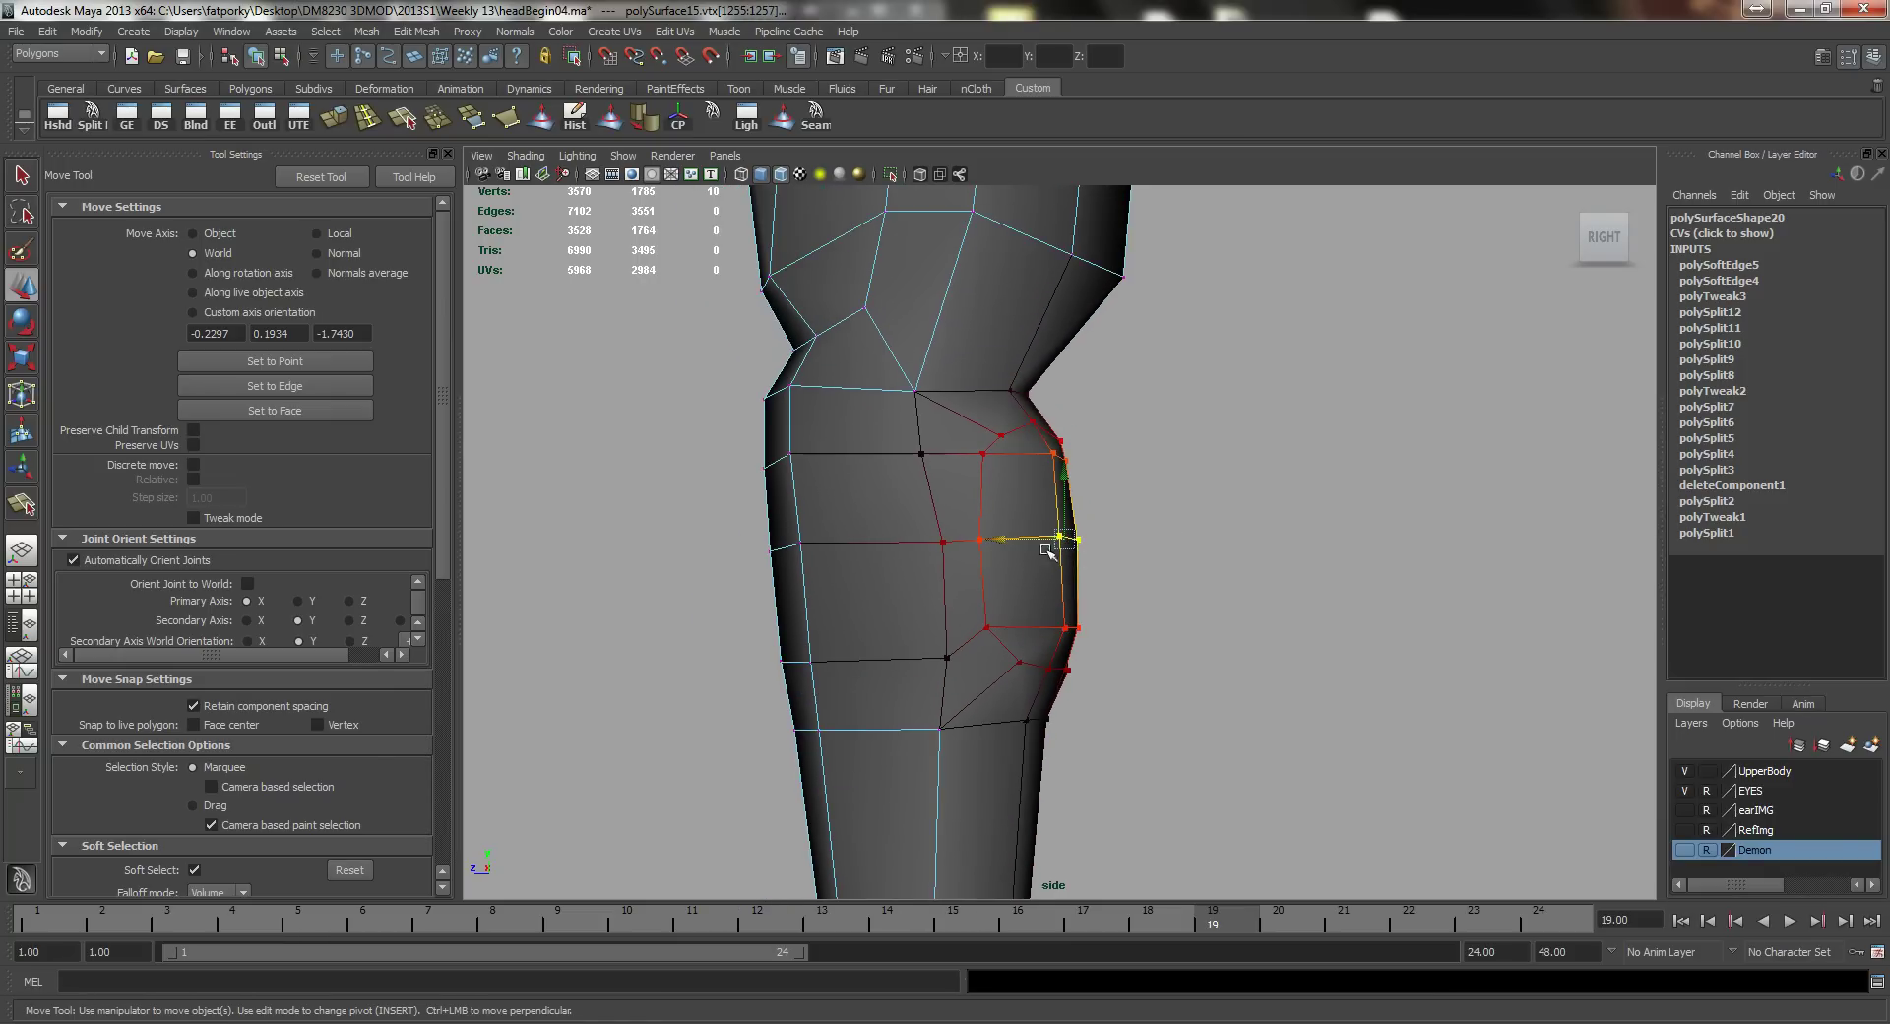
{"action": "left_click_drag", "start_coordinate": [1024, 541], "coordinate": [1031, 540]}
{"action": "left_click_drag", "start_coordinate": [1158, 521], "coordinate": [946, 540]}
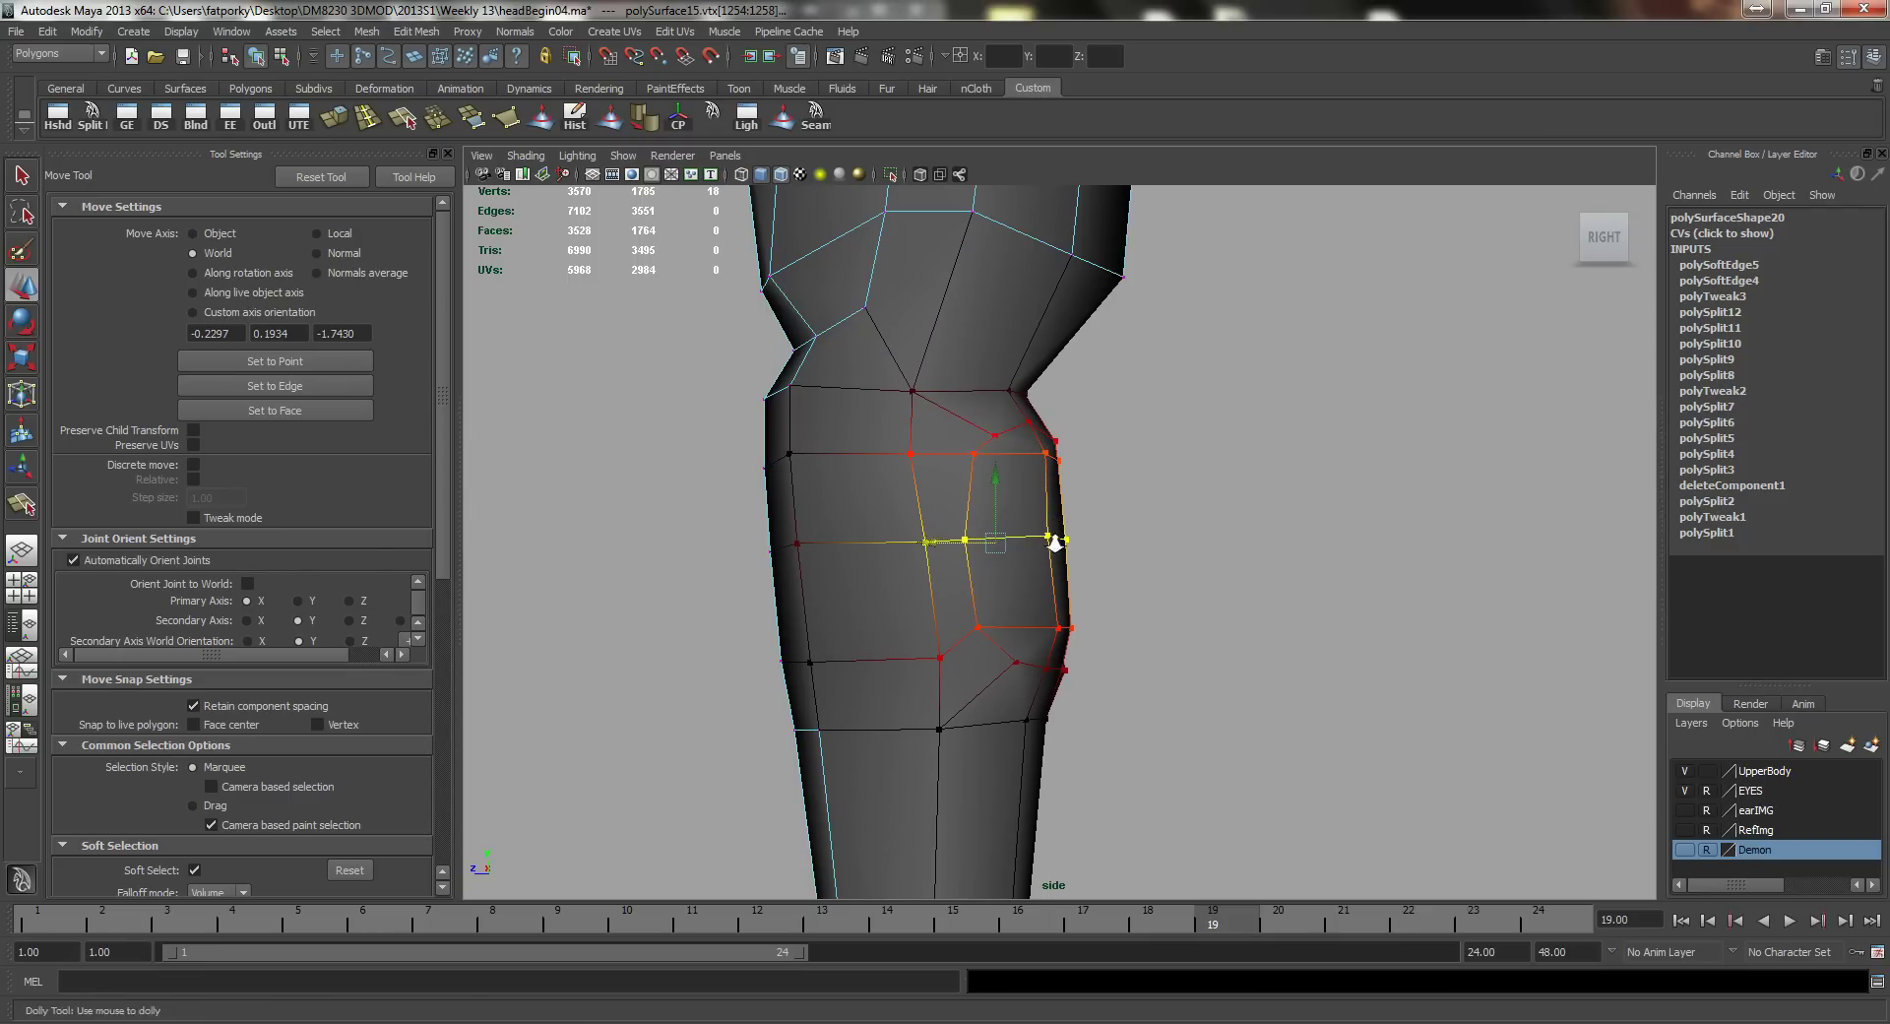
{"action": "scroll", "coordinate": [1084, 710], "scroll_direction": "down", "scroll_amount": 3}
Step: Try to move the rear vertices at the base of the calf slightly forward, and undo the move
{"action": "key", "text": "q"}
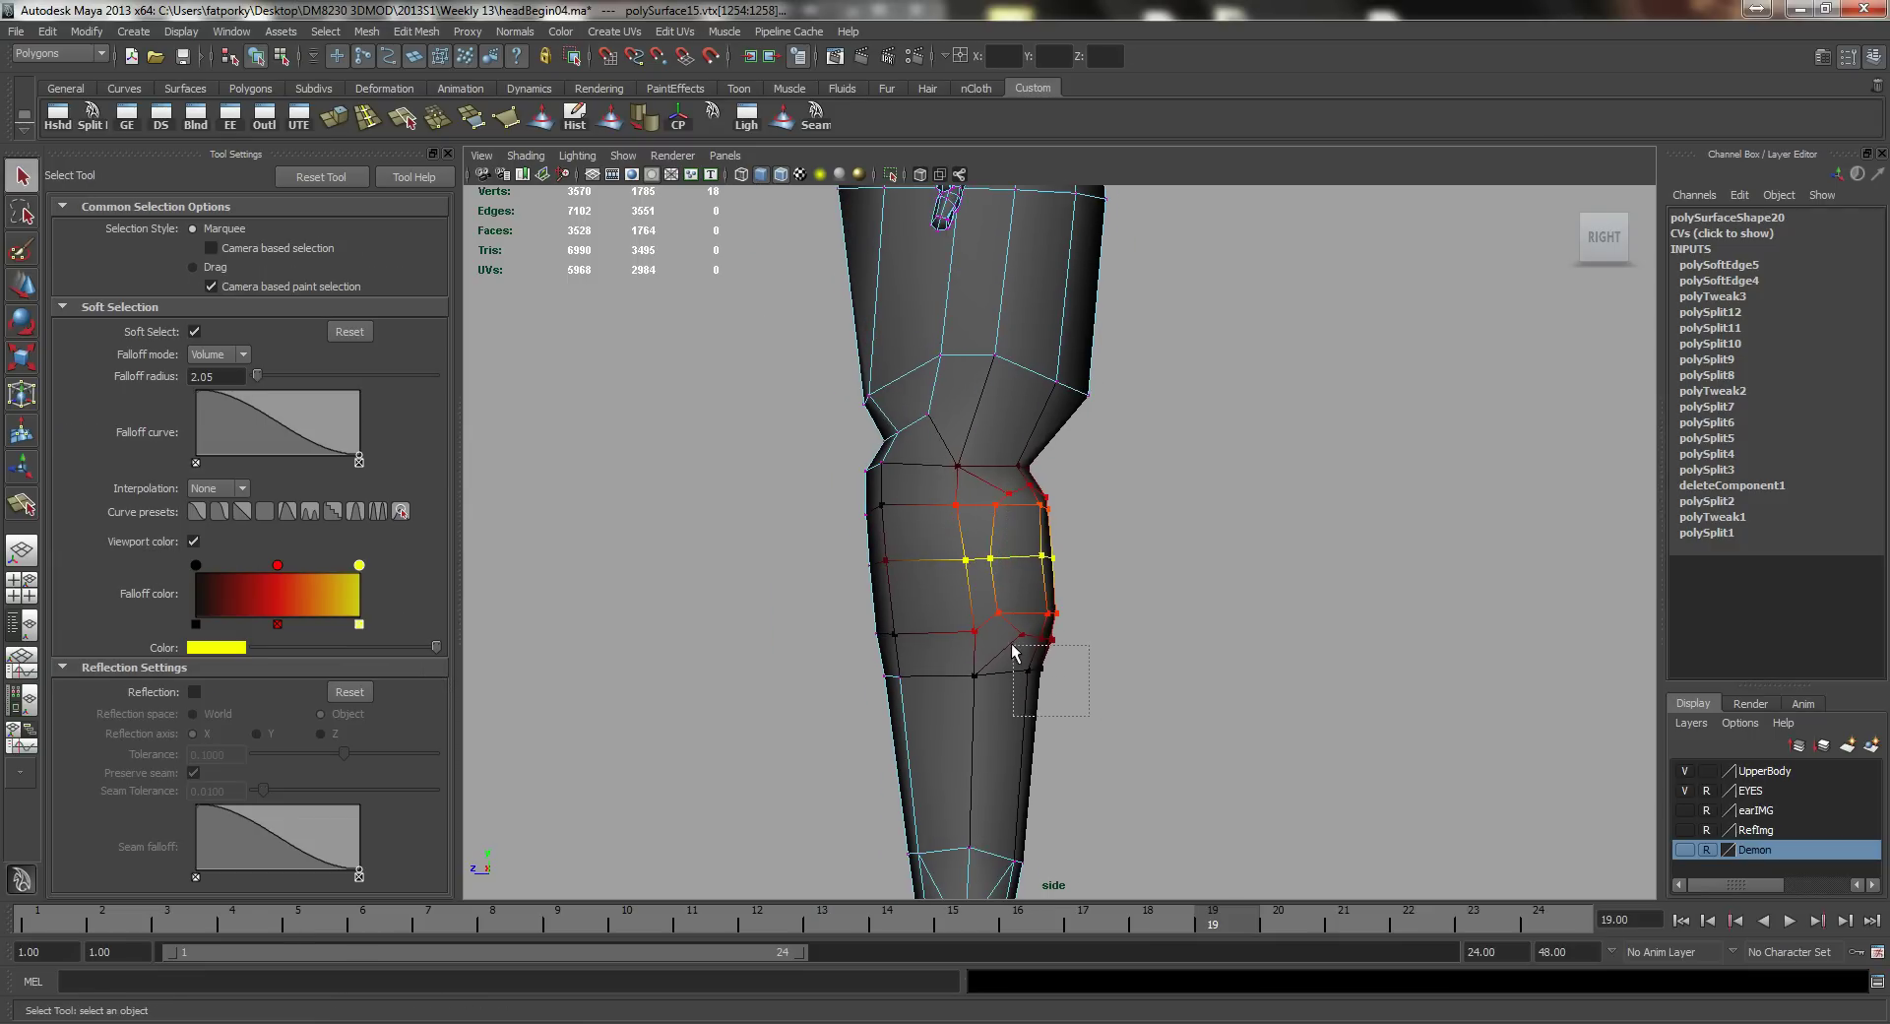
{"action": "left_click_drag", "start_coordinate": [1014, 652], "coordinate": [992, 662]}
{"action": "key", "text": "w"}
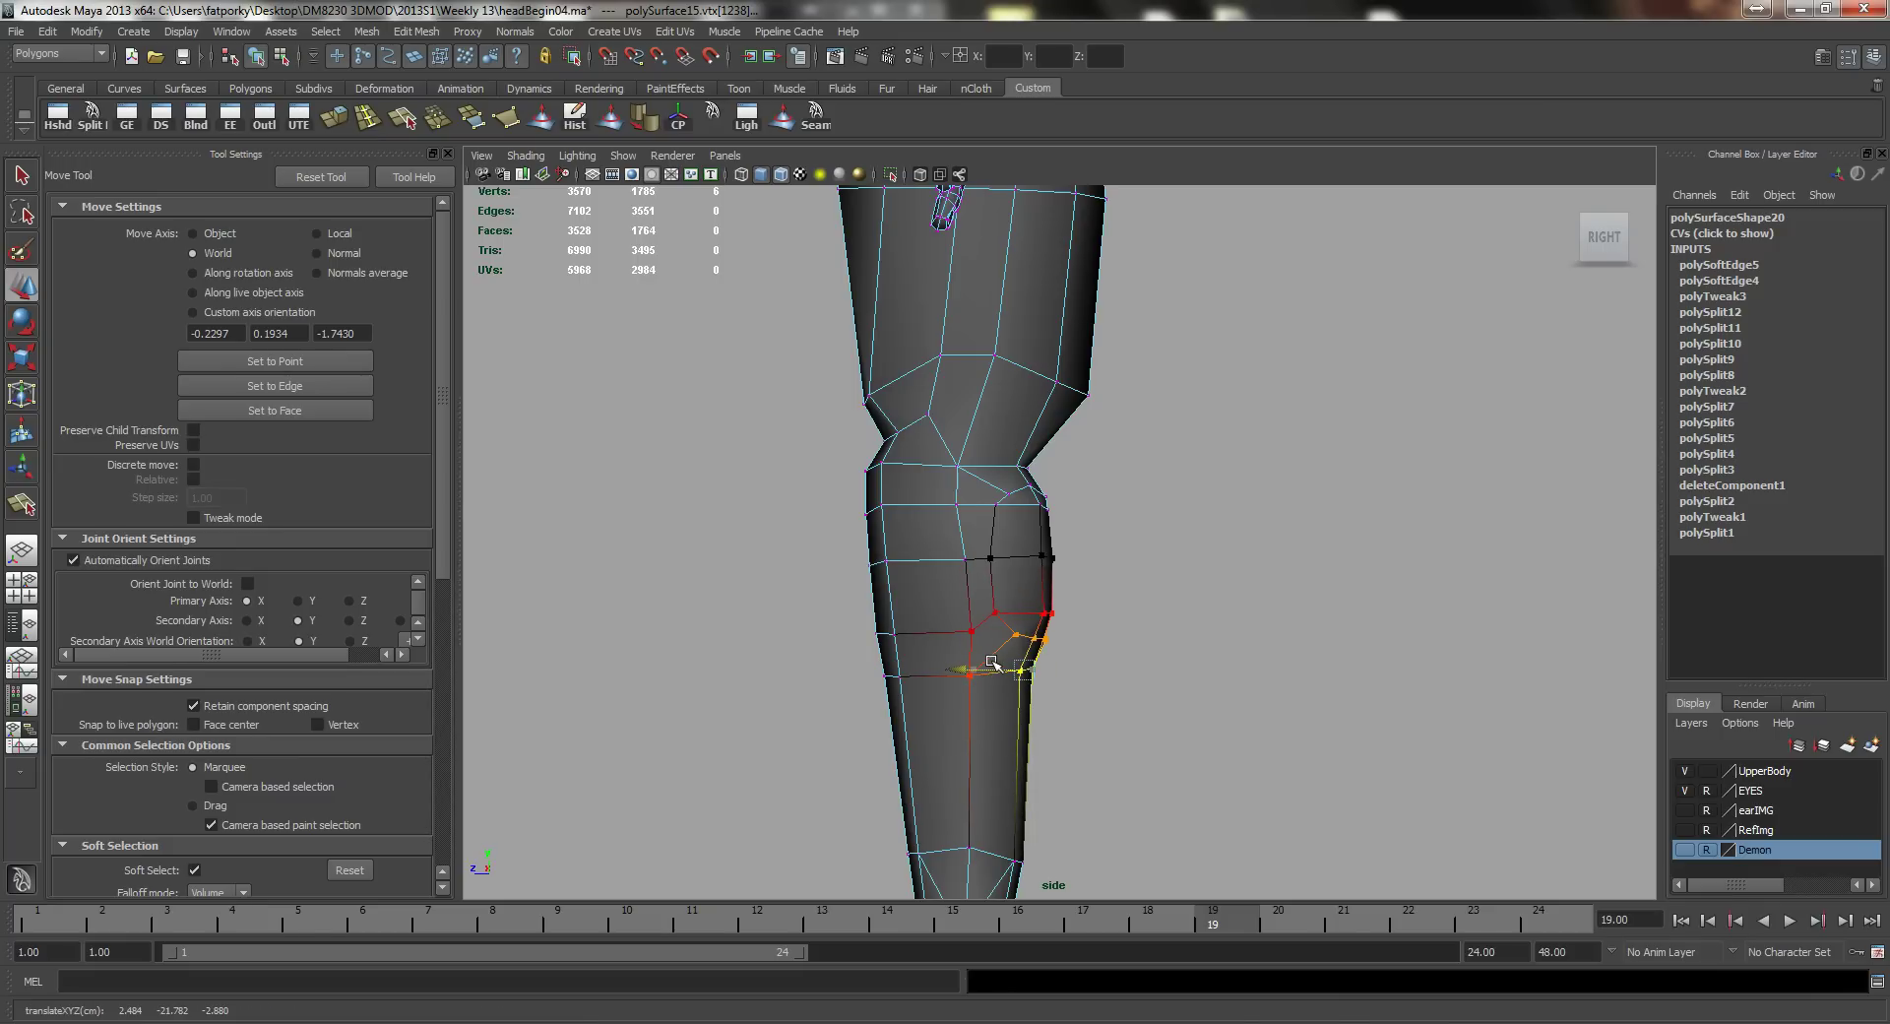
{"action": "key", "text": "ctrl+z"}
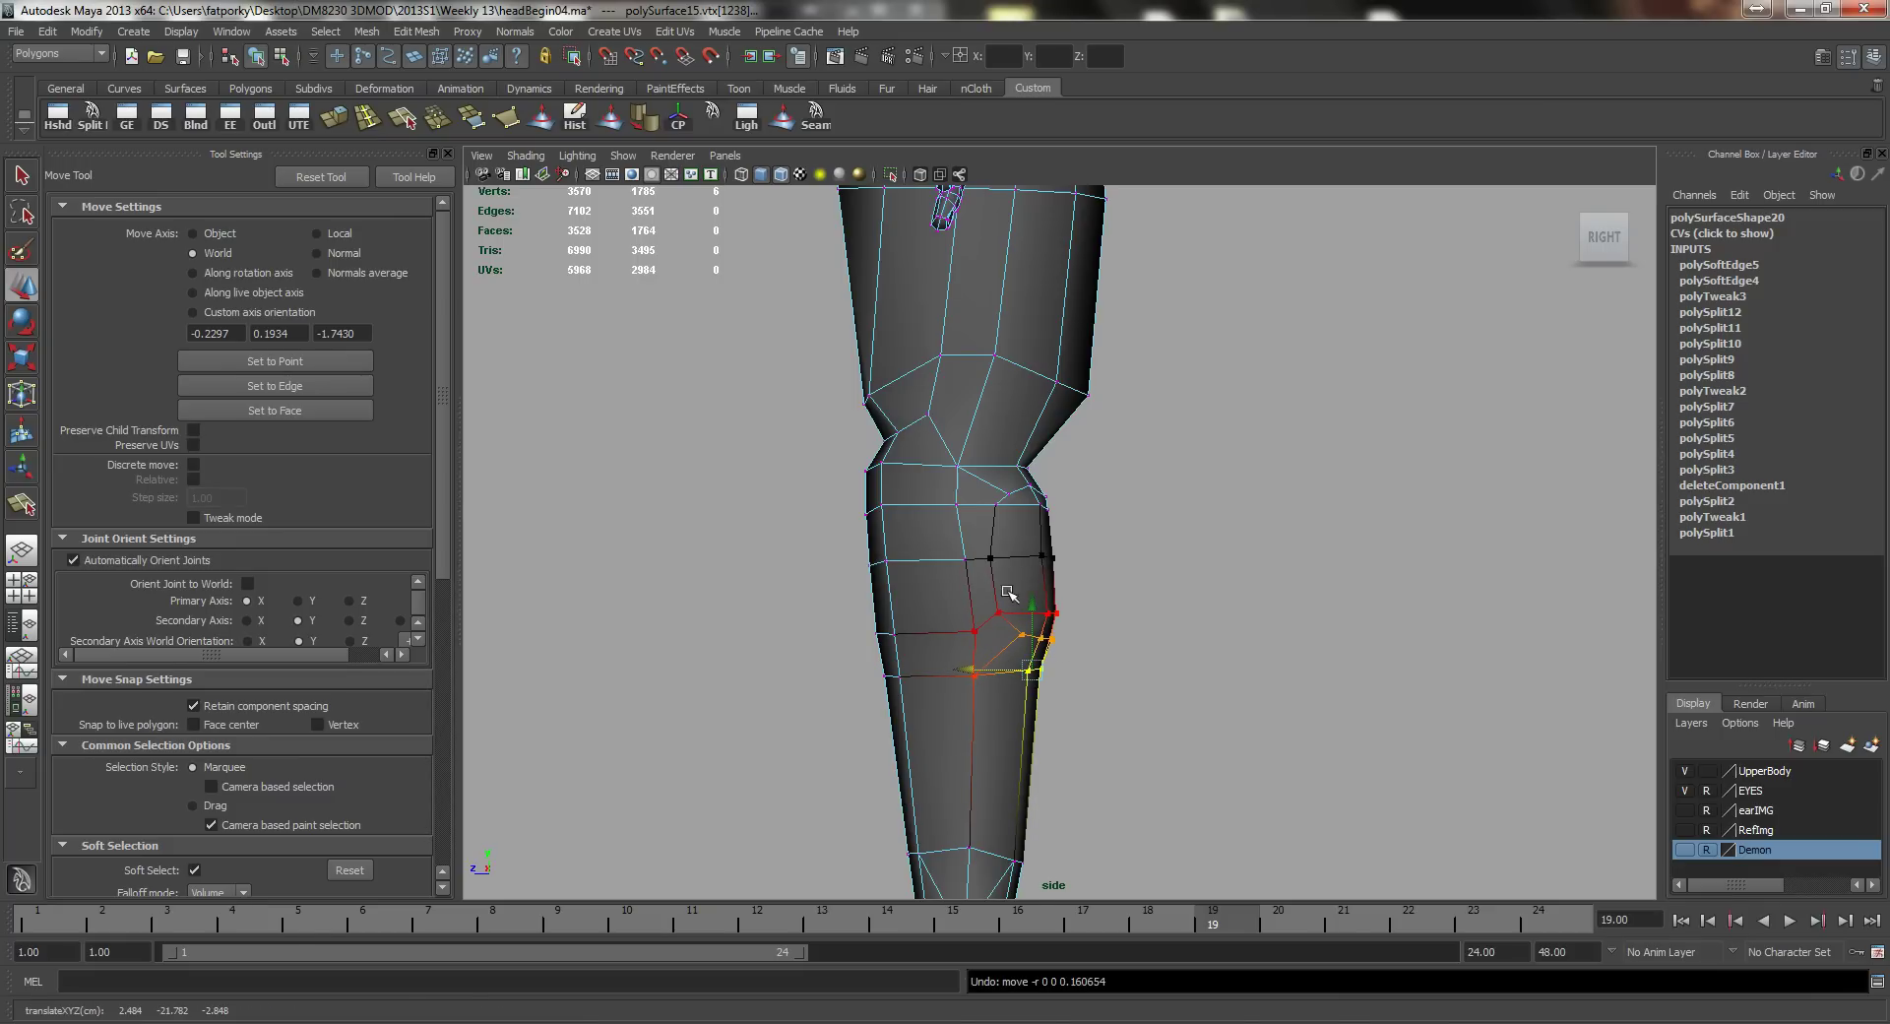
Step: Reselect the rearmost vertices at mid-calf and nudge them slightly forward with soft selection
{"action": "middle_click_drag", "start_coordinate": [1004, 595], "coordinate": [994, 612], "text": "alt"}
{"action": "left_click_drag", "start_coordinate": [981, 604], "coordinate": [1004, 576]}
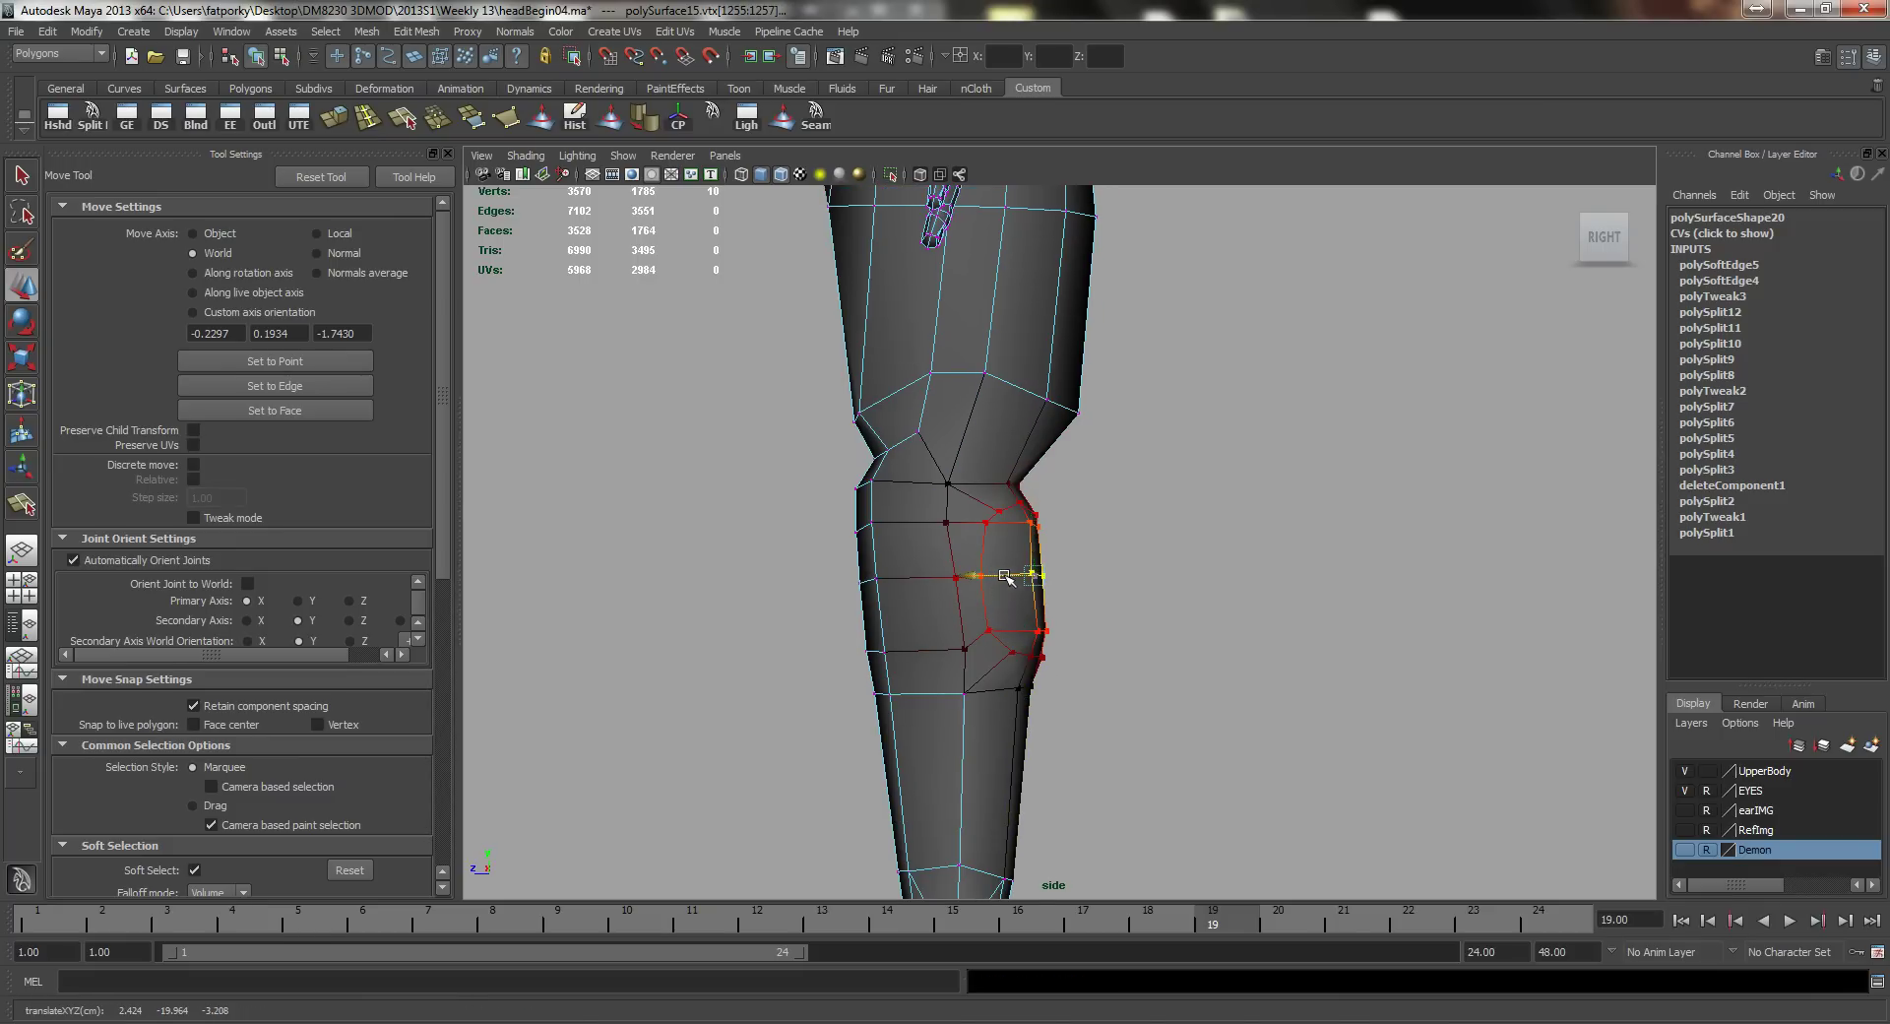
{"action": "scroll", "coordinate": [1010, 576], "scroll_direction": "down", "scroll_amount": 3}
{"action": "key", "text": "q"}
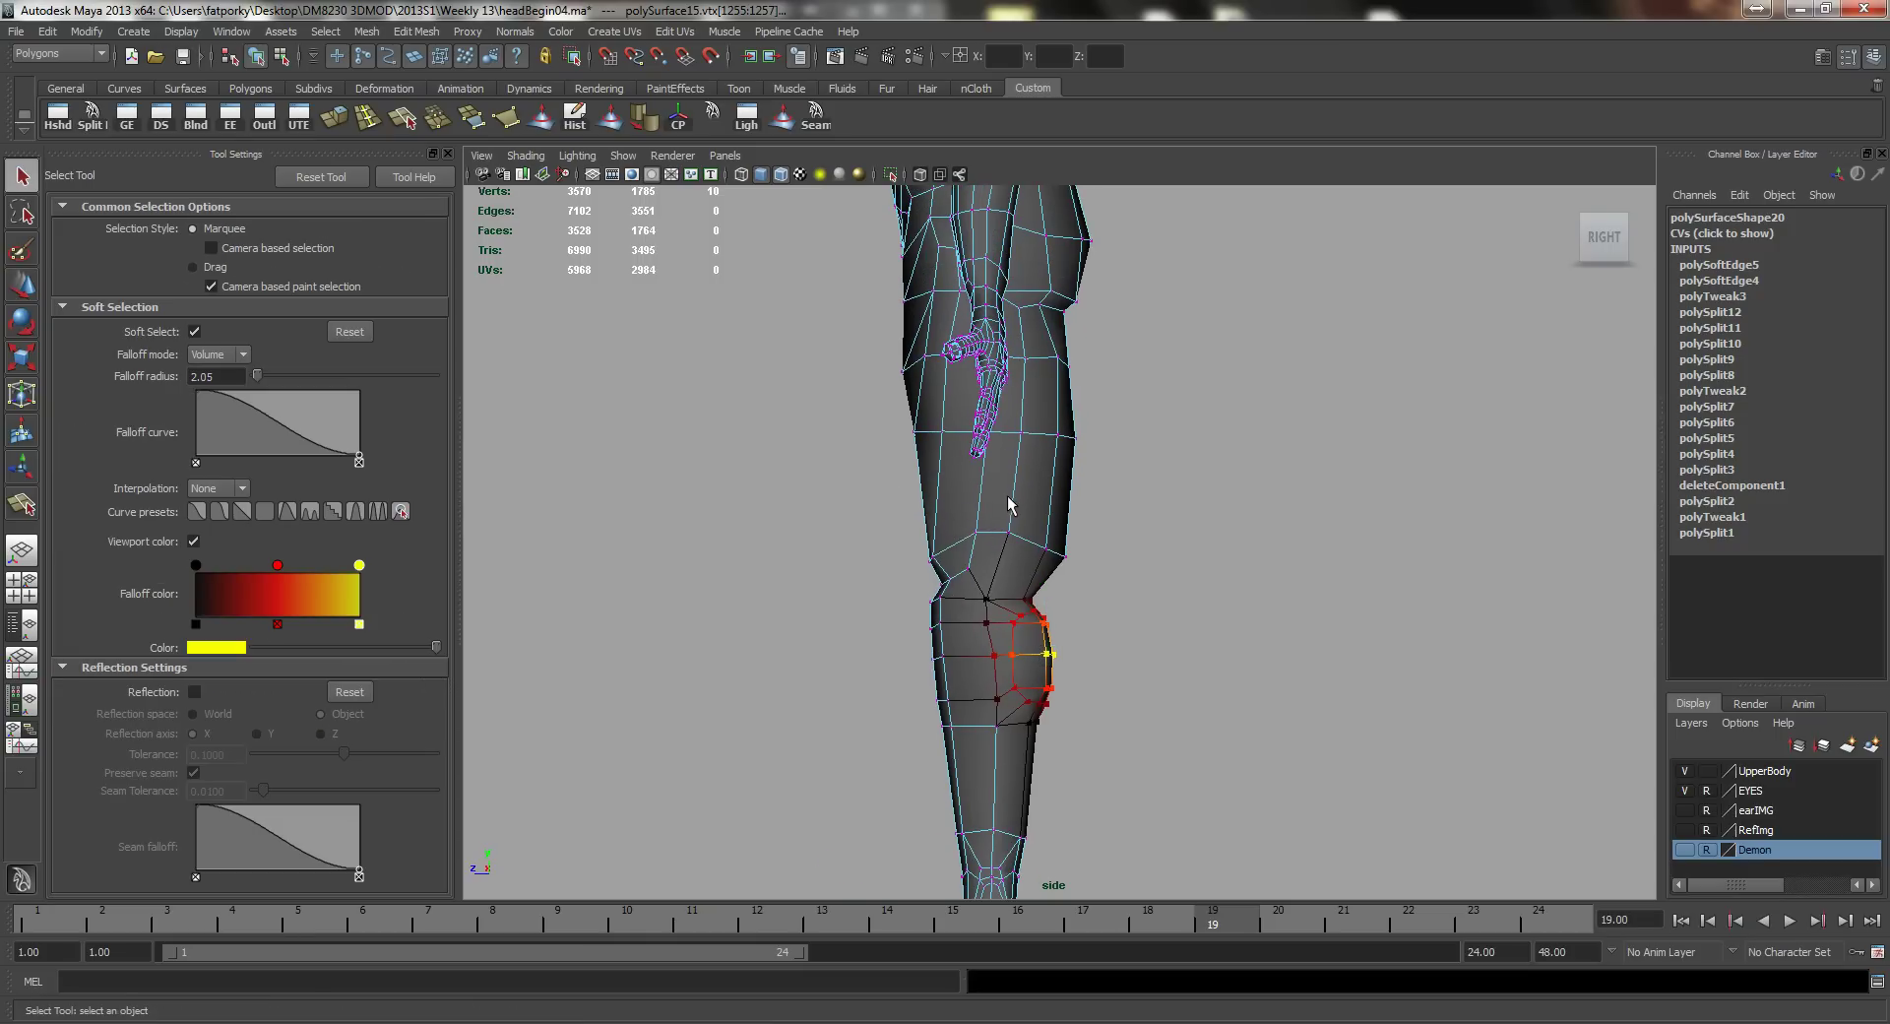
Step: Leave vertex editing for object mode and switch to the perspective view with the whole body framed
{"action": "right_click_drag", "start_coordinate": [1007, 496], "coordinate": [1068, 475]}
{"action": "key", "text": "space"}
{"action": "left_click_drag", "start_coordinate": [1076, 476], "coordinate": [1249, 476]}
{"action": "right_click_drag", "start_coordinate": [1249, 484], "coordinate": [1033, 359], "text": "alt"}
{"action": "middle_click_drag", "start_coordinate": [1033, 358], "coordinate": [1043, 485], "text": "alt"}
{"action": "right_click_drag", "start_coordinate": [1042, 484], "coordinate": [770, 322], "text": "alt"}
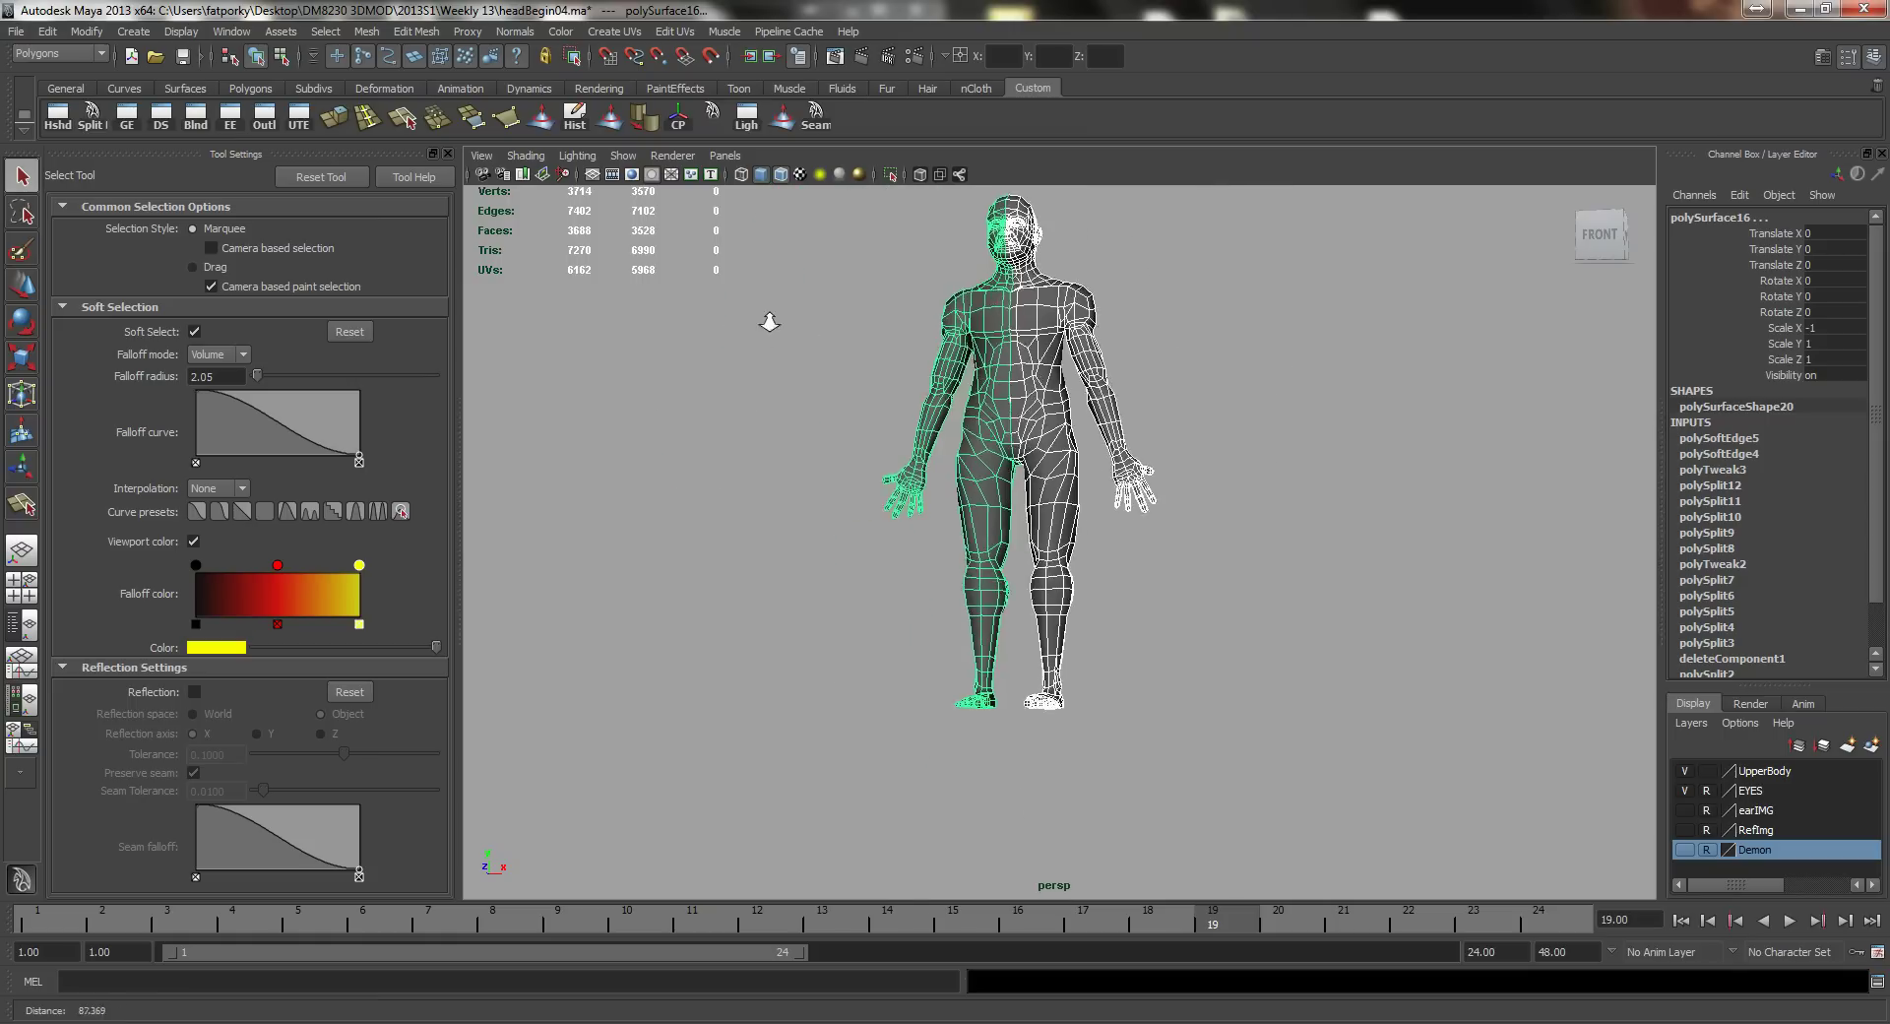
Step: Deselect the mesh and examine the complete human body from the front and three-quarter angles
{"action": "left_click_drag", "start_coordinate": [925, 472], "coordinate": [793, 426], "text": "alt"}
{"action": "right_click_drag", "start_coordinate": [793, 426], "coordinate": [960, 443], "text": "alt"}
{"action": "left_click_drag", "start_coordinate": [960, 443], "coordinate": [1128, 528], "text": "alt"}
{"action": "left_click", "coordinate": [1152, 464]}
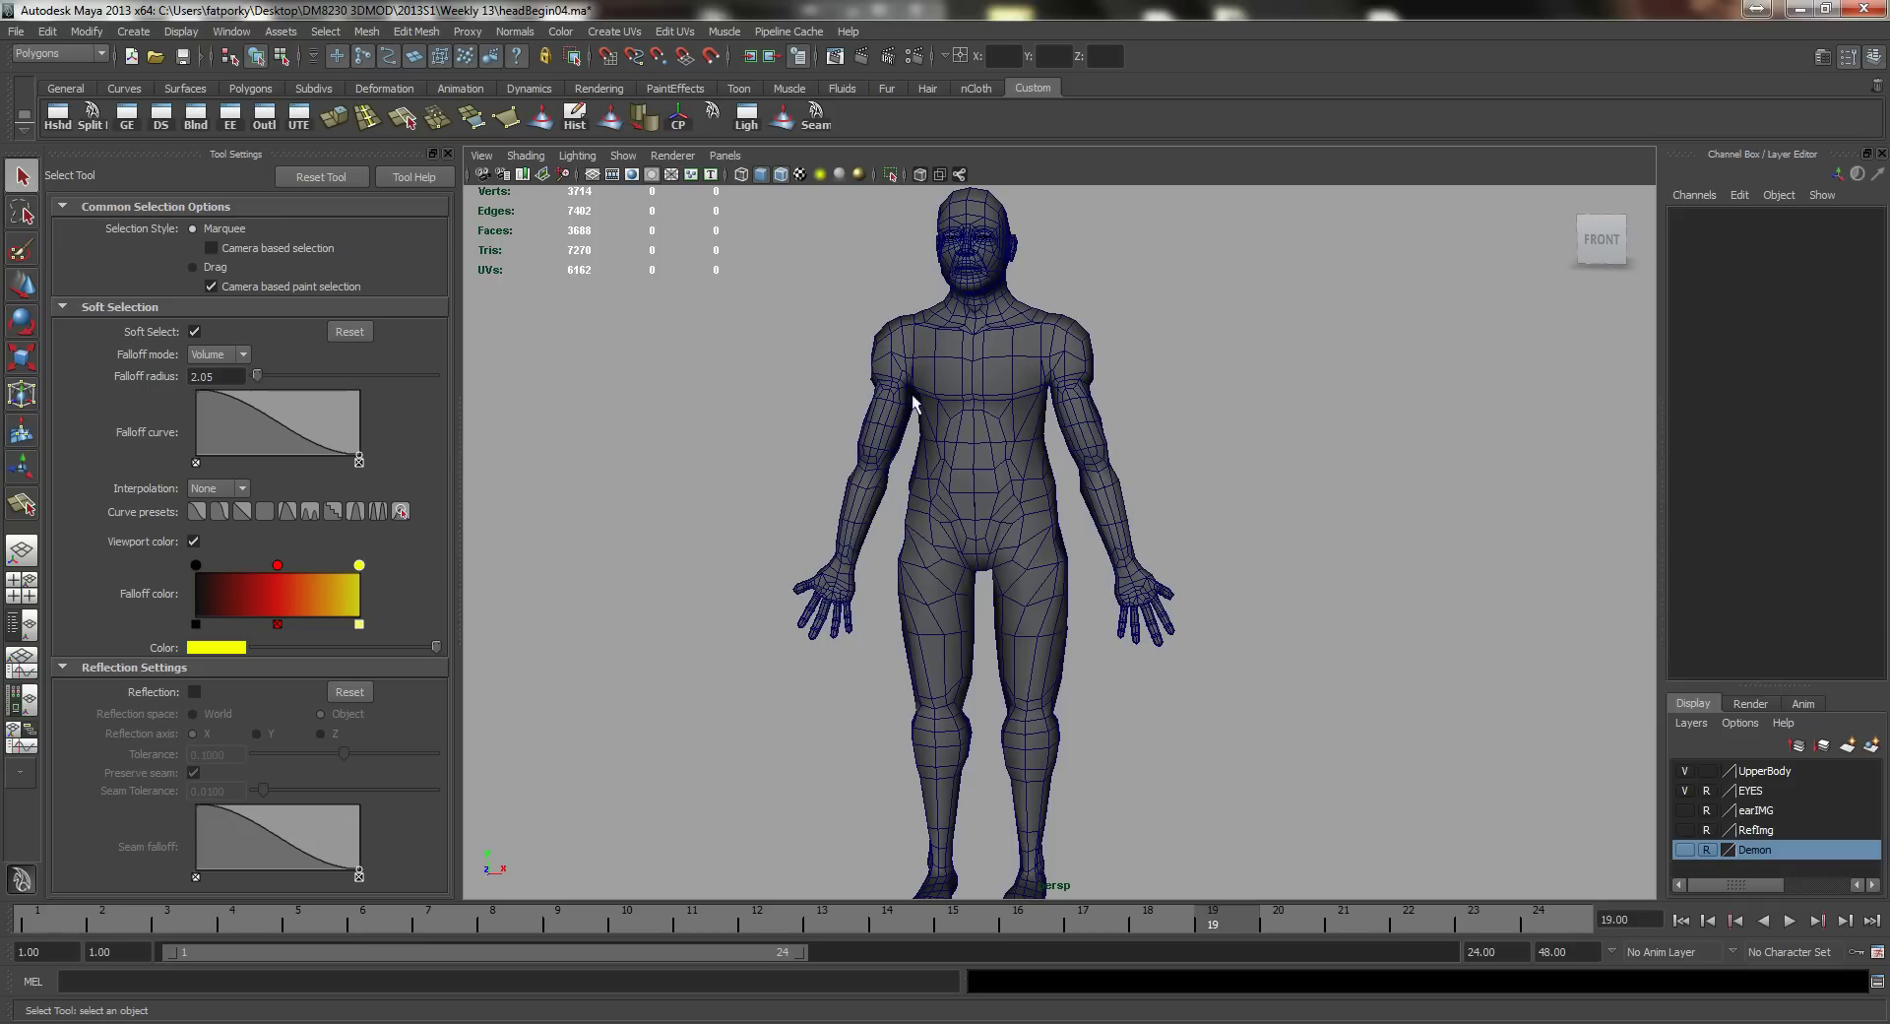
{"action": "left_click_drag", "start_coordinate": [914, 404], "coordinate": [989, 484], "text": "alt"}
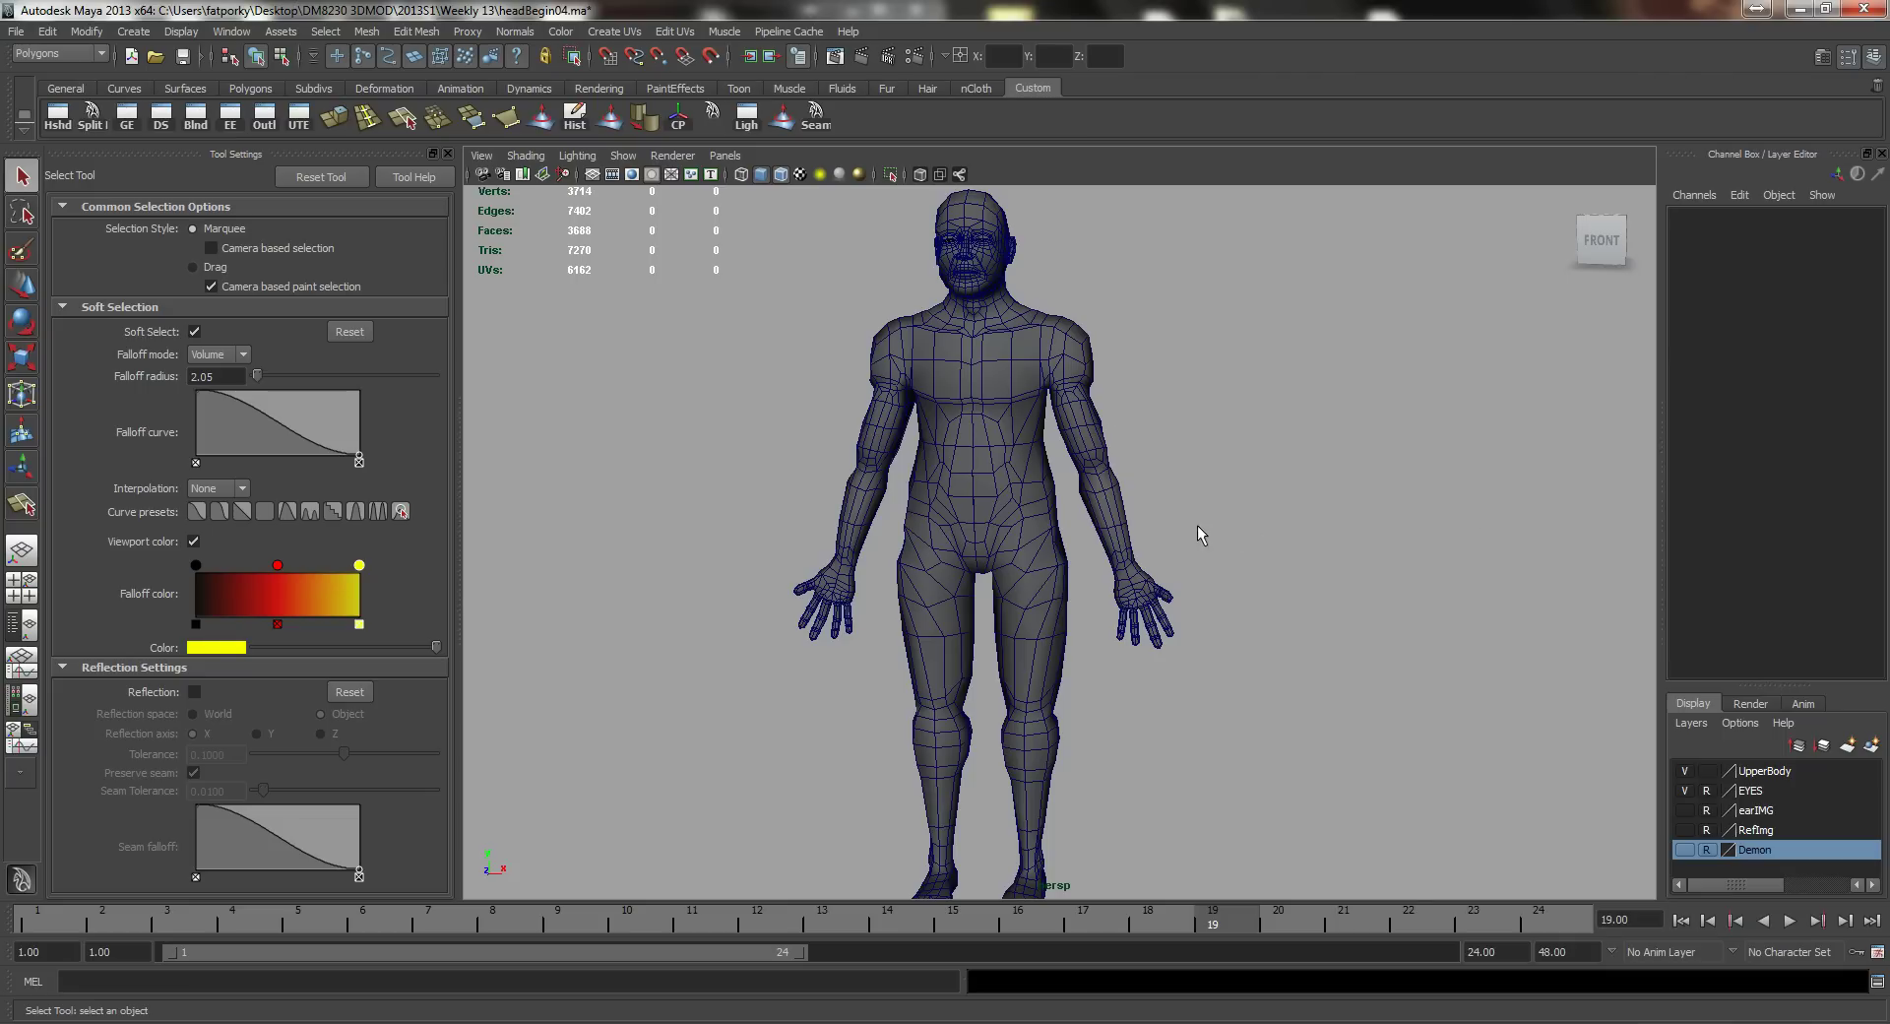
{"action": "right_click_drag", "start_coordinate": [1197, 527], "coordinate": [1179, 530], "text": "alt"}
{"action": "left_click_drag", "start_coordinate": [1214, 571], "coordinate": [1163, 581], "text": "alt"}
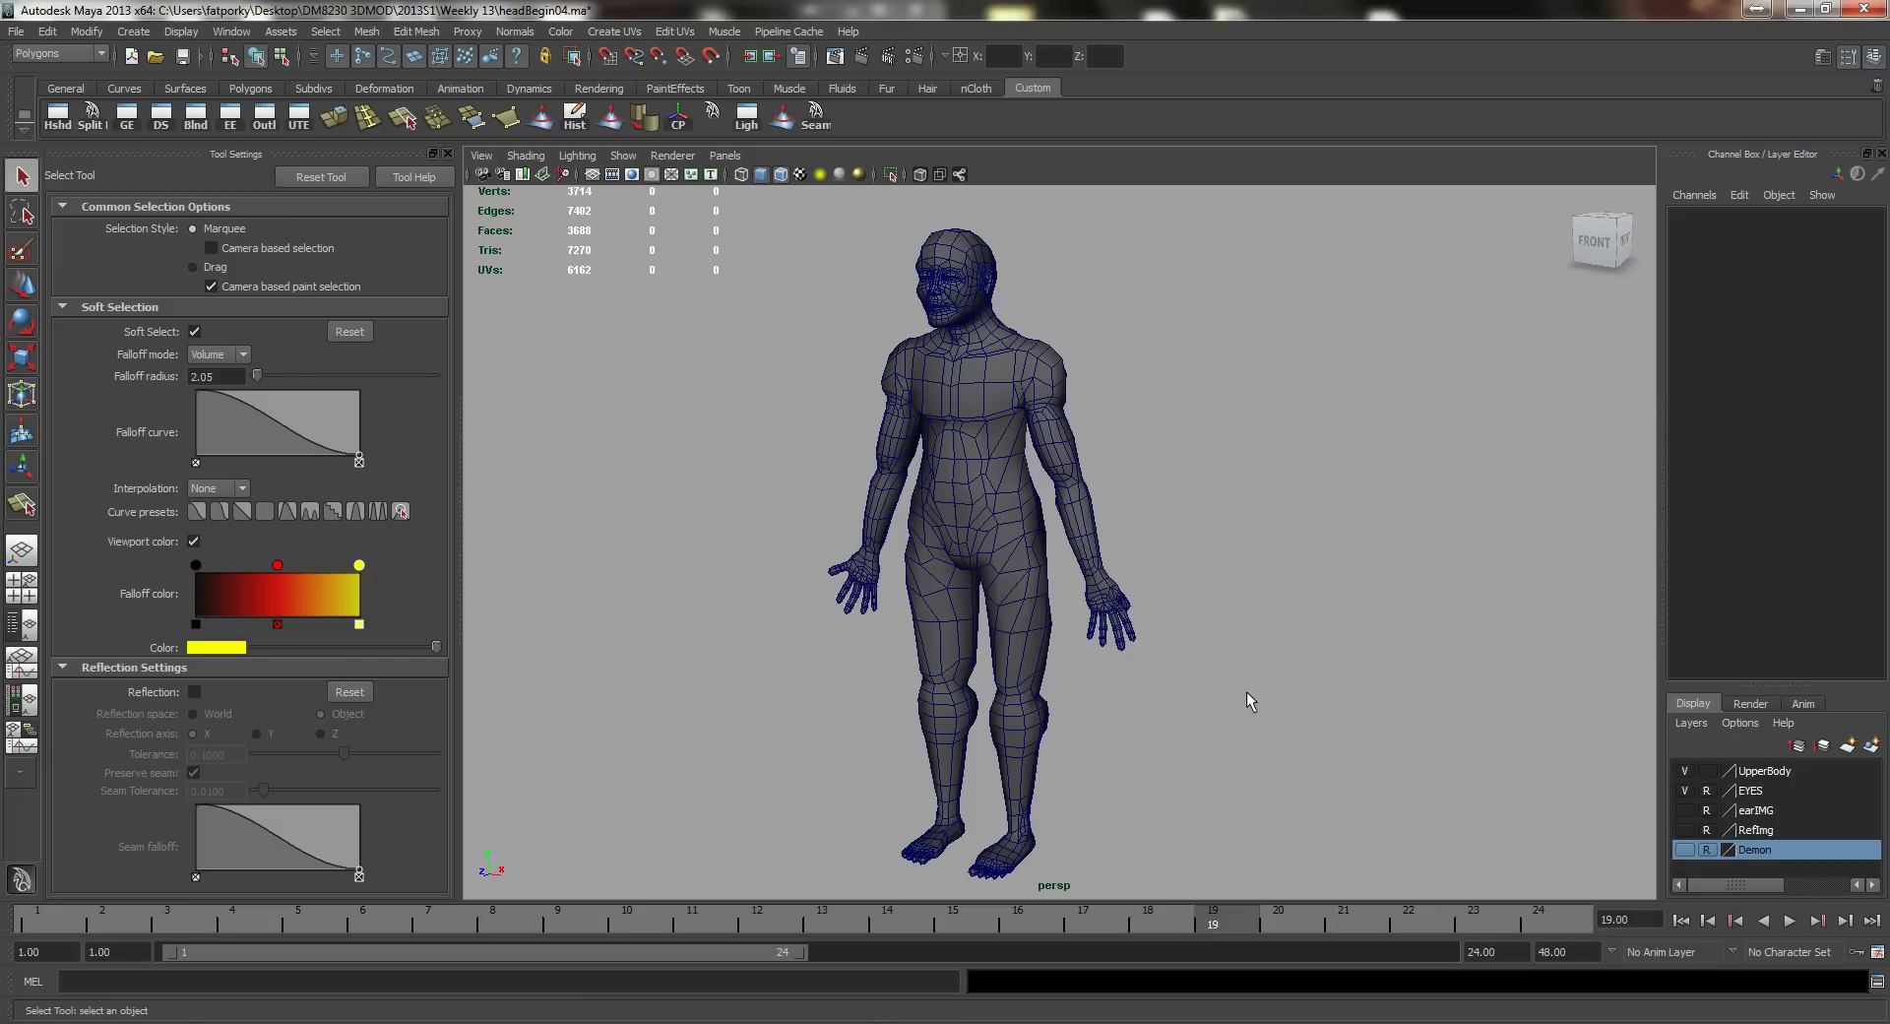
Step: Add both body halves to the UpperBody layer and hide that layer
{"action": "left_click_drag", "start_coordinate": [791, 480], "coordinate": [1422, 694]}
{"action": "left_click", "coordinate": [1751, 777]}
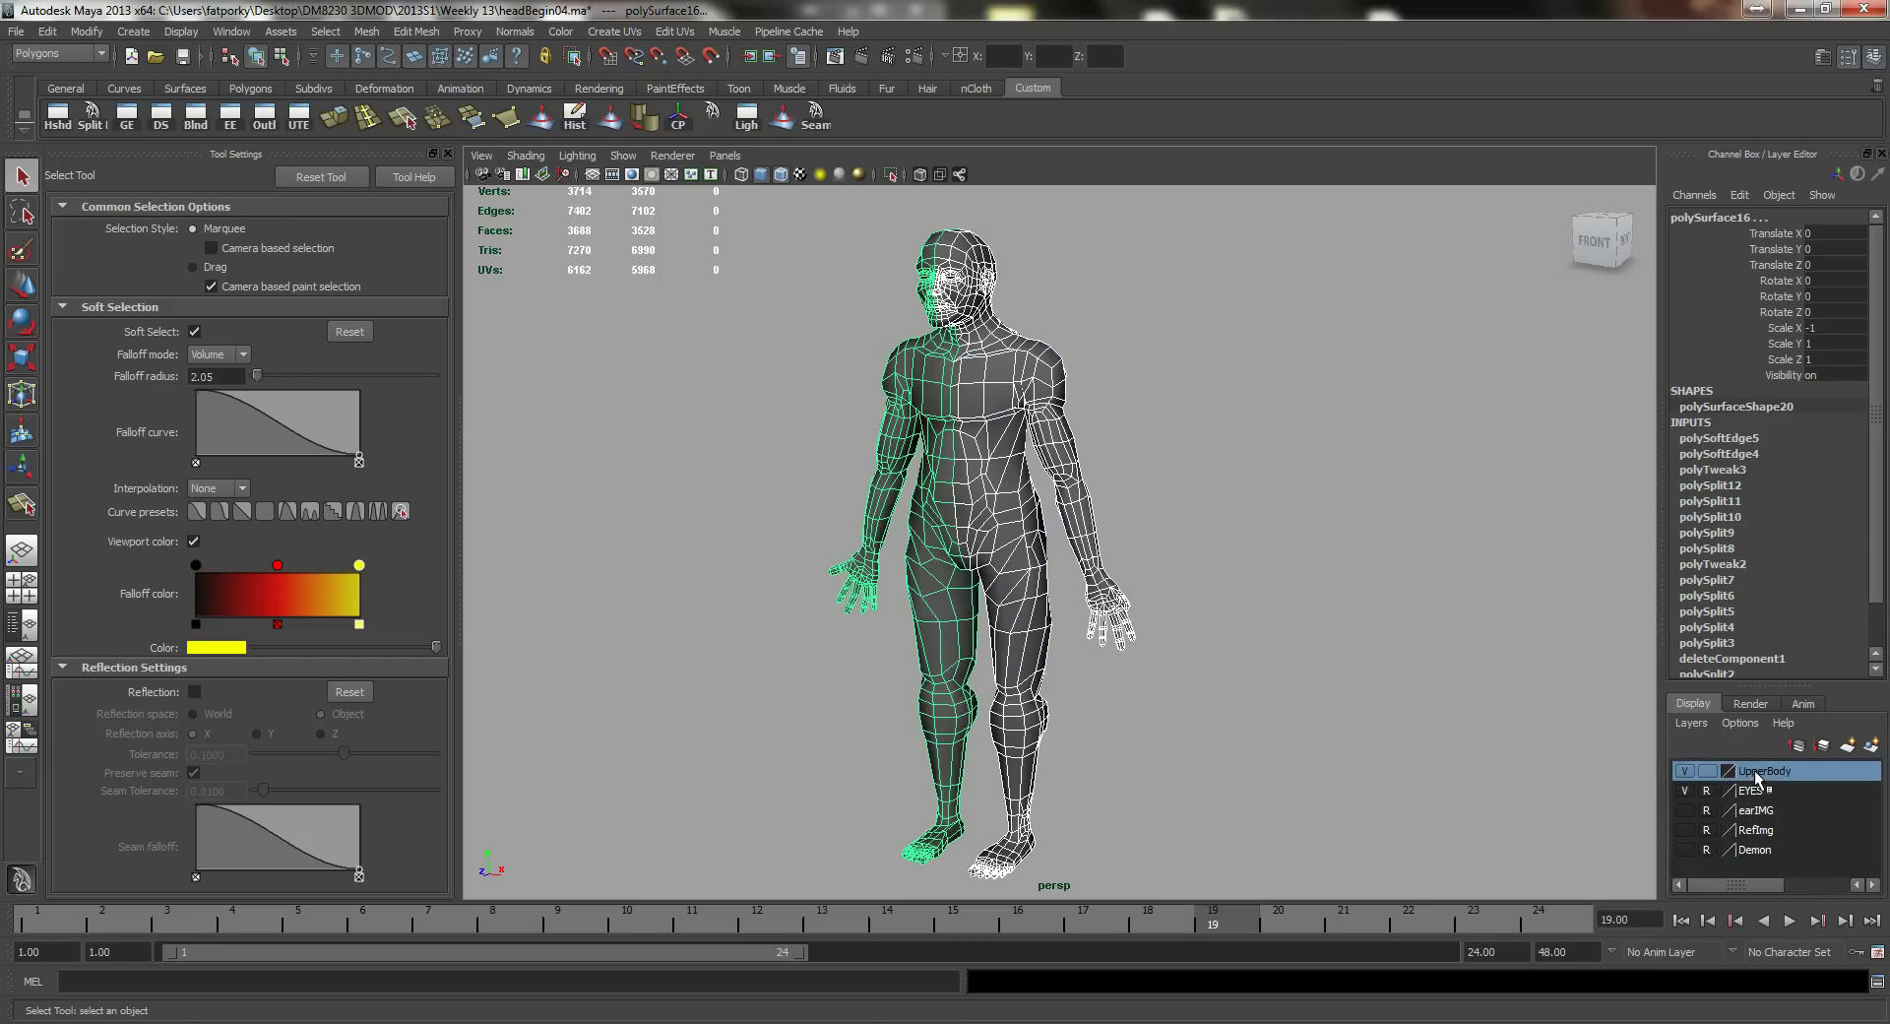
{"action": "right_click", "coordinate": [1753, 779]}
{"action": "left_click", "coordinate": [1742, 800]}
{"action": "left_click", "coordinate": [1684, 772]}
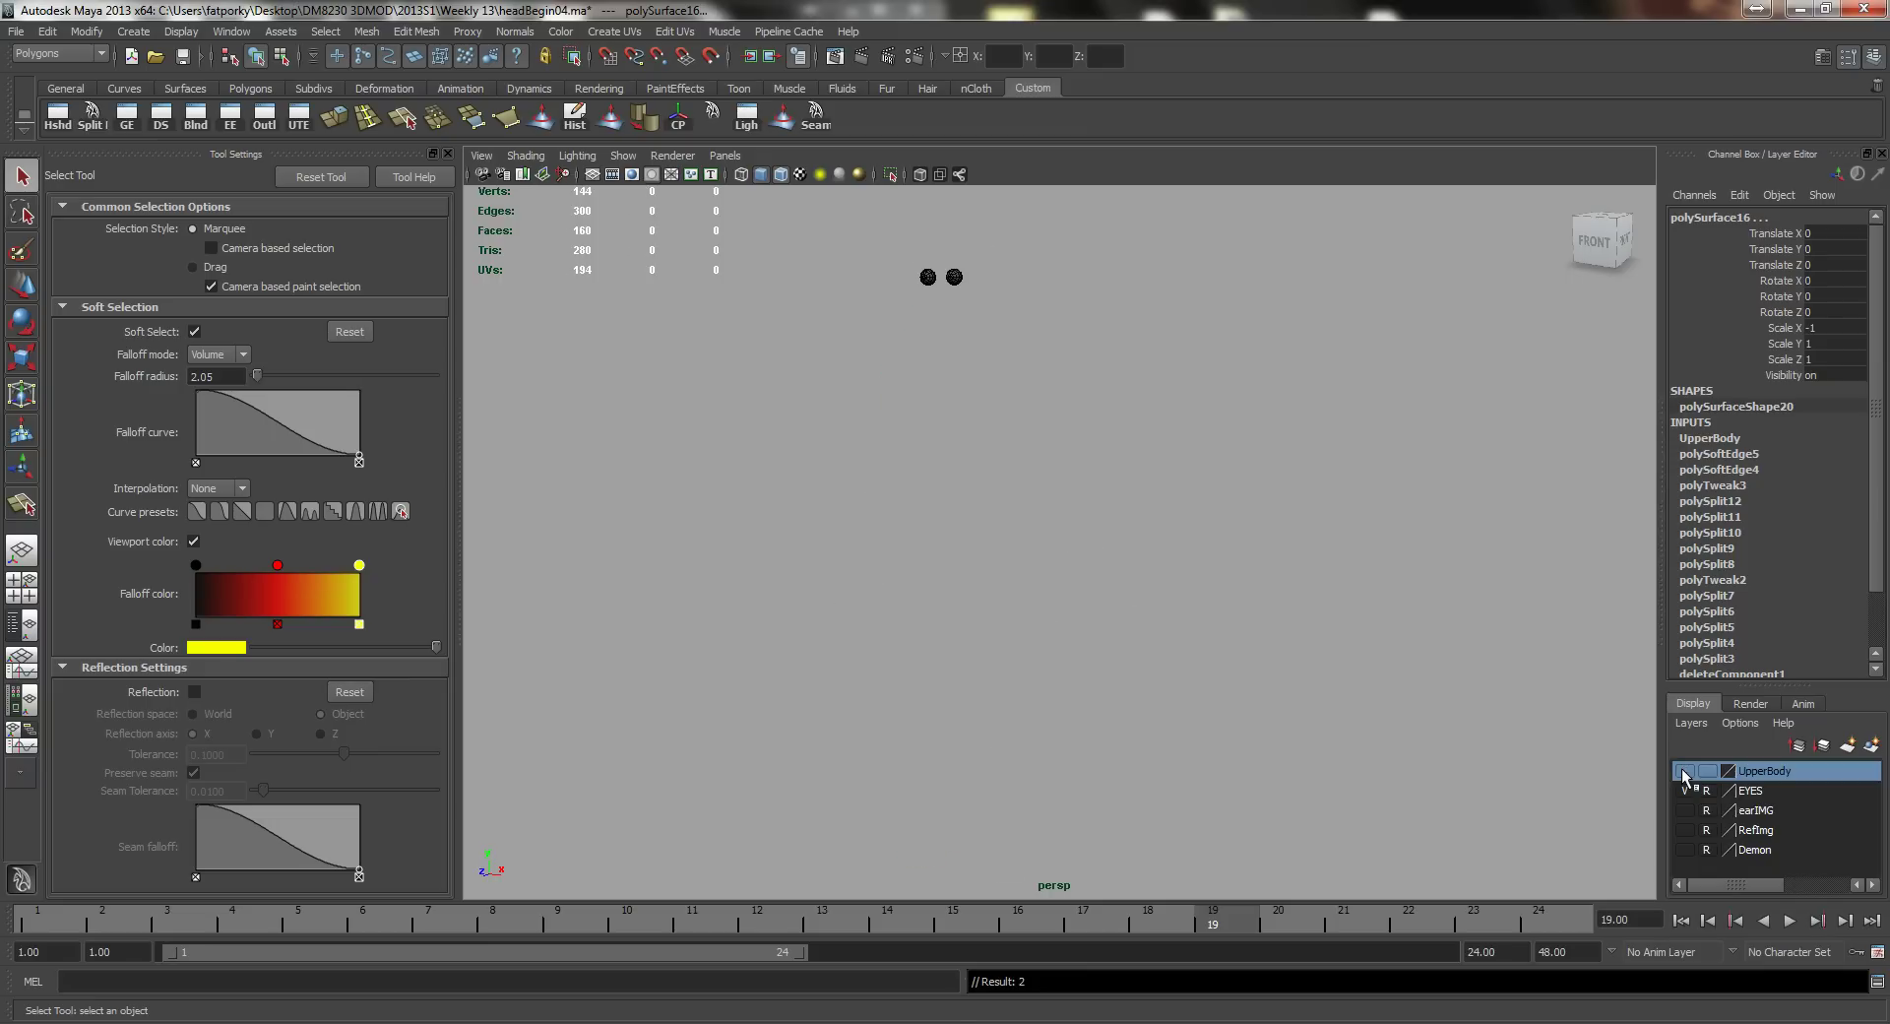
Step: Hide the EYES layer and show the Demon layer, viewing the finished demon from the front
{"action": "left_click", "coordinate": [1227, 588]}
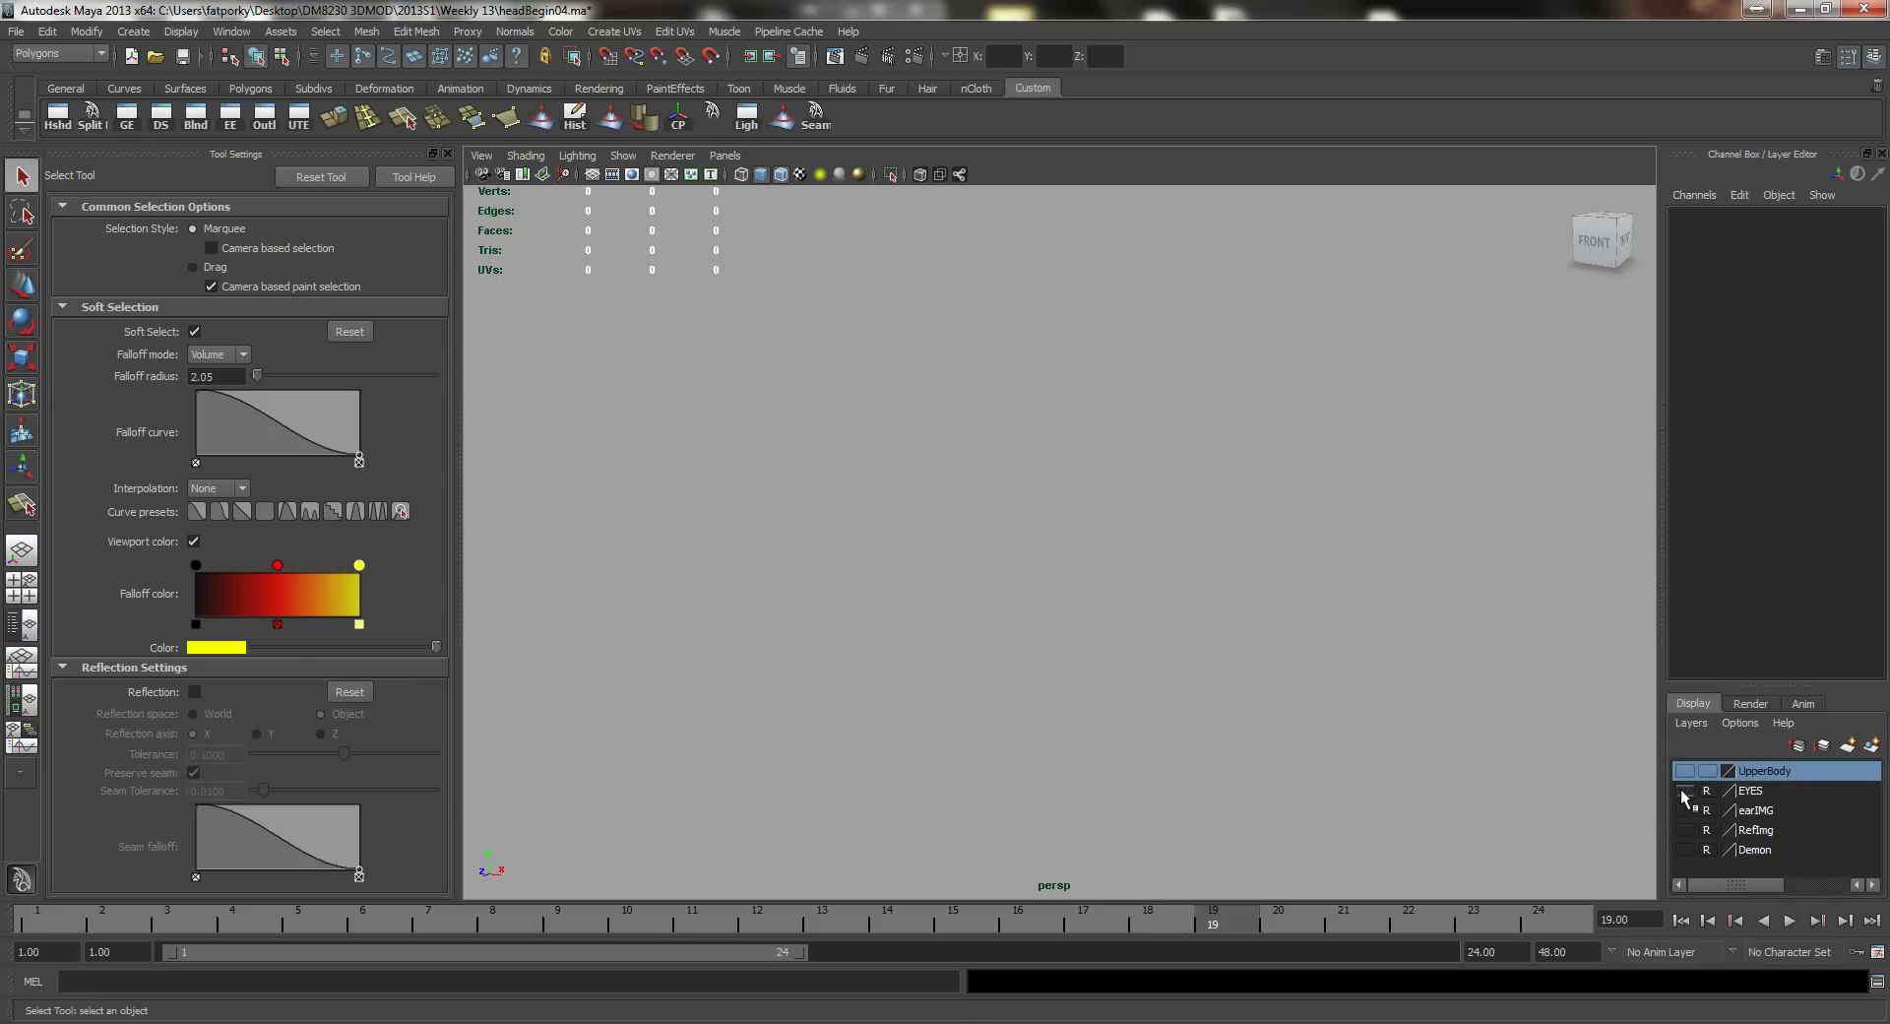
{"action": "left_click", "coordinate": [1684, 850]}
{"action": "left_click_drag", "start_coordinate": [883, 433], "coordinate": [884, 482], "text": "alt"}
{"action": "left_click_drag", "start_coordinate": [900, 500], "coordinate": [880, 472], "text": "alt"}
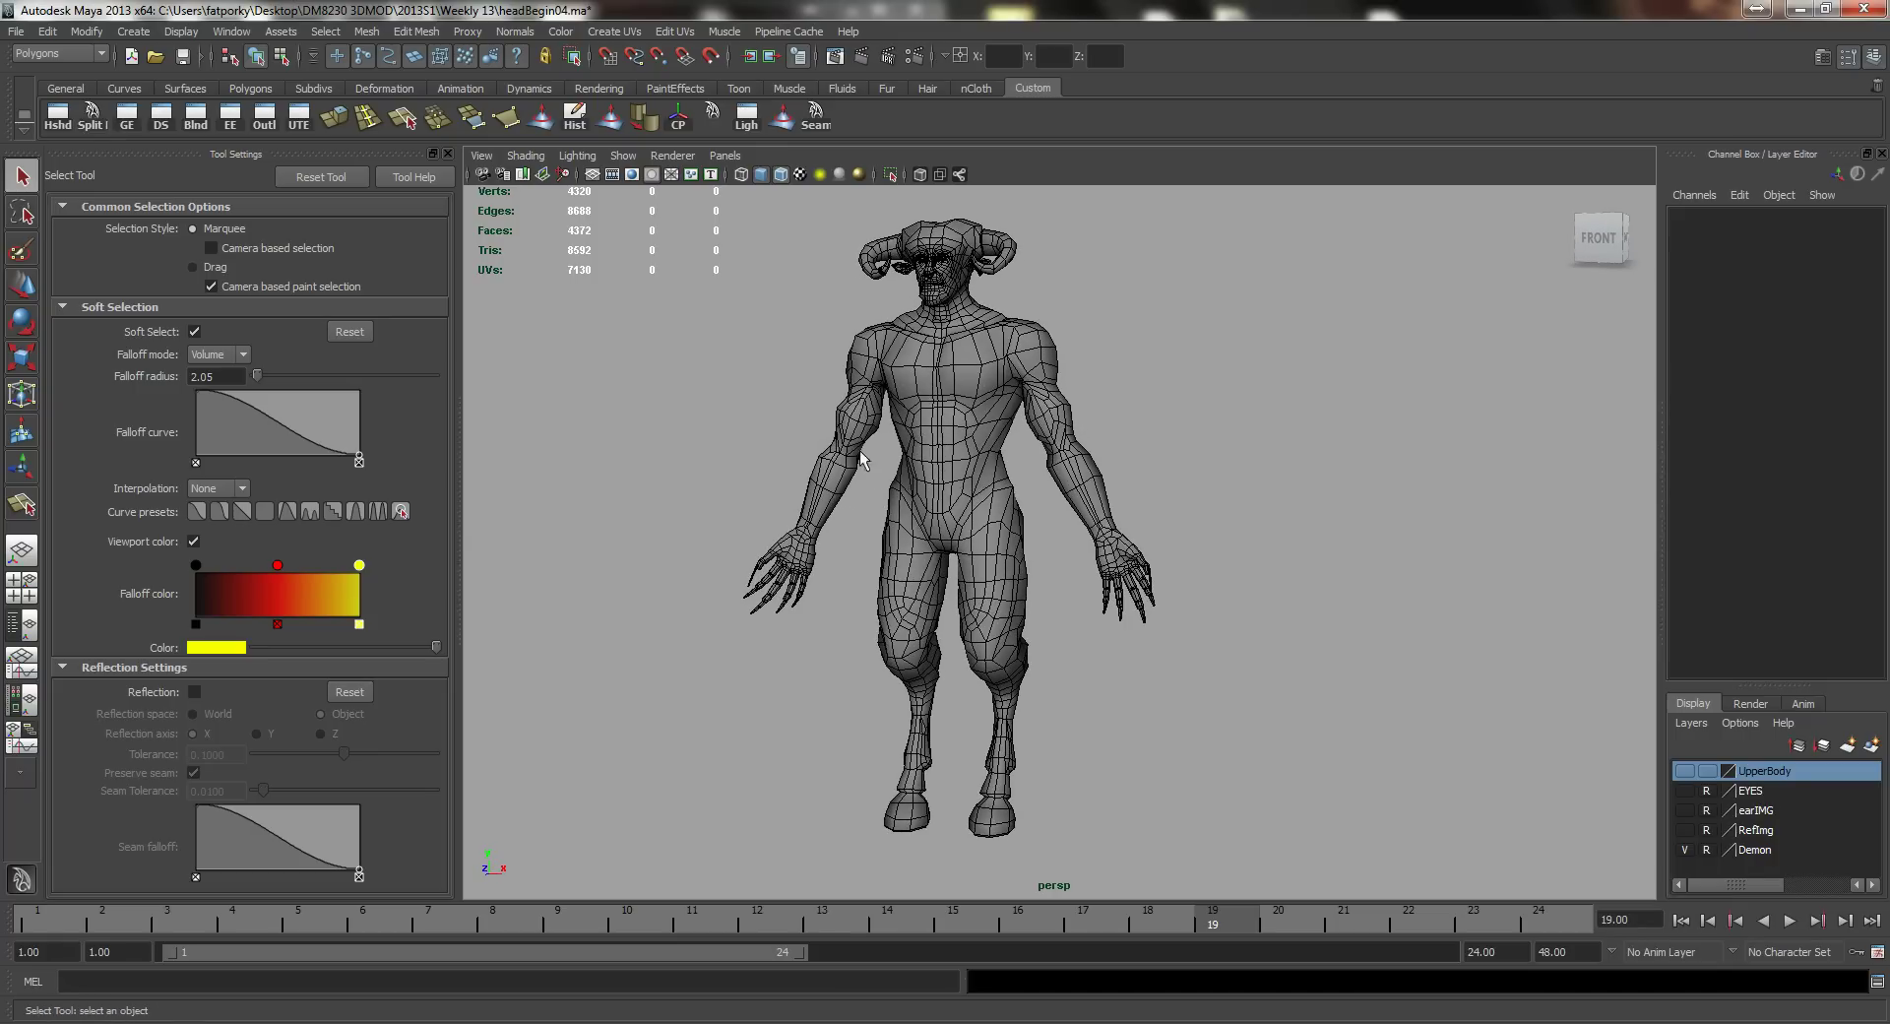
Step: Examine the demon's back and front without the wireframe overlay, and turn the overlay back on
{"action": "left_click", "coordinate": [782, 184]}
{"action": "mouse_move", "coordinate": [962, 410]}
{"action": "left_mouse_down", "text": "alt"}
{"action": "mouse_move", "coordinate": [1043, 413]}
{"action": "mouse_move", "coordinate": [964, 413]}
{"action": "mouse_move", "coordinate": [1132, 474]}
{"action": "mouse_move", "coordinate": [1286, 482]}
{"action": "left_mouse_up", "text": "alt"}
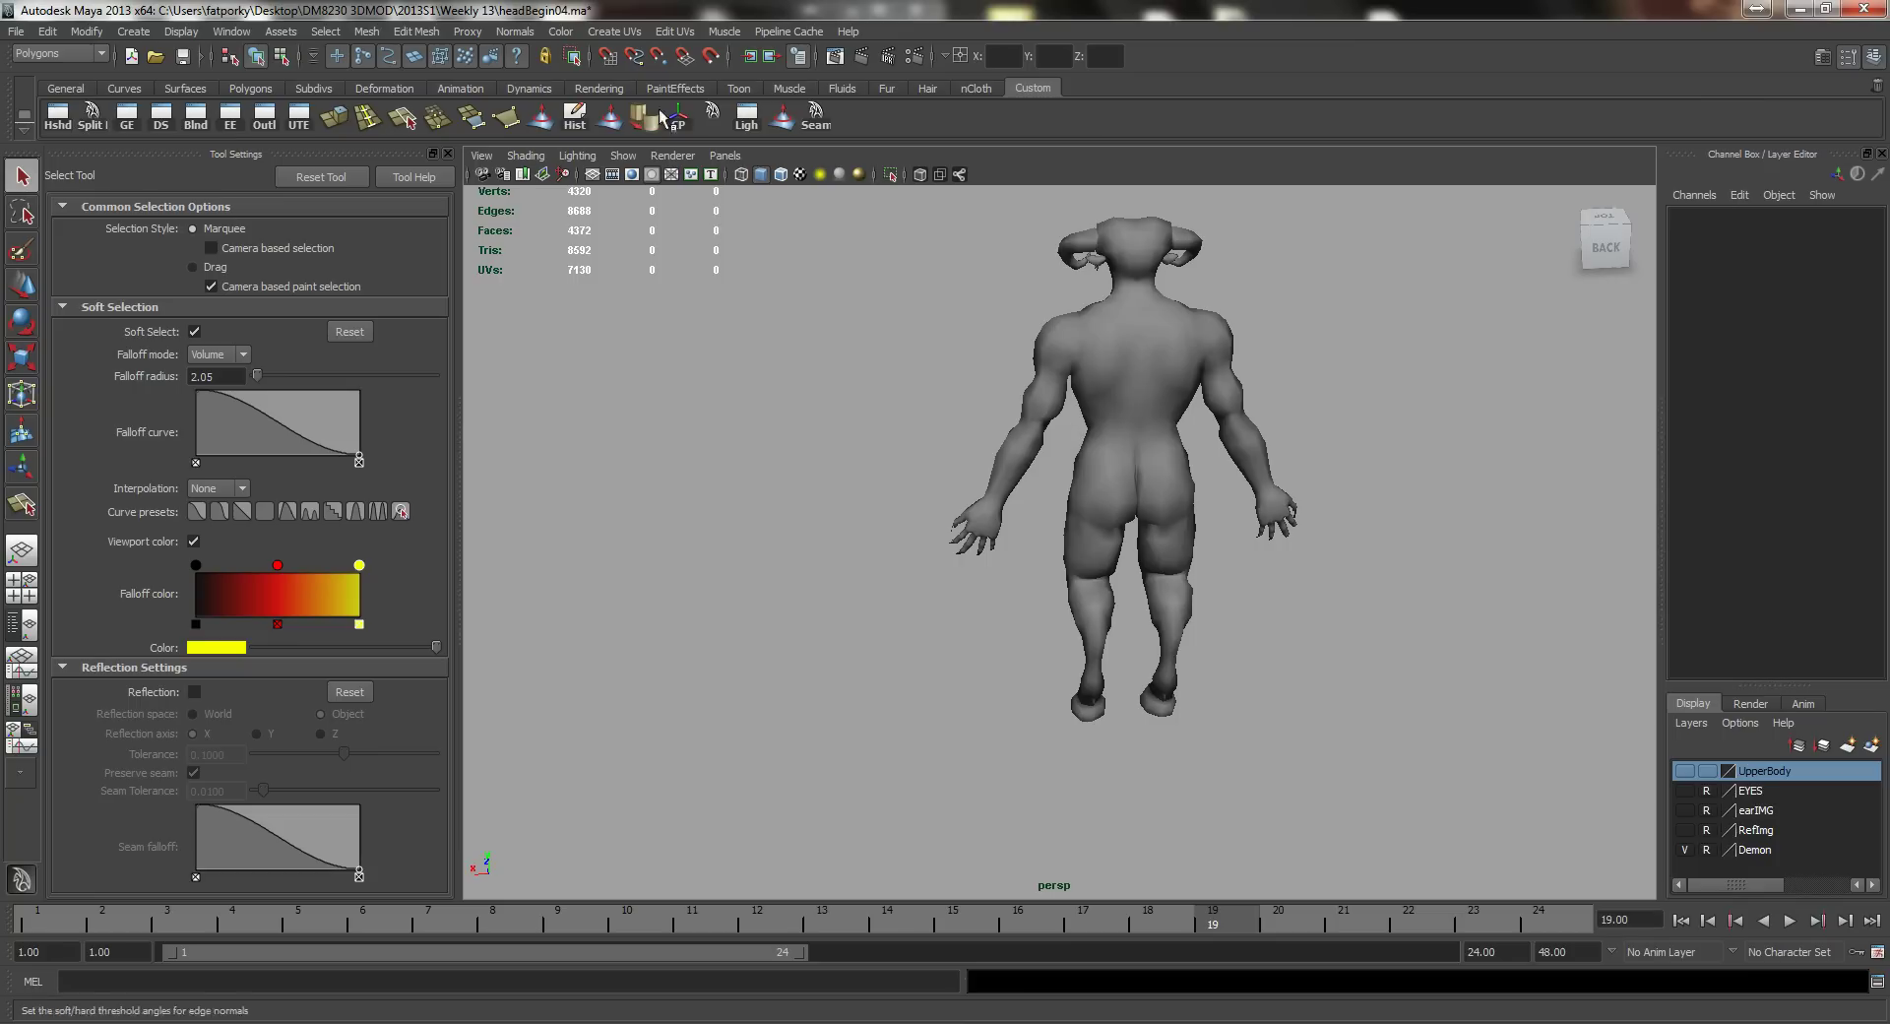
{"action": "left_click_drag", "start_coordinate": [1025, 564], "coordinate": [1223, 540], "text": "alt"}
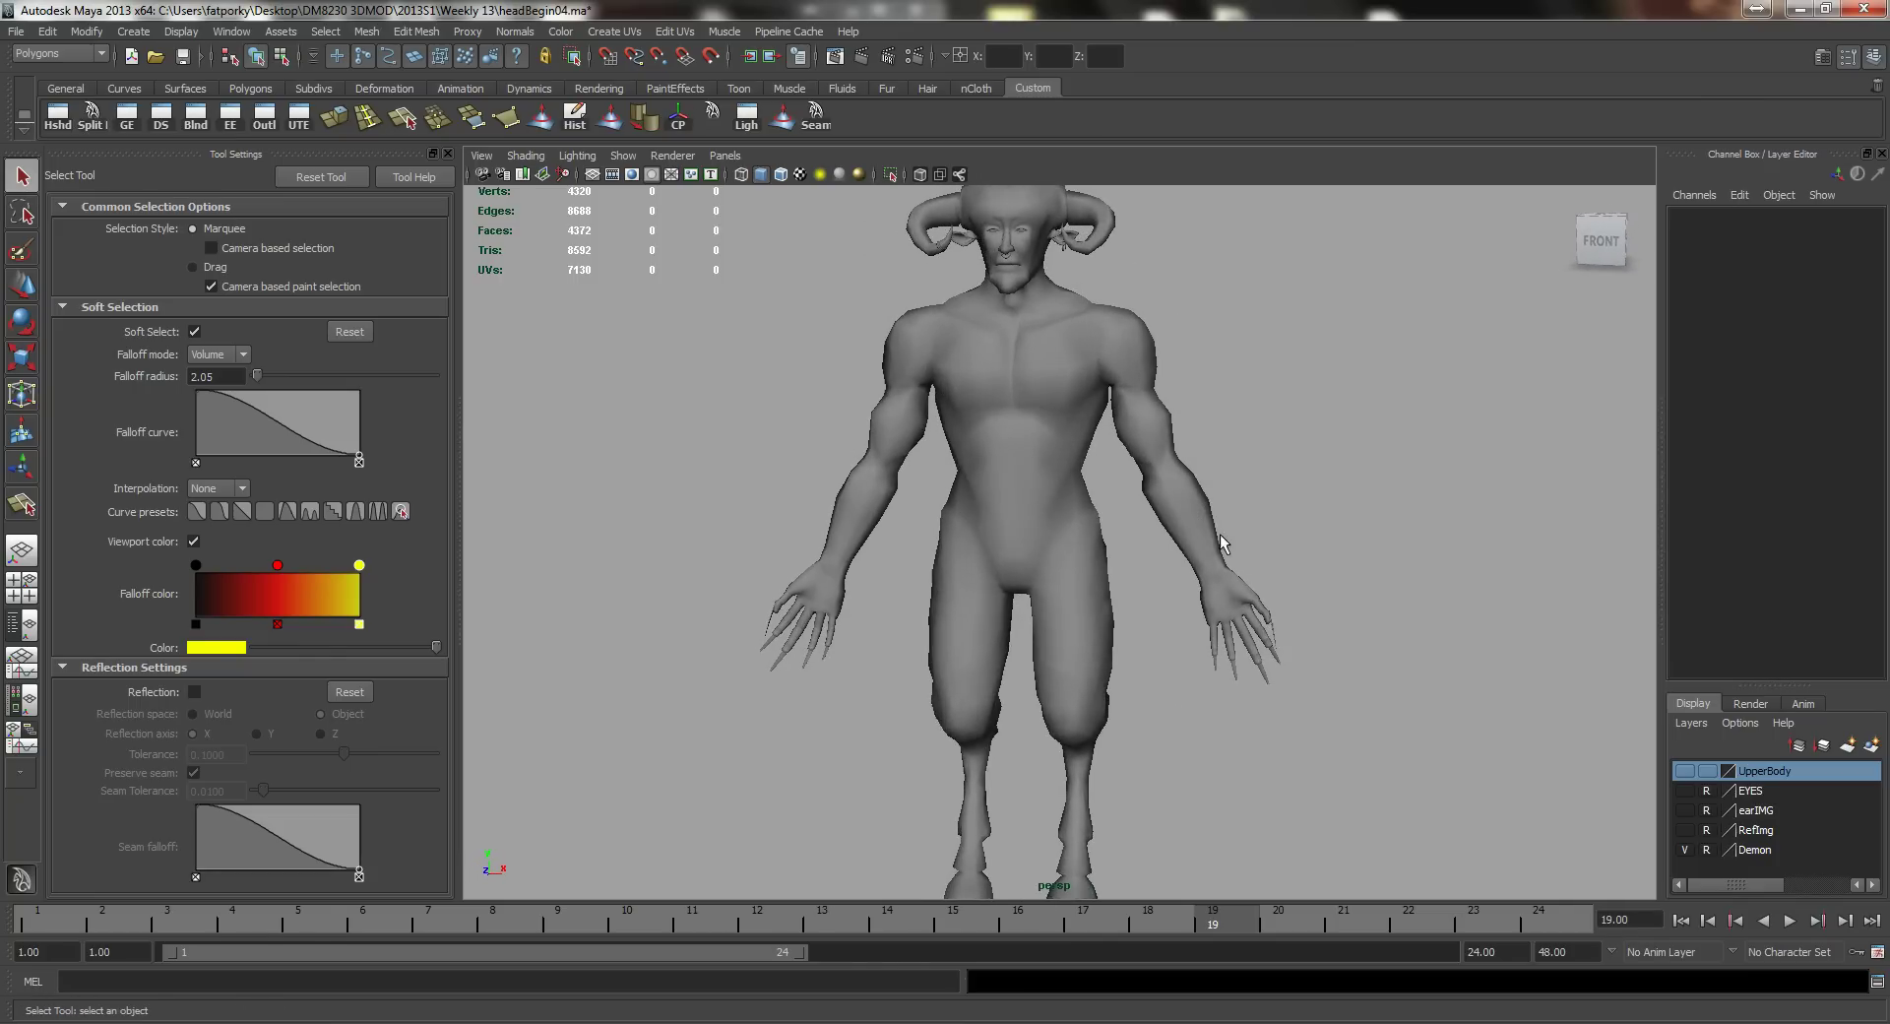
{"action": "scroll", "coordinate": [1224, 540], "scroll_direction": "down", "scroll_amount": 2}
{"action": "left_click", "coordinate": [780, 174]}
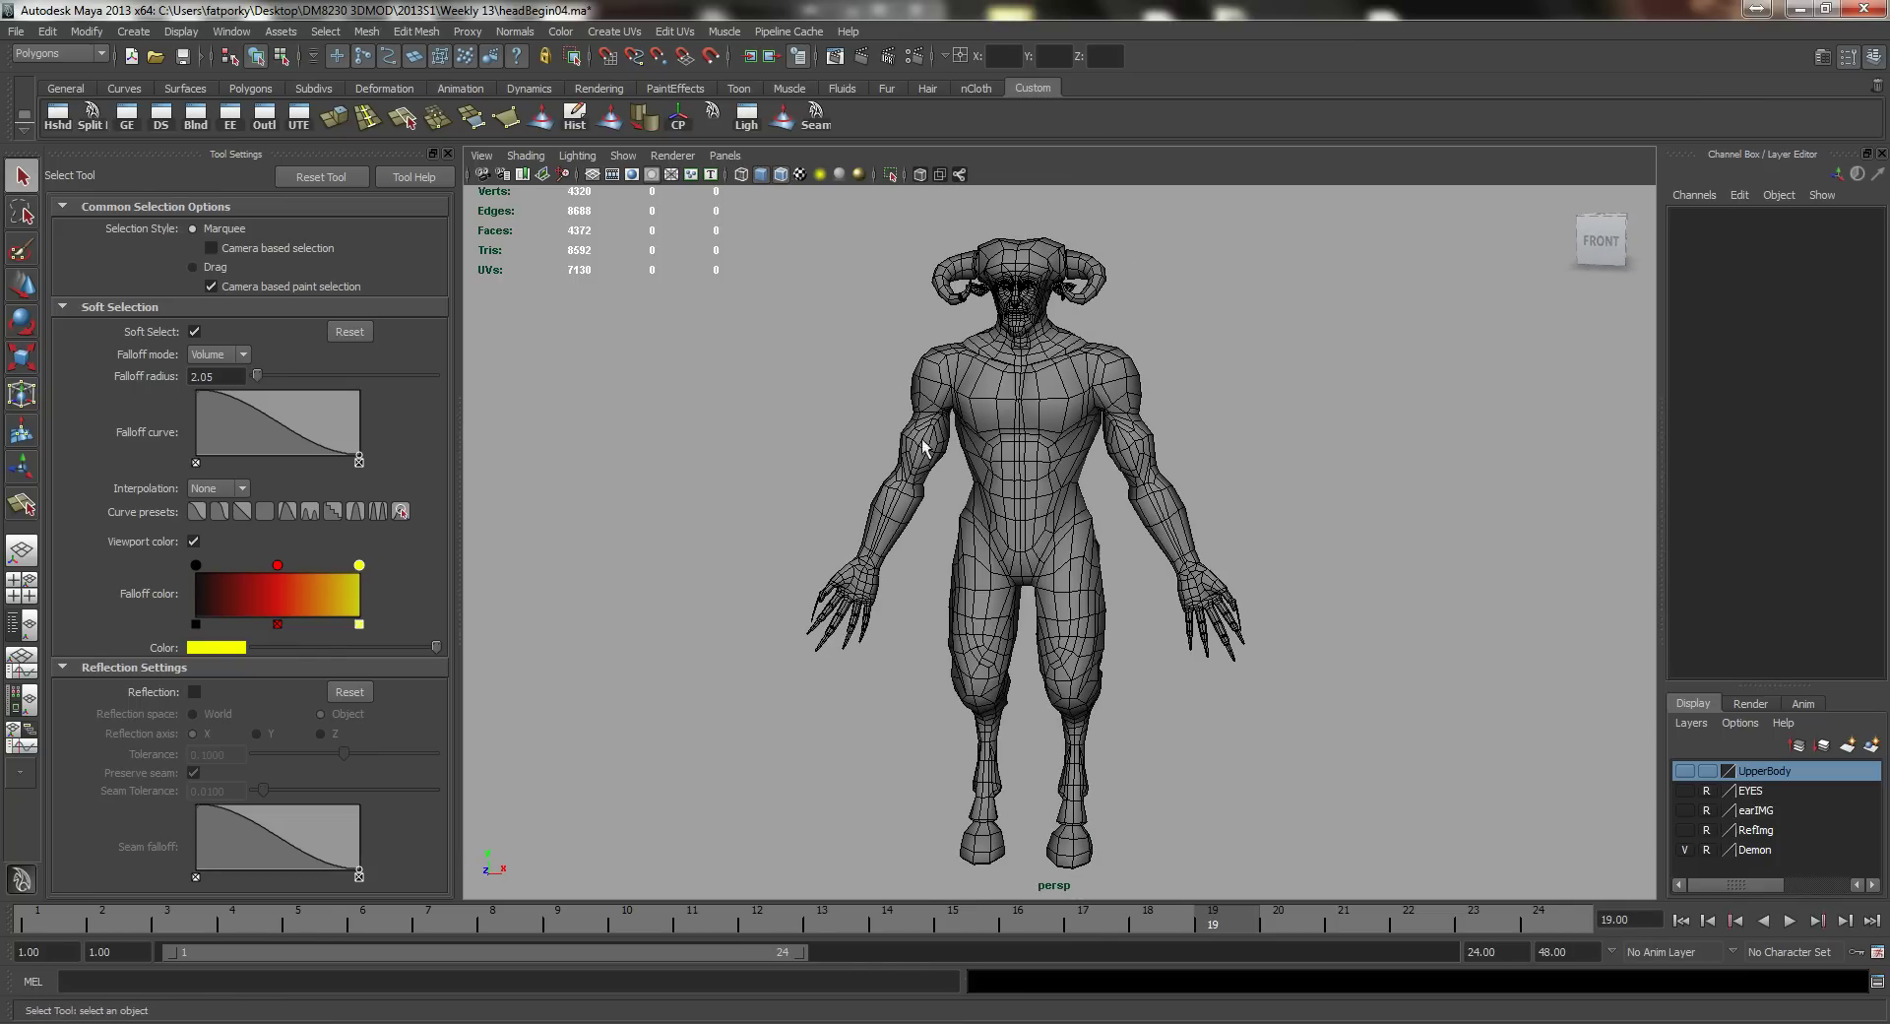
Step: Examine the demon's wireframe edge flow across the torso, arms and legs from the front
{"action": "left_click_drag", "start_coordinate": [1072, 467], "coordinate": [1072, 505], "text": "alt"}
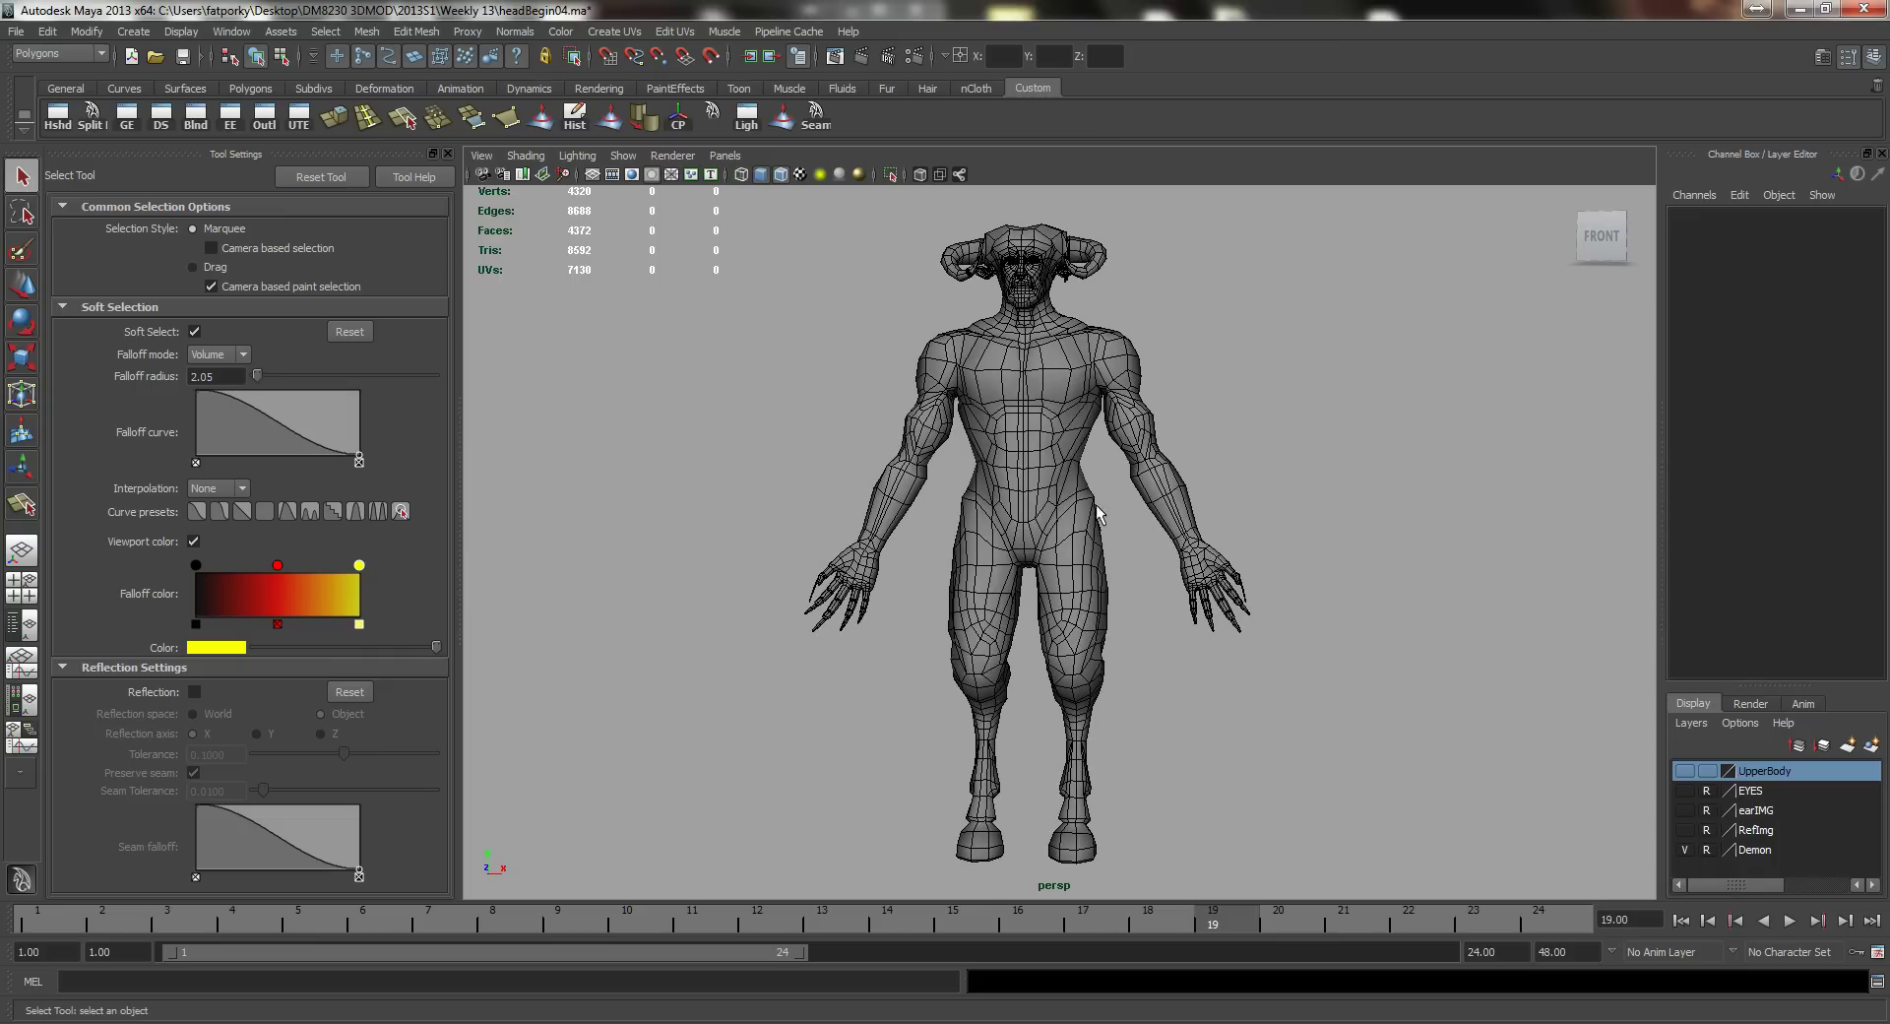
{"action": "left_click_drag", "start_coordinate": [1054, 588], "coordinate": [1043, 576], "text": "alt"}
{"action": "left_click_drag", "start_coordinate": [959, 494], "coordinate": [996, 460], "text": "alt"}
{"action": "middle_click_drag", "start_coordinate": [1035, 498], "coordinate": [1014, 470], "text": "alt"}
{"action": "left_click_drag", "start_coordinate": [1076, 518], "coordinate": [1057, 532], "text": "alt"}
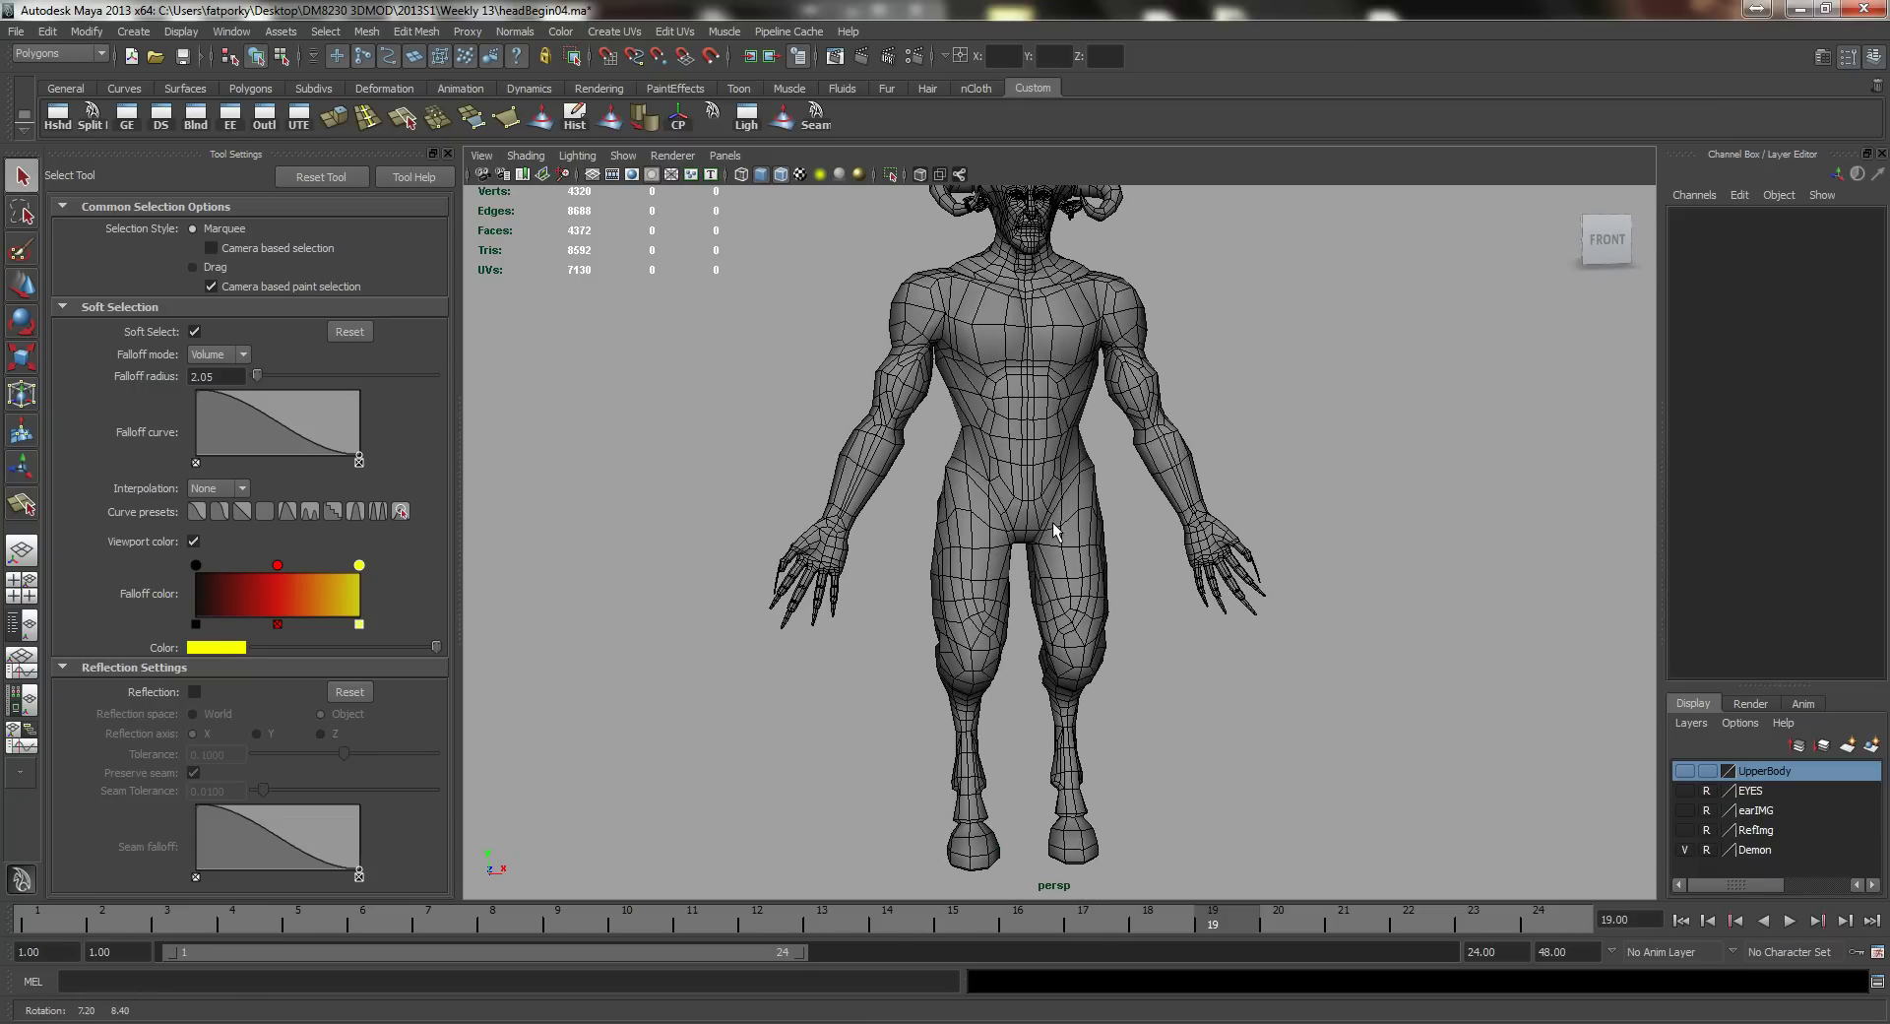
{"action": "middle_click_drag", "start_coordinate": [1075, 475], "coordinate": [1104, 536], "text": "alt"}
{"action": "right_click_drag", "start_coordinate": [1192, 531], "coordinate": [1099, 517], "text": "alt"}
{"action": "left_click_drag", "start_coordinate": [1099, 516], "coordinate": [945, 479], "text": "alt"}
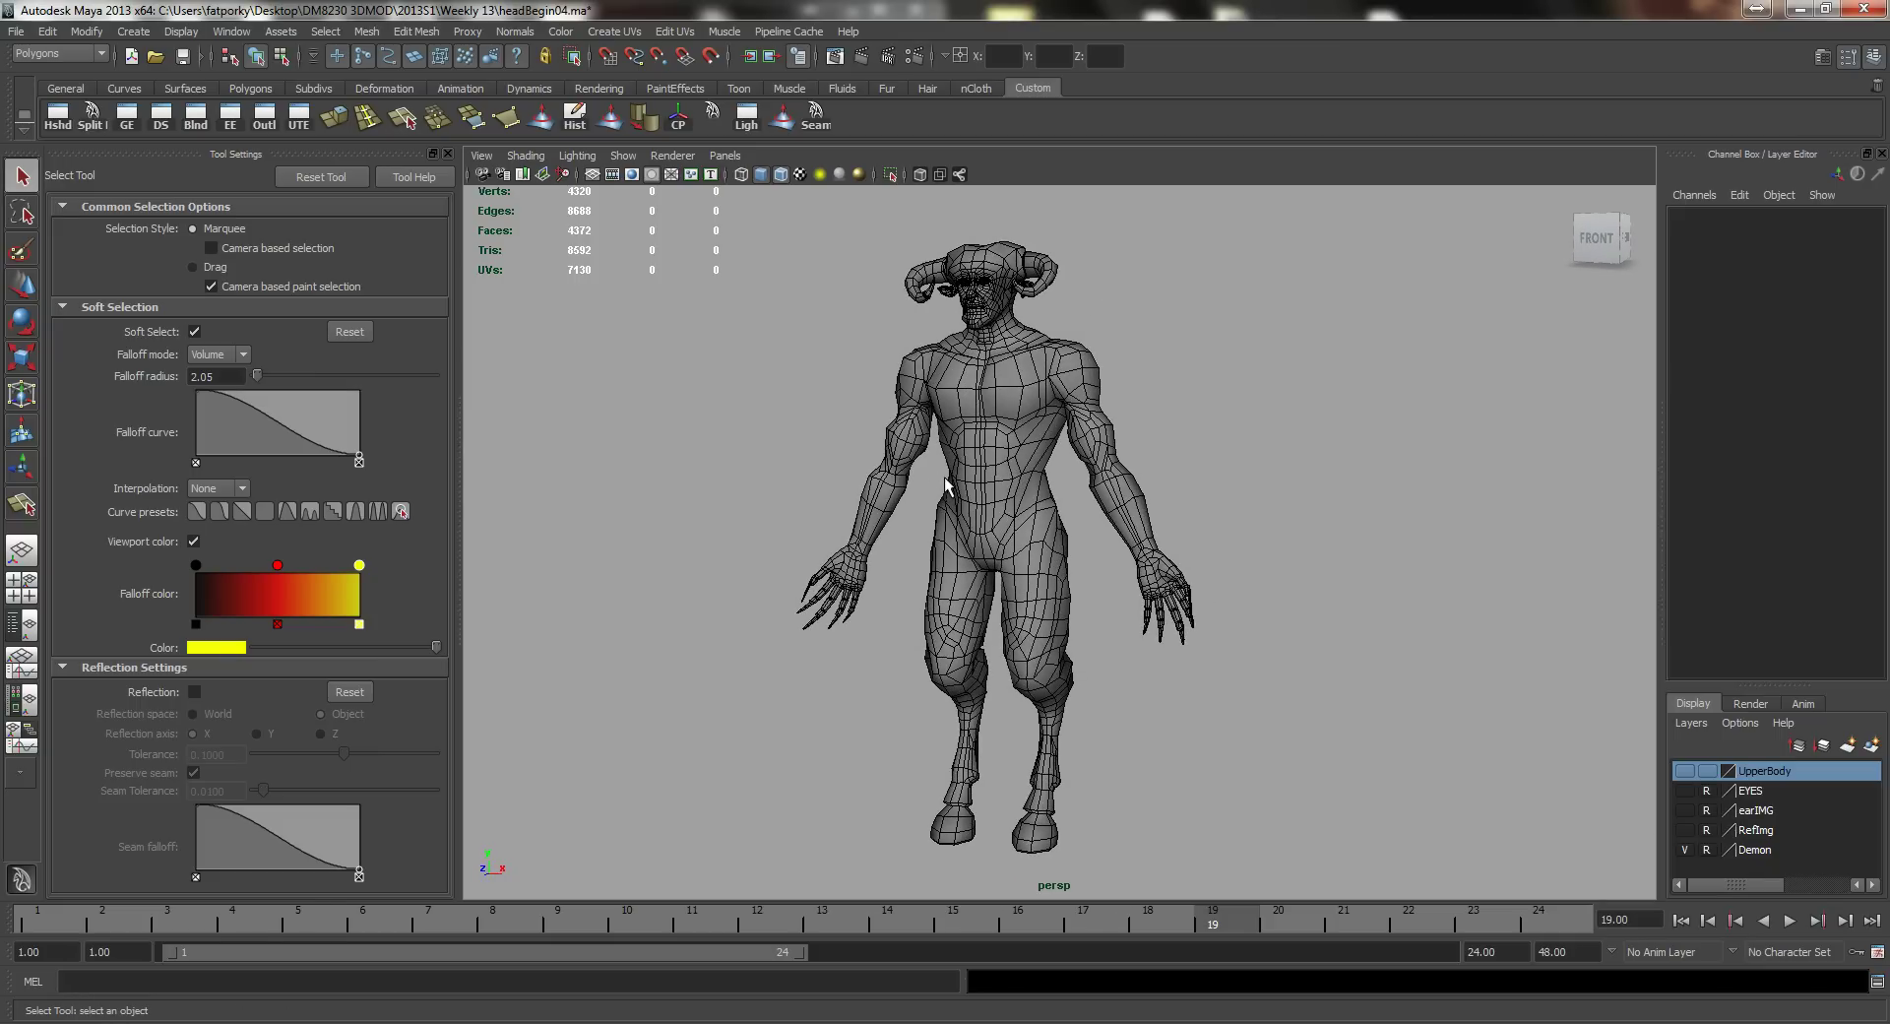
Step: Examine the demon's wireframe edge flow from the side and back, and return to a three-quarter front view
{"action": "left_click_drag", "start_coordinate": [935, 571], "coordinate": [650, 557], "text": "alt"}
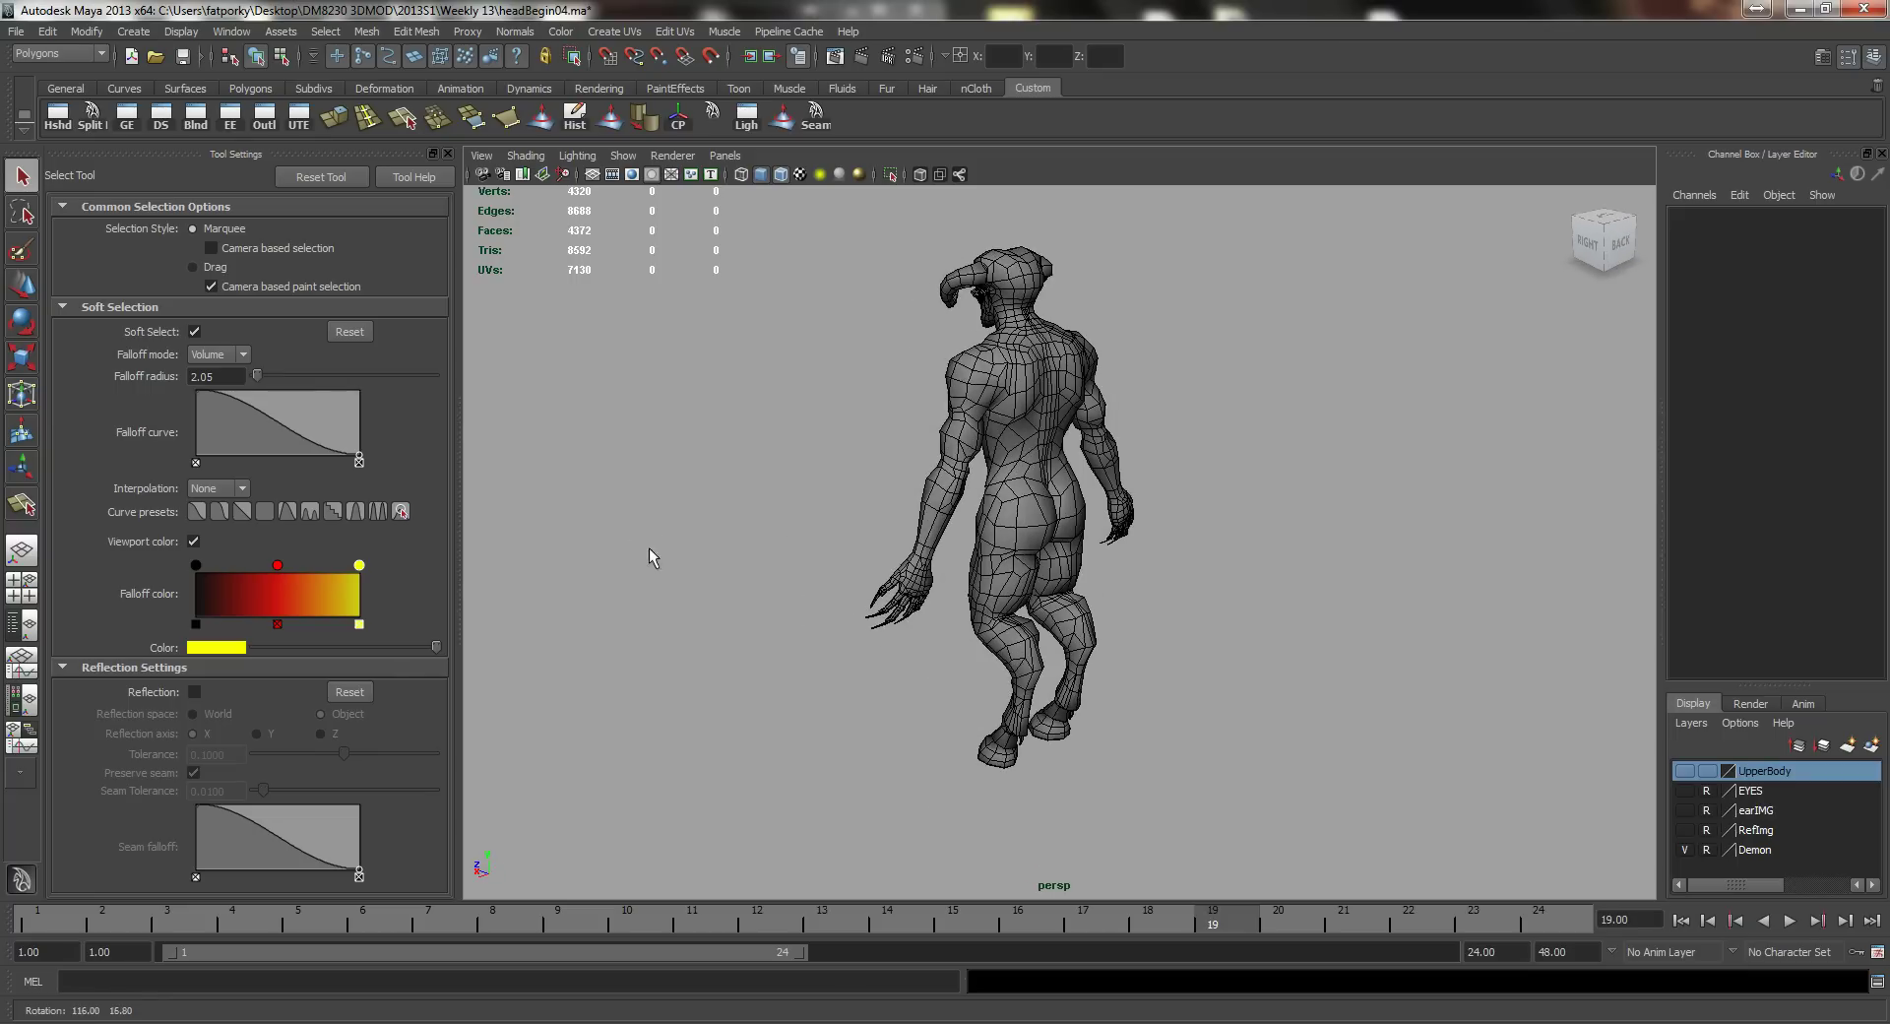
{"action": "left_click_drag", "start_coordinate": [1181, 521], "coordinate": [996, 500], "text": "alt"}
{"action": "right_click_drag", "start_coordinate": [846, 453], "coordinate": [923, 469], "text": "alt"}
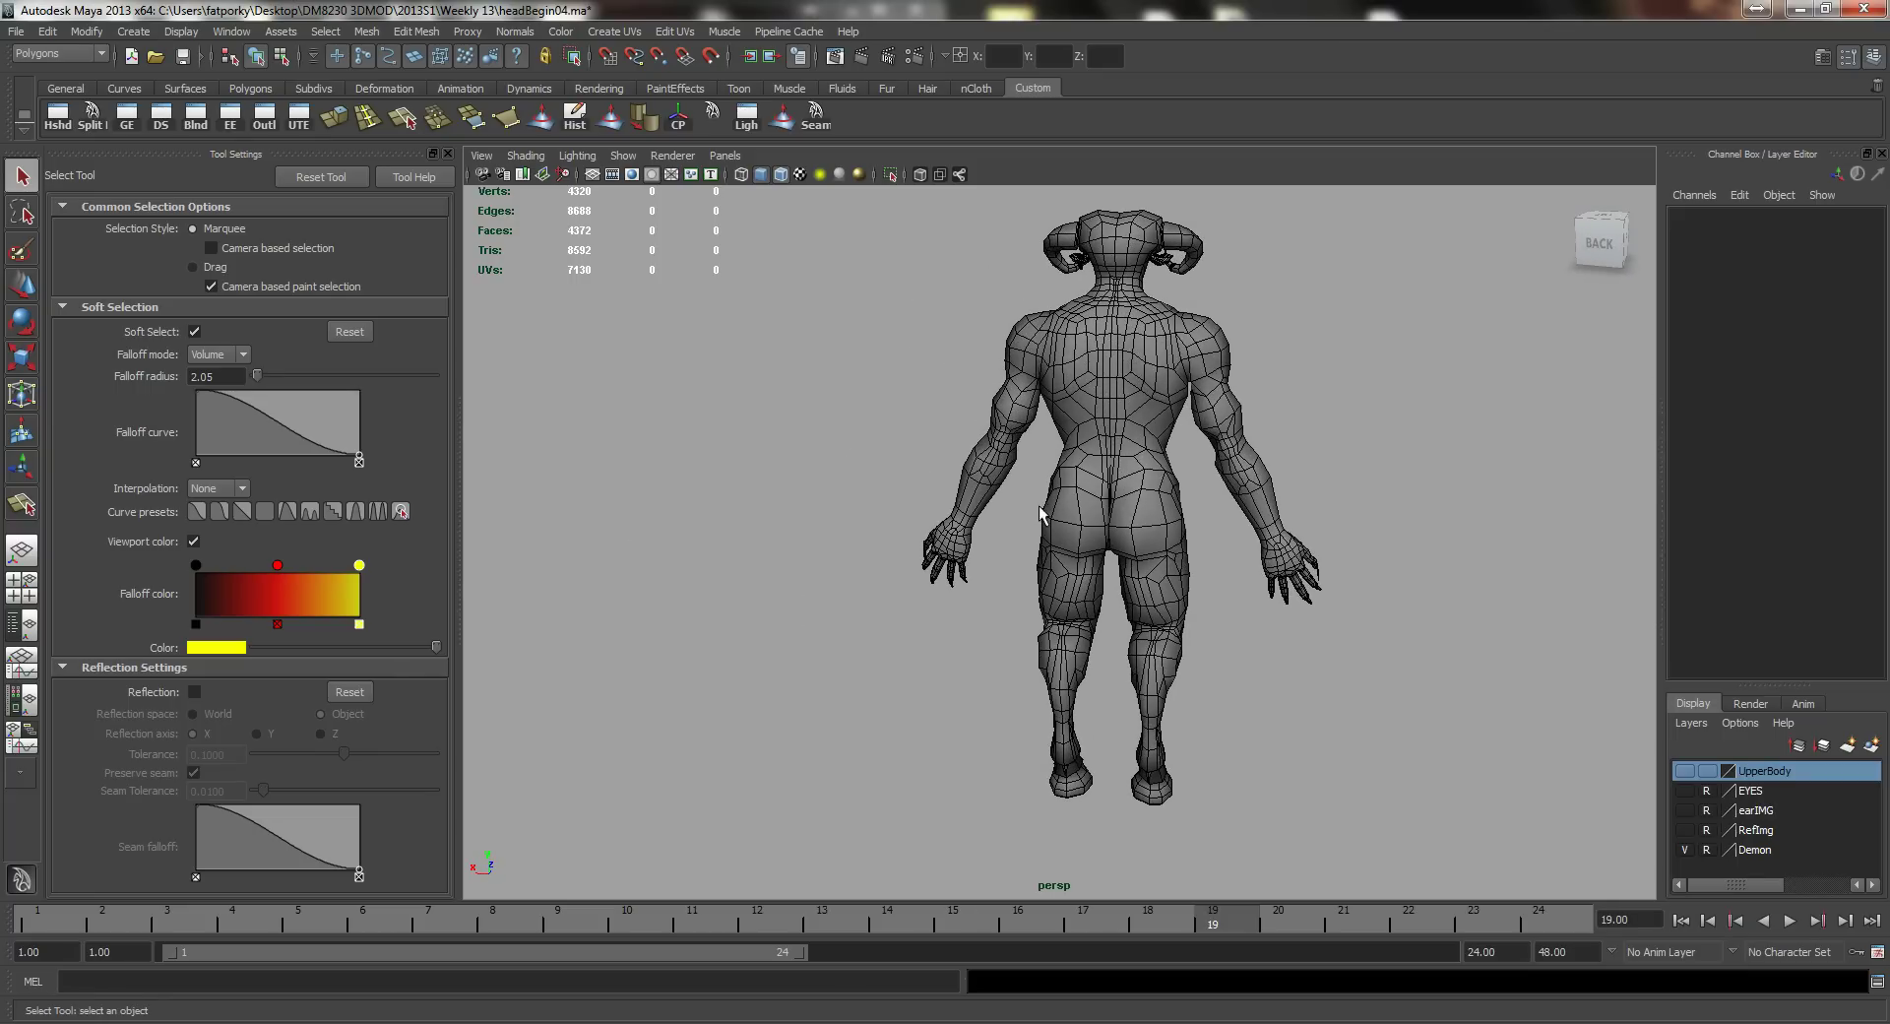
{"action": "middle_click_drag", "start_coordinate": [1041, 508], "coordinate": [987, 511], "text": "alt"}
{"action": "left_click_drag", "start_coordinate": [954, 516], "coordinate": [992, 531], "text": "alt"}
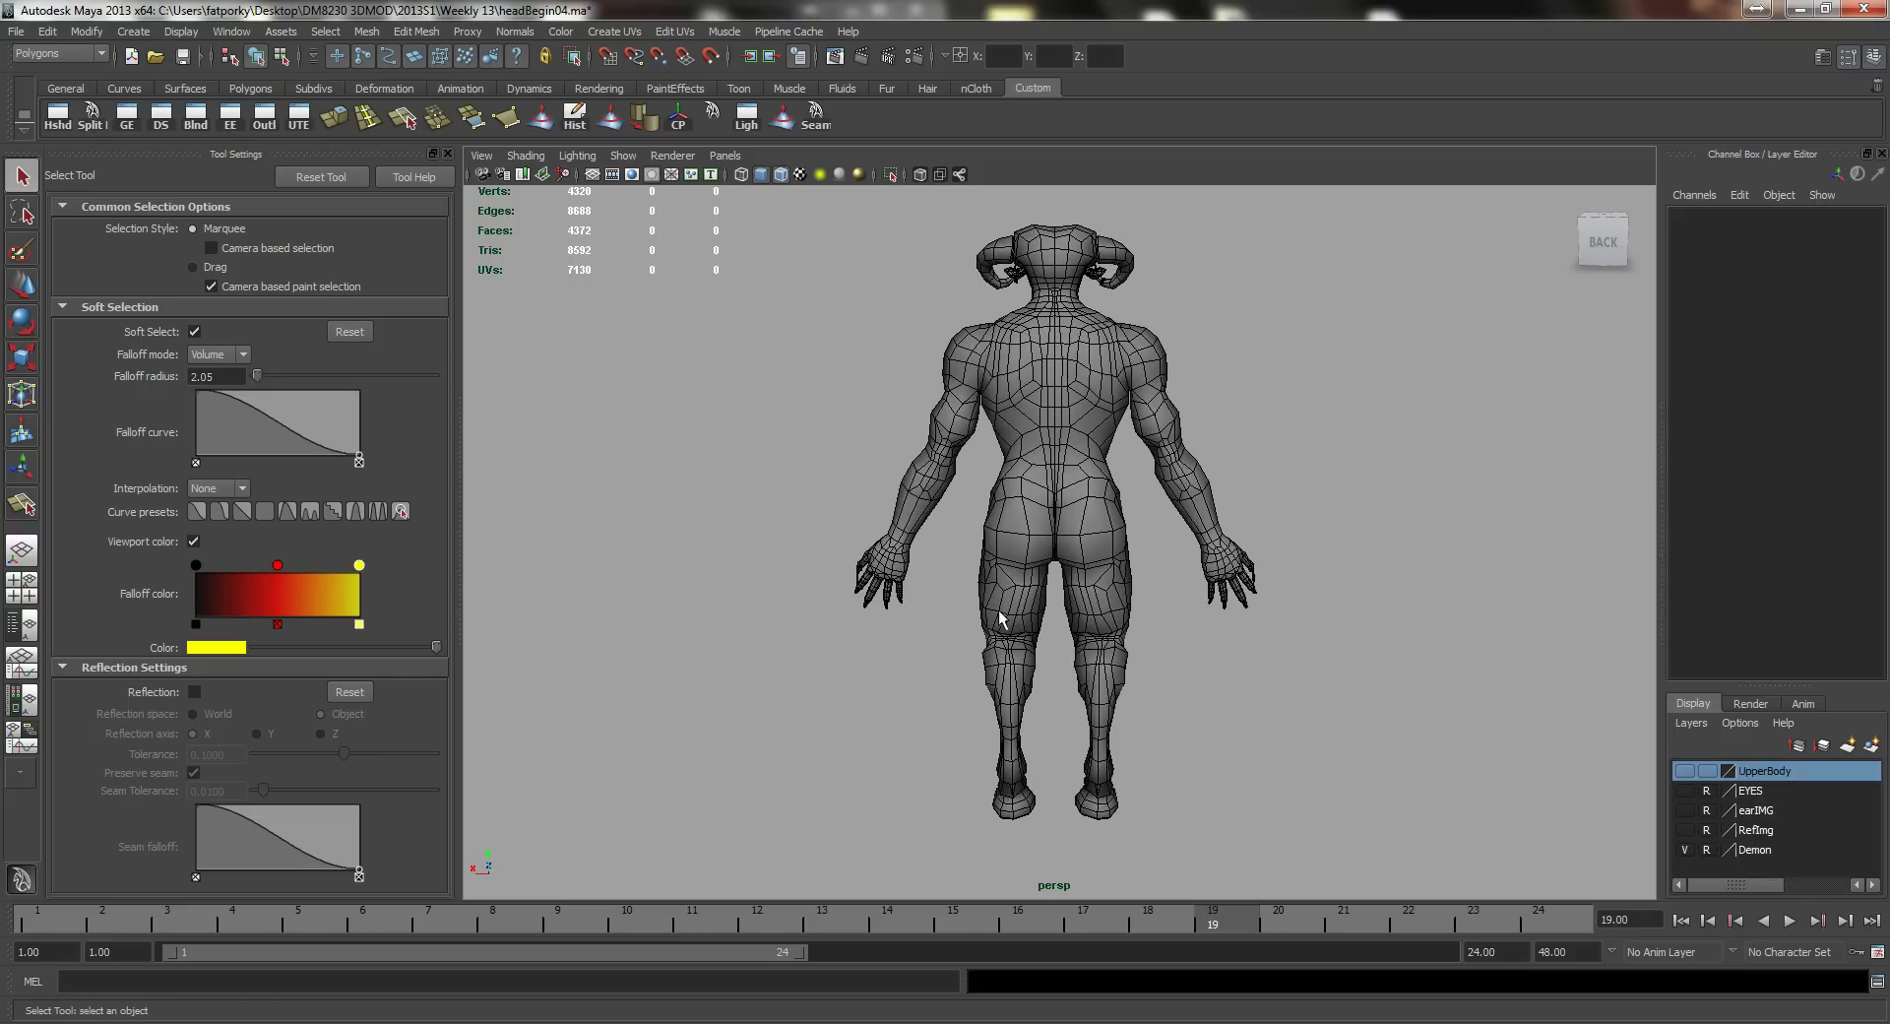
{"action": "left_click_drag", "start_coordinate": [1000, 618], "coordinate": [1079, 551], "text": "alt"}
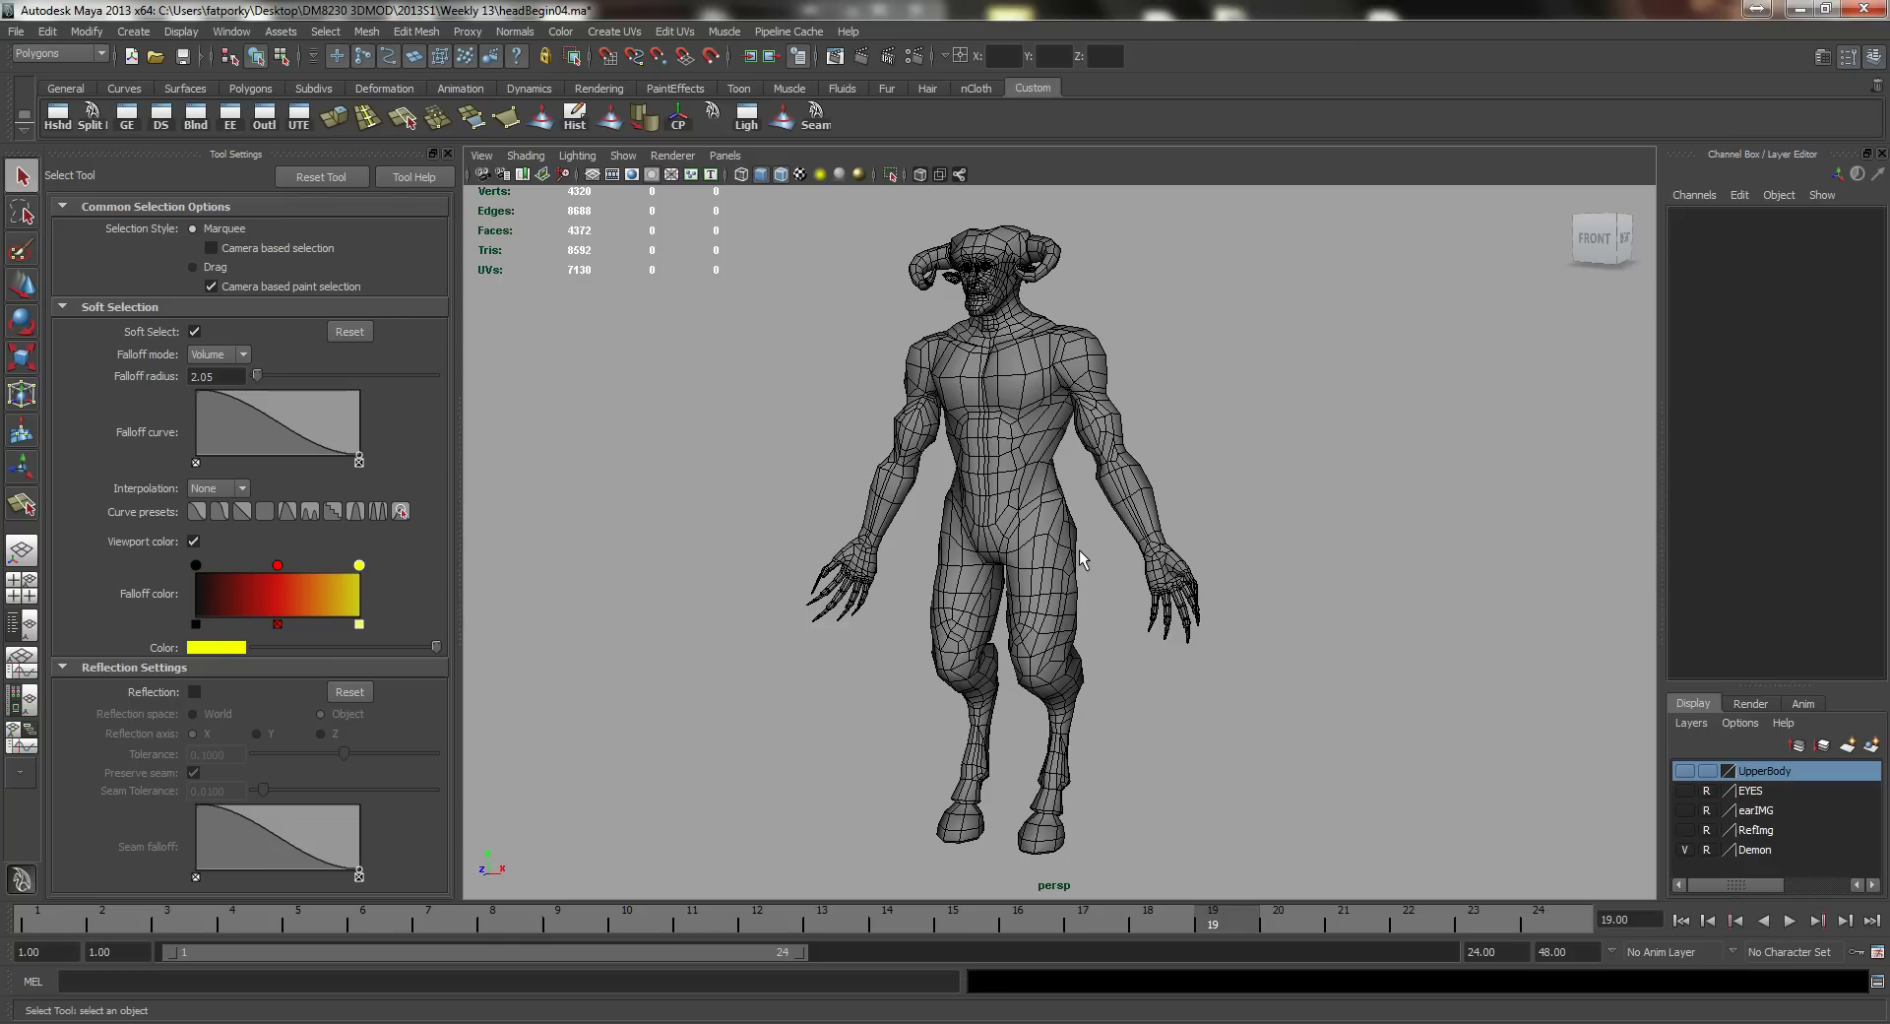
Step: Switch to Windows Photo Viewer to study the full muscle chart in AnatomyFull.jpg, and return to Maya to compare it with the demon
{"action": "left_click", "coordinate": [1120, 1023]}
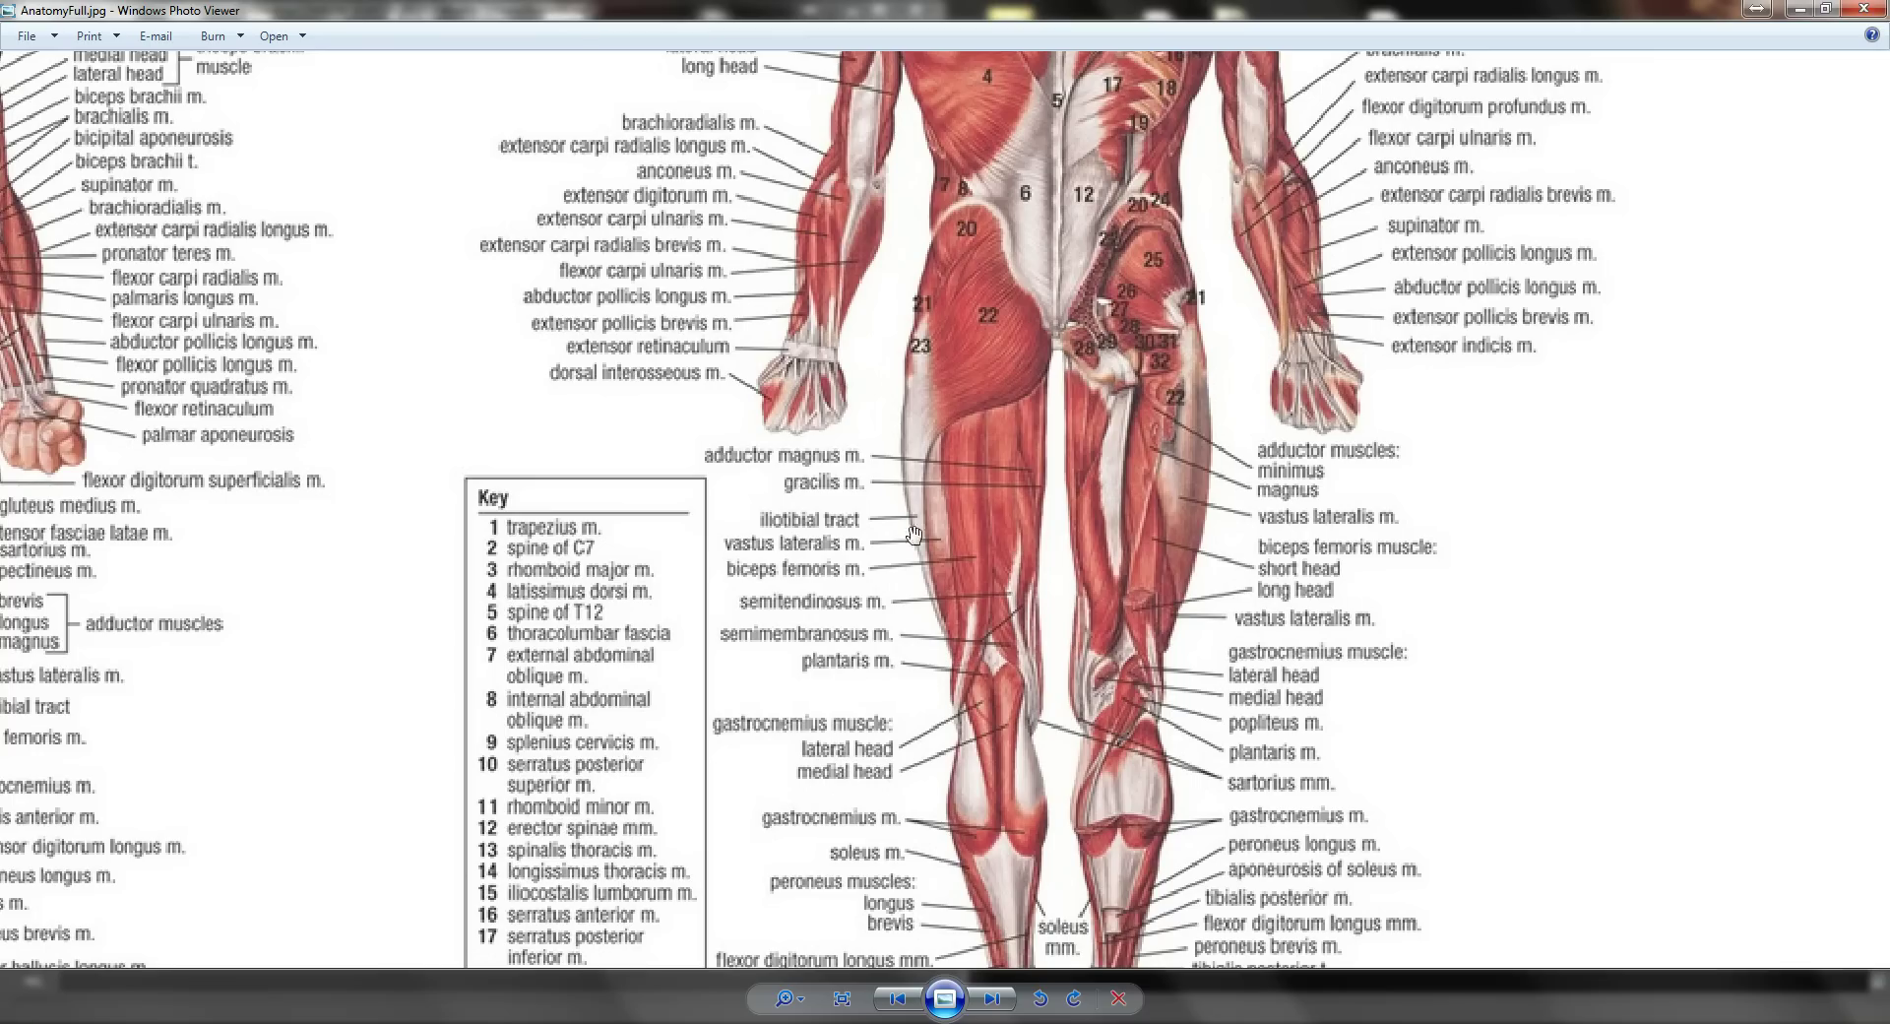
{"action": "scroll", "coordinate": [913, 535], "scroll_direction": "down", "scroll_amount": 5}
{"action": "scroll", "coordinate": [891, 452], "scroll_direction": "down", "scroll_amount": 1}
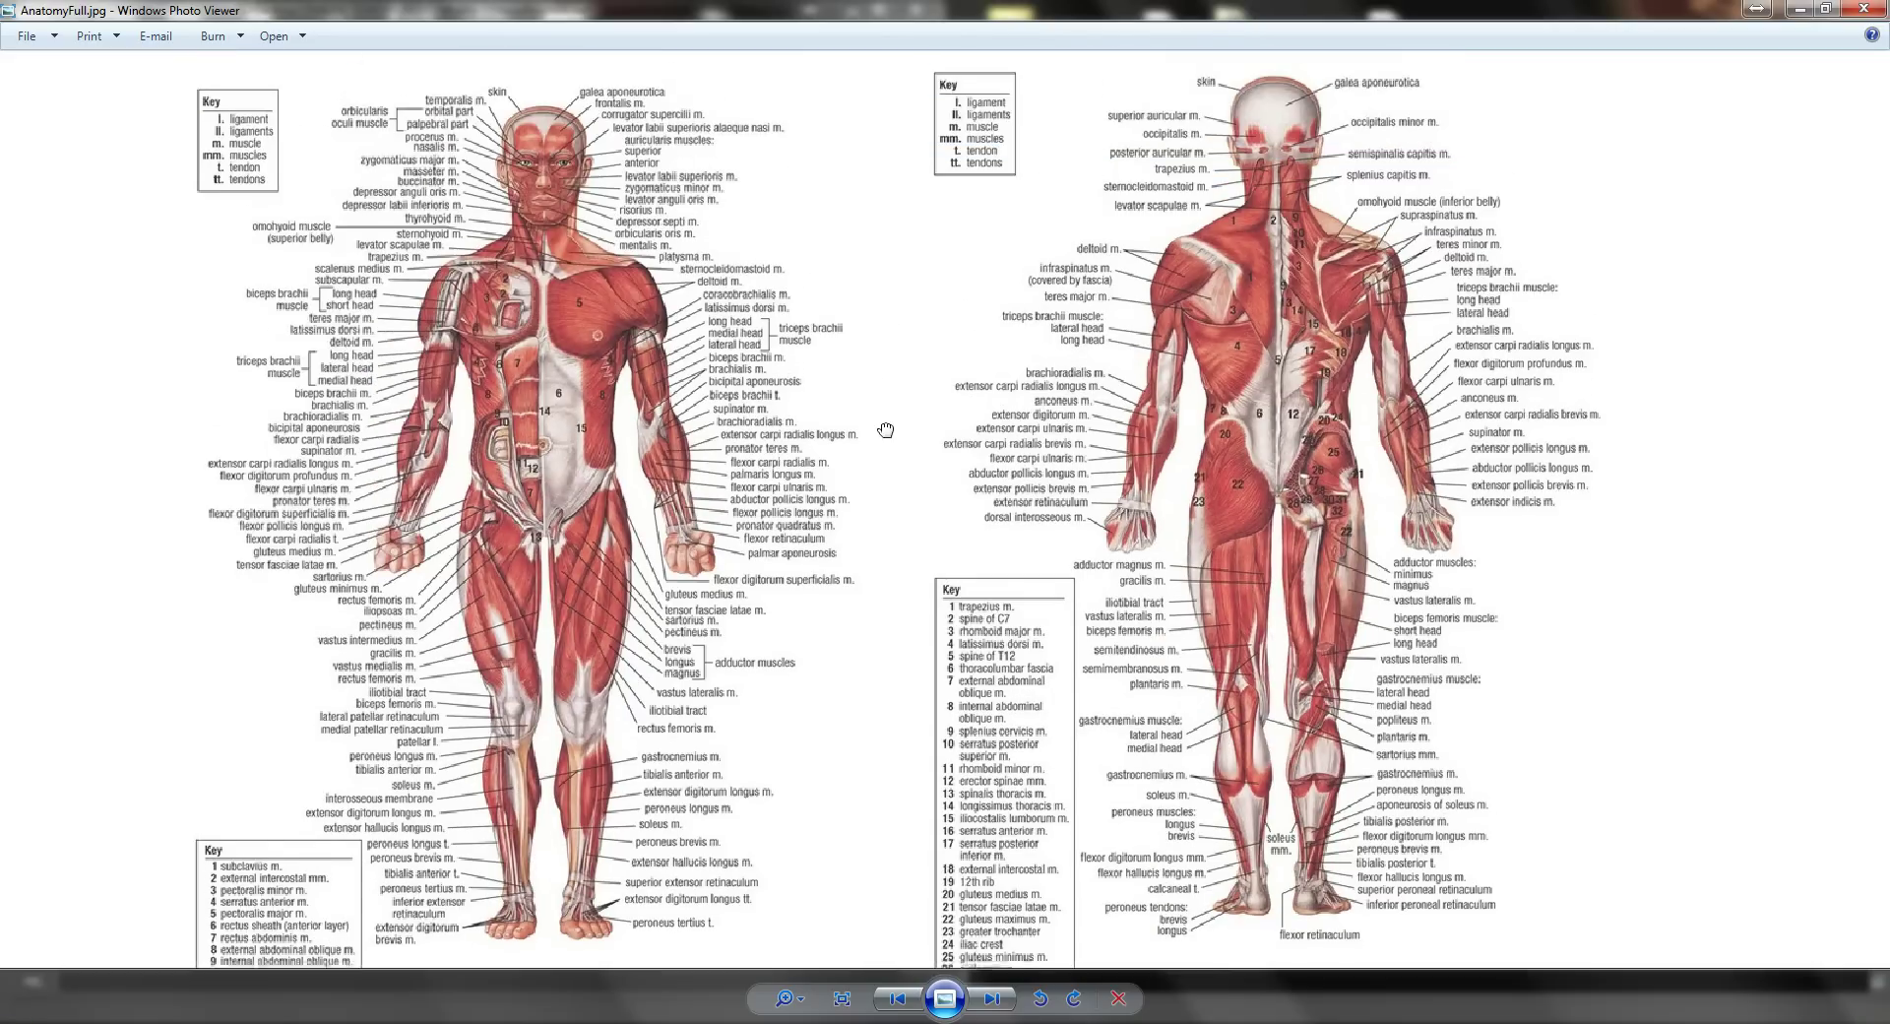
{"action": "left_click", "coordinate": [1102, 1023]}
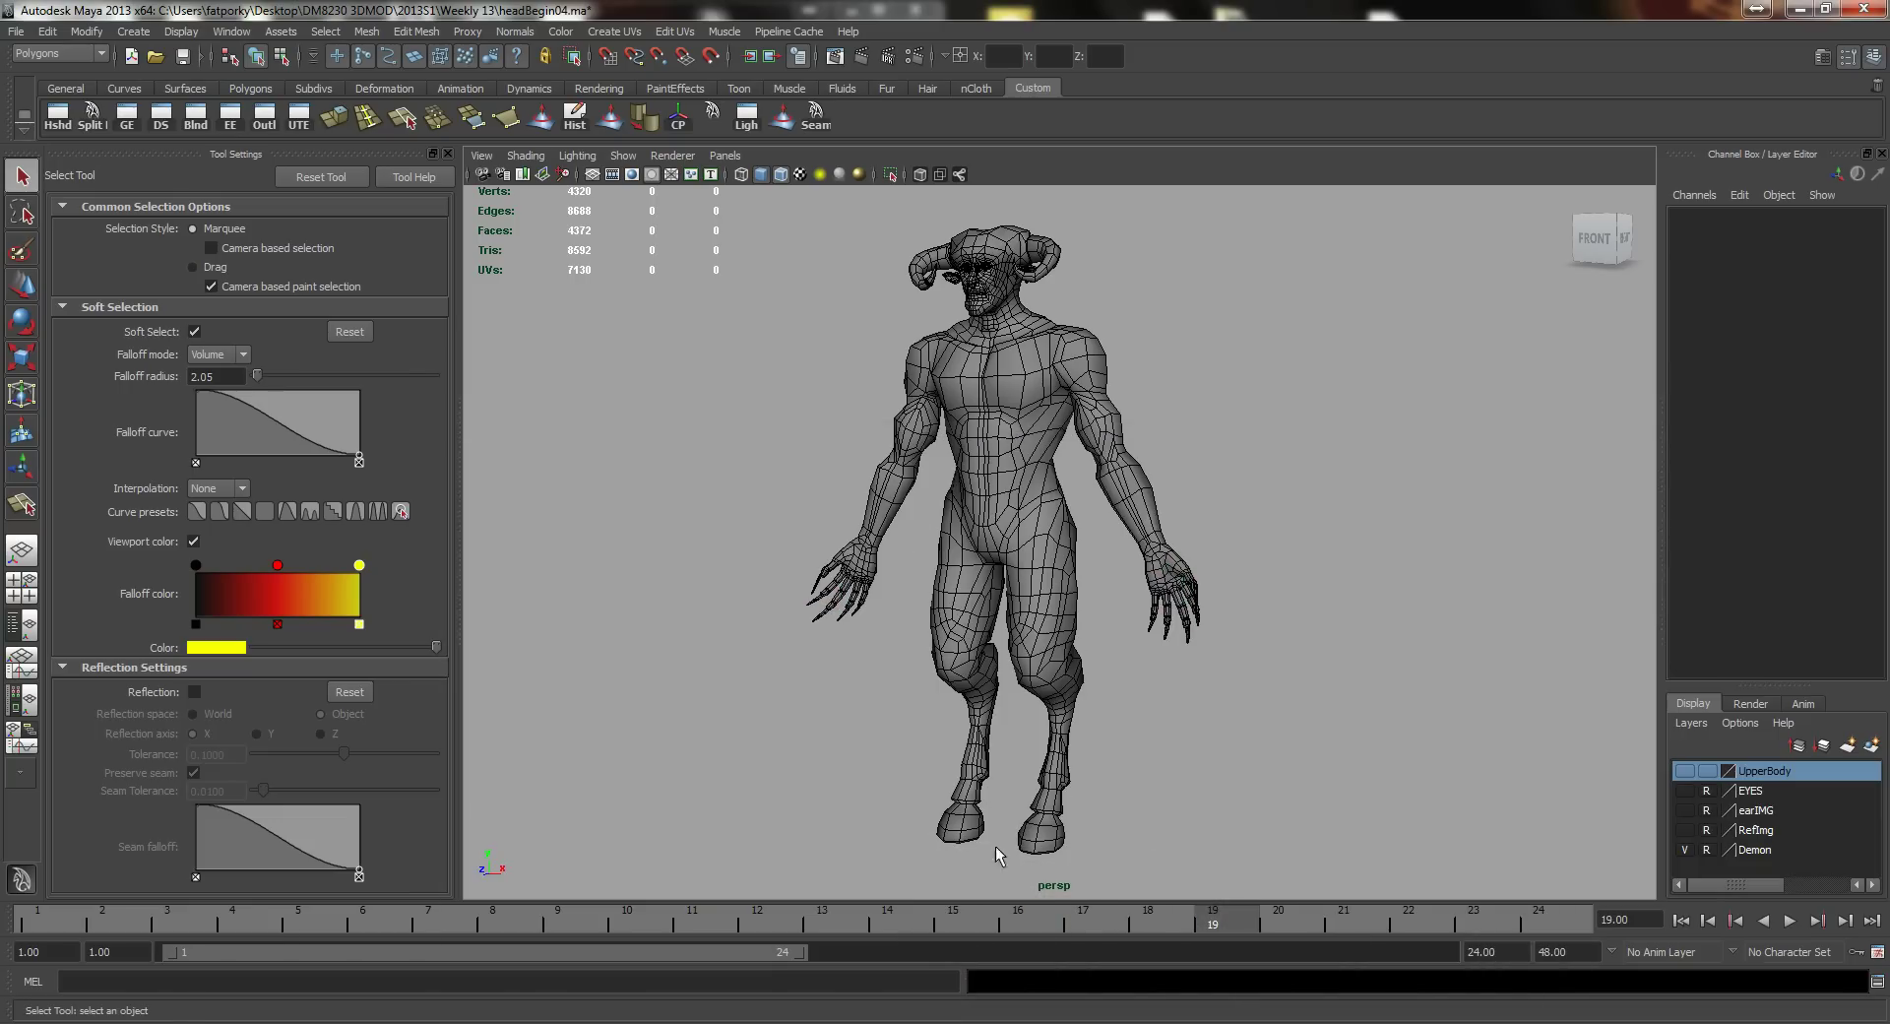
{"action": "left_click_drag", "start_coordinate": [1040, 657], "coordinate": [1025, 593], "text": "alt"}
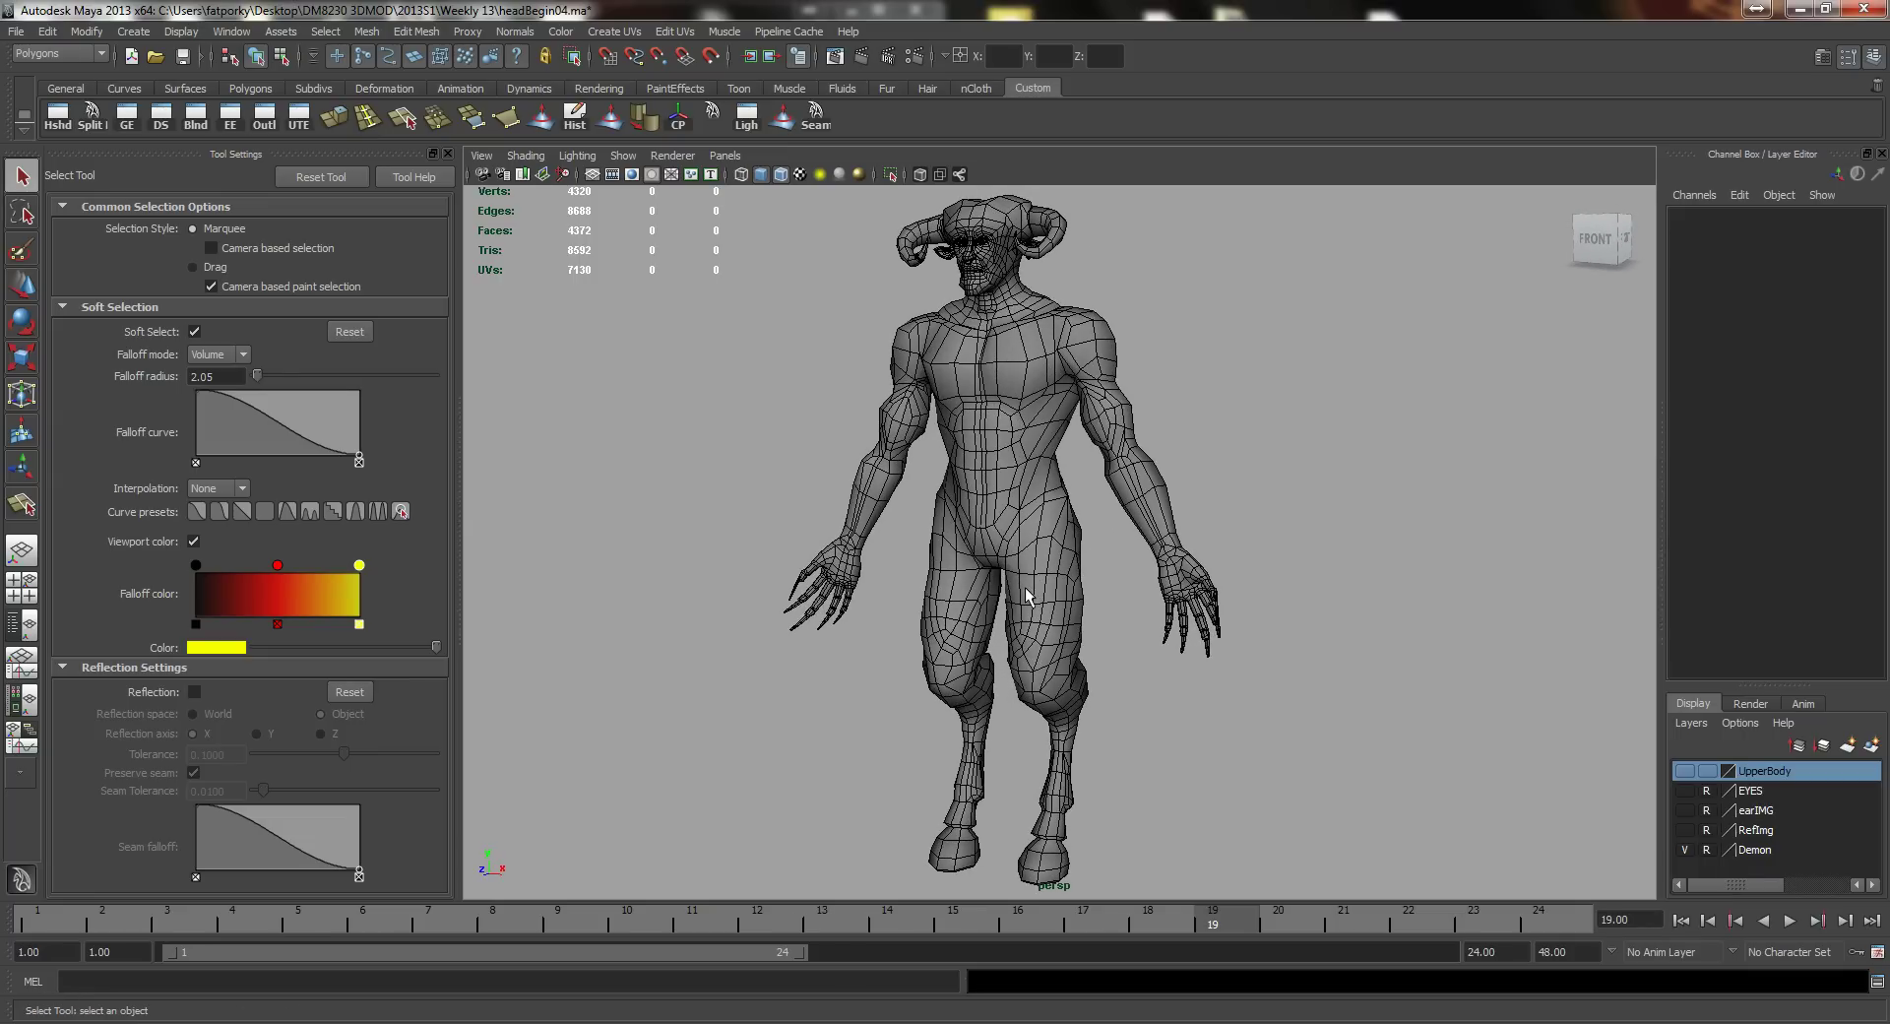